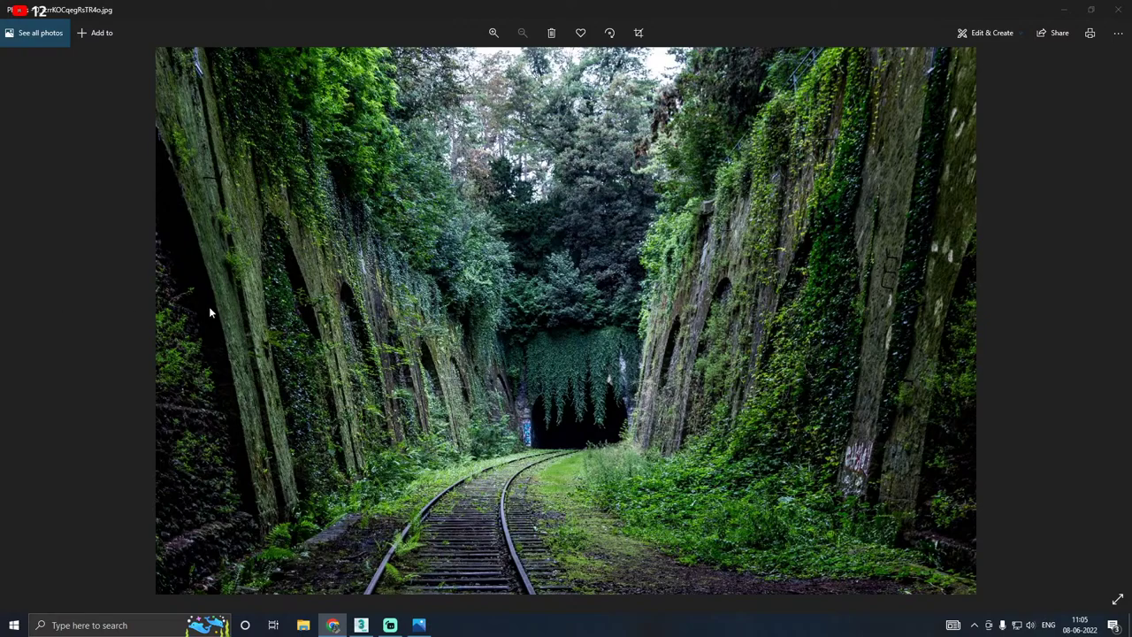
# Step: Examine the reference photo of the overgrown railway tunnel, looking closely at the side walls, arches and curved track
pyautogui.doubleClick(470, 381)
pyautogui.doubleClick(228, 343)
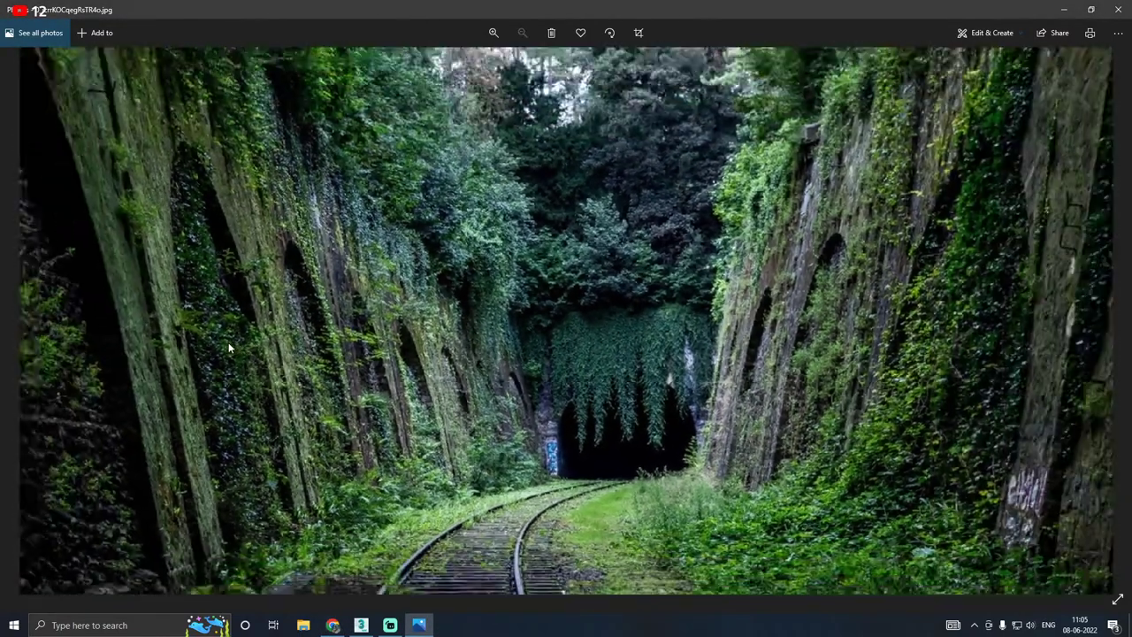
pyautogui.doubleClick(624, 7)
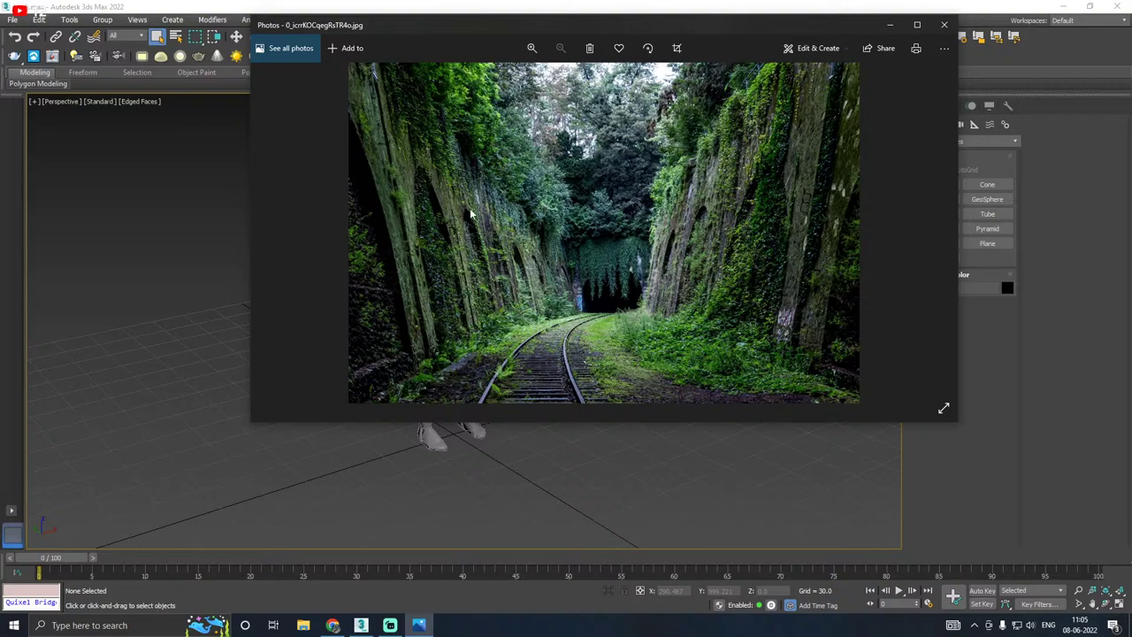
pyautogui.scroll(2, 384, 235)
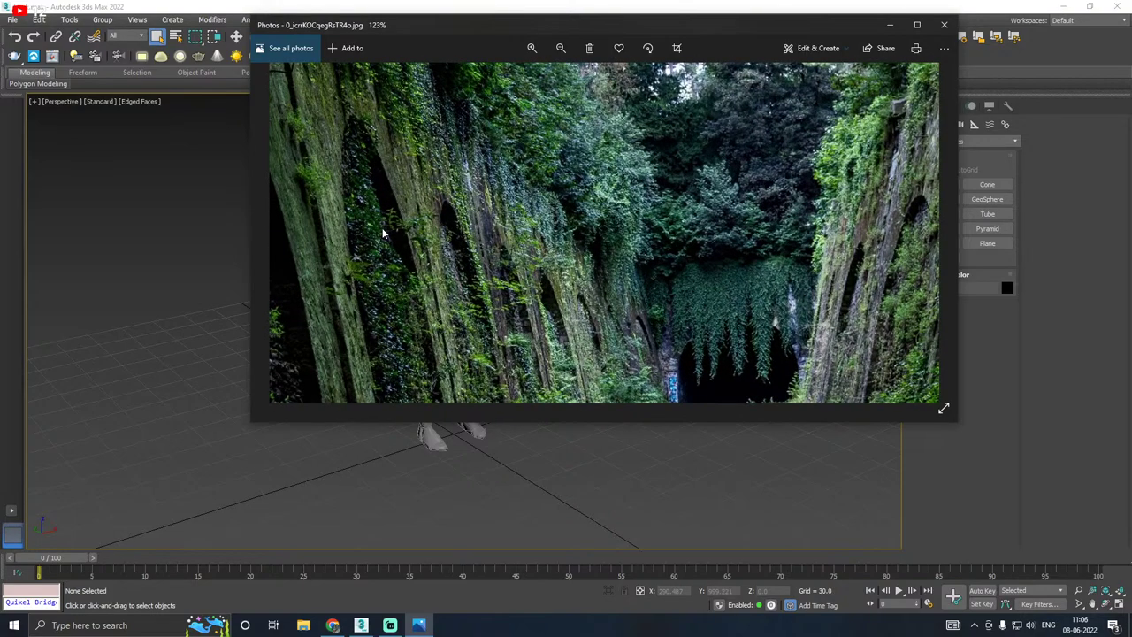
pyautogui.scroll(-2, 448, 230)
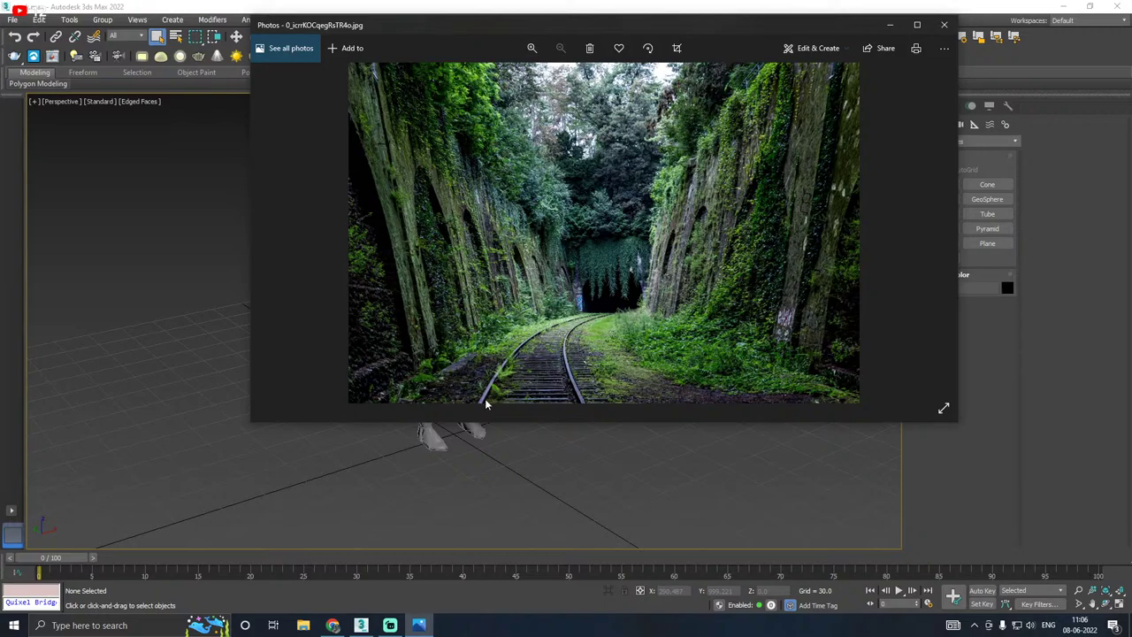
pyautogui.scroll(2, 505, 405)
pyautogui.moveTo(633, 331); pyautogui.dragTo(729, 286)
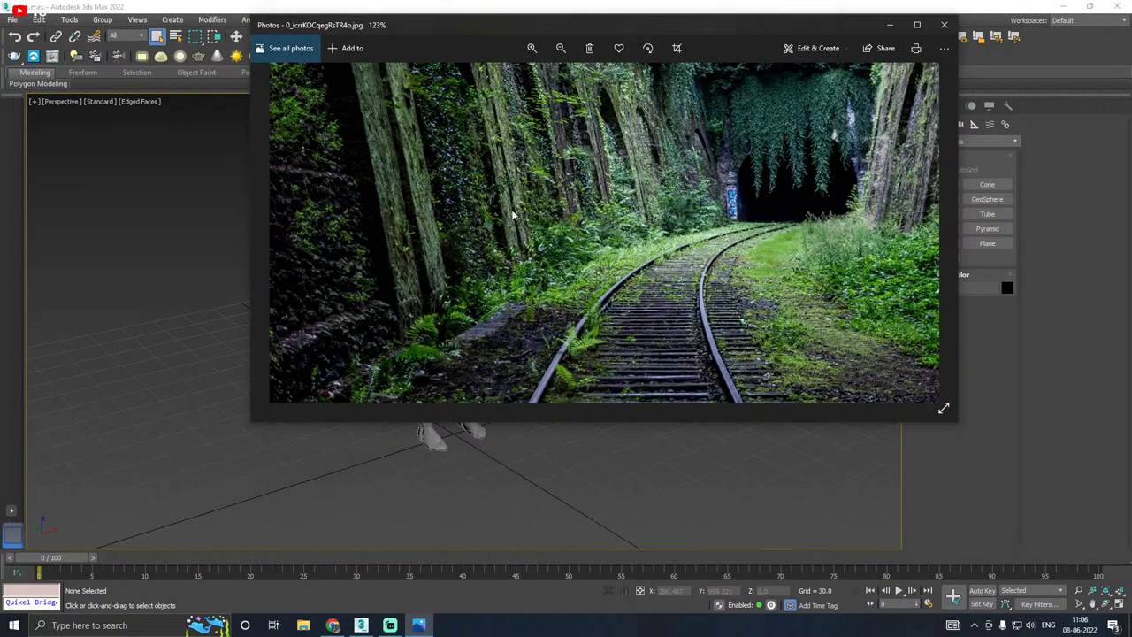
pyautogui.moveTo(591, 194); pyautogui.dragTo(499, 278)
pyautogui.moveTo(672, 233); pyautogui.dragTo(649, 252)
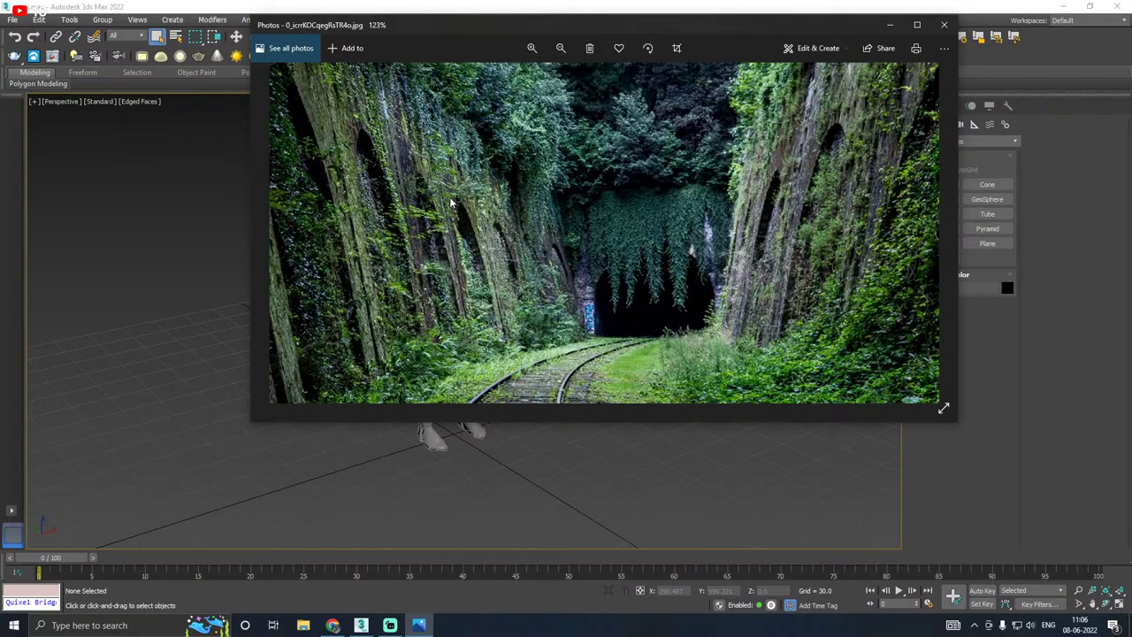
pyautogui.scroll(-3, 516, 188)
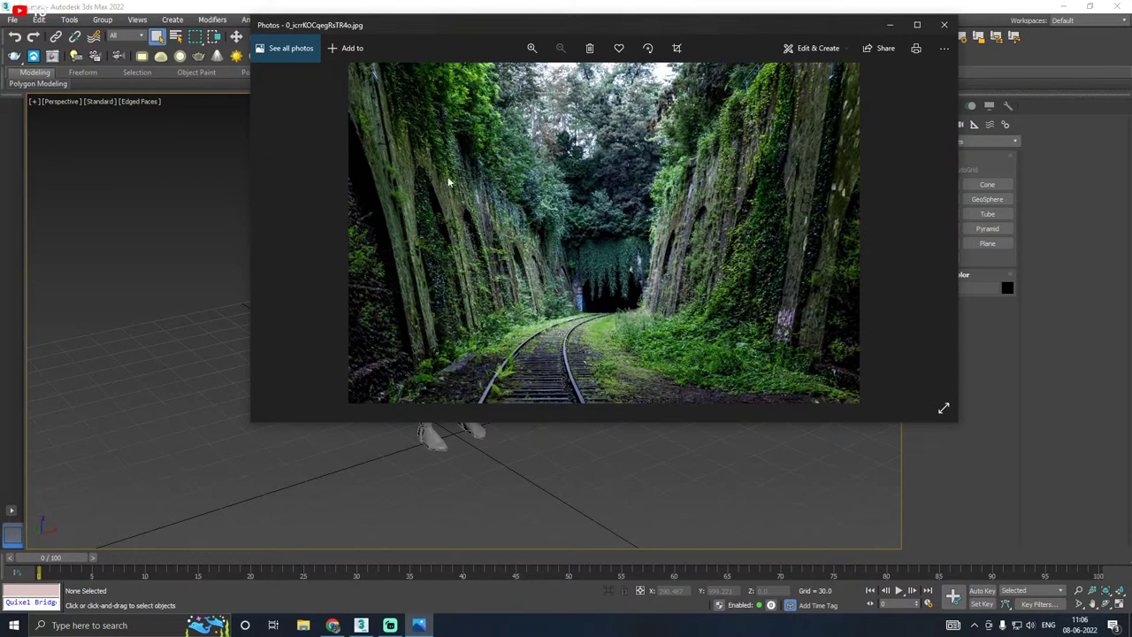
pyautogui.scroll(2, 468, 175)
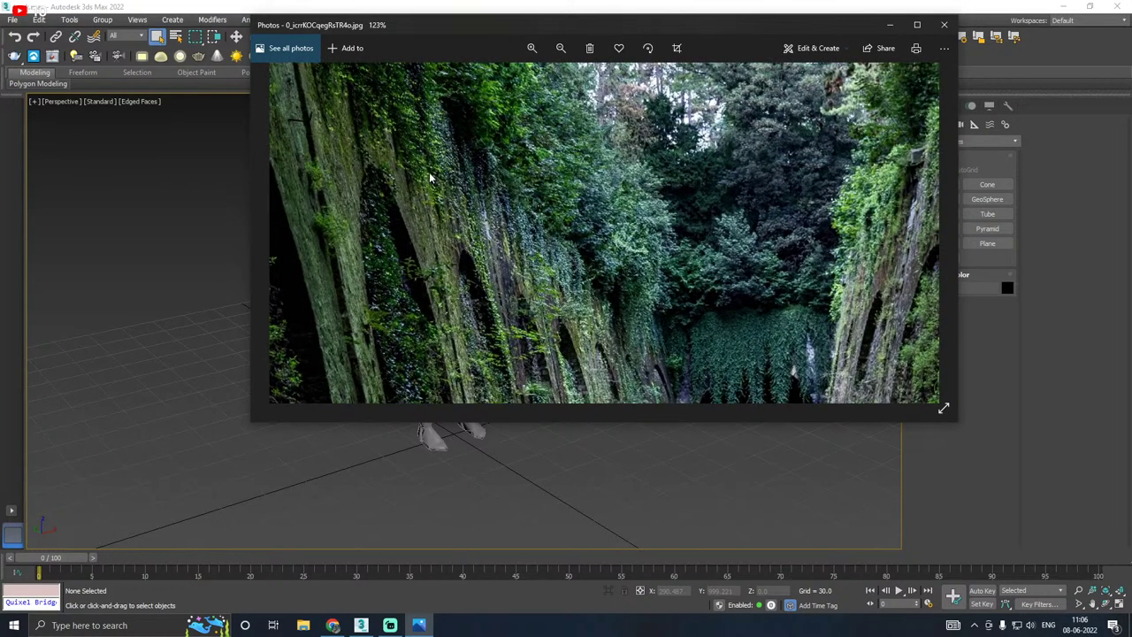
pyautogui.scroll(-2, 637, 168)
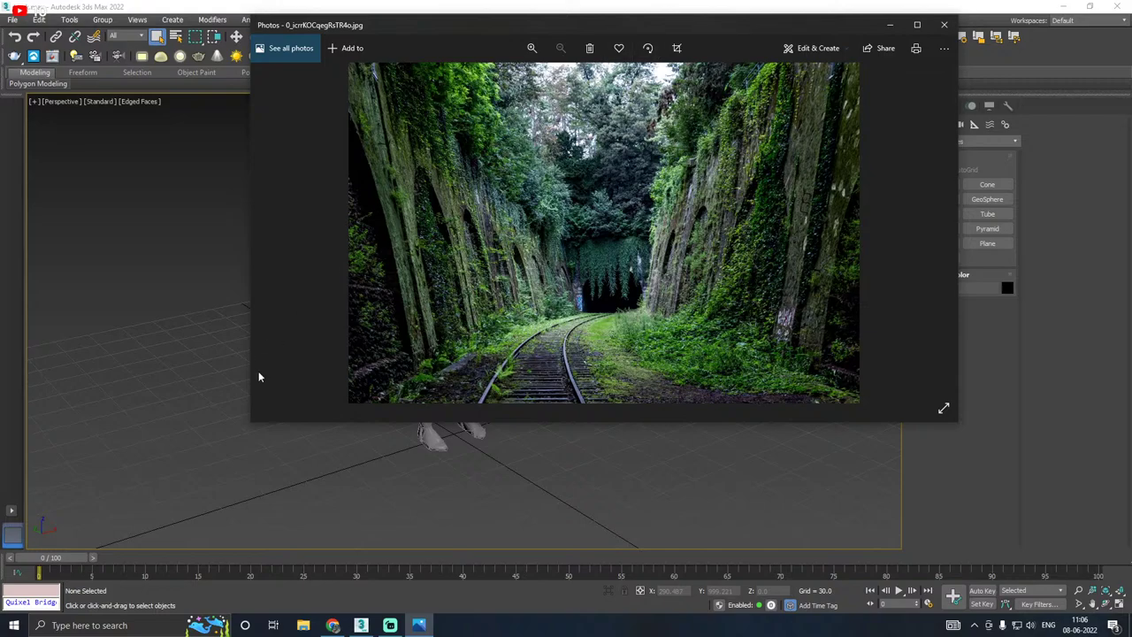
# Step: Enlarge the reference photo window, study the tunnel entrance and arched side wall, and return to 3ds Max
pyautogui.moveTo(252, 424); pyautogui.dragTo(58, 547)
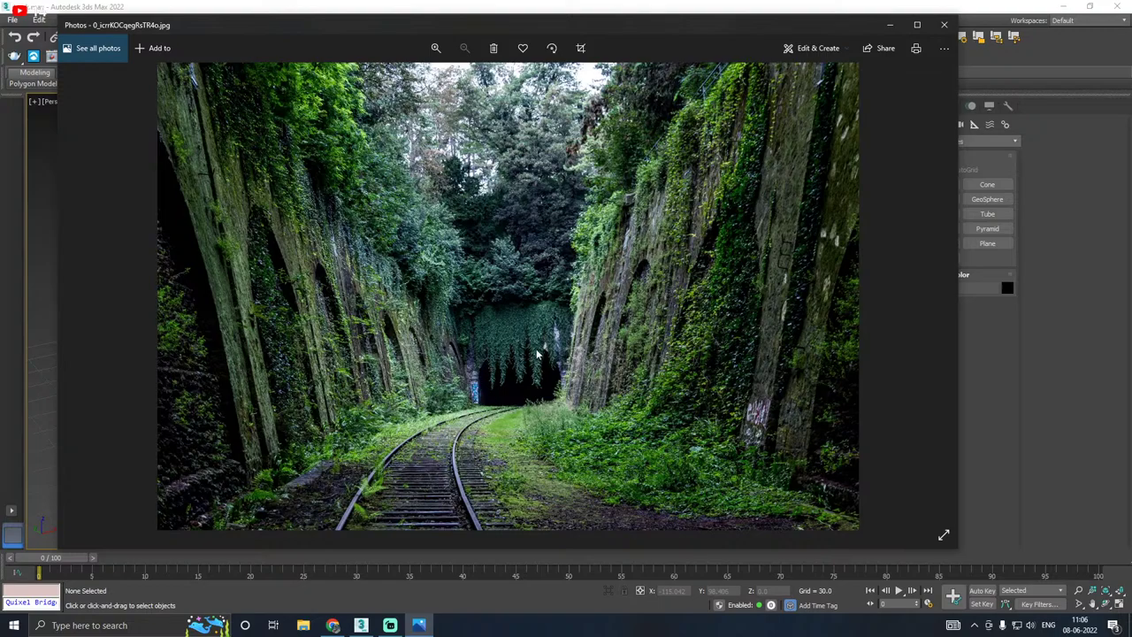
pyautogui.scroll(2, 531, 356)
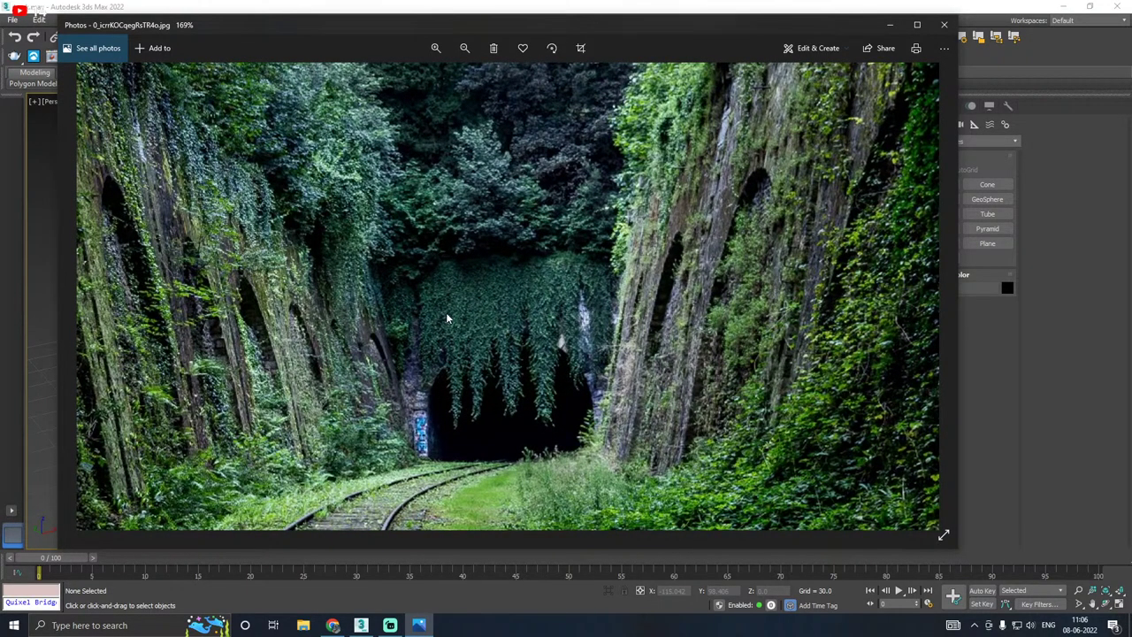
pyautogui.scroll(-2, 483, 317)
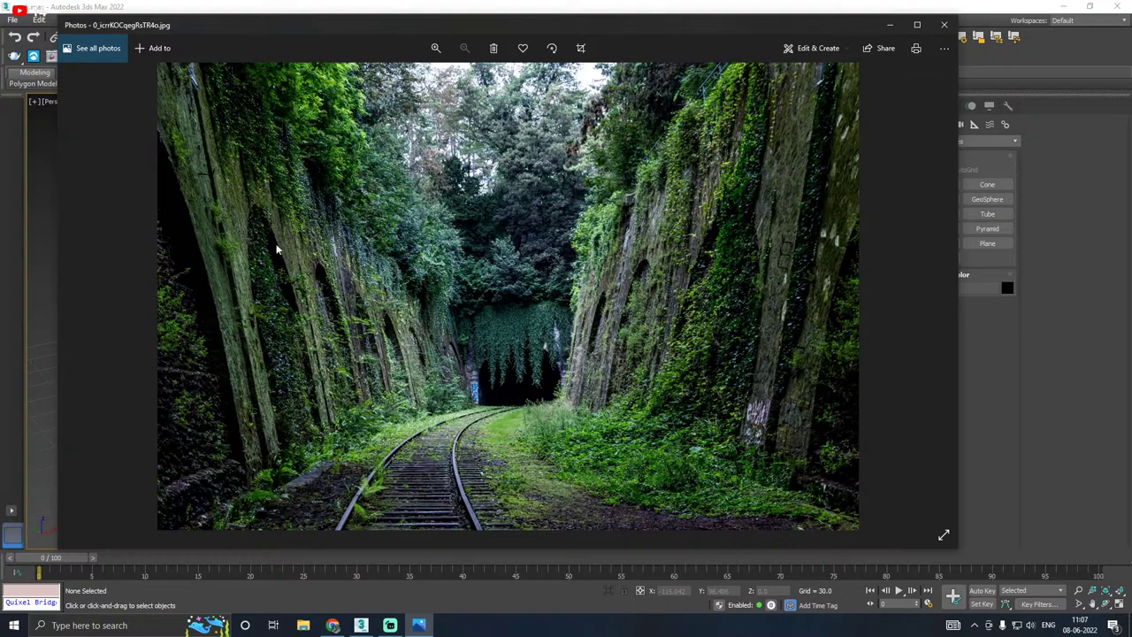
pyautogui.scroll(4, 292, 340)
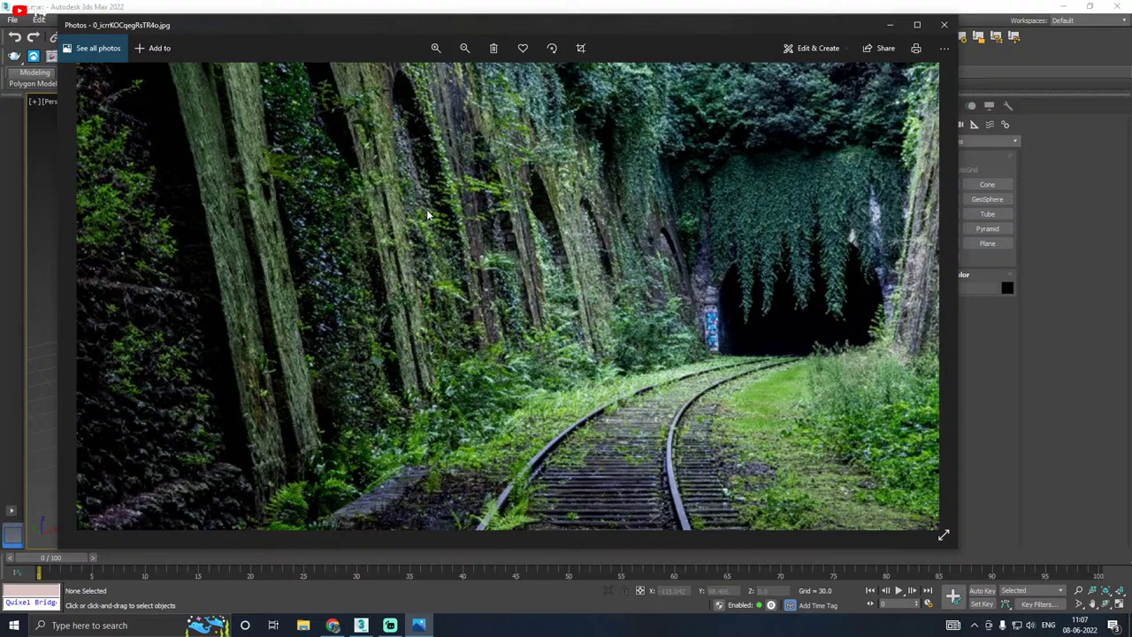
pyautogui.scroll(-4, 427, 214)
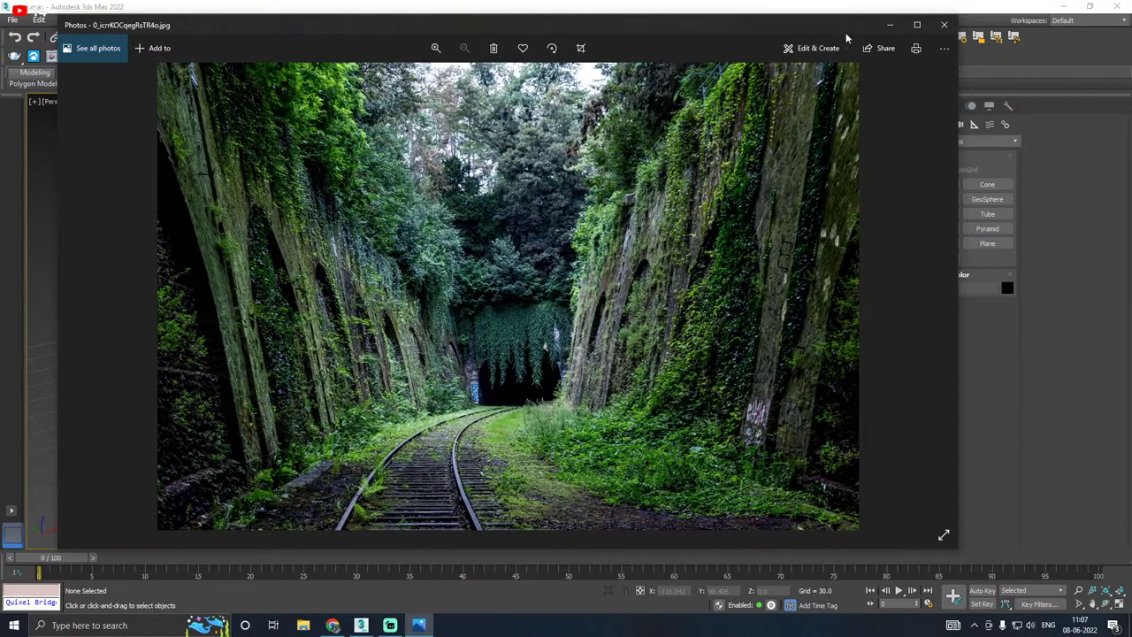
pyautogui.moveTo(846, 29); pyautogui.dragTo(0, 7)
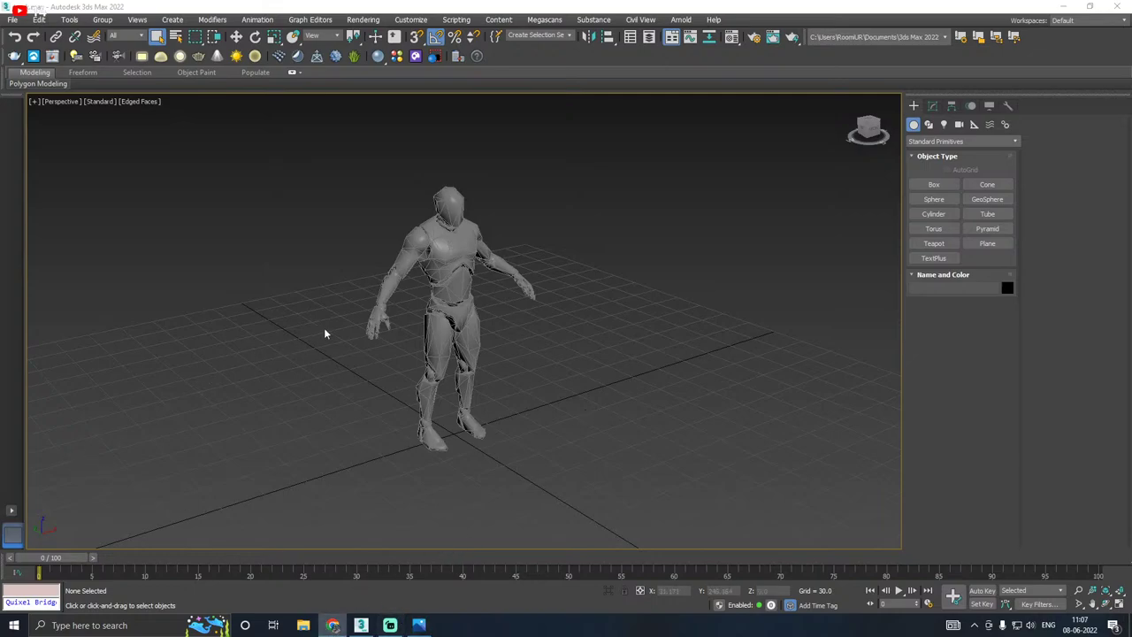
# Step: Start an Arc spline in the Front view with 3D snapping turned on and the mannequin framed for scale
pyautogui.moveTo(324, 329); pyautogui.dragTo(322, 370, button='middle')
pyautogui.moveTo(404, 376)
pyautogui.keyDown('alt'); pyautogui.mouseDown(button='middle')
pyautogui.moveTo(430, 336)
pyautogui.moveTo(437, 344)
pyautogui.moveTo(414, 360)
pyautogui.mouseUp(button='middle'); pyautogui.keyUp('alt')
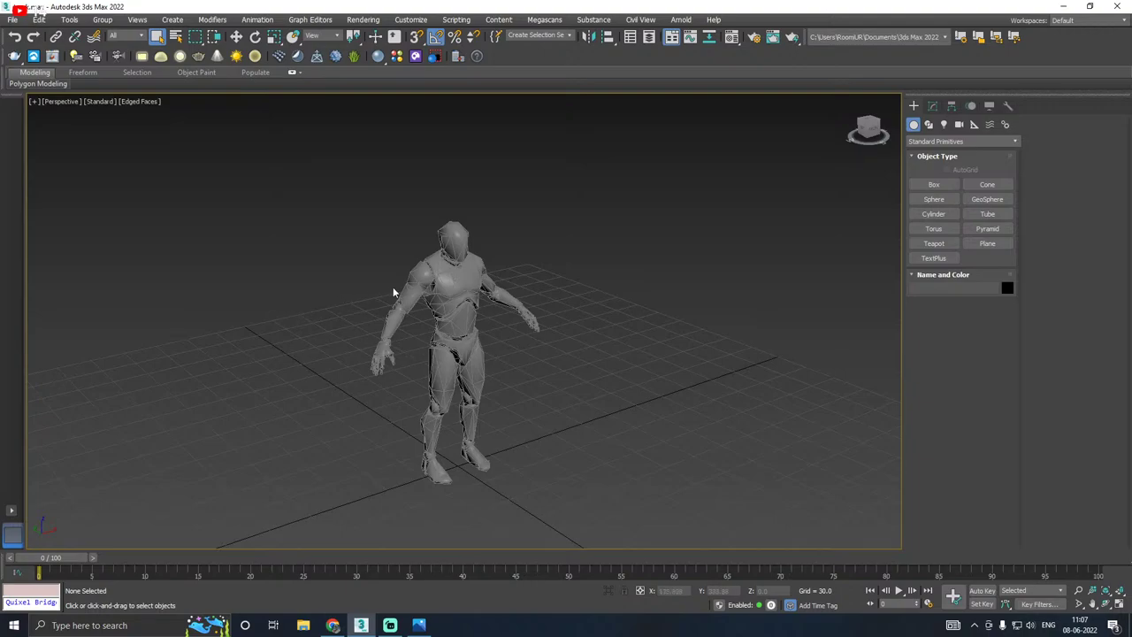
pyautogui.scroll(-3, 395, 286)
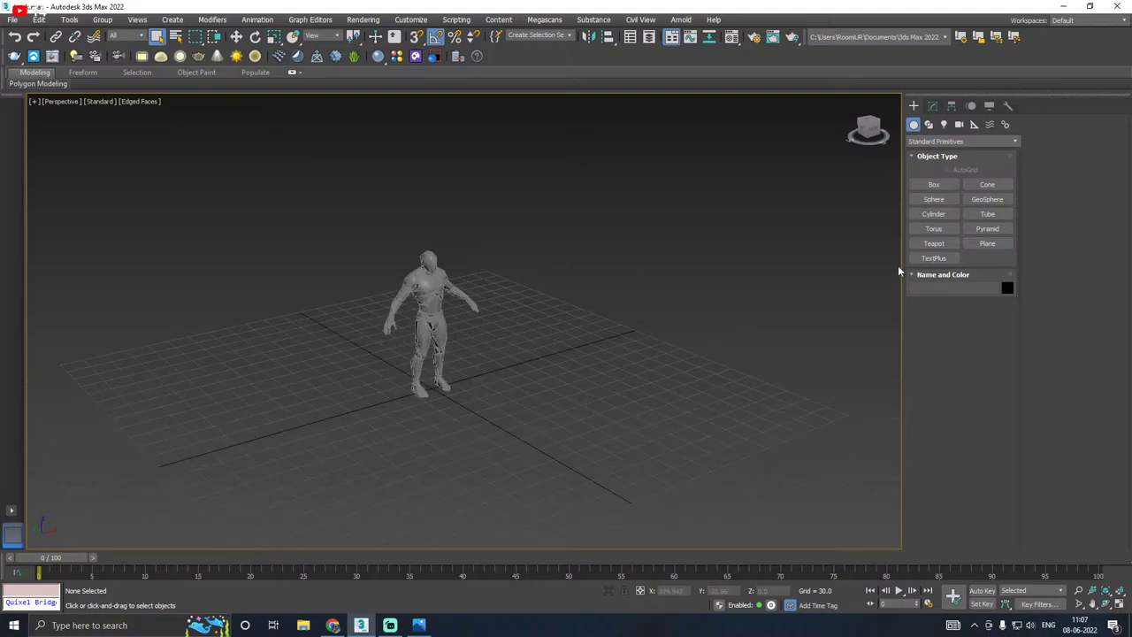
pyautogui.click(928, 124)
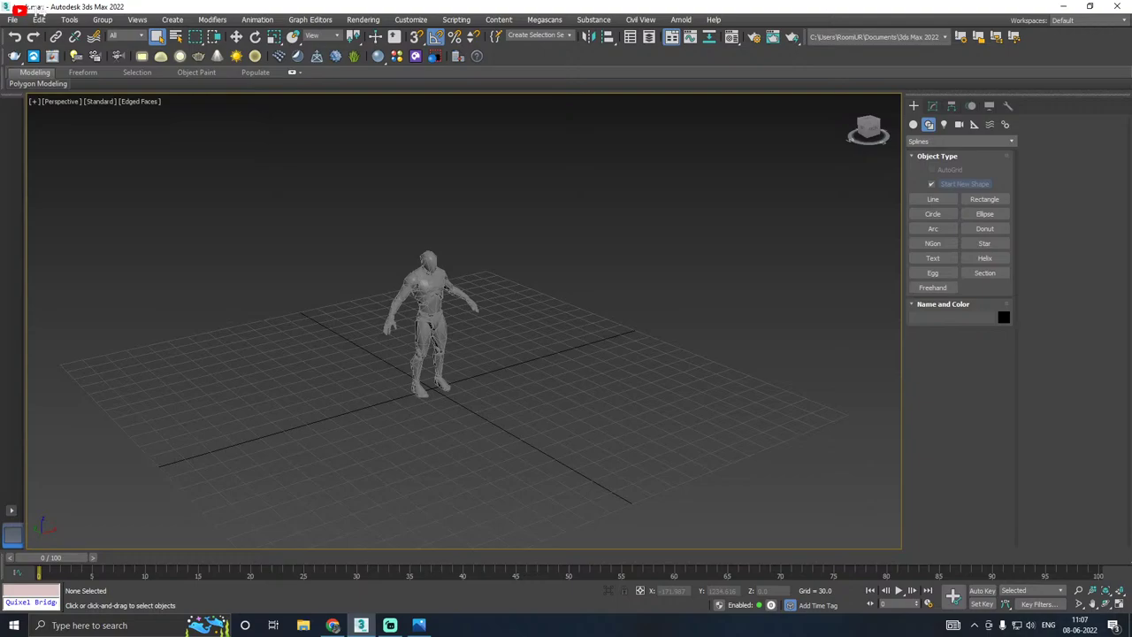
pyautogui.moveTo(444, 249); pyautogui.dragTo(449, 298, button='middle')
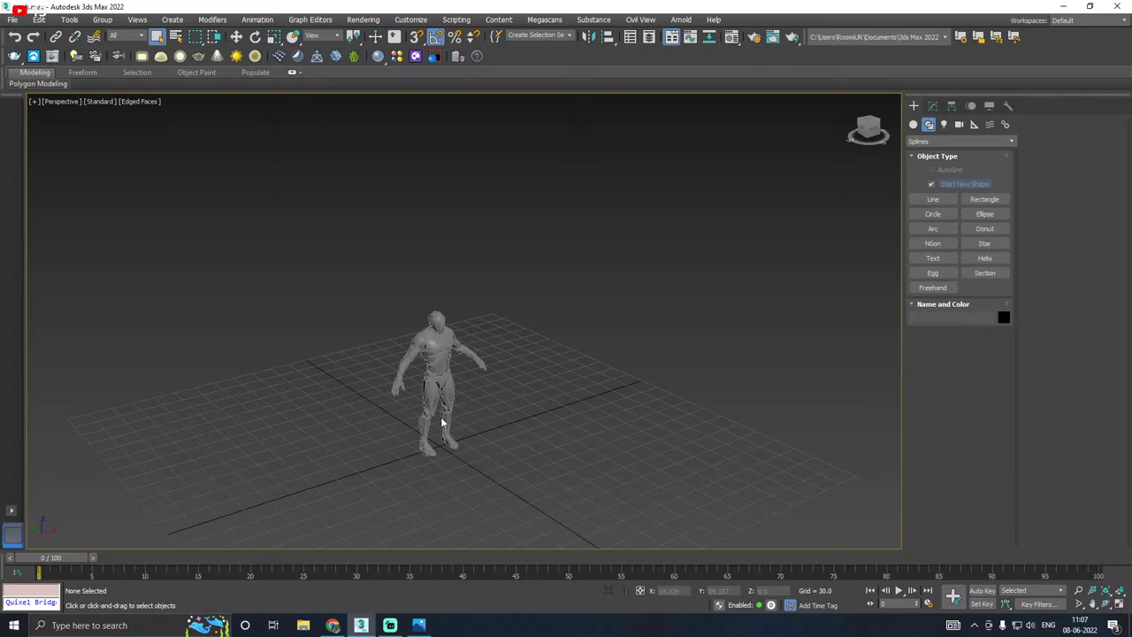
pyautogui.moveTo(461, 397); pyautogui.dragTo(511, 375, button='middle')
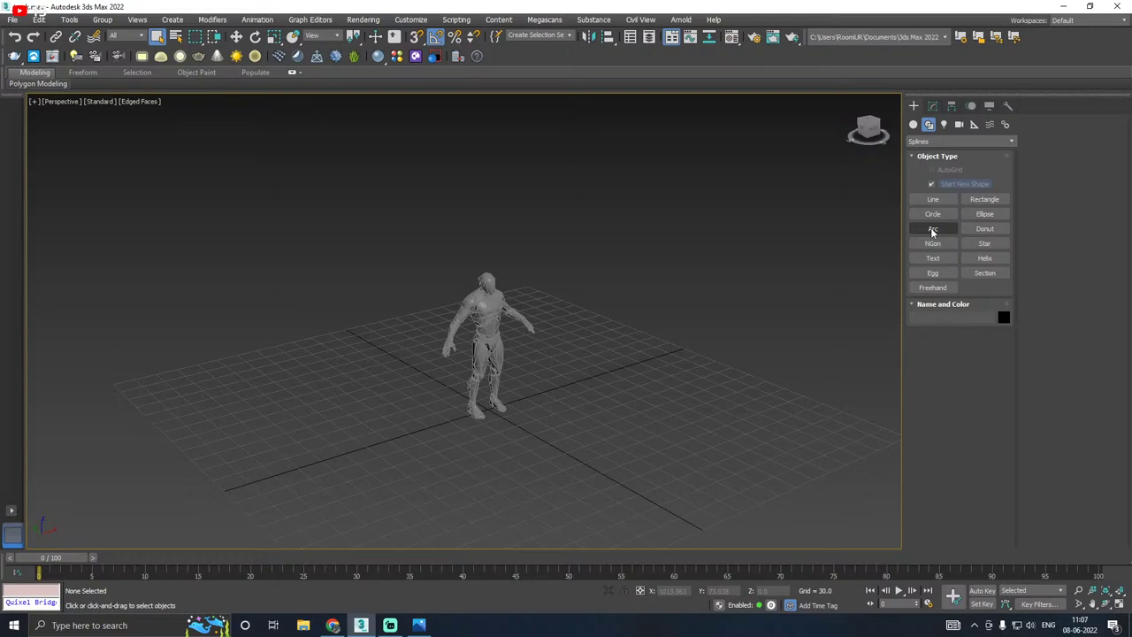
pyautogui.click(932, 231)
pyautogui.moveTo(495, 333); pyautogui.dragTo(513, 335, button='middle')
pyautogui.press('f')
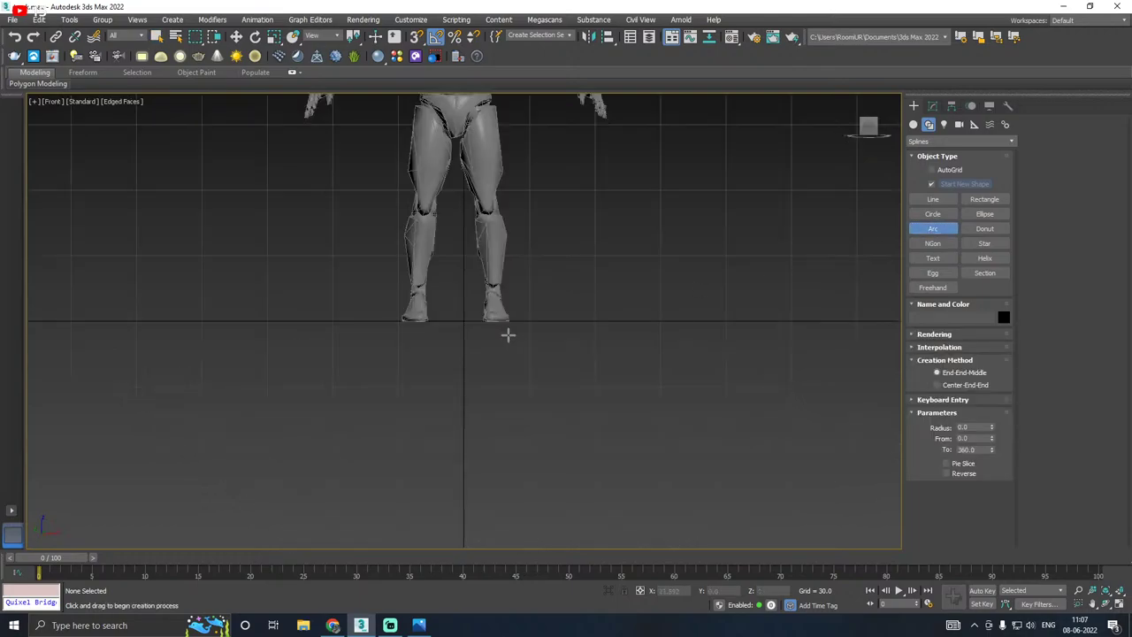
pyautogui.scroll(-3, 491, 380)
pyautogui.moveTo(470, 383); pyautogui.dragTo(446, 458, button='middle')
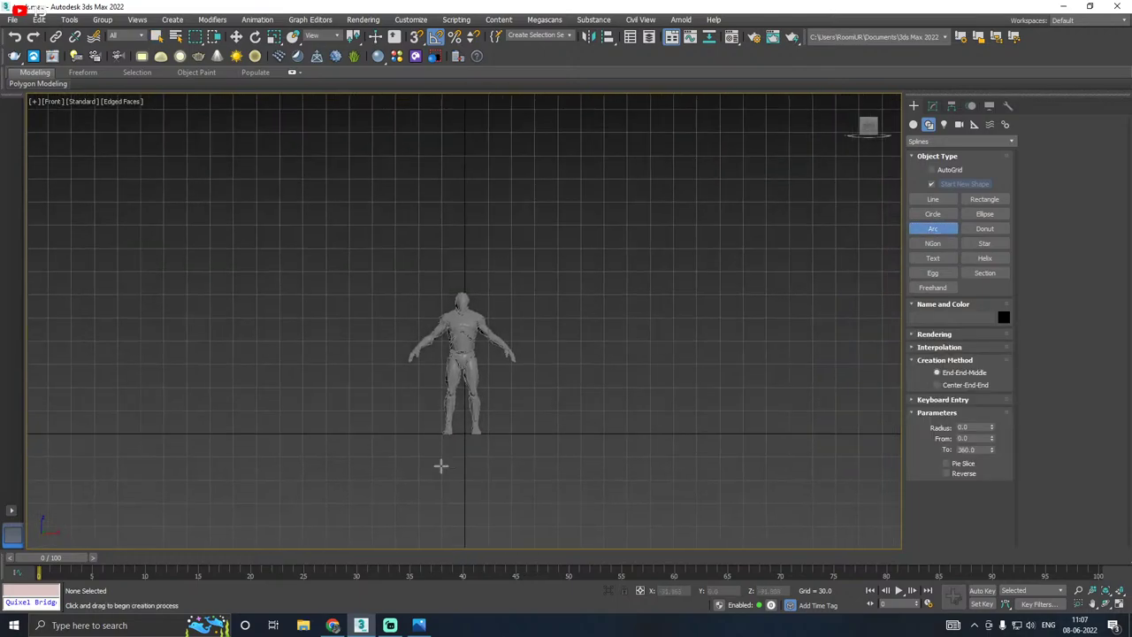
pyautogui.click(415, 37)
pyautogui.scroll(2, 403, 350)
pyautogui.scroll(-2, 299, 474)
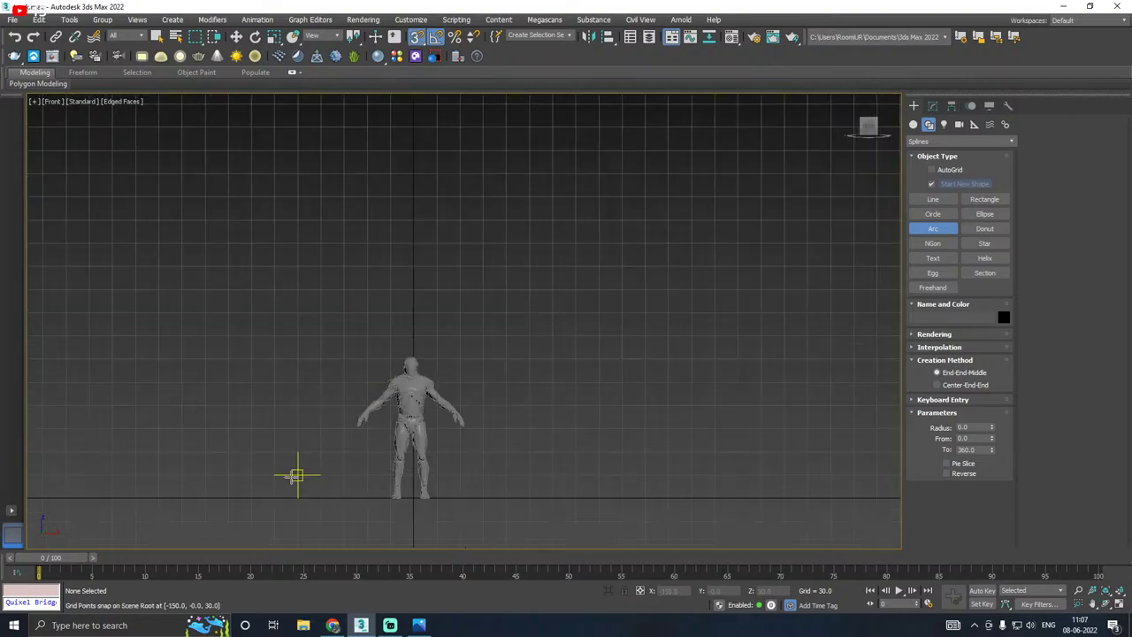
pyautogui.moveTo(273, 498); pyautogui.dragTo(576, 482)
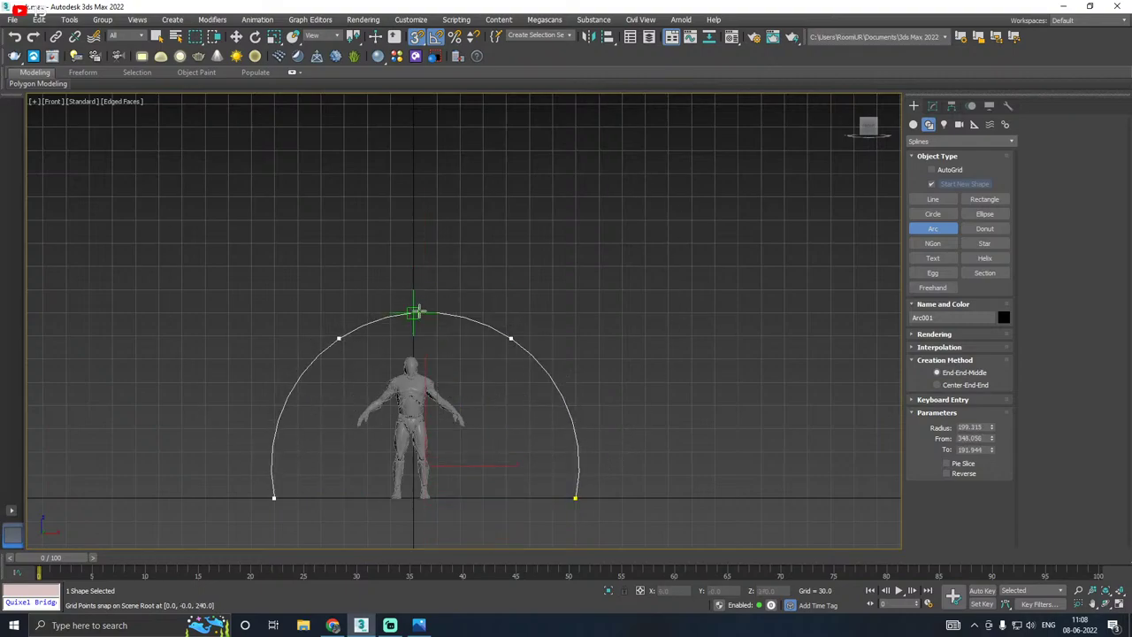
pyautogui.rightClick(415, 311)
pyautogui.click(418, 625)
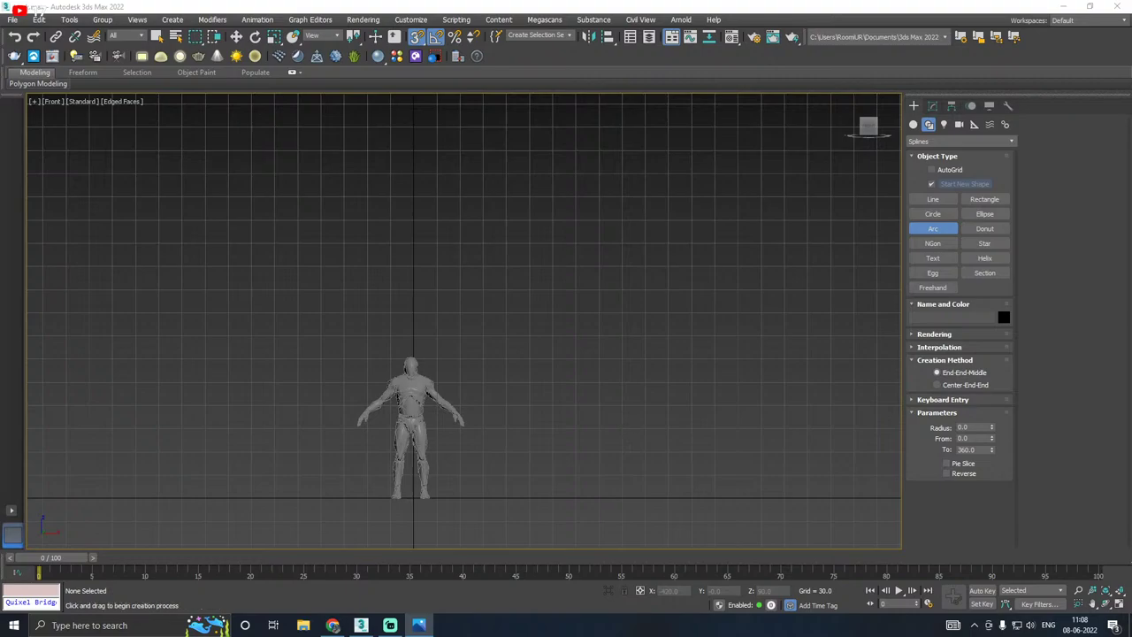
# Step: Draw a grid-snapped arc over the mannequin, with both ends on the ground line and a radius of about 196
pyautogui.moveTo(367, 451); pyautogui.dragTo(397, 427, button='middle')
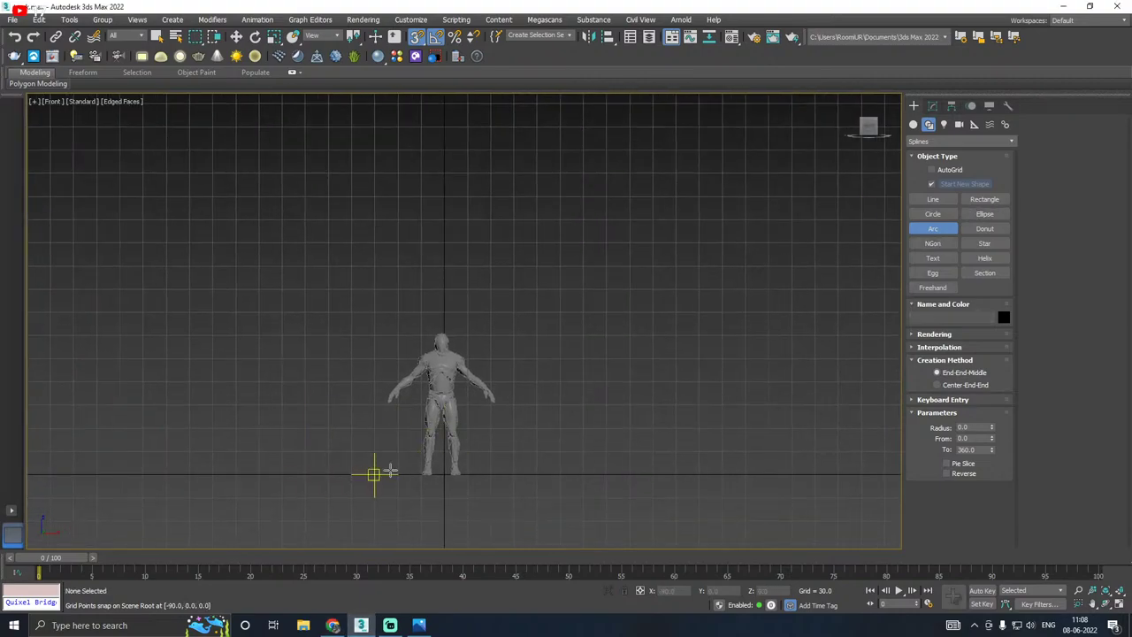
pyautogui.moveTo(304, 475); pyautogui.dragTo(606, 475)
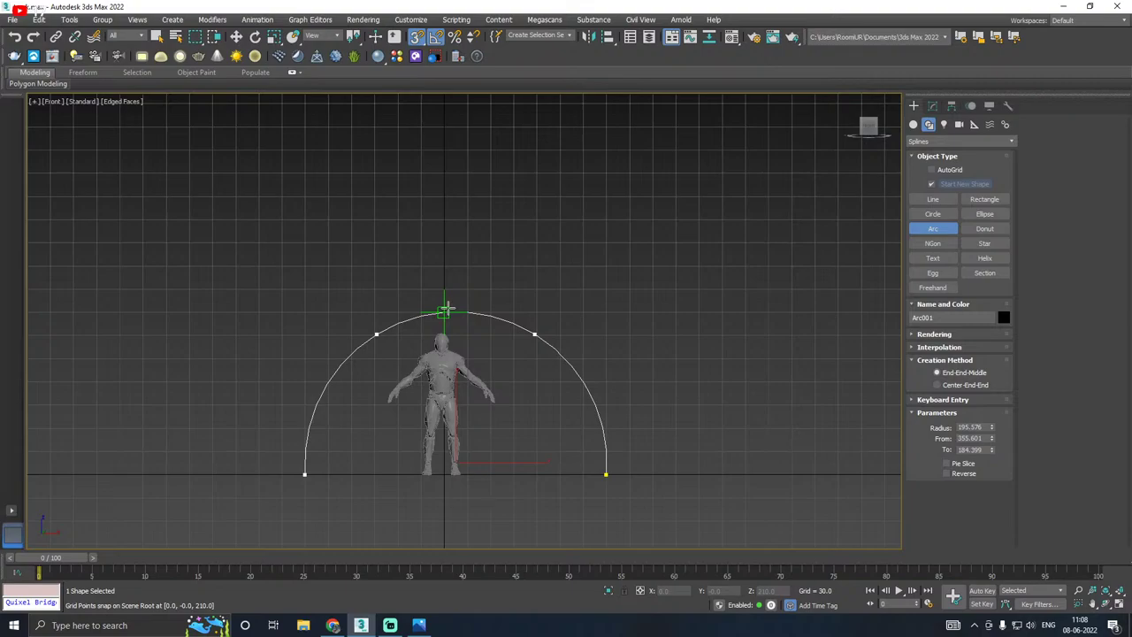
pyautogui.click(445, 309)
pyautogui.rightClick(543, 258)
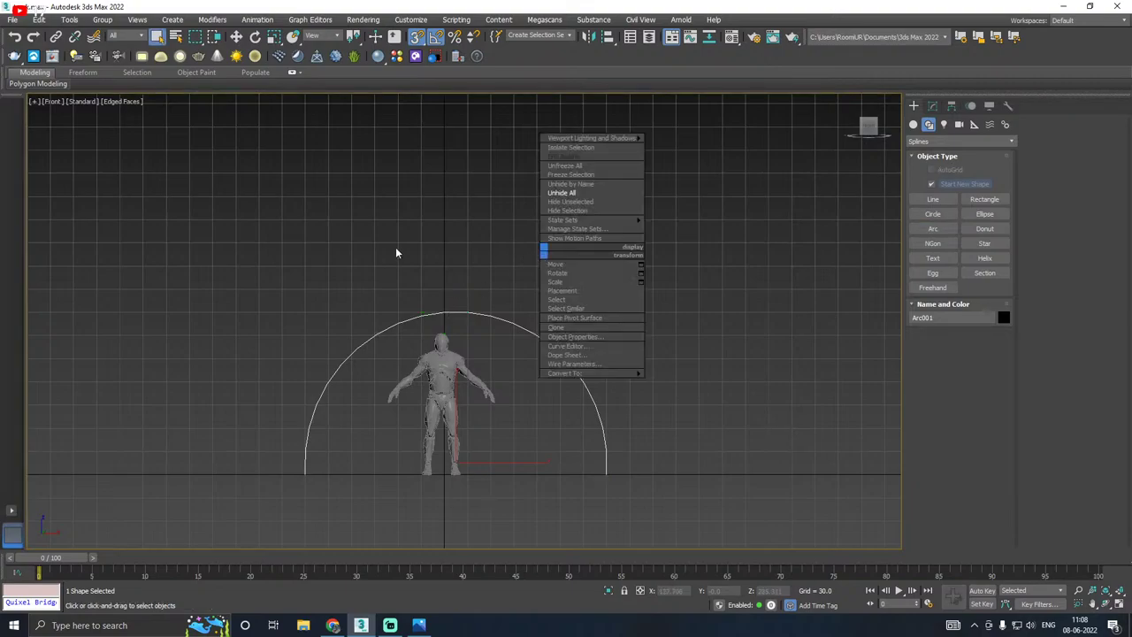
# Step: Turn off snapping, raise the arc to a Z position of about 198, and convert it to an Editable Spline
pyautogui.click(238, 38)
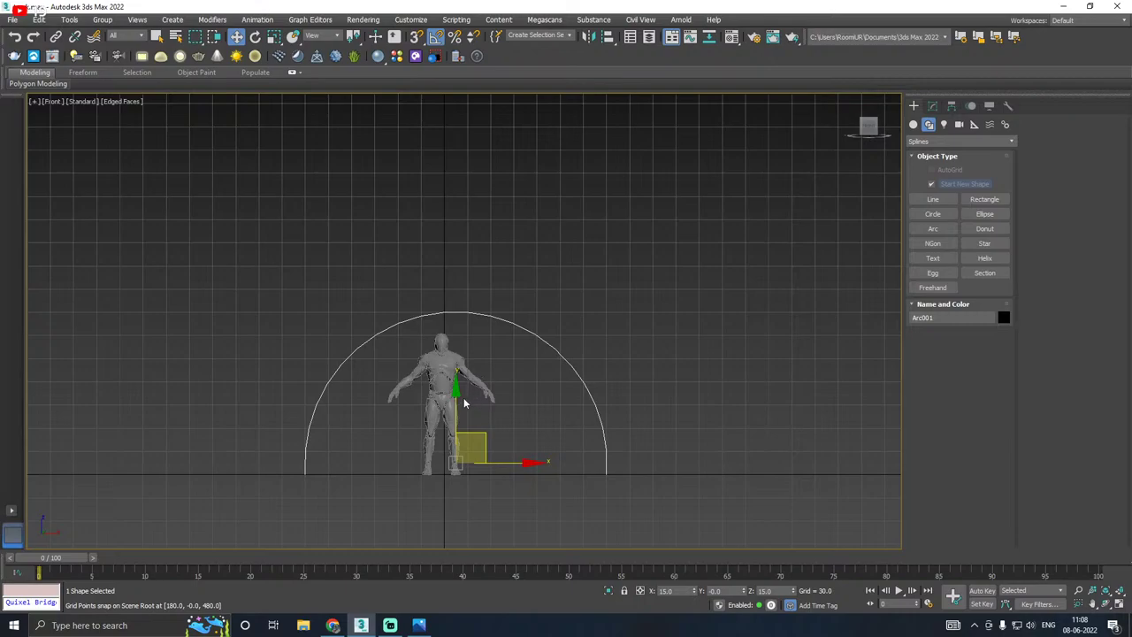
pyautogui.moveTo(455, 399); pyautogui.dragTo(439, 262)
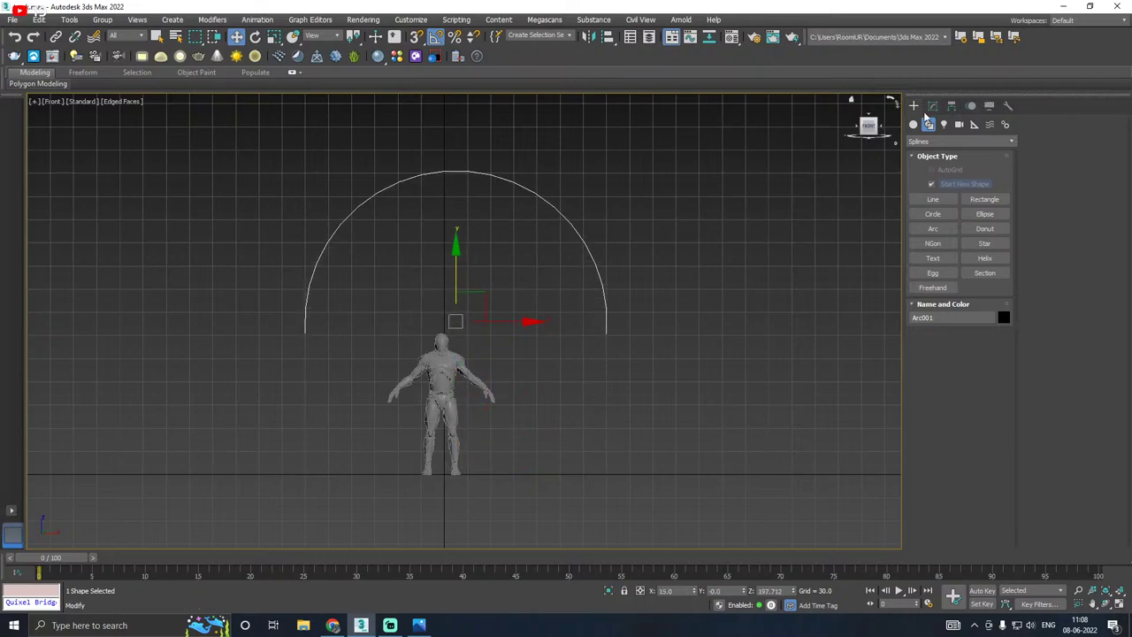
pyautogui.click(932, 105)
pyautogui.rightClick(935, 162)
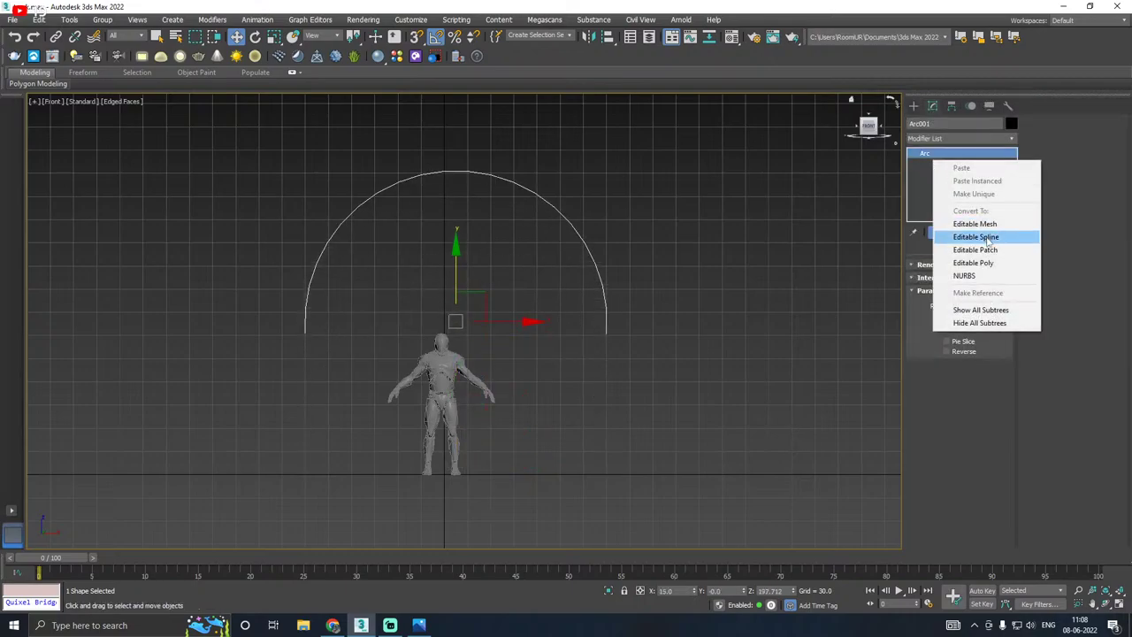
pyautogui.click(982, 237)
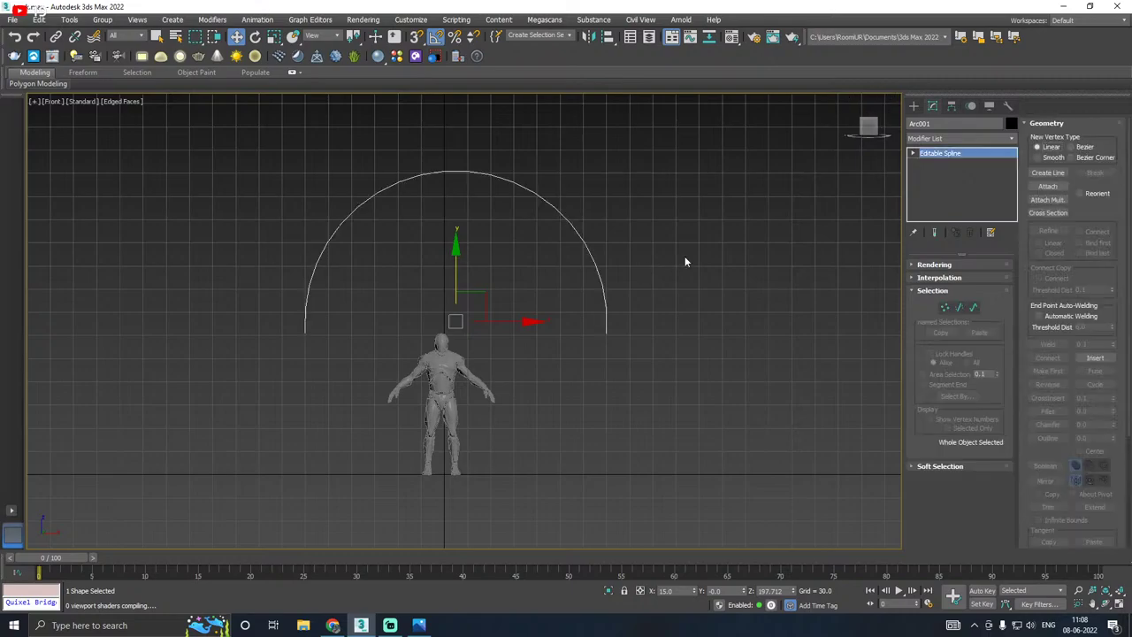
# Step: Move the arc's two end vertices straight down together to about the mannequin's knee height
pyautogui.press('1')
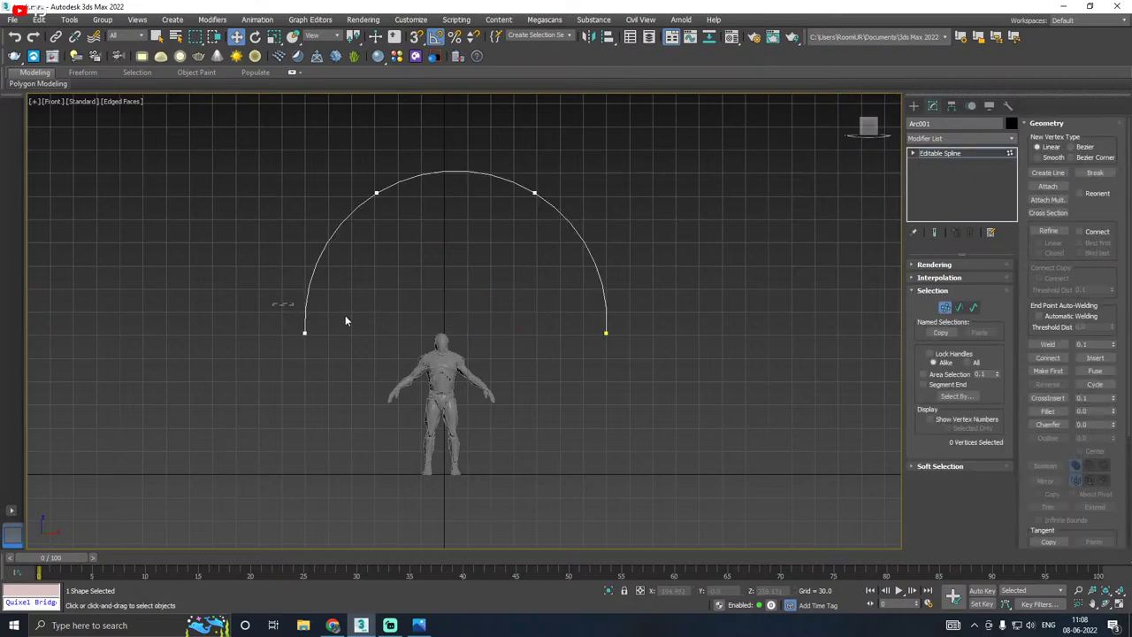
pyautogui.moveTo(274, 304); pyautogui.dragTo(744, 407)
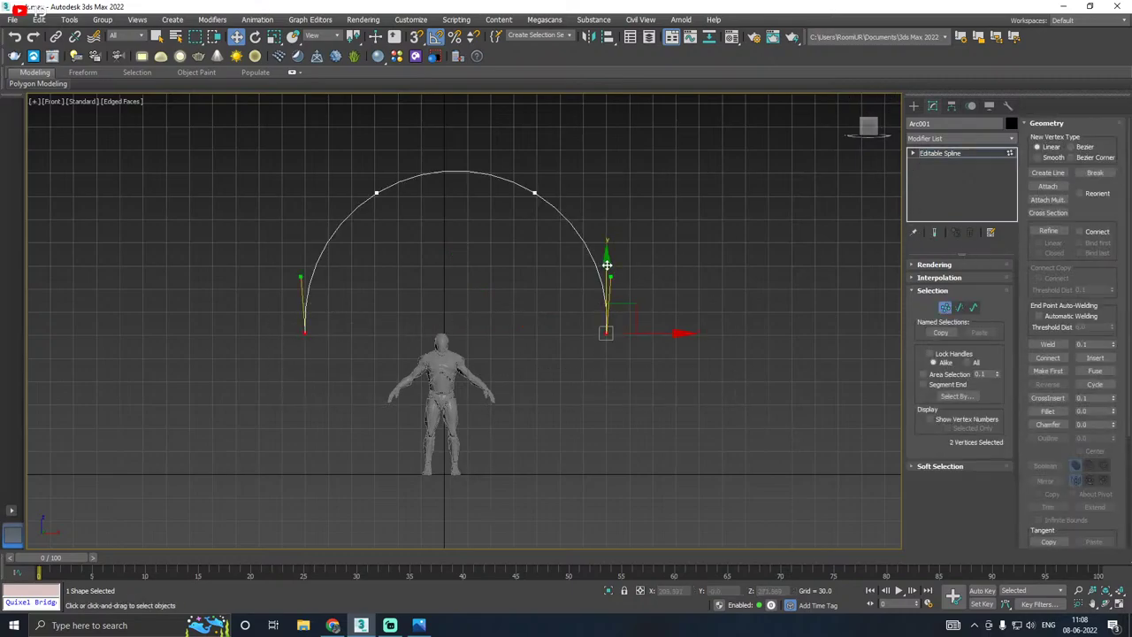
pyautogui.moveTo(607, 253); pyautogui.dragTo(614, 360)
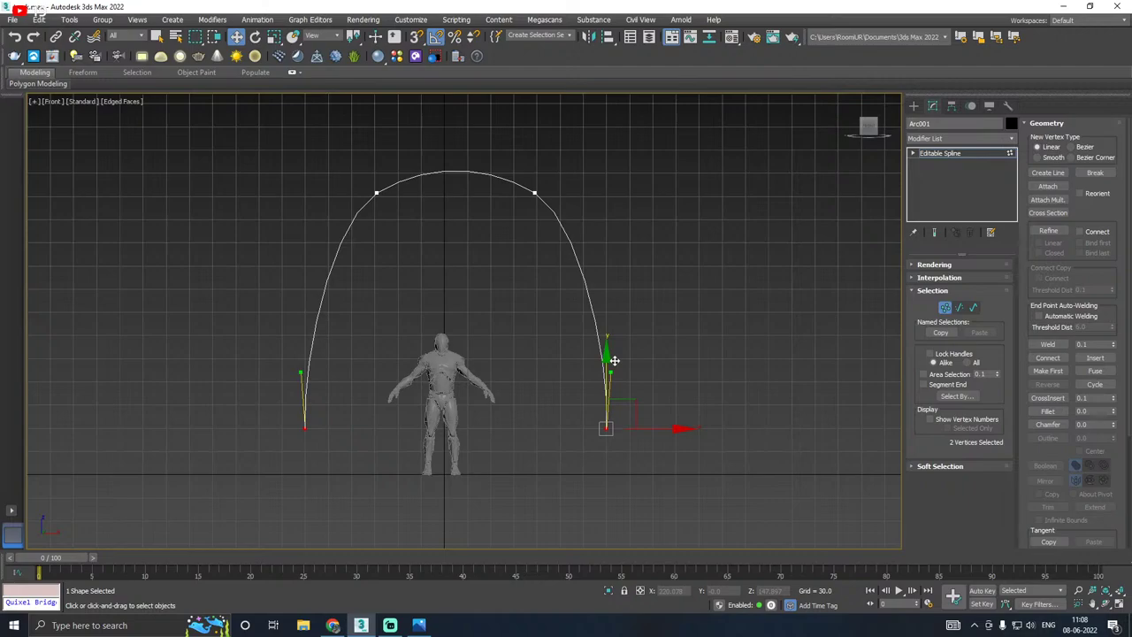
# Step: Undo the last vertex move and make the arc spline renderable in the renderer and viewport with a rectangular cross-section
pyautogui.hotkey('ctrl', 'z')
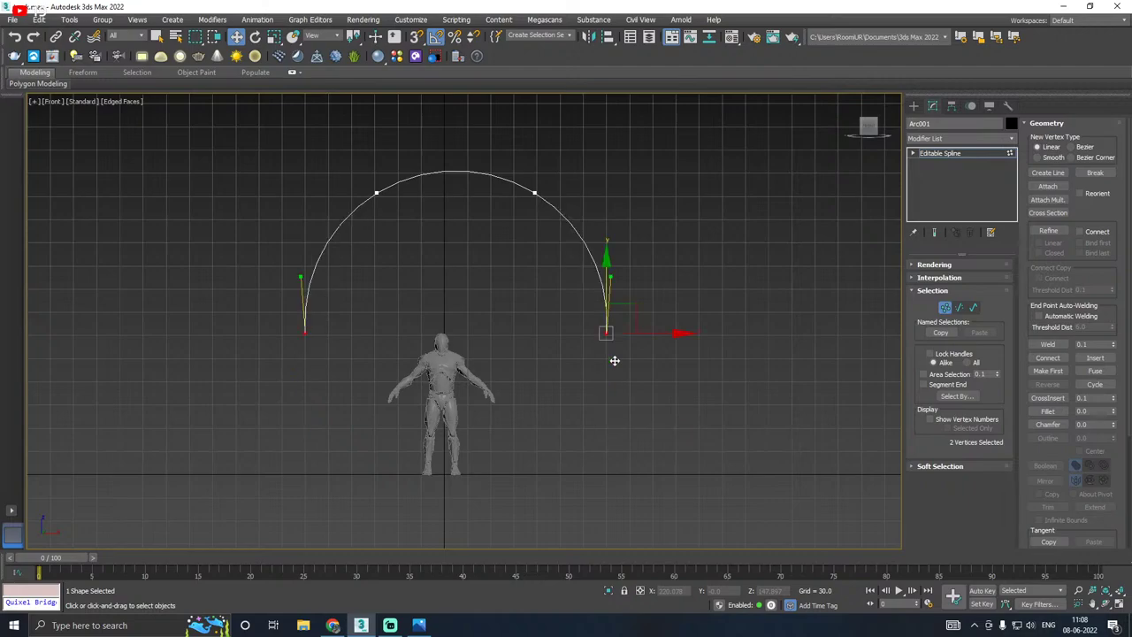
pyautogui.click(941, 263)
pyautogui.click(933, 288)
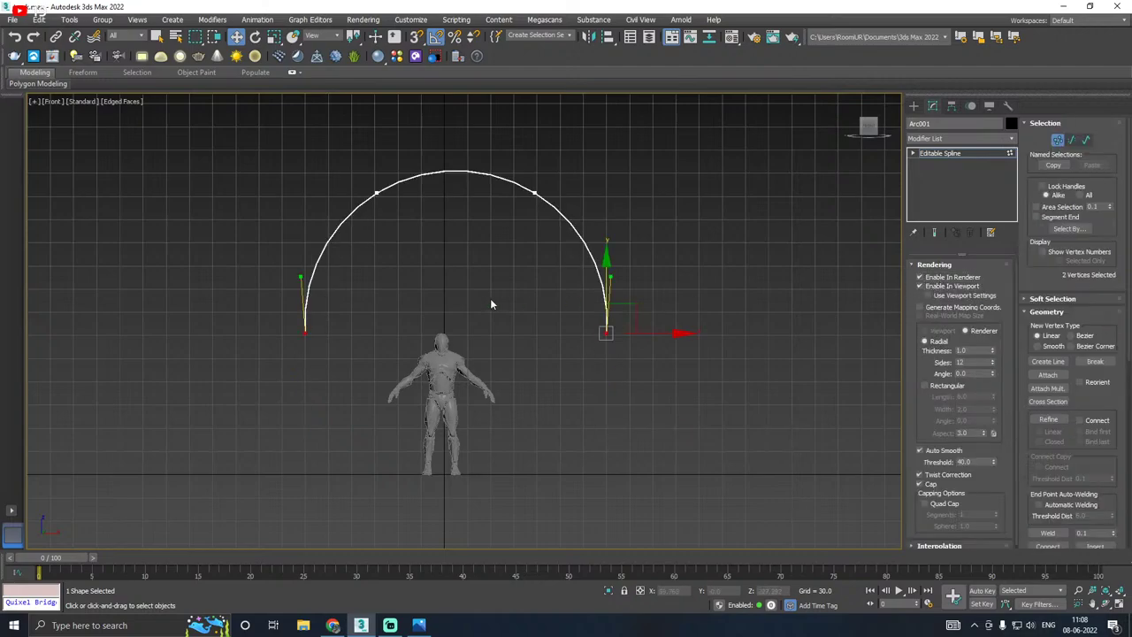
pyautogui.press('p')
pyautogui.keyDown('alt'); pyautogui.moveTo(493, 317); pyautogui.dragTo(556, 335, button='middle'); pyautogui.keyUp('alt')
pyautogui.click(933, 388)
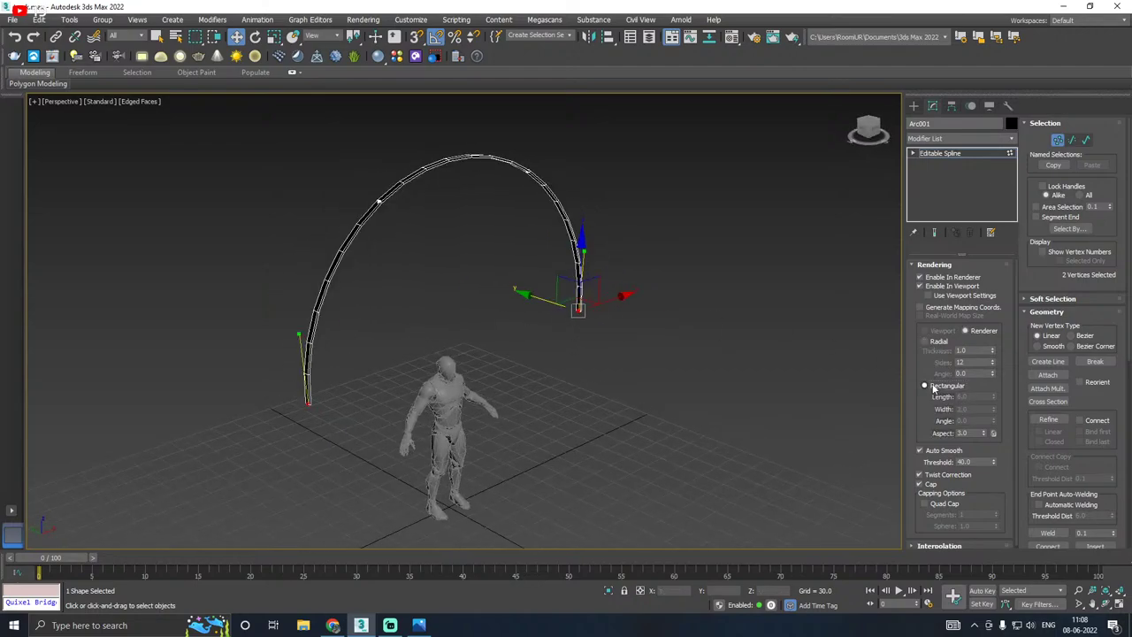
# Step: Assign the Concrete material from the Material Editor to the arch
pyautogui.scroll(3, 340, 319)
pyautogui.press('m')
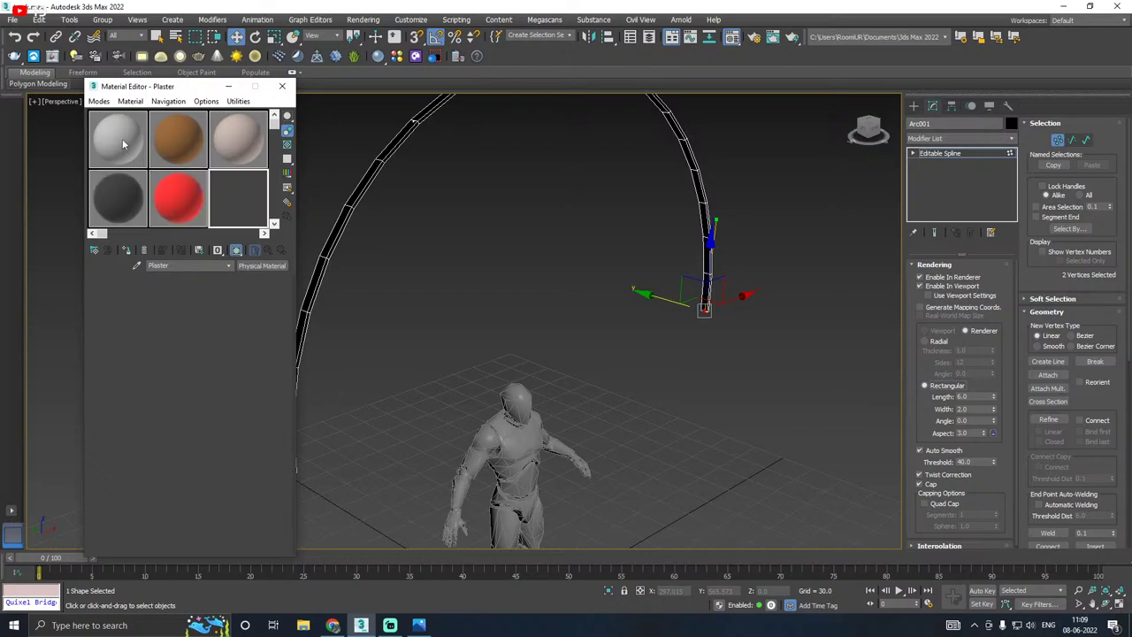
pyautogui.click(126, 250)
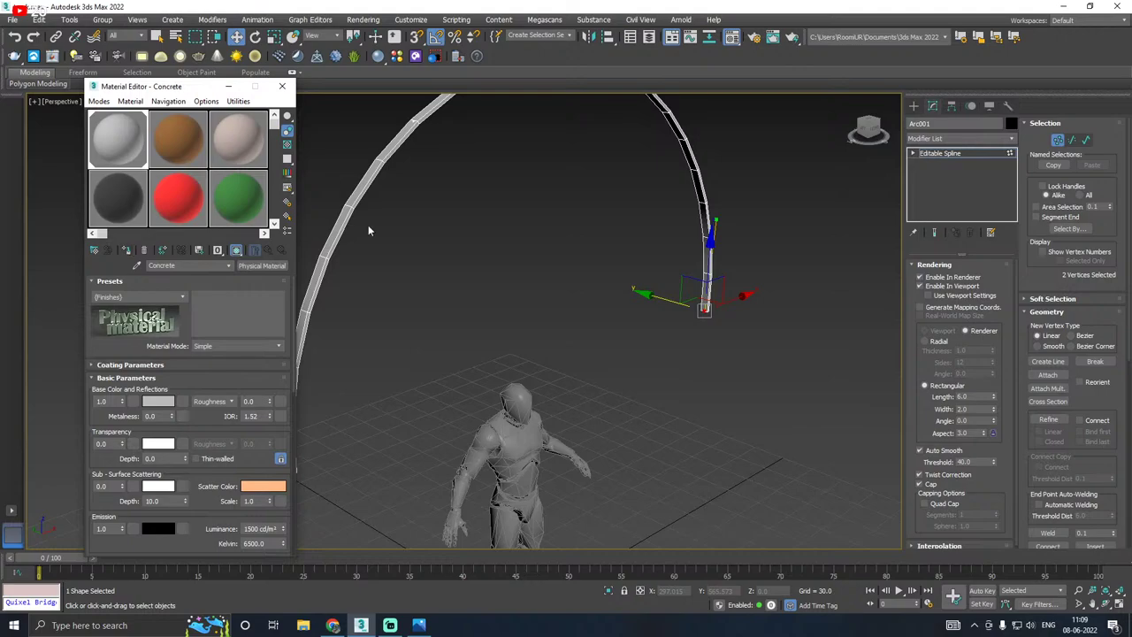
# Step: Bring up the reference photo in the image viewer and study the tunnel's proportions
pyautogui.click(418, 626)
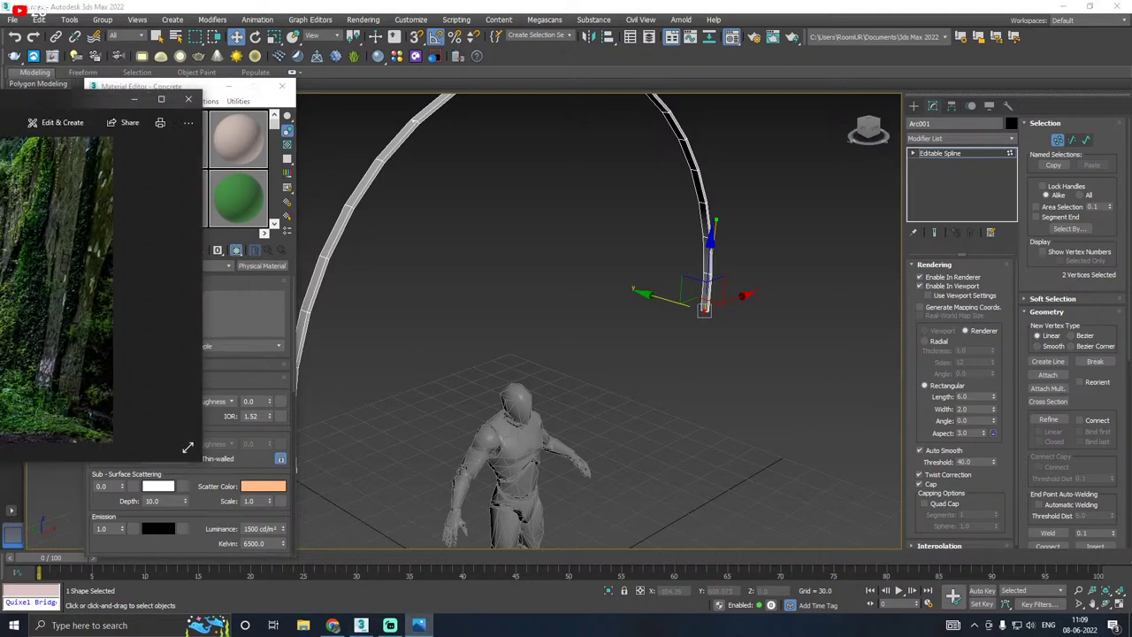
pyautogui.click(562, 48)
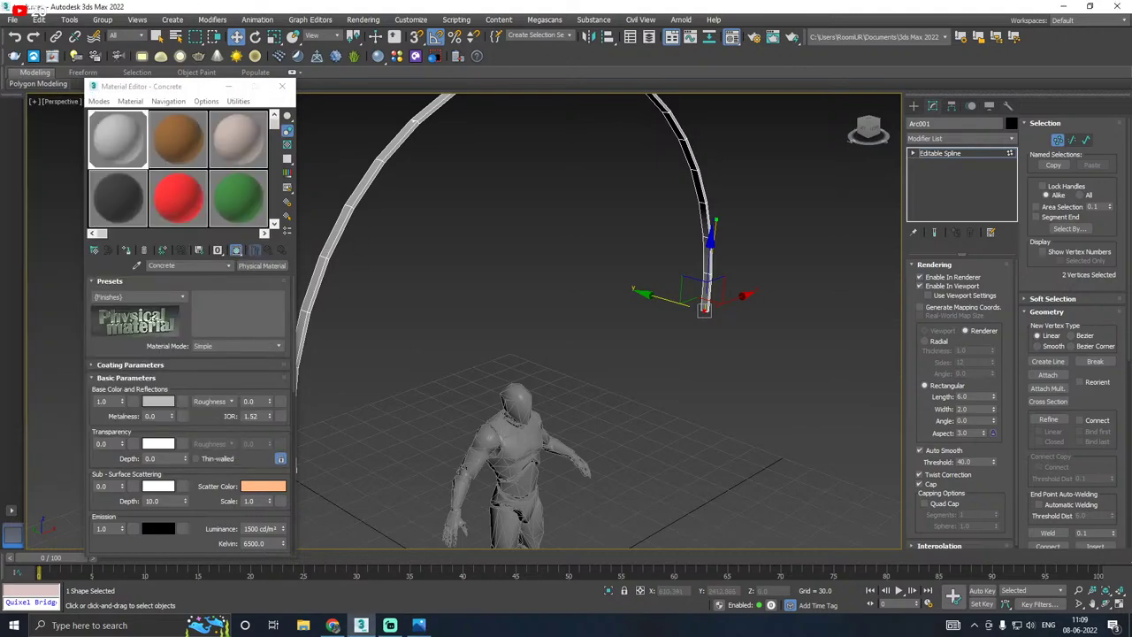
pyautogui.moveTo(0, 118); pyautogui.dragTo(0, 90)
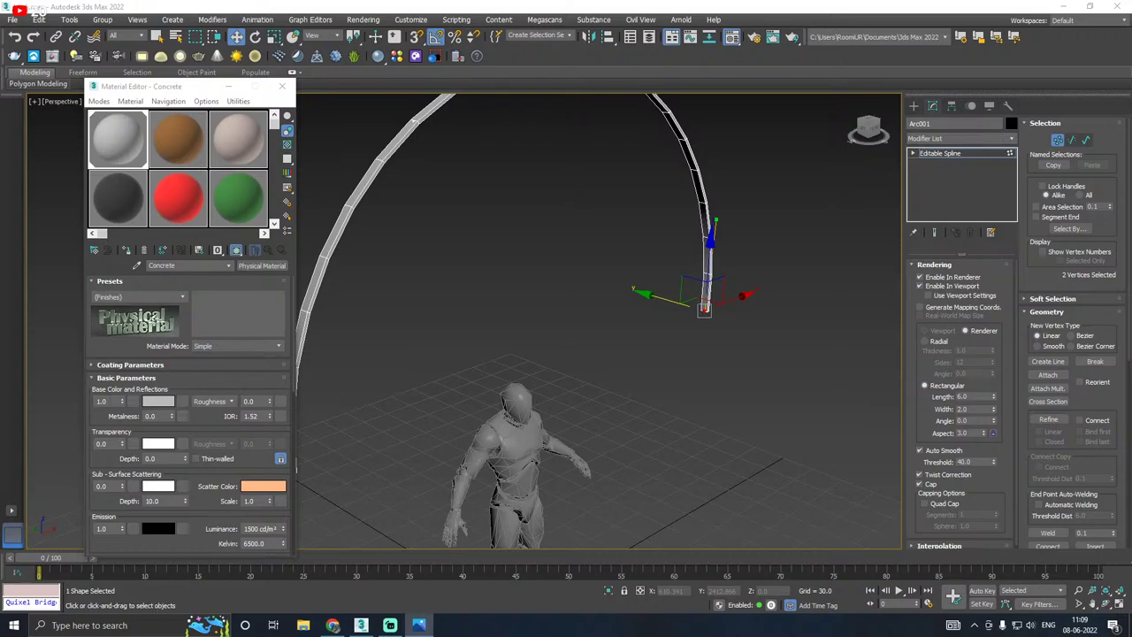
# Step: Thicken the arch's rectangular section to a length of about 58.6 and a width of about 55.8
pyautogui.scroll(-3, 571, 372)
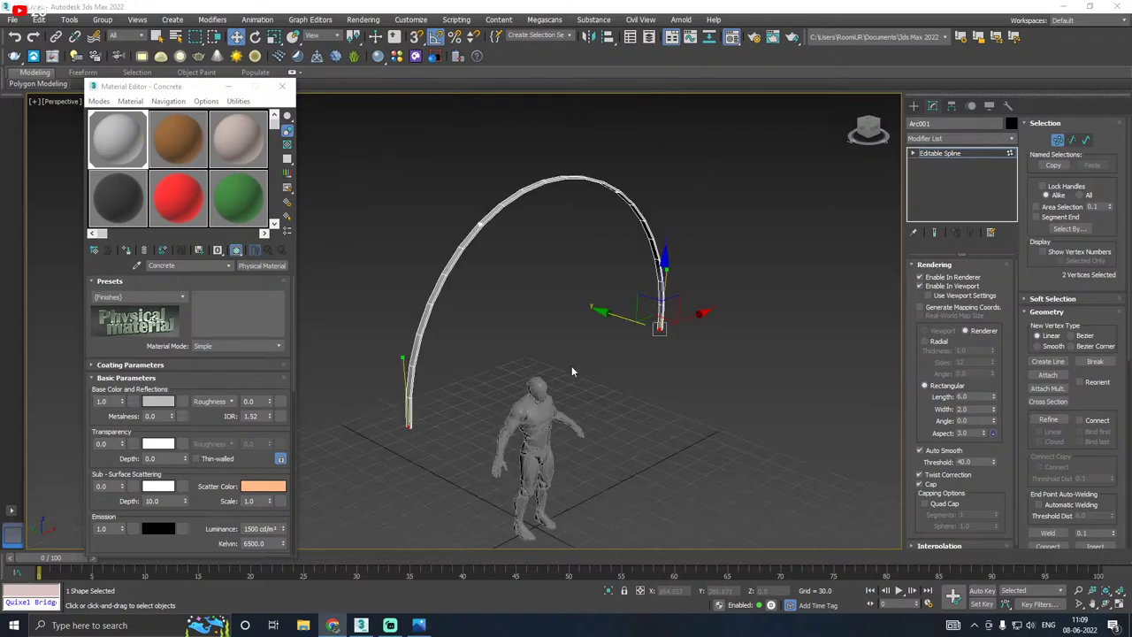
pyautogui.scroll(3, 431, 358)
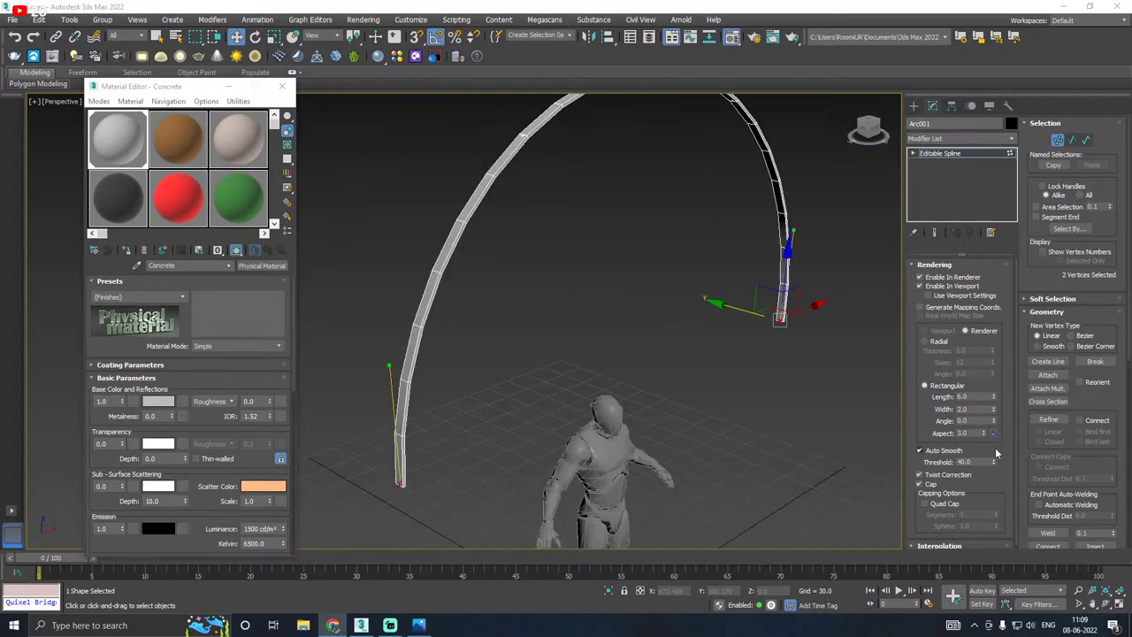
pyautogui.moveTo(991, 399); pyautogui.dragTo(993, 264)
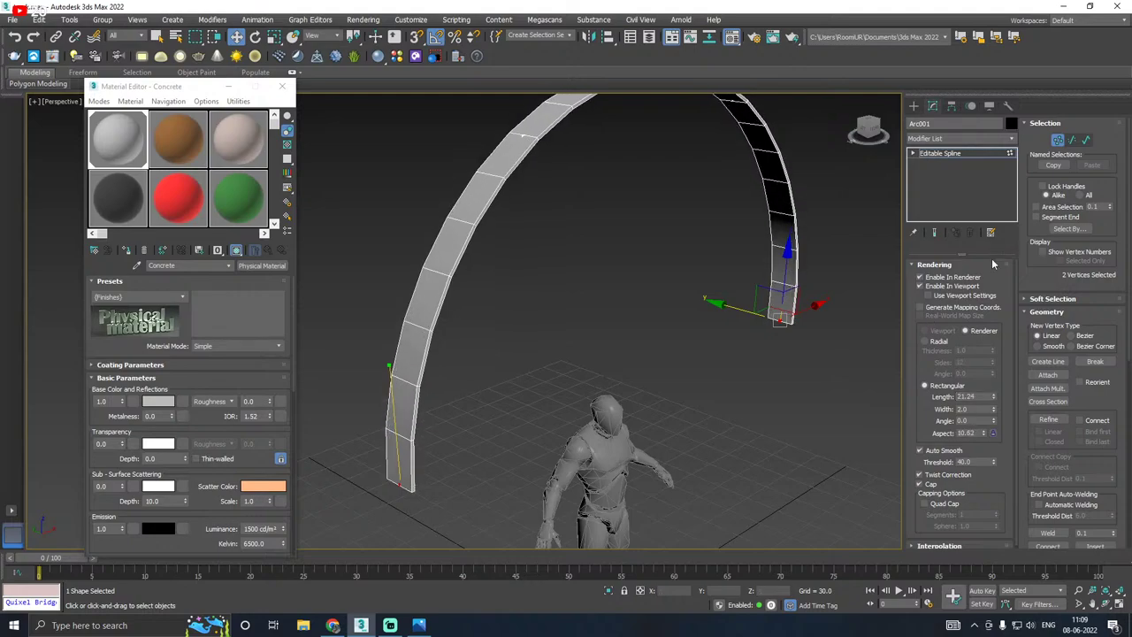
pyautogui.moveTo(1000, 399); pyautogui.dragTo(958, 295)
pyautogui.moveTo(995, 415); pyautogui.dragTo(972, 334)
pyautogui.moveTo(994, 415); pyautogui.dragTo(965, 330)
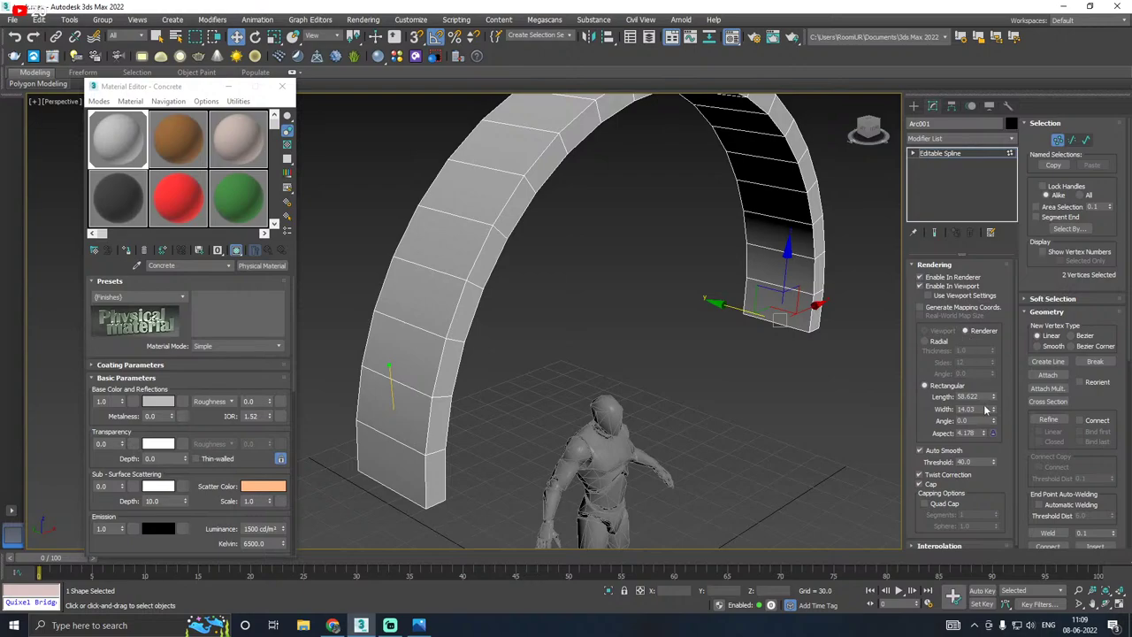
pyautogui.moveTo(995, 412); pyautogui.dragTo(979, 361)
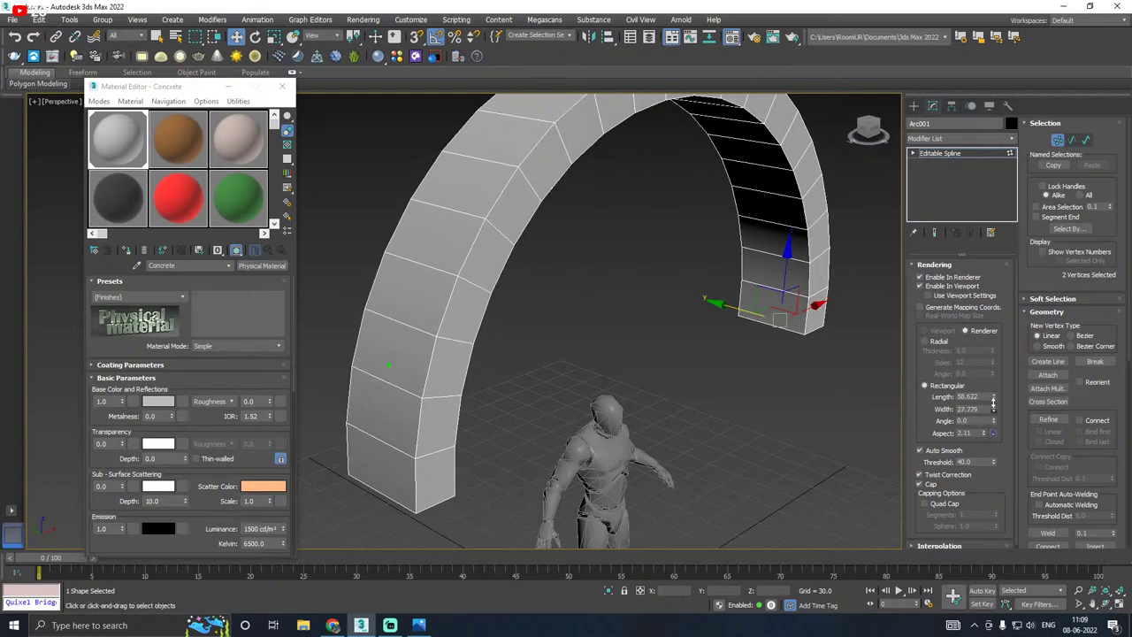
pyautogui.moveTo(993, 403); pyautogui.dragTo(984, 364)
# Step: Compare the thickened arch and mannequin with the tunnel in the reference photo
pyautogui.scroll(-2, 500, 375)
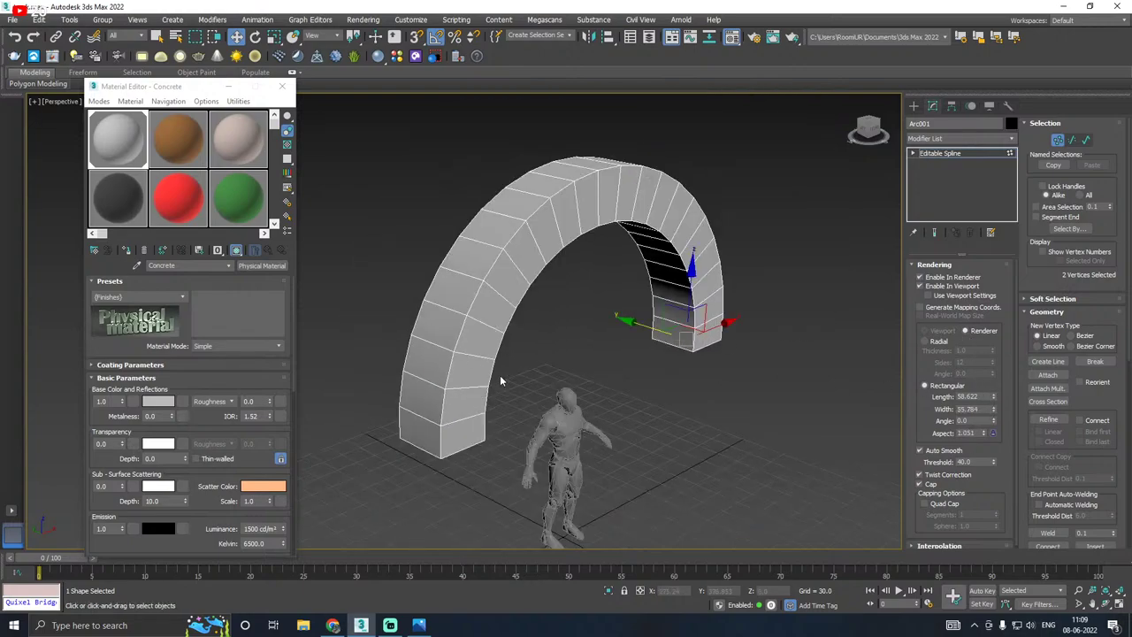
pyautogui.keyDown('alt'); pyautogui.moveTo(500, 375); pyautogui.dragTo(577, 361, button='middle'); pyautogui.keyUp('alt')
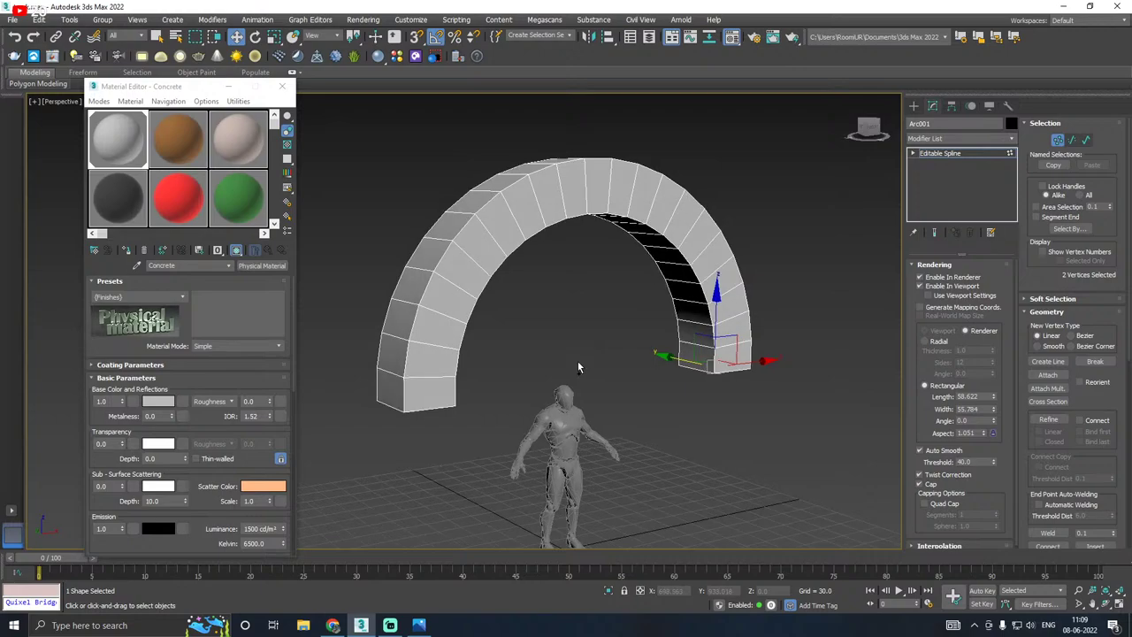
pyautogui.scroll(-2, 578, 361)
pyautogui.click(424, 627)
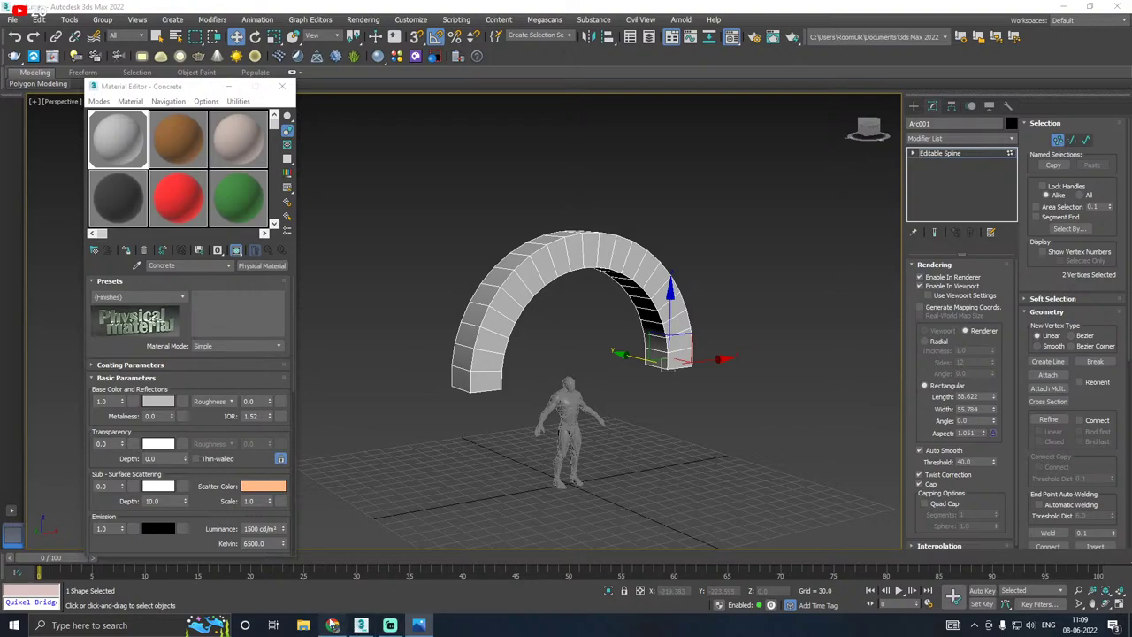
pyautogui.keyDown('alt'); pyautogui.moveTo(591, 436); pyautogui.dragTo(606, 437, button='middle'); pyautogui.keyUp('alt')
# Step: Close the Material Editor and raise the arch spline's interpolation steps to 10
pyautogui.click(282, 86)
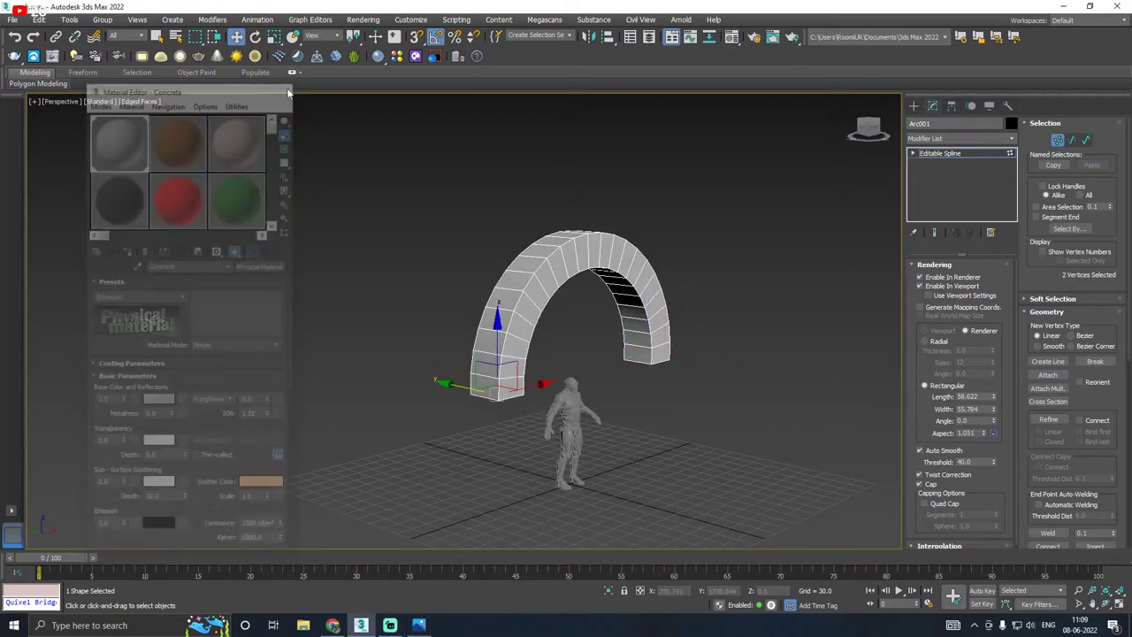
pyautogui.keyDown('alt'); pyautogui.moveTo(656, 339); pyautogui.dragTo(576, 321, button='middle'); pyautogui.keyUp('alt')
pyautogui.scroll(2, 618, 326)
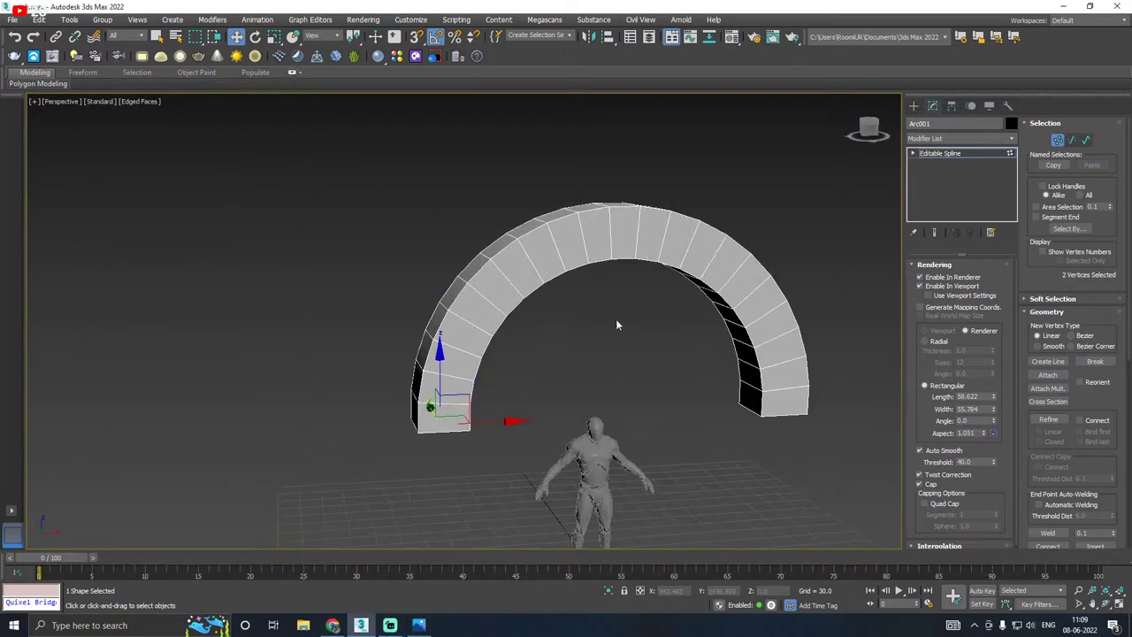
pyautogui.scroll(-1, 962, 471)
pyautogui.scroll(-5, 1070, 350)
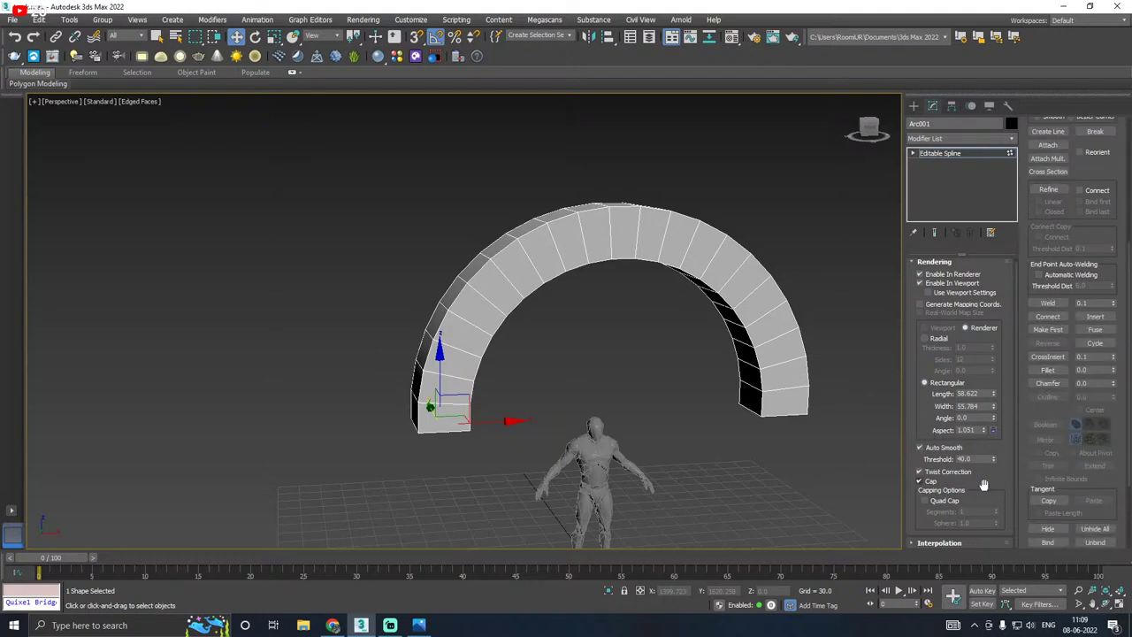
pyautogui.scroll(2, 940, 545)
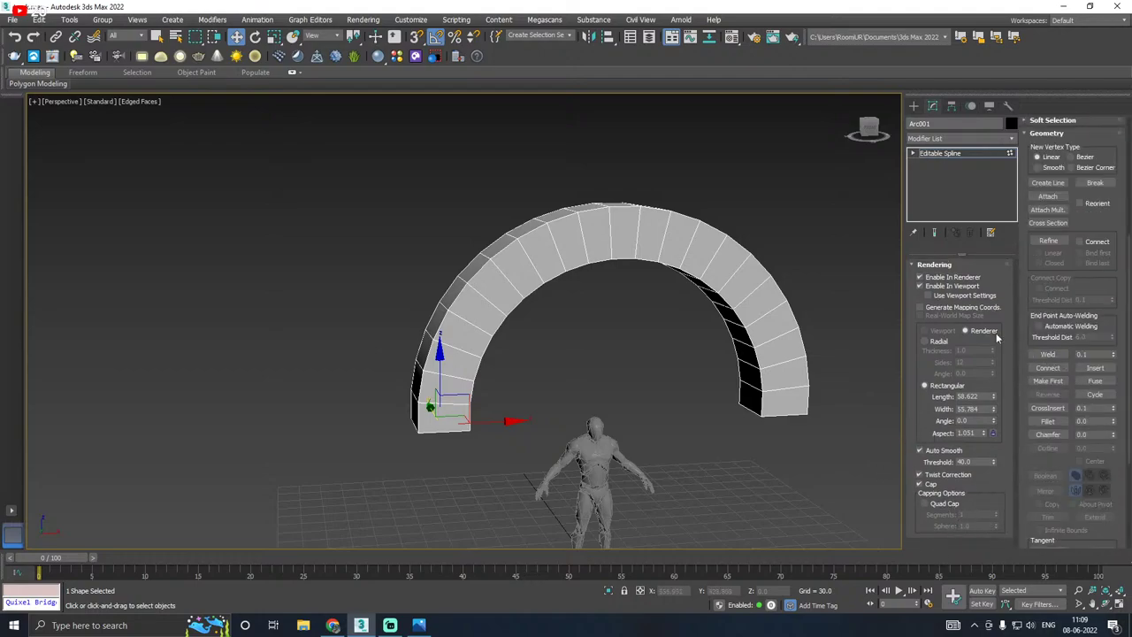
pyautogui.scroll(5, 1043, 283)
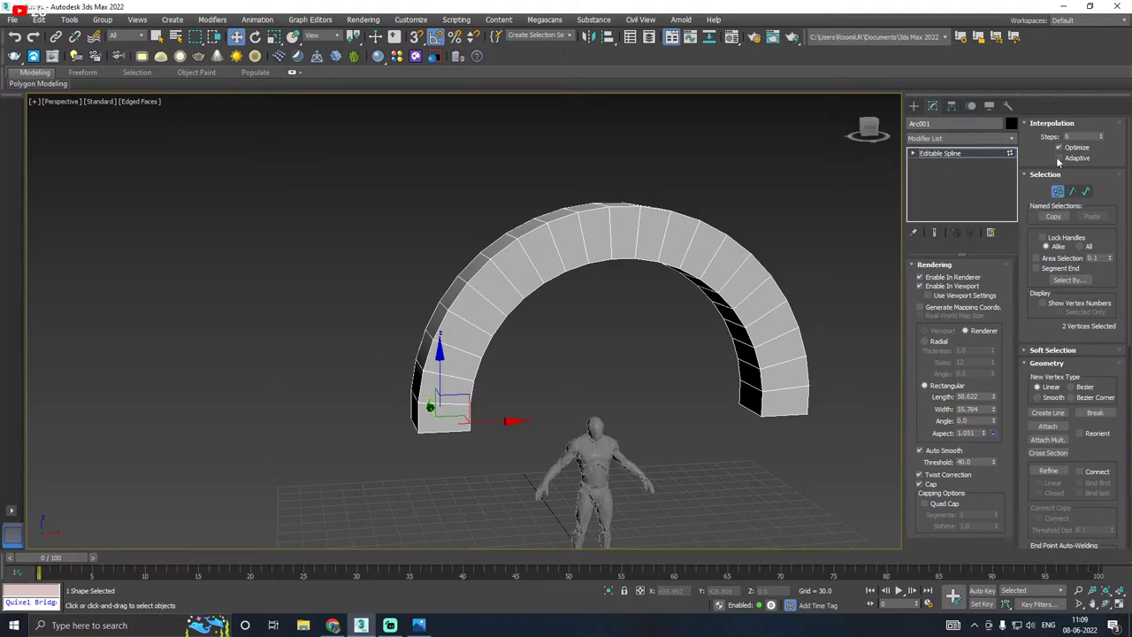
pyautogui.click(1101, 137)
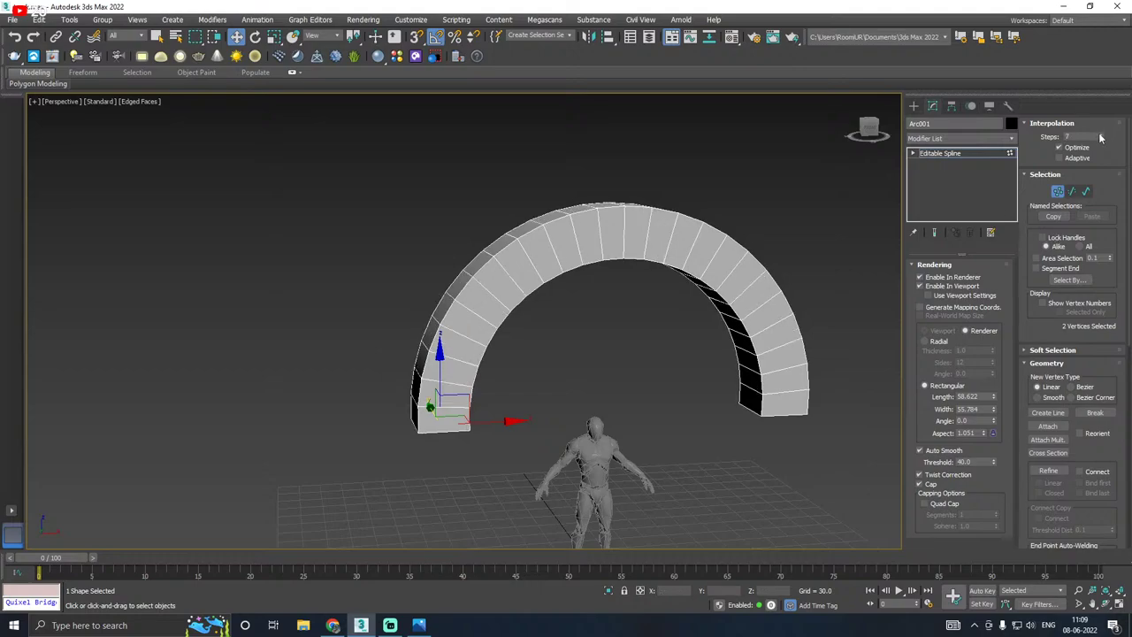
pyautogui.click(1100, 137)
pyautogui.click(1100, 137)
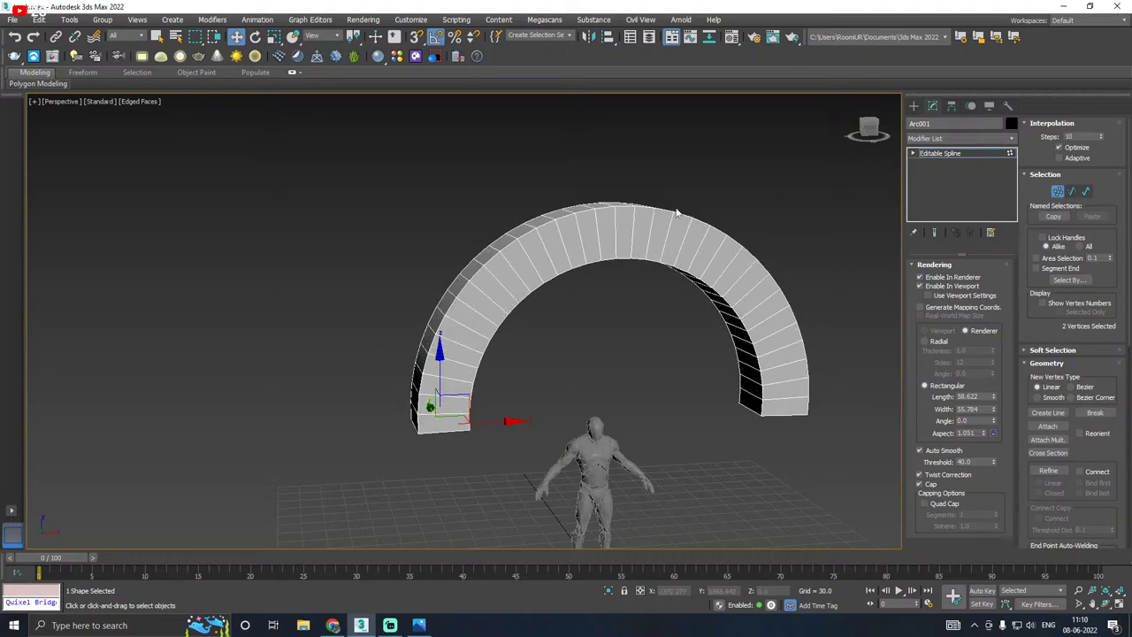
# Step: Save a copy of the scene as track01.max in the Work folder and save the current scene file
pyautogui.click(12, 19)
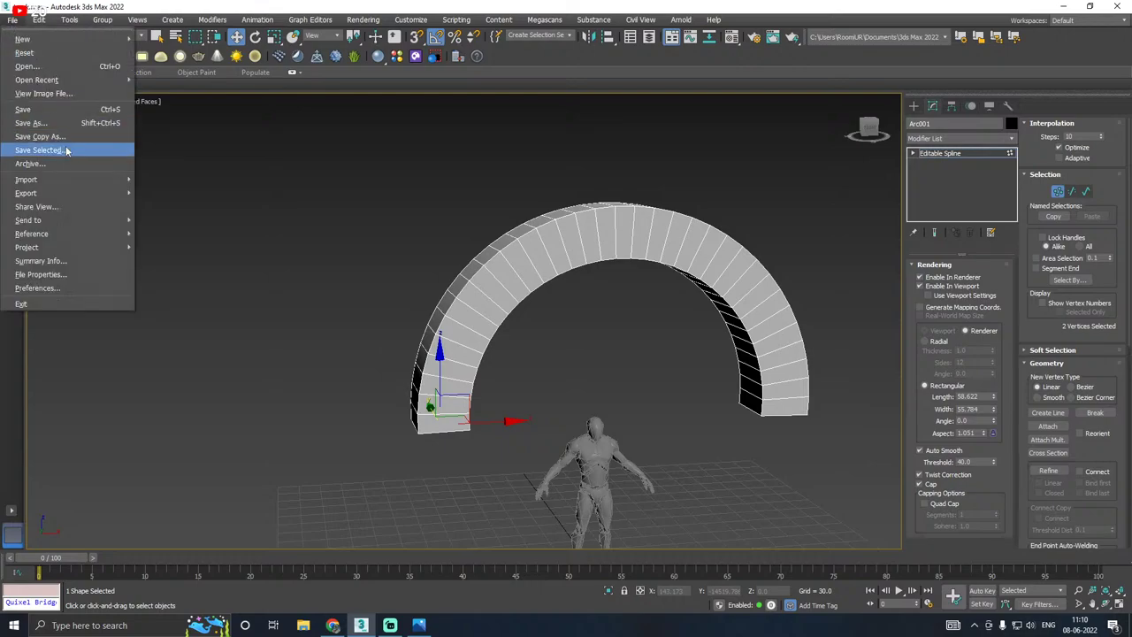
pyautogui.click(65, 139)
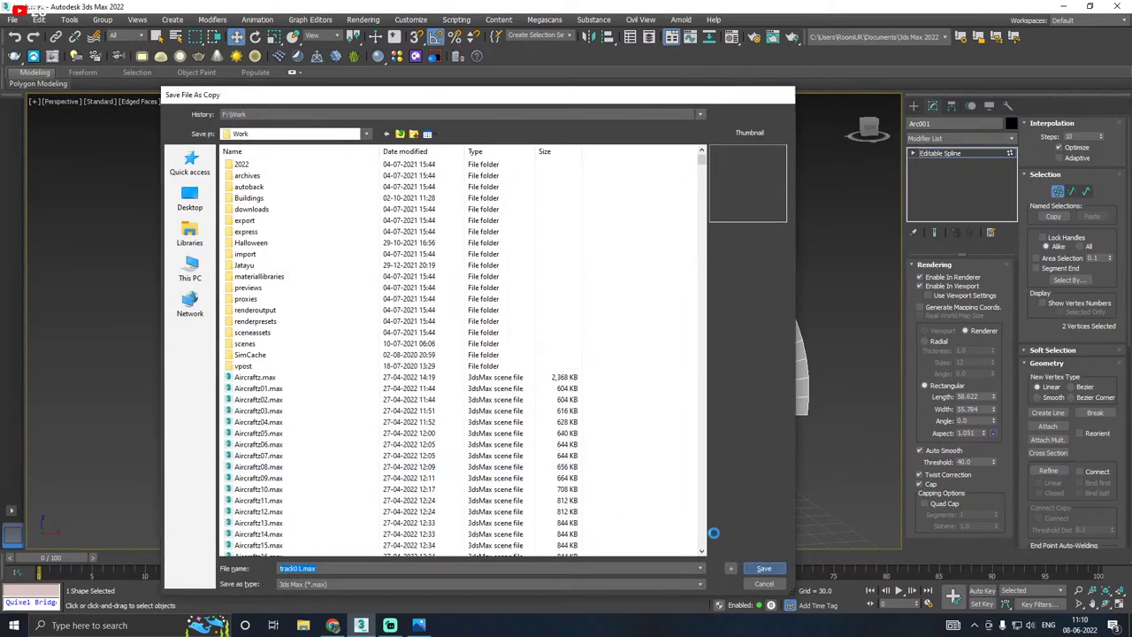
pyautogui.click(763, 567)
pyautogui.click(18, 21)
pyautogui.click(36, 109)
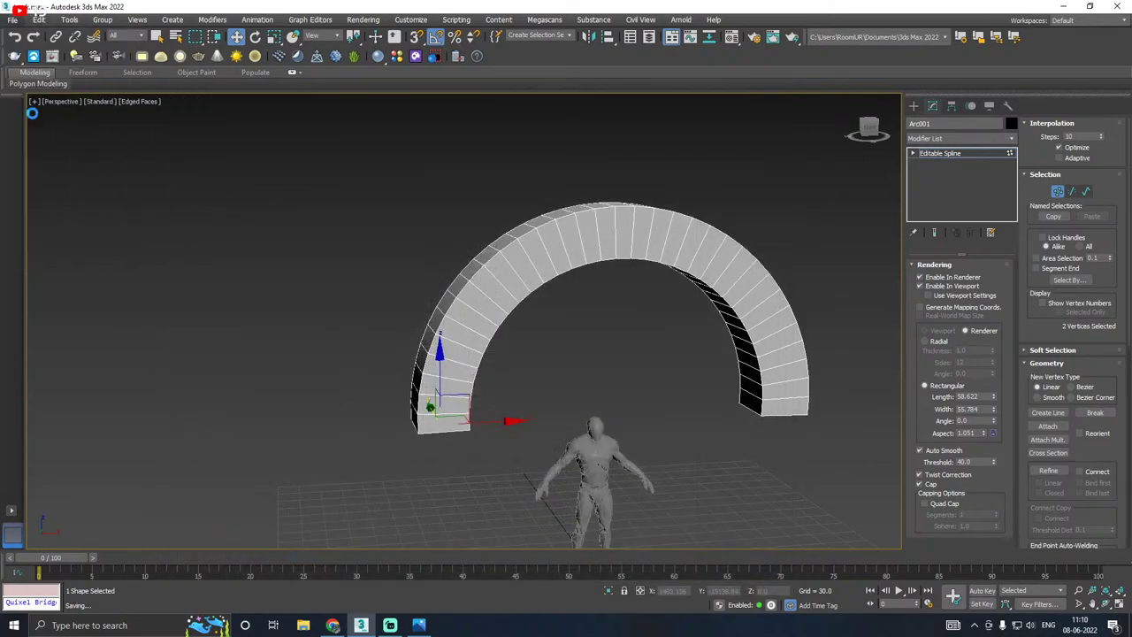
# Step: Duplicate the whole arch spline along the X axis to about X 1142 and hide the copy
pyautogui.moveTo(452, 269); pyautogui.dragTo(582, 322, button='middle')
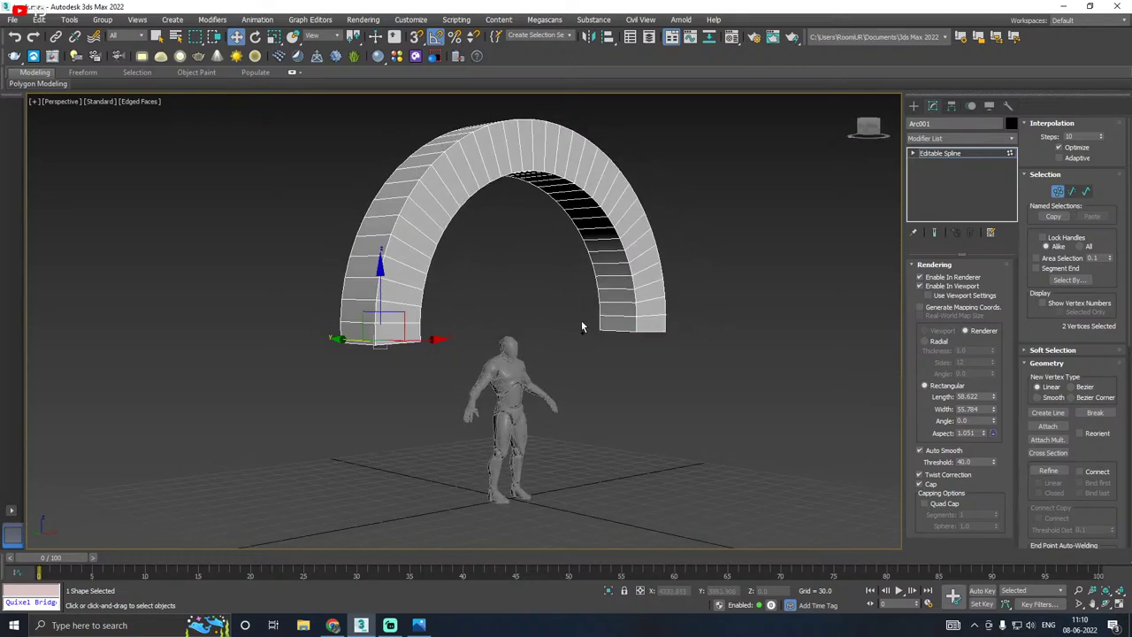
pyautogui.click(417, 625)
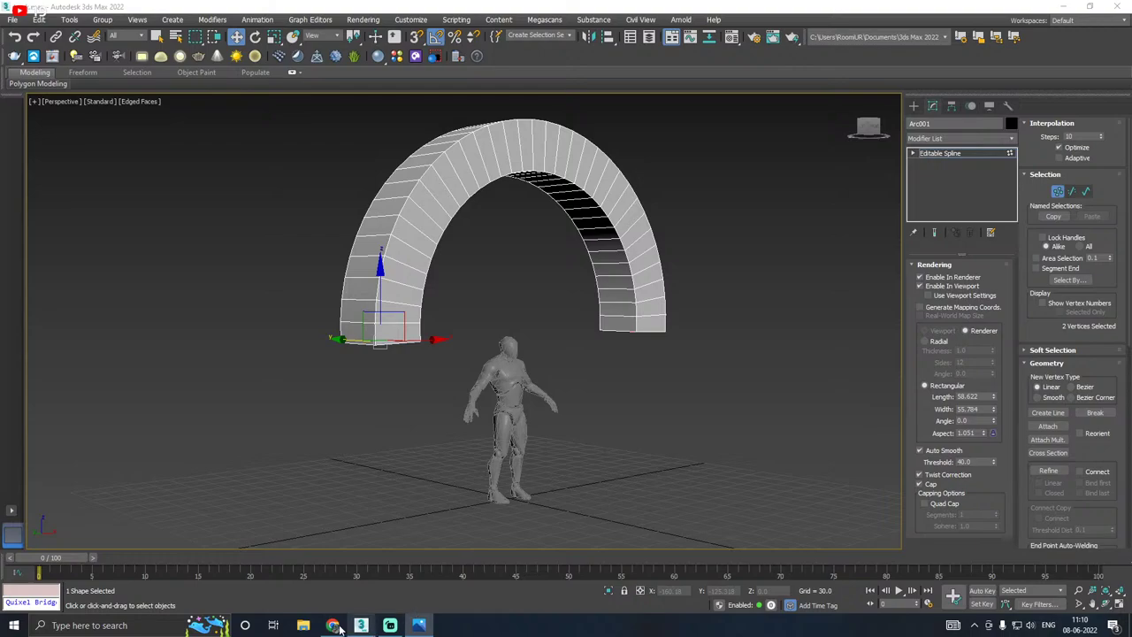
pyautogui.click(934, 153)
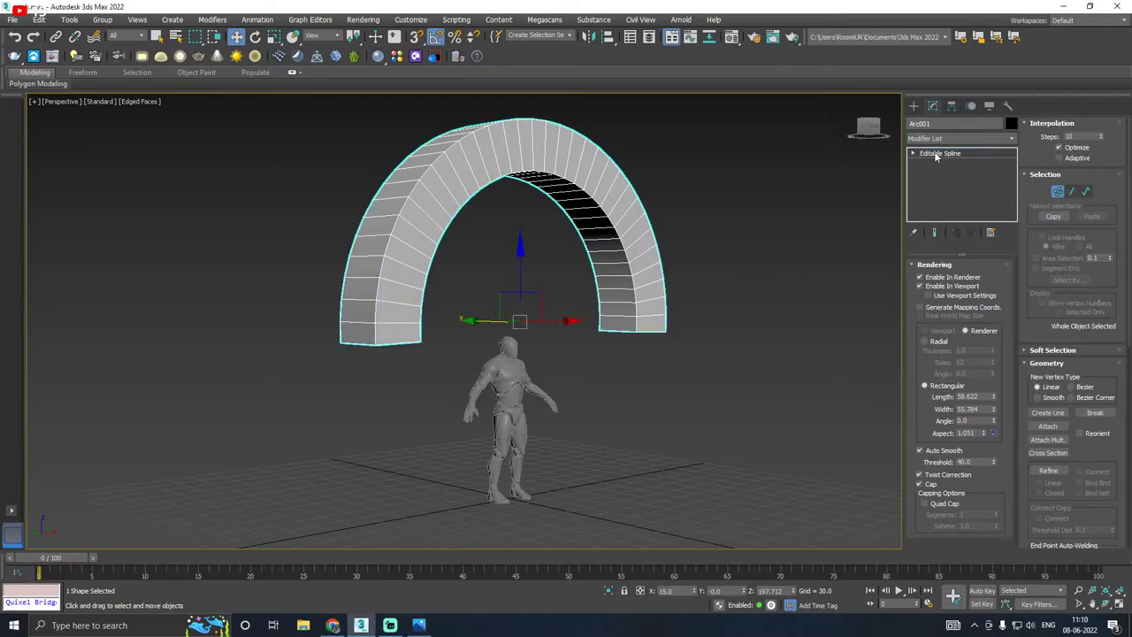
pyautogui.moveTo(563, 321)
pyautogui.keyDown('shift'); pyautogui.mouseDown()
pyautogui.moveTo(678, 310)
pyautogui.moveTo(1106, 324)
pyautogui.mouseUp(); pyautogui.keyUp('shift')
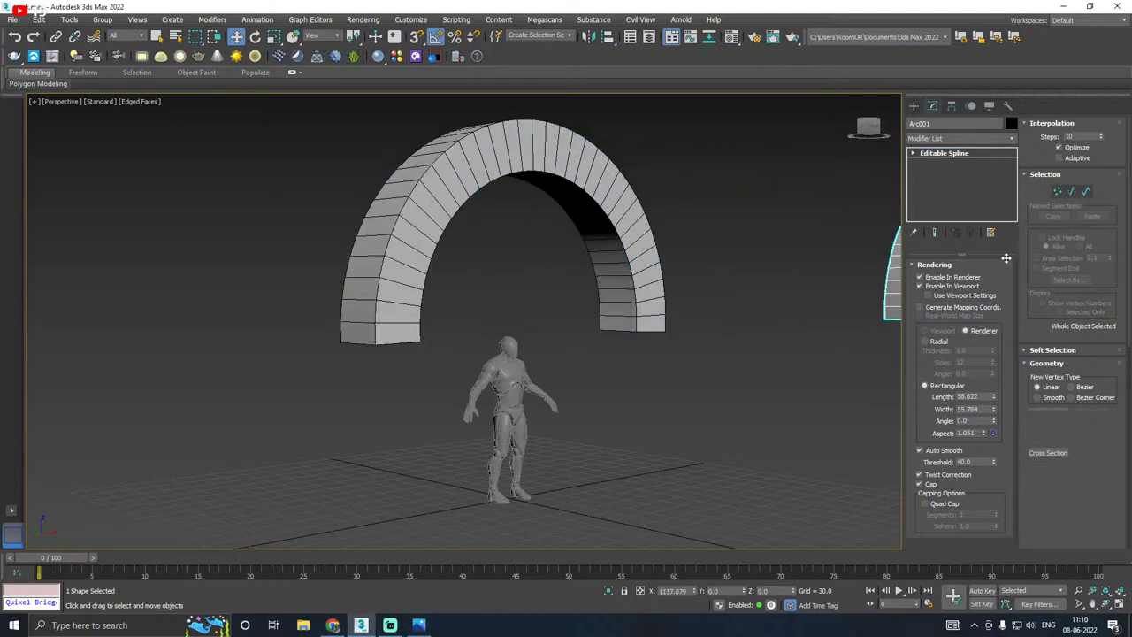
pyautogui.click(569, 363)
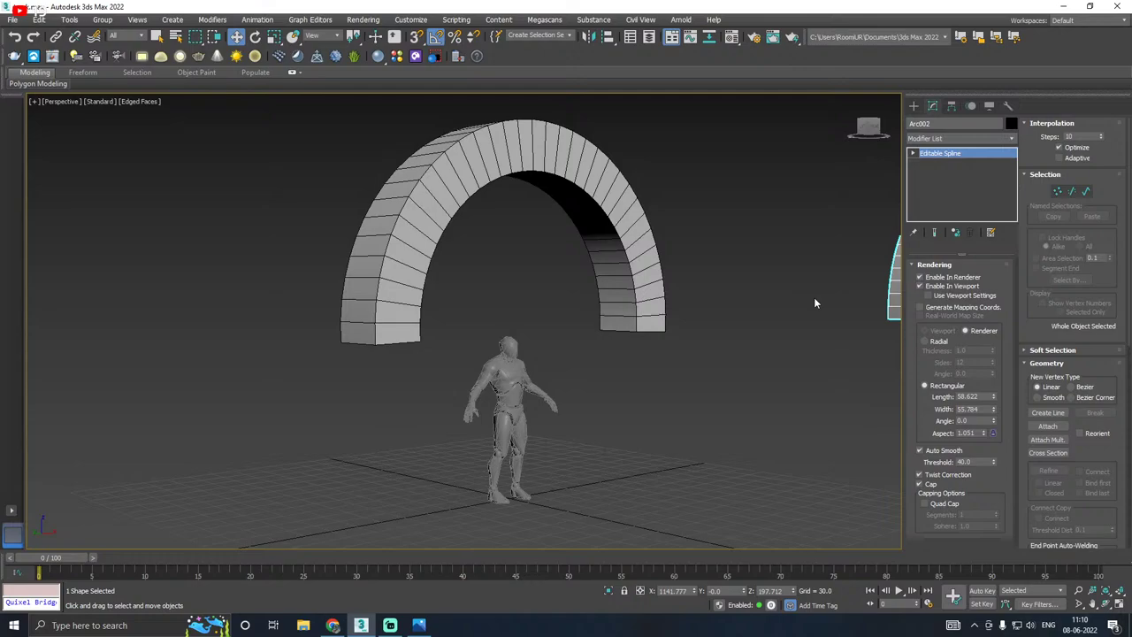
pyautogui.rightClick(906, 285)
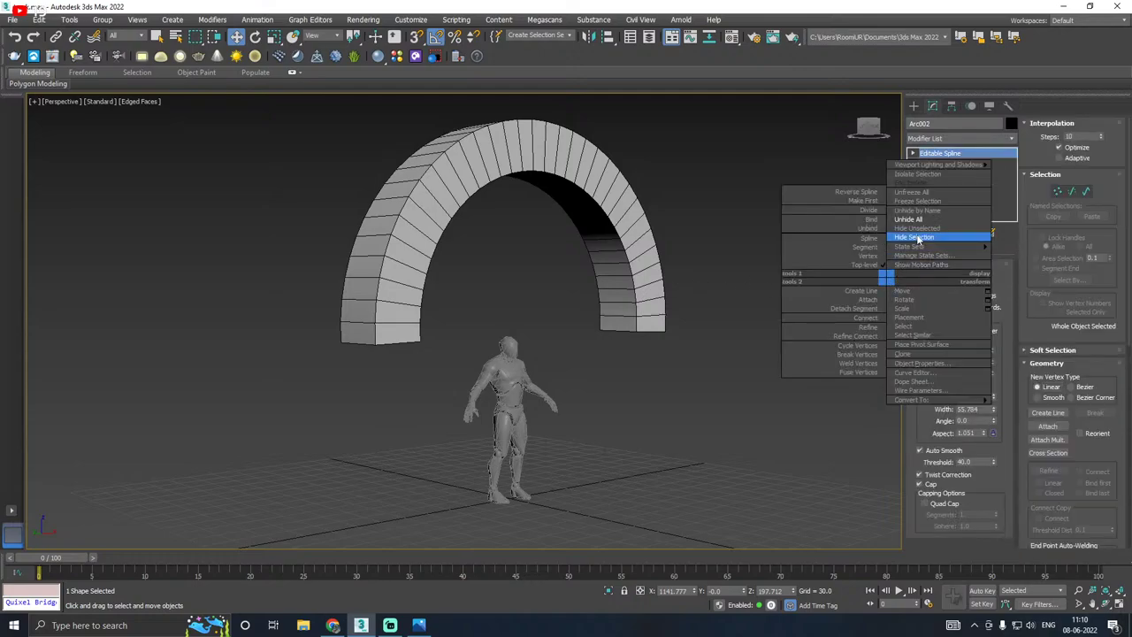
pyautogui.click(906, 236)
# Step: Turn on Generate Mapping Coords for the original arch and convert it to an Editable Poly
pyautogui.click(608, 240)
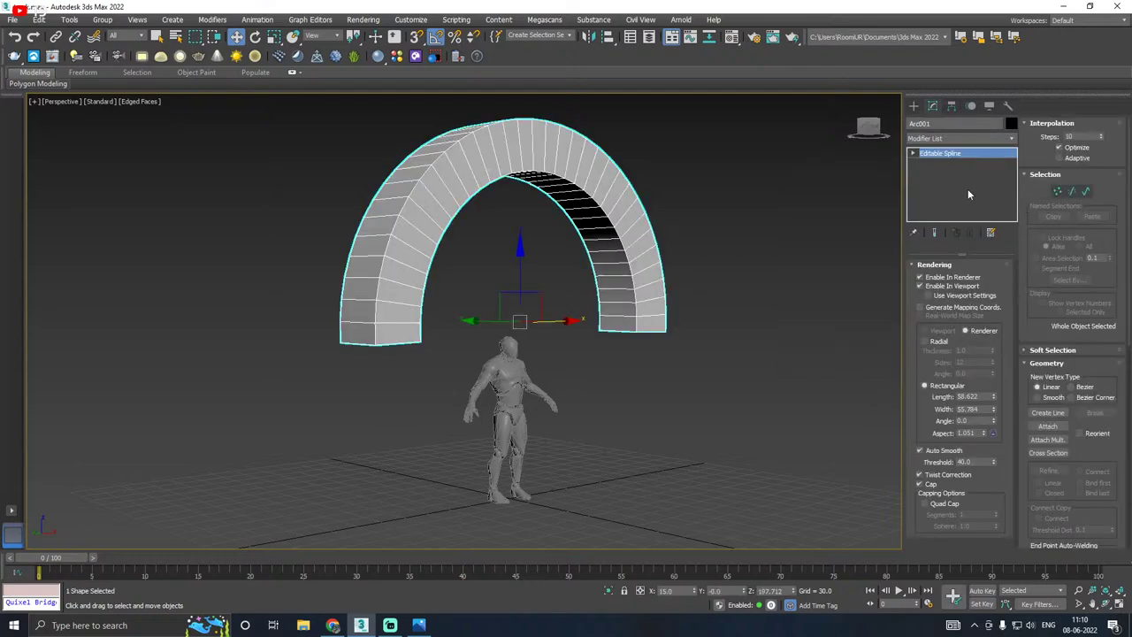
pyautogui.click(919, 307)
pyautogui.keyDown('alt'); pyautogui.moveTo(619, 243); pyautogui.dragTo(654, 255, button='middle'); pyautogui.keyUp('alt')
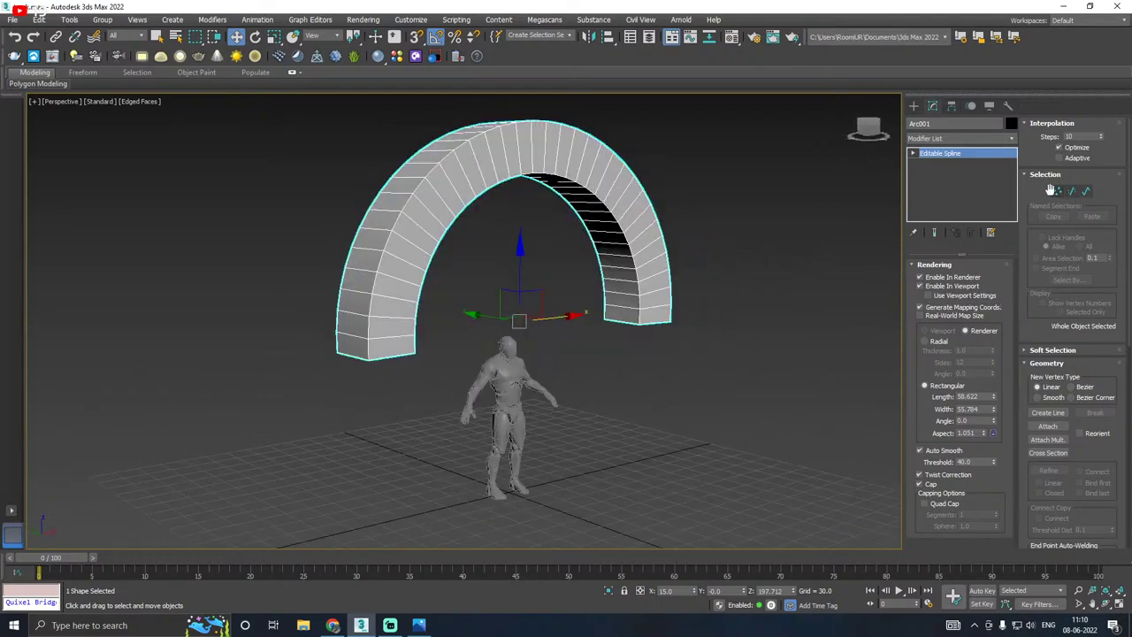
pyautogui.rightClick(999, 184)
pyautogui.click(1046, 287)
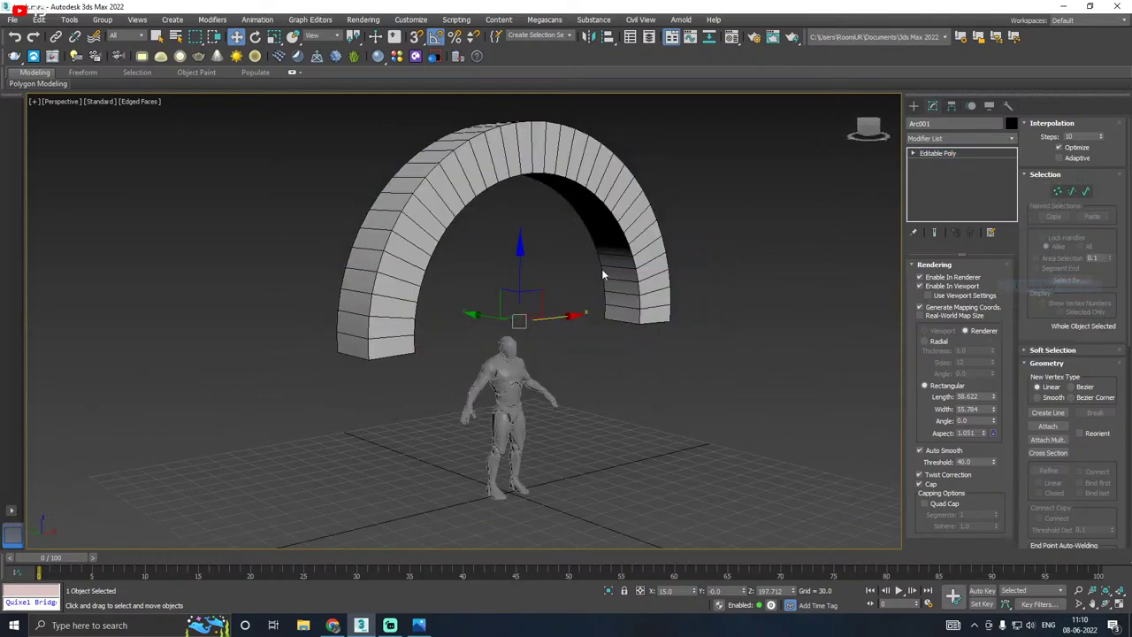
# Step: Raise the arch to about Z 261 and extrude the polygons at its two bottom ends by 10
pyautogui.moveTo(520, 270); pyautogui.dragTo(519, 214)
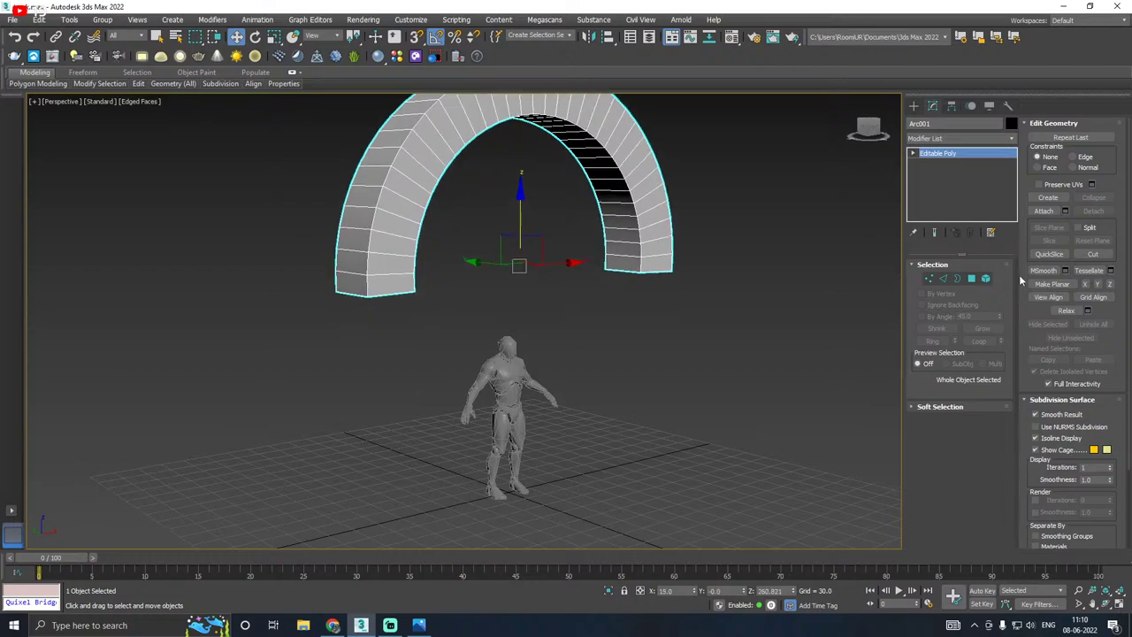
pyautogui.click(972, 279)
pyautogui.keyDown('alt'); pyautogui.moveTo(681, 276); pyautogui.dragTo(652, 312, button='middle'); pyautogui.keyUp('alt')
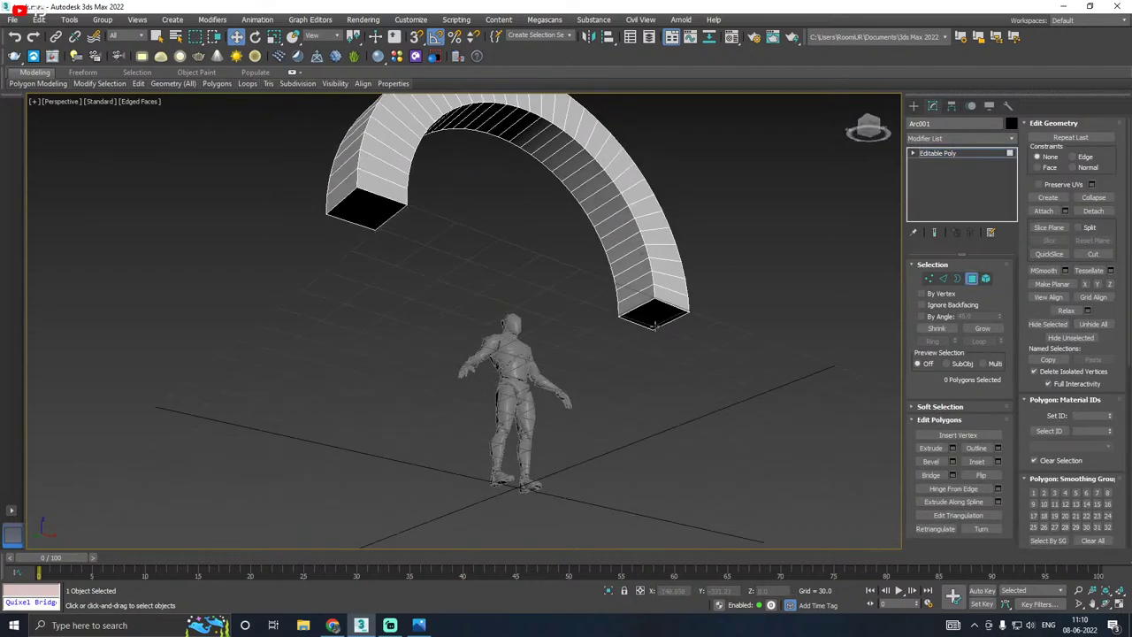
pyautogui.click(652, 320)
pyautogui.keyDown('ctrl'); pyautogui.click(375, 196); pyautogui.keyUp('ctrl')
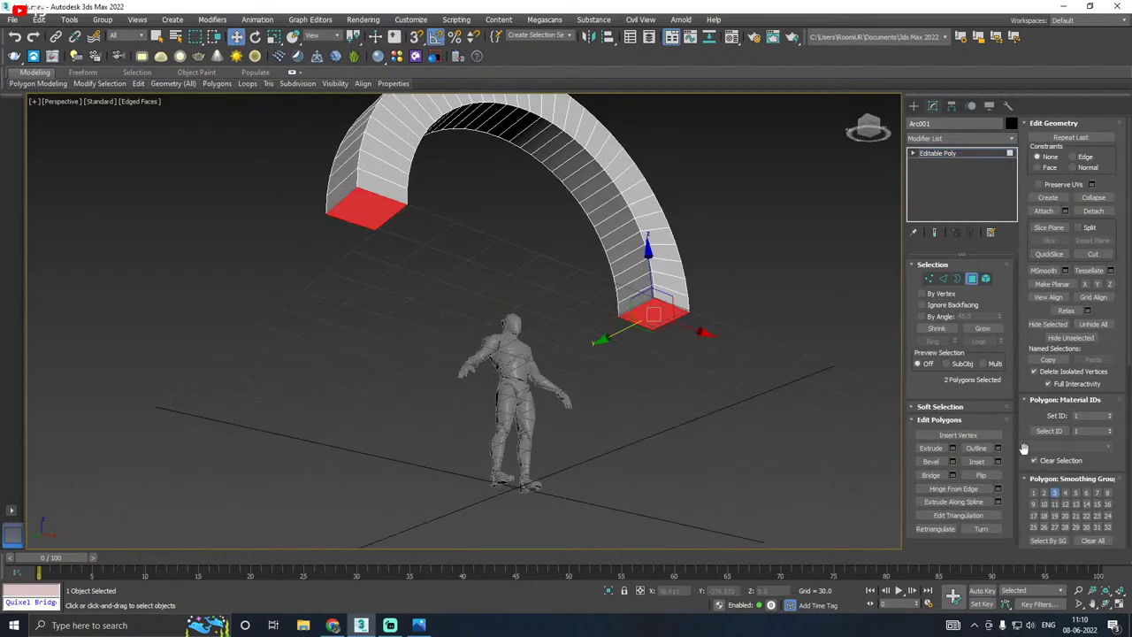
pyautogui.click(953, 447)
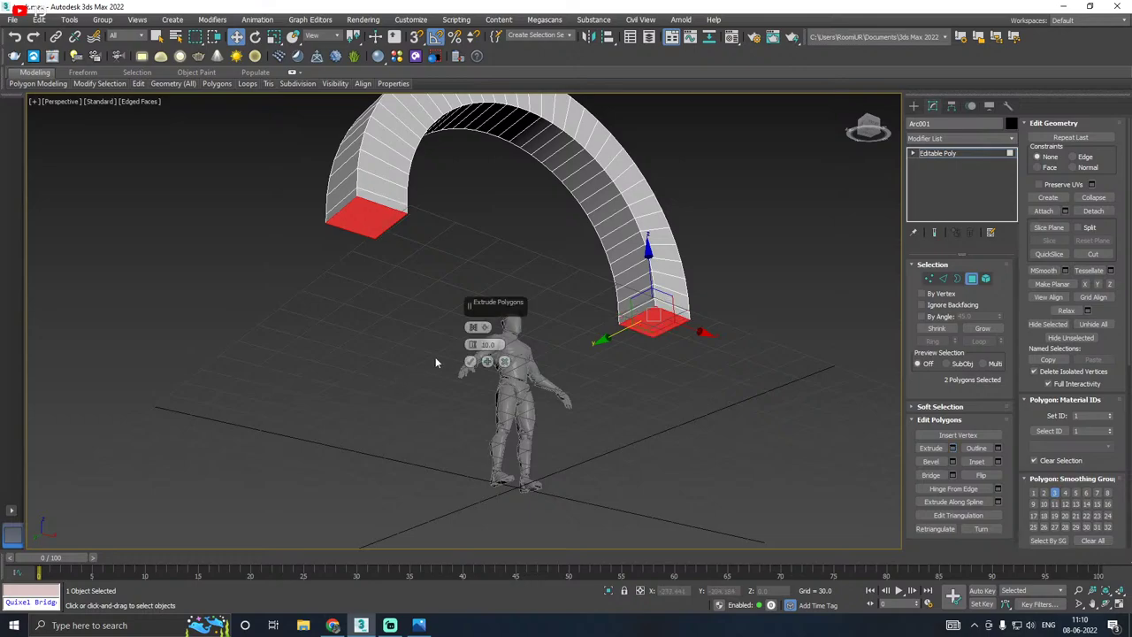
pyautogui.click(471, 363)
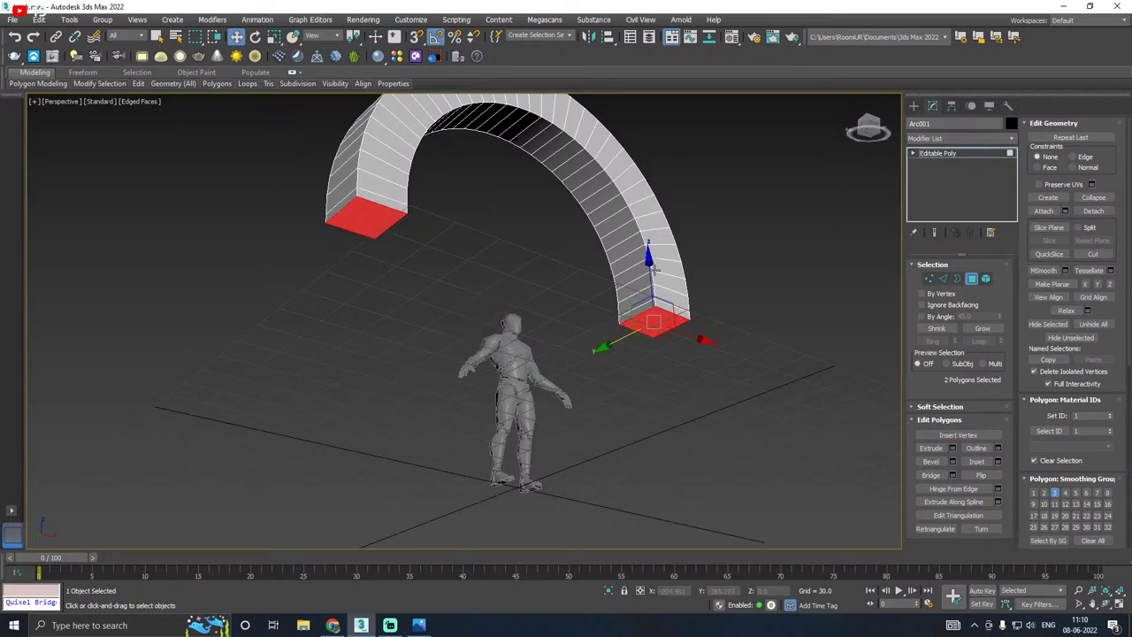
# Step: Pull the two end polygons down to ground level to form straight legs beneath the arch, at the mannequin's feet
pyautogui.moveTo(650, 269); pyautogui.dragTo(662, 446)
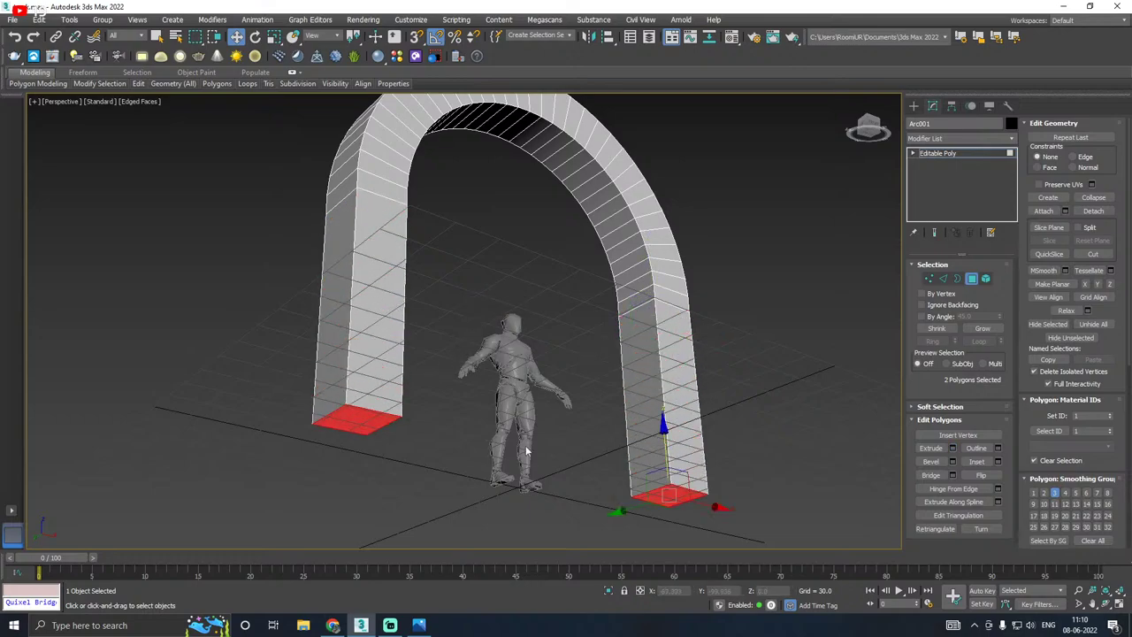
pyautogui.scroll(-3, 520, 451)
pyautogui.keyDown('alt'); pyautogui.moveTo(603, 380); pyautogui.dragTo(571, 431, button='middle'); pyautogui.keyUp('alt')
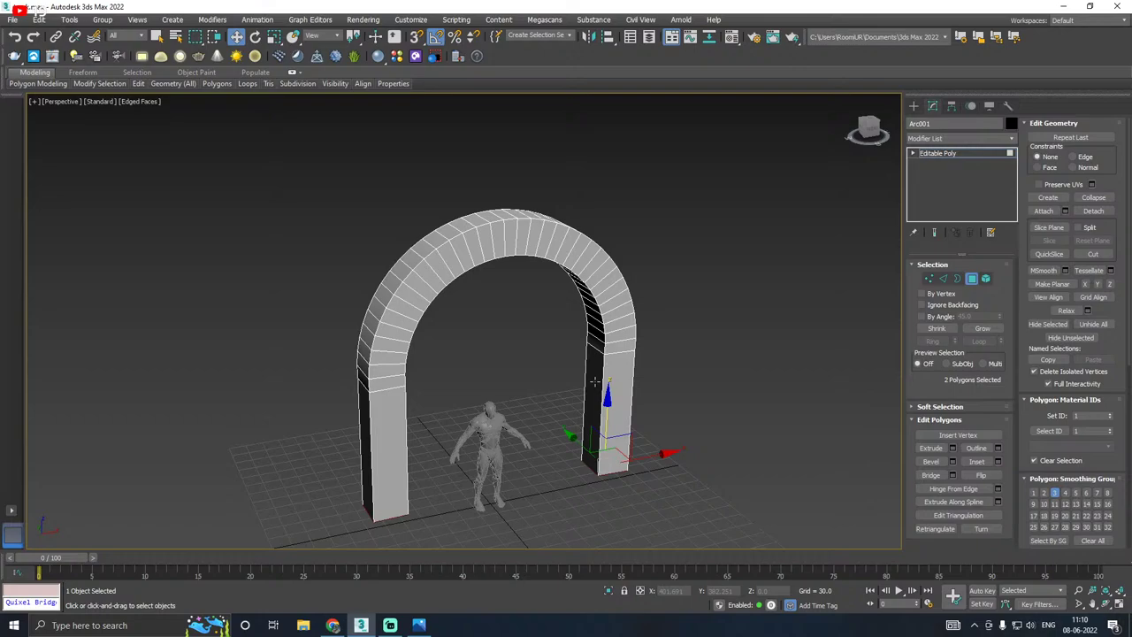
pyautogui.moveTo(458, 379); pyautogui.dragTo(495, 352, button='middle')
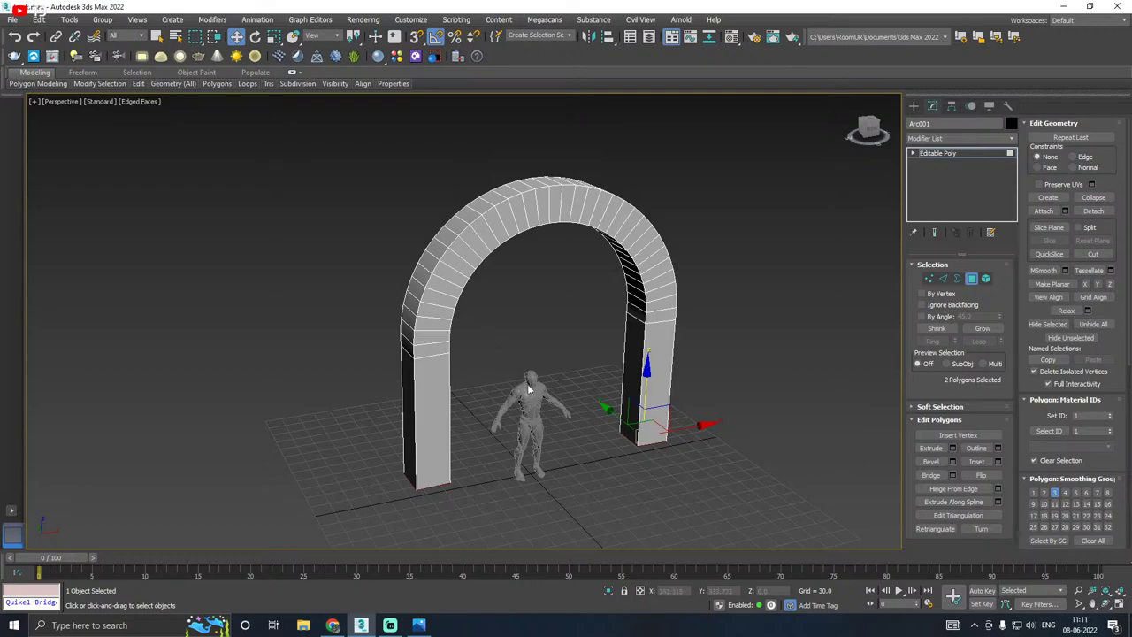
pyautogui.keyDown('alt'); pyautogui.moveTo(529, 390); pyautogui.dragTo(527, 352, button='middle'); pyautogui.keyUp('alt')
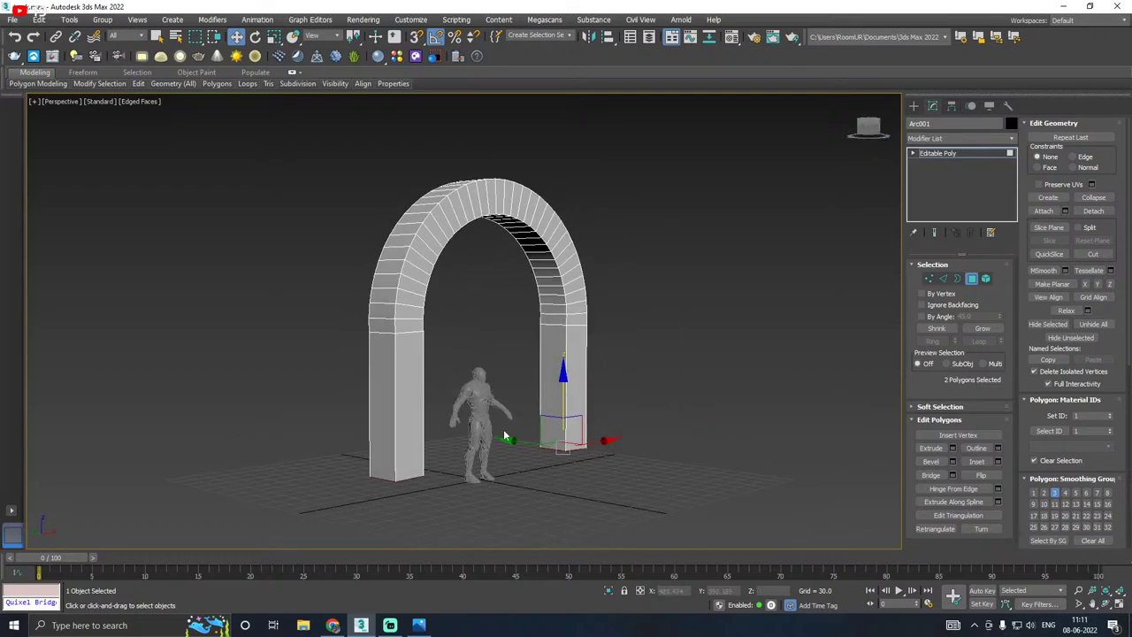
pyautogui.scroll(5, 477, 451)
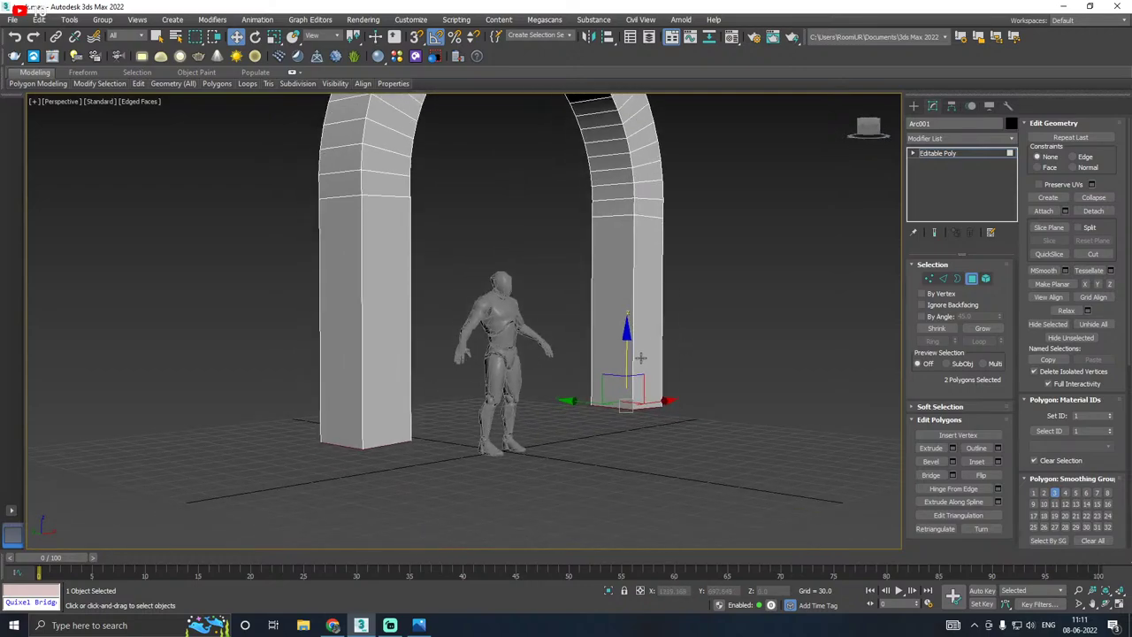
pyautogui.moveTo(625, 358); pyautogui.dragTo(633, 385)
pyautogui.scroll(-5, 633, 385)
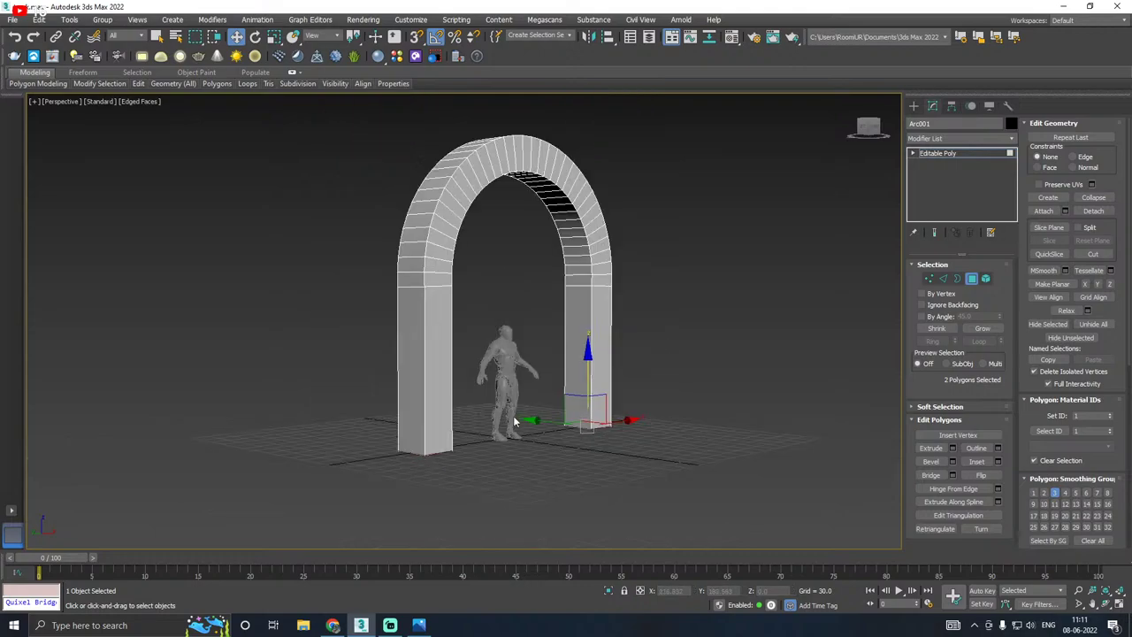
pyautogui.keyDown('alt'); pyautogui.moveTo(566, 382); pyautogui.dragTo(498, 386, button='middle'); pyautogui.keyUp('alt')
pyautogui.moveTo(567, 350); pyautogui.dragTo(496, 375, button='middle')
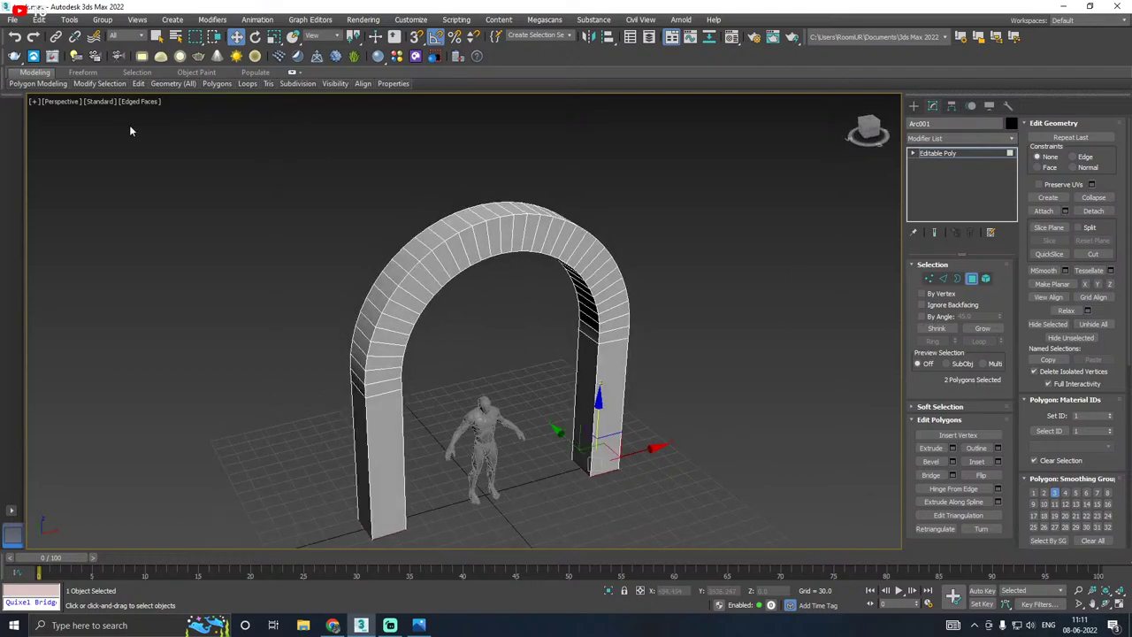
# Step: Select the polygon loop running around the arch, then deselect its leg and inner-curve polygons in the Front view
pyautogui.click(356, 380)
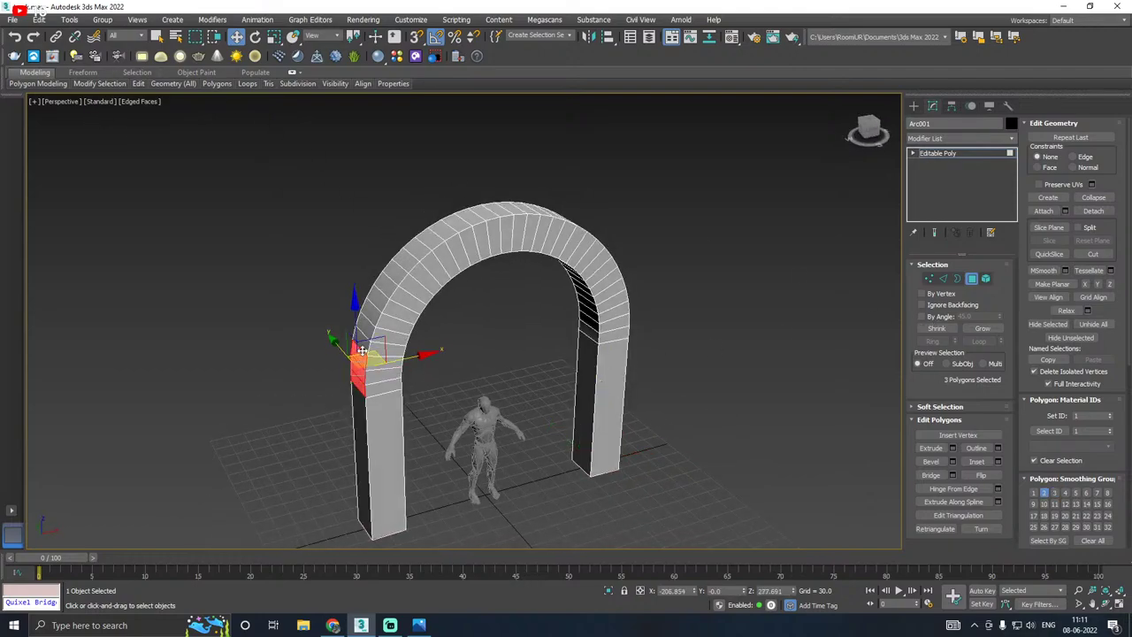
pyautogui.keyDown('shift'); pyautogui.click(362, 343); pyautogui.keyUp('shift')
pyautogui.keyDown('alt'); pyautogui.moveTo(356, 340); pyautogui.dragTo(413, 320, button='middle'); pyautogui.keyUp('alt')
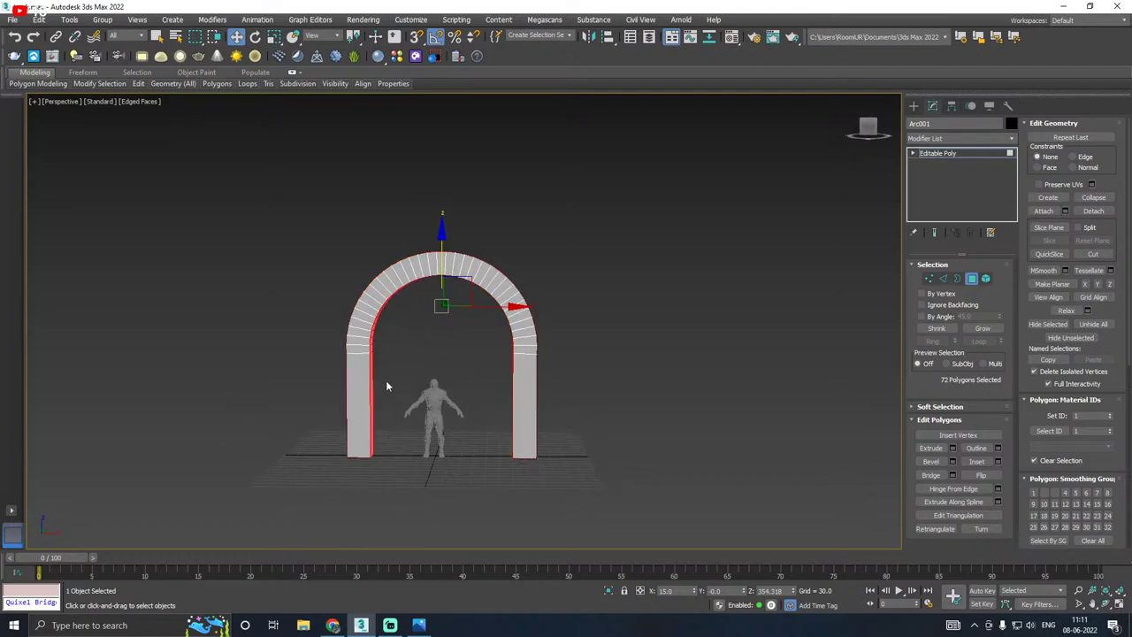
pyautogui.press('f')
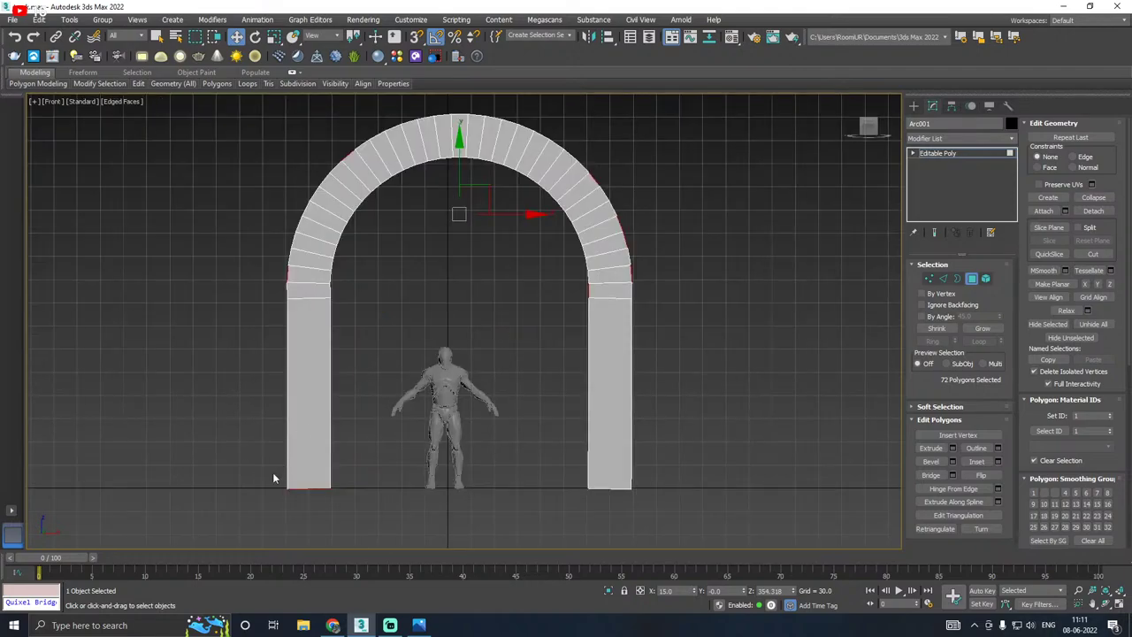
pyautogui.moveTo(80, 557); pyautogui.dragTo(88, 495)
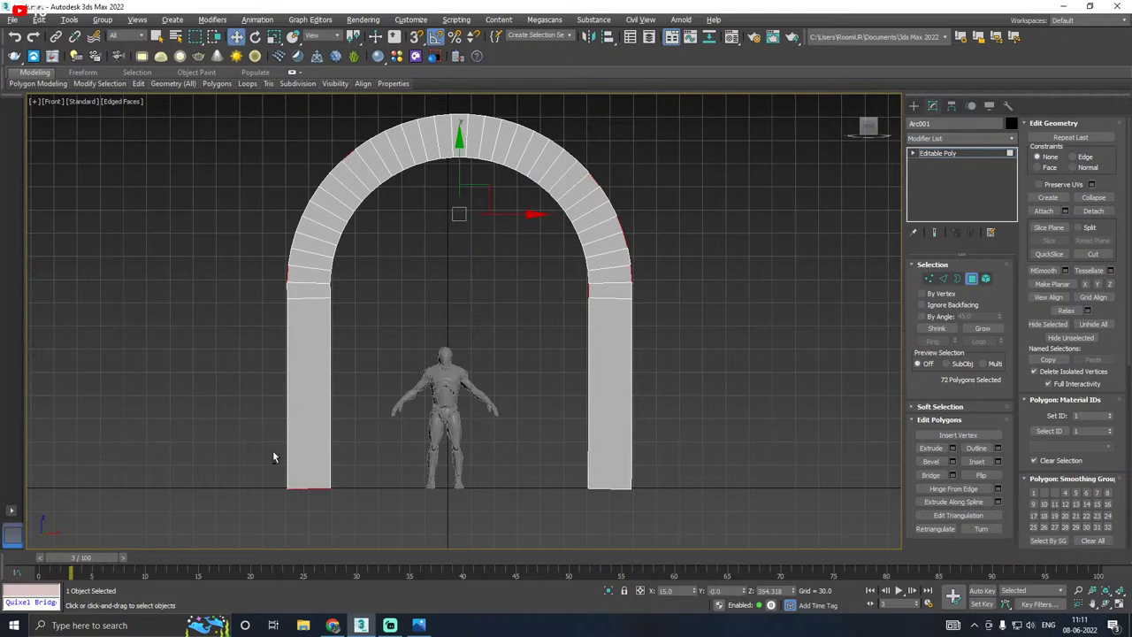
pyautogui.moveTo(588, 452); pyautogui.dragTo(691, 318)
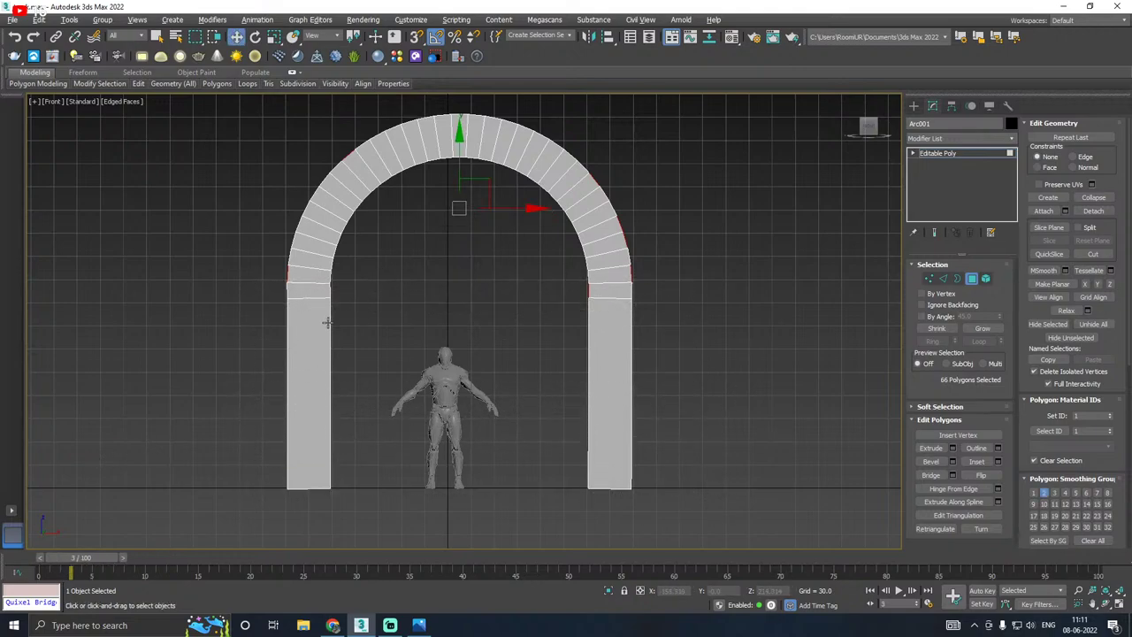
pyautogui.keyDown('alt'); pyautogui.moveTo(380, 204); pyautogui.dragTo(379, 205); pyautogui.keyUp('alt')
pyautogui.keyDown('alt'); pyautogui.moveTo(368, 253); pyautogui.dragTo(474, 165); pyautogui.keyUp('alt')
pyautogui.keyDown('alt'); pyautogui.moveTo(386, 221); pyautogui.dragTo(522, 153); pyautogui.keyUp('alt')
pyautogui.keyDown('alt'); pyautogui.moveTo(574, 189); pyautogui.dragTo(575, 189); pyautogui.keyUp('alt')
pyautogui.keyDown('alt'); pyautogui.moveTo(565, 338); pyautogui.dragTo(603, 255); pyautogui.keyUp('alt')
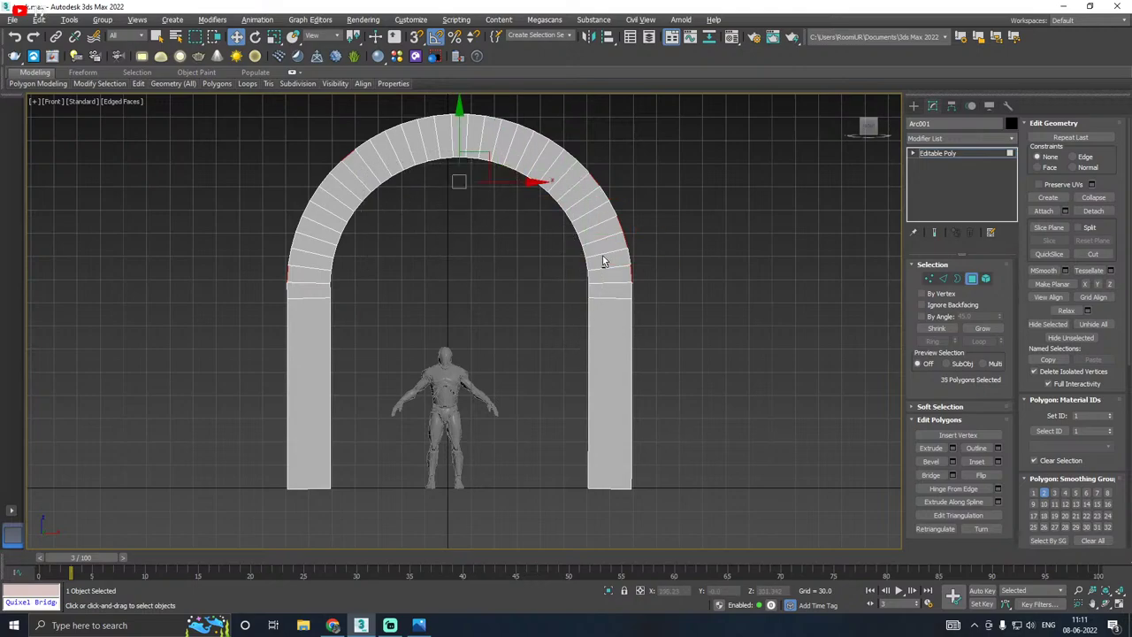
# Step: Deselect the two leftover inner polygons in the Perspective view so only the outer curve is selected, and save the scene
pyautogui.press('p')
pyautogui.keyDown('alt'); pyautogui.moveTo(566, 279); pyautogui.dragTo(508, 246, button='middle'); pyautogui.keyUp('alt')
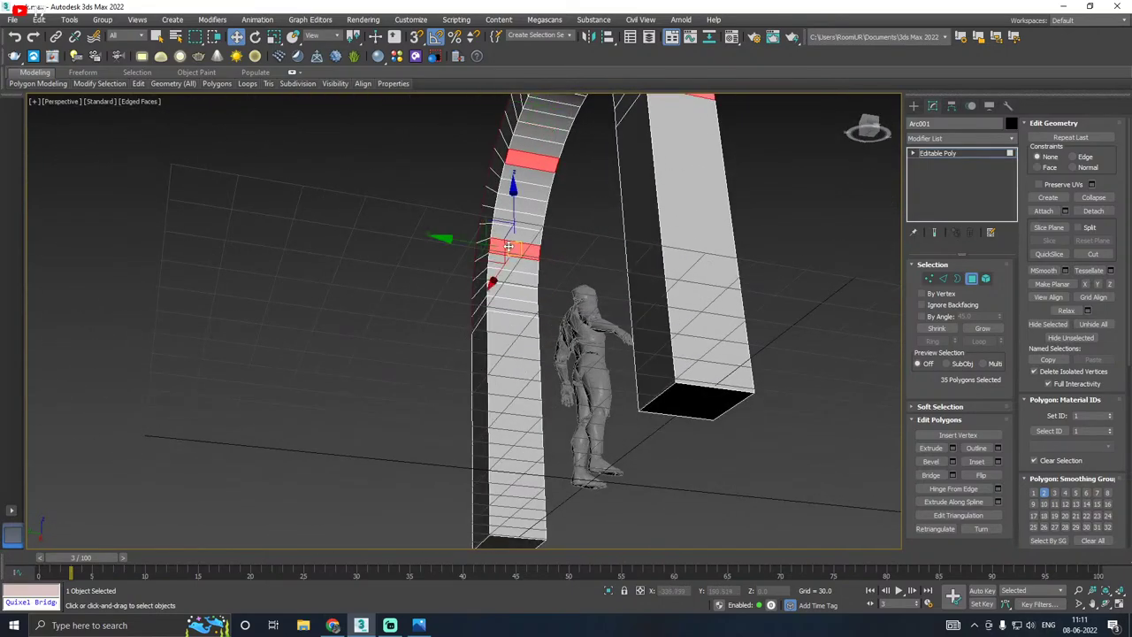
pyautogui.keyDown('alt'); pyautogui.click(509, 246); pyautogui.keyUp('alt')
pyautogui.keyDown('alt'); pyautogui.click(534, 165); pyautogui.keyUp('alt')
pyautogui.keyDown('alt'); pyautogui.moveTo(534, 164); pyautogui.dragTo(461, 267, button='middle'); pyautogui.keyUp('alt')
pyautogui.scroll(-3, 400, 280)
pyautogui.click(14, 19)
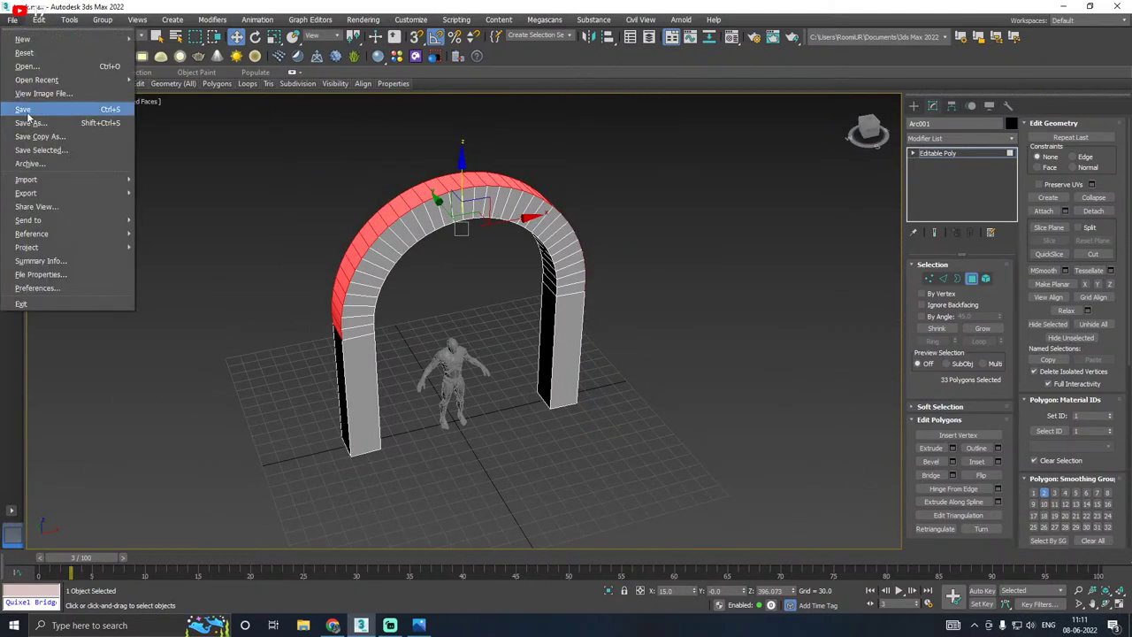
pyautogui.click(26, 110)
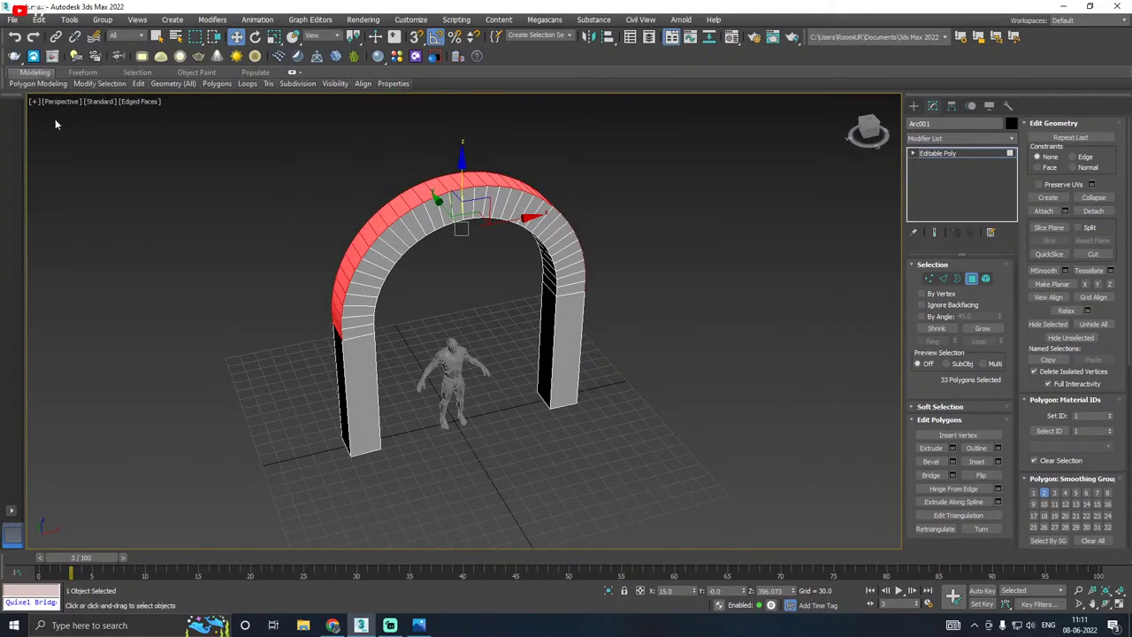
# Step: Try to extrude the arch's outer curved polygons along Local Normal by about 37
pyautogui.click(953, 448)
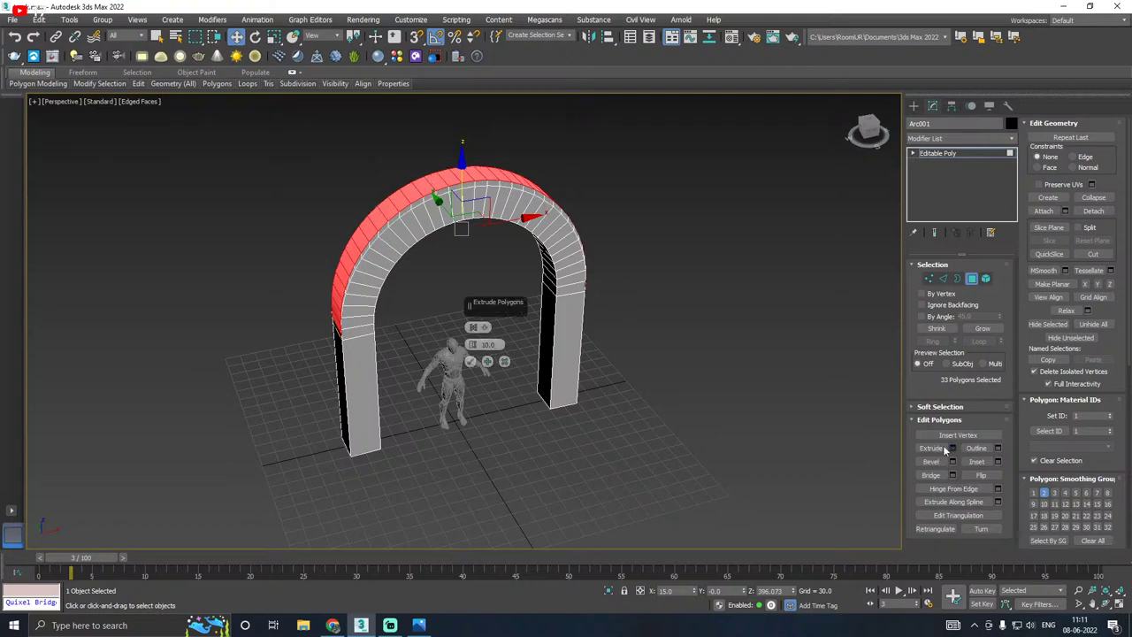
pyautogui.click(474, 327)
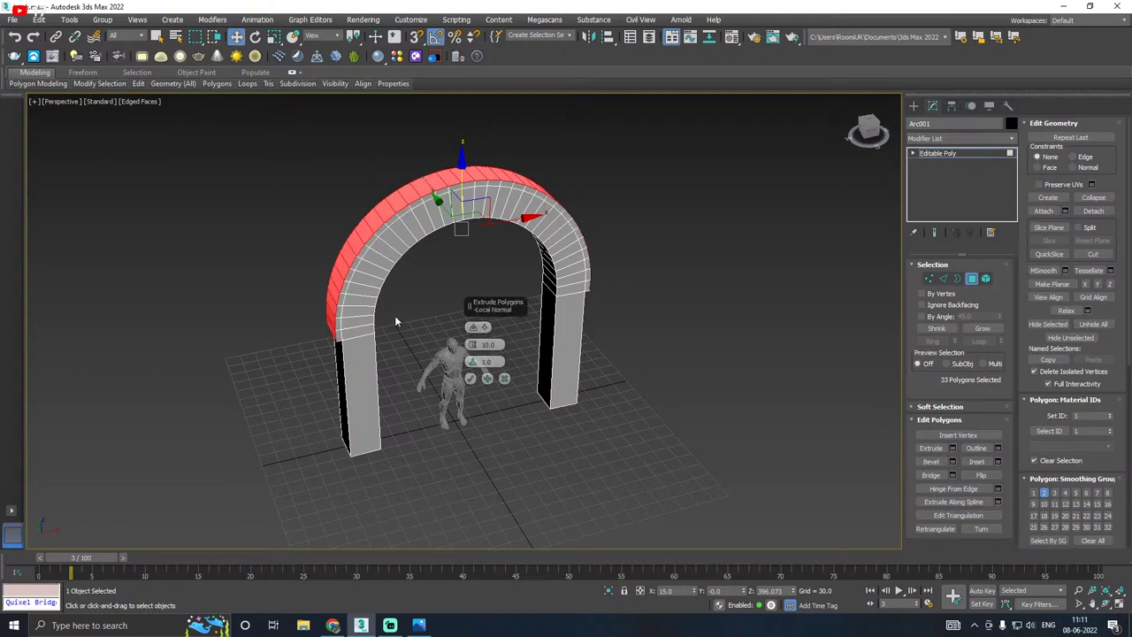
pyautogui.keyDown('alt'); pyautogui.moveTo(397, 315); pyautogui.dragTo(377, 297, button='middle'); pyautogui.keyUp('alt')
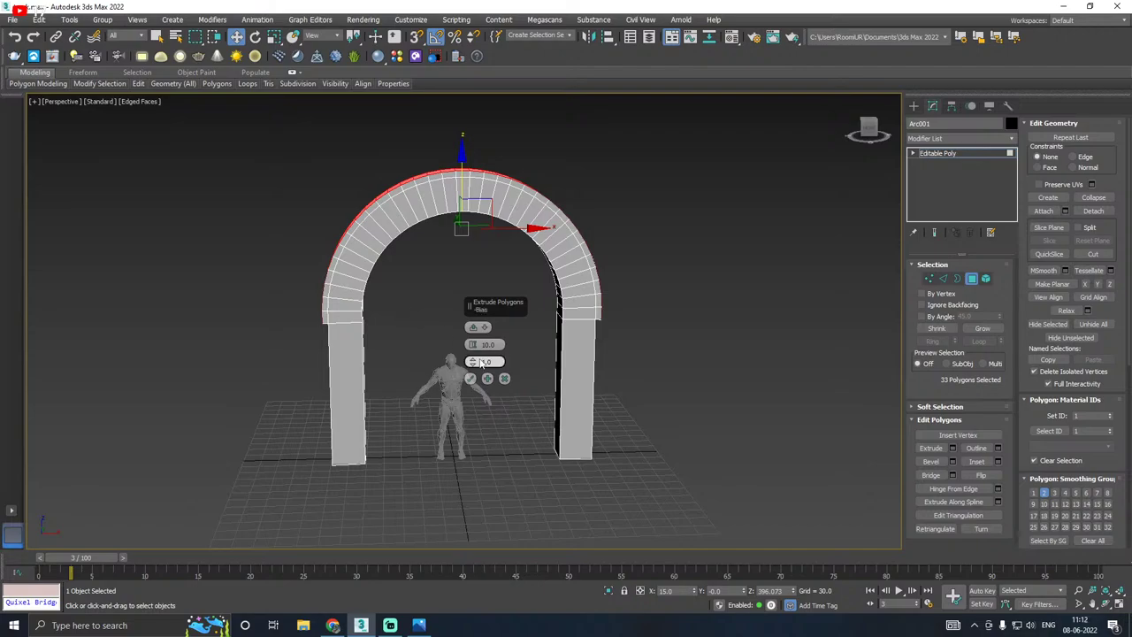
pyautogui.moveTo(471, 344); pyautogui.dragTo(468, 306)
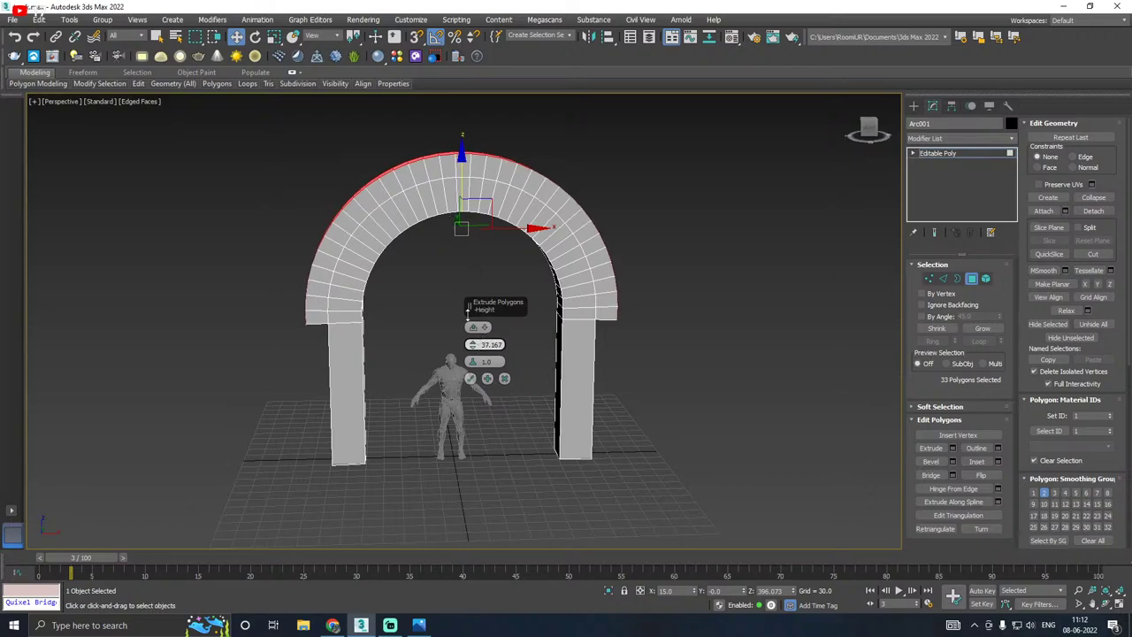
pyautogui.click(504, 377)
# Step: Try to extrude the outer curve together with the outer leg polygons by about 17 along Local Normal
pyautogui.moveTo(452, 371)
pyautogui.keyDown('alt'); pyautogui.mouseDown(button='middle')
pyautogui.moveTo(499, 374)
pyautogui.moveTo(436, 378)
pyautogui.mouseUp(button='middle'); pyautogui.keyUp('alt')
pyautogui.keyDown('ctrl'); pyautogui.click(344, 376); pyautogui.keyUp('ctrl')
pyautogui.keyDown('alt'); pyautogui.moveTo(574, 383); pyautogui.dragTo(758, 378, button='middle'); pyautogui.keyUp('alt')
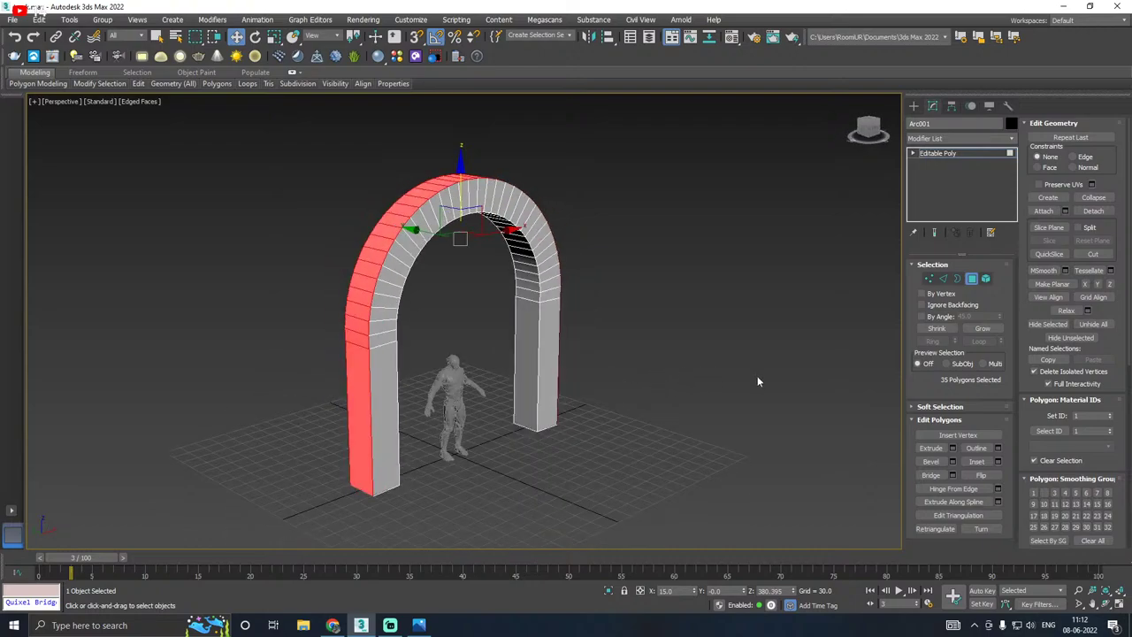
pyautogui.click(952, 447)
pyautogui.keyDown('alt'); pyautogui.moveTo(576, 362); pyautogui.dragTo(491, 345, button='middle'); pyautogui.keyUp('alt')
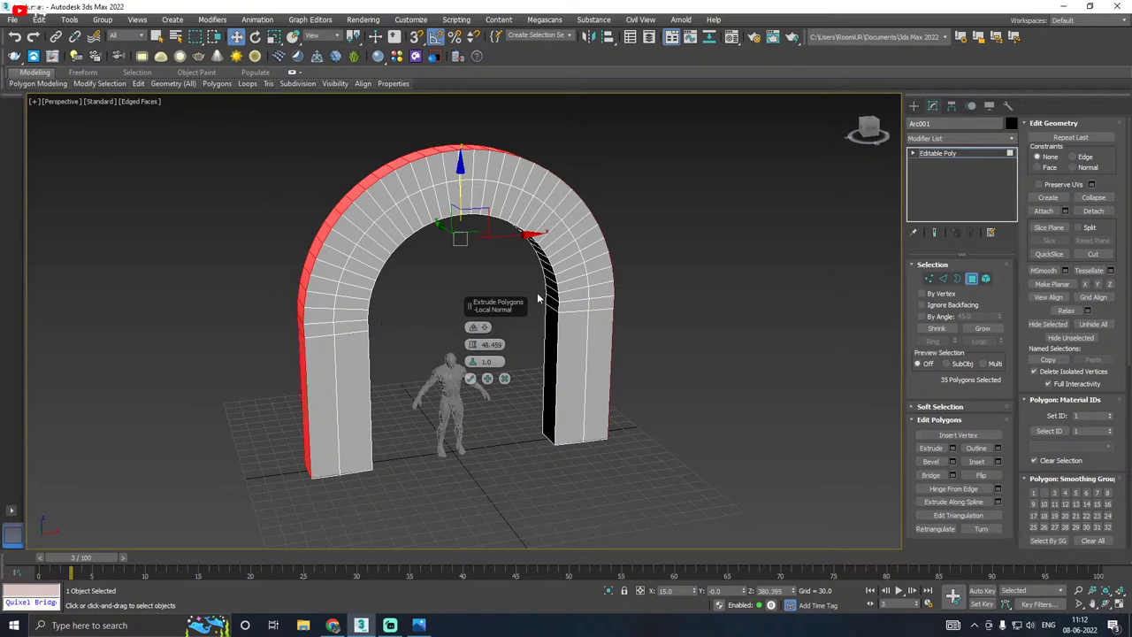
pyautogui.keyDown('alt'); pyautogui.moveTo(472, 329); pyautogui.dragTo(345, 298, button='middle'); pyautogui.keyUp('alt')
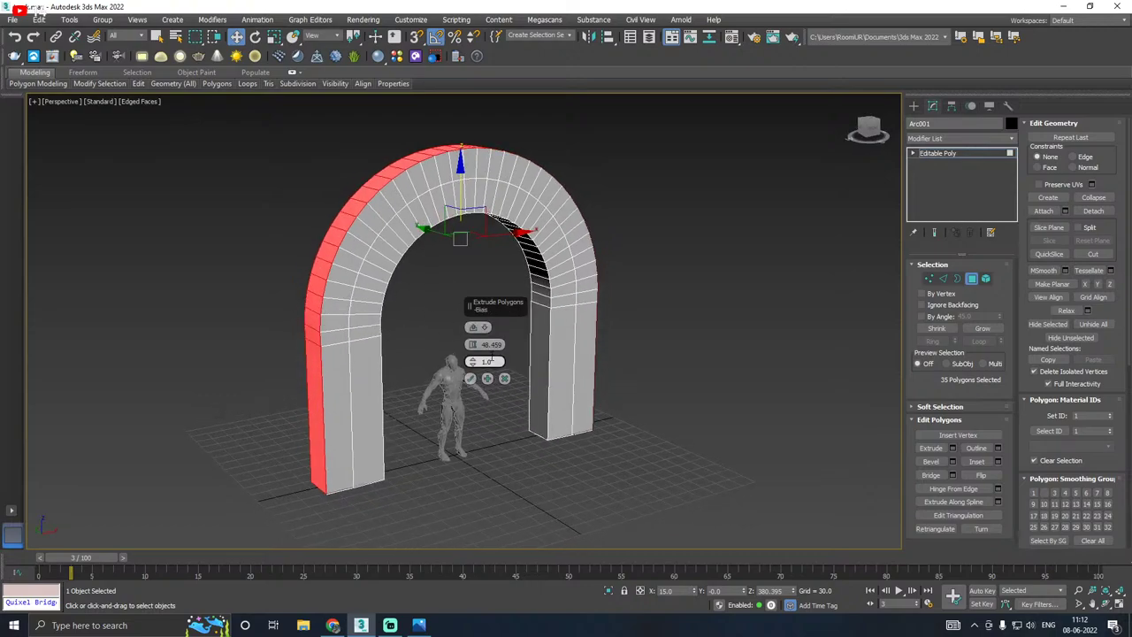
pyautogui.moveTo(484, 344); pyautogui.dragTo(514, 506)
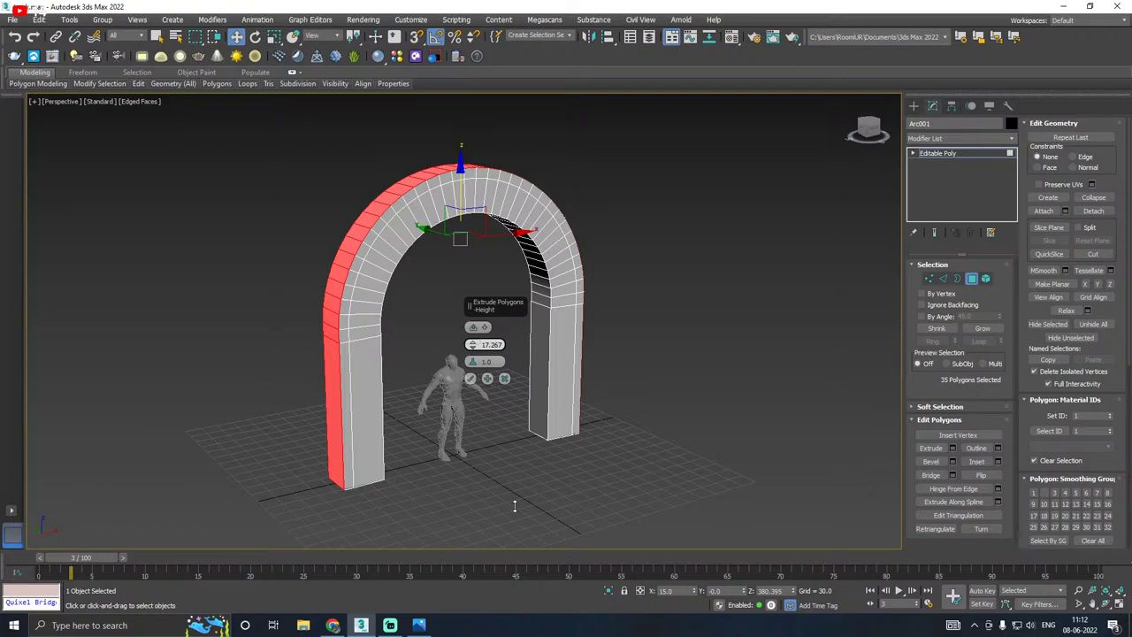
pyautogui.click(504, 379)
pyautogui.keyDown('alt'); pyautogui.moveTo(505, 386); pyautogui.dragTo(453, 359, button='middle'); pyautogui.keyUp('alt')
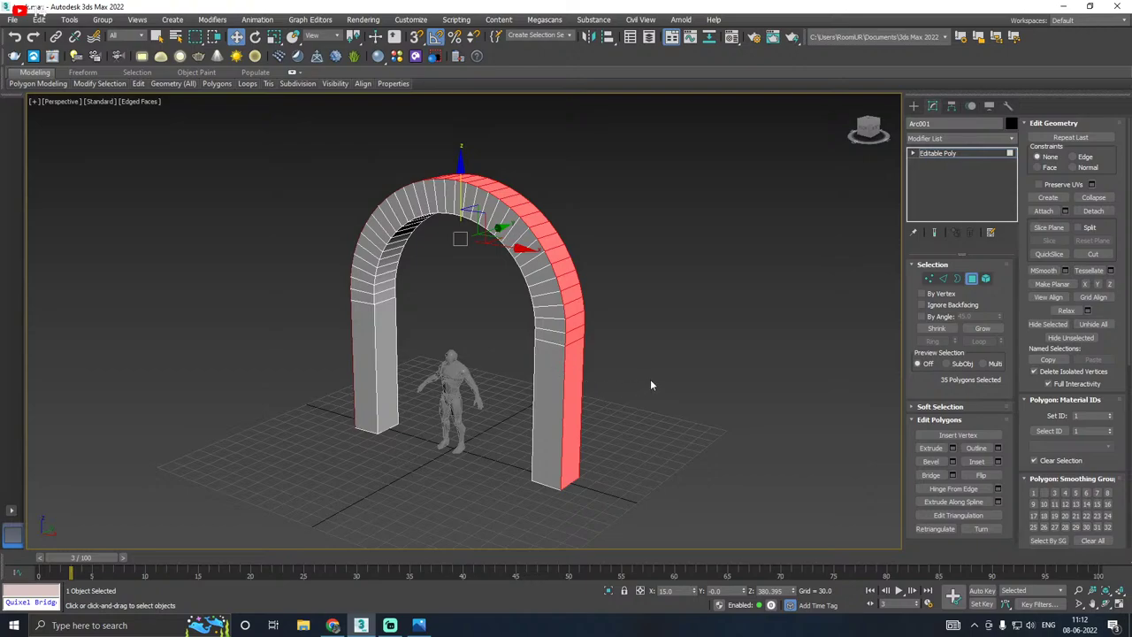
pyautogui.keyDown('alt'); pyautogui.moveTo(422, 455); pyautogui.dragTo(706, 383); pyautogui.keyUp('alt')
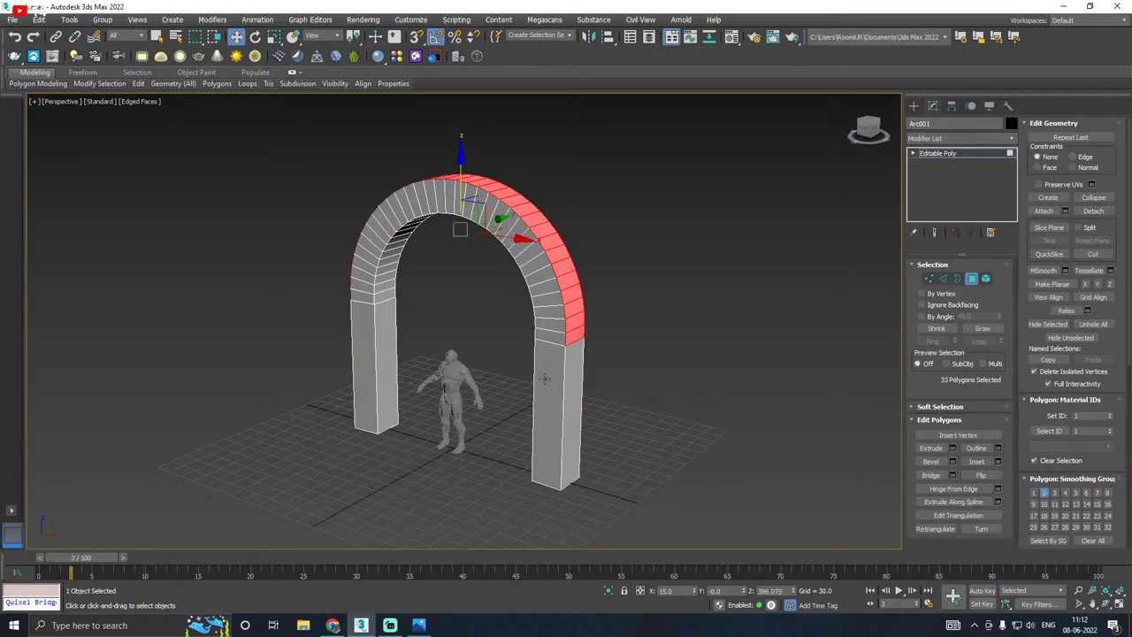
# Step: Make the outer curved polygons planar along Z and raise them to about Z 532 as a flat top
pyautogui.keyDown('alt'); pyautogui.moveTo(544, 378); pyautogui.dragTo(653, 372, button='middle'); pyautogui.keyUp('alt')
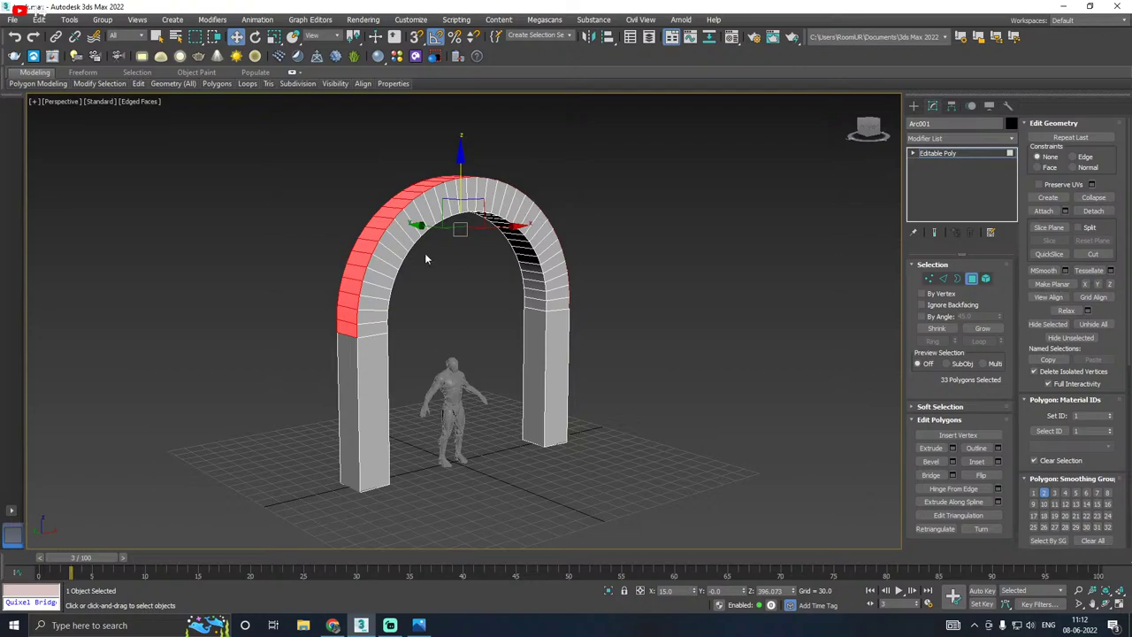
pyautogui.keyDown('alt'); pyautogui.moveTo(425, 253); pyautogui.dragTo(522, 250, button='middle'); pyautogui.keyUp('alt')
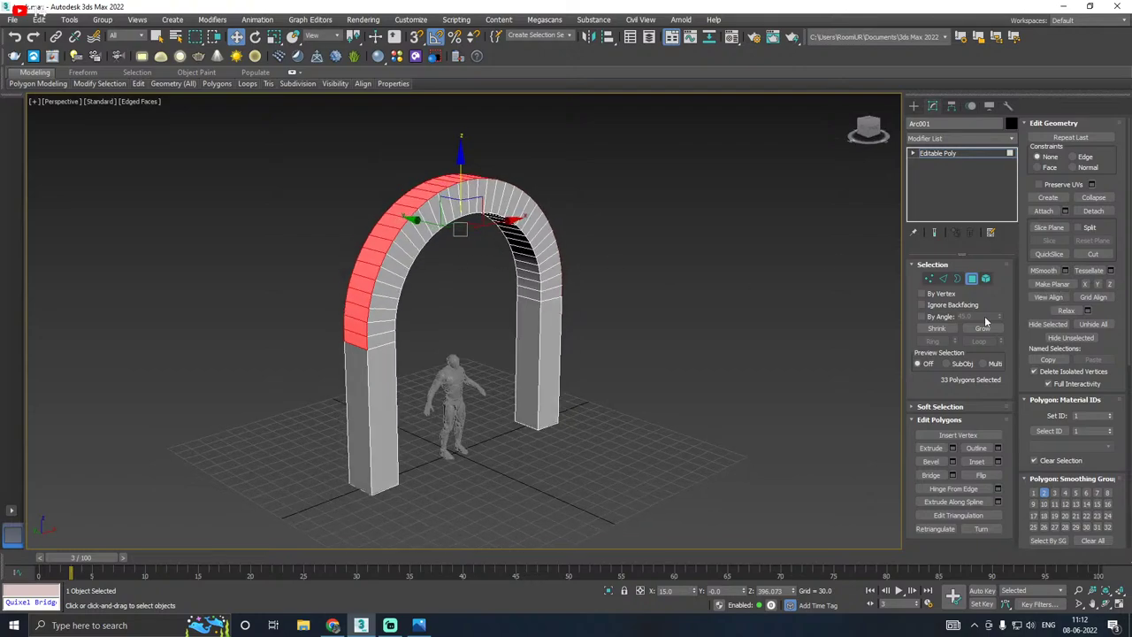
pyautogui.click(1100, 285)
pyautogui.moveTo(540, 272); pyautogui.dragTo(542, 349, button='middle')
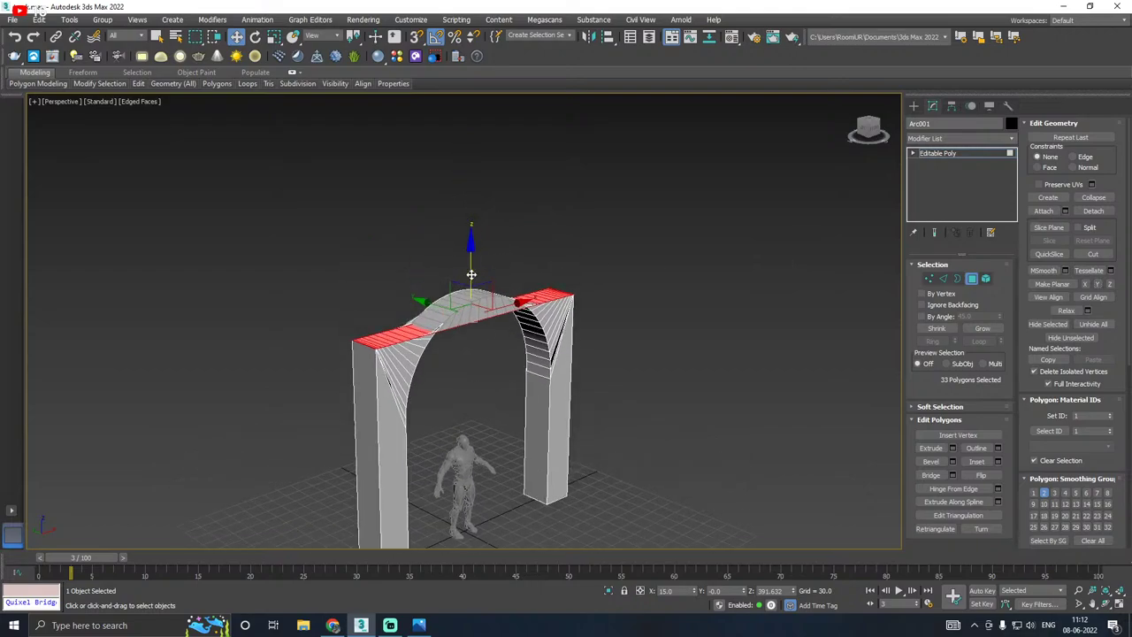
pyautogui.moveTo(471, 275); pyautogui.dragTo(442, 195)
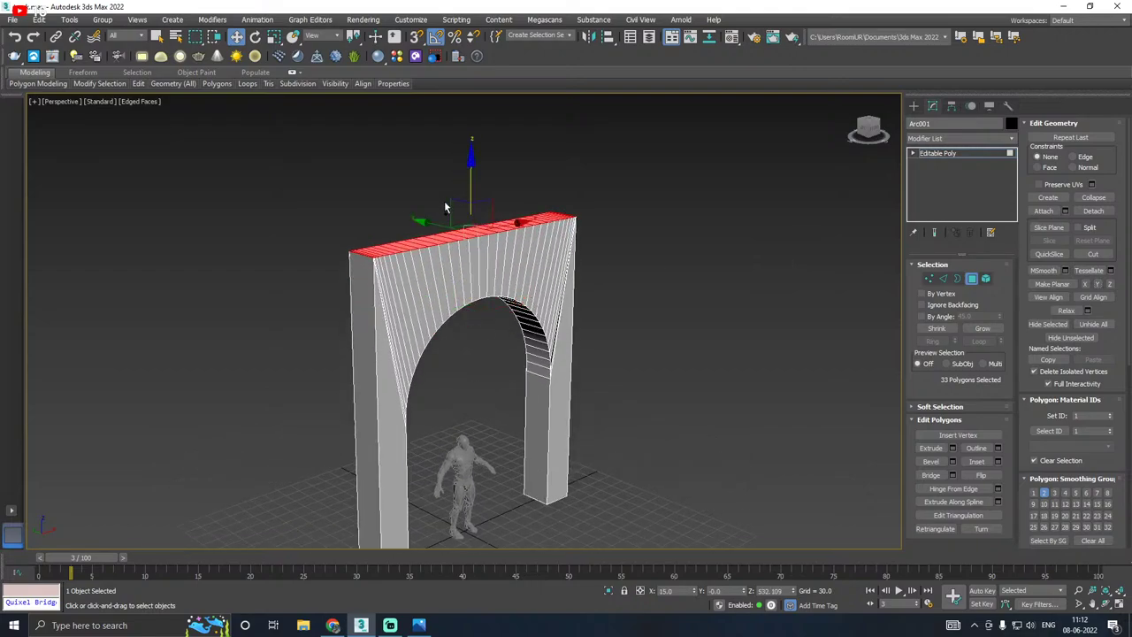
# Step: Raise the arch's flat top polygons by about 26 along Z
pyautogui.keyDown('alt'); pyautogui.moveTo(506, 225); pyautogui.dragTo(469, 228, button='middle'); pyautogui.keyUp('alt')
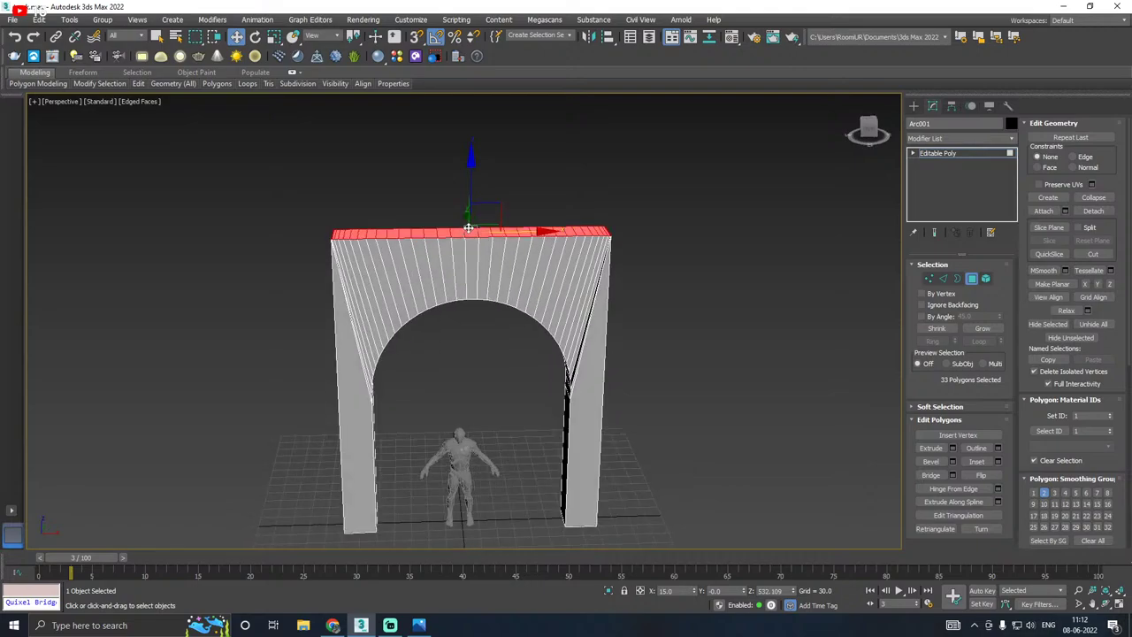
pyautogui.scroll(5, 566, 391)
pyautogui.keyDown('alt'); pyautogui.moveTo(583, 379); pyautogui.dragTo(627, 315, button='middle'); pyautogui.keyUp('alt')
pyautogui.scroll(-5, 513, 358)
pyautogui.keyDown('alt'); pyautogui.moveTo(513, 359); pyautogui.dragTo(299, 265, button='middle'); pyautogui.keyUp('alt')
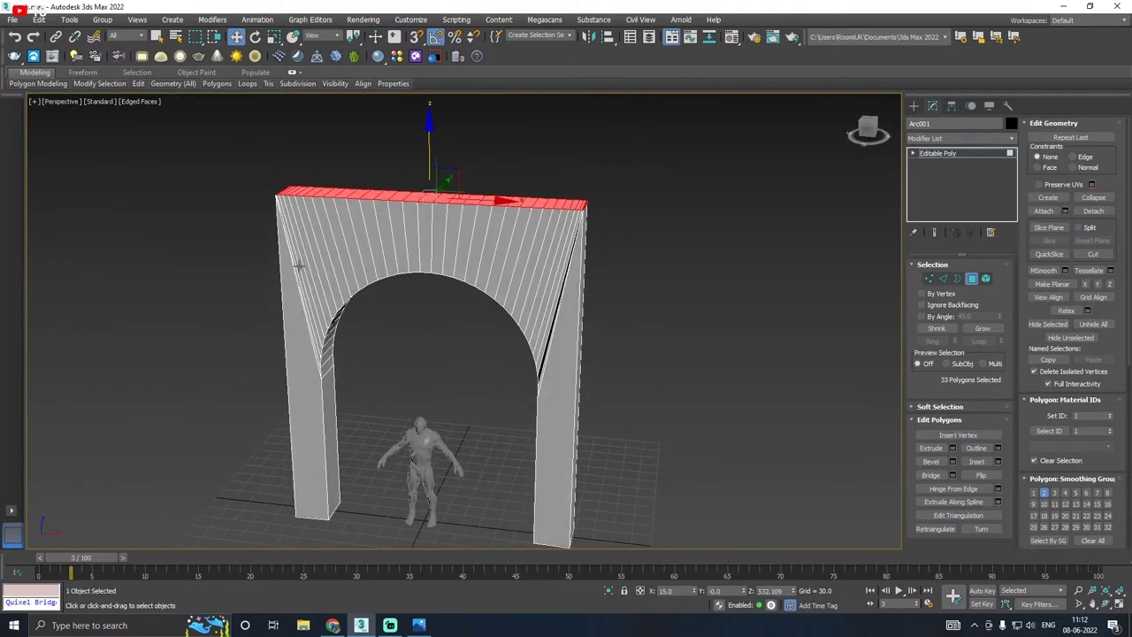
pyautogui.moveTo(429, 141); pyautogui.dragTo(428, 123)
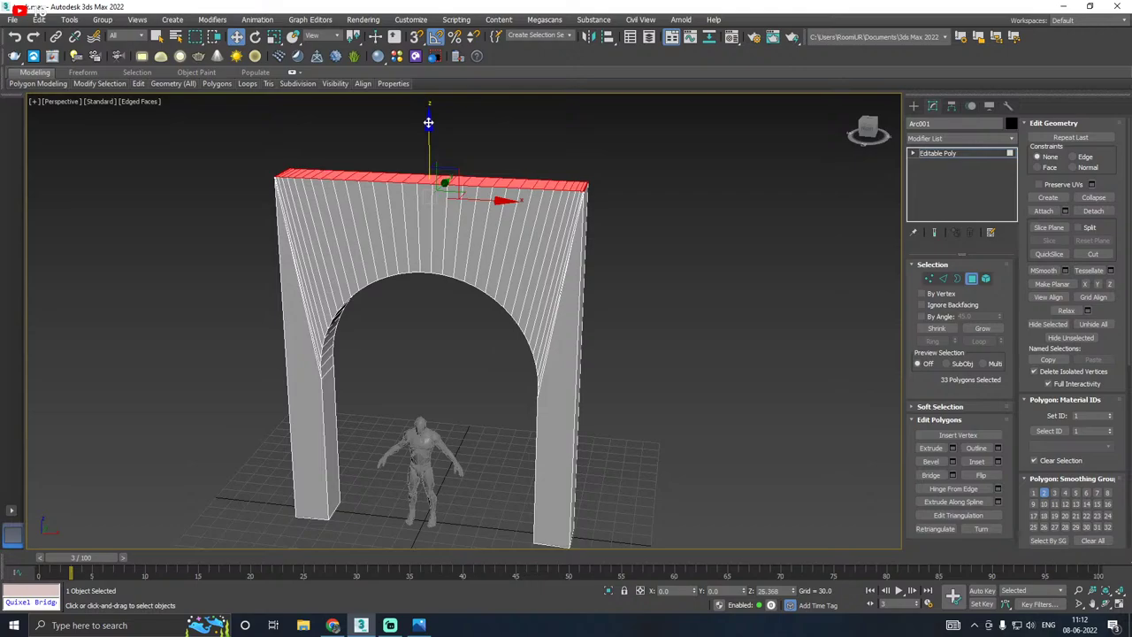
pyautogui.keyDown('alt'); pyautogui.moveTo(429, 140); pyautogui.dragTo(471, 172, button='middle'); pyautogui.keyUp('alt')
pyautogui.scroll(-2, 571, 203)
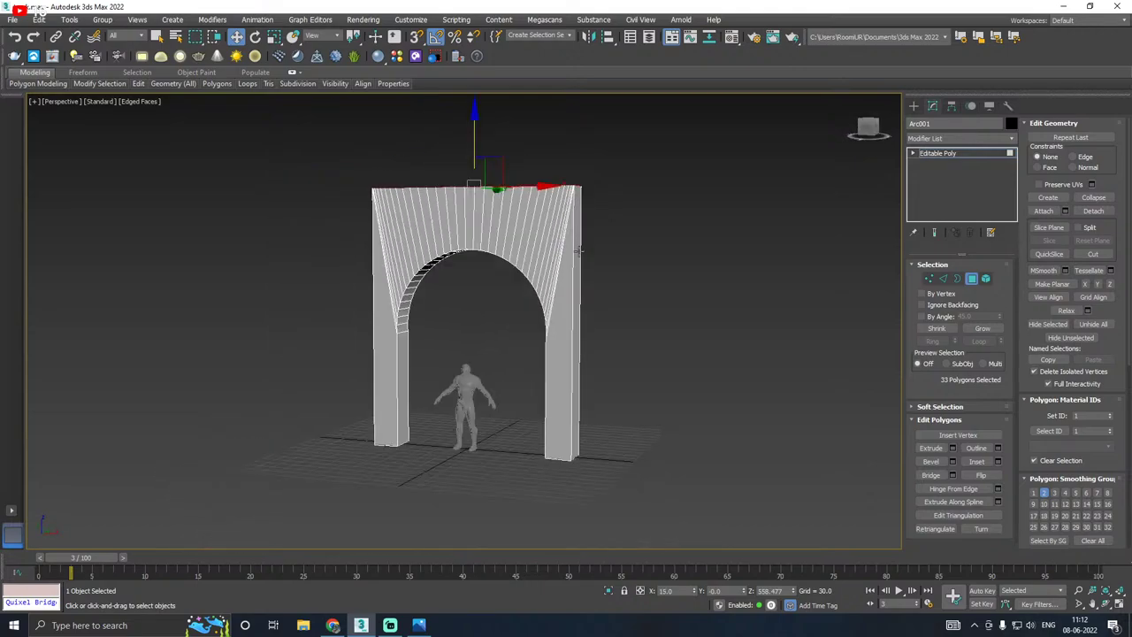
# Step: Make one leg's outer side polygon planar along X and select the opposite leg's outer side polygon
pyautogui.click(578, 251)
pyautogui.keyDown('alt'); pyautogui.moveTo(639, 313); pyautogui.dragTo(598, 324, button='middle'); pyautogui.keyUp('alt')
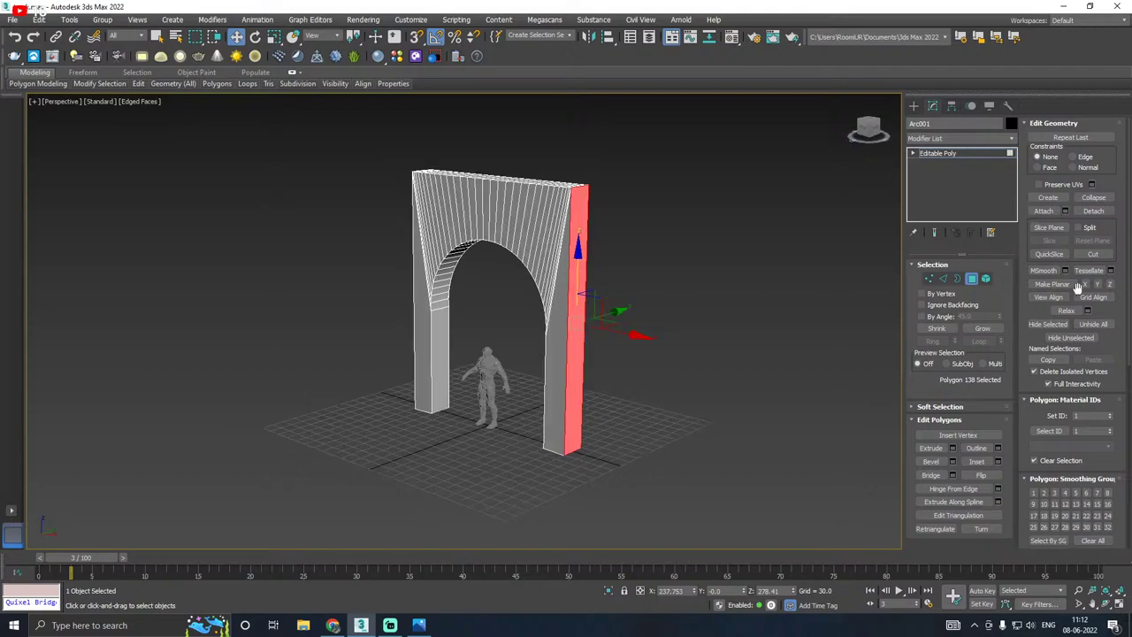
pyautogui.click(1084, 283)
pyautogui.keyDown('alt'); pyautogui.moveTo(389, 329); pyautogui.dragTo(493, 343, button='middle'); pyautogui.keyUp('alt')
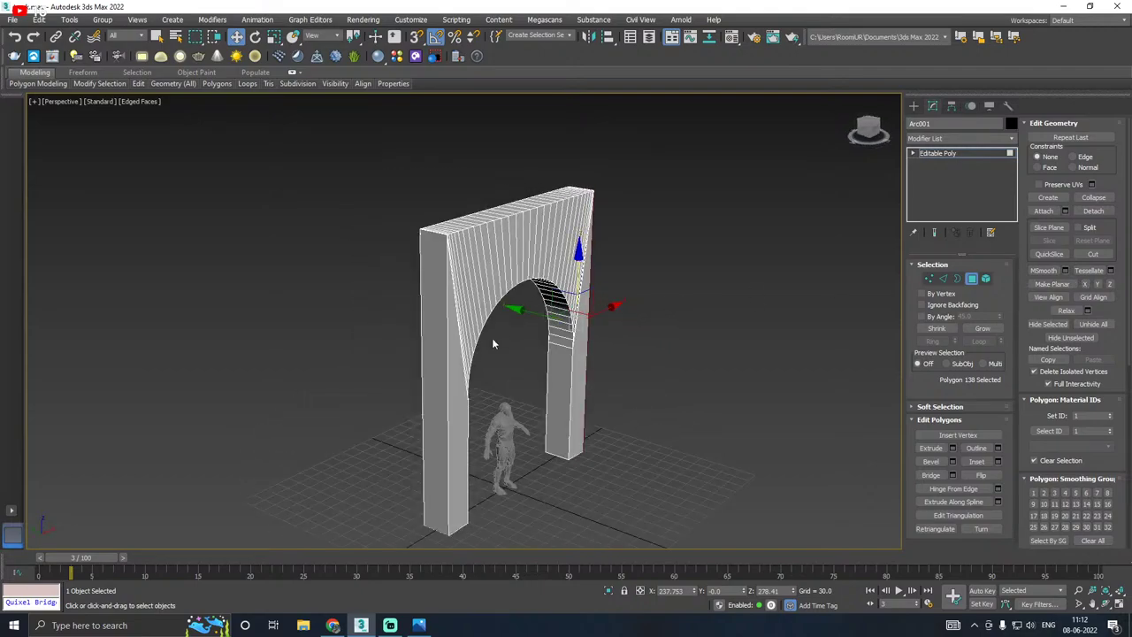
pyautogui.click(430, 358)
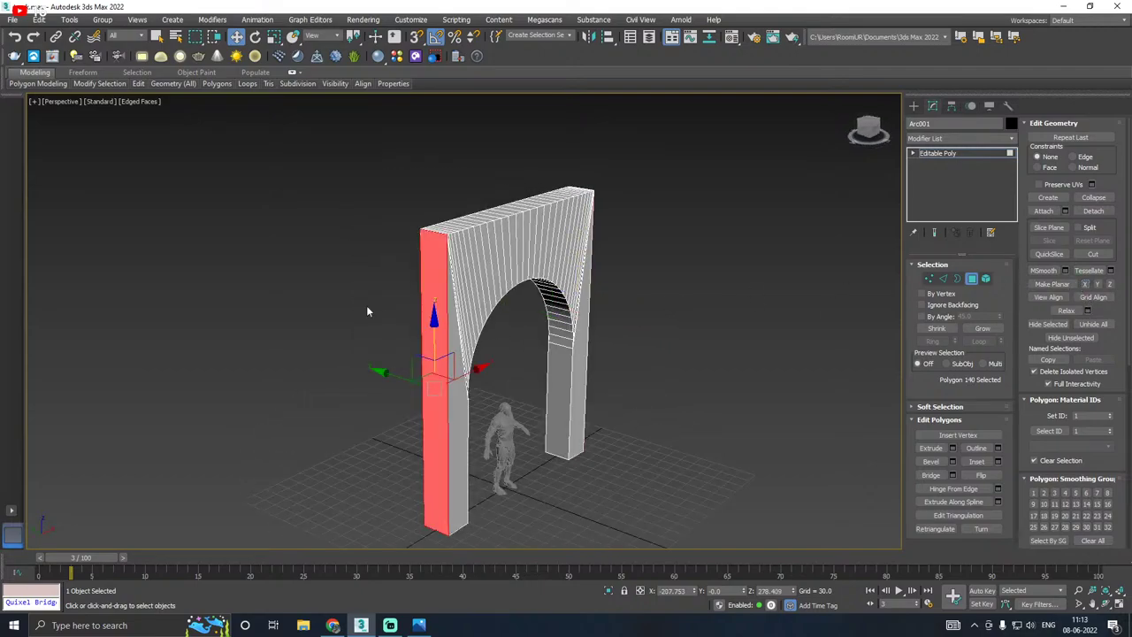
pyautogui.keyDown('alt'); pyautogui.moveTo(367, 311); pyautogui.dragTo(531, 226, button='middle'); pyautogui.keyUp('alt')
pyautogui.scroll(3, 532, 225)
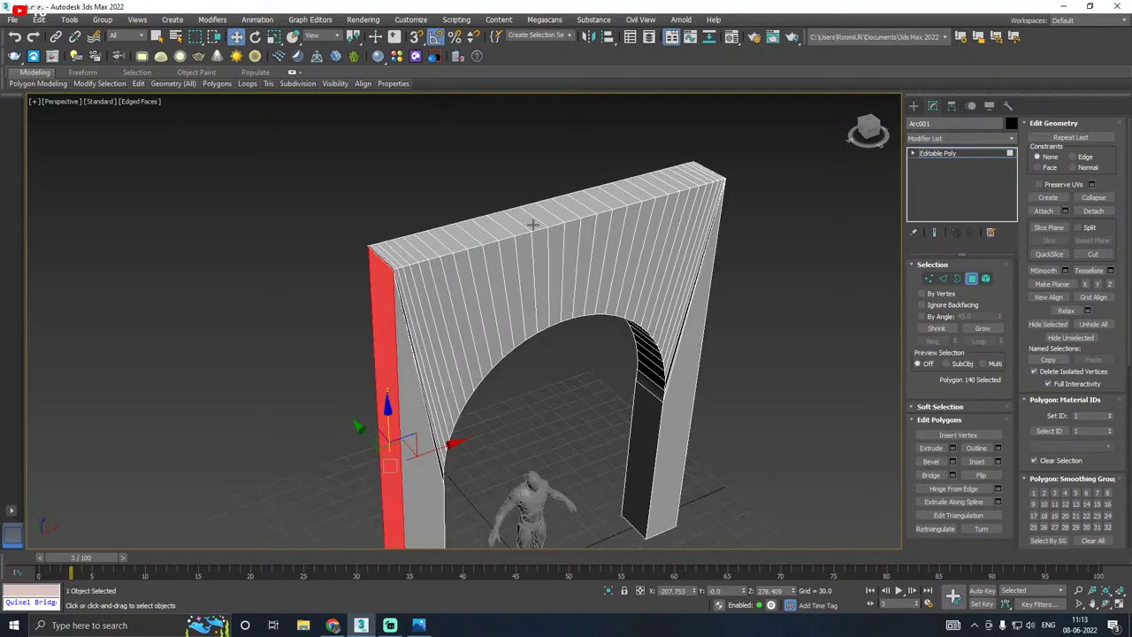
# Step: Enable polygon selection By Angle at 45 and select only the arch's flat top polygons
pyautogui.click(928, 317)
pyautogui.click(453, 242)
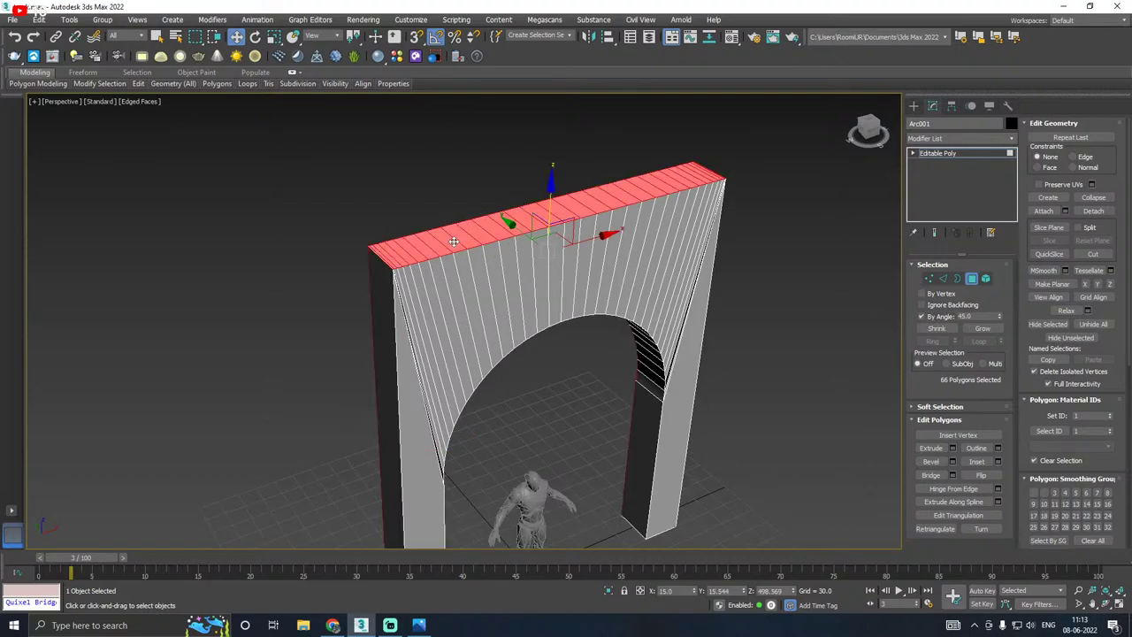
pyautogui.click(786, 223)
pyautogui.click(587, 203)
pyautogui.keyDown('alt'); pyautogui.moveTo(586, 203); pyautogui.dragTo(587, 252, button='middle'); pyautogui.keyUp('alt')
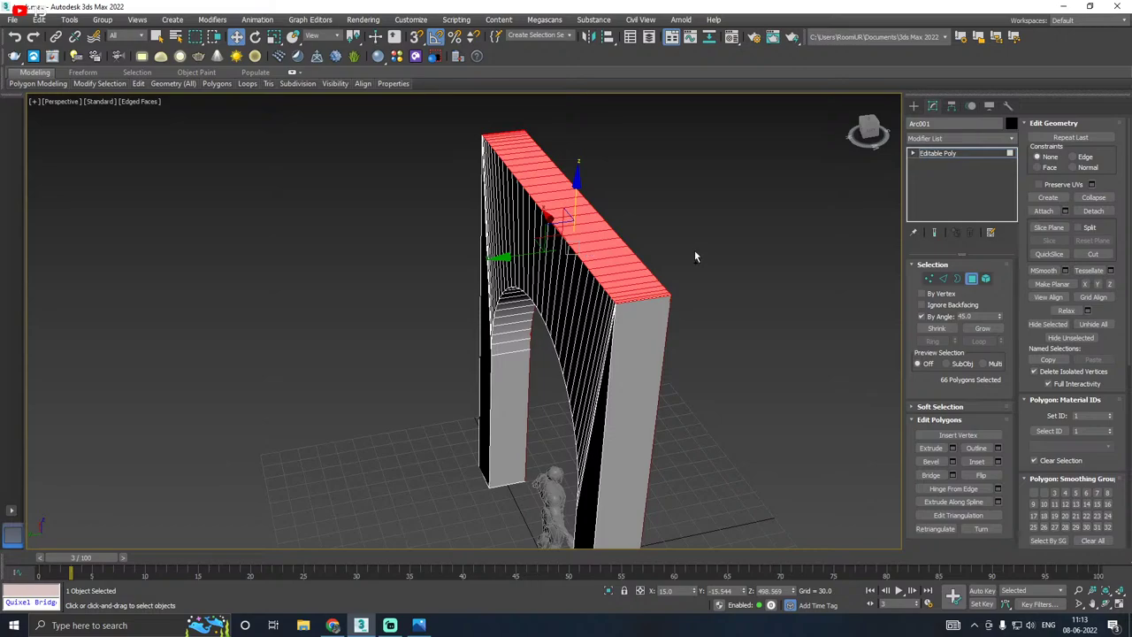
pyautogui.keyDown('alt'); pyautogui.moveTo(695, 252); pyautogui.dragTo(601, 239, button='middle'); pyautogui.keyUp('alt')
pyautogui.click(731, 209)
pyautogui.keyDown('alt'); pyautogui.moveTo(731, 210); pyautogui.dragTo(849, 273, button='middle'); pyautogui.keyUp('alt')
pyautogui.click(559, 278)
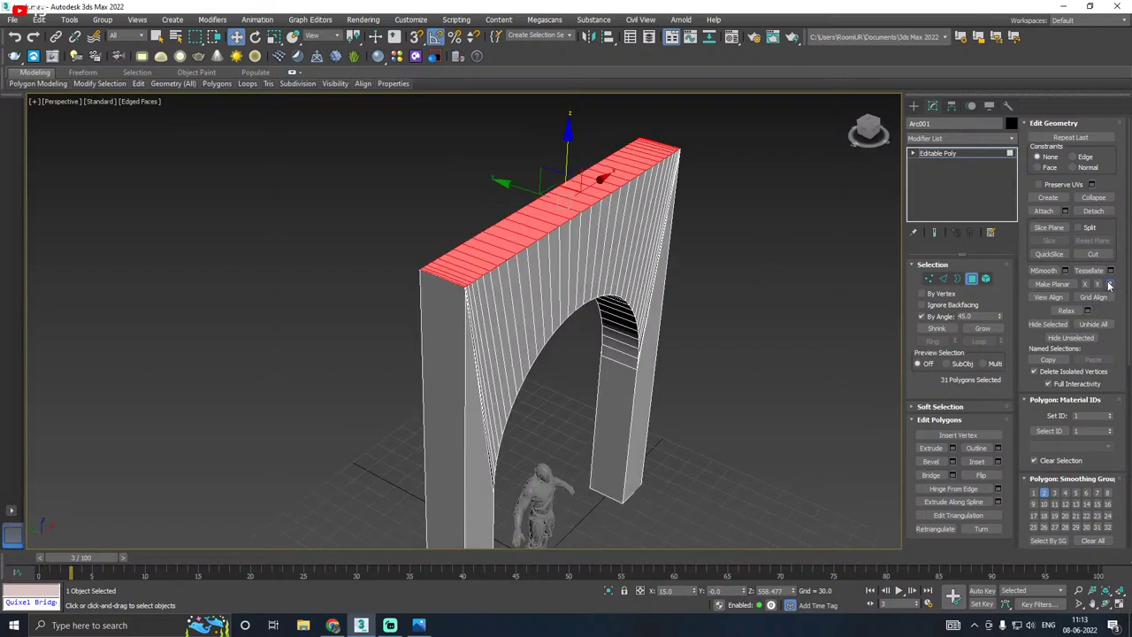
# Step: Try to make the selected top polygons planar along Z, then leave polygon editing
pyautogui.click(1109, 284)
pyautogui.hotkey('ctrl', 'z')
pyautogui.scroll(-3, 434, 216)
pyautogui.keyDown('alt'); pyautogui.moveTo(433, 220); pyautogui.dragTo(546, 229, button='middle'); pyautogui.keyUp('alt')
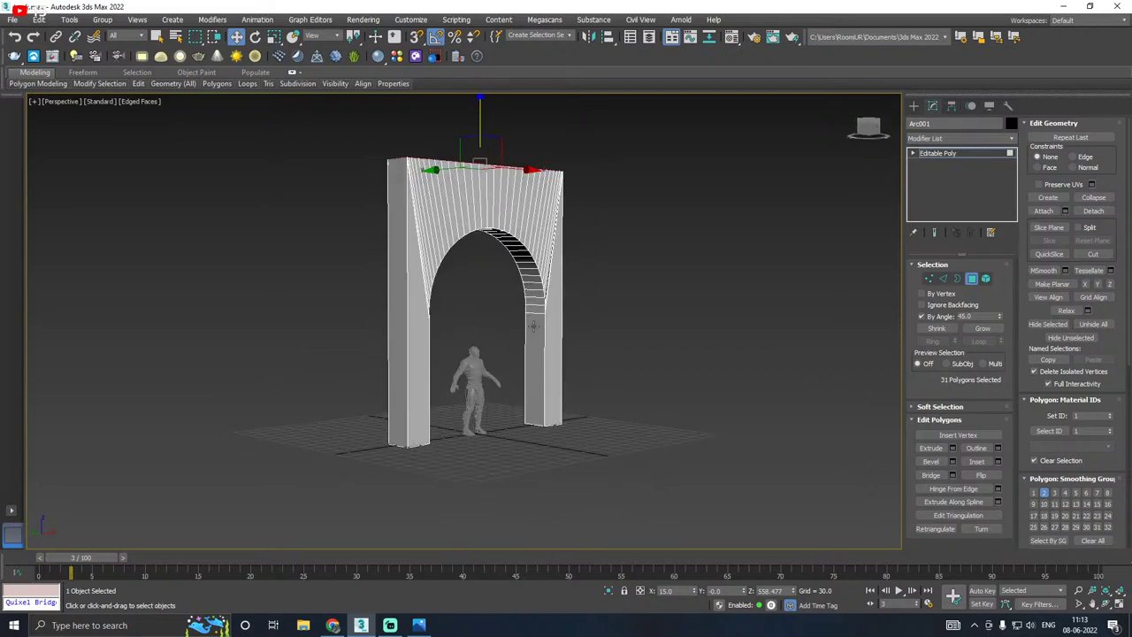
pyautogui.keyDown('alt'); pyautogui.moveTo(534, 325); pyautogui.dragTo(364, 386, button='middle'); pyautogui.keyUp('alt')
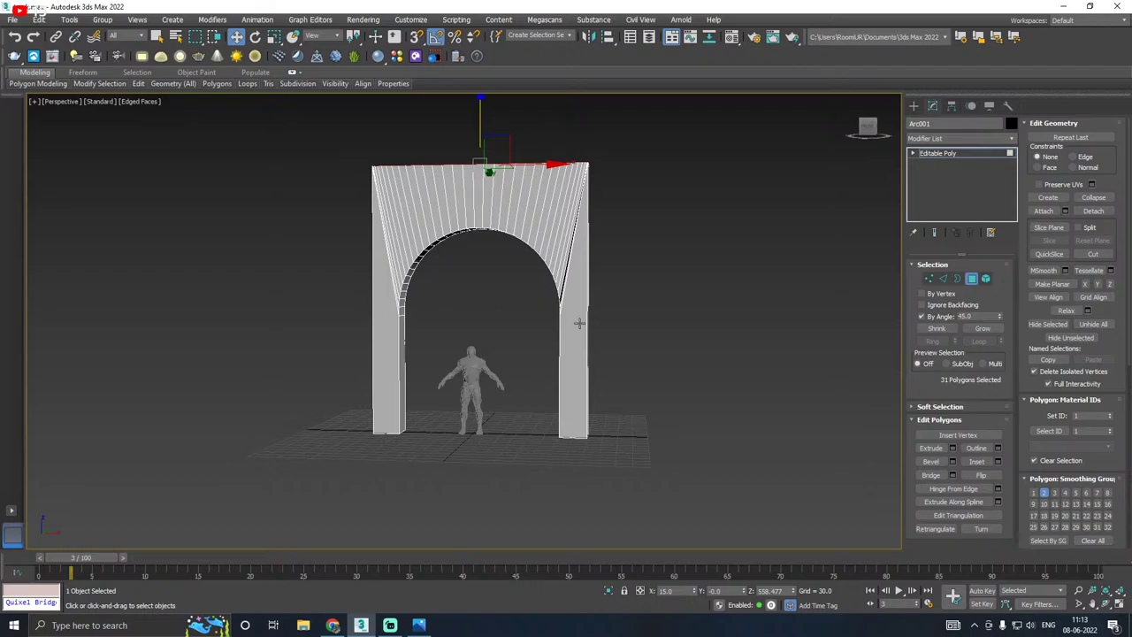
pyautogui.keyDown('alt'); pyautogui.moveTo(579, 323); pyautogui.dragTo(446, 328, button='middle'); pyautogui.keyUp('alt')
pyautogui.scroll(3, 446, 328)
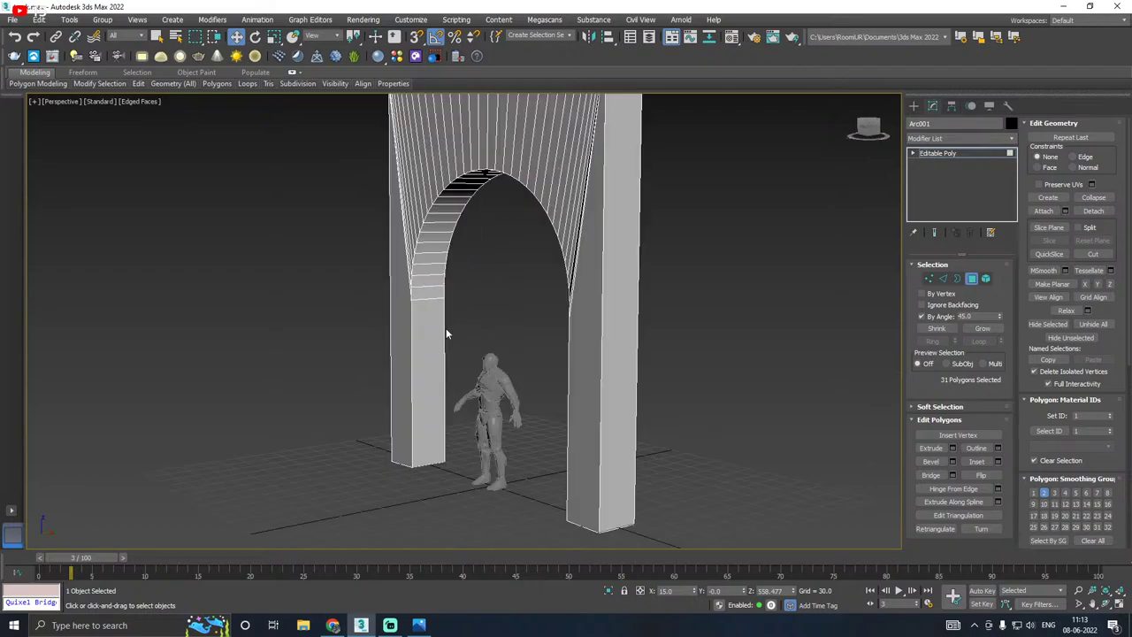
pyautogui.click(943, 154)
pyautogui.keyDown('alt'); pyautogui.moveTo(698, 187); pyautogui.dragTo(586, 202, button='middle'); pyautogui.keyUp('alt')
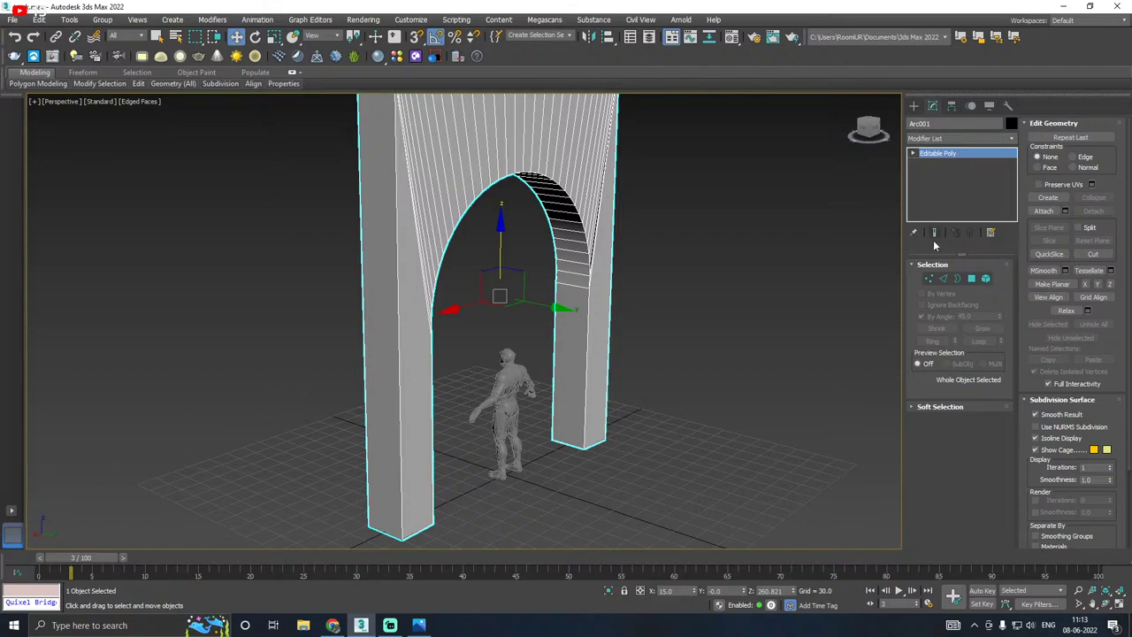
# Step: Select all coplanar polygons of the arch's back face By Angle and delete them
pyautogui.click(972, 279)
pyautogui.click(453, 194)
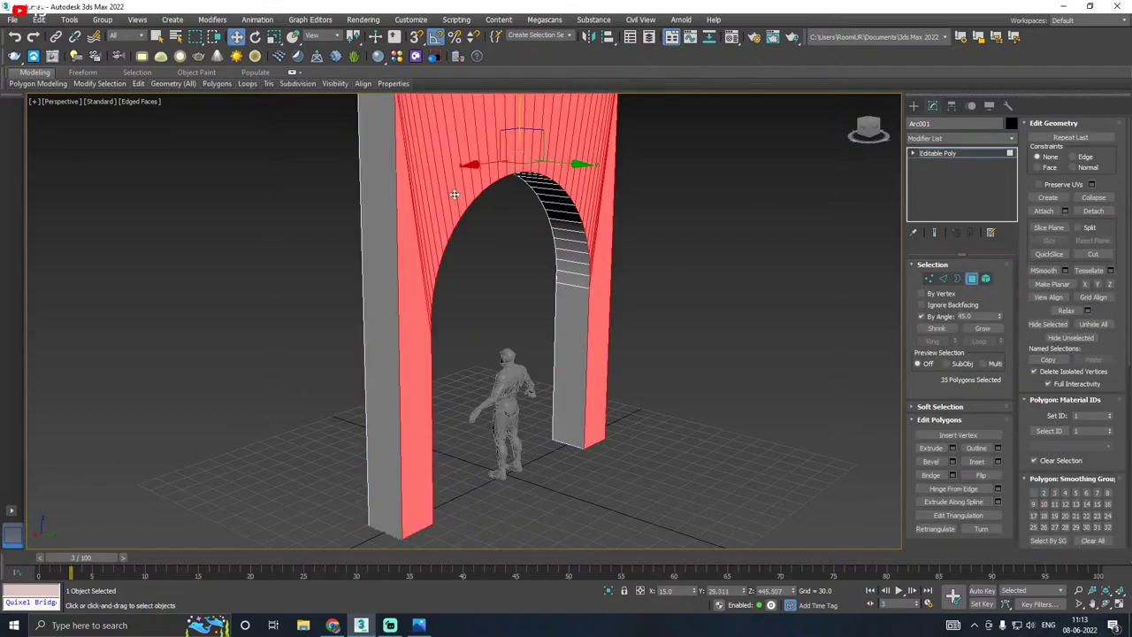
pyautogui.keyDown('alt'); pyautogui.moveTo(425, 278); pyautogui.dragTo(734, 281, button='middle'); pyautogui.keyUp('alt')
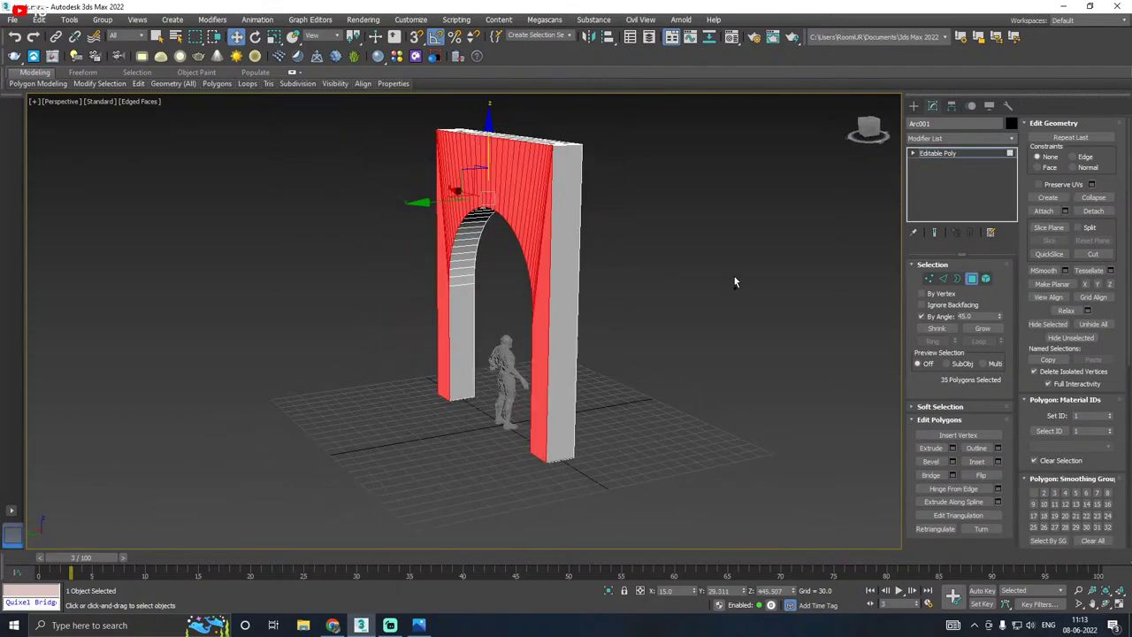
pyautogui.keyDown('alt'); pyautogui.moveTo(641, 275); pyautogui.dragTo(622, 283, button='middle'); pyautogui.keyUp('alt')
pyautogui.click(621, 283)
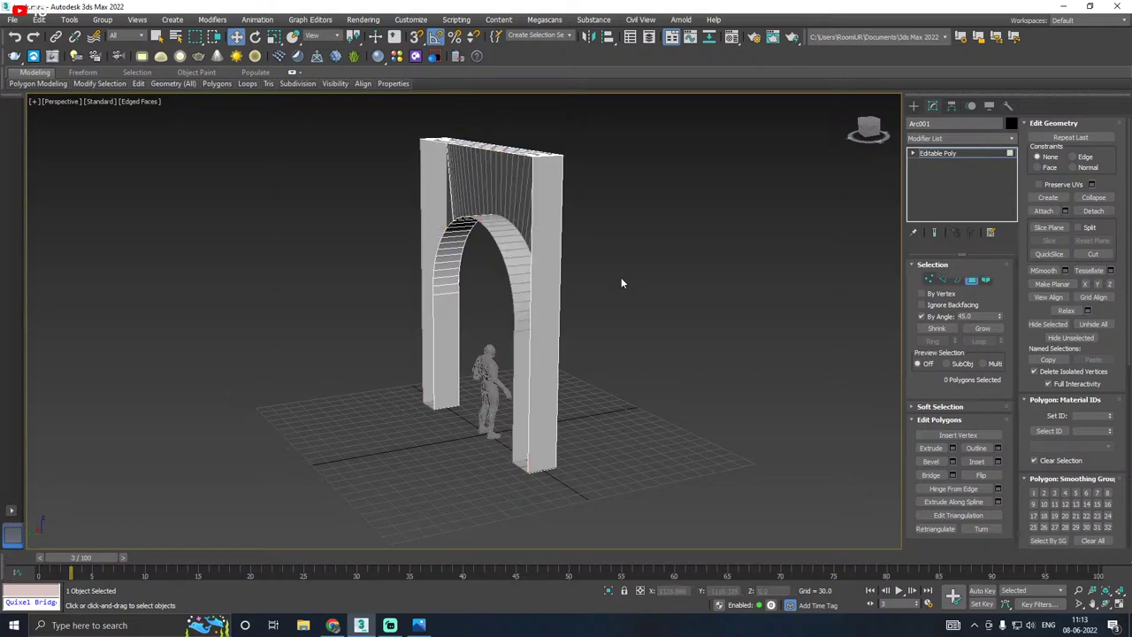
pyautogui.keyDown('alt'); pyautogui.moveTo(548, 282); pyautogui.dragTo(352, 294, button='middle'); pyautogui.keyUp('alt')
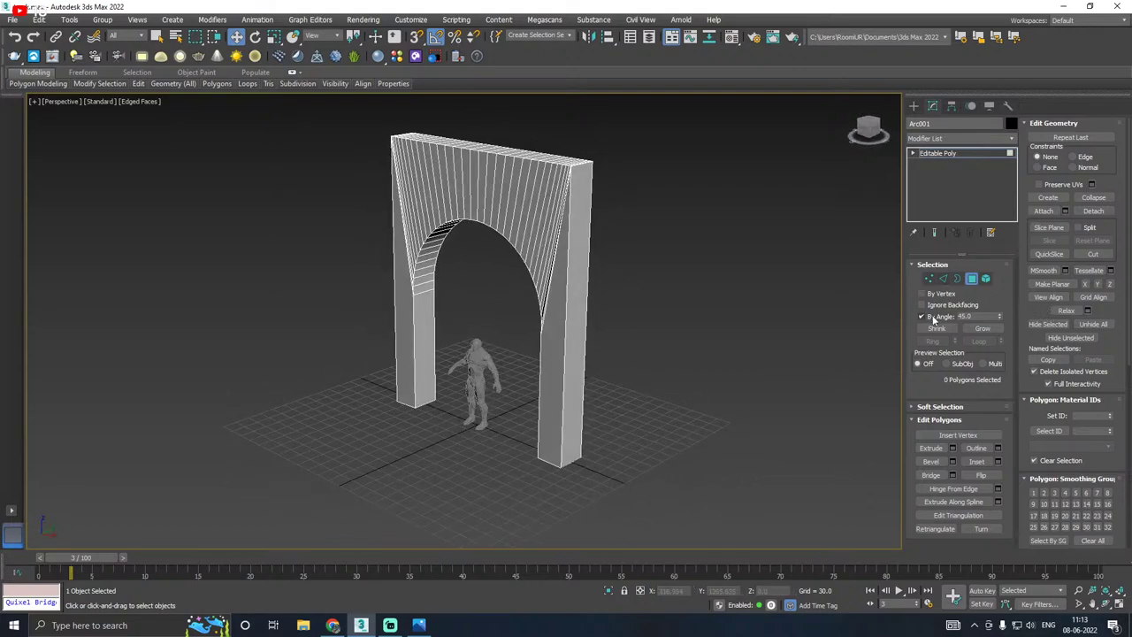
# Step: Bridge the two inner vertical leg edges on the open back side with one segment
pyautogui.click(943, 278)
pyautogui.click(436, 367)
pyautogui.keyDown('alt'); pyautogui.moveTo(501, 363); pyautogui.dragTo(595, 348, button='middle'); pyautogui.keyUp('alt')
pyautogui.keyDown('ctrl'); pyautogui.click(573, 333); pyautogui.keyUp('ctrl')
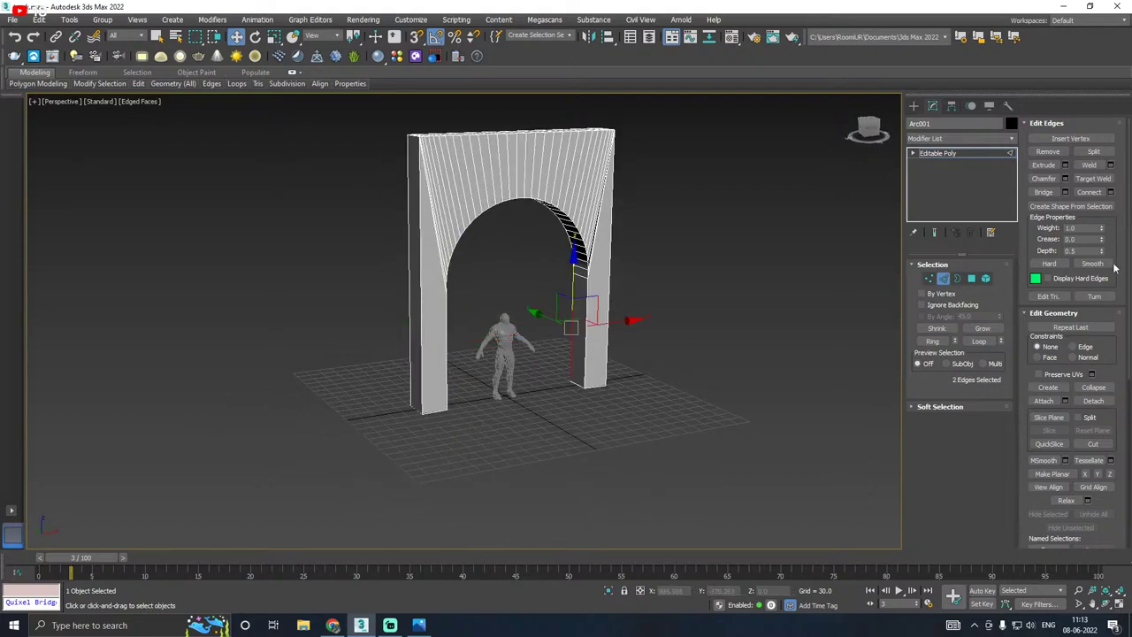
pyautogui.click(1066, 193)
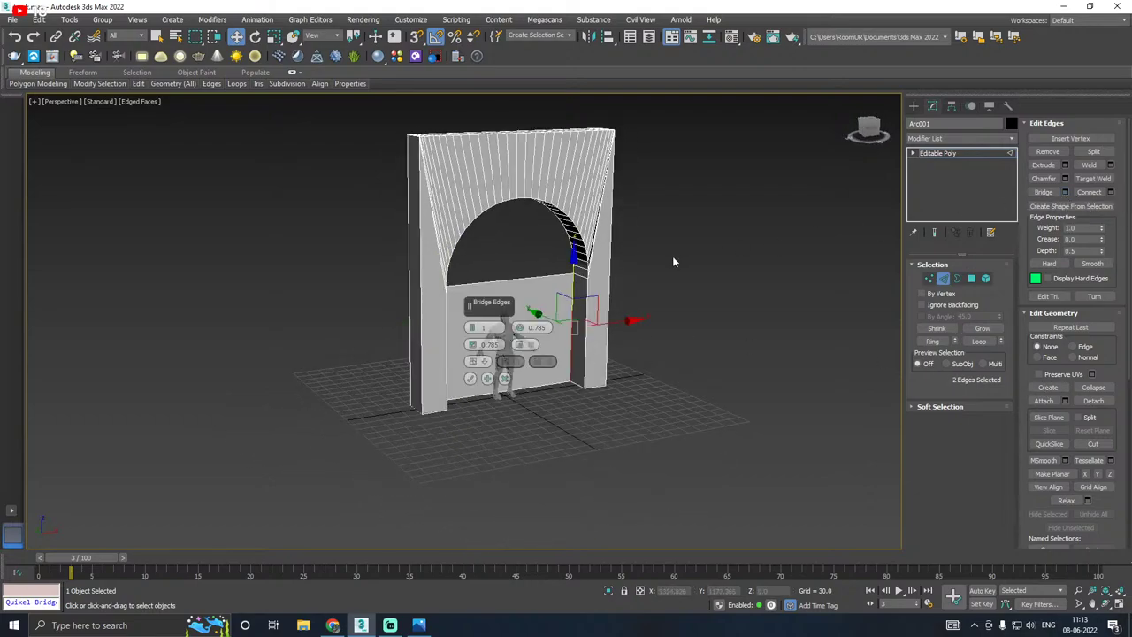
pyautogui.keyDown('alt'); pyautogui.moveTo(672, 256); pyautogui.dragTo(451, 253, button='middle'); pyautogui.keyUp('alt')
pyautogui.scroll(3, 451, 253)
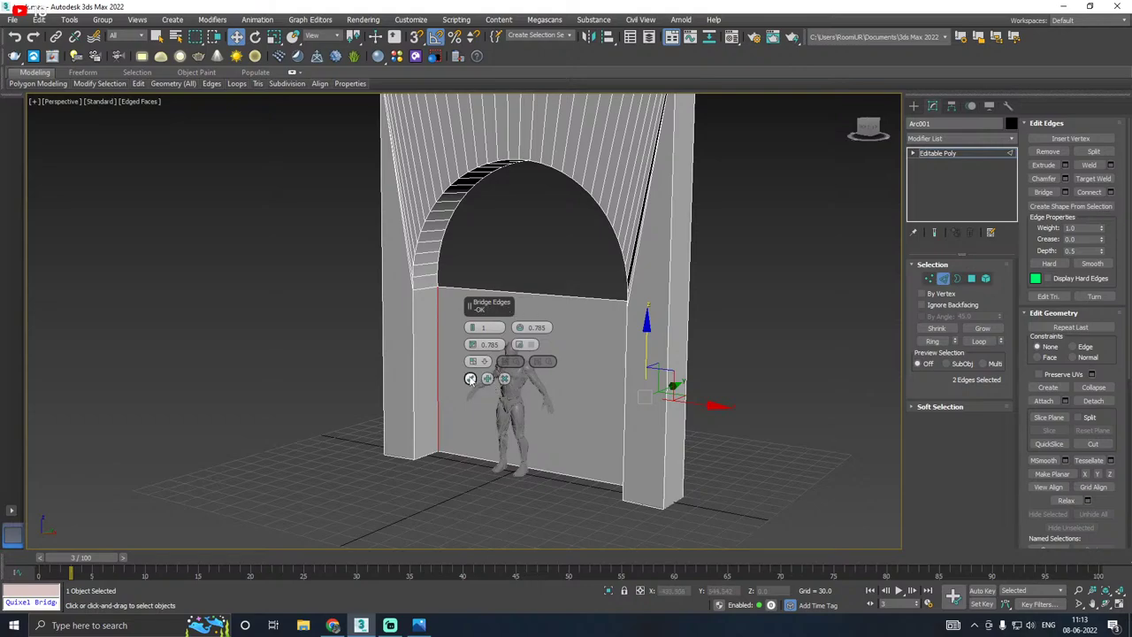
pyautogui.click(470, 378)
# Step: Cap the semicircular open border between the bridged panel and the arch curve
pyautogui.keyDown('alt'); pyautogui.moveTo(469, 379); pyautogui.dragTo(535, 364, button='middle'); pyautogui.keyUp('alt')
pyautogui.click(957, 278)
pyautogui.click(528, 365)
pyautogui.click(981, 448)
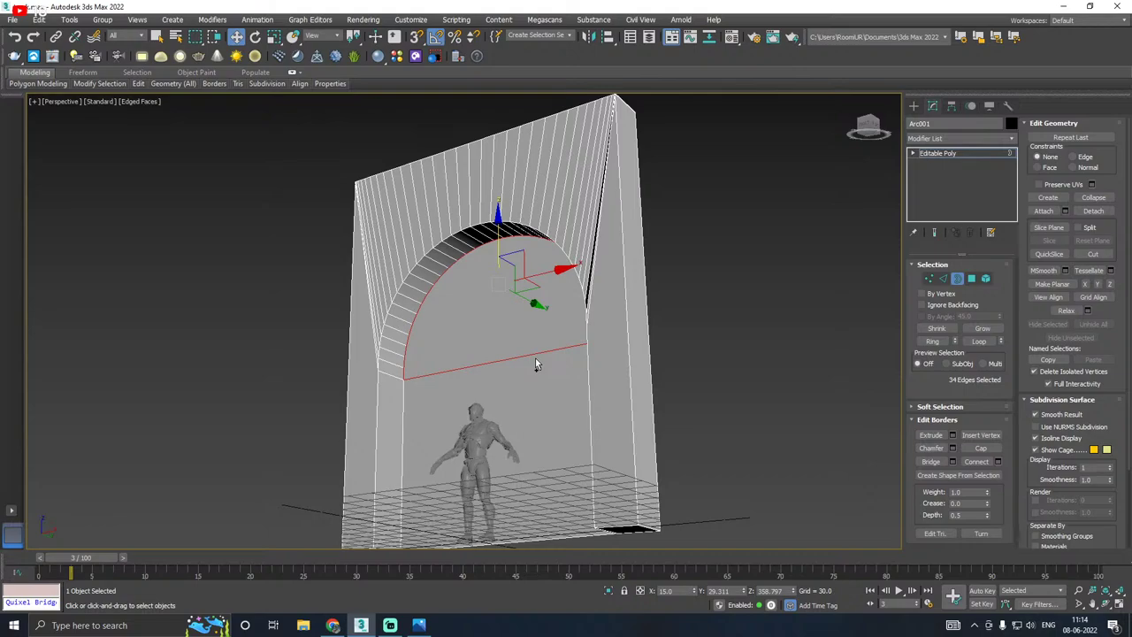
pyautogui.keyDown('alt'); pyautogui.moveTo(535, 358); pyautogui.dragTo(674, 352, button='middle'); pyautogui.keyUp('alt')
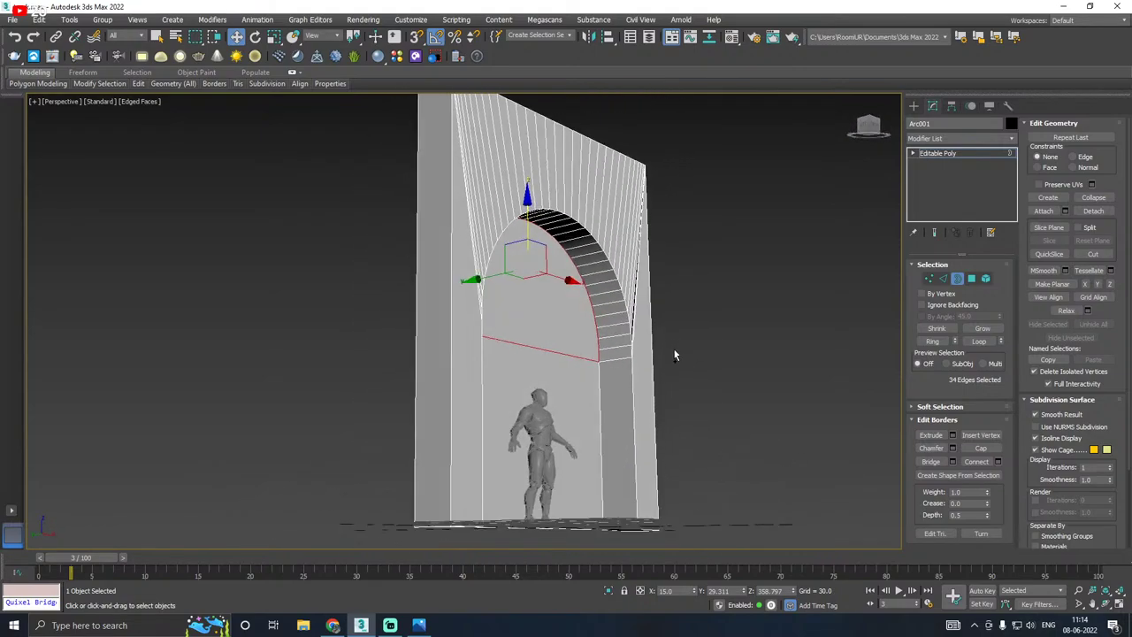
# Step: Select both polygons filling the arch opening and move them about 37 along negative Y into the arch
pyautogui.click(970, 279)
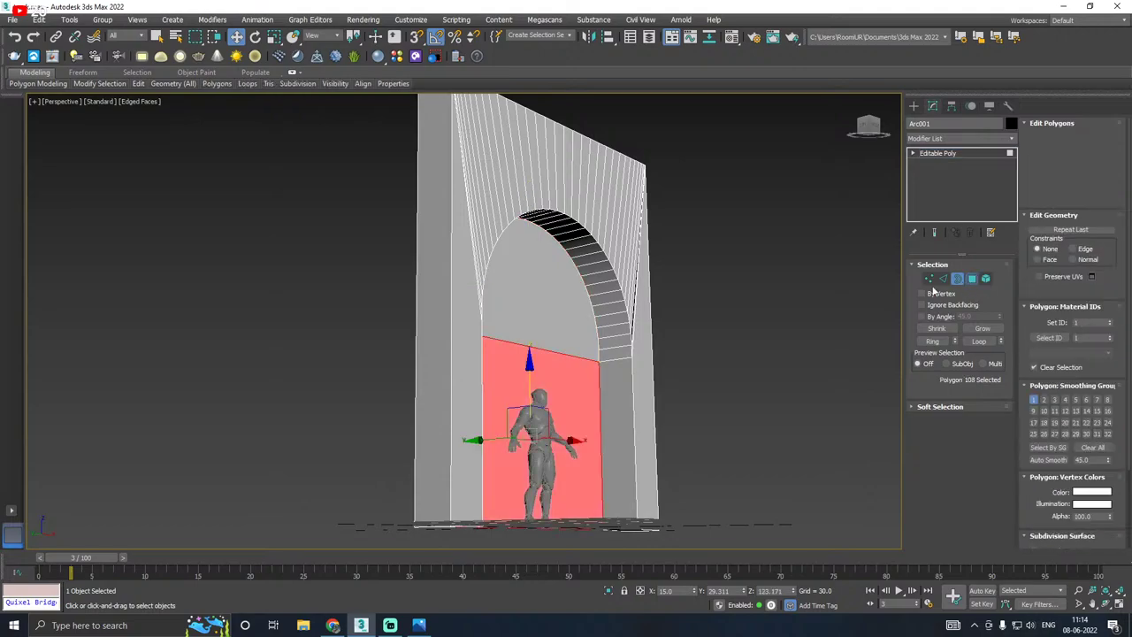
pyautogui.keyDown('ctrl'); pyautogui.click(576, 345); pyautogui.keyUp('ctrl')
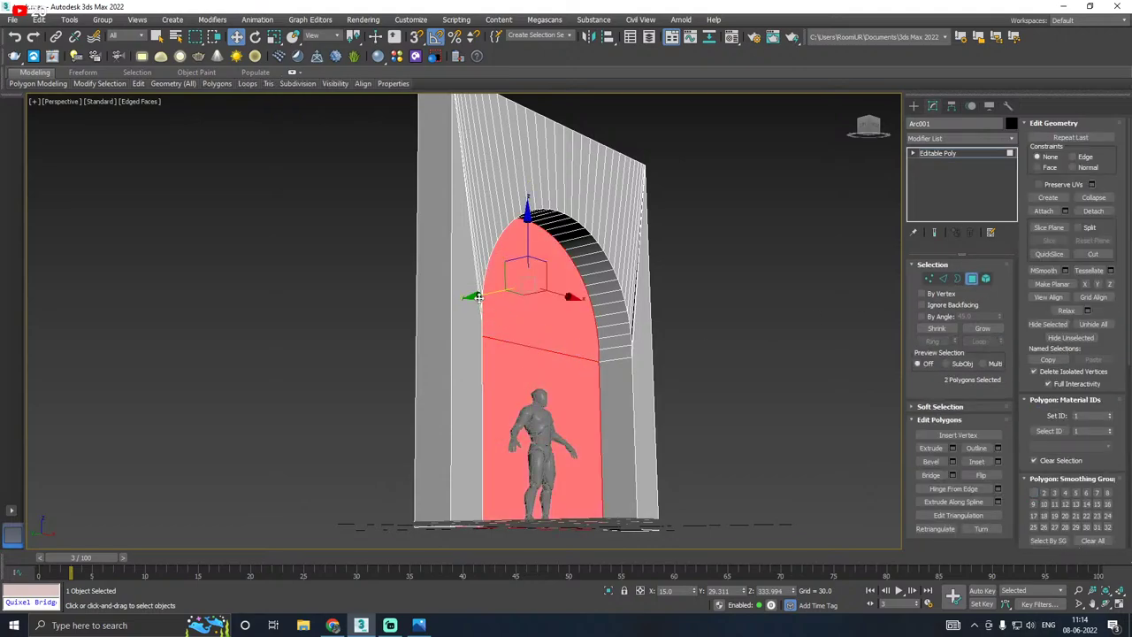
pyautogui.moveTo(477, 296); pyautogui.dragTo(504, 290)
pyautogui.keyDown('alt'); pyautogui.moveTo(504, 290); pyautogui.dragTo(522, 258, button='middle'); pyautogui.keyUp('alt')
pyautogui.hotkey('ctrl', 'z')
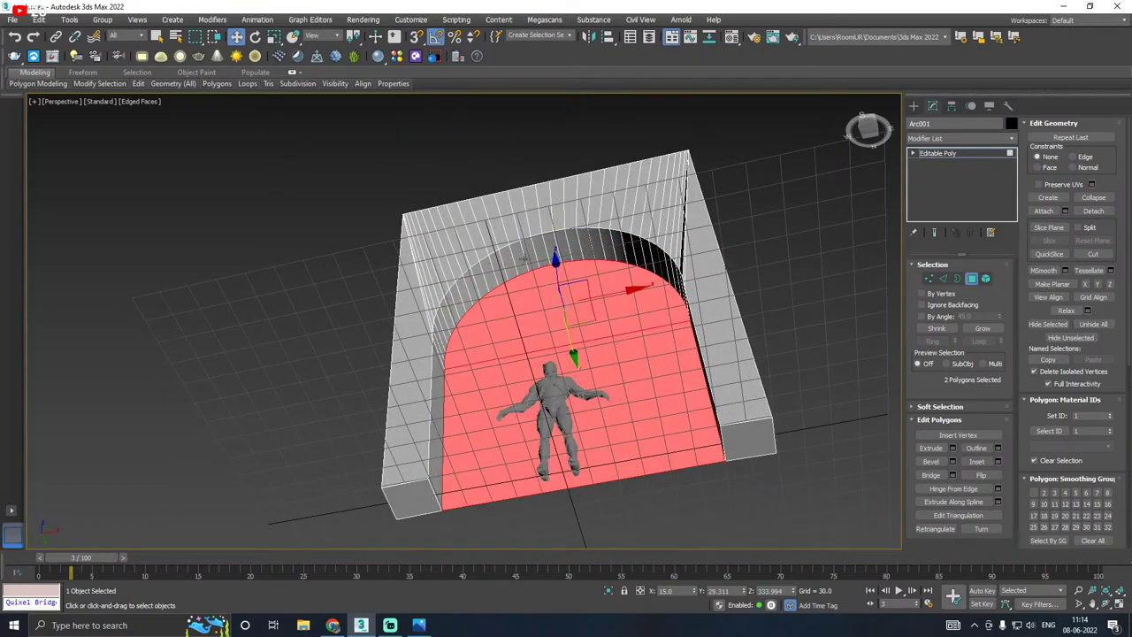
pyautogui.keyDown('alt'); pyautogui.moveTo(660, 406); pyautogui.dragTo(581, 328, button='middle'); pyautogui.keyUp('alt')
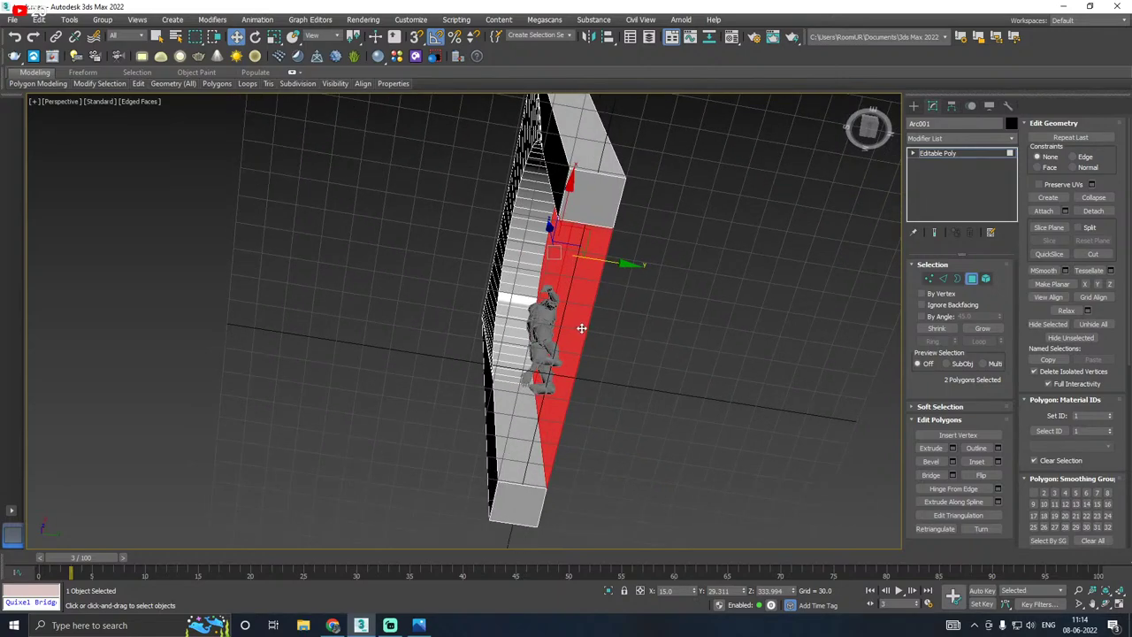
pyautogui.moveTo(609, 263); pyautogui.dragTo(582, 256)
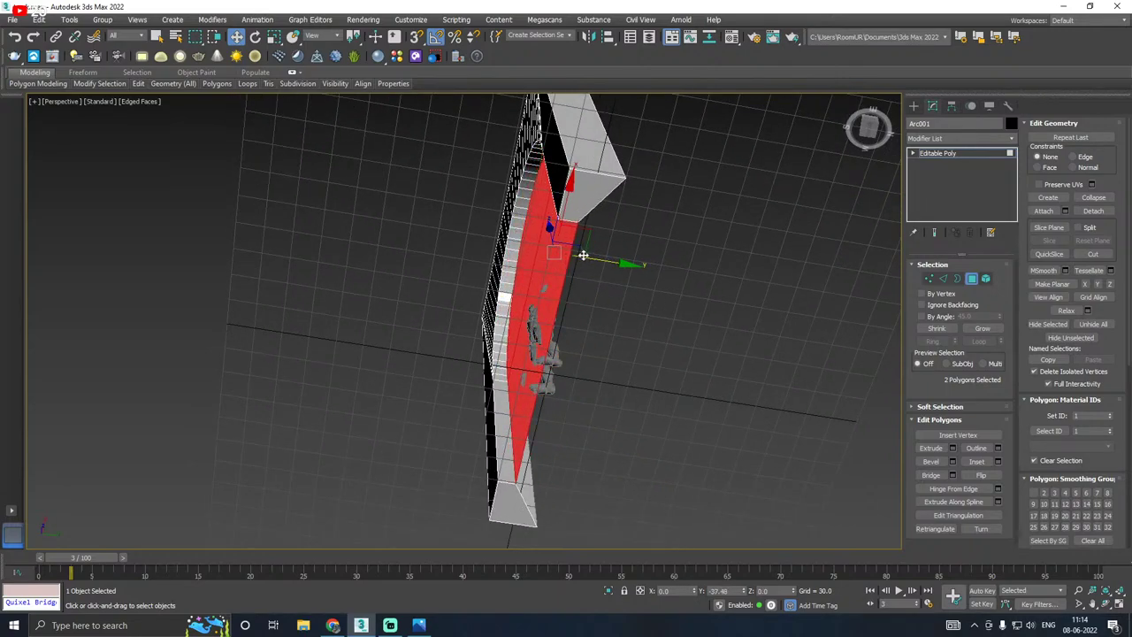
pyautogui.keyDown('alt'); pyautogui.moveTo(601, 267); pyautogui.dragTo(630, 289, button='middle'); pyautogui.keyUp('alt')
# Step: Add a Symmetry modifier to the whole arch with Z as the mirror axis and inspect the mirrored result
pyautogui.click(1008, 154)
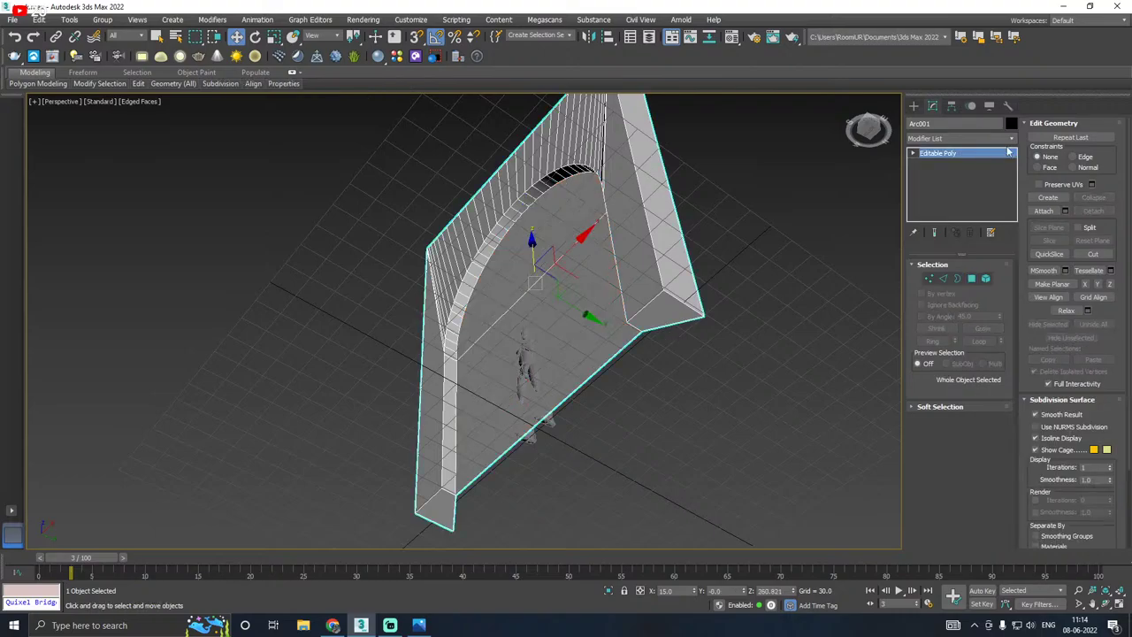
pyautogui.click(1011, 138)
pyautogui.scroll(-5, 964, 353)
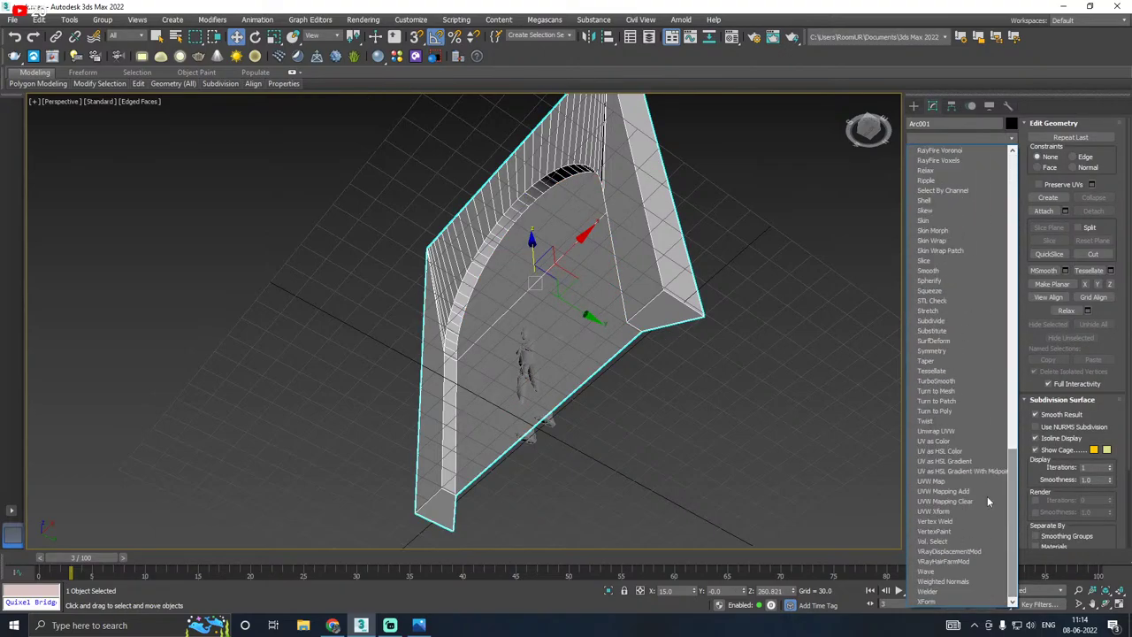
pyautogui.click(950, 352)
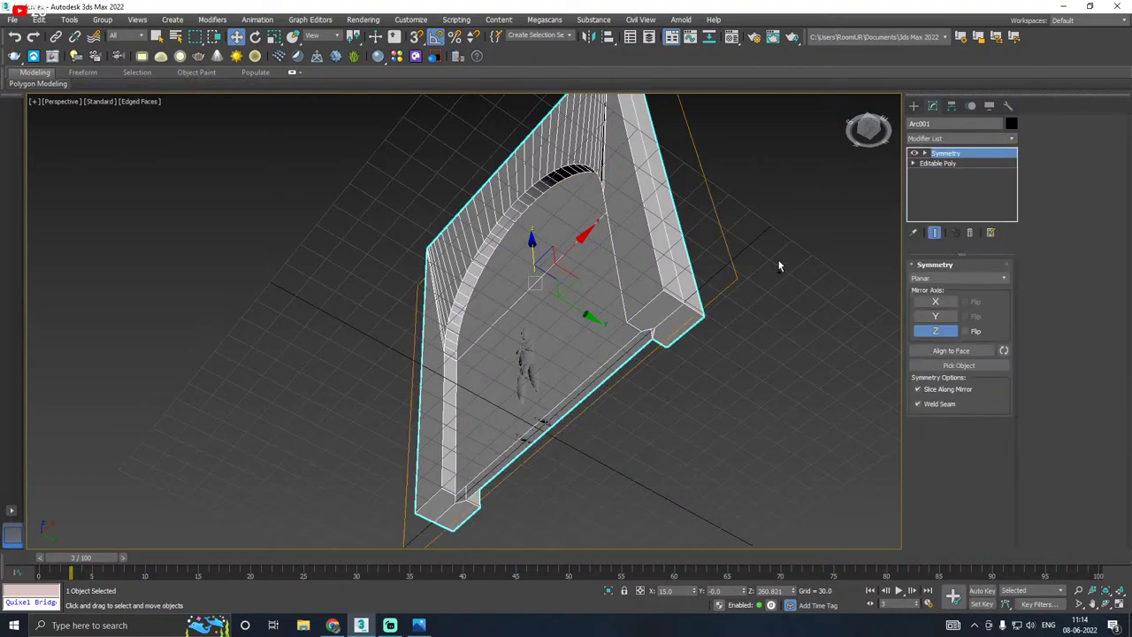
pyautogui.keyDown('alt'); pyautogui.moveTo(779, 266); pyautogui.dragTo(880, 255, button='middle'); pyautogui.keyUp('alt')
pyautogui.keyDown('alt'); pyautogui.moveTo(478, 264); pyautogui.dragTo(406, 341, button='middle'); pyautogui.keyUp('alt')
pyautogui.scroll(5, 486, 452)
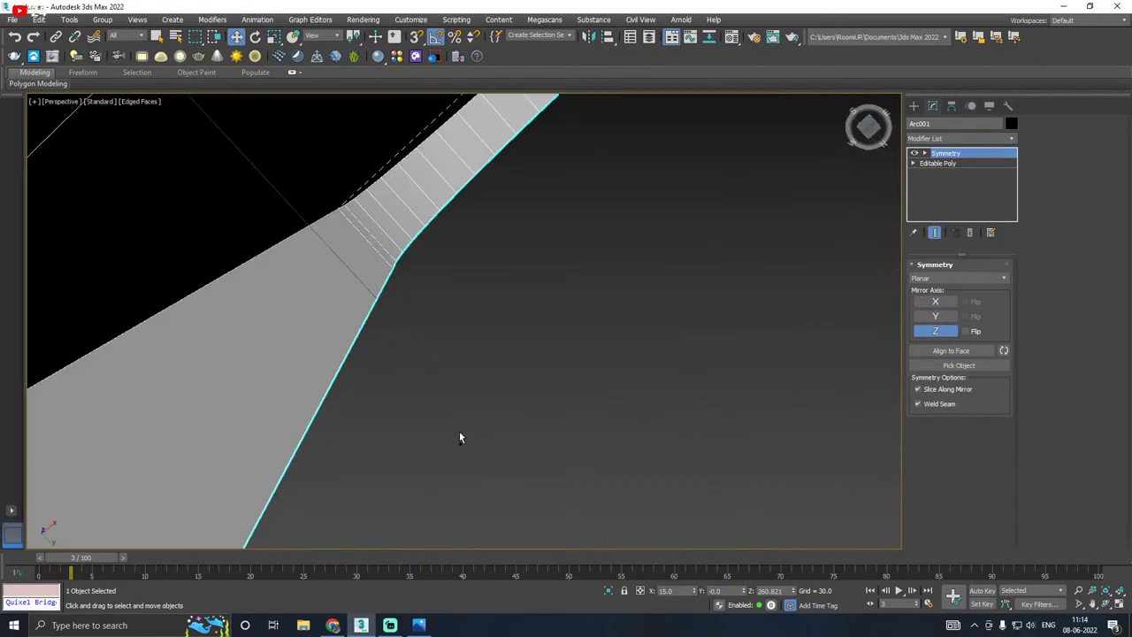
pyautogui.scroll(-5, 441, 416)
pyautogui.keyDown('alt'); pyautogui.moveTo(605, 291); pyautogui.dragTo(706, 394, button='middle'); pyautogui.keyUp('alt')
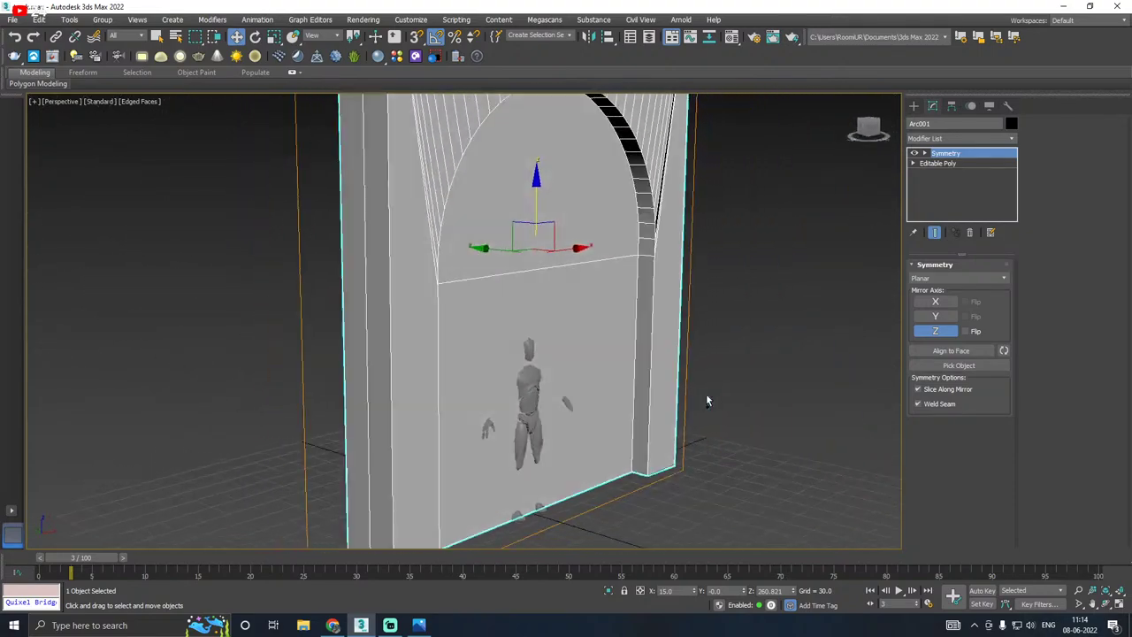
pyautogui.scroll(-3, 557, 386)
pyautogui.keyDown('alt'); pyautogui.moveTo(609, 365); pyautogui.dragTo(602, 285, button='middle'); pyautogui.keyUp('alt')
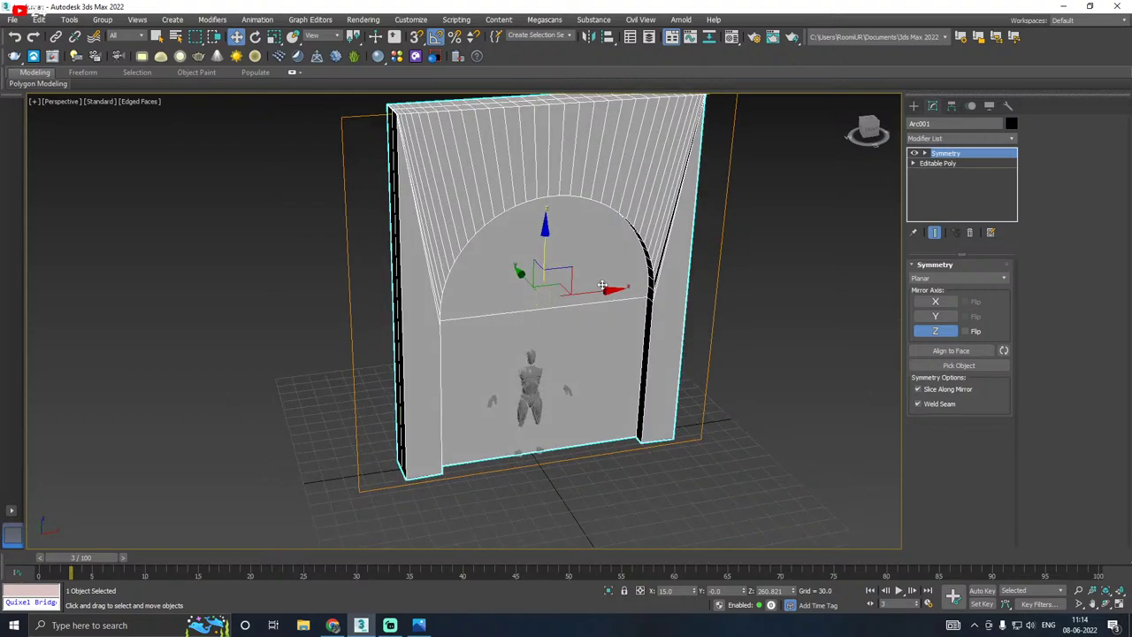
# Step: Turn off the Symmetry modifier's effect and examine the arch from below, the front and the left
pyautogui.keyDown('alt'); pyautogui.moveTo(593, 335); pyautogui.dragTo(518, 244, button='middle'); pyautogui.keyUp('alt')
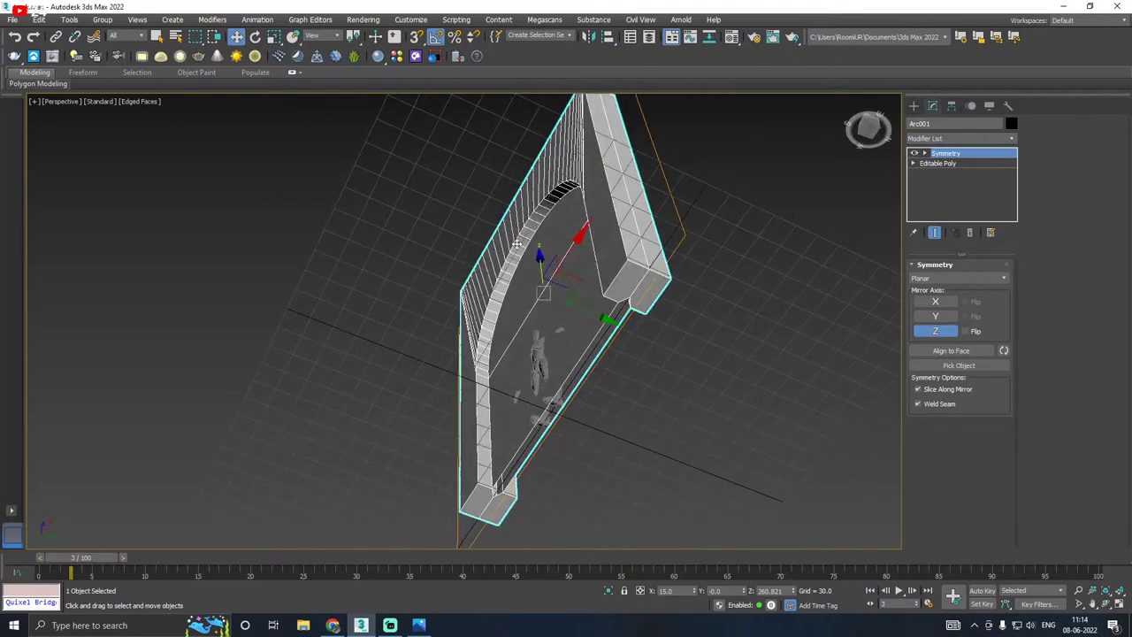
pyautogui.click(916, 154)
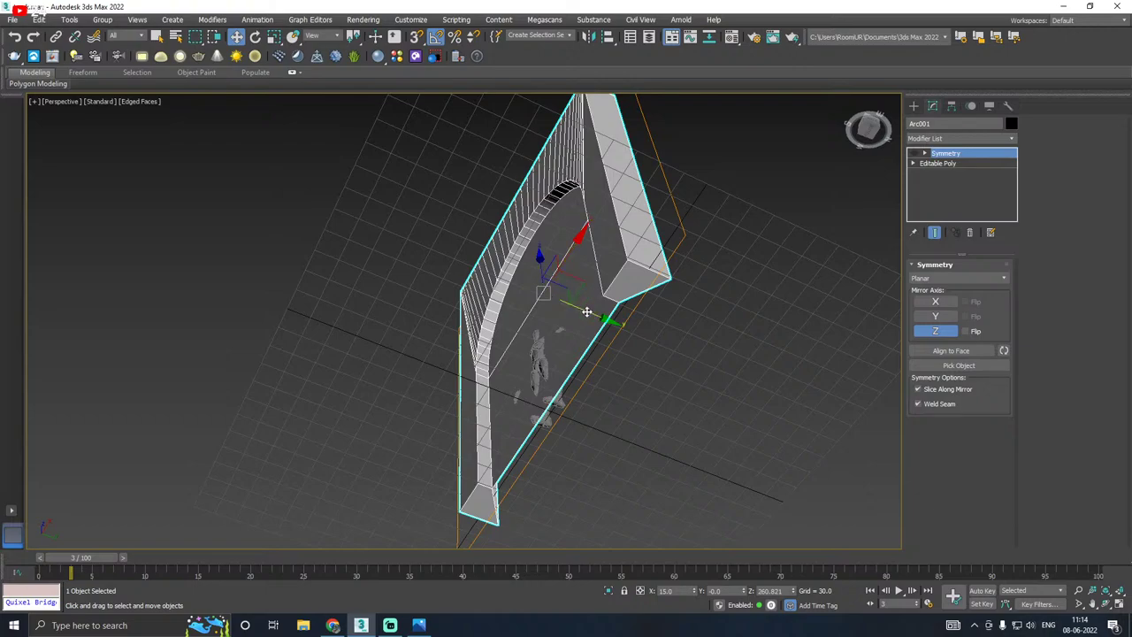
pyautogui.press('f')
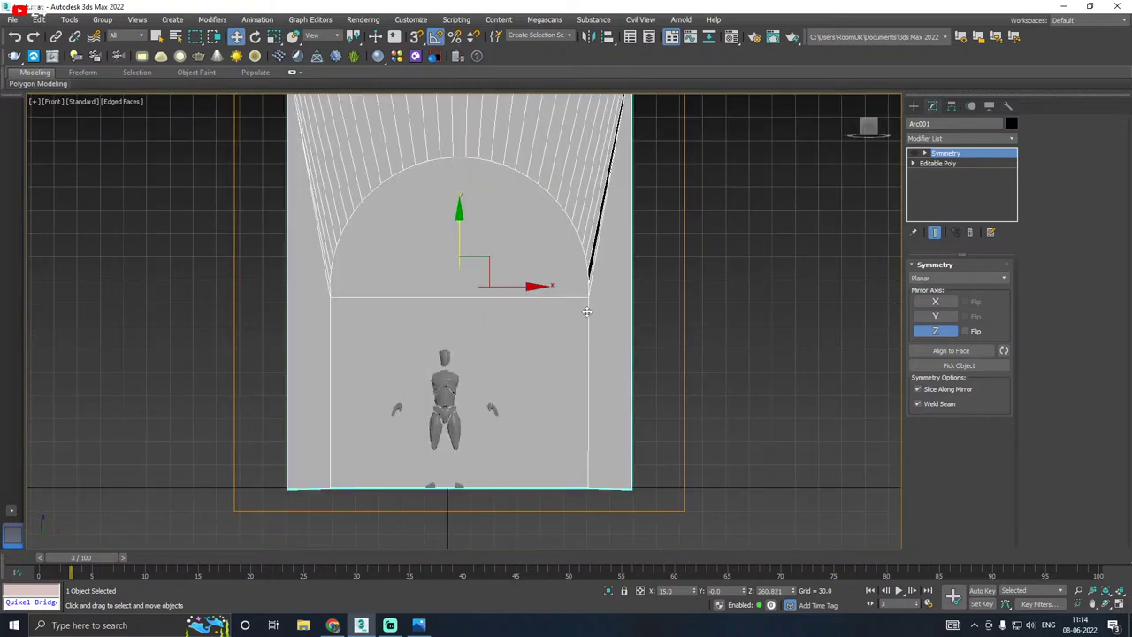
pyautogui.press('l')
pyautogui.scroll(-2, 601, 292)
pyautogui.moveTo(599, 291); pyautogui.dragTo(748, 265, button='middle')
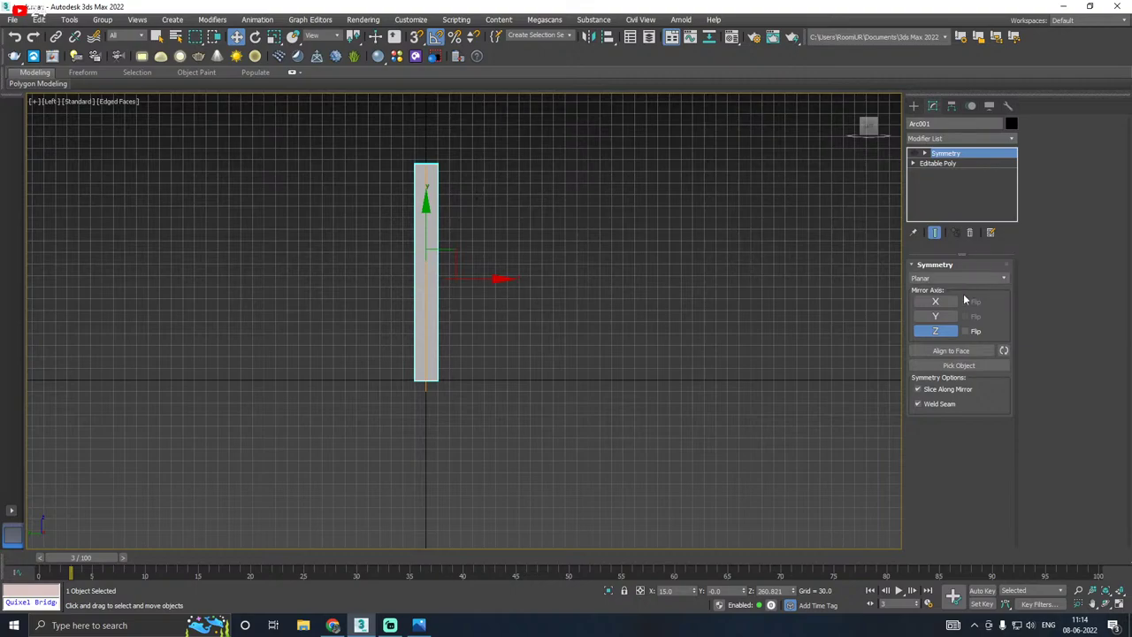
# Step: Examine the base mesh's vertices at the legs' underside, and turn the Symmetry modifier's effect back on
pyautogui.click(951, 165)
pyautogui.click(927, 279)
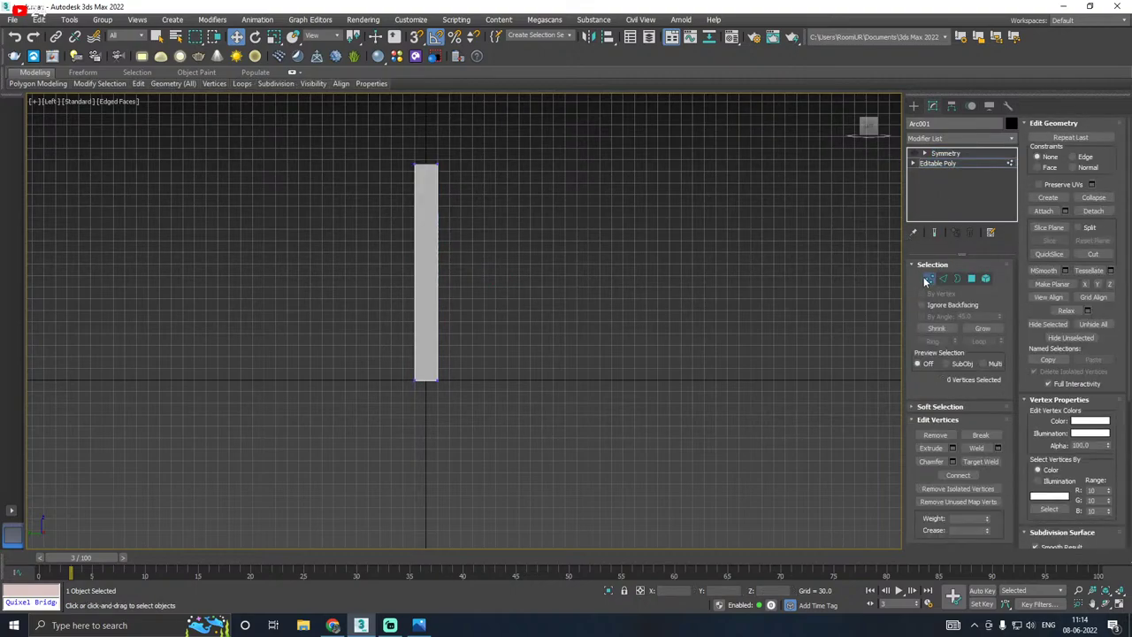
pyautogui.press('p')
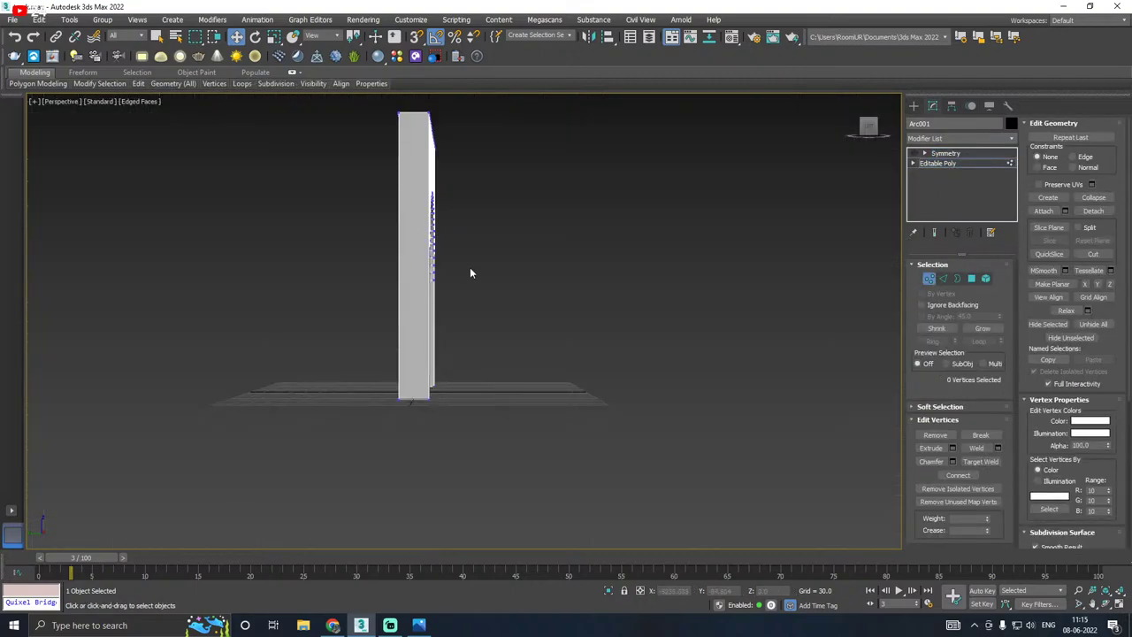
pyautogui.keyDown('alt'); pyautogui.moveTo(470, 270); pyautogui.dragTo(520, 219, button='middle'); pyautogui.keyUp('alt')
pyautogui.scroll(2, 435, 253)
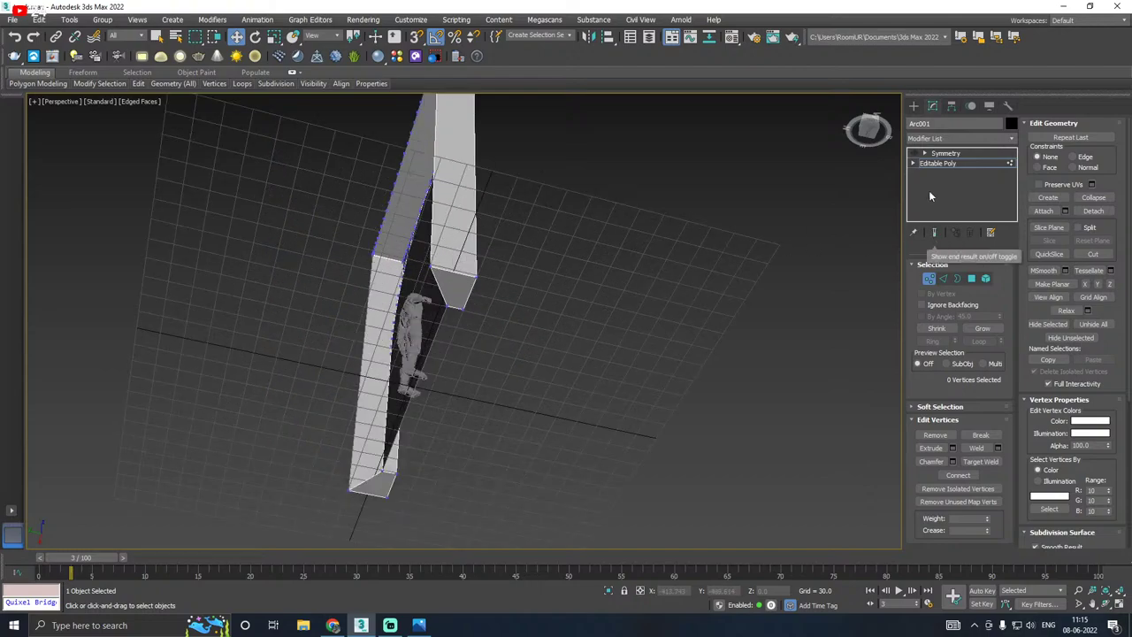
pyautogui.click(921, 164)
pyautogui.click(914, 153)
pyautogui.click(941, 154)
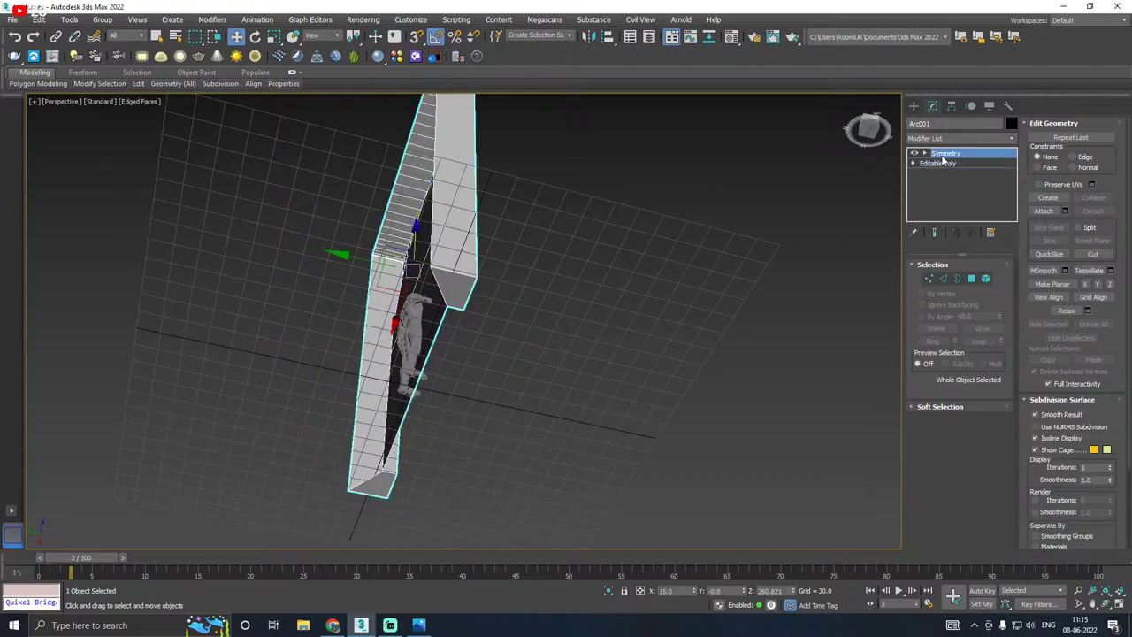
pyautogui.keyDown('alt'); pyautogui.moveTo(753, 201); pyautogui.dragTo(645, 292, button='middle'); pyautogui.keyUp('alt')
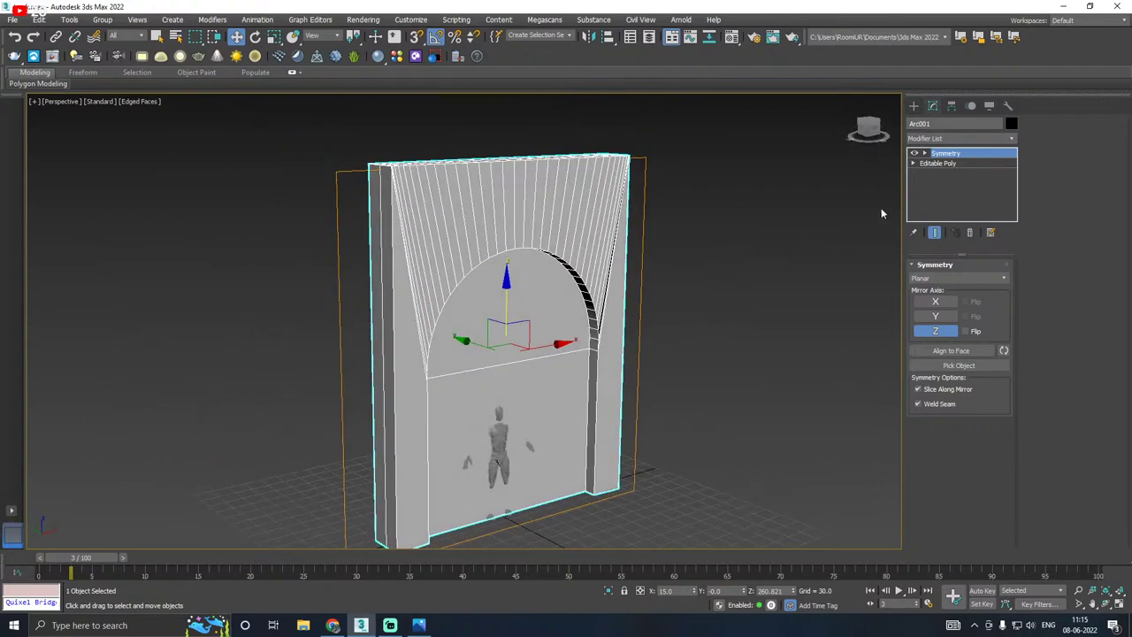
pyautogui.click(13, 19)
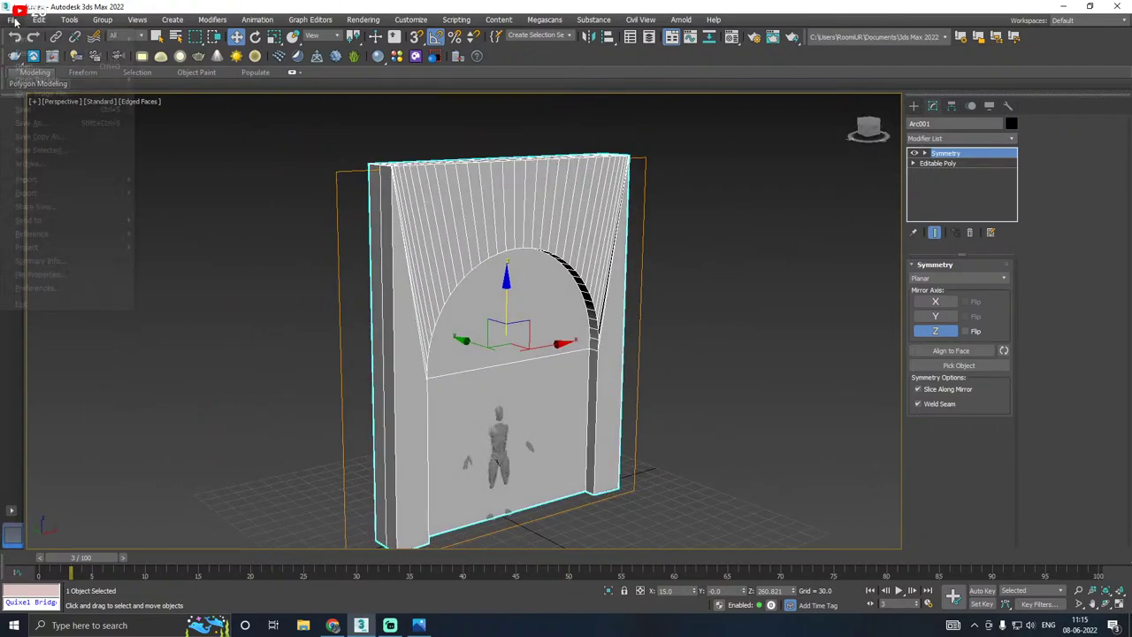
pyautogui.click(35, 135)
pyautogui.click(762, 568)
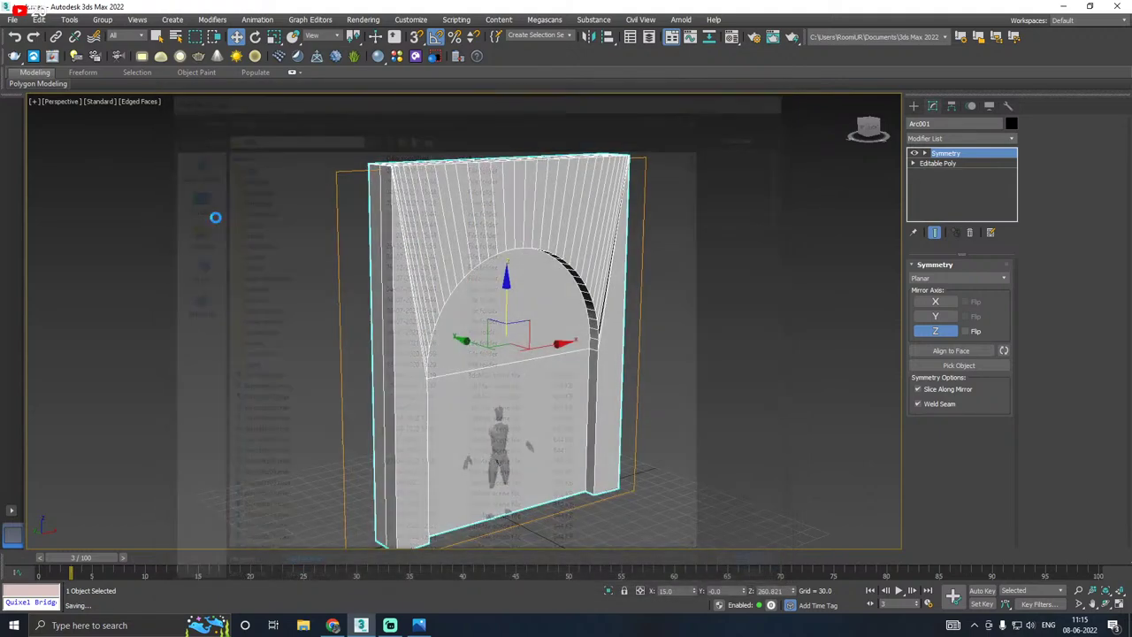
pyautogui.click(12, 19)
pyautogui.click(62, 150)
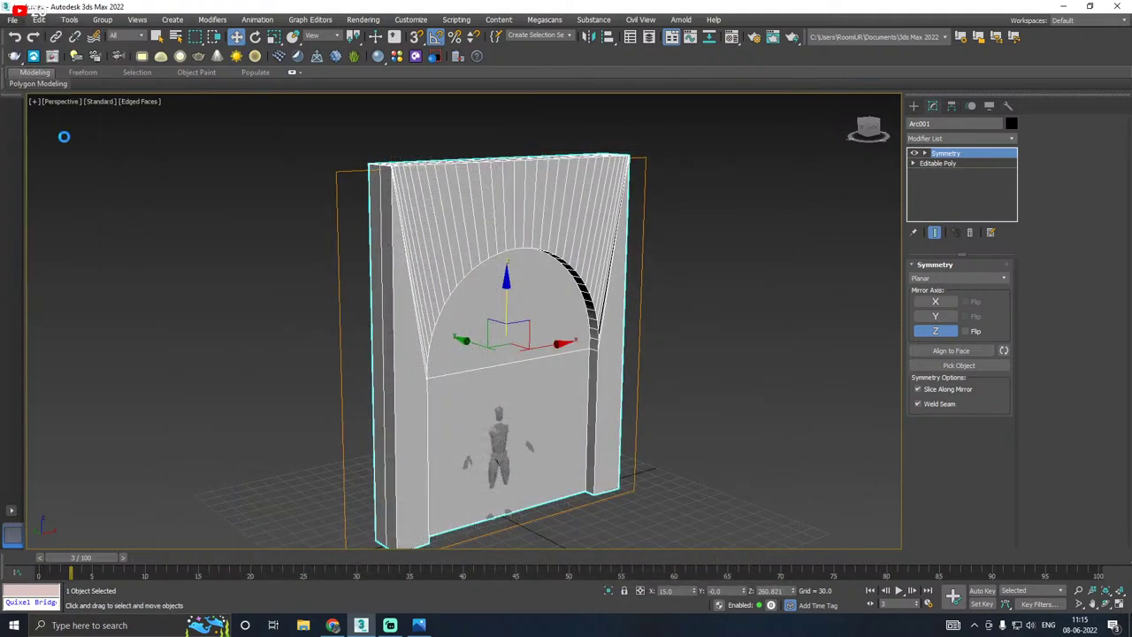
pyautogui.click(762, 568)
# Step: Save the scene and collapse the arch's whole modifier stack into one Editable Poly
pyautogui.click(13, 19)
pyautogui.click(31, 107)
pyautogui.keyDown('alt'); pyautogui.moveTo(544, 269); pyautogui.dragTo(442, 274, button='middle'); pyautogui.keyUp('alt')
pyautogui.rightClick(945, 164)
pyautogui.click(979, 280)
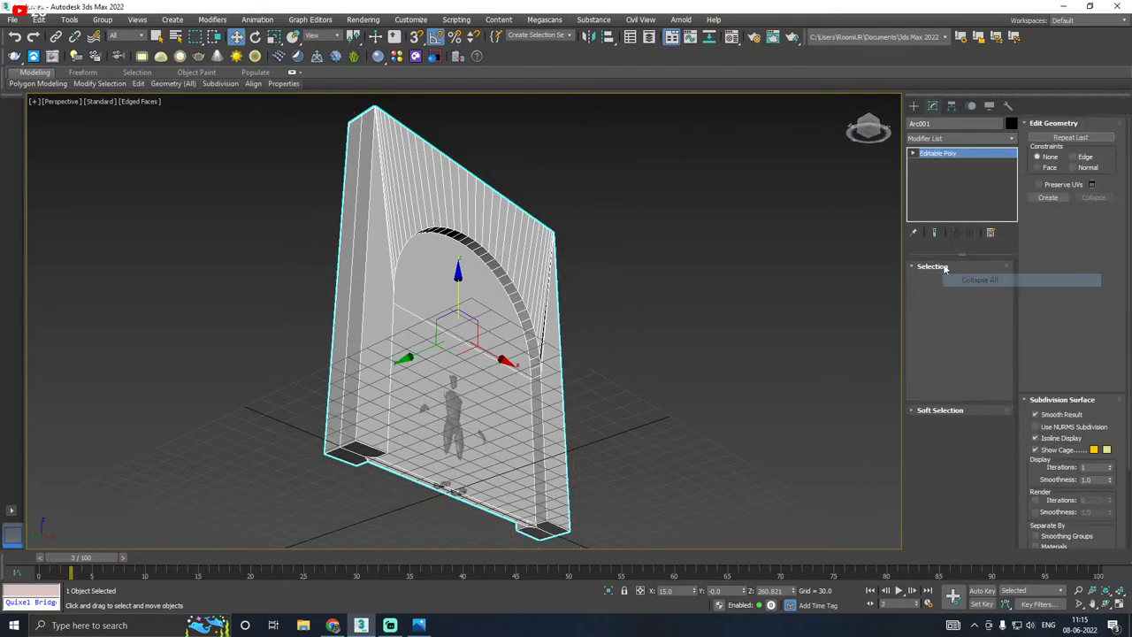
# Step: Move the middle inner vertex under each leg along X to straighten the notched edge, the second one to about X 181.5
pyautogui.keyDown('alt'); pyautogui.moveTo(604, 247); pyautogui.dragTo(273, 409, button='middle'); pyautogui.keyUp('alt')
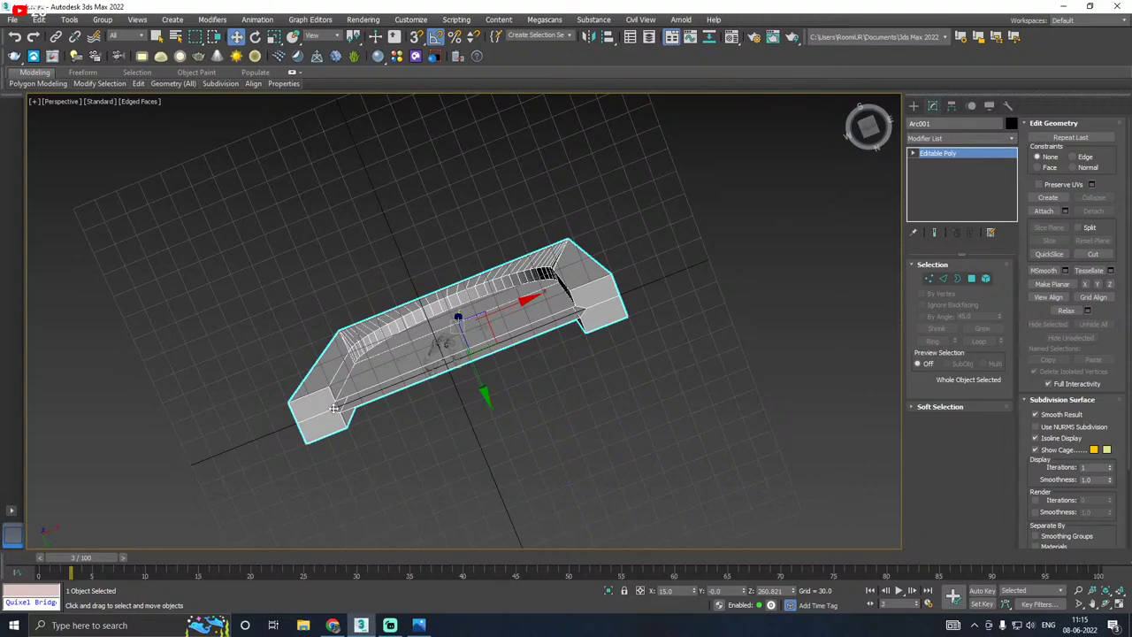
pyautogui.scroll(5, 333, 408)
pyautogui.click(929, 279)
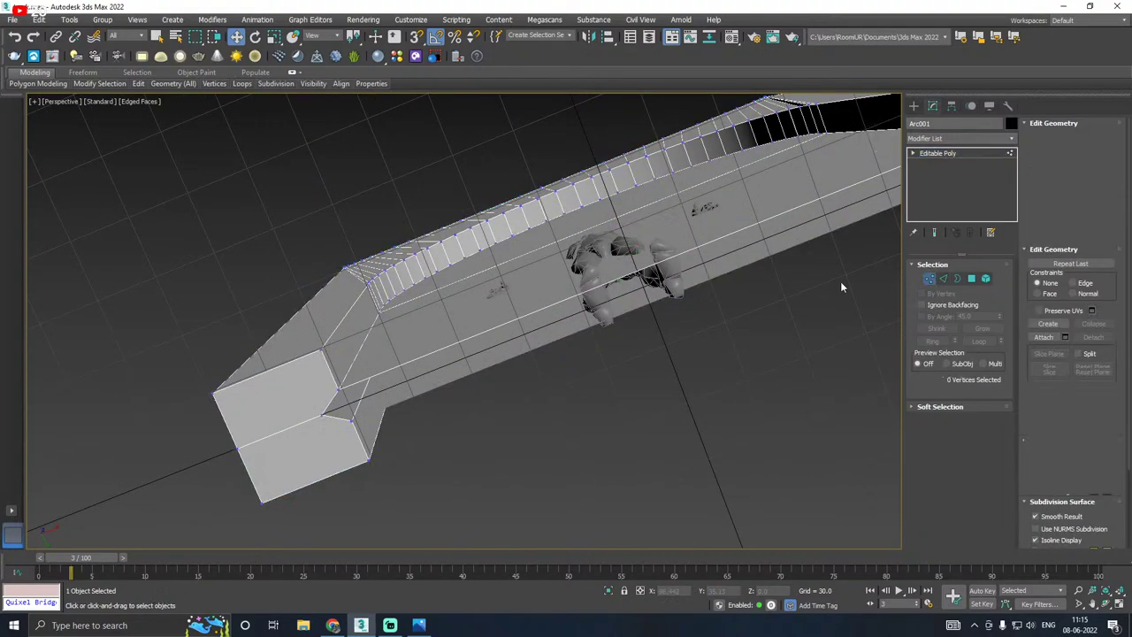
pyautogui.click(324, 413)
pyautogui.moveTo(380, 391); pyautogui.dragTo(403, 381)
pyautogui.keyDown('alt'); pyautogui.moveTo(402, 382); pyautogui.dragTo(381, 391, button='middle'); pyautogui.keyUp('alt')
pyautogui.click(844, 164)
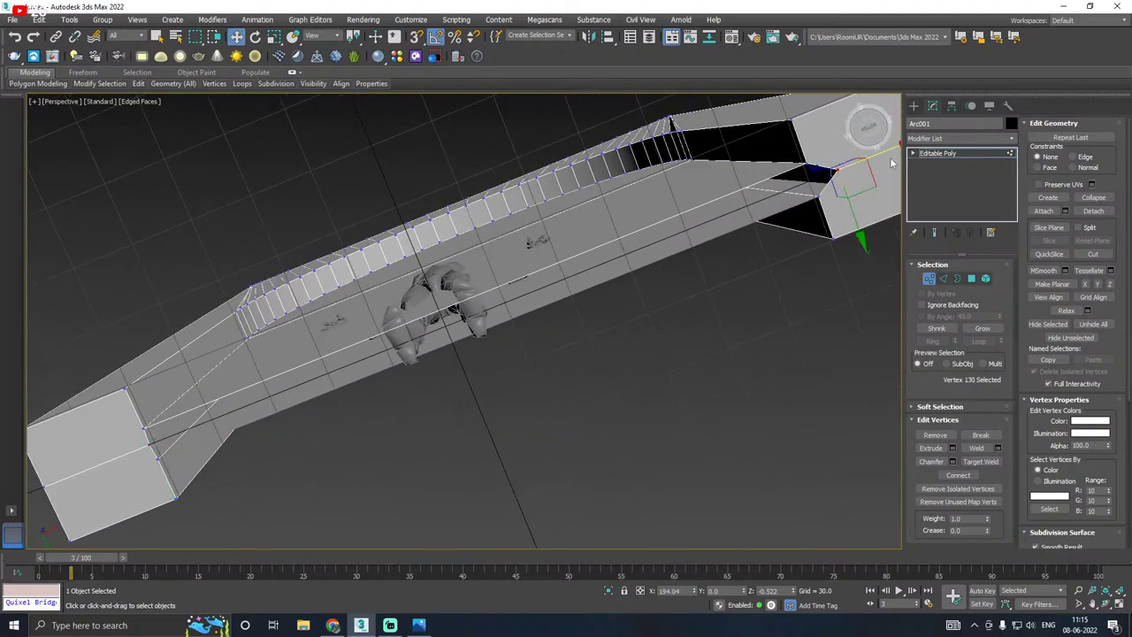
pyautogui.moveTo(899, 156); pyautogui.dragTo(866, 170)
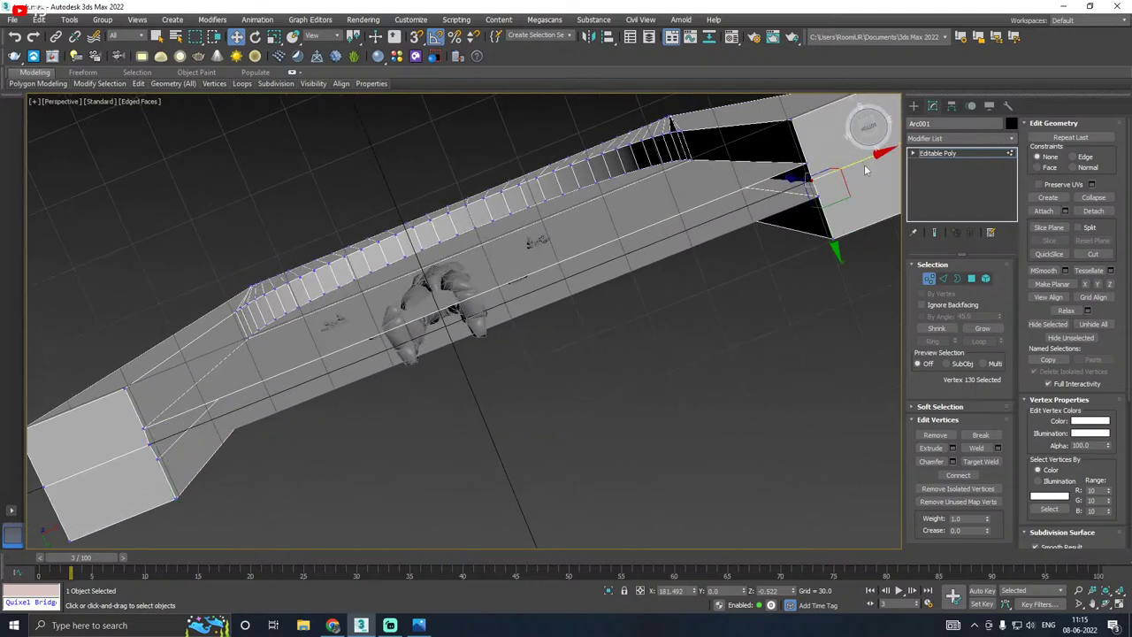
# Step: Select the open border along the underside of the recessed panel and cap it
pyautogui.click(955, 278)
pyautogui.click(703, 243)
pyautogui.keyDown('alt'); pyautogui.moveTo(705, 248); pyautogui.dragTo(695, 295, button='middle'); pyautogui.keyUp('alt')
pyautogui.click(980, 447)
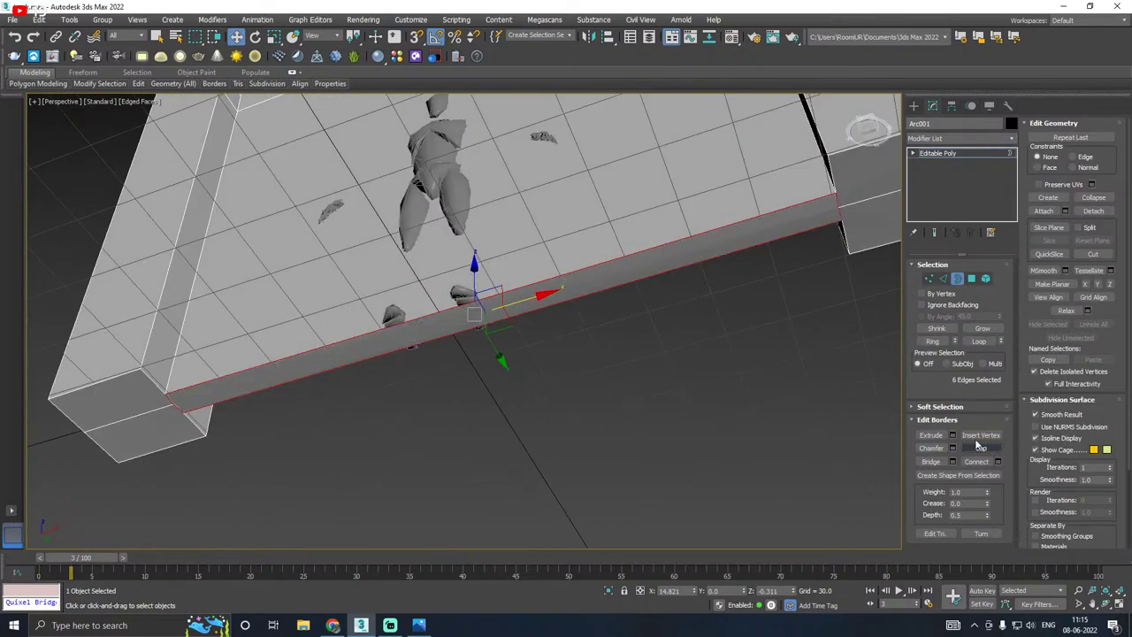
pyautogui.keyDown('alt'); pyautogui.moveTo(555, 389); pyautogui.dragTo(606, 378, button='middle'); pyautogui.keyUp('alt')
pyautogui.moveTo(749, 359); pyautogui.dragTo(668, 368, button='middle')
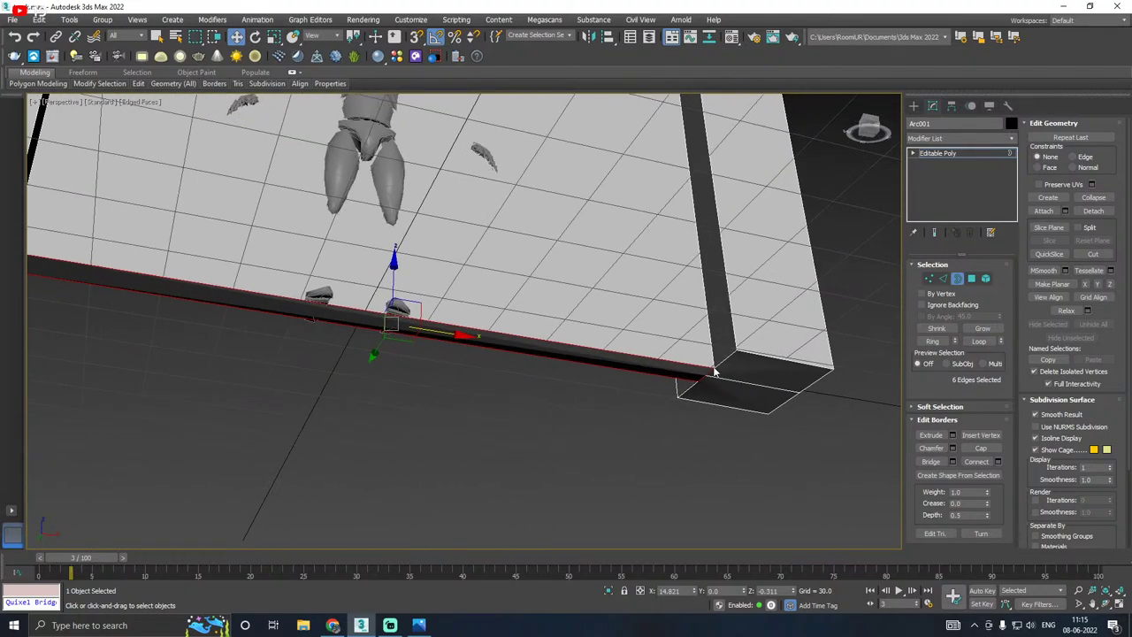
# Step: Select the edge loop running around the middle of the portal's thickness and remove it
pyautogui.click(943, 278)
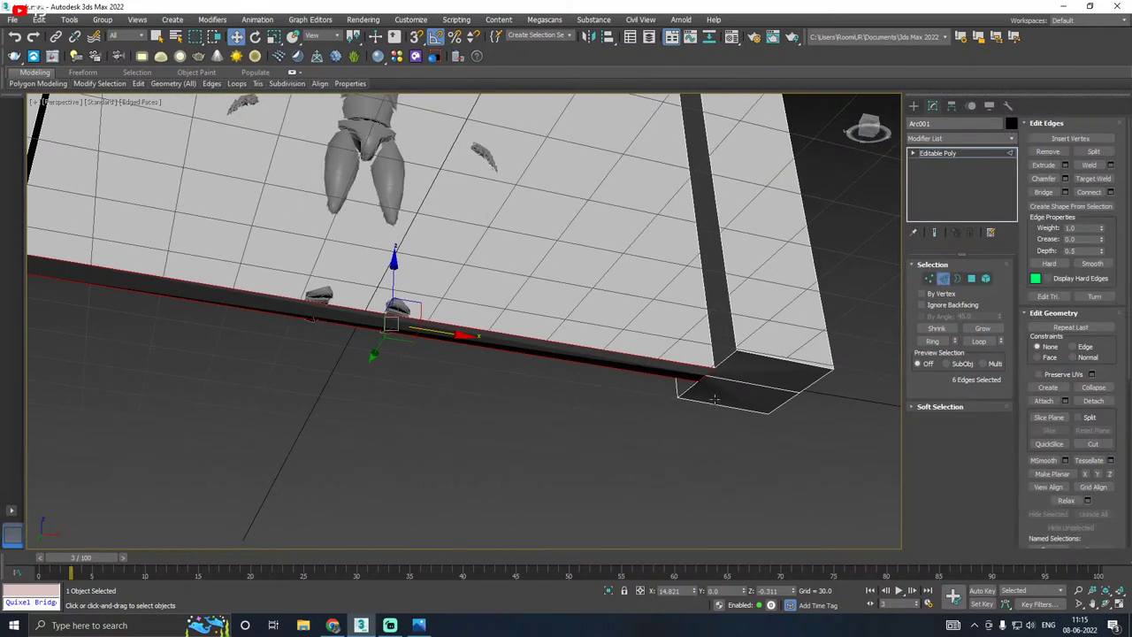
pyautogui.doubleClick(722, 380)
pyautogui.scroll(-3, 614, 406)
pyautogui.keyDown('alt'); pyautogui.moveTo(697, 370); pyautogui.dragTo(680, 388, button='middle'); pyautogui.keyUp('alt')
pyautogui.scroll(-5, 569, 389)
pyautogui.keyDown('alt'); pyautogui.moveTo(549, 354); pyautogui.dragTo(511, 261, button='middle'); pyautogui.keyUp('alt')
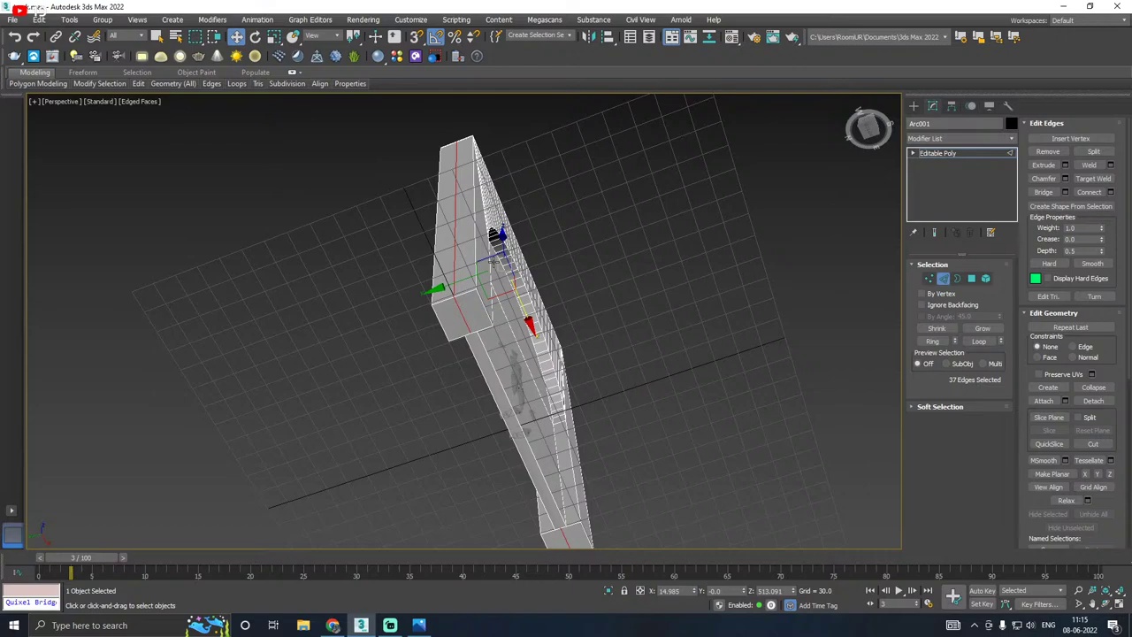
pyautogui.press('BackSpace')
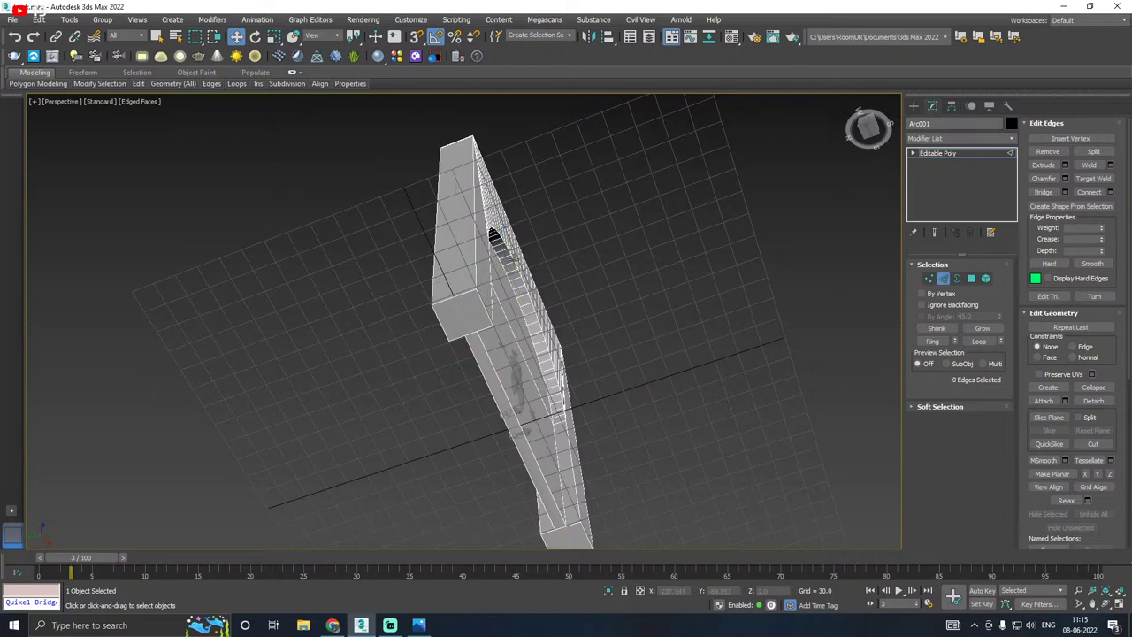
pyautogui.keyDown('alt'); pyautogui.moveTo(493, 236); pyautogui.dragTo(658, 349, button='middle'); pyautogui.keyUp('alt')
# Step: Select the horizontal edges across the recessed panel and convert the selection to their adjoining polygons
pyautogui.click(472, 371)
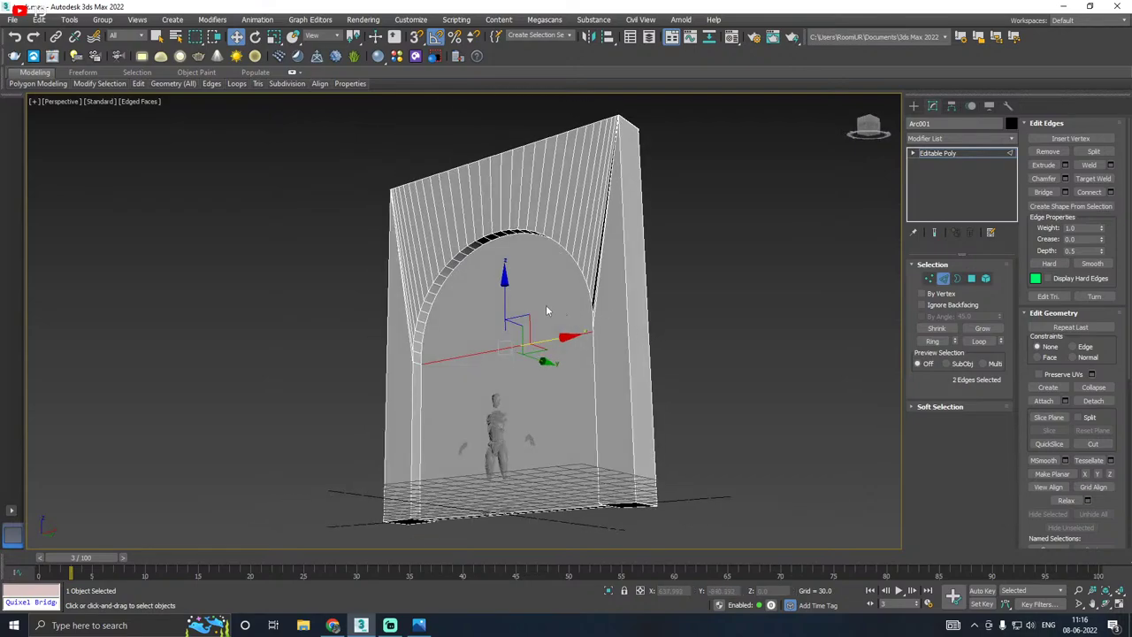
pyautogui.scroll(8, 545, 305)
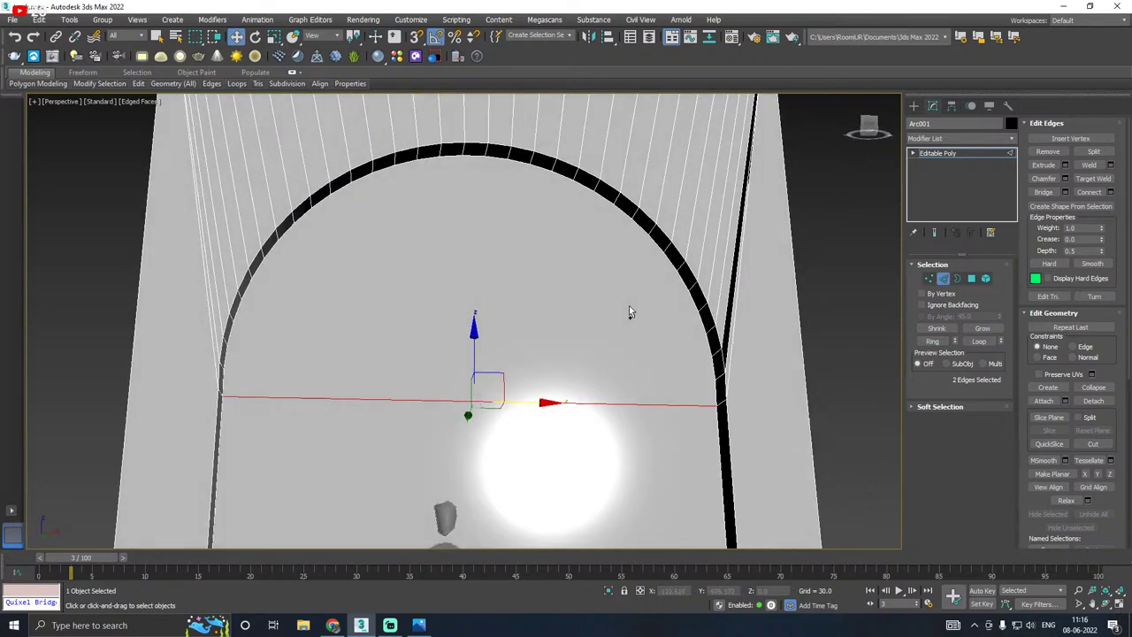
pyautogui.keyDown('alt'); pyautogui.moveTo(629, 312); pyautogui.dragTo(651, 305, button='middle'); pyautogui.keyUp('alt')
pyautogui.keyDown('ctrl'); pyautogui.click(971, 279); pyautogui.keyUp('ctrl')
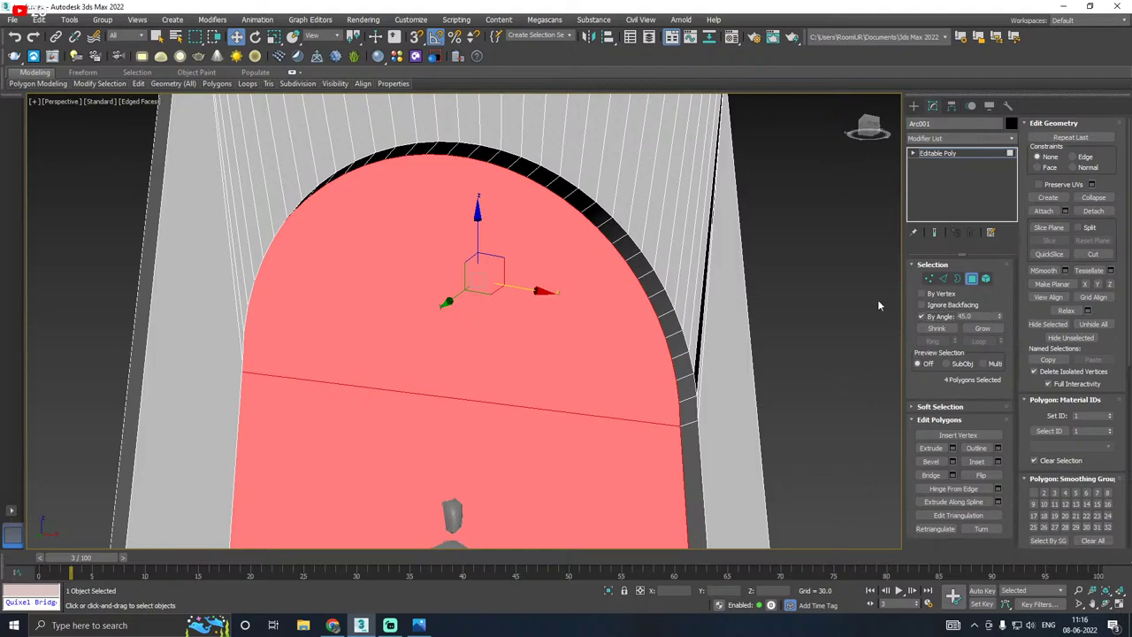
# Step: Select the front wall polygons around the arch by angle 45 and clear all their smoothing groups
pyautogui.click(693, 265)
pyautogui.scroll(-3, 649, 272)
pyautogui.keyDown('alt'); pyautogui.moveTo(649, 273); pyautogui.dragTo(624, 320, button='middle'); pyautogui.keyUp('alt')
pyautogui.click(1098, 544)
# Step: Try auto-smoothing the front wall polygons at 45, and clear their smoothing groups again
pyautogui.scroll(-1, 1046, 486)
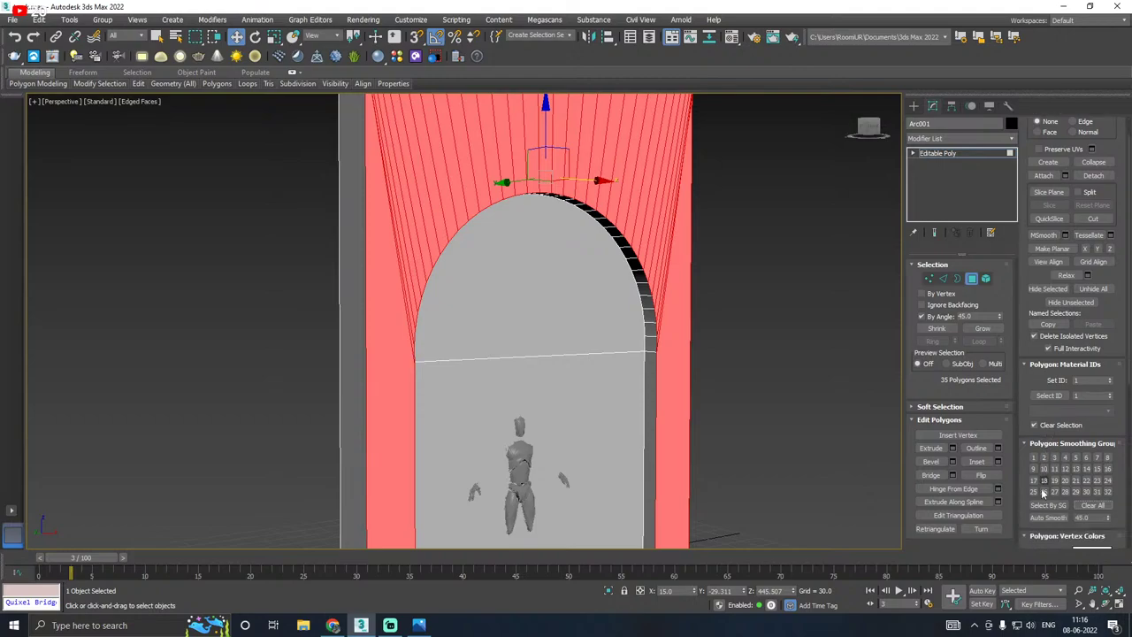
pyautogui.click(1036, 517)
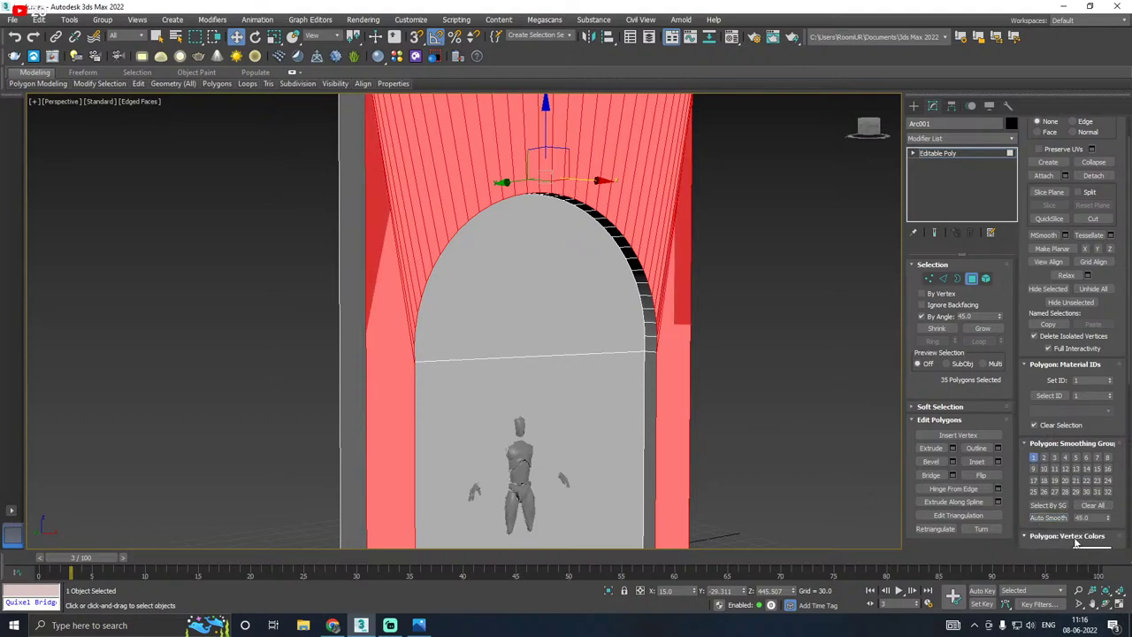
pyautogui.keyDown('alt'); pyautogui.moveTo(671, 436); pyautogui.dragTo(658, 364, button='middle'); pyautogui.keyUp('alt')
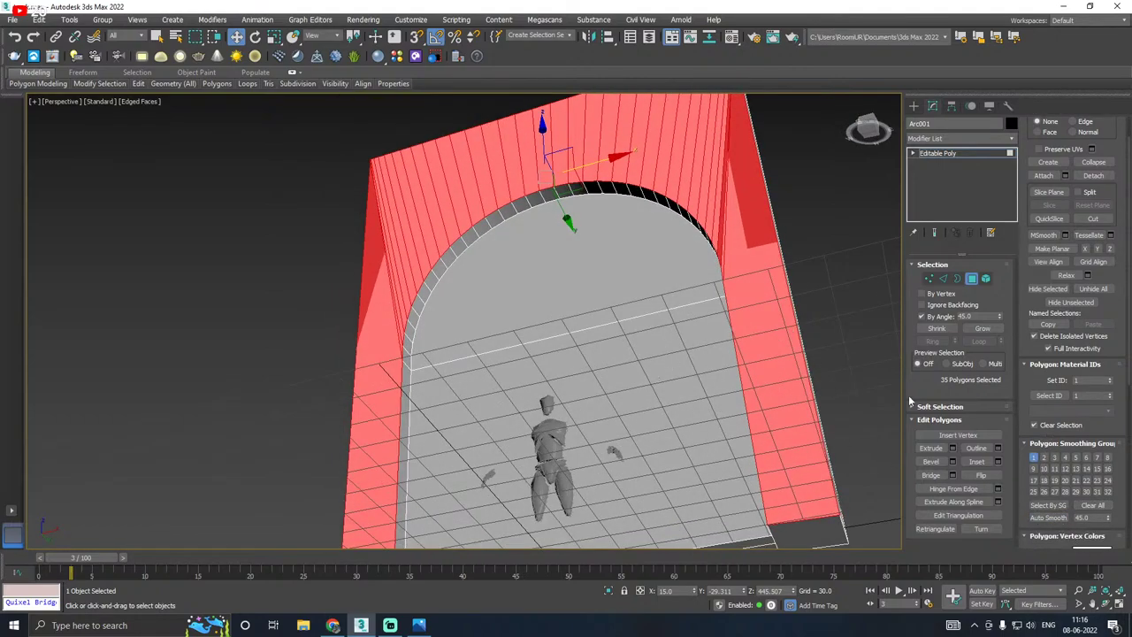
pyautogui.click(1094, 505)
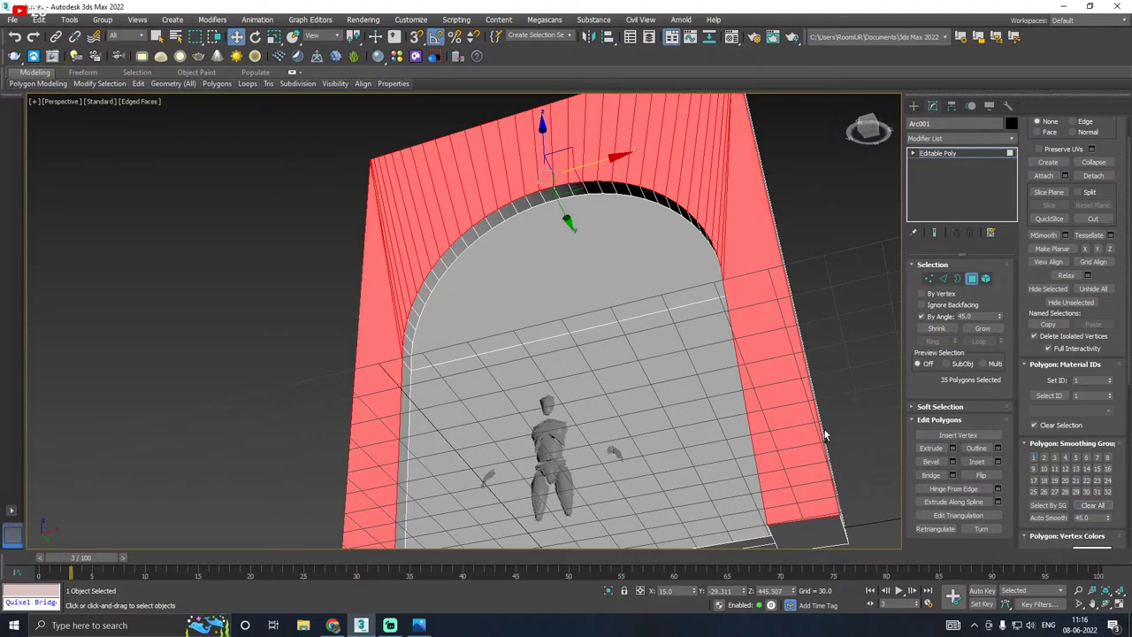
# Step: Inspect the front face beside the arch curve and auto-smooth its selected polygons at a threshold of 45
pyautogui.keyDown('alt'); pyautogui.moveTo(827, 436); pyautogui.dragTo(856, 400, button='middle'); pyautogui.keyUp('alt')
pyautogui.scroll(5, 702, 323)
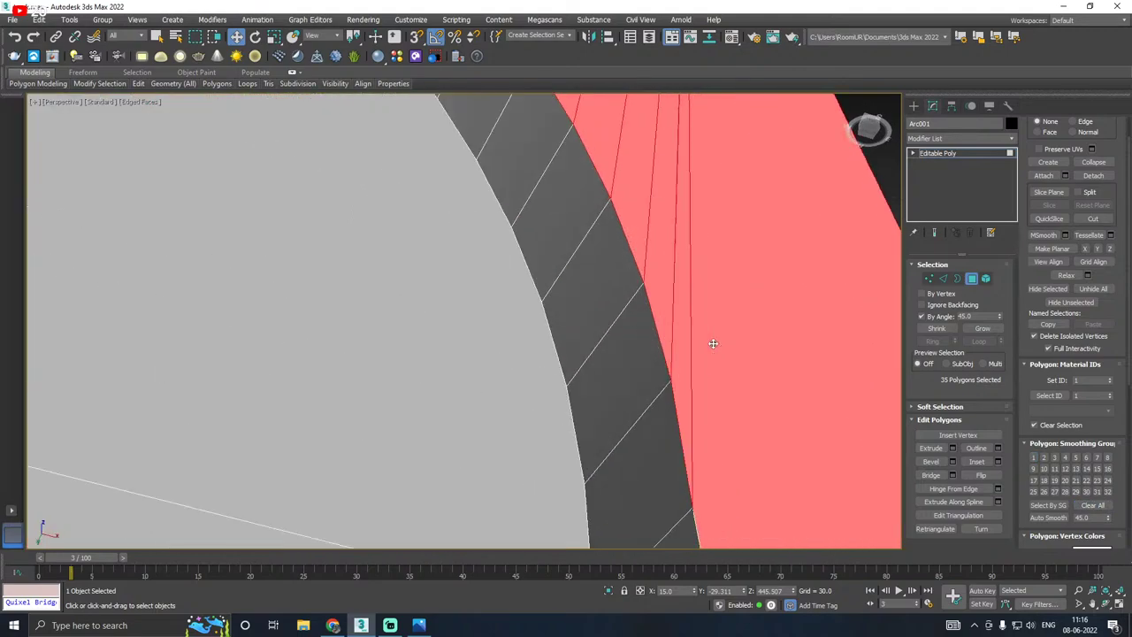
pyautogui.scroll(-5, 713, 343)
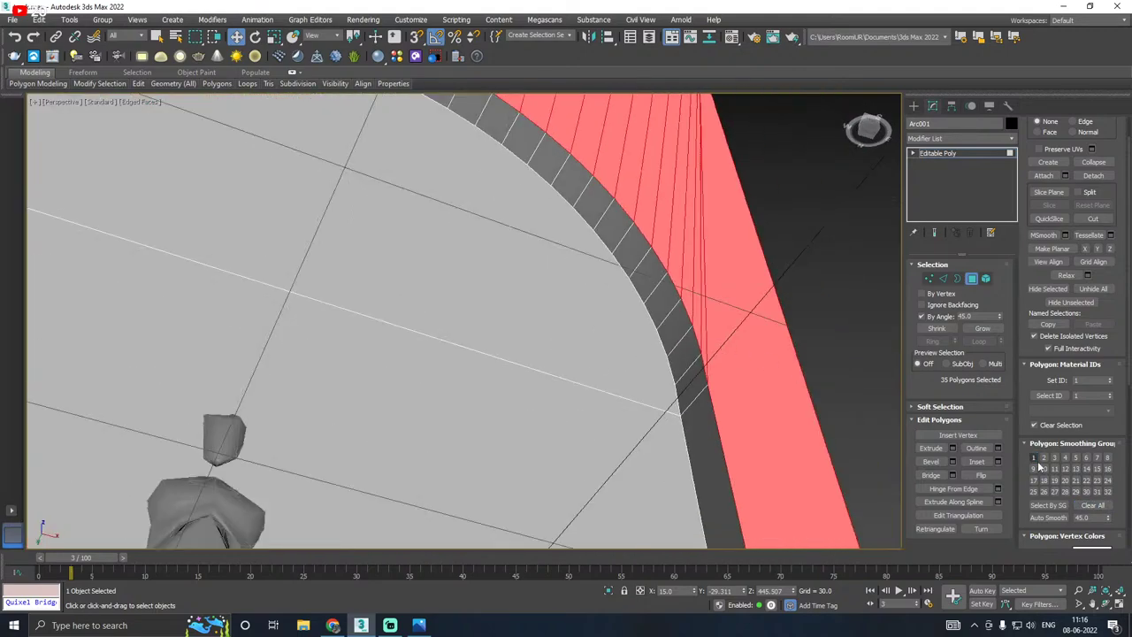
pyautogui.click(1051, 517)
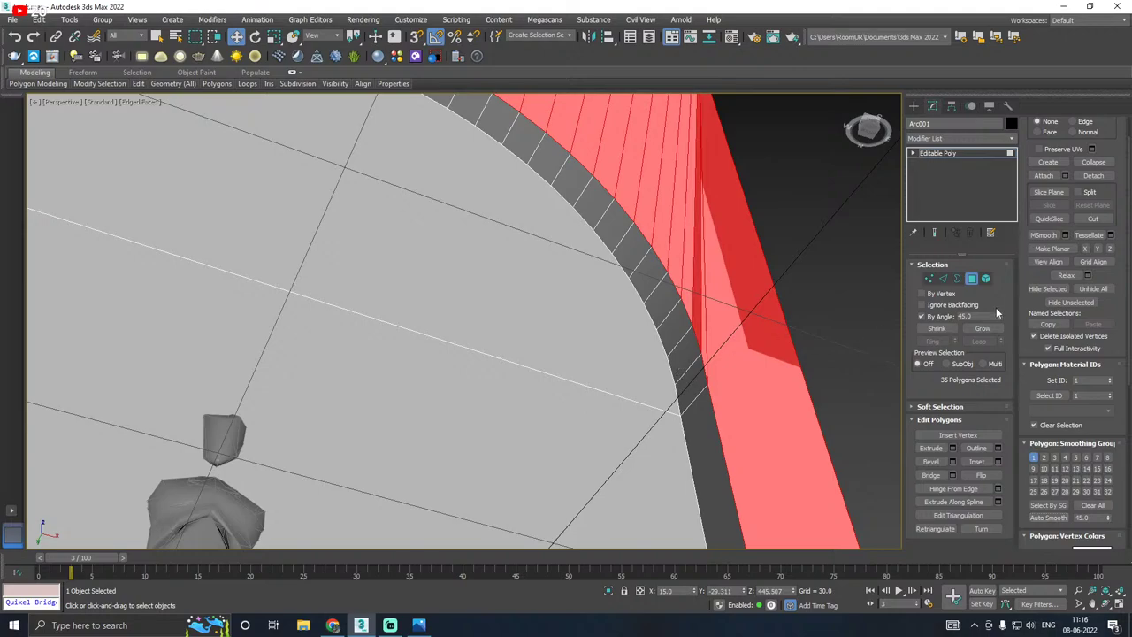
# Step: Move the front arch-curve vertex at the tip of the black sliver about 1 unit along negative X
pyautogui.click(928, 278)
pyautogui.scroll(3, 755, 292)
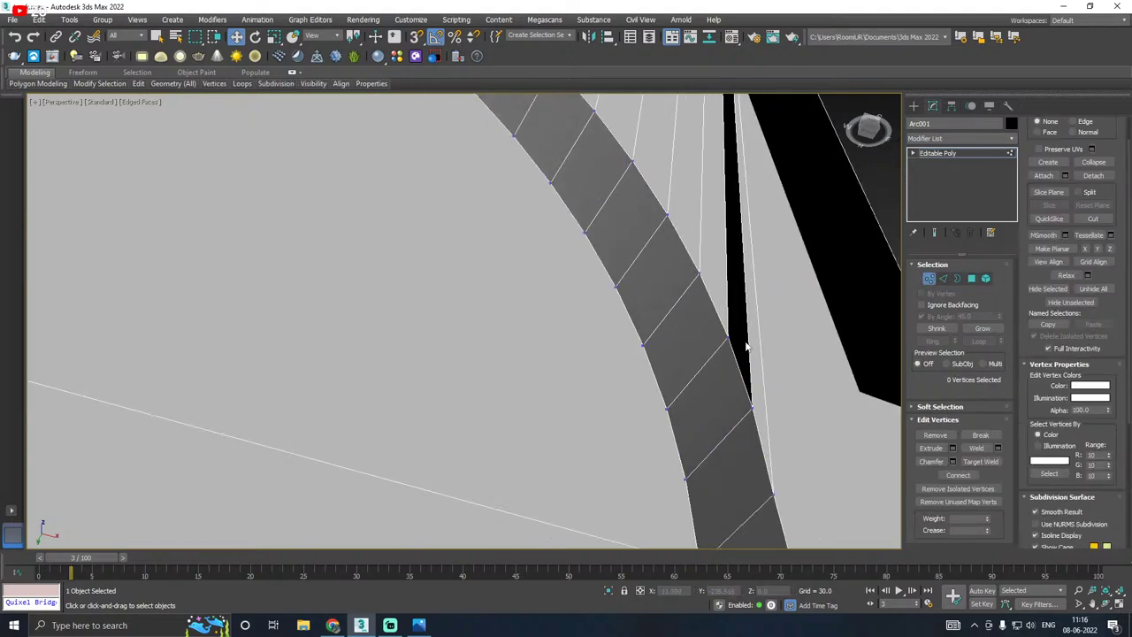
pyautogui.click(757, 406)
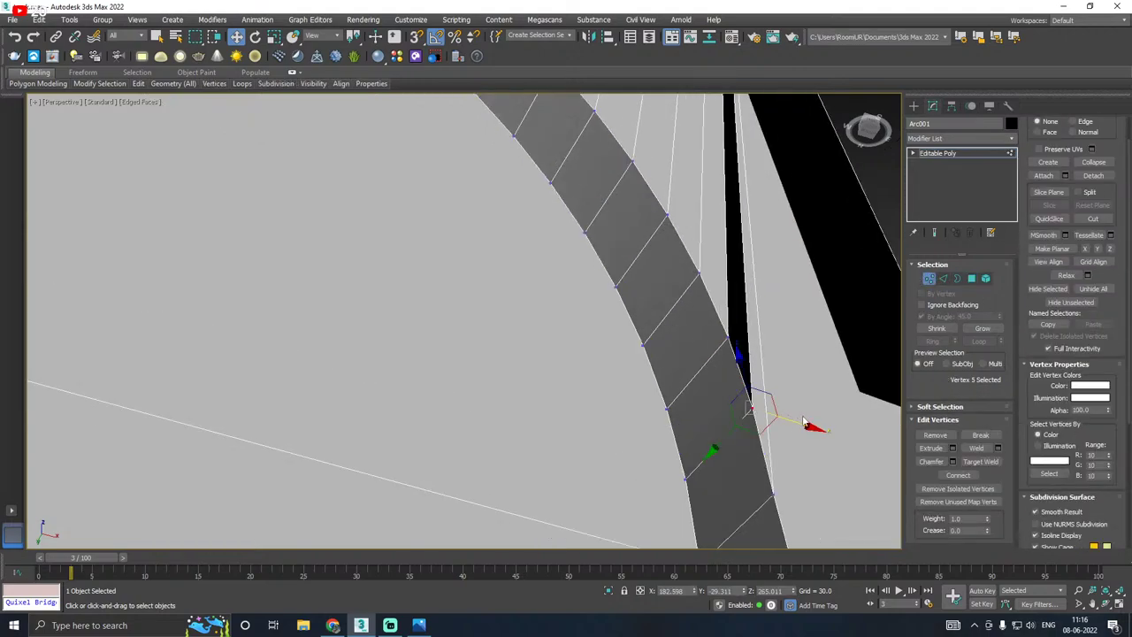
pyautogui.moveTo(797, 421); pyautogui.dragTo(789, 418)
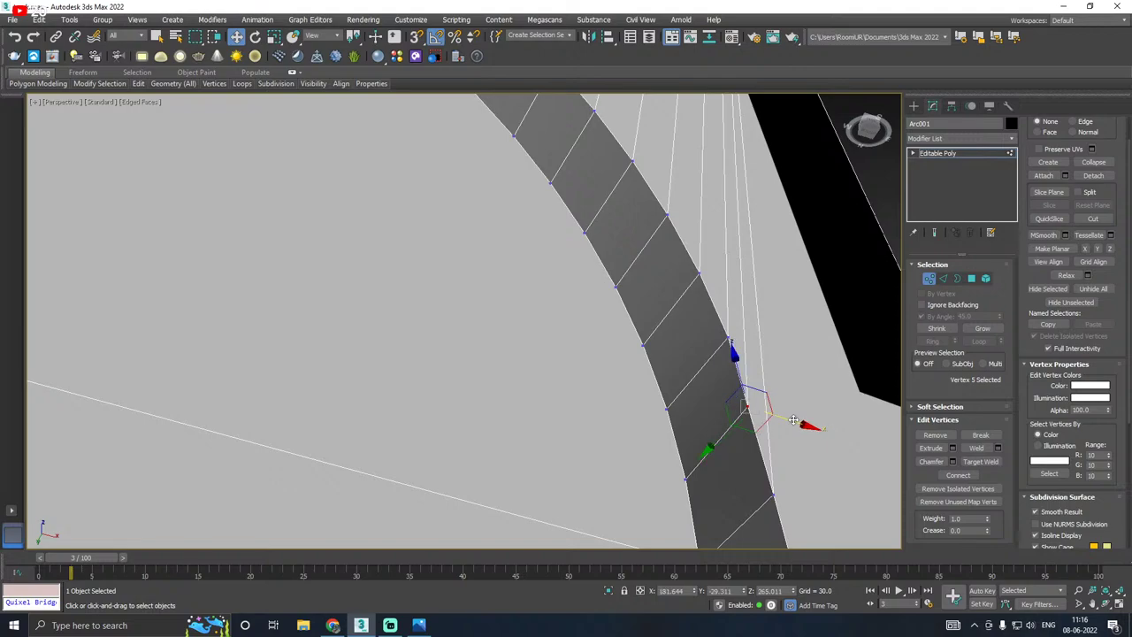
# Step: Try to cut an edge from the front arch vertex at the springing line to the wall's outer edge
pyautogui.keyDown('alt'); pyautogui.moveTo(722, 400); pyautogui.dragTo(745, 412, button='middle'); pyautogui.keyUp('alt')
pyautogui.scroll(2, 703, 434)
pyautogui.scroll(3, 712, 435)
pyautogui.click(652, 361)
pyautogui.scroll(-2, 652, 361)
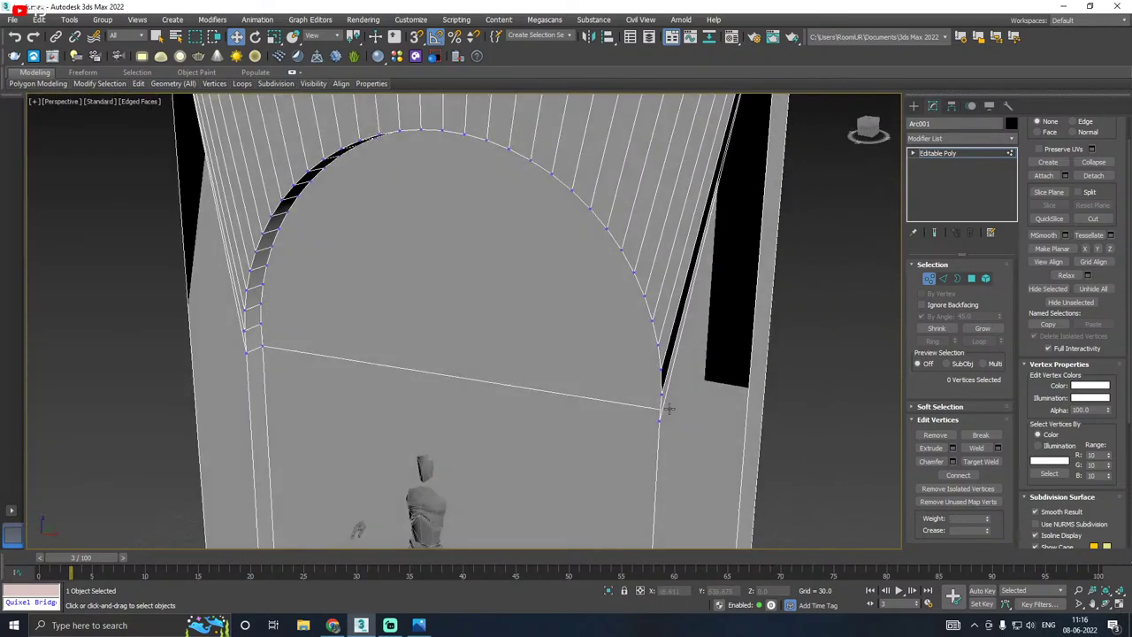
pyautogui.keyDown('alt'); pyautogui.moveTo(652, 361); pyautogui.dragTo(690, 385, button='middle'); pyautogui.keyUp('alt')
pyautogui.rightClick(697, 338)
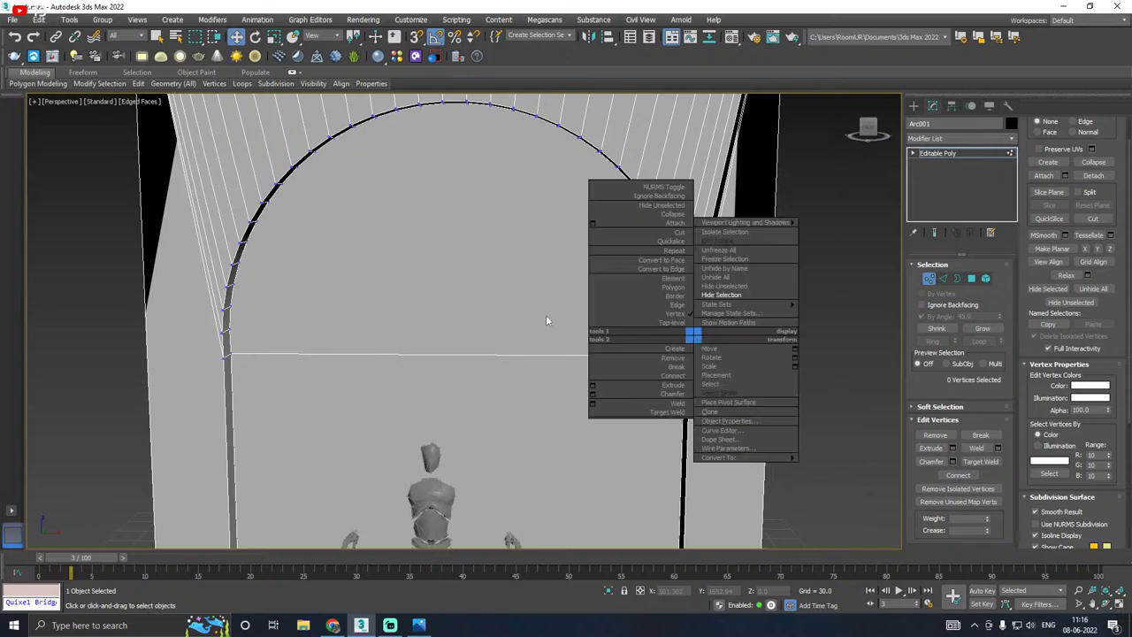
pyautogui.click(665, 232)
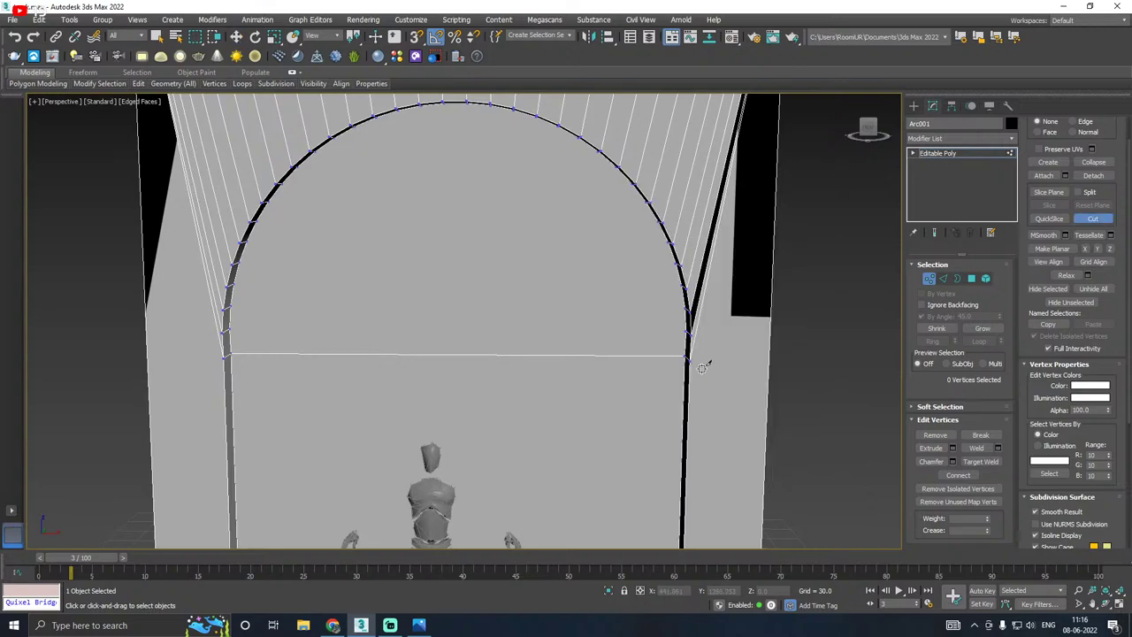
pyautogui.click(688, 359)
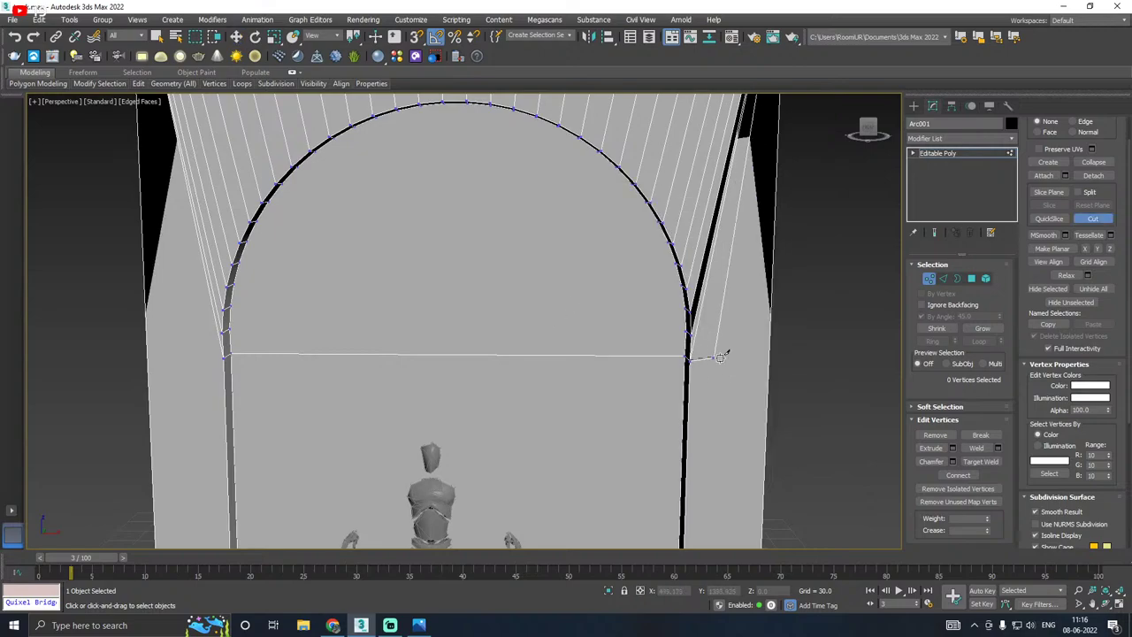
pyautogui.click(771, 358)
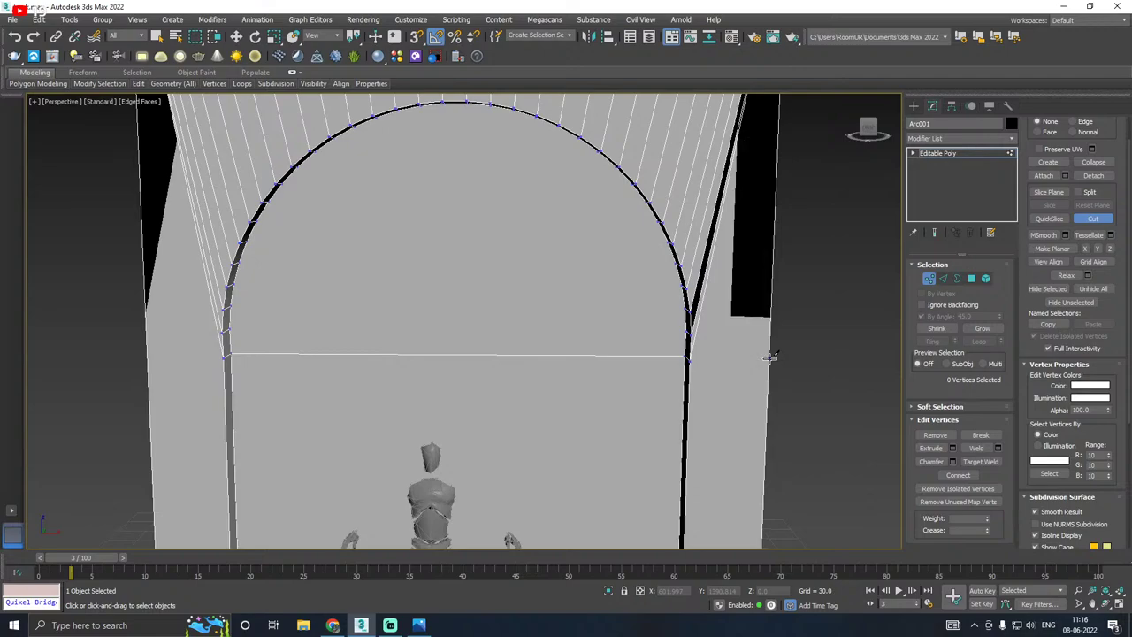
pyautogui.scroll(-5, 771, 356)
pyautogui.rightClick(646, 356)
pyautogui.scroll(3, 743, 350)
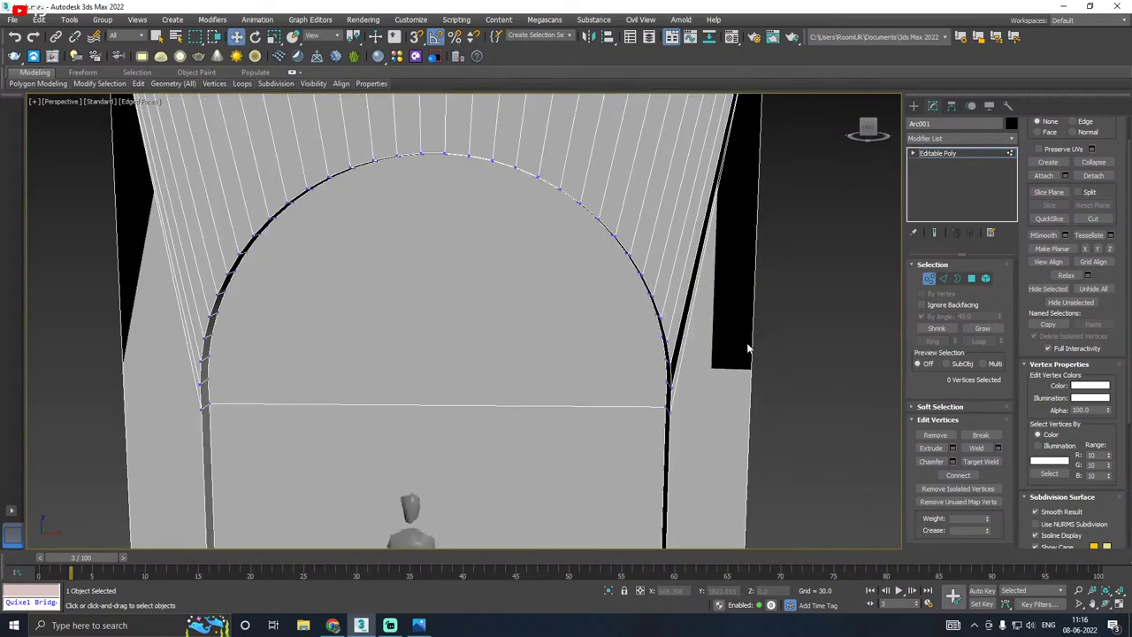
# Step: Move the front arch-curve vertex at the black sliver about 1 unit along X and about 3.1 units up along Z
pyautogui.scroll(2, 675, 384)
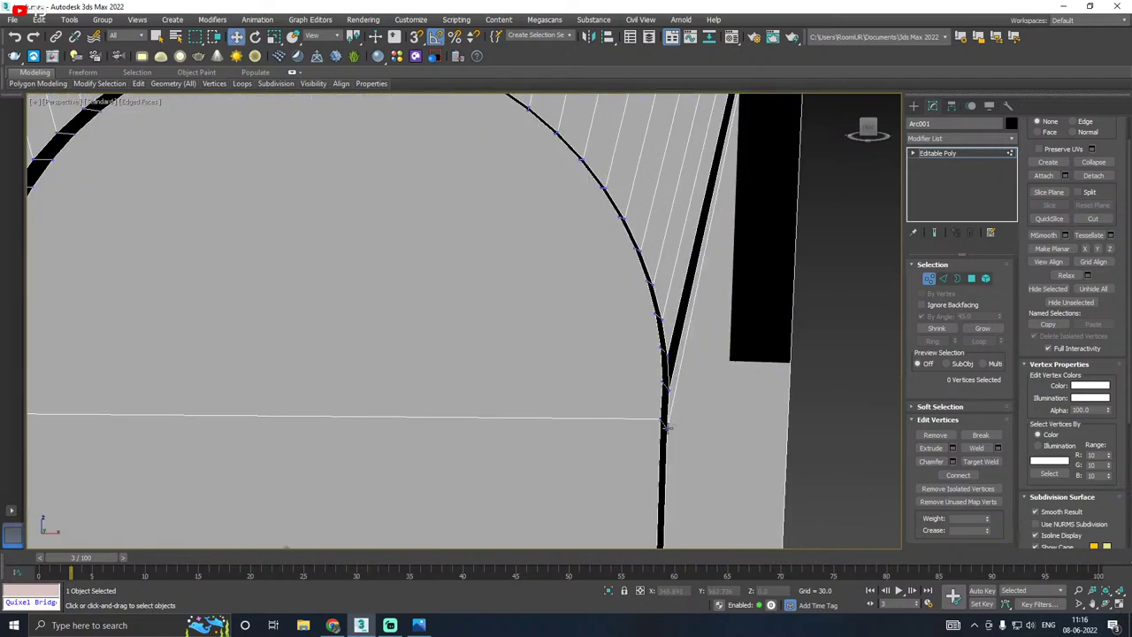
pyautogui.click(665, 423)
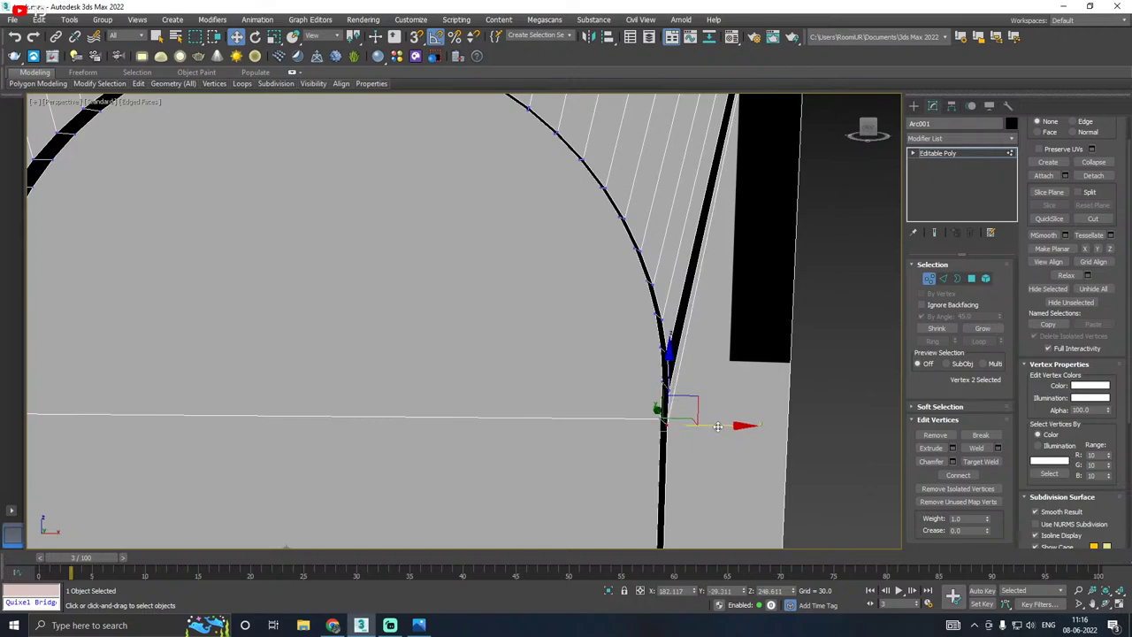
pyautogui.moveTo(718, 427); pyautogui.dragTo(672, 346)
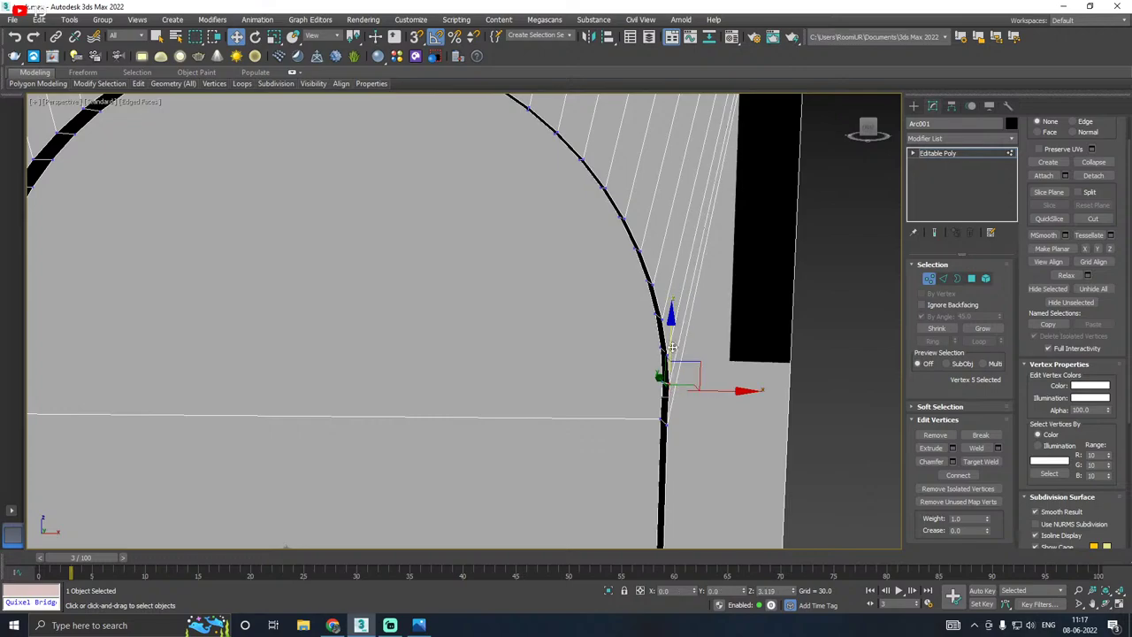
# Step: Examine the wall's upper corner and undo the arch vertex's last upward move
pyautogui.scroll(-4, 741, 376)
pyautogui.keyDown('alt'); pyautogui.moveTo(750, 367); pyautogui.dragTo(660, 253, button='middle'); pyautogui.keyUp('alt')
pyautogui.scroll(8, 745, 221)
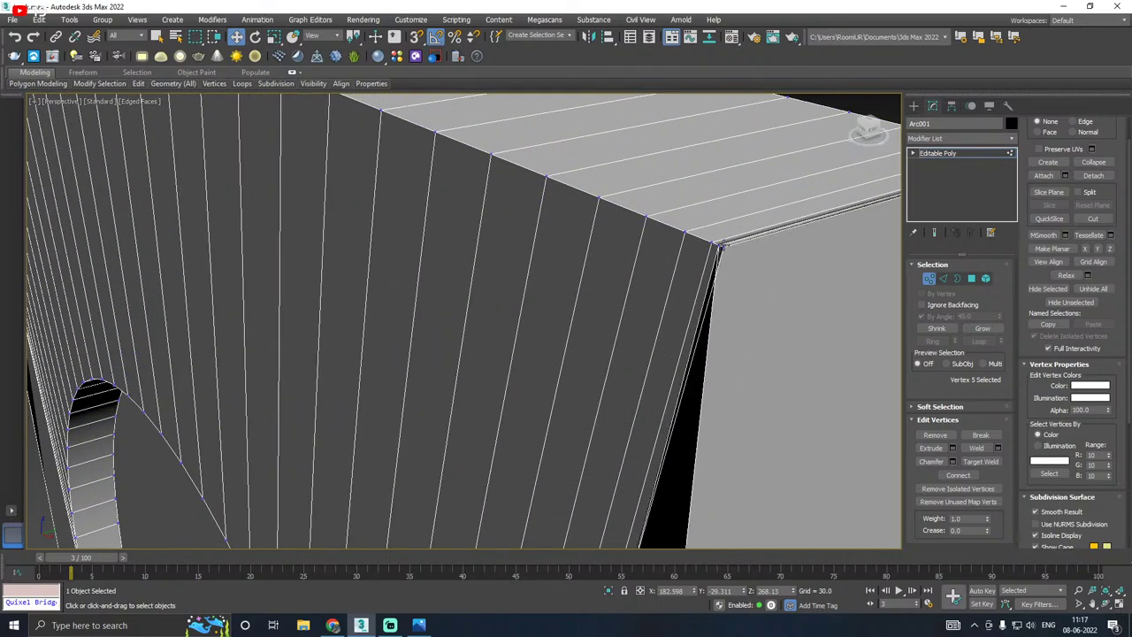
pyautogui.scroll(-5, 589, 246)
pyautogui.hotkey('ctrl', 'z')
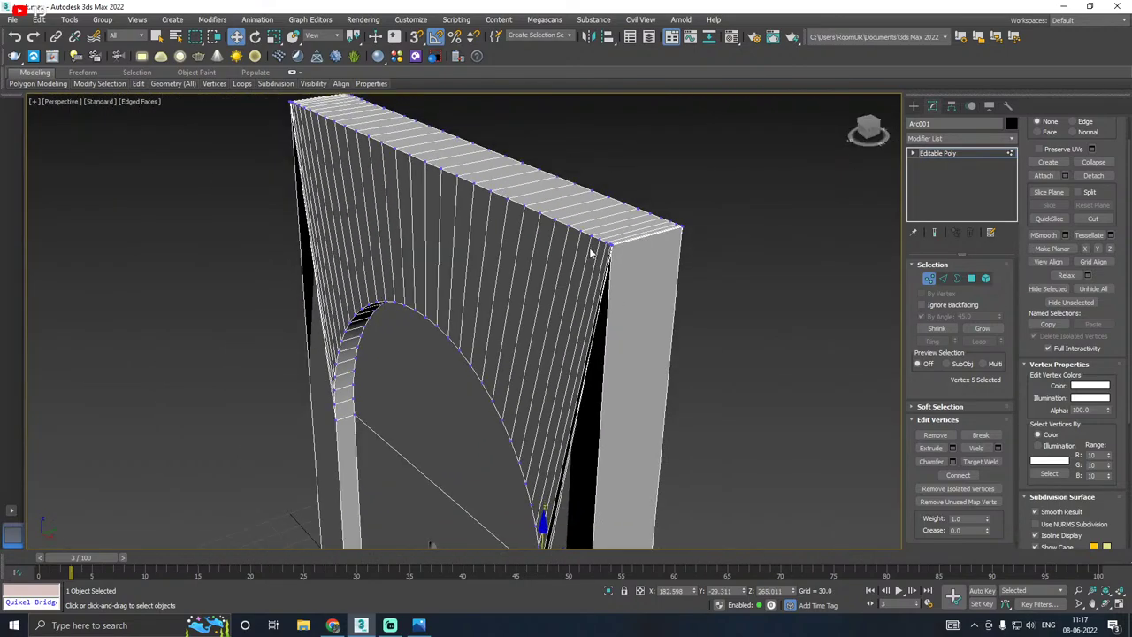
pyautogui.scroll(-5, 579, 401)
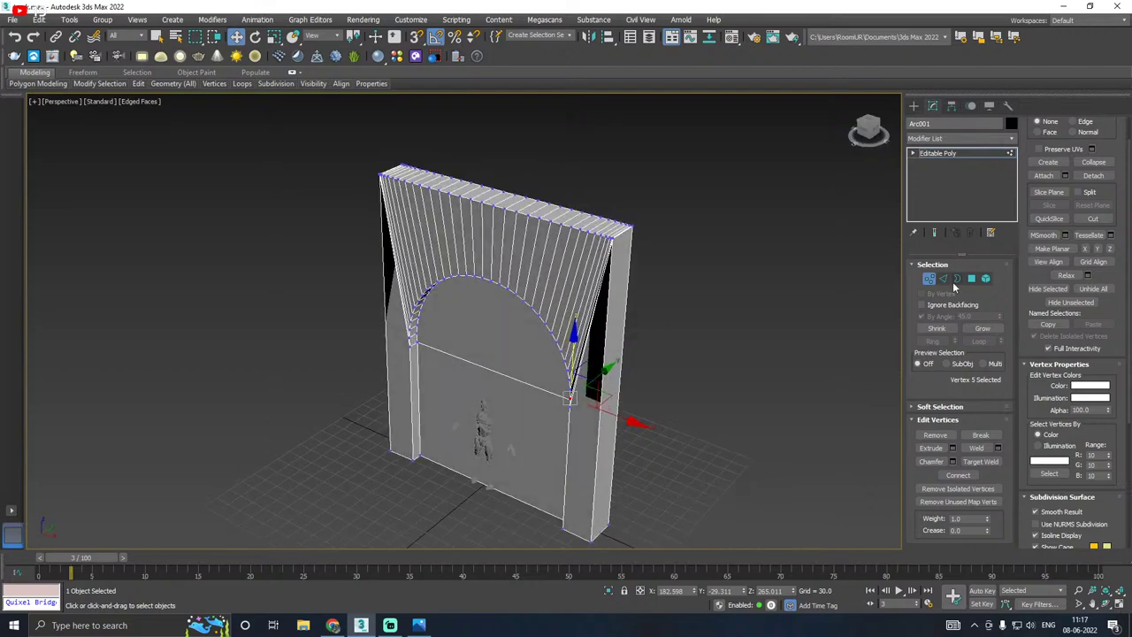
# Step: Switch to polygon editing, turn off selection by angle, and select the outer side polygon of one pillar
pyautogui.press('4')
pyautogui.click(922, 316)
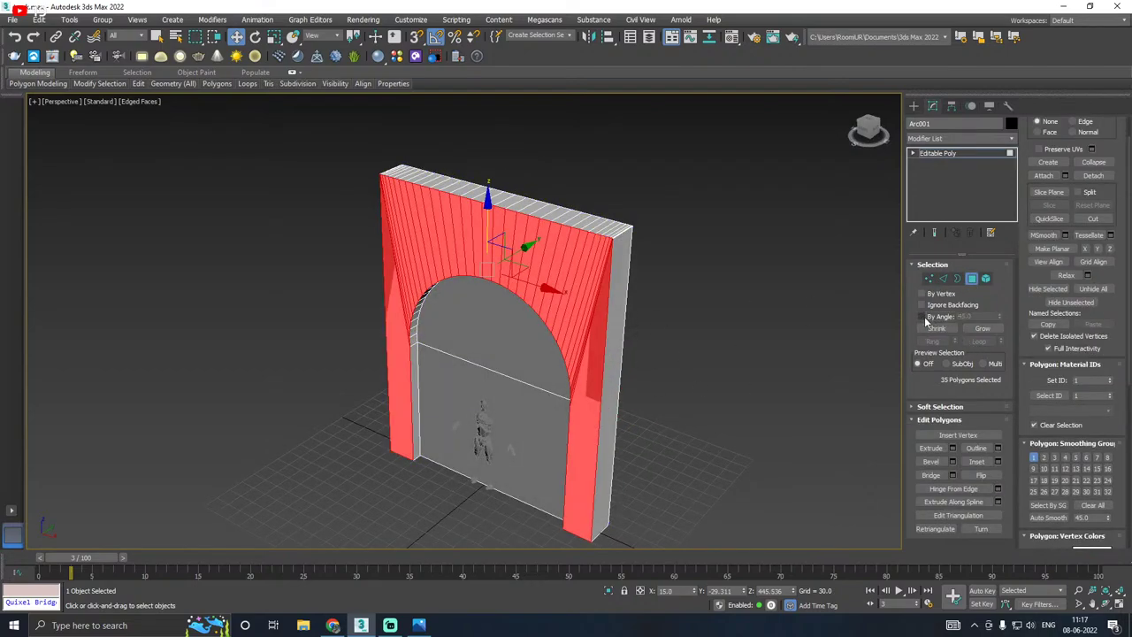
pyautogui.click(613, 376)
pyautogui.keyDown('alt'); pyautogui.moveTo(612, 376); pyautogui.dragTo(576, 330, button='middle'); pyautogui.keyUp('alt')
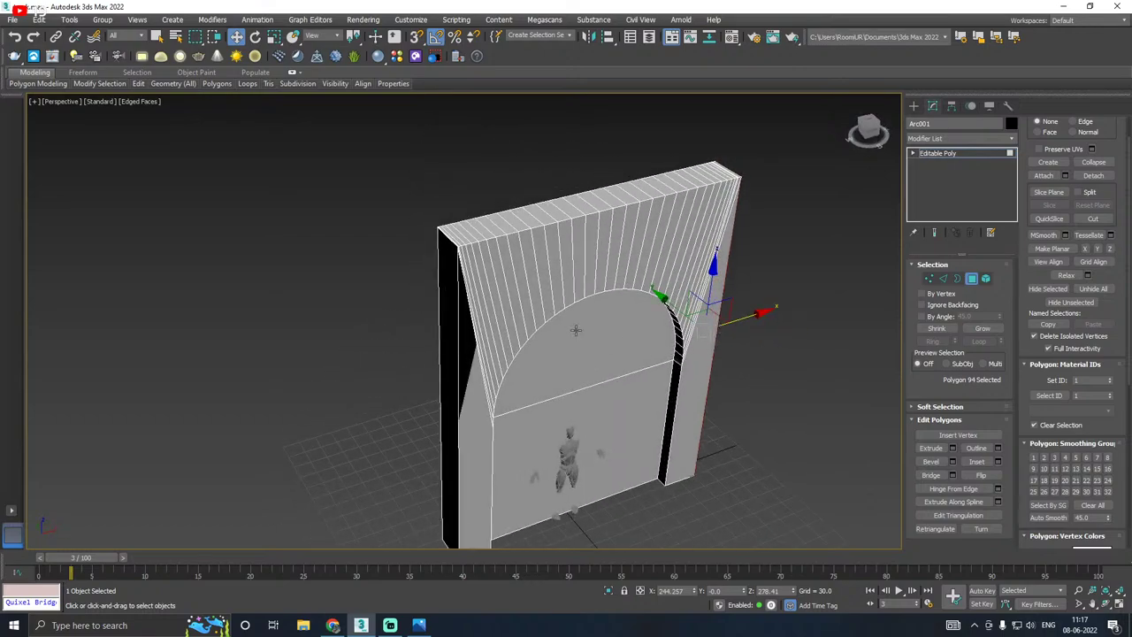
# Step: Examine the upper corner and the black outer side of the opposite pillar, selecting its side polygon
pyautogui.scroll(6, 482, 234)
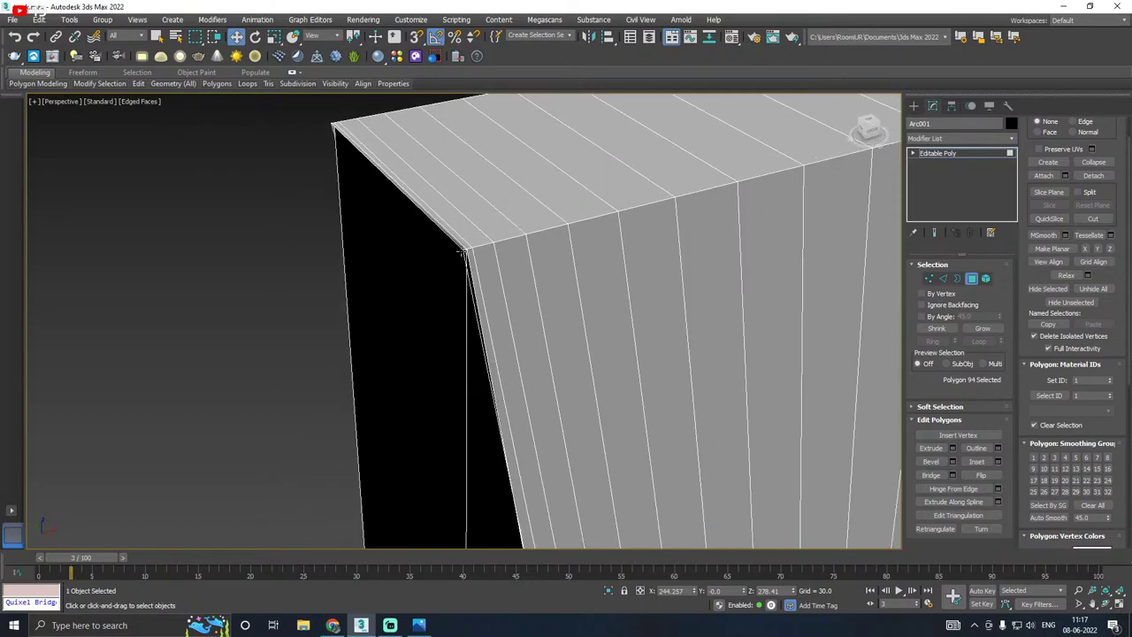
pyautogui.scroll(2, 460, 251)
pyautogui.scroll(-8, 473, 247)
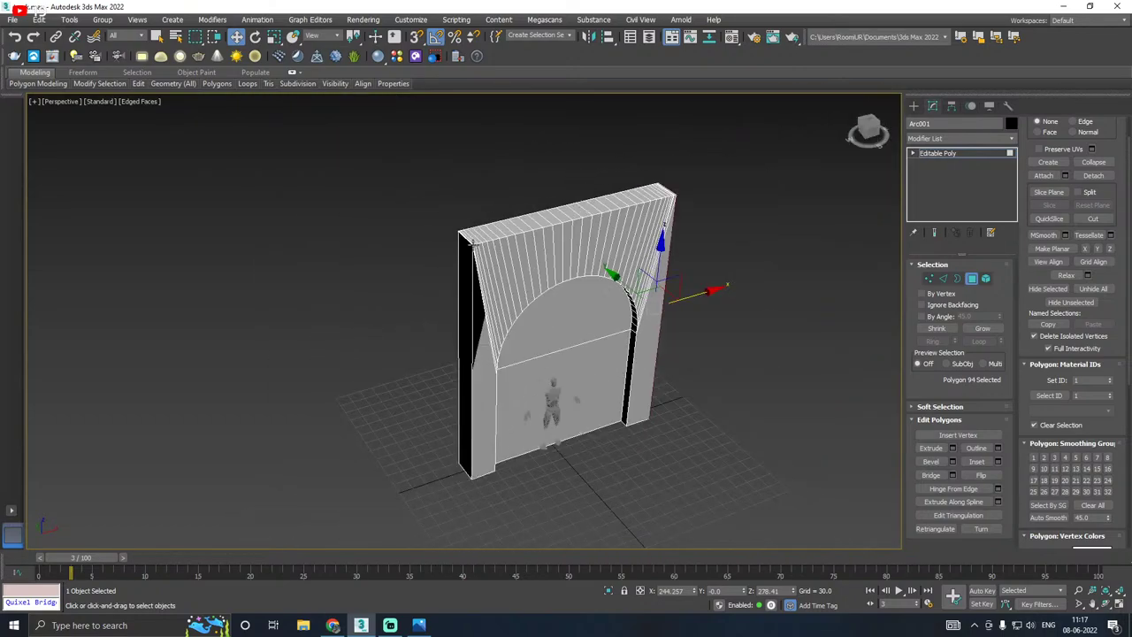
pyautogui.click(469, 339)
pyautogui.keyDown('alt'); pyautogui.moveTo(469, 339); pyautogui.dragTo(536, 355, button='middle'); pyautogui.keyUp('alt')
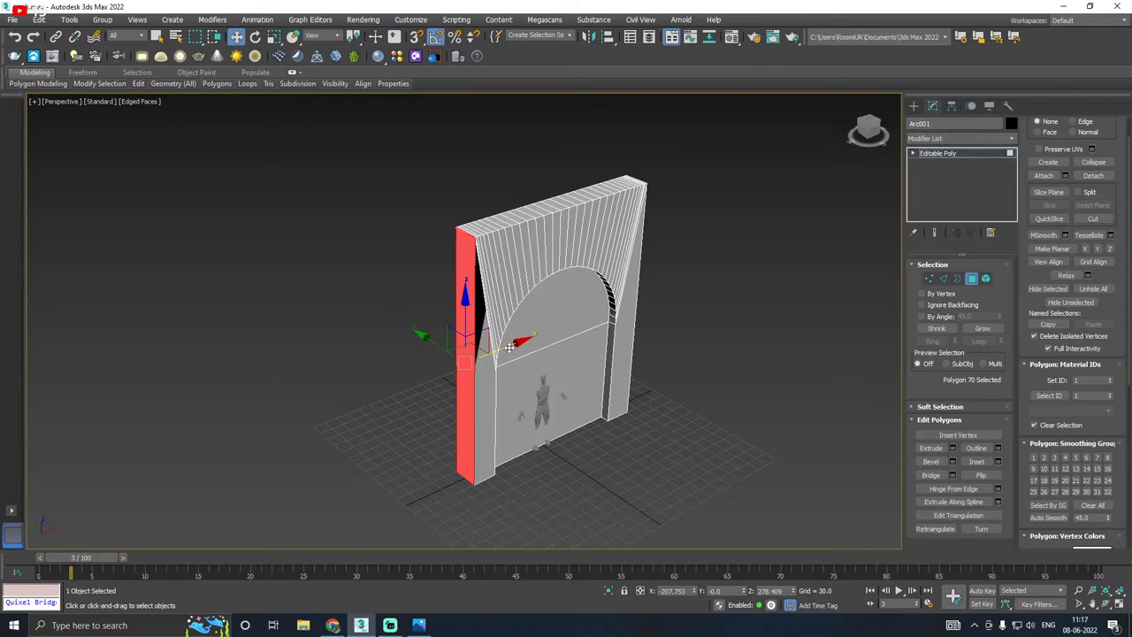
pyautogui.moveTo(506, 300)
pyautogui.keyDown('alt'); pyautogui.mouseDown(button='middle')
pyautogui.moveTo(454, 327)
pyautogui.moveTo(523, 307)
pyautogui.mouseUp(button='middle'); pyautogui.keyUp('alt')
pyautogui.moveTo(547, 418); pyautogui.dragTo(507, 368, button='middle')
pyautogui.keyDown('alt'); pyautogui.moveTo(508, 368); pyautogui.dragTo(454, 329, button='middle'); pyautogui.keyUp('alt')
pyautogui.scroll(2, 454, 329)
# Step: Return to vertex editing and save the scene file
pyautogui.click(929, 279)
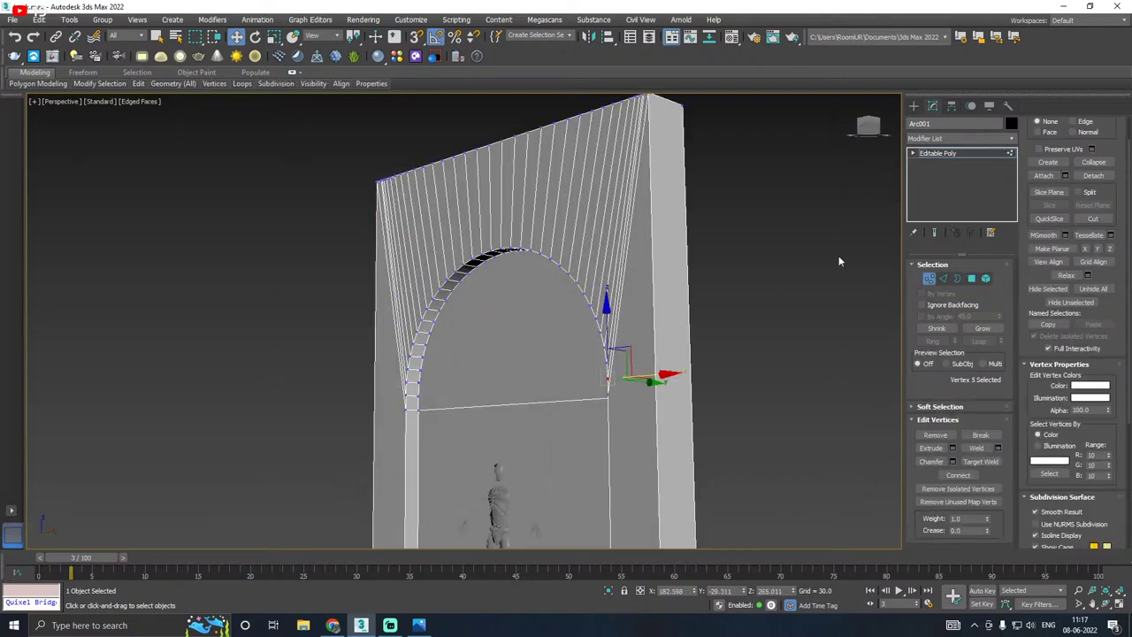
pyautogui.click(20, 21)
pyautogui.click(25, 114)
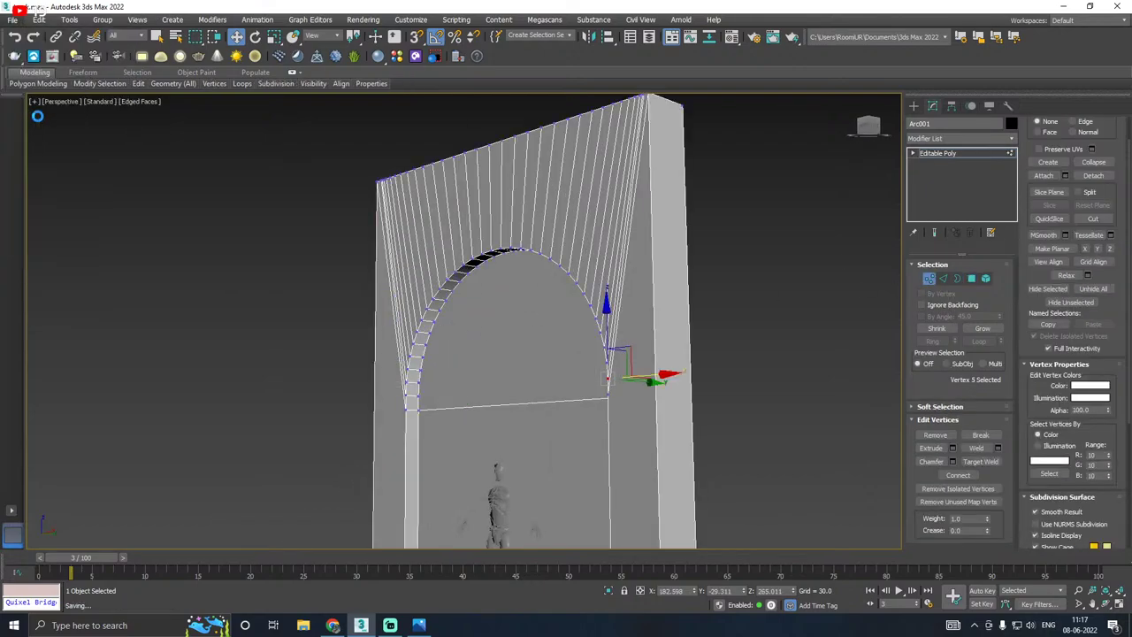
# Step: Try connecting the mirrored arch vertices five rows above the springing line with an edge across the opening
pyautogui.keyDown('alt'); pyautogui.moveTo(477, 265); pyautogui.dragTo(528, 263, button='middle'); pyautogui.keyUp('alt')
pyautogui.scroll(3, 333, 359)
pyautogui.click(317, 361)
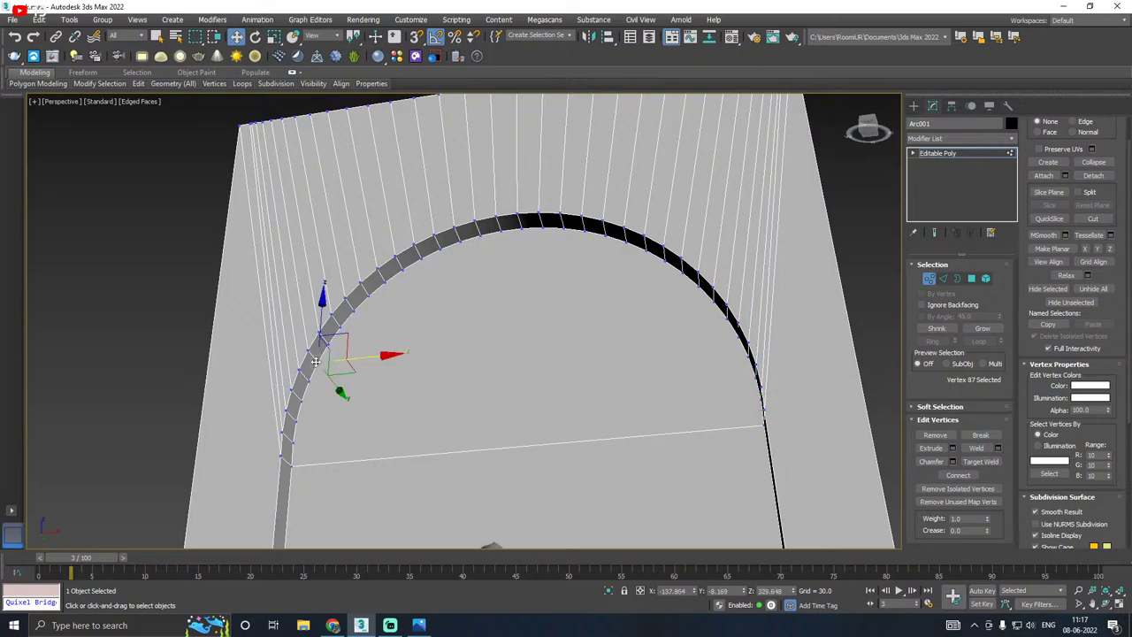
pyautogui.keyDown('alt'); pyautogui.moveTo(316, 361); pyautogui.dragTo(528, 350, button='middle'); pyautogui.keyUp('alt')
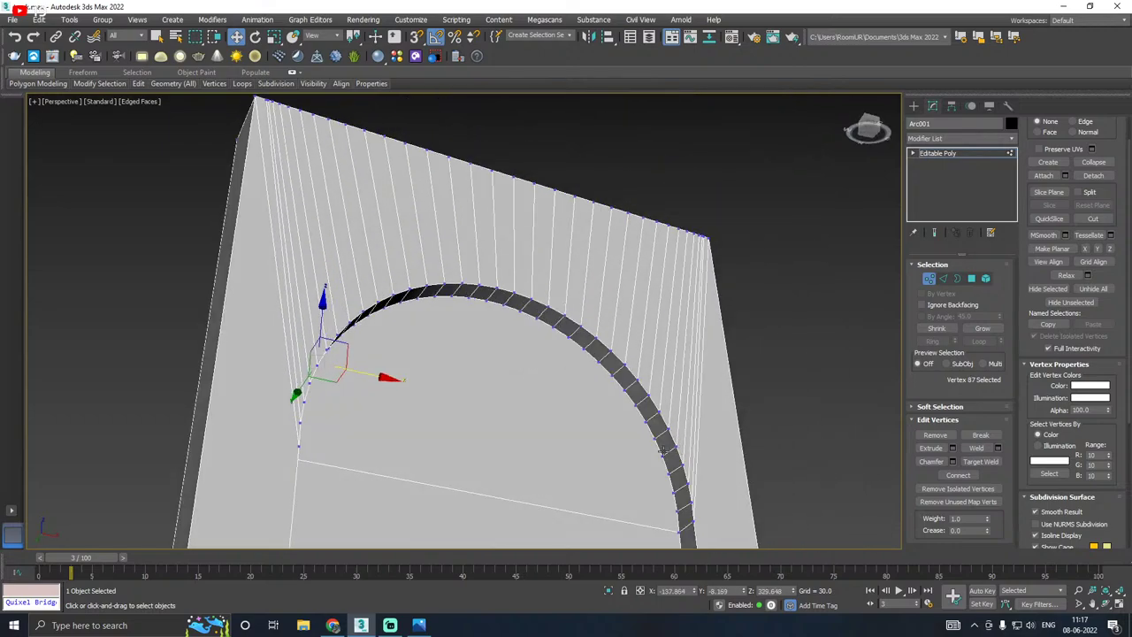
pyautogui.click(655, 440)
pyautogui.click(958, 475)
# Step: Try connecting a lower pair of arch vertices across the opening, and undo both connecting edges
pyautogui.keyDown('alt'); pyautogui.moveTo(752, 437); pyautogui.dragTo(398, 460, button='middle'); pyautogui.keyUp('alt')
pyautogui.click(304, 475)
pyautogui.keyDown('alt'); pyautogui.moveTo(304, 475); pyautogui.dragTo(598, 426, button='middle'); pyautogui.keyUp('alt')
pyautogui.keyDown('ctrl'); pyautogui.click(559, 446); pyautogui.keyUp('ctrl')
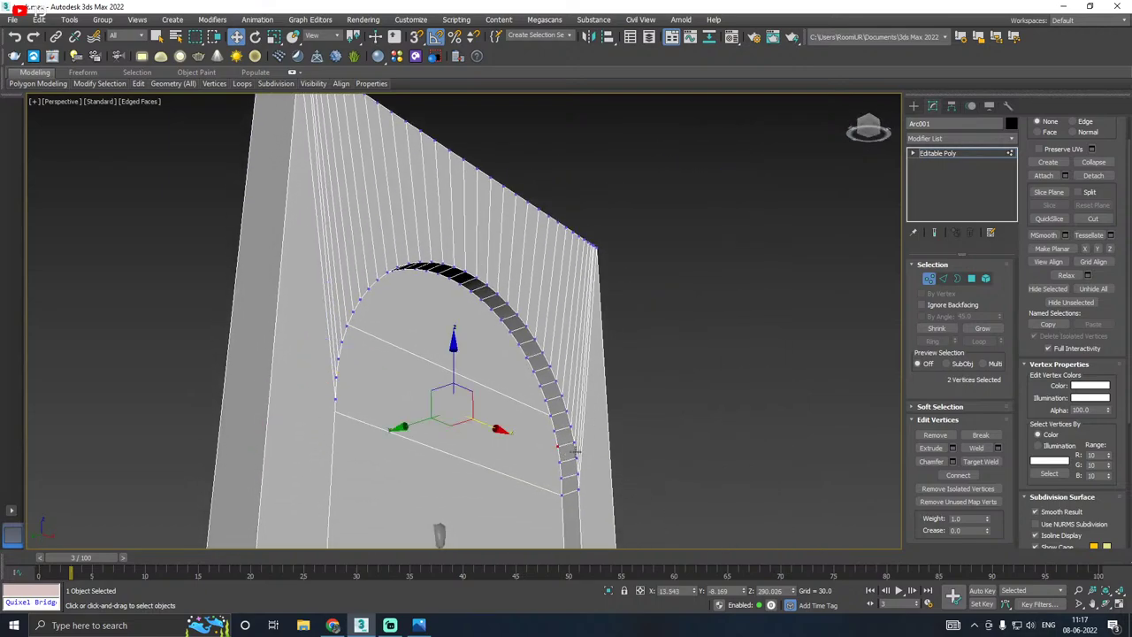
pyautogui.click(960, 476)
pyautogui.keyDown('alt'); pyautogui.moveTo(796, 451); pyautogui.dragTo(631, 415, button='middle'); pyautogui.keyUp('alt')
pyautogui.hotkey('ctrl', 'z')
pyautogui.hotkey('ctrl', 'z')
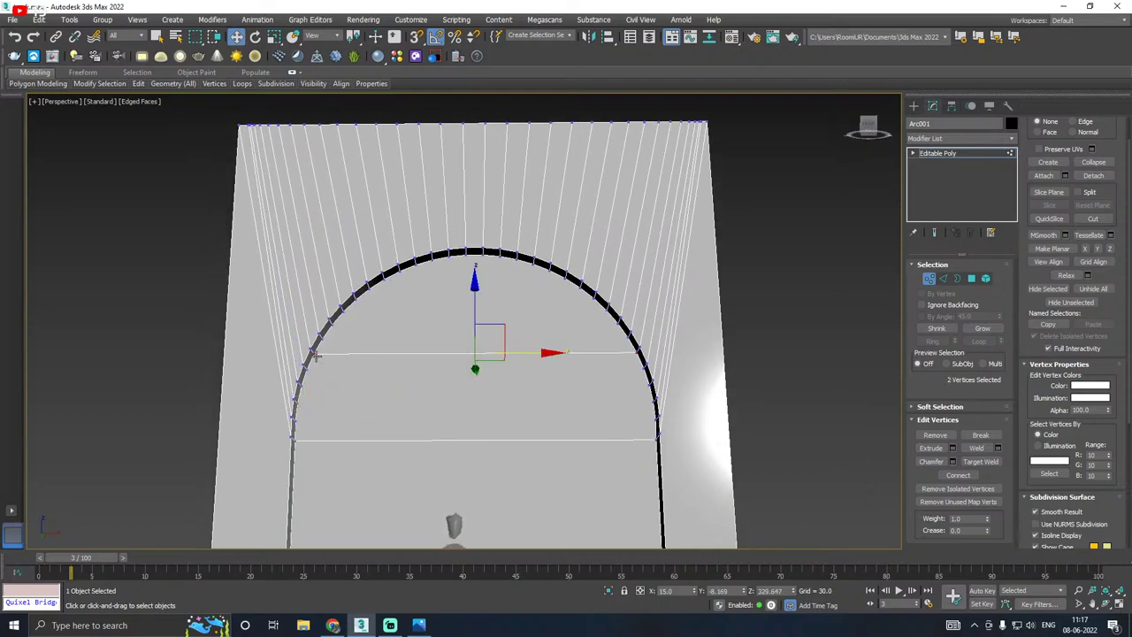
# Step: Connect the mirrored arch vertices four rows above the springing line with a horizontal edge across the opening
pyautogui.click(315, 353)
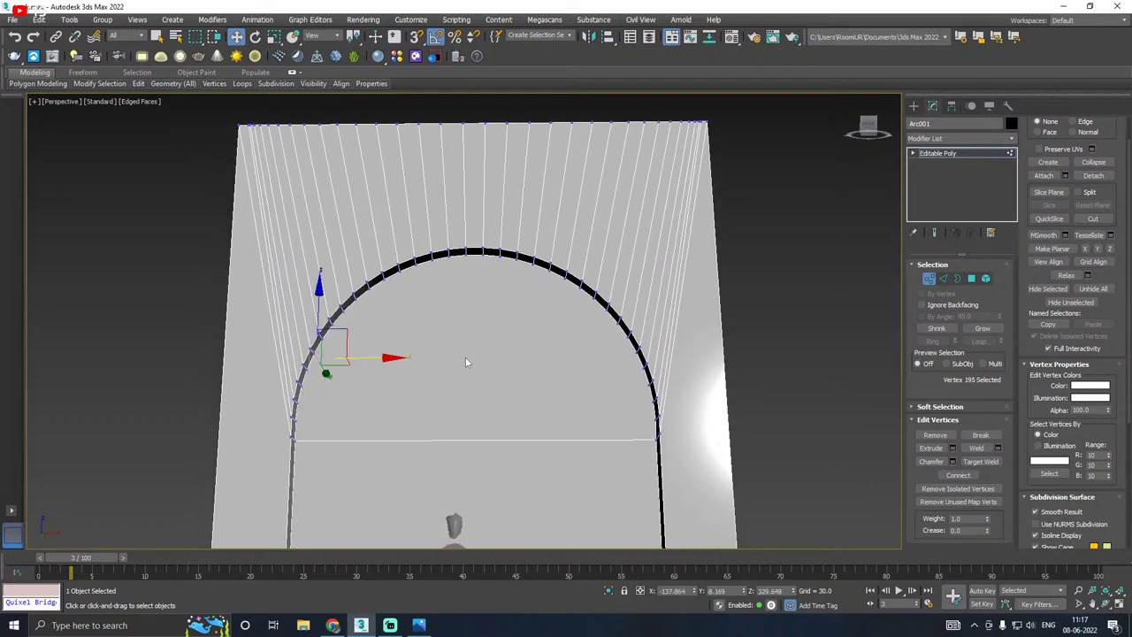
pyautogui.keyDown('ctrl'); pyautogui.click(643, 367); pyautogui.keyUp('ctrl')
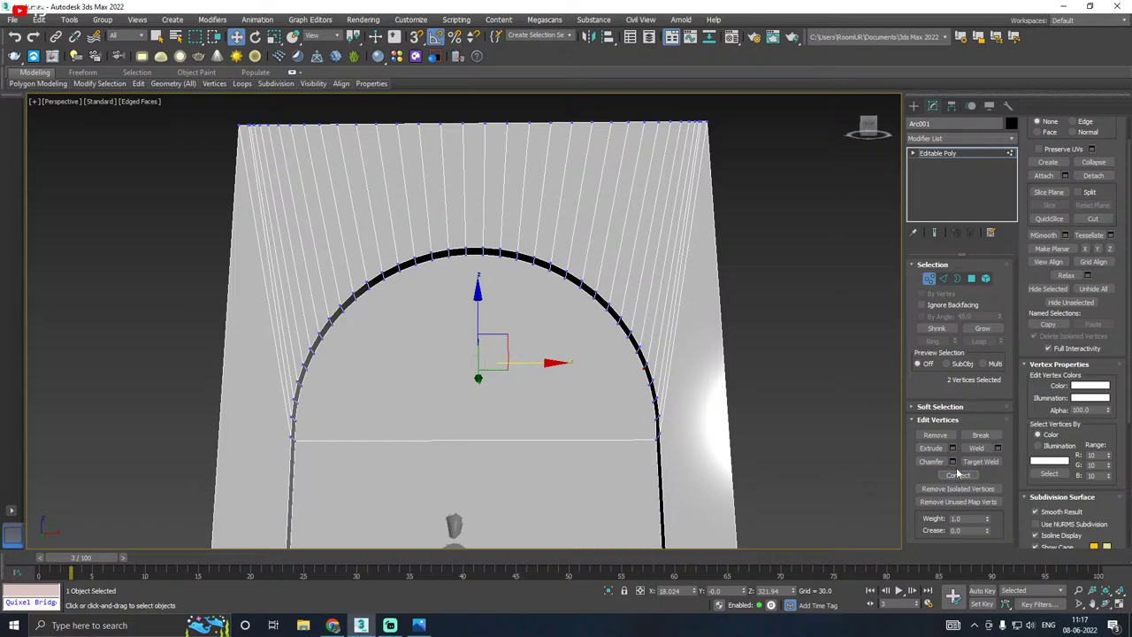
pyautogui.click(646, 367)
pyautogui.keyDown('ctrl'); pyautogui.click(304, 369); pyautogui.keyUp('ctrl')
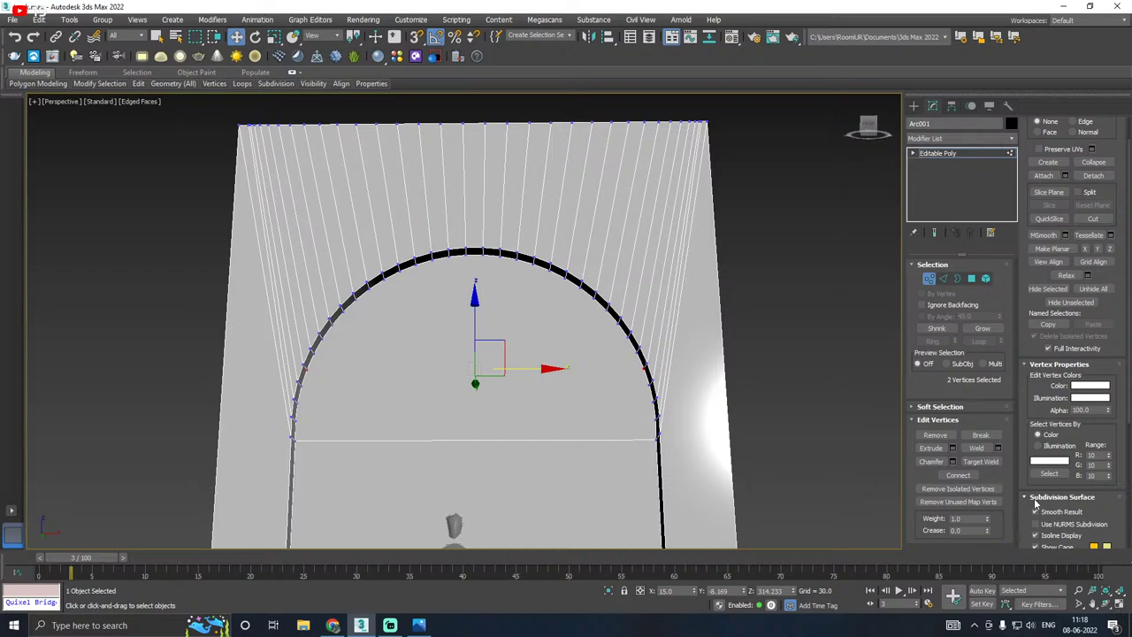
pyautogui.click(958, 475)
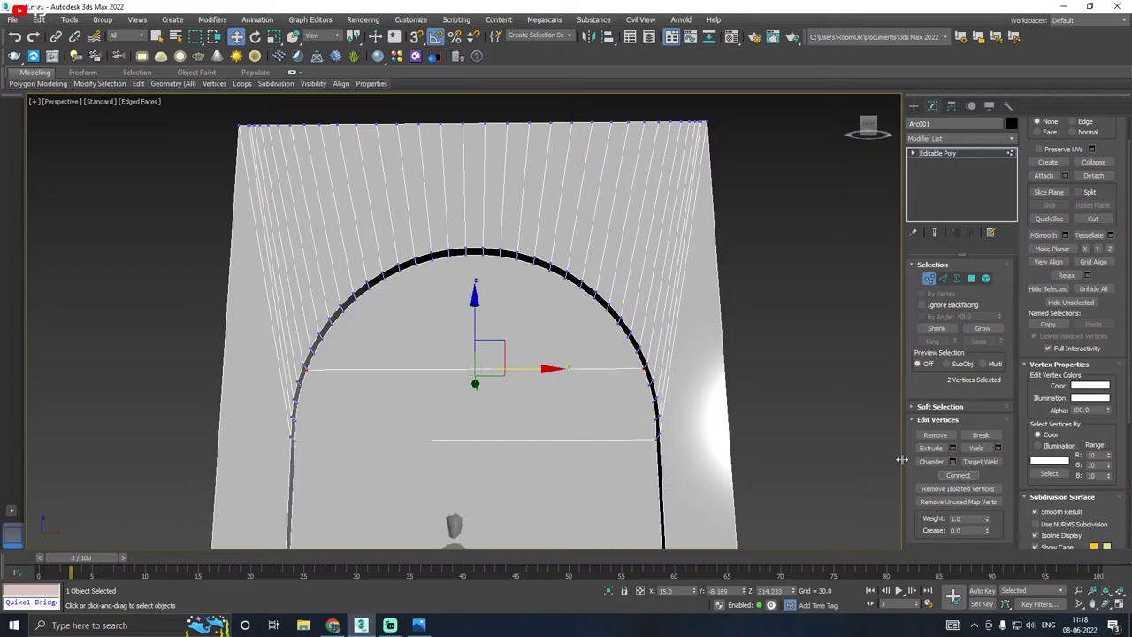
# Step: Connect the mirrored arch vertices two rows above the springing line with a horizontal edge
pyautogui.click(654, 404)
pyautogui.keyDown('ctrl'); pyautogui.click(299, 403); pyautogui.keyUp('ctrl')
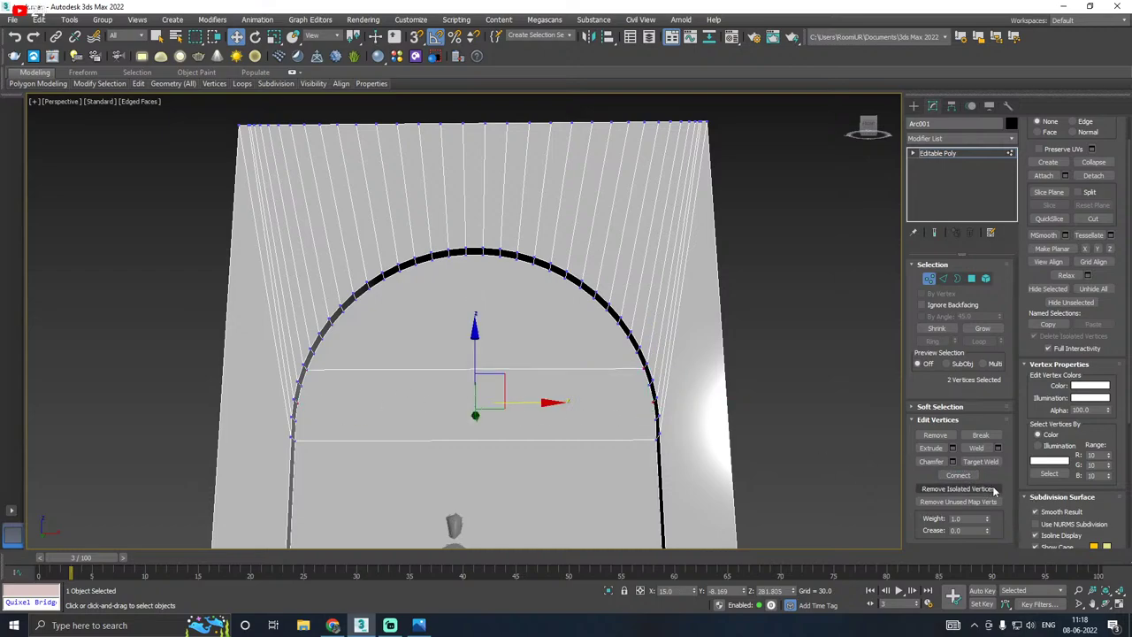
pyautogui.hotkey('ctrl', 'shift', 'e')
# Step: Connect the mirrored arch vertices one row above the springing line, using the pair on the same face
pyautogui.click(296, 421)
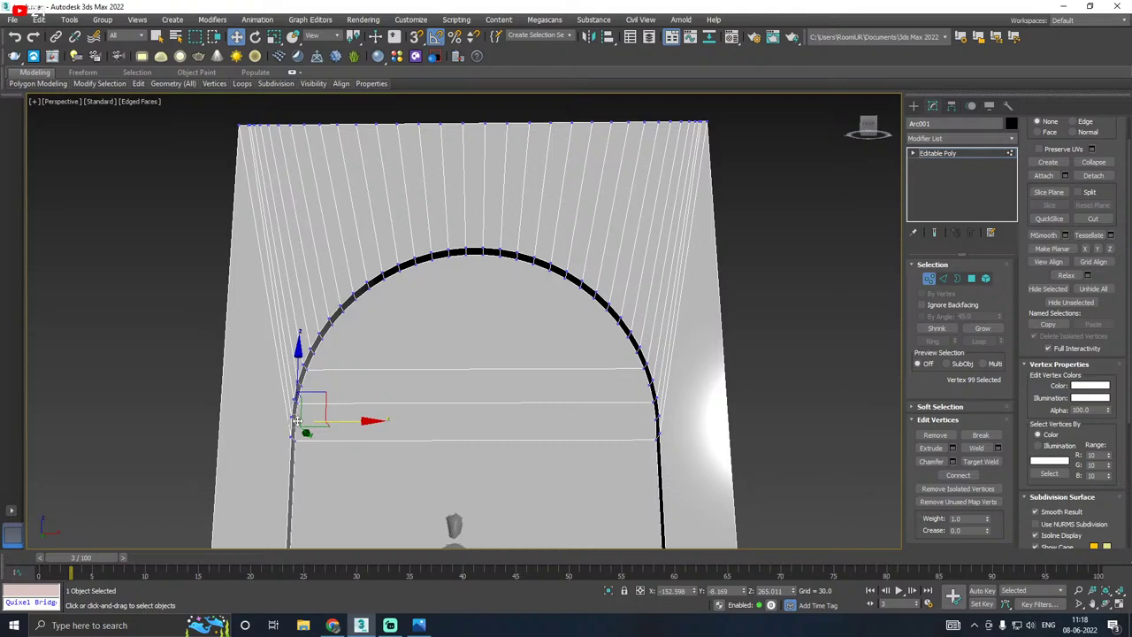
pyautogui.keyDown('ctrl'); pyautogui.click(655, 421); pyautogui.keyUp('ctrl')
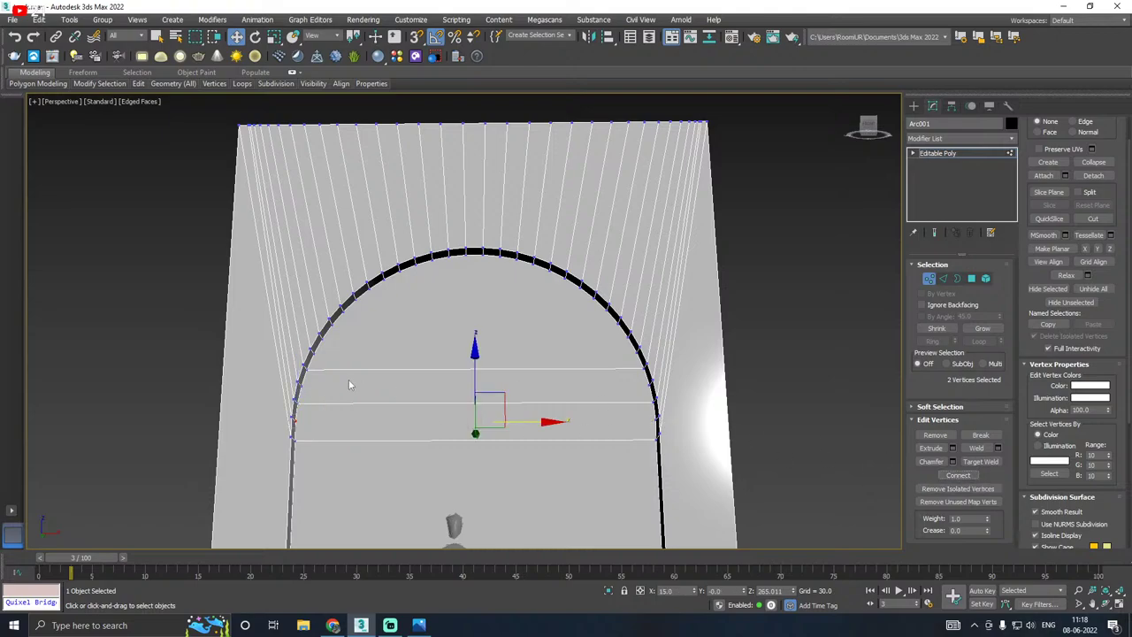
pyautogui.scroll(2, 580, 433)
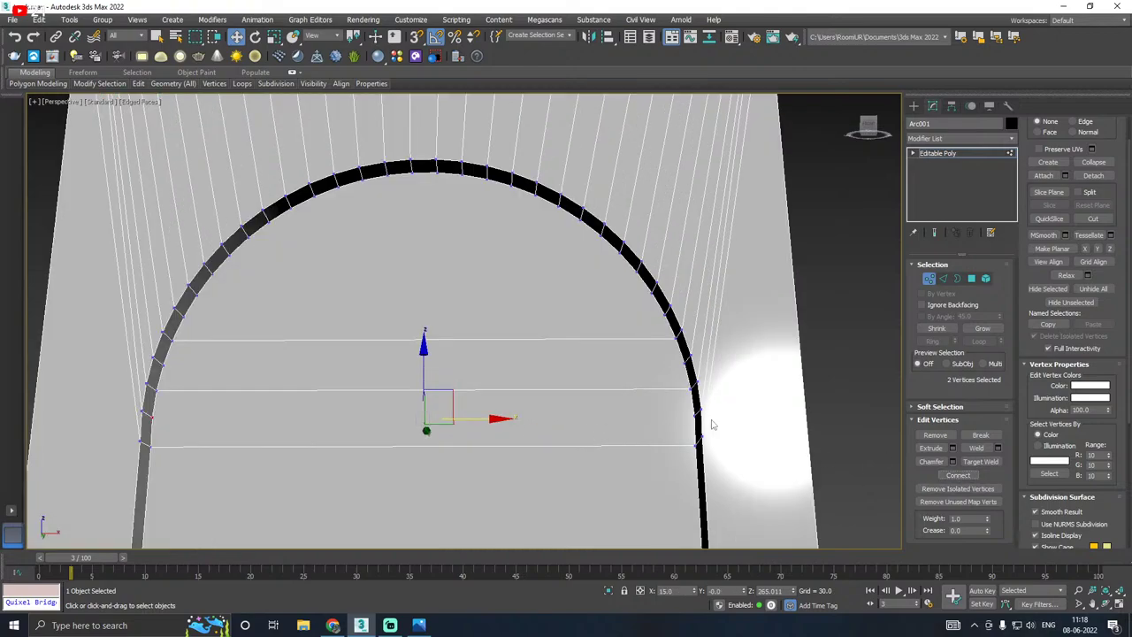
pyautogui.click(694, 413)
pyautogui.keyDown('ctrl'); pyautogui.click(150, 414); pyautogui.keyUp('ctrl')
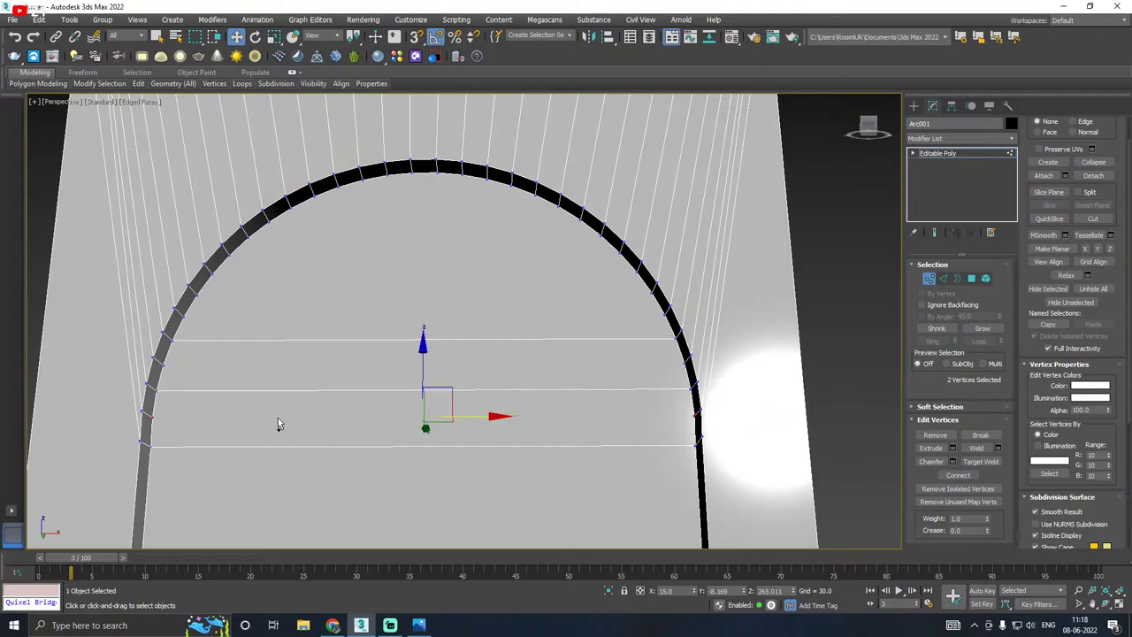
pyautogui.click(938, 474)
pyautogui.moveTo(327, 365); pyautogui.dragTo(338, 393, button='middle')
# Step: Connect the mirrored arch vertices six rows above the springing line with a horizontal edge across the opening
pyautogui.click(212, 321)
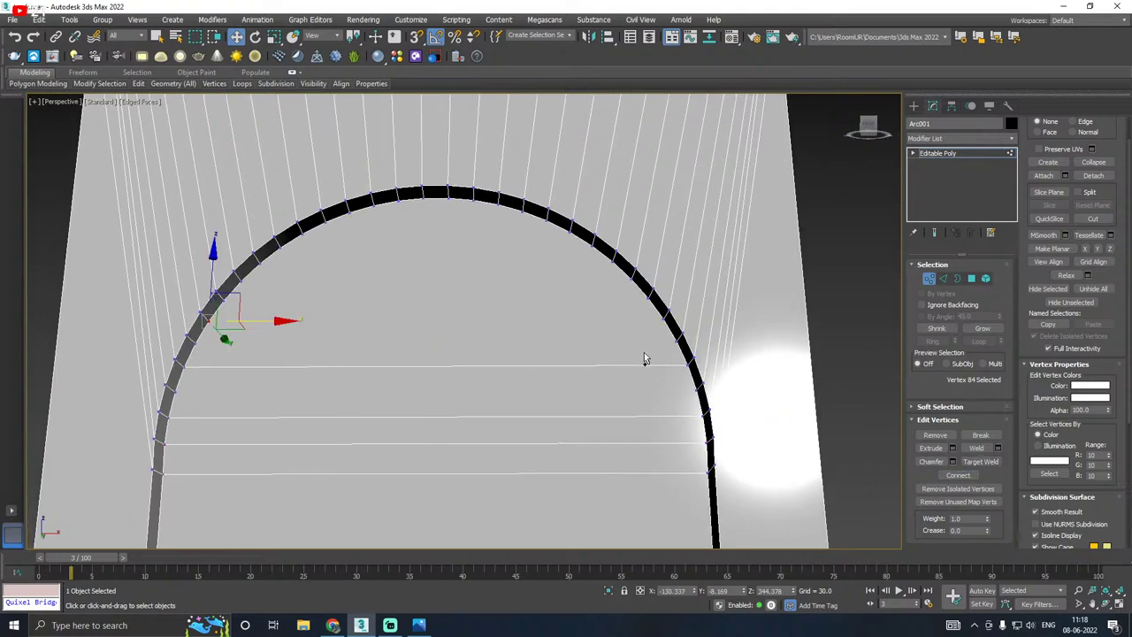
pyautogui.keyDown('ctrl'); pyautogui.click(660, 322); pyautogui.keyUp('ctrl')
pyautogui.click(958, 475)
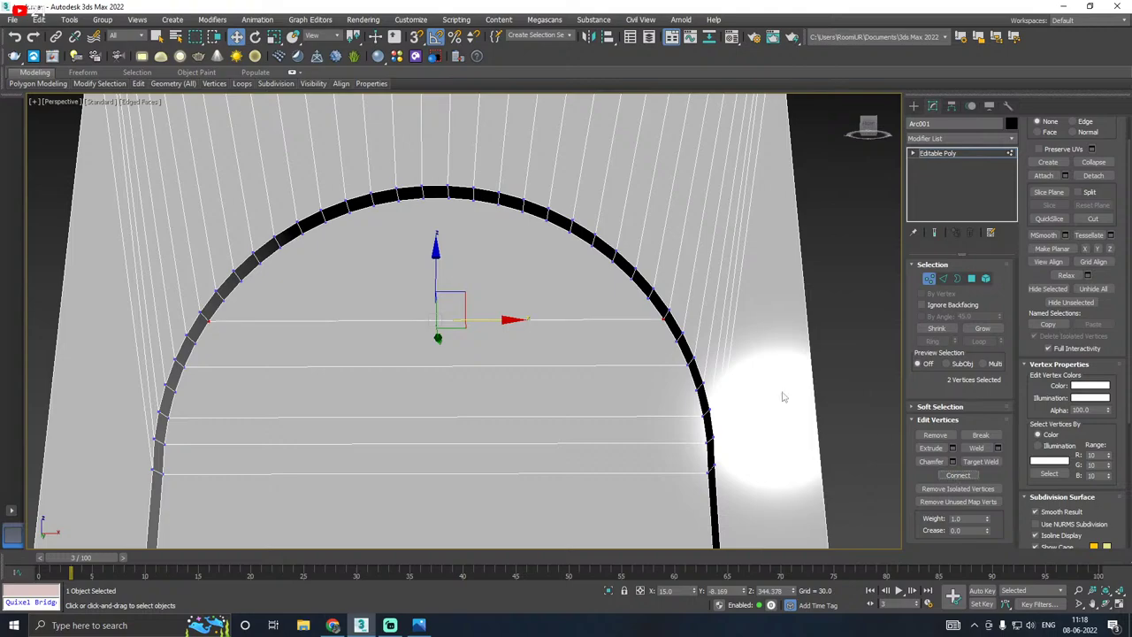
# Step: Connect the mirrored arch vertices five rows and three rows above the springing line with horizontal edges across the opening
pyautogui.click(191, 345)
pyautogui.keyDown('ctrl'); pyautogui.click(678, 340); pyautogui.keyUp('ctrl')
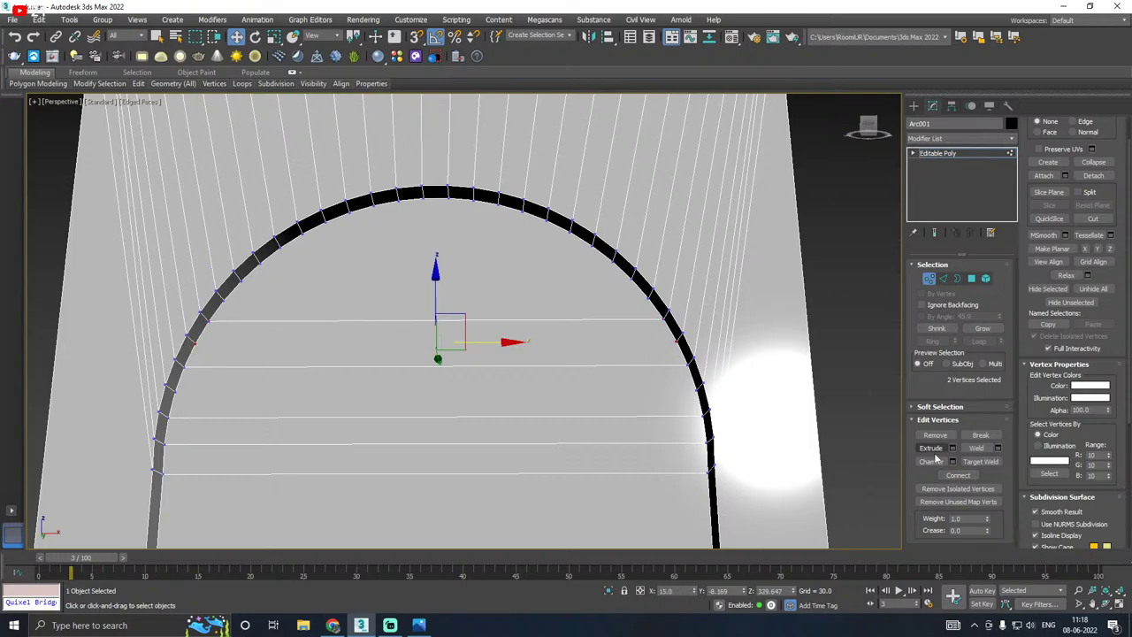
pyautogui.click(957, 475)
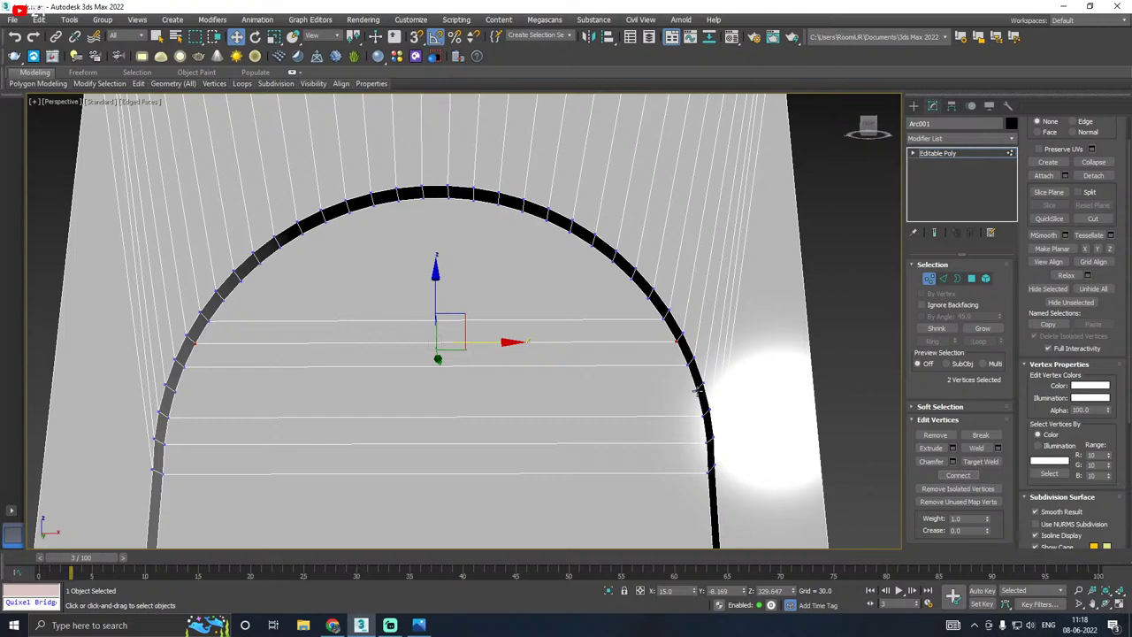
pyautogui.click(696, 390)
pyautogui.keyDown('ctrl'); pyautogui.click(173, 390); pyautogui.keyUp('ctrl')
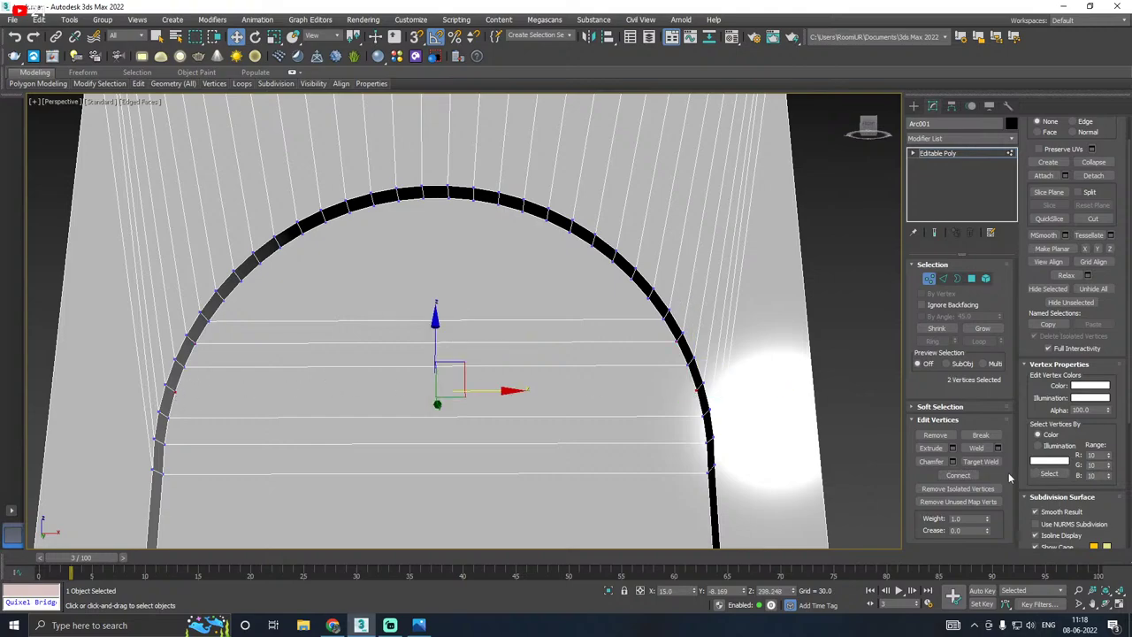
pyautogui.click(958, 475)
# Step: Connect the mirrored arch vertices seven and eight rows above the springing line with horizontal edges
pyautogui.click(647, 301)
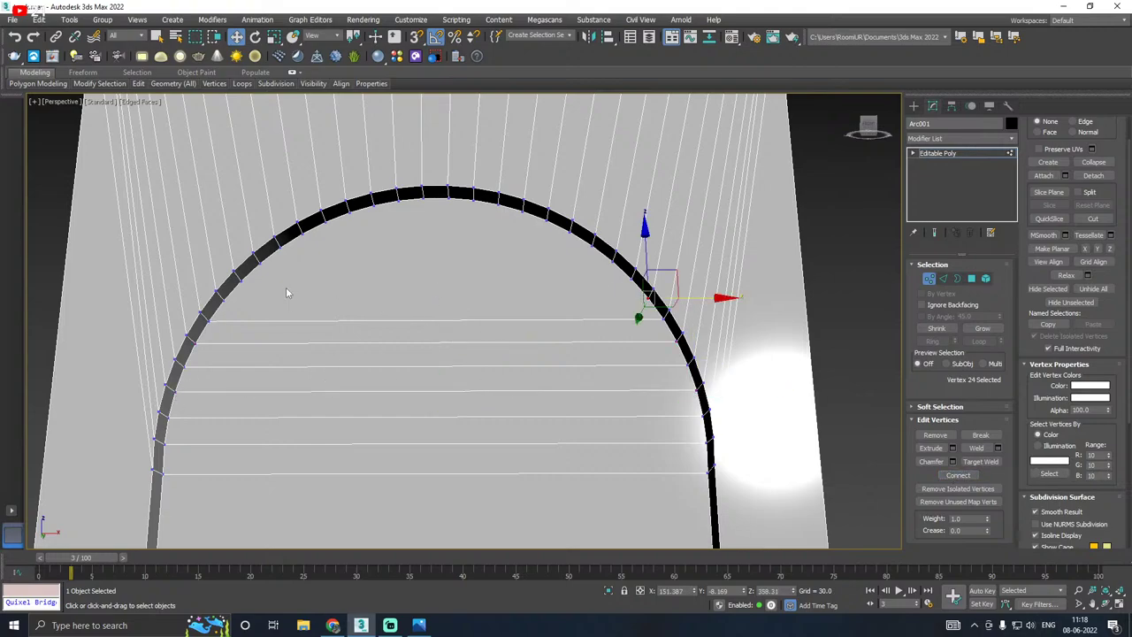
pyautogui.keyDown('ctrl'); pyautogui.click(222, 298); pyautogui.keyUp('ctrl')
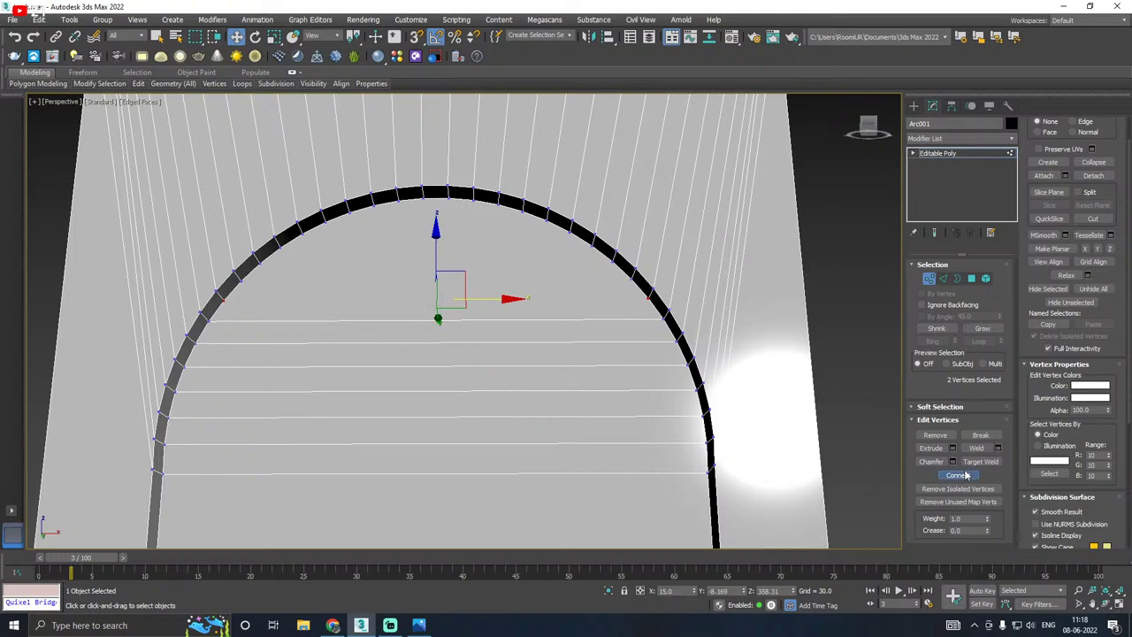
pyautogui.click(964, 475)
pyautogui.click(623, 282)
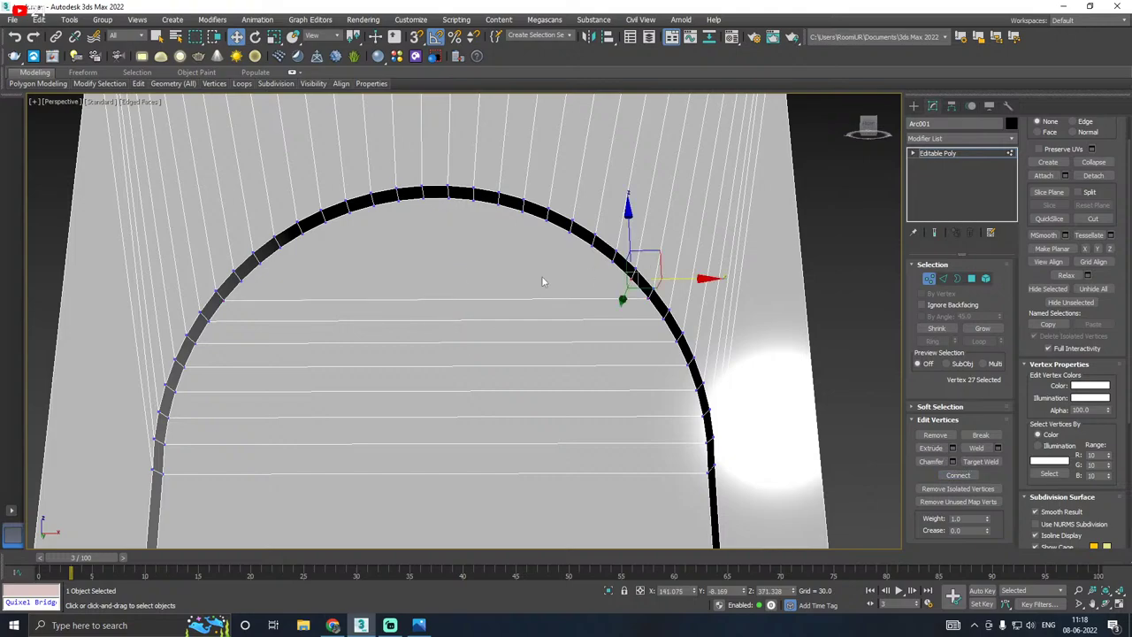
pyautogui.keyDown('ctrl'); pyautogui.click(242, 281); pyautogui.keyUp('ctrl')
pyautogui.click(959, 475)
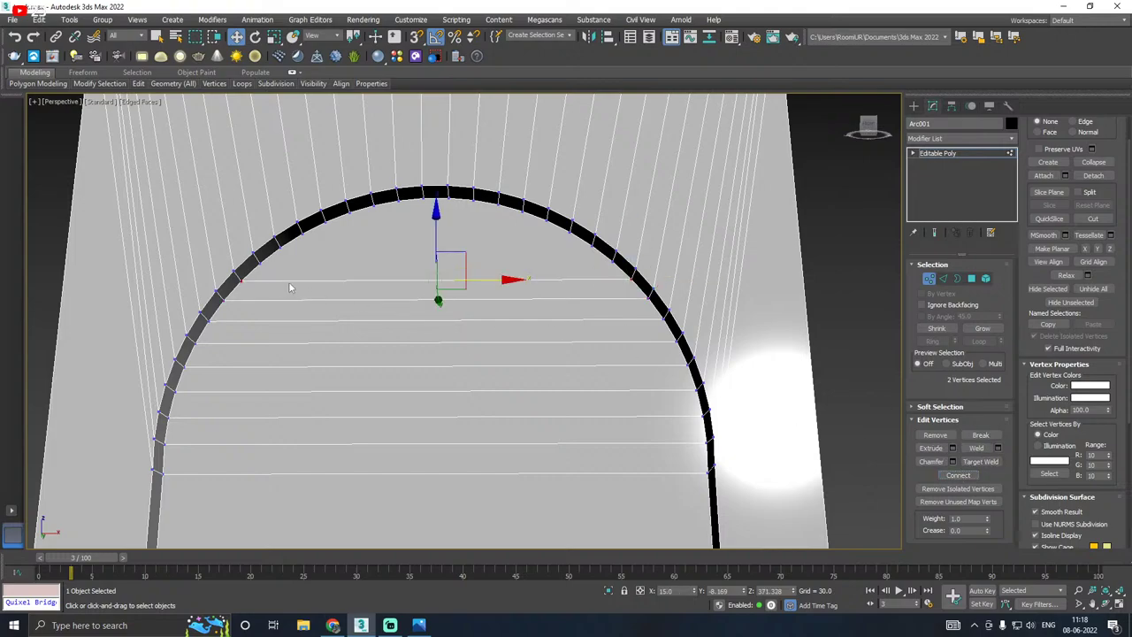
# Step: Connect the mirrored arch vertices nine and ten rows above the springing line with horizontal edges
pyautogui.click(262, 266)
pyautogui.keyDown('ctrl'); pyautogui.click(610, 260); pyautogui.keyUp('ctrl')
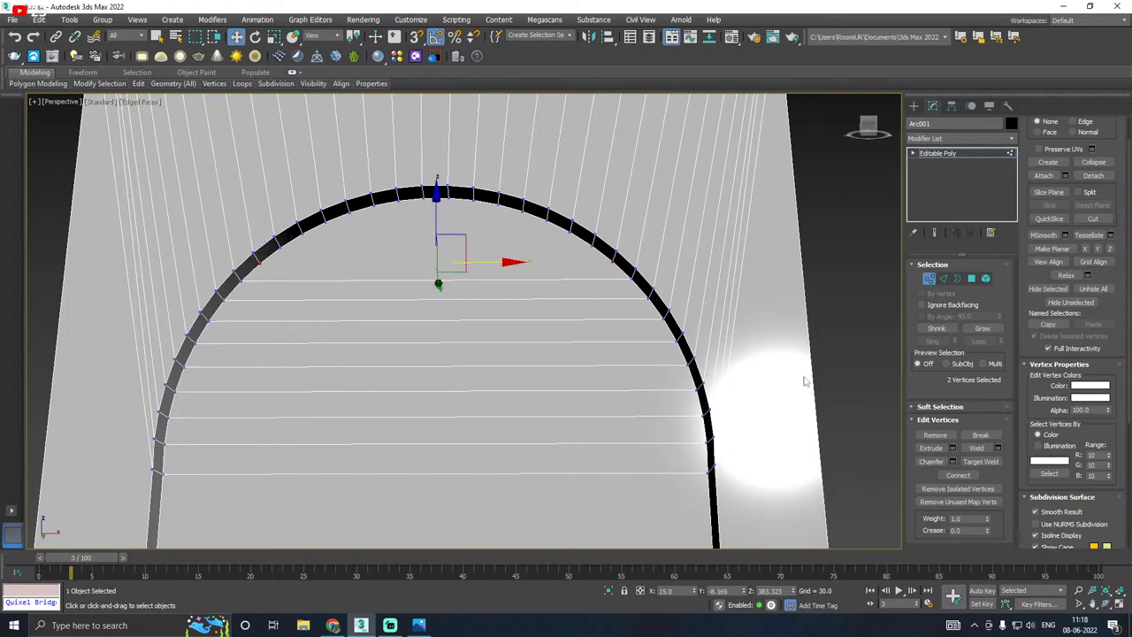
pyautogui.click(960, 477)
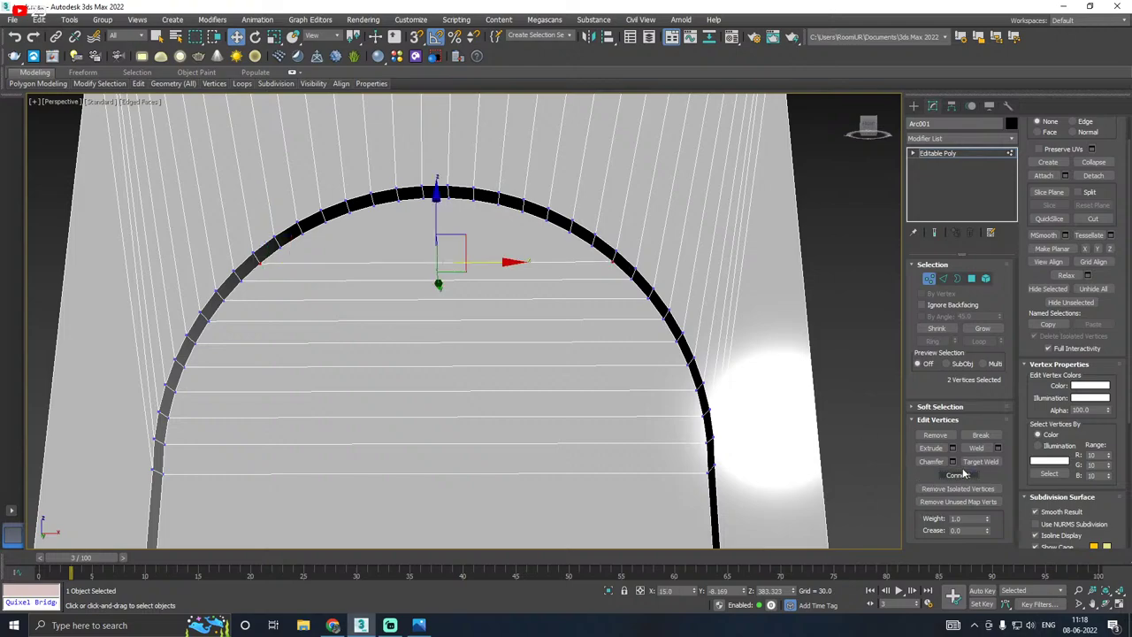
pyautogui.click(591, 245)
pyautogui.keyDown('ctrl'); pyautogui.click(282, 247); pyautogui.keyUp('ctrl')
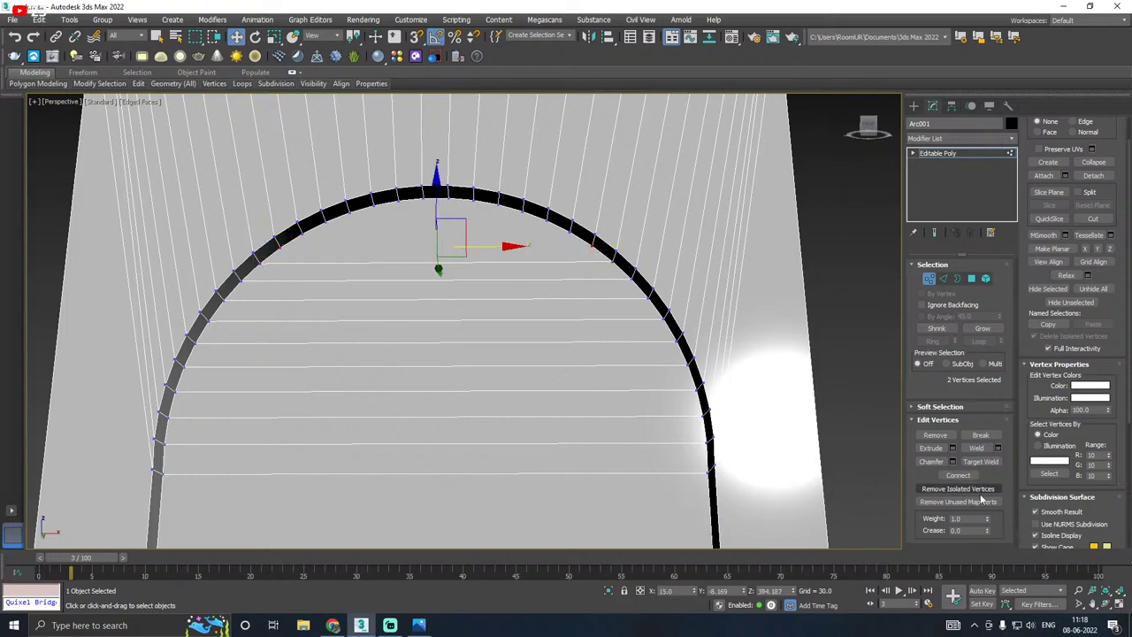
pyautogui.click(958, 475)
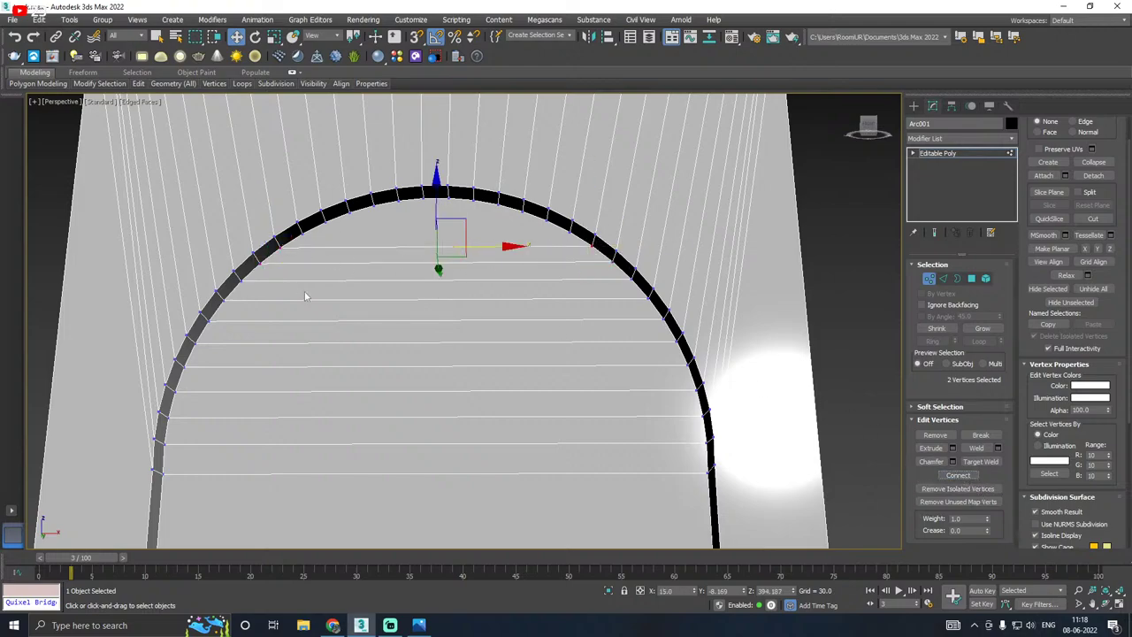
# Step: Connect the mirrored arch vertices eleven and twelve rows above the springing line with horizontal edges
pyautogui.click(570, 232)
pyautogui.keyDown('ctrl'); pyautogui.click(302, 232); pyautogui.keyUp('ctrl')
pyautogui.click(958, 474)
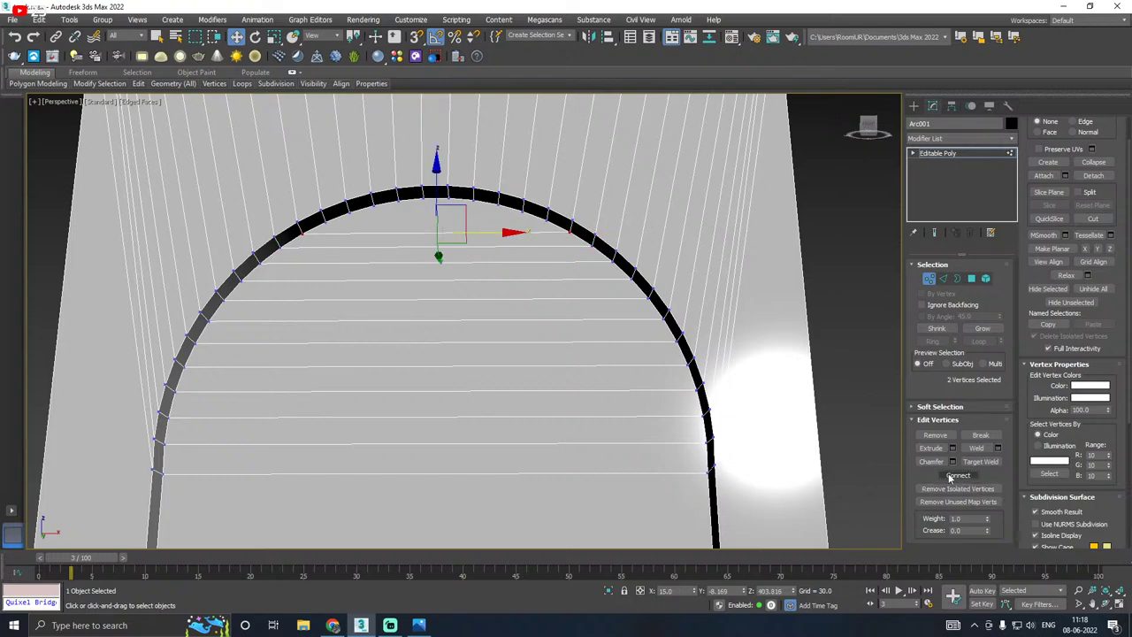
pyautogui.click(549, 215)
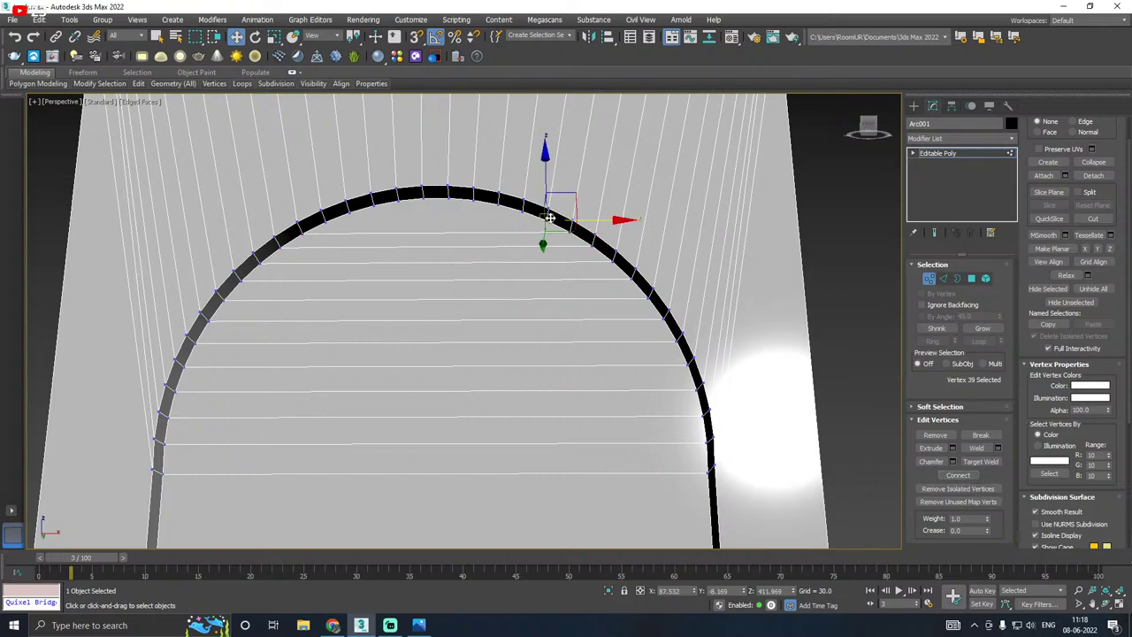
pyautogui.keyDown('ctrl'); pyautogui.click(325, 220); pyautogui.keyUp('ctrl')
pyautogui.click(956, 475)
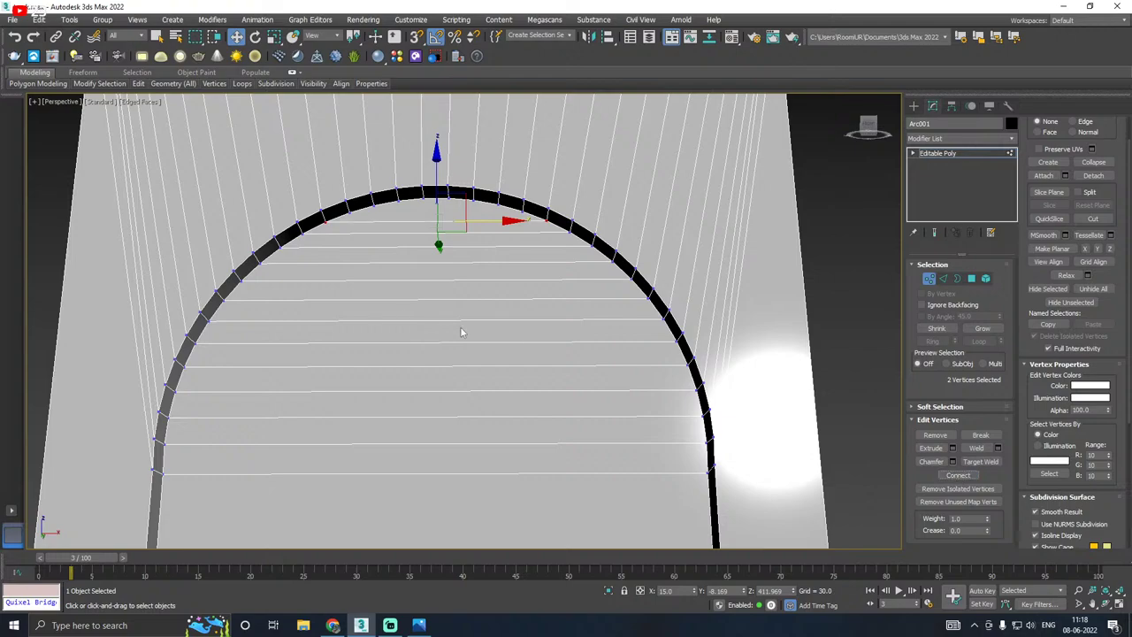
# Step: Connect the mirrored arch vertices thirteen rows above the springing line, using the pair at matching height near the crown
pyautogui.click(497, 203)
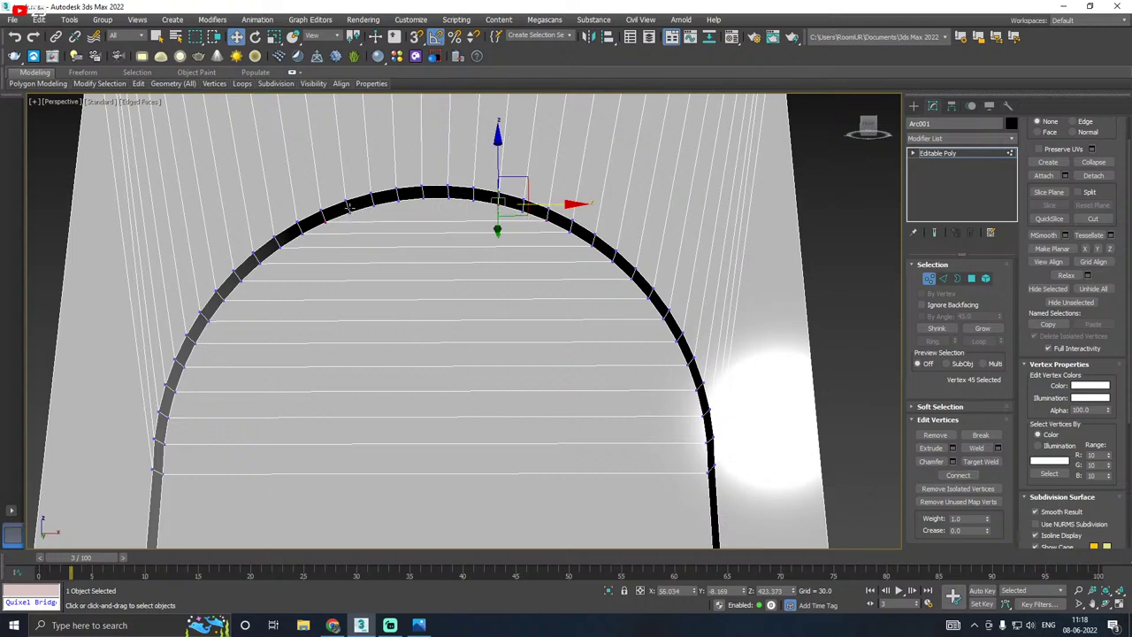
pyautogui.keyDown('ctrl'); pyautogui.click(350, 212); pyautogui.keyUp('ctrl')
pyautogui.click(952, 475)
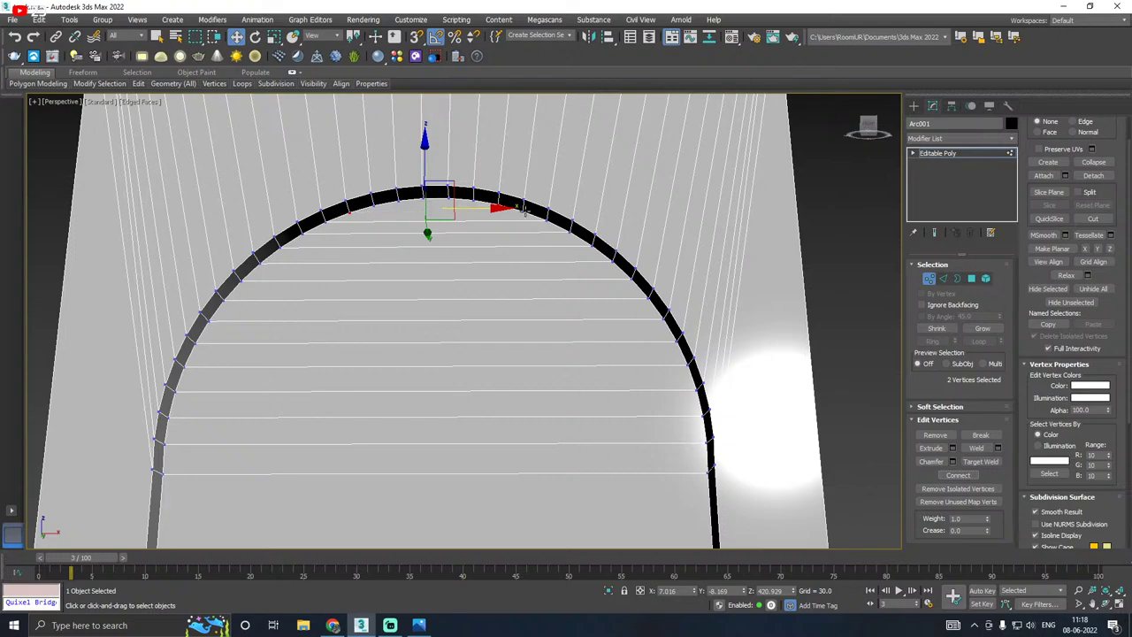
pyautogui.moveTo(525, 209)
pyautogui.mouseDown()
pyautogui.moveTo(616, 211)
pyautogui.moveTo(535, 210)
pyautogui.mouseUp()
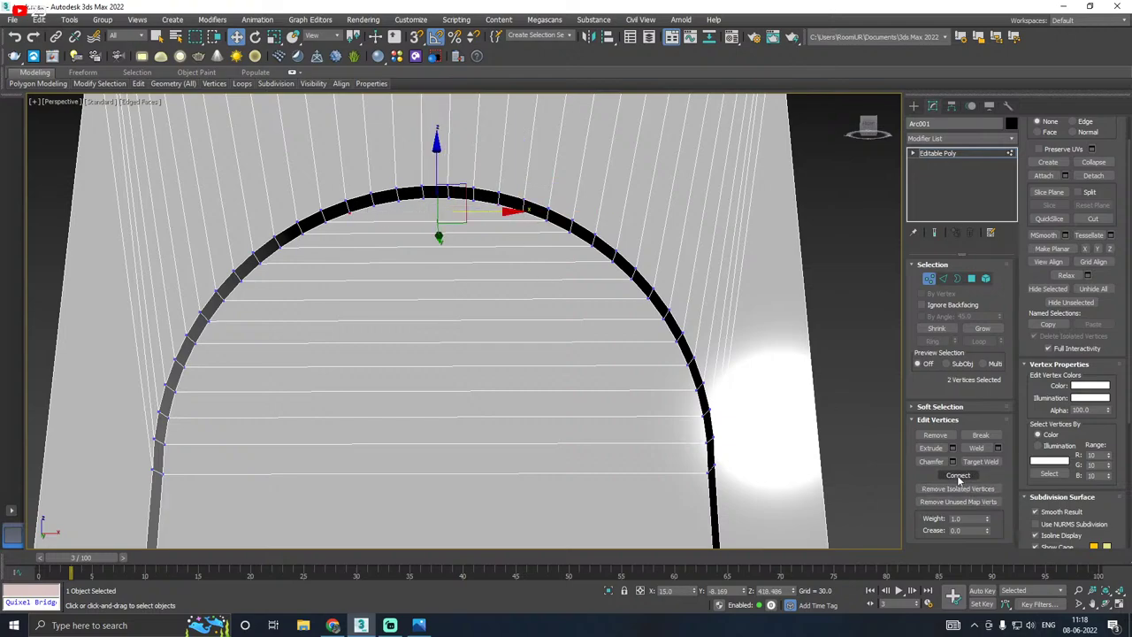
pyautogui.click(958, 479)
# Step: Cut a vertical edge down the middle of the opening's infill from the arch crown to the base, and leave vertex editing with nothing selected
pyautogui.scroll(-5, 347, 295)
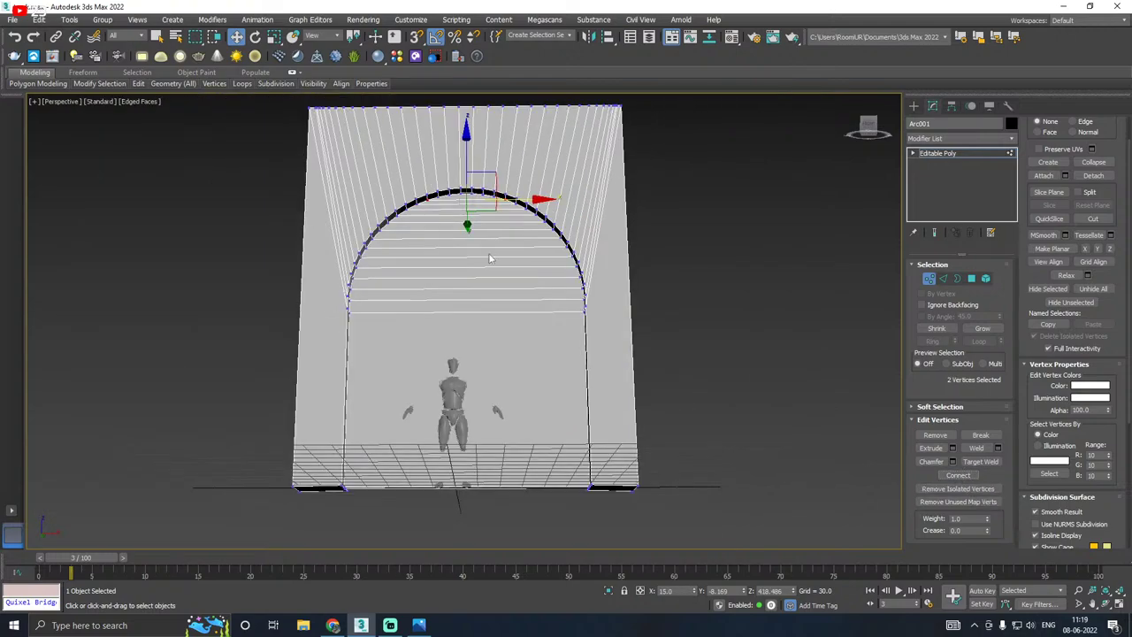
pyautogui.keyDown('alt'); pyautogui.moveTo(493, 258); pyautogui.dragTo(520, 218, button='middle'); pyautogui.keyUp('alt')
pyautogui.scroll(3, 465, 238)
pyautogui.rightClick(454, 235)
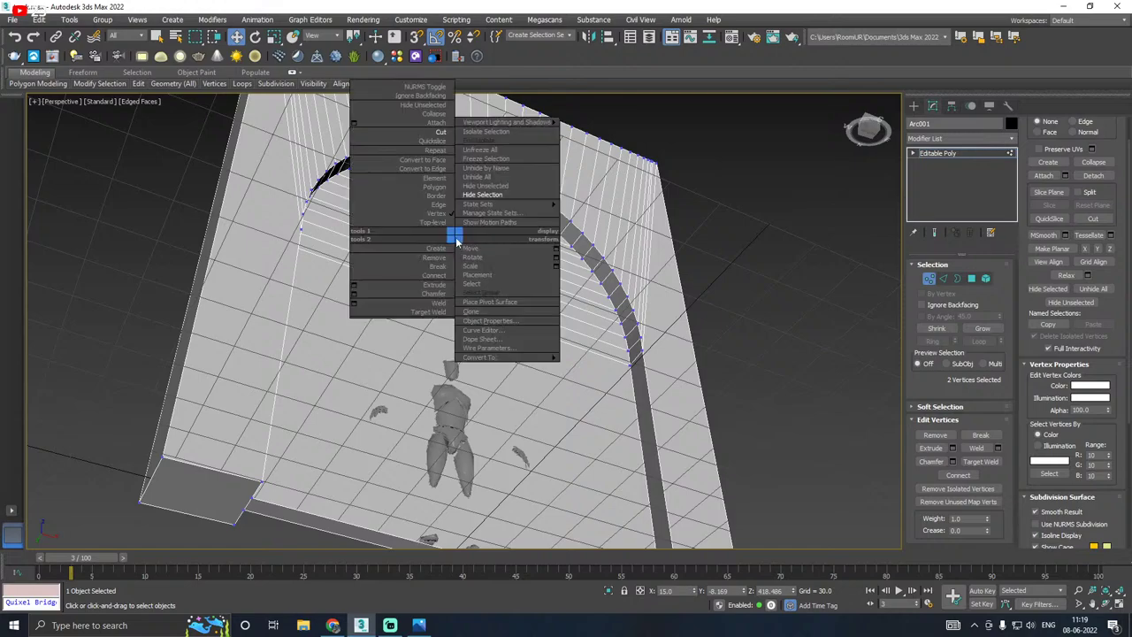
pyautogui.click(435, 132)
pyautogui.keyDown('alt'); pyautogui.moveTo(553, 265); pyautogui.dragTo(518, 236, button='middle'); pyautogui.keyUp('alt')
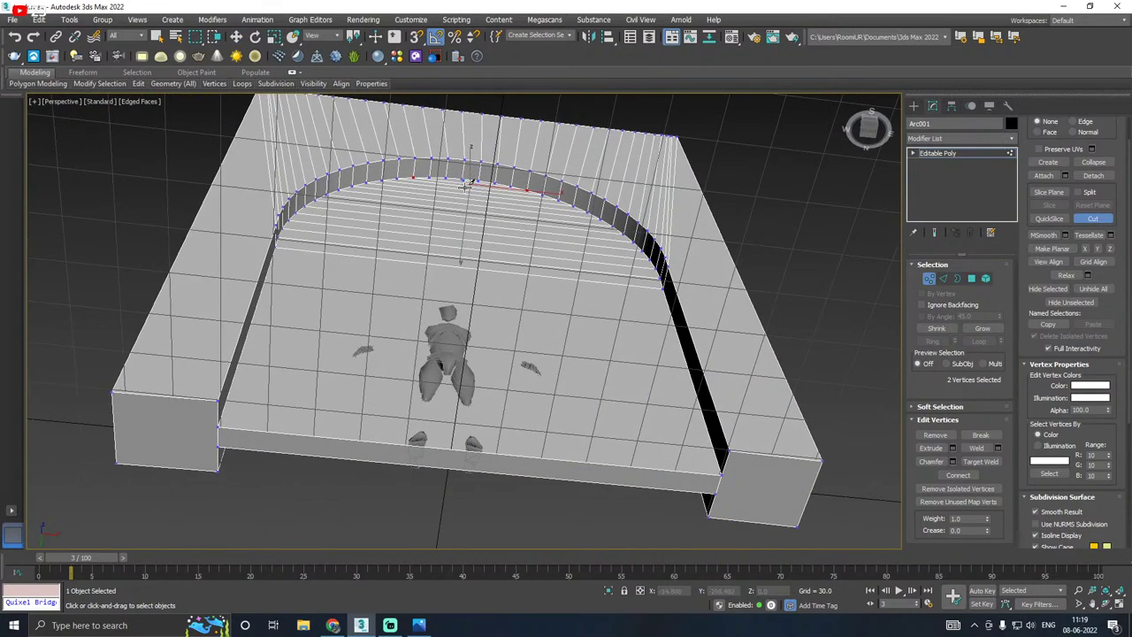
pyautogui.click(461, 183)
pyautogui.click(449, 449)
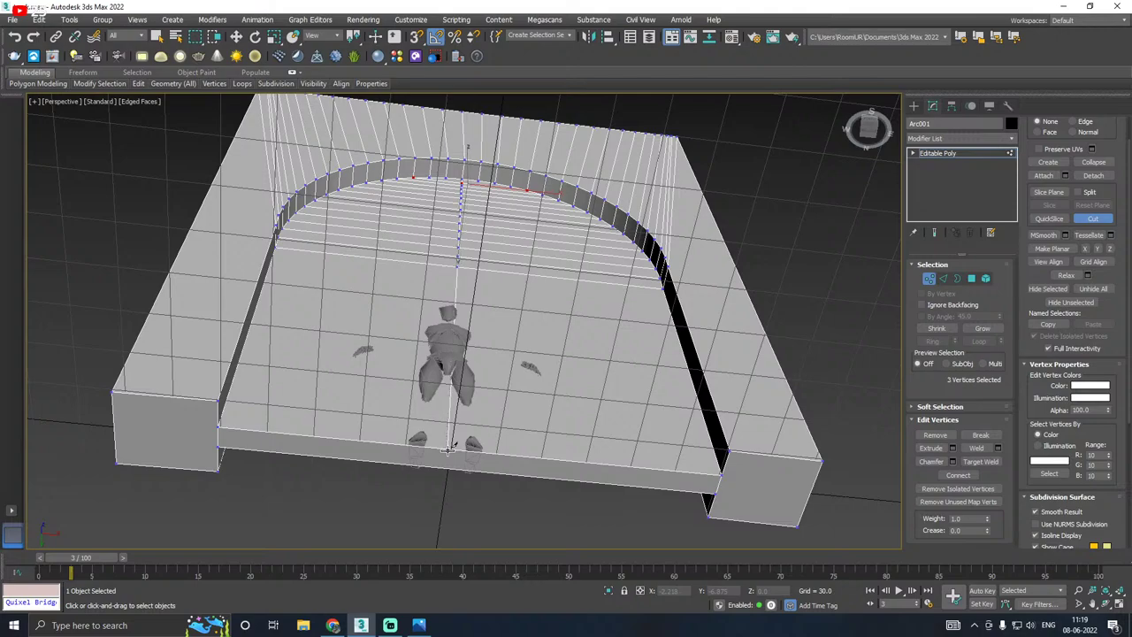
pyautogui.scroll(2, 503, 280)
pyautogui.scroll(-2, 507, 320)
pyautogui.keyDown('alt'); pyautogui.moveTo(508, 320); pyautogui.dragTo(358, 323, button='middle'); pyautogui.keyUp('alt')
pyautogui.press('w')
pyautogui.scroll(-3, 471, 377)
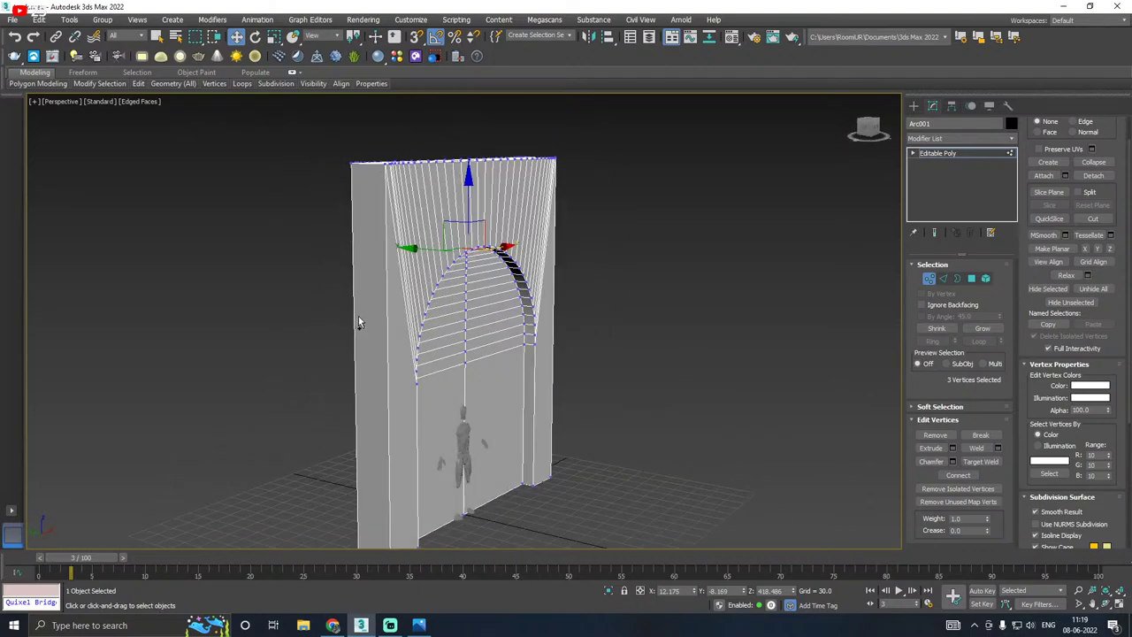
pyautogui.click(941, 155)
pyautogui.click(594, 299)
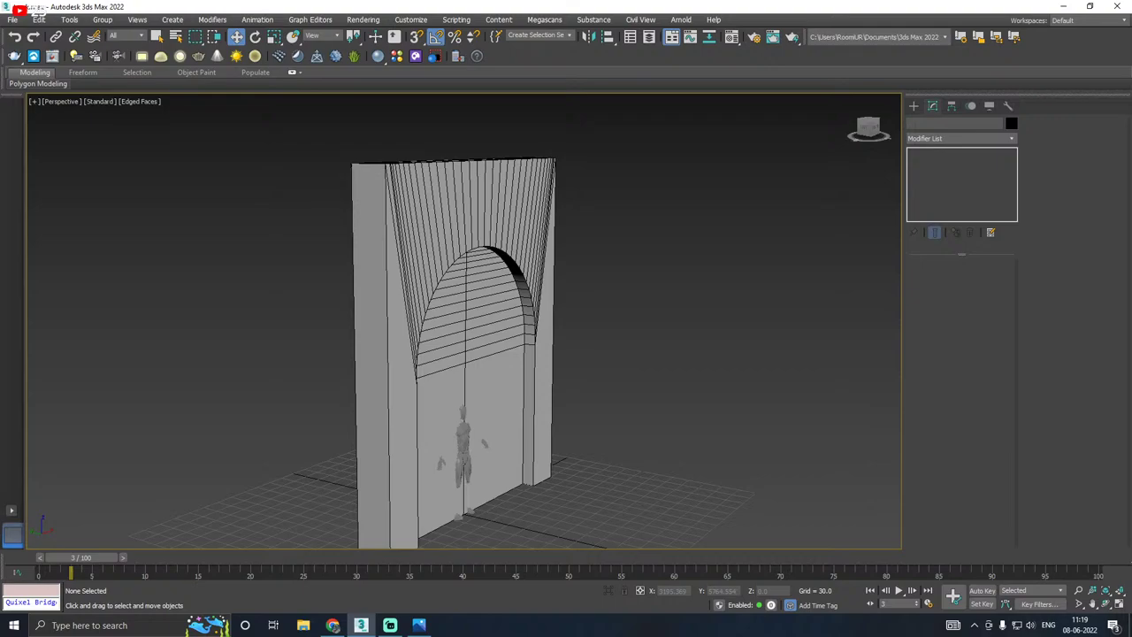
# Step: Switch to the reference photo in Photos and compare its tunnel portal and side walls with the modelled arch
pyautogui.hotkey('alt', 'Tab')
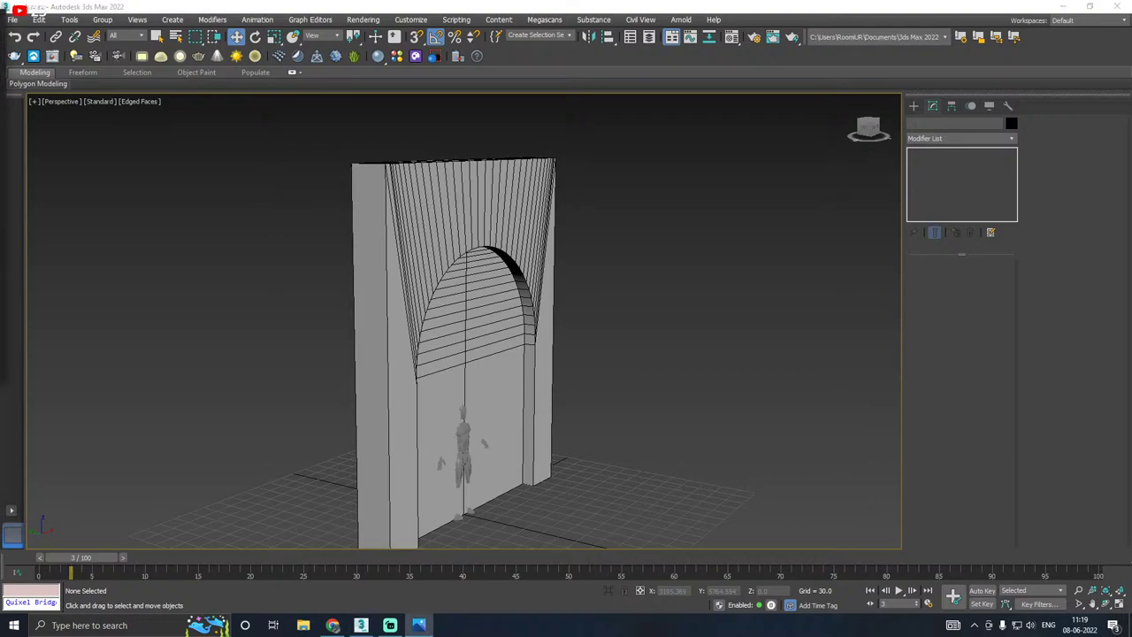
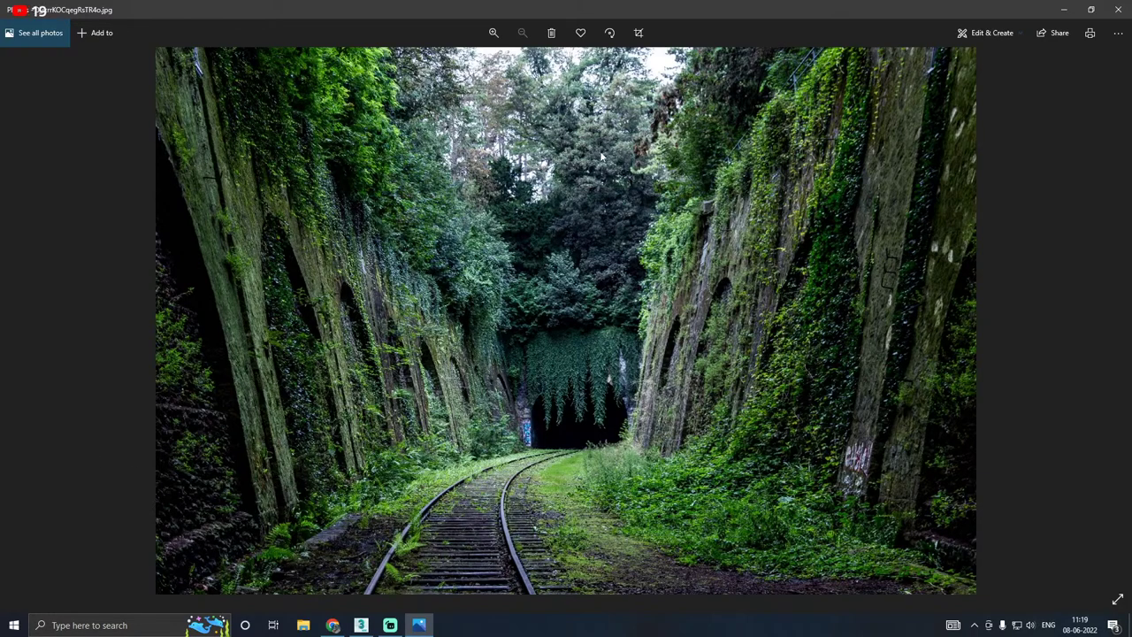
pyautogui.moveTo(900, 5); pyautogui.dragTo(0, 93)
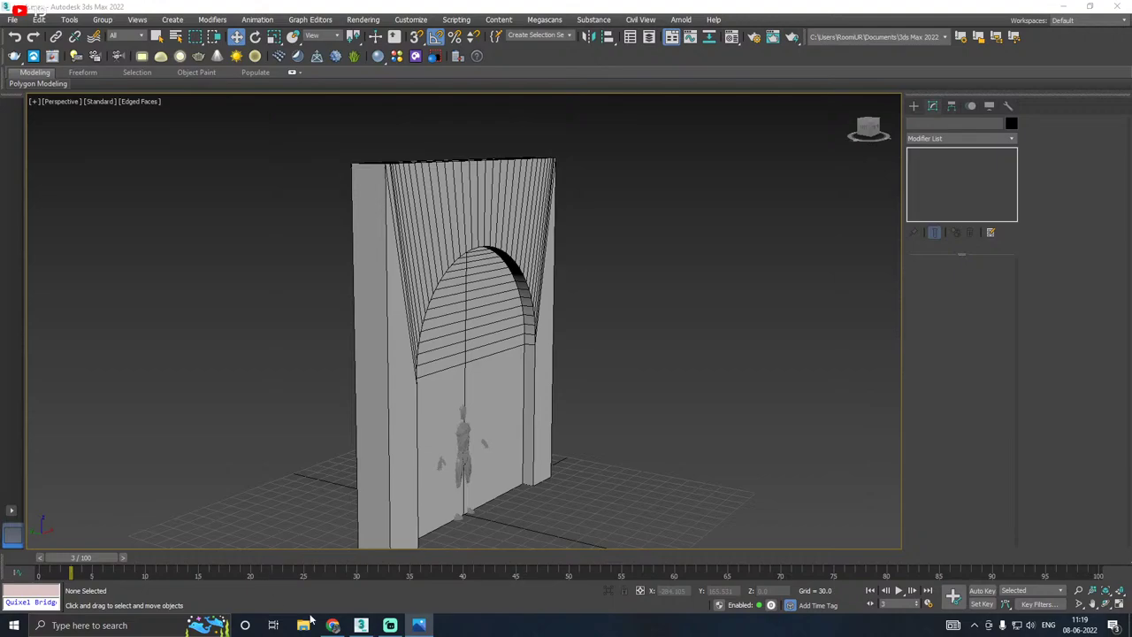
pyautogui.keyDown('alt'); pyautogui.moveTo(464, 414); pyautogui.dragTo(247, 473, button='middle'); pyautogui.keyUp('alt')
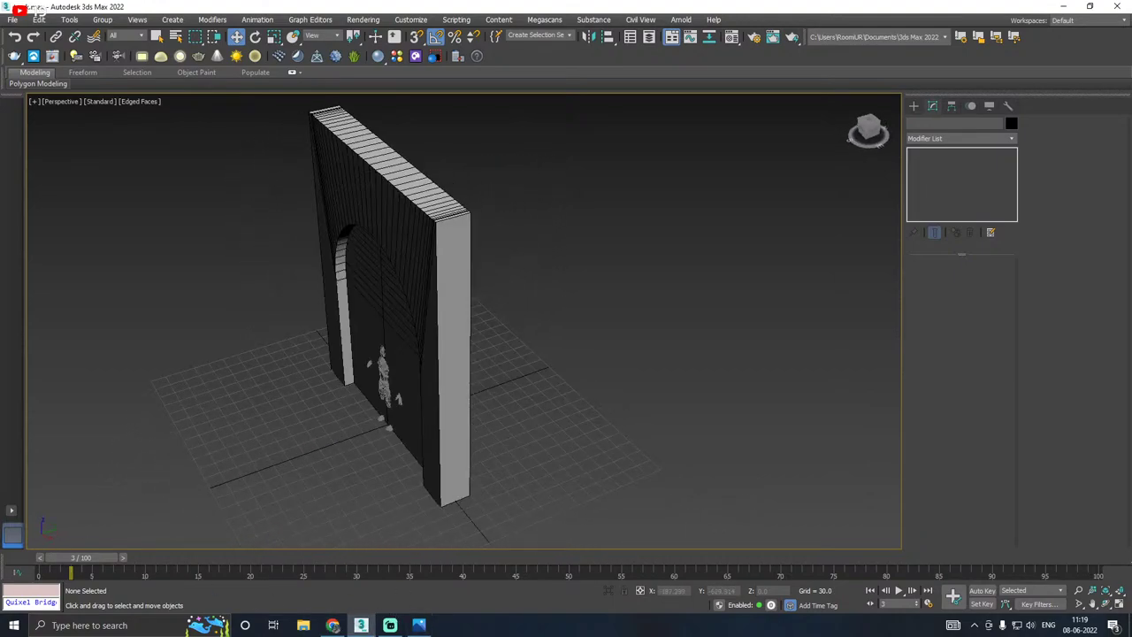
pyautogui.hotkey('alt', 'Tab')
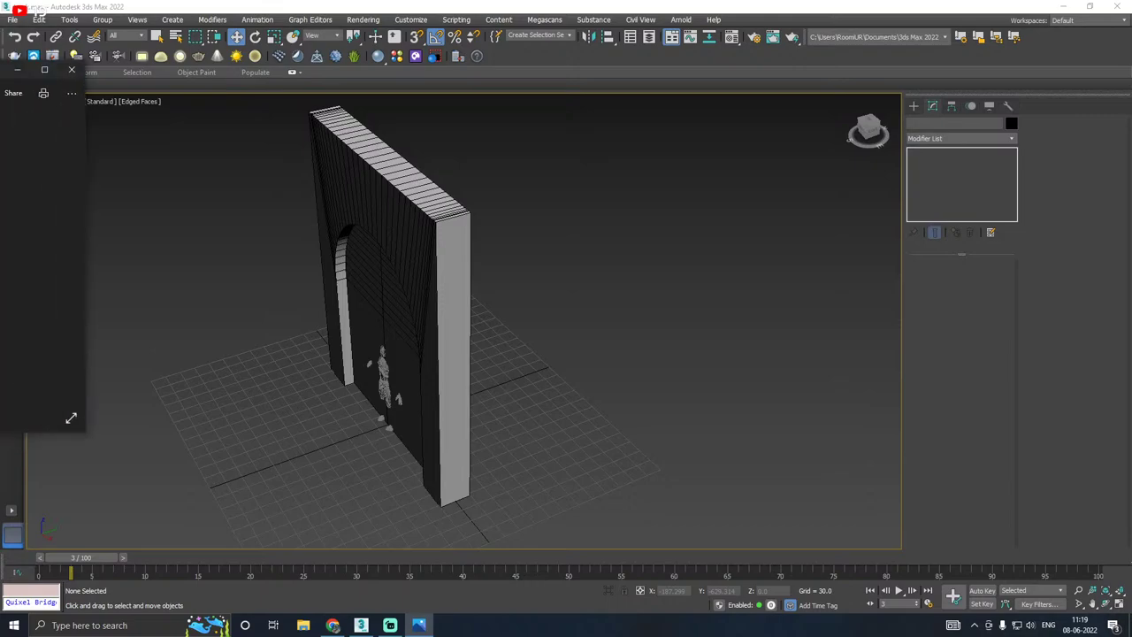
pyautogui.scroll(2, 452, 267)
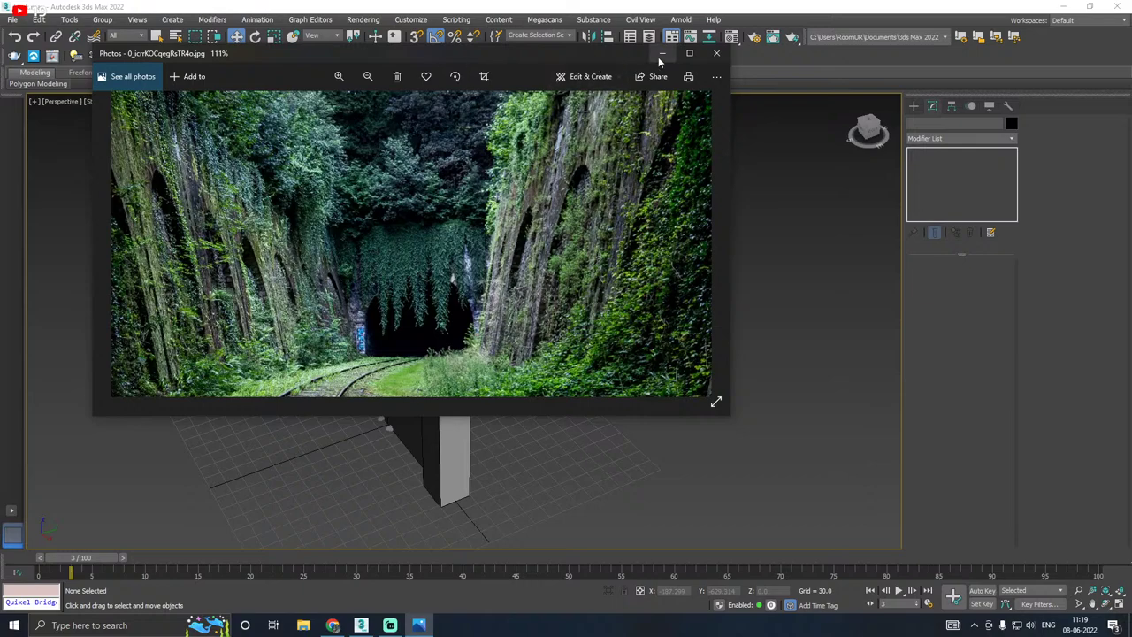
pyautogui.moveTo(617, 59); pyautogui.dragTo(0, 63)
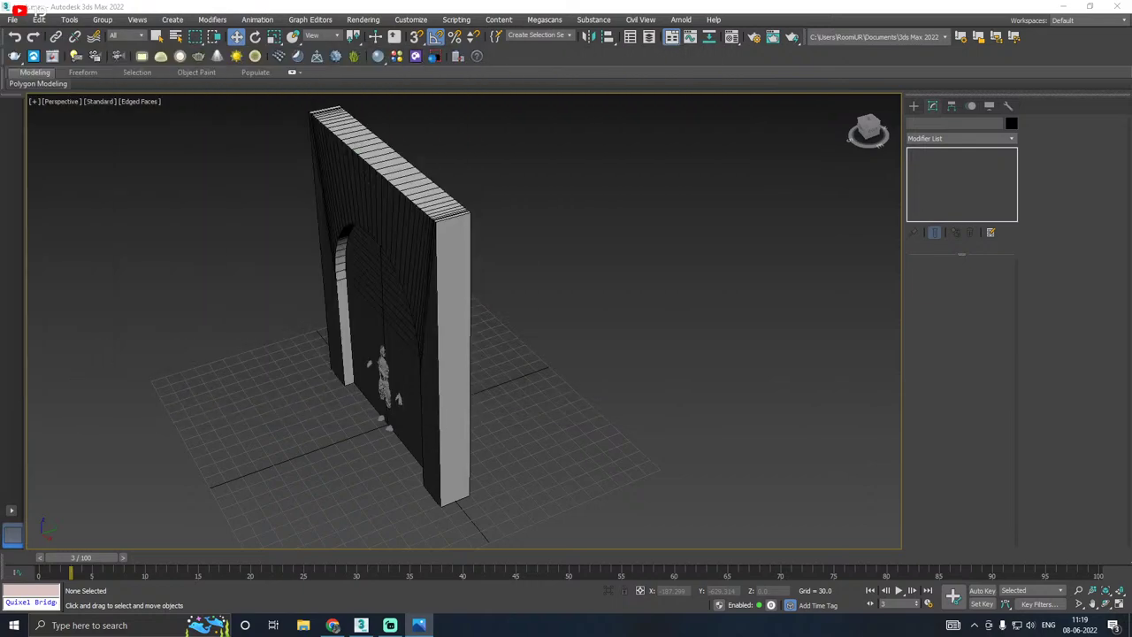
# Step: Select the arch portal object, save a copy of the scene, and save the current scene file
pyautogui.click(521, 221)
pyautogui.keyDown('alt'); pyautogui.moveTo(521, 221); pyautogui.dragTo(451, 248, button='middle'); pyautogui.keyUp('alt')
pyautogui.click(451, 247)
pyautogui.click(12, 20)
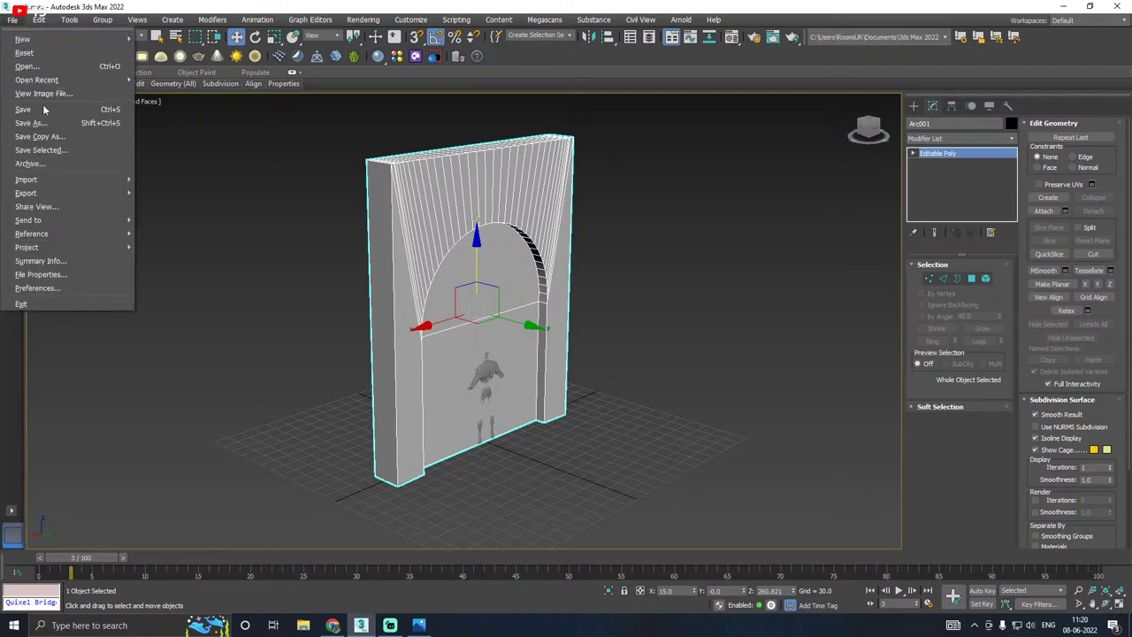
pyautogui.click(40, 135)
pyautogui.click(758, 563)
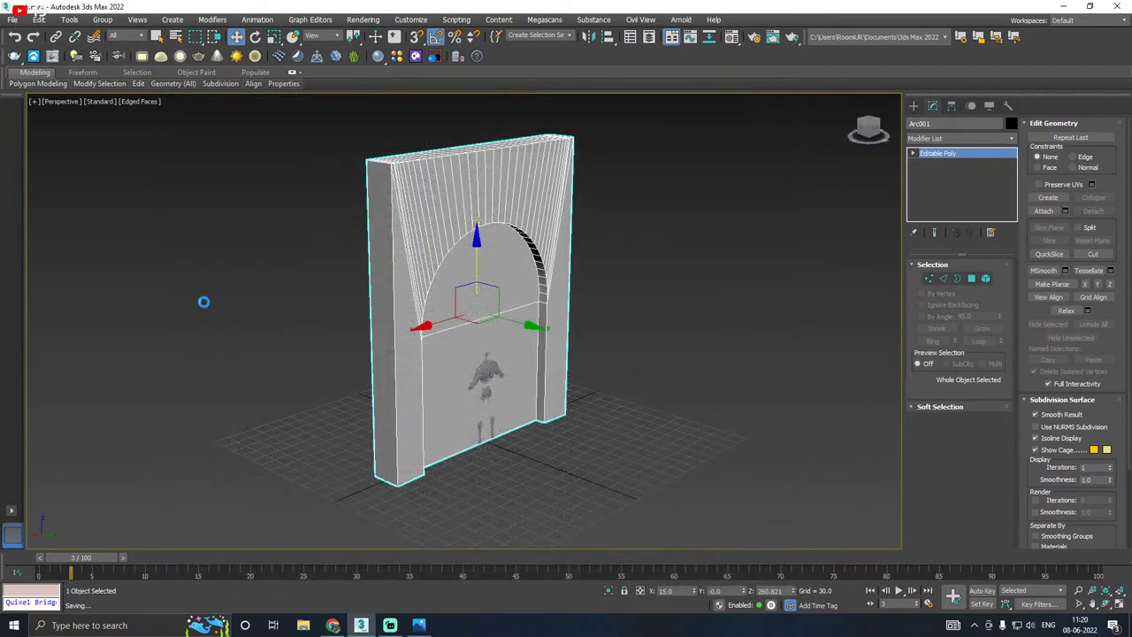
pyautogui.click(12, 19)
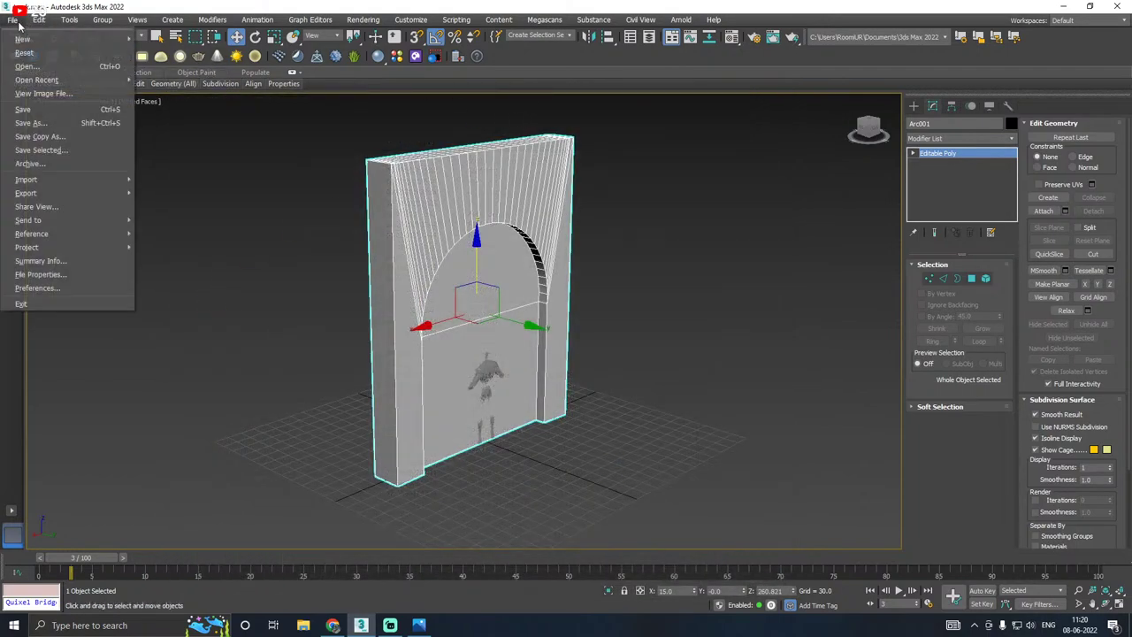
pyautogui.click(26, 109)
# Step: Try tilting the arch portal slightly about its X axis, and undo the rotation
pyautogui.keyDown('alt'); pyautogui.moveTo(511, 329); pyautogui.dragTo(678, 360, button='middle'); pyautogui.keyUp('alt')
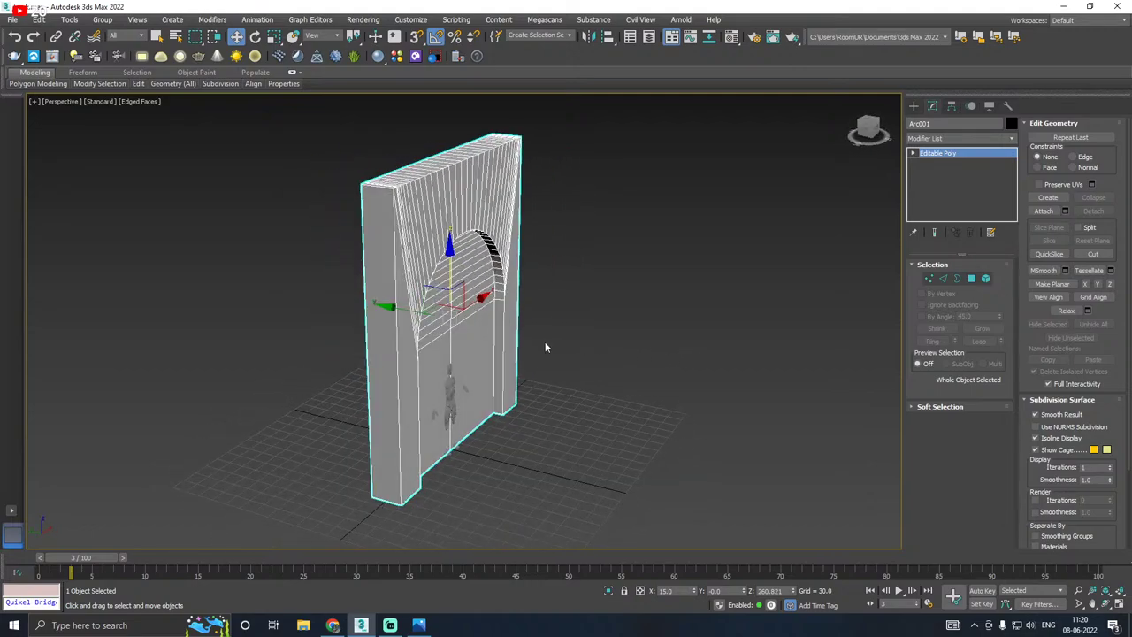
pyautogui.press('e')
pyautogui.keyDown('alt'); pyautogui.moveTo(558, 364); pyautogui.dragTo(577, 355, button='middle'); pyautogui.keyUp('alt')
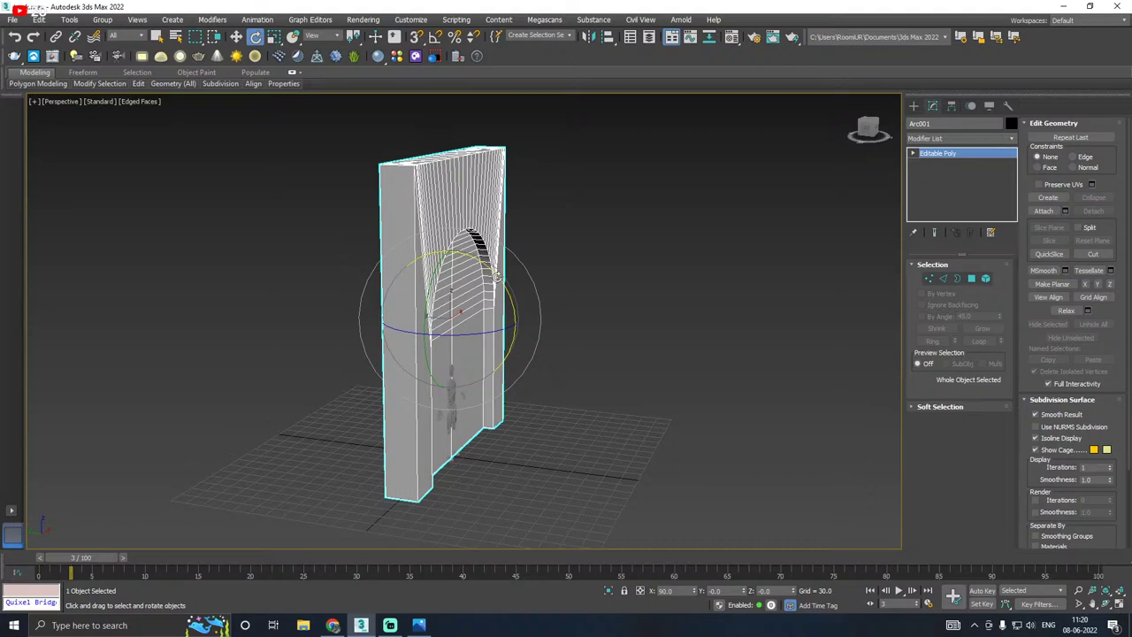
pyautogui.moveTo(497, 277); pyautogui.dragTo(489, 275)
pyautogui.keyDown('alt'); pyautogui.moveTo(489, 274); pyautogui.dragTo(629, 266, button='middle'); pyautogui.keyUp('alt')
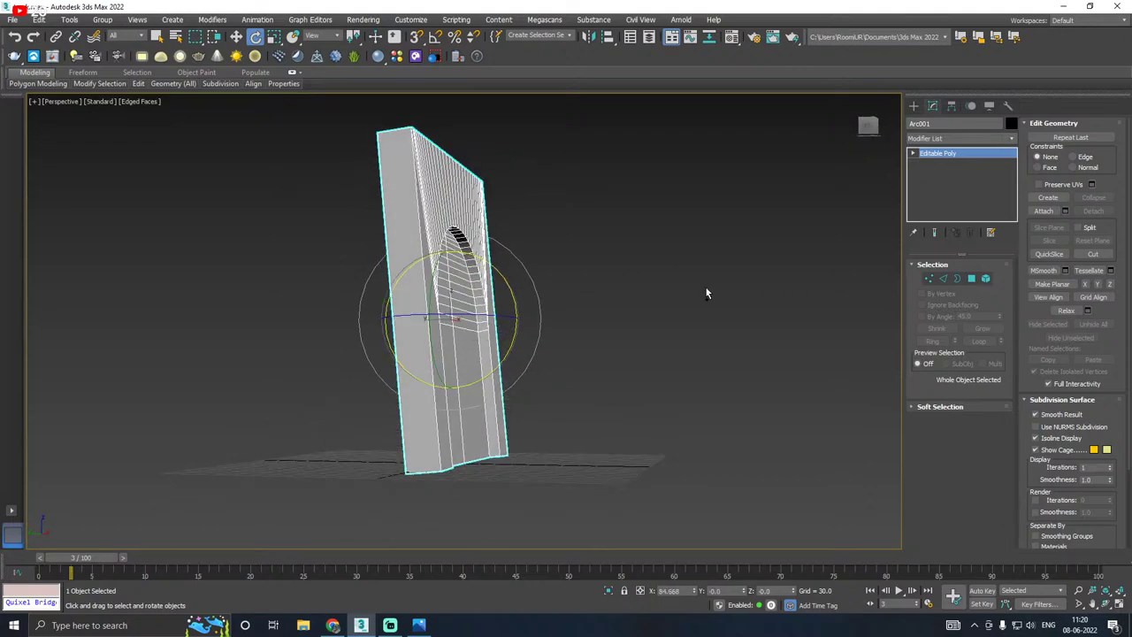
pyautogui.hotkey('ctrl', 'z')
pyautogui.keyDown('alt'); pyautogui.moveTo(705, 288); pyautogui.dragTo(649, 319, button='middle'); pyautogui.keyUp('alt')
pyautogui.press('a')
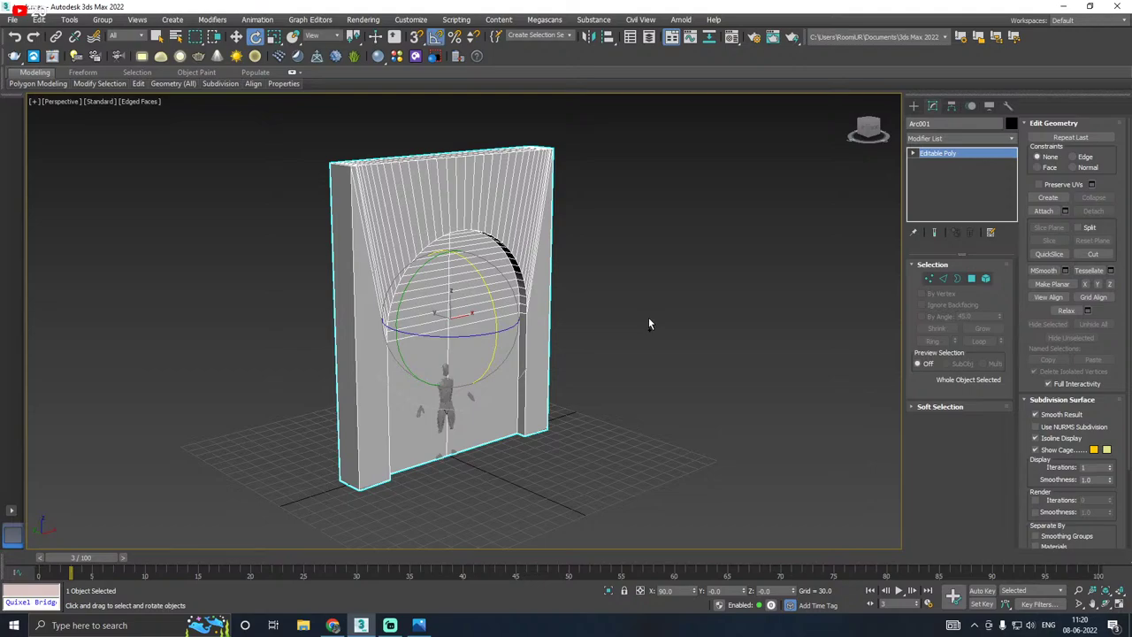
pyautogui.press('w')
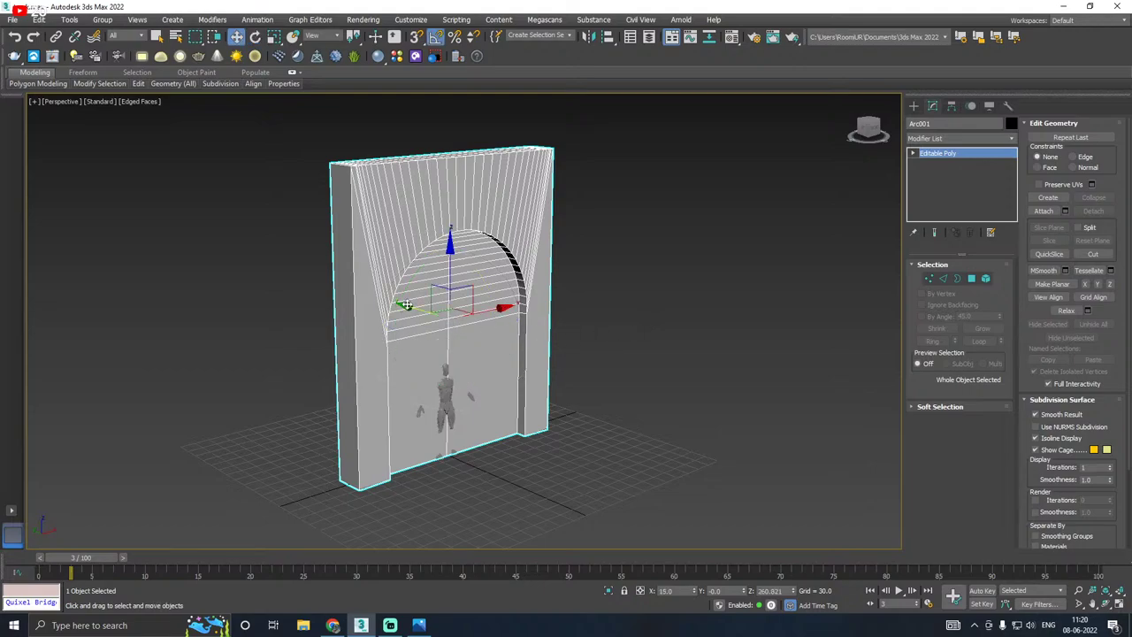
# Step: Move the arch portal clear of the human figure to about X 794, Y 46, and save the scene
pyautogui.moveTo(400, 308); pyautogui.dragTo(377, 295)
pyautogui.keyDown('alt'); pyautogui.moveTo(378, 295); pyautogui.dragTo(415, 324, button='middle'); pyautogui.keyUp('alt')
pyautogui.keyDown('alt'); pyautogui.moveTo(482, 310); pyautogui.dragTo(488, 324, button='middle'); pyautogui.keyUp('alt')
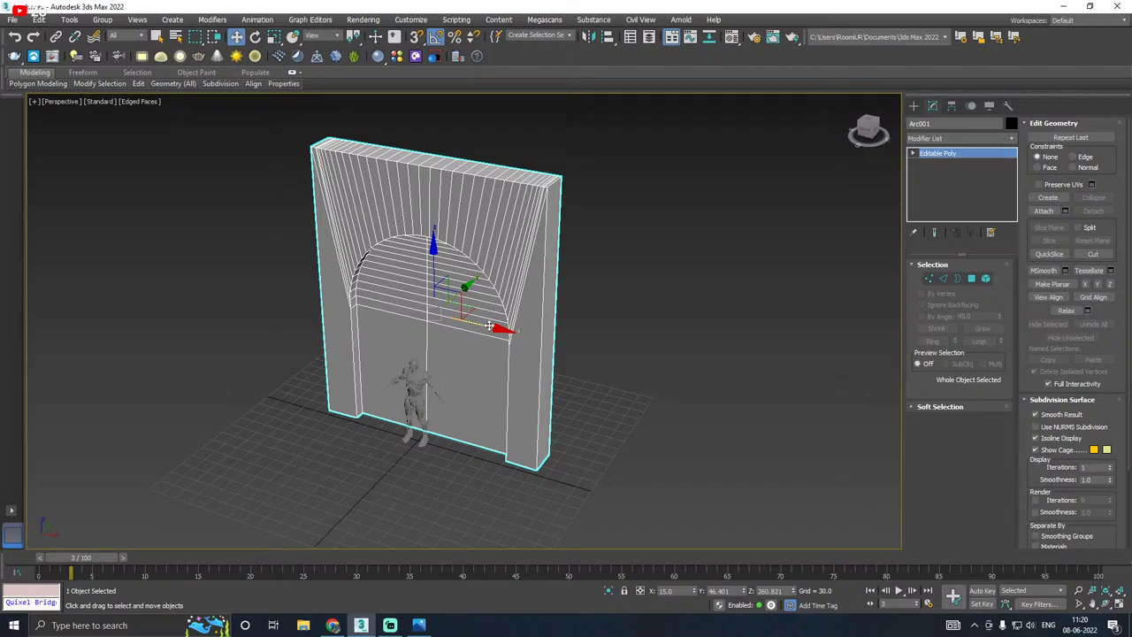
pyautogui.moveTo(489, 324); pyautogui.dragTo(899, 407)
pyautogui.moveTo(582, 362); pyautogui.dragTo(624, 313, button='middle')
pyautogui.press('f')
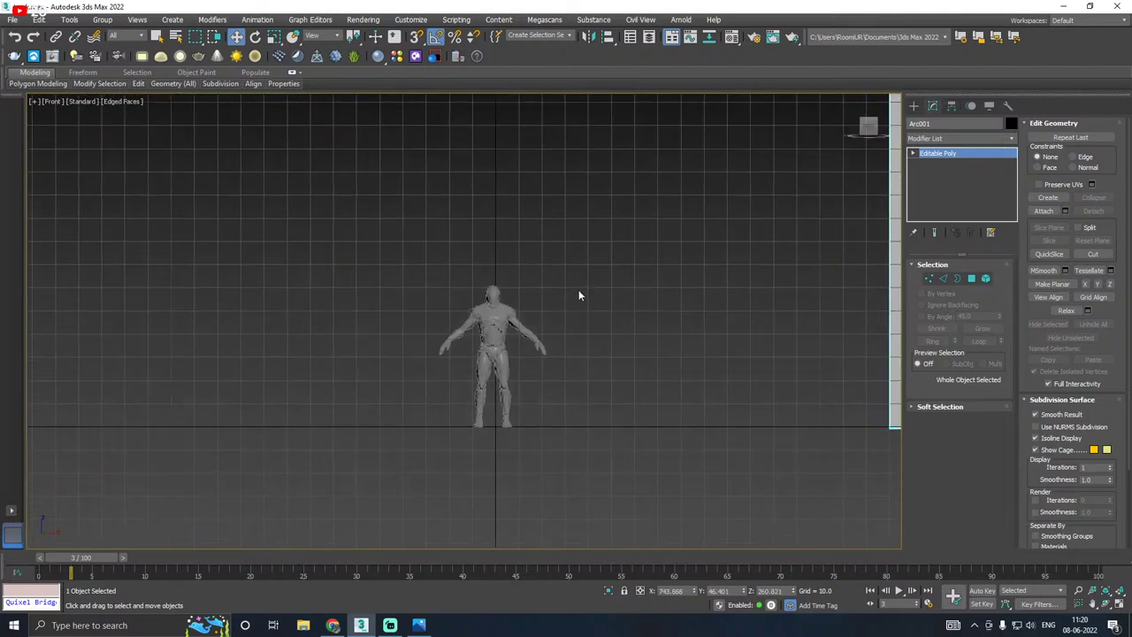
pyautogui.click(13, 20)
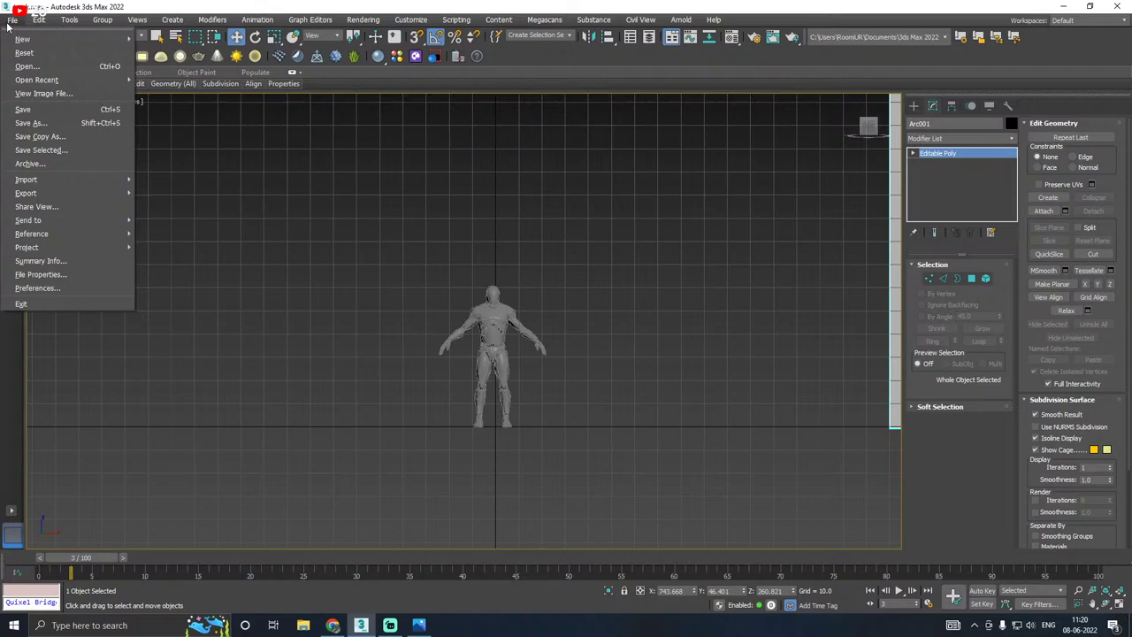
pyautogui.click(47, 106)
# Step: Start the Arc spline tool in the front view with grid snapping on, and disable its Enable In Viewport rendering option
pyautogui.moveTo(693, 369); pyautogui.dragTo(636, 349, button='middle')
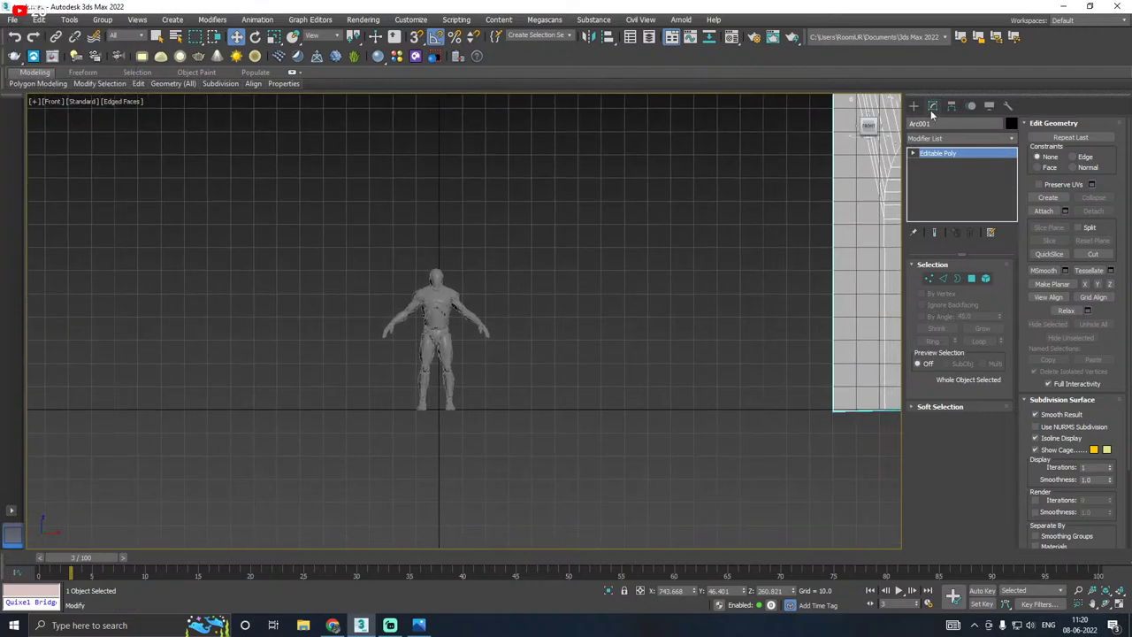
pyautogui.click(914, 105)
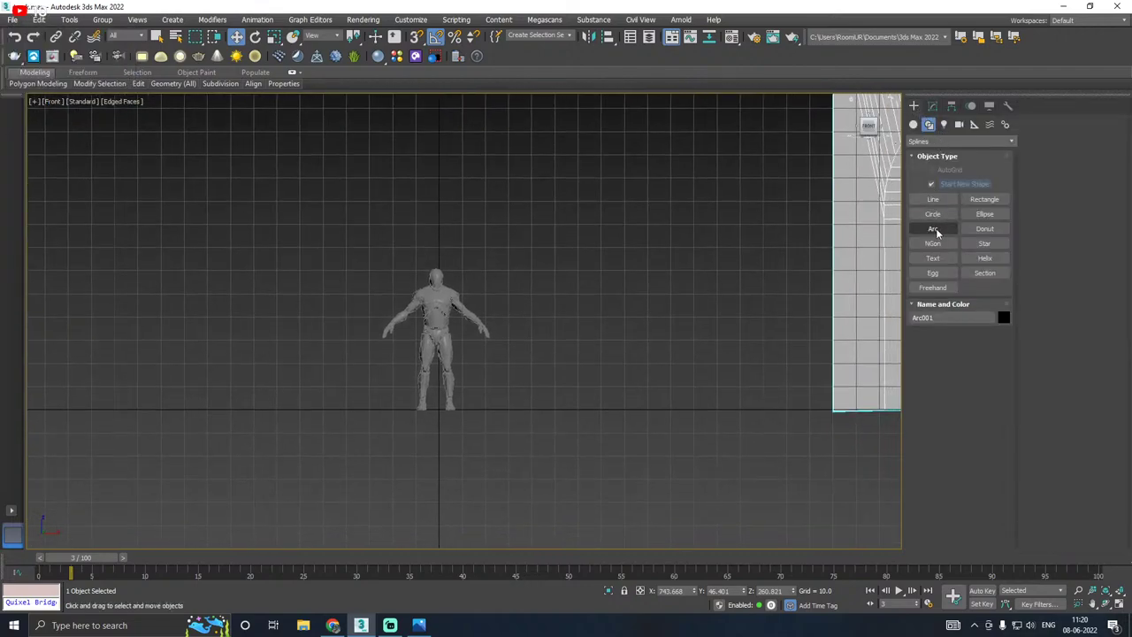
pyautogui.click(934, 229)
pyautogui.click(415, 36)
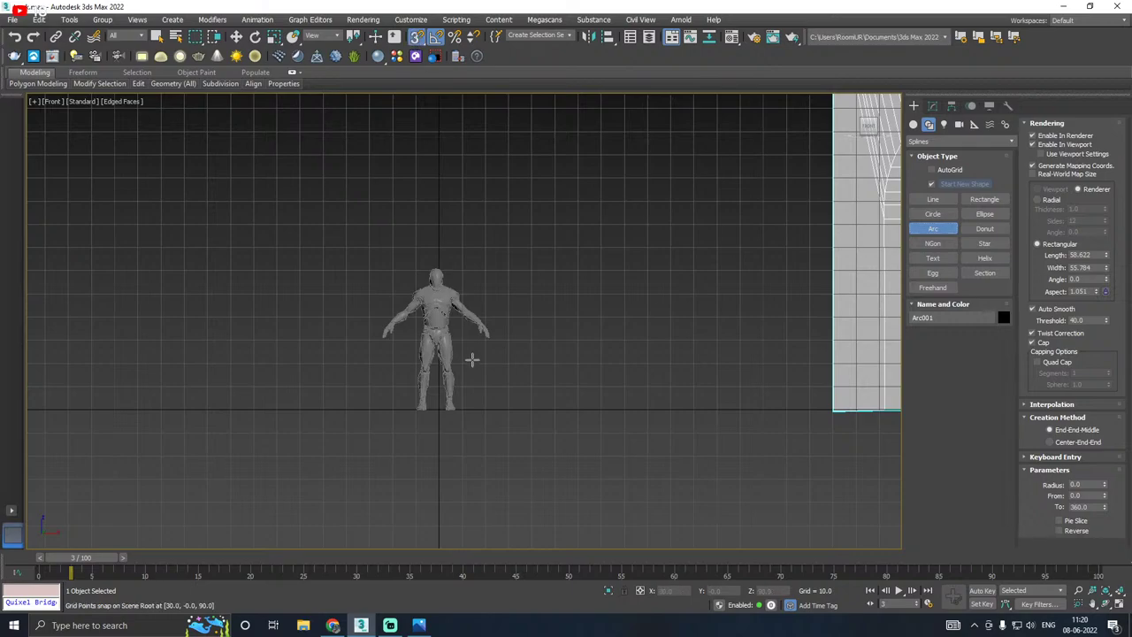
pyautogui.scroll(1, 442, 386)
pyautogui.scroll(-3, 274, 412)
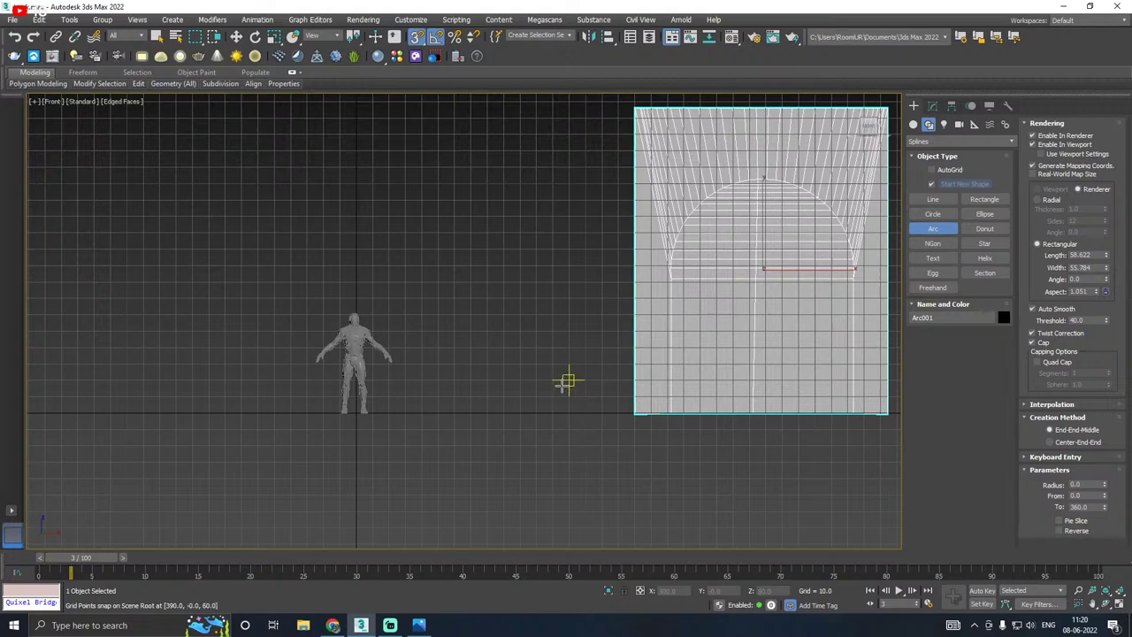
pyautogui.moveTo(207, 429); pyautogui.dragTo(439, 428)
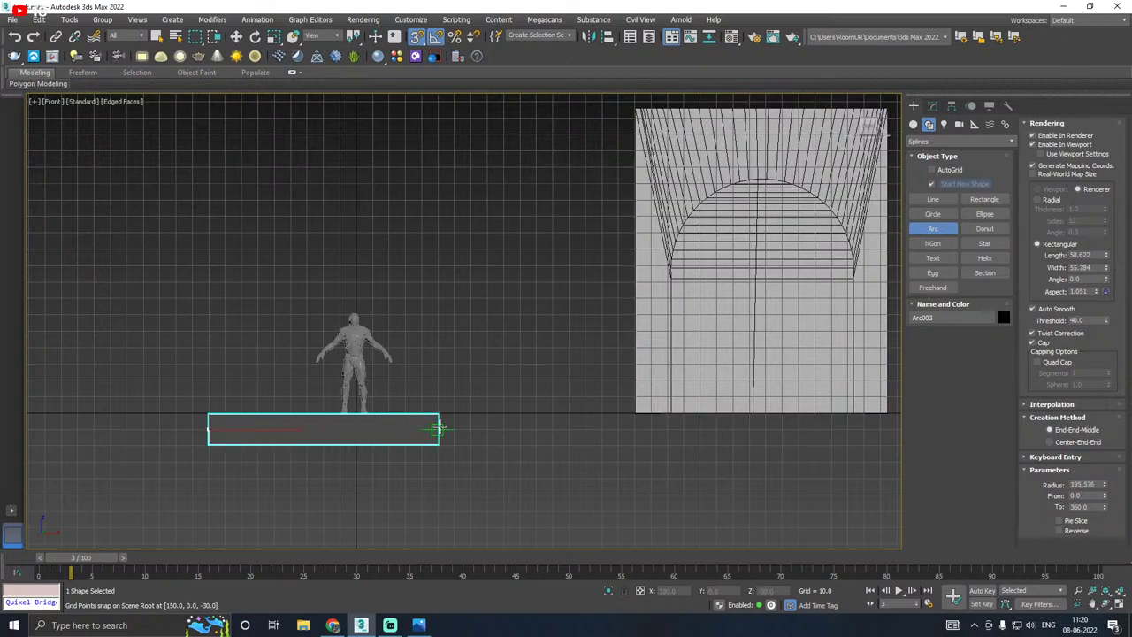
pyautogui.rightClick(440, 428)
pyautogui.click(1068, 146)
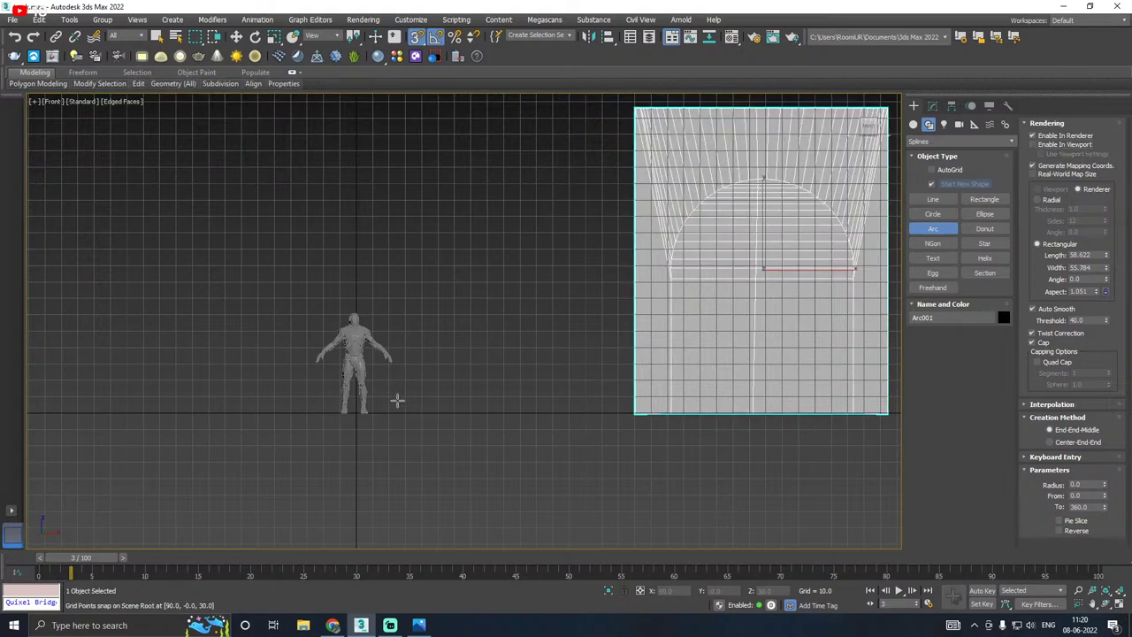
# Step: Draw an arc with a radius of about 390 over the human figure, and raise it without snapping to about Z 64
pyautogui.moveTo(207, 445); pyautogui.dragTo(616, 445)
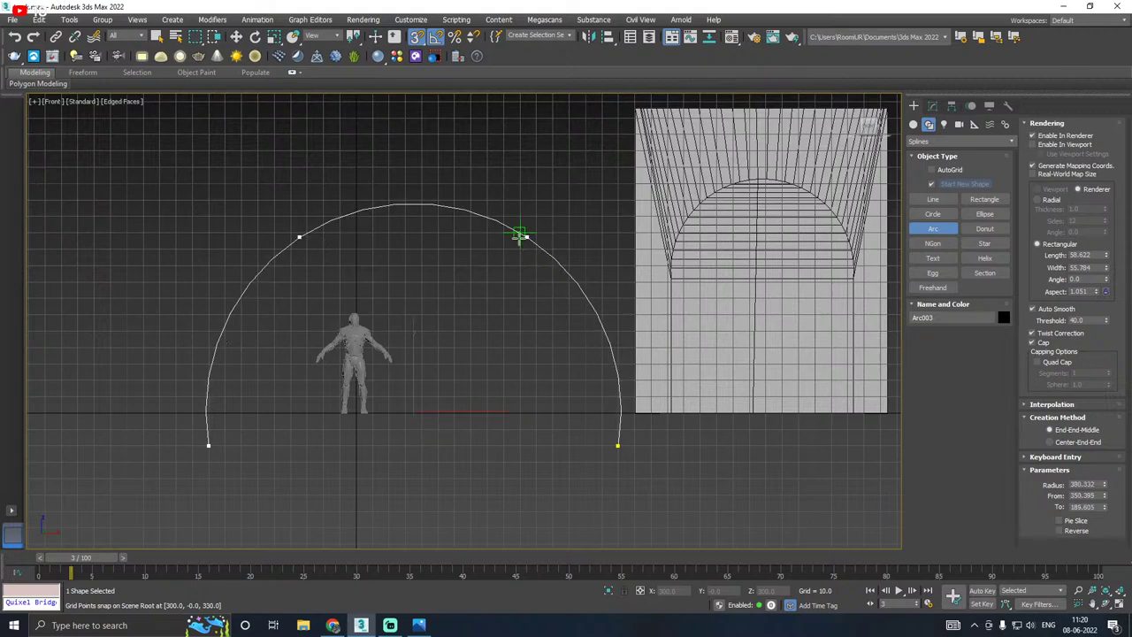
pyautogui.click(522, 236)
pyautogui.rightClick(519, 240)
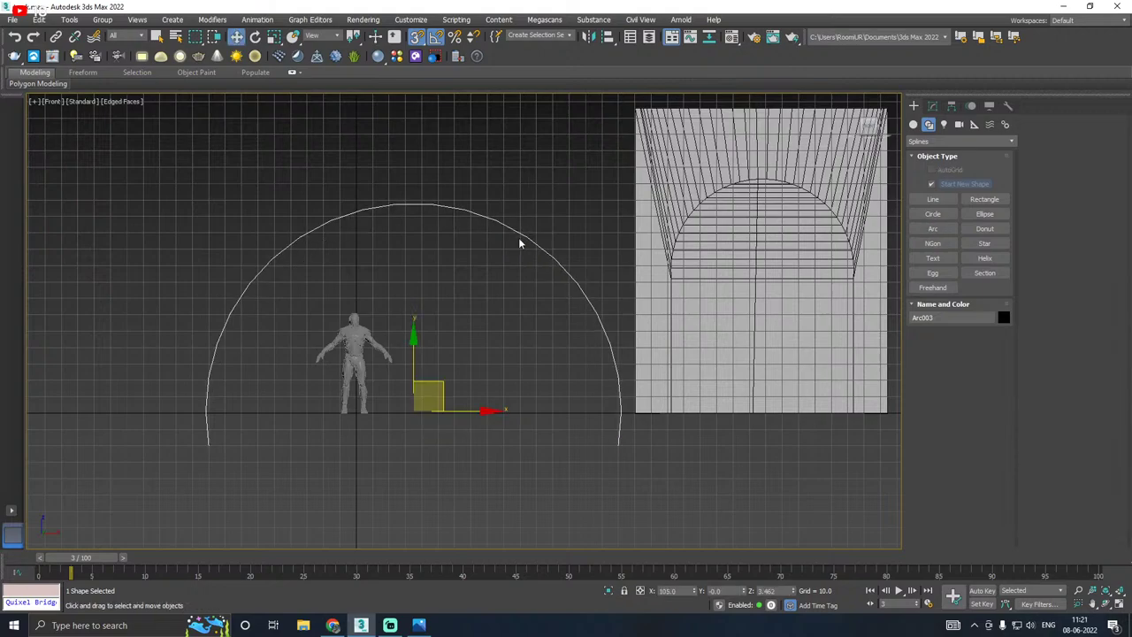
pyautogui.click(415, 36)
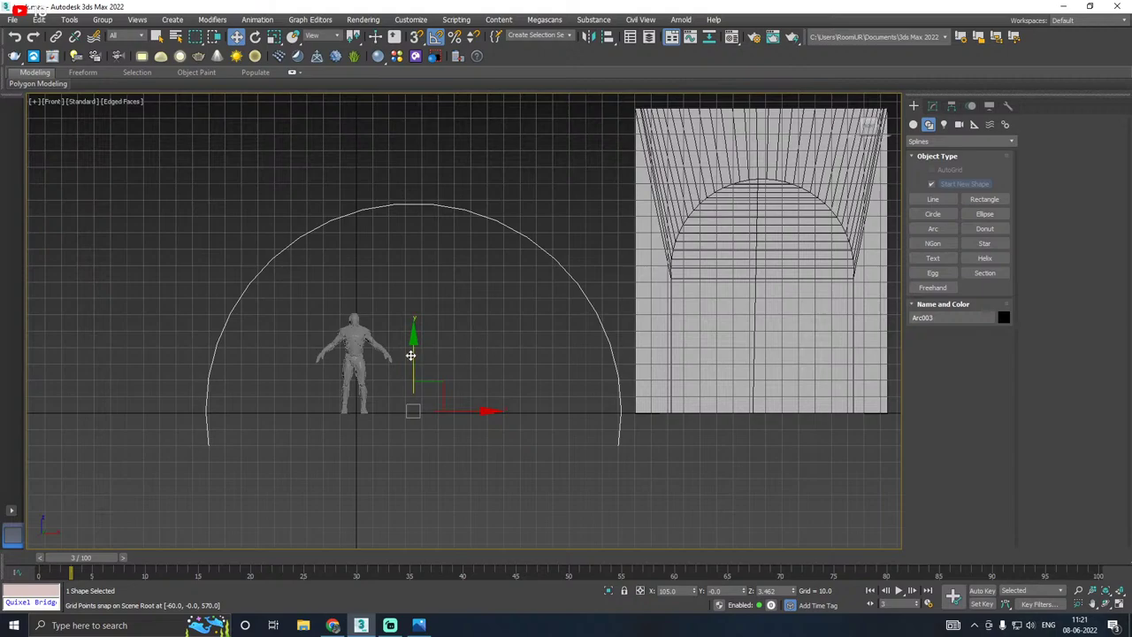
pyautogui.moveTo(410, 354); pyautogui.dragTo(406, 322)
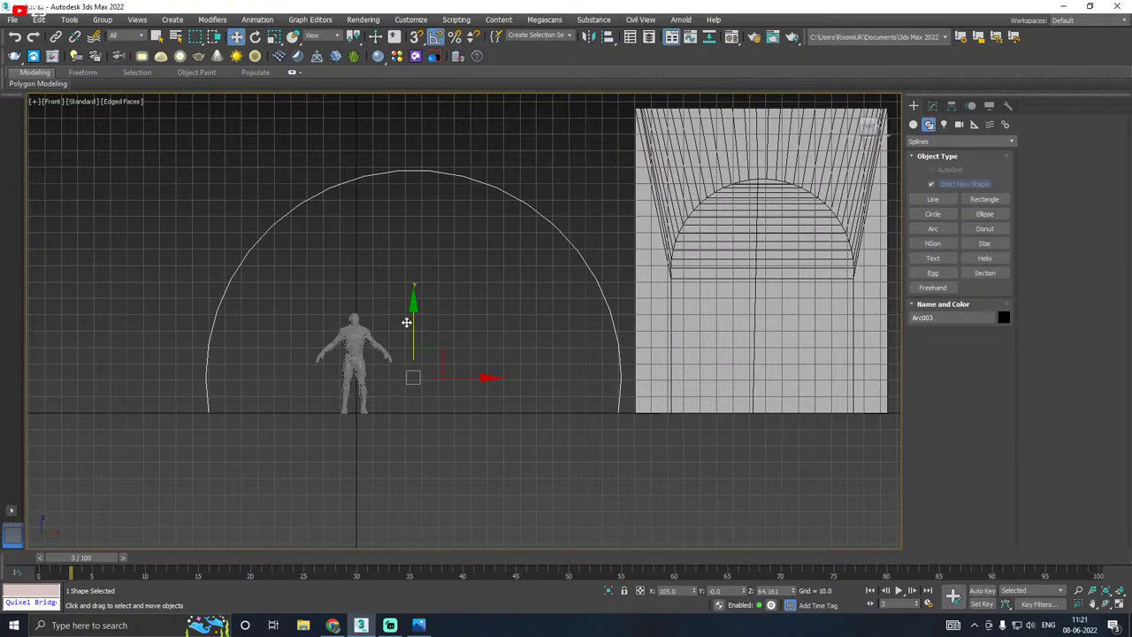
# Step: Convert the new arc to an Editable Spline and enable its rectangular thickness in the viewport
pyautogui.press('p')
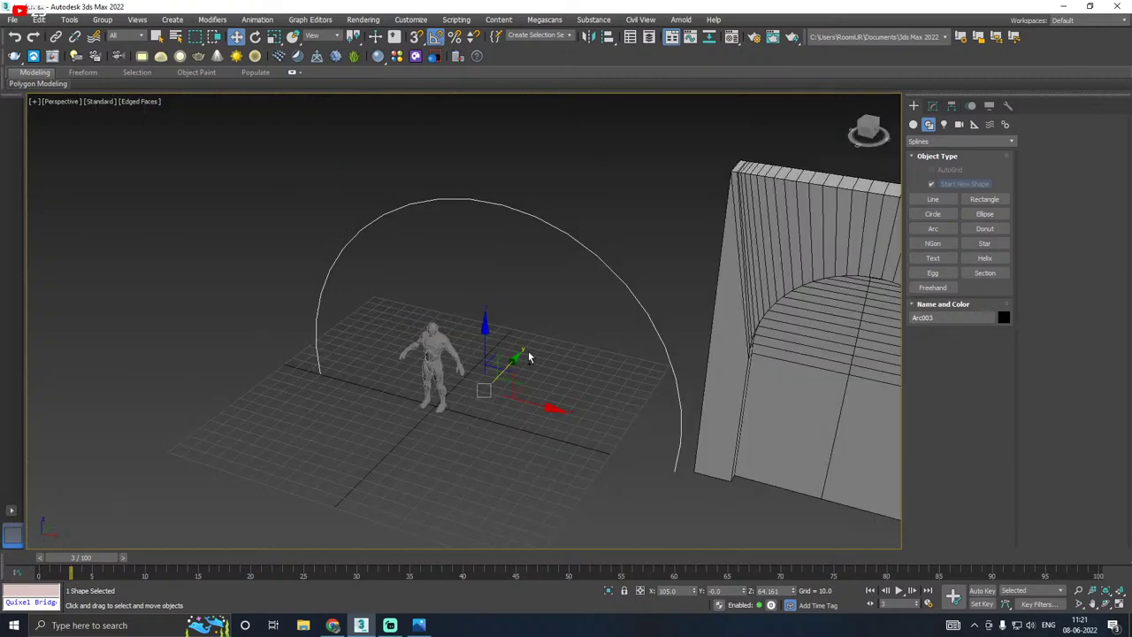
pyautogui.keyDown('alt'); pyautogui.moveTo(531, 358); pyautogui.dragTo(576, 359, button='middle'); pyautogui.keyUp('alt')
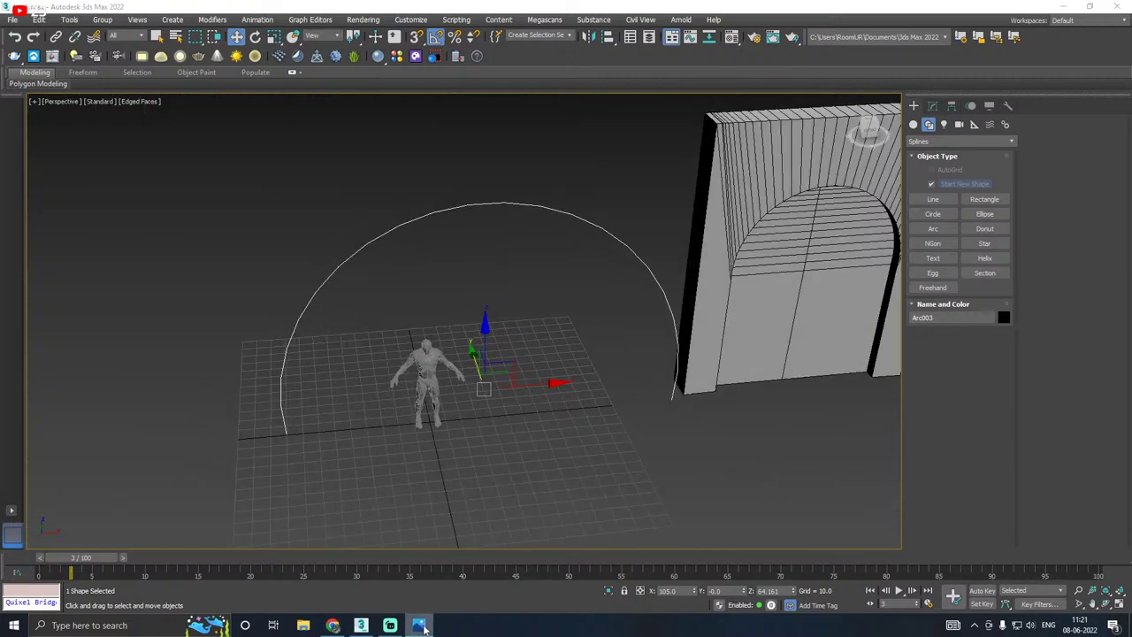
pyautogui.click(339, 630)
pyautogui.keyDown('alt'); pyautogui.moveTo(483, 380); pyautogui.dragTo(493, 379, button='middle'); pyautogui.keyUp('alt')
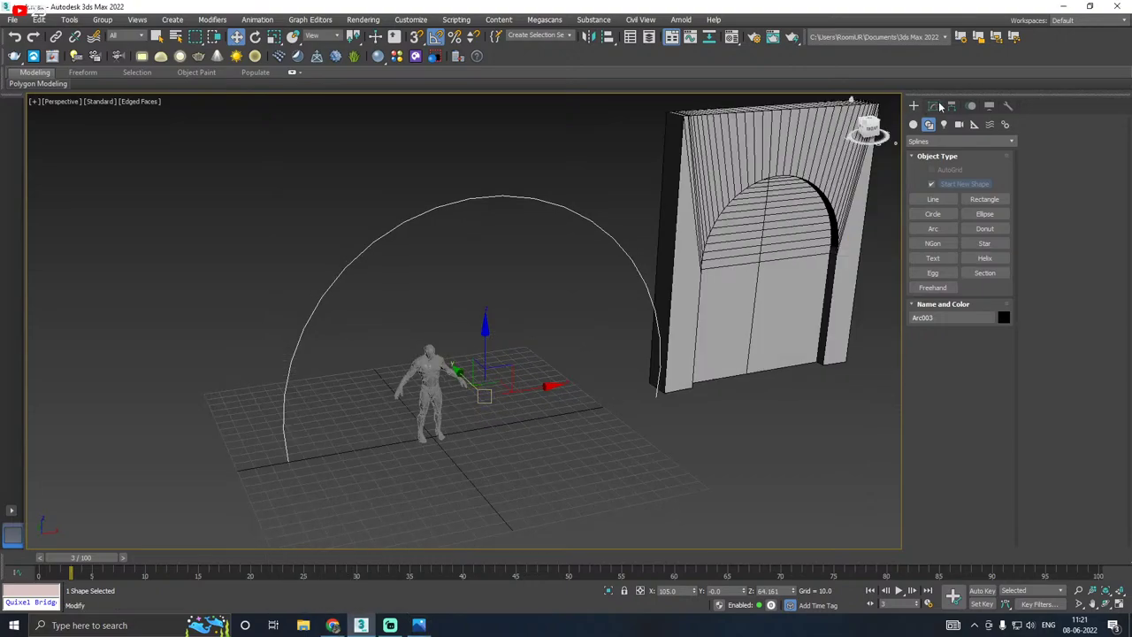
pyautogui.click(933, 106)
pyautogui.rightClick(941, 175)
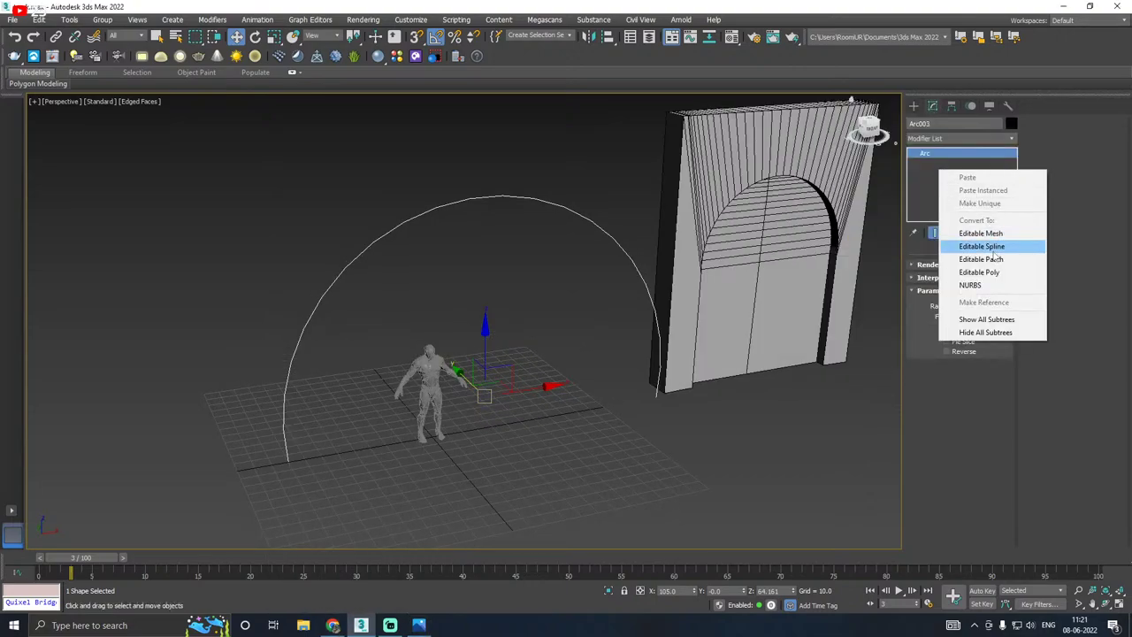
pyautogui.click(995, 244)
pyautogui.click(939, 153)
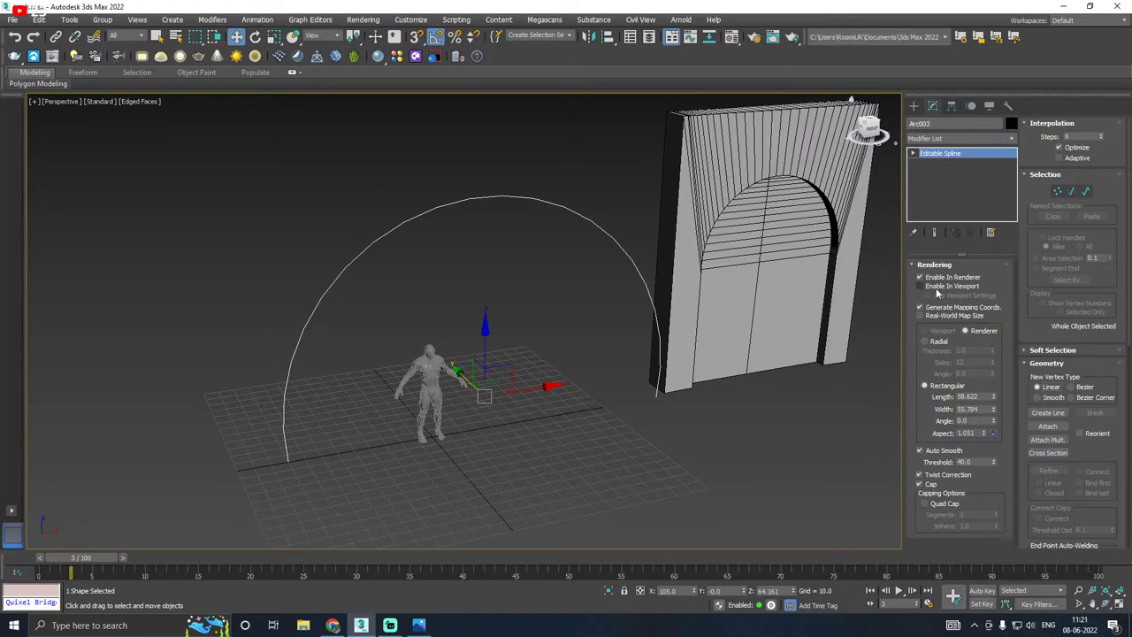
pyautogui.click(920, 286)
# Step: Assign the Concrete material to the new arch
pyautogui.keyDown('alt'); pyautogui.moveTo(641, 252); pyautogui.dragTo(654, 248, button='middle'); pyautogui.keyUp('alt')
pyautogui.press('m')
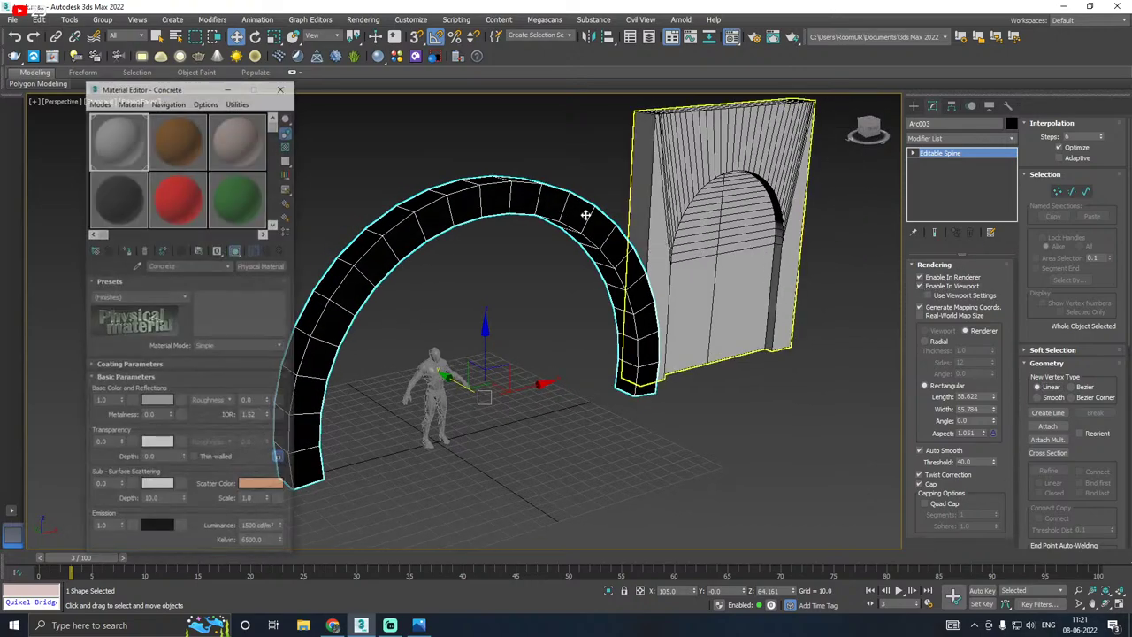
pyautogui.click(128, 249)
pyautogui.press('m')
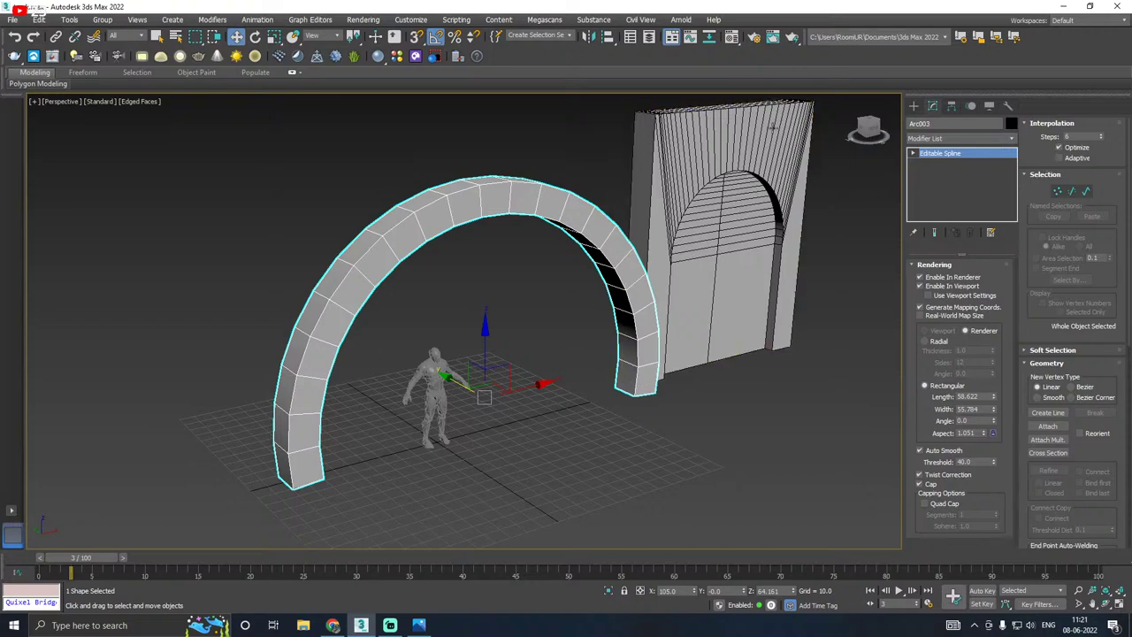
# Step: Set the arch spline's interpolation steps to 10 for a smoother curve
pyautogui.click(1101, 134)
pyautogui.click(1101, 133)
pyautogui.click(1101, 133)
pyautogui.click(1101, 134)
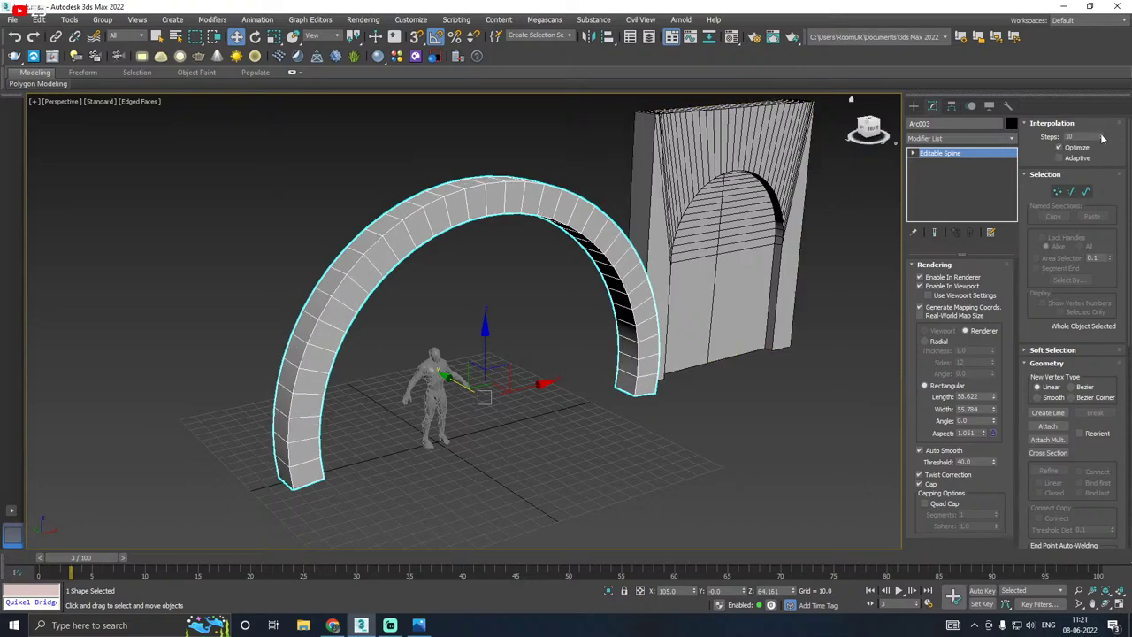
pyautogui.click(1101, 133)
pyautogui.click(1101, 139)
# Step: Enlarge the arch's rectangular cross-section to a length of about 166.851 and a width of about 93.718
pyautogui.keyDown('alt'); pyautogui.moveTo(778, 270); pyautogui.dragTo(820, 281, button='middle'); pyautogui.keyUp('alt')
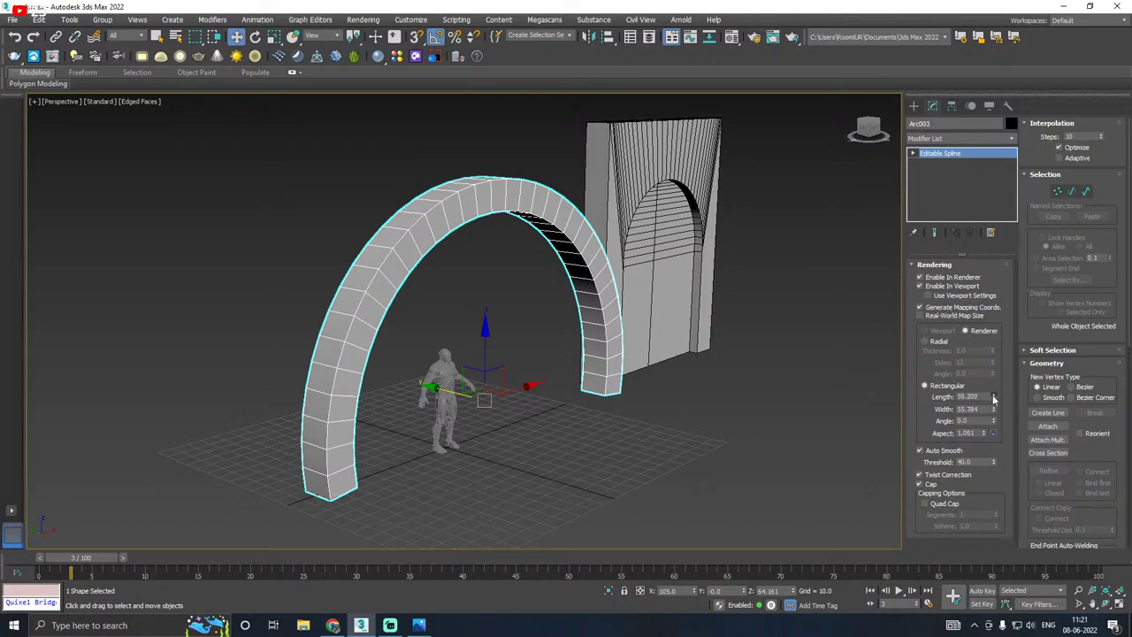
pyautogui.moveTo(993, 398); pyautogui.dragTo(964, 330)
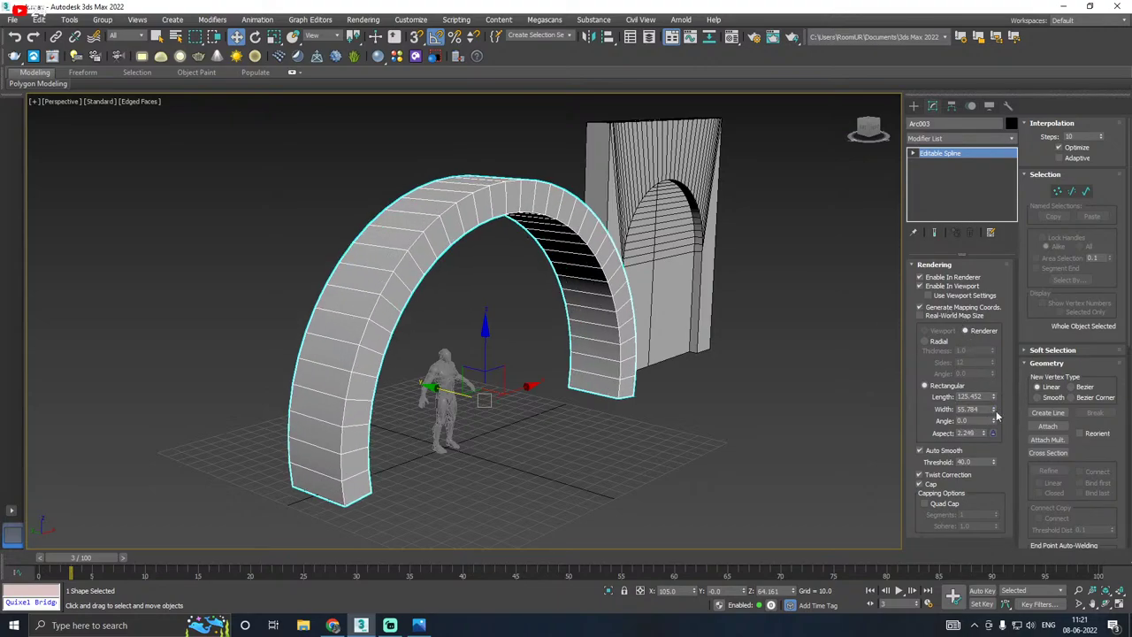
pyautogui.moveTo(993, 410); pyautogui.dragTo(977, 368)
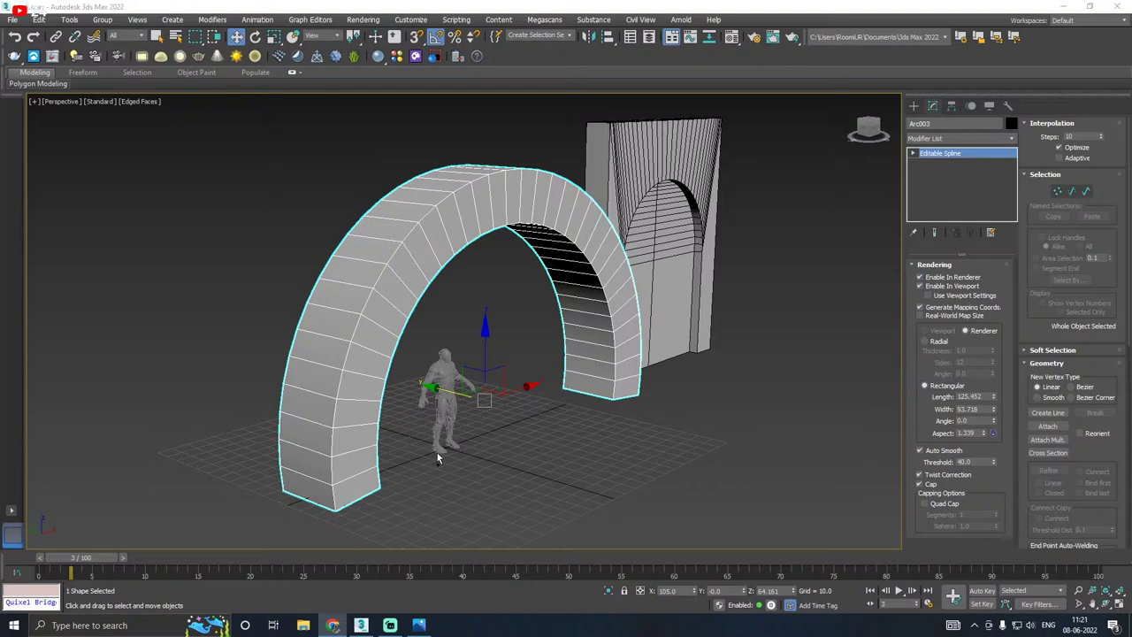
pyautogui.moveTo(436, 451)
pyautogui.keyDown('alt'); pyautogui.mouseDown(button='middle')
pyautogui.moveTo(349, 458)
pyautogui.moveTo(377, 440)
pyautogui.moveTo(421, 442)
pyautogui.mouseUp(button='middle'); pyautogui.keyUp('alt')
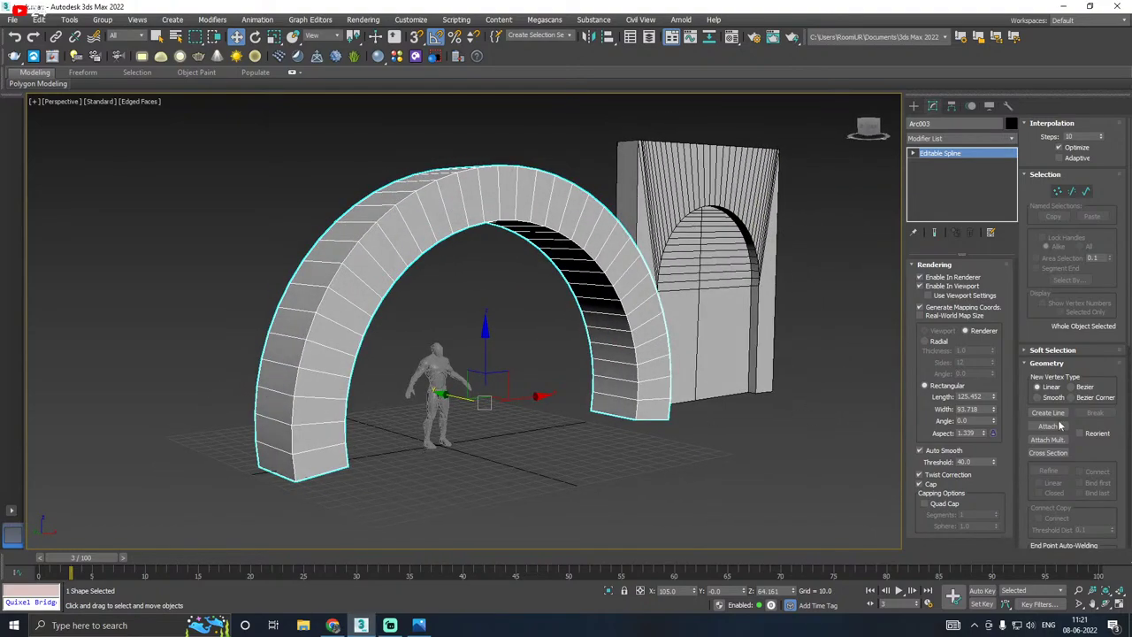
pyautogui.moveTo(994, 397)
pyautogui.mouseDown()
pyautogui.moveTo(984, 361)
pyautogui.moveTo(985, 382)
pyautogui.mouseUp()
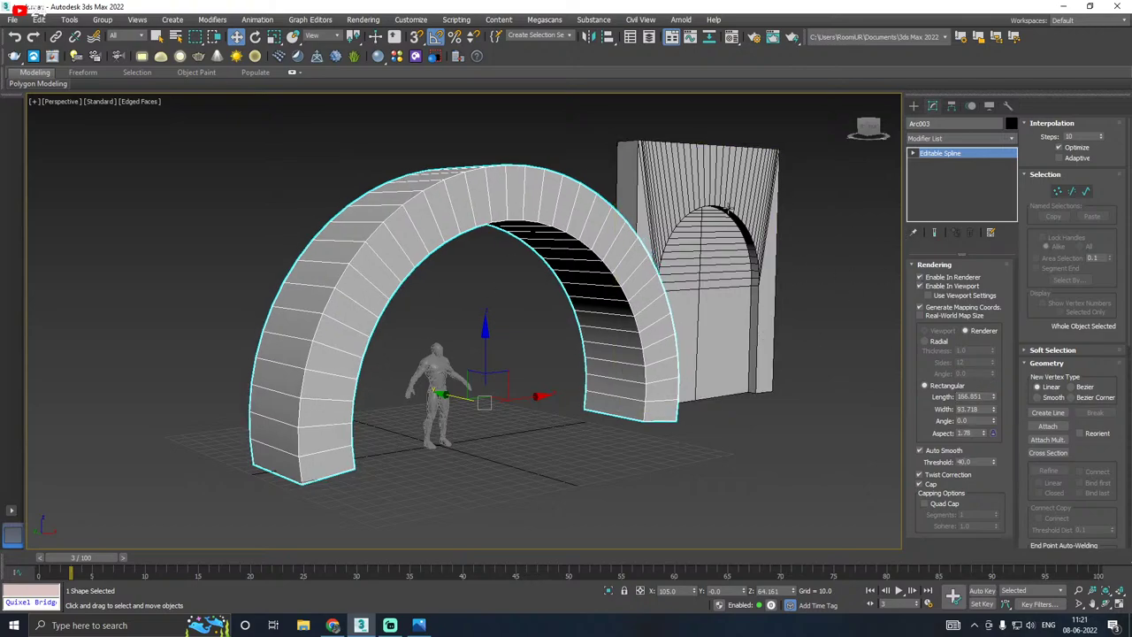
# Step: Move the rectangular portal farther along X away from the new arch, and convert the arch to an Editable Poly
pyautogui.click(716, 328)
pyautogui.moveTo(720, 285); pyautogui.dragTo(893, 285)
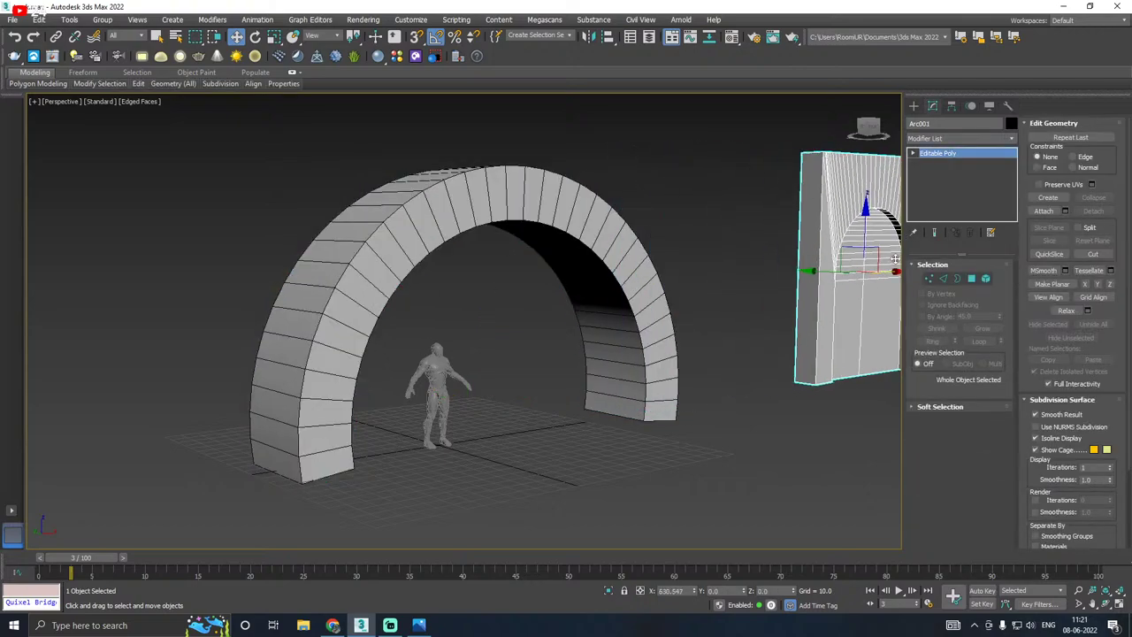
pyautogui.click(637, 336)
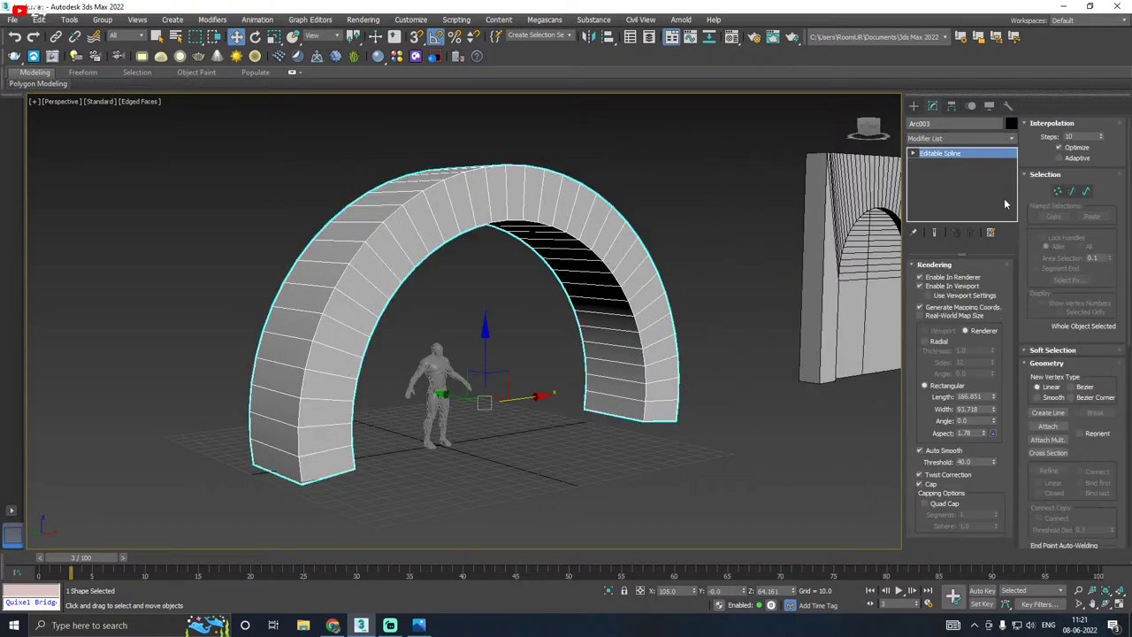
pyautogui.rightClick(950, 188)
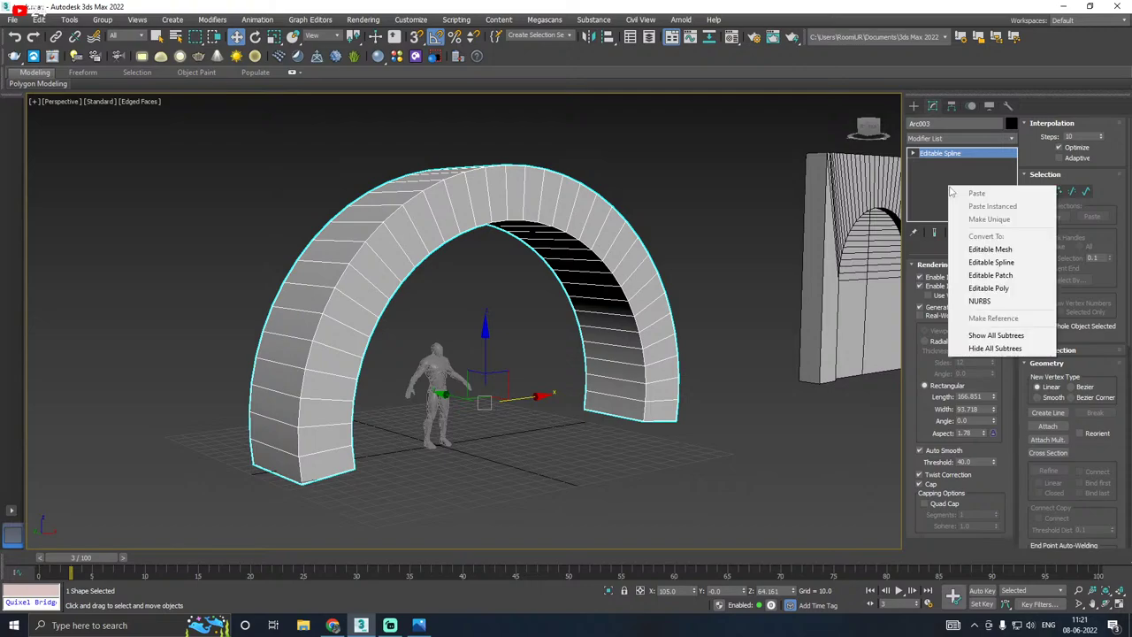
pyautogui.click(991, 288)
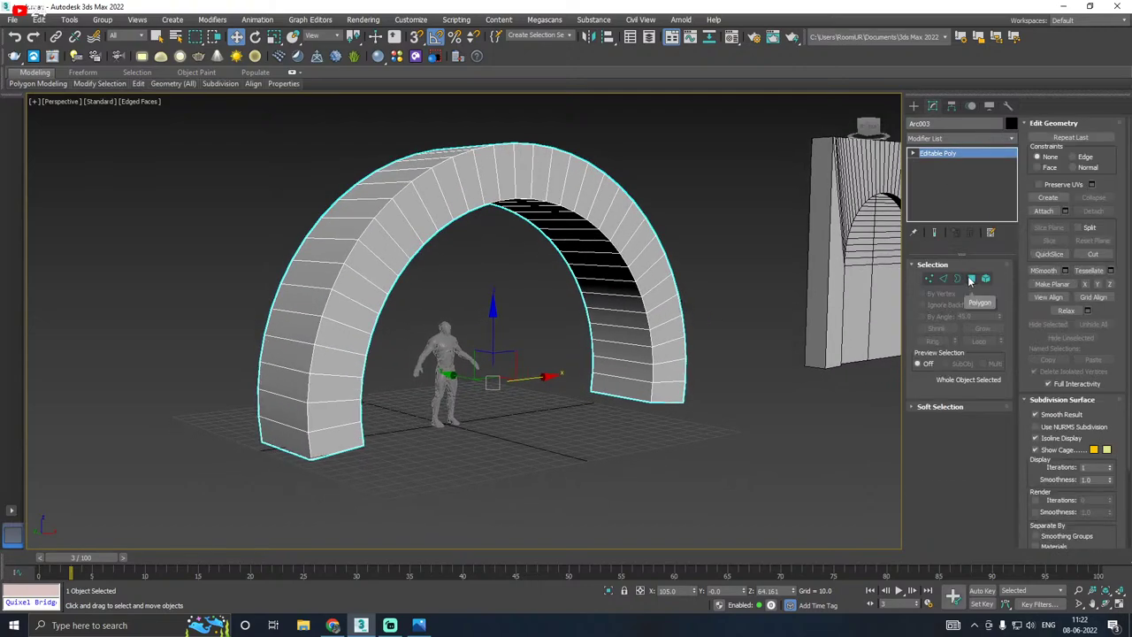
# Step: Extrude the bottom end polygons of both arch feet and move them down about 165 units to form straight legs
pyautogui.click(970, 279)
pyautogui.keyDown('alt'); pyautogui.moveTo(699, 296); pyautogui.dragTo(457, 352, button='middle'); pyautogui.keyUp('alt')
pyautogui.click(291, 417)
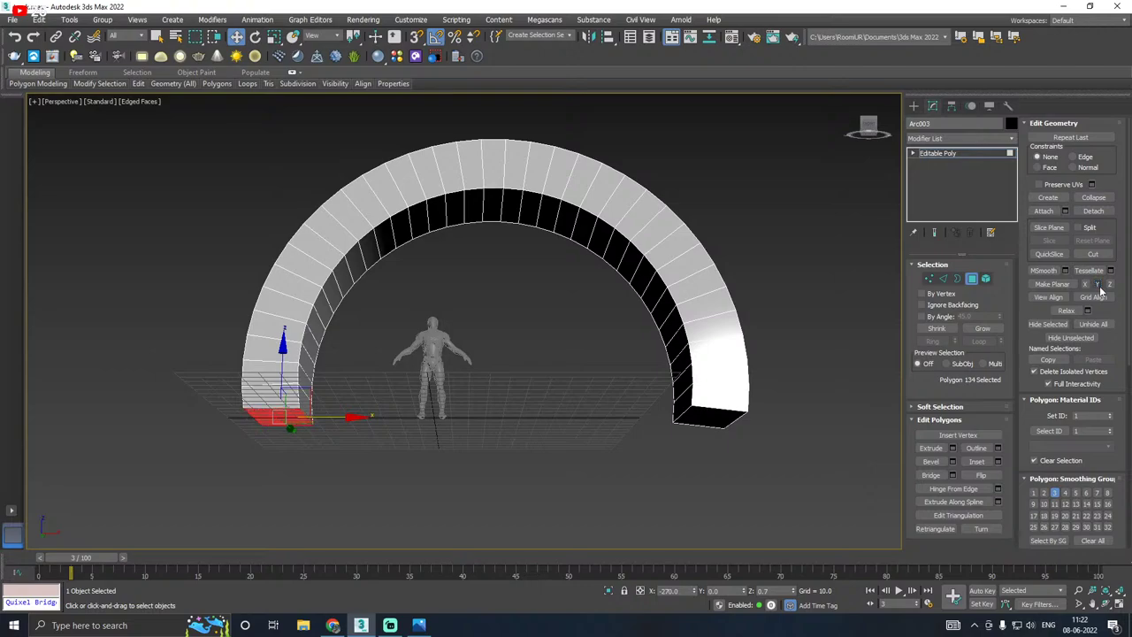
pyautogui.click(679, 423)
pyautogui.click(1098, 284)
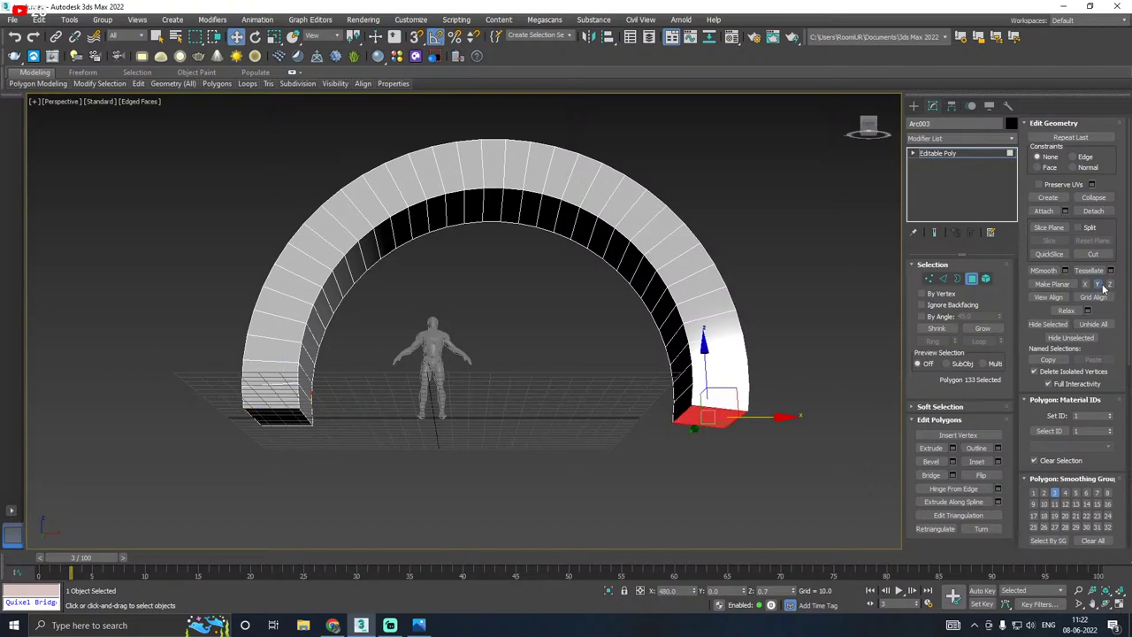
pyautogui.keyDown('alt'); pyautogui.moveTo(645, 315); pyautogui.dragTo(679, 313, button='middle'); pyautogui.keyUp('alt')
pyautogui.press('f')
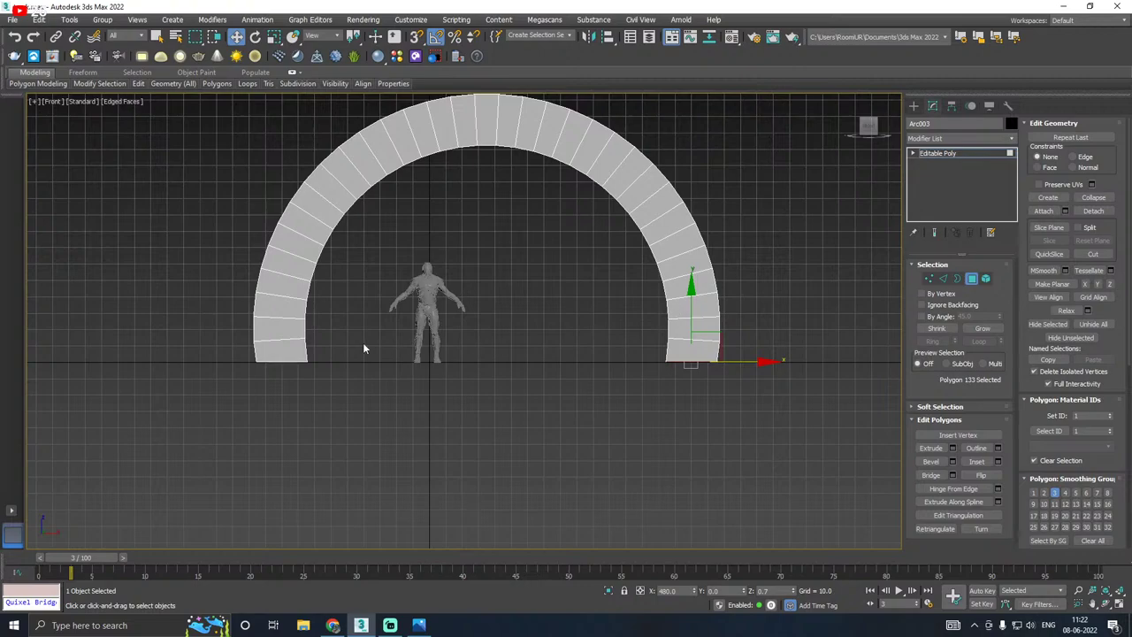
pyautogui.keyDown('alt'); pyautogui.moveTo(604, 352); pyautogui.dragTo(606, 306, button='middle'); pyautogui.keyUp('alt')
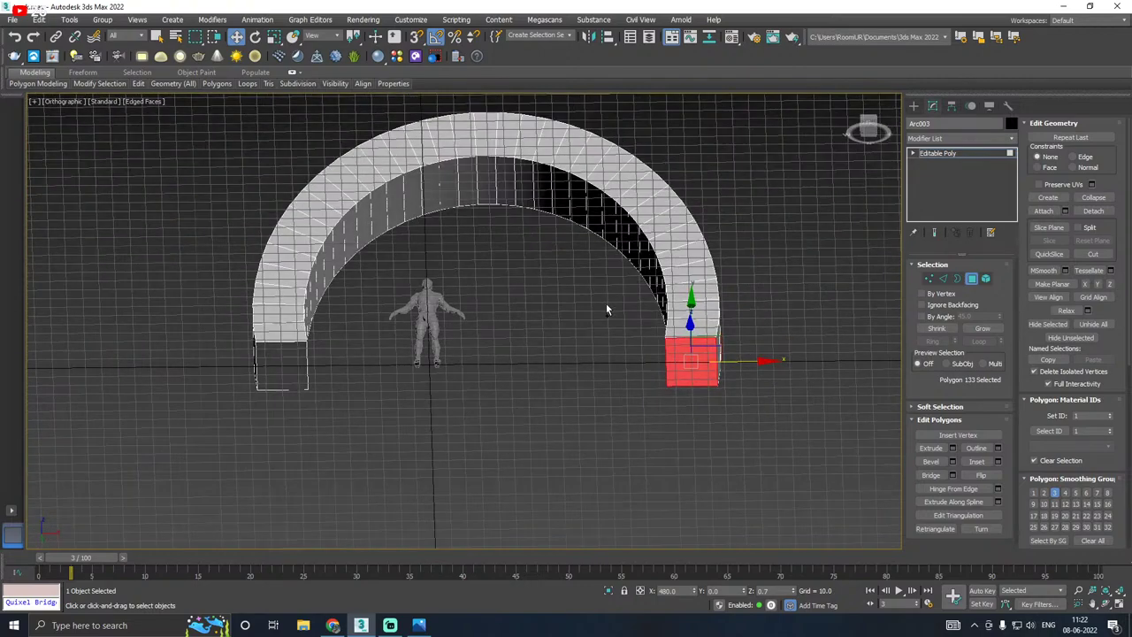
pyautogui.keyDown('ctrl'); pyautogui.click(271, 368); pyautogui.keyUp('ctrl')
pyautogui.press('f')
pyautogui.scroll(-3, 411, 343)
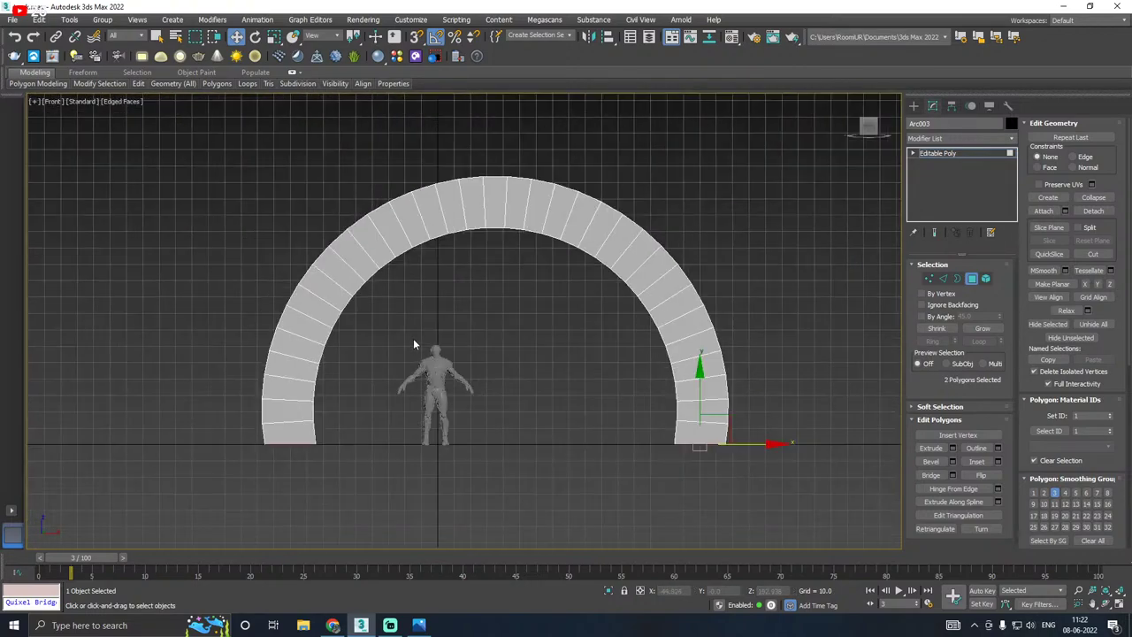
pyautogui.click(952, 449)
pyautogui.click(470, 361)
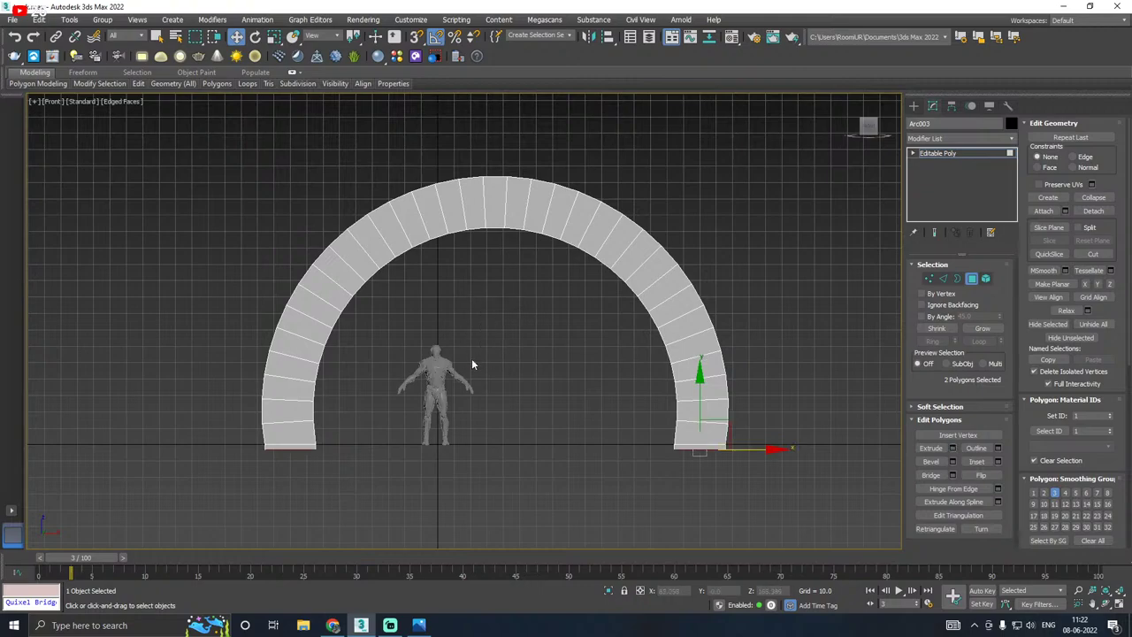
pyautogui.moveTo(700, 399); pyautogui.dragTo(700, 491)
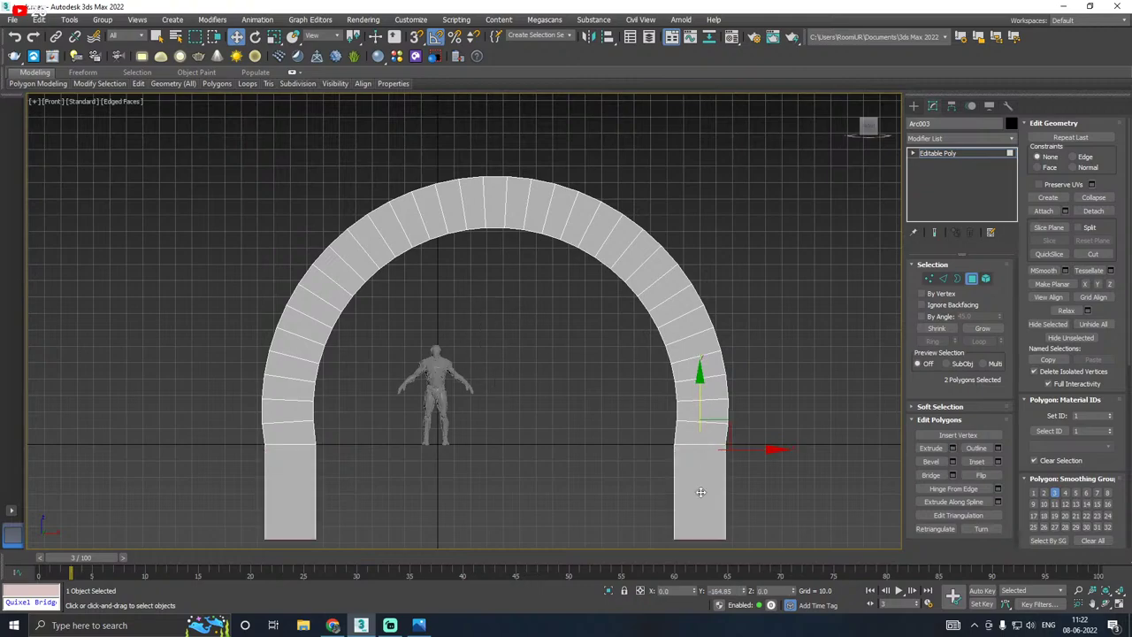
pyautogui.moveTo(592, 451); pyautogui.dragTo(637, 353, button='middle')
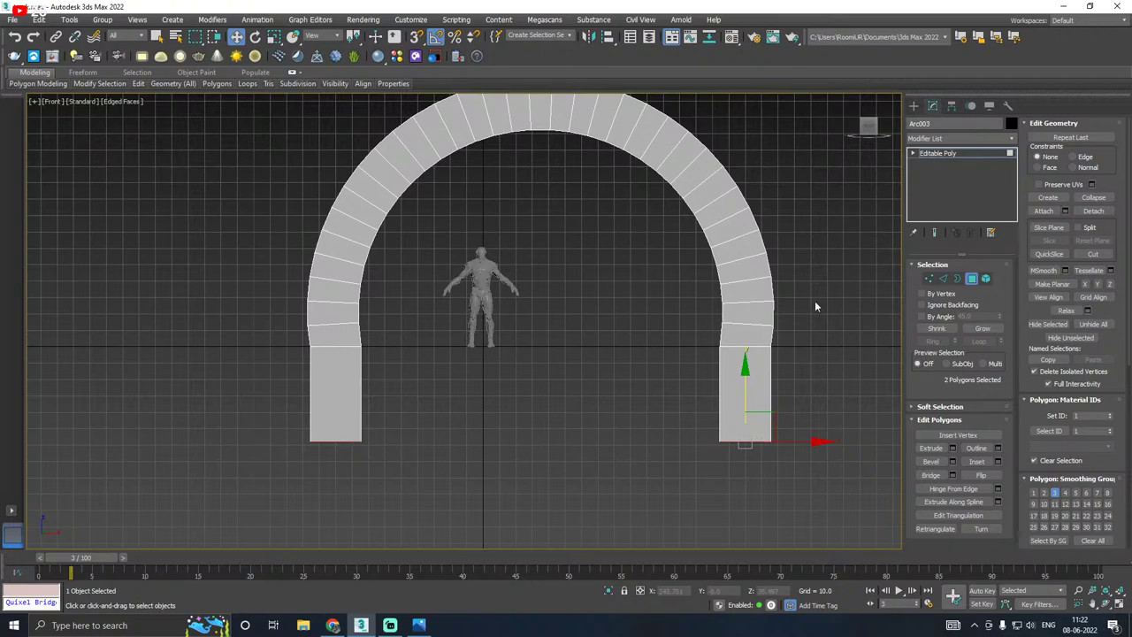
# Step: Move the left leg's eight vertices outward along X to about -274.5 to line the leg up with the arch
pyautogui.click(929, 277)
pyautogui.scroll(3, 353, 318)
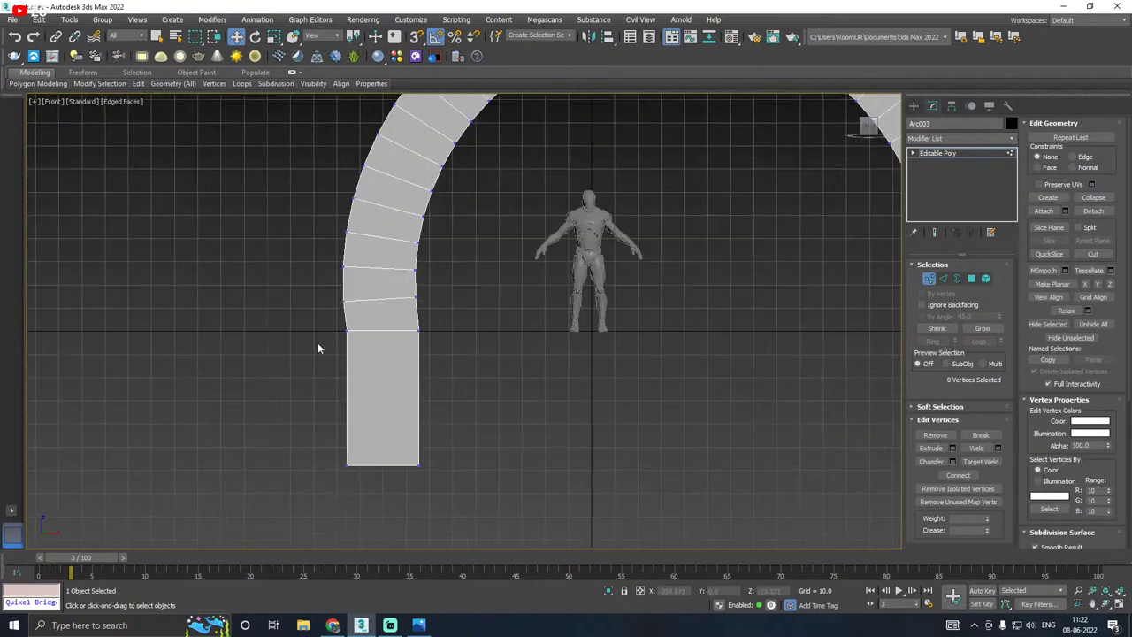
pyautogui.moveTo(460, 526); pyautogui.dragTo(460, 524)
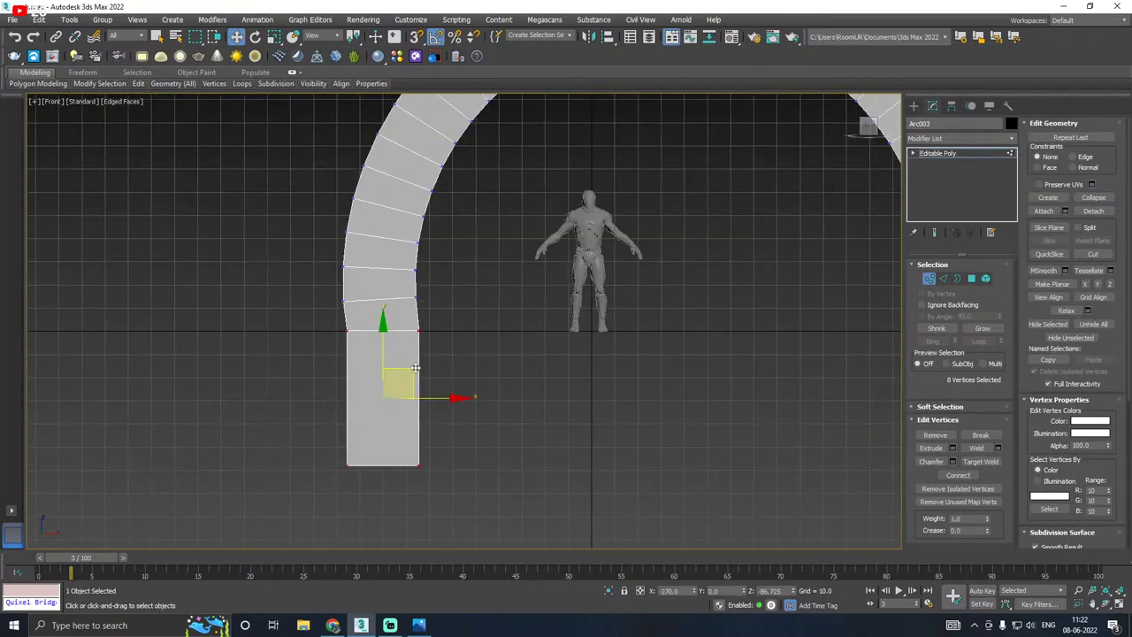
pyautogui.moveTo(440, 398); pyautogui.dragTo(437, 397)
pyautogui.scroll(-4, 271, 352)
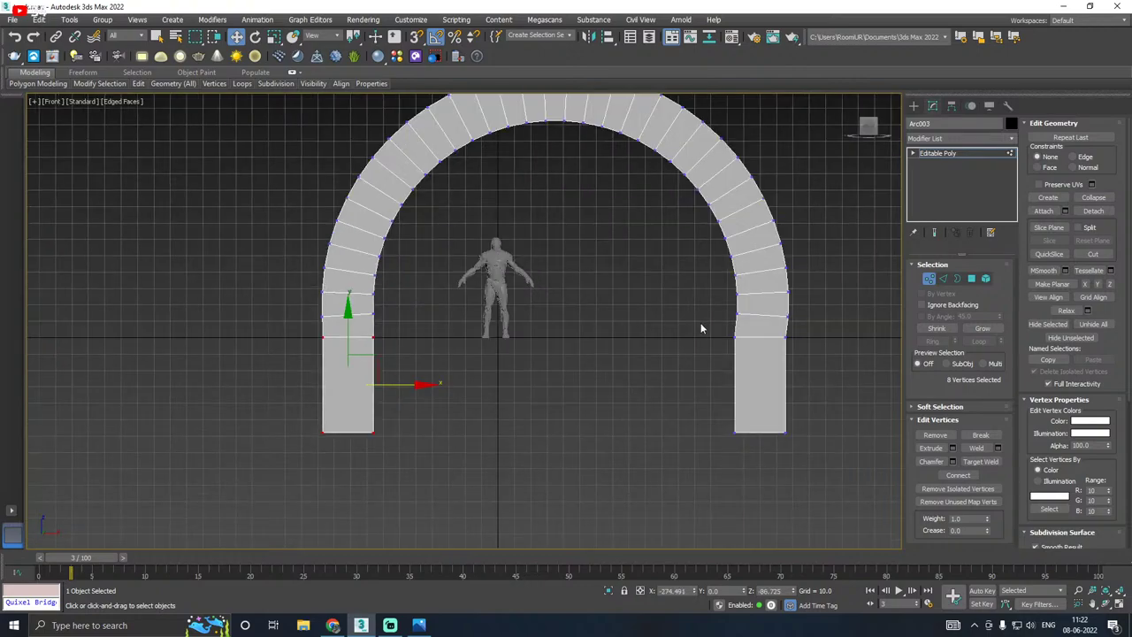
# Step: Move the right leg's eight vertices outward along X to about 485.2 to line the leg up with the arch
pyautogui.moveTo(703, 327); pyautogui.dragTo(591, 337, button='middle')
pyautogui.moveTo(717, 464); pyautogui.dragTo(715, 455)
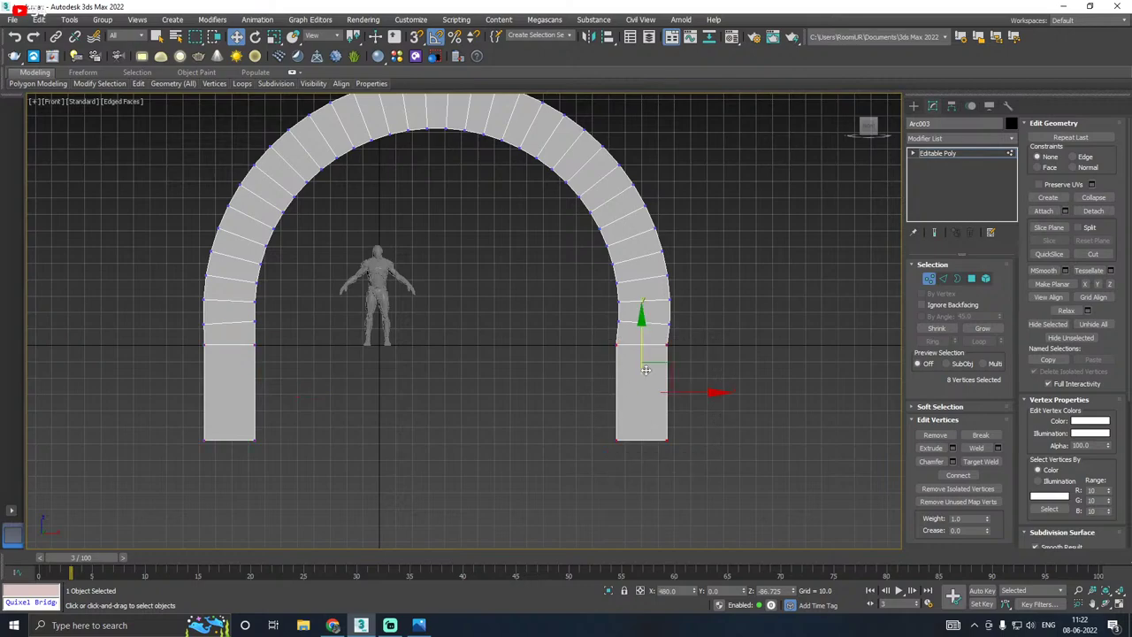
pyautogui.moveTo(705, 392); pyautogui.dragTo(708, 392)
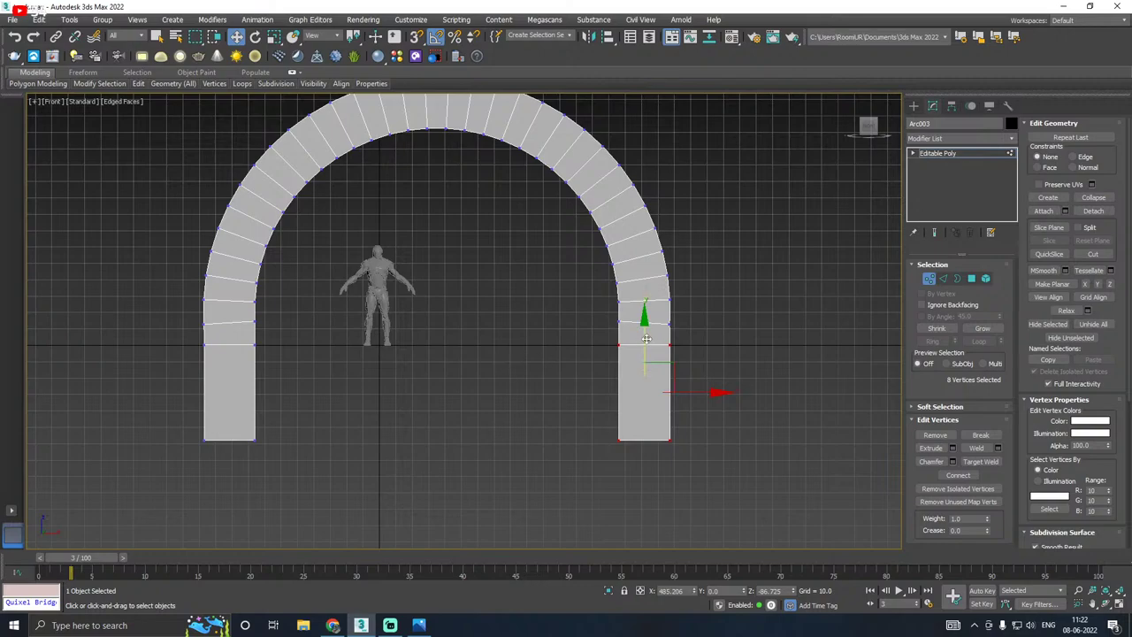
pyautogui.press('p')
pyautogui.keyDown('alt'); pyautogui.moveTo(564, 307); pyautogui.dragTo(637, 312, button='middle'); pyautogui.keyUp('alt')
# Step: Leave vertex editing and raise the whole arch to a Z of about 239 so its feet rest on the ground line
pyautogui.click(937, 154)
pyautogui.scroll(-3, 585, 258)
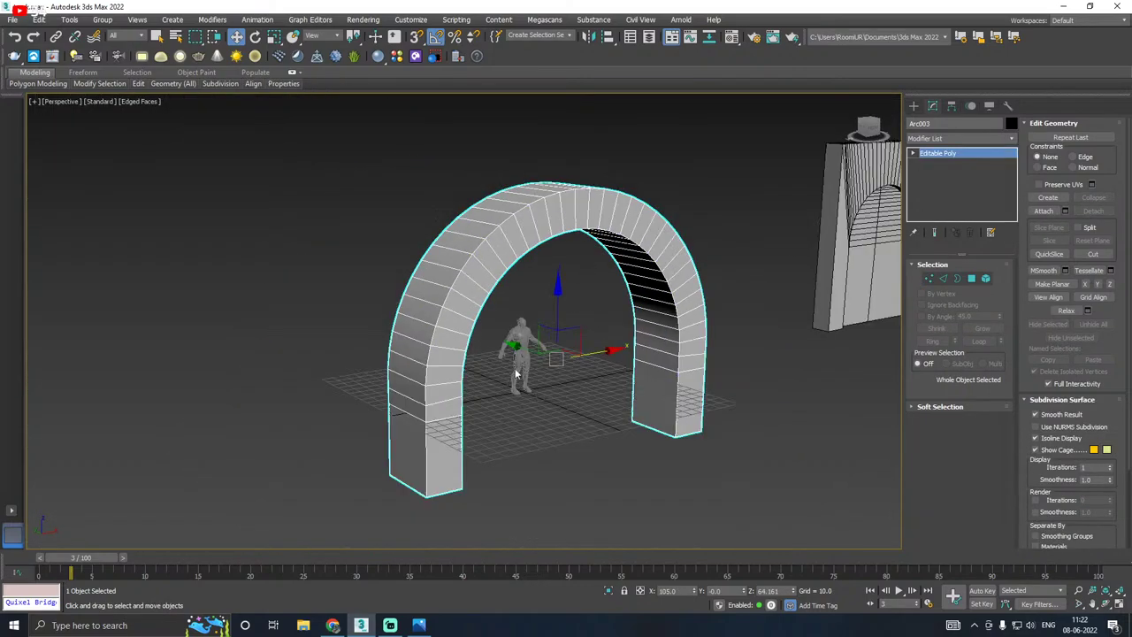
pyautogui.keyDown('alt'); pyautogui.moveTo(509, 343); pyautogui.dragTo(500, 256, button='middle'); pyautogui.keyUp('alt')
pyautogui.press('f')
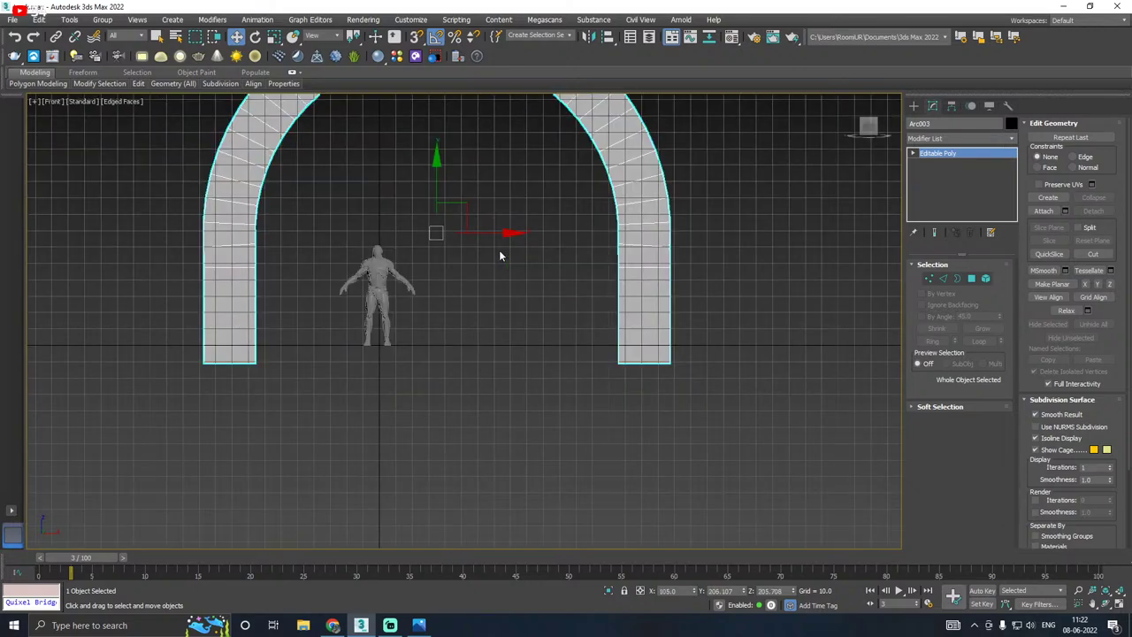
pyautogui.scroll(-2, 472, 291)
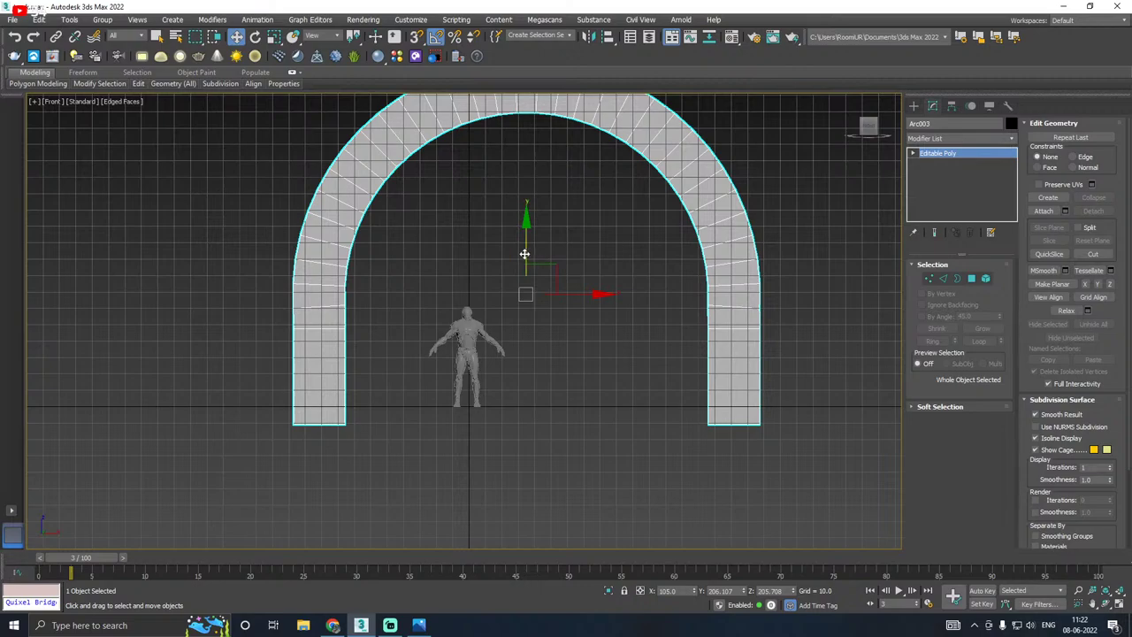
pyautogui.moveTo(524, 254); pyautogui.dragTo(523, 236)
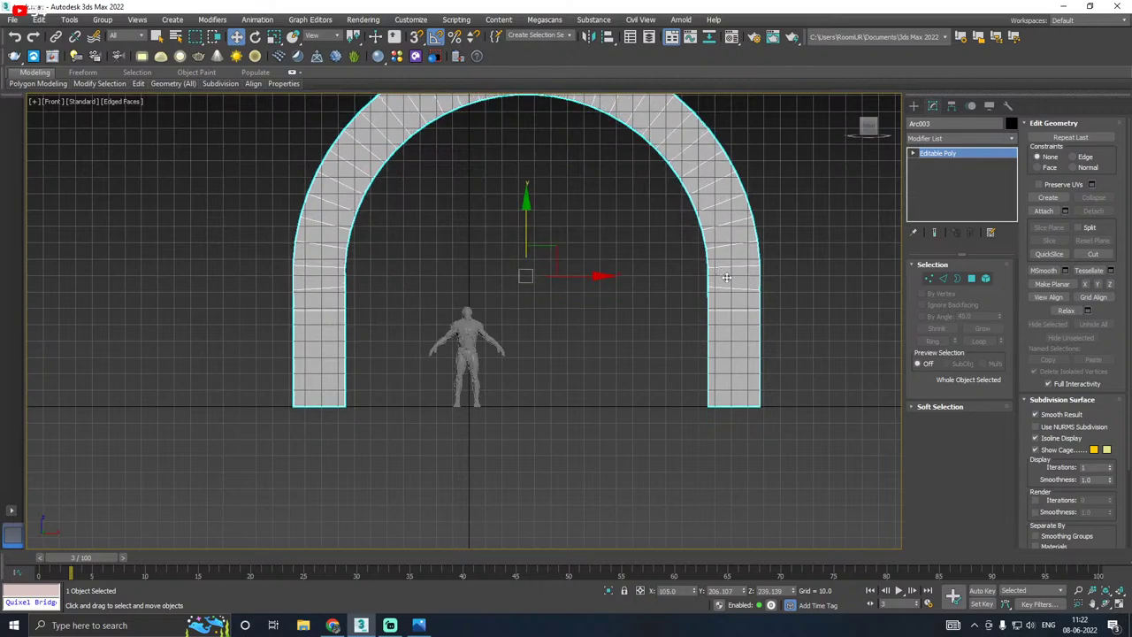
# Step: Lower the inner-edge vertices just above the joint of each leg slightly to even out the arch segments
pyautogui.click(928, 279)
pyautogui.scroll(2, 734, 285)
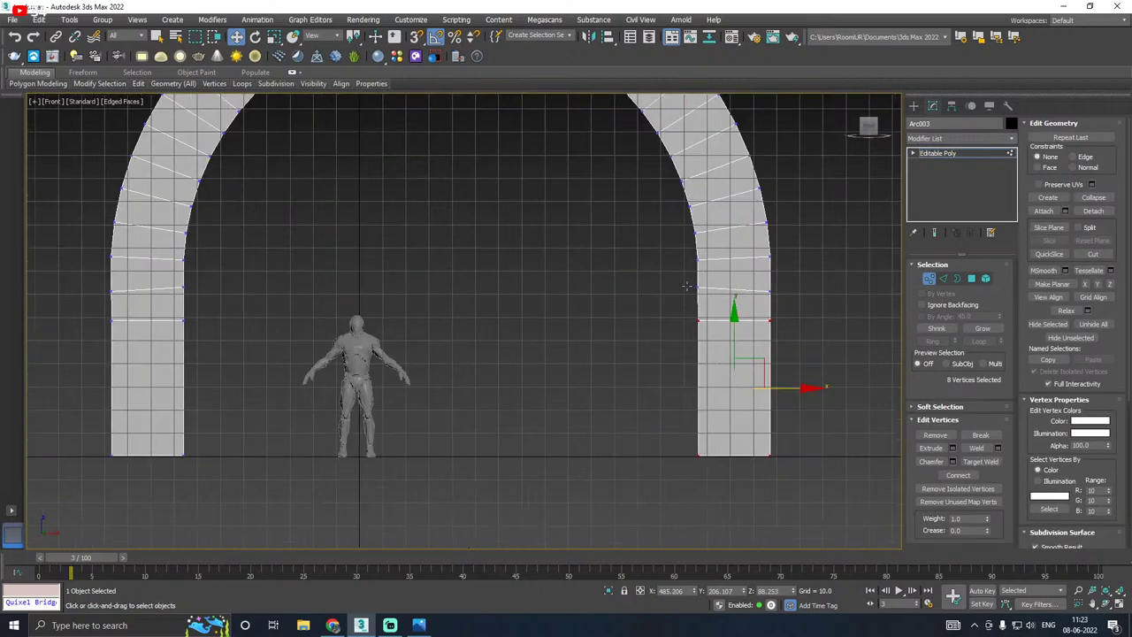
pyautogui.moveTo(708, 300); pyautogui.dragTo(707, 297)
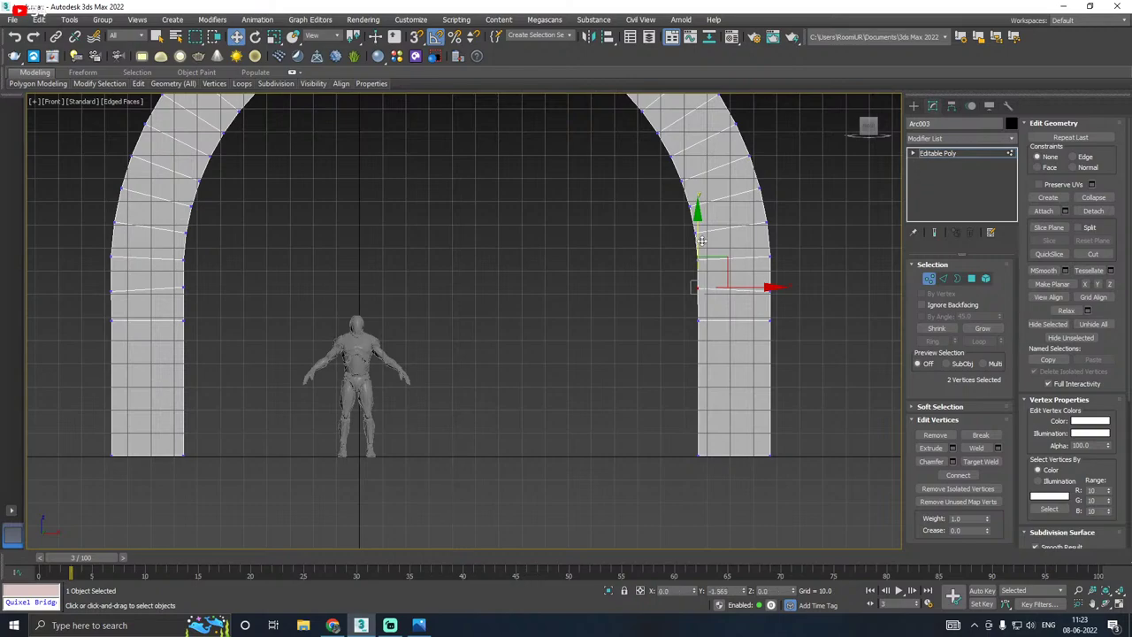
pyautogui.moveTo(708, 242); pyautogui.dragTo(708, 243)
pyautogui.moveTo(556, 281); pyautogui.dragTo(686, 300, button='middle')
pyautogui.moveTo(341, 325); pyautogui.dragTo(335, 314)
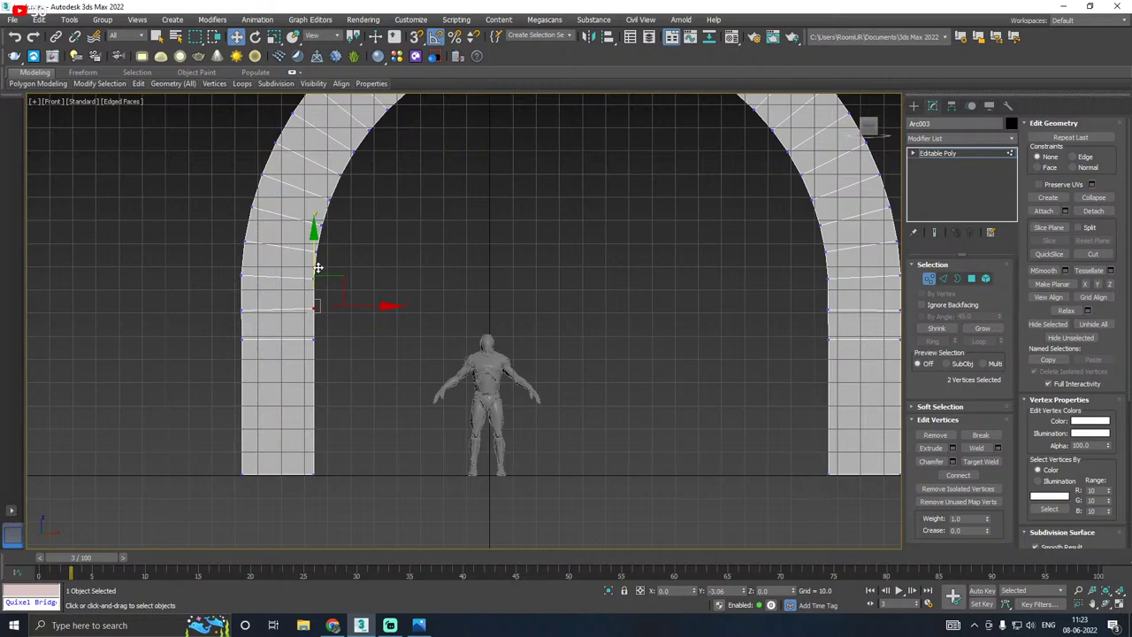
# Step: Lengthen both legs by moving their bottom vertices down to a Z of about -40
pyautogui.scroll(-3, 315, 325)
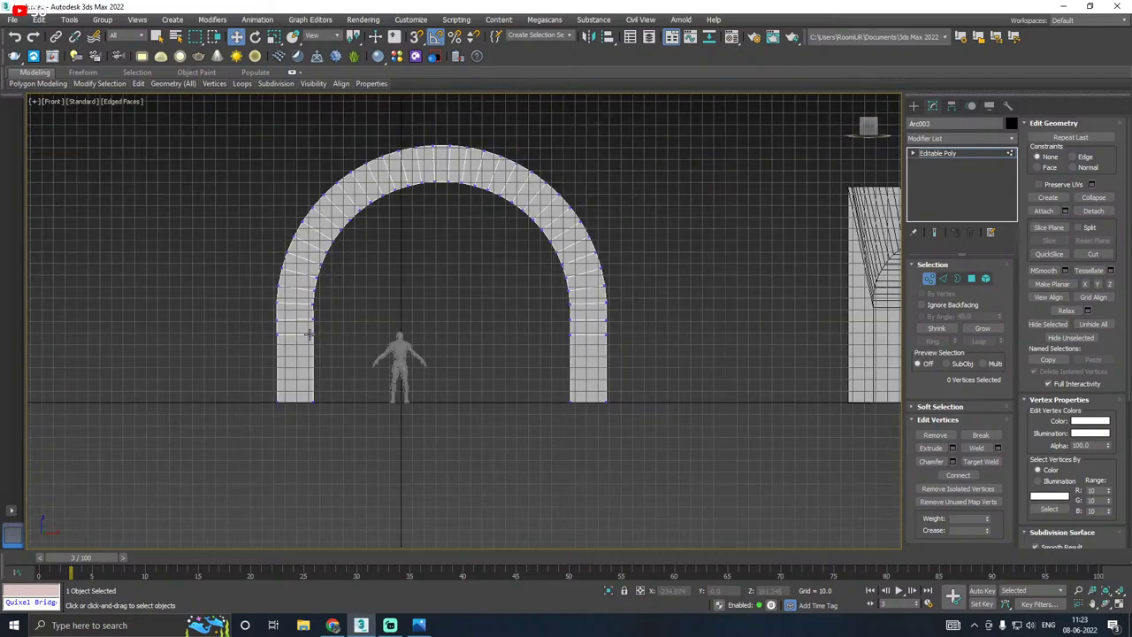
pyautogui.moveTo(262, 378); pyautogui.dragTo(632, 425)
pyautogui.moveTo(440, 334); pyautogui.dragTo(440, 349)
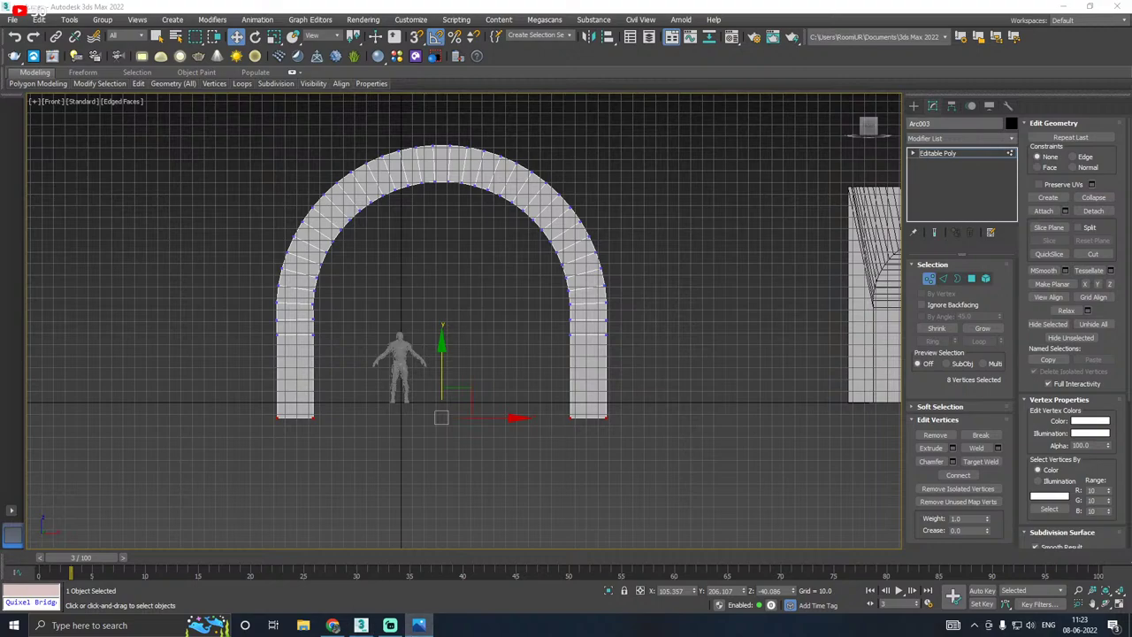
# Step: Raise the whole arch about 41 units so the legs stand on the ground line, and save the scene
pyautogui.click(939, 154)
pyautogui.moveTo(448, 267); pyautogui.dragTo(439, 245)
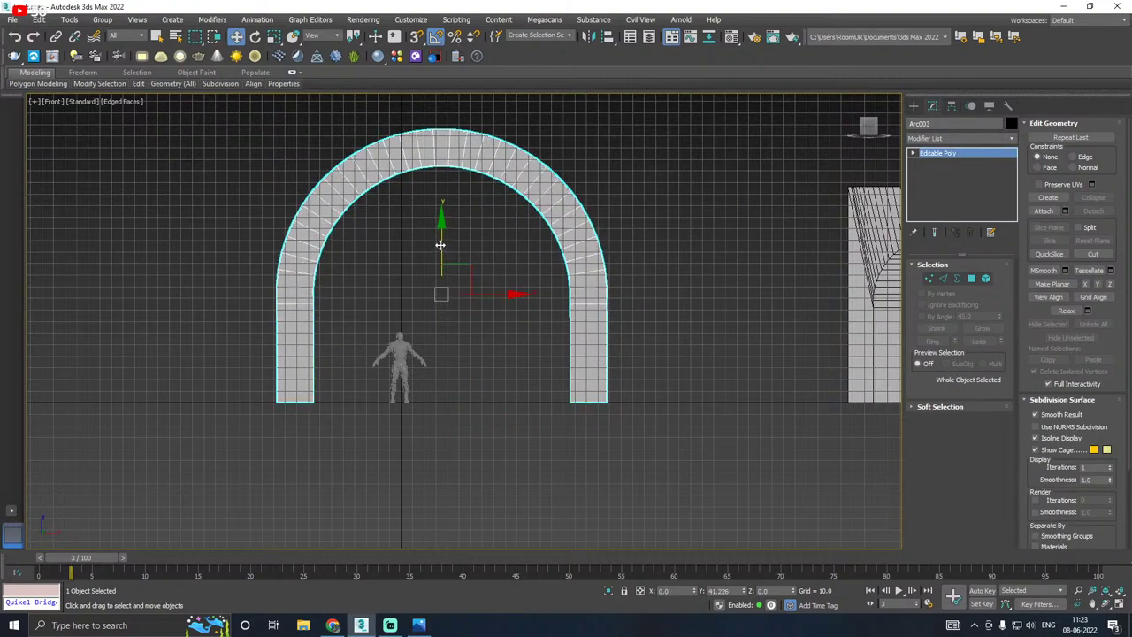
pyautogui.press('p')
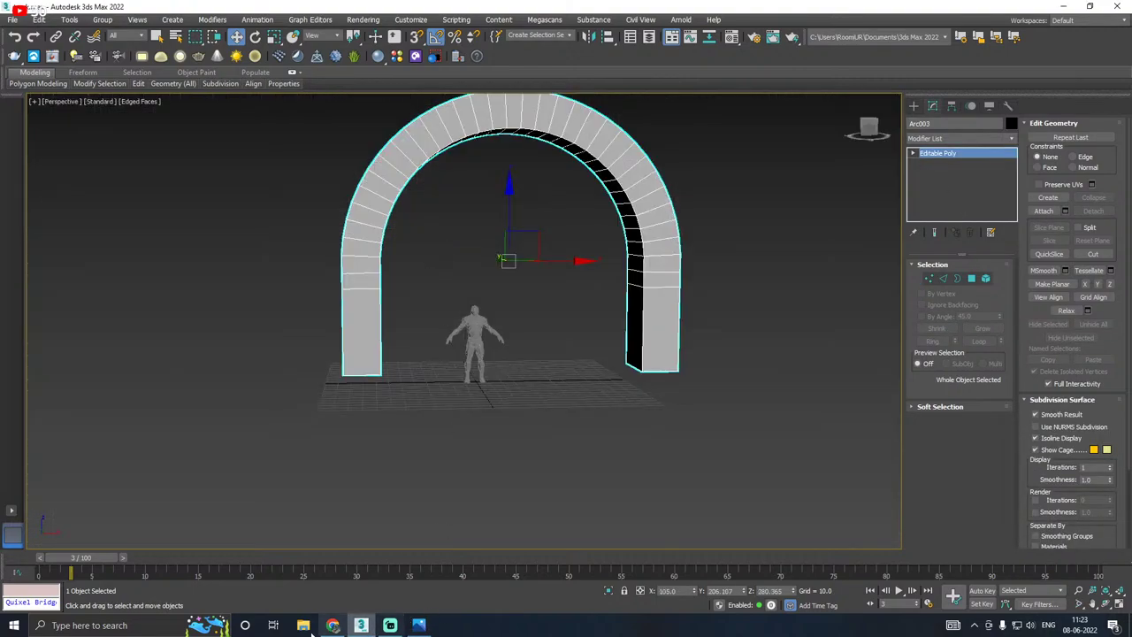
pyautogui.keyDown('alt'); pyautogui.moveTo(443, 447); pyautogui.dragTo(523, 516, button='middle'); pyautogui.keyUp('alt')
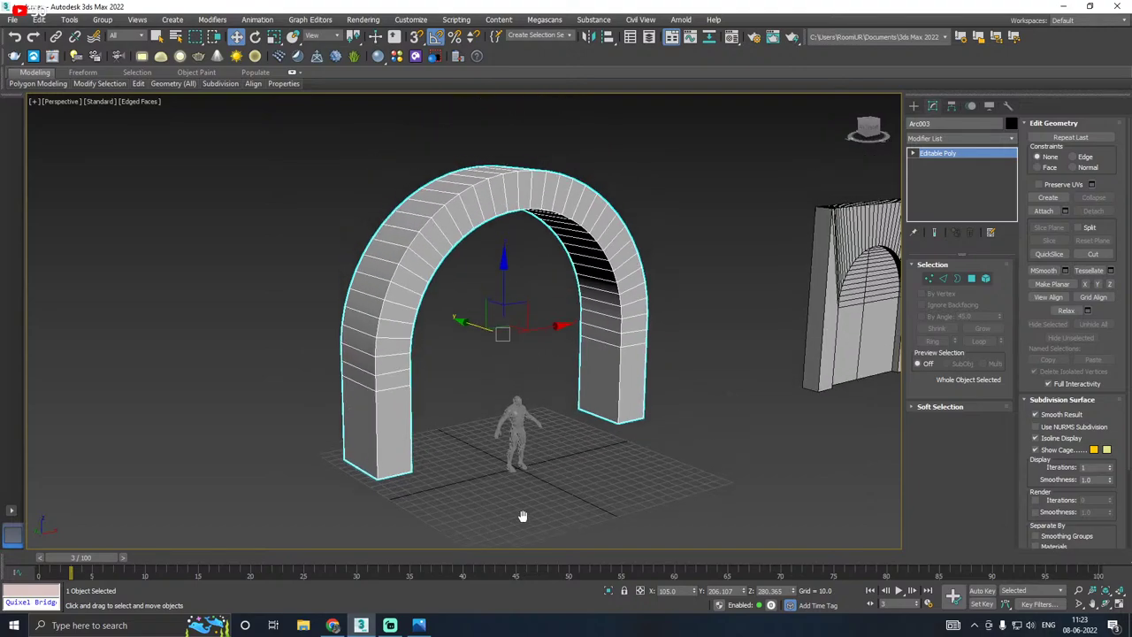
pyautogui.click(12, 20)
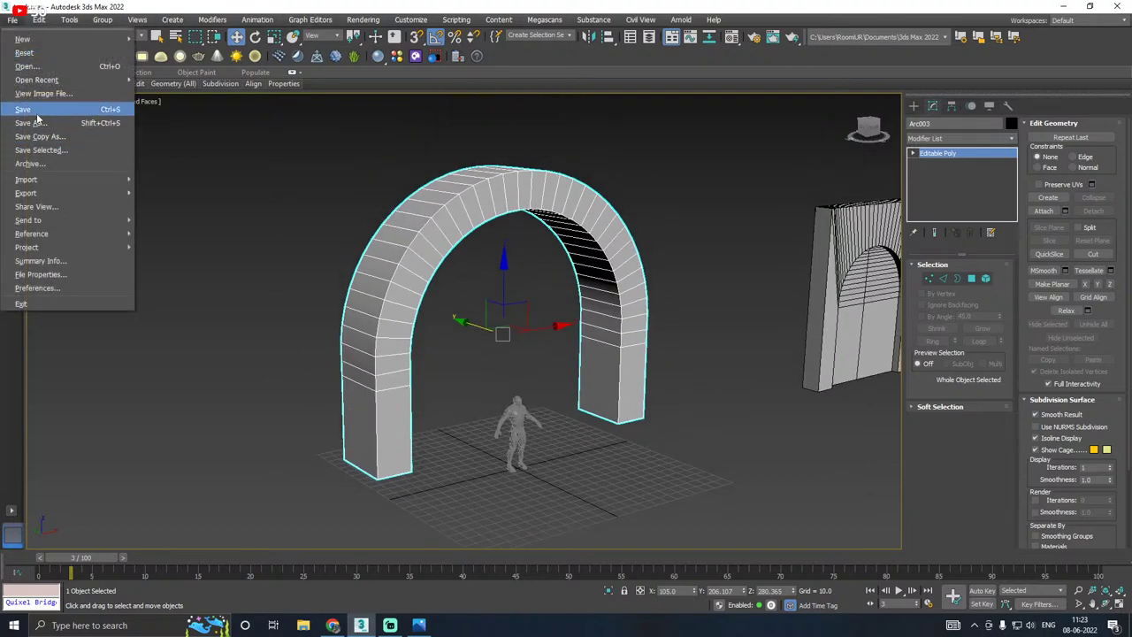
pyautogui.click(24, 109)
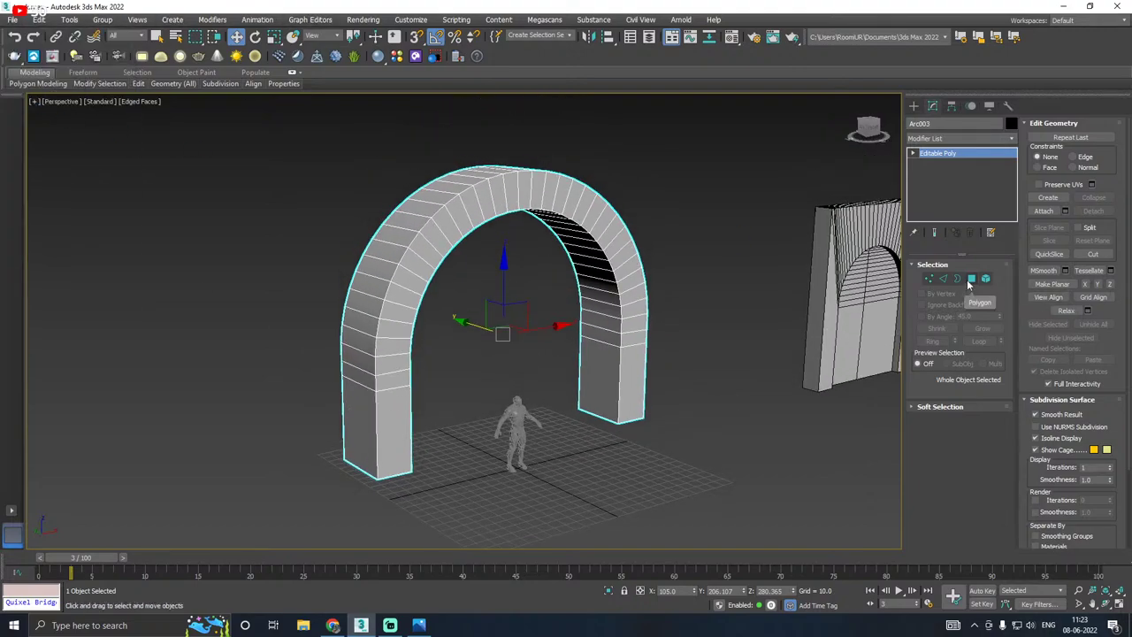
# Step: Select the loop of side polygons running around the arch and remove most of the inner-surface polygons from the selection
pyautogui.click(971, 278)
pyautogui.click(358, 386)
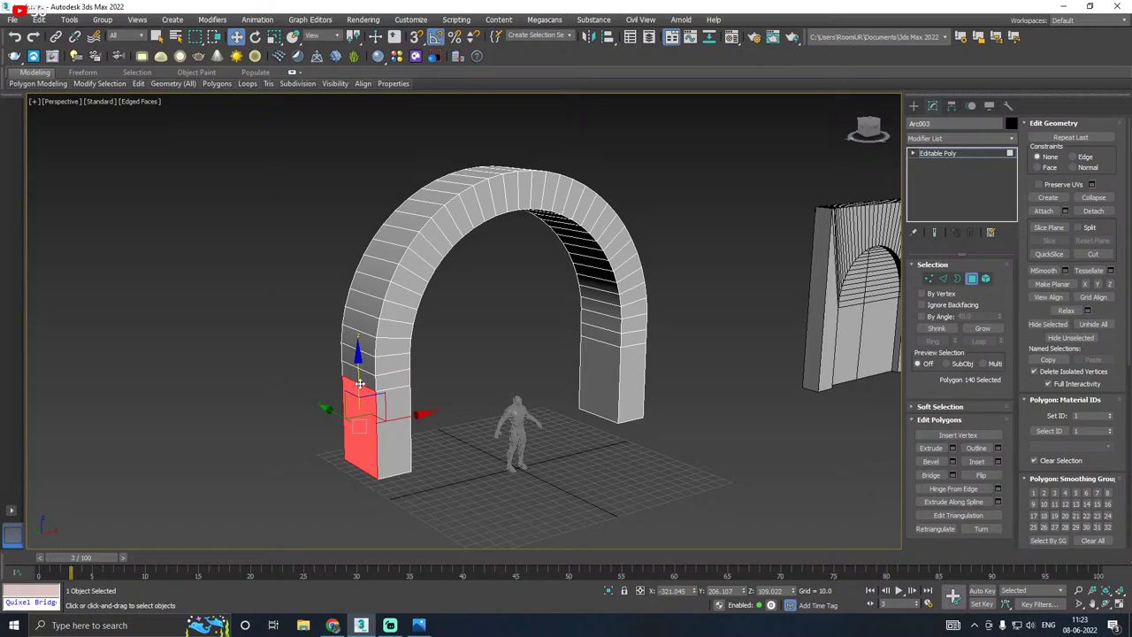
pyautogui.keyDown('shift'); pyautogui.click(360, 383); pyautogui.keyUp('shift')
pyautogui.press('f')
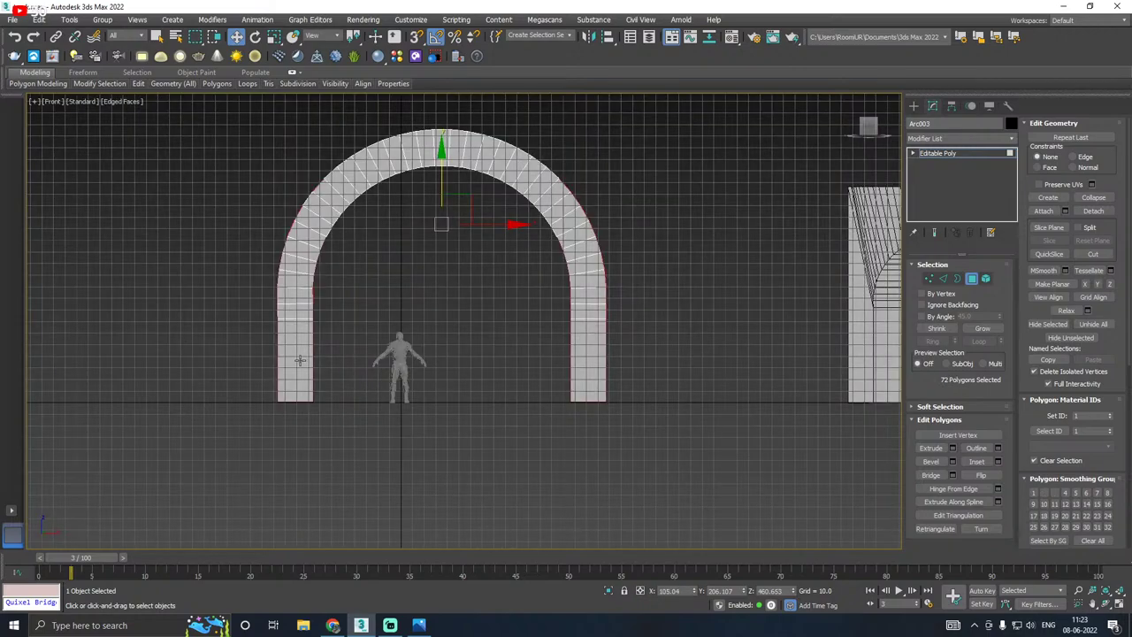
pyautogui.keyDown('alt'); pyautogui.moveTo(349, 251); pyautogui.dragTo(349, 251); pyautogui.keyUp('alt')
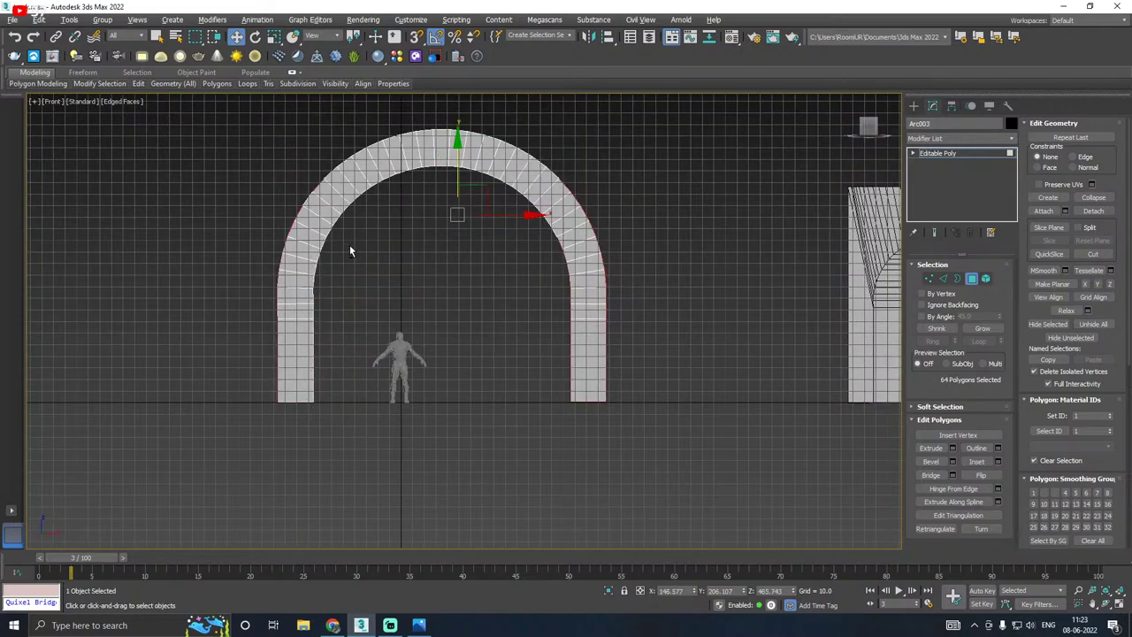
pyautogui.keyDown('alt'); pyautogui.moveTo(575, 277); pyautogui.dragTo(576, 231); pyautogui.keyUp('alt')
pyautogui.keyDown('alt'); pyautogui.moveTo(358, 242); pyautogui.dragTo(475, 172); pyautogui.keyUp('alt')
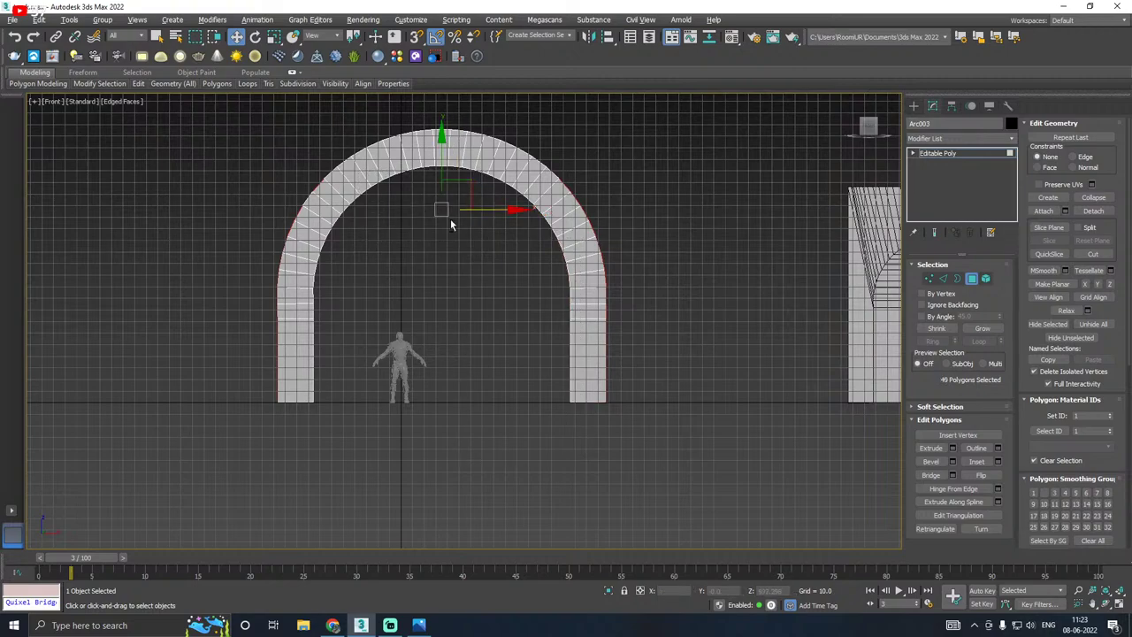
pyautogui.keyDown('alt'); pyautogui.moveTo(413, 242); pyautogui.dragTo(497, 166); pyautogui.keyUp('alt')
# Step: Deselect the remaining inner-surface polygons and flatten the arch's outer polygons along Z with Make Planar
pyautogui.press('p')
pyautogui.keyDown('alt'); pyautogui.moveTo(564, 239); pyautogui.dragTo(510, 181, button='middle'); pyautogui.keyUp('alt')
pyautogui.keyDown('alt'); pyautogui.click(393, 279); pyautogui.keyUp('alt')
pyautogui.keyDown('alt'); pyautogui.click(402, 269); pyautogui.keyUp('alt')
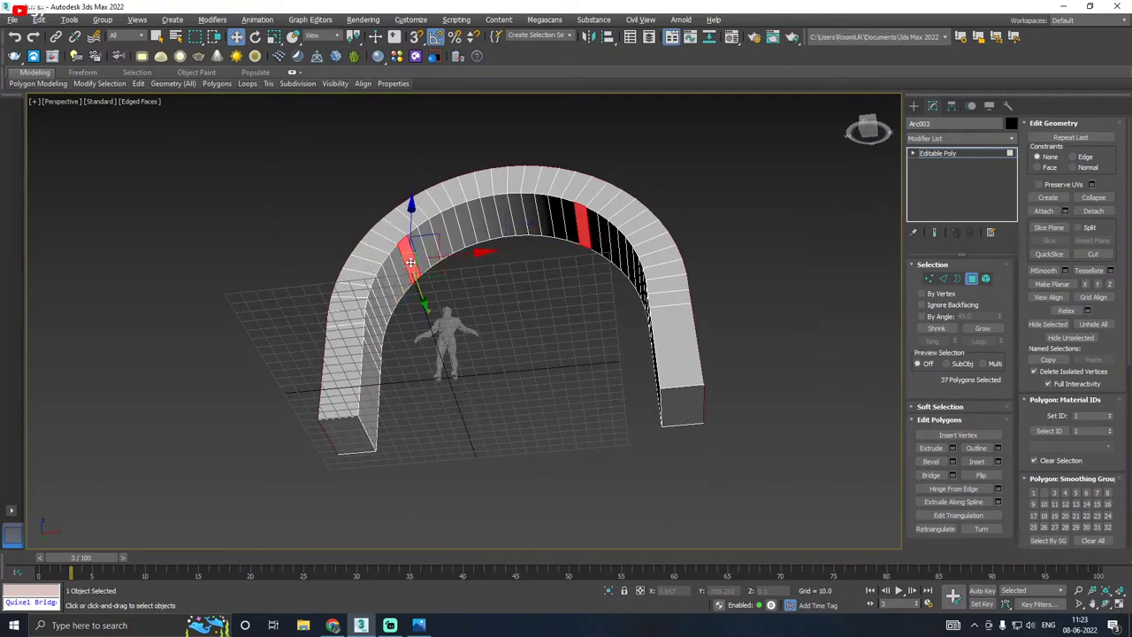
pyautogui.keyDown('alt'); pyautogui.click(410, 262); pyautogui.keyUp('alt')
pyautogui.keyDown('alt'); pyautogui.click(581, 235); pyautogui.keyUp('alt')
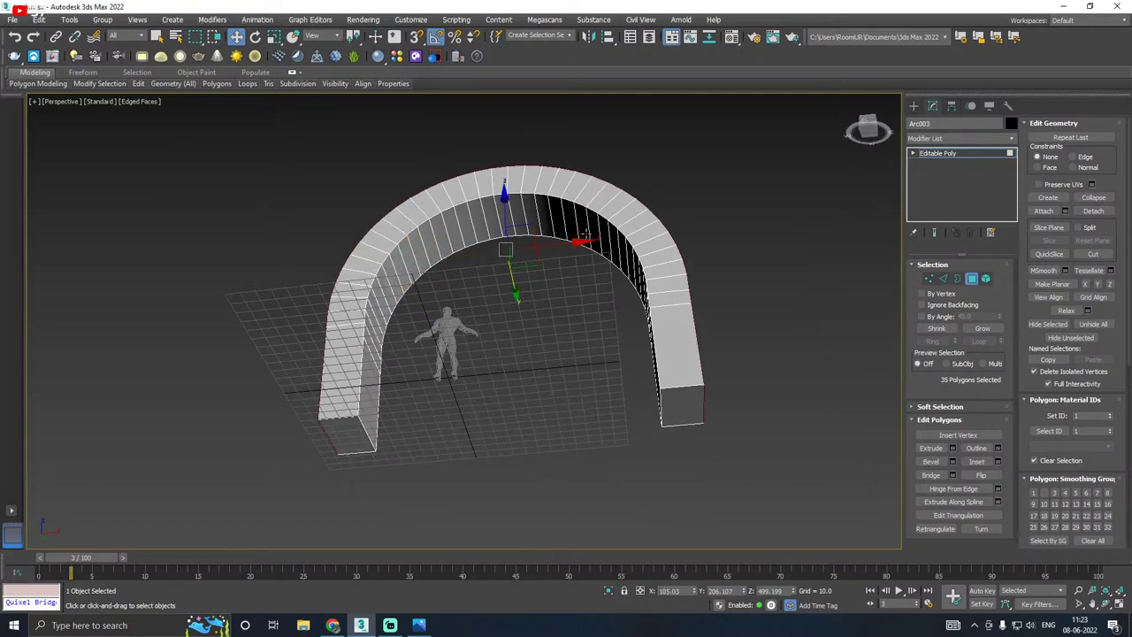
pyautogui.keyDown('alt'); pyautogui.moveTo(580, 234); pyautogui.dragTo(561, 305, button='middle'); pyautogui.keyUp('alt')
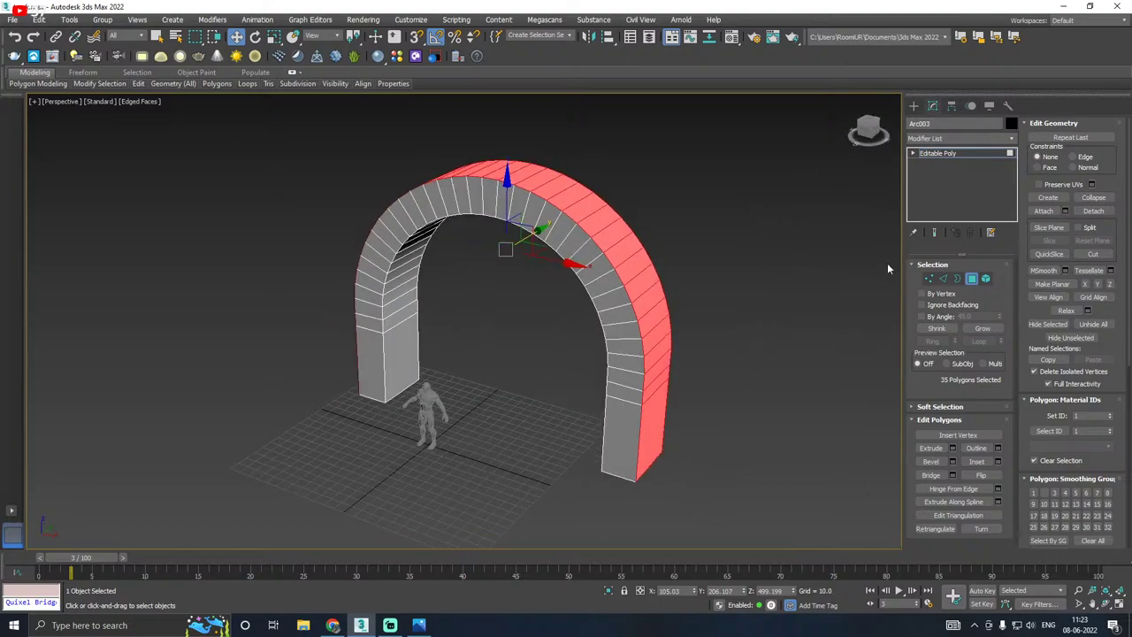
pyautogui.click(1110, 284)
pyautogui.keyDown('alt'); pyautogui.moveTo(723, 280); pyautogui.dragTo(766, 274, button='middle'); pyautogui.keyUp('alt')
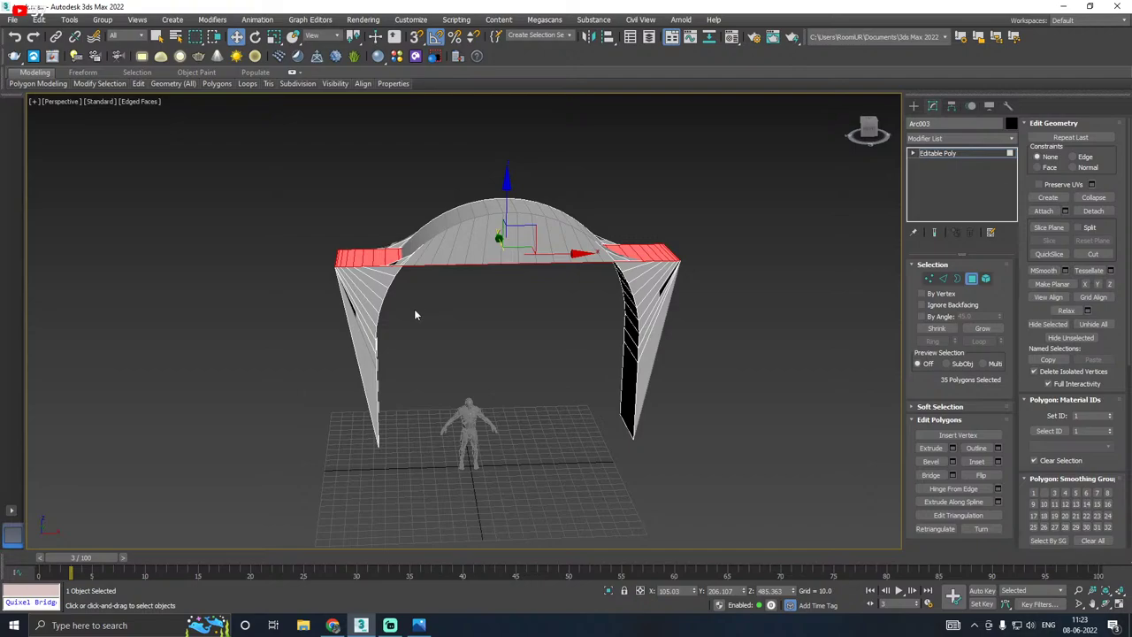
# Step: Undo the last flattening, deselect the two lower leg polygons, and flatten the outer polygons along Z again, raised about 218 units
pyautogui.hotkey('ctrl', 'z')
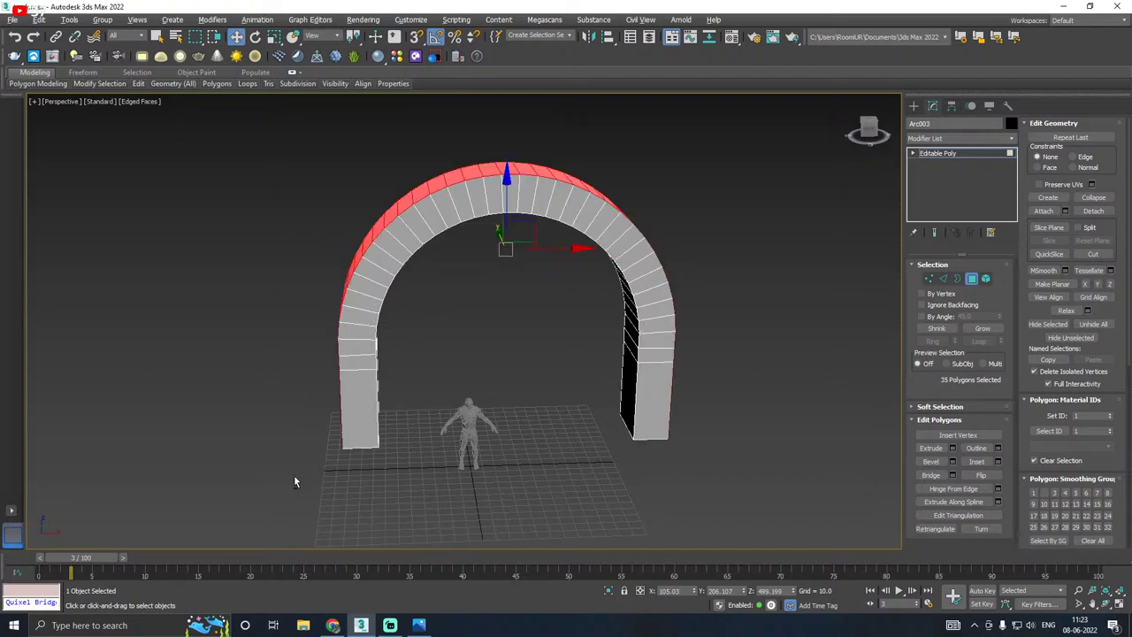
pyautogui.moveTo(267, 489); pyautogui.dragTo(772, 411)
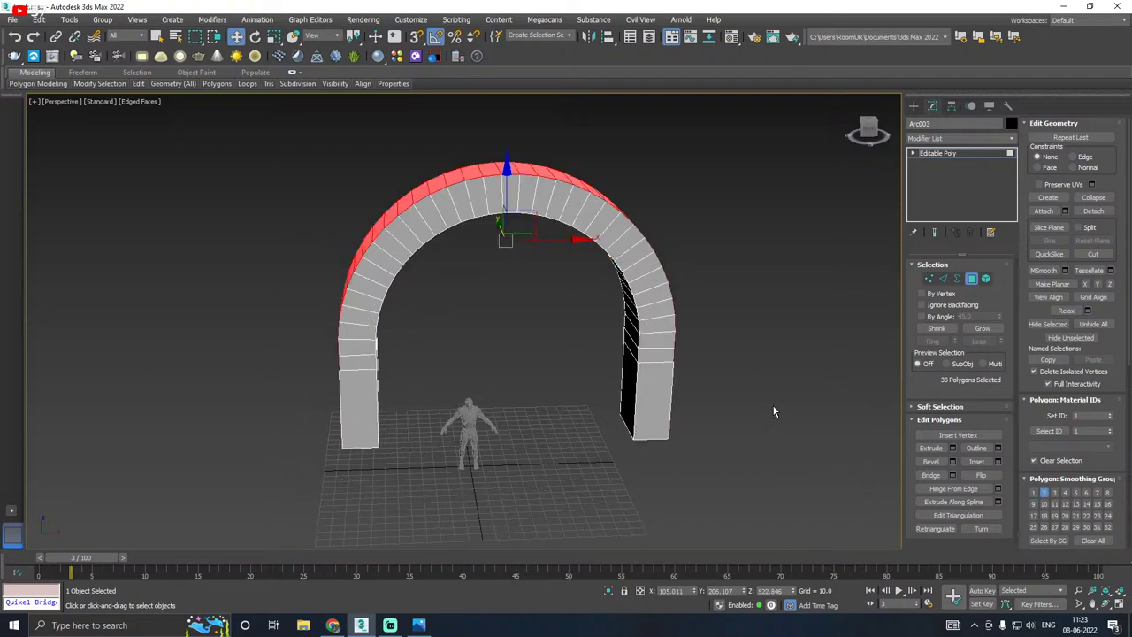
pyautogui.click(1109, 284)
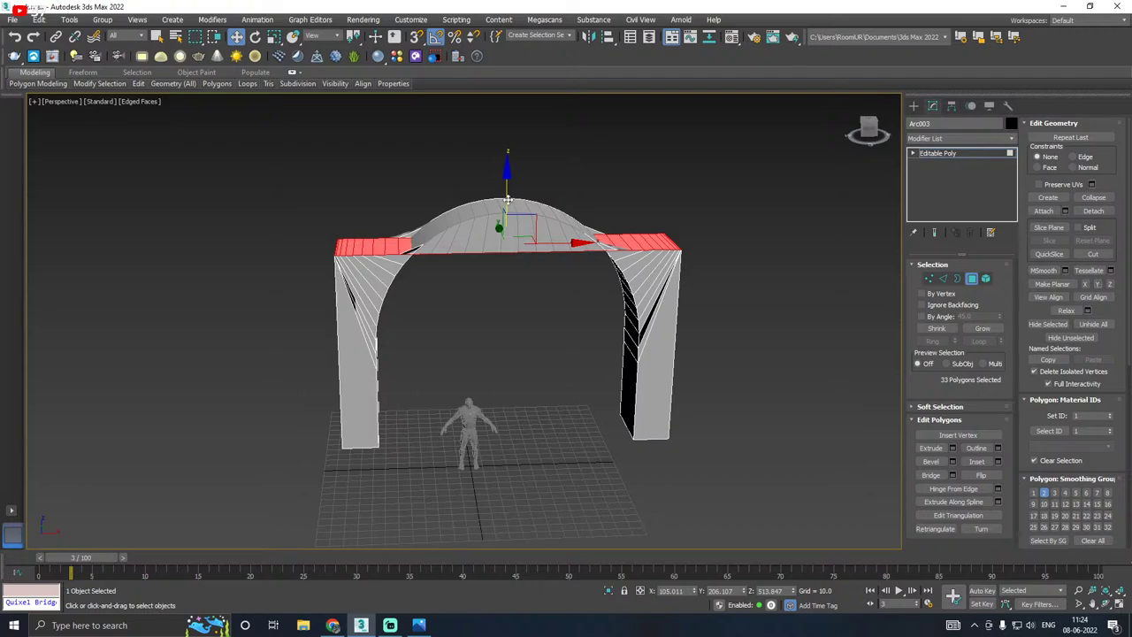
pyautogui.moveTo(508, 200); pyautogui.dragTo(487, 114)
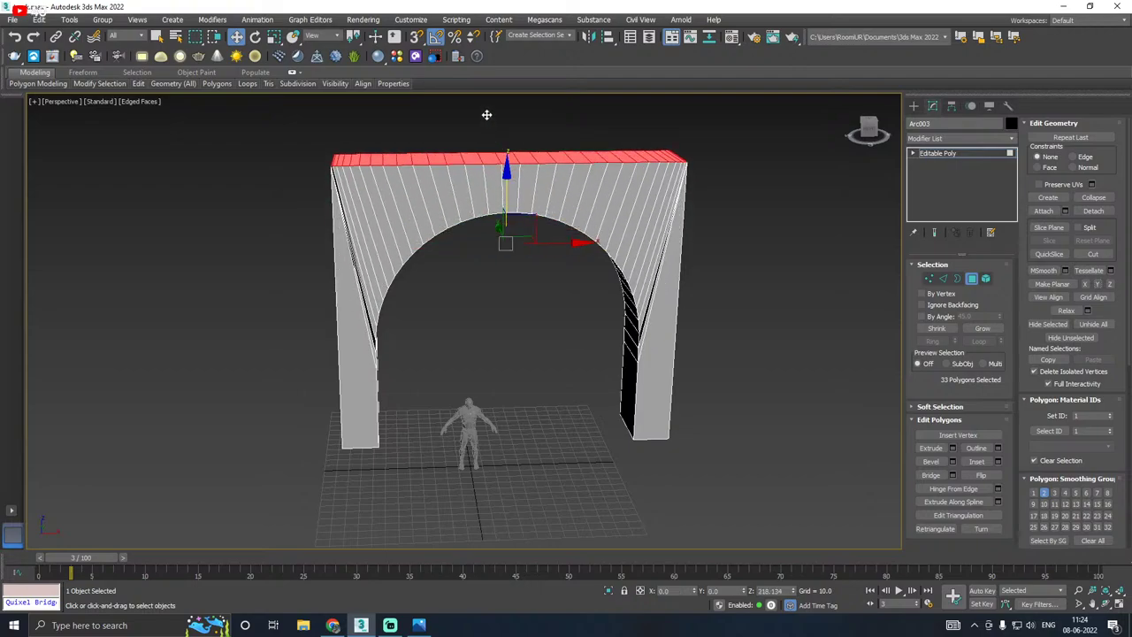
# Step: Select the outer side polygon of the leg on the positive X side and move it outward to an X of about 542
pyautogui.keyDown('alt'); pyautogui.moveTo(511, 133); pyautogui.dragTo(538, 194, button='middle'); pyautogui.keyUp('alt')
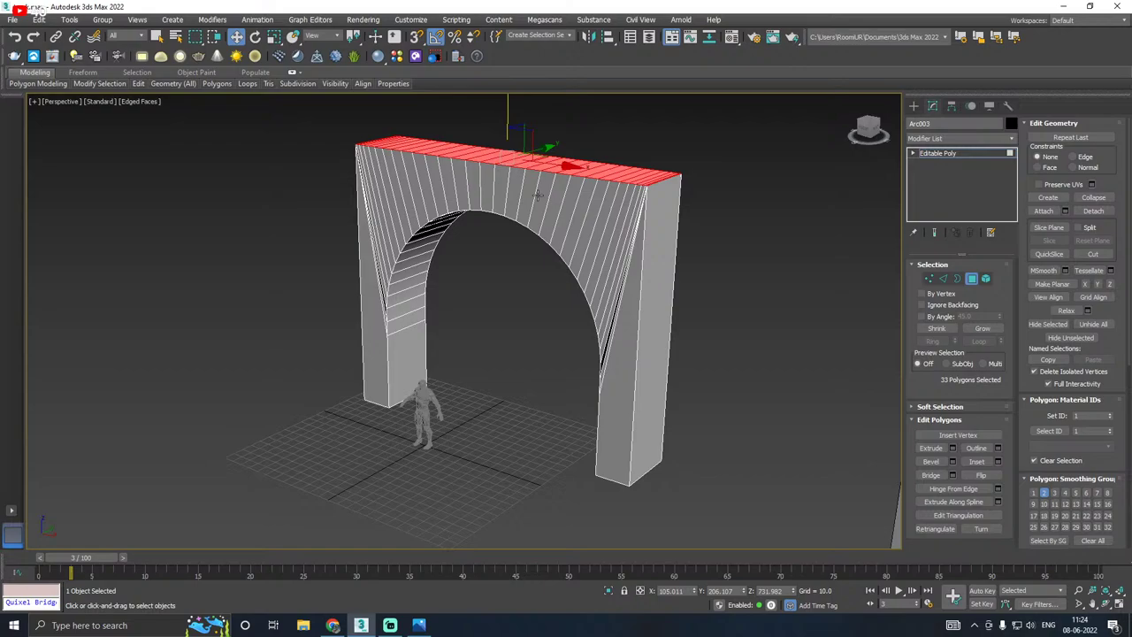
pyautogui.click(651, 299)
pyautogui.keyDown('alt'); pyautogui.moveTo(653, 305); pyautogui.dragTo(655, 365, button='middle'); pyautogui.keyUp('alt')
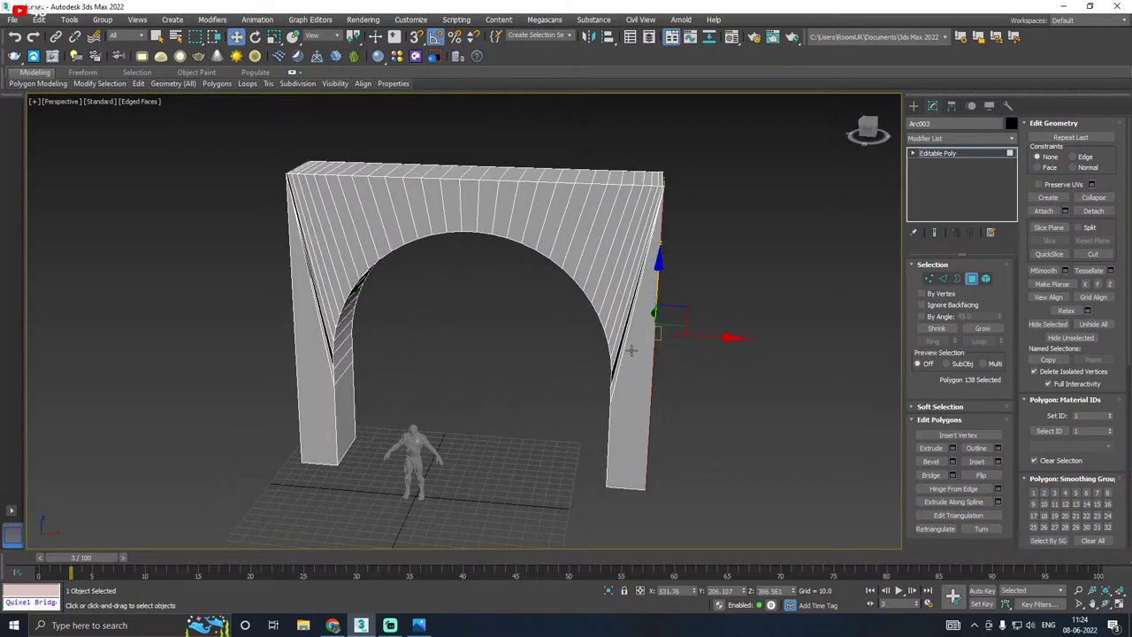
pyautogui.scroll(3, 654, 347)
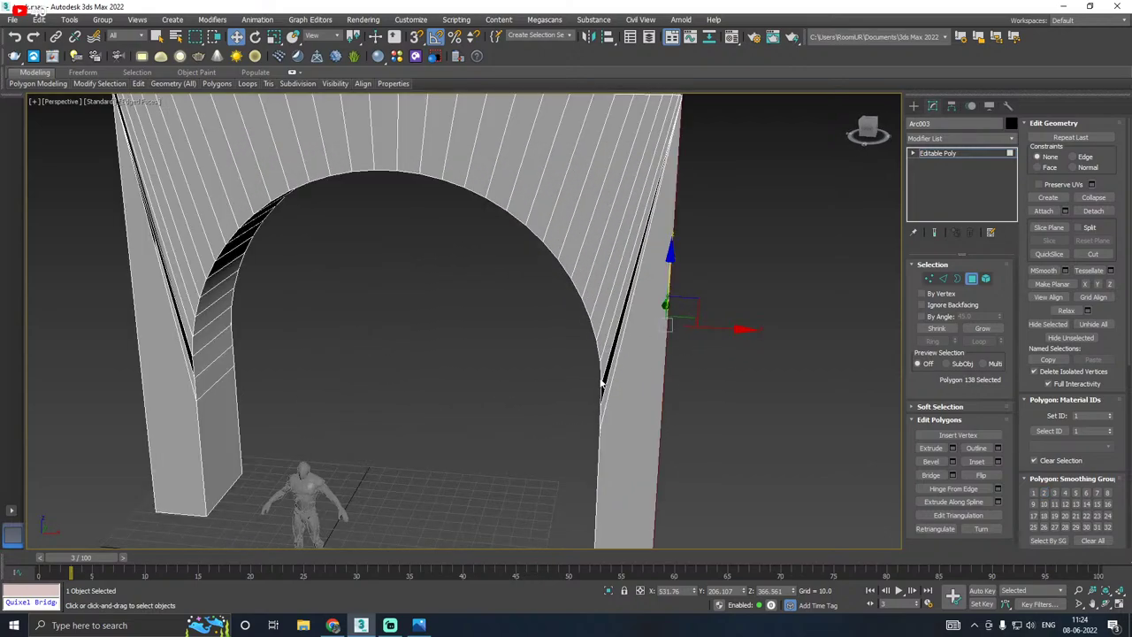
pyautogui.scroll(4, 602, 382)
pyautogui.scroll(-3, 495, 343)
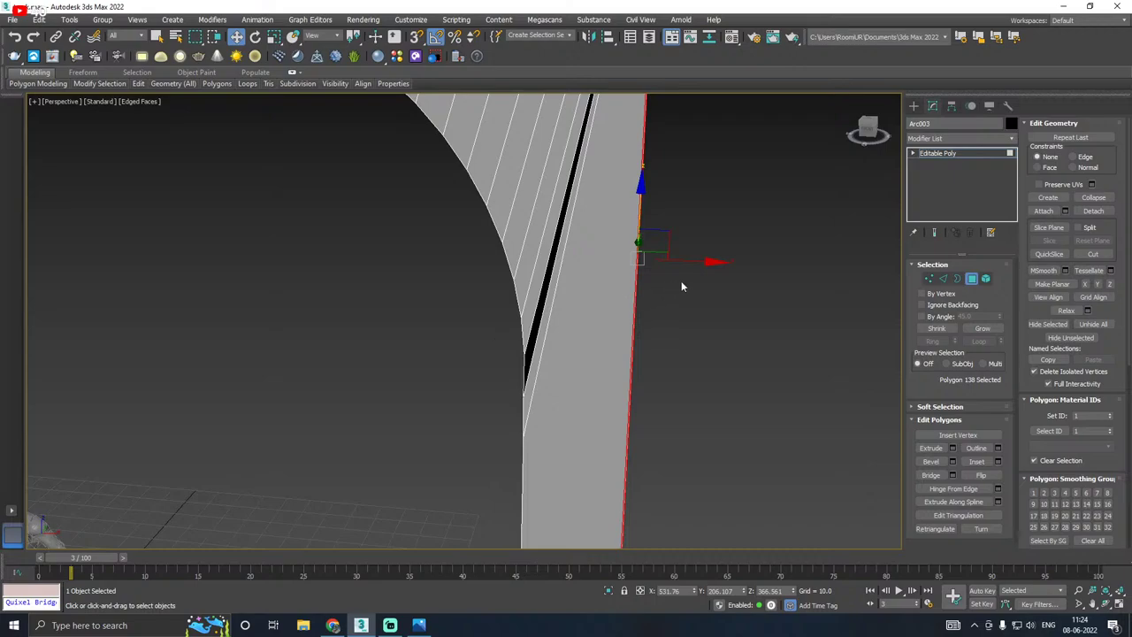
pyautogui.moveTo(700, 264); pyautogui.dragTo(713, 262)
pyautogui.scroll(-5, 713, 262)
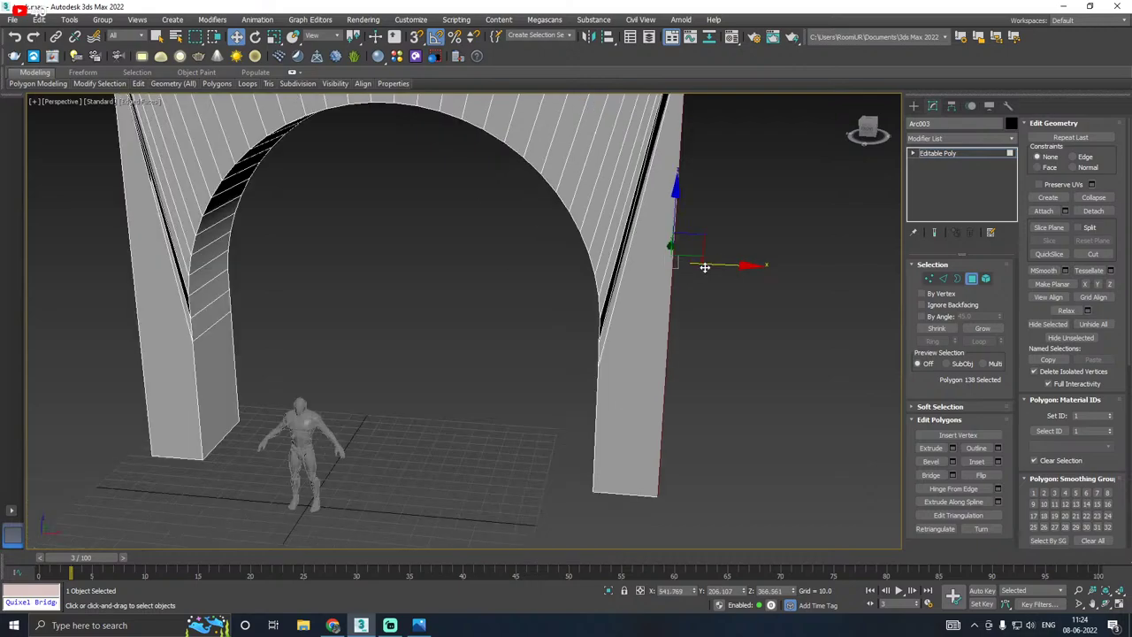
# Step: Move the same side polygon farther outward to an X of about 577, and pull it back about 20 units
pyautogui.moveTo(714, 271); pyautogui.dragTo(670, 331, button='middle')
pyautogui.scroll(5, 659, 222)
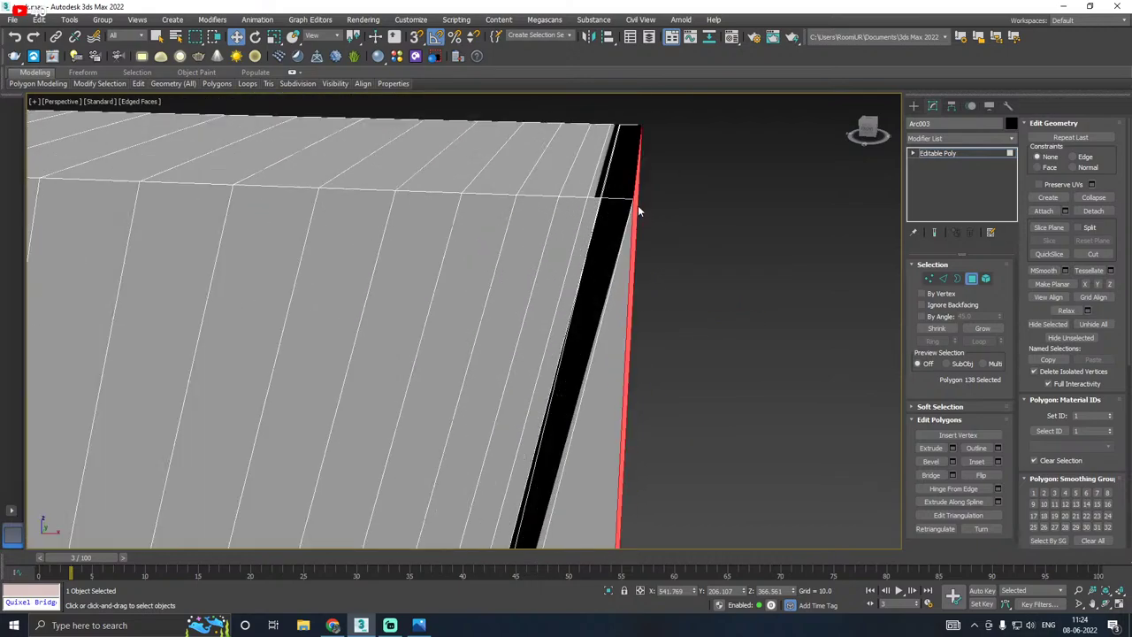
pyautogui.scroll(2, 609, 193)
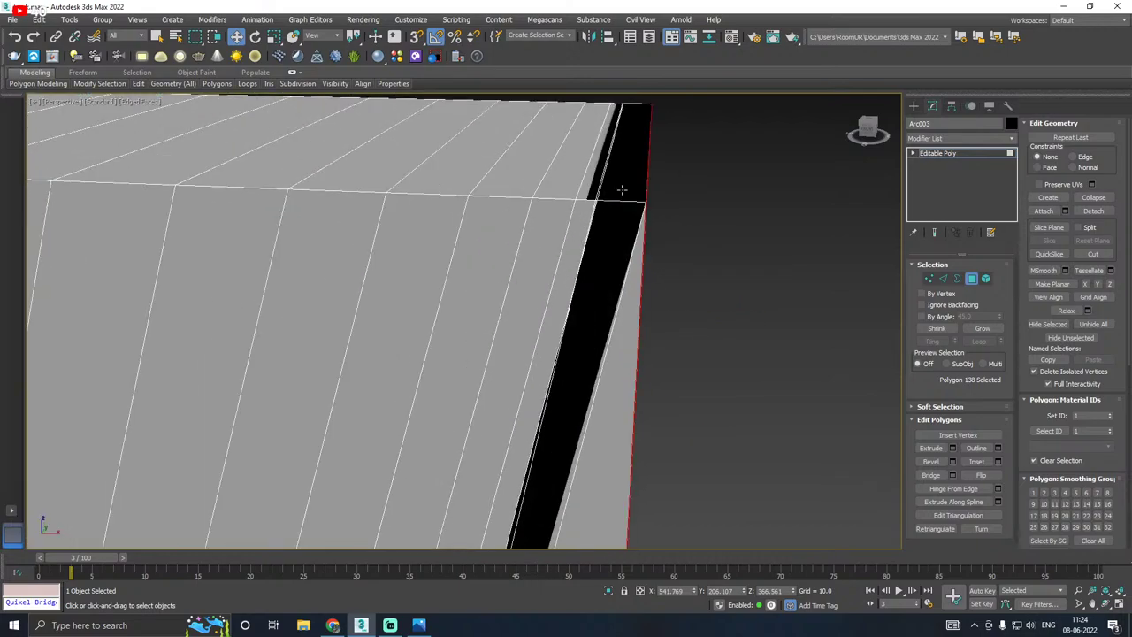
pyautogui.scroll(-3, 625, 186)
pyautogui.scroll(-3, 668, 415)
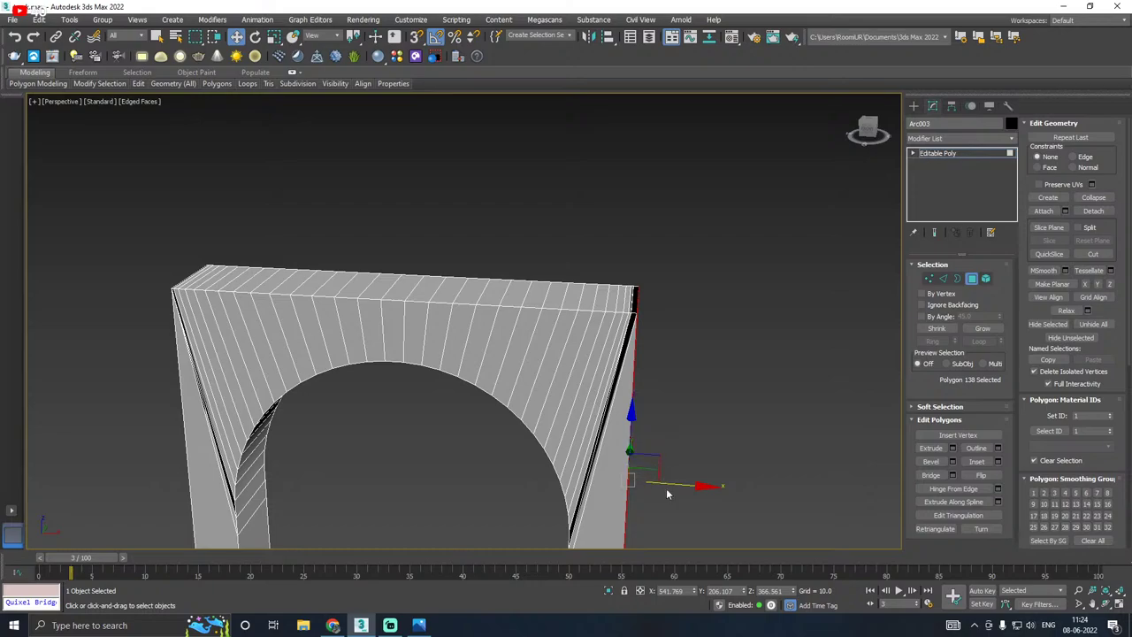
pyautogui.moveTo(667, 491); pyautogui.dragTo(718, 485)
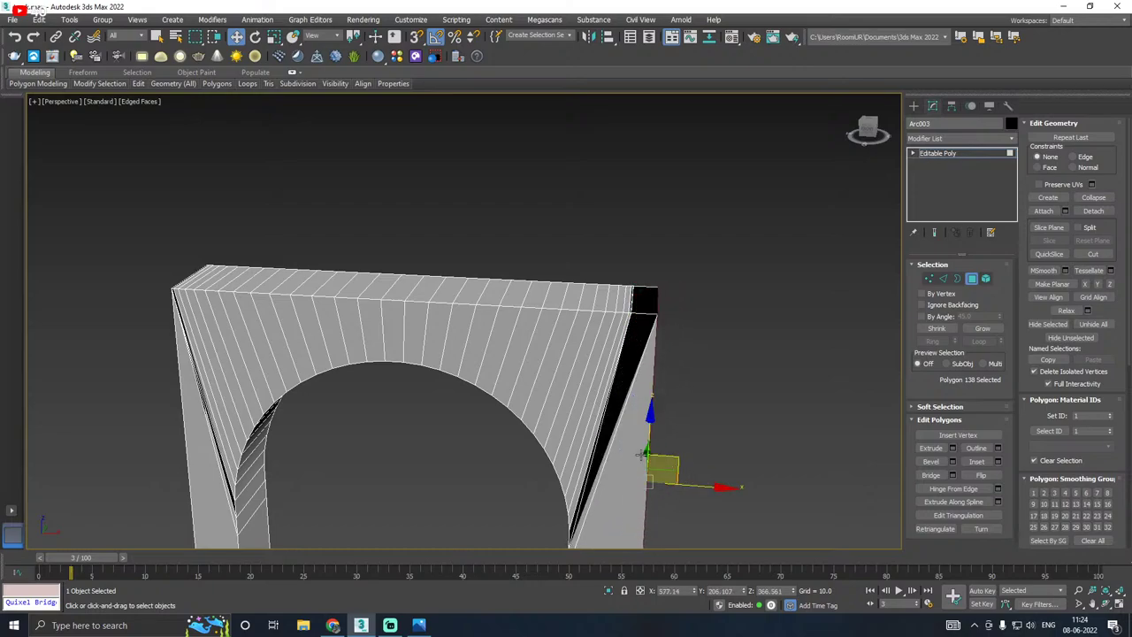
pyautogui.moveTo(641, 455); pyautogui.dragTo(643, 378, button='middle')
pyautogui.moveTo(714, 413); pyautogui.dragTo(701, 412)
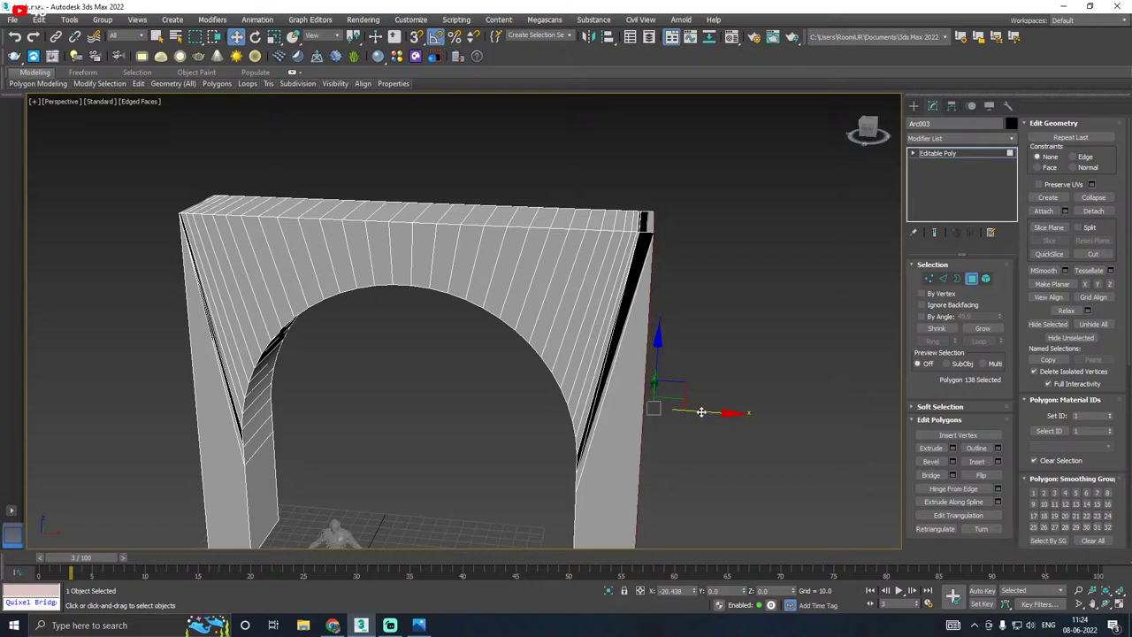
# Step: Select the opposite leg's outer side polygon and move it outward to an X of about -343
pyautogui.keyDown('alt'); pyautogui.moveTo(700, 413); pyautogui.dragTo(349, 343, button='middle'); pyautogui.keyUp('alt')
pyautogui.click(292, 338)
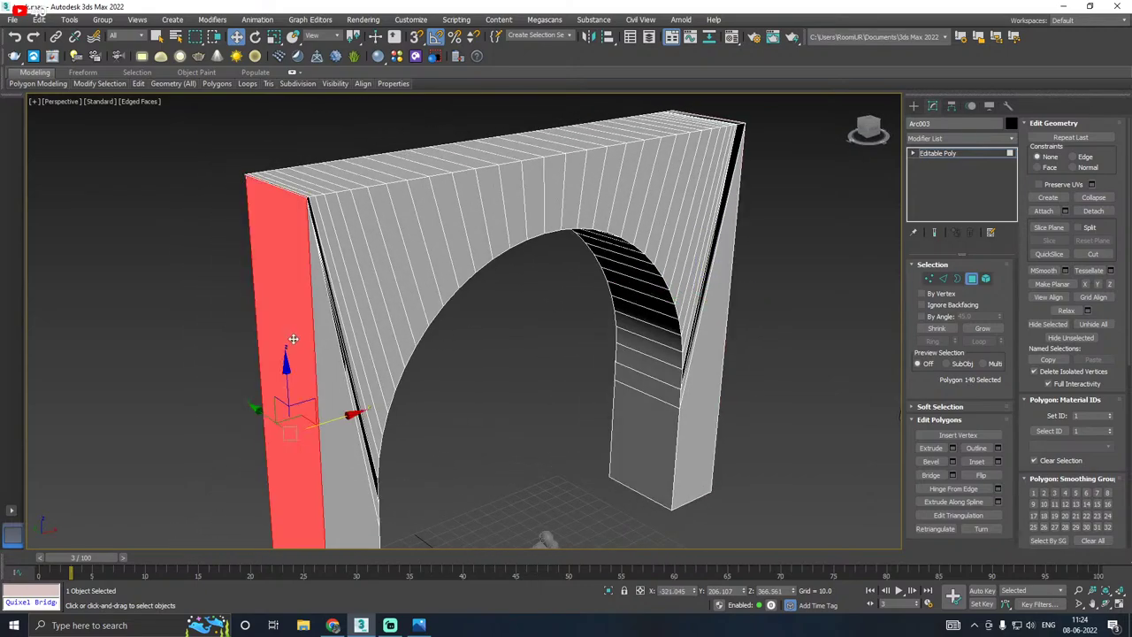
pyautogui.scroll(-2, 293, 339)
pyautogui.moveTo(339, 378); pyautogui.dragTo(332, 380)
# Step: Close the overlap at the positive X corner by moving the misplaced top edge outward to an X of about 538
pyautogui.keyDown('alt'); pyautogui.moveTo(394, 362); pyautogui.dragTo(676, 334, button='middle'); pyautogui.keyUp('alt')
pyautogui.scroll(3, 676, 335)
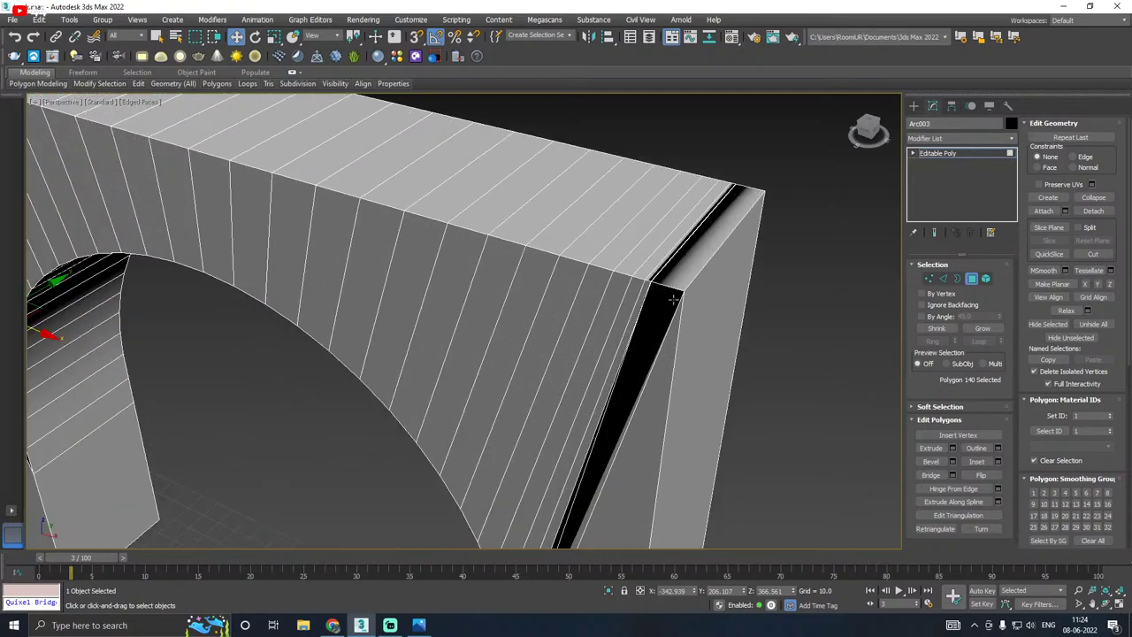
pyautogui.click(943, 278)
pyautogui.scroll(2, 670, 286)
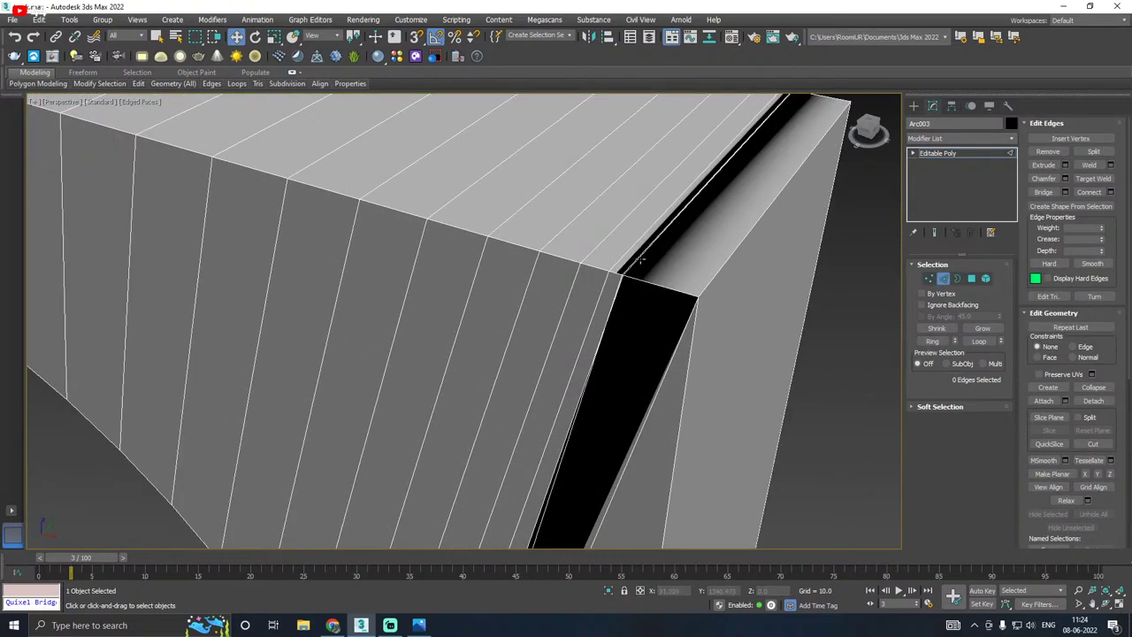
pyautogui.click(642, 259)
pyautogui.moveTo(785, 183); pyautogui.dragTo(769, 181)
pyautogui.click(670, 219)
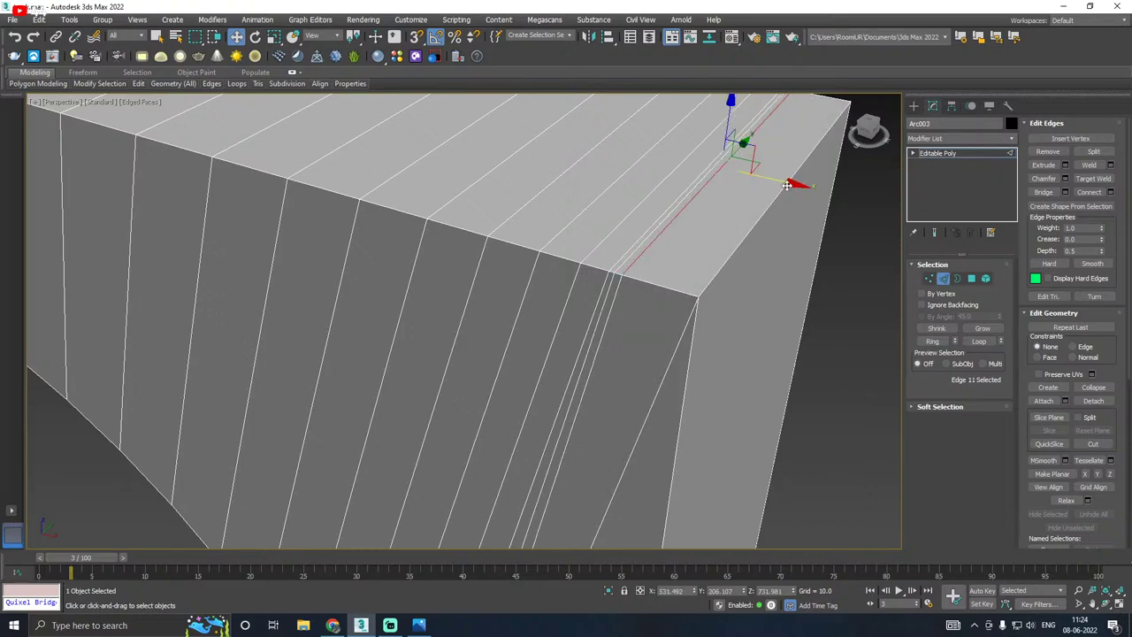
# Step: Fix the opposite upper corner by moving its overlapping top edge outward to an X of about -333
pyautogui.scroll(-5, 812, 185)
pyautogui.scroll(4, 744, 228)
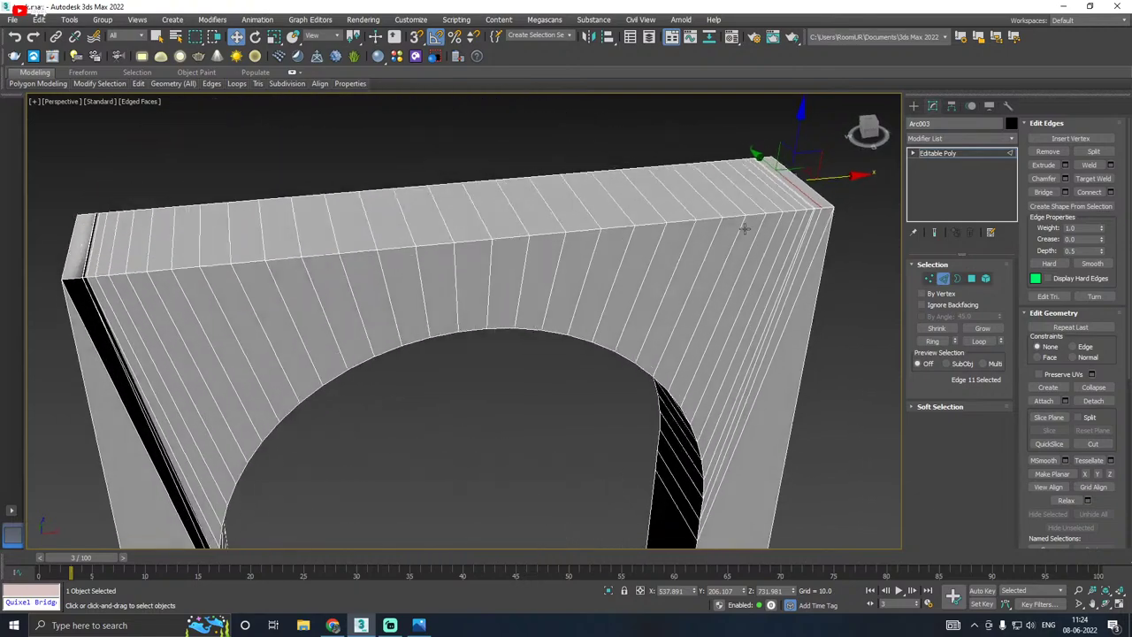
pyautogui.scroll(-4, 745, 228)
pyautogui.scroll(1, 672, 274)
pyautogui.scroll(4, 497, 220)
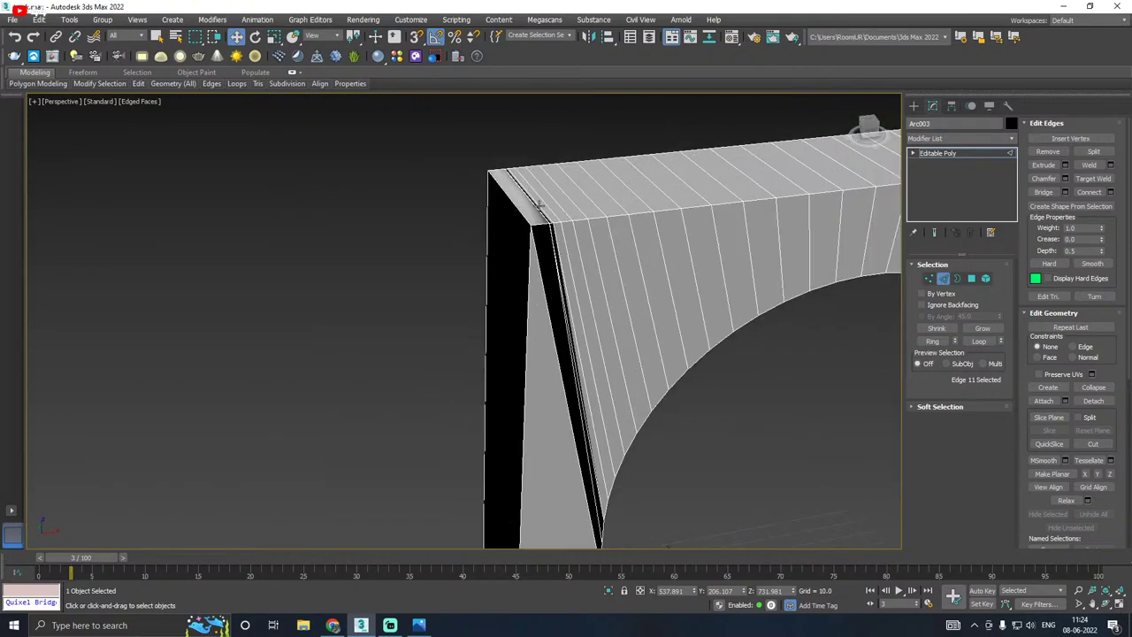
pyautogui.scroll(2, 547, 213)
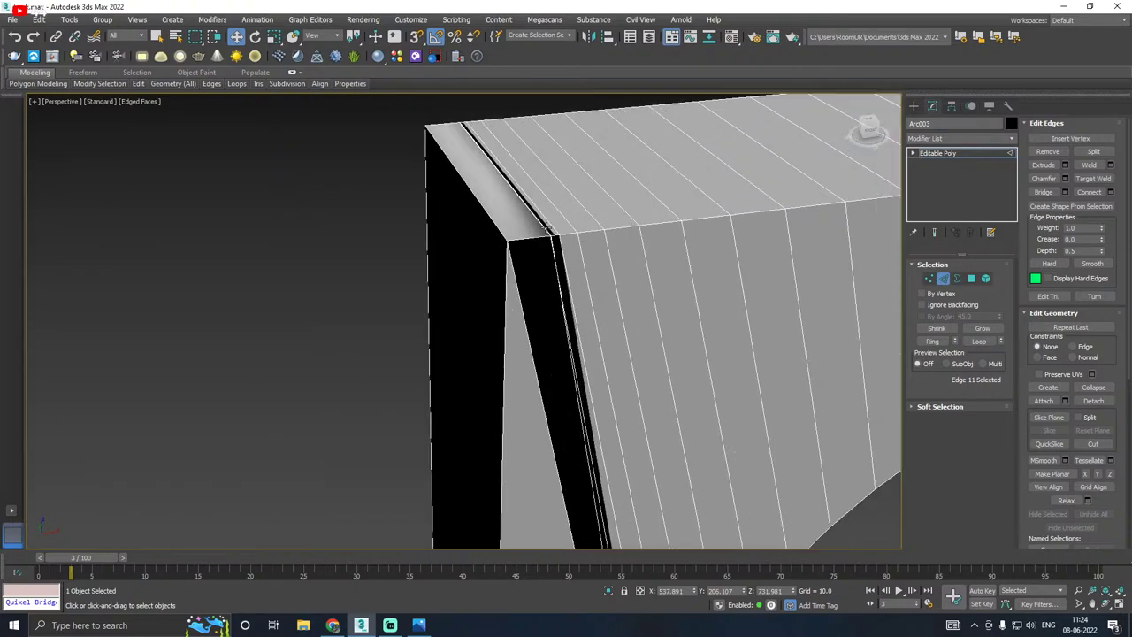
pyautogui.click(547, 227)
pyautogui.moveTo(546, 168); pyautogui.dragTo(525, 168)
pyautogui.scroll(-6, 398, 222)
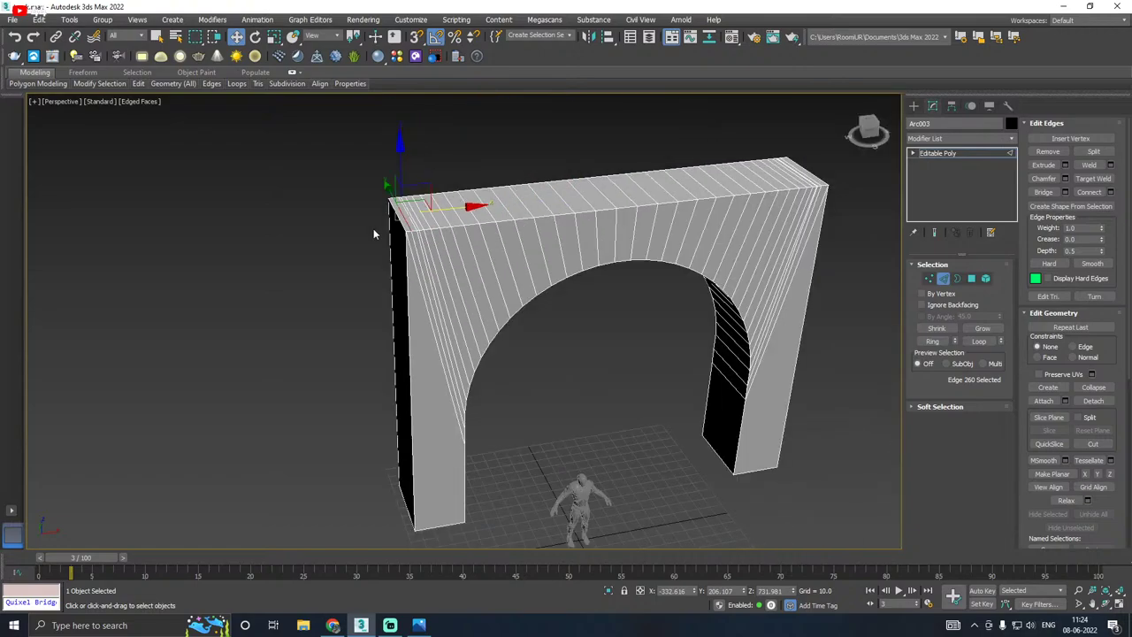
# Step: Leave edge editing and move the whole wide arch next to the narrower arch, to about X 1544 and Y 100
pyautogui.keyDown('alt'); pyautogui.moveTo(611, 311); pyautogui.dragTo(496, 333, button='middle'); pyautogui.keyUp('alt')
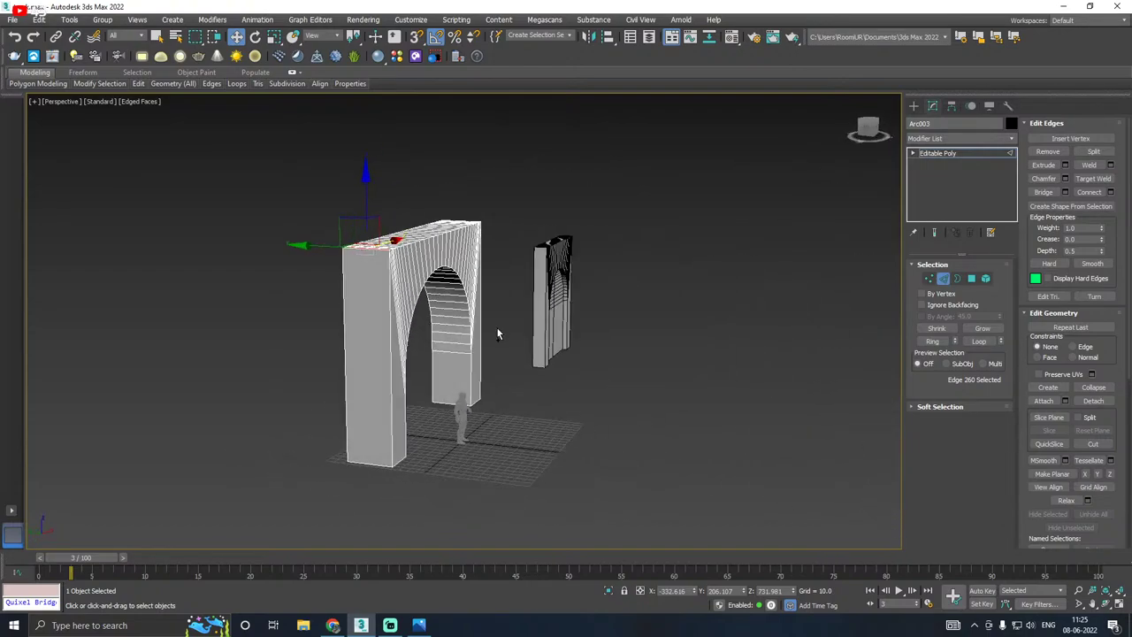
pyautogui.click(948, 155)
pyautogui.keyDown('alt'); pyautogui.moveTo(725, 239); pyautogui.dragTo(522, 278, button='middle'); pyautogui.keyUp('alt')
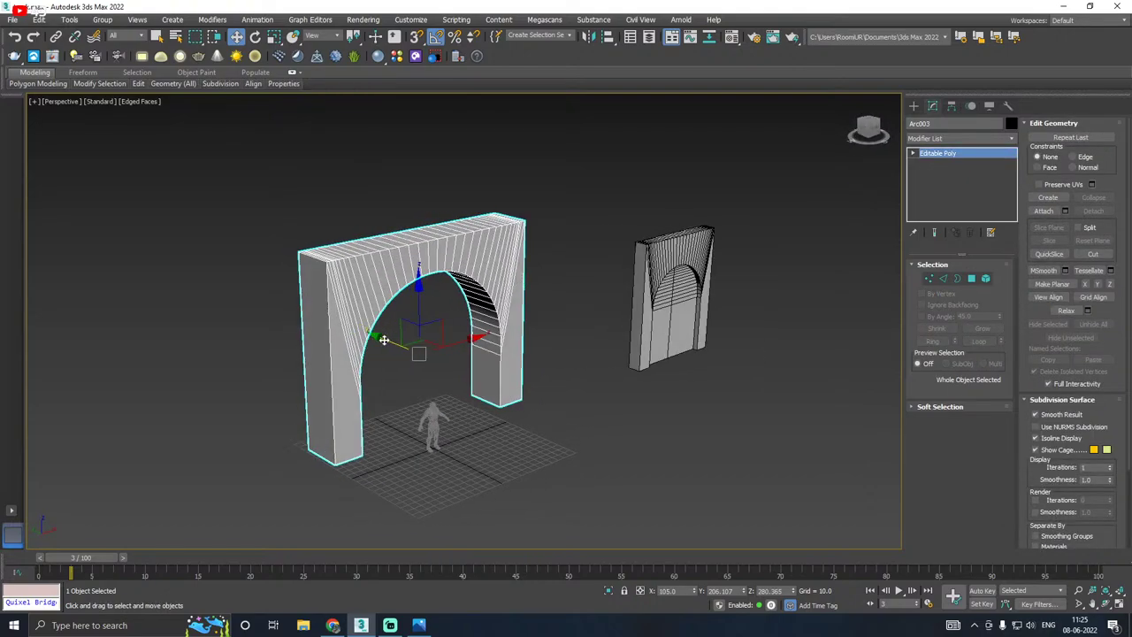
pyautogui.moveTo(470, 341); pyautogui.dragTo(700, 274)
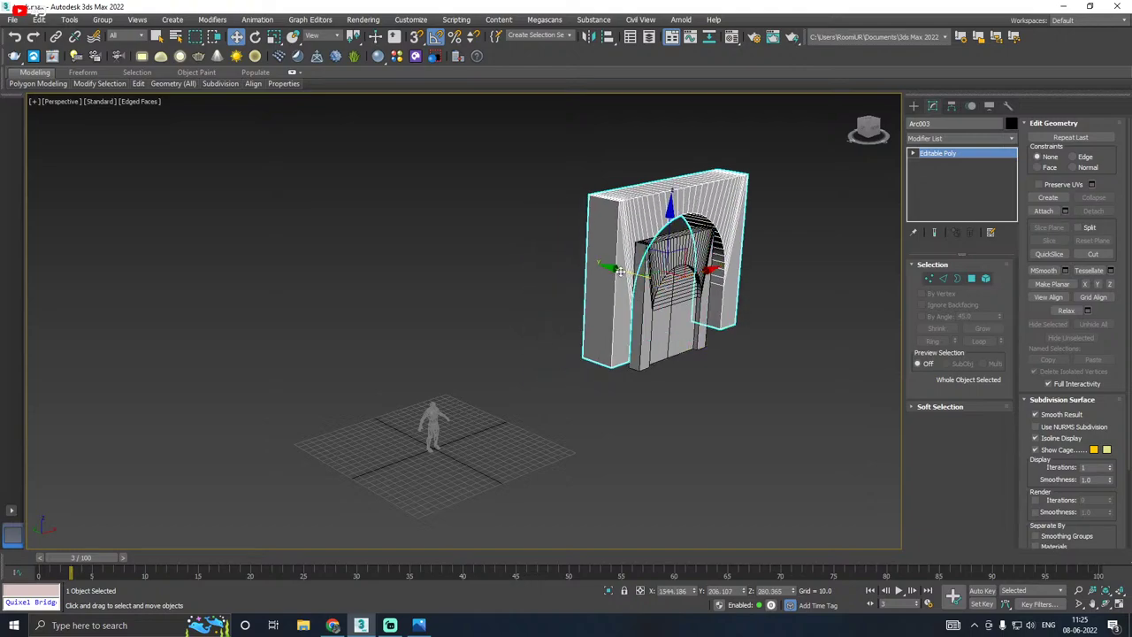
pyautogui.moveTo(620, 271); pyautogui.dragTo(642, 277)
pyautogui.moveTo(704, 282); pyautogui.dragTo(594, 334, button='middle')
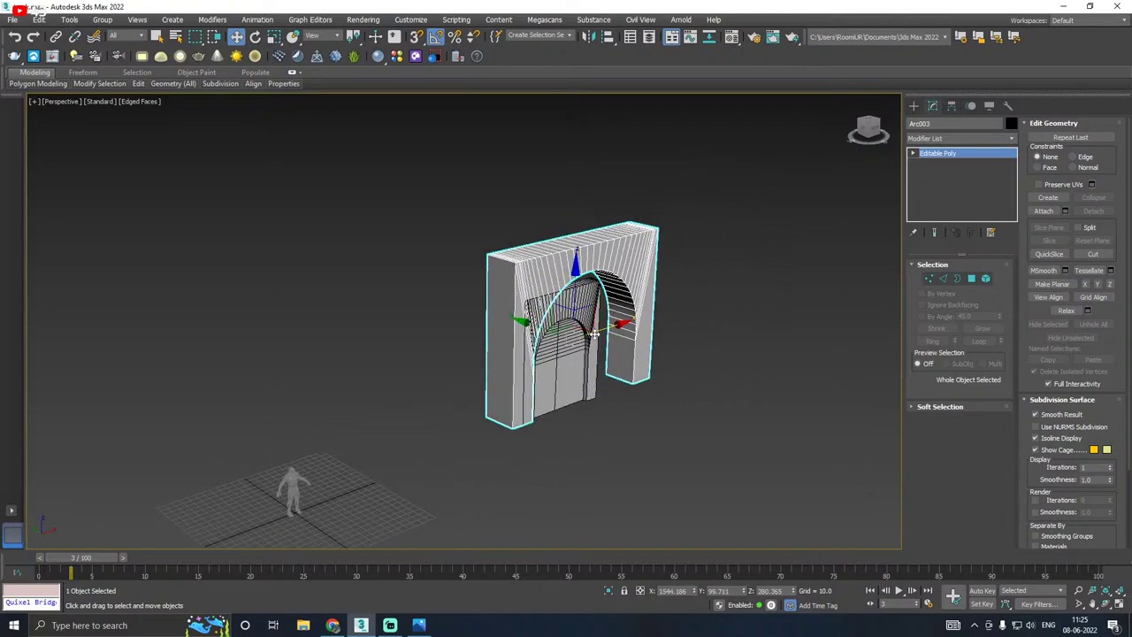
pyautogui.scroll(2, 594, 335)
pyautogui.click(12, 19)
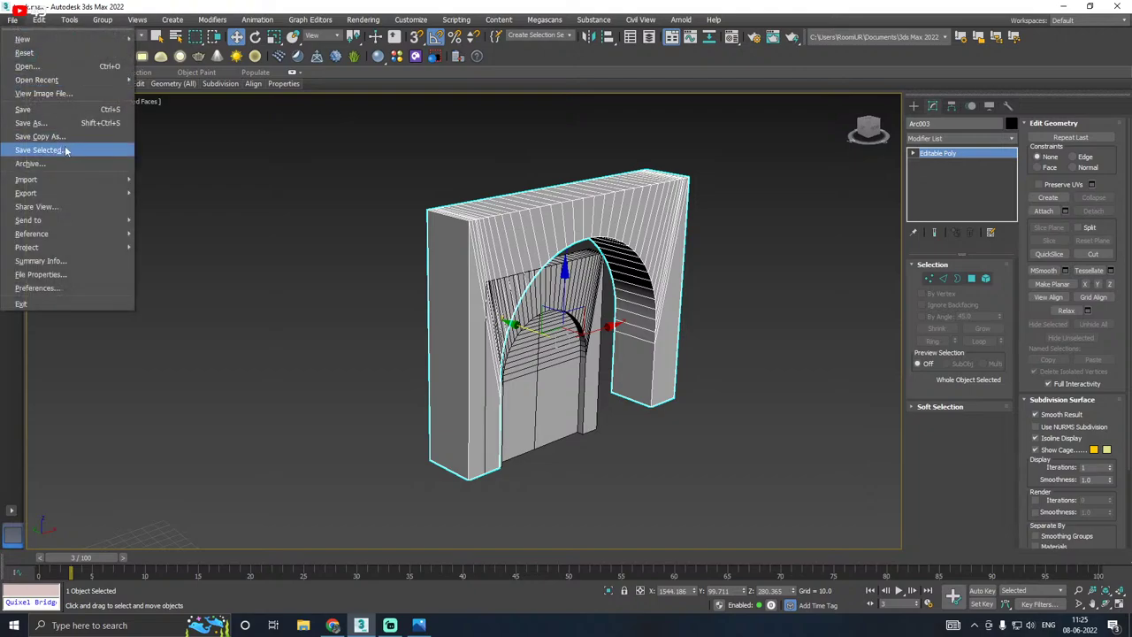
pyautogui.click(65, 150)
pyautogui.click(758, 572)
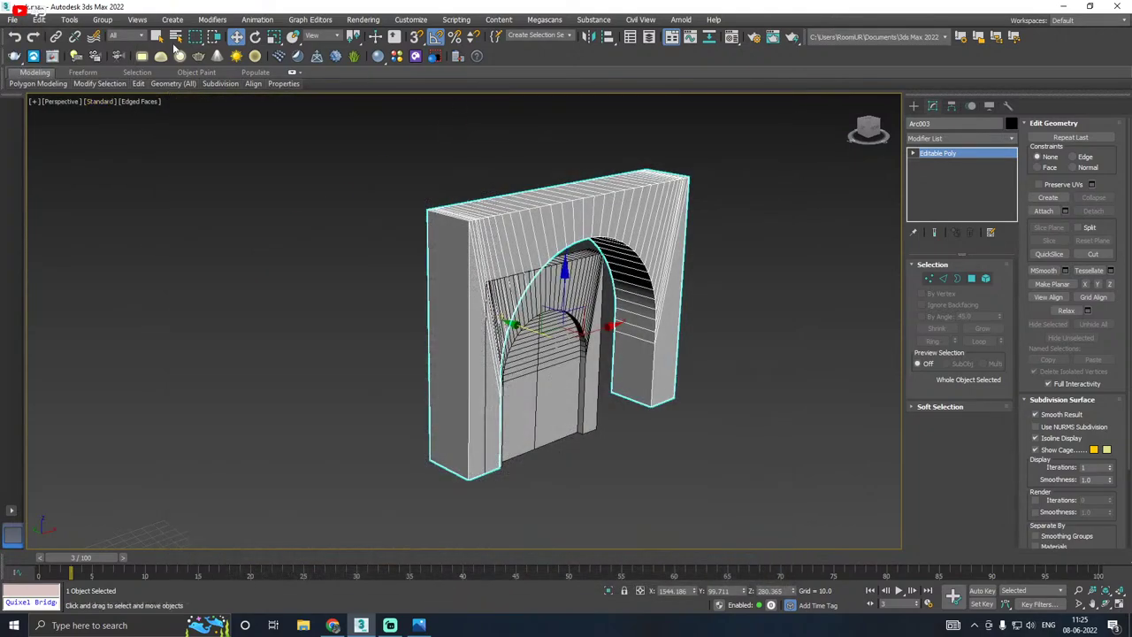
# Step: Save the scene and uniformly scale the wide arch down to roughly the height of the narrower arch
pyautogui.click(13, 19)
pyautogui.click(37, 108)
pyautogui.keyDown('alt'); pyautogui.moveTo(652, 289); pyautogui.dragTo(691, 255, button='middle'); pyautogui.keyUp('alt')
pyautogui.scroll(3, 566, 283)
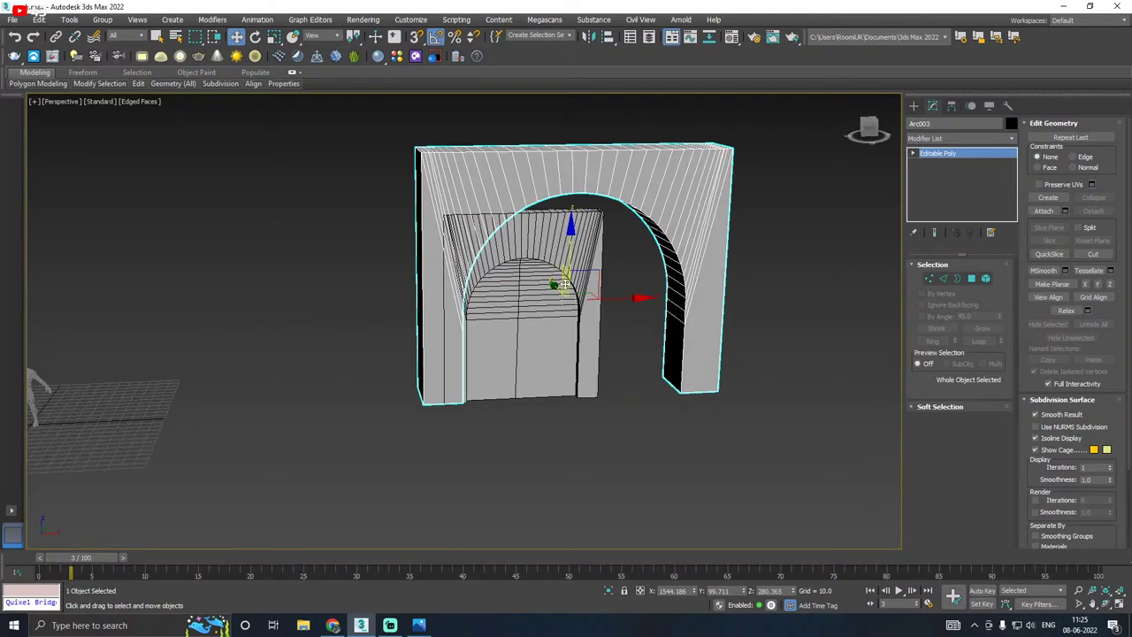
pyautogui.press('r')
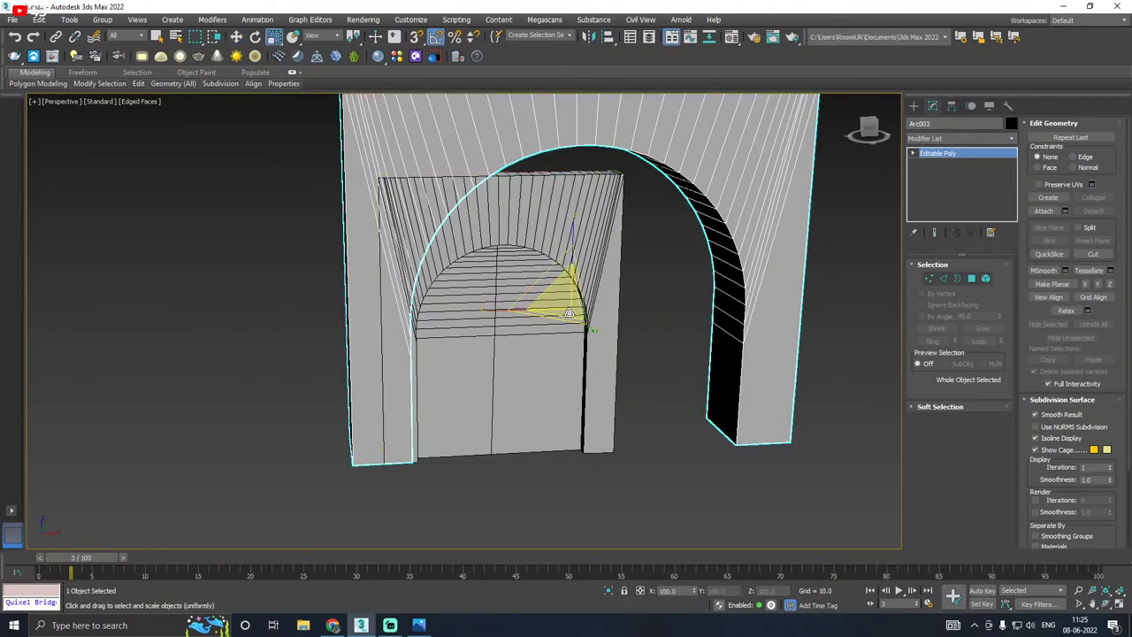
pyautogui.moveTo(566, 292); pyautogui.dragTo(558, 339)
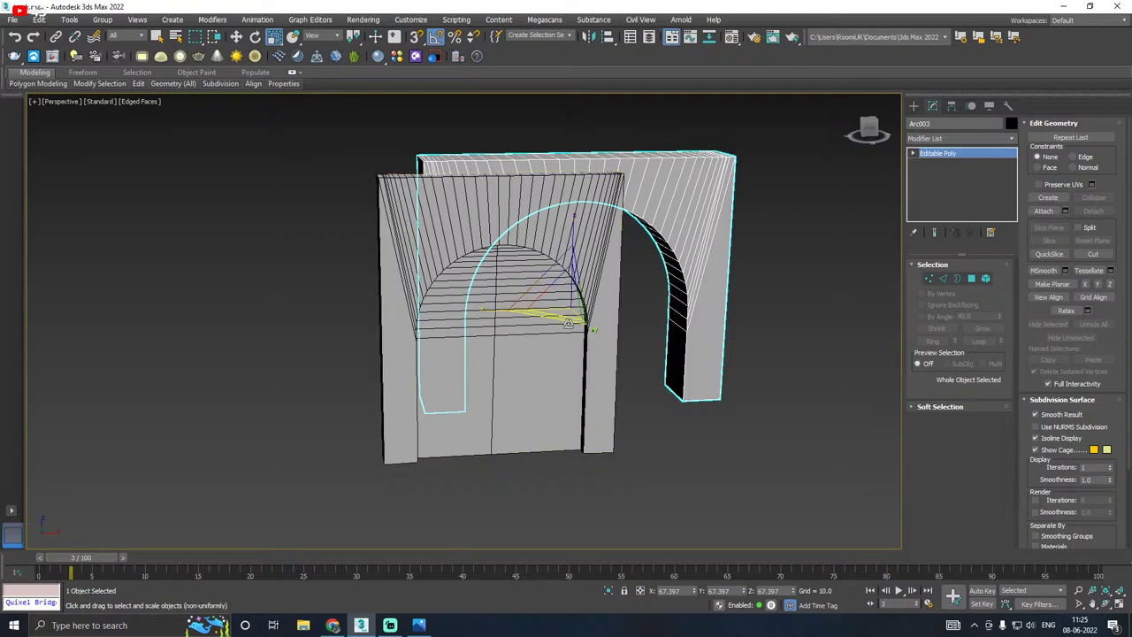
# Step: Turn off angle snapping, select both arches, and move them together back onto the grid around the human figure
pyautogui.press('a')
pyautogui.press('w')
pyautogui.moveTo(573, 319)
pyautogui.keyDown('alt'); pyautogui.mouseDown(button='middle')
pyautogui.moveTo(591, 290)
pyautogui.moveTo(575, 314)
pyautogui.mouseUp(button='middle'); pyautogui.keyUp('alt')
pyautogui.scroll(-4, 575, 314)
pyautogui.moveTo(417, 227); pyautogui.dragTo(683, 371)
pyautogui.moveTo(576, 293); pyautogui.dragTo(301, 253)
pyautogui.moveTo(333, 260); pyautogui.dragTo(457, 325, button='middle')
pyautogui.scroll(4, 366, 303)
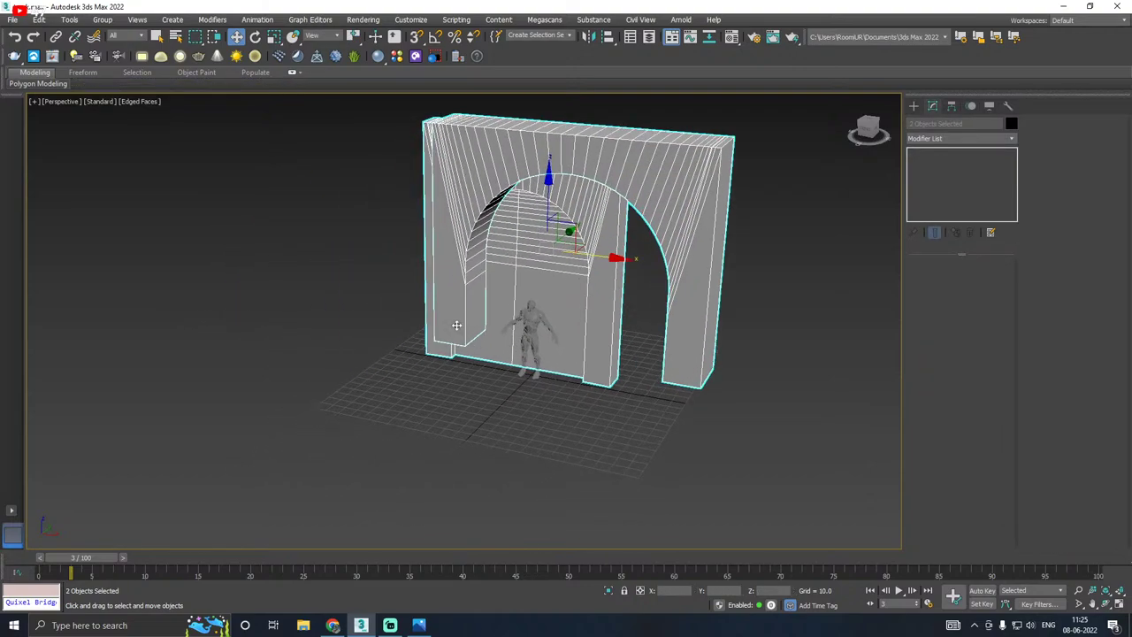
# Step: Turn on angle snapping and rotate the narrower arch about its vertical axis until it stands perpendicular to the wide arch
pyautogui.click(680, 282)
pyautogui.keyDown('alt'); pyautogui.moveTo(680, 282); pyautogui.dragTo(534, 287, button='middle'); pyautogui.keyUp('alt')
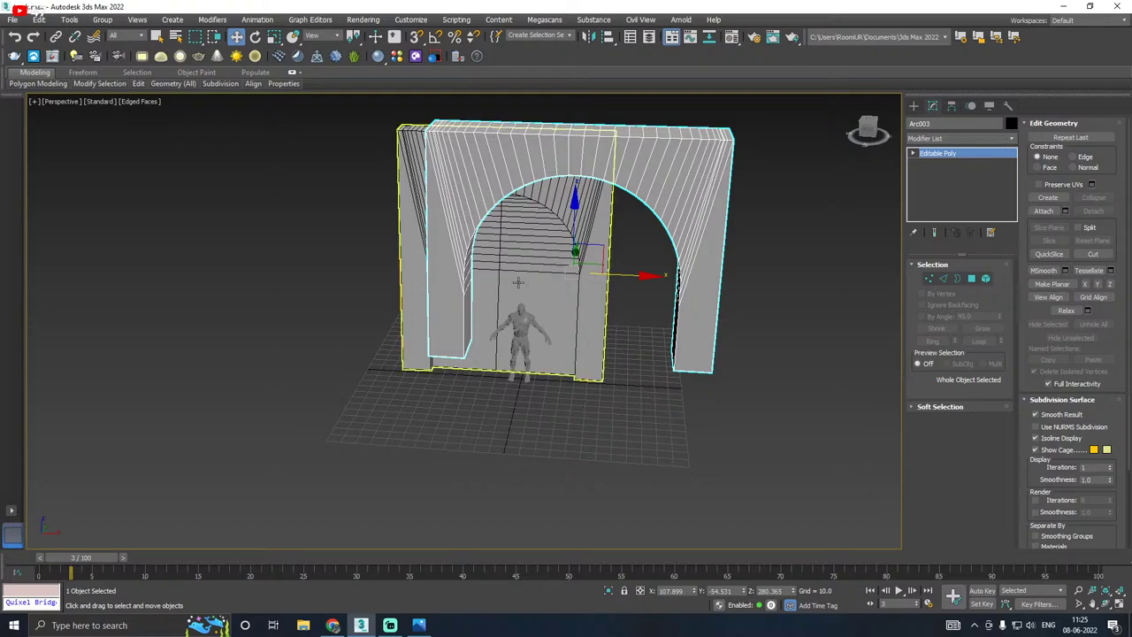
pyautogui.press('e')
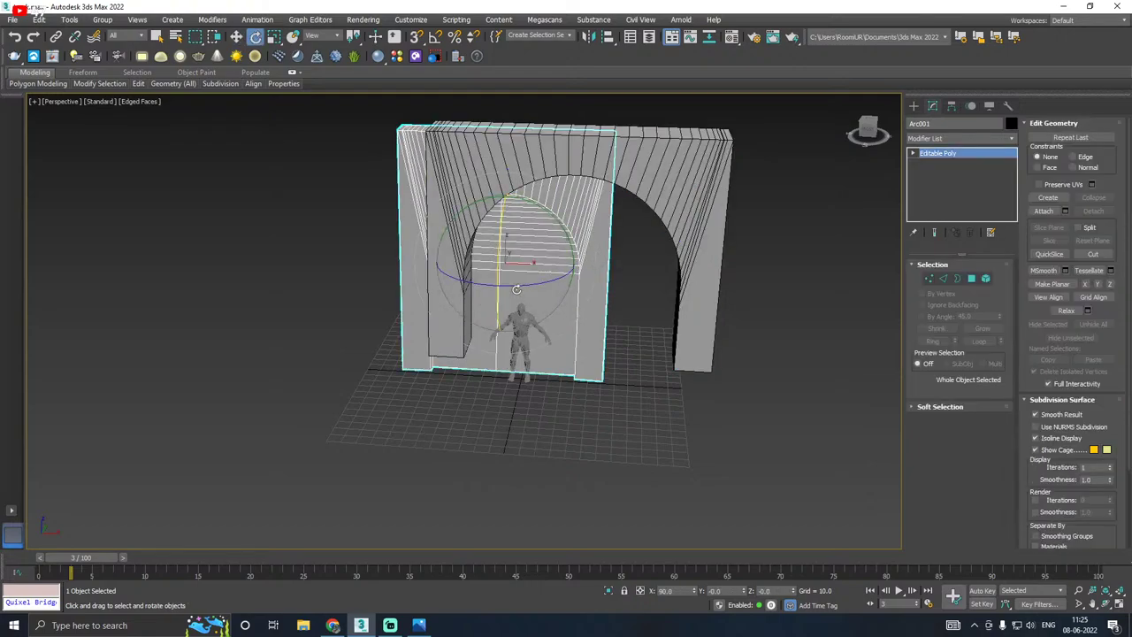
pyautogui.click(421, 41)
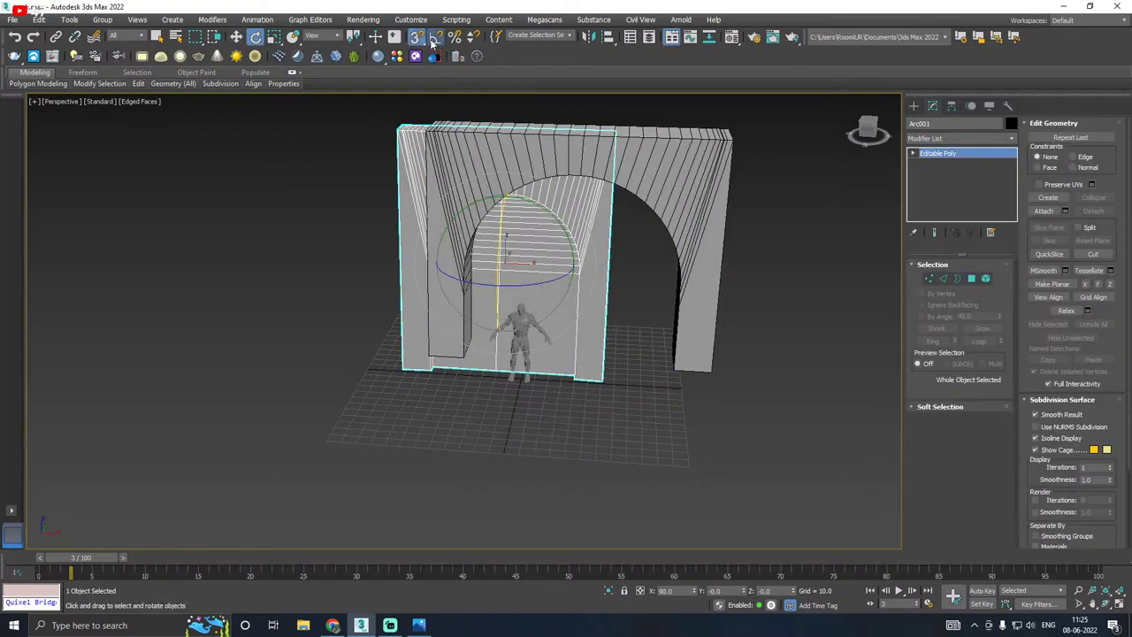
pyautogui.click(435, 37)
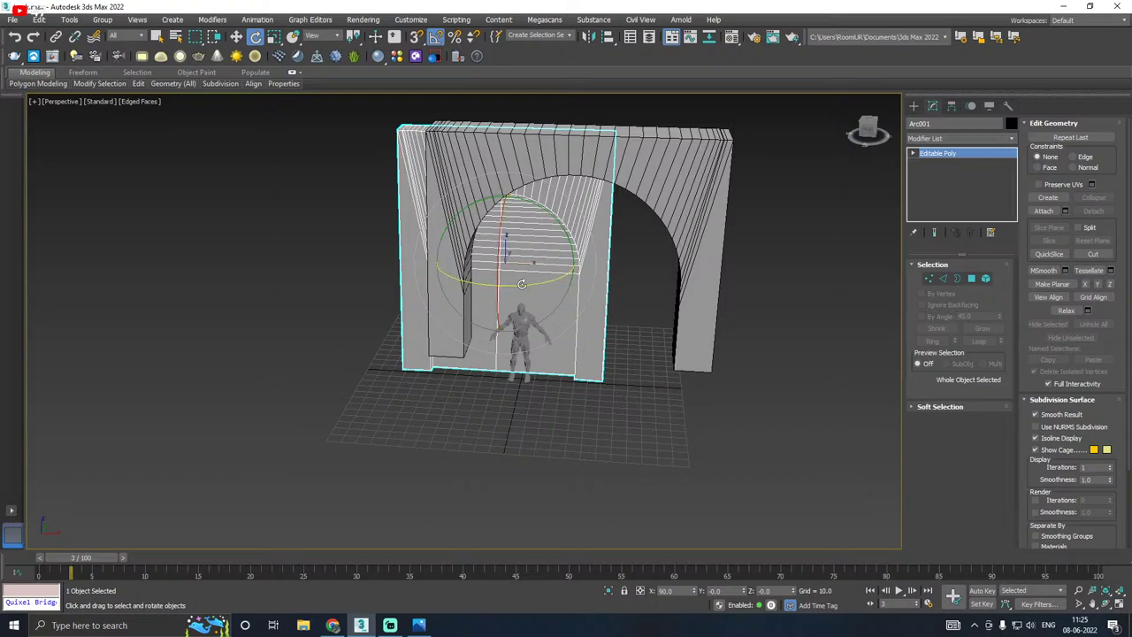
pyautogui.moveTo(521, 283); pyautogui.dragTo(453, 263)
pyautogui.press('w')
# Step: Move the wide arch behind the human figure and down onto the grid, to about X 24, Y 313 and Z 187
pyautogui.click(487, 188)
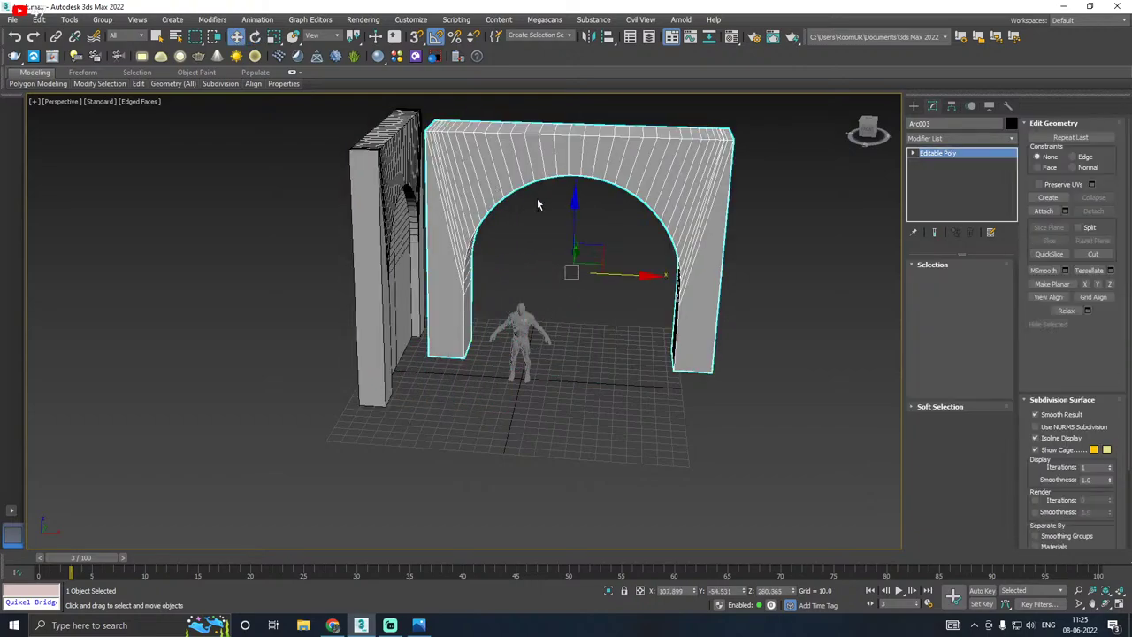
pyautogui.keyDown('alt'); pyautogui.moveTo(536, 199); pyautogui.dragTo(533, 212, button='middle'); pyautogui.keyUp('alt')
pyautogui.moveTo(610, 251); pyautogui.dragTo(667, 217)
pyautogui.keyDown('alt'); pyautogui.moveTo(667, 217); pyautogui.dragTo(687, 236, button='middle'); pyautogui.keyUp('alt')
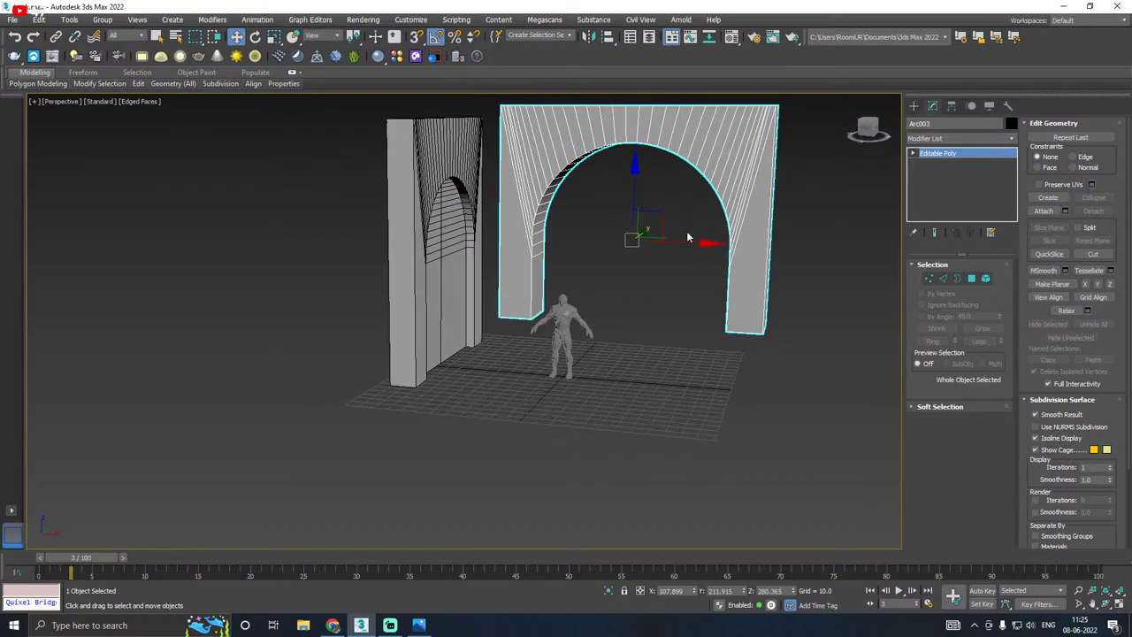
pyautogui.moveTo(685, 243); pyautogui.dragTo(622, 239)
pyautogui.keyDown('alt'); pyautogui.moveTo(622, 239); pyautogui.dragTo(619, 239, button='middle'); pyautogui.keyUp('alt')
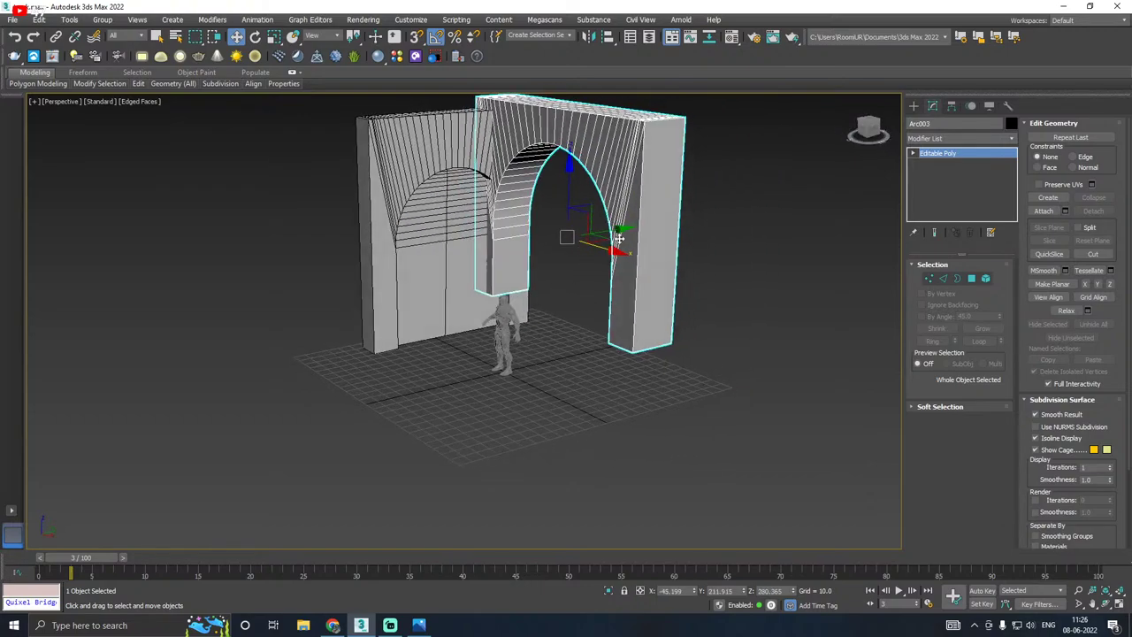
pyautogui.moveTo(619, 231); pyautogui.dragTo(673, 252)
pyautogui.moveTo(621, 175); pyautogui.dragTo(626, 230)
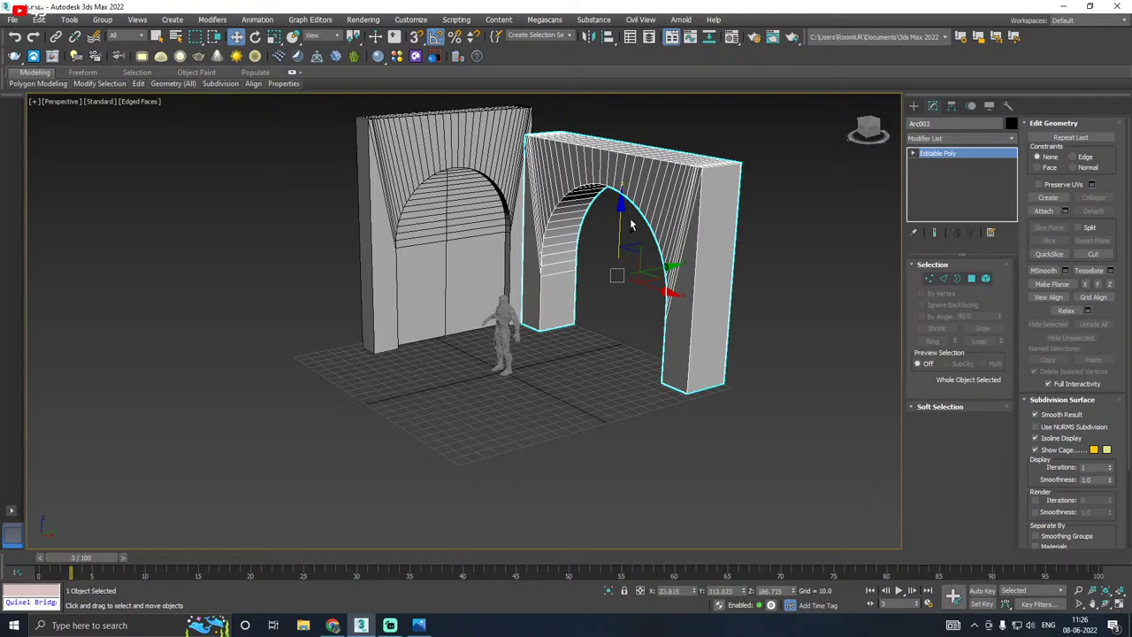
pyautogui.keyDown('alt'); pyautogui.moveTo(630, 229); pyautogui.dragTo(670, 219, button='middle'); pyautogui.keyUp('alt')
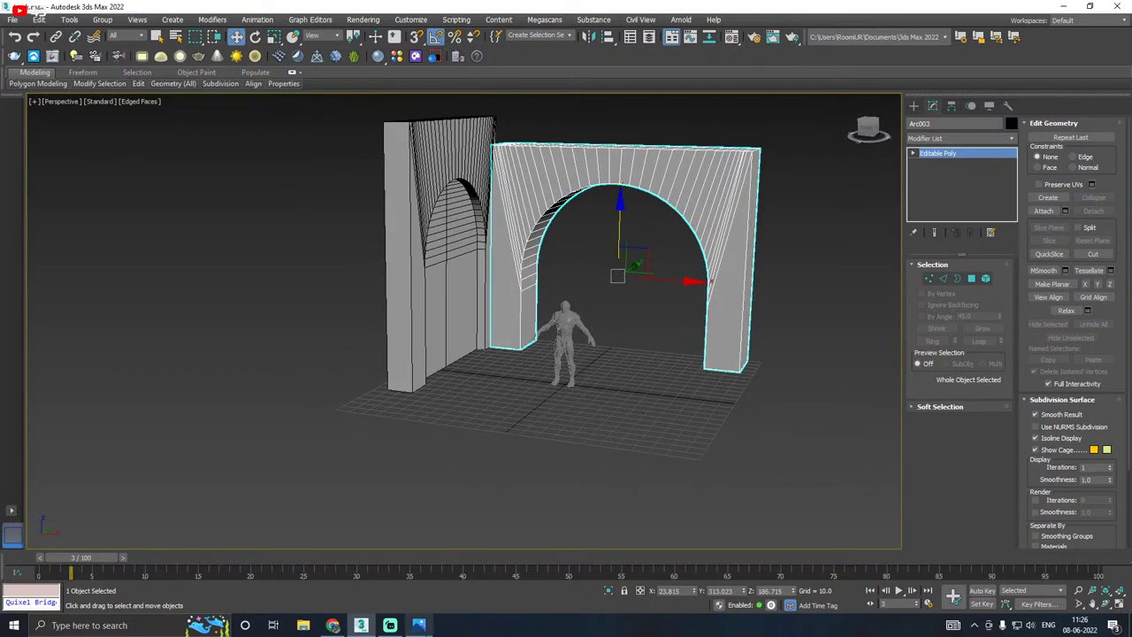
# Step: Select all top vertices of the wide arch and raise them to a Z of about 556, near the narrower arch's height
pyautogui.click(419, 626)
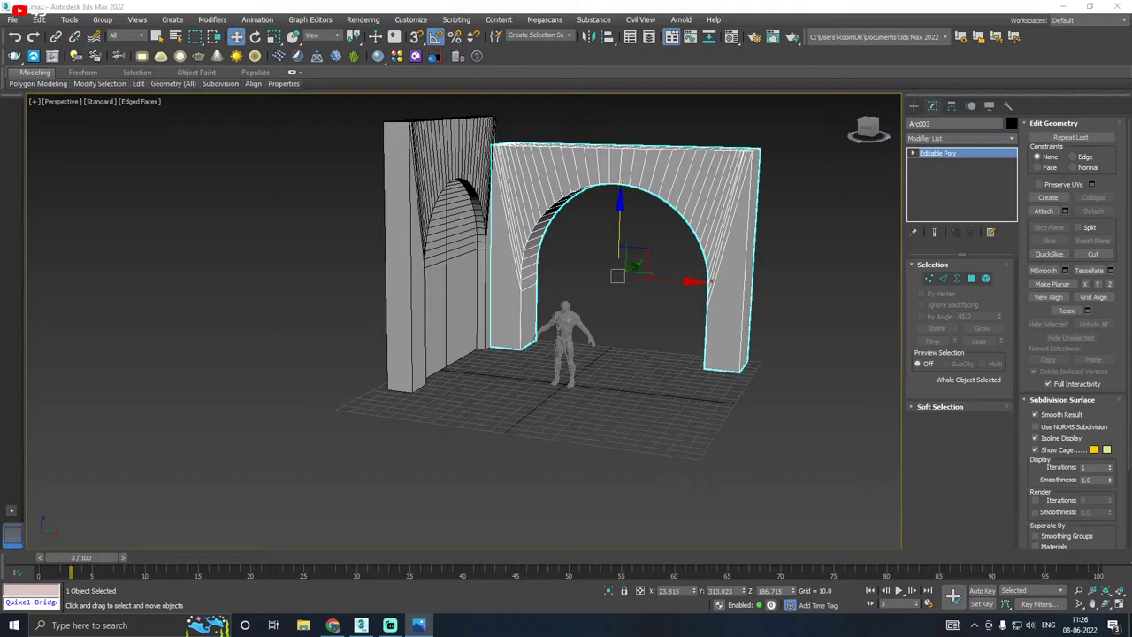
pyautogui.keyDown('alt'); pyautogui.moveTo(413, 309); pyautogui.dragTo(723, 221, button='middle'); pyautogui.keyUp('alt')
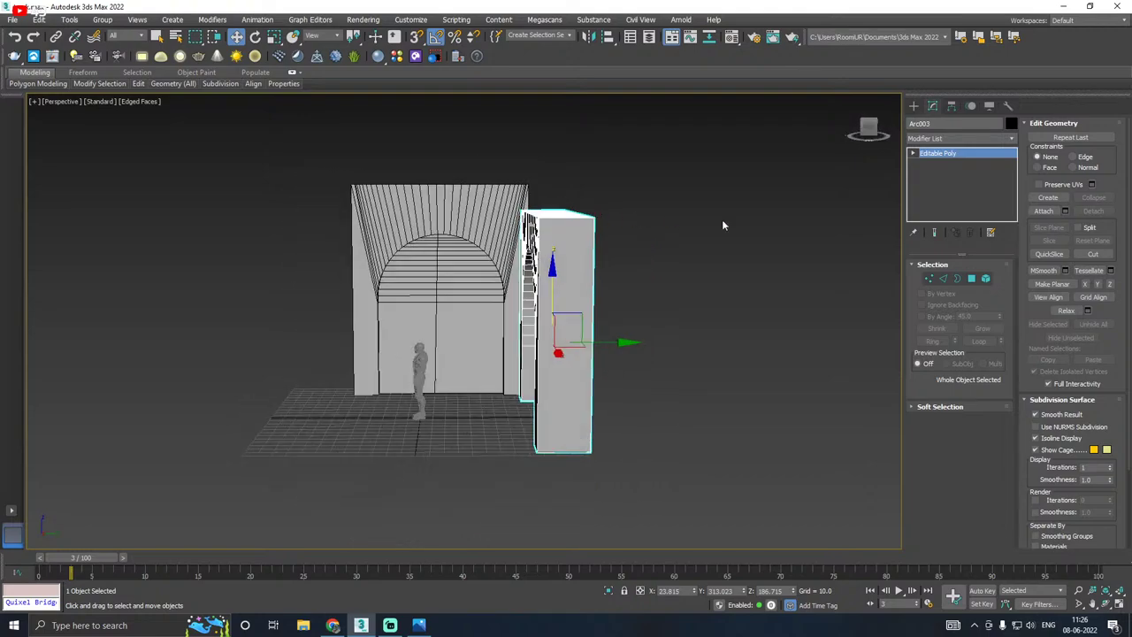
pyautogui.press('1')
pyautogui.keyDown('alt'); pyautogui.moveTo(654, 231); pyautogui.dragTo(612, 203, button='middle'); pyautogui.keyUp('alt')
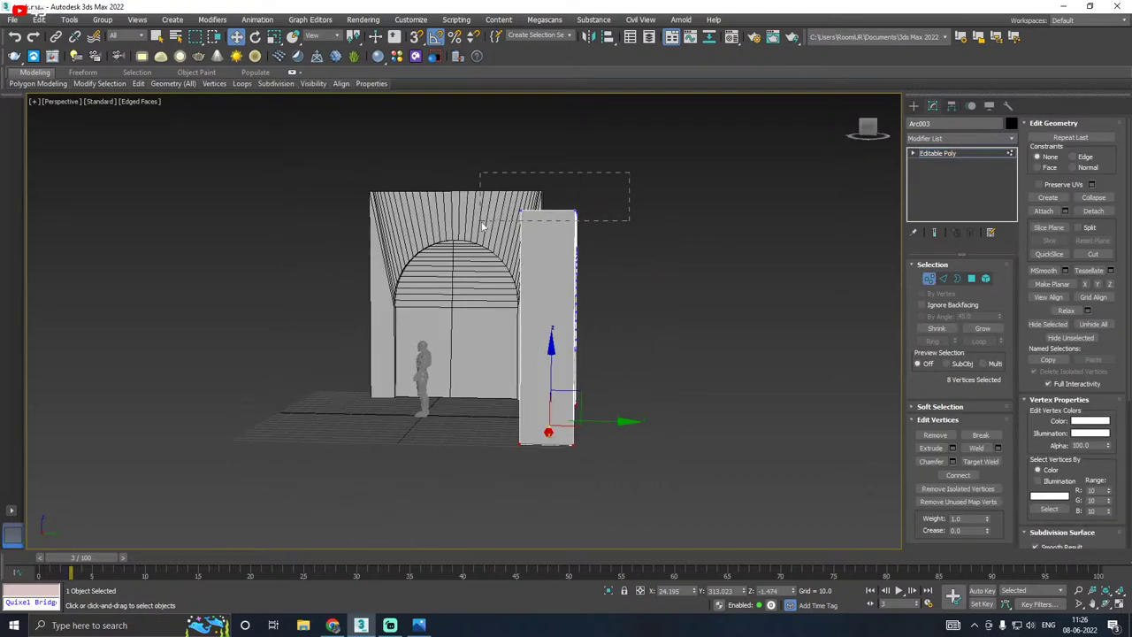
pyautogui.moveTo(480, 222); pyautogui.dragTo(480, 221)
pyautogui.keyDown('alt'); pyautogui.moveTo(480, 177); pyautogui.dragTo(564, 189, button='middle'); pyautogui.keyUp('alt')
pyautogui.scroll(3, 495, 176)
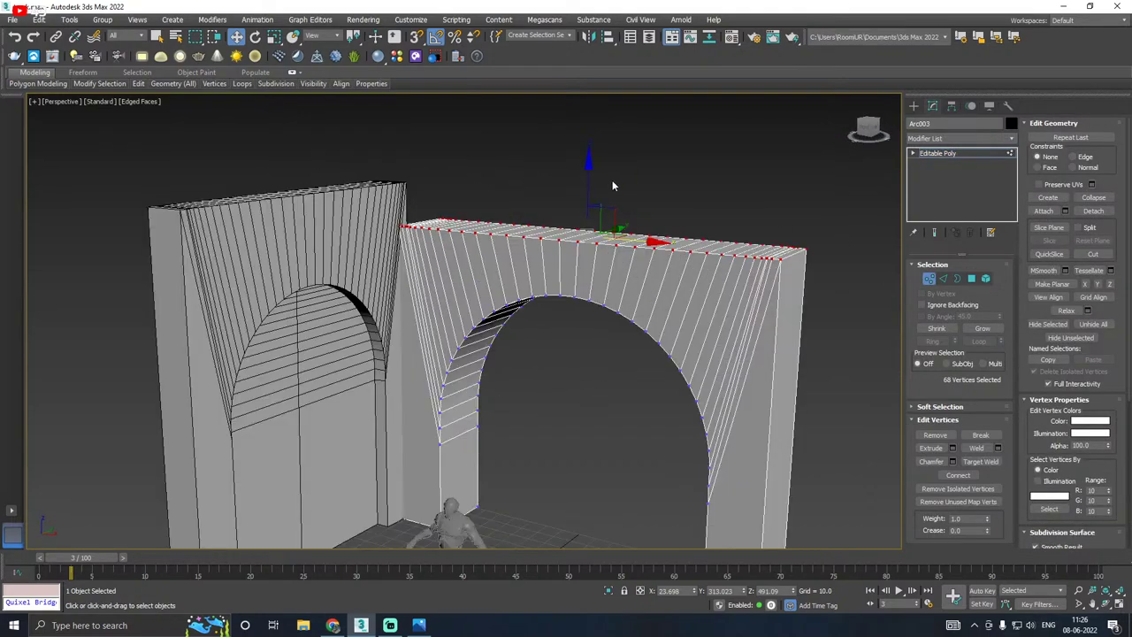
pyautogui.moveTo(586, 187); pyautogui.dragTo(575, 143)
# Step: Fine-tune the wide arch's top vertices to a Z of about 559, level with the narrower arch, and leave vertex editing
pyautogui.keyDown('alt'); pyautogui.moveTo(574, 143); pyautogui.dragTo(543, 181, button='middle'); pyautogui.keyUp('alt')
pyautogui.scroll(3, 433, 153)
pyautogui.keyDown('alt'); pyautogui.moveTo(437, 180); pyautogui.dragTo(296, 213, button='middle'); pyautogui.keyUp('alt')
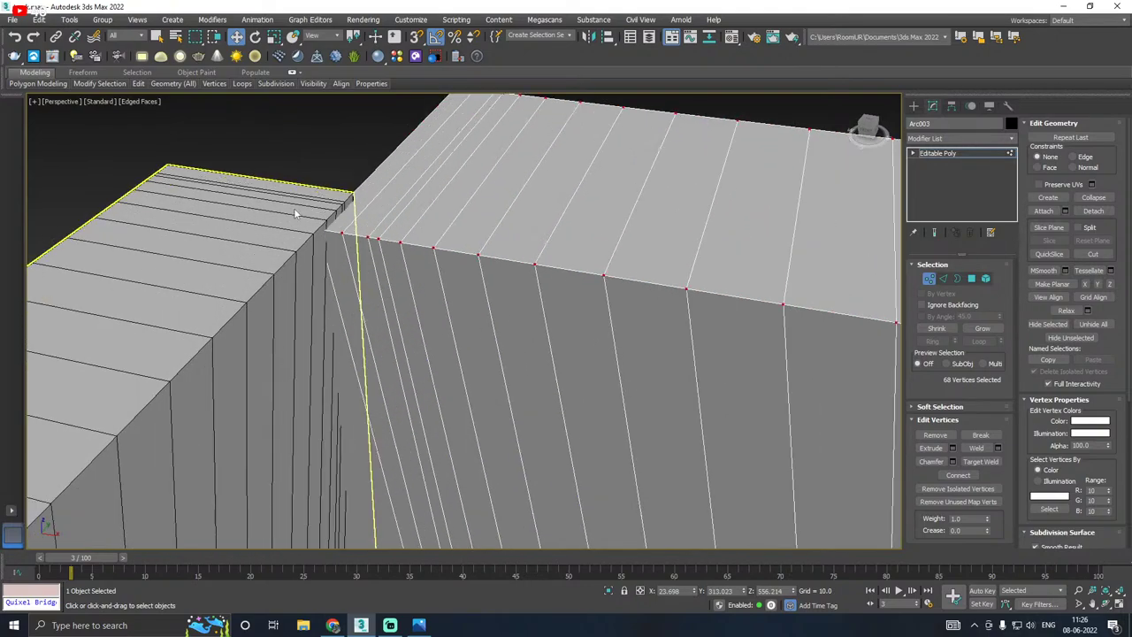
pyautogui.moveTo(342, 232); pyautogui.dragTo(342, 224)
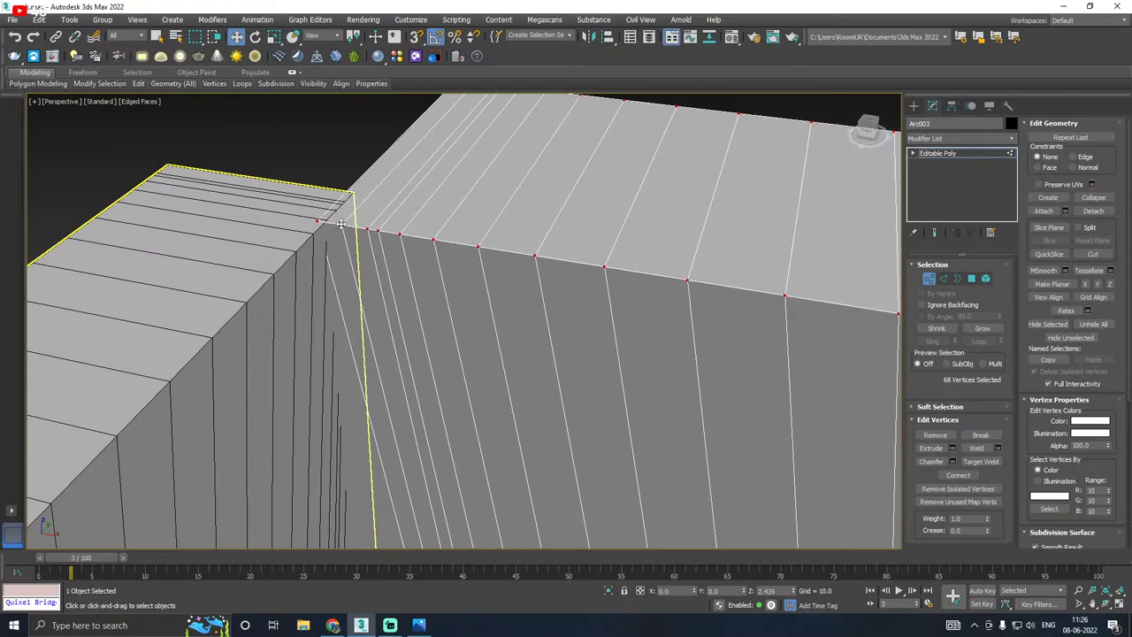
pyautogui.scroll(-6, 342, 223)
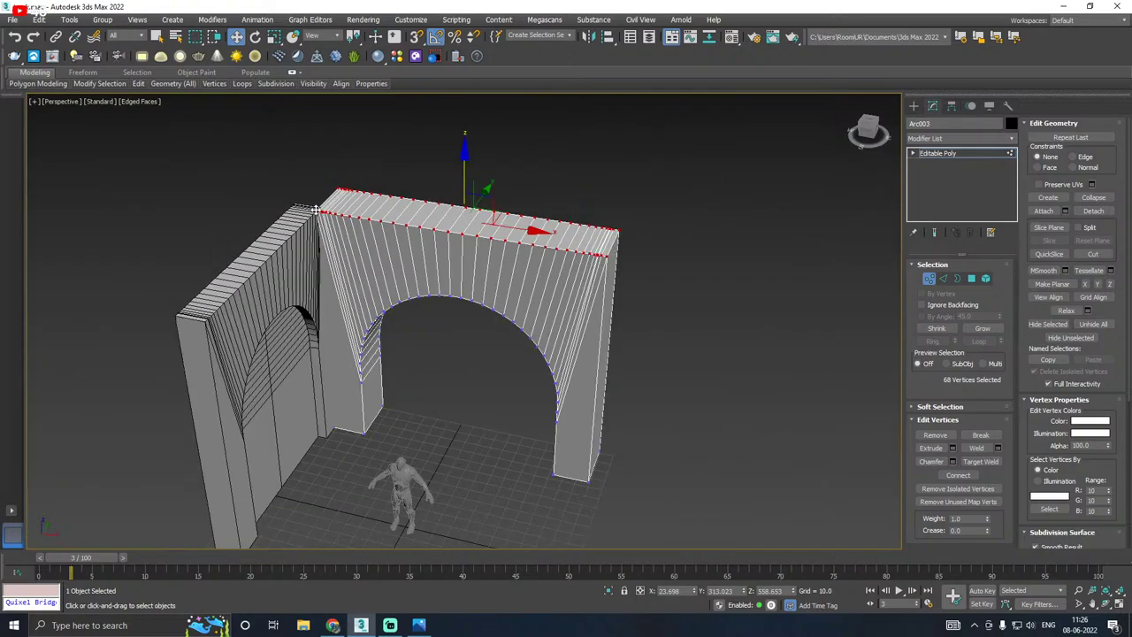
pyautogui.click(939, 154)
# Step: Save the scene and move the wide arch sideways away from the narrower arch, to an X of about 233
pyautogui.keyDown('alt'); pyautogui.moveTo(566, 169); pyautogui.dragTo(606, 159, button='middle'); pyautogui.keyUp('alt')
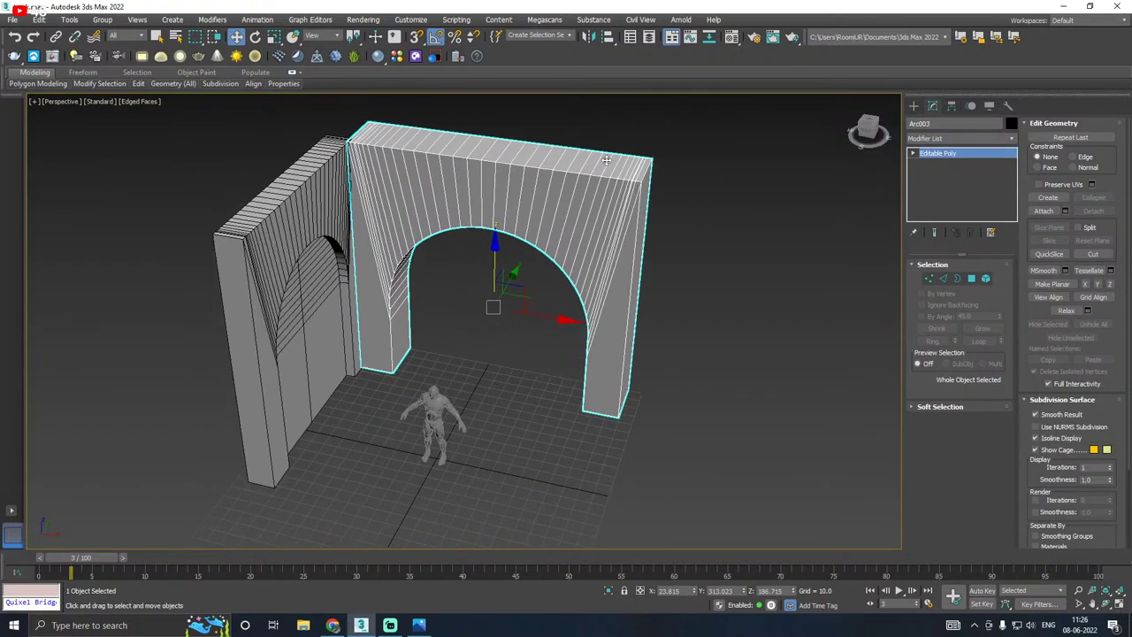
pyautogui.keyDown('alt'); pyautogui.moveTo(644, 248); pyautogui.dragTo(626, 235, button='middle'); pyautogui.keyUp('alt')
pyautogui.click(14, 20)
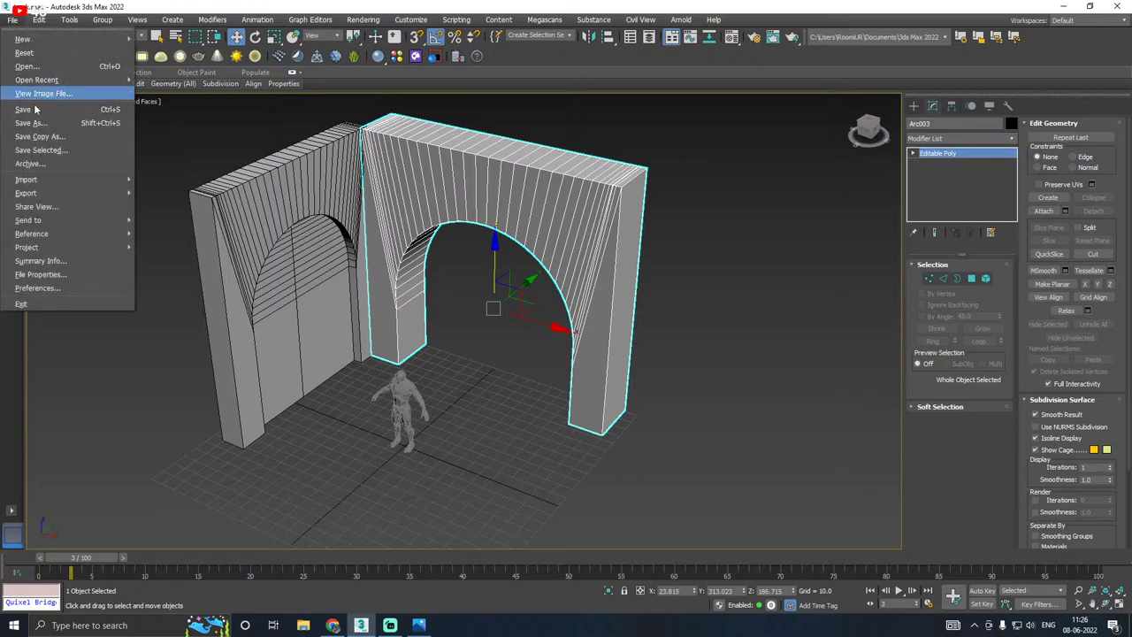
pyautogui.click(36, 114)
pyautogui.keyDown('alt'); pyautogui.moveTo(594, 411); pyautogui.dragTo(623, 403, button='middle'); pyautogui.keyUp('alt')
pyautogui.keyDown('alt'); pyautogui.moveTo(538, 311); pyautogui.dragTo(677, 318, button='middle'); pyautogui.keyUp('alt')
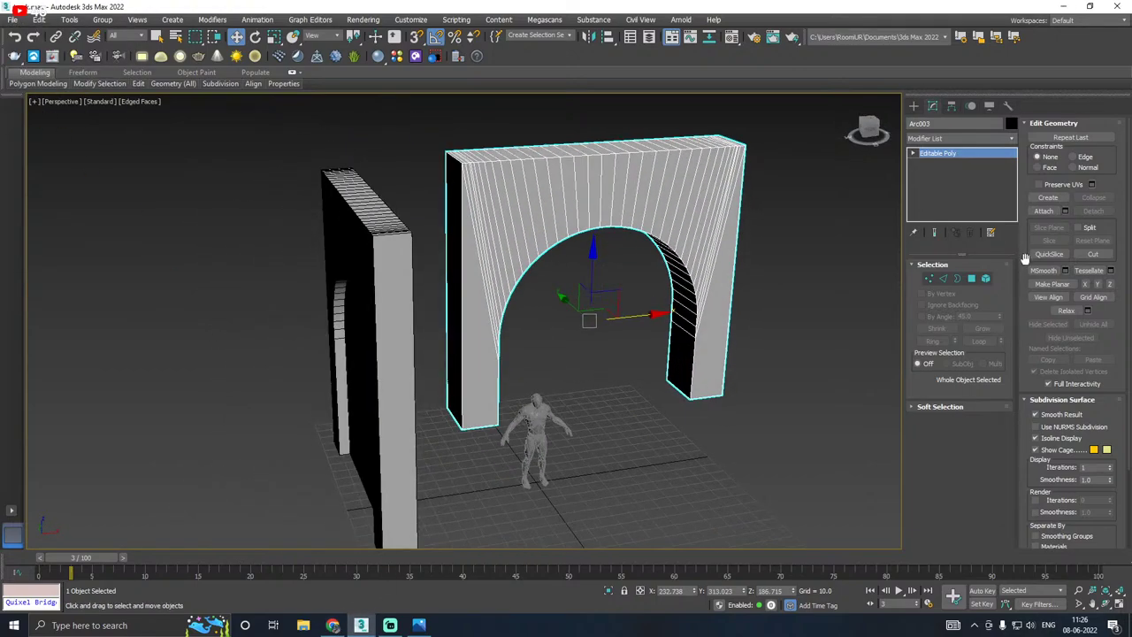
# Step: Select the wide arch's outer side face nearest the narrower arch and move it outward to an X of about -176
pyautogui.click(971, 278)
pyautogui.click(446, 333)
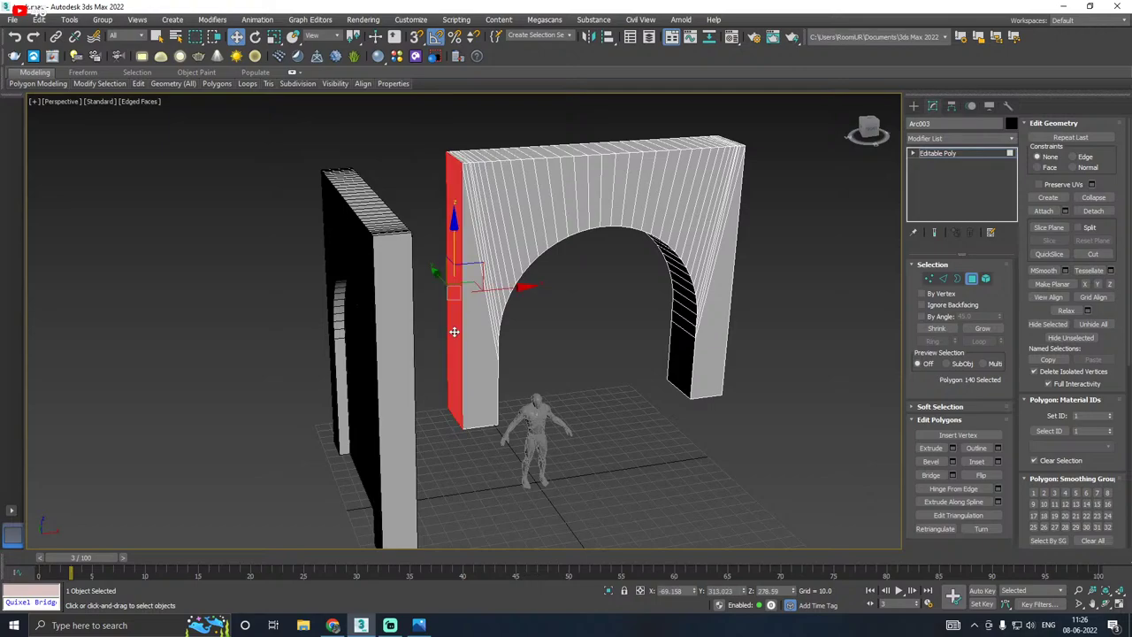
pyautogui.keyDown('alt'); pyautogui.moveTo(446, 333); pyautogui.dragTo(476, 323, button='middle'); pyautogui.keyUp('alt')
pyautogui.moveTo(508, 292); pyautogui.dragTo(454, 293)
pyautogui.scroll(-2, 313, 288)
pyautogui.keyDown('alt'); pyautogui.moveTo(478, 293); pyautogui.dragTo(406, 292, button='middle'); pyautogui.keyUp('alt')
pyautogui.moveTo(478, 330); pyautogui.dragTo(487, 302, button='middle')
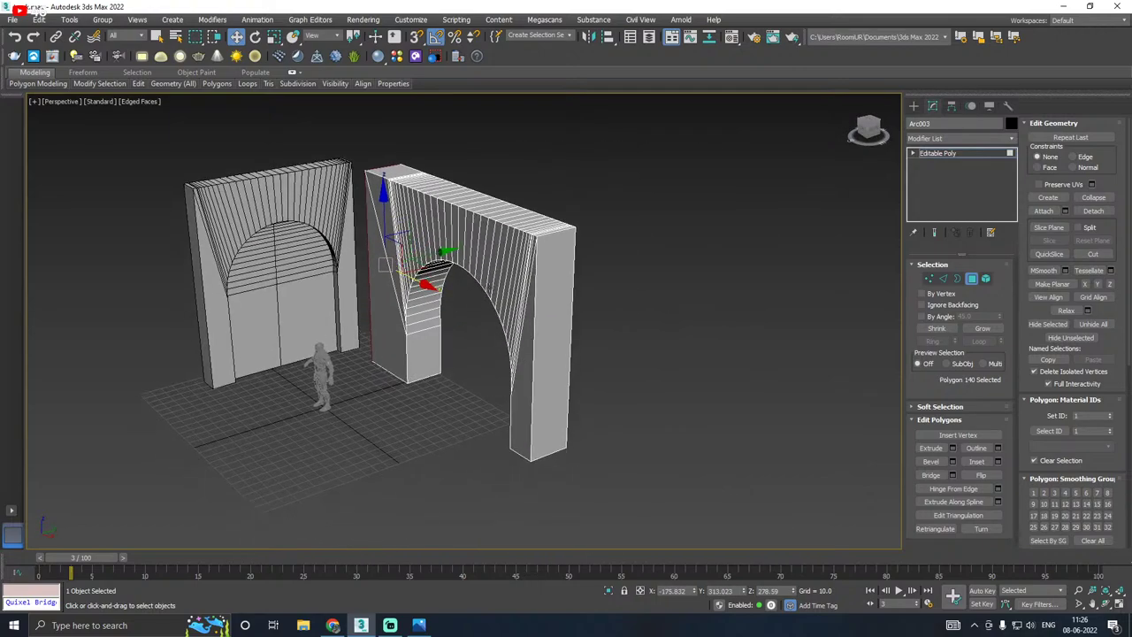
# Step: Extend the large arch's outer end face outward along X, and move the whole arch to about X 95 beside the side arch
pyautogui.click(550, 339)
pyautogui.keyDown('alt'); pyautogui.moveTo(587, 362); pyautogui.dragTo(644, 372, button='middle'); pyautogui.keyUp('alt')
pyautogui.moveTo(609, 356); pyautogui.dragTo(639, 357)
pyautogui.moveTo(639, 356)
pyautogui.keyDown('alt'); pyautogui.mouseDown(button='middle')
pyautogui.moveTo(619, 349)
pyautogui.moveTo(630, 350)
pyautogui.mouseUp(button='middle'); pyautogui.keyUp('alt')
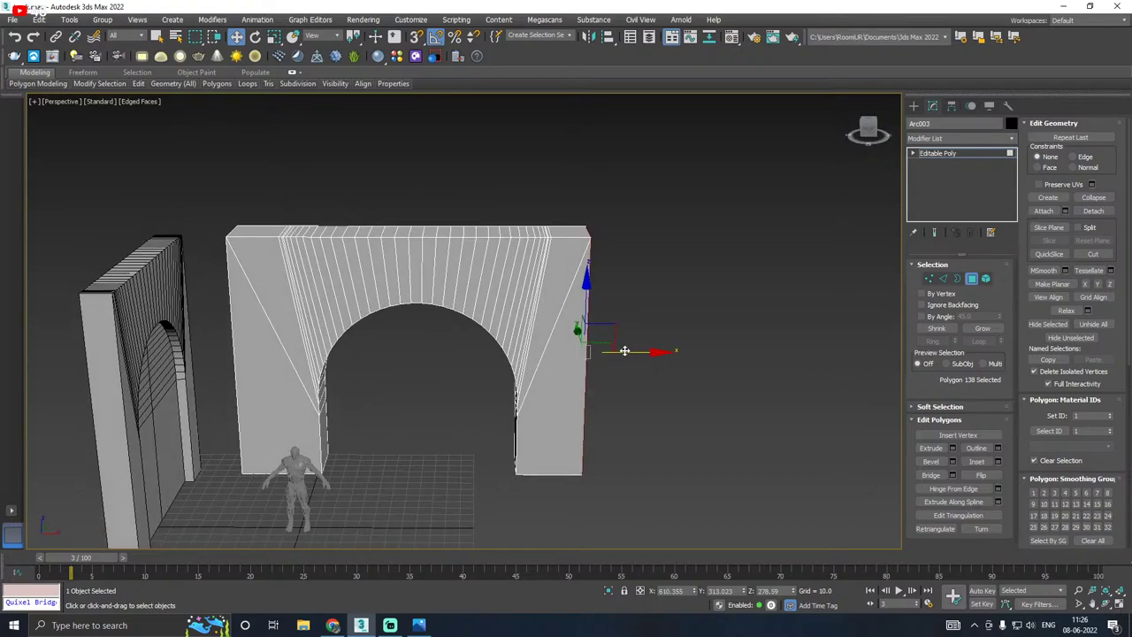
pyautogui.moveTo(632, 351); pyautogui.dragTo(803, 255)
pyautogui.click(938, 154)
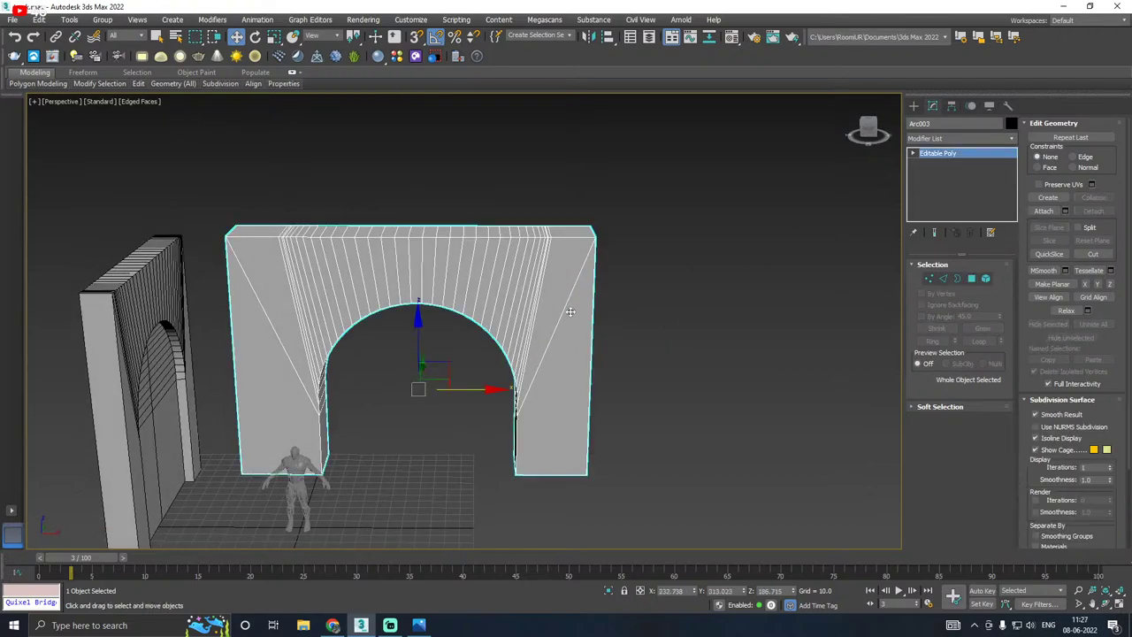
pyautogui.keyDown('alt'); pyautogui.moveTo(654, 257); pyautogui.dragTo(277, 349, button='middle'); pyautogui.keyUp('alt')
# Step: Try to rotate the side arch slightly with Angle Snap turned off
pyautogui.click(277, 350)
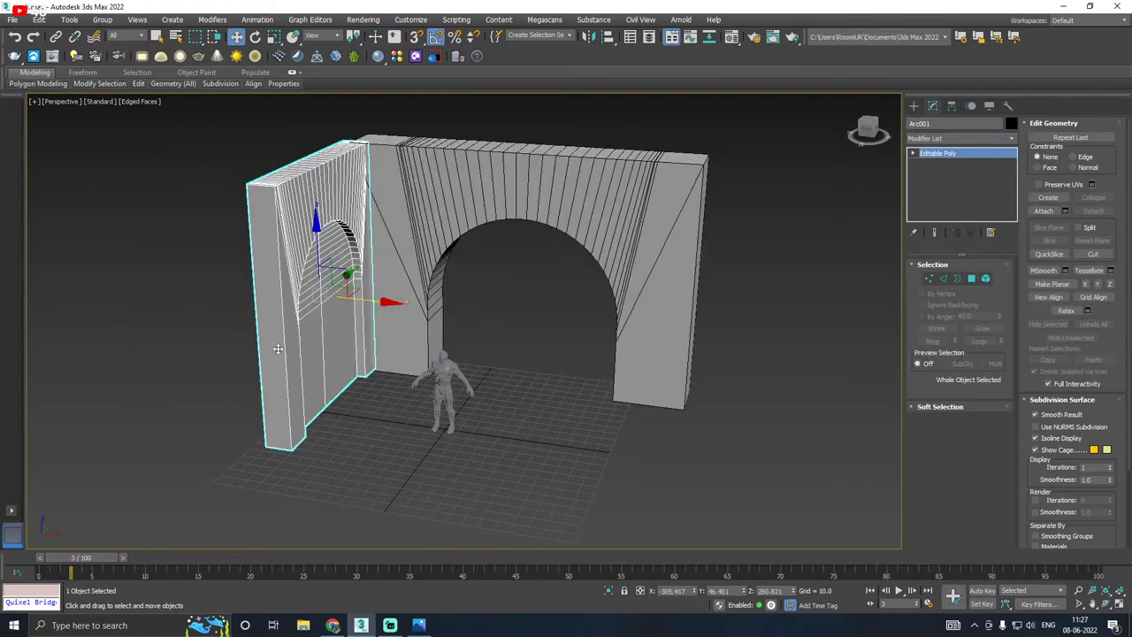
pyautogui.press('e')
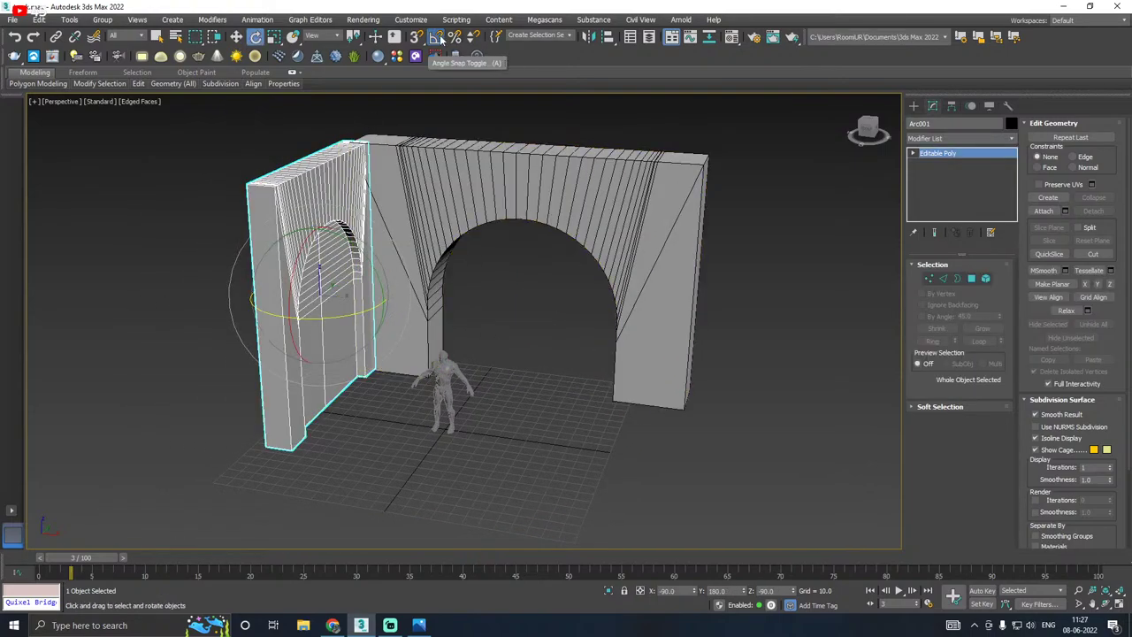
pyautogui.moveTo(363, 257); pyautogui.dragTo(350, 274)
# Step: Try to adjust the large arch's position along X so it meets the rotated side arch
pyautogui.click(503, 214)
pyautogui.press('w')
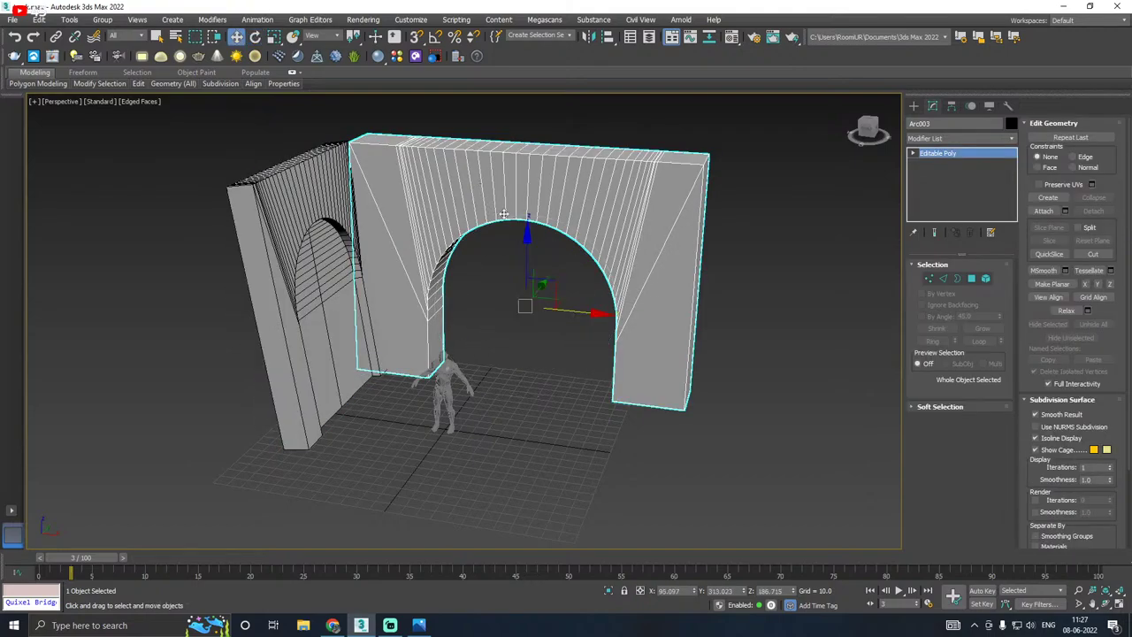
pyautogui.keyDown('alt'); pyautogui.moveTo(610, 303); pyautogui.dragTo(579, 315, button='middle'); pyautogui.keyUp('alt')
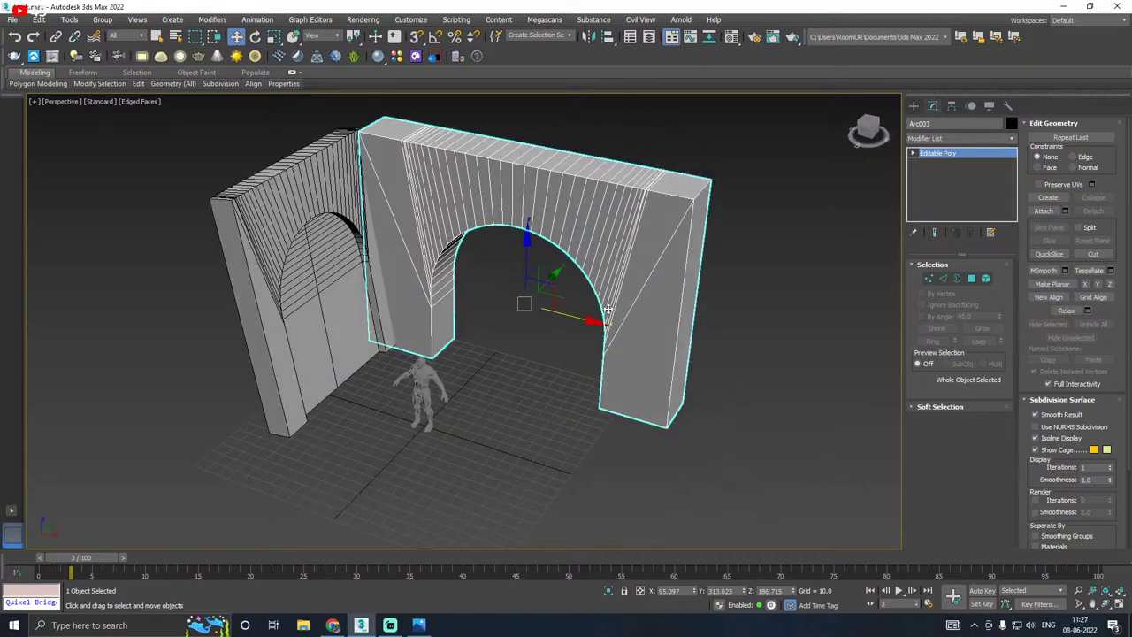
pyautogui.moveTo(573, 317)
pyautogui.mouseDown()
pyautogui.moveTo(640, 318)
pyautogui.moveTo(556, 306)
pyautogui.moveTo(592, 307)
pyautogui.moveTo(566, 305)
pyautogui.mouseUp()
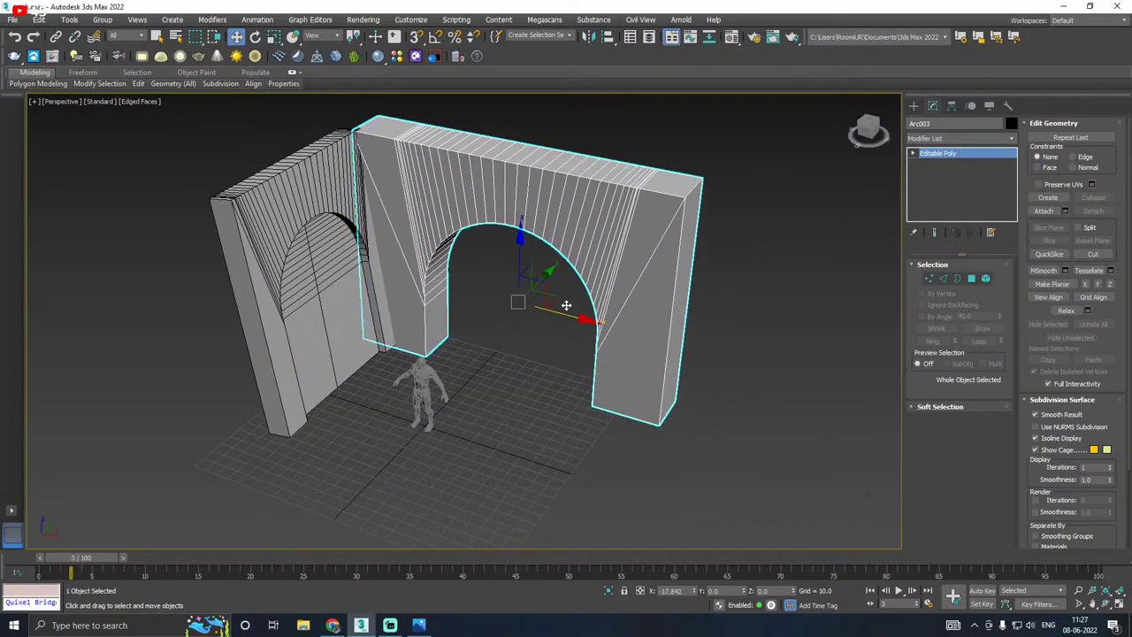
pyautogui.keyDown('alt'); pyautogui.moveTo(509, 319); pyautogui.dragTo(499, 333, button='middle'); pyautogui.keyUp('alt')
pyautogui.click(497, 337)
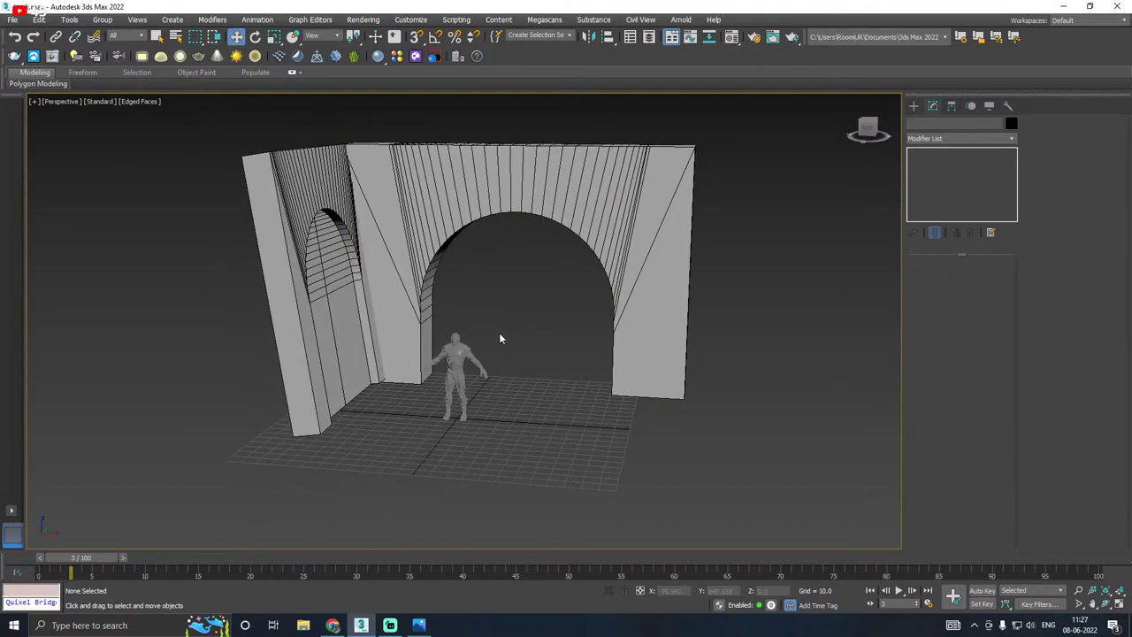
pyautogui.click(442, 318)
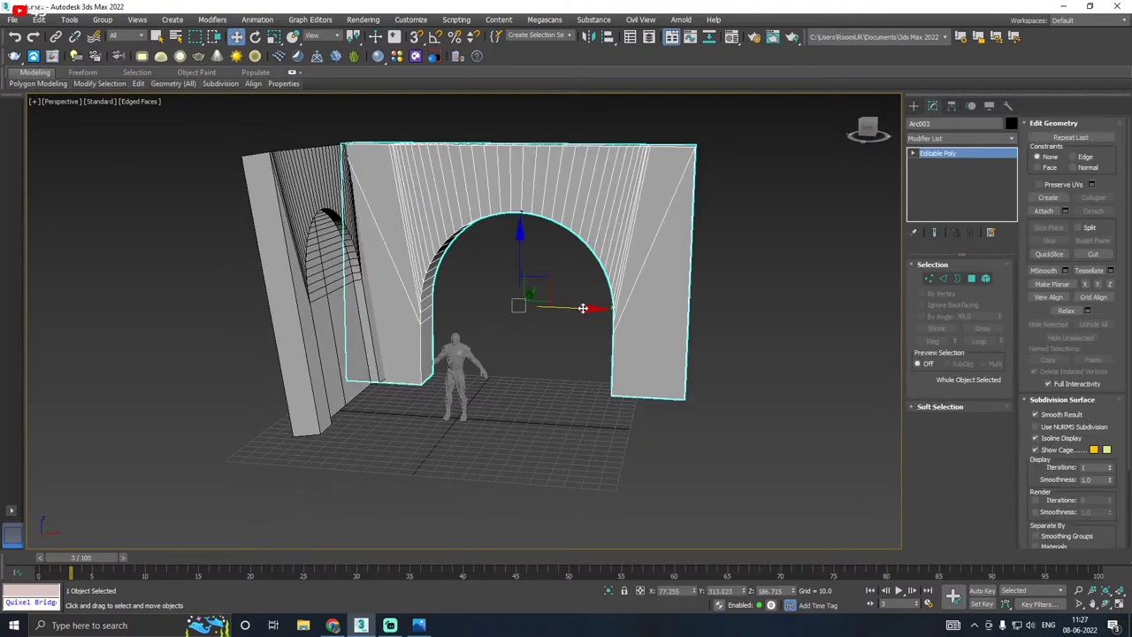
pyautogui.moveTo(583, 308); pyautogui.dragTo(593, 308)
# Step: Undo the large arch's position shifts and the side arch's last rotation
pyautogui.hotkey('ctrl', 'z')
pyautogui.hotkey('ctrl', 'z')
pyautogui.hotkey('ctrl', 'z')
pyautogui.hotkey('ctrl', 'y')
pyautogui.hotkey('ctrl', 'y')
pyautogui.hotkey('ctrl', 'z')
pyautogui.hotkey('ctrl', 'z')
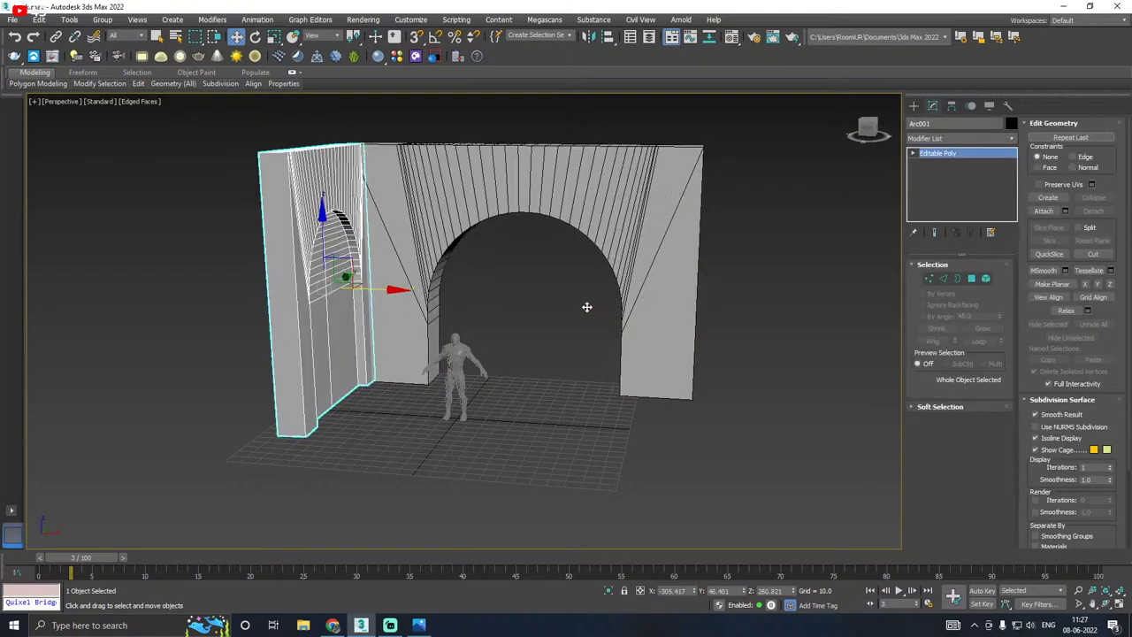
# Step: Try to widen the large arch by moving both of its end faces outward along X
pyautogui.click(471, 225)
pyautogui.keyDown('alt'); pyautogui.moveTo(517, 232); pyautogui.dragTo(608, 259, button='middle'); pyautogui.keyUp('alt')
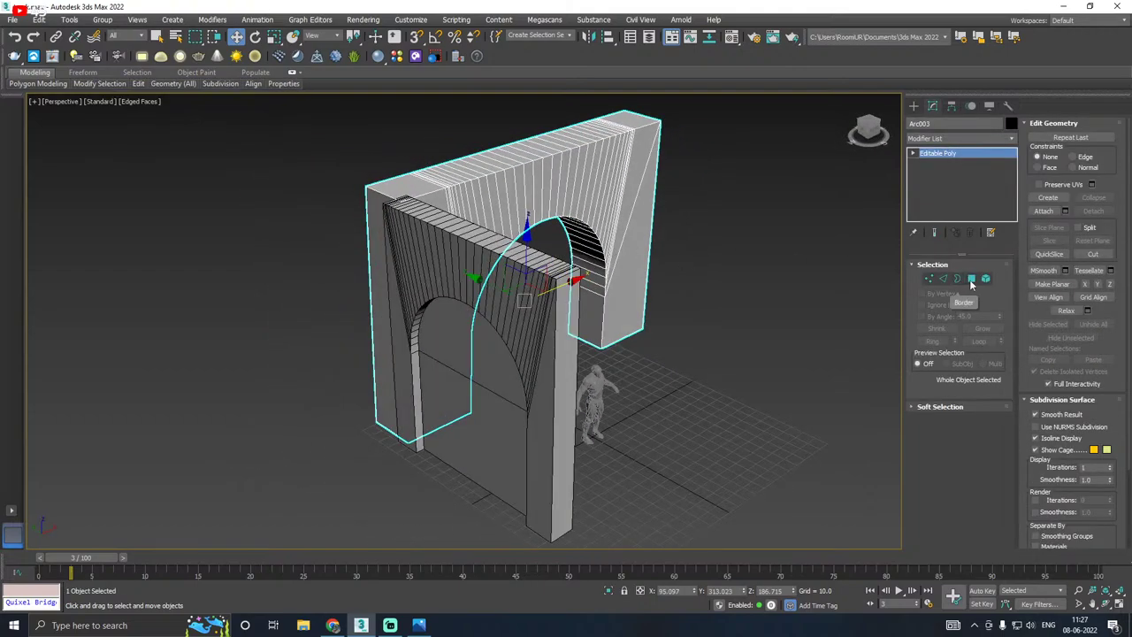
pyautogui.click(971, 279)
pyautogui.click(388, 349)
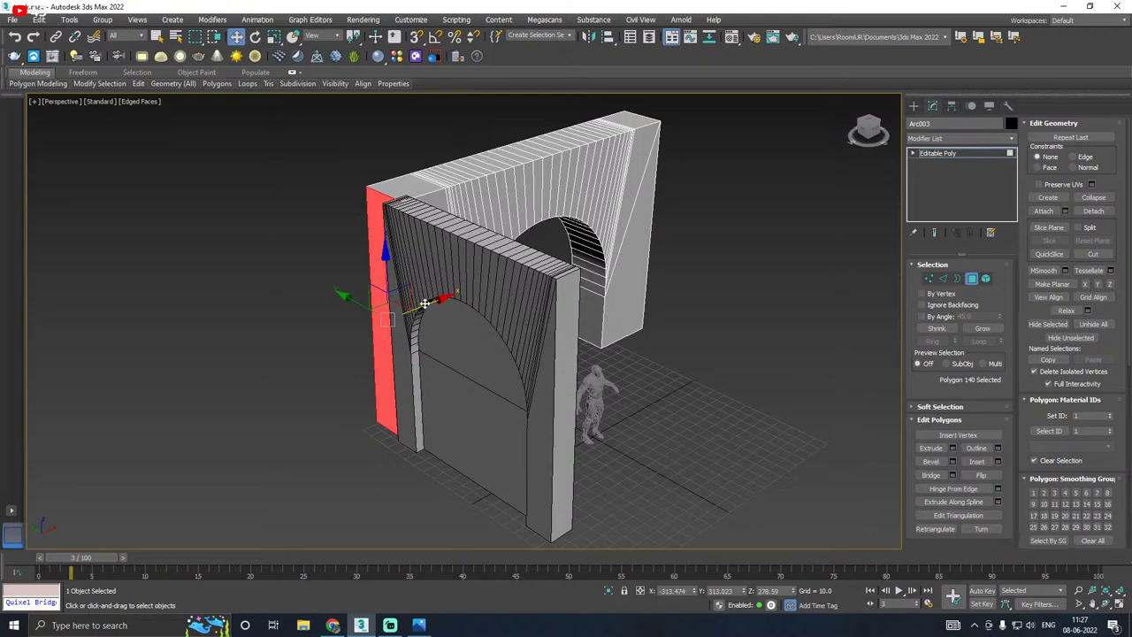
pyautogui.scroll(-5, 428, 306)
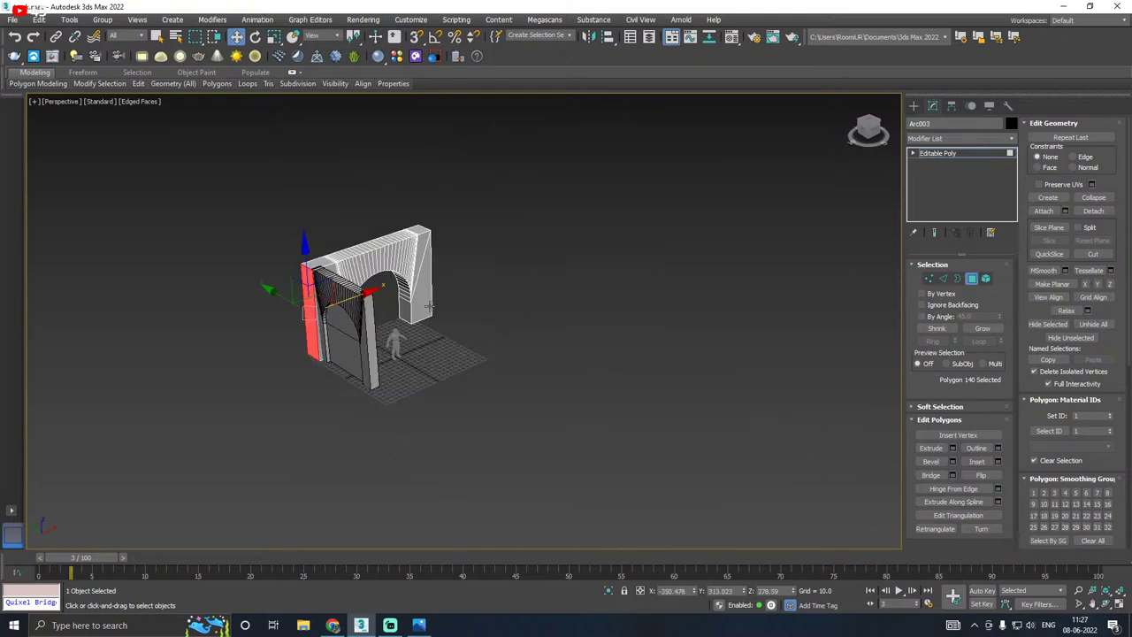
pyautogui.keyDown('alt'); pyautogui.moveTo(429, 306); pyautogui.dragTo(431, 311, button='middle'); pyautogui.keyUp('alt')
pyautogui.click(418, 374)
pyautogui.scroll(4, 398, 376)
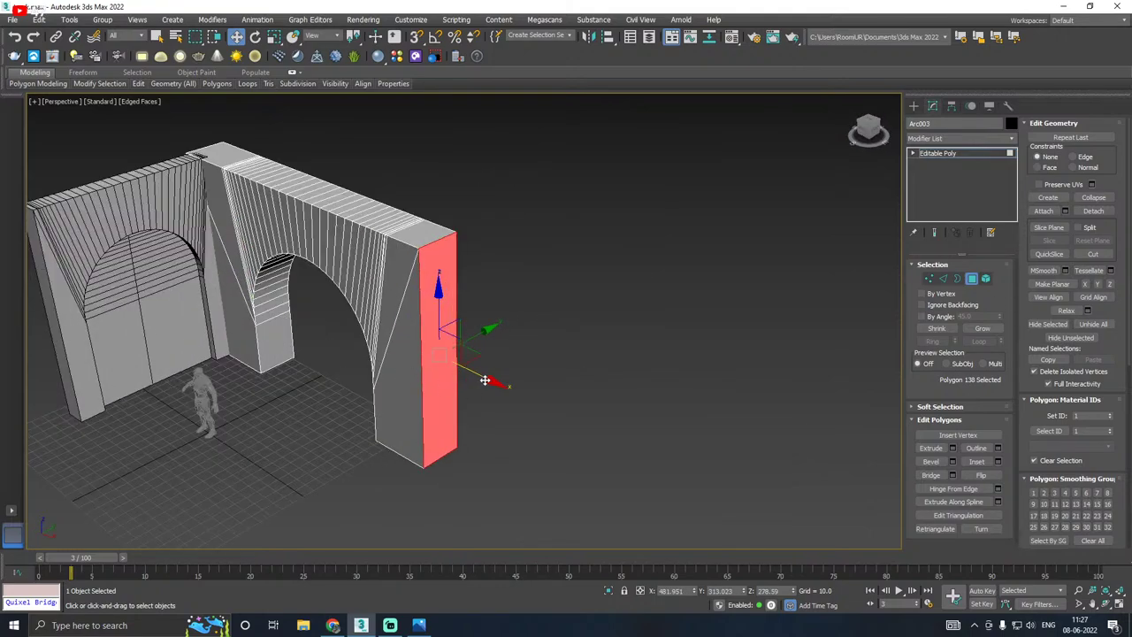
pyautogui.moveTo(485, 380); pyautogui.dragTo(503, 386)
pyautogui.keyDown('alt'); pyautogui.moveTo(383, 361); pyautogui.dragTo(454, 248, button='middle'); pyautogui.keyUp('alt')
pyautogui.click(938, 153)
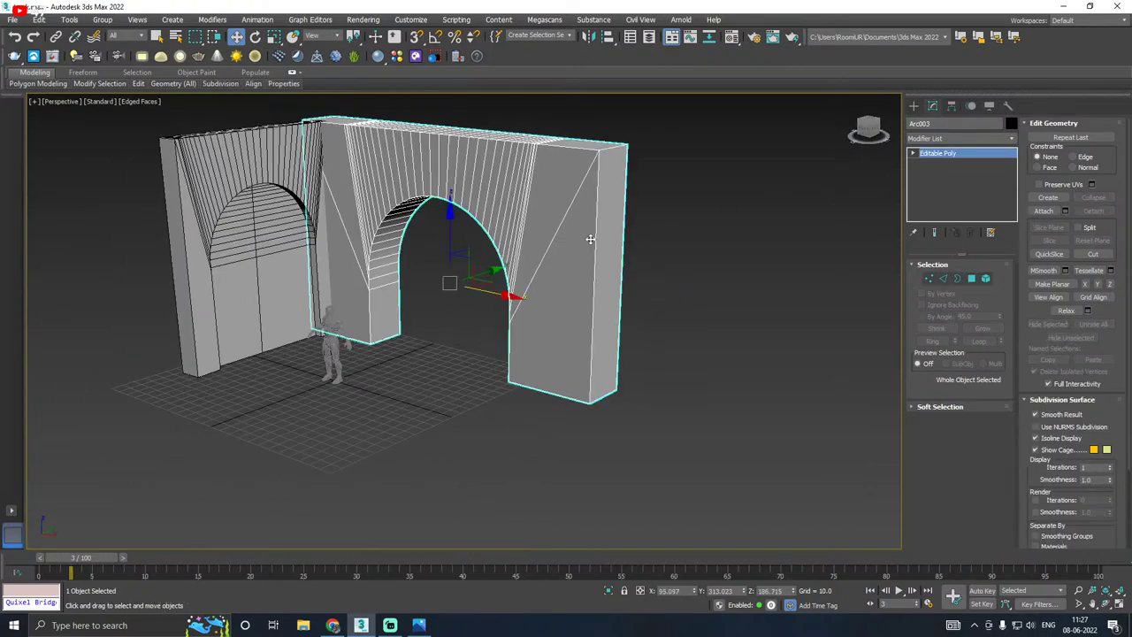
pyautogui.keyDown('alt'); pyautogui.moveTo(590, 238); pyautogui.dragTo(676, 245, button='middle'); pyautogui.keyUp('alt')
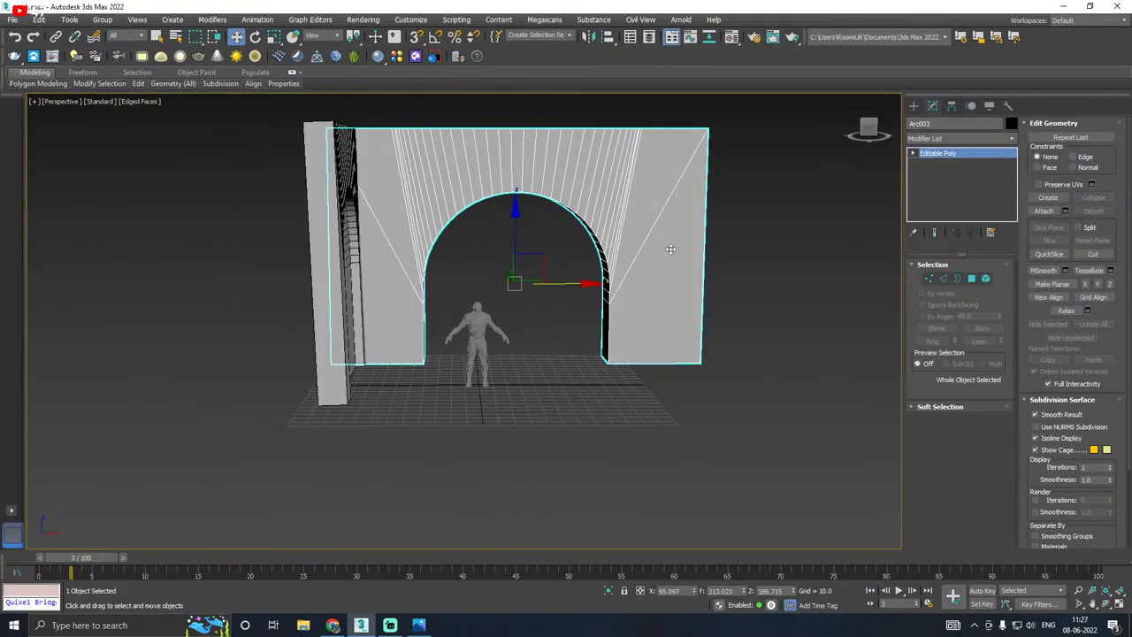
# Step: Undo the end-face moves on the large arch and the remaining tilt of the side arch
pyautogui.hotkey('ctrl', 'z')
pyautogui.hotkey('ctrl', 'z')
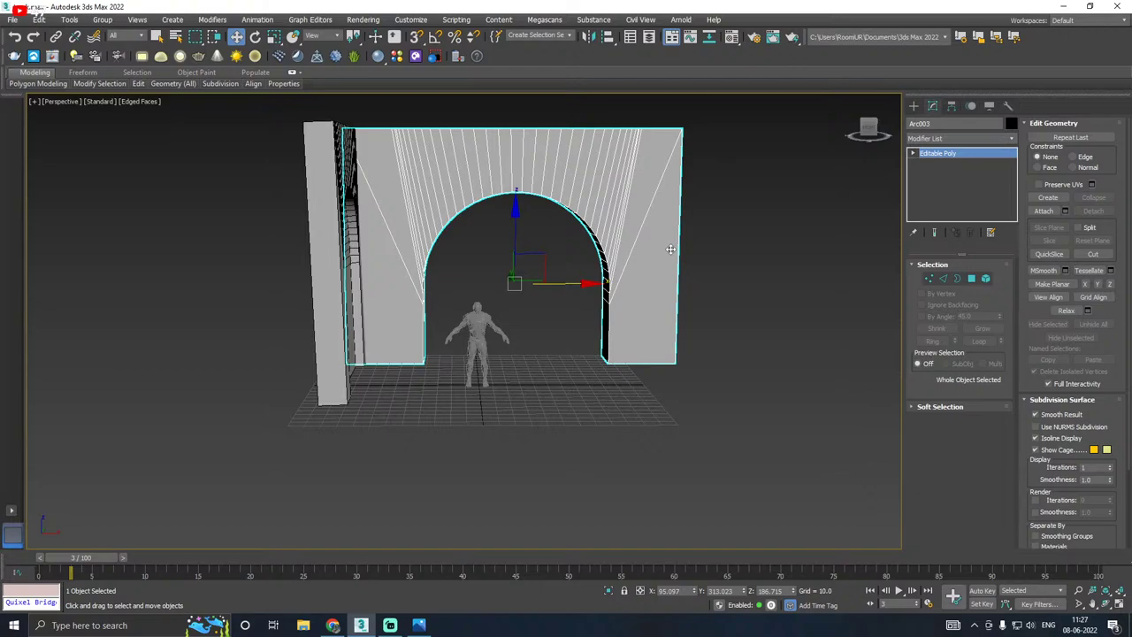
pyautogui.hotkey('ctrl', 'z')
pyautogui.hotkey('ctrl', 'z')
# Step: Widen the large arch's piers by moving its end faces outward to about X 589 and X -391
pyautogui.click(645, 253)
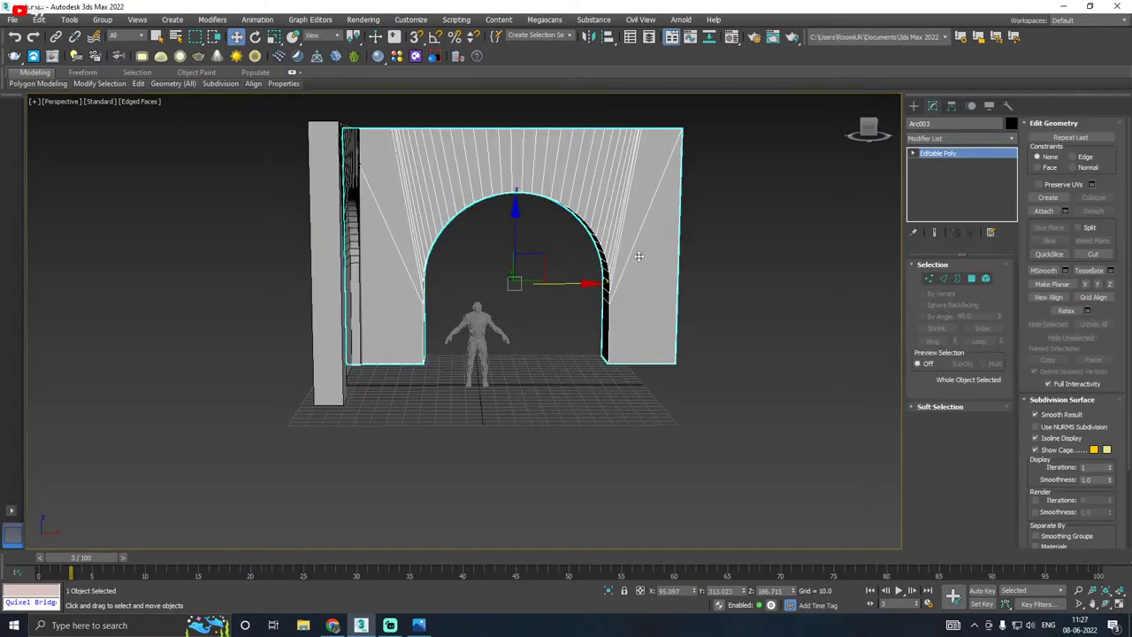
pyautogui.keyDown('alt'); pyautogui.moveTo(645, 253); pyautogui.dragTo(778, 265, button='middle'); pyautogui.keyUp('alt')
pyautogui.click(969, 281)
pyautogui.moveTo(655, 199)
pyautogui.keyDown('alt'); pyautogui.mouseDown(button='middle')
pyautogui.moveTo(683, 186)
pyautogui.moveTo(672, 203)
pyautogui.mouseUp(button='middle'); pyautogui.keyUp('alt')
pyautogui.keyDown('alt'); pyautogui.moveTo(607, 215); pyautogui.dragTo(400, 299, button='middle'); pyautogui.keyUp('alt')
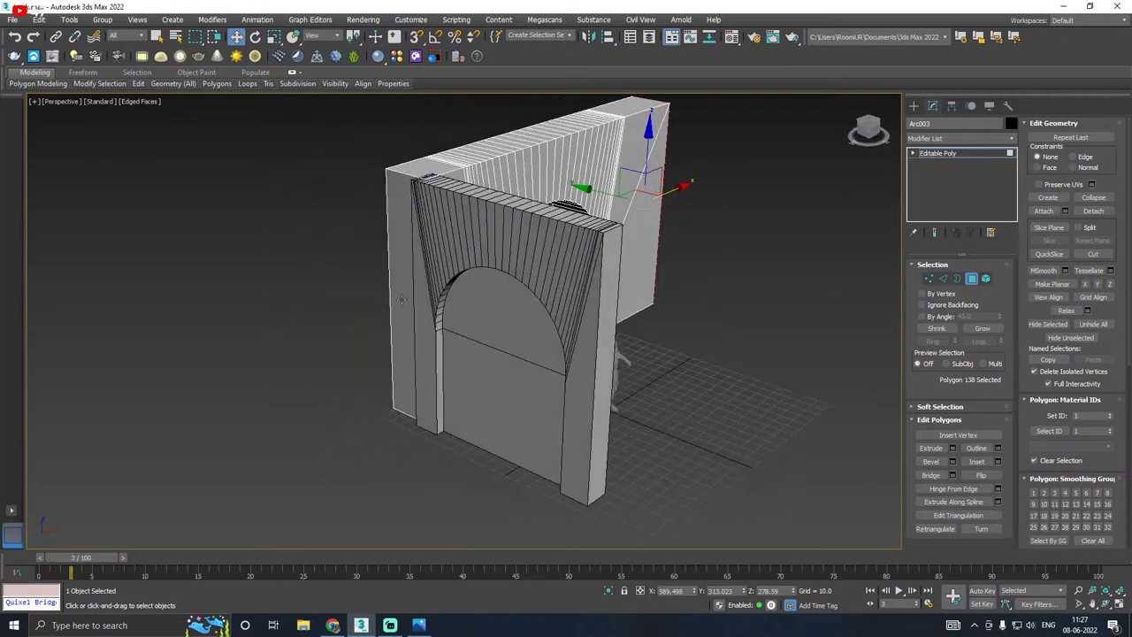
pyautogui.click(391, 301)
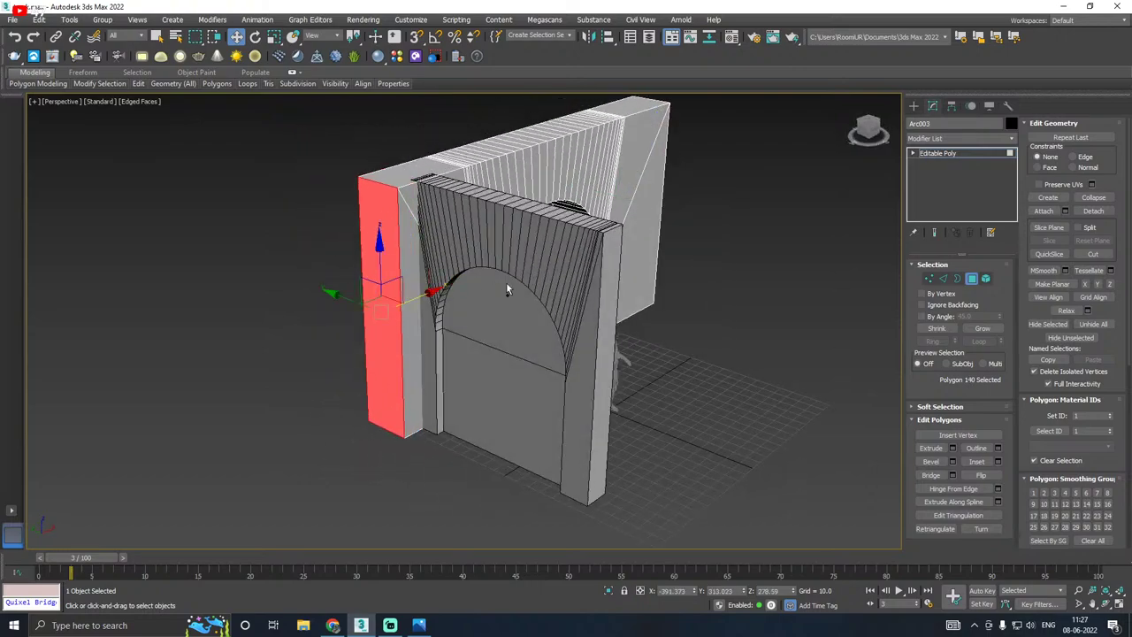
pyautogui.keyDown('alt'); pyautogui.moveTo(505, 285); pyautogui.dragTo(442, 290, button='middle'); pyautogui.keyUp('alt')
pyautogui.click(931, 155)
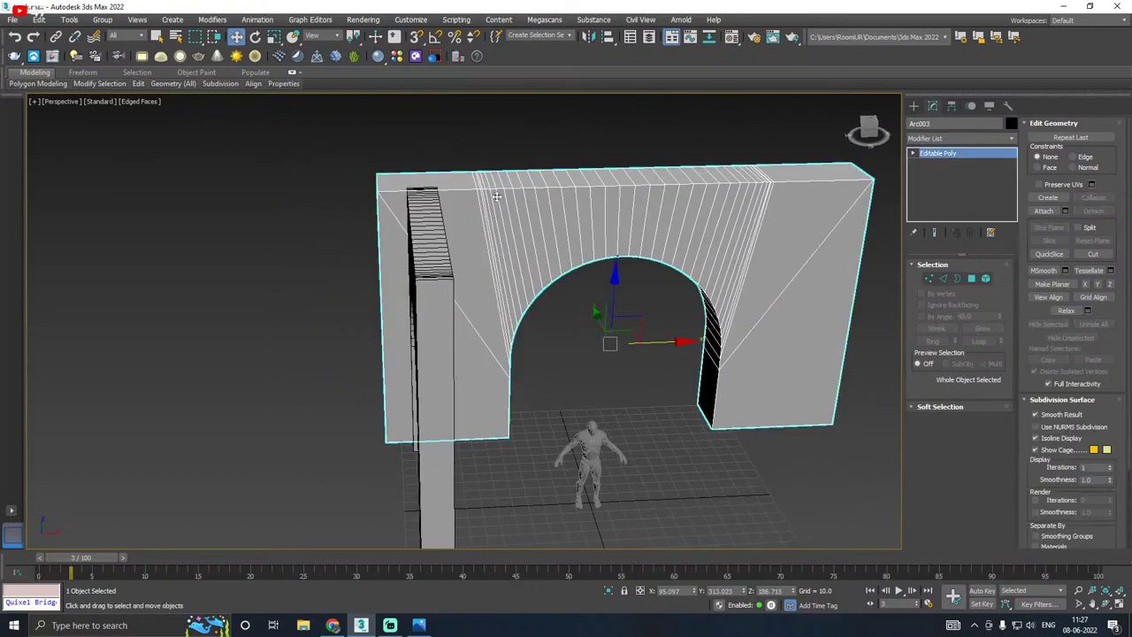
# Step: Check the picture open in the Photos app against the two arch walls
pyautogui.scroll(-3, 497, 198)
pyautogui.keyDown('alt'); pyautogui.moveTo(646, 232); pyautogui.dragTo(555, 276, button='middle'); pyautogui.keyUp('alt')
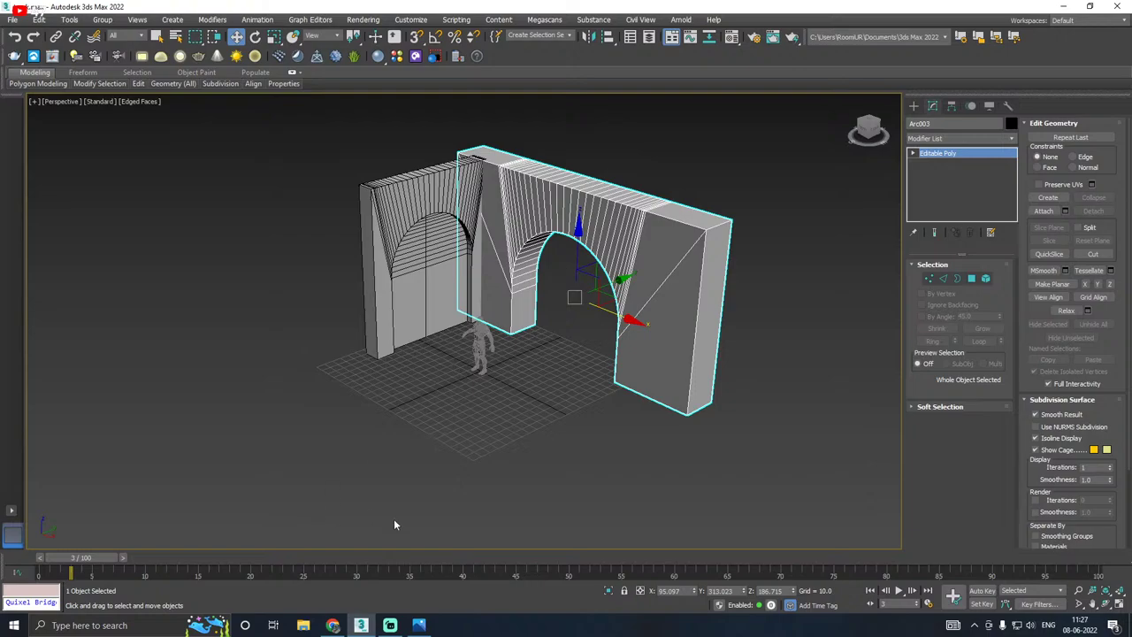
pyautogui.click(421, 625)
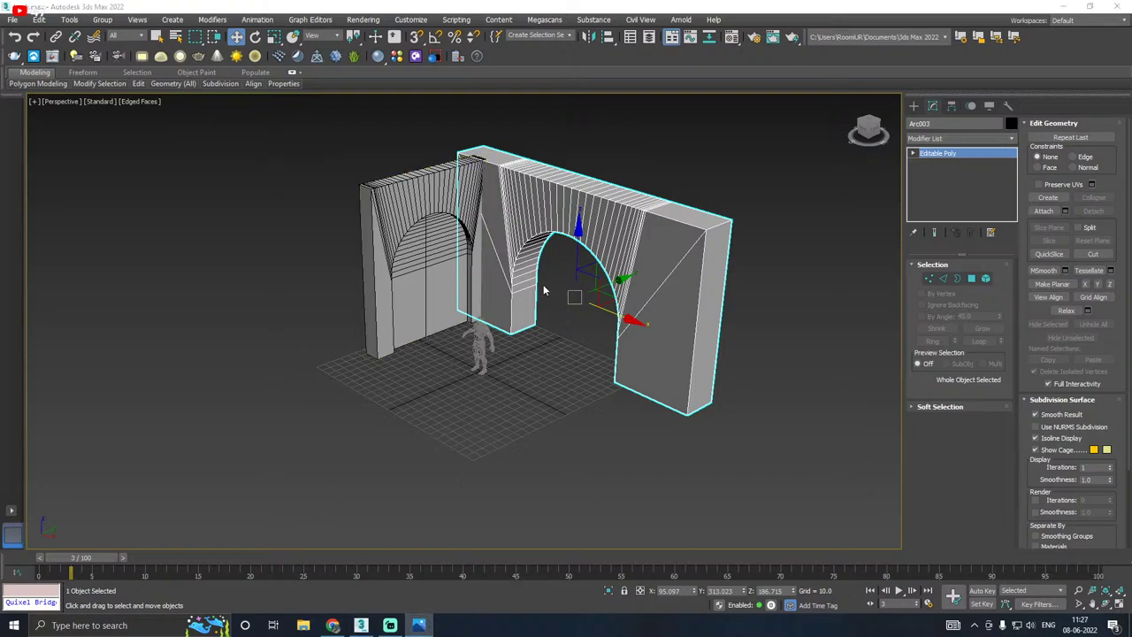
pyautogui.moveTo(543, 284); pyautogui.dragTo(539, 317, button='middle')
# Step: Save two copies of the scene, the second as track07.max in the Work folder
pyautogui.click(13, 20)
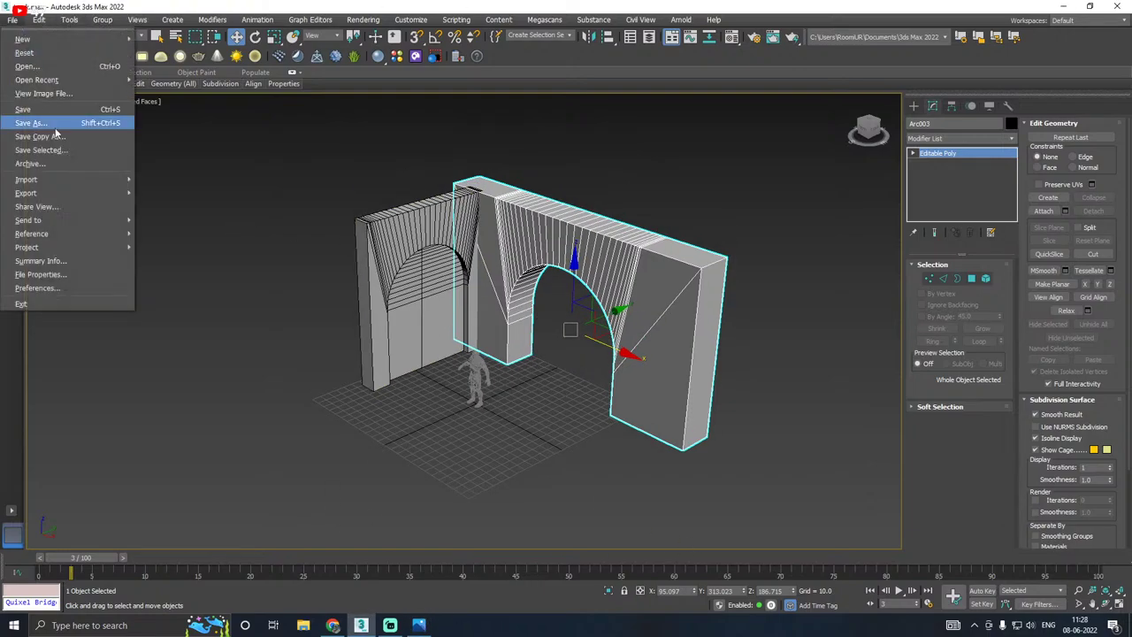
pyautogui.click(57, 135)
pyautogui.click(764, 569)
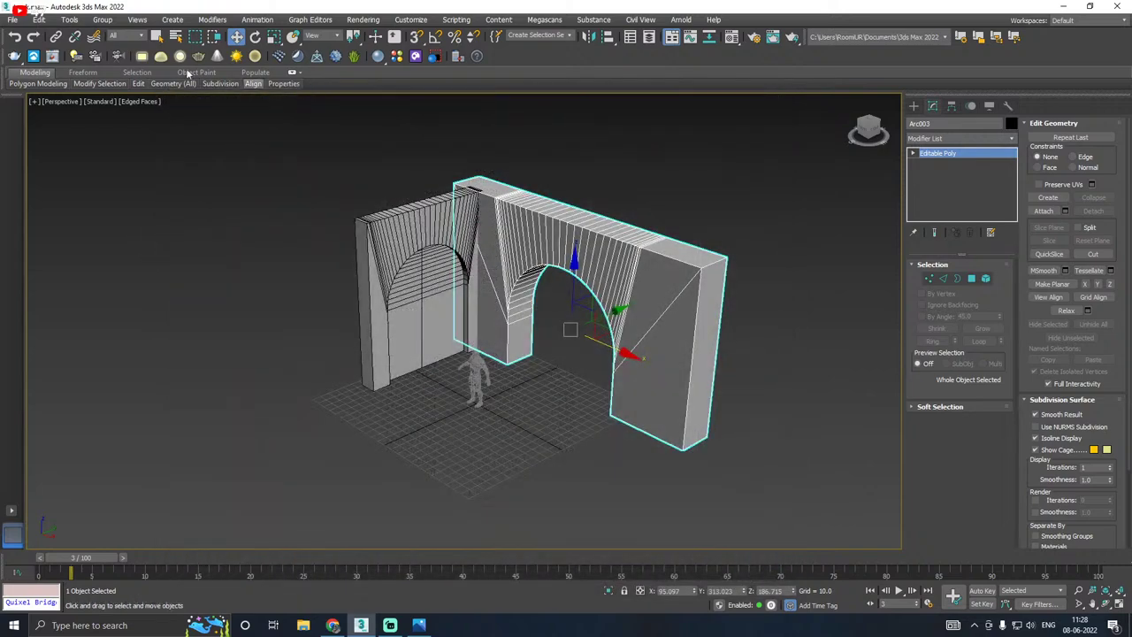
pyautogui.click(39, 20)
pyautogui.moveTo(13, 19)
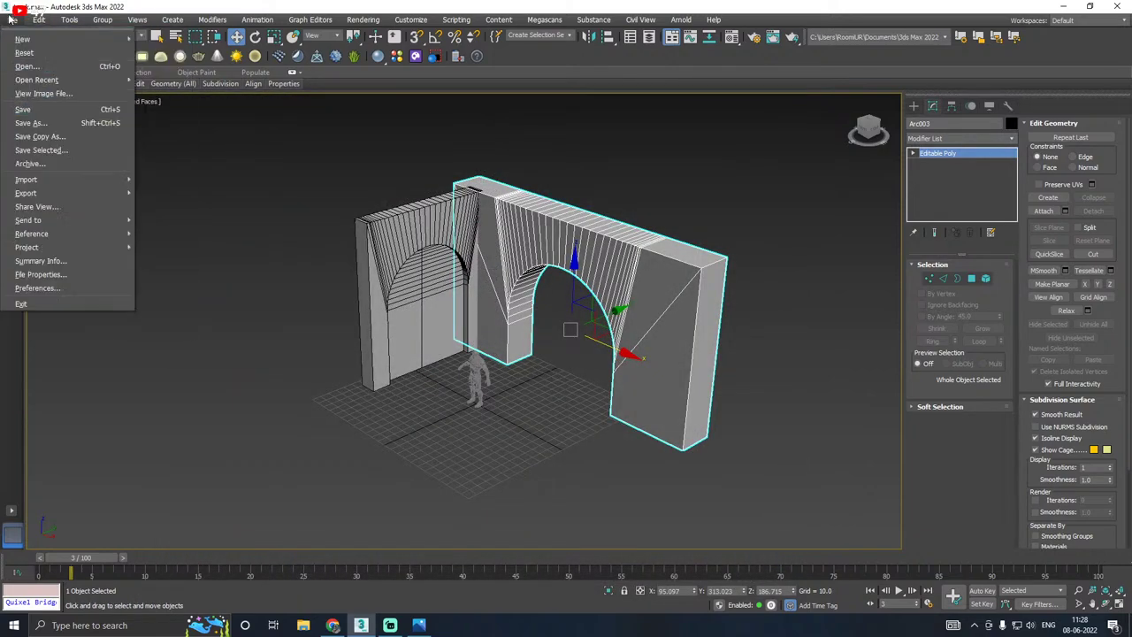
pyautogui.click(60, 134)
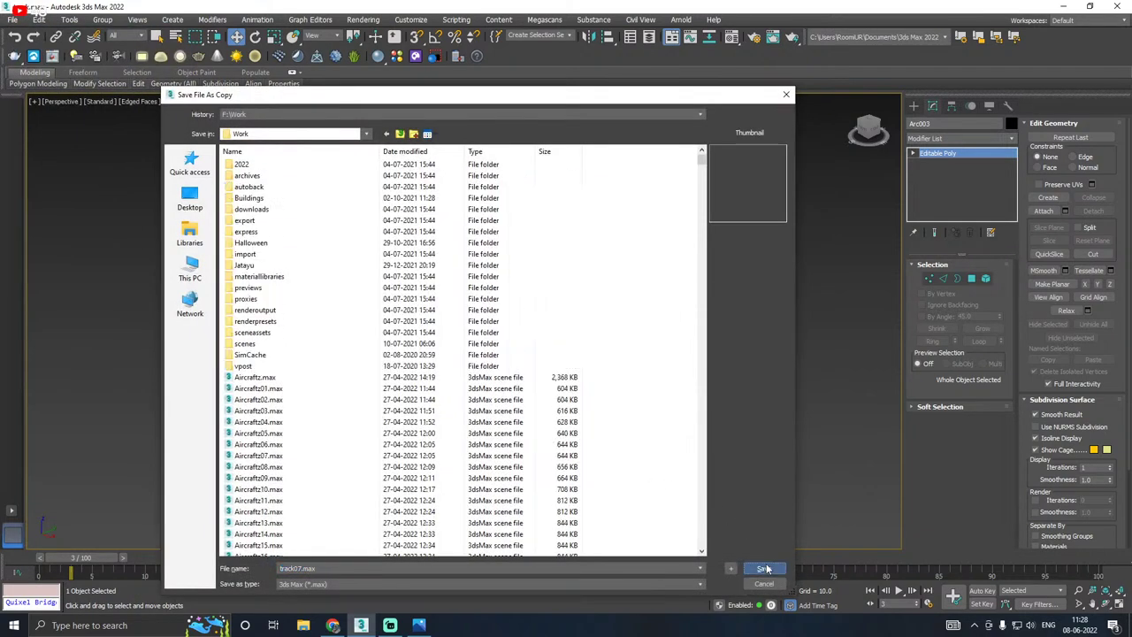
pyautogui.click(764, 569)
# Step: Save the current scene file
pyautogui.click(18, 20)
pyautogui.click(30, 111)
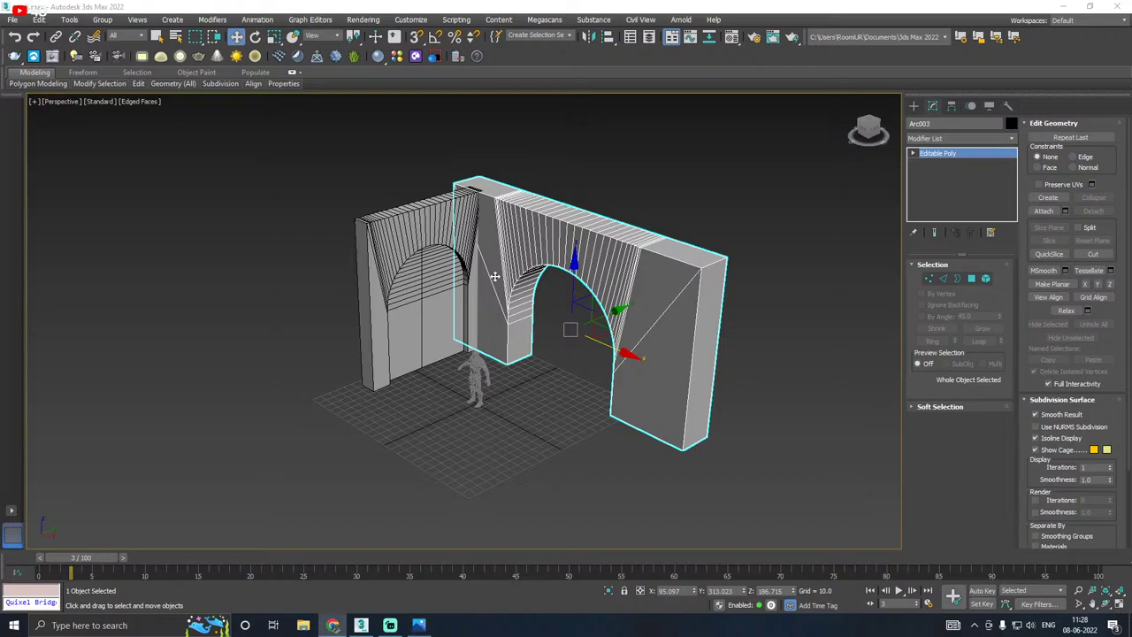
pyautogui.moveTo(296, 303); pyautogui.dragTo(329, 268, button='middle')
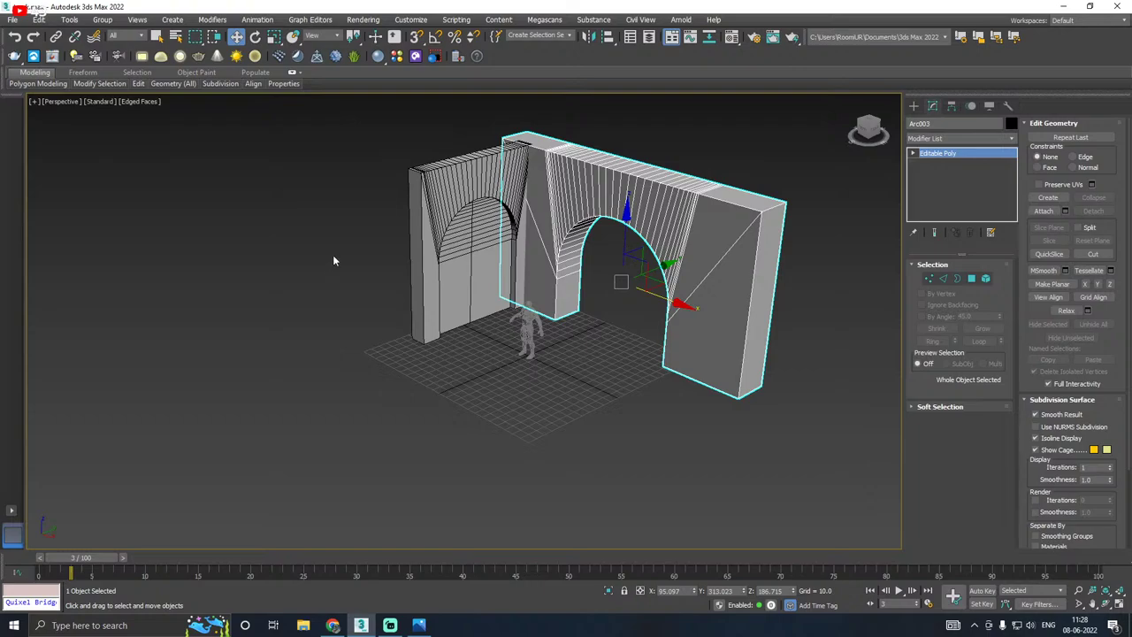
pyautogui.click(12, 19)
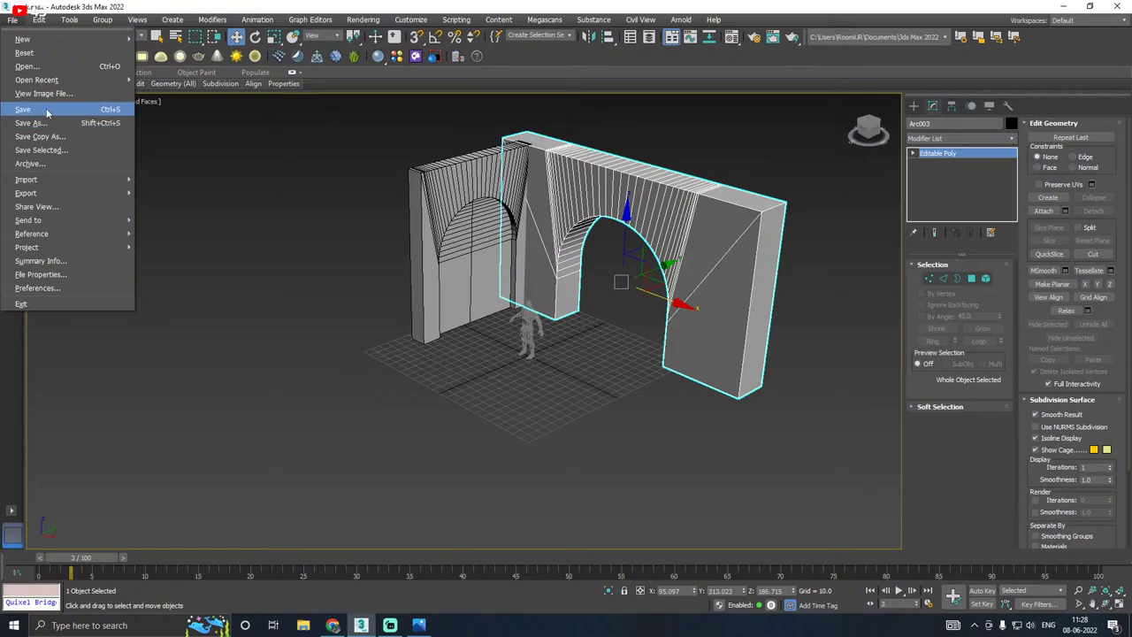
pyautogui.click(38, 108)
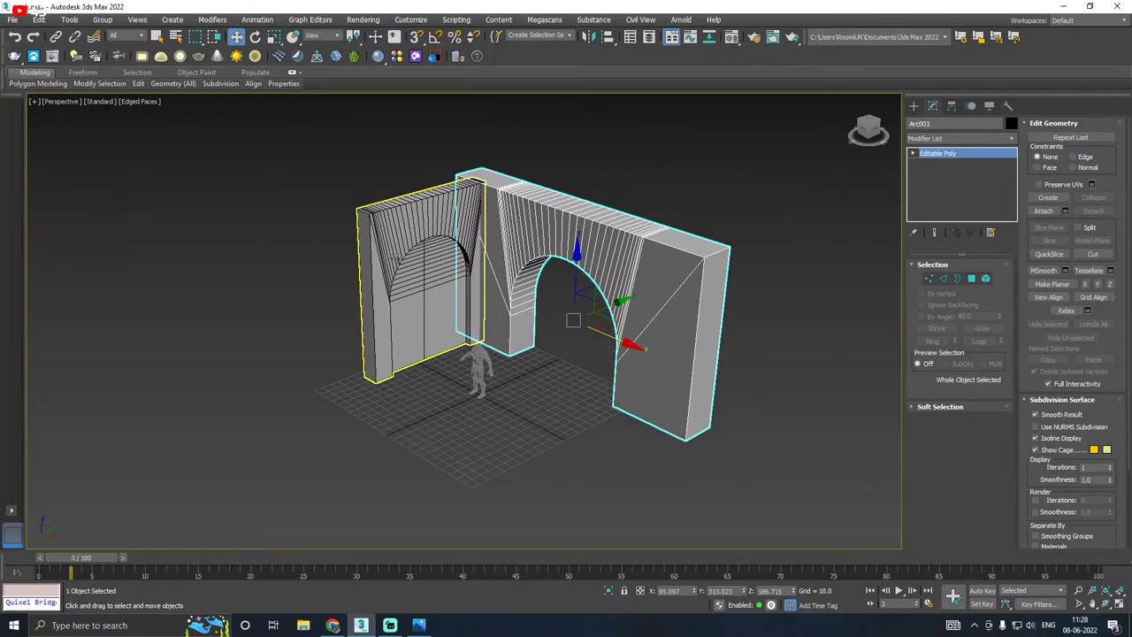
# Step: In the top view, draw a box between the arch walls, about 548 long, 23 wide and 11.5 high, running along Y
pyautogui.keyDown('alt'); pyautogui.moveTo(396, 259); pyautogui.dragTo(431, 260, button='middle'); pyautogui.keyUp('alt')
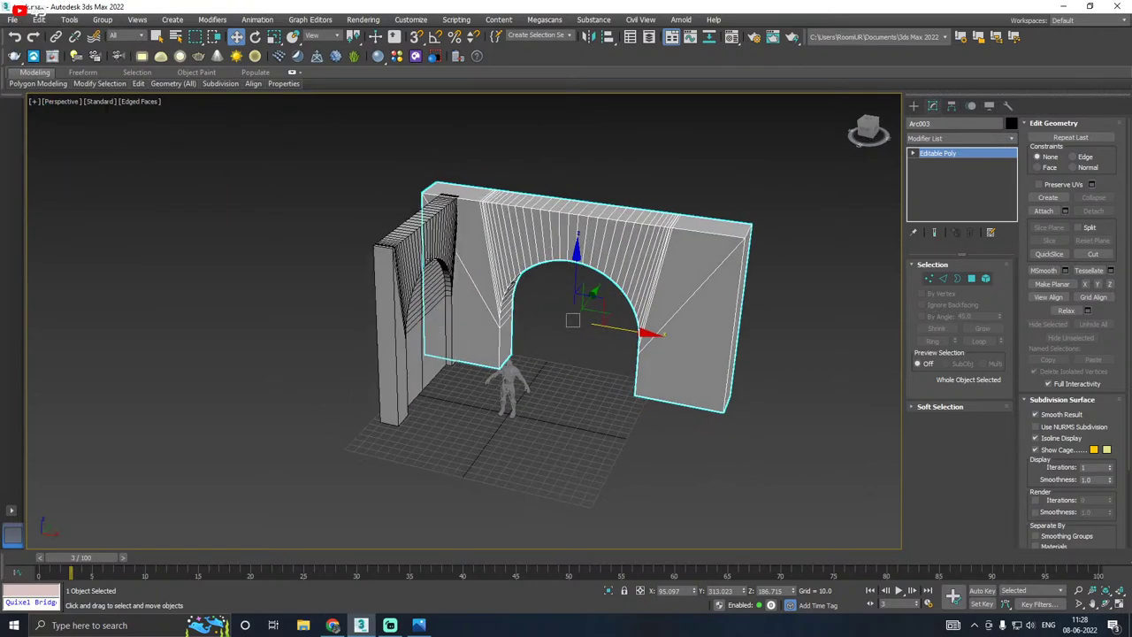
pyautogui.moveTo(564, 268); pyautogui.dragTo(519, 260, button='middle')
pyautogui.press('t')
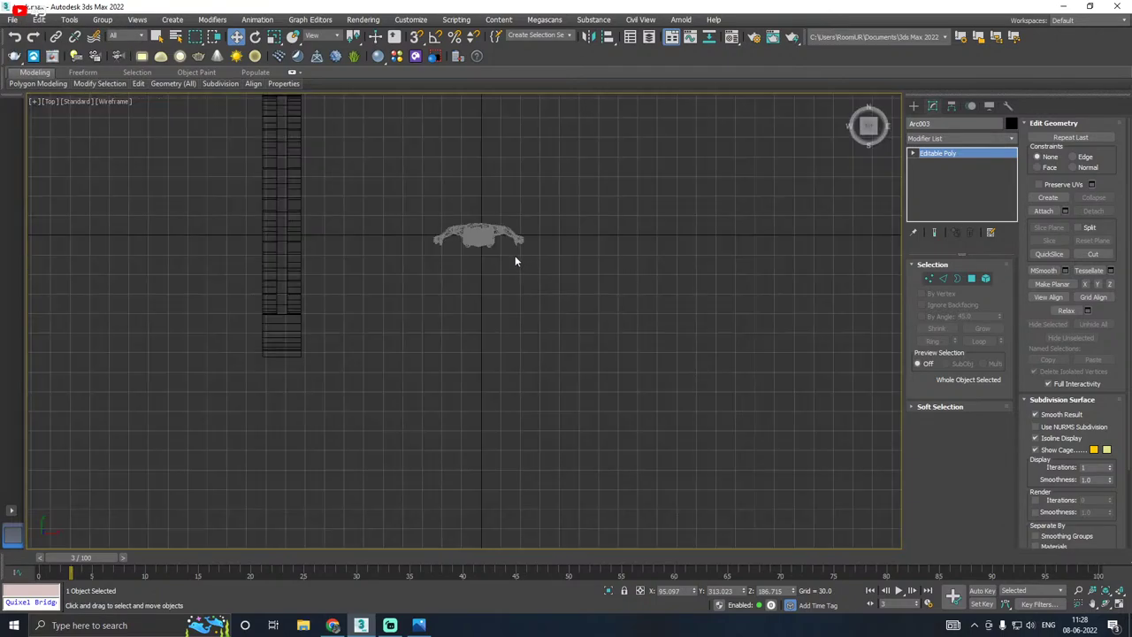
pyautogui.scroll(-3, 516, 260)
pyautogui.moveTo(562, 230); pyautogui.dragTo(502, 267, button='middle')
pyautogui.scroll(1, 442, 243)
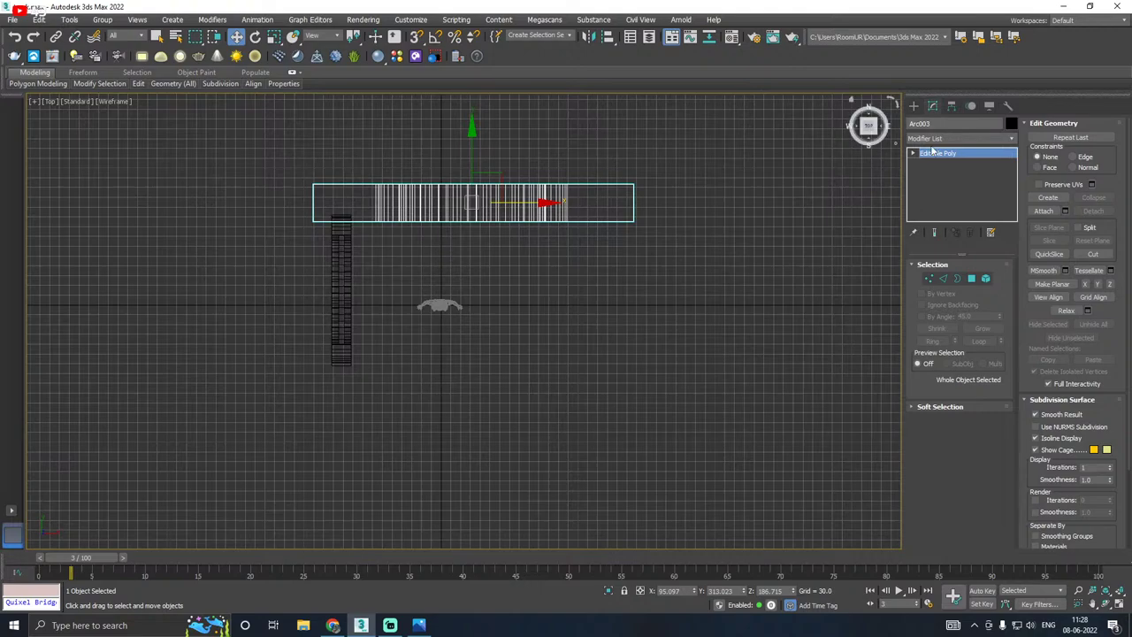
pyautogui.click(914, 105)
pyautogui.click(914, 124)
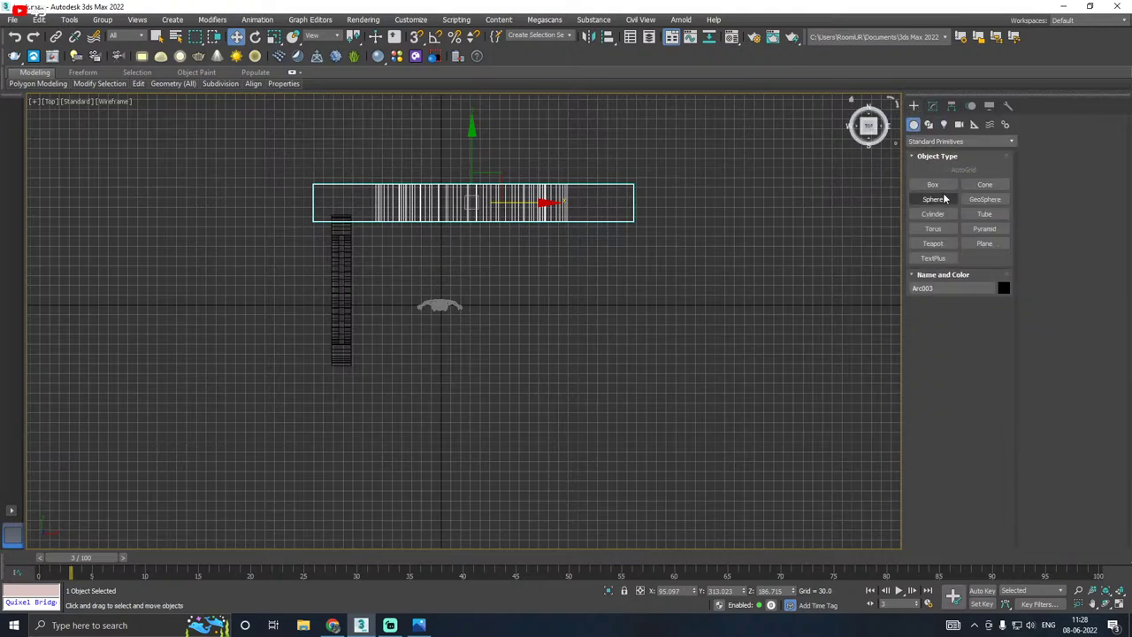
pyautogui.click(933, 184)
pyautogui.moveTo(458, 277); pyautogui.dragTo(397, 187, button='middle')
pyautogui.moveTo(389, 168); pyautogui.dragTo(399, 422)
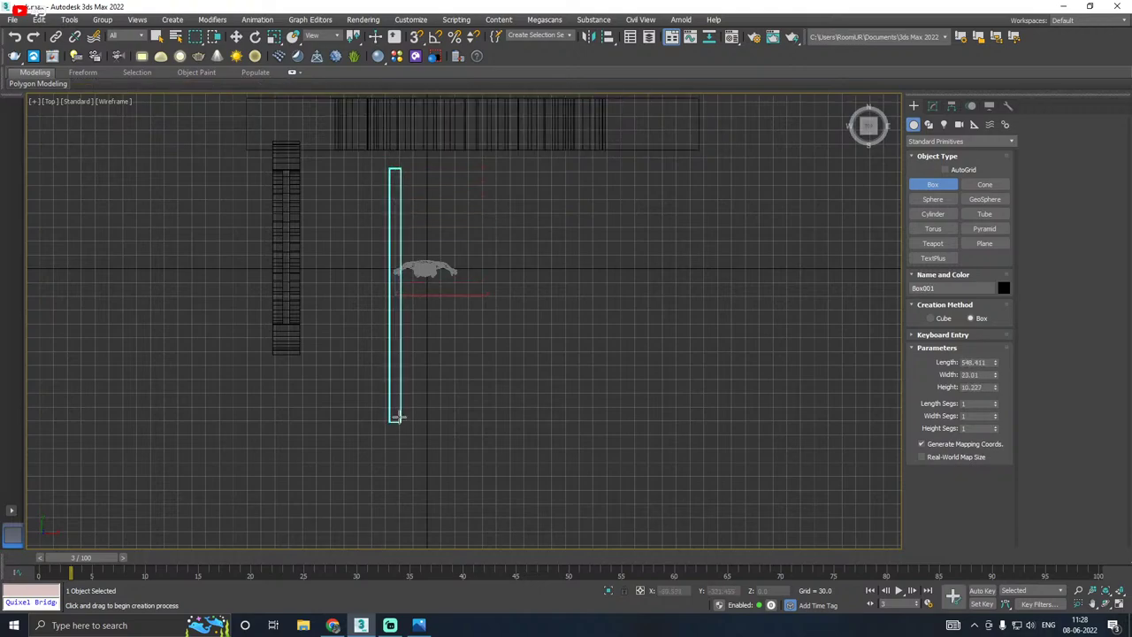
pyautogui.press('w')
# Step: Assign the Concrete material to the new box in the perspective view
pyautogui.press('p')
pyautogui.press('m')
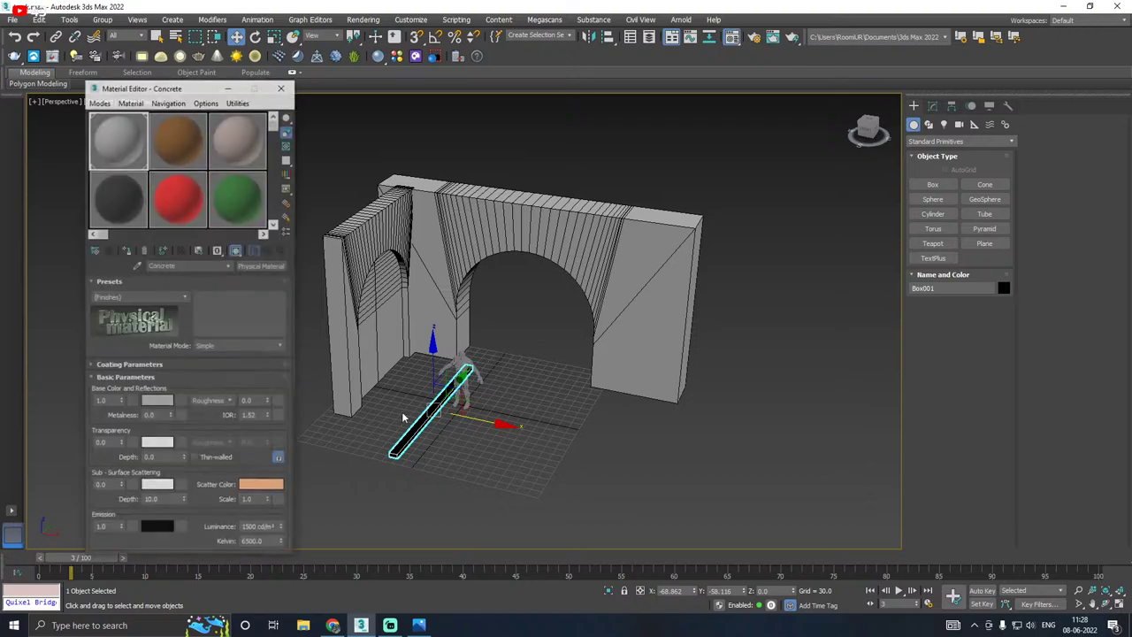
pyautogui.click(124, 251)
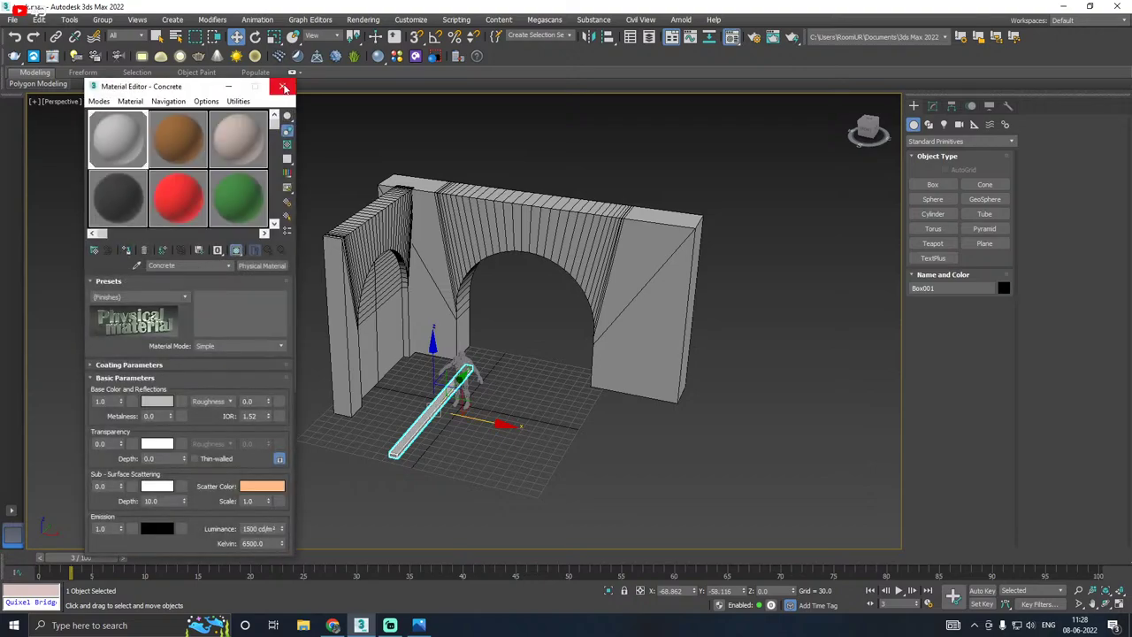
pyautogui.click(282, 86)
# Step: Move the box along X to about -32, close beside the figure's feet
pyautogui.moveTo(433, 330); pyautogui.dragTo(433, 275, button='middle')
pyautogui.scroll(6, 434, 275)
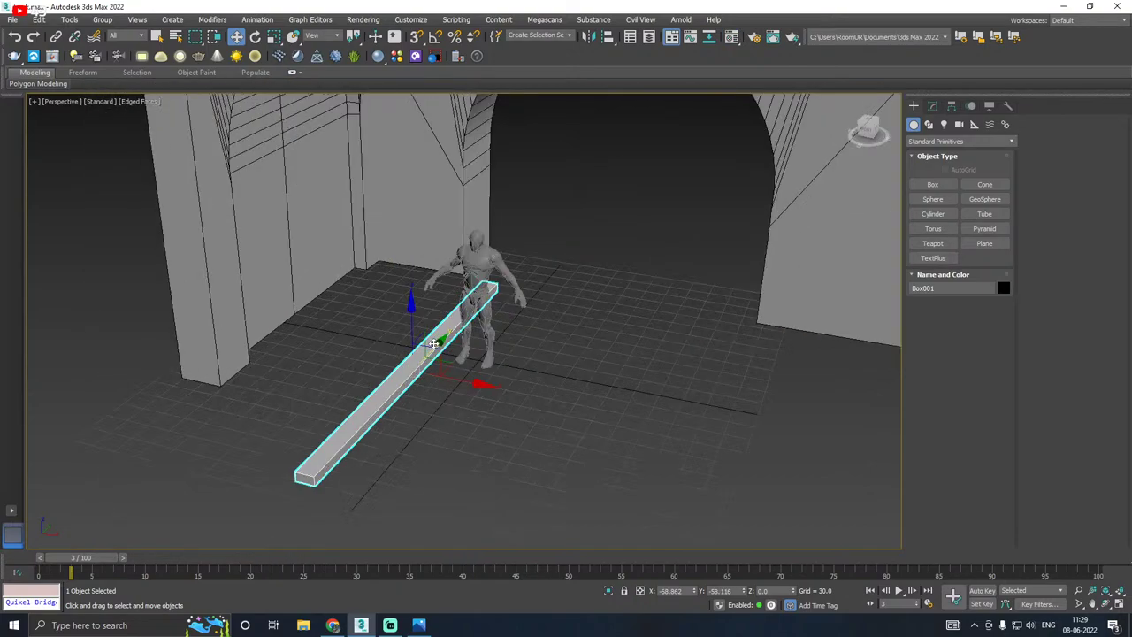
pyautogui.scroll(3, 469, 334)
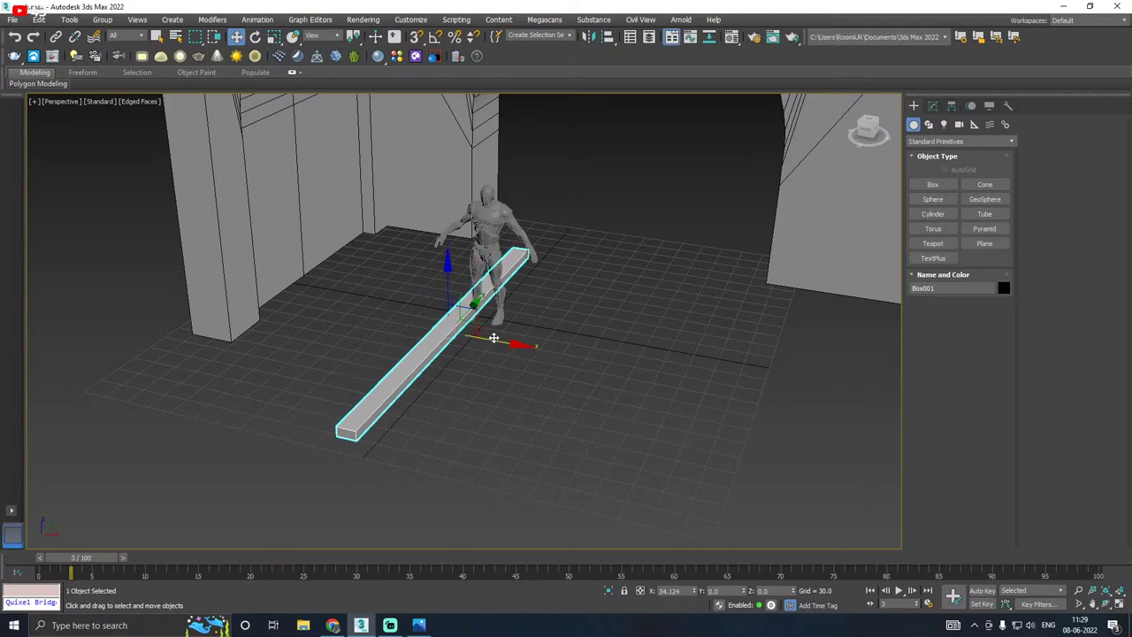
pyautogui.scroll(-3, 468, 334)
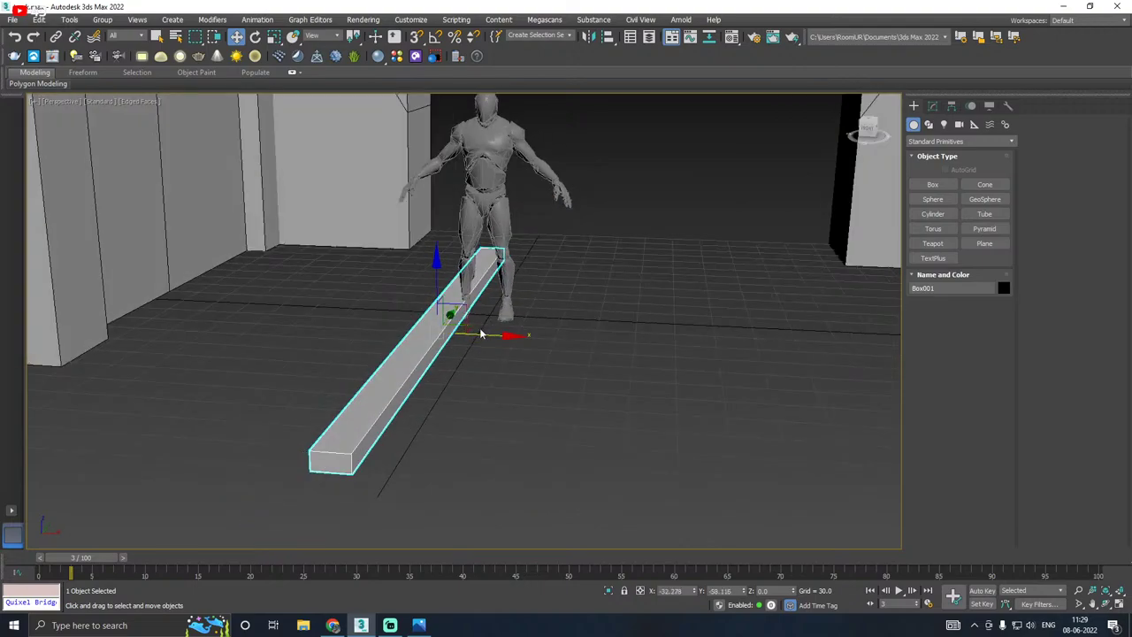
# Step: Reduce the box's width until its end face is roughly two-thirds as wide as it is tall, keeping the length at 548.411
pyautogui.click(932, 107)
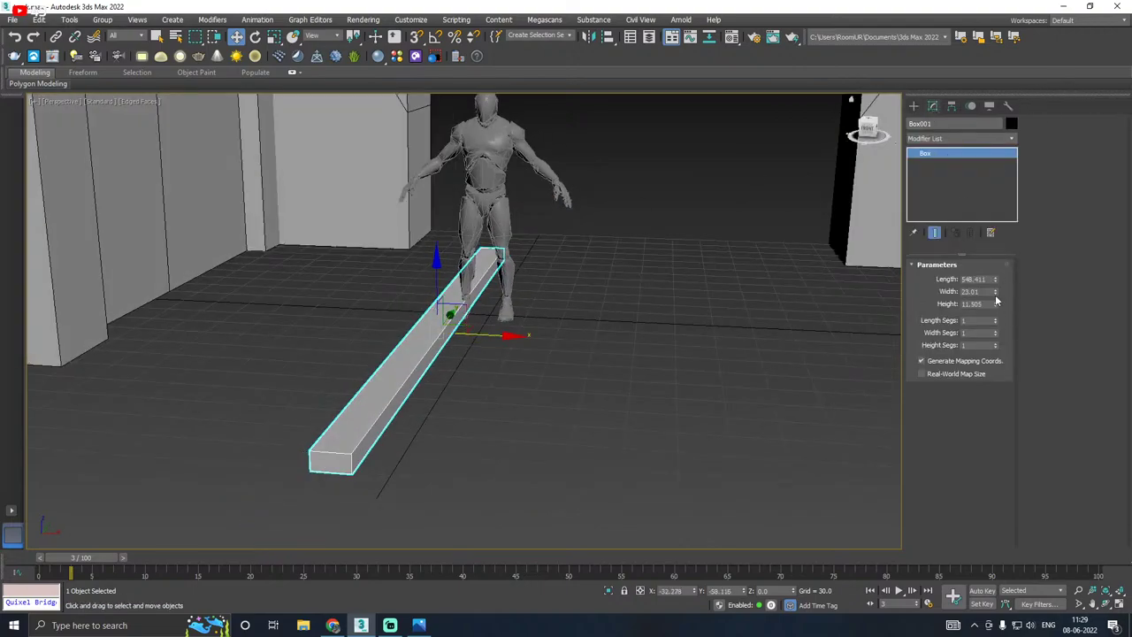
pyautogui.moveTo(996, 280); pyautogui.dragTo(1002, 324)
pyautogui.hotkey('ctrl', 'z')
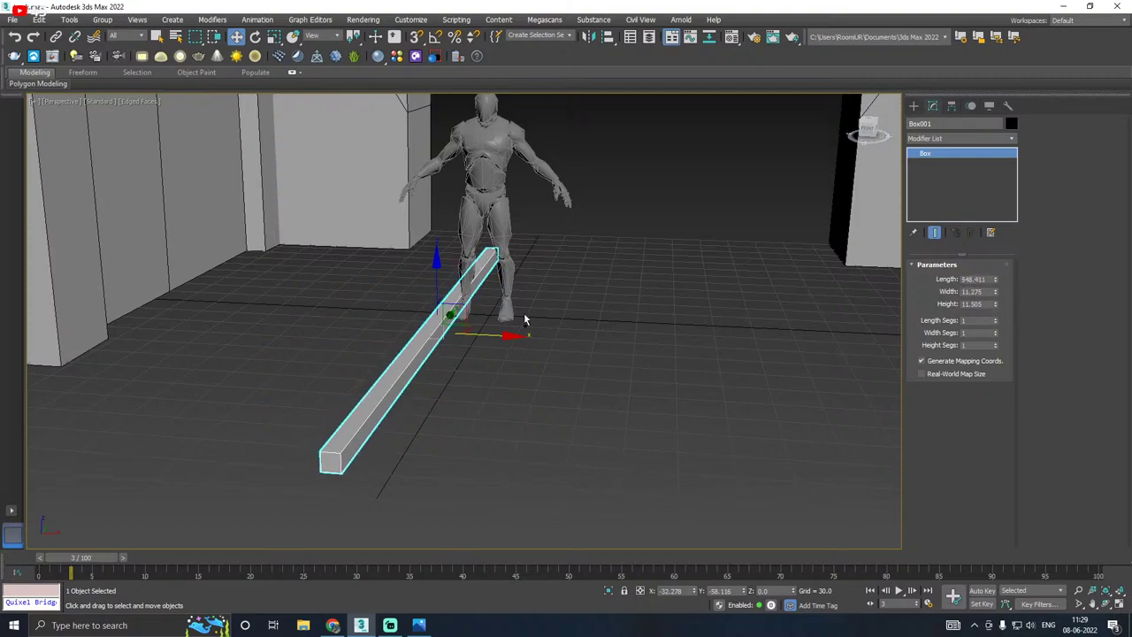
pyautogui.keyDown('alt'); pyautogui.moveTo(524, 313); pyautogui.dragTo(480, 343, button='middle'); pyautogui.keyUp('alt')
pyautogui.scroll(2, 417, 379)
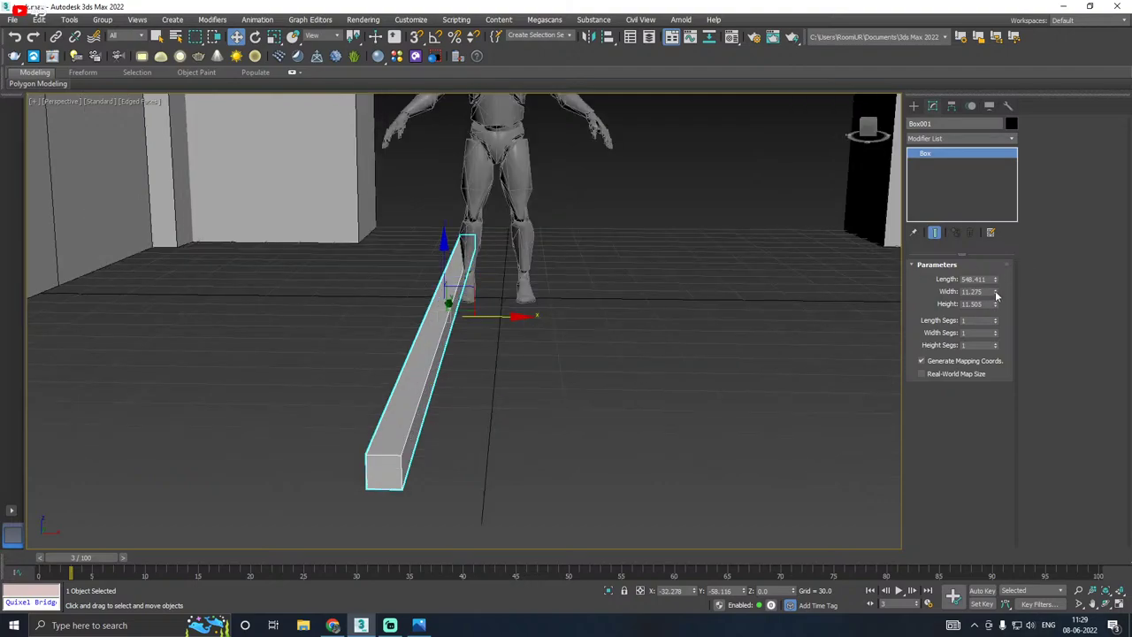
pyautogui.moveTo(996, 296); pyautogui.dragTo(1007, 314)
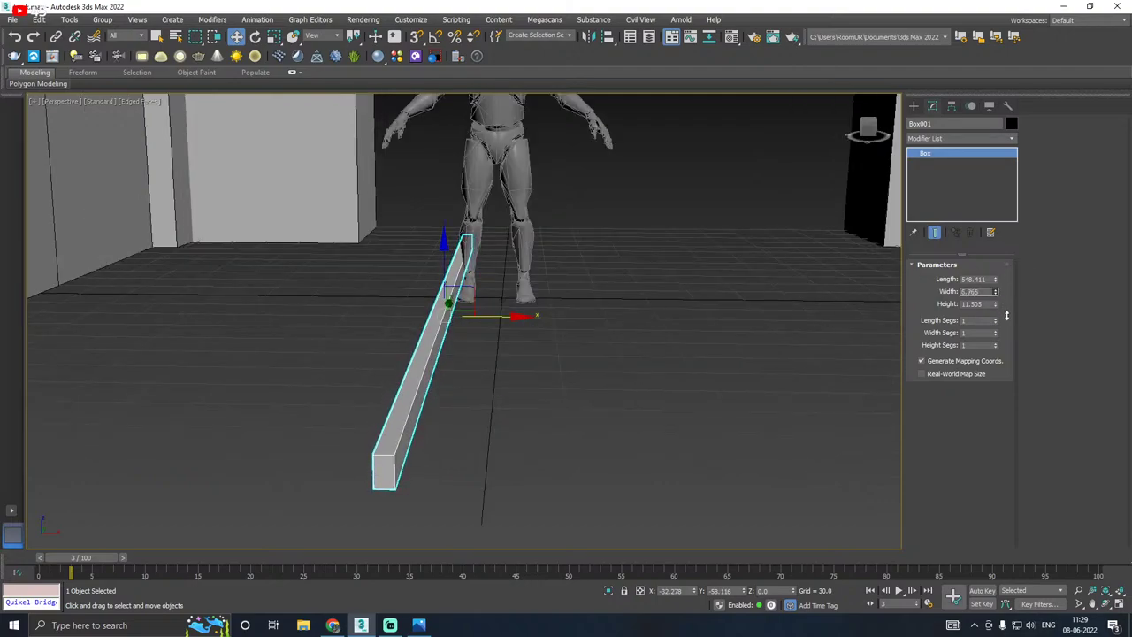
# Step: Convert the narrow box to an Editable Poly
pyautogui.rightClick(949, 165)
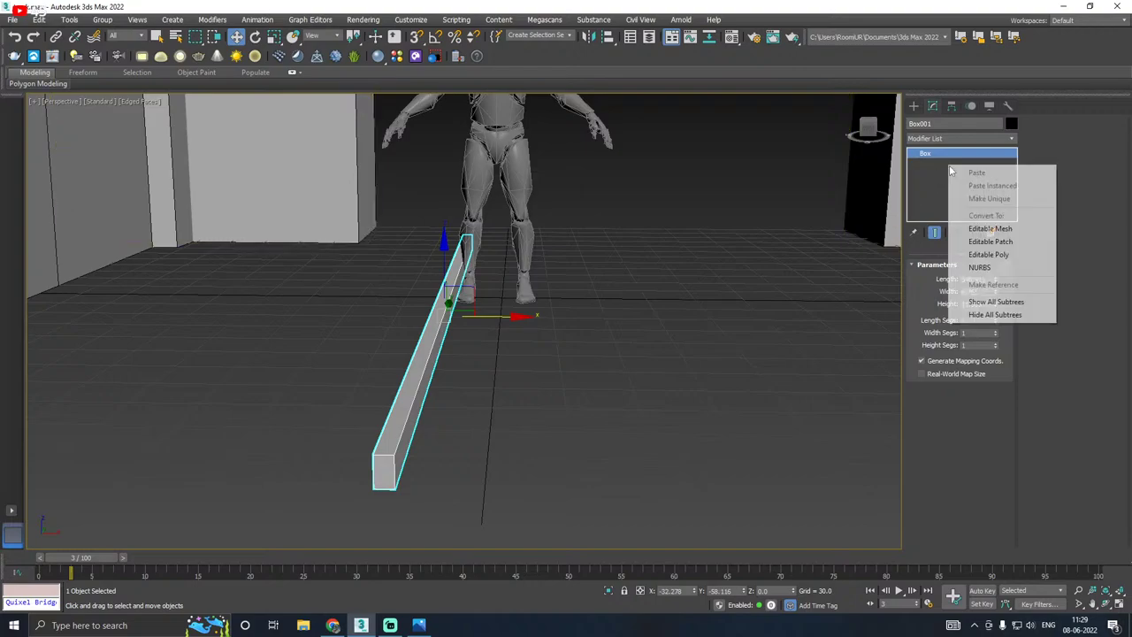
pyautogui.click(1007, 257)
pyautogui.keyDown('alt'); pyautogui.moveTo(629, 251); pyautogui.dragTo(614, 277, button='middle'); pyautogui.keyUp('alt')
pyautogui.scroll(-3, 576, 265)
pyautogui.scroll(4, 487, 325)
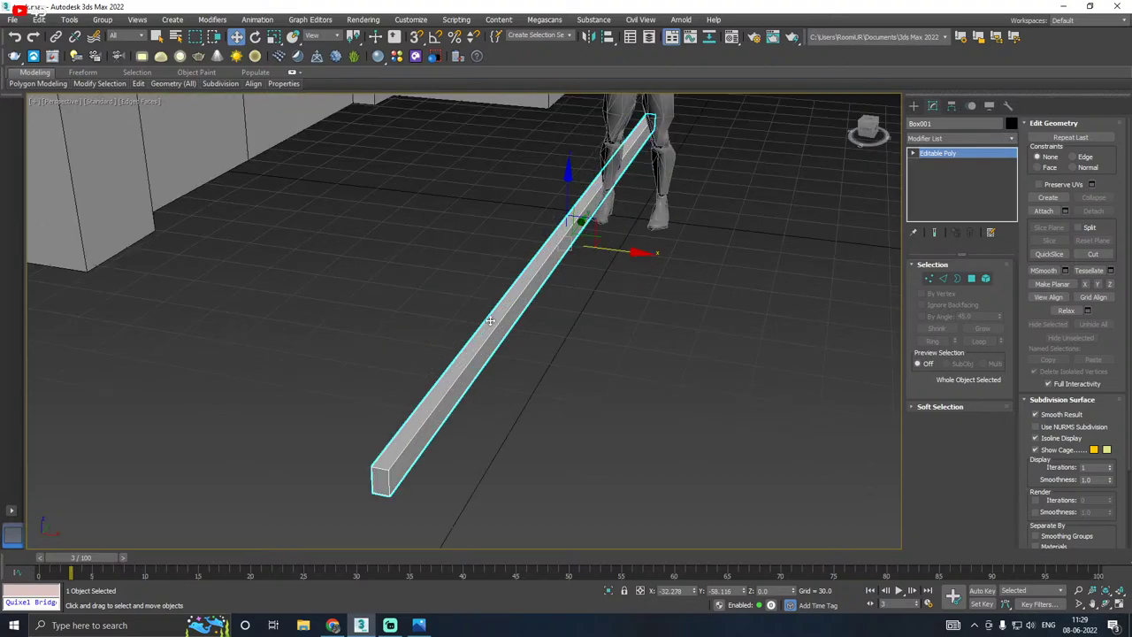
pyautogui.moveTo(489, 320); pyautogui.dragTo(498, 297, button='middle')
# Step: Chamfer the rail's two long upper edges by 2.46 with 2 connect edge segments
pyautogui.click(942, 278)
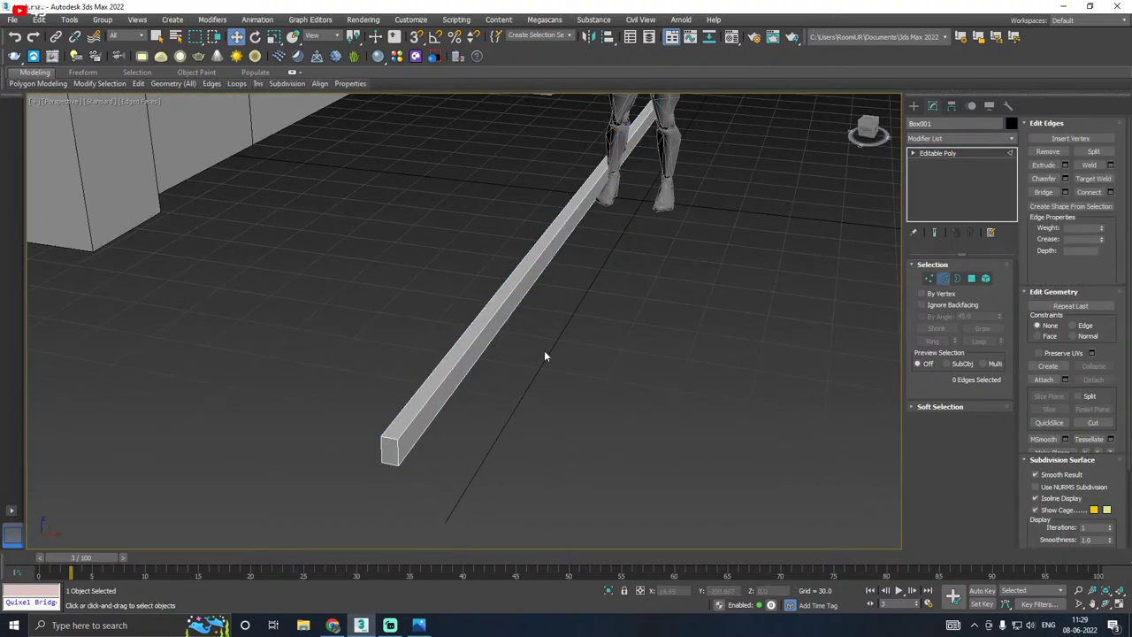
pyautogui.click(436, 372)
pyautogui.keyDown('alt'); pyautogui.moveTo(436, 371); pyautogui.dragTo(610, 329, button='middle'); pyautogui.keyUp('alt')
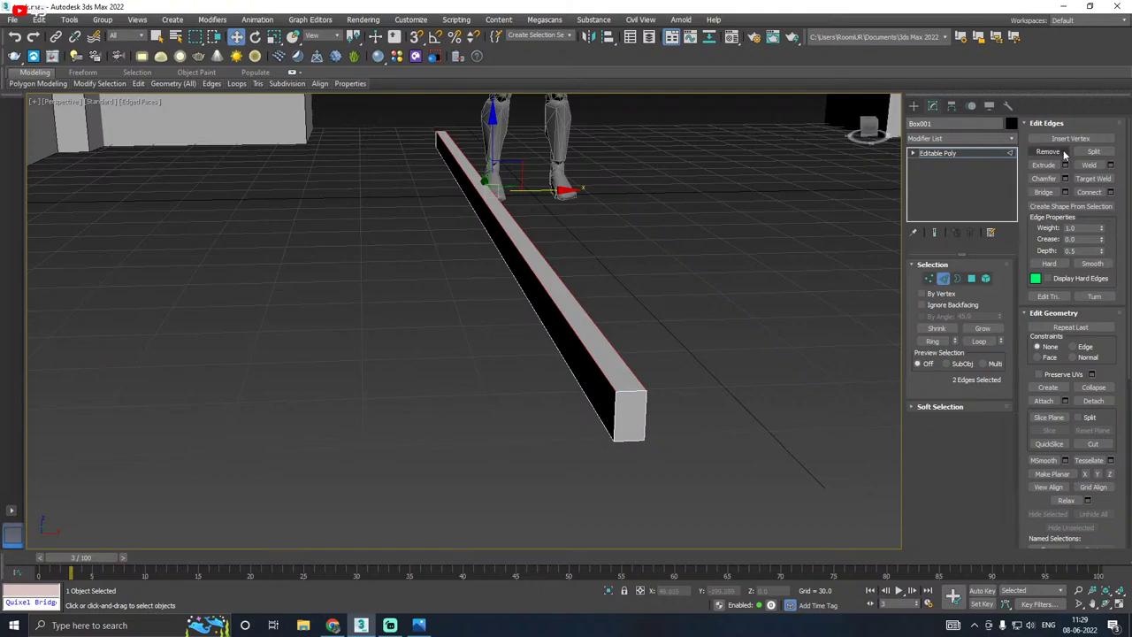
pyautogui.hotkey('ctrl', 'shift', 'c')
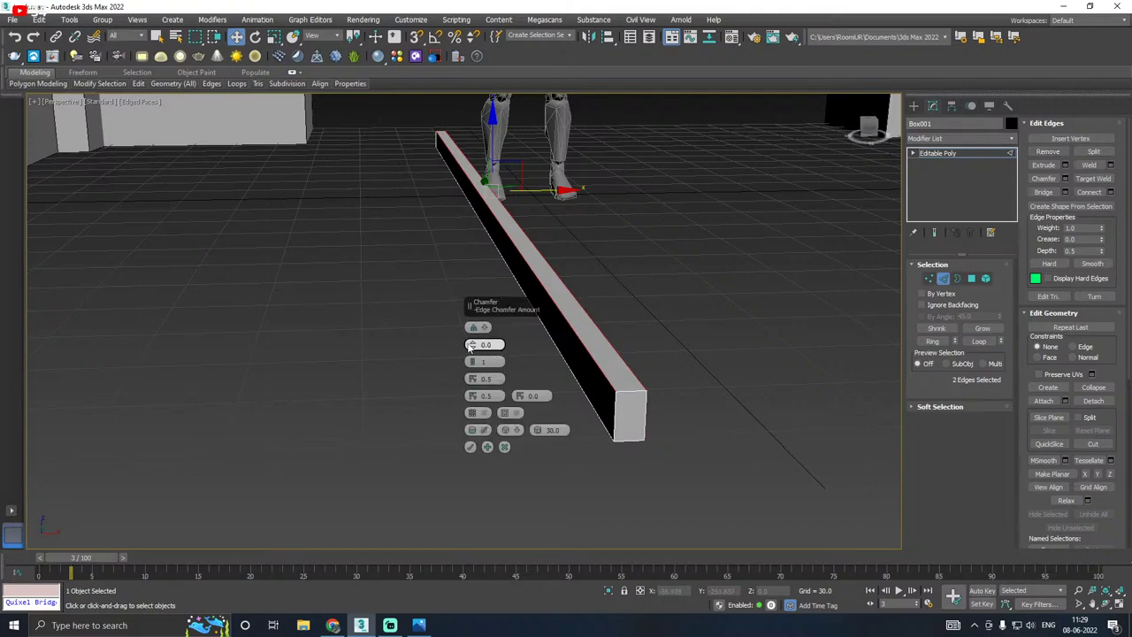
pyautogui.moveTo(474, 346); pyautogui.dragTo(467, 327)
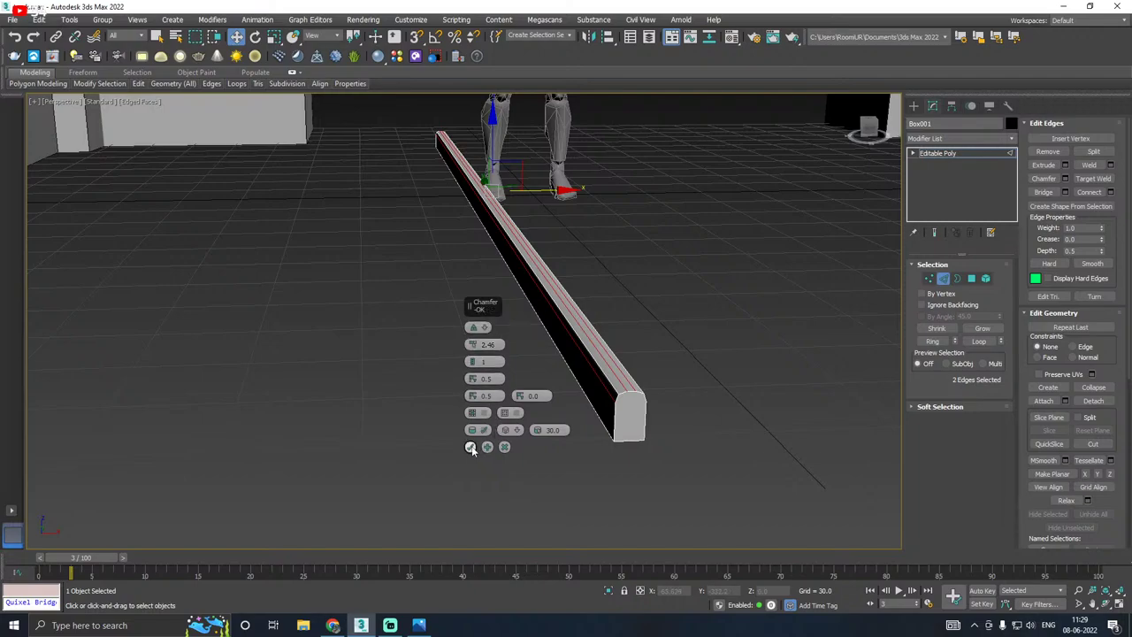
pyautogui.click(475, 363)
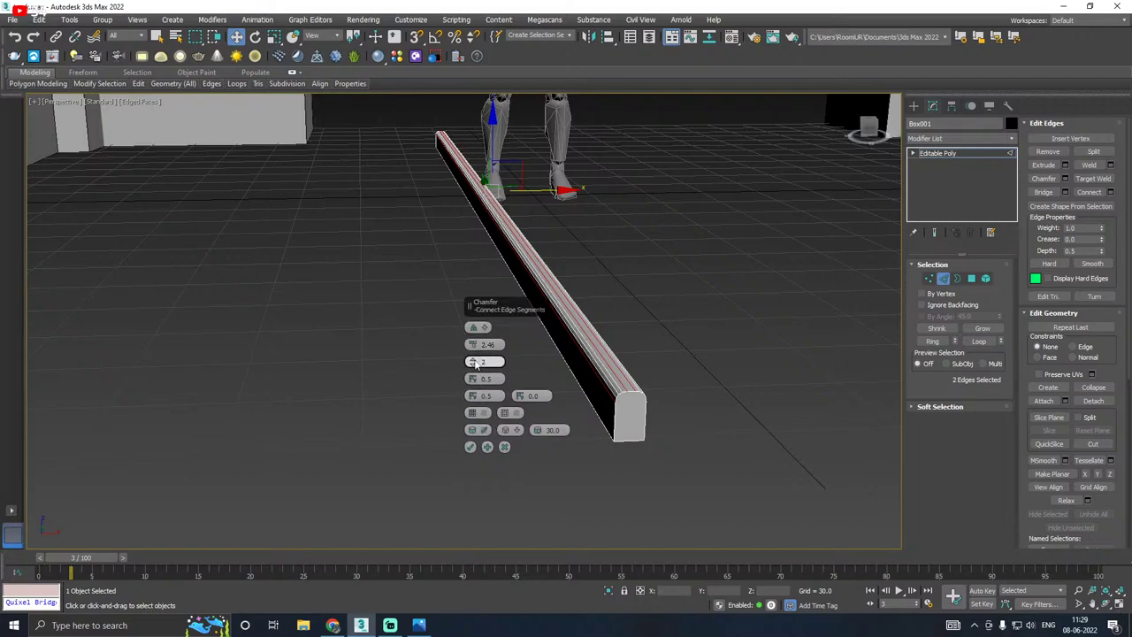
pyautogui.click(472, 446)
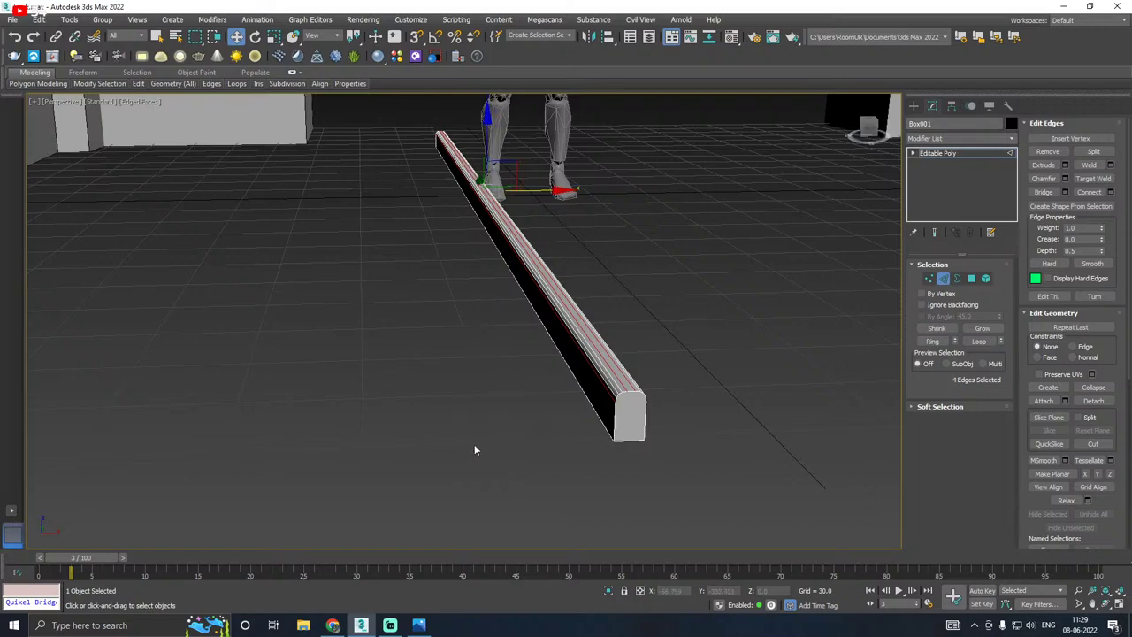
# Step: Clone the rounded rail as one independent copy and place it parallel to the original at about X 71
pyautogui.click(937, 154)
pyautogui.keyDown('alt'); pyautogui.moveTo(699, 213); pyautogui.dragTo(687, 215, button='middle'); pyautogui.keyUp('alt')
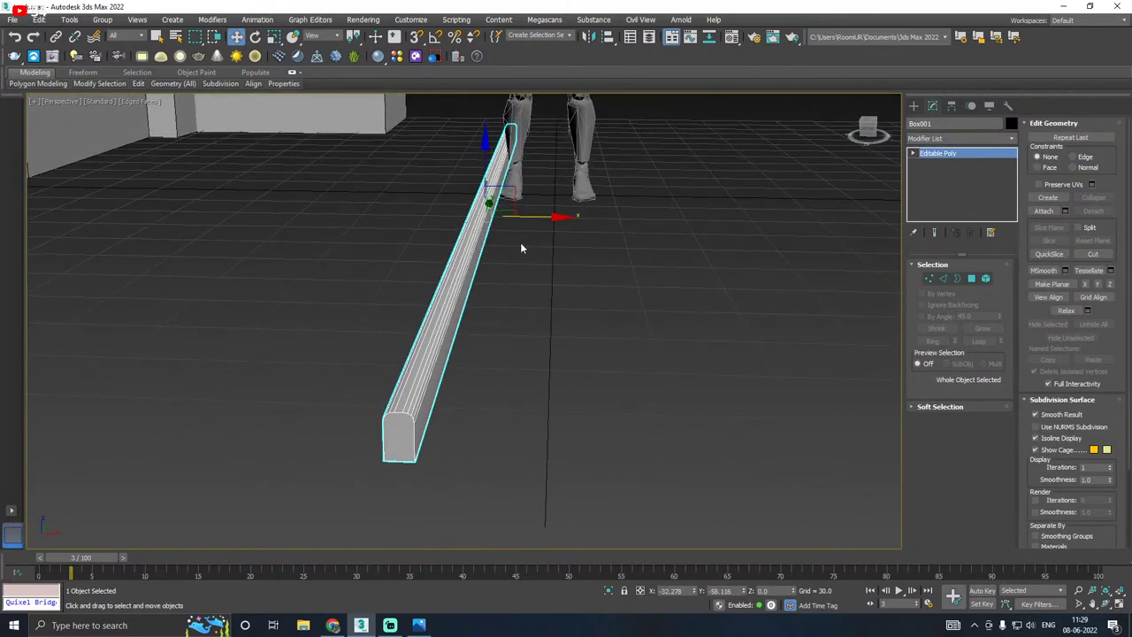
pyautogui.keyDown('alt'); pyautogui.moveTo(521, 247); pyautogui.dragTo(605, 221, button='middle'); pyautogui.keyUp('alt')
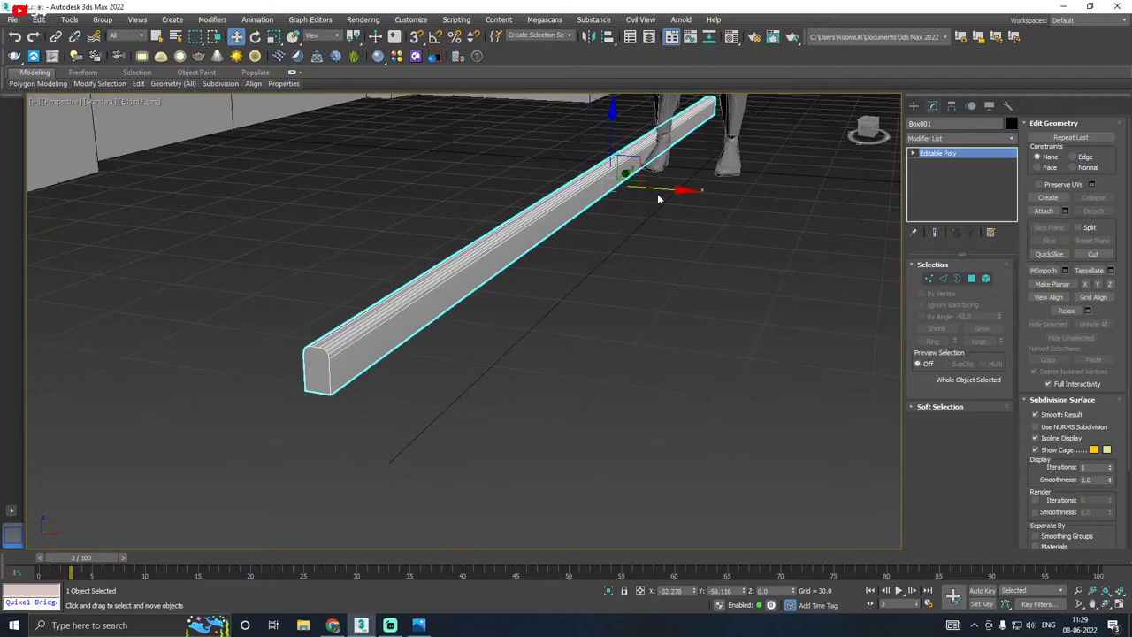
pyautogui.moveTo(669, 190)
pyautogui.keyDown('shift'); pyautogui.mouseDown()
pyautogui.moveTo(872, 190)
pyautogui.moveTo(922, 203)
pyautogui.mouseUp(); pyautogui.keyUp('shift')
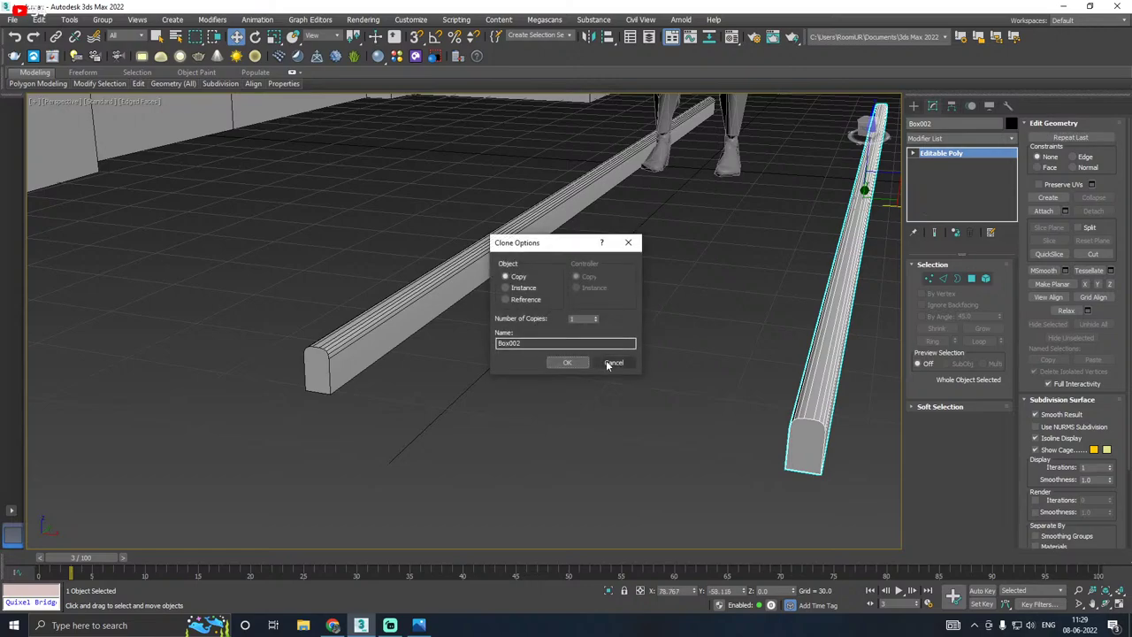
pyautogui.click(562, 362)
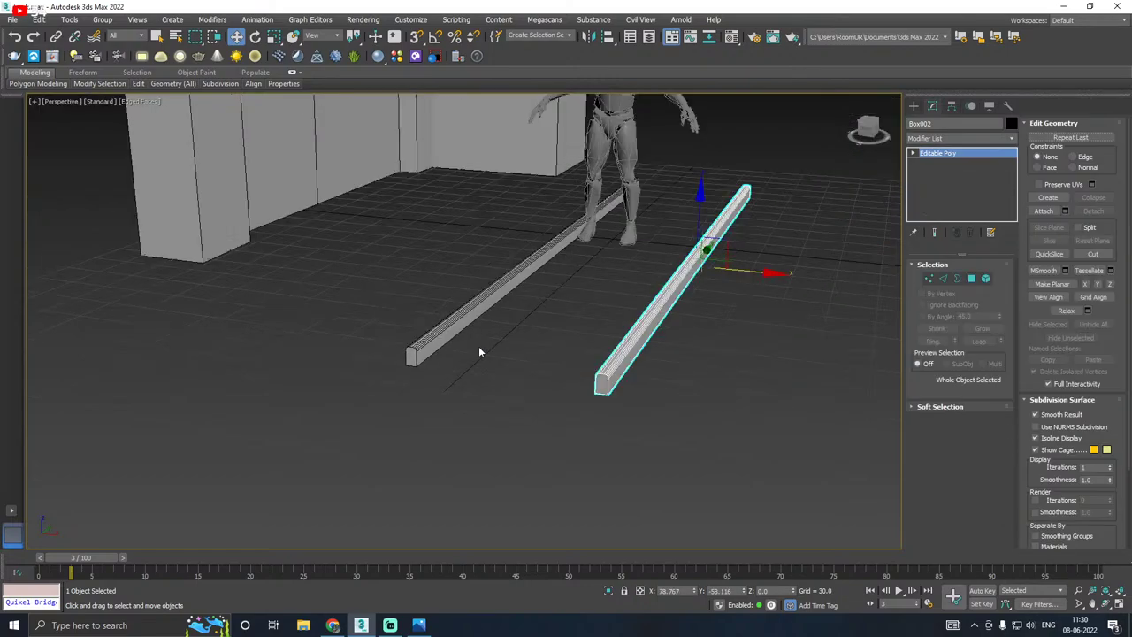
pyautogui.keyDown('alt'); pyautogui.moveTo(479, 352); pyautogui.dragTo(720, 271, button='middle'); pyautogui.keyUp('alt')
pyautogui.moveTo(750, 267); pyautogui.dragTo(742, 268)
pyautogui.keyDown('alt'); pyautogui.moveTo(735, 267); pyautogui.dragTo(726, 277, button='middle'); pyautogui.keyUp('alt')
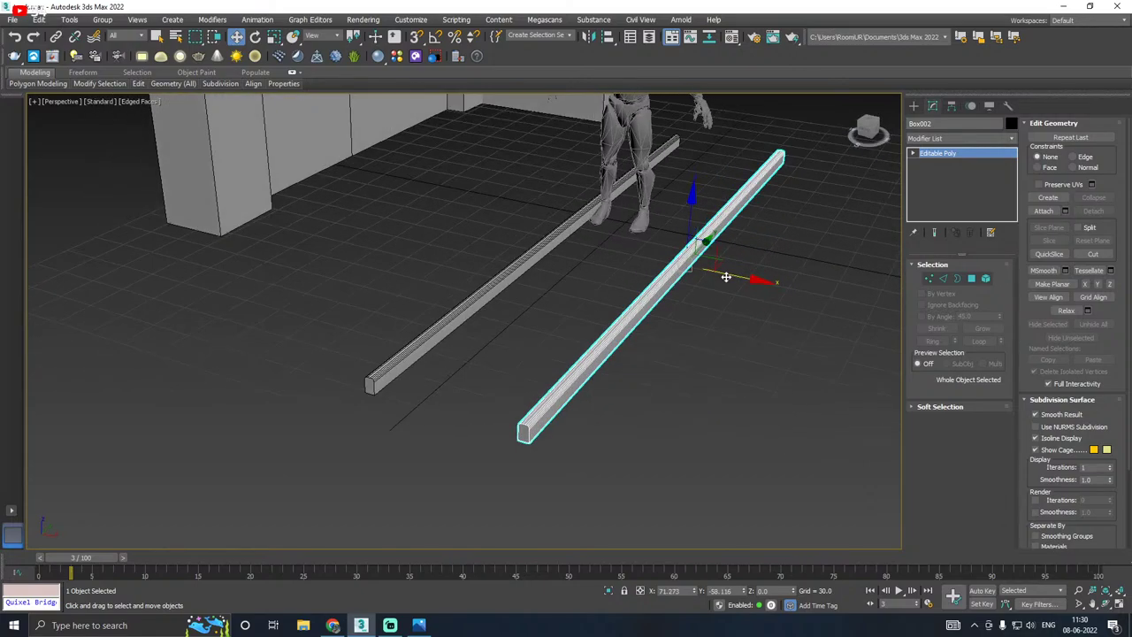
# Step: Attach the original rail to its copy so both form one object
pyautogui.click(1044, 211)
pyautogui.click(508, 277)
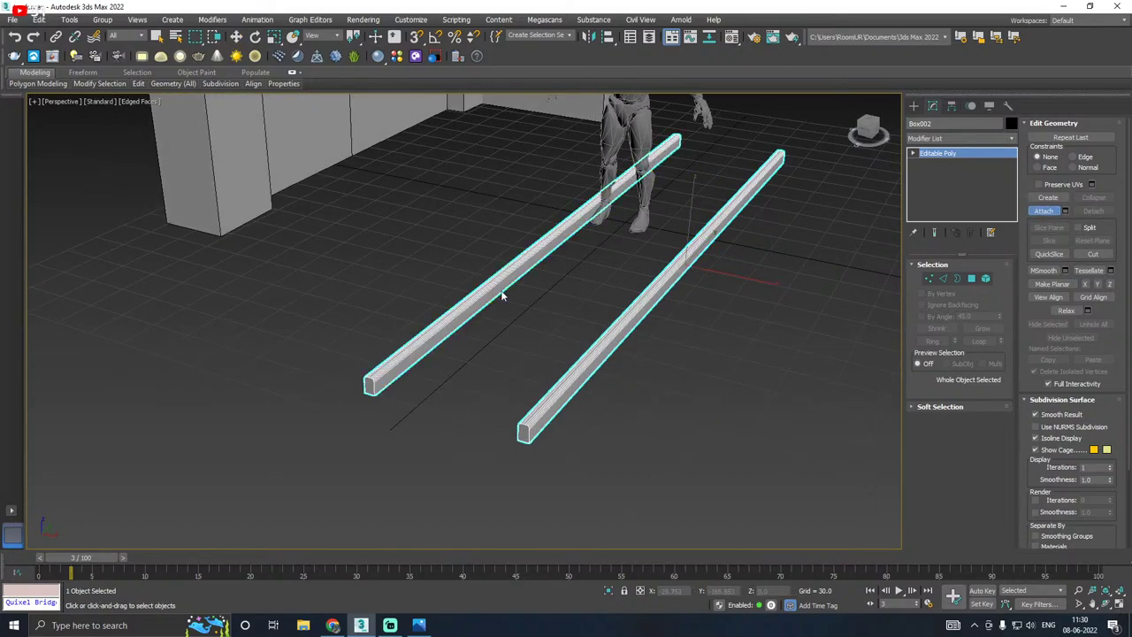
pyautogui.keyDown('alt'); pyautogui.moveTo(559, 296); pyautogui.dragTo(618, 299, button='middle'); pyautogui.keyUp('alt')
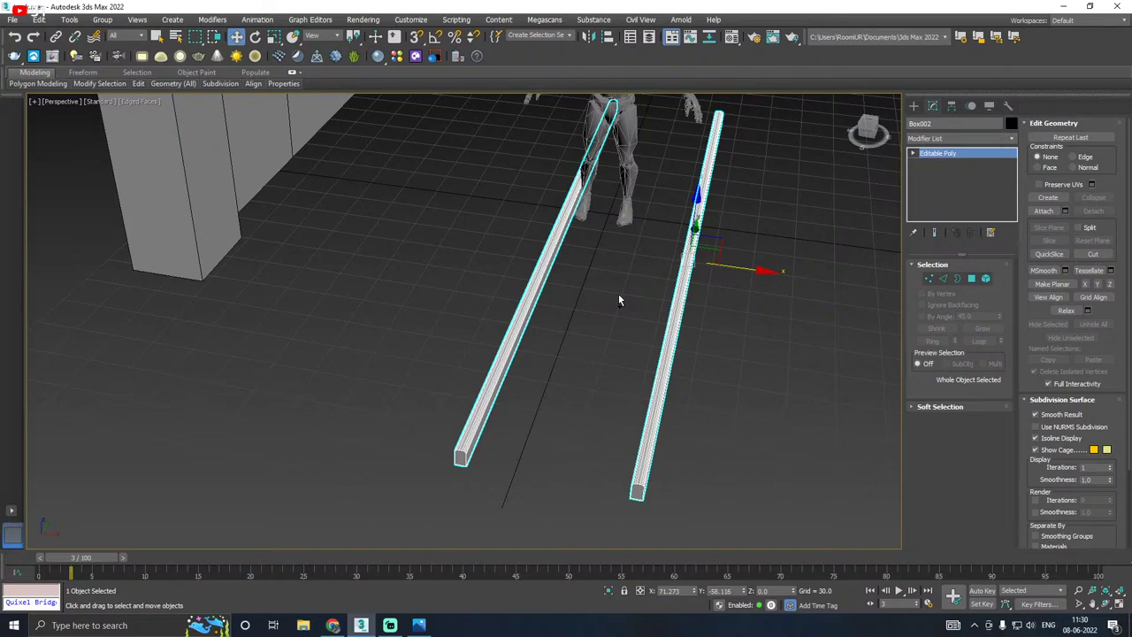
# Step: Save the scene with the joined pair of rails
pyautogui.press('t')
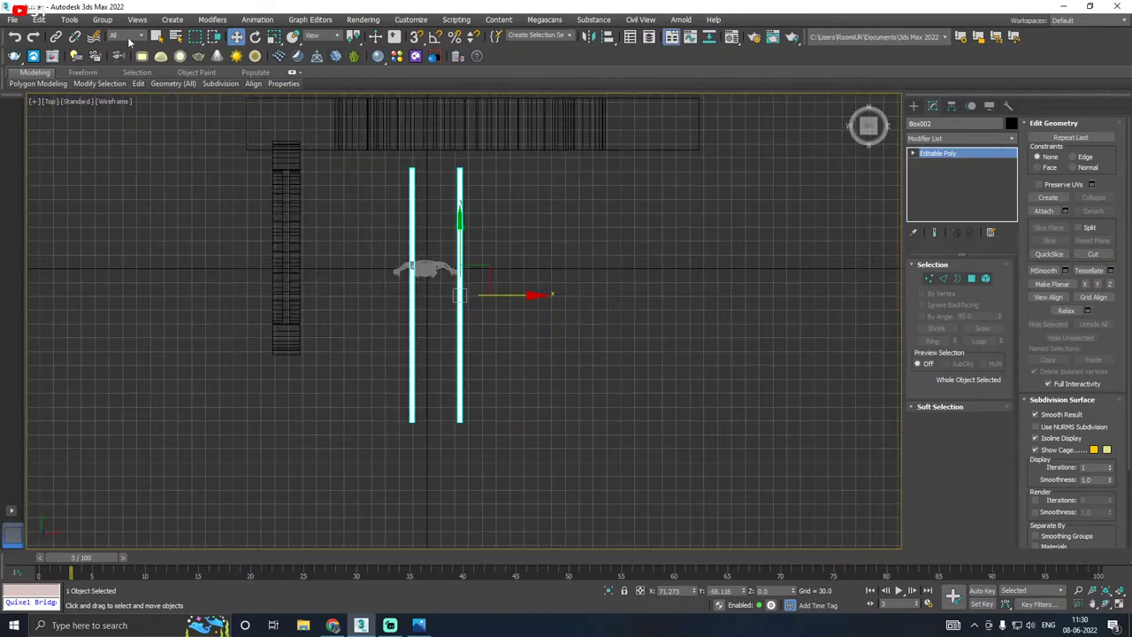
pyautogui.click(12, 20)
pyautogui.click(35, 107)
# Step: In the top view, draw a thin crosswise box over the rails' near ends, about 178 wide and 8 long
pyautogui.scroll(2, 438, 328)
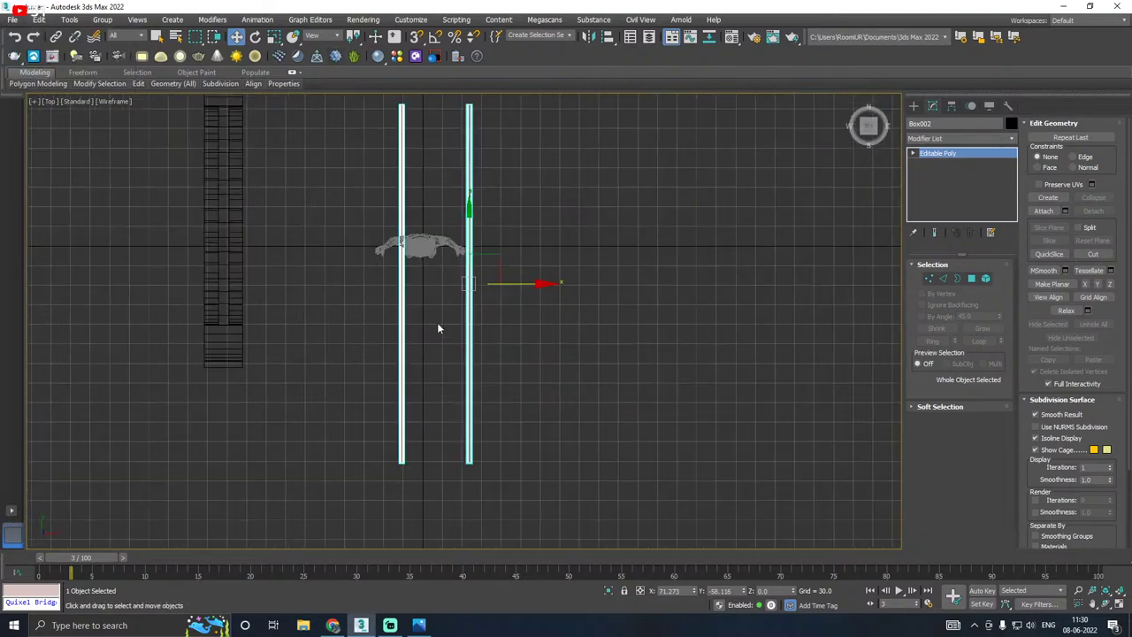
pyautogui.click(913, 106)
pyautogui.click(933, 184)
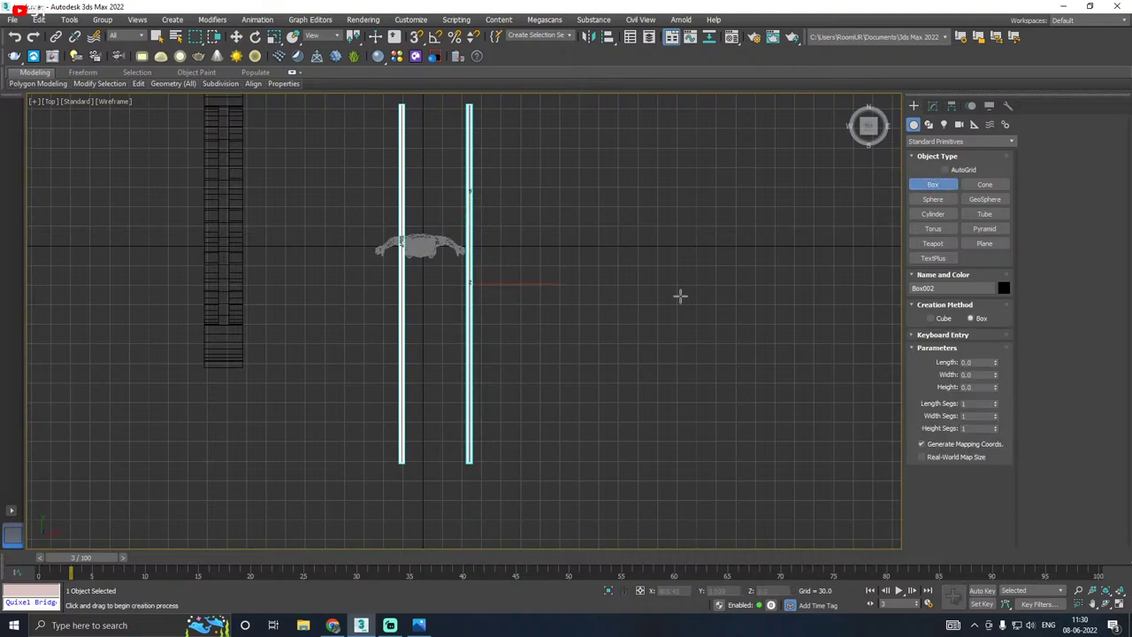
pyautogui.scroll(2, 422, 451)
pyautogui.scroll(2, 422, 451)
pyautogui.moveTo(373, 449); pyautogui.dragTo(605, 457)
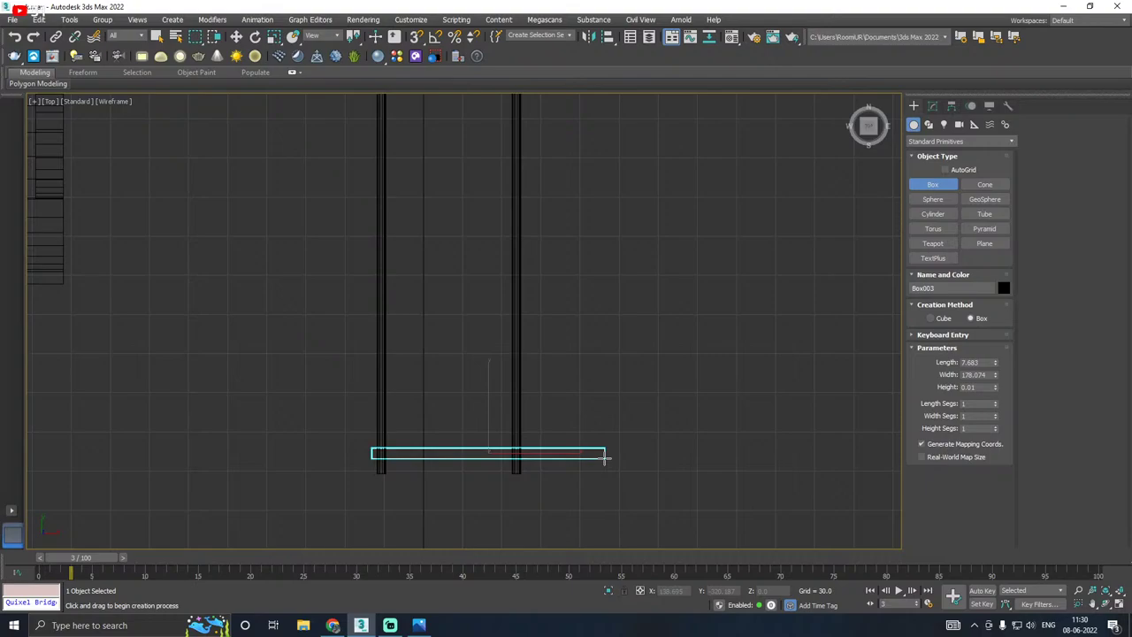
pyautogui.click(605, 454)
pyautogui.rightClick(605, 454)
pyautogui.press('p')
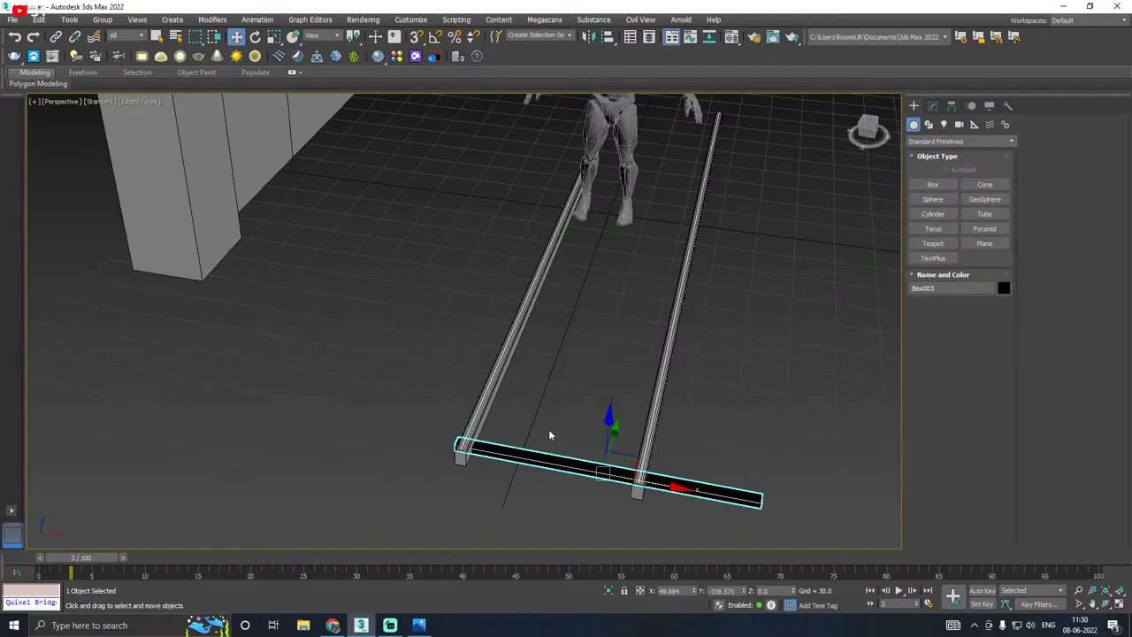
pyautogui.keyDown('alt'); pyautogui.moveTo(549, 435); pyautogui.dragTo(522, 395, button='middle'); pyautogui.keyUp('alt')
pyautogui.scroll(3, 531, 429)
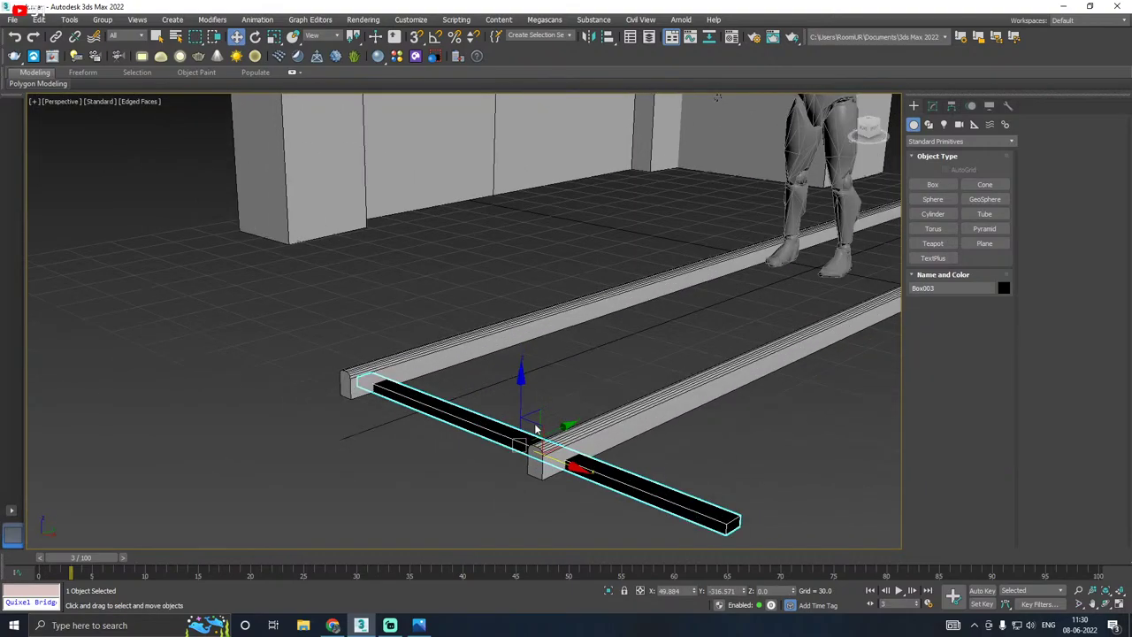
# Step: Slide the crosswise sleeper box to about X 28 and assign the brown Wood material to it
pyautogui.keyDown('alt'); pyautogui.moveTo(557, 457); pyautogui.dragTo(513, 444, button='middle'); pyautogui.keyUp('alt')
pyautogui.press('m')
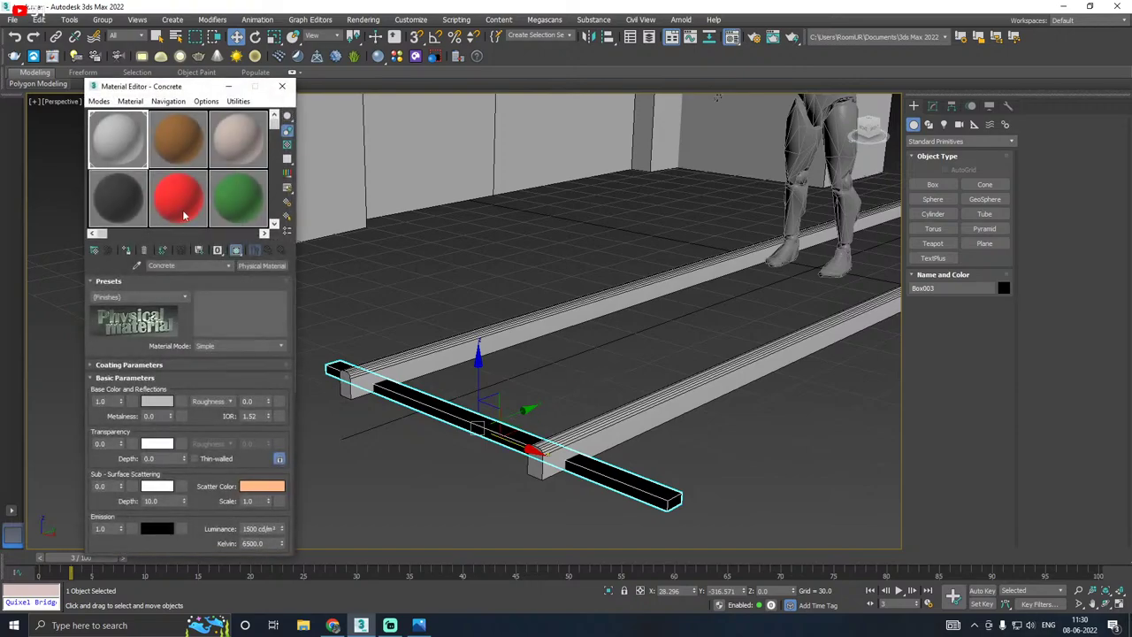
pyautogui.click(419, 625)
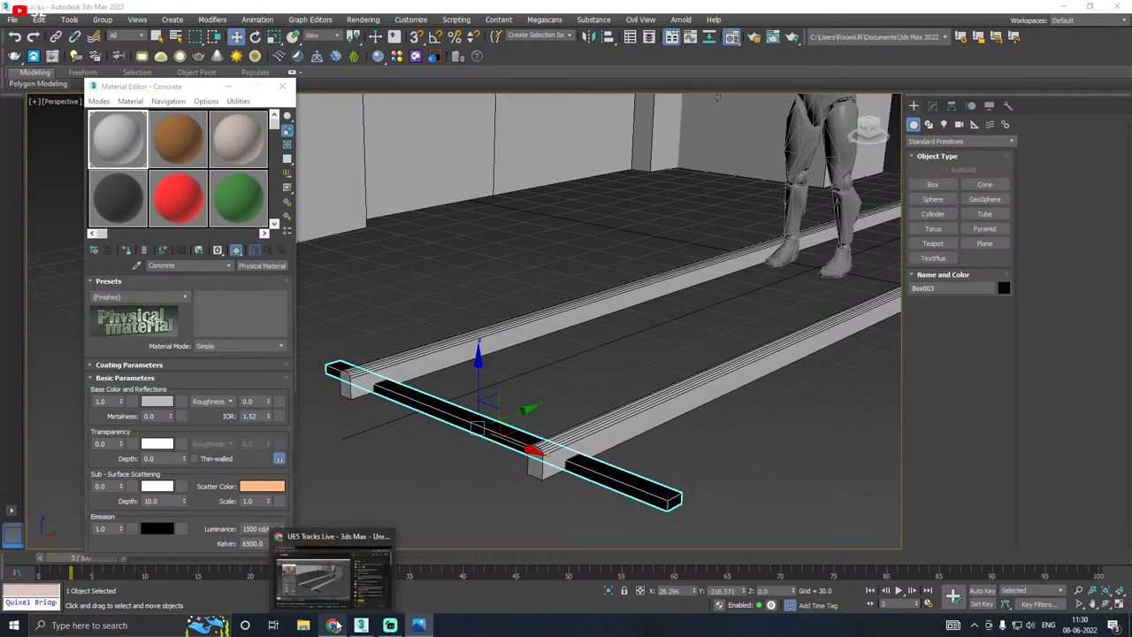
pyautogui.click(175, 147)
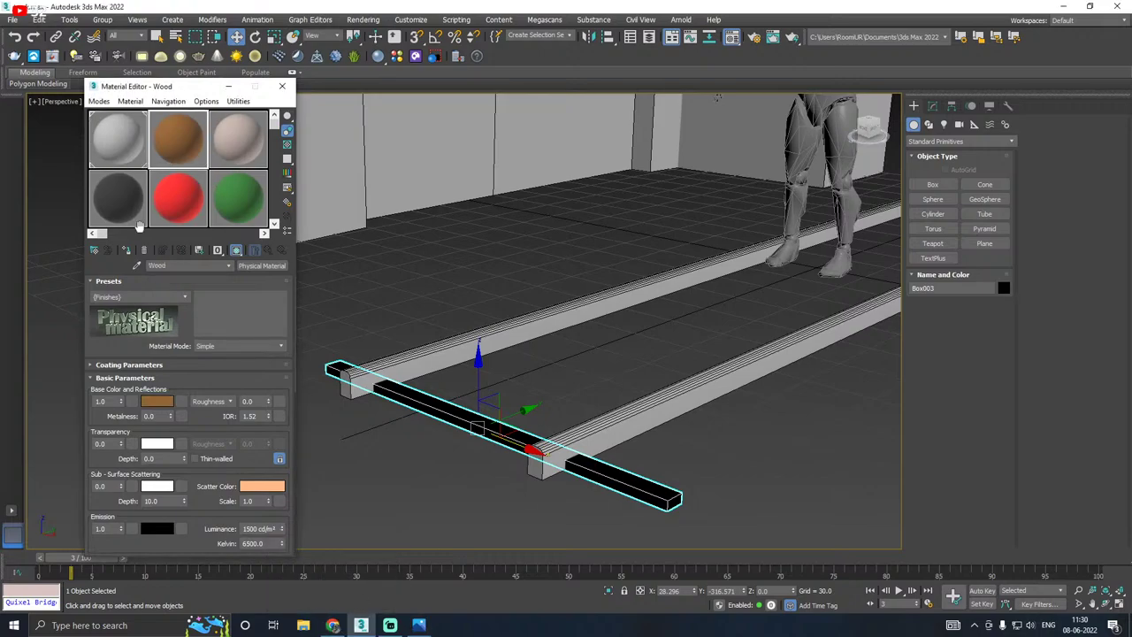
pyautogui.click(130, 249)
pyautogui.press('m')
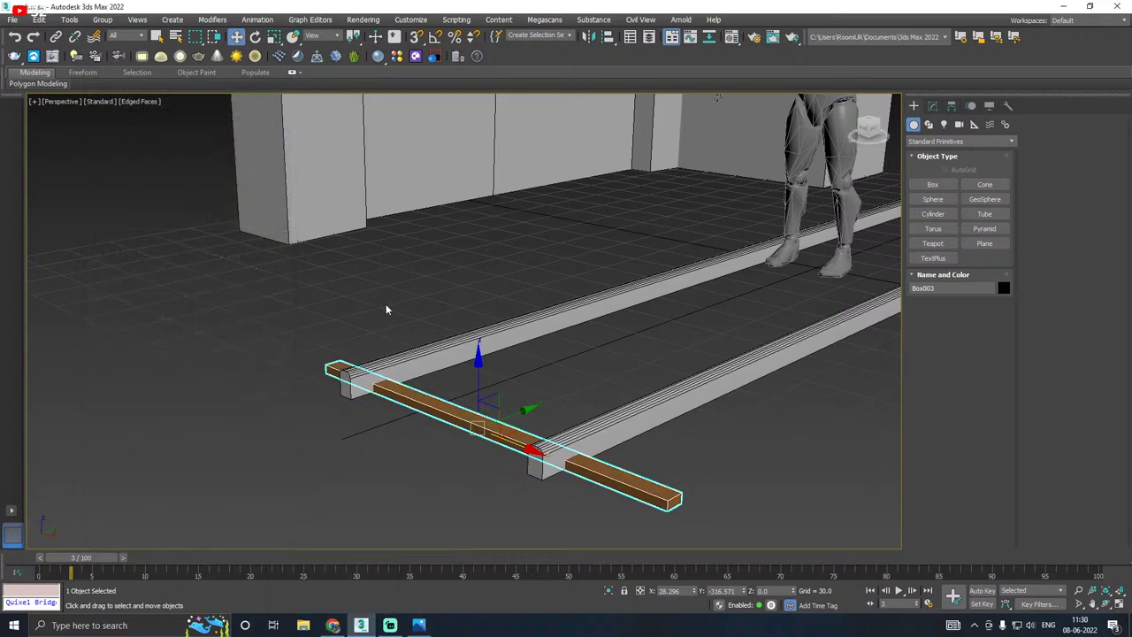
# Step: Move the wooden sleeper along X to about 20.7 so it sits evenly across both rails
pyautogui.scroll(3, 442, 395)
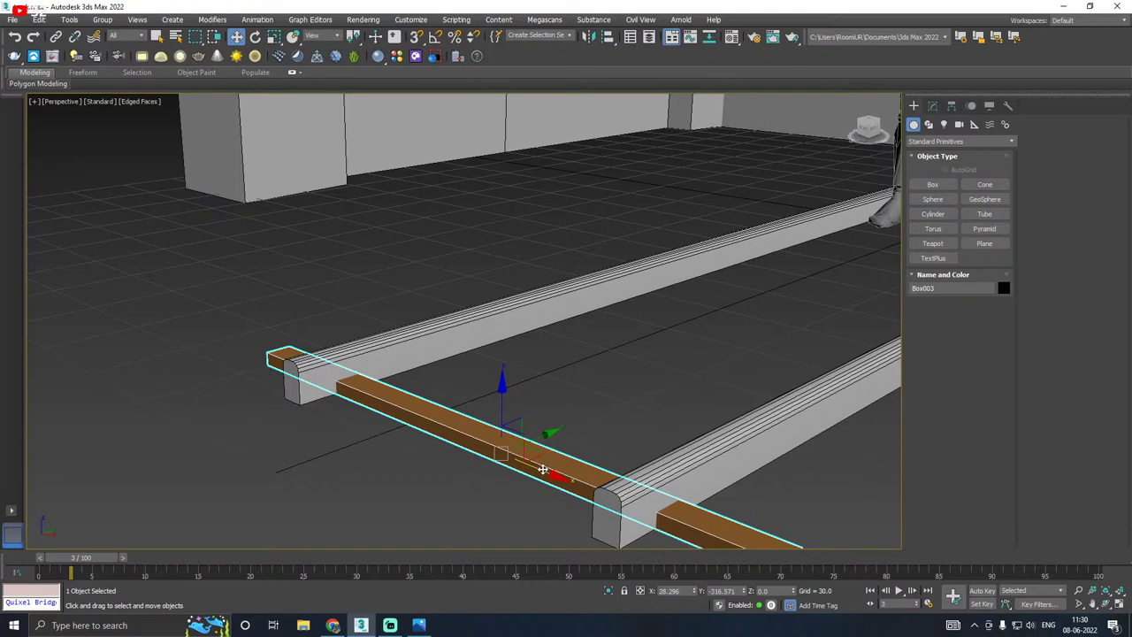
pyautogui.scroll(-3, 542, 469)
pyautogui.keyDown('alt'); pyautogui.moveTo(478, 439); pyautogui.dragTo(500, 414, button='middle'); pyautogui.keyUp('alt')
pyautogui.moveTo(499, 413); pyautogui.dragTo(535, 409)
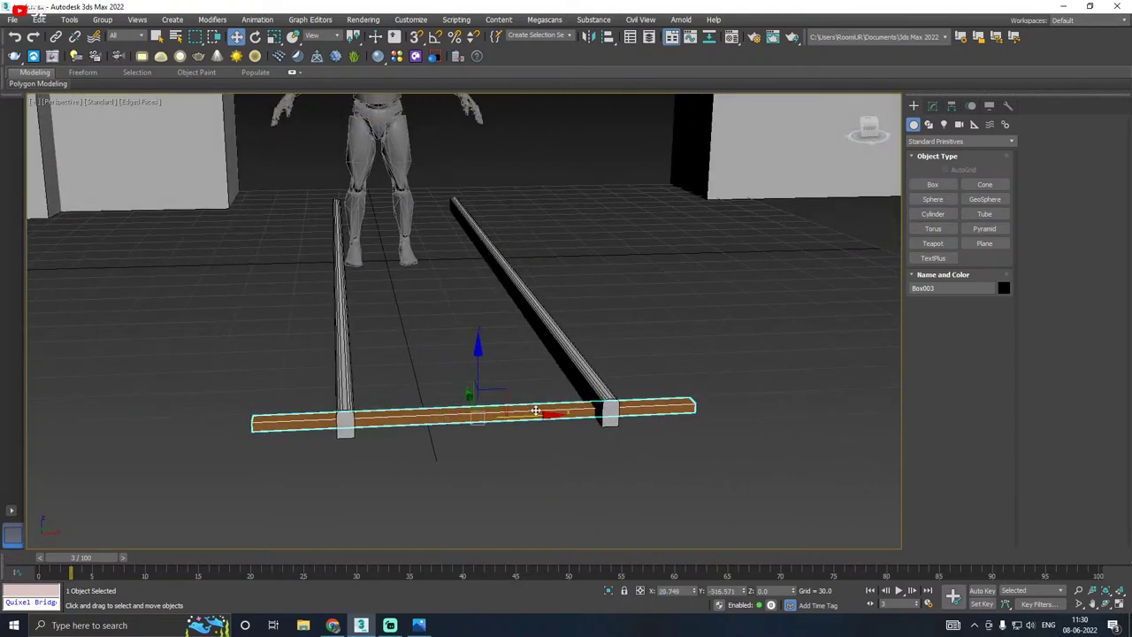
pyautogui.keyDown('alt'); pyautogui.moveTo(535, 410); pyautogui.dragTo(376, 353, button='middle'); pyautogui.keyUp('alt')
pyautogui.scroll(2, 484, 422)
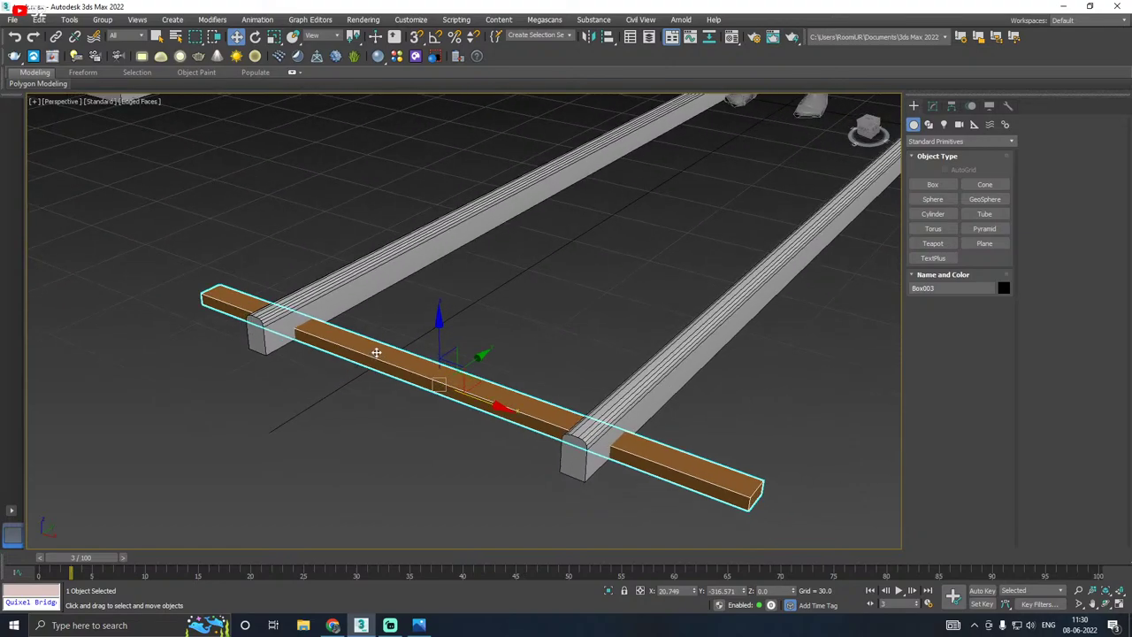
# Step: Set the sleeper's length to about 5.76 and convert it to an Editable Poly
pyautogui.click(932, 106)
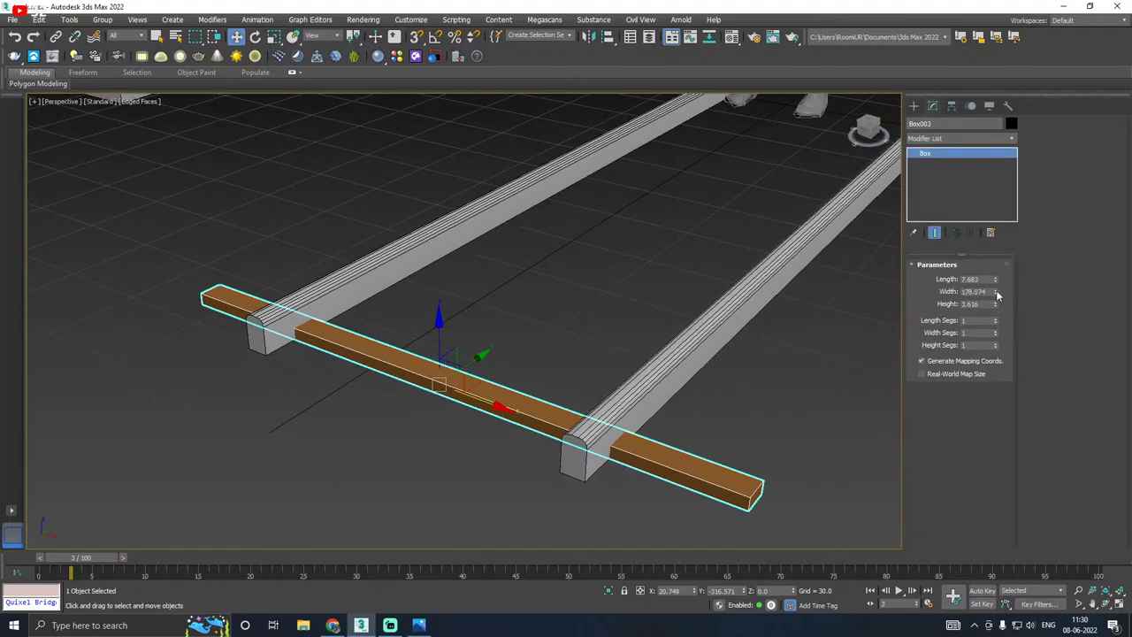
pyautogui.moveTo(996, 295); pyautogui.dragTo(999, 296)
pyautogui.hotkey('ctrl', 'z')
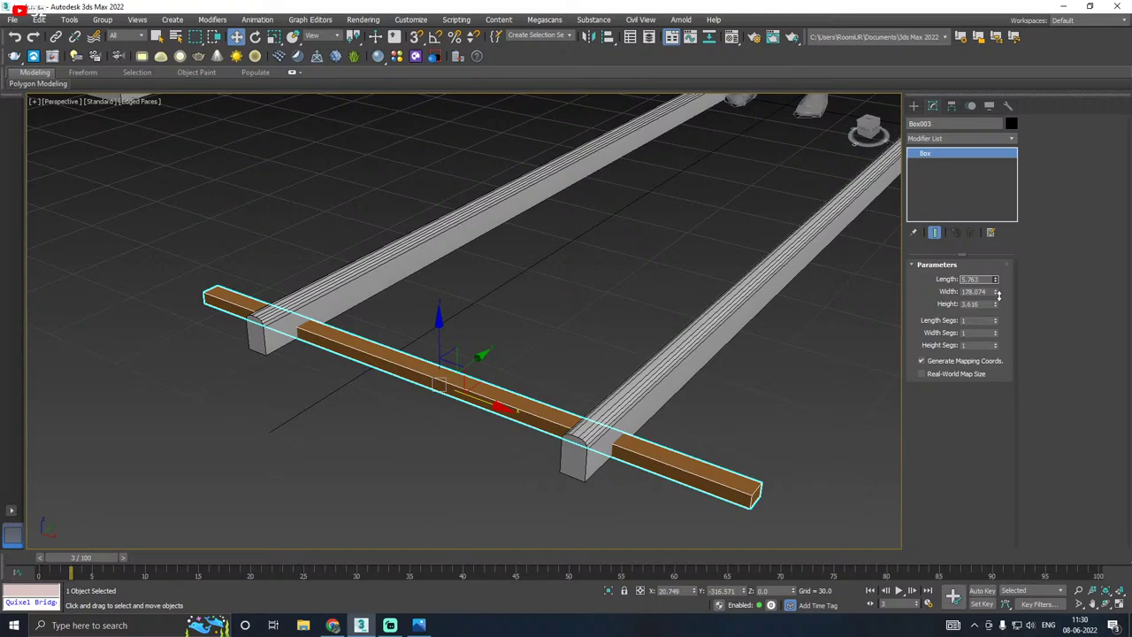
pyautogui.rightClick(955, 191)
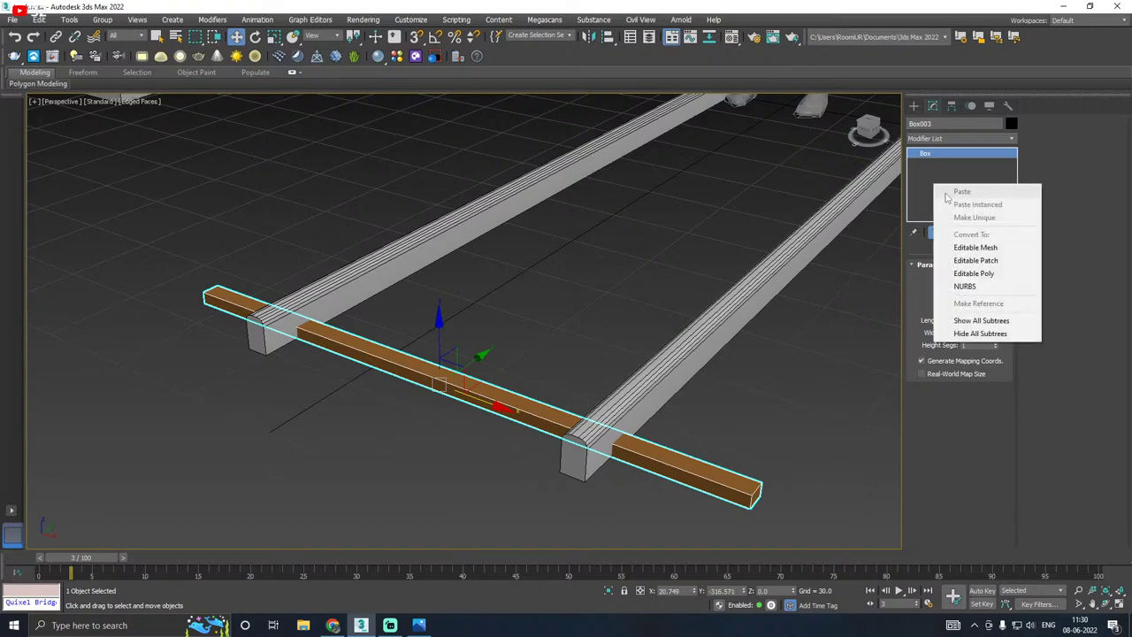
pyautogui.click(974, 273)
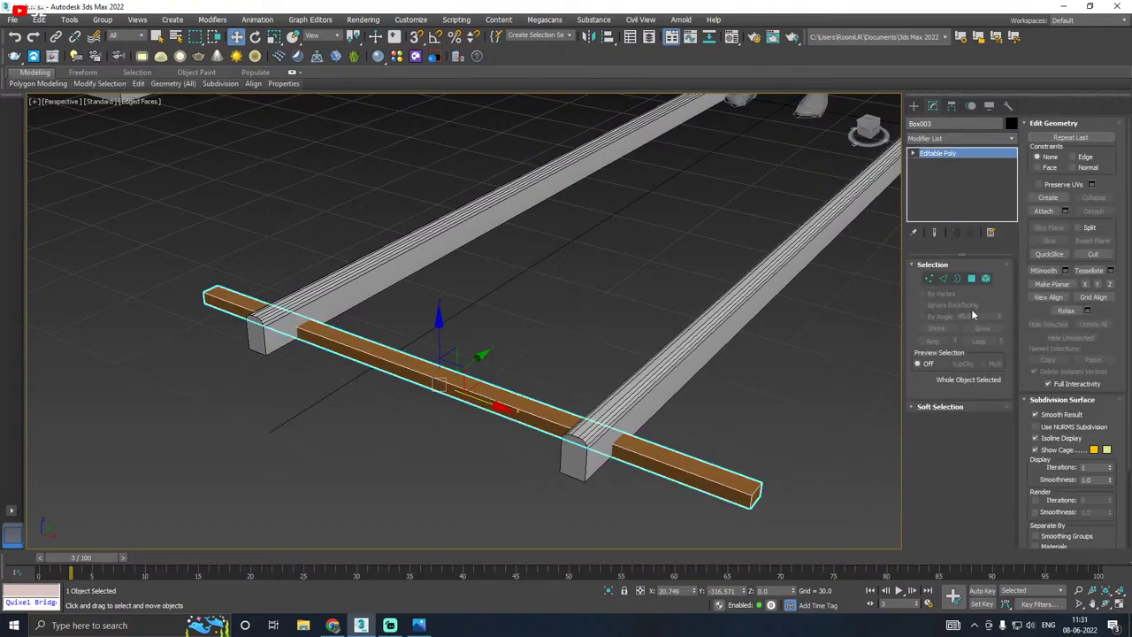
# Step: Chamfer the sleeper's two long upper edges by about 0.67 with 2 segments
pyautogui.click(944, 279)
pyautogui.click(503, 390)
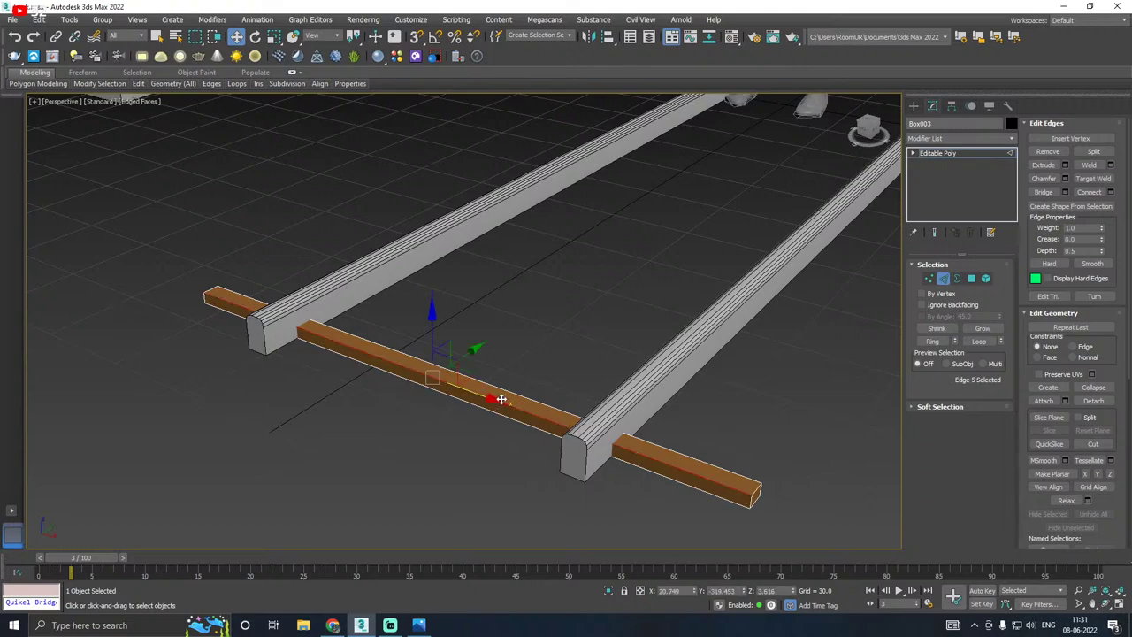
pyautogui.keyDown('alt'); pyautogui.moveTo(502, 390); pyautogui.dragTo(497, 393, button='middle'); pyautogui.keyUp('alt')
pyautogui.scroll(2, 474, 397)
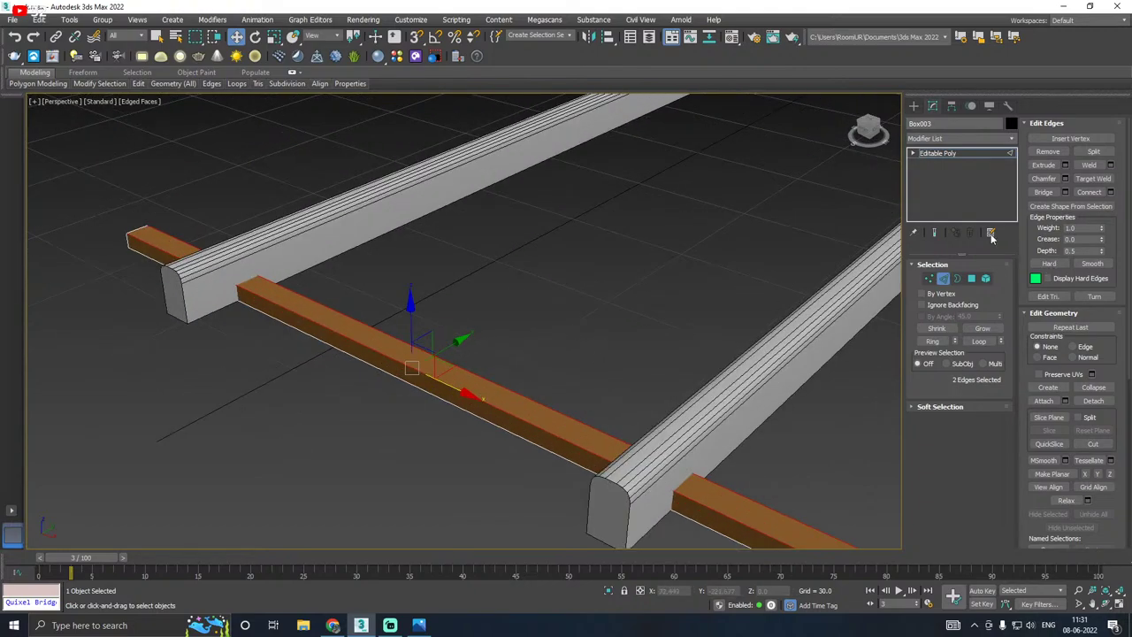
pyautogui.click(1065, 178)
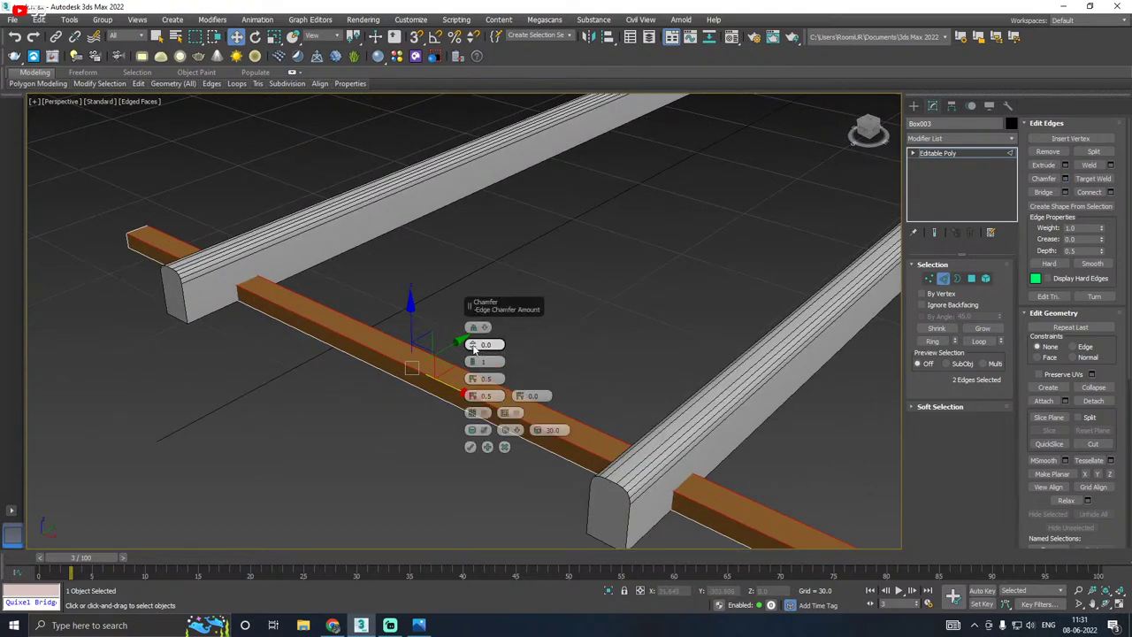
pyautogui.moveTo(471, 346); pyautogui.dragTo(471, 345)
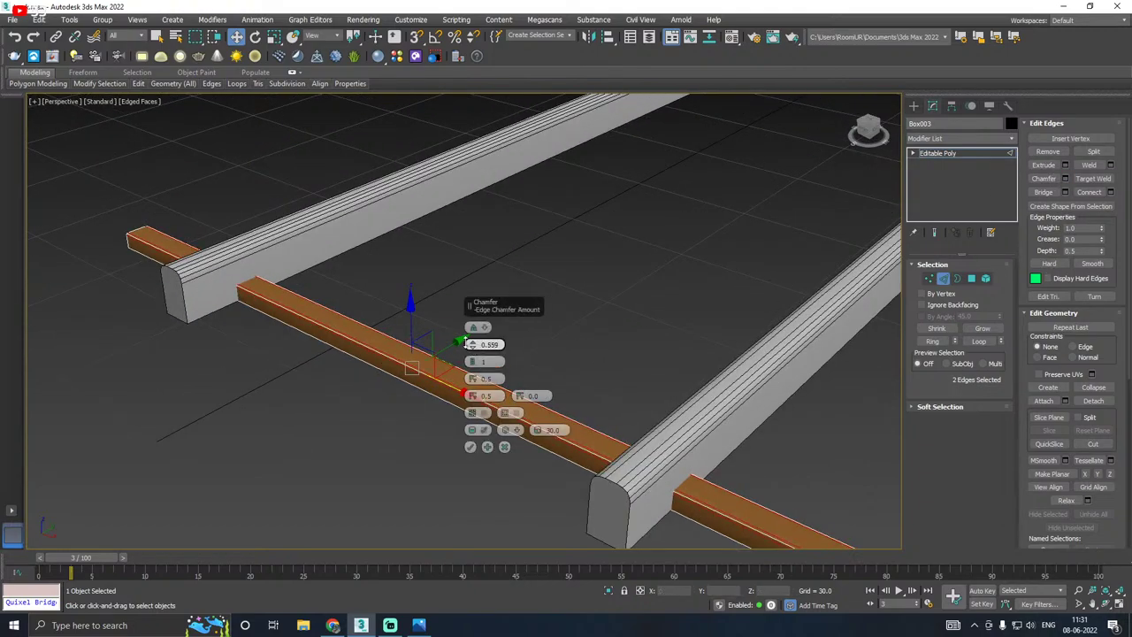
pyautogui.click(473, 362)
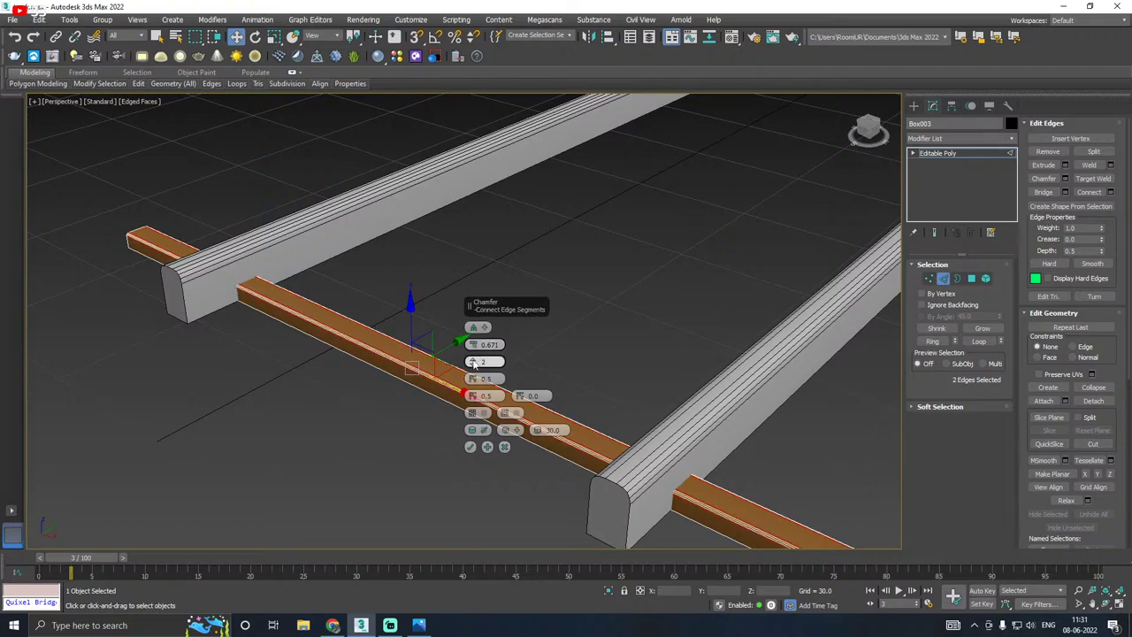
pyautogui.click(471, 449)
pyautogui.keyDown('alt'); pyautogui.moveTo(470, 449); pyautogui.dragTo(414, 426, button='middle'); pyautogui.keyUp('alt')
pyautogui.click(972, 154)
# Step: In the top view, isolate the rails and the sleeper from the rest of the scene
pyautogui.moveTo(626, 244); pyautogui.dragTo(596, 283, button='middle')
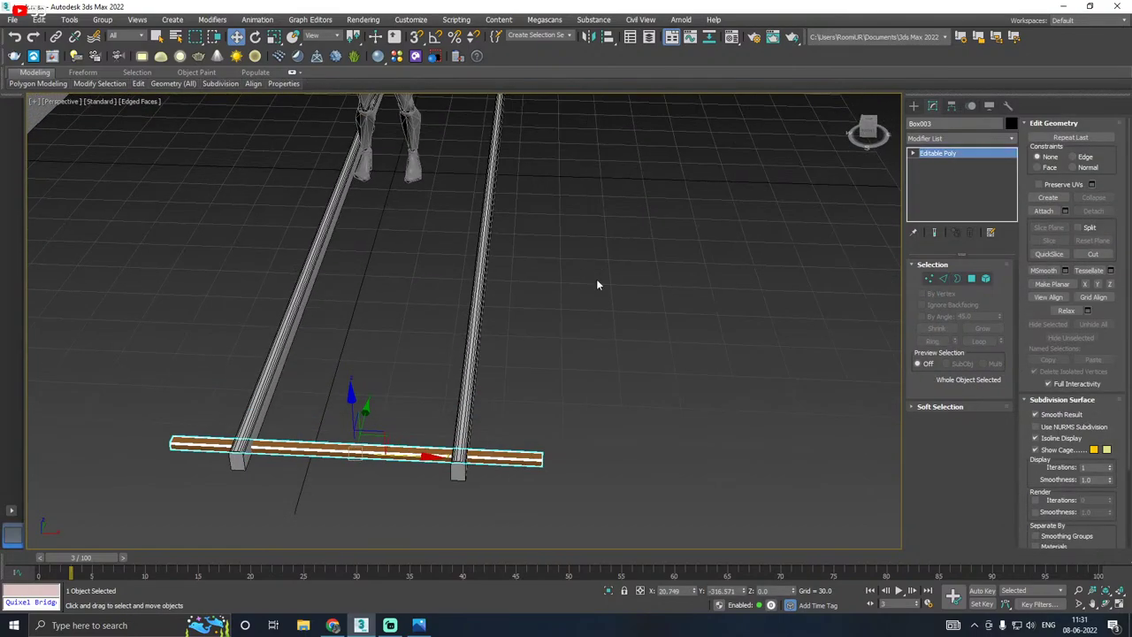
pyautogui.press('t')
pyautogui.scroll(-3, 357, 345)
pyautogui.moveTo(493, 336); pyautogui.dragTo(535, 387, button='middle')
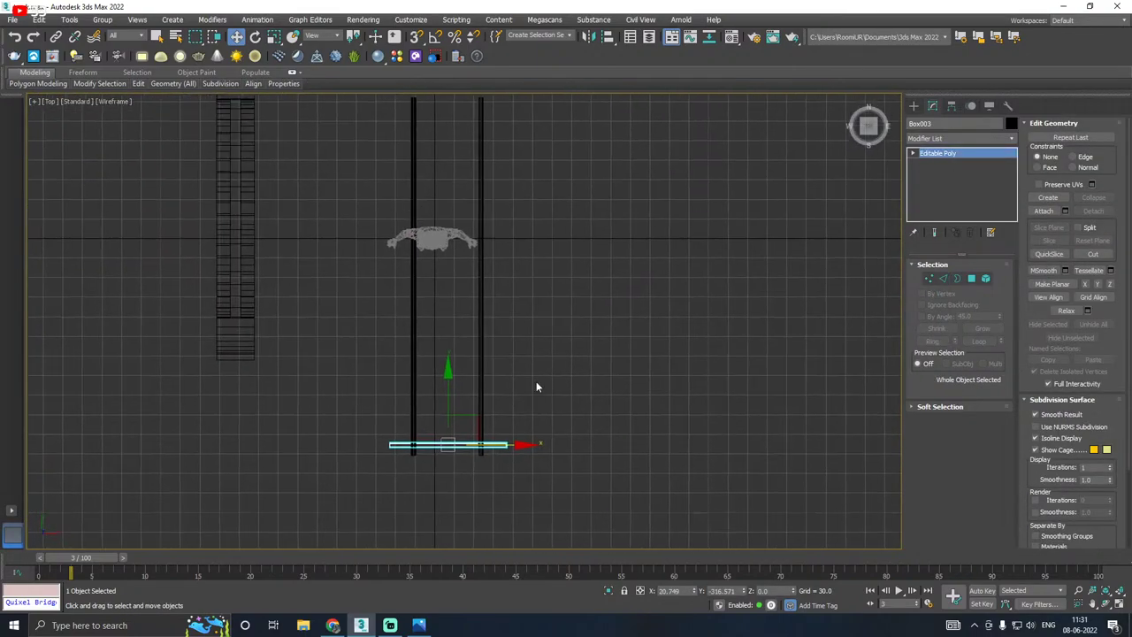
pyautogui.moveTo(320, 508); pyautogui.dragTo(321, 504)
pyautogui.click(609, 590)
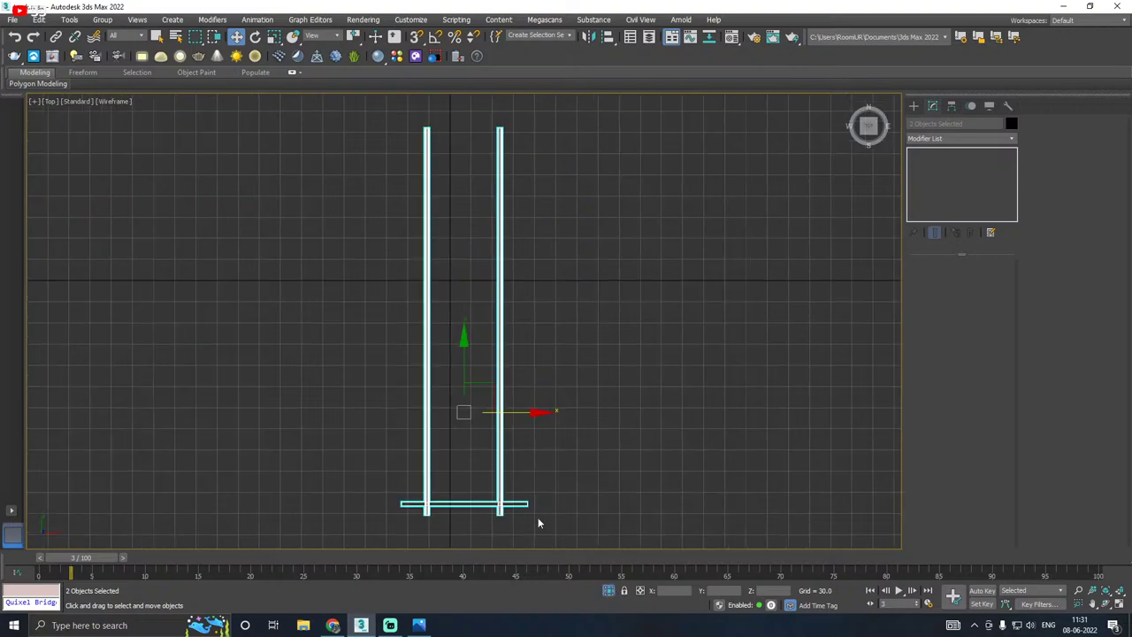
pyautogui.click(623, 430)
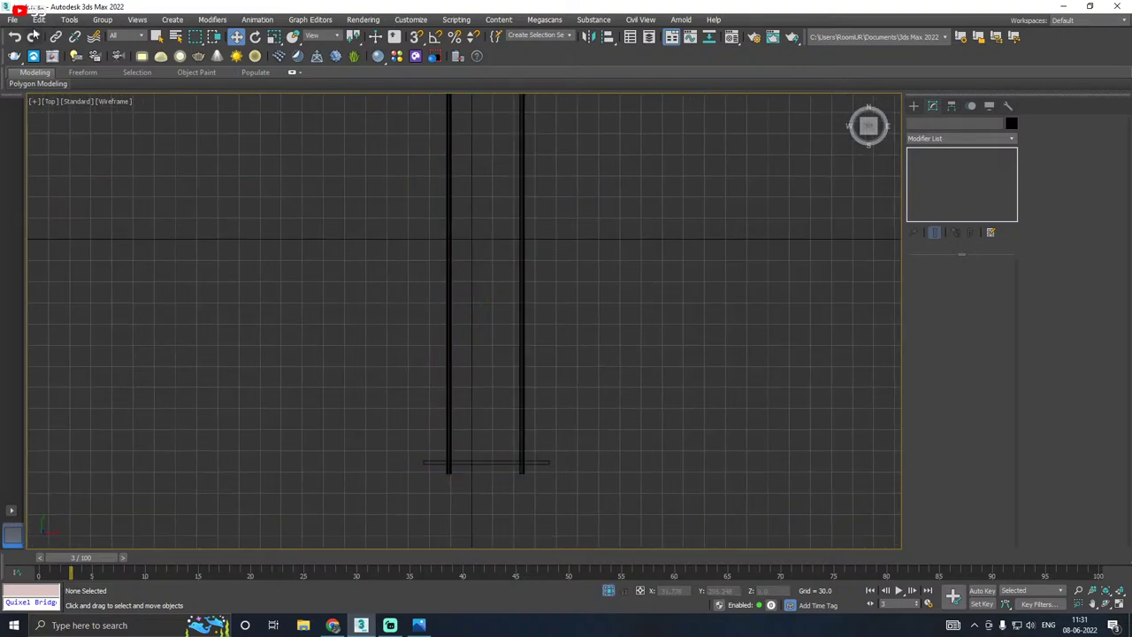
# Step: Save a copy of the scene as track08.max and save the current scene as well
pyautogui.click(12, 19)
pyautogui.click(40, 136)
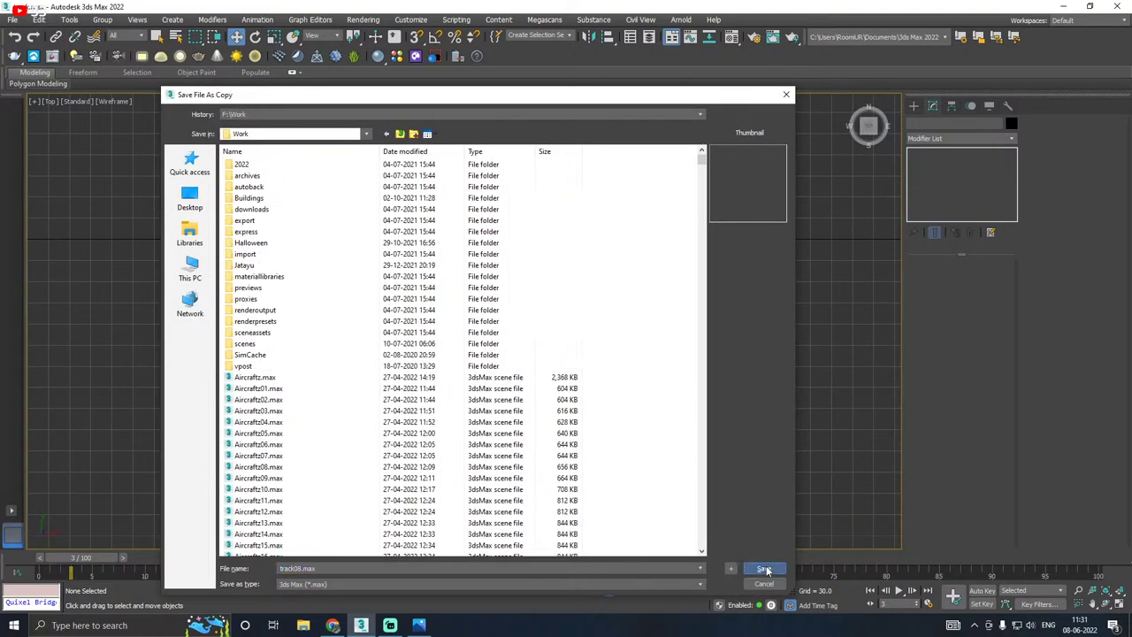
pyautogui.click(762, 568)
pyautogui.click(12, 20)
pyautogui.click(31, 107)
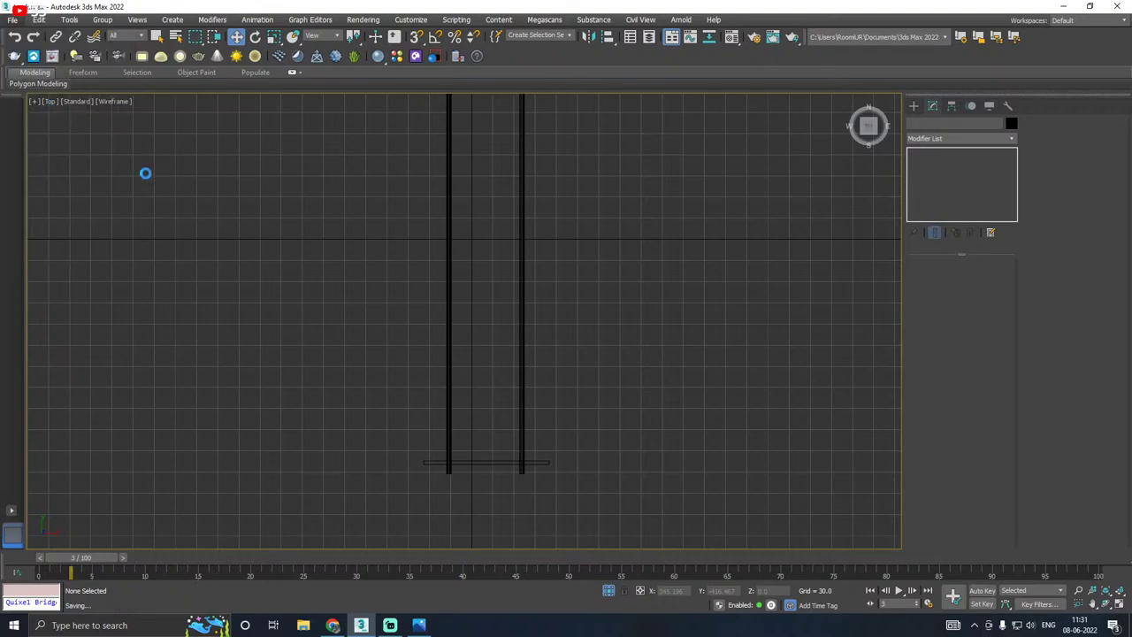
# Step: Try to clone the sleeper along the rails as 14 independent copies, then undo the cloning
pyautogui.click(486, 461)
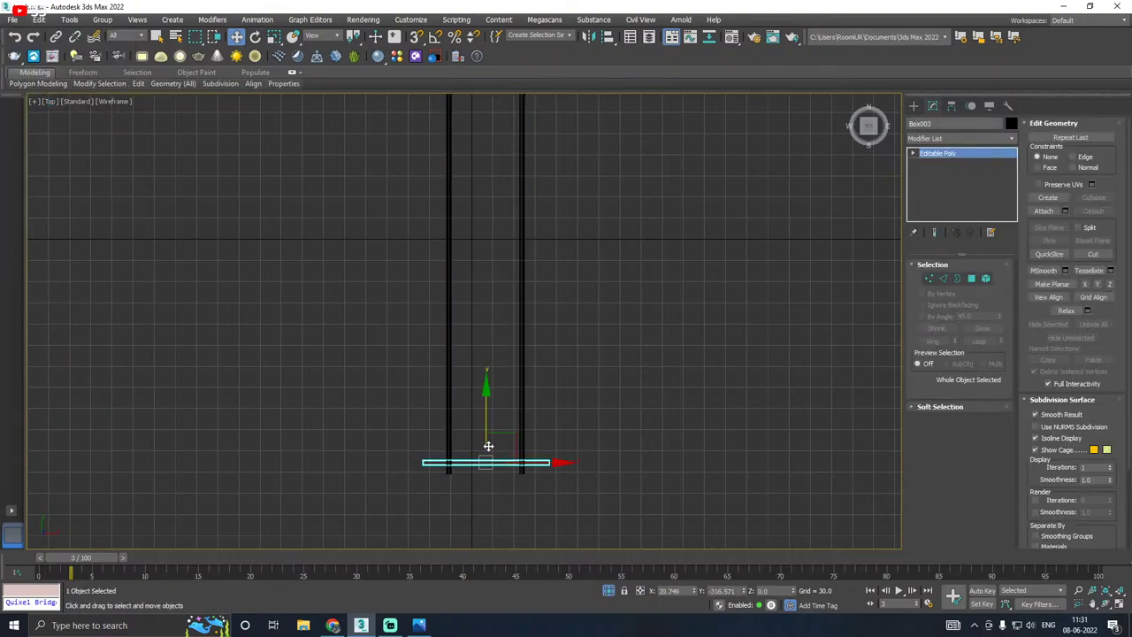
pyautogui.scroll(-3, 484, 423)
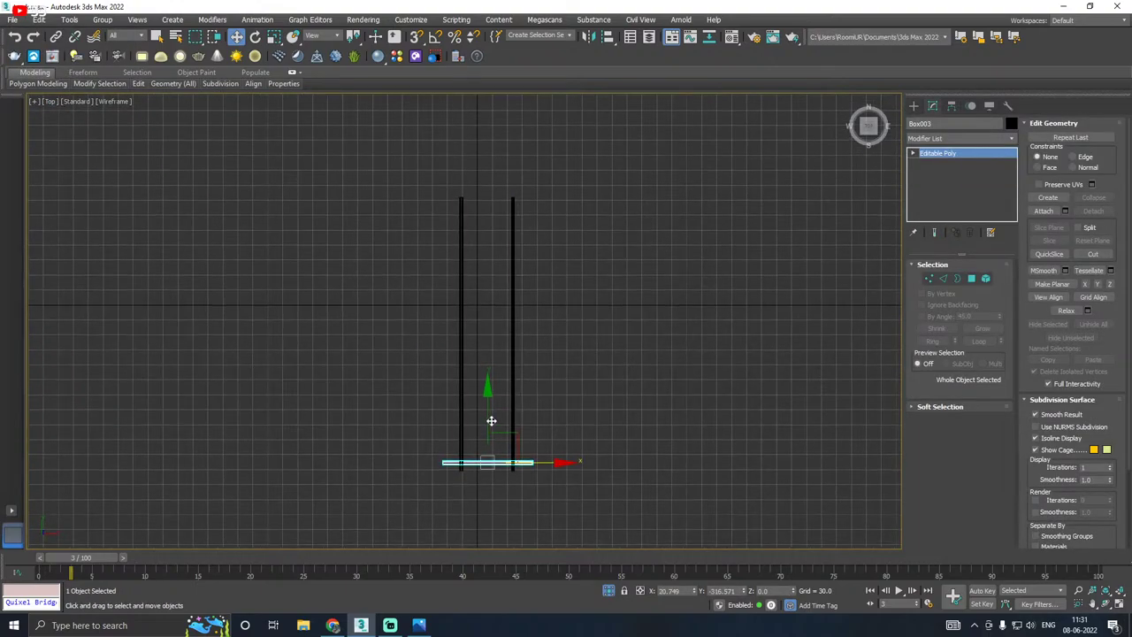
pyautogui.keyDown('shift'); pyautogui.moveTo(488, 421); pyautogui.dragTo(486, 407); pyautogui.keyUp('shift')
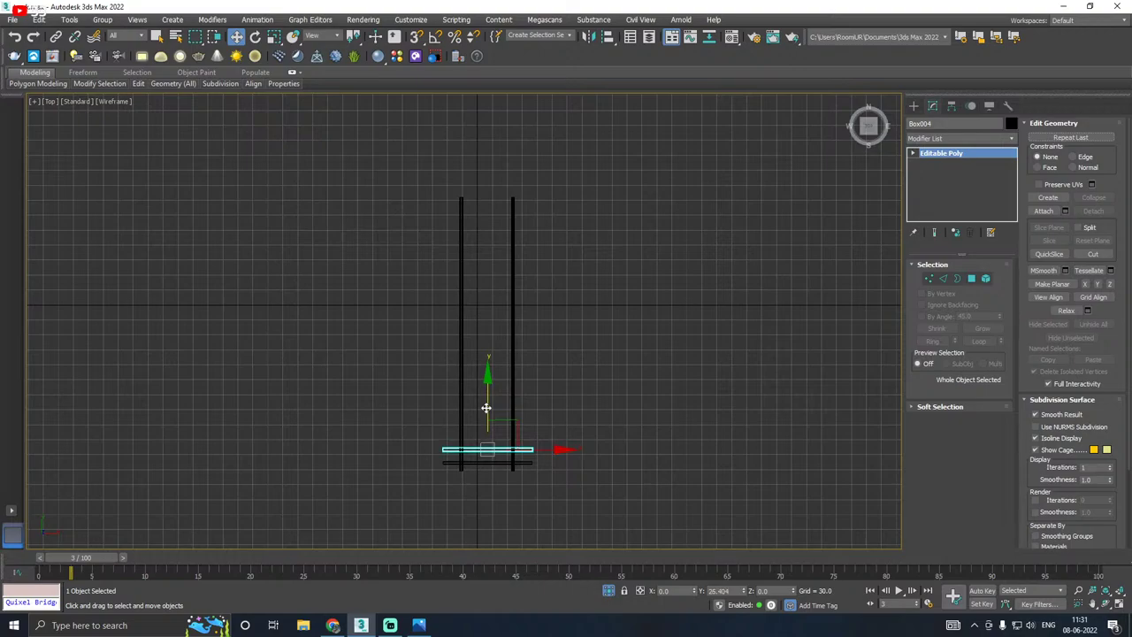
pyautogui.keyDown('shift'); pyautogui.moveTo(485, 408); pyautogui.dragTo(487, 413); pyautogui.keyUp('shift')
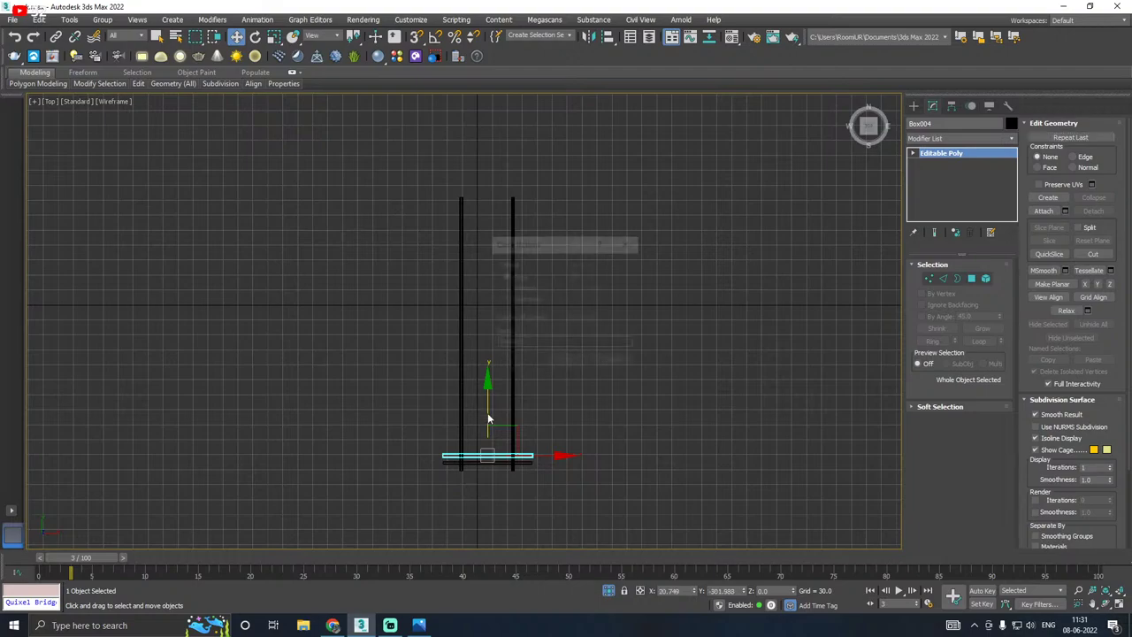
pyautogui.doubleClick(582, 319)
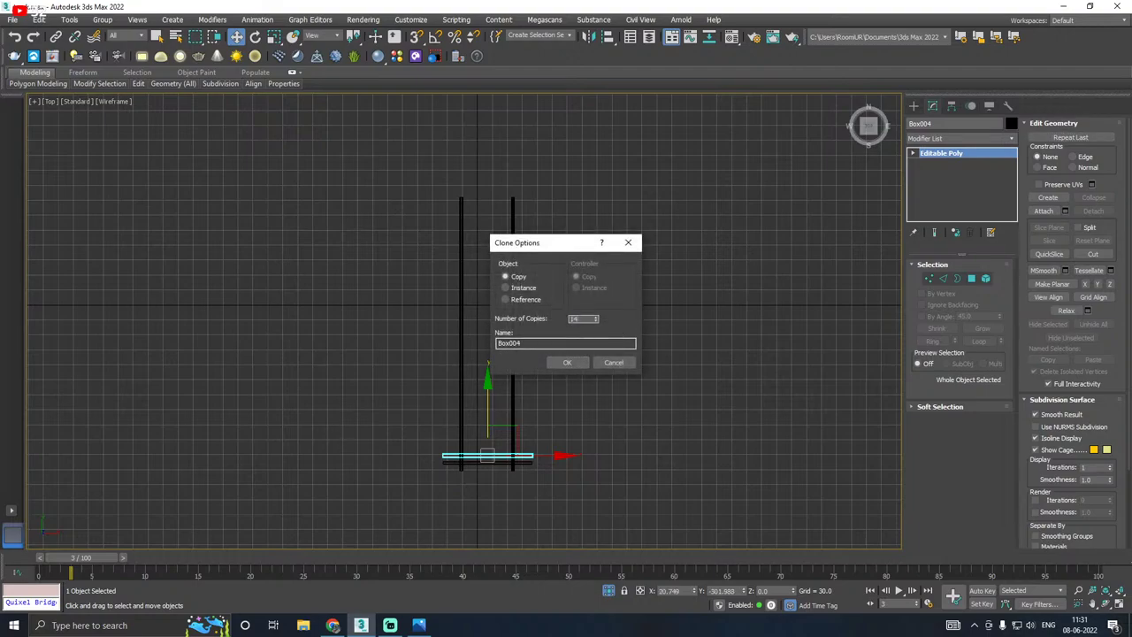
pyautogui.write('14')
pyautogui.click(567, 363)
pyautogui.scroll(6, 482, 433)
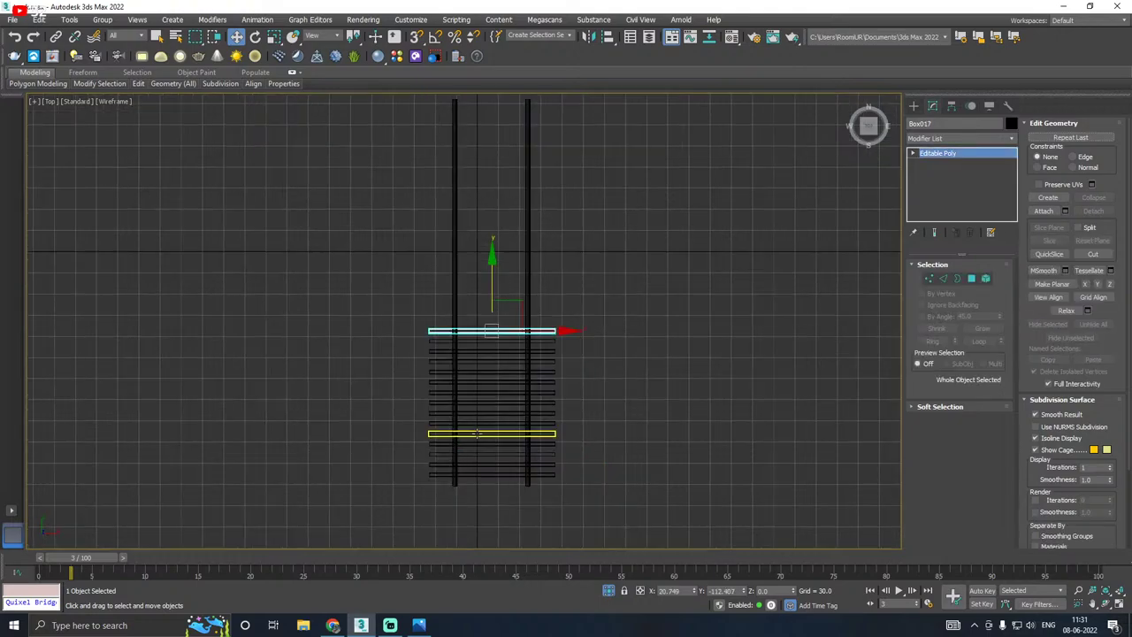
pyautogui.scroll(-3, 478, 432)
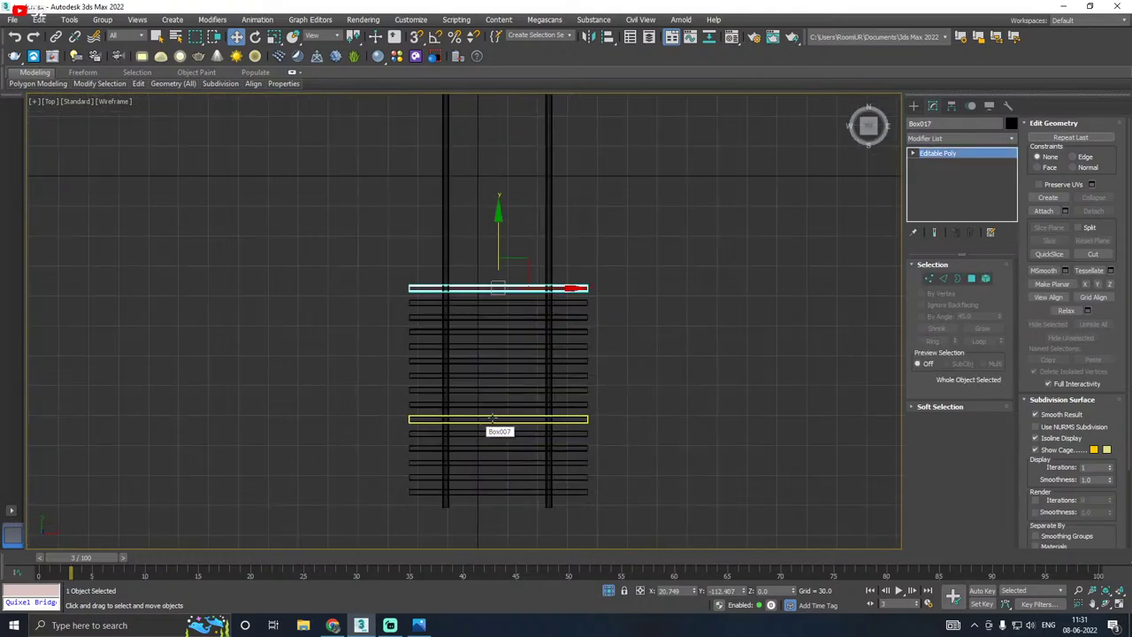
pyautogui.hotkey('ctrl', 'z')
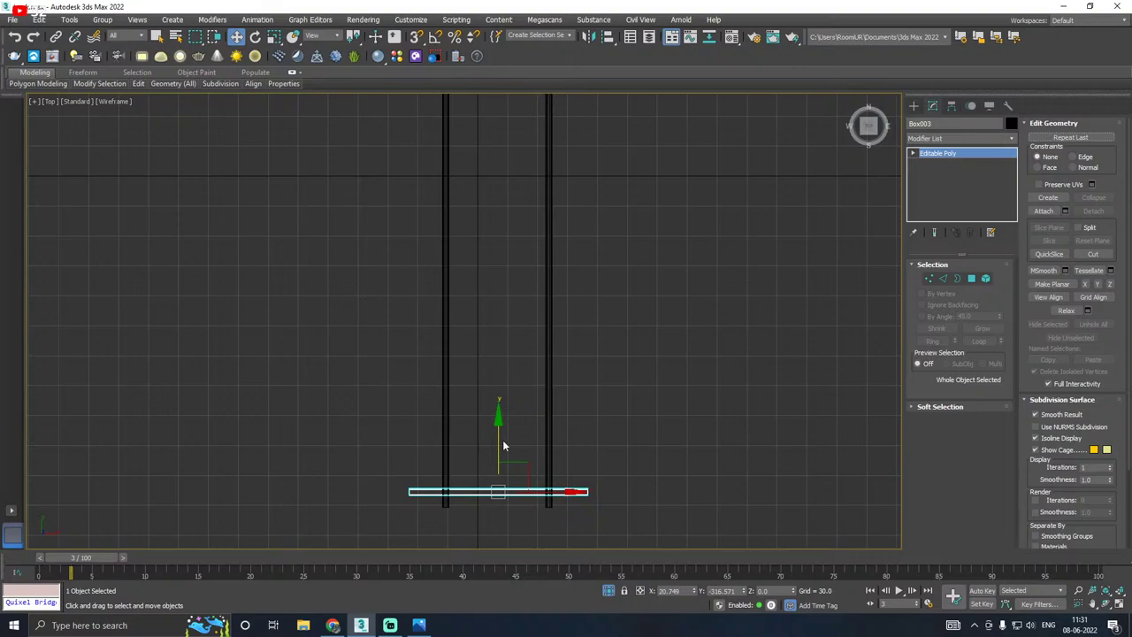
# Step: Clone the sleeper along the rails as 22 independent copies spaced about 15 apart, and view them in perspective
pyautogui.keyDown('shift'); pyautogui.moveTo(498, 443); pyautogui.dragTo(500, 428); pyautogui.keyUp('shift')
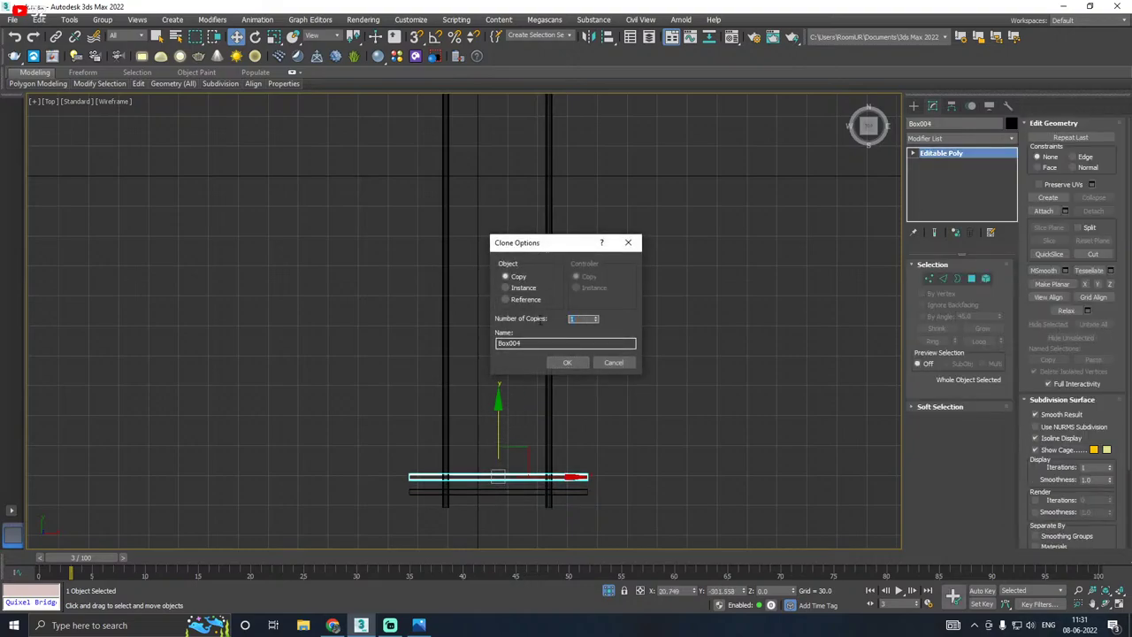
pyautogui.click(554, 366)
pyautogui.scroll(-2, 524, 386)
pyautogui.scroll(-1, 524, 386)
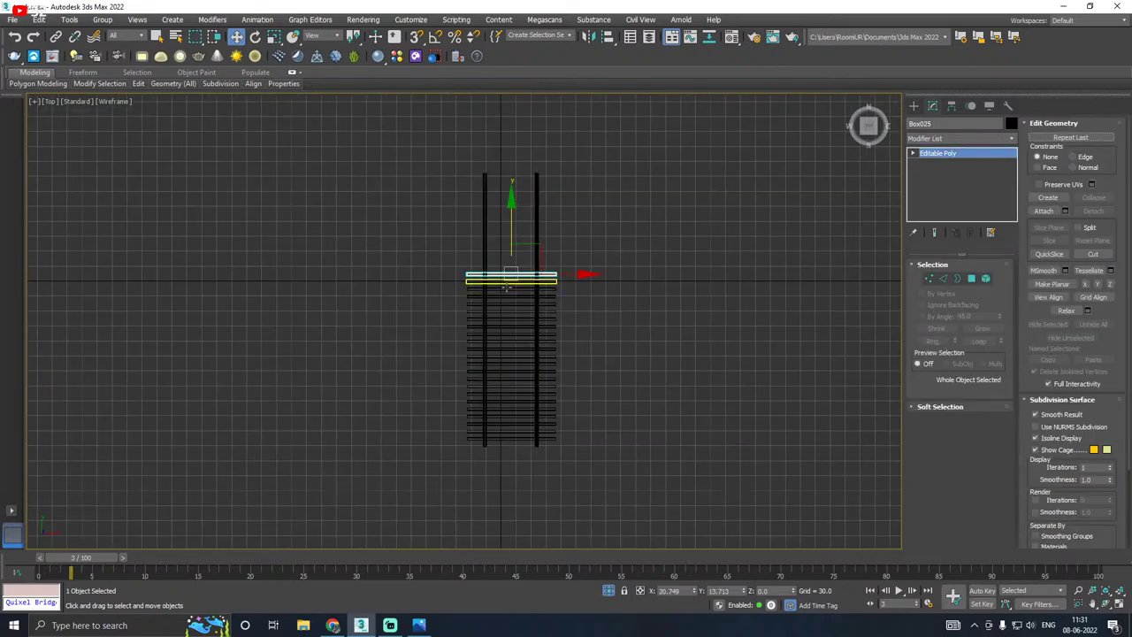
pyautogui.scroll(1, 504, 286)
pyautogui.press('p')
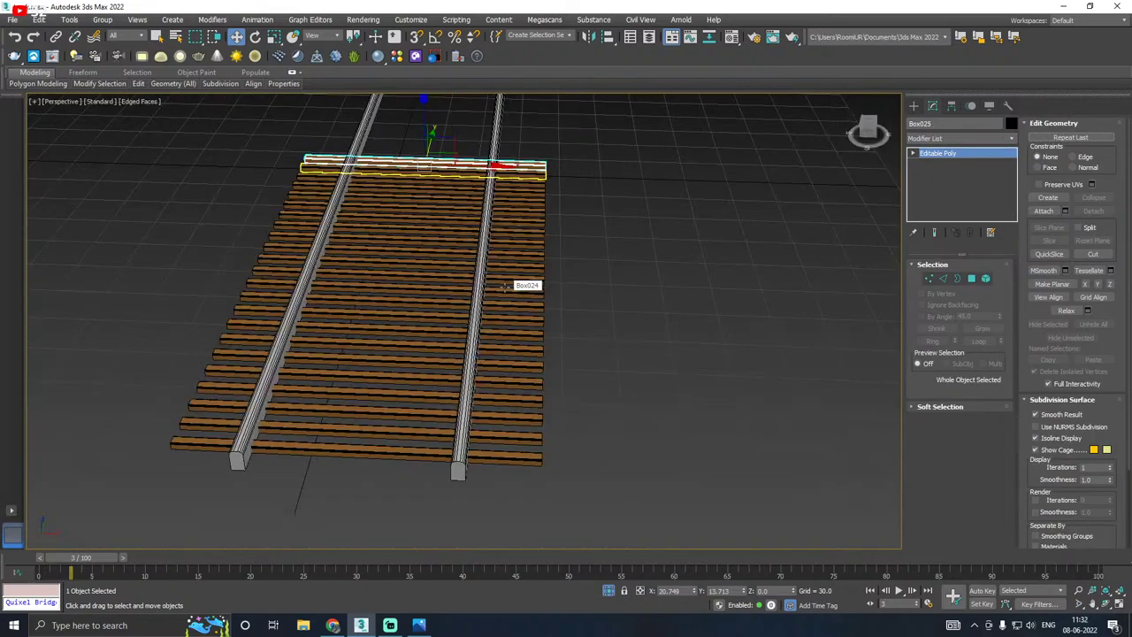
pyautogui.keyDown('alt'); pyautogui.moveTo(503, 286); pyautogui.dragTo(592, 300, button='middle'); pyautogui.keyUp('alt')
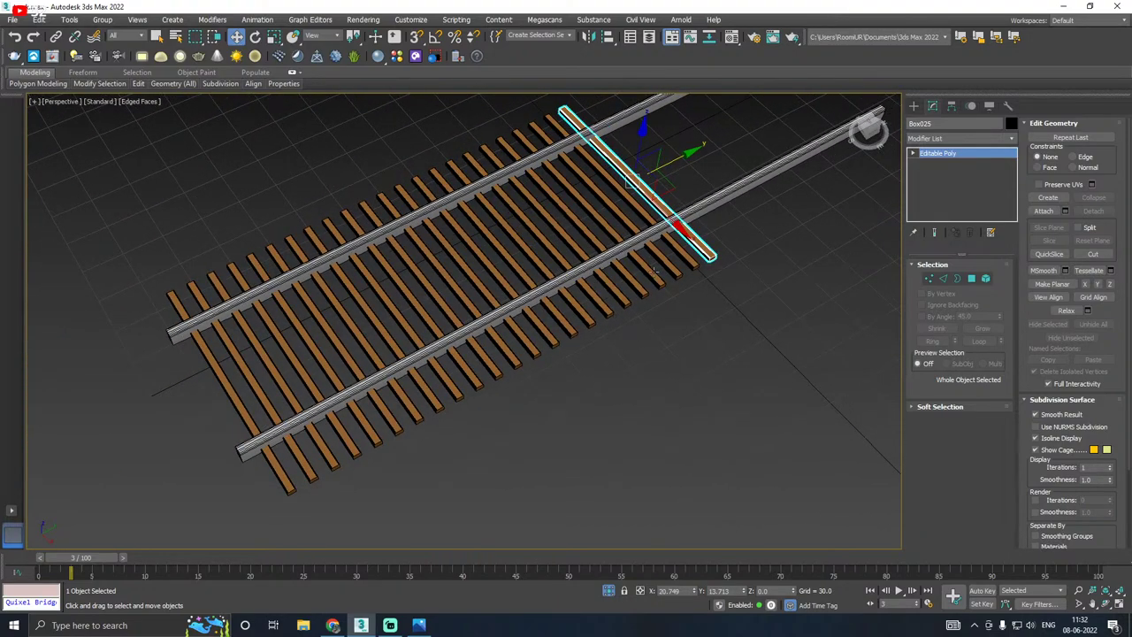
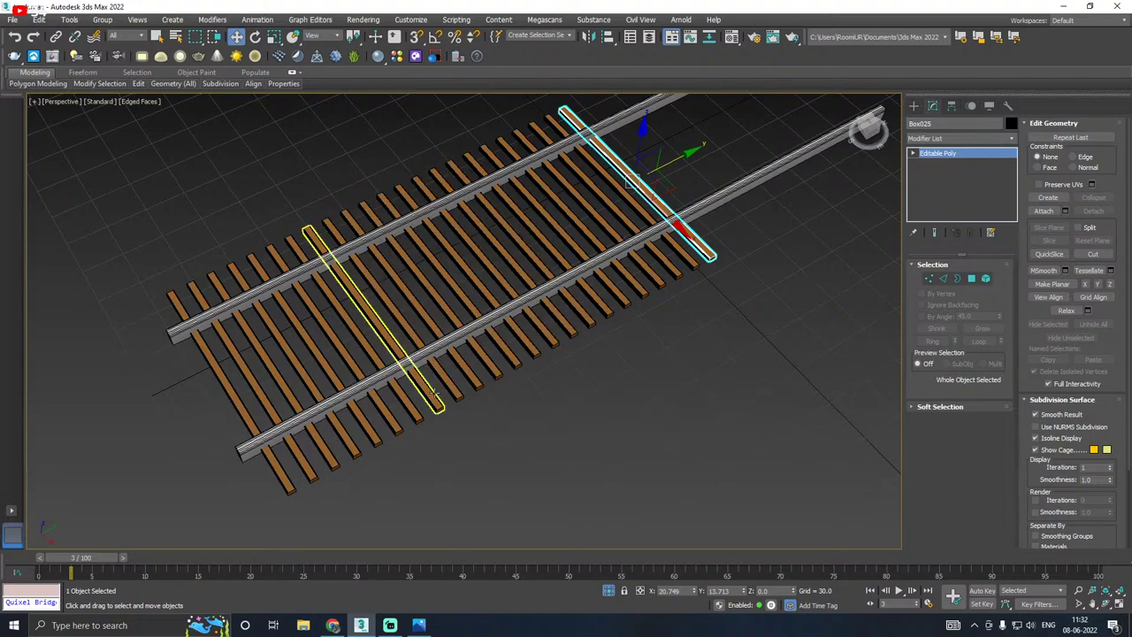
# Step: Shorten both rails by moving their far-end vertices back along Y to about 21, close to the last sleeper
pyautogui.keyDown('alt'); pyautogui.moveTo(584, 318); pyautogui.dragTo(536, 359, button='middle'); pyautogui.keyUp('alt')
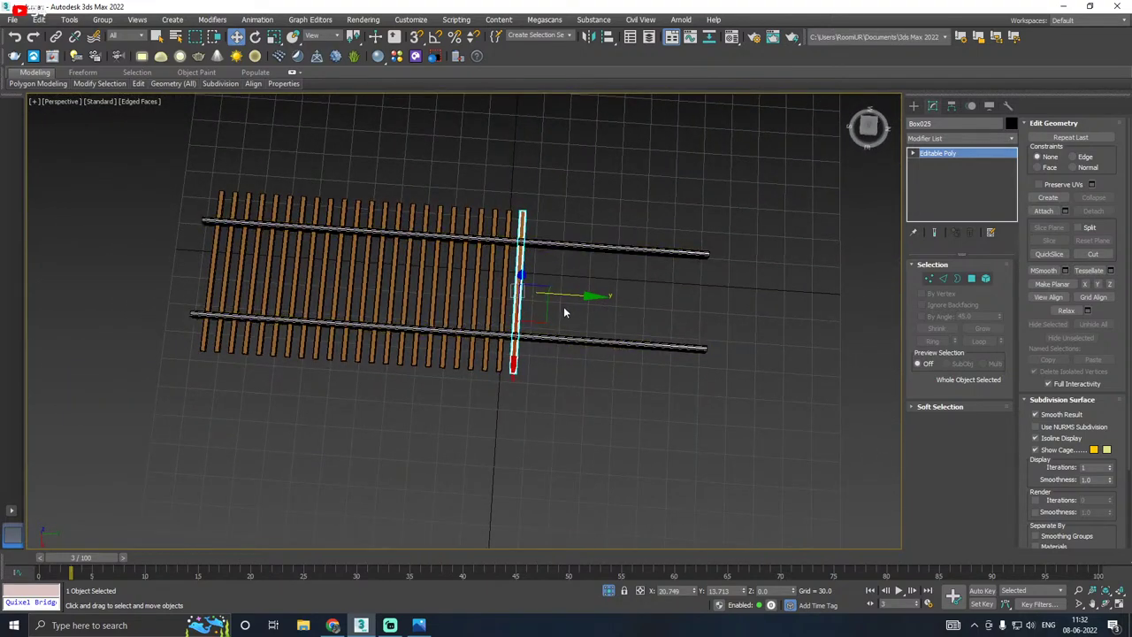
pyautogui.press('t')
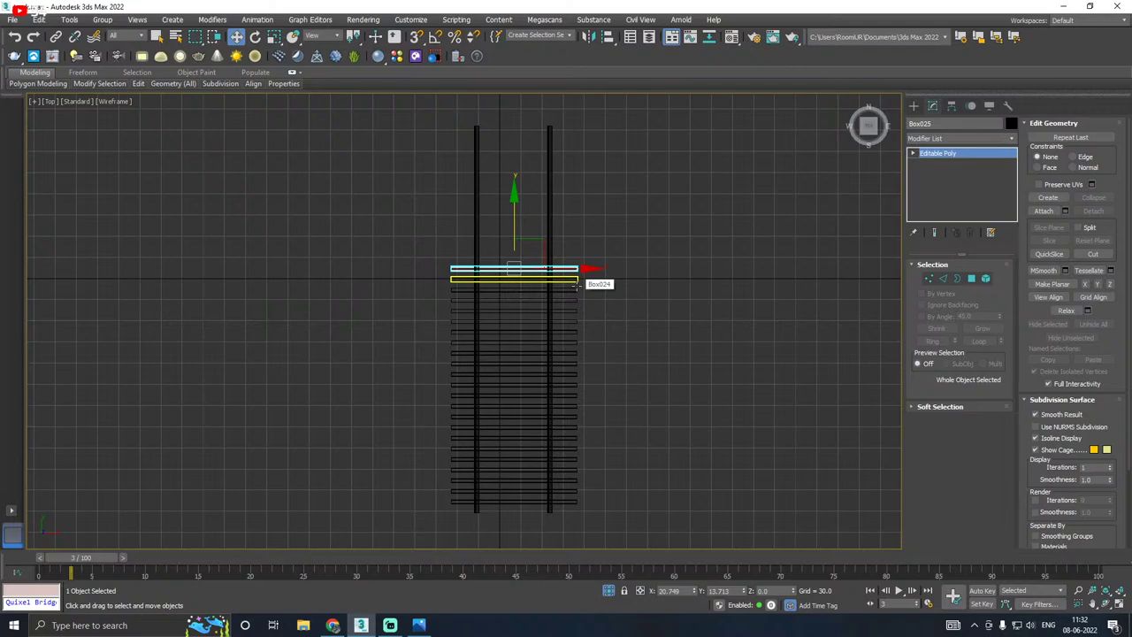
pyautogui.press('p')
pyautogui.moveTo(619, 280)
pyautogui.keyDown('alt'); pyautogui.mouseDown(button='middle')
pyautogui.moveTo(677, 227)
pyautogui.moveTo(574, 252)
pyautogui.mouseUp(button='middle'); pyautogui.keyUp('alt')
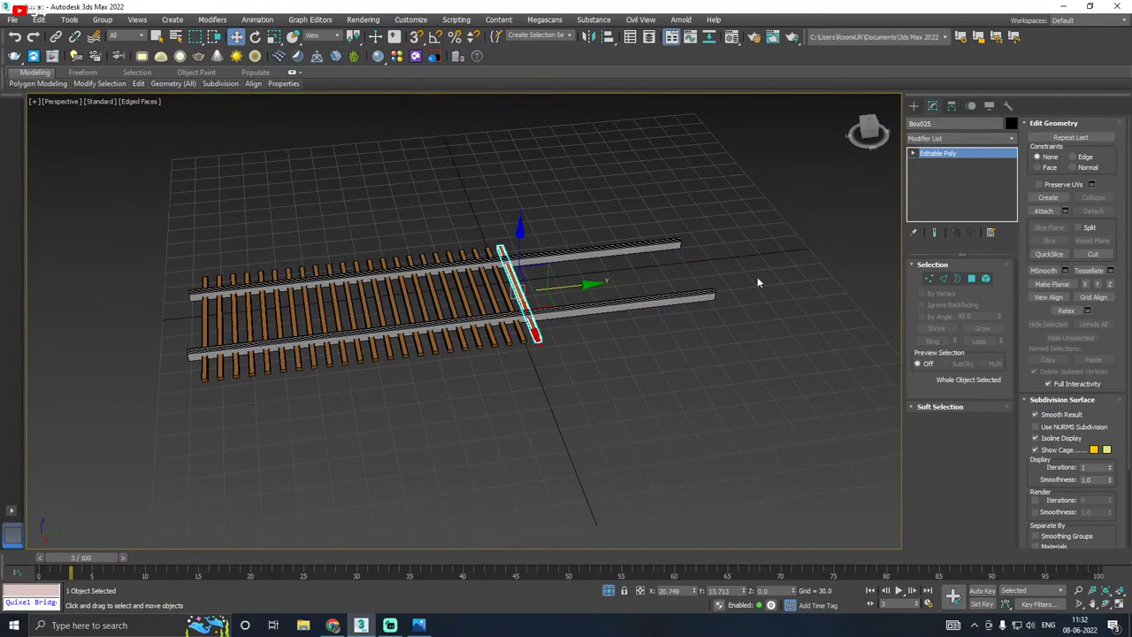
pyautogui.moveTo(509, 314); pyautogui.dragTo(551, 309, button='middle')
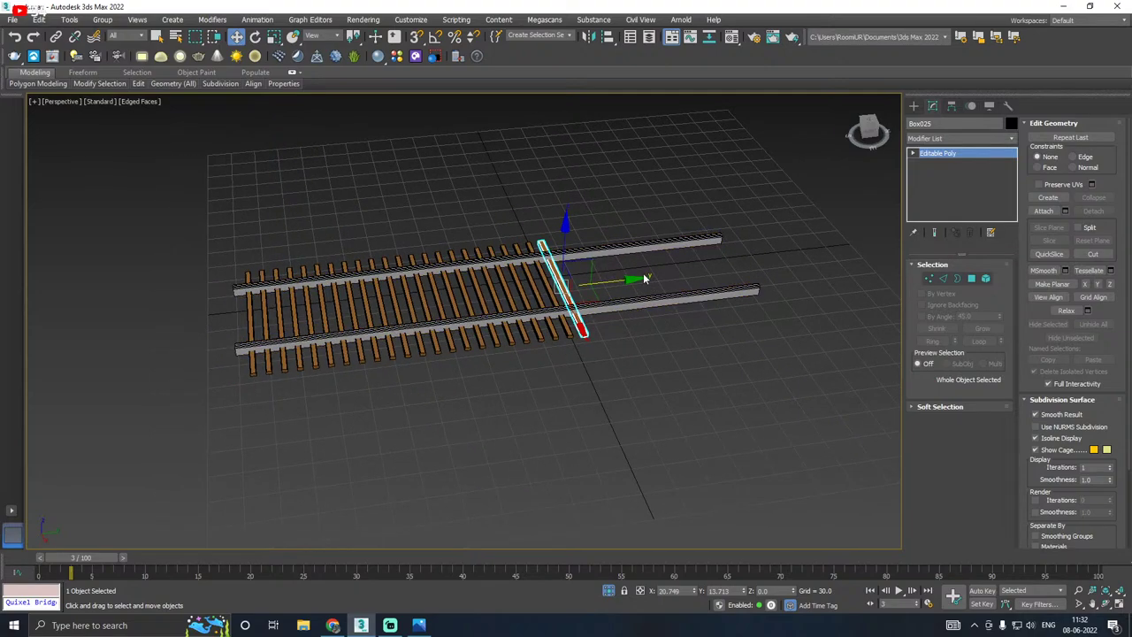
pyautogui.scroll(3, 655, 275)
pyautogui.click(720, 309)
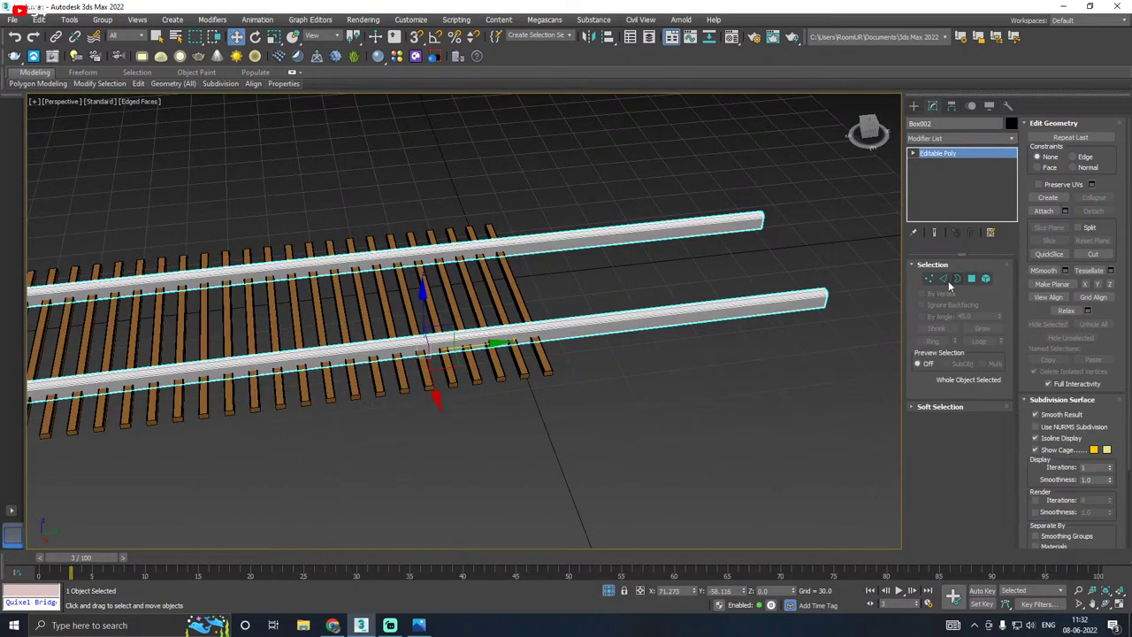
pyautogui.click(929, 279)
pyautogui.moveTo(932, 437); pyautogui.dragTo(928, 436)
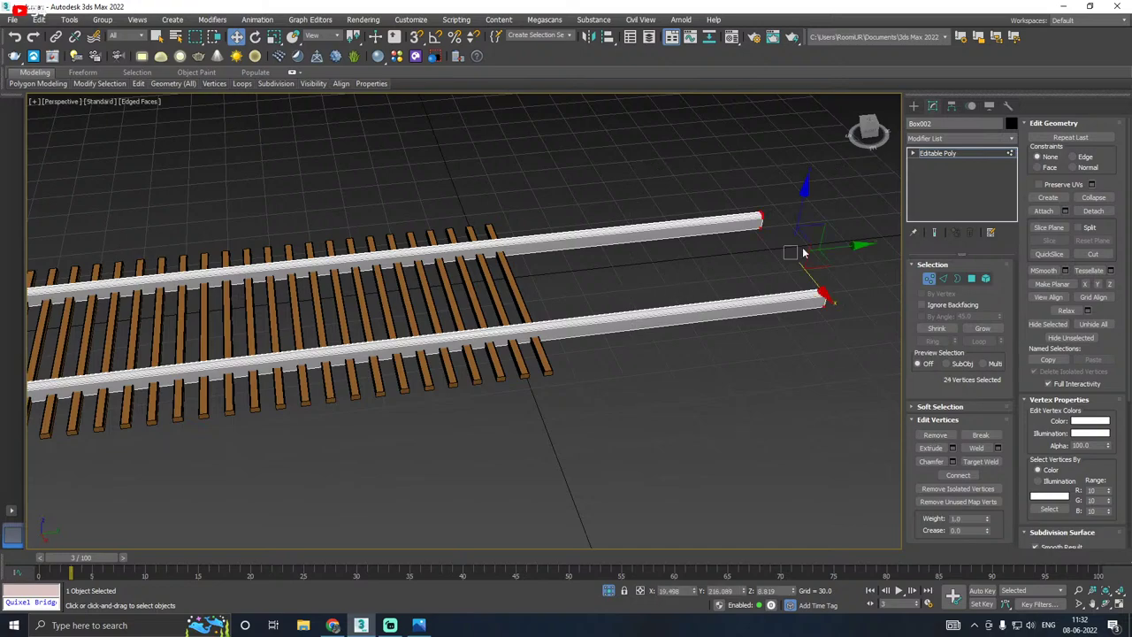
pyautogui.moveTo(856, 246); pyautogui.dragTo(607, 277)
pyautogui.moveTo(525, 290); pyautogui.dragTo(612, 298, button='middle')
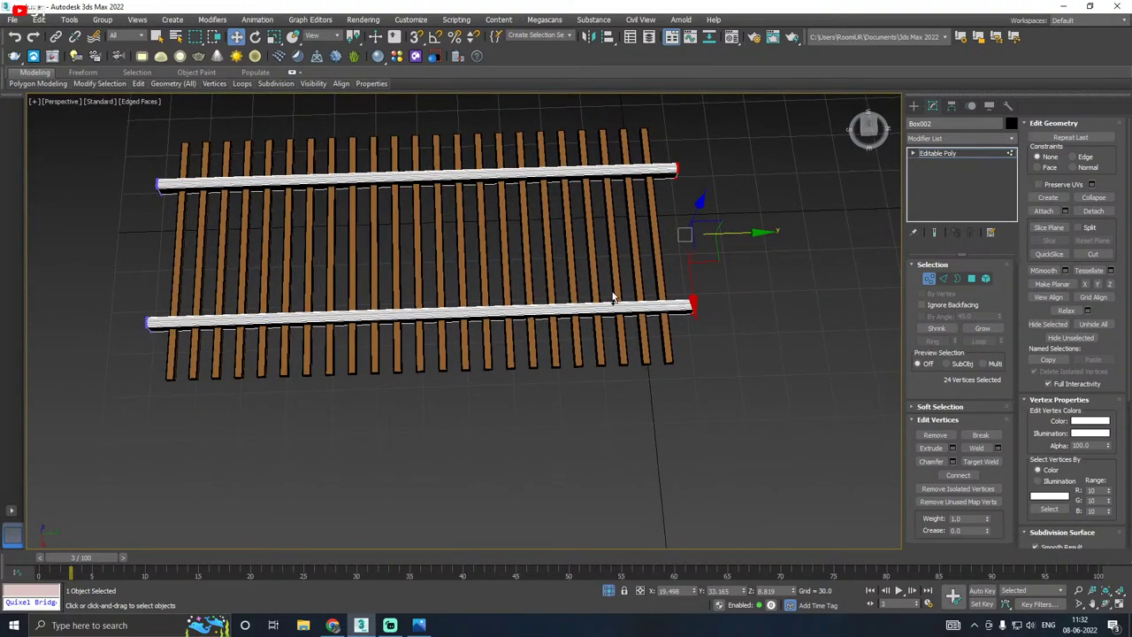
pyautogui.moveTo(741, 236); pyautogui.dragTo(725, 236)
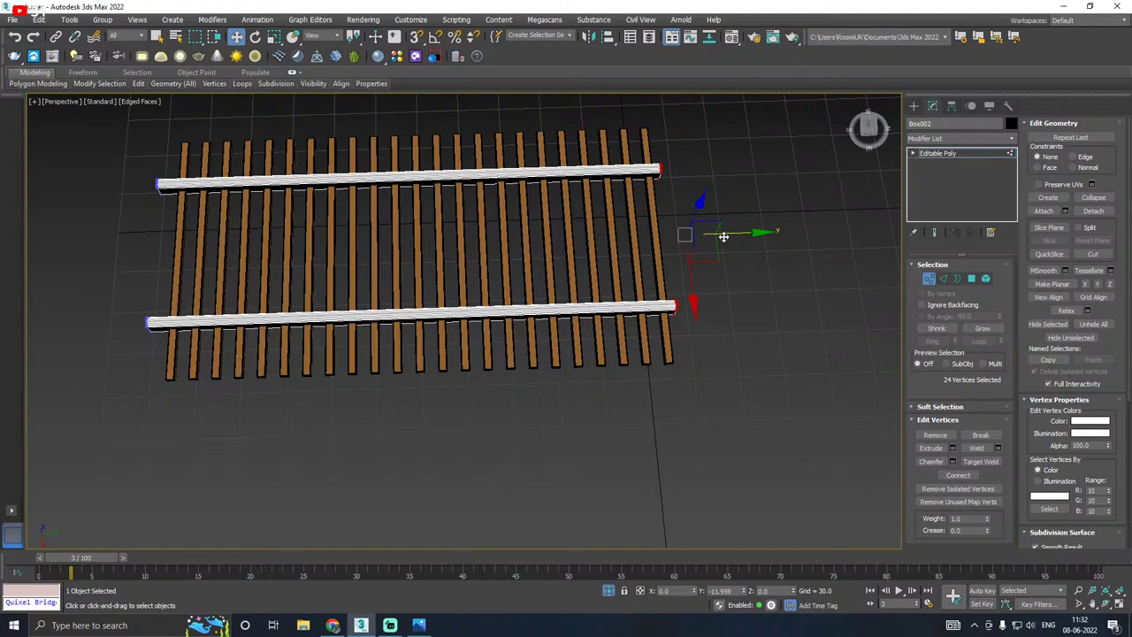
# Step: Select the vertices at the opposite end of both rails and shift them slightly outward to Y about -330
pyautogui.moveTo(498, 230); pyautogui.dragTo(663, 234, button='middle')
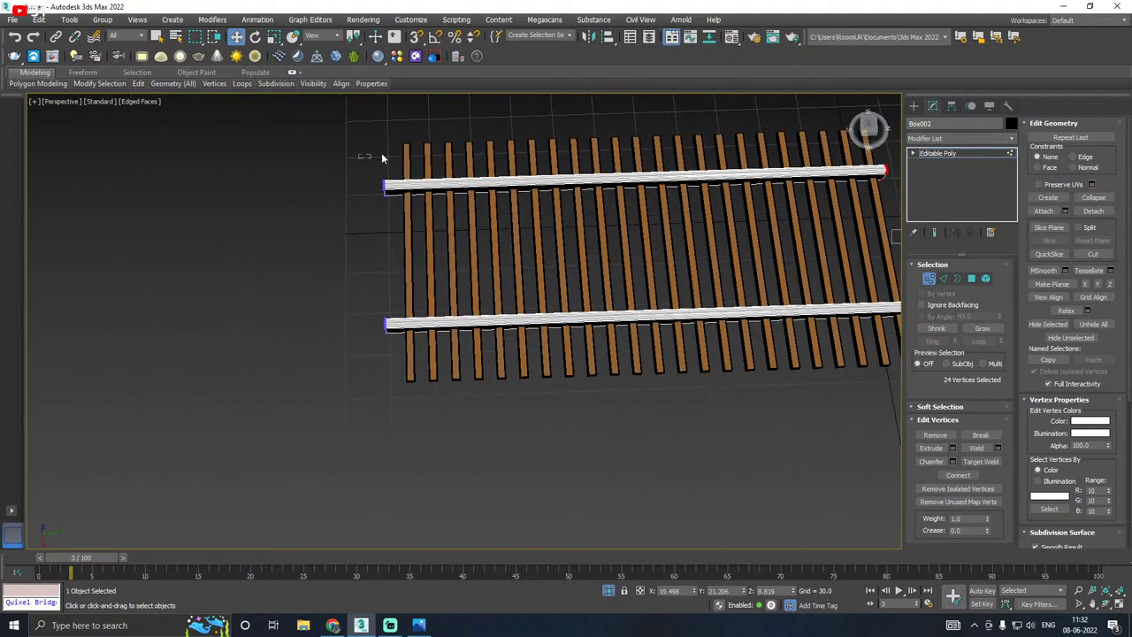
pyautogui.moveTo(501, 426); pyautogui.dragTo(500, 426)
pyautogui.scroll(5, 412, 226)
pyautogui.moveTo(412, 288)
pyautogui.mouseDown()
pyautogui.moveTo(438, 285)
pyautogui.moveTo(405, 287)
pyautogui.mouseUp()
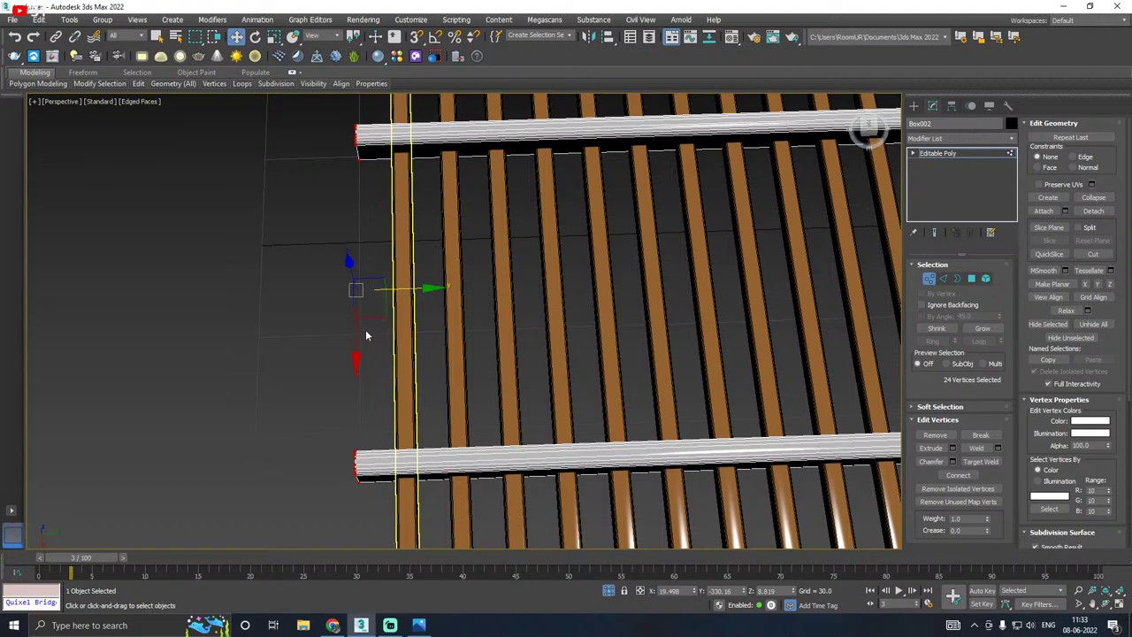
pyautogui.scroll(-5, 288, 350)
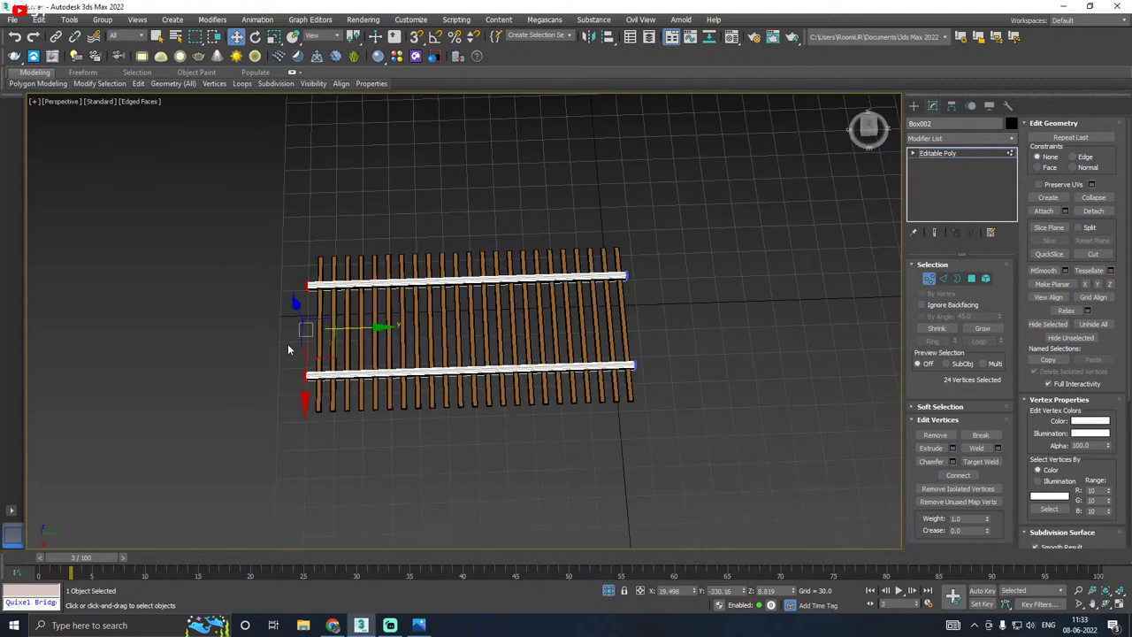
# Step: Extend the rails a little beyond the last sleeper by moving their end vertices to Y about 28, and finish vertex editing
pyautogui.scroll(3, 648, 353)
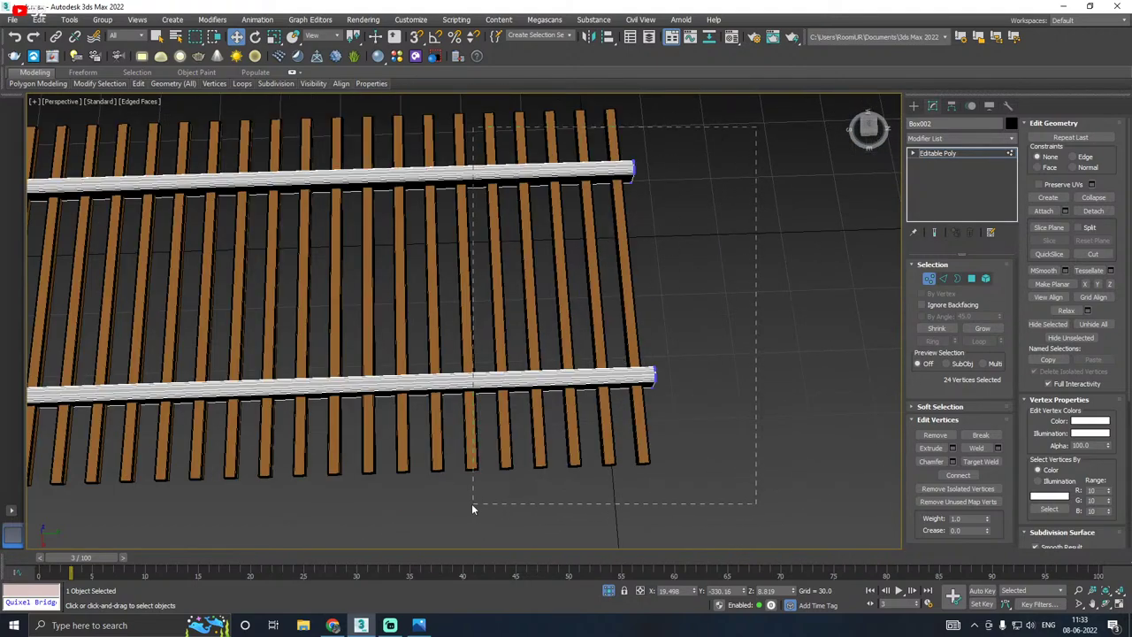
pyautogui.moveTo(471, 508); pyautogui.dragTo(471, 506)
pyautogui.scroll(3, 657, 252)
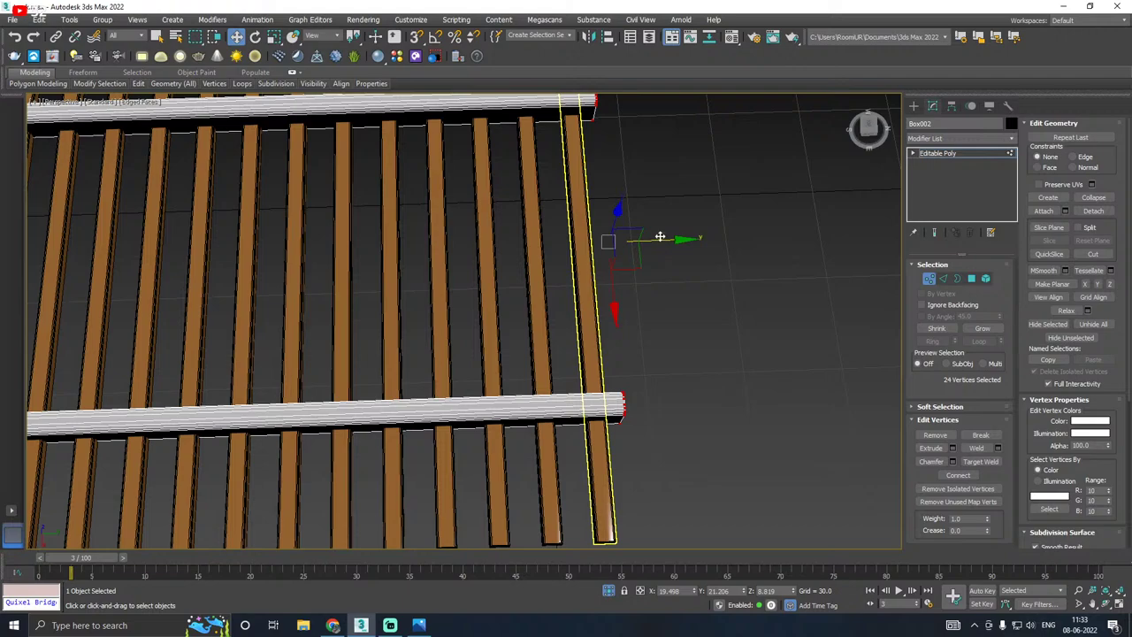
pyautogui.moveTo(662, 237); pyautogui.dragTo(682, 234)
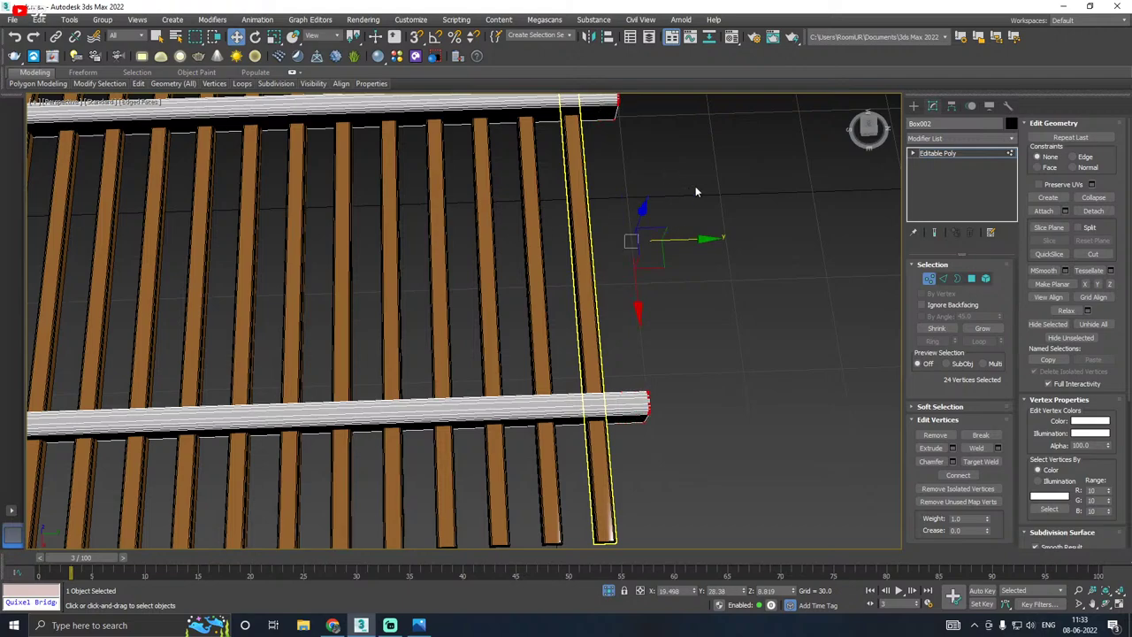
pyautogui.scroll(-4, 698, 192)
pyautogui.click(961, 152)
# Step: Attach the sleeper at the near end of the track to the rails, matching material IDs to material
pyautogui.keyDown('alt'); pyautogui.moveTo(813, 203); pyautogui.dragTo(740, 257, button='middle'); pyautogui.keyUp('alt')
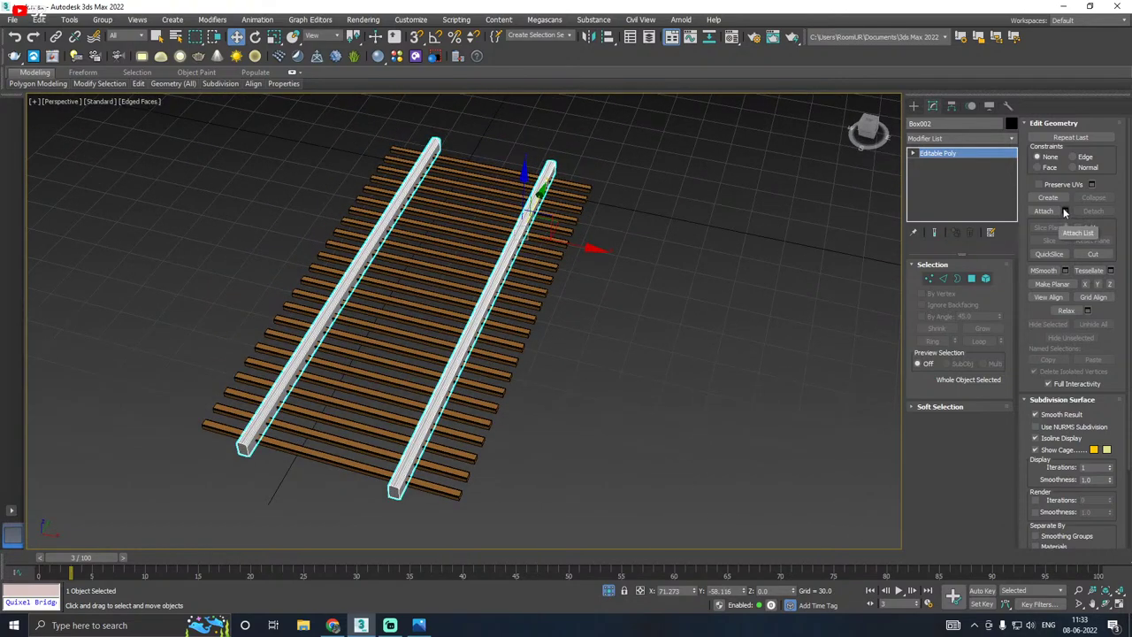
pyautogui.click(1045, 211)
pyautogui.click(454, 461)
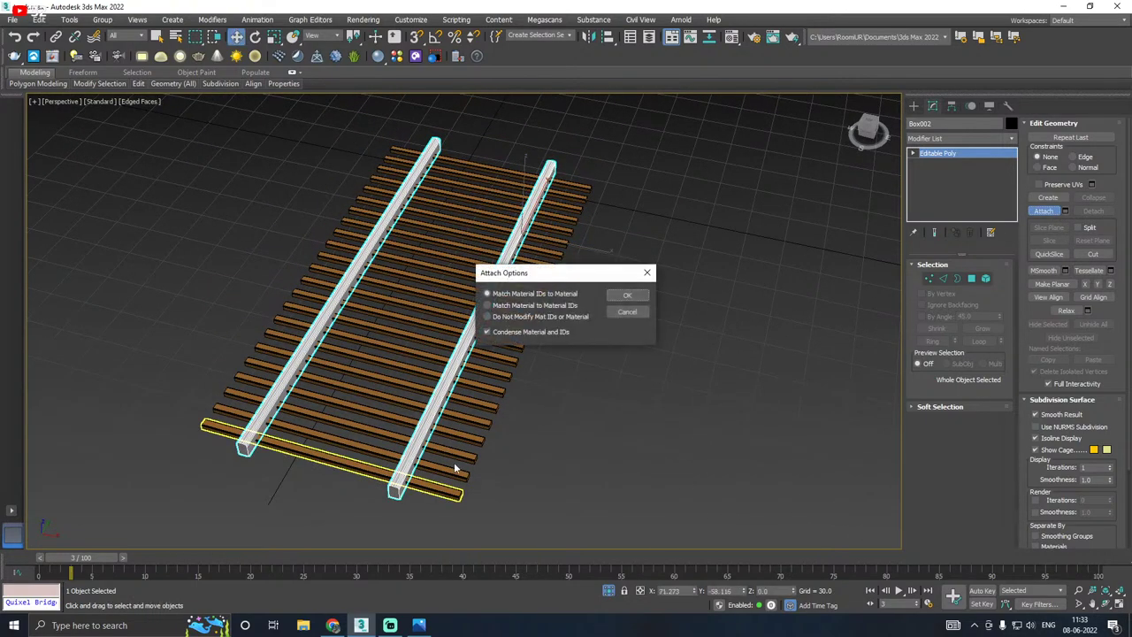
pyautogui.click(627, 295)
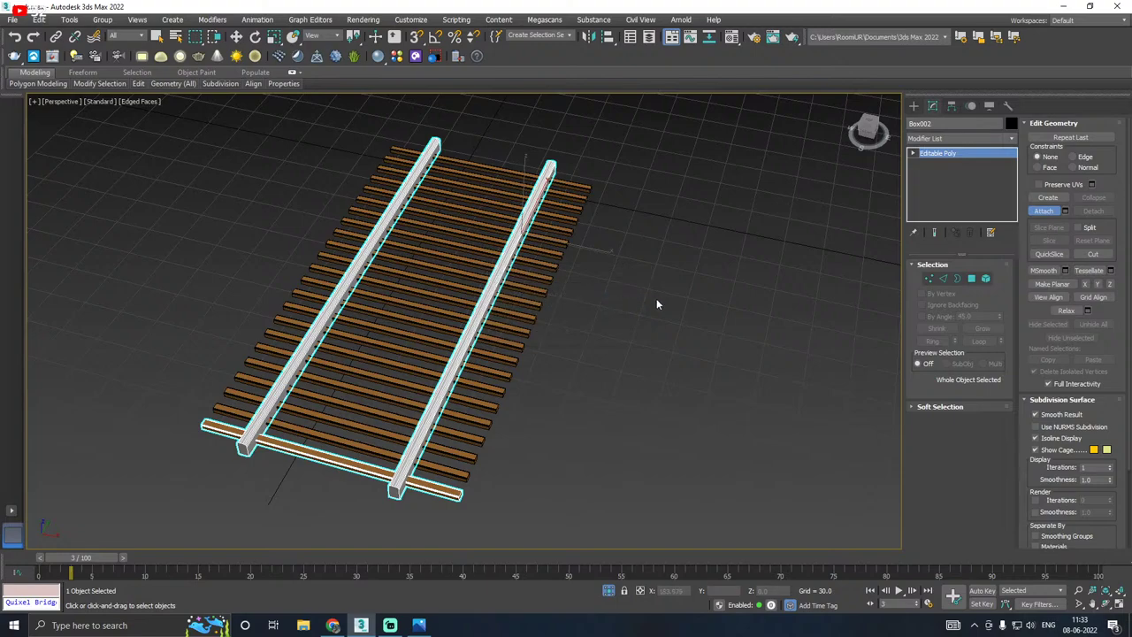
pyautogui.rightClick(656, 300)
pyautogui.click(544, 276)
# Step: Attach the rails and all remaining sleepers to the far-end sleeper as one track object, matching material IDs to material
pyautogui.click(589, 190)
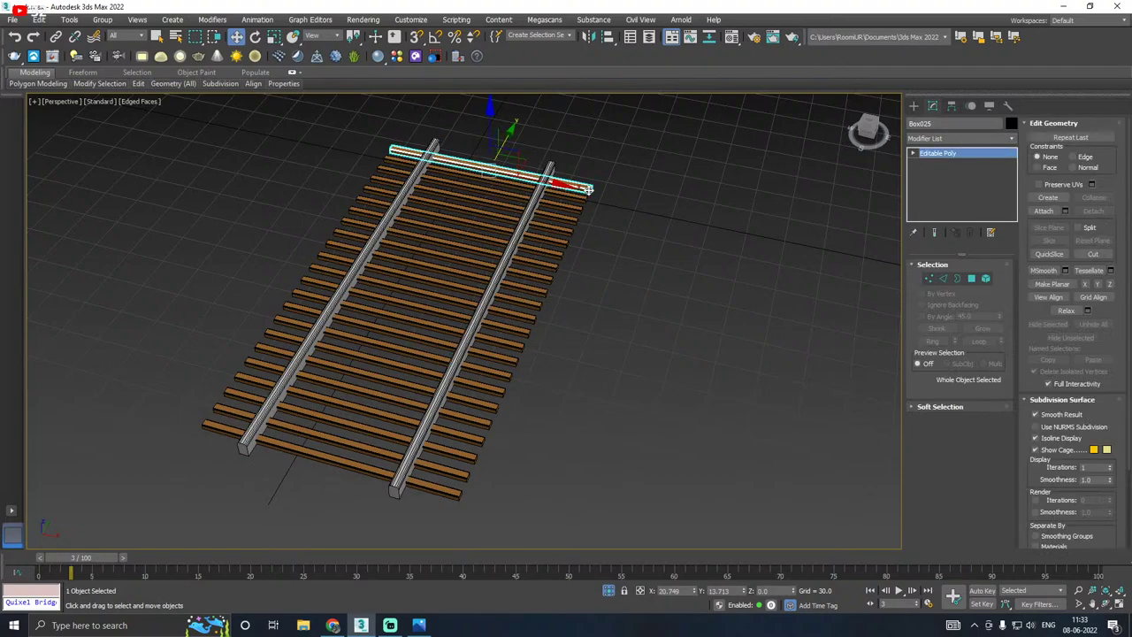
pyautogui.click(1043, 211)
pyautogui.rightClick(594, 200)
pyautogui.scroll(-6, 471, 352)
pyautogui.scroll(3, 475, 323)
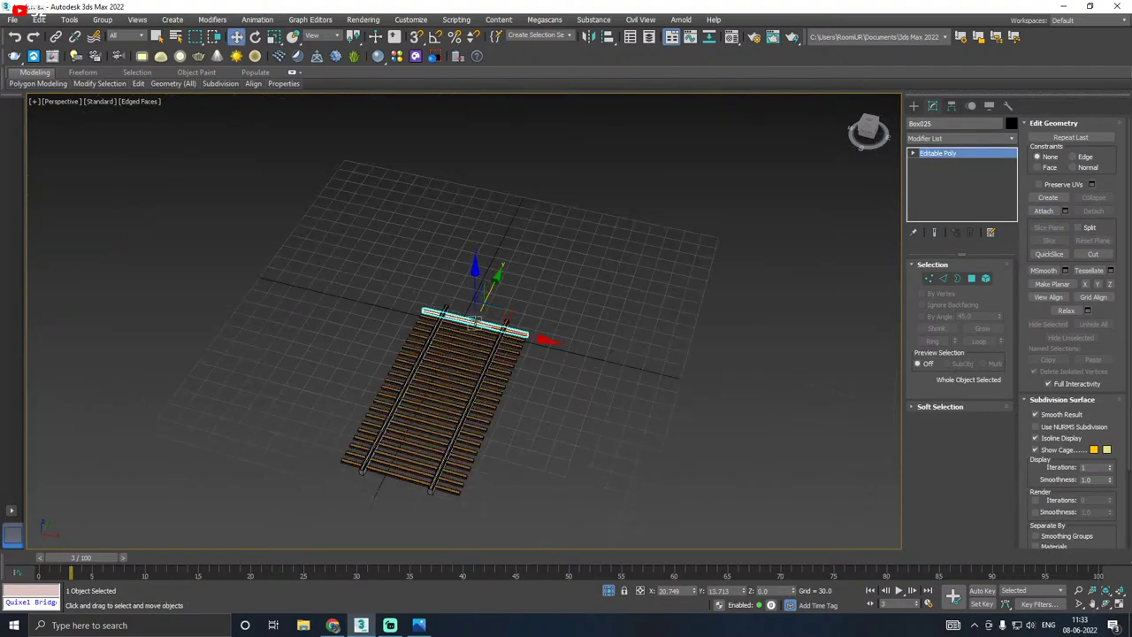
pyautogui.click(1065, 212)
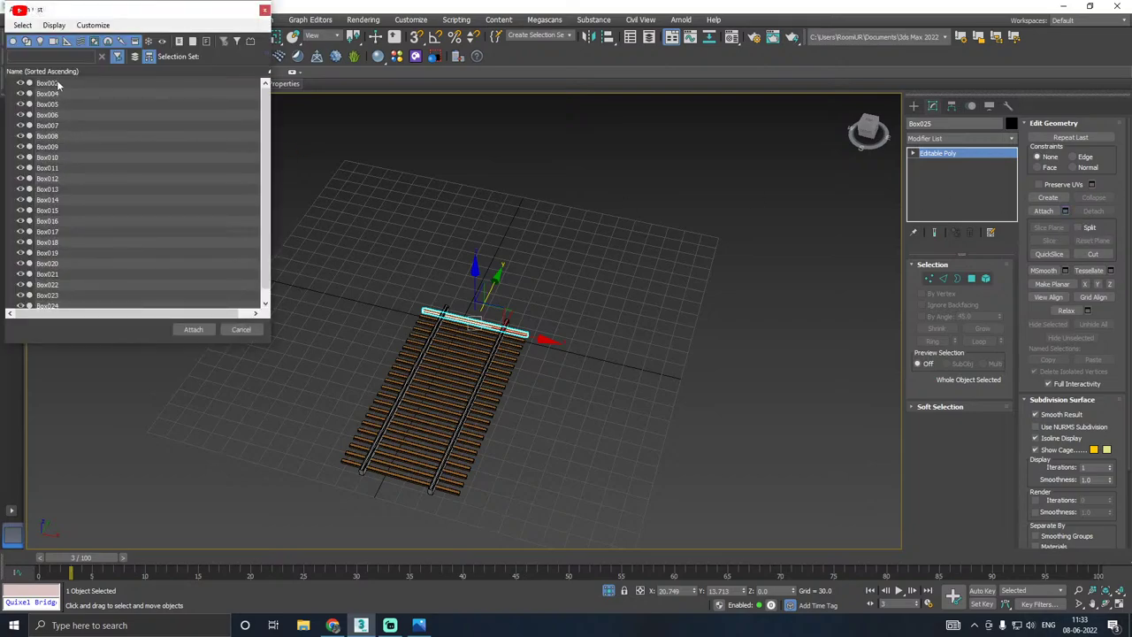
pyautogui.click(58, 83)
pyautogui.scroll(-1, 212, 276)
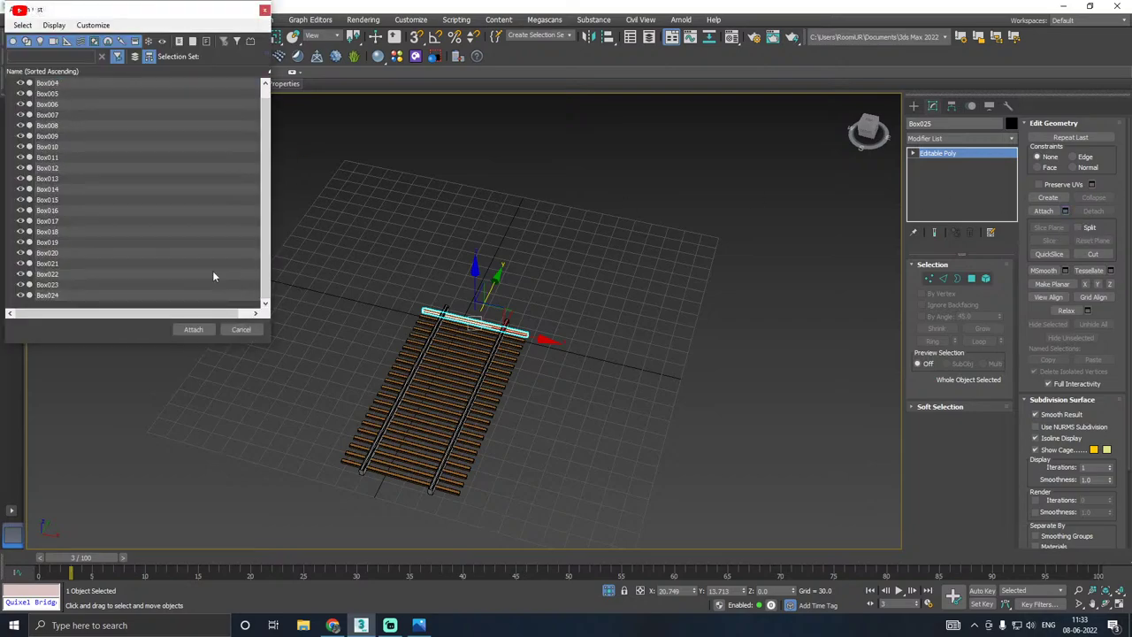
pyautogui.keyDown('shift'); pyautogui.click(63, 296); pyautogui.keyUp('shift')
pyautogui.click(191, 329)
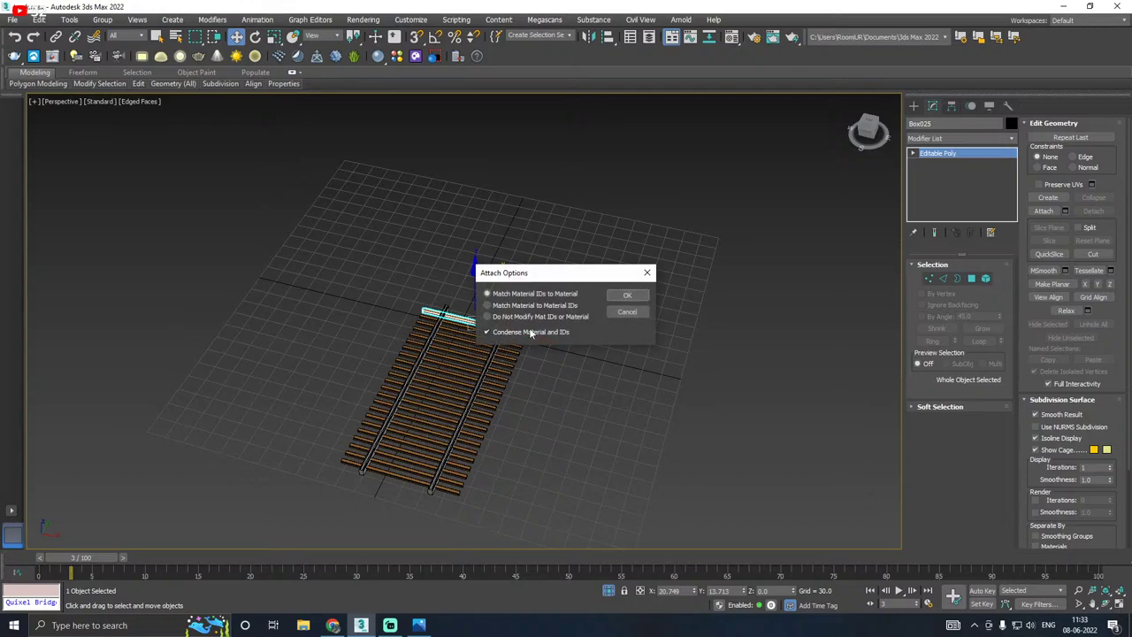
pyautogui.click(627, 295)
# Step: End the isolation and shift the track along X to about -0.44, under the human figure
pyautogui.rightClick(565, 321)
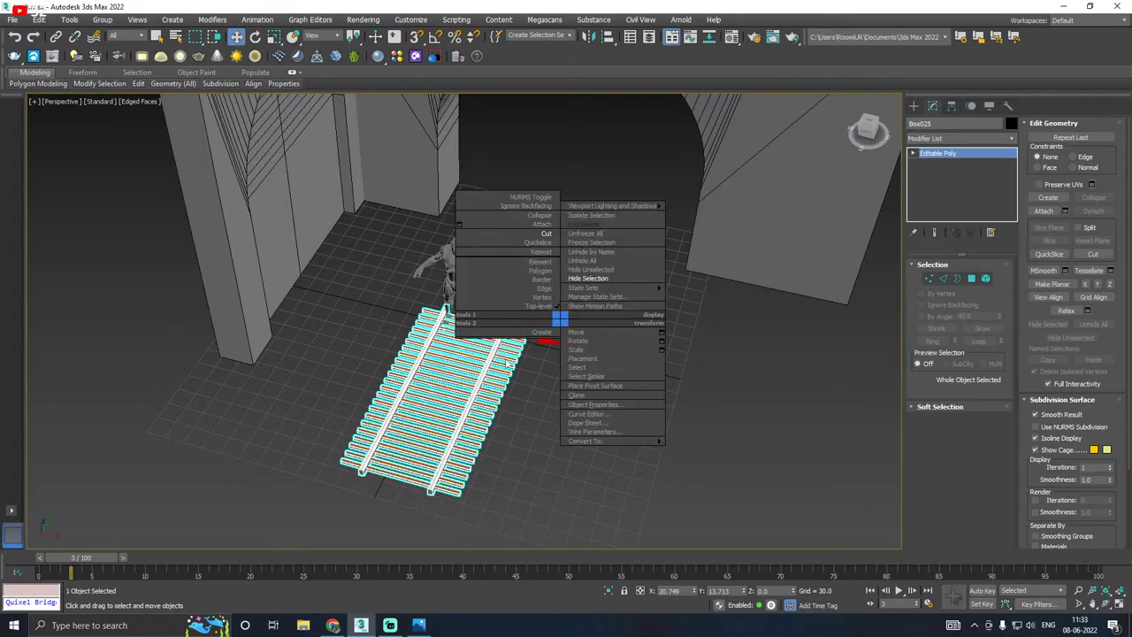
pyautogui.click(459, 394)
pyautogui.keyDown('alt'); pyautogui.moveTo(477, 392); pyautogui.dragTo(551, 366, button='middle'); pyautogui.keyUp('alt')
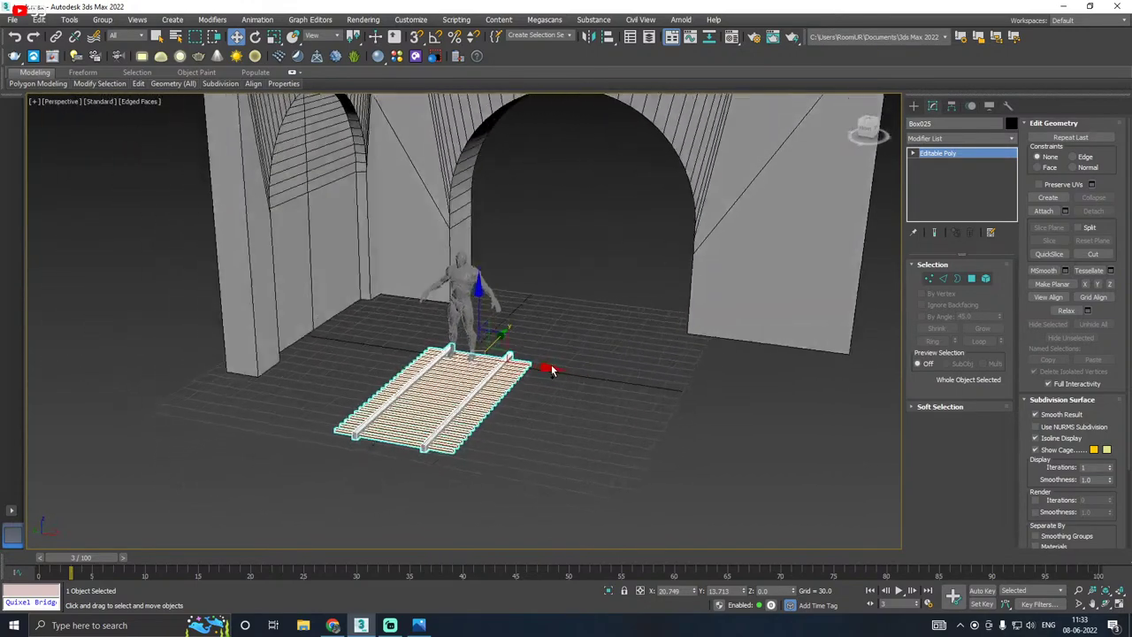
pyautogui.scroll(4, 459, 402)
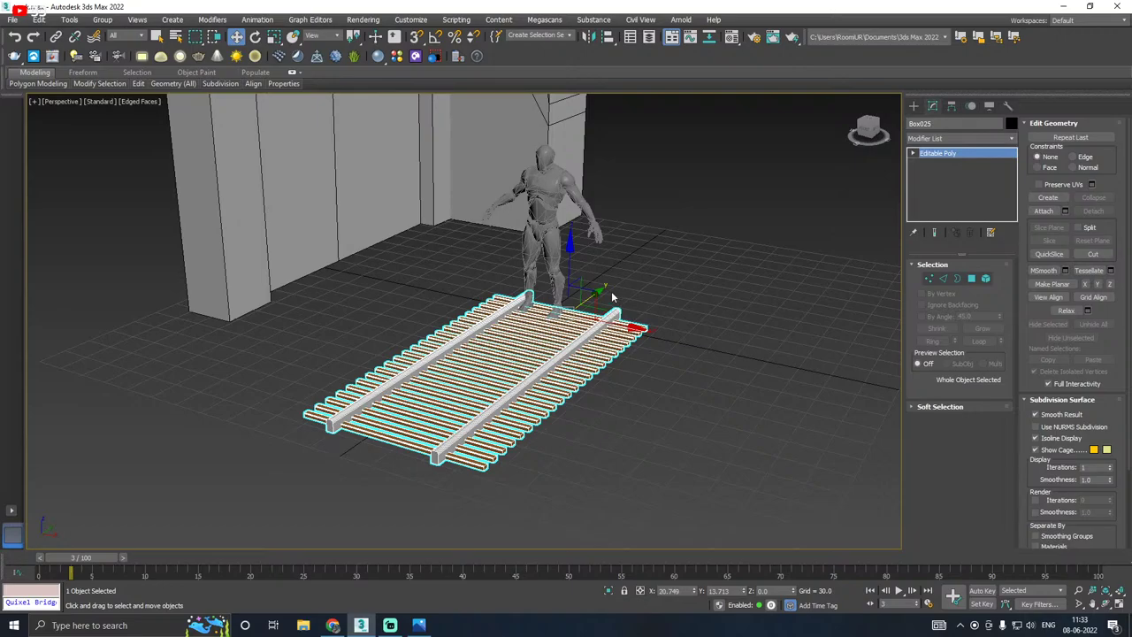
pyautogui.keyDown('alt'); pyautogui.moveTo(562, 257); pyautogui.dragTo(618, 343, button='middle'); pyautogui.keyUp('alt')
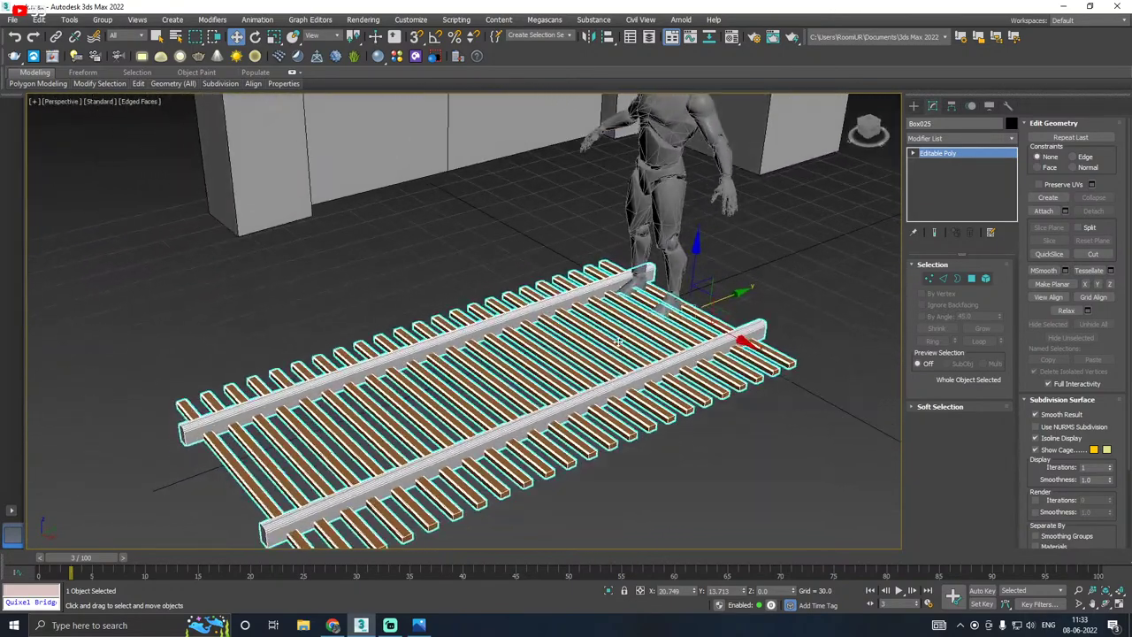
pyautogui.moveTo(731, 335); pyautogui.dragTo(706, 322)
pyautogui.click(728, 295)
# Step: Try cloning the track section end to end along Y as one independent copy, then delete the copy
pyautogui.scroll(3, 694, 295)
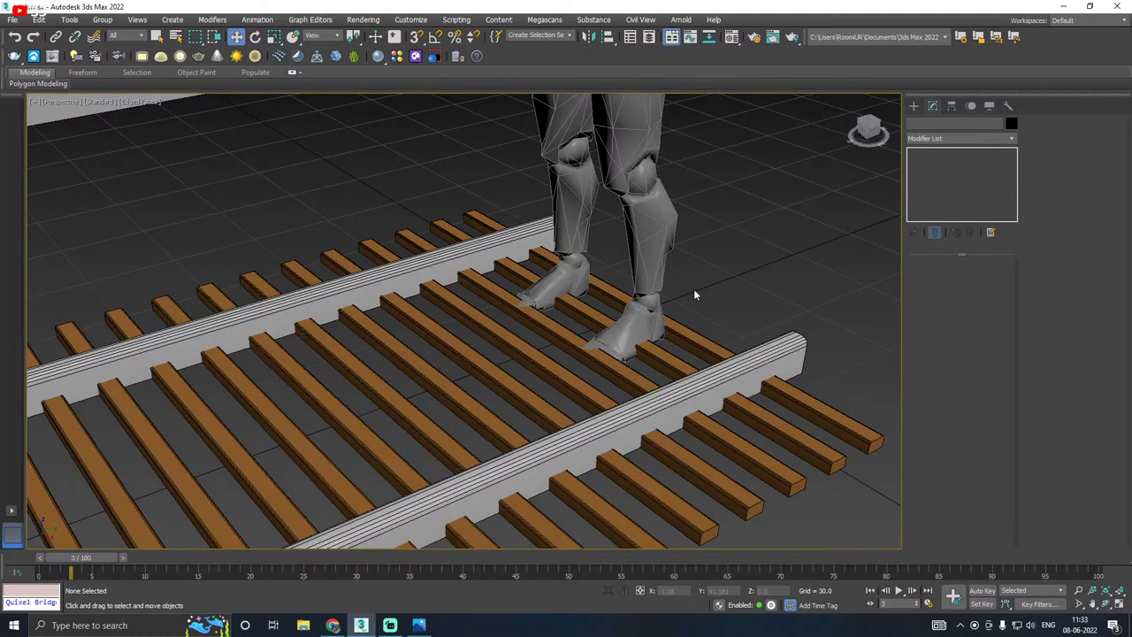
pyautogui.scroll(-6, 694, 294)
pyautogui.keyDown('alt'); pyautogui.moveTo(618, 329); pyautogui.dragTo(605, 310, button='middle'); pyautogui.keyUp('alt')
pyautogui.click(626, 297)
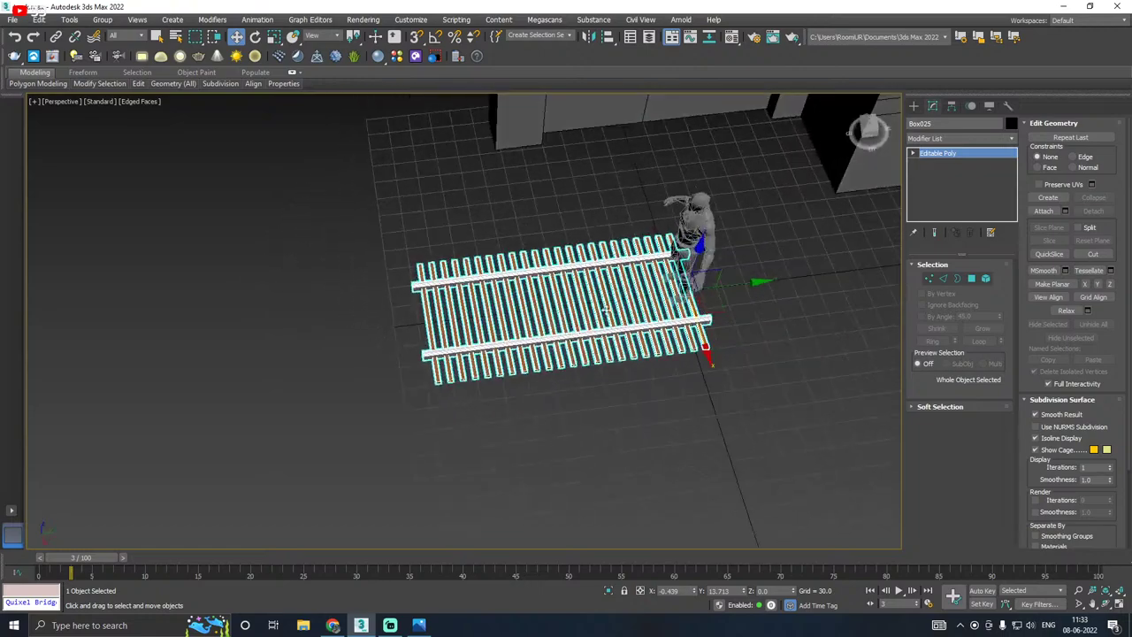
pyautogui.moveTo(737, 286)
pyautogui.mouseDown()
pyautogui.moveTo(405, 319)
pyautogui.moveTo(543, 310)
pyautogui.moveTo(743, 274)
pyautogui.moveTo(689, 286)
pyautogui.mouseUp()
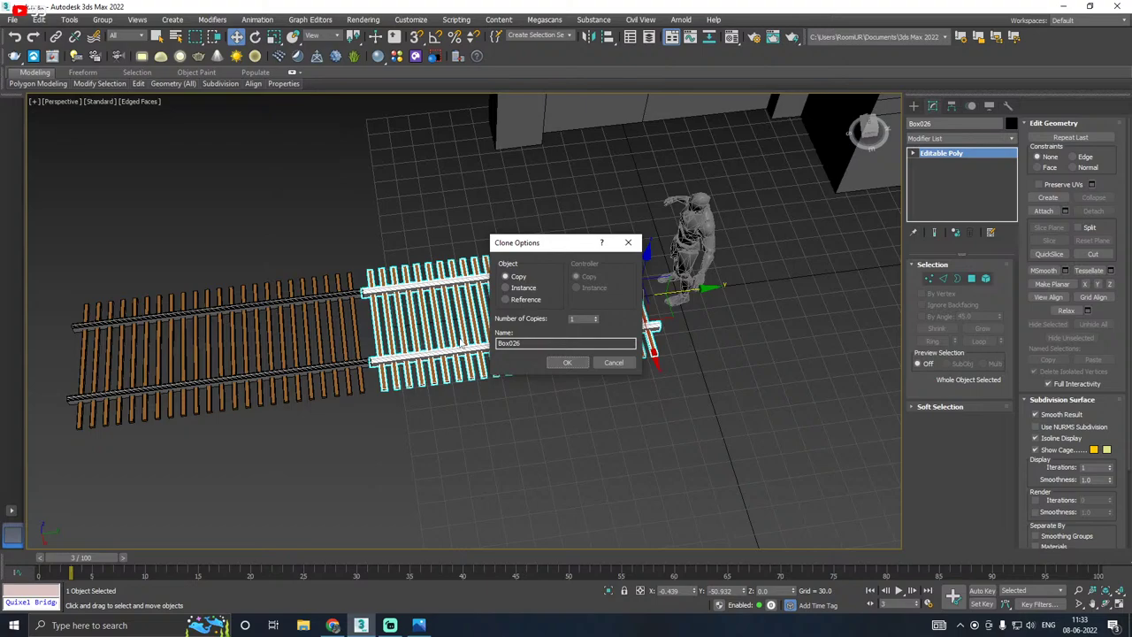
pyautogui.click(576, 361)
pyautogui.moveTo(376, 374); pyautogui.dragTo(526, 355, button='middle')
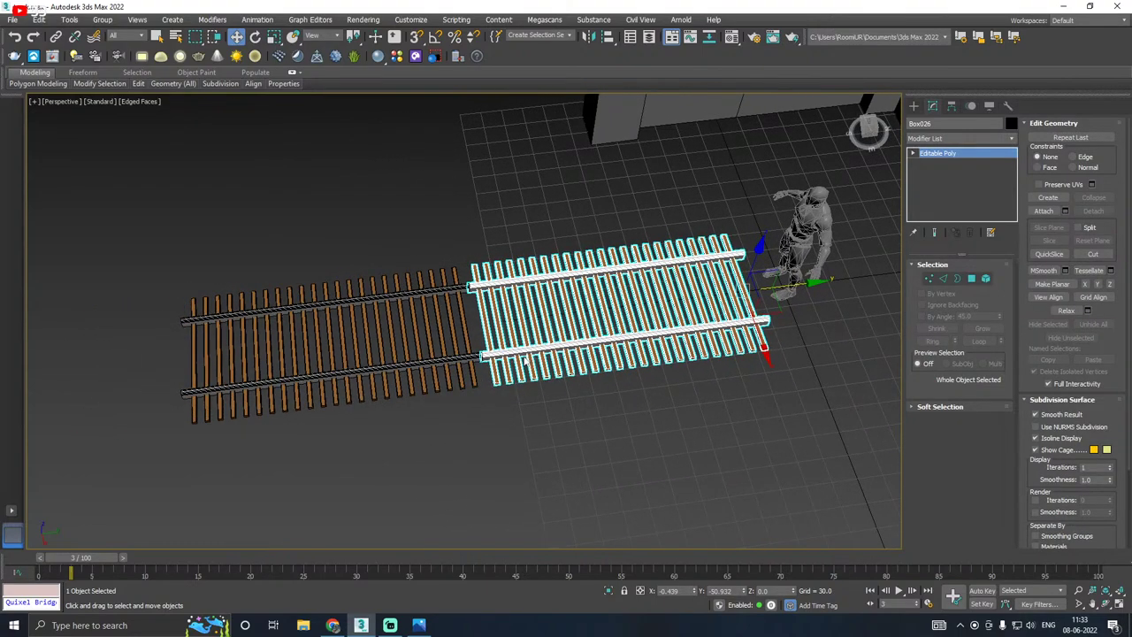
pyautogui.scroll(2, 583, 323)
pyautogui.scroll(-2, 567, 320)
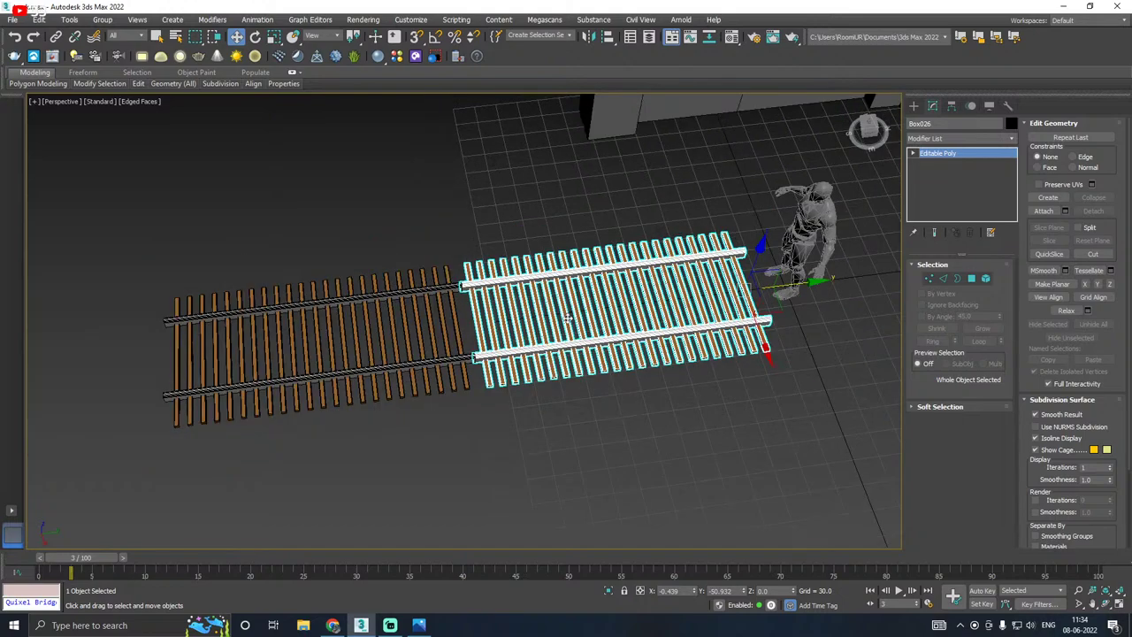
pyautogui.press('Delete')
# Step: Pull the overhanging rail-end vertices of the remaining track section back to Y about -404, level with the last sleeper
pyautogui.moveTo(427, 352); pyautogui.dragTo(585, 328, button='middle')
pyautogui.click(336, 371)
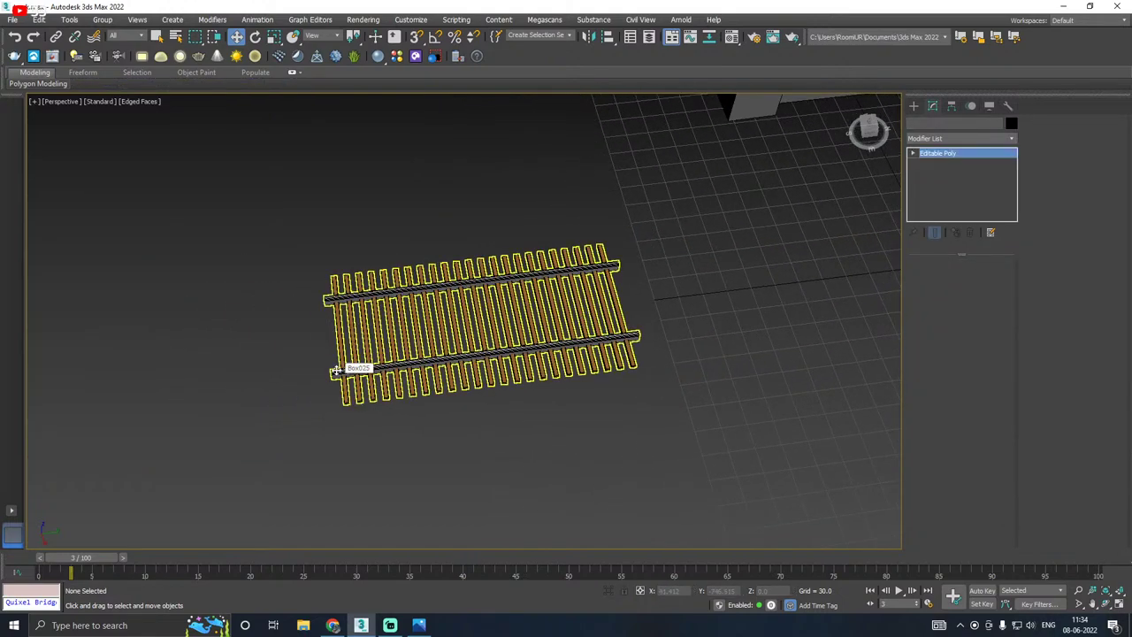
pyautogui.scroll(2, 336, 370)
pyautogui.click(928, 278)
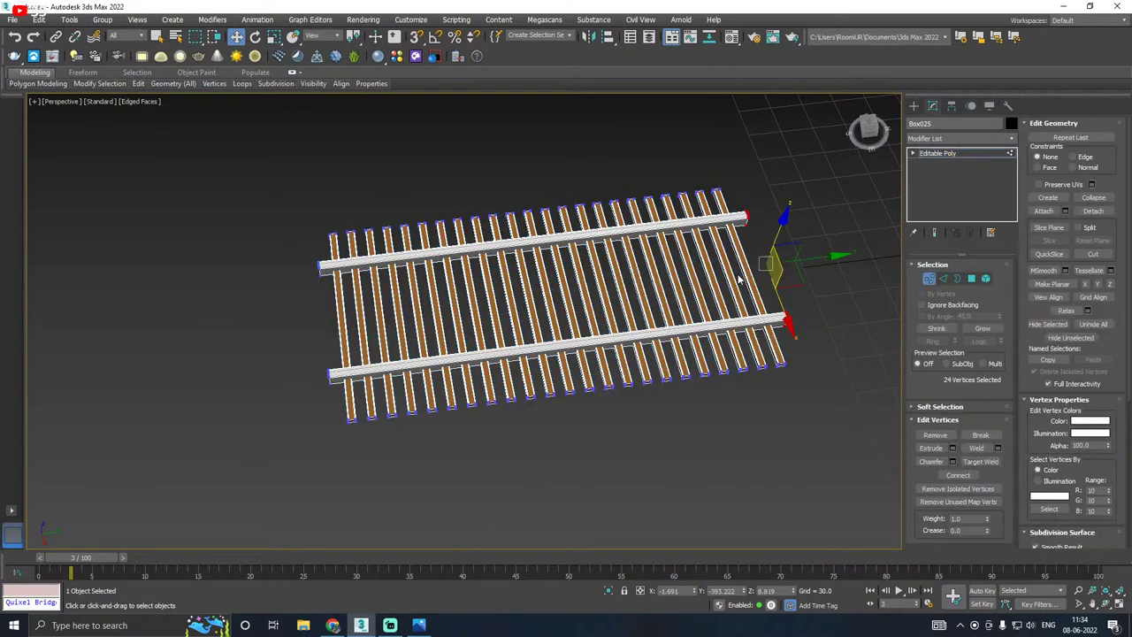
pyautogui.moveTo(814, 288); pyautogui.dragTo(506, 324, button='middle')
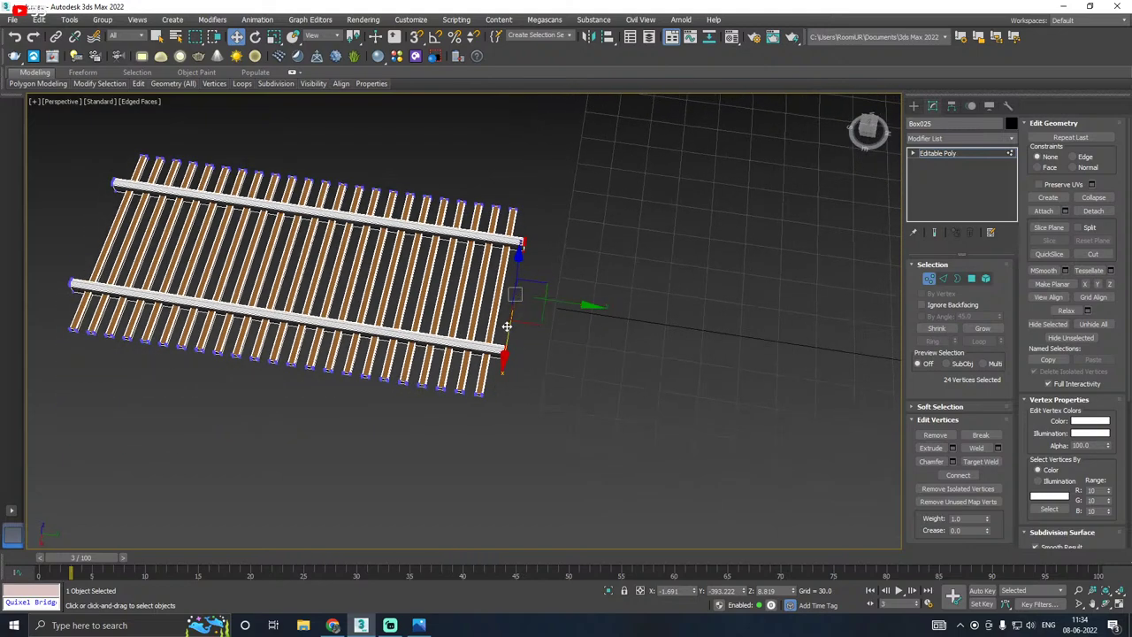
pyautogui.scroll(3, 506, 326)
pyautogui.moveTo(587, 256); pyautogui.dragTo(557, 249)
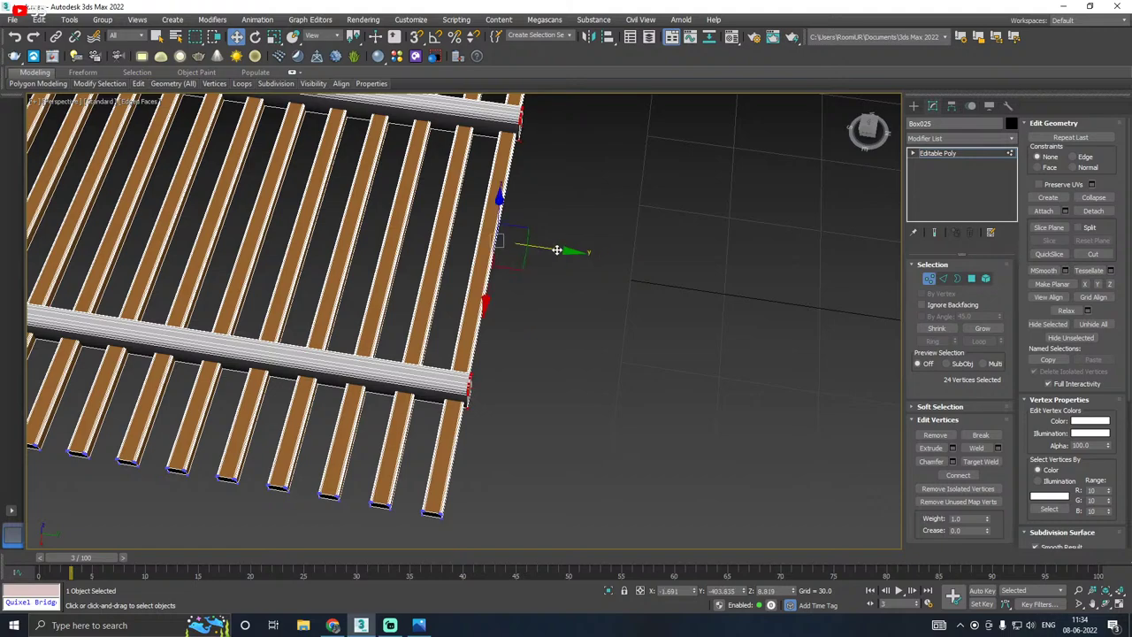
# Step: Test the trimmed track section by cloning it once end to end along Y and aligning the rail joints, then delete the copy
pyautogui.scroll(-6, 630, 296)
pyautogui.keyDown('alt'); pyautogui.moveTo(631, 297); pyautogui.dragTo(709, 265, button='middle'); pyautogui.keyUp('alt')
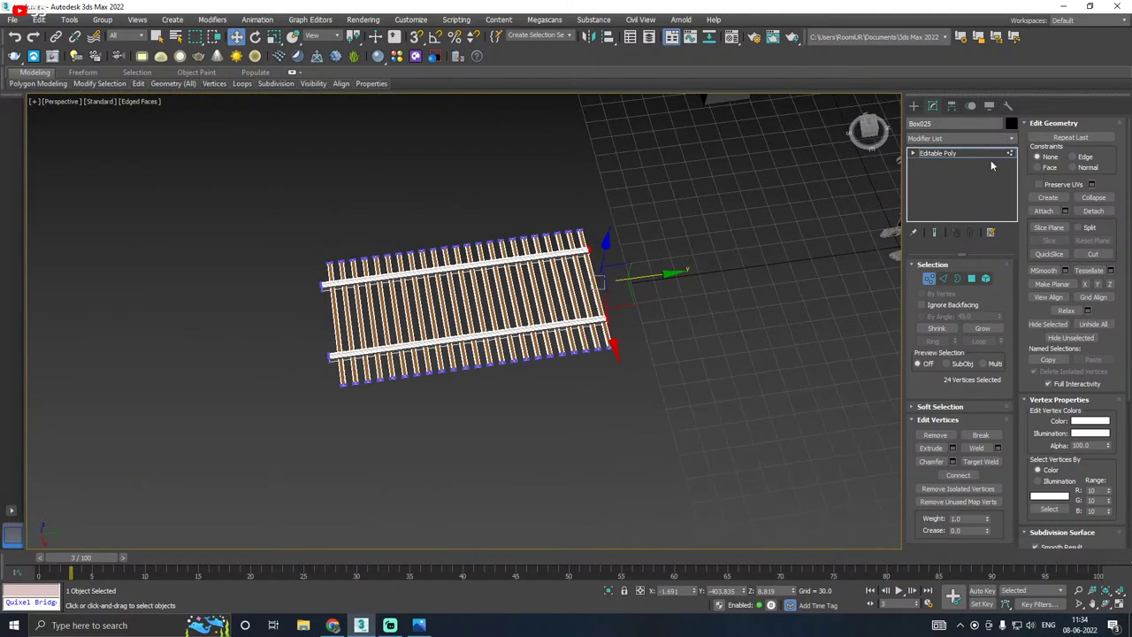
pyautogui.click(959, 157)
pyautogui.moveTo(643, 283); pyautogui.dragTo(848, 239)
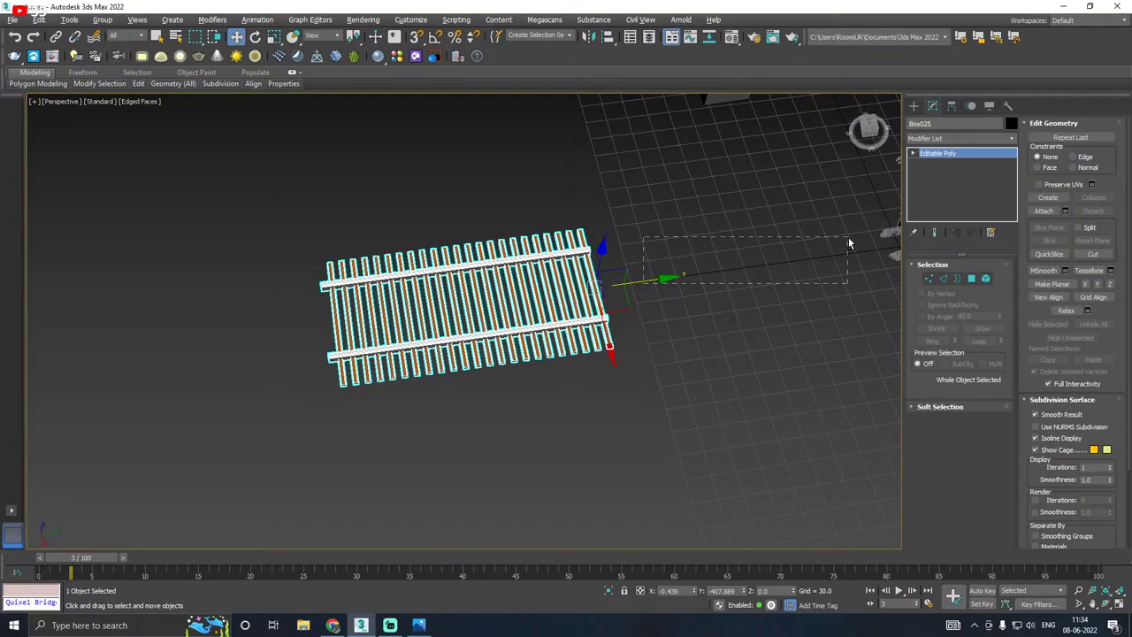
pyautogui.keyDown('shift'); pyautogui.moveTo(660, 282); pyautogui.dragTo(911, 252); pyautogui.keyUp('shift')
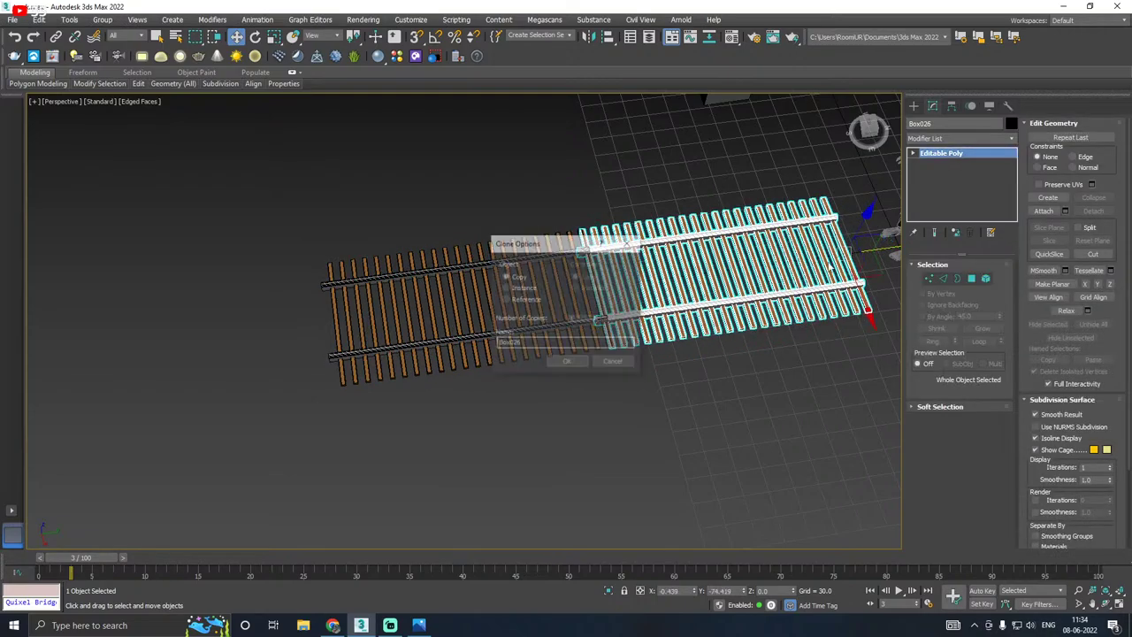
pyautogui.click(571, 363)
pyautogui.moveTo(616, 322); pyautogui.dragTo(522, 348, button='middle')
pyautogui.scroll(3, 522, 347)
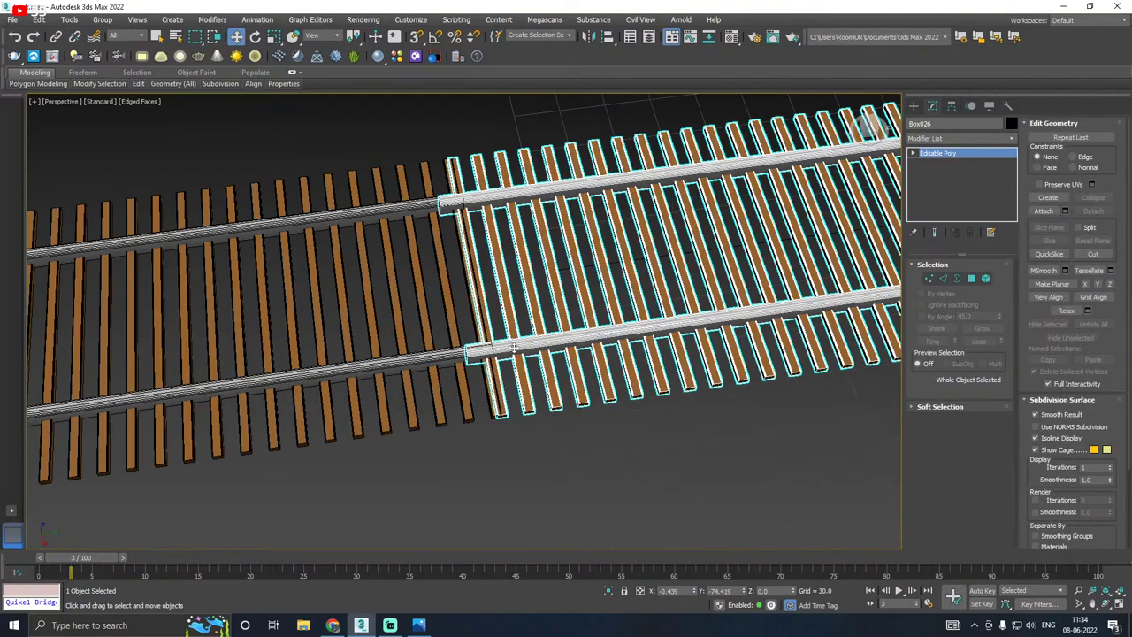
pyautogui.moveTo(504, 348); pyautogui.dragTo(527, 342)
pyautogui.click(436, 347)
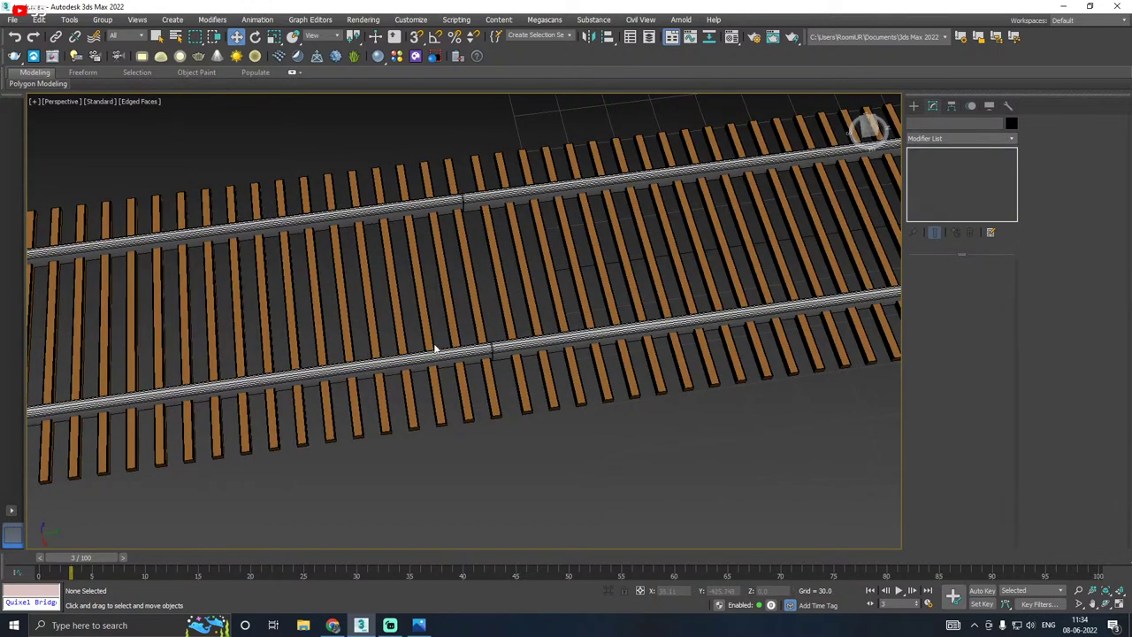
pyautogui.scroll(-5, 500, 495)
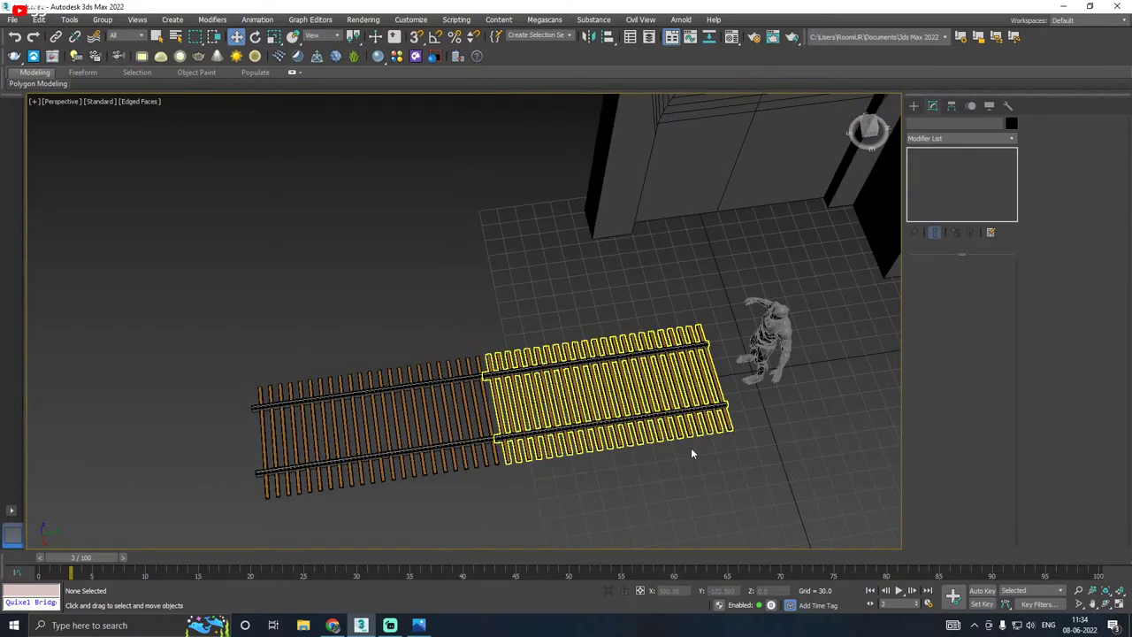
pyautogui.moveTo(693, 452); pyautogui.dragTo(647, 447, button='middle')
pyautogui.click(601, 415)
pyautogui.press('Delete')
# Step: Move the track section beside the human figure, to X about 101.6 and Y about -69.5
pyautogui.click(377, 443)
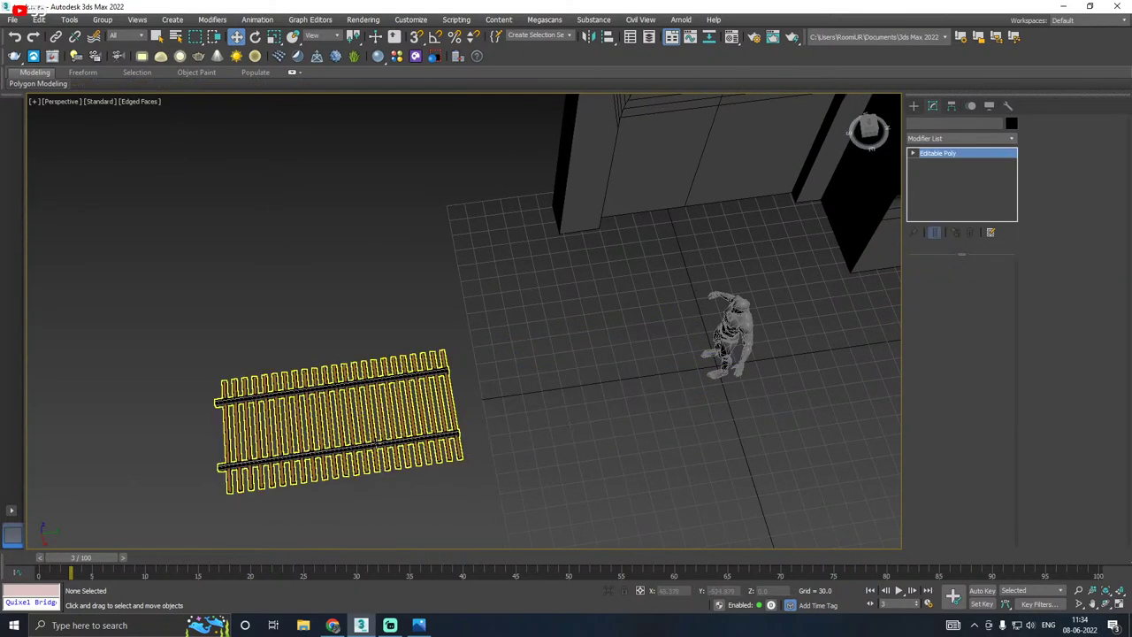
pyautogui.moveTo(501, 398); pyautogui.dragTo(718, 363)
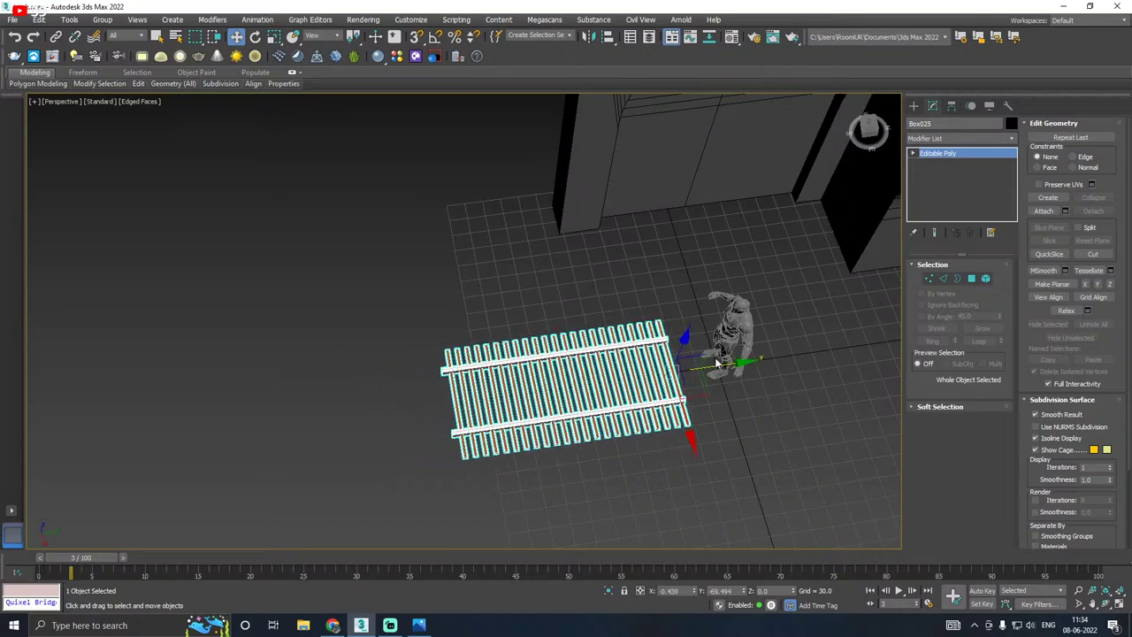
pyautogui.keyDown('alt'); pyautogui.moveTo(719, 363); pyautogui.dragTo(607, 404, button='middle'); pyautogui.keyUp('alt')
pyautogui.moveTo(464, 380); pyautogui.dragTo(533, 380)
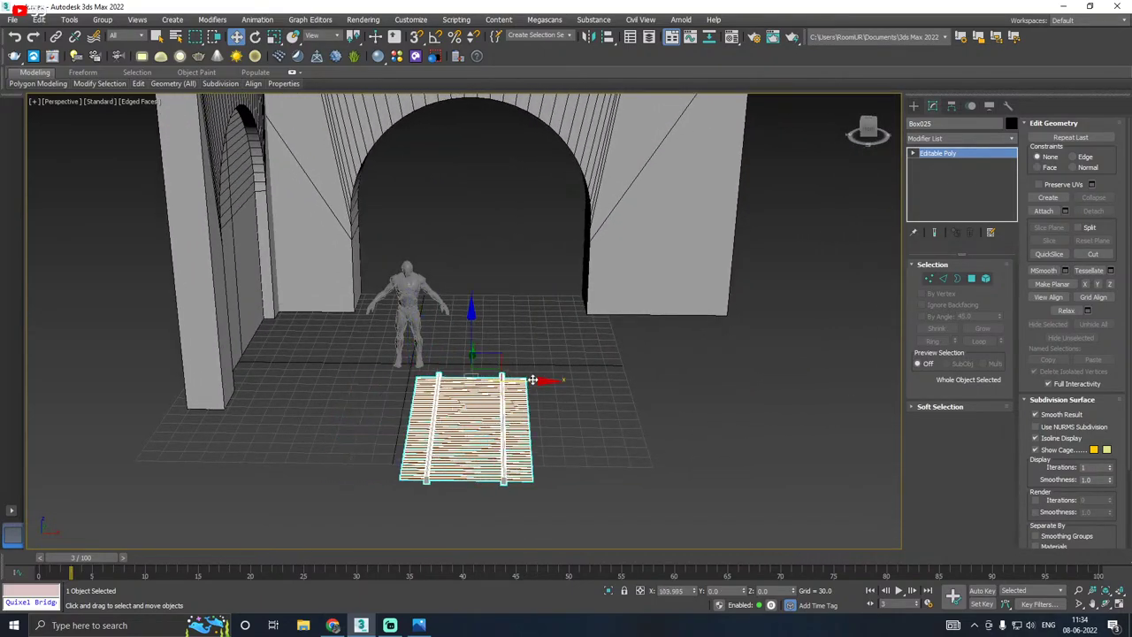
pyautogui.moveTo(532, 380)
pyautogui.keyDown('alt'); pyautogui.mouseDown(button='middle')
pyautogui.moveTo(548, 382)
pyautogui.moveTo(543, 392)
pyautogui.mouseUp(button='middle'); pyautogui.keyUp('alt')
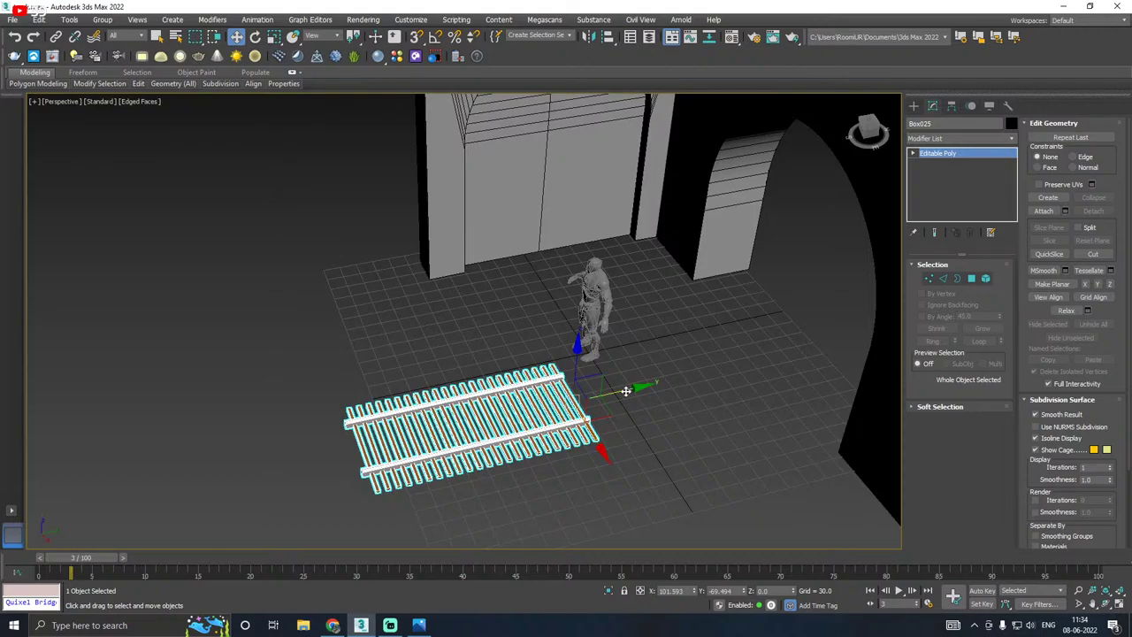
# Step: Try extending the track through the large archway with three end-to-end copies along Y, then undo the cloning
pyautogui.keyDown('shift'); pyautogui.moveTo(625, 391); pyautogui.dragTo(816, 340); pyautogui.keyUp('shift')
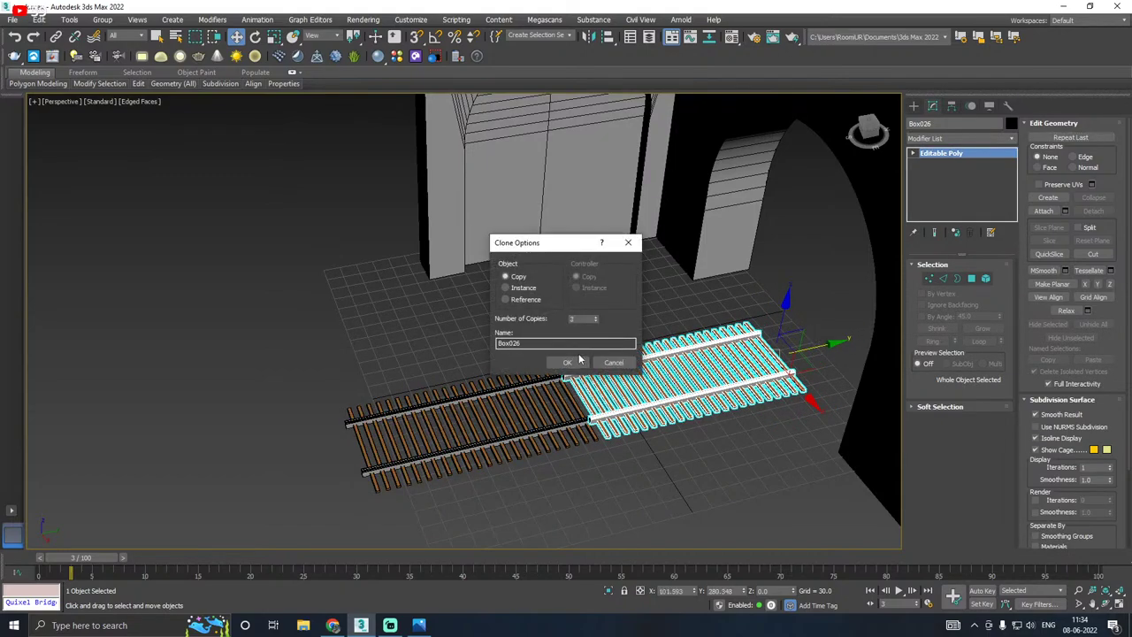
pyautogui.click(569, 362)
pyautogui.rightClick(491, 381)
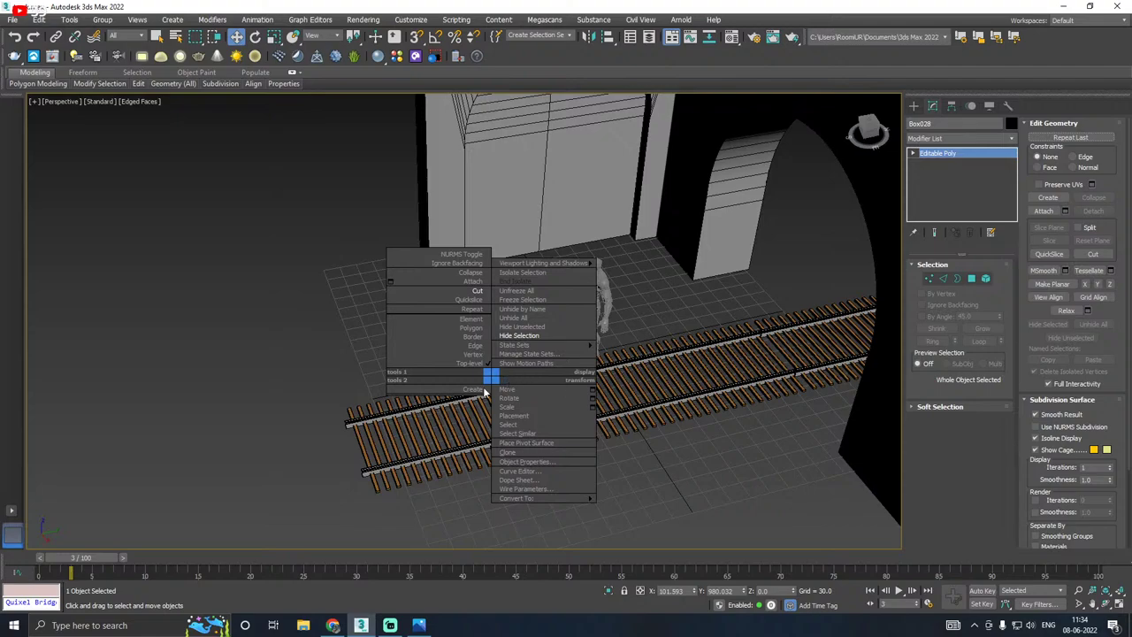
pyautogui.keyDown('alt'); pyautogui.moveTo(297, 406); pyautogui.dragTo(383, 399, button='middle'); pyautogui.keyUp('alt')
pyautogui.scroll(-5, 383, 398)
pyautogui.moveTo(548, 410); pyautogui.dragTo(591, 370, button='middle')
pyautogui.click(632, 362)
pyautogui.scroll(5, 583, 351)
pyautogui.scroll(5, 526, 390)
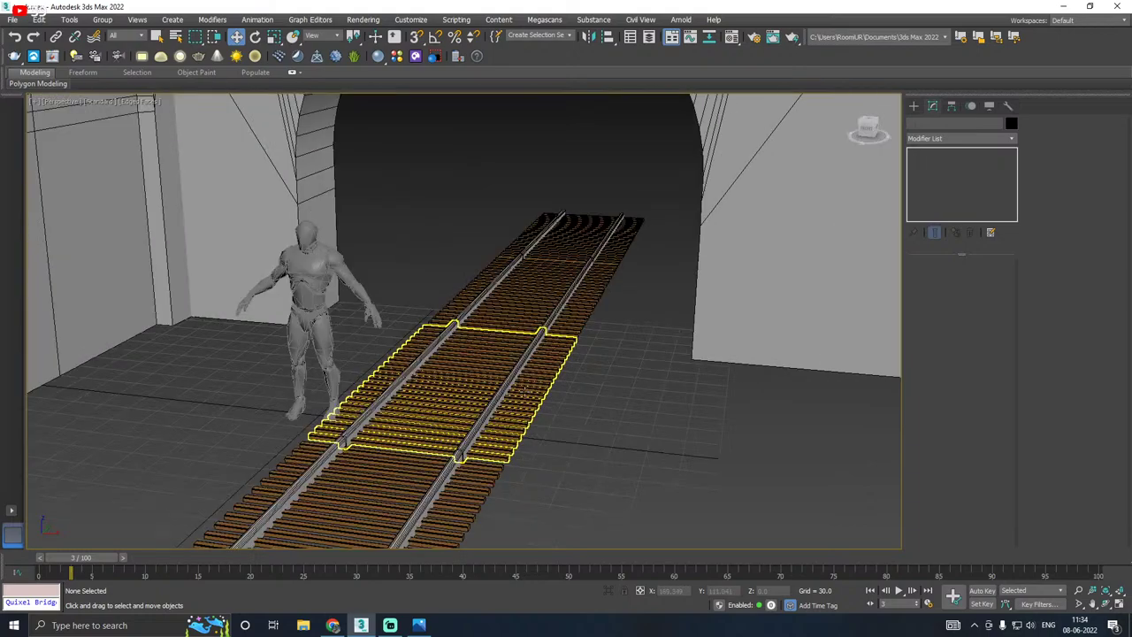
pyautogui.scroll(-5, 526, 390)
pyautogui.click(609, 169)
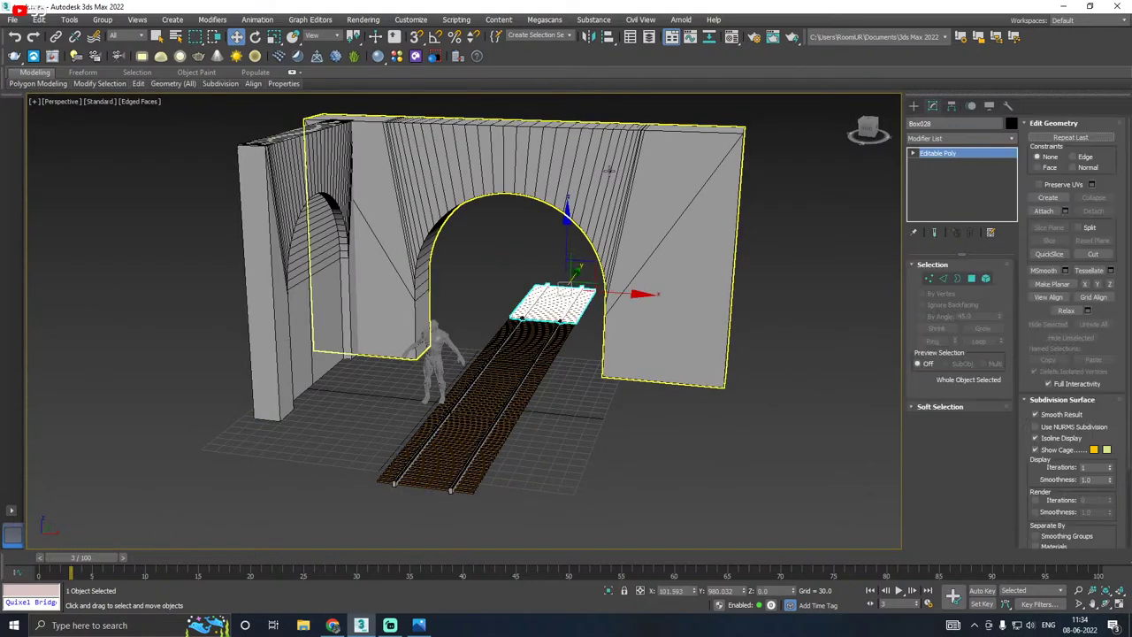
pyautogui.hotkey('ctrl', 'z')
pyautogui.keyDown('alt'); pyautogui.moveTo(690, 362); pyautogui.dragTo(598, 417, button='middle'); pyautogui.keyUp('alt')
pyautogui.moveTo(545, 450); pyautogui.dragTo(575, 392, button='middle')
pyautogui.keyDown('alt'); pyautogui.moveTo(498, 395); pyautogui.dragTo(682, 347, button='middle'); pyautogui.keyUp('alt')
pyautogui.scroll(2, 498, 399)
pyautogui.scroll(-3, 497, 399)
pyautogui.click(419, 626)
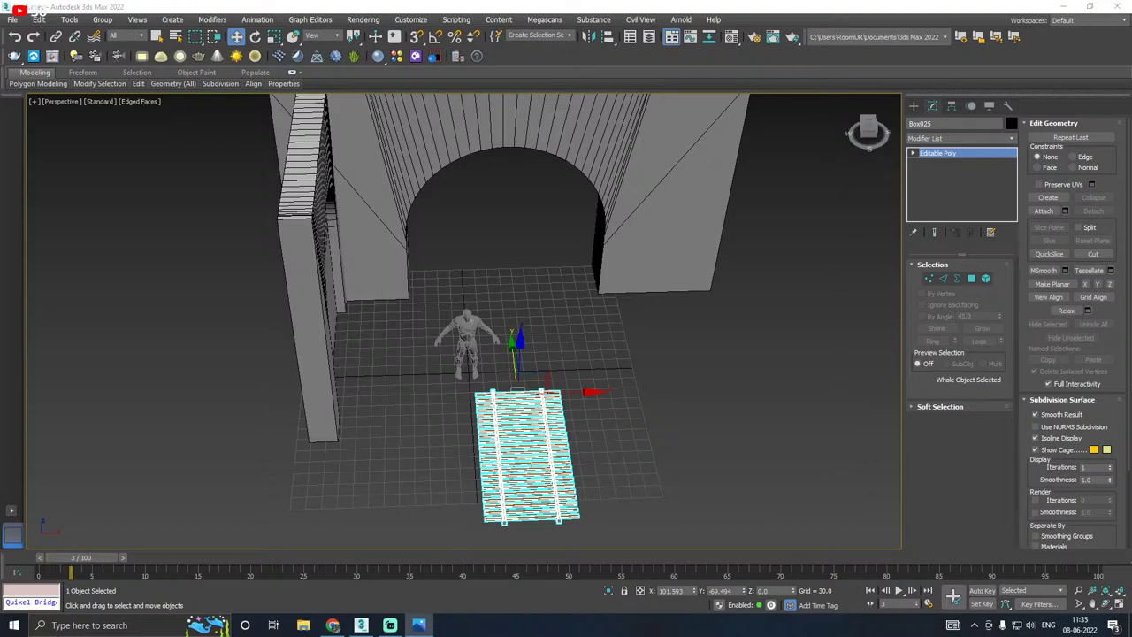
pyautogui.click(333, 624)
pyautogui.moveTo(424, 437); pyautogui.dragTo(511, 398, button='middle')
# Step: Save a copy of the scene as track09.max and save the current scene
pyautogui.click(13, 20)
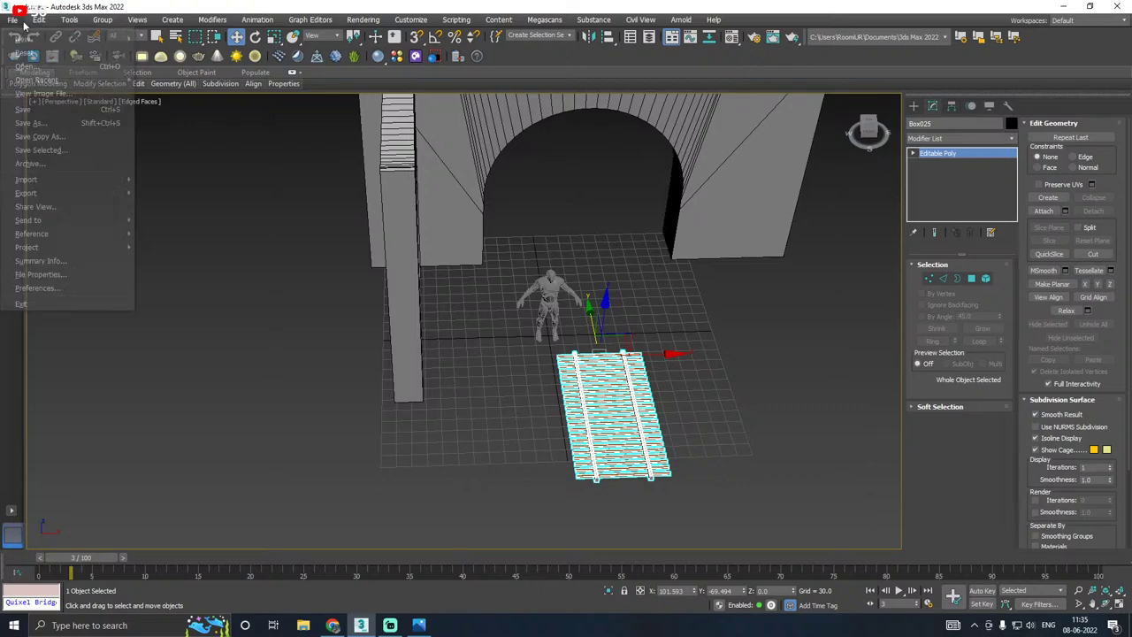
pyautogui.click(37, 148)
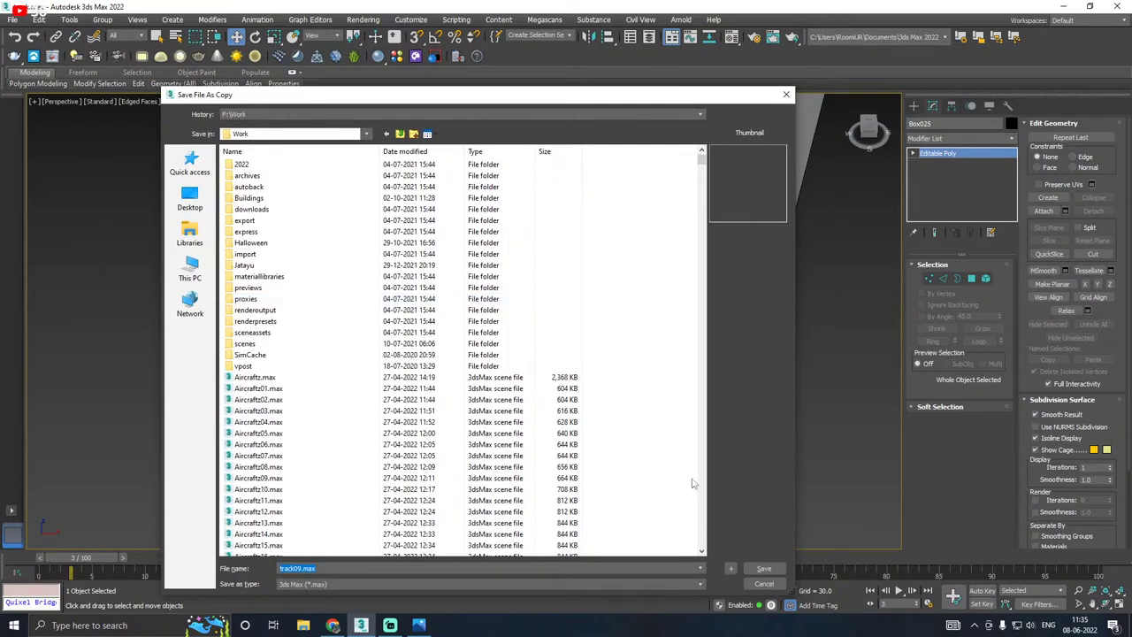
pyautogui.click(764, 568)
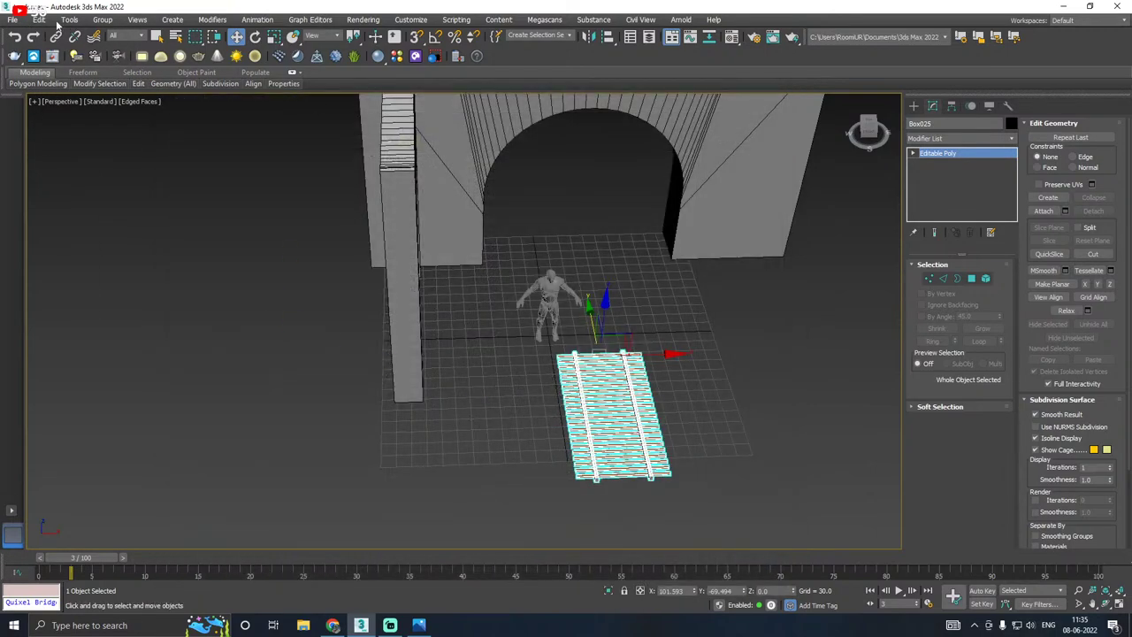
pyautogui.click(13, 20)
pyautogui.click(41, 112)
# Step: Move the track section under the human figure, to X about 7 and Y about 68
pyautogui.keyDown('alt'); pyautogui.moveTo(725, 355); pyautogui.dragTo(534, 366, button='middle'); pyautogui.keyUp('alt')
pyautogui.scroll(3, 534, 366)
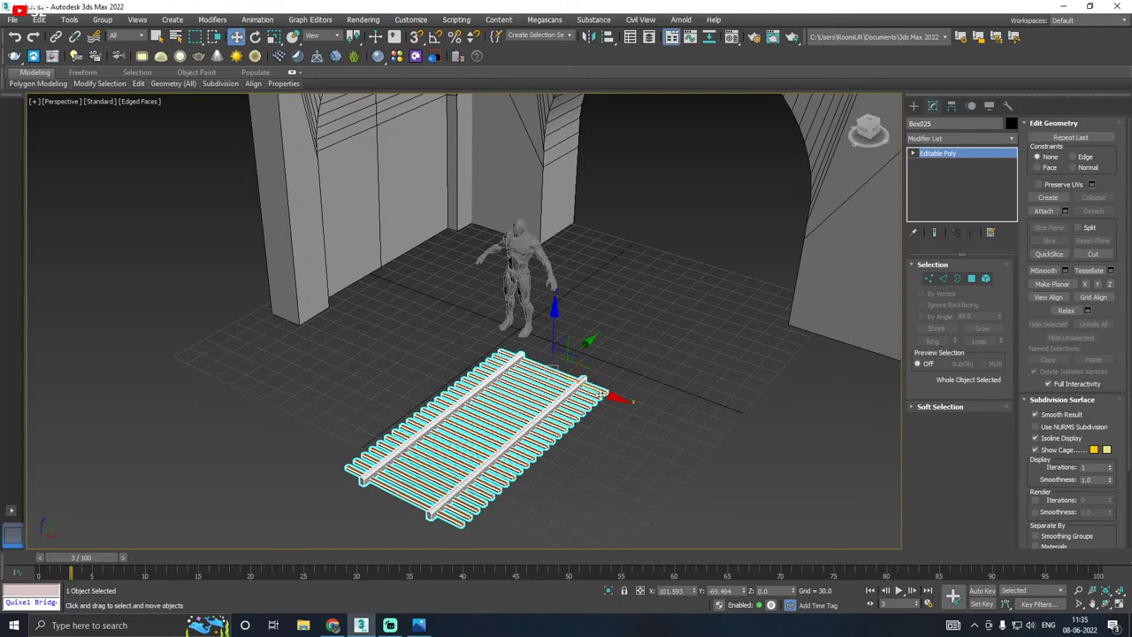
pyautogui.moveTo(597, 394); pyautogui.dragTo(559, 292)
pyautogui.keyDown('alt'); pyautogui.moveTo(558, 291); pyautogui.dragTo(623, 277, button='middle'); pyautogui.keyUp('alt')
pyautogui.scroll(2, 458, 324)
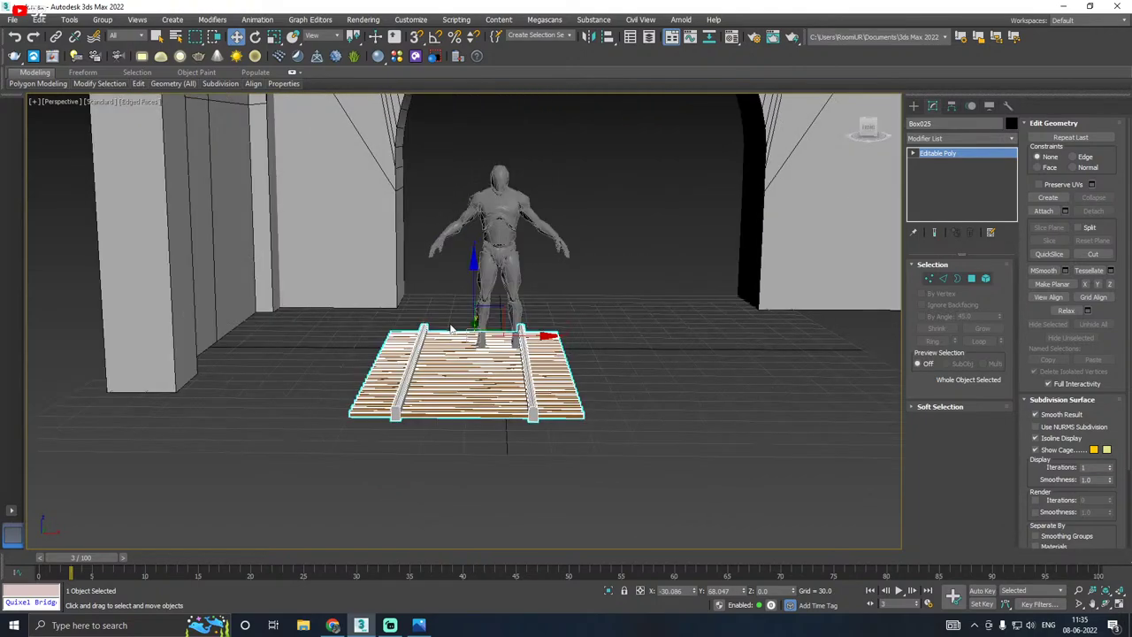
pyautogui.keyDown('alt'); pyautogui.moveTo(458, 324); pyautogui.dragTo(527, 324, button='middle'); pyautogui.keyUp('alt')
pyautogui.moveTo(535, 319); pyautogui.dragTo(567, 314)
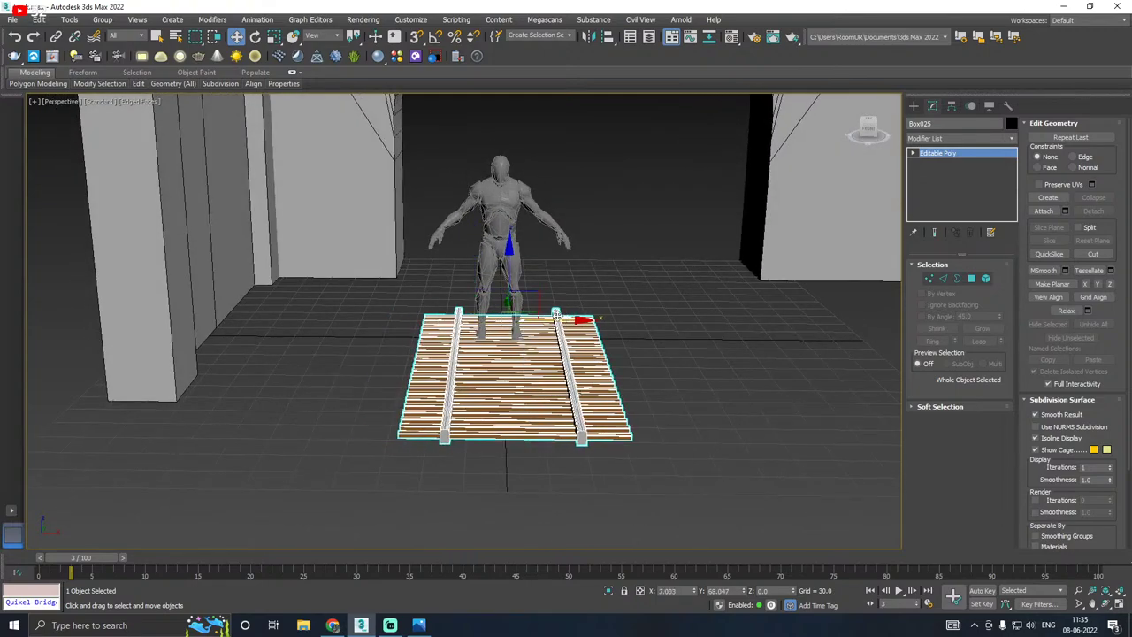
# Step: Slide the track section along Y to about 544, into the large archway
pyautogui.keyDown('alt'); pyautogui.moveTo(555, 317); pyautogui.dragTo(507, 336, button='middle'); pyautogui.keyUp('alt')
pyautogui.scroll(-4, 482, 313)
pyautogui.keyDown('alt'); pyautogui.moveTo(575, 314); pyautogui.dragTo(548, 287, button='middle'); pyautogui.keyUp('alt')
pyautogui.moveTo(548, 285); pyautogui.dragTo(686, 235)
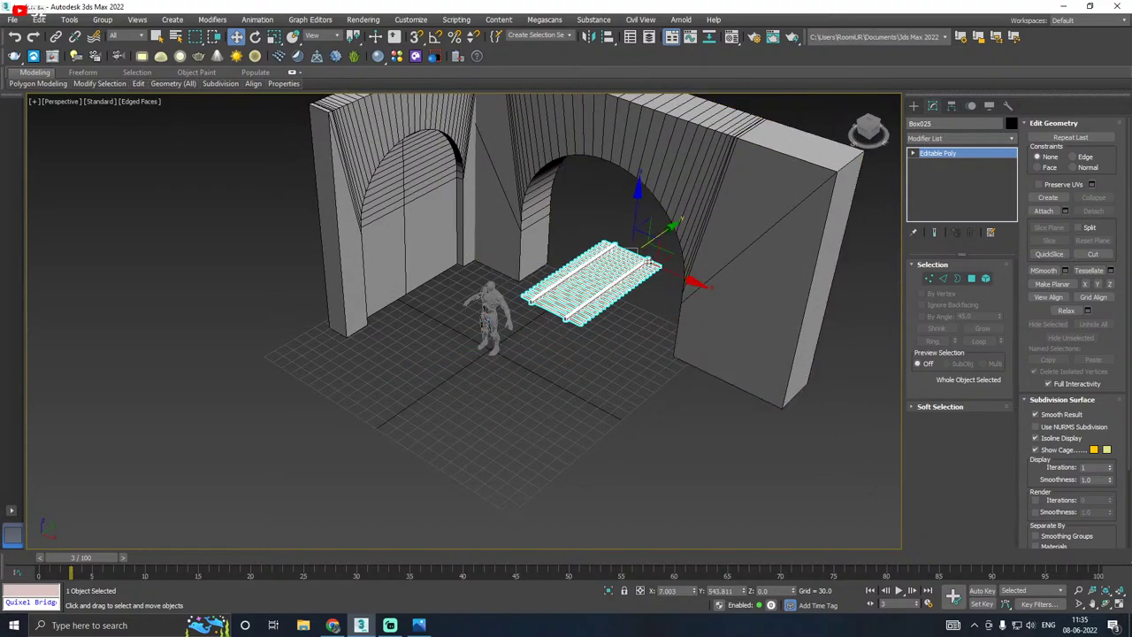
pyautogui.moveTo(651, 257); pyautogui.dragTo(604, 323, button='middle')
# Step: Save a copy of the scene as track10.max and save the current scene
pyautogui.click(16, 22)
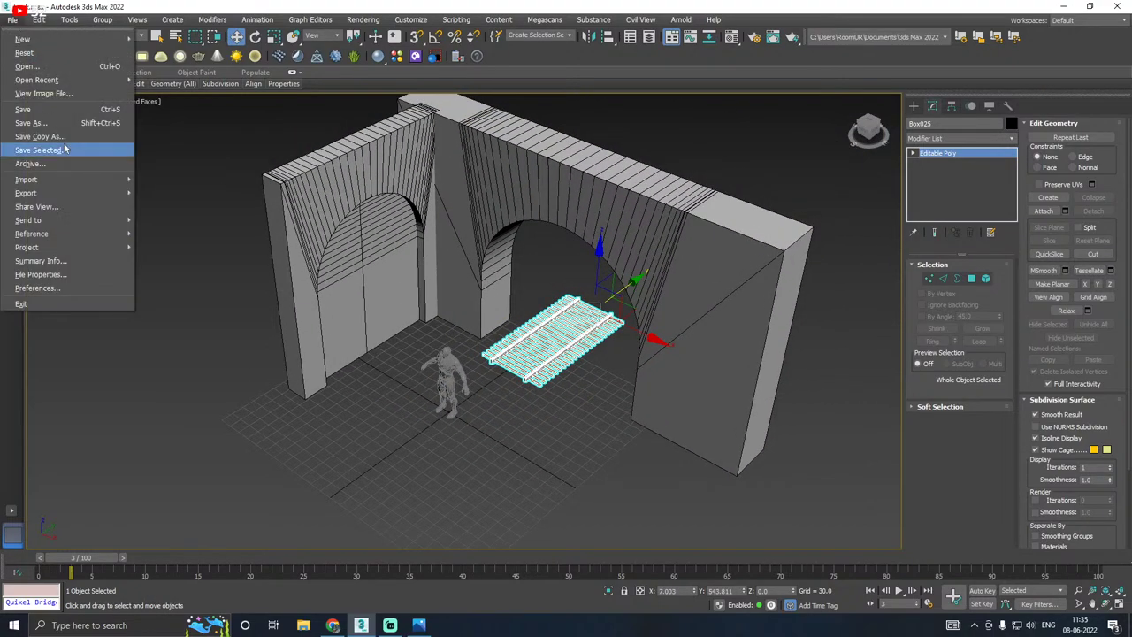
pyautogui.click(60, 136)
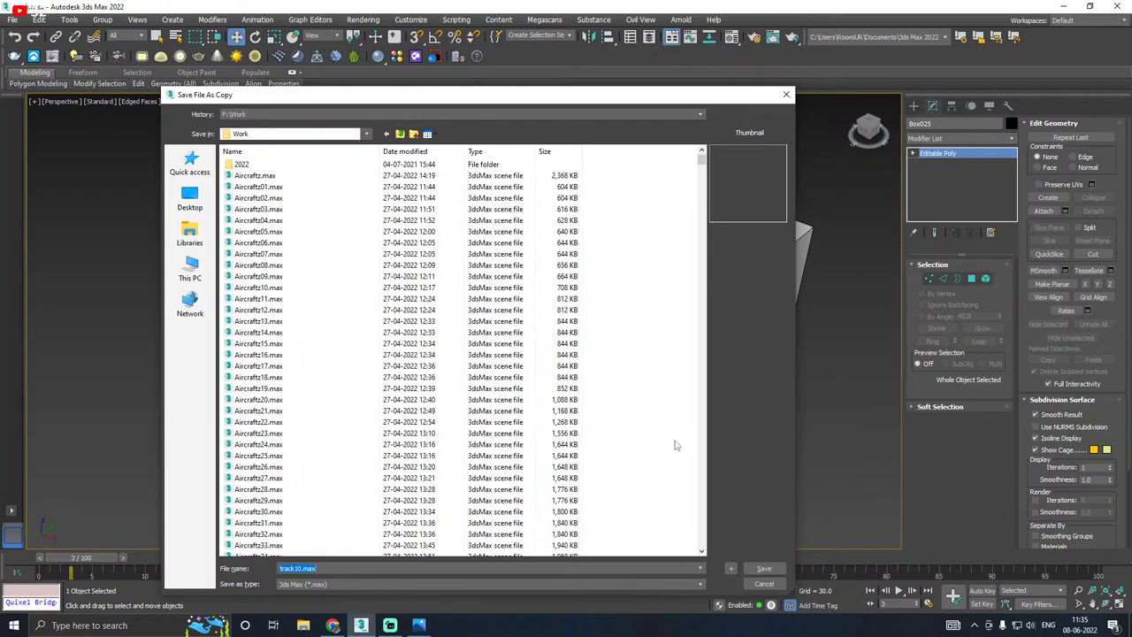
pyautogui.click(776, 565)
pyautogui.click(12, 19)
pyautogui.click(35, 110)
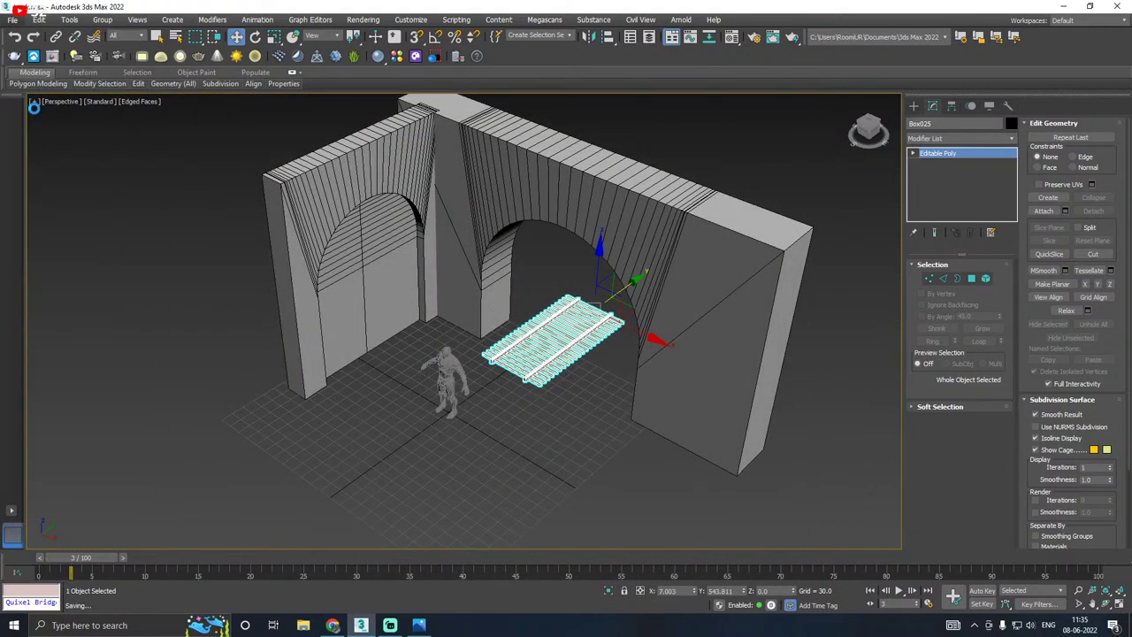
# Step: Isolate the side arched wall and select its recessed panel polygons by angle at 45 degrees
pyautogui.click(327, 268)
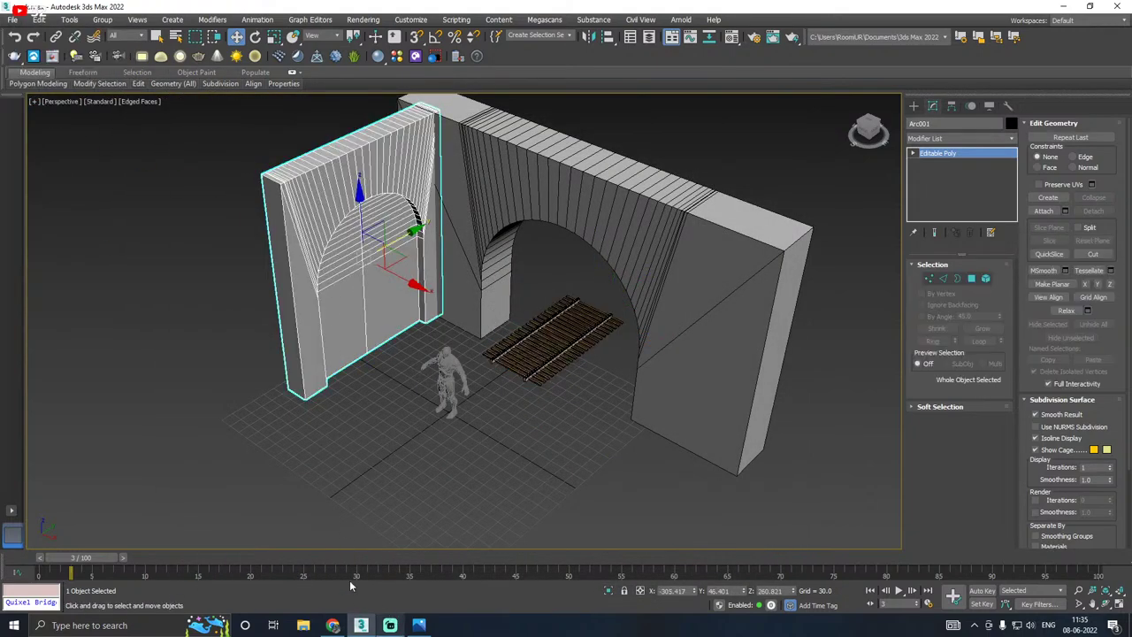
pyautogui.click(609, 590)
pyautogui.keyDown('alt'); pyautogui.moveTo(406, 383); pyautogui.dragTo(370, 358, button='middle'); pyautogui.keyUp('alt')
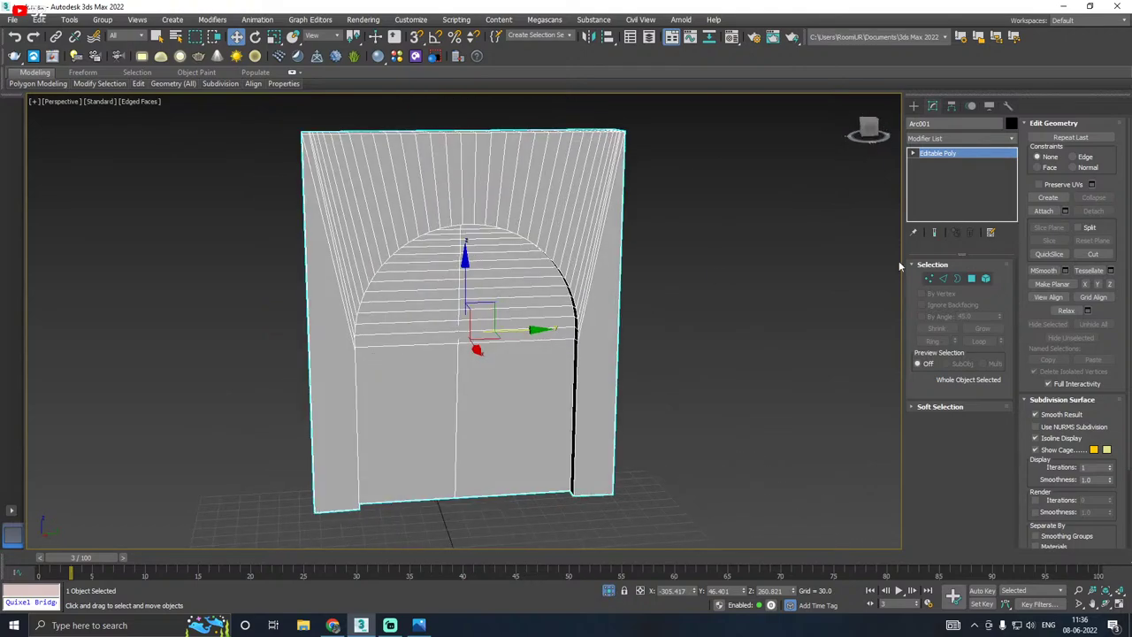
pyautogui.click(971, 278)
pyautogui.click(934, 318)
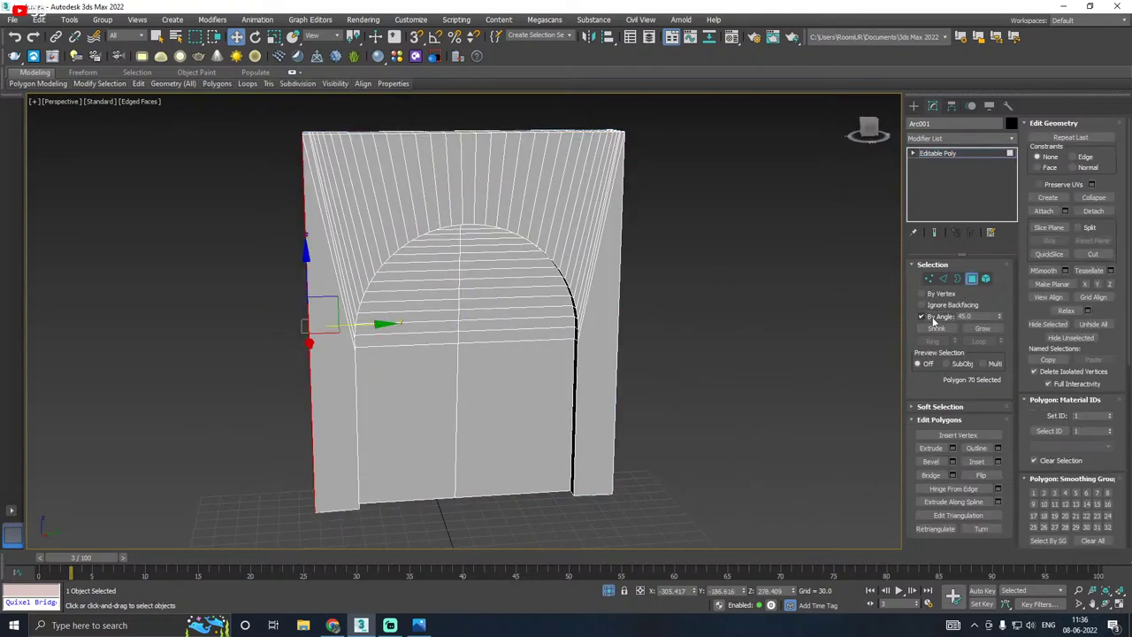
pyautogui.click(469, 358)
pyautogui.keyDown('alt'); pyautogui.moveTo(501, 336); pyautogui.dragTo(443, 282, button='middle'); pyautogui.keyUp('alt')
# Step: Assign the Glass material to the selected arch panel polygons and leave polygon editing
pyautogui.click(732, 36)
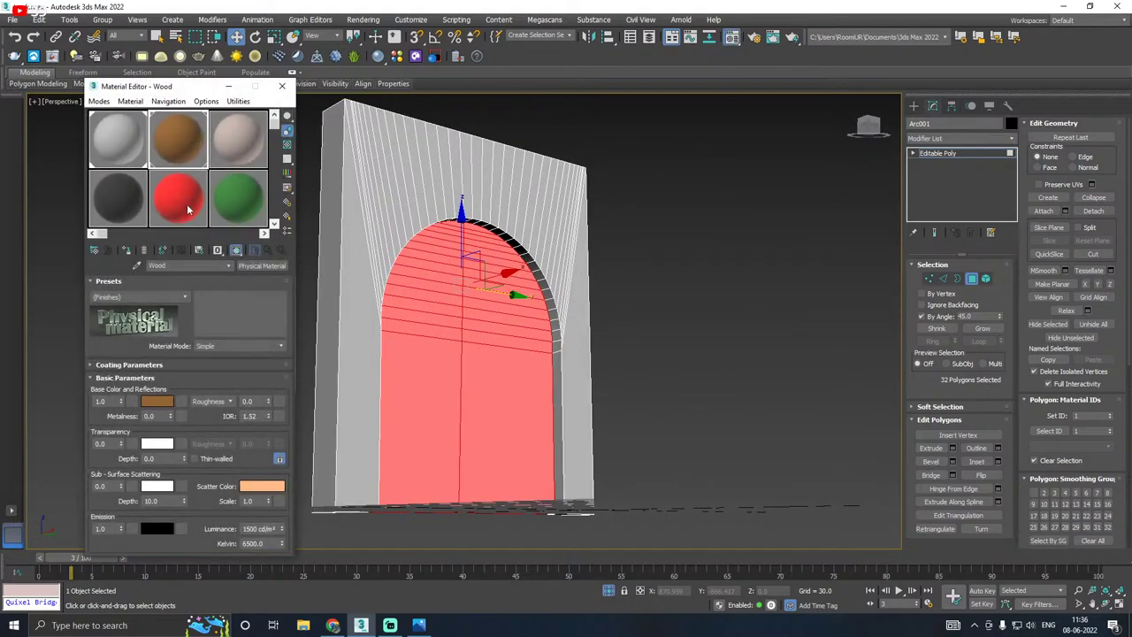
pyautogui.click(188, 209)
pyautogui.click(125, 249)
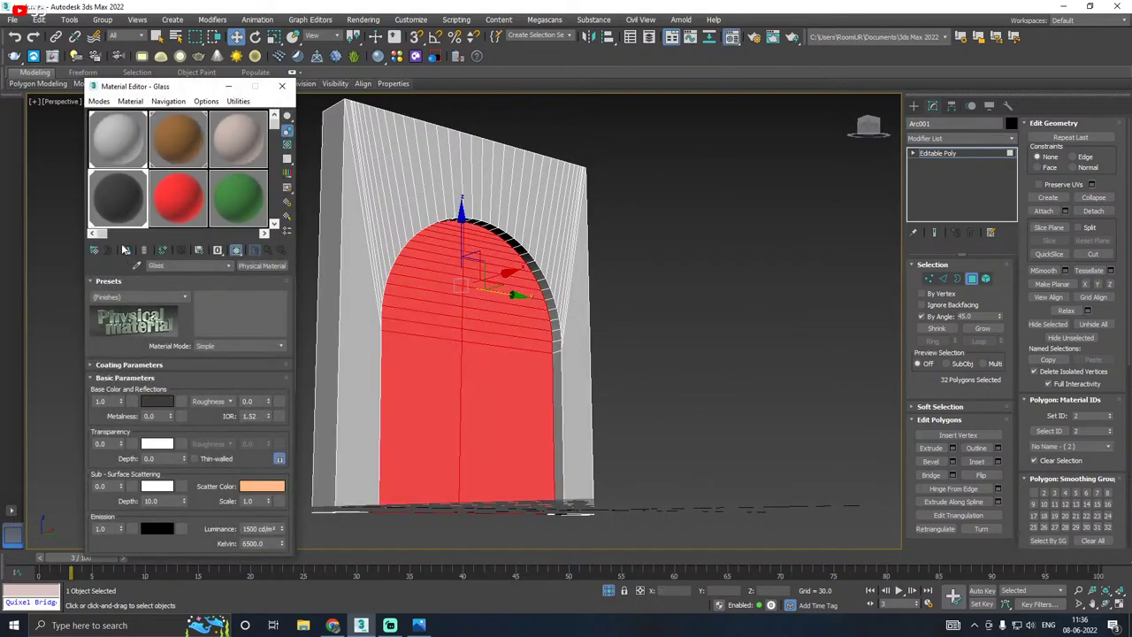
pyautogui.click(281, 86)
pyautogui.click(958, 153)
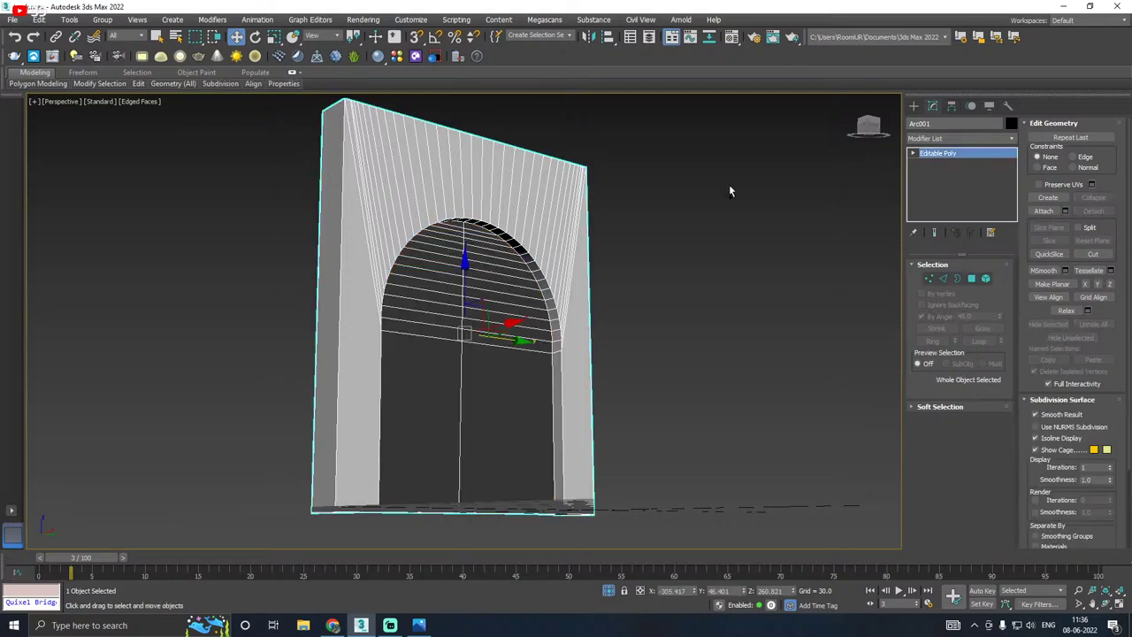
# Step: Select the edge loop outlining the side wall's arched opening
pyautogui.keyDown('alt'); pyautogui.moveTo(729, 187); pyautogui.dragTo(422, 219, button='middle'); pyautogui.keyUp('alt')
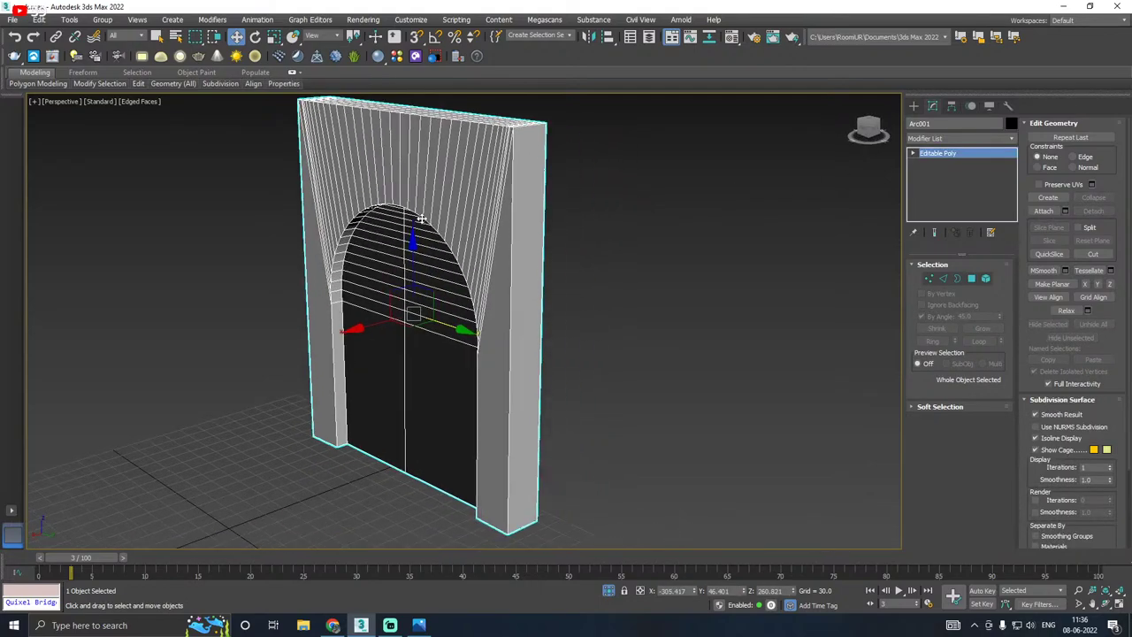
pyautogui.click(943, 279)
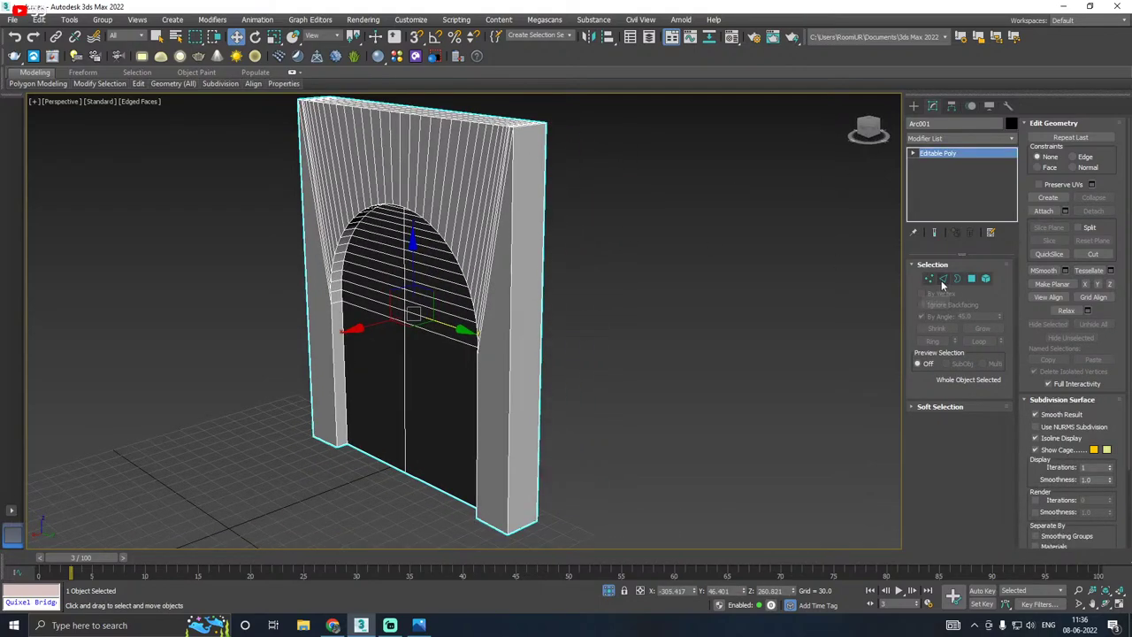
pyautogui.doubleClick(334, 387)
pyautogui.keyDown('alt'); pyautogui.moveTo(357, 372); pyautogui.dragTo(432, 276, button='middle'); pyautogui.keyUp('alt')
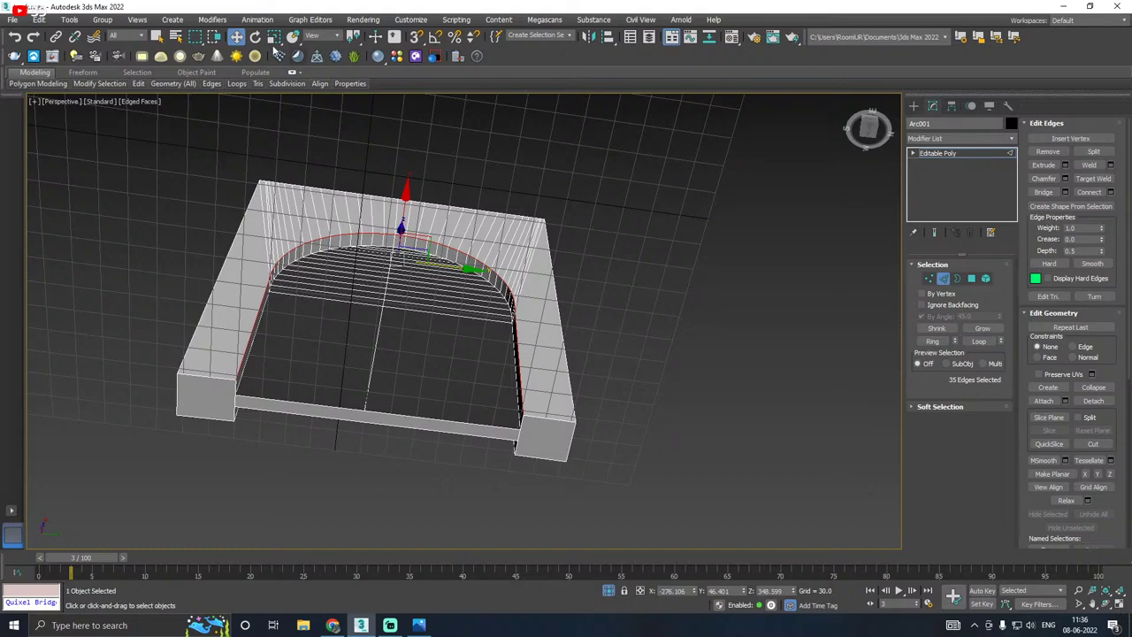
# Step: Save a copy of the scene as track11.max and save the current scene
pyautogui.click(13, 20)
pyautogui.click(44, 138)
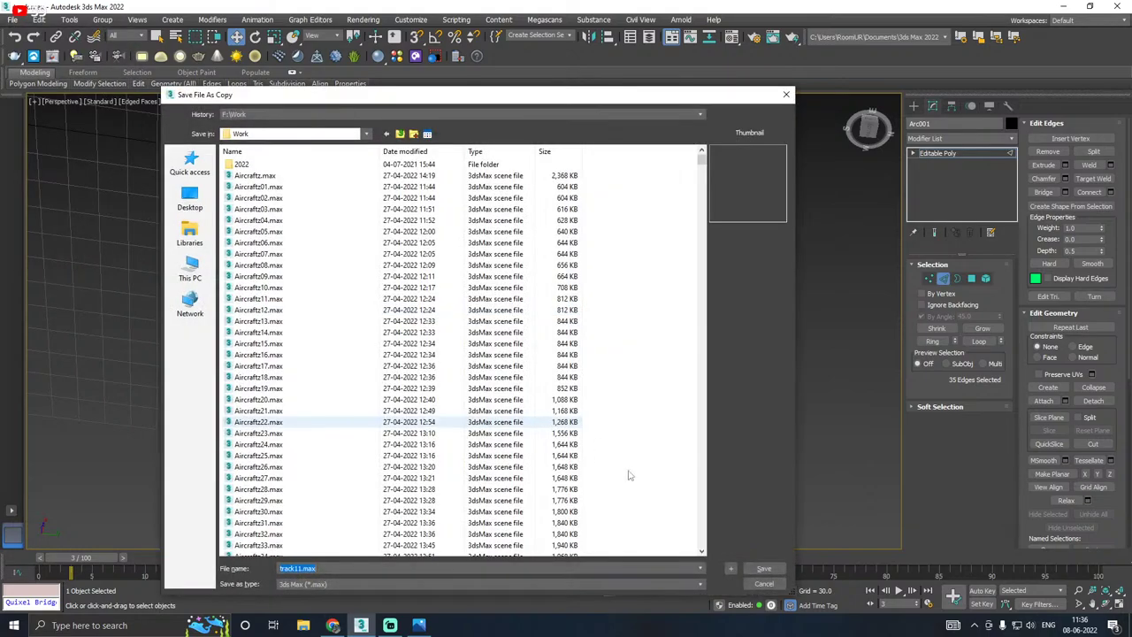
pyautogui.click(769, 569)
pyautogui.click(13, 20)
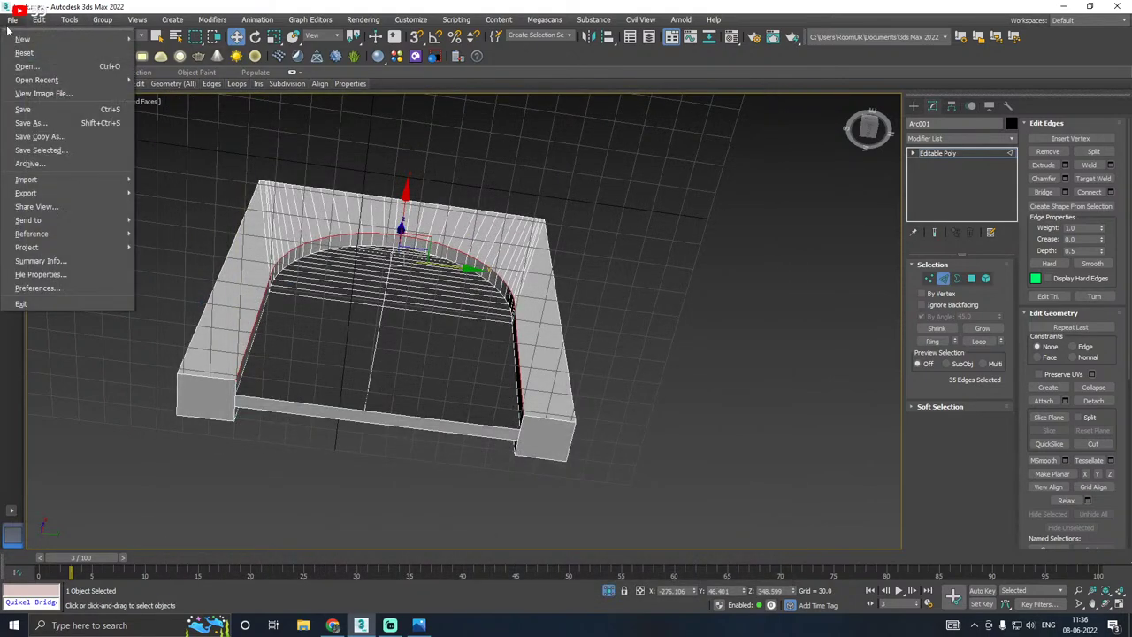
pyautogui.click(27, 109)
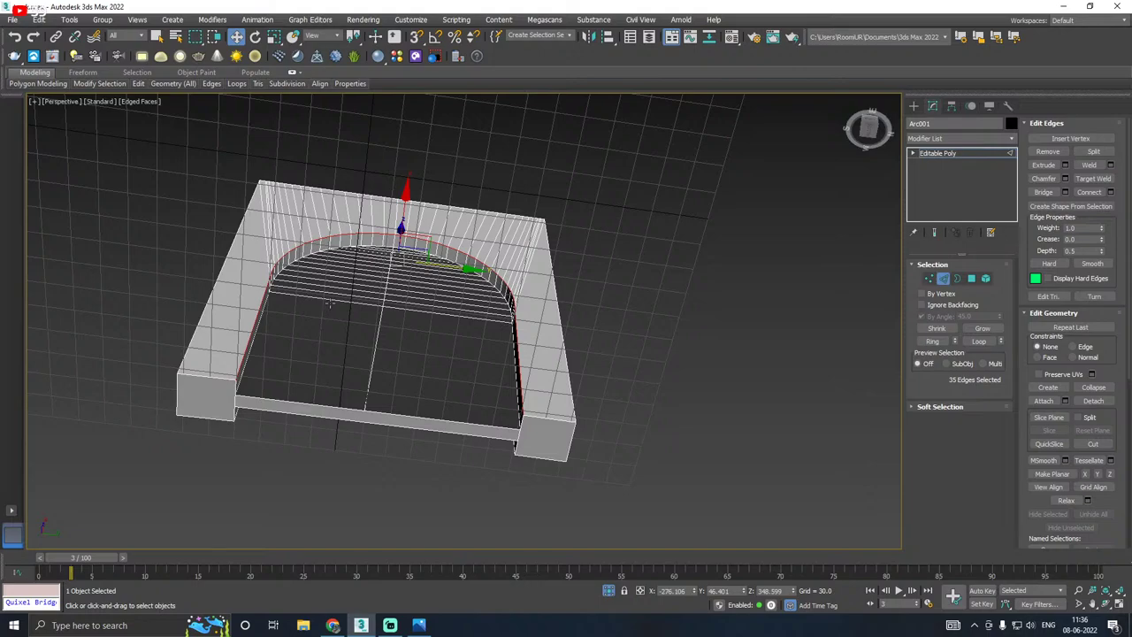
# Step: Start a chamfer on the selected edge loop of the arched opening with an amount of about 3.354
pyautogui.moveTo(330, 304)
pyautogui.mouseDown(button='middle')
pyautogui.moveTo(341, 261)
pyautogui.moveTo(319, 315)
pyautogui.mouseUp(button='middle')
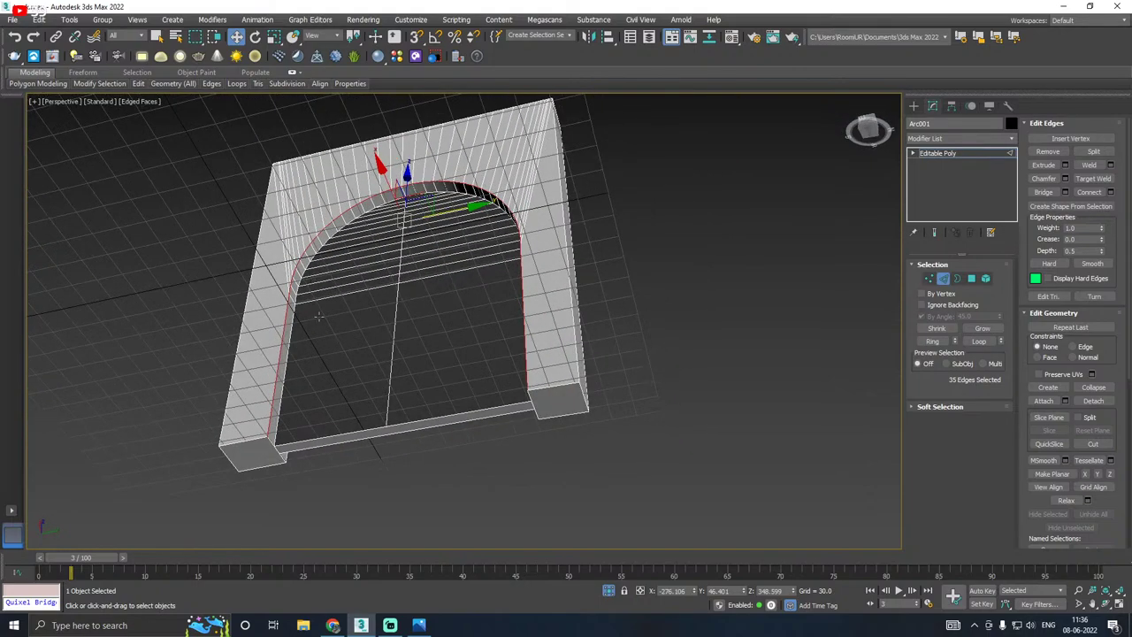
pyautogui.scroll(5, 391, 219)
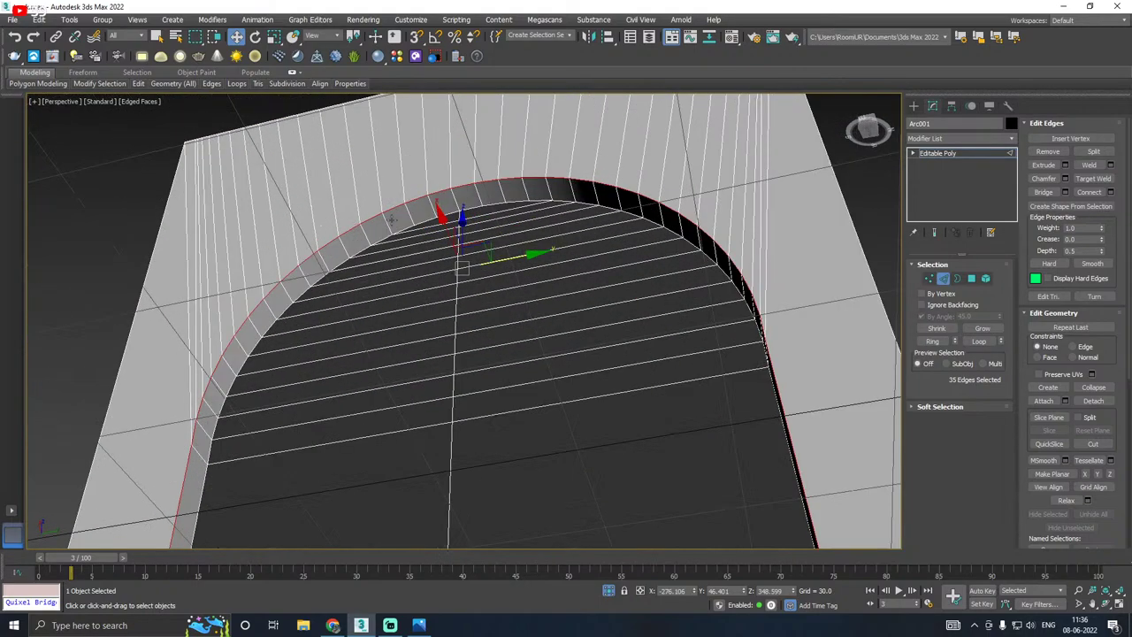
pyautogui.click(1066, 179)
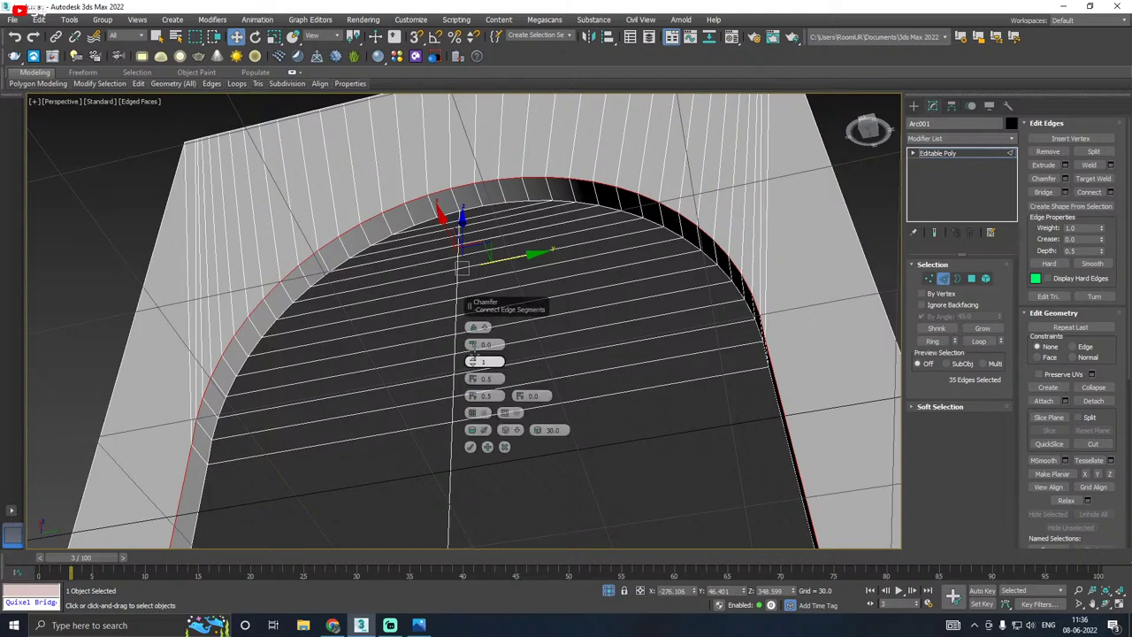
pyautogui.moveTo(472, 345); pyautogui.dragTo(469, 320)
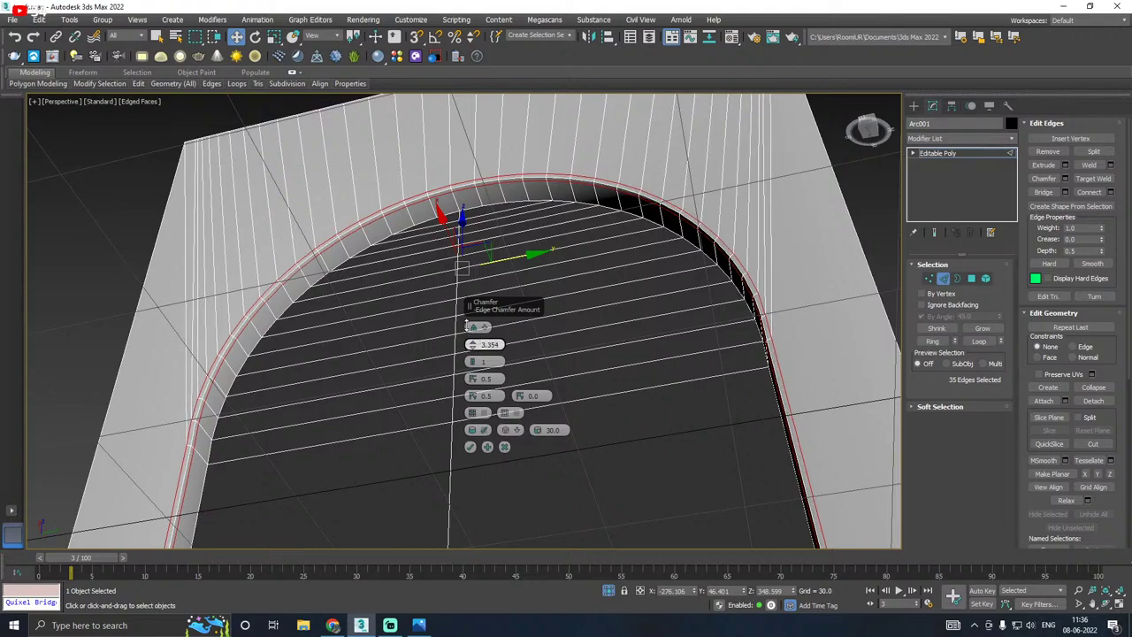
pyautogui.scroll(-5, 398, 266)
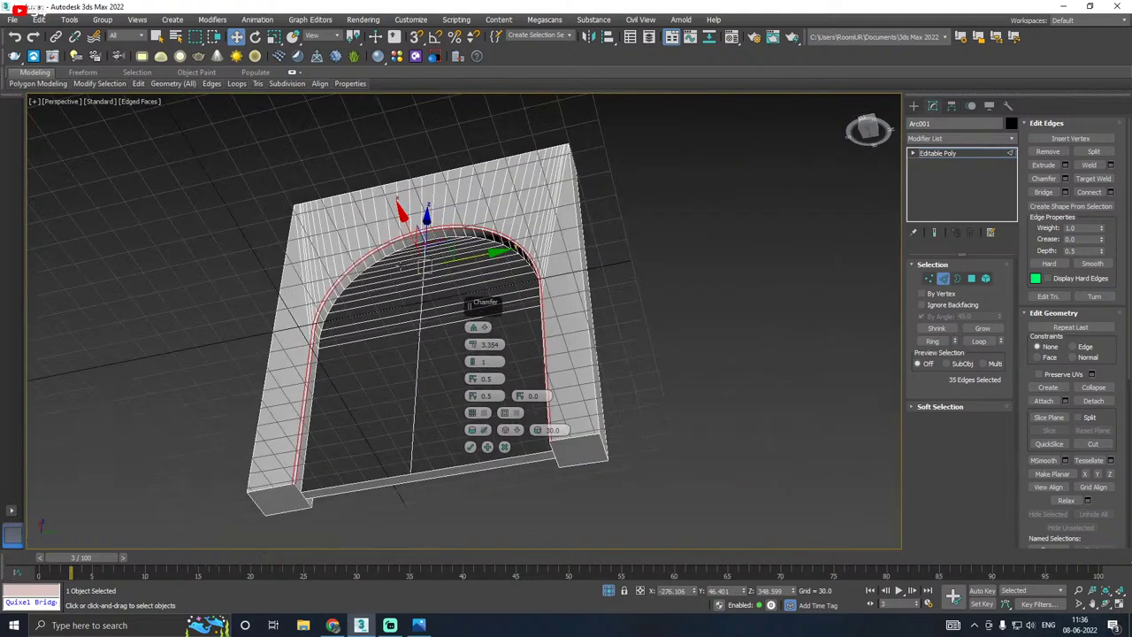
pyautogui.keyDown('alt'); pyautogui.moveTo(398, 266); pyautogui.dragTo(478, 363, button='middle'); pyautogui.keyUp('alt')
pyautogui.moveTo(435, 396); pyautogui.dragTo(362, 373, button='middle')
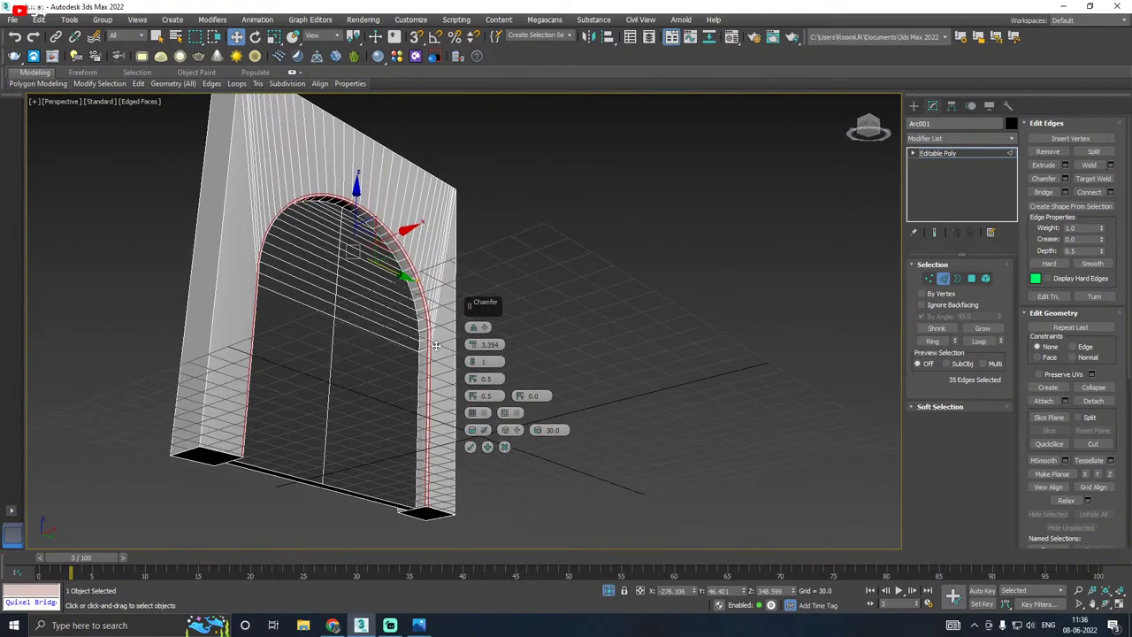
pyautogui.scroll(6, 426, 344)
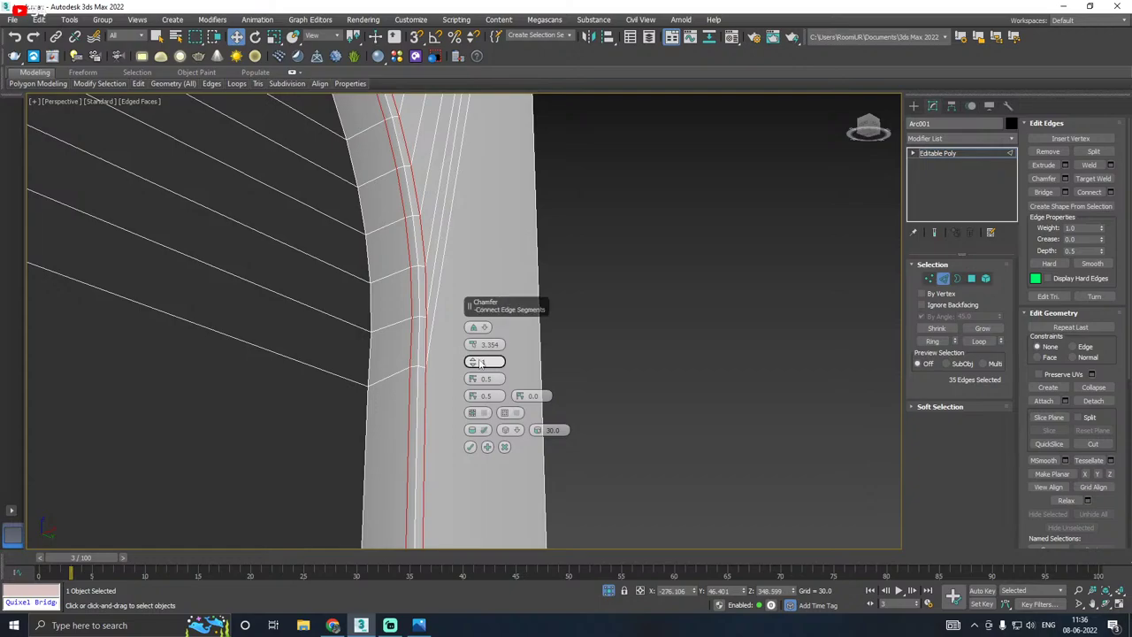
# Step: Try 2 segments on the opening's edge chamfer and check the bevel near the foot of the wall
pyautogui.click(473, 361)
pyautogui.scroll(-4, 422, 328)
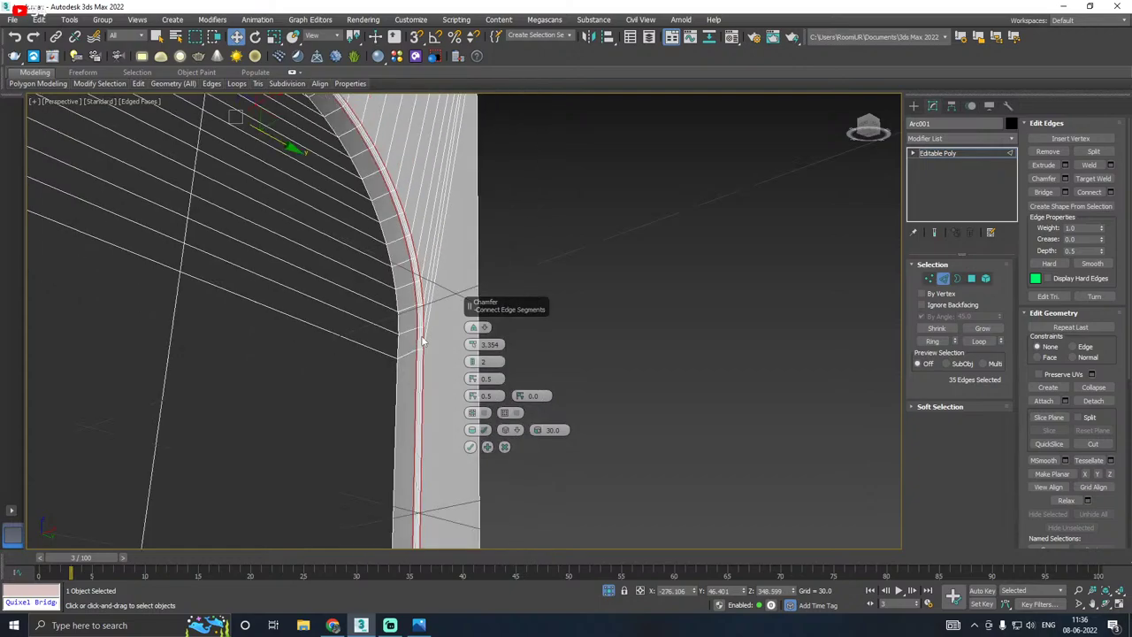
pyautogui.scroll(-6, 422, 328)
pyautogui.scroll(5, 423, 421)
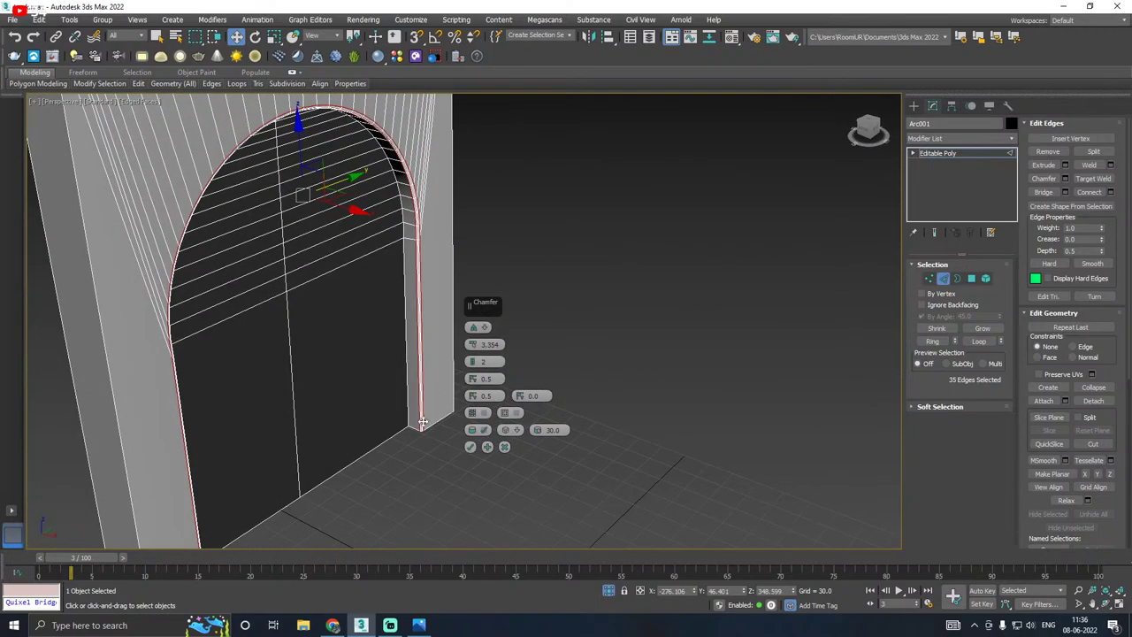
pyautogui.scroll(2, 423, 421)
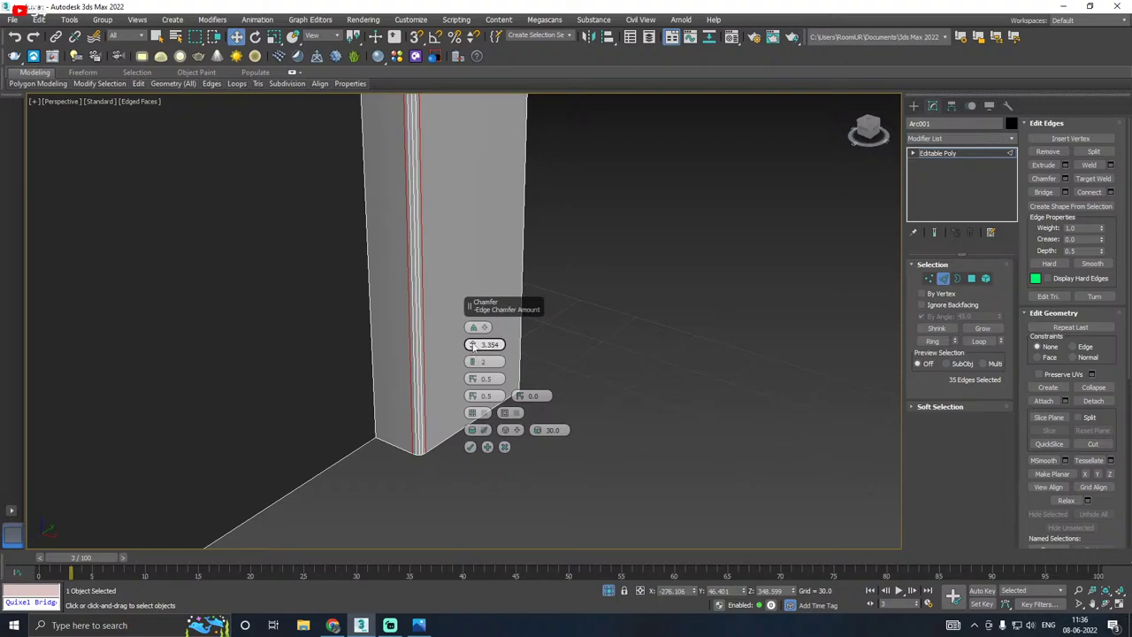
# Step: Set the chamfer of the arched opening to an amount of about 2.012 with 1 segment and apply it
pyautogui.moveTo(473, 344); pyautogui.dragTo(475, 373)
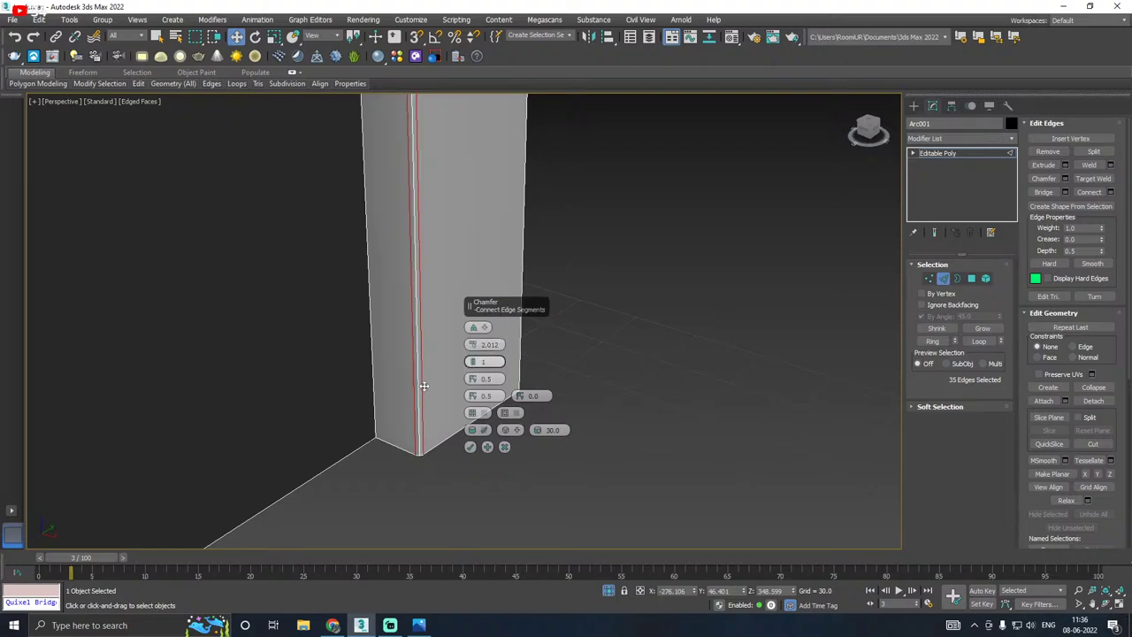
pyautogui.scroll(-10, 424, 385)
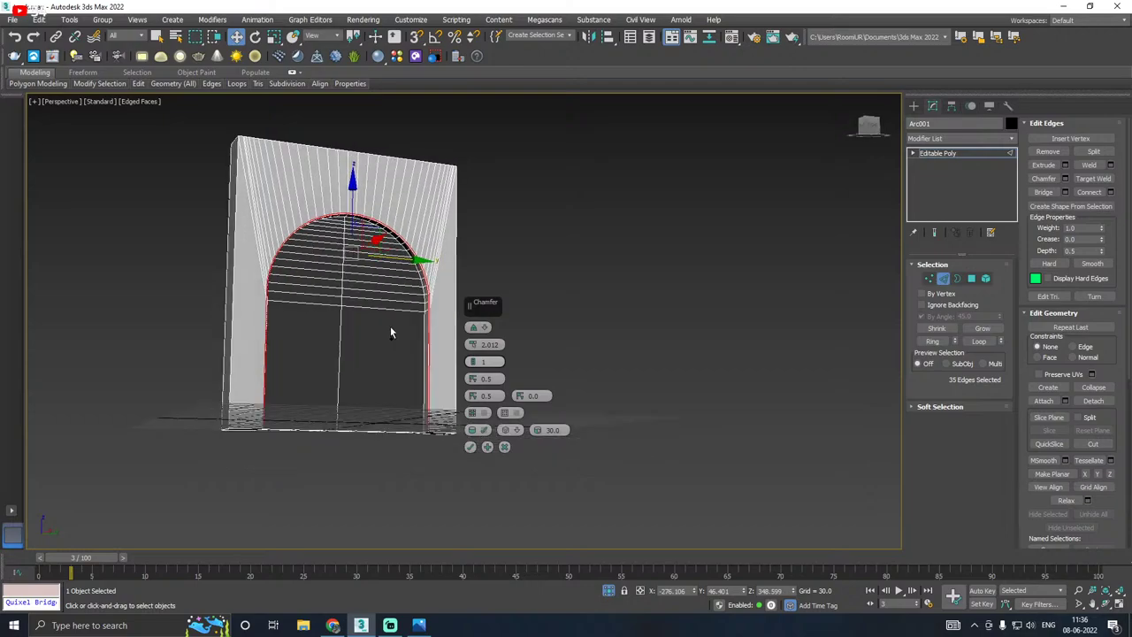
pyautogui.keyDown('alt'); pyautogui.moveTo(390, 332); pyautogui.dragTo(290, 311, button='middle'); pyautogui.keyUp('alt')
pyautogui.scroll(8, 292, 314)
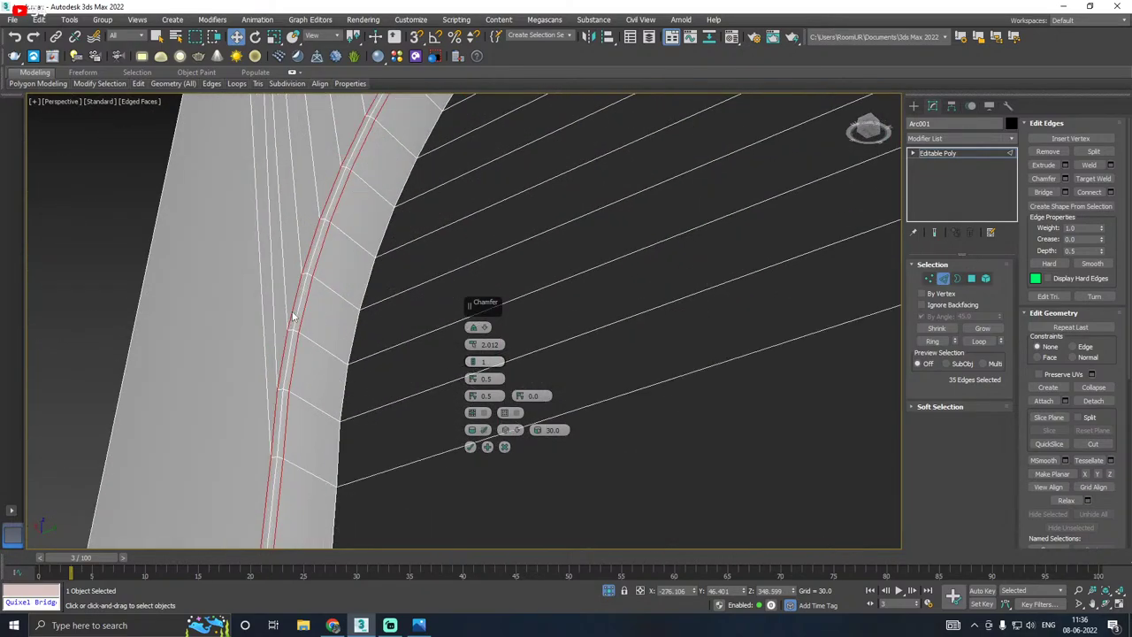
pyautogui.scroll(-6, 292, 312)
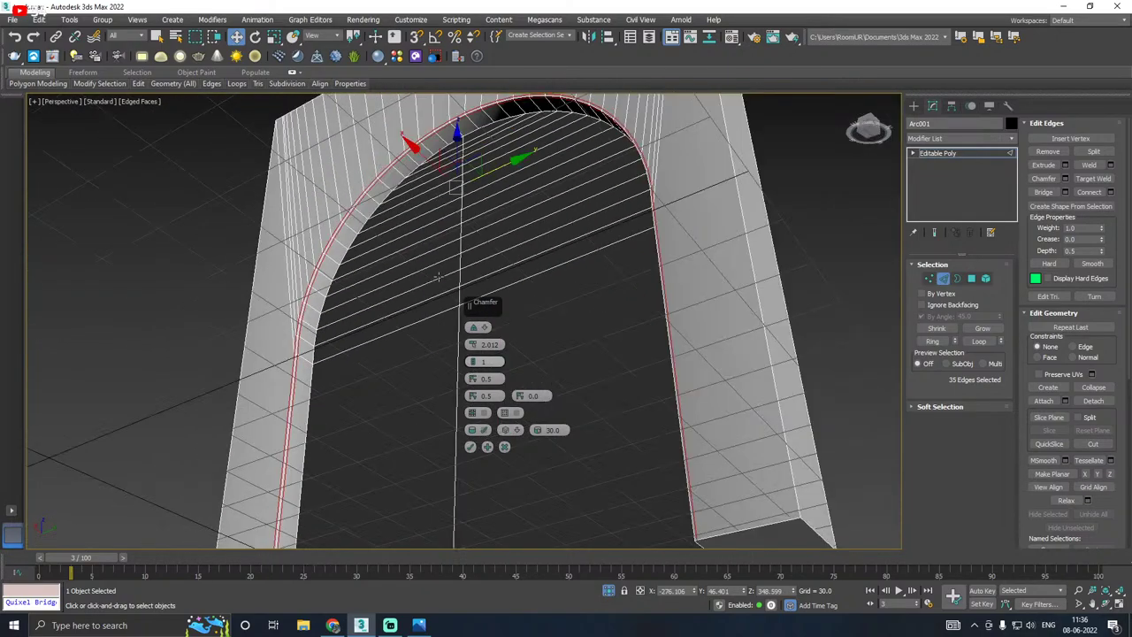
pyautogui.click(470, 447)
# Step: Leave edge editing, add an Unwrap UVW modifier to the arched wall and open its UV editor
pyautogui.keyDown('alt'); pyautogui.moveTo(404, 375); pyautogui.dragTo(513, 323, button='middle'); pyautogui.keyUp('alt')
pyautogui.scroll(-3, 465, 324)
pyautogui.click(998, 152)
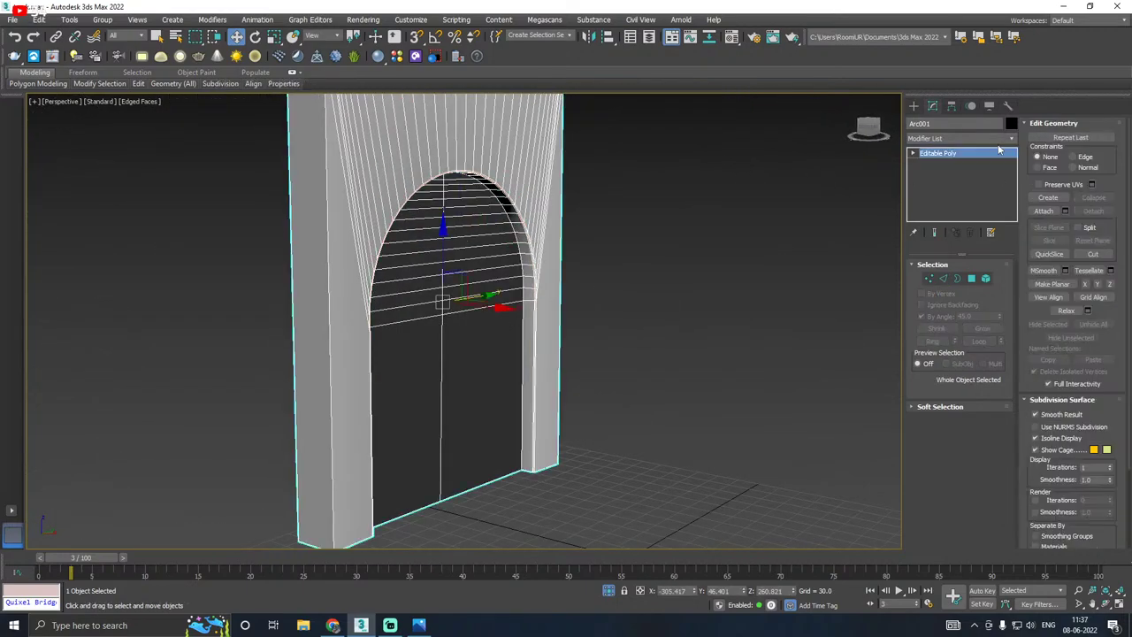
pyautogui.click(1013, 141)
pyautogui.scroll(-15, 932, 475)
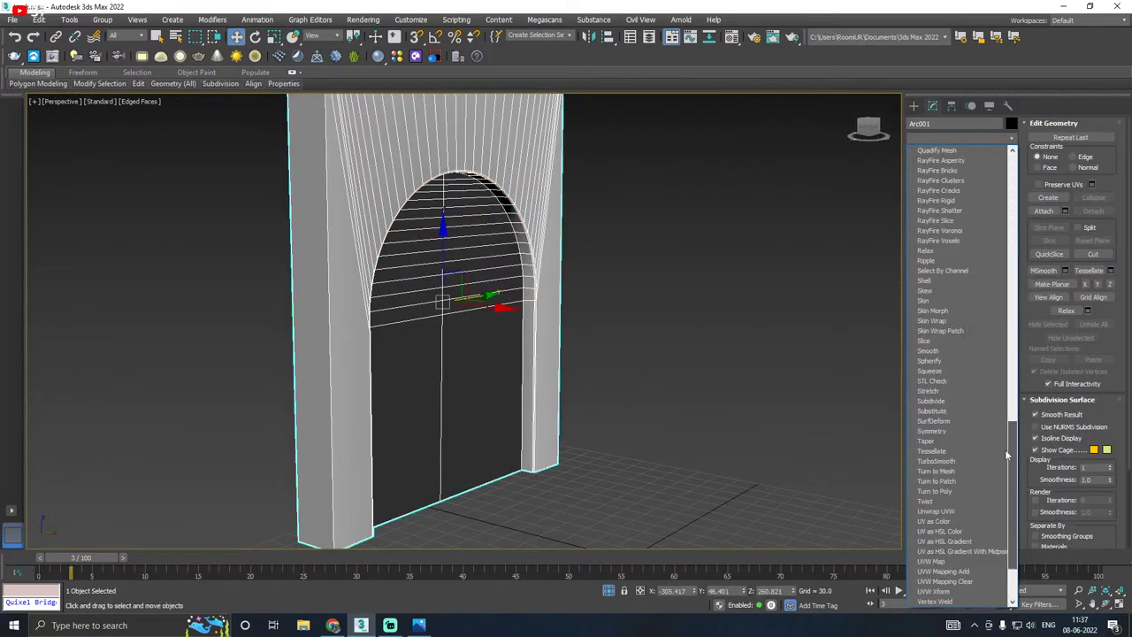
pyautogui.click(935, 431)
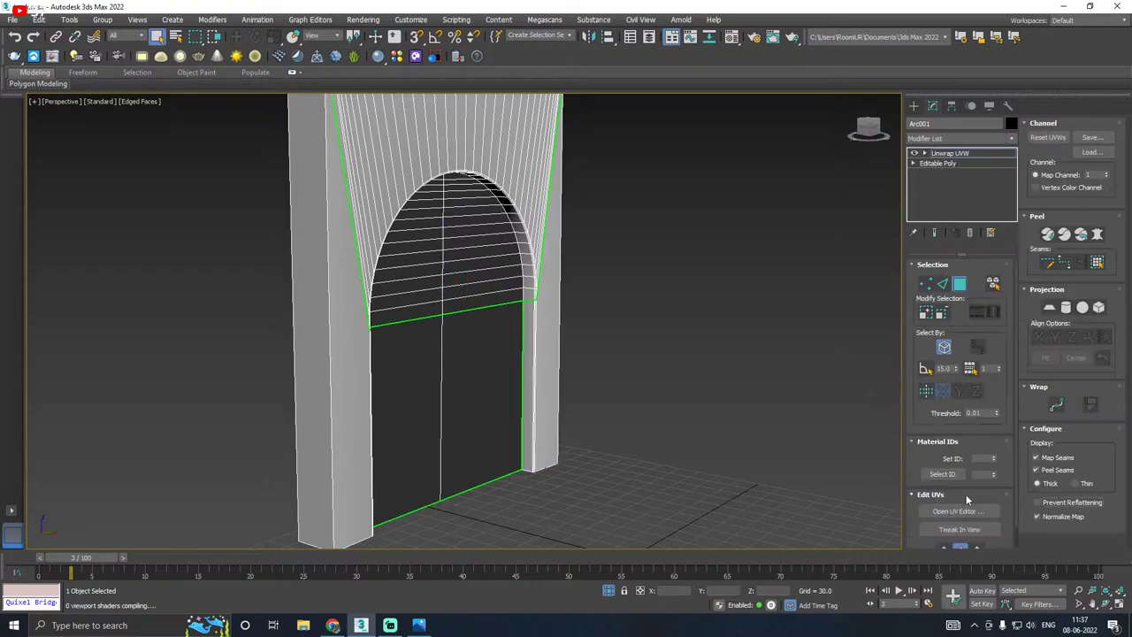
pyautogui.click(962, 512)
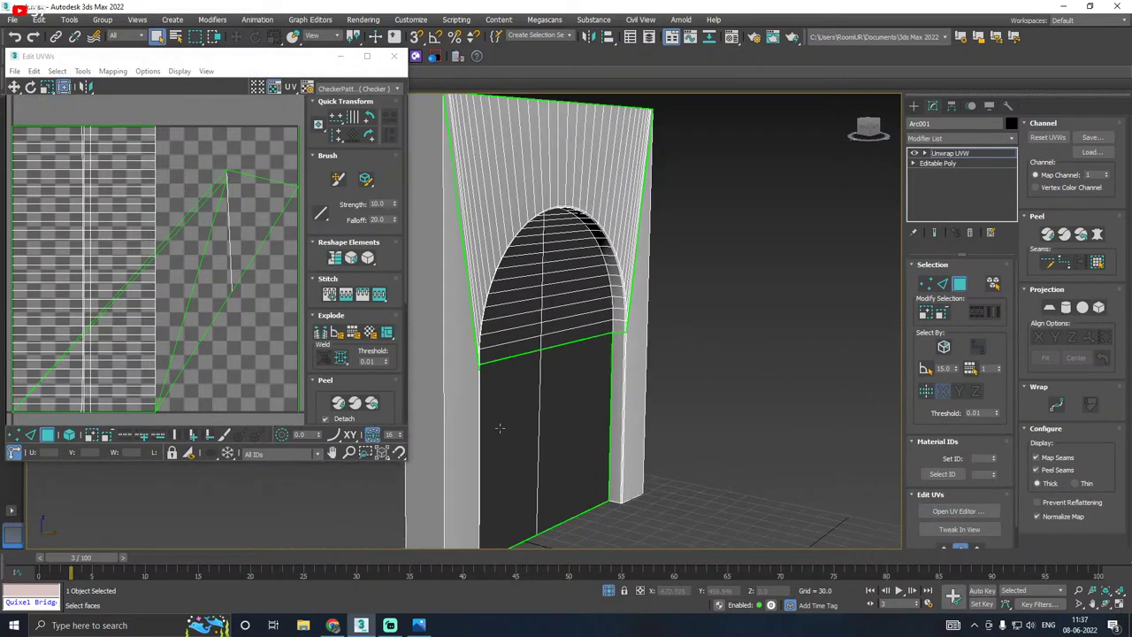
# Step: Enlarge the UV editor and display the CheckerPattern map on the arched wall
pyautogui.moveTo(408, 469); pyautogui.dragTo(503, 544)
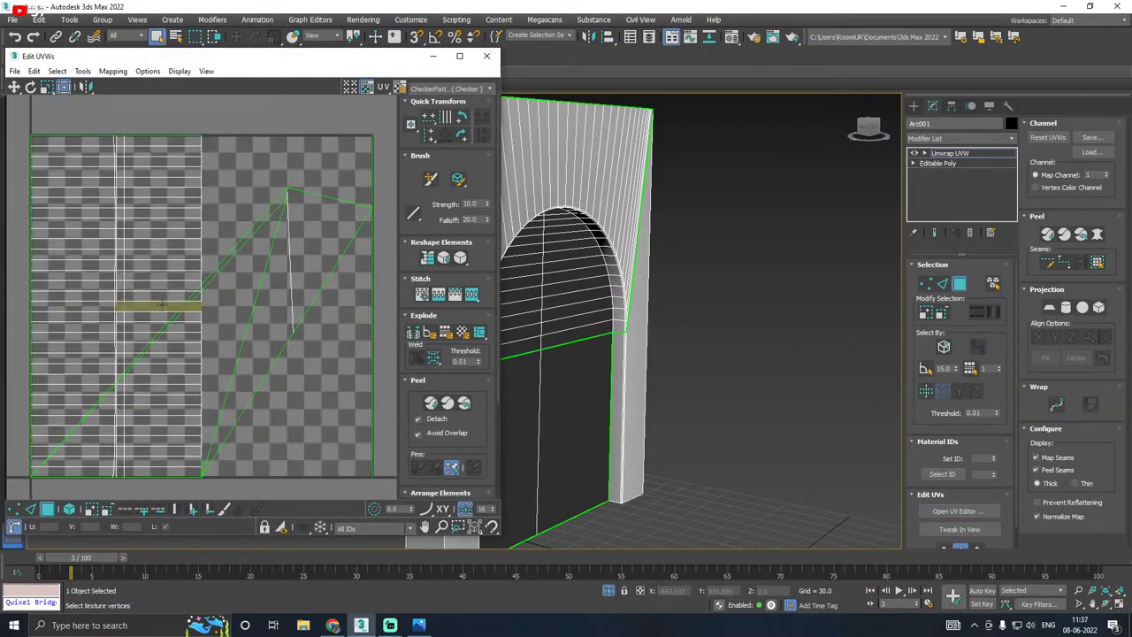
pyautogui.click(426, 92)
pyautogui.click(430, 108)
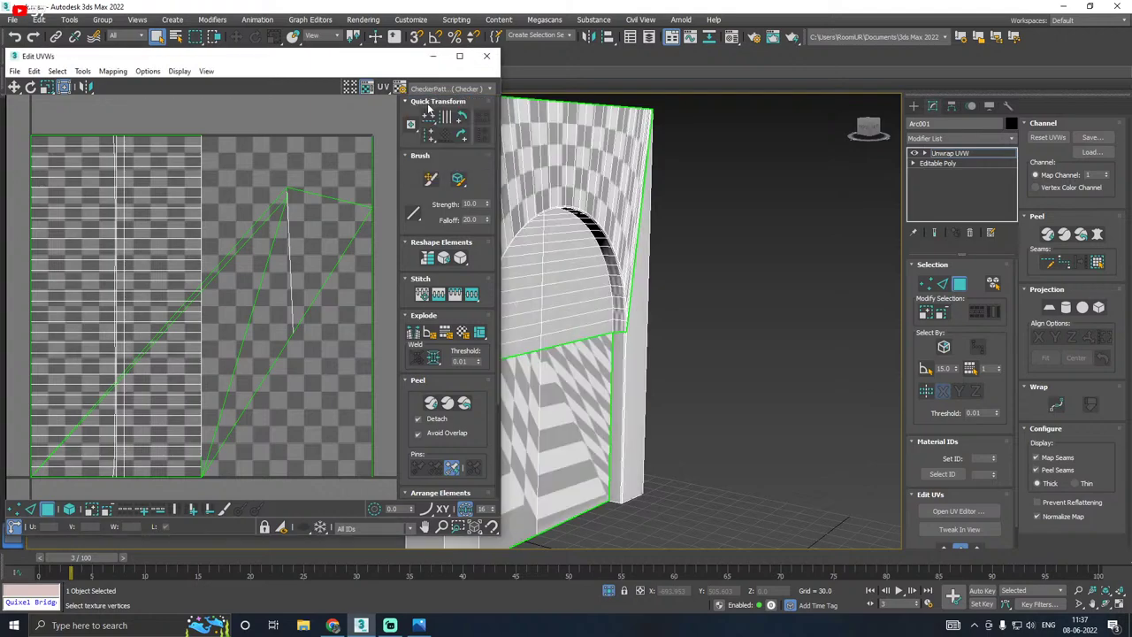
# Step: Select all of the wall's UV faces and move them sideways out of the checker tile
pyautogui.moveTo(660, 204); pyautogui.dragTo(758, 221, button='middle')
pyautogui.scroll(-4, 220, 280)
pyautogui.moveTo(99, 192); pyautogui.dragTo(375, 425)
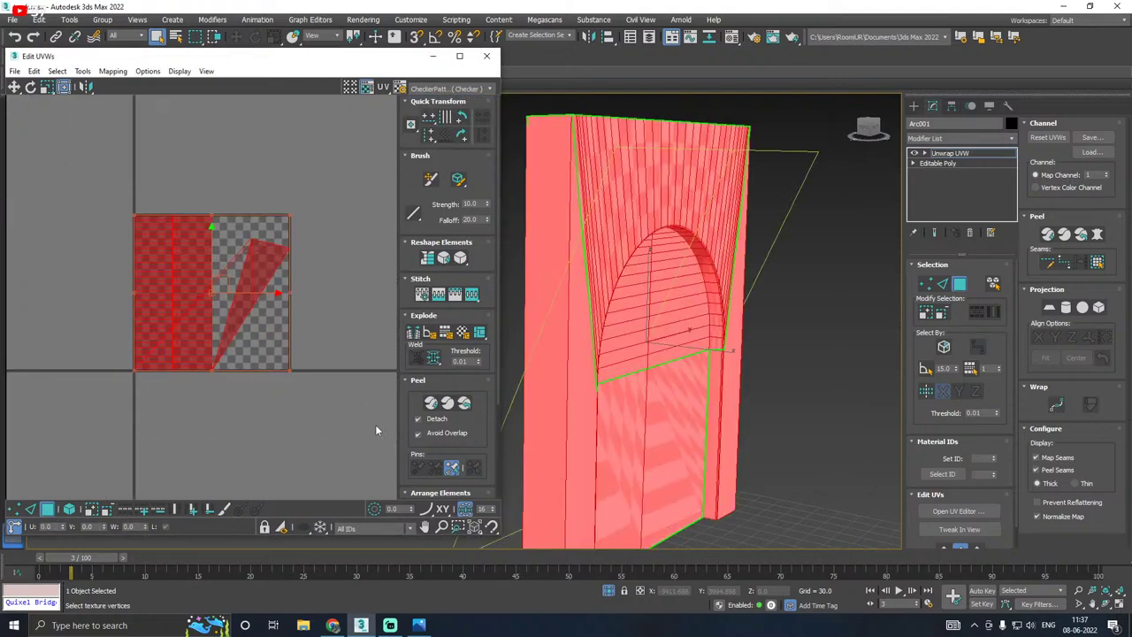
pyautogui.moveTo(222, 270); pyautogui.dragTo(466, 300)
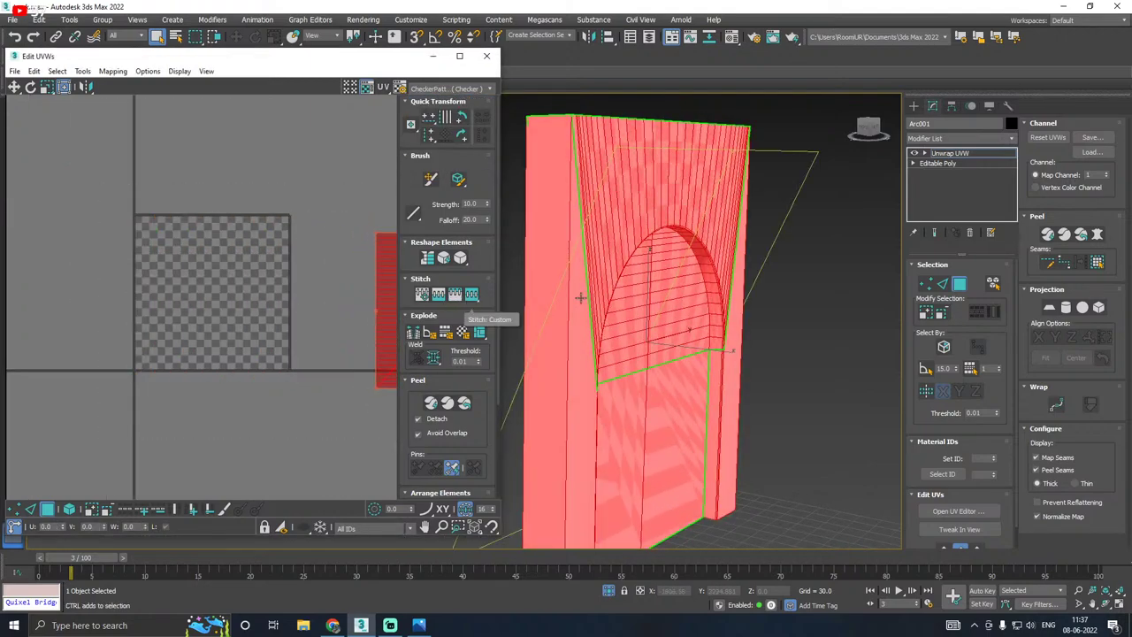
# Step: Select the wall's front faces around the arch by planar angle at 15 degrees and grow the selection
pyautogui.keyDown('alt'); pyautogui.moveTo(579, 296); pyautogui.dragTo(907, 317, button='middle'); pyautogui.keyUp('alt')
pyautogui.click(925, 369)
pyautogui.moveTo(688, 337); pyautogui.dragTo(737, 339, button='middle')
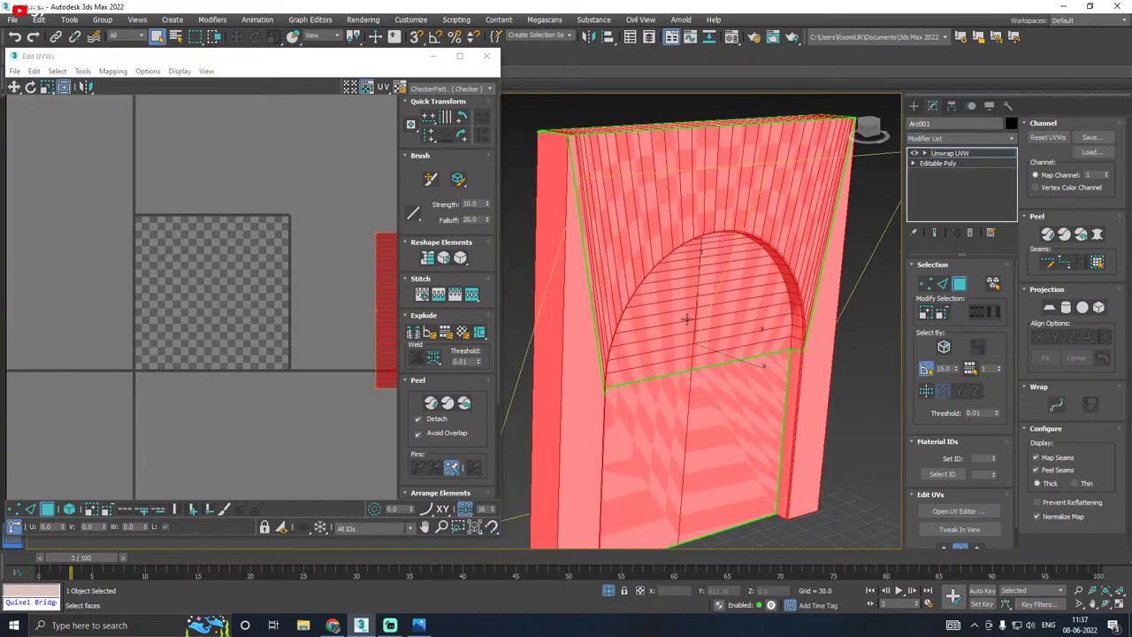
pyautogui.click(566, 255)
pyautogui.scroll(-4, 566, 256)
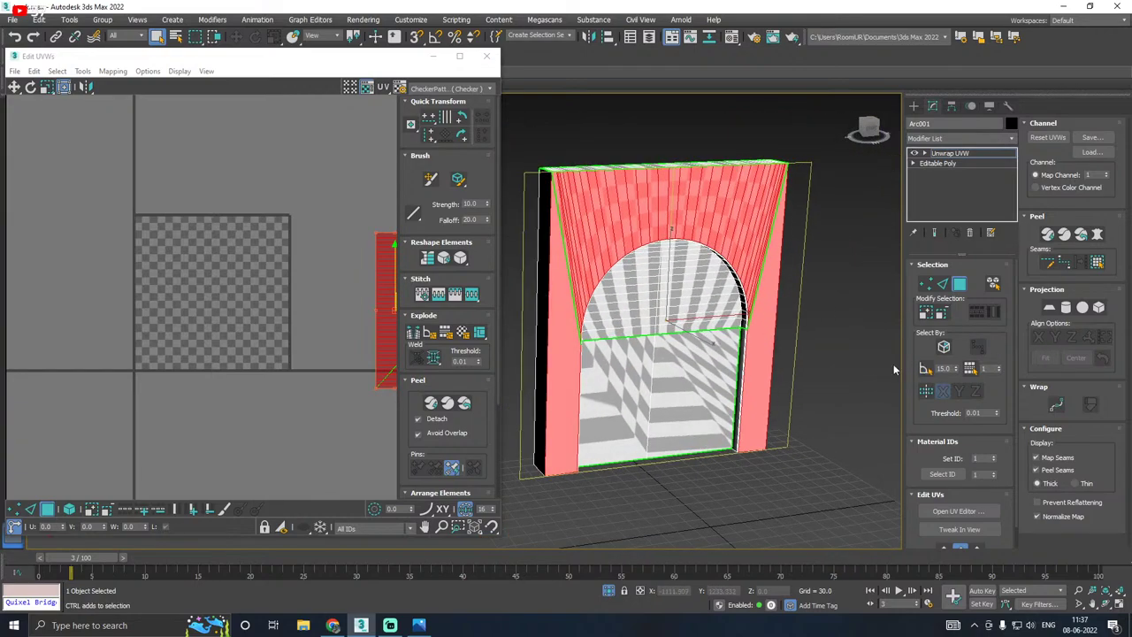
pyautogui.keyDown('alt'); pyautogui.moveTo(543, 362); pyautogui.dragTo(588, 358, button='middle'); pyautogui.keyUp('alt')
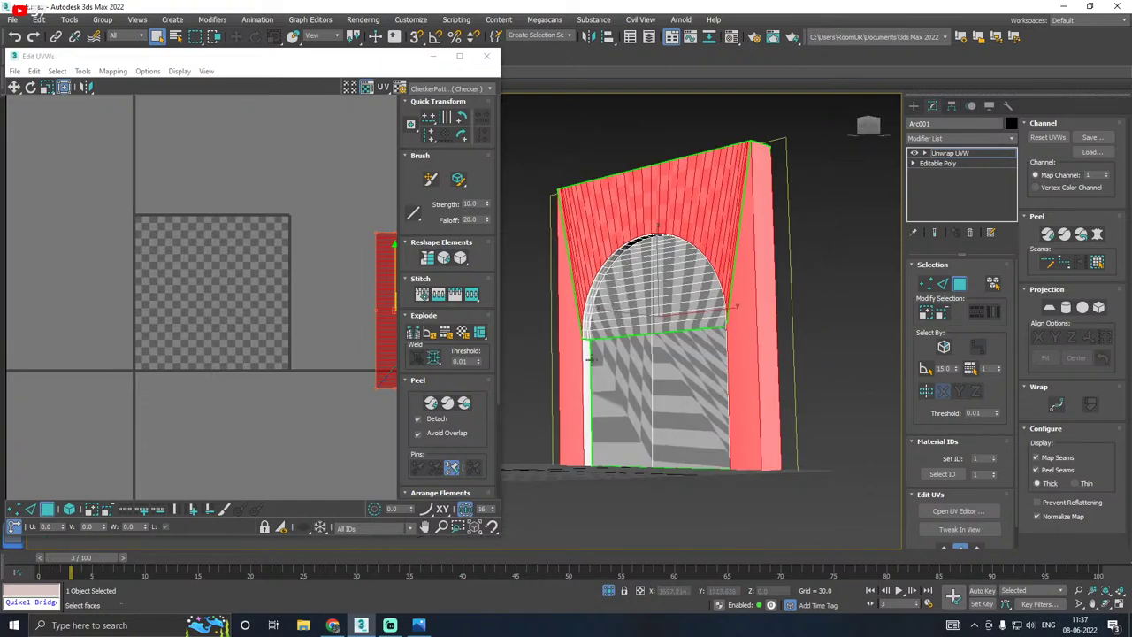
pyautogui.scroll(8, 578, 326)
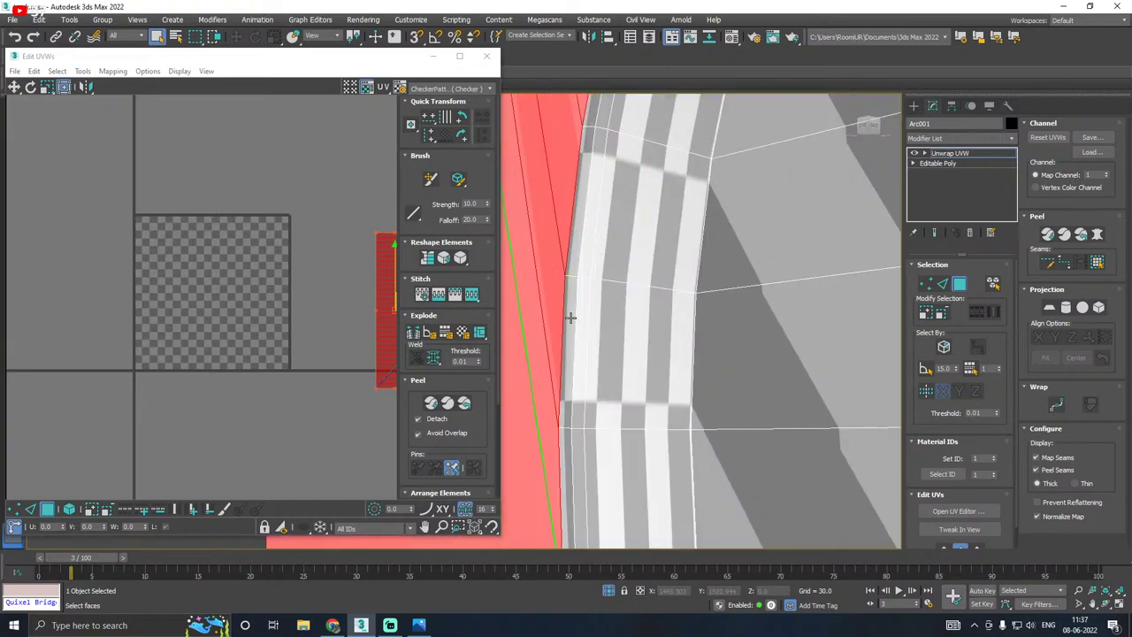
pyautogui.click(924, 315)
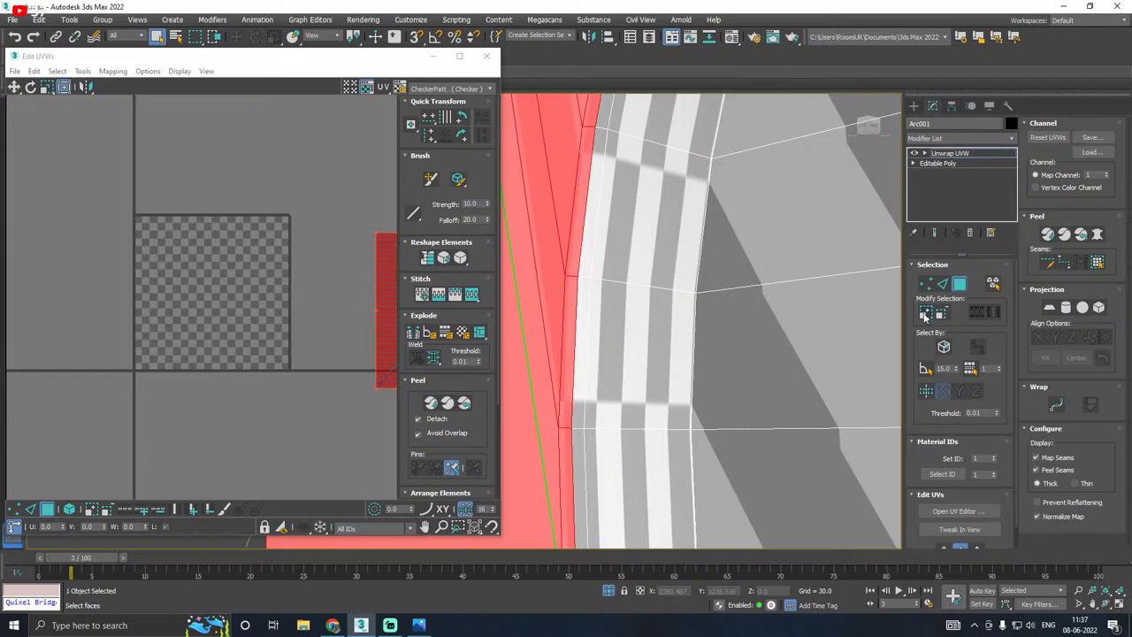
pyautogui.scroll(-4, 607, 302)
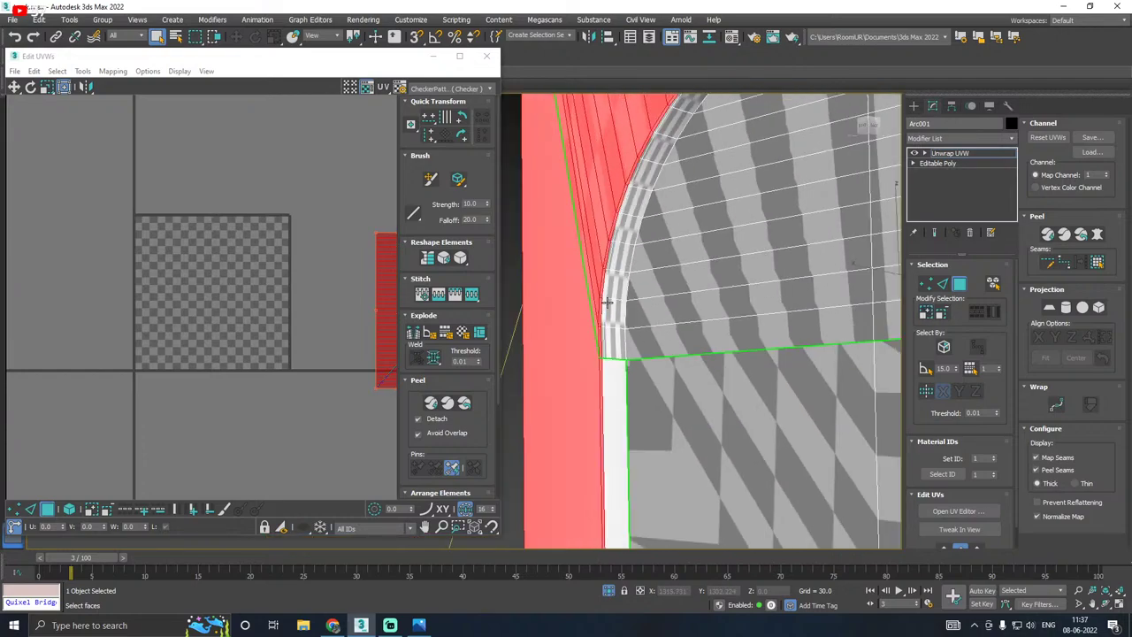
pyautogui.scroll(-2, 607, 302)
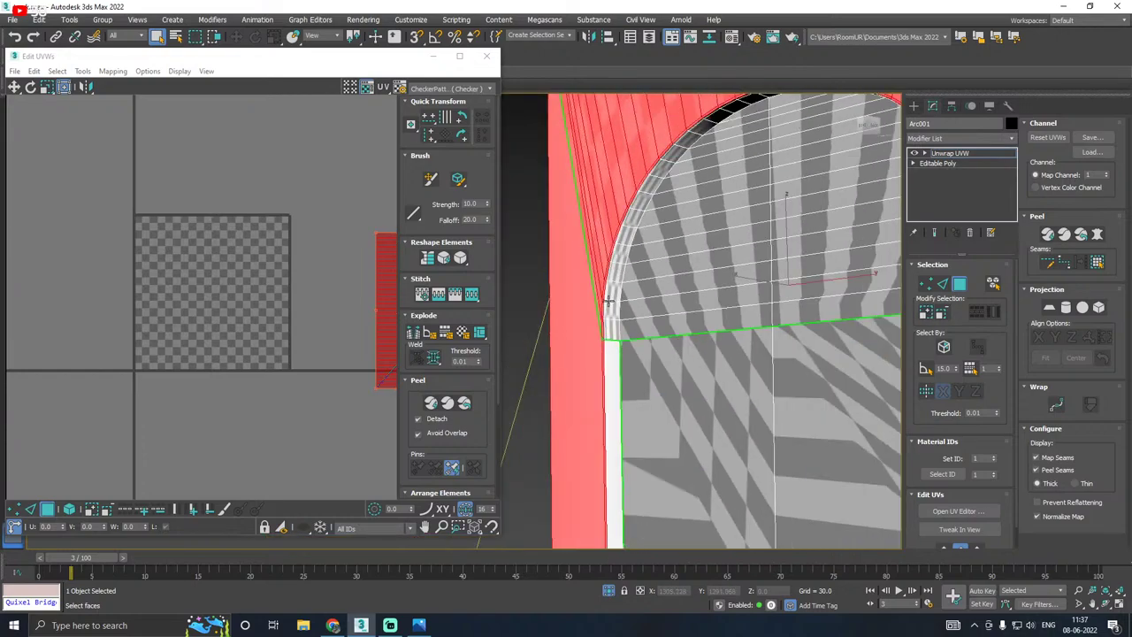
pyautogui.scroll(-3, 608, 302)
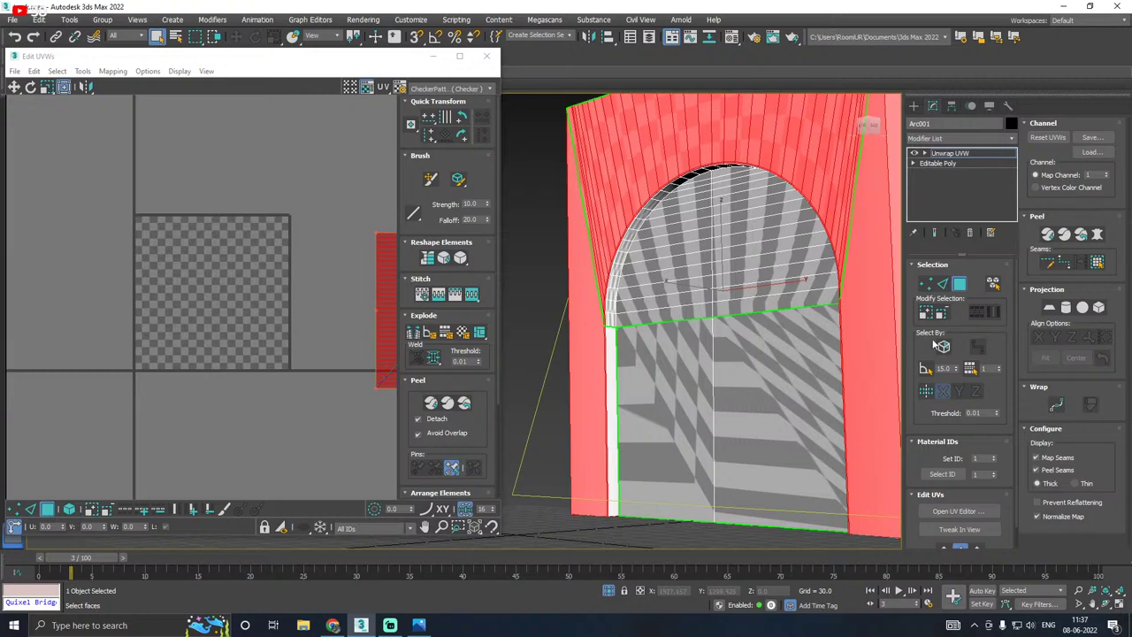
# Step: Select the flat panel faces inside the arch by planar angle at 15 degrees and grow the selection twice
pyautogui.click(926, 368)
pyautogui.click(680, 351)
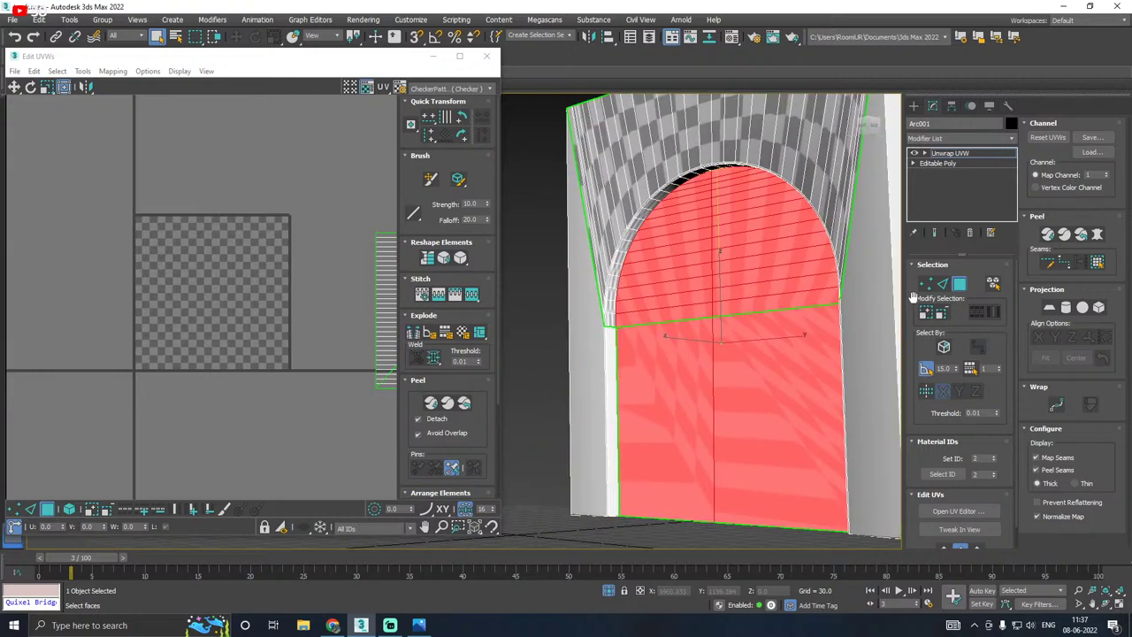
pyautogui.click(925, 283)
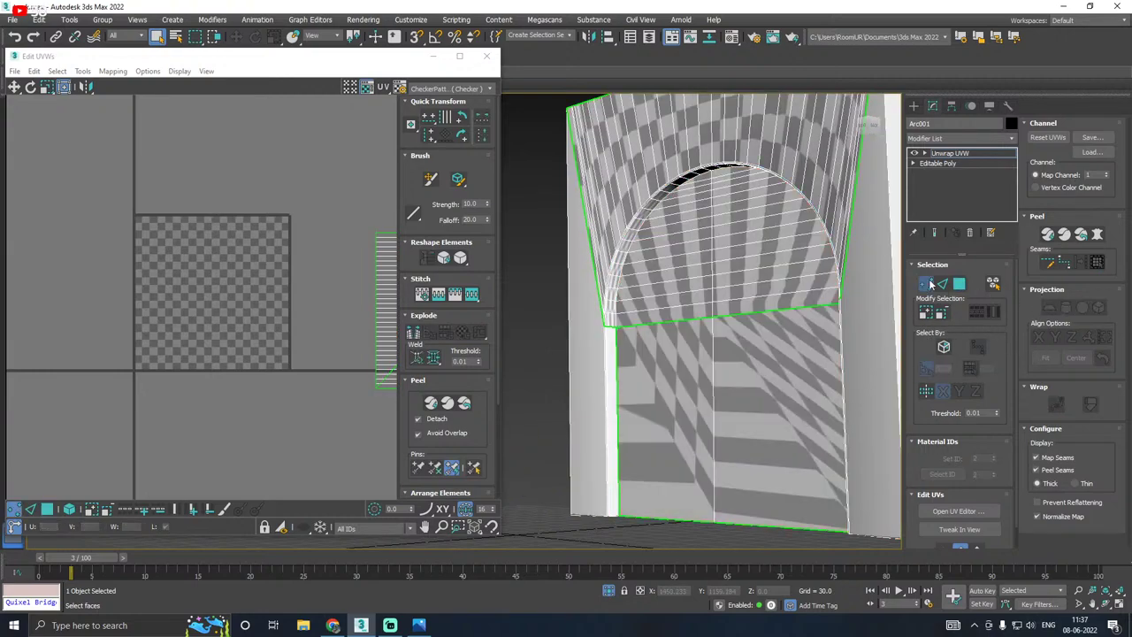
pyautogui.press('3')
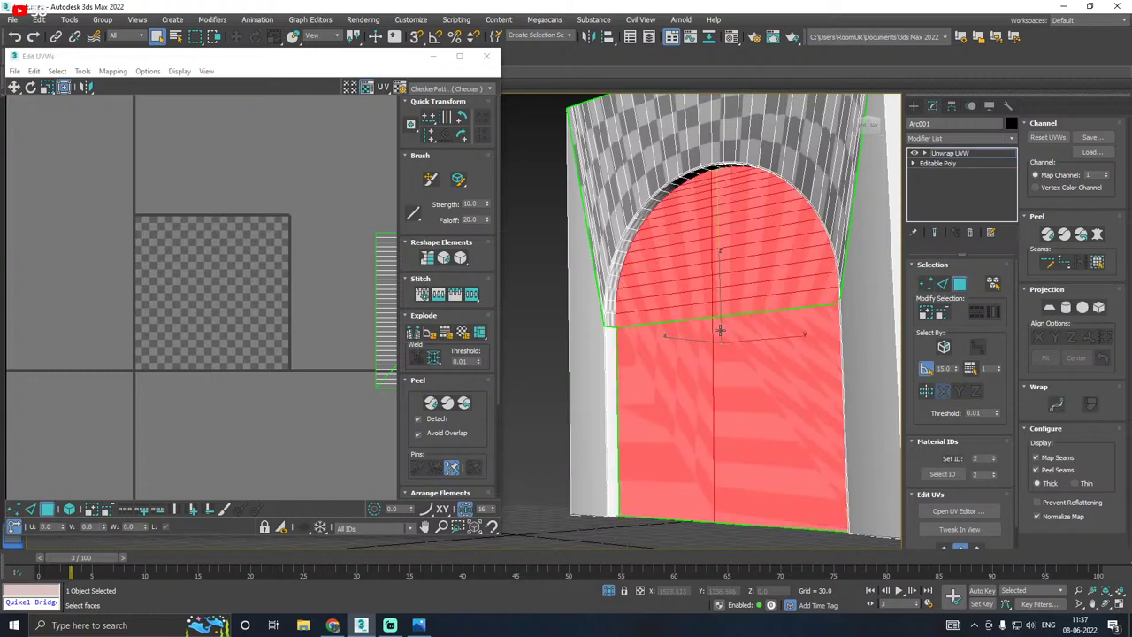
pyautogui.click(928, 315)
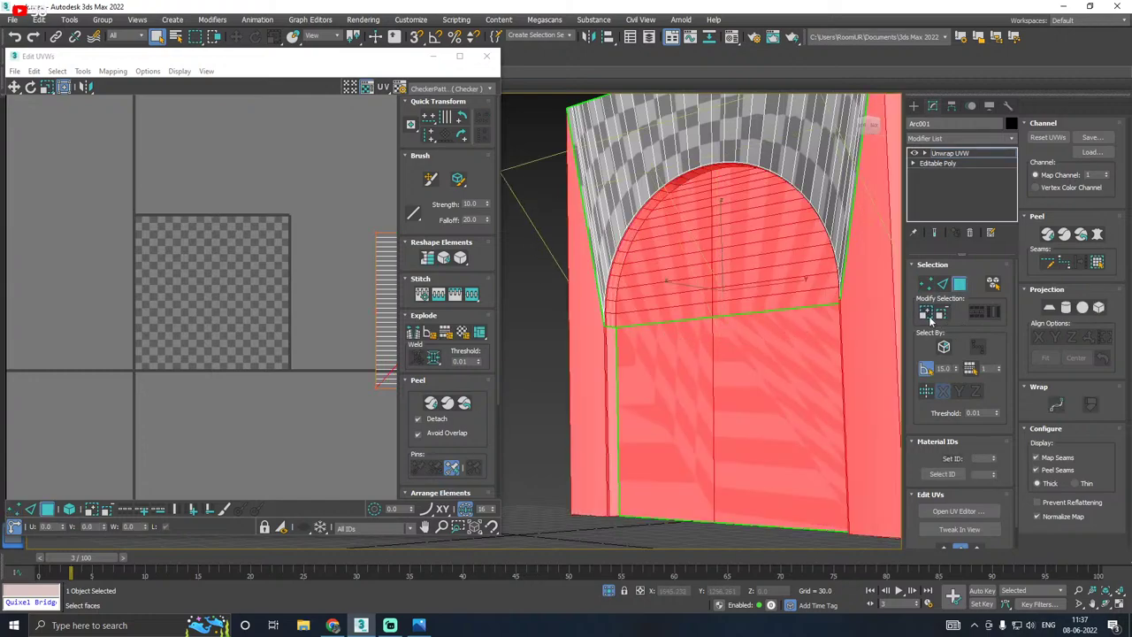
pyautogui.click(929, 318)
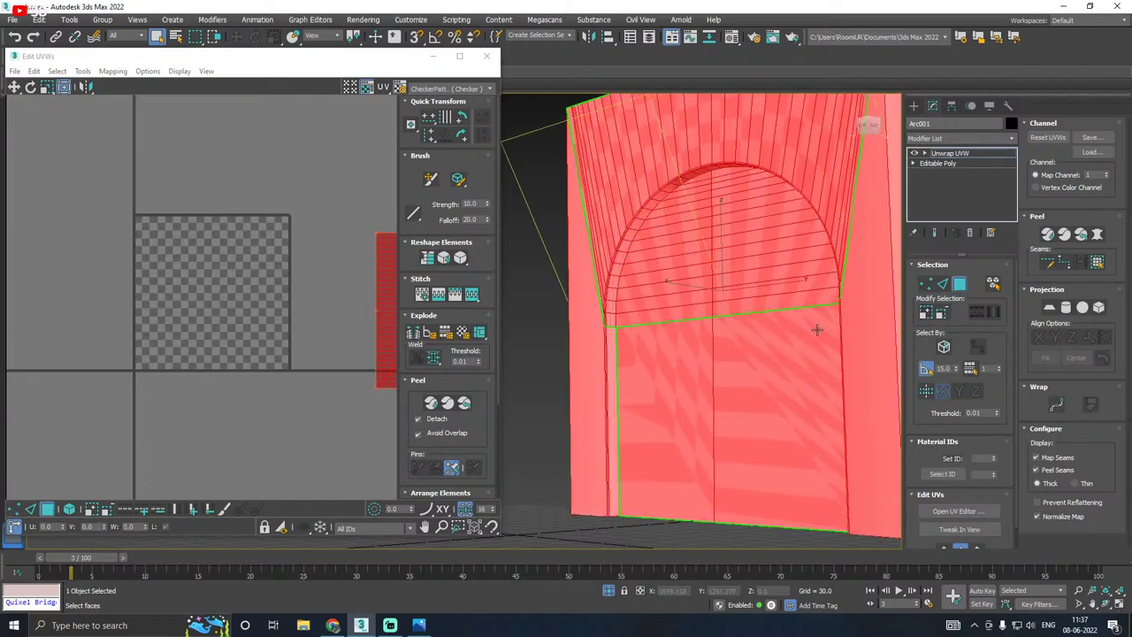
# Step: Reduce the selection to the faces on one broad side of the wall, using a region selection in the left view
pyautogui.keyDown('alt'); pyautogui.moveTo(816, 329); pyautogui.dragTo(816, 368, button='middle'); pyautogui.keyUp('alt')
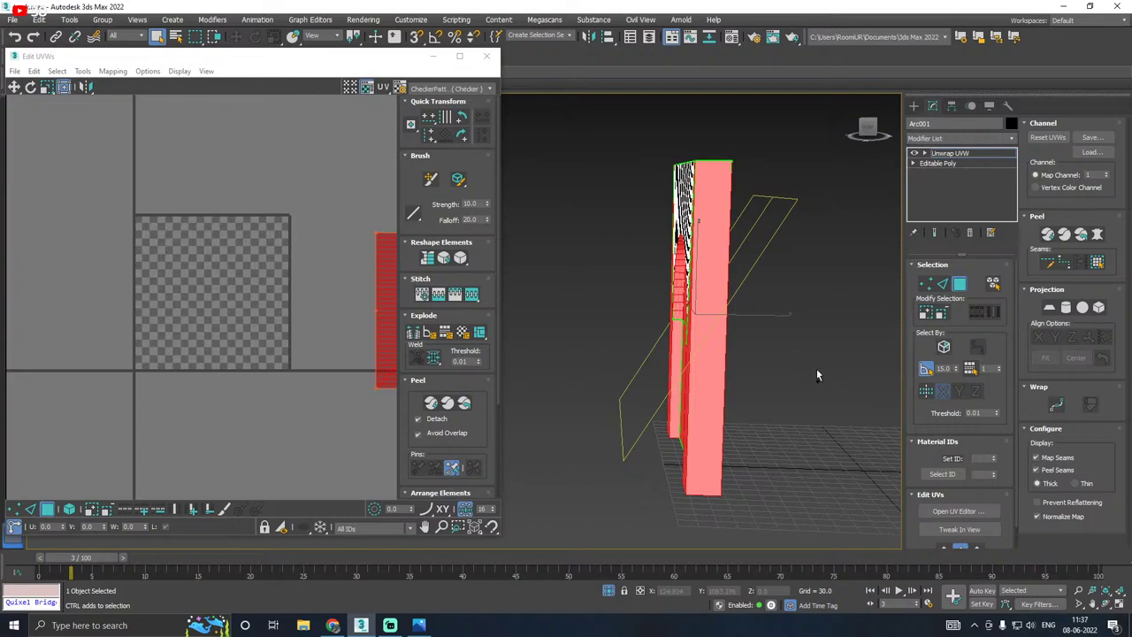
pyautogui.press('f')
pyautogui.press('z')
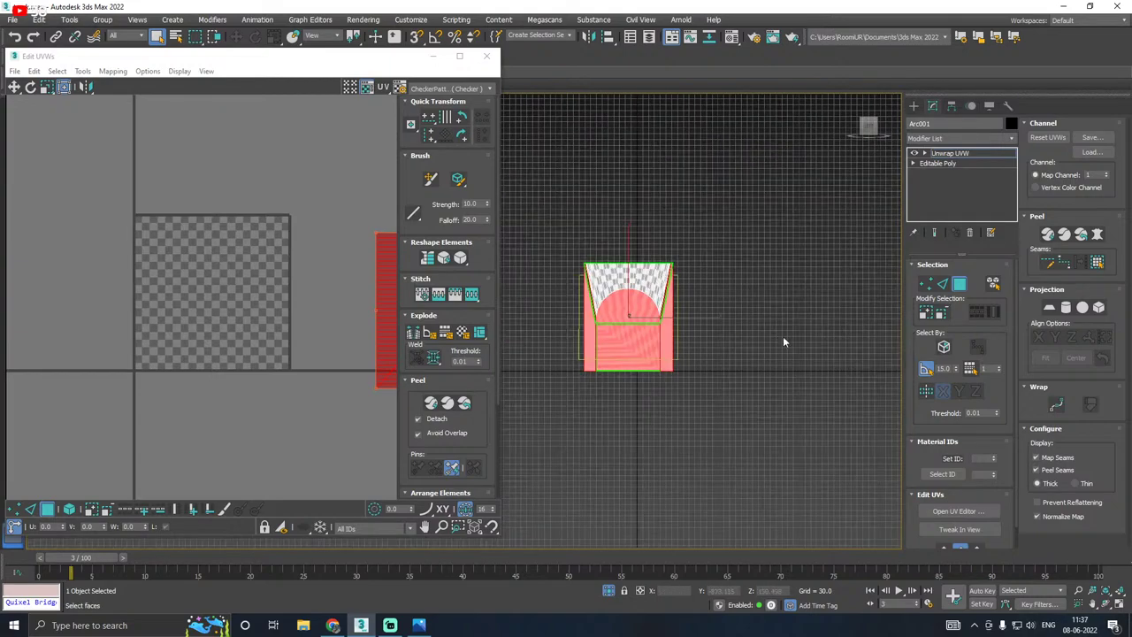
pyautogui.scroll(4, 658, 301)
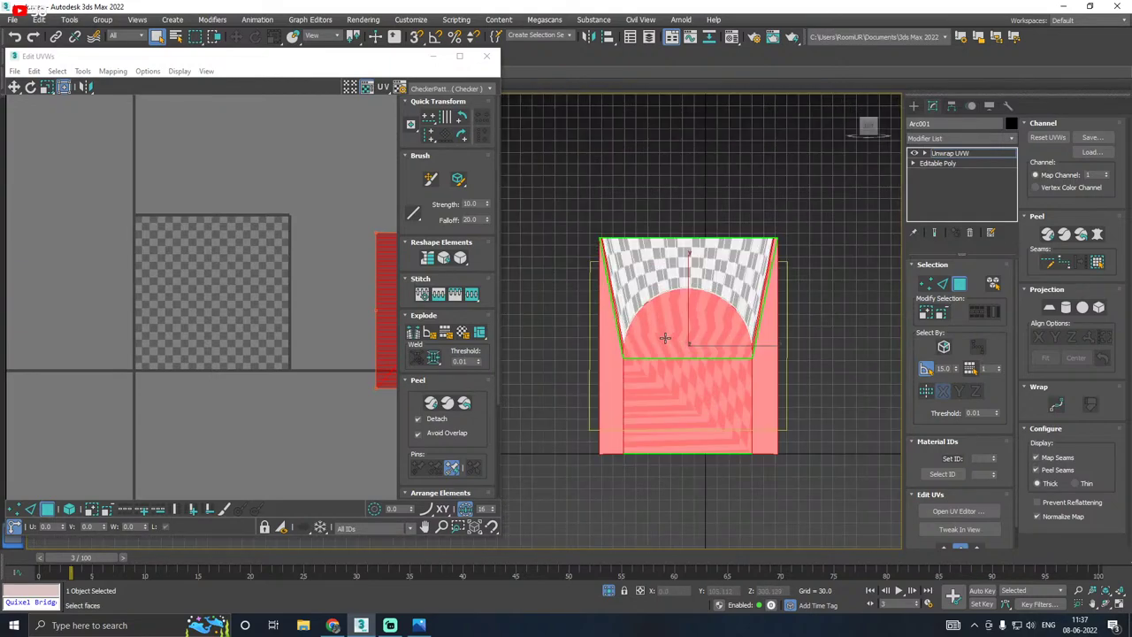
pyautogui.press('l')
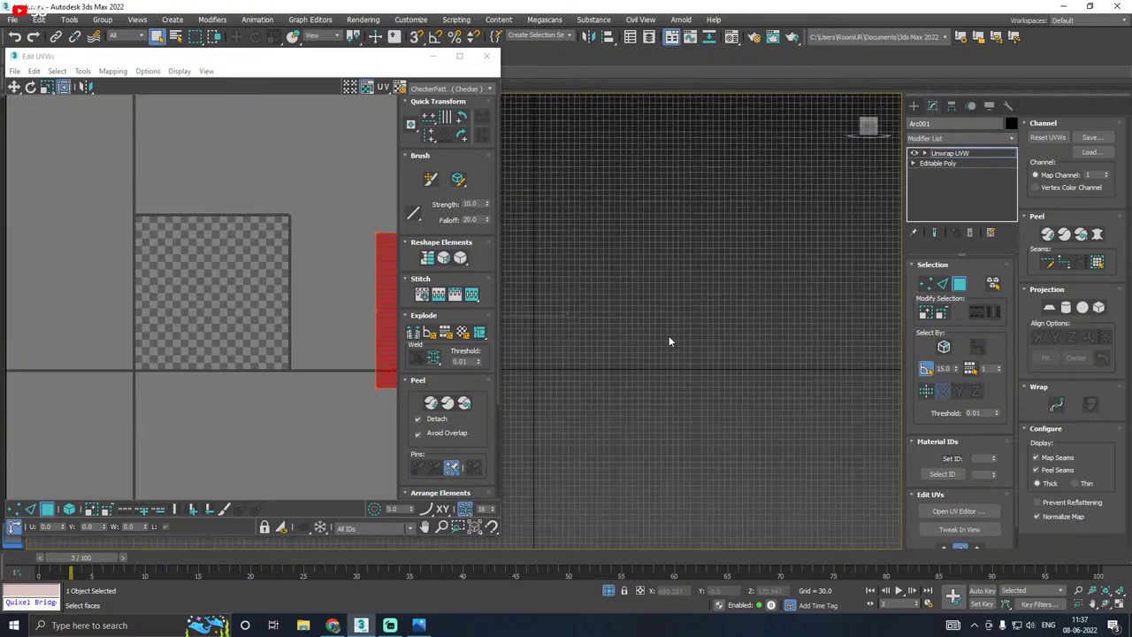
pyautogui.press('z')
pyautogui.scroll(4, 652, 311)
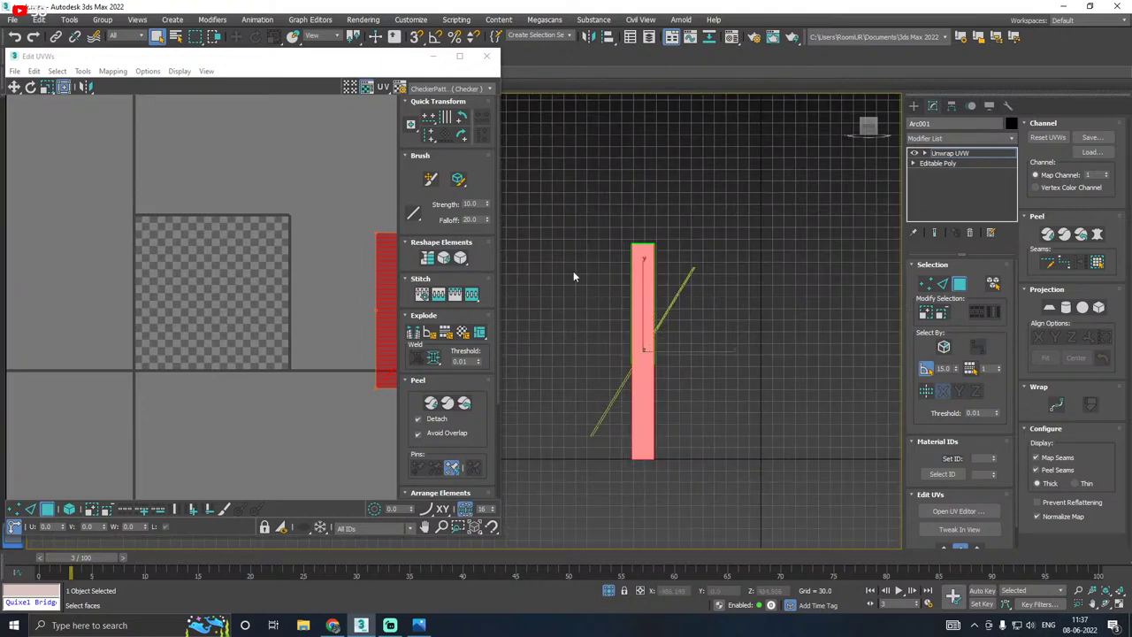
pyautogui.moveTo(587, 200); pyautogui.dragTo(640, 506)
pyautogui.keyDown('alt'); pyautogui.moveTo(640, 507); pyautogui.dragTo(610, 433, button='middle'); pyautogui.keyUp('alt')
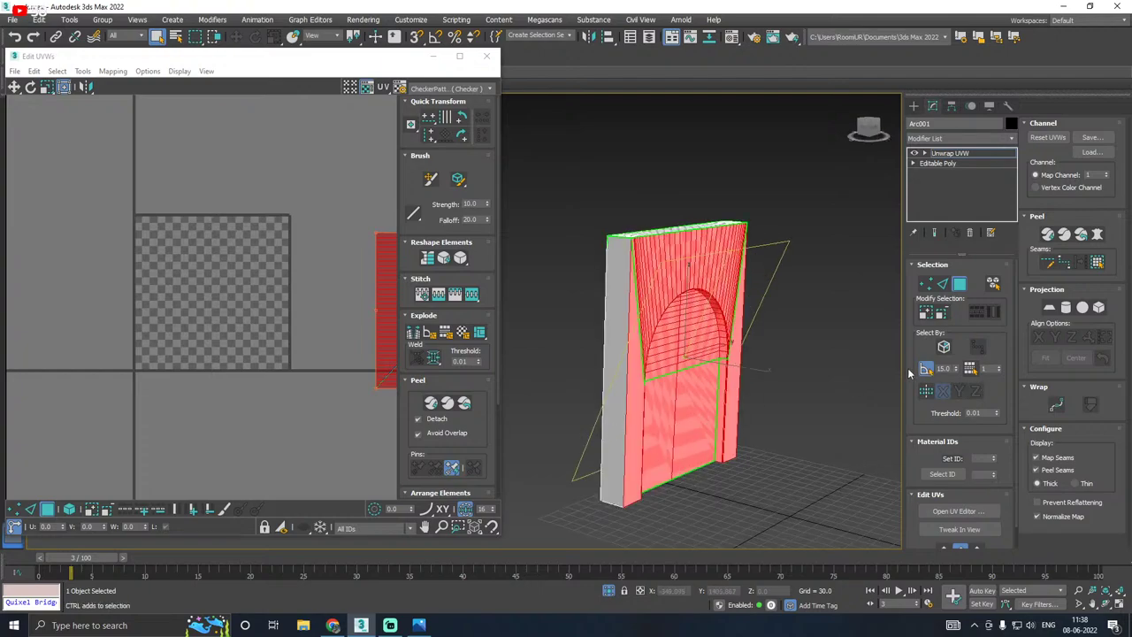
pyautogui.keyDown('alt'); pyautogui.moveTo(591, 382); pyautogui.dragTo(939, 375, button='middle'); pyautogui.keyUp('alt')
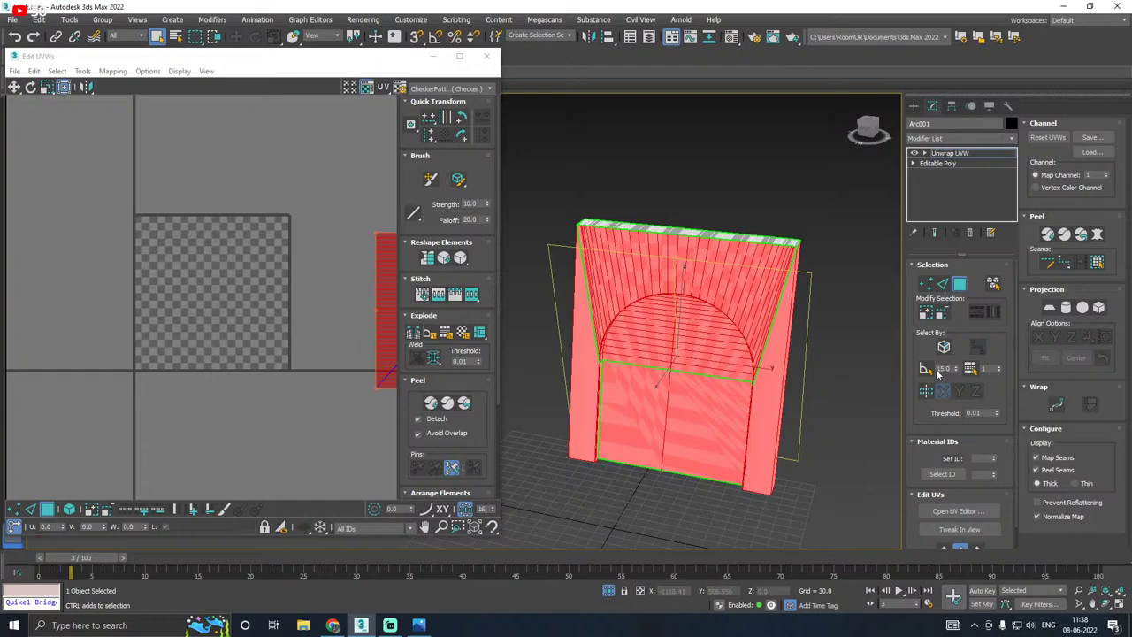
# Step: Apply a planar projection aligned to X on the selected wall faces and leave projection mode
pyautogui.click(1049, 307)
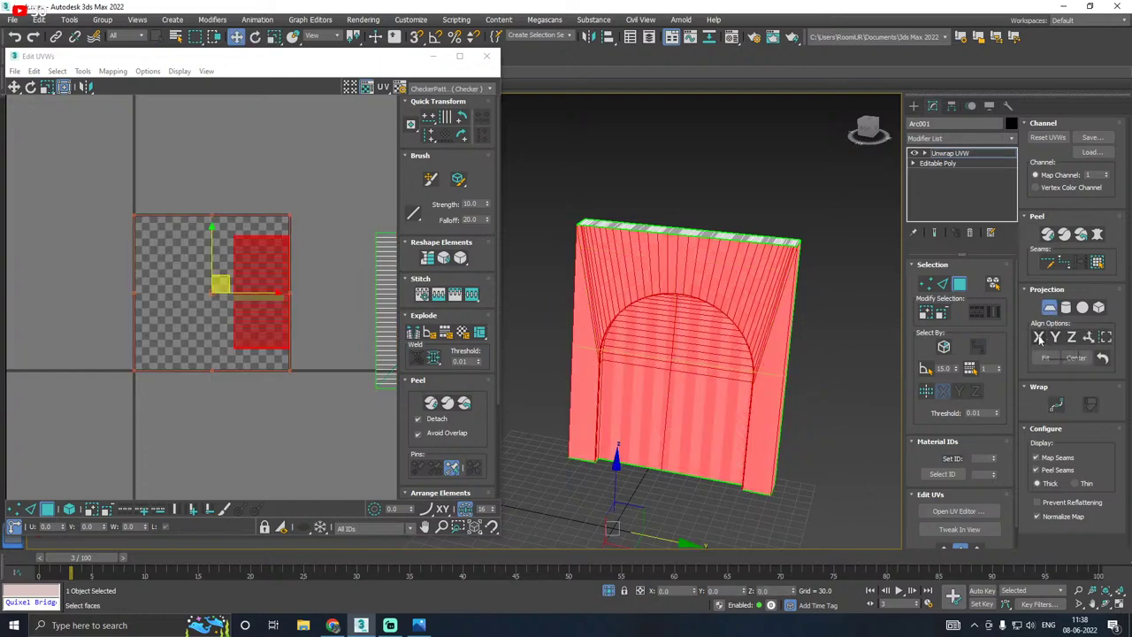
pyautogui.click(1038, 337)
pyautogui.click(1049, 309)
pyautogui.keyDown('alt'); pyautogui.moveTo(548, 375); pyautogui.dragTo(641, 372, button='middle'); pyautogui.keyUp('alt')
pyautogui.scroll(2, 640, 372)
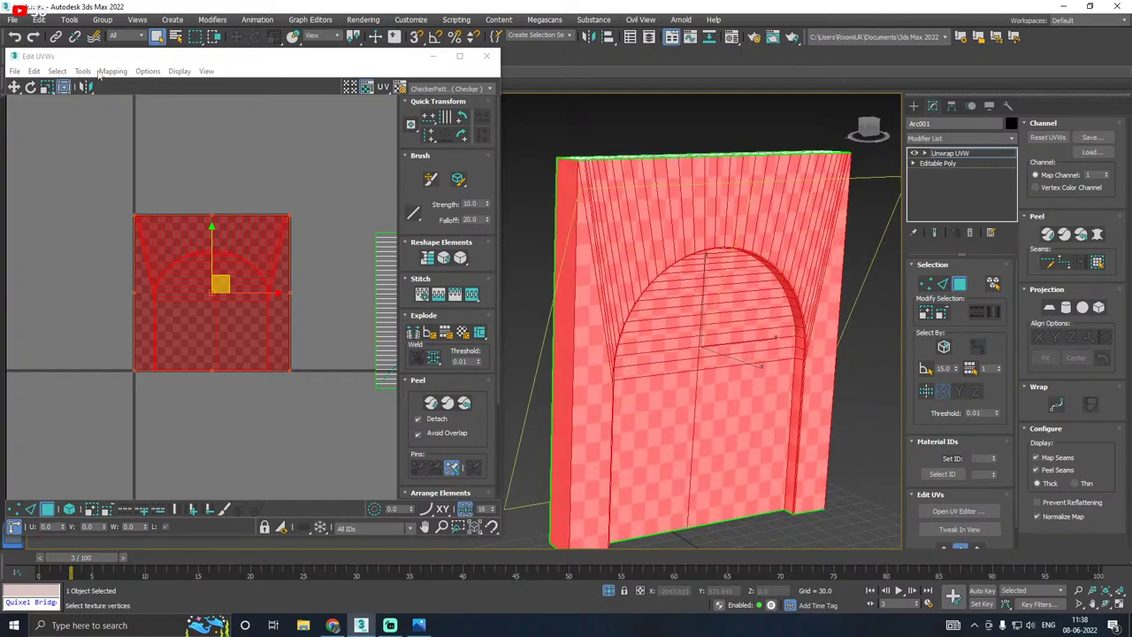
# Step: Open the Relax tool, try relaxing the projected UVs by polygon angles, and undo the relax
pyautogui.click(83, 71)
pyautogui.click(126, 272)
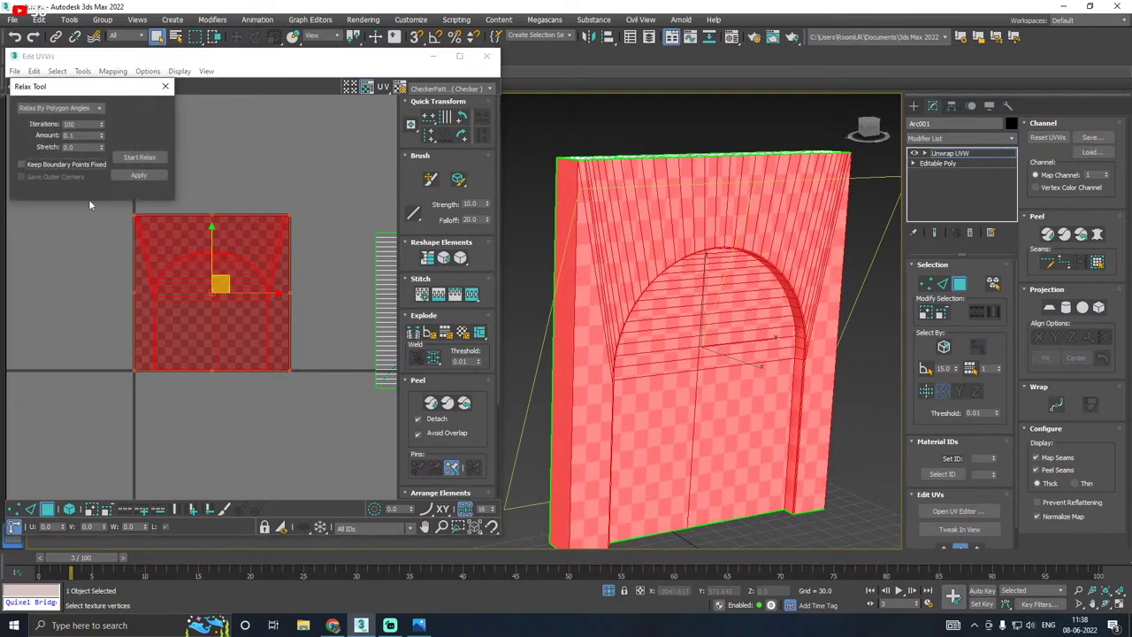
pyautogui.click(129, 159)
pyautogui.click(127, 158)
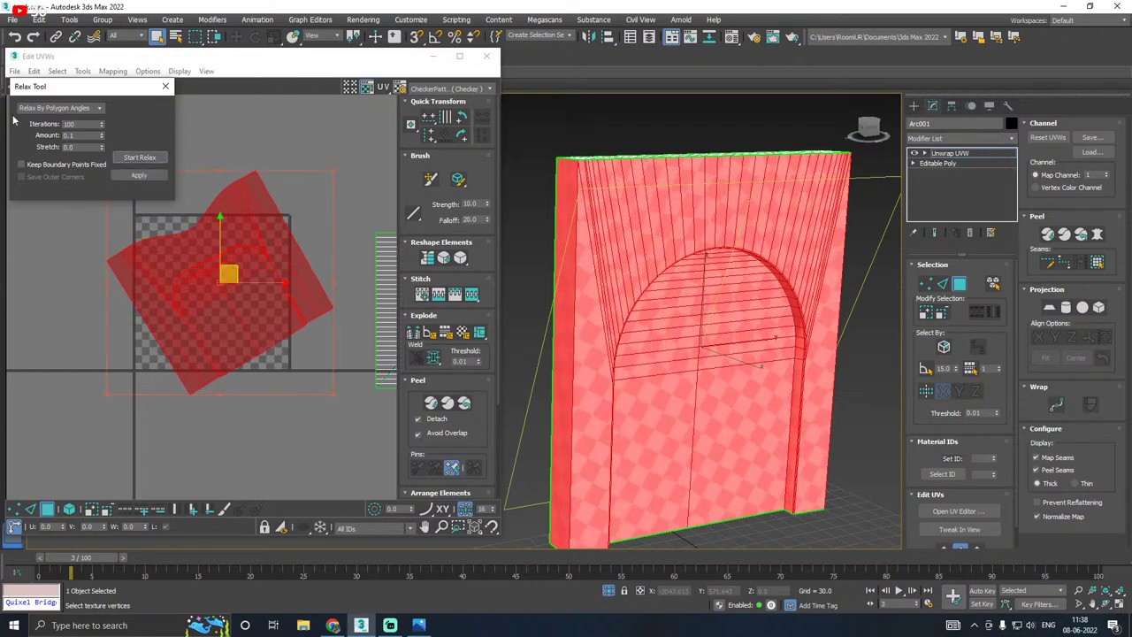
pyautogui.hotkey('ctrl', 'z')
# Step: Flip the projected UVs horizontally and relax them by polygon angles with 100 iterations and a 0.1 amount
pyautogui.rightClick(205, 262)
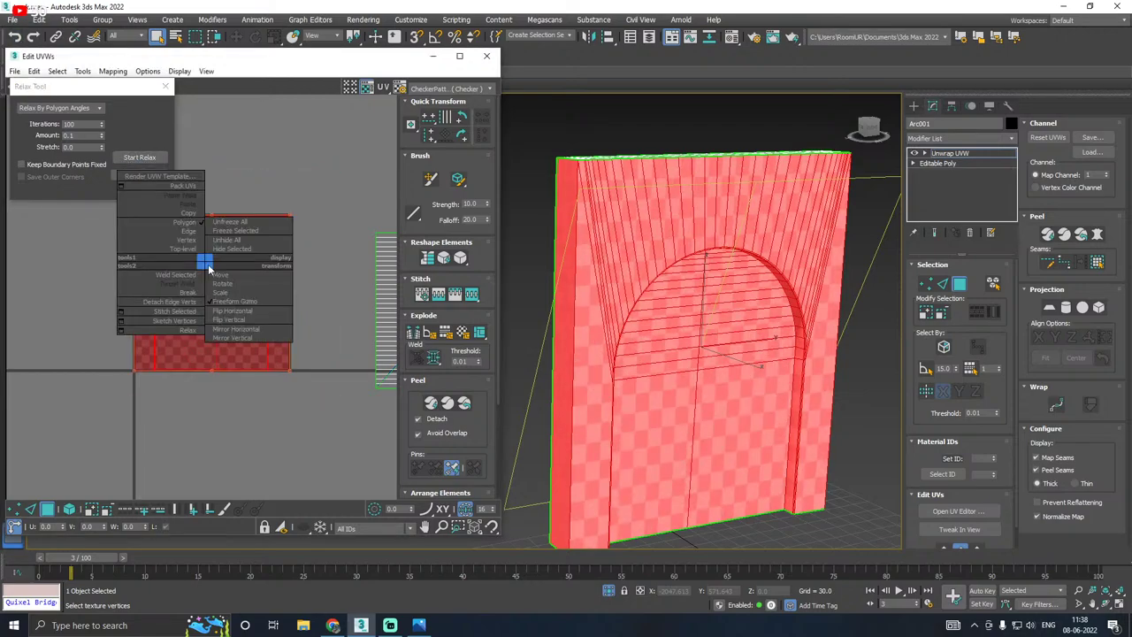
pyautogui.click(237, 310)
pyautogui.click(130, 159)
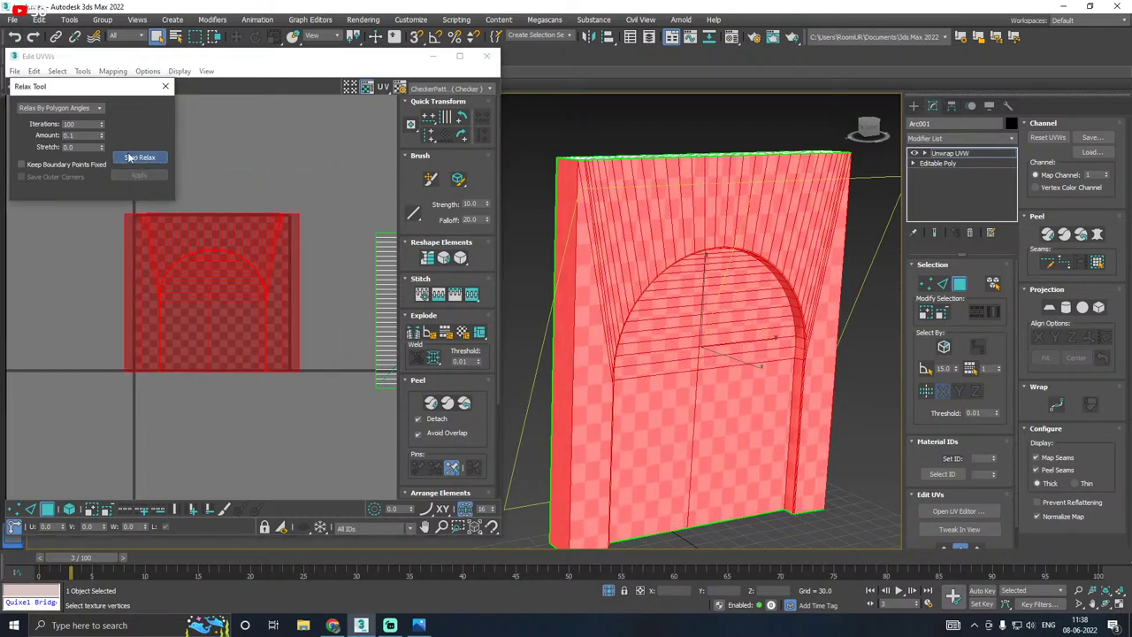
pyautogui.click(129, 158)
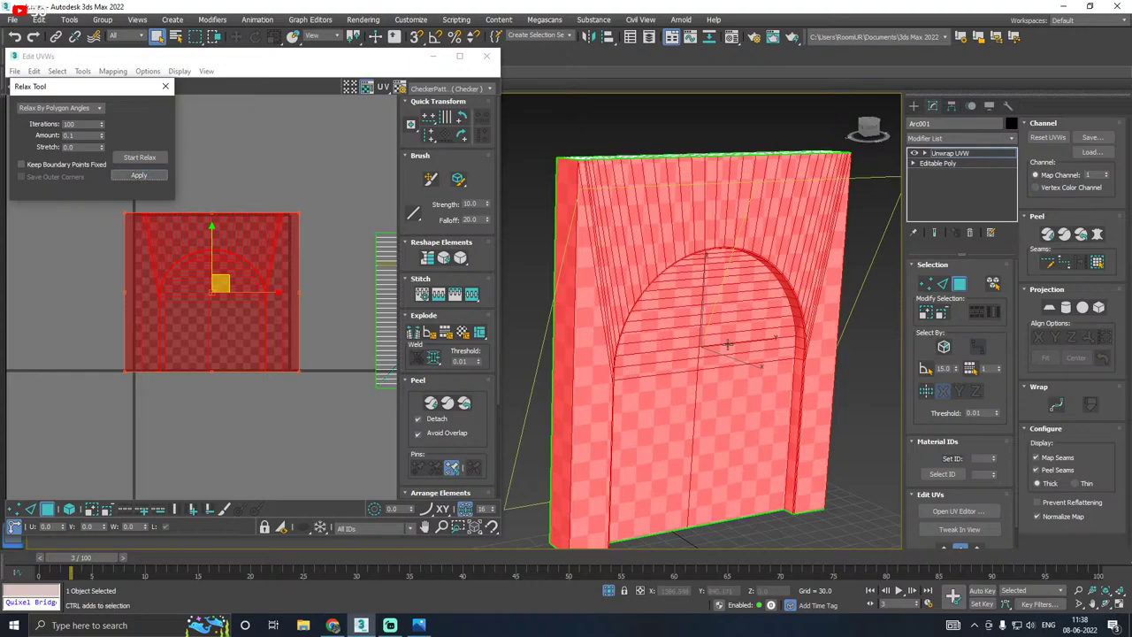
# Step: Check the checker pattern around the arch and move the relaxed UV island below the checker tile
pyautogui.keyDown('alt'); pyautogui.moveTo(696, 338); pyautogui.dragTo(671, 276, button='middle'); pyautogui.keyUp('alt')
pyautogui.scroll(5, 630, 294)
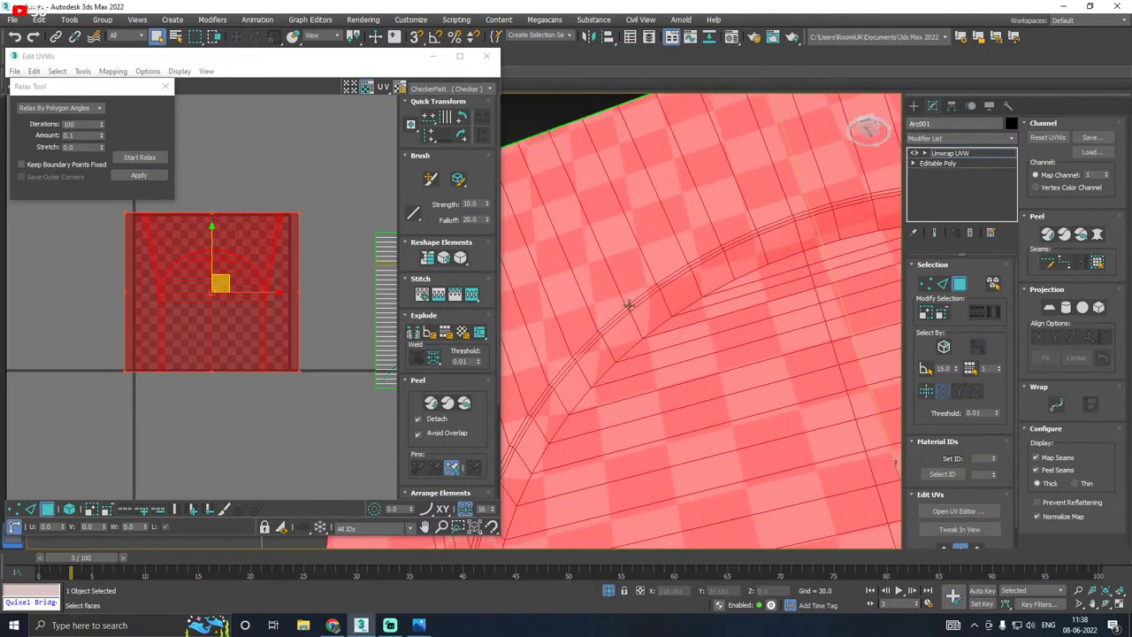
pyautogui.scroll(-4, 619, 308)
pyautogui.keyDown('alt'); pyautogui.moveTo(614, 311); pyautogui.dragTo(707, 372, button='middle'); pyautogui.keyUp('alt')
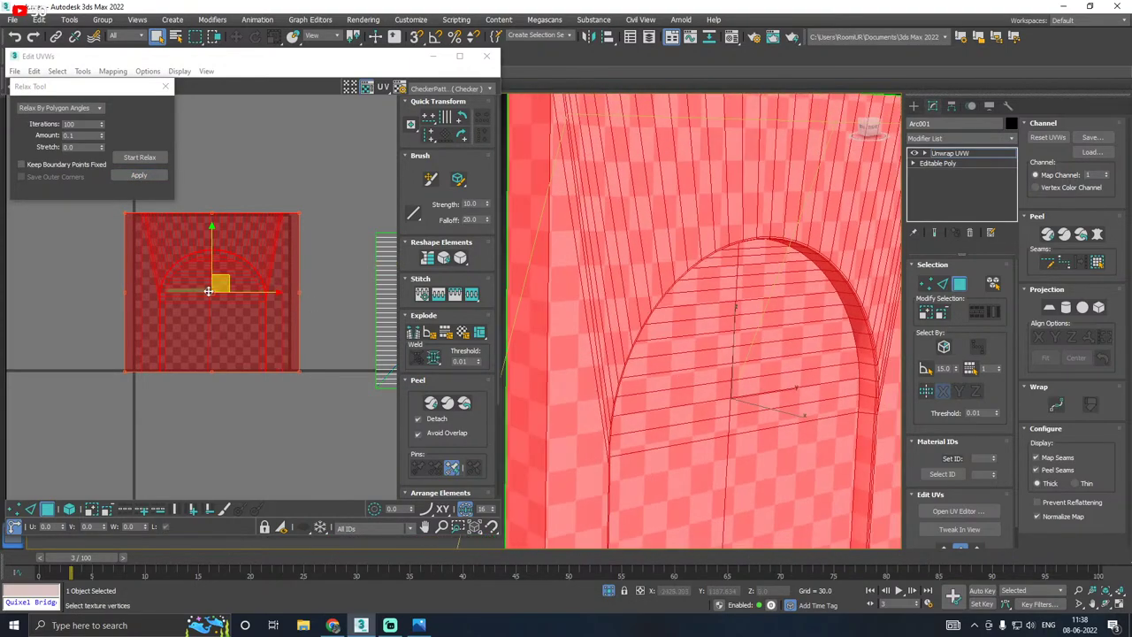
pyautogui.scroll(-3, 209, 291)
pyautogui.scroll(-4, 574, 257)
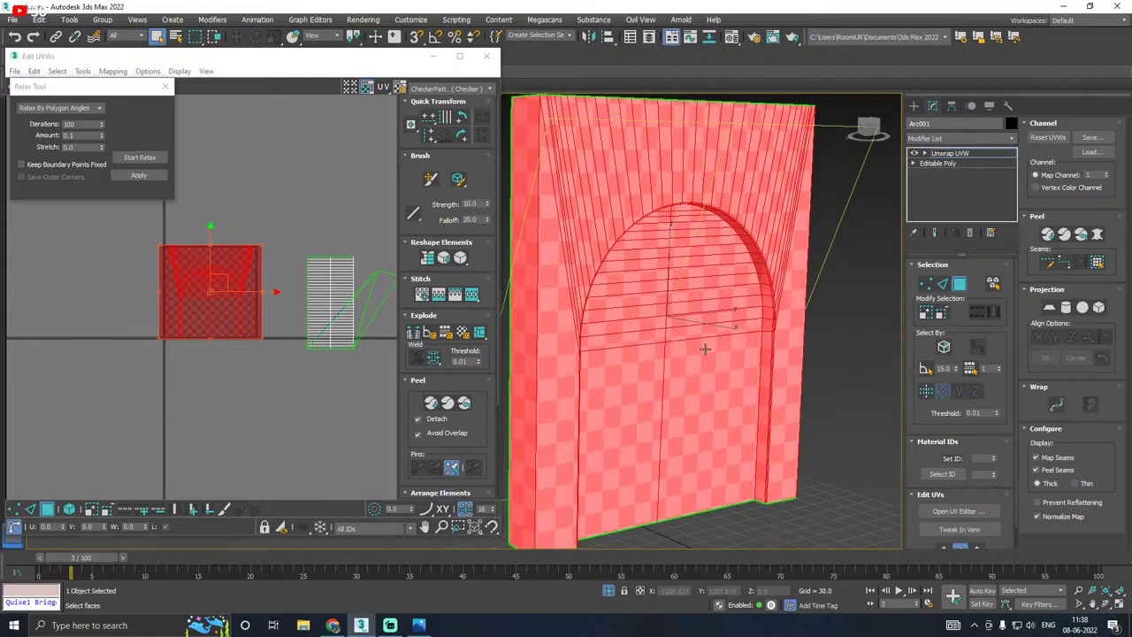
pyautogui.moveTo(705, 349); pyautogui.dragTo(710, 329, button='middle')
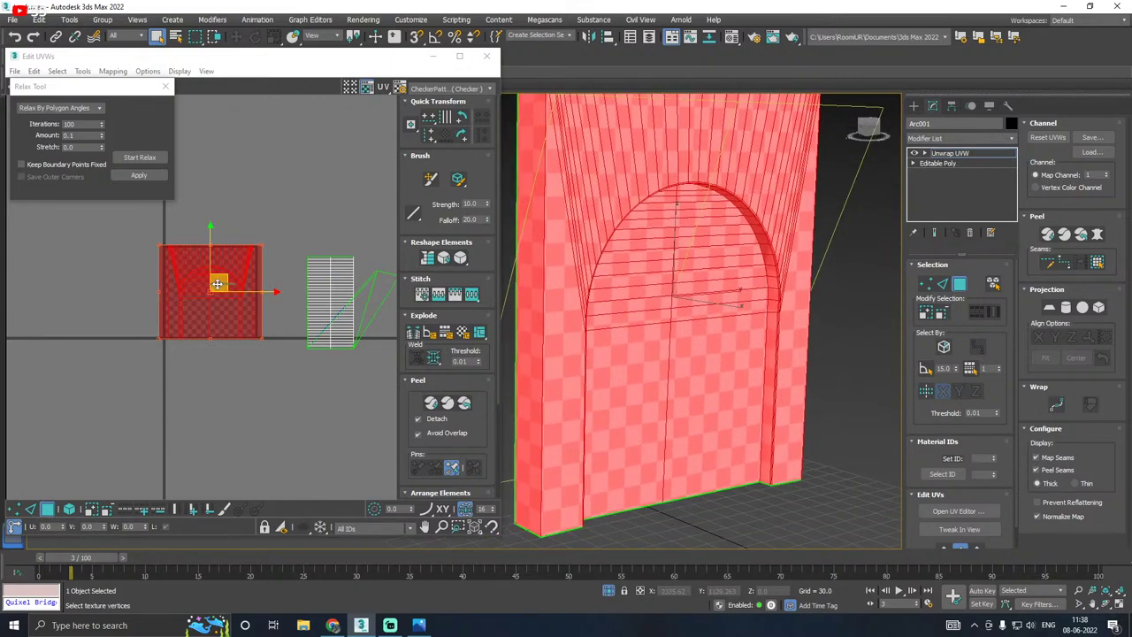
pyautogui.moveTo(216, 283); pyautogui.dragTo(166, 430)
pyautogui.scroll(-3, 706, 411)
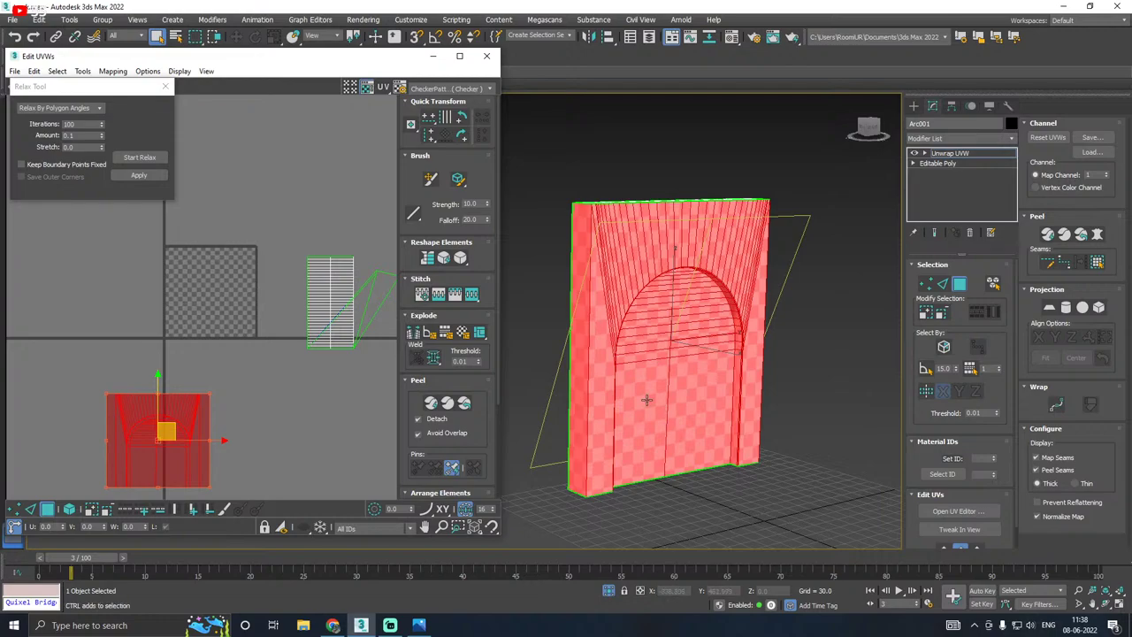
pyautogui.scroll(-2, 197, 376)
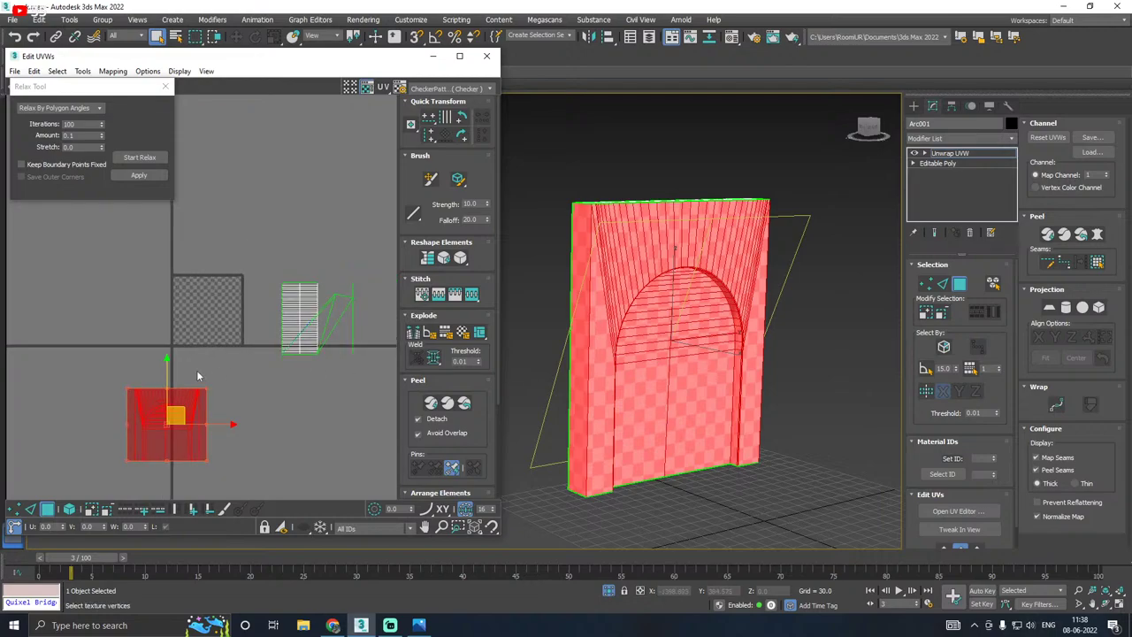
# Step: Invert the face selection to the unmapped side, apply a planar projection and relax its UVs by polygon angles
pyautogui.hotkey('ctrl', 'i')
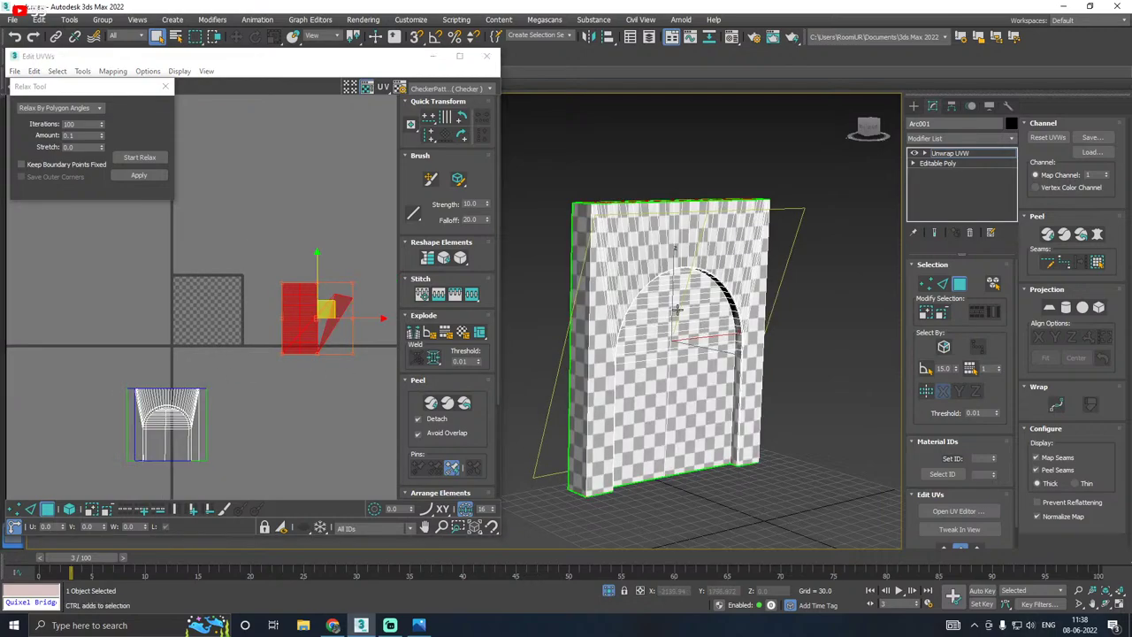
pyautogui.keyDown('alt'); pyautogui.moveTo(671, 314); pyautogui.dragTo(801, 234, button='middle'); pyautogui.keyUp('alt')
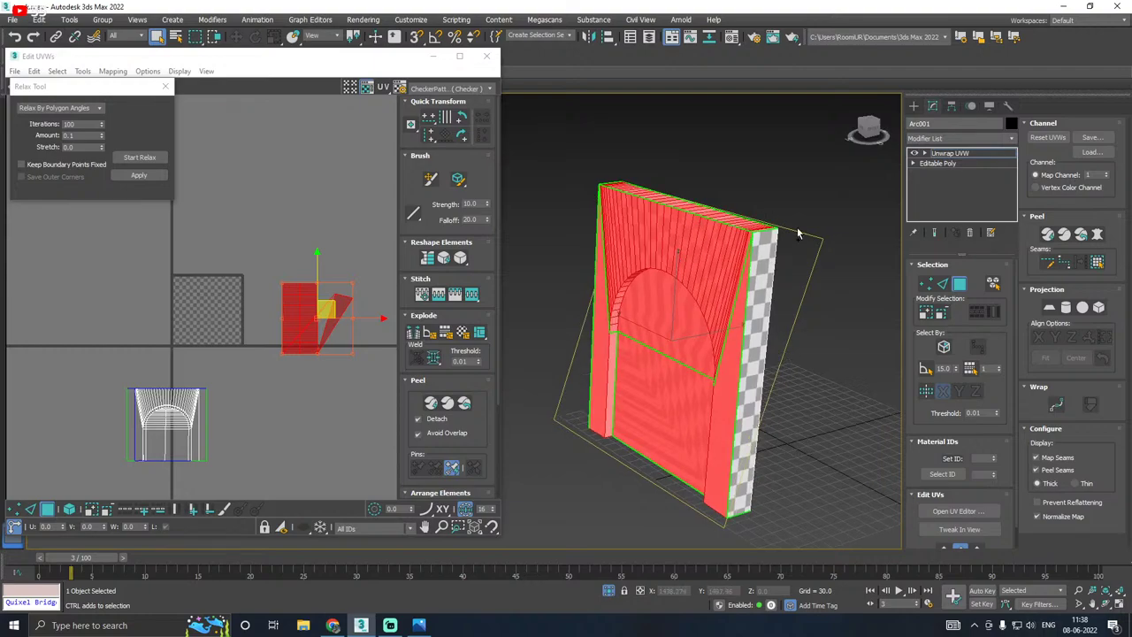
pyautogui.click(1051, 307)
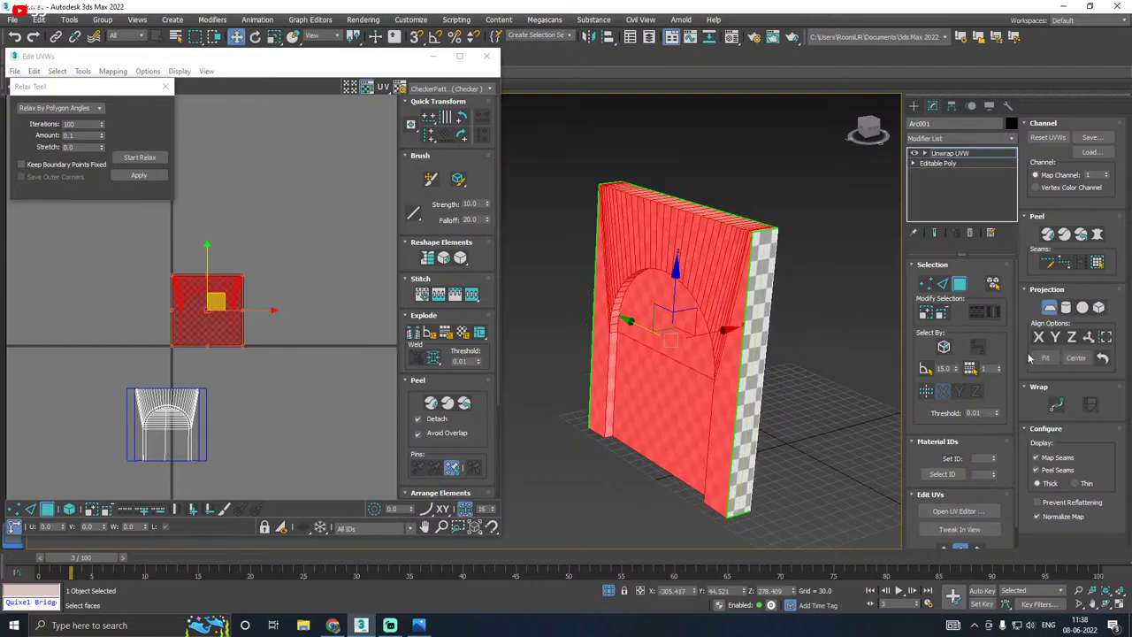
pyautogui.click(138, 159)
pyautogui.click(138, 159)
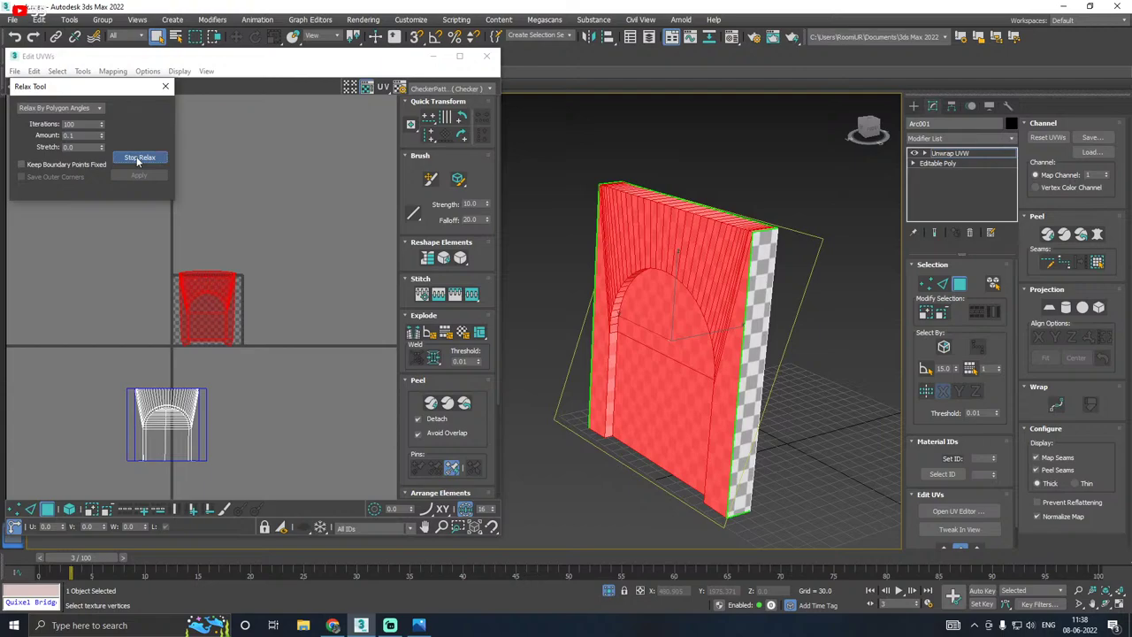
pyautogui.click(138, 159)
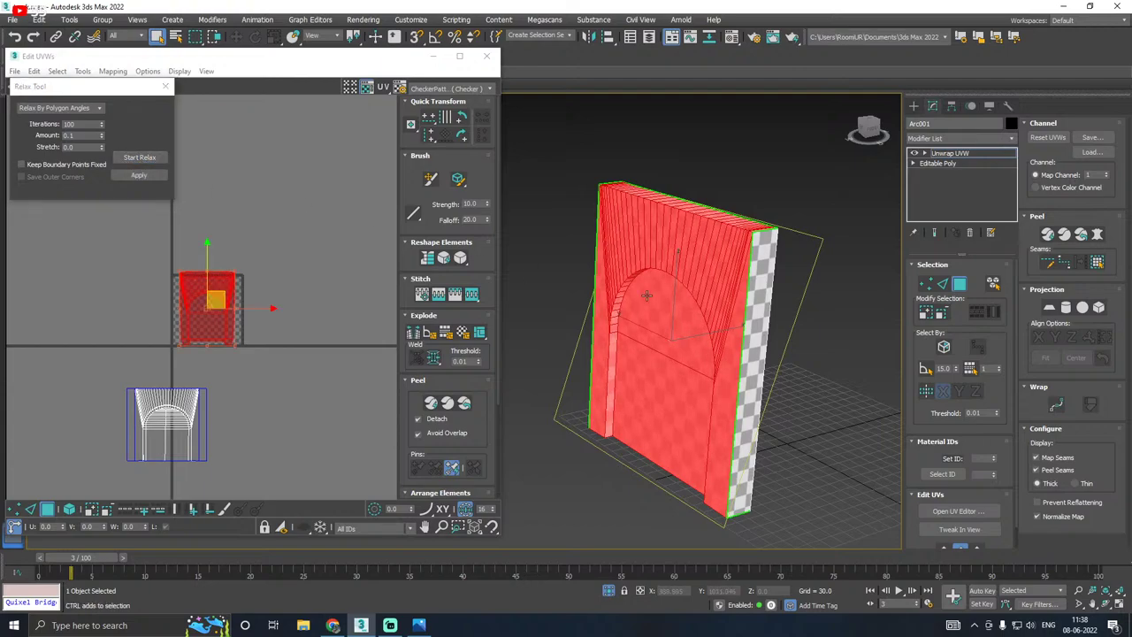
# Step: Remove the wall's bottom faces from the selection by planar angle at 15 degrees
pyautogui.keyDown('alt'); pyautogui.moveTo(725, 336); pyautogui.dragTo(750, 349, button='middle'); pyautogui.keyUp('alt')
pyautogui.scroll(2, 702, 403)
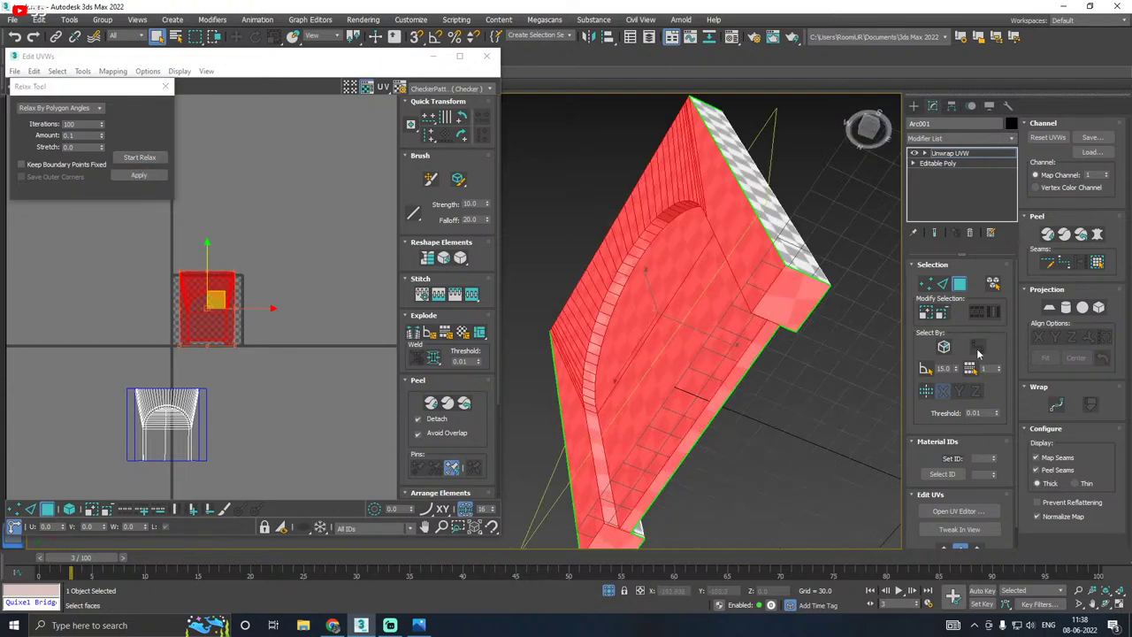
pyautogui.click(930, 370)
pyautogui.moveTo(667, 497); pyautogui.dragTo(662, 415, button='middle')
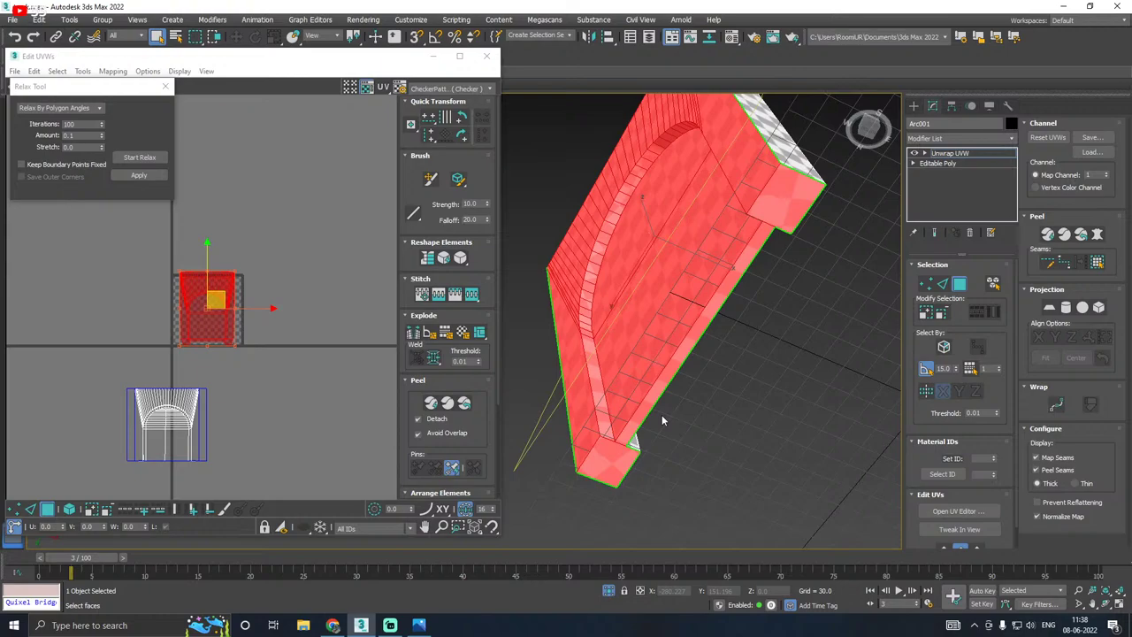
pyautogui.keyDown('alt'); pyautogui.click(612, 452); pyautogui.keyUp('alt')
# Step: Reapply the planar projection to the faces still selected and relax their UVs by polygon angles
pyautogui.click(1051, 307)
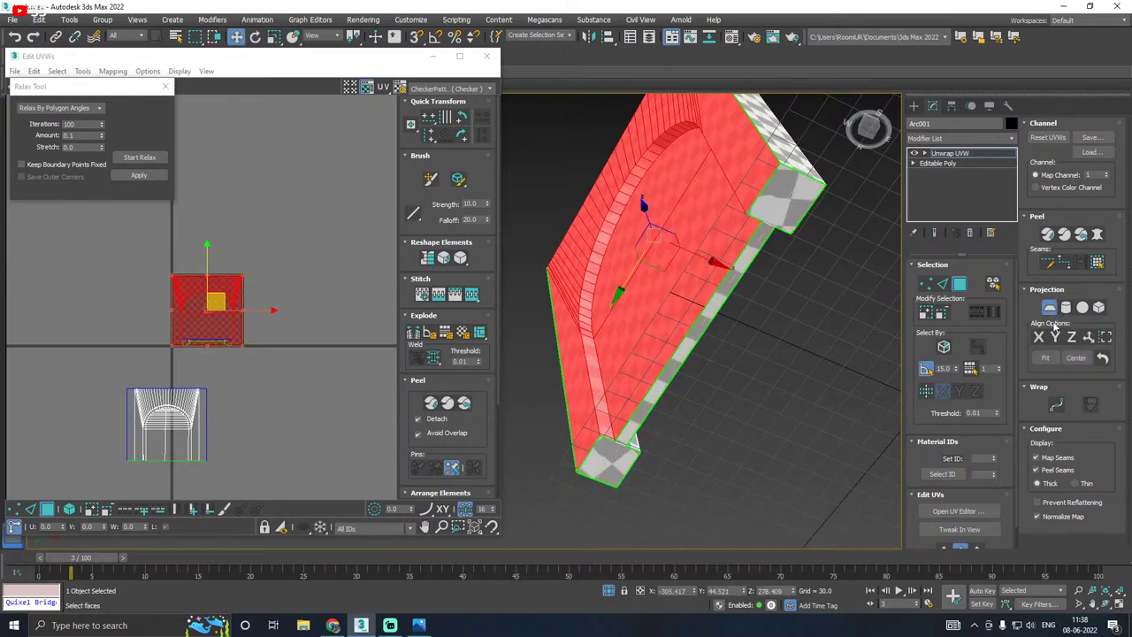
pyautogui.click(1048, 307)
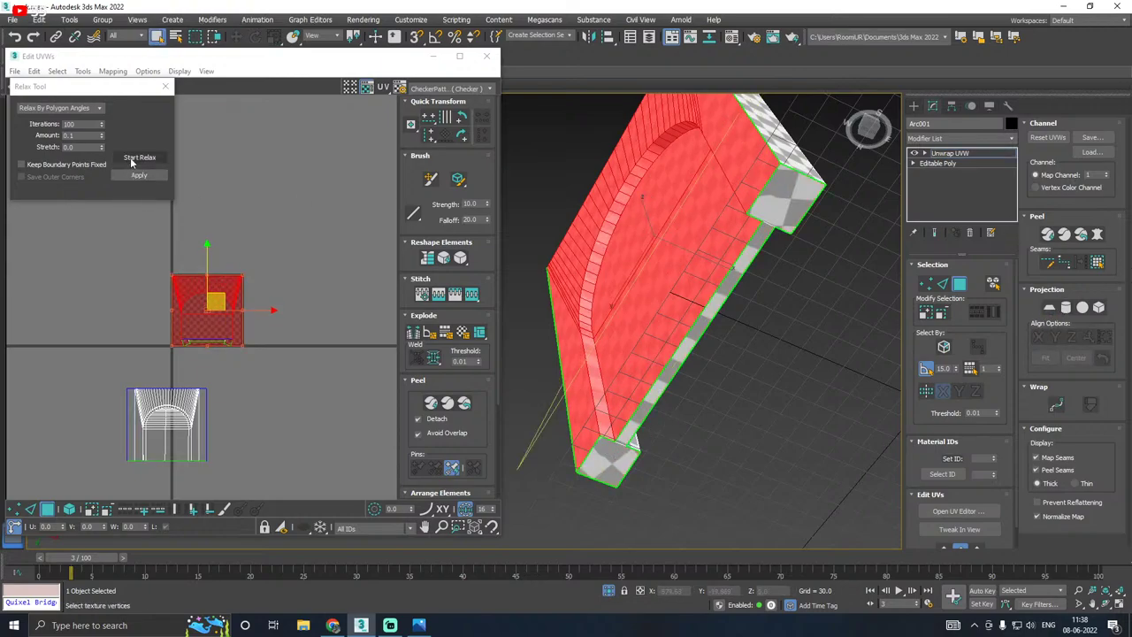
pyautogui.click(137, 158)
pyautogui.click(137, 158)
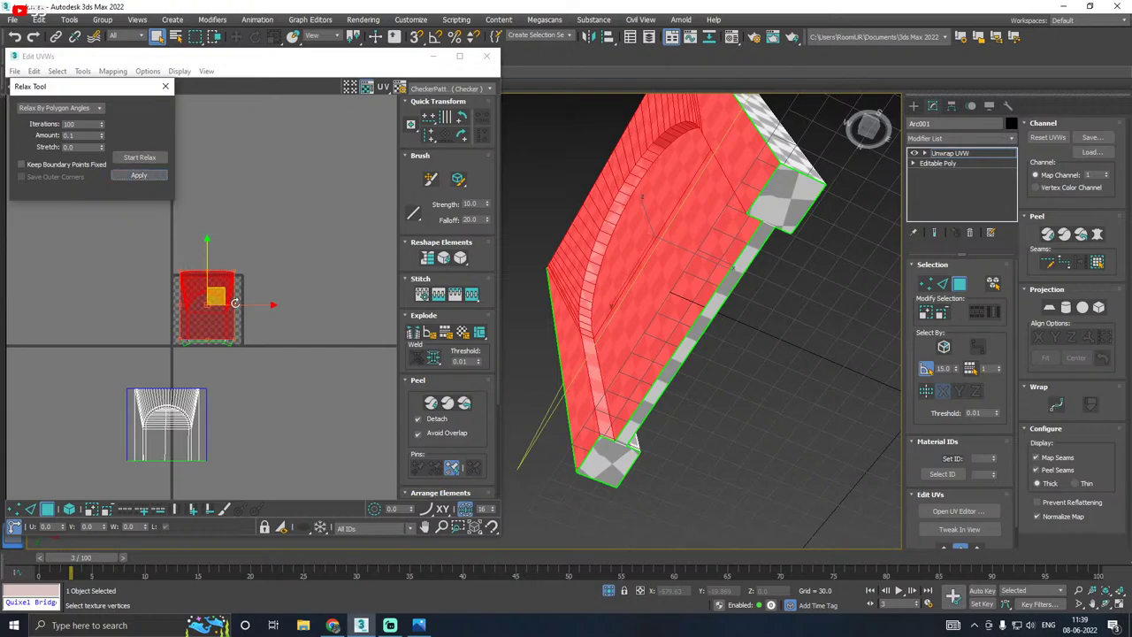
# Step: Move the relaxed wall island clear of the checker tile and check the checker pattern on the wall face
pyautogui.moveTo(222, 295); pyautogui.dragTo(301, 219)
pyautogui.keyDown('alt'); pyautogui.moveTo(586, 215); pyautogui.dragTo(659, 299, button='middle'); pyautogui.keyUp('alt')
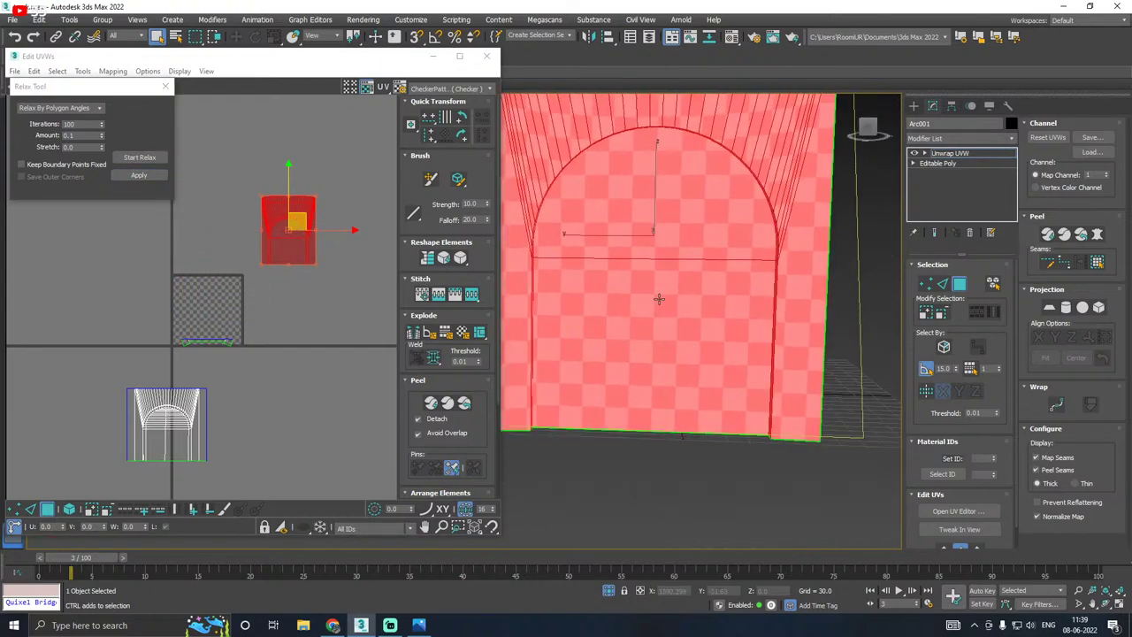
# Step: Apply a planar projection to the wall's bottom faces, relax their UVs by polygon angles and move the strip island clear of the tile
pyautogui.moveTo(160, 309); pyautogui.dragTo(265, 359)
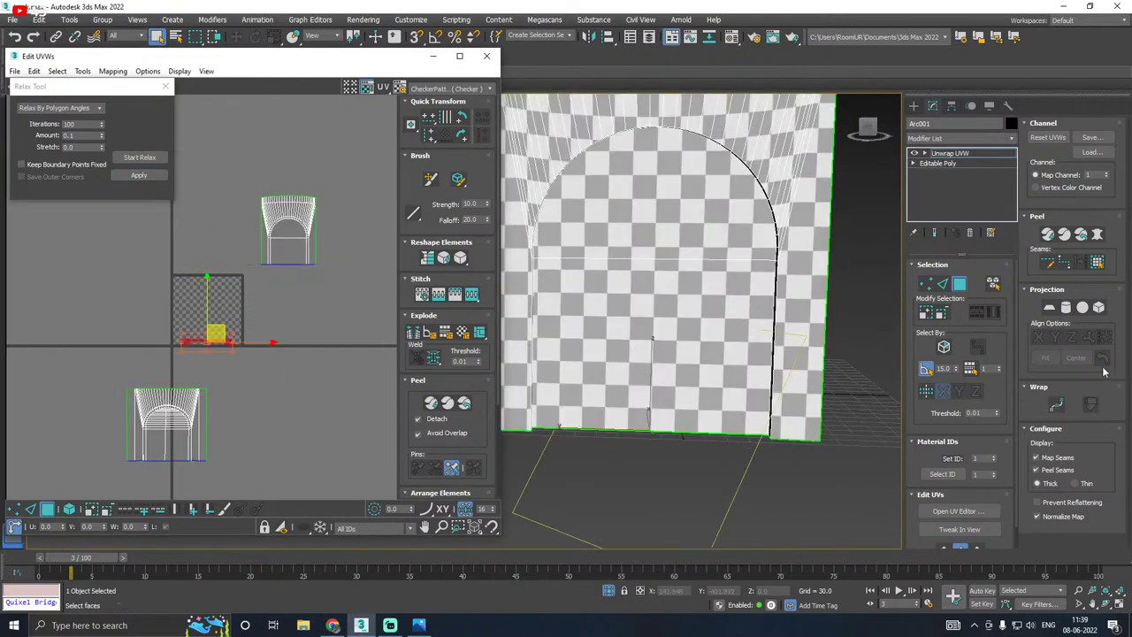
pyautogui.press('p')
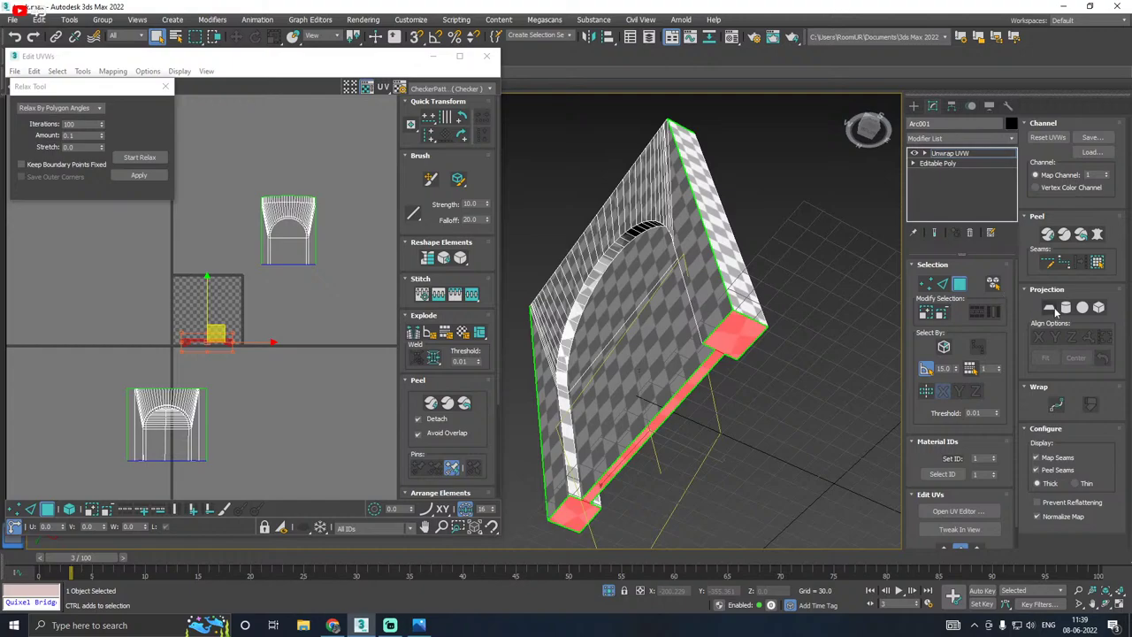
pyautogui.click(1049, 308)
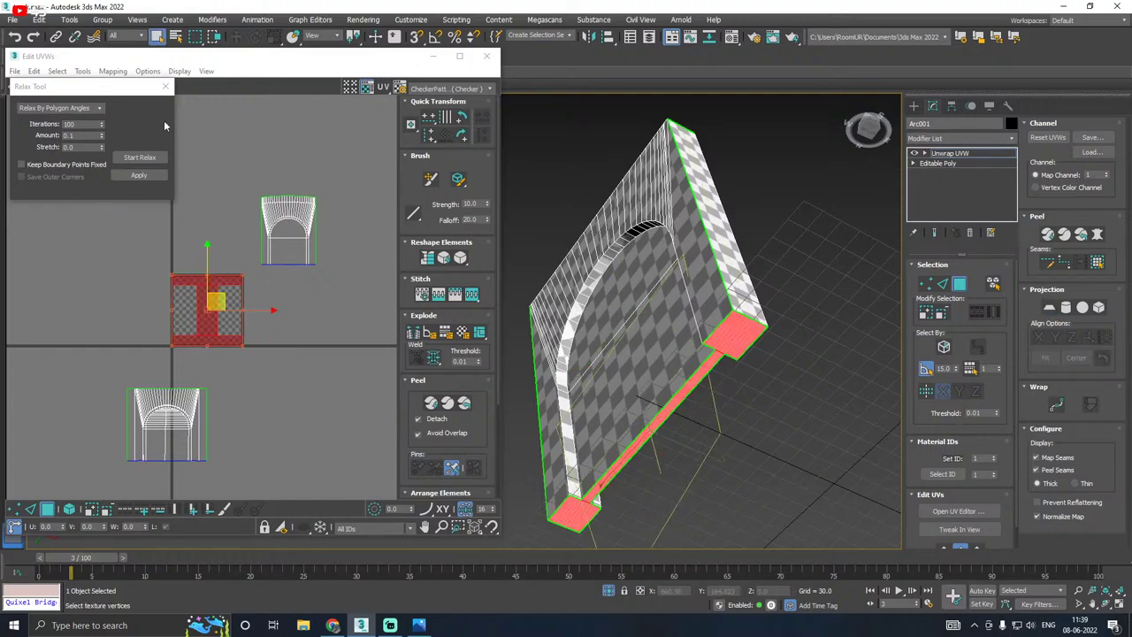
pyautogui.click(129, 158)
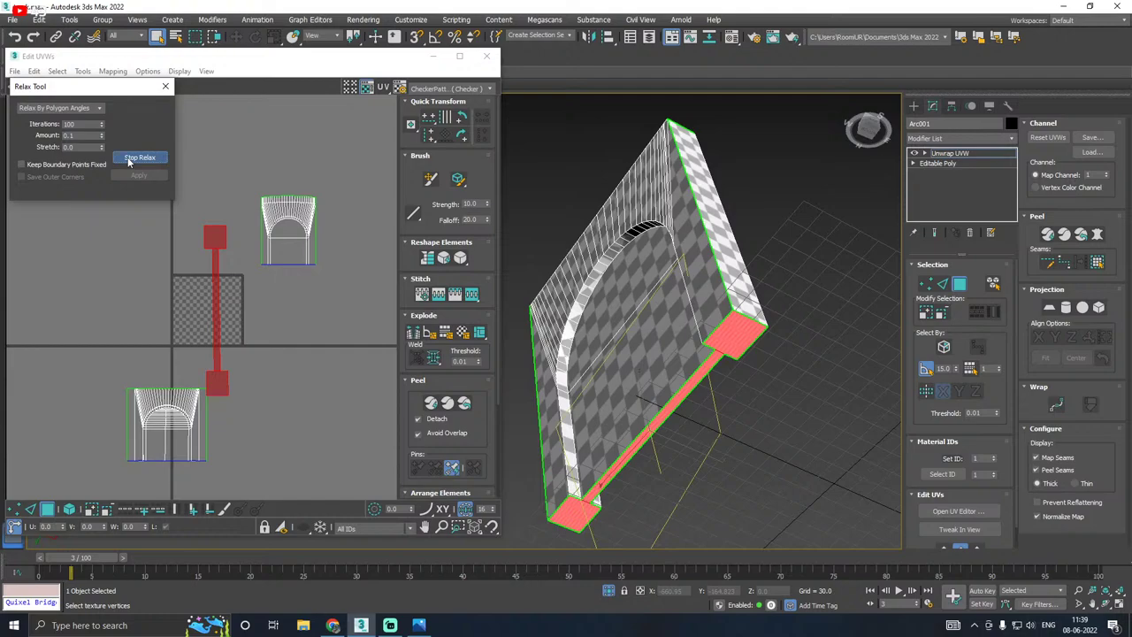
pyautogui.click(129, 158)
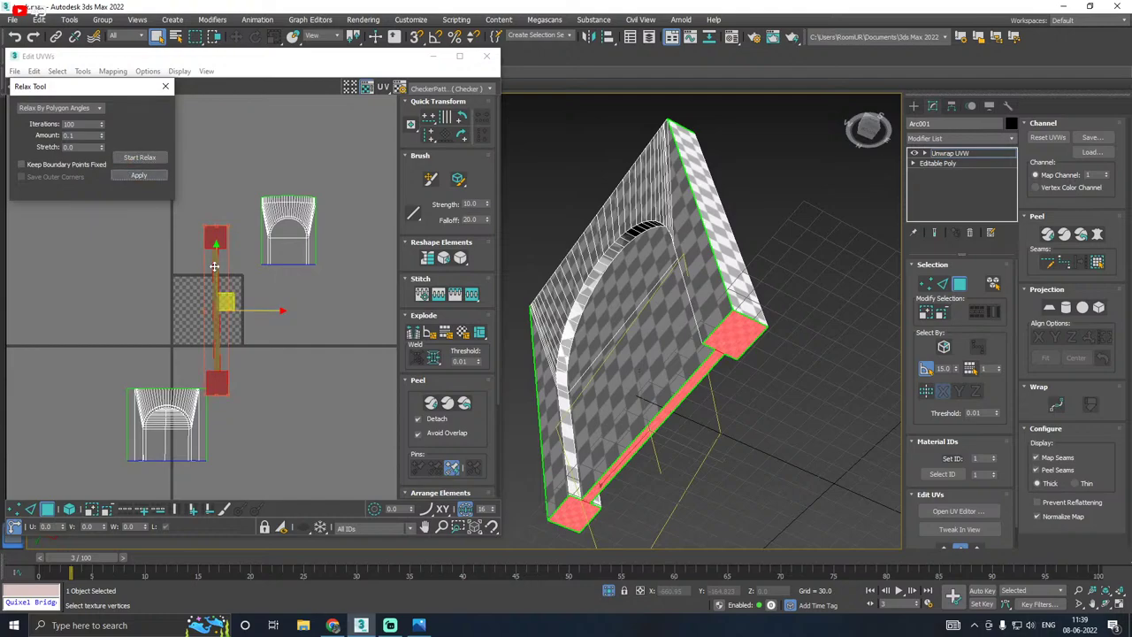
pyautogui.moveTo(225, 301); pyautogui.dragTo(421, 300)
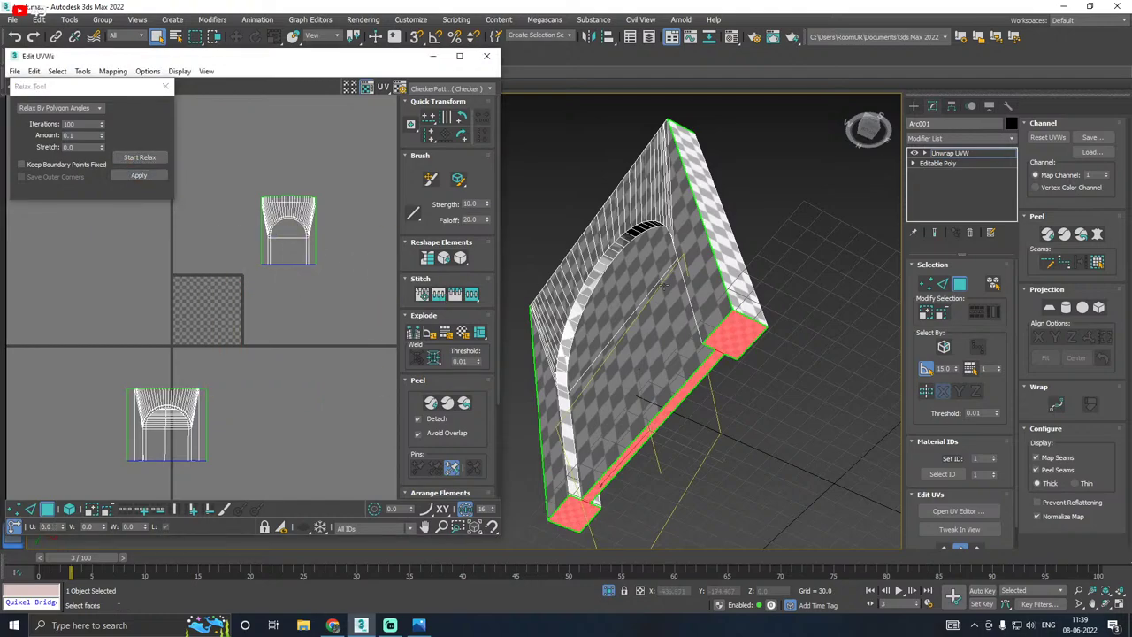
# Step: Enable selection by UV element and move the smaller arch island to the far side of the bottom strip island
pyautogui.keyDown('alt'); pyautogui.moveTo(690, 292); pyautogui.dragTo(557, 340, button='middle'); pyautogui.keyUp('alt')
pyautogui.click(279, 246)
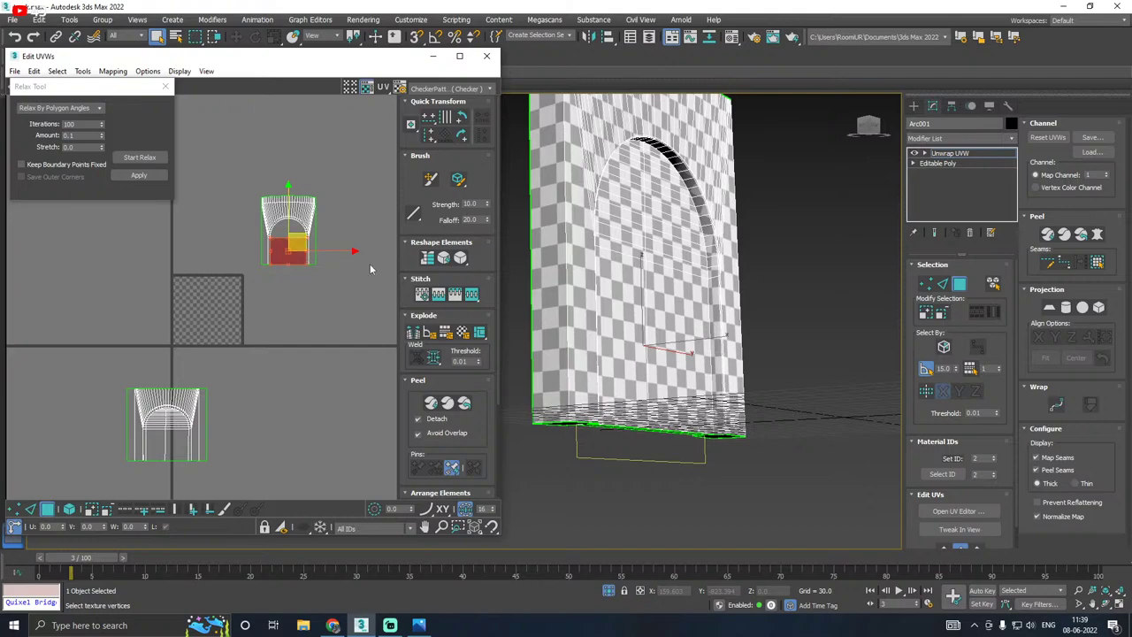
pyautogui.click(67, 510)
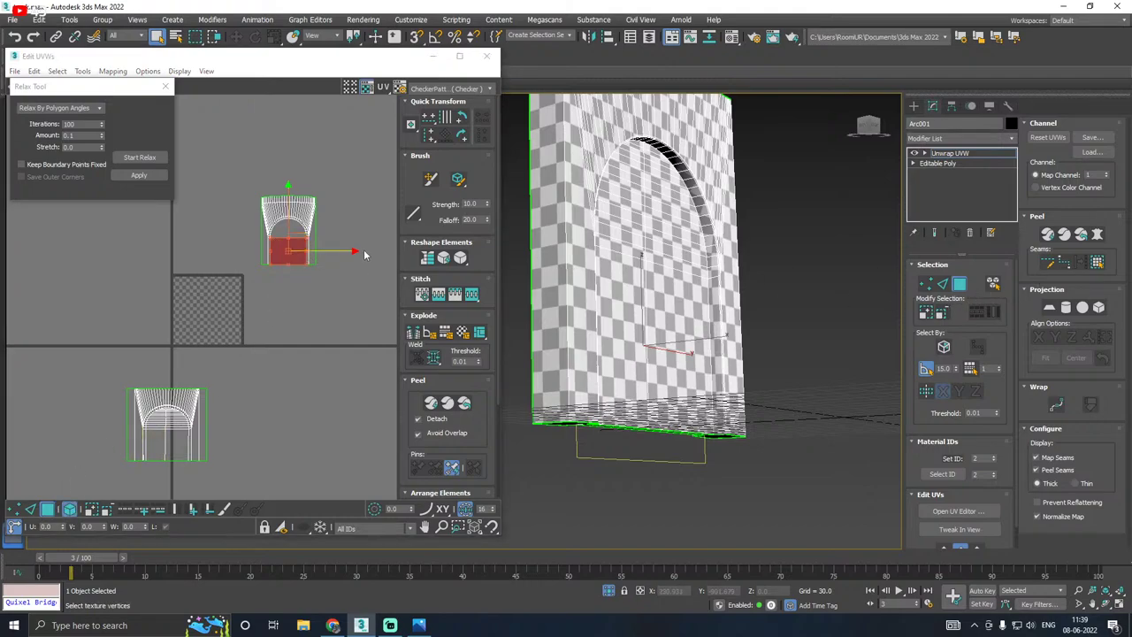
pyautogui.click(294, 222)
pyautogui.moveTo(337, 229); pyautogui.dragTo(241, 269, button='middle')
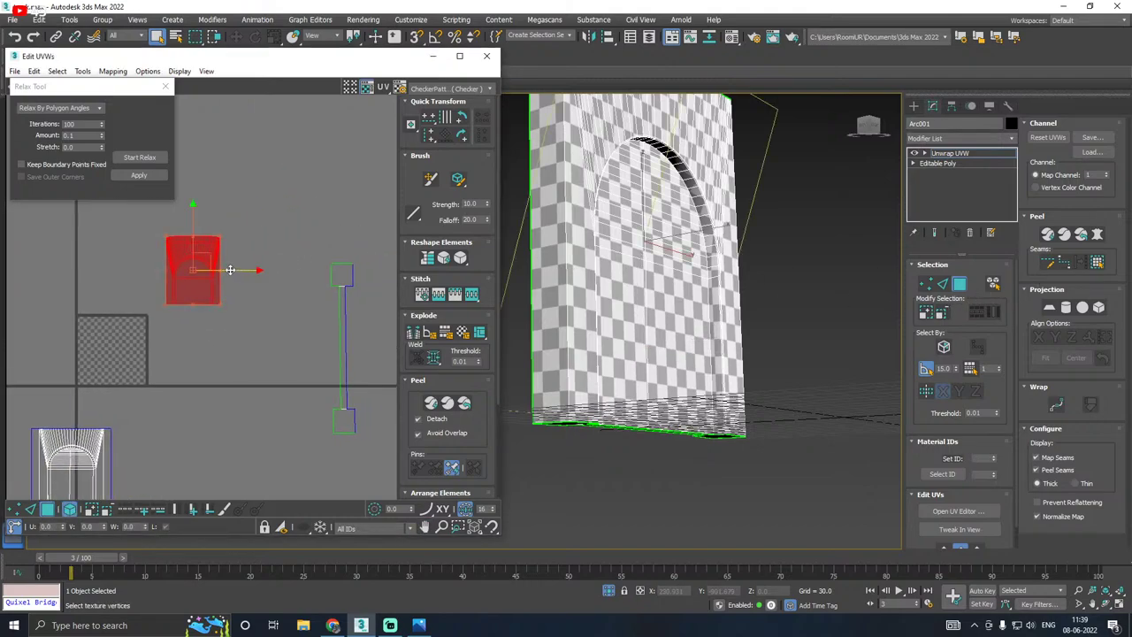
pyautogui.moveTo(203, 264); pyautogui.dragTo(437, 310)
pyautogui.scroll(-3, 228, 321)
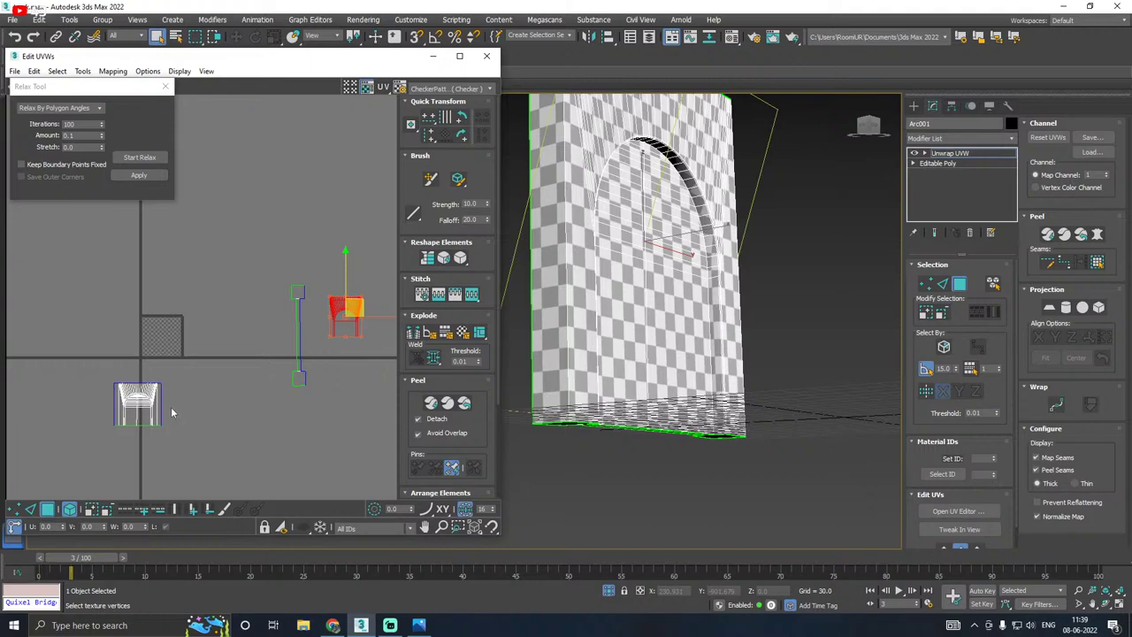
# Step: Pack the arched wall's UV islands into the checker tile with the Arrange Elements tools
pyautogui.moveTo(92, 373); pyautogui.dragTo(232, 473)
pyautogui.click(425, 380)
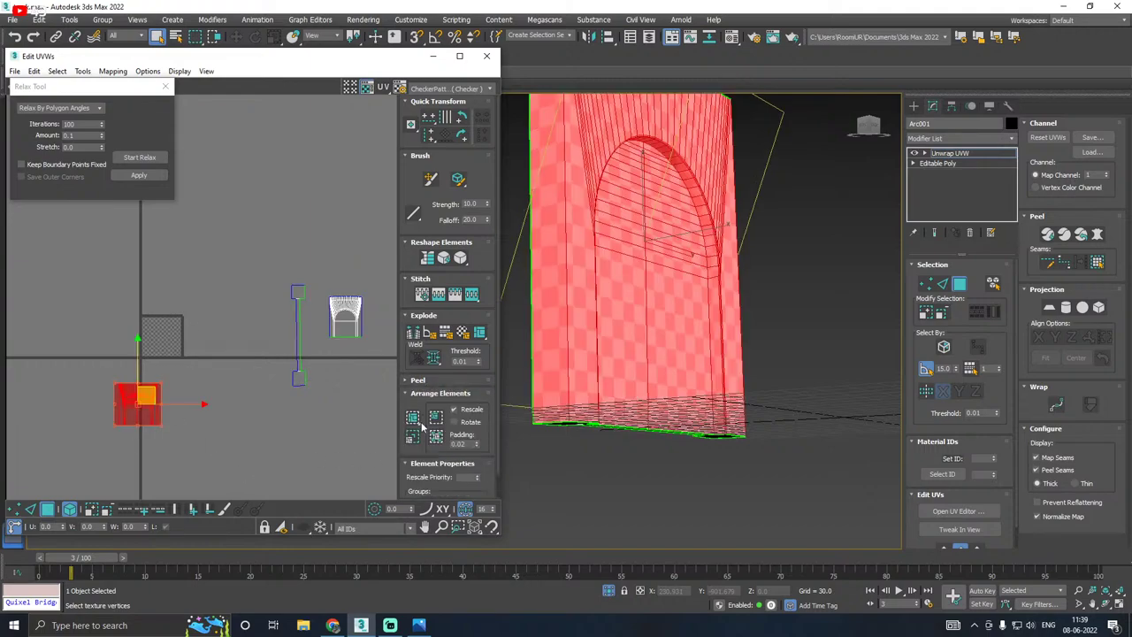
pyautogui.click(419, 427)
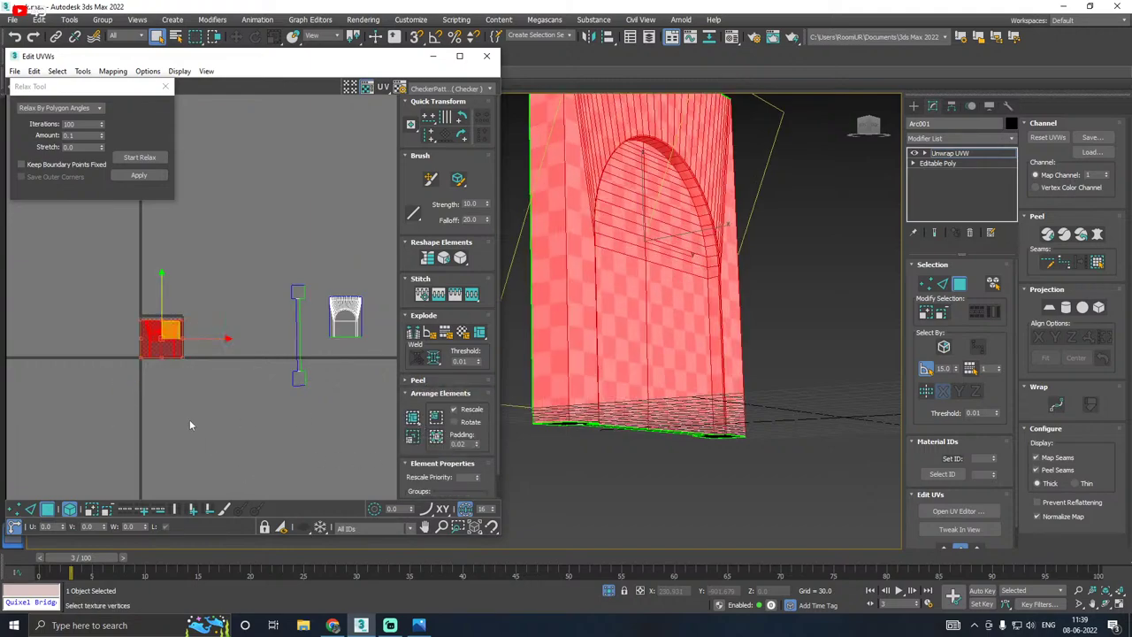
pyautogui.scroll(-1, 190, 419)
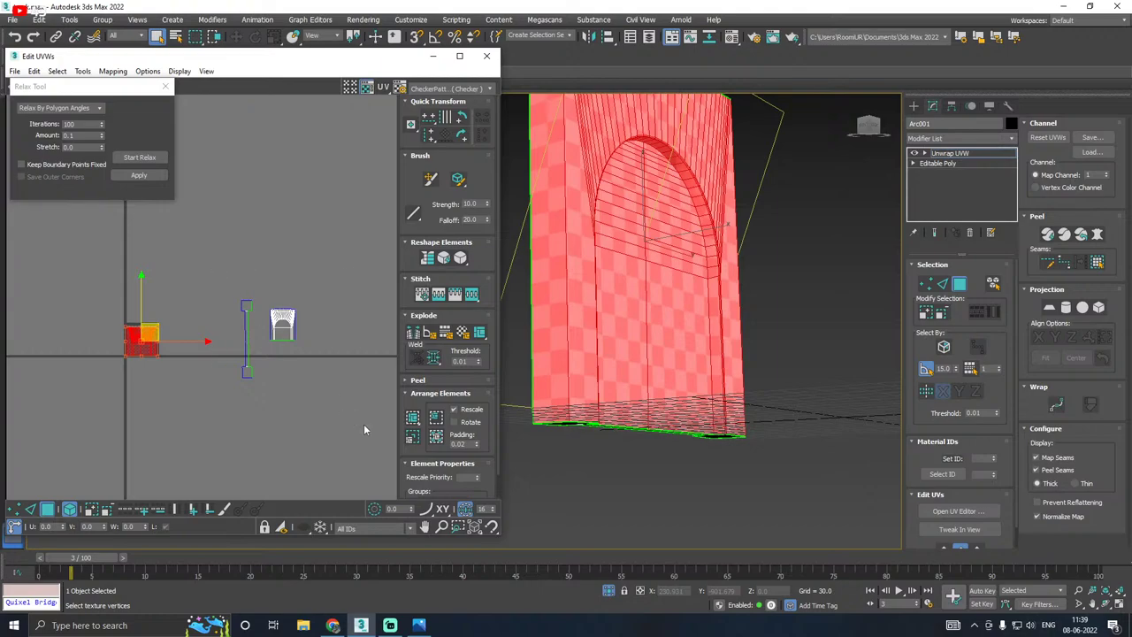
pyautogui.click(413, 437)
pyautogui.click(412, 425)
pyautogui.scroll(3, 125, 304)
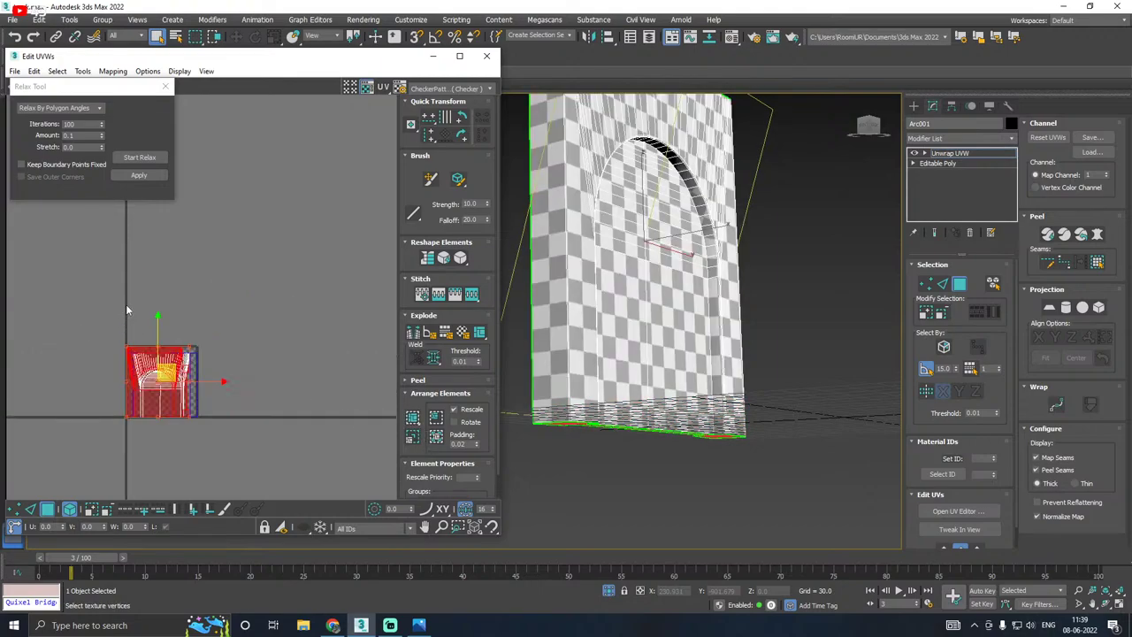
# Step: Move the small bottom-face island into the free space above the arch islands inside the checker tile
pyautogui.scroll(2, 126, 417)
pyautogui.moveTo(131, 414); pyautogui.dragTo(216, 306)
pyautogui.scroll(3, 221, 302)
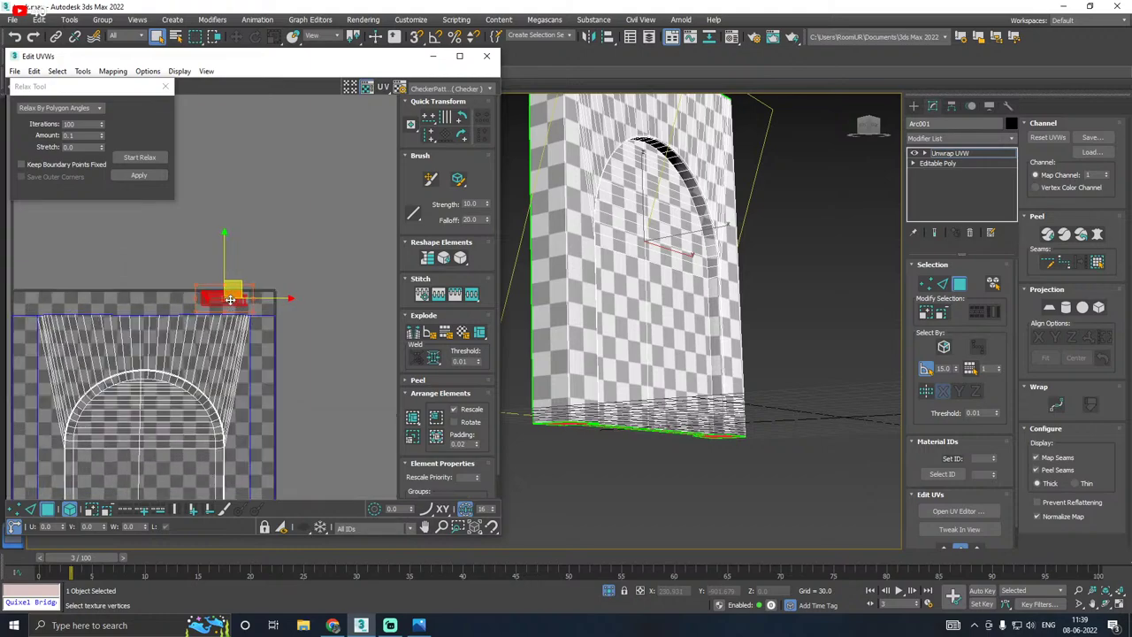
pyautogui.click(299, 260)
pyautogui.scroll(-3, 169, 256)
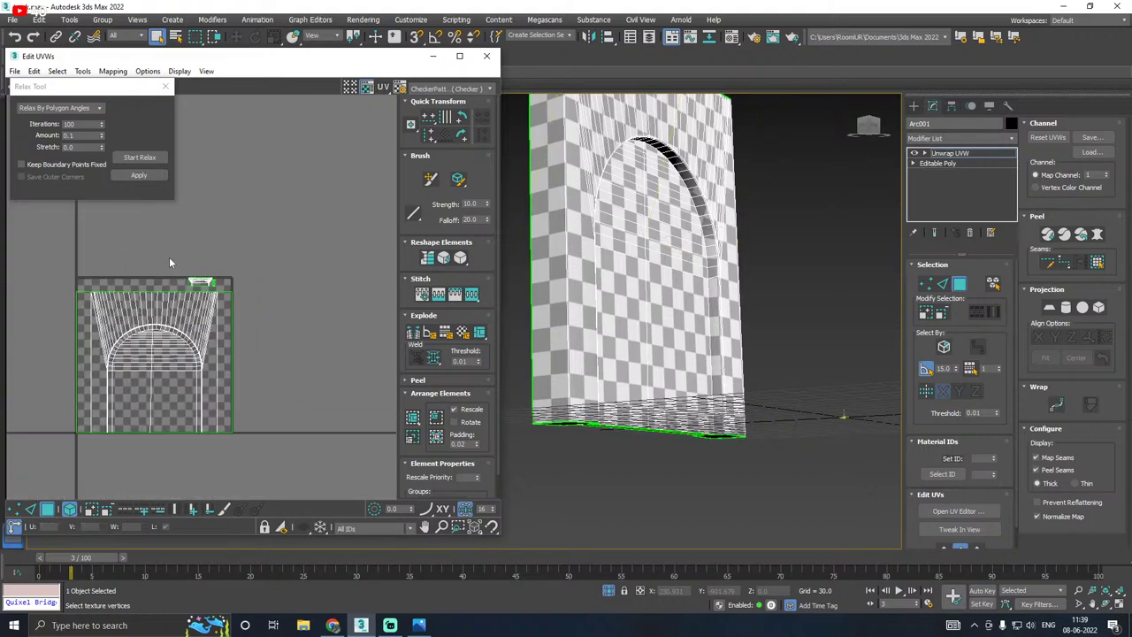
# Step: Close the UV editor, leave face selection and end isolation of the arched wall to show the whole scene
pyautogui.click(487, 56)
pyautogui.click(948, 154)
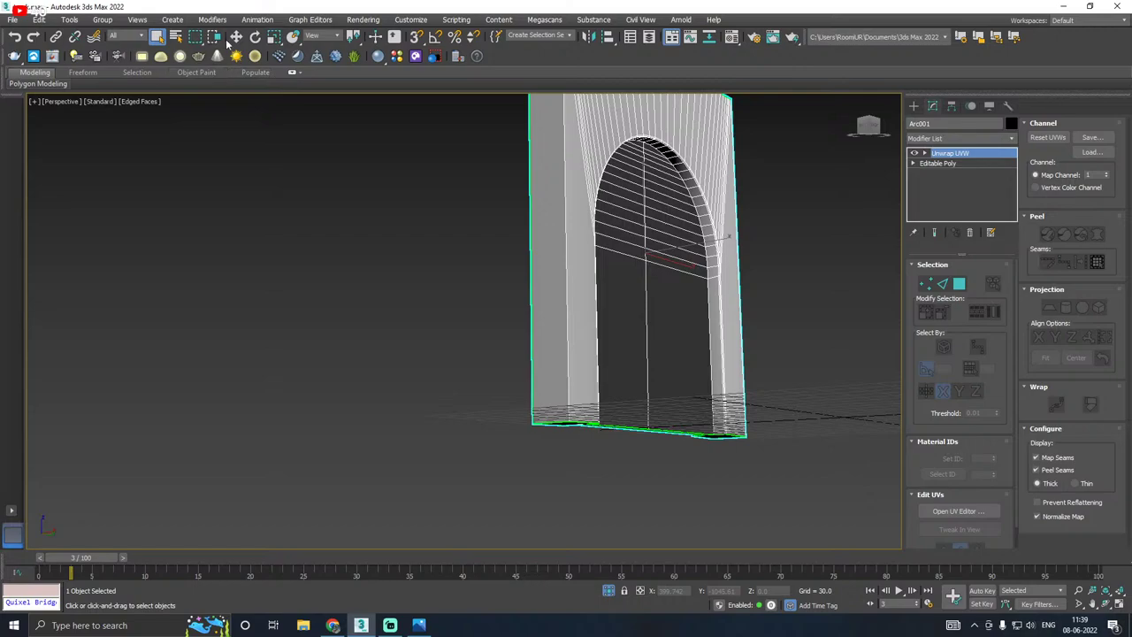
pyautogui.click(236, 36)
pyautogui.click(608, 591)
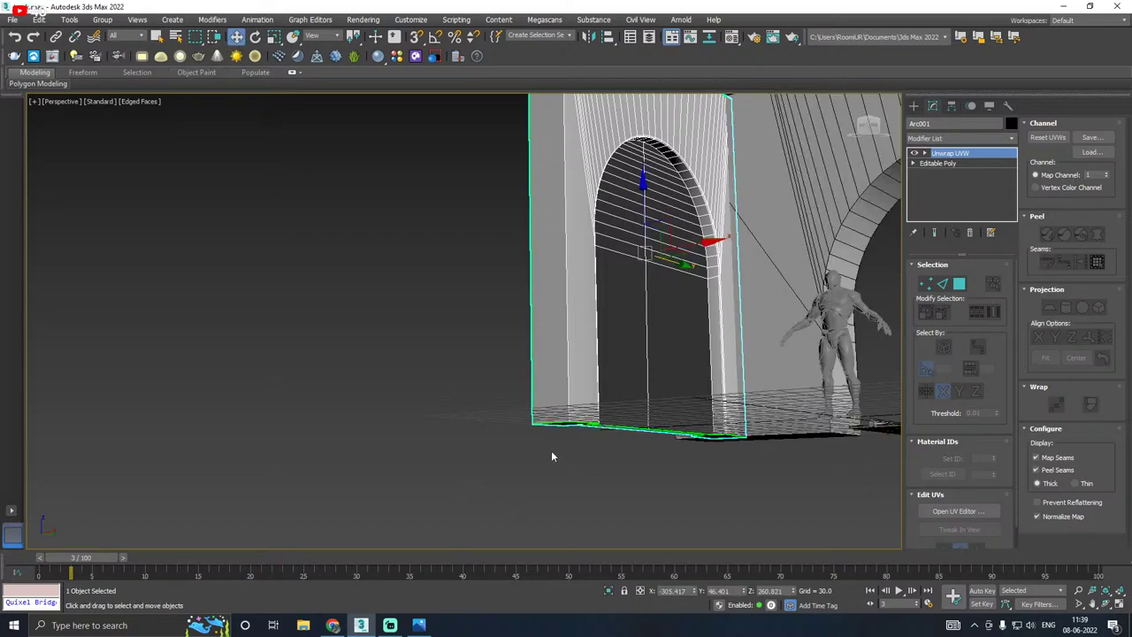
pyautogui.scroll(-3, 551, 450)
pyautogui.keyDown('alt'); pyautogui.moveTo(511, 428); pyautogui.dragTo(597, 453, button='middle'); pyautogui.keyUp('alt')
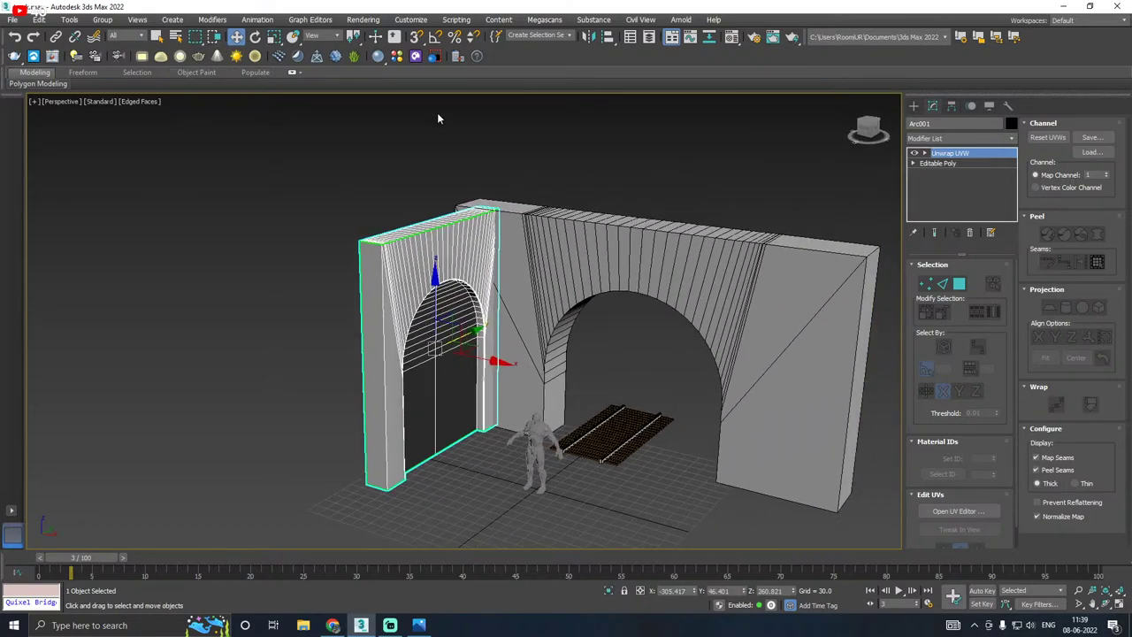
pyautogui.click(14, 19)
pyautogui.click(40, 136)
pyautogui.click(760, 572)
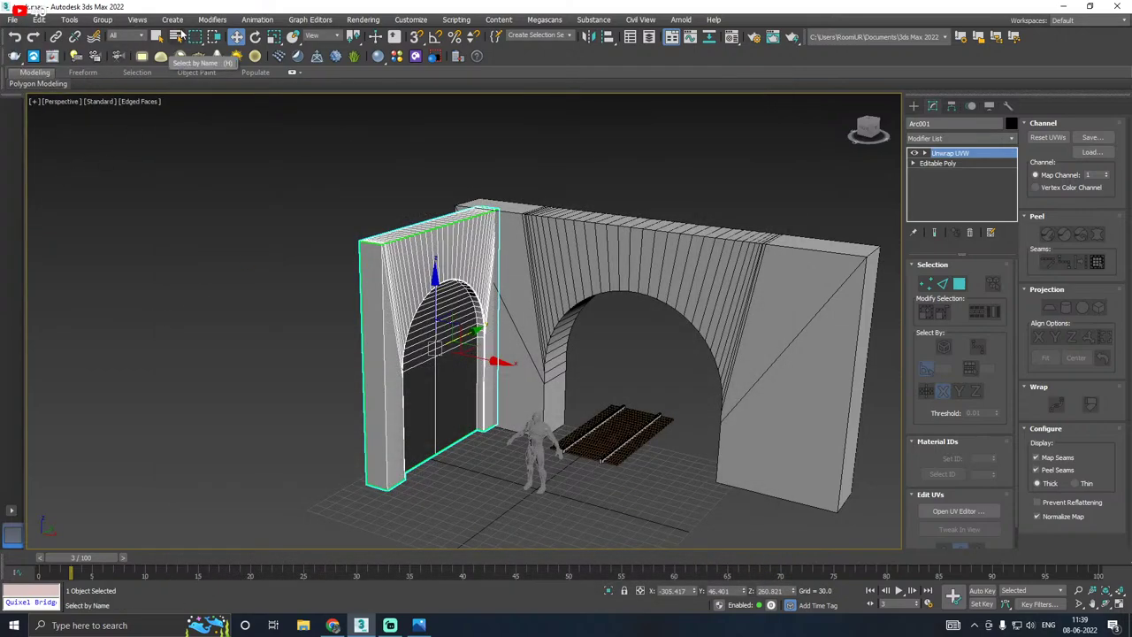
# Step: Save the scene to its current file
pyautogui.click(13, 20)
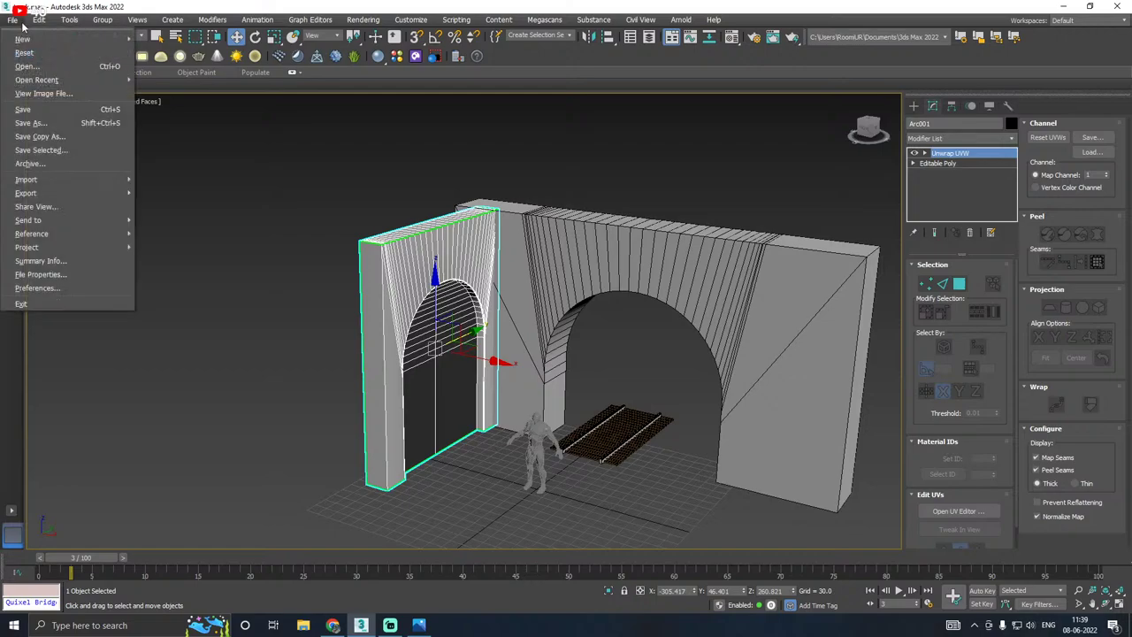
pyautogui.click(36, 108)
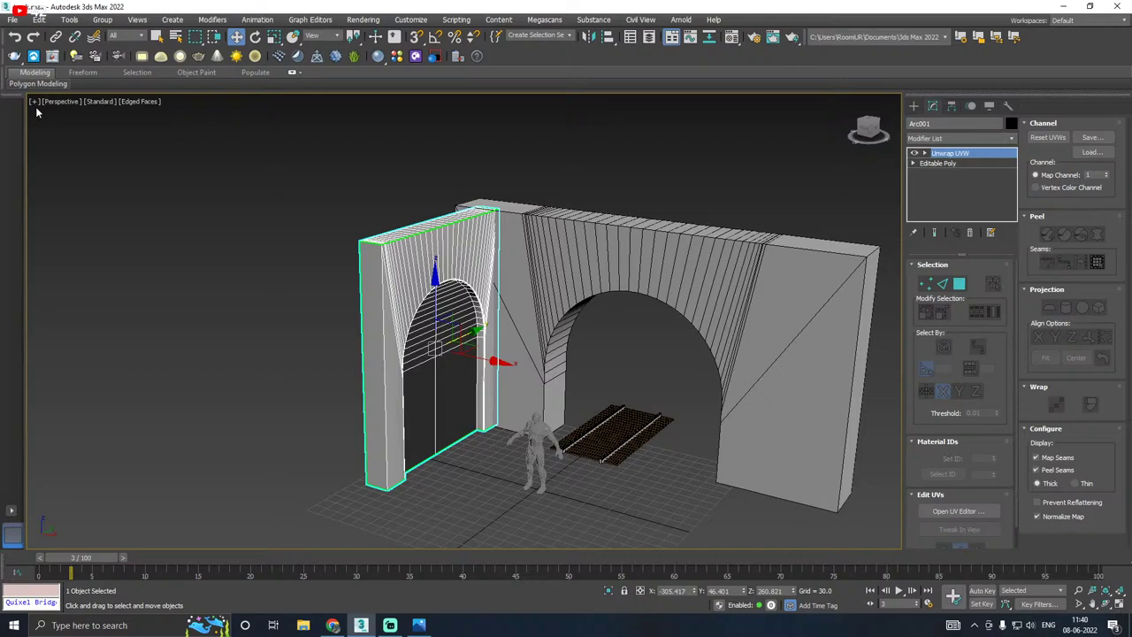
# Step: Select the large arched wall behind the railway track and isolate it
pyautogui.click(603, 277)
pyautogui.click(604, 275)
pyautogui.keyDown('alt'); pyautogui.moveTo(609, 418); pyautogui.dragTo(595, 527, button='middle'); pyautogui.keyUp('alt')
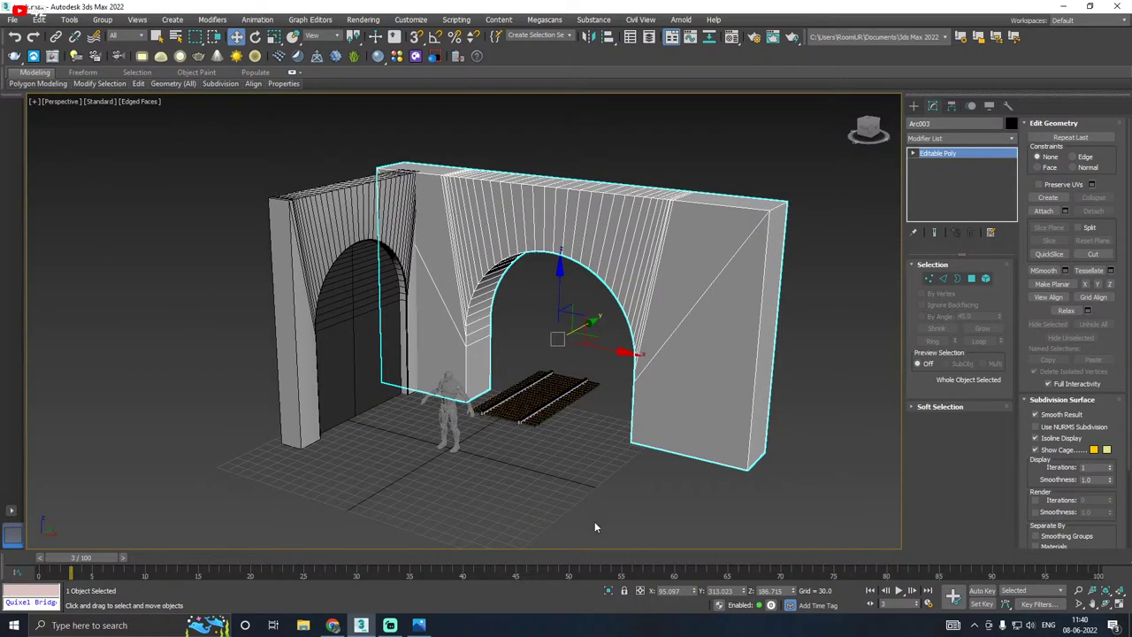
pyautogui.click(609, 591)
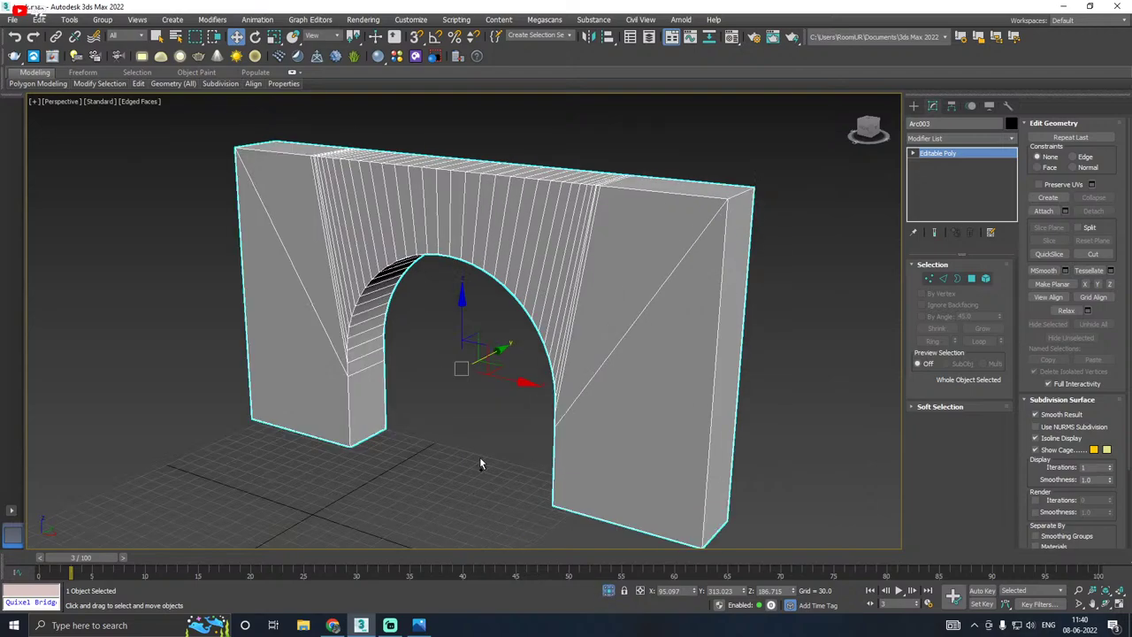
# Step: Select the edge loop around the large wall's arch opening on one face and chamfer it by 5.255
pyautogui.keyDown('alt'); pyautogui.moveTo(480, 457); pyautogui.dragTo(446, 405, button='middle'); pyautogui.keyUp('alt')
pyautogui.click(942, 279)
pyautogui.click(363, 412)
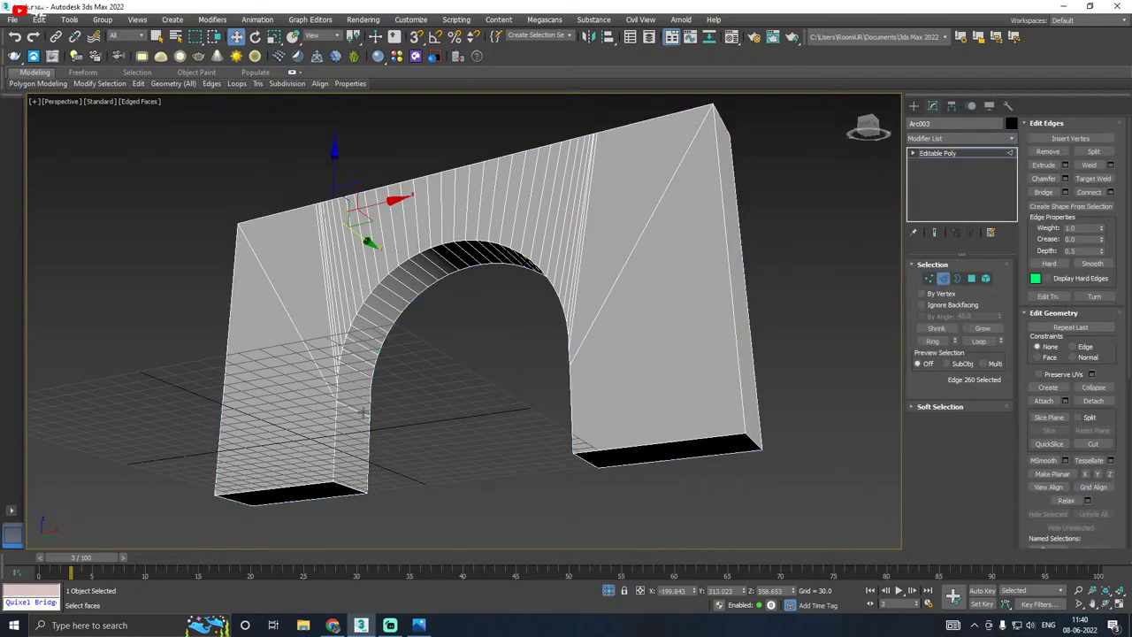
pyautogui.doubleClick(337, 428)
pyautogui.keyDown('alt'); pyautogui.moveTo(337, 428); pyautogui.dragTo(548, 371, button='middle'); pyautogui.keyUp('alt')
pyautogui.click(1065, 179)
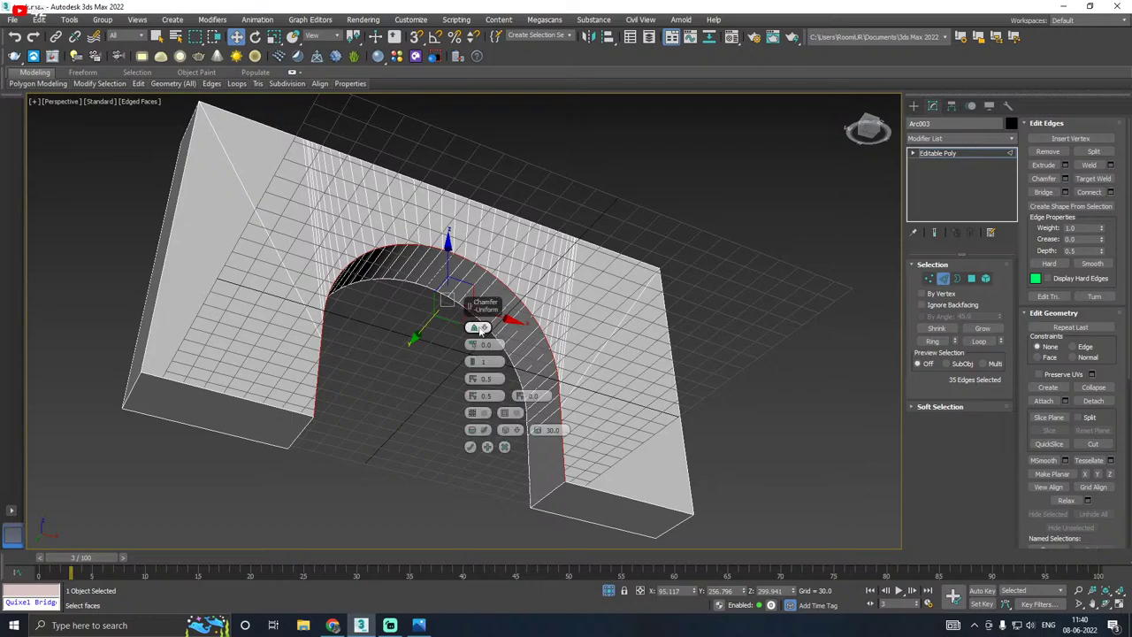
pyautogui.scroll(4, 500, 308)
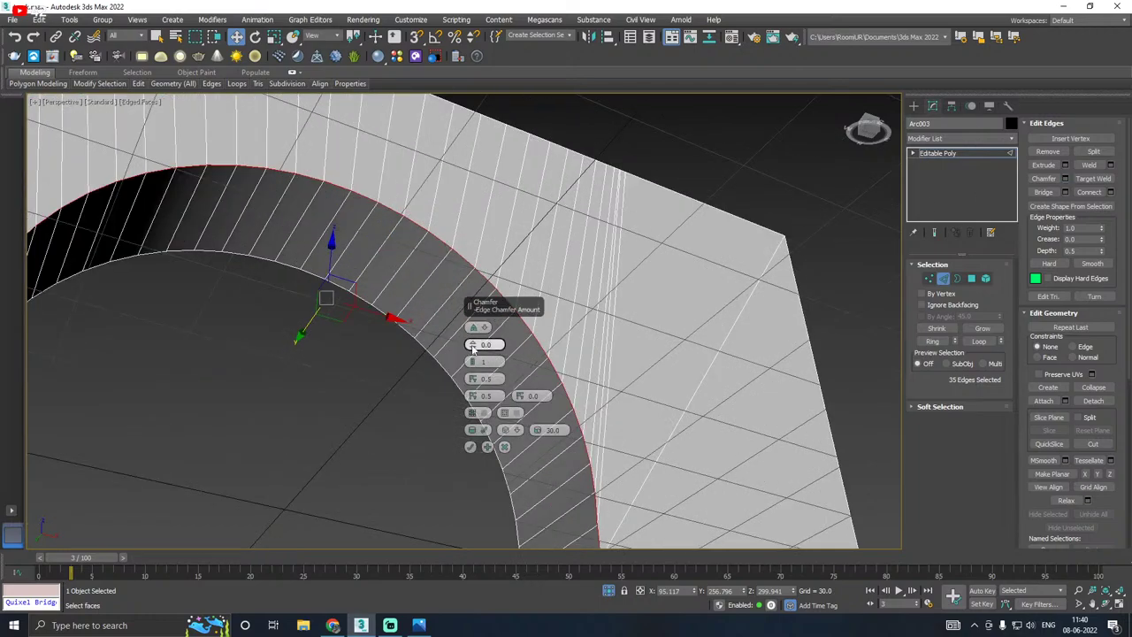
pyautogui.moveTo(473, 349); pyautogui.dragTo(472, 311)
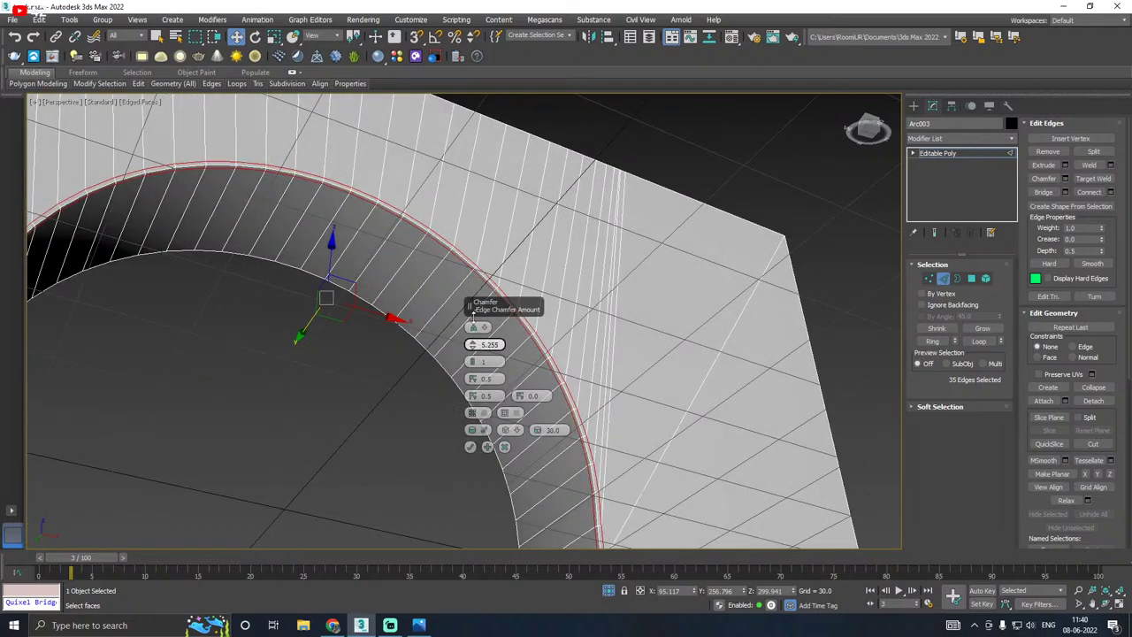
pyautogui.click(470, 446)
pyautogui.scroll(-6, 533, 348)
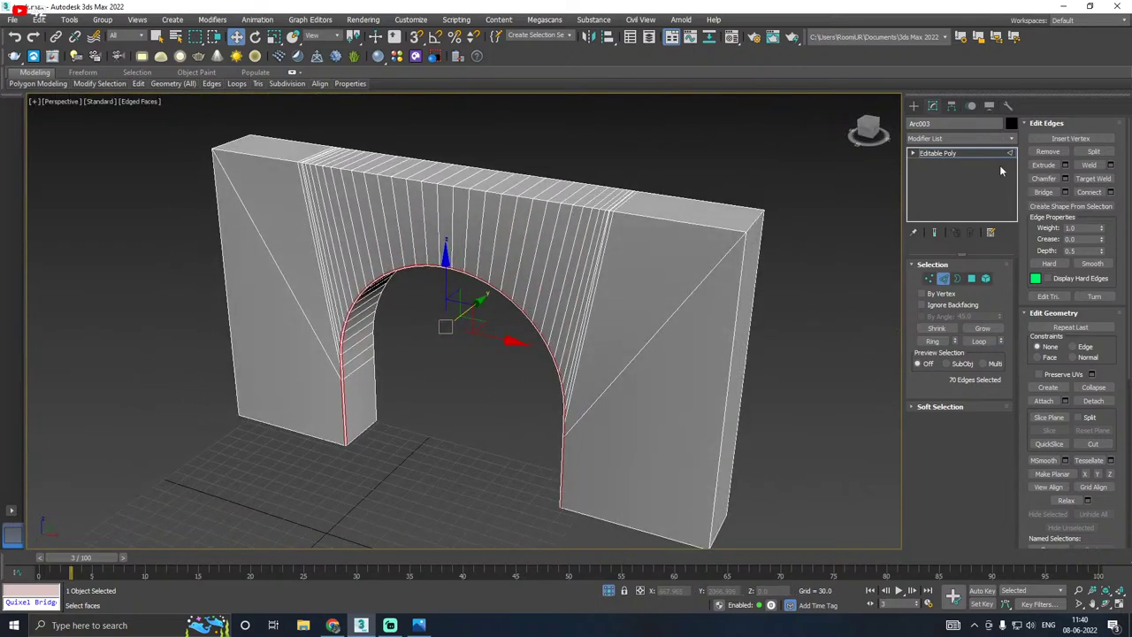
pyautogui.click(990, 154)
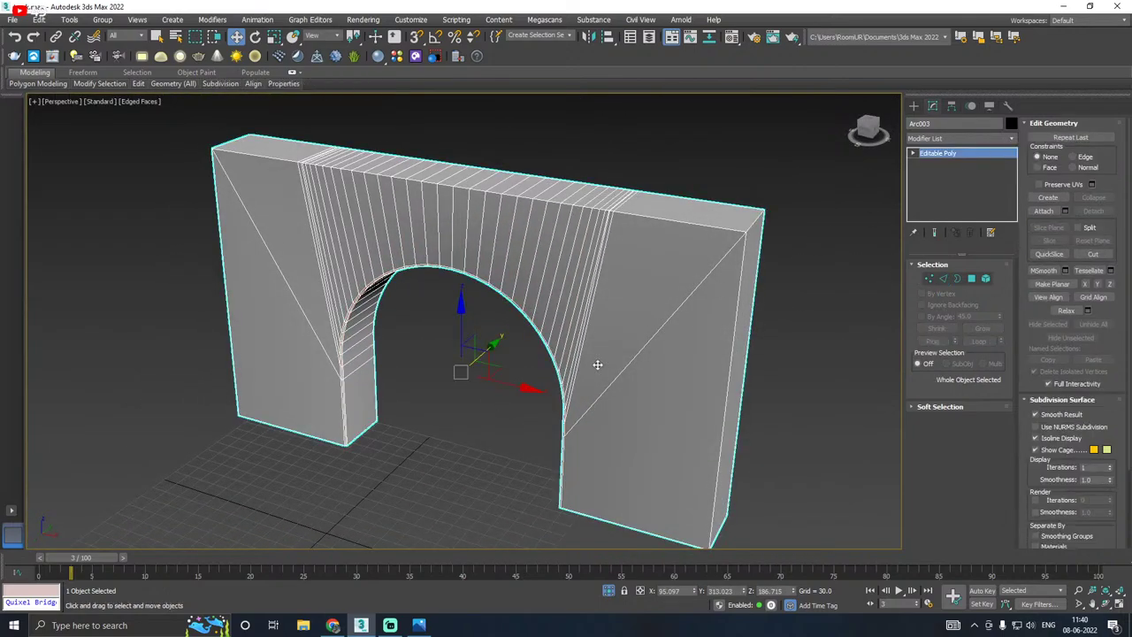
pyautogui.click(419, 626)
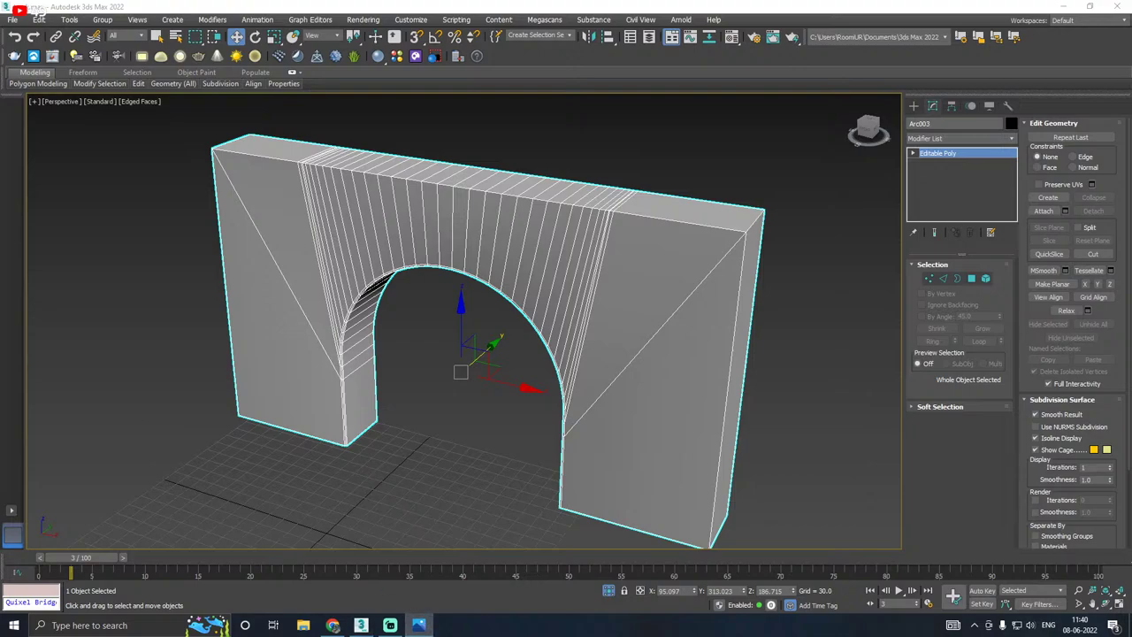
pyautogui.click(332, 626)
# Step: Add an Unwrap UVW modifier to the large arched wall and open its UV editor
pyautogui.click(1007, 138)
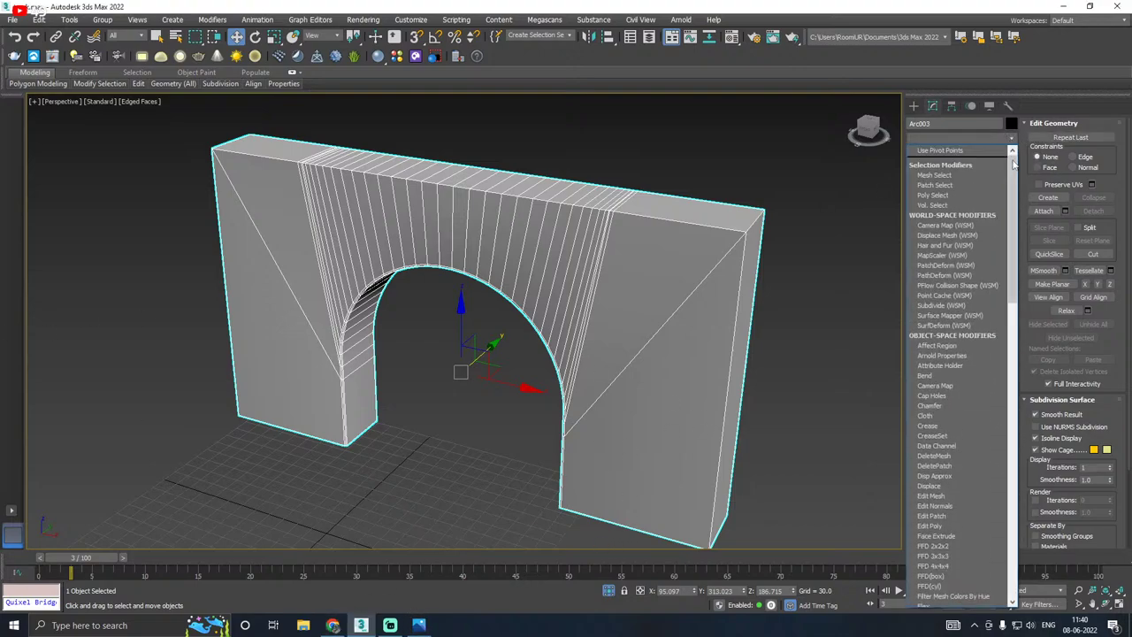
pyautogui.scroll(-5, 960, 354)
pyautogui.click(938, 431)
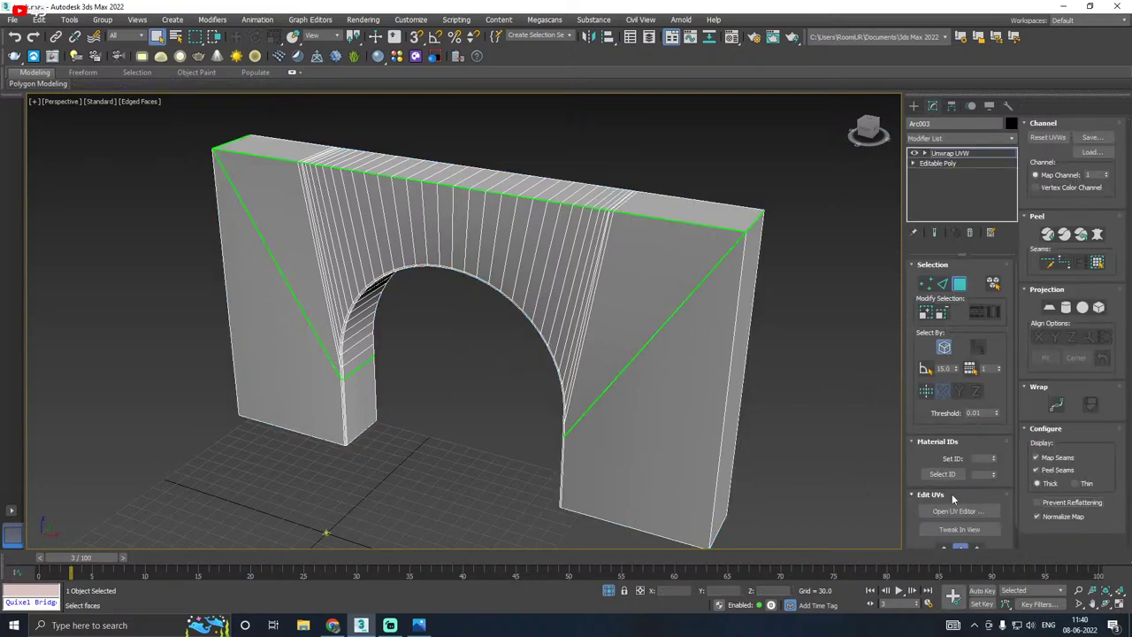
pyautogui.click(957, 511)
pyautogui.scroll(3, 664, 365)
pyautogui.moveTo(664, 365); pyautogui.dragTo(689, 375, button='middle')
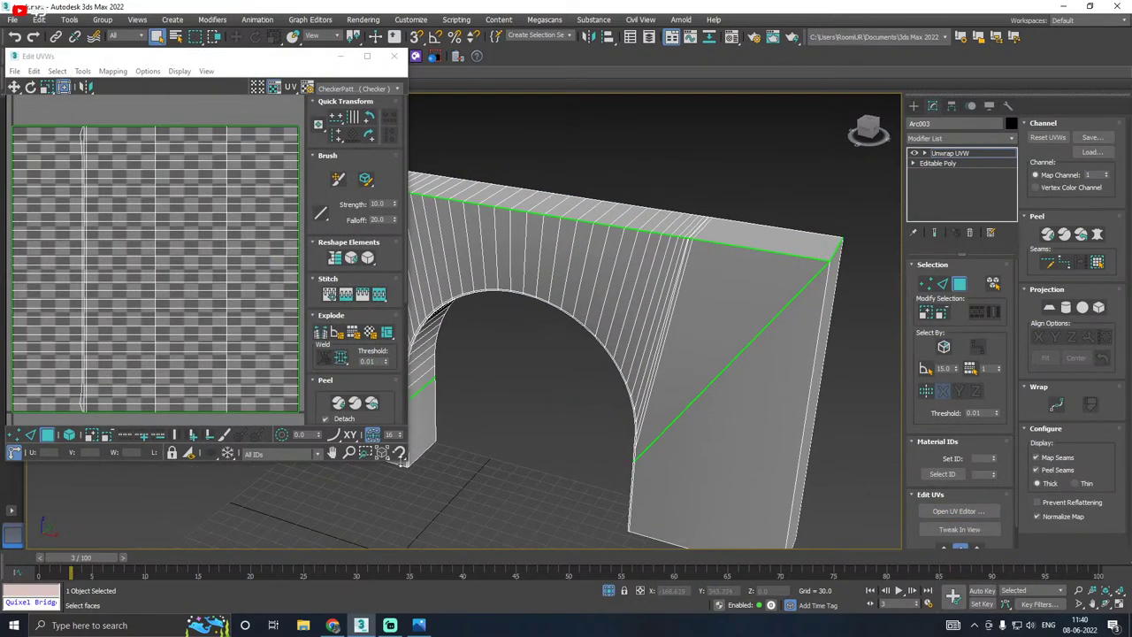
# Step: Enlarge the UV editor and move all of the wall's UVs out of the texture tile to one side
pyautogui.moveTo(403, 458); pyautogui.dragTo(502, 539)
pyautogui.scroll(-3, 187, 370)
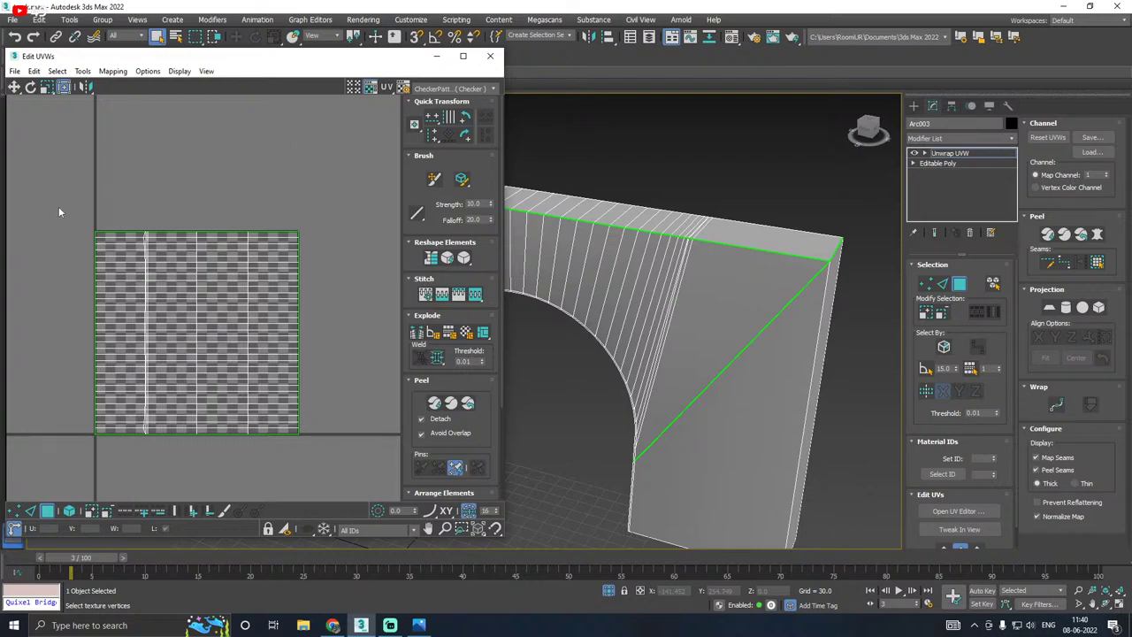
pyautogui.moveTo(59, 212); pyautogui.dragTo(306, 467)
pyautogui.moveTo(203, 321); pyautogui.dragTo(478, 322)
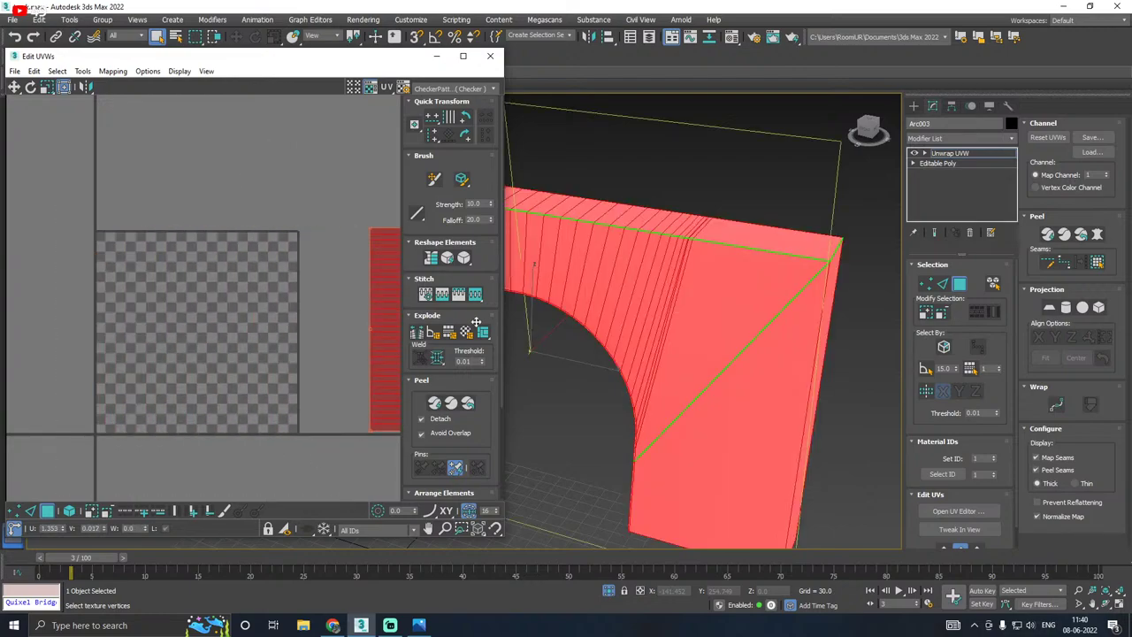
# Step: Try the Texture Checker background, and set the display back to the Checker Pattern
pyautogui.click(442, 89)
pyautogui.click(431, 101)
pyautogui.click(433, 92)
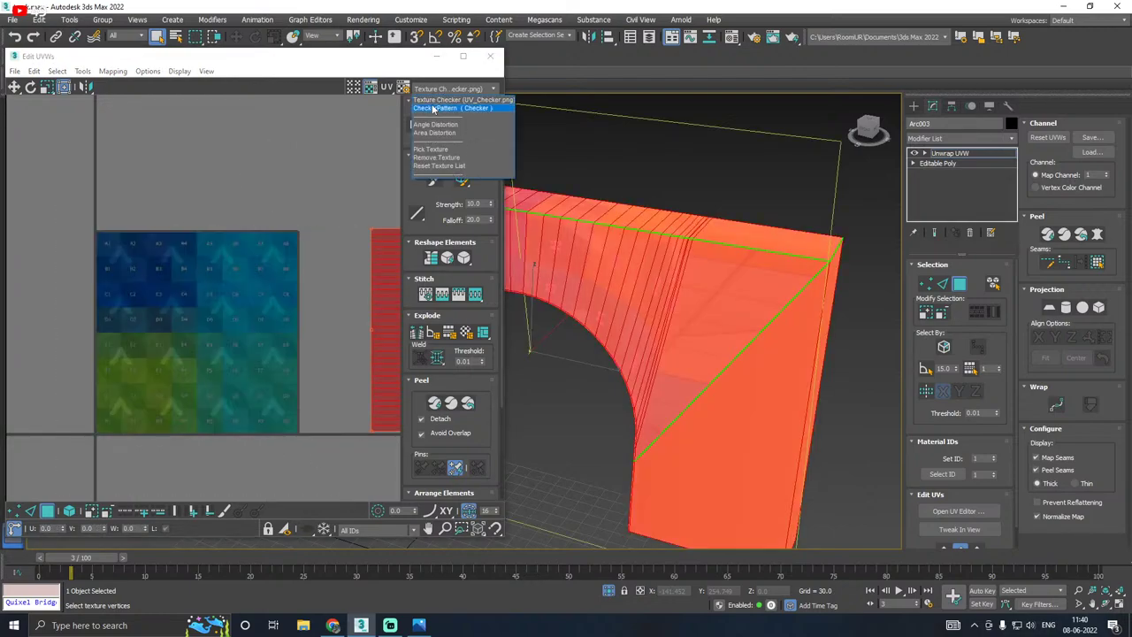
pyautogui.click(434, 108)
# Step: Try to select the wall's front side using selection by planar angle at 15
pyautogui.scroll(-2, 693, 270)
pyautogui.keyDown('alt'); pyautogui.moveTo(695, 272); pyautogui.dragTo(748, 288, button='middle'); pyautogui.keyUp('alt')
pyautogui.moveTo(748, 288); pyautogui.dragTo(791, 277, button='middle')
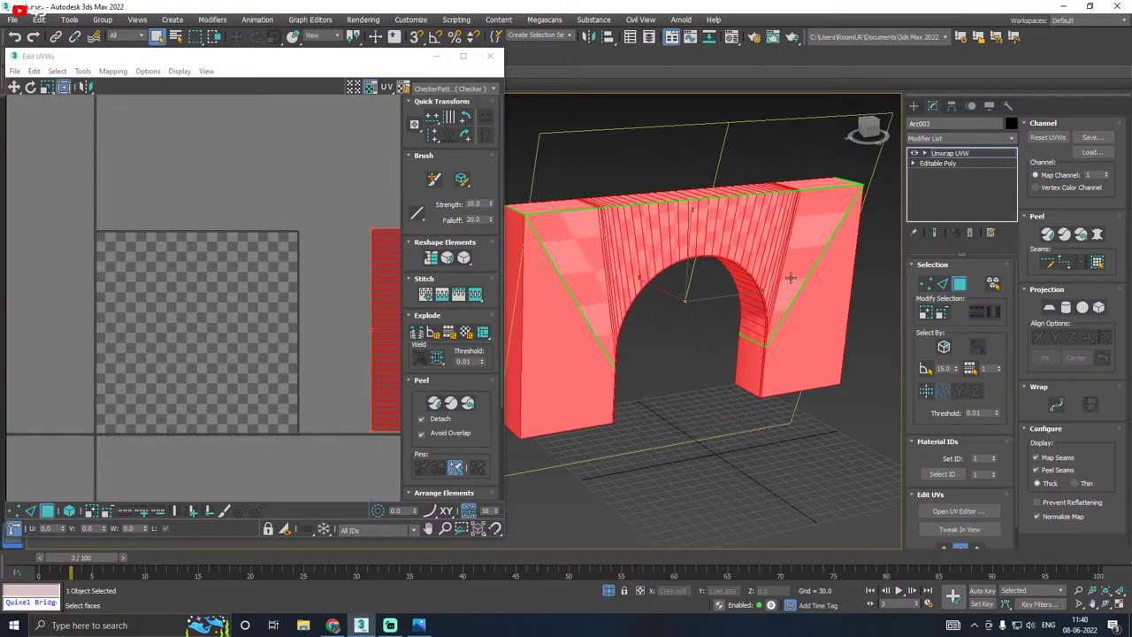
pyautogui.click(926, 366)
pyautogui.click(541, 254)
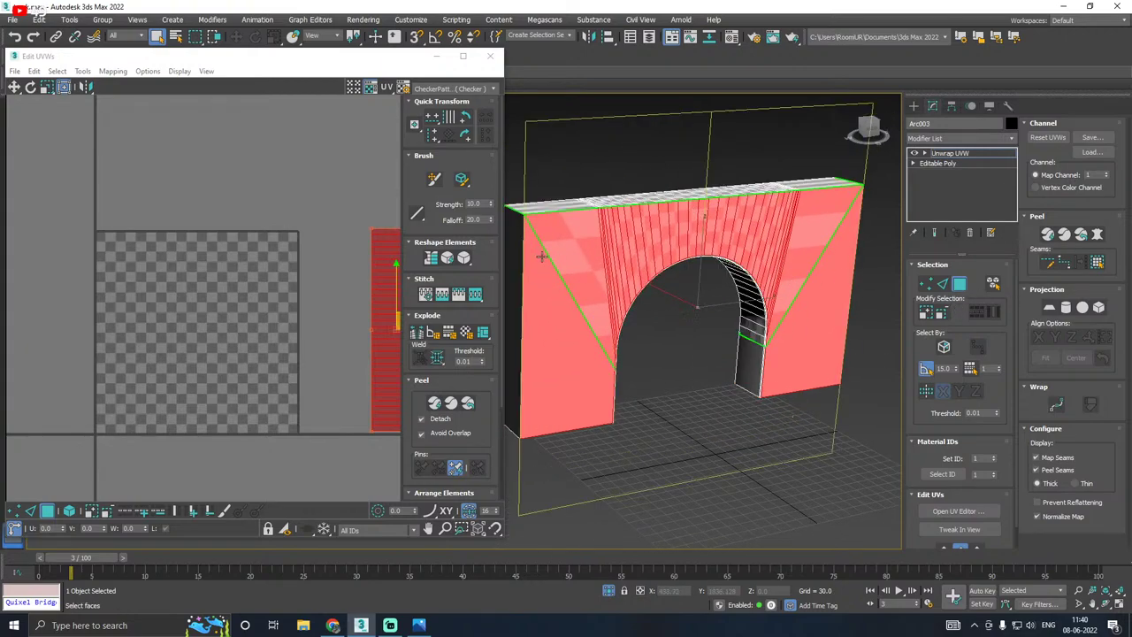
pyautogui.keyDown('alt'); pyautogui.moveTo(706, 272); pyautogui.dragTo(629, 227, button='middle'); pyautogui.keyUp('alt')
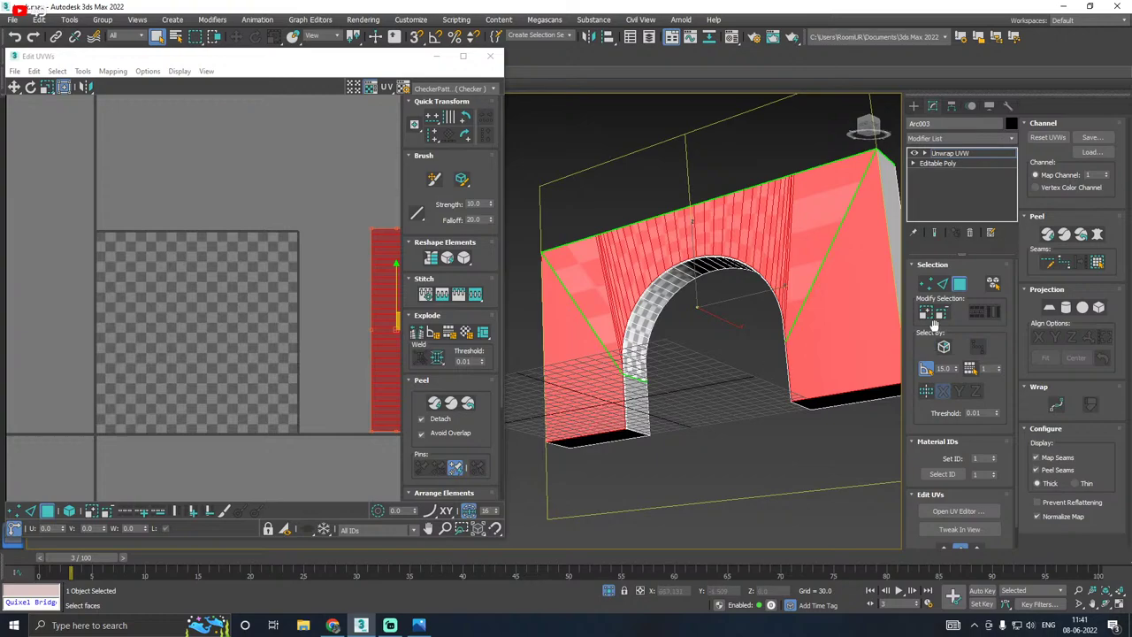
pyautogui.click(925, 368)
pyautogui.click(631, 406)
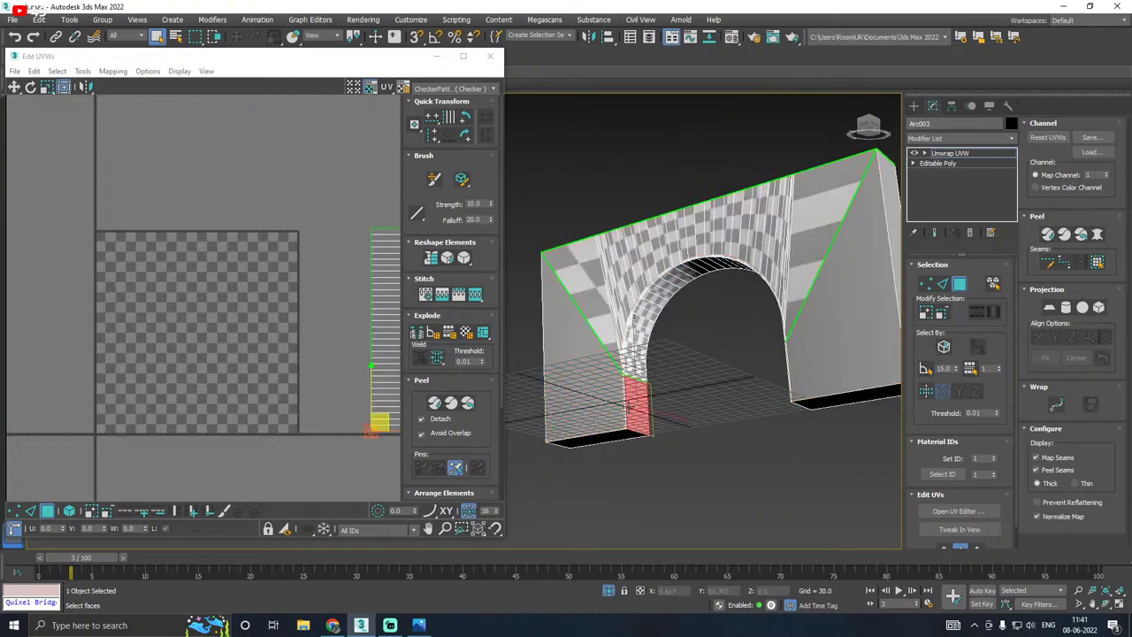
# Step: From the left view, reduce the full face selection to the faces of one broad side of the wall
pyautogui.hotkey('ctrl', 'a')
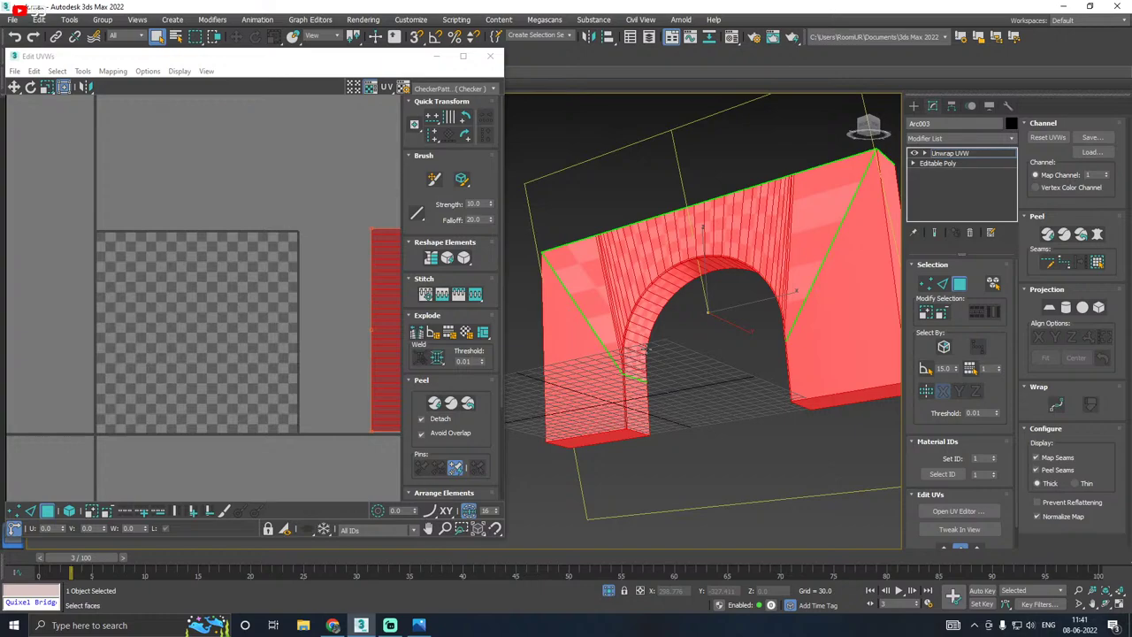
pyautogui.press('f')
pyautogui.press('l')
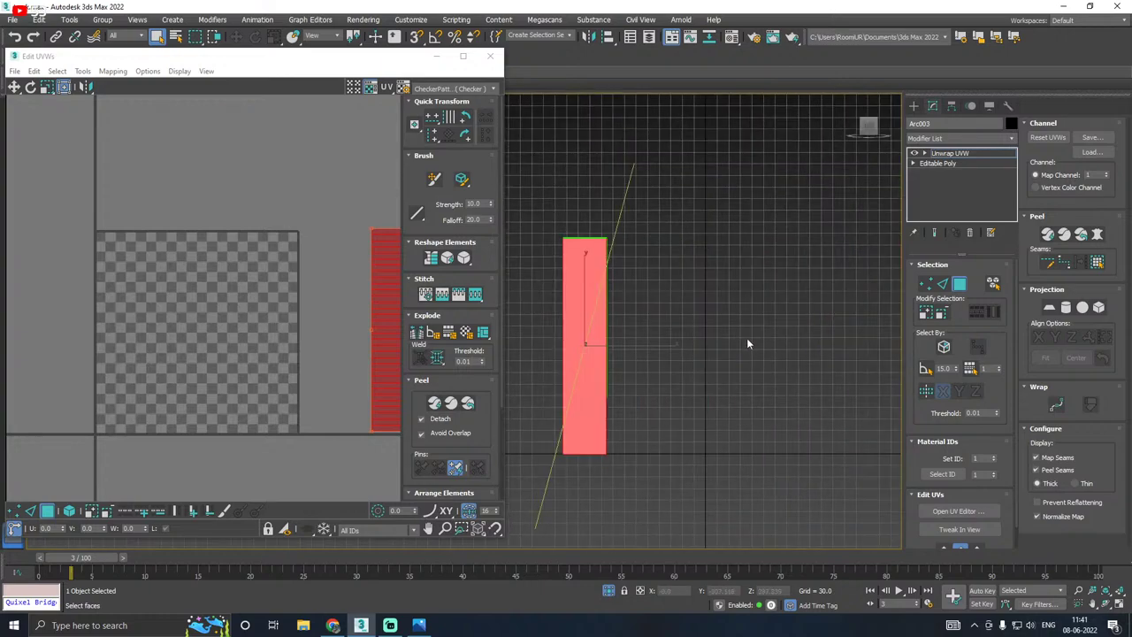
pyautogui.moveTo(746, 338); pyautogui.dragTo(804, 302, button='middle')
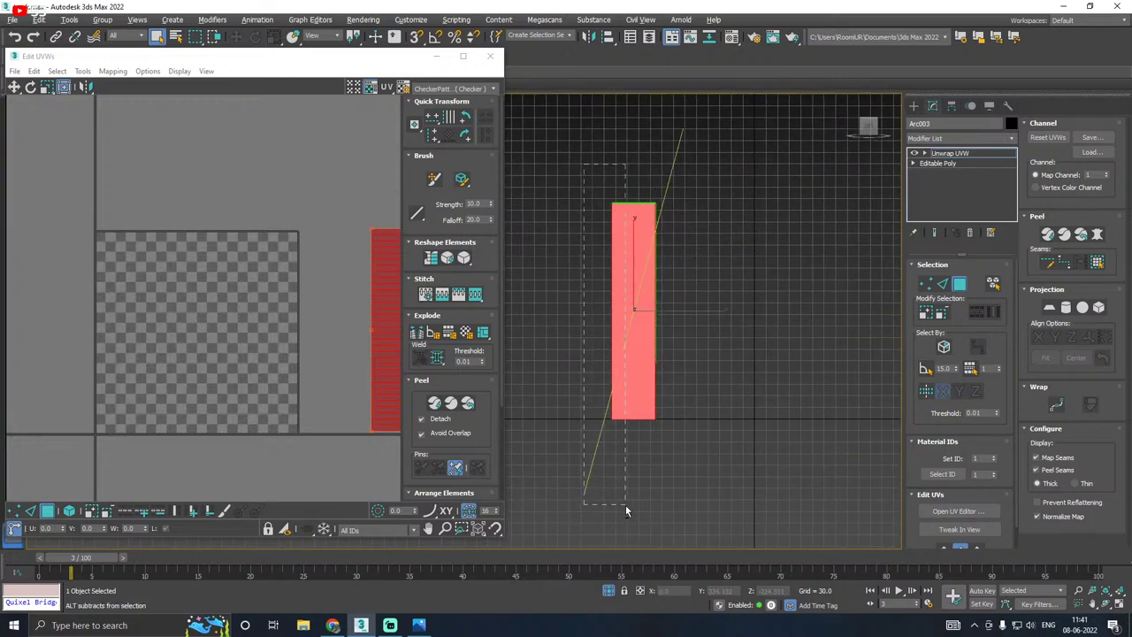
pyautogui.moveTo(625, 505); pyautogui.dragTo(622, 504)
pyautogui.press('p')
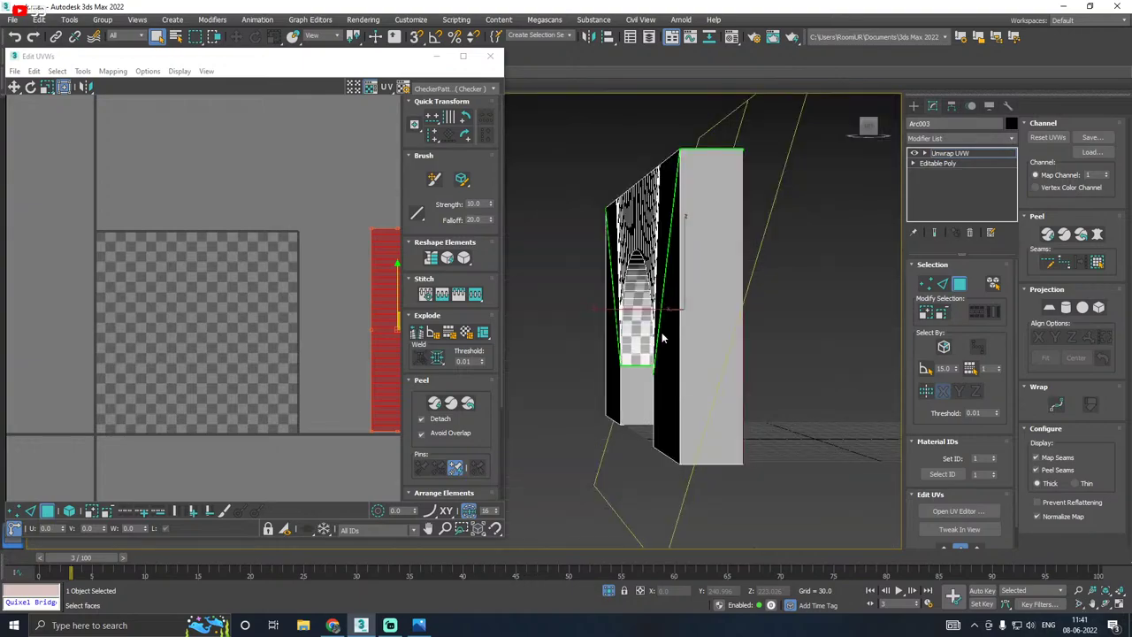
# Step: Add one leg's inner face and all faces along the underside of the arch to the selection
pyautogui.keyDown('alt'); pyautogui.moveTo(661, 338); pyautogui.dragTo(638, 399, button='middle'); pyautogui.keyUp('alt')
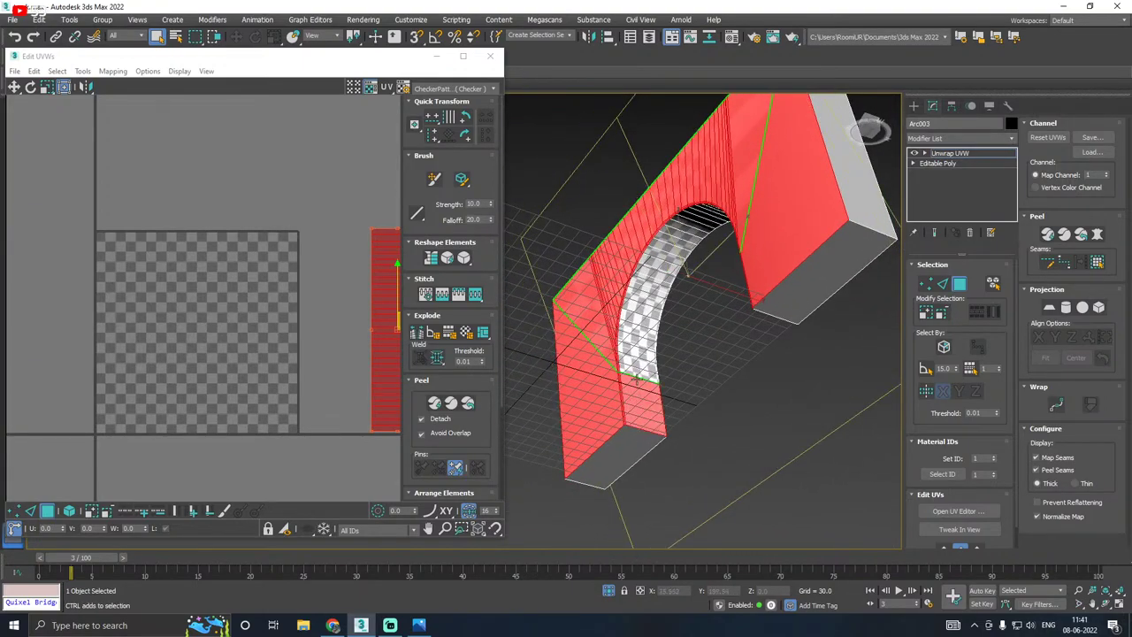
pyautogui.scroll(2, 617, 372)
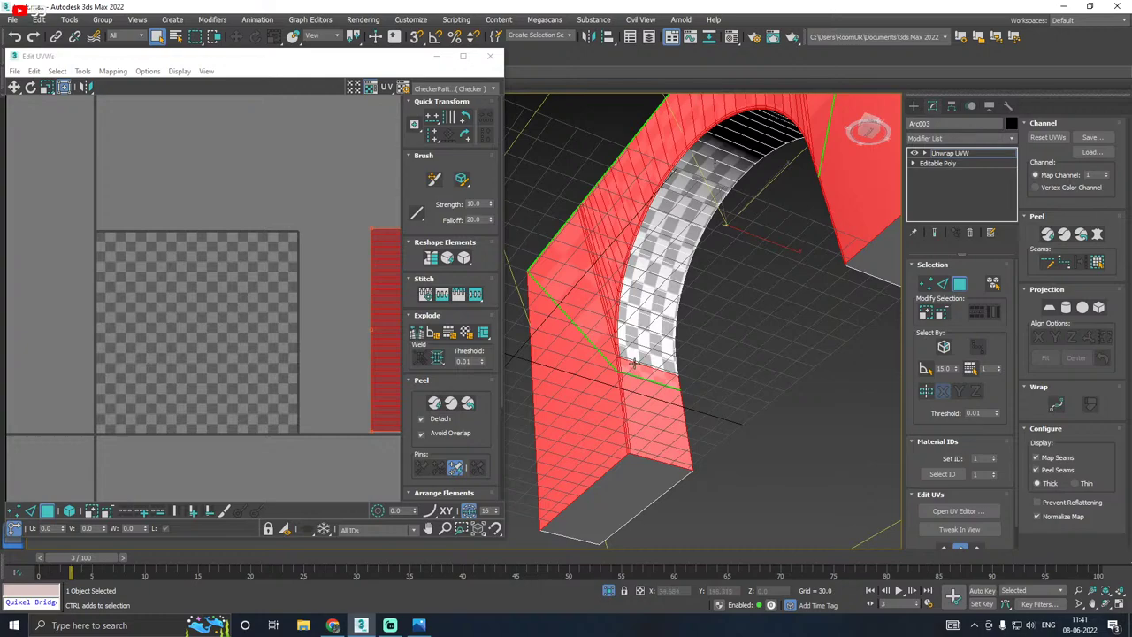
pyautogui.keyDown('ctrl'); pyautogui.click(634, 361); pyautogui.keyUp('ctrl')
pyautogui.keyDown('ctrl'); pyautogui.click(636, 344); pyautogui.keyUp('ctrl')
pyautogui.keyDown('ctrl'); pyautogui.click(640, 328); pyautogui.keyUp('ctrl')
pyautogui.keyDown('ctrl'); pyautogui.click(642, 308); pyautogui.keyUp('ctrl')
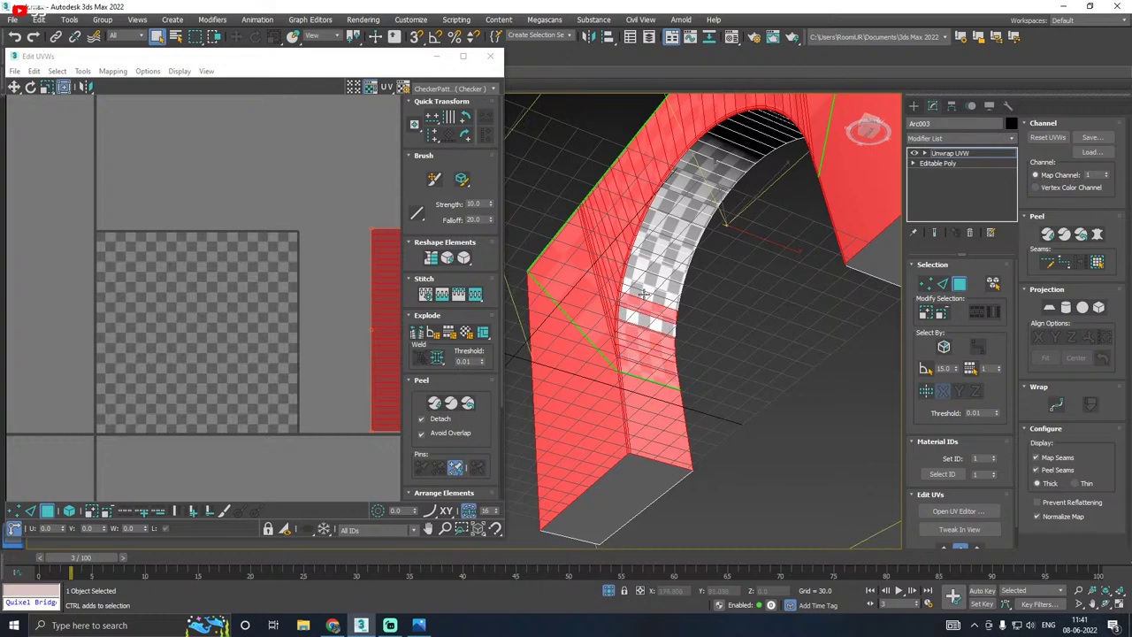
pyautogui.moveTo(645, 295); pyautogui.dragTo(672, 218)
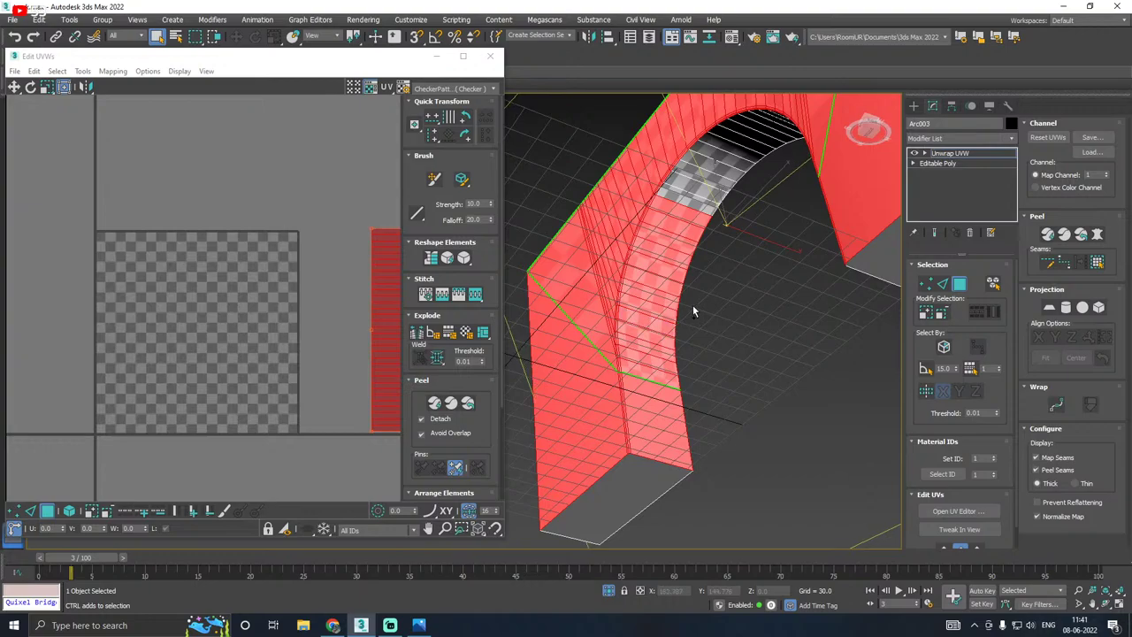
pyautogui.keyDown('alt'); pyautogui.moveTo(693, 304); pyautogui.dragTo(639, 301, button='middle'); pyautogui.keyUp('alt')
pyautogui.moveTo(591, 267)
pyautogui.mouseDown()
pyautogui.moveTo(736, 257)
pyautogui.moveTo(797, 283)
pyautogui.mouseUp()
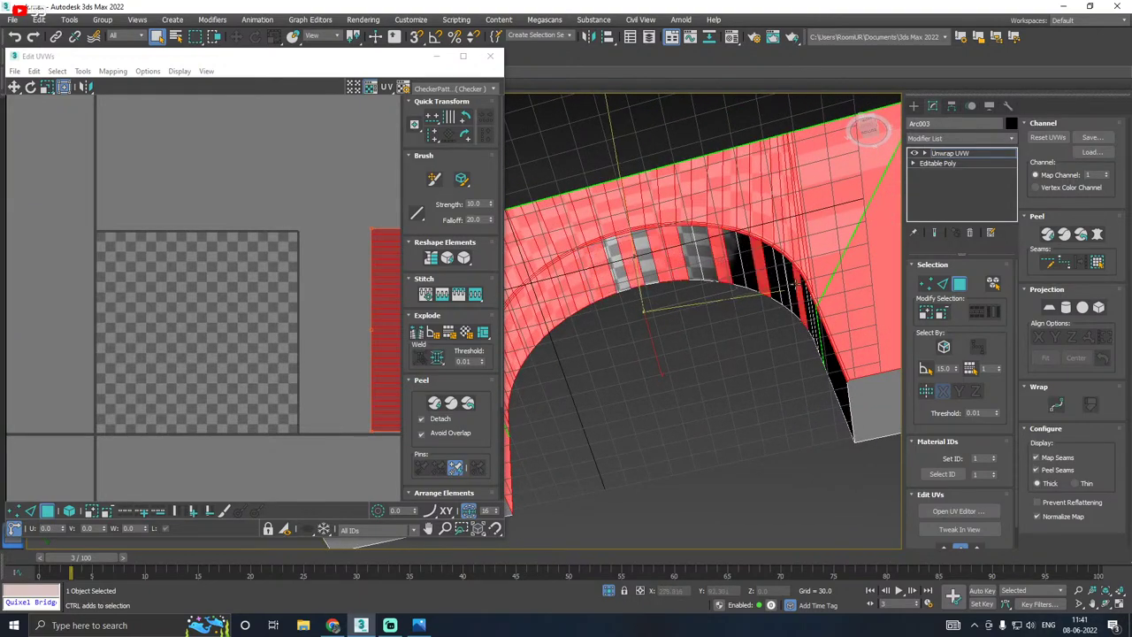
pyautogui.keyDown('alt'); pyautogui.moveTo(797, 331); pyautogui.dragTo(834, 385, button='middle'); pyautogui.keyUp('alt')
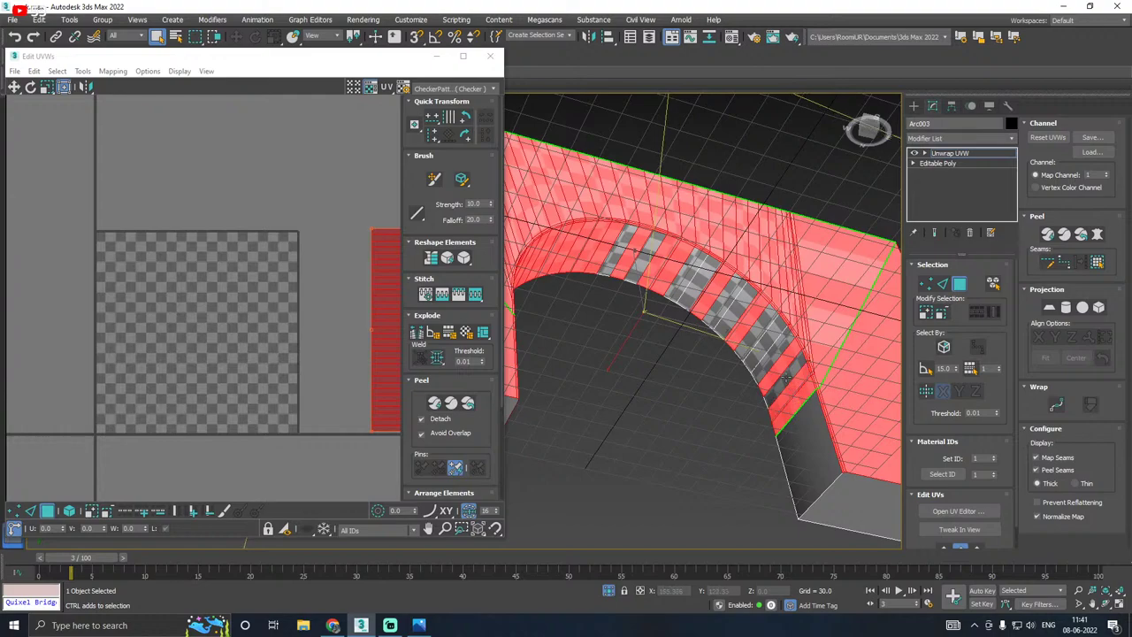
pyautogui.moveTo(773, 347); pyautogui.dragTo(627, 239)
# Step: Add the other leg's inner face and the wall's outer end faces to the selection
pyautogui.keyDown('alt'); pyautogui.moveTo(729, 359); pyautogui.dragTo(846, 462, button='middle'); pyautogui.keyUp('alt')
pyautogui.keyDown('alt'); pyautogui.moveTo(531, 404); pyautogui.dragTo(849, 398, button='middle'); pyautogui.keyUp('alt')
pyautogui.keyDown('ctrl'); pyautogui.click(693, 402); pyautogui.keyUp('ctrl')
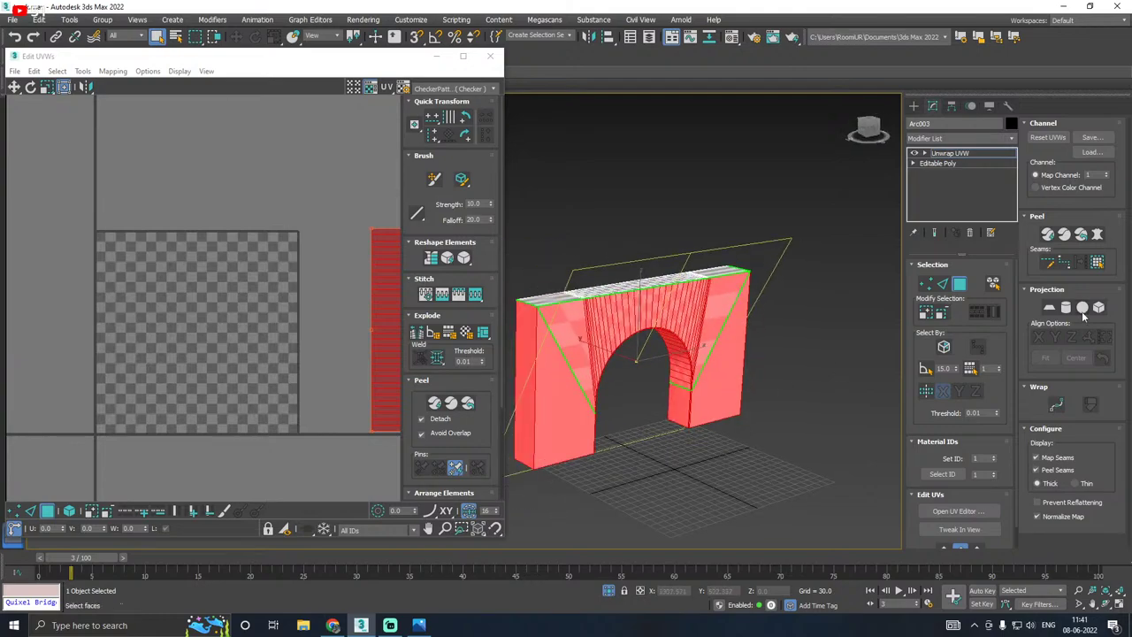
# Step: Apply a planar projection aligned to Y to the selected broad side, arch underside and end faces
pyautogui.click(1049, 307)
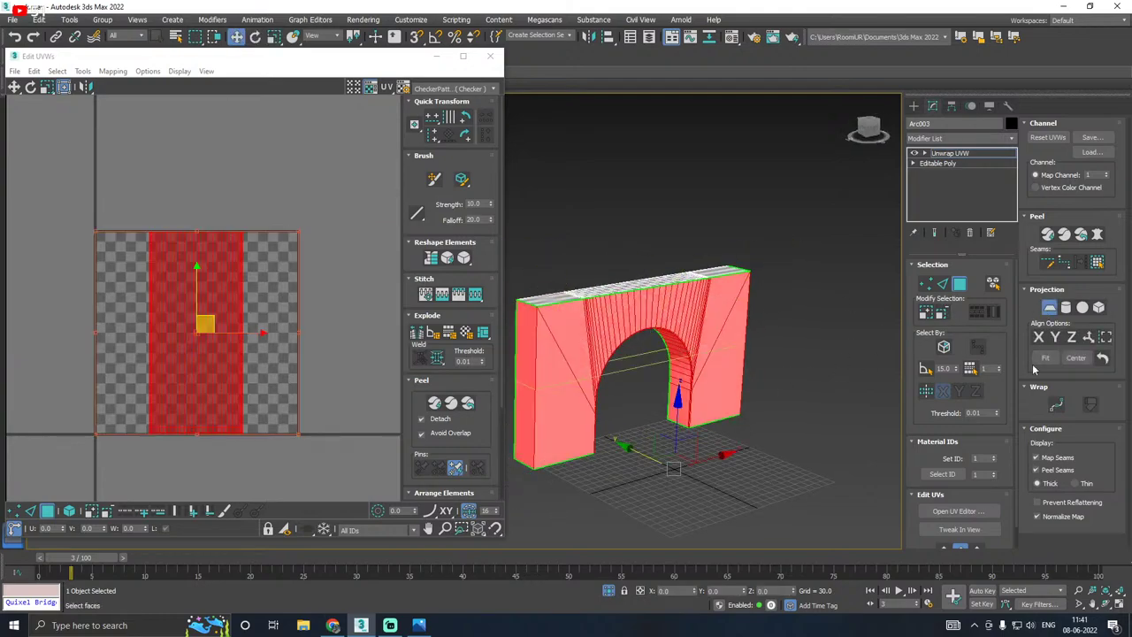
pyautogui.click(1055, 337)
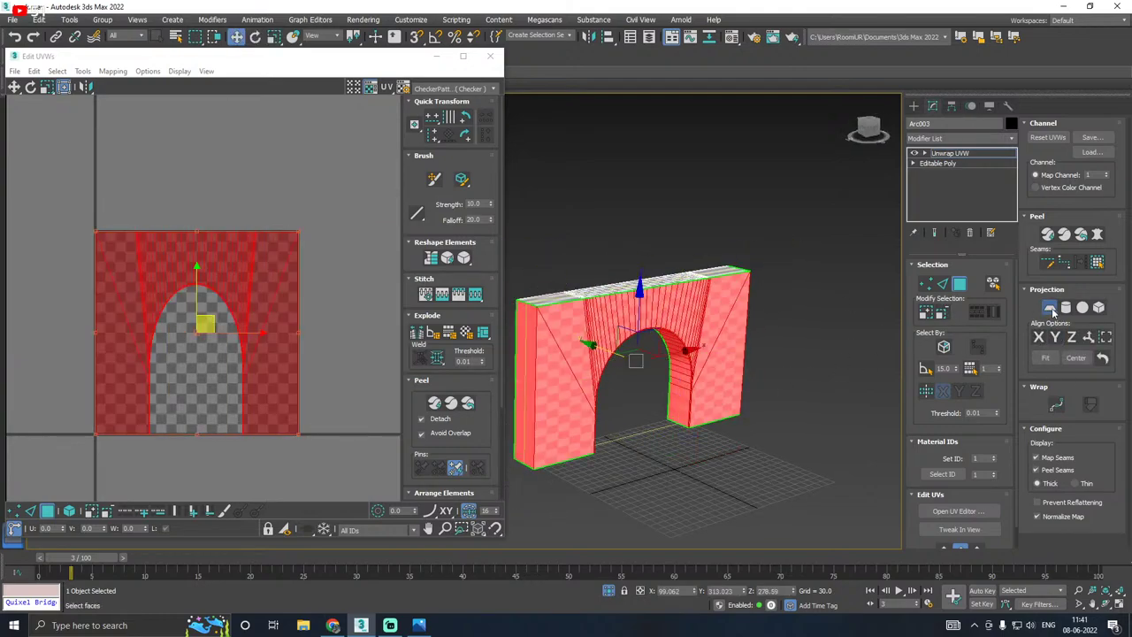
pyautogui.click(1049, 307)
# Step: Relax the projected UVs by polygon angles and move the cluster up, clear of most of the texture tile
pyautogui.click(82, 71)
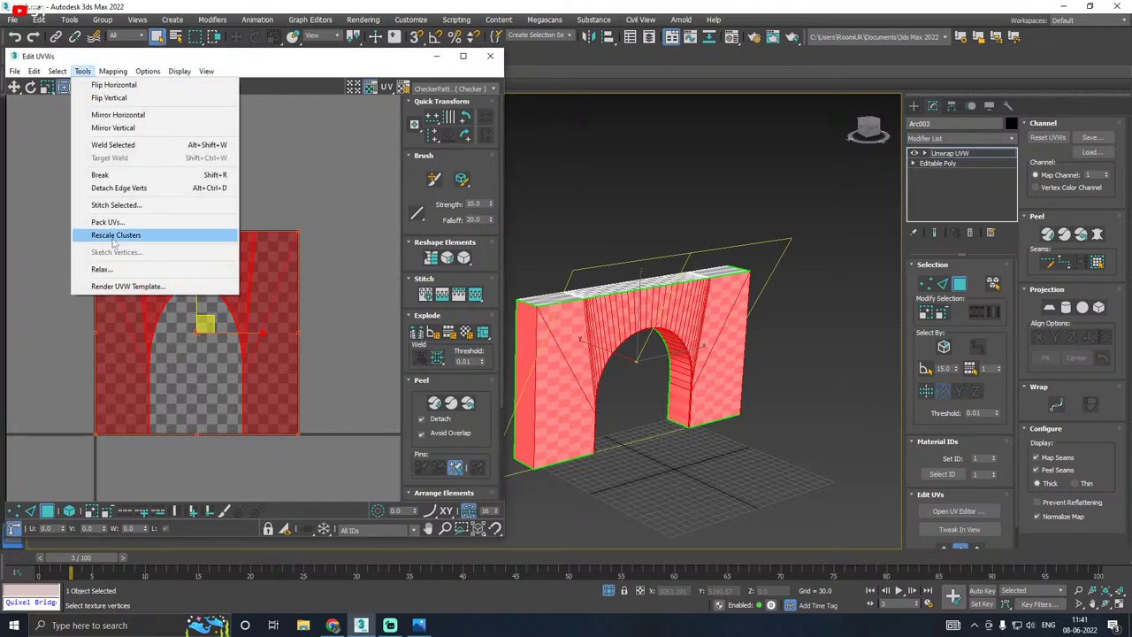
pyautogui.click(133, 234)
pyautogui.click(131, 157)
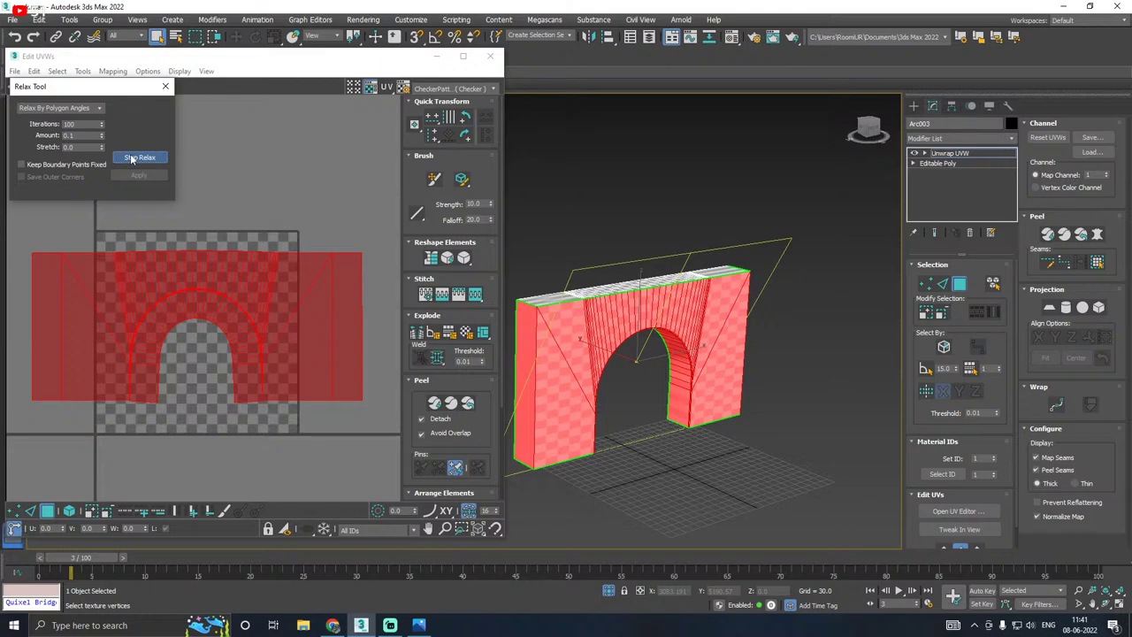
pyautogui.click(131, 158)
pyautogui.keyDown('alt'); pyautogui.moveTo(707, 331); pyautogui.dragTo(650, 332, button='middle'); pyautogui.keyUp('alt')
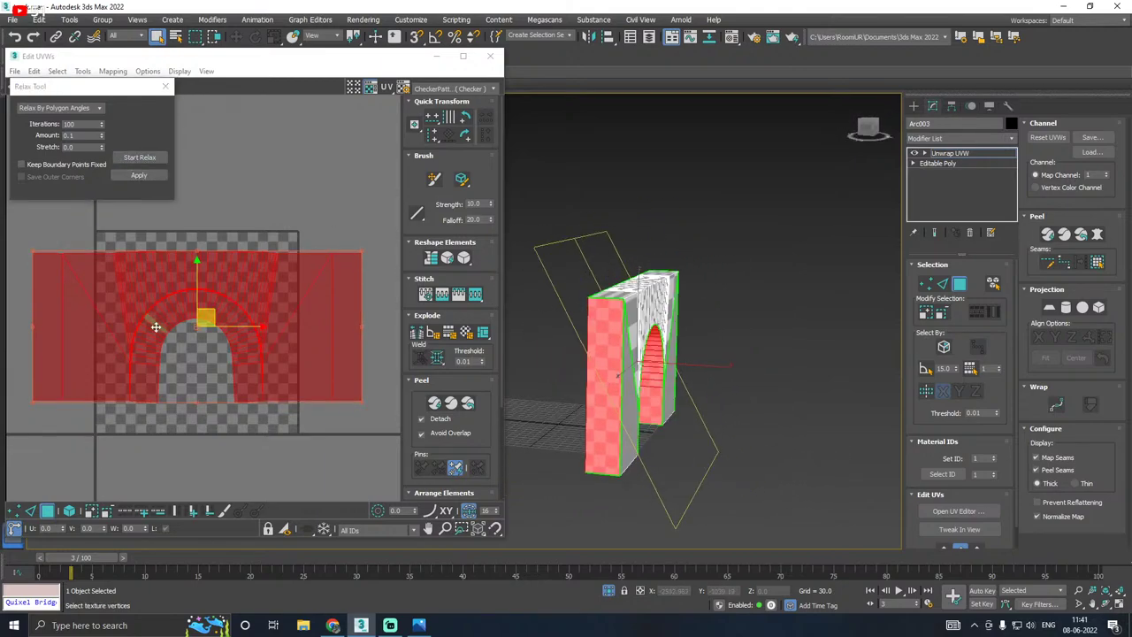
pyautogui.moveTo(207, 319); pyautogui.dragTo(236, 175)
# Step: Select the bottom faces of both wall legs and give them a planar projection aligned to Z
pyautogui.moveTo(690, 322); pyautogui.dragTo(592, 349, button='middle')
pyautogui.click(541, 392)
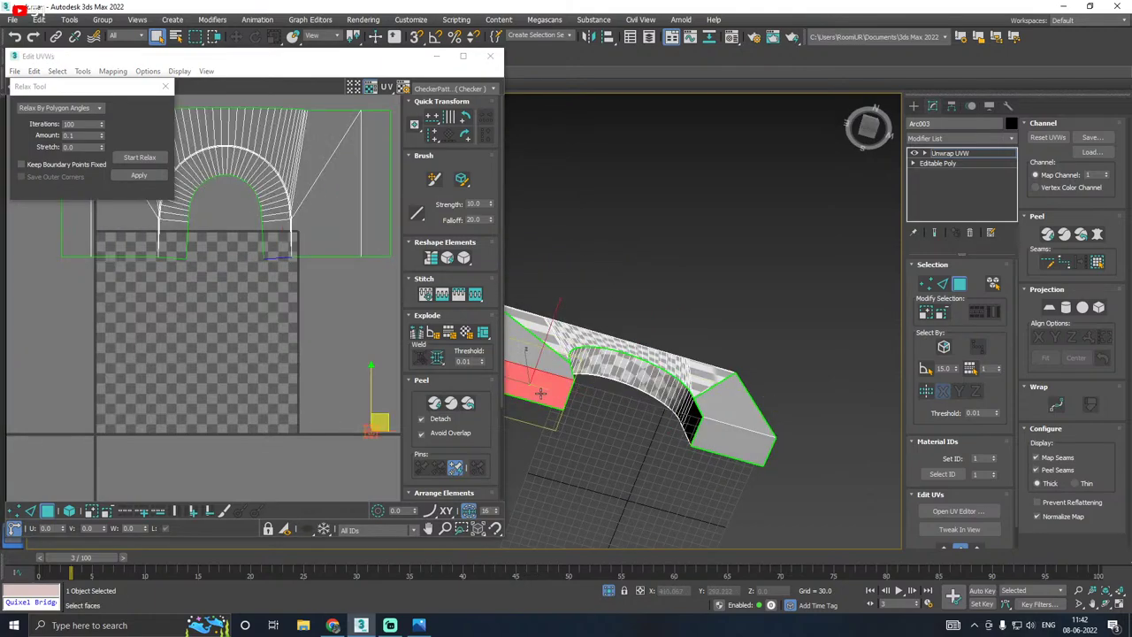
pyautogui.keyDown('ctrl'); pyautogui.click(735, 446); pyautogui.keyUp('ctrl')
pyautogui.click(1049, 306)
pyautogui.click(1072, 337)
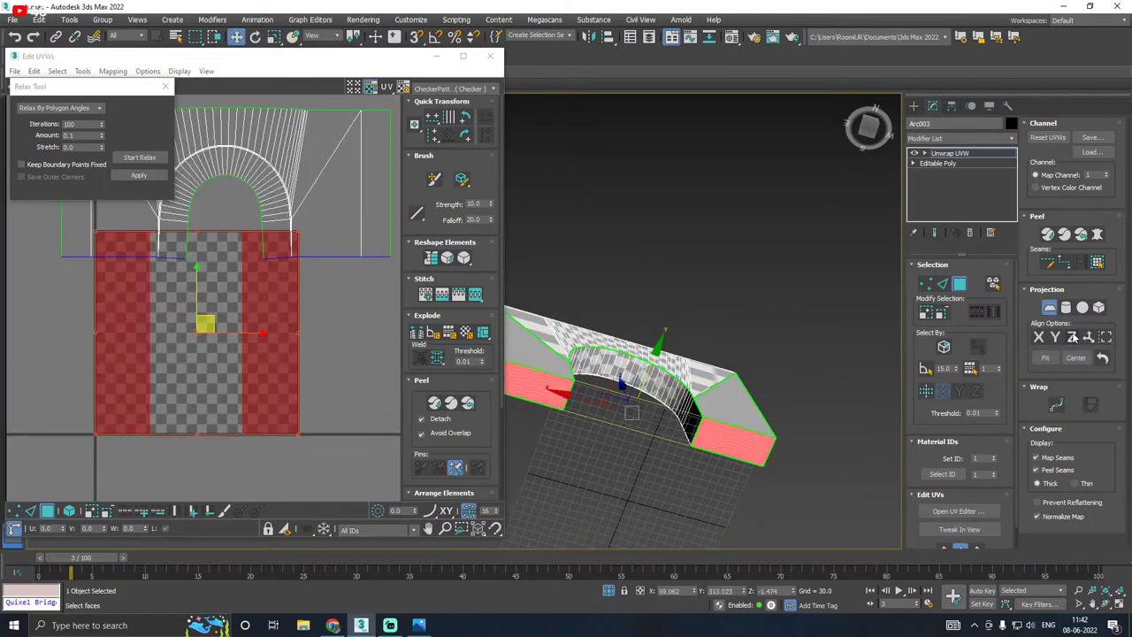
pyautogui.press('q')
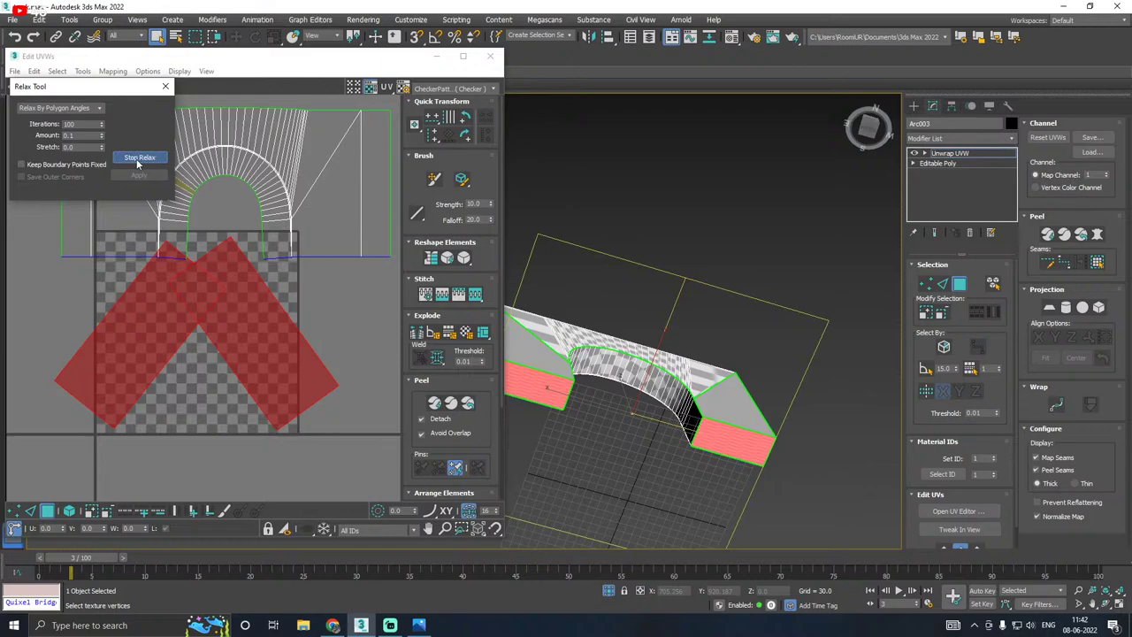
# Step: Finish relaxing the leg bottom UVs by polygon angles and move them below the texture tile
pyautogui.click(137, 158)
pyautogui.scroll(-3, 189, 324)
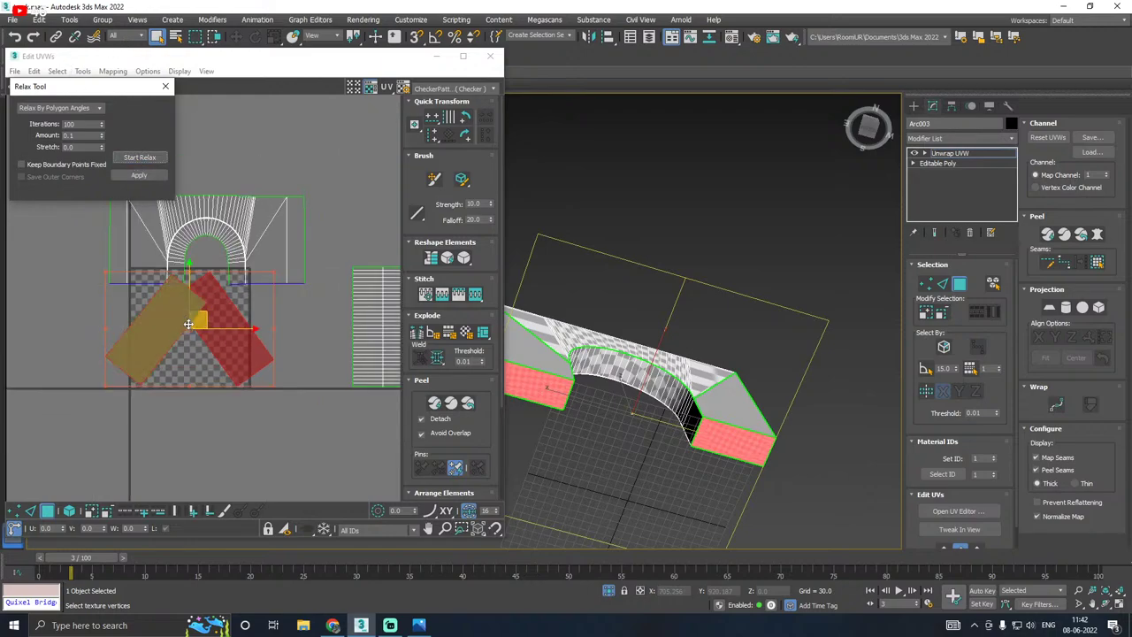
pyautogui.moveTo(189, 324); pyautogui.dragTo(292, 494)
pyautogui.scroll(-2, 152, 396)
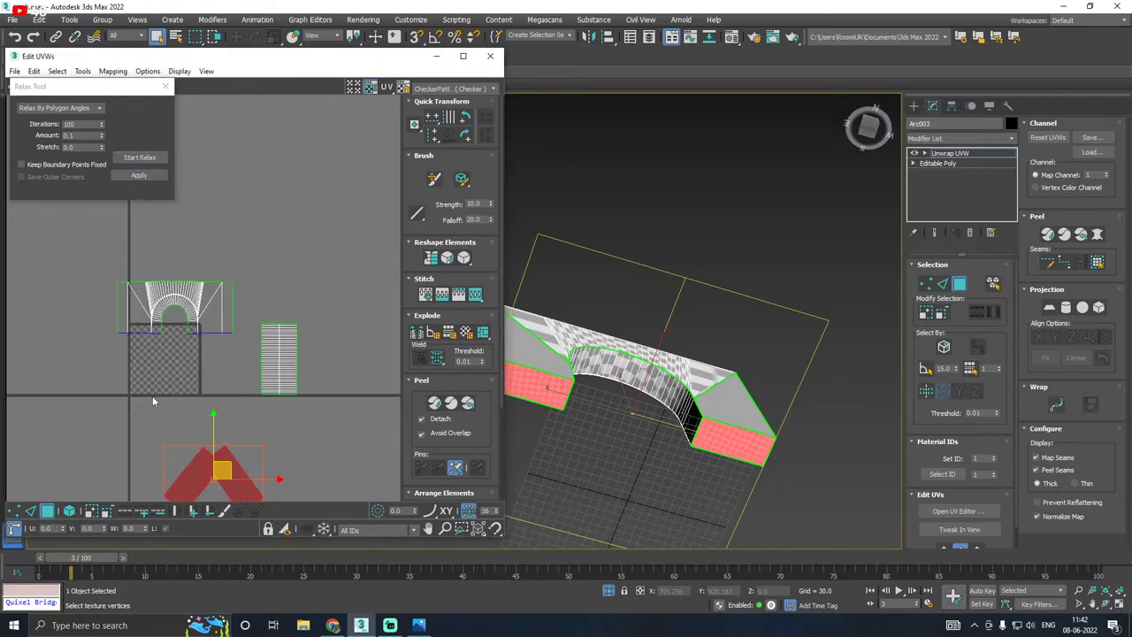
# Step: Select the mapped UV clusters as elements and invert the selection to the remaining broad side and top faces
pyautogui.moveTo(253, 308); pyautogui.dragTo(339, 434)
pyautogui.keyDown('alt'); pyautogui.moveTo(672, 354); pyautogui.dragTo(721, 426, button='middle'); pyautogui.keyUp('alt')
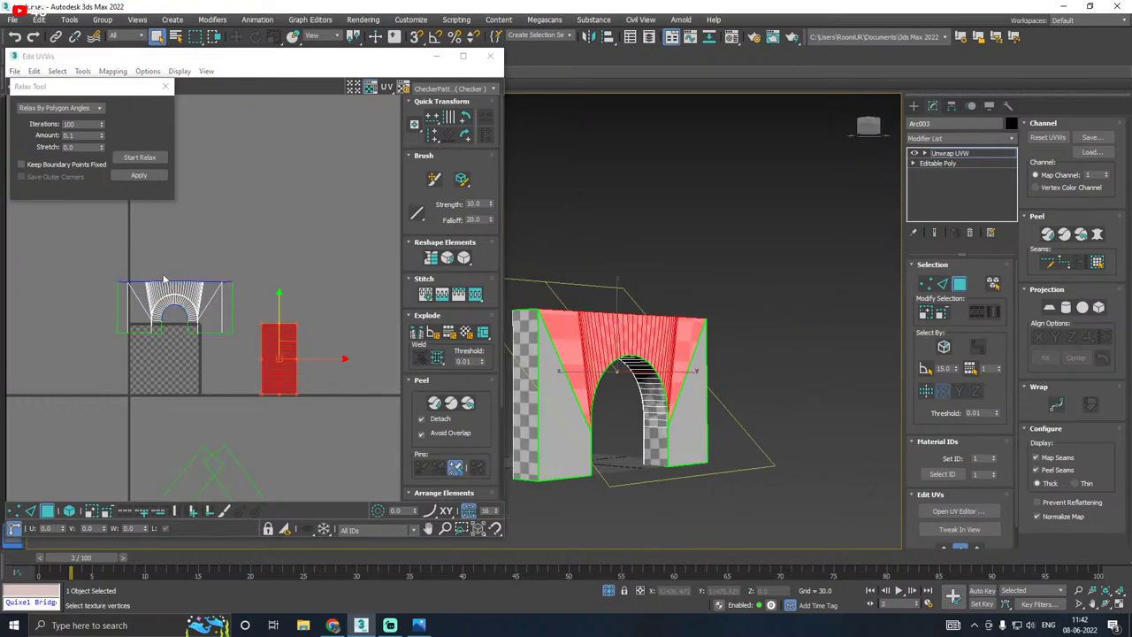
pyautogui.scroll(-2, 170, 301)
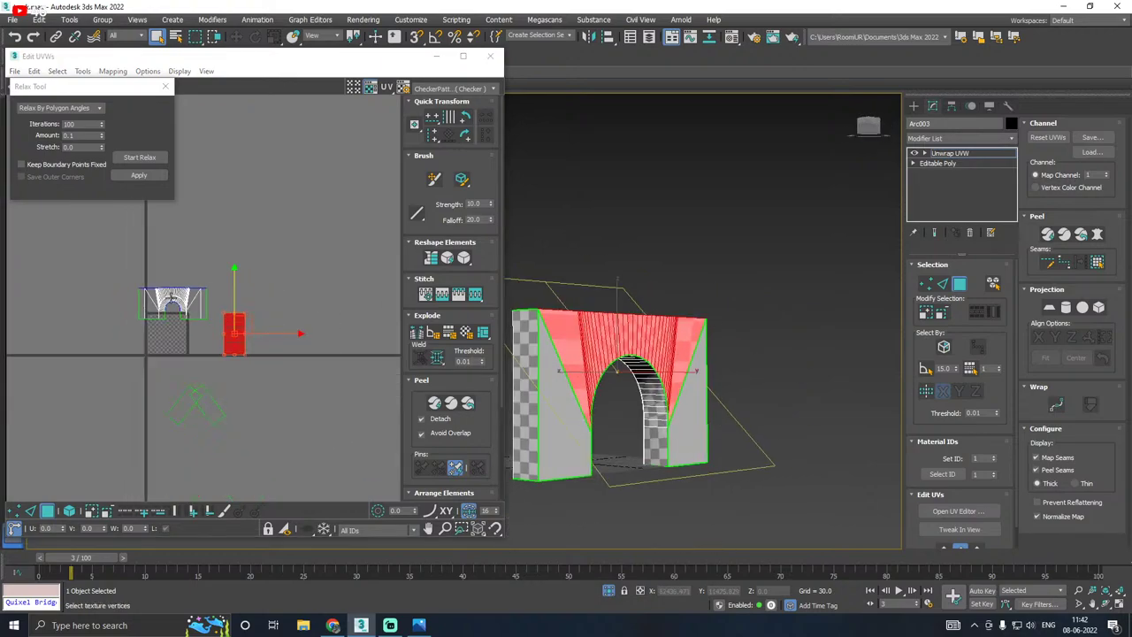
pyautogui.click(162, 392)
pyautogui.keyDown('ctrl'); pyautogui.click(153, 300); pyautogui.keyUp('ctrl')
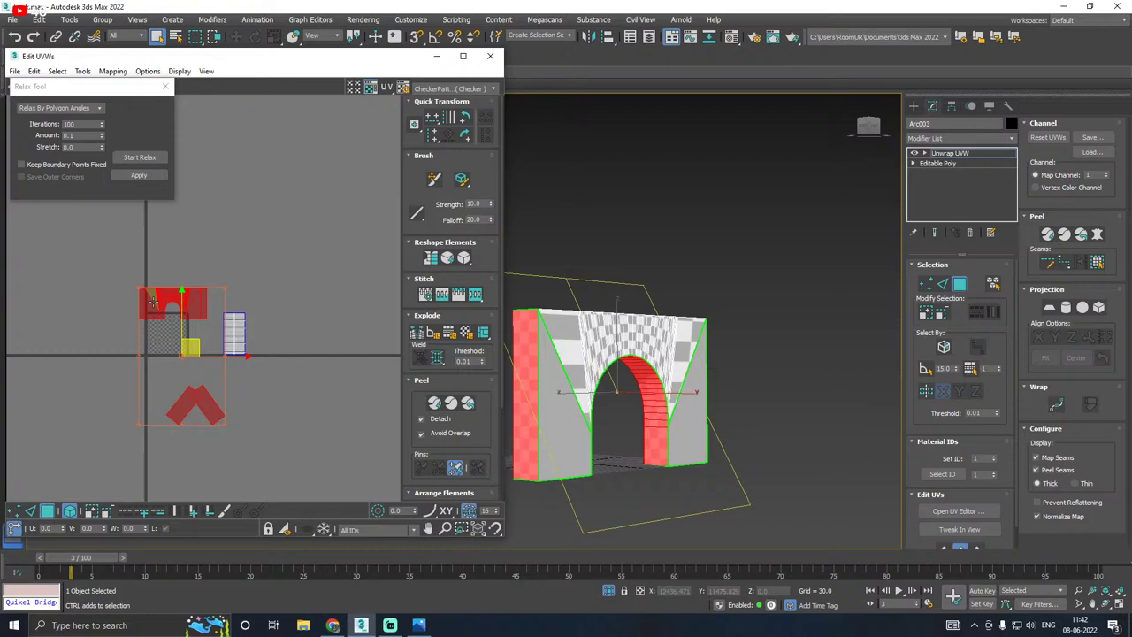
pyautogui.click(235, 329)
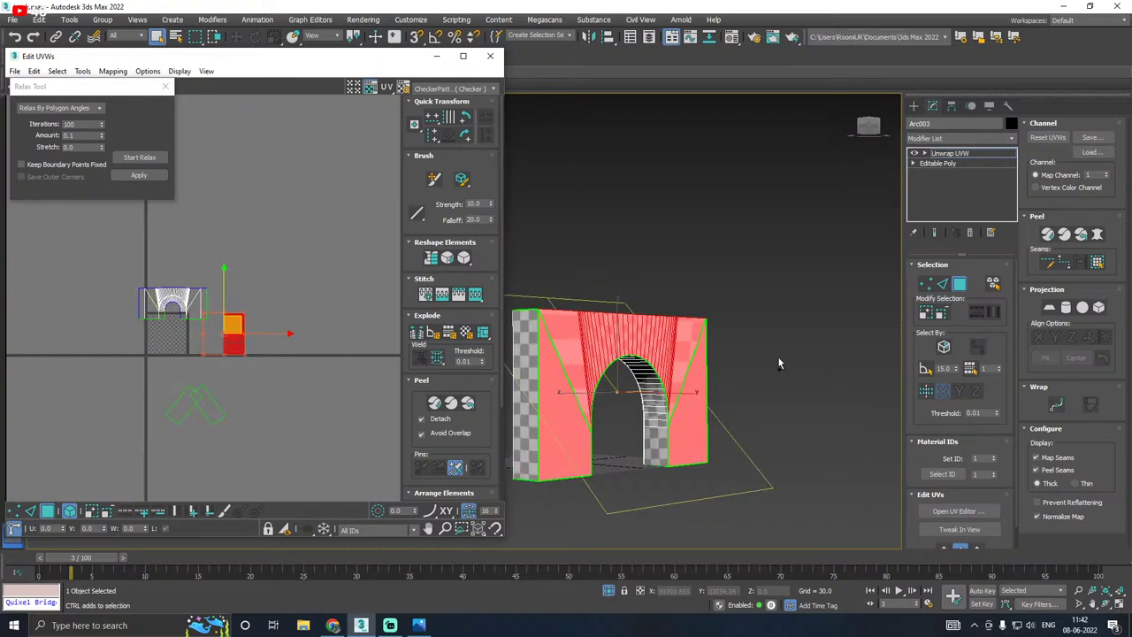
pyautogui.keyDown('alt'); pyautogui.moveTo(778, 361); pyautogui.dragTo(870, 362, button='middle'); pyautogui.keyUp('alt')
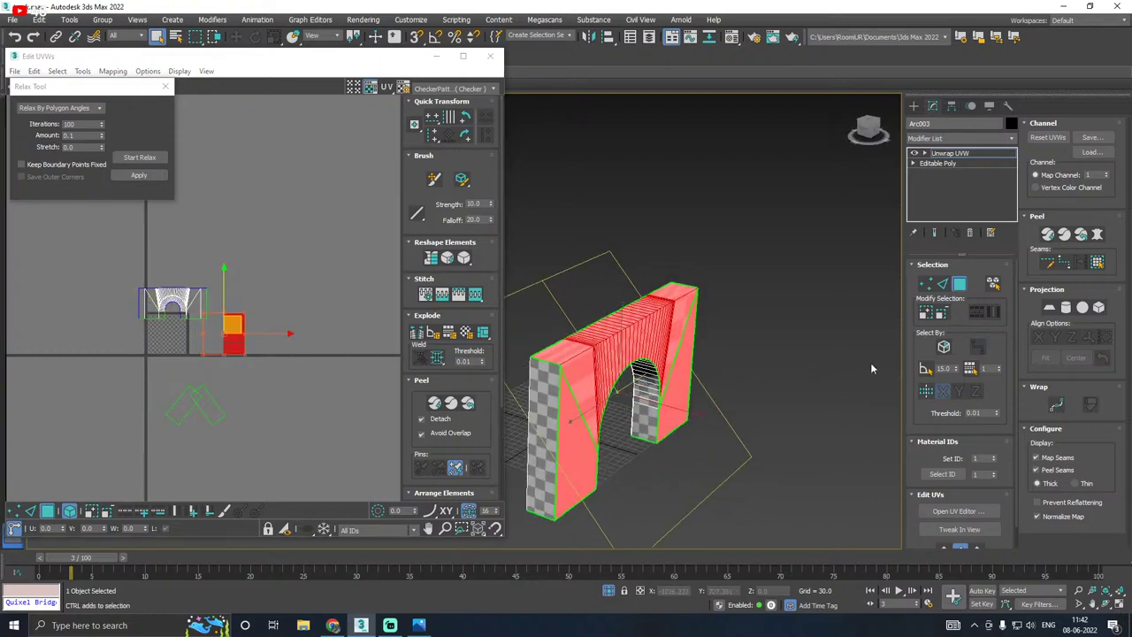
# Step: Apply a planar projection aligned to Y to the remaining broad side and top faces
pyautogui.click(1050, 308)
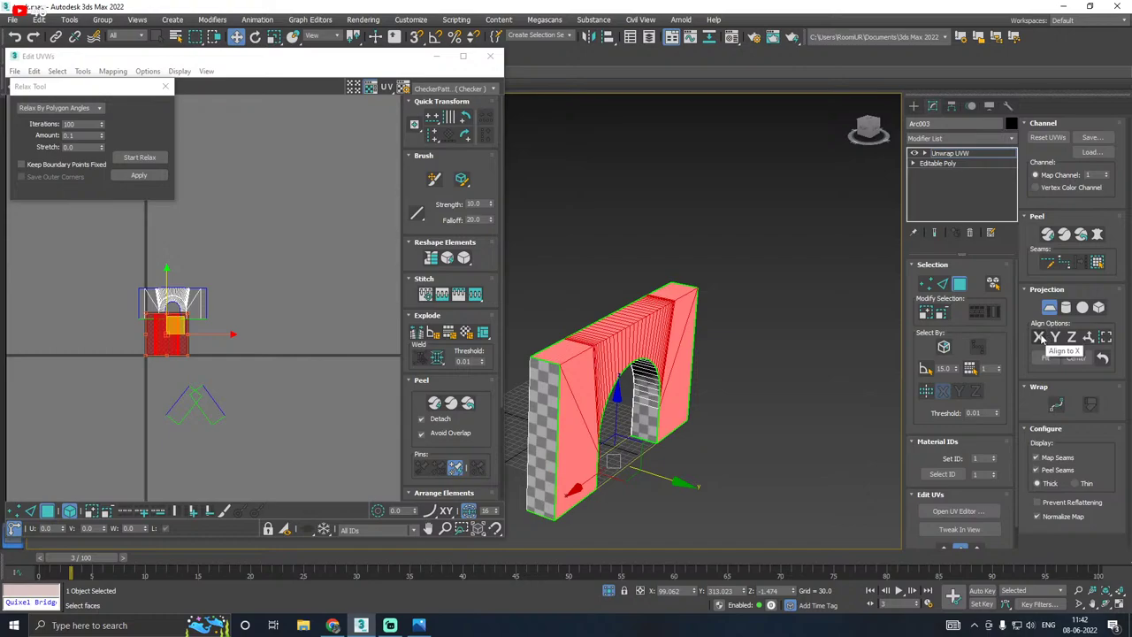
pyautogui.click(1040, 338)
pyautogui.click(1056, 338)
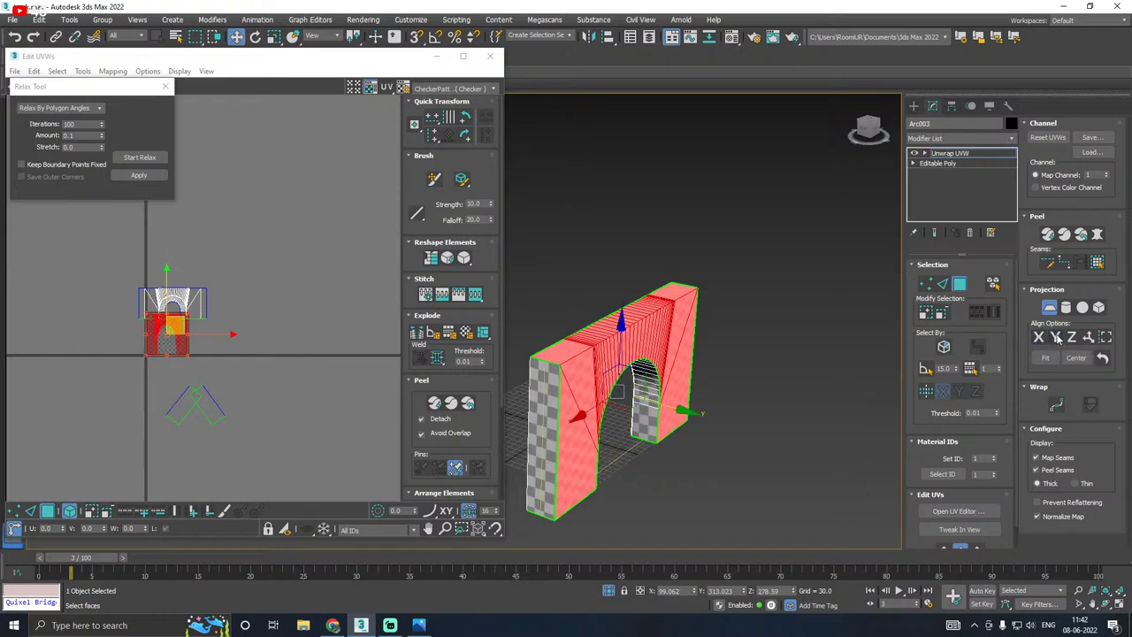
# Step: Undo the first relax of the broad side and top UVs and flip them horizontally
pyautogui.click(1050, 308)
pyautogui.scroll(3, 154, 348)
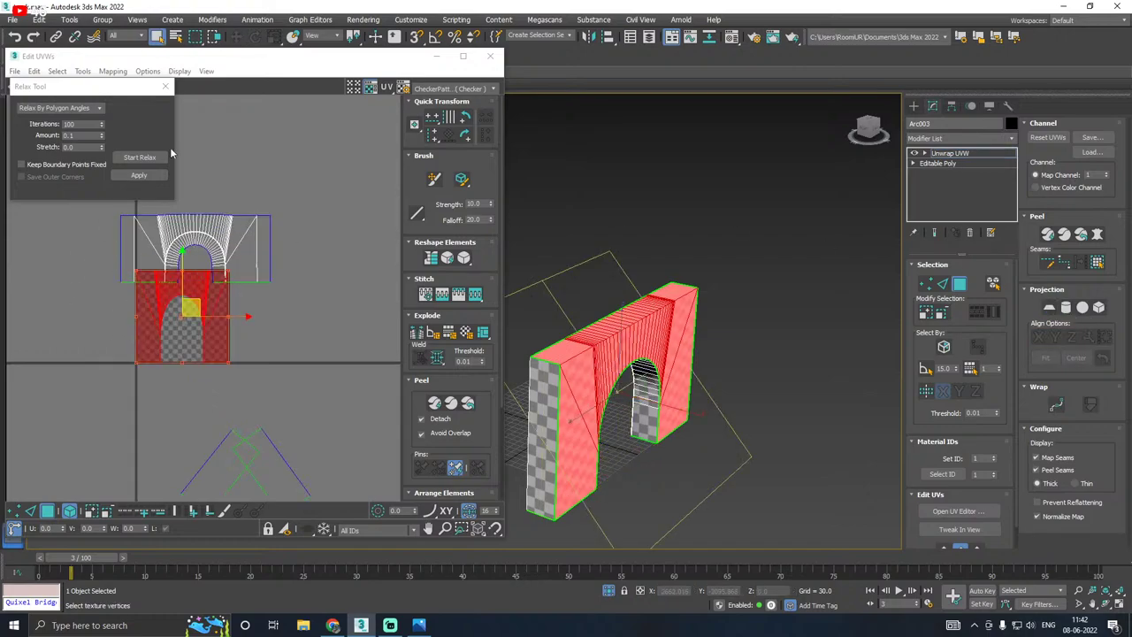
pyautogui.click(144, 157)
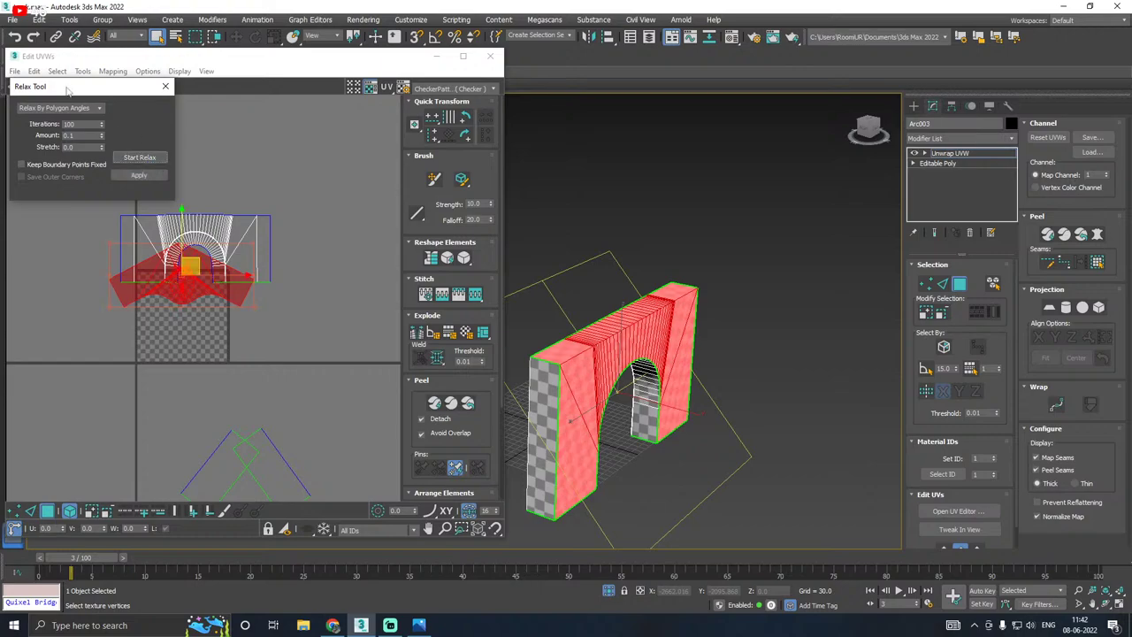
pyautogui.click(16, 38)
pyautogui.rightClick(189, 286)
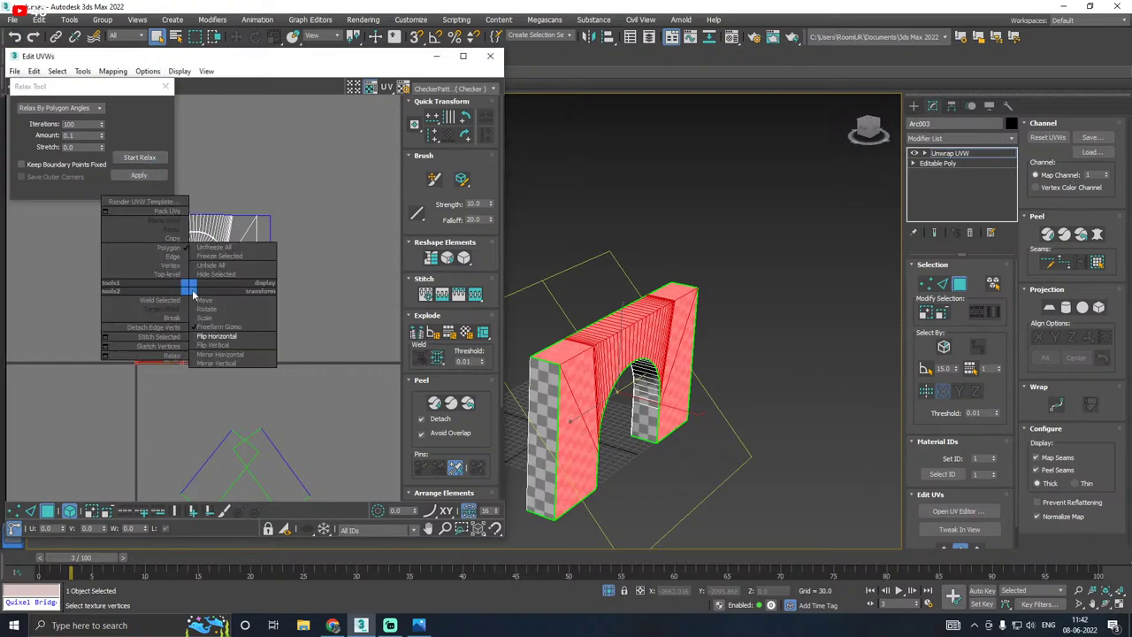
pyautogui.click(238, 337)
# Step: Relax the broad side and top UVs by polygon angles and move them clear of the texture tile
pyautogui.click(140, 157)
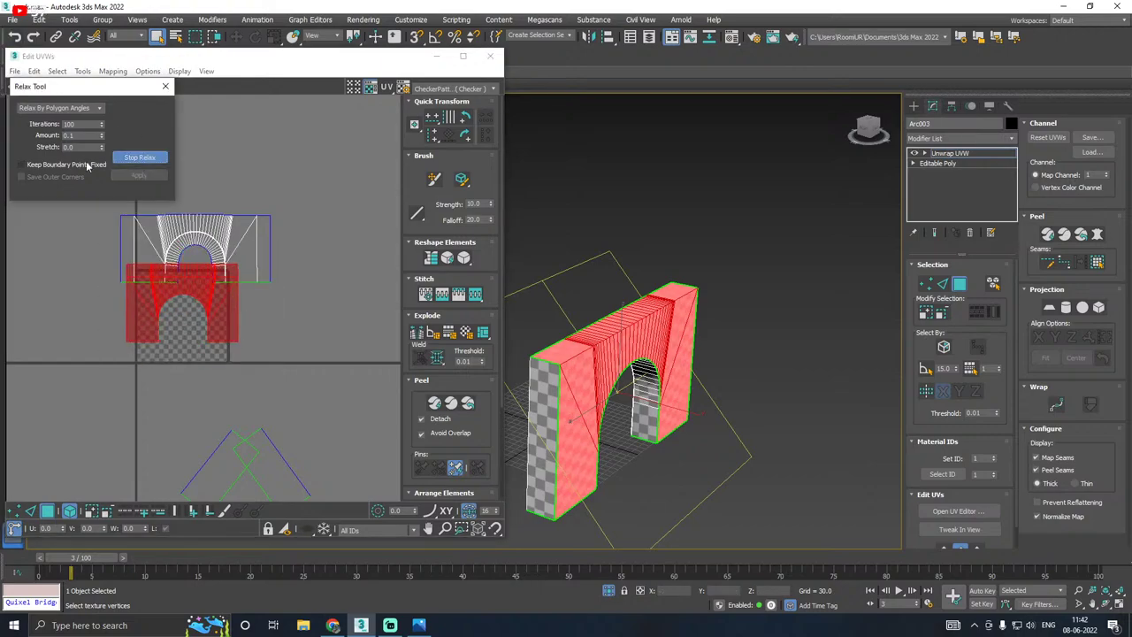
pyautogui.click(124, 159)
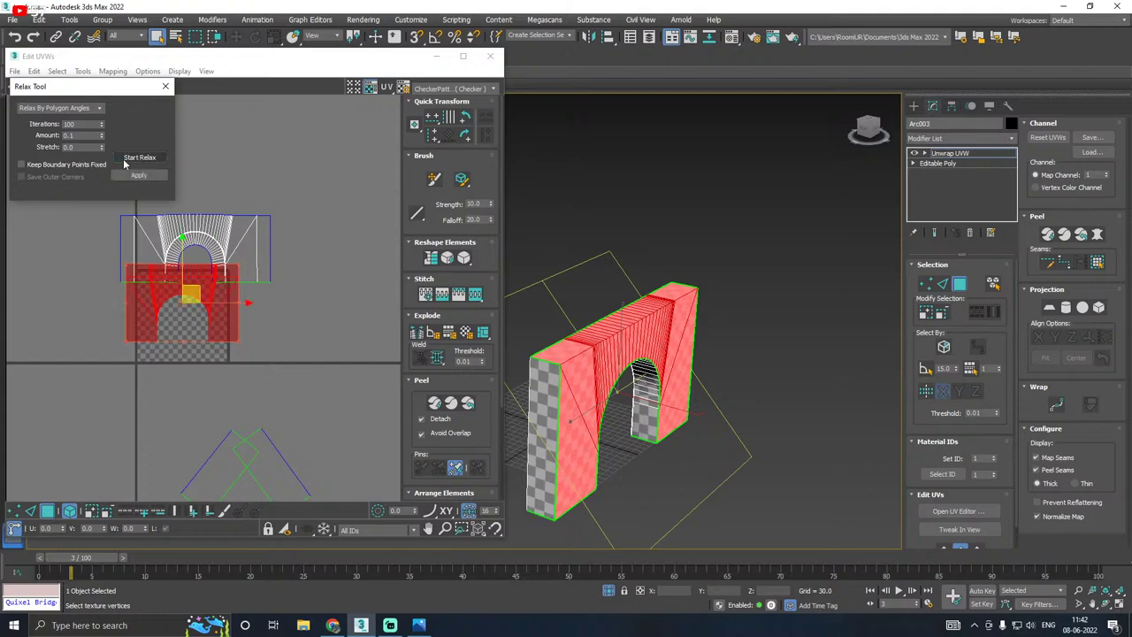
pyautogui.moveTo(192, 299); pyautogui.dragTo(374, 347)
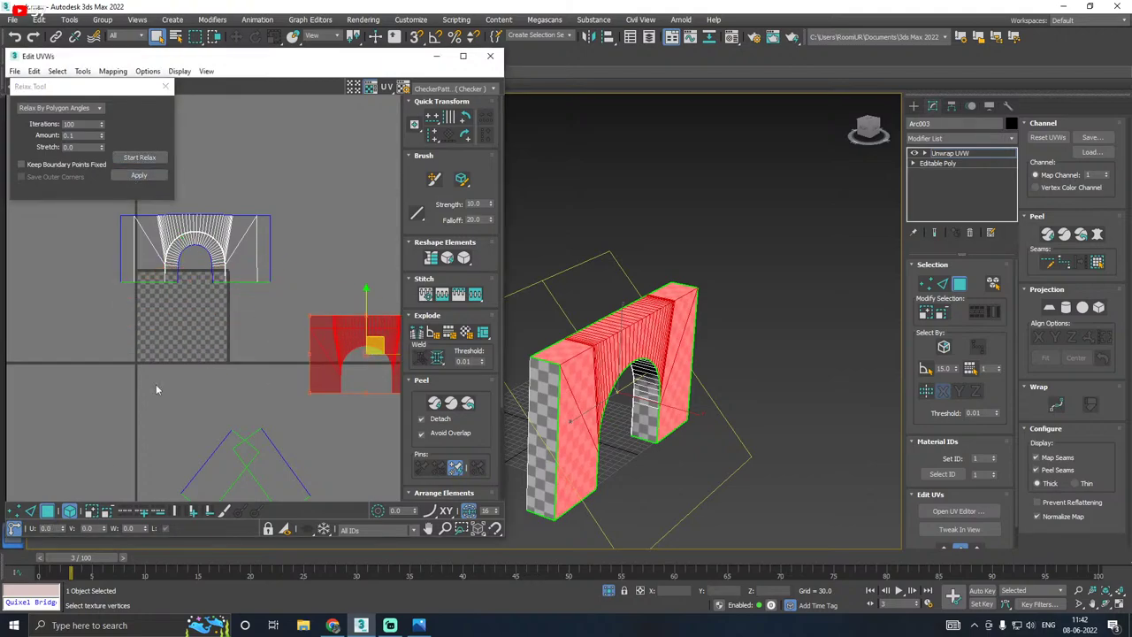
# Step: Pack the upper arch UV cluster into the texture tile and scale it up to the tile's full height
pyautogui.click(215, 218)
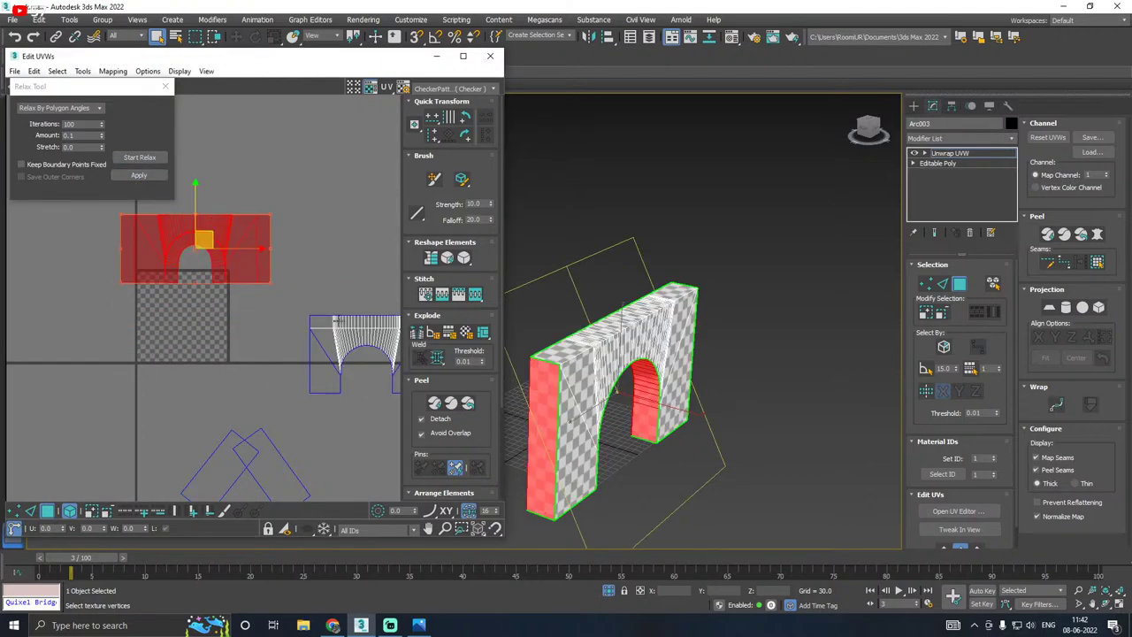
pyautogui.click(417, 381)
pyautogui.click(417, 421)
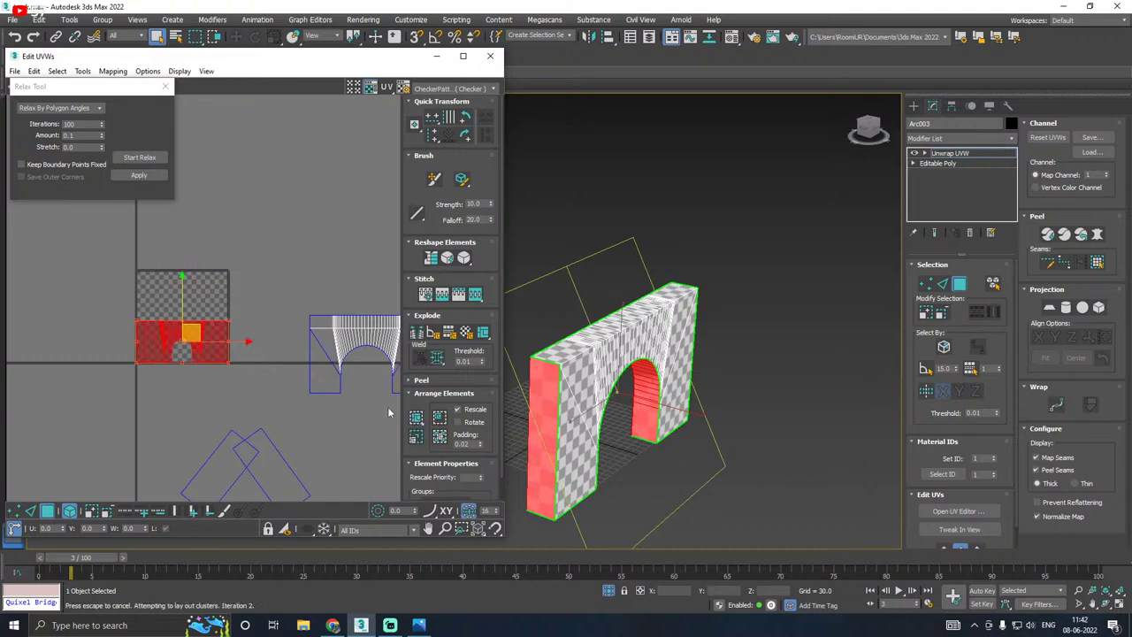
pyautogui.moveTo(245, 328); pyautogui.dragTo(209, 339, button='middle')
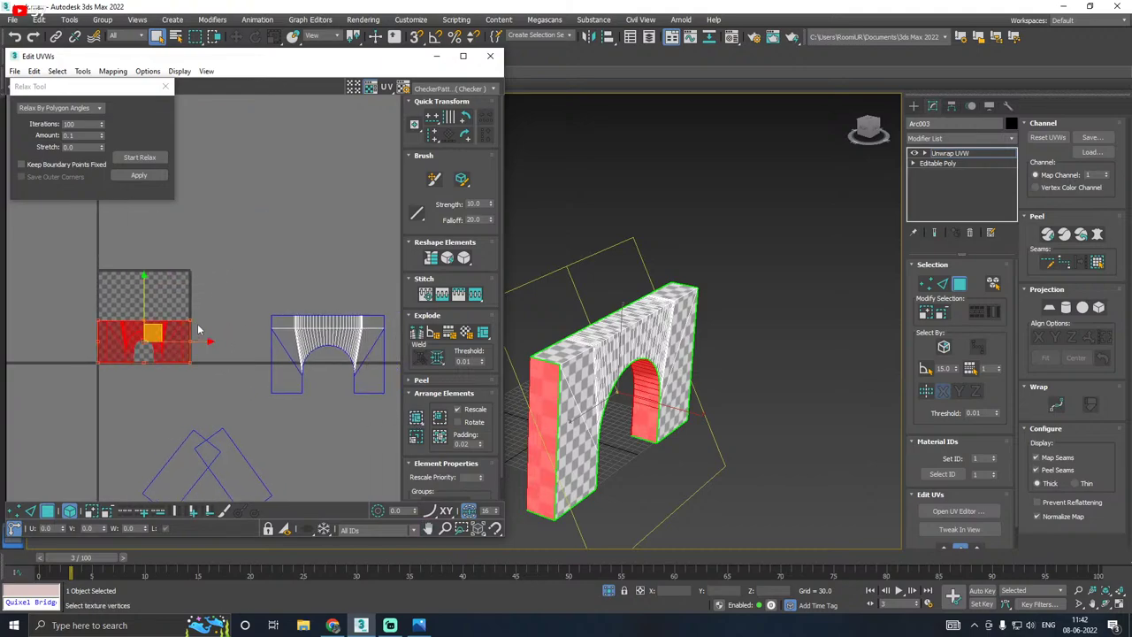
pyautogui.moveTo(192, 318); pyautogui.dragTo(235, 269)
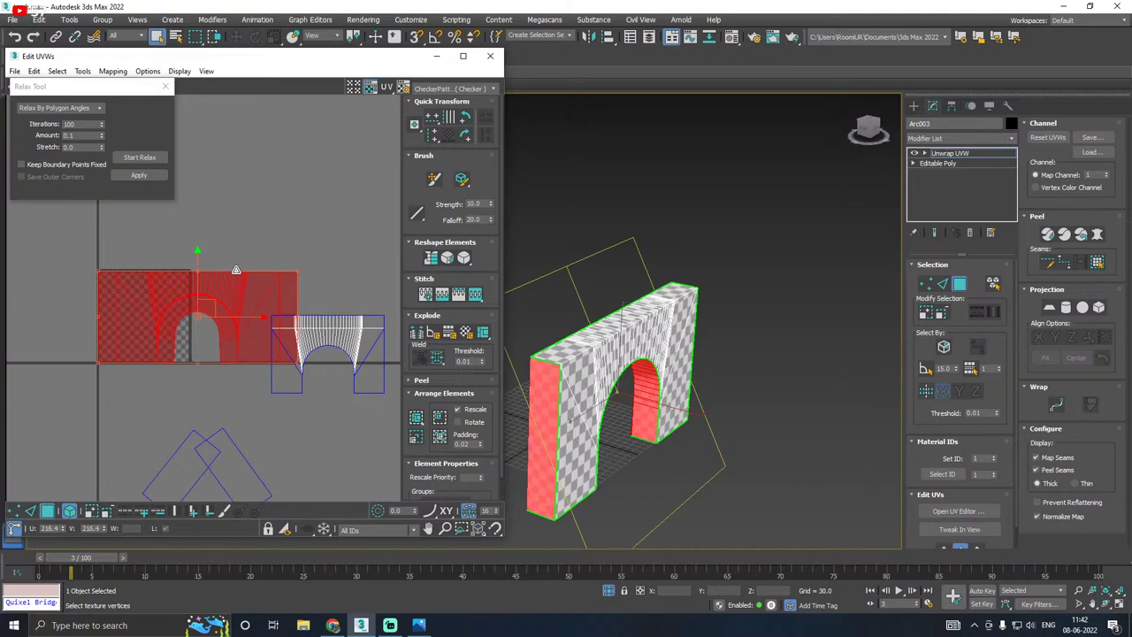
# Step: Select the other arch cluster together with the leg bottom UVs and pack them into the texture tile
pyautogui.keyDown('alt'); pyautogui.moveTo(595, 321); pyautogui.dragTo(737, 296, button='middle'); pyautogui.keyUp('alt')
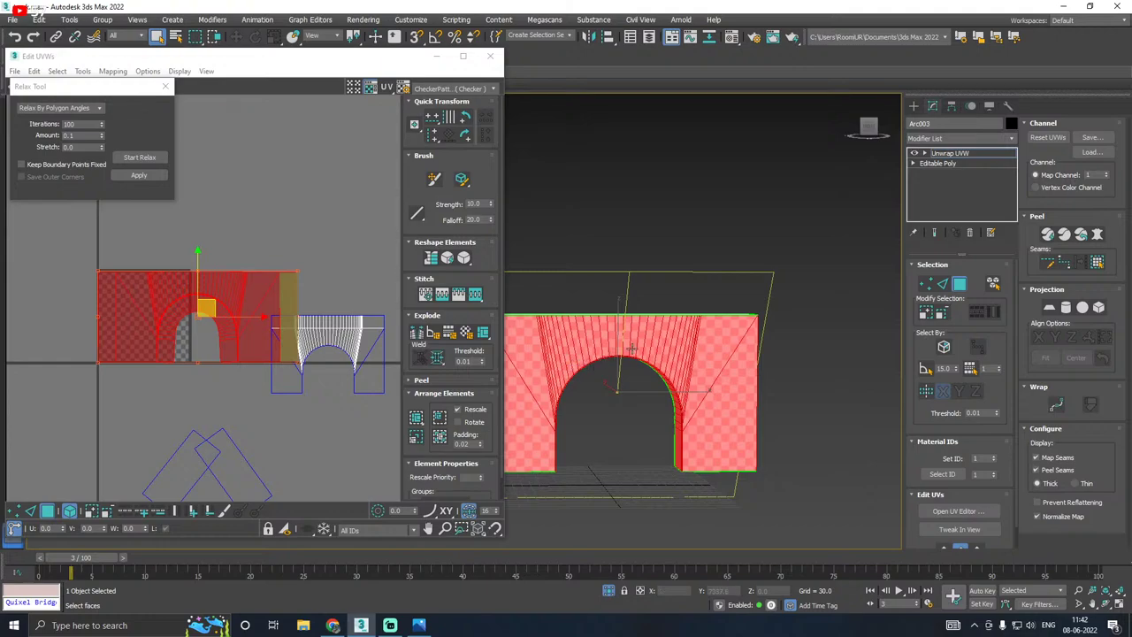
pyautogui.moveTo(596, 355); pyautogui.dragTo(651, 334, button='middle')
pyautogui.scroll(-3, 248, 379)
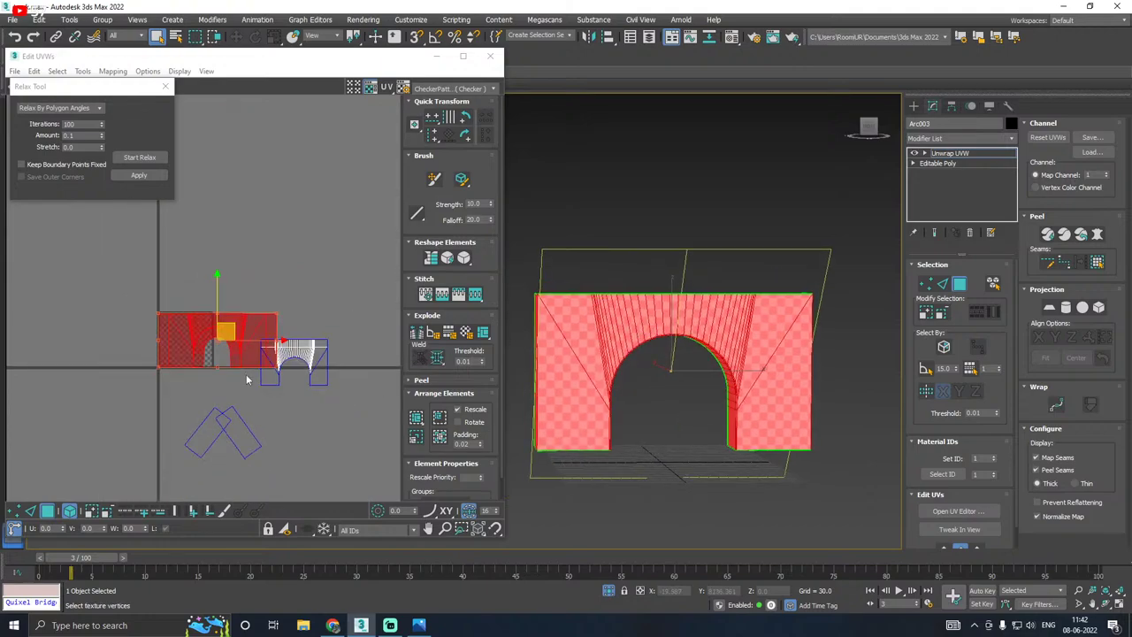
pyautogui.click(320, 354)
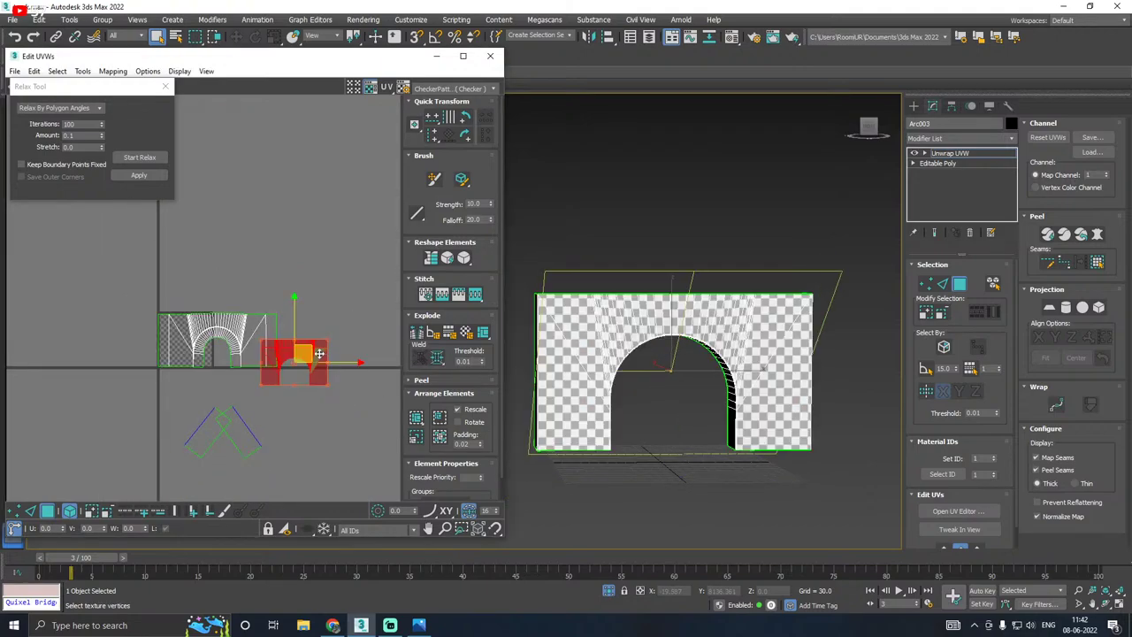
pyautogui.keyDown('ctrl'); pyautogui.moveTo(160, 408); pyautogui.dragTo(316, 495); pyautogui.keyUp('ctrl')
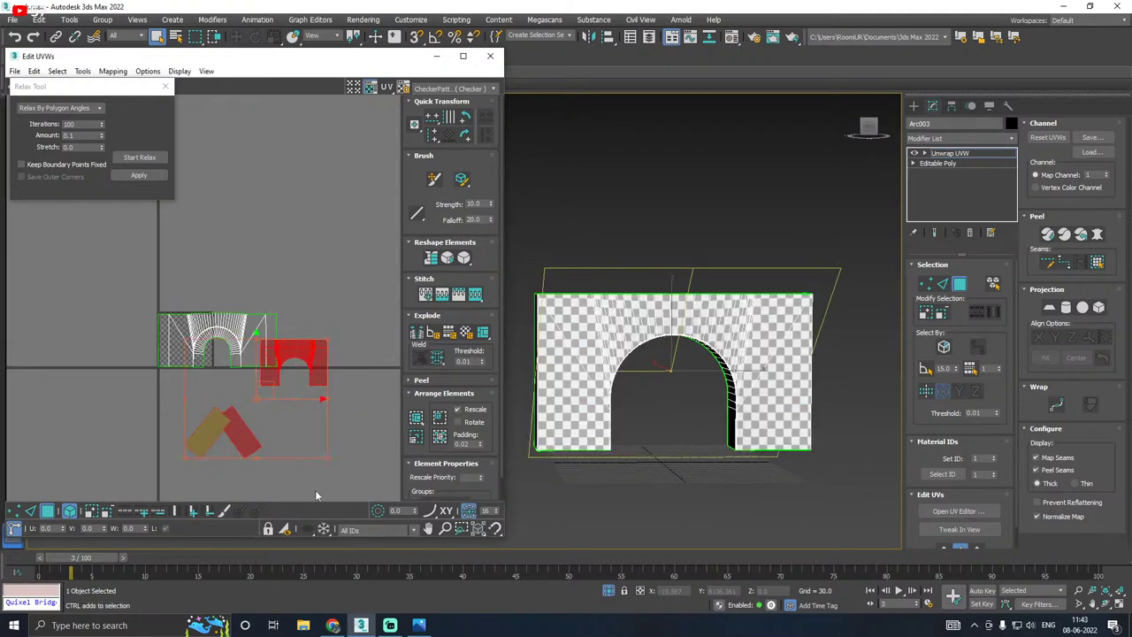
pyautogui.click(417, 419)
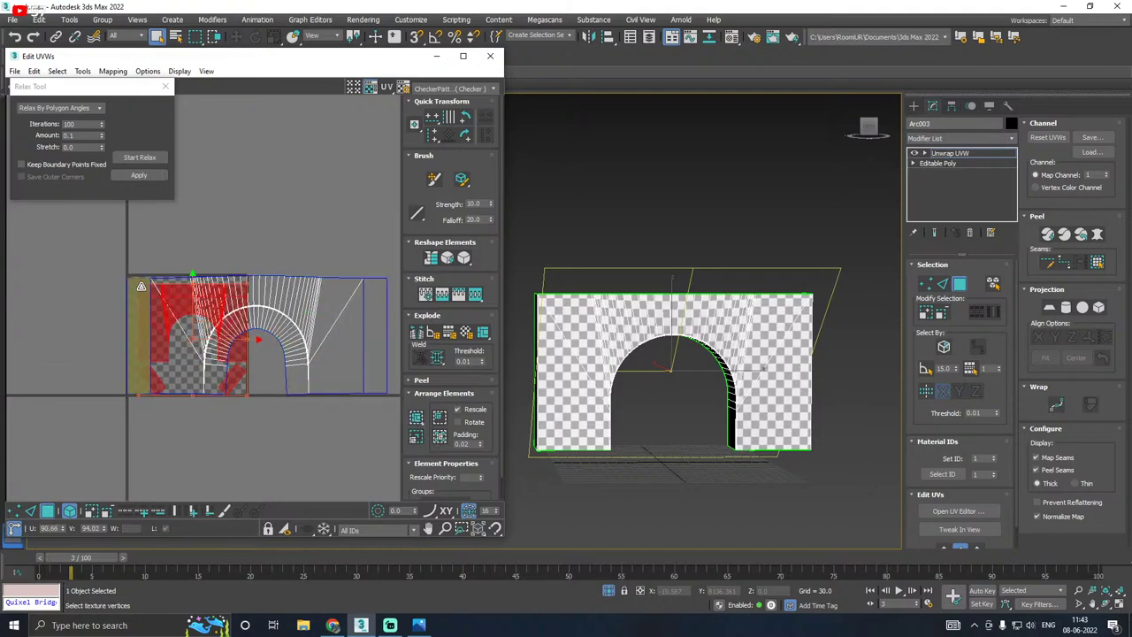
# Step: Scale the packed arch and leg bottom clusters down until they fit inside the large arch's opening at the tile's lower edge
pyautogui.scroll(3, 239, 382)
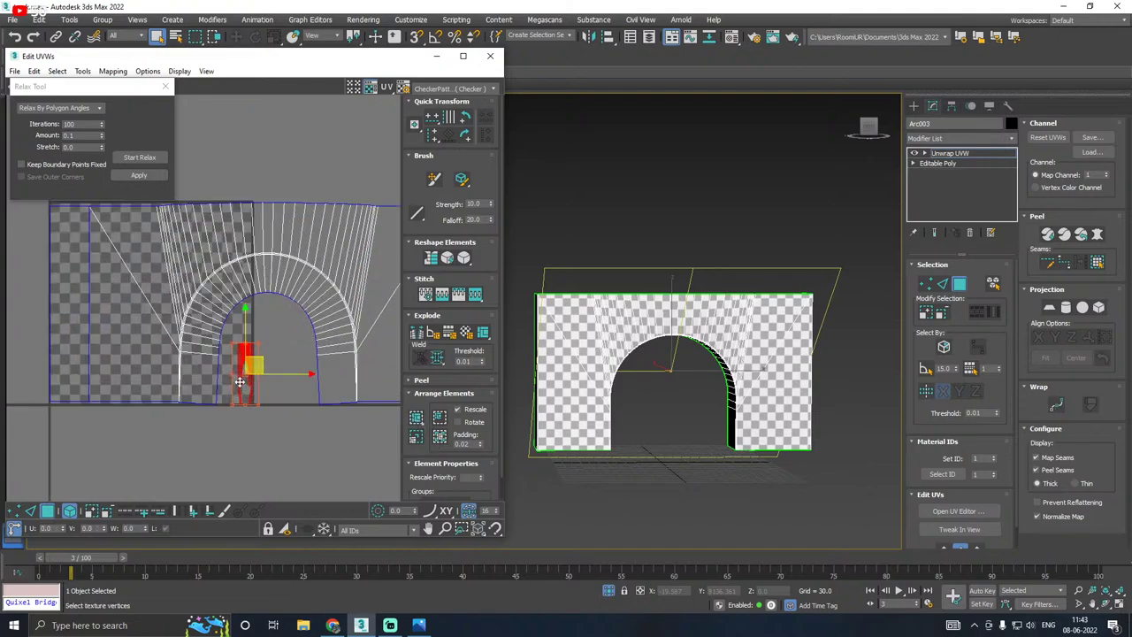
pyautogui.scroll(1, 238, 382)
pyautogui.moveTo(232, 334); pyautogui.dragTo(270, 380)
pyautogui.click(270, 376)
pyautogui.scroll(-2, 270, 376)
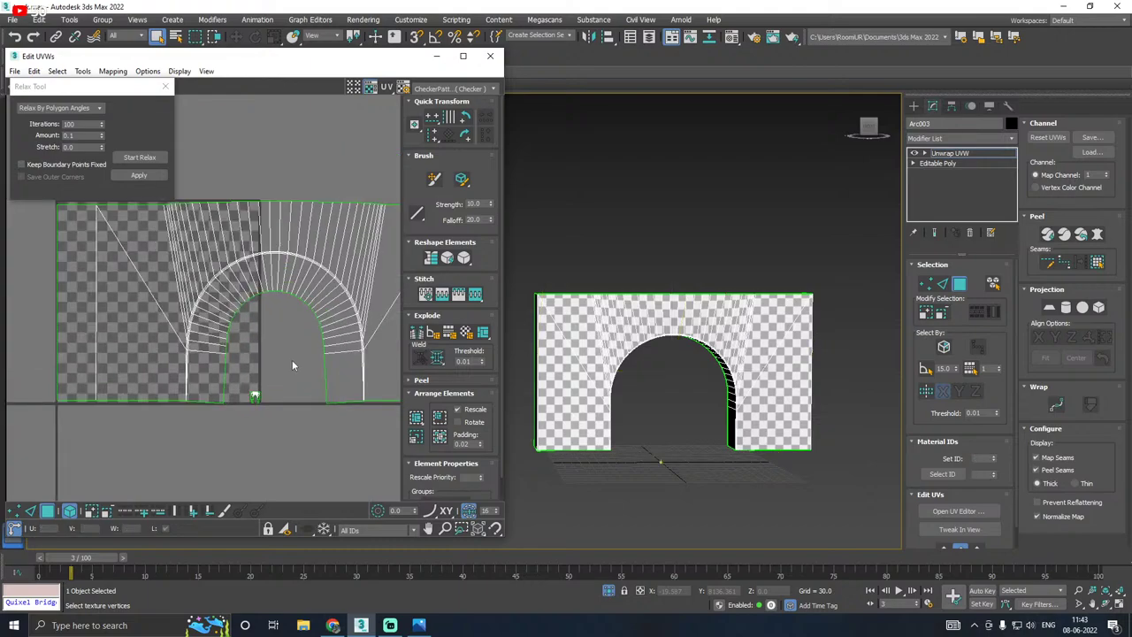
# Step: Examine the checker pattern on the wall's broad side, arch and leg undersides for stretching
pyautogui.click(592, 356)
pyautogui.keyDown('alt'); pyautogui.moveTo(591, 359); pyautogui.dragTo(543, 312, button='middle'); pyautogui.keyUp('alt')
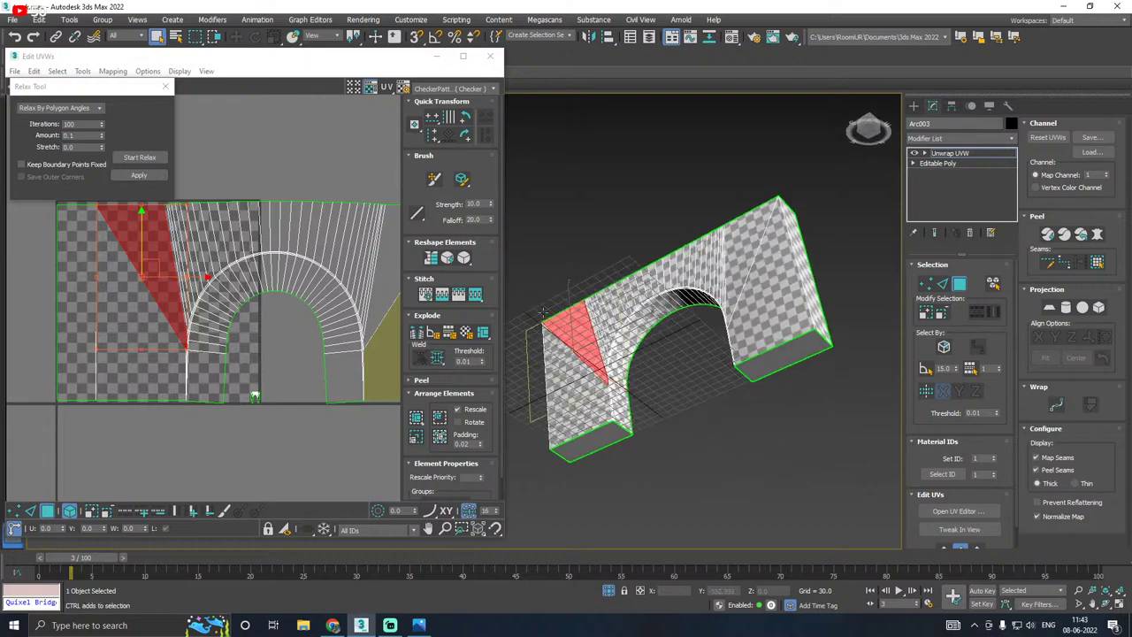
pyautogui.scroll(5, 608, 402)
pyautogui.scroll(-3, 607, 414)
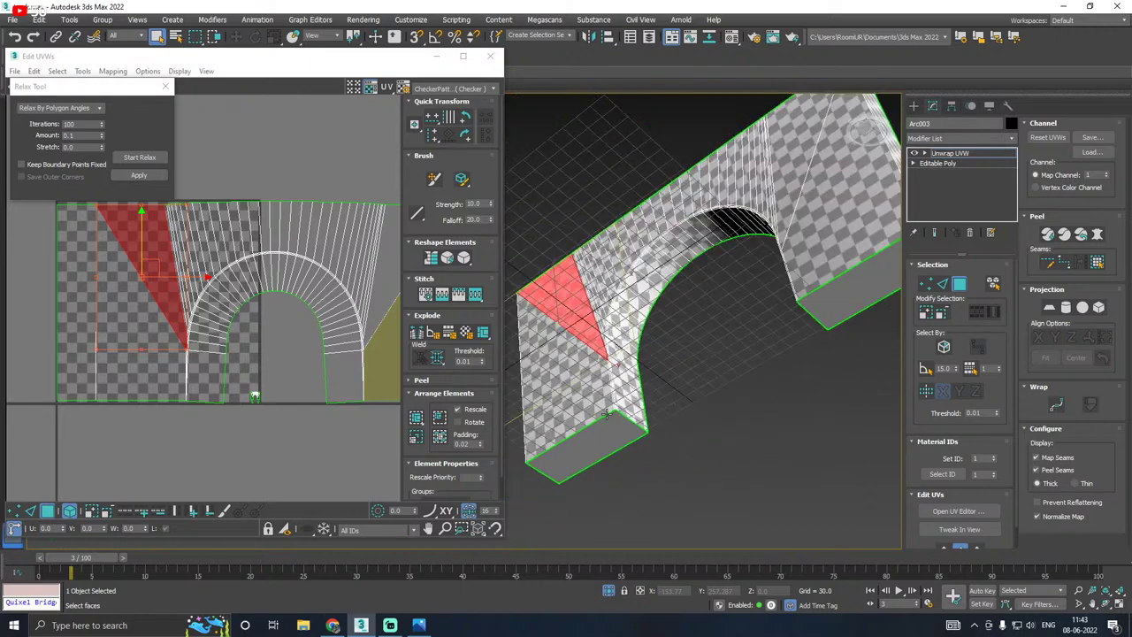
pyautogui.scroll(-2, 607, 414)
pyautogui.keyDown('alt'); pyautogui.moveTo(684, 334); pyautogui.dragTo(687, 443, button='middle'); pyautogui.keyUp('alt')
pyautogui.click(686, 443)
pyautogui.scroll(-2, 274, 395)
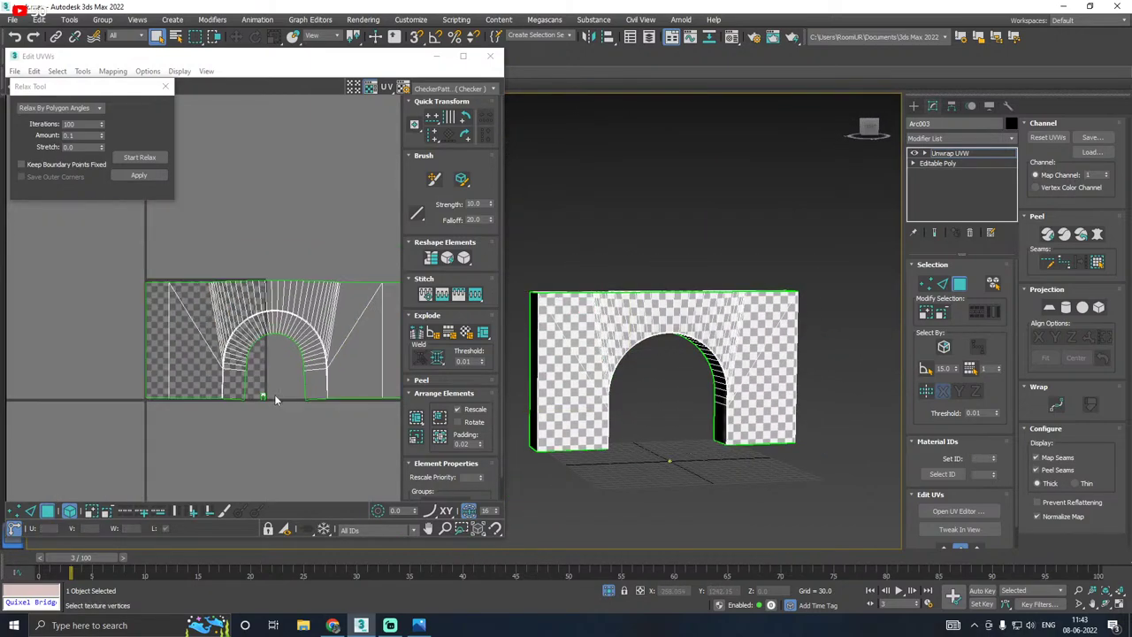
# Step: Close the wall's UV editor, bring the rest of the scene out of isolation and select the railway track
pyautogui.click(490, 56)
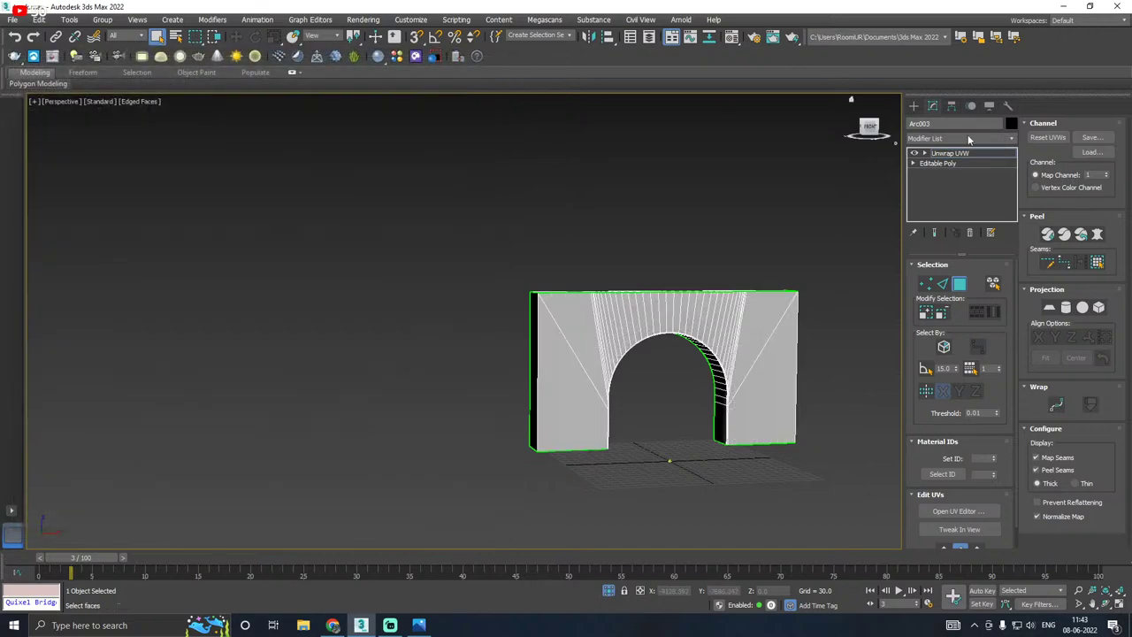
pyautogui.press('w')
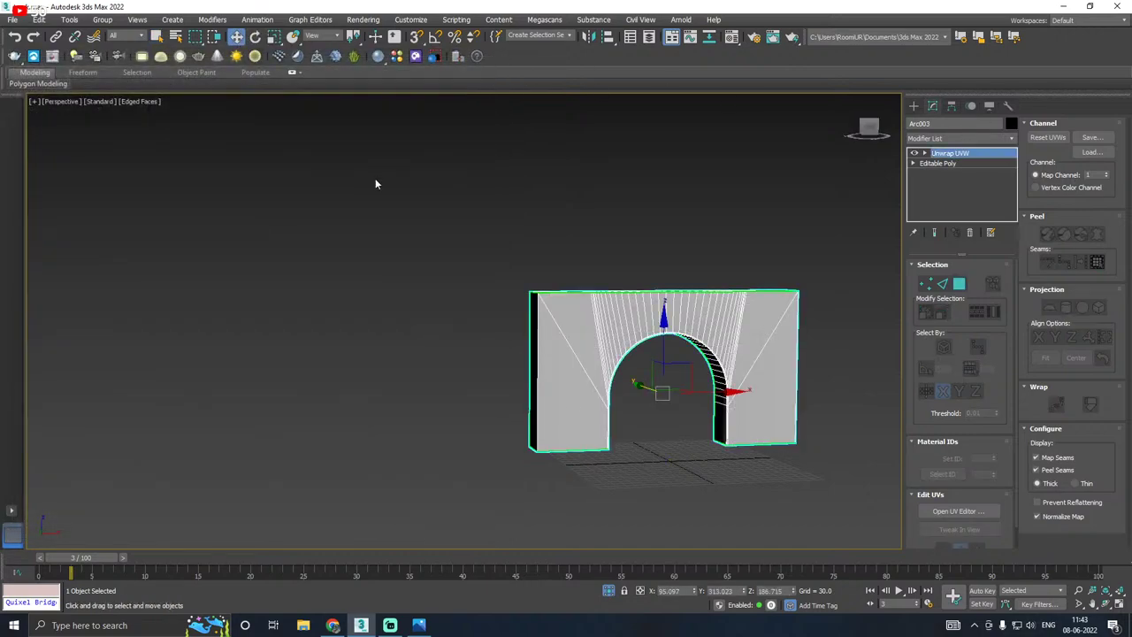
pyautogui.click(608, 591)
pyautogui.keyDown('alt'); pyautogui.moveTo(673, 460); pyautogui.dragTo(623, 478, button='middle'); pyautogui.keyUp('alt')
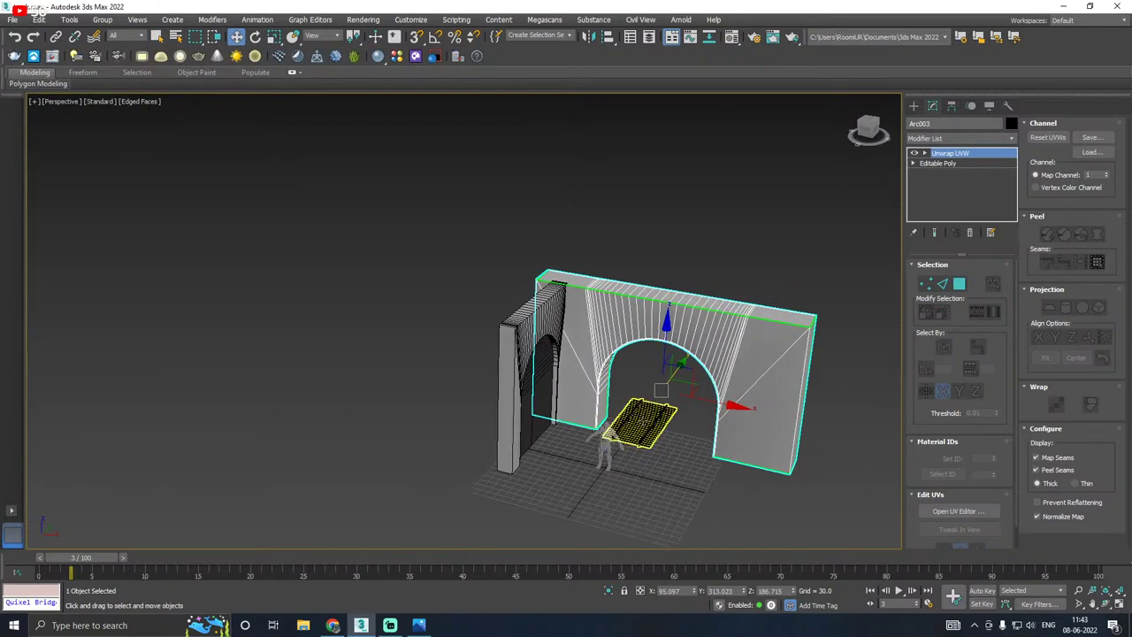
pyautogui.click(639, 416)
pyautogui.keyDown('alt'); pyautogui.moveTo(694, 417); pyautogui.dragTo(619, 421, button='middle'); pyautogui.keyUp('alt')
pyautogui.scroll(5, 494, 383)
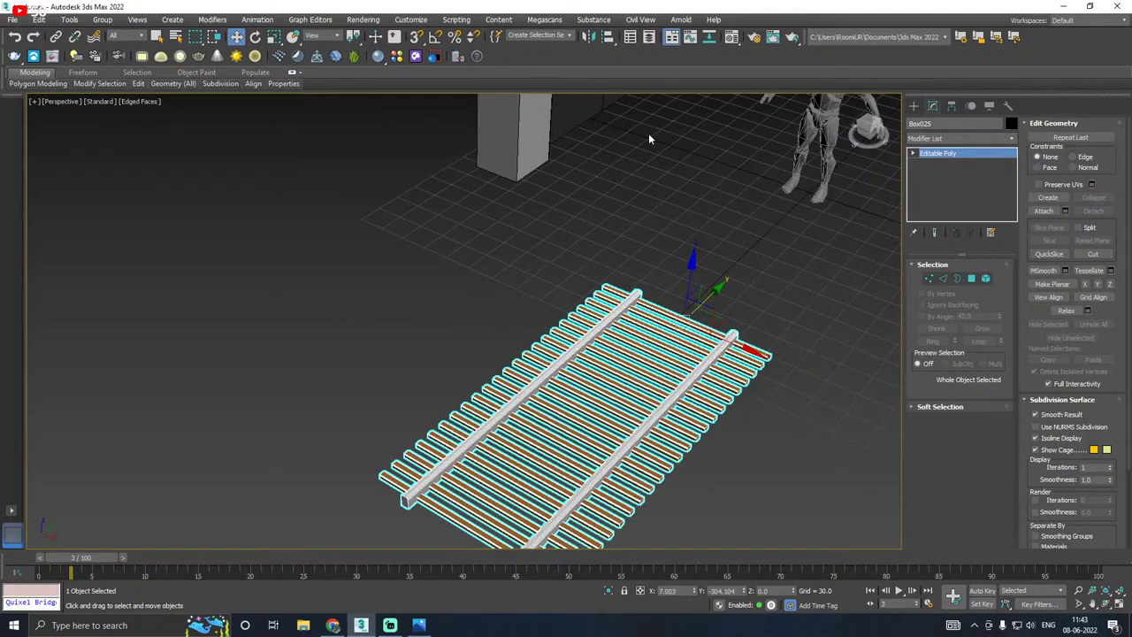
# Step: Save a copy of the scene as track13.max and save the current scene file
pyautogui.click(12, 19)
pyautogui.click(40, 137)
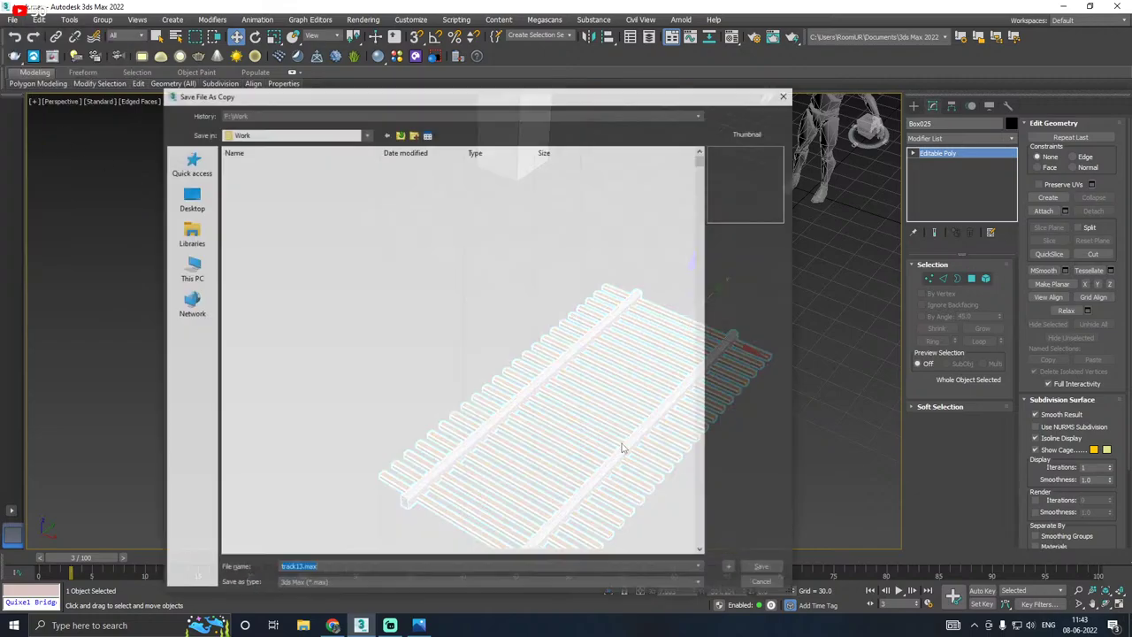
pyautogui.click(761, 566)
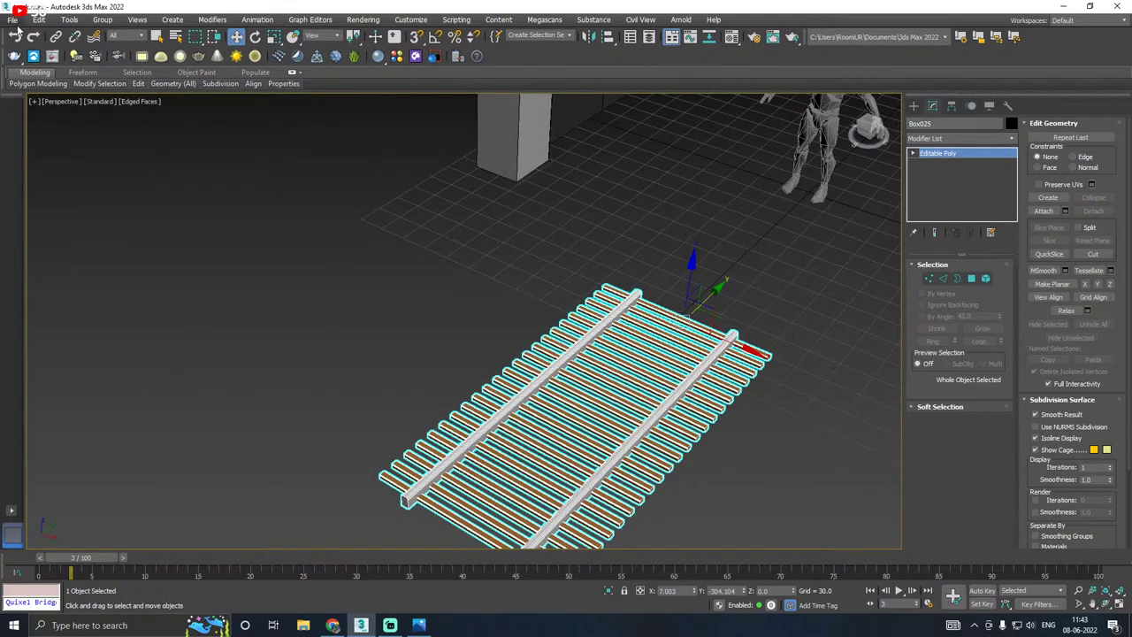
pyautogui.click(12, 18)
pyautogui.click(39, 109)
# Step: Apply an Unwrap UVW modifier to the railway track
pyautogui.moveTo(443, 342); pyautogui.dragTo(403, 292, button='middle')
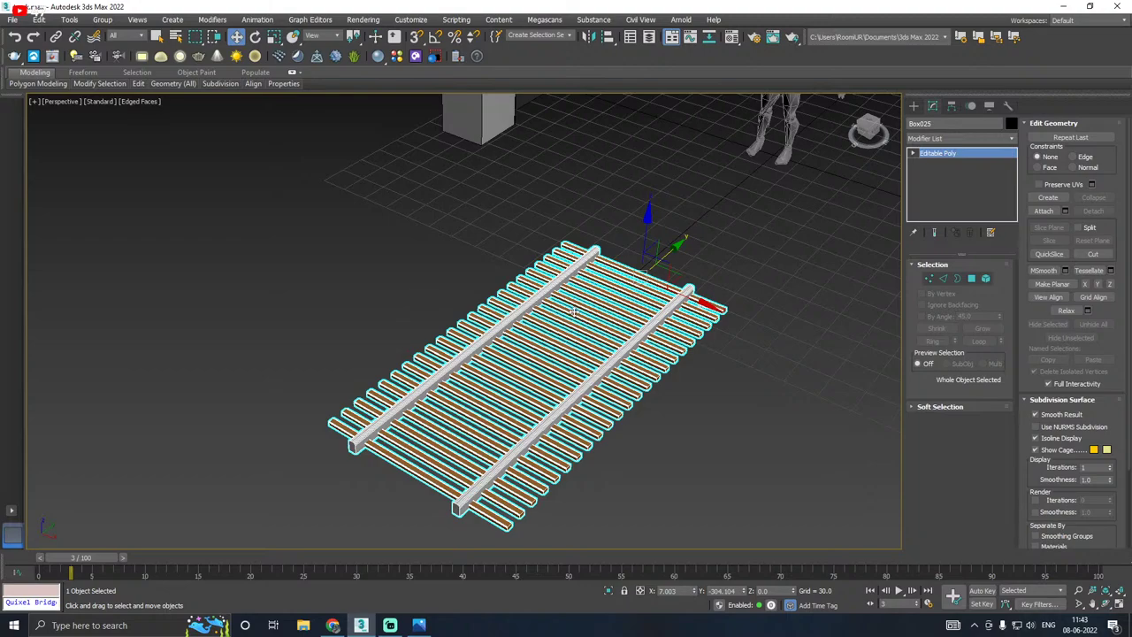
pyautogui.moveTo(574, 312); pyautogui.dragTo(528, 310, button='middle')
pyautogui.click(1010, 138)
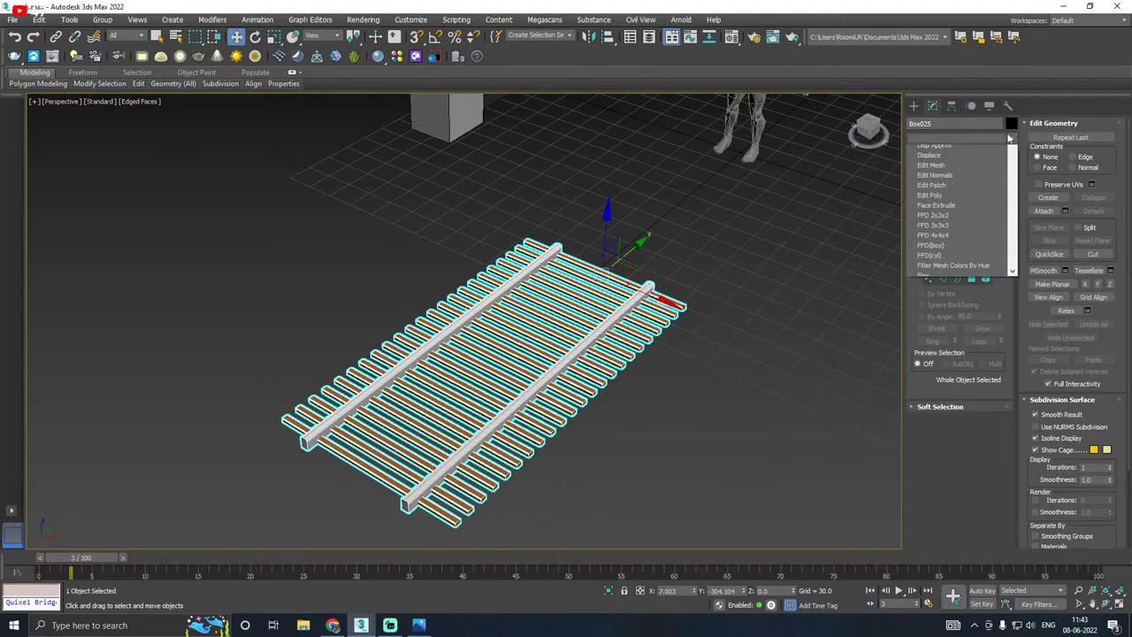
pyautogui.scroll(-1, 1015, 189)
pyautogui.moveTo(1016, 190); pyautogui.dragTo(1014, 480)
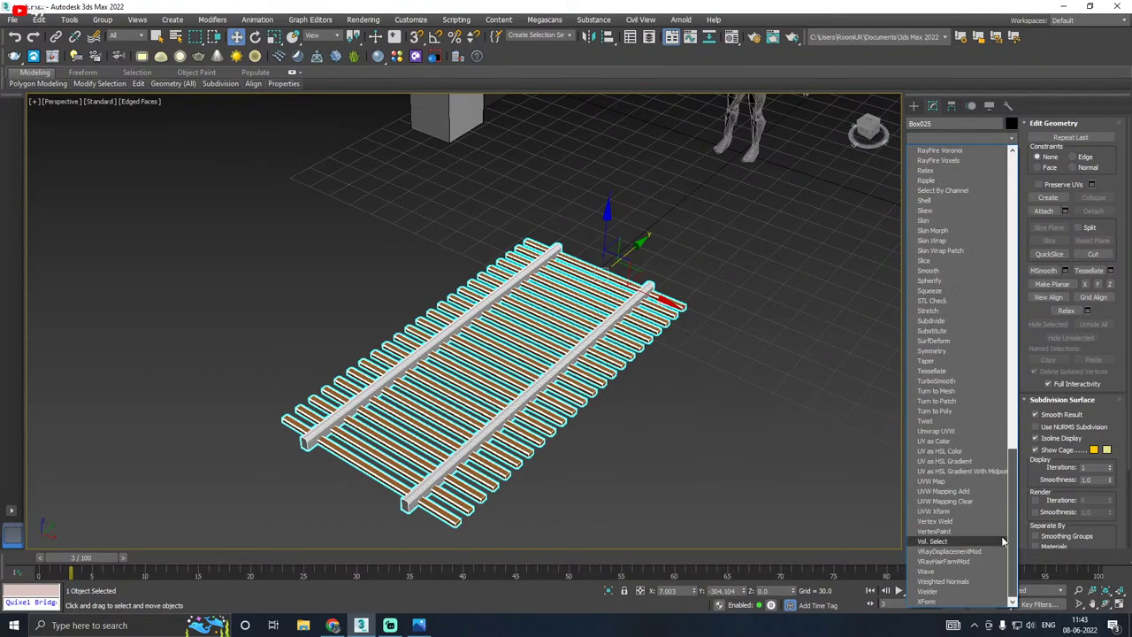
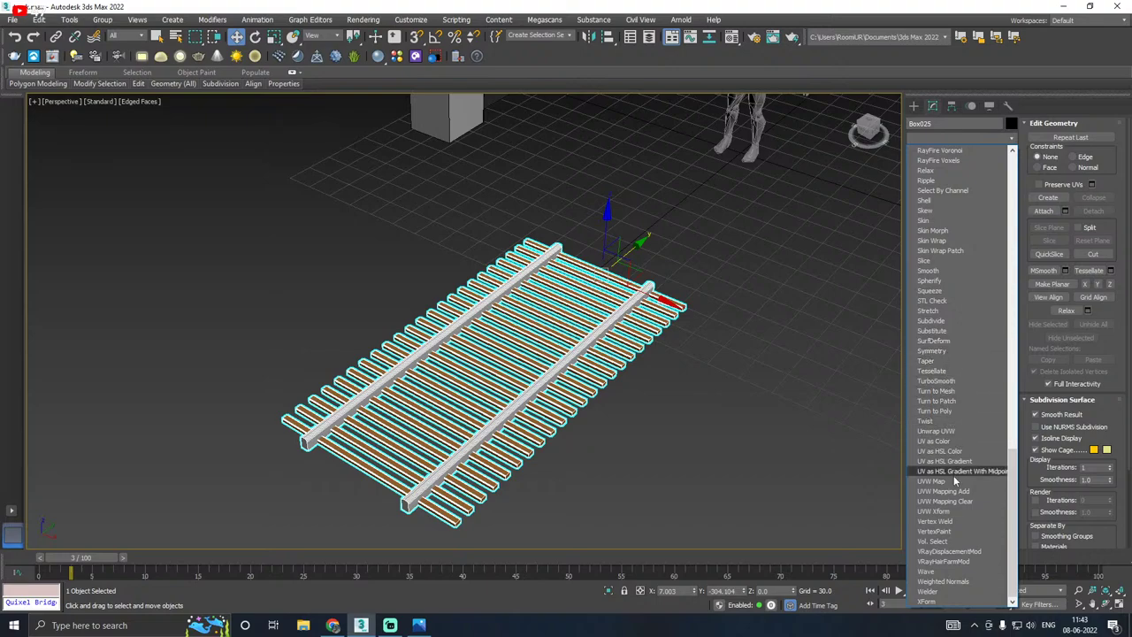
pyautogui.click(895, 409)
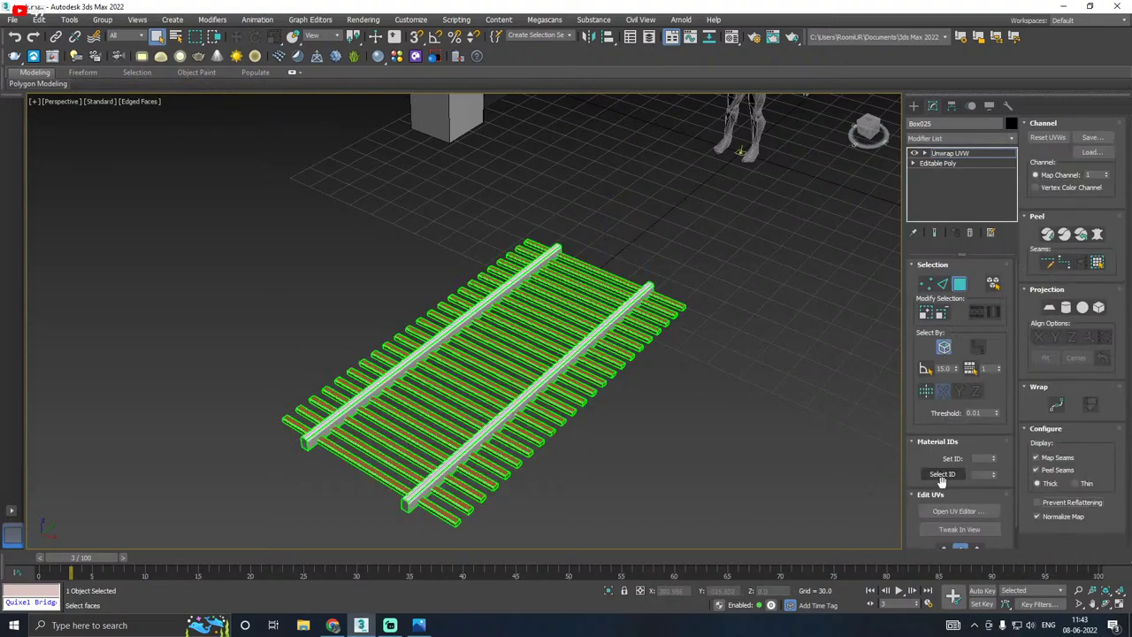
# Step: Open the track's UV editor with Ignore Backfacing off and select all of its UV polygons
pyautogui.click(940, 510)
pyautogui.click(946, 348)
pyautogui.moveTo(618, 305); pyautogui.dragTo(703, 305, button='middle')
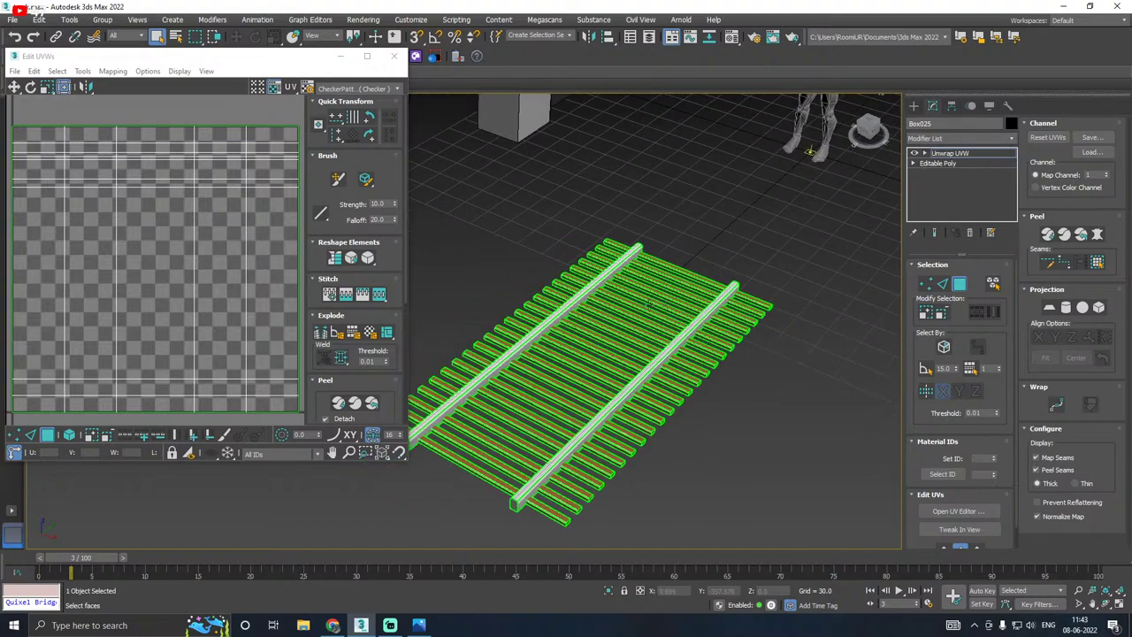
pyautogui.scroll(-2, 159, 301)
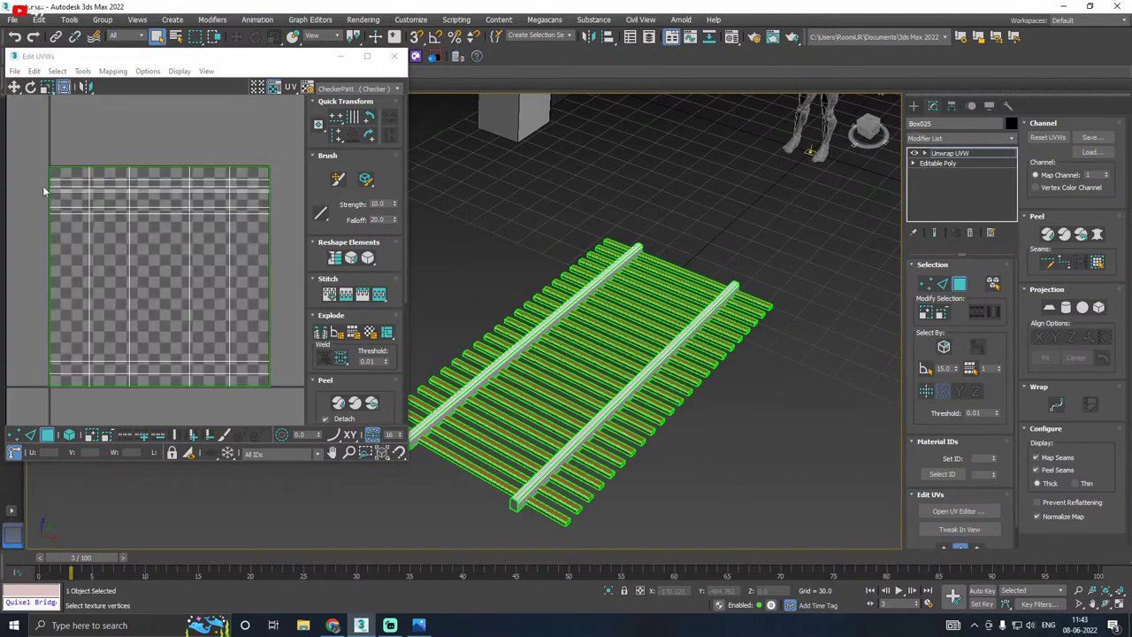
pyautogui.moveTo(27, 155); pyautogui.dragTo(345, 436)
pyautogui.moveTo(580, 401); pyautogui.dragTo(597, 411, button='middle')
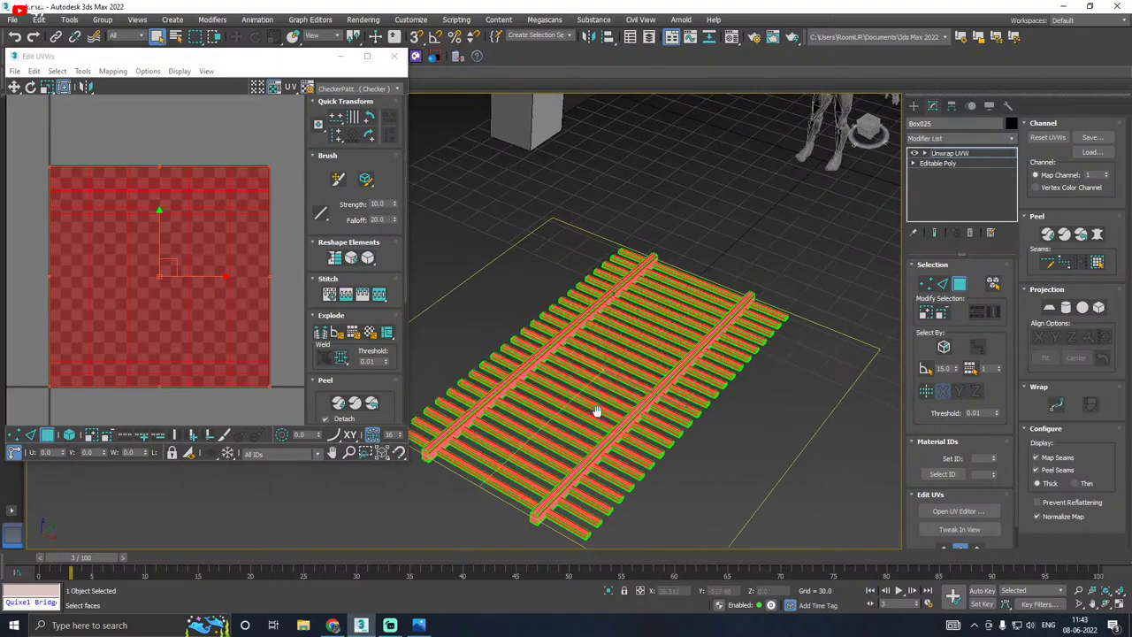
pyautogui.scroll(4, 556, 385)
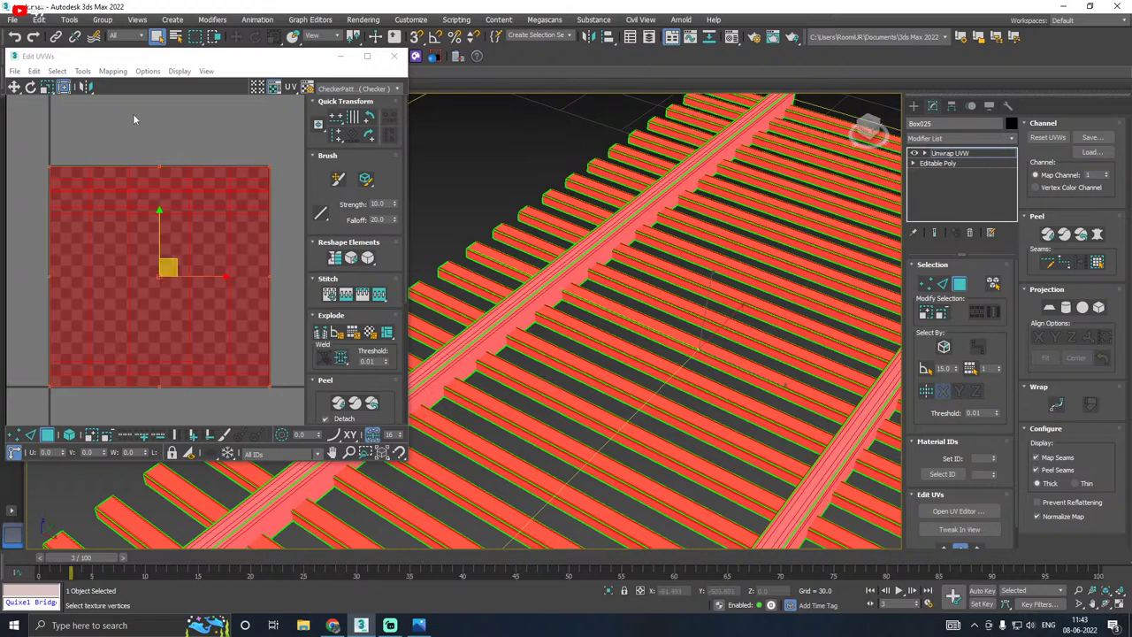
# Step: Apply Flatten Mapping to all of the railway track's UV polygons and shade the selected faces in the viewport
pyautogui.click(112, 71)
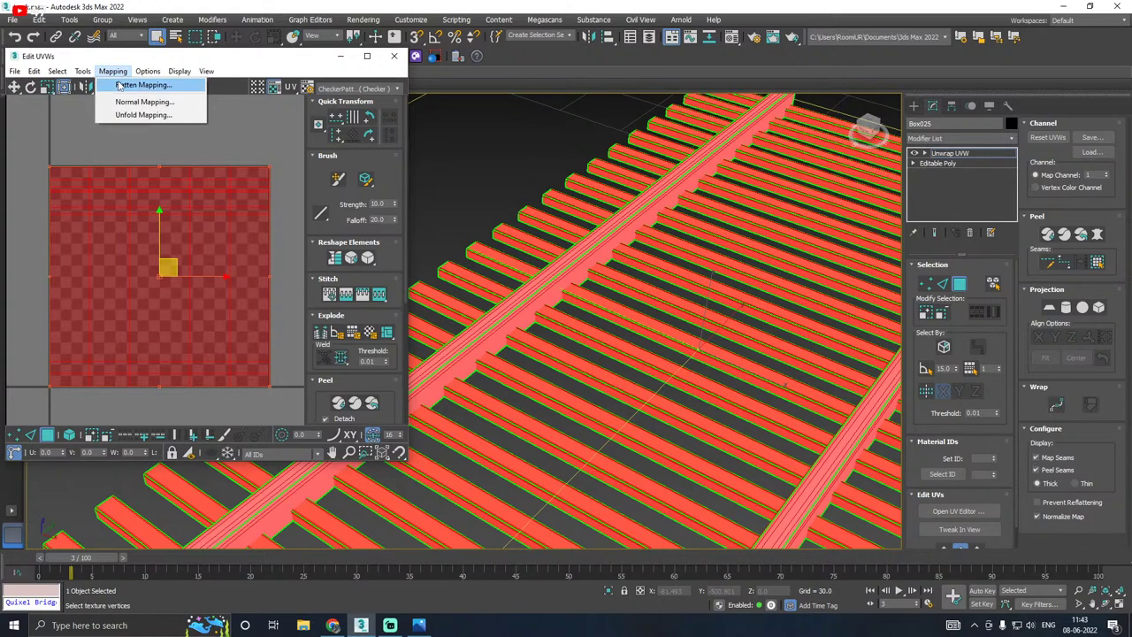
pyautogui.click(132, 83)
pyautogui.click(159, 104)
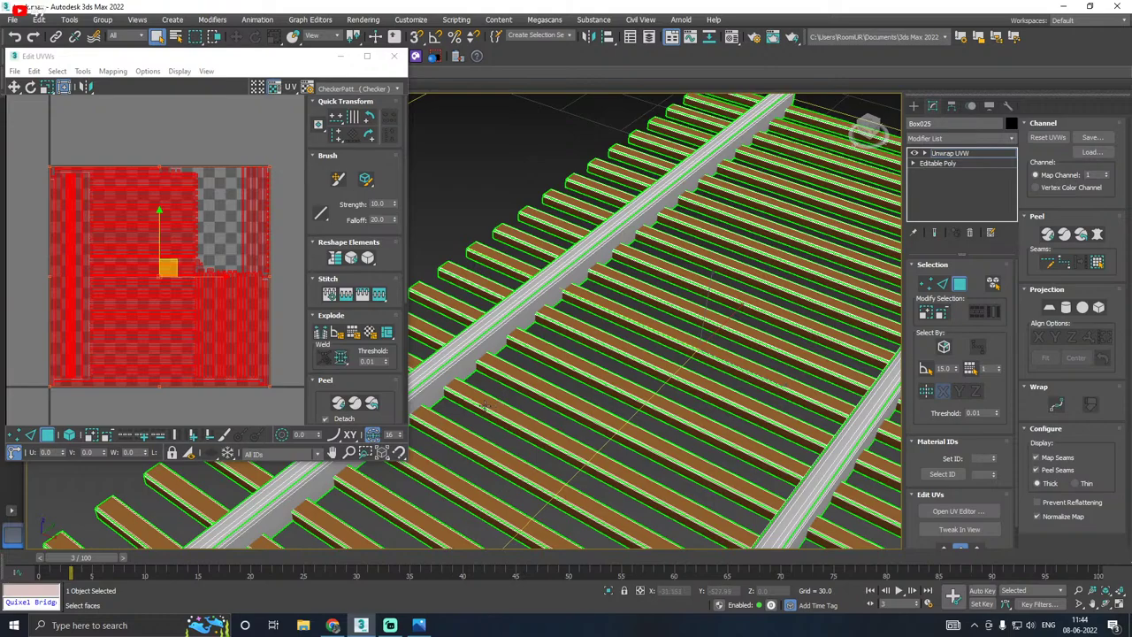
pyautogui.scroll(3, 485, 406)
pyautogui.press('F2')
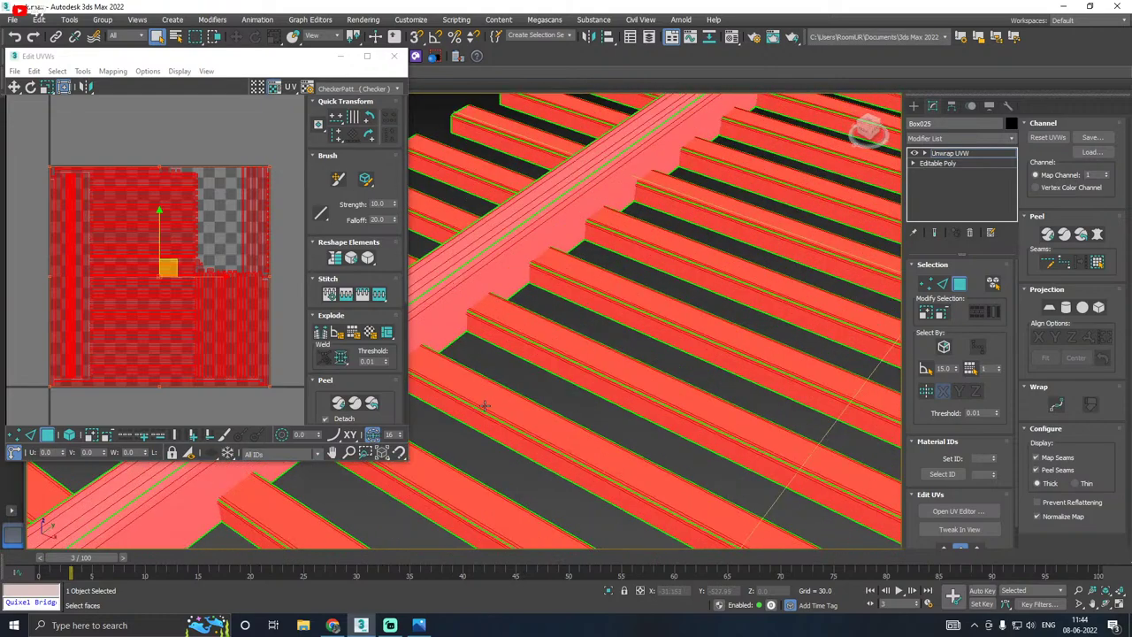
pyautogui.click(13, 20)
pyautogui.click(48, 115)
pyautogui.scroll(-3, 461, 283)
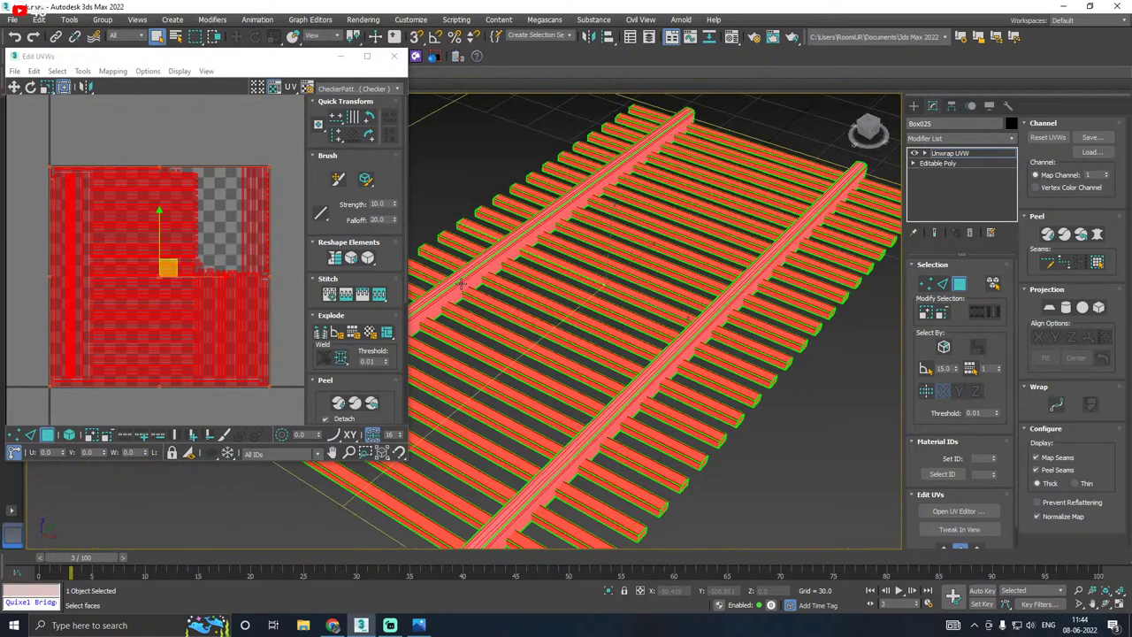
# Step: Select the long faces of the track's sleepers, without their end caps, and map them with a cylindrical projection aligned to X
pyautogui.keyDown('alt'); pyautogui.moveTo(461, 283); pyautogui.dragTo(553, 265, button='middle'); pyautogui.keyUp('alt')
pyautogui.scroll(-3, 503, 272)
pyautogui.scroll(-4, 502, 271)
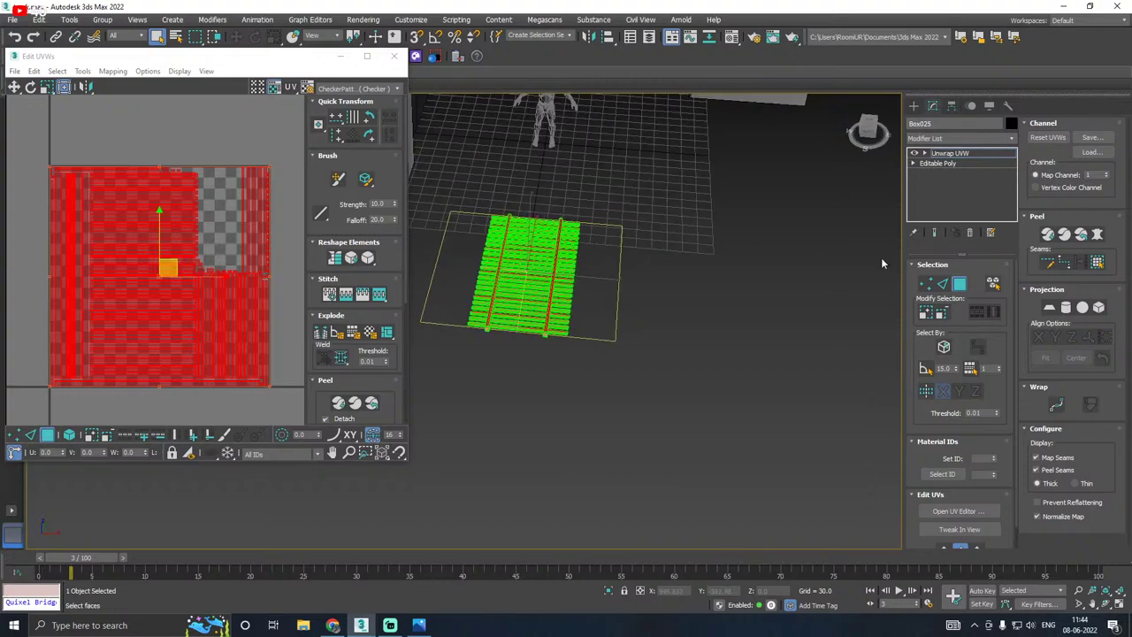
pyautogui.keyDown('alt'); pyautogui.moveTo(880, 259); pyautogui.dragTo(575, 243, button='middle'); pyautogui.keyUp('alt')
pyautogui.moveTo(538, 383); pyautogui.dragTo(529, 406)
pyautogui.scroll(5, 520, 305)
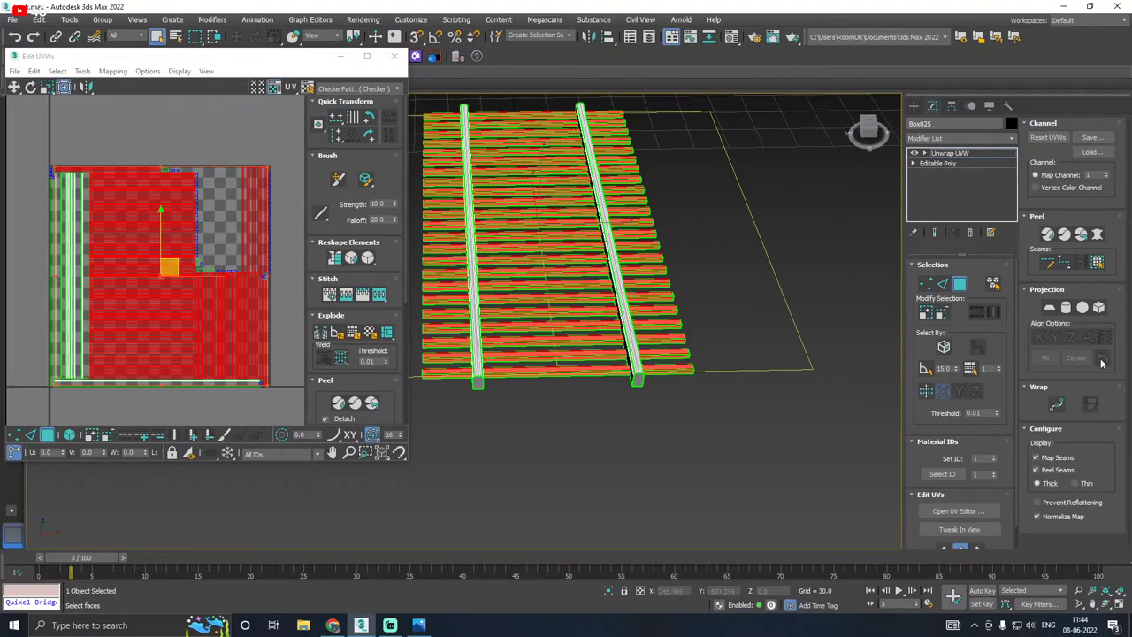
pyautogui.click(1066, 307)
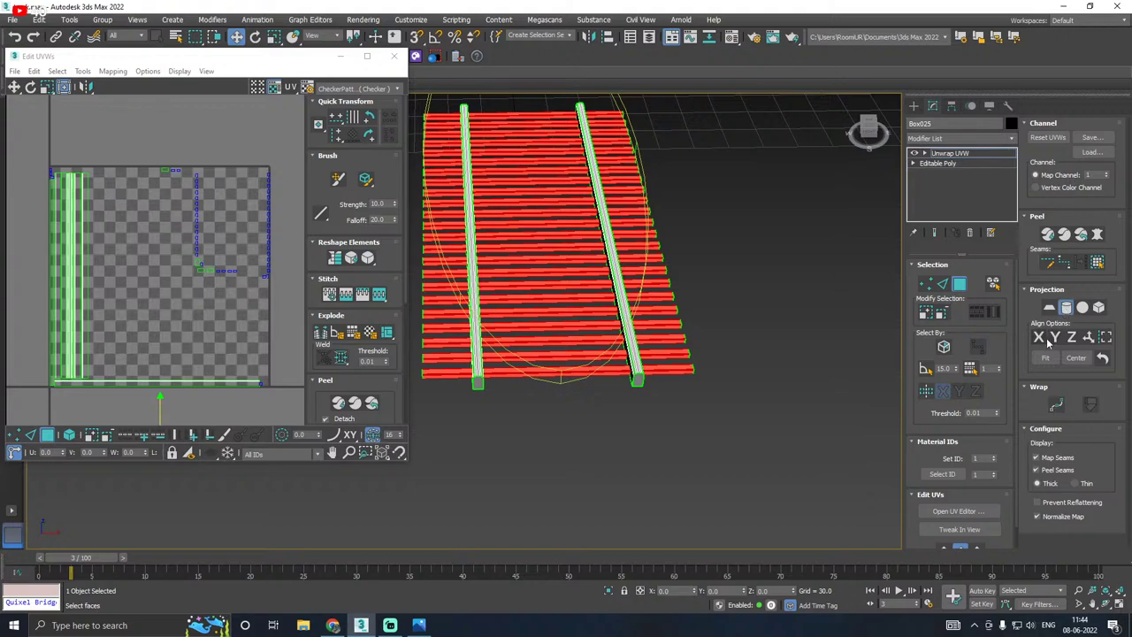
pyautogui.click(1045, 338)
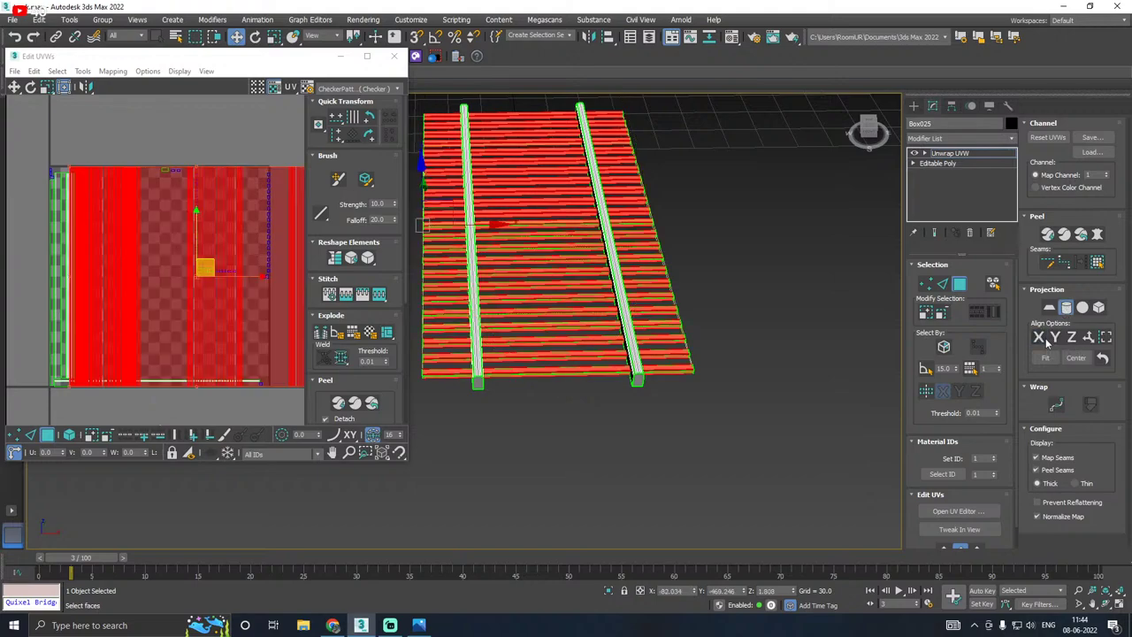
pyautogui.moveTo(745, 315); pyautogui.dragTo(793, 344, button='middle')
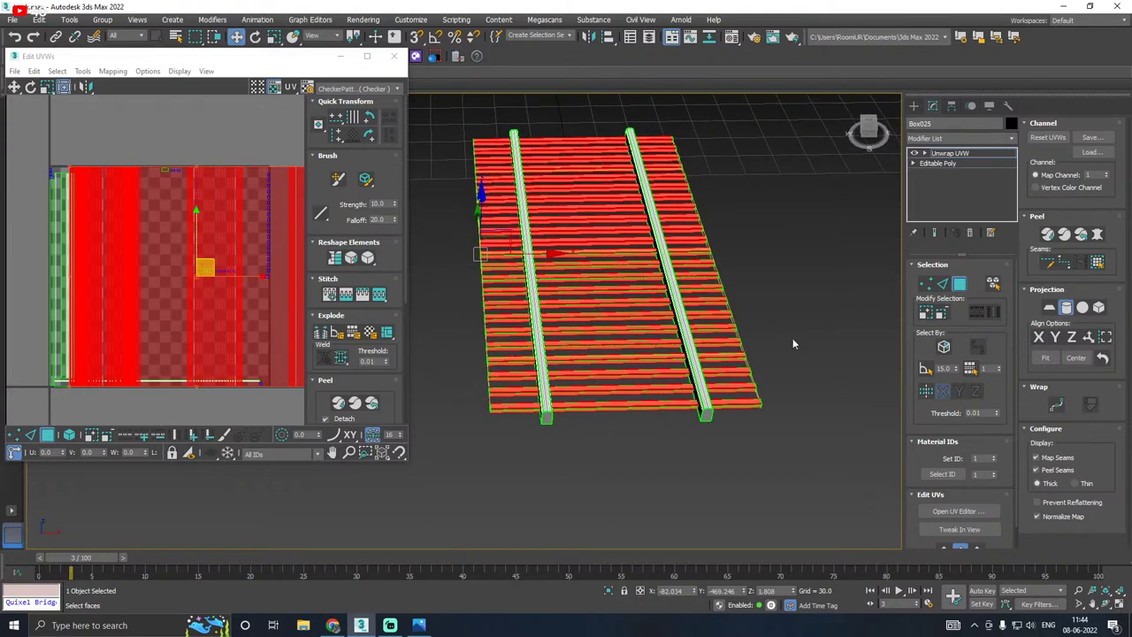
pyautogui.click(1067, 307)
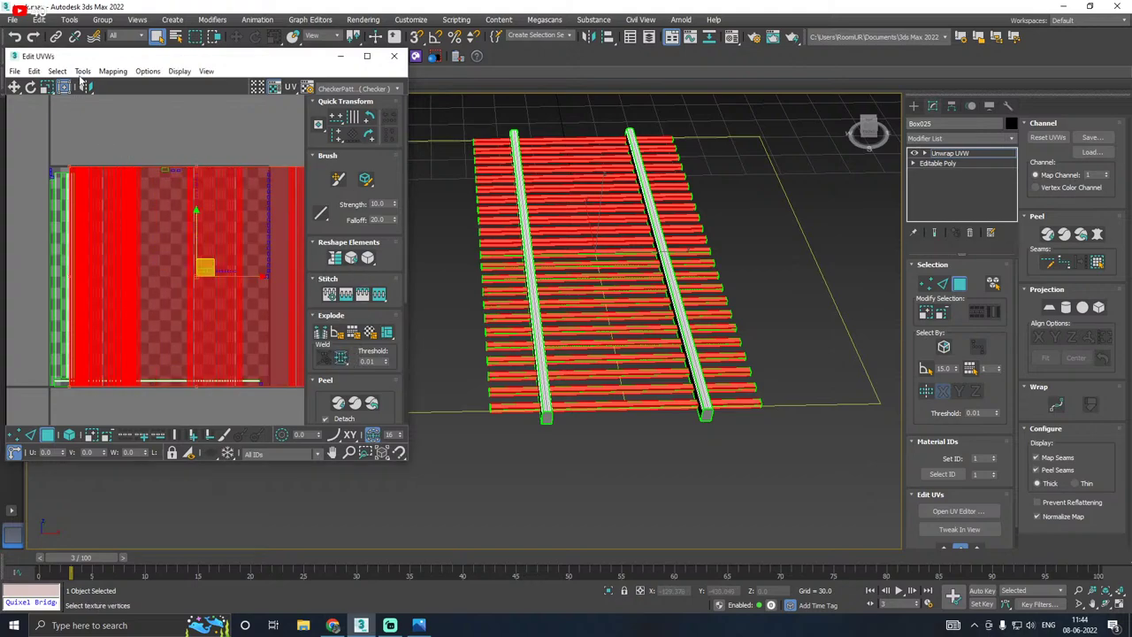
# Step: Relax the sleepers' UVs by polygon angles and move them outside the UV tile
pyautogui.click(81, 71)
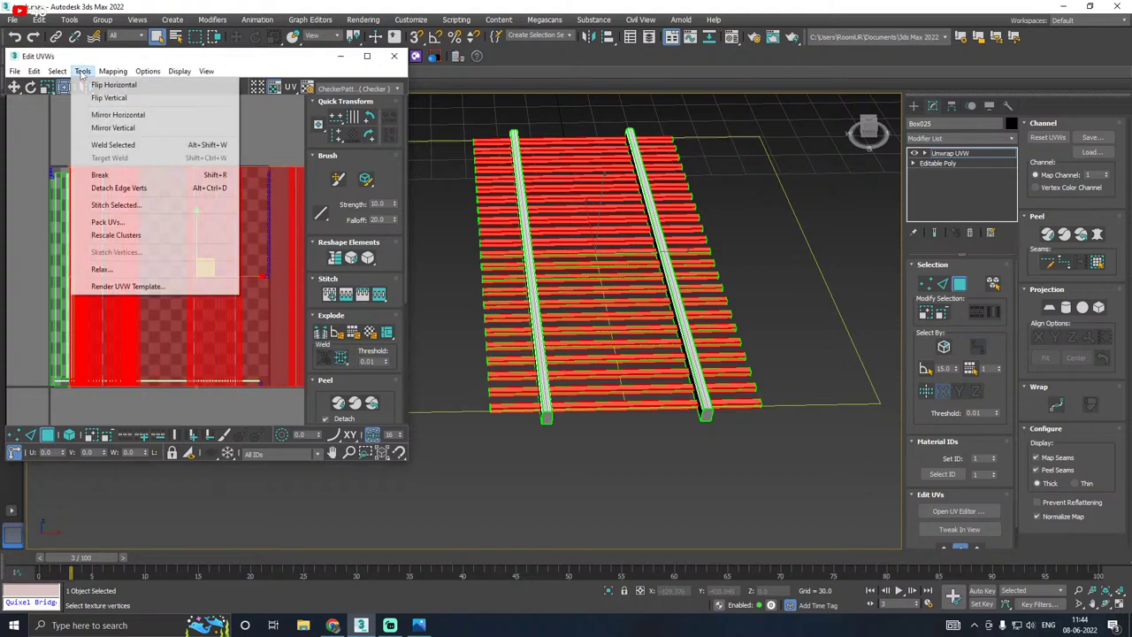
pyautogui.click(111, 271)
pyautogui.click(139, 157)
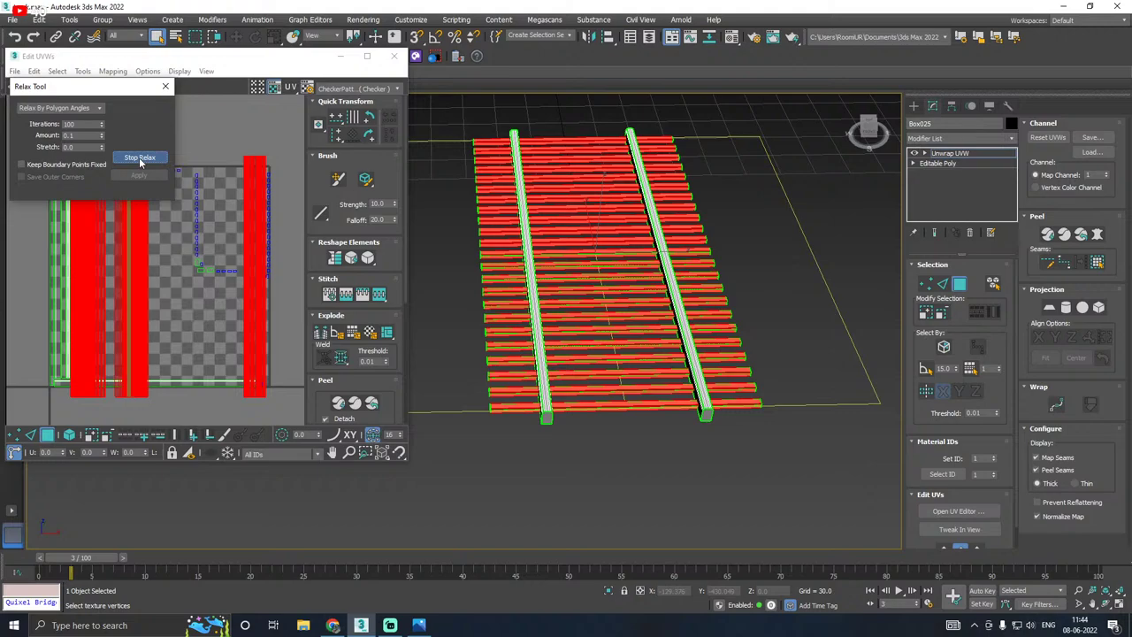
pyautogui.click(140, 158)
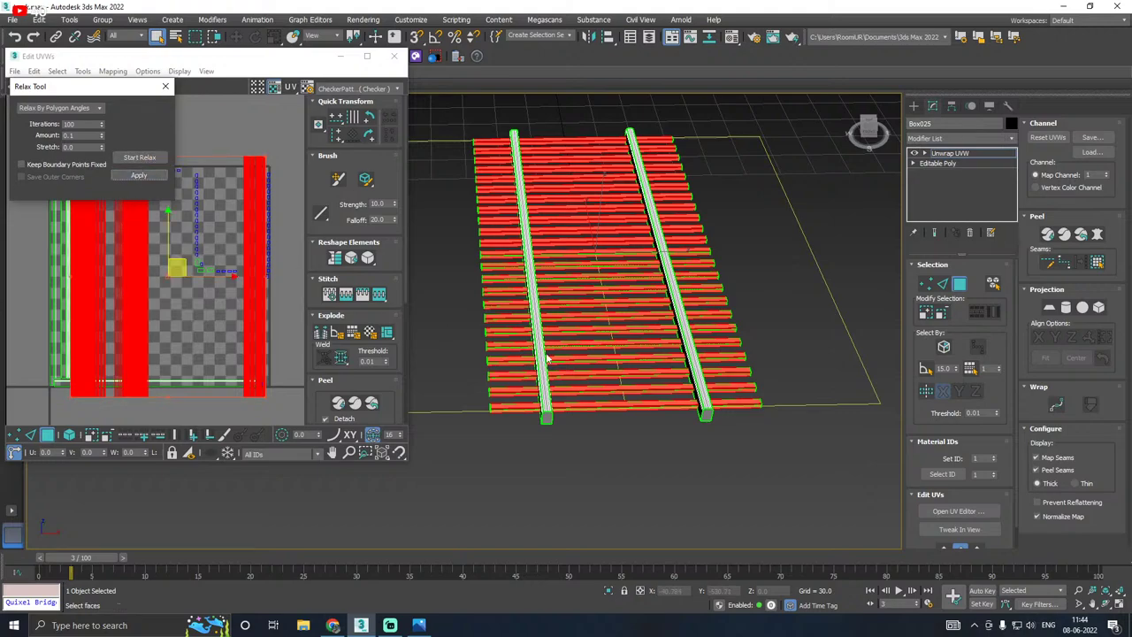
pyautogui.scroll(6, 602, 403)
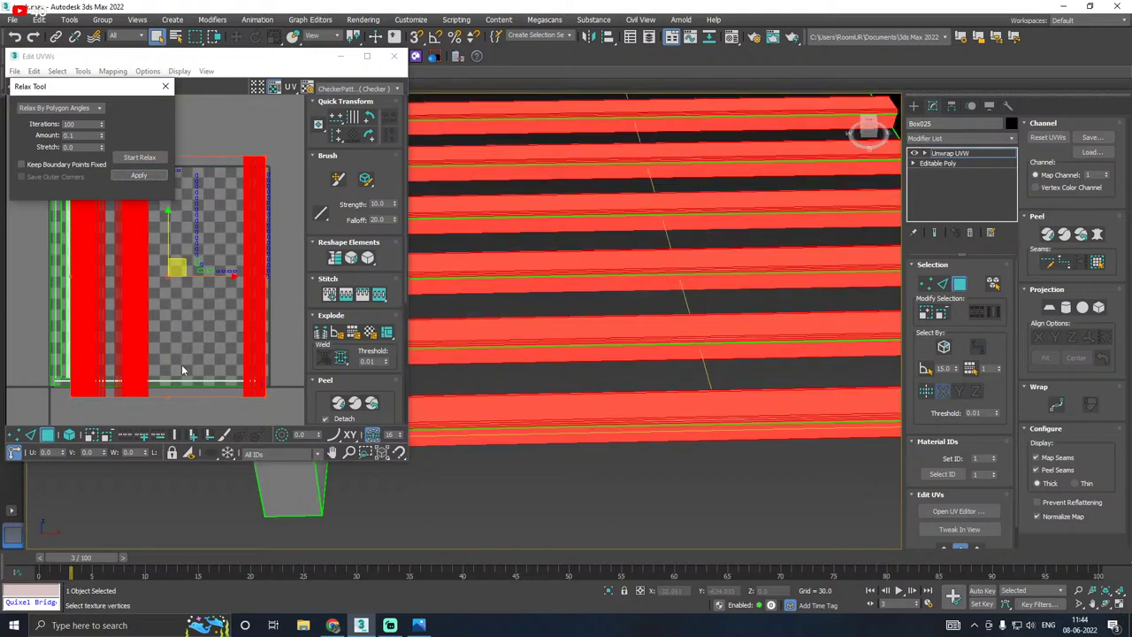
pyautogui.scroll(-3, 181, 367)
pyautogui.moveTo(177, 304); pyautogui.dragTo(390, 347)
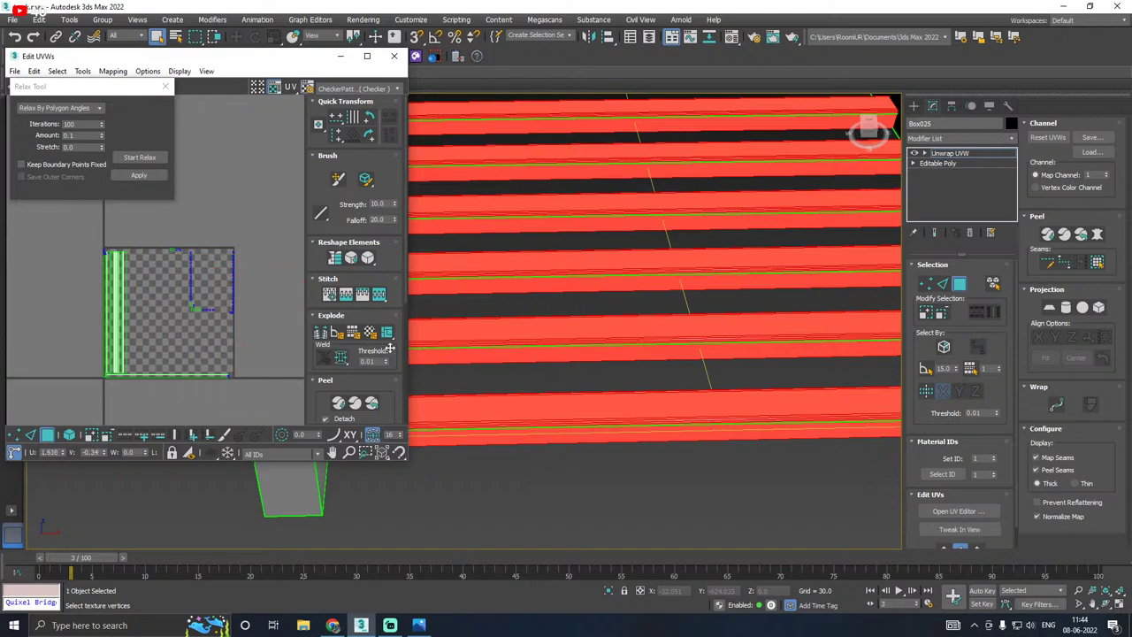
# Step: Select the long faces of both rails, without their end caps, and map them with a cylindrical projection aligned to Y
pyautogui.scroll(-10, 619, 384)
pyautogui.keyDown('alt'); pyautogui.moveTo(619, 381); pyautogui.dragTo(590, 210, button='middle'); pyautogui.keyUp('alt')
pyautogui.scroll(6, 589, 270)
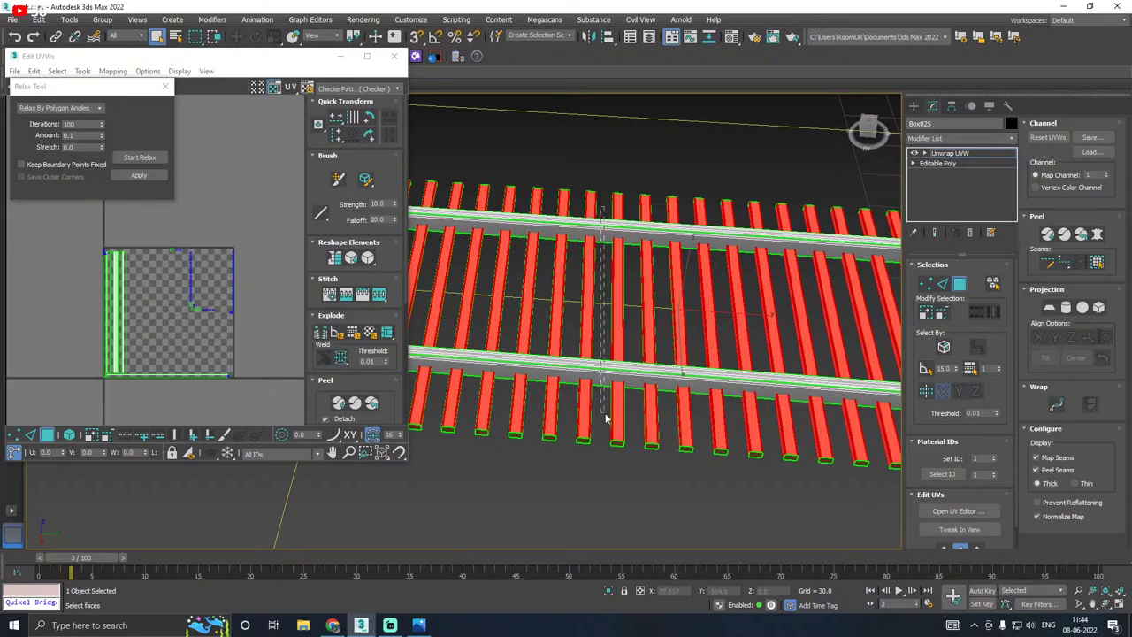
pyautogui.moveTo(605, 414); pyautogui.dragTo(606, 415)
pyautogui.keyDown('alt'); pyautogui.moveTo(606, 415); pyautogui.dragTo(667, 392, button='middle'); pyautogui.keyUp('alt')
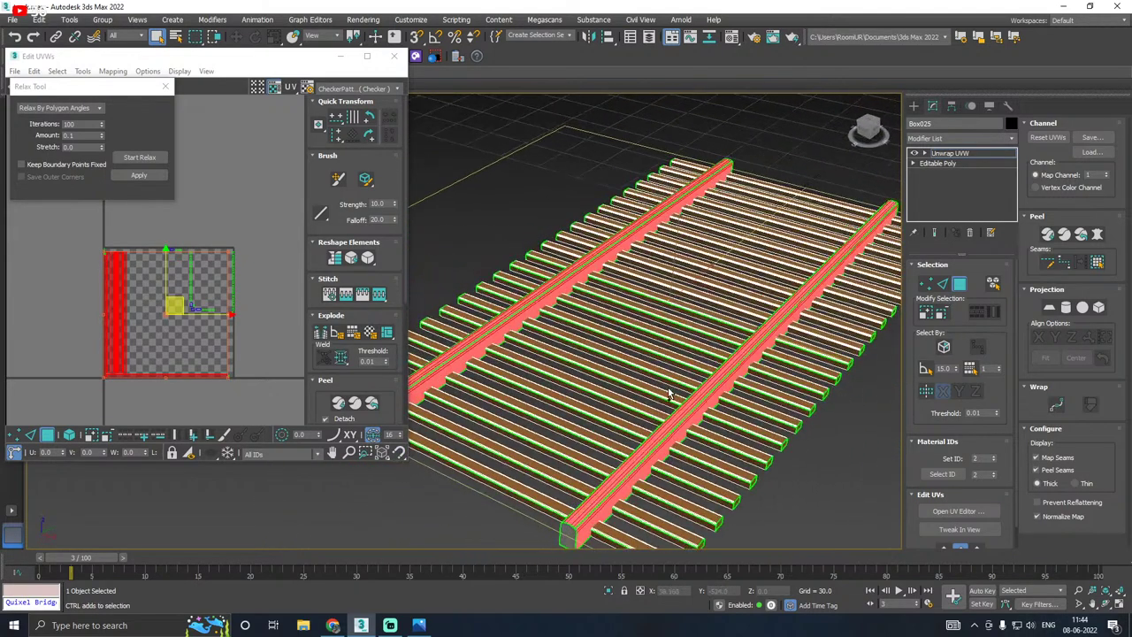
pyautogui.keyDown('alt'); pyautogui.moveTo(737, 313); pyautogui.dragTo(753, 271, button='middle'); pyautogui.keyUp('alt')
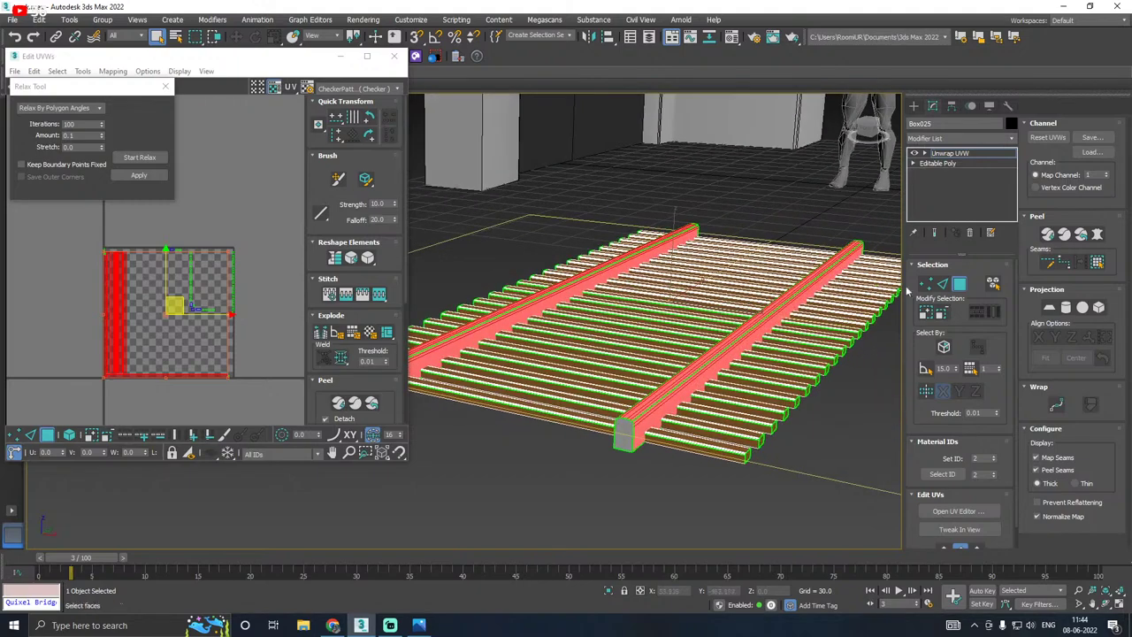
pyautogui.click(1065, 307)
pyautogui.click(1055, 337)
pyautogui.click(1066, 307)
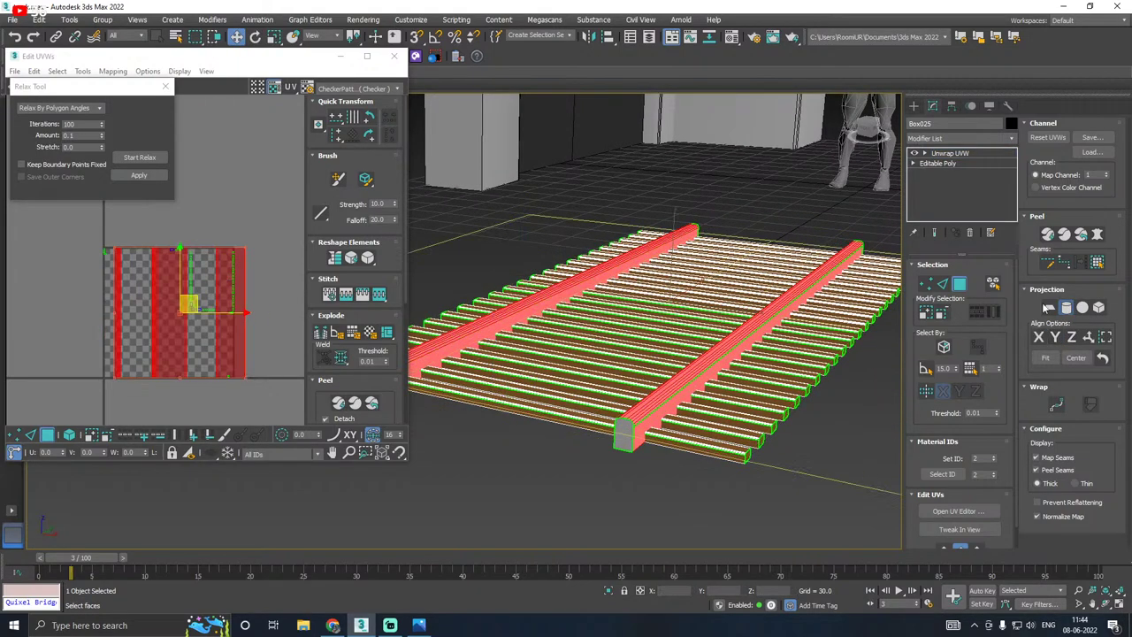
# Step: Relax the rails' UVs by polygon angles and move them out beside the UV tile
pyautogui.click(139, 159)
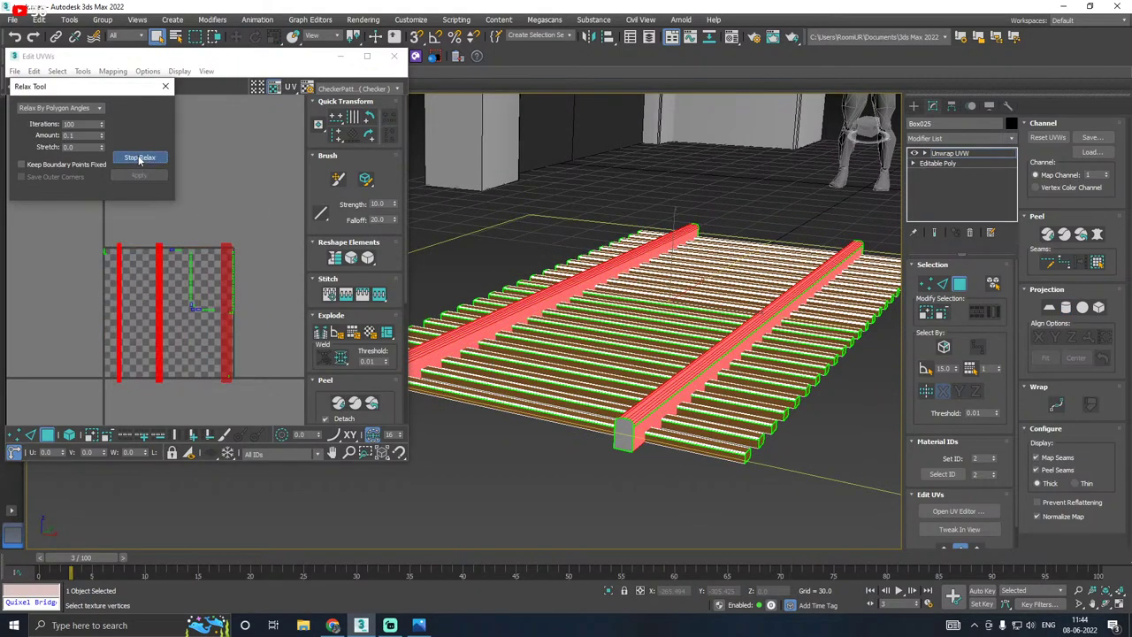
pyautogui.click(138, 176)
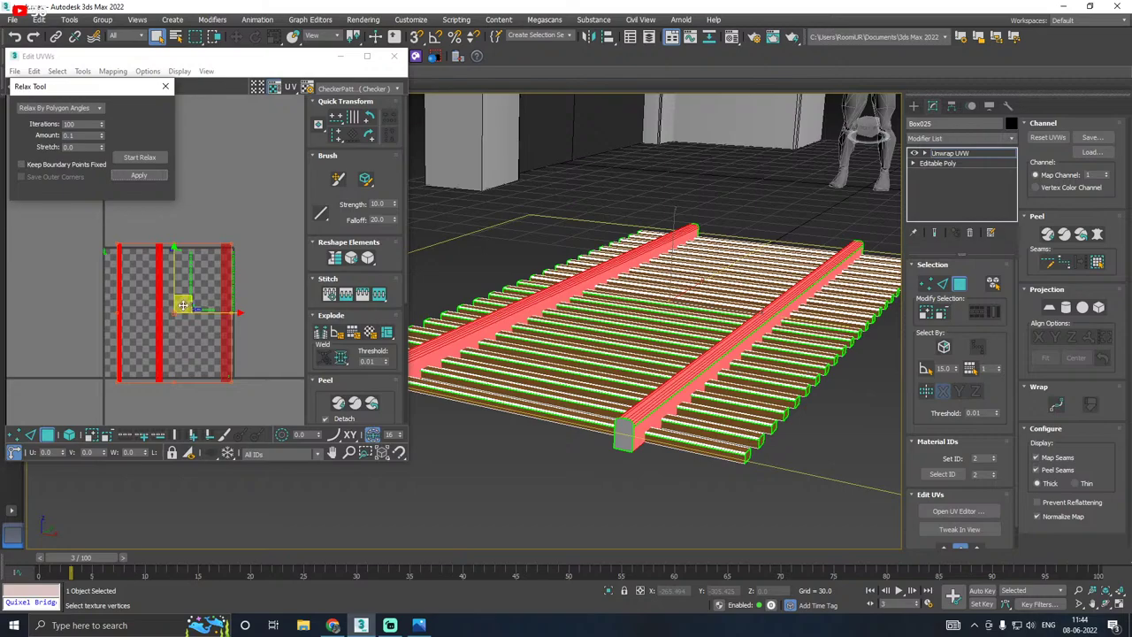
pyautogui.moveTo(182, 305); pyautogui.dragTo(301, 307)
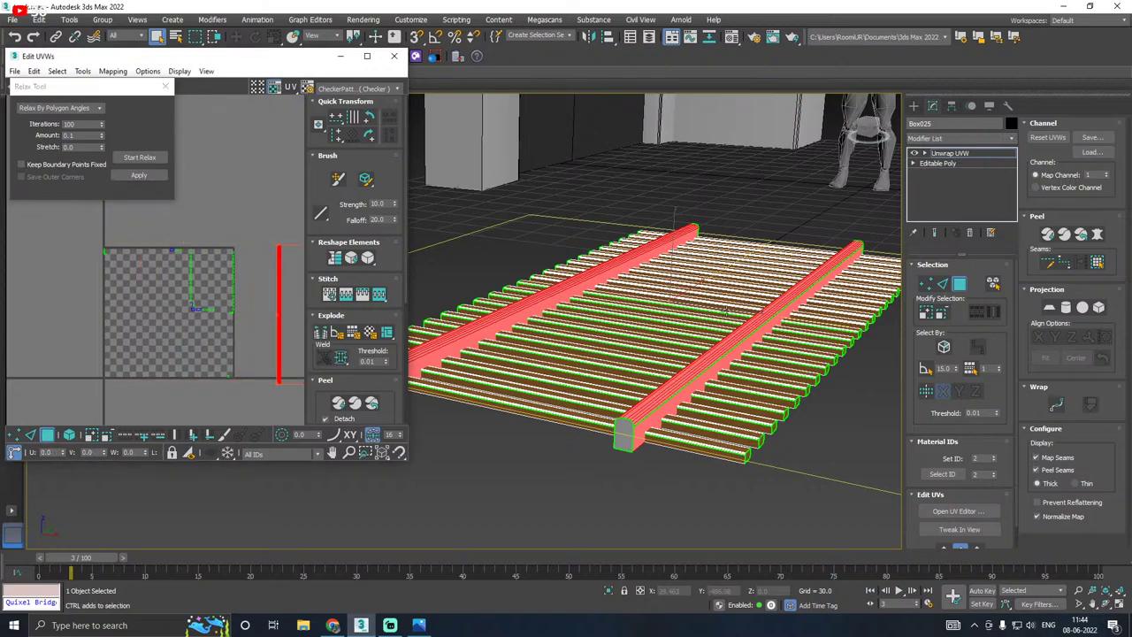
# Step: Display the CheckerPattern (Checker) texture on the railway track to check its UV mapping
pyautogui.keyDown('alt'); pyautogui.moveTo(725, 310); pyautogui.dragTo(840, 398, button='middle'); pyautogui.keyUp('alt')
pyautogui.click(372, 89)
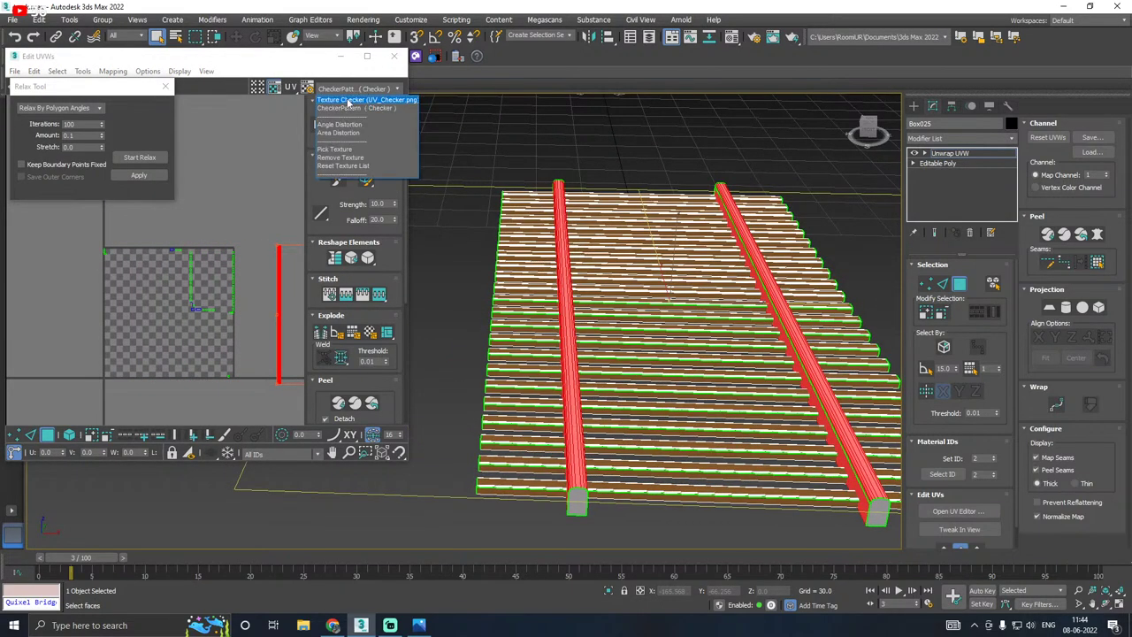
pyautogui.click(337, 109)
pyautogui.keyDown('alt'); pyautogui.moveTo(579, 208); pyautogui.dragTo(544, 221, button='middle'); pyautogui.keyUp('alt')
# Step: Select all faces except the laid-out rail and sleeper UV shells by inverting the selection, and apply Flatten Mapping to them
pyautogui.scroll(-4, 155, 269)
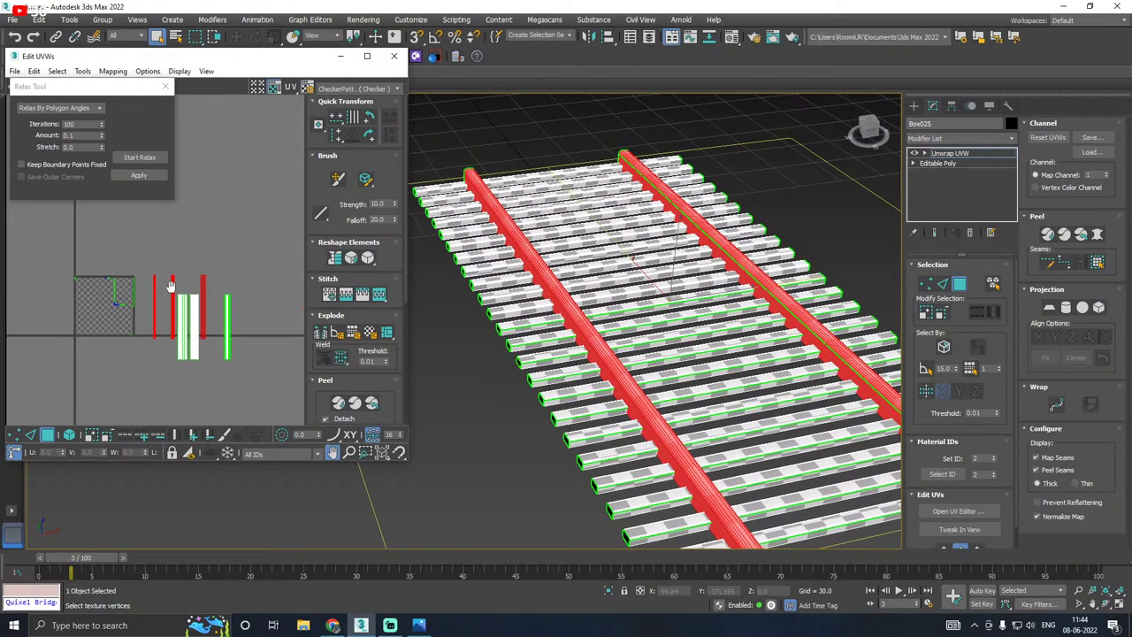
pyautogui.moveTo(155, 270); pyautogui.dragTo(279, 387)
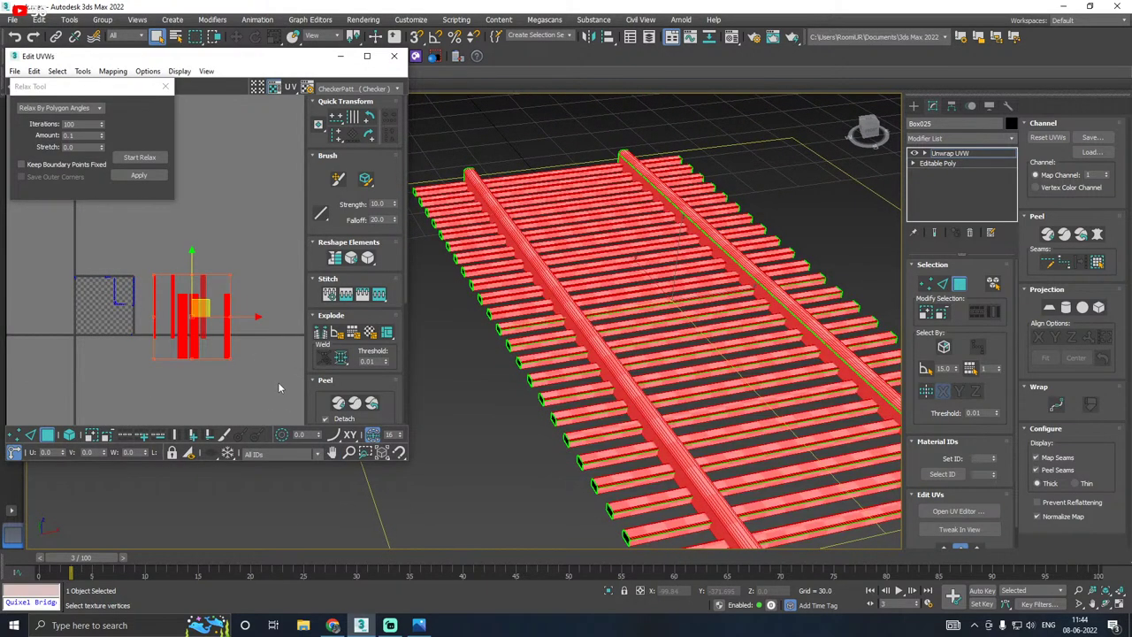
pyautogui.hotkey('ctrl', 'i')
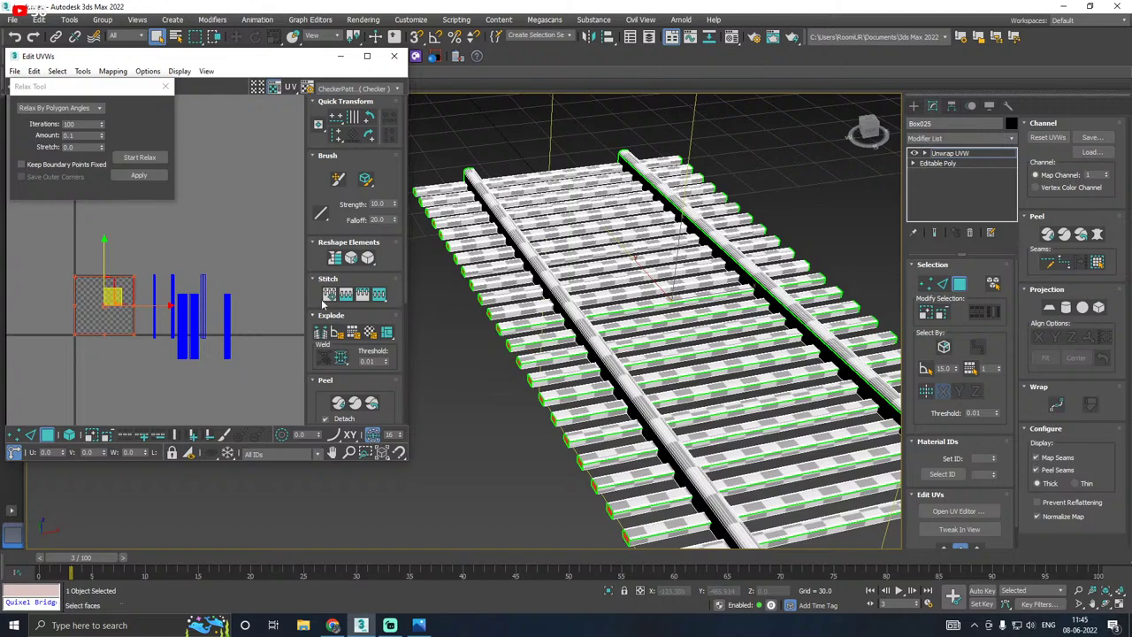
pyautogui.click(112, 71)
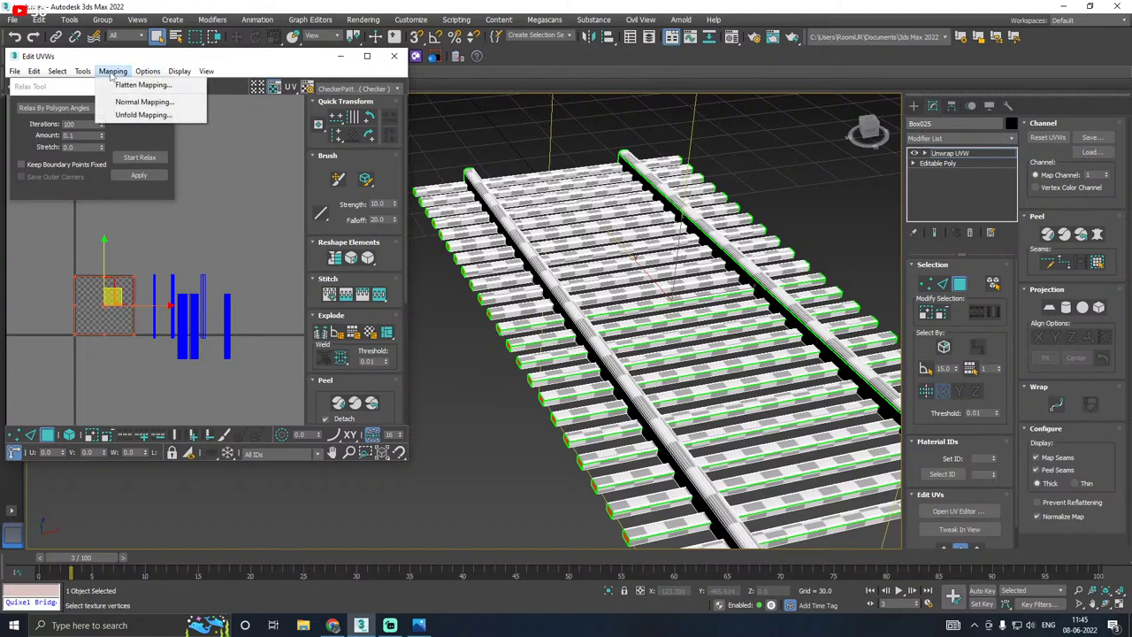
pyautogui.click(143, 80)
pyautogui.click(150, 97)
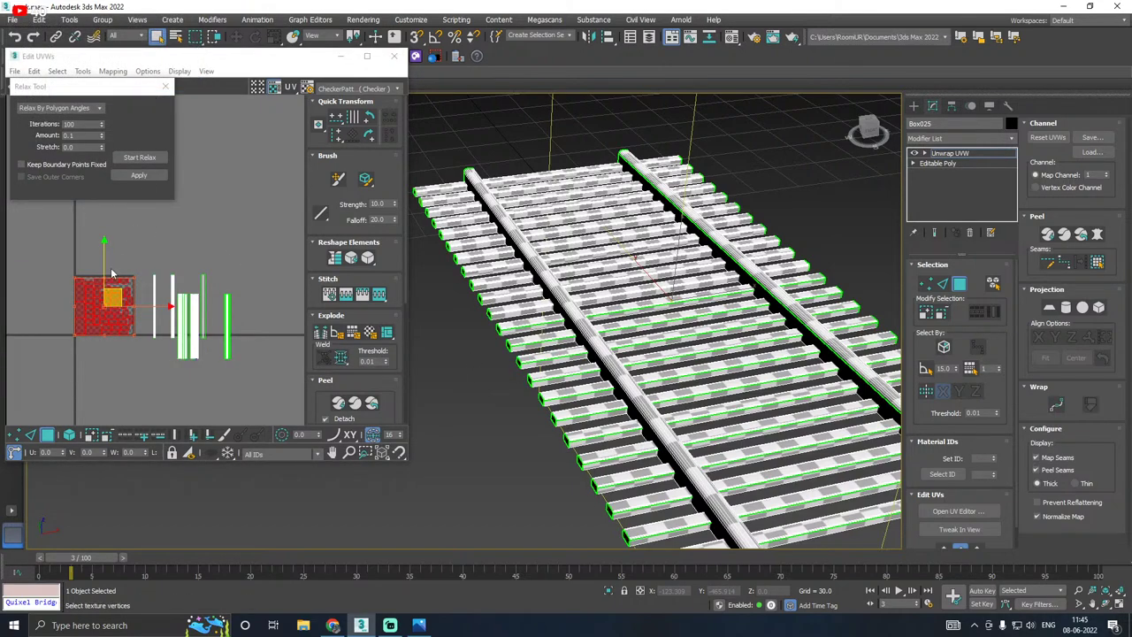
# Step: Select all UV shells, close the Relax Tool, and pack the shells into the UV tile with Rescale on and 0.02 padding
pyautogui.scroll(5, 102, 299)
pyautogui.scroll(-5, 152, 271)
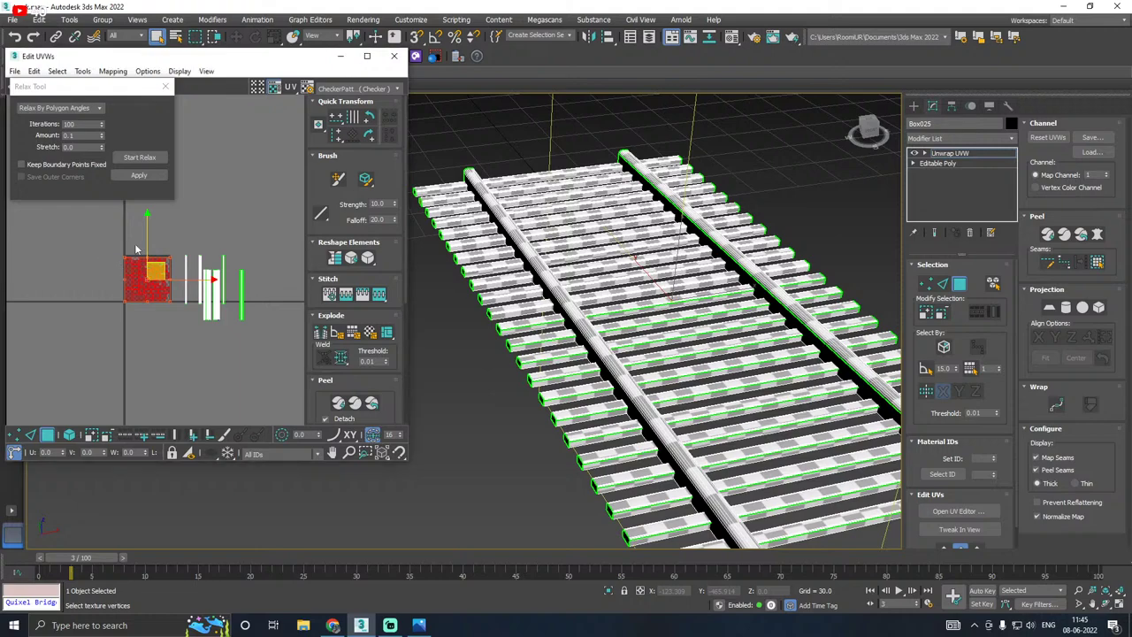
pyautogui.hotkey('ctrl', 'a')
pyautogui.click(164, 86)
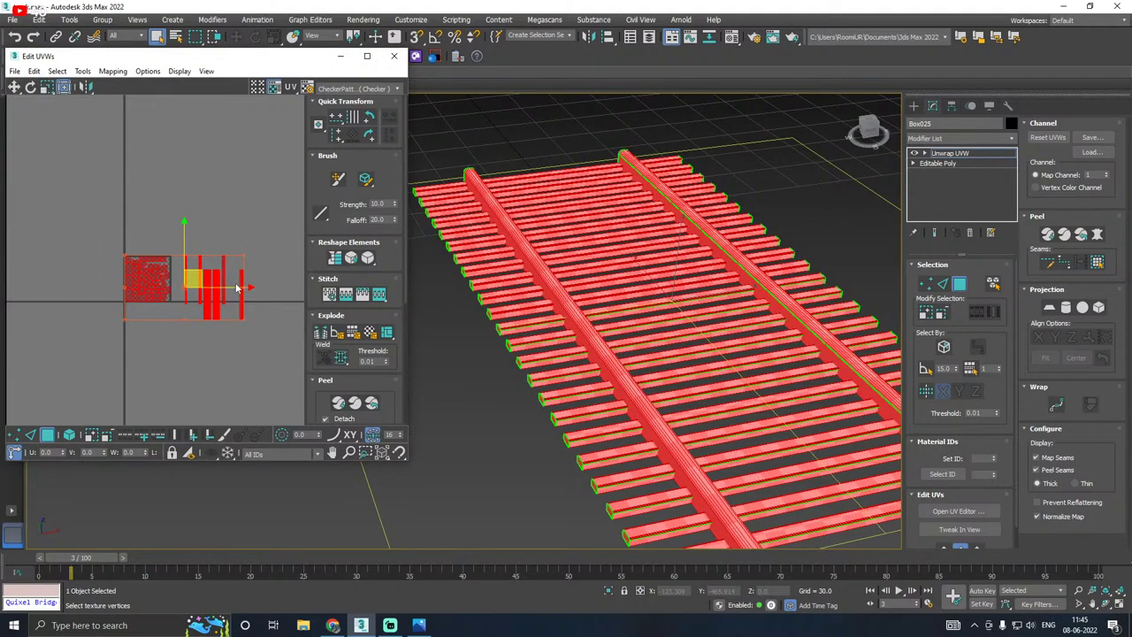
pyautogui.scroll(-2, 326, 329)
pyautogui.click(325, 310)
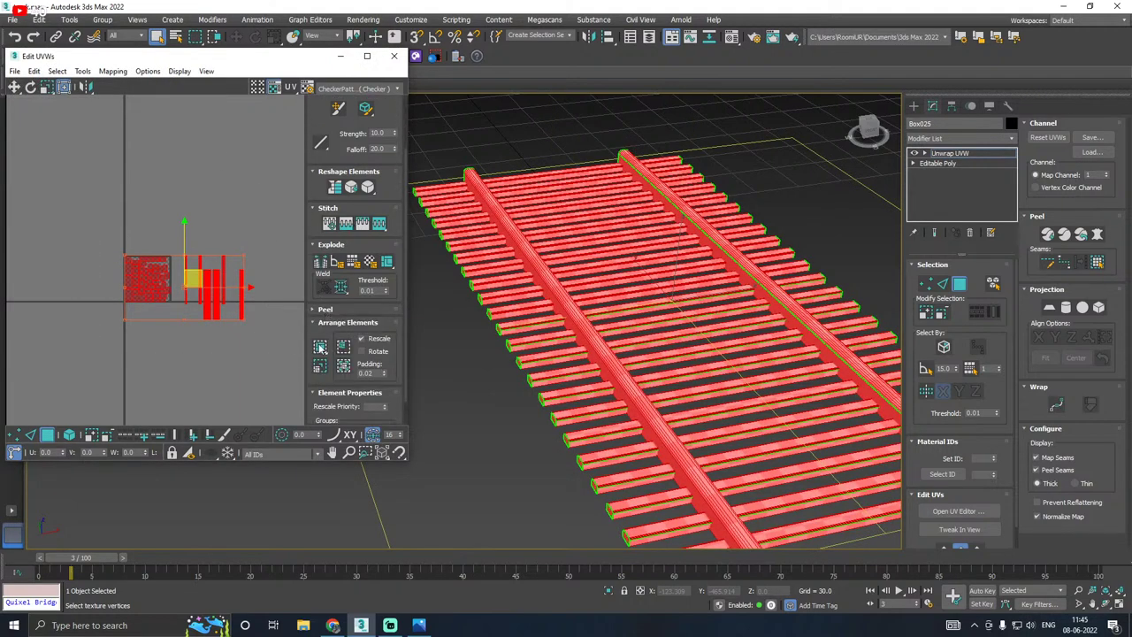
pyautogui.click(320, 346)
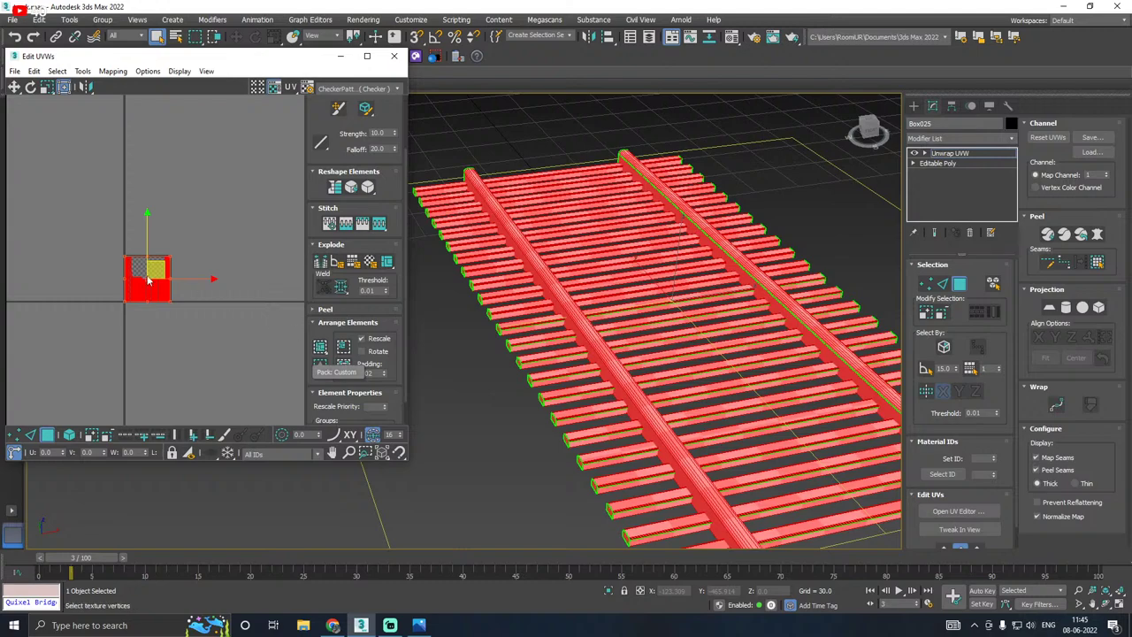
# Step: Deselect the packed UV shells, close the UV editor and return to object level with the Move tool
pyautogui.scroll(3, 148, 280)
pyautogui.scroll(4, 149, 280)
pyautogui.click(109, 260)
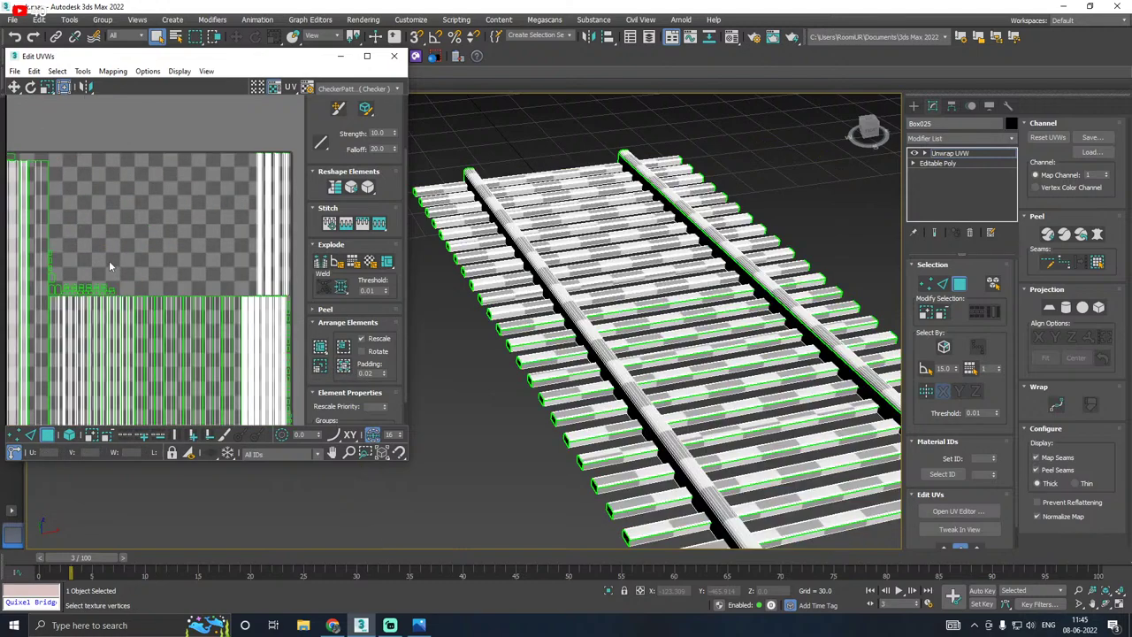
pyautogui.scroll(-4, 200, 233)
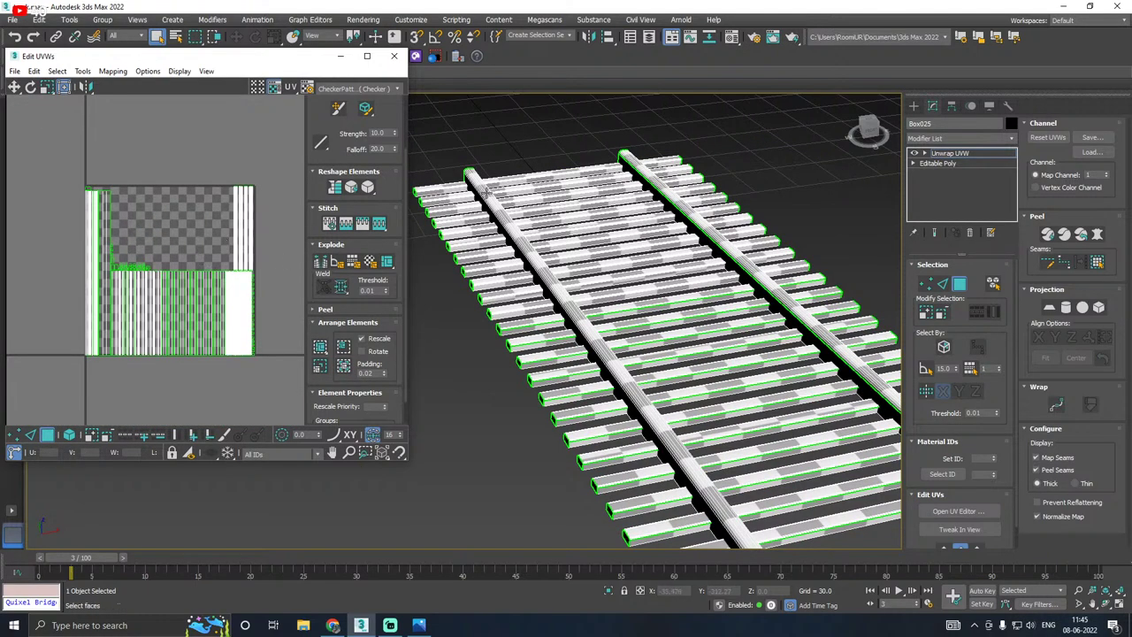
pyautogui.click(395, 56)
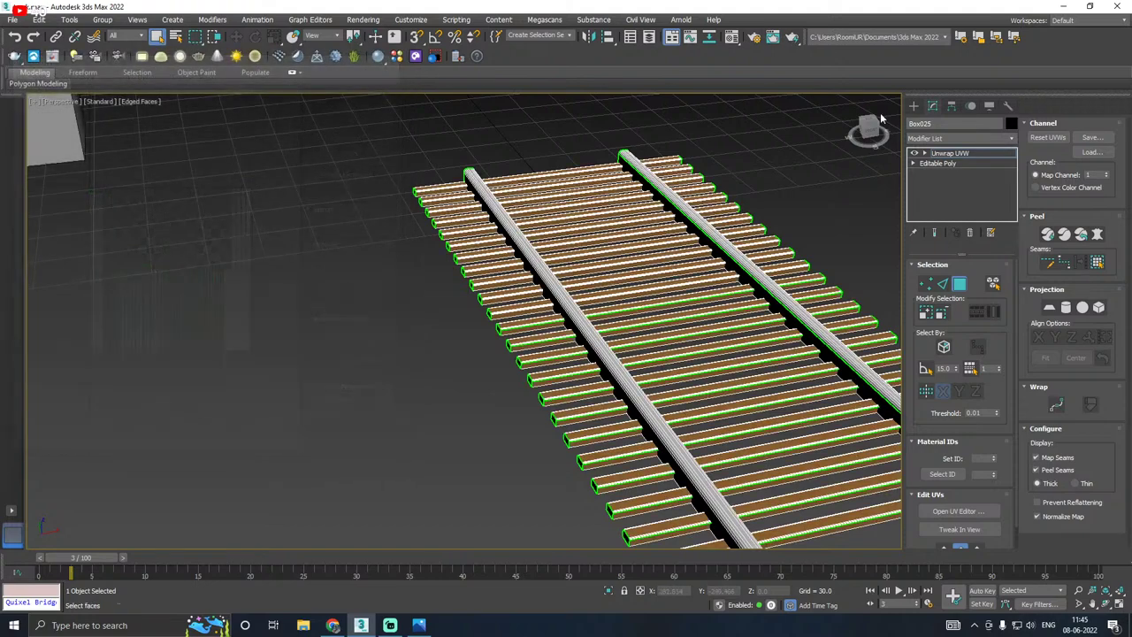
pyautogui.click(238, 38)
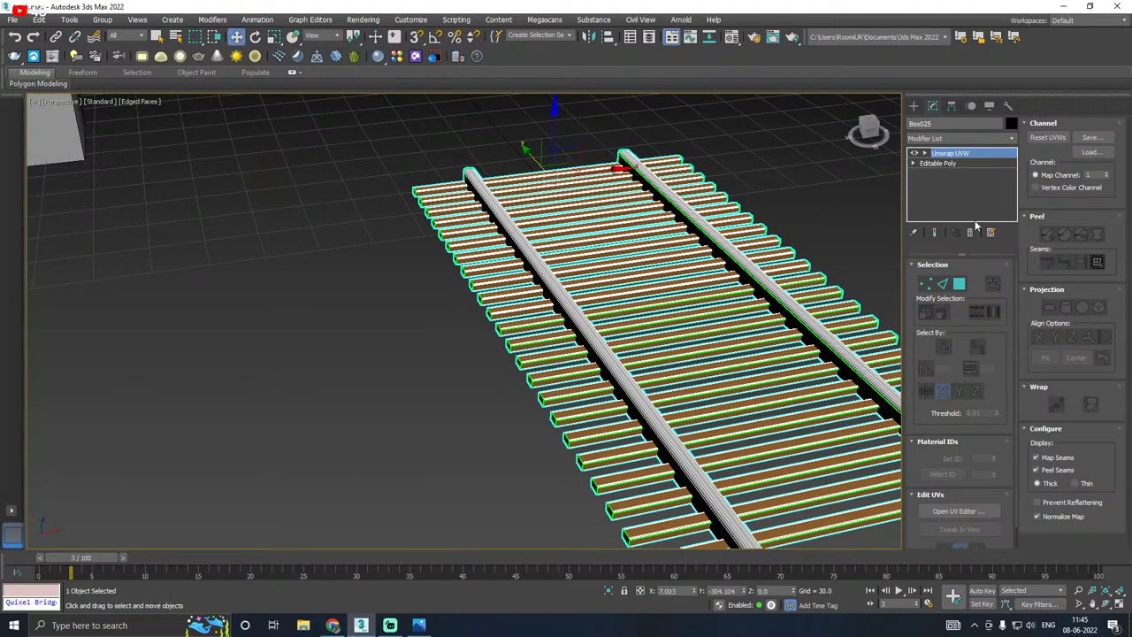
# Step: Save a copy of the scene as track14.max in the Work folder and save the current scene
pyautogui.moveTo(677, 224); pyautogui.dragTo(539, 217, button='middle')
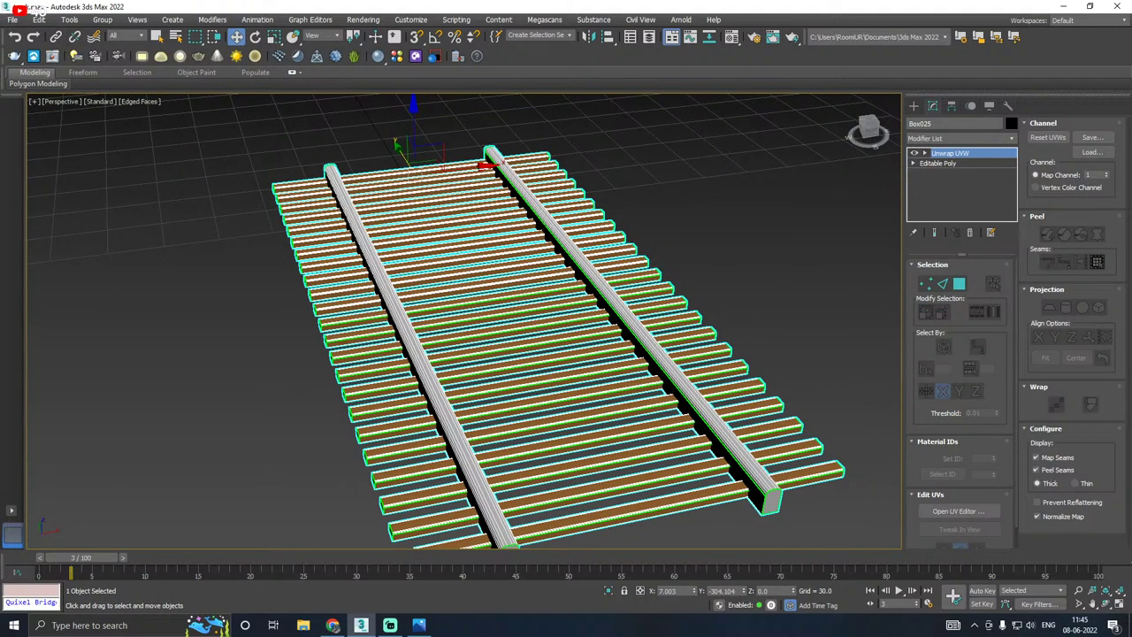
pyautogui.click(12, 20)
pyautogui.click(40, 131)
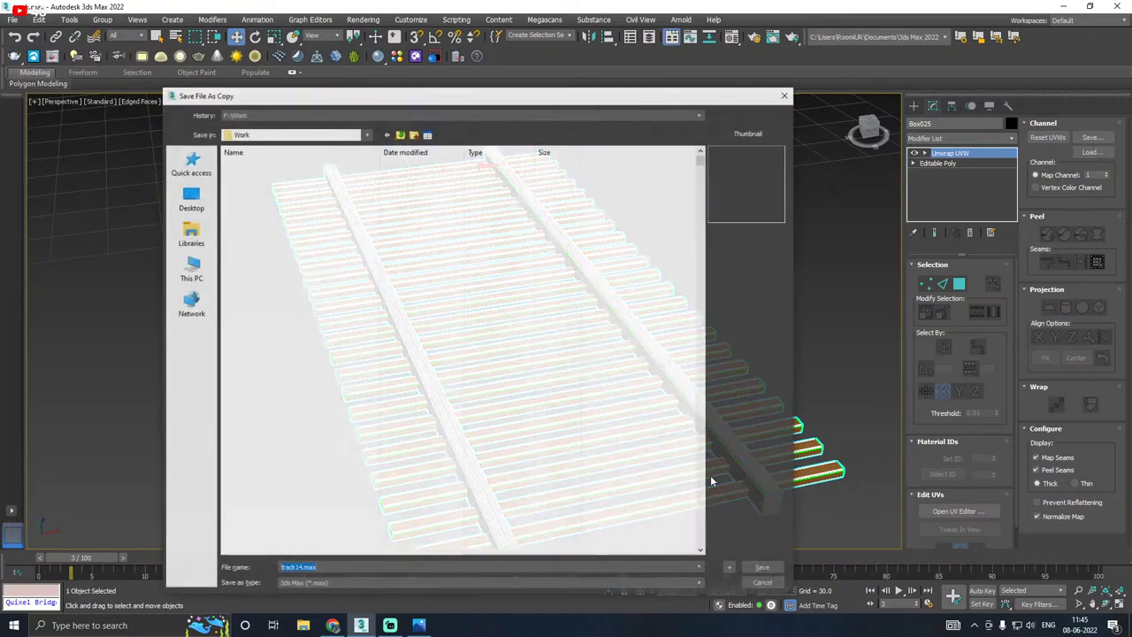
pyautogui.click(753, 571)
pyautogui.click(12, 19)
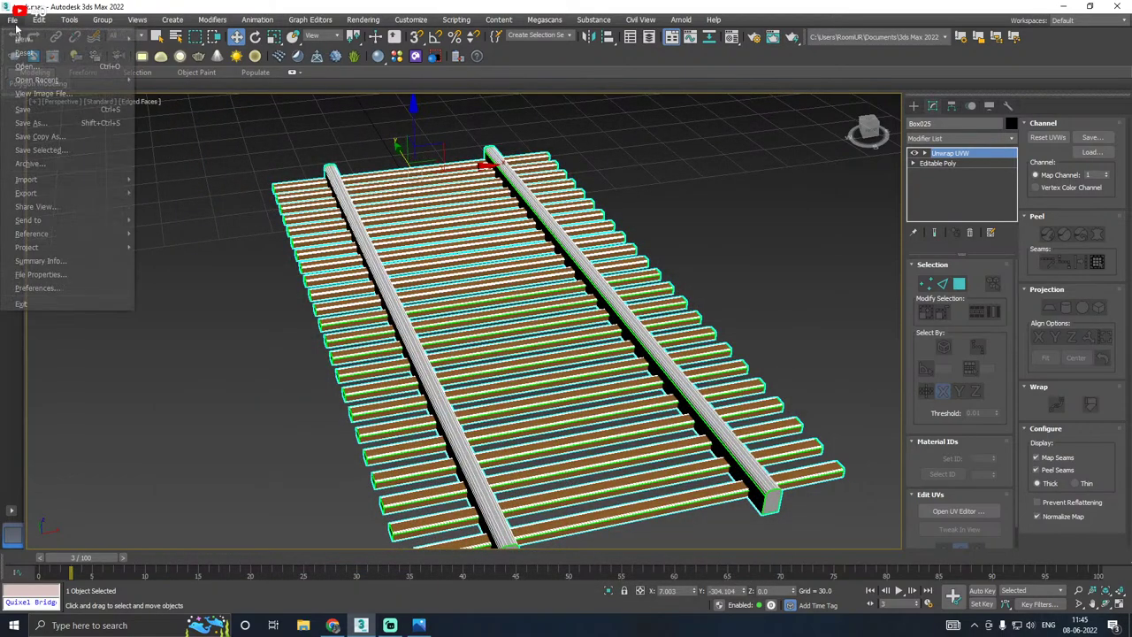
pyautogui.moveTo(54, 145)
pyautogui.click(177, 159)
pyautogui.click(765, 568)
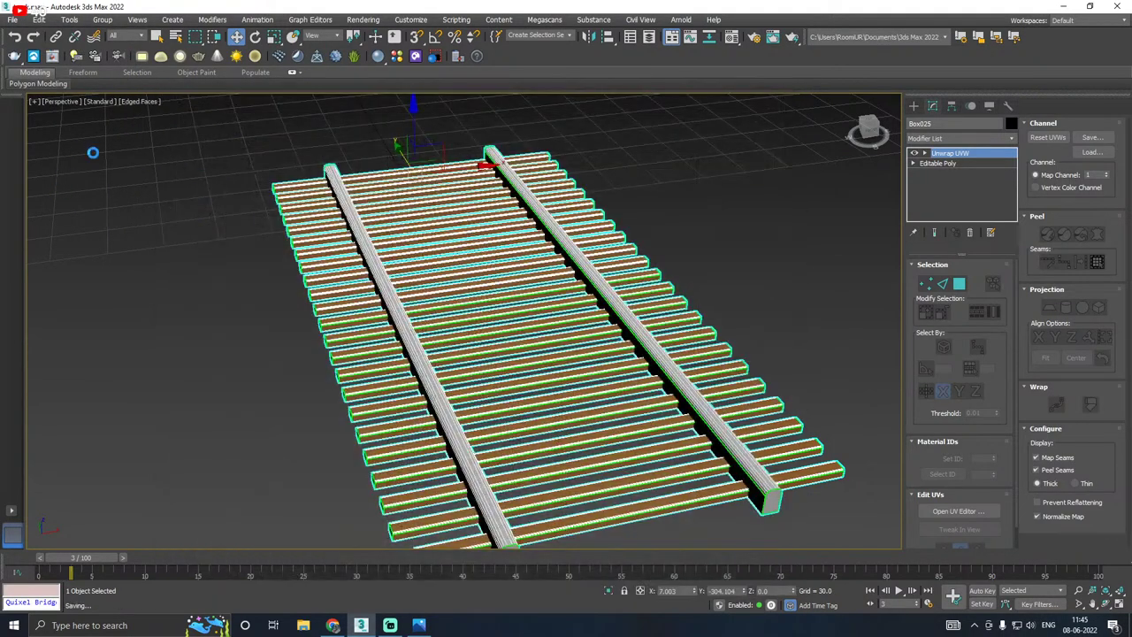
pyautogui.click(13, 20)
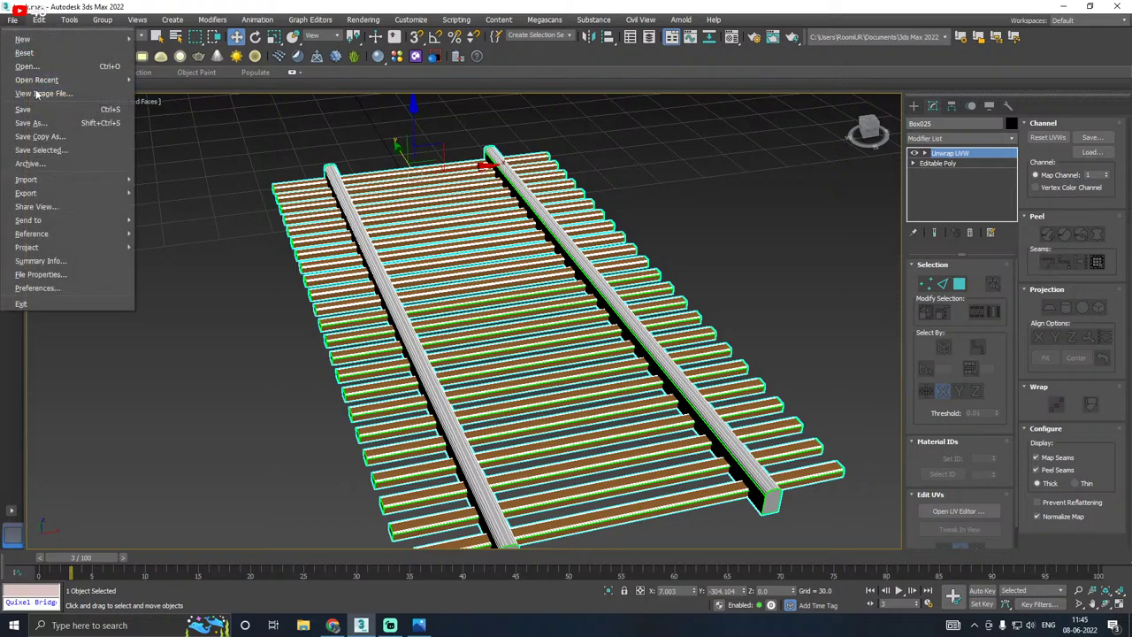
pyautogui.click(35, 107)
# Step: Copy the track's Unwrap UVW modifier and collapse the whole modifier stack into the Editable Poly
pyautogui.rightClick(953, 151)
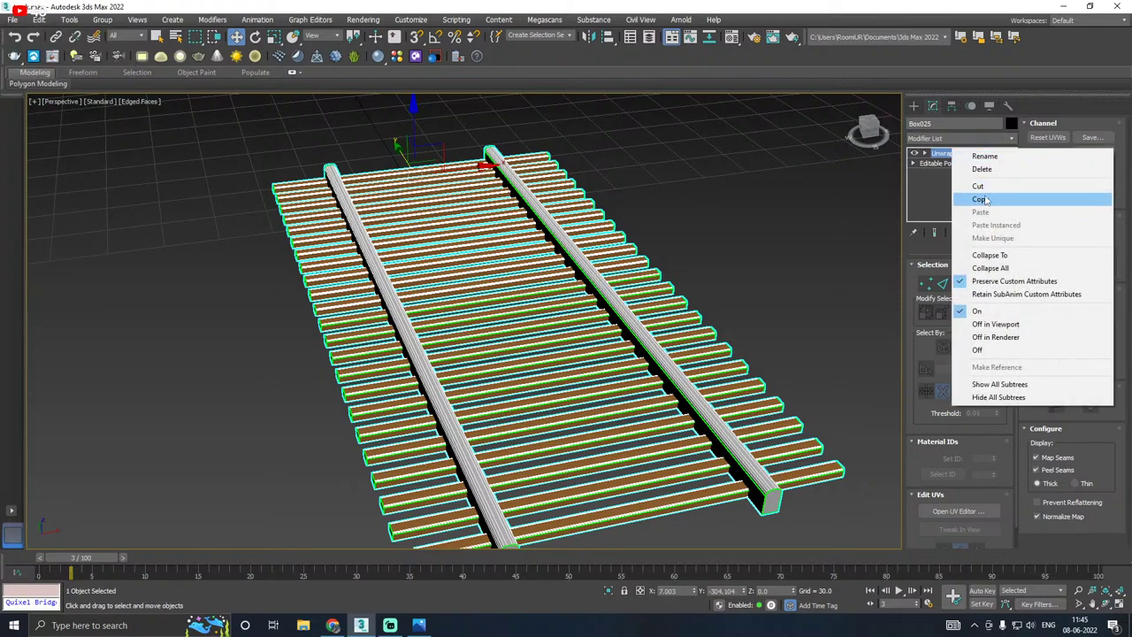
pyautogui.click(985, 199)
pyautogui.rightClick(959, 152)
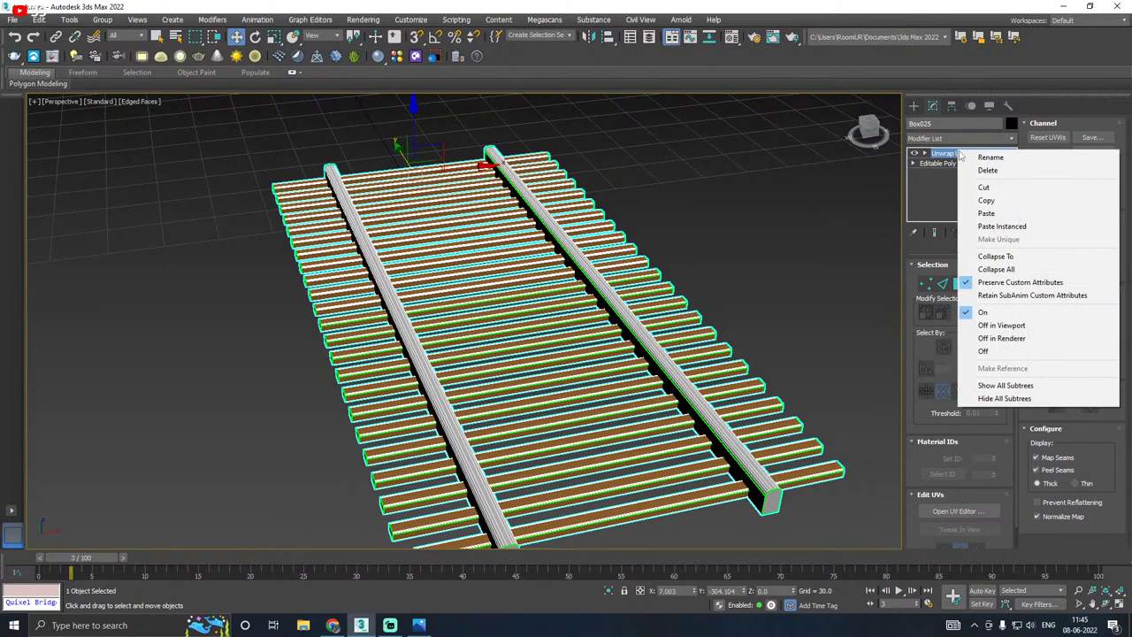
pyautogui.click(996, 269)
pyautogui.keyDown('alt'); pyautogui.moveTo(539, 261); pyautogui.dragTo(564, 246, button='middle'); pyautogui.keyUp('alt')
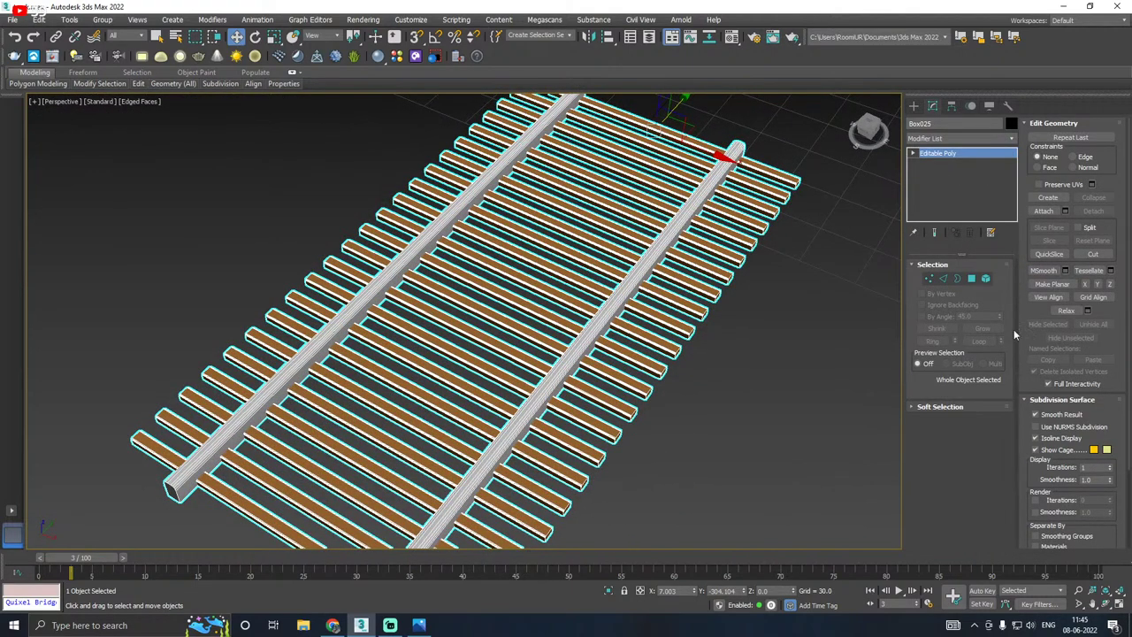
pyautogui.click(1112, 273)
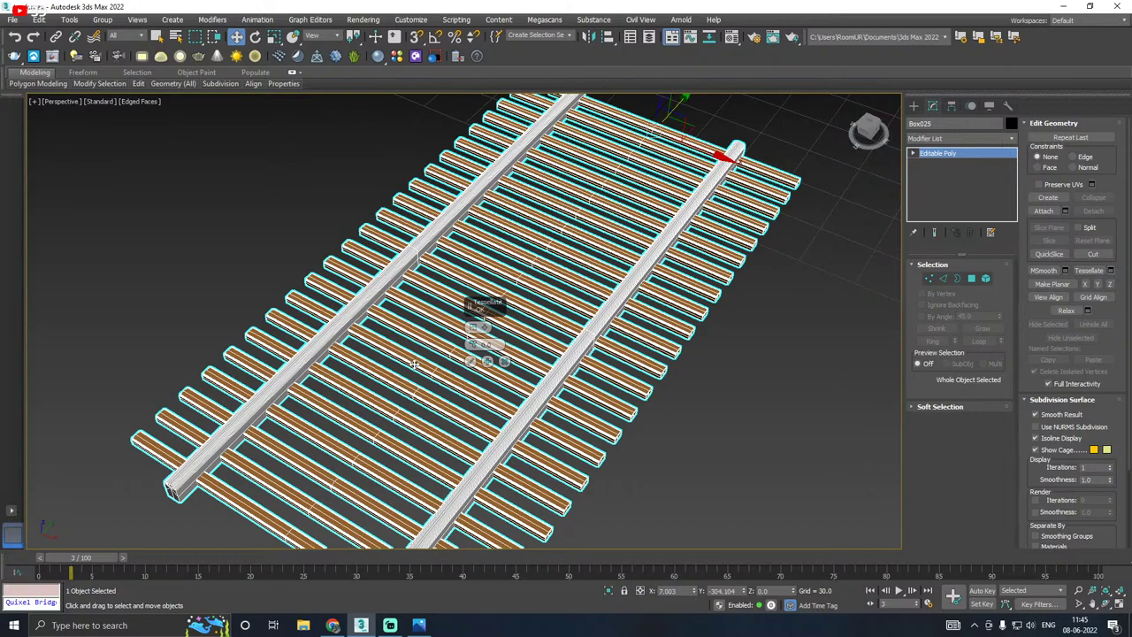
pyautogui.click(504, 362)
# Step: Connect the lengthwise edges of all the wooden sleepers with 15 segments
pyautogui.keyDown('alt'); pyautogui.moveTo(504, 363); pyautogui.dragTo(601, 303, button='middle'); pyautogui.keyUp('alt')
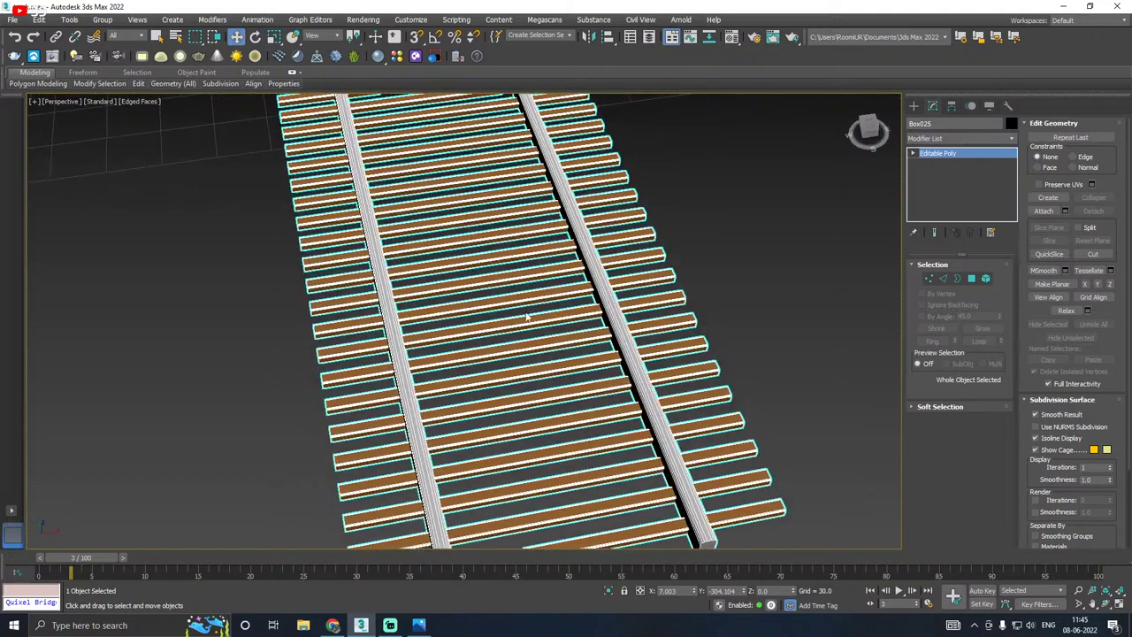
pyautogui.scroll(-5, 527, 318)
pyautogui.keyDown('alt'); pyautogui.moveTo(527, 319); pyautogui.dragTo(731, 291, button='middle'); pyautogui.keyUp('alt')
pyautogui.click(942, 281)
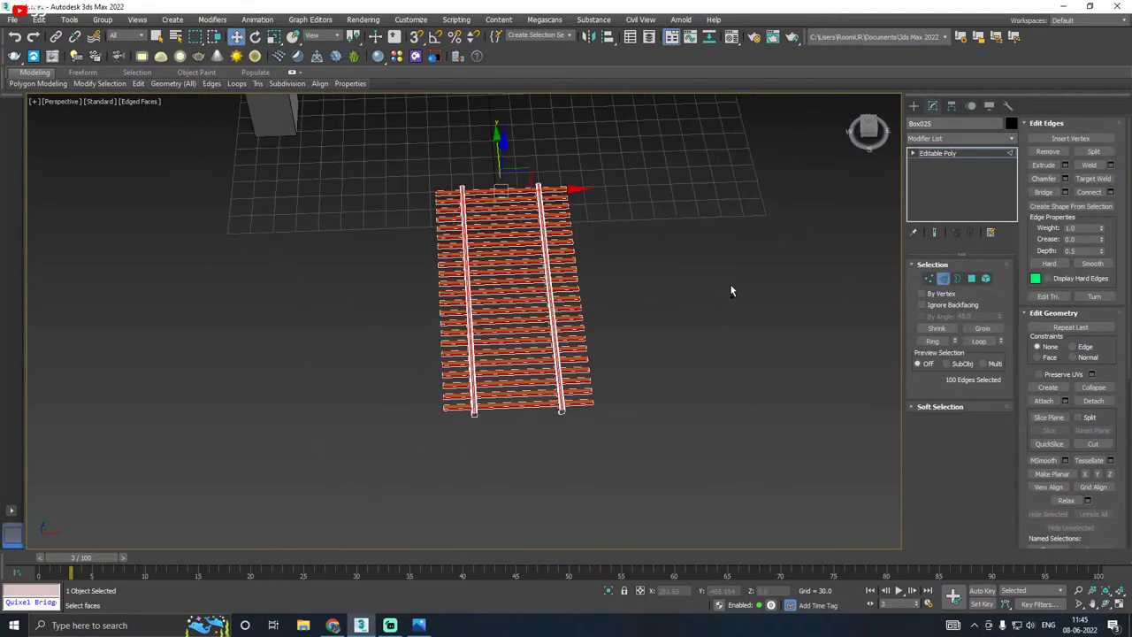
pyautogui.click(596, 223)
pyautogui.moveTo(501, 516); pyautogui.dragTo(501, 443)
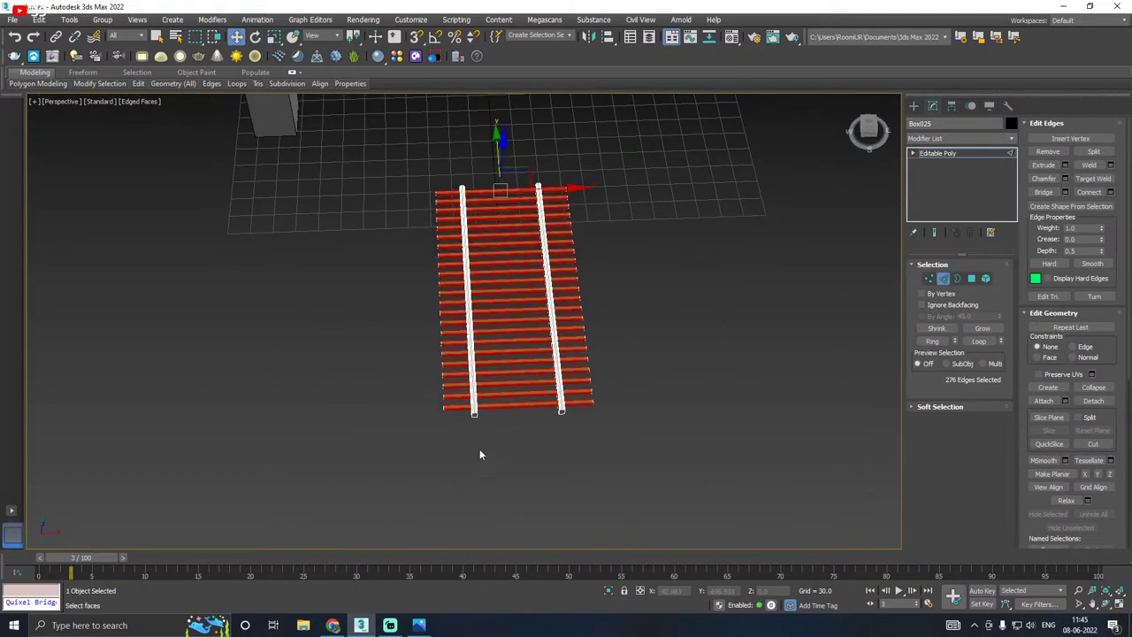
pyautogui.scroll(3, 481, 455)
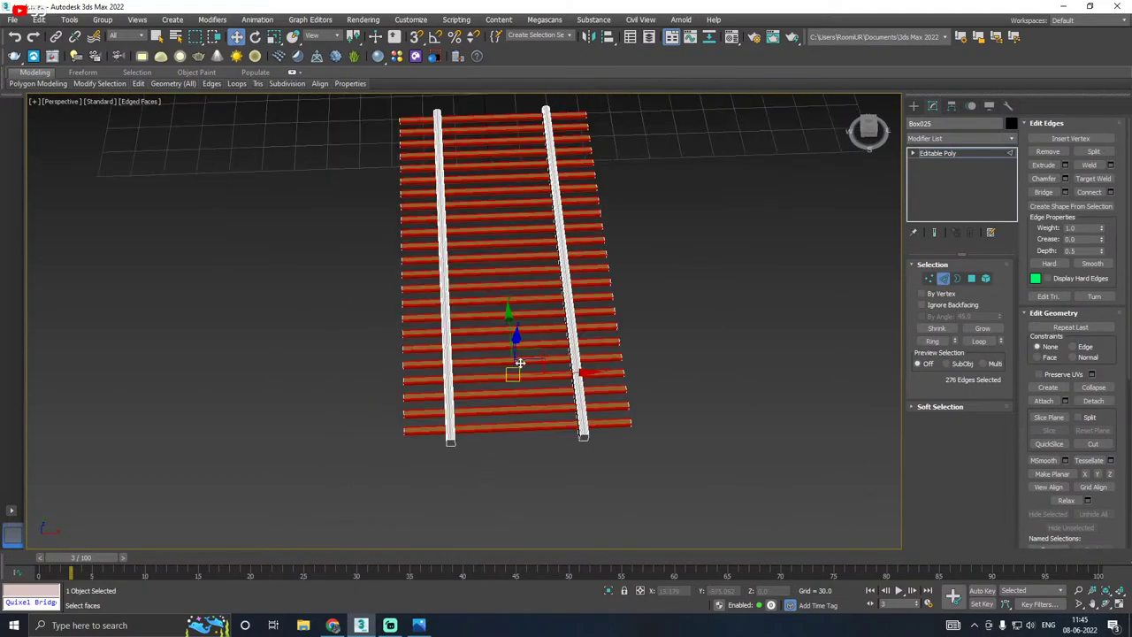
pyautogui.click(1111, 192)
pyautogui.scroll(3, 496, 318)
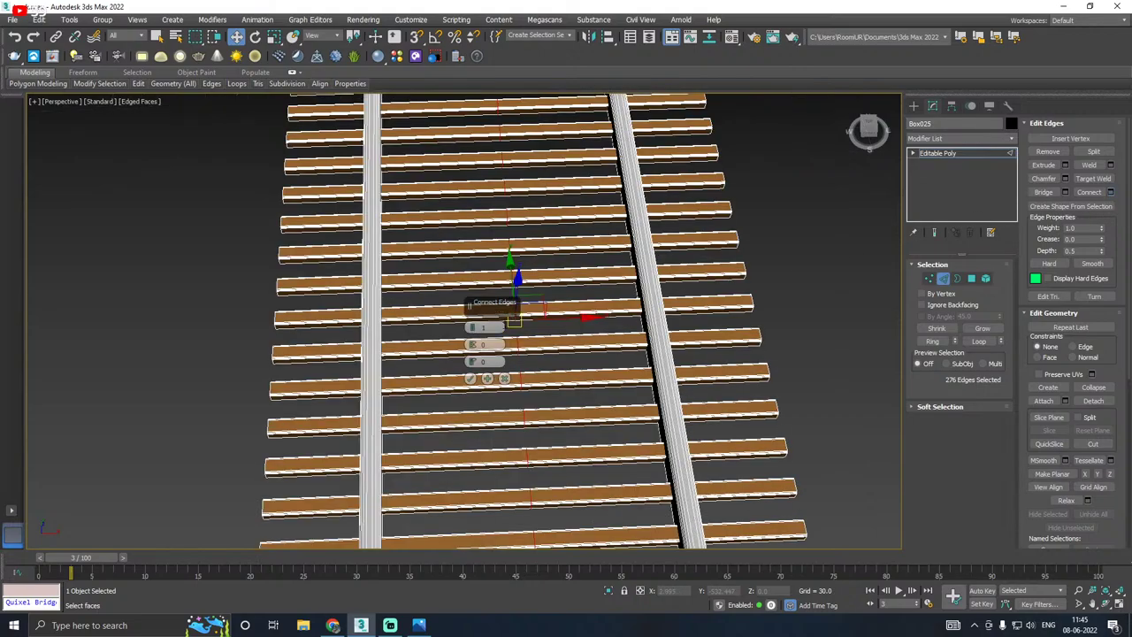
pyautogui.click(473, 326)
pyautogui.click(473, 327)
pyautogui.scroll(5, 404, 339)
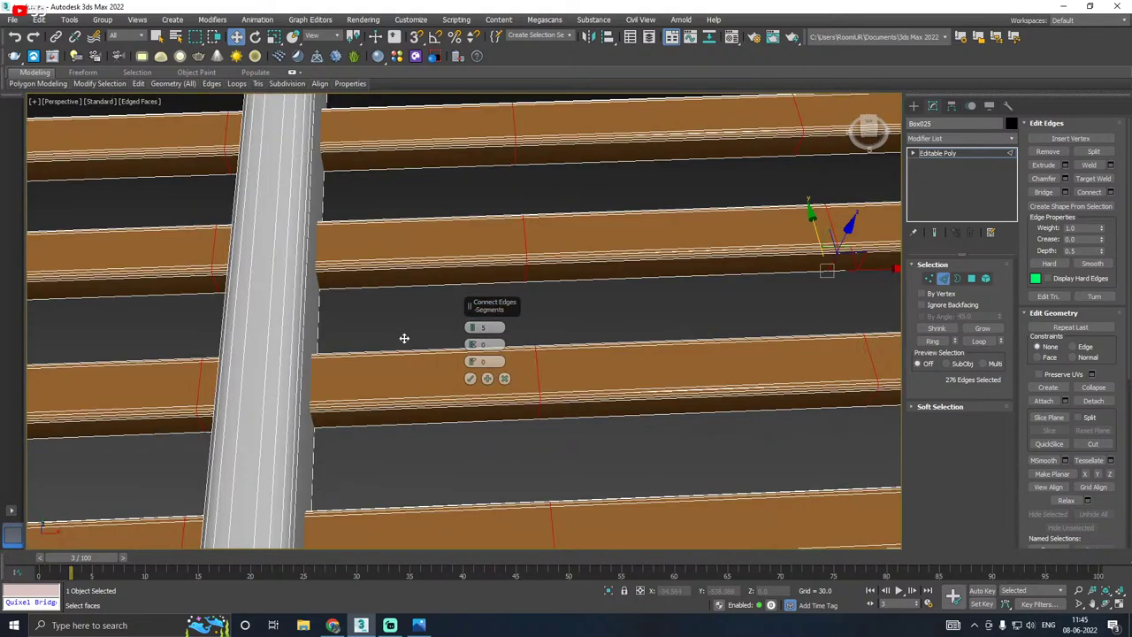
pyautogui.moveTo(475, 330); pyautogui.dragTo(476, 329)
pyautogui.scroll(-5, 333, 345)
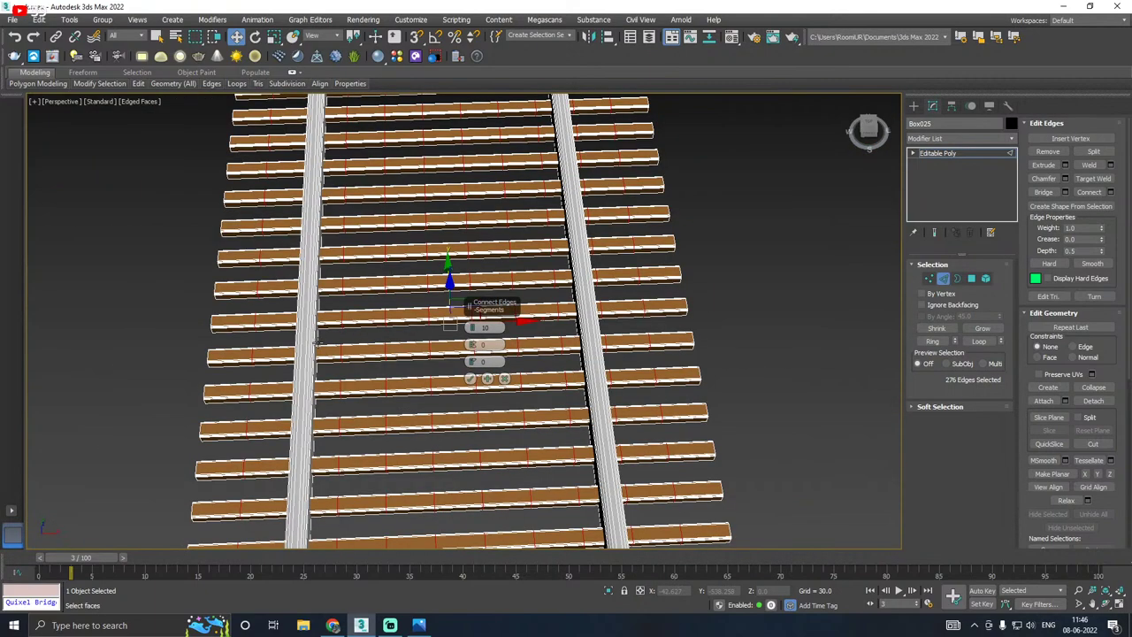
pyautogui.click(472, 328)
pyautogui.click(472, 329)
pyautogui.click(473, 328)
pyautogui.click(472, 328)
pyautogui.click(472, 329)
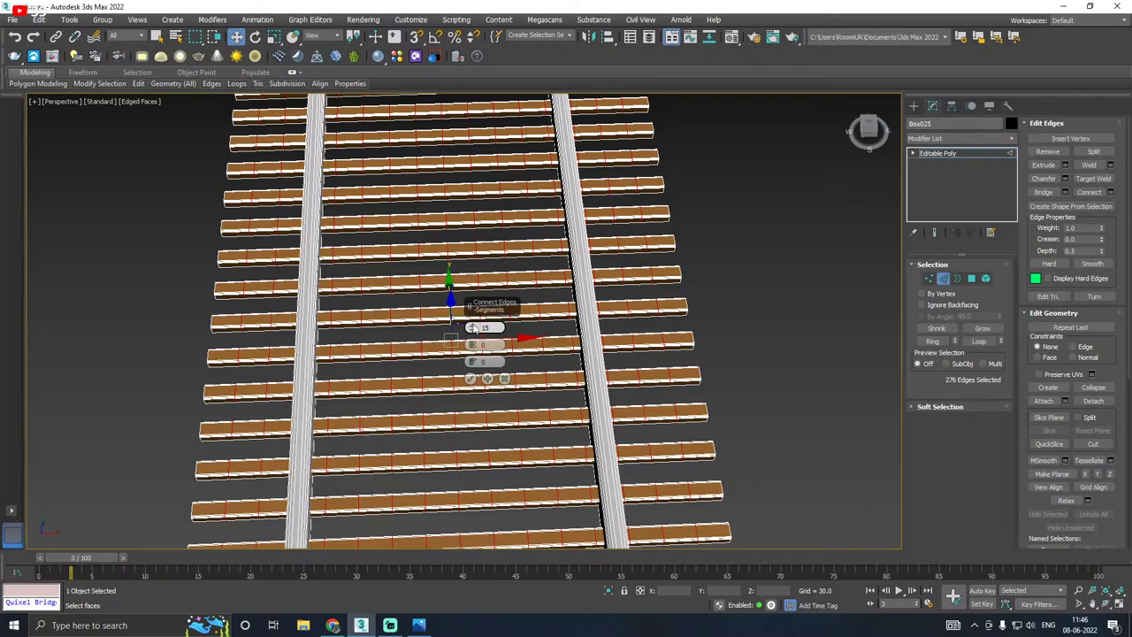
pyautogui.click(470, 379)
# Step: Clear the sleeper edge selection and connect the lengthwise edges of the near rail with 20 segments
pyautogui.keyDown('alt'); pyautogui.moveTo(573, 358); pyautogui.dragTo(538, 354, button='middle'); pyautogui.keyUp('alt')
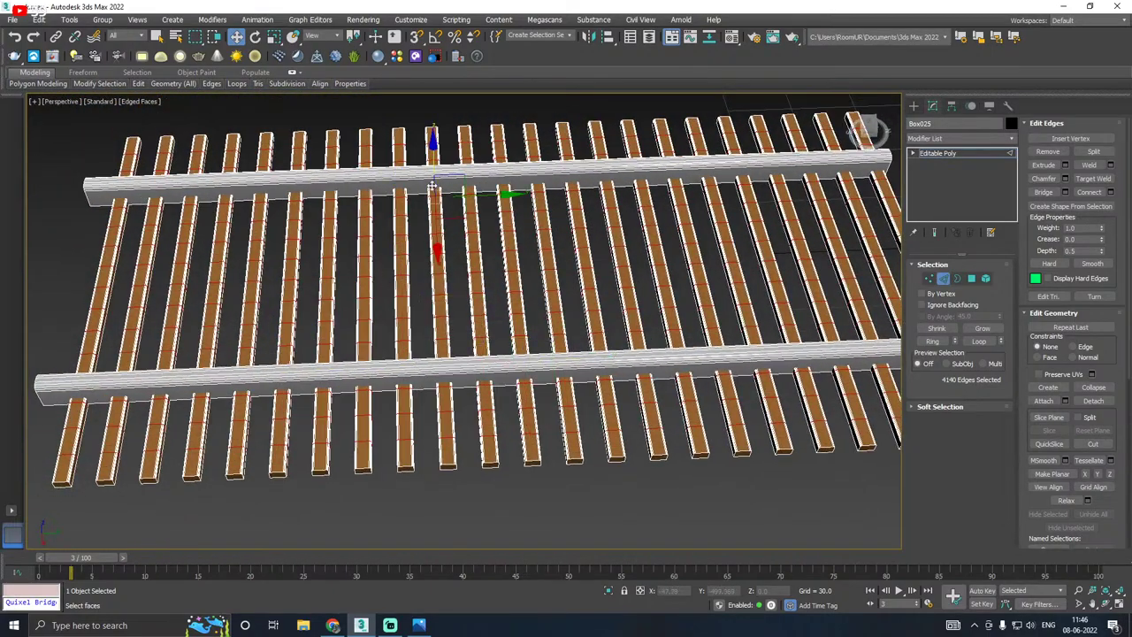
pyautogui.click(416, 153)
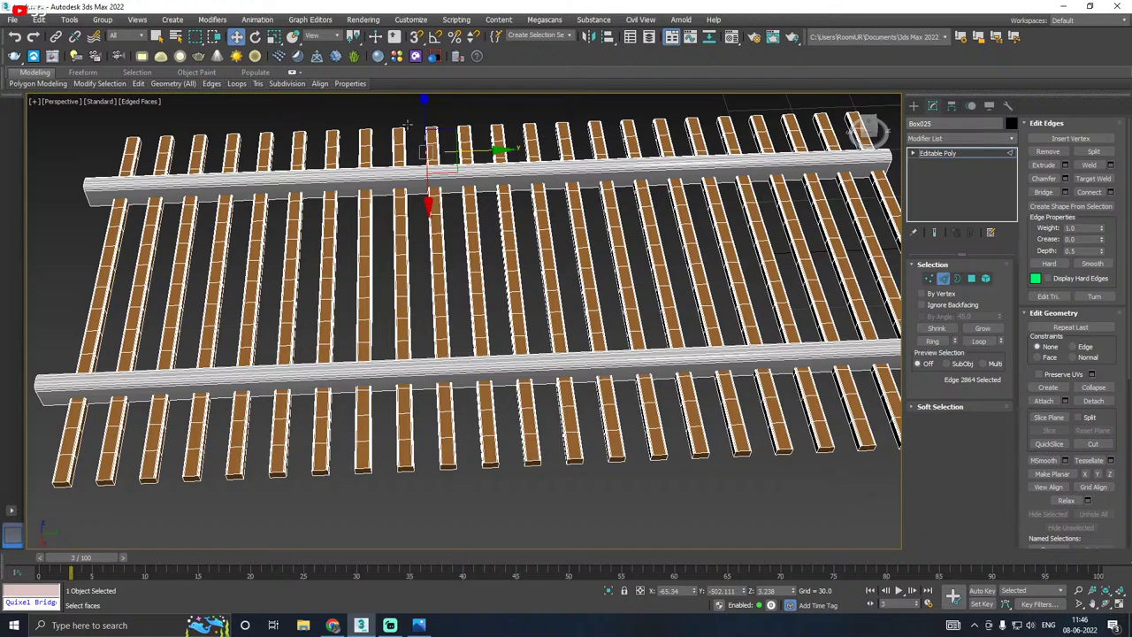
pyautogui.click(409, 126)
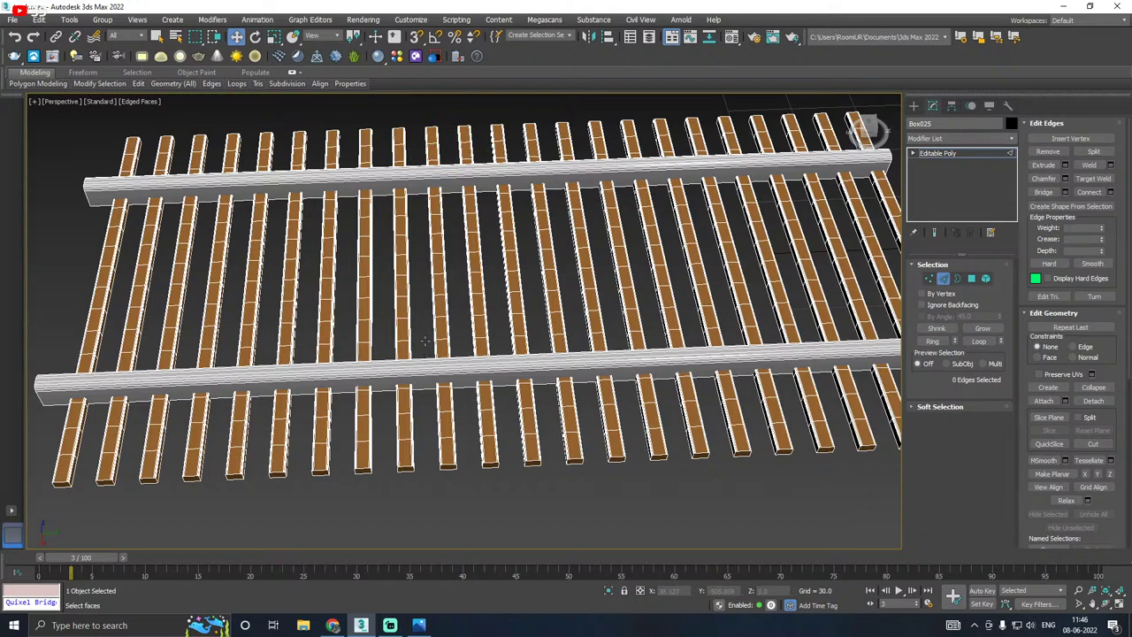
pyautogui.doubleClick(424, 426)
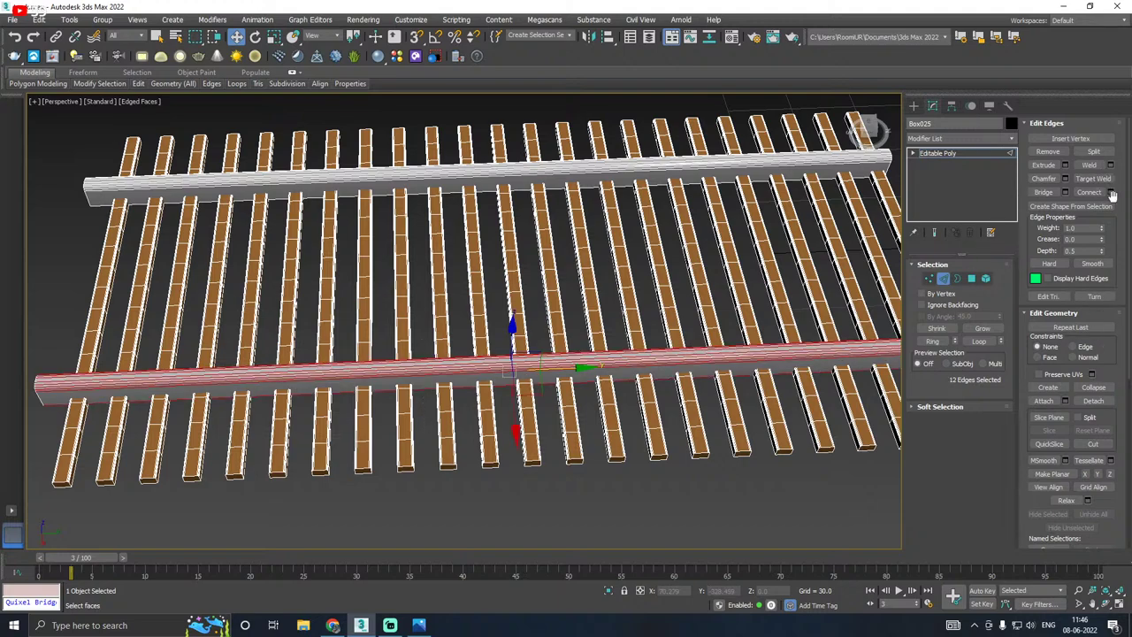
pyautogui.click(1111, 193)
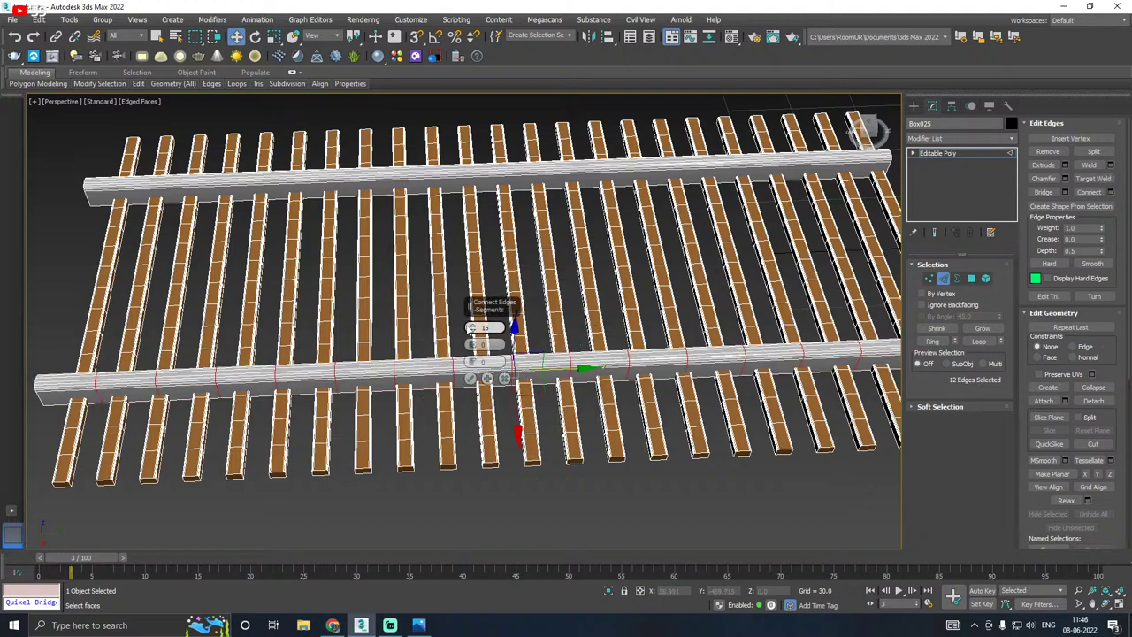
pyautogui.click(471, 325)
pyautogui.click(470, 326)
pyautogui.click(470, 326)
pyautogui.click(471, 325)
pyautogui.click(470, 326)
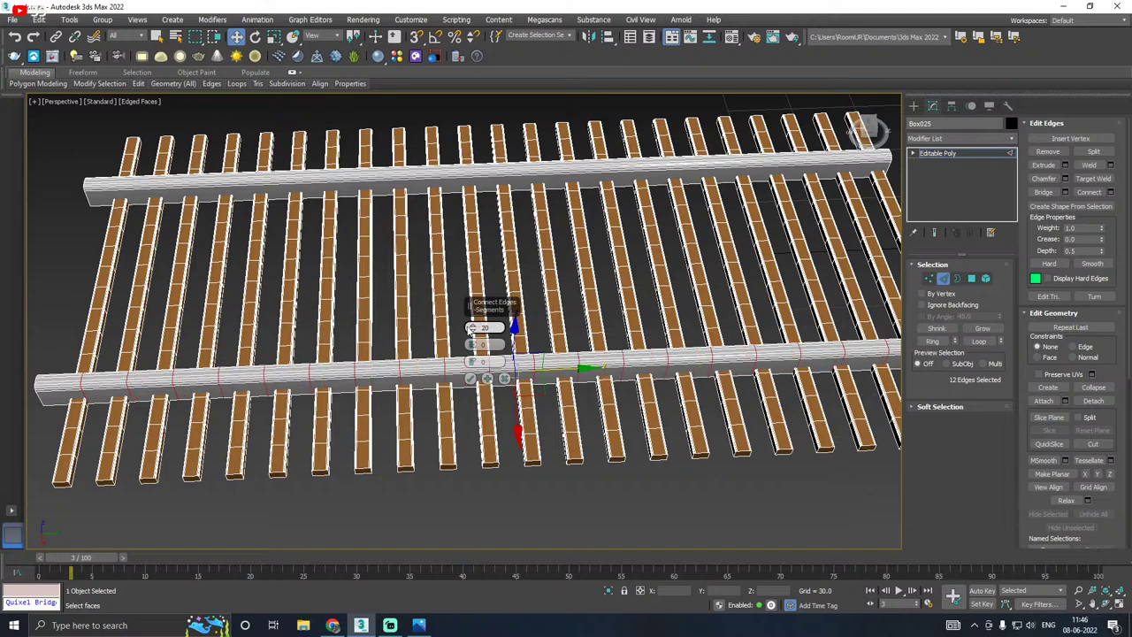
pyautogui.click(471, 379)
# Step: Connect the lengthwise edges of the other rail using the same segment count
pyautogui.scroll(5, 446, 331)
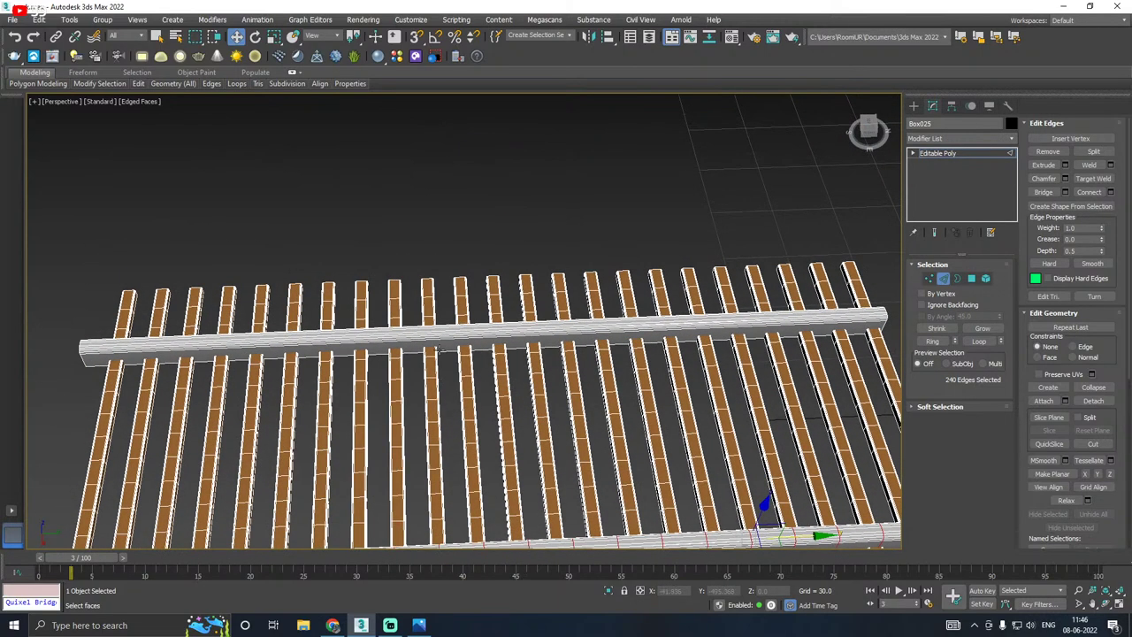
pyautogui.moveTo(447, 456); pyautogui.dragTo(449, 456)
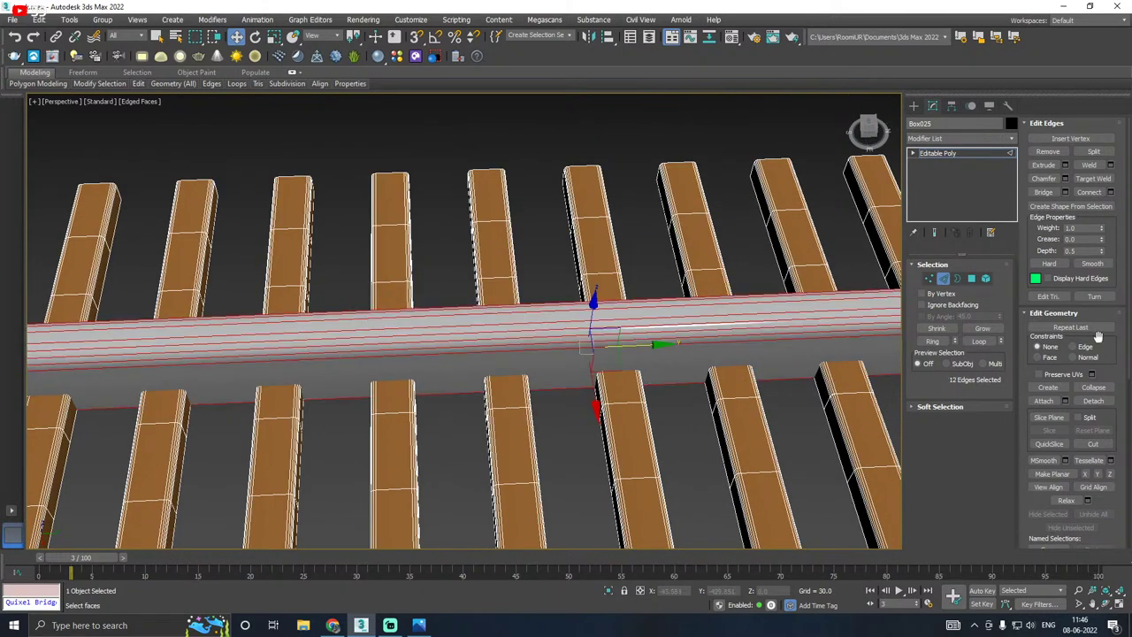
pyautogui.click(1093, 193)
pyautogui.scroll(-5, 431, 251)
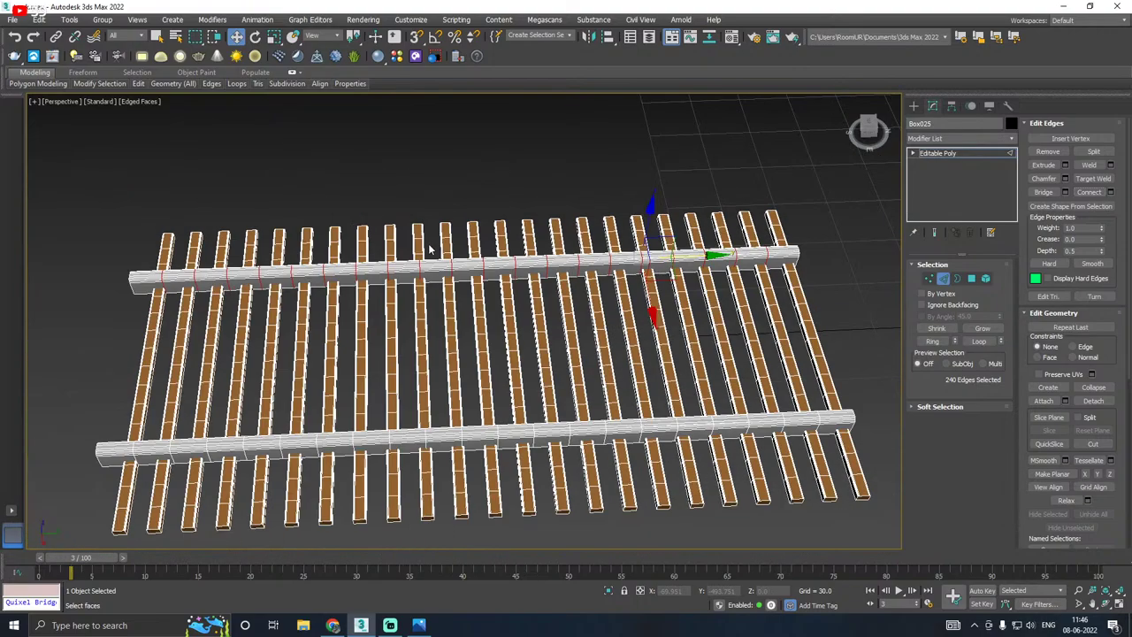
# Step: Return to object level and apply a Bend modifier to the track with angle 73.5 and bend axis Y
pyautogui.keyDown('alt'); pyautogui.moveTo(432, 263); pyautogui.dragTo(535, 256, button='middle'); pyautogui.keyUp('alt')
pyautogui.click(951, 153)
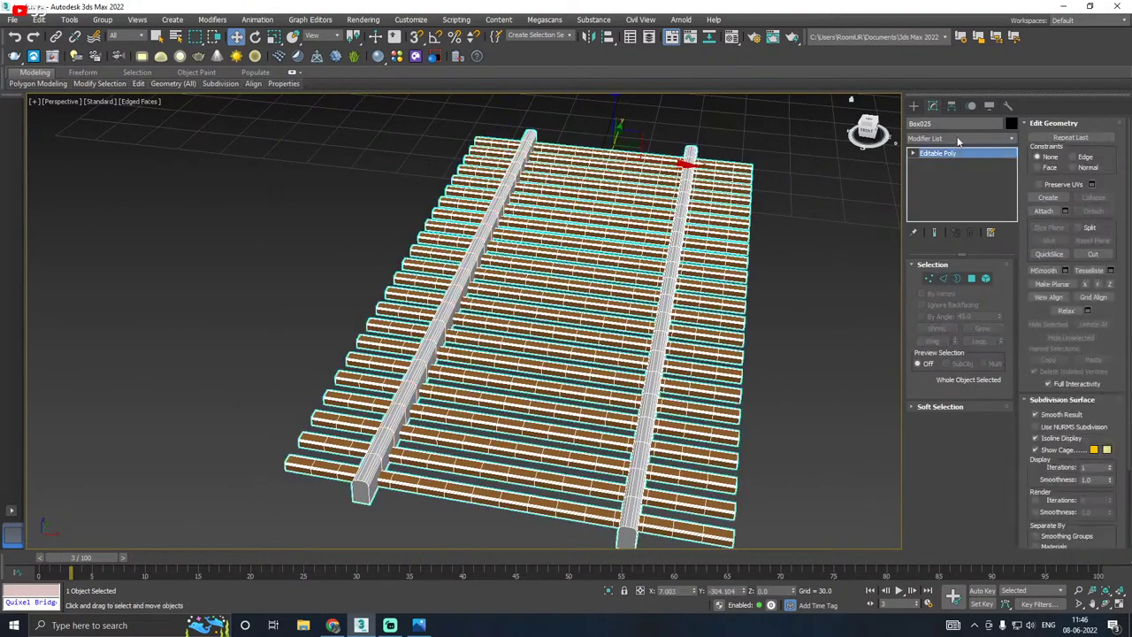
pyautogui.click(1008, 142)
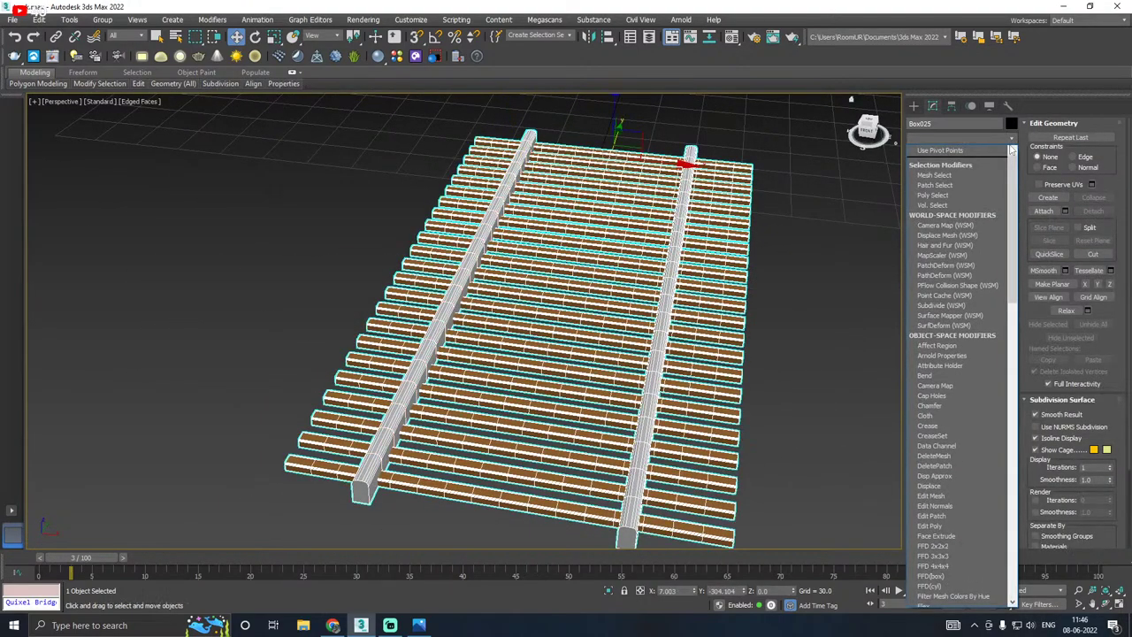
pyautogui.click(933, 374)
pyautogui.keyDown('alt'); pyautogui.moveTo(758, 373); pyautogui.dragTo(991, 327, button='middle'); pyautogui.keyUp('alt')
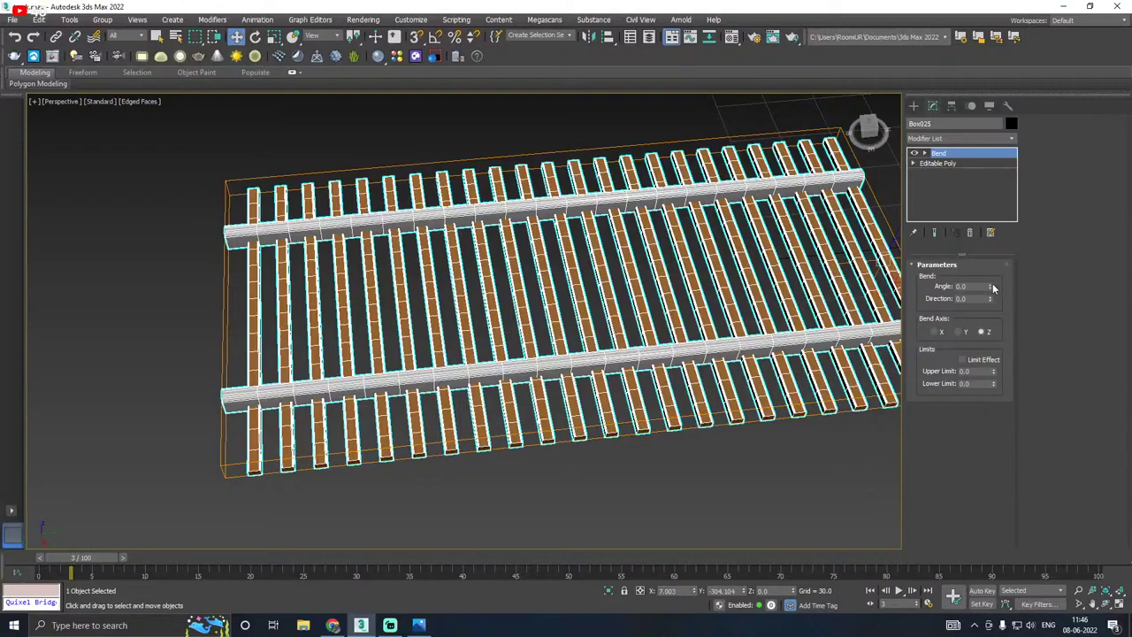
pyautogui.moveTo(988, 287); pyautogui.dragTo(977, 198)
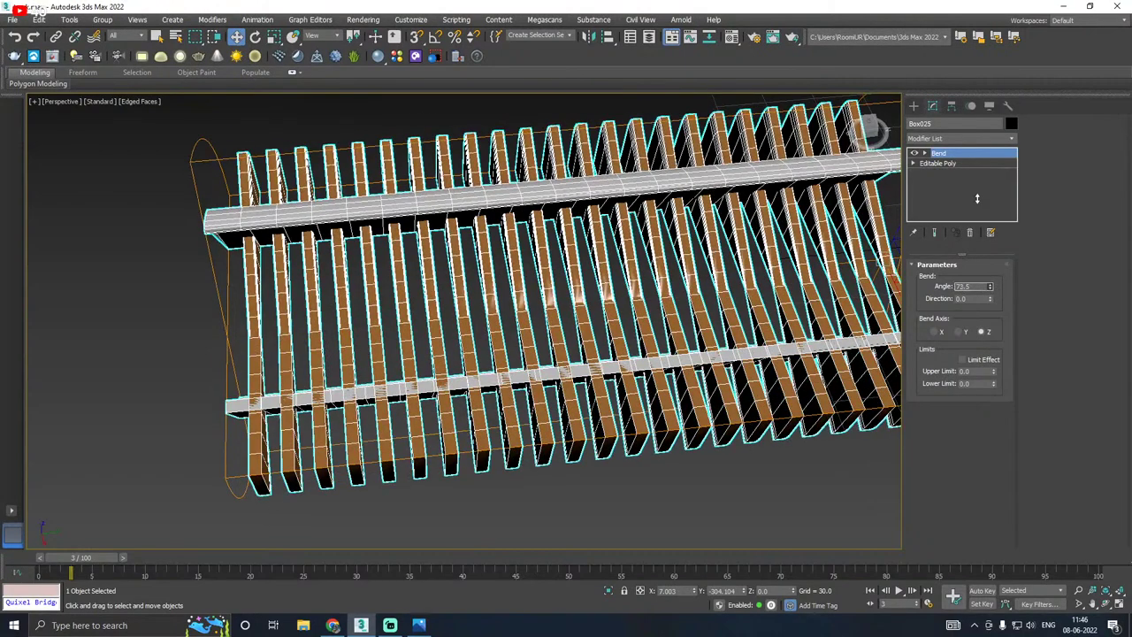
pyautogui.click(958, 331)
pyautogui.scroll(-3, 581, 312)
pyautogui.keyDown('alt'); pyautogui.moveTo(581, 313); pyautogui.dragTo(538, 304, button='middle'); pyautogui.keyUp('alt')
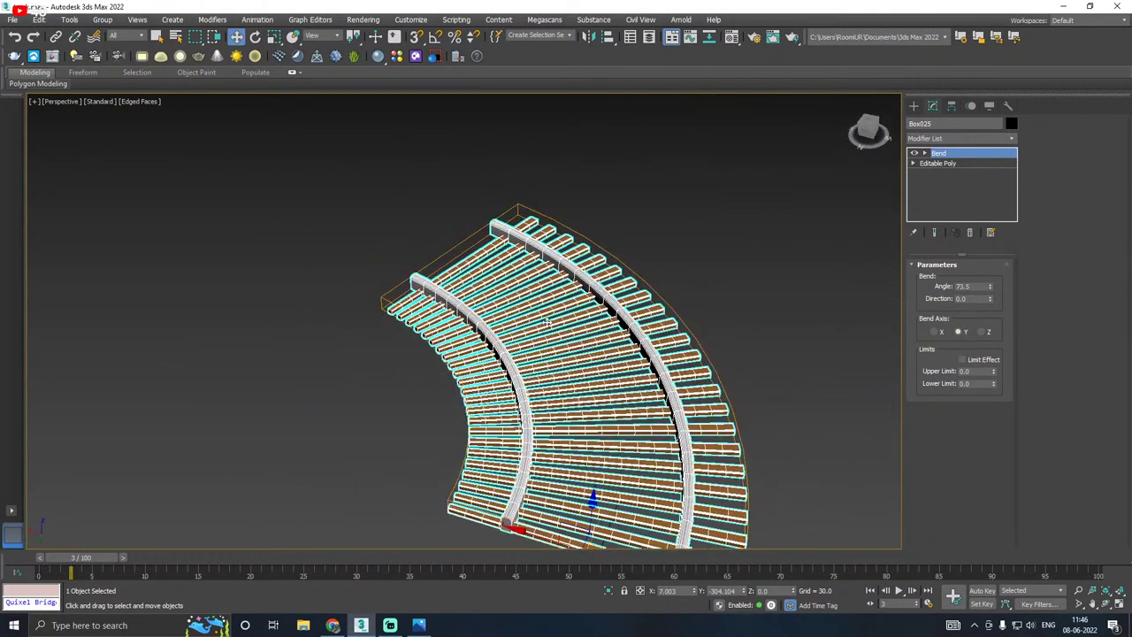
# Step: Turn off edged faces in the perspective view and examine how smoothly the rails and sleepers curve
pyautogui.click(147, 103)
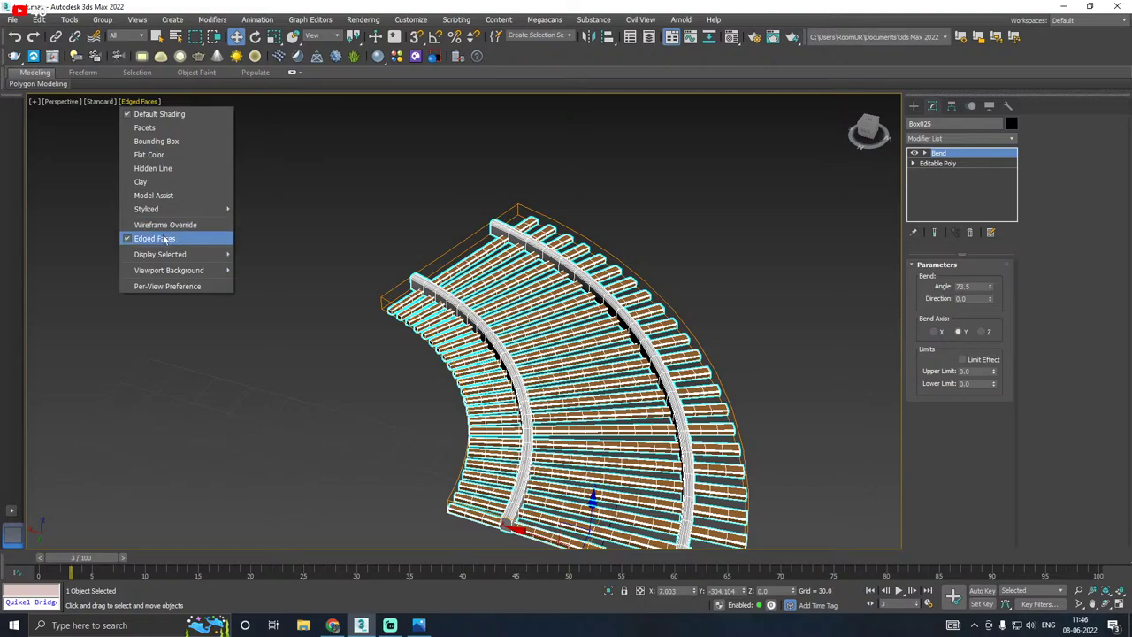
pyautogui.click(181, 235)
pyautogui.moveTo(566, 344)
pyautogui.keyDown('alt'); pyautogui.mouseDown(button='middle')
pyautogui.moveTo(612, 350)
pyautogui.moveTo(561, 354)
pyautogui.moveTo(566, 313)
pyautogui.moveTo(437, 228)
pyautogui.moveTo(475, 195)
pyautogui.moveTo(443, 203)
pyautogui.moveTo(442, 248)
pyautogui.moveTo(572, 255)
pyautogui.mouseUp(button='middle'); pyautogui.keyUp('alt')
pyautogui.scroll(4, 443, 220)
pyautogui.scroll(-5, 443, 220)
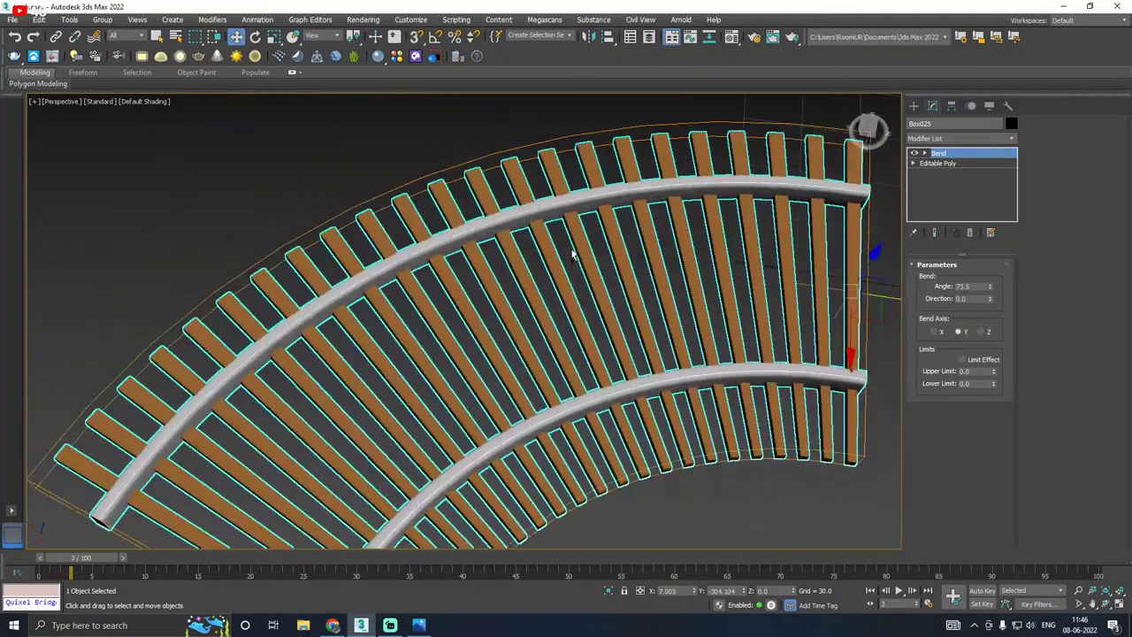
pyautogui.scroll(4, 478, 279)
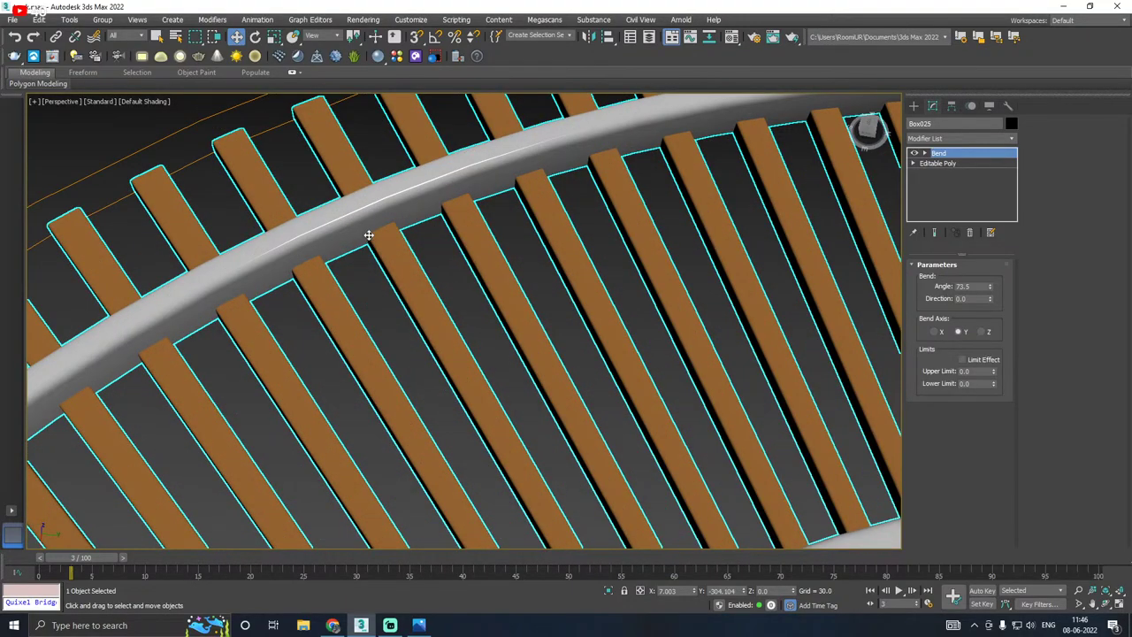
pyautogui.scroll(-3, 369, 234)
pyautogui.keyDown('alt'); pyautogui.moveTo(368, 234); pyautogui.dragTo(392, 204, button='middle'); pyautogui.keyUp('alt')
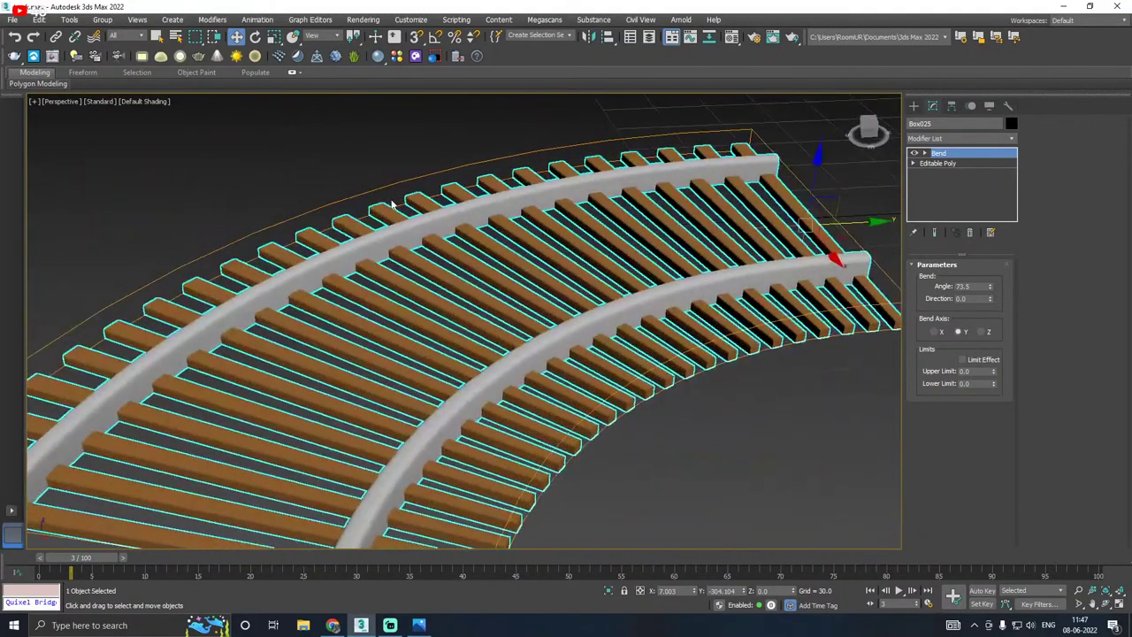
# Step: Delete the Bend modifier from the track and add an Unwrap UVW modifier
pyautogui.rightClick(943, 157)
pyautogui.click(969, 166)
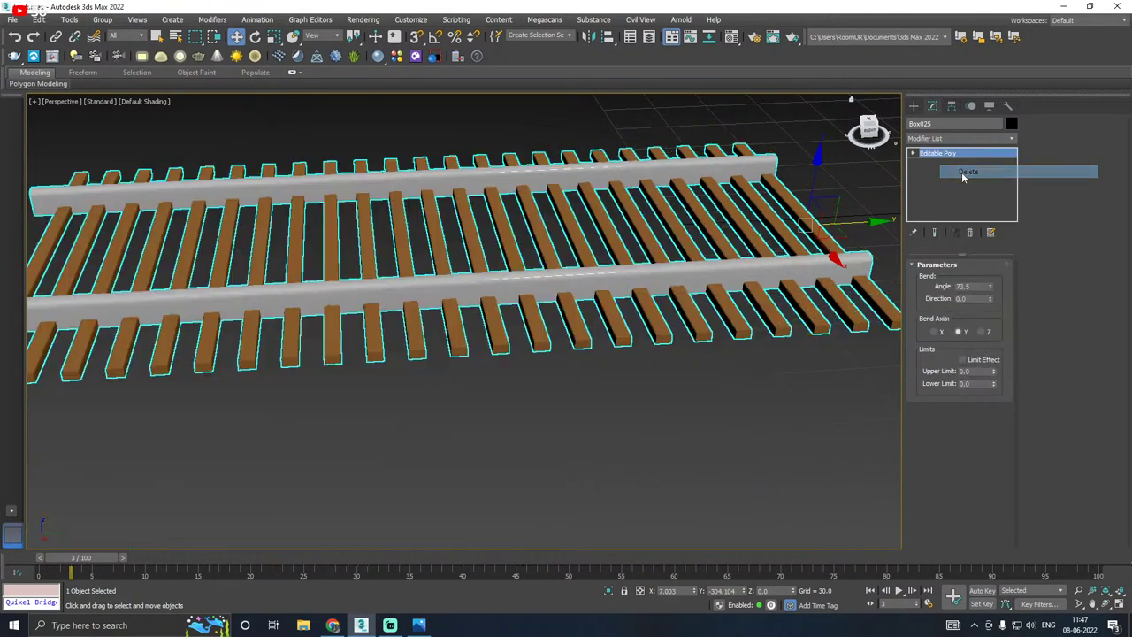
pyautogui.click(1011, 139)
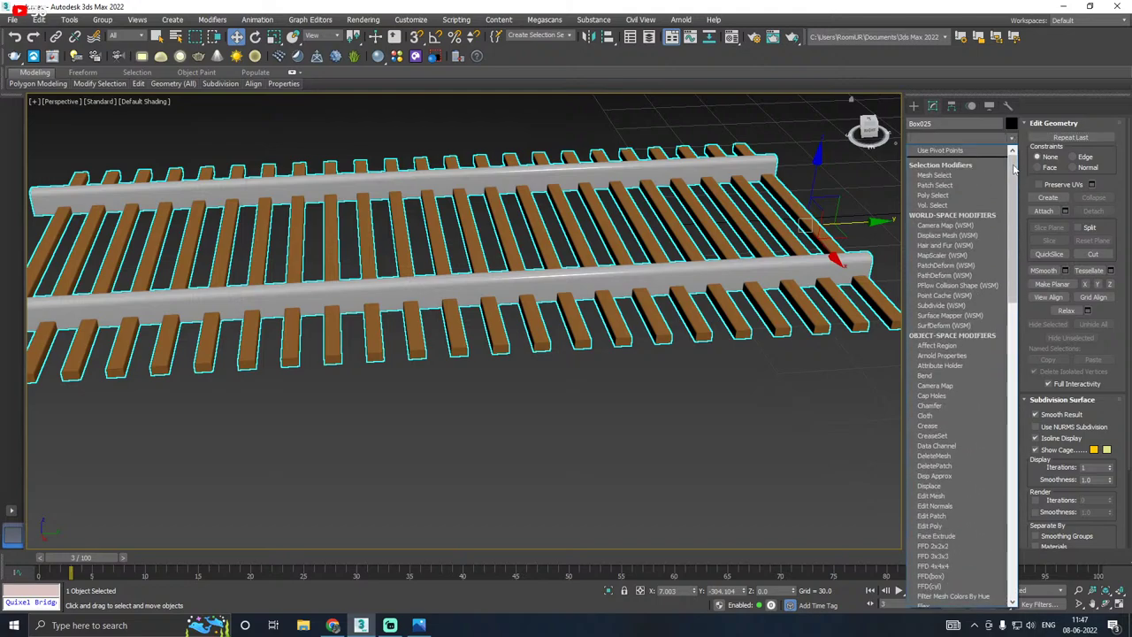
pyautogui.scroll(-10, 959, 371)
pyautogui.click(939, 431)
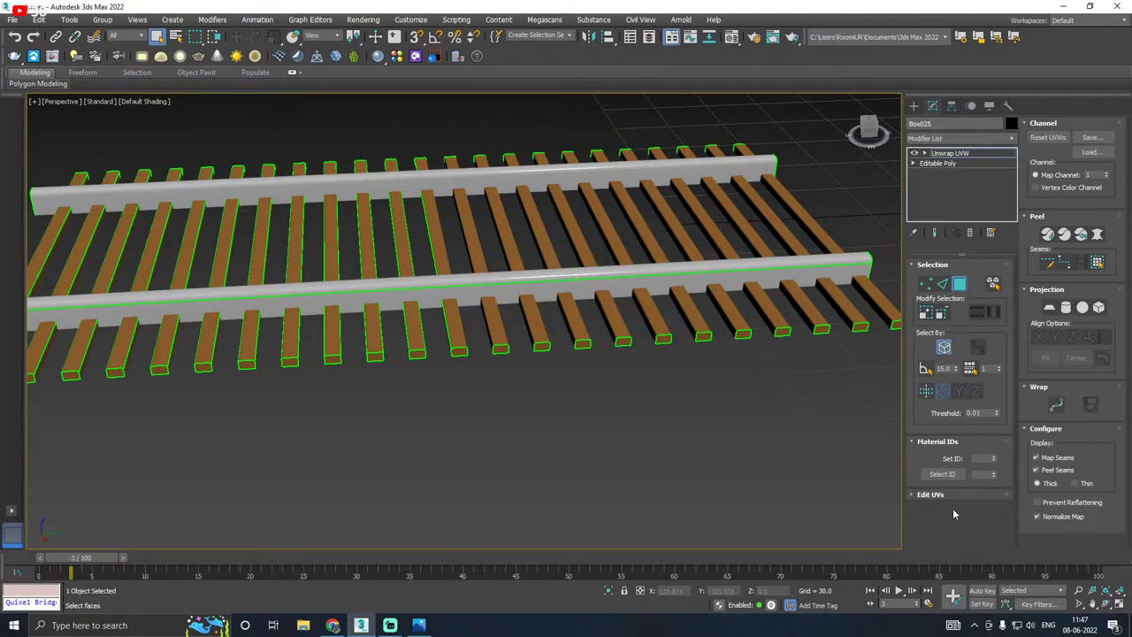
# Step: Open the UV editor and show the checker pattern on the track to check its UVs
pyautogui.click(947, 494)
pyautogui.click(958, 487)
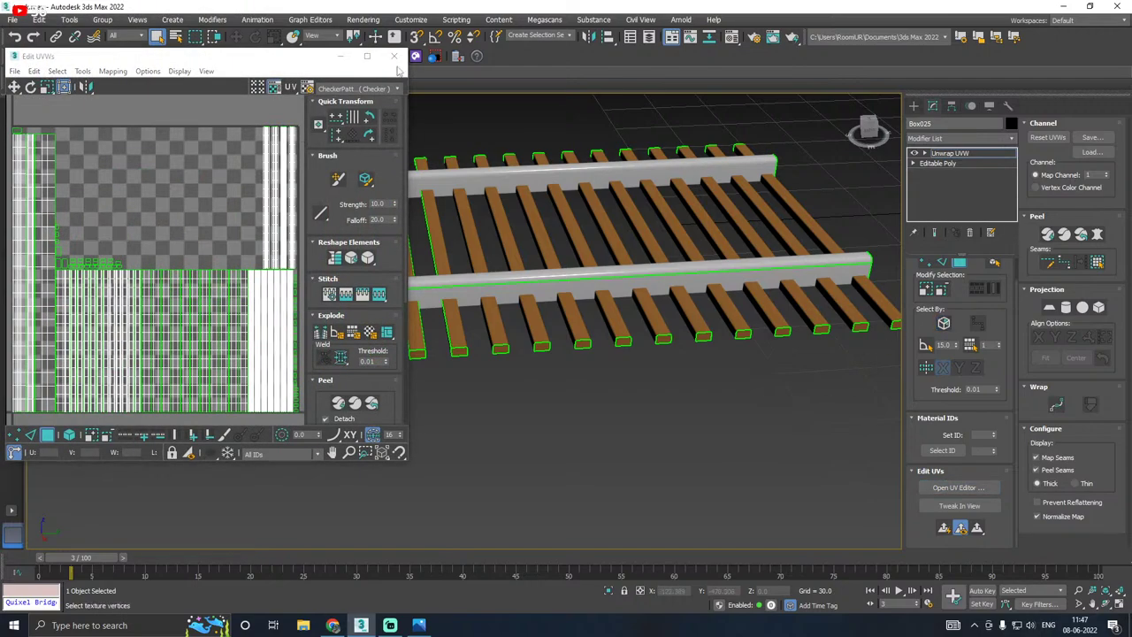
pyautogui.click(354, 88)
pyautogui.click(354, 112)
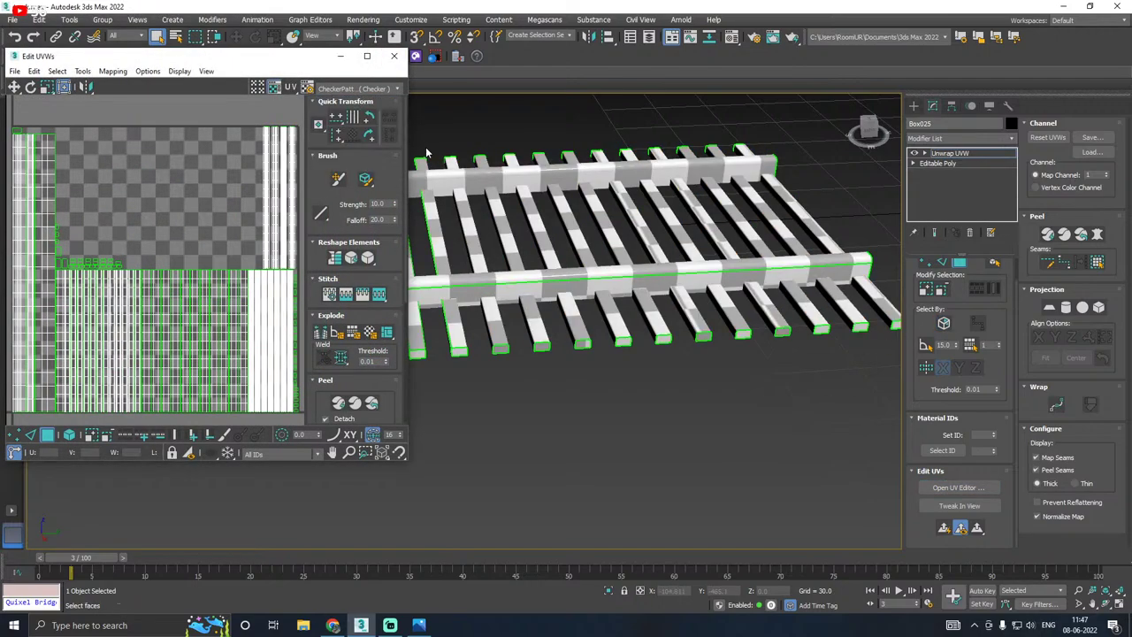
# Step: Close the UV editor and collapse the Unwrap UVW modifier into the Editable Poly
pyautogui.click(393, 56)
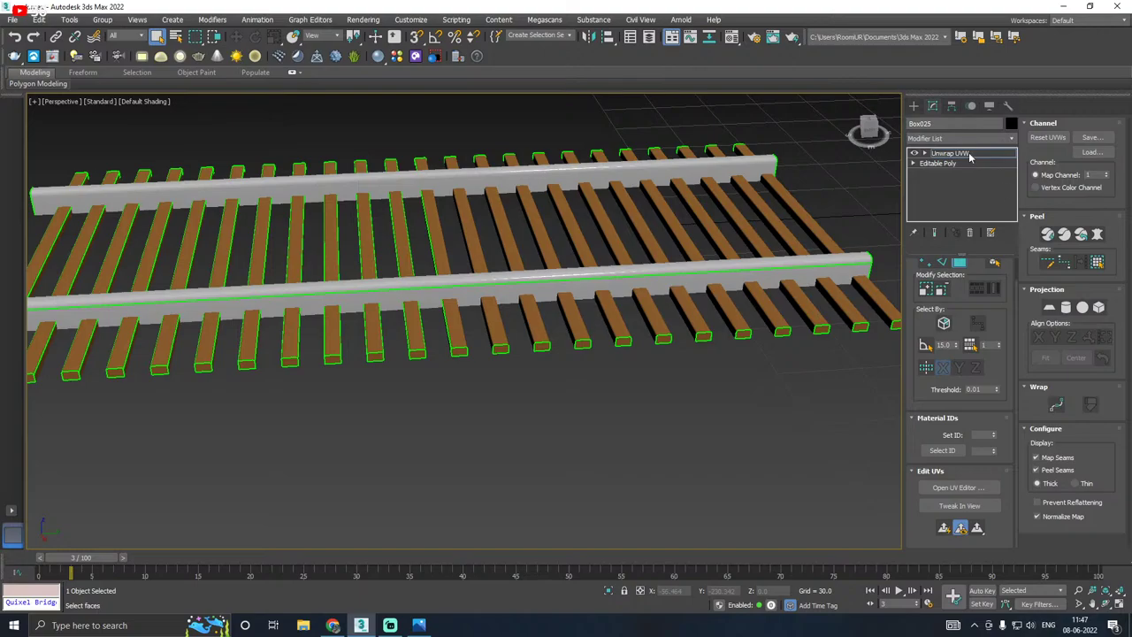
pyautogui.rightClick(970, 155)
pyautogui.click(964, 268)
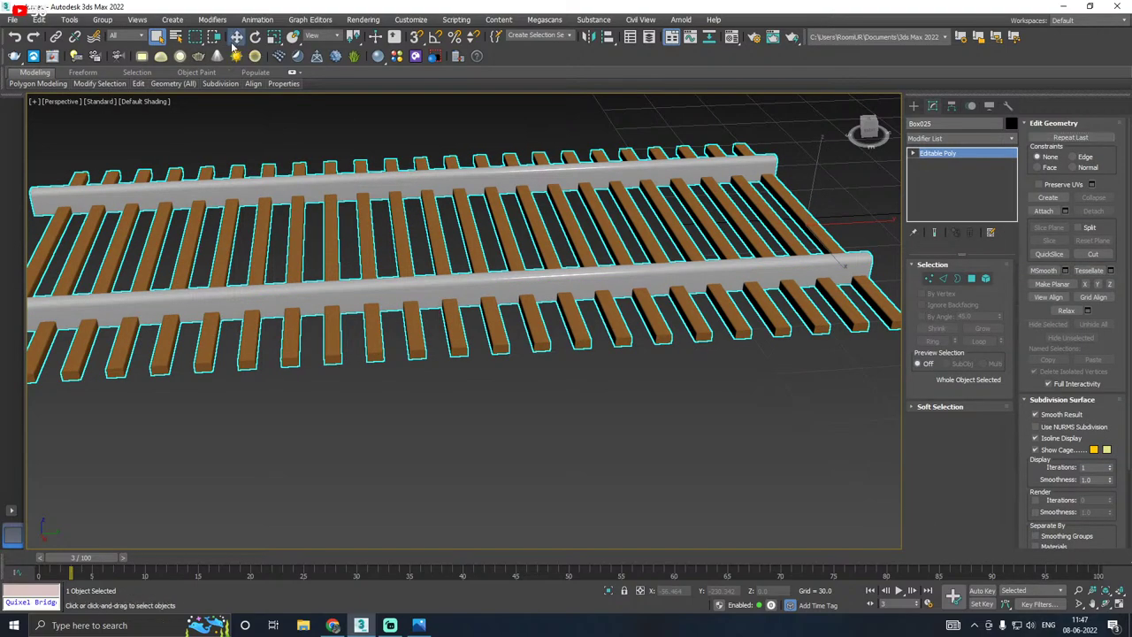
# Step: Move the track along the Y axis to about 11.3, next to the human figure
pyautogui.click(235, 38)
pyautogui.scroll(-4, 402, 361)
pyautogui.keyDown('alt'); pyautogui.moveTo(483, 329); pyautogui.dragTo(454, 417, button='middle'); pyautogui.keyUp('alt')
pyautogui.keyDown('alt'); pyautogui.moveTo(586, 362); pyautogui.dragTo(563, 345, button='middle'); pyautogui.keyUp('alt')
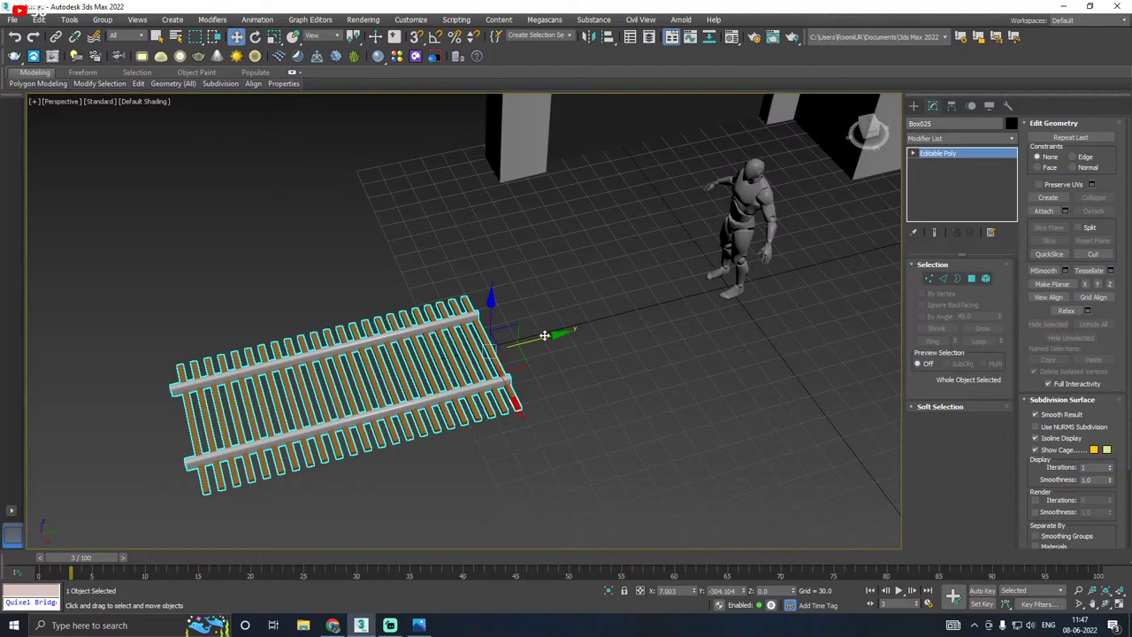
pyautogui.moveTo(545, 336); pyautogui.dragTo(801, 263)
pyautogui.scroll(-5, 768, 263)
pyautogui.moveTo(703, 262)
pyautogui.mouseDown(button='middle')
pyautogui.moveTo(603, 332)
pyautogui.moveTo(619, 334)
pyautogui.mouseUp(button='middle')
# Step: Deselect the track and turn edged faces back on in the perspective view
pyautogui.click(154, 104)
pyautogui.click(154, 102)
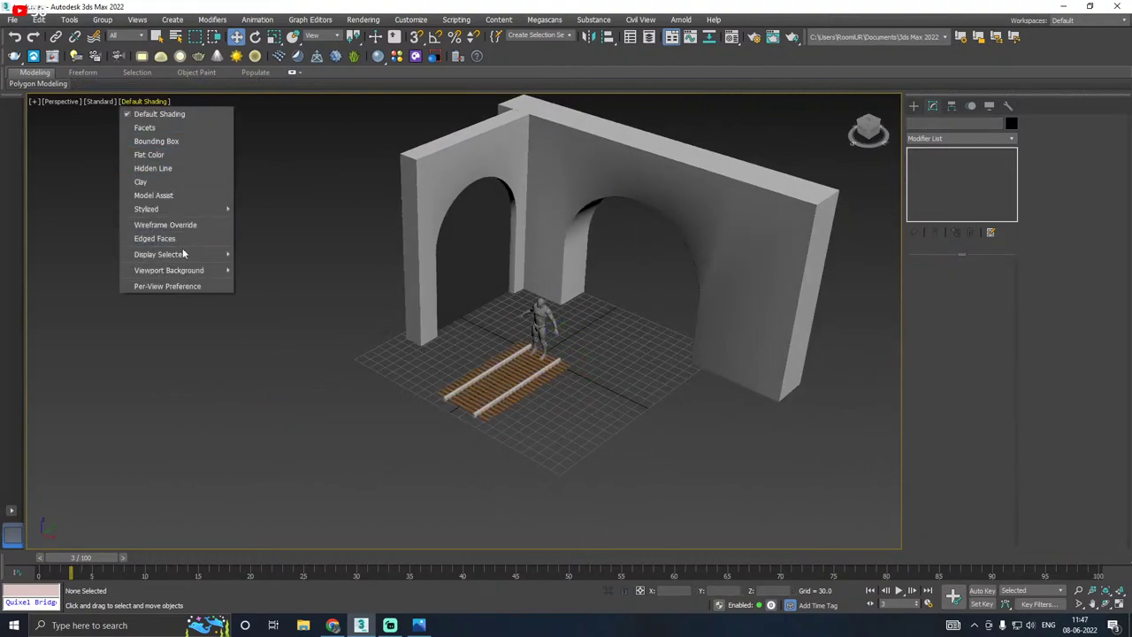
pyautogui.click(177, 238)
pyautogui.moveTo(566, 361); pyautogui.dragTo(547, 379, button='middle')
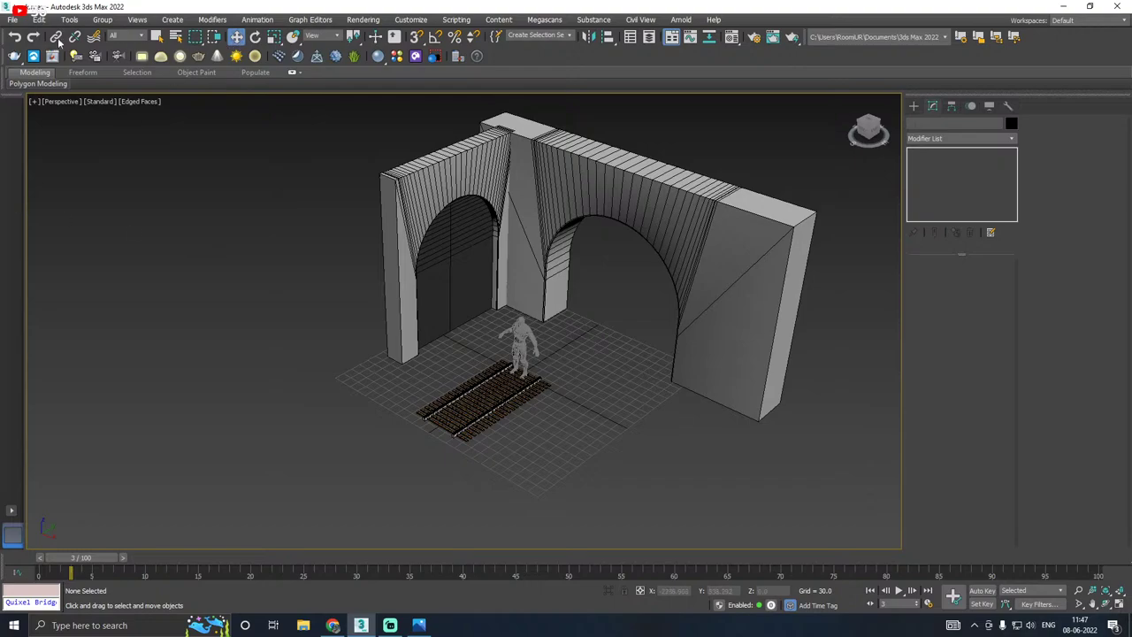
# Step: Save a copy of the scene as track16.max in the Work folder and save the current scene
pyautogui.click(12, 20)
pyautogui.click(36, 135)
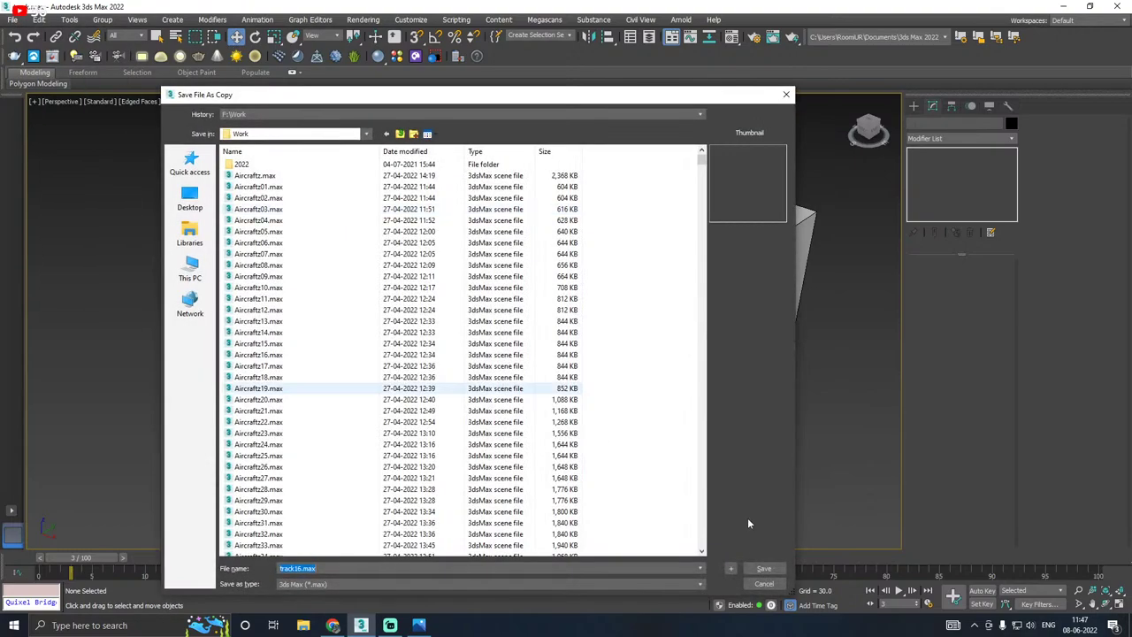
pyautogui.click(764, 567)
pyautogui.click(12, 20)
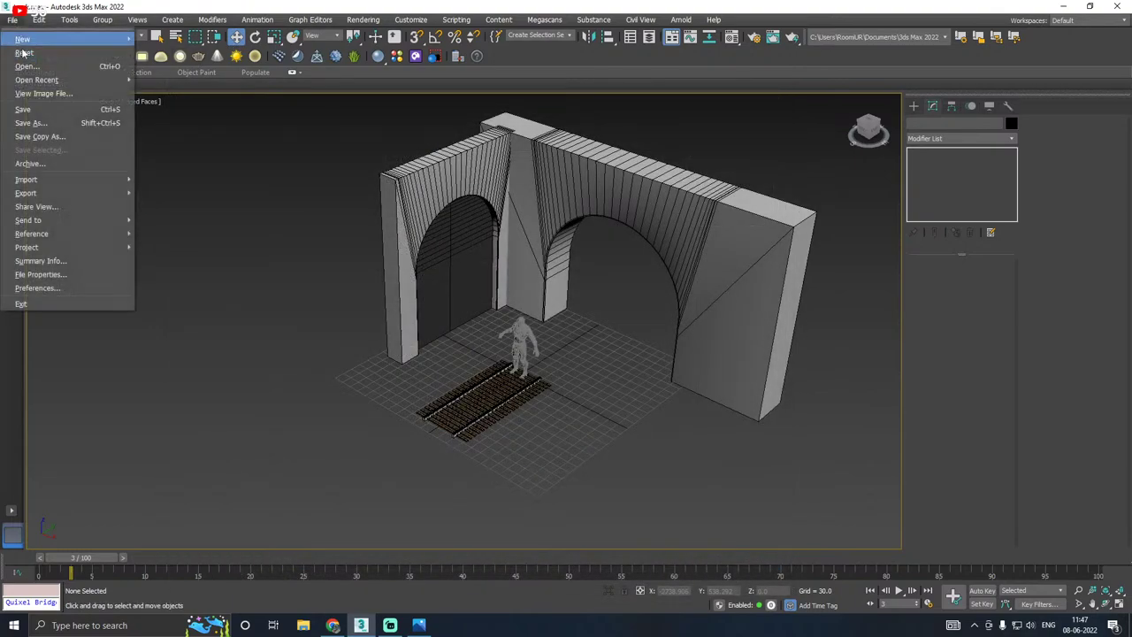
pyautogui.click(35, 109)
# Step: Using 3D snapping, move only the track's pivot to the end farthest from the human figure, then leave pivot editing
pyautogui.scroll(3, 519, 374)
pyautogui.click(498, 389)
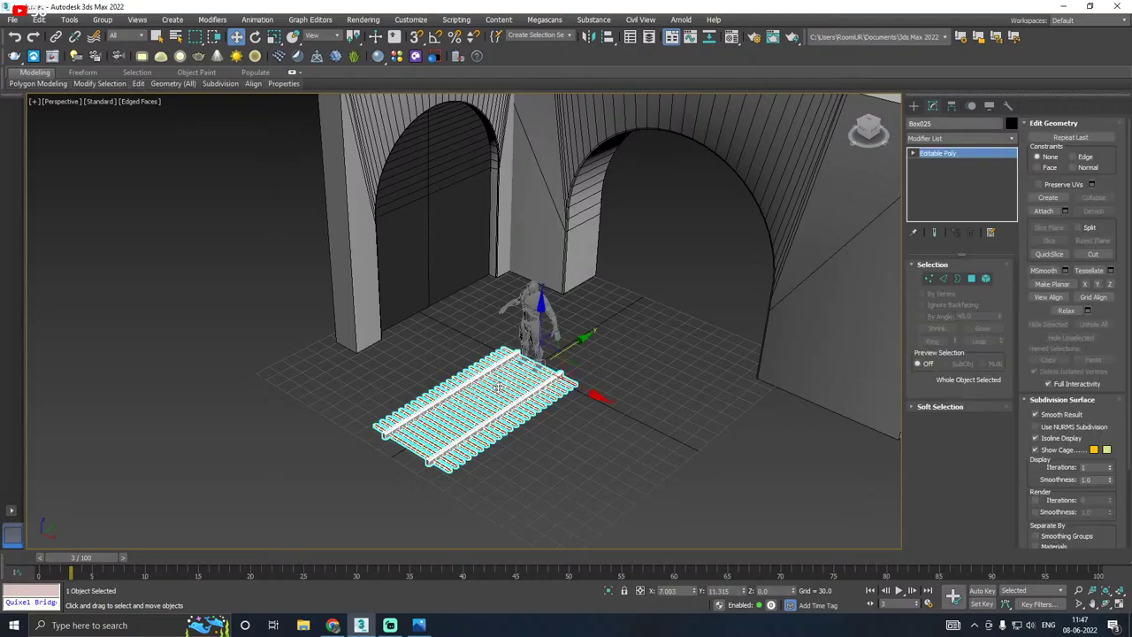
pyautogui.keyDown('alt'); pyautogui.moveTo(511, 393); pyautogui.dragTo(500, 431, button='middle'); pyautogui.keyUp('alt')
pyautogui.keyDown('alt'); pyautogui.moveTo(329, 442); pyautogui.dragTo(431, 399, button='middle'); pyautogui.keyUp('alt')
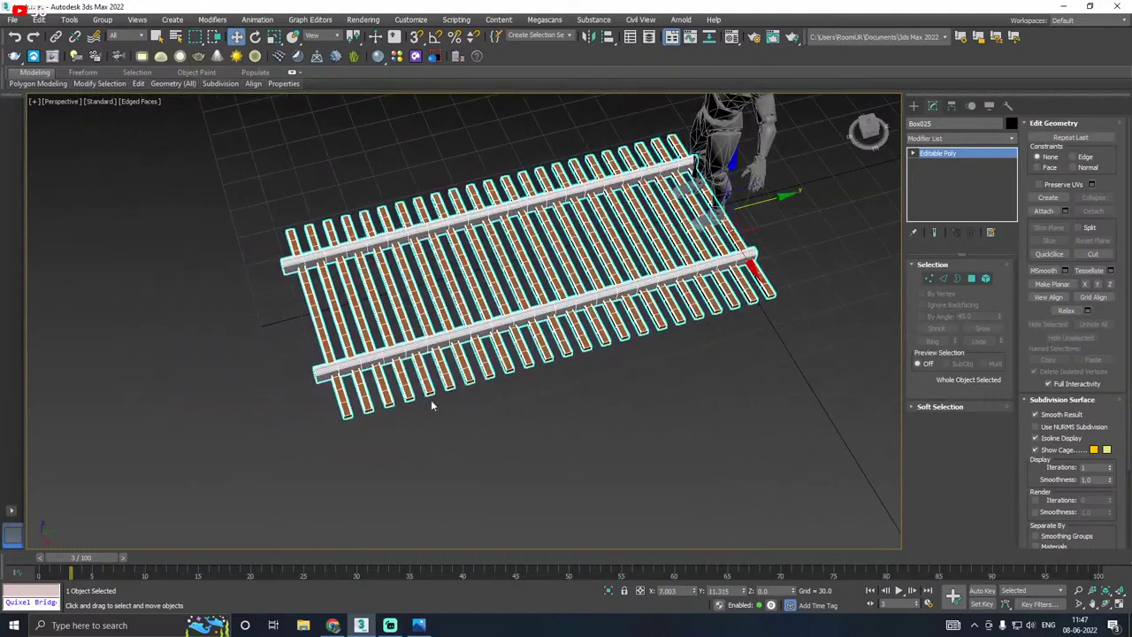
pyautogui.click(951, 107)
pyautogui.keyDown('alt'); pyautogui.moveTo(534, 173); pyautogui.dragTo(598, 173, button='middle'); pyautogui.keyUp('alt')
pyautogui.click(416, 36)
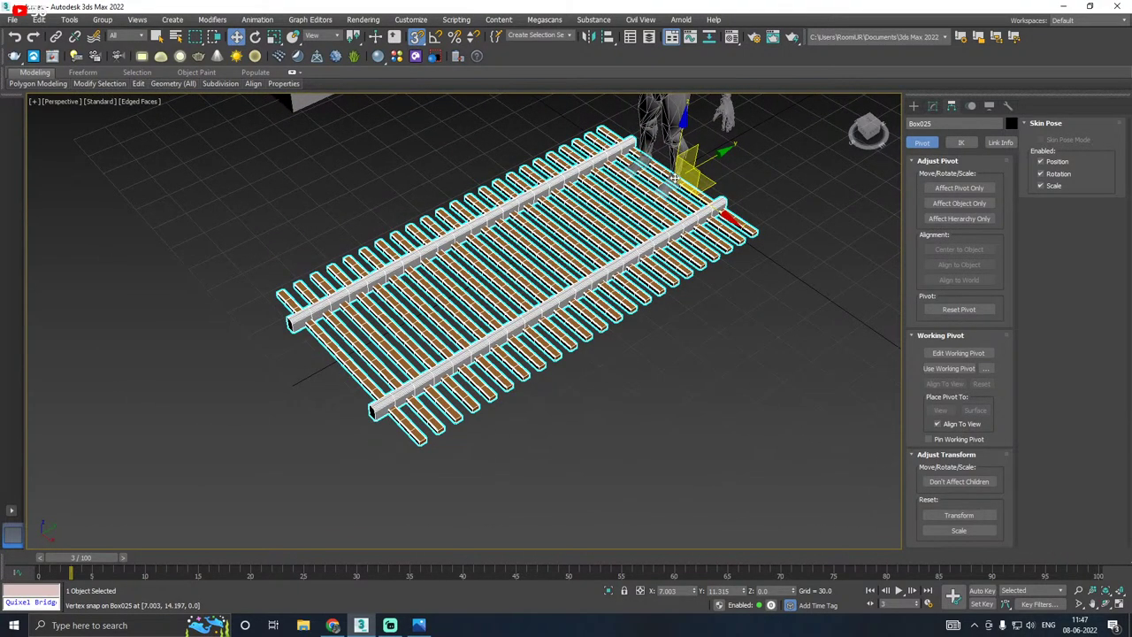
pyautogui.moveTo(683, 180); pyautogui.dragTo(450, 392)
pyautogui.click(959, 187)
pyautogui.scroll(-1, 449, 392)
pyautogui.scroll(3, 449, 392)
pyautogui.scroll(-6, 298, 392)
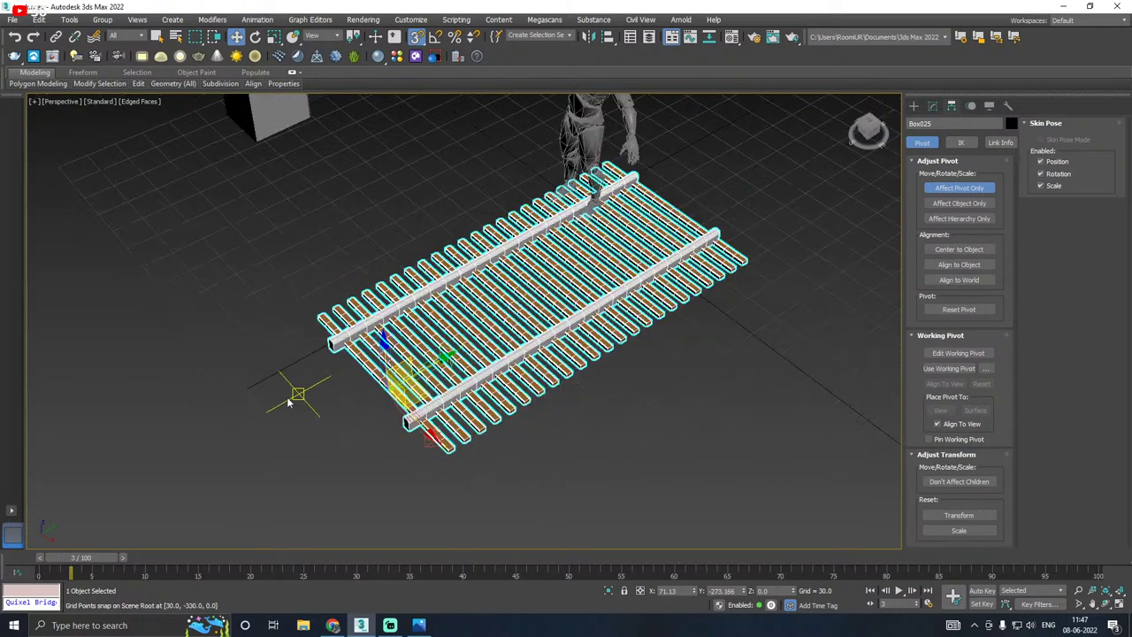
pyautogui.click(933, 105)
pyautogui.moveTo(712, 218); pyautogui.dragTo(634, 221, button='middle')
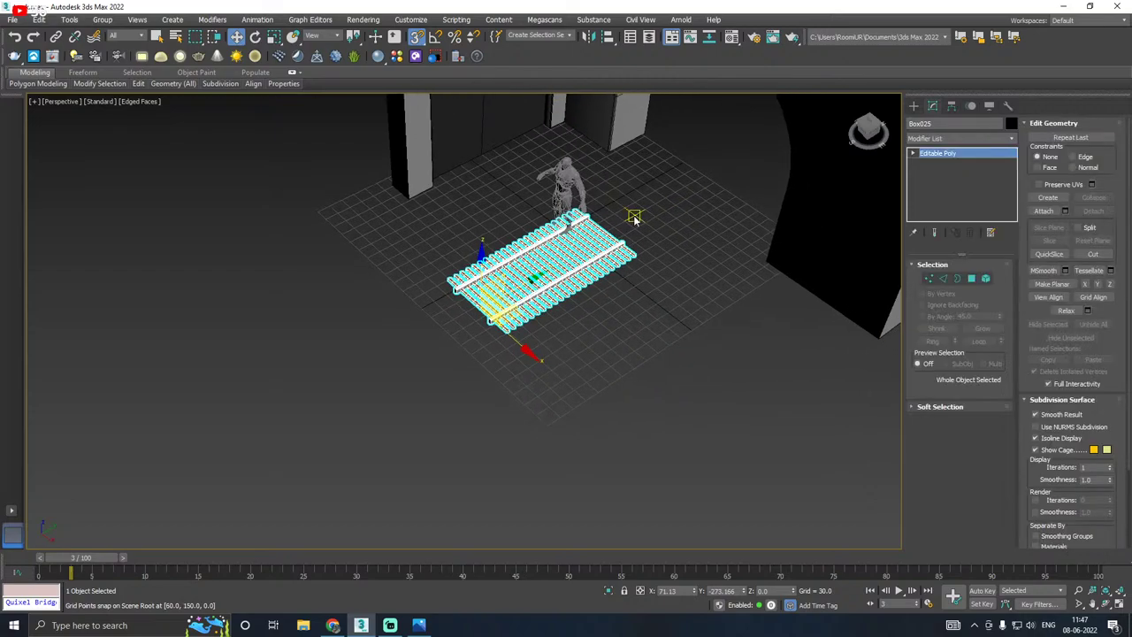
# Step: With snapping off, move the track along X to about -33.9 and clone it along Y to about -209.6
pyautogui.click(416, 37)
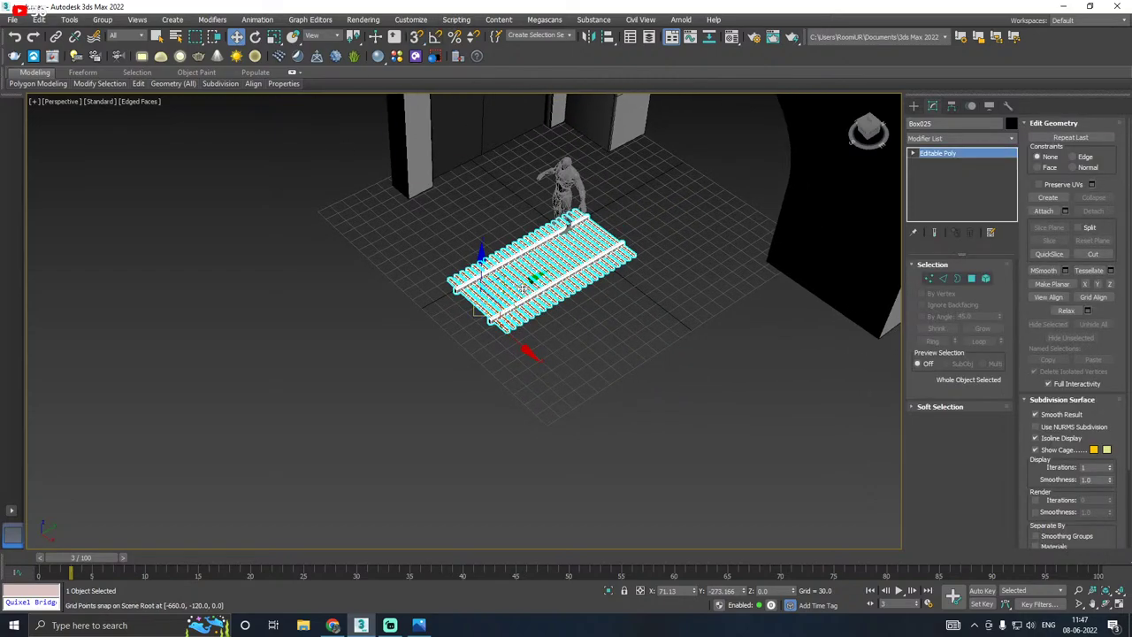
pyautogui.moveTo(521, 358); pyautogui.dragTo(491, 323)
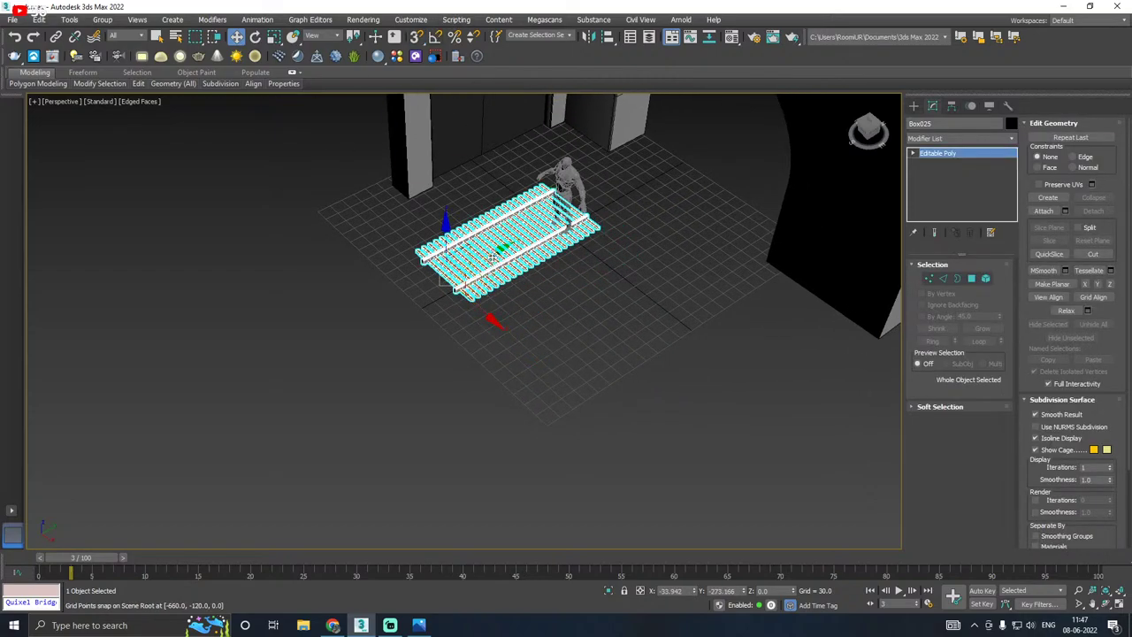
pyautogui.moveTo(493, 258)
pyautogui.mouseDown()
pyautogui.moveTo(440, 307)
pyautogui.moveTo(346, 333)
pyautogui.moveTo(522, 234)
pyautogui.mouseUp()
pyautogui.click(563, 362)
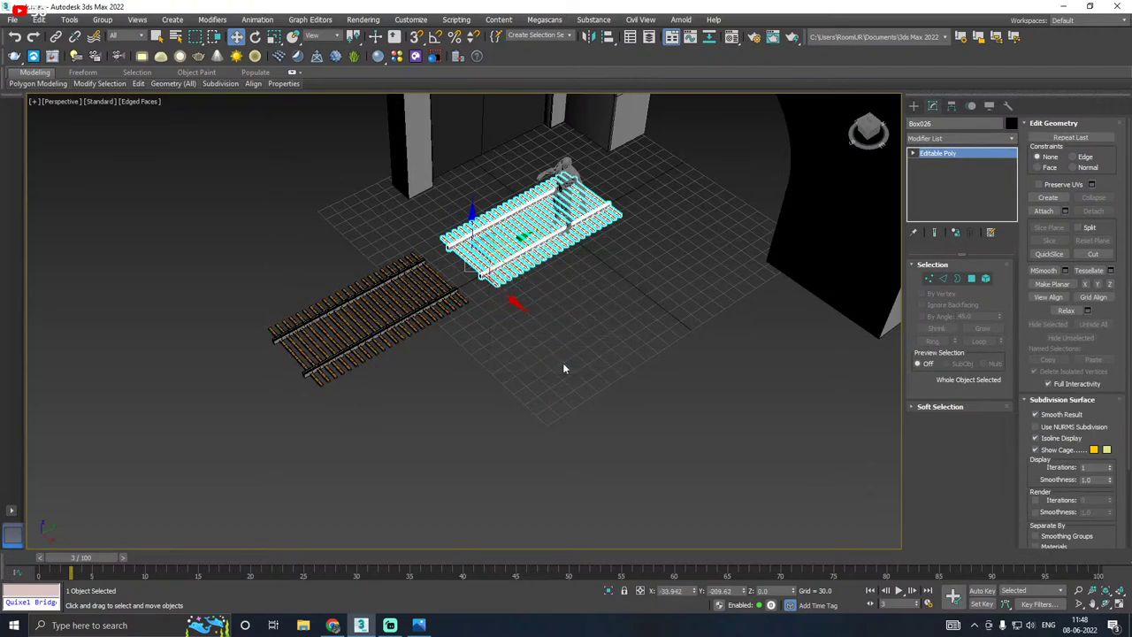
# Step: Isolate the cloned track piece and add a Bend modifier to it
pyautogui.click(608, 591)
pyautogui.scroll(-3, 569, 314)
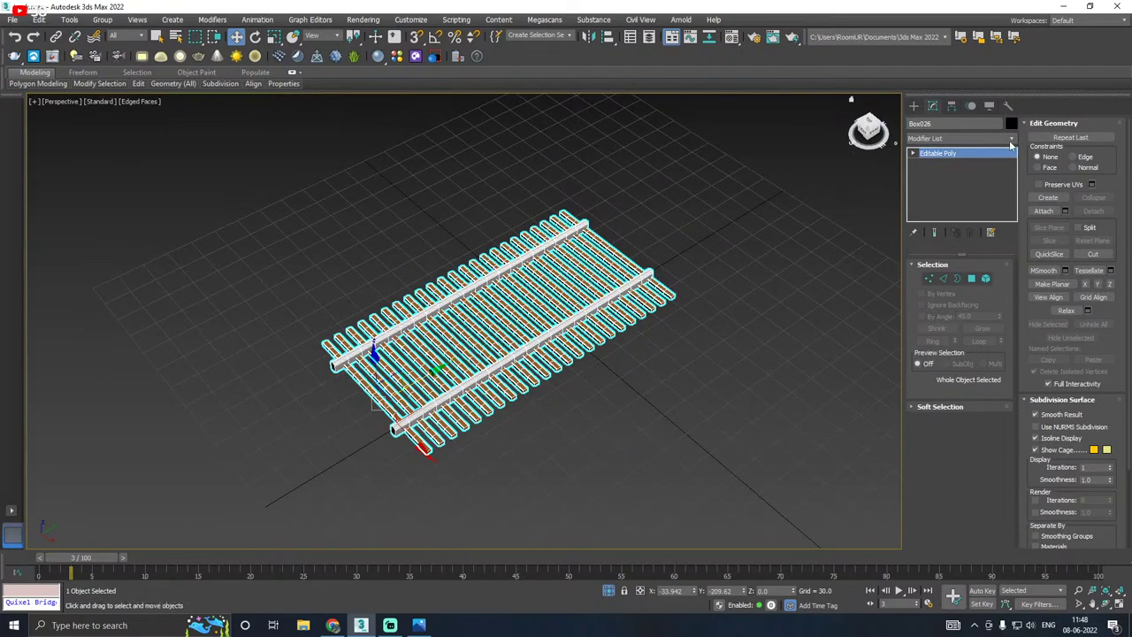
pyautogui.click(960, 138)
pyautogui.click(925, 376)
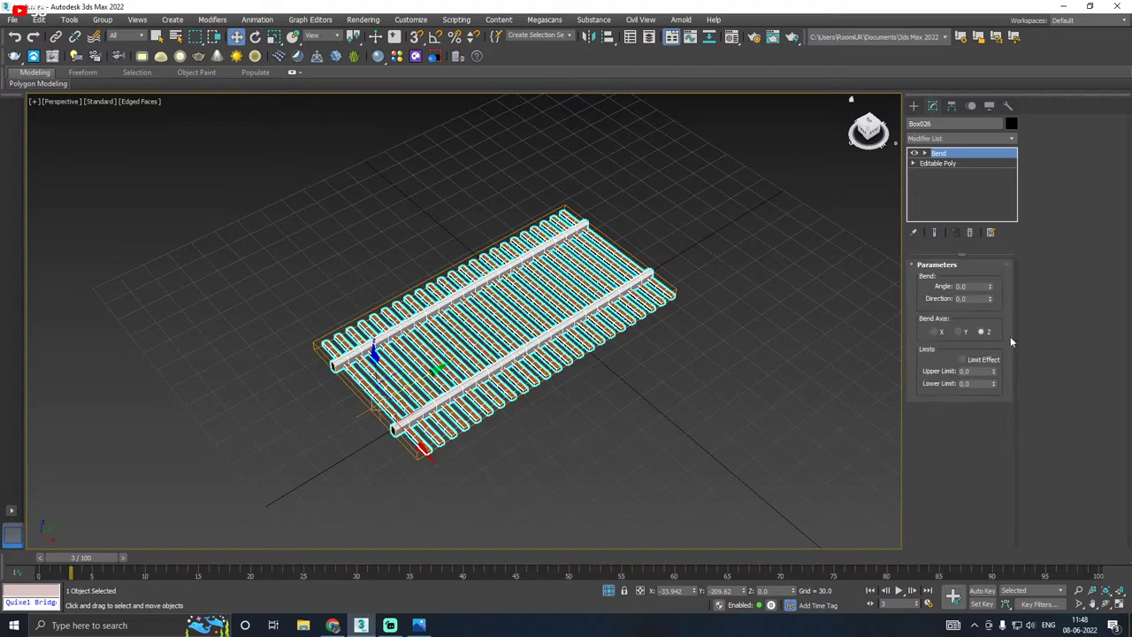
# Step: Bend the isolated track piece 35 degrees along the Y axis, then leave isolation
pyautogui.moveTo(989, 292); pyautogui.dragTo(991, 241)
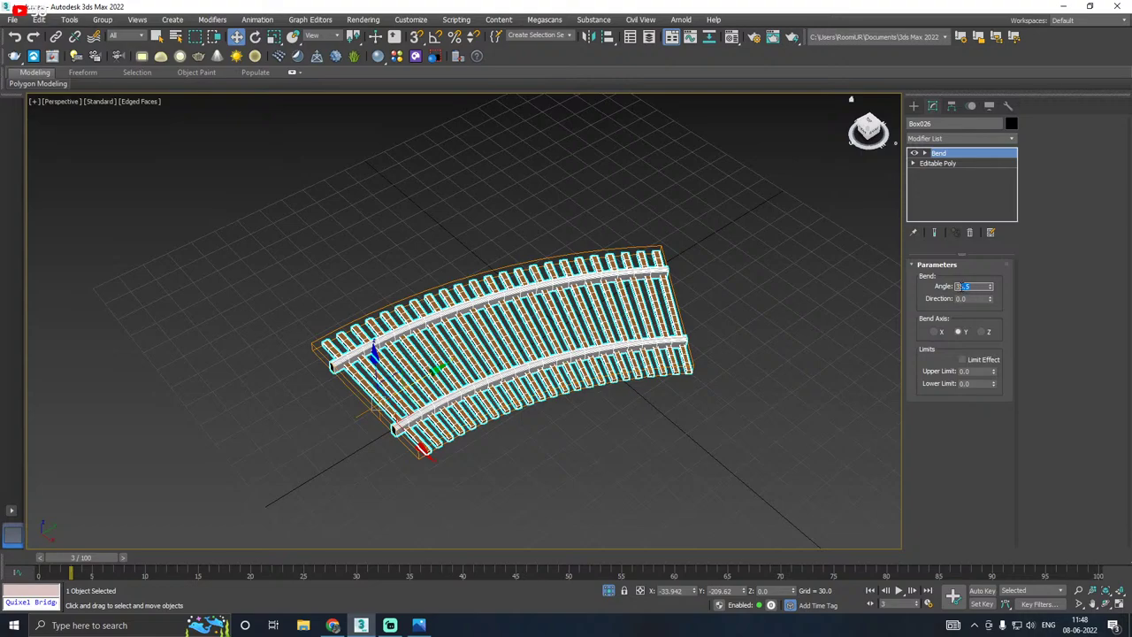
pyautogui.click(971, 298)
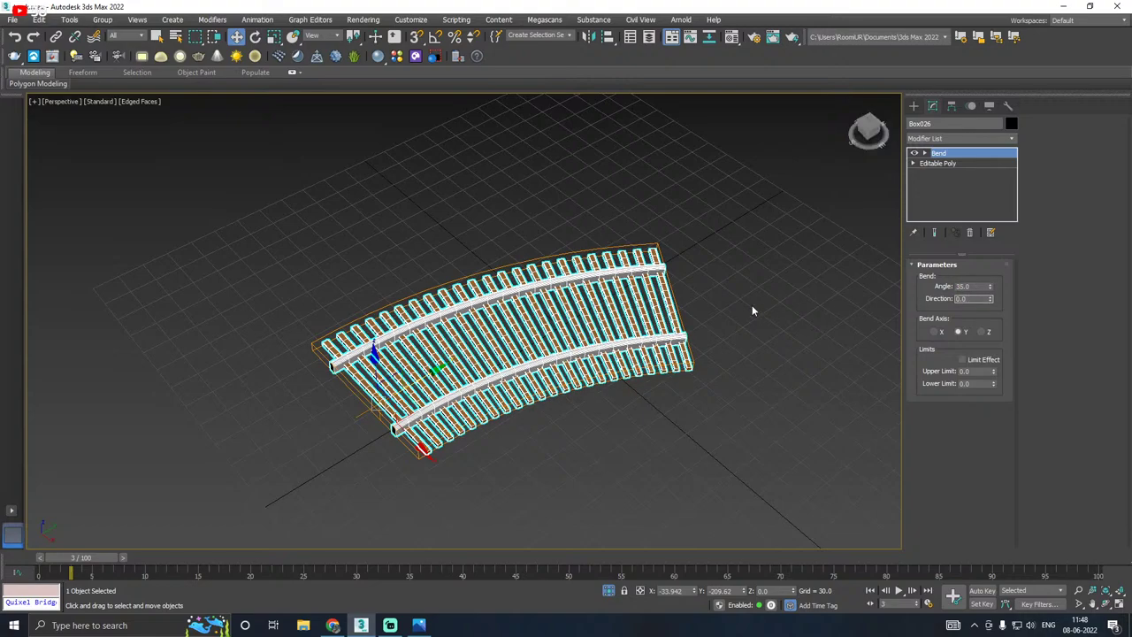
pyautogui.keyDown('alt'); pyautogui.moveTo(724, 309); pyautogui.dragTo(744, 304, button='middle'); pyautogui.keyUp('alt')
pyautogui.click(609, 591)
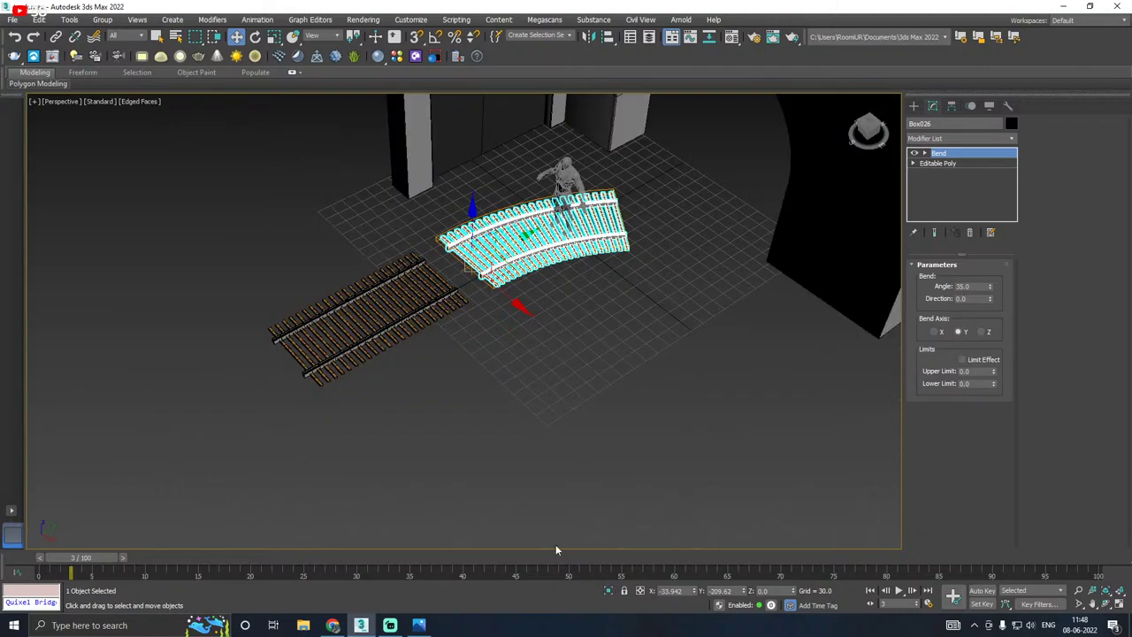
# Step: Move the bent track piece along Y to about -268.6 so its rails meet the end of the straight track
pyautogui.keyDown('alt'); pyautogui.moveTo(556, 549); pyautogui.dragTo(578, 451, button='middle'); pyautogui.keyUp('alt')
pyautogui.scroll(5, 466, 258)
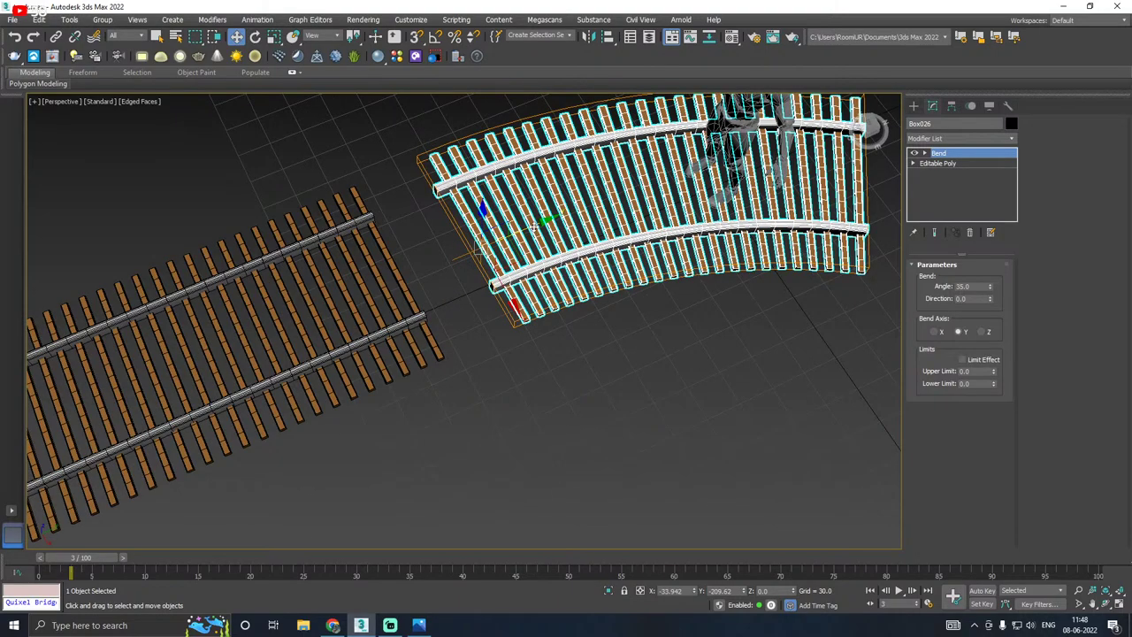
pyautogui.moveTo(535, 228); pyautogui.dragTo(464, 242)
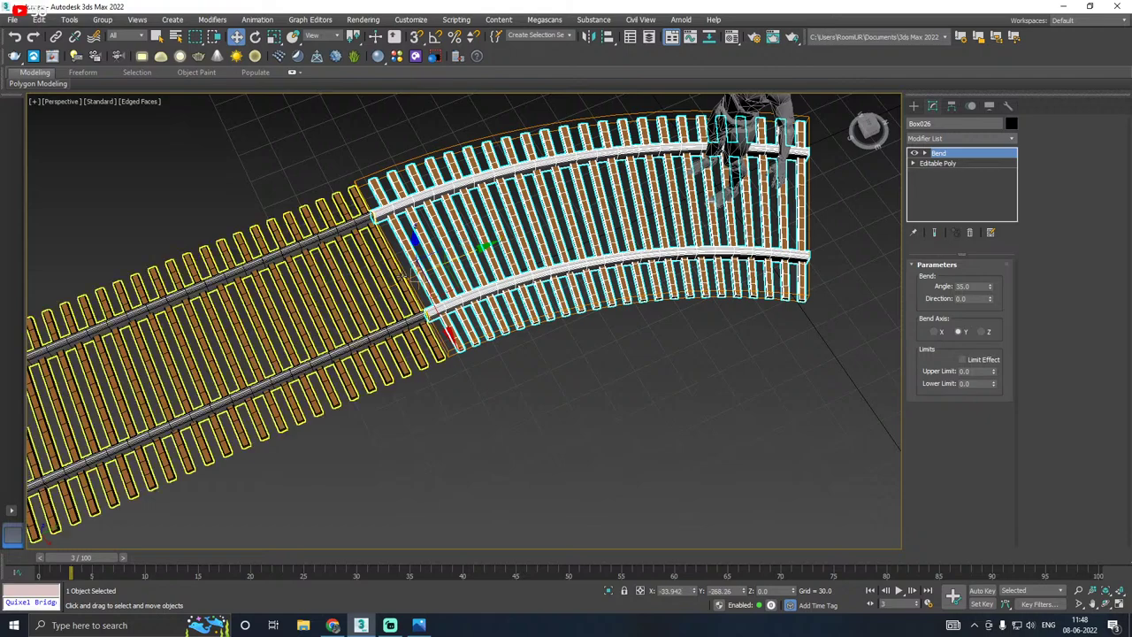
pyautogui.scroll(3, 463, 243)
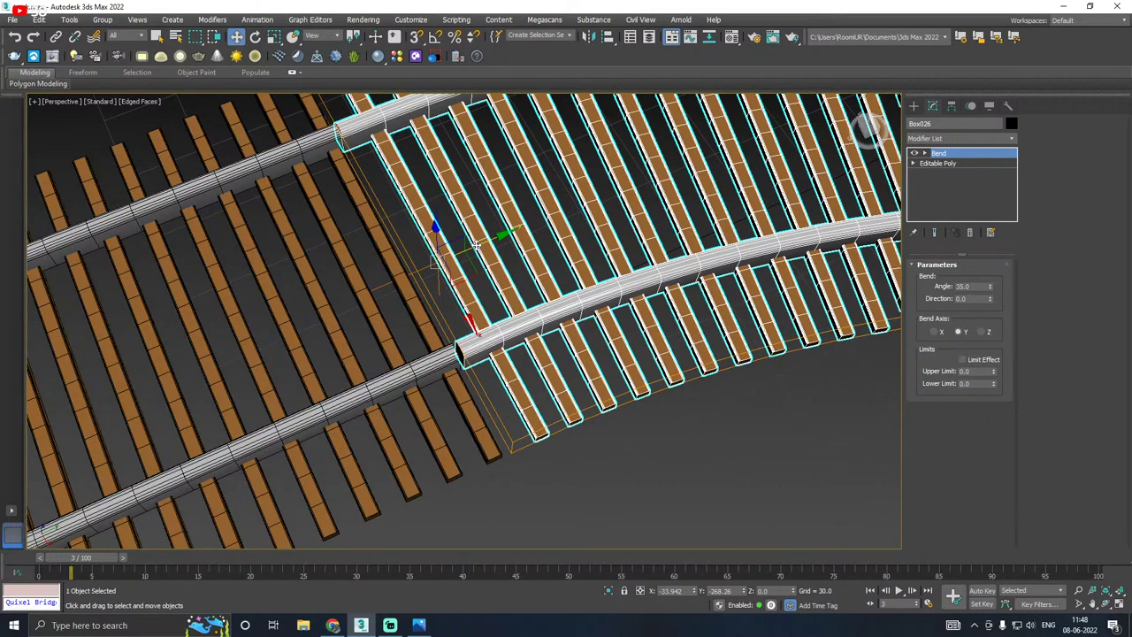
pyautogui.moveTo(475, 246); pyautogui.dragTo(476, 247)
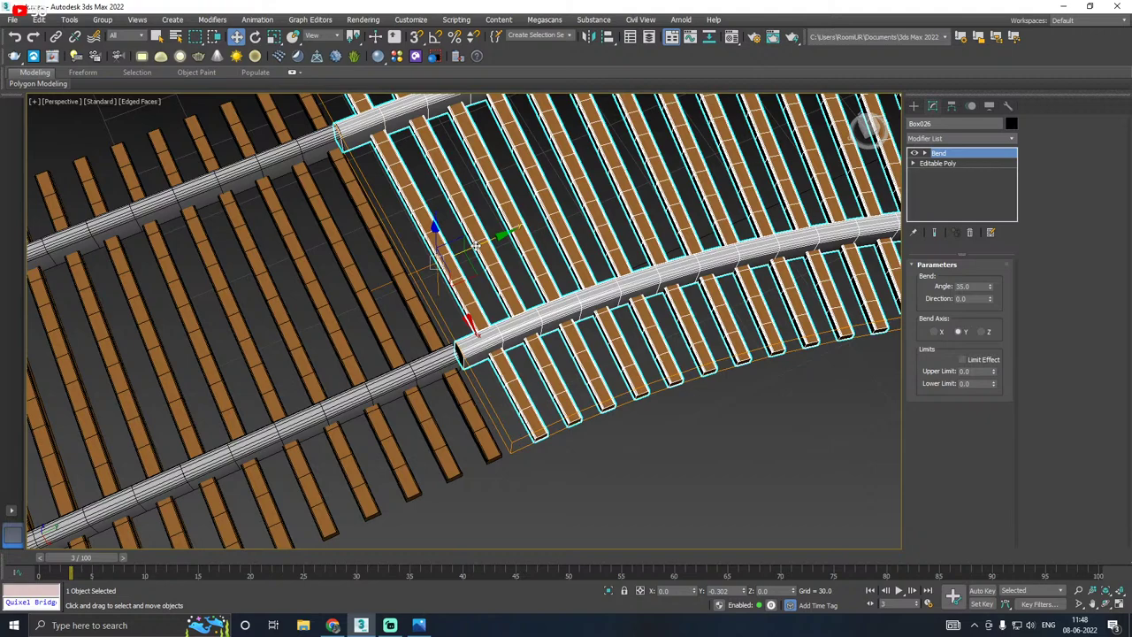
# Step: Set the bend angle to 45 and direction to 0.05, and rotate the curved piece about -1.3 degrees around Z
pyautogui.click(976, 299)
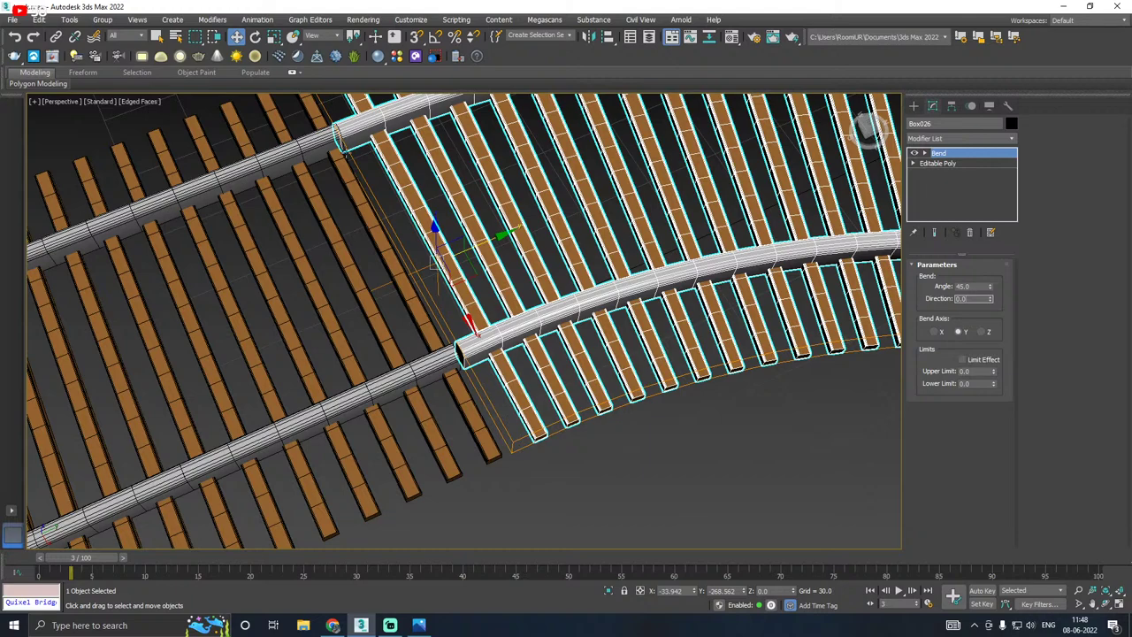
pyautogui.moveTo(528, 305); pyautogui.dragTo(536, 316, button='middle')
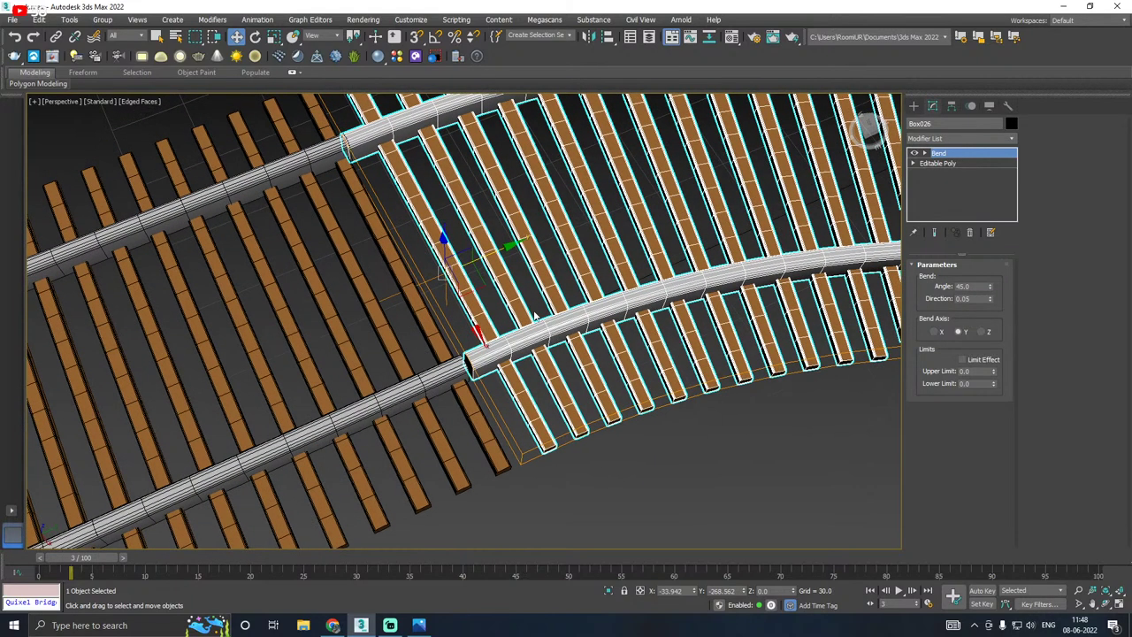
pyautogui.press('e')
pyautogui.moveTo(493, 317); pyautogui.dragTo(484, 322)
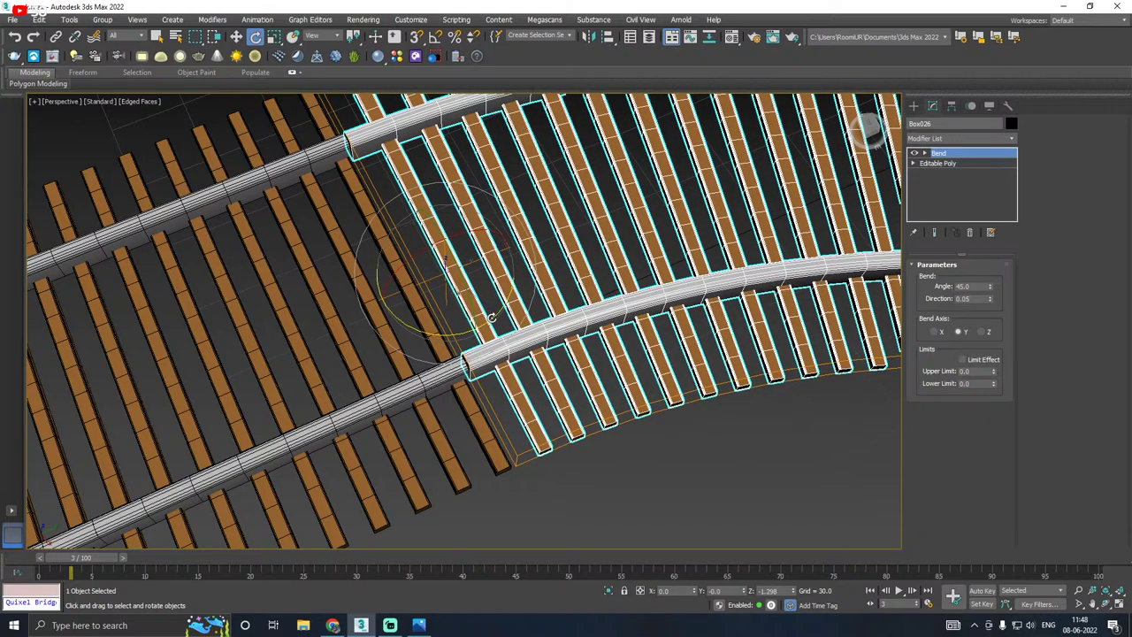
# Step: Clone the curved track piece along Y past the human figure, deselect it, and check the joined track
pyautogui.press('w')
pyautogui.moveTo(482, 256)
pyautogui.mouseDown()
pyautogui.moveTo(695, 201)
pyautogui.moveTo(749, 174)
pyautogui.mouseUp()
pyautogui.scroll(-6, 337, 301)
pyautogui.click(583, 364)
pyautogui.click(675, 330)
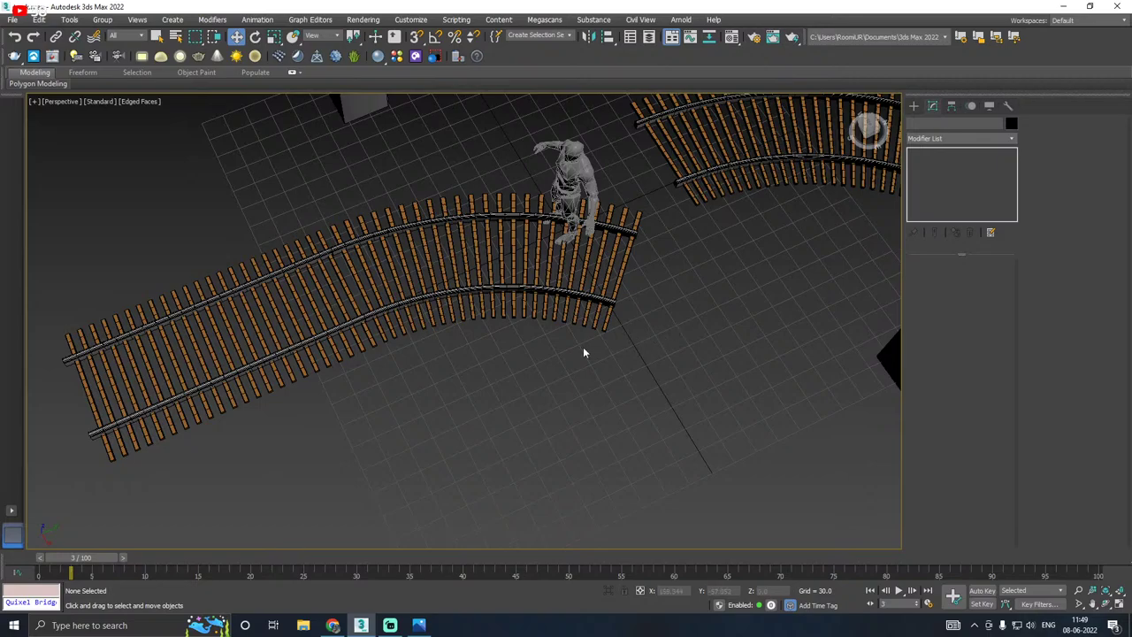
pyautogui.keyDown('alt'); pyautogui.moveTo(583, 349); pyautogui.dragTo(530, 381, button='middle'); pyautogui.keyUp('alt')
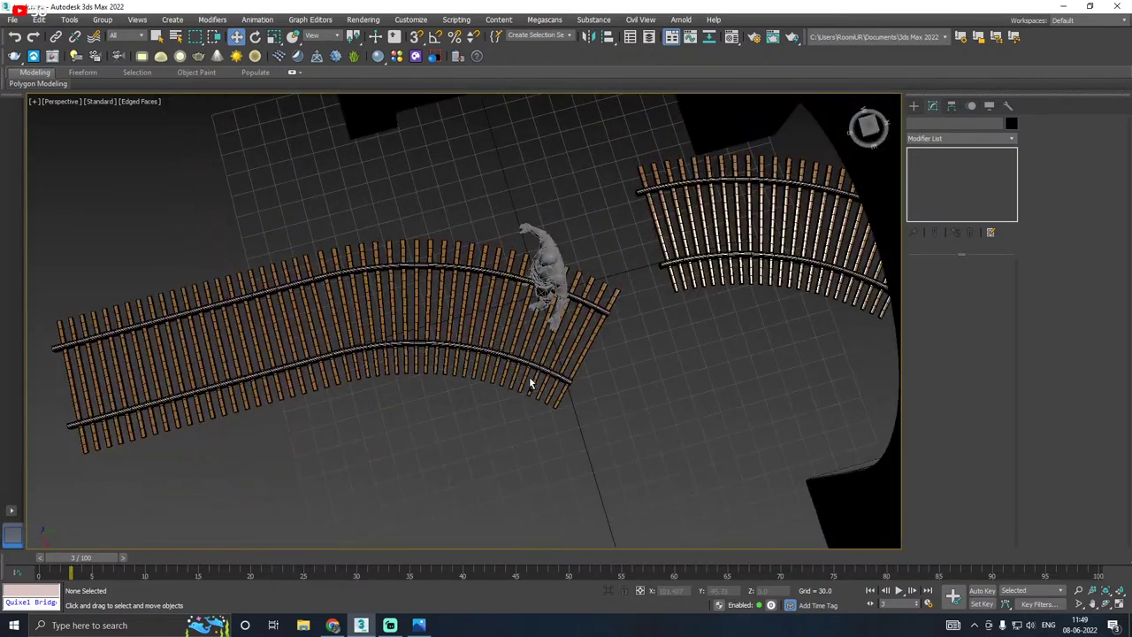
pyautogui.keyDown('alt'); pyautogui.moveTo(408, 390); pyautogui.dragTo(652, 224, button='middle'); pyautogui.keyUp('alt')
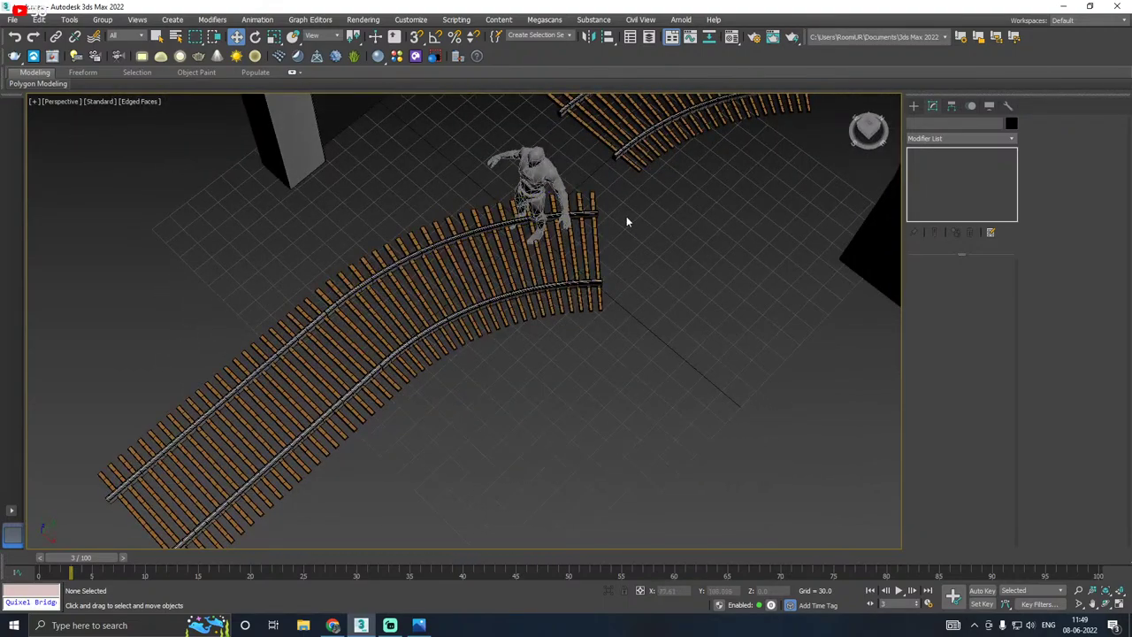
# Step: Undo the last clone and rotation of the curved piece, and set its bend angle to 20 and direction to 0
pyautogui.hotkey('ctrl', 'z')
pyautogui.hotkey('ctrl', 'z')
pyautogui.hotkey('ctrl', 'z')
pyautogui.hotkey('ctrl', 'z')
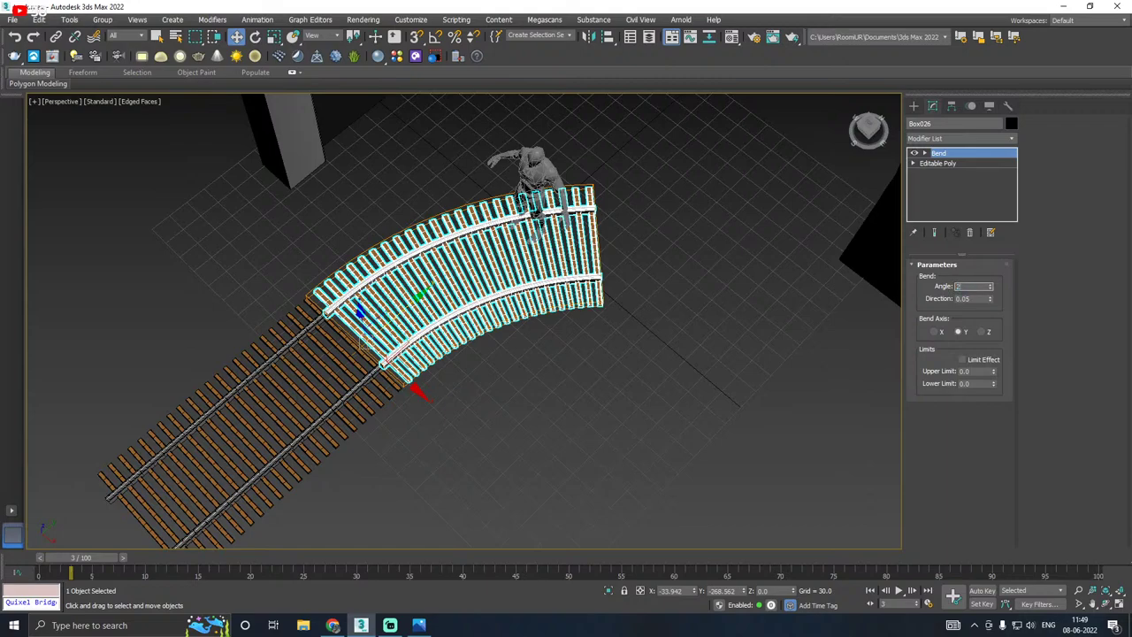
pyautogui.click(970, 300)
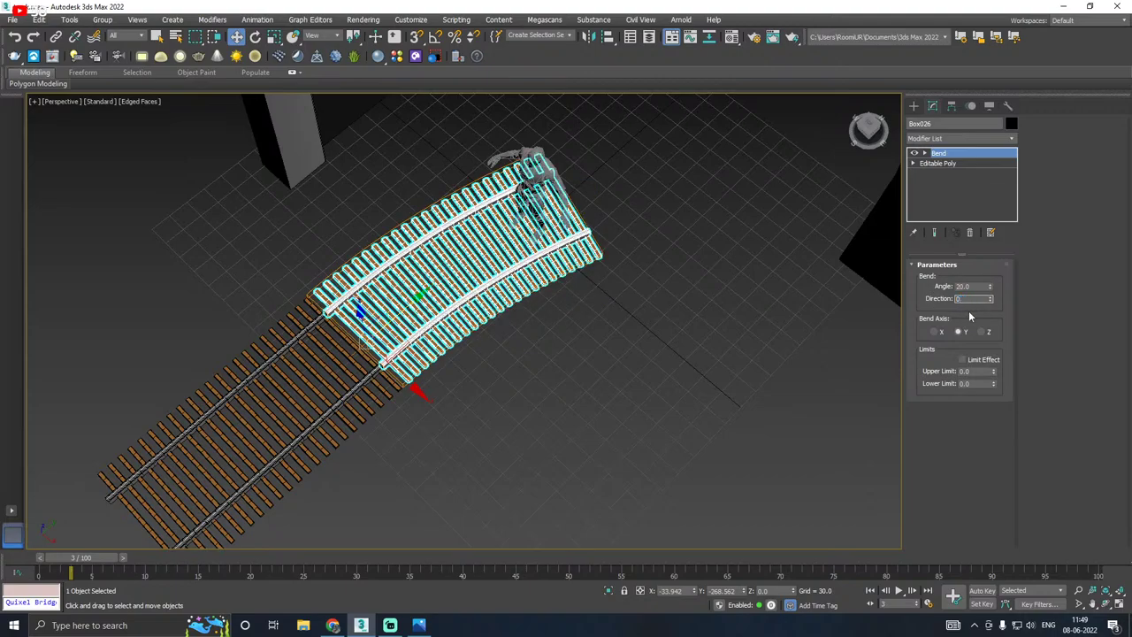
pyautogui.keyDown('alt'); pyautogui.moveTo(663, 306); pyautogui.dragTo(503, 336, button='middle'); pyautogui.keyUp('alt')
pyautogui.click(673, 266)
pyautogui.click(502, 336)
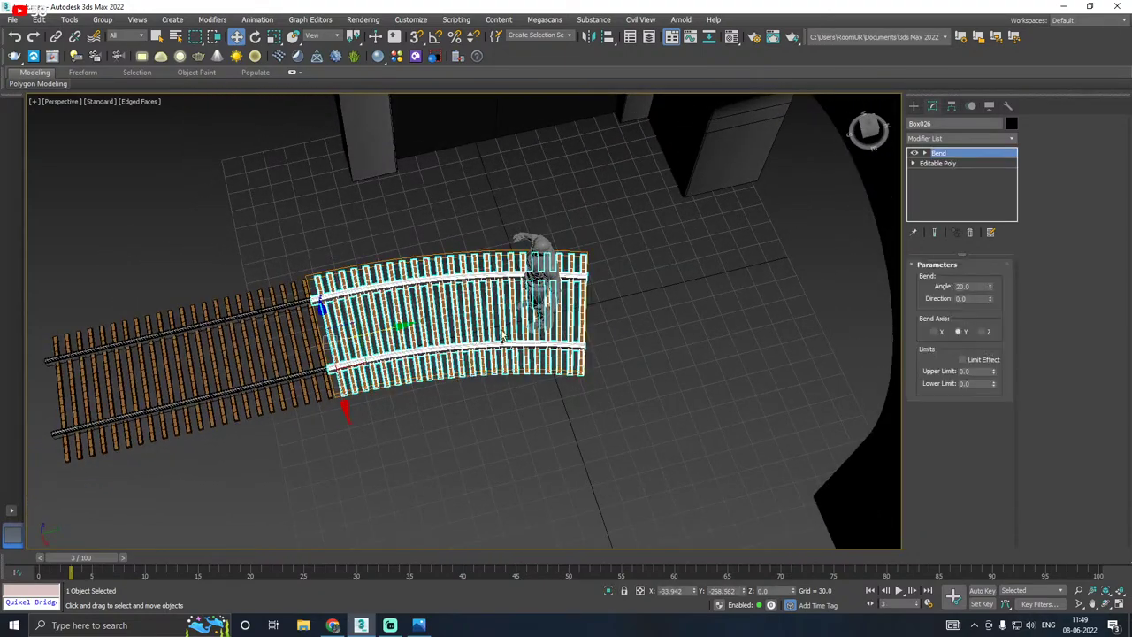
# Step: Clone the curved track piece along Y beyond its far end and rotate the clone clockwise around Z to continue the curve
pyautogui.moveTo(384, 329)
pyautogui.keyDown('shift'); pyautogui.mouseDown()
pyautogui.moveTo(623, 254)
pyautogui.moveTo(650, 265)
pyautogui.moveTo(629, 294)
pyautogui.moveTo(649, 334)
pyautogui.mouseUp(); pyautogui.keyUp('shift')
pyautogui.click(568, 363)
pyautogui.press('e')
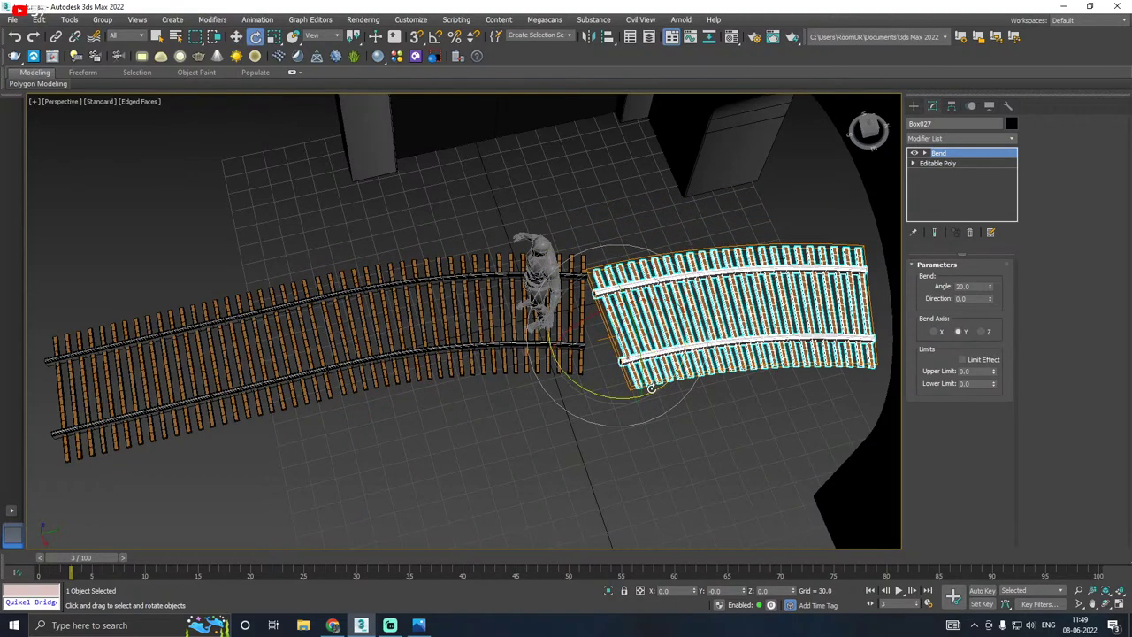
pyautogui.moveTo(654, 389); pyautogui.dragTo(637, 307)
pyautogui.press('w')
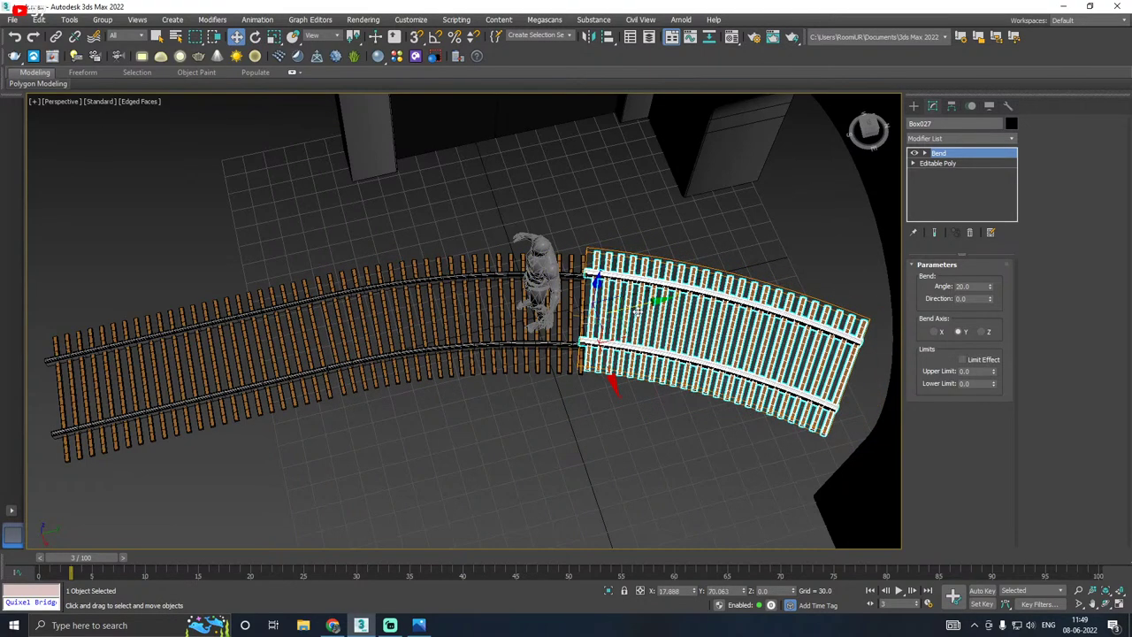
# Step: Align the second curved piece with the first one's end at about X 24.3, Y 69.6, rotated about -19.8 degrees around Z
pyautogui.scroll(3, 592, 334)
pyautogui.moveTo(604, 346); pyautogui.dragTo(620, 356)
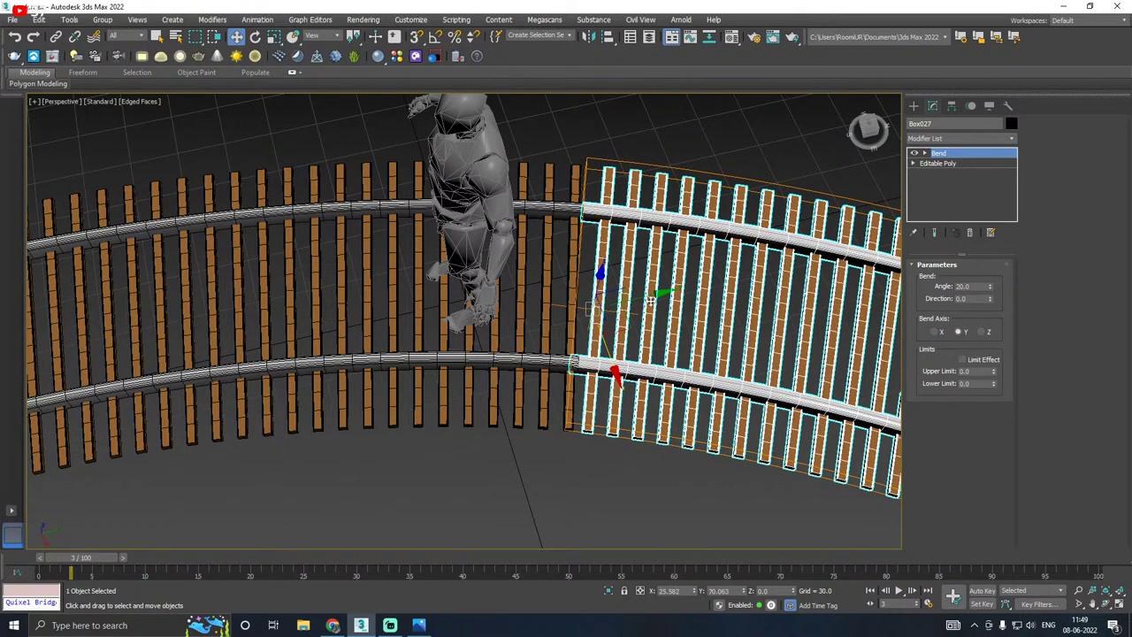
pyautogui.moveTo(651, 300); pyautogui.dragTo(643, 325)
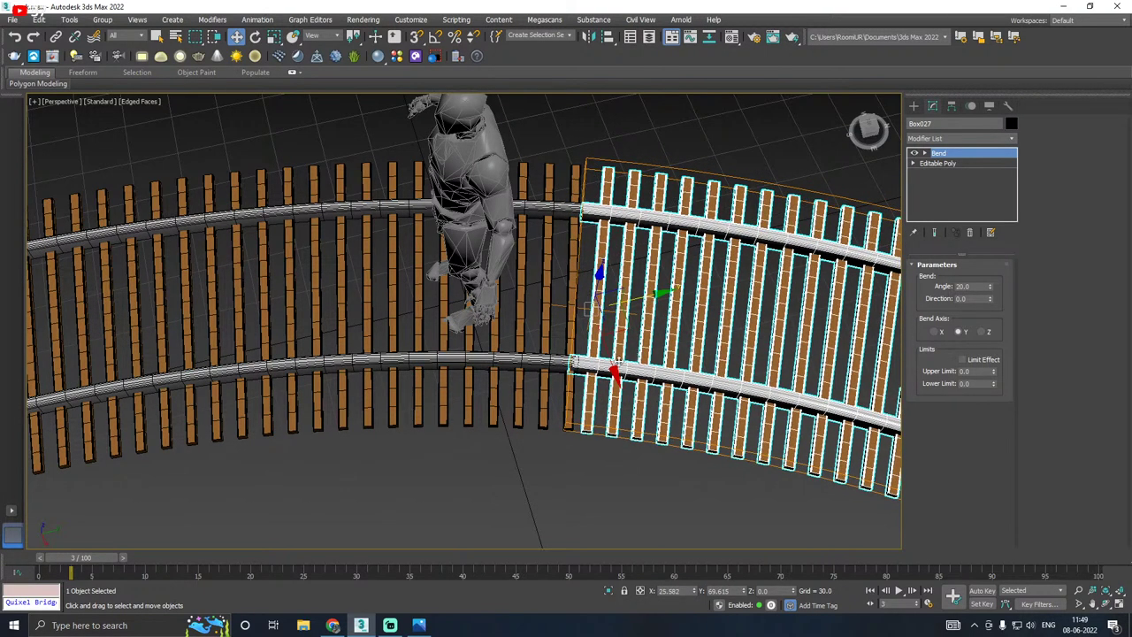
pyautogui.press('e')
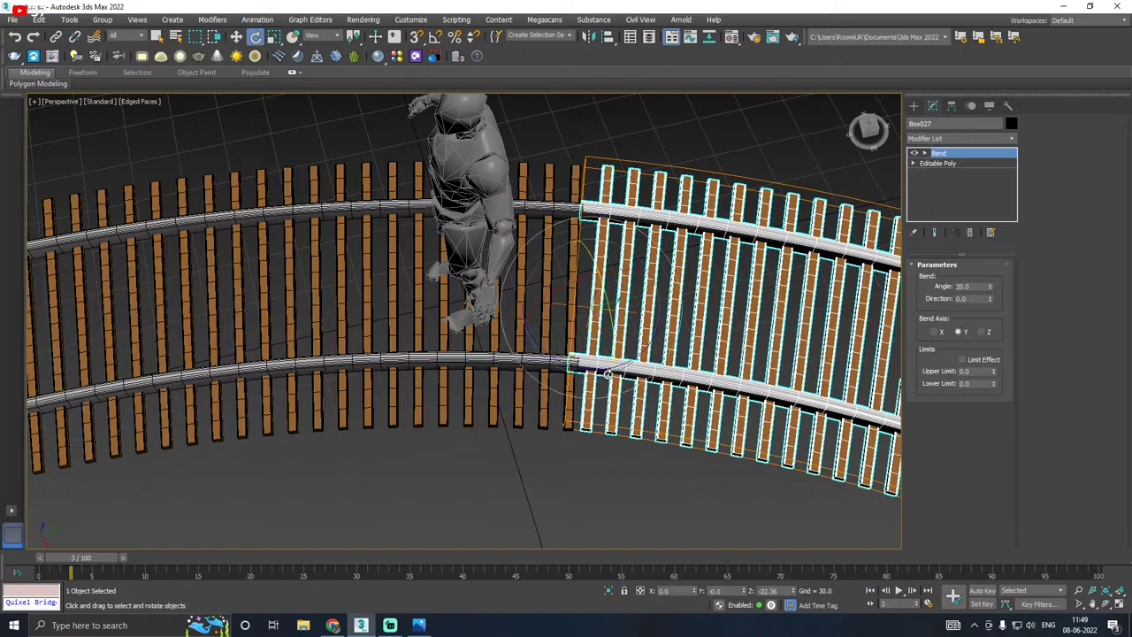
pyautogui.moveTo(595, 369); pyautogui.dragTo(598, 370)
pyautogui.scroll(-5, 598, 370)
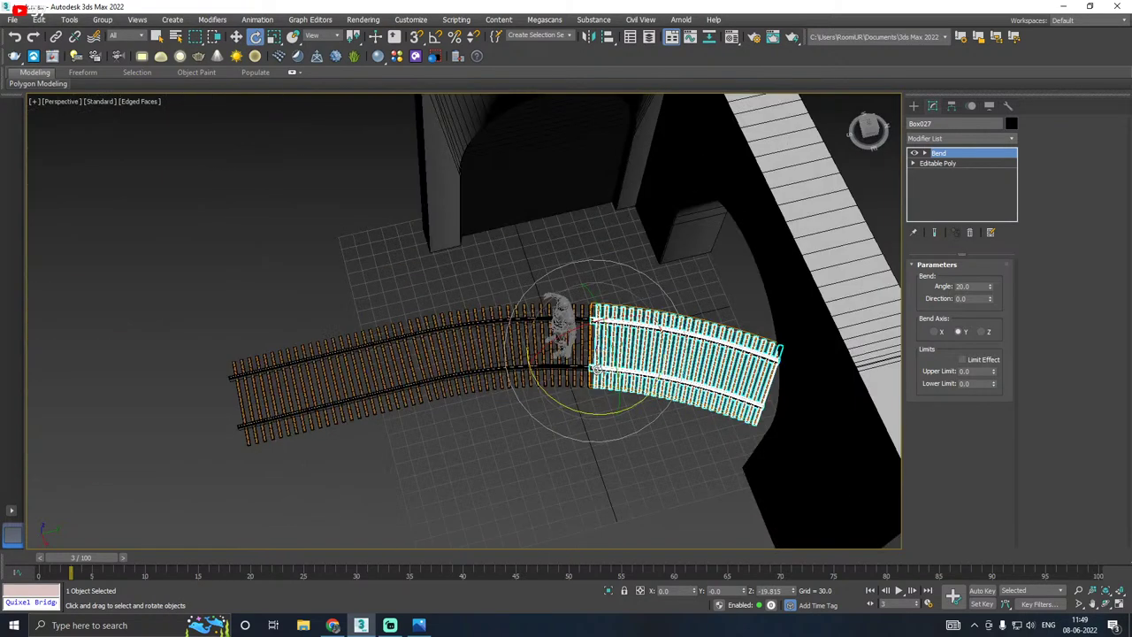
pyautogui.press('w')
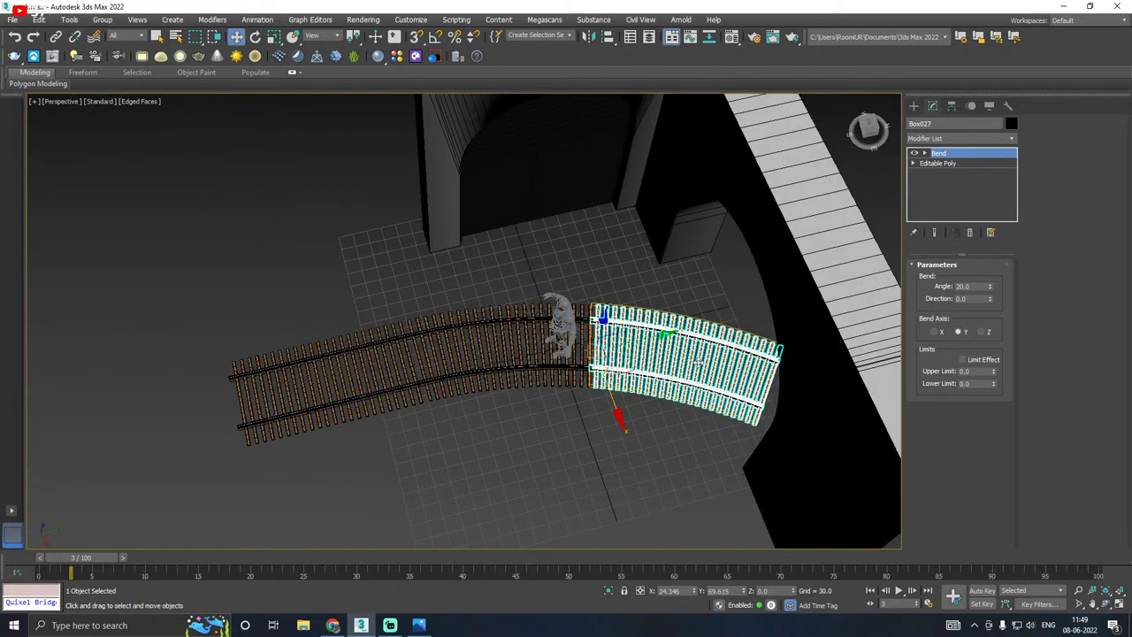
# Step: Delete the second curved track piece beyond the human figure
pyautogui.click(551, 416)
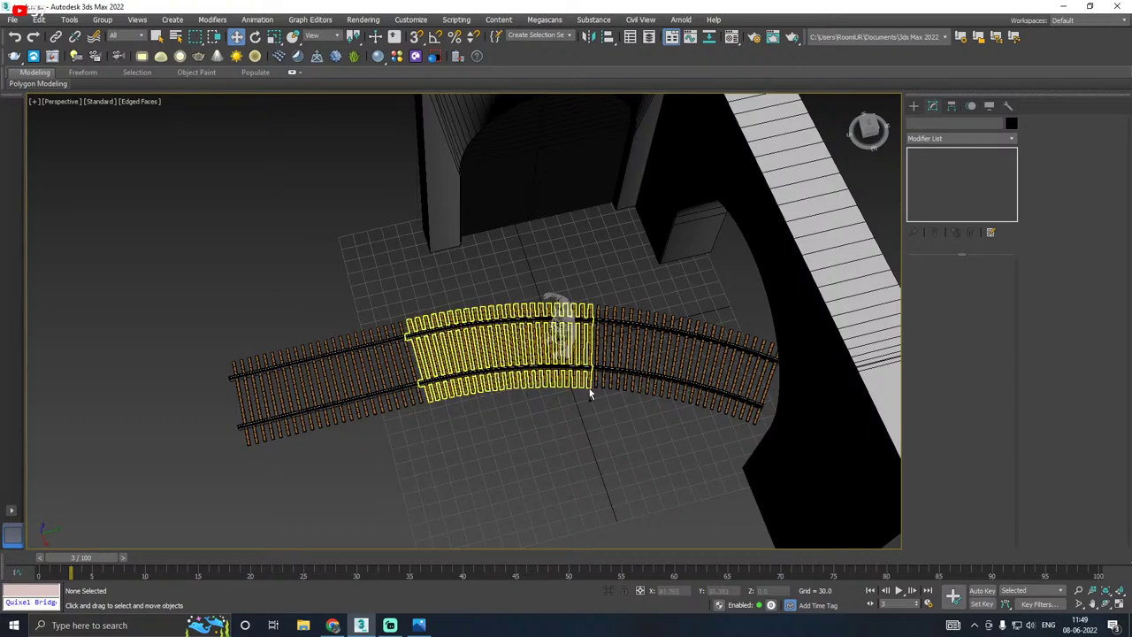
pyautogui.keyDown('alt'); pyautogui.moveTo(589, 392); pyautogui.dragTo(624, 379, button='middle'); pyautogui.keyUp('alt')
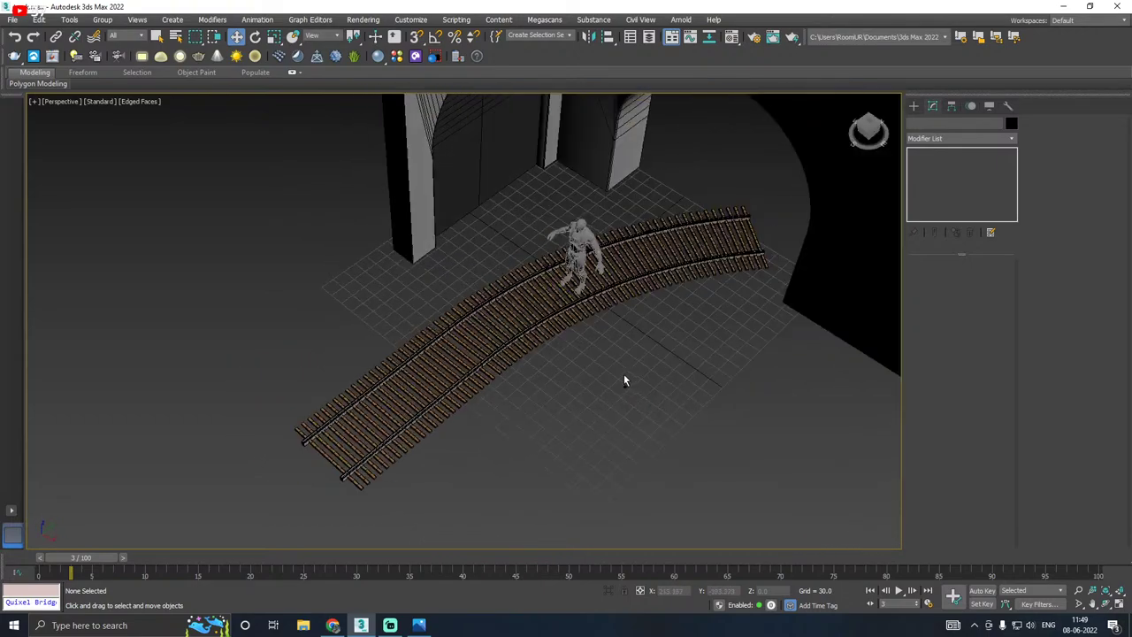
pyautogui.click(692, 275)
pyautogui.press('Delete')
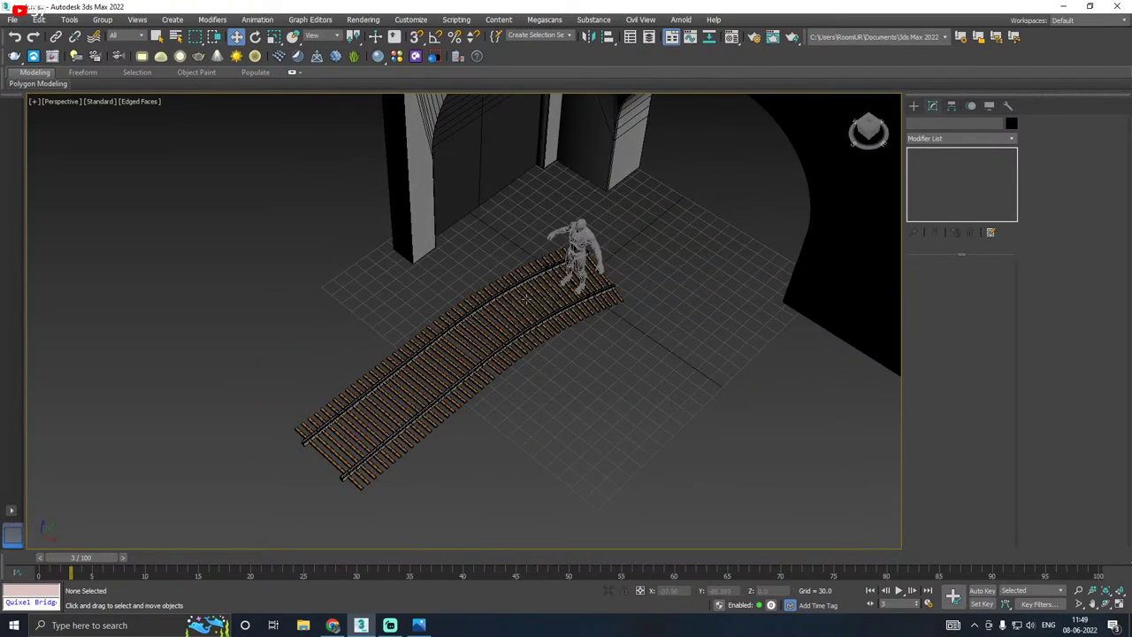
# Step: Convert the remaining curved track piece to an Editable Poly and select the straight piece
pyautogui.hotkey('ctrl', 'z')
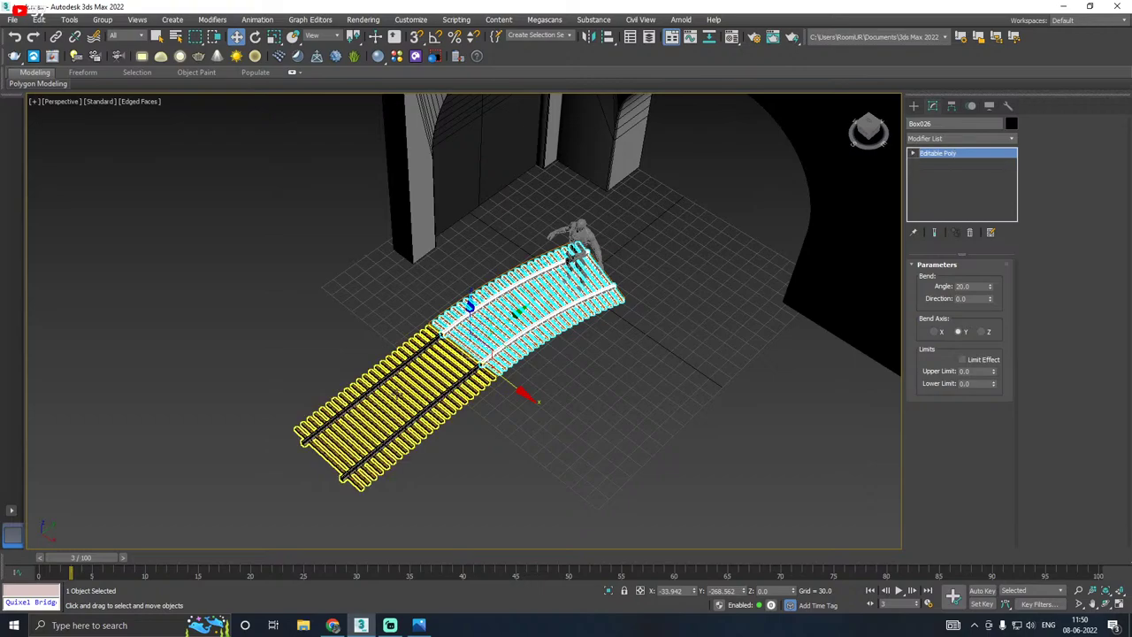
pyautogui.click(398, 398)
# Step: Save a copy of the scene as track17.max and save the current scene
pyautogui.click(13, 19)
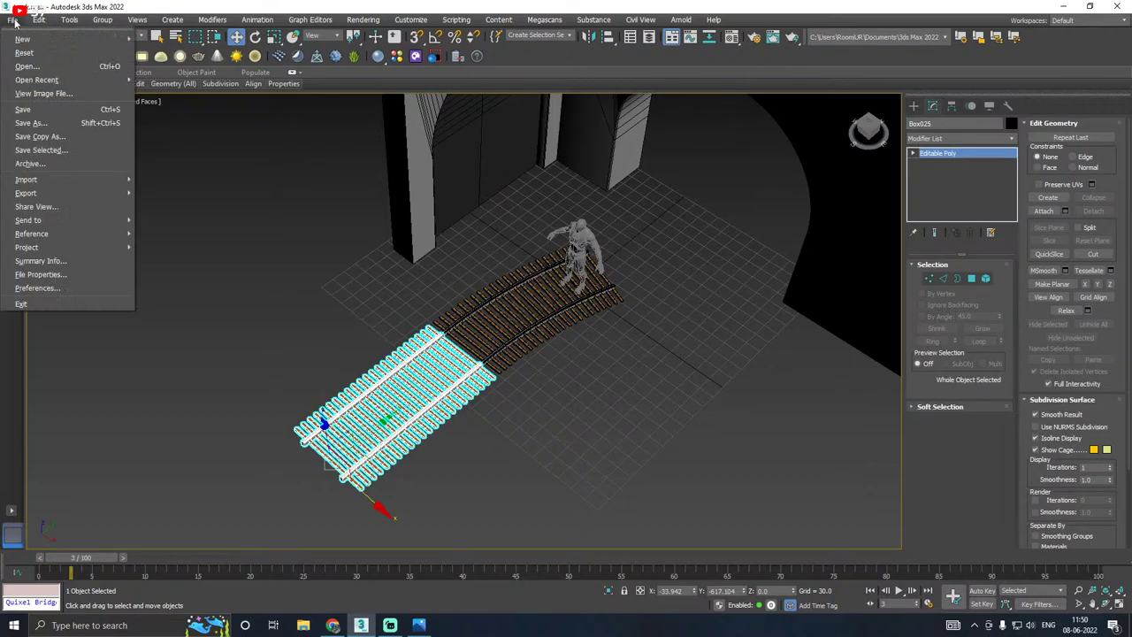
pyautogui.click(27, 135)
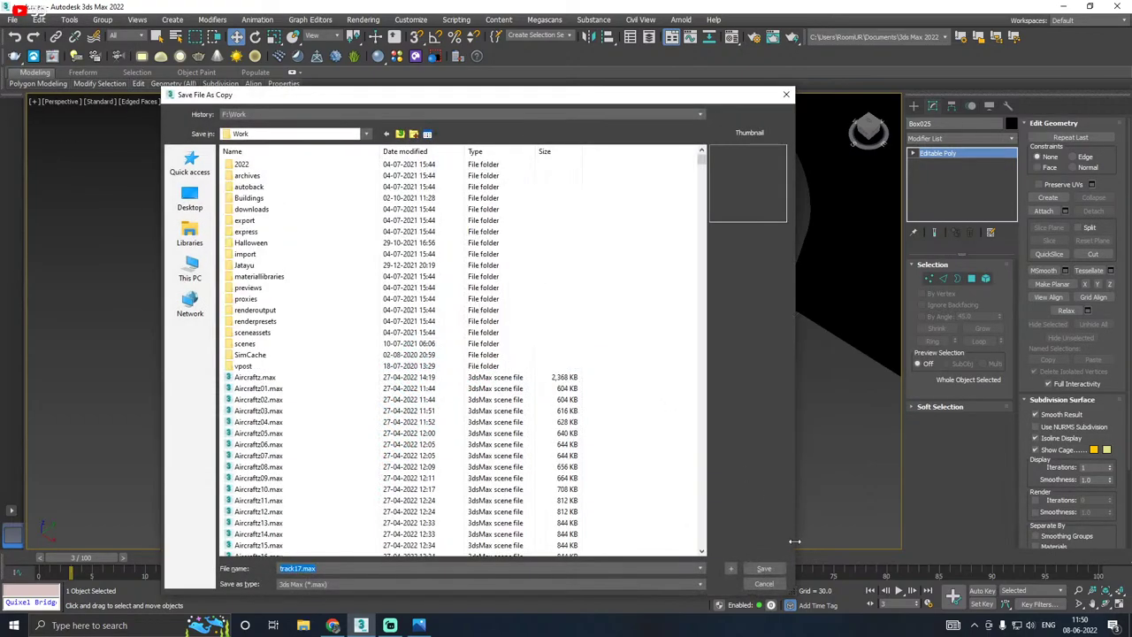
pyautogui.click(758, 563)
pyautogui.click(15, 21)
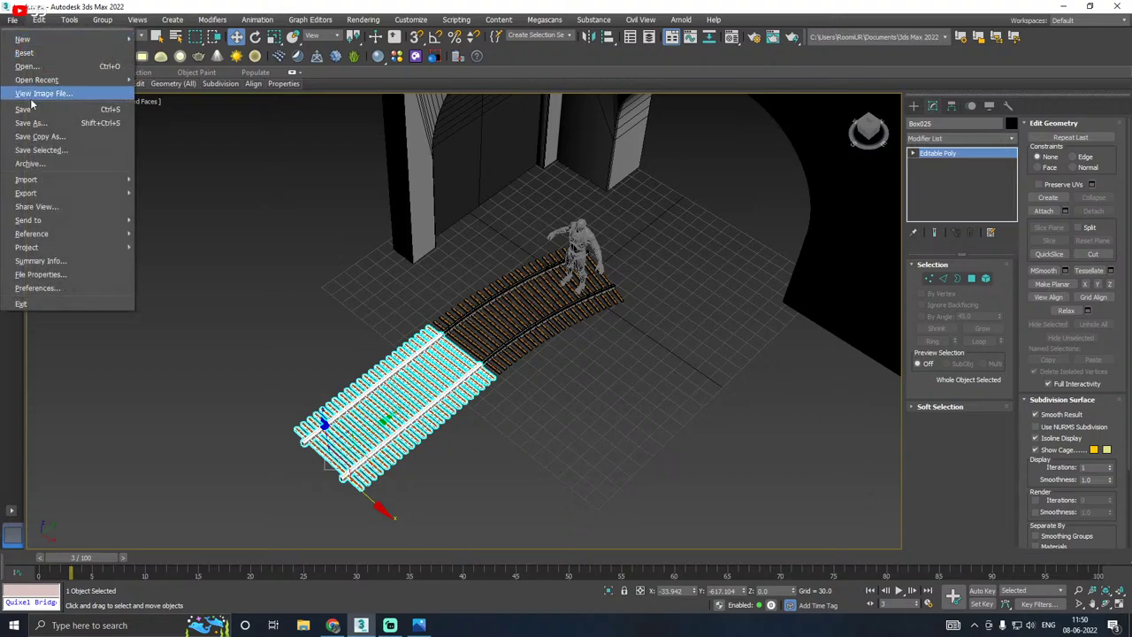
pyautogui.click(30, 105)
pyautogui.click(412, 257)
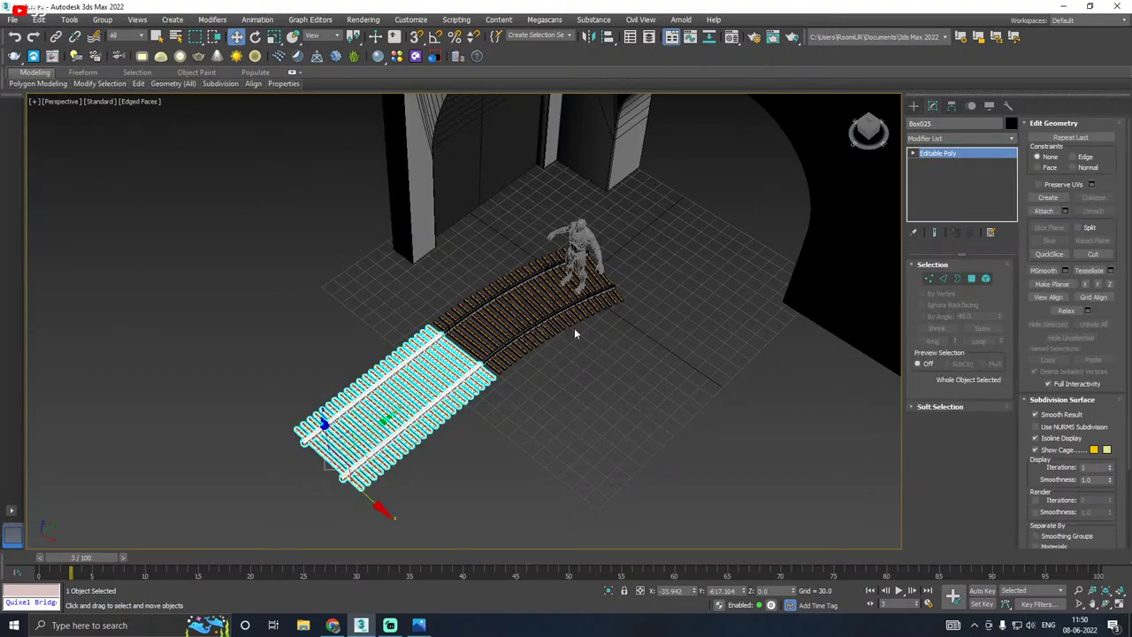
# Step: Snap the straight track piece to the world origin at 0, 0, 0 and isolate it
pyautogui.keyDown('alt'); pyautogui.moveTo(574, 327); pyautogui.dragTo(507, 327, button='middle'); pyautogui.keyUp('alt')
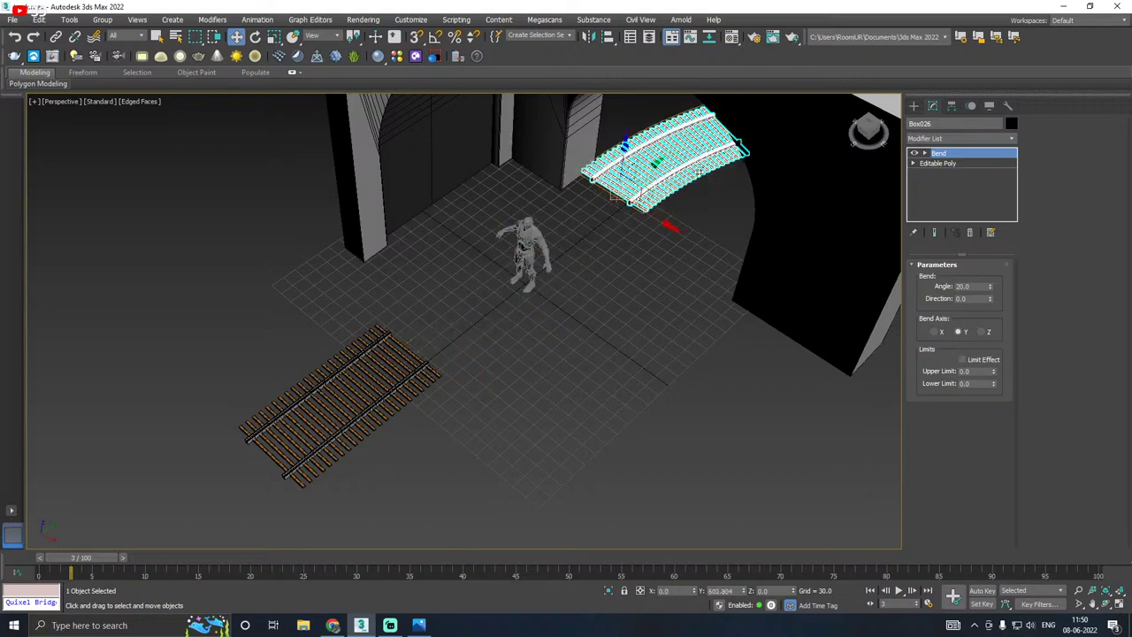
pyautogui.click(336, 407)
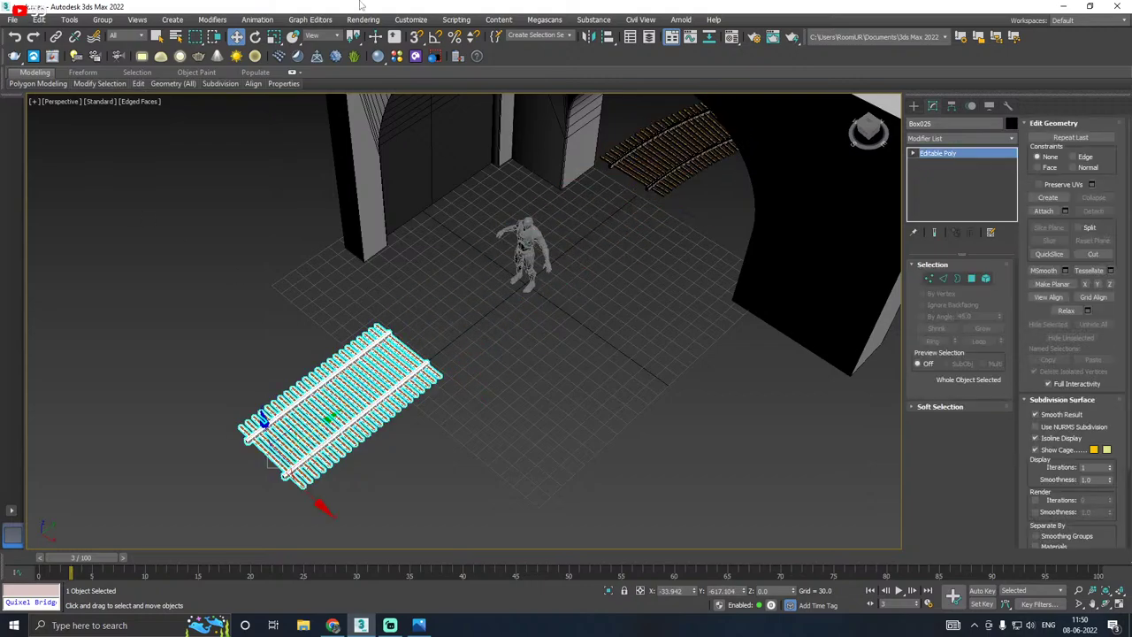
pyautogui.click(417, 35)
pyautogui.moveTo(283, 467); pyautogui.dragTo(541, 292)
pyautogui.click(608, 591)
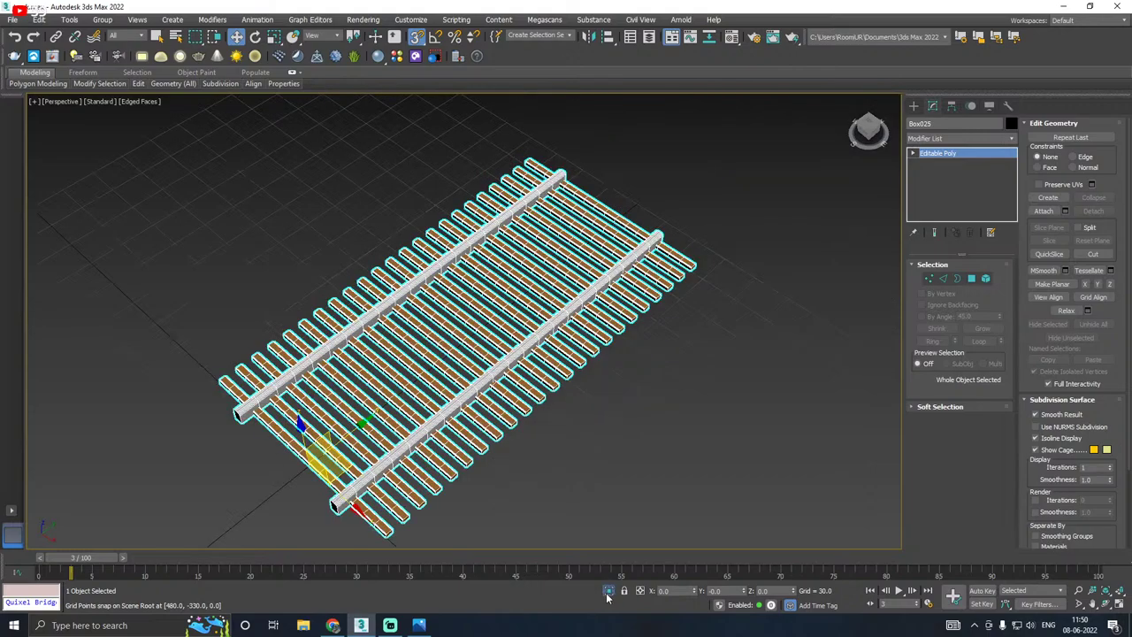
# Step: Export the isolated straight track piece as SM_Track_1.fbx into a new folder on the desktop
pyautogui.moveTo(470, 481); pyautogui.dragTo(568, 373, button='middle')
pyautogui.scroll(-3, 568, 373)
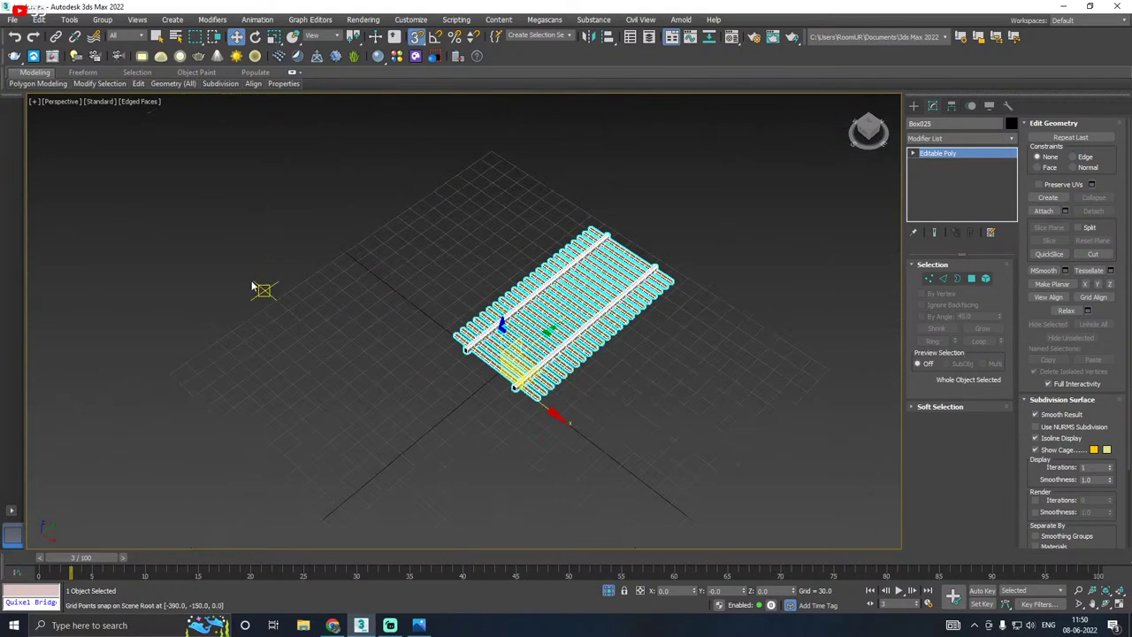
pyautogui.click(14, 20)
pyautogui.moveTo(21, 187)
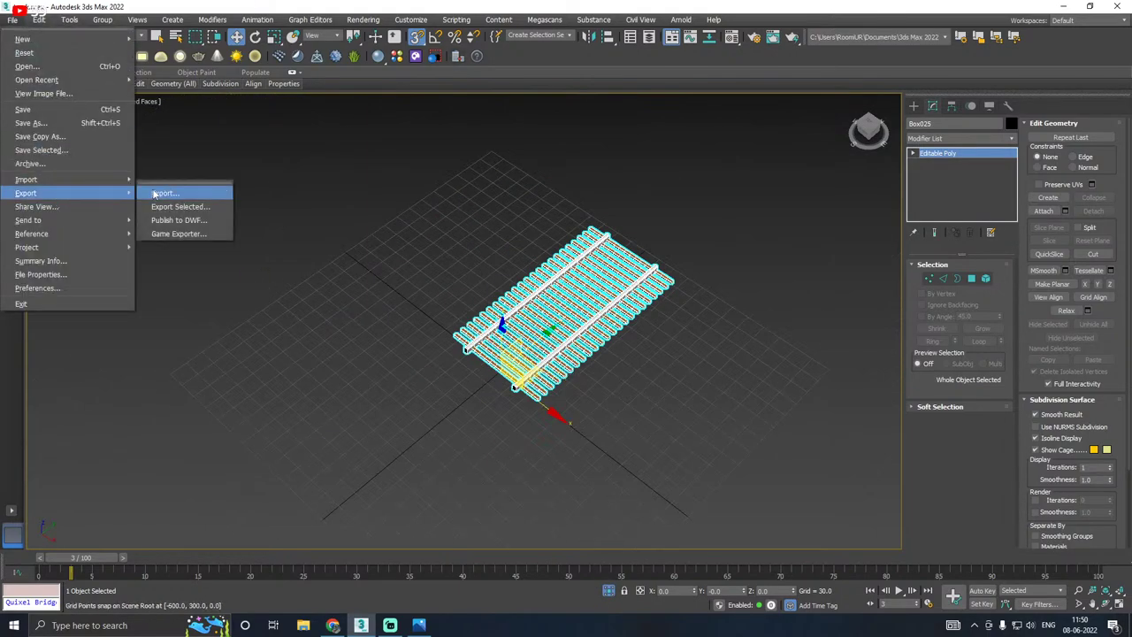
pyautogui.click(151, 192)
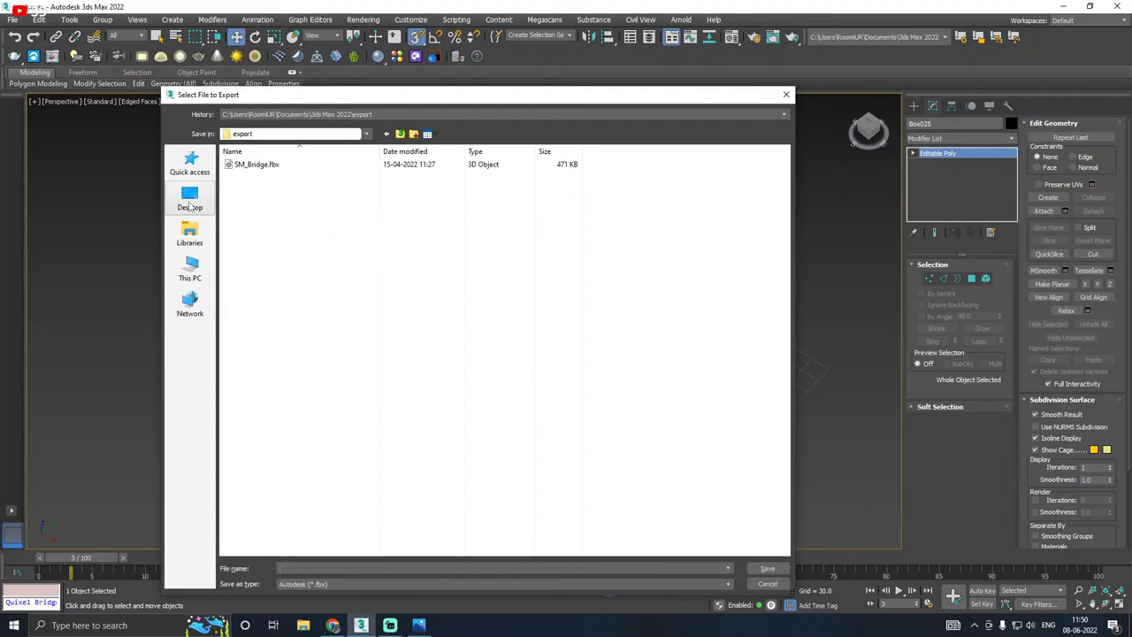
pyautogui.click(189, 198)
pyautogui.click(414, 136)
pyautogui.click(455, 296)
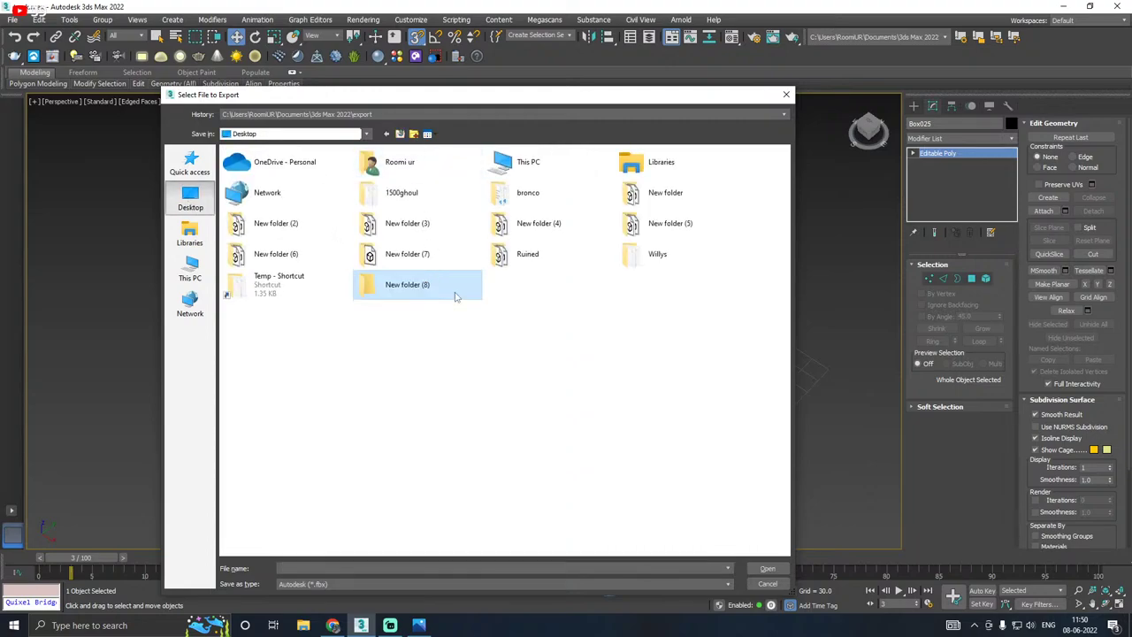
pyautogui.doubleClick(455, 297)
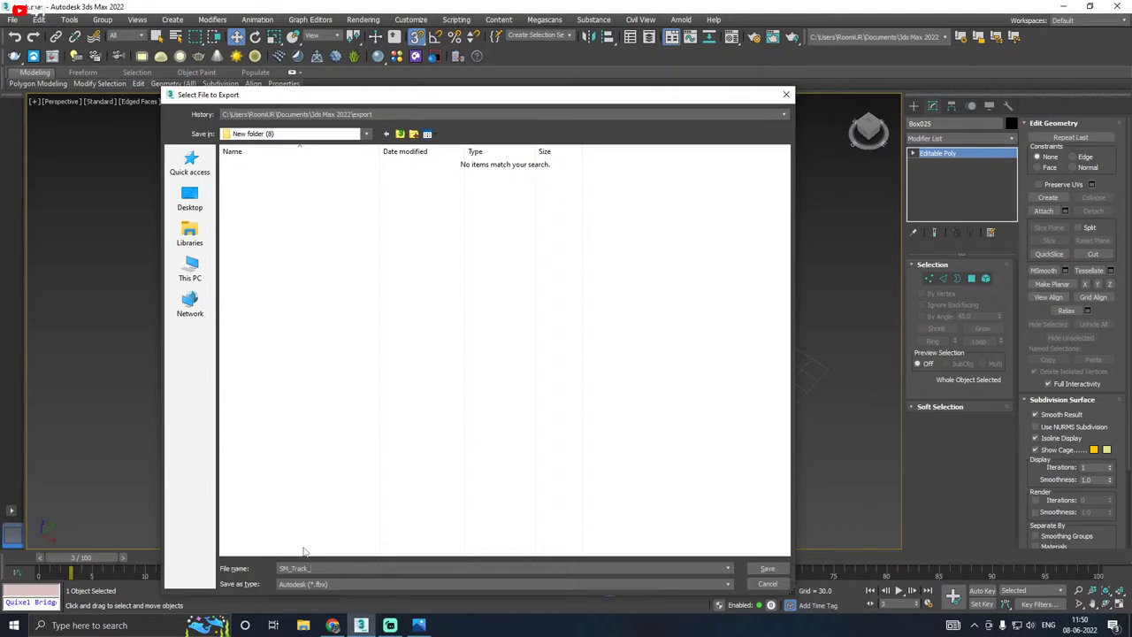
pyautogui.click(776, 571)
pyautogui.click(648, 465)
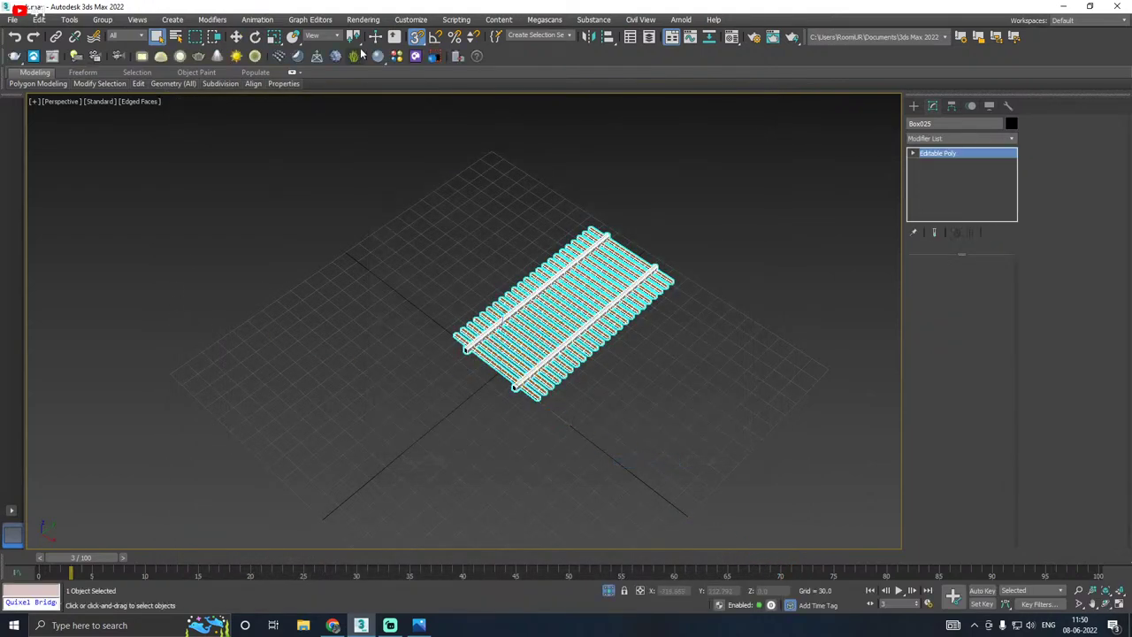
# Step: Exit isolation, snap the curved track piece to the world origin, and isolate it
pyautogui.click(612, 592)
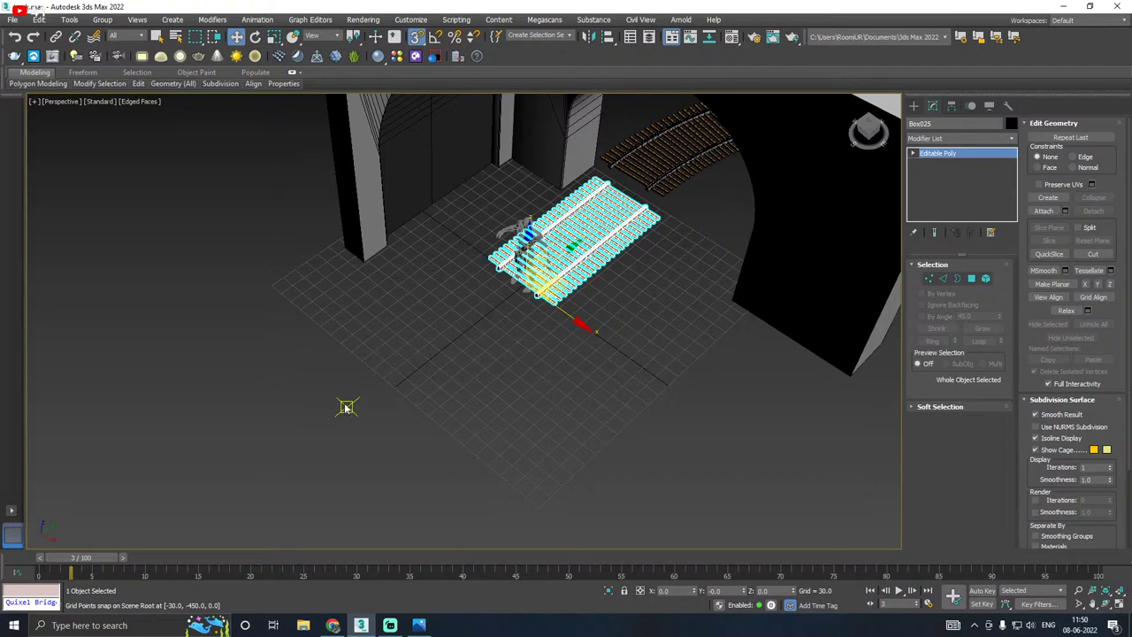
pyautogui.moveTo(407, 321); pyautogui.dragTo(428, 385, button='middle')
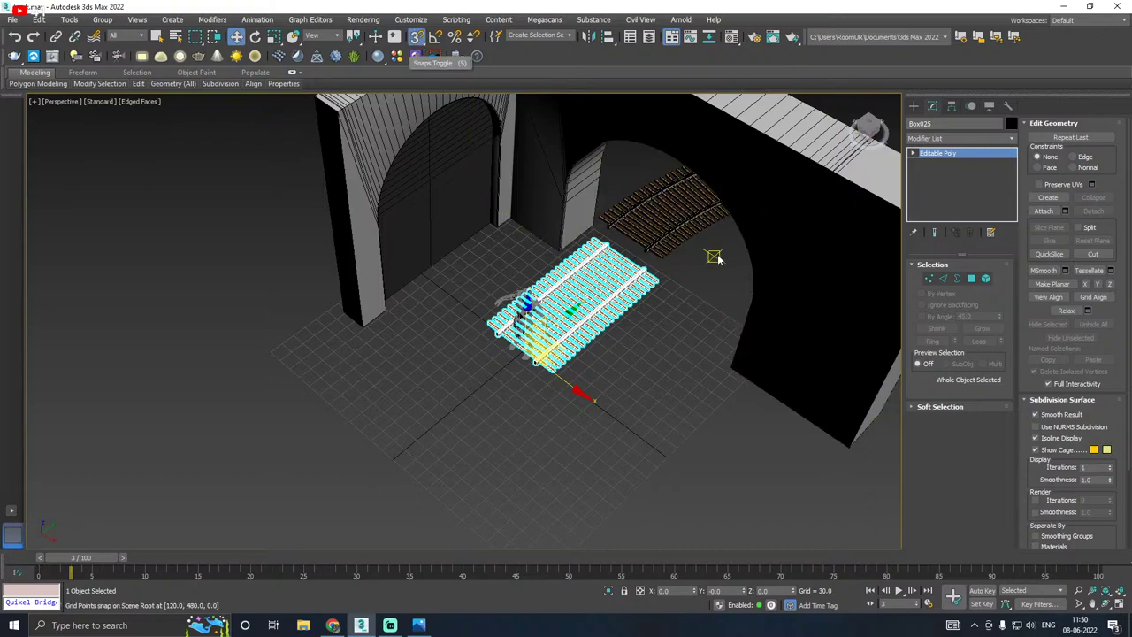
pyautogui.click(676, 238)
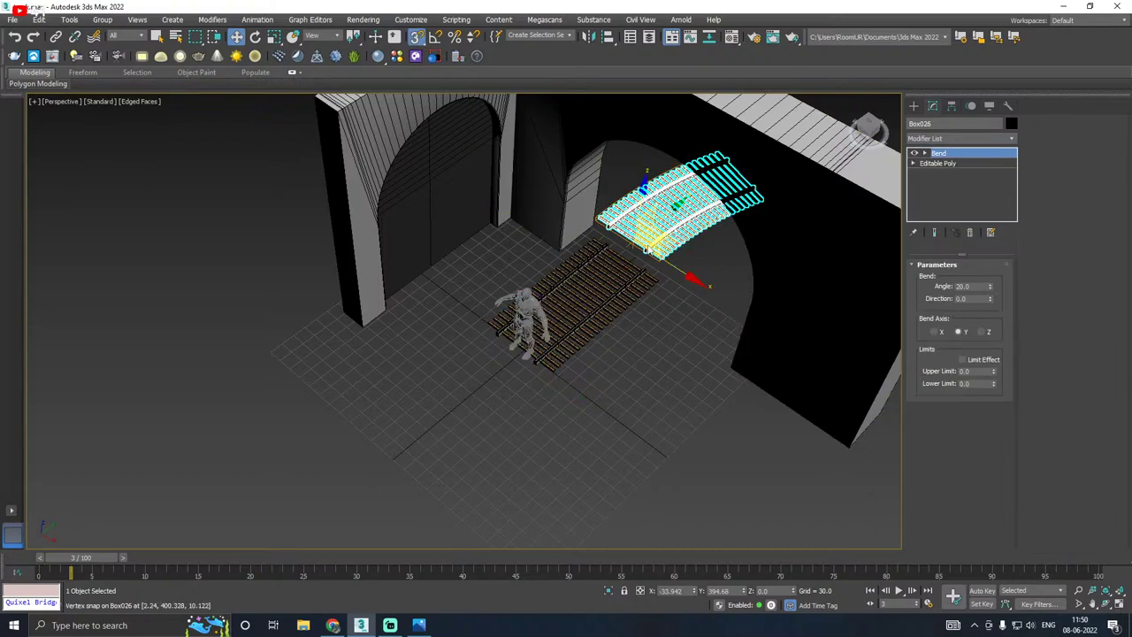
pyautogui.moveTo(553, 338); pyautogui.dragTo(650, 218)
pyautogui.click(660, 226)
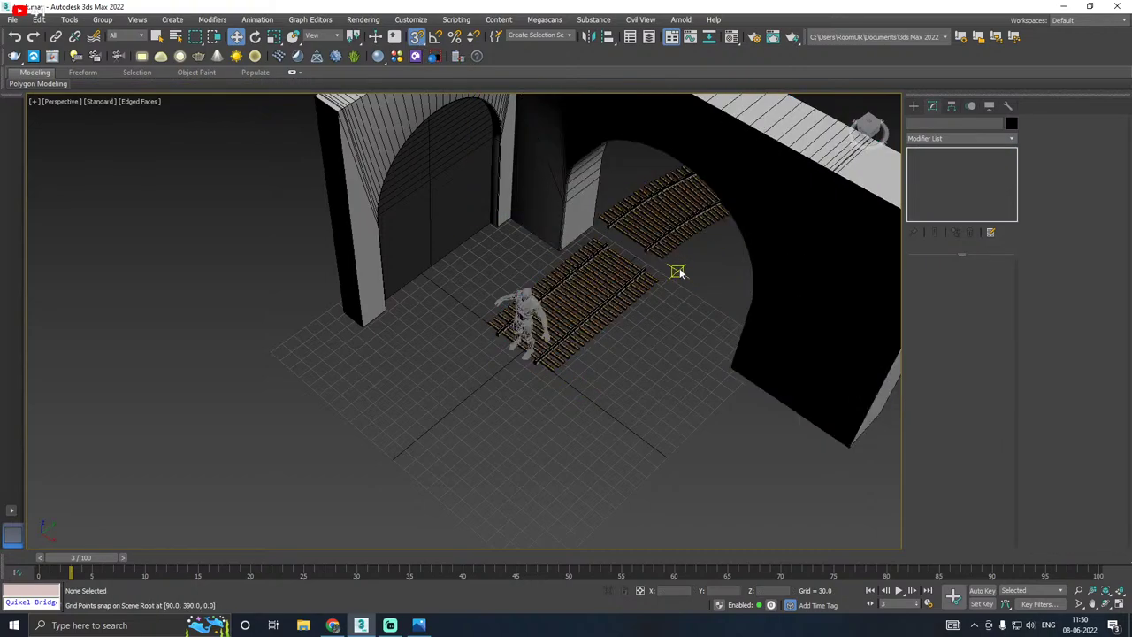
pyautogui.moveTo(647, 246); pyautogui.dragTo(485, 372)
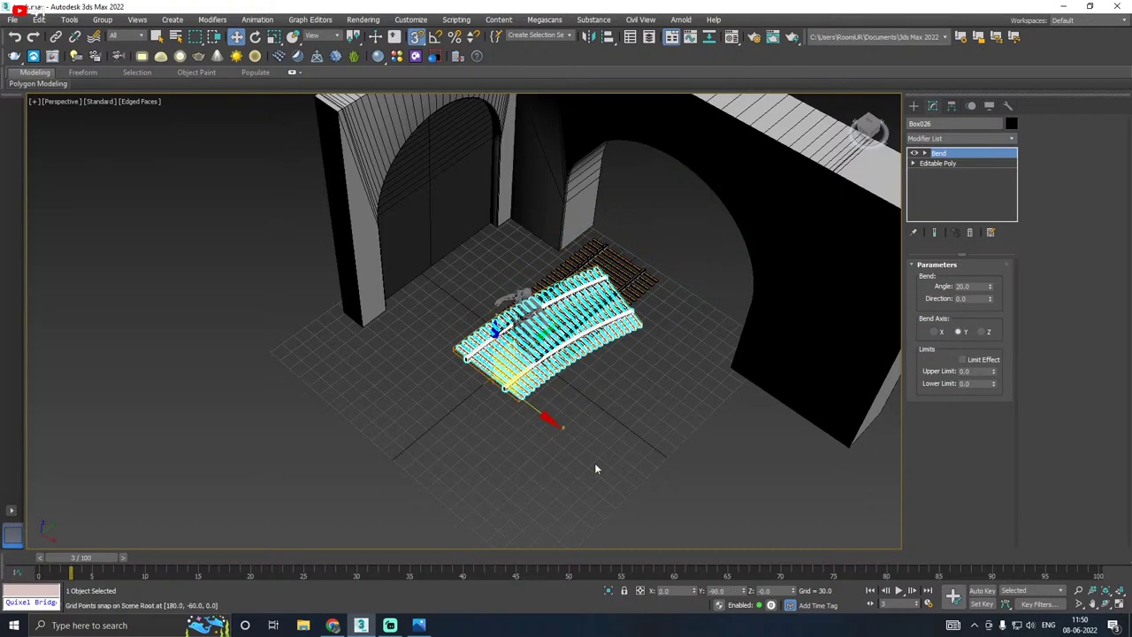
pyautogui.click(608, 590)
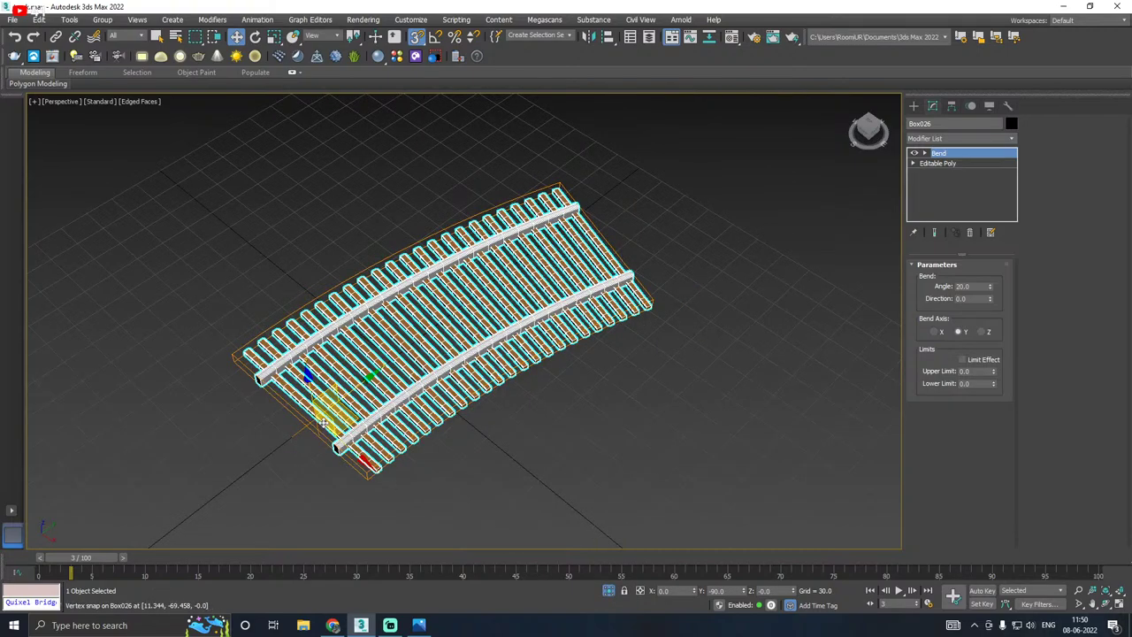
pyautogui.moveTo(325, 422); pyautogui.dragTo(471, 328)
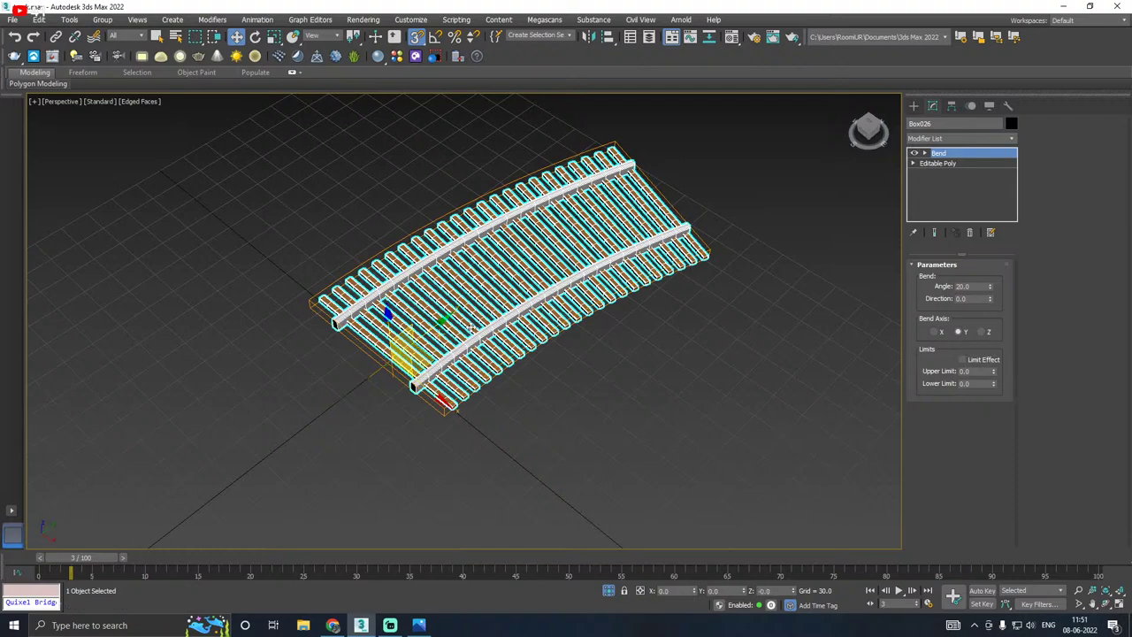
# Step: Export only the selected curved track piece as FBX beside SM_Track_1.fbx, adapting that file's name
pyautogui.scroll(-3, 619, 314)
pyautogui.click(13, 19)
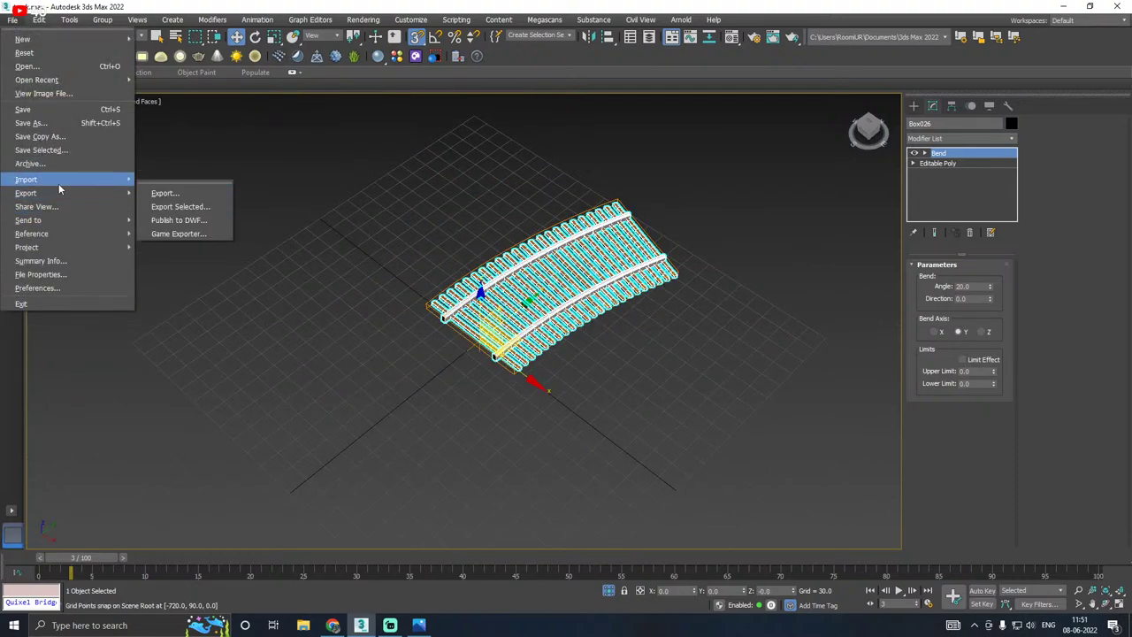
pyautogui.moveTo(59, 193)
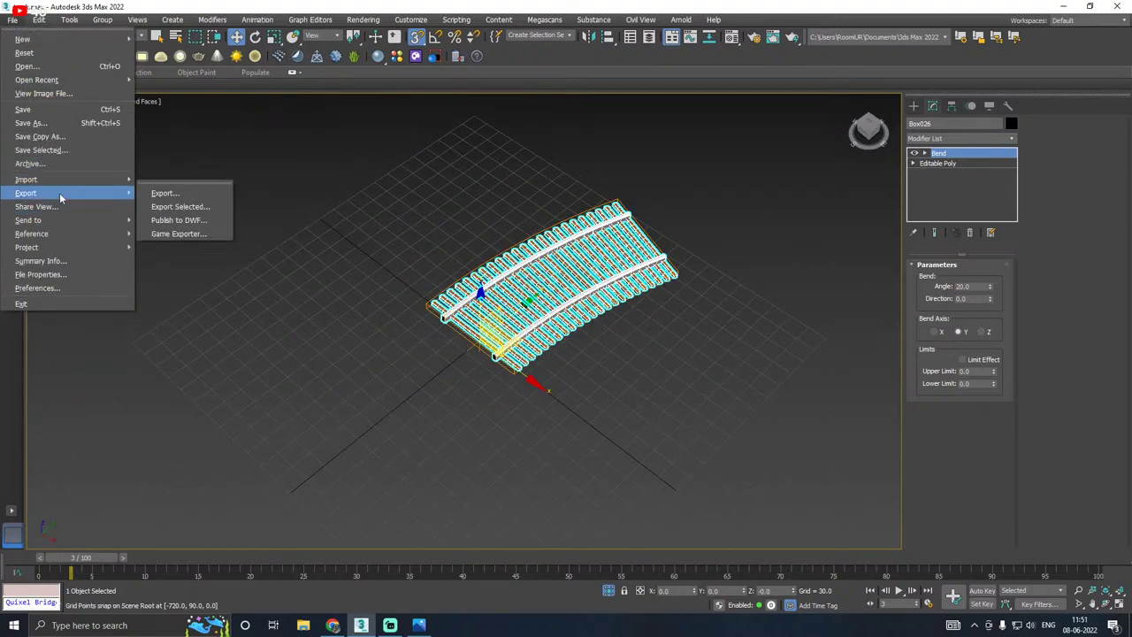
pyautogui.click(192, 207)
pyautogui.click(255, 166)
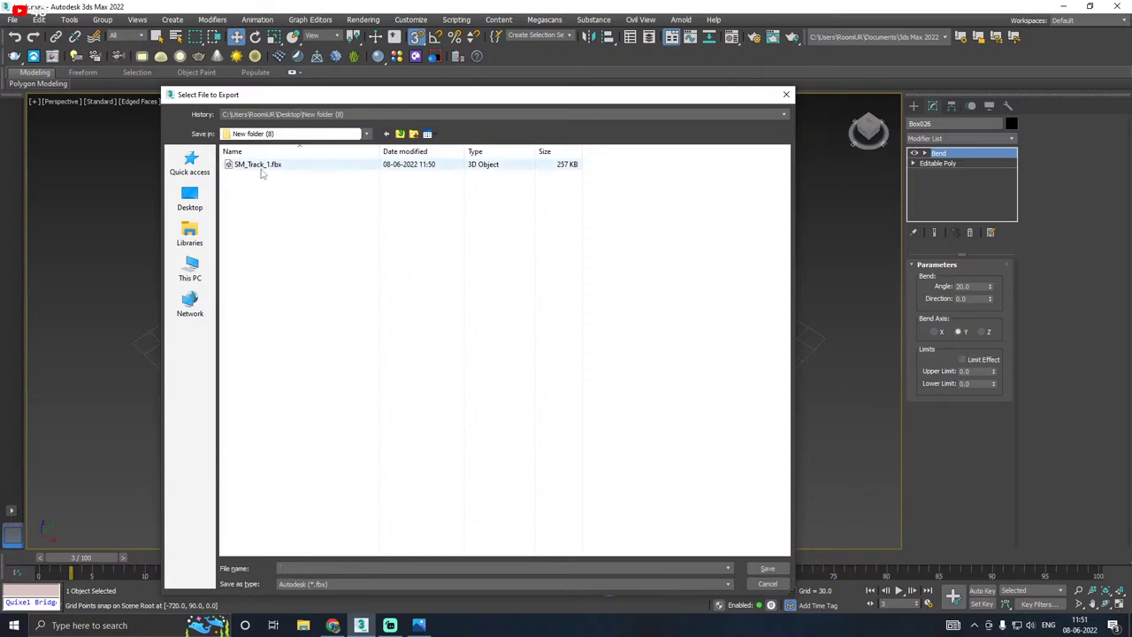
pyautogui.doubleClick(324, 568)
pyautogui.moveTo(312, 568); pyautogui.dragTo(339, 570)
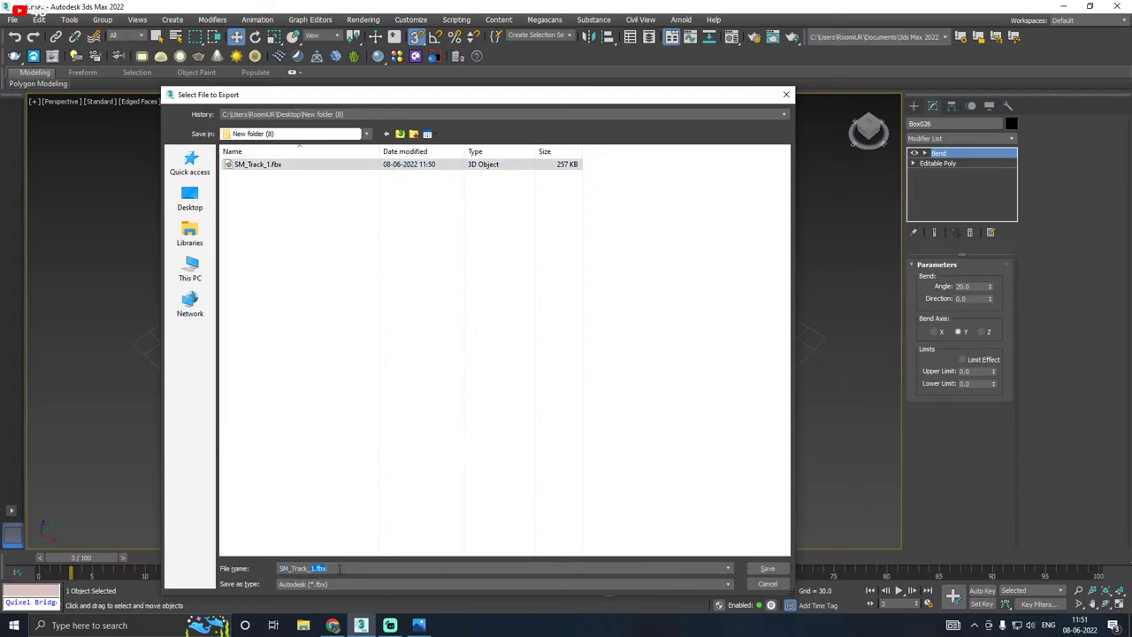
pyautogui.click(765, 570)
pyautogui.click(644, 473)
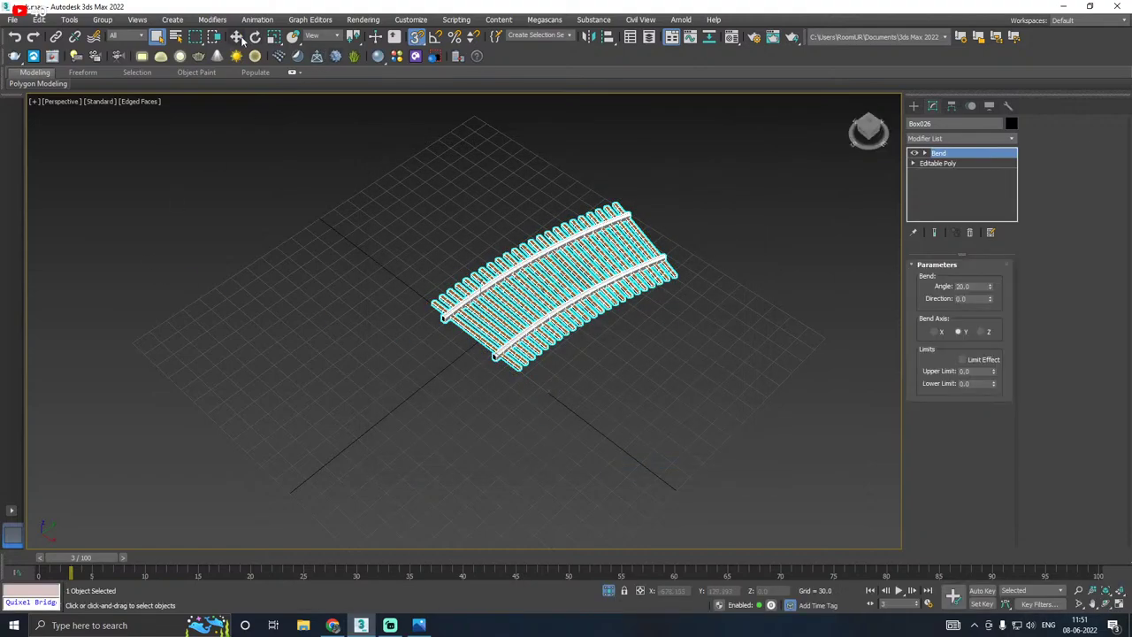
# Step: Exit isolation of the curved track, then select and isolate the arched wall with the Unwrap UVW modifier
pyautogui.click(608, 590)
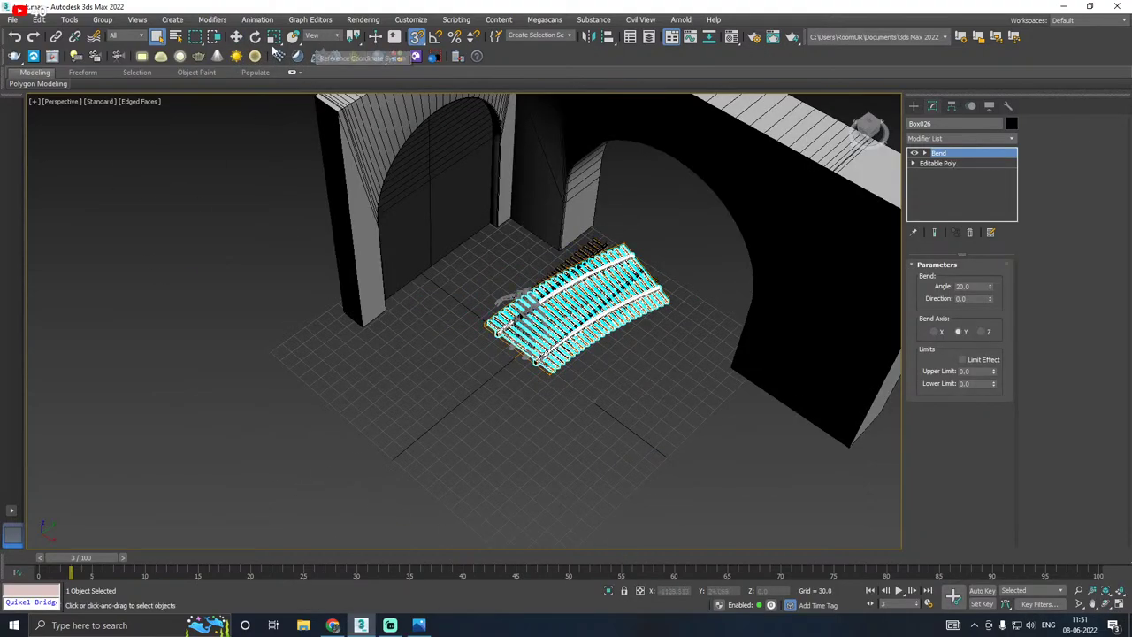
pyautogui.click(236, 36)
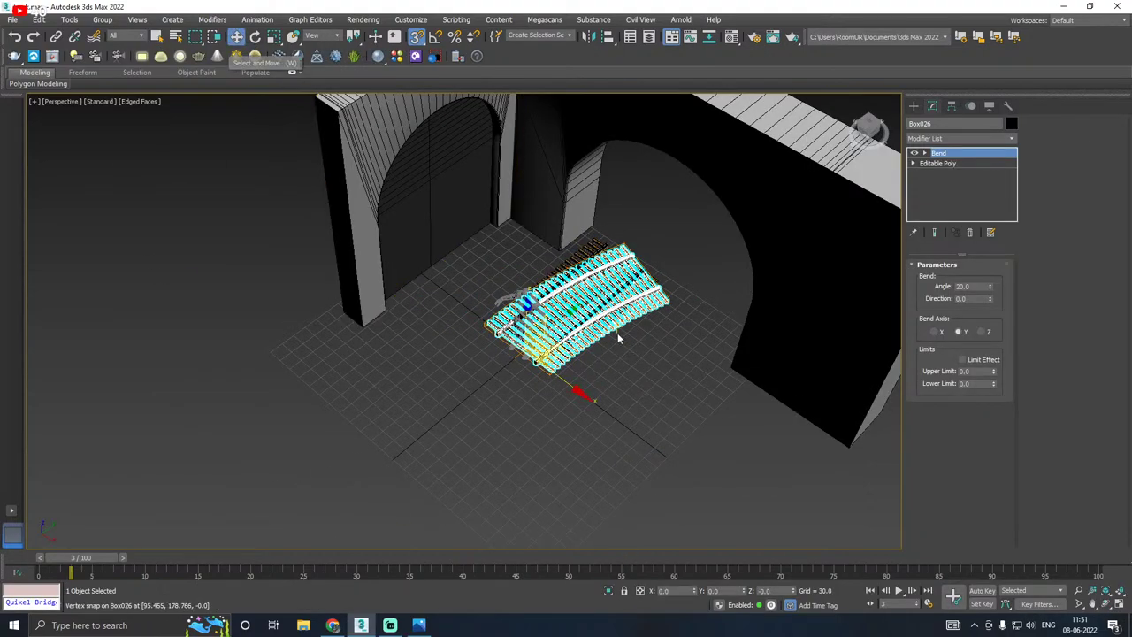
pyautogui.click(364, 276)
pyautogui.click(609, 591)
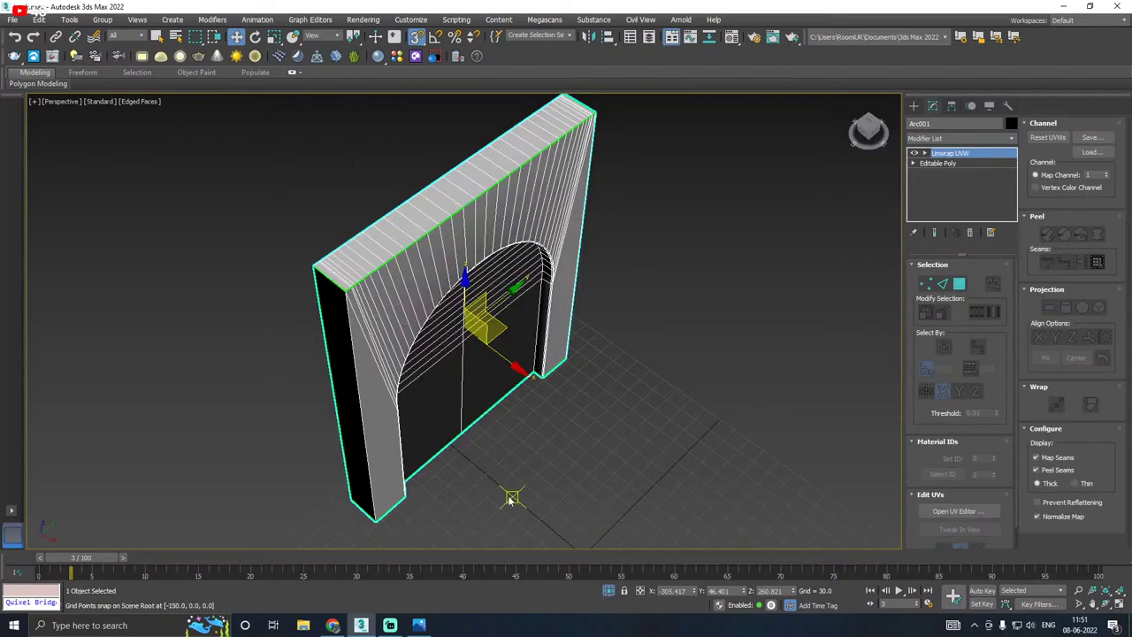
pyautogui.moveTo(508, 495); pyautogui.dragTo(532, 370, button='middle')
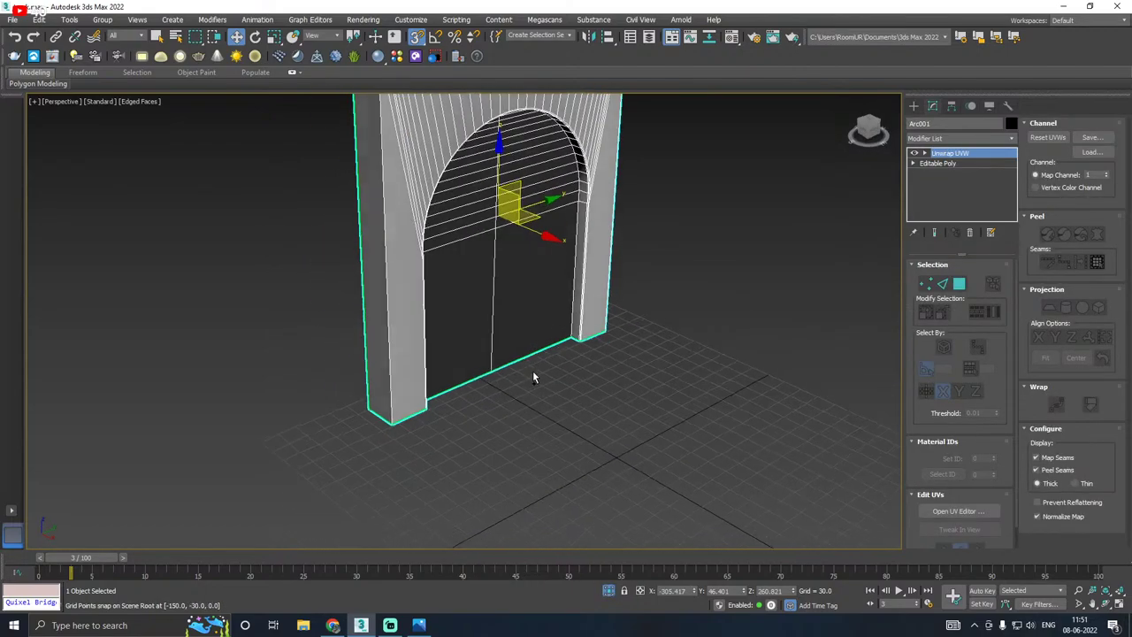
# Step: Snap only the arched wall's pivot to the front bottom outer corner of its near pillar, and save the scene
pyautogui.click(952, 106)
pyautogui.click(959, 188)
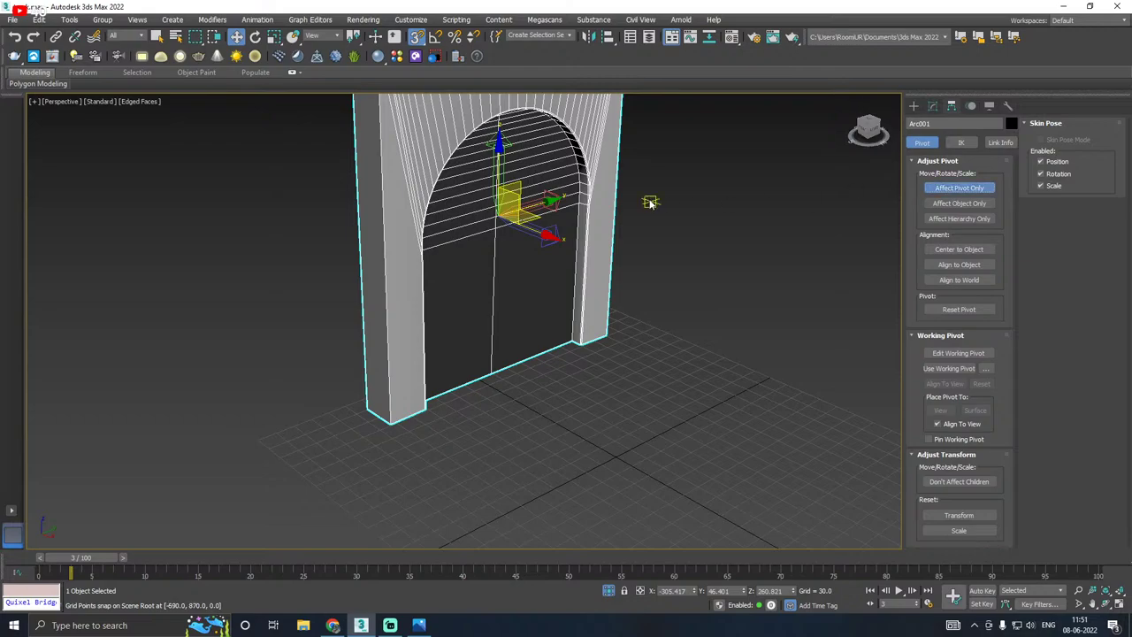
pyautogui.moveTo(650, 202); pyautogui.dragTo(631, 269, button='middle')
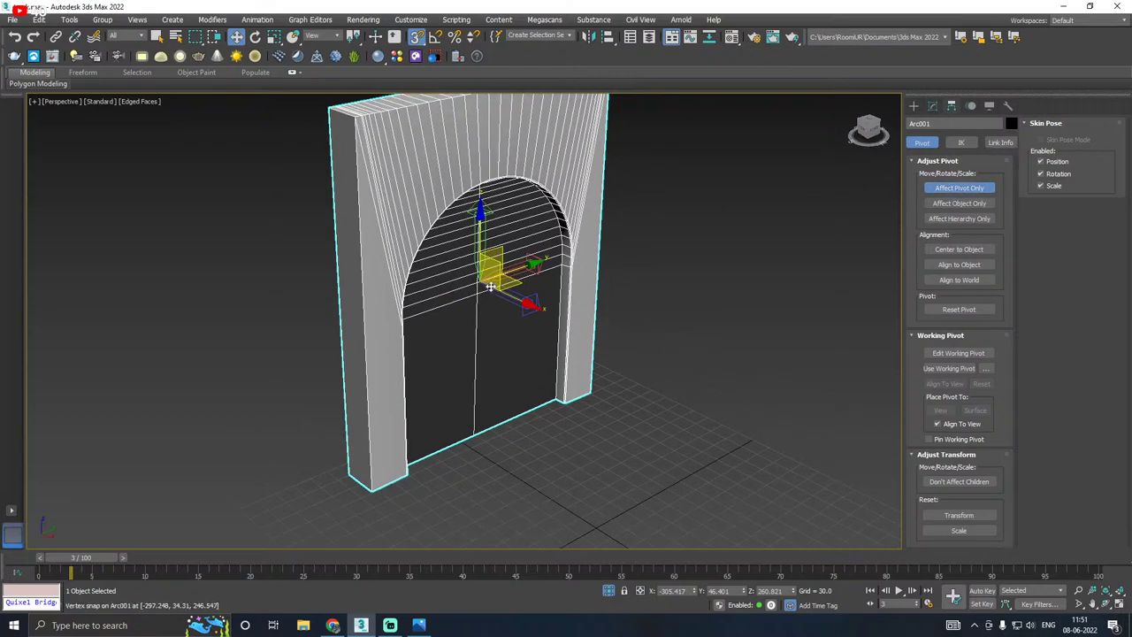
pyautogui.moveTo(488, 272); pyautogui.dragTo(372, 500)
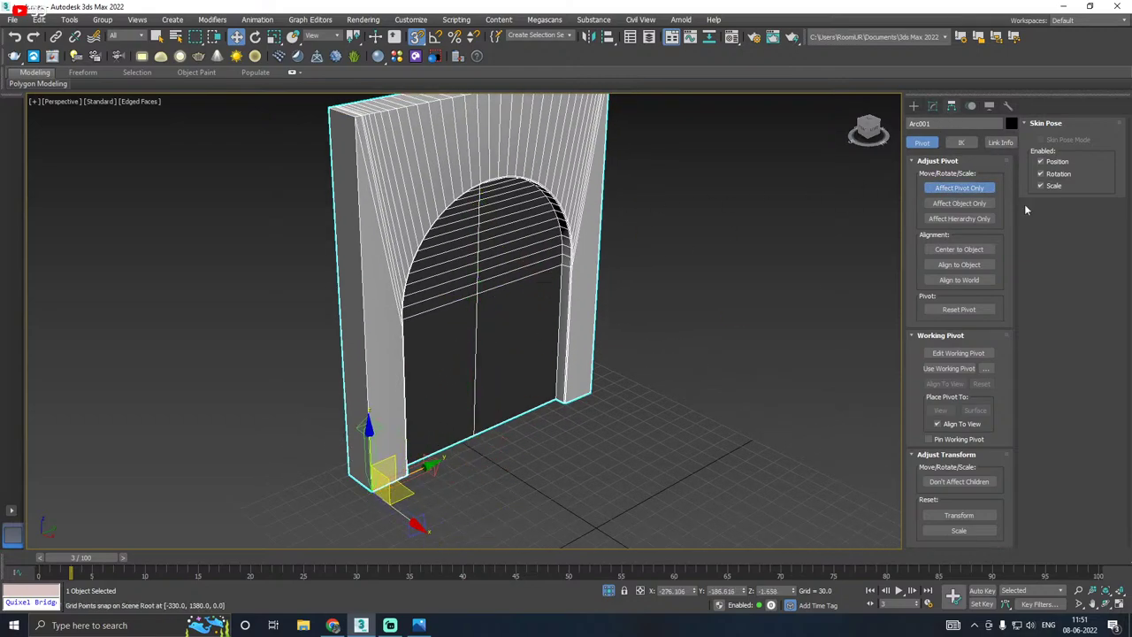
pyautogui.click(914, 105)
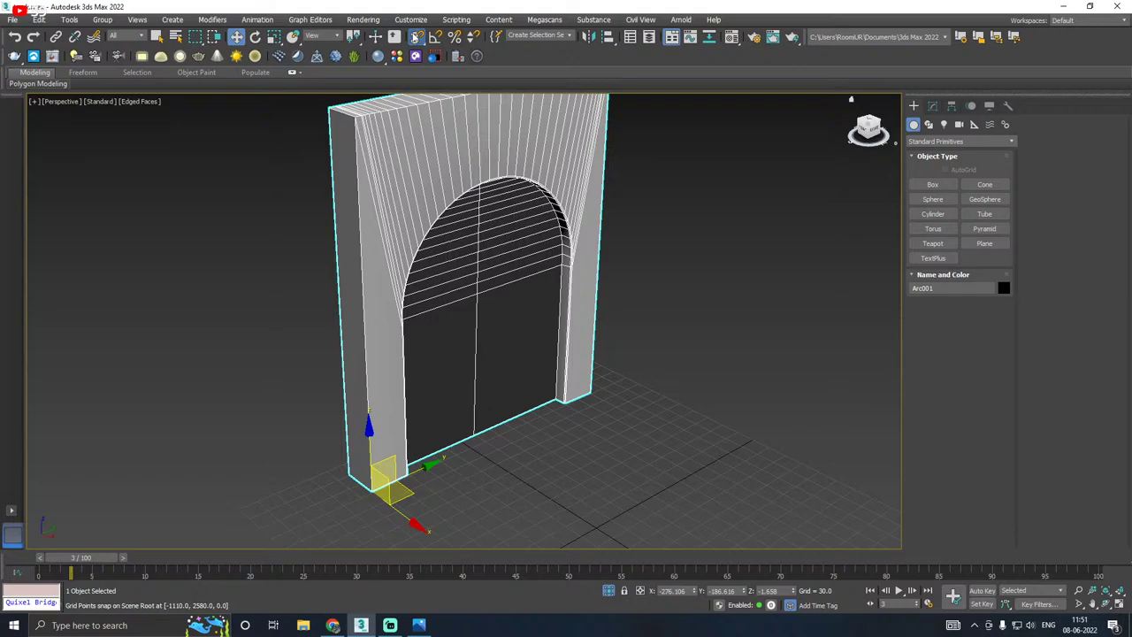
pyautogui.keyDown('alt'); pyautogui.moveTo(581, 177); pyautogui.dragTo(550, 168, button='middle'); pyautogui.keyUp('alt')
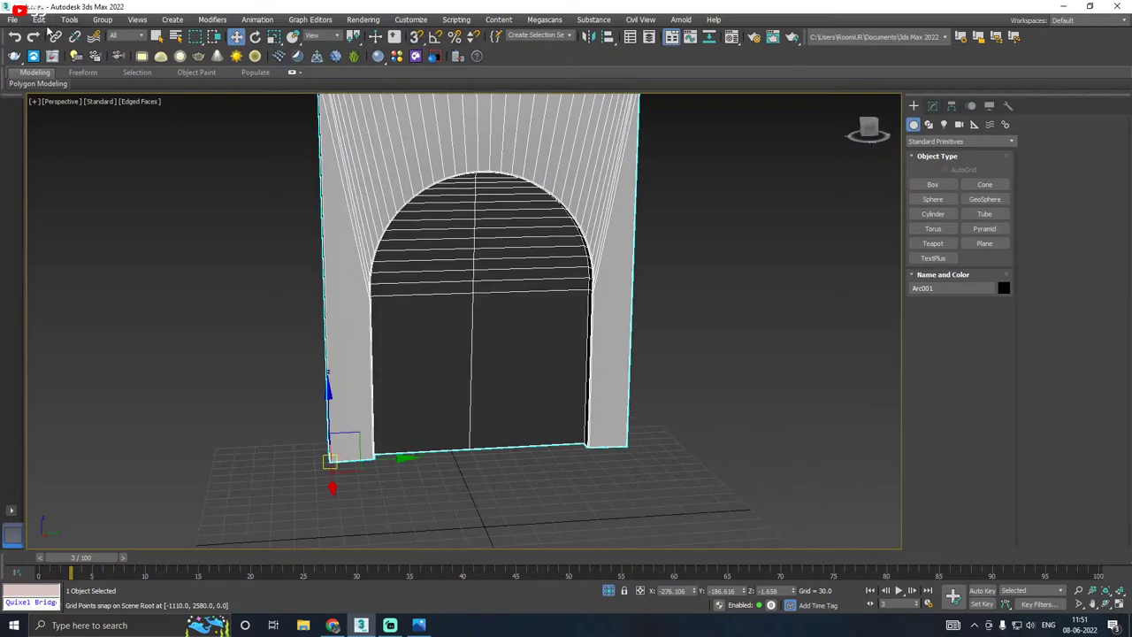
pyautogui.click(13, 19)
pyautogui.click(31, 106)
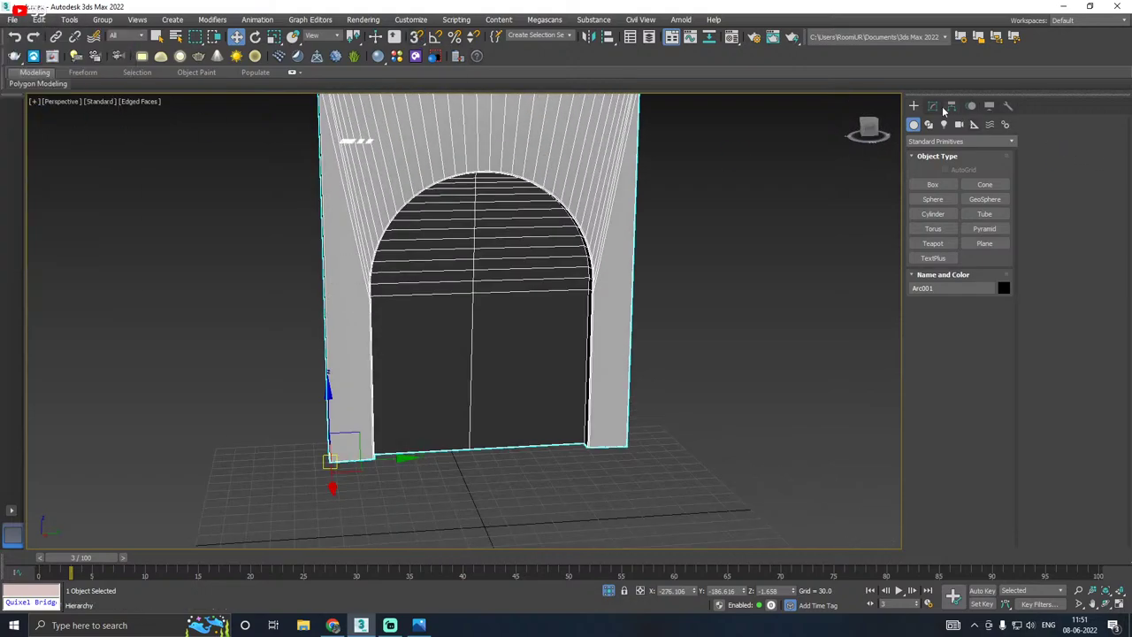
# Step: Collapse the arched wall's whole modifier stack, Unwrap UVW included, into an Editable Poly and save the scene
pyautogui.click(933, 107)
pyautogui.rightClick(958, 155)
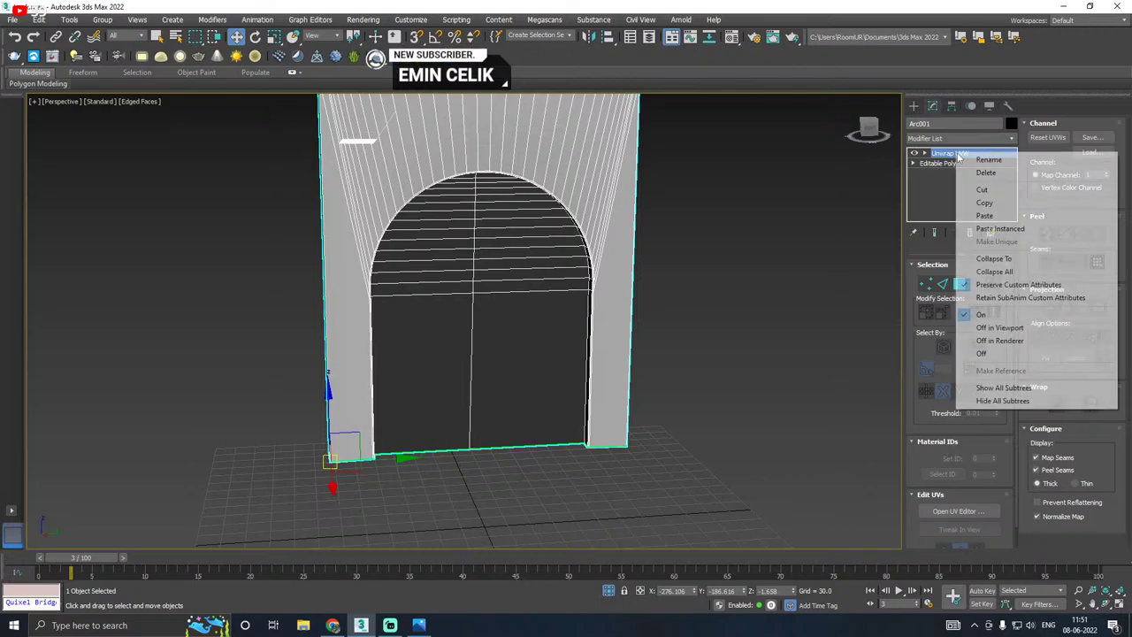
pyautogui.click(993, 207)
pyautogui.rightClick(958, 153)
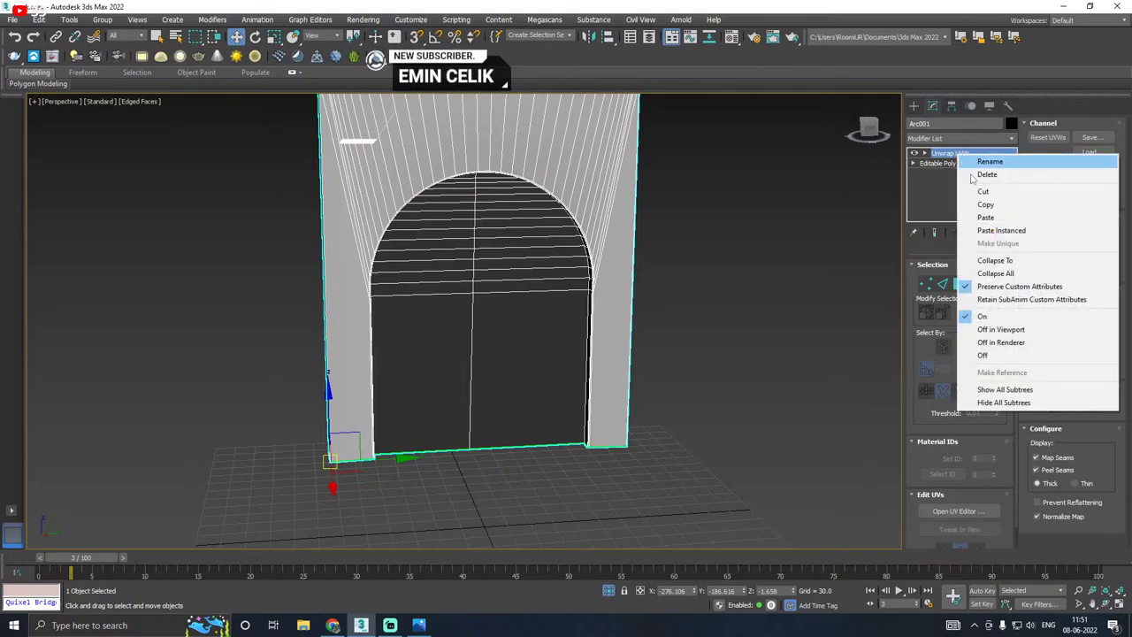
pyautogui.click(1005, 273)
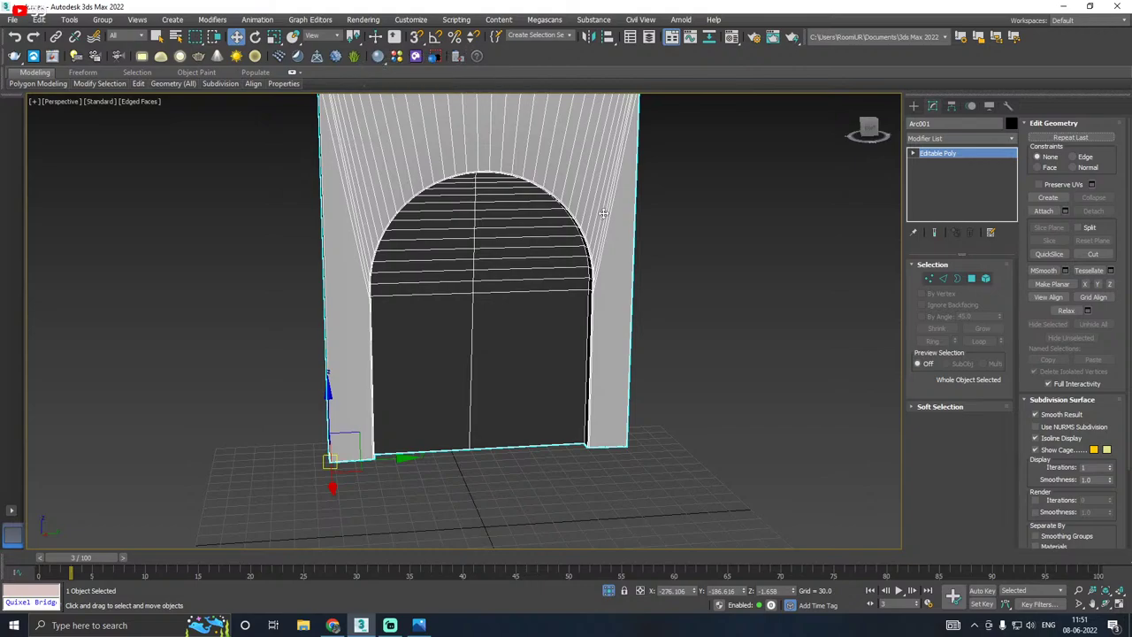
pyautogui.keyDown('alt'); pyautogui.moveTo(606, 230); pyautogui.dragTo(351, 164, button='middle'); pyautogui.keyUp('alt')
pyautogui.click(16, 20)
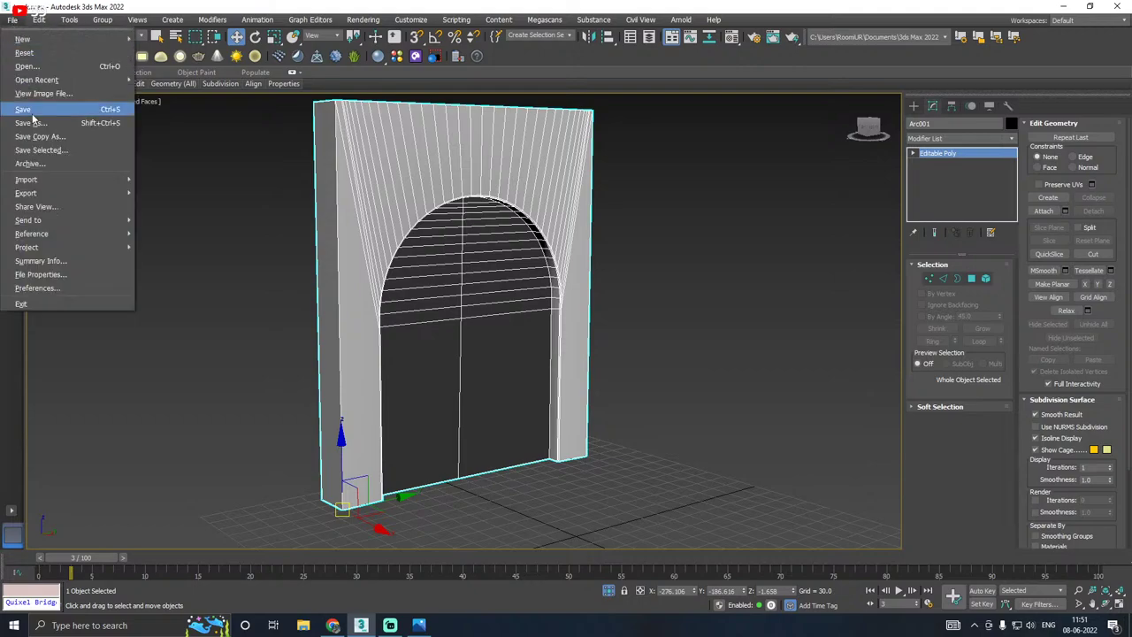
pyautogui.click(37, 114)
pyautogui.moveTo(557, 373); pyautogui.dragTo(603, 329, button='middle')
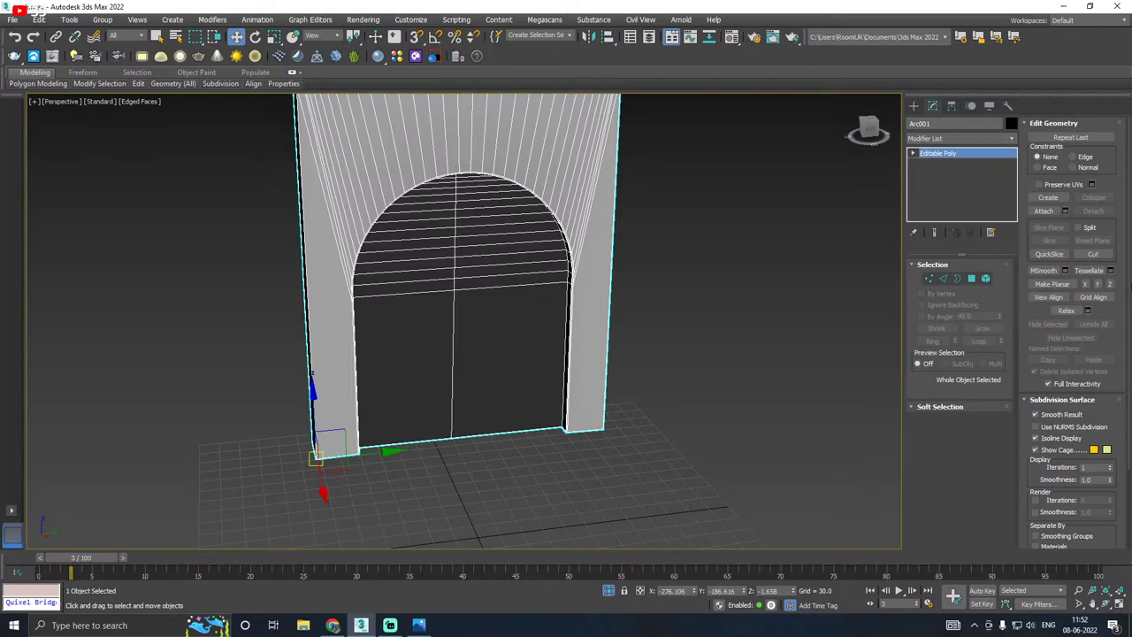
pyautogui.click(1110, 276)
pyautogui.keyDown('alt'); pyautogui.moveTo(614, 275); pyautogui.dragTo(606, 292, button='middle'); pyautogui.keyUp('alt')
pyautogui.click(505, 362)
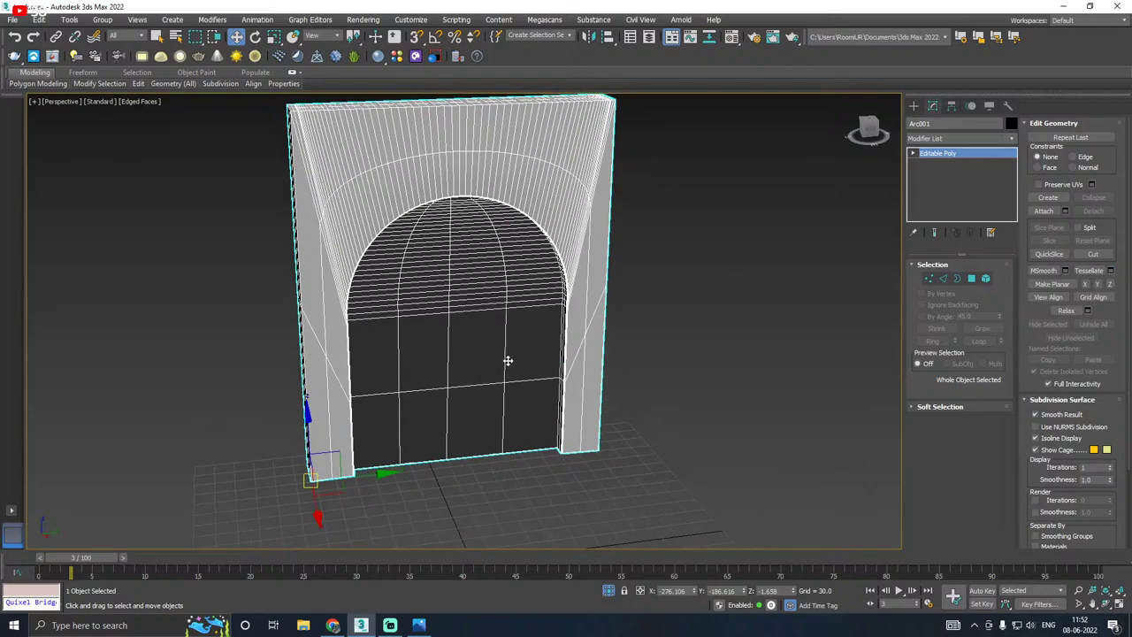
pyautogui.keyDown('alt'); pyautogui.moveTo(652, 331); pyautogui.dragTo(633, 325, button='middle'); pyautogui.keyUp('alt')
pyautogui.keyDown('alt'); pyautogui.moveTo(637, 324); pyautogui.dragTo(654, 309, button='middle'); pyautogui.keyUp('alt')
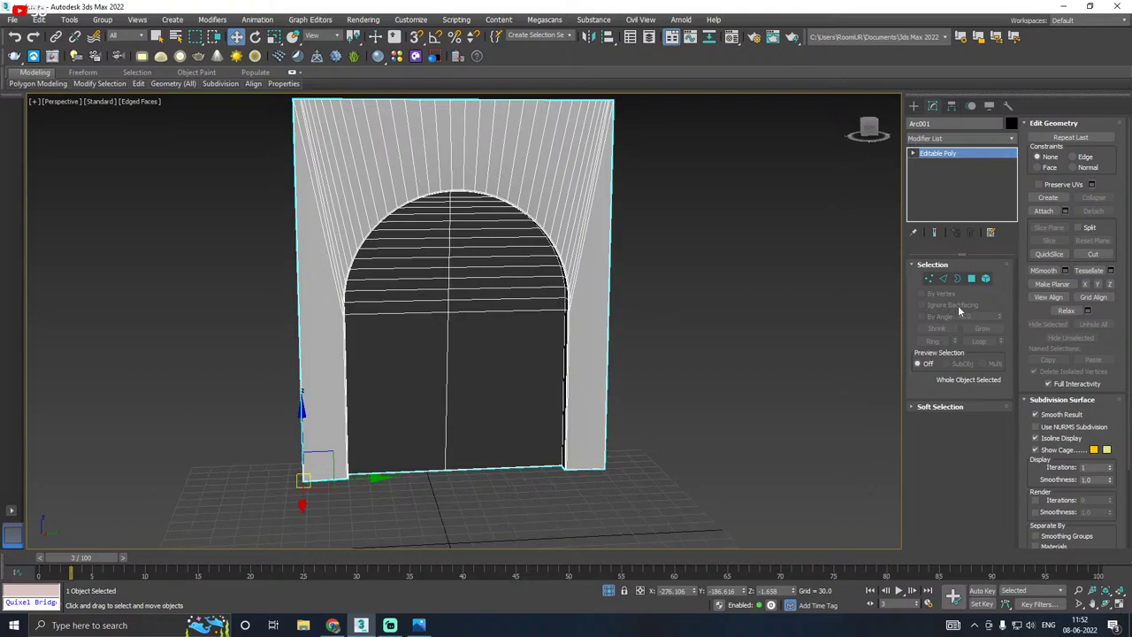
# Step: Select the vertical edges along both pillars of the arched wall and connect them with 1 segment
pyautogui.click(943, 278)
pyautogui.moveTo(258, 406); pyautogui.dragTo(207, 398)
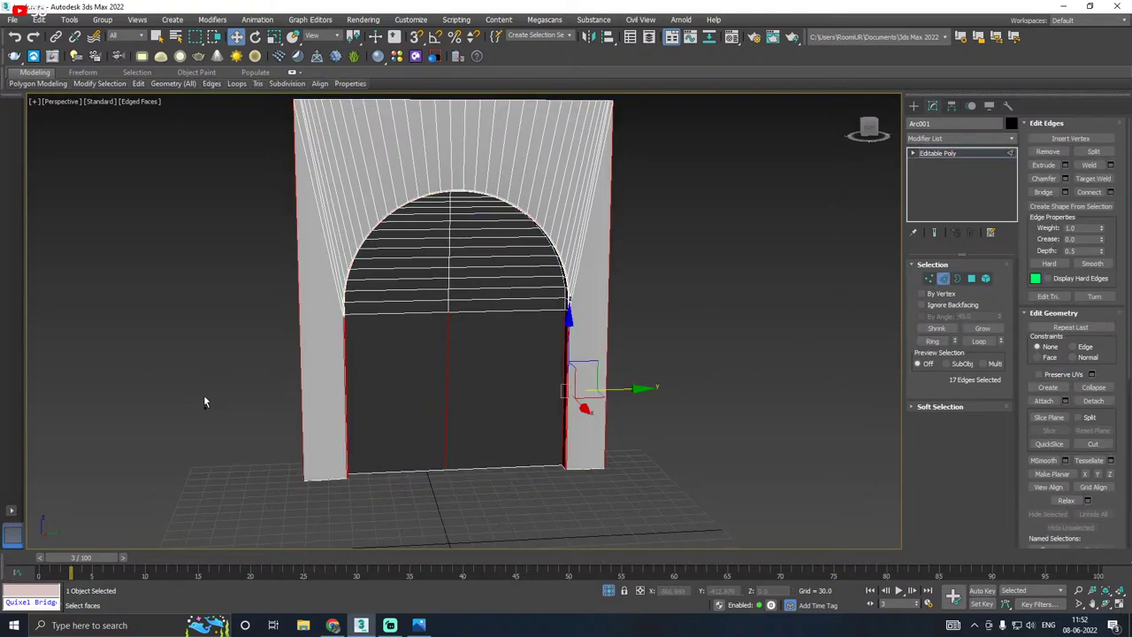
pyautogui.keyDown('alt'); pyautogui.moveTo(452, 350); pyautogui.dragTo(472, 353, button='middle'); pyautogui.keyUp('alt')
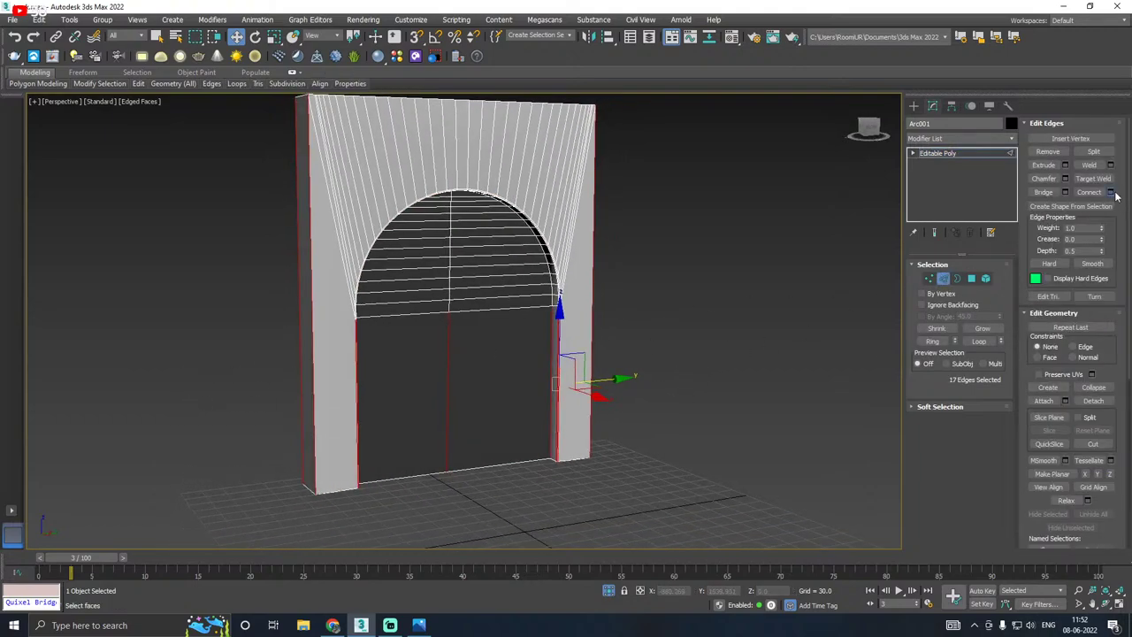
pyautogui.click(1112, 192)
pyautogui.click(474, 326)
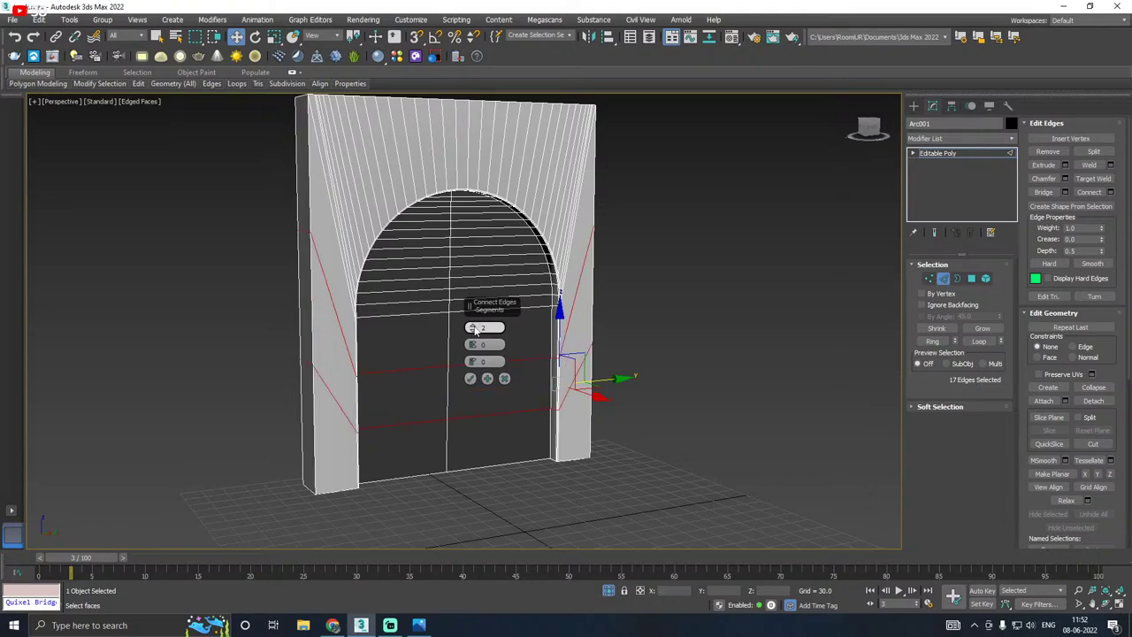
pyautogui.click(474, 327)
pyautogui.click(474, 326)
pyautogui.click(474, 326)
pyautogui.scroll(1, 475, 329)
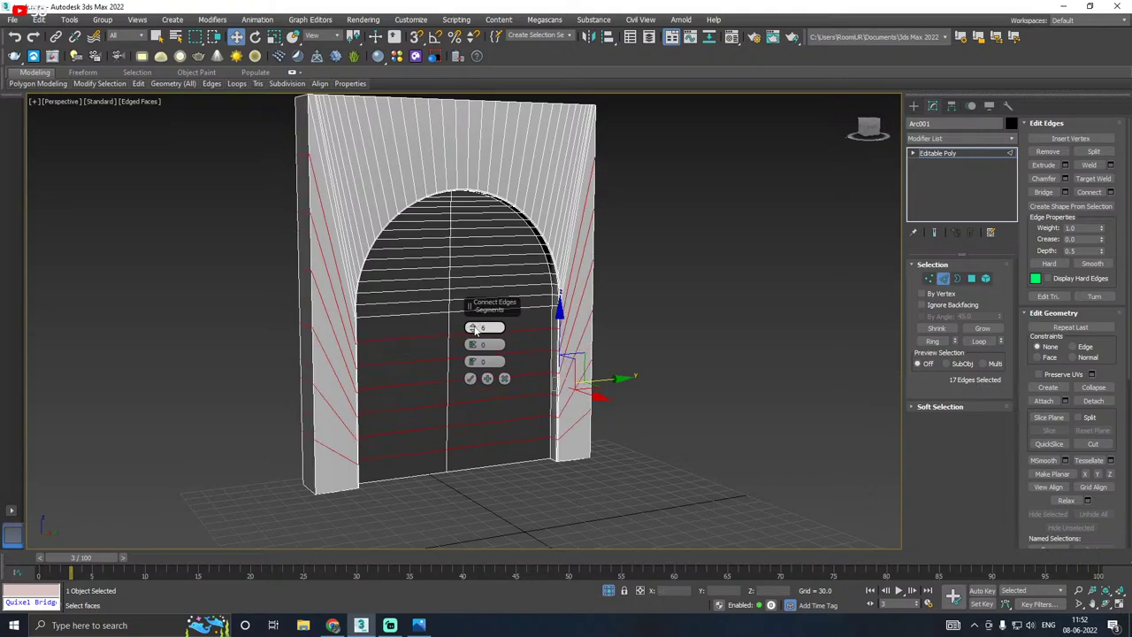
pyautogui.keyDown('alt'); pyautogui.moveTo(475, 329); pyautogui.dragTo(341, 359, button='middle'); pyautogui.keyUp('alt')
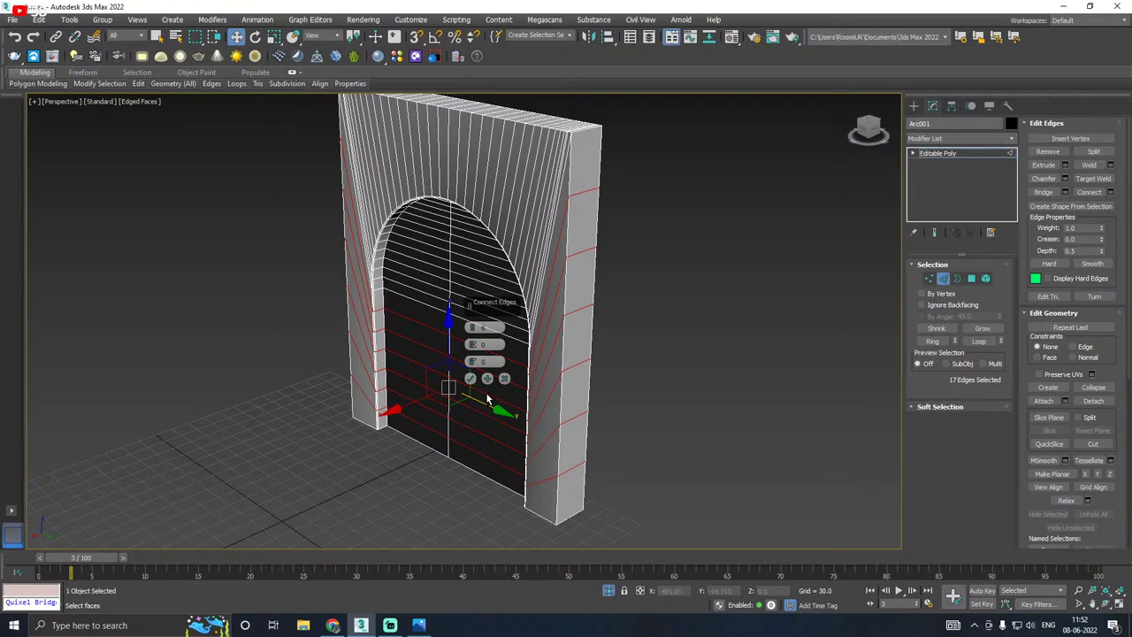
pyautogui.rightClick(472, 328)
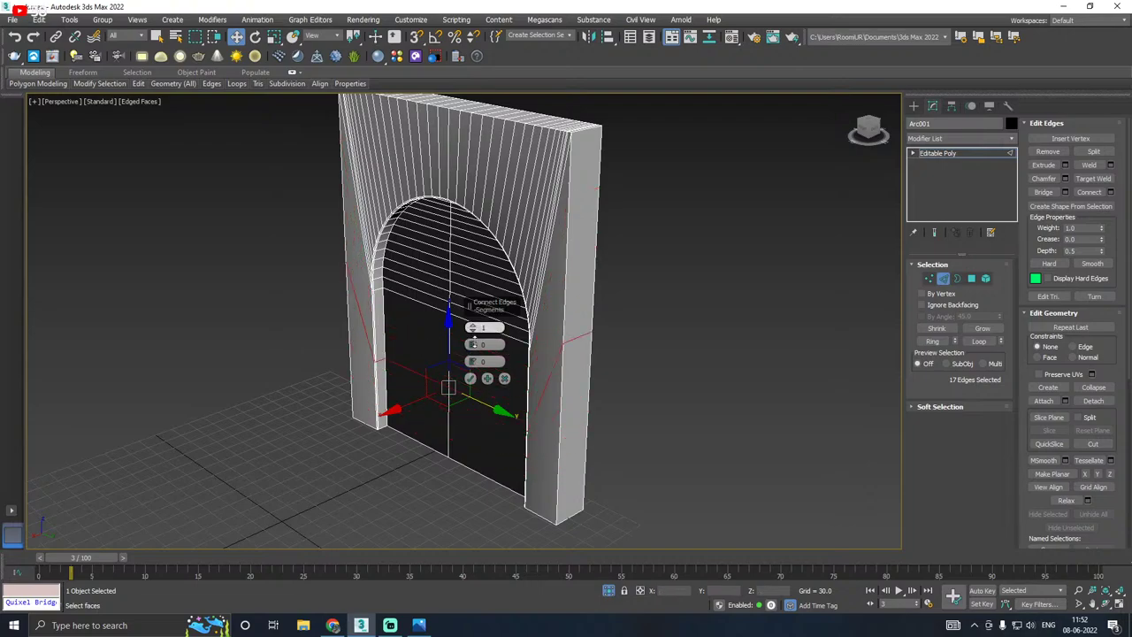
pyautogui.click(470, 380)
pyautogui.keyDown('alt'); pyautogui.moveTo(470, 380); pyautogui.dragTo(530, 376, button='middle'); pyautogui.keyUp('alt')
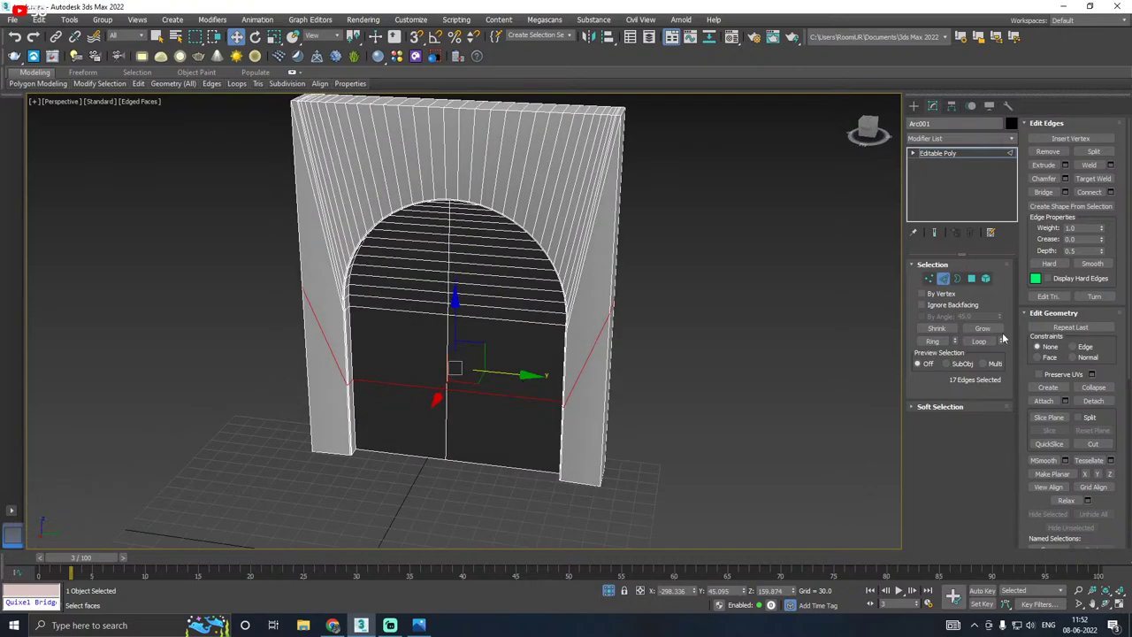
# Step: Flatten the new connecting edges into a level loop across the pillars with Make Planar in Y, not X
pyautogui.click(1087, 475)
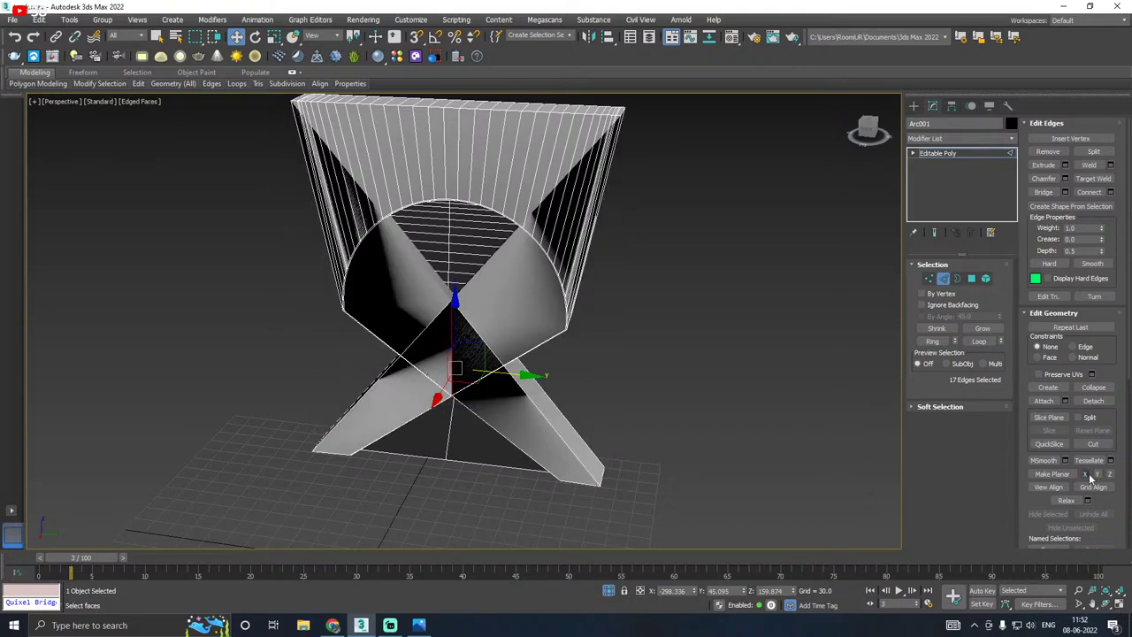
pyautogui.hotkey('ctrl', 'z')
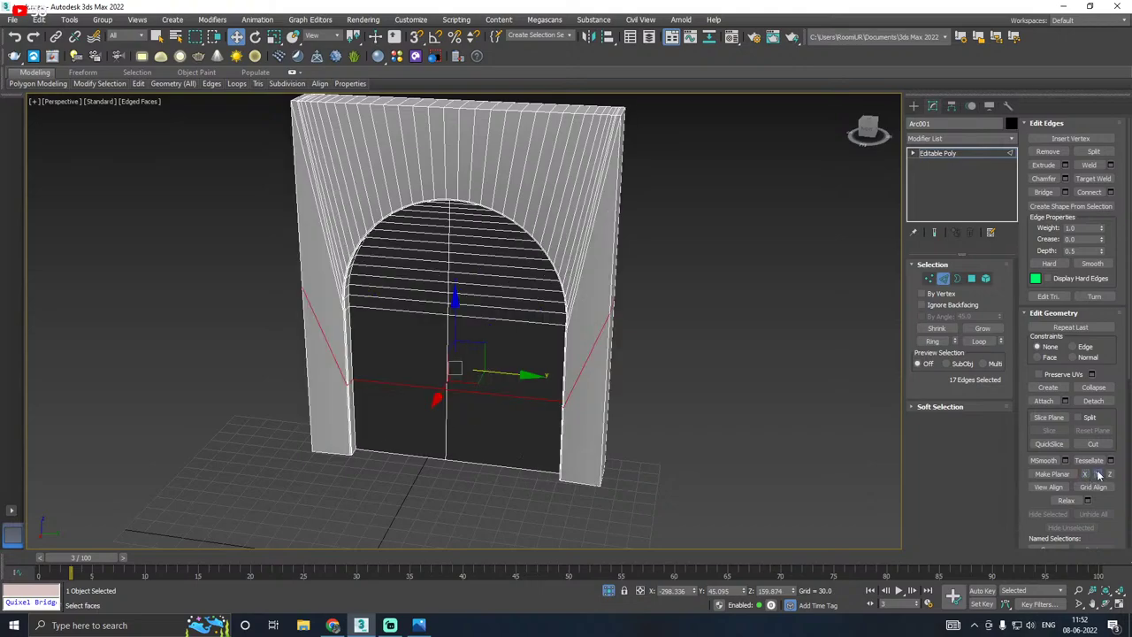
pyautogui.click(1098, 475)
# Step: Select the vertical edges between the level loop and the pillar bases and connect them with 6 segments
pyautogui.keyDown('alt'); pyautogui.moveTo(759, 432); pyautogui.dragTo(644, 422, button='middle'); pyautogui.keyUp('alt')
pyautogui.moveTo(164, 446); pyautogui.dragTo(163, 446)
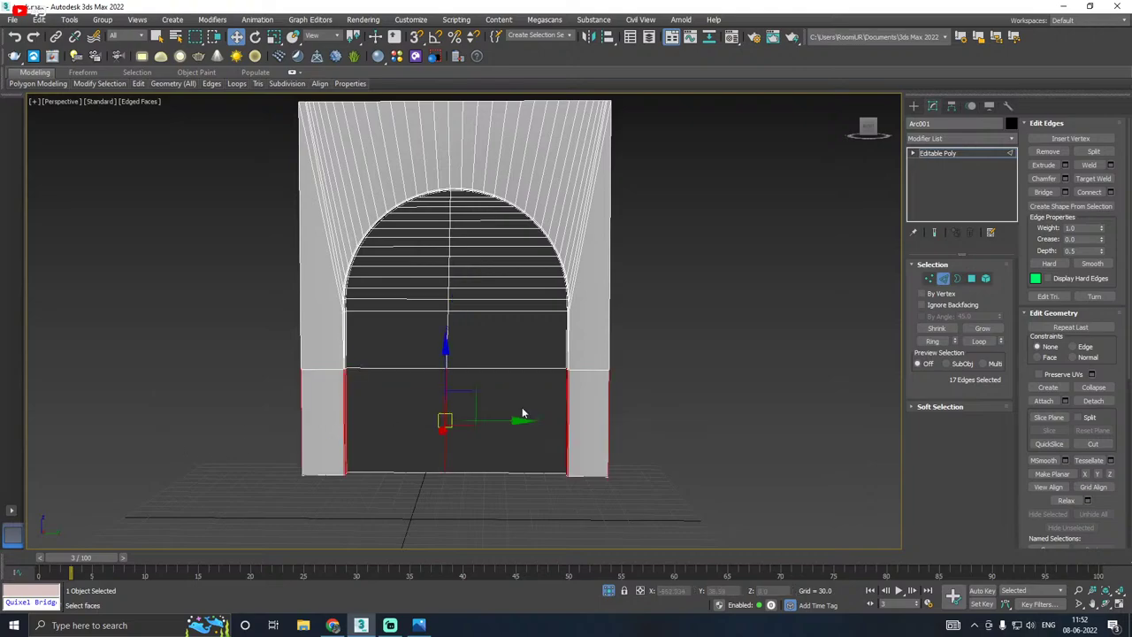
pyautogui.click(1110, 192)
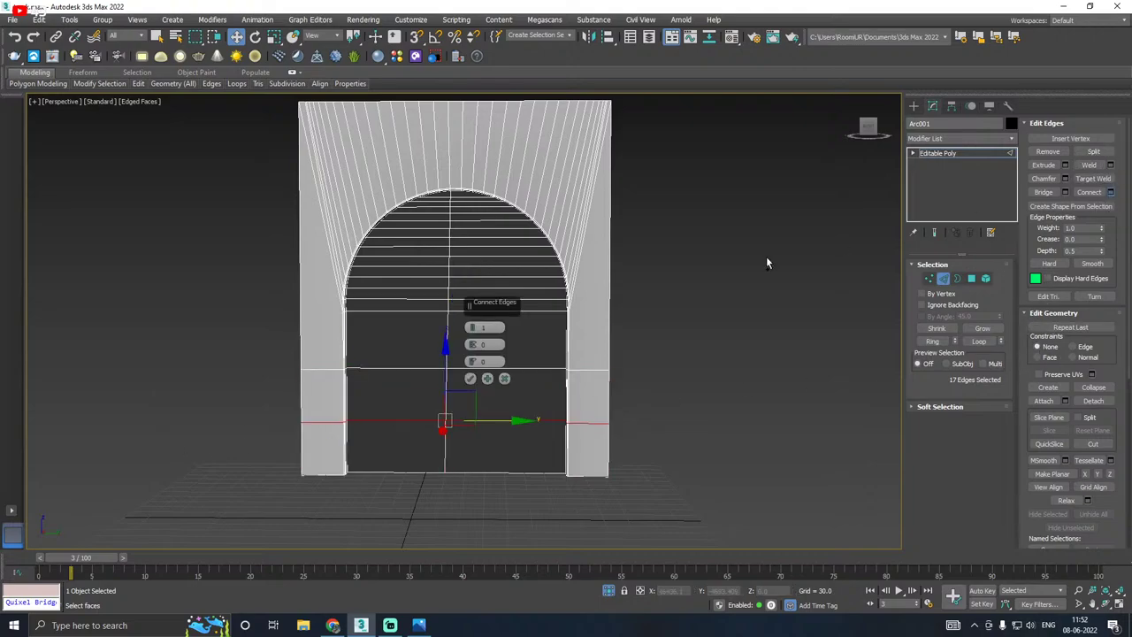
pyautogui.keyDown('alt'); pyautogui.moveTo(768, 260); pyautogui.dragTo(660, 293, button='middle'); pyautogui.keyUp('alt')
pyautogui.moveTo(478, 330); pyautogui.dragTo(477, 328)
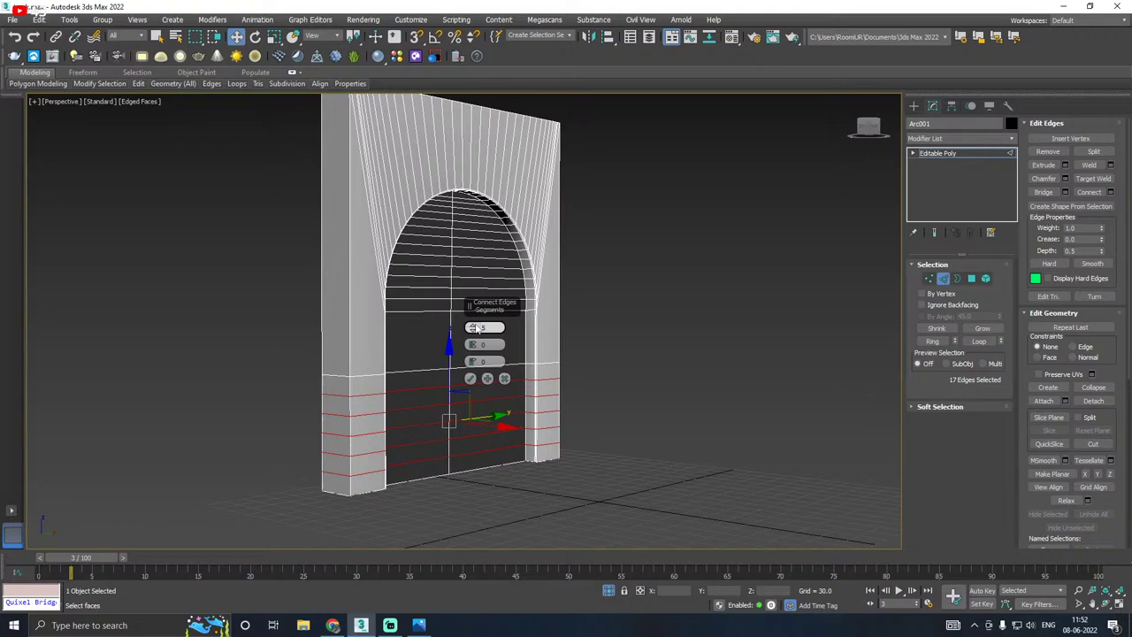
pyautogui.click(470, 377)
# Step: Connect the vertical edges above the level loop with 1 segment and flatten the new edges with Make Planar in Y
pyautogui.keyDown('alt'); pyautogui.moveTo(496, 372); pyautogui.dragTo(623, 343, button='middle'); pyautogui.keyUp('alt')
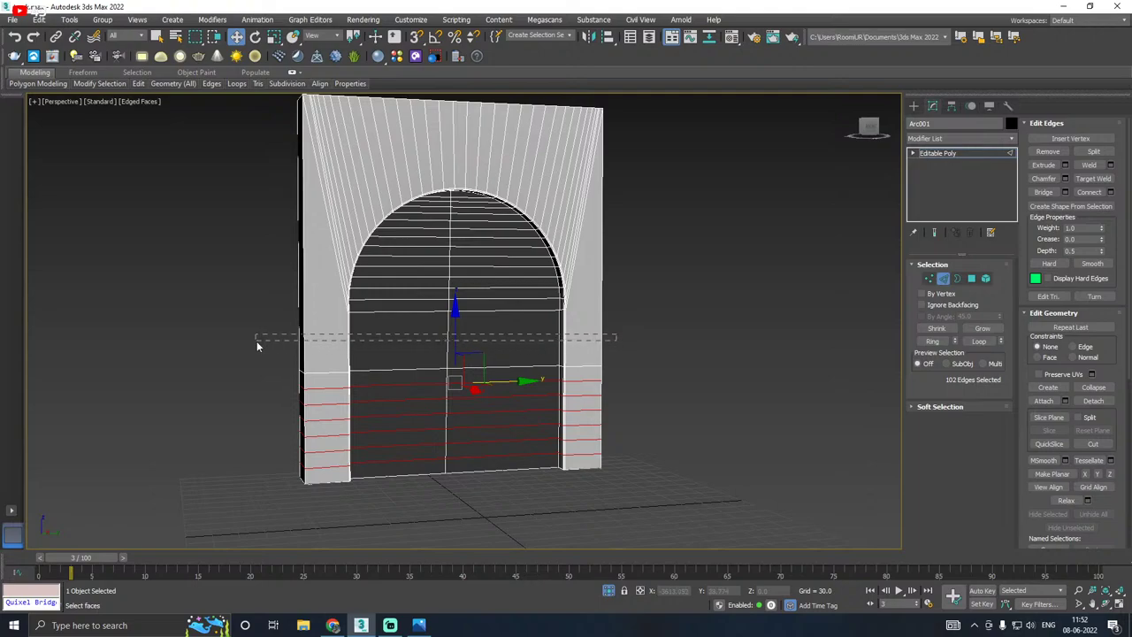
pyautogui.moveTo(256, 342); pyautogui.dragTo(257, 342)
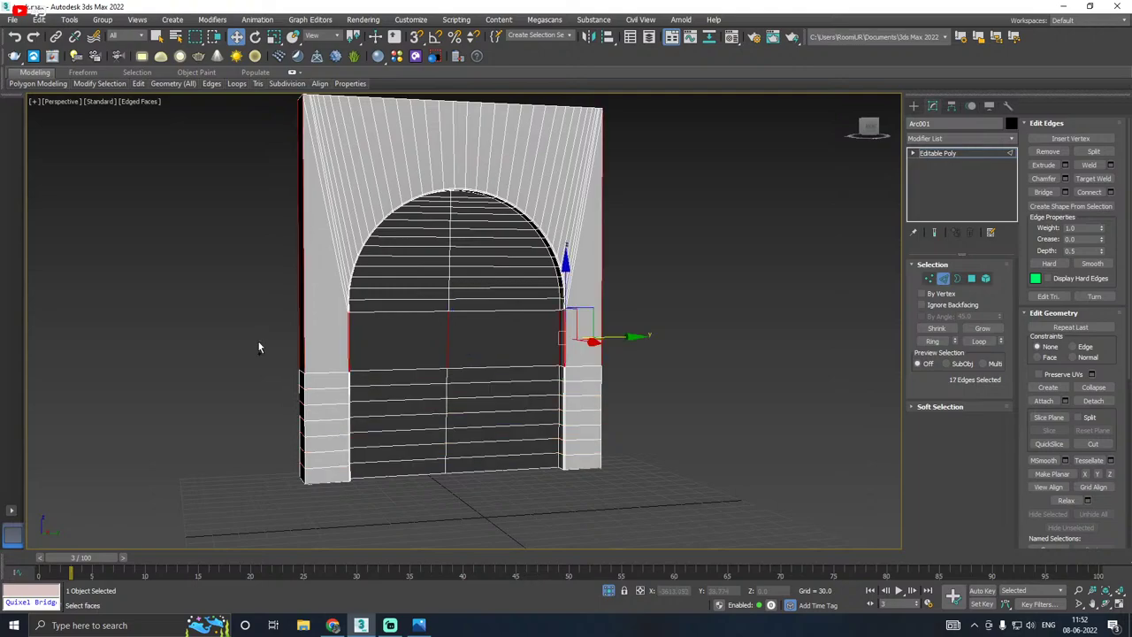
pyautogui.keyDown('alt'); pyautogui.moveTo(260, 344); pyautogui.dragTo(321, 345, button='middle'); pyautogui.keyUp('alt')
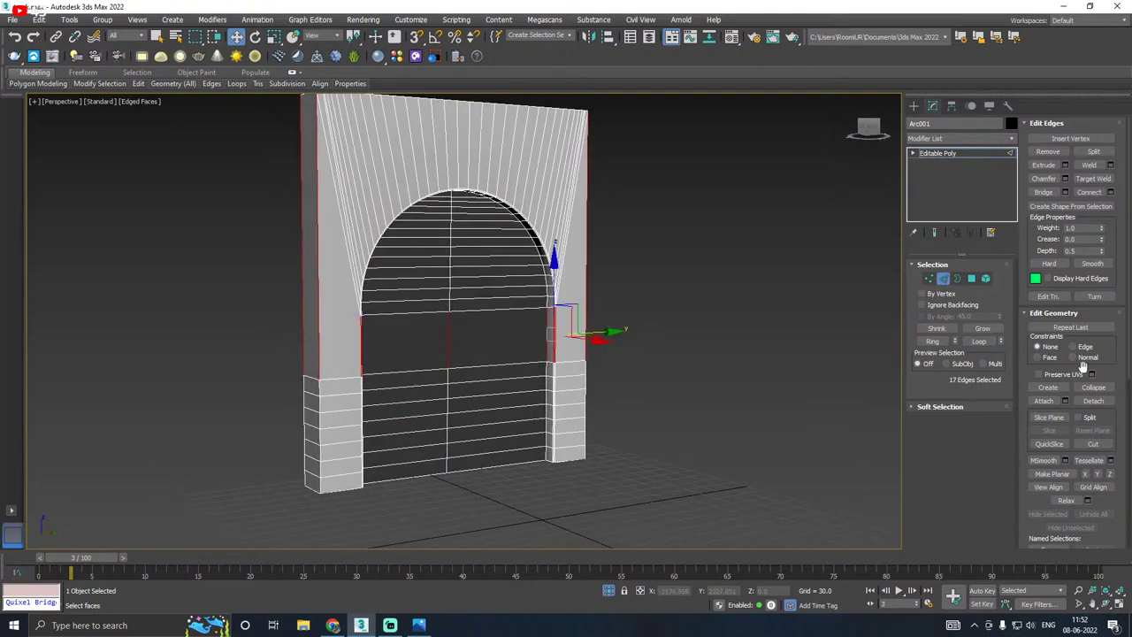
pyautogui.click(1111, 192)
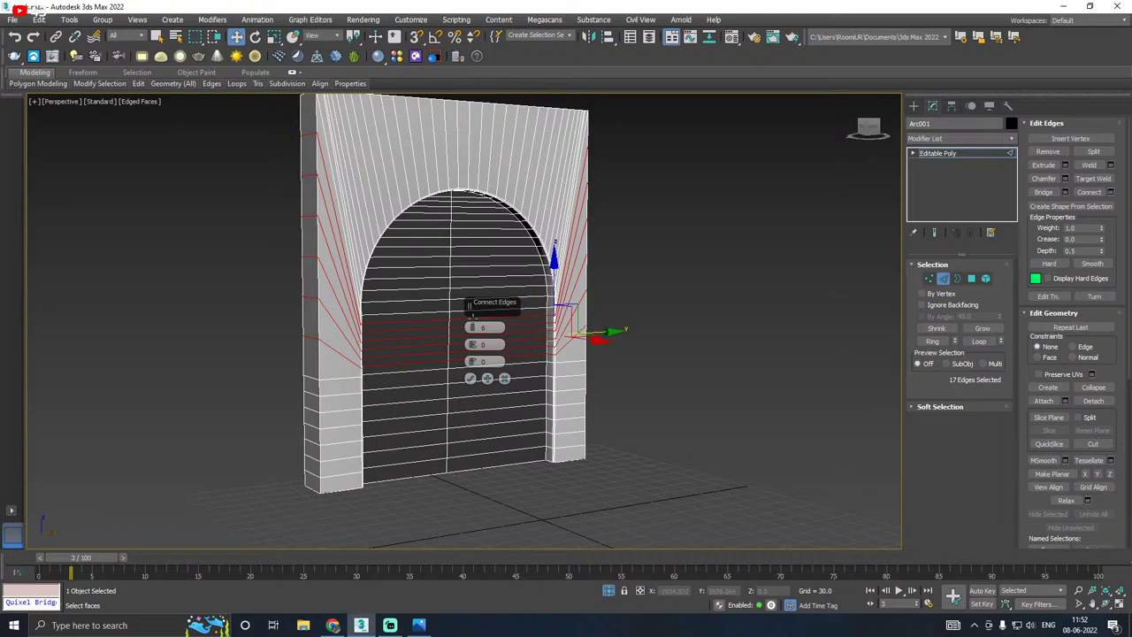
pyautogui.click(472, 331)
pyautogui.click(472, 331)
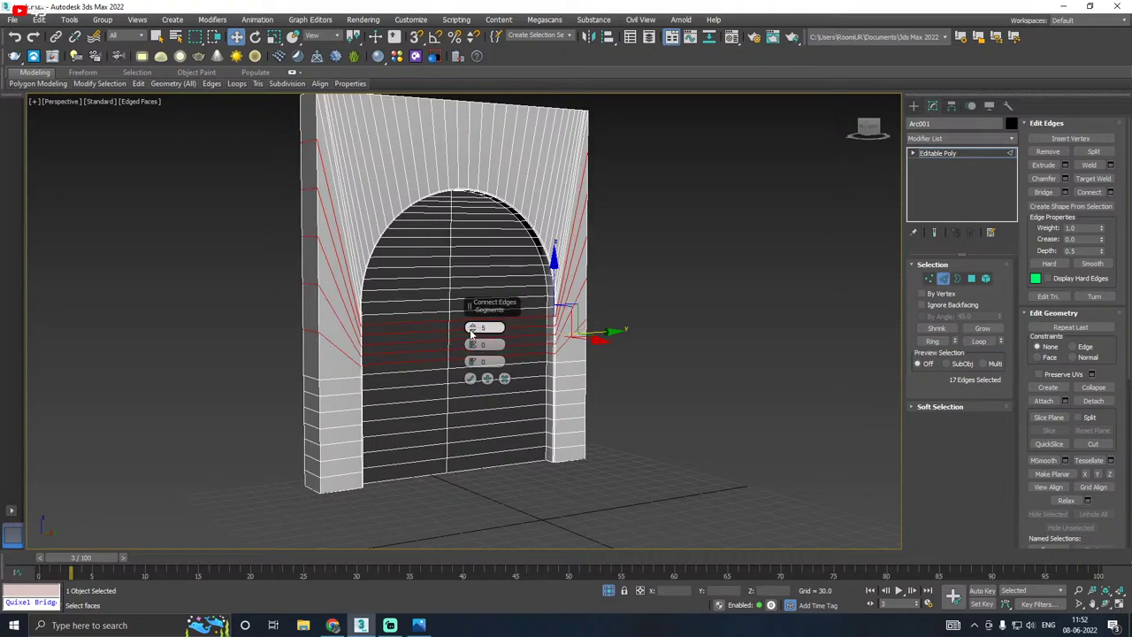
pyautogui.click(471, 331)
pyautogui.click(471, 331)
pyautogui.click(471, 331)
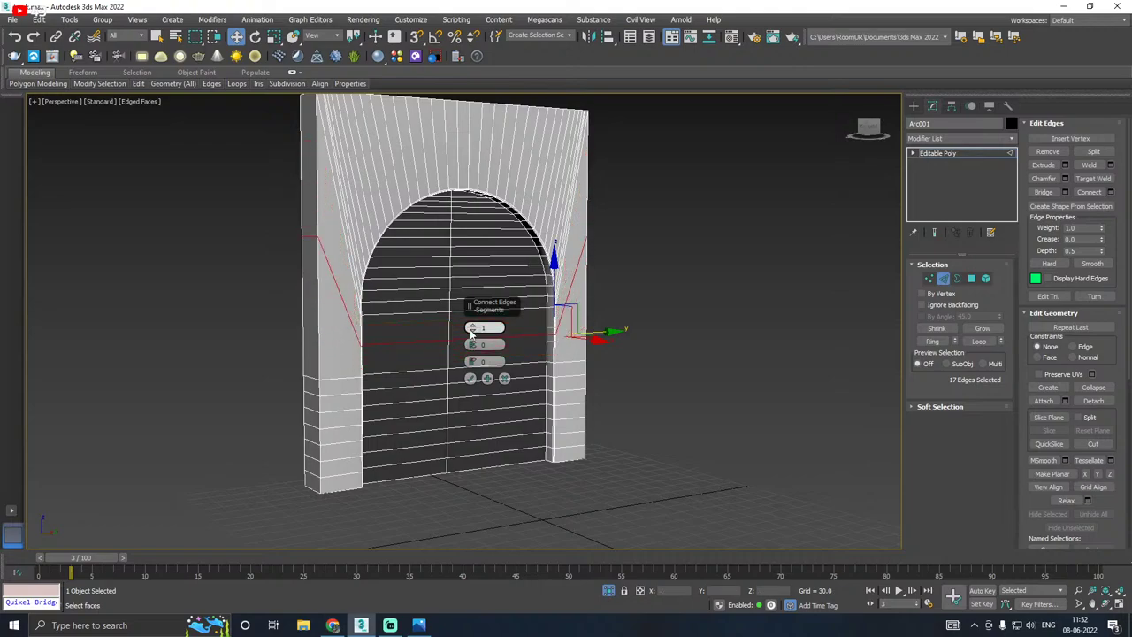
pyautogui.click(471, 380)
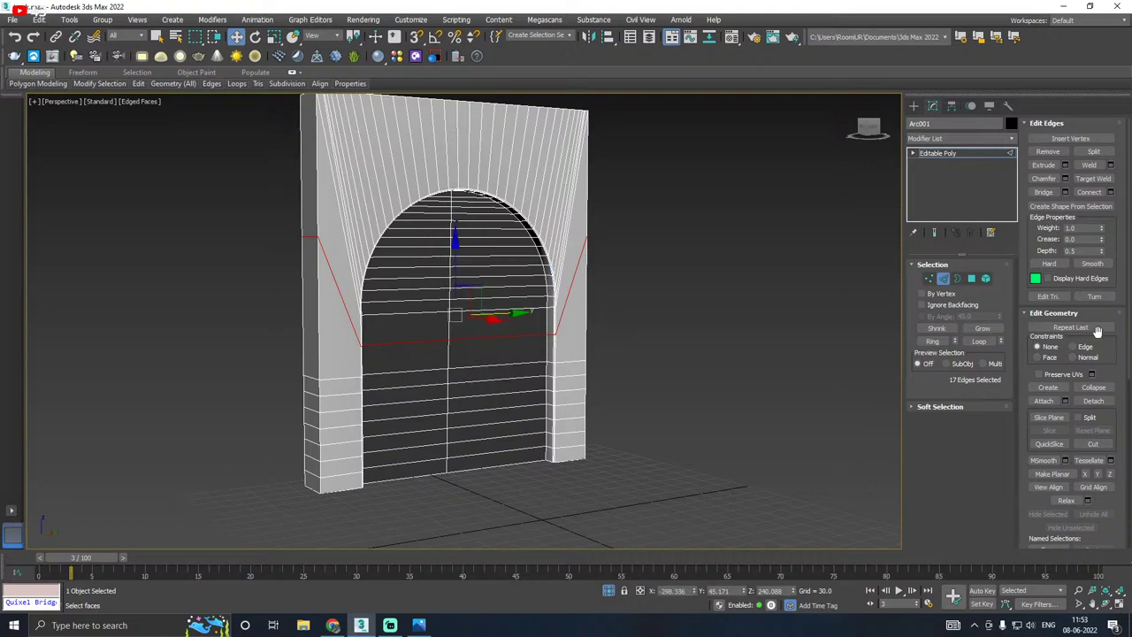
pyautogui.click(1097, 475)
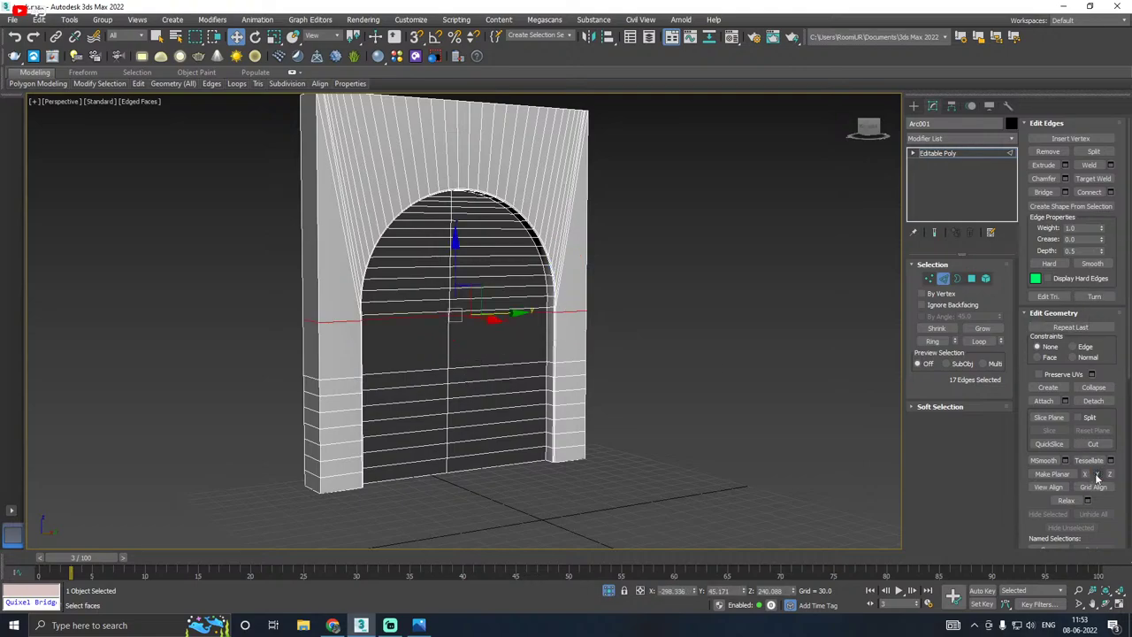
# Step: Select the vertical edges between the two flattened loops on the pillars and connect them with 3 segments
pyautogui.keyDown('alt'); pyautogui.moveTo(681, 368); pyautogui.dragTo(628, 342, button='middle'); pyautogui.keyUp('alt')
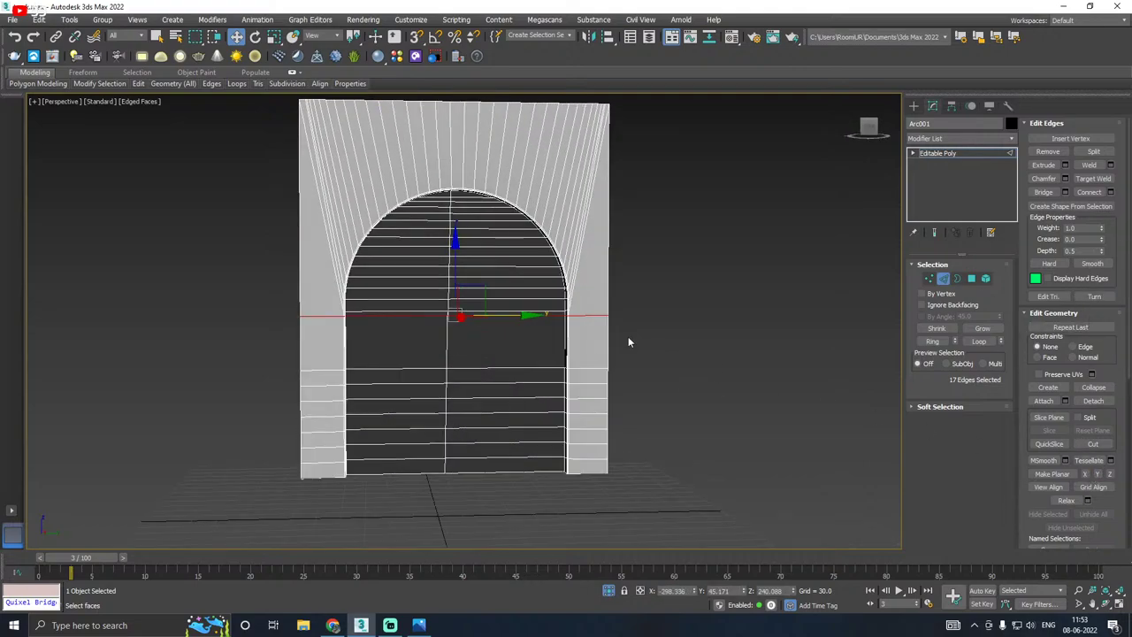
pyautogui.moveTo(236, 347); pyautogui.dragTo(236, 346)
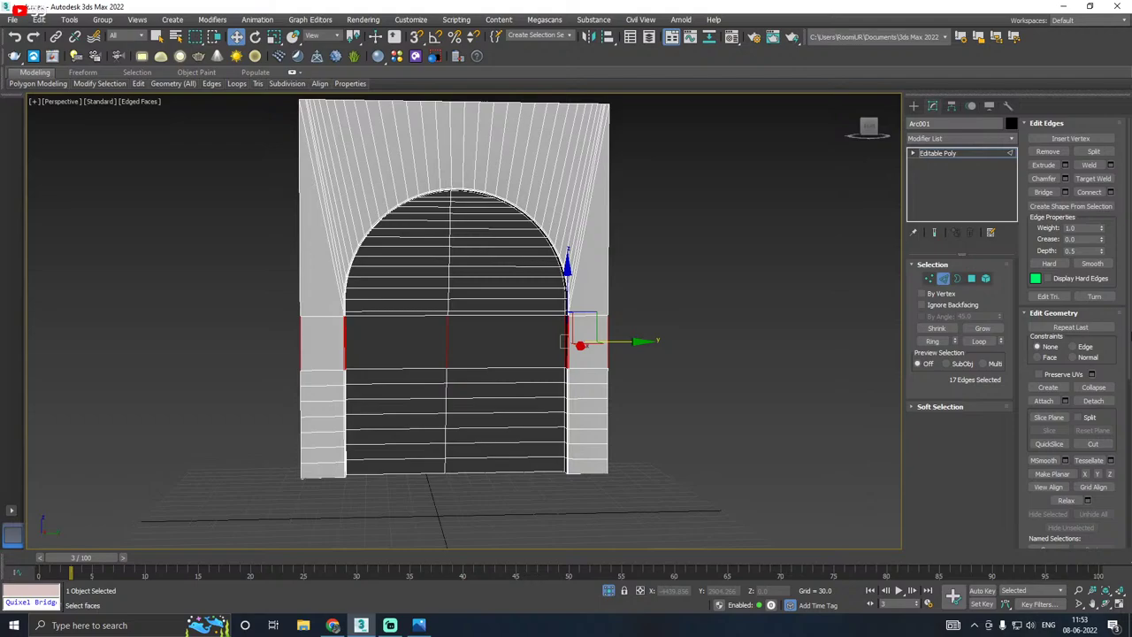
pyautogui.click(1111, 196)
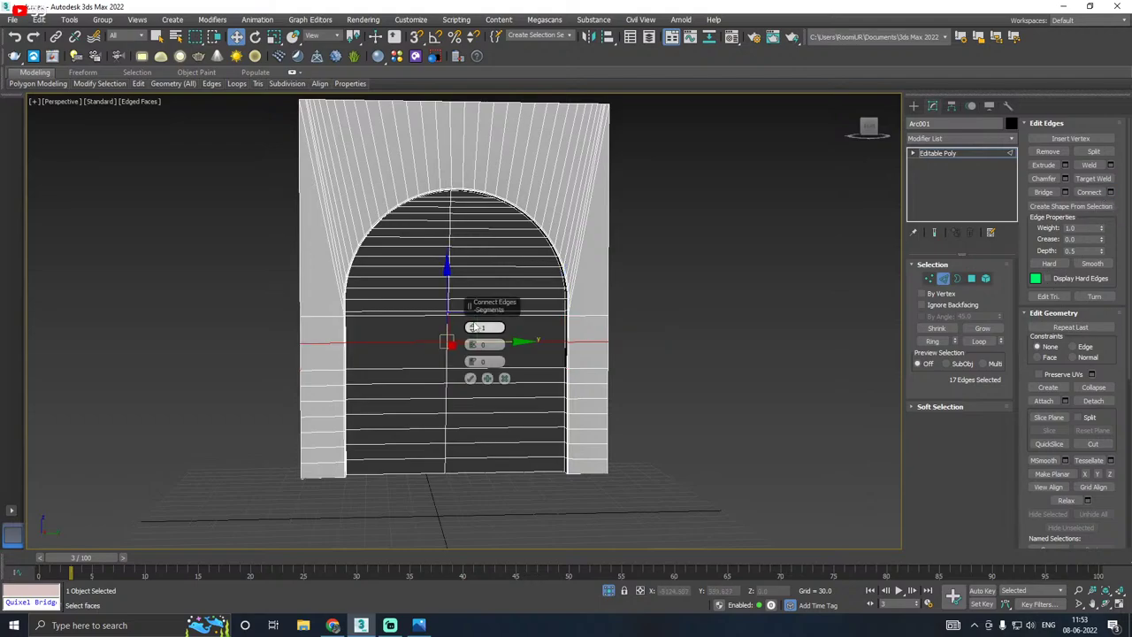
pyautogui.click(469, 378)
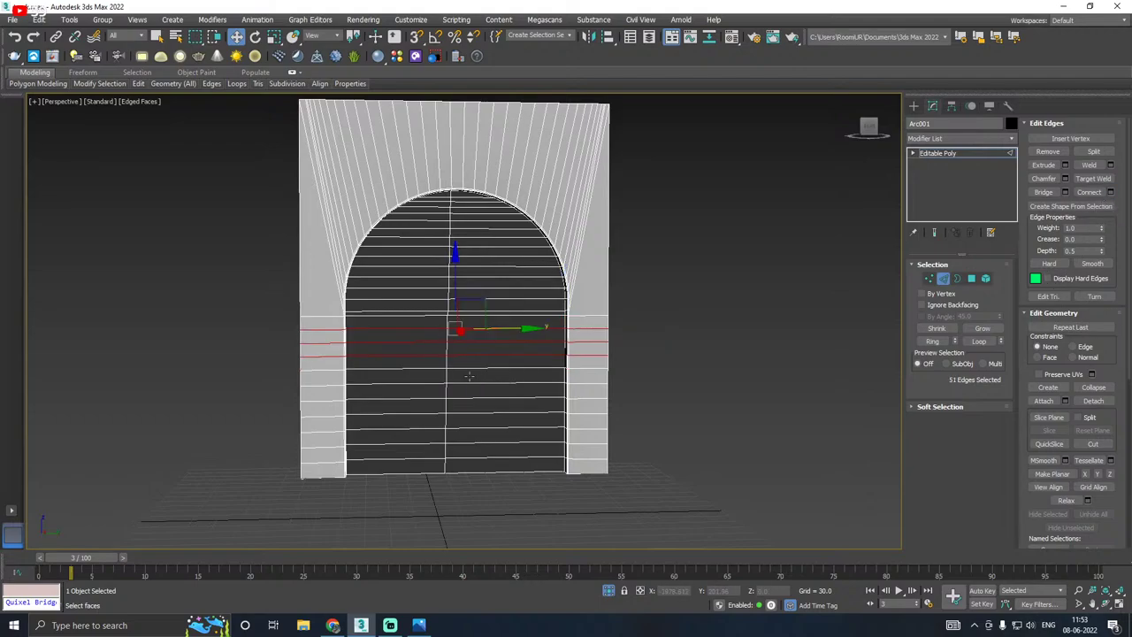
pyautogui.keyDown('alt'); pyautogui.moveTo(566, 354); pyautogui.dragTo(538, 378, button='middle'); pyautogui.keyUp('alt')
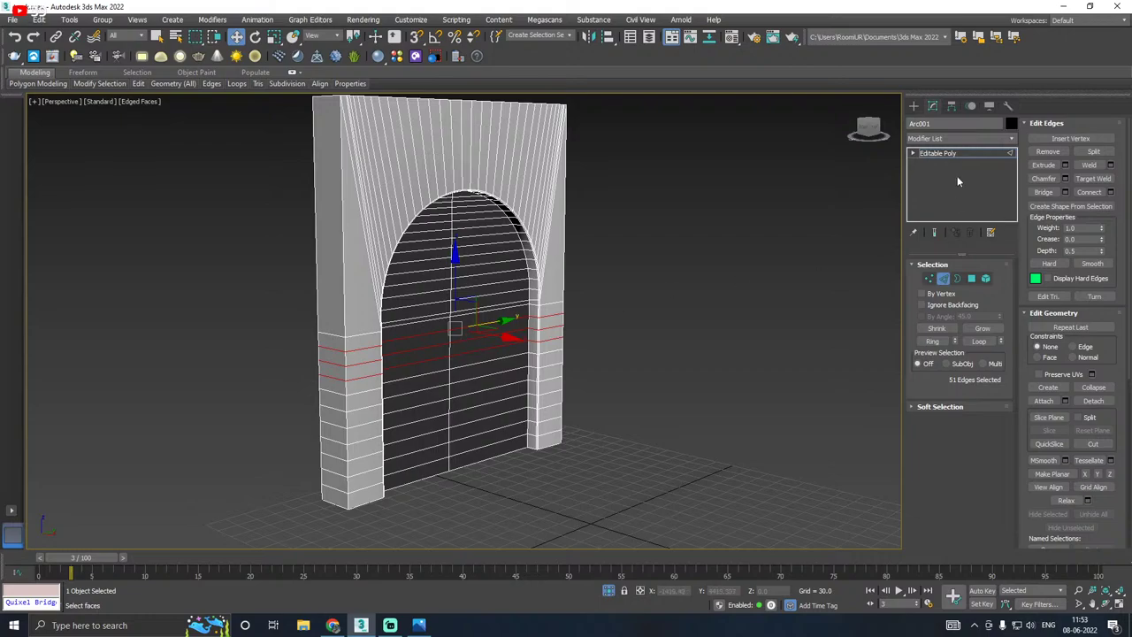
# Step: Leave edge editing, add an Unwrap UVW modifier to the arched wall, and open its UVs for editing
pyautogui.click(942, 153)
pyautogui.click(962, 138)
pyautogui.scroll(-15, 961, 354)
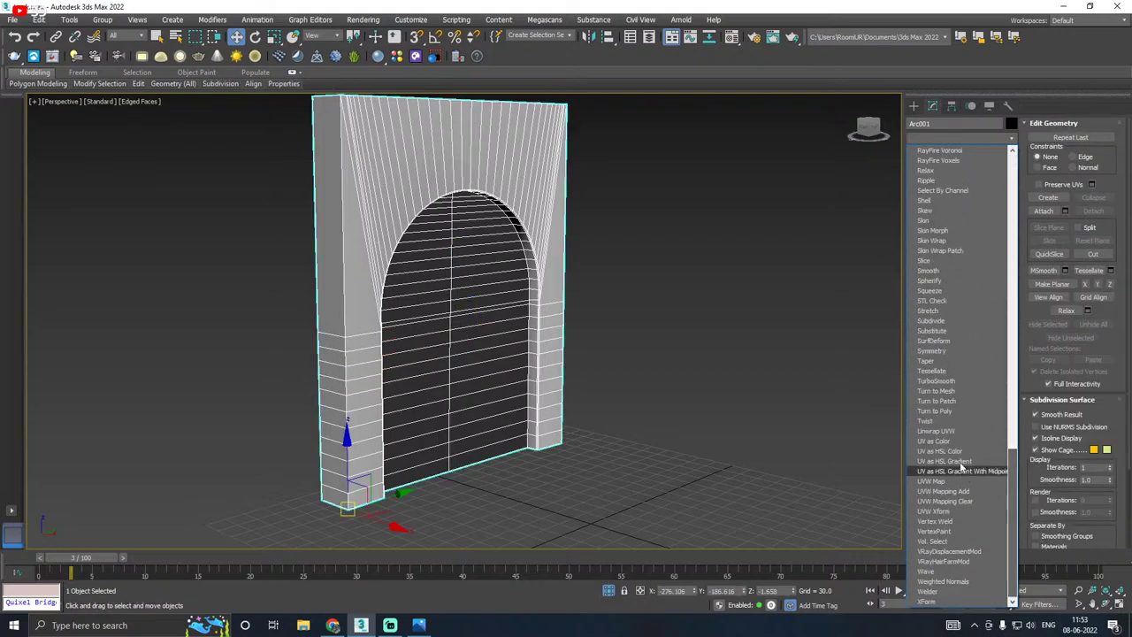
pyautogui.click(946, 430)
pyautogui.click(959, 512)
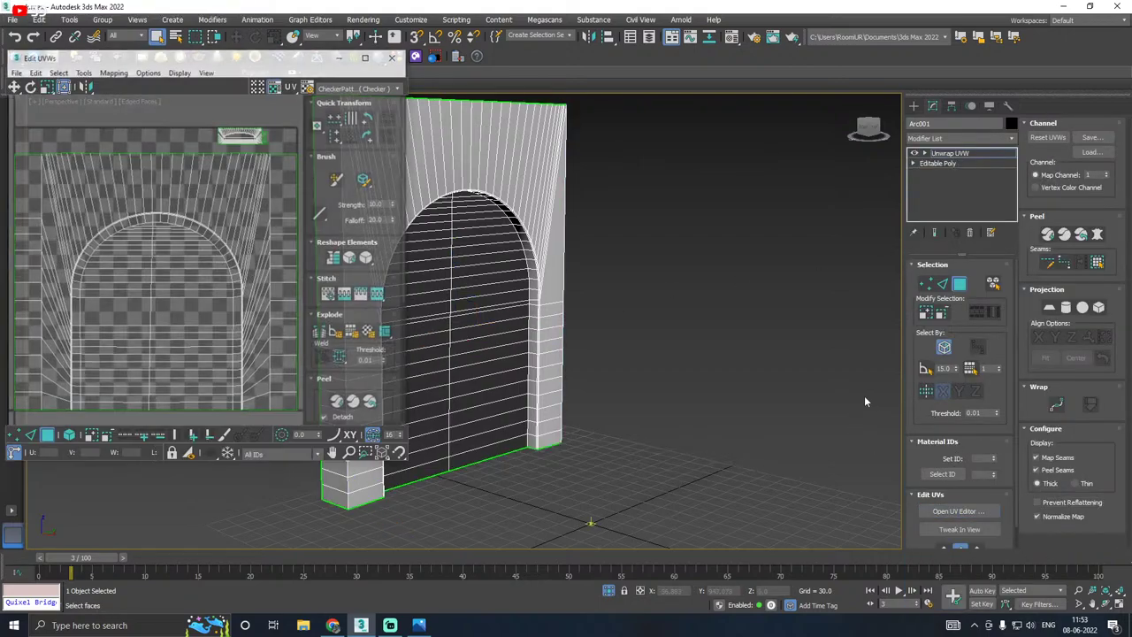
pyautogui.moveTo(711, 359); pyautogui.dragTo(827, 371, button='middle')
pyautogui.scroll(-2, 257, 288)
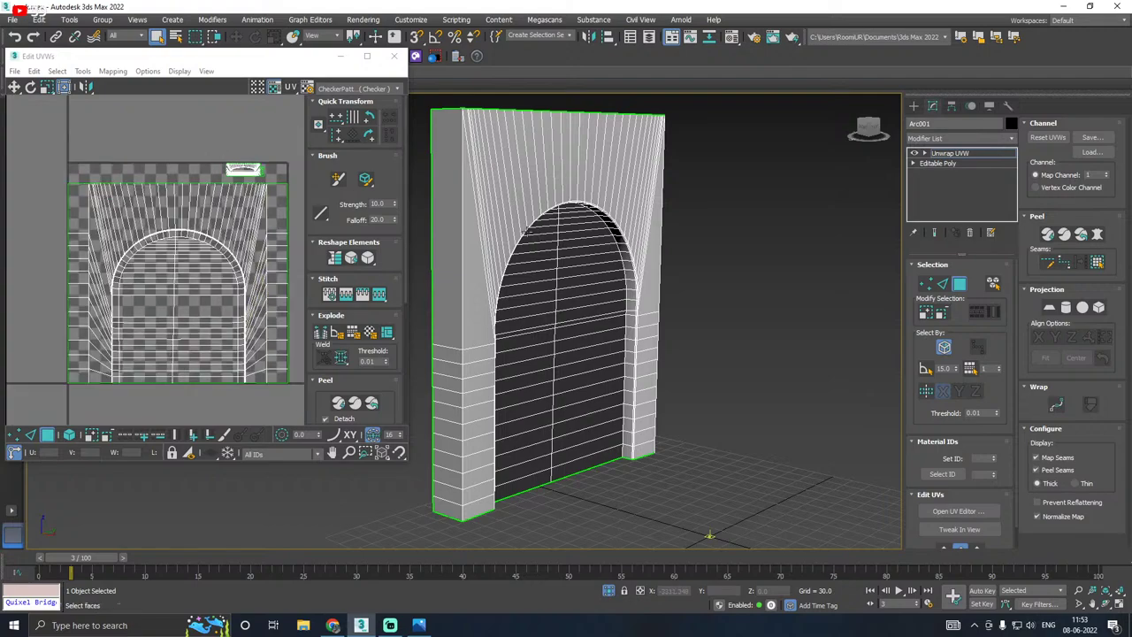
# Step: Preview the arched wall with the UV_Checker texture, switch back to CheckerPattern, and inspect the stretching around the arch
pyautogui.click(364, 89)
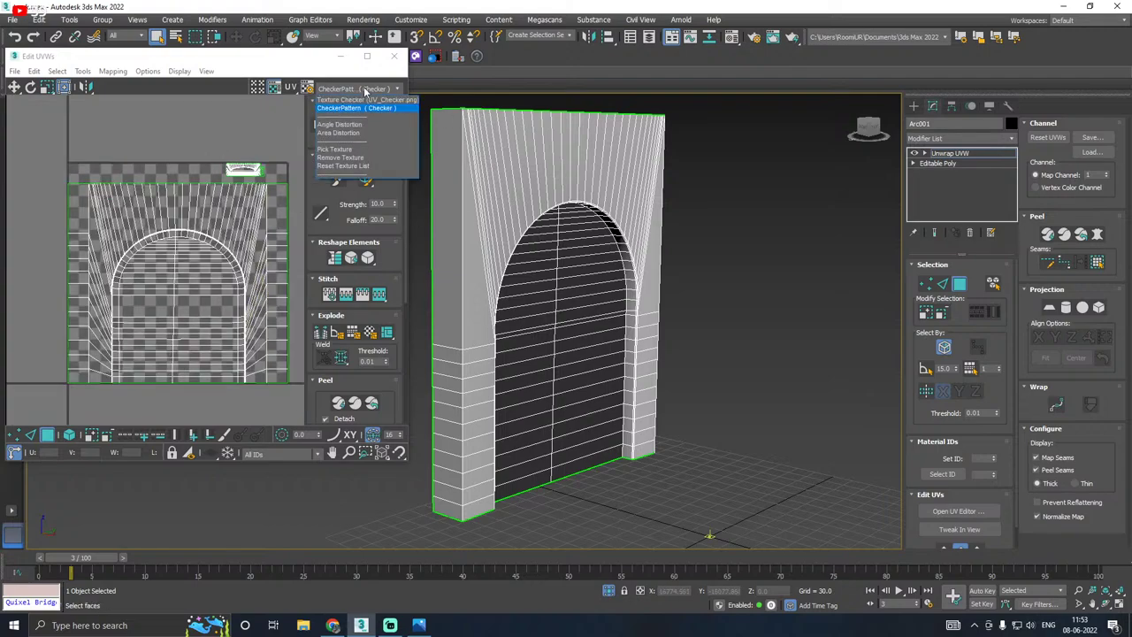
pyautogui.click(363, 100)
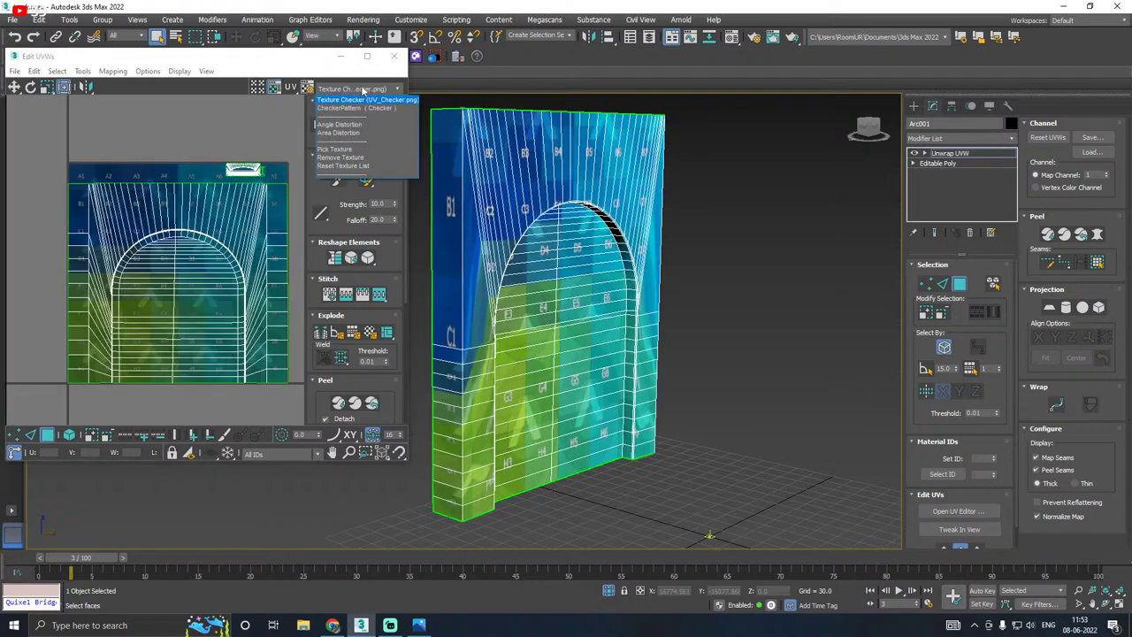
pyautogui.click(345, 108)
pyautogui.keyDown('alt'); pyautogui.moveTo(619, 187); pyautogui.dragTo(521, 197, button='middle'); pyautogui.keyUp('alt')
pyautogui.scroll(5, 530, 266)
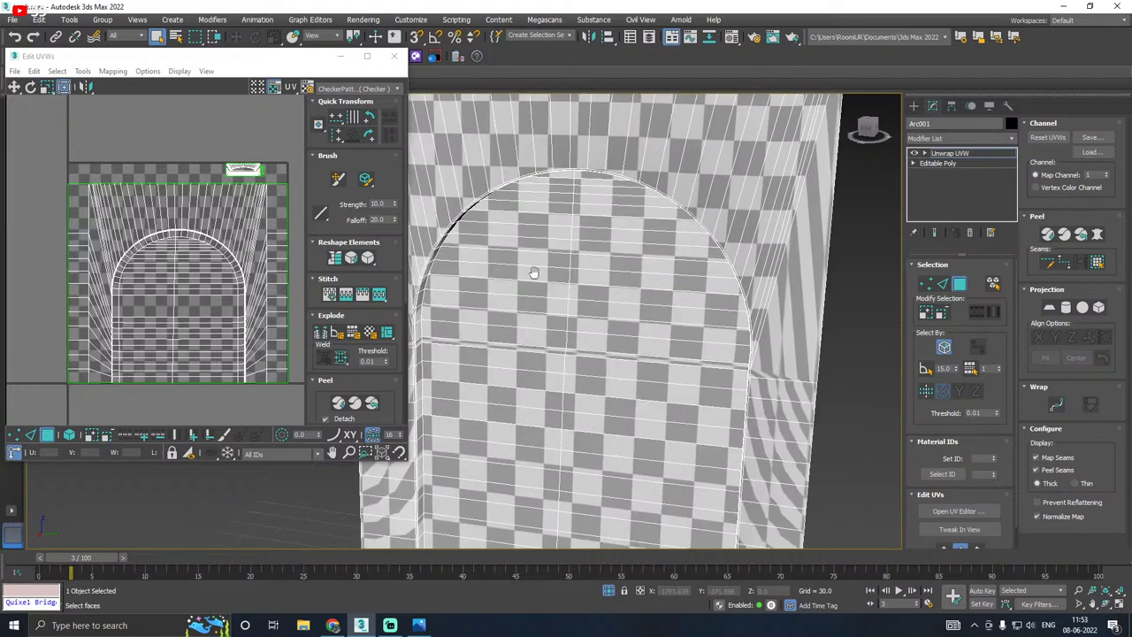
pyautogui.keyDown('alt'); pyautogui.moveTo(476, 364); pyautogui.dragTo(519, 342, button='middle'); pyautogui.keyUp('alt')
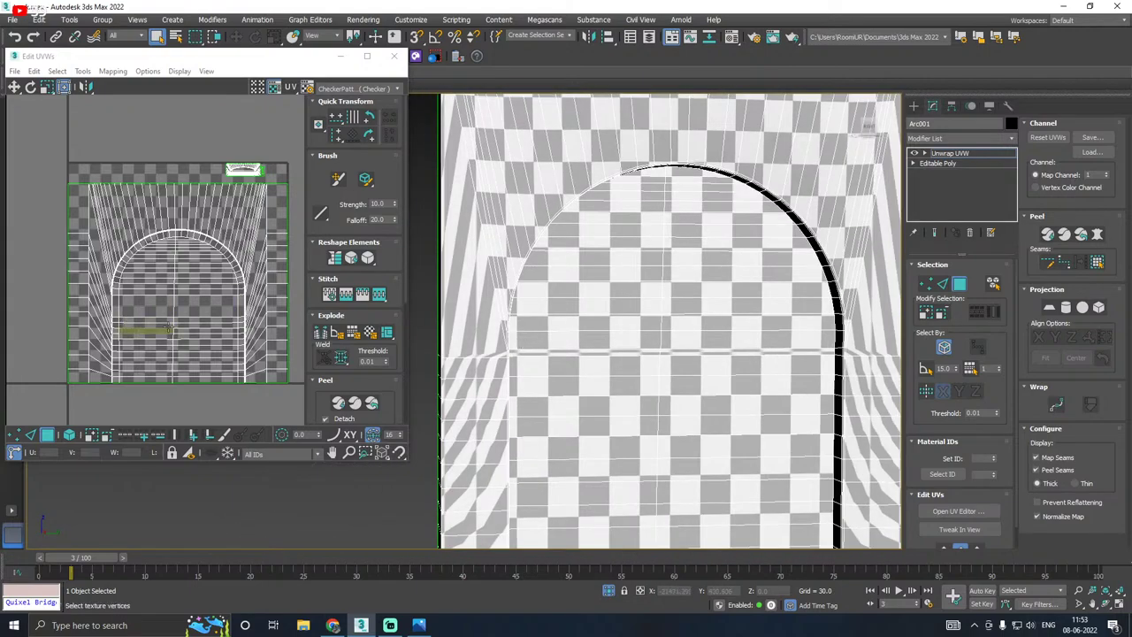
# Step: Select the arched wall's large UV element and relax it by polygon angles with 100 iterations and amount 0.1
pyautogui.click(69, 434)
pyautogui.click(102, 376)
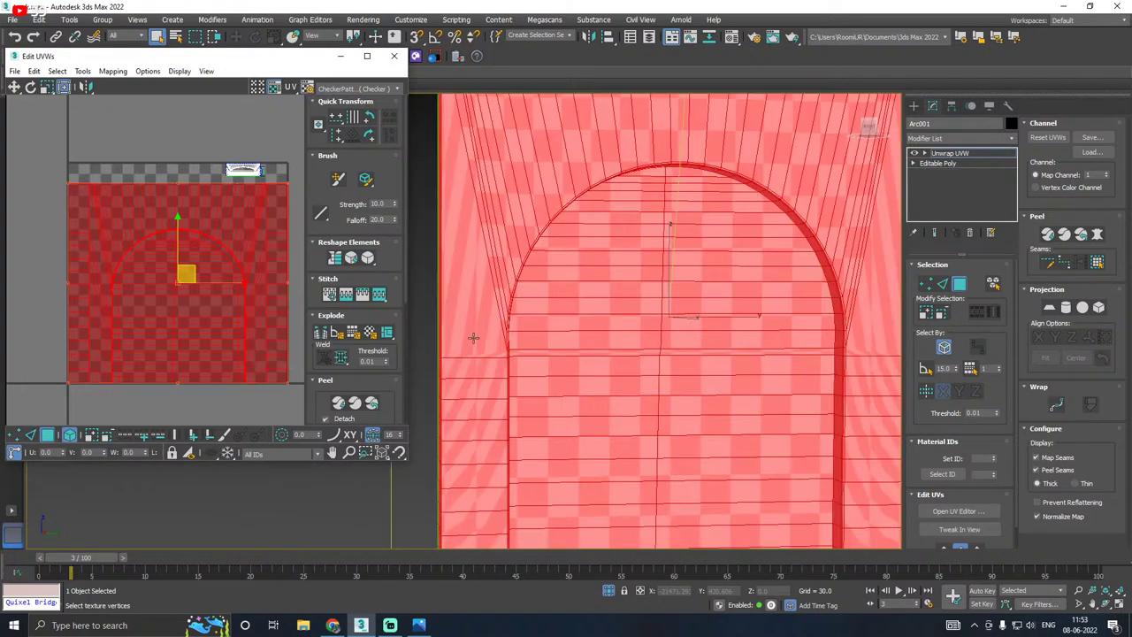
pyautogui.press('z')
pyautogui.keyDown('alt'); pyautogui.moveTo(528, 339); pyautogui.dragTo(546, 339, button='middle'); pyautogui.keyUp('alt')
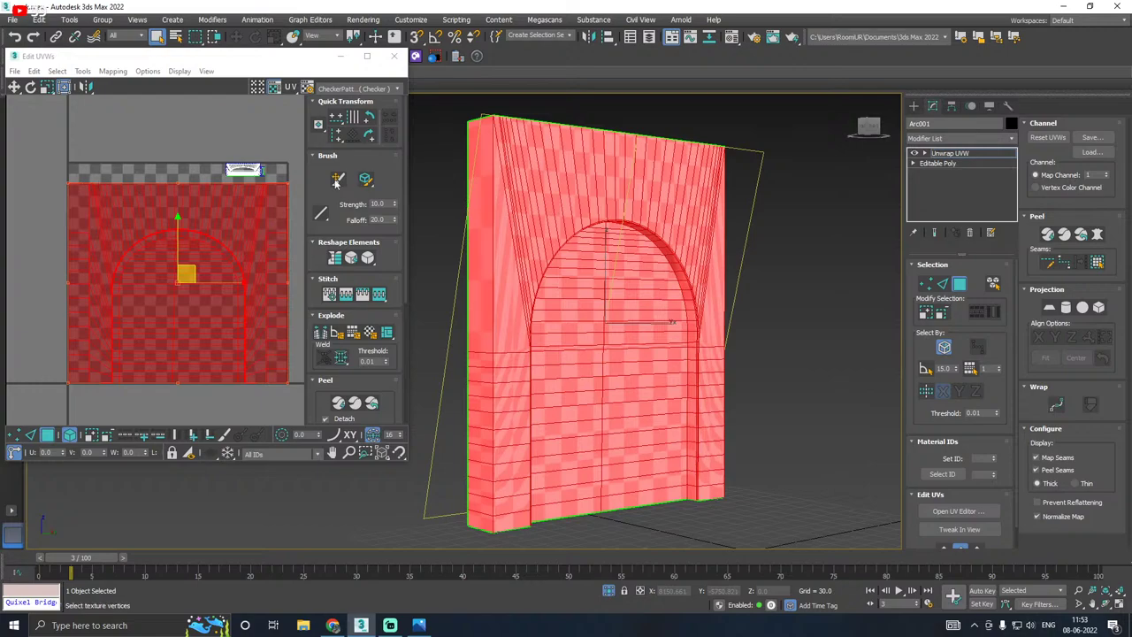
pyautogui.click(82, 71)
pyautogui.click(98, 263)
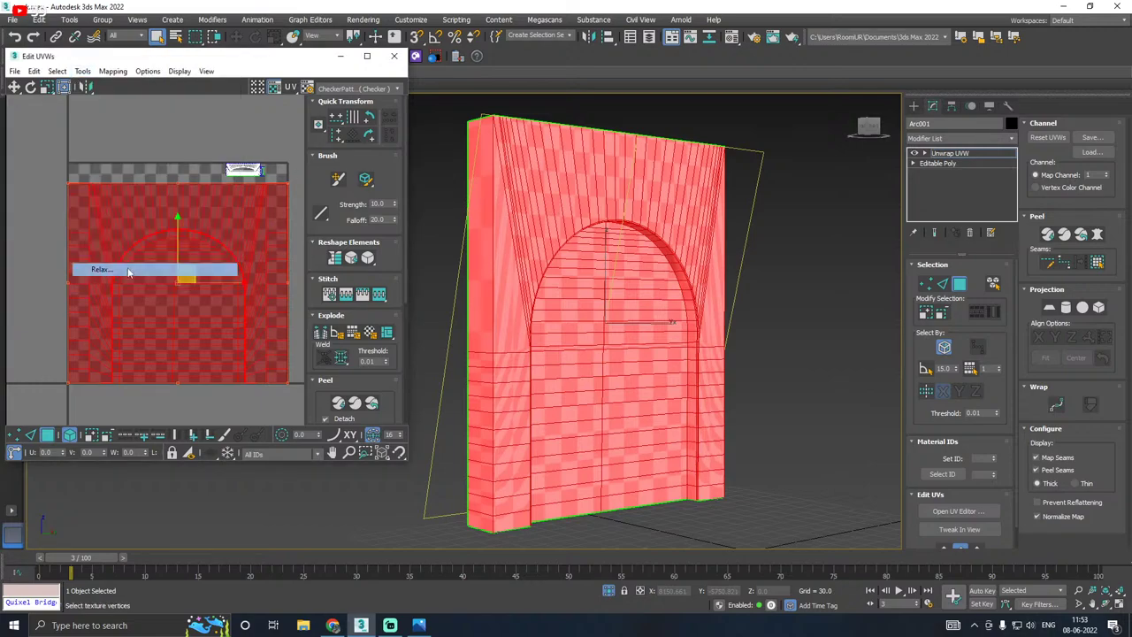
pyautogui.click(140, 157)
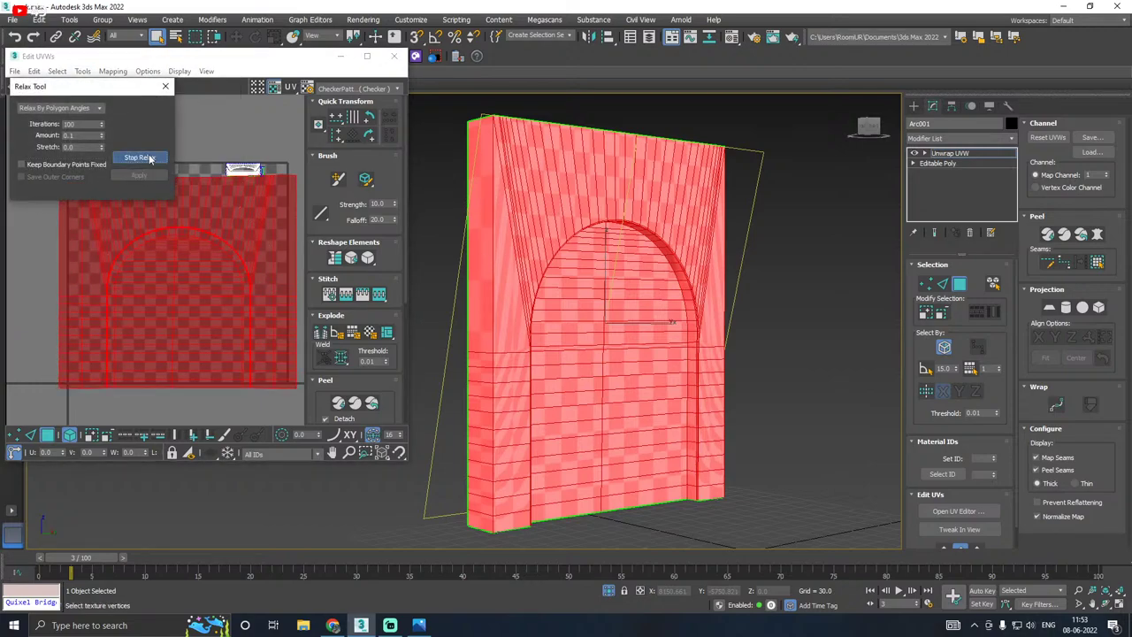
pyautogui.click(141, 157)
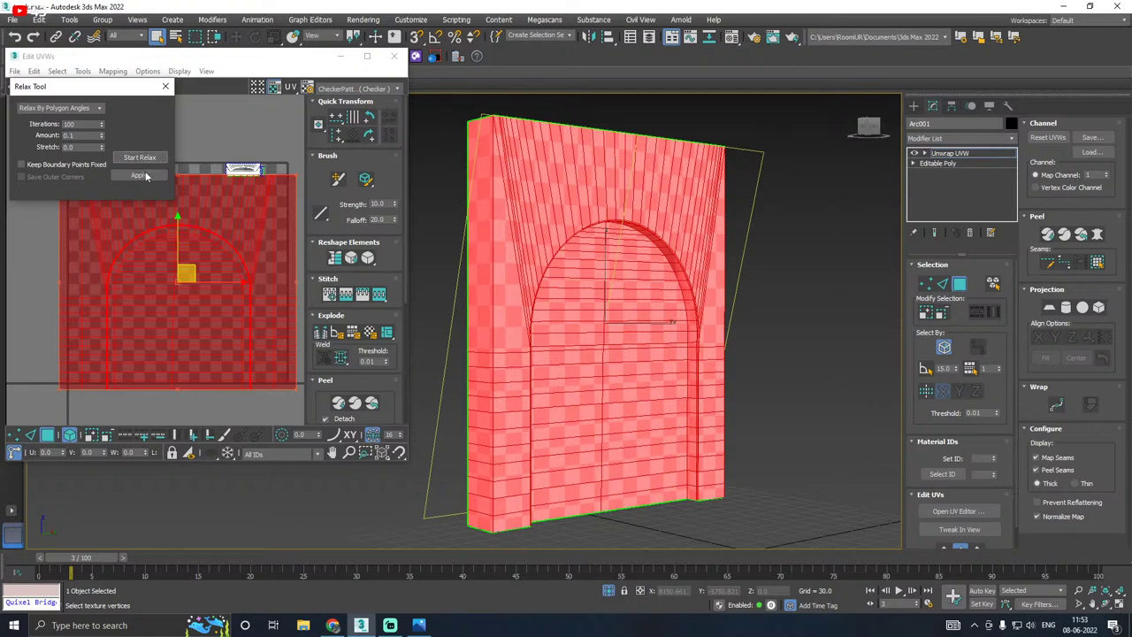
pyautogui.click(165, 87)
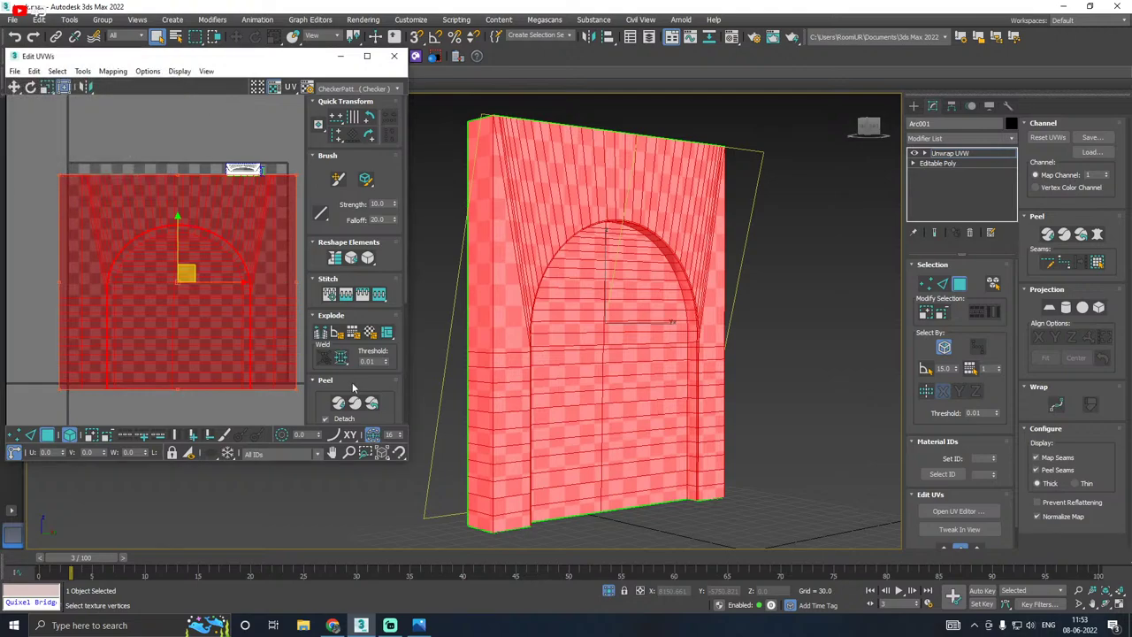
# Step: Pack the relaxed UVs into the tile, enlarge the large element to reach the tile's upper edge, and deselect it
pyautogui.click(335, 381)
pyautogui.click(320, 417)
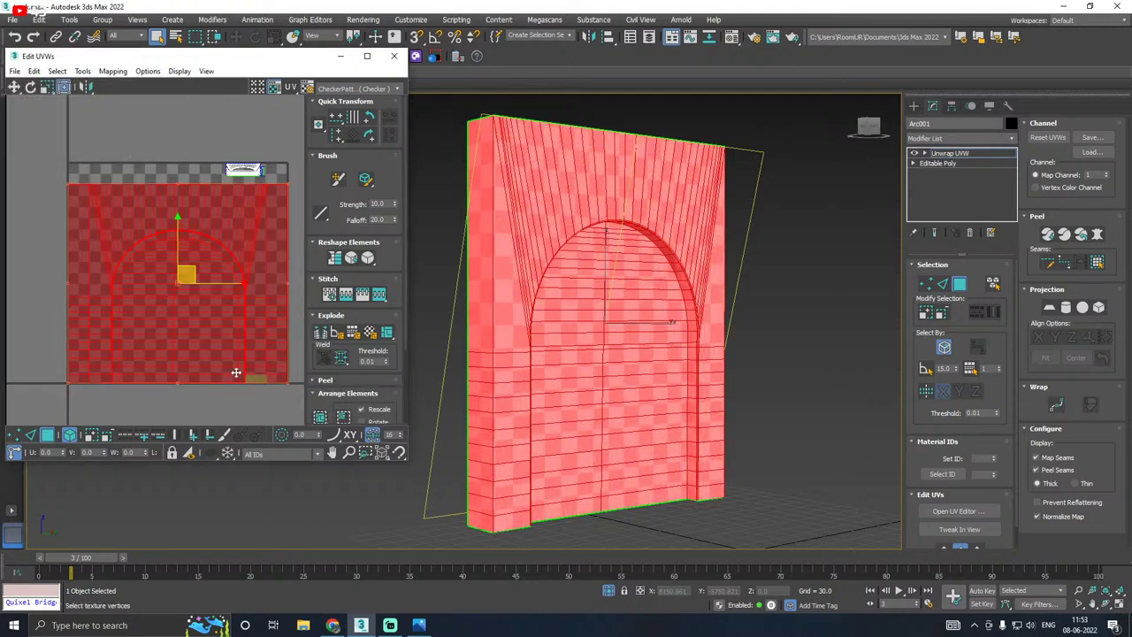
pyautogui.moveTo(177, 337); pyautogui.dragTo(159, 353, button='middle')
pyautogui.hotkey('ctrl', 'a')
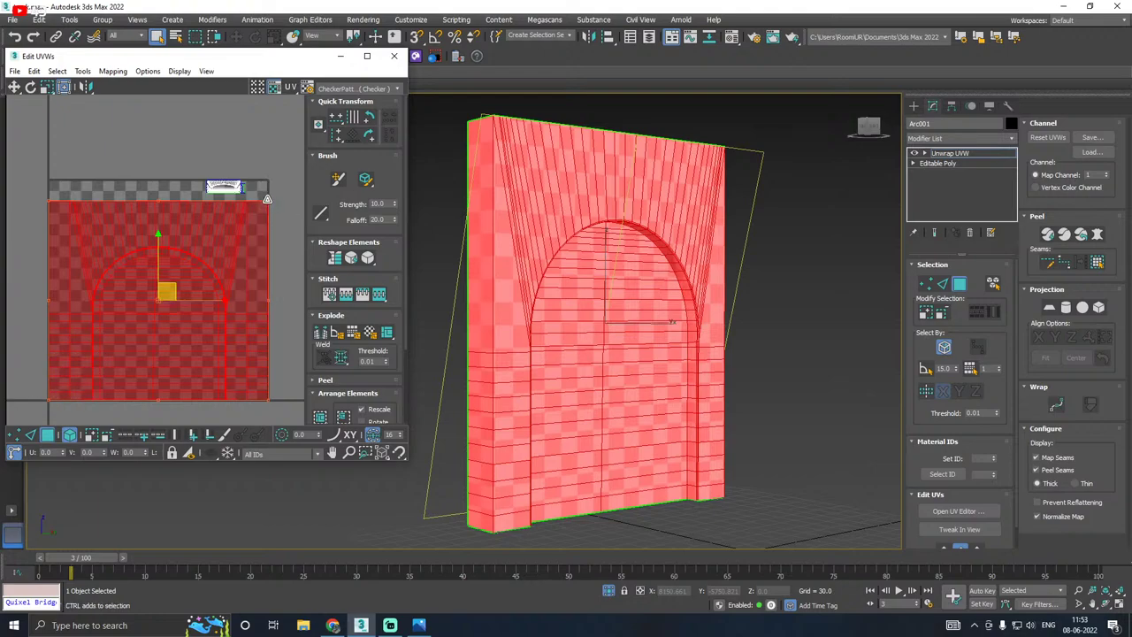
pyautogui.moveTo(268, 197); pyautogui.dragTo(292, 178)
pyautogui.click(226, 163)
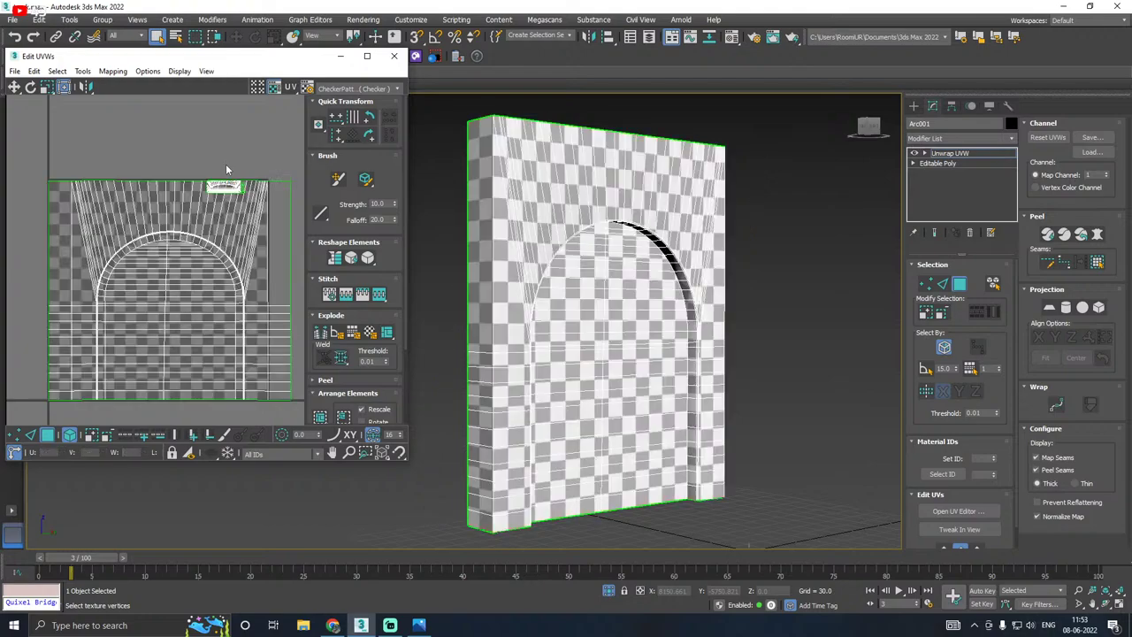
# Step: Close the UV editor, leave UV sub-object editing, and check the arched wall from several angles
pyautogui.click(393, 55)
pyautogui.click(946, 154)
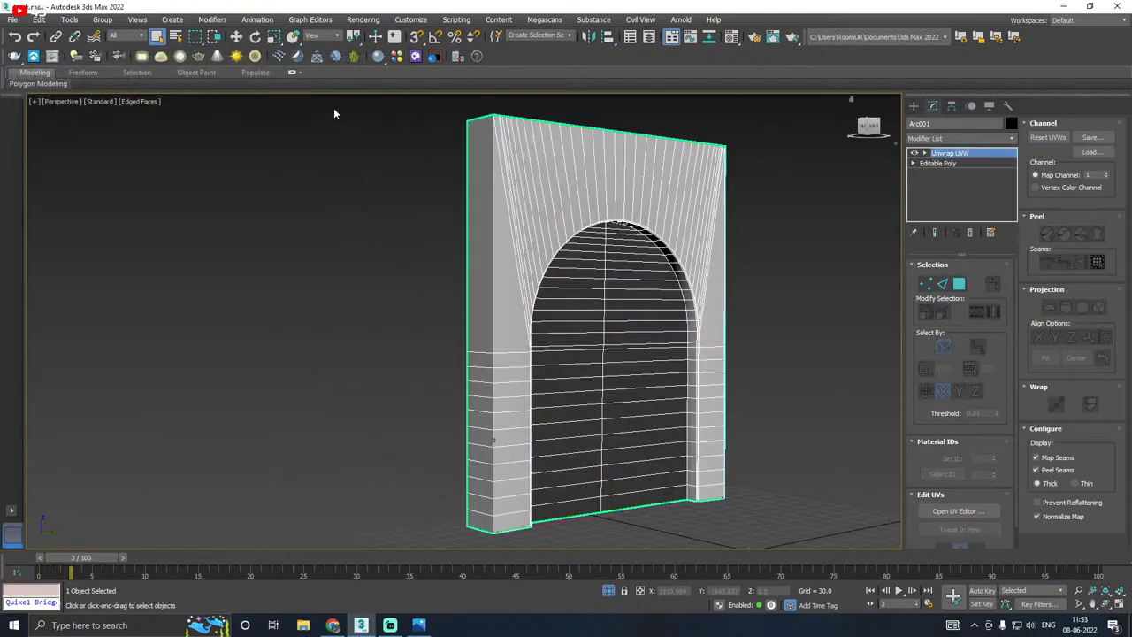
pyautogui.click(235, 37)
pyautogui.keyDown('alt'); pyautogui.moveTo(586, 362); pyautogui.dragTo(491, 391, button='middle'); pyautogui.keyUp('alt')
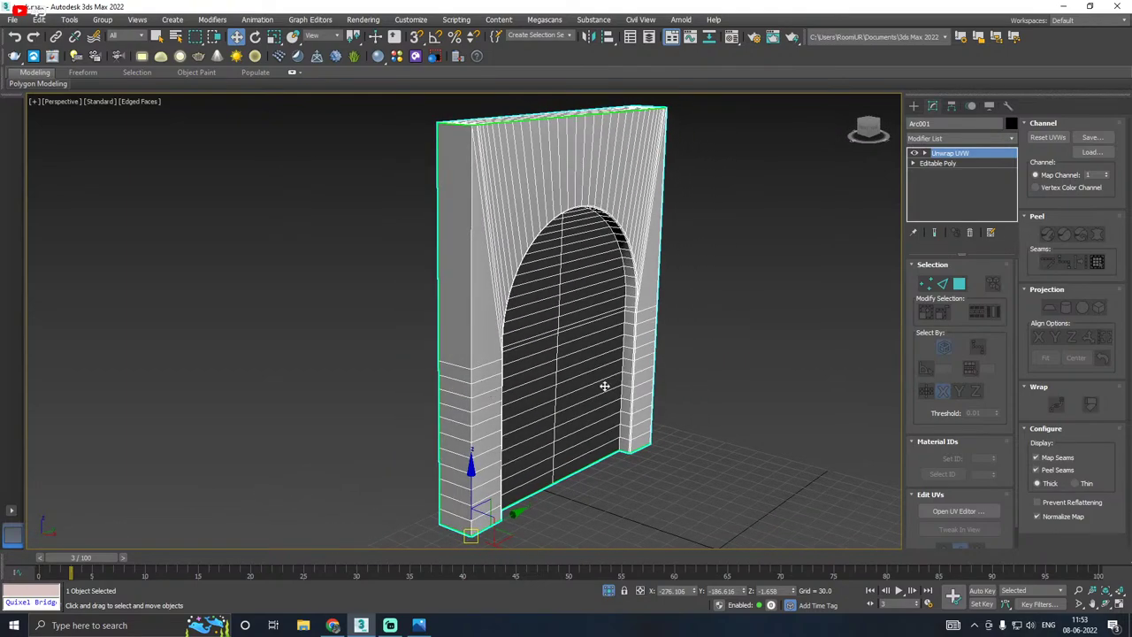
pyautogui.keyDown('alt'); pyautogui.moveTo(604, 386); pyautogui.dragTo(464, 365, button='middle'); pyautogui.keyUp('alt')
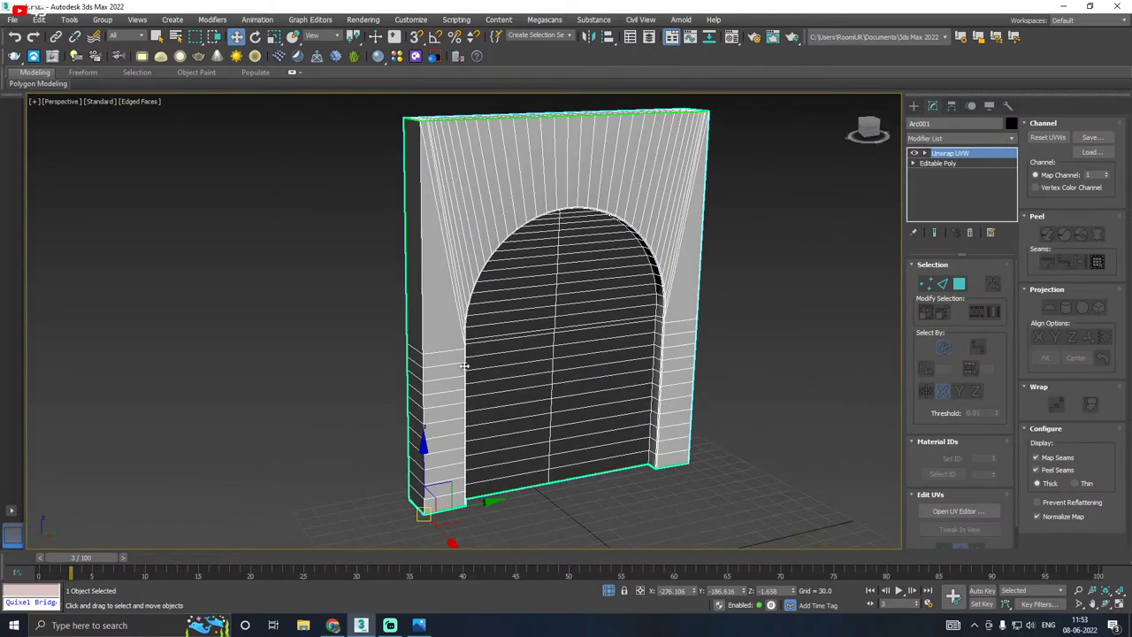
pyautogui.keyDown('alt'); pyautogui.moveTo(592, 383); pyautogui.dragTo(616, 366, button='middle'); pyautogui.keyUp('alt')
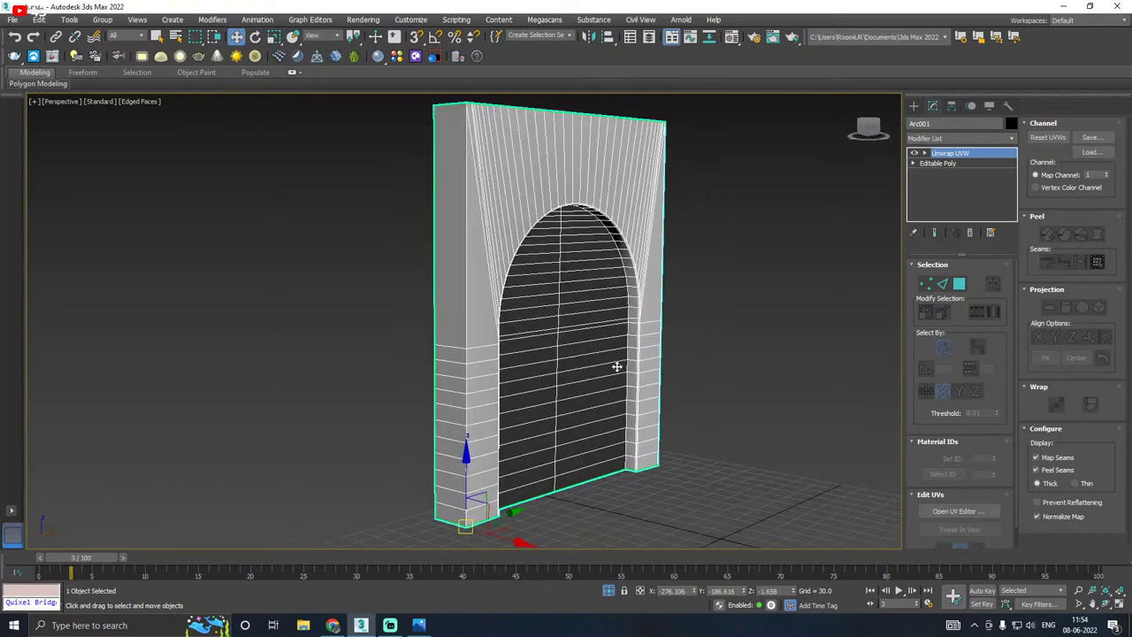
pyautogui.keyDown('alt'); pyautogui.moveTo(616, 517); pyautogui.dragTo(575, 536, button='middle'); pyautogui.keyUp('alt')
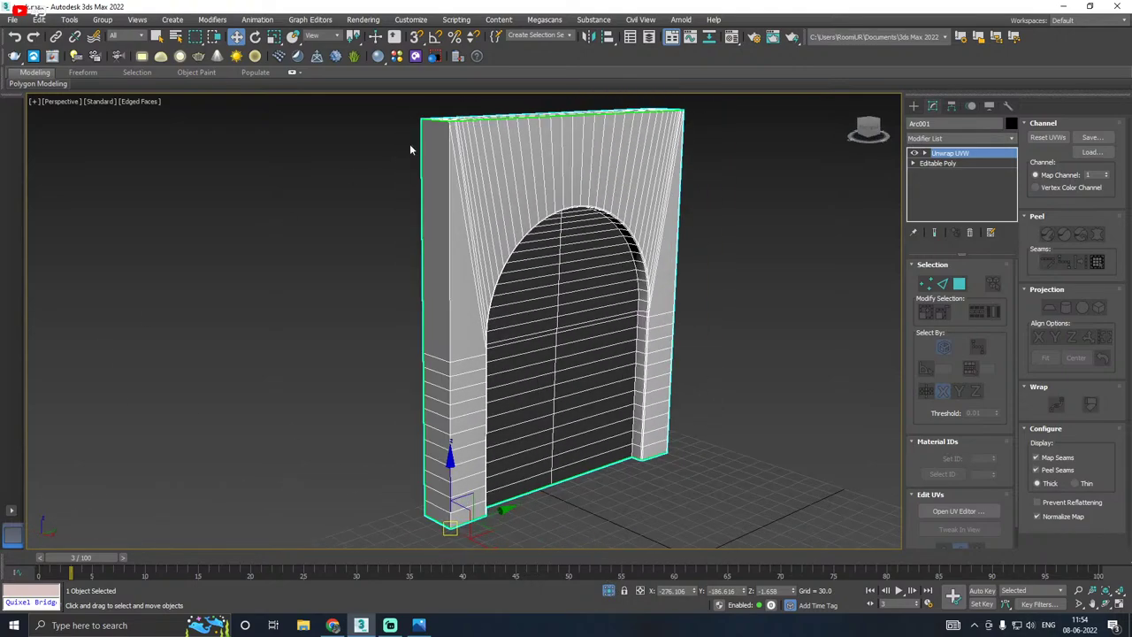
# Step: Save the scene, save a copy of it in the Work folder, and save the scene again
pyautogui.click(12, 19)
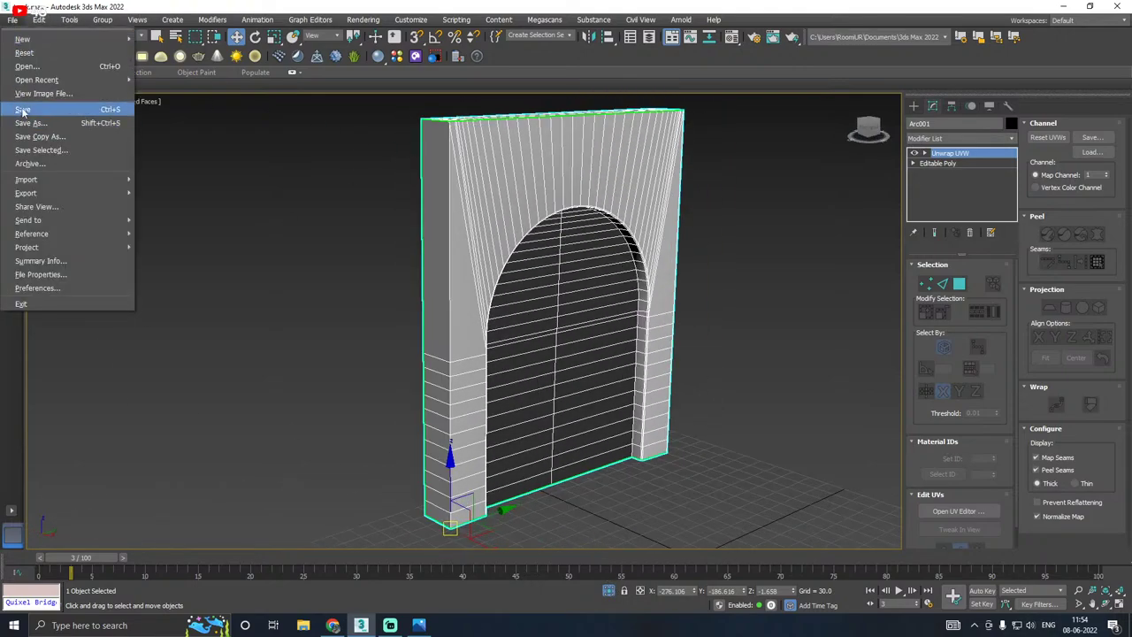
pyautogui.click(24, 112)
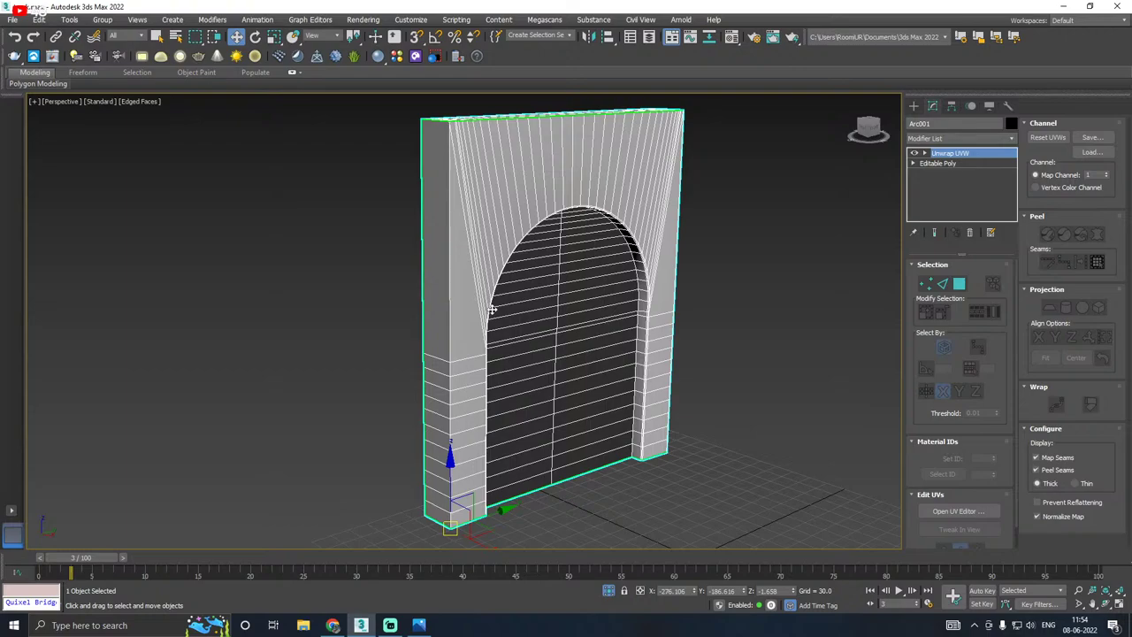
pyautogui.moveTo(494, 317)
pyautogui.keyDown('alt'); pyautogui.mouseDown(button='middle')
pyautogui.moveTo(472, 342)
pyautogui.moveTo(453, 342)
pyautogui.moveTo(505, 336)
pyautogui.mouseUp(button='middle'); pyautogui.keyUp('alt')
pyautogui.click(13, 19)
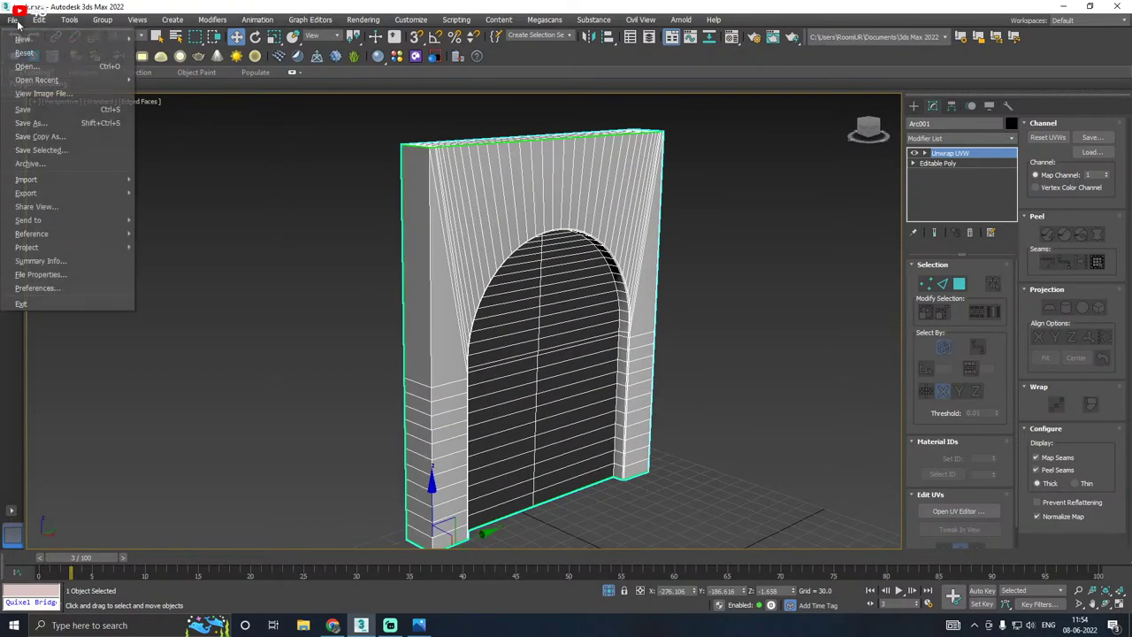
pyautogui.click(35, 136)
pyautogui.click(761, 566)
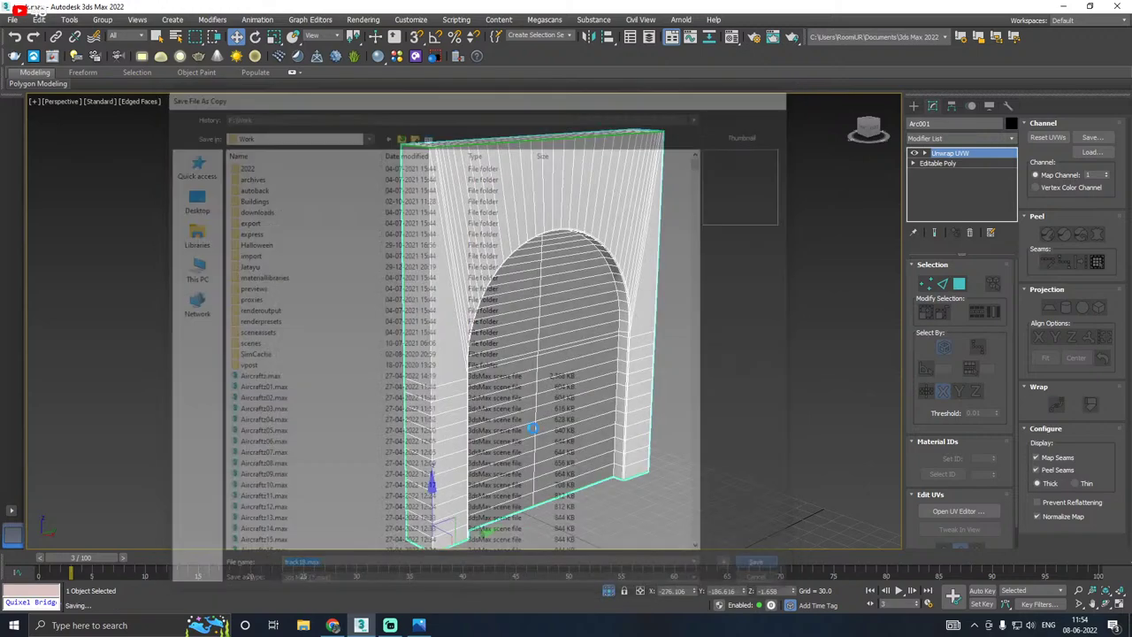
pyautogui.click(13, 21)
pyautogui.click(40, 109)
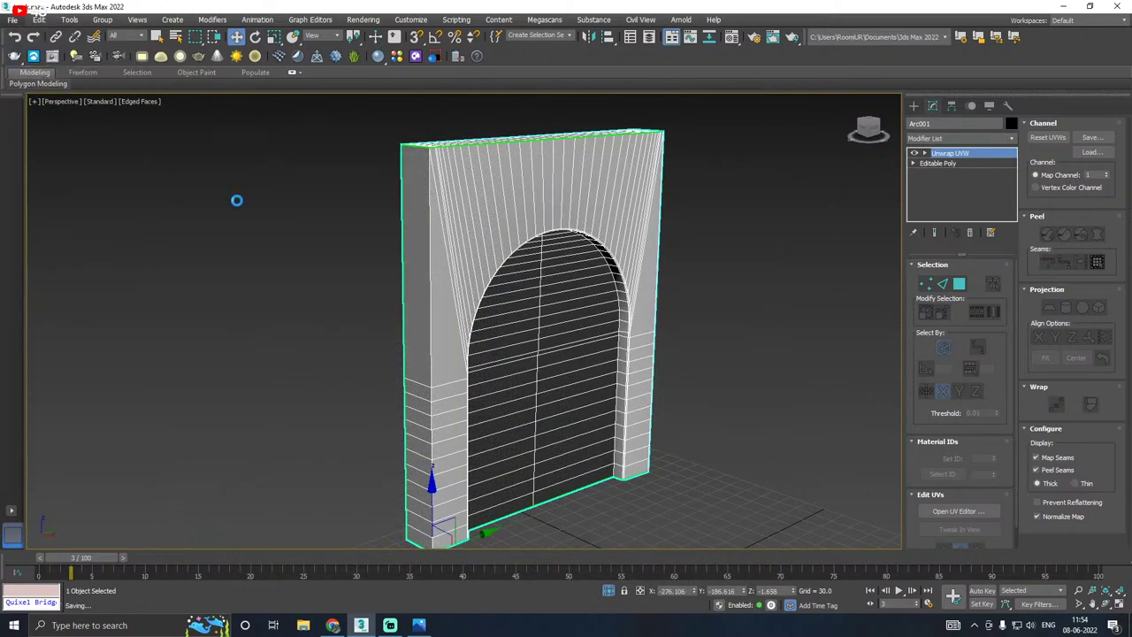
# Step: Enable 3D snapping and move the arched wall by its pivot to the grid origin
pyautogui.scroll(-3, 422, 419)
pyautogui.keyDown('alt'); pyautogui.moveTo(496, 399); pyautogui.dragTo(482, 380, button='middle'); pyautogui.keyUp('alt')
pyautogui.click(416, 37)
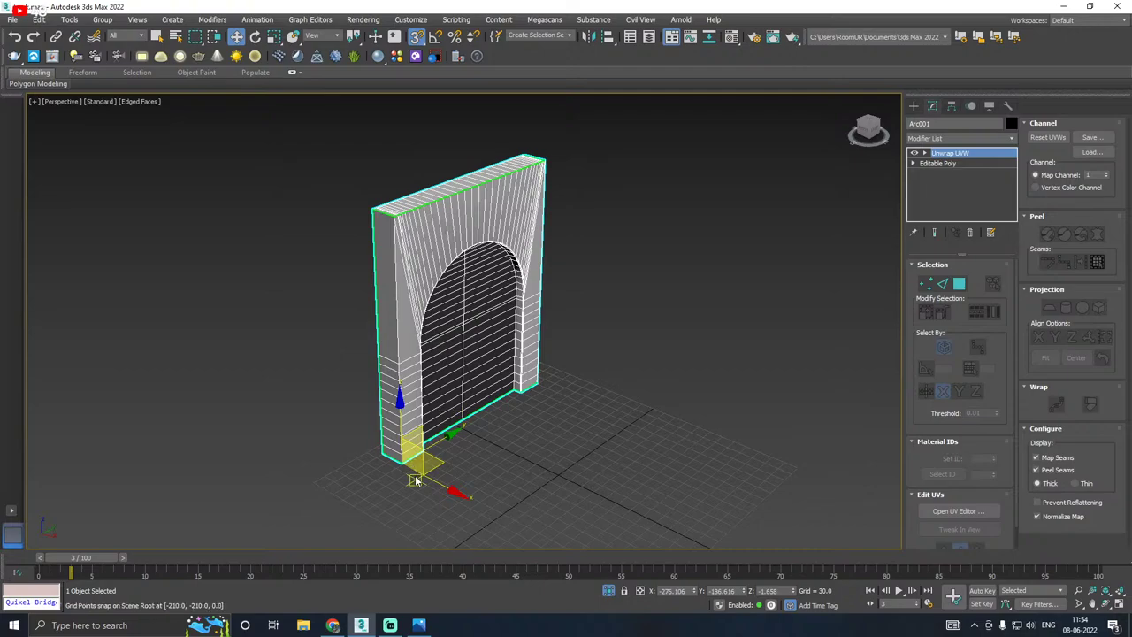
pyautogui.moveTo(414, 464); pyautogui.dragTo(575, 468)
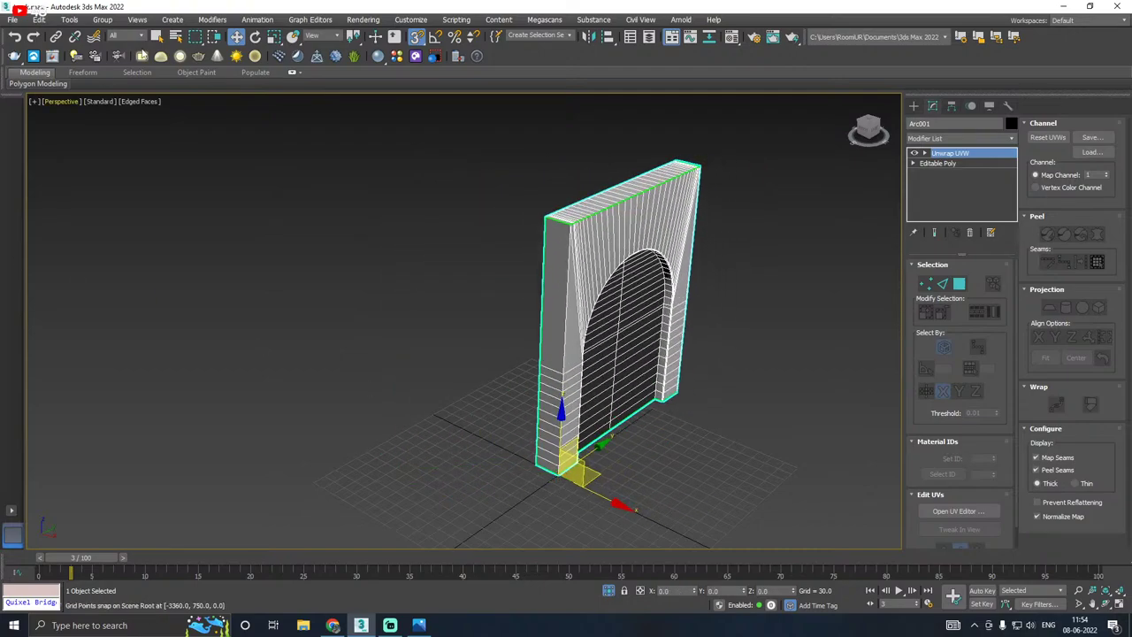
# Step: Export the selected arched wall as the FBX file SM_Wall_1 in New folder (8), accepting the export options
pyautogui.click(12, 19)
pyautogui.moveTo(53, 189)
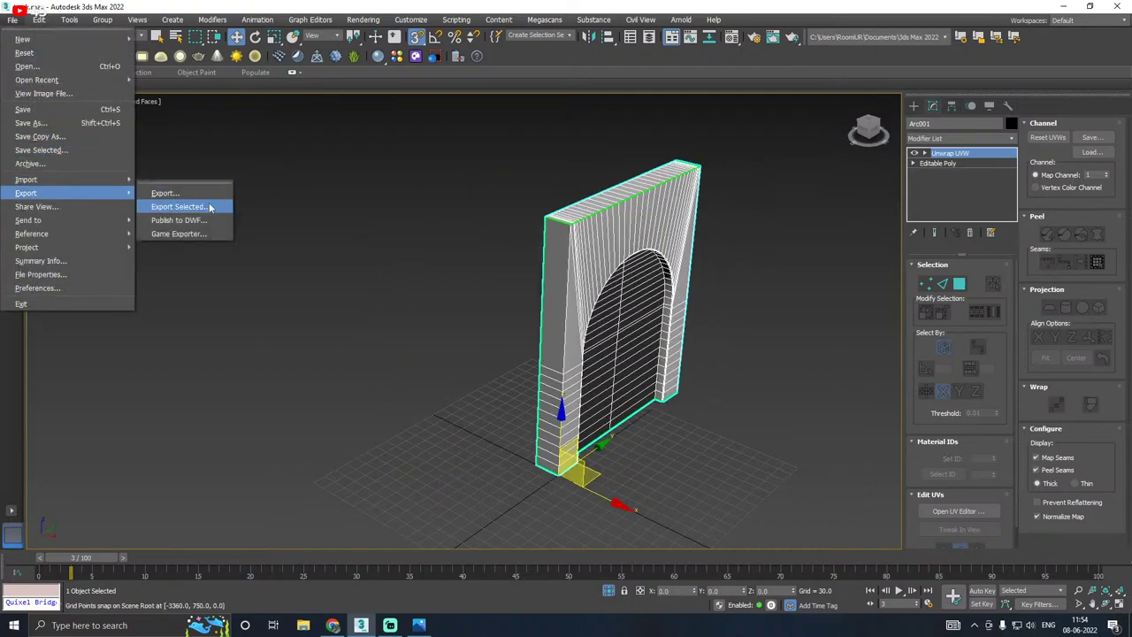
pyautogui.click(208, 206)
pyautogui.click(281, 177)
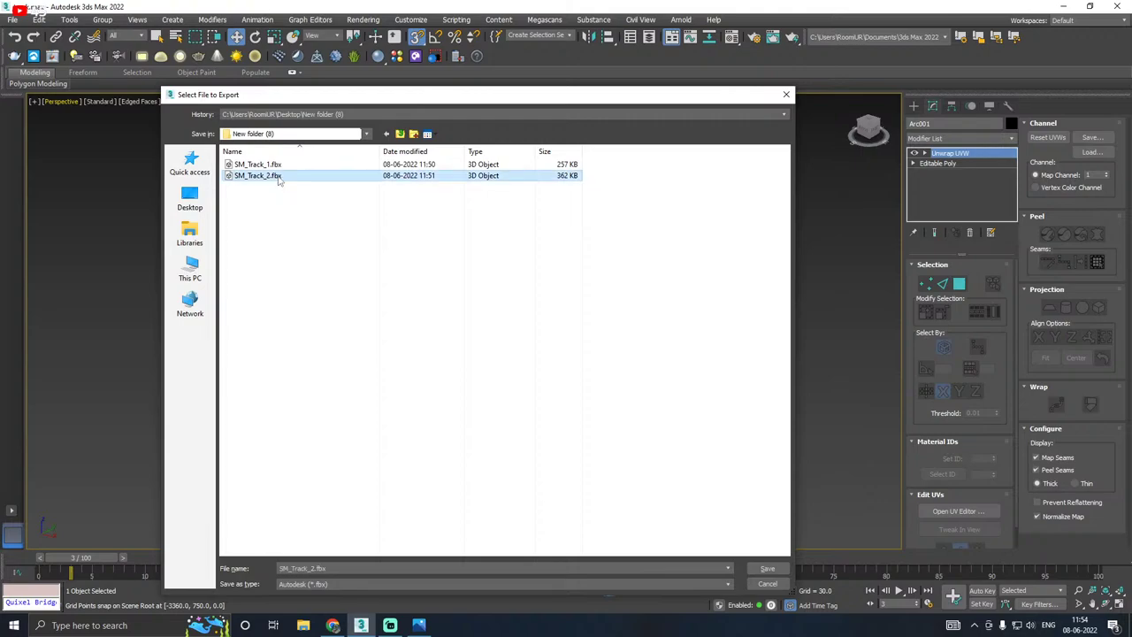
pyautogui.doubleClick(302, 569)
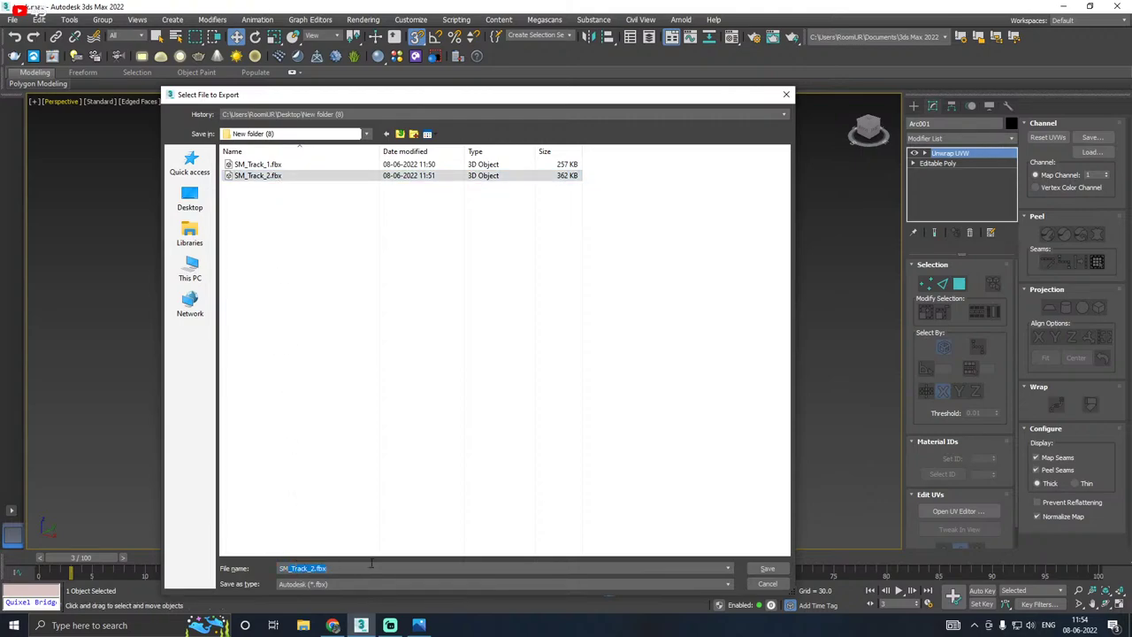
pyautogui.write('SM')
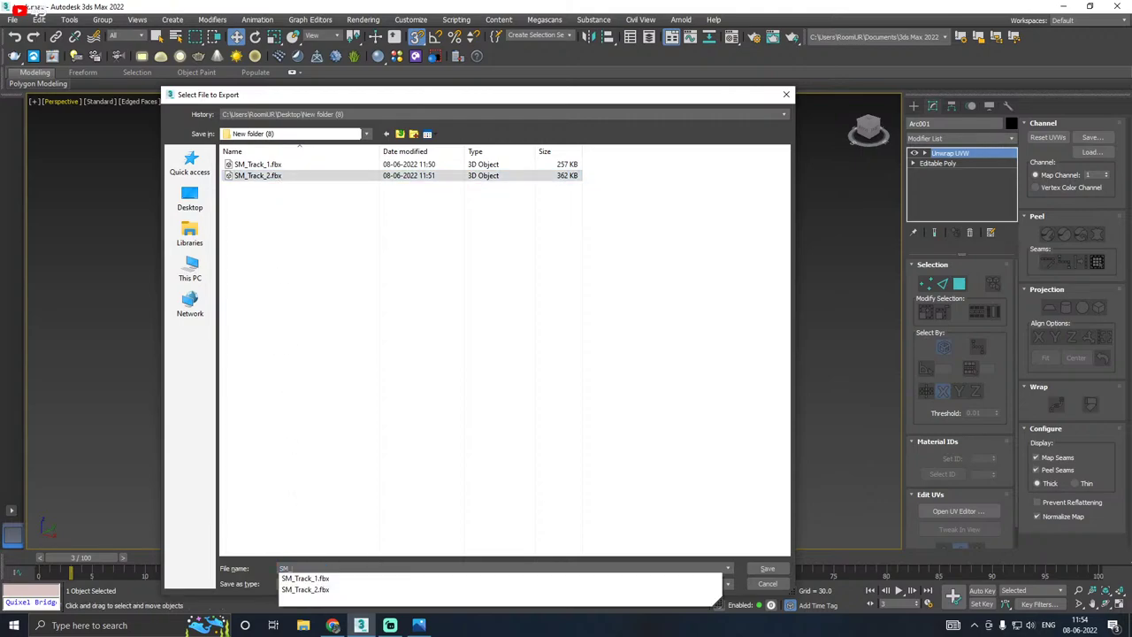
pyautogui.write('_Wall_1')
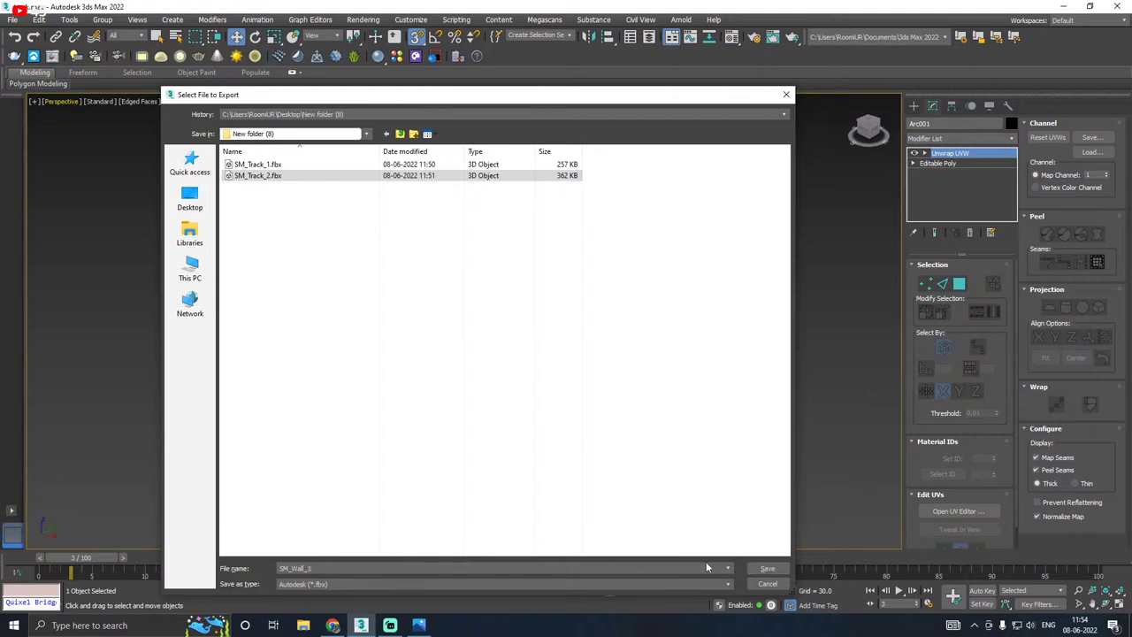
pyautogui.click(767, 568)
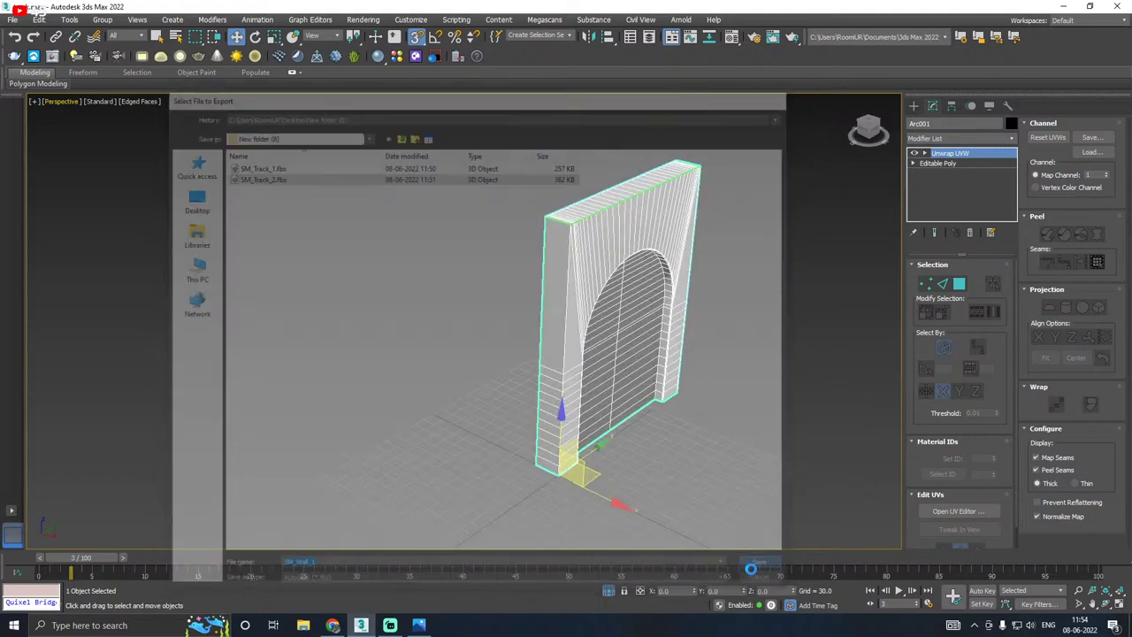
pyautogui.click(659, 469)
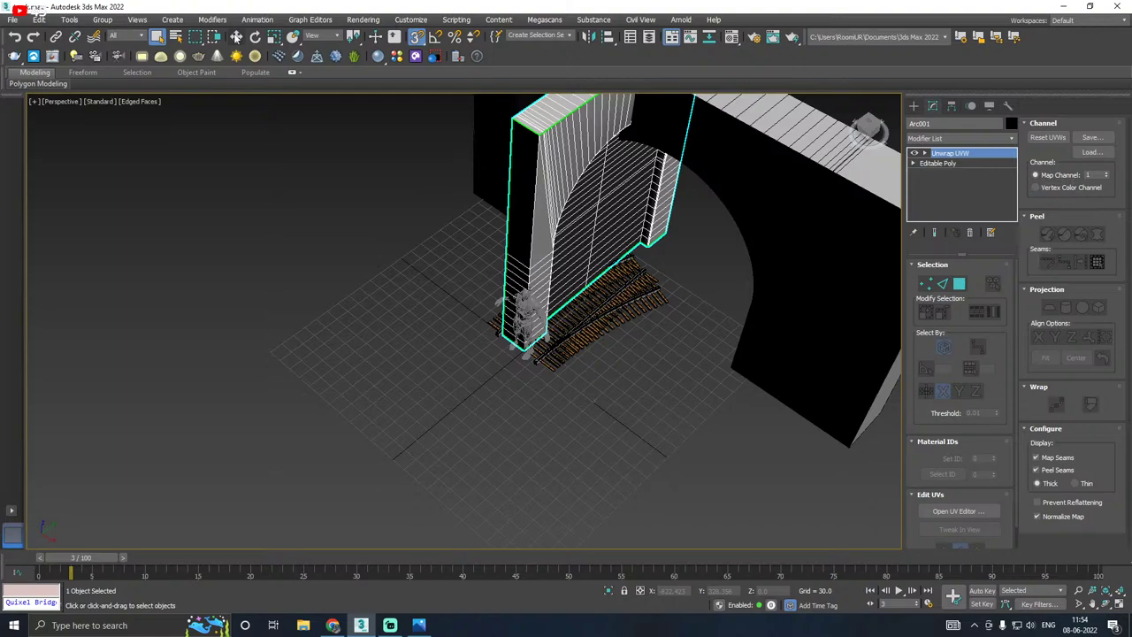
# Step: Select the wide arch wall beside the tracks and isolate it in the viewport
pyautogui.press('w')
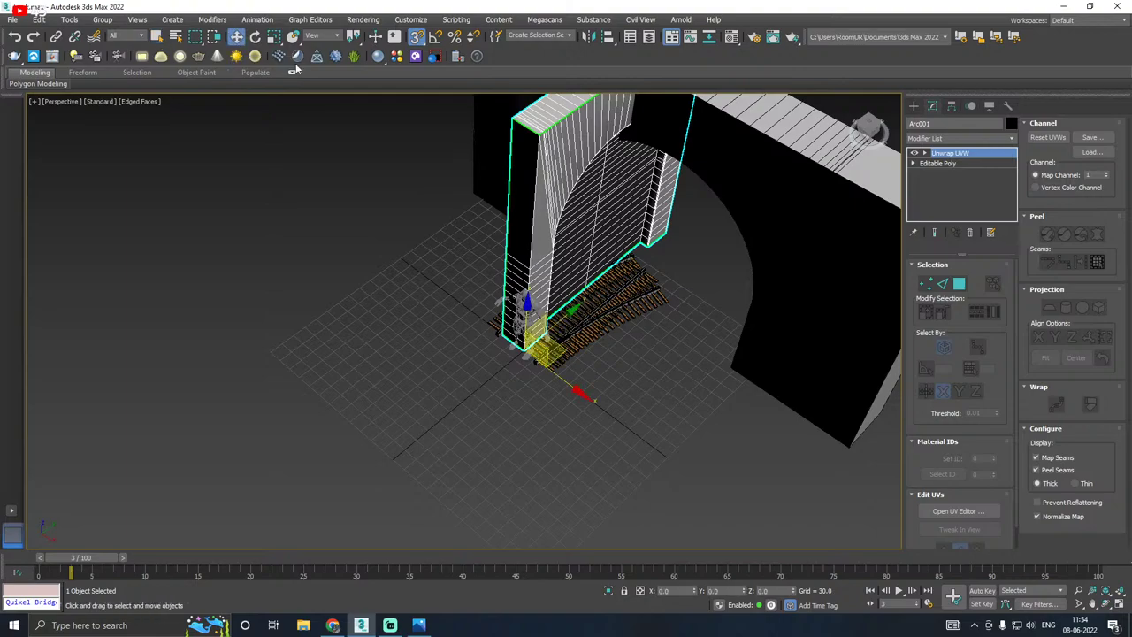
pyautogui.click(781, 209)
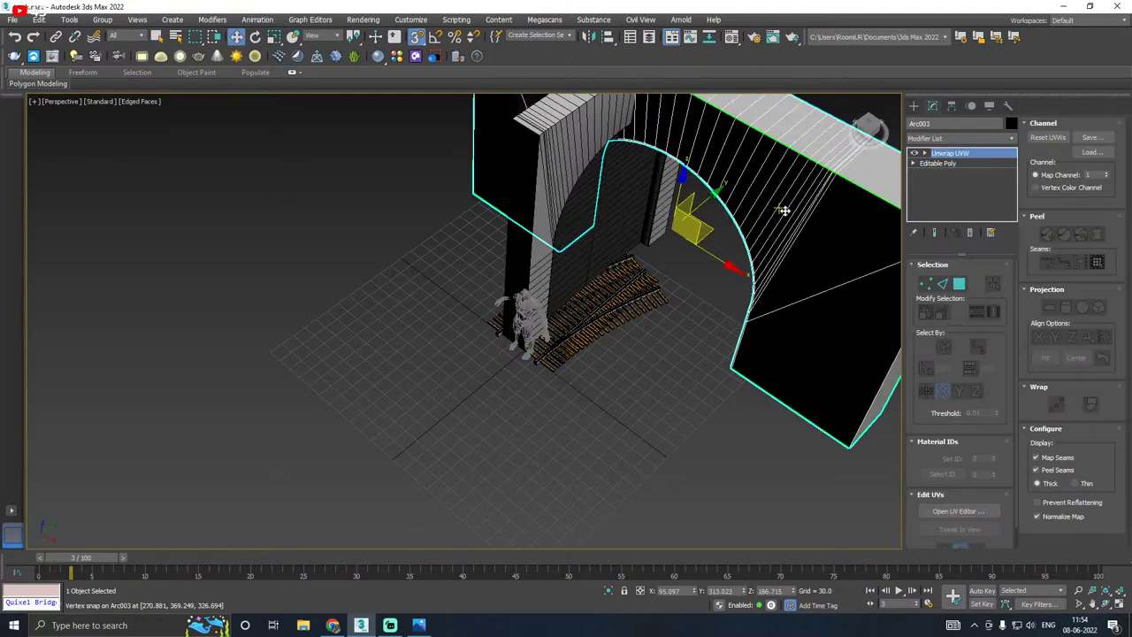
pyautogui.click(610, 591)
pyautogui.keyDown('alt'); pyautogui.moveTo(445, 470); pyautogui.dragTo(536, 422, button='middle'); pyautogui.keyUp('alt')
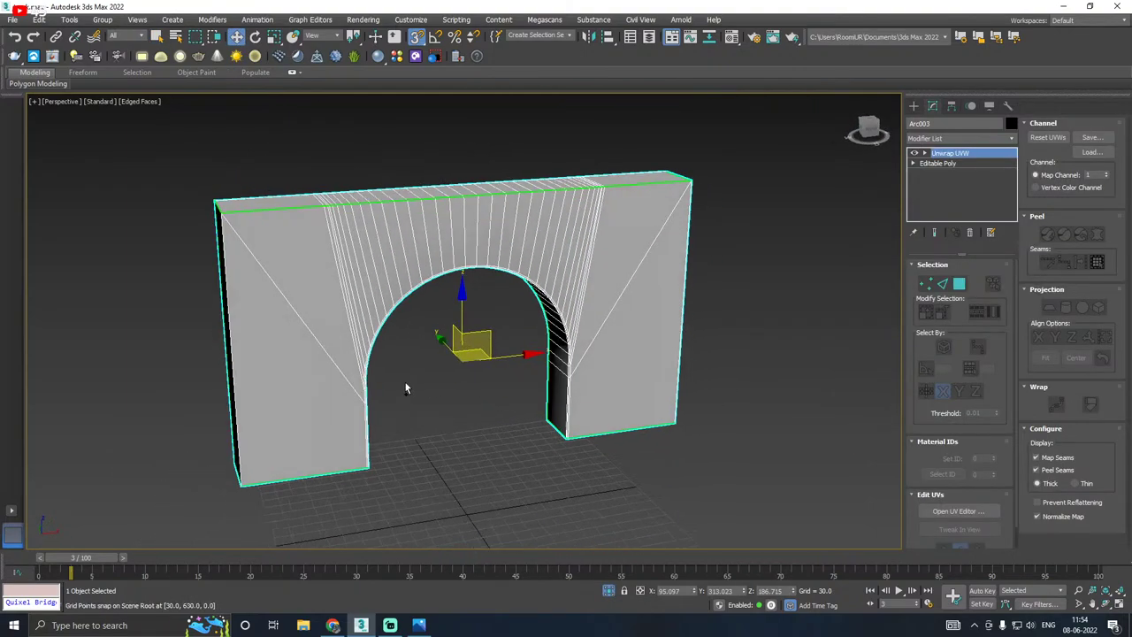
# Step: Snap the wide arch wall's pivot to its outer bottom corner and move the wall by that pivot to the grid origin
pyautogui.keyDown('alt'); pyautogui.moveTo(405, 382); pyautogui.dragTo(559, 317, button='middle'); pyautogui.keyUp('alt')
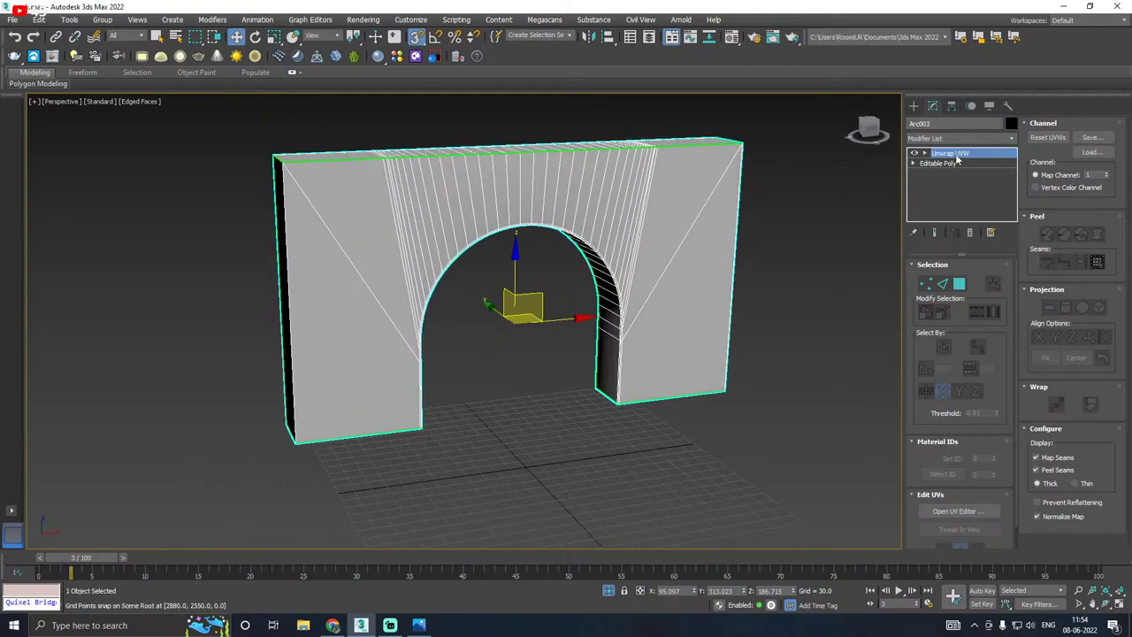
pyautogui.click(951, 106)
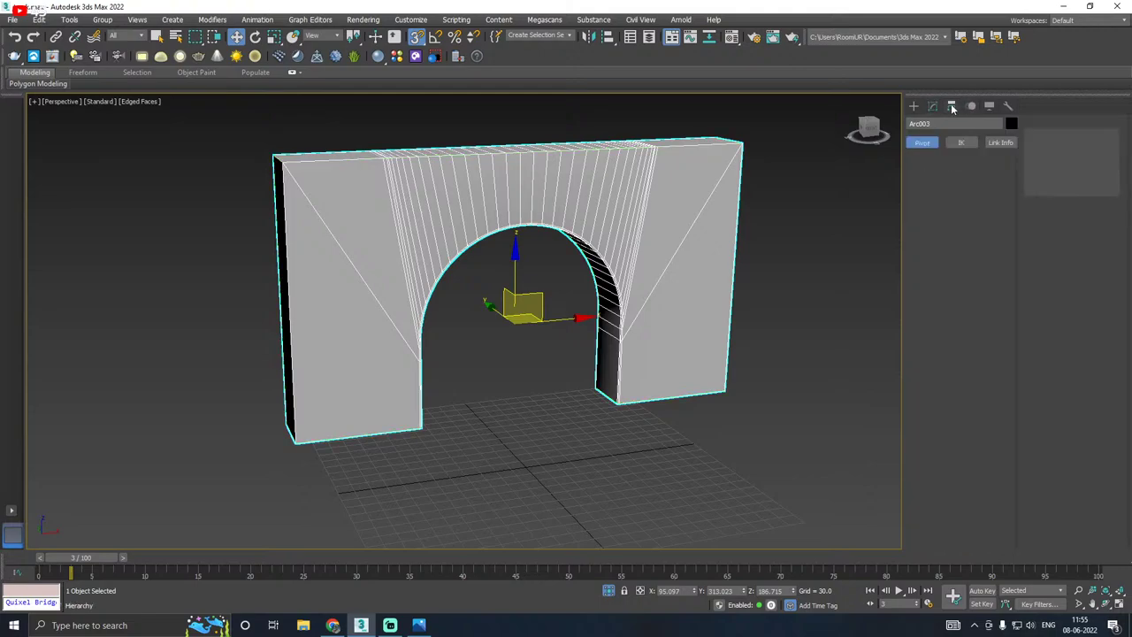
pyautogui.keyDown('alt'); pyautogui.moveTo(444, 242); pyautogui.dragTo(758, 192, button='middle'); pyautogui.keyUp('alt')
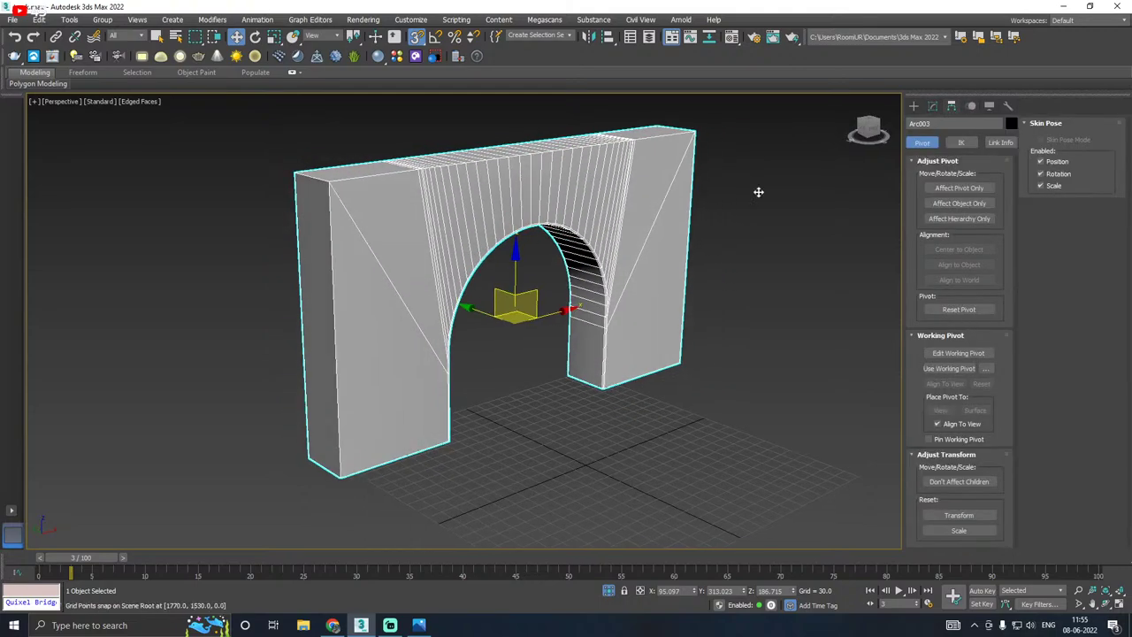
pyautogui.click(970, 191)
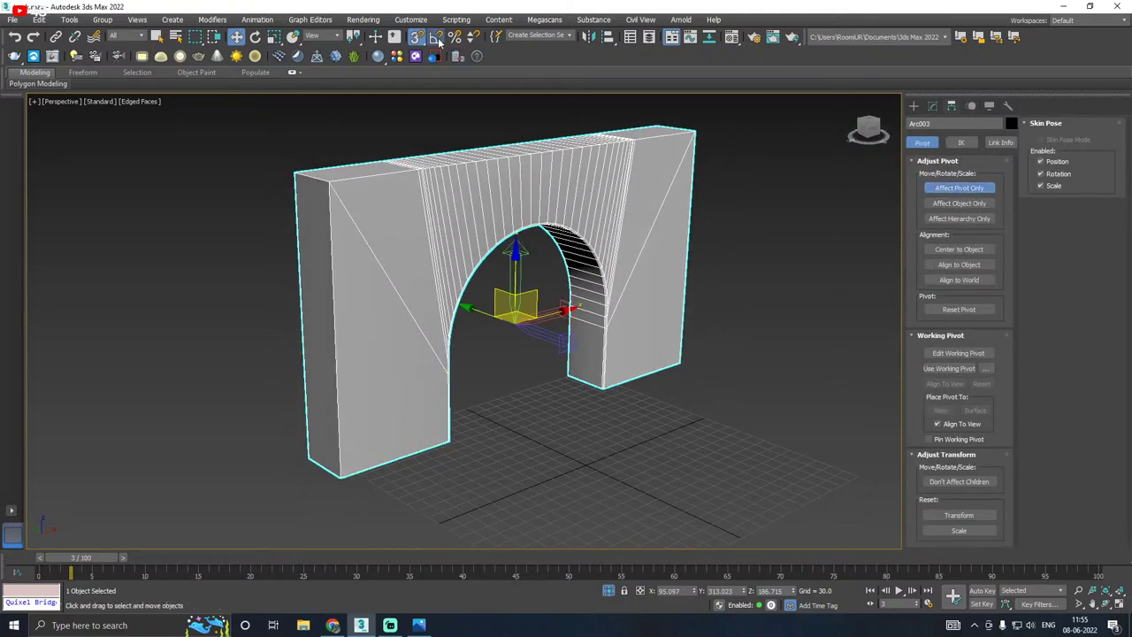
pyautogui.moveTo(524, 320); pyautogui.dragTo(597, 453)
pyautogui.click(935, 109)
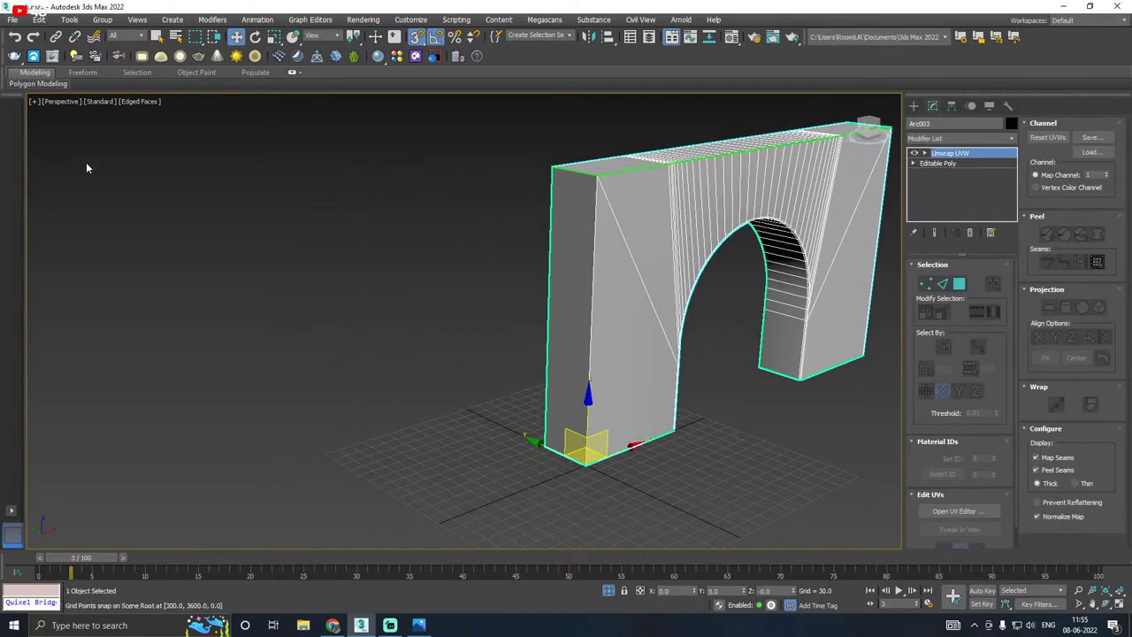
# Step: Export the selected wide arch wall as the FBX file SM_Wall_2 in New folder (8), accepting the export options
pyautogui.click(13, 19)
pyautogui.moveTo(36, 193)
pyautogui.click(182, 208)
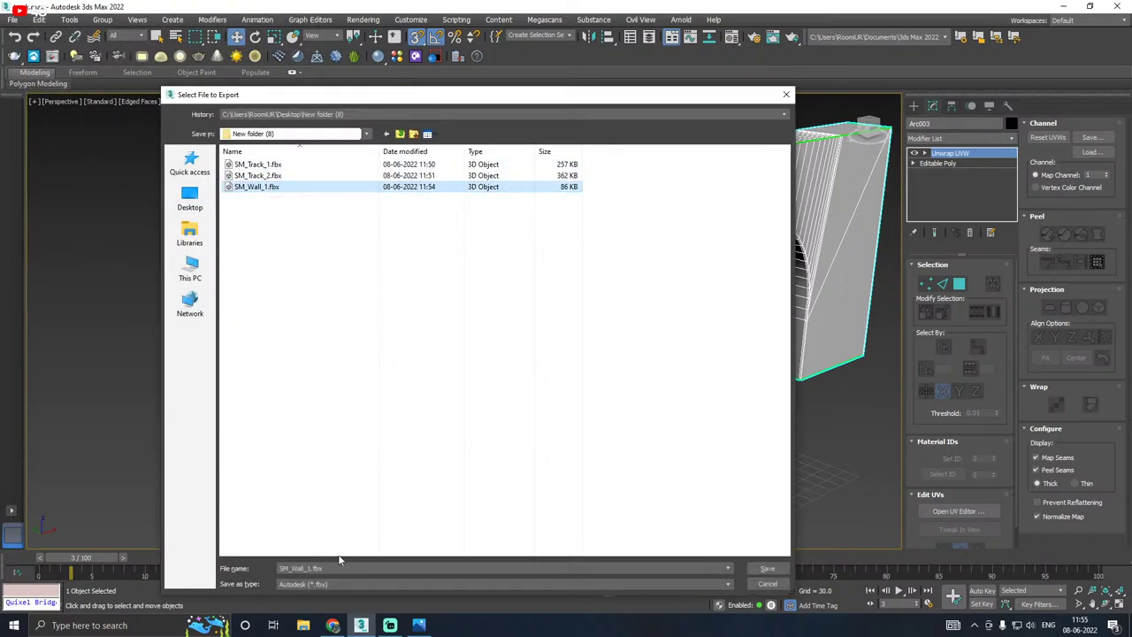
pyautogui.click(308, 570)
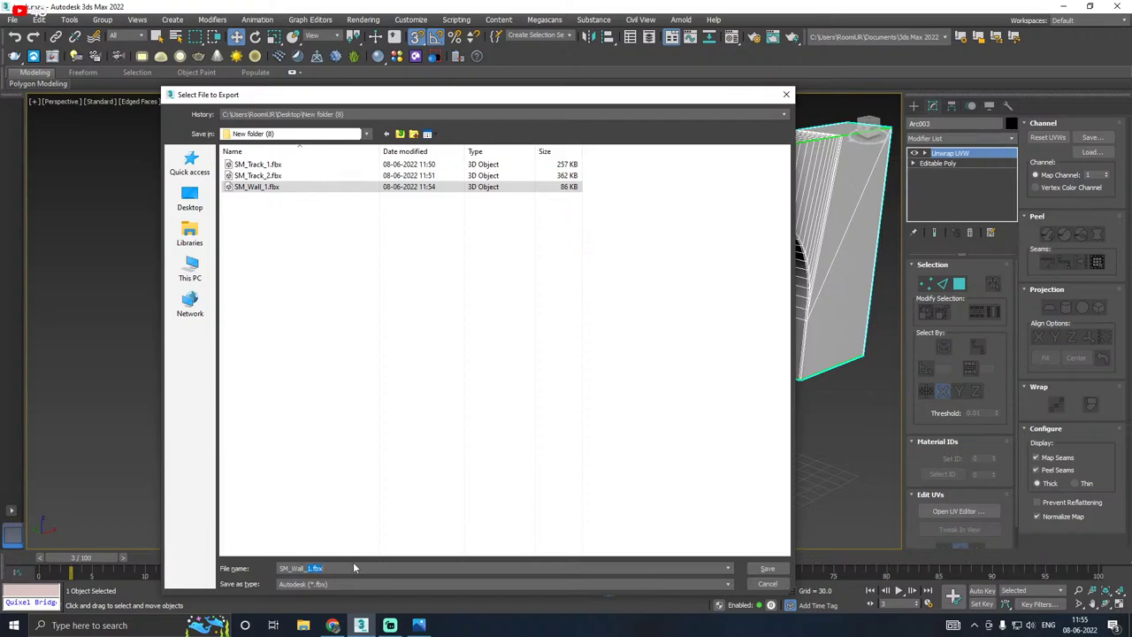
pyautogui.write('2')
pyautogui.click(774, 568)
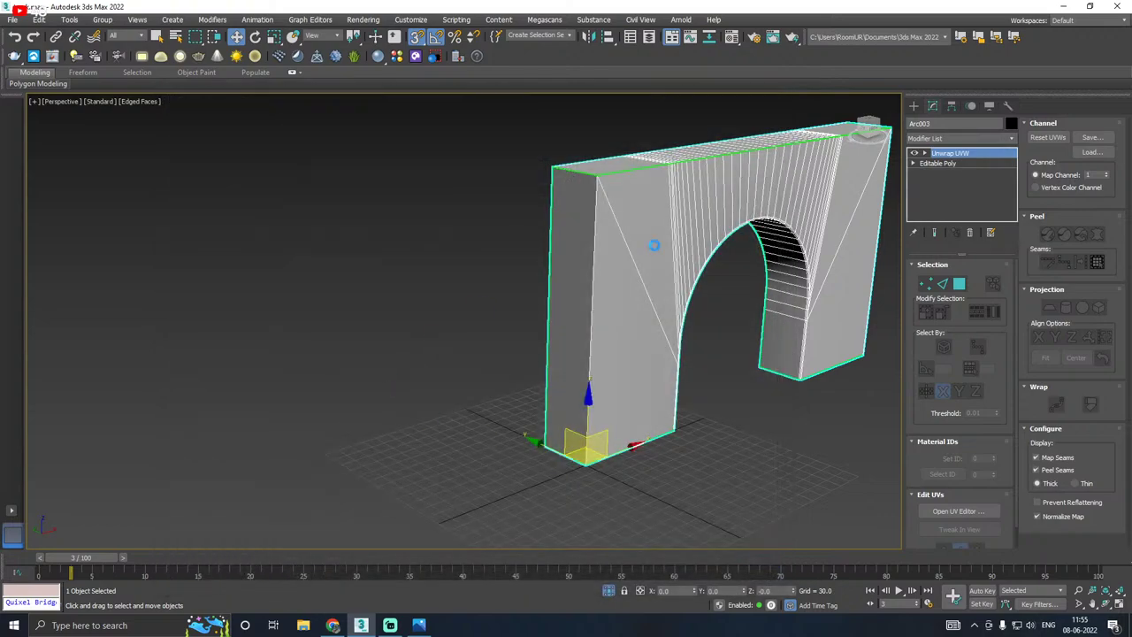
pyautogui.click(652, 467)
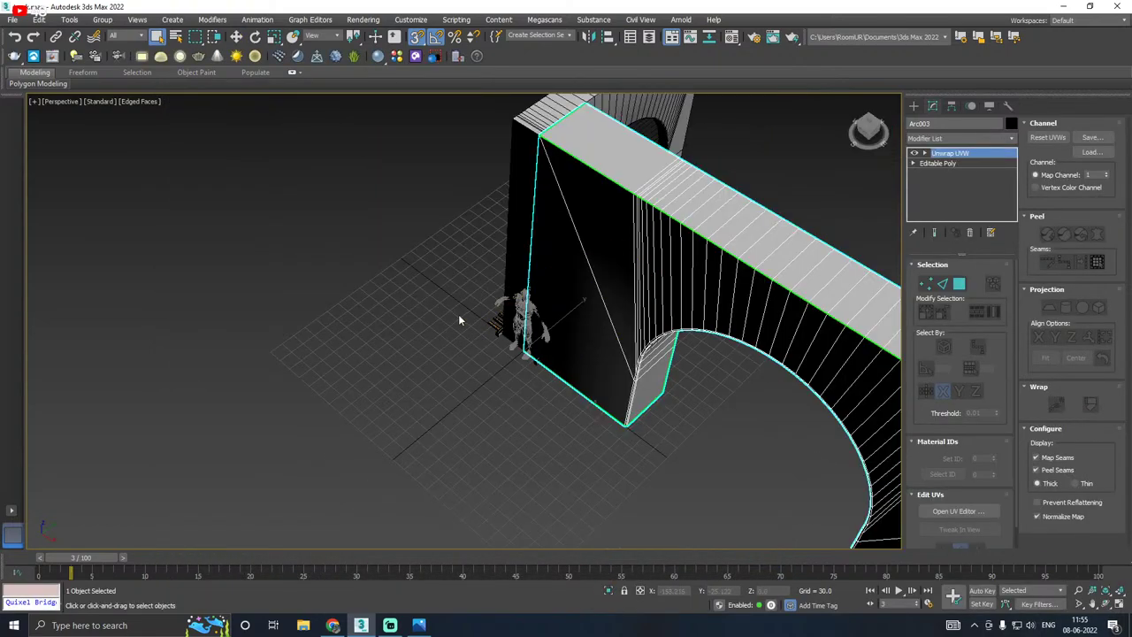
# Step: Inspect the wide arch wall beside the other pieces, turn off 3D snapping and deselect the wall
pyautogui.scroll(-3, 458, 314)
pyautogui.keyDown('alt'); pyautogui.moveTo(533, 346); pyautogui.dragTo(534, 318, button='middle'); pyautogui.keyUp('alt')
pyautogui.moveTo(631, 329); pyautogui.dragTo(486, 374, button='middle')
pyautogui.press('w')
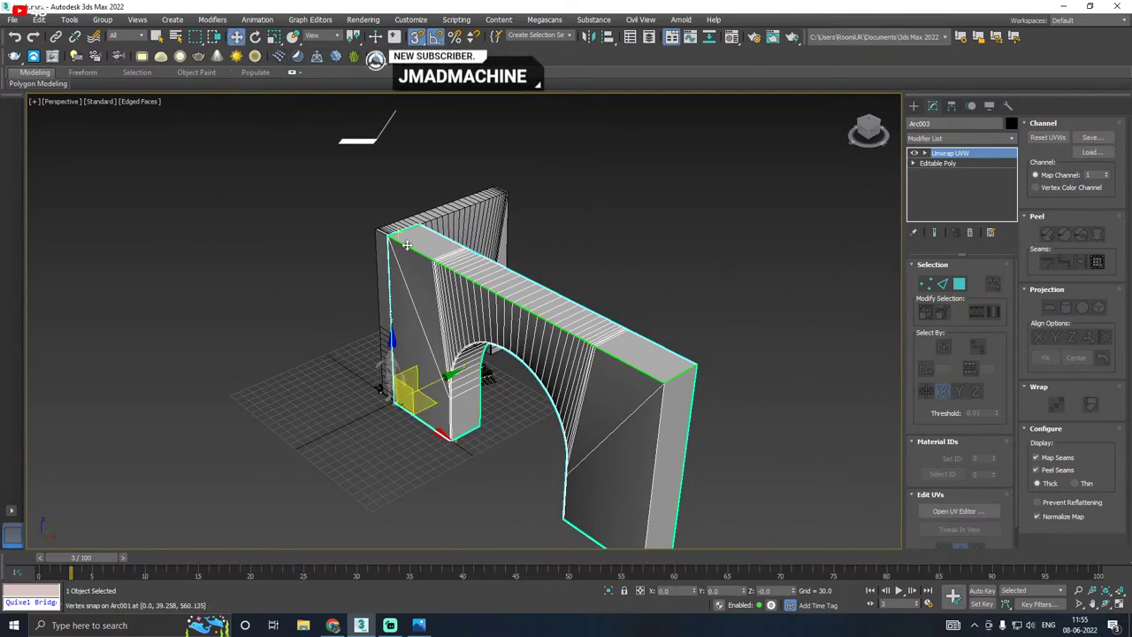
pyautogui.moveTo(432, 259)
pyautogui.keyDown('alt'); pyautogui.mouseDown(button='middle')
pyautogui.moveTo(521, 271)
pyautogui.moveTo(537, 298)
pyautogui.moveTo(336, 255)
pyautogui.moveTo(606, 291)
pyautogui.moveTo(703, 280)
pyautogui.moveTo(451, 252)
pyautogui.mouseUp(button='middle'); pyautogui.keyUp('alt')
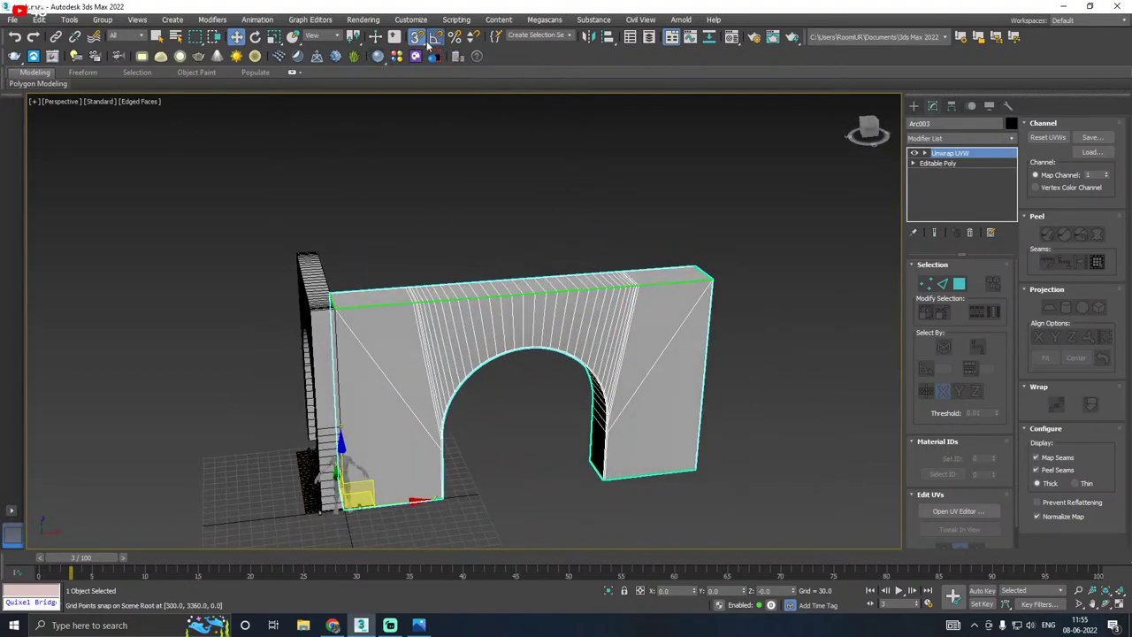
pyautogui.click(419, 41)
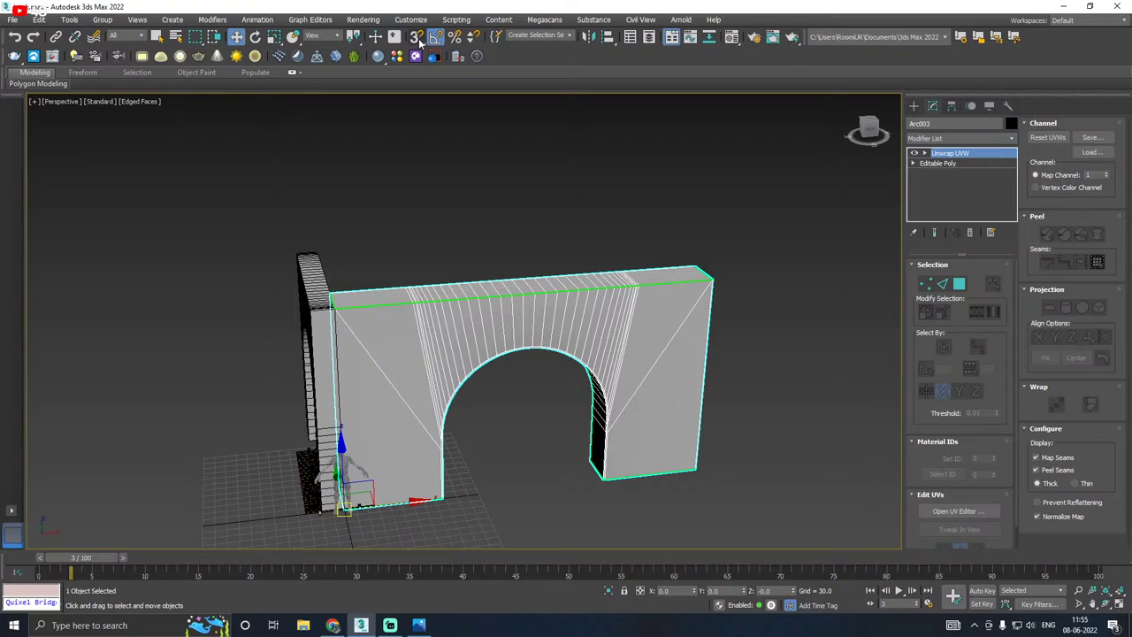
pyautogui.click(450, 130)
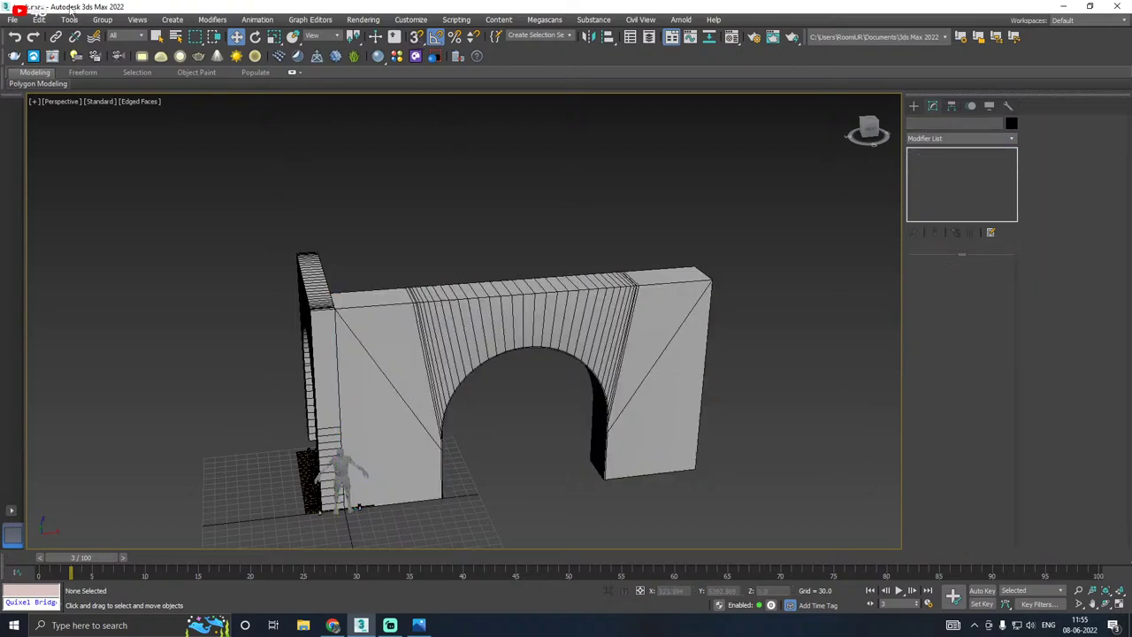
# Step: Save a copy of the scene as track19.max in the Work folder and save the scene itself
pyautogui.click(11, 19)
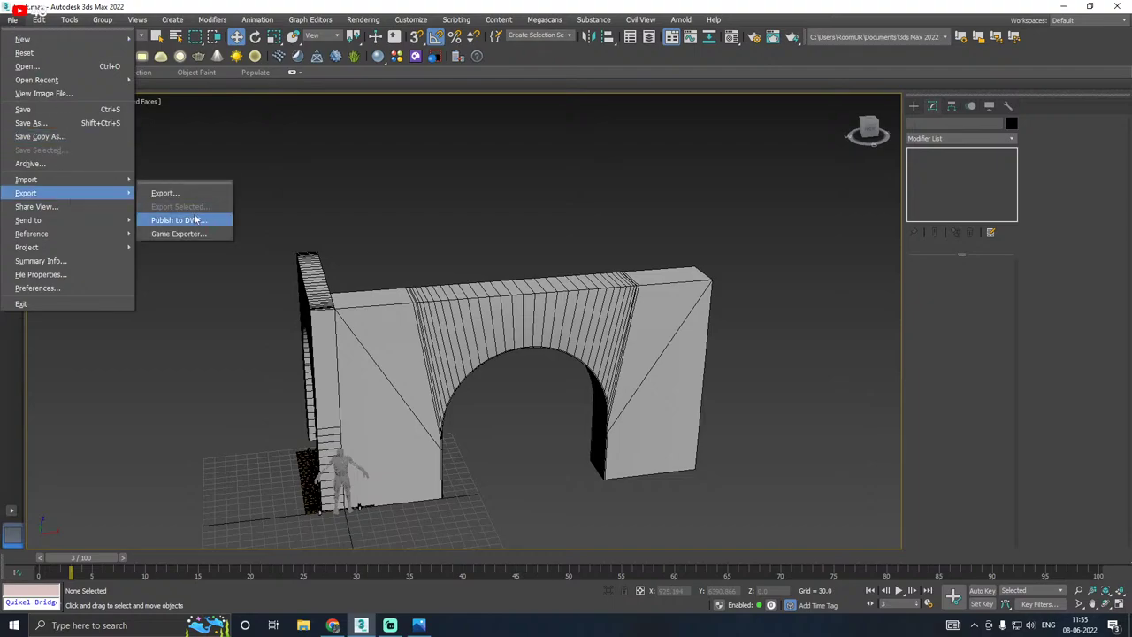
pyautogui.click(40, 136)
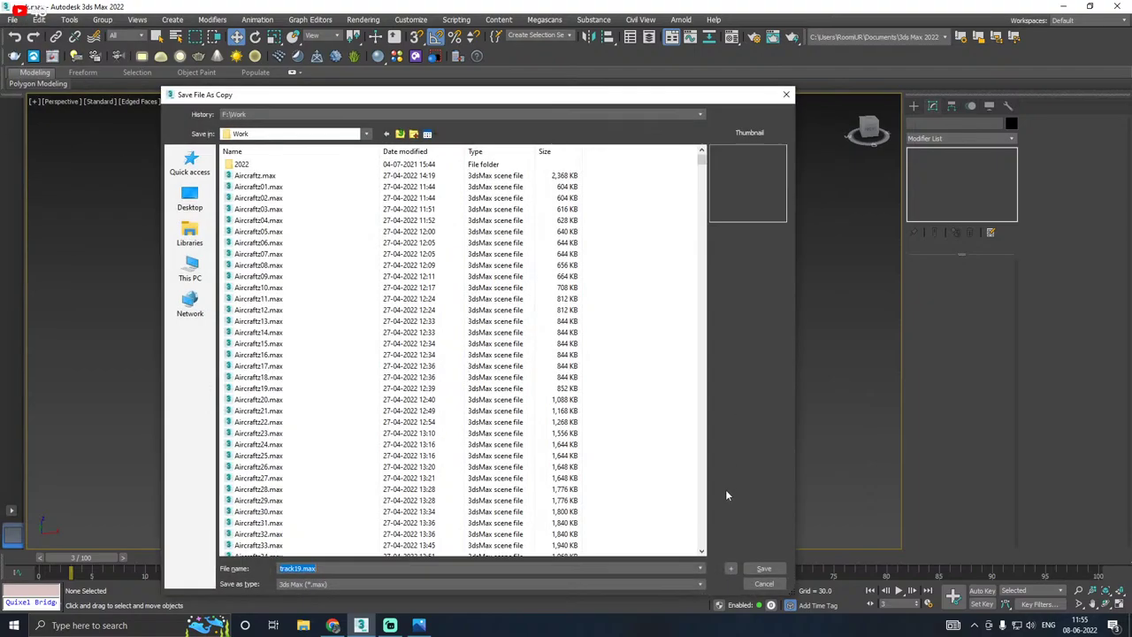
pyautogui.click(753, 569)
pyautogui.click(13, 19)
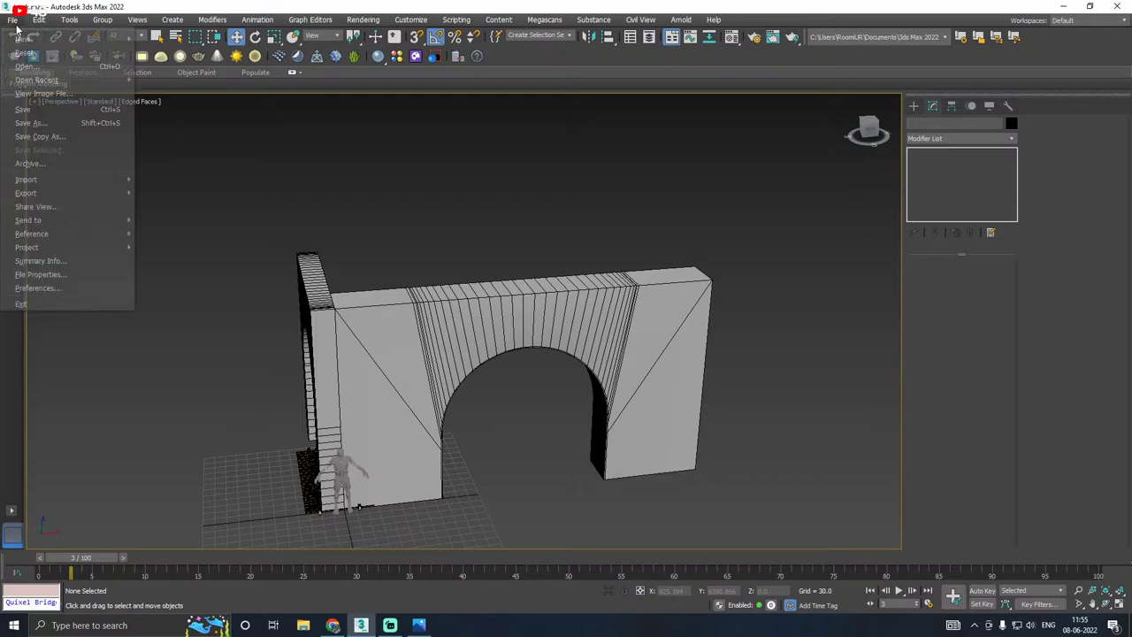
pyautogui.click(24, 109)
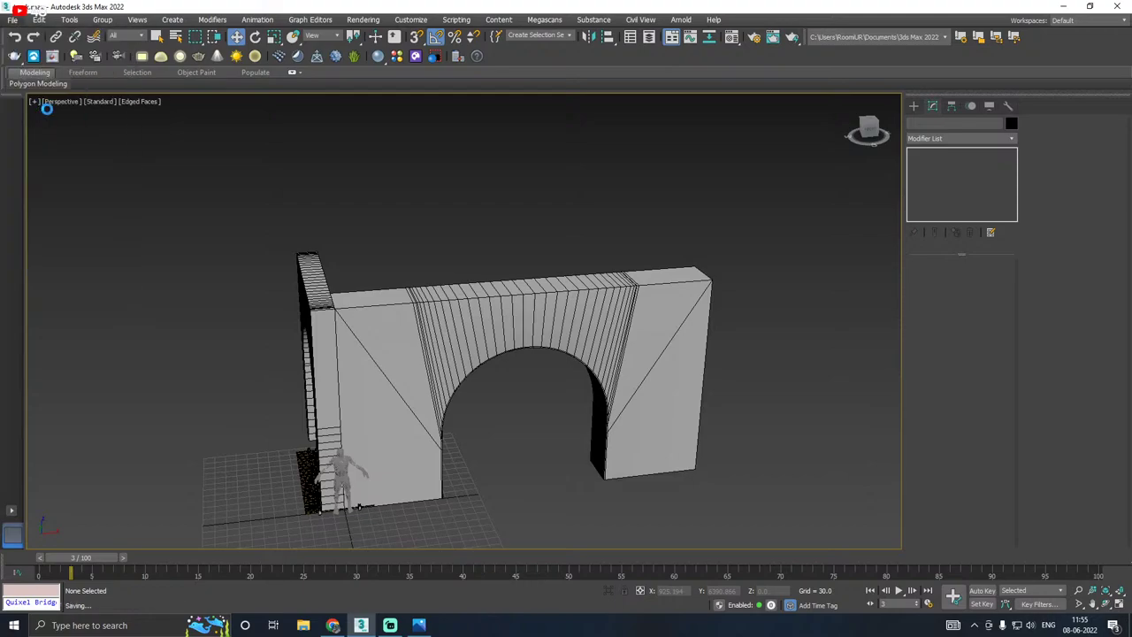
pyautogui.click(1062, 7)
pyautogui.rightClick(383, 100)
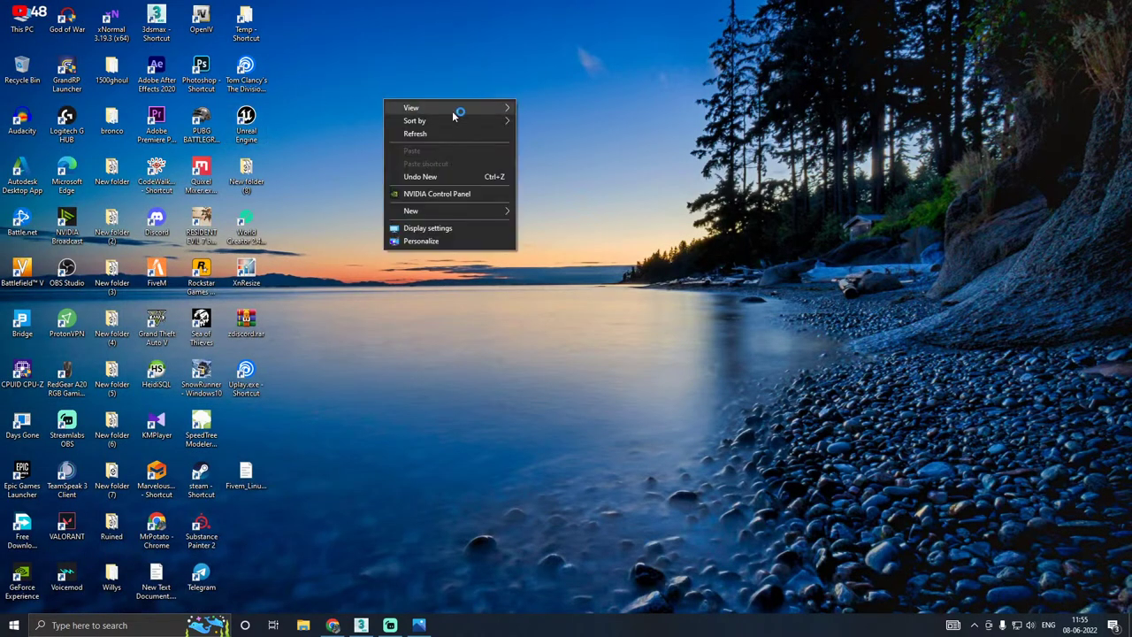
pyautogui.moveTo(458, 110)
pyautogui.click(567, 181)
pyautogui.rightClick(551, 168)
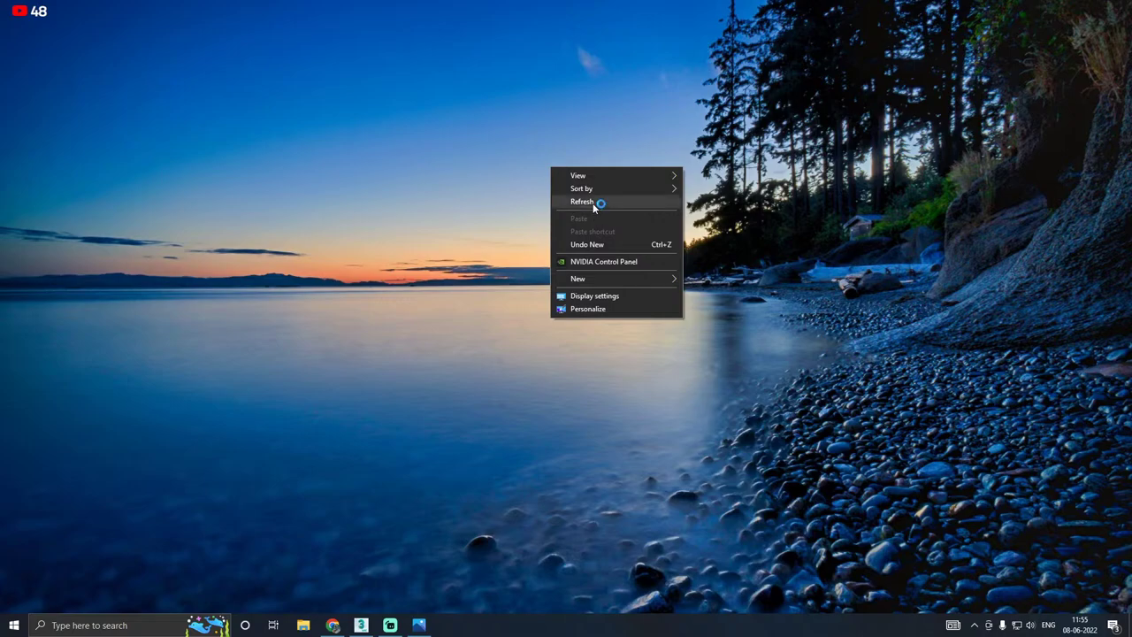
pyautogui.click(597, 203)
pyautogui.click(373, 624)
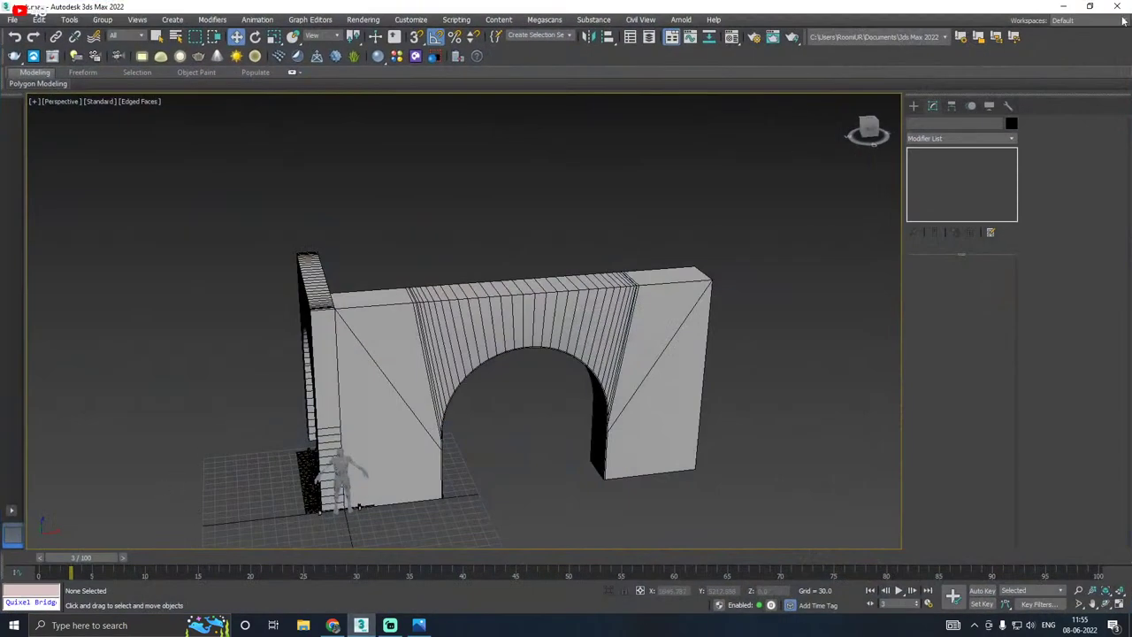
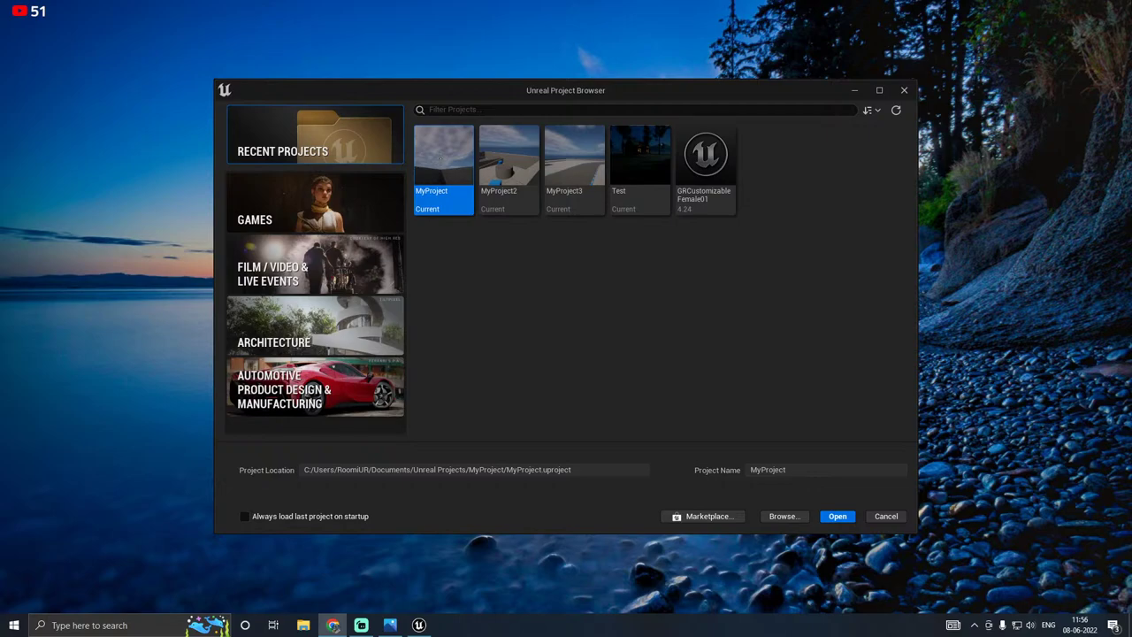
# Step: Open the Test project in Unreal Engine and create a new level from the Basic template
pyautogui.click(640, 178)
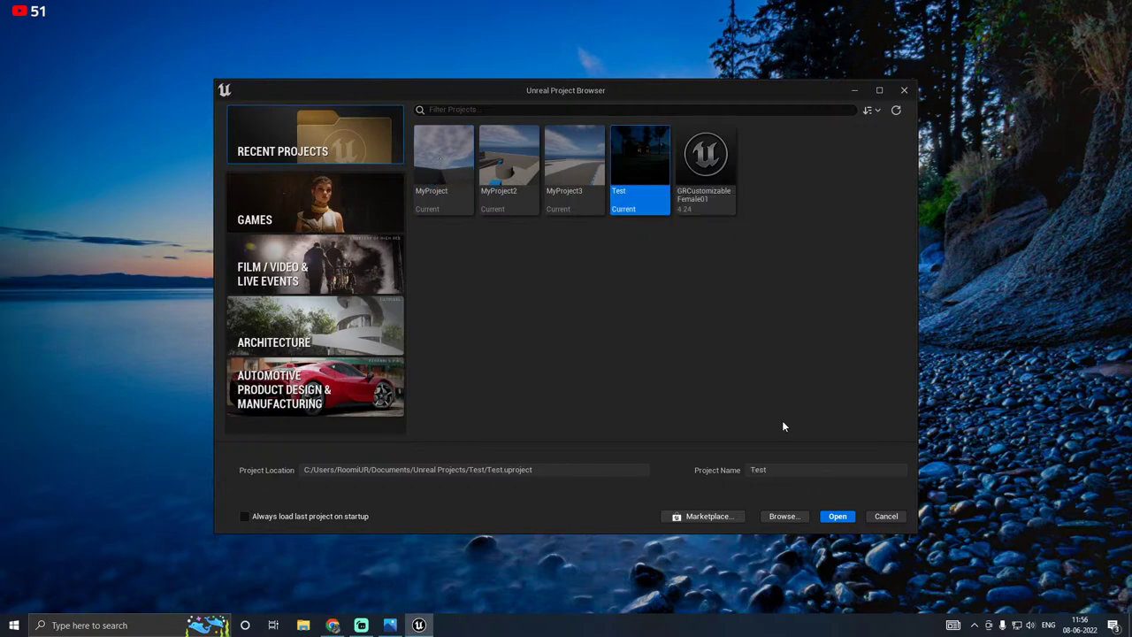
pyautogui.click(836, 516)
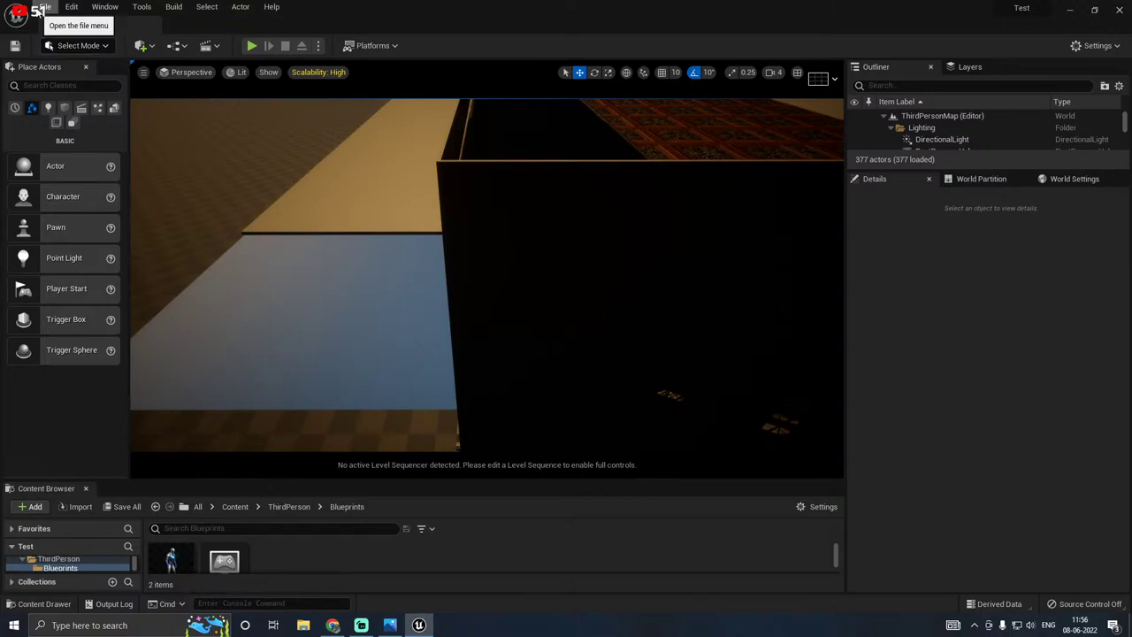
pyautogui.click(44, 7)
pyautogui.click(58, 38)
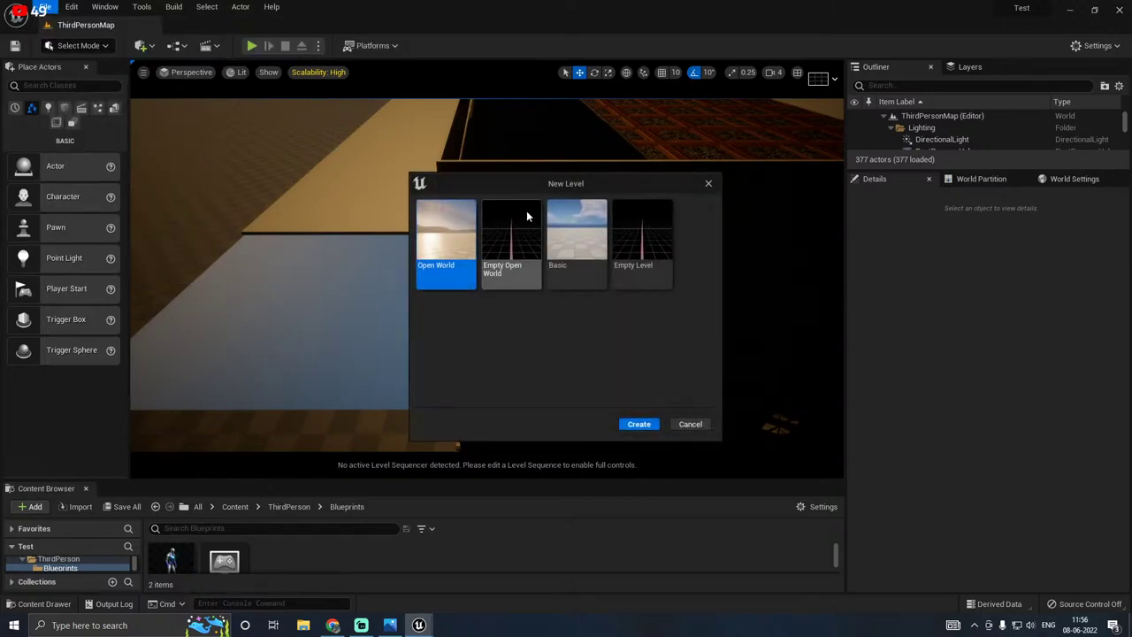
pyautogui.click(579, 238)
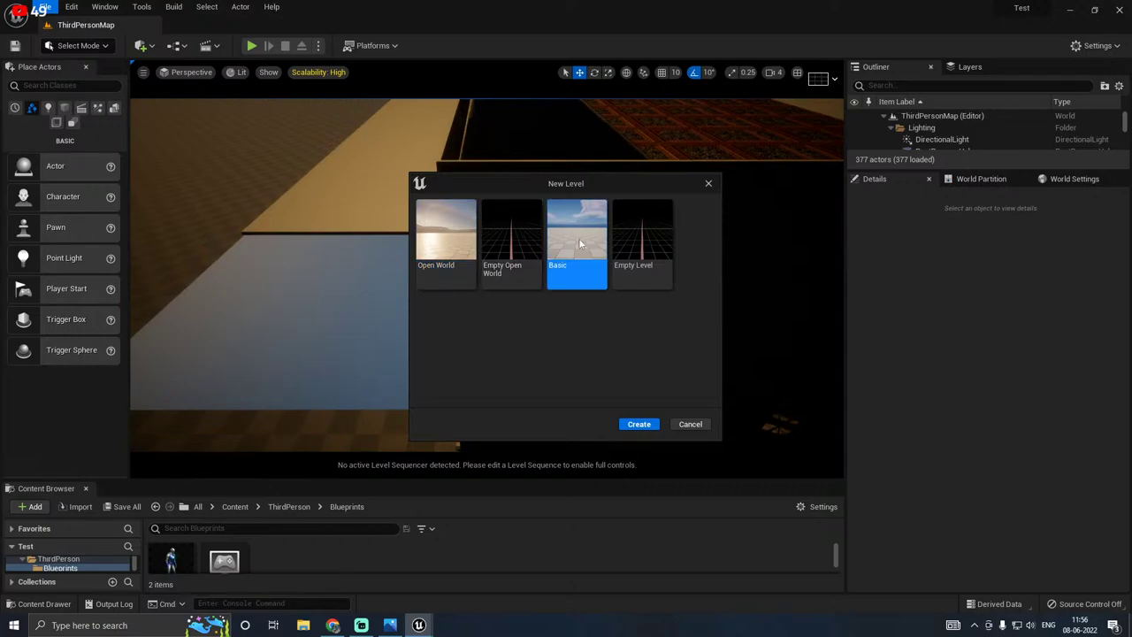
pyautogui.click(648, 424)
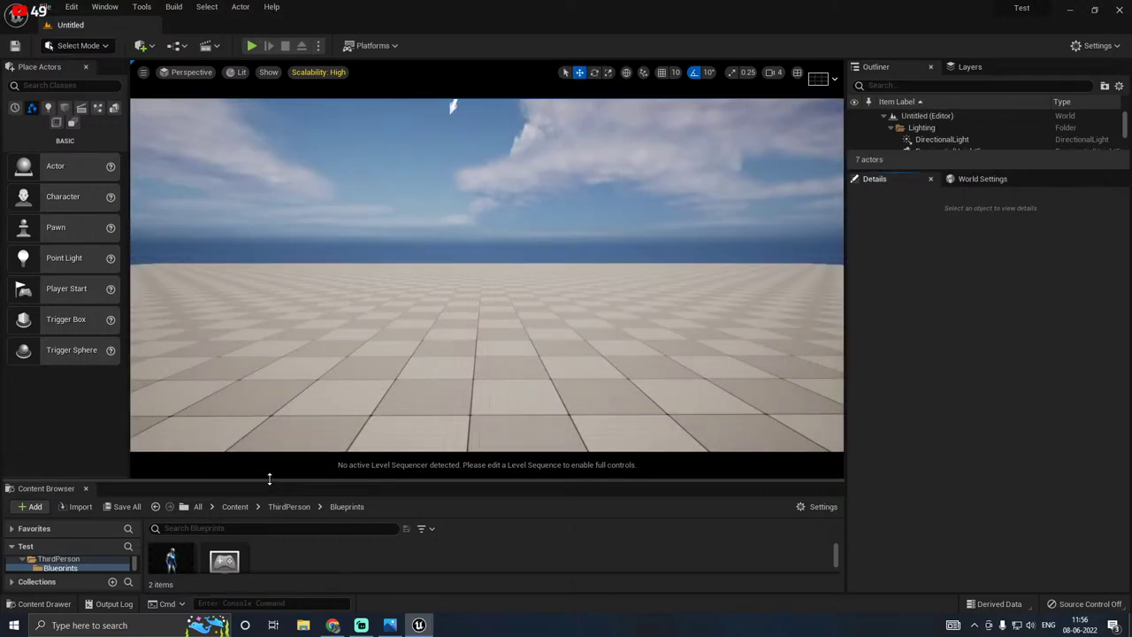
# Step: Switch from the cinematic viewport to the default viewport and enlarge the Content Browser
pyautogui.click(144, 75)
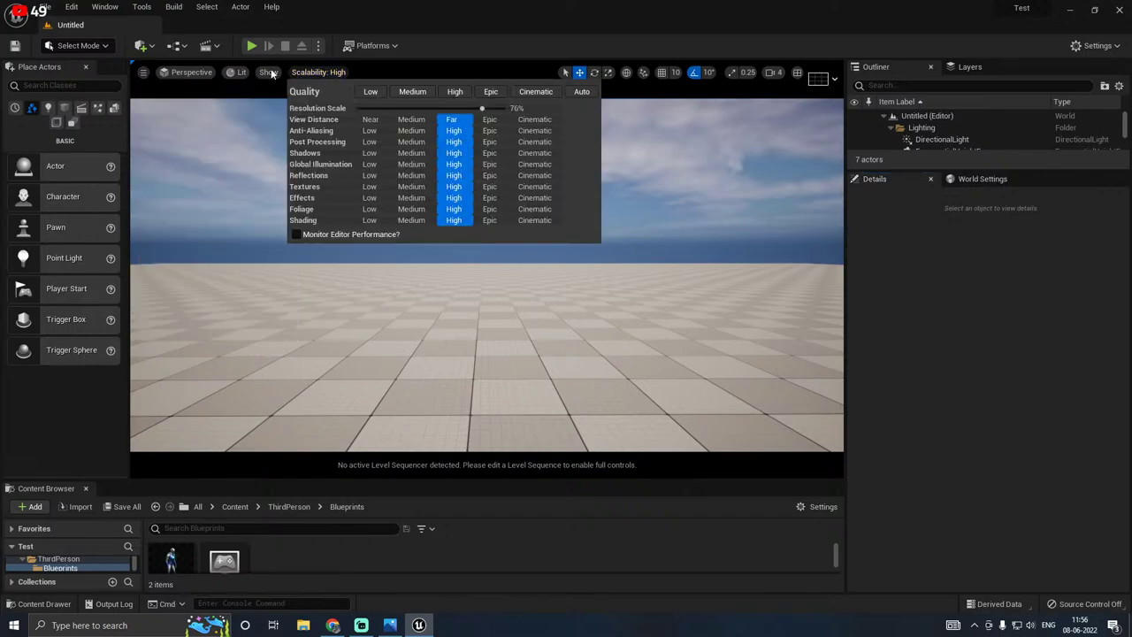
pyautogui.moveTo(181, 75)
pyautogui.click(202, 203)
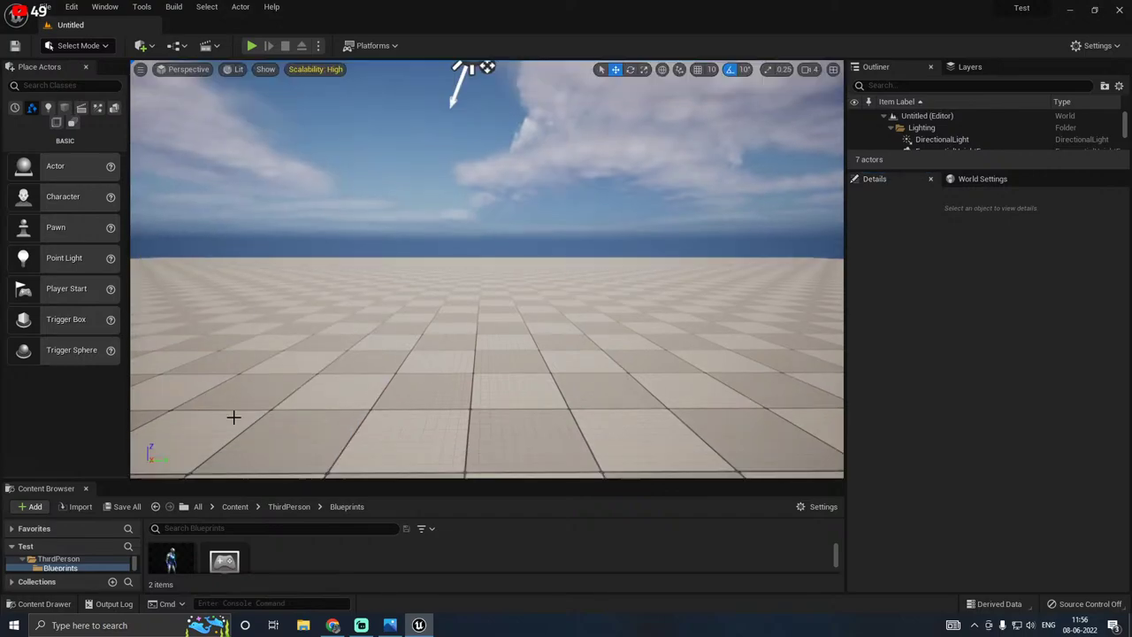
pyautogui.moveTo(245, 485); pyautogui.dragTo(241, 329)
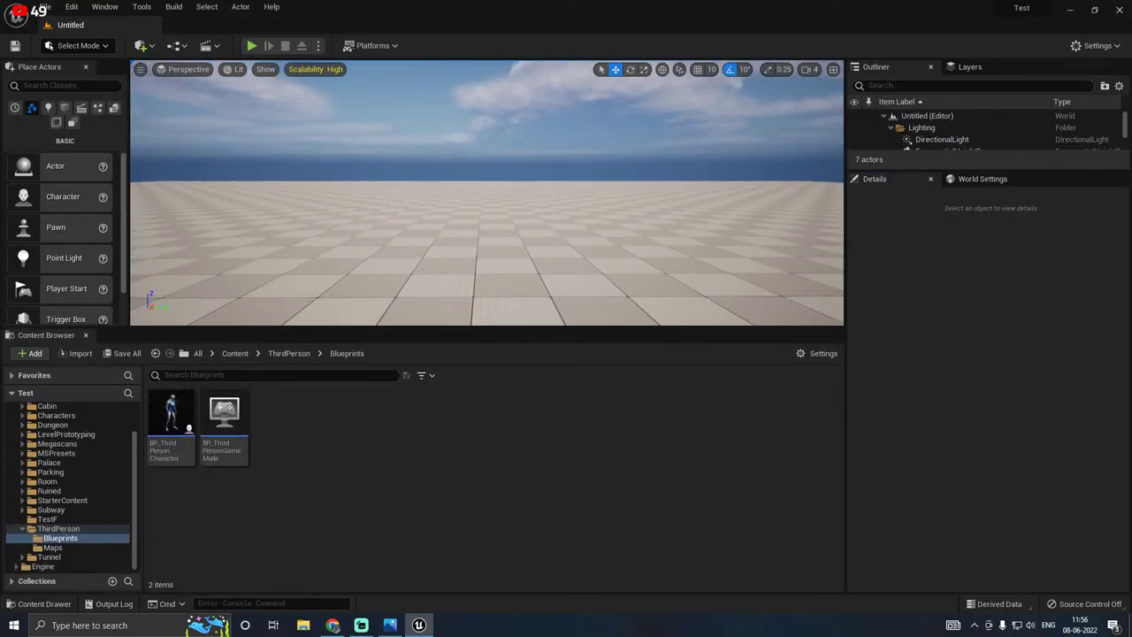
# Step: Create a folder named Tracks in the project's Content folder and open it
pyautogui.click(44, 418)
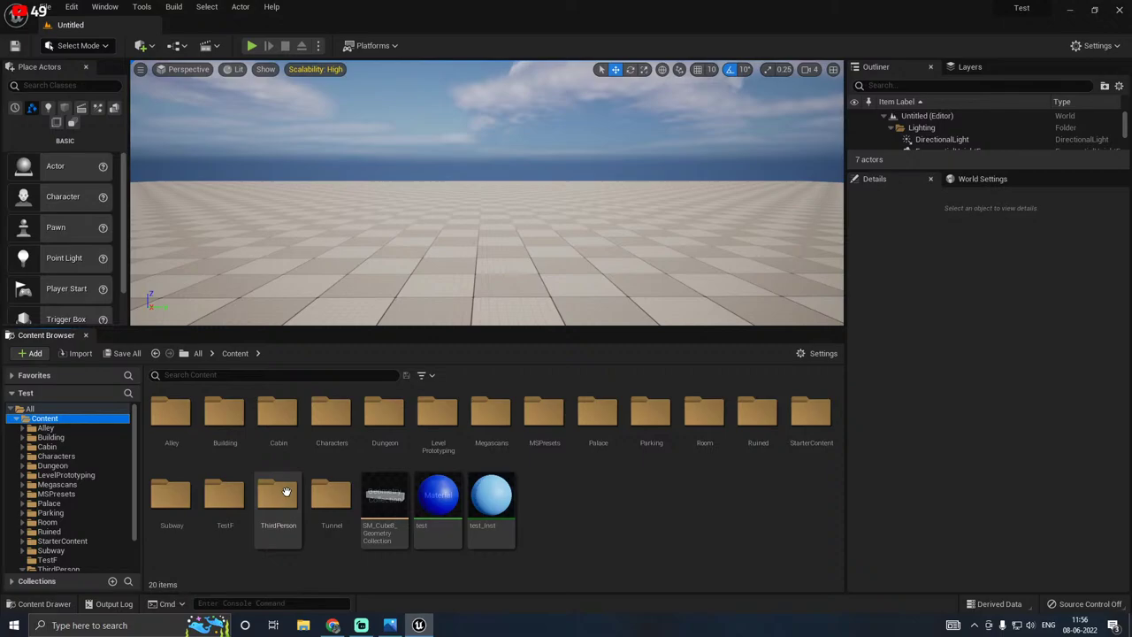
pyautogui.rightClick(545, 495)
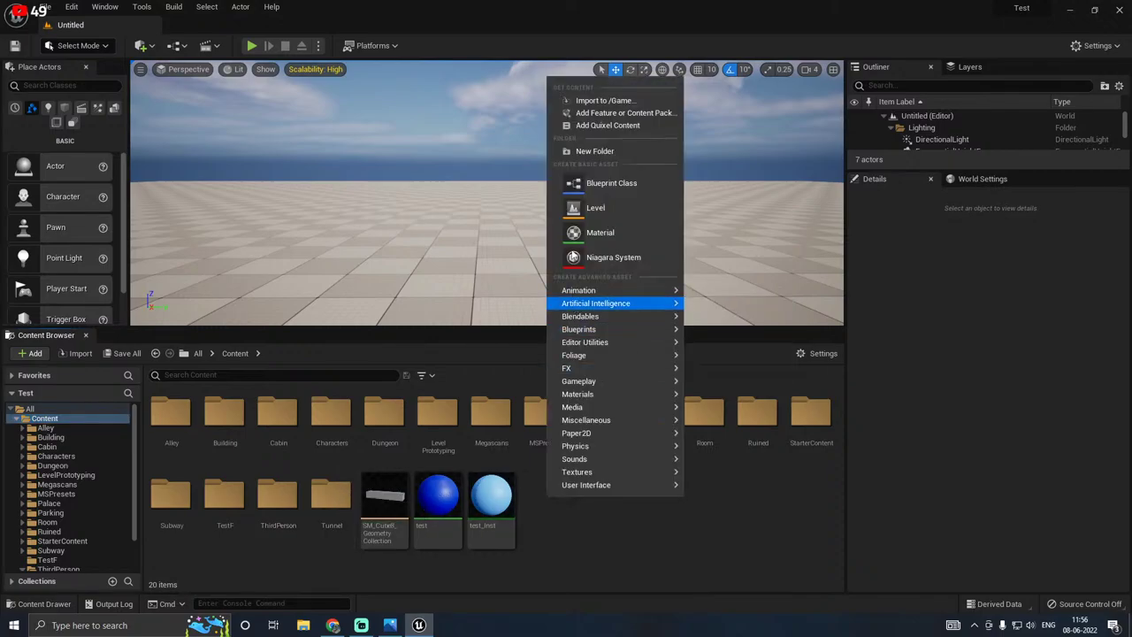
pyautogui.click(598, 154)
pyautogui.write('Tracks')
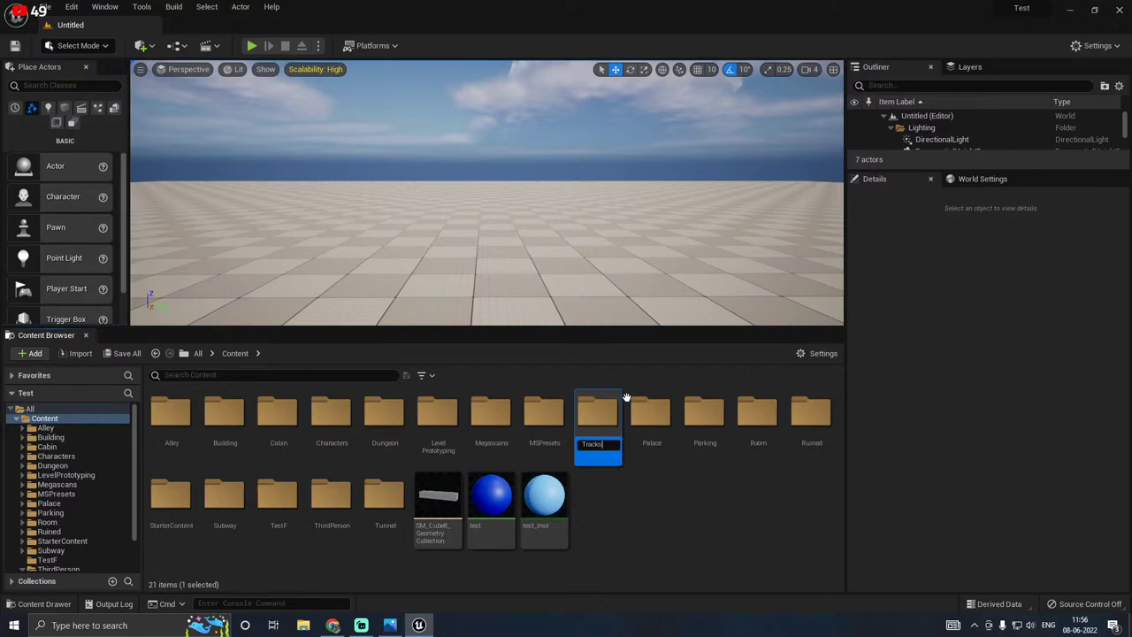
pyautogui.press('Return')
pyautogui.doubleClick(320, 522)
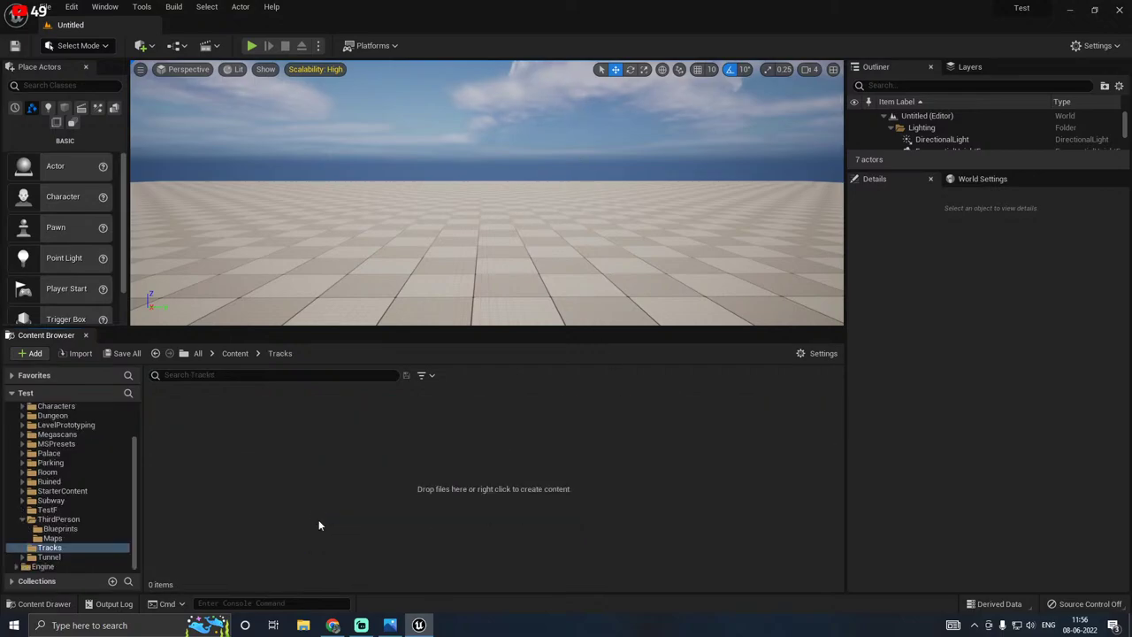
# Step: Create a folder named Meshes inside the Tracks folder
pyautogui.rightClick(249, 482)
pyautogui.click(276, 135)
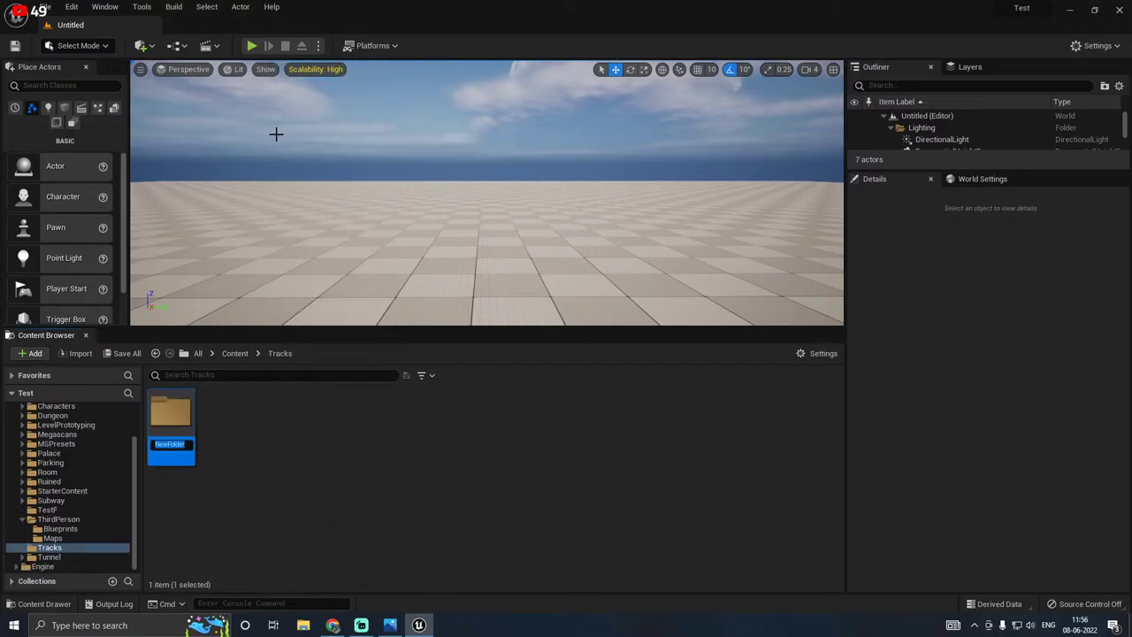
pyautogui.write('Meshes')
pyautogui.press('Return')
# Step: Create a folder named Maps inside the Tracks folder
pyautogui.rightClick(286, 481)
pyautogui.click(359, 140)
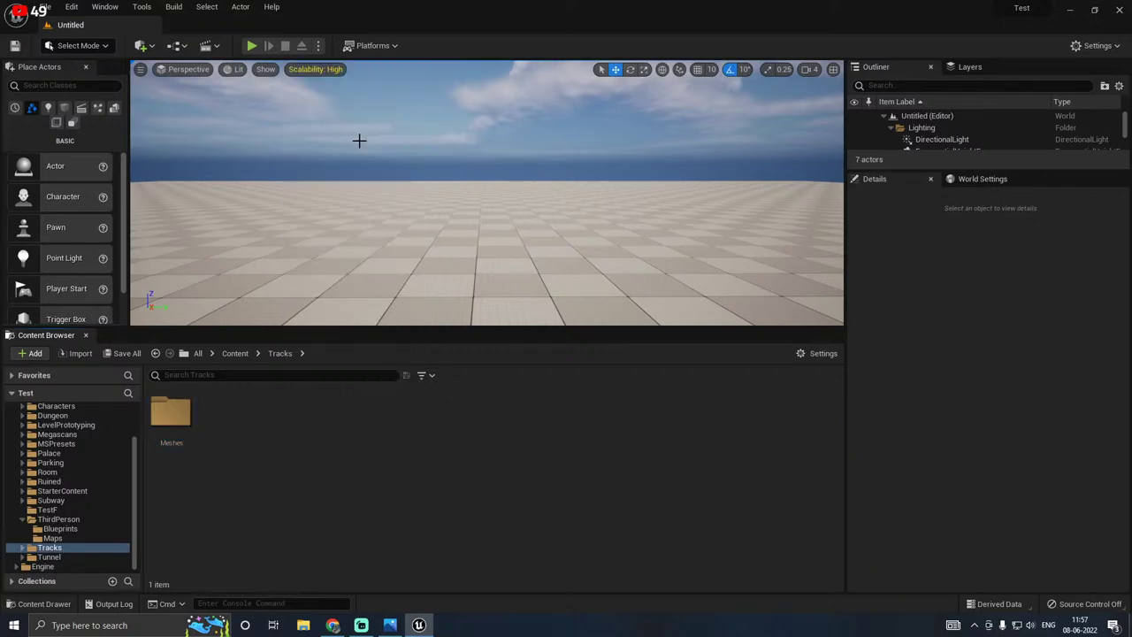
pyautogui.write('Maps')
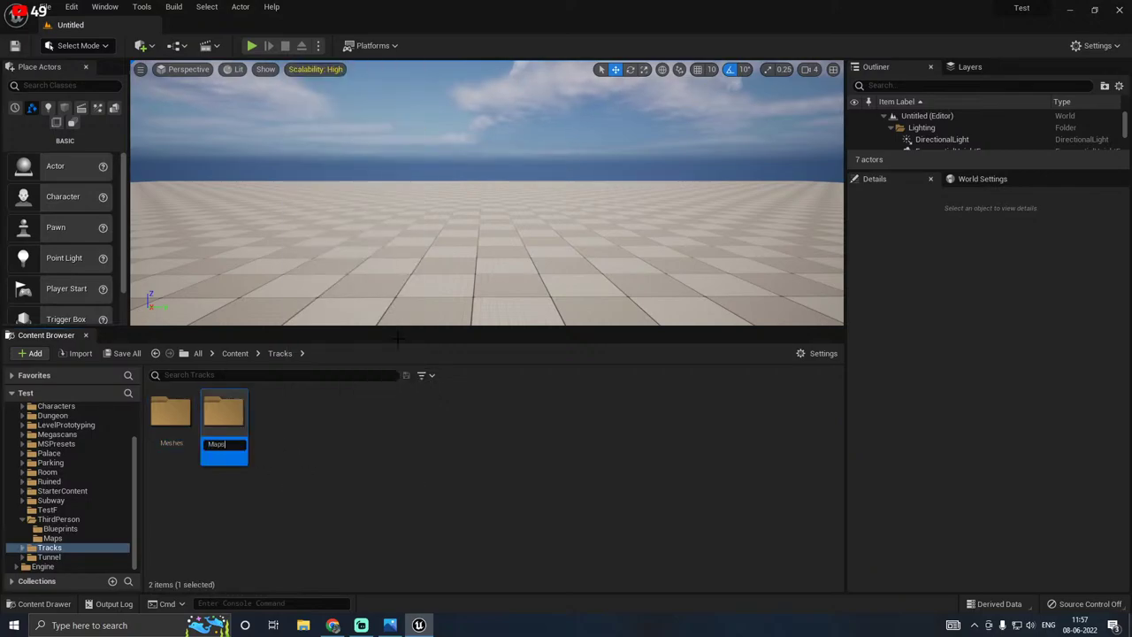
pyautogui.press('Return')
# Step: Create a folder named Materials inside the Tracks folder
pyautogui.rightClick(420, 491)
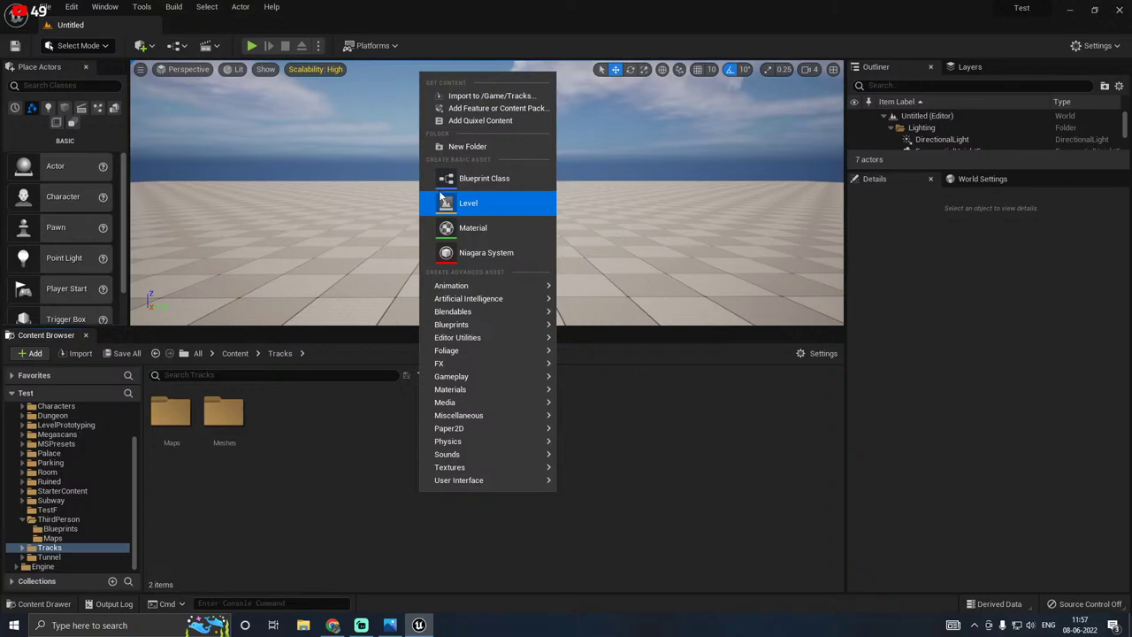
pyautogui.click(485, 141)
pyautogui.write('Mater')
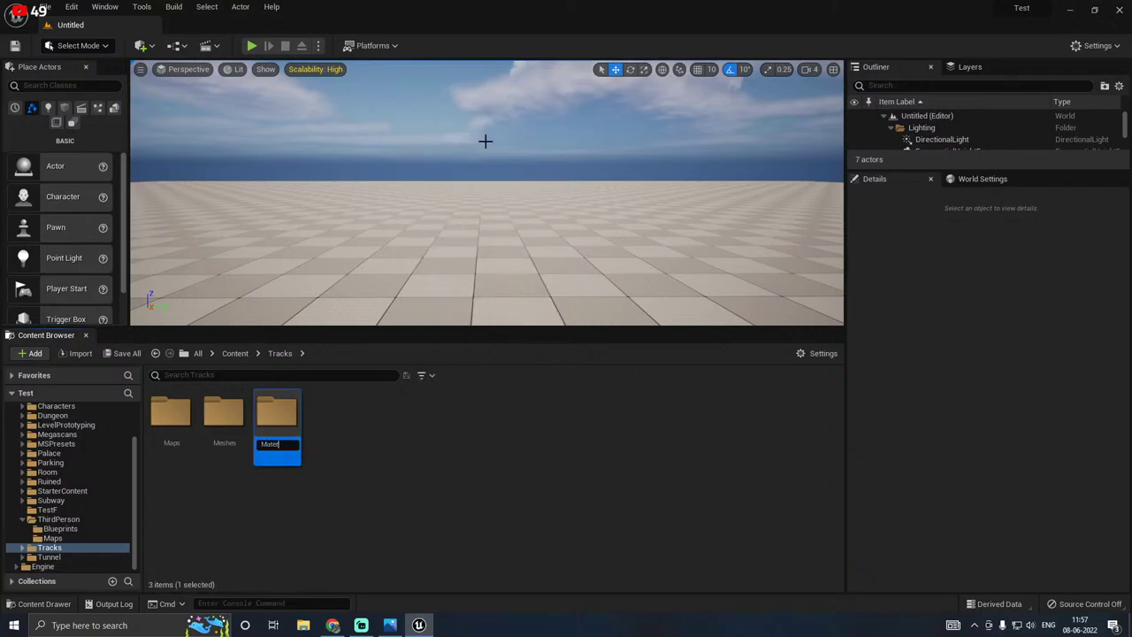
pyautogui.write('ials')
pyautogui.press('Return')
# Step: Create a folder named Textures inside the Tracks folder
pyautogui.rightClick(532, 452)
pyautogui.click(579, 108)
pyautogui.write('Te')
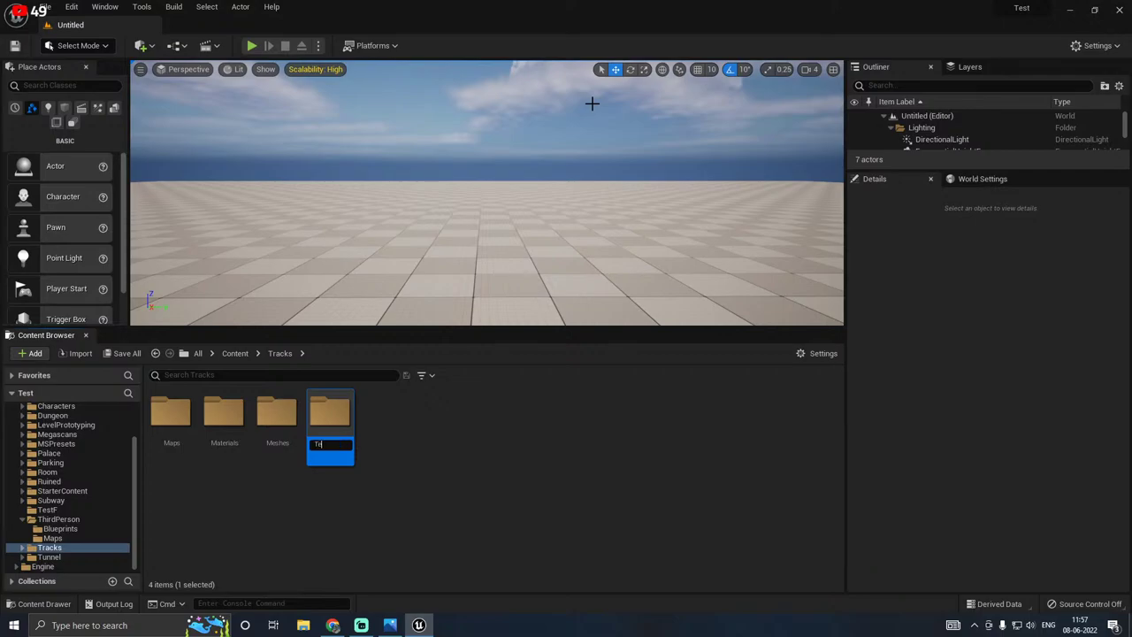
pyautogui.write('xtures')
pyautogui.press('Return')
# Step: Enlarge the viewport by narrowing the Place Actors panel and reducing the Content Browser's height
pyautogui.moveTo(314, 328); pyautogui.dragTo(322, 425)
pyautogui.moveTo(130, 395); pyautogui.dragTo(63, 383)
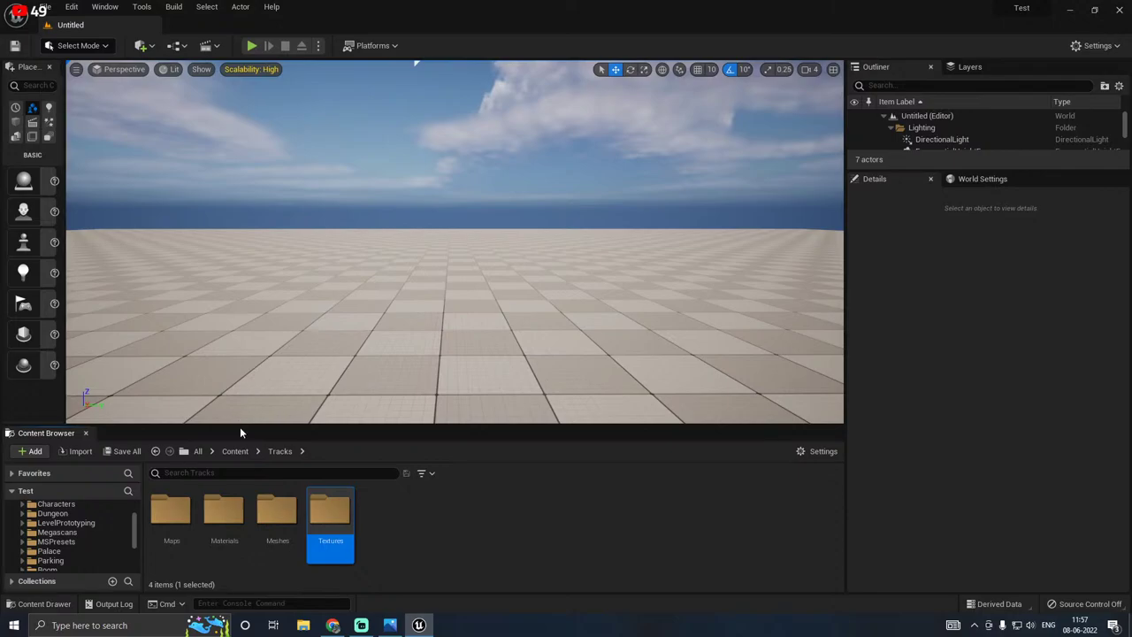
pyautogui.moveTo(239, 426); pyautogui.dragTo(238, 380)
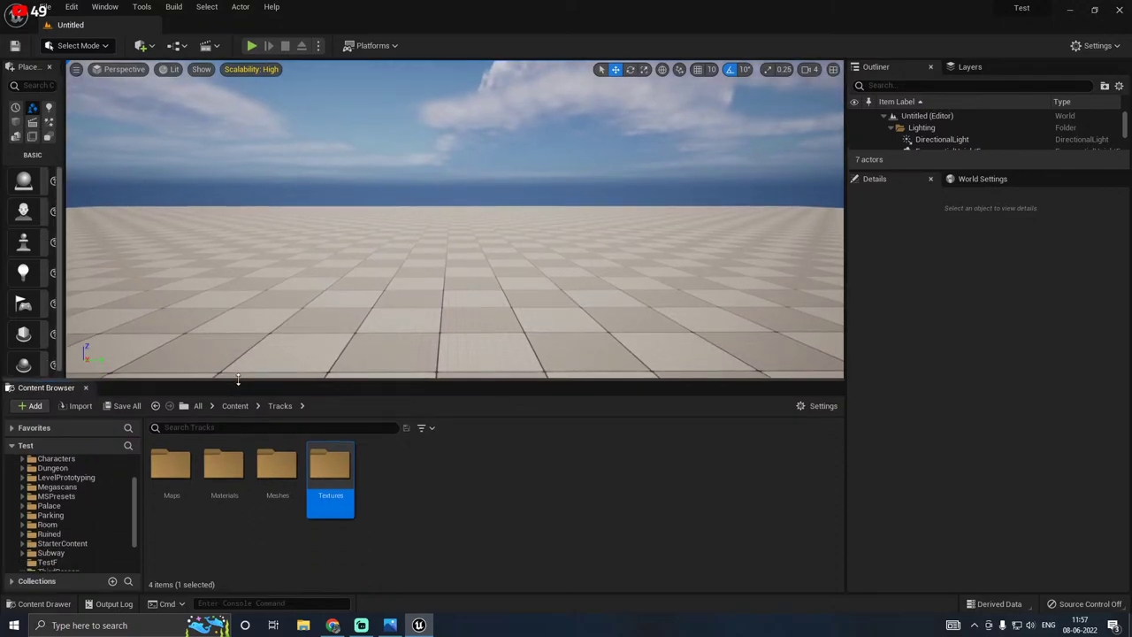
# Step: Expand the Tracks folder in the Content Browser's folder tree and open its Meshes folder
pyautogui.scroll(-2, 78, 510)
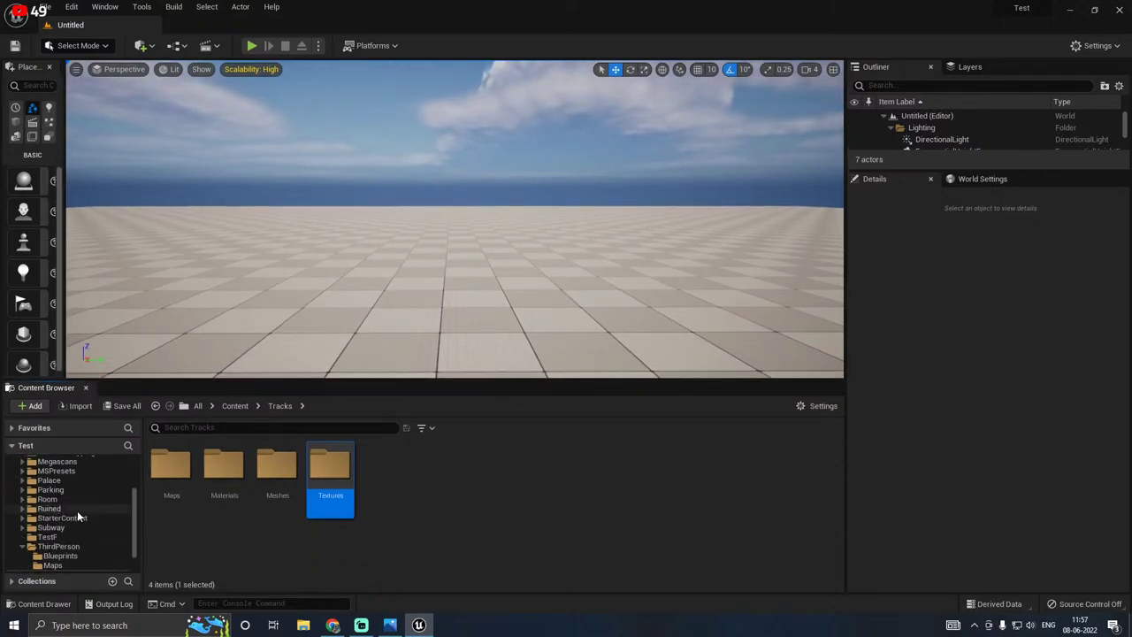
pyautogui.scroll(-2, 77, 511)
pyautogui.click(22, 519)
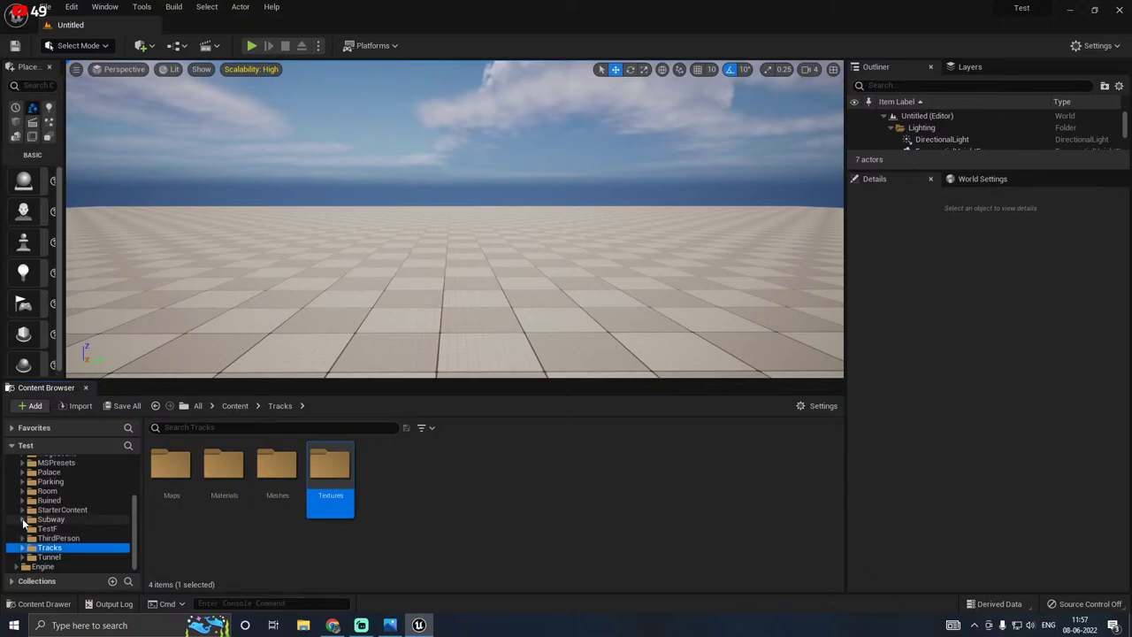
pyautogui.click(21, 548)
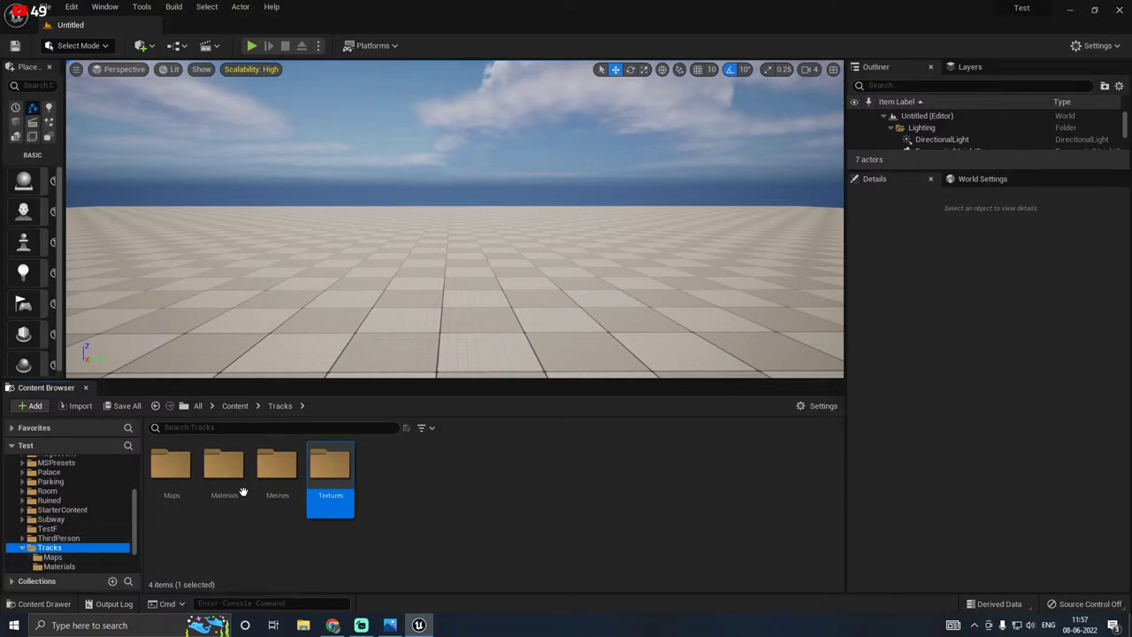
pyautogui.doubleClick(274, 488)
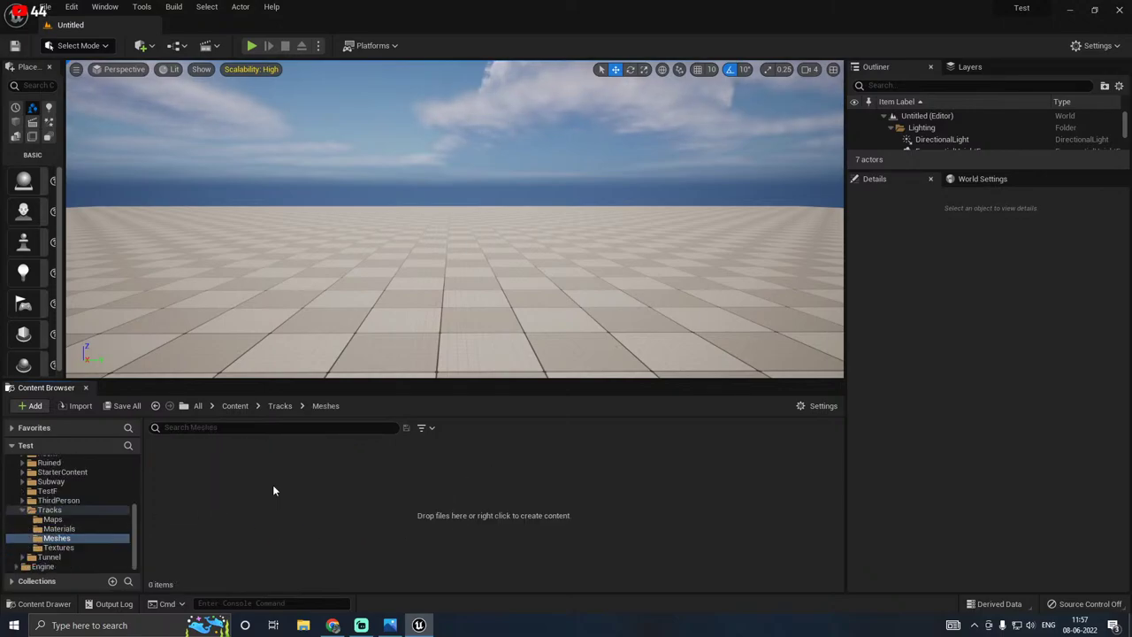
# Step: Import SM_Track_1.fbx, SM_Track_2.fbx, SM_Wall_1.fbx and SM_Wall_2.fbx from the Desktop's New folder (8) into Meshes with the default FBX import options
pyautogui.click(78, 405)
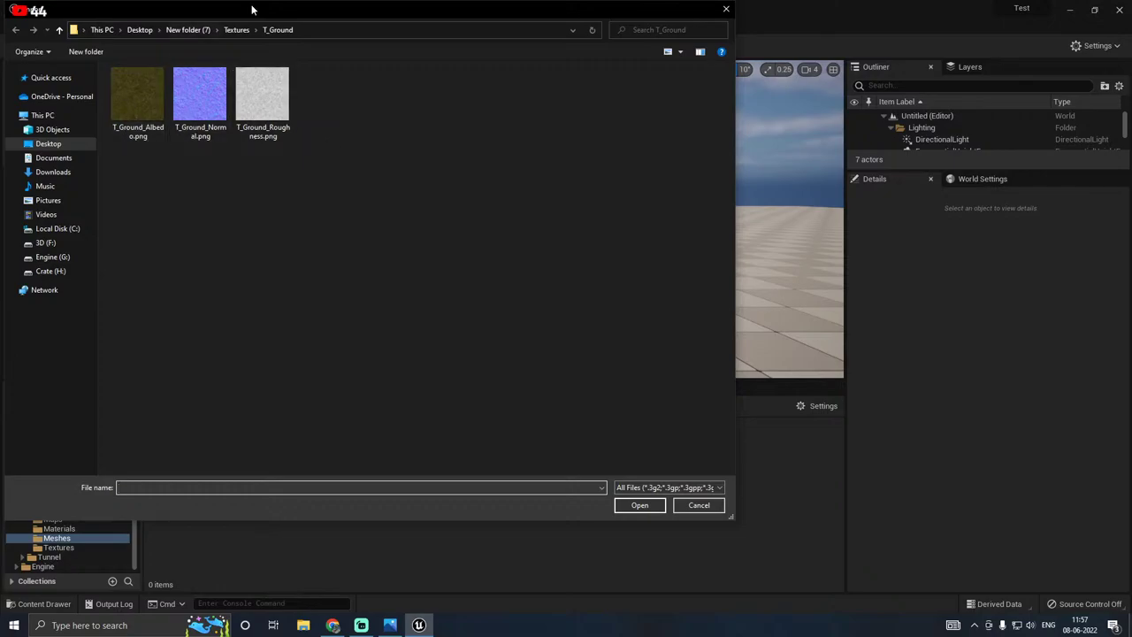
pyautogui.click(141, 29)
pyautogui.doubleClick(160, 200)
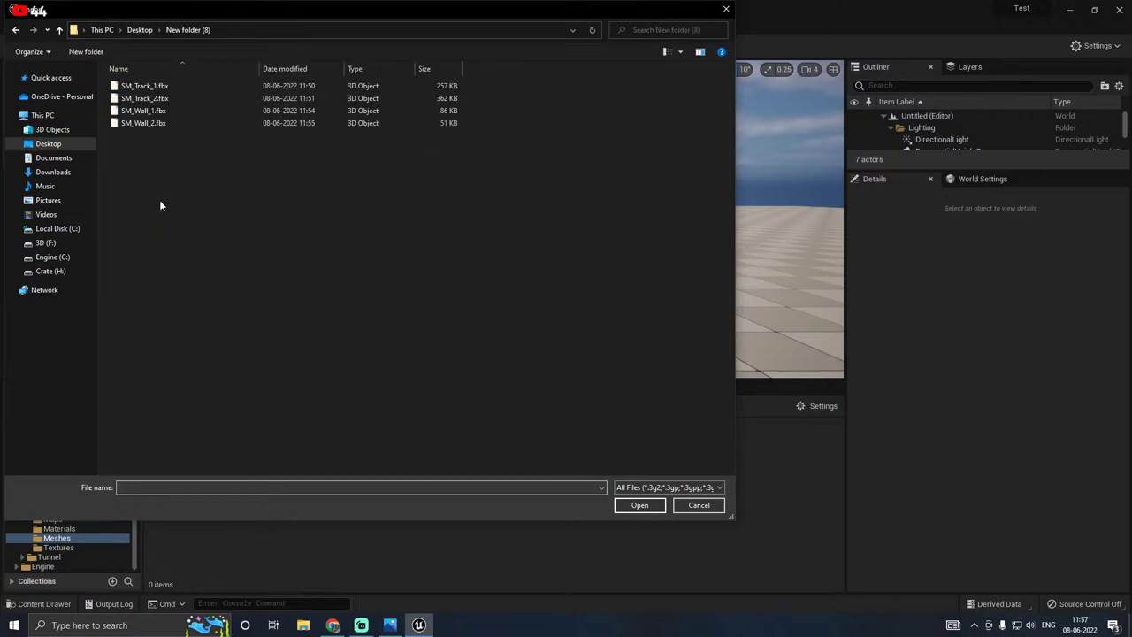
pyautogui.moveTo(133, 153); pyautogui.dragTo(231, 107)
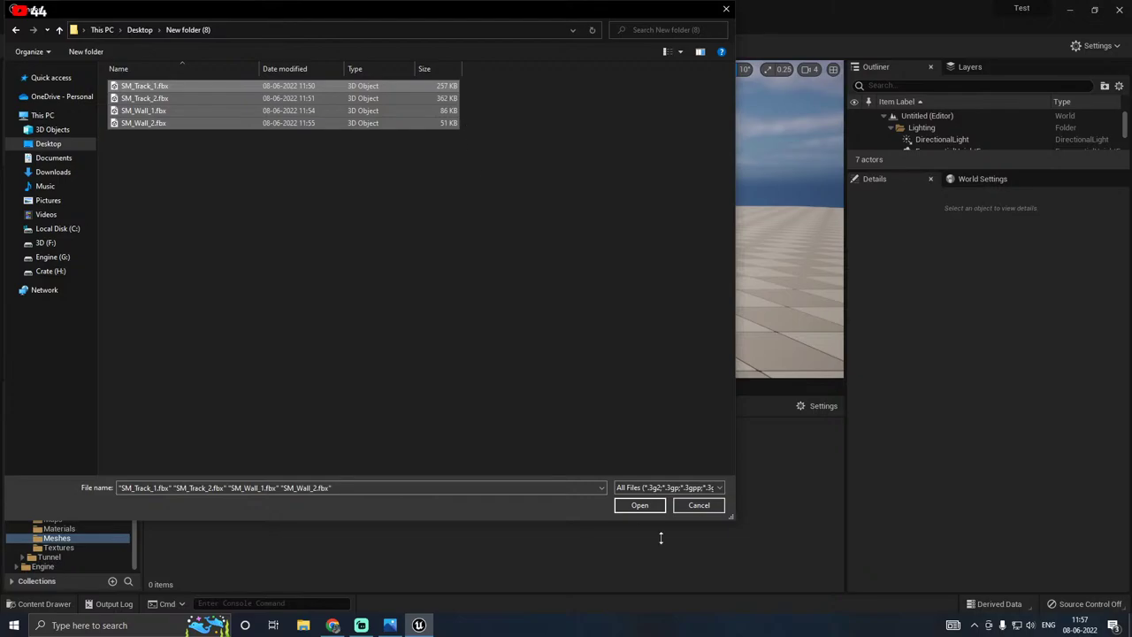
pyautogui.click(641, 505)
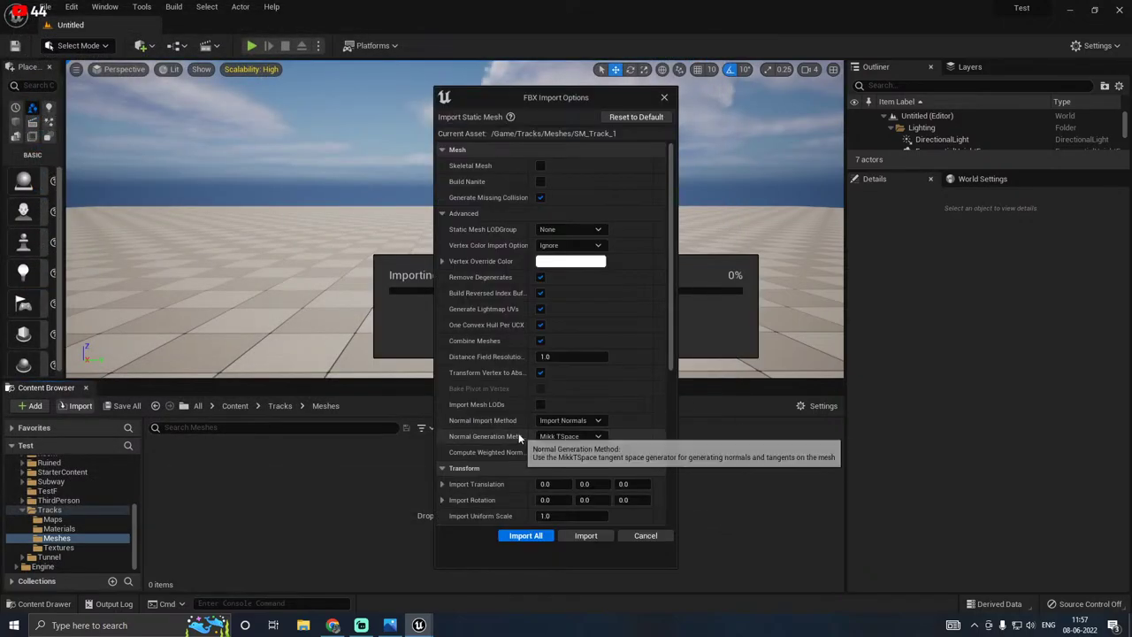
pyautogui.scroll(-5, 482, 343)
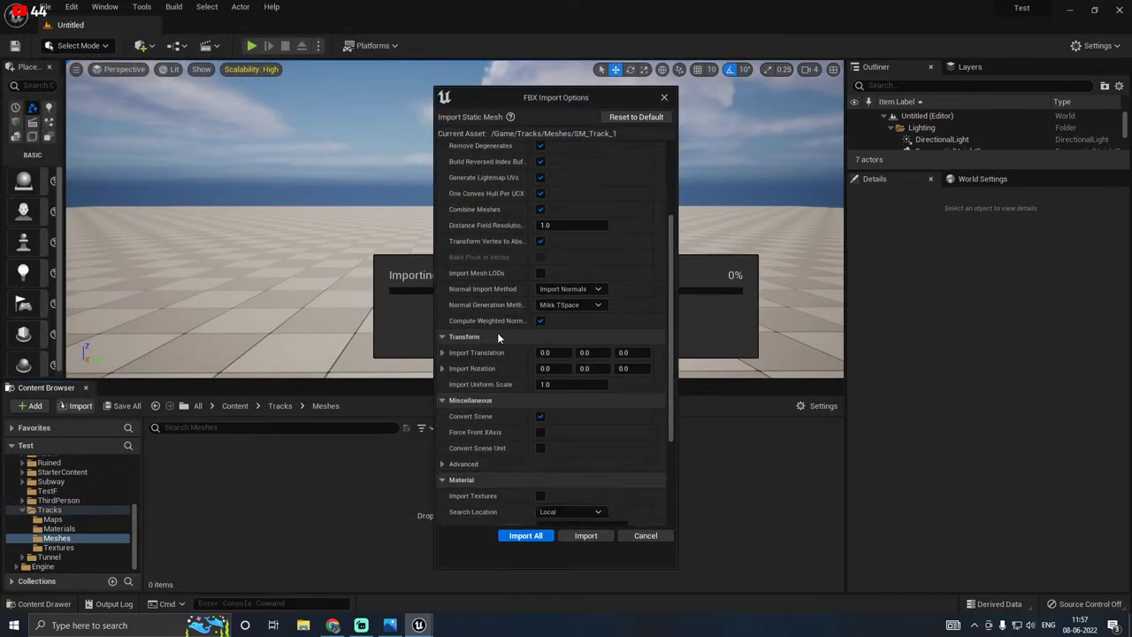
pyautogui.click(522, 535)
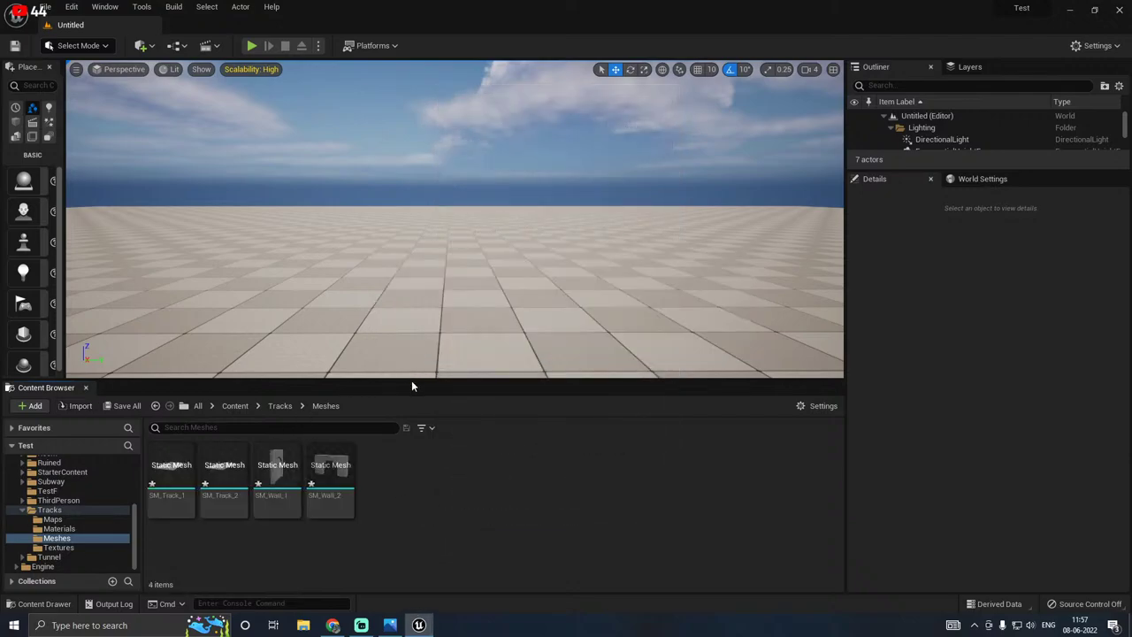
# Step: Save all four imported static meshes and reduce the Content Browser's height to enlarge the viewport
pyautogui.click(124, 405)
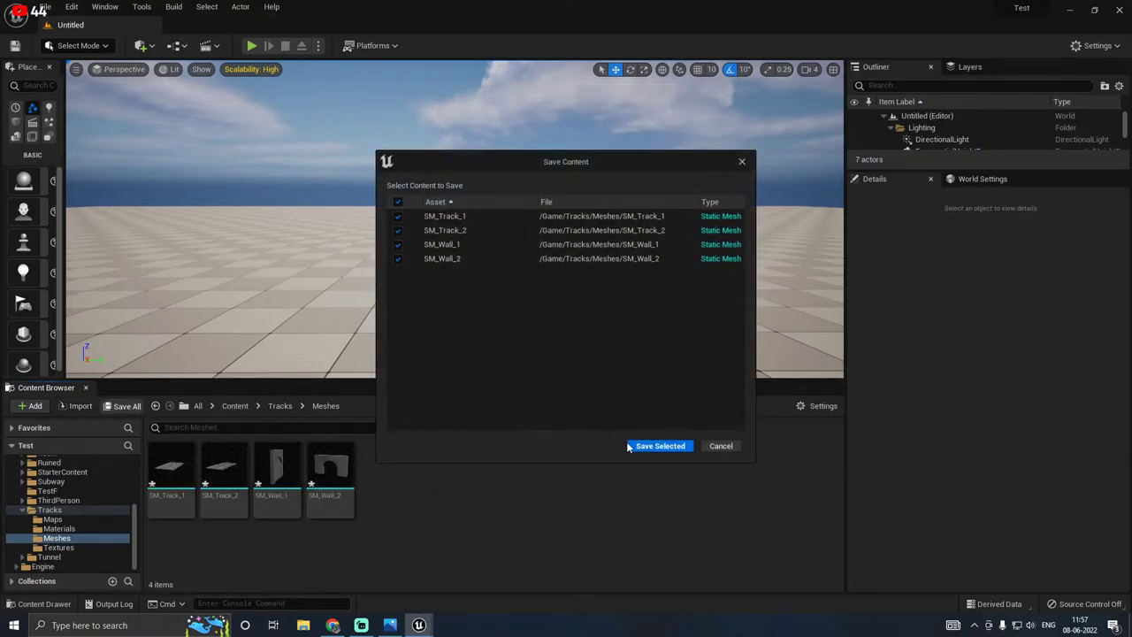
pyautogui.click(629, 446)
pyautogui.moveTo(445, 384); pyautogui.dragTo(463, 432)
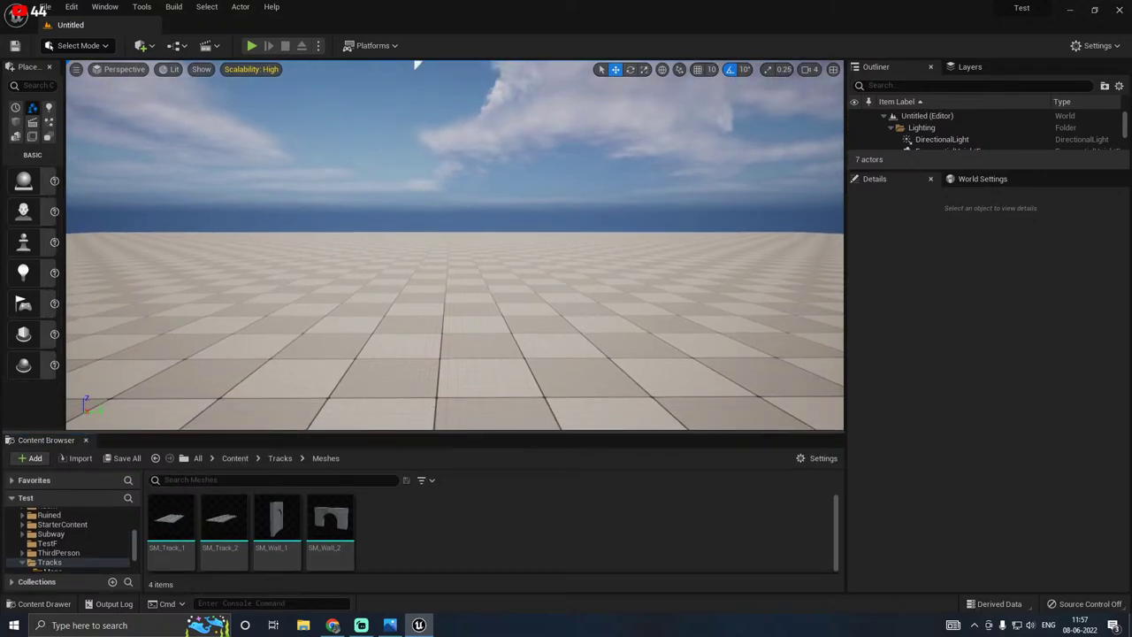
# Step: Delete the template Floor mesh from the level
pyautogui.click(427, 407)
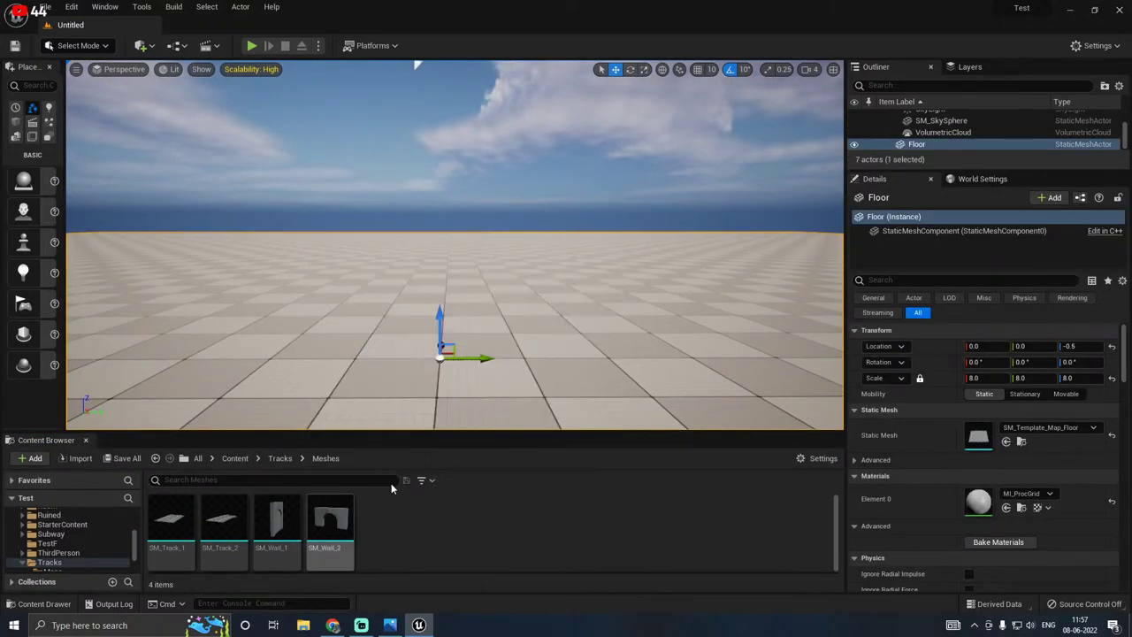
pyautogui.moveTo(67, 381); pyautogui.dragTo(91, 386)
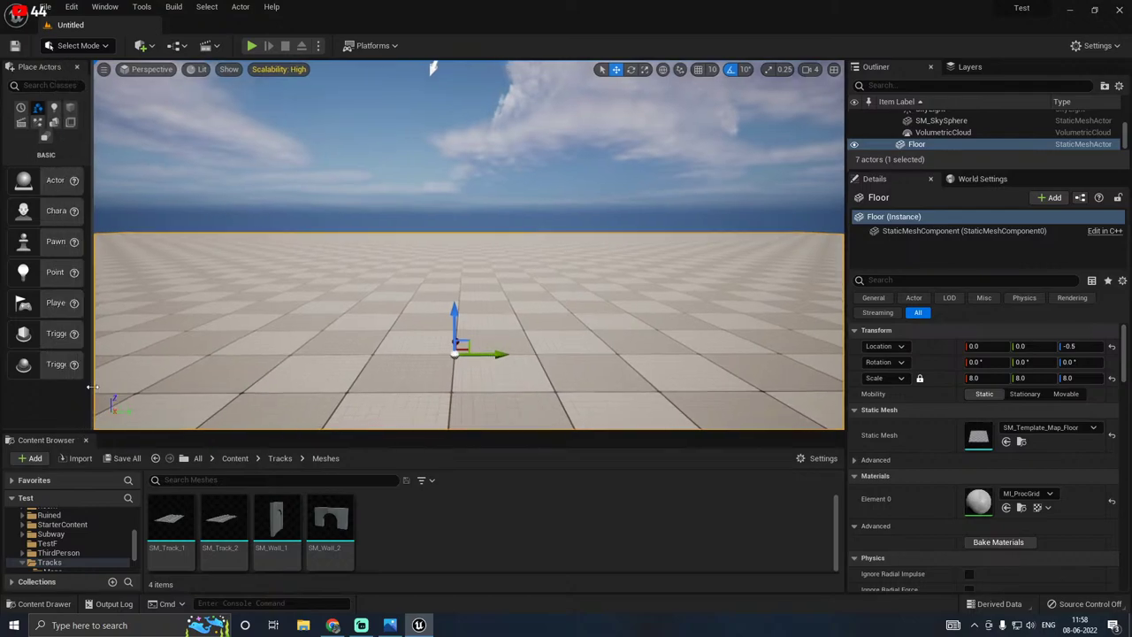
pyautogui.moveTo(509, 334); pyautogui.dragTo(509, 333, button='right')
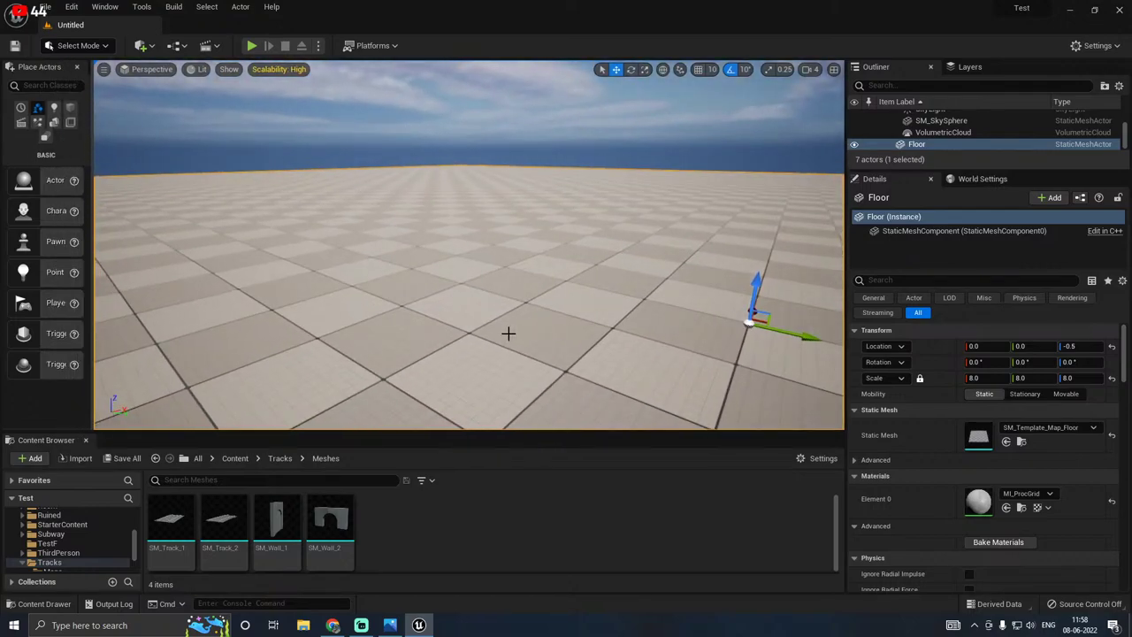
pyautogui.press('Delete')
pyautogui.moveTo(415, 304); pyautogui.dragTo(395, 306, button='right')
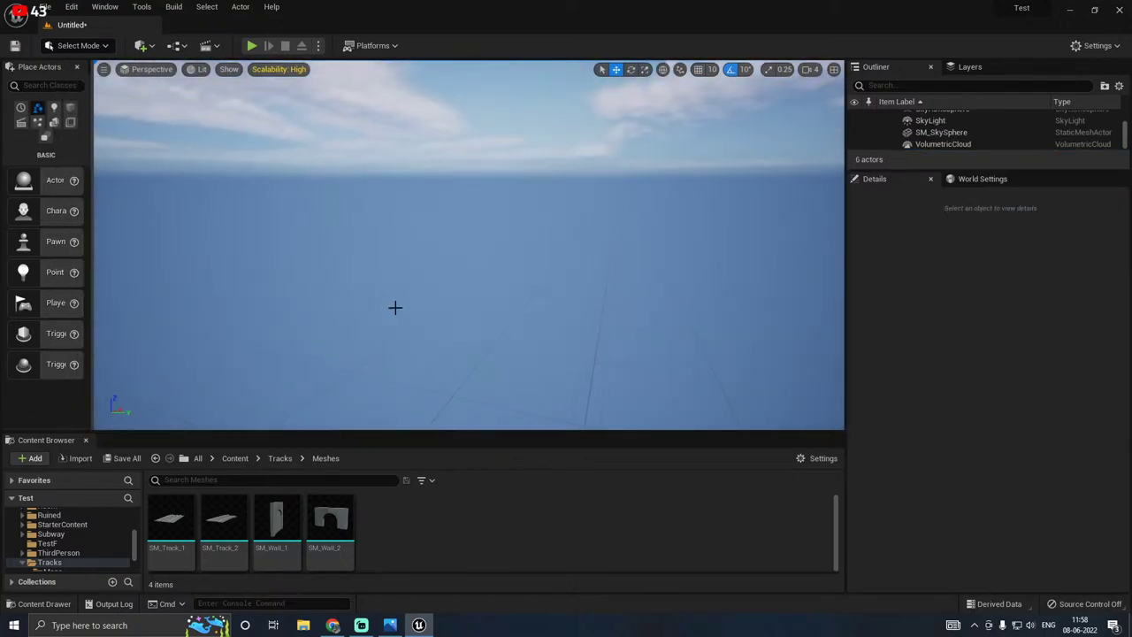
# Step: Save the level under the name Tracks in the Tracks/Maps folder
pyautogui.click(115, 458)
pyautogui.click(639, 442)
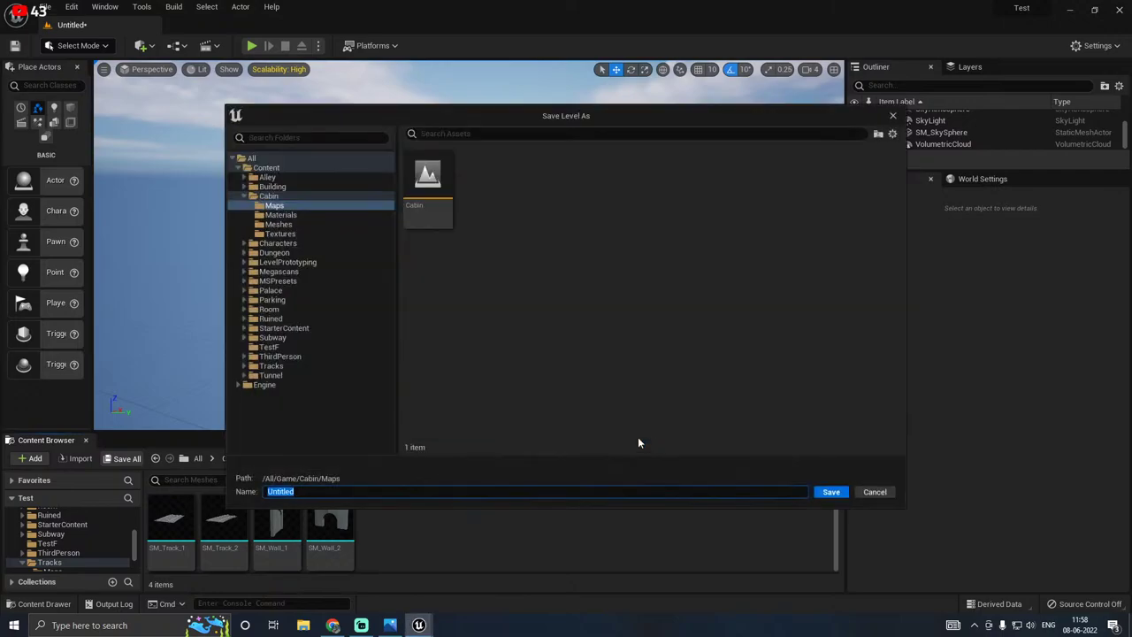
pyautogui.click(245, 367)
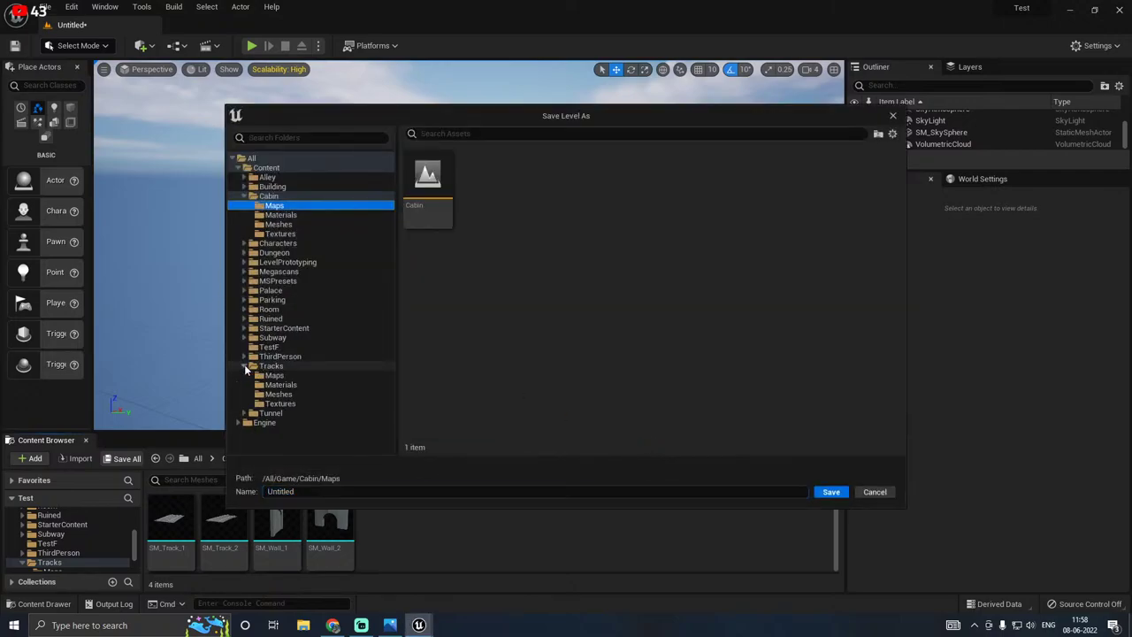
pyautogui.click(275, 376)
pyautogui.click(294, 490)
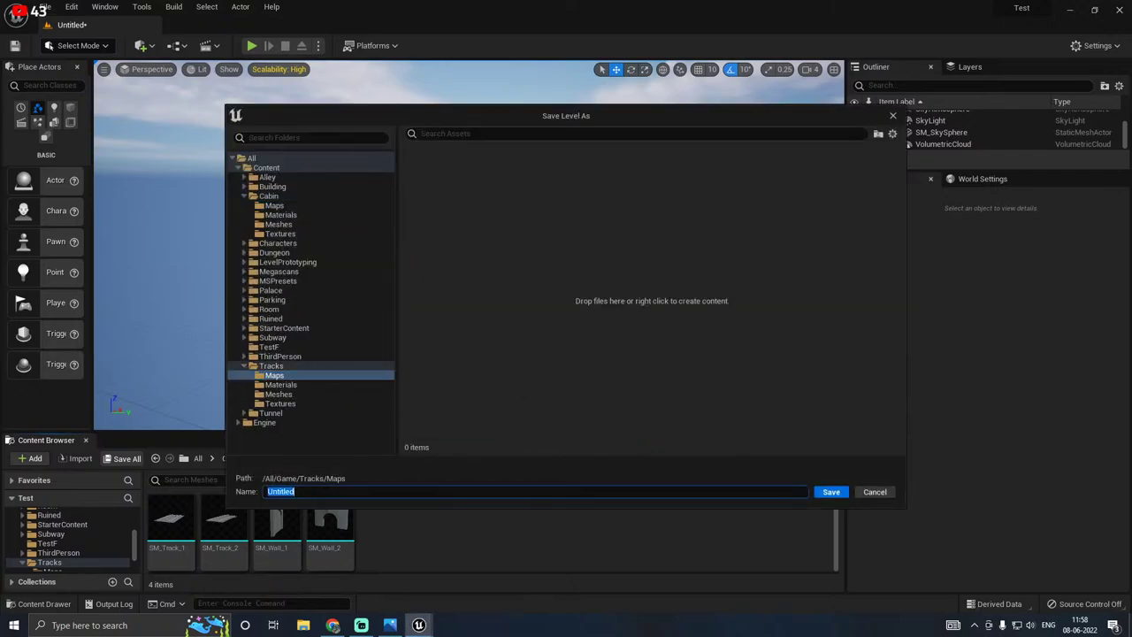
pyautogui.write('Tracks')
pyautogui.click(829, 494)
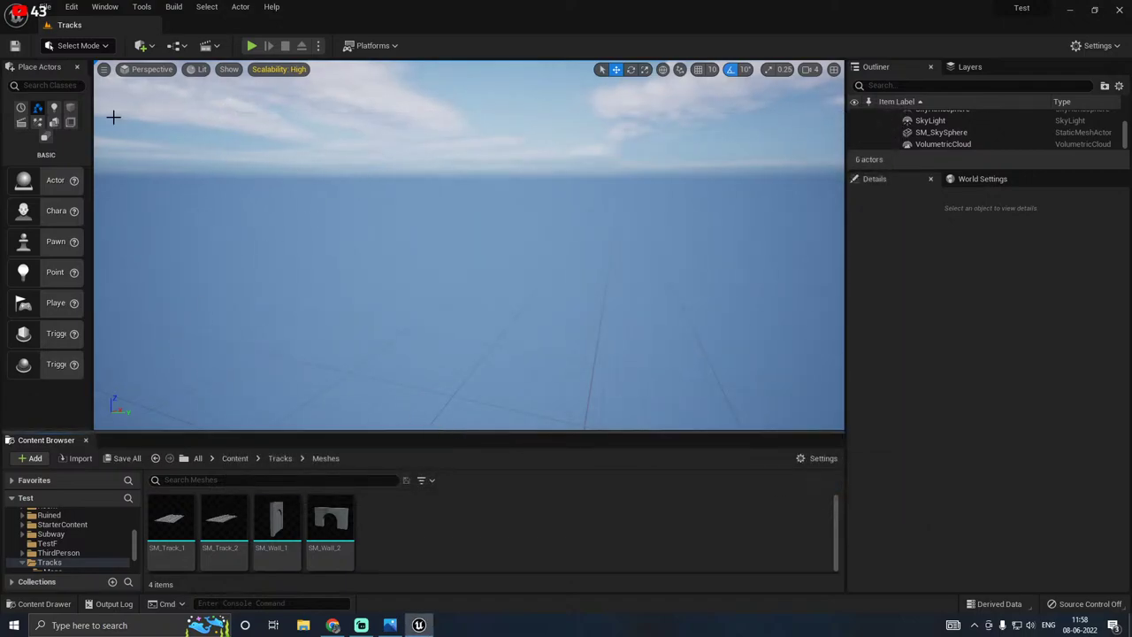
# Step: Switch to Landscape mode and create a new landscape with the default 63×63 quad sections and 8×8 components
pyautogui.click(86, 46)
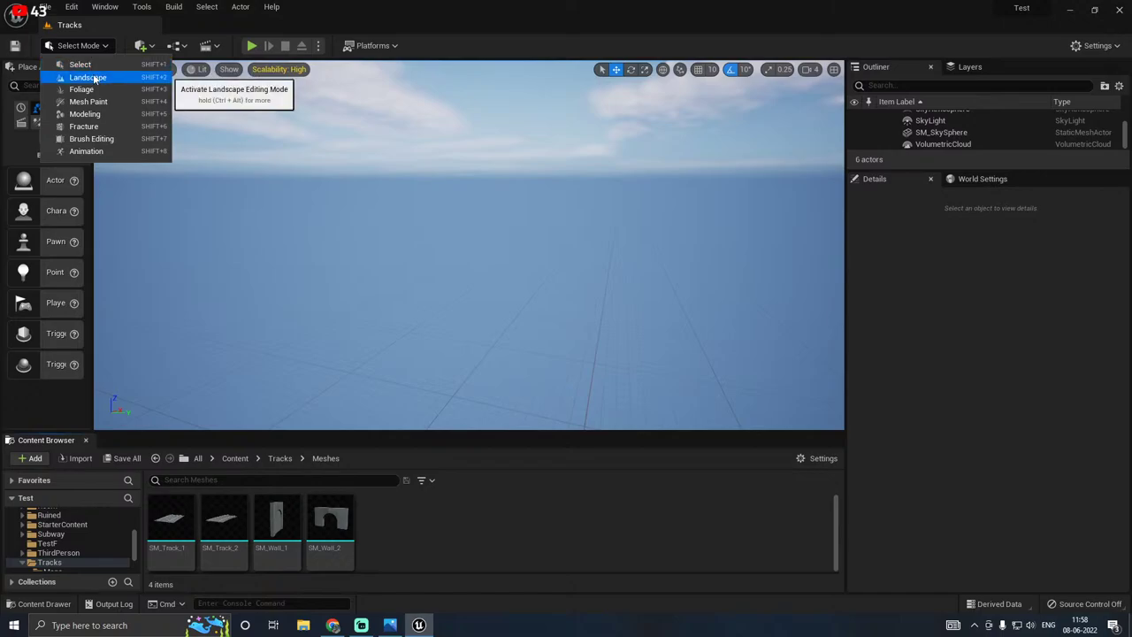
pyautogui.click(88, 77)
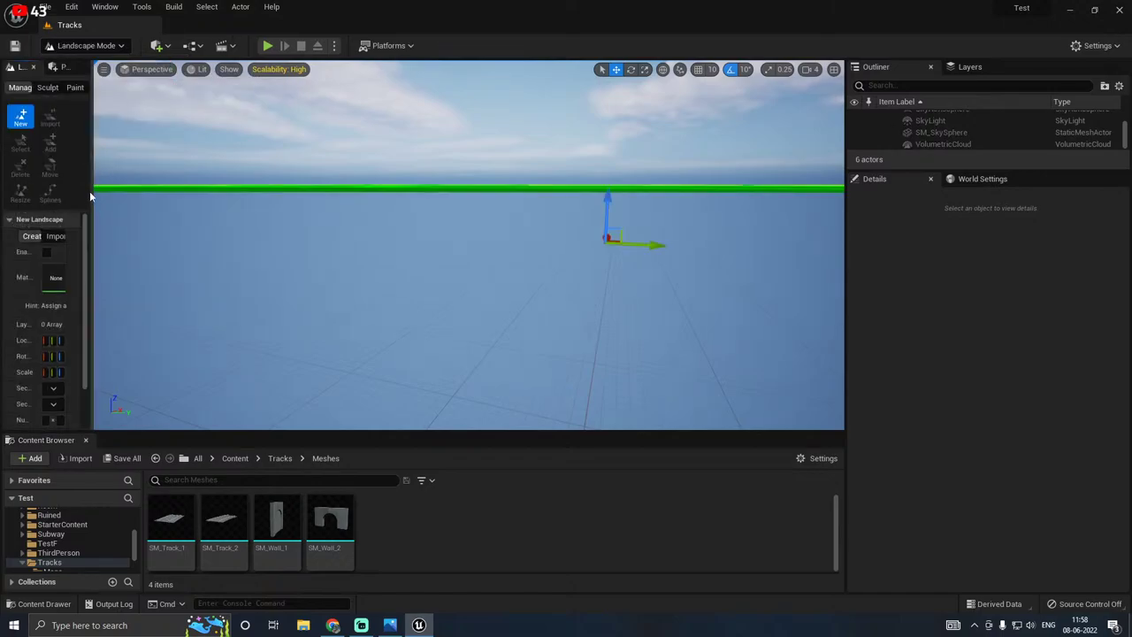
pyautogui.moveTo(89, 191); pyautogui.dragTo(223, 191)
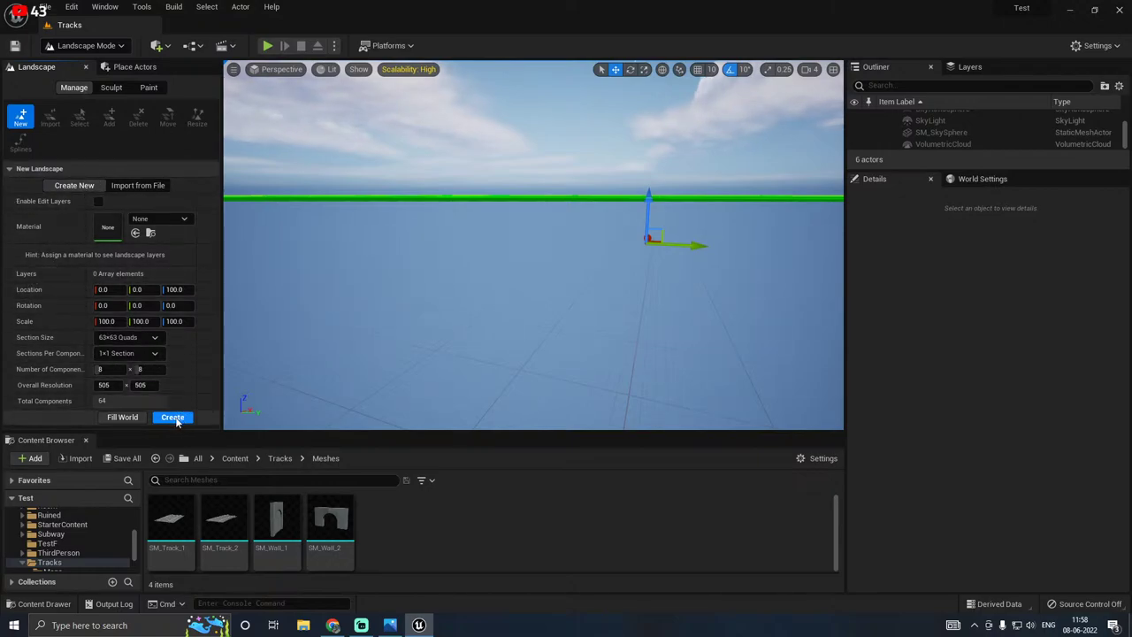
pyautogui.click(173, 417)
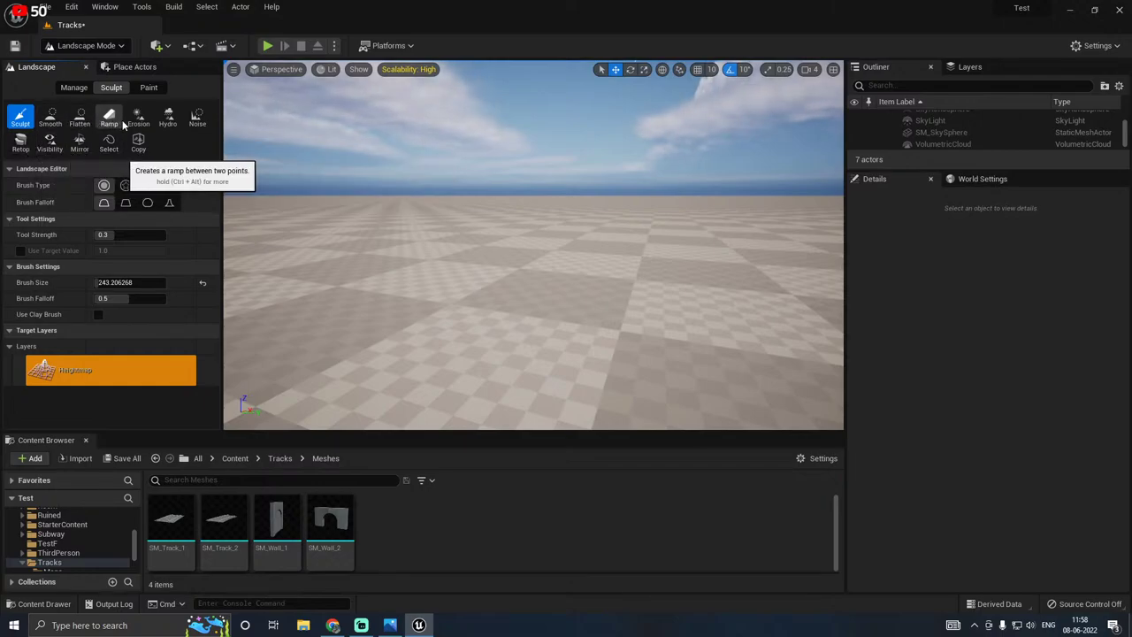
pyautogui.click(133, 67)
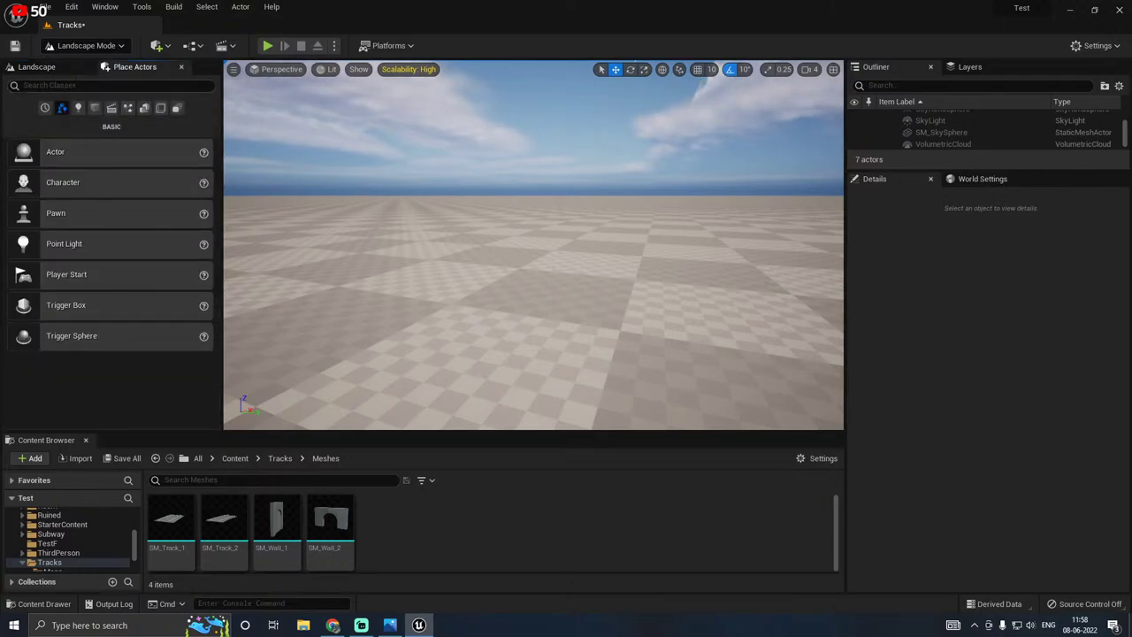
pyautogui.click(64, 70)
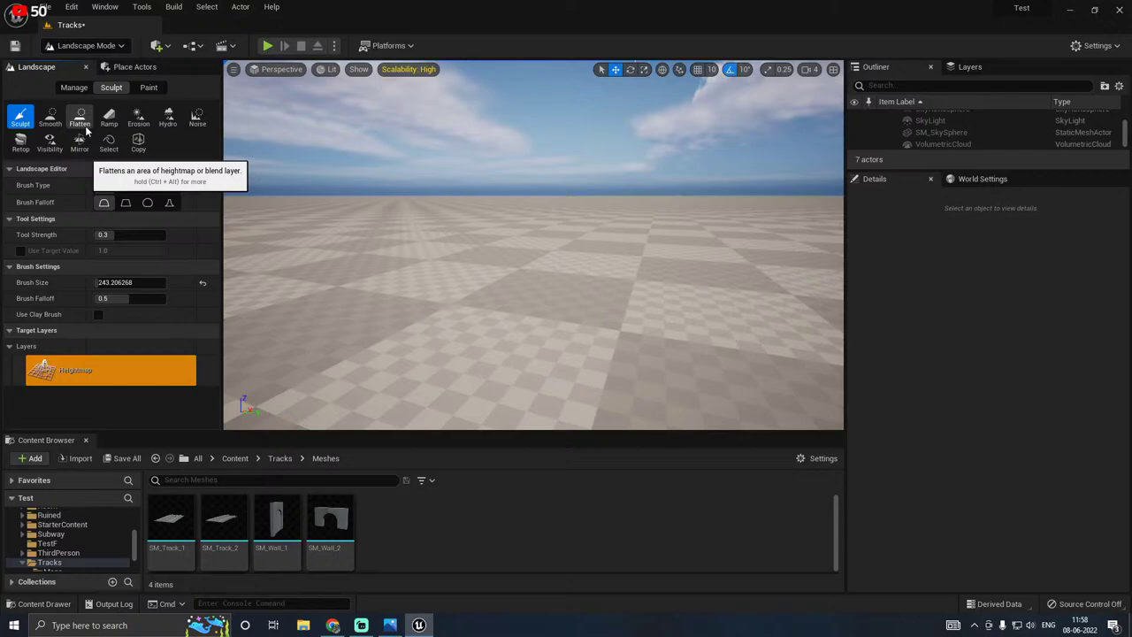
pyautogui.click(78, 88)
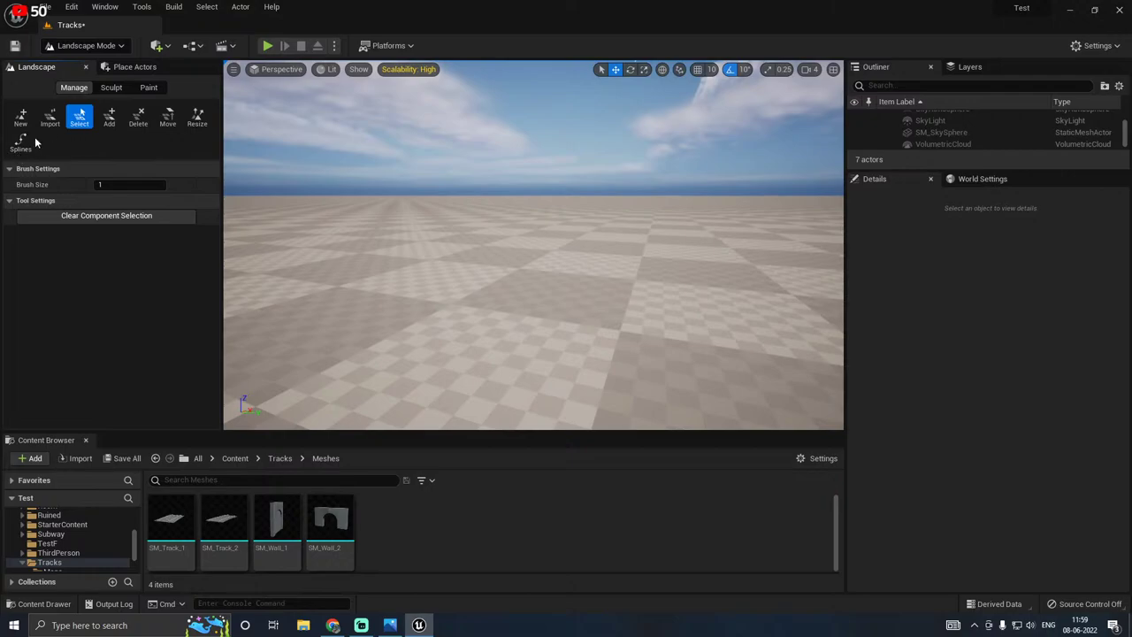
# Step: Leave Landscape mode for Select mode and narrow the Place Actors panel
pyautogui.click(108, 70)
pyautogui.click(81, 46)
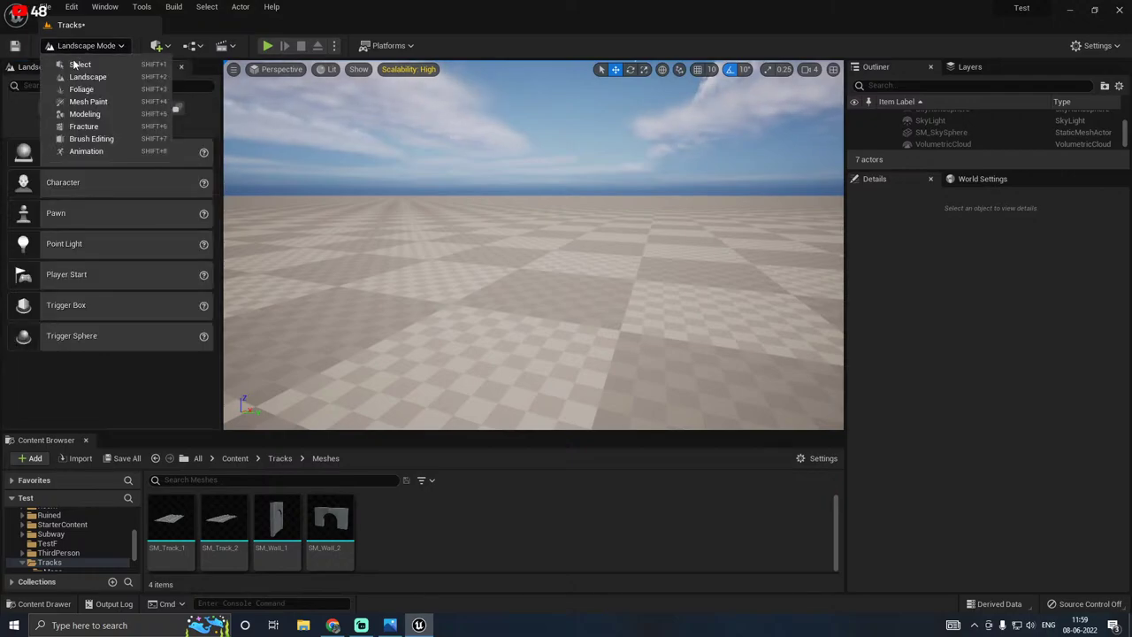
pyautogui.click(74, 68)
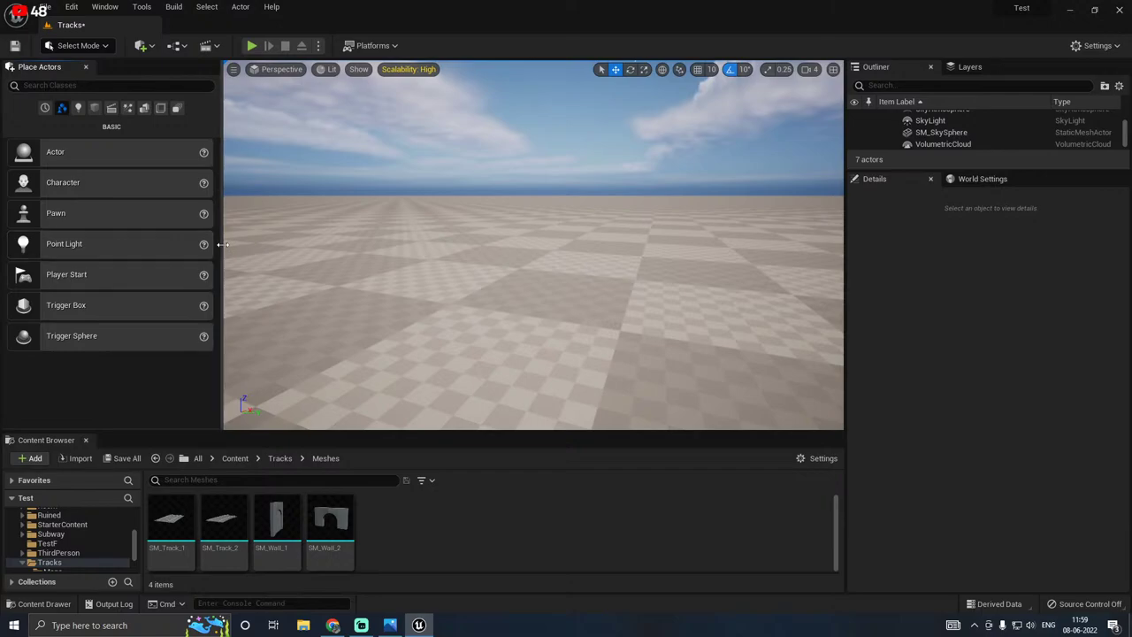
pyautogui.moveTo(221, 249); pyautogui.dragTo(118, 249)
# Step: Save the Tracks level and reduce the Content Browser's height
pyautogui.click(129, 459)
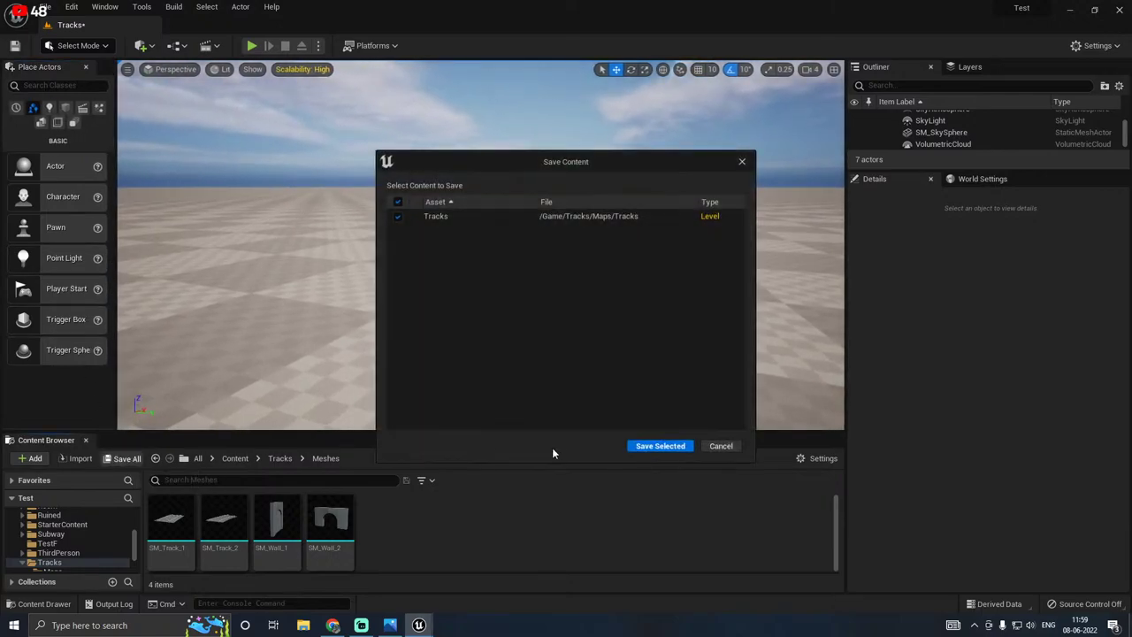
pyautogui.click(651, 449)
pyautogui.moveTo(394, 432); pyautogui.dragTo(394, 461)
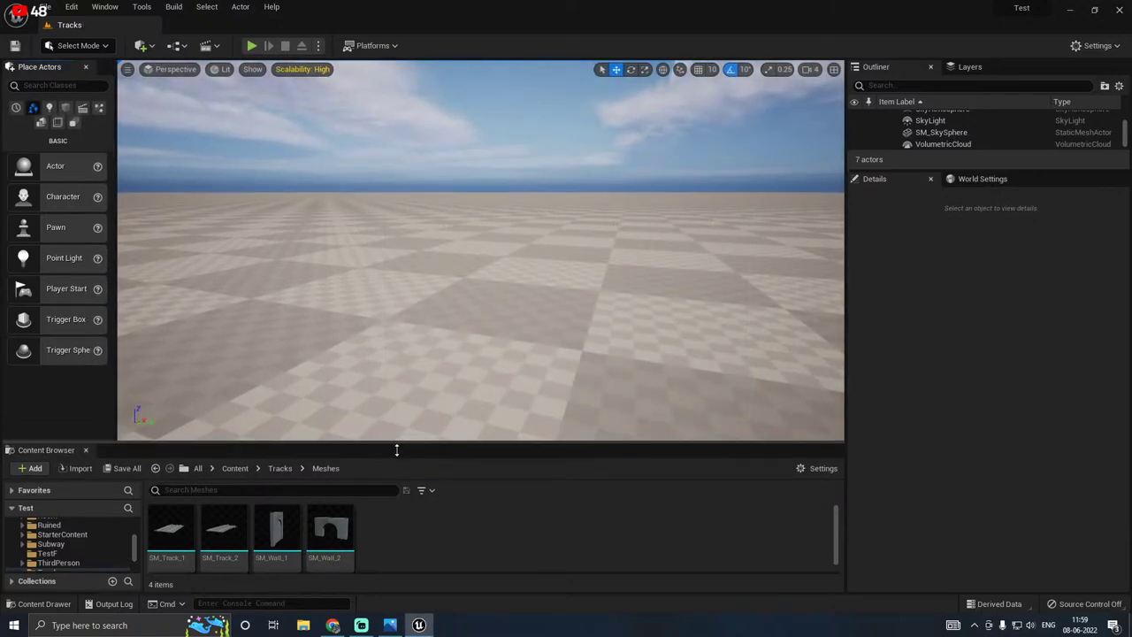
# Step: Place the SM_Wall_1 mesh on the landscape near the light actors
pyautogui.moveTo(455, 374); pyautogui.dragTo(530, 376, button='right')
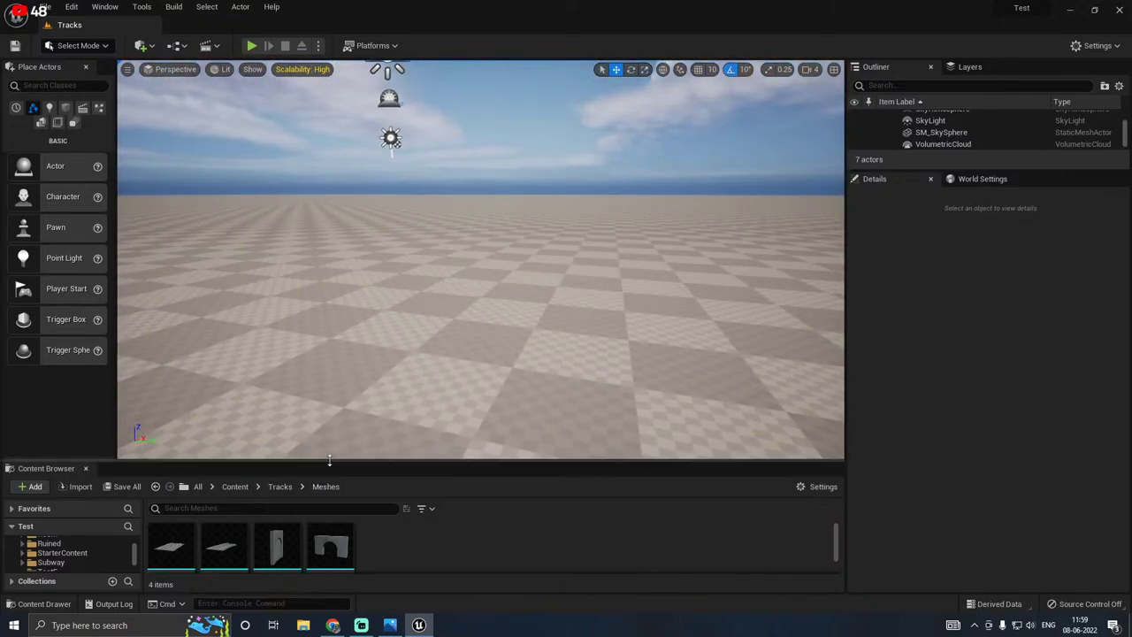
pyautogui.moveTo(328, 462); pyautogui.dragTo(327, 437)
pyautogui.moveTo(277, 523); pyautogui.dragTo(391, 273)
pyautogui.moveTo(417, 297); pyautogui.dragTo(274, 247, button='right')
pyautogui.moveTo(338, 270); pyautogui.dragTo(329, 270, button='right')
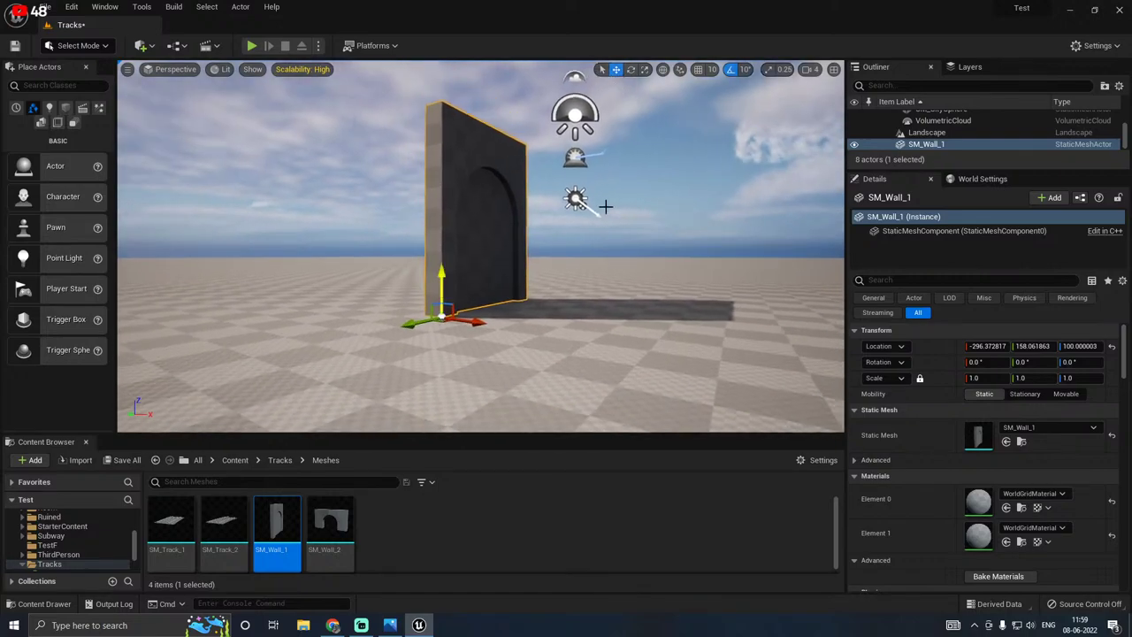
# Step: Rotate the DirectionalLight about its vertical axis to a Z rotation of about -231.5° so it lights the wall's arched face
pyautogui.click(577, 198)
pyautogui.press('e')
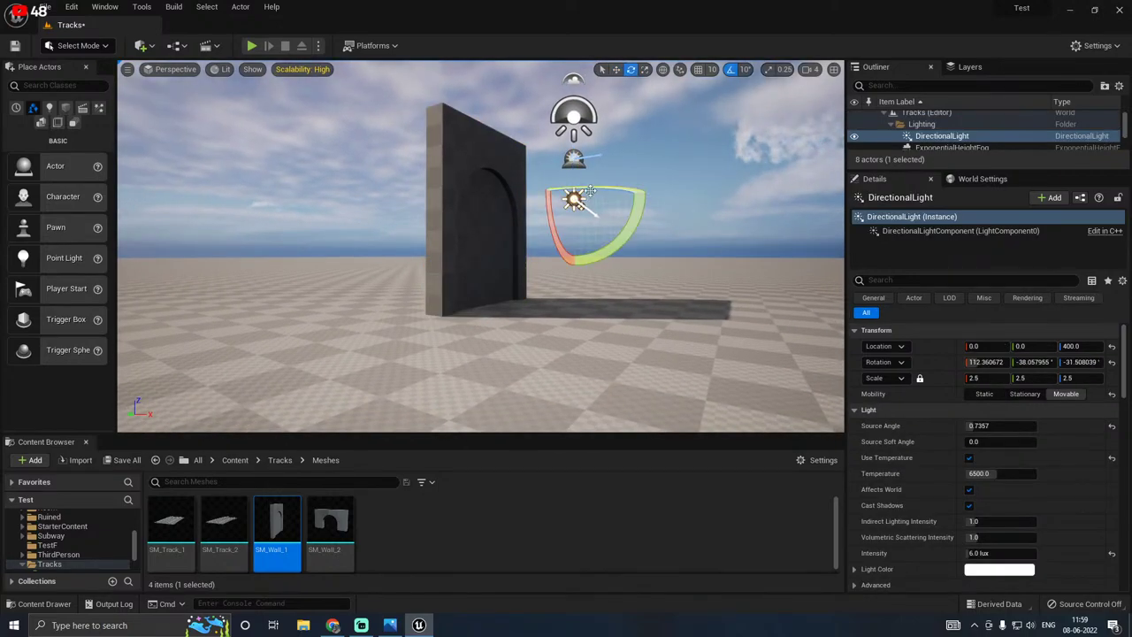
pyautogui.moveTo(590, 190); pyautogui.dragTo(495, 200)
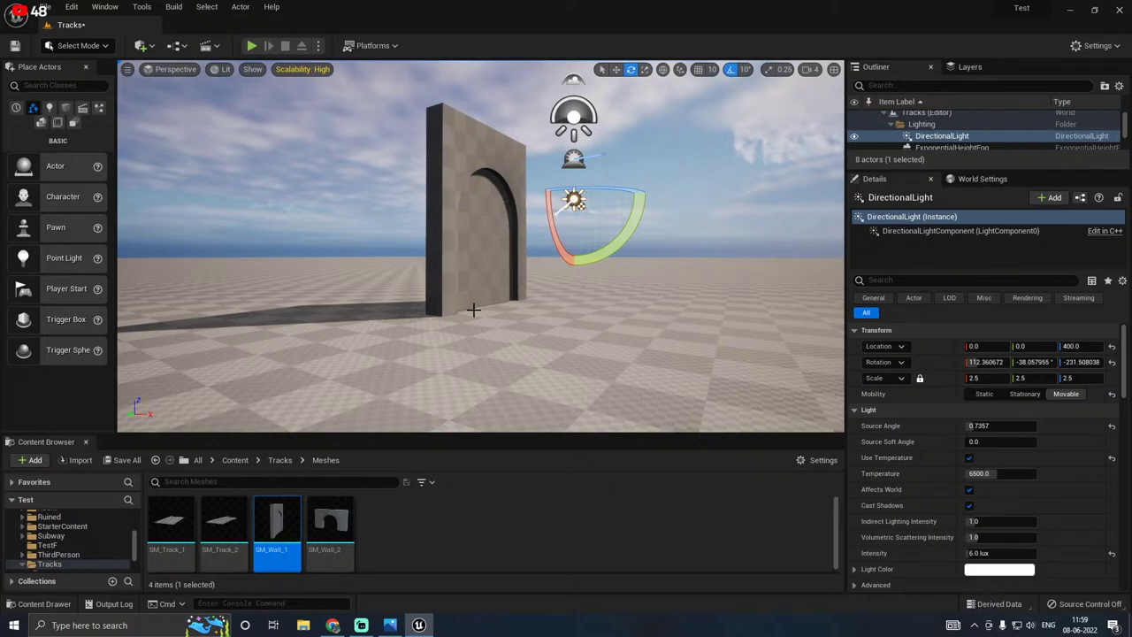
# Step: Set the viewport scalability quality to Medium and save the Tracks level
pyautogui.click(322, 73)
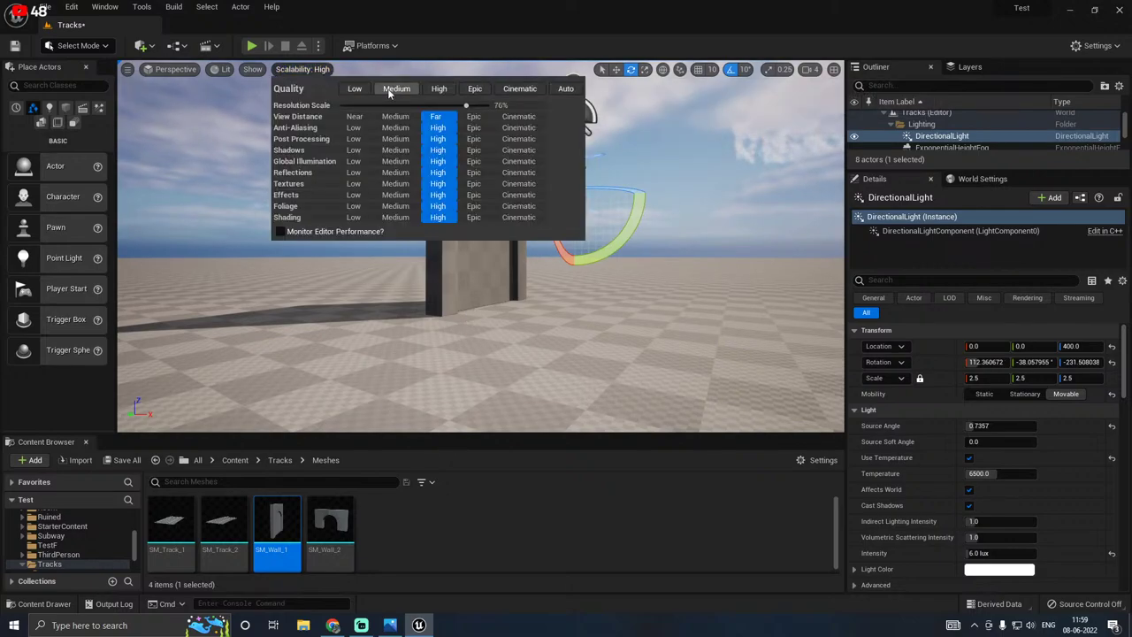
pyautogui.click(389, 93)
pyautogui.moveTo(345, 284)
pyautogui.mouseDown(button='right')
pyautogui.moveTo(422, 300)
pyautogui.moveTo(339, 276)
pyautogui.moveTo(344, 265)
pyautogui.mouseUp(button='right')
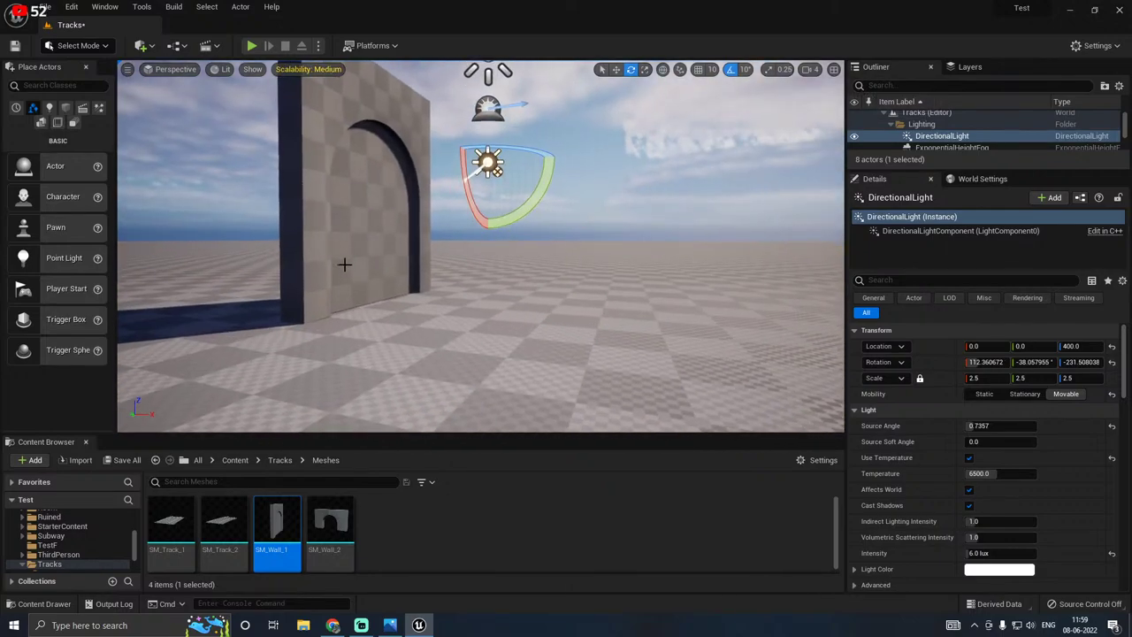
pyautogui.press('w')
pyautogui.click(114, 463)
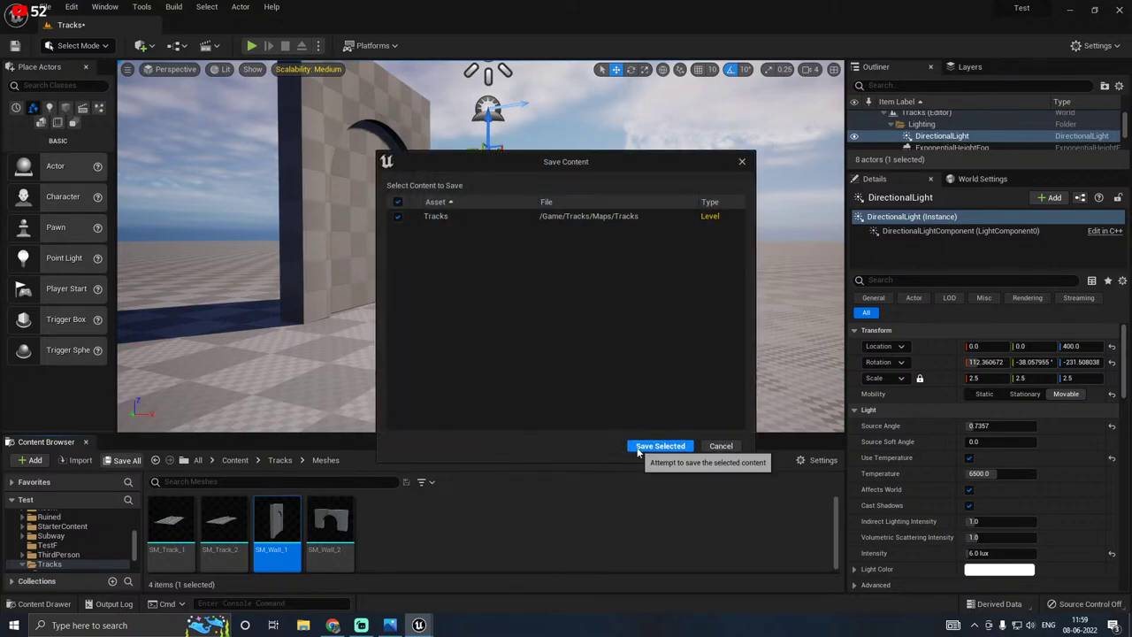
pyautogui.click(663, 445)
# Step: Enlarge the viewport by shrinking the Content Browser and the Place Actors panel
pyautogui.moveTo(389, 435); pyautogui.dragTo(371, 519)
pyautogui.moveTo(122, 435); pyautogui.dragTo(55, 434)
pyautogui.moveTo(499, 263)
pyautogui.mouseDown(button='right')
pyautogui.moveTo(442, 270)
pyautogui.moveTo(449, 216)
pyautogui.moveTo(499, 263)
pyautogui.mouseUp(button='right')
pyautogui.press('s')
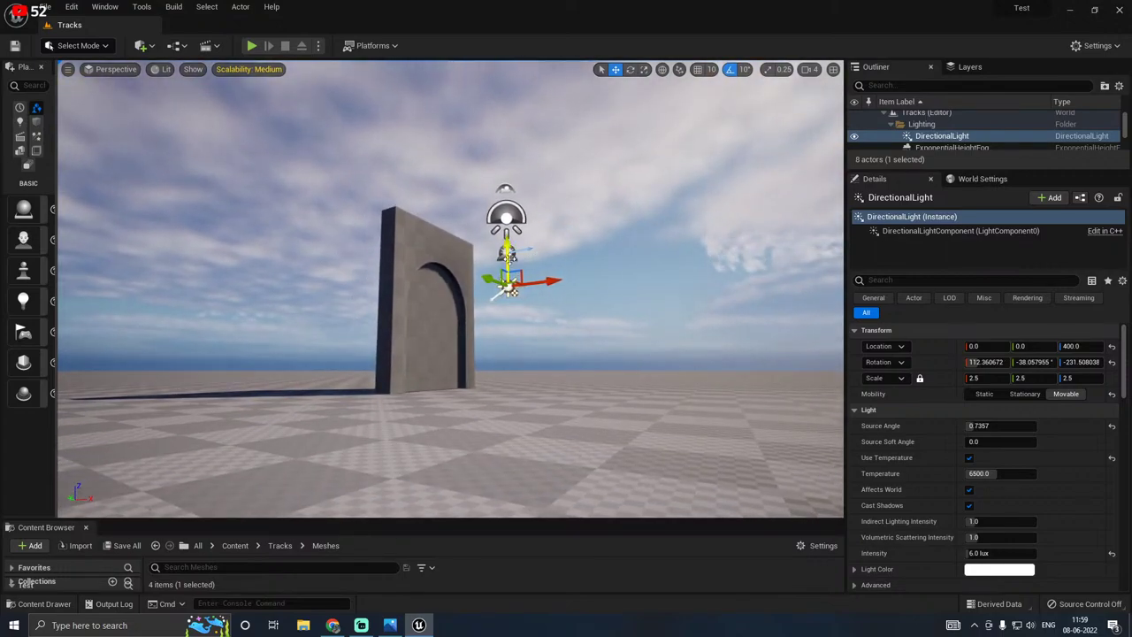
# Step: Raise the DirectionalLight, SkyLight, VolumetricCloud and SkyAtmosphere actors high above the wall, with SkyAtmosphere at a Z location of about 1210
pyautogui.moveTo(507, 251); pyautogui.dragTo(508, 36)
pyautogui.click(506, 219)
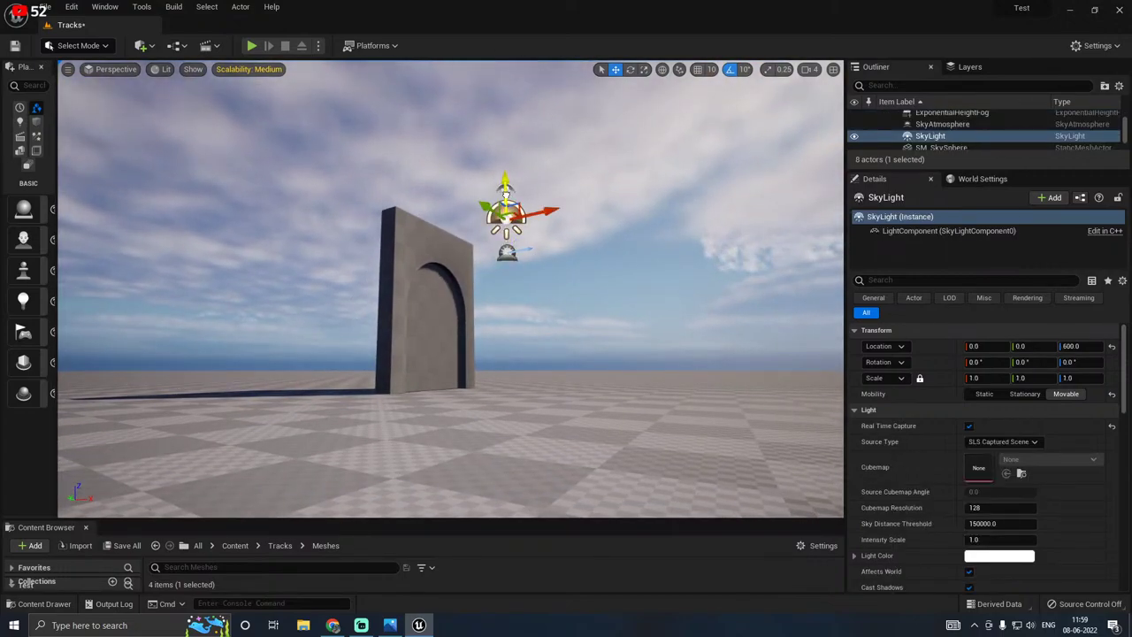
pyautogui.moveTo(506, 194); pyautogui.dragTo(506, 17)
pyautogui.click(506, 189)
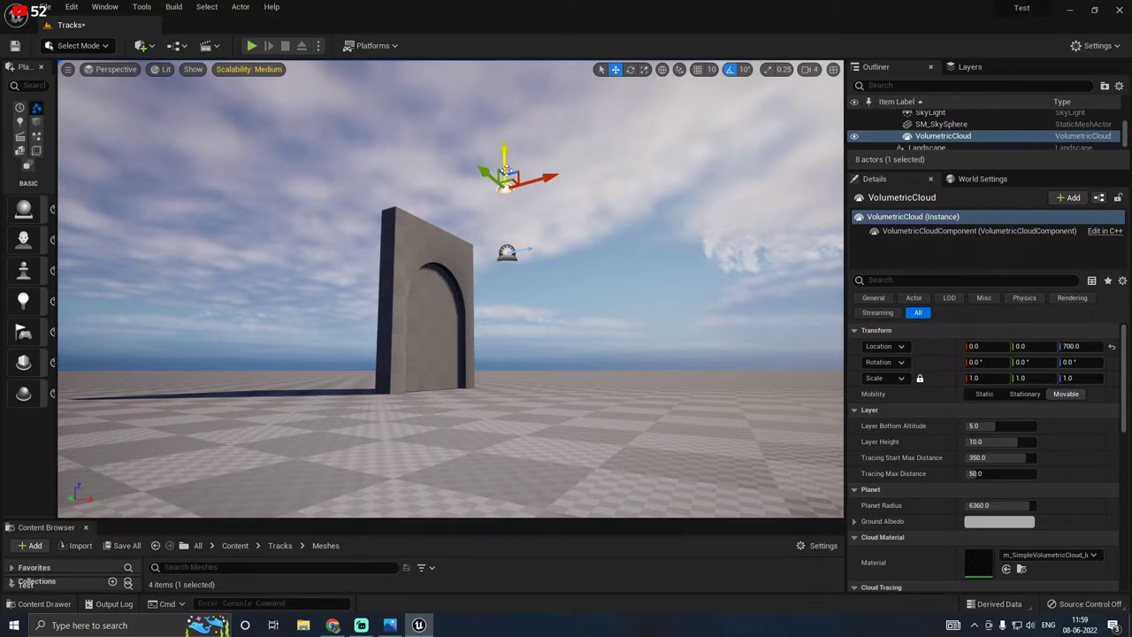
pyautogui.moveTo(505, 162); pyautogui.dragTo(505, 70)
pyautogui.click(507, 251)
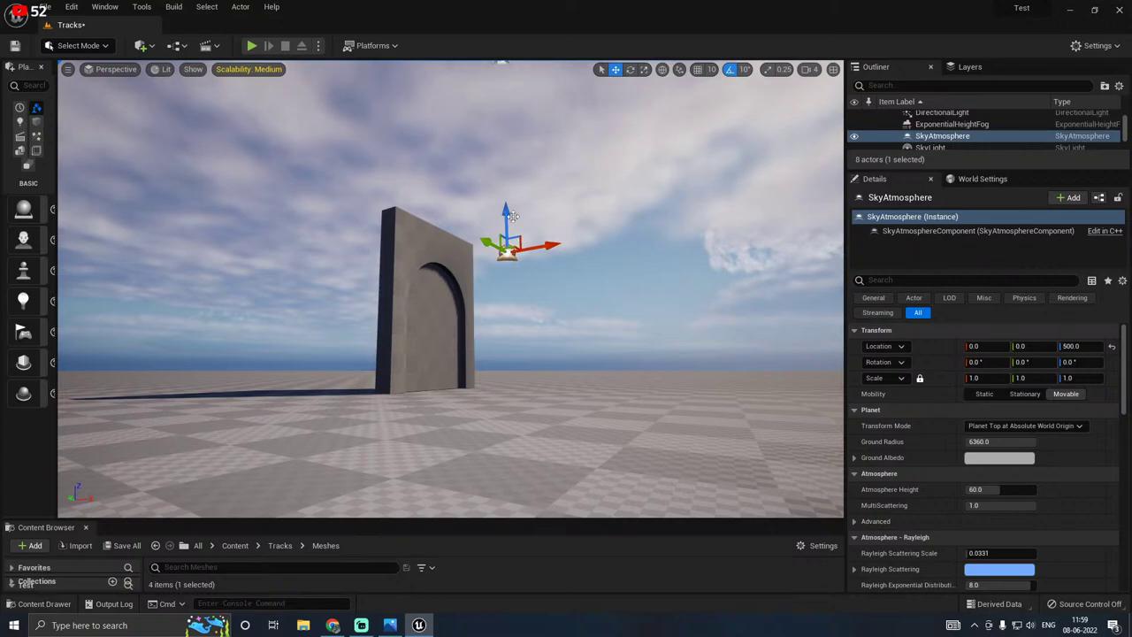
pyautogui.moveTo(506, 221); pyautogui.dragTo(501, 64)
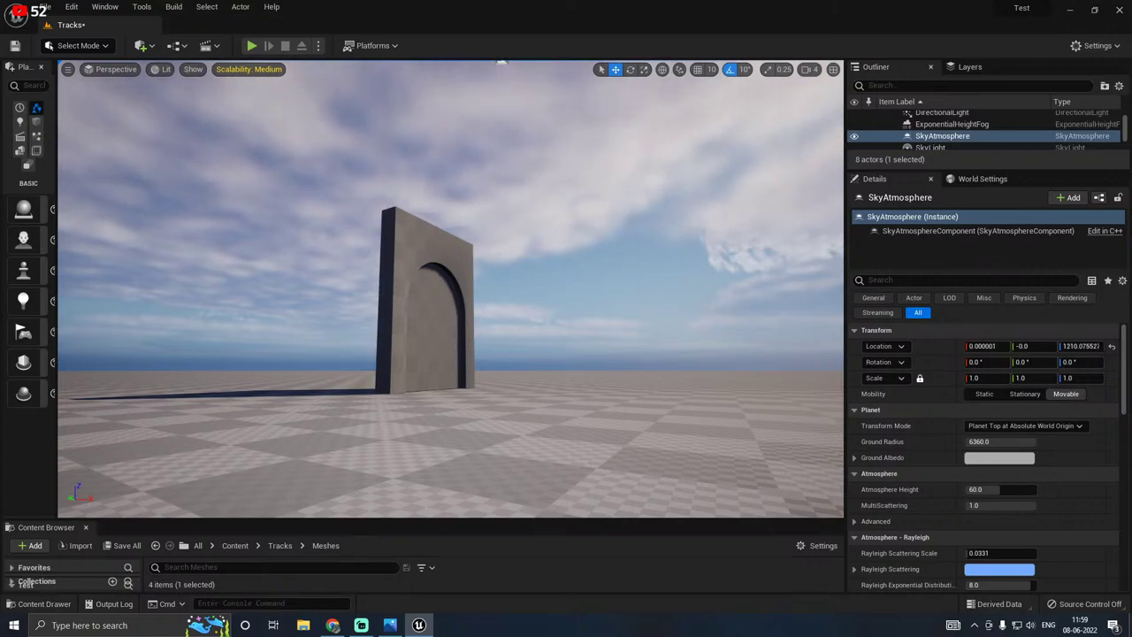
# Step: Lower SM_Wall_1 slightly into the landscape, to a Z location of about 93.25
pyautogui.click(451, 331)
pyautogui.press('w')
pyautogui.moveTo(482, 338)
pyautogui.mouseDown(button='right')
pyautogui.moveTo(531, 274)
pyautogui.moveTo(540, 296)
pyautogui.moveTo(518, 371)
pyautogui.moveTo(482, 338)
pyautogui.mouseUp(button='right')
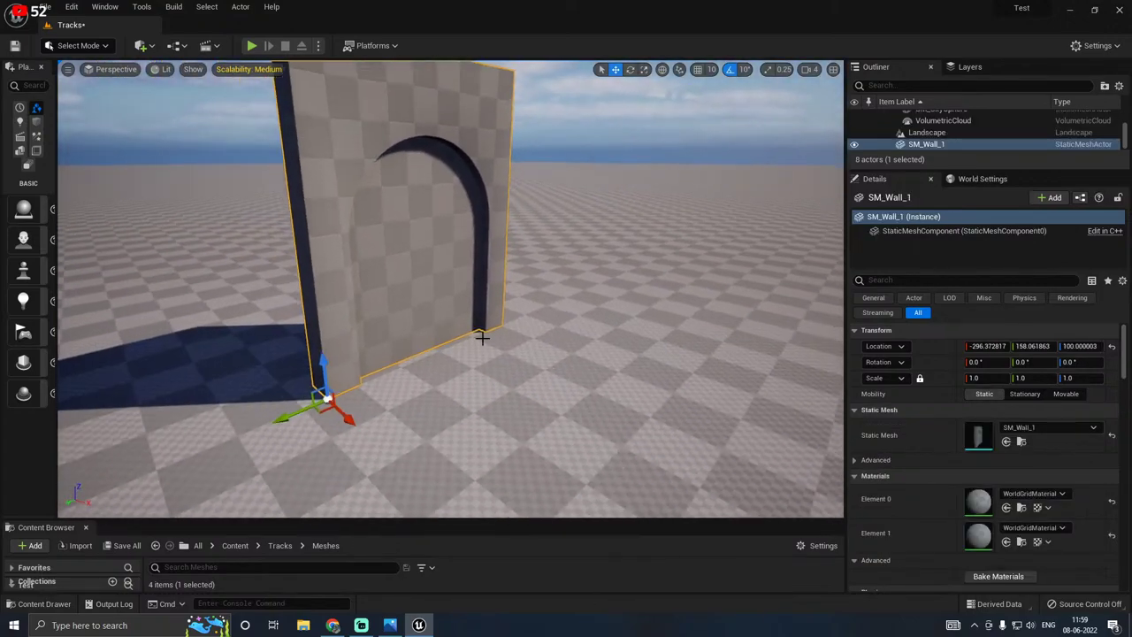
pyautogui.scroll(-1, 482, 338)
pyautogui.moveTo(328, 369); pyautogui.dragTo(329, 373)
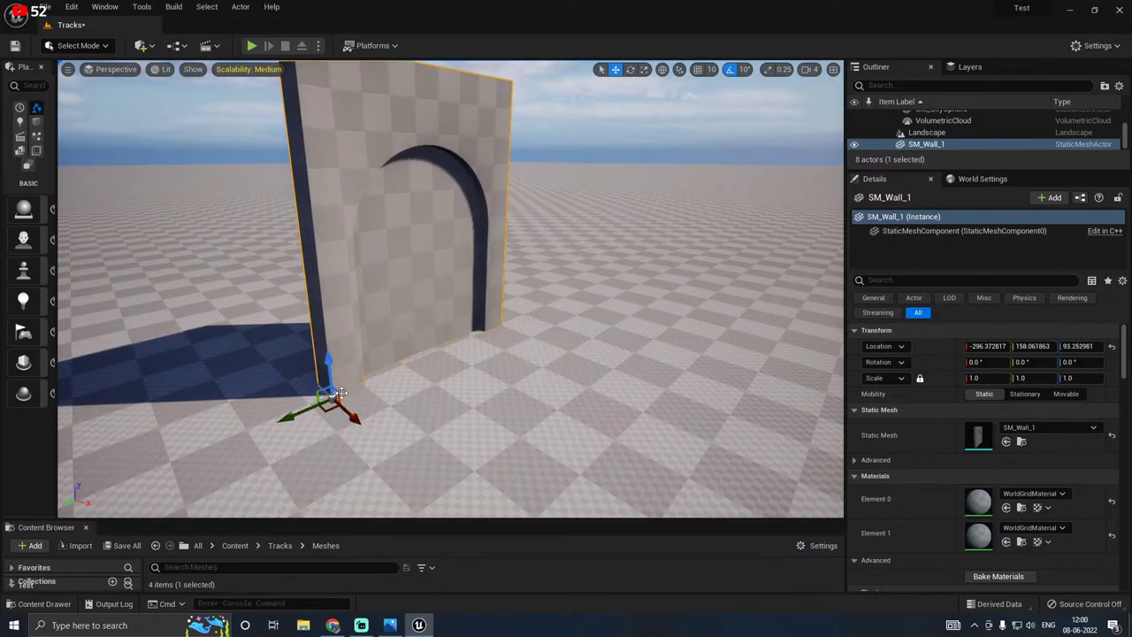
# Step: Try to butt a duplicate of the wall against the original, including with grid snapping on, and delete the copy
pyautogui.keyDown('alt'); pyautogui.moveTo(296, 416); pyautogui.dragTo(498, 320); pyautogui.keyUp('alt')
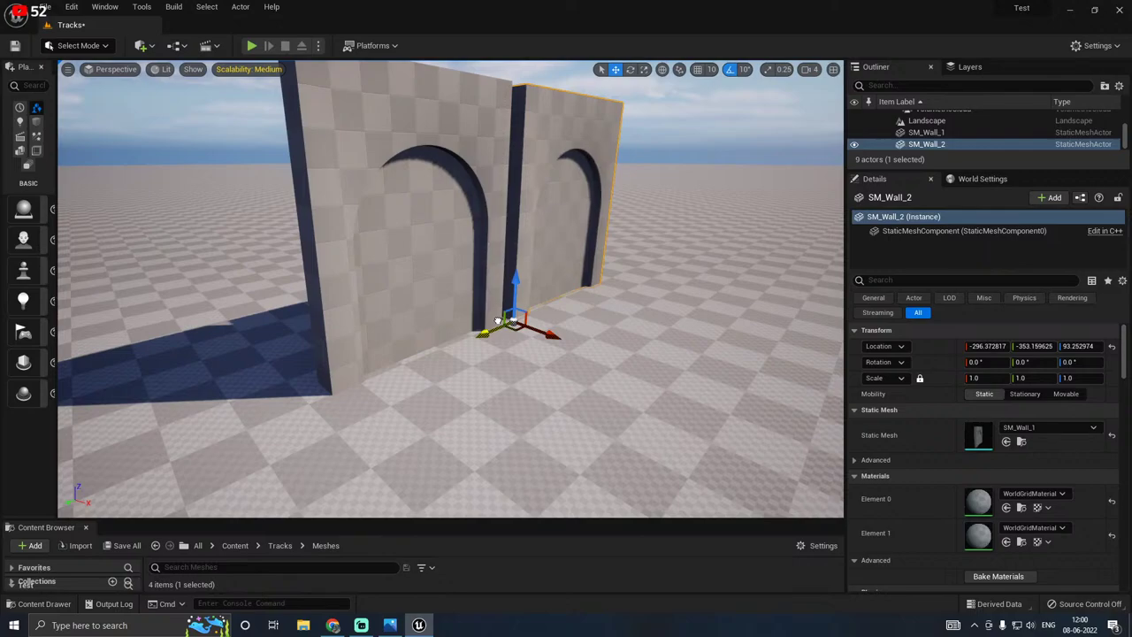
pyautogui.moveTo(515, 380); pyautogui.dragTo(412, 392, button='right')
pyautogui.press('w')
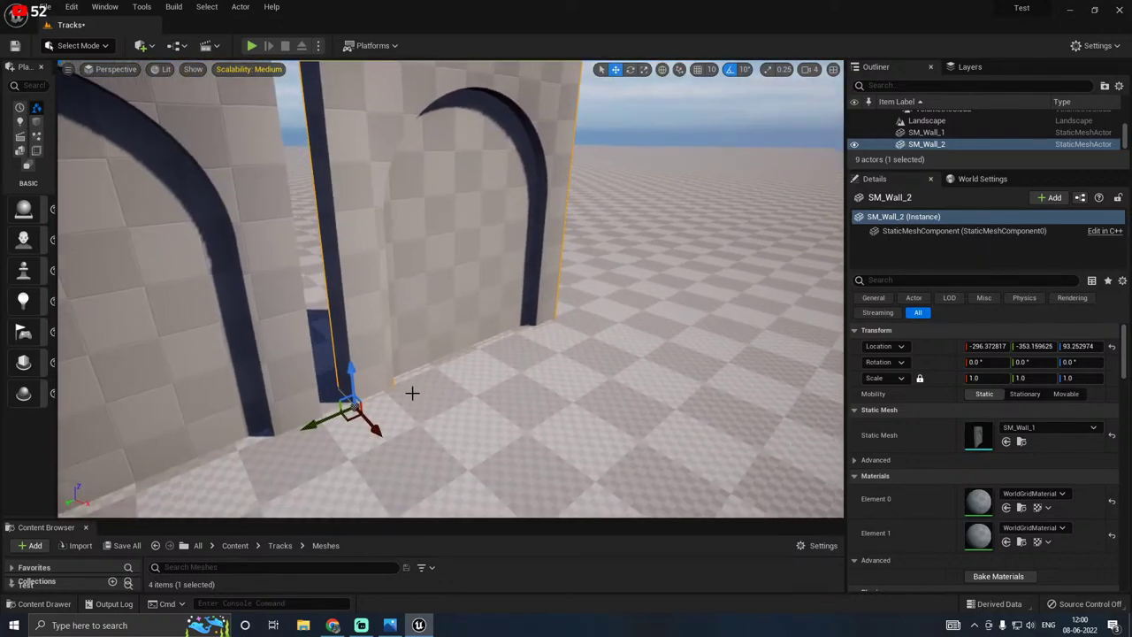
pyautogui.moveTo(315, 416); pyautogui.dragTo(279, 429)
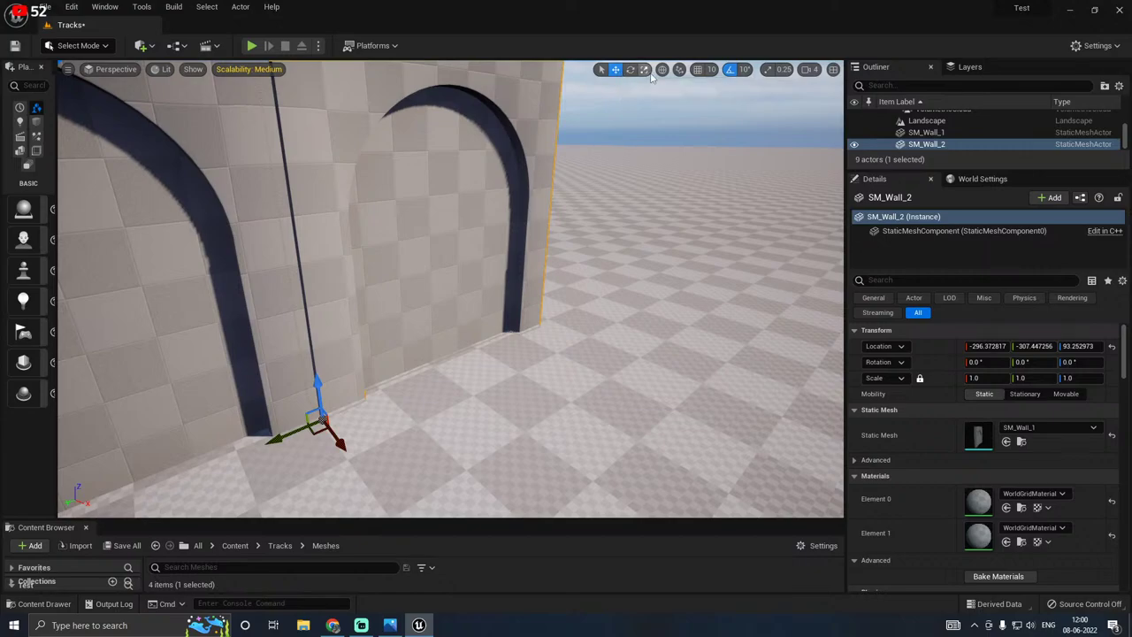
pyautogui.click(703, 72)
pyautogui.moveTo(284, 431); pyautogui.dragTo(299, 423)
pyautogui.press('Delete')
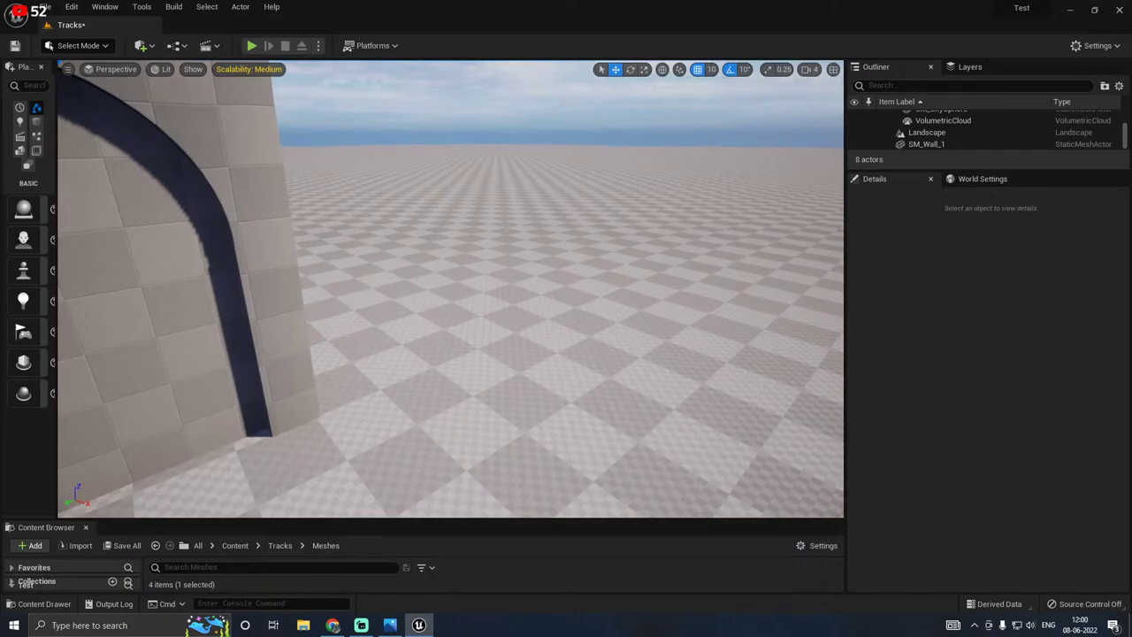
# Step: Duplicate SM_Wall_1 along Y and, with grid snapping off, fit the copy flush against it at a Y location of about -304.2
pyautogui.click(287, 417)
pyautogui.moveTo(335, 371); pyautogui.dragTo(243, 376, button='right')
pyautogui.keyDown('alt'); pyautogui.moveTo(242, 376); pyautogui.dragTo(531, 363); pyautogui.keyUp('alt')
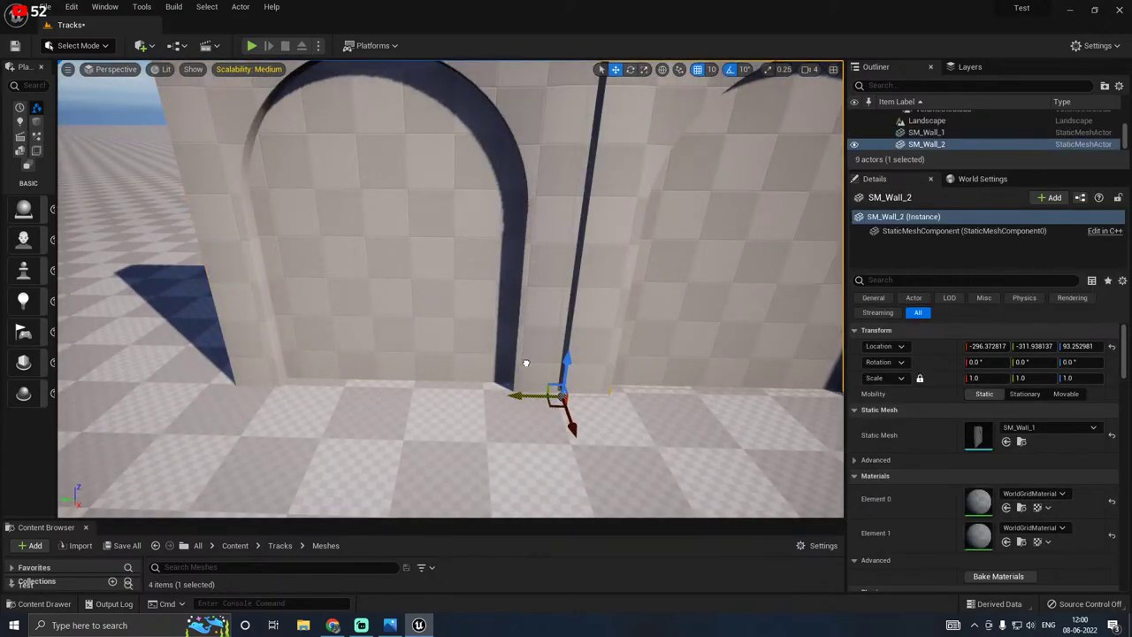
pyautogui.click(702, 74)
pyautogui.moveTo(445, 272); pyautogui.dragTo(530, 247, button='right')
pyautogui.moveTo(308, 471); pyautogui.dragTo(301, 473)
pyautogui.press('s')
pyautogui.moveTo(449, 421); pyautogui.dragTo(448, 376, button='right')
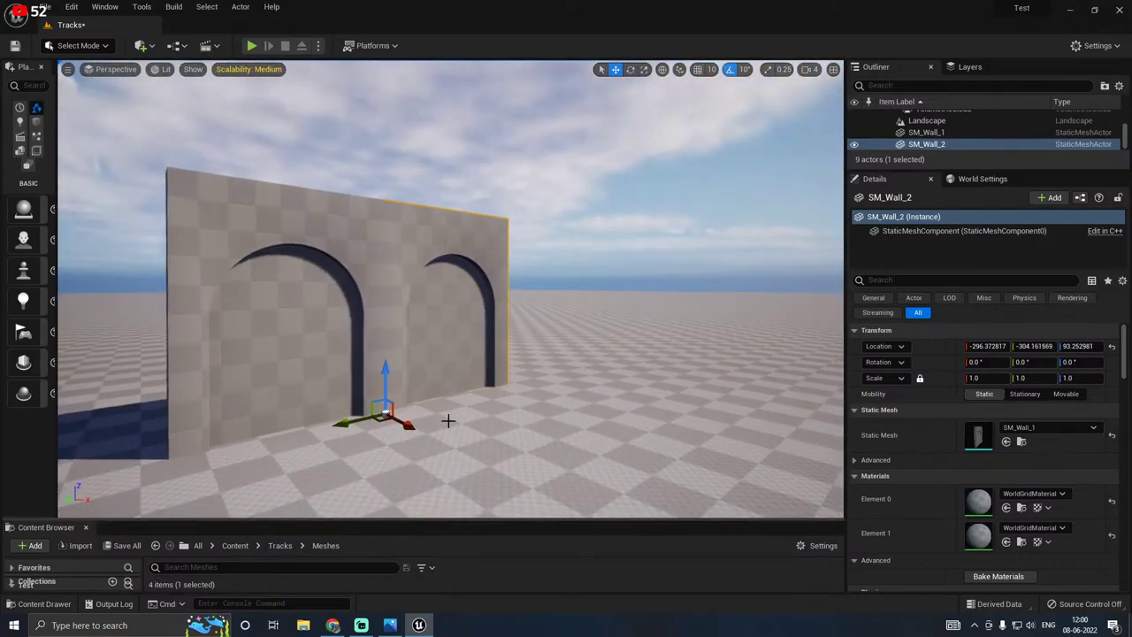
# Step: Duplicate the second wall along Y and fit the third wall flush beside it at a Y location of about -768.4
pyautogui.click(399, 625)
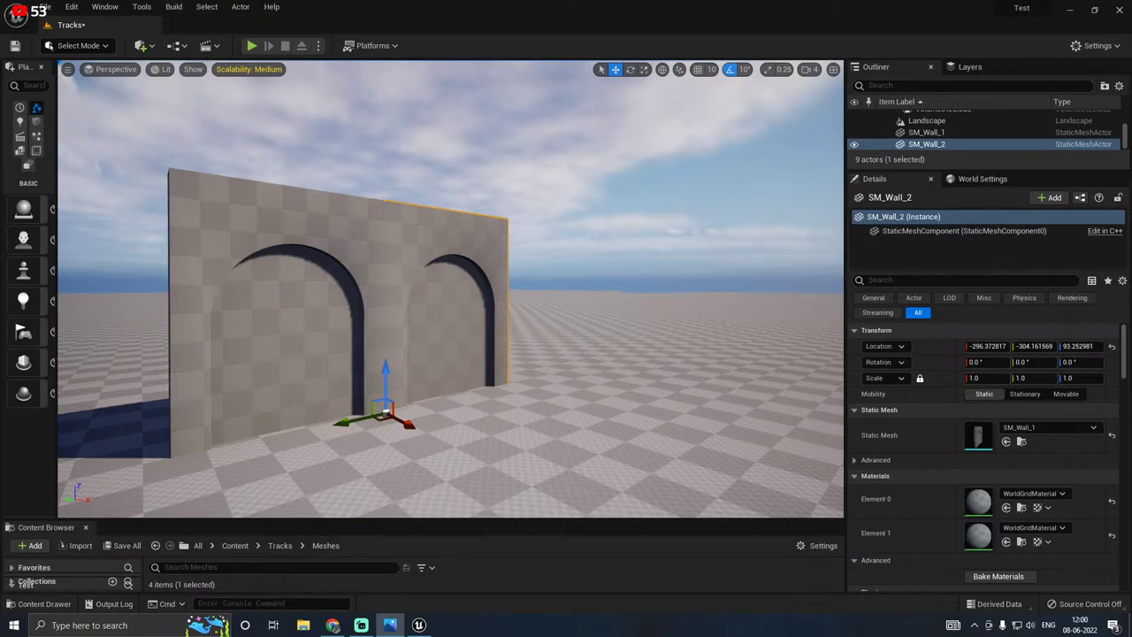
pyautogui.click(333, 625)
pyautogui.press('w')
pyautogui.moveTo(372, 434); pyautogui.dragTo(389, 485, button='right')
pyautogui.keyDown('alt'); pyautogui.moveTo(290, 413); pyautogui.dragTo(477, 359); pyautogui.keyUp('alt')
pyautogui.moveTo(477, 359); pyautogui.dragTo(450, 384, button='right')
pyautogui.press('d')
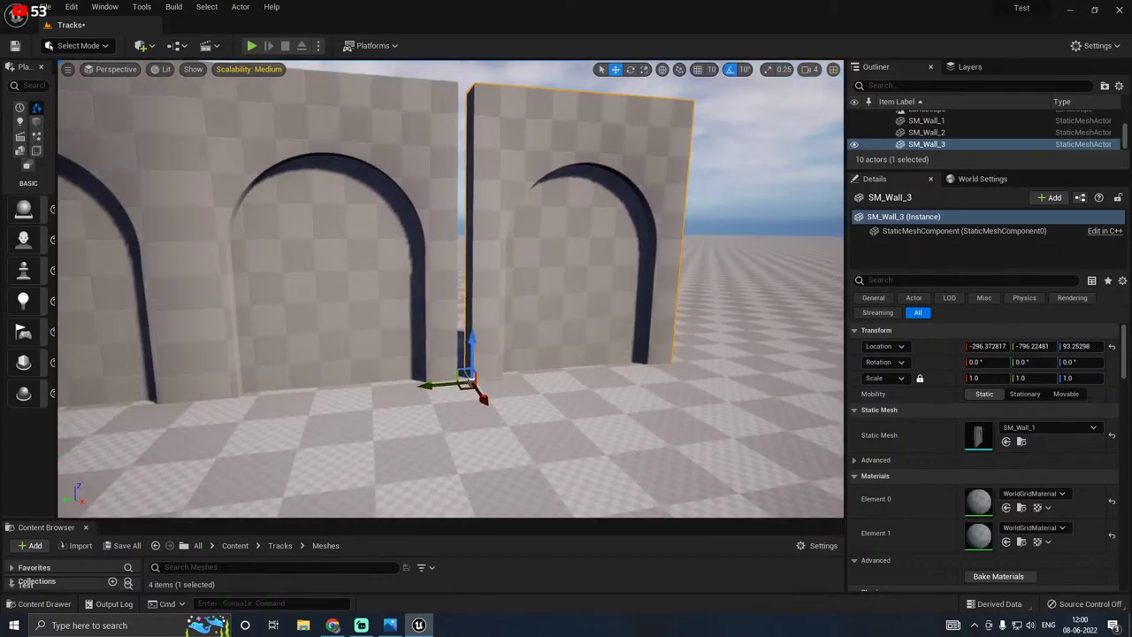
pyautogui.moveTo(438, 383); pyautogui.dragTo(425, 385)
pyautogui.click(475, 426)
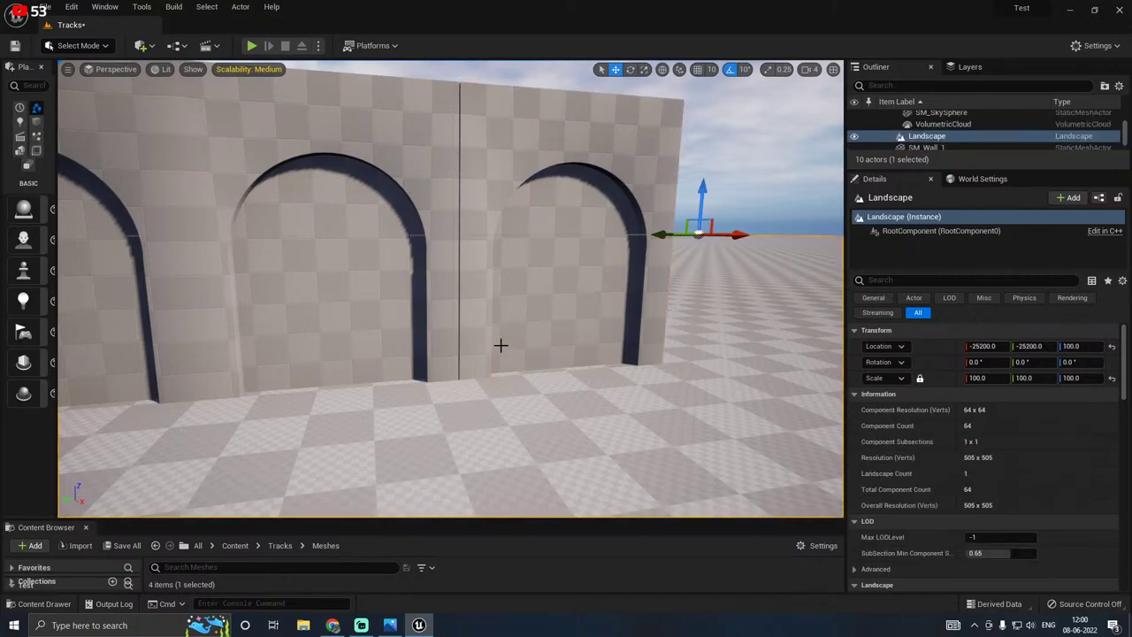
# Step: Duplicate the third wall along Y to add a fourth flush wall segment at a Y location of about -1228.3
pyautogui.click(502, 344)
pyautogui.moveTo(416, 386); pyautogui.dragTo(415, 417, button='right')
pyautogui.press('w')
pyautogui.scroll(1, 415, 418)
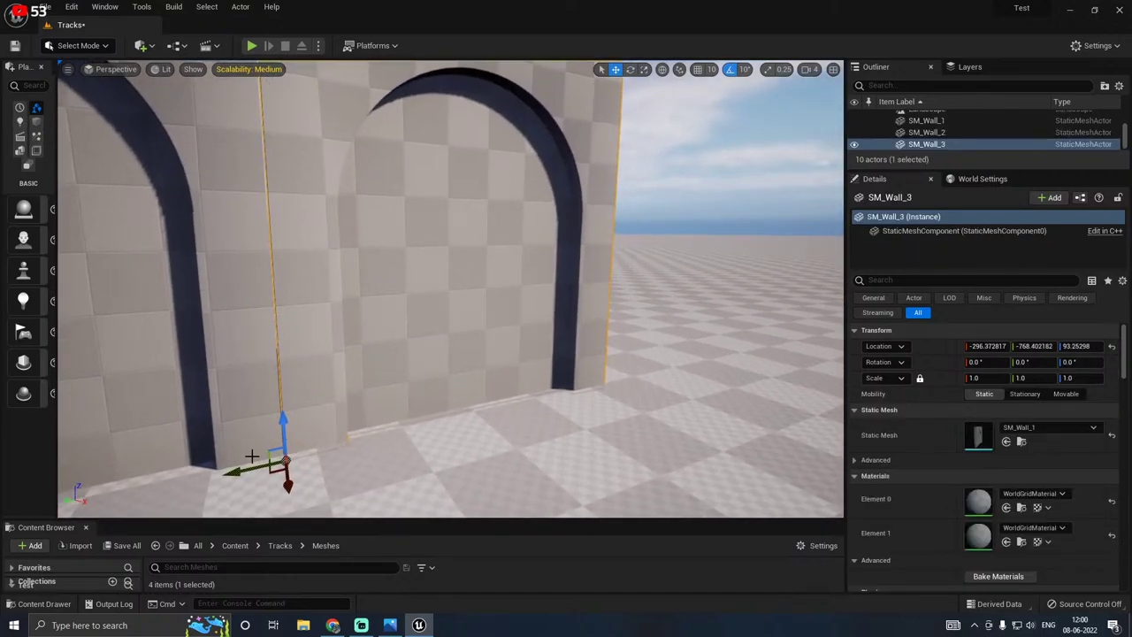
pyautogui.moveTo(239, 471); pyautogui.dragTo(582, 389)
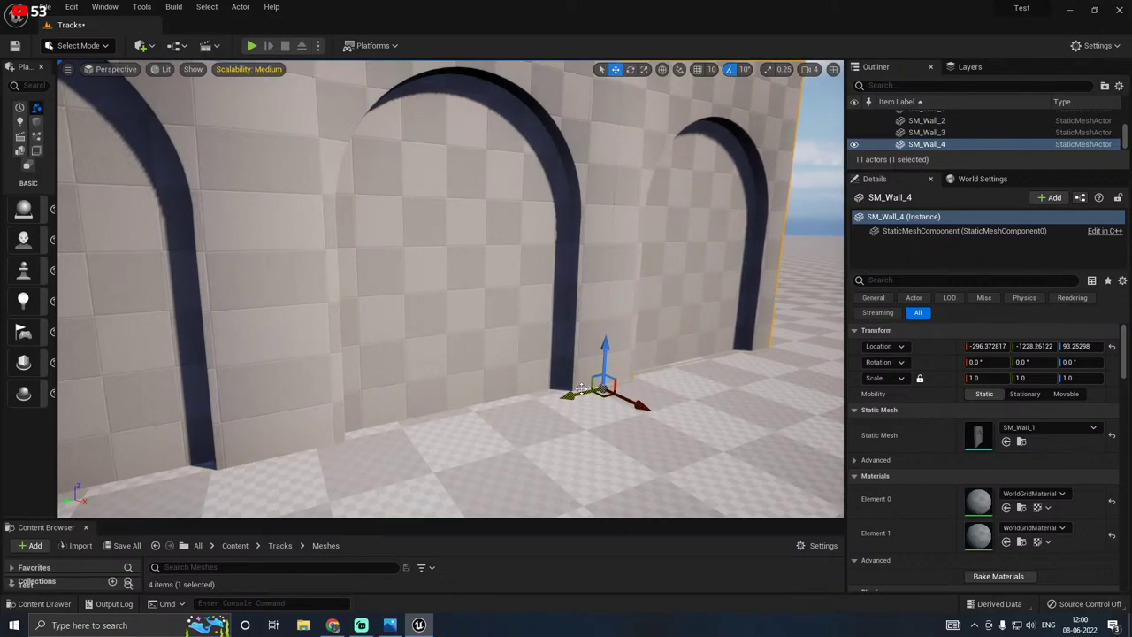
pyautogui.moveTo(473, 406); pyautogui.dragTo(601, 389, button='right')
pyautogui.press('s')
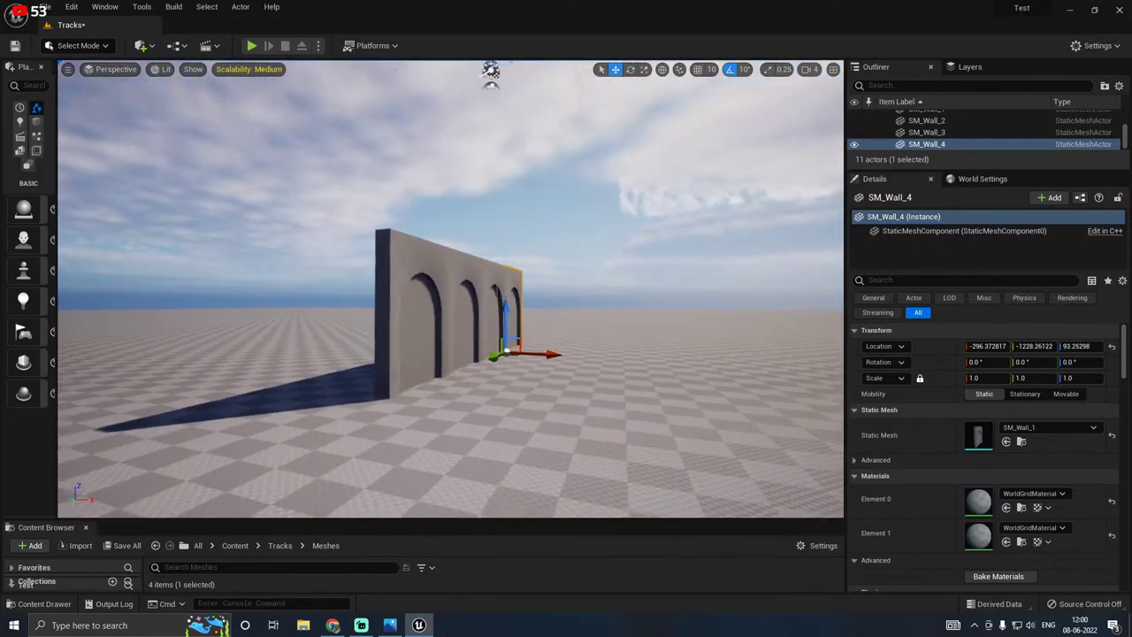
# Step: Select all four wall segments, duplicate them along Y and line the copies up with the end of the row
pyautogui.moveTo(491, 73); pyautogui.dragTo(471, 79, button='right')
pyautogui.moveTo(456, 388); pyautogui.dragTo(404, 386, button='right')
pyautogui.press('w')
pyautogui.press('d')
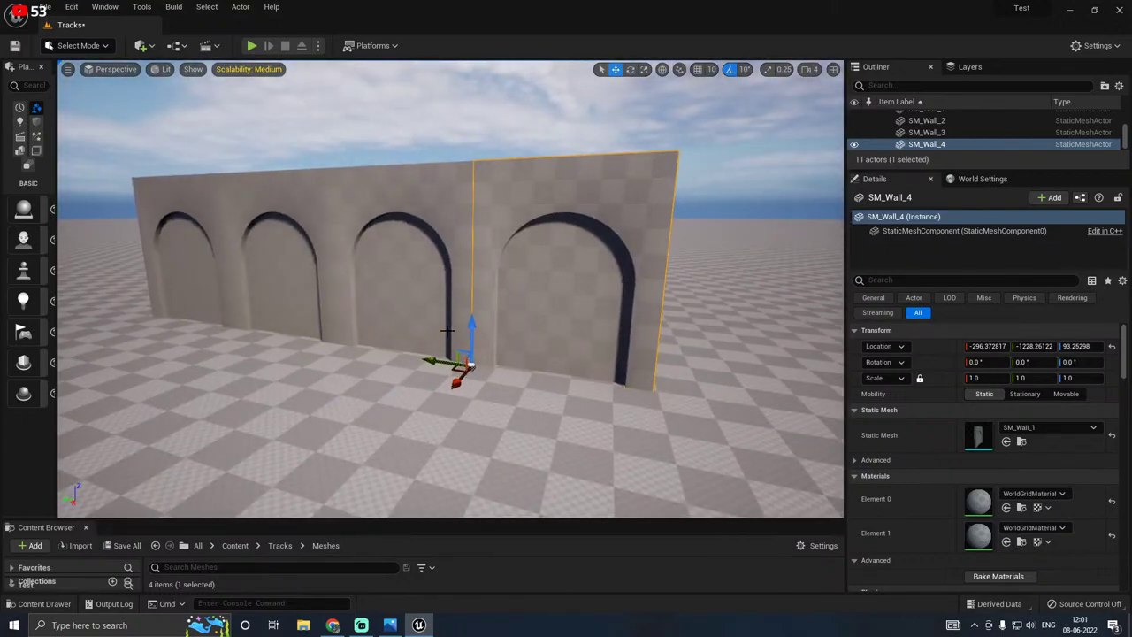
pyautogui.keyDown('shift'); pyautogui.click(385, 311); pyautogui.keyUp('shift')
pyautogui.keyDown('ctrl'); pyautogui.click(245, 307); pyautogui.keyUp('ctrl')
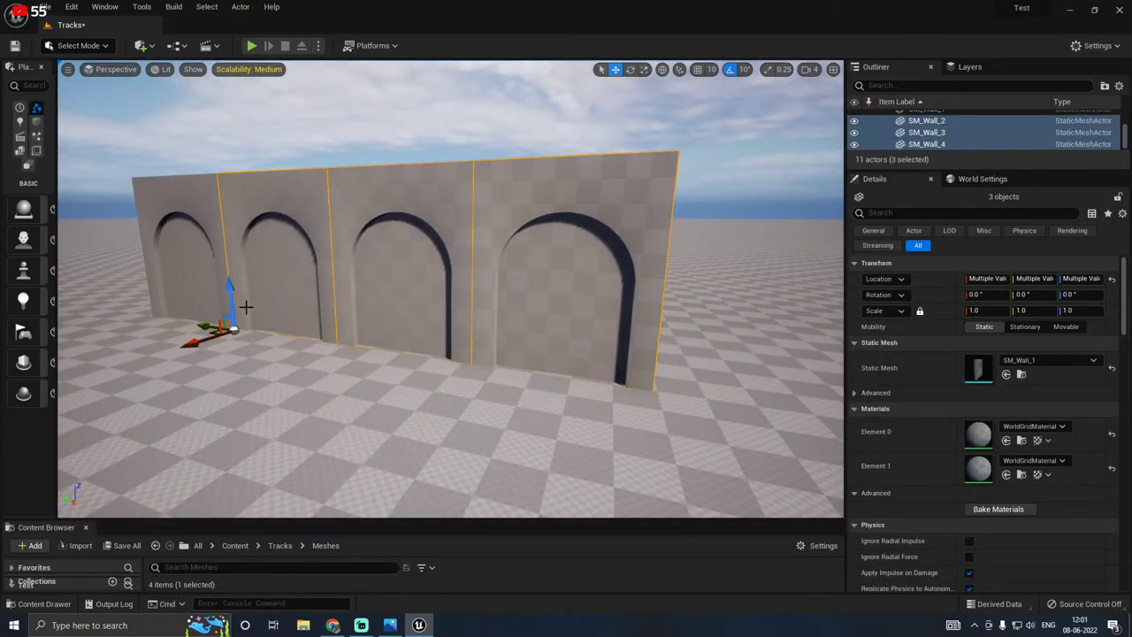
pyautogui.keyDown('ctrl'); pyautogui.click(176, 288); pyautogui.keyUp('ctrl')
pyautogui.keyDown('alt'); pyautogui.moveTo(126, 313); pyautogui.dragTo(494, 324); pyautogui.keyUp('alt')
pyautogui.moveTo(494, 324); pyautogui.dragTo(451, 328, button='right')
pyautogui.moveTo(373, 358); pyautogui.dragTo(411, 347, button='right')
pyautogui.moveTo(495, 332); pyautogui.dragTo(762, 324)
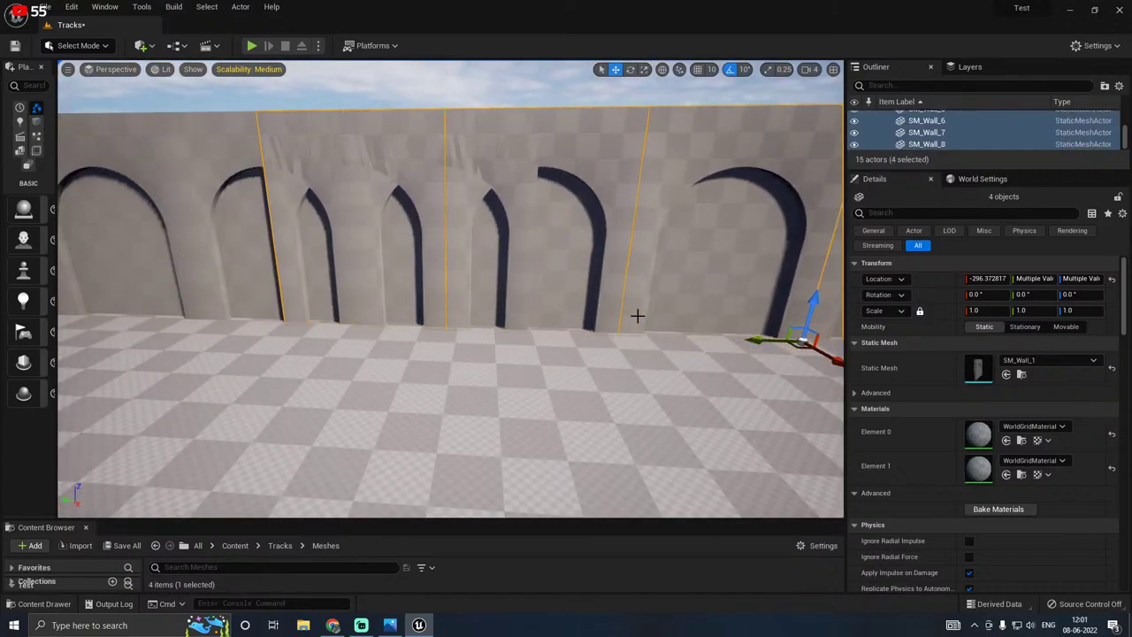
pyautogui.press('s')
pyautogui.moveTo(636, 316); pyautogui.dragTo(620, 320, button='right')
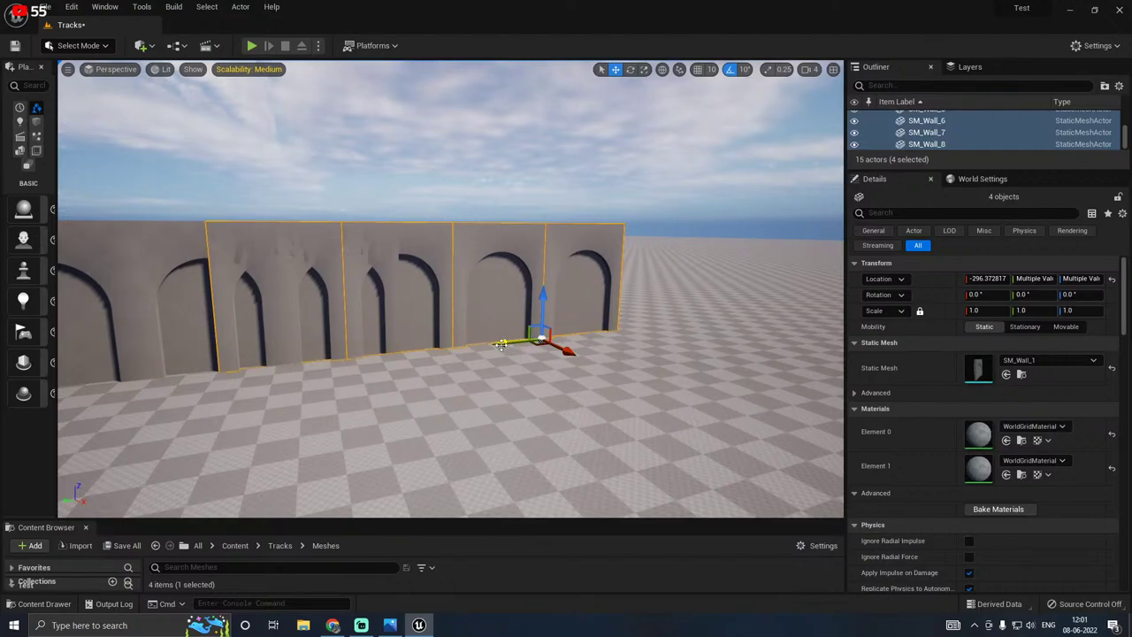
pyautogui.moveTo(509, 342); pyautogui.dragTo(618, 312)
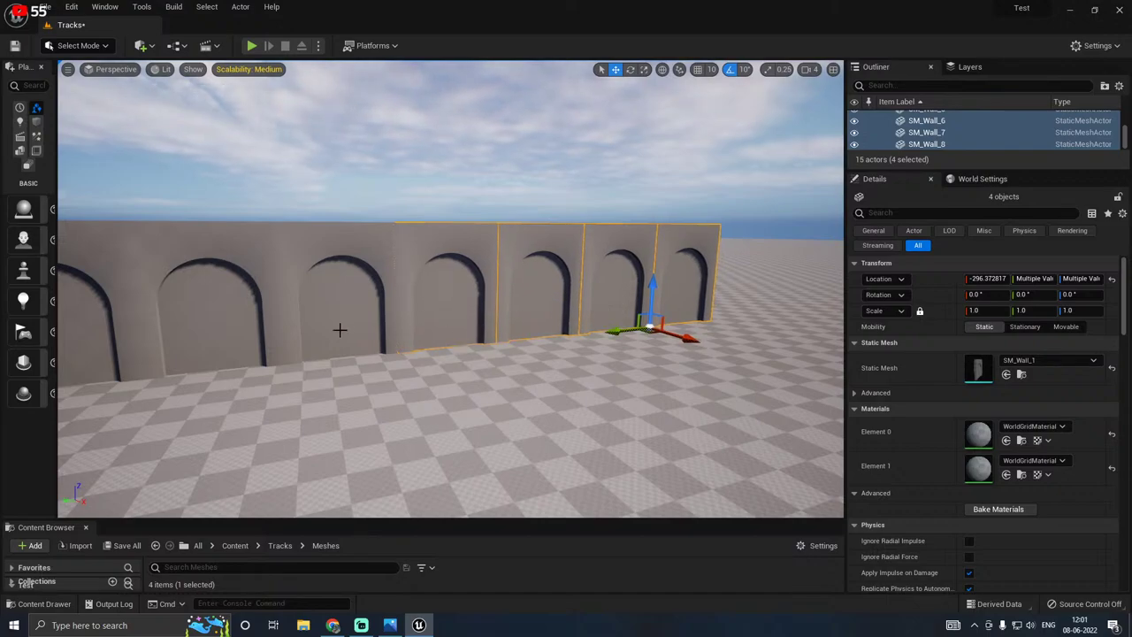
# Step: Look along the arched wall row and save the Tracks level
pyautogui.moveTo(339, 330); pyautogui.dragTo(467, 305, button='right')
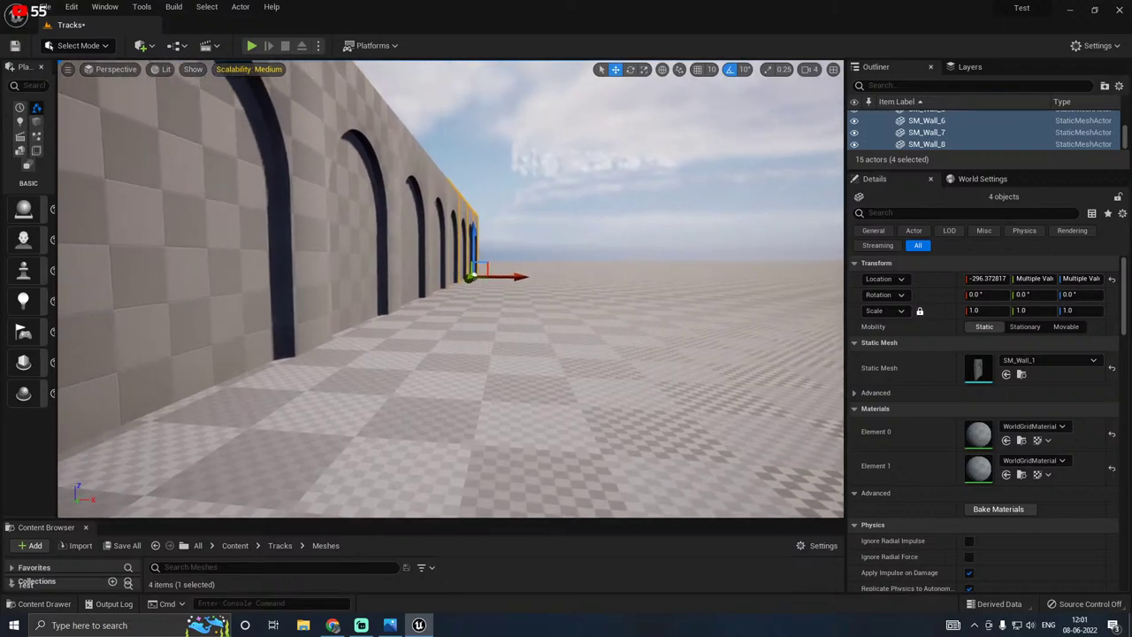
pyautogui.moveTo(405, 324); pyautogui.dragTo(211, 371, button='right')
pyautogui.click(122, 545)
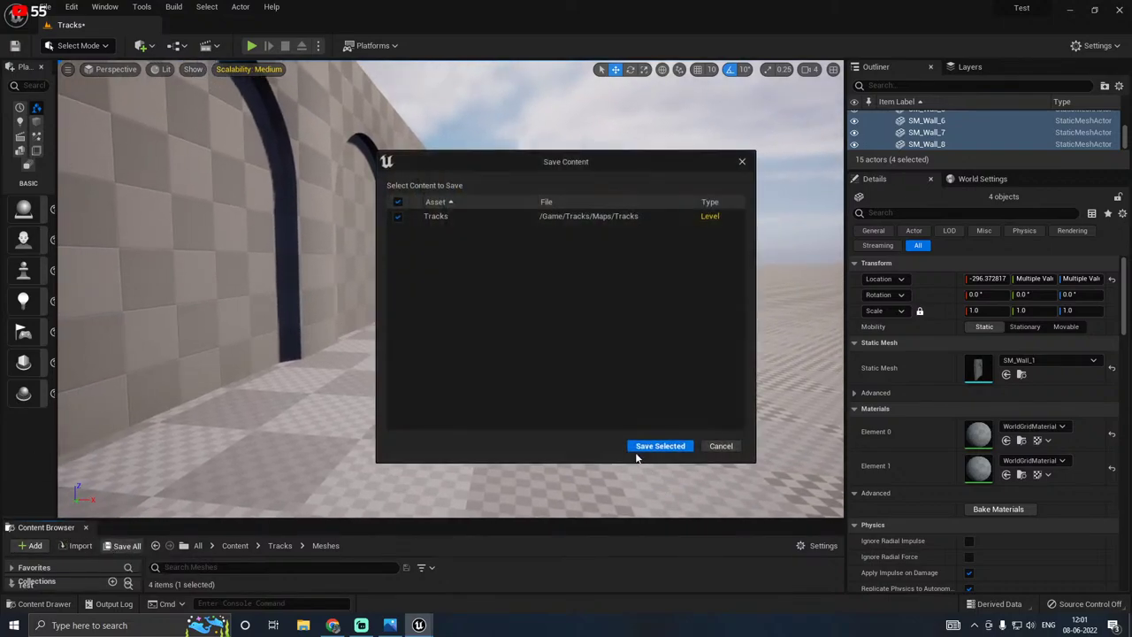
pyautogui.click(641, 447)
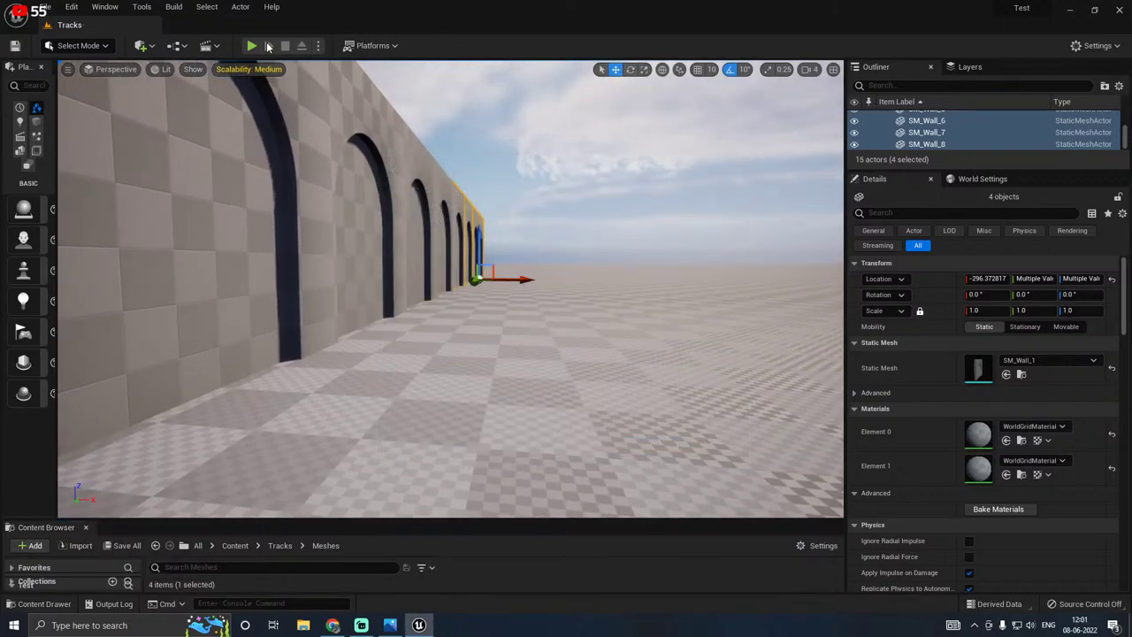
# Step: Play-test the level to compare the arched wall row with the character, and end the play session
pyautogui.click(252, 46)
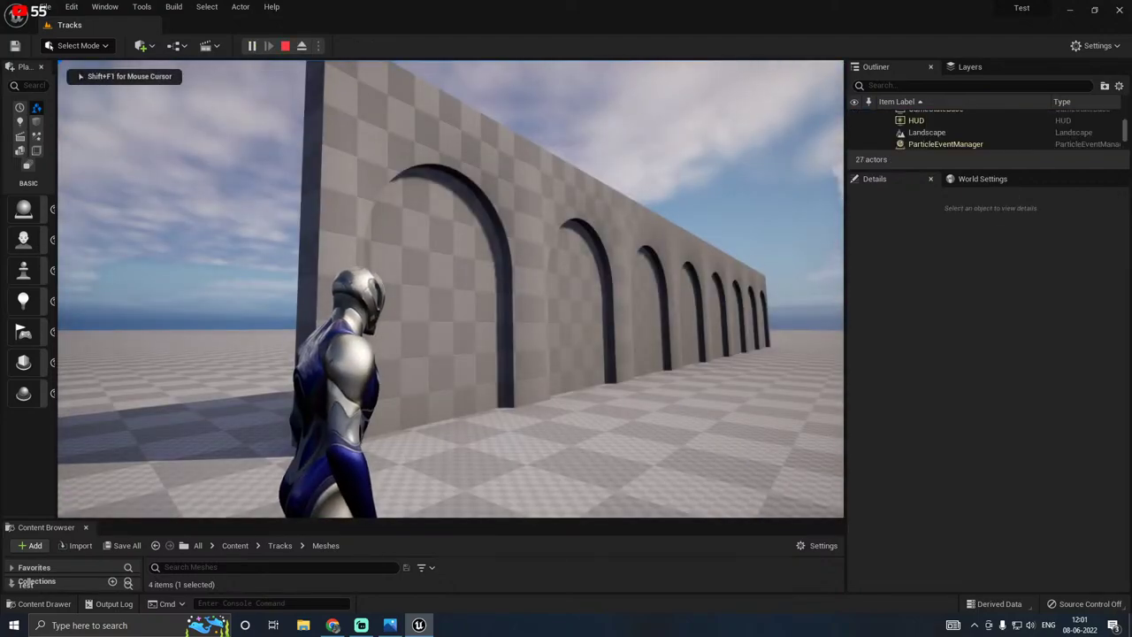
pyautogui.press('Escape')
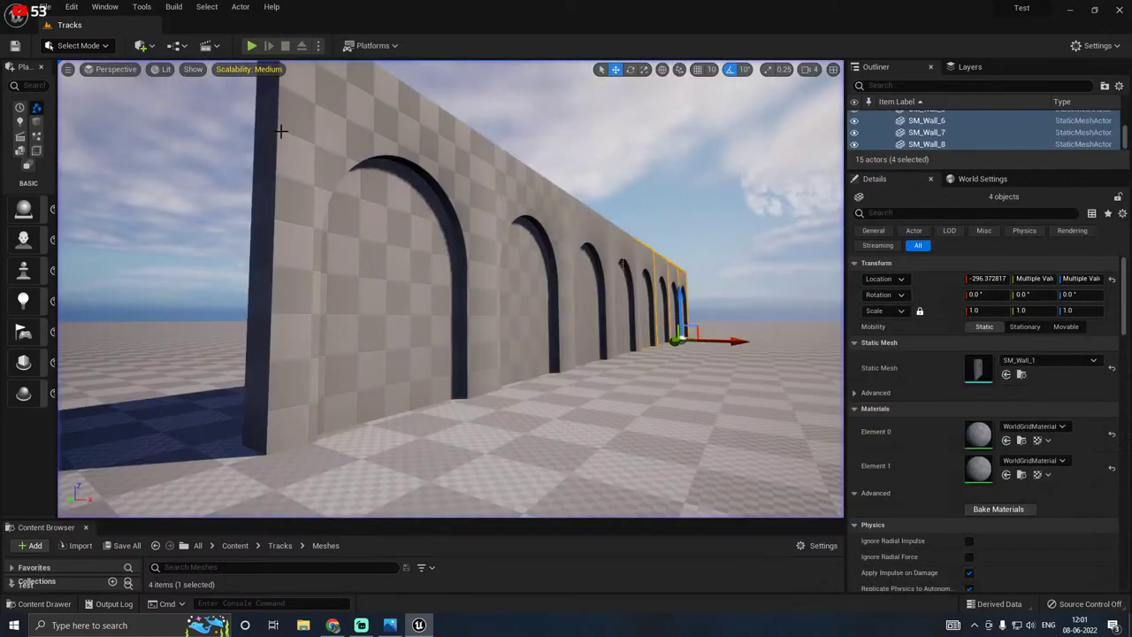
pyautogui.moveTo(479, 329); pyautogui.dragTo(557, 320, button='right')
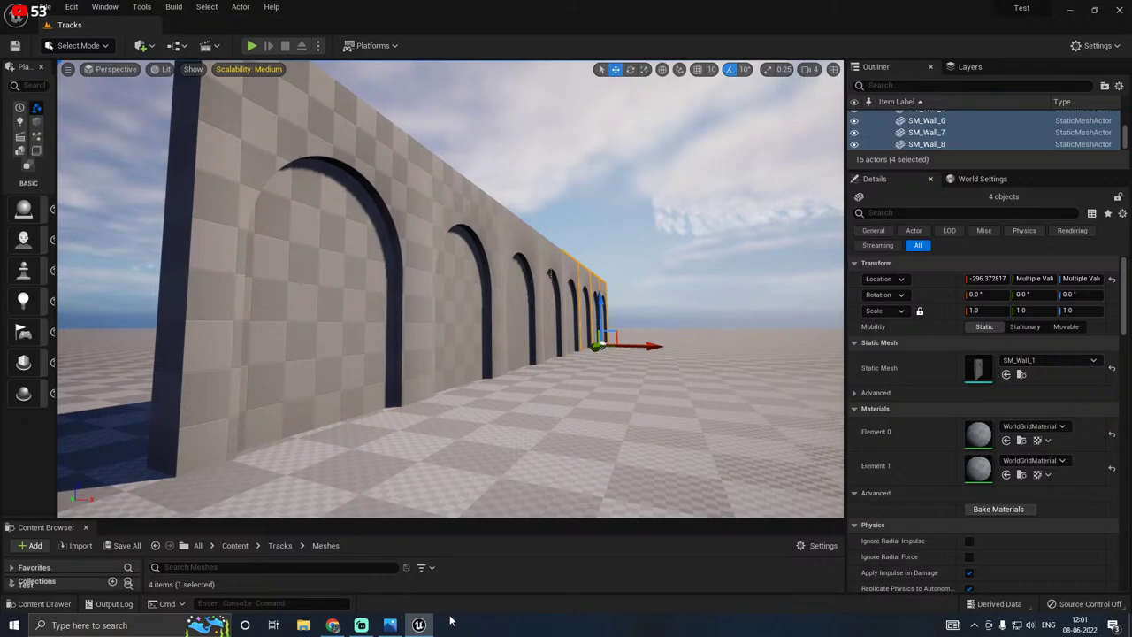
# Step: Select all eight arched wall segments, SM_Wall_1 through SM_Wall_8, and combine them into one group
pyautogui.click(372, 328)
pyautogui.keyDown('ctrl'); pyautogui.click(469, 329); pyautogui.keyUp('ctrl')
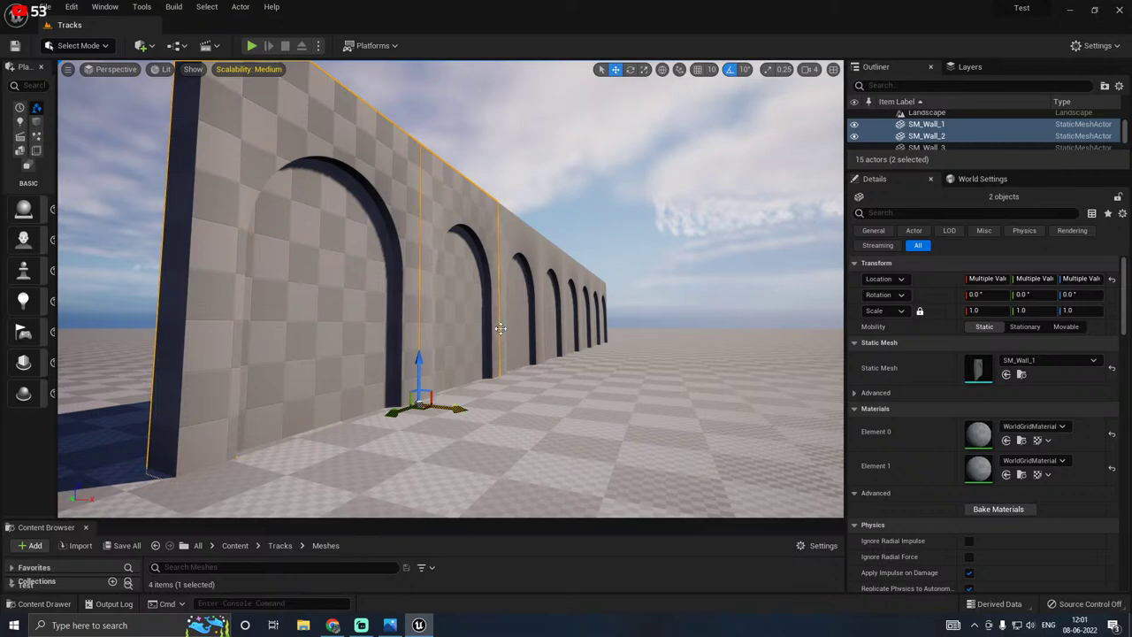
pyautogui.keyDown('ctrl'); pyautogui.click(501, 328); pyautogui.keyUp('ctrl')
pyautogui.keyDown('ctrl'); pyautogui.click(555, 327); pyautogui.keyUp('ctrl')
pyautogui.keyDown('ctrl'); pyautogui.click(581, 324); pyautogui.keyUp('ctrl')
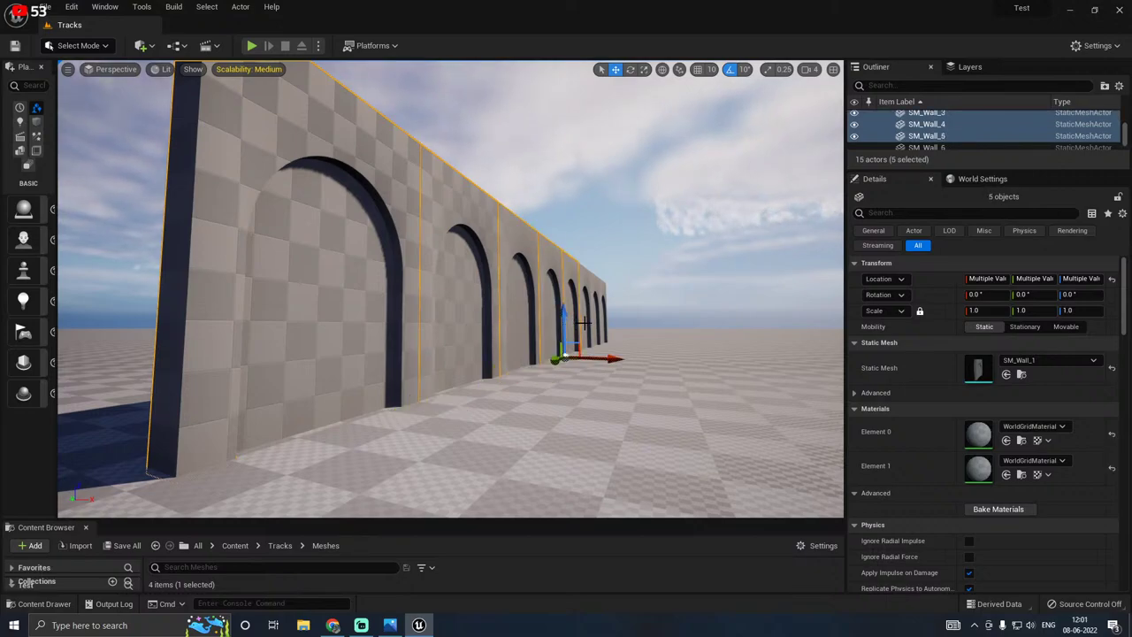
pyautogui.keyDown('ctrl'); pyautogui.click(591, 320); pyautogui.keyUp('ctrl')
pyautogui.keyDown('ctrl'); pyautogui.click(600, 323); pyautogui.keyUp('ctrl')
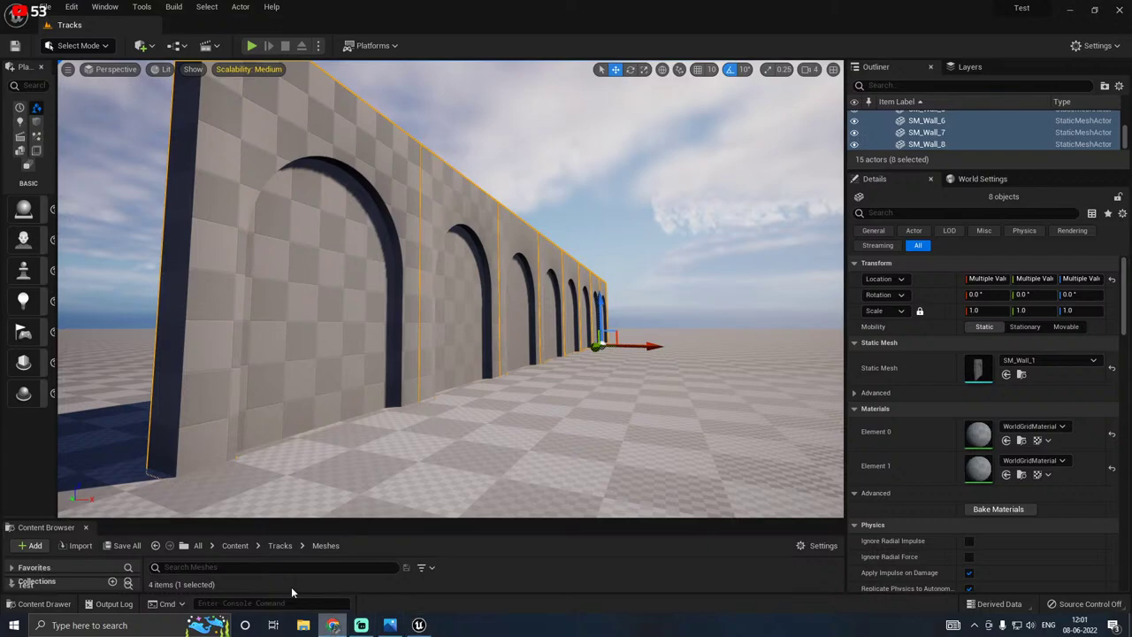
pyautogui.rightClick(456, 285)
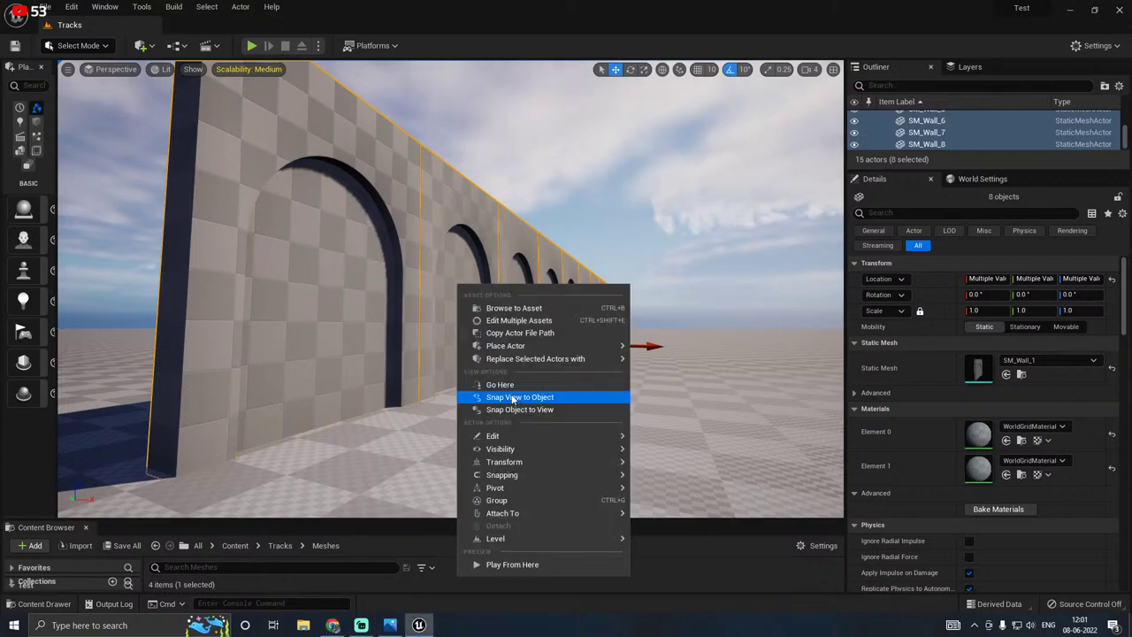
pyautogui.click(496, 501)
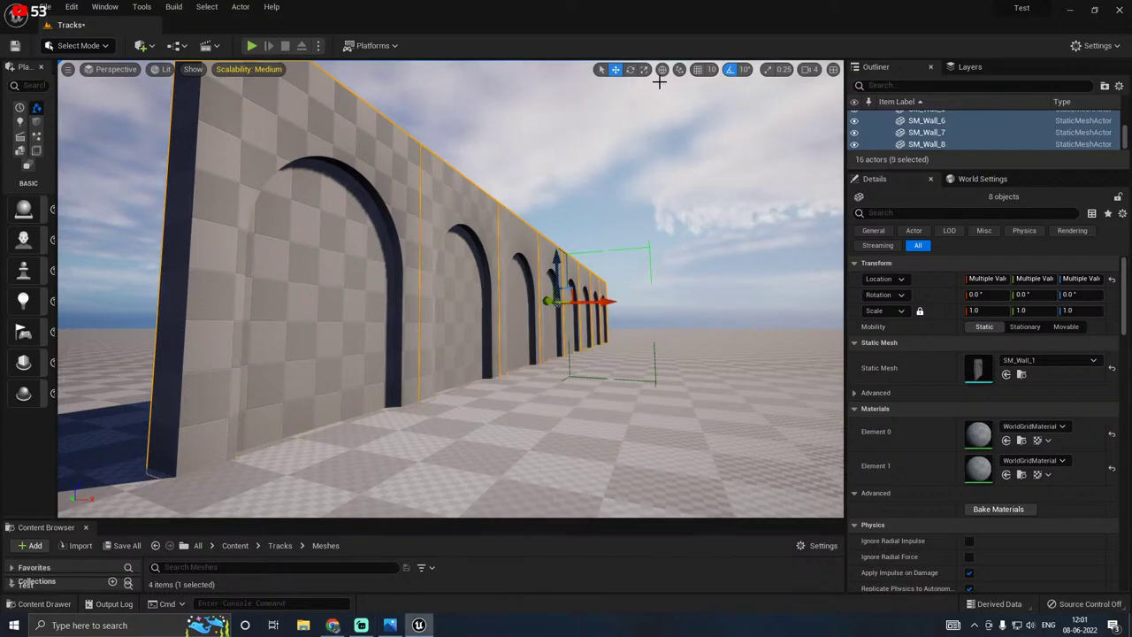
# Step: Set rotation snapping to 5° and tilt the wall group about Y to a rotation of 10°
pyautogui.moveTo(574, 208); pyautogui.dragTo(594, 212, button='right')
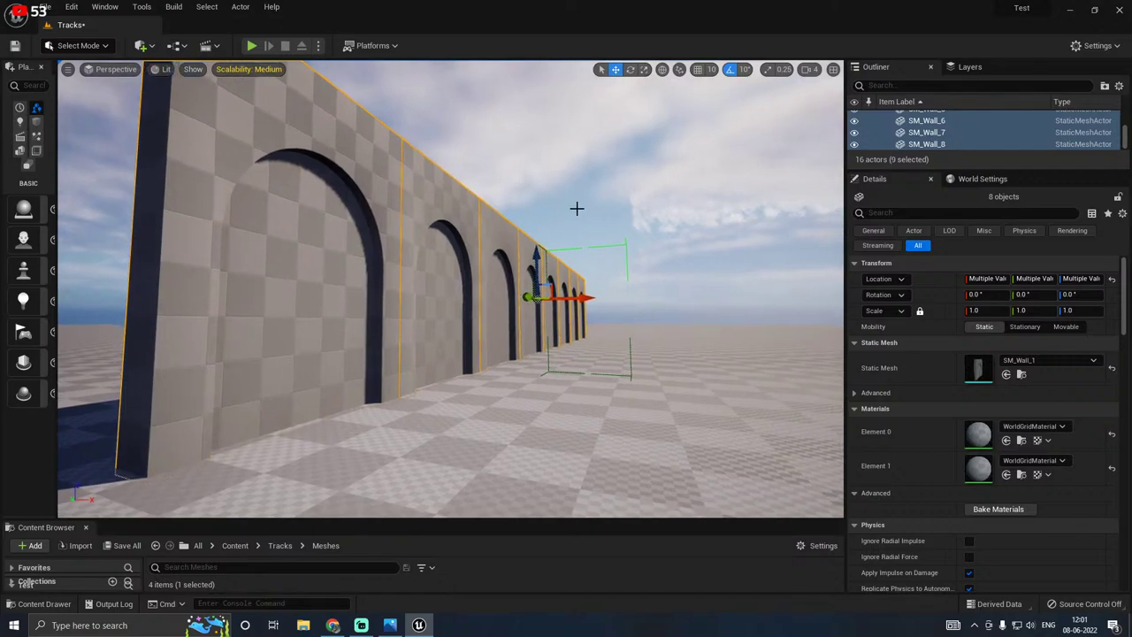
pyautogui.press('e')
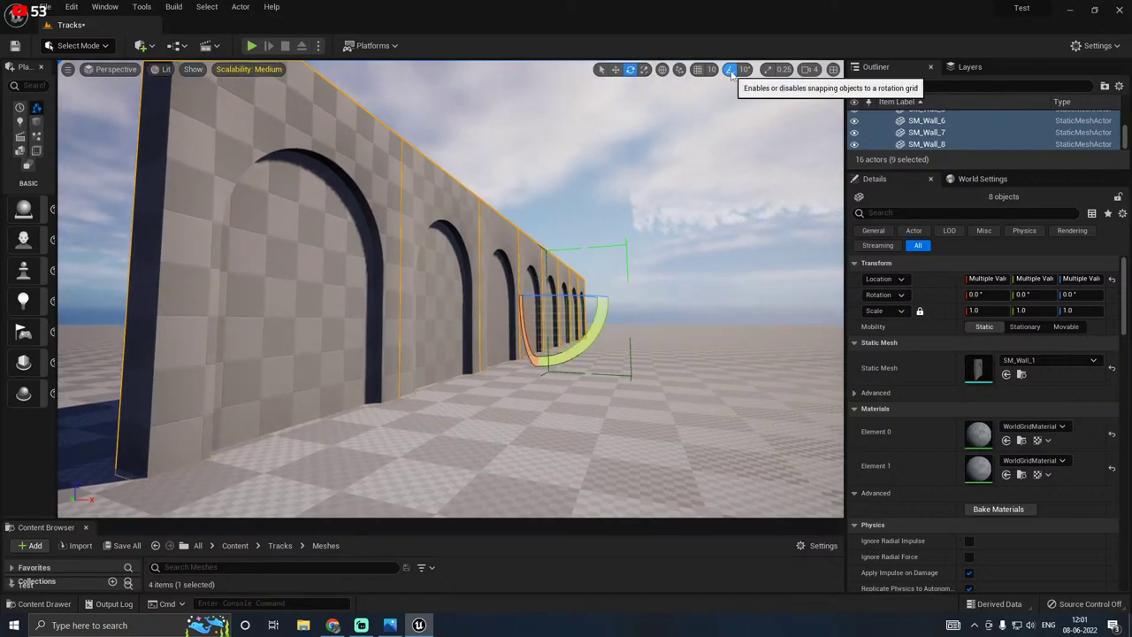
pyautogui.click(729, 70)
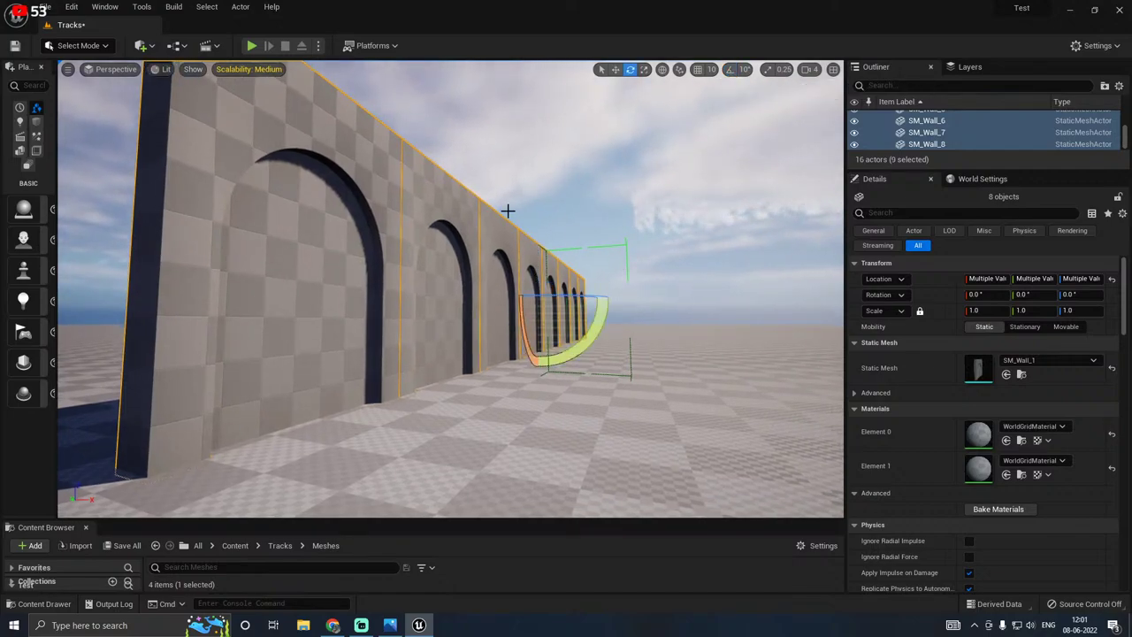
pyautogui.click(732, 70)
pyautogui.click(745, 69)
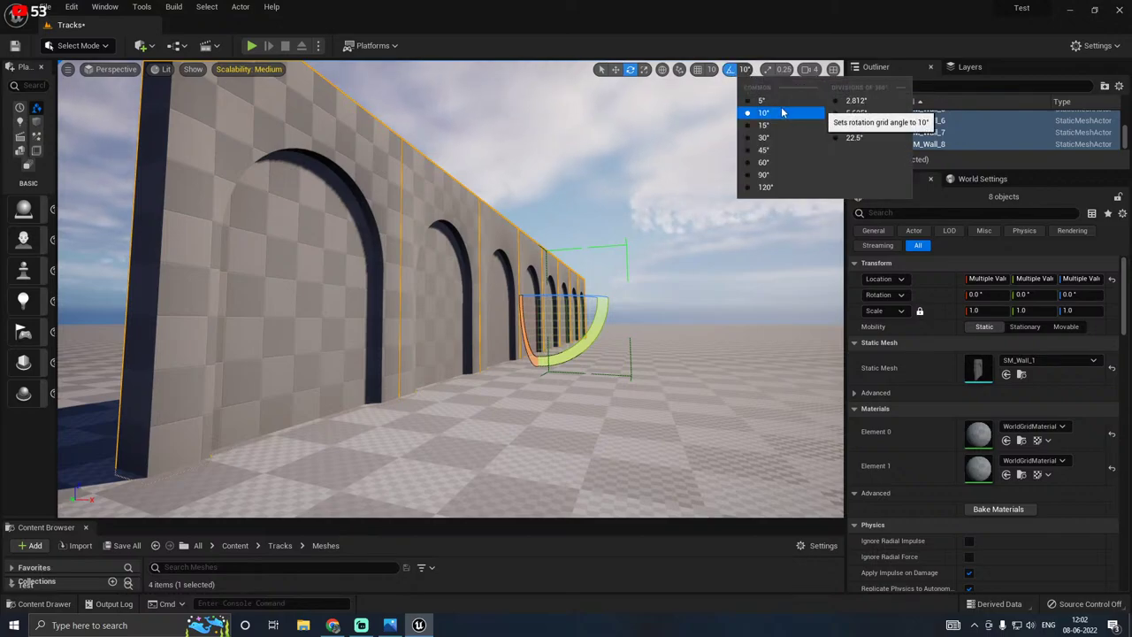
pyautogui.click(763, 101)
pyautogui.moveTo(590, 298); pyautogui.dragTo(574, 360)
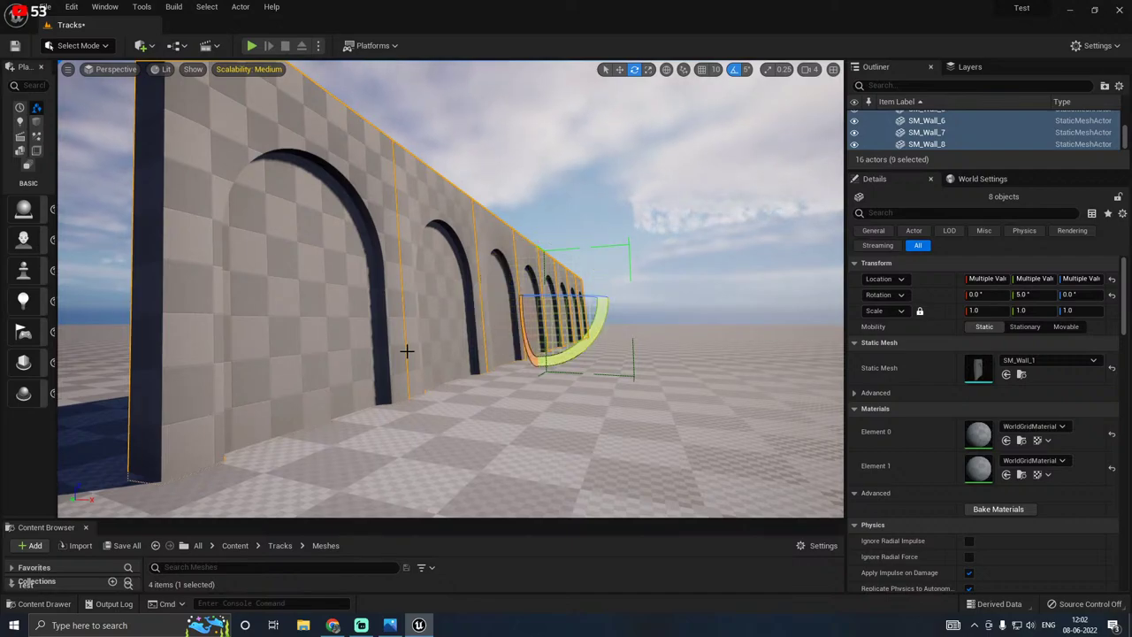
pyautogui.moveTo(407, 350); pyautogui.dragTo(456, 350, button='right')
pyautogui.press('a')
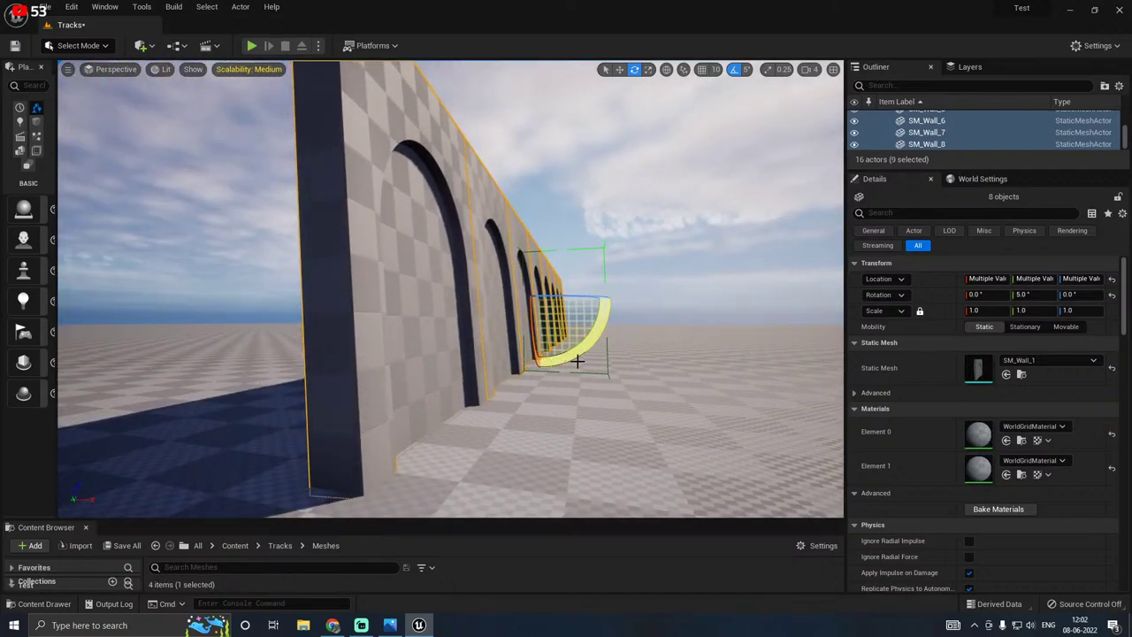
pyautogui.moveTo(575, 358); pyautogui.dragTo(576, 358)
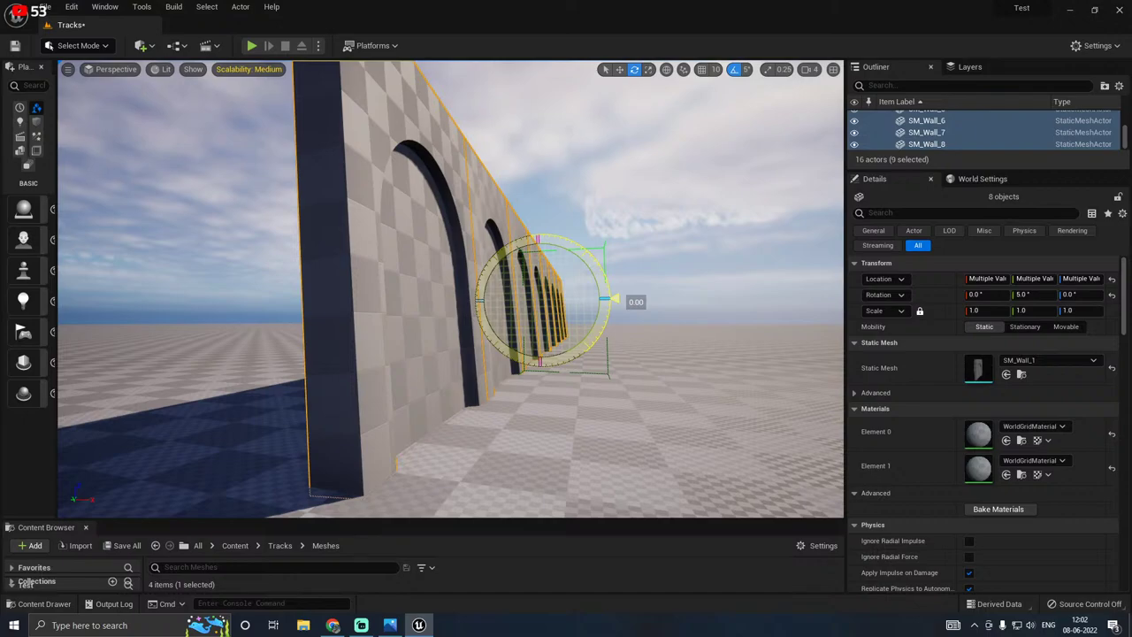
pyautogui.moveTo(611, 301); pyautogui.dragTo(576, 358)
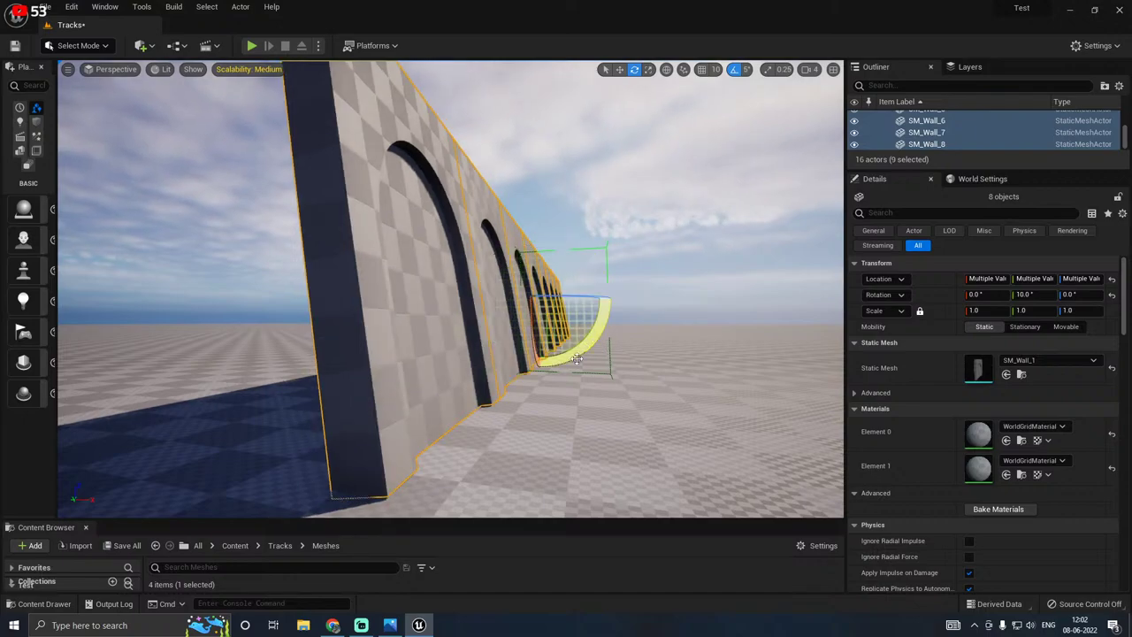
# Step: Move the tilted wall group slightly along Z so its base meets the landscape
pyautogui.press('w')
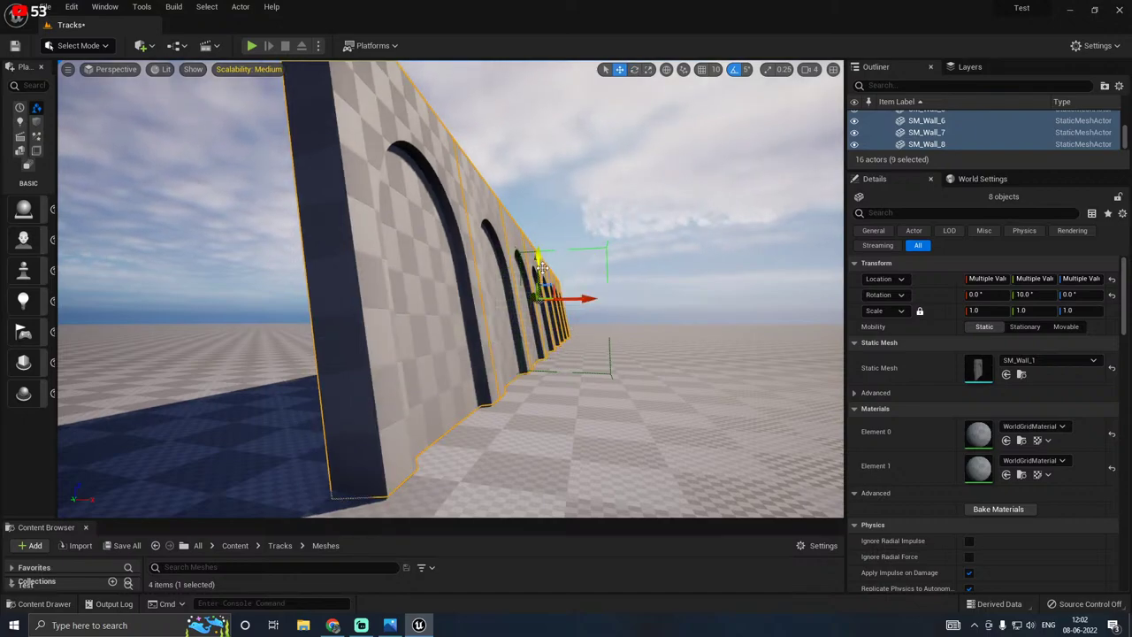
pyautogui.moveTo(542, 266); pyautogui.dragTo(546, 268)
pyautogui.press('w')
pyautogui.moveTo(447, 276); pyautogui.dragTo(450, 276, button='right')
pyautogui.press('s')
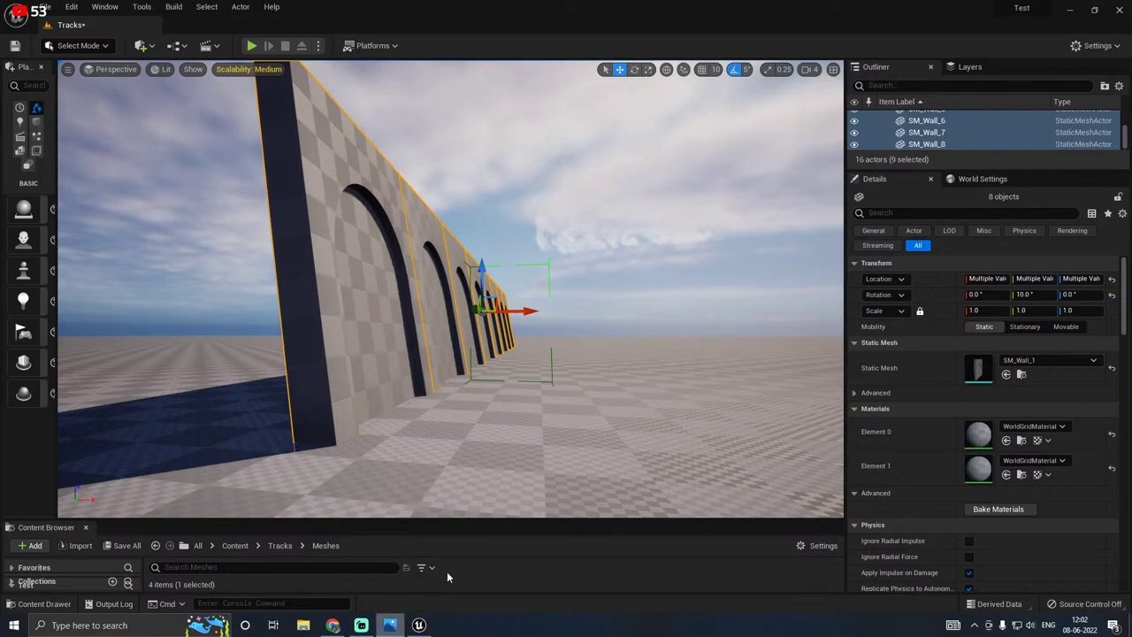
# Step: Examine the tilted wall row from several angles, including an overview from above
pyautogui.press('w')
pyautogui.moveTo(508, 447); pyautogui.dragTo(508, 447, button='right')
pyautogui.press('w')
pyautogui.press('s')
pyautogui.press('d')
pyautogui.press('d')
pyautogui.press('s')
pyautogui.press('d')
pyautogui.press('a')
pyautogui.press('a')
pyautogui.press('d')
pyautogui.moveTo(521, 176); pyautogui.dragTo(159, 221)
pyautogui.press('a')
pyautogui.moveTo(319, 442); pyautogui.dragTo(319, 442, button='right')
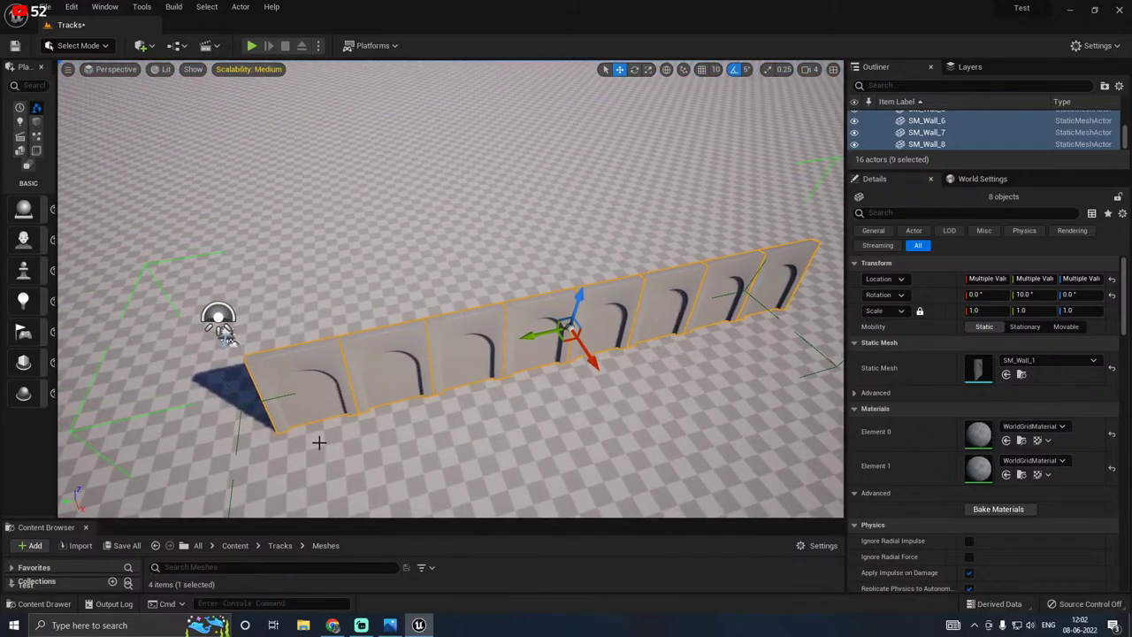
# Step: Unlock the wall group so its segments can be selected individually, and save the Tracks level
pyautogui.press('a')
pyautogui.moveTo(526, 345); pyautogui.dragTo(526, 345, button='right')
pyautogui.press('d')
pyautogui.rightClick(471, 327)
pyautogui.moveTo(543, 253)
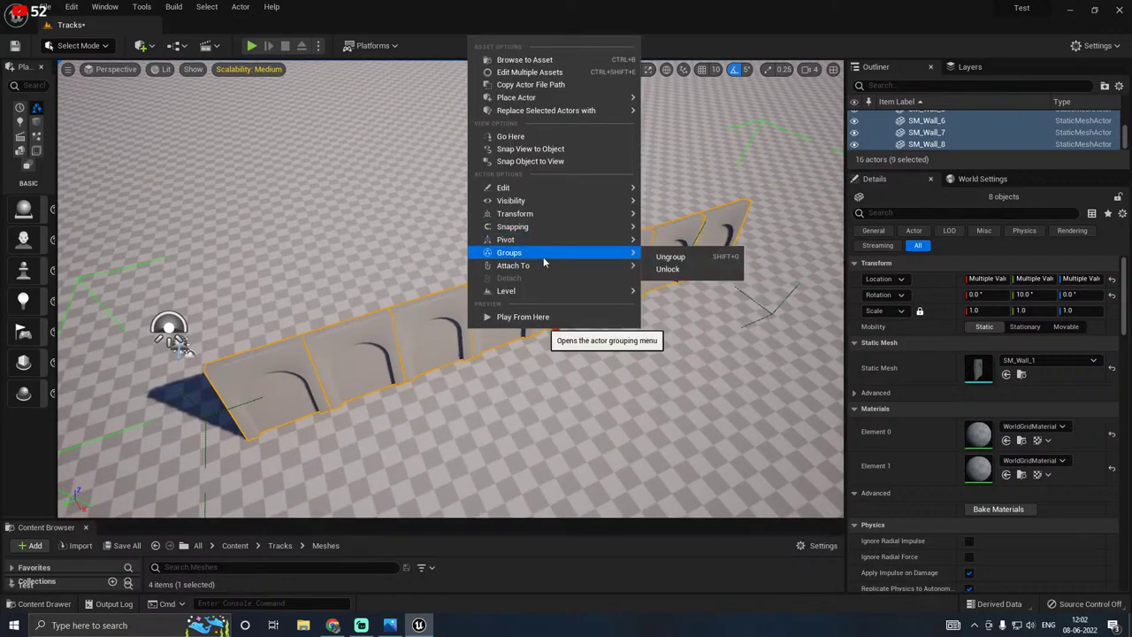
pyautogui.click(671, 268)
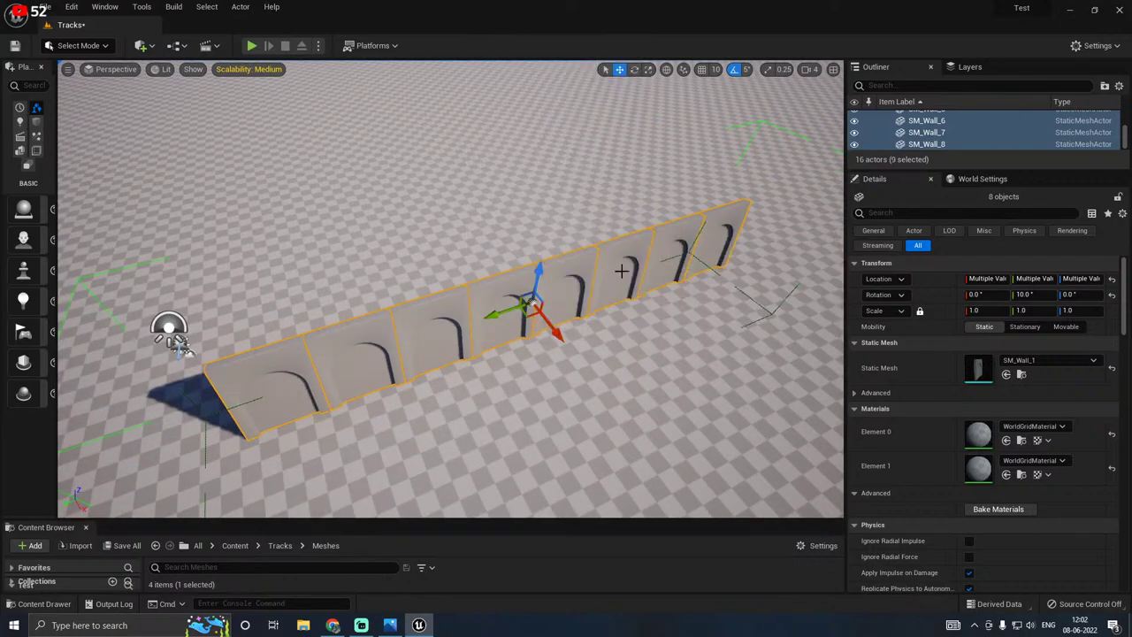
pyautogui.click(124, 545)
pyautogui.click(628, 446)
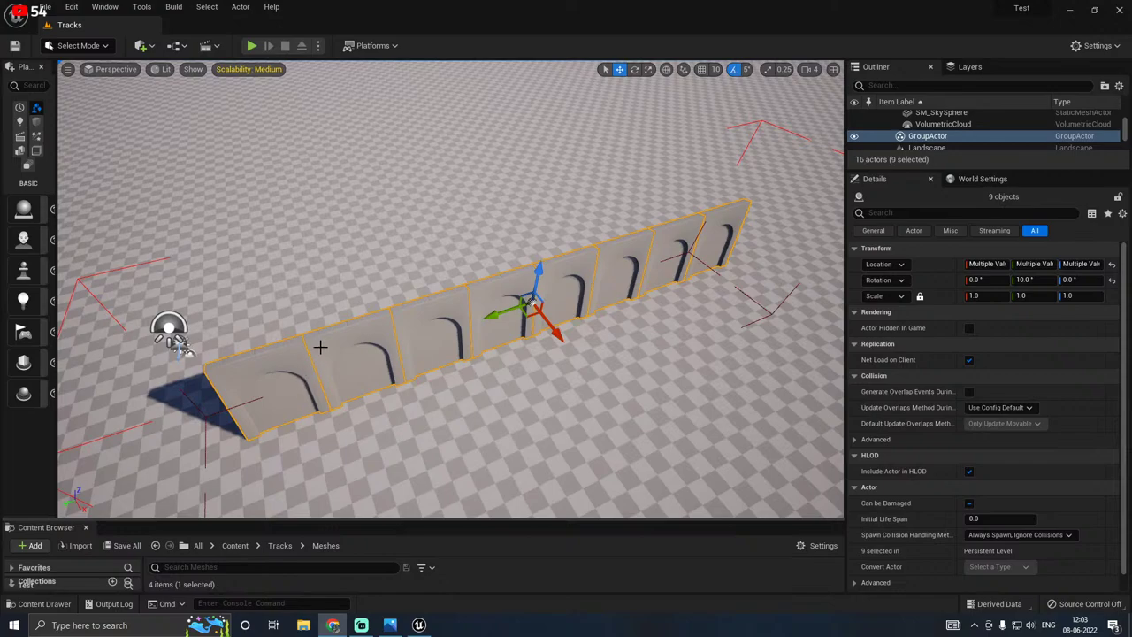
# Step: Examine the unlocked wall row up close and check the pivot options available for it
pyautogui.moveTo(474, 267); pyautogui.dragTo(734, 310, button='right')
pyautogui.press('w')
pyautogui.press('w')
pyautogui.press('a')
pyautogui.moveTo(412, 254); pyautogui.dragTo(391, 249, button='right')
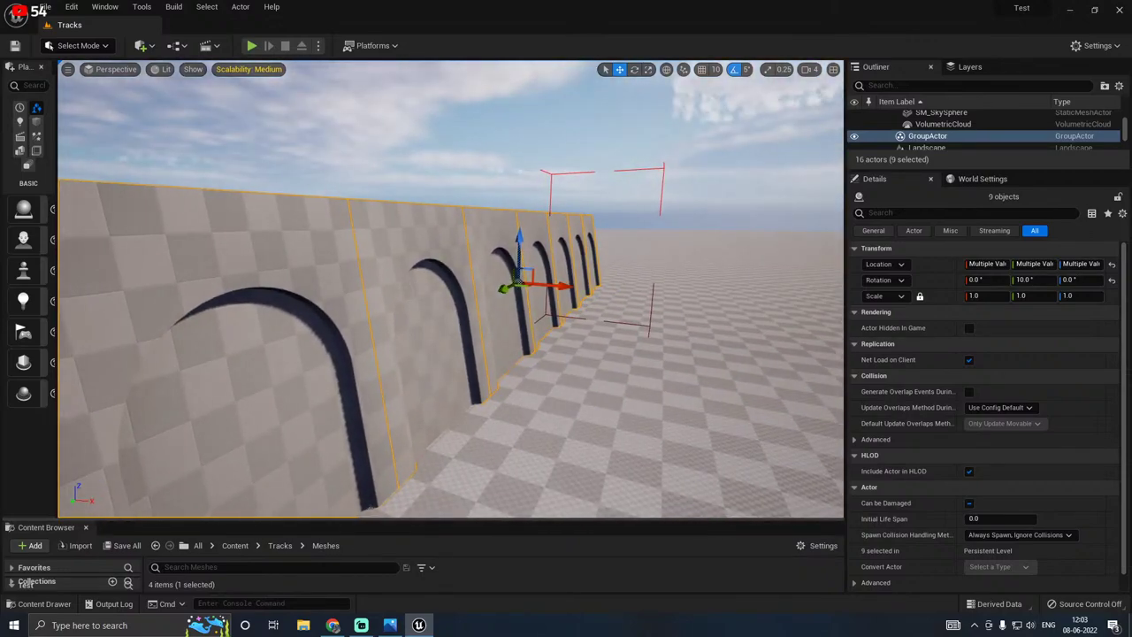
pyautogui.rightClick(457, 271)
pyautogui.moveTo(497, 485)
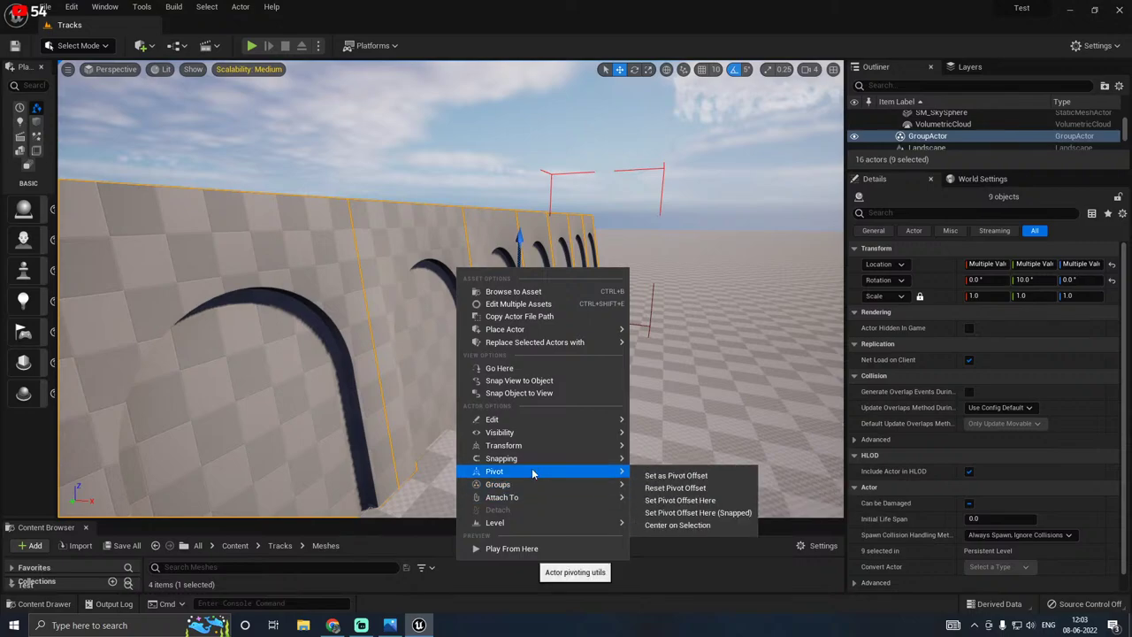
pyautogui.moveTo(195, 369); pyautogui.dragTo(155, 403, button='right')
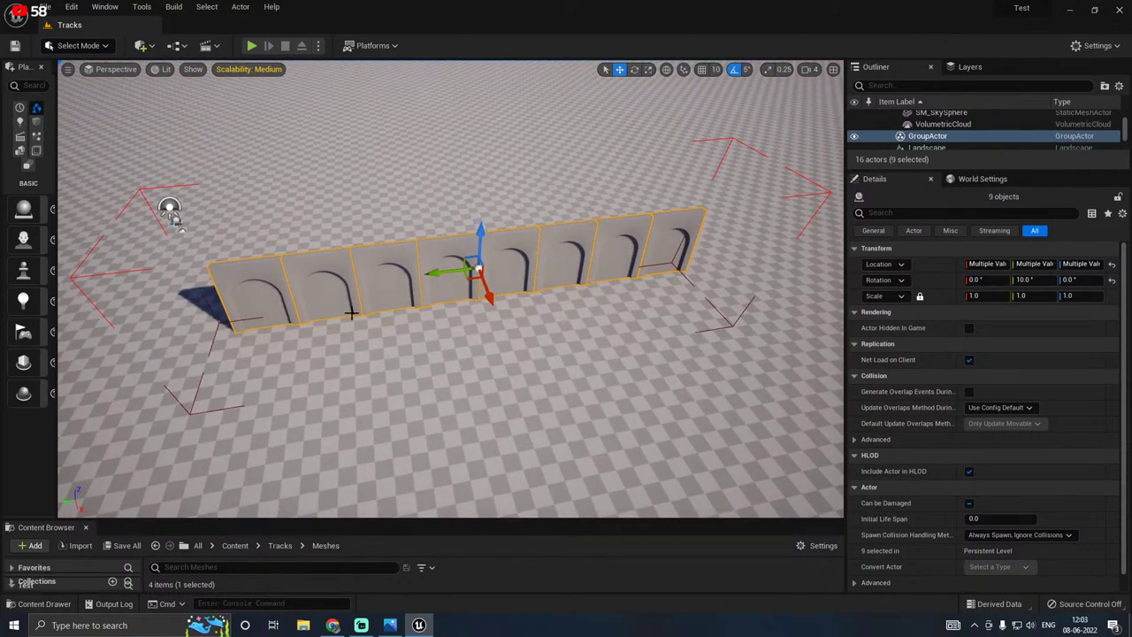
# Step: Try moving SM_Wall_1 alone forward along X to a location of about -129.8, and undo that move
pyautogui.click(265, 312)
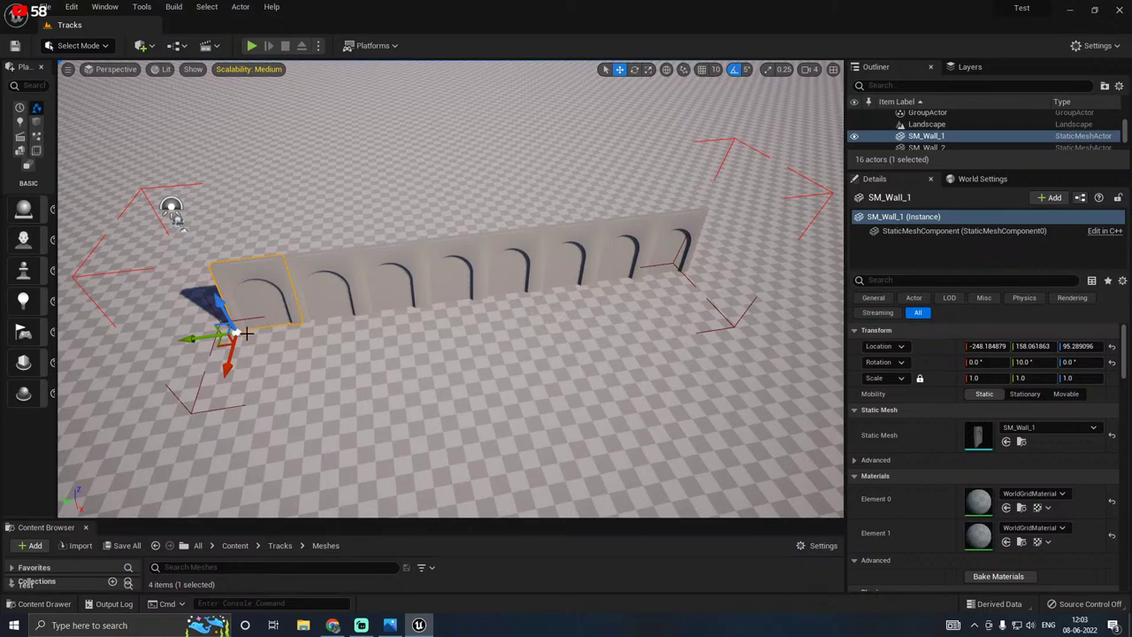
pyautogui.moveTo(231, 360); pyautogui.dragTo(231, 374)
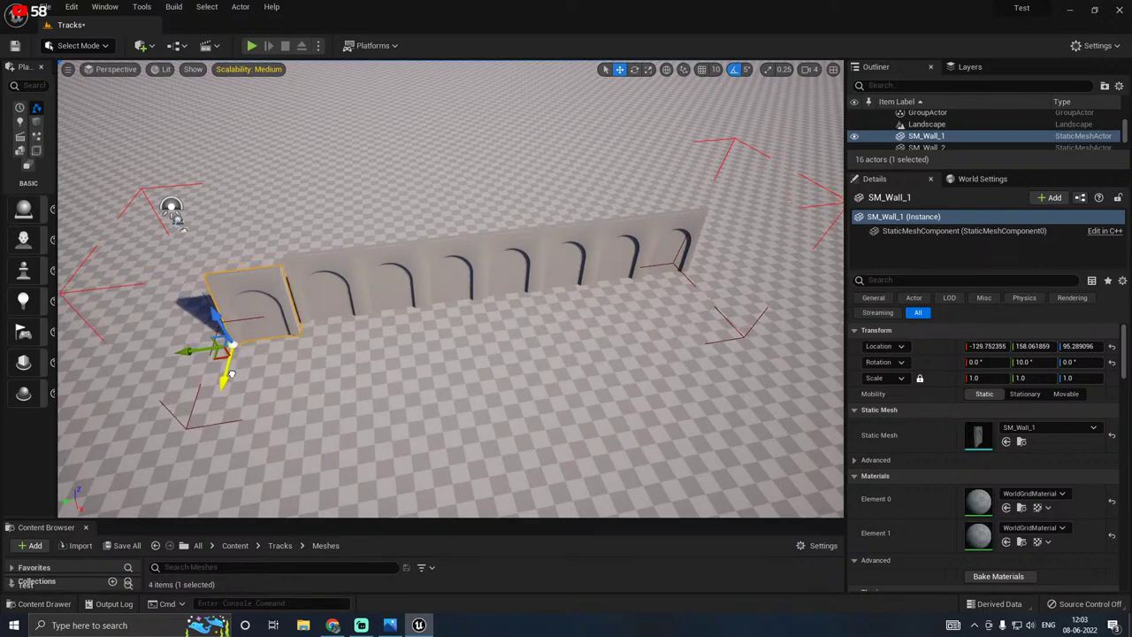
pyautogui.click(661, 262)
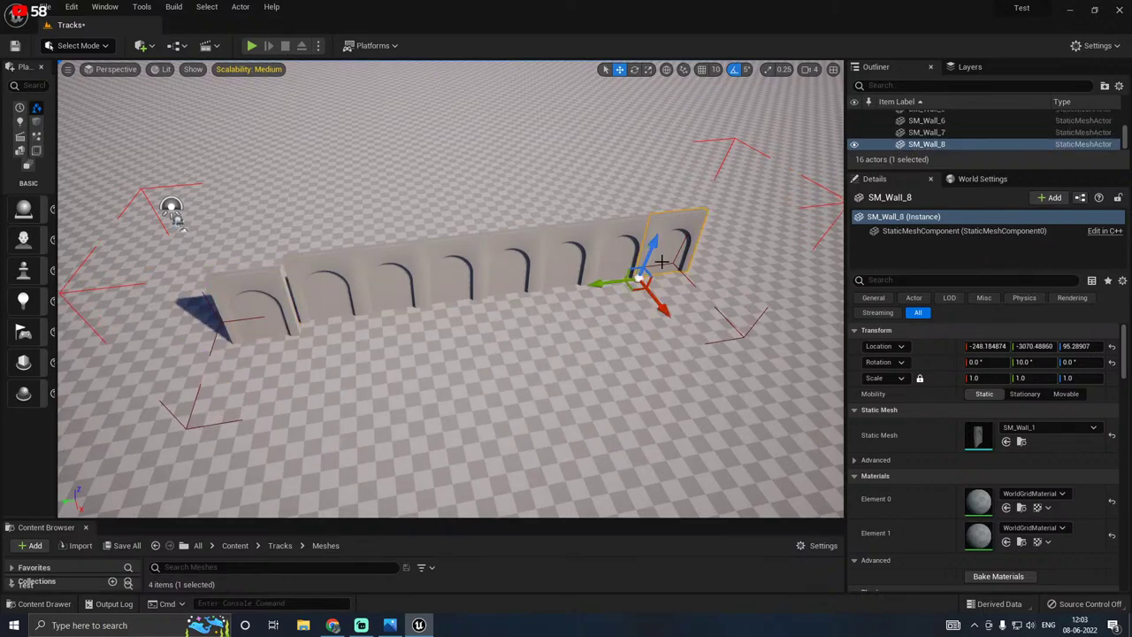
pyautogui.hotkey('ctrl', 'z')
pyautogui.hotkey('ctrl', 'z')
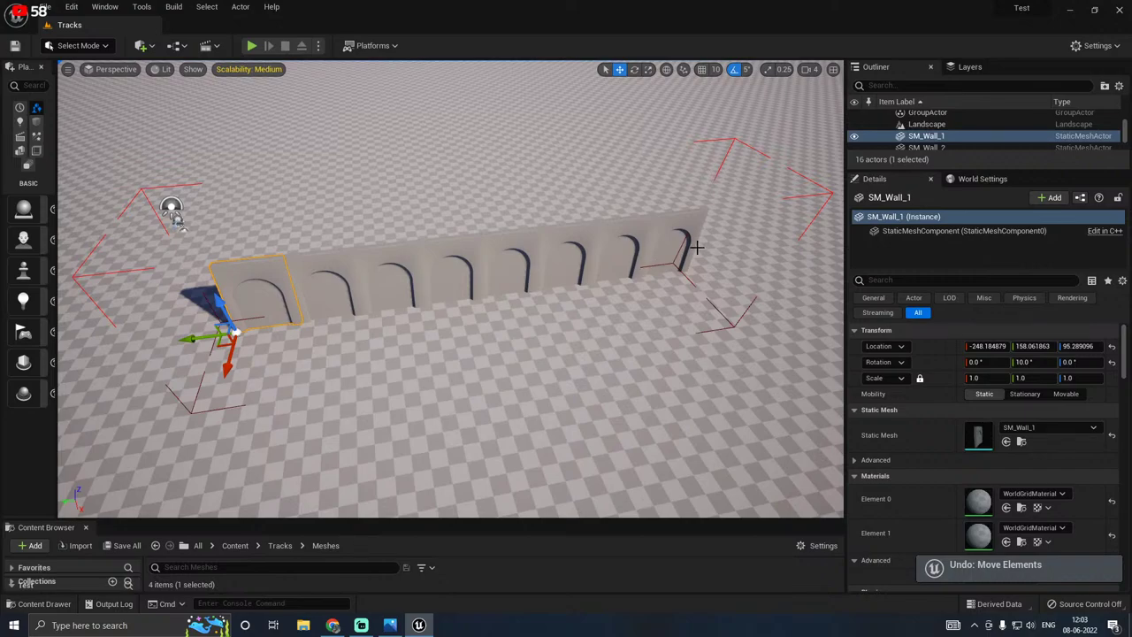
# Step: Add SM_Wall_8 to the selection and move both end wall segments forward along X, in front of the row
pyautogui.keyDown('ctrl'); pyautogui.click(695, 250); pyautogui.keyUp('ctrl')
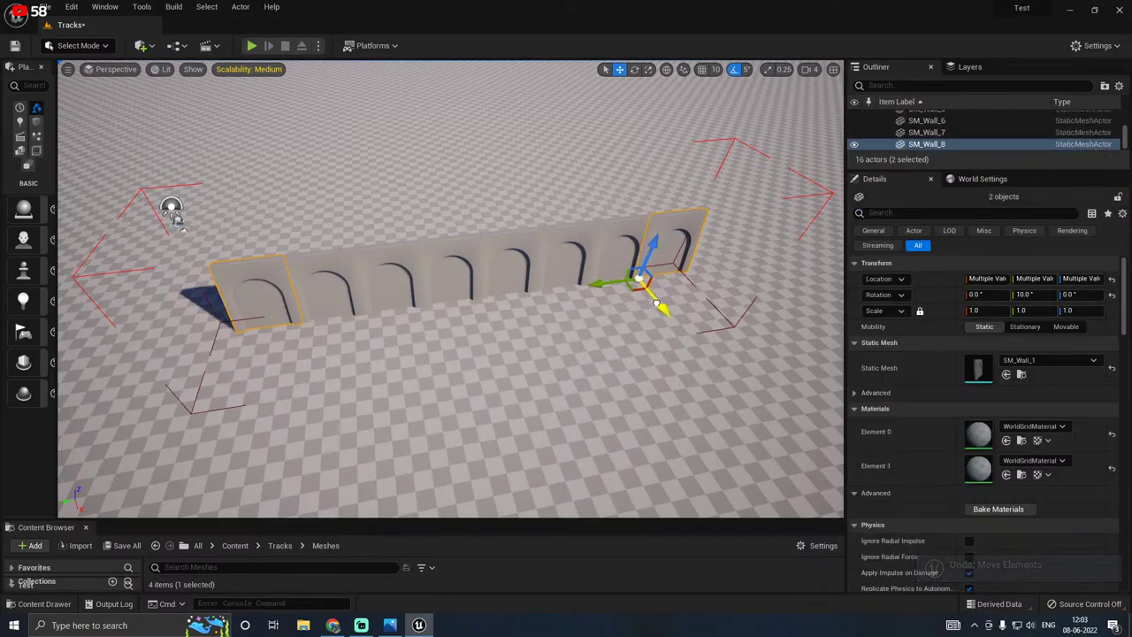
pyautogui.moveTo(655, 303); pyautogui.dragTo(665, 314)
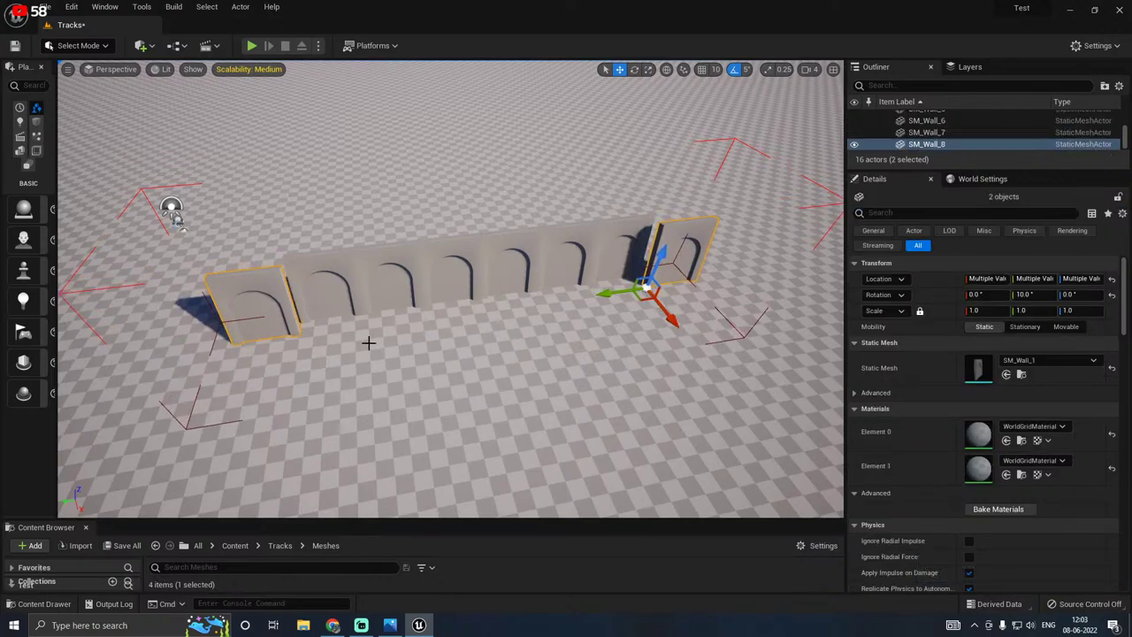
pyautogui.moveTo(369, 343); pyautogui.dragTo(455, 380, button='right')
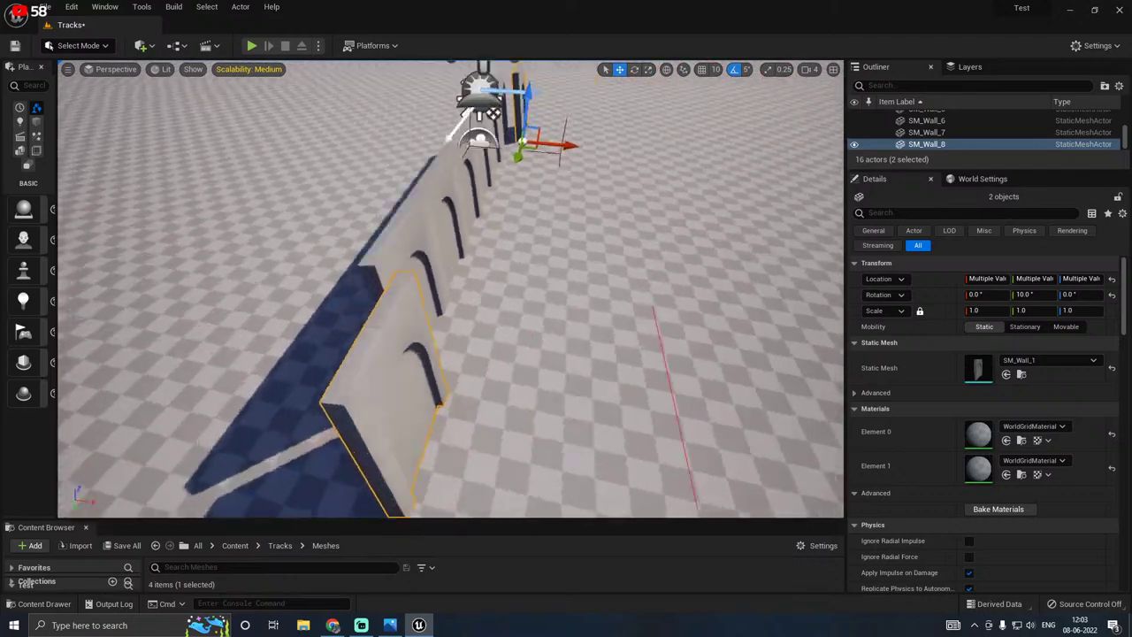
# Step: Try rotating SM_Wall_1 at the near end of the row about Z to -15° in 5° increments, and undo the rotations
pyautogui.moveTo(319, 352); pyautogui.dragTo(241, 403, button='right')
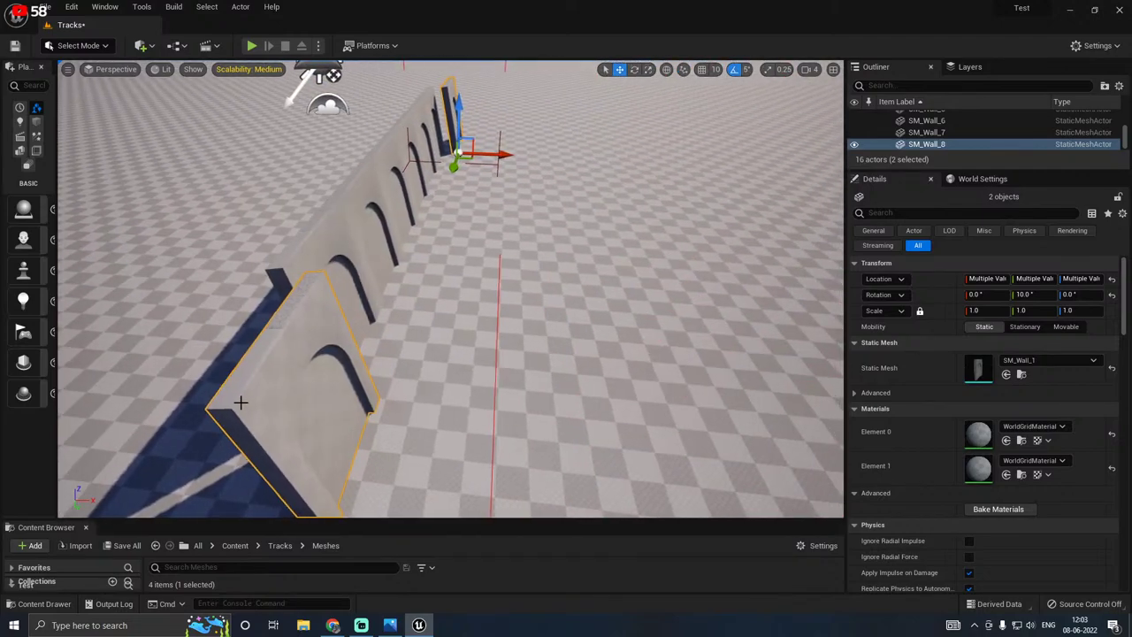
pyautogui.click(240, 403)
pyautogui.press('f')
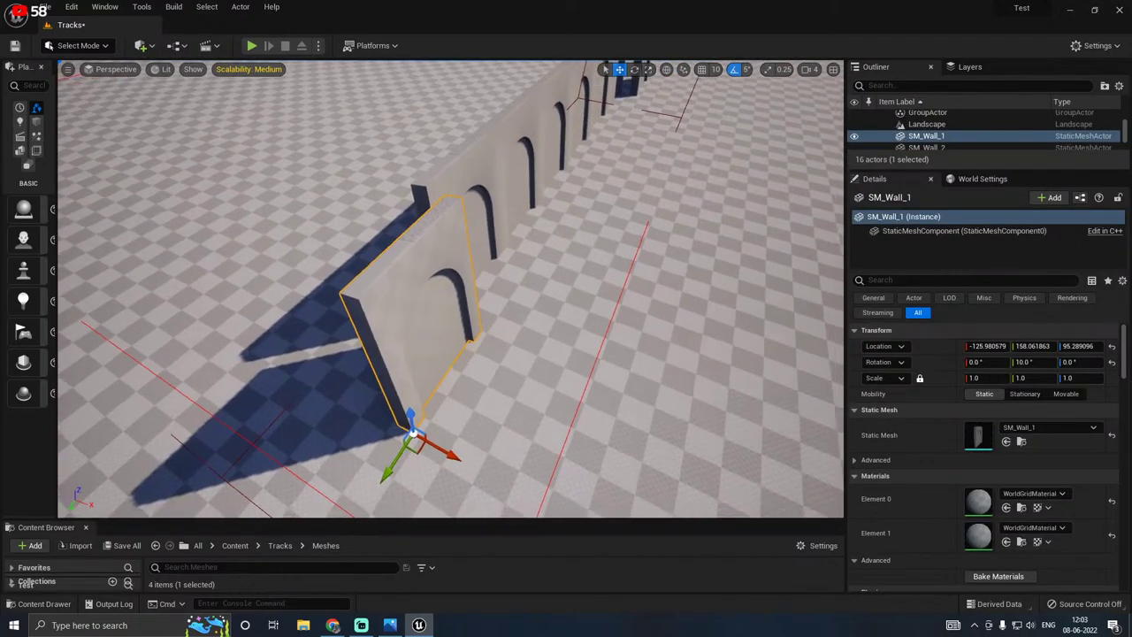
pyautogui.press('e')
pyautogui.moveTo(432, 480); pyautogui.dragTo(461, 456)
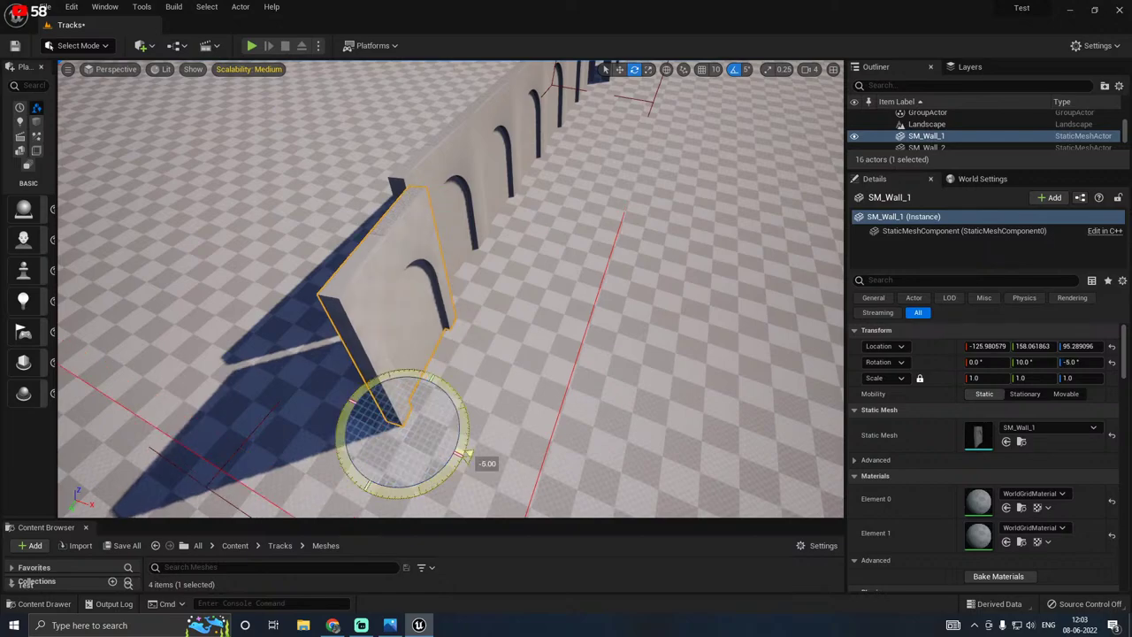
pyautogui.moveTo(460, 456); pyautogui.dragTo(432, 480)
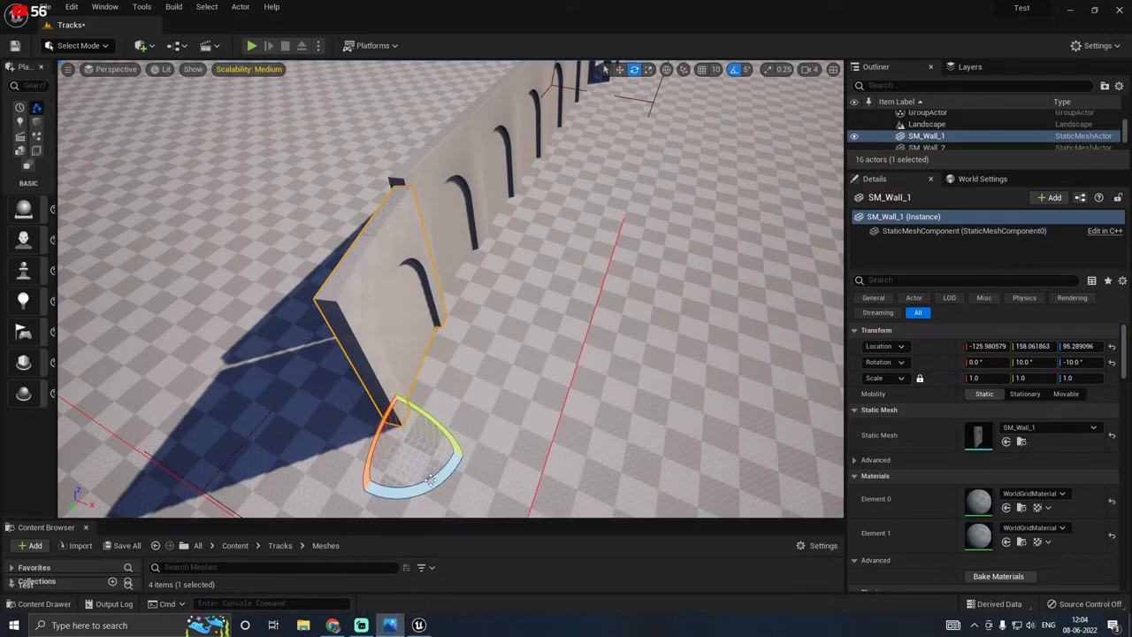
pyautogui.moveTo(431, 480); pyautogui.dragTo(463, 455)
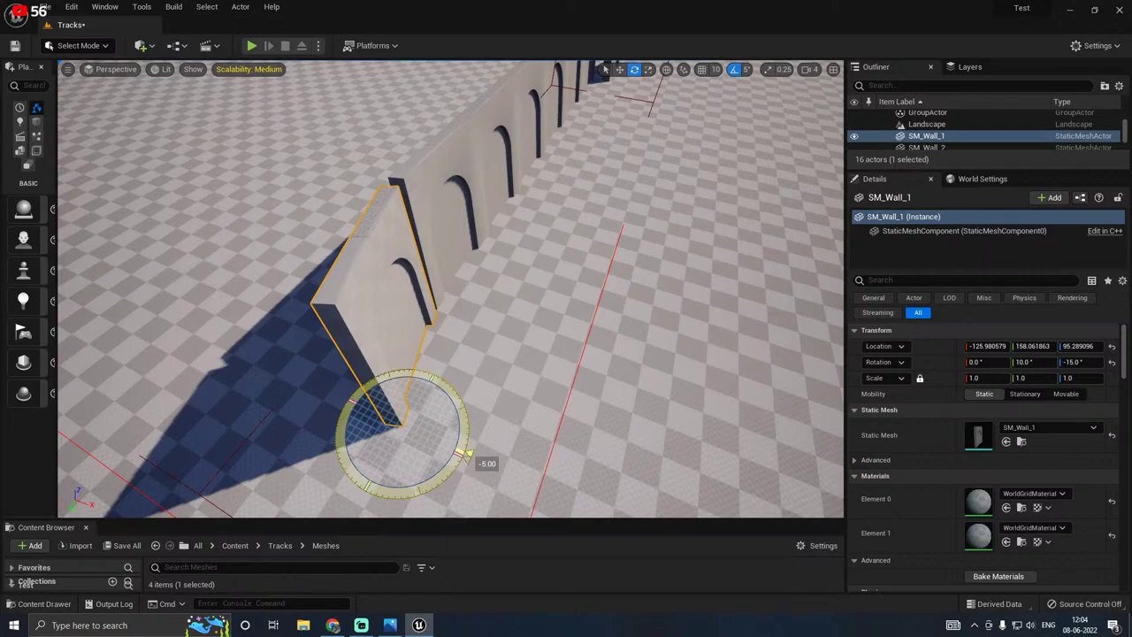
pyautogui.moveTo(463, 456); pyautogui.dragTo(430, 480)
pyautogui.hotkey('ctrl', 'z')
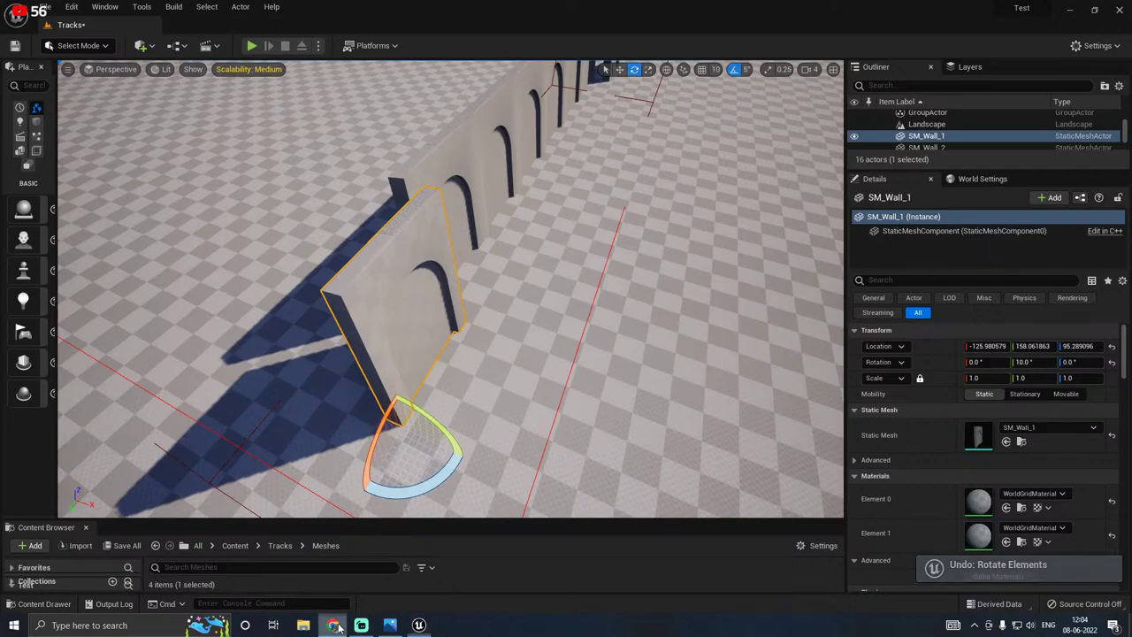
# Step: Rotate SM_Wall_1 about Z to -5° and check how it meets the neighbouring SM_Wall_2
pyautogui.moveTo(436, 481); pyautogui.dragTo(587, 302)
pyautogui.click(446, 230)
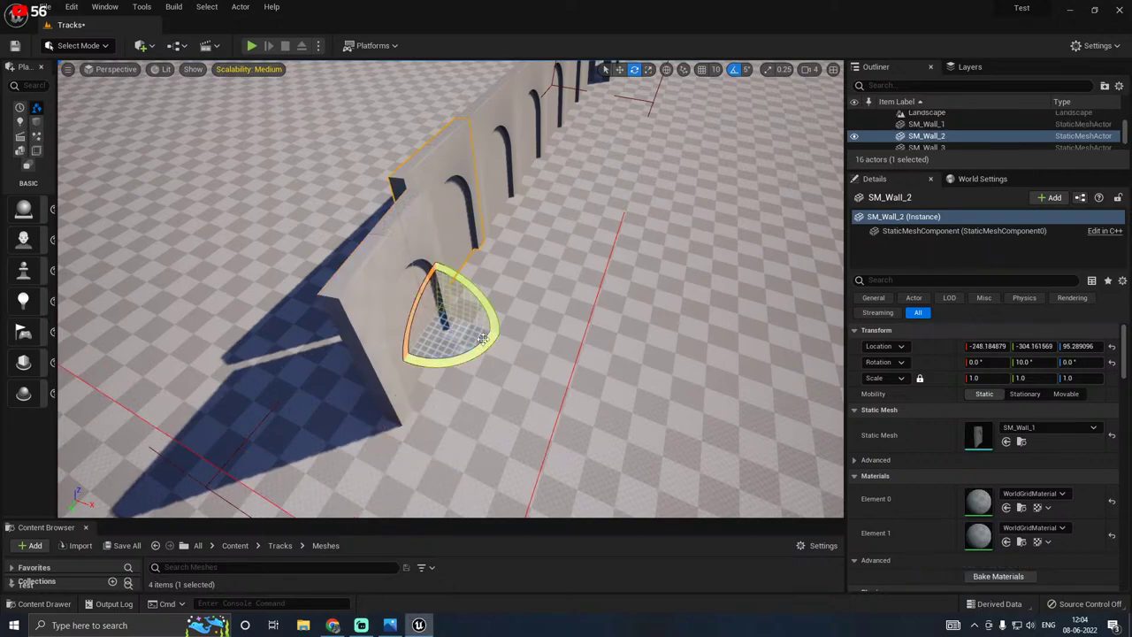
pyautogui.press('w')
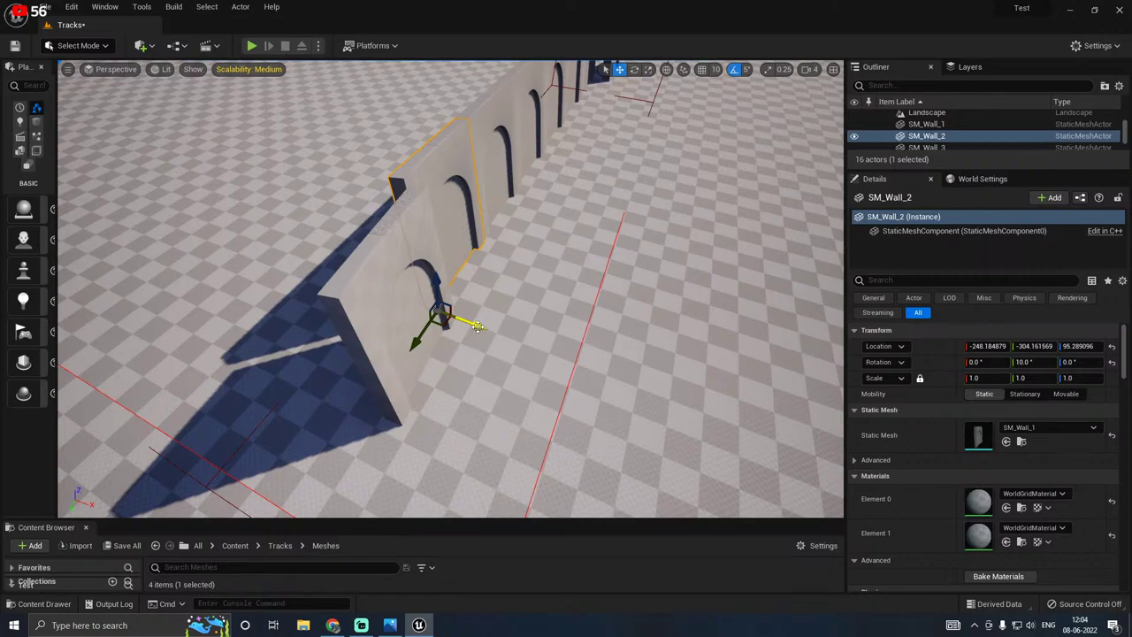
pyautogui.click(394, 375)
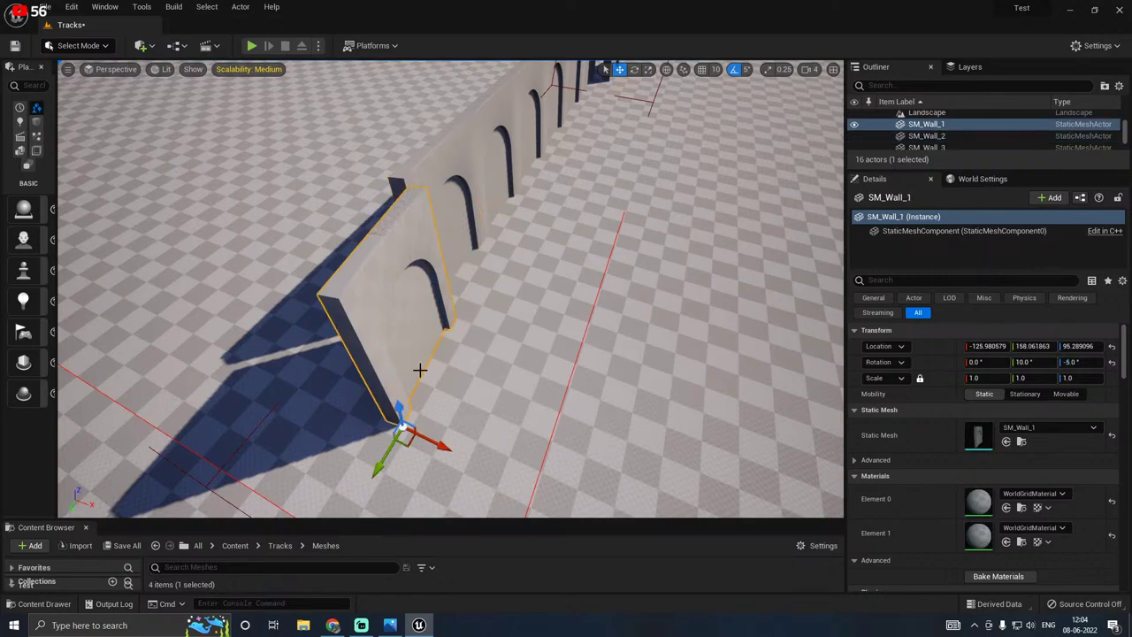
pyautogui.moveTo(537, 322); pyautogui.dragTo(583, 279, button='right')
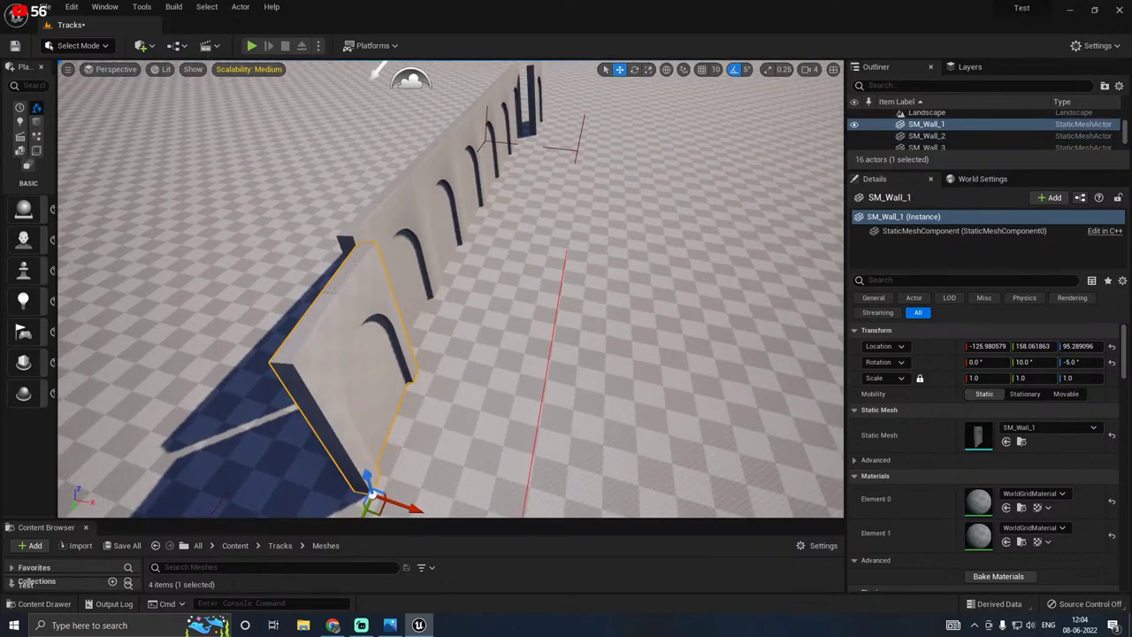
# Step: Select SM_Wall_8 at the far end of the row and rotate it about Z to 10°
pyautogui.click(536, 99)
pyautogui.press('w')
pyautogui.moveTo(536, 99); pyautogui.dragTo(551, 195, button='right')
pyautogui.press('e')
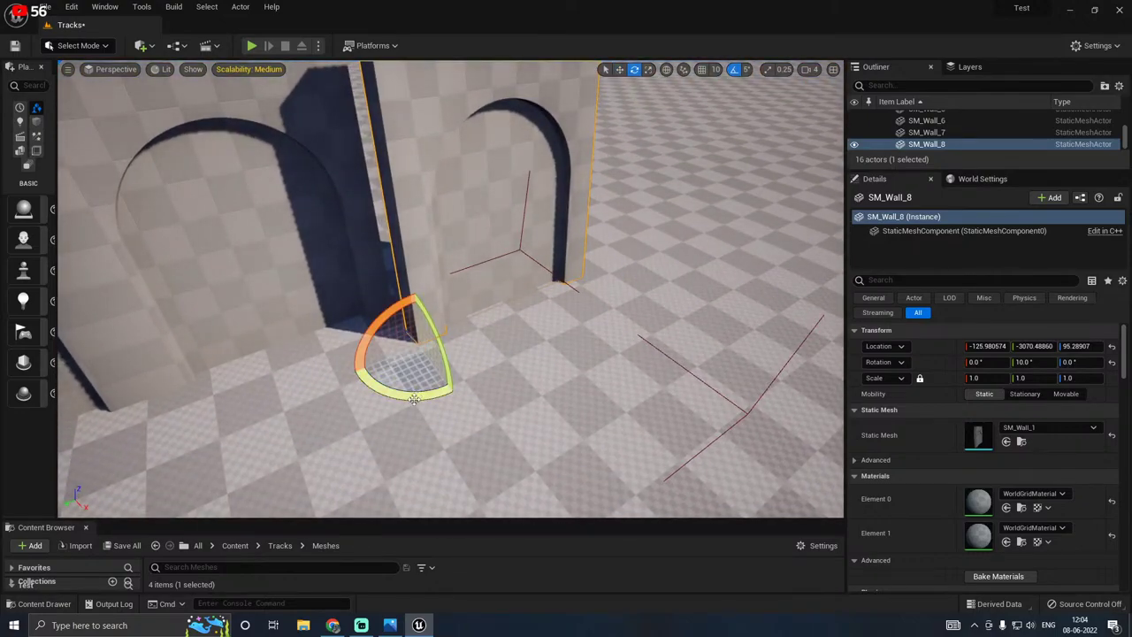
pyautogui.moveTo(423, 386); pyautogui.dragTo(407, 332)
# Step: Move SM_Wall_8 against the end of SM_Wall_7, at about X -246.5 and Y -3057.2
pyautogui.press('w')
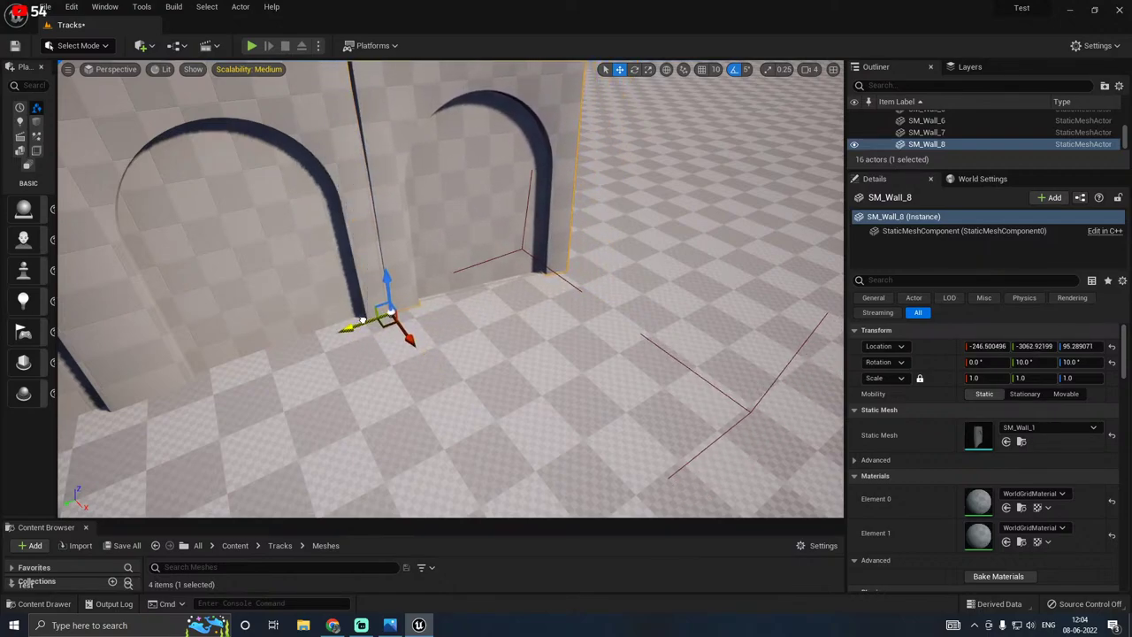
pyautogui.moveTo(365, 321); pyautogui.dragTo(359, 319)
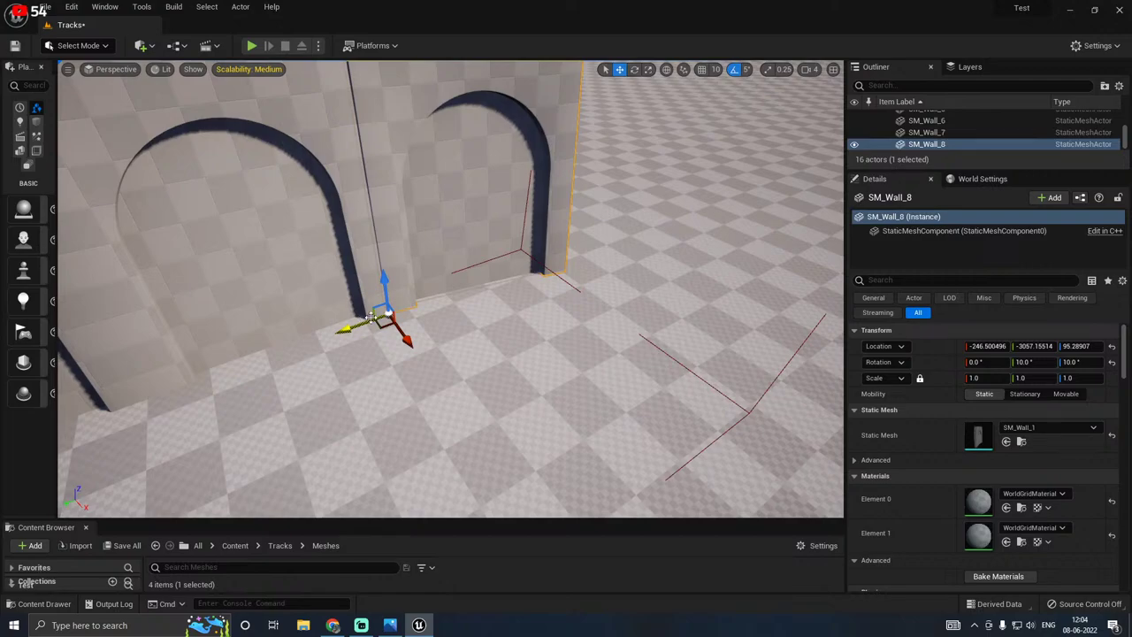
pyautogui.moveTo(457, 313)
pyautogui.mouseDown(button='right')
pyautogui.moveTo(389, 297)
pyautogui.moveTo(522, 252)
pyautogui.moveTo(472, 304)
pyautogui.mouseUp(button='right')
pyautogui.click(527, 273)
pyautogui.moveTo(528, 273); pyautogui.dragTo(309, 322, button='right')
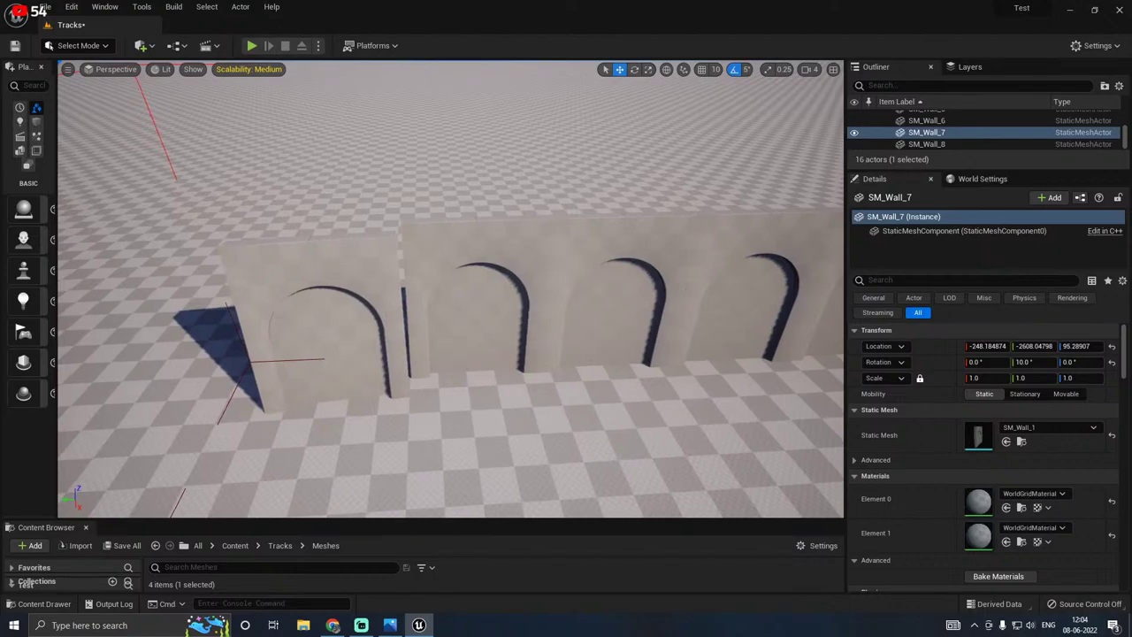
# Step: Move SM_Wall_2 forward to meet SM_Wall_1, at about X -162.9 and Y -300.2
pyautogui.click(465, 342)
pyautogui.moveTo(465, 341); pyautogui.dragTo(354, 394, button='right')
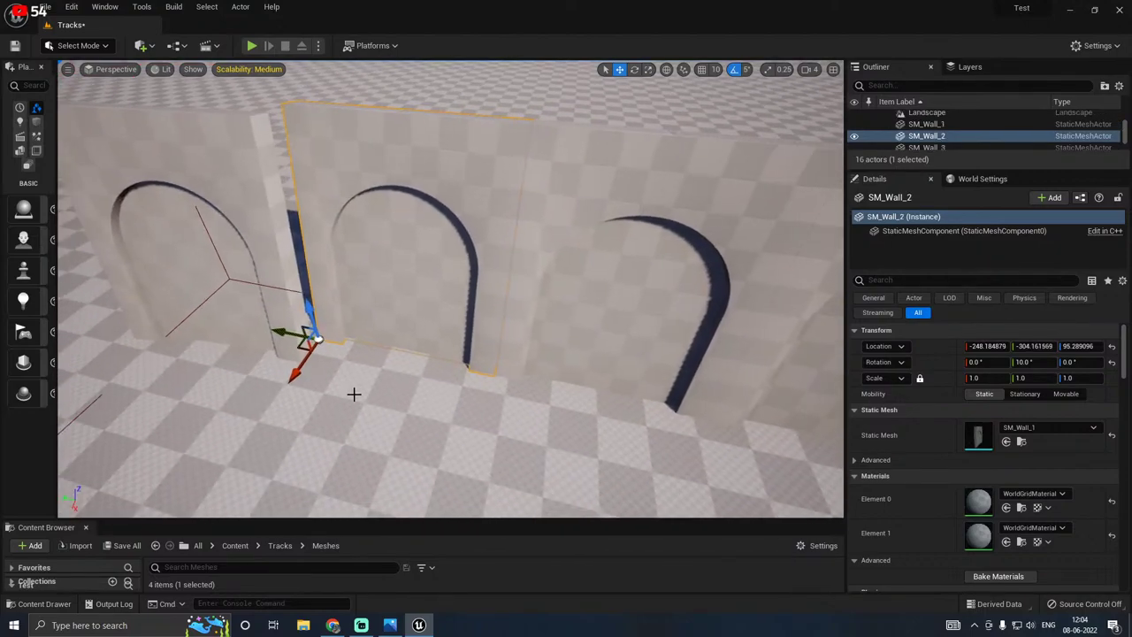
pyautogui.moveTo(294, 364); pyautogui.dragTo(253, 389)
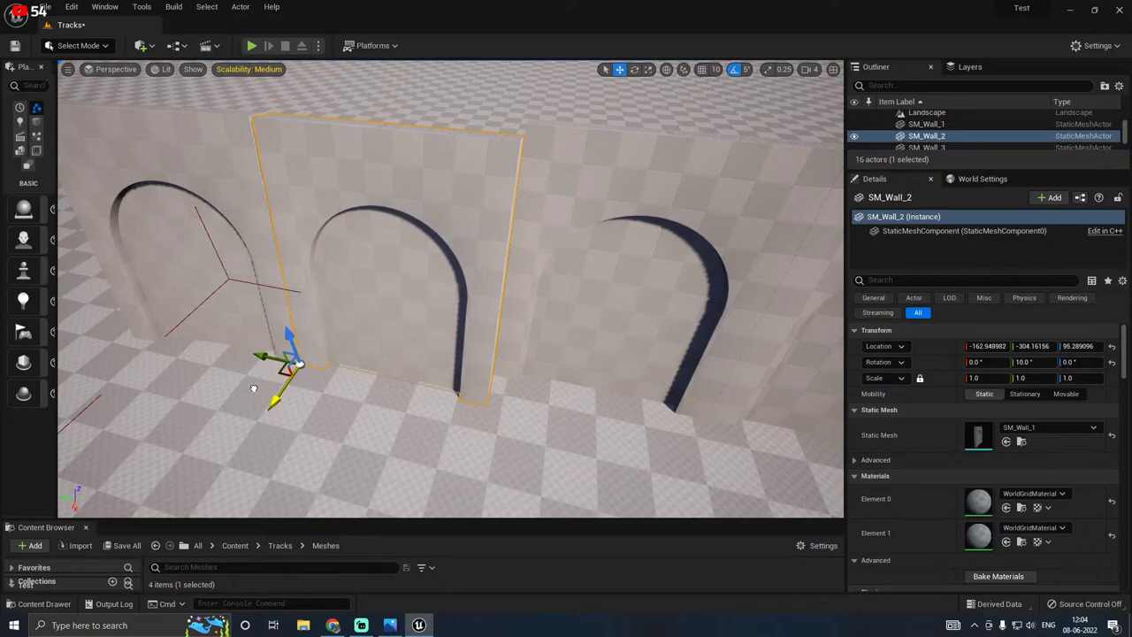
pyautogui.moveTo(254, 389); pyautogui.dragTo(428, 340, button='right')
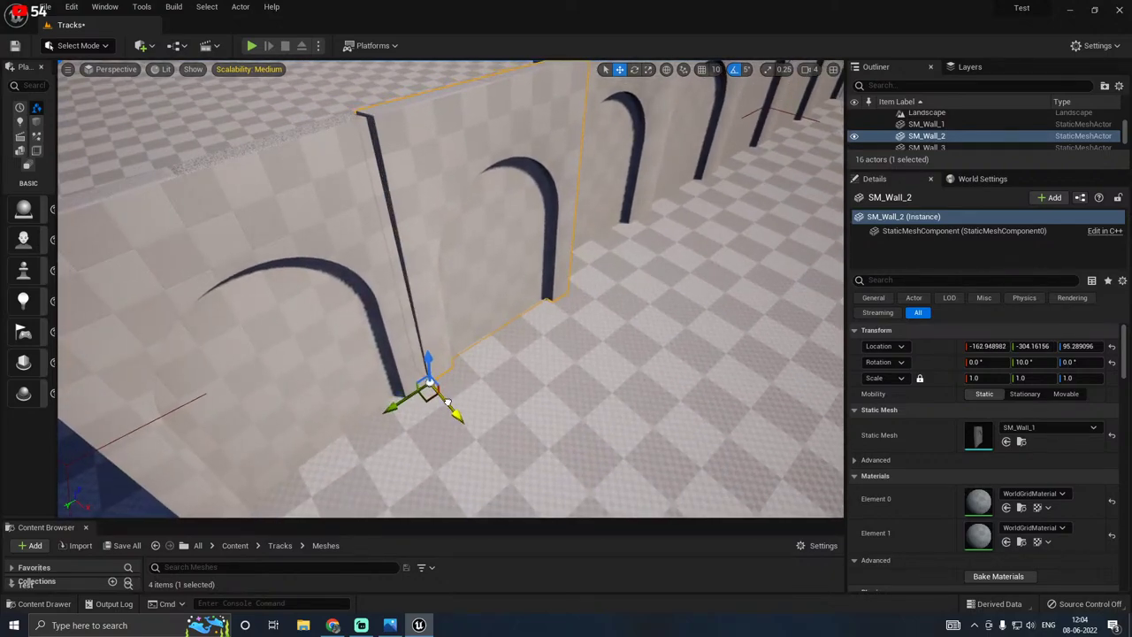
pyautogui.moveTo(400, 401); pyautogui.dragTo(392, 405)
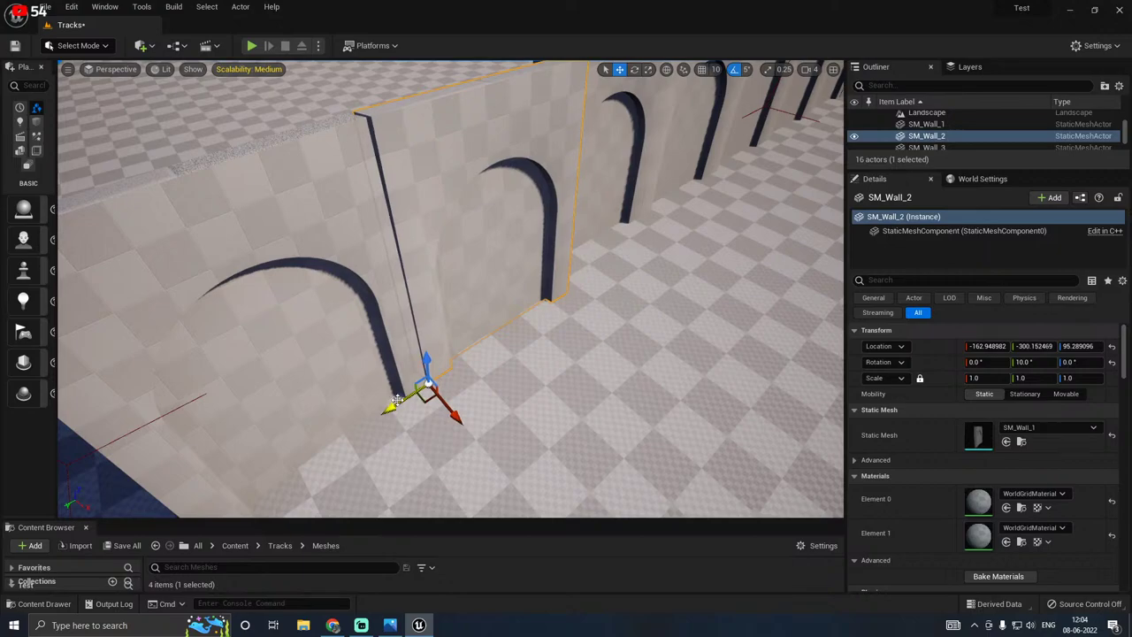
# Step: Rotate SM_Wall_2 about Z to -5° so it continues the angle of SM_Wall_1
pyautogui.moveTo(392, 405); pyautogui.dragTo(505, 395, button='right')
pyautogui.press('e')
pyautogui.moveTo(454, 463); pyautogui.dragTo(478, 433)
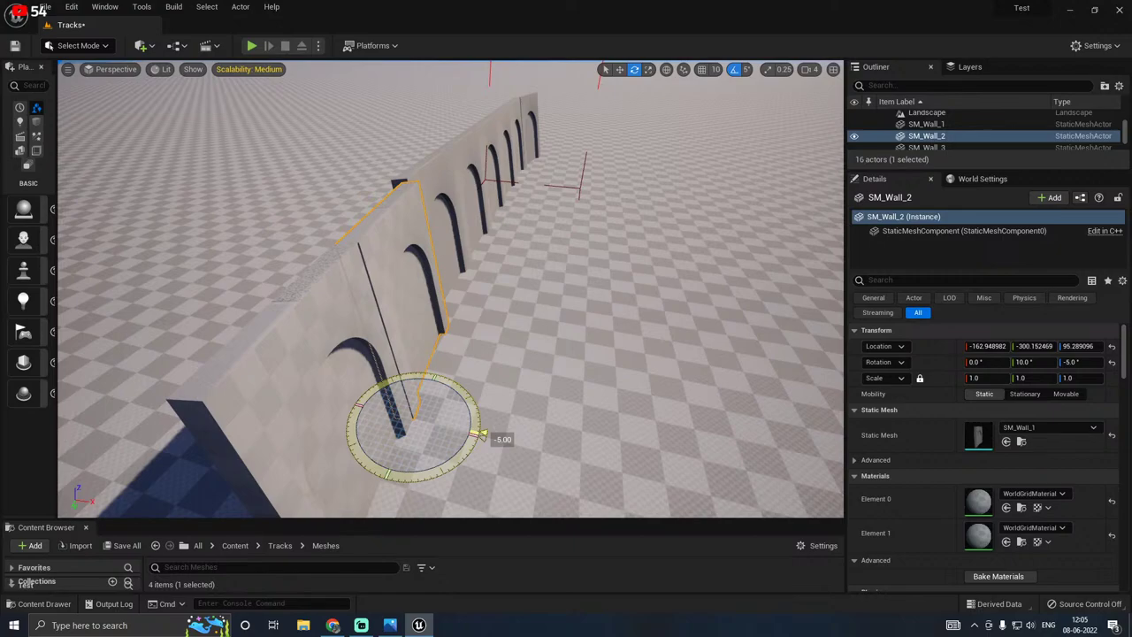
pyautogui.moveTo(483, 434); pyautogui.dragTo(475, 430)
pyautogui.moveTo(475, 431); pyautogui.dragTo(559, 391, button='right')
pyautogui.moveTo(401, 405); pyautogui.dragTo(413, 404)
pyautogui.moveTo(466, 381); pyautogui.dragTo(573, 357, button='right')
# Step: Move SM_Wall_3 forward to meet the end of SM_Wall_2, at about X -197.5 and Y -745.5
pyautogui.click(403, 310)
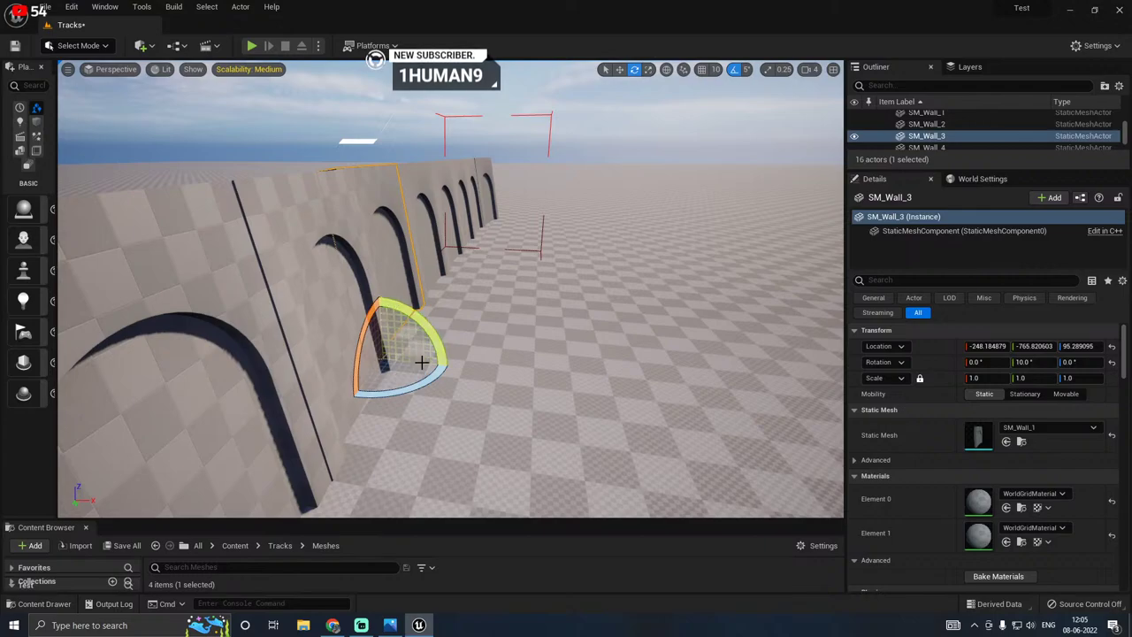
pyautogui.press('w')
pyautogui.moveTo(419, 363); pyautogui.dragTo(437, 364)
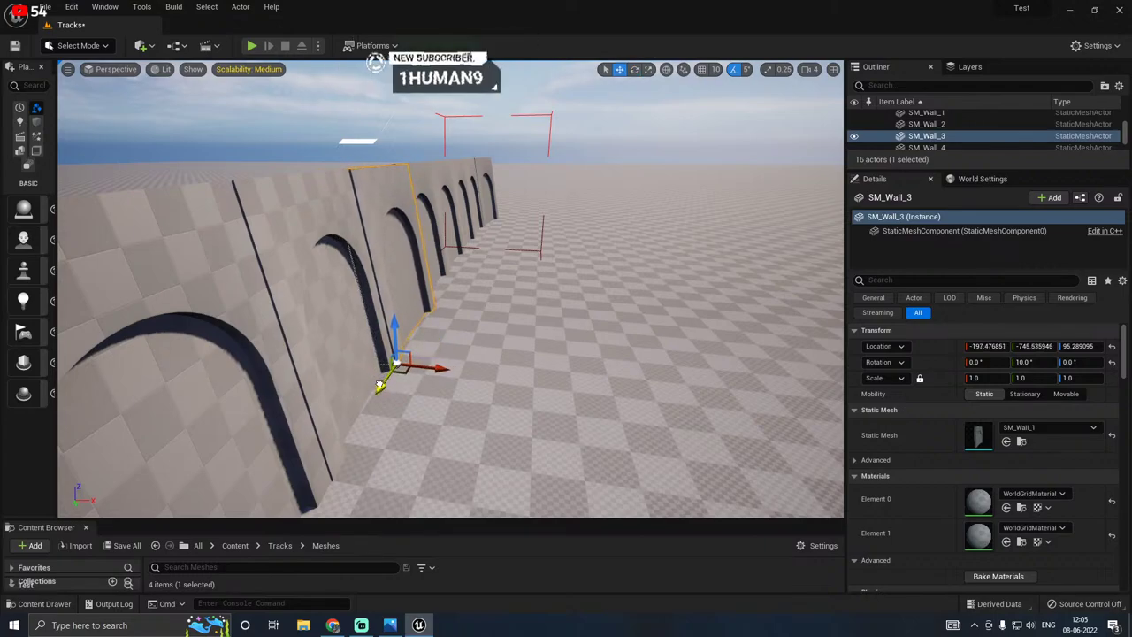
pyautogui.moveTo(508, 339); pyautogui.dragTo(535, 339, button='right')
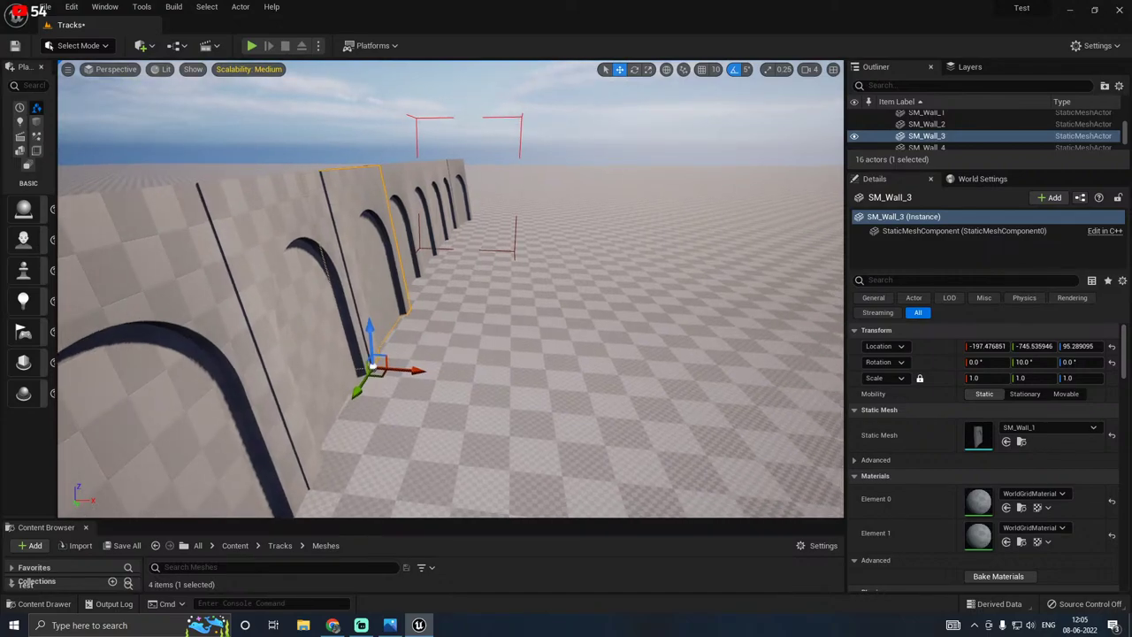
# Step: Move SM_Wall_4 forward to meet the end of SM_Wall_3, at about X -194.3 and Y -1206.7
pyautogui.moveTo(535, 339); pyautogui.dragTo(372, 434, button='right')
pyautogui.moveTo(283, 283); pyautogui.dragTo(354, 284, button='right')
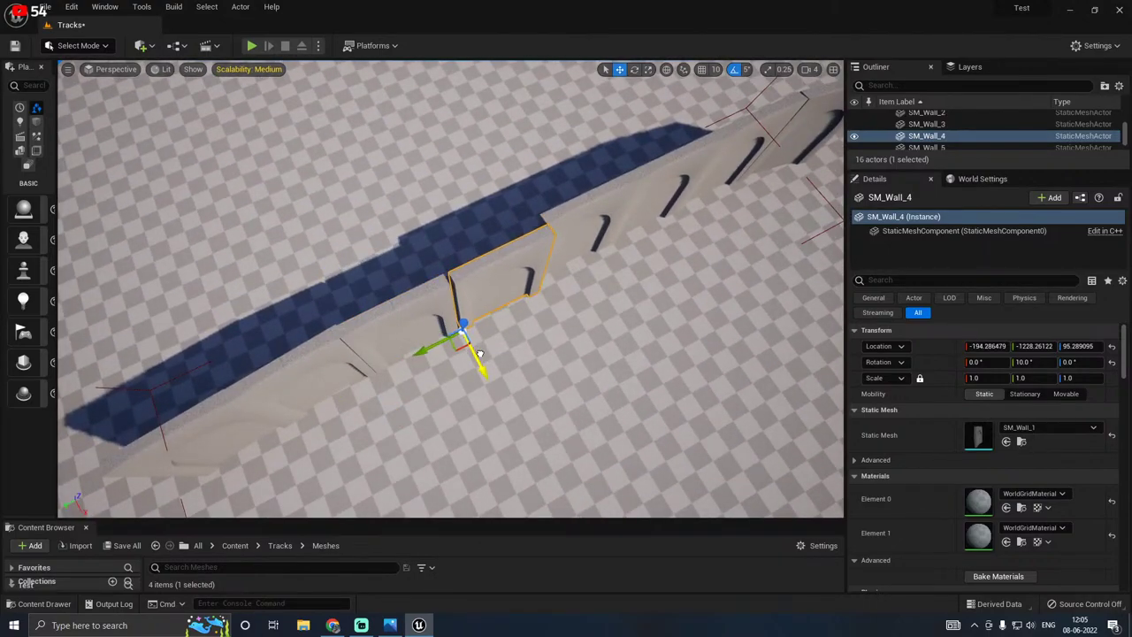
pyautogui.press('f')
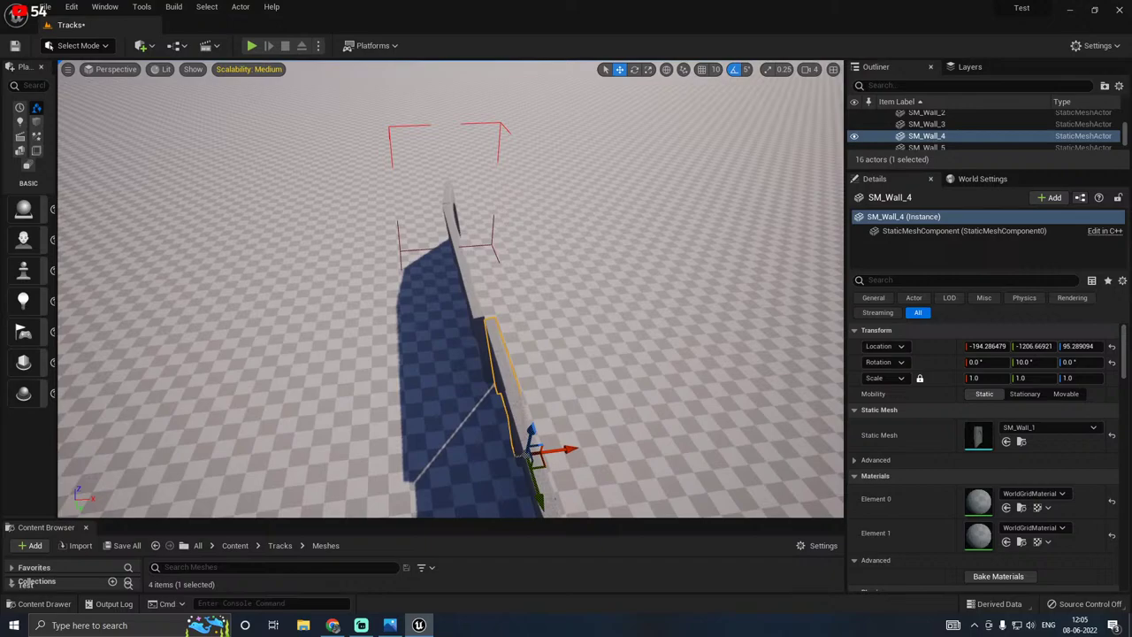
# Step: Adjust SM_Wall_3 along the X axis to about -199.8 so it lines up with the neighbouring wall segments
pyautogui.moveTo(450, 288); pyautogui.dragTo(353, 376, button='right')
pyautogui.moveTo(495, 336); pyautogui.dragTo(512, 332, button='right')
pyautogui.click(497, 292)
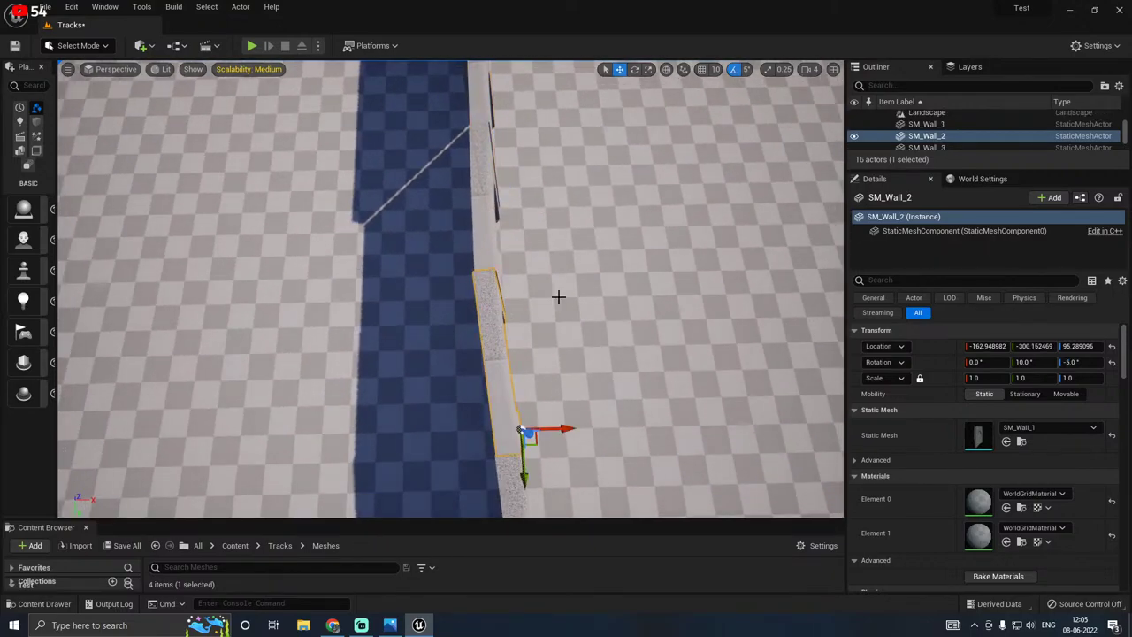
pyautogui.click(492, 228)
pyautogui.moveTo(491, 228); pyautogui.dragTo(536, 274, button='right')
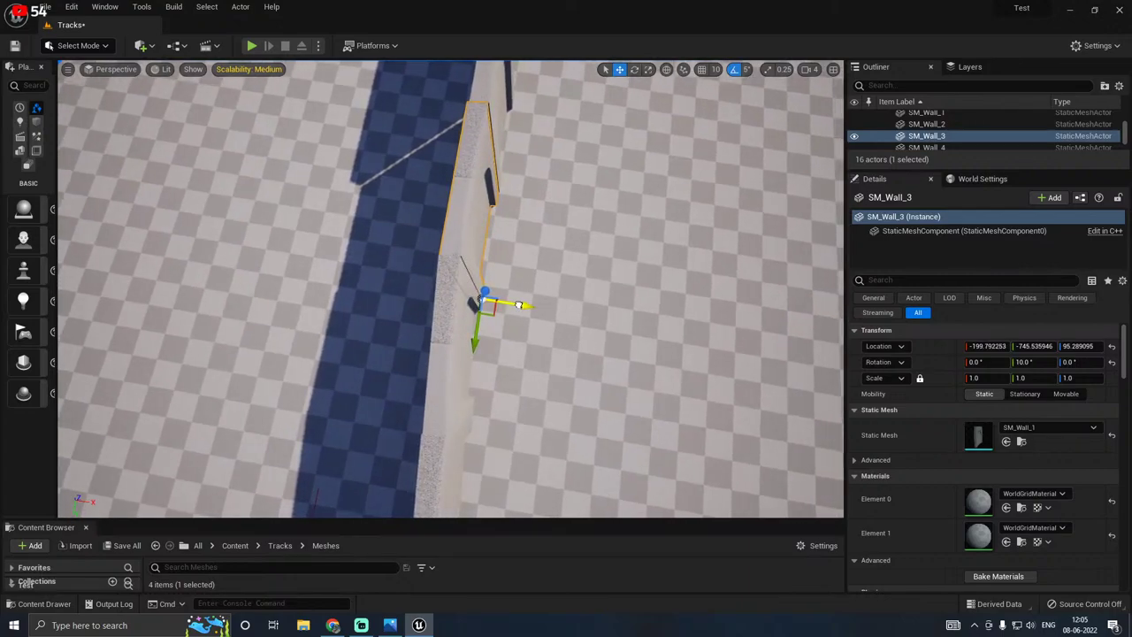
# Step: Shift SM_Wall_4 along the X axis to about -201 and rotate it to 5° about Z
pyautogui.moveTo(580, 264); pyautogui.dragTo(475, 346, button='right')
pyautogui.click(592, 274)
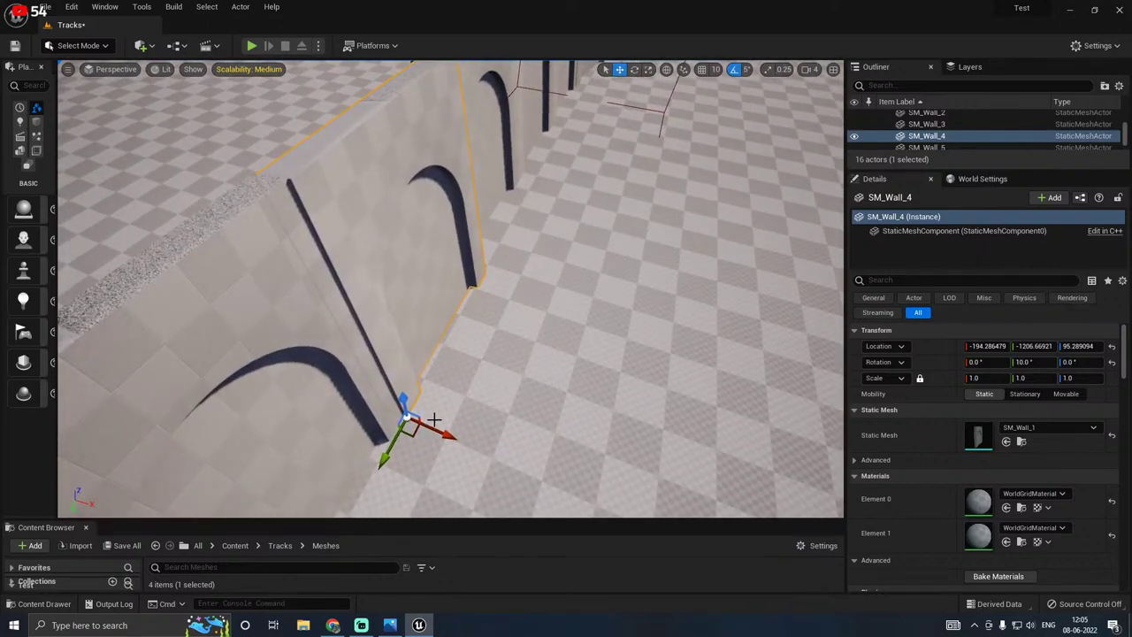
pyautogui.moveTo(427, 426); pyautogui.dragTo(423, 427)
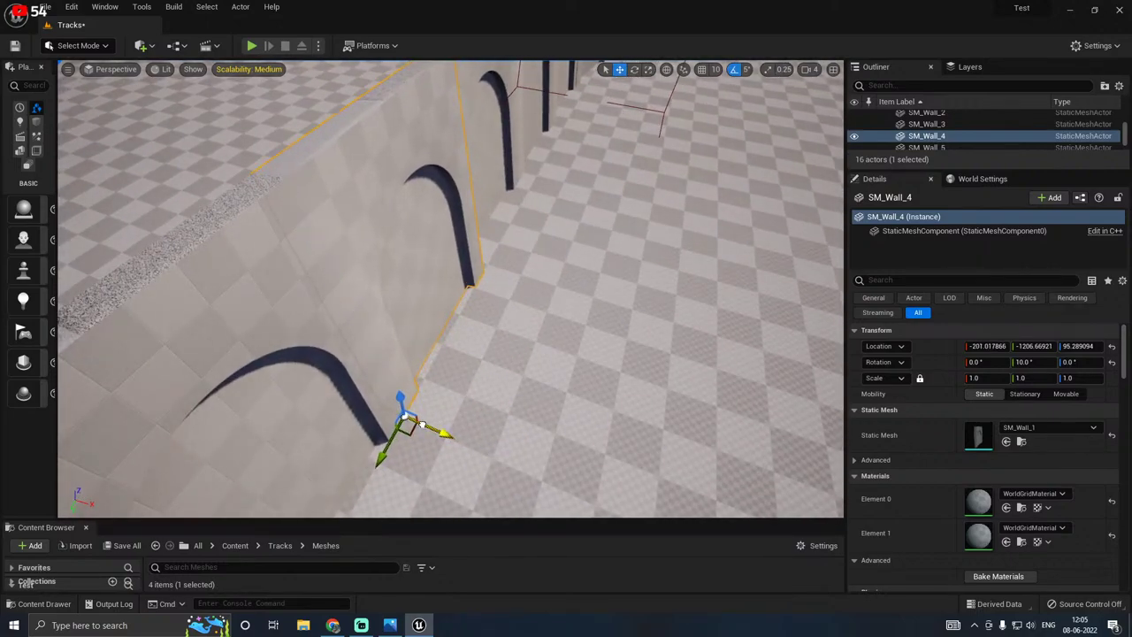
pyautogui.moveTo(467, 371); pyautogui.dragTo(500, 306, button='right')
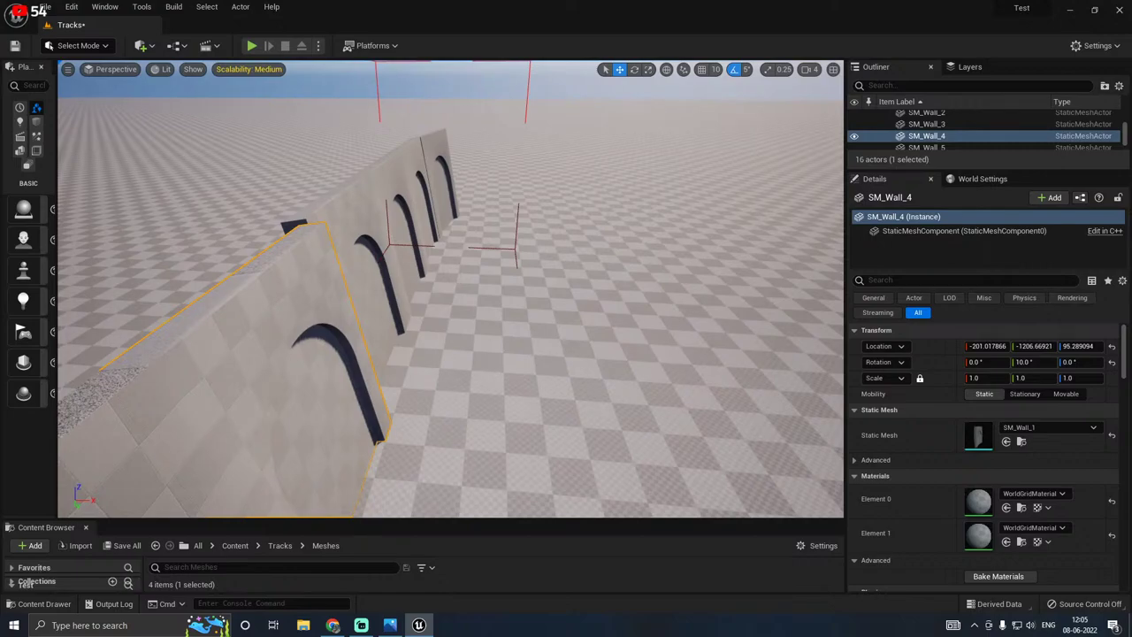
pyautogui.moveTo(376, 320); pyautogui.dragTo(384, 357, button='right')
pyautogui.press('e')
pyautogui.moveTo(473, 426); pyautogui.dragTo(469, 469, button='right')
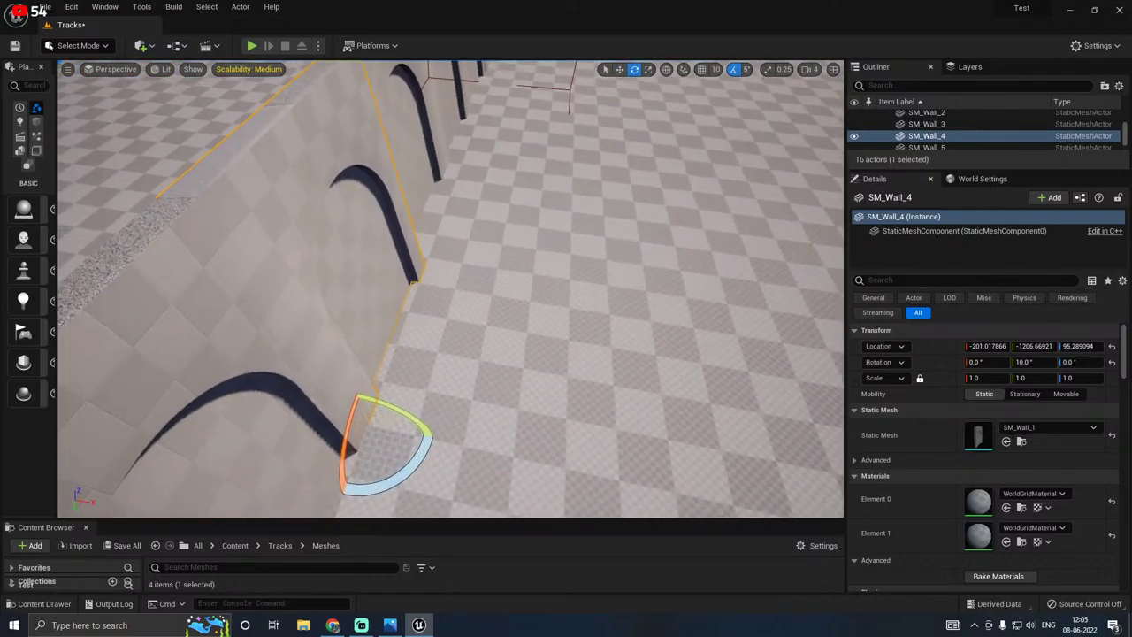
pyautogui.moveTo(431, 446); pyautogui.dragTo(434, 439)
pyautogui.moveTo(418, 291); pyautogui.dragTo(436, 237, button='right')
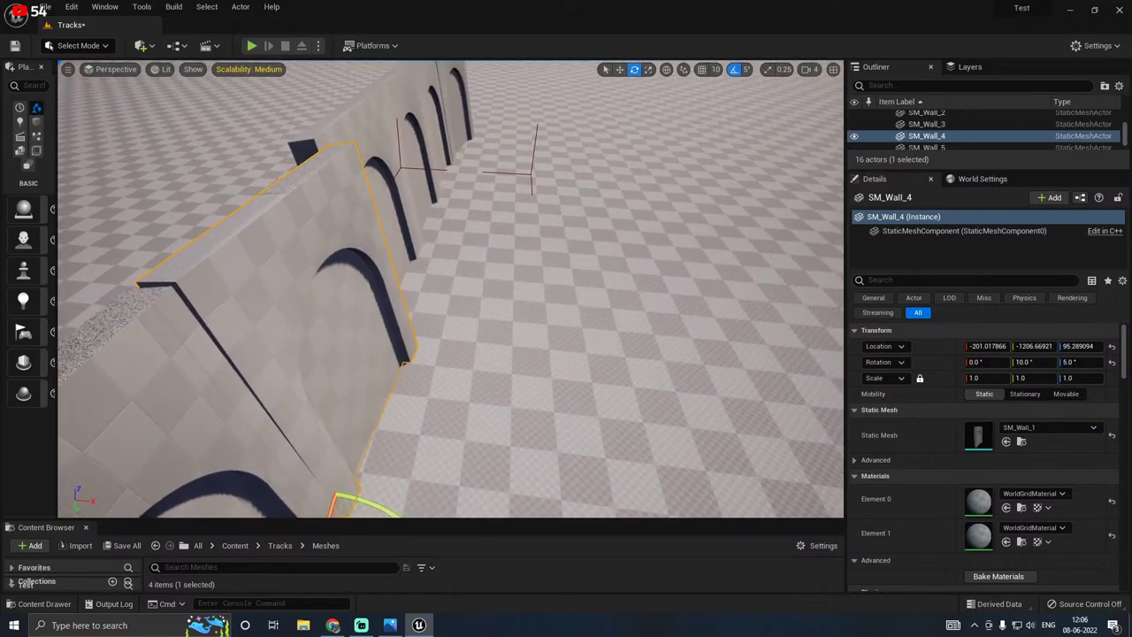
# Step: Move SM_Wall_5 to about -164.3 in X and rotate it to 5° about Z to follow the wall's curve
pyautogui.click(413, 248)
pyautogui.press('w')
pyautogui.moveTo(426, 337); pyautogui.dragTo(451, 377)
pyautogui.press('e')
pyautogui.moveTo(525, 301); pyautogui.dragTo(544, 265, button='right')
pyautogui.press('w')
pyautogui.moveTo(442, 254); pyautogui.dragTo(424, 206, button='right')
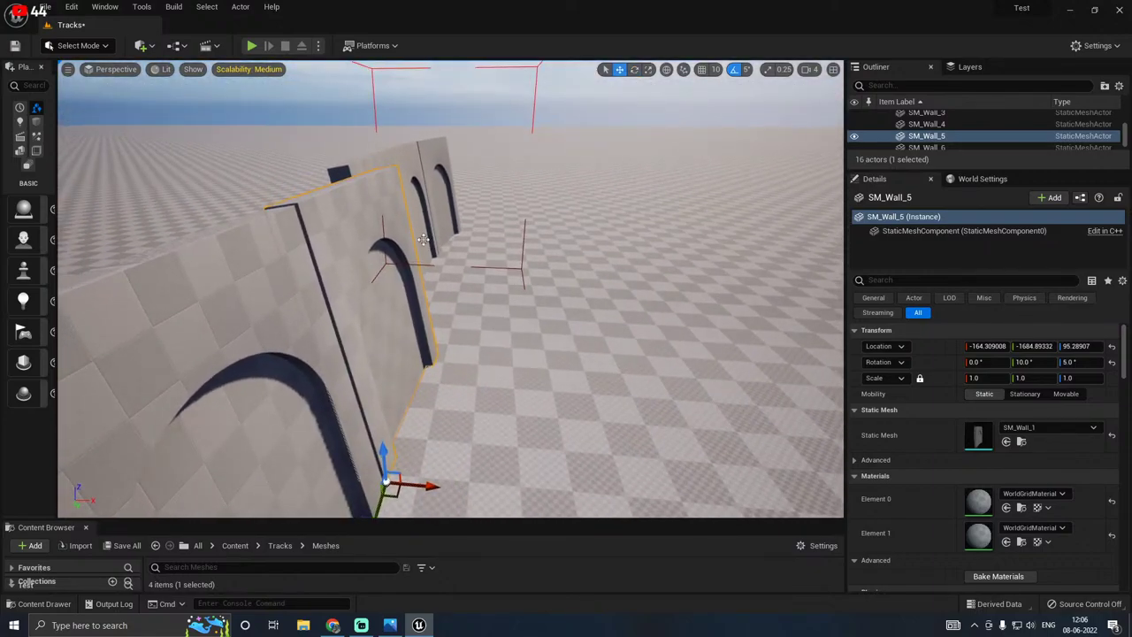
# Step: Move SM_Wall_6 along the X axis to about -133.8, in line with the end of SM_Wall_5
pyautogui.click(423, 239)
pyautogui.press('d')
pyautogui.moveTo(460, 292); pyautogui.dragTo(447, 322, button='right')
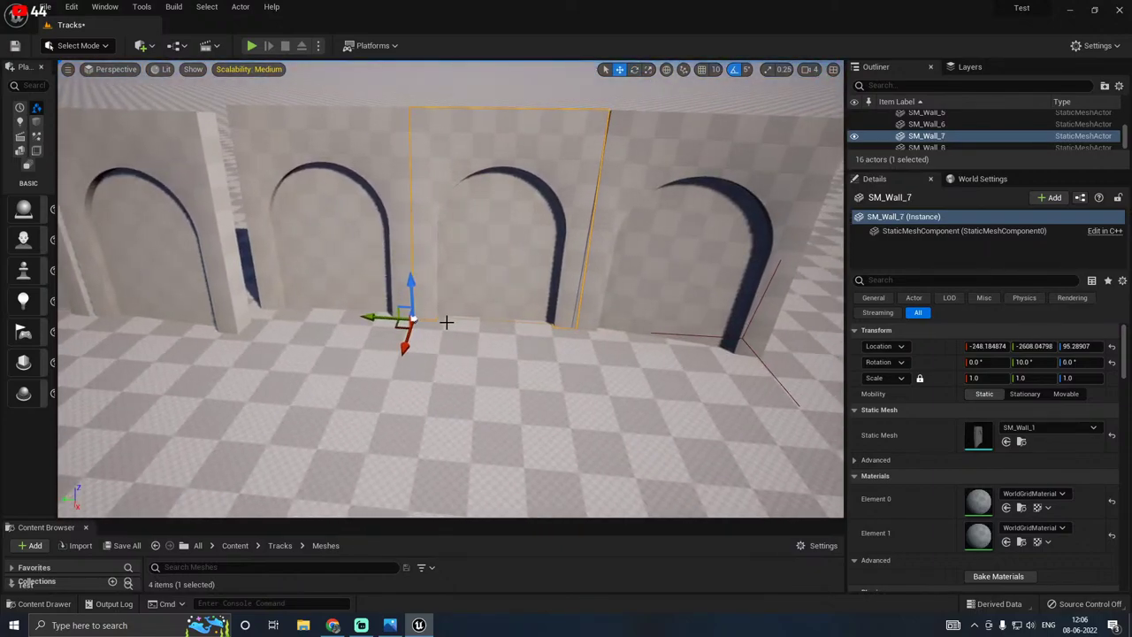
pyautogui.click(312, 277)
pyautogui.moveTo(239, 334); pyautogui.dragTo(184, 359)
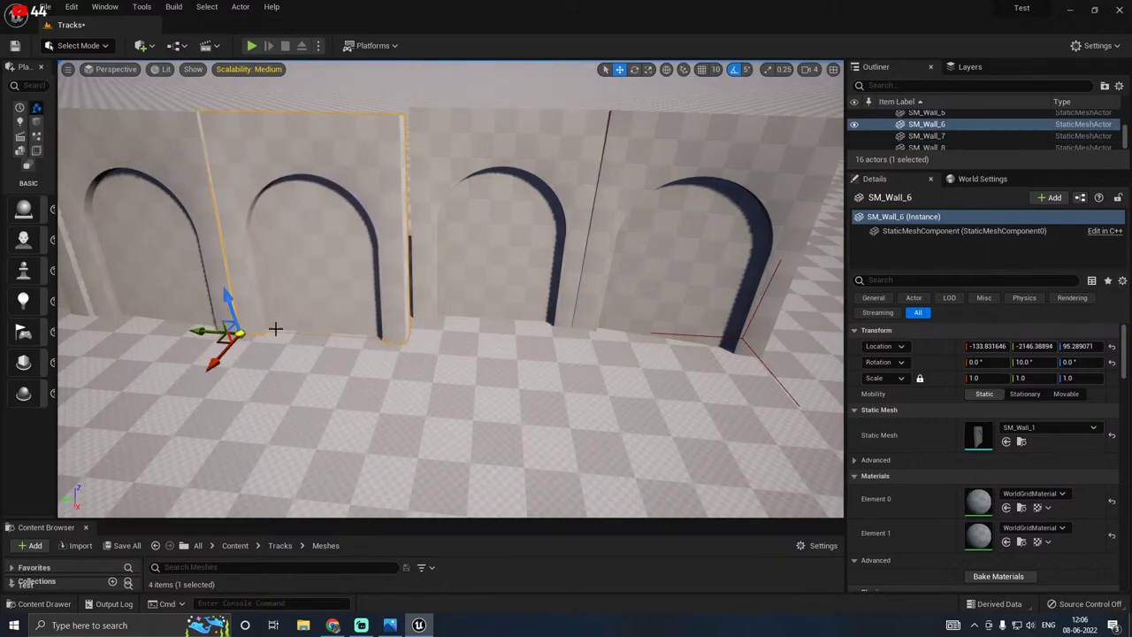
# Step: Bring SM_Wall_7 and SM_Wall_8 forward along the X axis, placing SM_Wall_8 at about -141.4
pyautogui.click(484, 275)
pyautogui.moveTo(405, 345); pyautogui.dragTo(372, 368)
pyautogui.click(670, 299)
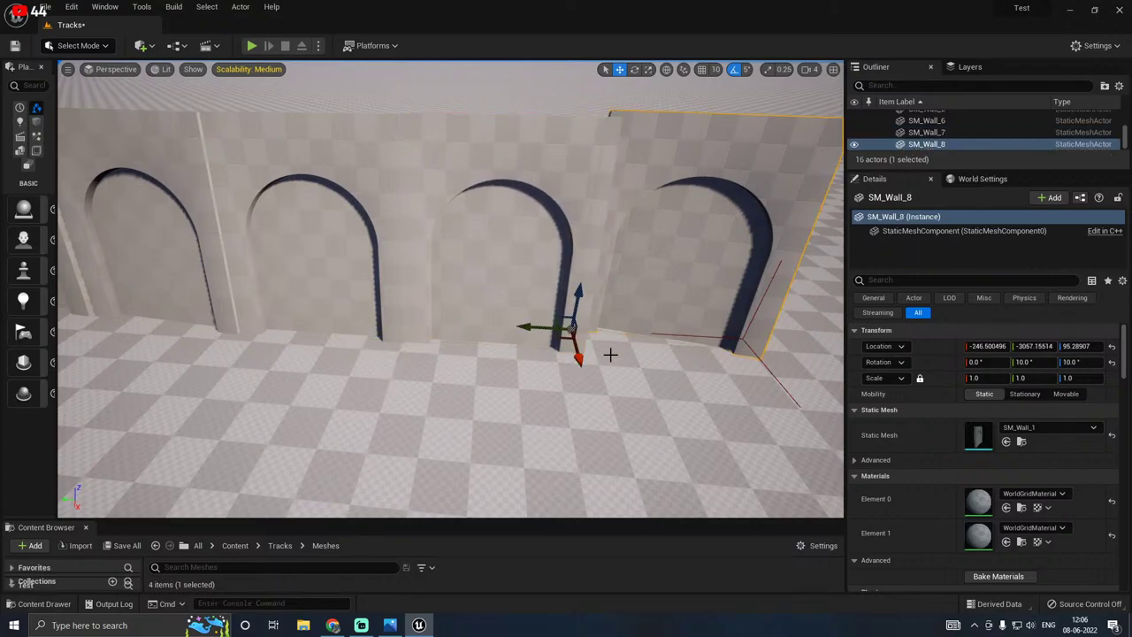
pyautogui.moveTo(575, 346); pyautogui.dragTo(584, 373)
pyautogui.moveTo(402, 338); pyautogui.dragTo(381, 442, button='right')
pyautogui.moveTo(335, 513); pyautogui.dragTo(549, 512, button='right')
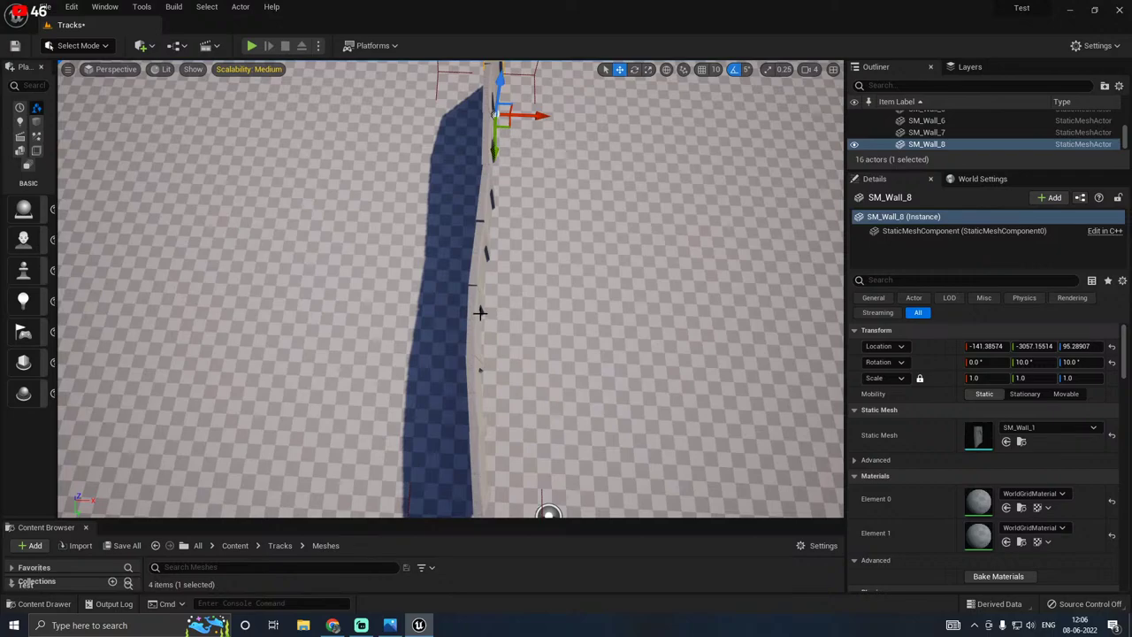
# Step: Rotate SM_Wall_6 to 5° about the Z axis
pyautogui.moveTo(485, 303); pyautogui.dragTo(475, 280, button='right')
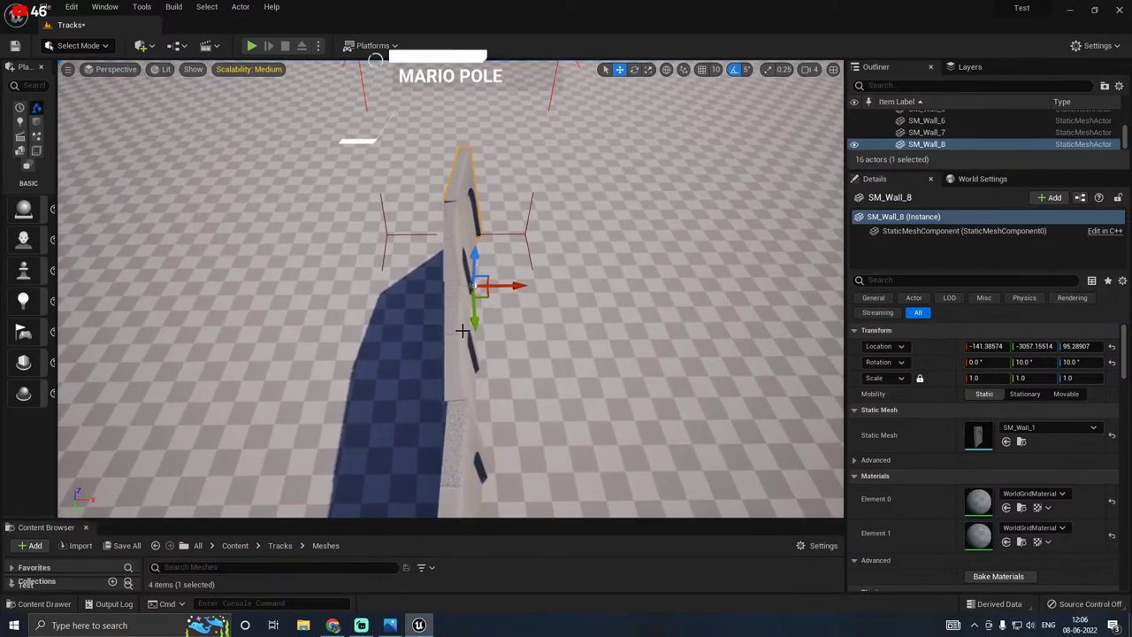
pyautogui.click(452, 348)
pyautogui.press('e')
pyautogui.press('f')
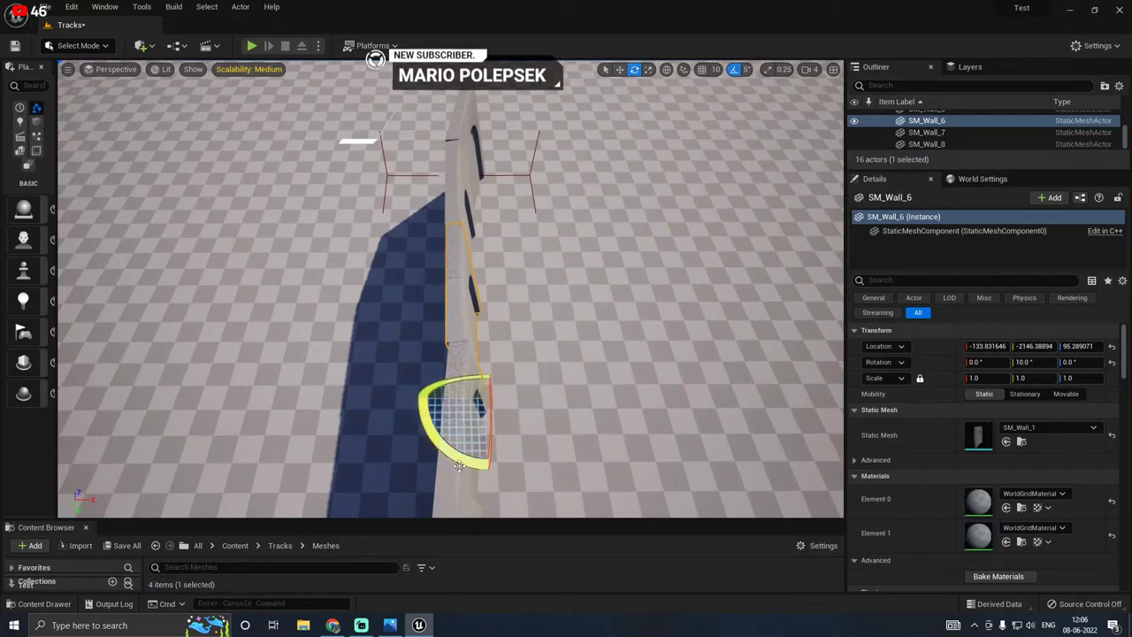
pyautogui.moveTo(549, 399); pyautogui.dragTo(411, 268)
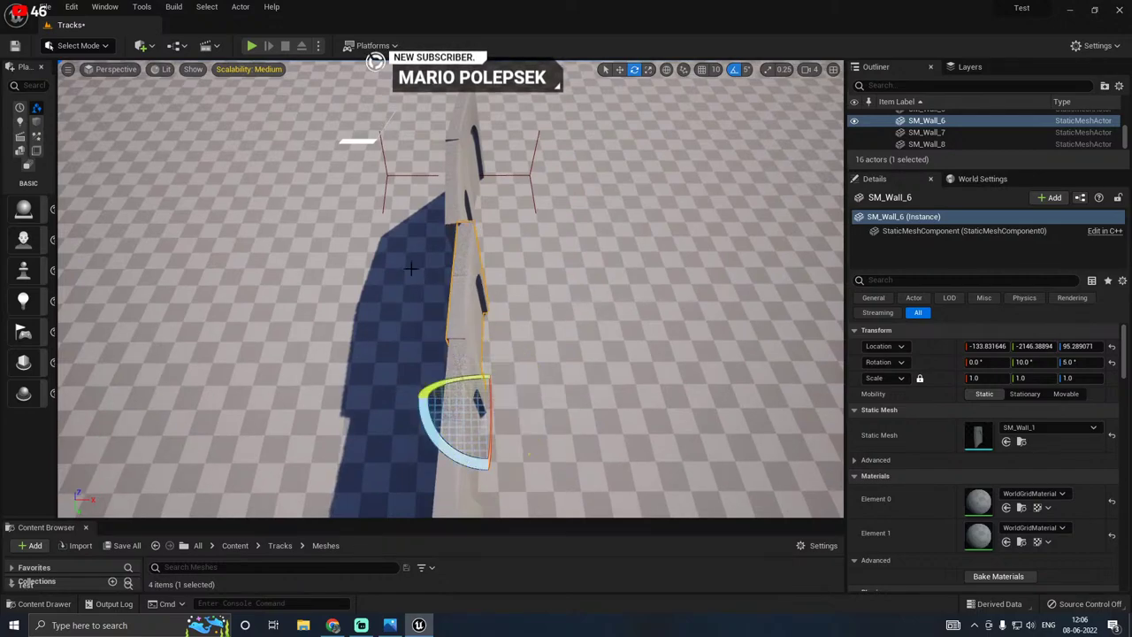
# Step: Move SM_Wall_7 to about -93 in X and rotate it to 5° about Z
pyautogui.click(455, 216)
pyautogui.press('w')
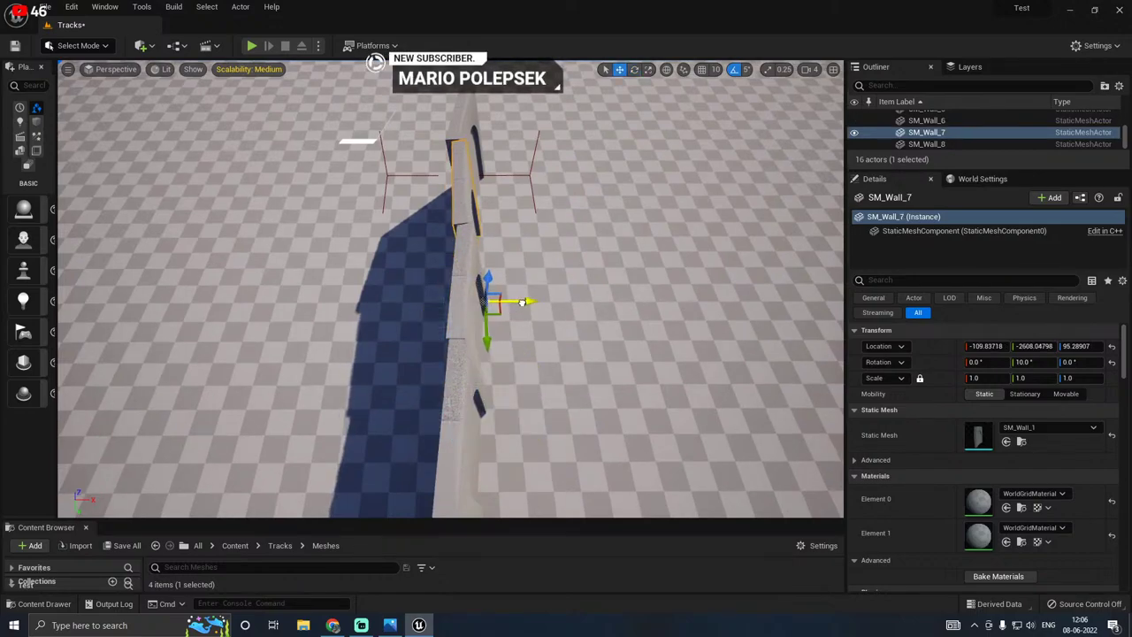
pyautogui.press('e')
pyautogui.moveTo(511, 327); pyautogui.dragTo(557, 305)
# Step: Move SM_Wall_8 to about -51.3 in X and rotate it to 15° about Z
pyautogui.click(456, 140)
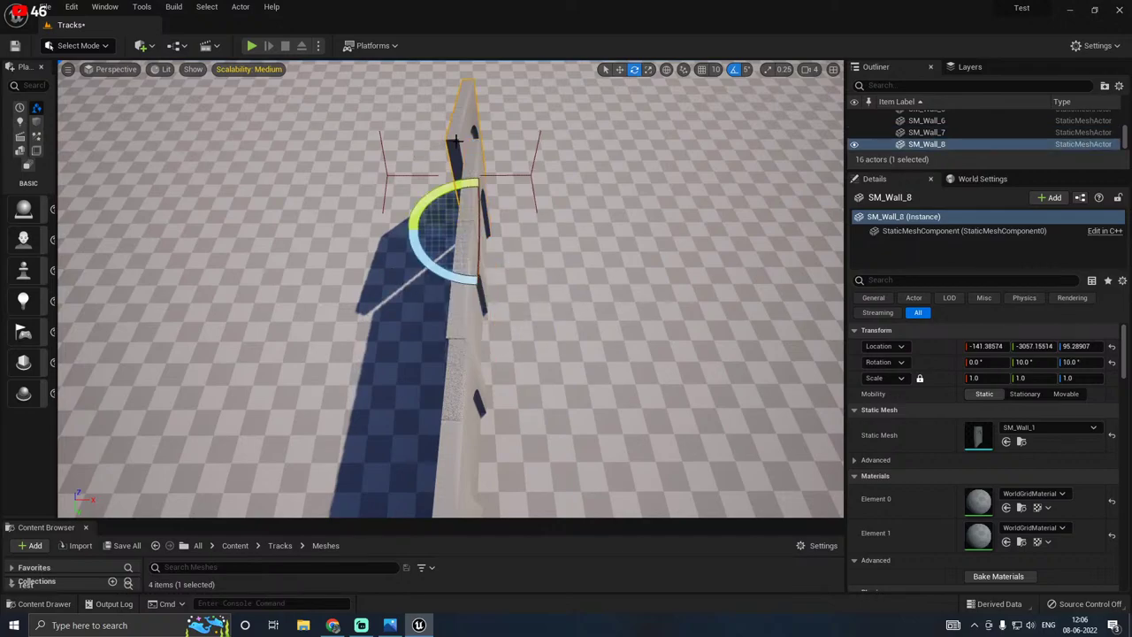
pyautogui.press('w')
pyautogui.moveTo(504, 229); pyautogui.dragTo(521, 231)
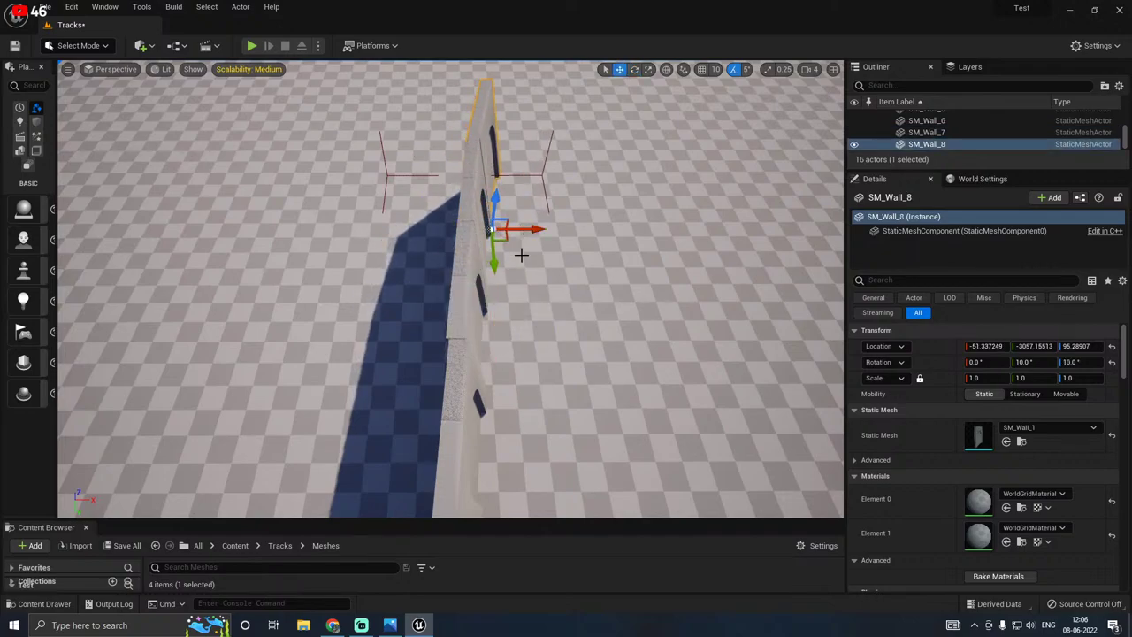
pyautogui.press('e')
pyautogui.moveTo(494, 276); pyautogui.dragTo(494, 278)
# Step: Shift SM_Wall_6 along the X axis to about -123.8 to line it up with its neighbours
pyautogui.click(454, 312)
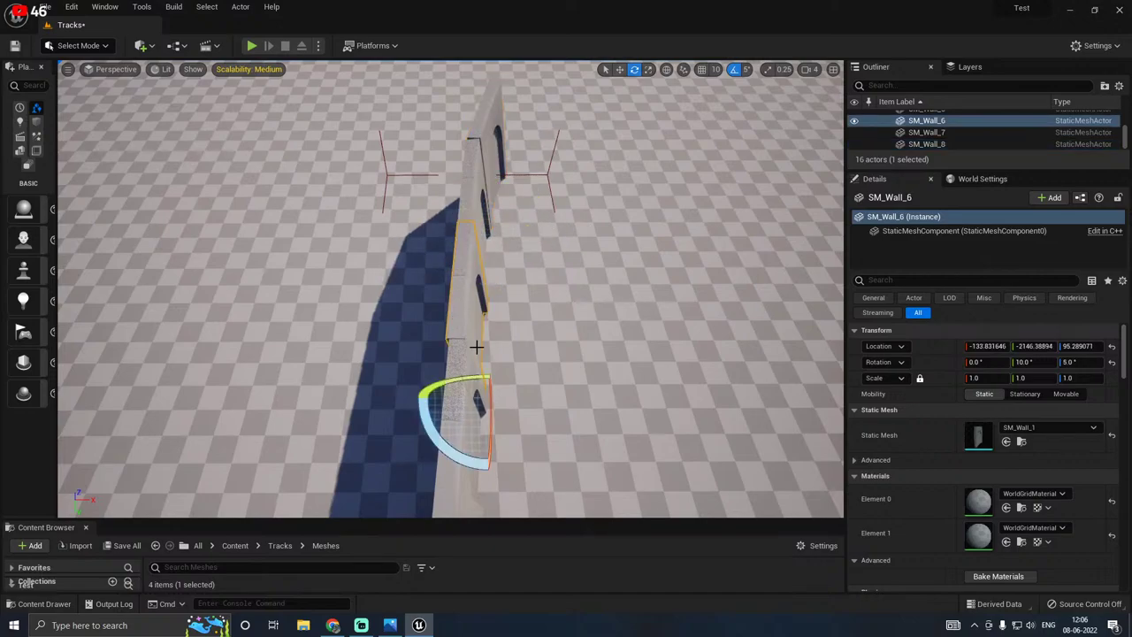
pyautogui.moveTo(581, 303); pyautogui.dragTo(580, 376, button='right')
pyautogui.moveTo(465, 385); pyautogui.dragTo(466, 385)
pyautogui.press('w')
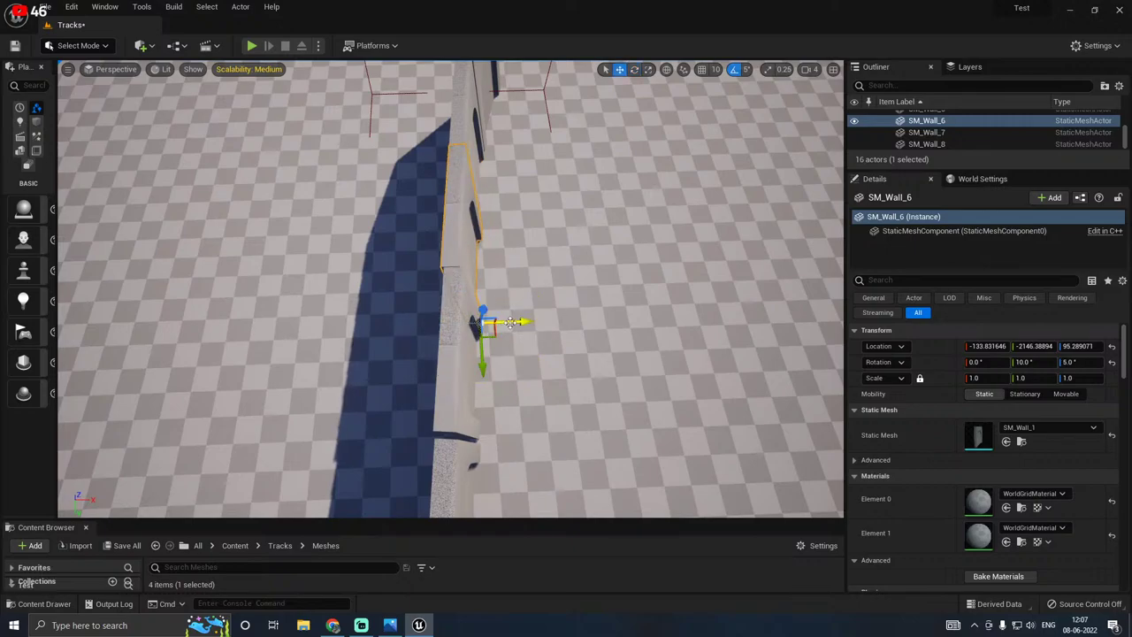
# Step: Close the gaps beside SM_Wall_5 and SM_Wall_6 by sliding both along Y, SM_Wall_5 to about -1667.6
pyautogui.moveTo(566, 295); pyautogui.dragTo(403, 190, button='right')
pyautogui.moveTo(477, 299)
pyautogui.mouseDown(button='right')
pyautogui.moveTo(371, 306)
pyautogui.moveTo(319, 287)
pyautogui.moveTo(270, 292)
pyautogui.moveTo(459, 299)
pyautogui.mouseUp(button='right')
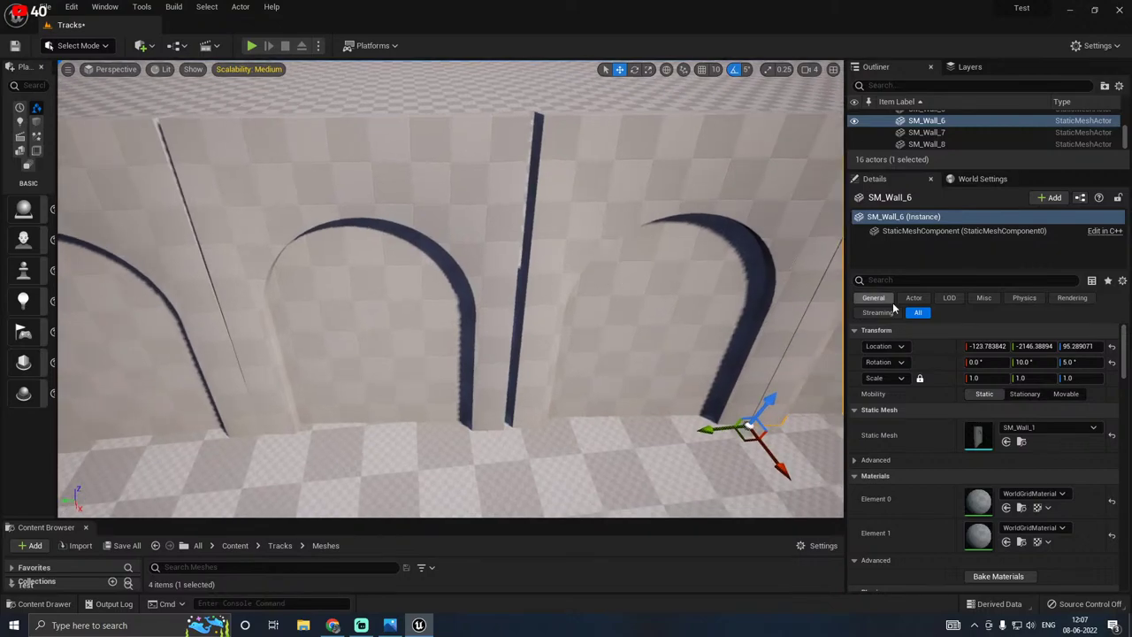
pyautogui.click(513, 431)
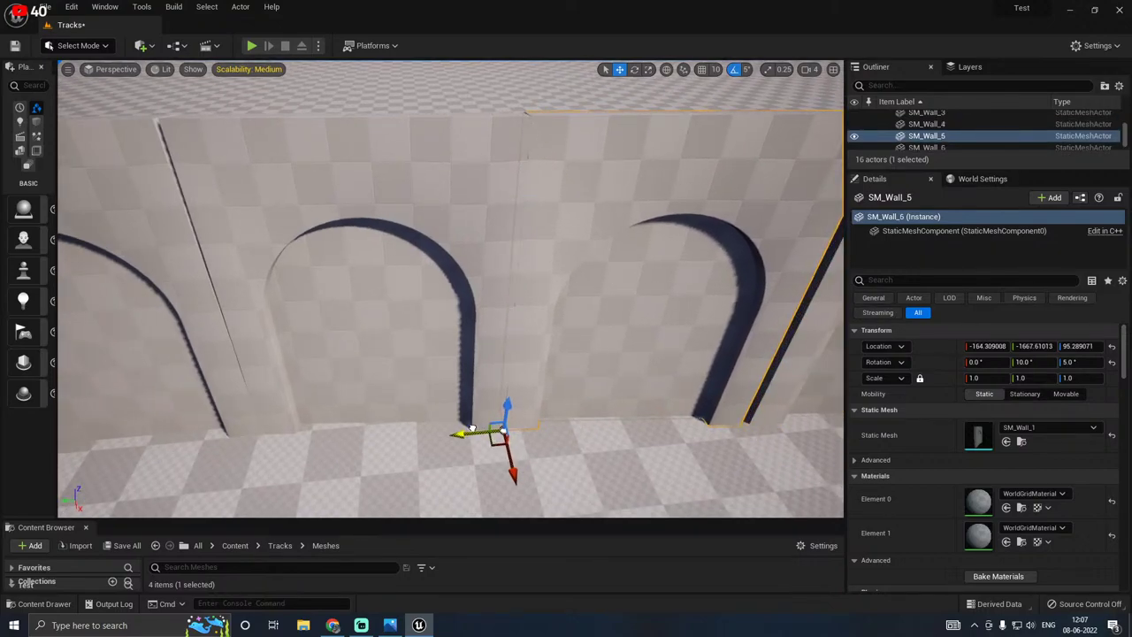
pyautogui.moveTo(513, 432); pyautogui.dragTo(566, 427, button='right')
pyautogui.moveTo(444, 297); pyautogui.dragTo(433, 297, button='right')
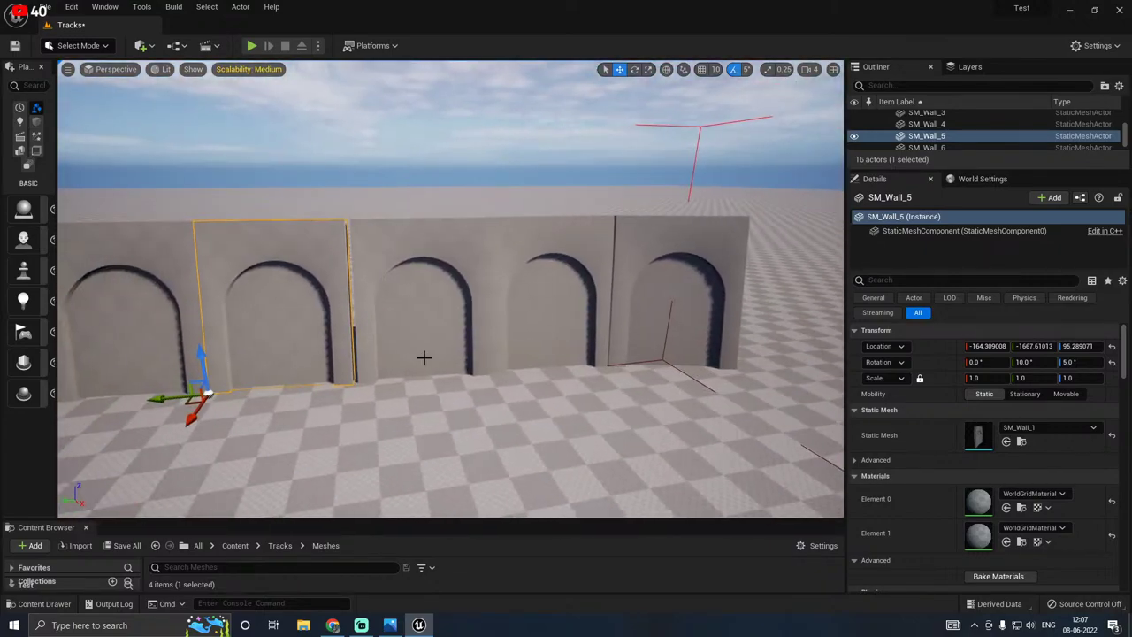
pyautogui.press('w')
pyautogui.moveTo(398, 354); pyautogui.dragTo(380, 372, button='right')
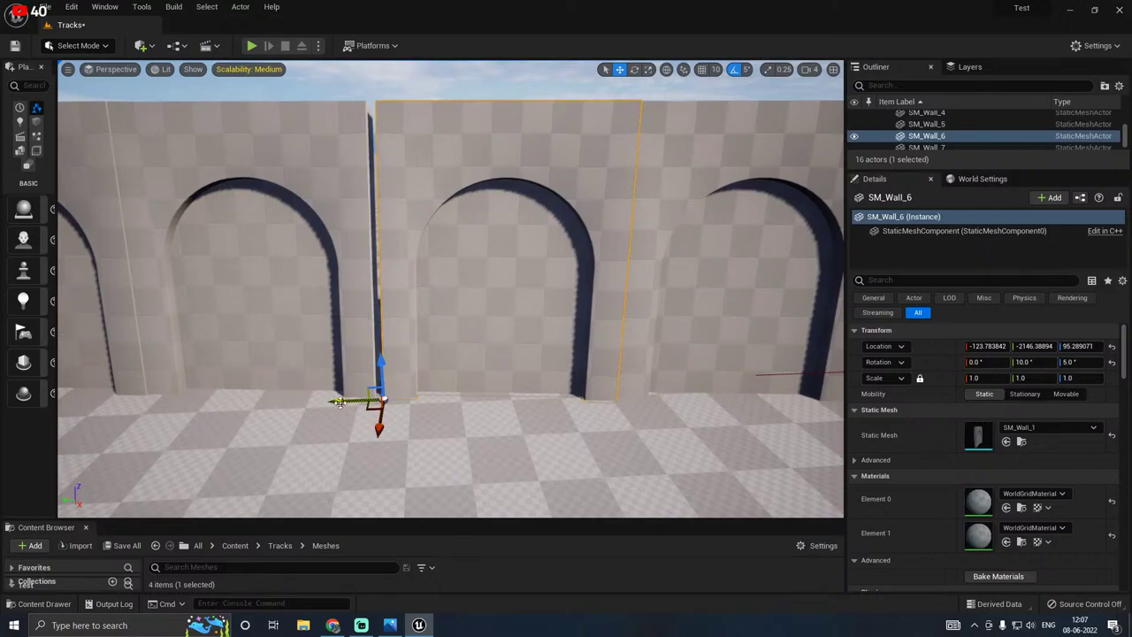
pyautogui.moveTo(344, 402); pyautogui.dragTo(332, 401)
# Step: Slide SM_Wall_7 and SM_Wall_8 along the Y axis against the preceding segments, SM_Wall_8 to about -3034.5
pyautogui.click(644, 361)
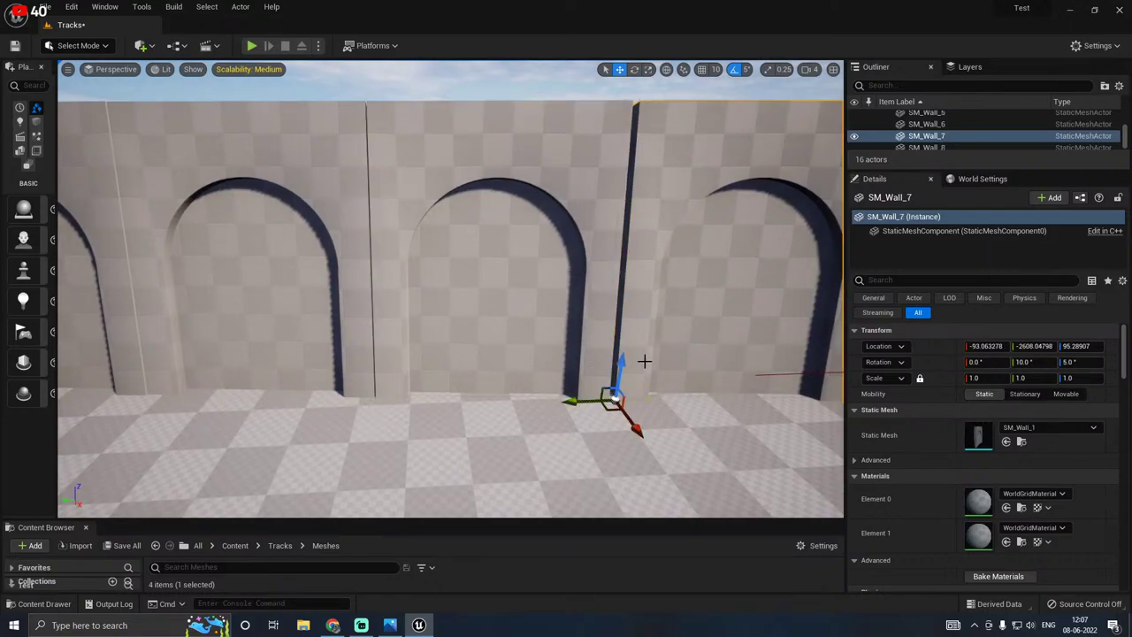
pyautogui.moveTo(592, 403); pyautogui.dragTo(578, 403)
pyautogui.moveTo(577, 403); pyautogui.dragTo(725, 406, button='right')
pyautogui.moveTo(460, 342); pyautogui.dragTo(525, 342, button='right')
pyautogui.click(526, 341)
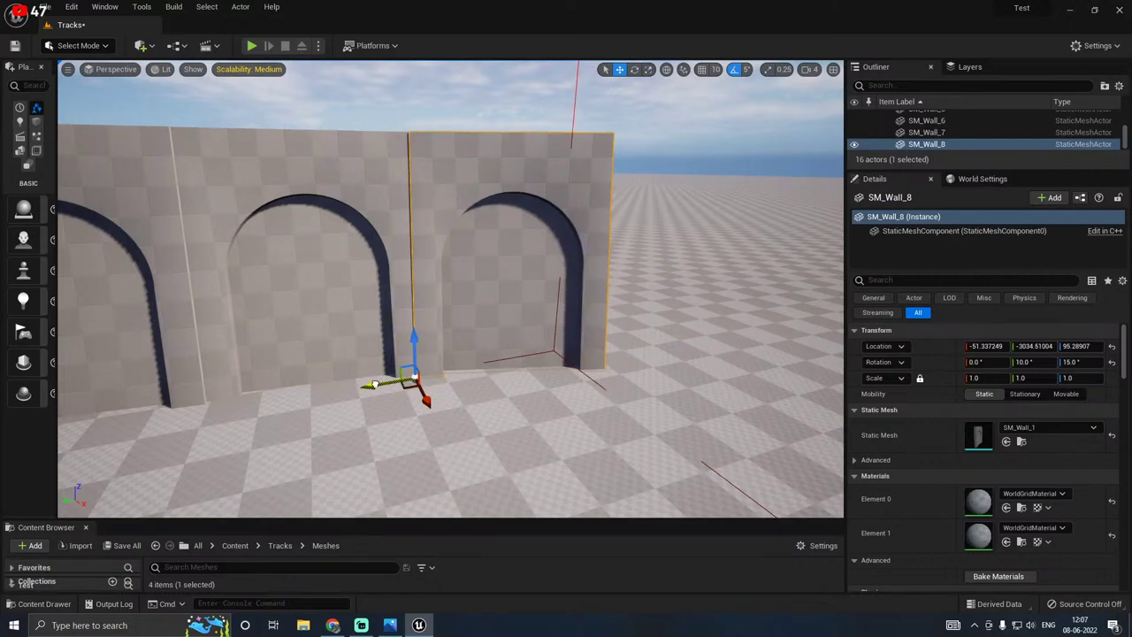
# Step: Tighten the seams of SM_Wall_4 and SM_Wall_5 along Y, setting them at about -1198.7 and -1661.6
pyautogui.moveTo(292, 363); pyautogui.dragTo(88, 352, button='right')
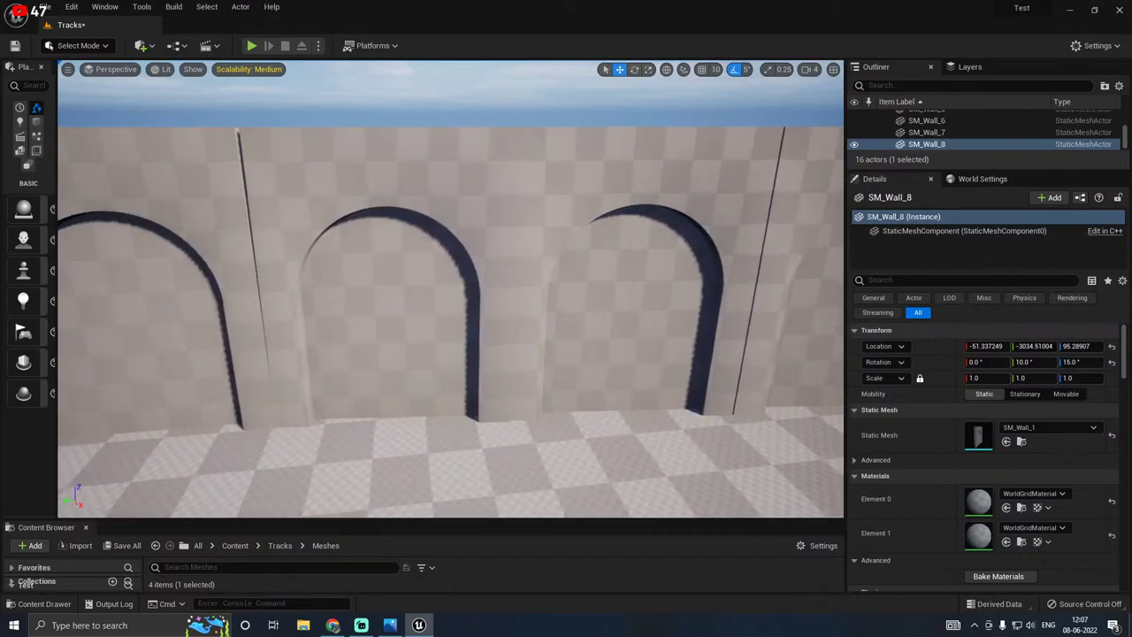
pyautogui.moveTo(301, 391); pyautogui.dragTo(382, 354, button='right')
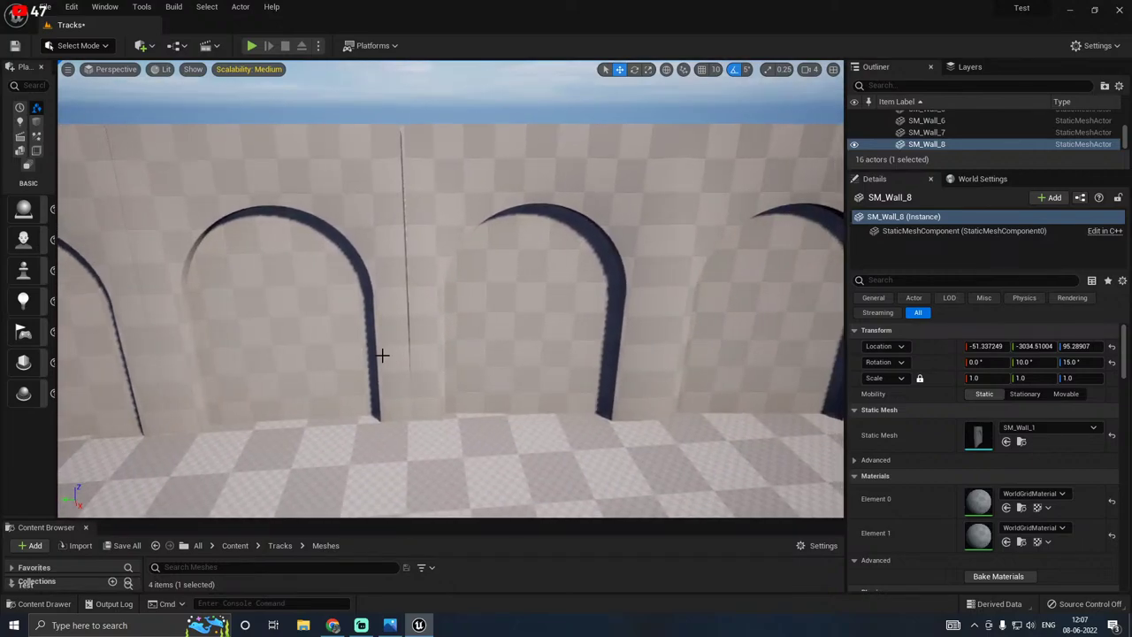
pyautogui.click(451, 348)
pyautogui.moveTo(373, 423); pyautogui.dragTo(369, 423)
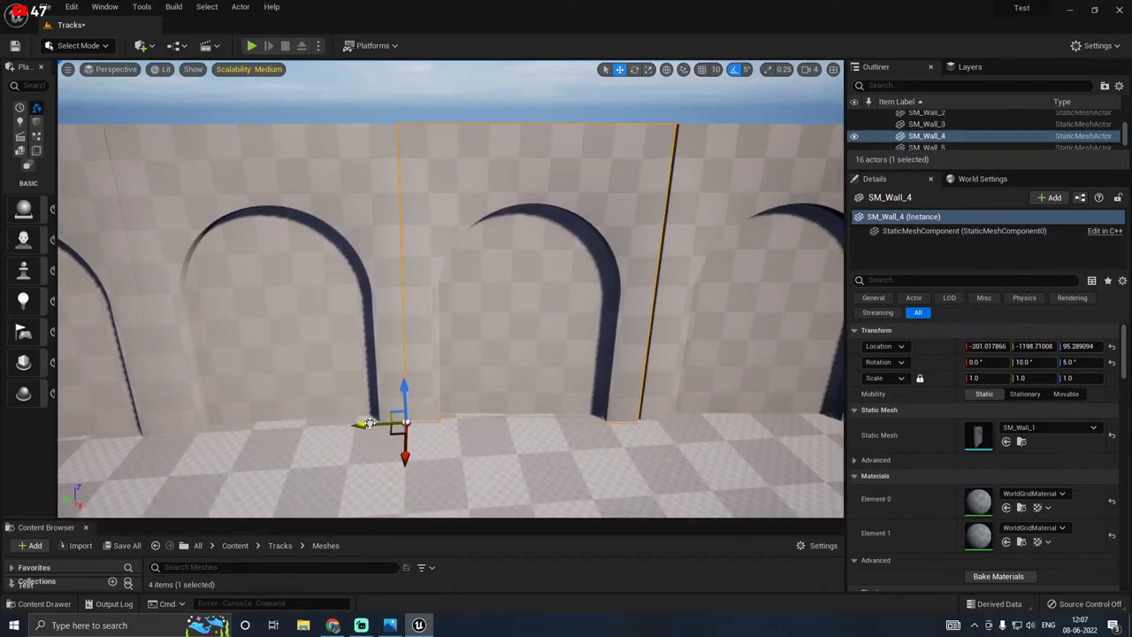
pyautogui.click(658, 384)
pyautogui.moveTo(658, 385); pyautogui.dragTo(541, 400, button='right')
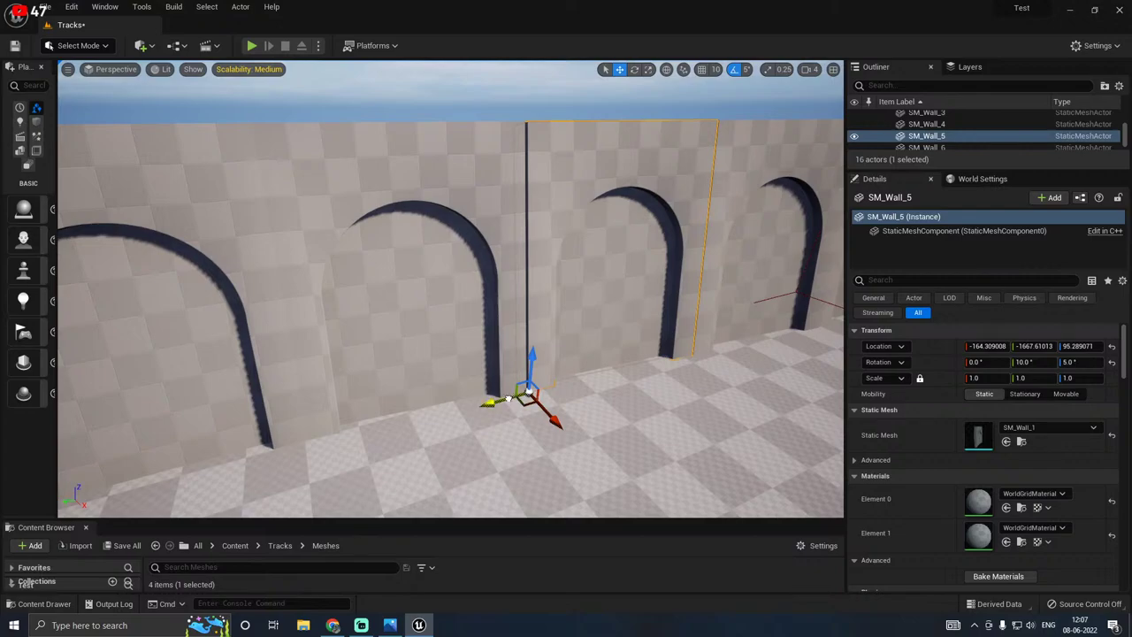
pyautogui.moveTo(508, 398); pyautogui.dragTo(503, 400)
# Step: Nudge SM_Wall_6, SM_Wall_7 and SM_Wall_8 along Y to close their seams, SM_Wall_7 at about -2589.3 and SM_Wall_8 at about -3029.7
pyautogui.moveTo(503, 399); pyautogui.dragTo(152, 397, button='right')
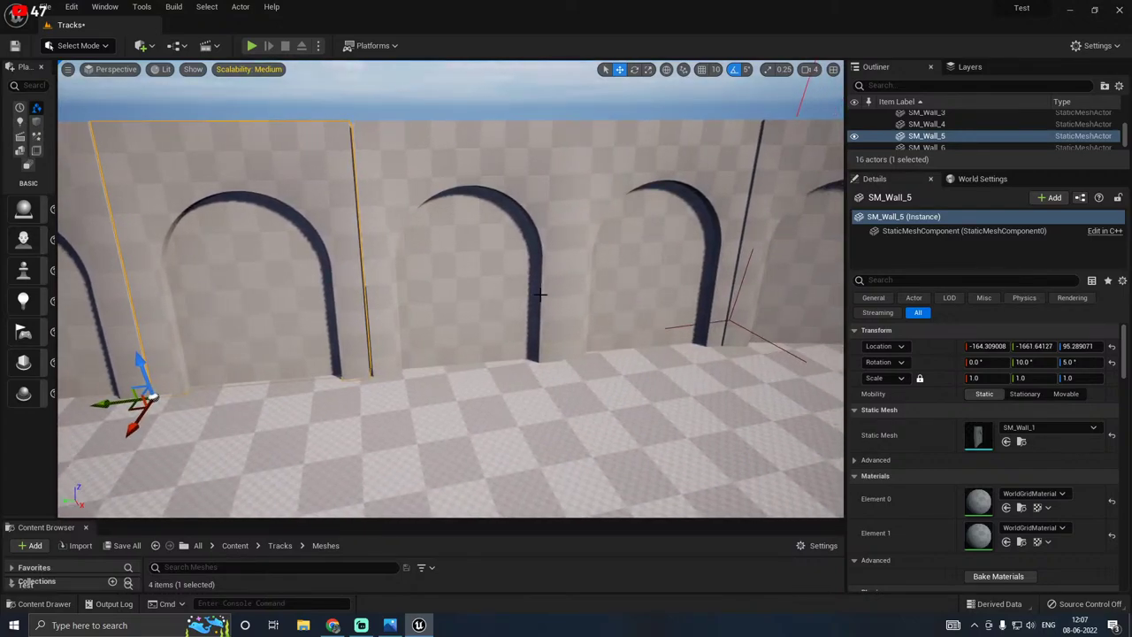
pyautogui.click(444, 319)
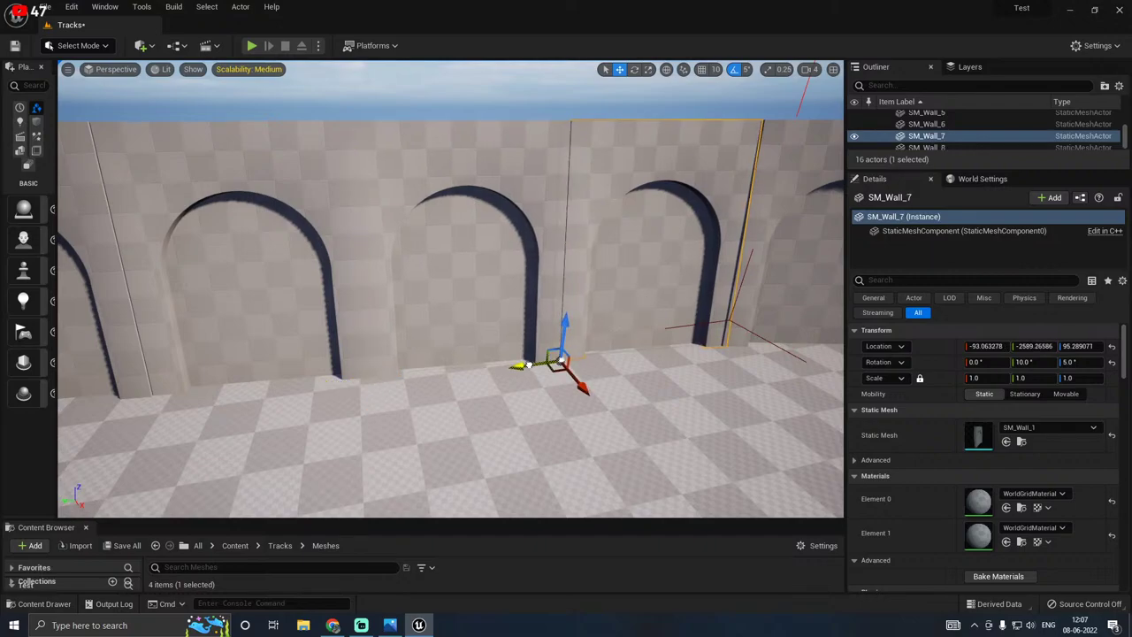
pyautogui.moveTo(602, 329); pyautogui.dragTo(558, 326, button='right')
pyautogui.click(557, 320)
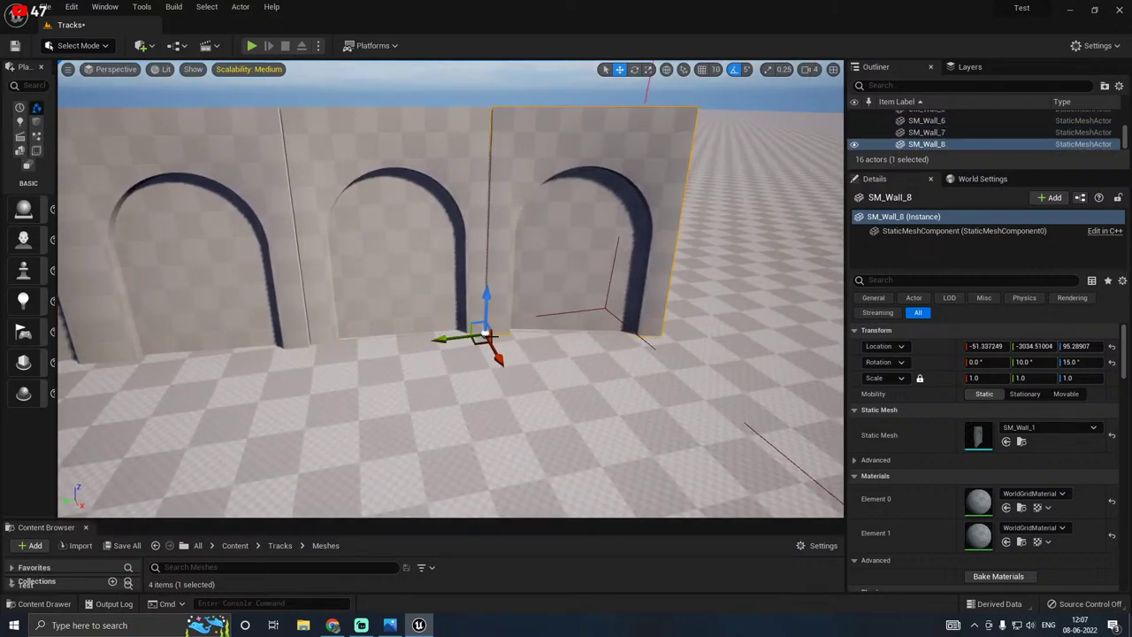
# Step: Rotate SM_Wall_4 about Z to a yaw of 0° and slide SM_Wall_5 along Y to about -1648.8
pyautogui.moveTo(351, 268); pyautogui.dragTo(397, 212, button='right')
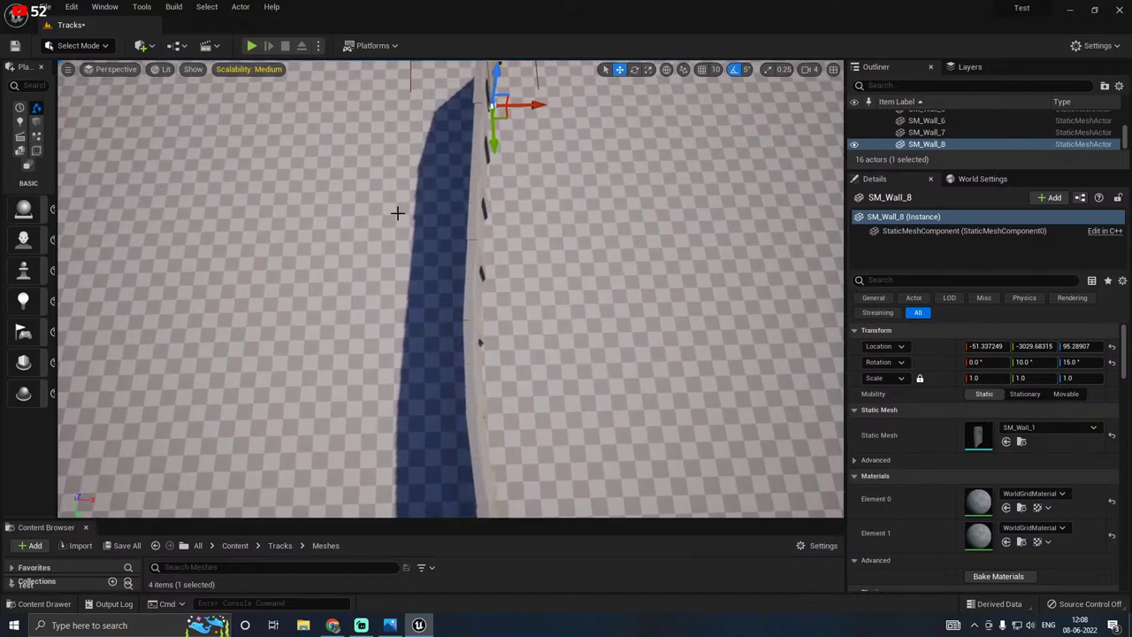
pyautogui.click(483, 260)
pyautogui.moveTo(483, 260); pyautogui.dragTo(496, 276, button='right')
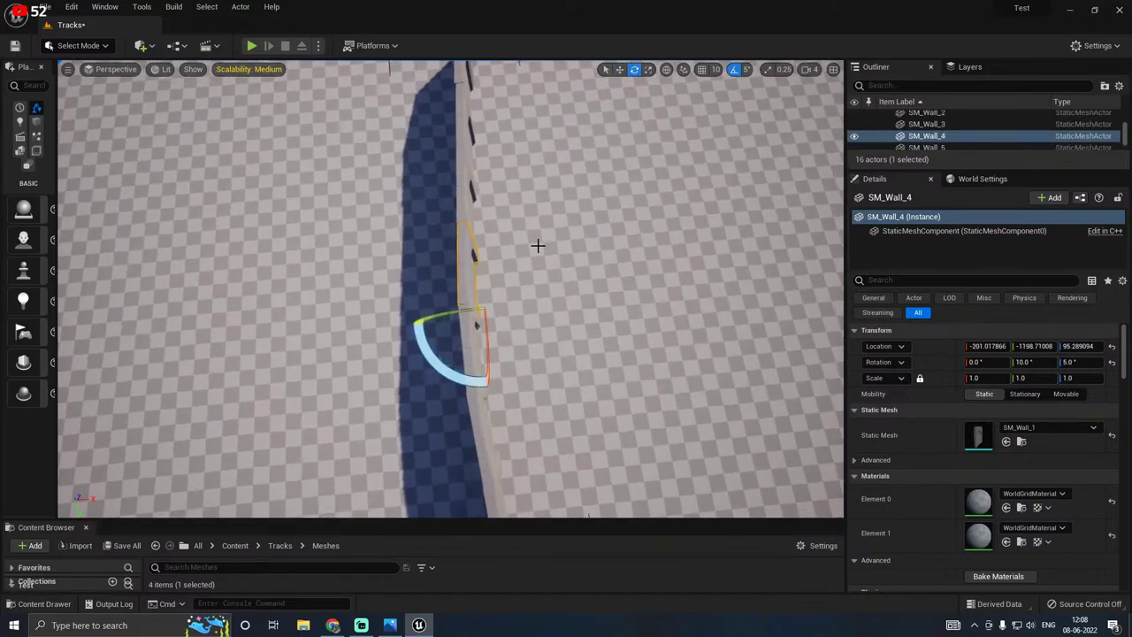
pyautogui.moveTo(471, 378); pyautogui.dragTo(474, 380)
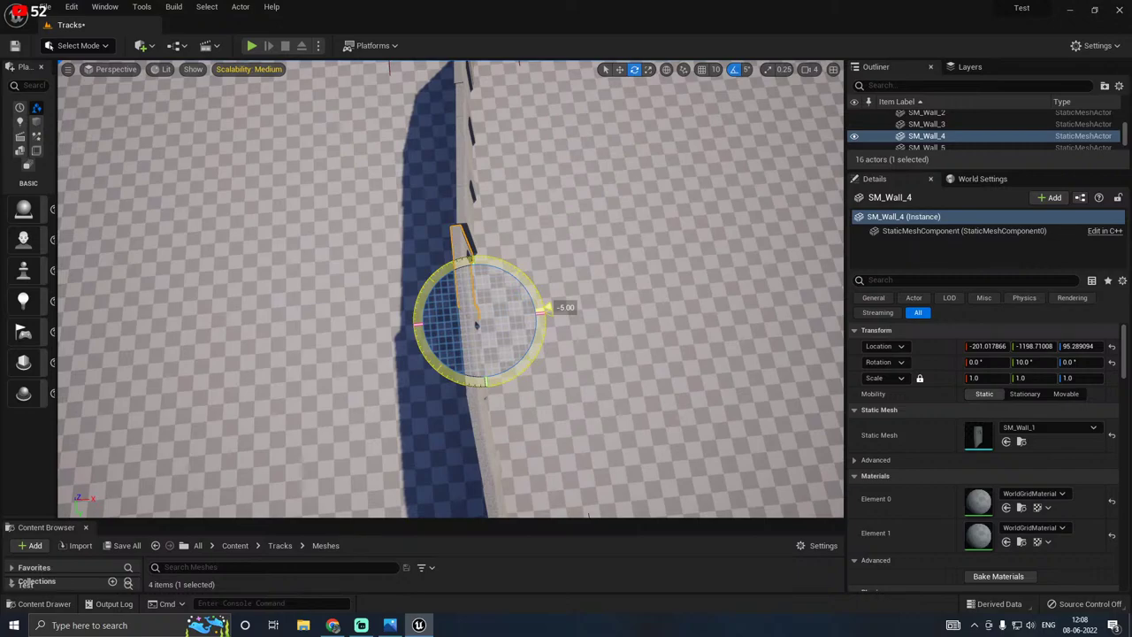
pyautogui.moveTo(469, 205); pyautogui.dragTo(466, 207, button='right')
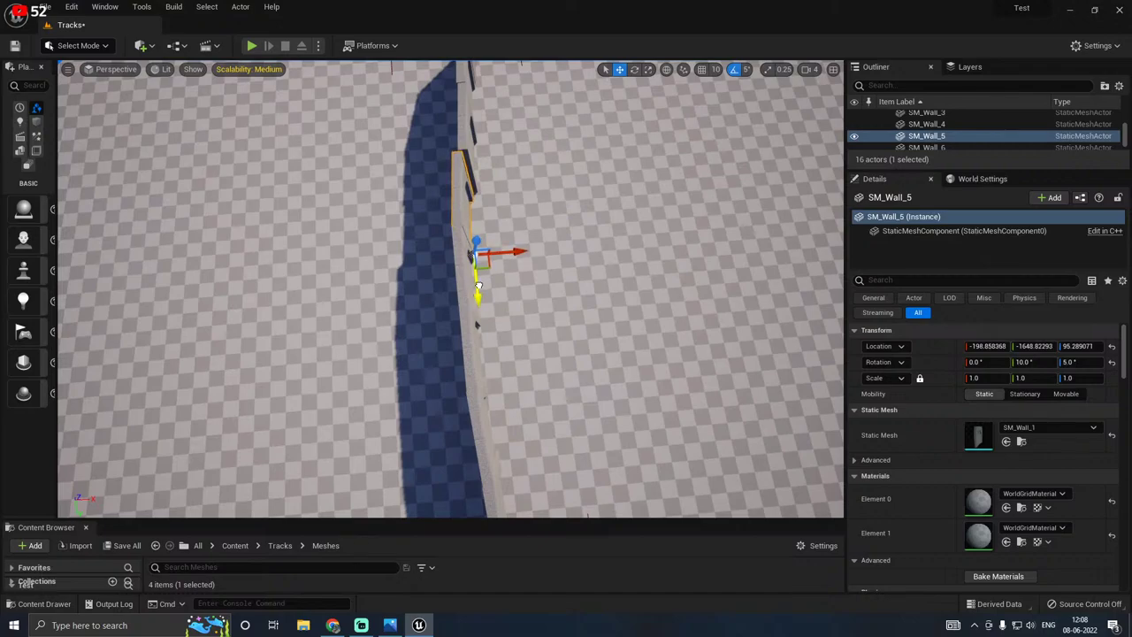
pyautogui.moveTo(525, 174); pyautogui.dragTo(371, 124, button='right')
pyautogui.moveTo(151, 159); pyautogui.dragTo(525, 176, button='right')
pyautogui.moveTo(540, 237); pyautogui.dragTo(239, 266, button='right')
pyautogui.moveTo(477, 252); pyautogui.dragTo(429, 214, button='right')
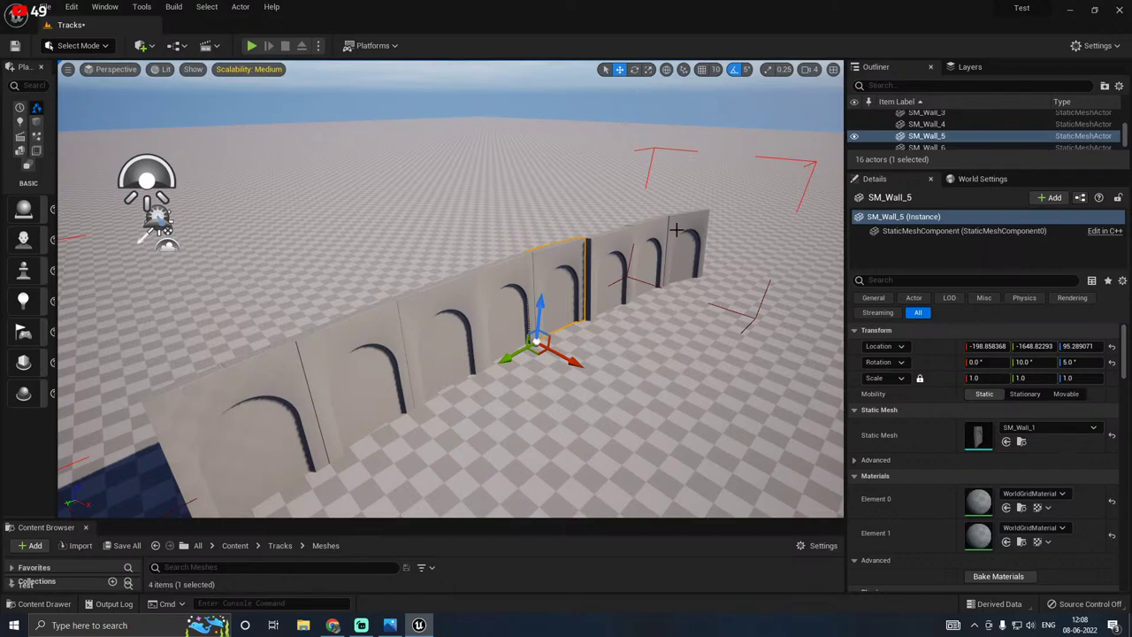
# Step: Lock the group holding the arched wall segments, and ungroup it into individual actors
pyautogui.rightClick(498, 300)
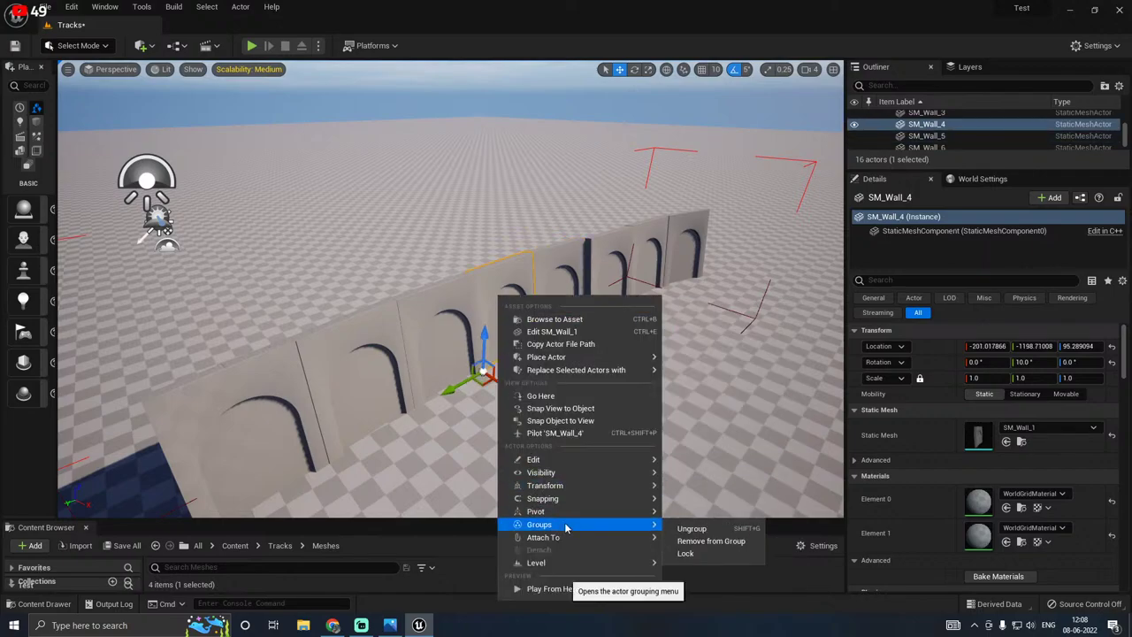
pyautogui.moveTo(600, 526)
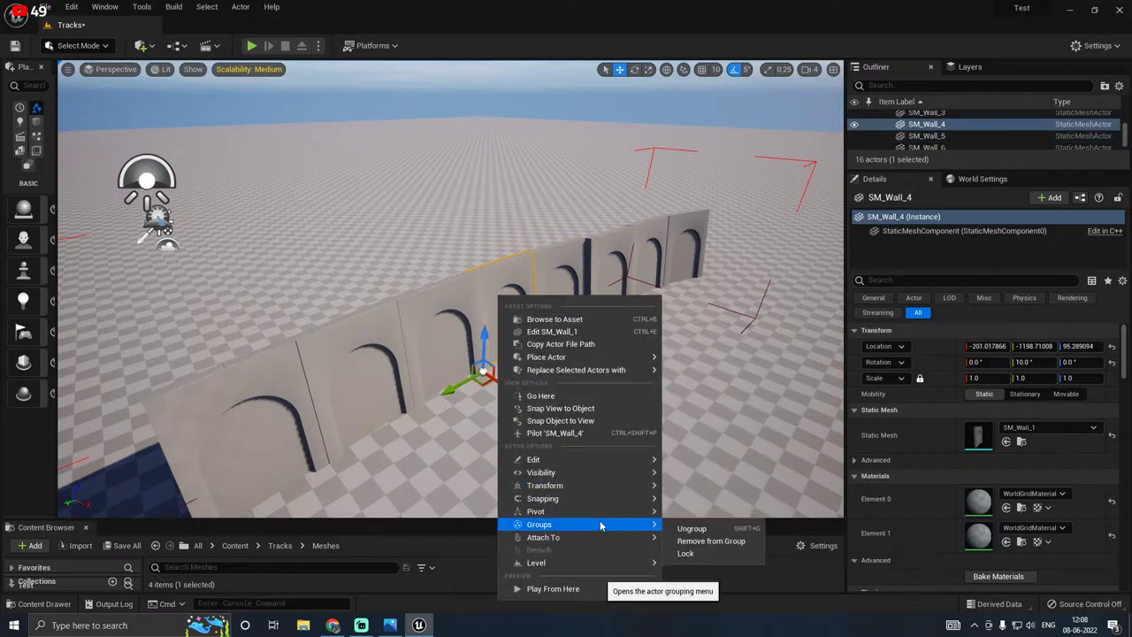
pyautogui.click(685, 553)
pyautogui.rightClick(670, 262)
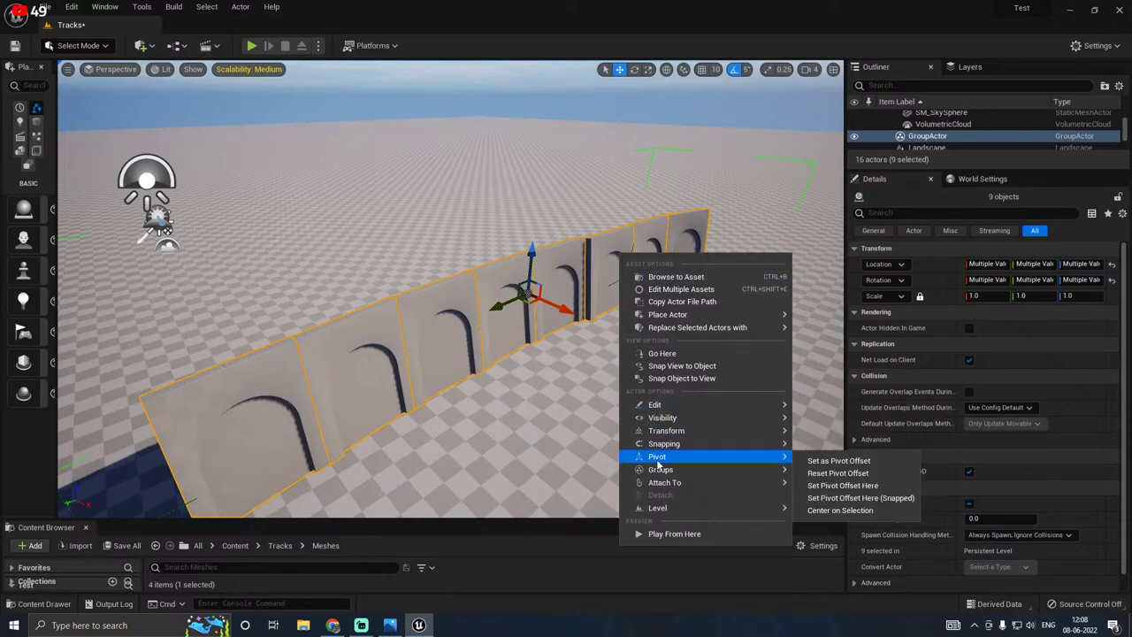
pyautogui.moveTo(770, 469)
pyautogui.click(821, 465)
pyautogui.hotkey('ctrl', 'z')
# Step: Delete the wall segments from SM_Wall_8 back to SM_Wall_2, keeping only SM_Wall_1
pyautogui.click(687, 262)
pyautogui.press('Delete')
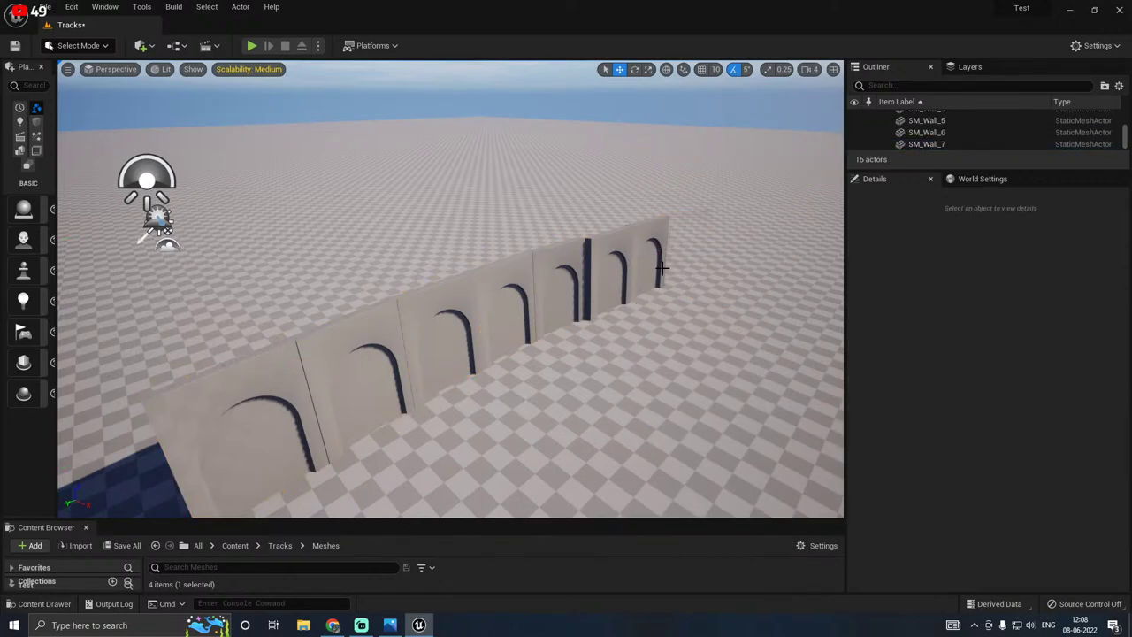
pyautogui.click(617, 269)
pyautogui.press('Delete')
pyautogui.click(637, 265)
pyautogui.hotkey('ctrl', 'z')
pyautogui.hotkey('ctrl', 'z')
pyautogui.hotkey('ctrl', 'z')
pyautogui.hotkey('ctrl', 'z')
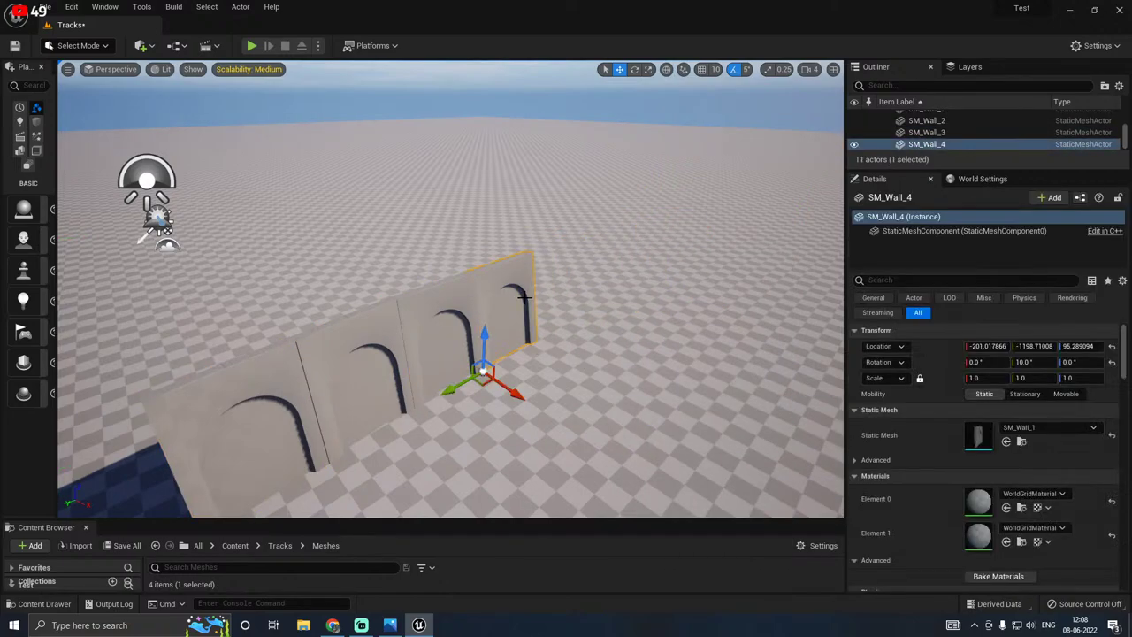
pyautogui.hotkey('ctrl', 'z')
pyautogui.hotkey('ctrl', 'z')
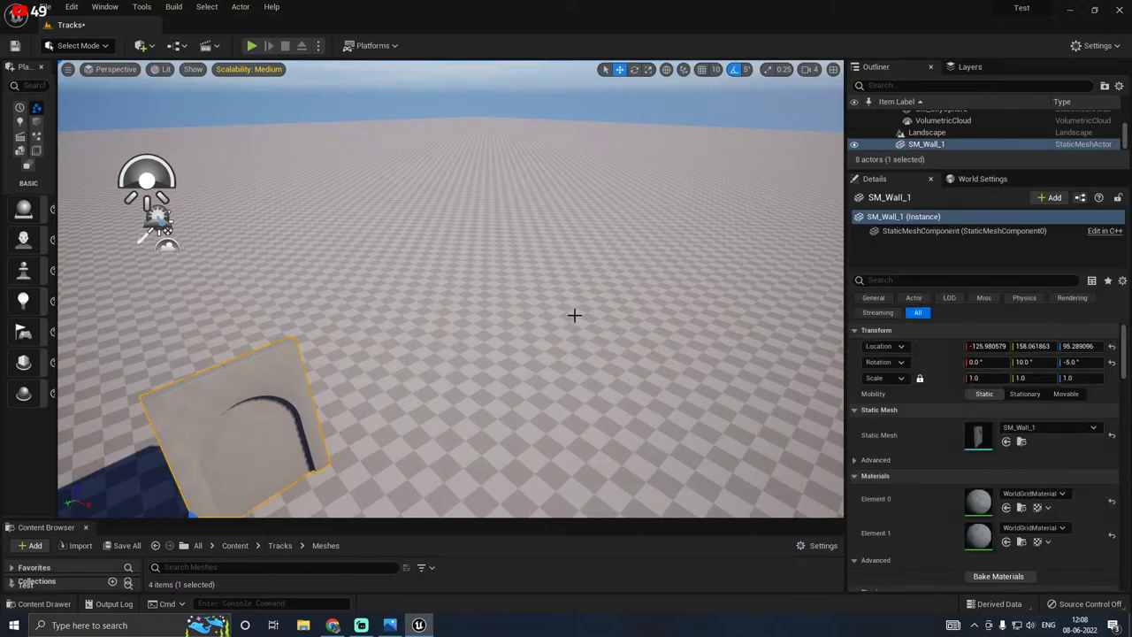
# Step: Duplicate SM_Wall_1 along the wall and fit the copy against its far end at about X -165.9, Y -302.1
pyautogui.press('f')
pyautogui.moveTo(450, 289); pyautogui.dragTo(534, 322, button='right')
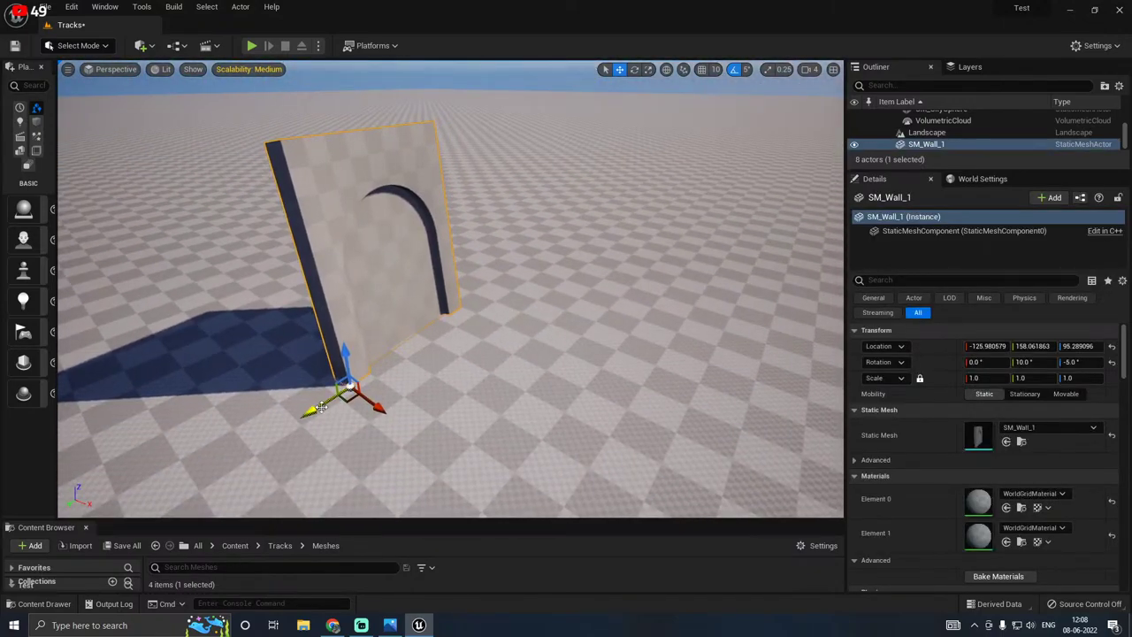
pyautogui.keyDown('alt'); pyautogui.moveTo(320, 407); pyautogui.dragTo(456, 316); pyautogui.keyUp('alt')
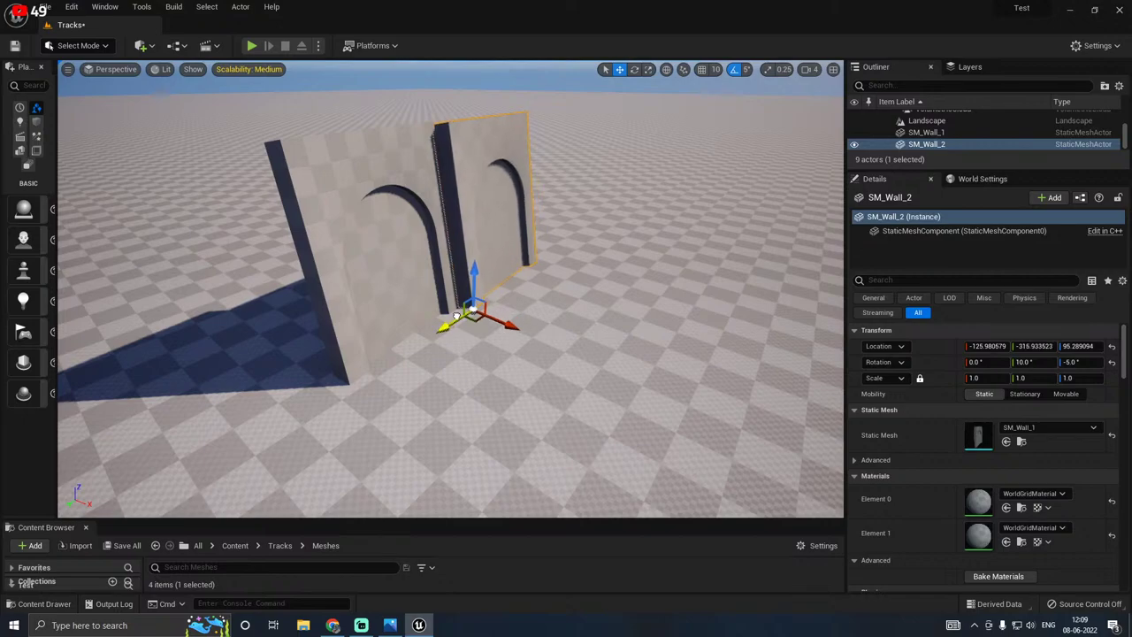
pyautogui.moveTo(339, 346); pyautogui.dragTo(416, 346, button='right')
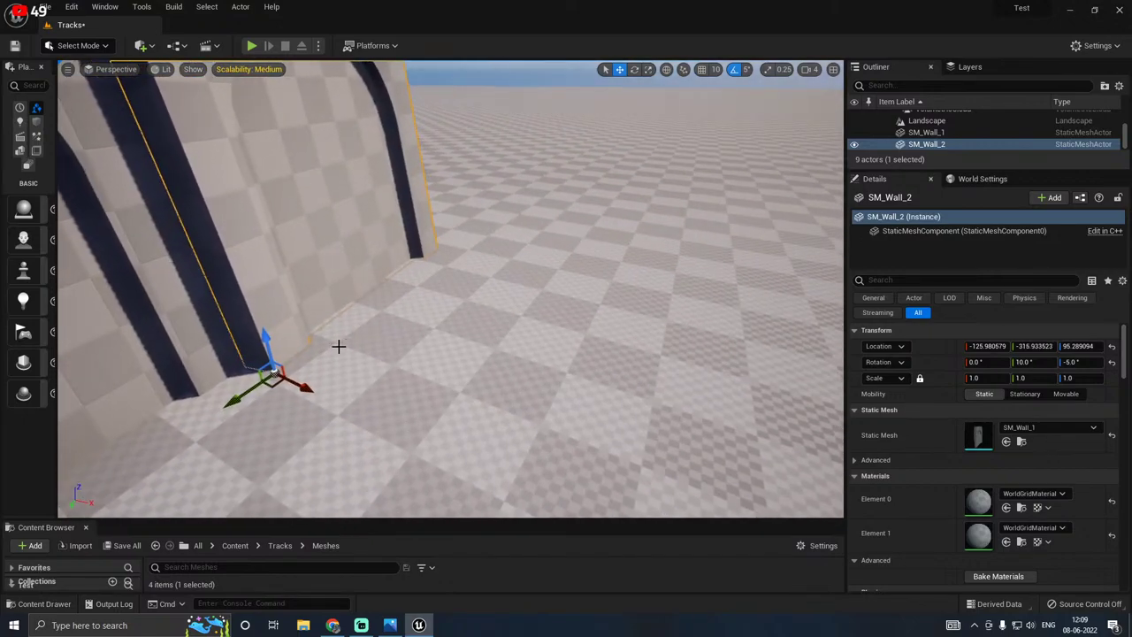
pyautogui.moveTo(298, 386); pyautogui.dragTo(209, 392)
pyautogui.moveTo(336, 339); pyautogui.dragTo(300, 353, button='right')
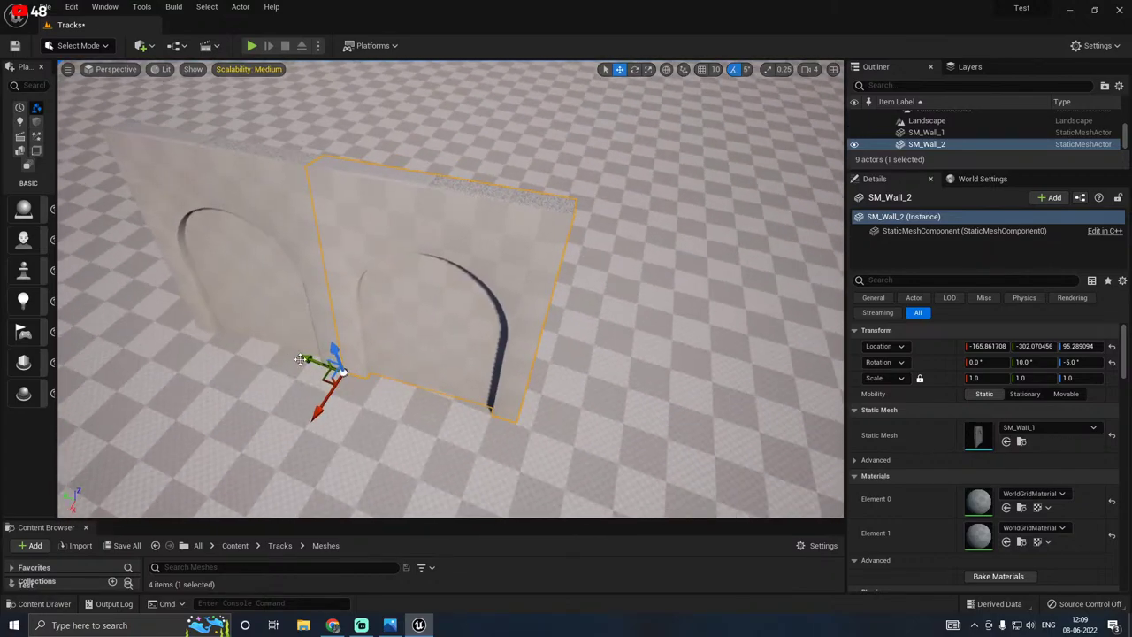
# Step: Switch the transform gizmo to local space and duplicate SM_Wall_2 along its own Y axis to about X -206.2, Y -763.2
pyautogui.keyDown('alt'); pyautogui.moveTo(313, 360); pyautogui.dragTo(490, 362); pyautogui.keyUp('alt')
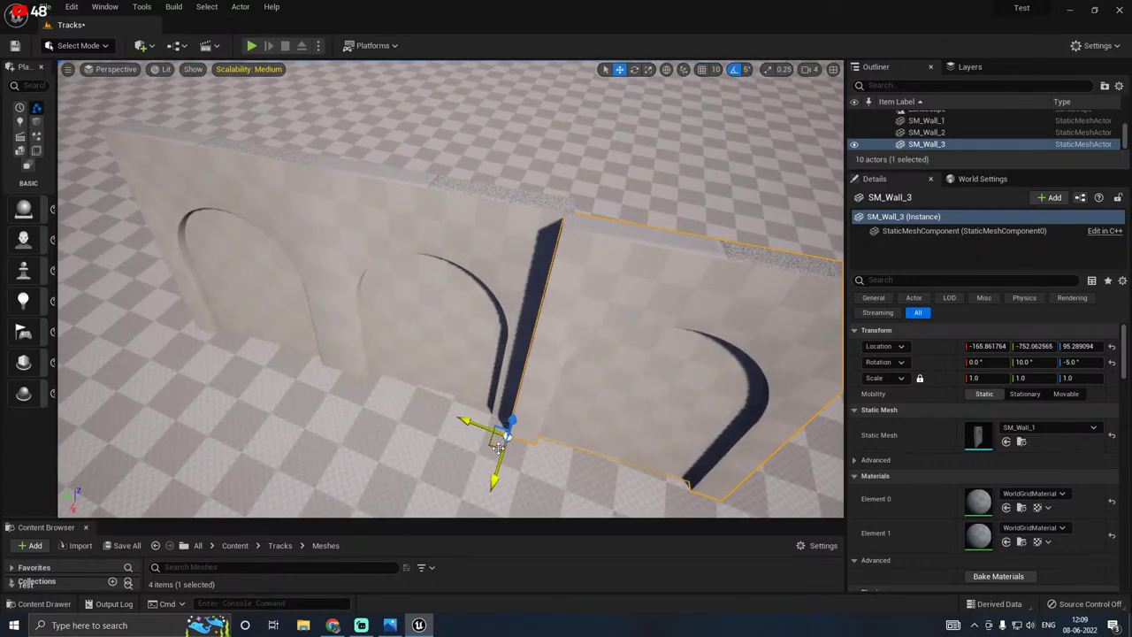
pyautogui.hotkey('ctrl', 'z')
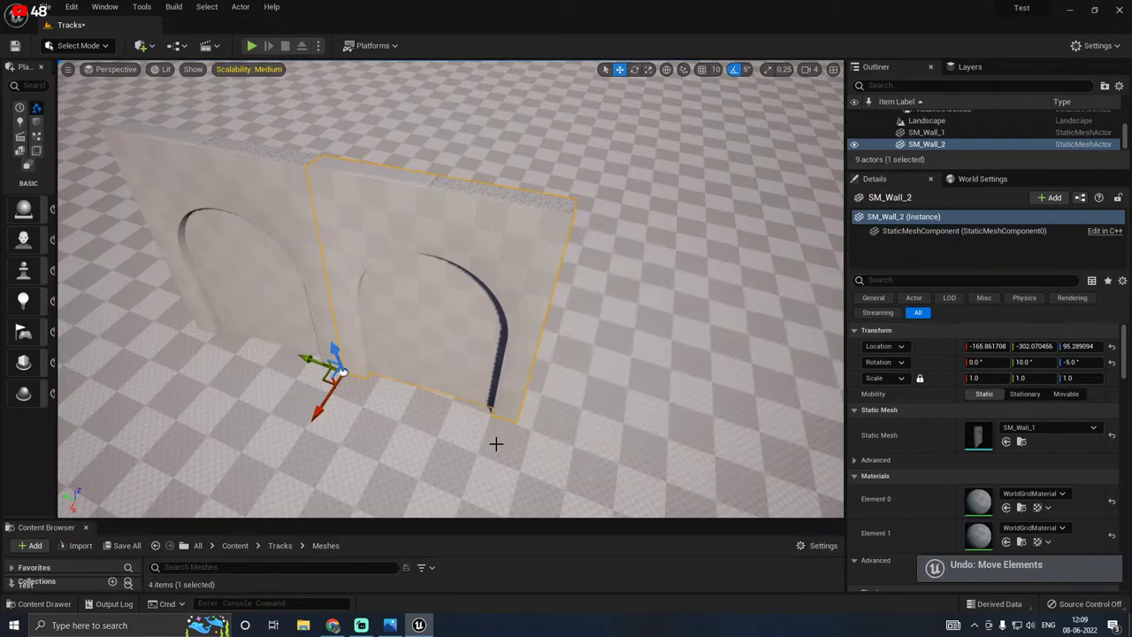
pyautogui.click(667, 73)
pyautogui.moveTo(415, 250); pyautogui.dragTo(456, 249, button='right')
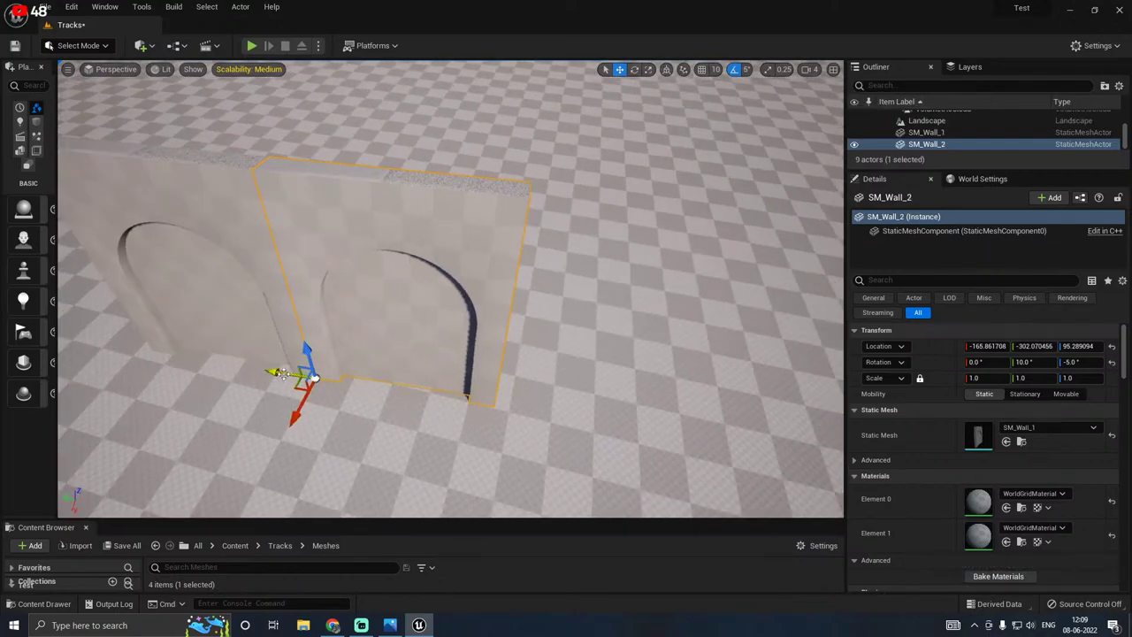
pyautogui.moveTo(281, 372); pyautogui.dragTo(459, 363)
pyautogui.moveTo(366, 328); pyautogui.dragTo(382, 321, button='right')
pyautogui.moveTo(492, 336); pyautogui.dragTo(522, 332, button='right')
# Step: Rotate SM_Wall_3 by 5° about its local Z axis to begin the wall's curve
pyautogui.press('s')
pyautogui.moveTo(583, 456); pyautogui.dragTo(458, 353, button='right')
pyautogui.press('e')
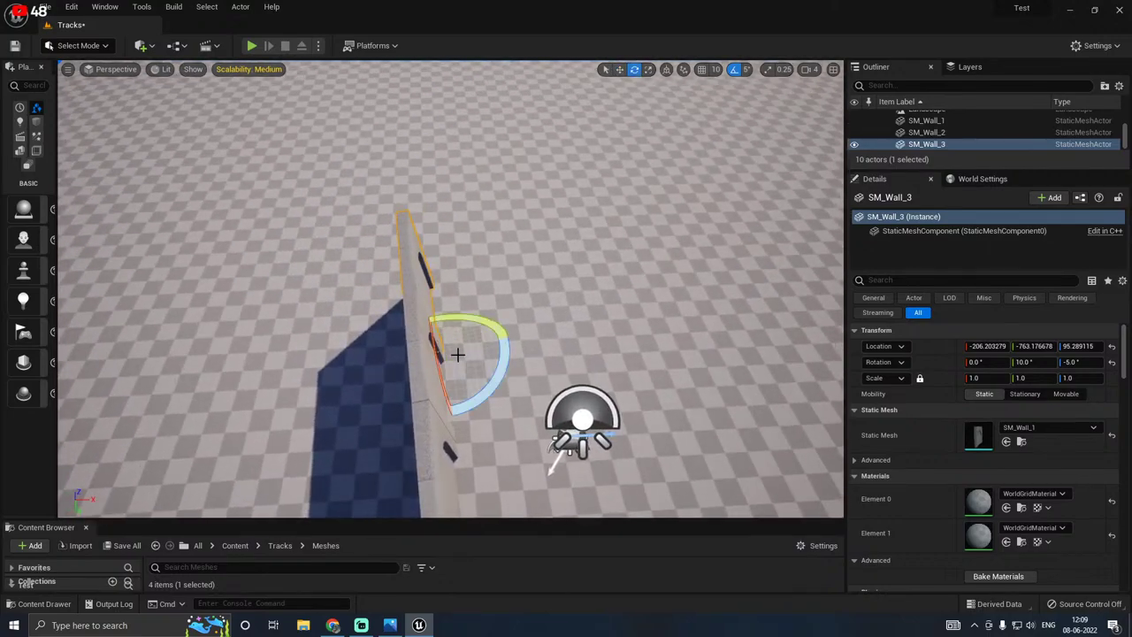
pyautogui.moveTo(482, 401); pyautogui.dragTo(486, 394)
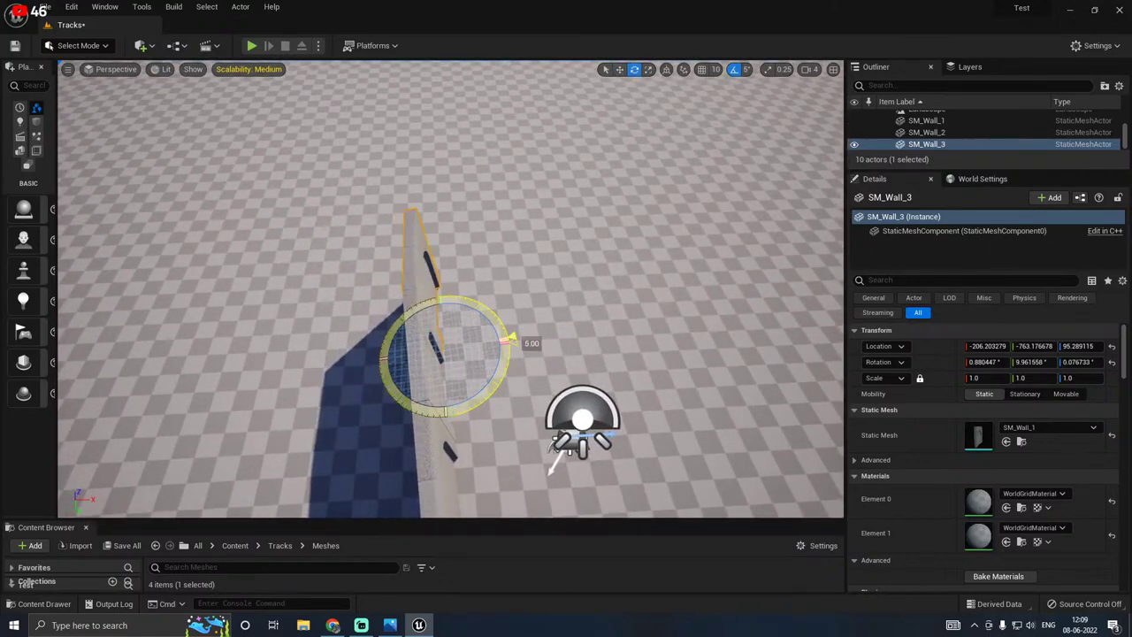
pyautogui.moveTo(585, 339); pyautogui.dragTo(455, 357, button='right')
# Step: Duplicate SM_Wall_3 twice along its local Y axis, placing the copies end to end at about Y -1226.4 and -1687.7
pyautogui.press('w')
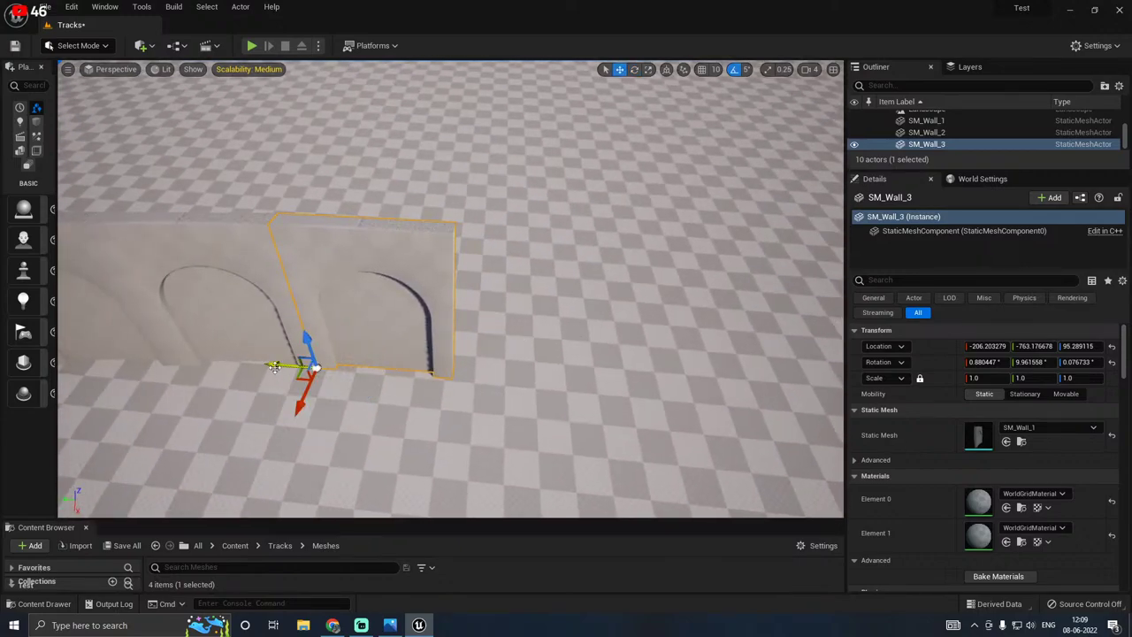
pyautogui.keyDown('alt'); pyautogui.moveTo(275, 367); pyautogui.dragTo(410, 365); pyautogui.keyUp('alt')
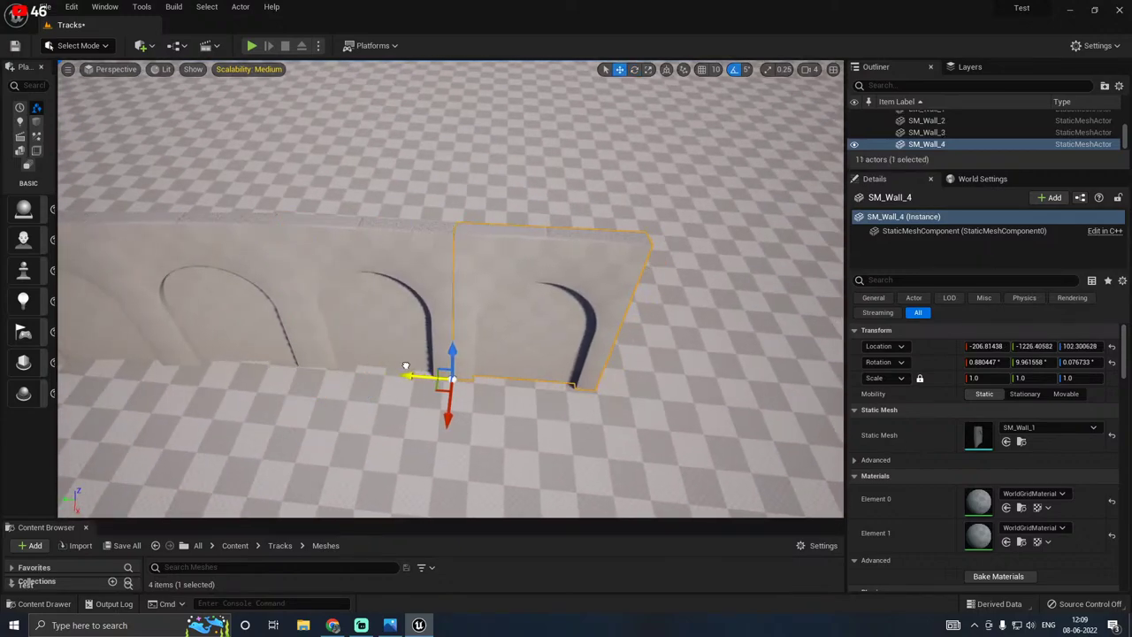
pyautogui.moveTo(312, 336); pyautogui.dragTo(593, 358, button='right')
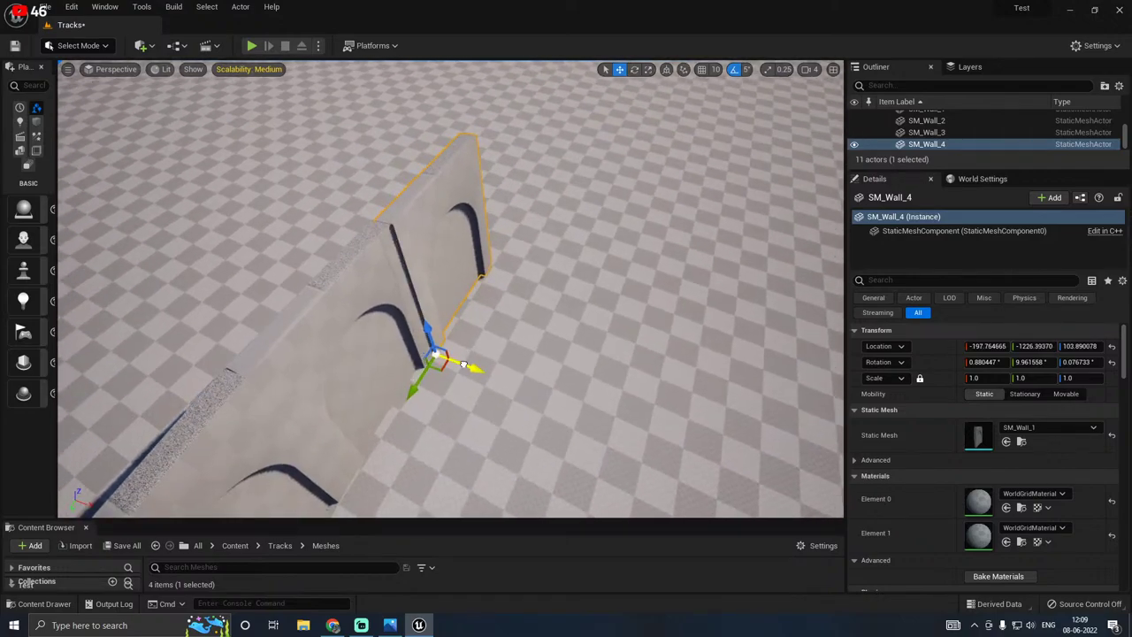
pyautogui.keyDown('alt'); pyautogui.moveTo(415, 379); pyautogui.dragTo(519, 304); pyautogui.keyUp('alt')
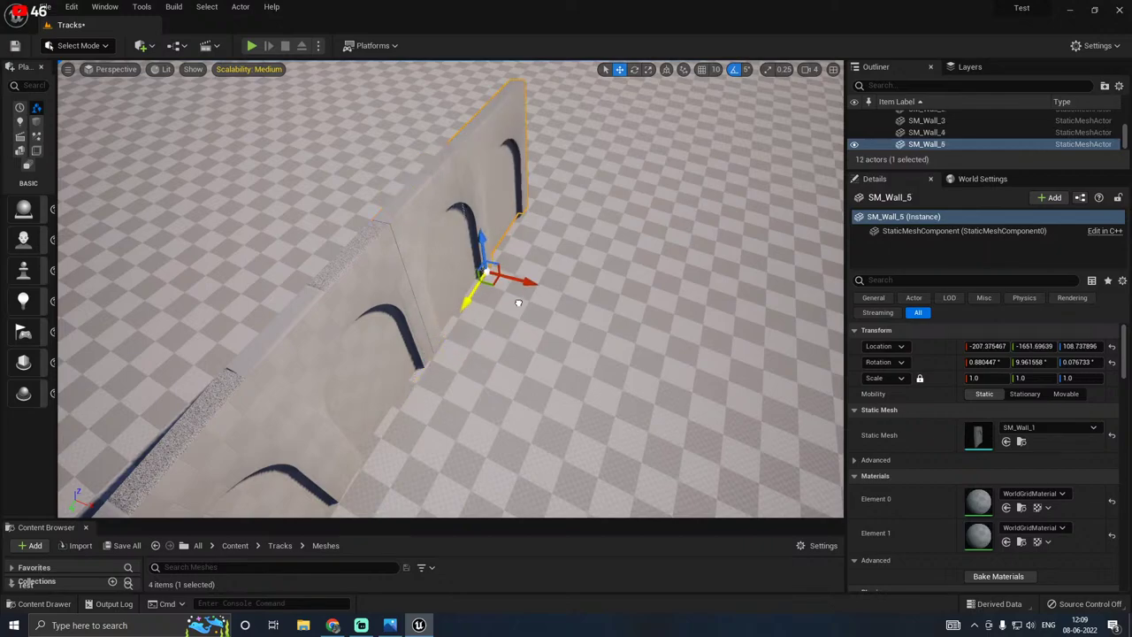
pyautogui.moveTo(546, 324); pyautogui.dragTo(478, 375, button='right')
pyautogui.moveTo(425, 428)
pyautogui.mouseDown()
pyautogui.moveTo(442, 430)
pyautogui.moveTo(428, 429)
pyautogui.mouseUp()
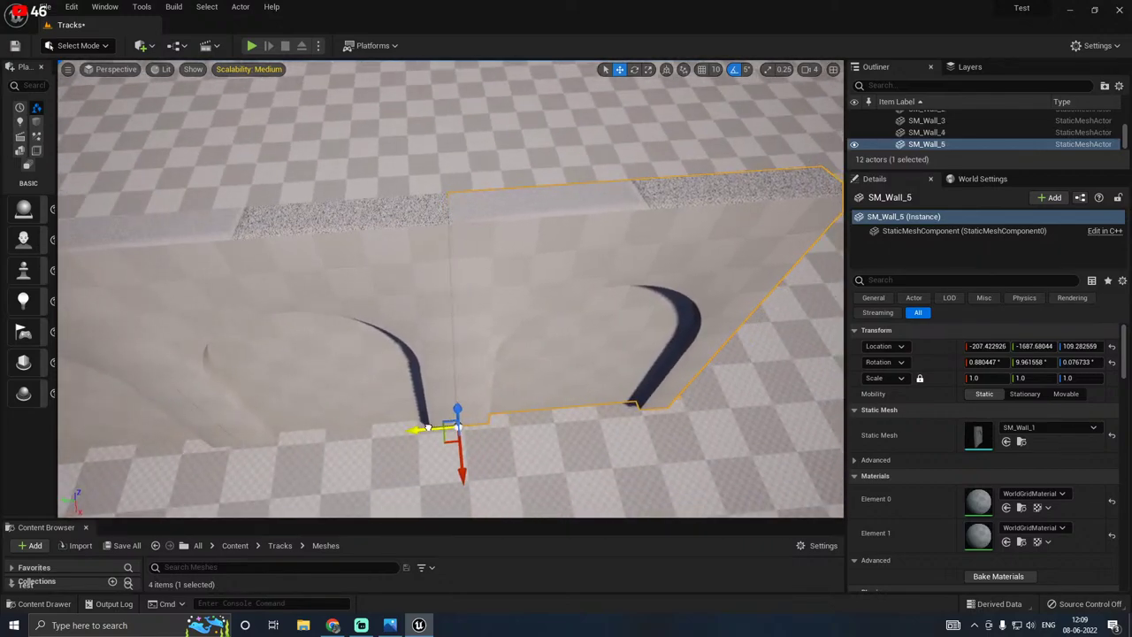
# Step: Rotate SM_Wall_5 about its local Z axis to a yaw of about 5.15°
pyautogui.moveTo(434, 409); pyautogui.dragTo(539, 445, button='right')
pyautogui.press('e')
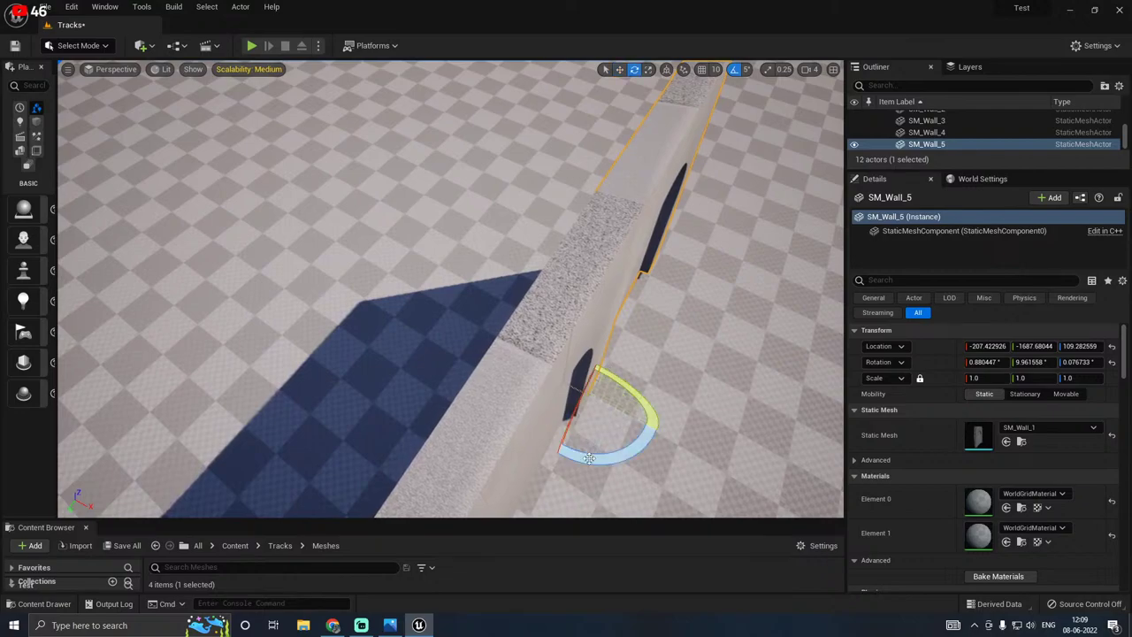
pyautogui.moveTo(610, 461); pyautogui.dragTo(586, 461)
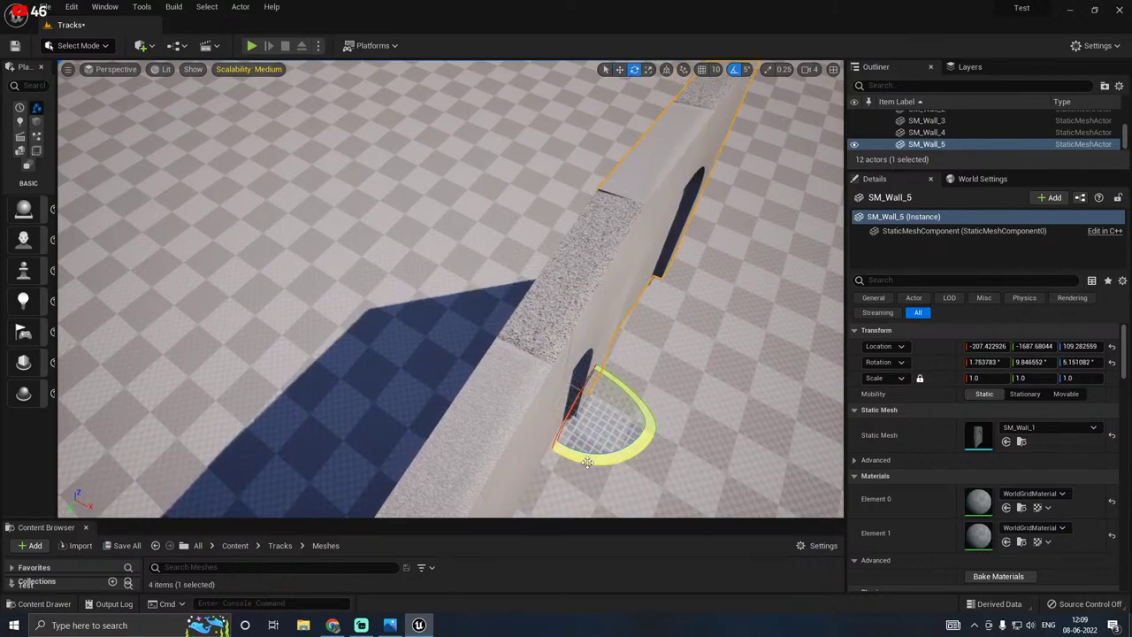
pyautogui.moveTo(586, 460); pyautogui.dragTo(743, 434, button='right')
# Step: Duplicate SM_Wall_5 along its local Y axis and place the copy against its end at about Y -2147.4
pyautogui.moveTo(478, 380); pyautogui.dragTo(411, 350, button='right')
pyautogui.press('w')
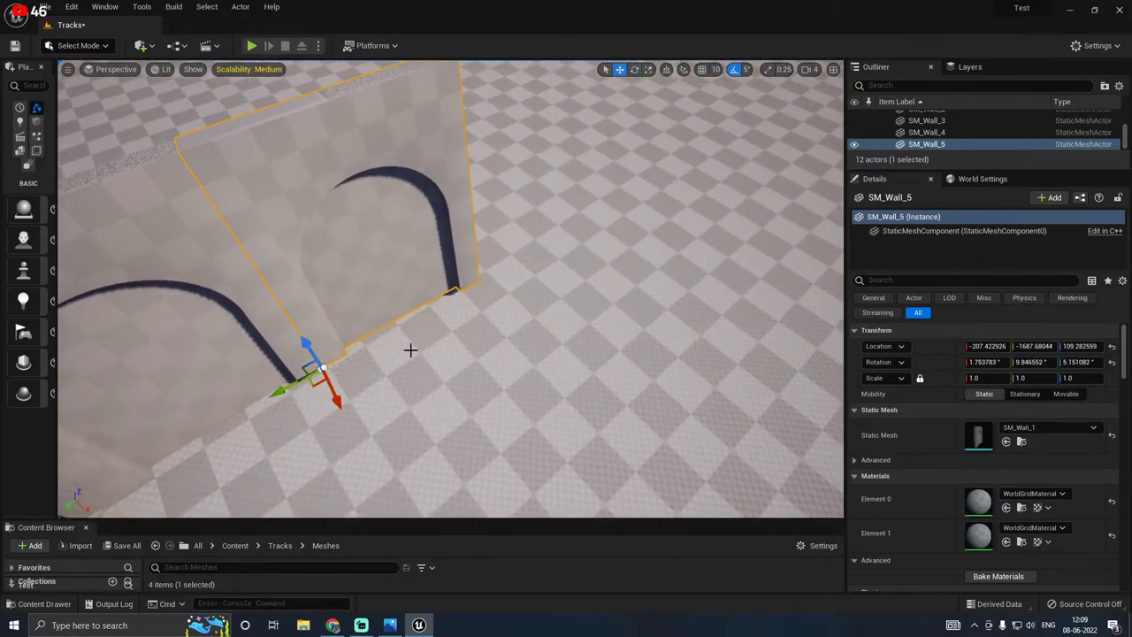
pyautogui.keyDown('alt'); pyautogui.moveTo(285, 382); pyautogui.dragTo(479, 315); pyautogui.keyUp('alt')
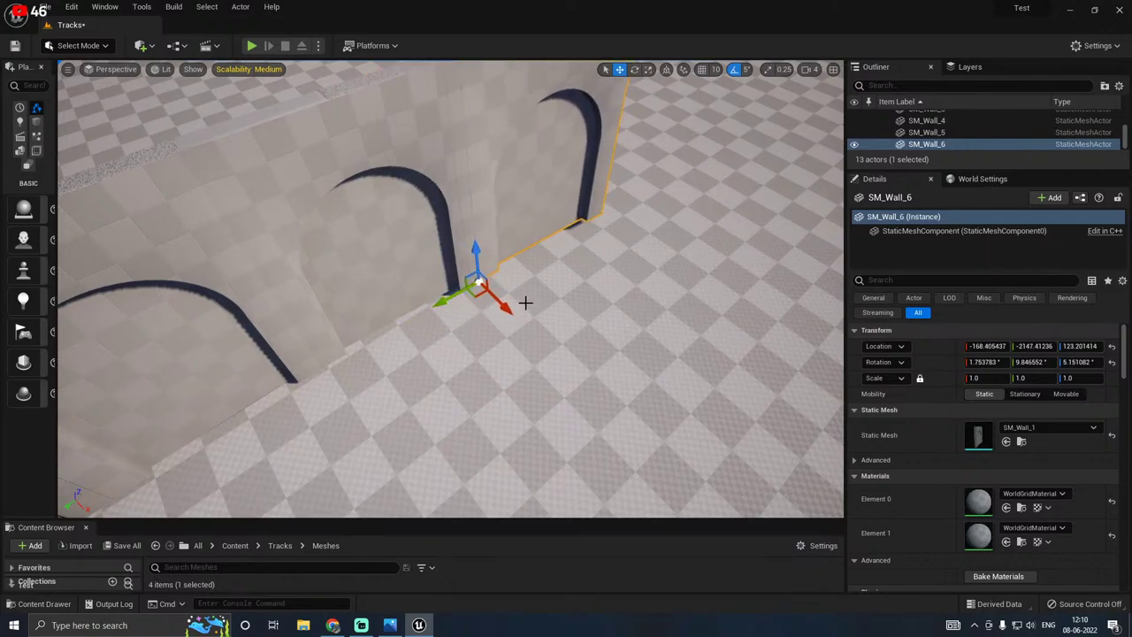
pyautogui.moveTo(524, 308); pyautogui.dragTo(247, 281, button='right')
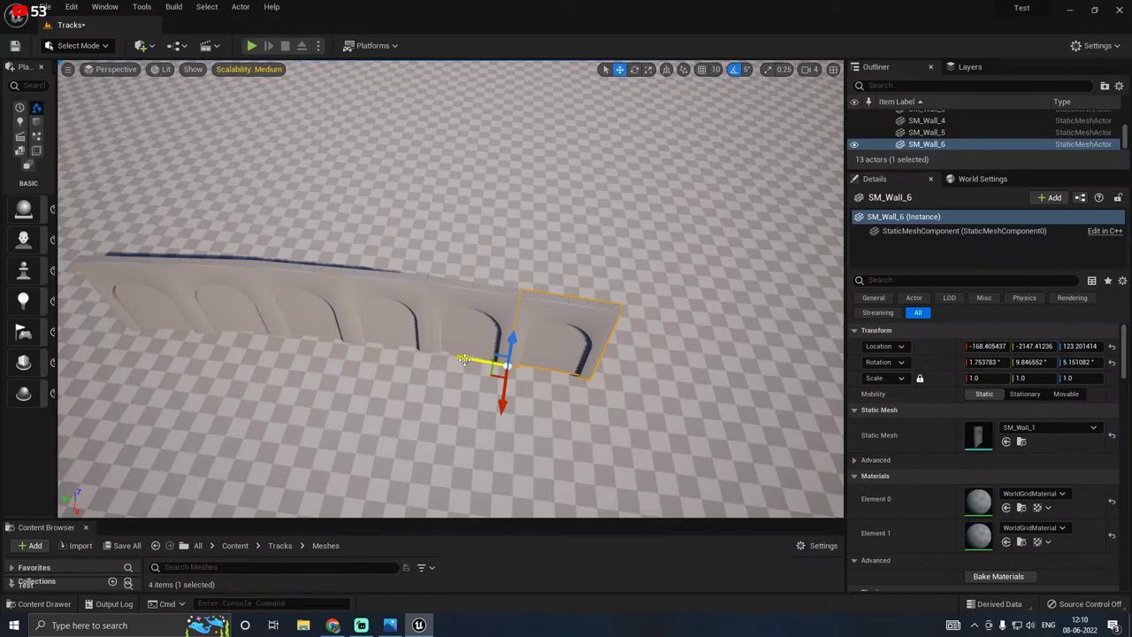
# Step: Duplicate SM_Wall_6 along its local Y axis to about Y -2647.4 and save the Tracks level
pyautogui.moveTo(556, 362); pyautogui.dragTo(550, 361)
pyautogui.moveTo(550, 362); pyautogui.dragTo(708, 389, button='right')
pyautogui.click(108, 547)
pyautogui.click(644, 445)
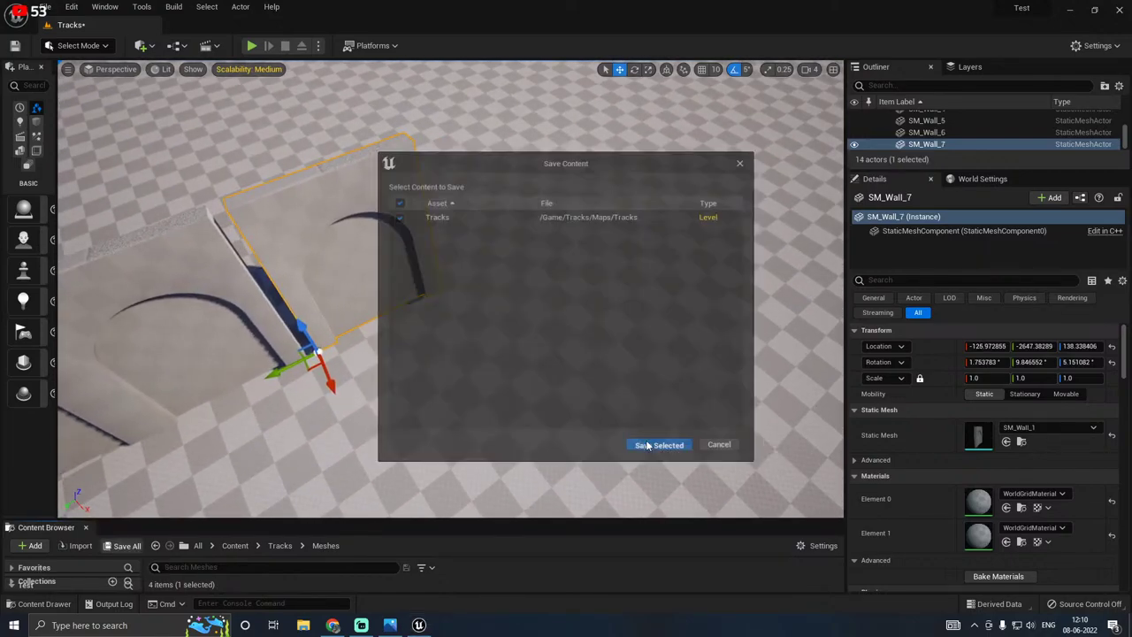
# Step: Close the gap beside SM_Wall_7 by sliding it along its local Y axis to about Y -2609.6
pyautogui.moveTo(432, 386); pyautogui.dragTo(397, 387, button='right')
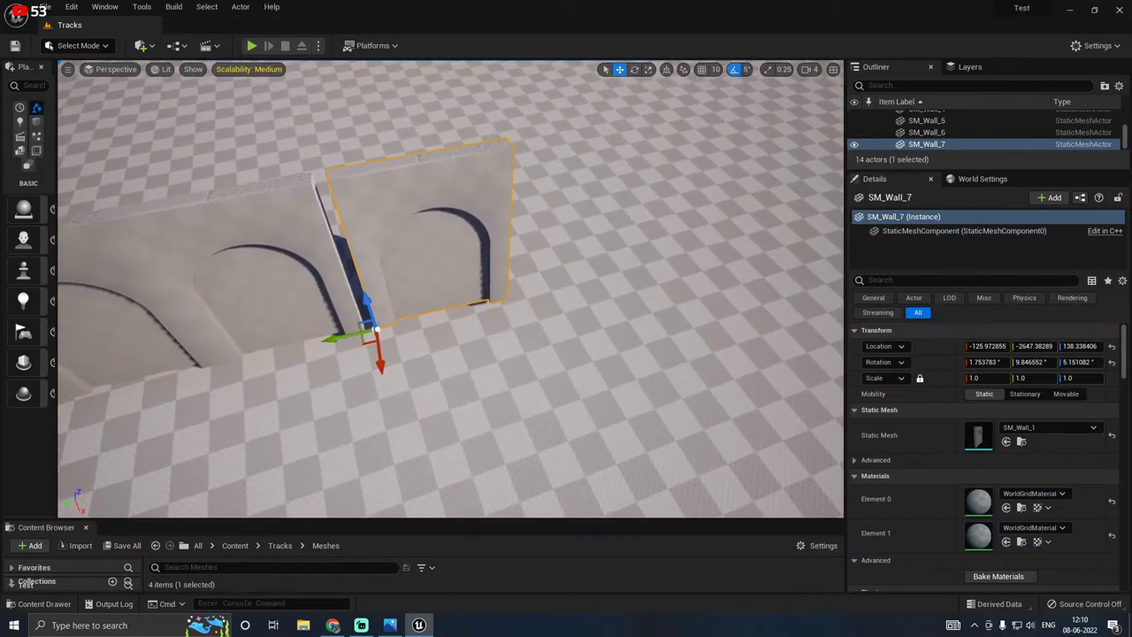
pyautogui.moveTo(397, 386); pyautogui.dragTo(257, 358, button='right')
pyautogui.press('f')
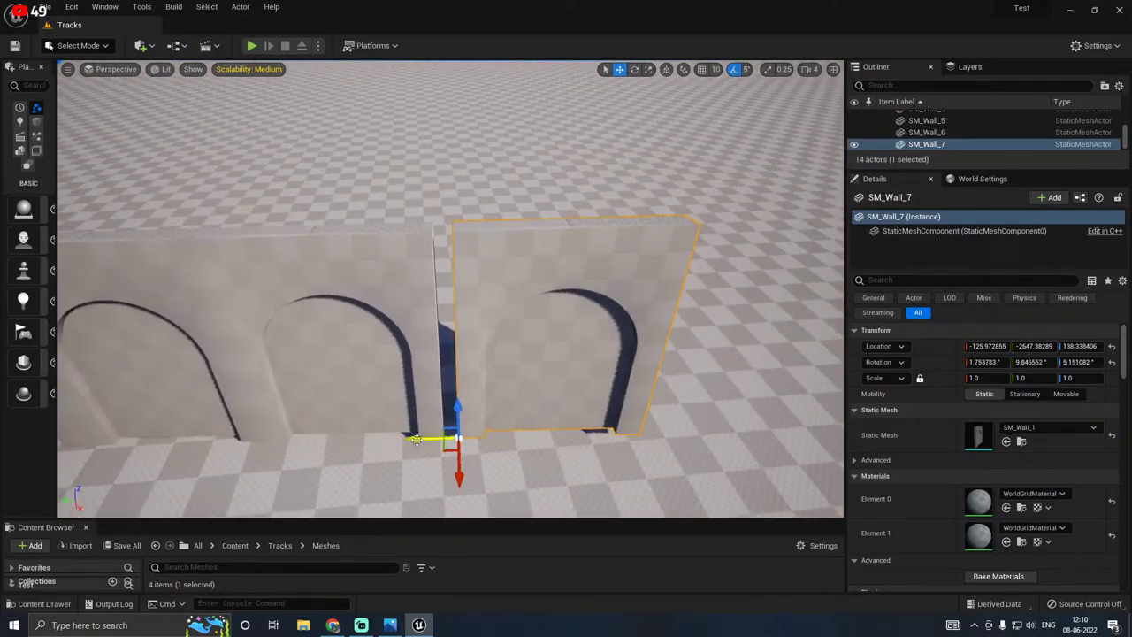
pyautogui.moveTo(415, 440); pyautogui.dragTo(400, 438)
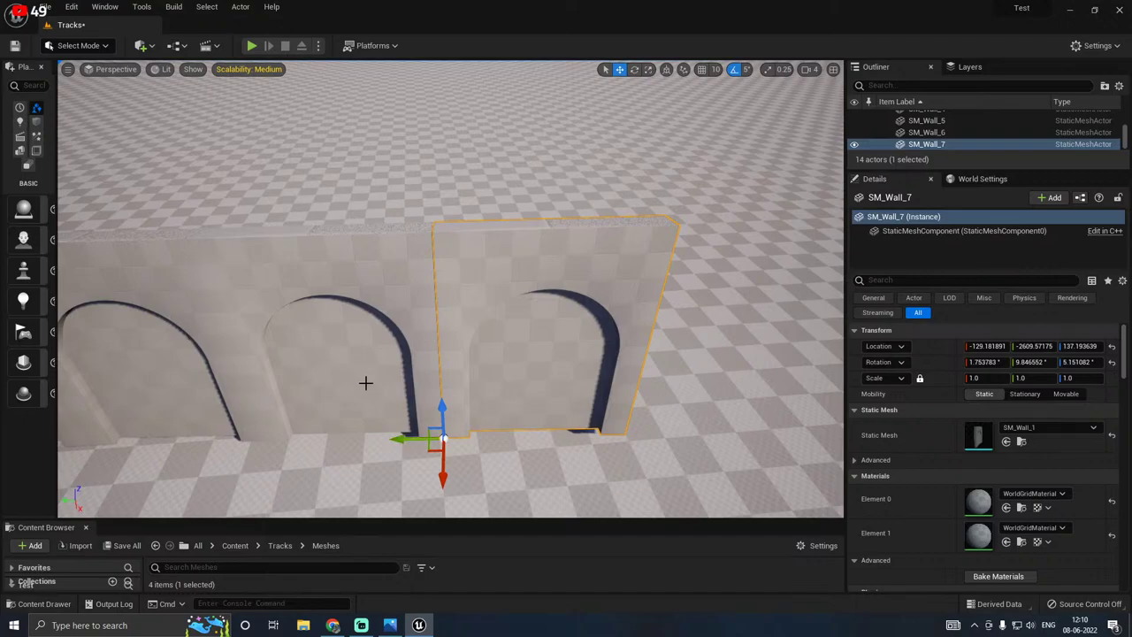
# Step: Rotate SM_Wall_7 about its local Z axis to a yaw of about 10.22°
pyautogui.moveTo(365, 382); pyautogui.dragTo(515, 462, button='right')
pyautogui.press('e')
pyautogui.moveTo(502, 420); pyautogui.dragTo(503, 420)
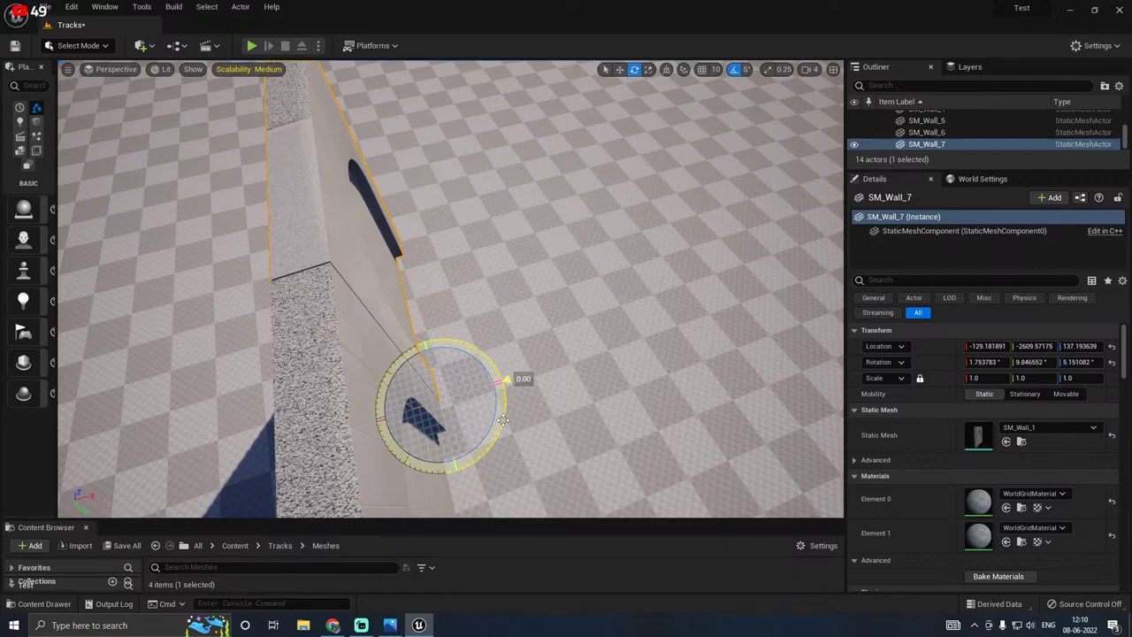
pyautogui.moveTo(501, 380); pyautogui.dragTo(292, 354)
pyautogui.moveTo(415, 354); pyautogui.dragTo(575, 373, button='right')
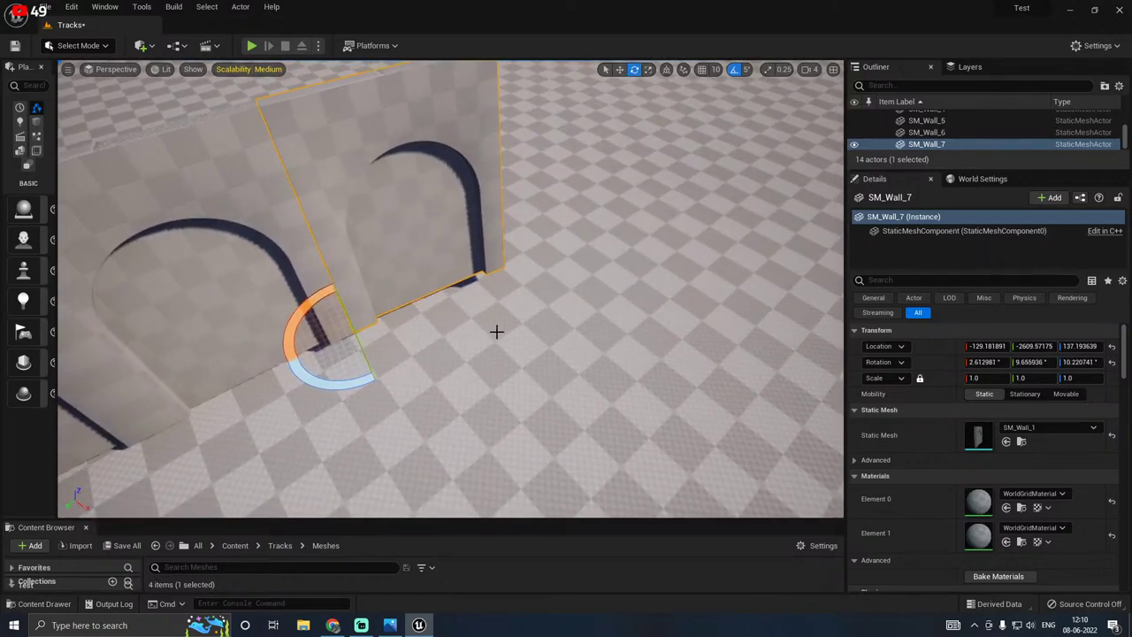
# Step: Duplicate SM_Wall_7 along its local Y axis and butt the copy against its end at about Y -3064.4
pyautogui.press('w')
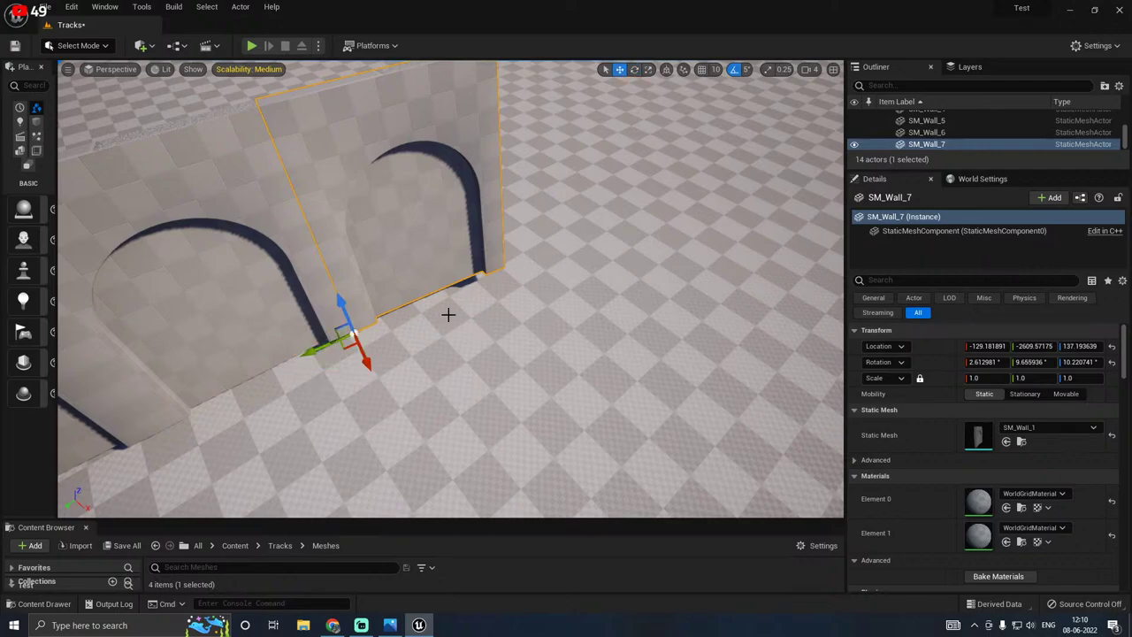
pyautogui.keyDown('alt'); pyautogui.moveTo(314, 350); pyautogui.dragTo(482, 279); pyautogui.keyUp('alt')
pyautogui.moveTo(482, 279)
pyautogui.mouseDown(button='right')
pyautogui.moveTo(566, 344)
pyautogui.moveTo(496, 275)
pyautogui.moveTo(425, 247)
pyautogui.moveTo(552, 243)
pyautogui.moveTo(571, 248)
pyautogui.moveTo(531, 266)
pyautogui.moveTo(602, 275)
pyautogui.moveTo(469, 265)
pyautogui.moveTo(479, 268)
pyautogui.mouseUp(button='right')
pyautogui.press('w')
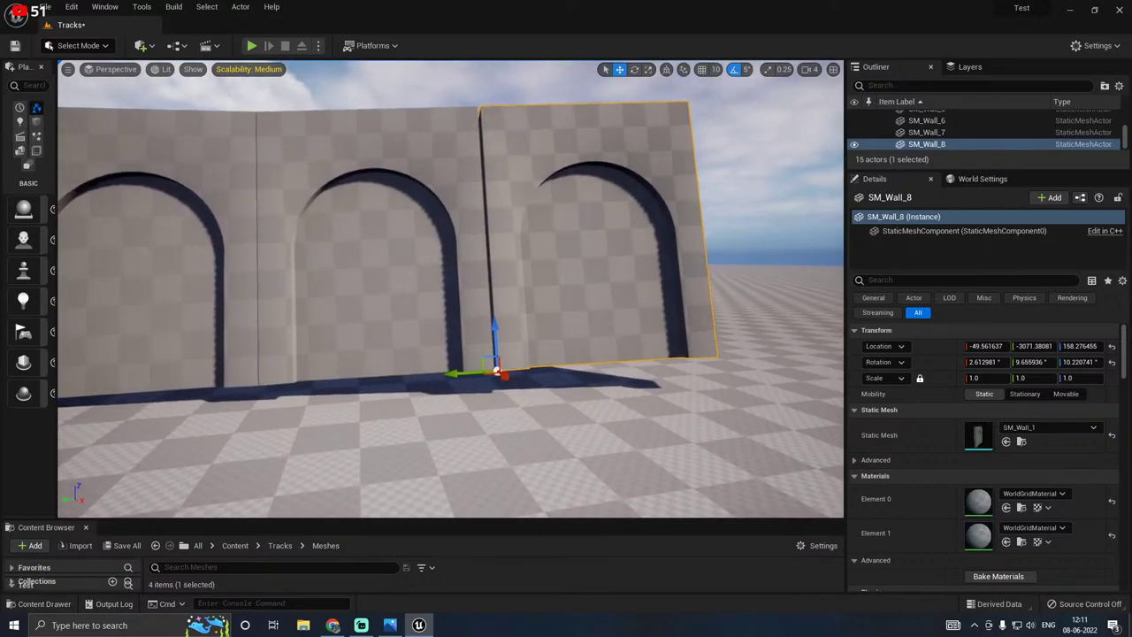
pyautogui.moveTo(453, 372); pyautogui.dragTo(451, 373)
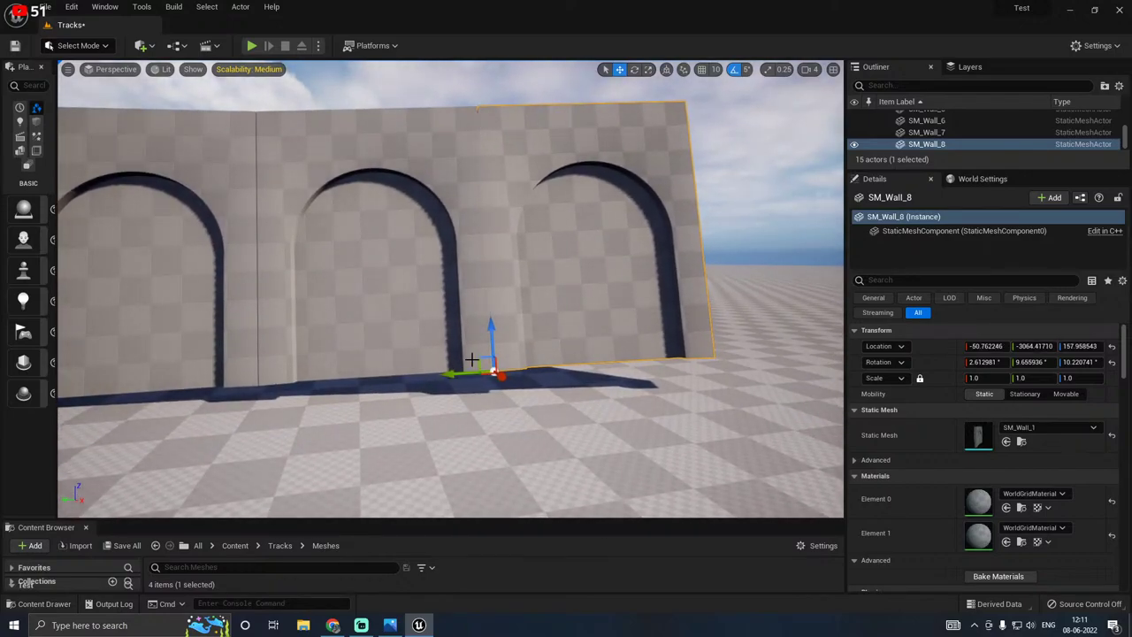
# Step: Lower SM_Wall_8 and SM_Wall_7 along their local Z axes to about Z 98.1 and 99.2 so they meet the floor
pyautogui.moveTo(492, 327); pyautogui.dragTo(495, 360)
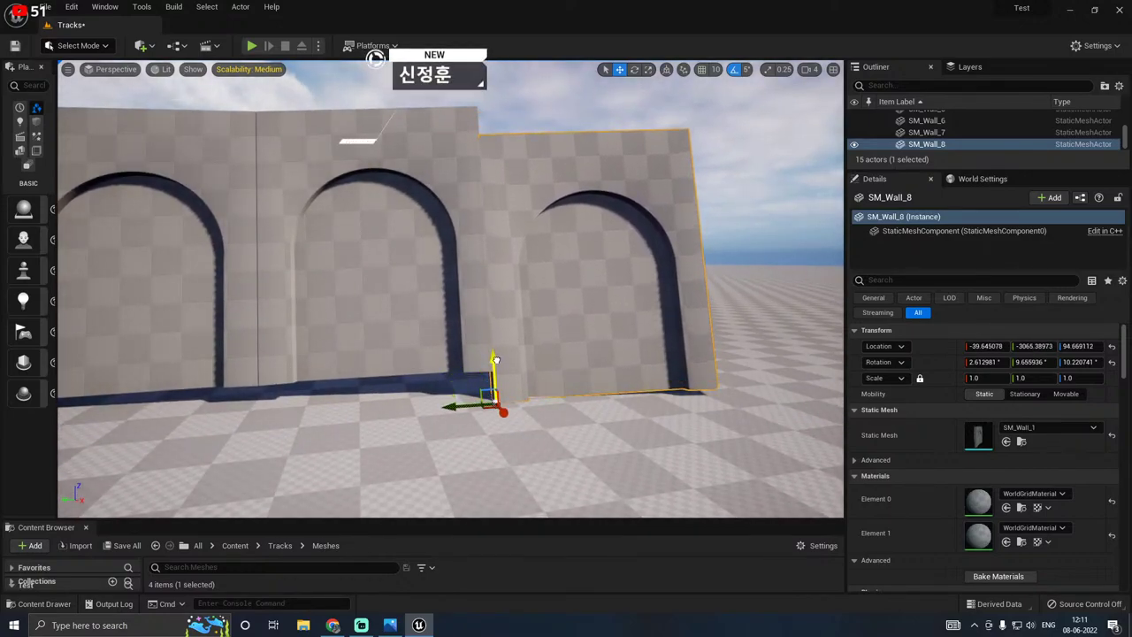
pyautogui.click(426, 341)
pyautogui.moveTo(259, 335); pyautogui.dragTo(265, 356)
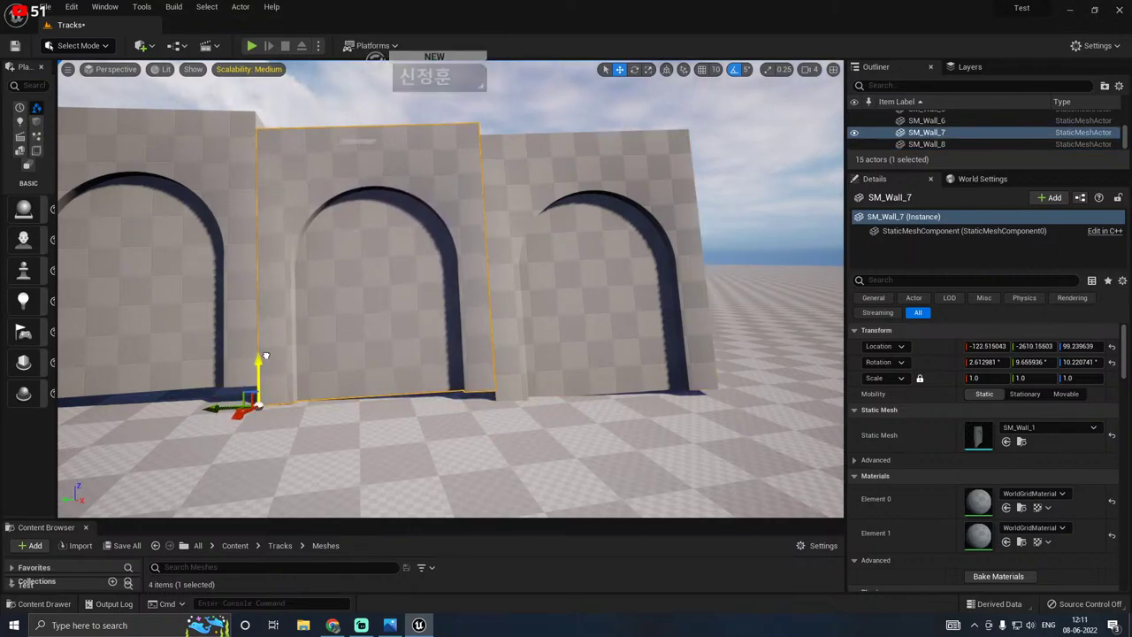
pyautogui.click(513, 357)
pyautogui.moveTo(493, 364); pyautogui.dragTo(492, 363)
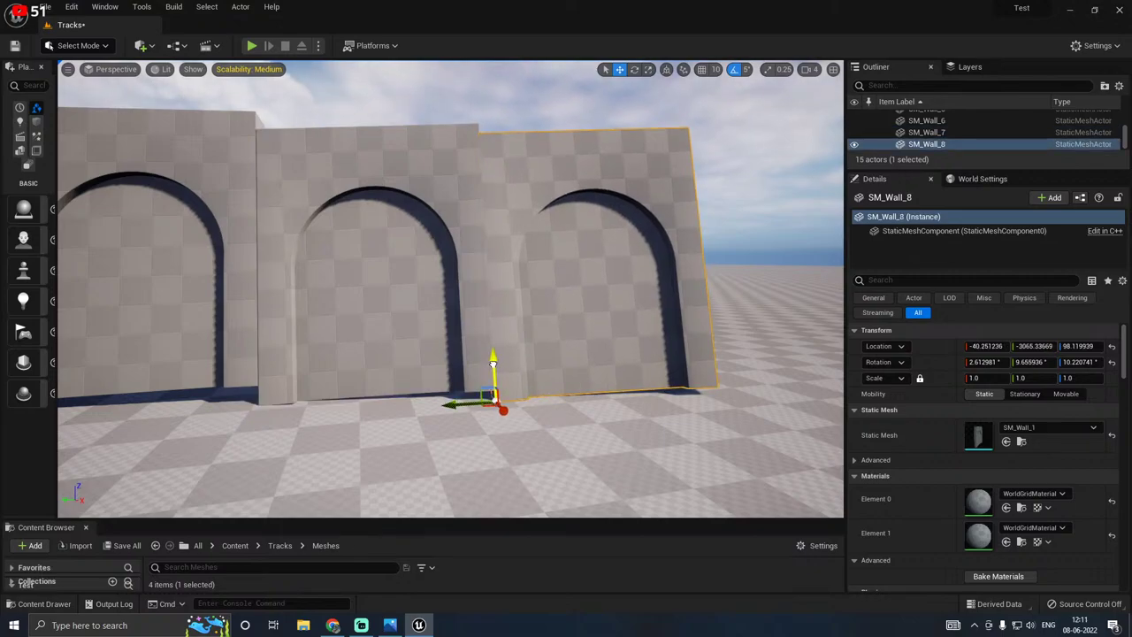
# Step: Lower SM_Wall_6 and SM_Wall_5 along their local Z axes to about Z 95.6 and 95.7
pyautogui.press('a')
pyautogui.moveTo(492, 363); pyautogui.dragTo(548, 363, button='right')
pyautogui.press('w')
pyautogui.press('s')
pyautogui.moveTo(451, 358); pyautogui.dragTo(389, 333, button='right')
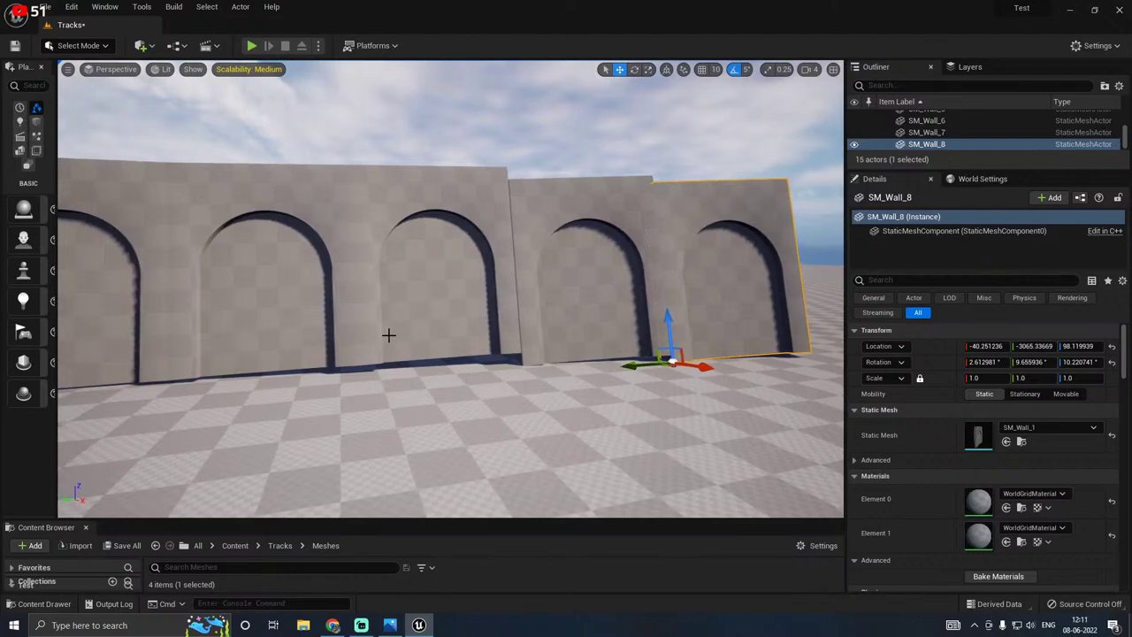
pyautogui.click(389, 333)
pyautogui.moveTo(357, 324); pyautogui.dragTo(359, 332)
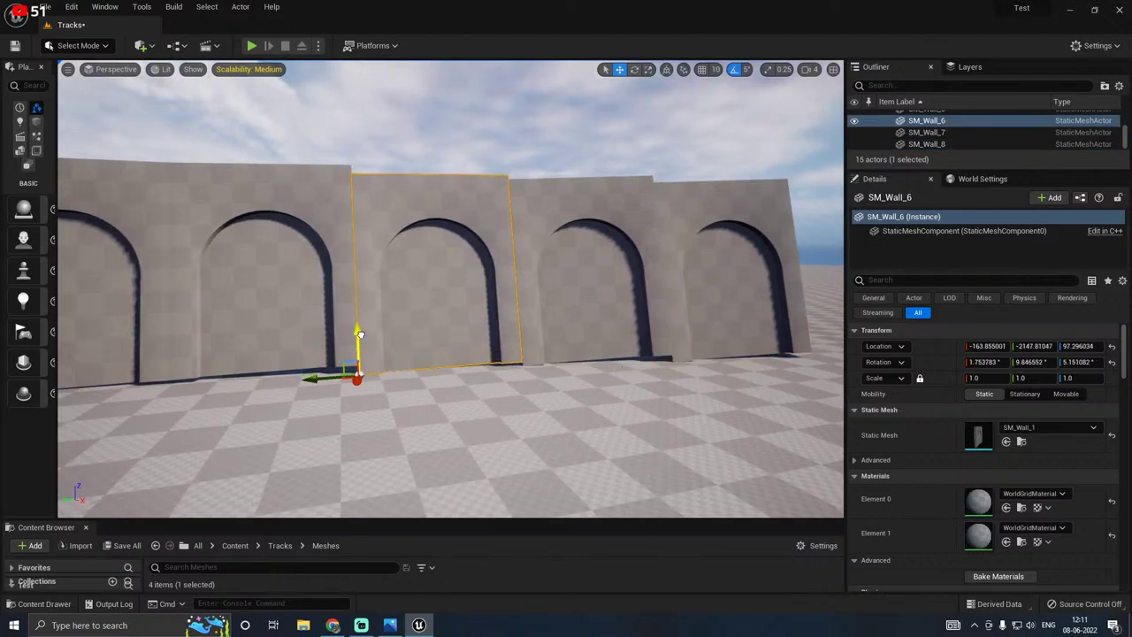
pyautogui.click(255, 330)
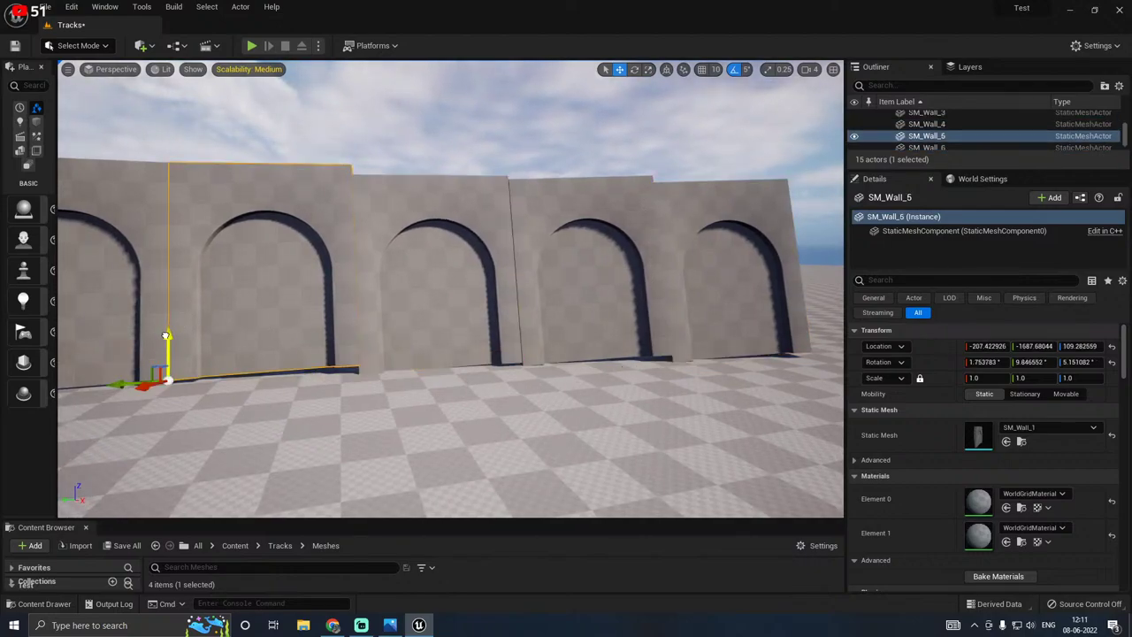
pyautogui.moveTo(167, 335); pyautogui.dragTo(168, 340)
# Step: Lower SM_Wall_4 along its local Z axis to about Z 96.8
pyautogui.moveTo(323, 305); pyautogui.dragTo(346, 326, button='middle')
pyautogui.click(346, 325)
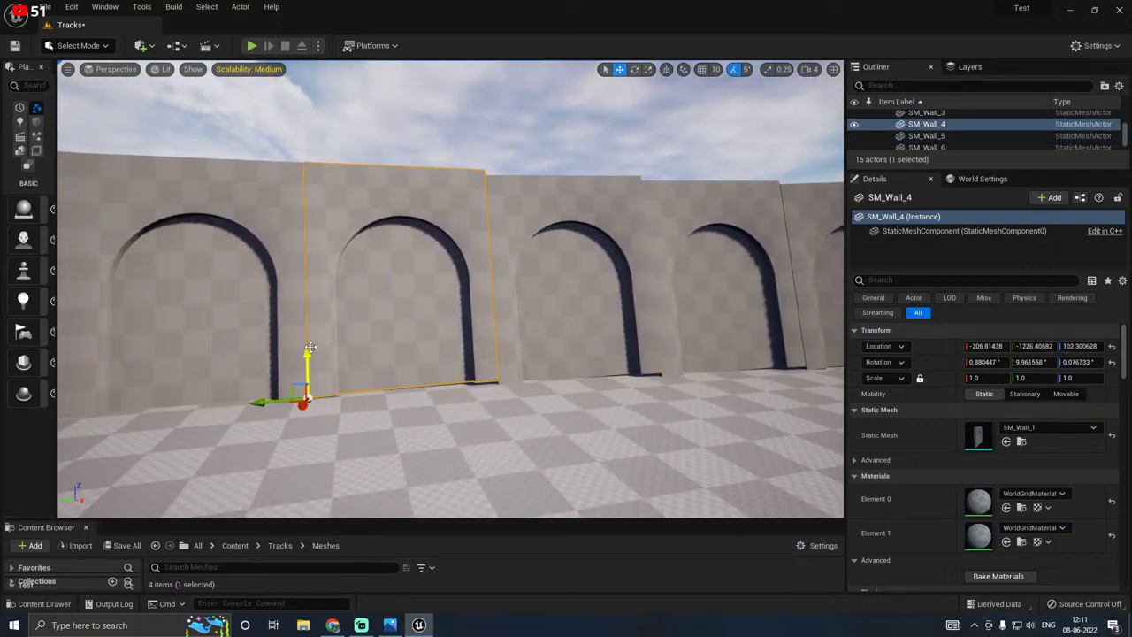
pyautogui.moveTo(311, 348); pyautogui.dragTo(310, 351)
pyautogui.moveTo(345, 326); pyautogui.dragTo(477, 320, button='right')
pyautogui.moveTo(323, 369); pyautogui.dragTo(298, 371, button='right')
# Step: With rotation snapping off, level SM_Wall_5 to a roll of about 0.71° and slide it along local Y against SM_Wall_4
pyautogui.click(362, 351)
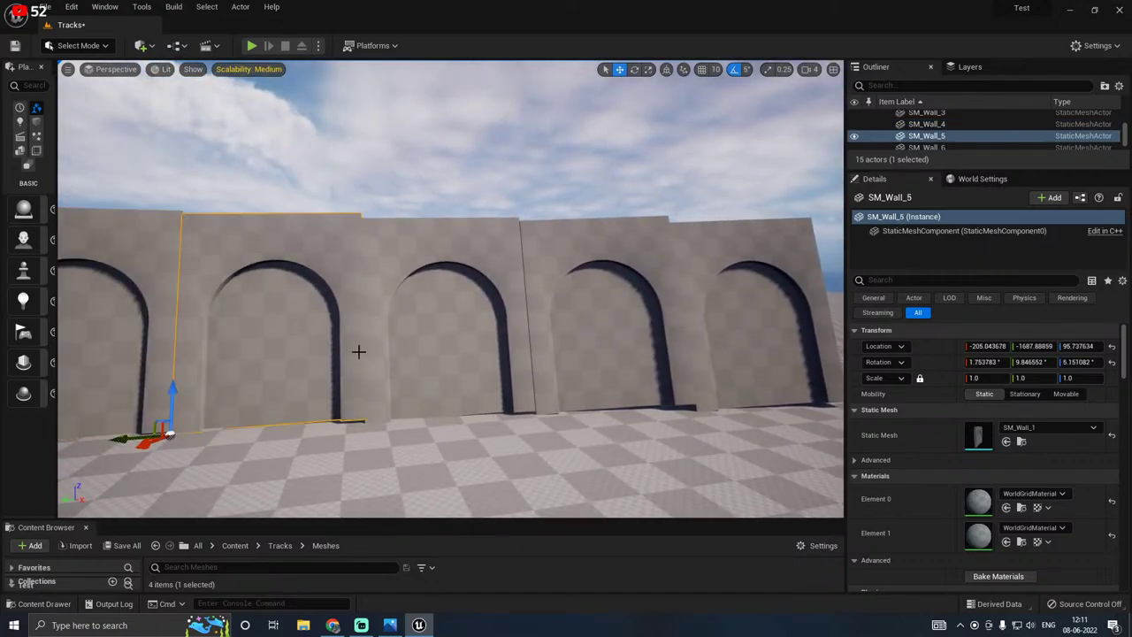
pyautogui.moveTo(362, 351); pyautogui.dragTo(332, 358, button='right')
pyautogui.press('e')
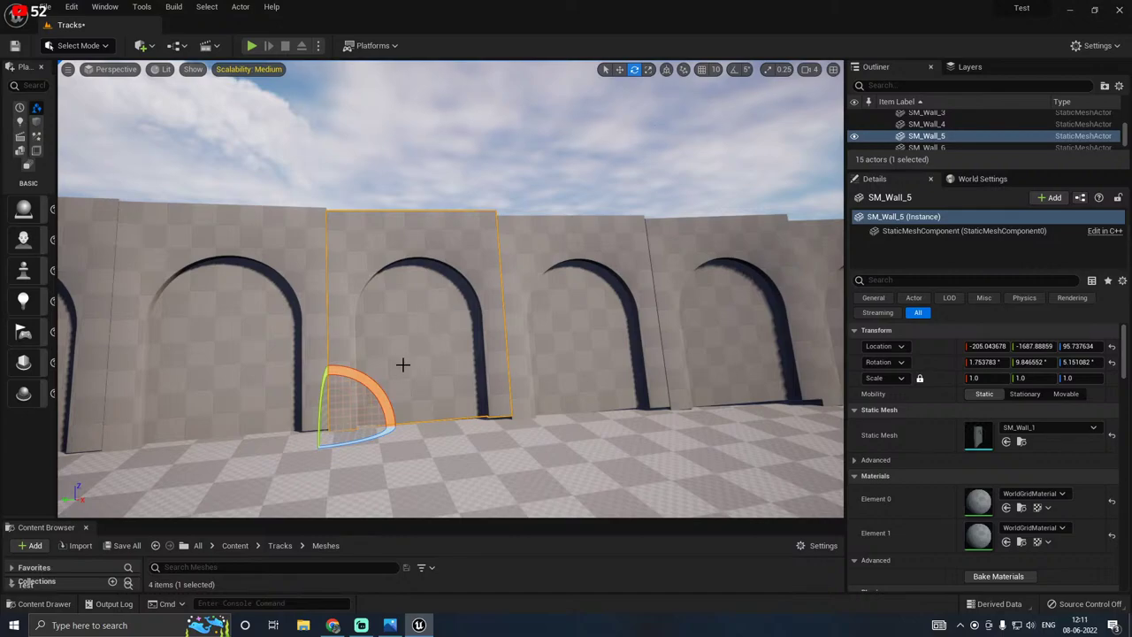
pyautogui.moveTo(355, 371); pyautogui.dragTo(357, 377)
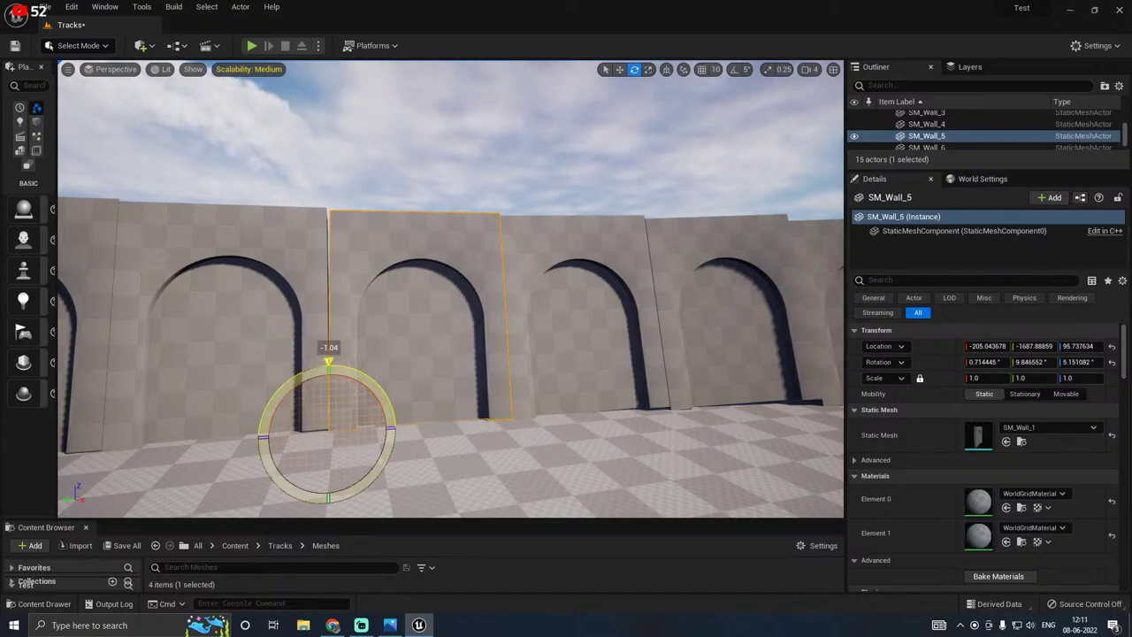
pyautogui.press('w')
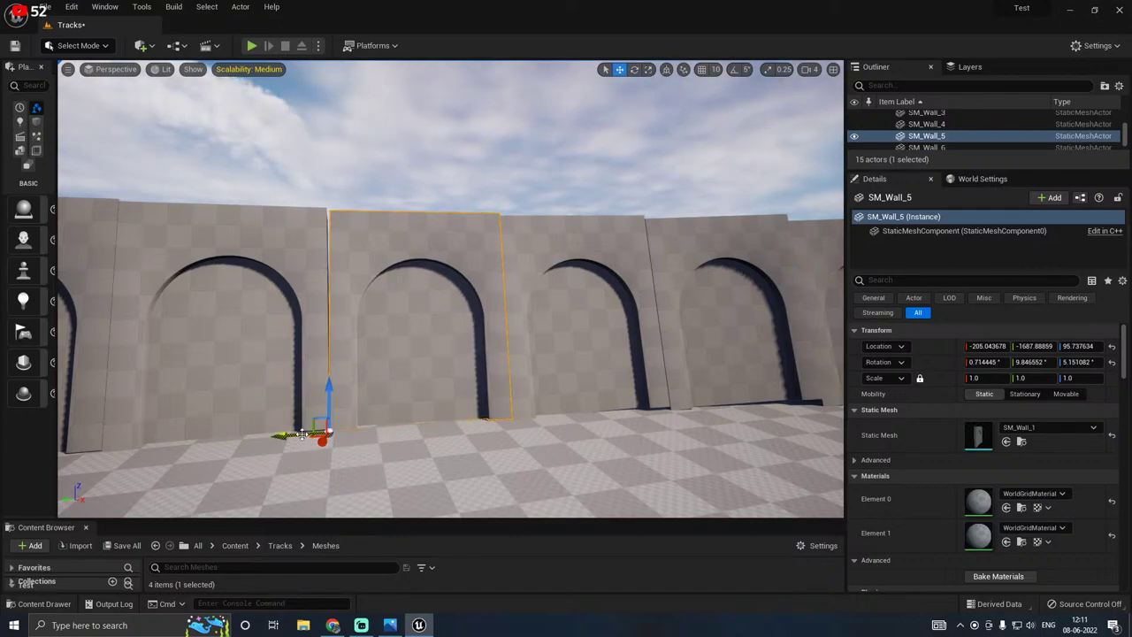
pyautogui.moveTo(299, 435); pyautogui.dragTo(295, 433)
# Step: Level SM_Wall_6 to a roll of about 0.48° and slide it along local Y against SM_Wall_5, to about Y -2134.1
pyautogui.click(529, 409)
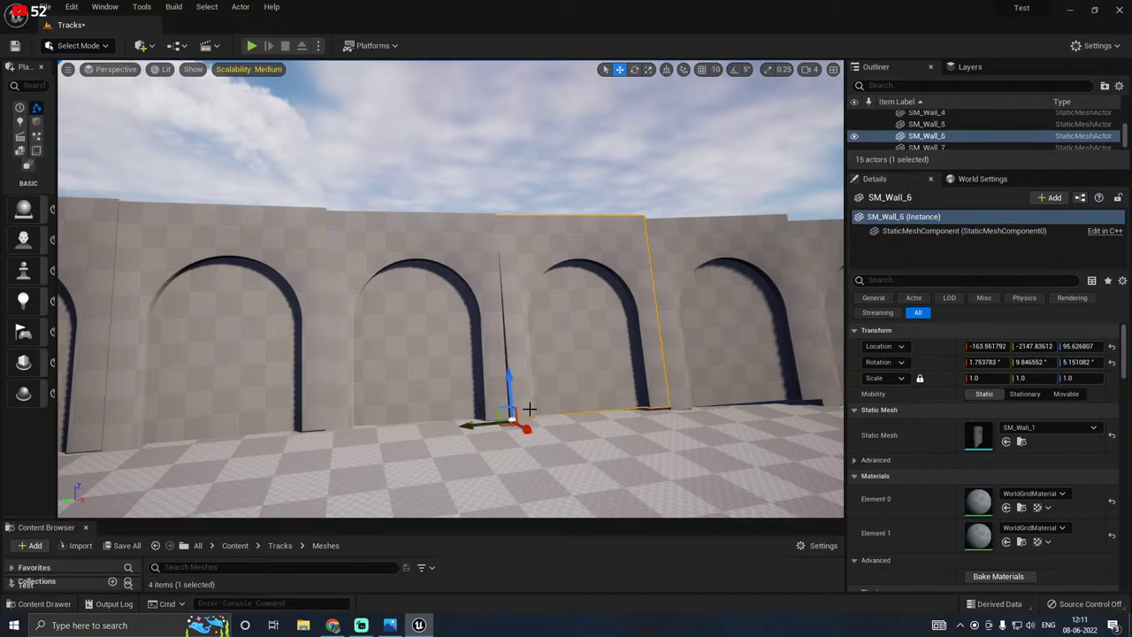
pyautogui.moveTo(471, 427); pyautogui.dragTo(469, 426)
pyautogui.press('e')
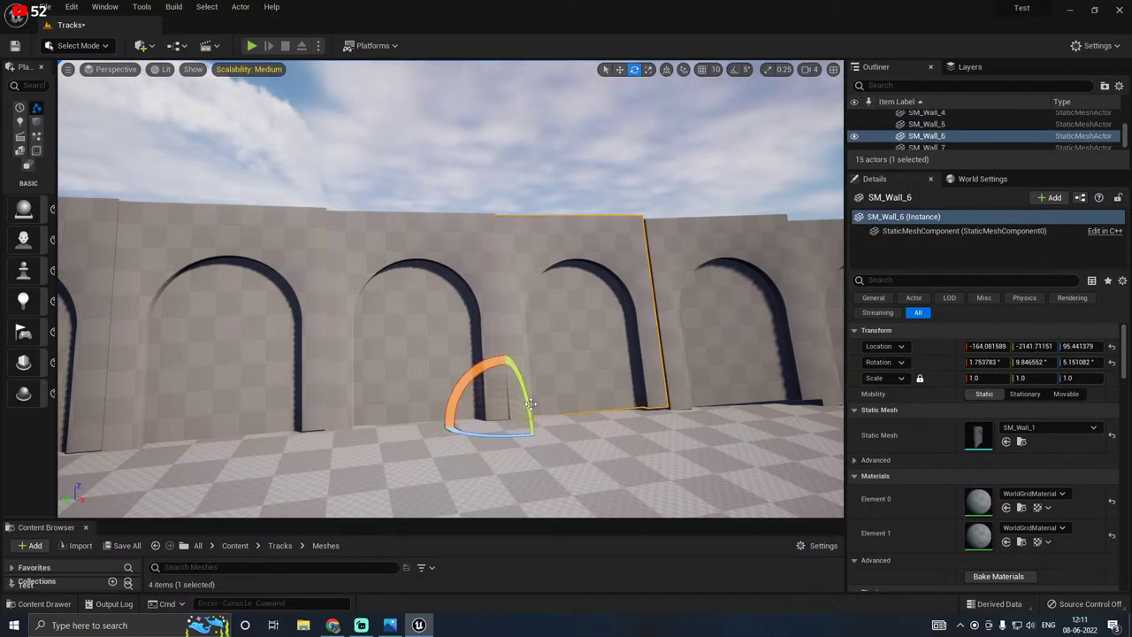
pyautogui.moveTo(477, 371); pyautogui.dragTo(504, 351)
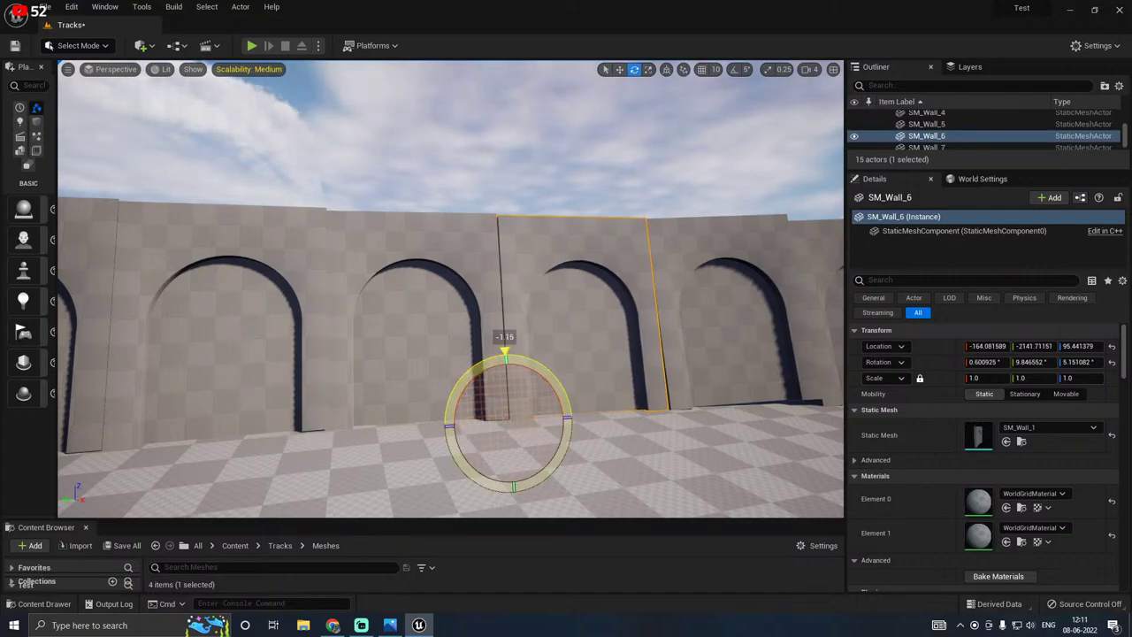
pyautogui.press('w')
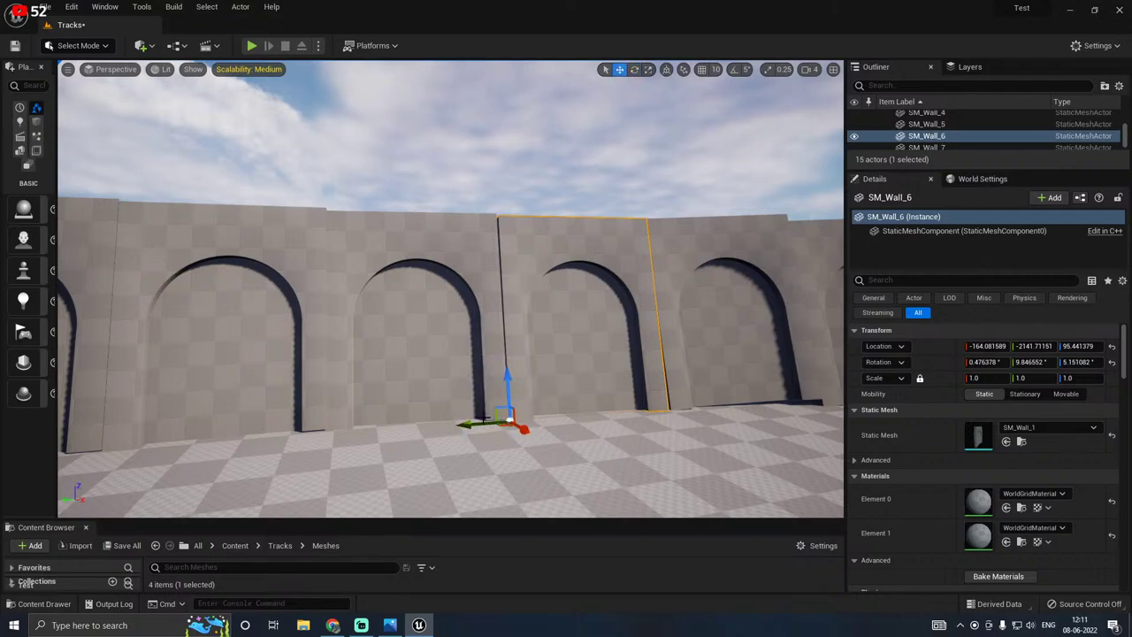
pyautogui.moveTo(468, 425); pyautogui.dragTo(464, 425)
# Step: Level SM_Wall_7 to a roll of about -0.12° and slide it along local Y towards SM_Wall_6, to about Y -2582.8
pyautogui.moveTo(580, 386); pyautogui.dragTo(560, 409, button='right')
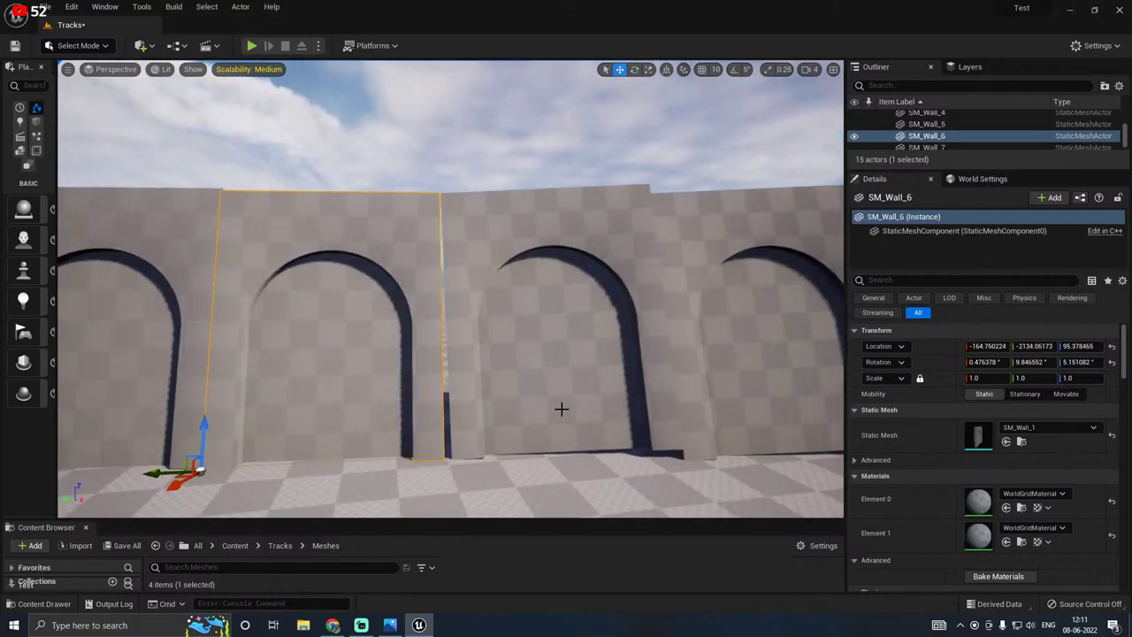
pyautogui.click(538, 428)
pyautogui.moveTo(422, 461); pyautogui.dragTo(430, 462)
pyautogui.press('e')
pyautogui.moveTo(482, 421); pyautogui.dragTo(478, 426)
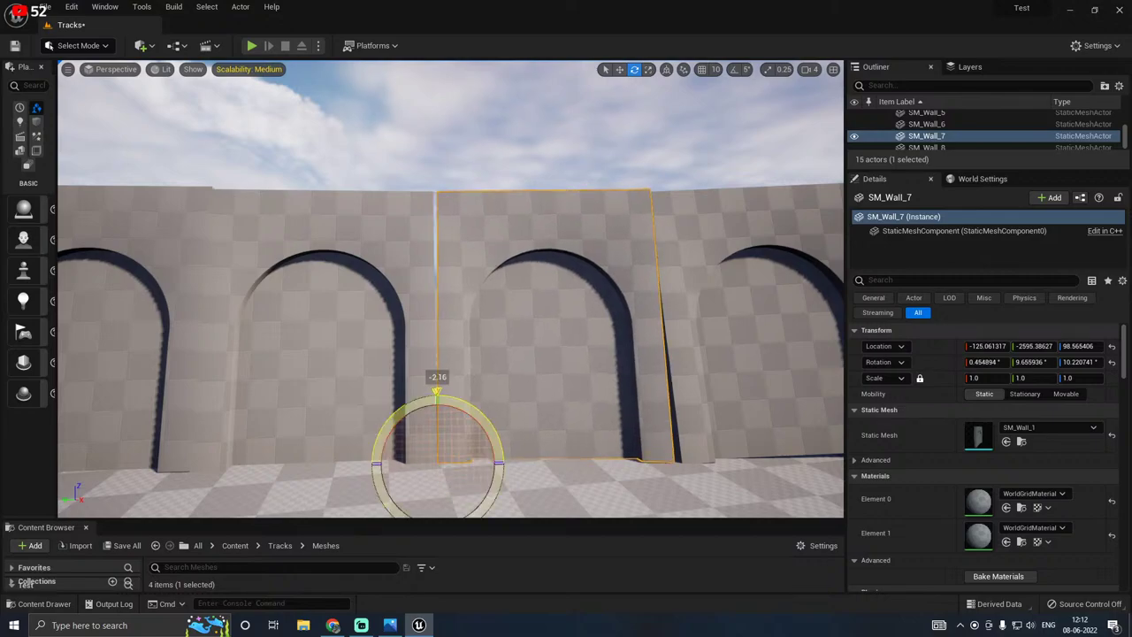
pyautogui.press('w')
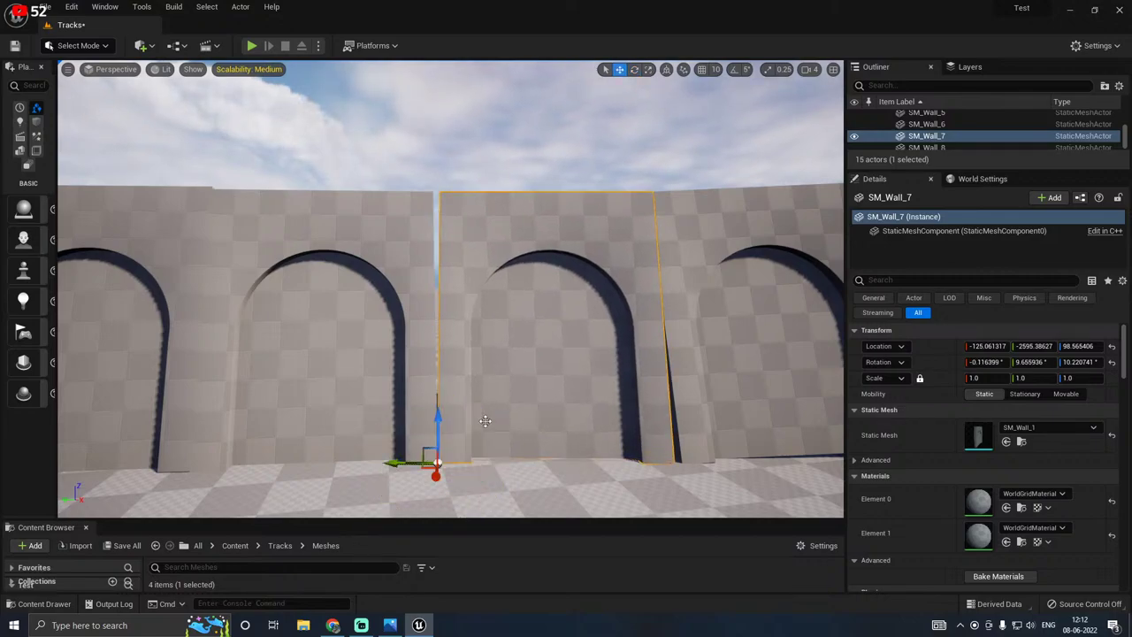
pyautogui.moveTo(401, 461); pyautogui.dragTo(393, 462)
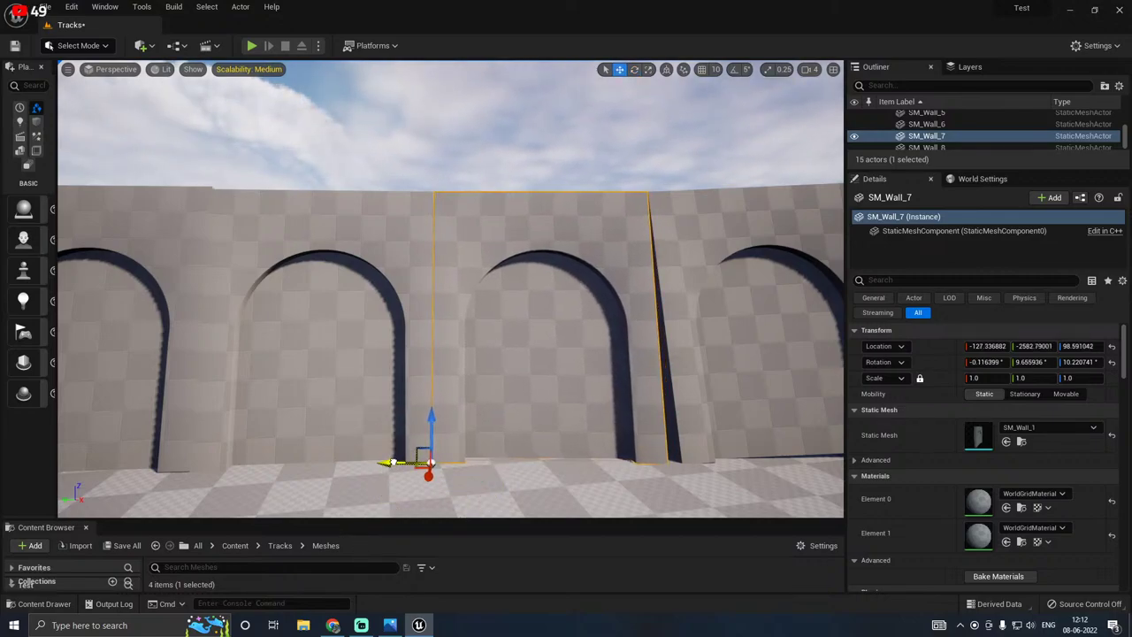
# Step: Slide SM_Wall_8 along local Y against SM_Wall_7 at about Y -3037.4 and level it to a roll of about -0.12°
pyautogui.moveTo(607, 417); pyautogui.dragTo(639, 429, button='right')
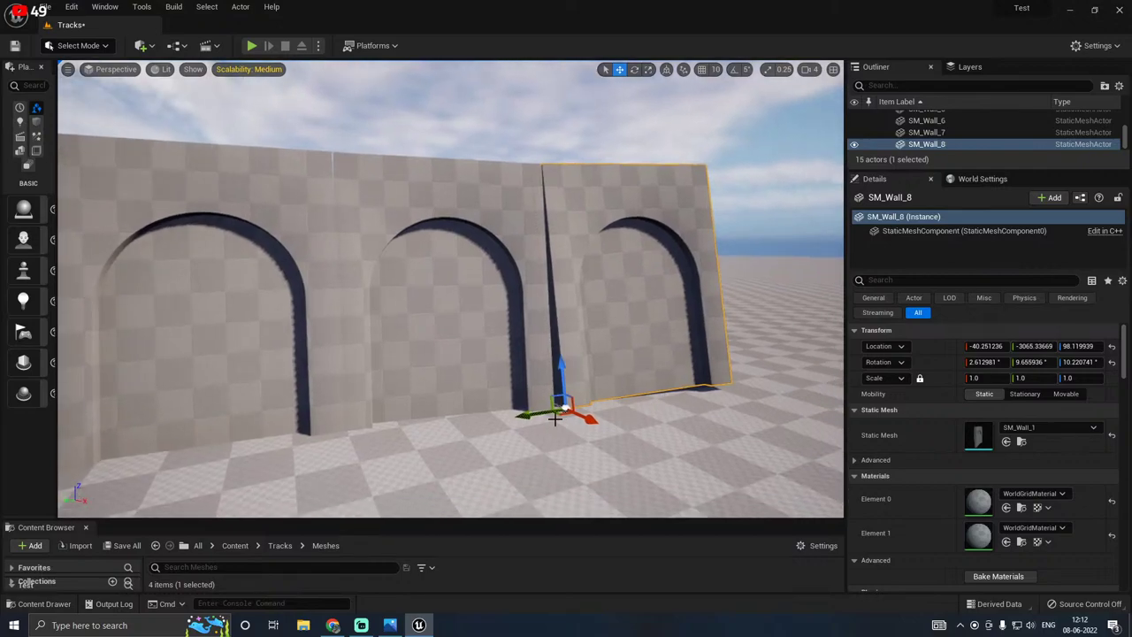
pyautogui.moveTo(540, 407); pyautogui.dragTo(531, 409)
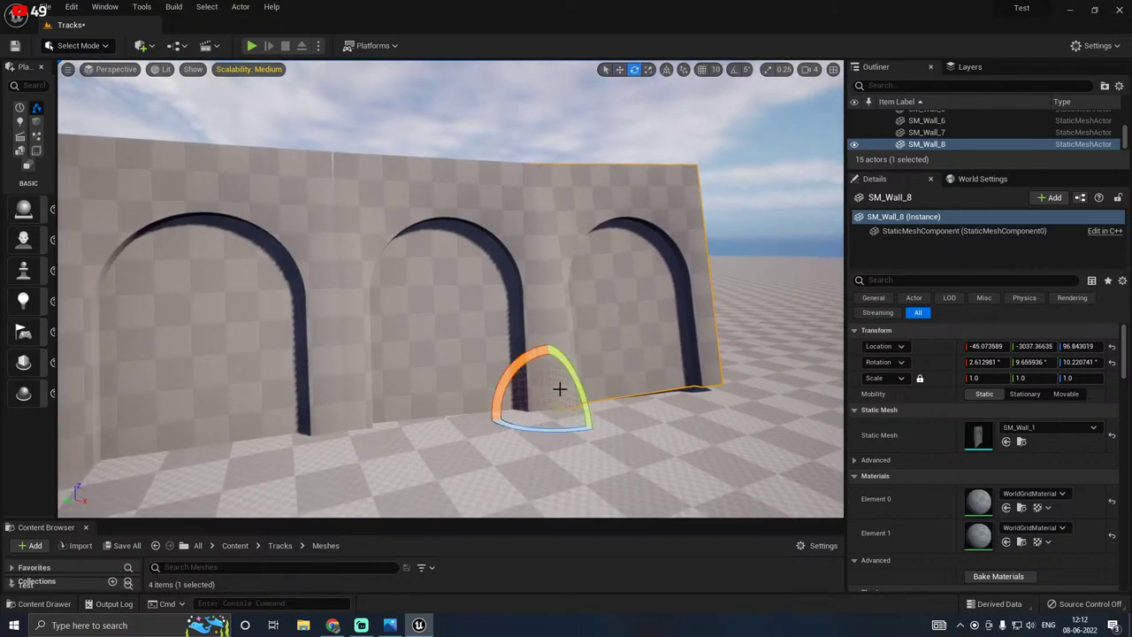
pyautogui.moveTo(523, 361); pyautogui.dragTo(548, 343)
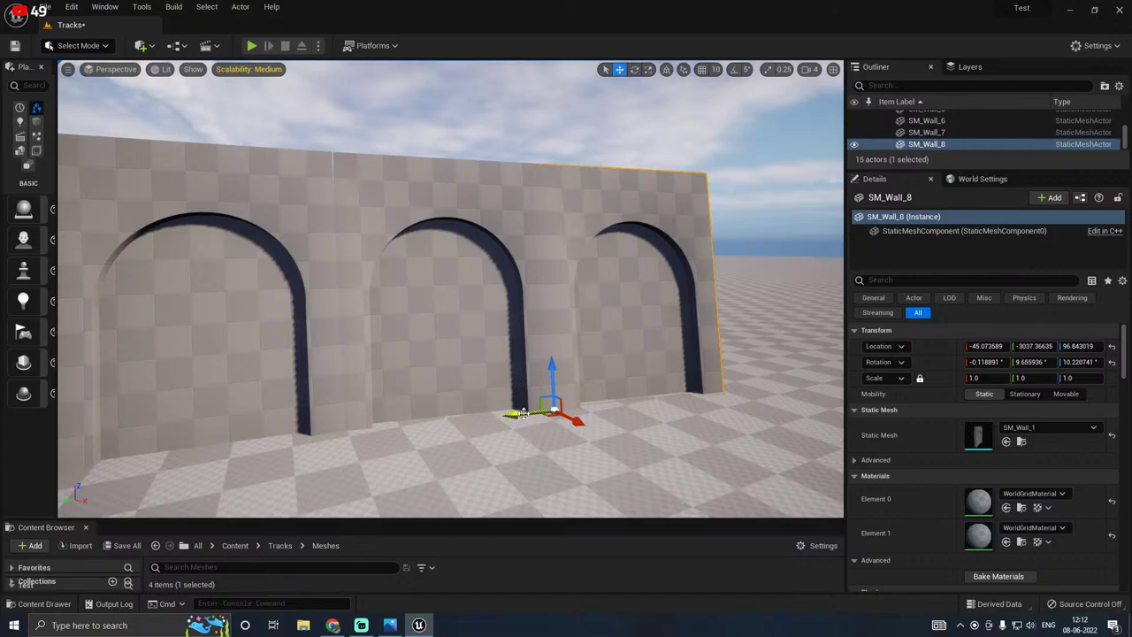
pyautogui.moveTo(523, 414); pyautogui.dragTo(522, 414)
# Step: Close the remaining gaps by sliding SM_Wall_7 to about Y -2577.7 and SM_Wall_8 to about Y -3031.3 along local Y
pyautogui.moveTo(450, 373); pyautogui.dragTo(502, 342, button='right')
pyautogui.click(536, 412)
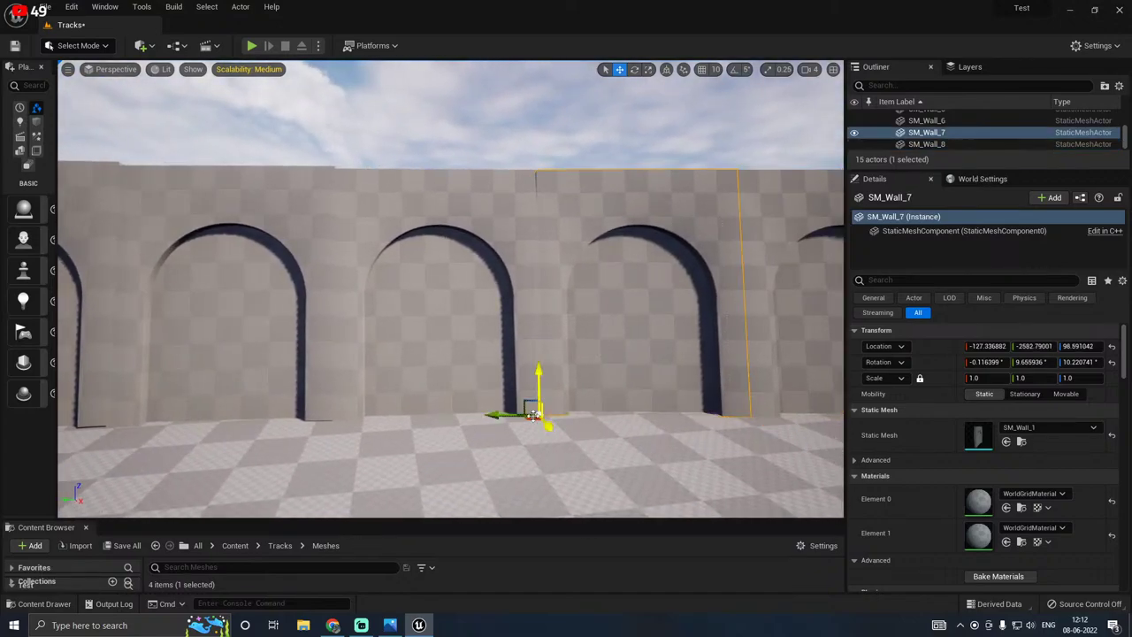
pyautogui.moveTo(511, 417); pyautogui.dragTo(506, 417)
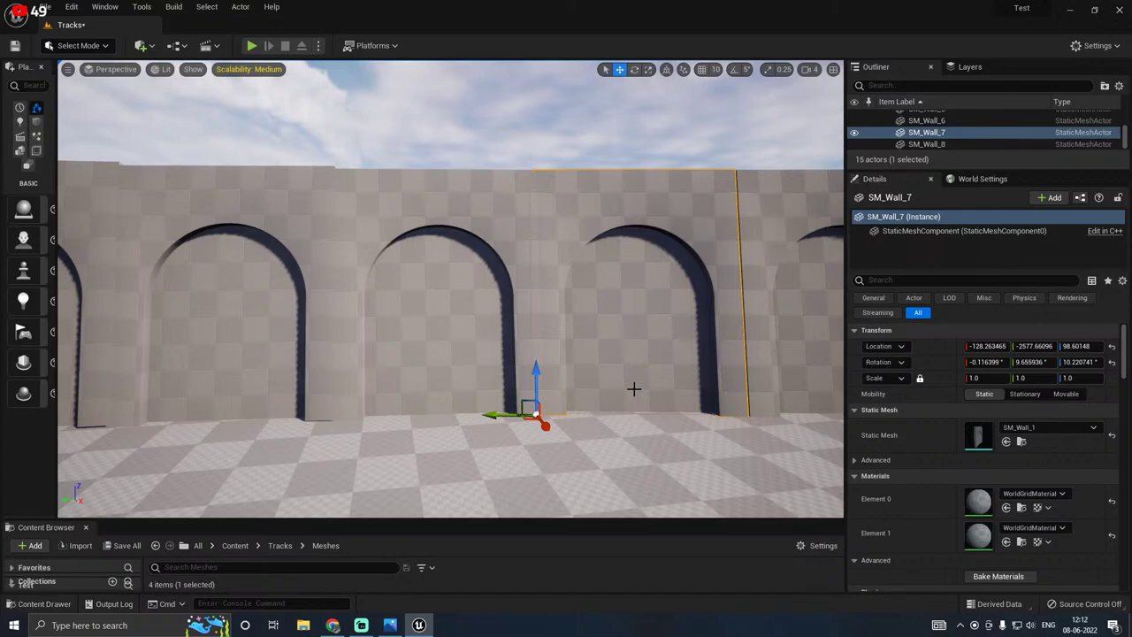
pyautogui.click(772, 389)
pyautogui.moveTo(683, 385); pyautogui.dragTo(772, 384, button='right')
pyautogui.moveTo(592, 387); pyautogui.dragTo(589, 387)
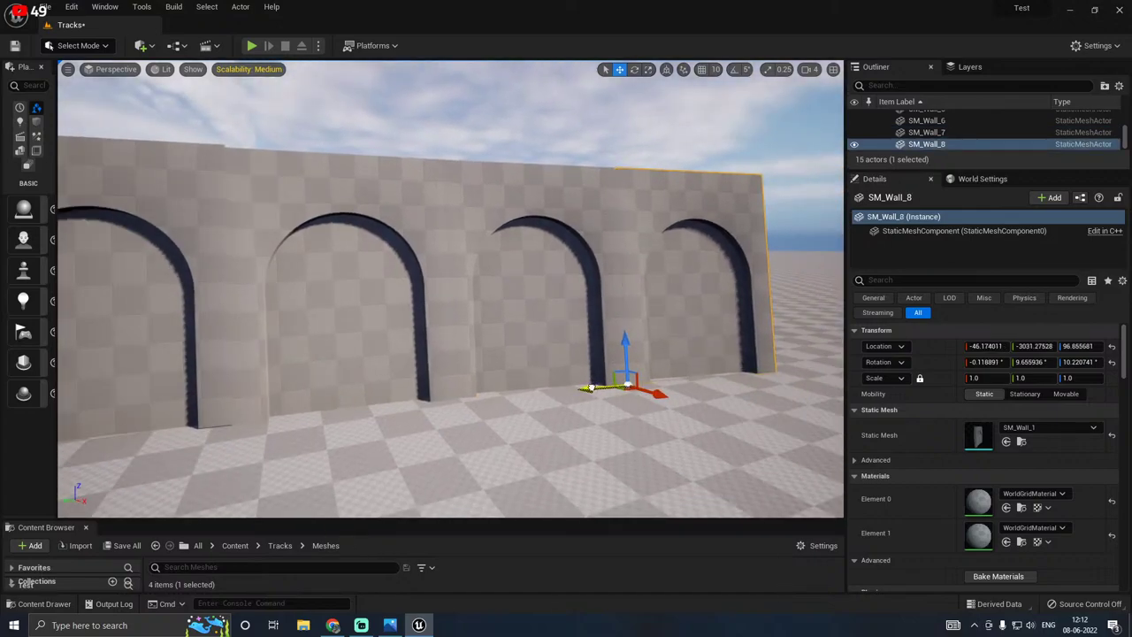
# Step: Level SM_Wall_3 to a roll of about -0.16° and slide it along local Y against SM_Wall_2, to about Y -759.1
pyautogui.moveTo(503, 347); pyautogui.dragTo(447, 347, button='right')
pyautogui.press('w')
pyautogui.click(504, 348)
pyautogui.press('e')
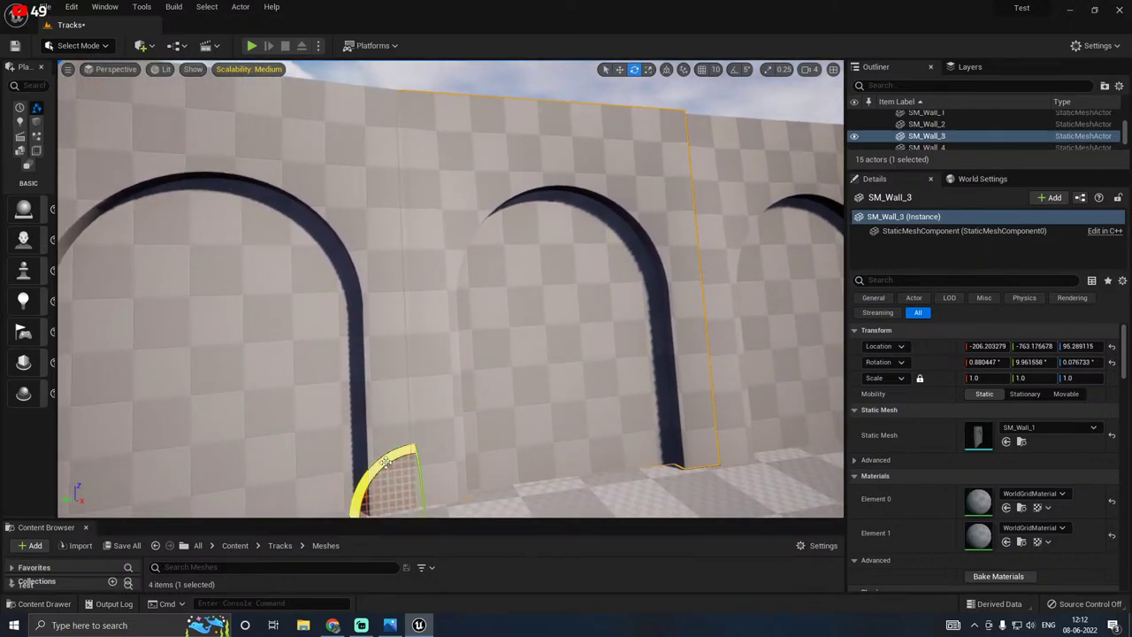
pyautogui.moveTo(383, 460); pyautogui.dragTo(391, 452)
pyautogui.press('w')
pyautogui.moveTo(430, 435); pyautogui.dragTo(414, 478, button='right')
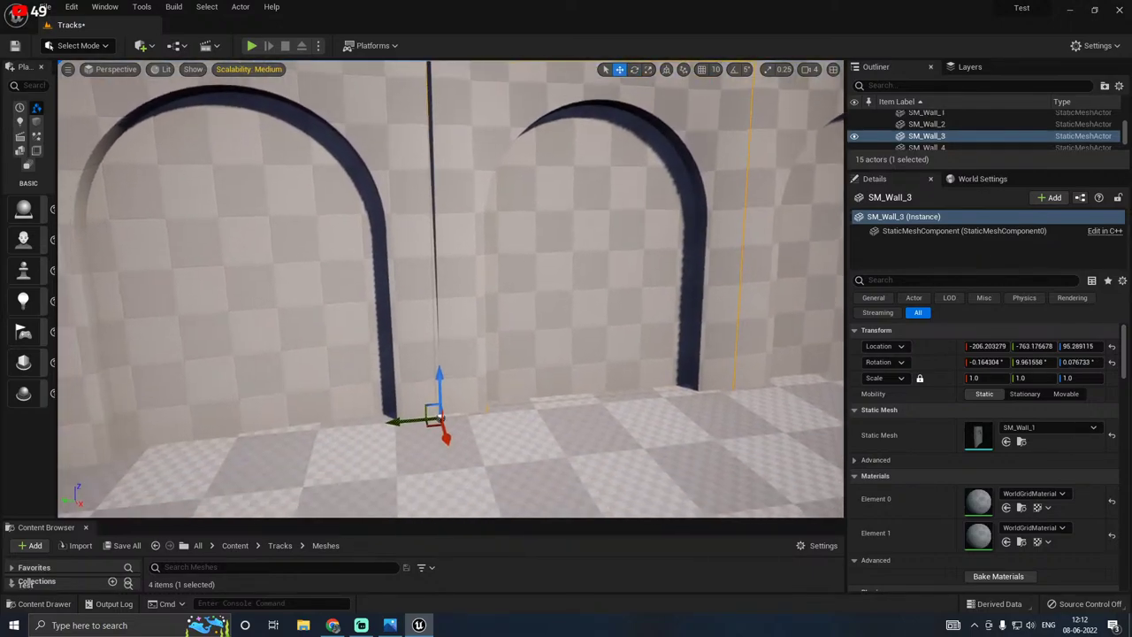
pyautogui.moveTo(407, 422); pyautogui.dragTo(411, 422)
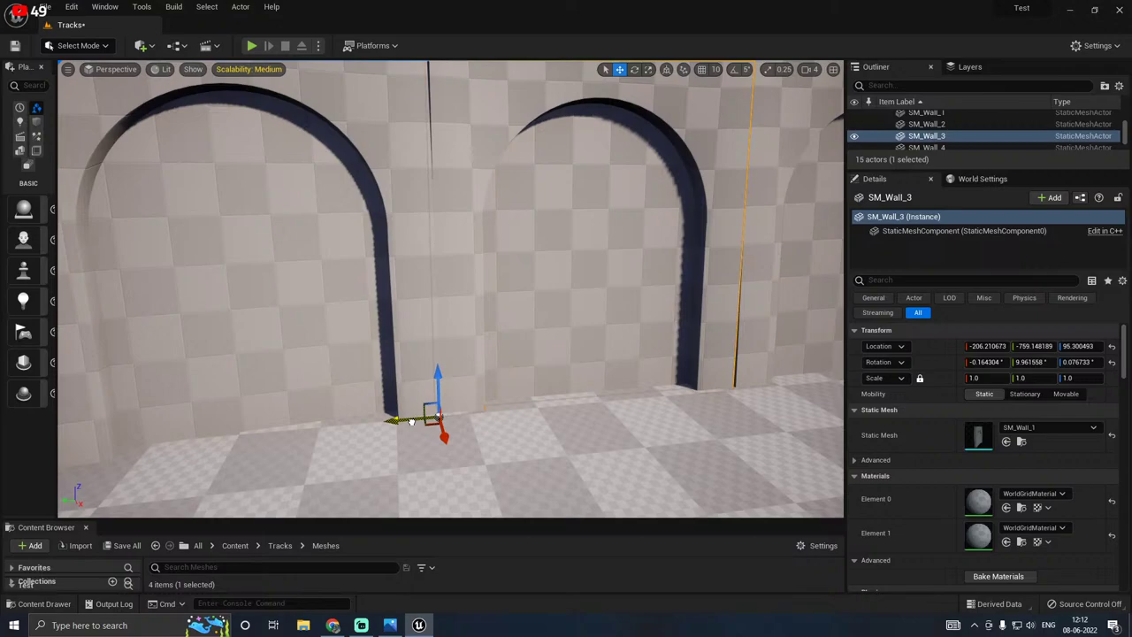
# Step: Slide SM_Wall_4 along its local Y axis towards SM_Wall_3, to about Y -1224.6
pyautogui.press('d')
pyautogui.moveTo(566, 357); pyautogui.dragTo(583, 357, button='right')
pyautogui.click(529, 373)
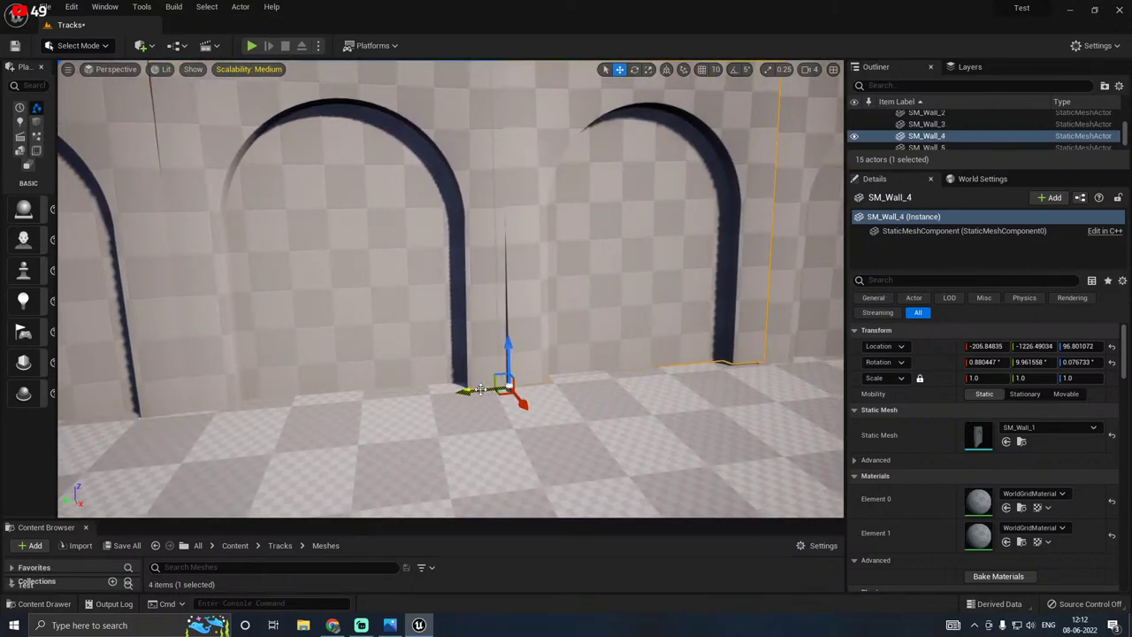
pyautogui.moveTo(478, 389); pyautogui.dragTo(478, 389)
pyautogui.press('d')
pyautogui.moveTo(586, 343); pyautogui.dragTo(548, 332, button='right')
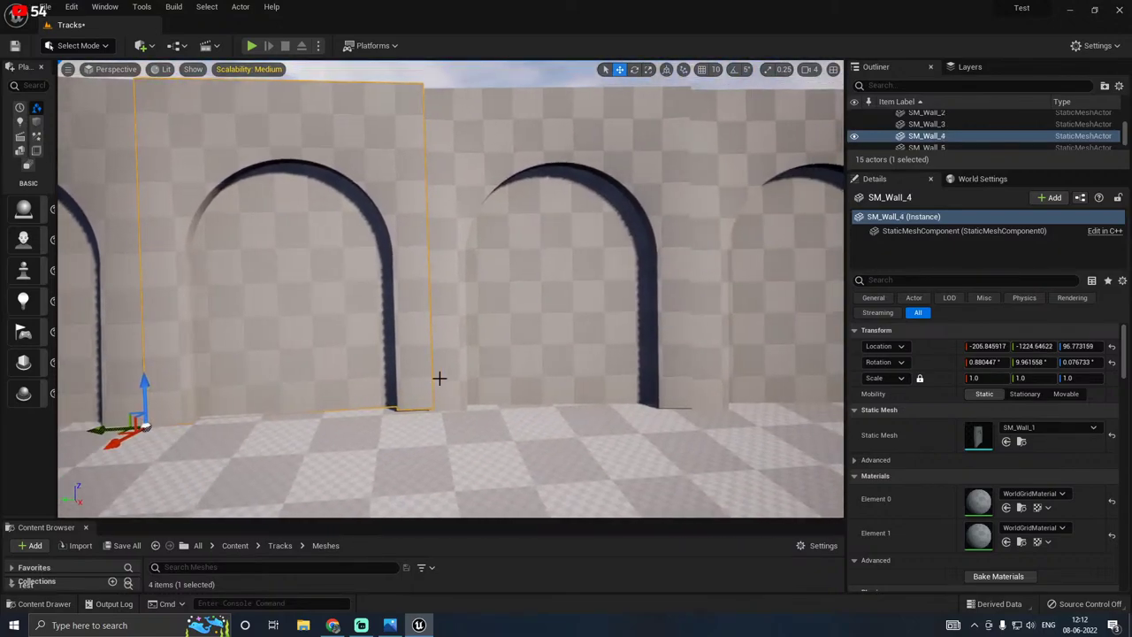
# Step: Level SM_Wall_4 to a roll of about 0.15° and slide it along local Y to about Y -1222.9
pyautogui.moveTo(176, 375); pyautogui.dragTo(178, 373)
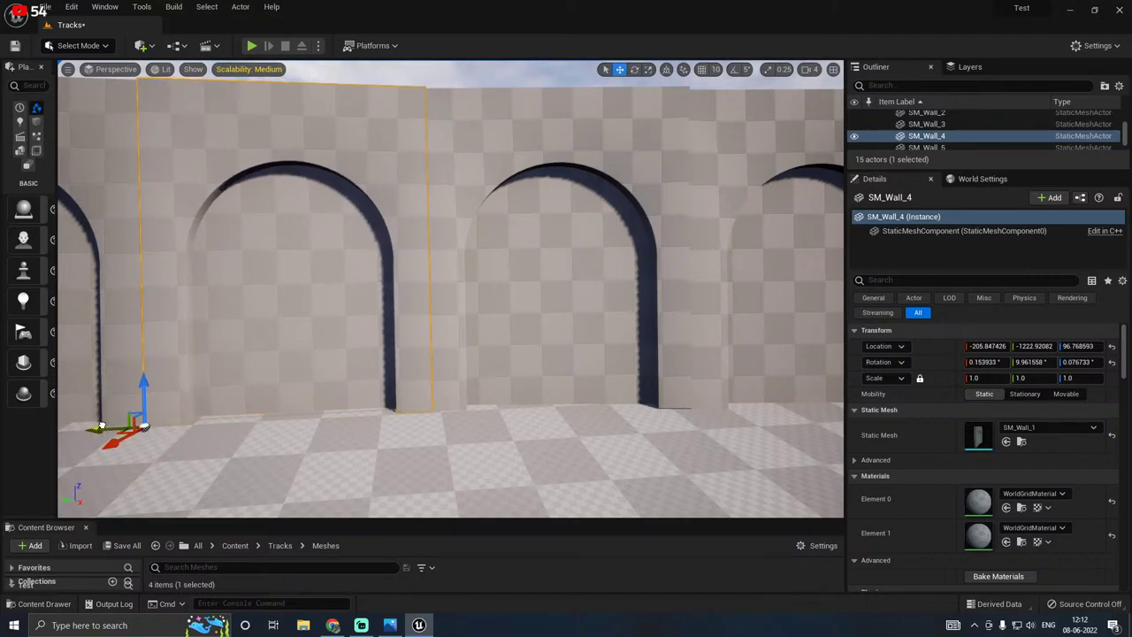
pyautogui.click(392, 439)
# Step: Save all changes to the Tracks level after checking the finished wall from several angles
pyautogui.moveTo(519, 401); pyautogui.dragTo(708, 401, button='right')
pyautogui.press('s')
pyautogui.press('a')
pyautogui.press('w')
pyautogui.moveTo(566, 402); pyautogui.dragTo(495, 401, button='right')
pyautogui.press('s')
pyautogui.moveTo(563, 353); pyautogui.dragTo(725, 416, button='right')
pyautogui.press('w')
pyautogui.press('s')
pyautogui.moveTo(527, 396); pyautogui.dragTo(536, 346, button='right')
pyautogui.click(124, 546)
pyautogui.click(660, 446)
# Step: Select wall segments SM_Wall_1 through SM_Wall_8 and group them
pyautogui.click(376, 386)
pyautogui.keyDown('ctrl'); pyautogui.click(403, 372); pyautogui.keyUp('ctrl')
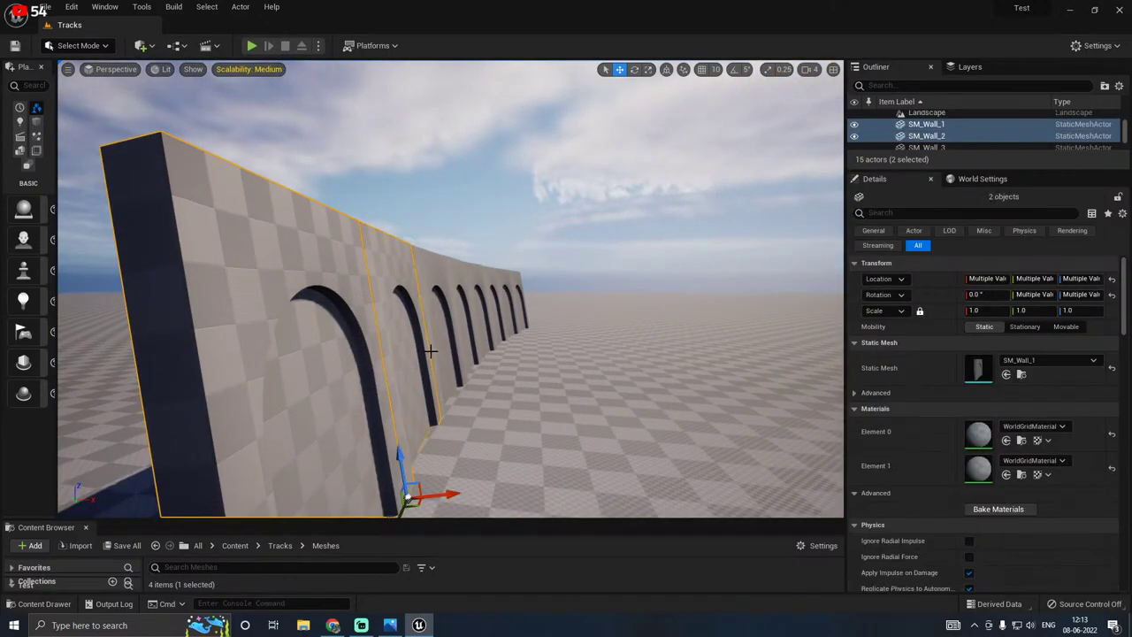
pyautogui.keyDown('ctrl'); pyautogui.click(432, 351); pyautogui.keyUp('ctrl')
pyautogui.keyDown('ctrl'); pyautogui.click(476, 326); pyautogui.keyUp('ctrl')
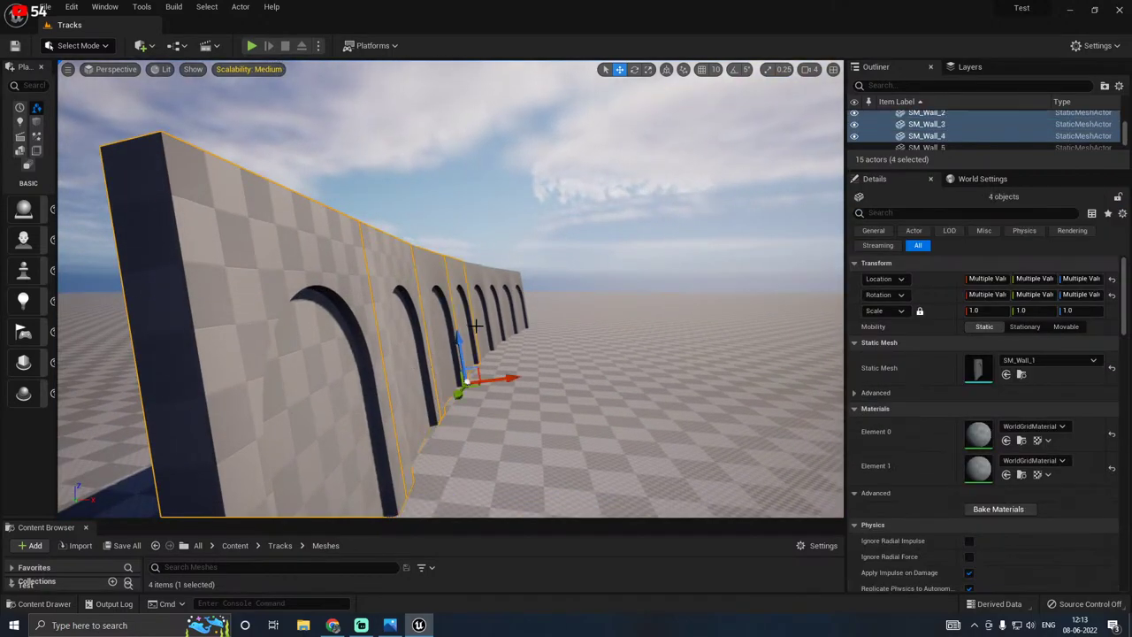
pyautogui.keyDown('ctrl'); pyautogui.click(517, 305); pyautogui.keyUp('ctrl')
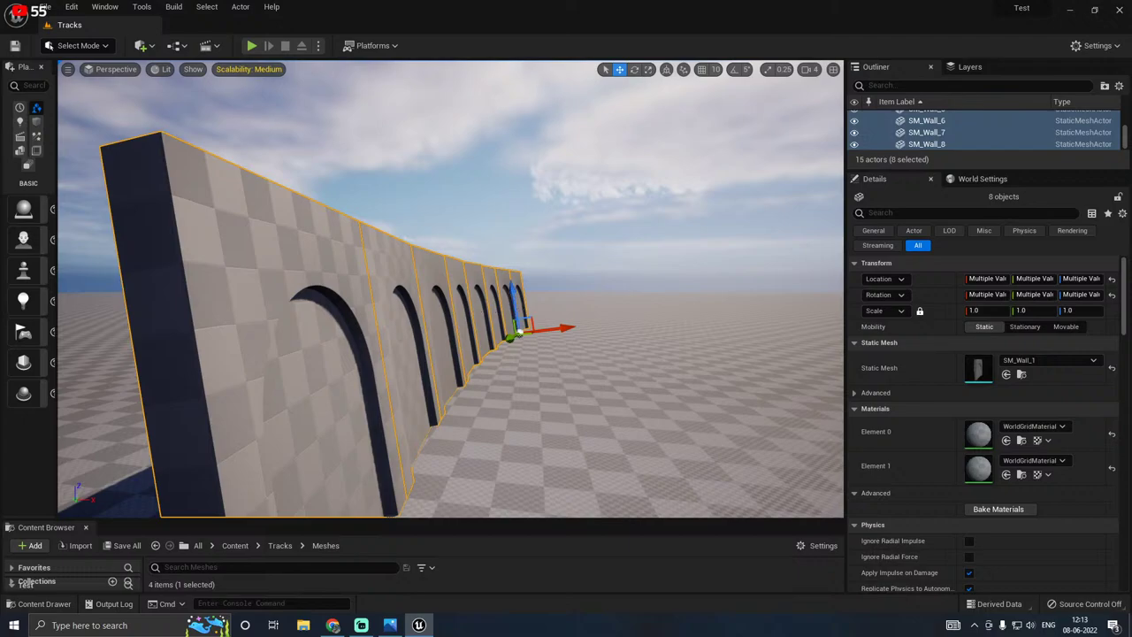
pyautogui.rightClick(412, 310)
pyautogui.click(447, 526)
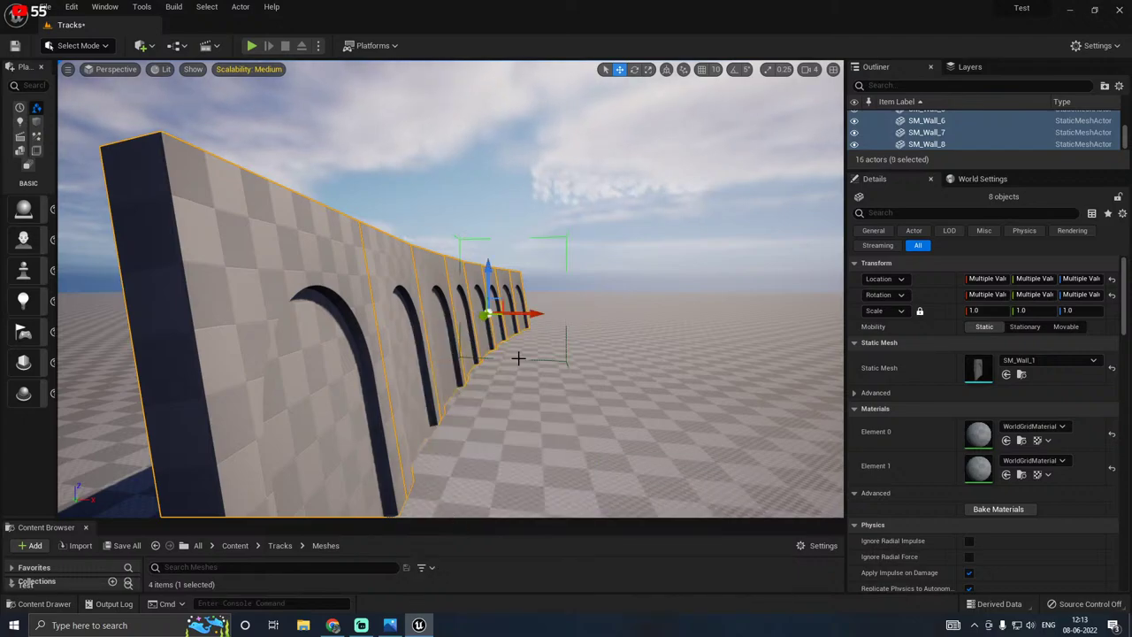
# Step: Duplicate the wall group along X to place a second wall facing the original one
pyautogui.keyDown('alt'); pyautogui.moveTo(523, 312); pyautogui.dragTo(702, 306); pyautogui.keyUp('alt')
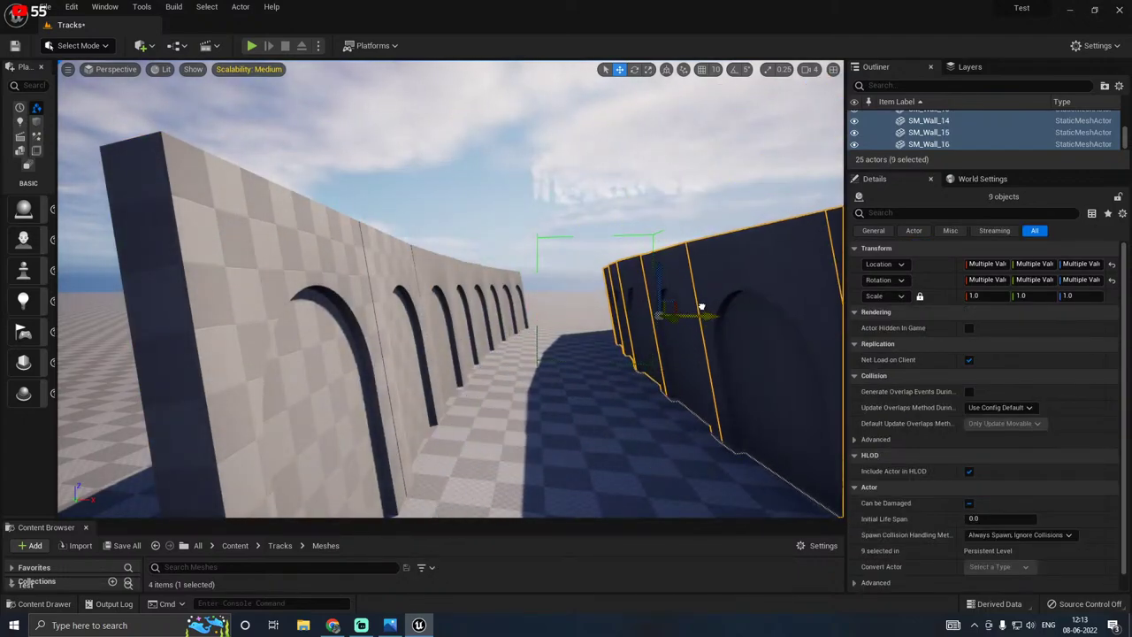
pyautogui.moveTo(566, 364); pyautogui.dragTo(654, 355, button='right')
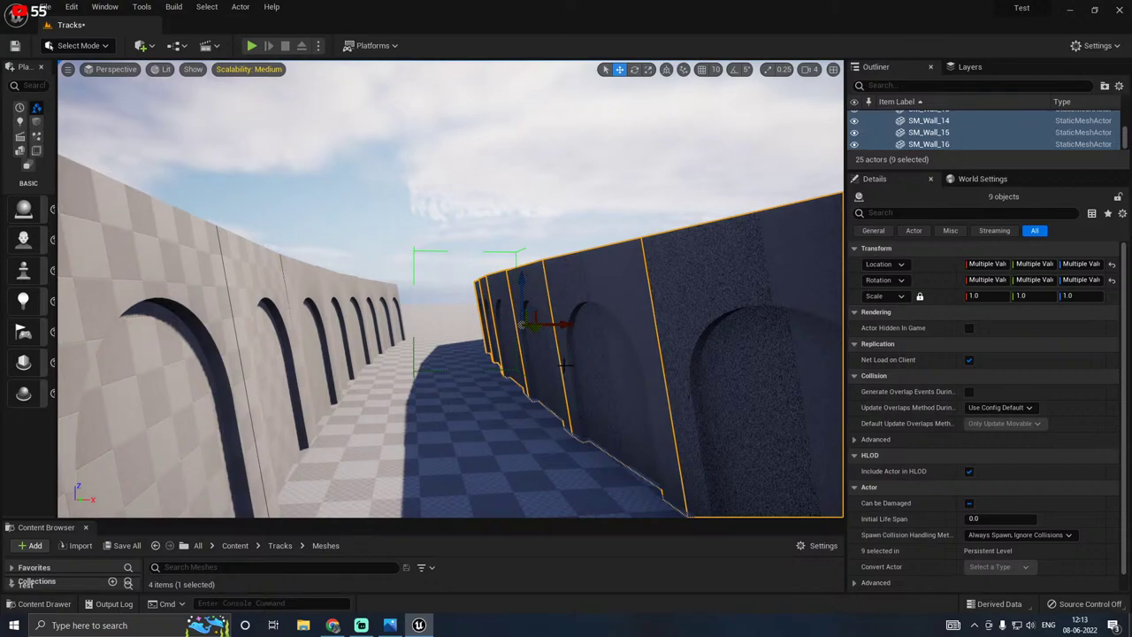
pyautogui.moveTo(535, 371); pyautogui.dragTo(603, 368, button='right')
# Step: Try mirroring the duplicated wall group along X, and undo the mirroring
pyautogui.press('e')
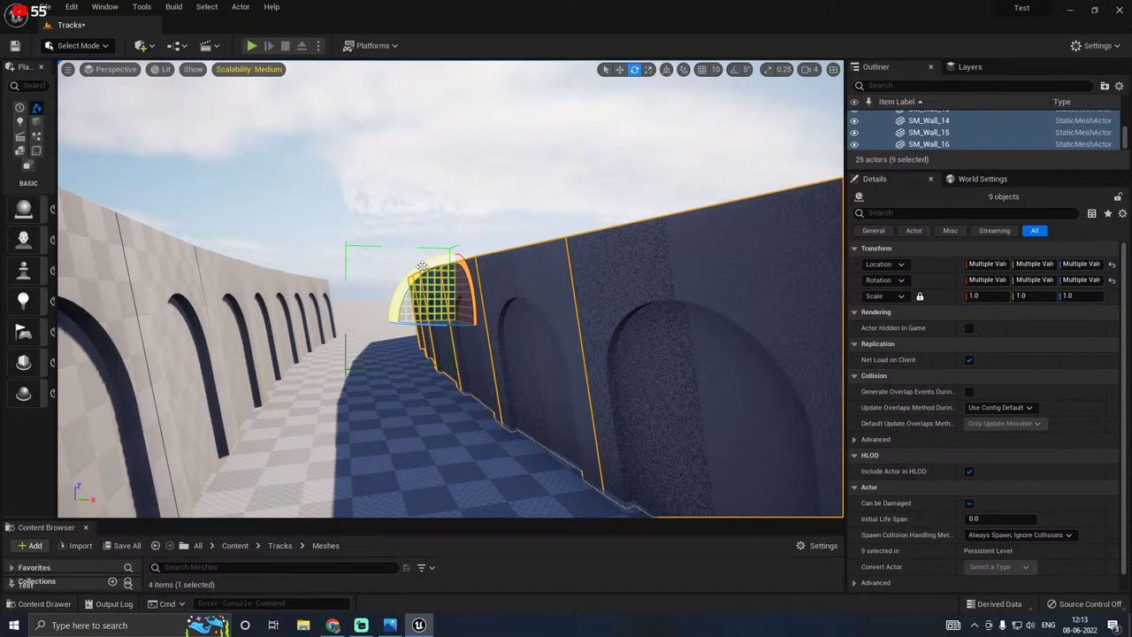
pyautogui.press('w')
pyautogui.moveTo(494, 332); pyautogui.dragTo(433, 321, button='right')
pyautogui.rightClick(432, 321)
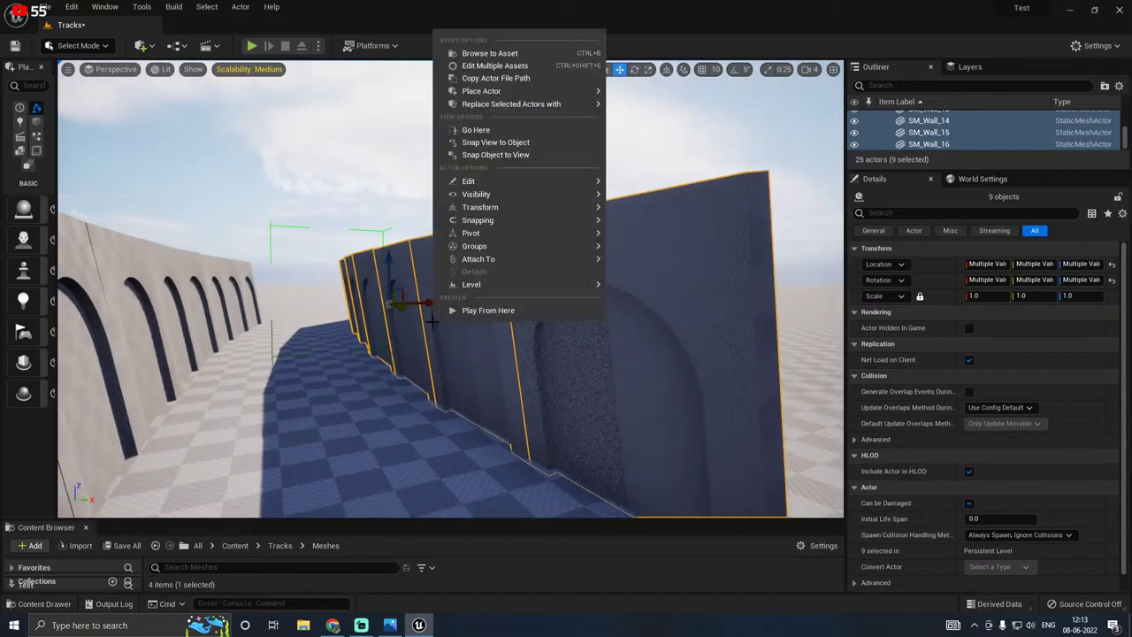
pyautogui.moveTo(522, 207)
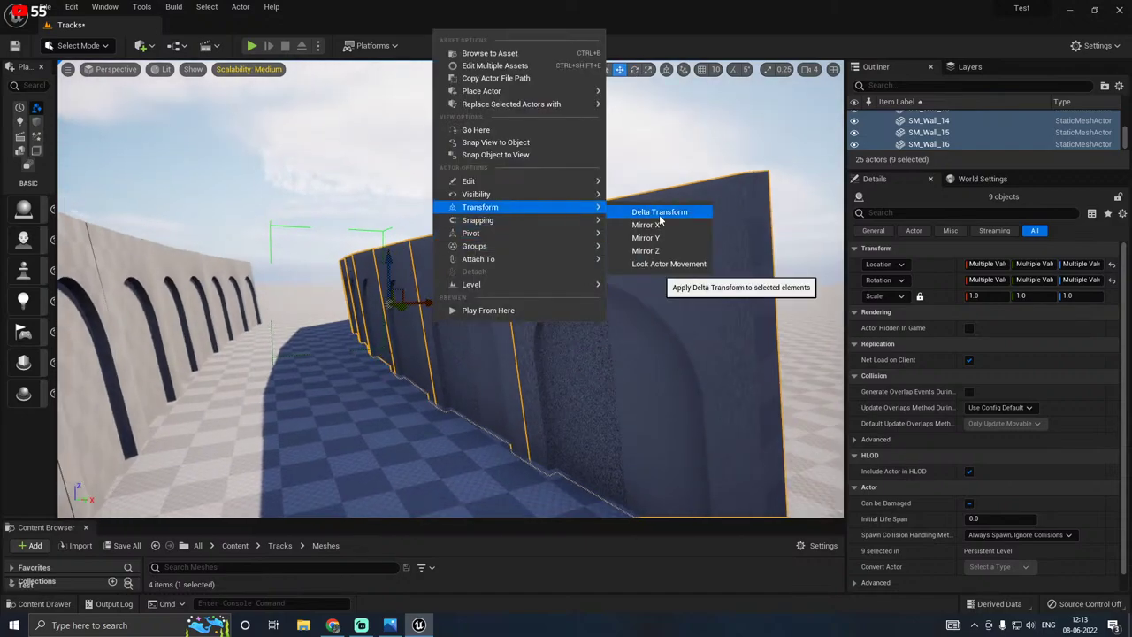
pyautogui.click(646, 225)
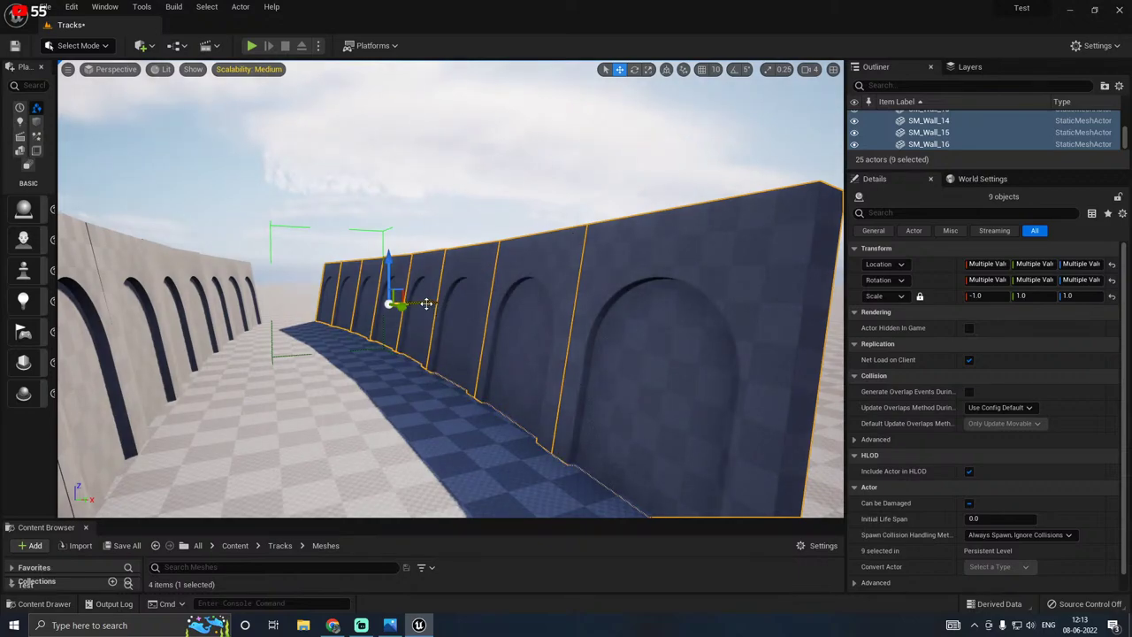
pyautogui.hotkey('ctrl', 'z')
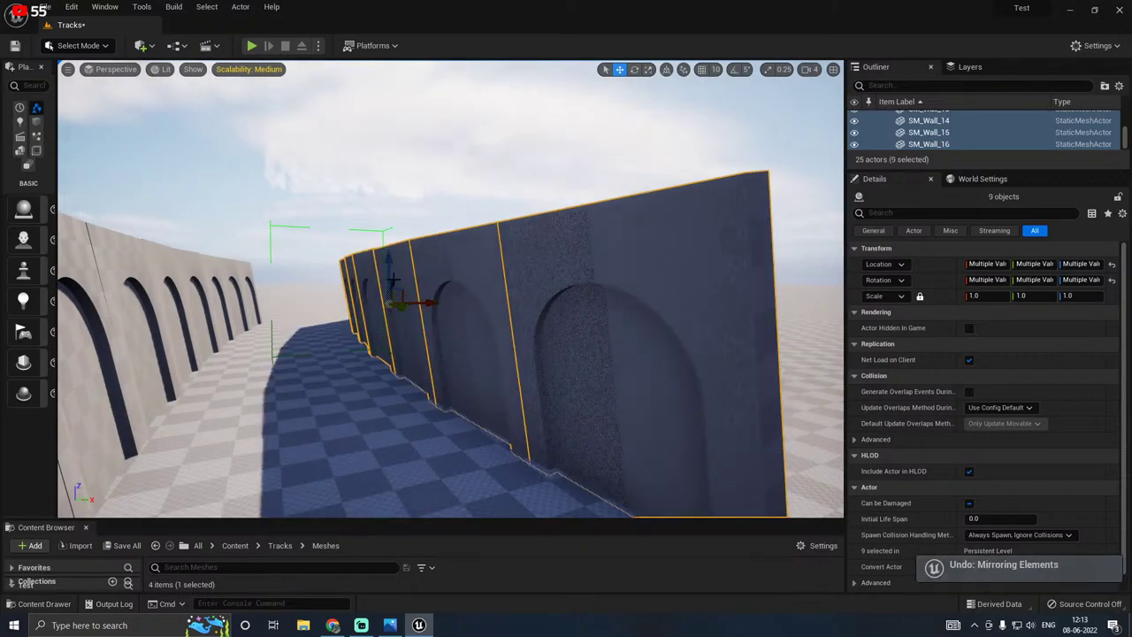
# Step: Rotate the duplicated wall group about its Y axis using 5° rotation snapping, undoing the unsnapped attempt
pyautogui.press('e')
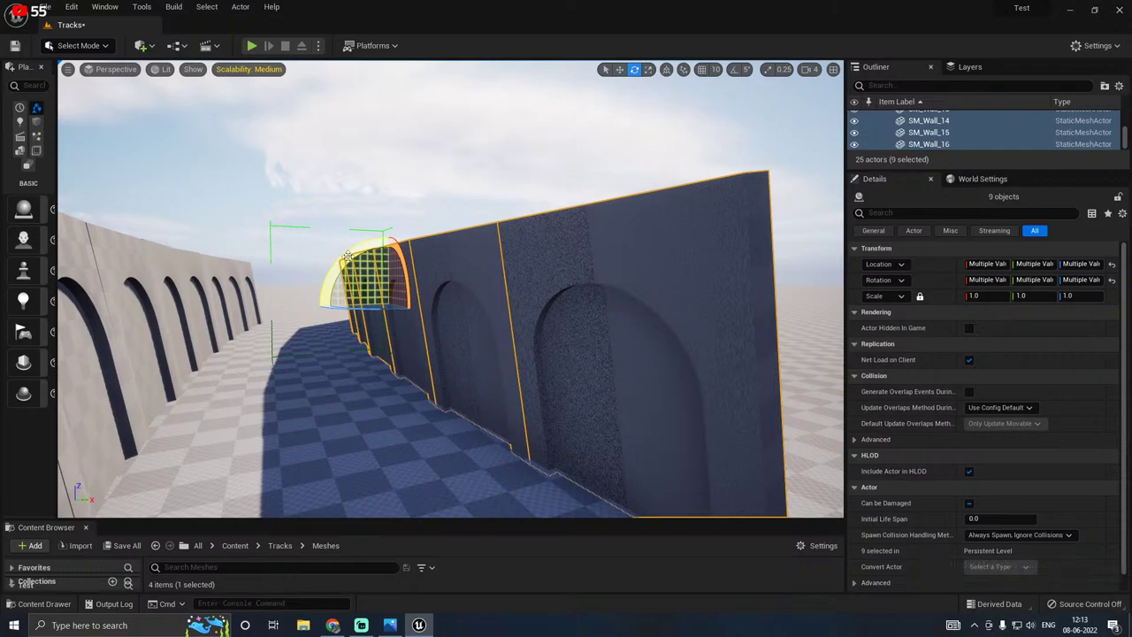
pyautogui.moveTo(348, 256); pyautogui.dragTo(364, 246)
pyautogui.hotkey('ctrl', 'z')
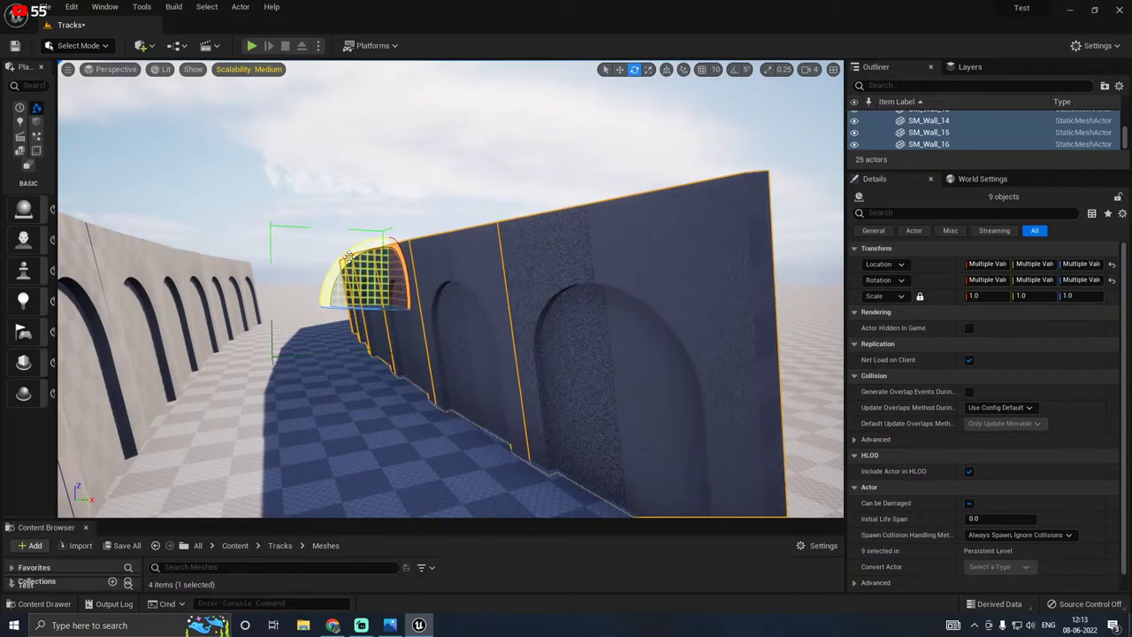
pyautogui.hotkey('ctrl', 'z')
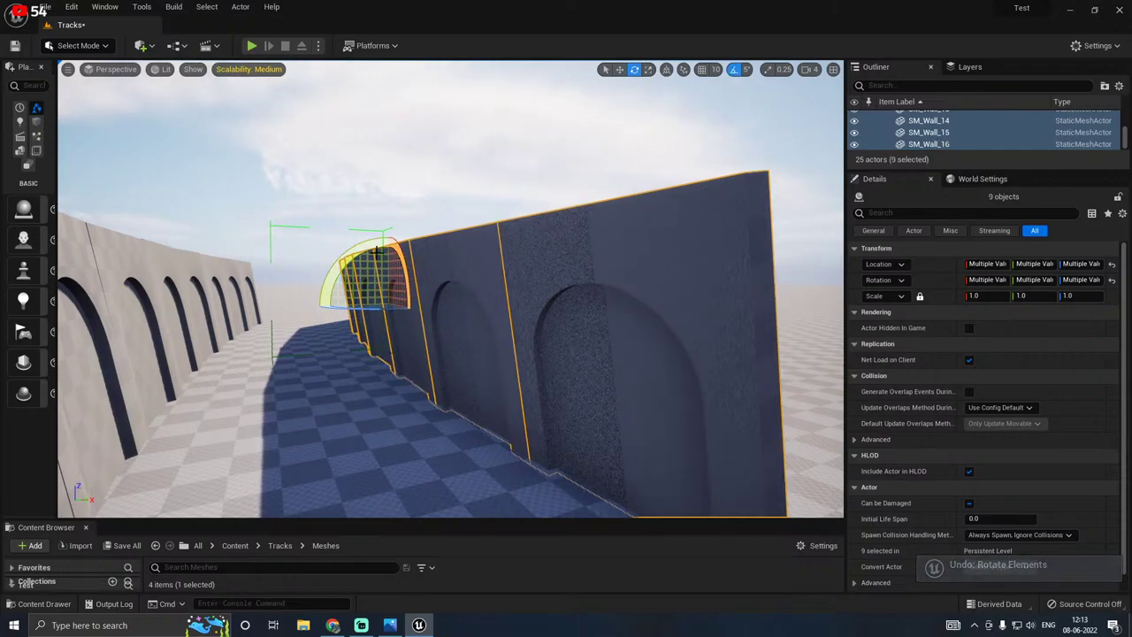
pyautogui.moveTo(375, 252); pyautogui.dragTo(449, 305)
# Step: Lower the rotated wall group onto the floor, switch to world coordinates and shift the group along X
pyautogui.press('w')
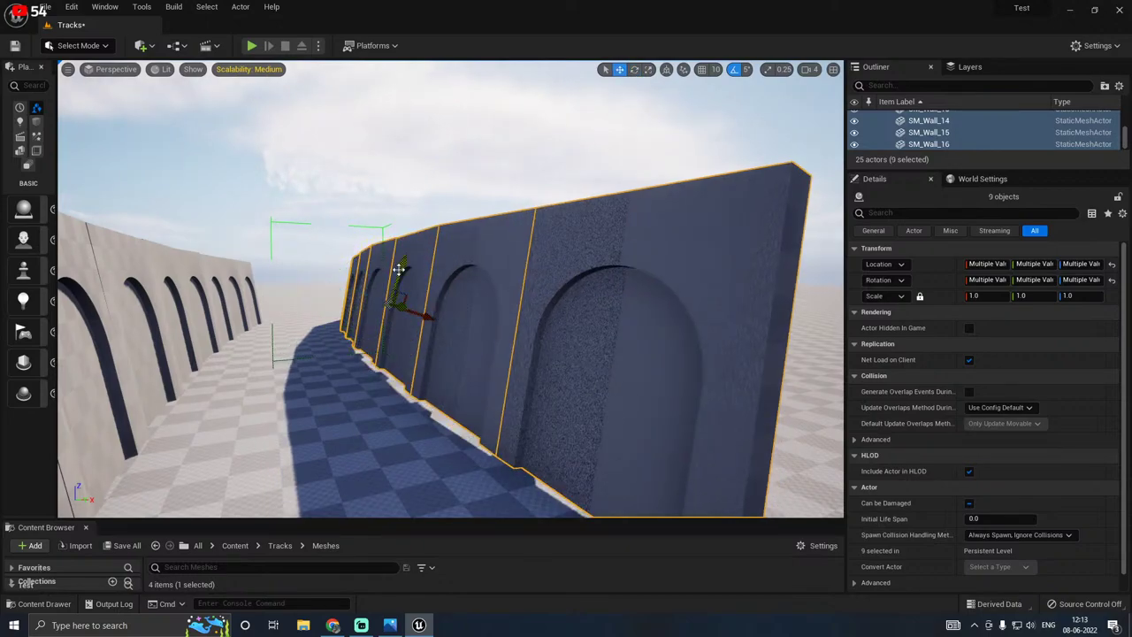
pyautogui.moveTo(399, 268); pyautogui.dragTo(399, 279)
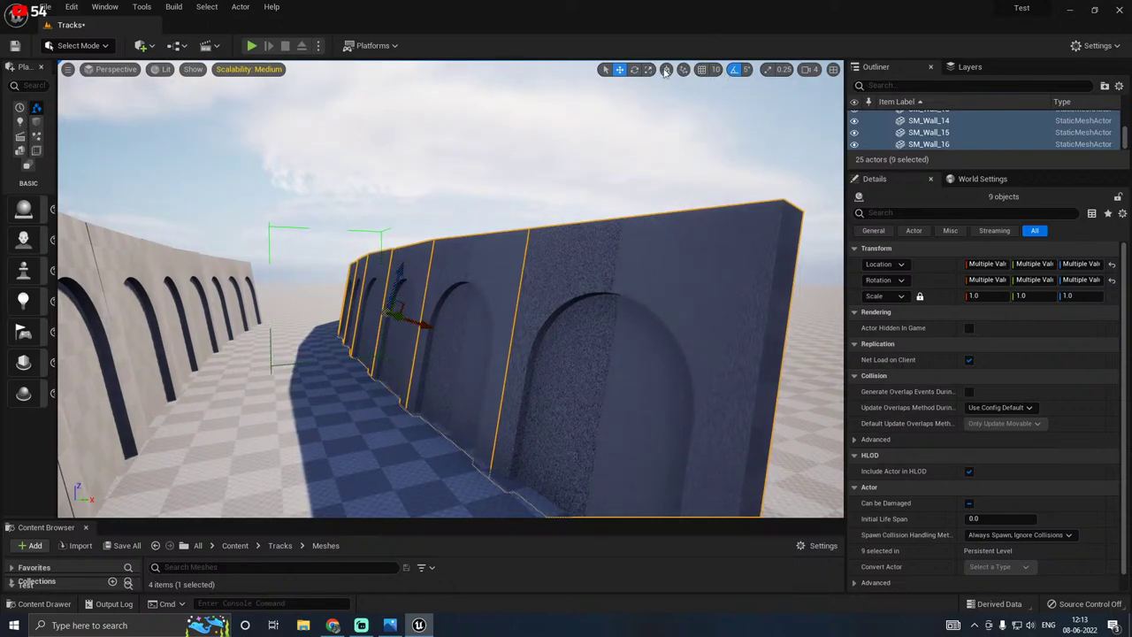
pyautogui.moveTo(423, 311); pyautogui.dragTo(456, 310)
# Step: Nudge the duplicated wall group slightly outward along world X to widen the passage between the two walls
pyautogui.moveTo(457, 315); pyautogui.dragTo(308, 399, button='right')
pyautogui.moveTo(345, 305); pyautogui.dragTo(345, 305, button='right')
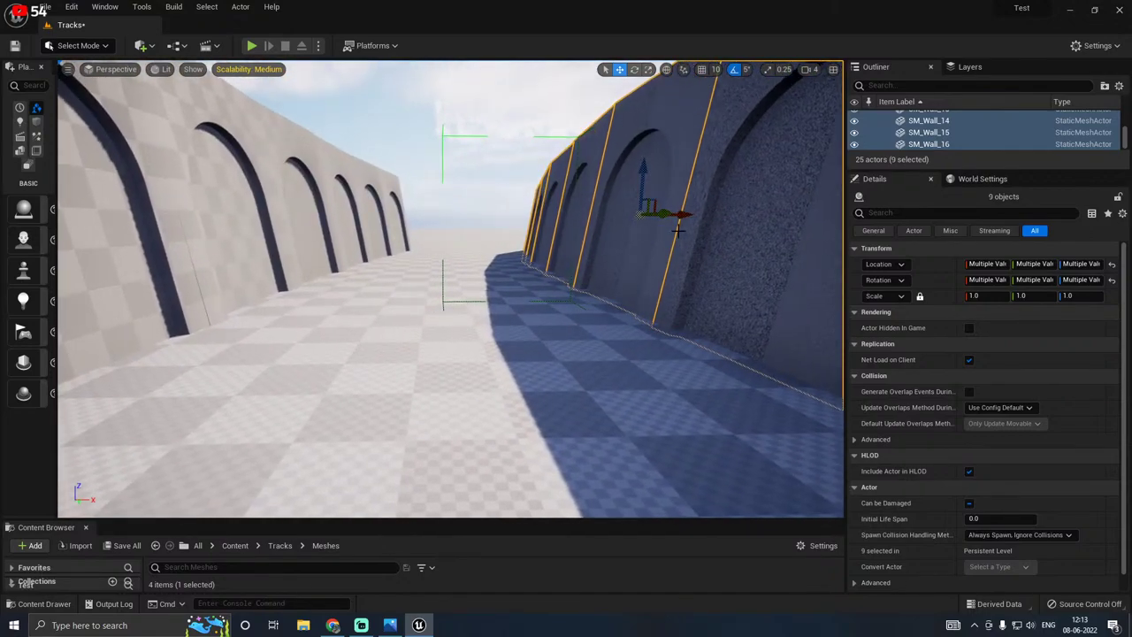
pyautogui.moveTo(679, 220); pyautogui.dragTo(691, 215)
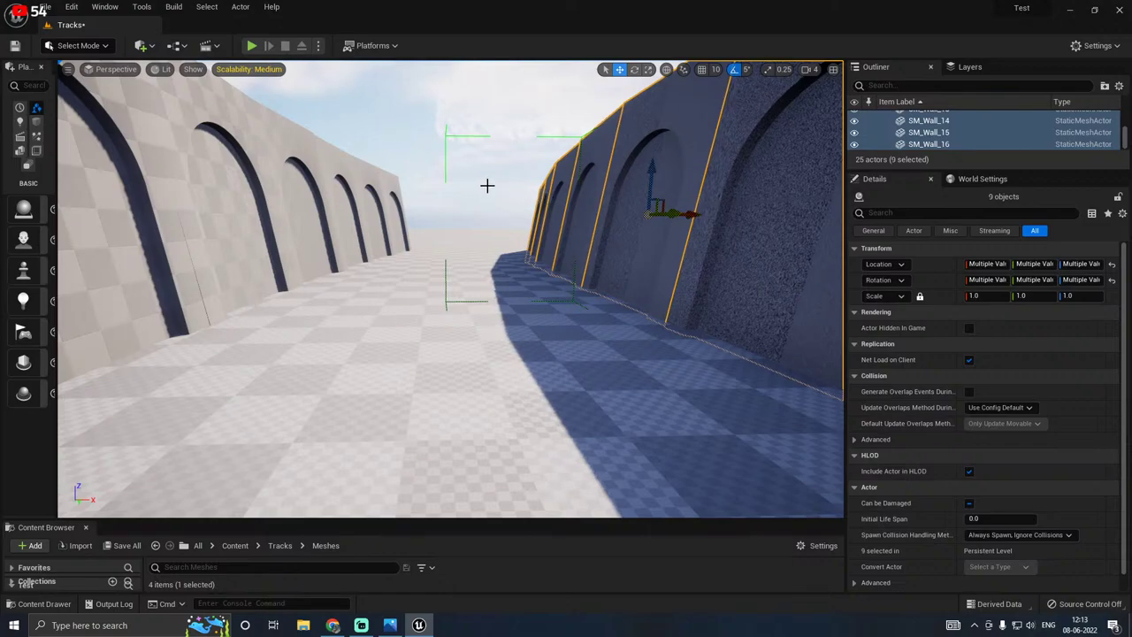
pyautogui.moveTo(487, 186); pyautogui.dragTo(494, 185, button='right')
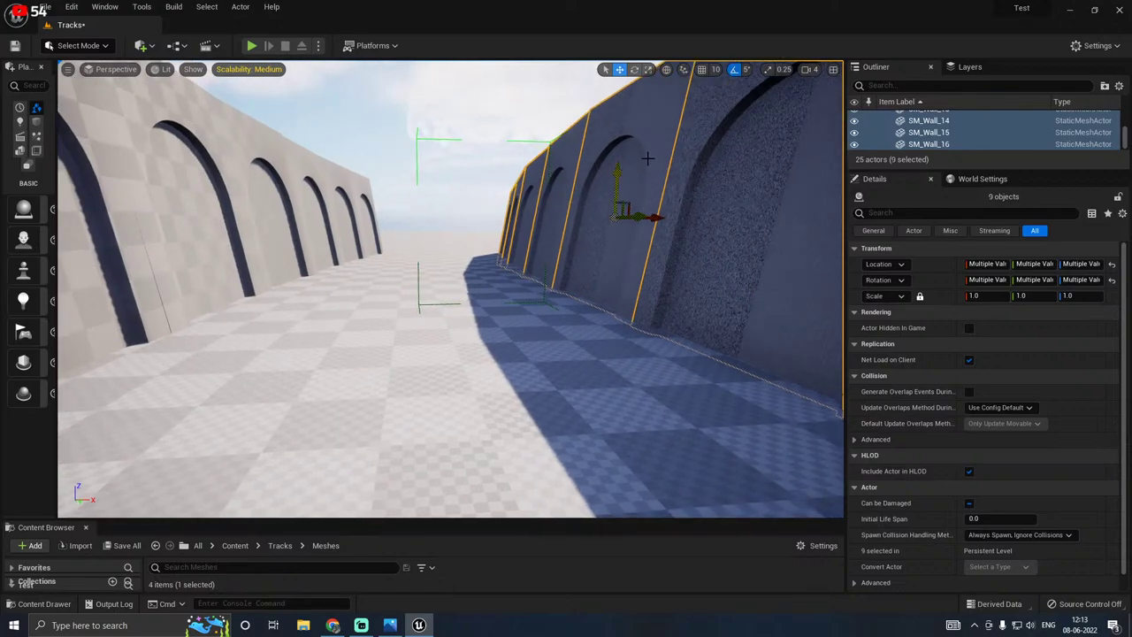
pyautogui.moveTo(564, 173)
pyautogui.mouseDown(button='right')
pyautogui.moveTo(801, 174)
pyautogui.moveTo(561, 173)
pyautogui.mouseUp(button='right')
pyautogui.moveTo(529, 212)
pyautogui.mouseDown(button='right')
pyautogui.moveTo(533, 236)
pyautogui.moveTo(507, 199)
pyautogui.moveTo(514, 228)
pyautogui.mouseUp(button='right')
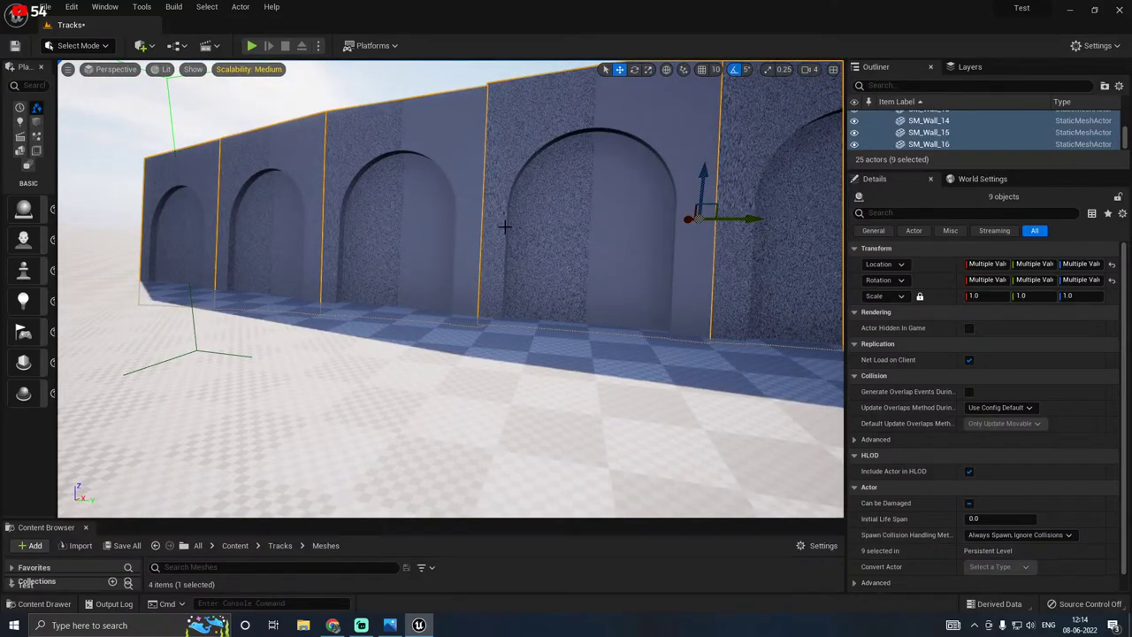
pyautogui.moveTo(507, 227); pyautogui.dragTo(507, 226, button='right')
pyautogui.moveTo(465, 185); pyautogui.dragTo(466, 185, button='right')
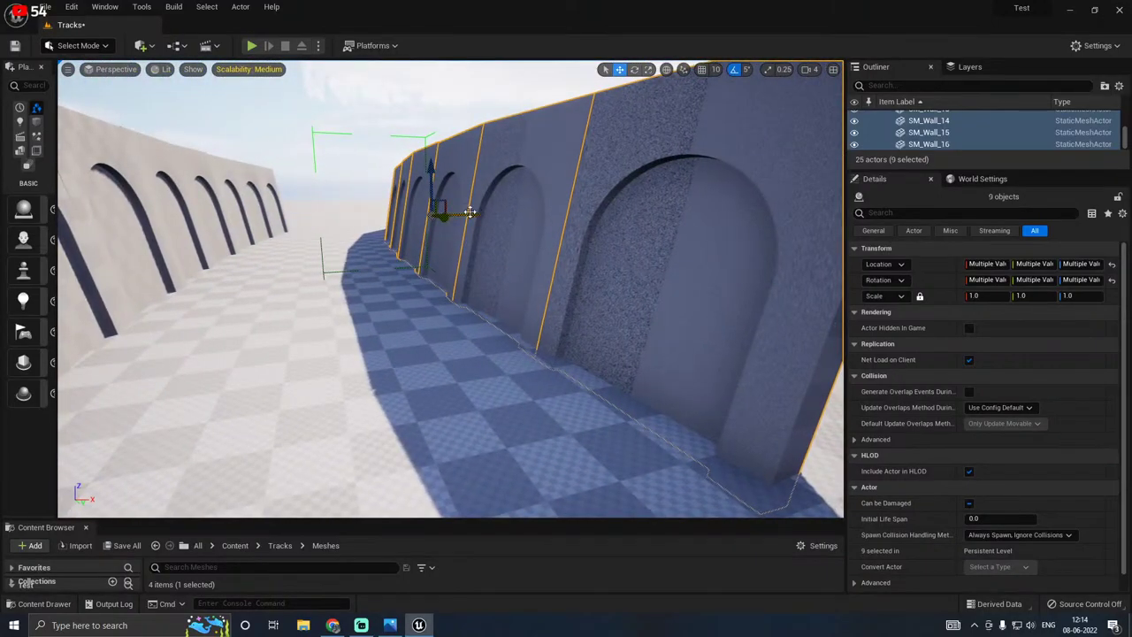
pyautogui.moveTo(466, 214); pyautogui.dragTo(468, 214)
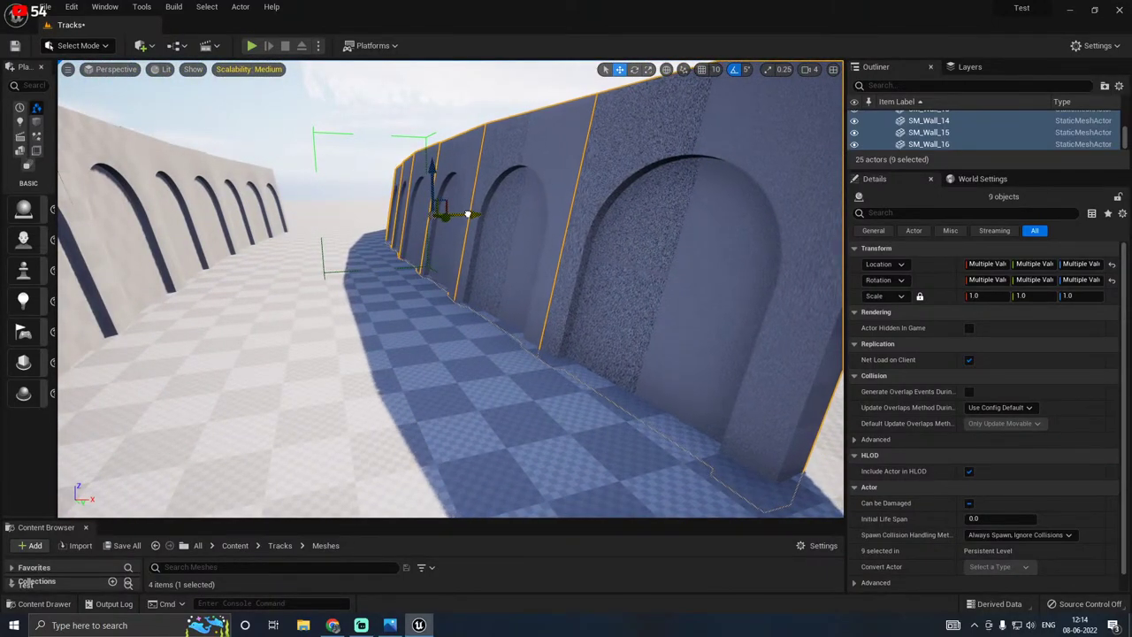
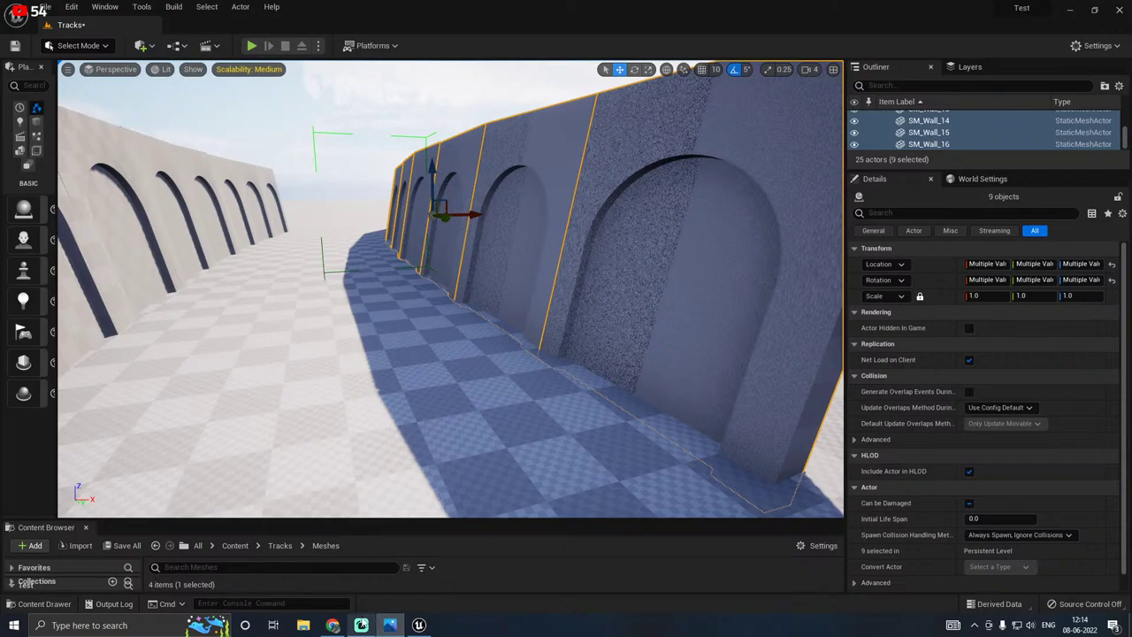
# Step: Mirror the duplicated wall group along X
pyautogui.moveTo(446, 343); pyautogui.dragTo(446, 343, button='right')
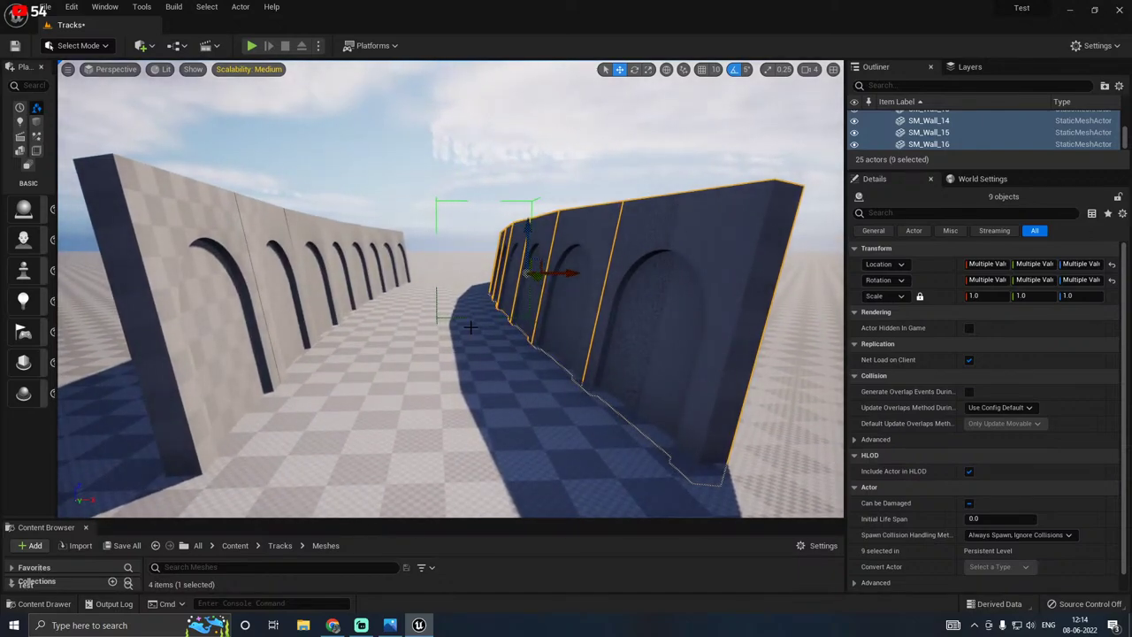
pyautogui.rightClick(570, 265)
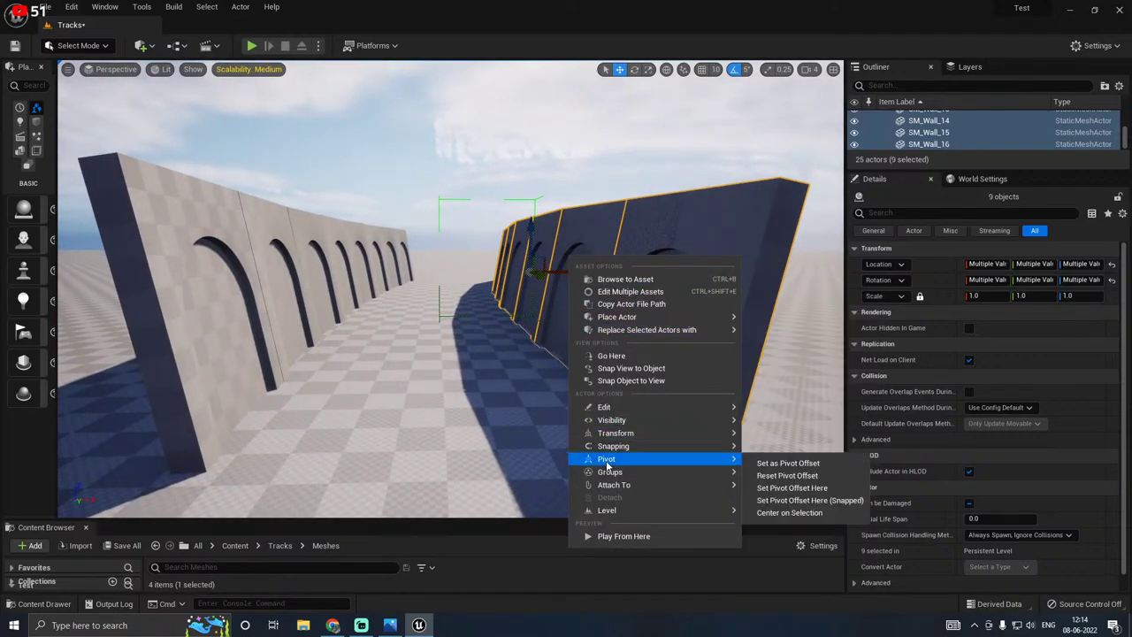
pyautogui.moveTo(682, 469)
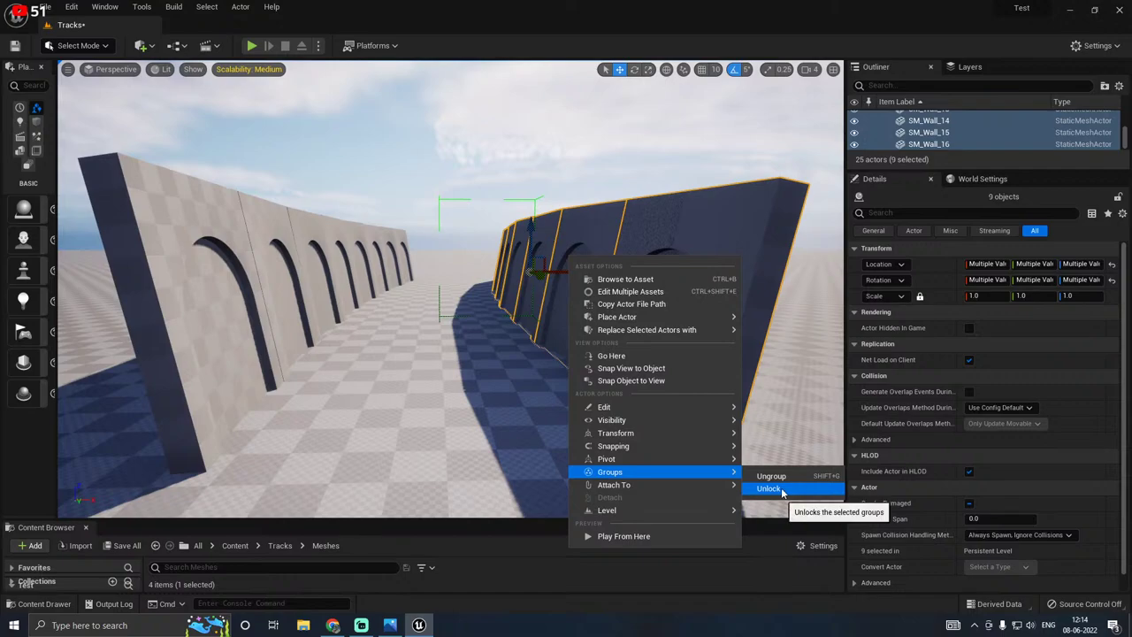
pyautogui.moveTo(637, 432)
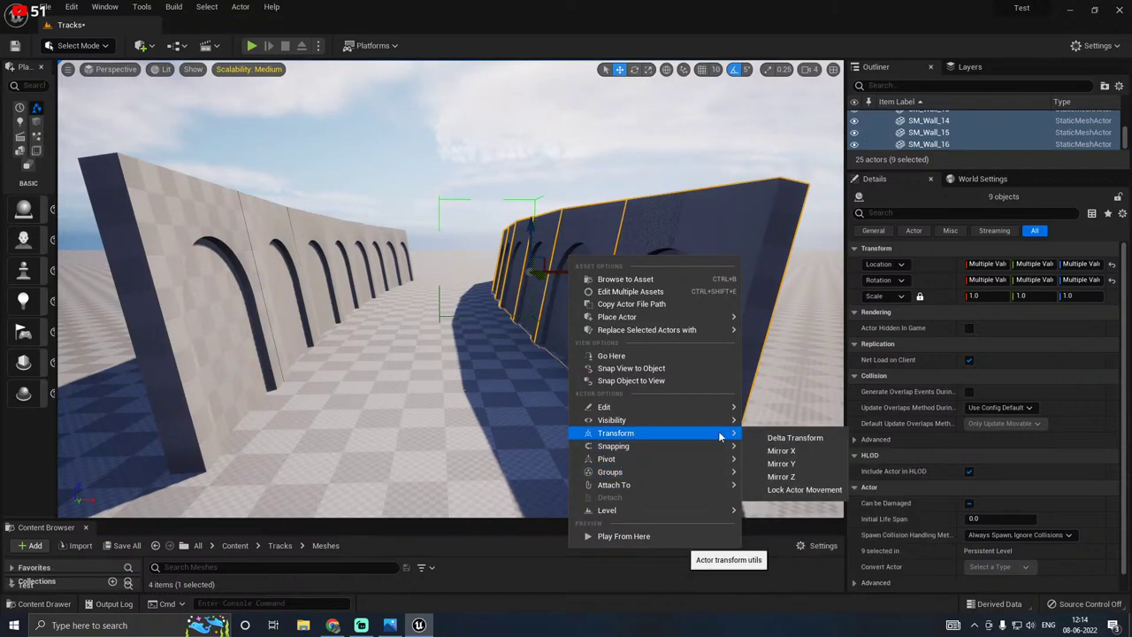
pyautogui.click(781, 451)
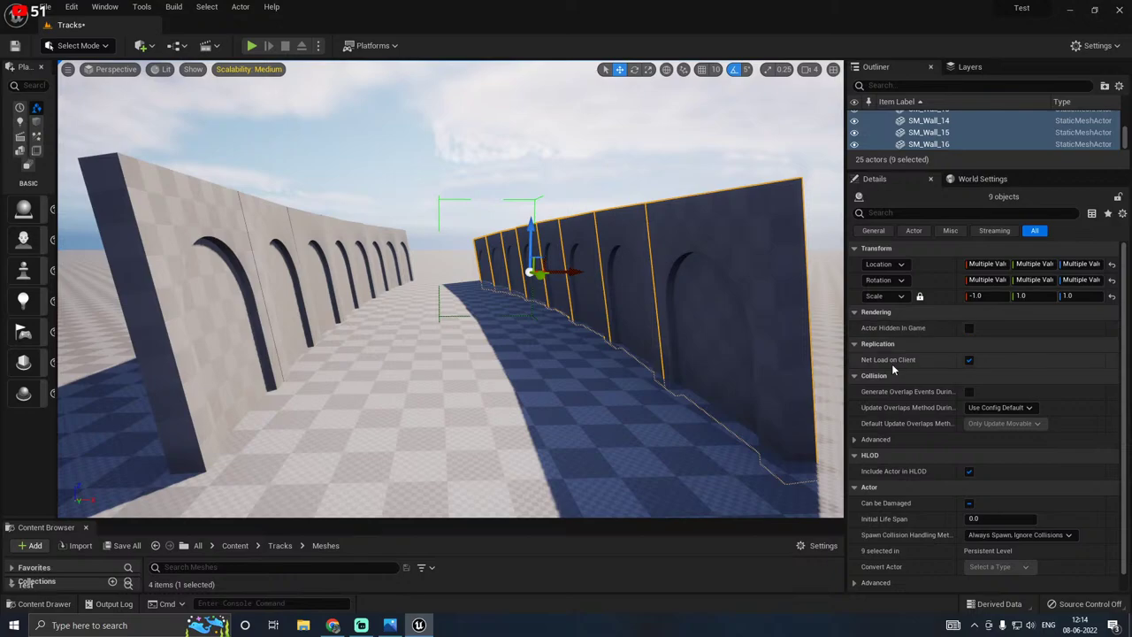
# Step: Turn off rotation snapping, tilt the mirrored wall group about X and adjust its height, undoing the extra rotation
pyautogui.press('e')
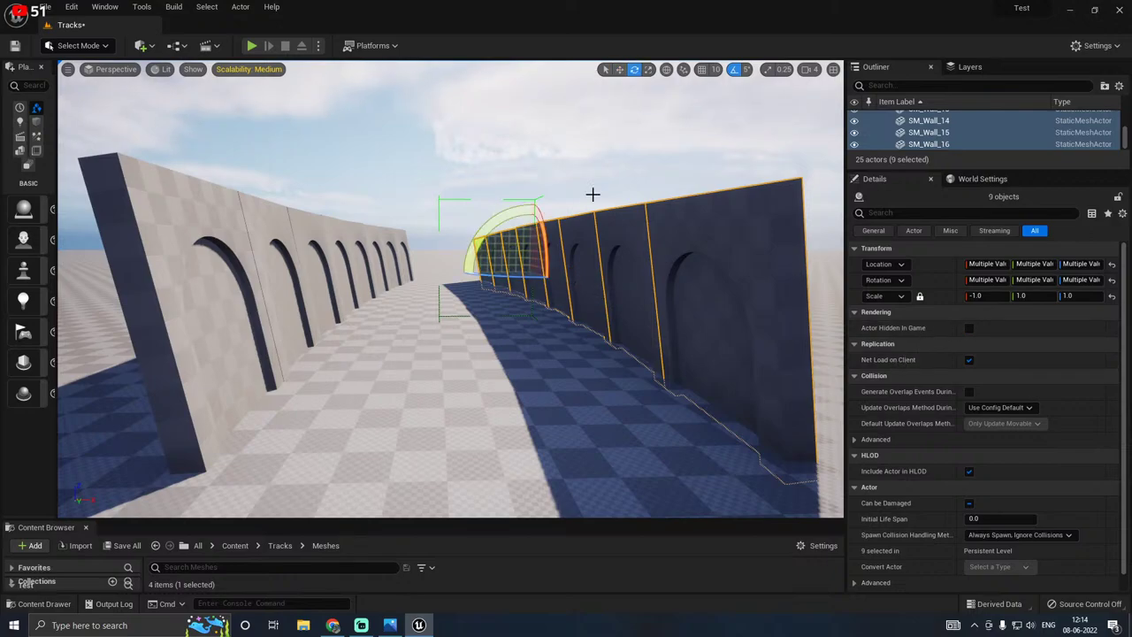
pyautogui.click(735, 70)
pyautogui.moveTo(546, 222); pyautogui.dragTo(547, 277)
pyautogui.press('w')
pyautogui.moveTo(532, 224); pyautogui.dragTo(499, 221)
pyautogui.press('e')
pyautogui.moveTo(550, 266); pyautogui.dragTo(555, 301)
pyautogui.hotkey('ctrl', 'z')
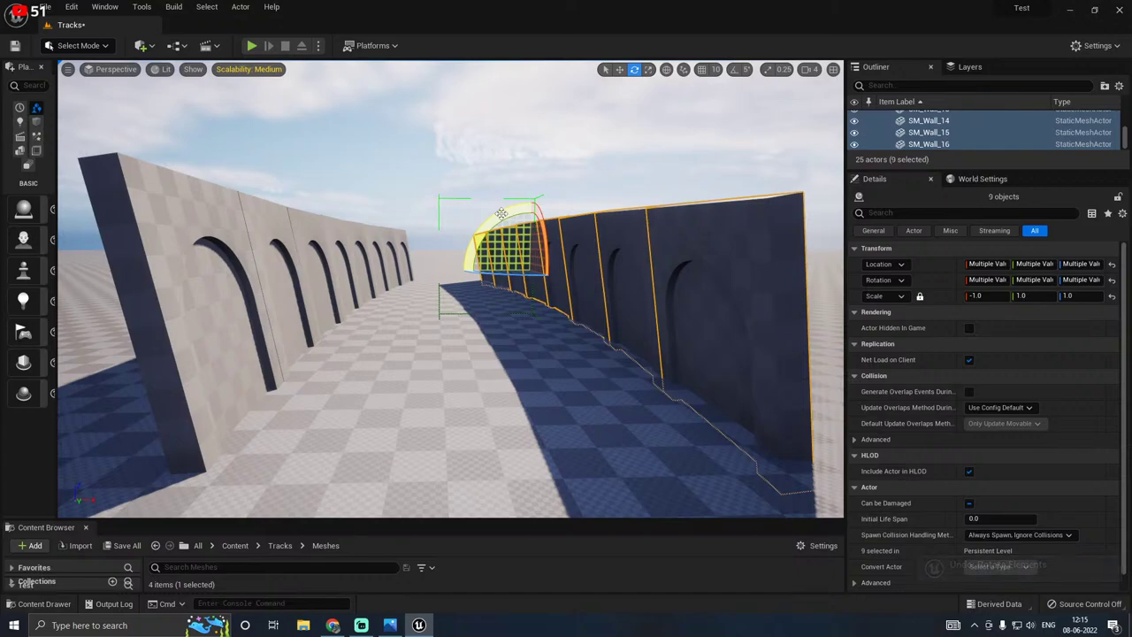
# Step: Delete the duplicated wall group with all its segments, SM_Wall_9 to SM_Wall_16, despite their references
pyautogui.moveTo(584, 272); pyautogui.dragTo(610, 283, button='right')
pyautogui.press('w')
pyautogui.press('a')
pyautogui.press('d')
pyautogui.press('a')
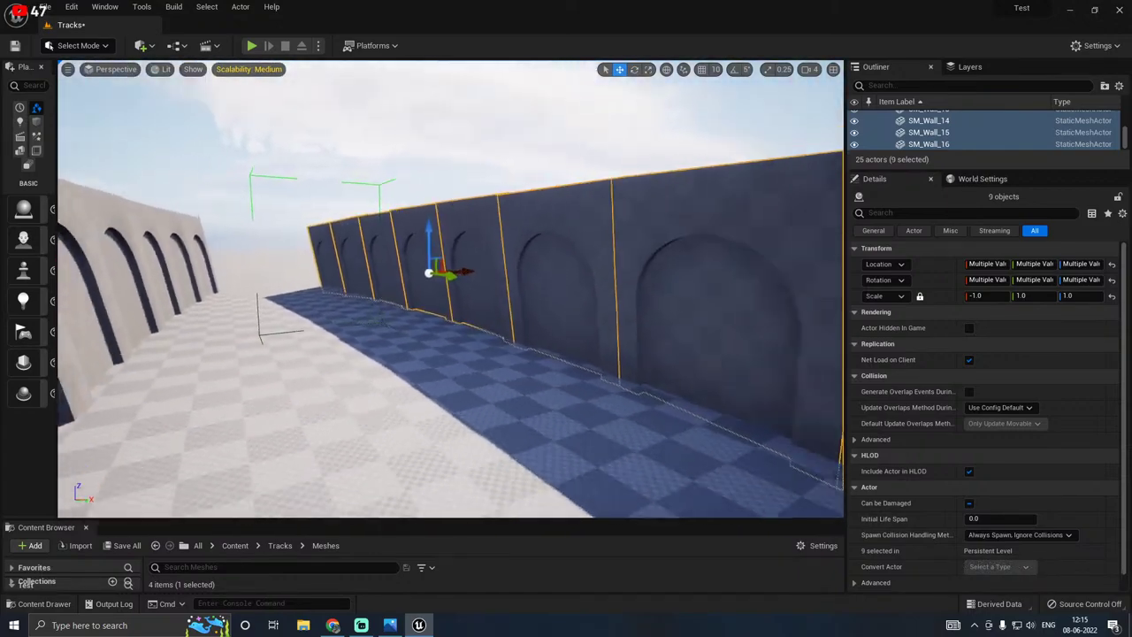
pyautogui.moveTo(425, 230); pyautogui.dragTo(545, 267, button='right')
pyautogui.press('Delete')
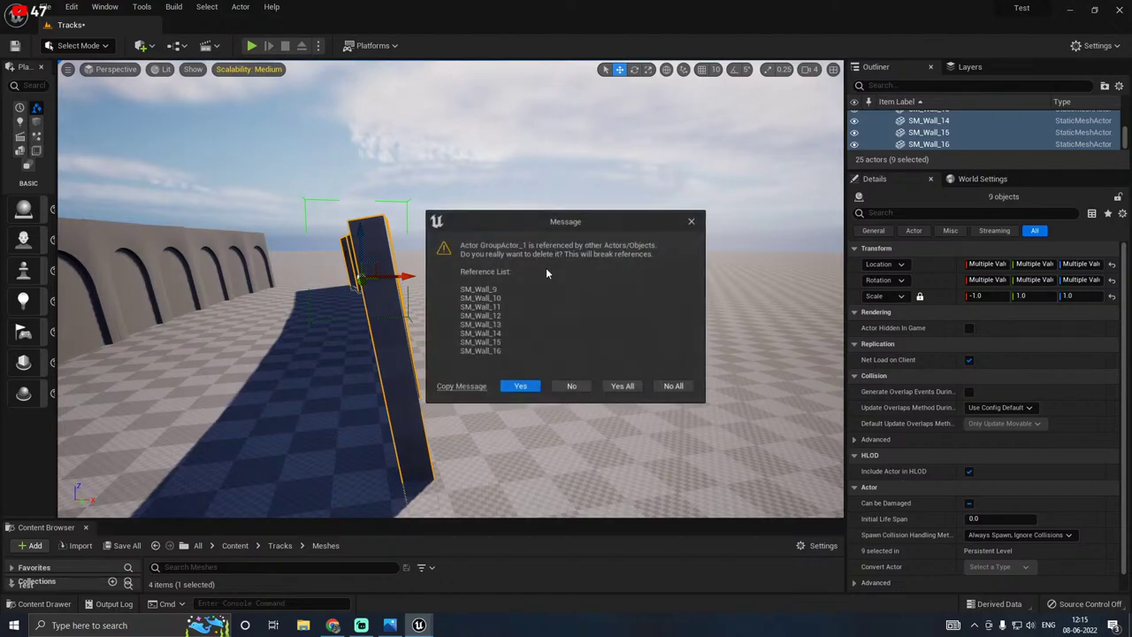
pyautogui.click(605, 389)
# Step: Unlock the original curved wall's group, containing SM_Wall_1 to SM_Wall_8, so its segments can be selected individually
pyautogui.moveTo(545, 344); pyautogui.dragTo(466, 328, button='right')
pyautogui.click(373, 304)
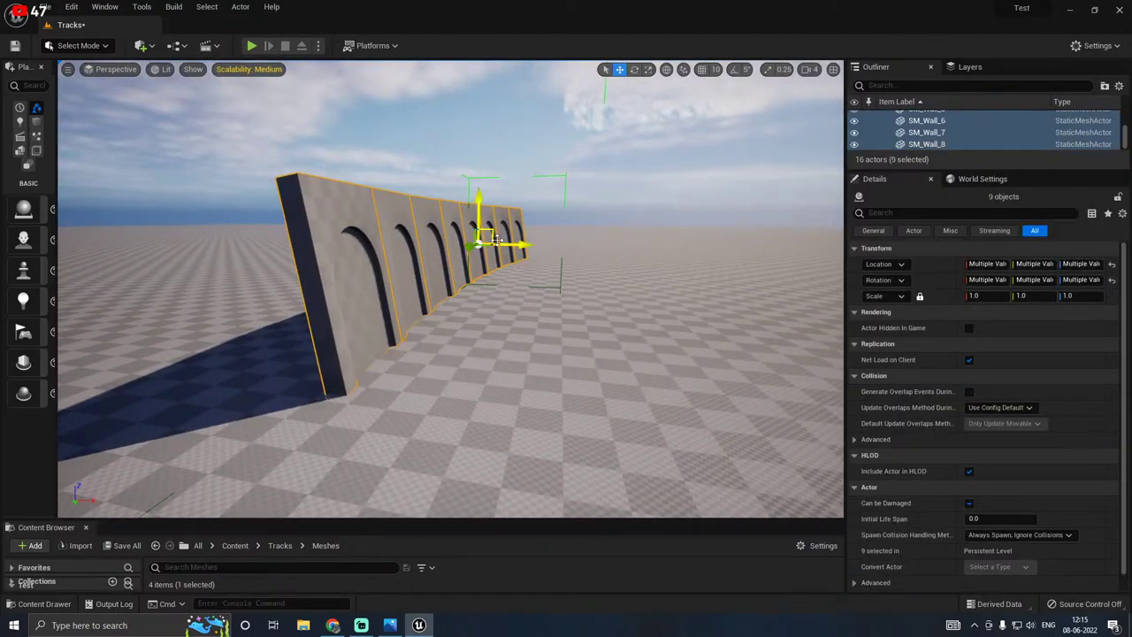
pyautogui.rightClick(390, 250)
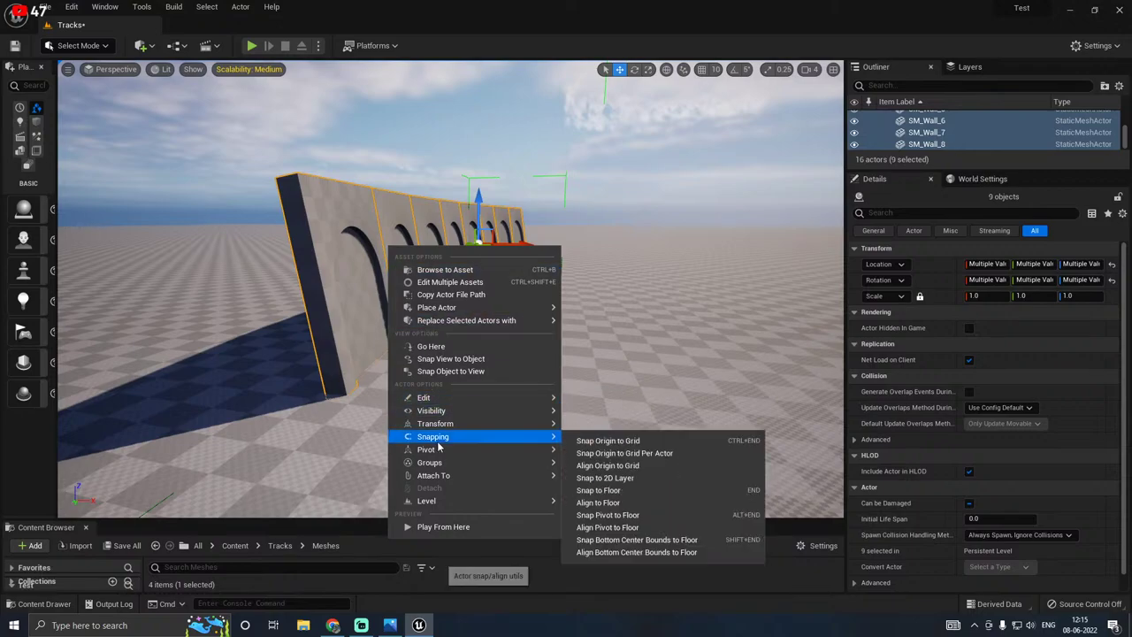
pyautogui.moveTo(555, 462)
pyautogui.click(591, 479)
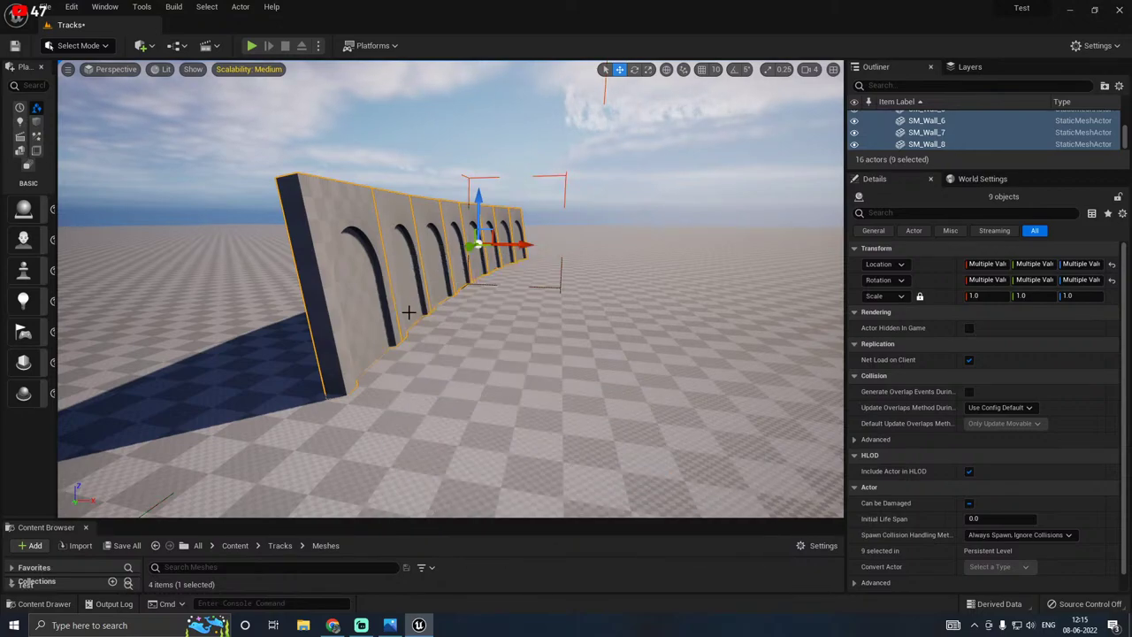
# Step: Duplicate SM_Wall_1 across the passage along X to about X 726 and mirror the copy along X
pyautogui.click(382, 309)
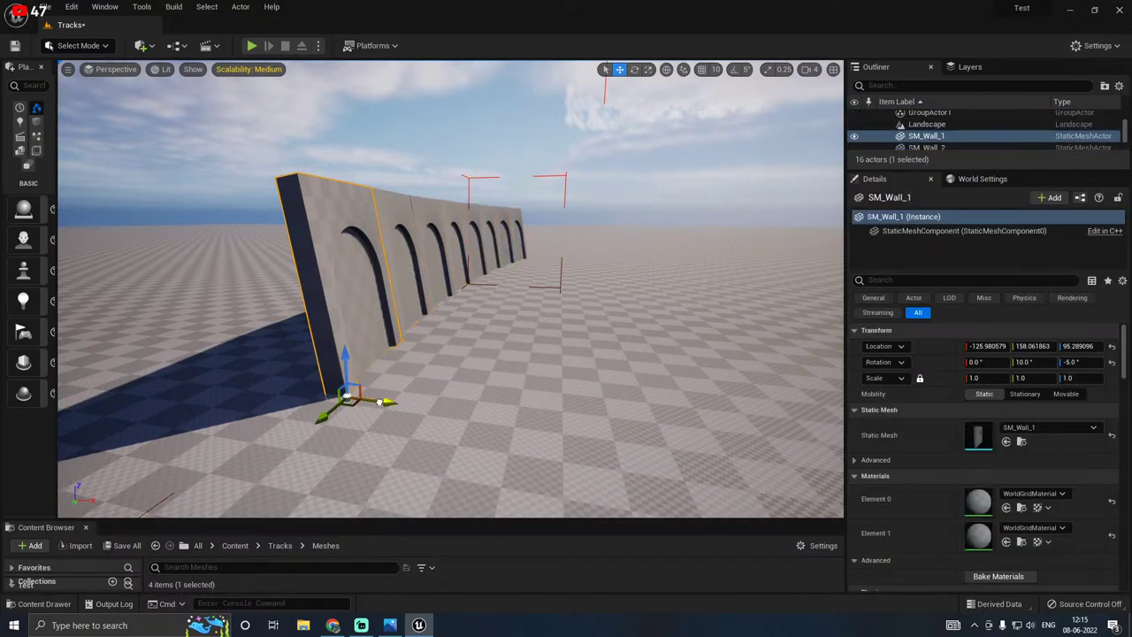
pyautogui.keyDown('alt'); pyautogui.moveTo(380, 402); pyautogui.dragTo(765, 455); pyautogui.keyUp('alt')
pyautogui.press('f')
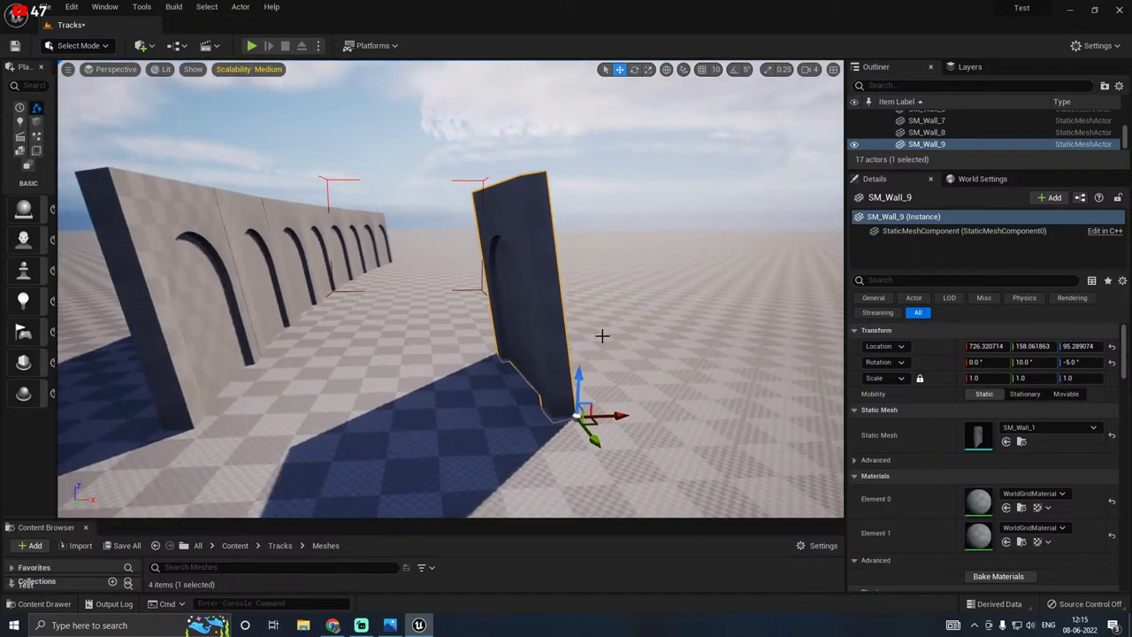
pyautogui.rightClick(498, 322)
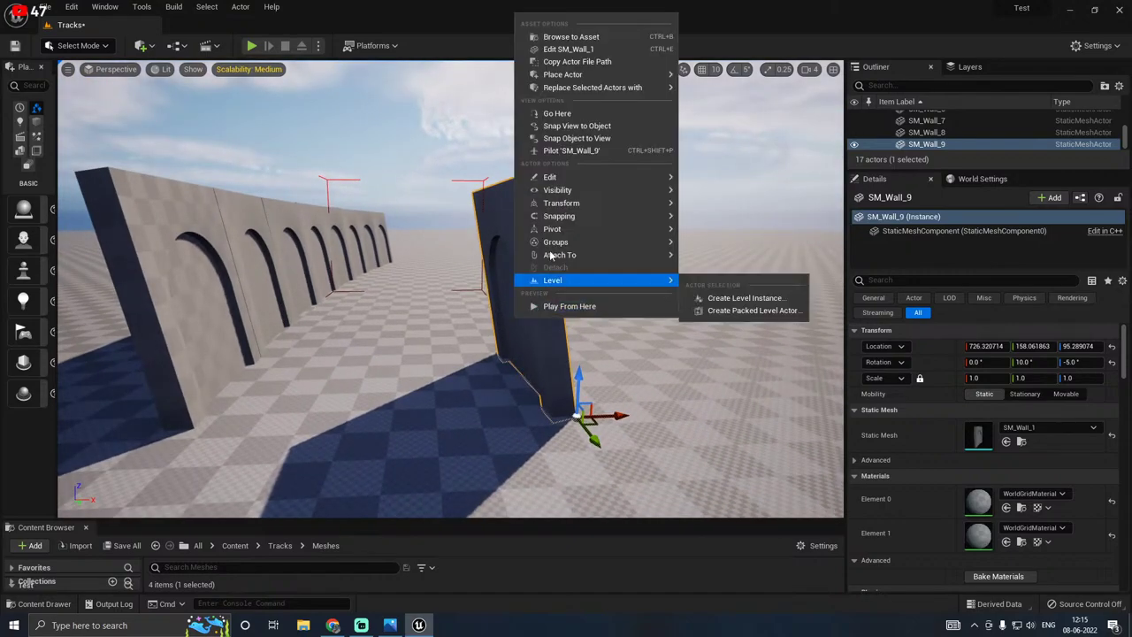
pyautogui.moveTo(560, 209)
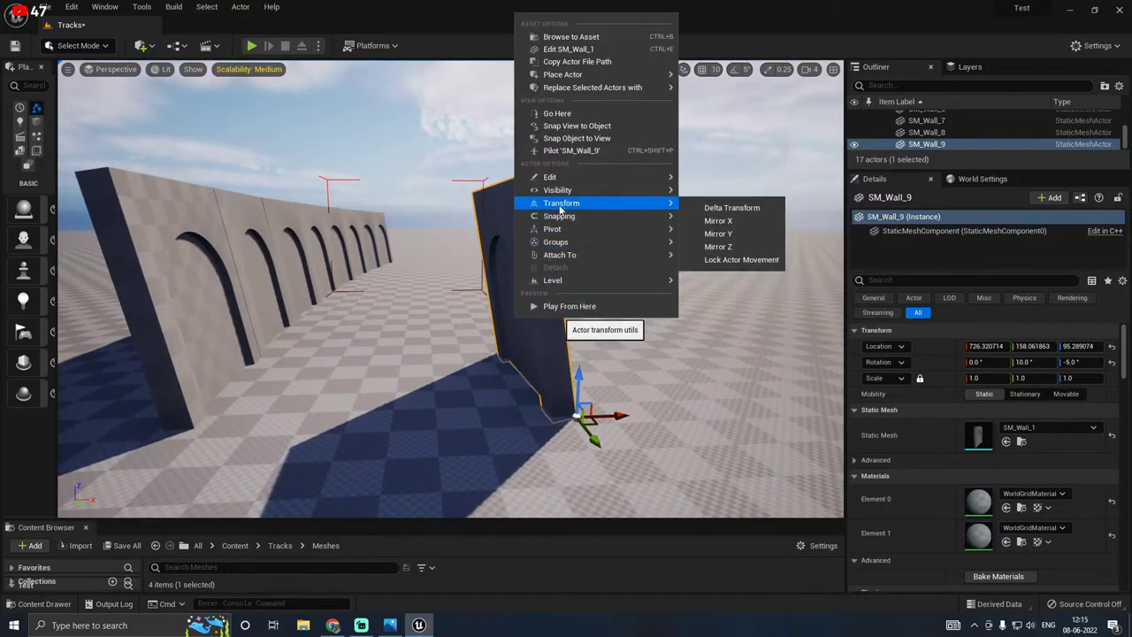
pyautogui.click(730, 223)
pyautogui.keyDown('alt'); pyautogui.moveTo(573, 414); pyautogui.dragTo(266, 398); pyautogui.keyUp('alt')
pyautogui.keyDown('alt'); pyautogui.moveTo(513, 361); pyautogui.dragTo(546, 270); pyautogui.keyUp('alt')
# Step: Duplicate SM_Wall_2 across the passage along X to about X 813 and mirror the copy along X
pyautogui.click(240, 208)
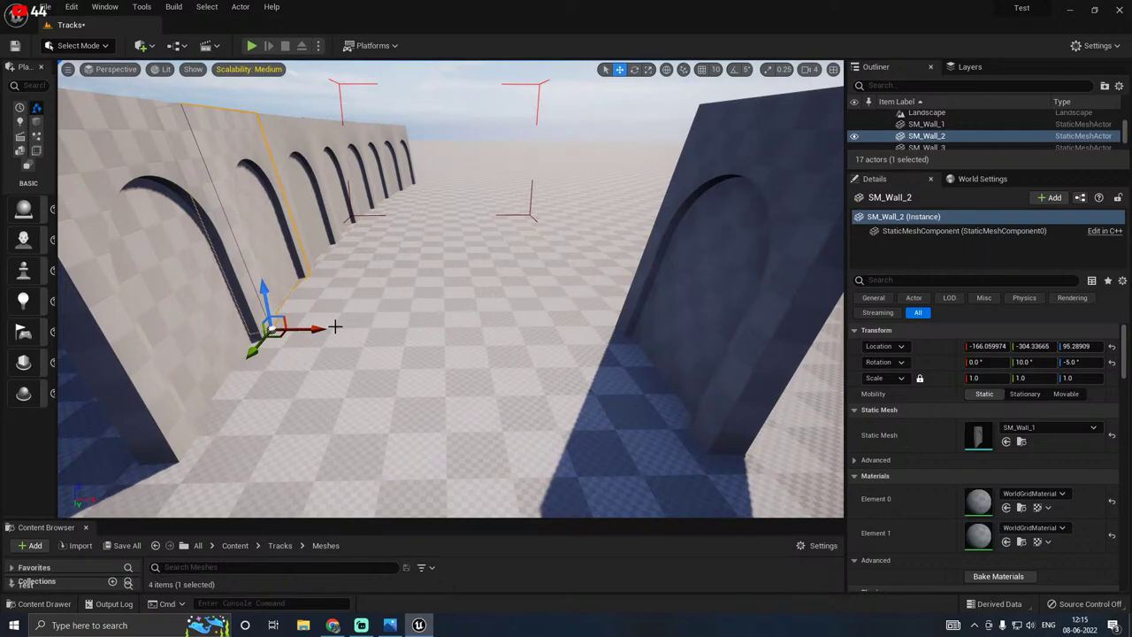
pyautogui.keyDown('alt'); pyautogui.moveTo(309, 328); pyautogui.dragTo(655, 295); pyautogui.keyUp('alt')
pyautogui.rightClick(599, 256)
pyautogui.moveTo(653, 454)
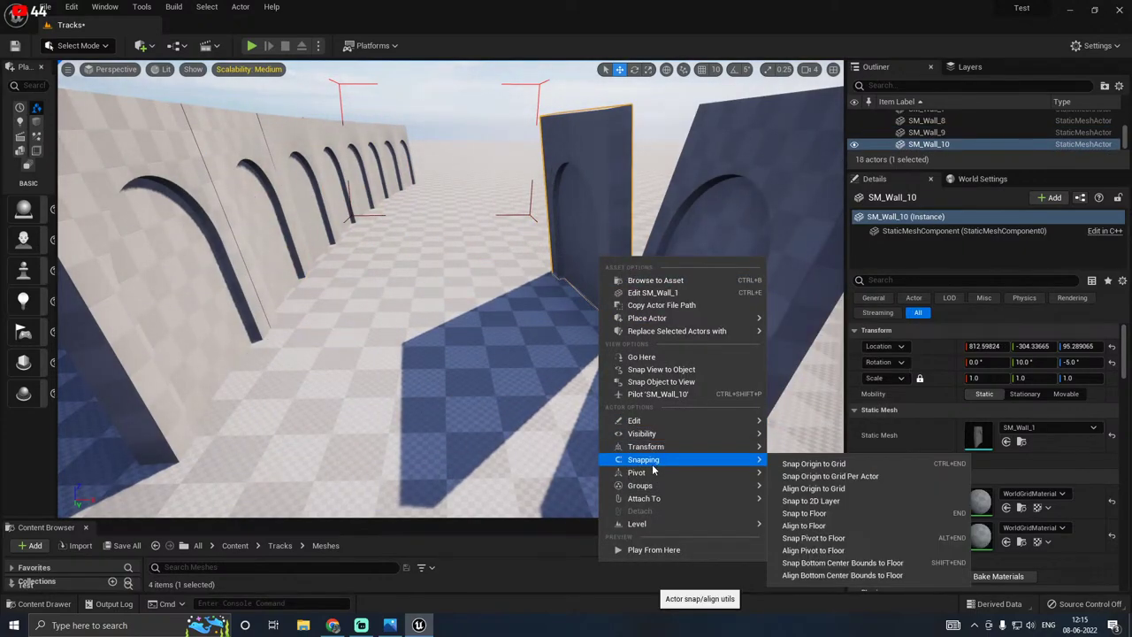
pyautogui.click(807, 464)
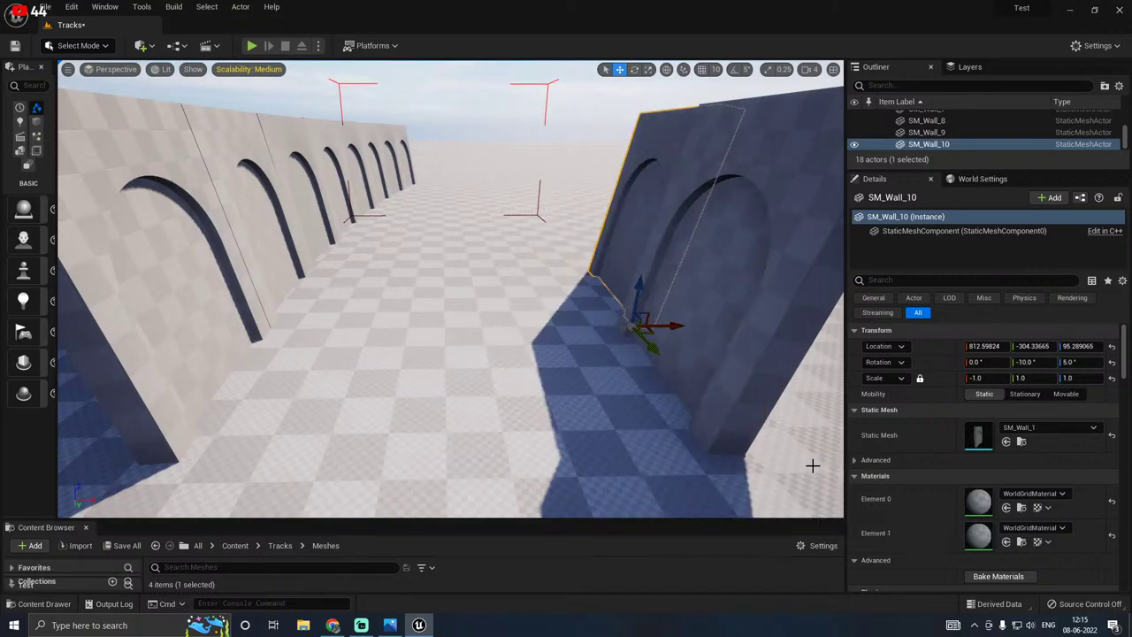
# Step: Move SM_Wall_10 along X to about X 769 so it sits flush with the first segment of the opposite wall
pyautogui.moveTo(569, 340); pyautogui.dragTo(841, 338, button='right')
pyautogui.press('s')
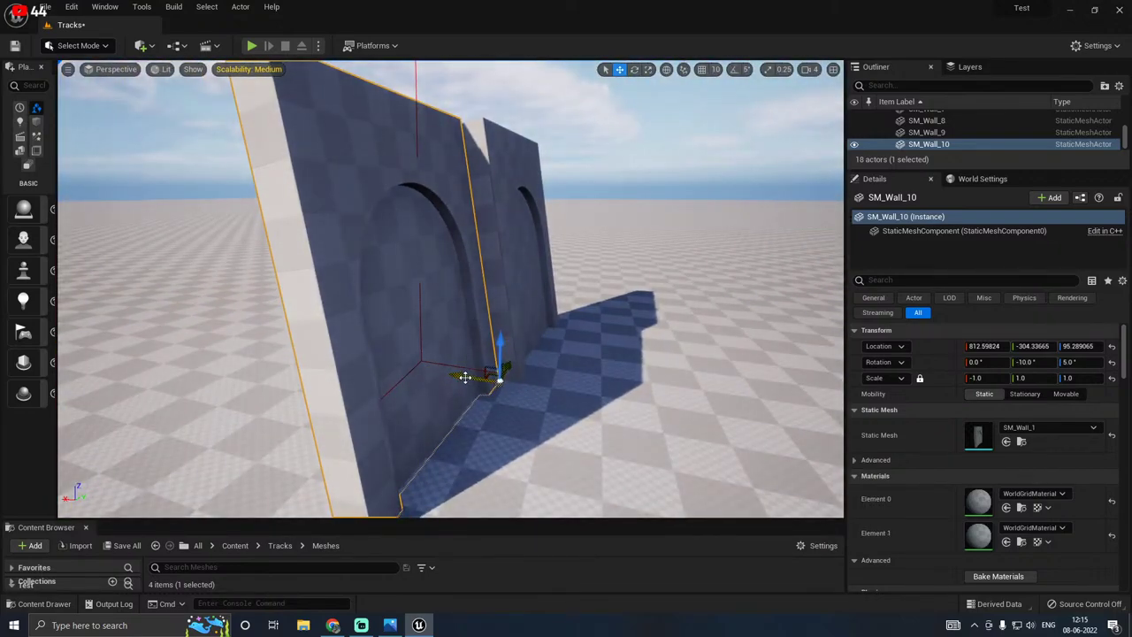
pyautogui.moveTo(465, 377); pyautogui.dragTo(482, 373)
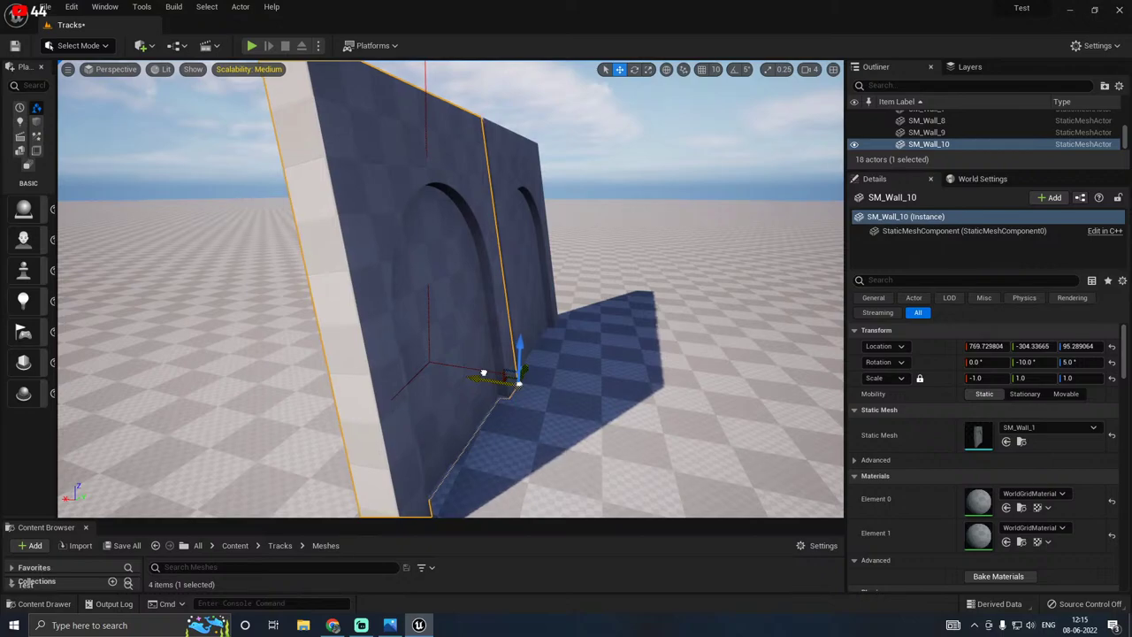
pyautogui.press('d')
pyautogui.moveTo(482, 373); pyautogui.dragTo(354, 369, button='right')
pyautogui.press('w')
pyautogui.moveTo(603, 318); pyautogui.dragTo(591, 319, button='right')
pyautogui.moveTo(526, 379); pyautogui.dragTo(519, 386)
# Step: Duplicate SM_Wall_3 across the passage along X to about X 846
pyautogui.moveTo(520, 385); pyautogui.dragTo(358, 293, button='right')
pyautogui.press('w')
pyautogui.press('e')
pyautogui.press('s')
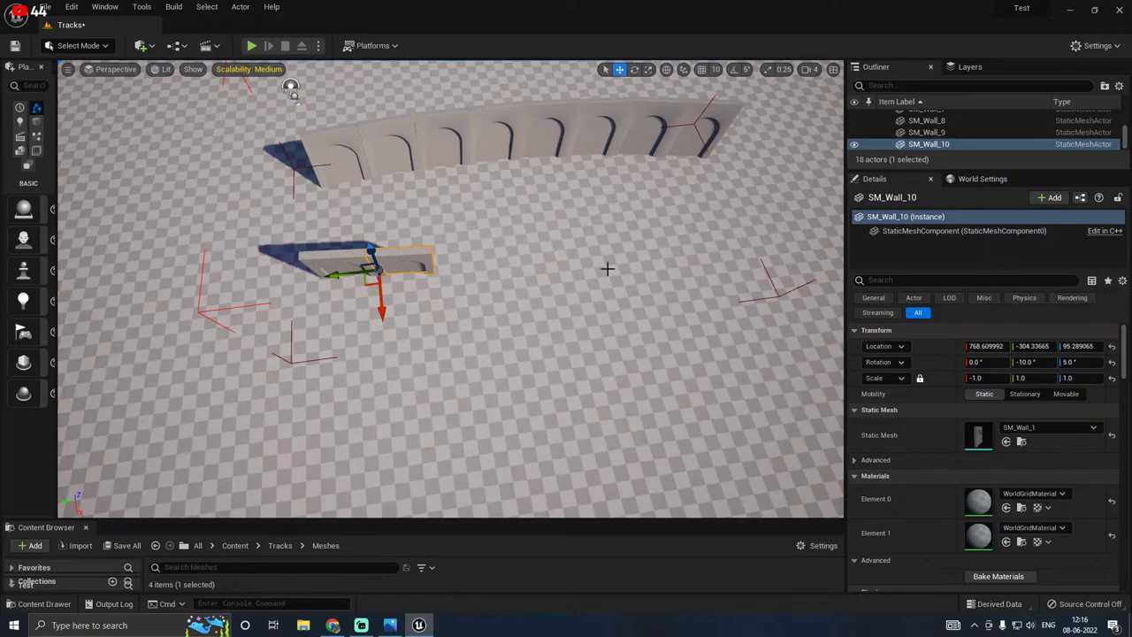
pyautogui.moveTo(290, 88); pyautogui.dragTo(566, 291, button='right')
pyautogui.press('w')
pyautogui.moveTo(301, 328); pyautogui.dragTo(458, 220, button='right')
pyautogui.click(482, 231)
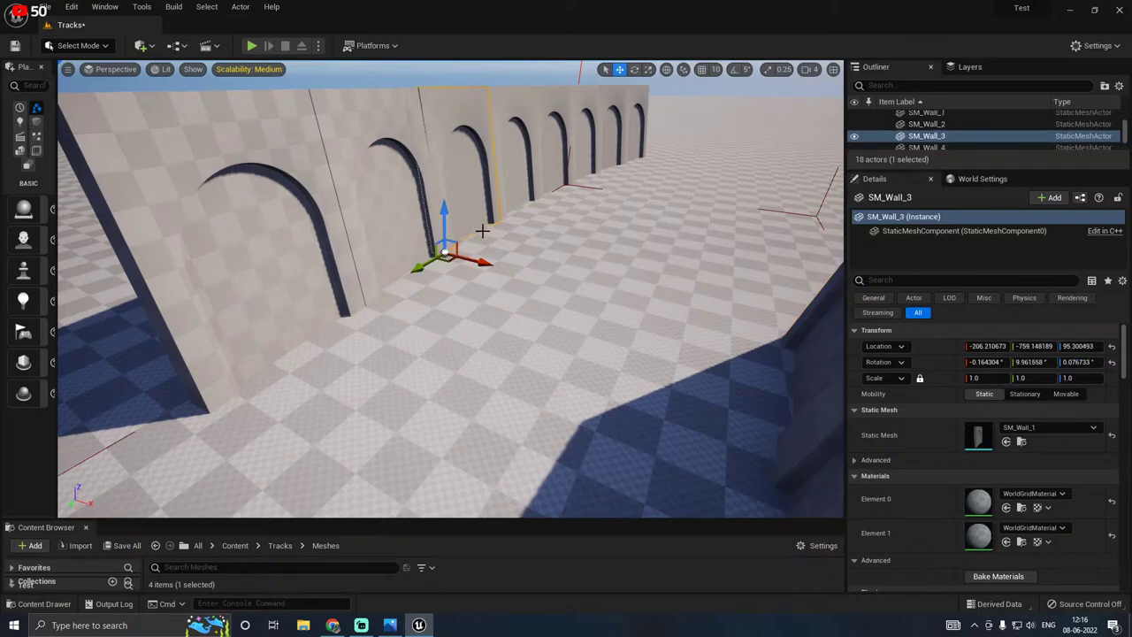
pyautogui.keyDown('alt'); pyautogui.moveTo(476, 262); pyautogui.dragTo(840, 311); pyautogui.keyUp('alt')
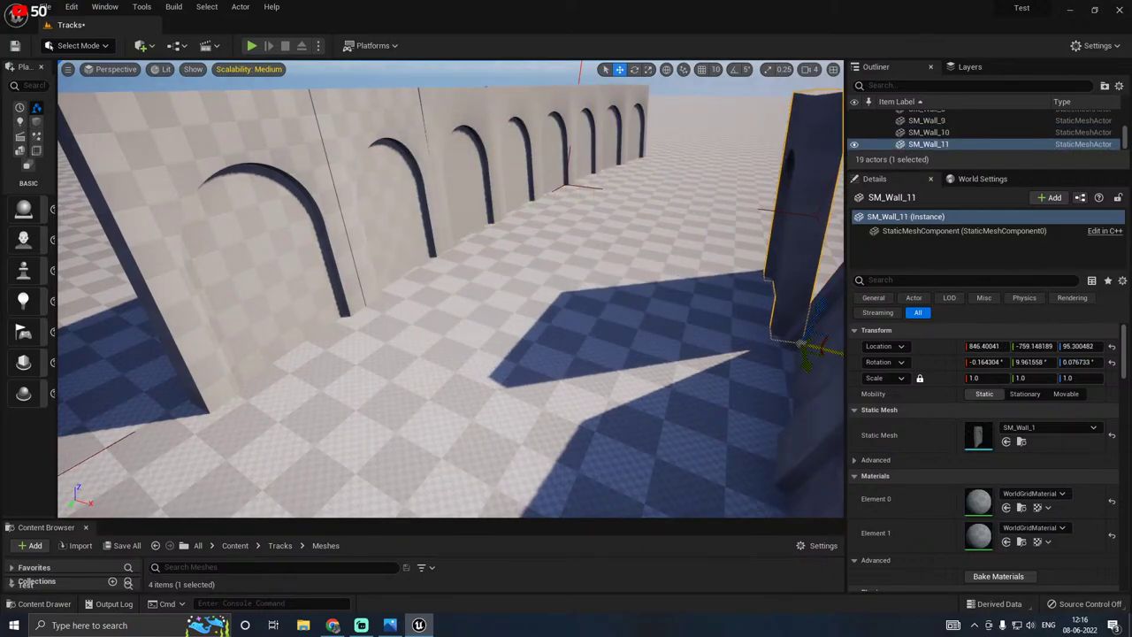
# Step: Mirror SM_Wall_11, the copy of the third segment, along X
pyautogui.moveTo(672, 290); pyautogui.dragTo(796, 292, button='right')
pyautogui.moveTo(556, 248); pyautogui.dragTo(669, 216, button='right')
pyautogui.rightClick(548, 240)
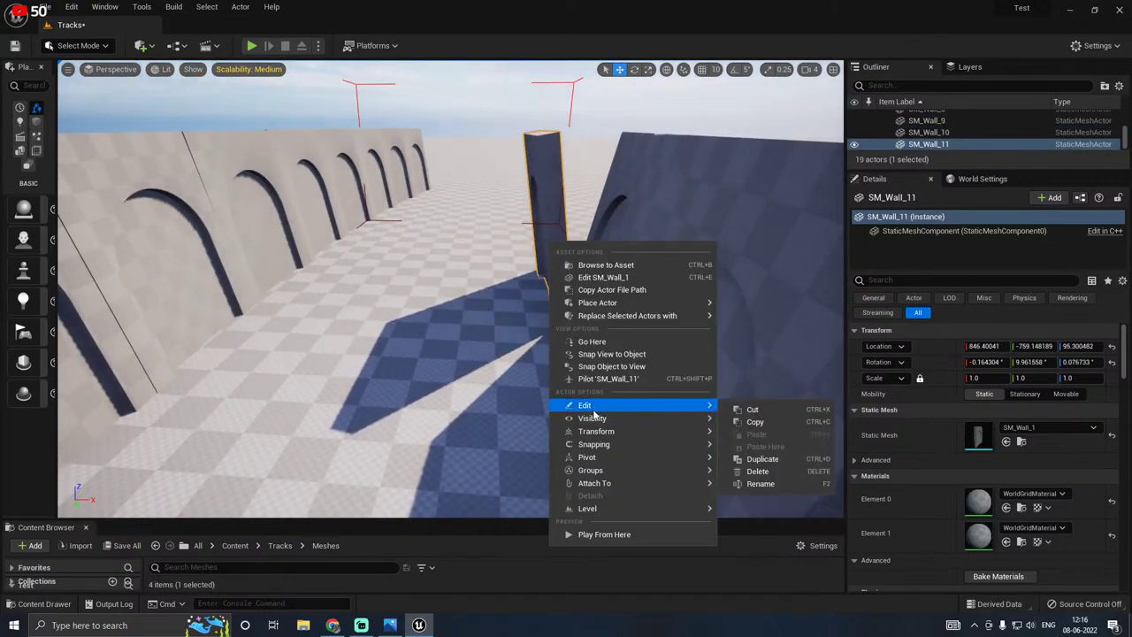
pyautogui.moveTo(633, 435)
pyautogui.click(757, 448)
# Step: Move SM_Wall_11 along X to about X 809 so it meets the neighbouring mirrored segment
pyautogui.scroll(3, 480, 319)
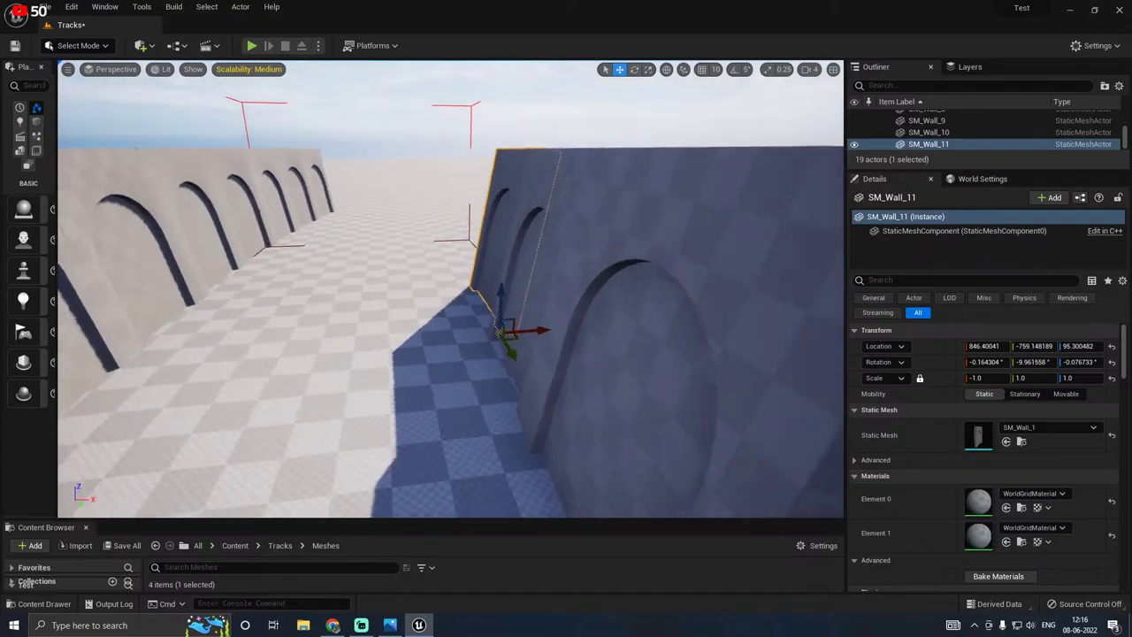
pyautogui.moveTo(481, 320)
pyautogui.mouseDown(button='right')
pyautogui.moveTo(734, 319)
pyautogui.moveTo(486, 346)
pyautogui.moveTo(479, 319)
pyautogui.mouseUp(button='right')
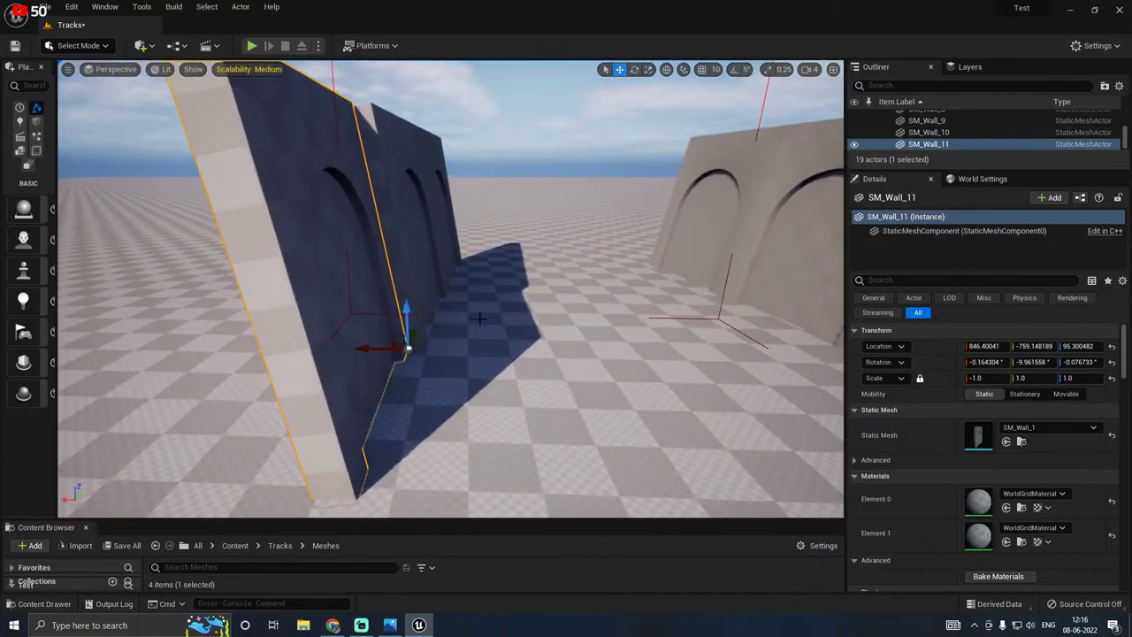
pyautogui.moveTo(368, 354); pyautogui.dragTo(394, 349)
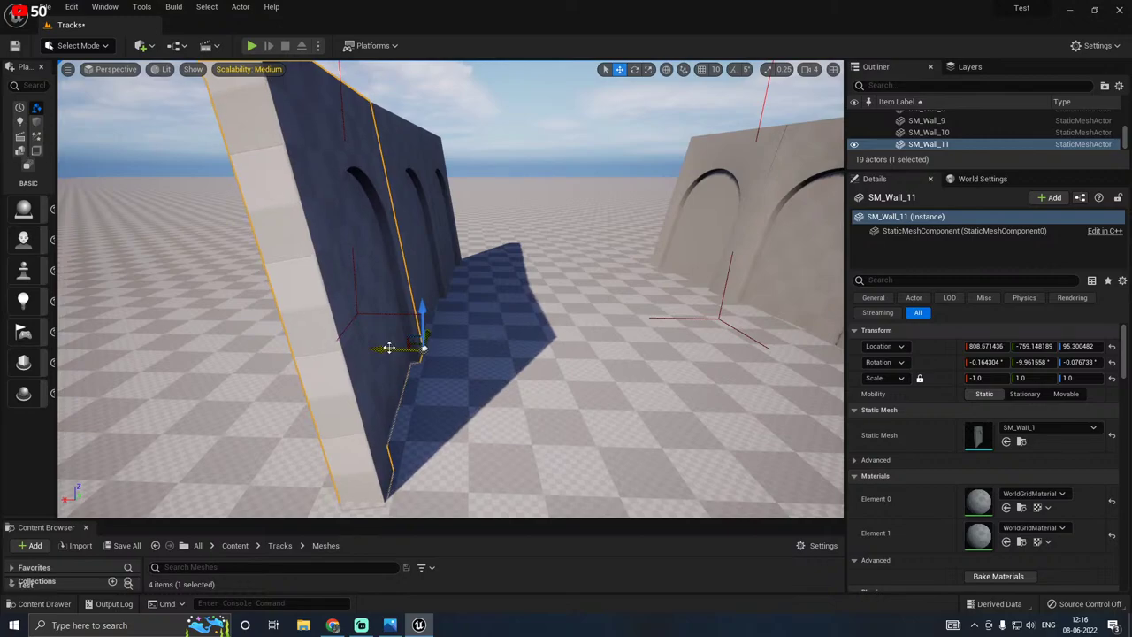
# Step: Turn on rotation snapping at 5° and rotate SM_Wall_11 by 5° about Z to follow the opposite wall's curve
pyautogui.press('e')
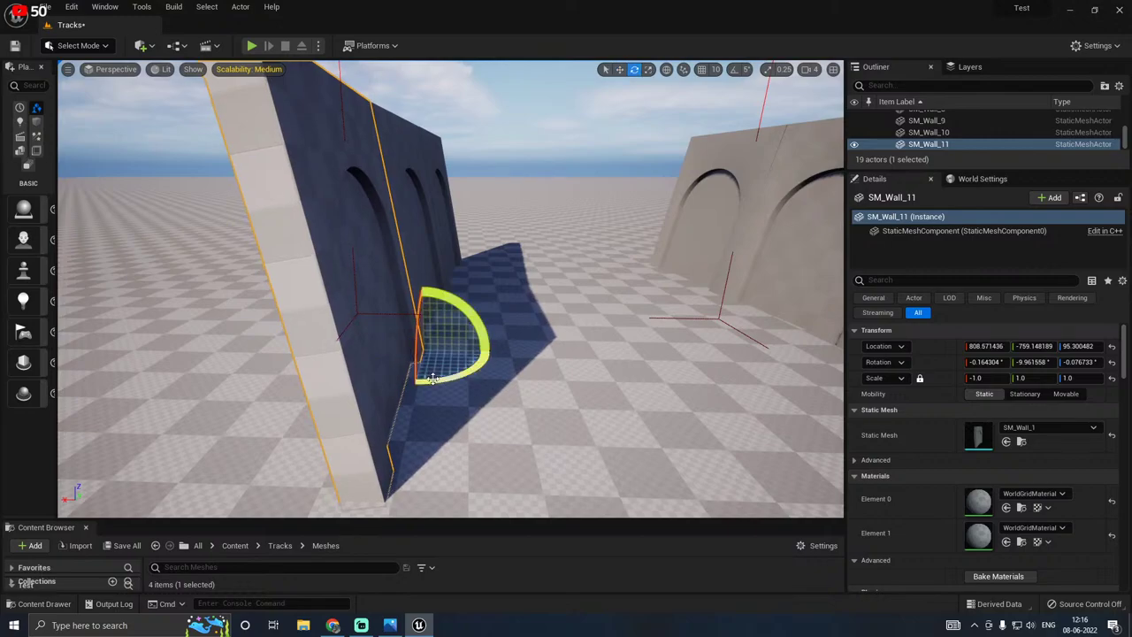
pyautogui.click(734, 69)
pyautogui.moveTo(463, 375); pyautogui.dragTo(463, 375)
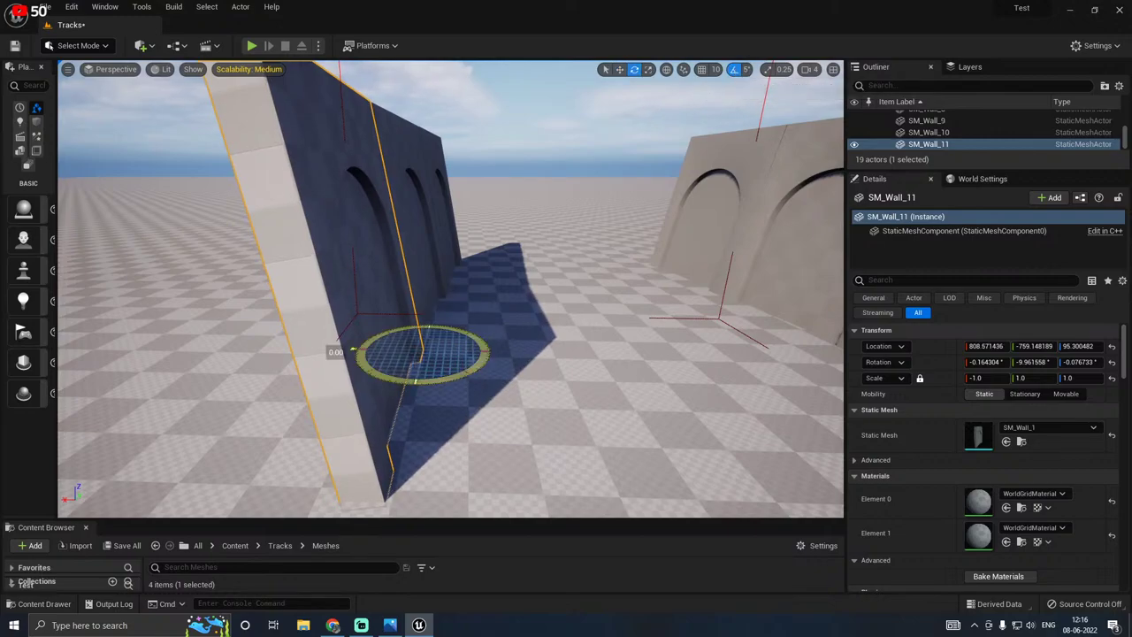
pyautogui.moveTo(356, 350); pyautogui.dragTo(502, 353)
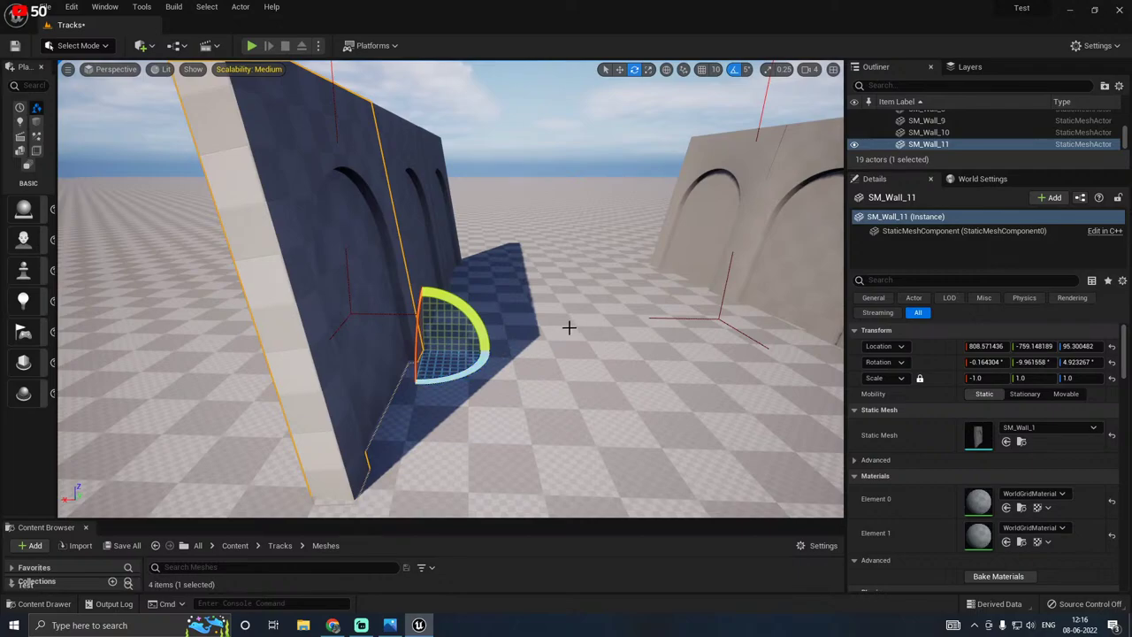
# Step: Fine-tune SM_Wall_11's position along X at about X 809 and save the Tracks level
pyautogui.press('w')
pyautogui.moveTo(569, 328); pyautogui.dragTo(286, 345, button='right')
pyautogui.moveTo(440, 384); pyautogui.dragTo(437, 383)
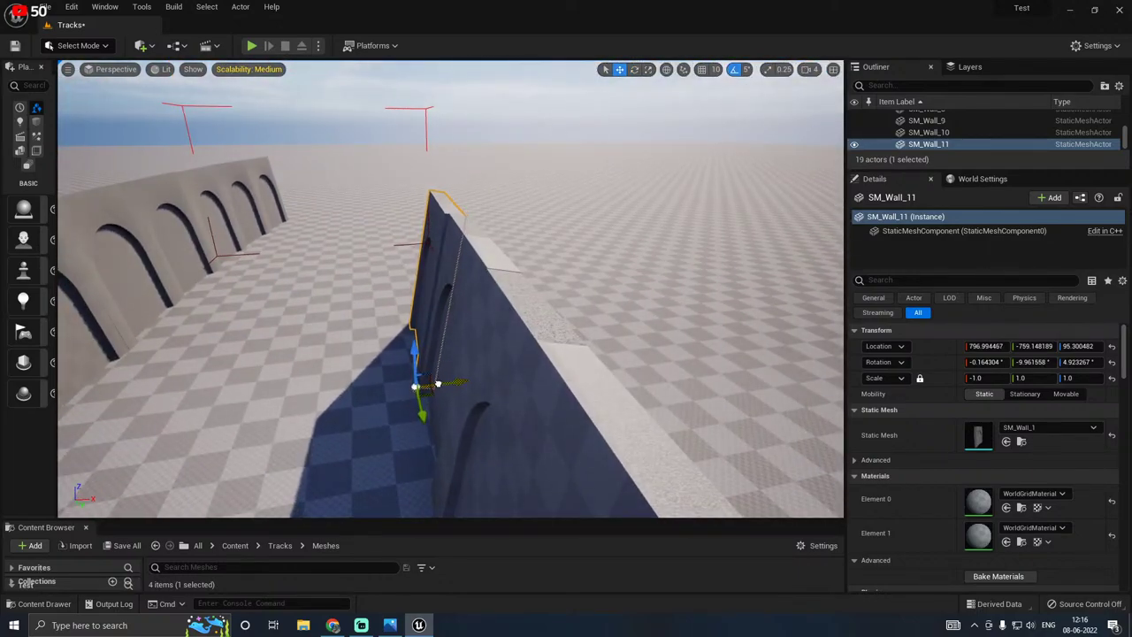
pyautogui.moveTo(440, 384); pyautogui.dragTo(434, 337, button='right')
pyautogui.click(126, 546)
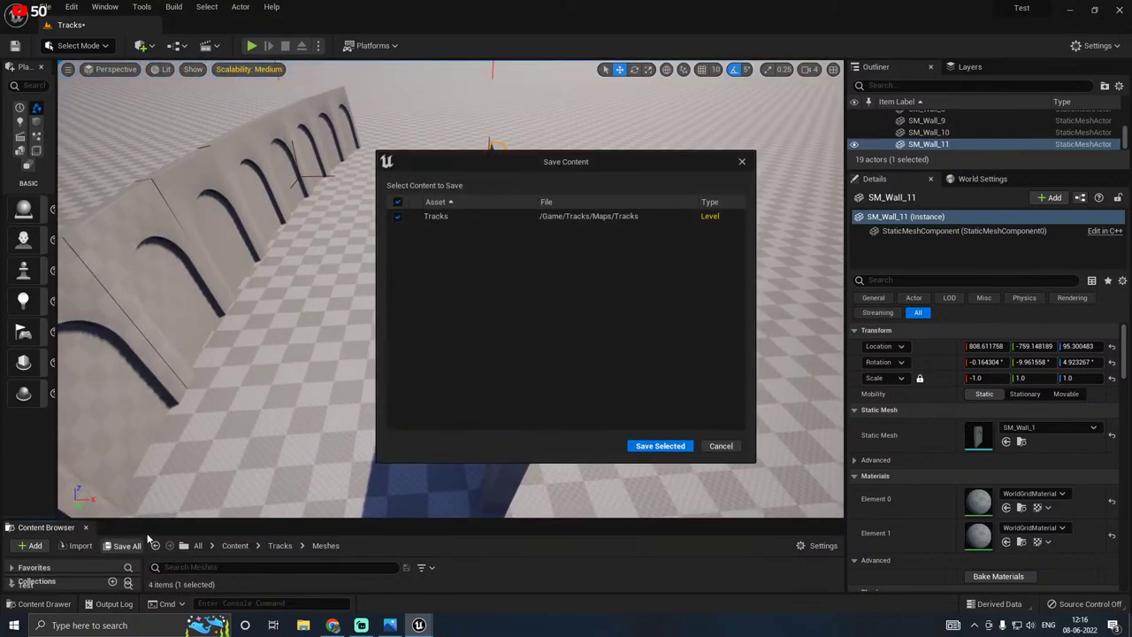
pyautogui.click(660, 445)
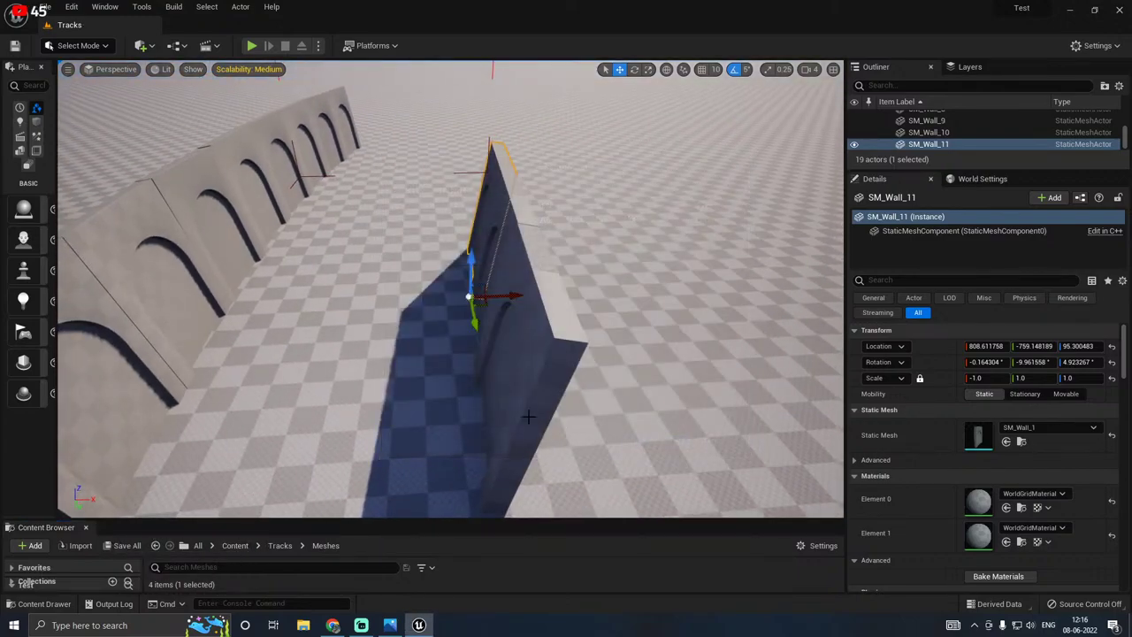
# Step: Duplicate SM_Wall_4 across the passage along X to about X 698 and mirror the copy along X
pyautogui.moveTo(286, 253); pyautogui.dragTo(395, 226, button='right')
pyautogui.click(395, 225)
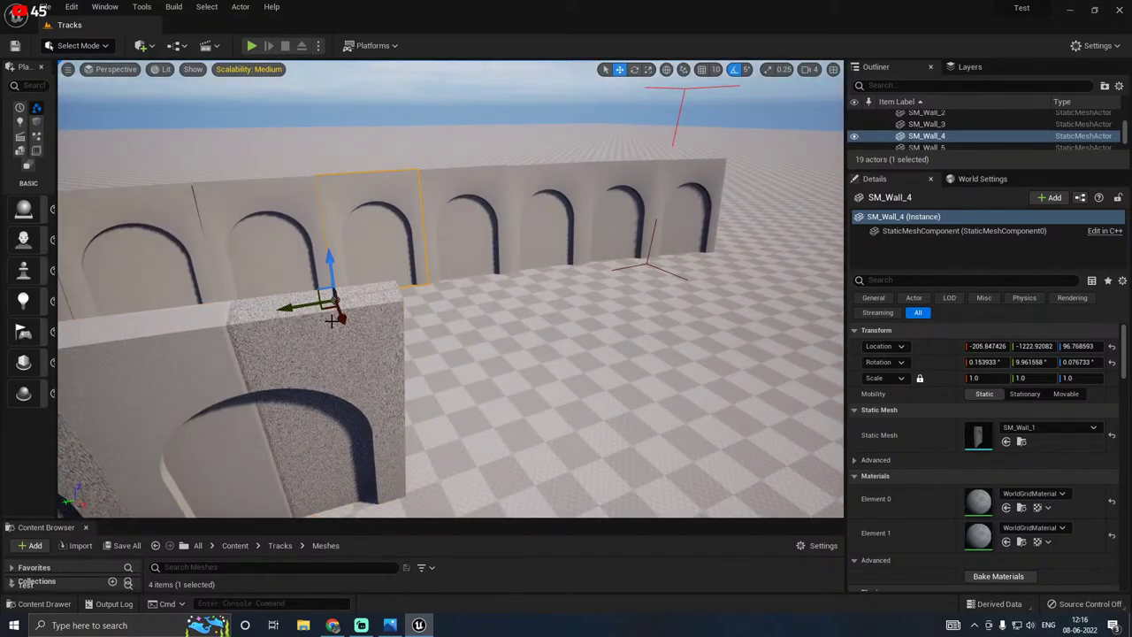
pyautogui.keyDown('alt'); pyautogui.moveTo(341, 317); pyautogui.dragTo(455, 456); pyautogui.keyUp('alt')
pyautogui.rightClick(474, 321)
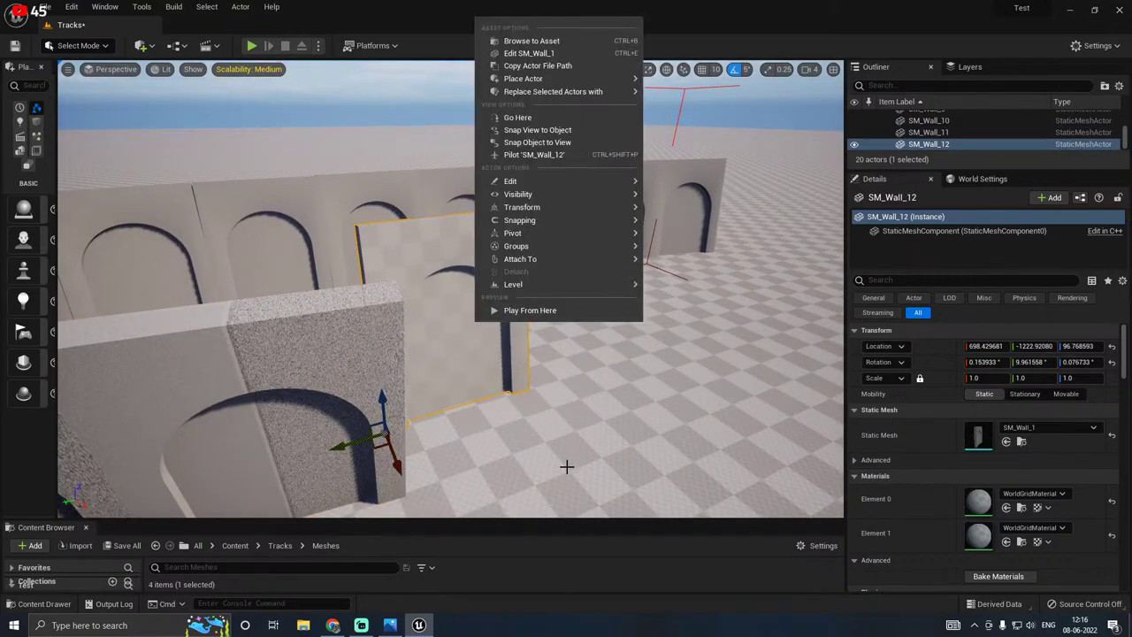
pyautogui.moveTo(592, 225)
pyautogui.moveTo(556, 206)
pyautogui.click(684, 228)
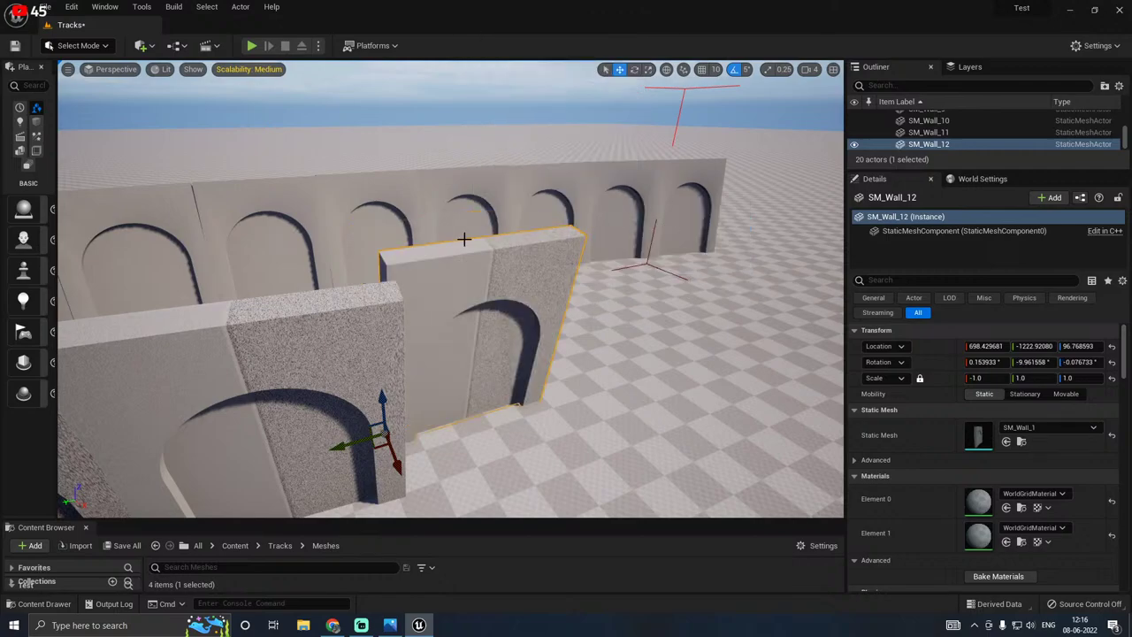
# Step: Move SM_Wall_12 against the neighbouring segment at about X 847, Y -1221 and rotate it 5° about Z
pyautogui.moveTo(463, 238); pyautogui.dragTo(384, 293, button='right')
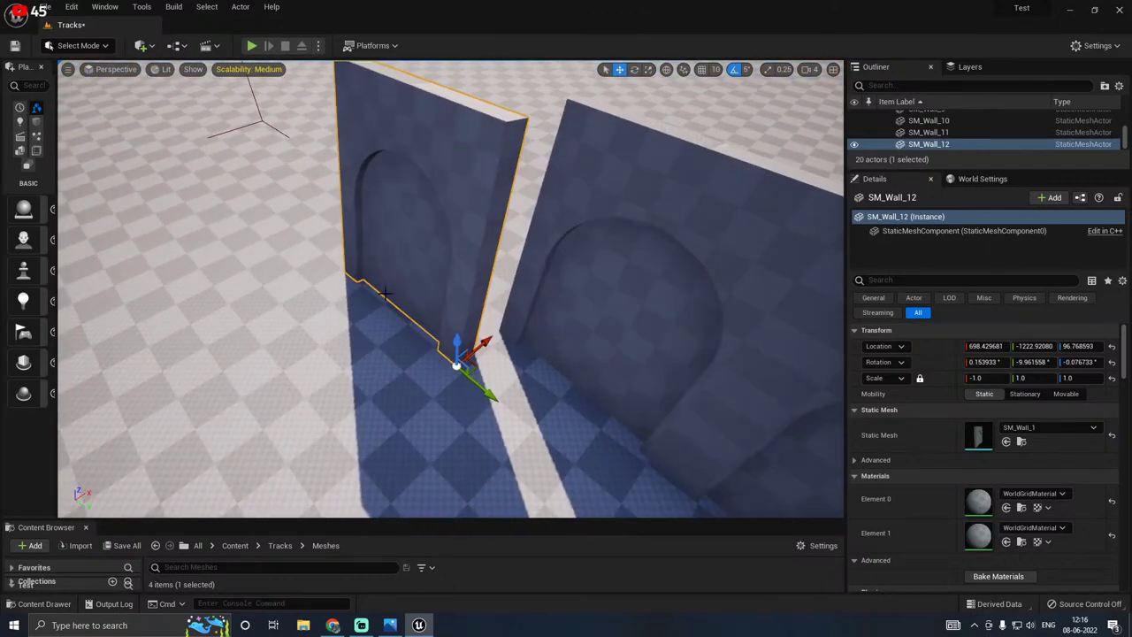
pyautogui.moveTo(482, 342); pyautogui.dragTo(530, 318)
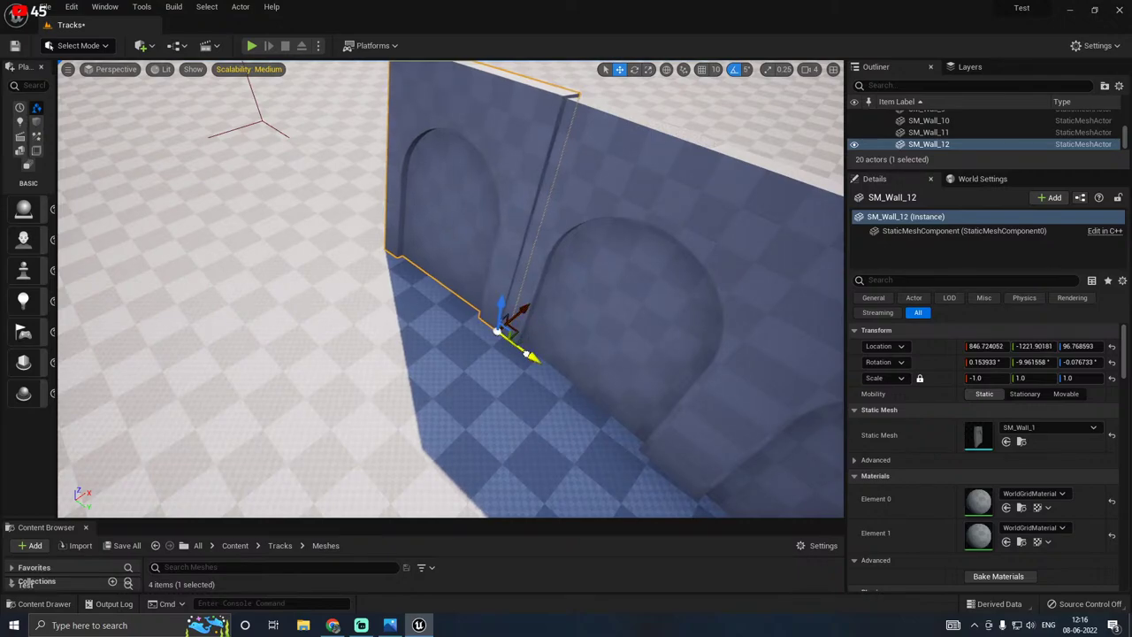
pyautogui.moveTo(583, 305); pyautogui.dragTo(455, 241, button='right')
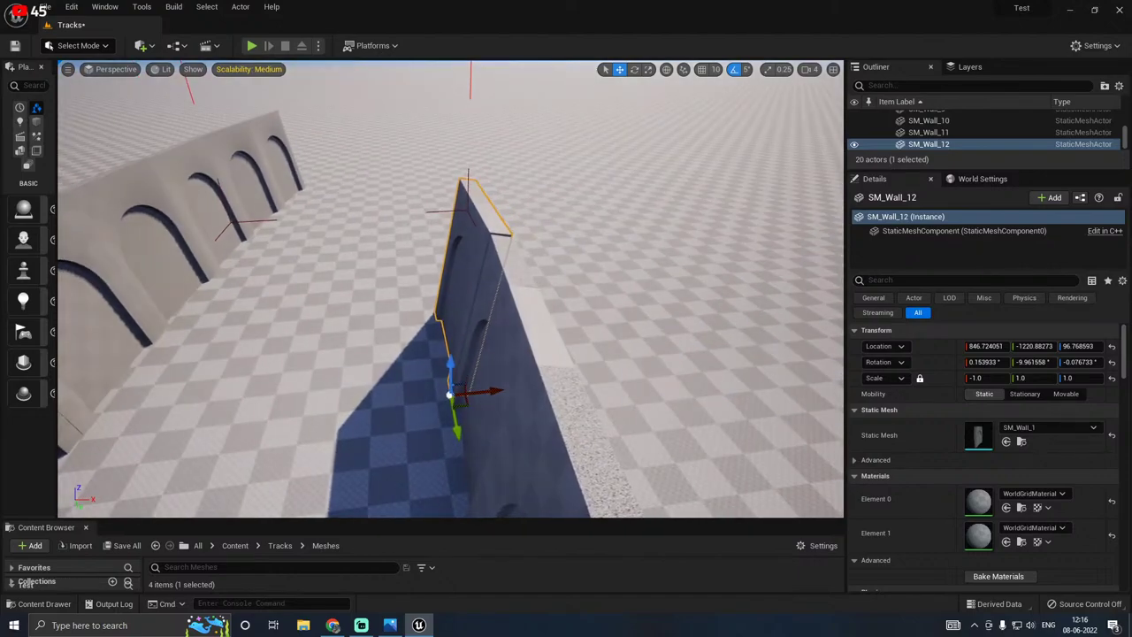
pyautogui.press('e')
pyautogui.moveTo(436, 445); pyautogui.dragTo(513, 442)
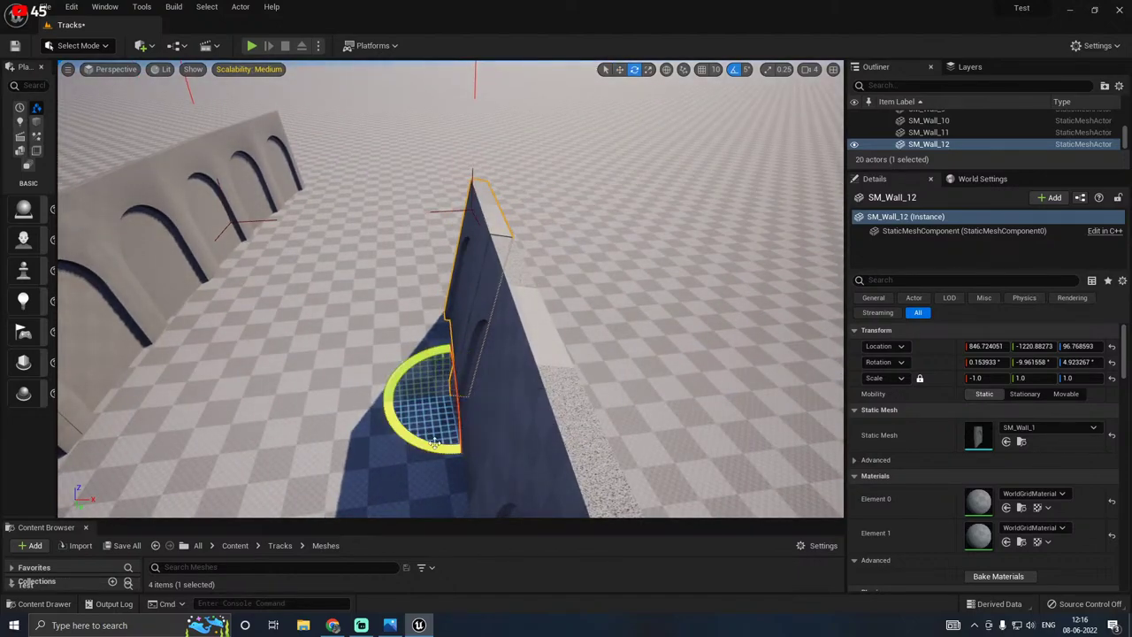
# Step: Duplicate SM_Wall_5 across the passage along X to about X 977 and mirror the copy along X
pyautogui.moveTo(207, 354); pyautogui.dragTo(132, 358, button='right')
pyautogui.click(233, 254)
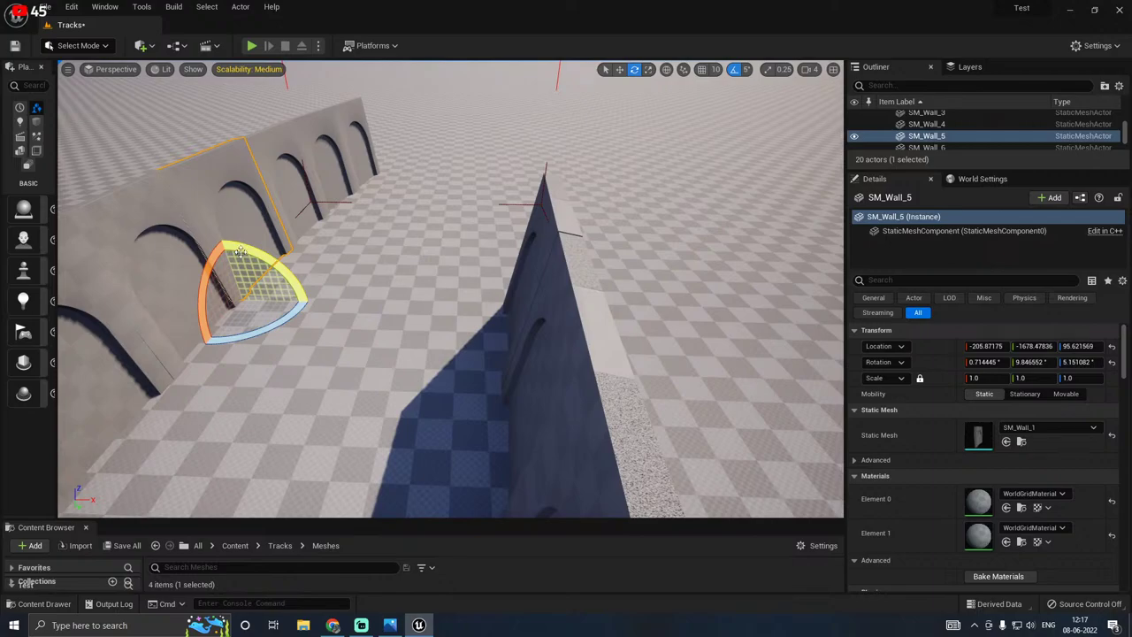
pyautogui.press('w')
pyautogui.keyDown('alt'); pyautogui.moveTo(265, 298); pyautogui.dragTo(508, 248); pyautogui.keyUp('alt')
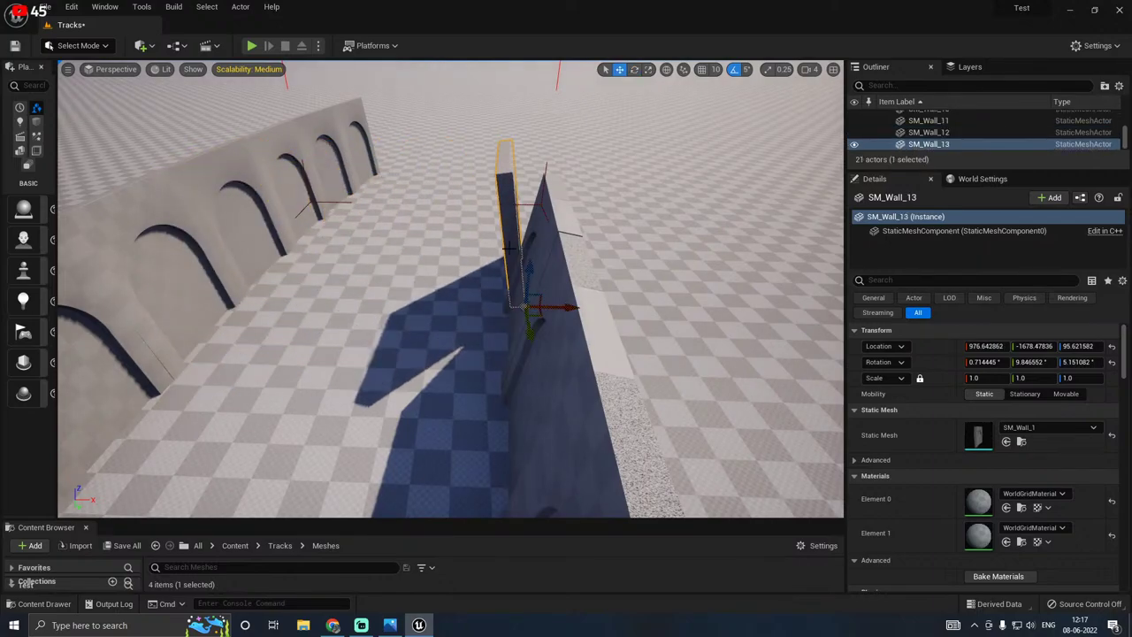
pyautogui.rightClick(504, 229)
pyautogui.moveTo(601, 419)
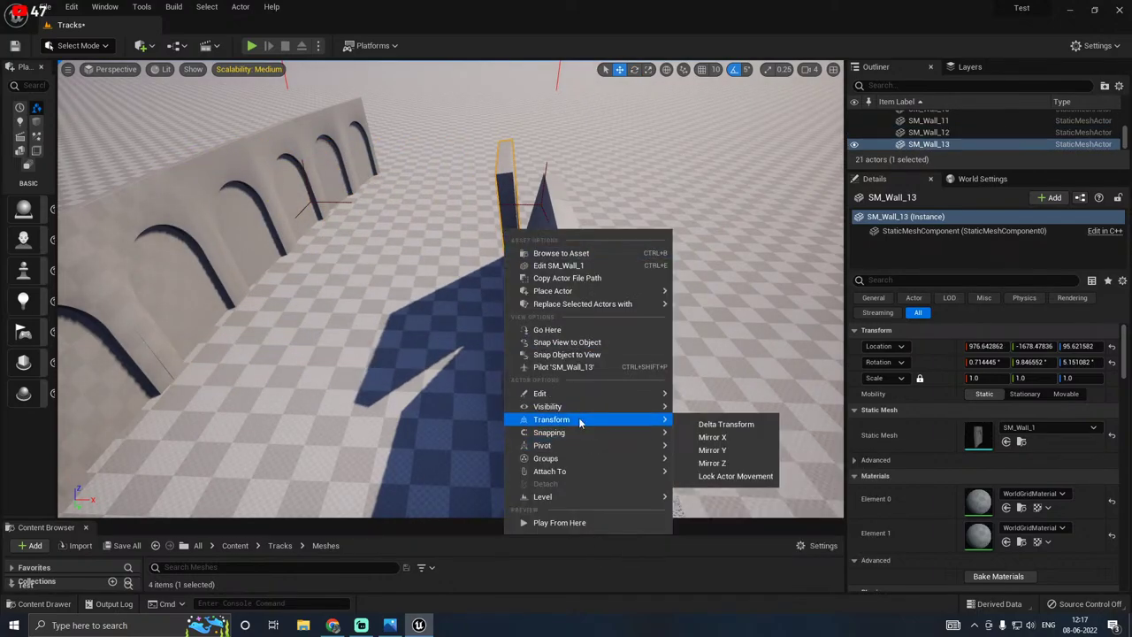
pyautogui.click(713, 437)
pyautogui.moveTo(715, 433); pyautogui.dragTo(715, 433, button='right')
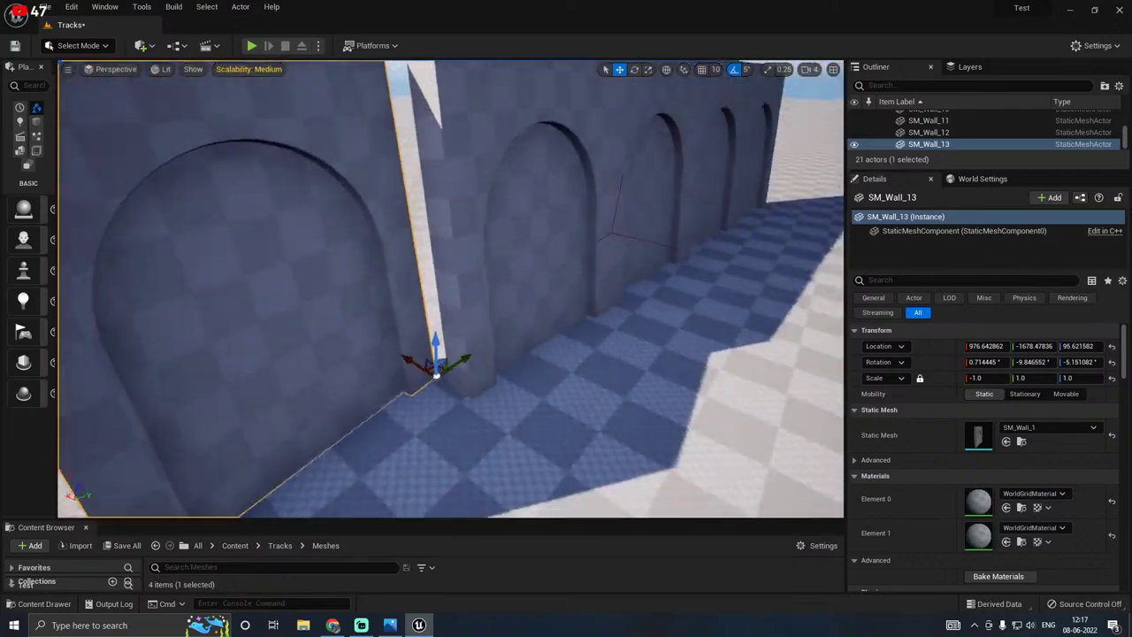
# Step: Move SM_Wall_13 along X to about X 897 and rotate it 10° about Z to follow the curve
pyautogui.moveTo(279, 306); pyautogui.dragTo(341, 304, button='right')
pyautogui.press('s')
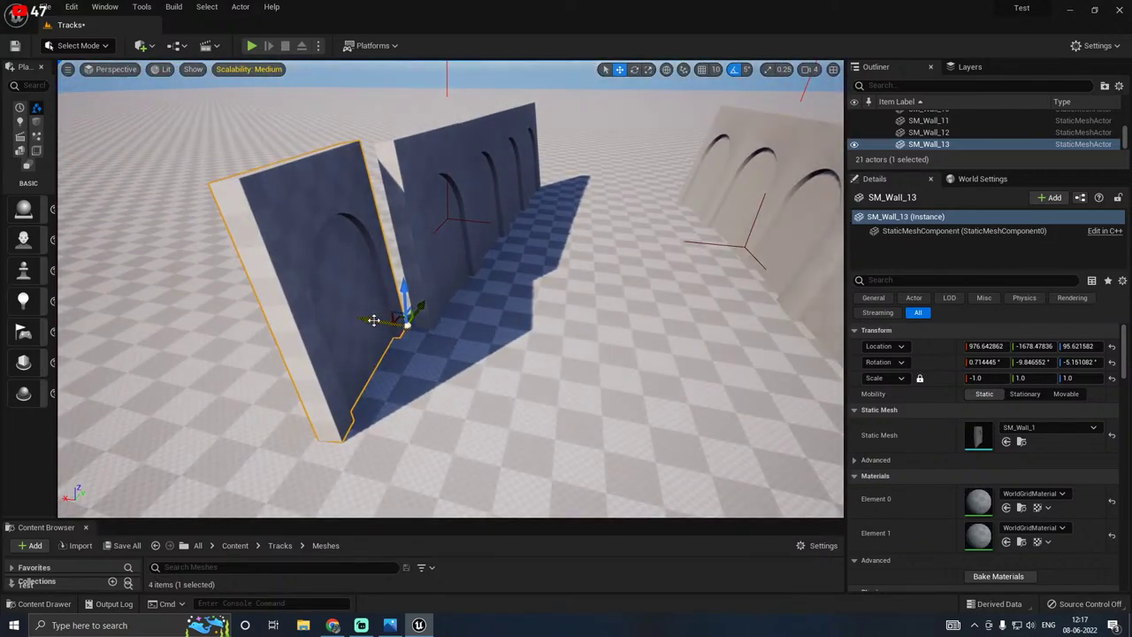
pyautogui.moveTo(373, 320); pyautogui.dragTo(392, 320)
pyautogui.rightClick(374, 301)
pyautogui.click(346, 288)
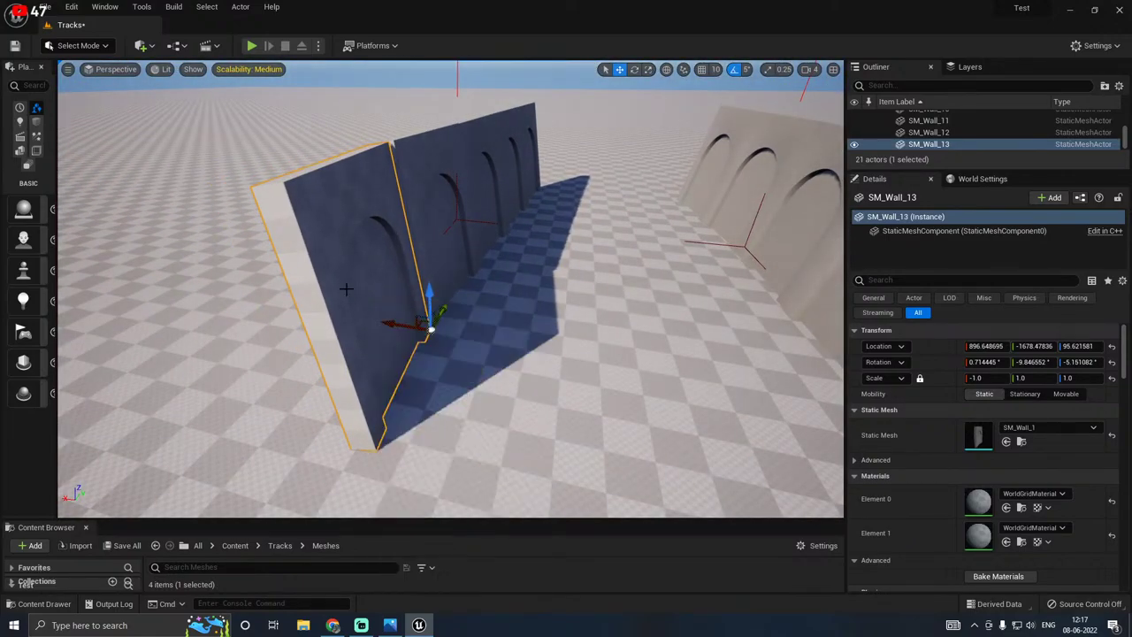
pyautogui.moveTo(365, 320); pyautogui.dragTo(376, 314)
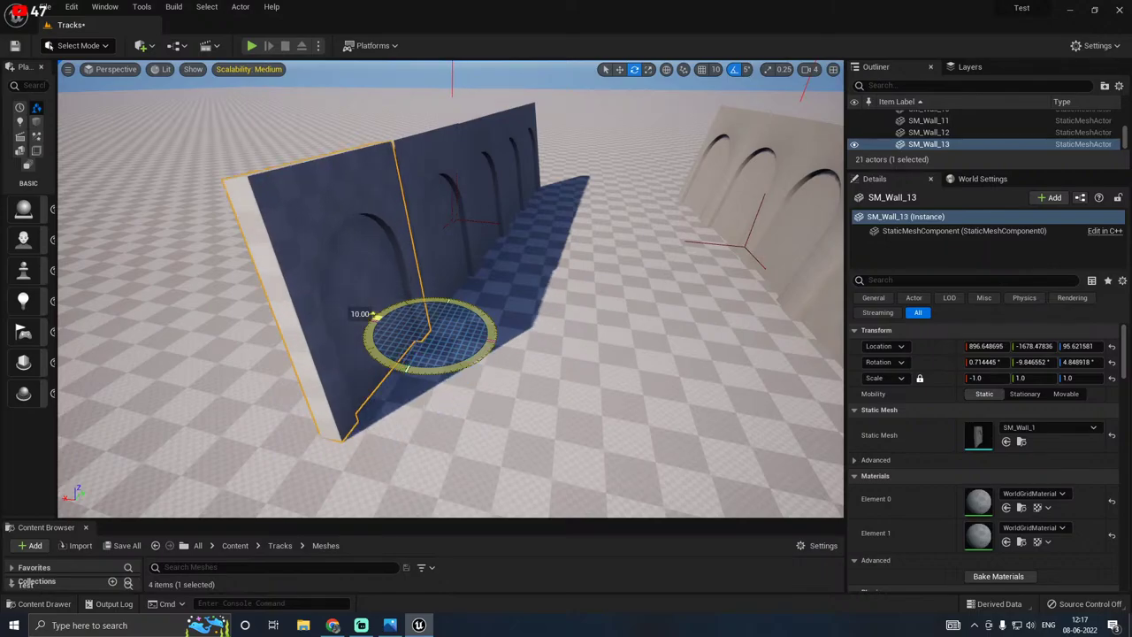
# Step: Fine-tune SM_Wall_13's position against the neighbouring segment at about X 891, Y -1686
pyautogui.moveTo(600, 304); pyautogui.dragTo(257, 336, button='right')
pyautogui.moveTo(450, 288); pyautogui.dragTo(301, 336, button='right')
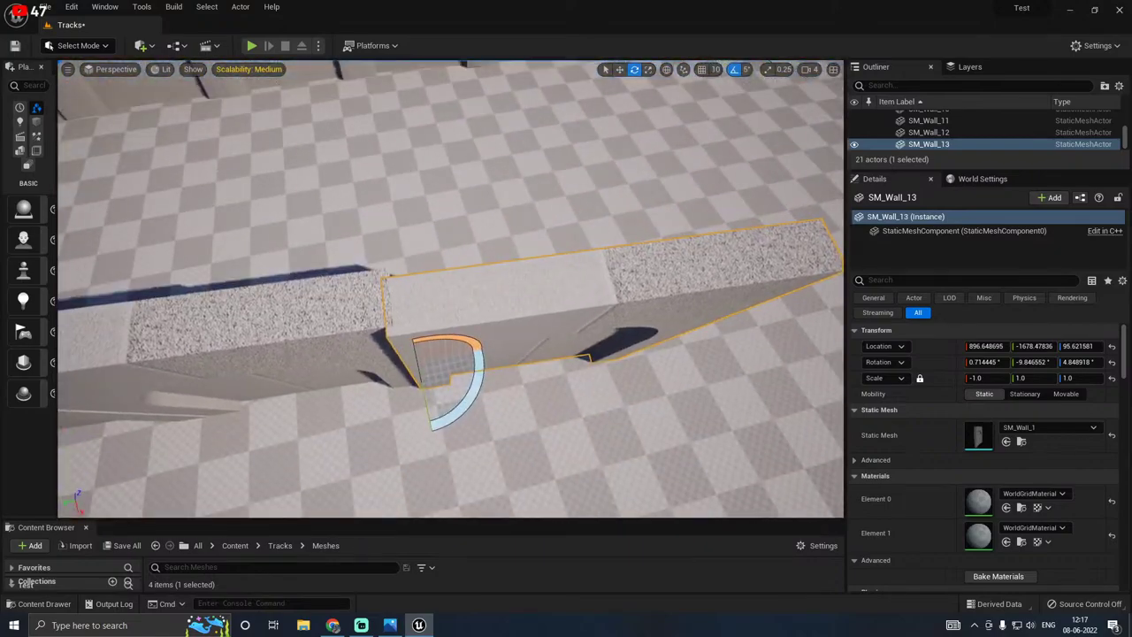
pyautogui.moveTo(427, 397); pyautogui.dragTo(425, 396)
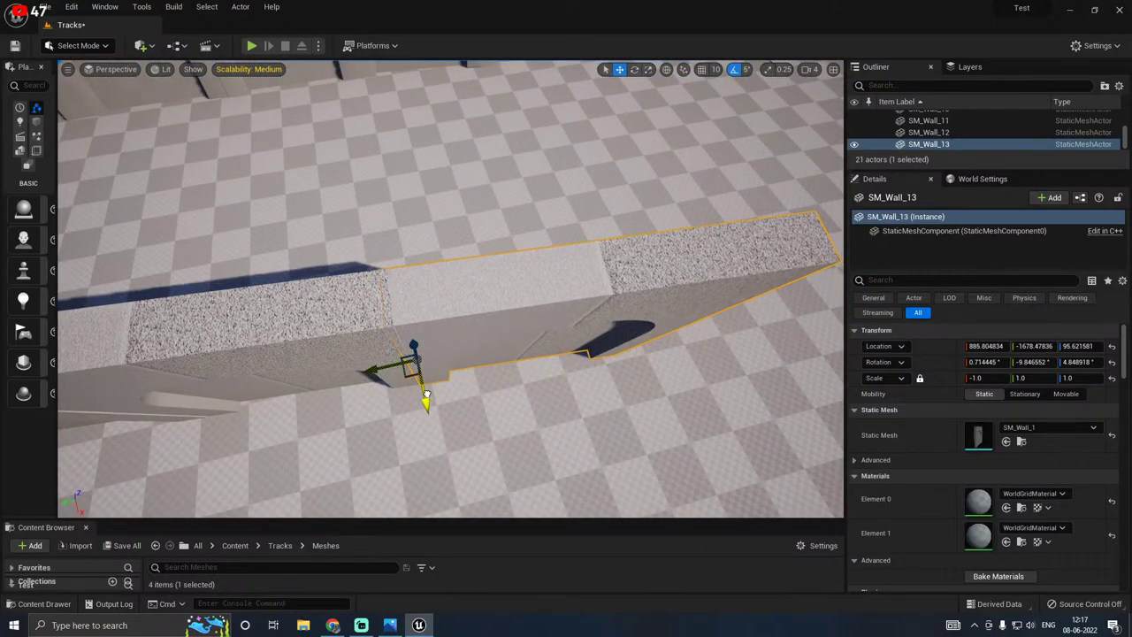
pyautogui.moveTo(377, 367); pyautogui.dragTo(380, 368)
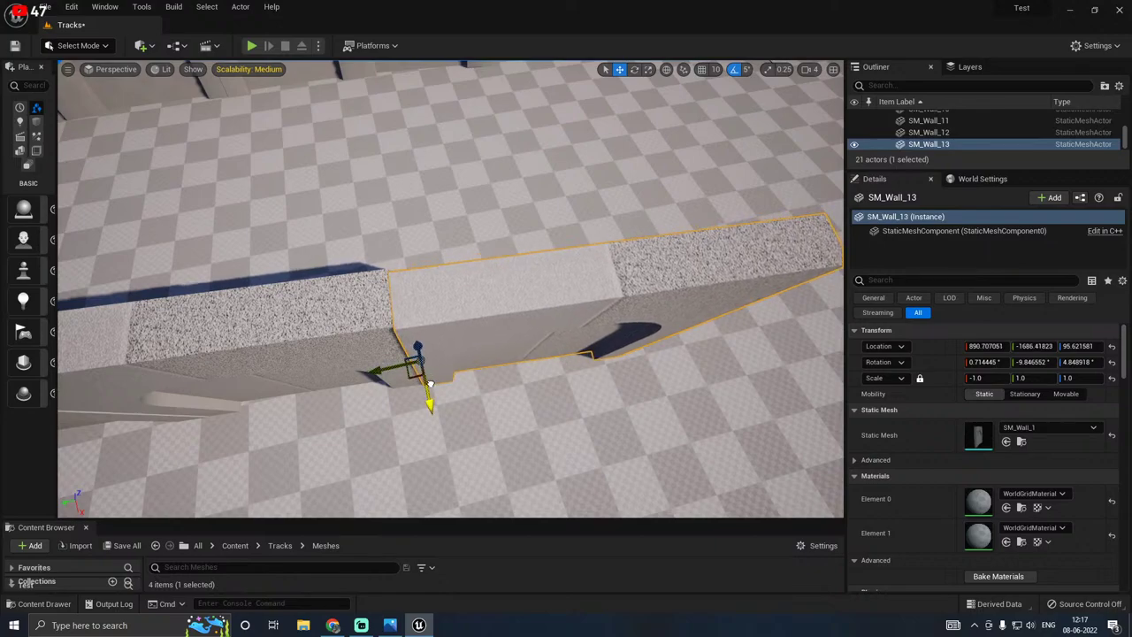
# Step: Duplicate SM_Wall_6 across the passage along X to about X 1026 and mirror the copy along X
pyautogui.moveTo(425, 378); pyautogui.dragTo(330, 324, button='right')
pyautogui.click(393, 253)
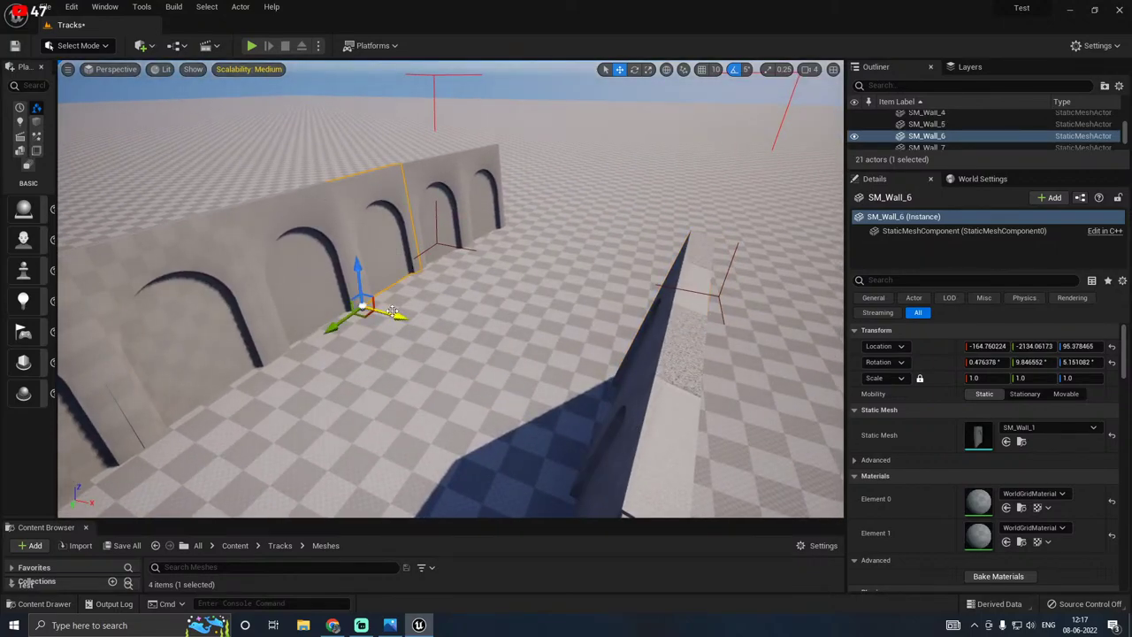
pyautogui.keyDown('alt'); pyautogui.moveTo(392, 312); pyautogui.dragTo(681, 396); pyautogui.keyUp('alt')
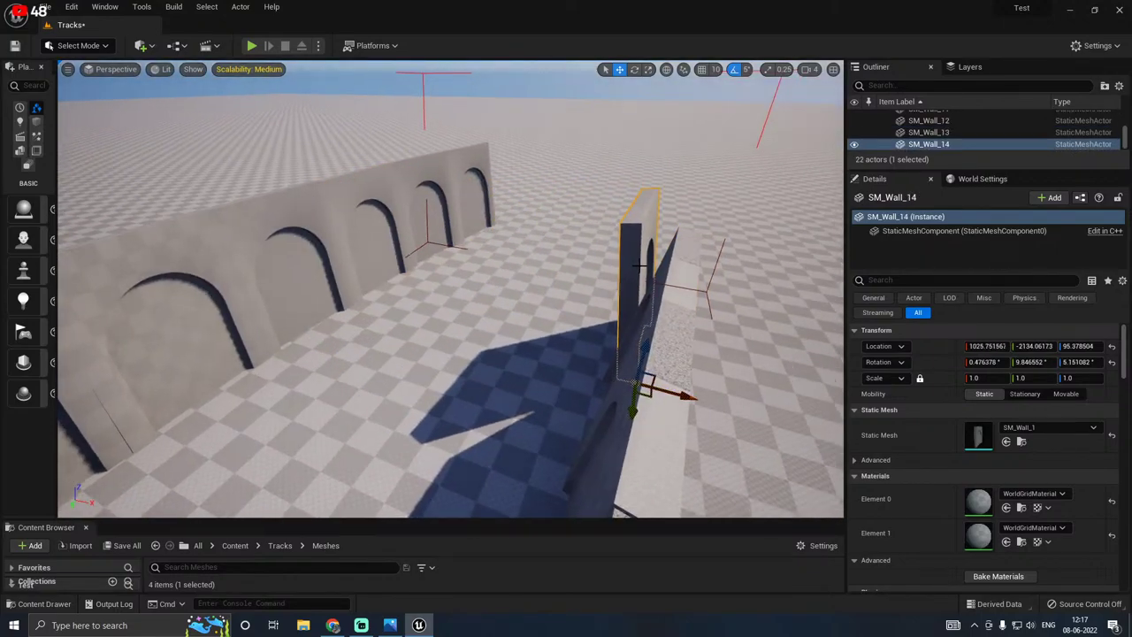
pyautogui.rightClick(638, 263)
pyautogui.moveTo(717, 461)
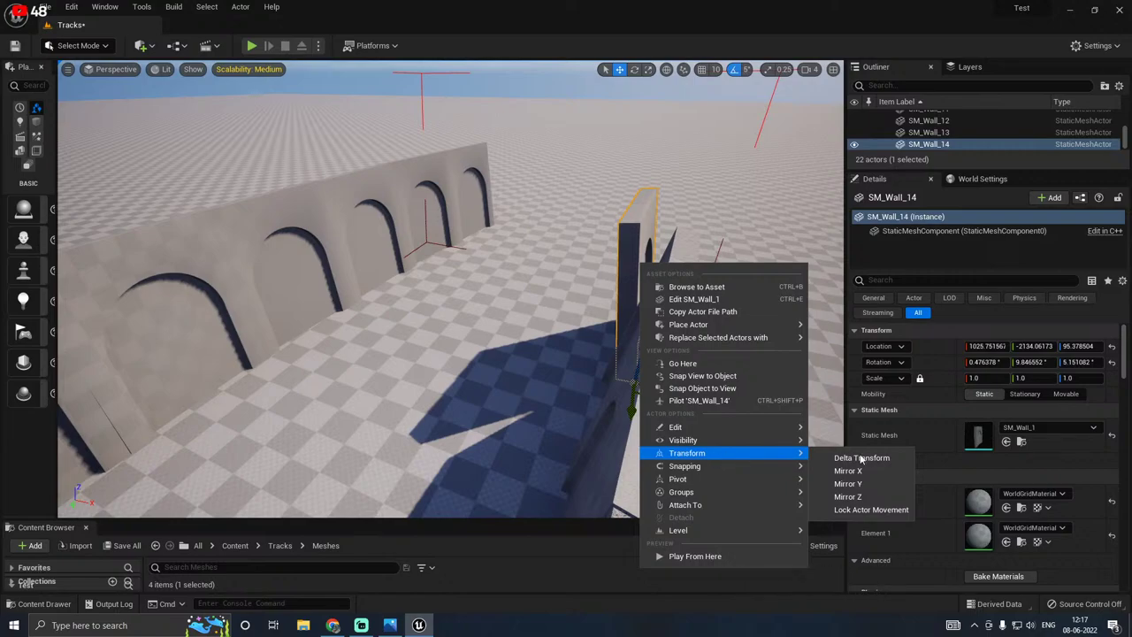
pyautogui.click(861, 472)
# Step: Rotate SM_Wall_14 to about 9.85° in Z and move it against the neighbouring segment at about X 923, Z 101
pyautogui.moveTo(596, 285)
pyautogui.mouseDown(button='right')
pyautogui.moveTo(831, 285)
pyautogui.moveTo(672, 292)
pyautogui.moveTo(637, 310)
pyautogui.moveTo(591, 287)
pyautogui.mouseUp(button='right')
pyautogui.moveTo(427, 389); pyautogui.dragTo(460, 395)
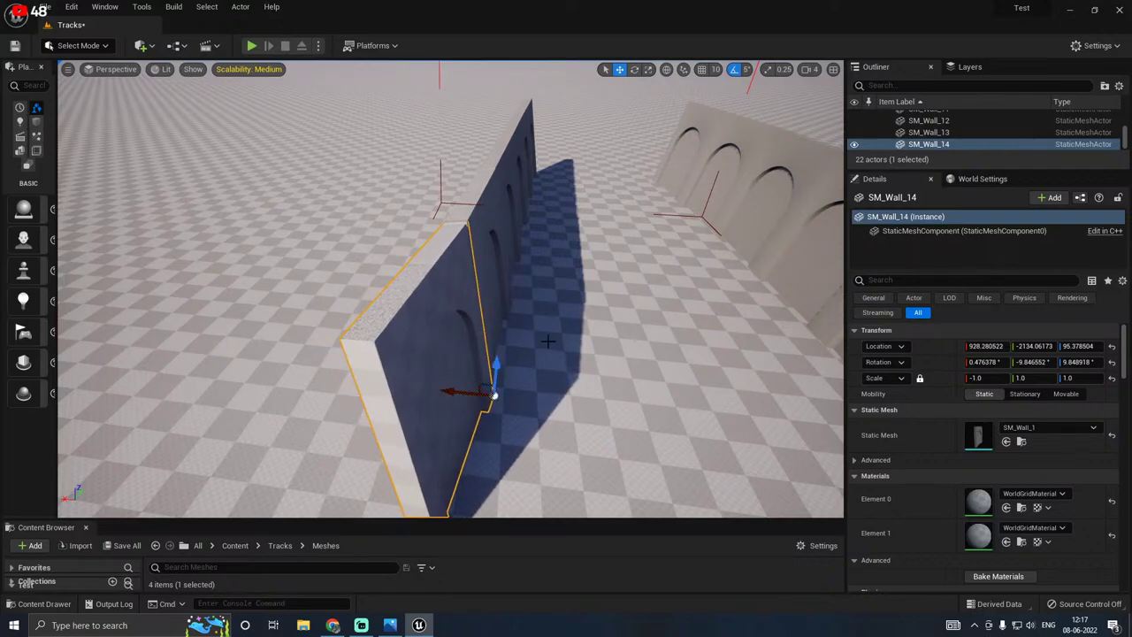
pyautogui.moveTo(548, 341); pyautogui.dragTo(518, 408, button='right')
pyautogui.scroll(-3, 518, 409)
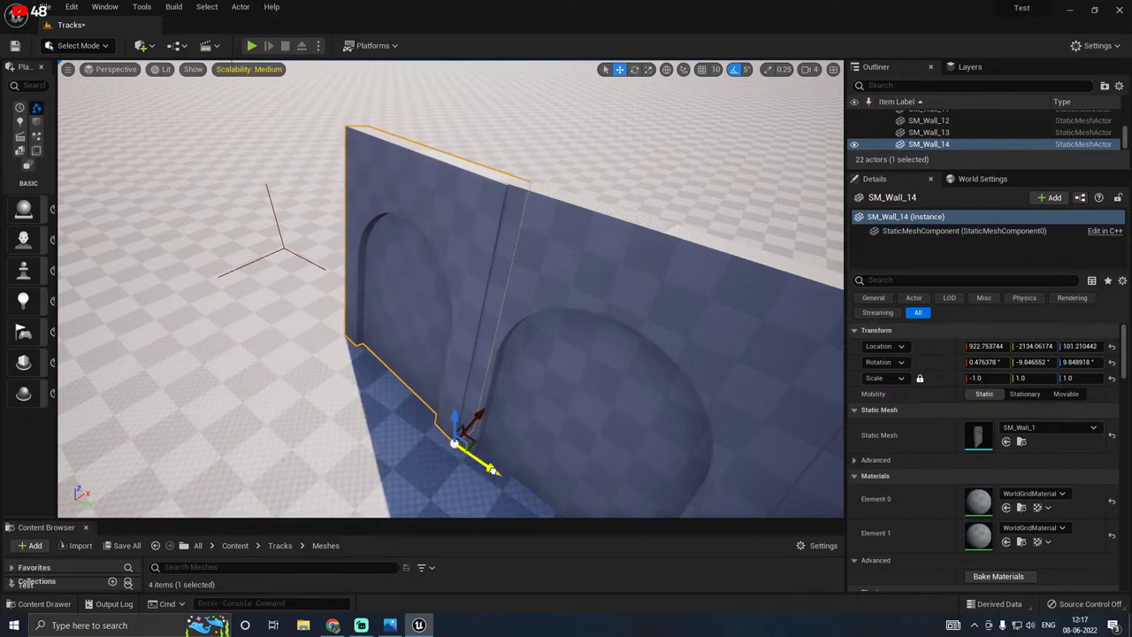
pyautogui.moveTo(566, 418); pyautogui.dragTo(442, 371, button='right')
pyautogui.moveTo(465, 442); pyautogui.dragTo(564, 389, button='right')
# Step: Deselect the wall segment and save the Tracks level
pyautogui.click(502, 234)
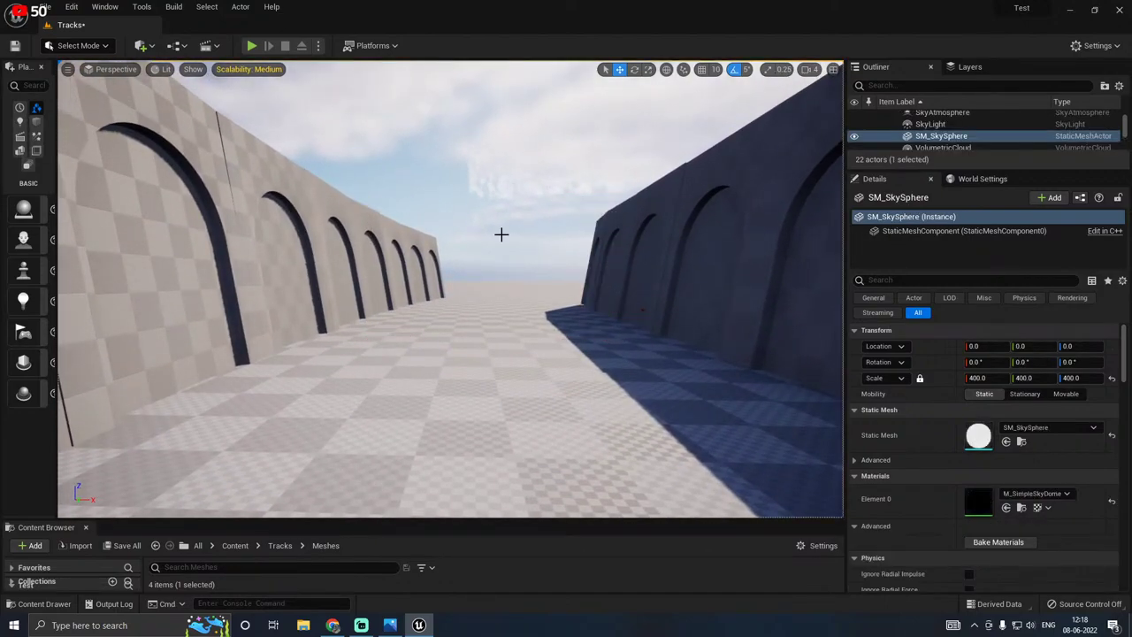
pyautogui.click(126, 545)
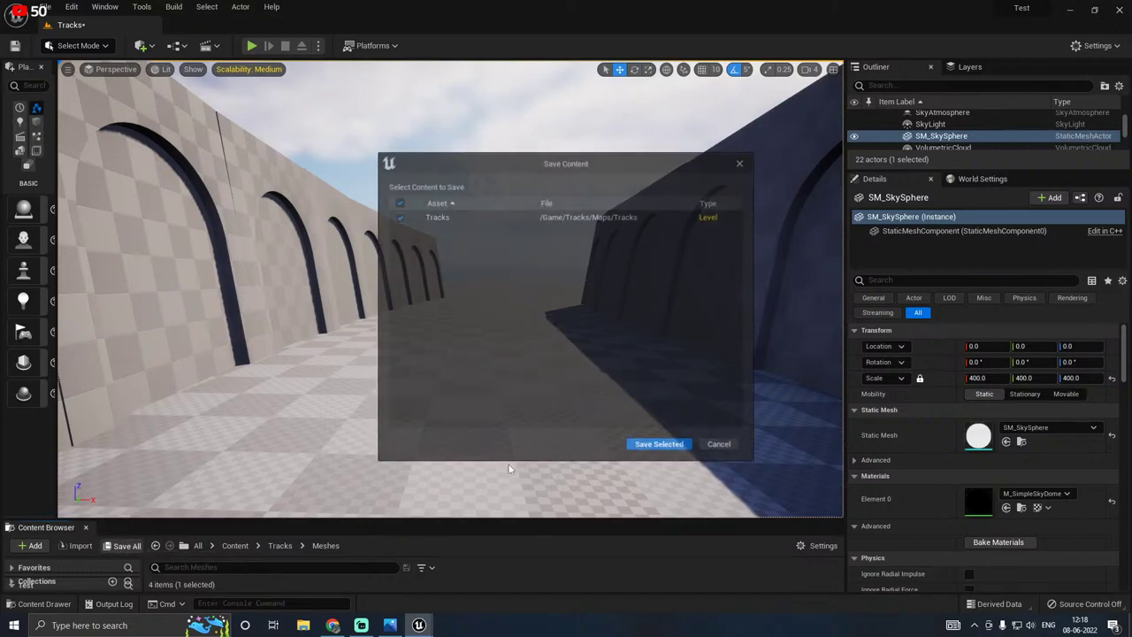
pyautogui.click(657, 449)
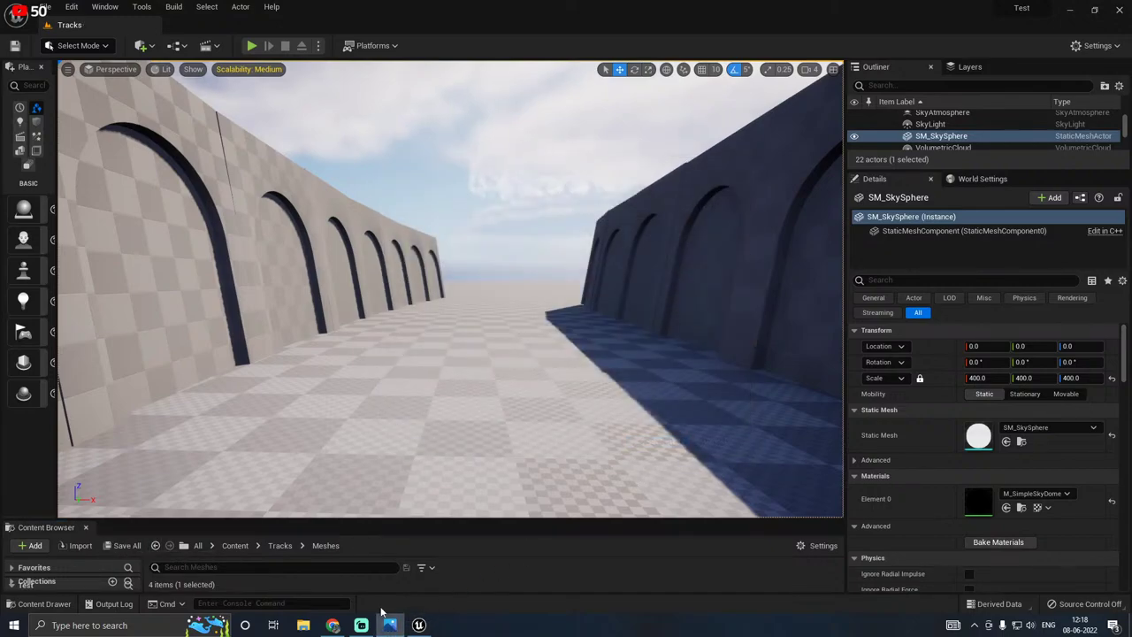
# Step: Duplicate SM_Wall_7 and SM_Wall_8 together across the passage along X and mirror the copies along X
pyautogui.press('w')
pyautogui.moveTo(490, 344); pyautogui.dragTo(546, 316, button='right')
pyautogui.click(508, 228)
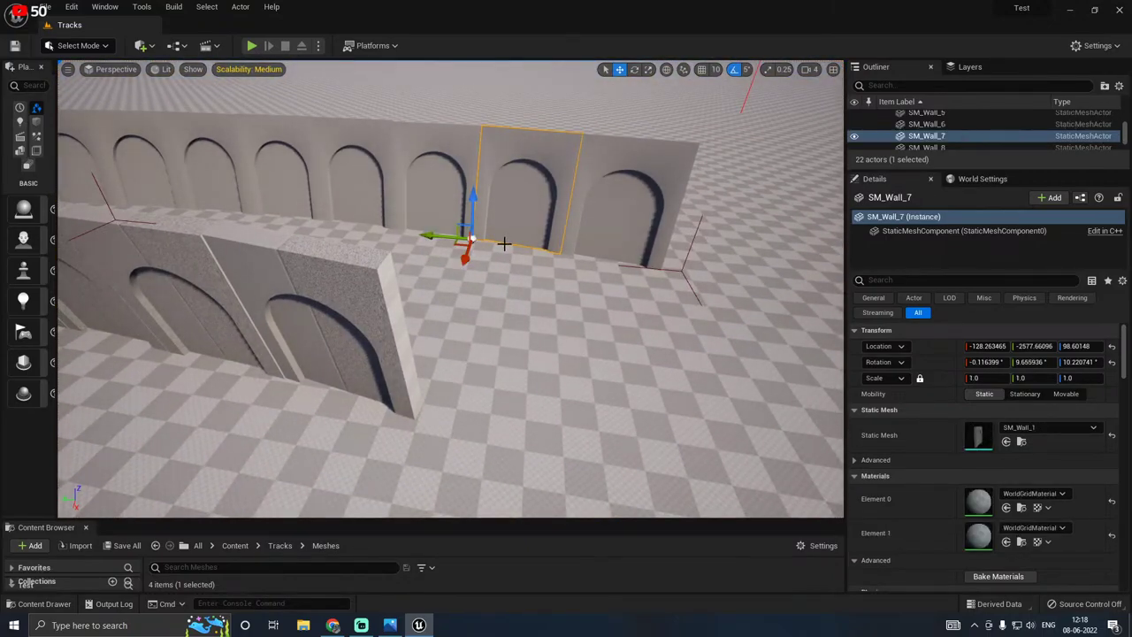
pyautogui.keyDown('ctrl'); pyautogui.click(590, 232); pyautogui.keyUp('ctrl')
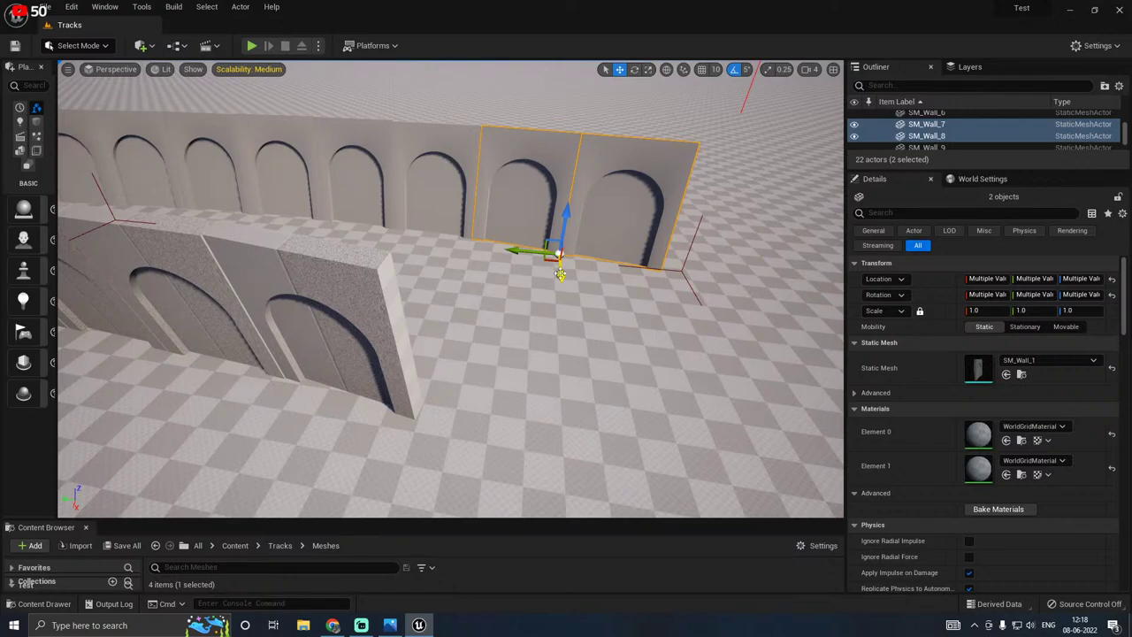
pyautogui.keyDown('alt'); pyautogui.moveTo(560, 274); pyautogui.dragTo(566, 417); pyautogui.keyUp('alt')
pyautogui.rightClick(480, 336)
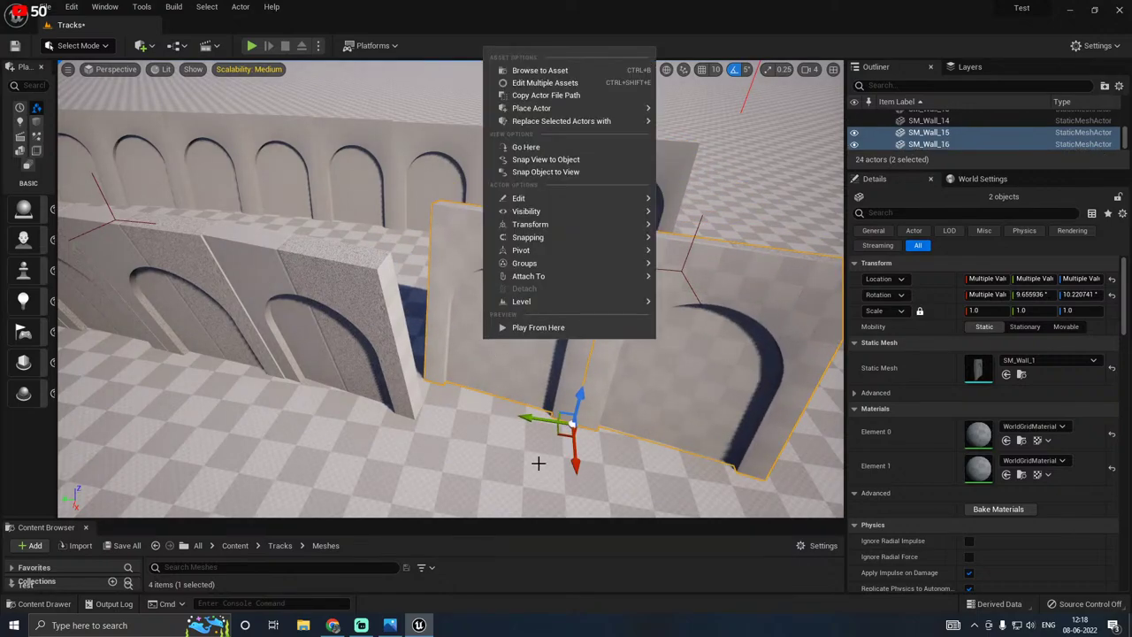
pyautogui.moveTo(555, 225)
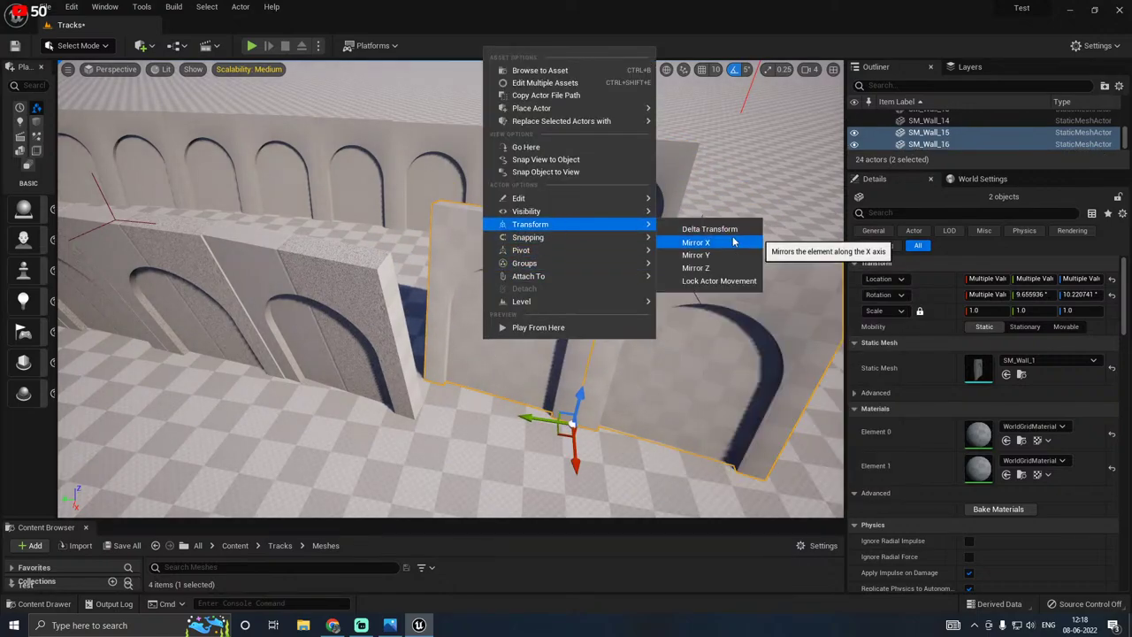
pyautogui.click(696, 242)
# Step: Rotate the SM_Wall_15 and SM_Wall_16 pair about Z and align it with the end of SM_Wall_14
pyautogui.press('e')
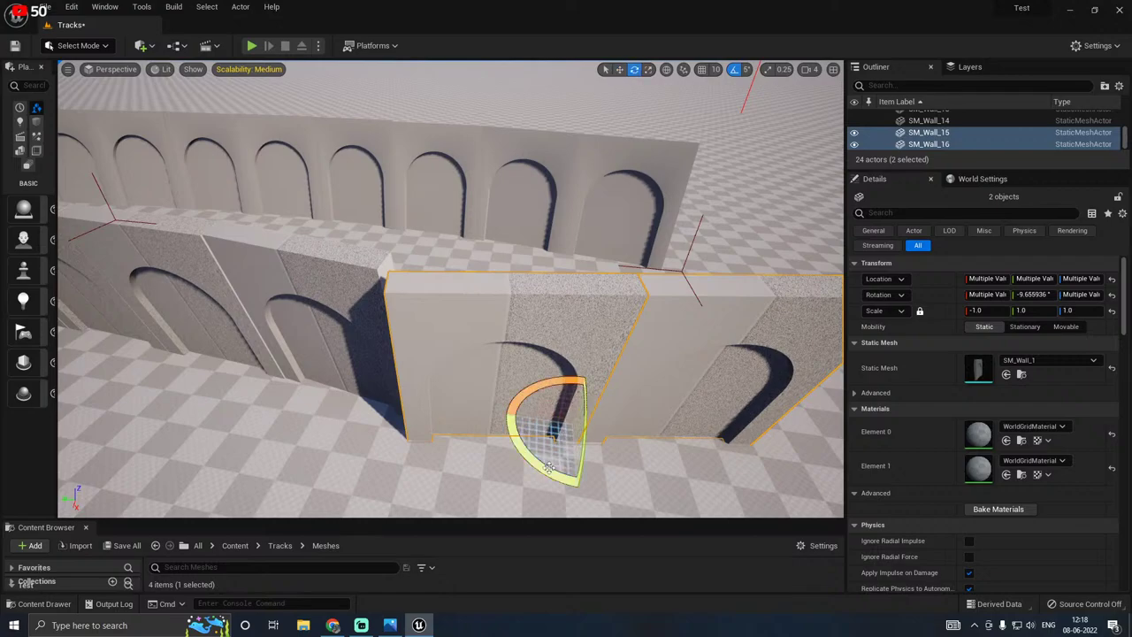
pyautogui.moveTo(540, 471); pyautogui.dragTo(574, 461)
pyautogui.press('w')
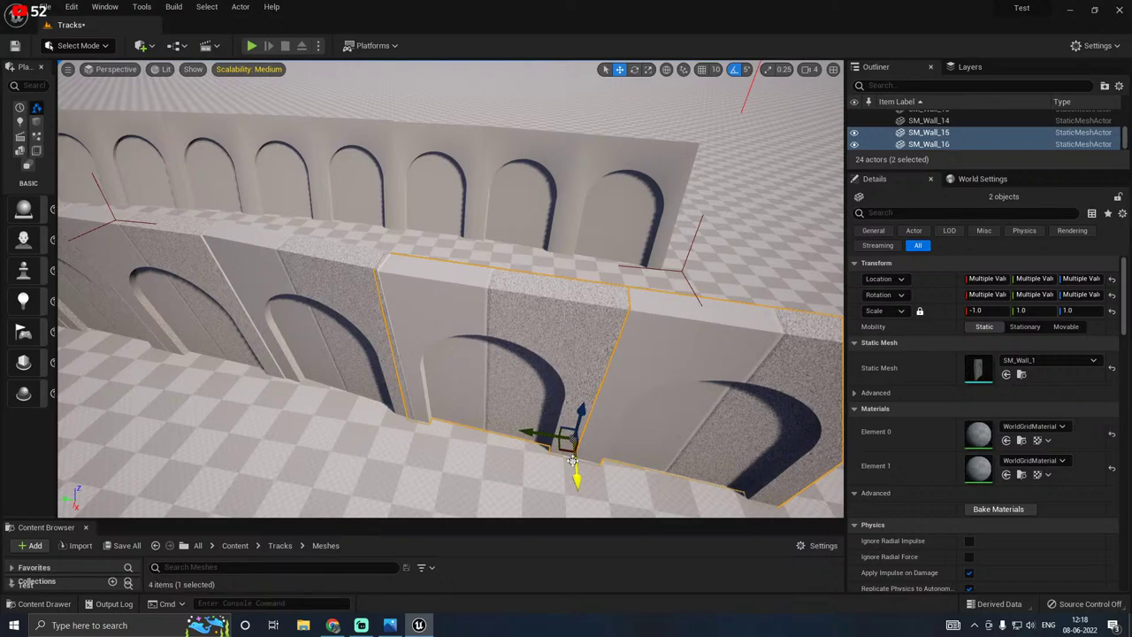
# Step: Refine the SM_Wall_15 and SM_Wall_16 pair's Z rotation to about 9.78° and shift it along X flush with the adjoining wall
pyautogui.moveTo(410, 386); pyautogui.dragTo(783, 429, button='right')
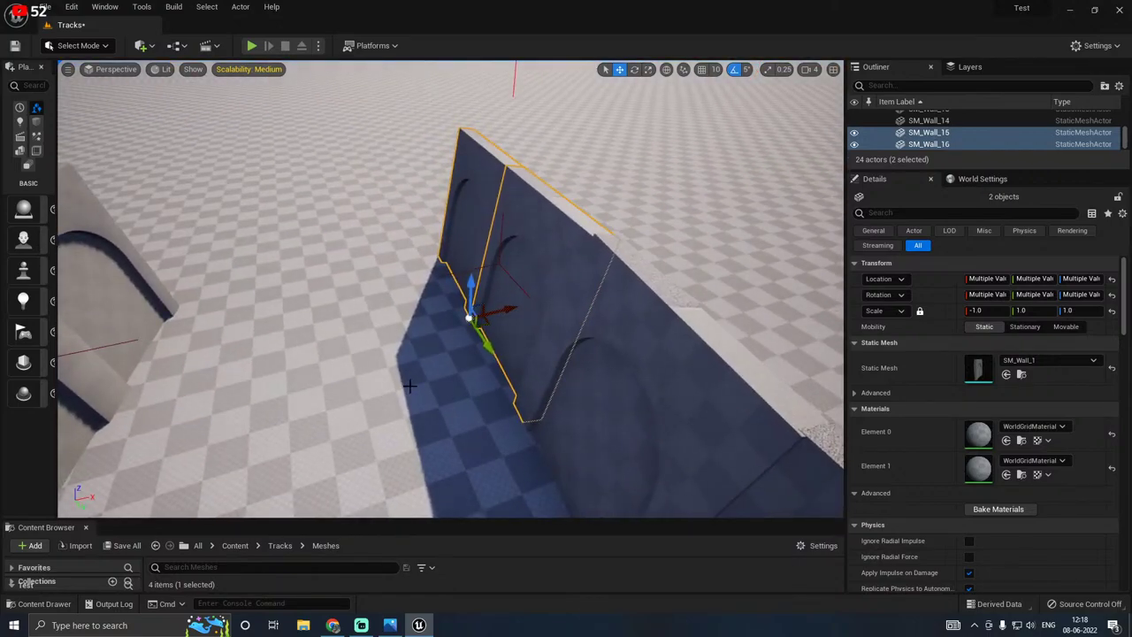
pyautogui.press('e')
pyautogui.moveTo(460, 358); pyautogui.dragTo(457, 363)
pyautogui.press('w')
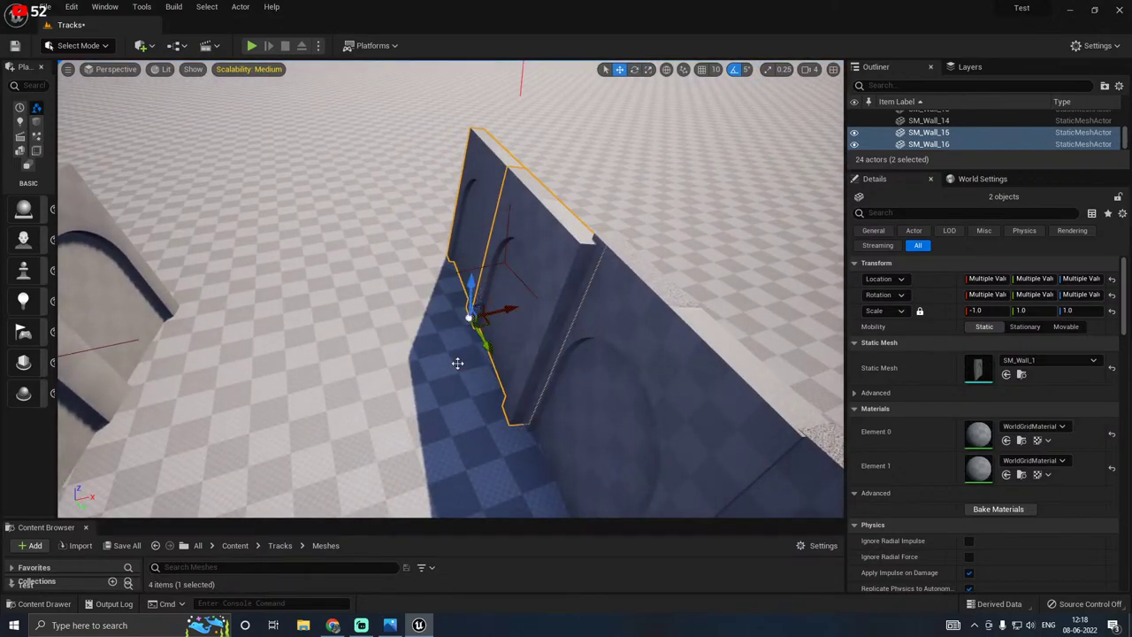
pyautogui.moveTo(506, 308); pyautogui.dragTo(516, 305)
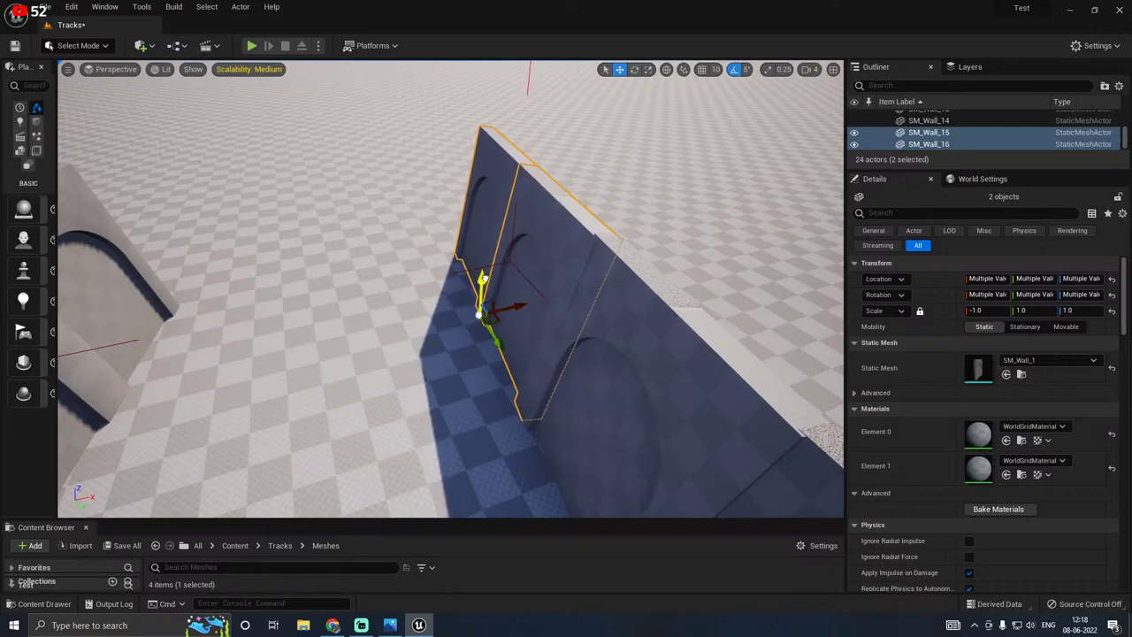
# Step: Inspect the seams and top edges of SM_Wall_15 and SM_Wall_16 against the adjoining wall segments
pyautogui.moveTo(451, 288); pyautogui.dragTo(610, 288, button='right')
pyautogui.moveTo(451, 288); pyautogui.dragTo(530, 186, button='right')
pyautogui.click(497, 182)
pyautogui.moveTo(531, 288); pyautogui.dragTo(265, 283, button='right')
pyautogui.moveTo(371, 195); pyautogui.dragTo(517, 182, button='right')
pyautogui.moveTo(371, 294); pyautogui.dragTo(348, 294, button='right')
pyautogui.click(347, 294)
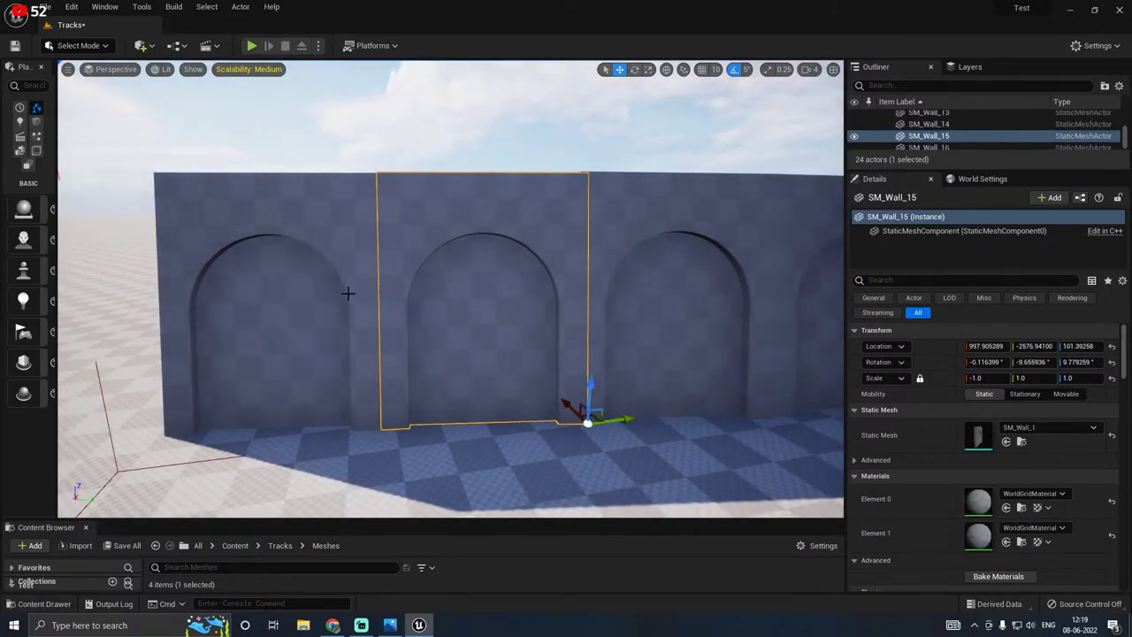
pyautogui.click(244, 341)
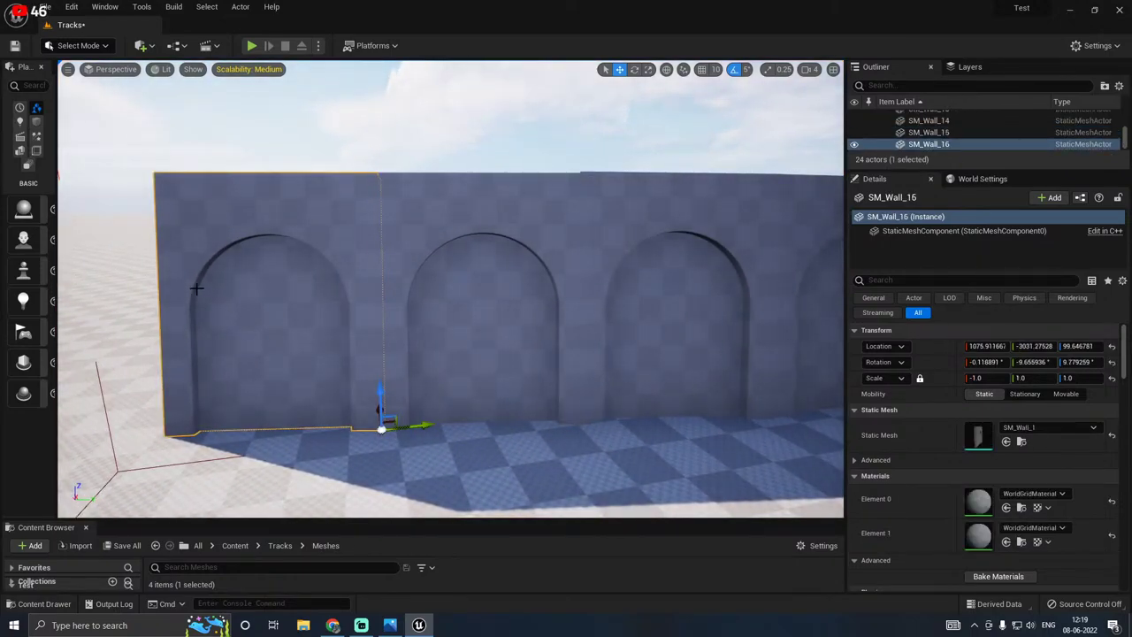
pyautogui.click(538, 187)
pyautogui.keyDown('ctrl'); pyautogui.click(318, 262); pyautogui.keyUp('ctrl')
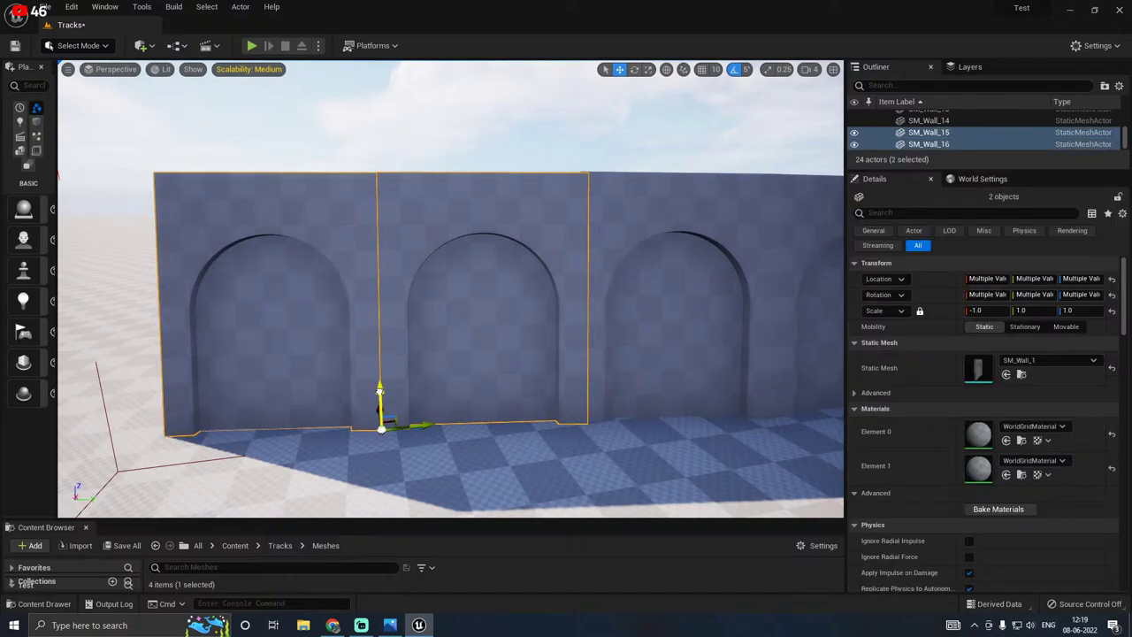
pyautogui.click(236, 279)
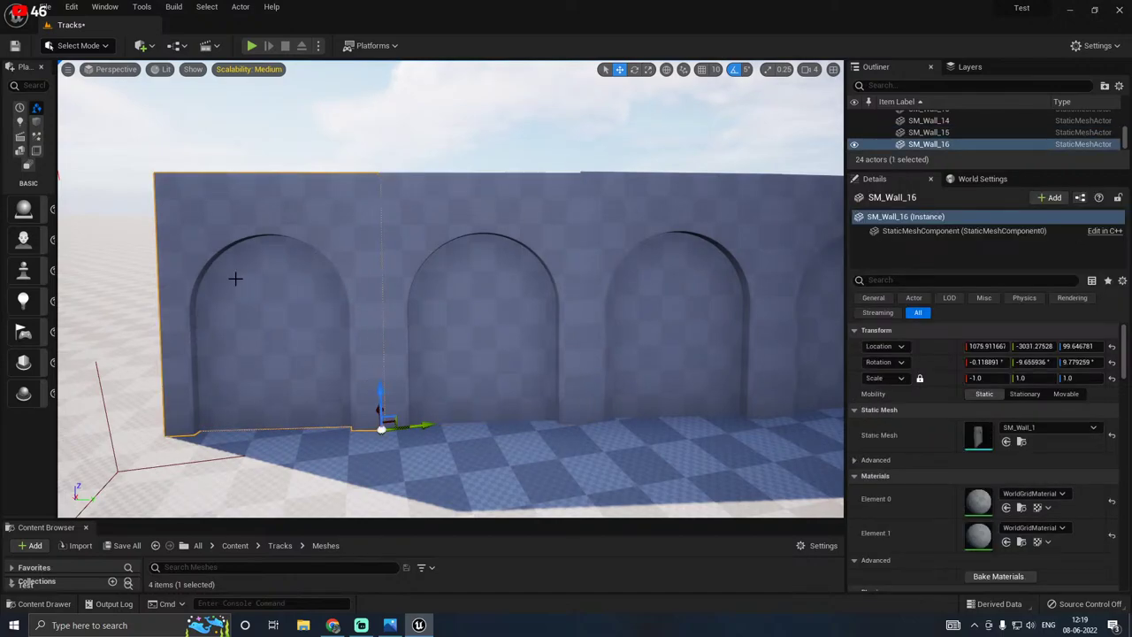
# Step: Deselect the wall segments, check both walls from inside the passage and save the Tracks level
pyautogui.click(371, 145)
pyautogui.moveTo(356, 162); pyautogui.dragTo(677, 190, button='right')
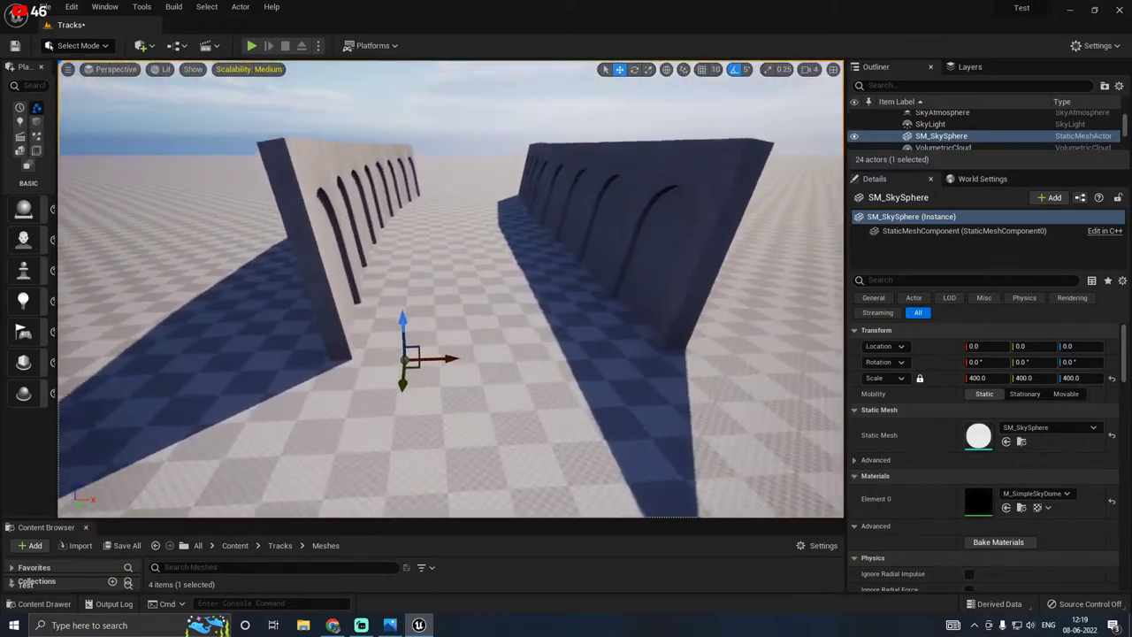
pyautogui.moveTo(442, 181); pyautogui.dragTo(355, 163, button='right')
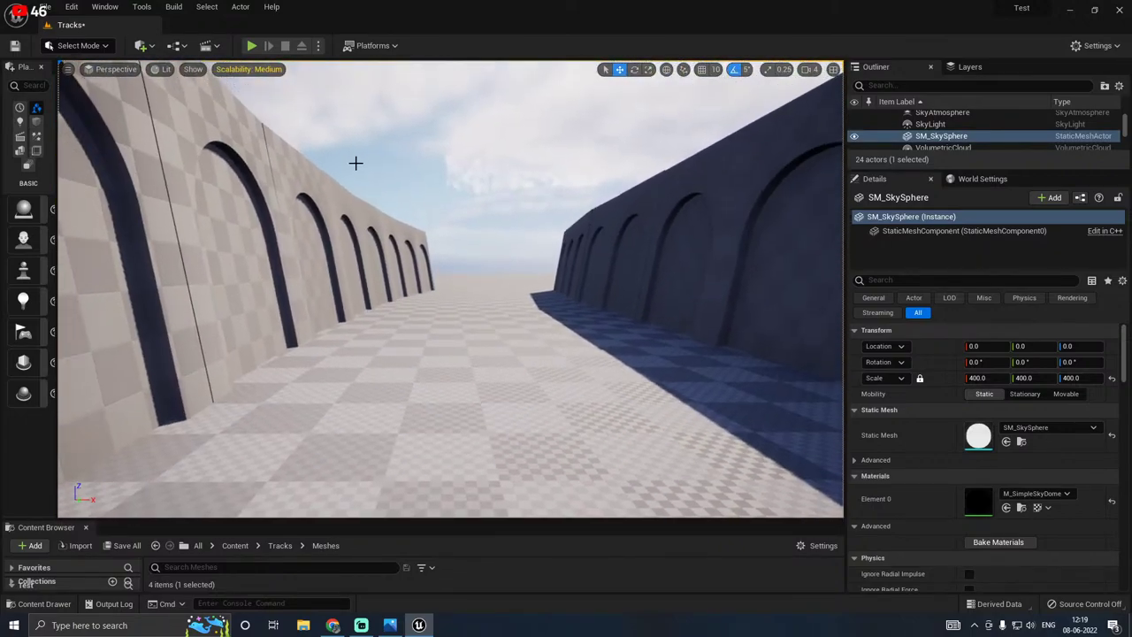
pyautogui.click(126, 545)
pyautogui.click(665, 445)
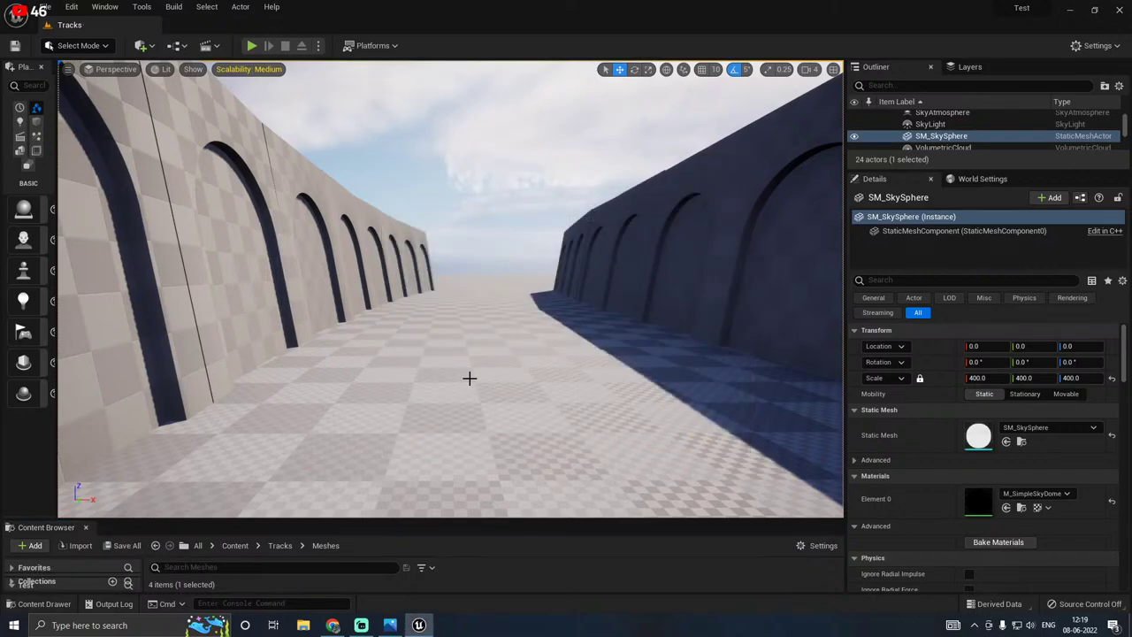
# Step: Lock the group containing the 16 SM_Wall segments through SM_Wall_12
pyautogui.click(643, 260)
pyautogui.moveTo(511, 249); pyautogui.dragTo(566, 252, button='right')
pyautogui.rightClick(511, 249)
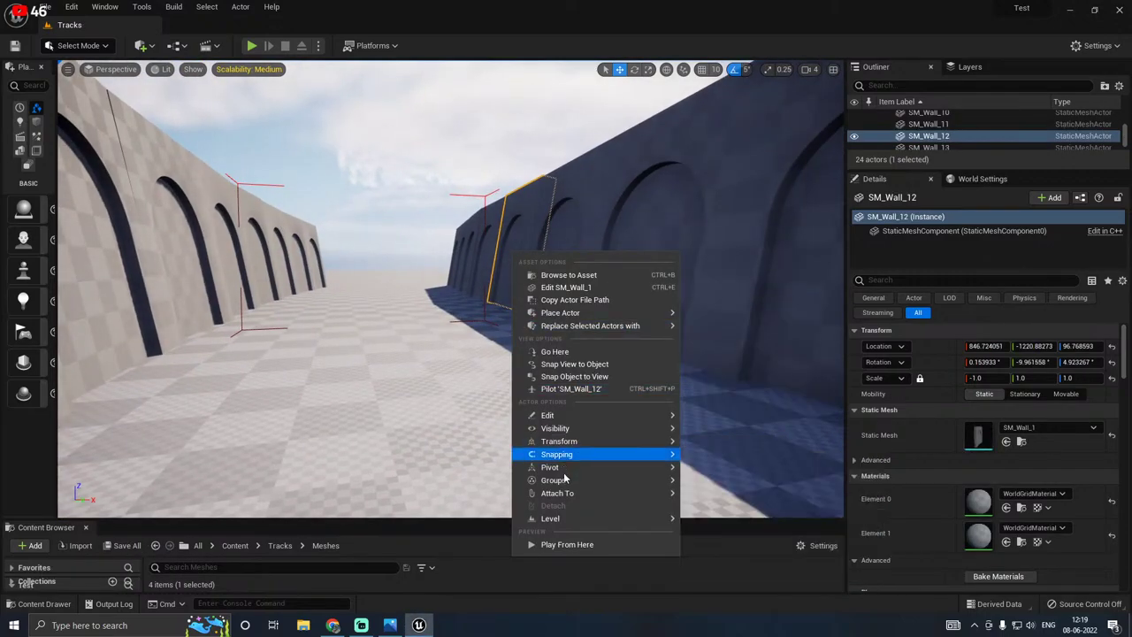
pyautogui.moveTo(557, 479)
pyautogui.click(757, 501)
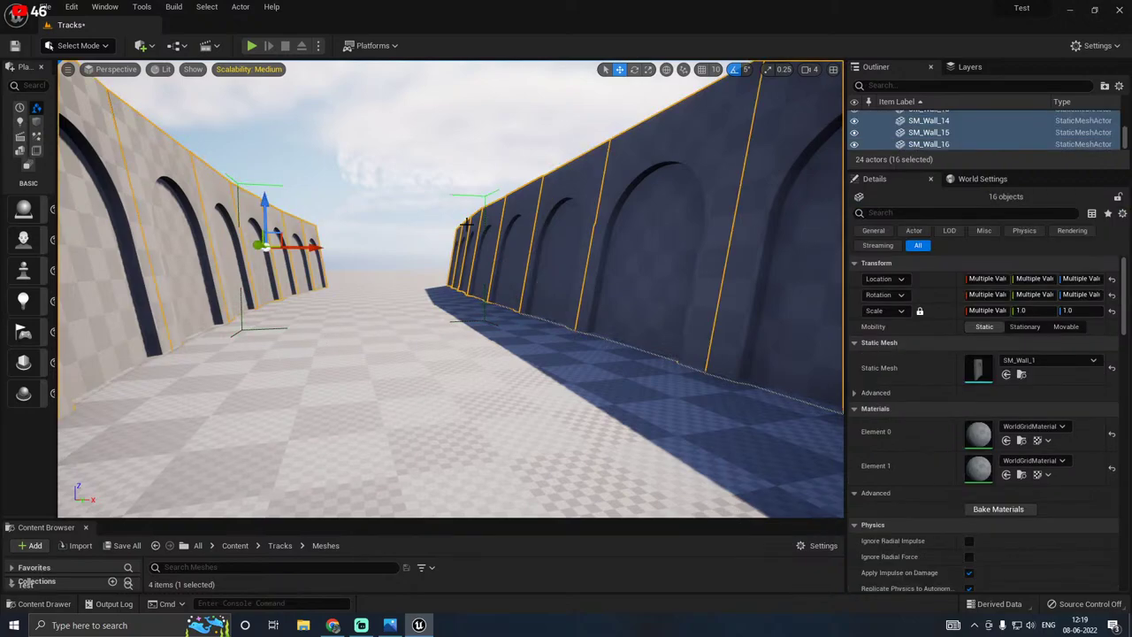
# Step: Deselect the wall group and save the Tracks level
pyautogui.click(351, 177)
pyautogui.moveTo(352, 178); pyautogui.dragTo(391, 198, button='right')
pyautogui.click(127, 545)
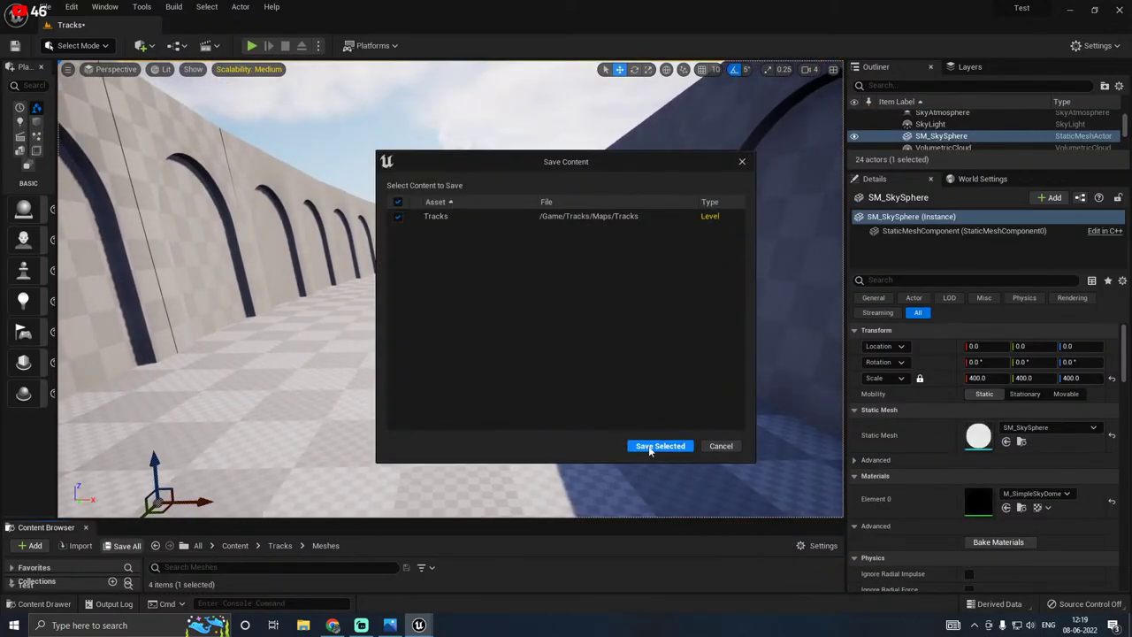
pyautogui.click(659, 447)
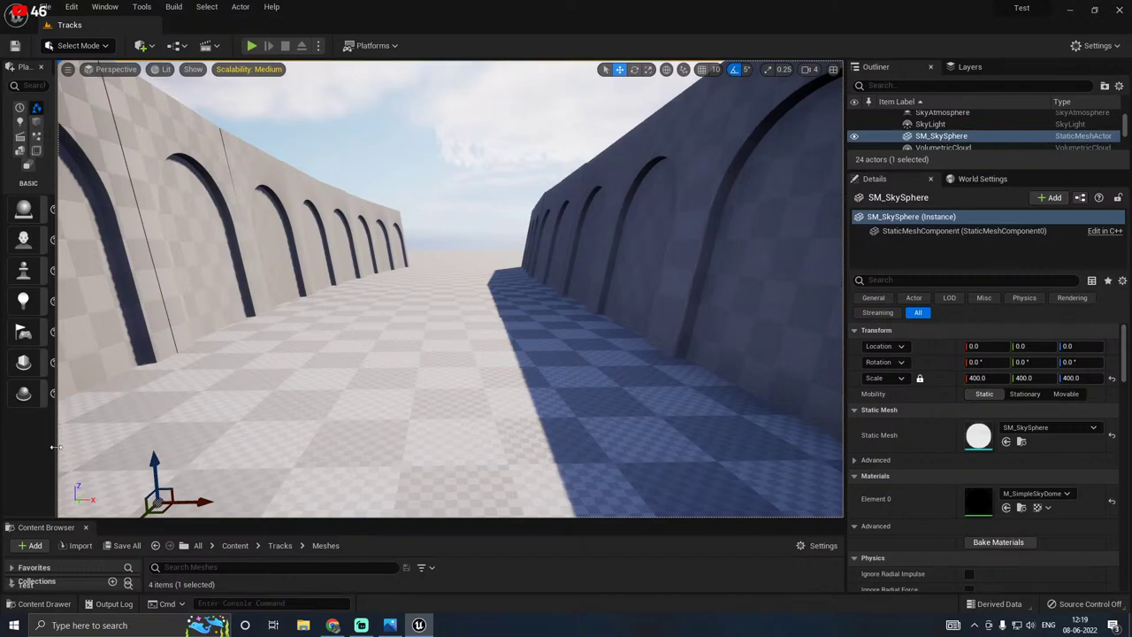
# Step: Switch from selection to Landscape mode and activate the Splines tool for managing the landscape
pyautogui.moveTo(55, 446); pyautogui.dragTo(180, 446)
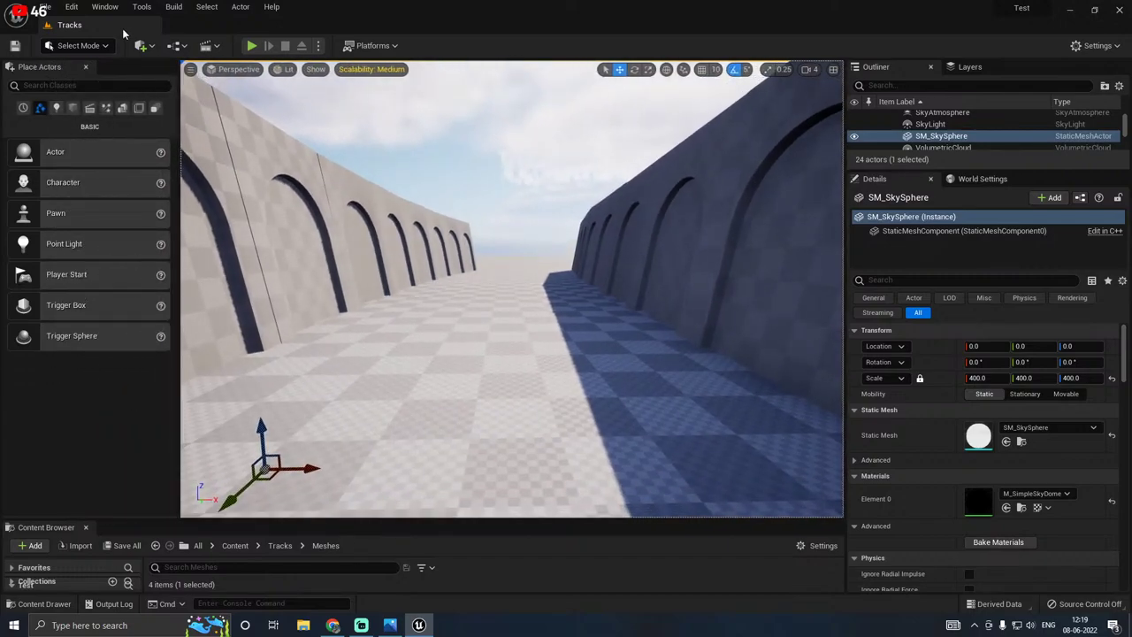
pyautogui.click(85, 45)
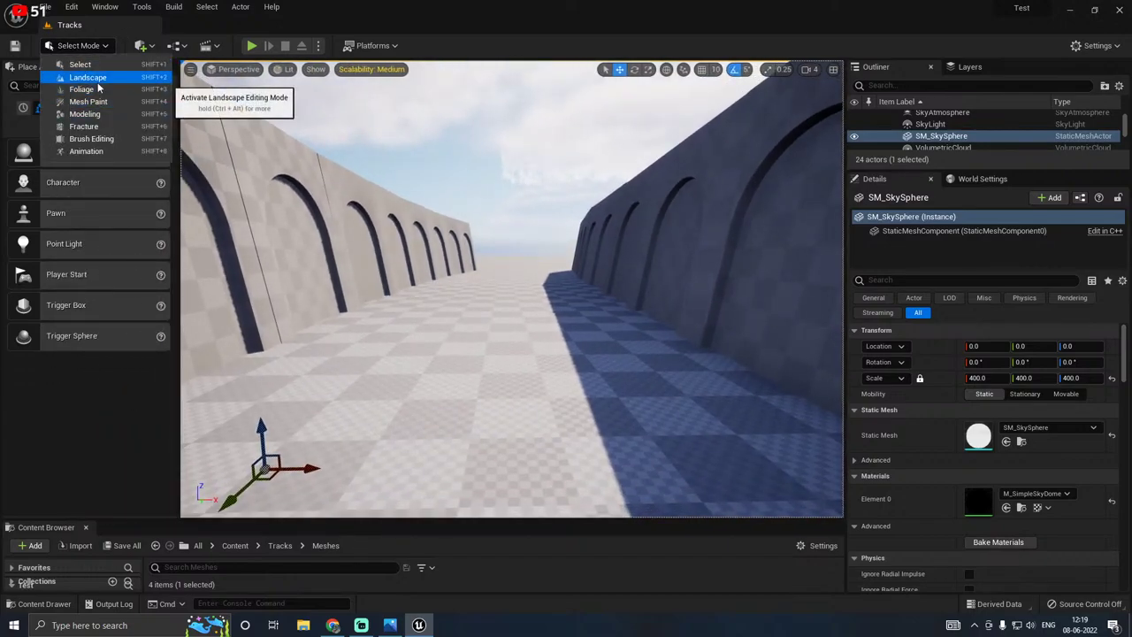
pyautogui.click(89, 78)
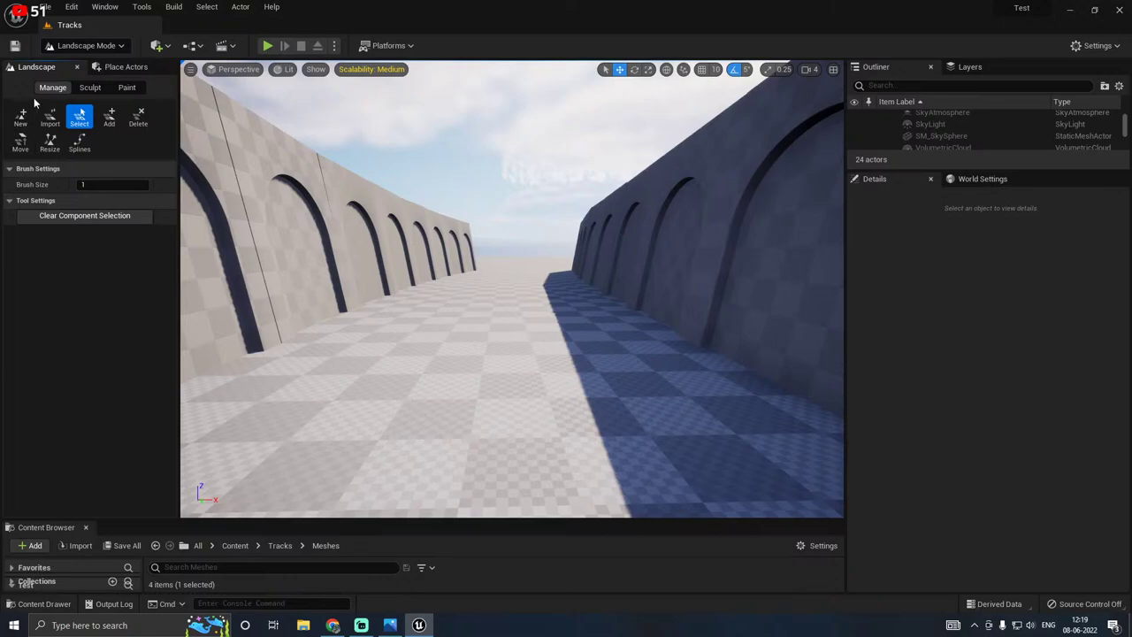
pyautogui.click(77, 143)
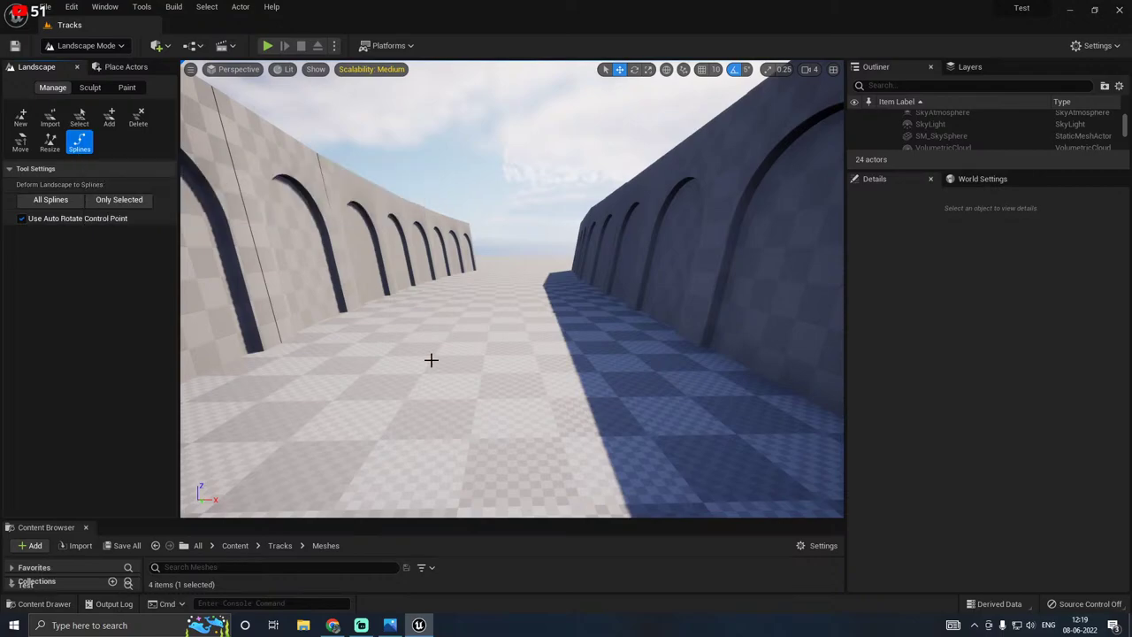
# Step: Place the first landscape spline control point on the floor between the walls at the passage entrance and adjust the workspace widths
pyautogui.scroll(-8, 450, 387)
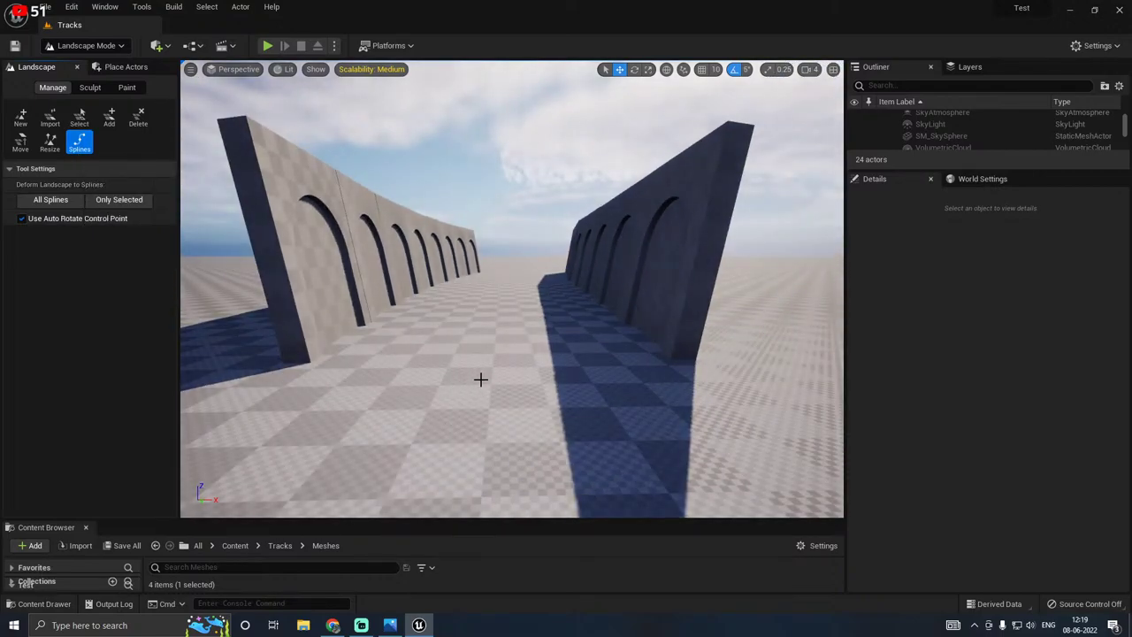
pyautogui.keyDown('ctrl'); pyautogui.click(456, 451); pyautogui.keyUp('ctrl')
pyautogui.moveTo(523, 364); pyautogui.dragTo(513, 415, button='right')
pyautogui.moveTo(475, 354)
pyautogui.mouseDown(button='right')
pyautogui.moveTo(521, 347)
pyautogui.moveTo(566, 318)
pyautogui.moveTo(475, 354)
pyautogui.mouseUp(button='right')
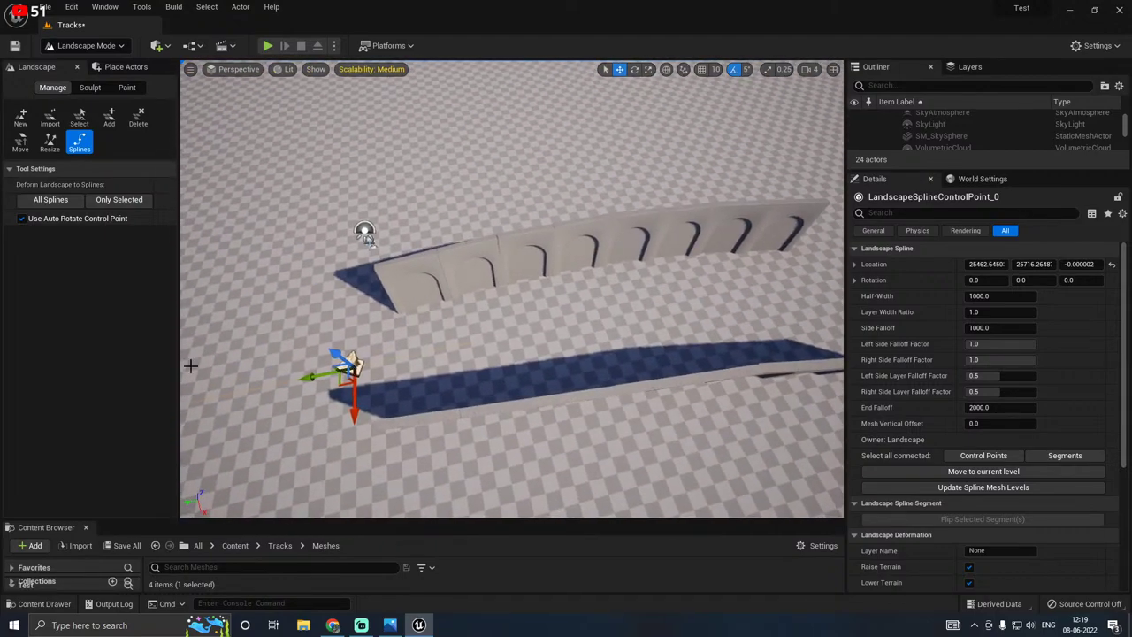
pyautogui.moveTo(182, 367); pyautogui.dragTo(120, 367)
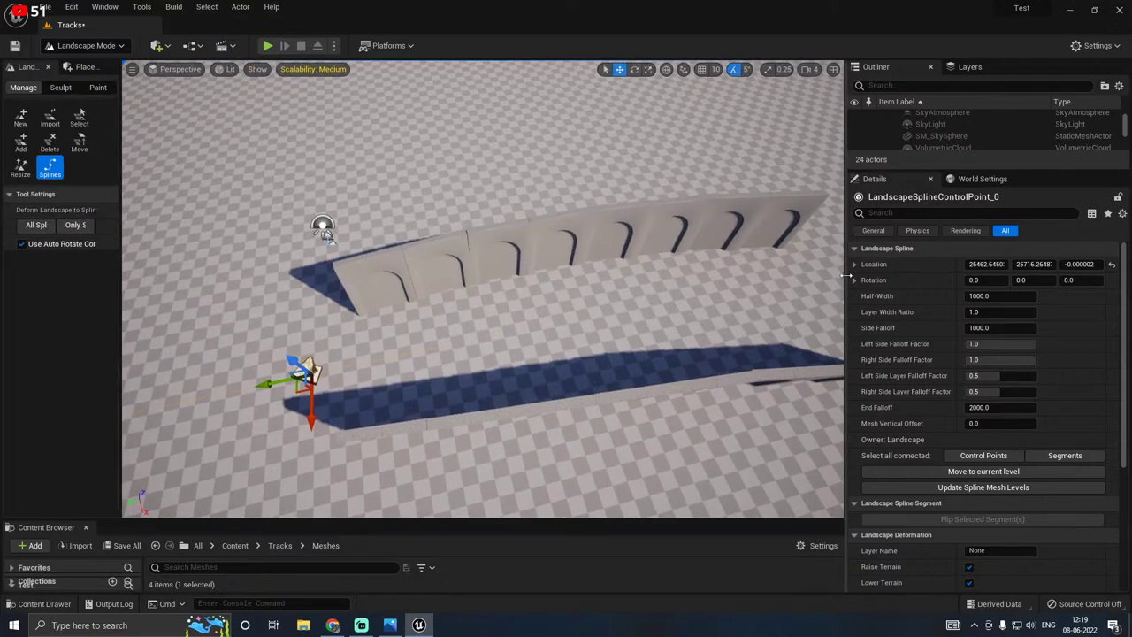
pyautogui.moveTo(847, 275); pyautogui.dragTo(929, 272)
pyautogui.moveTo(771, 283); pyautogui.dragTo(787, 323, button='right')
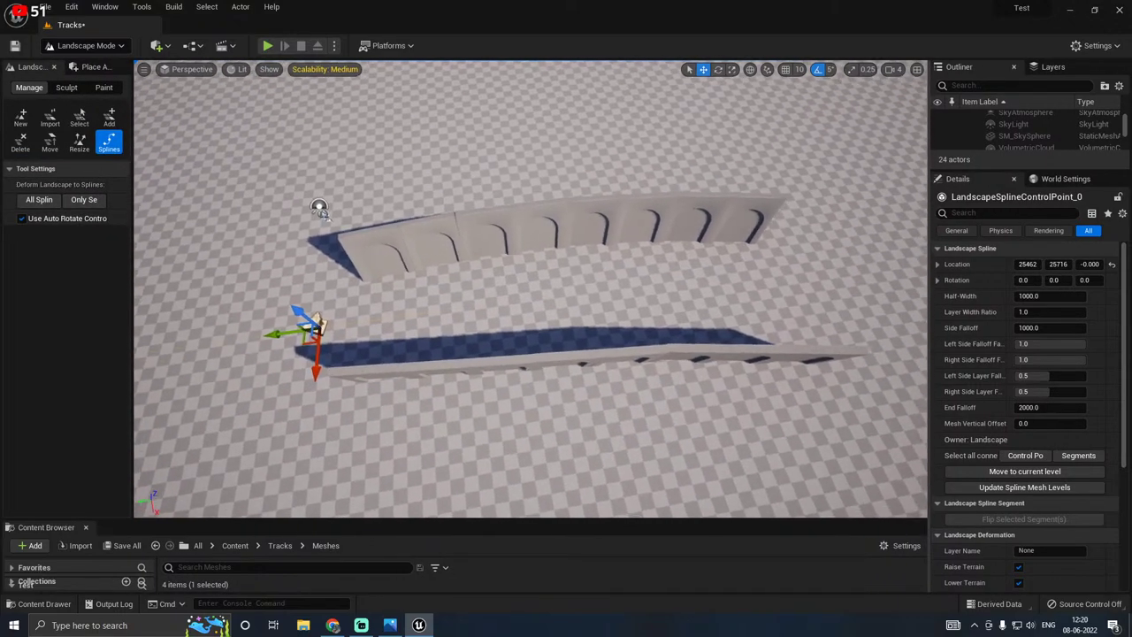
pyautogui.moveTo(251, 317); pyautogui.dragTo(260, 318, button='right')
pyautogui.moveTo(133, 330); pyautogui.dragTo(184, 329)
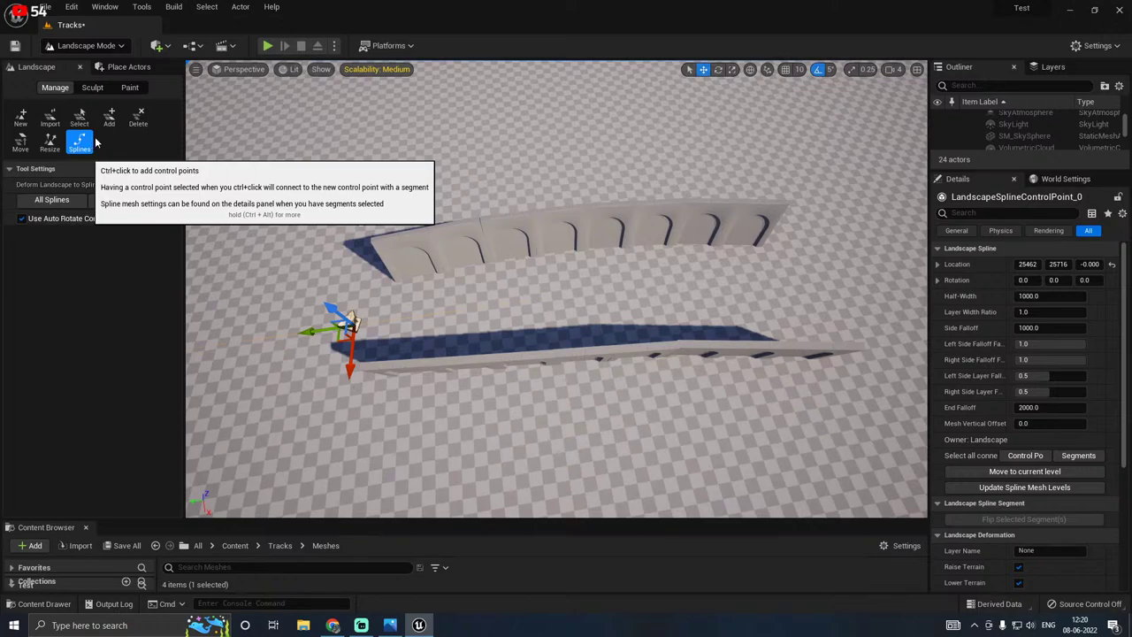
# Step: Add two connected spline control points along the passage and shift them along Y to about 24407 and 23239
pyautogui.keyDown('ctrl'); pyautogui.click(448, 313); pyautogui.keyUp('ctrl')
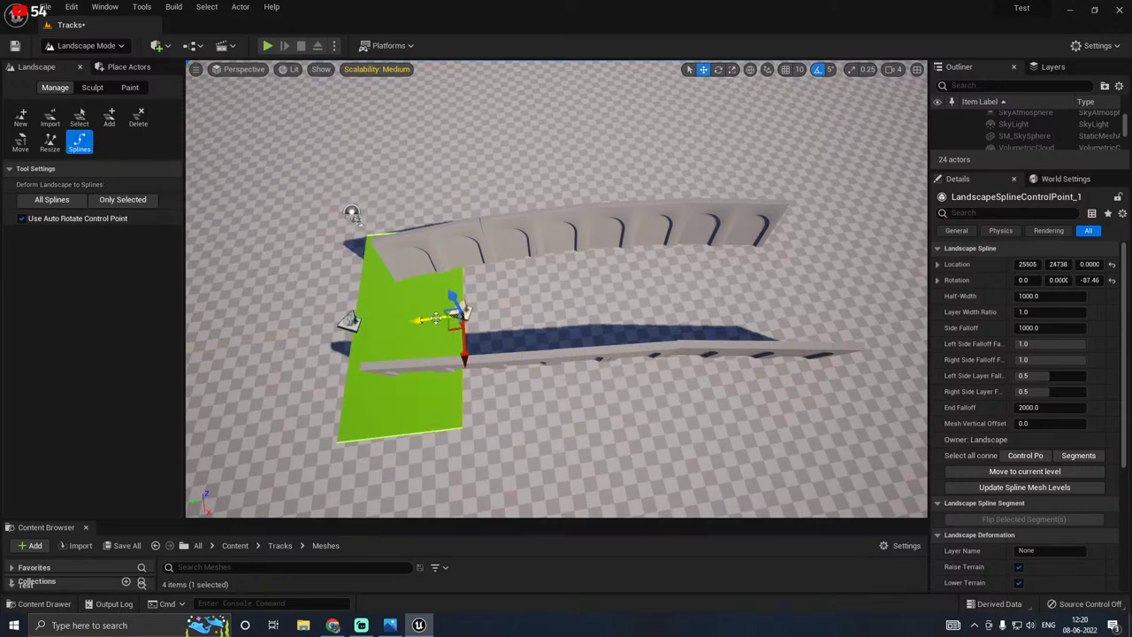
pyautogui.moveTo(425, 320); pyautogui.dragTo(463, 318)
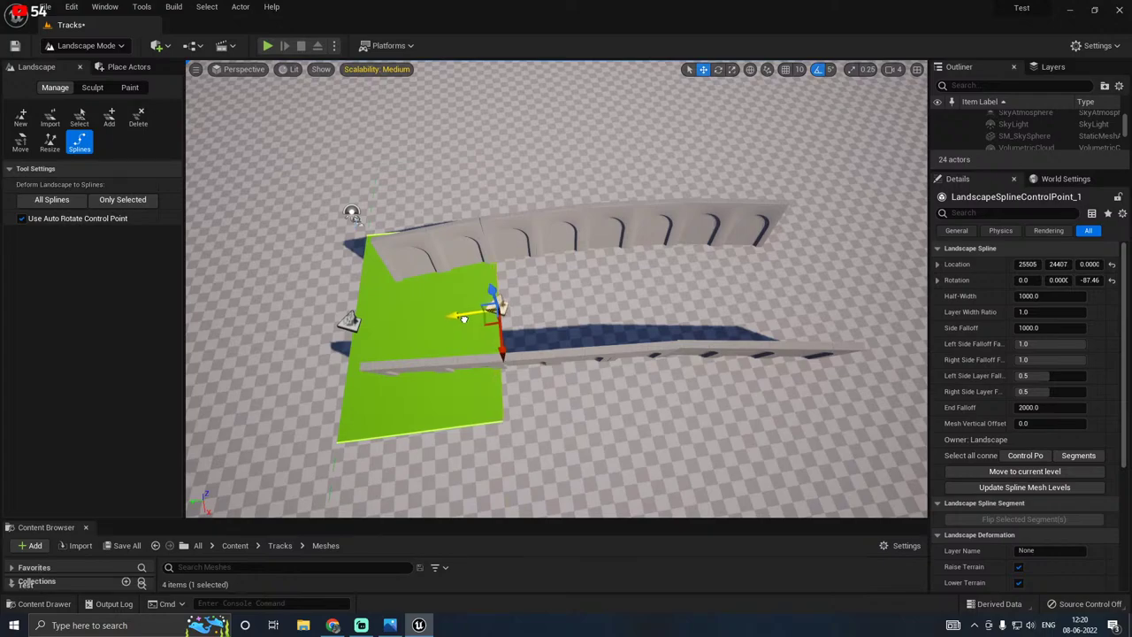
pyautogui.keyDown('ctrl'); pyautogui.click(596, 299); pyautogui.keyUp('ctrl')
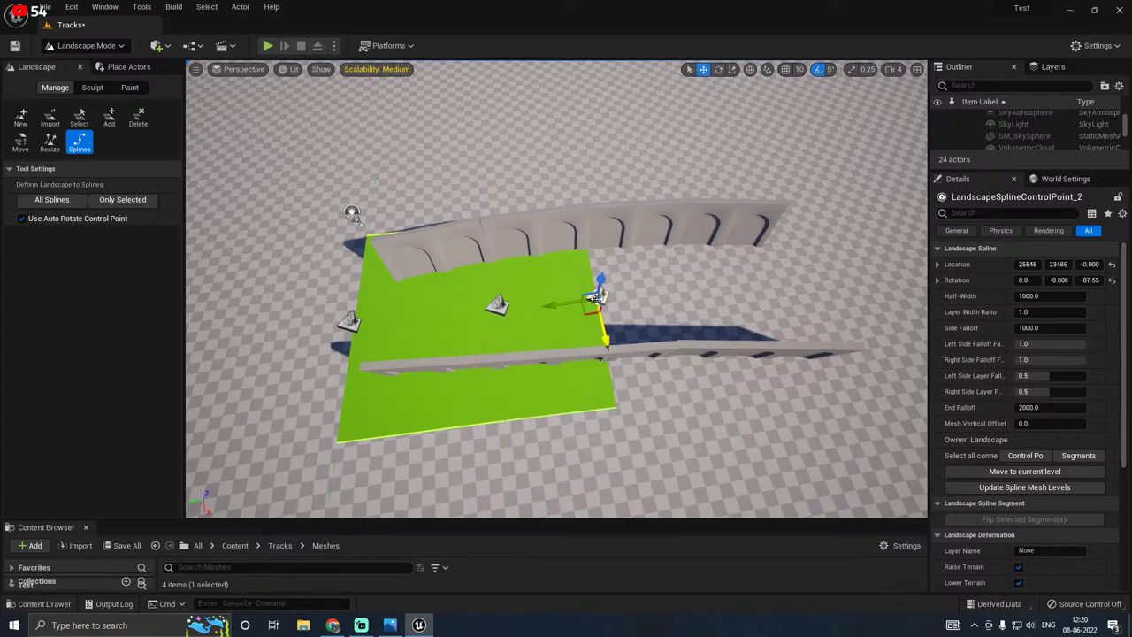
pyautogui.moveTo(575, 304); pyautogui.dragTo(598, 302)
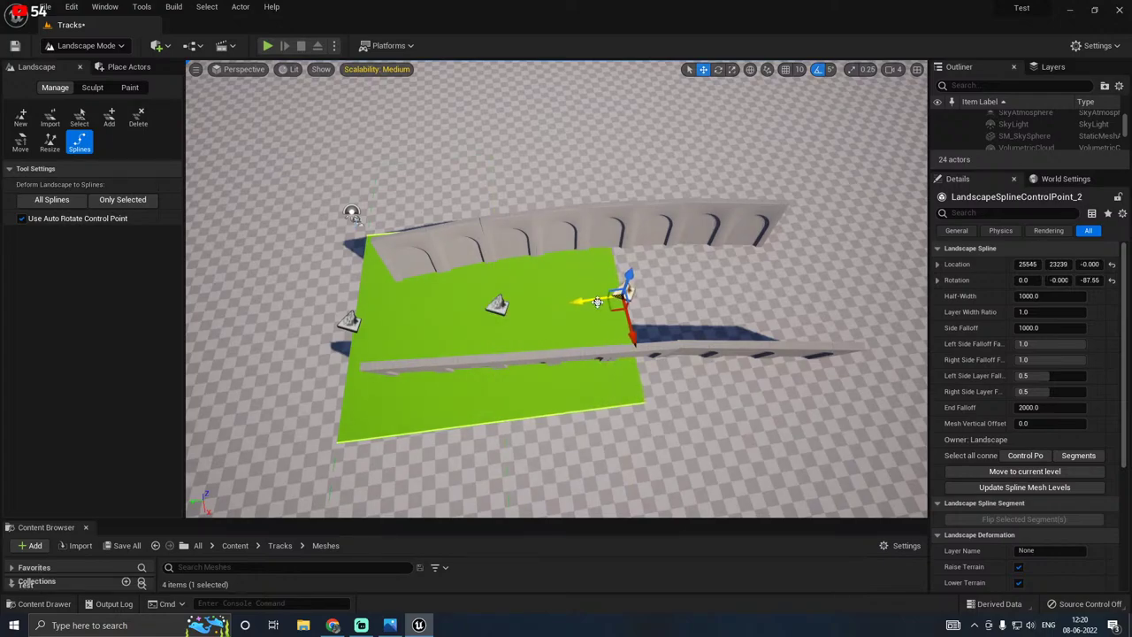
# Step: Extend the spline with two more control points to the passage's far end, shifting the last along X to about 25853
pyautogui.keyDown('ctrl'); pyautogui.click(722, 290); pyautogui.keyUp('ctrl')
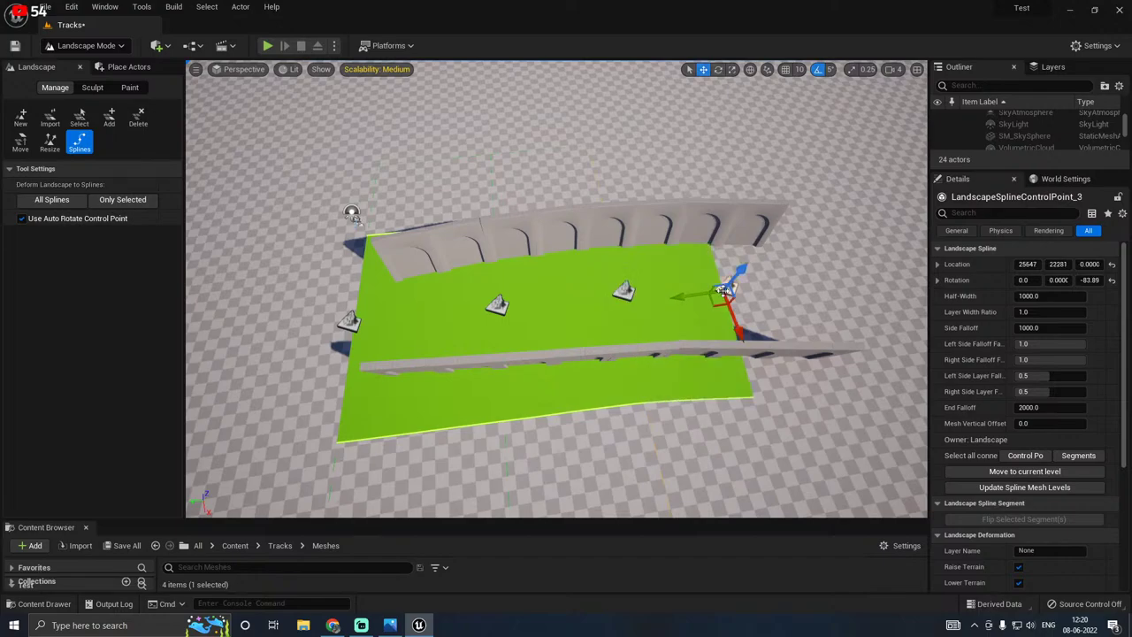
pyautogui.moveTo(657, 288); pyautogui.dragTo(760, 289, button='right')
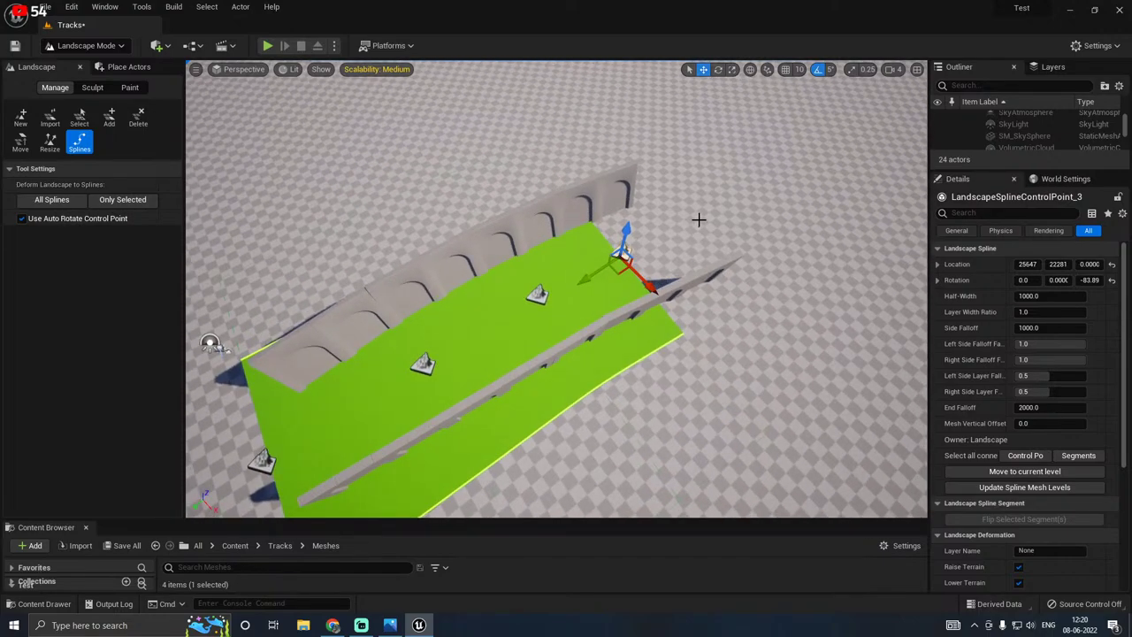
pyautogui.keyDown('ctrl'); pyautogui.click(699, 220); pyautogui.keyUp('ctrl')
pyautogui.moveTo(734, 250); pyautogui.dragTo(741, 256)
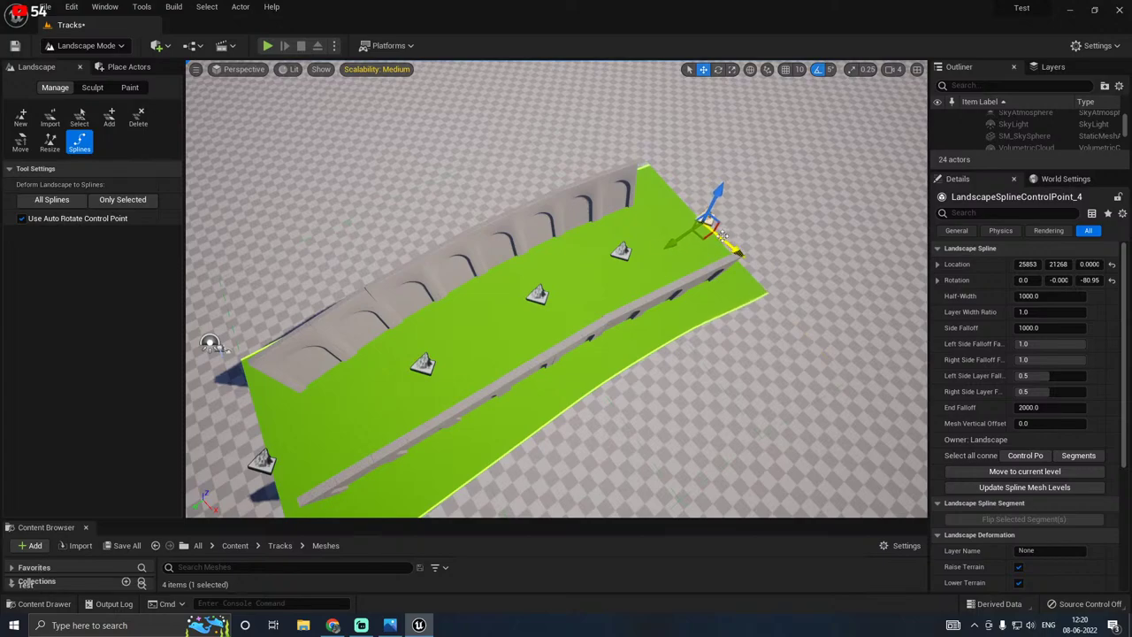
# Step: Check the spline between the walls and select the SM_Track_1 mesh in the Meshes folder
pyautogui.moveTo(590, 257); pyautogui.dragTo(796, 336, button='right')
pyautogui.press('w')
pyautogui.moveTo(566, 318); pyautogui.dragTo(592, 288, button='right')
pyautogui.press('s')
pyautogui.press('w')
pyautogui.press('a')
pyautogui.moveTo(531, 446); pyautogui.dragTo(530, 447, button='right')
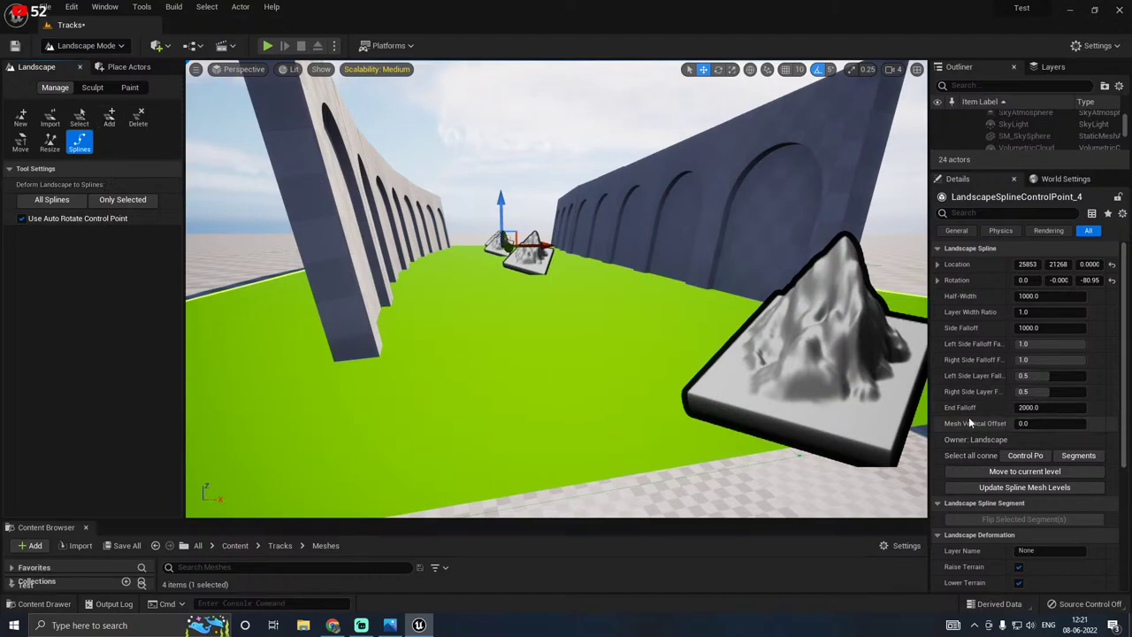
pyautogui.scroll(-5, 957, 406)
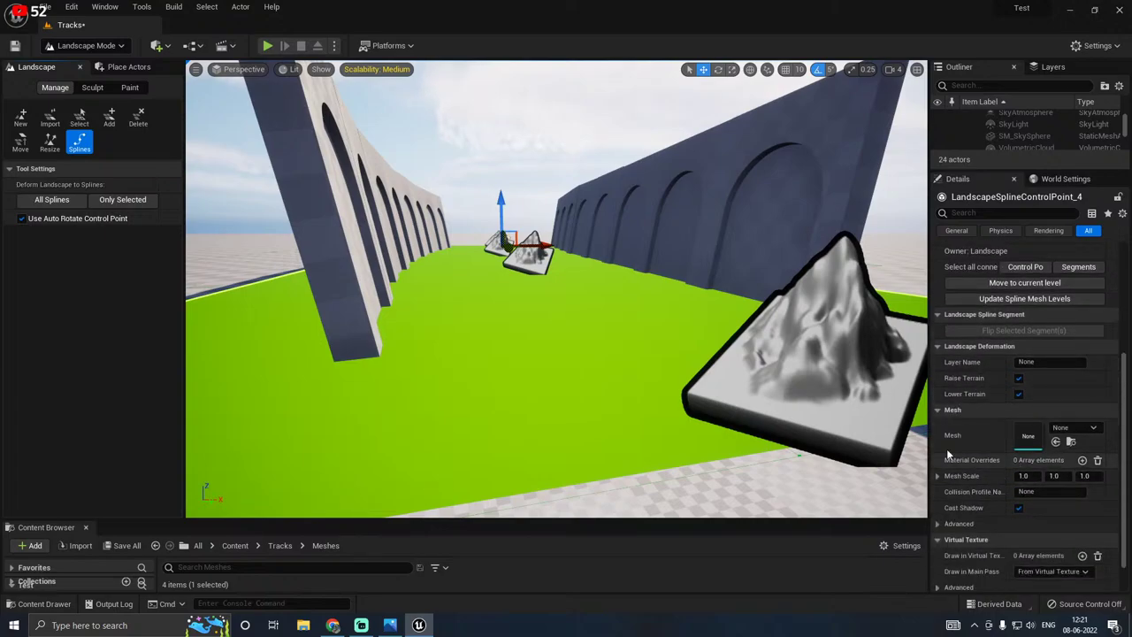
pyautogui.moveTo(592, 521); pyautogui.dragTo(592, 428)
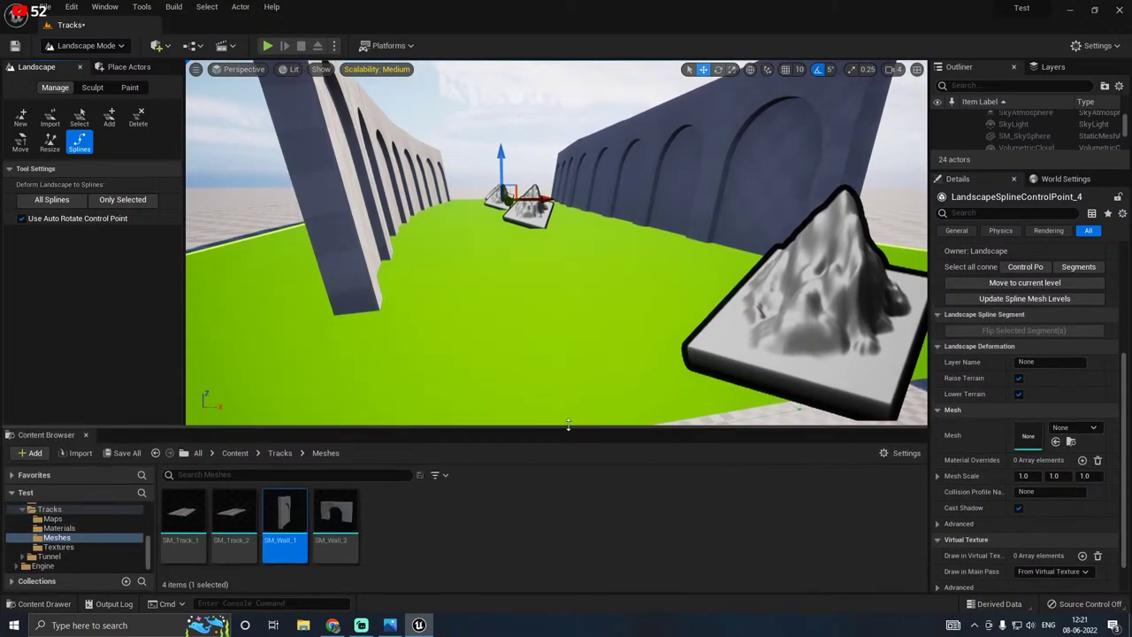
pyautogui.click(183, 520)
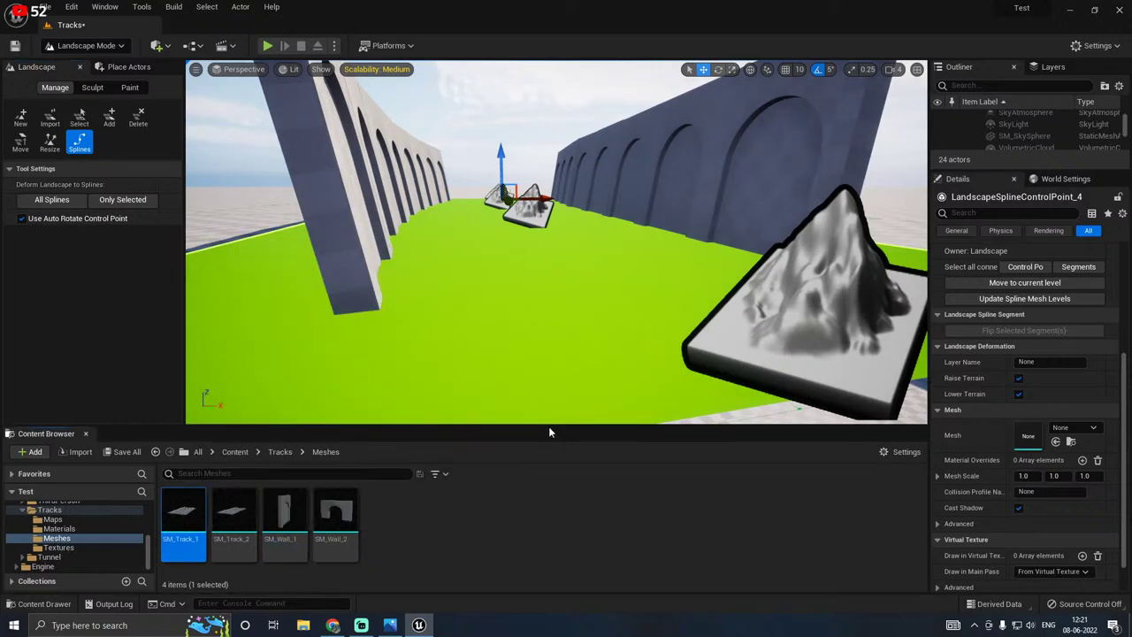
pyautogui.moveTo(548, 427); pyautogui.dragTo(542, 482)
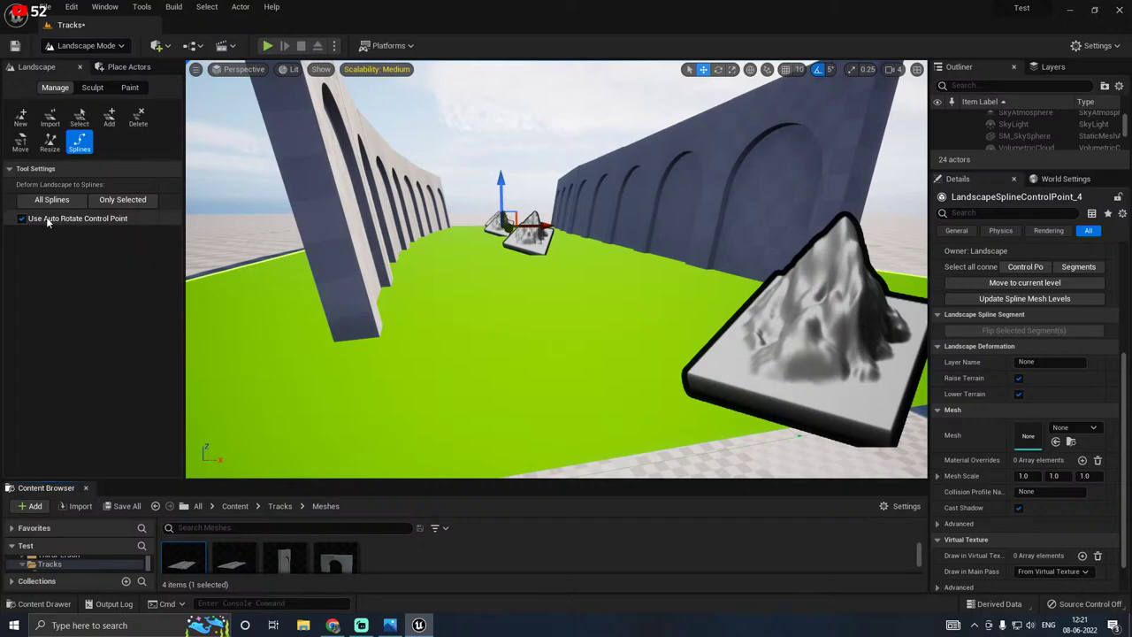
# Step: Select the first two spline control points and deform the landscape to all splines
pyautogui.click(796, 342)
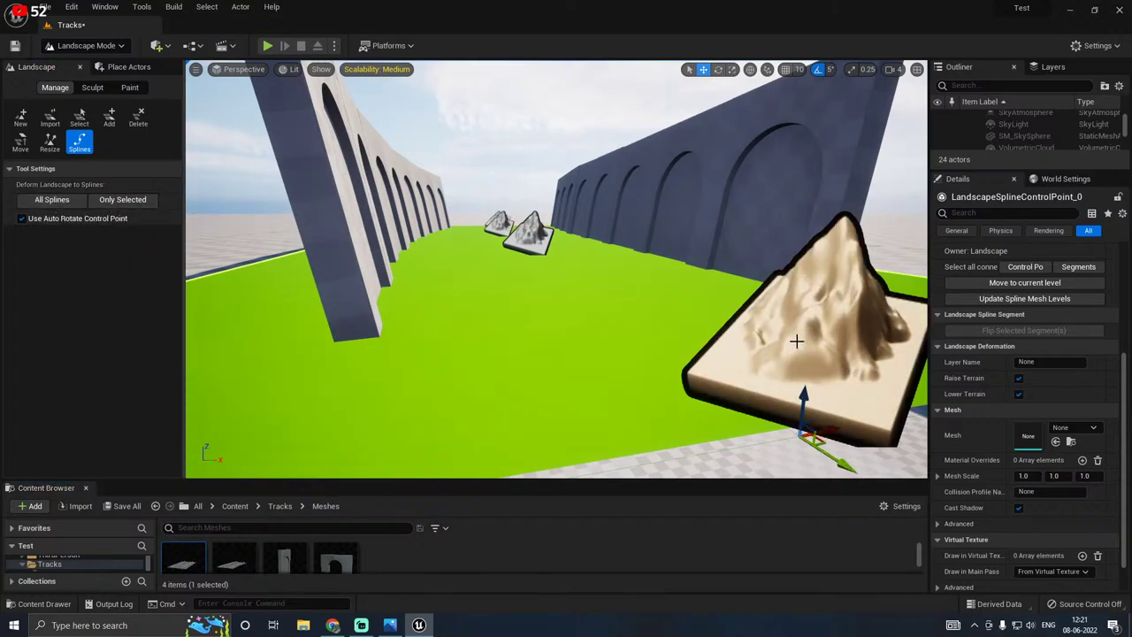
pyautogui.keyDown('shift'); pyautogui.click(533, 237); pyautogui.keyUp('shift')
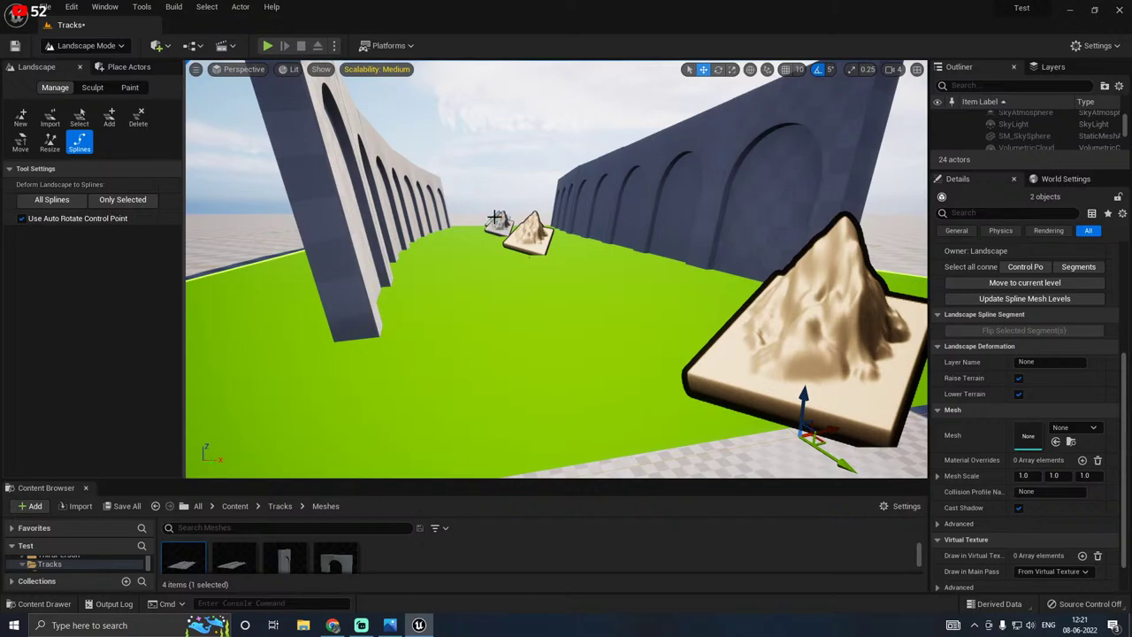
pyautogui.click(47, 203)
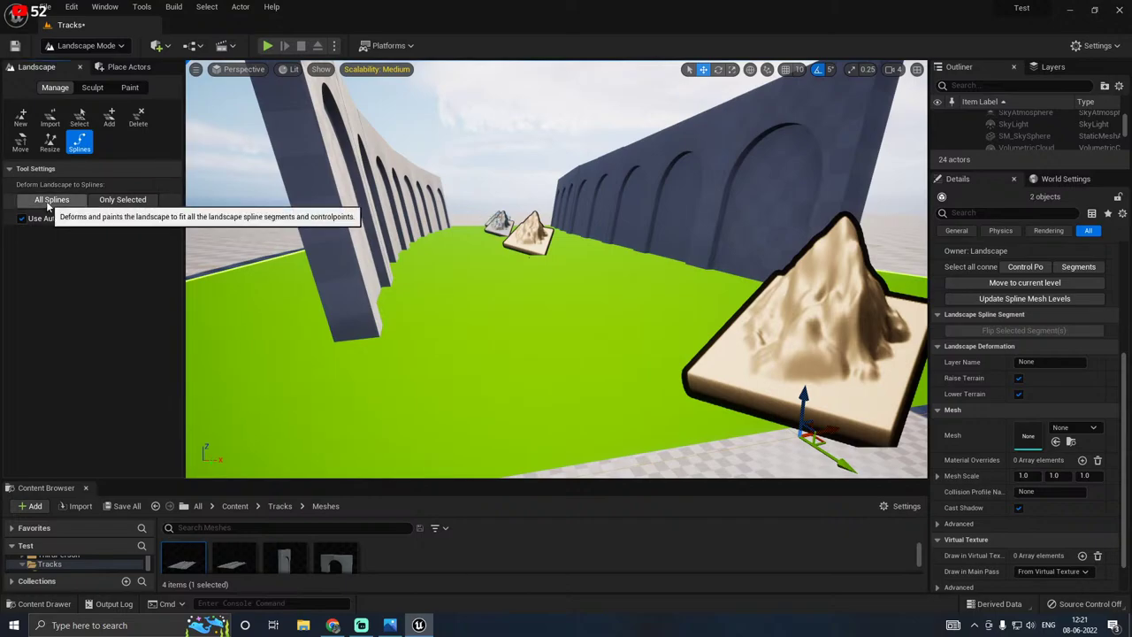
# Step: Select all connected segments of the landscape spline
pyautogui.moveTo(555, 269); pyautogui.dragTo(419, 242, button='right')
pyautogui.press('s')
pyautogui.press('w')
pyautogui.press('s')
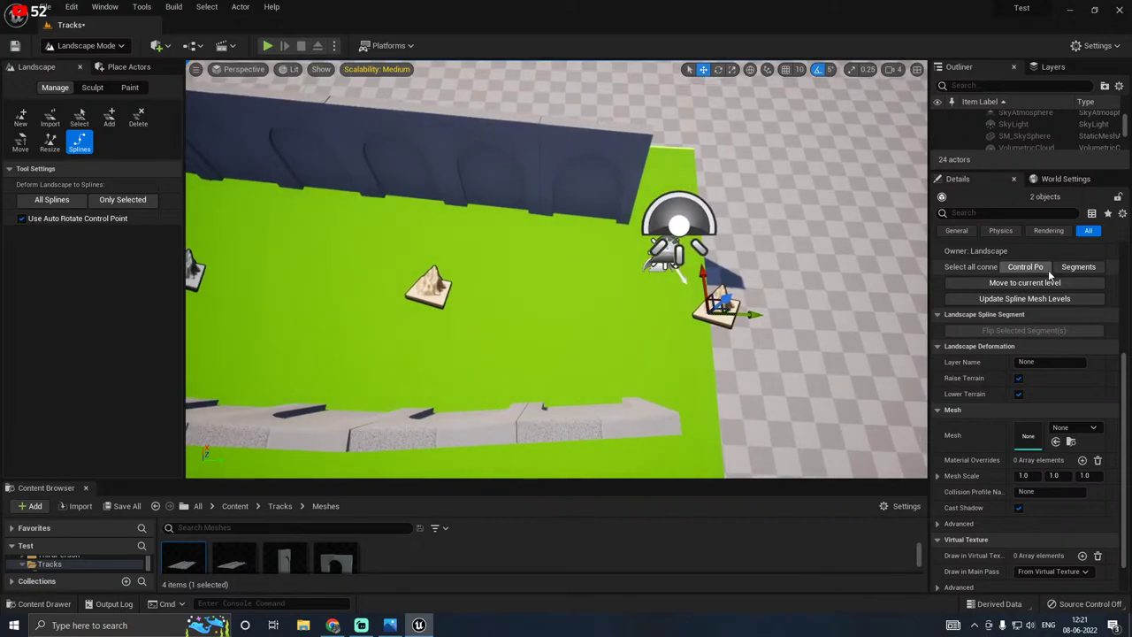
pyautogui.click(1075, 267)
pyautogui.moveTo(692, 279); pyautogui.dragTo(619, 239, button='right')
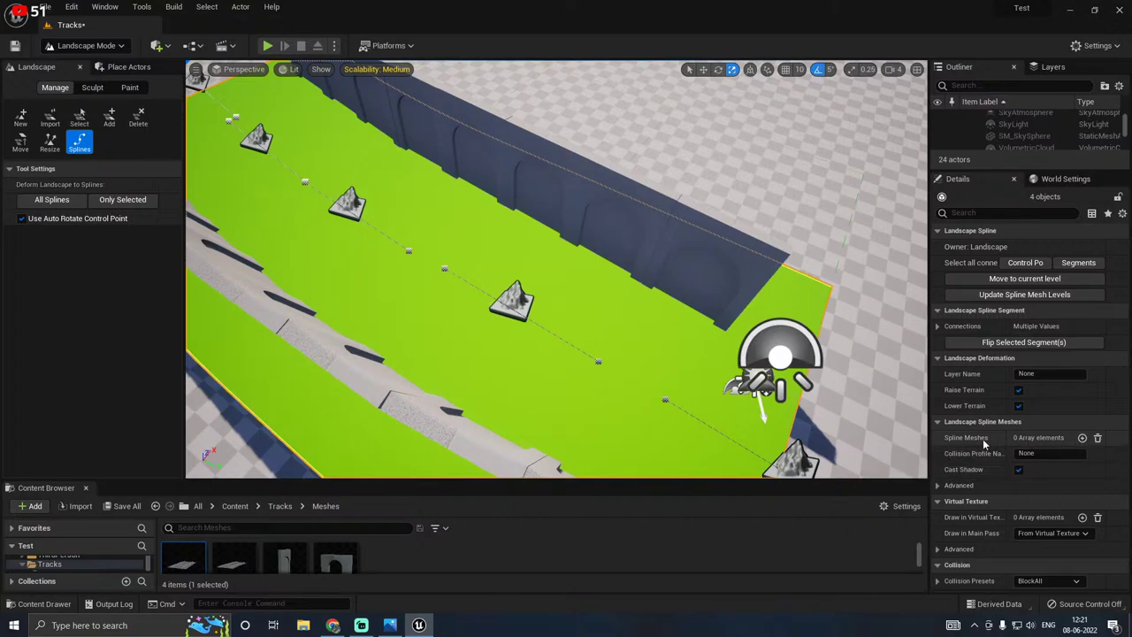
# Step: Add a spline mesh entry to the selected segments, using SM_Track_1 with its forward axis set to Y
pyautogui.click(1083, 439)
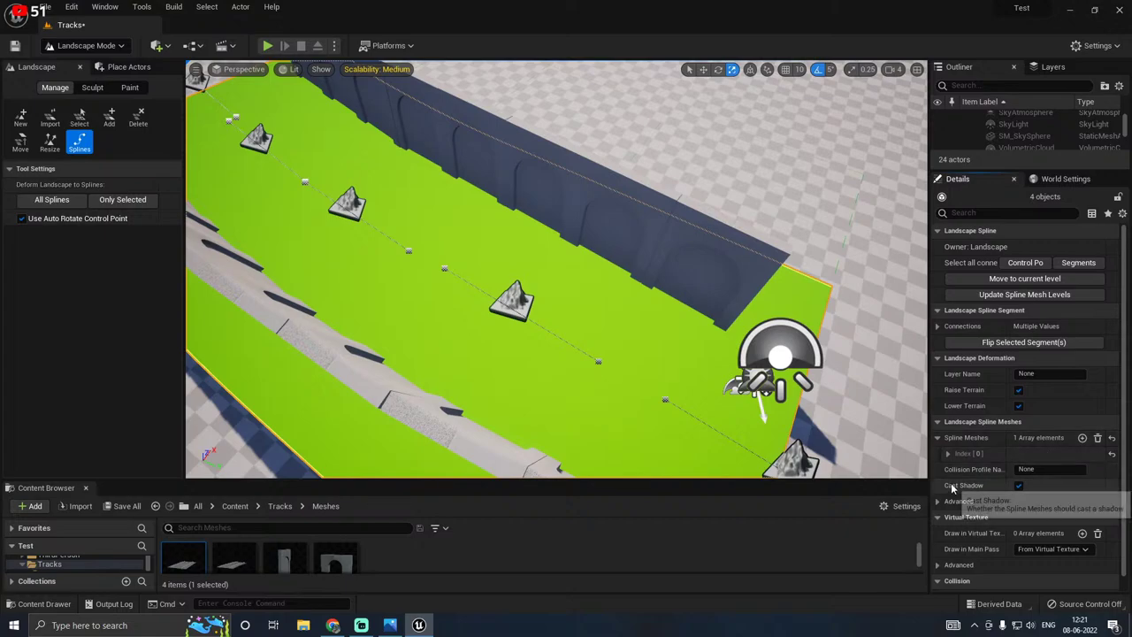
pyautogui.click(948, 453)
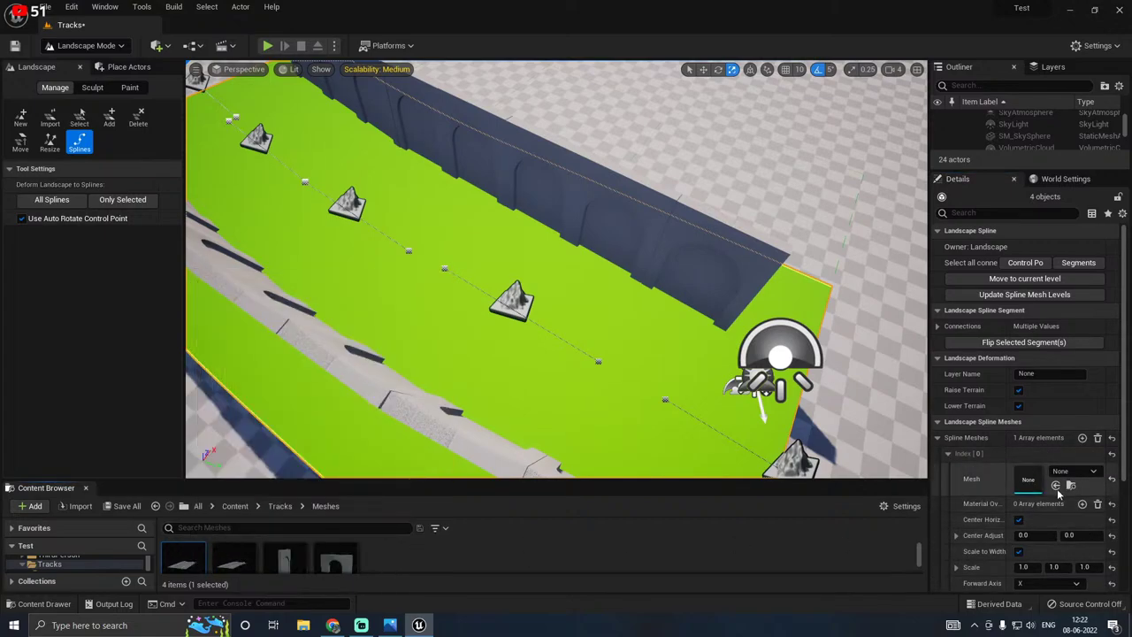
pyautogui.click(1056, 485)
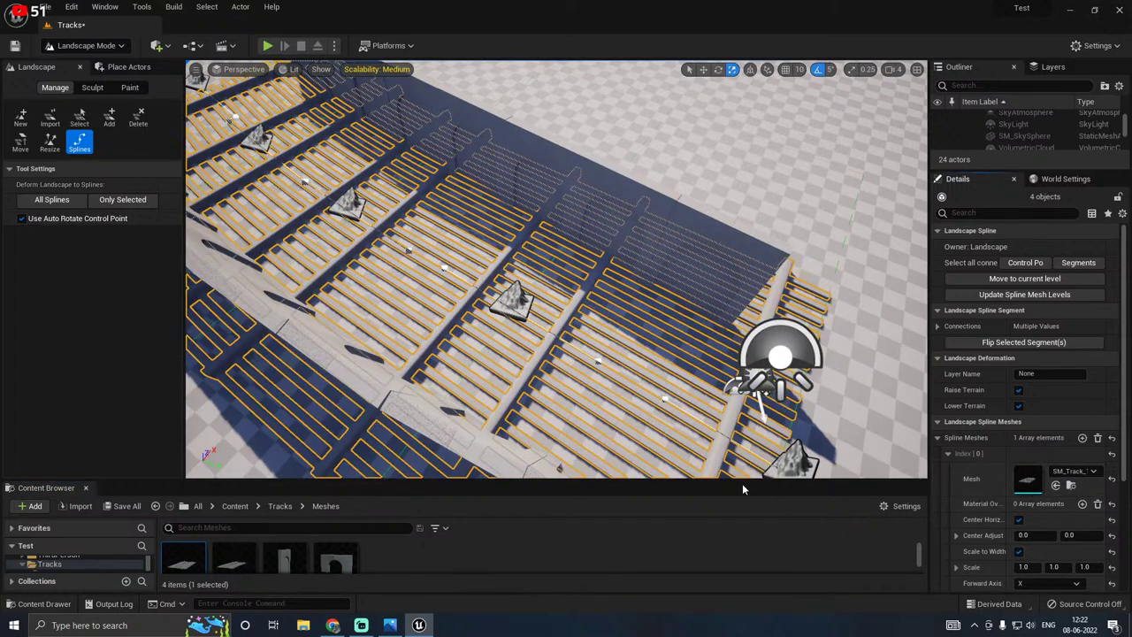
pyautogui.scroll(-1, 988, 525)
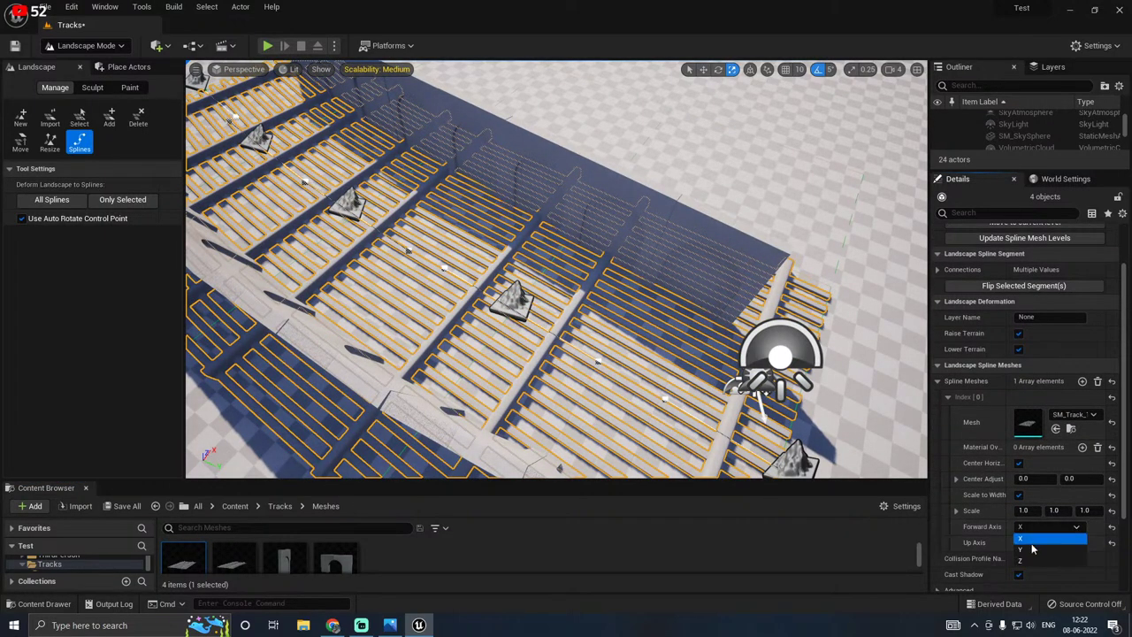
pyautogui.click(1033, 550)
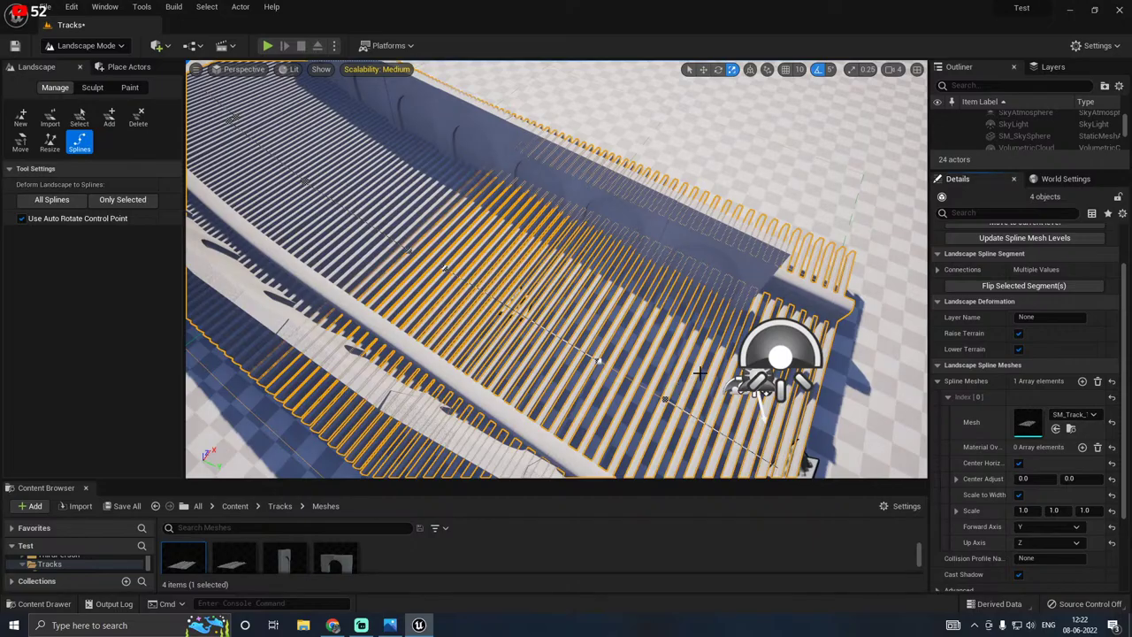
# Step: Set the SM_Track_1 spline mesh scale to 0.5 on all three axes
pyautogui.moveTo(700, 373)
pyautogui.mouseDown(button='right')
pyautogui.moveTo(619, 336)
pyautogui.moveTo(690, 380)
pyautogui.moveTo(681, 389)
pyautogui.moveTo(531, 300)
pyautogui.moveTo(601, 371)
pyautogui.moveTo(672, 389)
pyautogui.moveTo(566, 292)
pyautogui.moveTo(637, 353)
pyautogui.moveTo(700, 374)
pyautogui.mouseUp(button='right')
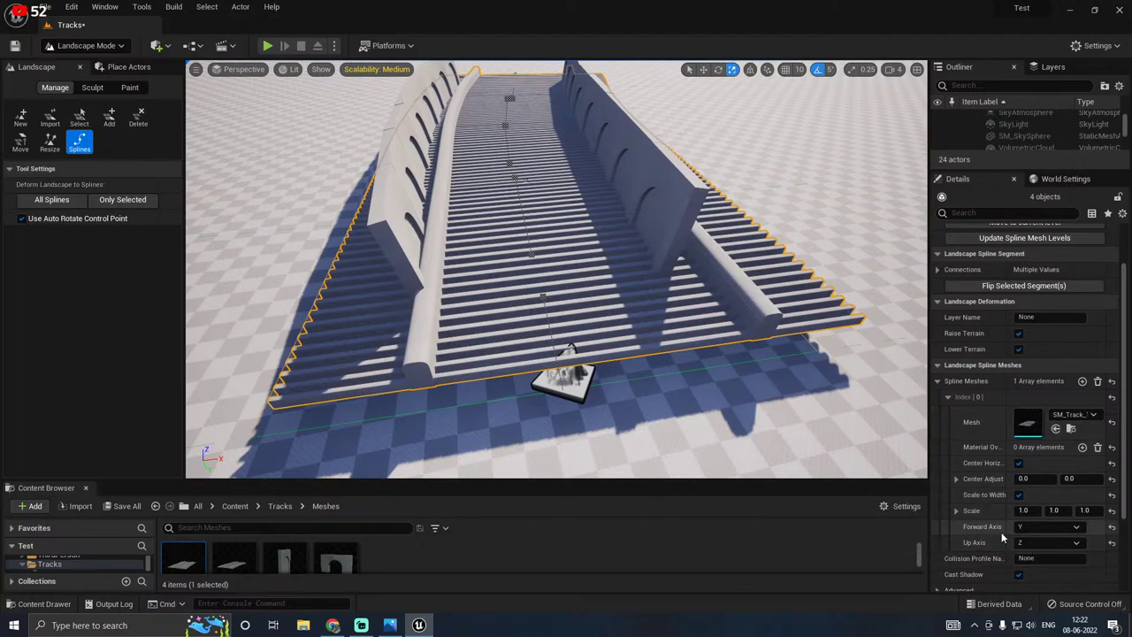
pyautogui.moveTo(931, 526); pyautogui.dragTo(834, 526)
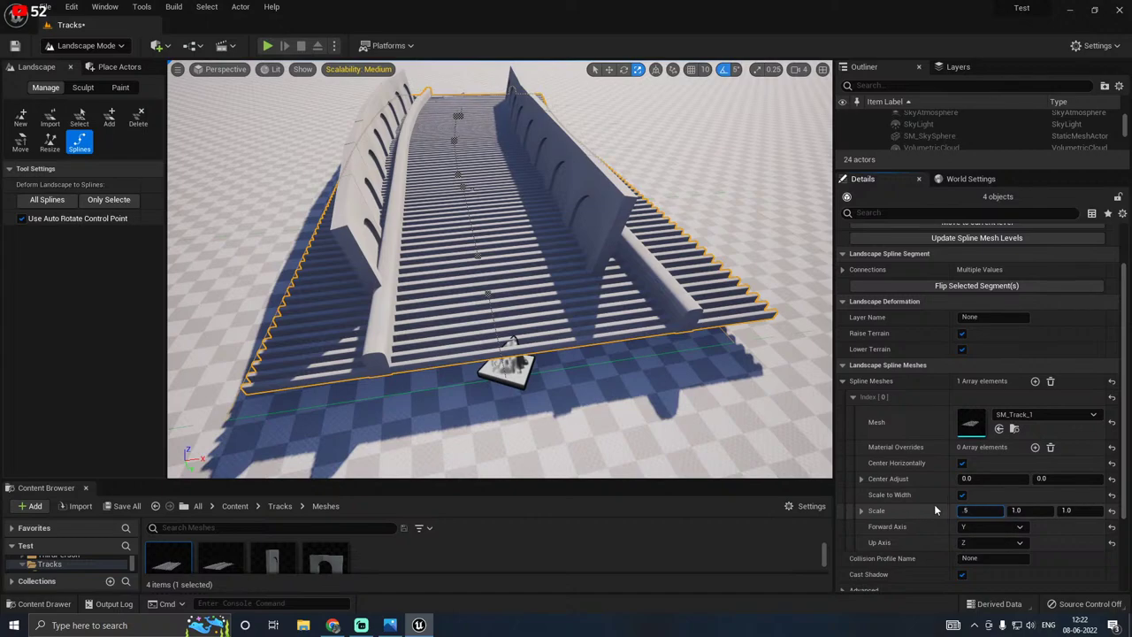
pyautogui.press('Return')
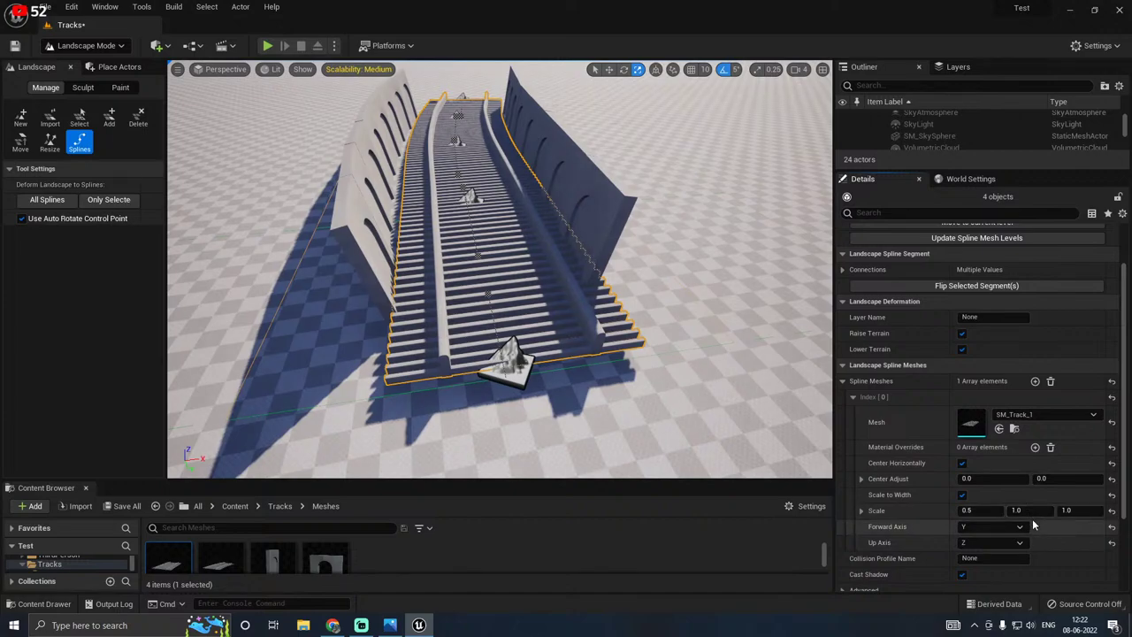
pyautogui.click(1017, 511)
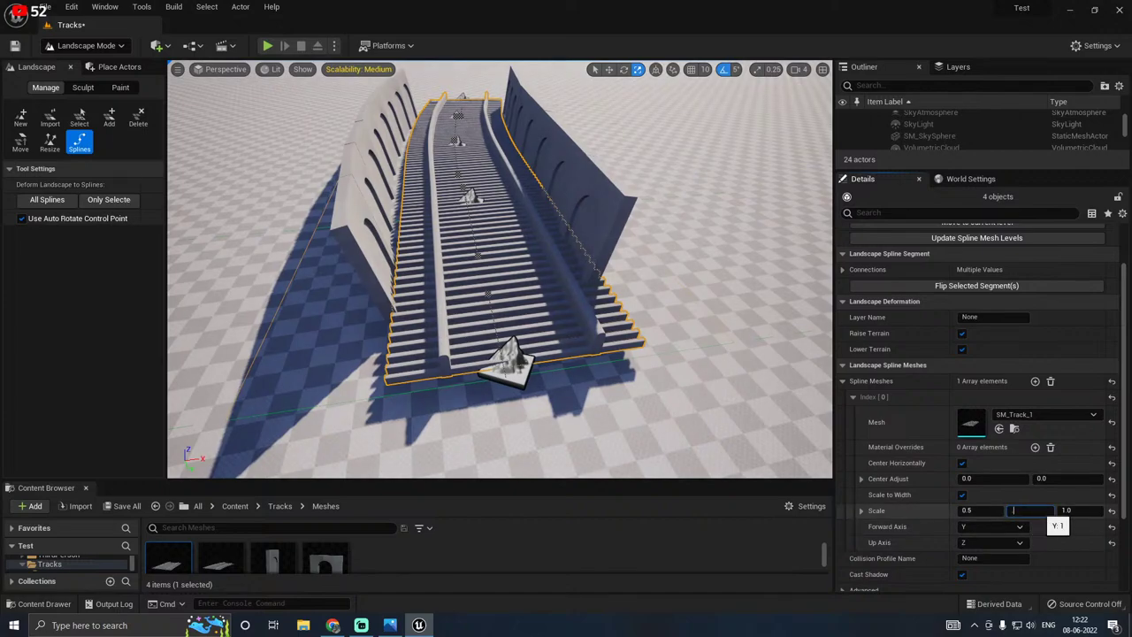
pyautogui.write('5')
pyautogui.click(1079, 510)
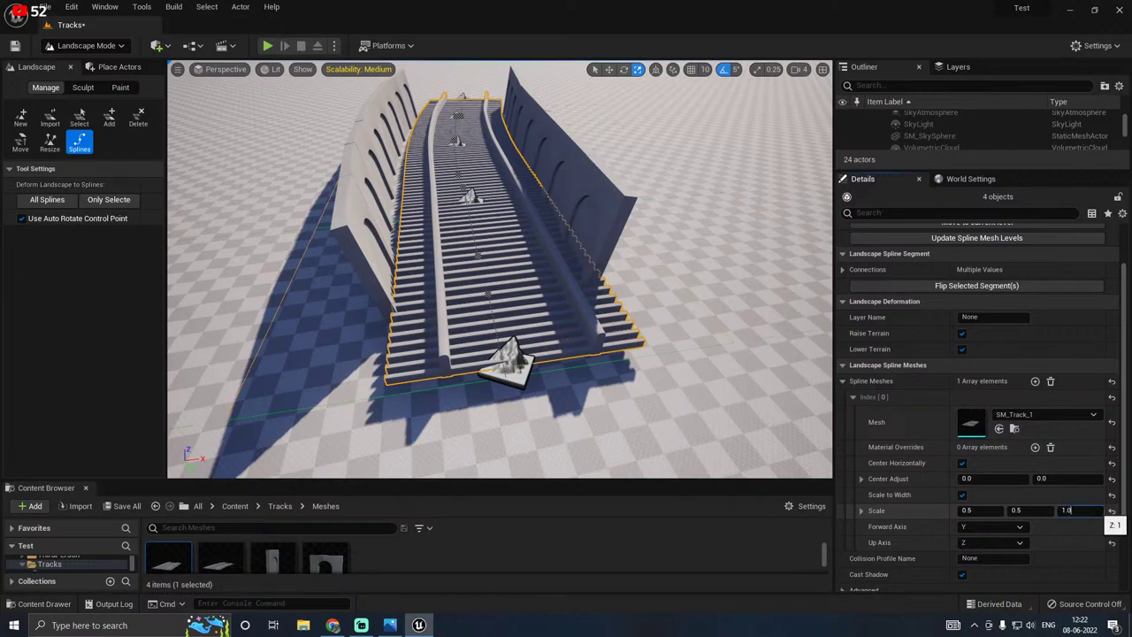
pyautogui.write('.5')
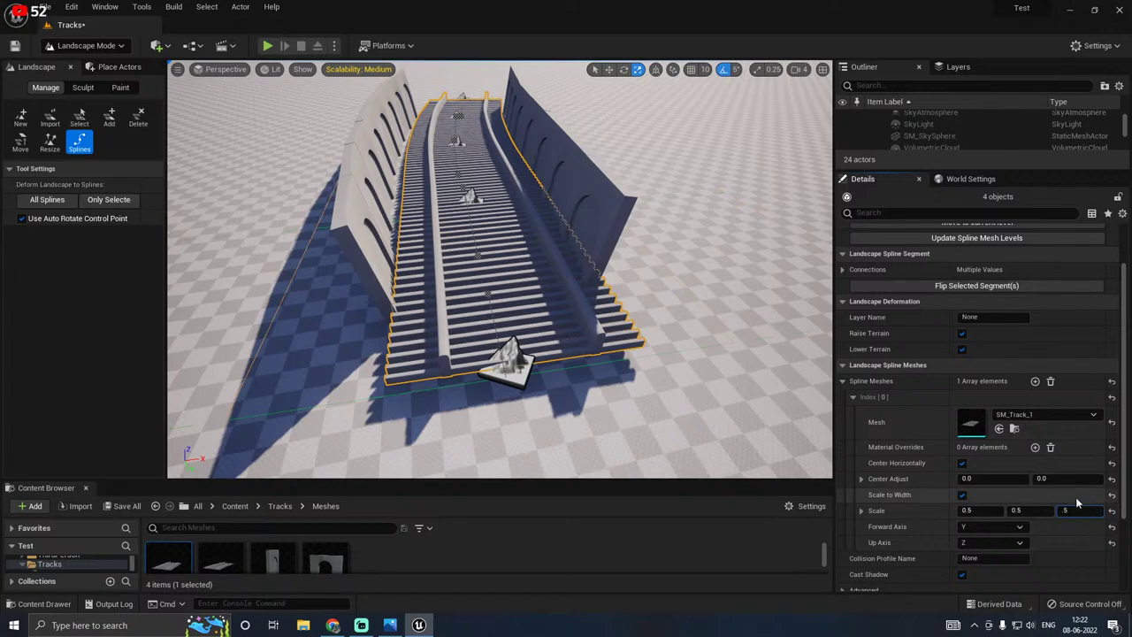
pyautogui.press('Return')
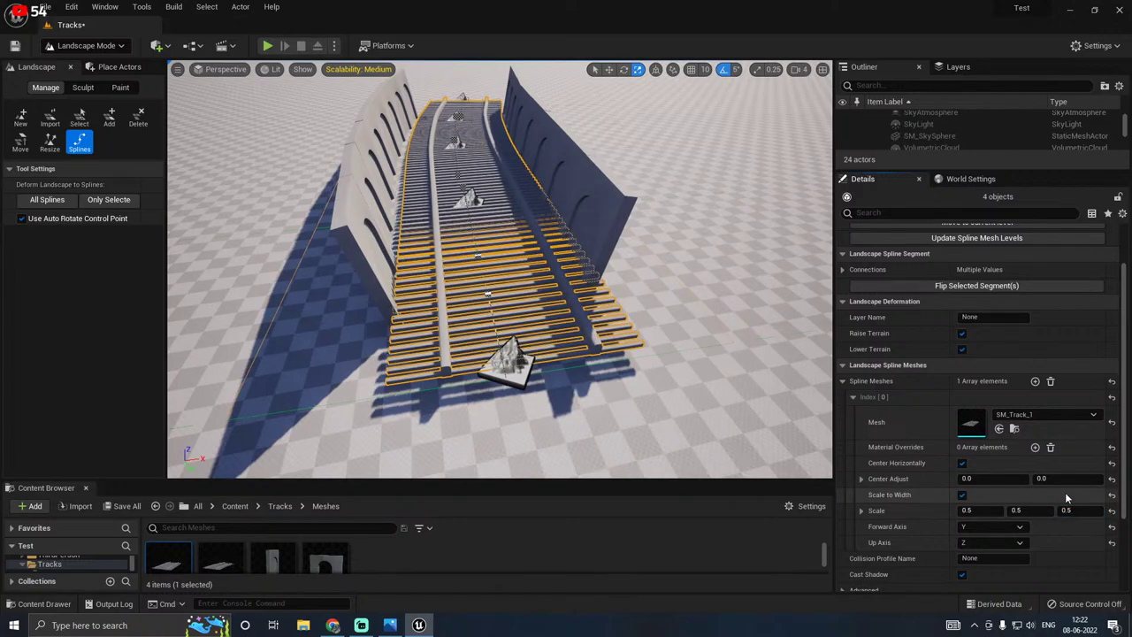
# Step: Disable Scale to Width for the spline mesh and inspect the rail track up close
pyautogui.click(961, 496)
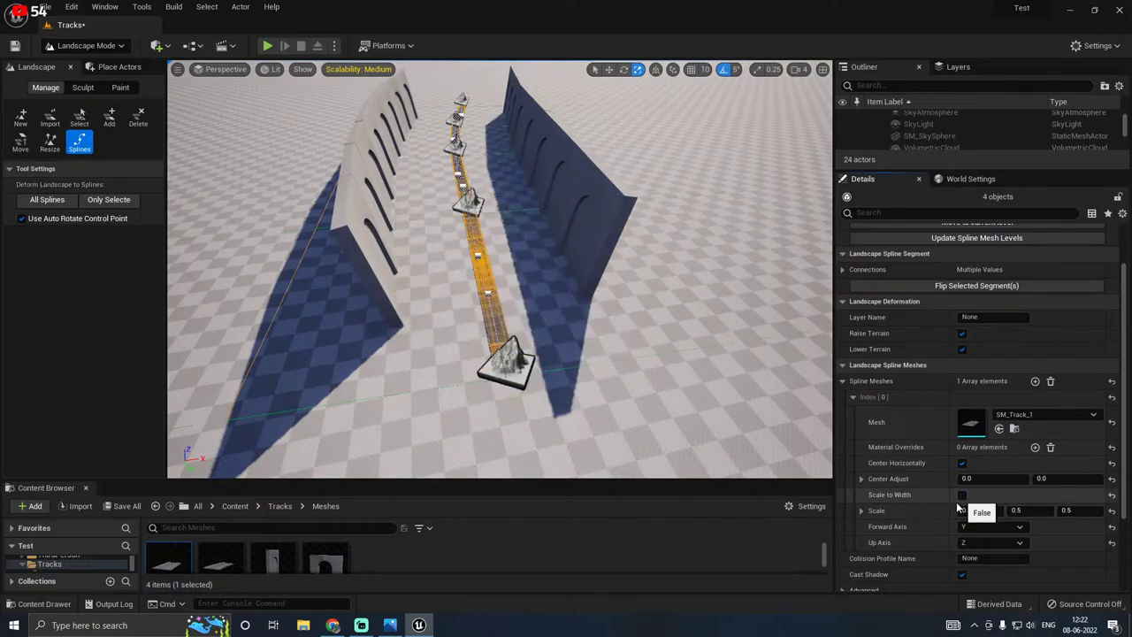
pyautogui.press('w')
pyautogui.moveTo(616, 405); pyautogui.dragTo(549, 363, button='right')
pyautogui.press('w')
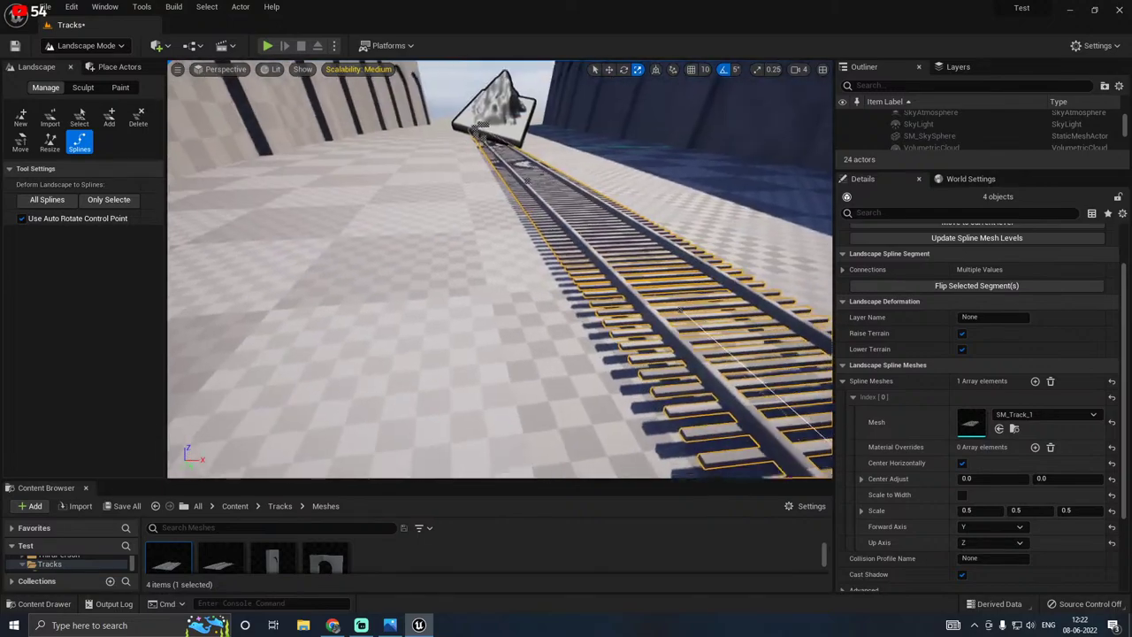
pyautogui.moveTo(583, 416); pyautogui.dragTo(583, 415, button='right')
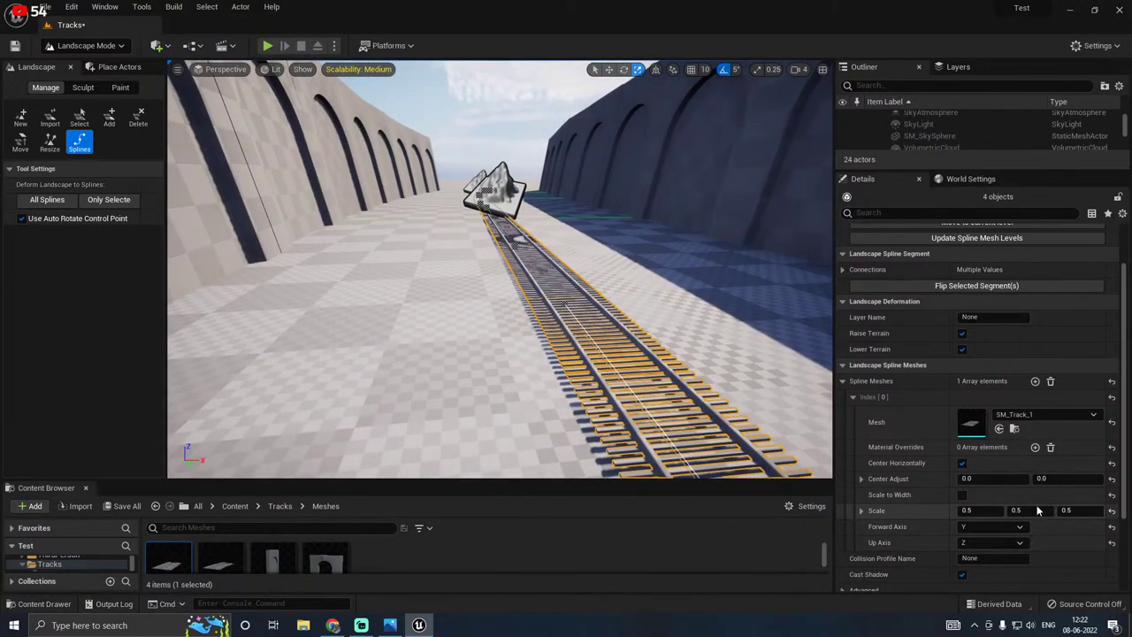
# Step: Reset the spline mesh scale and set it to 1.0 on all three axes
pyautogui.click(1112, 511)
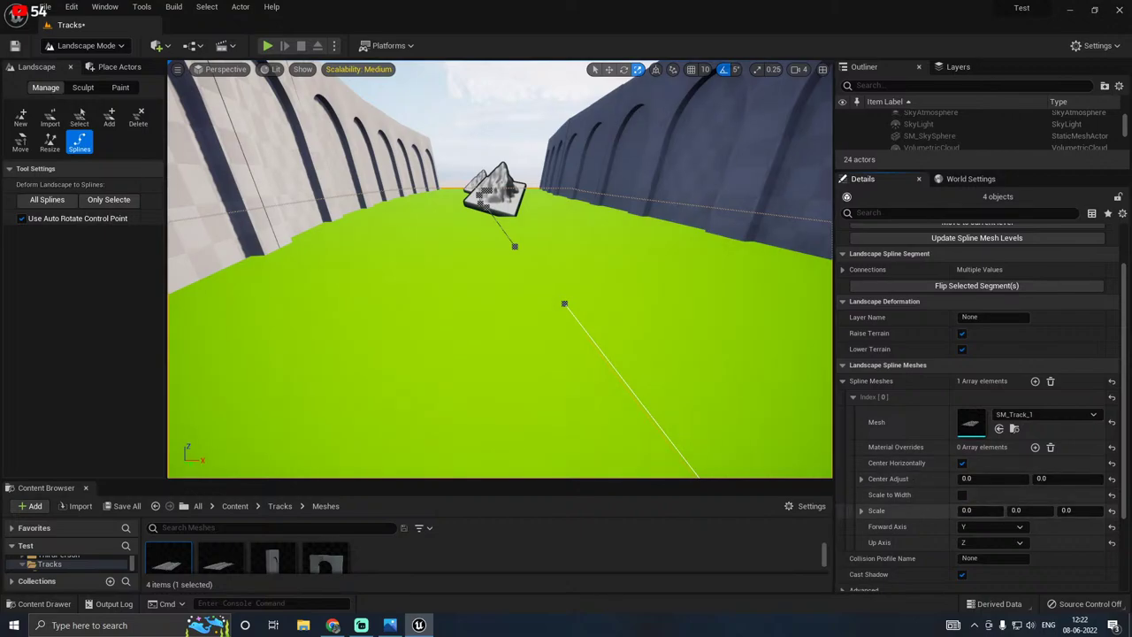
pyautogui.write('11')
pyautogui.press('Return')
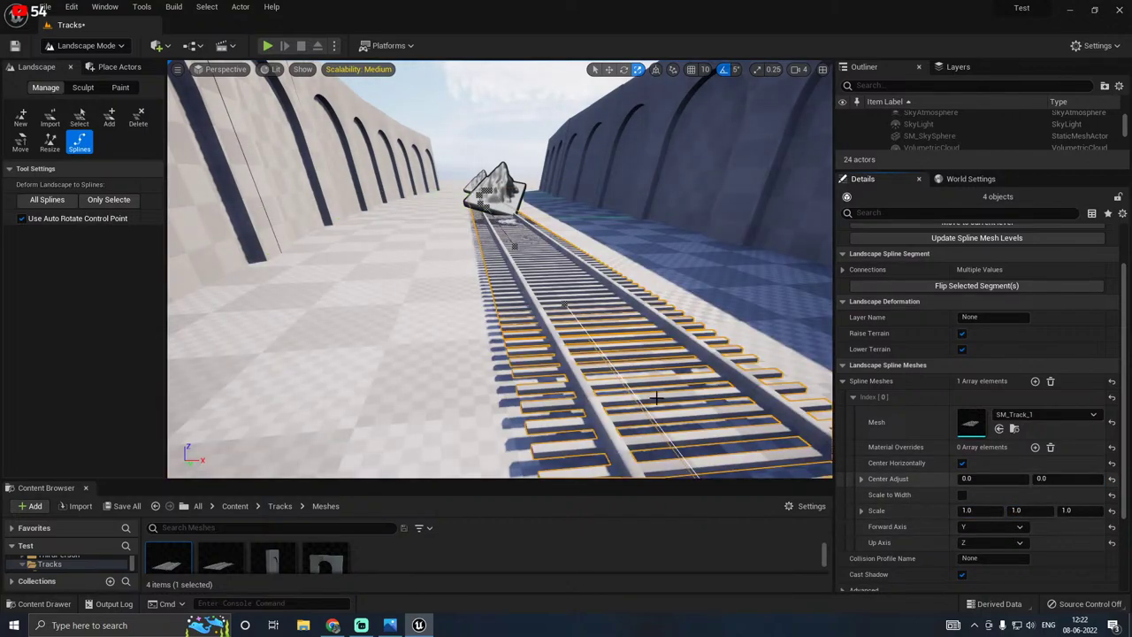
# Step: Check the rail track between the walls and save all modified content
pyautogui.moveTo(500, 270); pyautogui.dragTo(539, 270, button='right')
pyautogui.press('w')
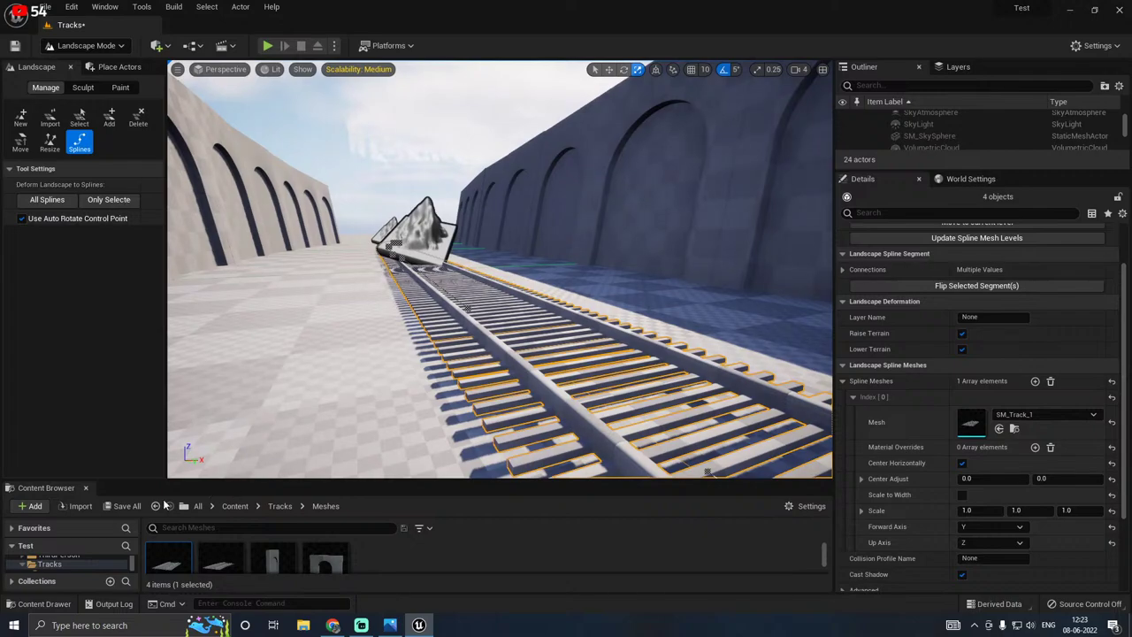
pyautogui.click(124, 506)
pyautogui.click(660, 444)
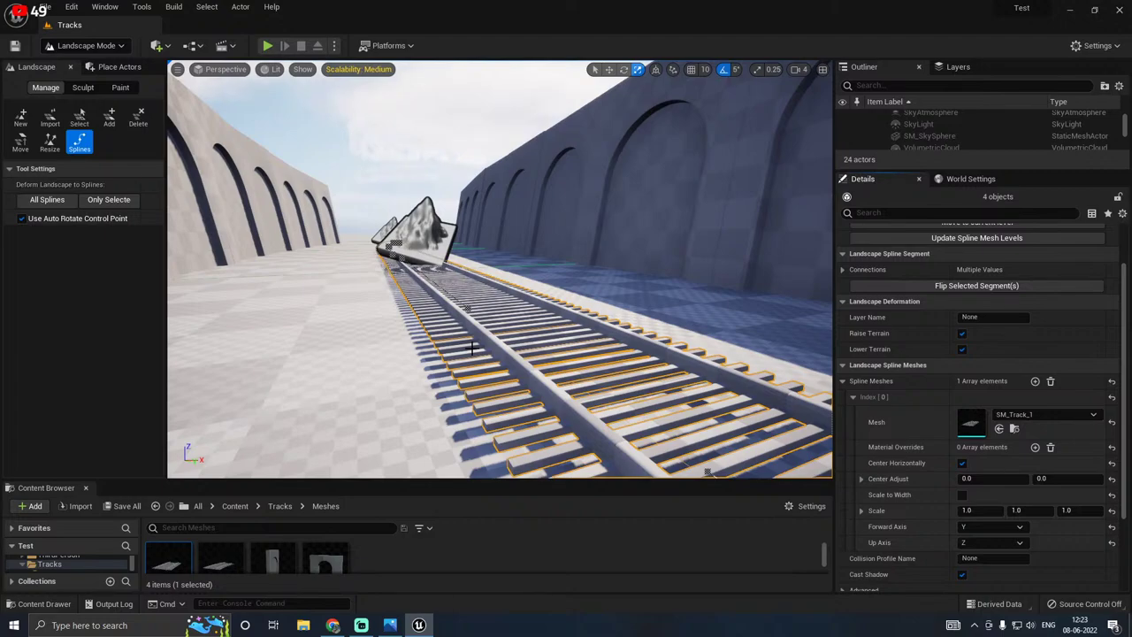
# Step: Review the segment's spline settings and select all connected control points of the track spline
pyautogui.moveTo(433, 299); pyautogui.dragTo(686, 350, button='right')
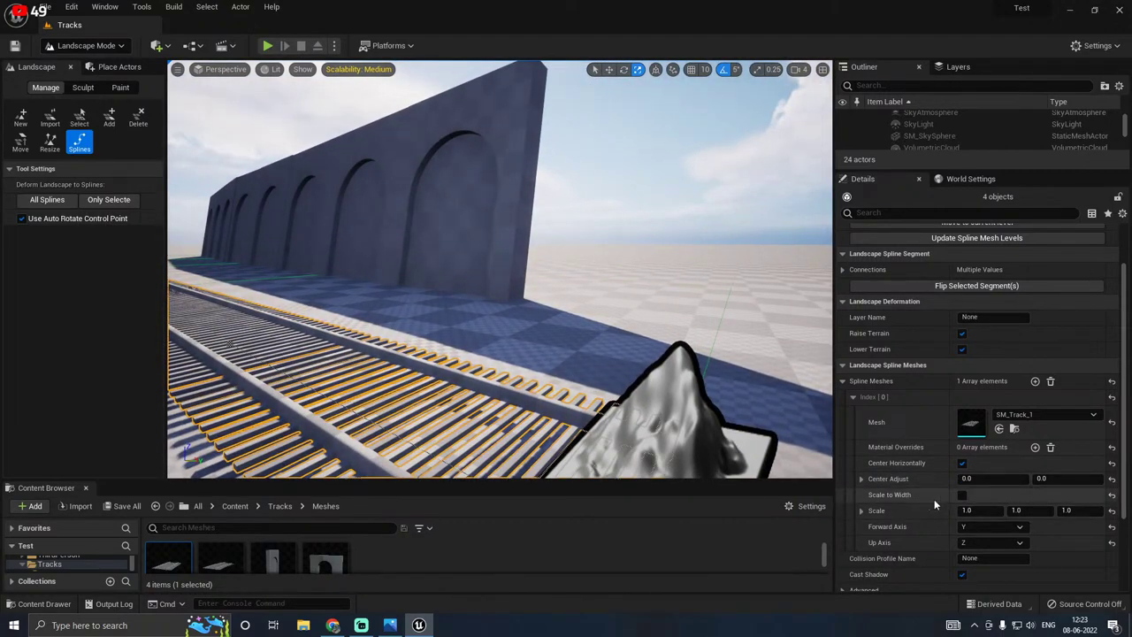
pyautogui.scroll(-1, 934, 499)
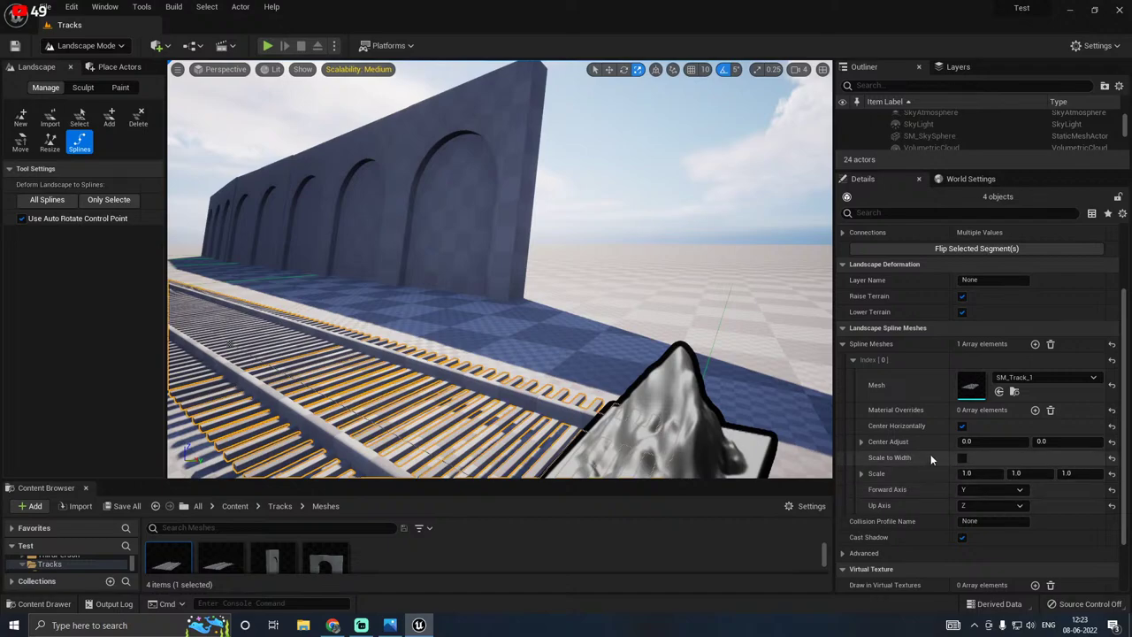
pyautogui.scroll(2, 969, 352)
pyautogui.scroll(1, 969, 354)
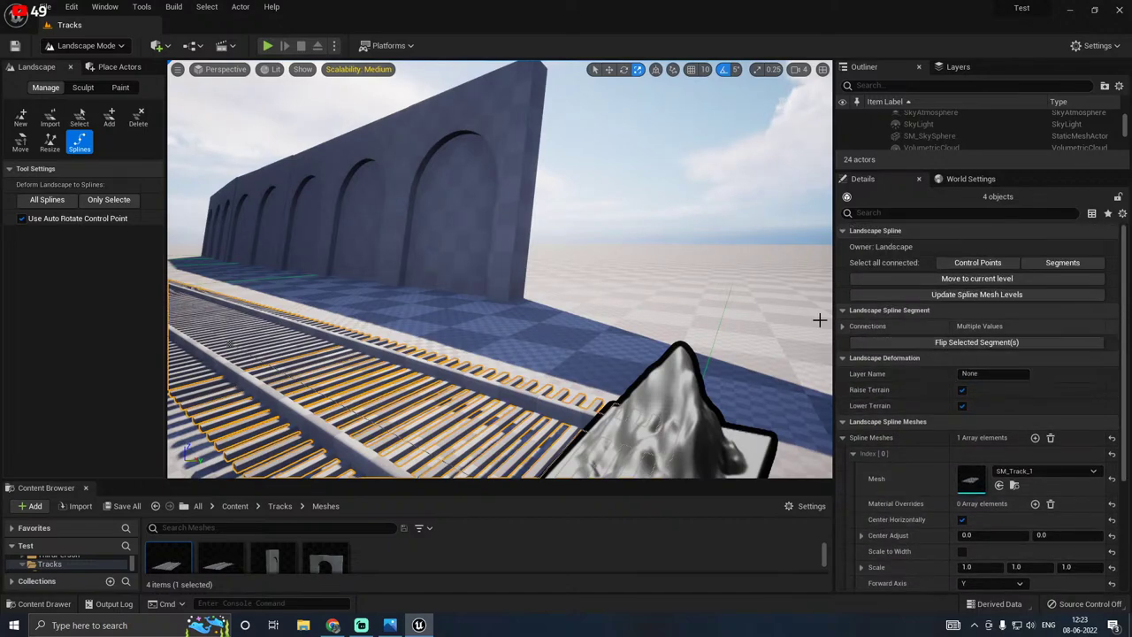
pyautogui.moveTo(779, 319); pyautogui.dragTo(619, 323, button='right')
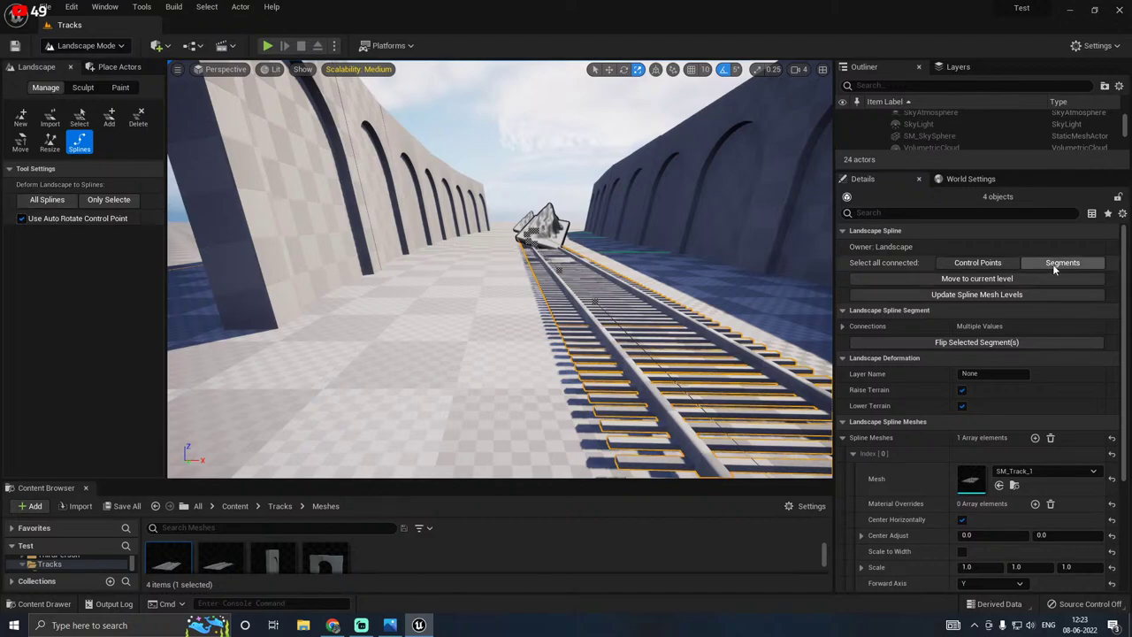
pyautogui.click(992, 261)
pyautogui.press('f')
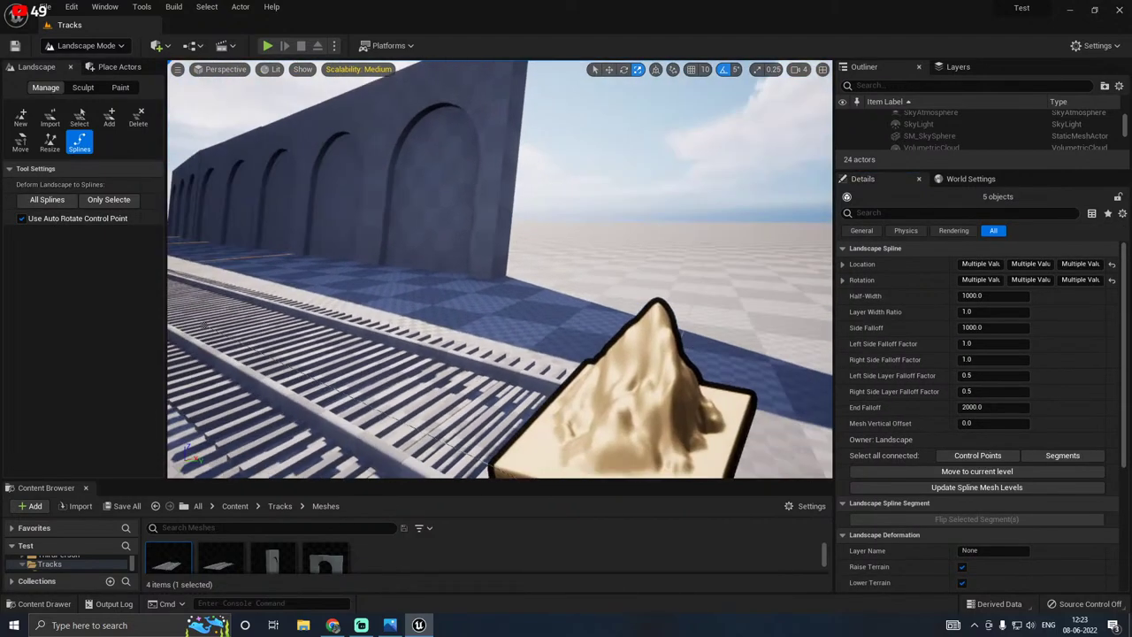
pyautogui.moveTo(669, 264); pyautogui.dragTo(451, 263, button='right')
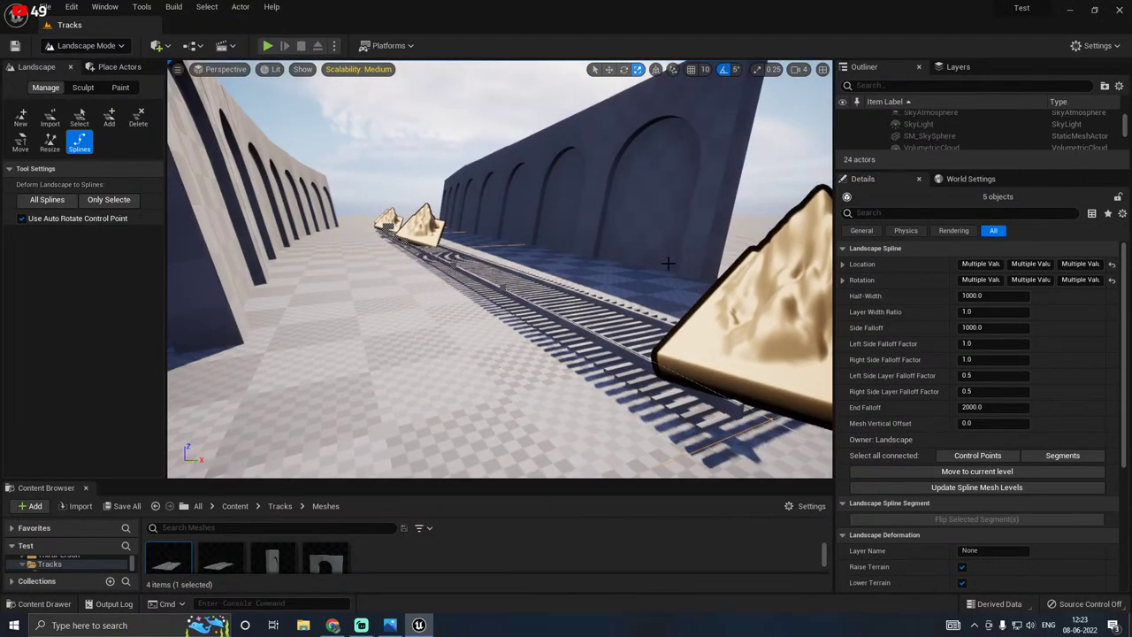
# Step: Select only the control point at the near end of the track and activate the Select tool
pyautogui.keyDown('ctrl'); pyautogui.click(738, 287); pyautogui.keyUp('ctrl')
pyautogui.keyDown('ctrl'); pyautogui.click(738, 288); pyautogui.keyUp('ctrl')
pyautogui.press('s')
pyautogui.moveTo(649, 278)
pyautogui.mouseDown(button='right')
pyautogui.moveTo(734, 278)
pyautogui.moveTo(743, 265)
pyautogui.moveTo(730, 283)
pyautogui.moveTo(611, 283)
pyautogui.moveTo(805, 283)
pyautogui.moveTo(636, 283)
pyautogui.mouseUp(button='right')
pyautogui.press('w')
pyautogui.click(611, 279)
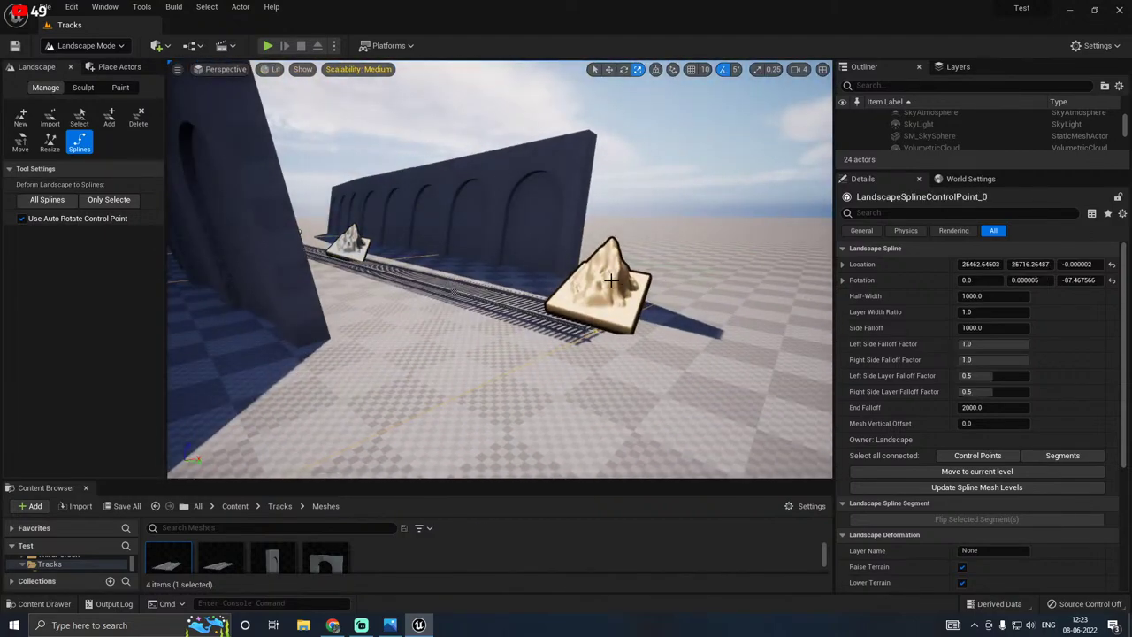
pyautogui.click(595, 71)
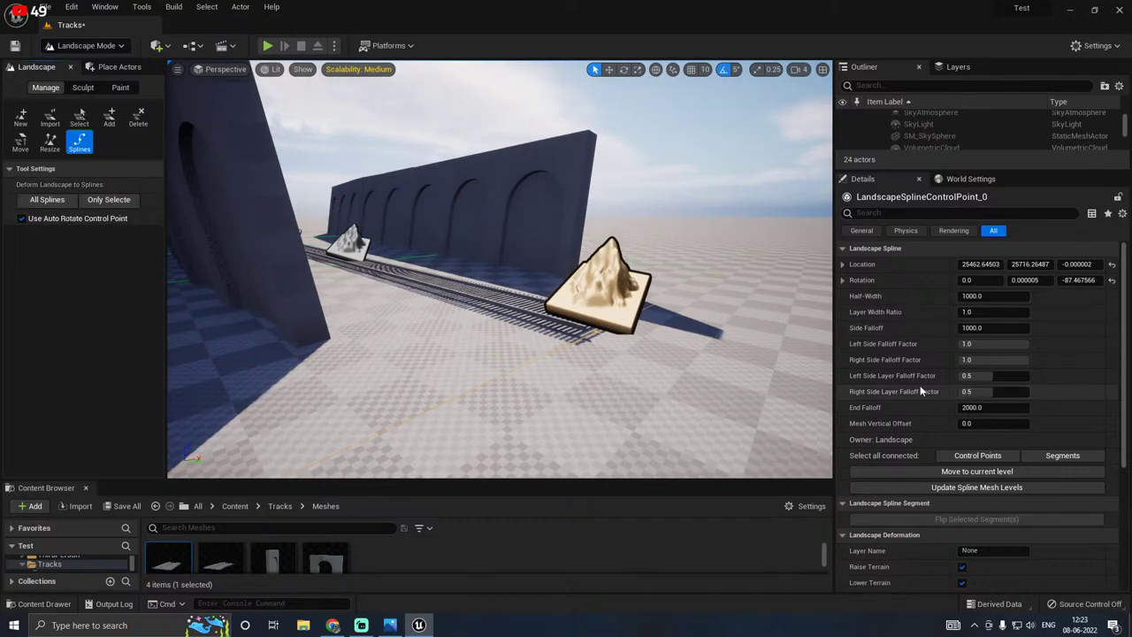
# Step: Extend the selection from the end point to all connected control points and inspect the track
pyautogui.click(973, 455)
pyautogui.moveTo(481, 314); pyautogui.dragTo(442, 349, button='right')
pyautogui.press('d')
pyautogui.press('d')
pyautogui.press('a')
pyautogui.press('s')
pyautogui.moveTo(407, 265); pyautogui.dragTo(521, 340)
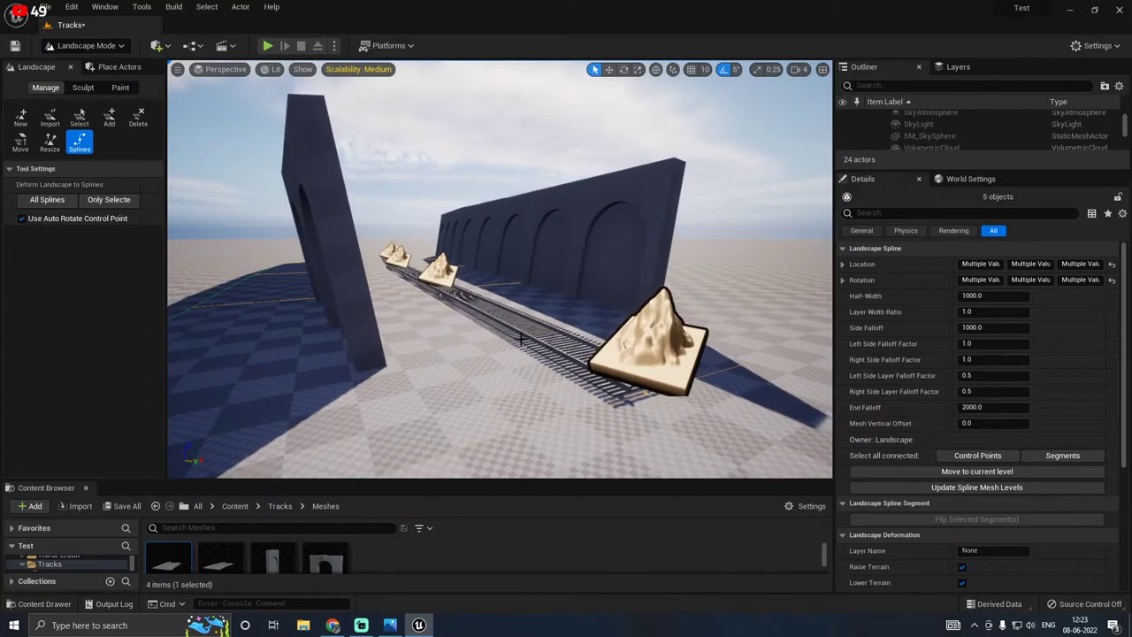
pyautogui.click(996, 455)
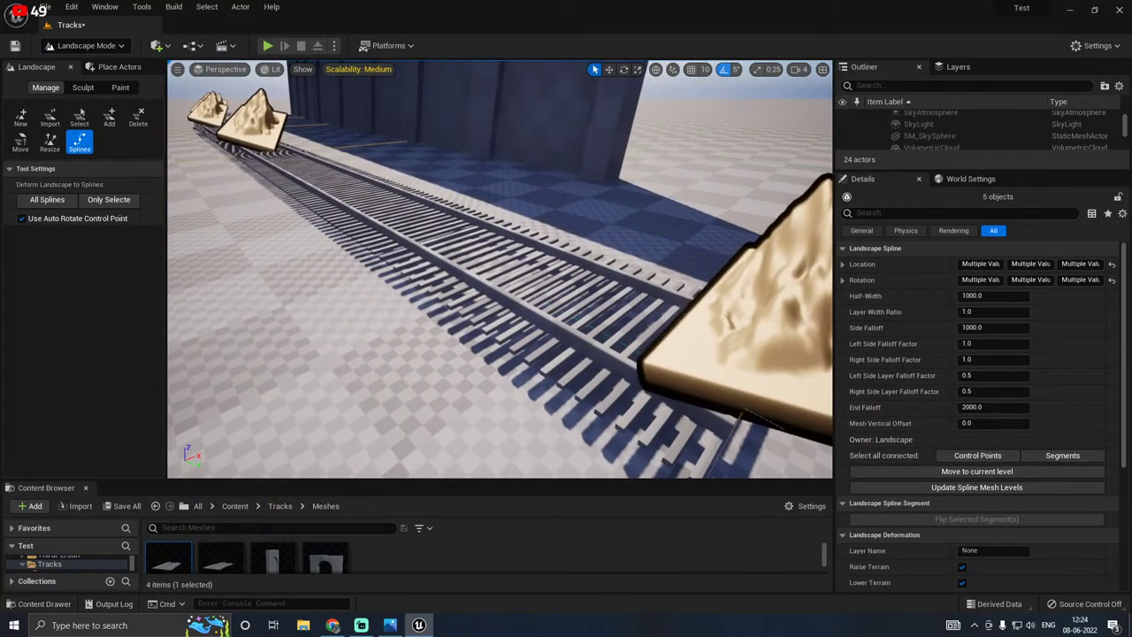
# Step: Move all connected spline segments to the current level, then reselect them from the near end control point
pyautogui.click(1054, 456)
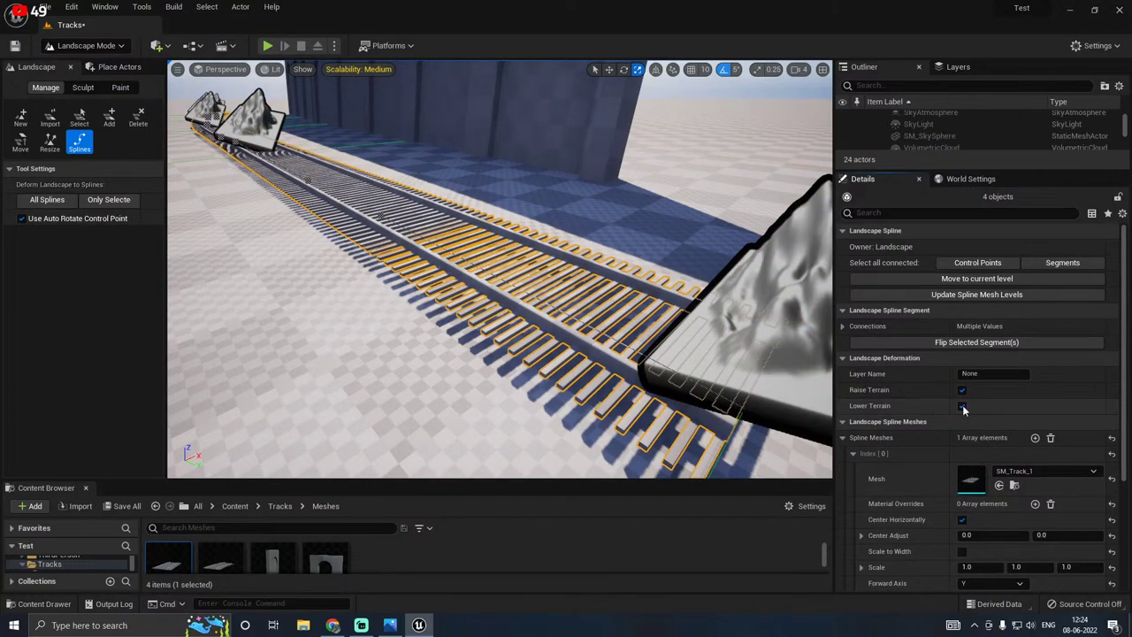
pyautogui.click(968, 279)
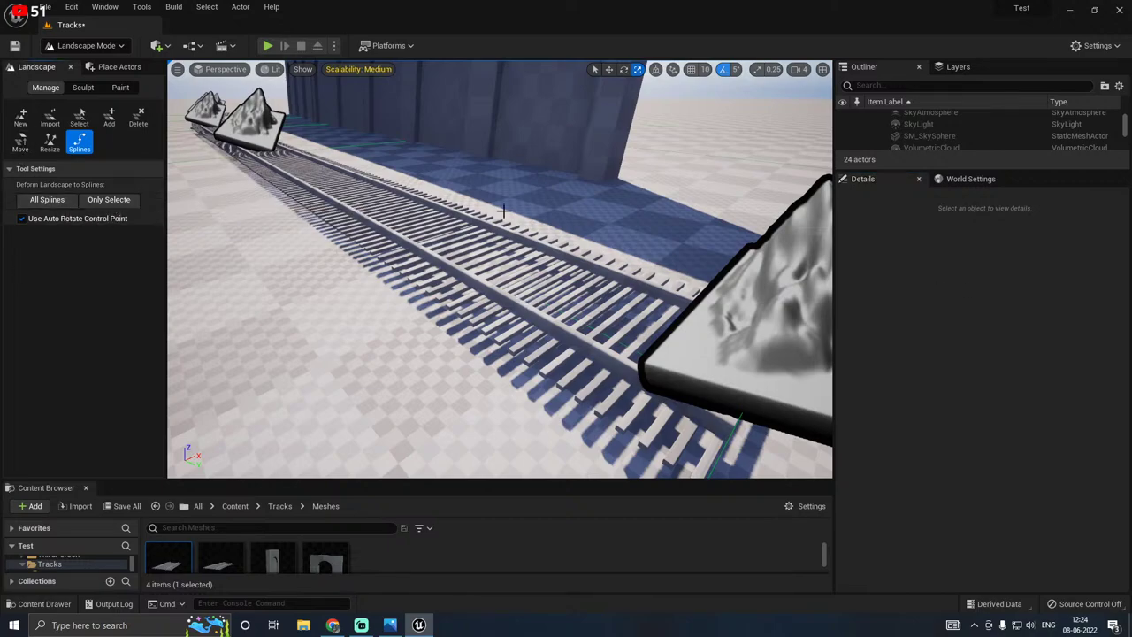
pyautogui.click(813, 338)
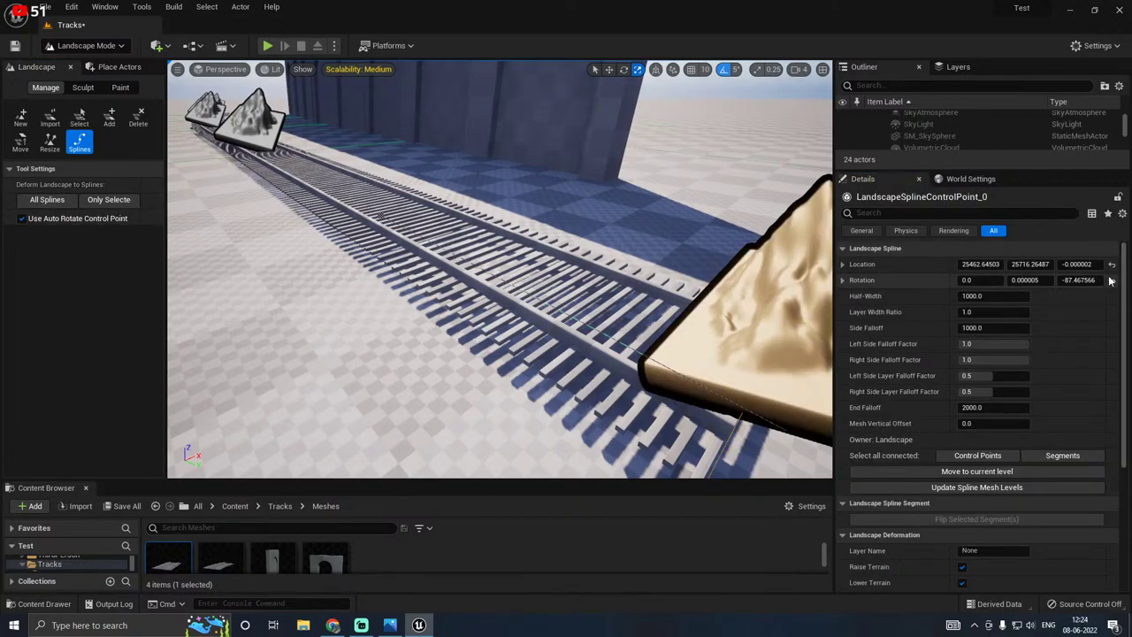
pyautogui.click(1066, 454)
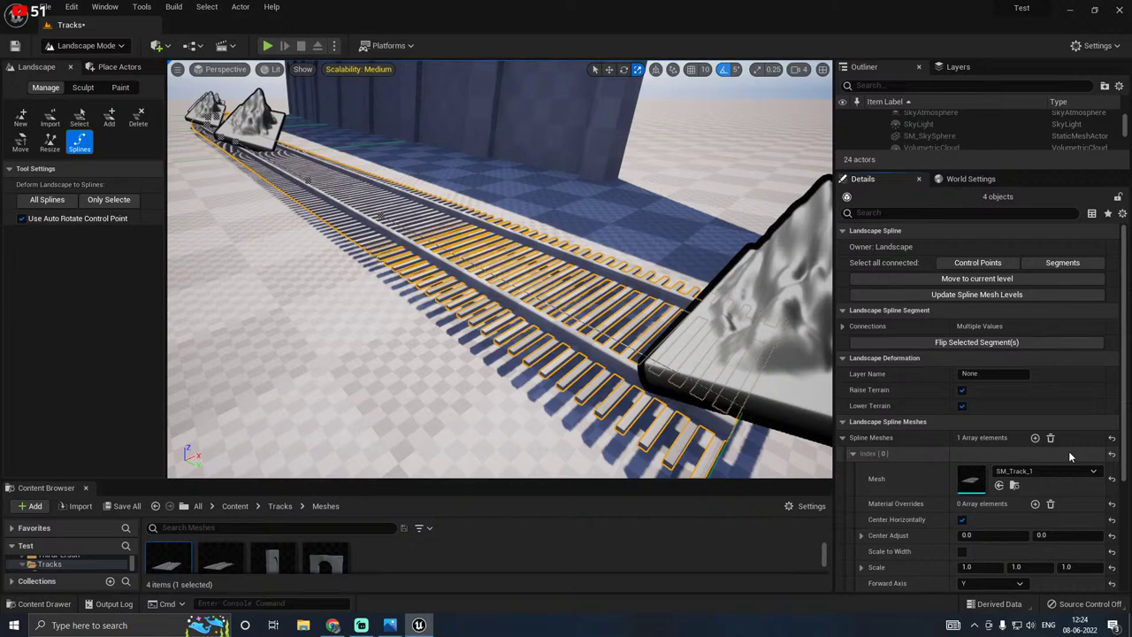
# Step: Switch the selection from the segments to all connected control points and focus on them
pyautogui.moveTo(737, 262); pyautogui.dragTo(694, 221, button='right')
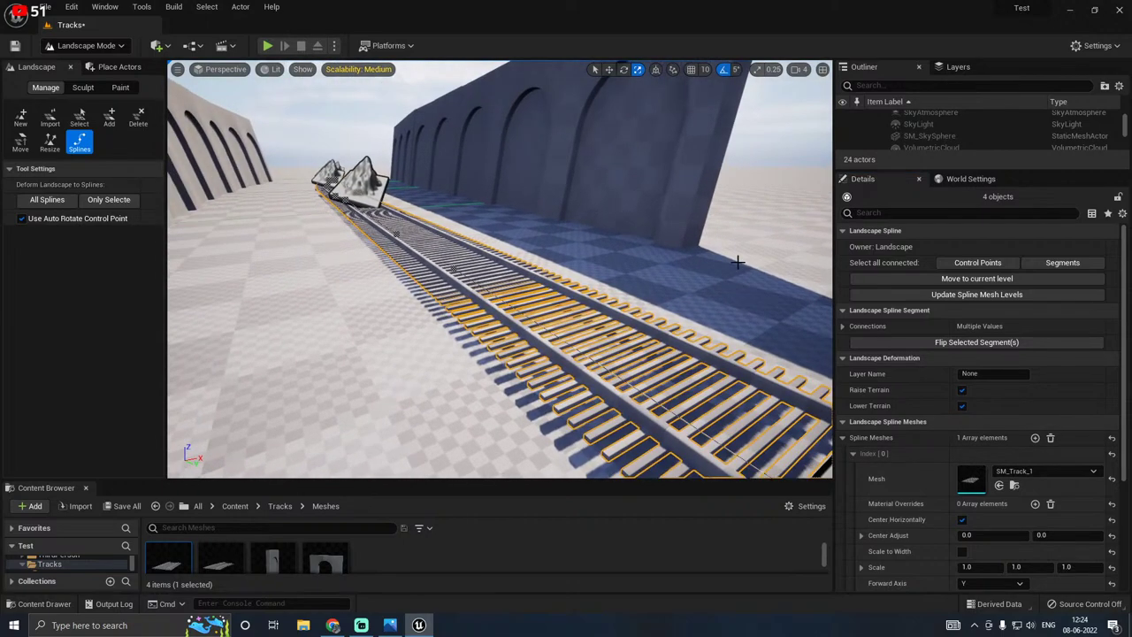
pyautogui.click(977, 263)
pyautogui.press('f')
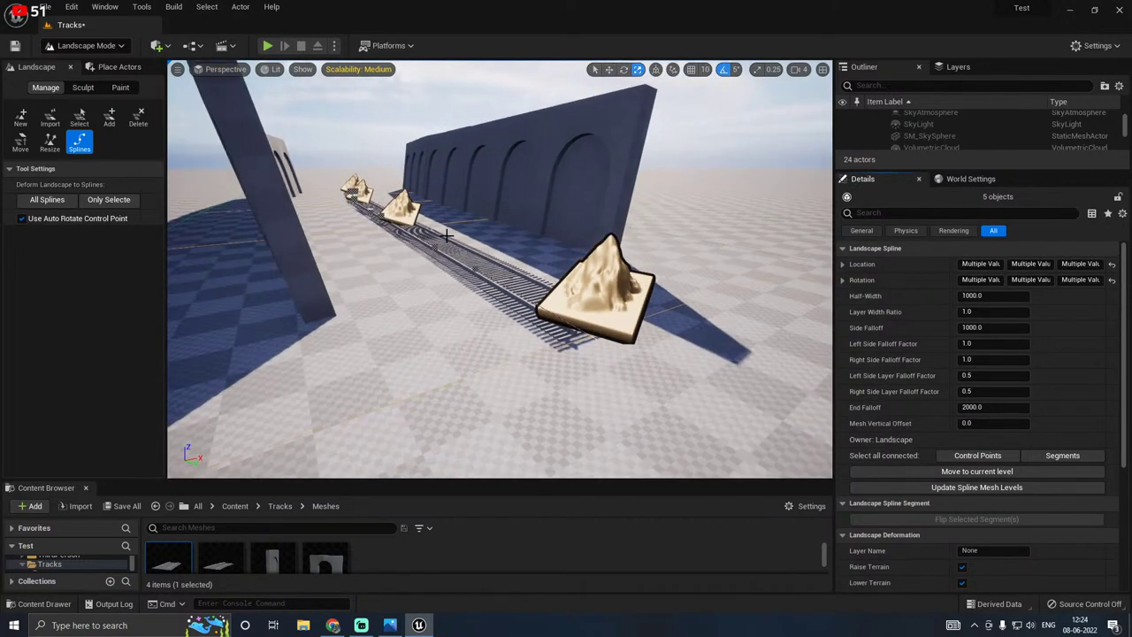
# Step: Activate the Move tool on the near end control point and extend the selection to all connected control points
pyautogui.click(597, 281)
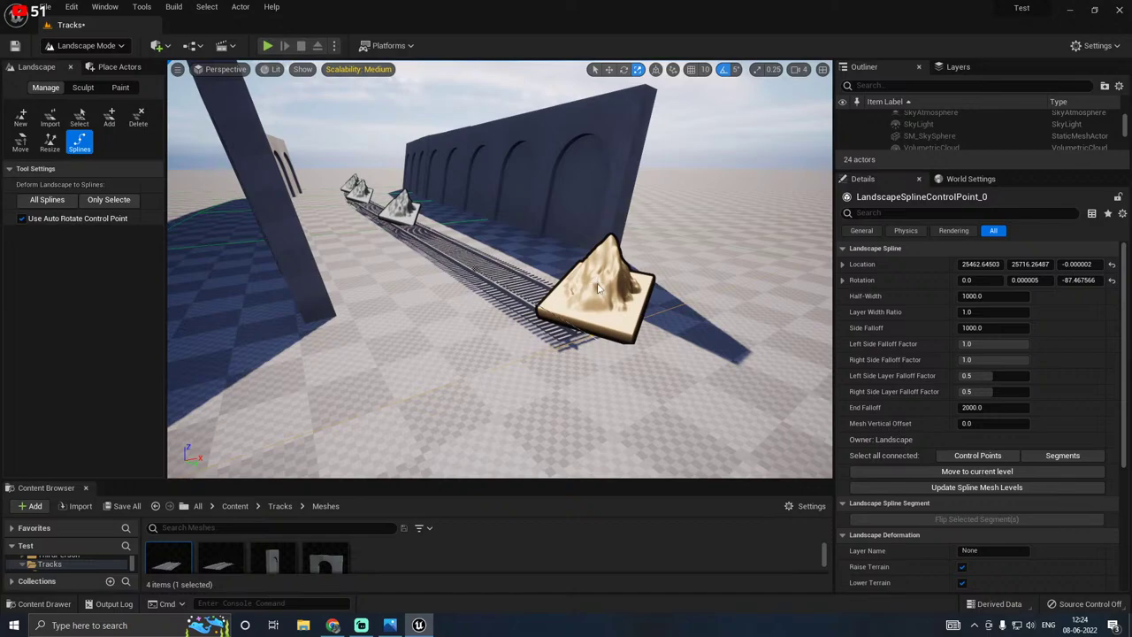
pyautogui.click(598, 284)
pyautogui.click(597, 283)
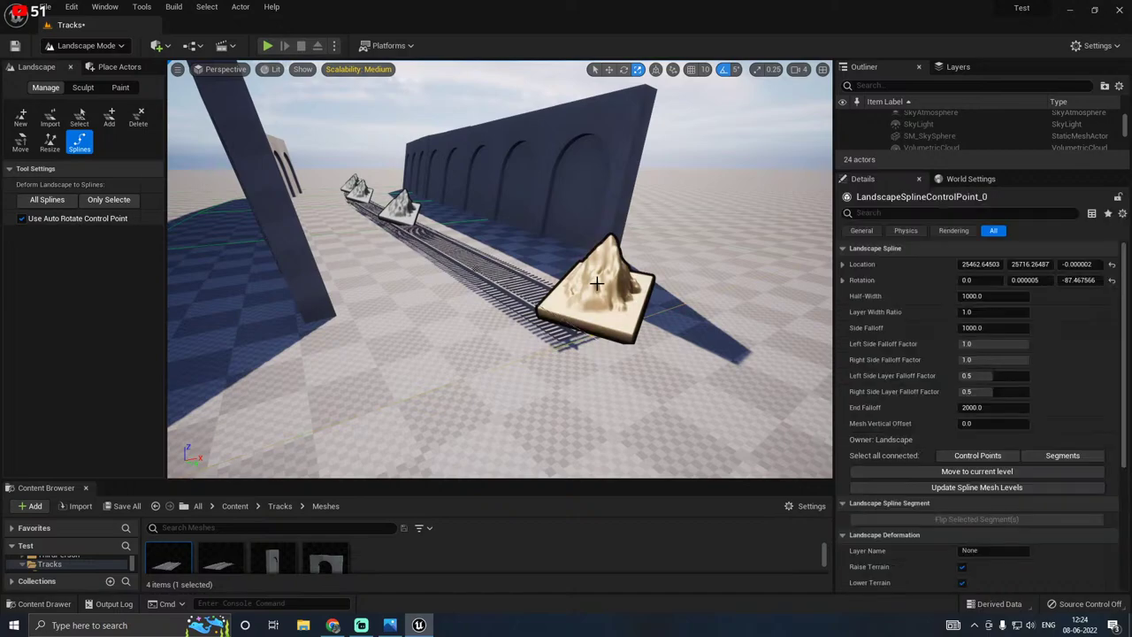
pyautogui.click(595, 70)
pyautogui.click(609, 70)
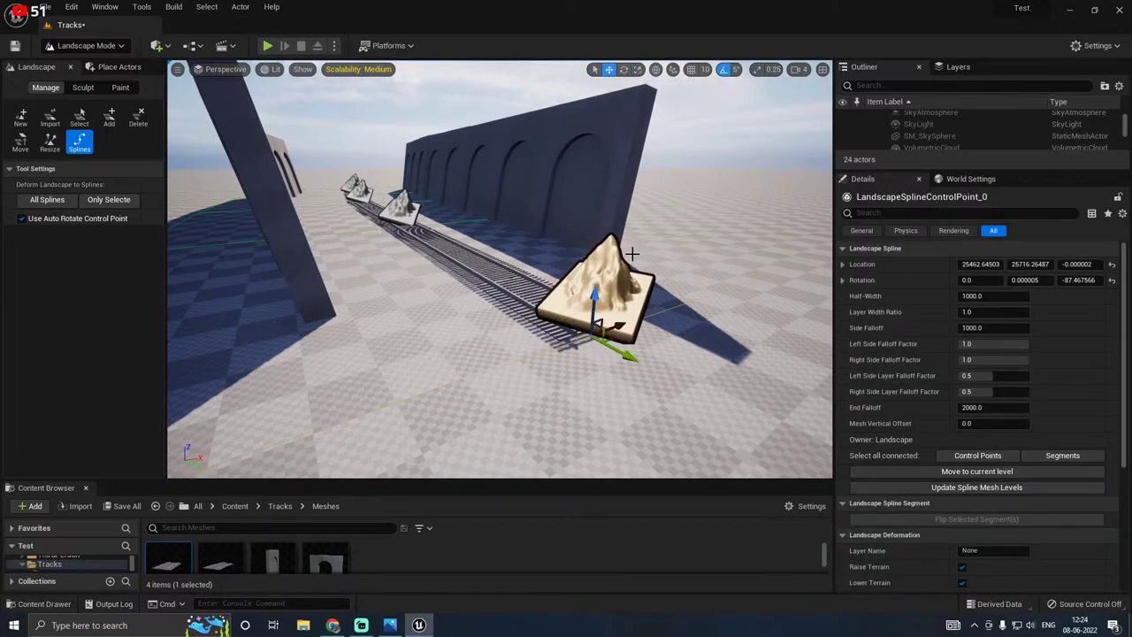
pyautogui.click(976, 456)
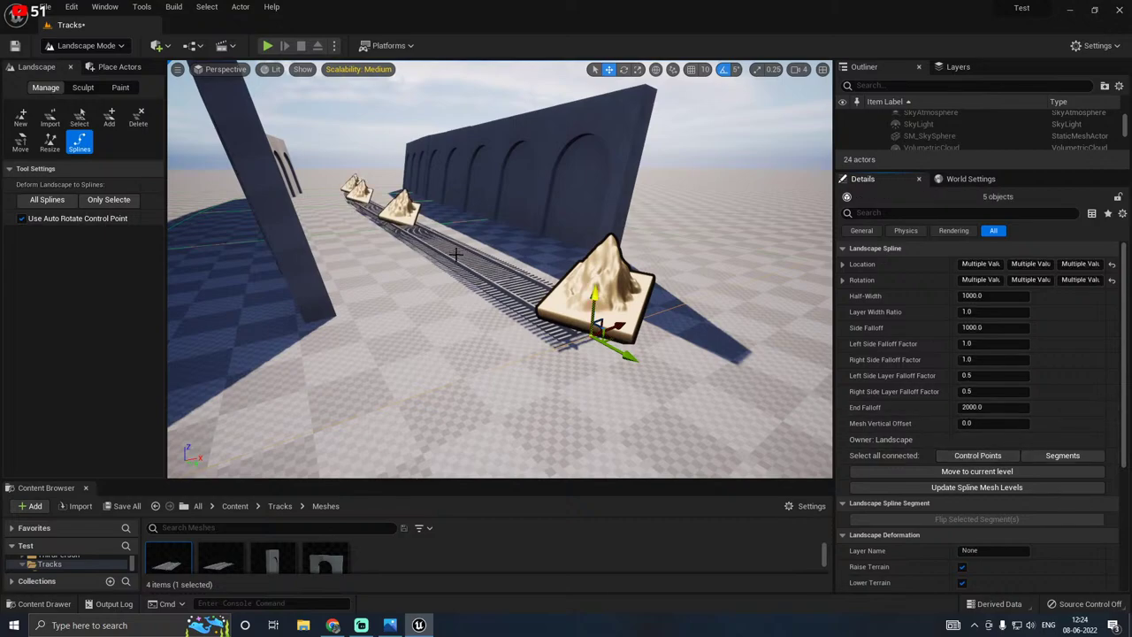
pyautogui.press('f')
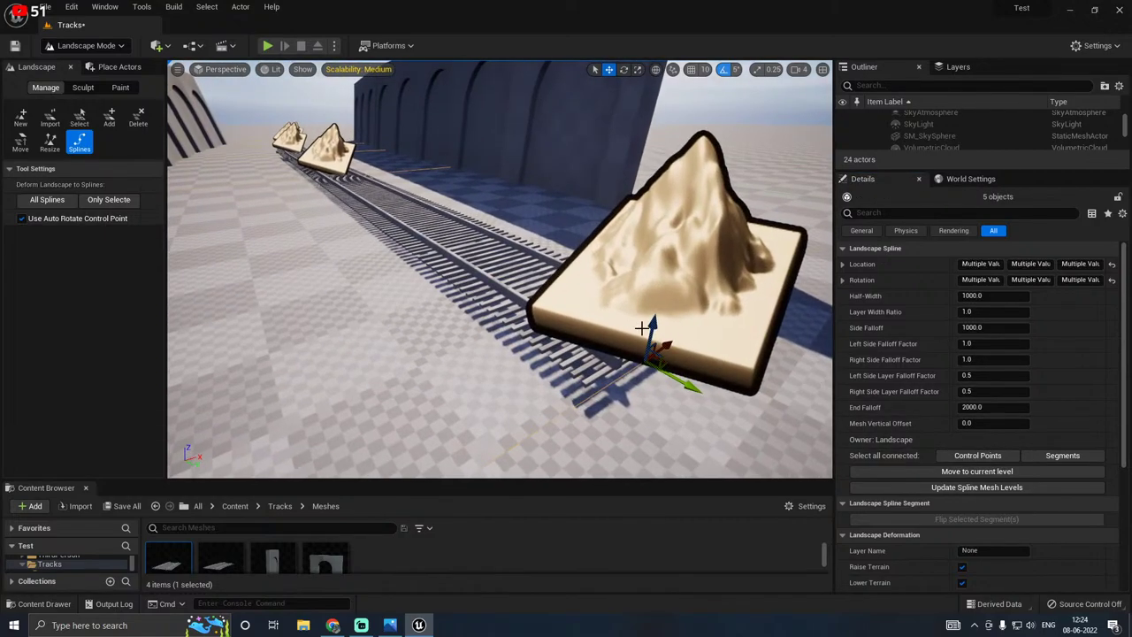
# Step: Lower all selected spline control points slightly so the track sits on the landscape, and check it in game view
pyautogui.moveTo(651, 325); pyautogui.dragTo(652, 339)
pyautogui.press('w')
pyautogui.moveTo(606, 327); pyautogui.dragTo(584, 416, button='right')
pyautogui.press('g')
pyautogui.press('w')
pyautogui.moveTo(584, 345); pyautogui.dragTo(628, 406, button='right')
pyautogui.press('s')
pyautogui.press('g')
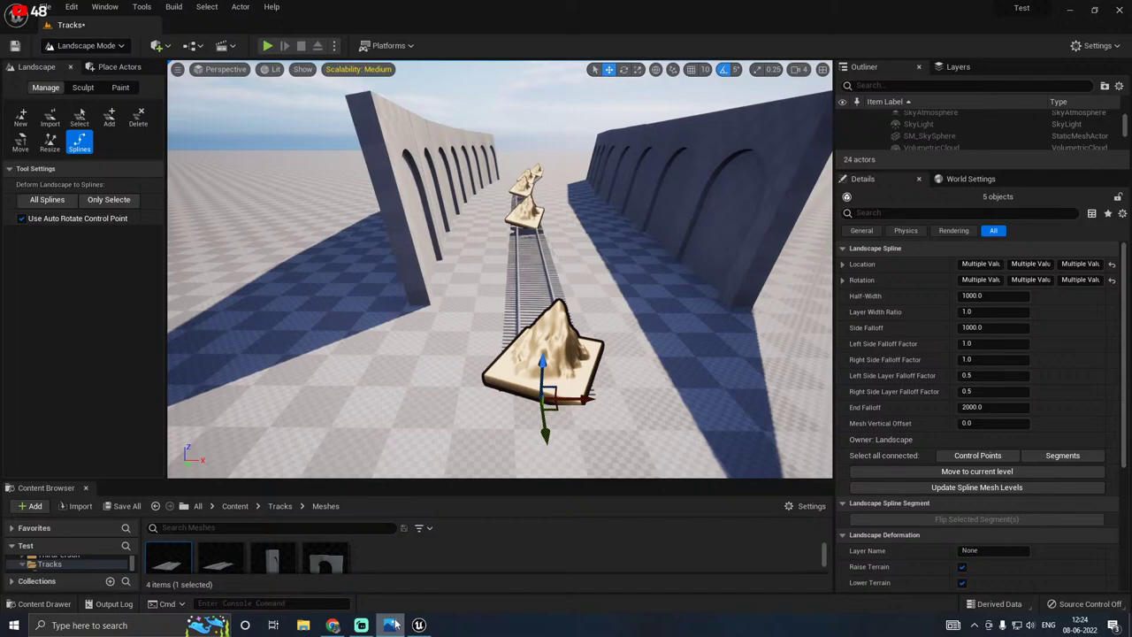
# Step: Nudge the selected spline control points slightly sideways between the two arched walls
pyautogui.press('w')
pyautogui.moveTo(450, 413); pyautogui.dragTo(444, 353, button='right')
pyautogui.press('d')
pyautogui.press('s')
pyautogui.moveTo(455, 342); pyautogui.dragTo(448, 342)
# Step: Rotate the far end control point of the spline to a yaw of about -66 degrees, bending the last stretch of track
pyautogui.moveTo(447, 342); pyautogui.dragTo(451, 262, button='right')
pyautogui.press('w')
pyautogui.press('w')
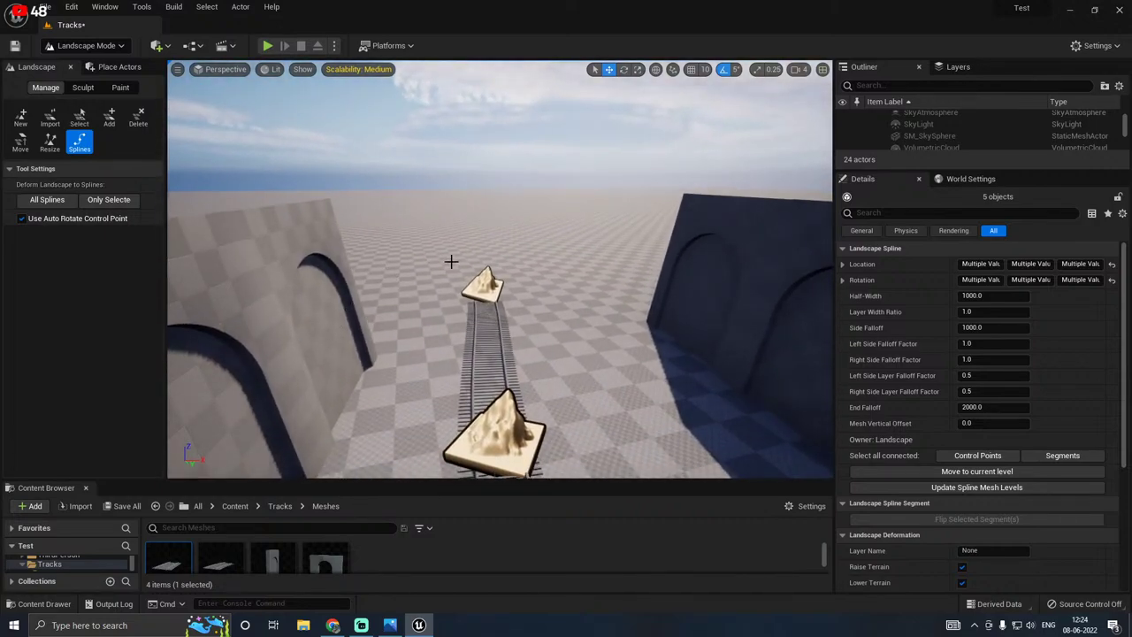
pyautogui.click(500, 287)
pyautogui.moveTo(563, 306); pyautogui.dragTo(570, 372, button='right')
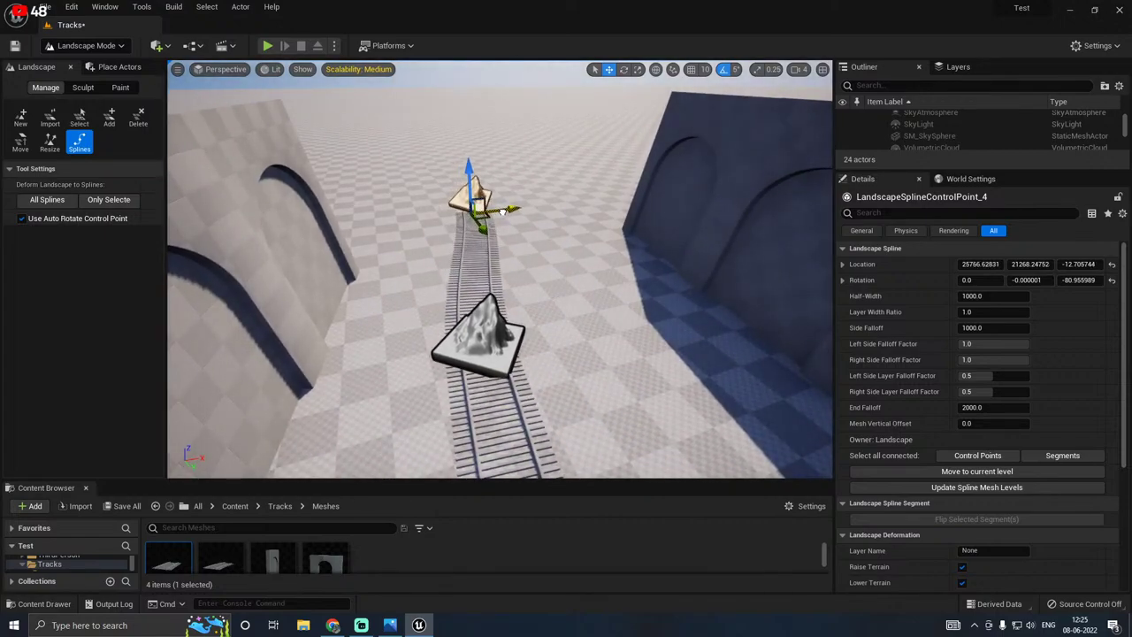
pyautogui.press('e')
pyautogui.moveTo(465, 242); pyautogui.dragTo(557, 272)
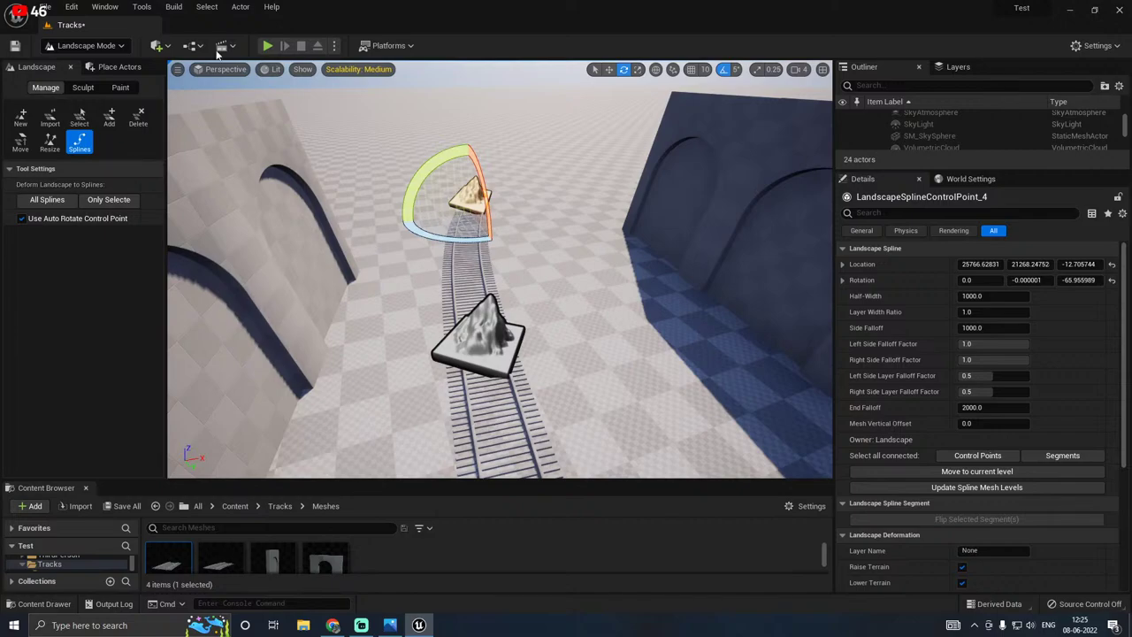
# Step: Switch from Landscape mode to Select mode and save the modified Tracks level
pyautogui.click(88, 46)
pyautogui.click(75, 60)
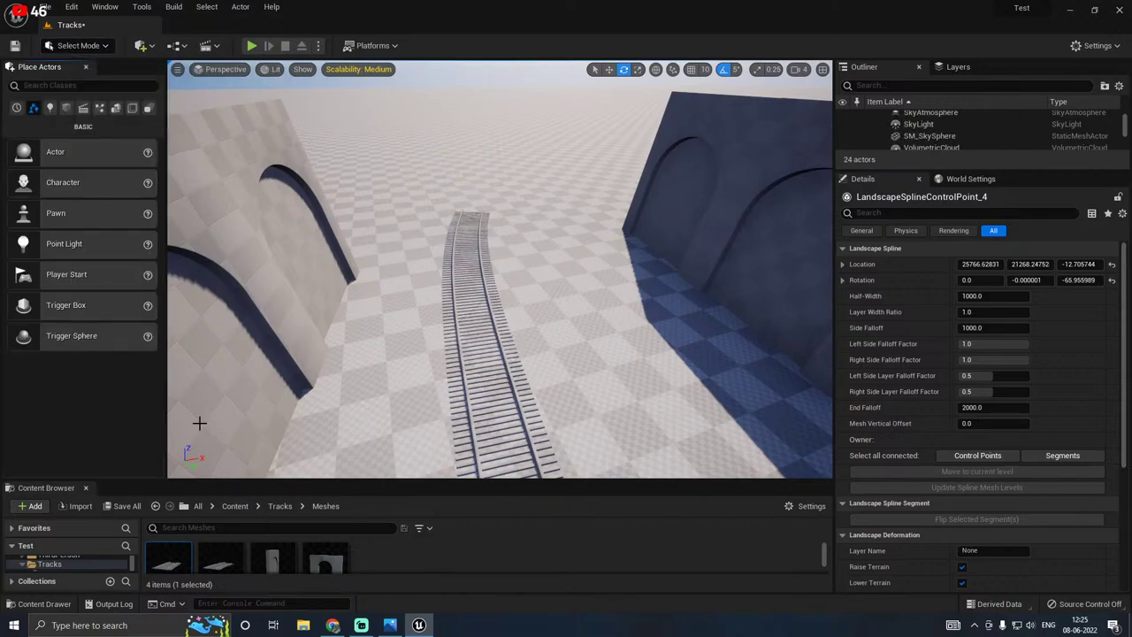
pyautogui.click(121, 506)
pyautogui.click(637, 449)
# Step: Place SM_Wall_2 across the far end of the passage at about X -57, Y -3457 so the track runs through its arch
pyautogui.moveTo(329, 557); pyautogui.dragTo(364, 309)
pyautogui.press('w')
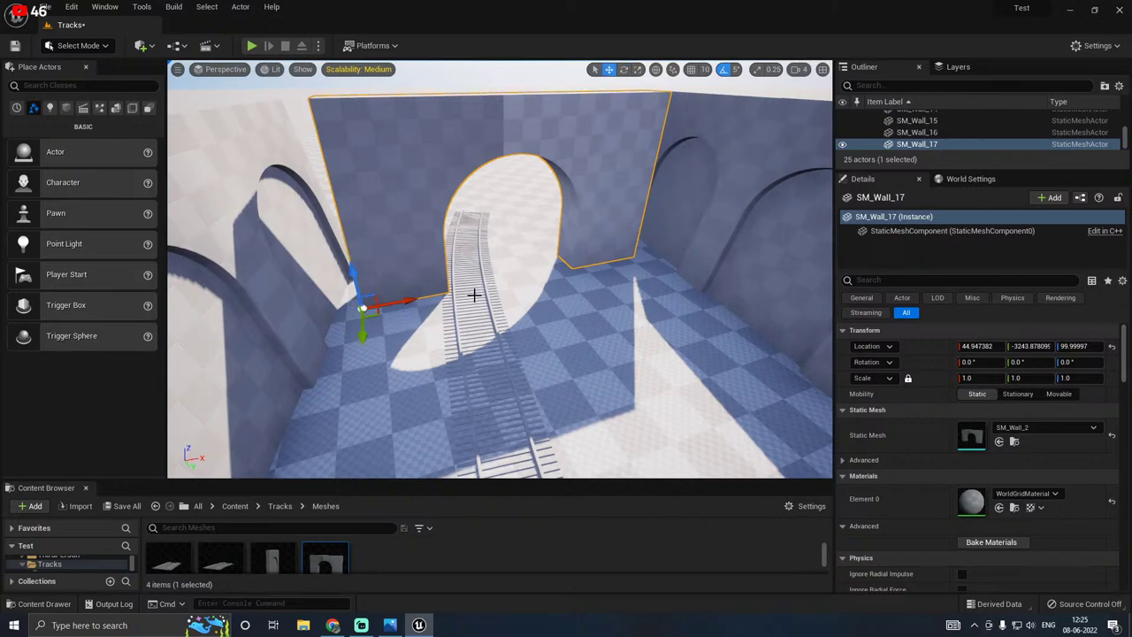
pyautogui.moveTo(362, 332); pyautogui.dragTo(361, 309)
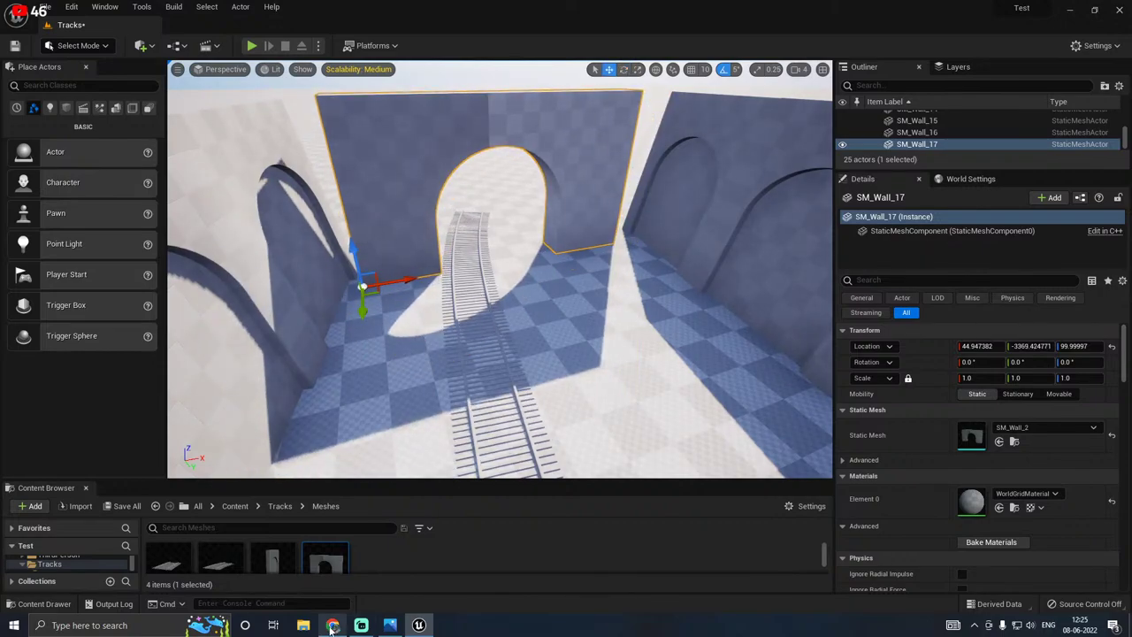
pyautogui.click(332, 625)
pyautogui.moveTo(447, 336); pyautogui.dragTo(265, 291, button='right')
pyautogui.moveTo(513, 275); pyautogui.dragTo(494, 271, button='right')
pyautogui.moveTo(462, 280); pyautogui.dragTo(512, 266)
pyautogui.moveTo(393, 268)
pyautogui.mouseDown(button='right')
pyautogui.moveTo(460, 239)
pyautogui.moveTo(392, 267)
pyautogui.mouseUp(button='right')
# Step: Rotate the tunnel entrance wall 10 degrees about the vertical axis
pyautogui.press('w')
pyautogui.press('e')
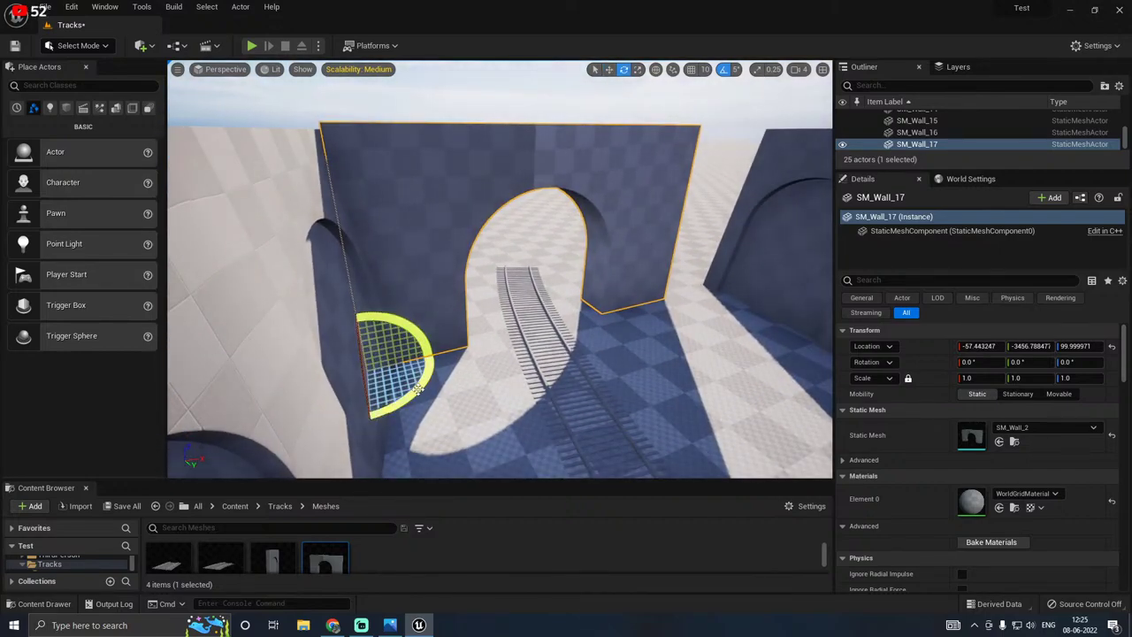
pyautogui.moveTo(424, 371)
pyautogui.mouseDown()
pyautogui.moveTo(433, 358)
pyautogui.moveTo(442, 370)
pyautogui.moveTo(423, 387)
pyautogui.mouseUp()
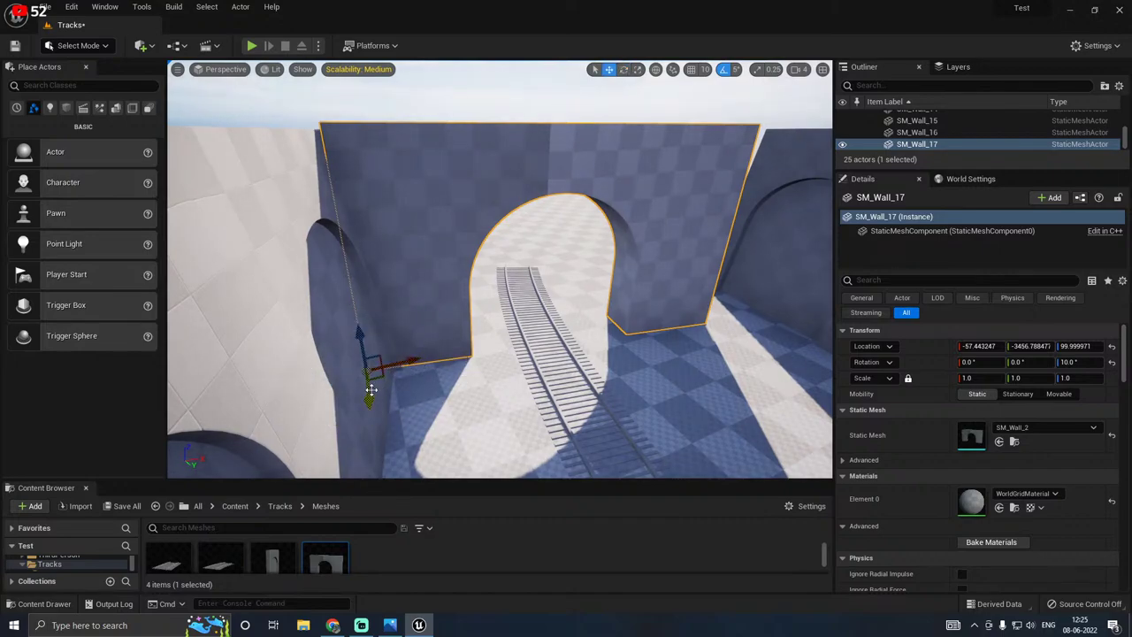
# Step: Move the tunnel entrance wall to about X -73, Y -3487, Z 91 so it meets the end of the light side wall
pyautogui.press('w')
pyautogui.moveTo(371, 390); pyautogui.dragTo(240, 325, button='right')
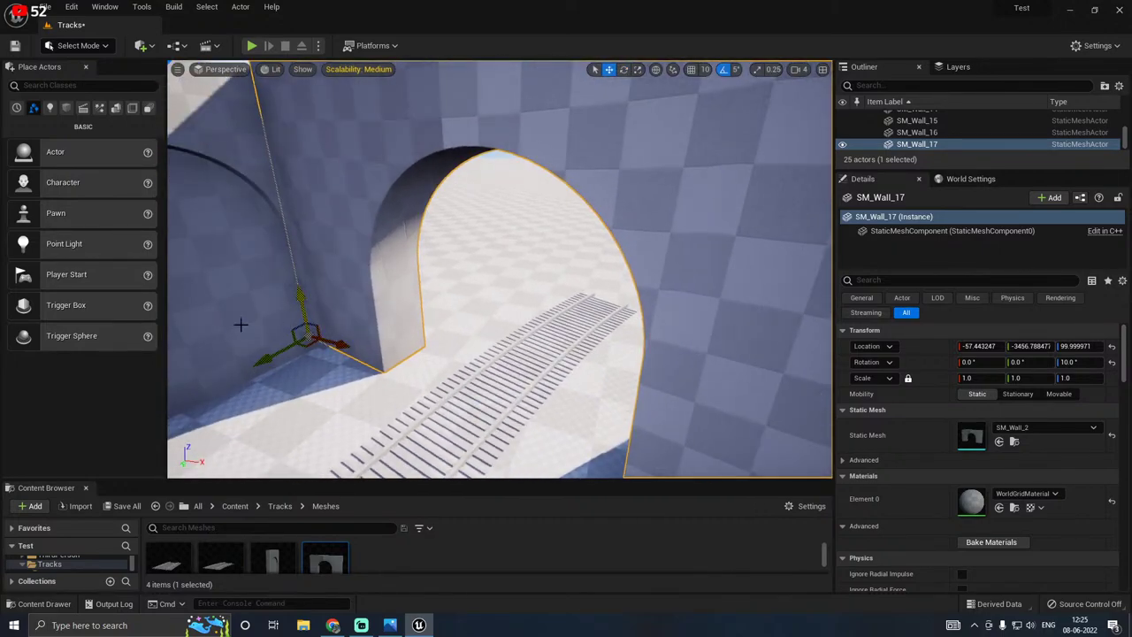
pyautogui.moveTo(270, 356); pyautogui.dragTo(307, 365)
pyautogui.moveTo(307, 366); pyautogui.dragTo(247, 336, button='right')
pyautogui.press('a')
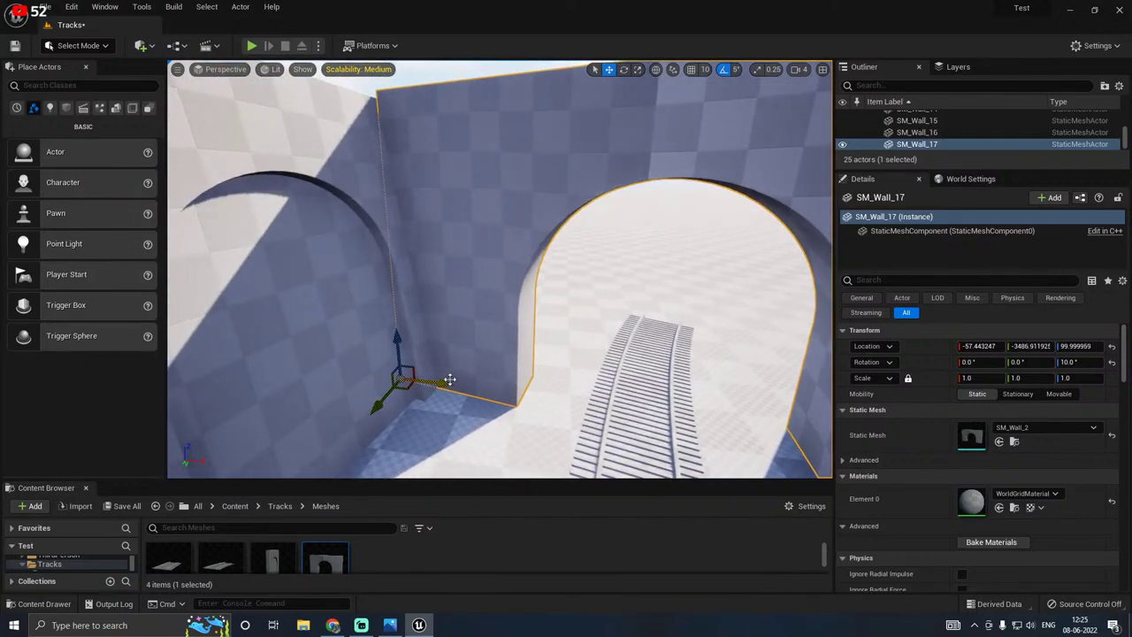
pyautogui.moveTo(450, 381); pyautogui.dragTo(435, 382)
pyautogui.moveTo(386, 334); pyautogui.dragTo(388, 340)
pyautogui.moveTo(388, 339); pyautogui.dragTo(436, 298, button='right')
pyautogui.press('s')
pyautogui.press('s')
pyautogui.scroll(8, 389, 354)
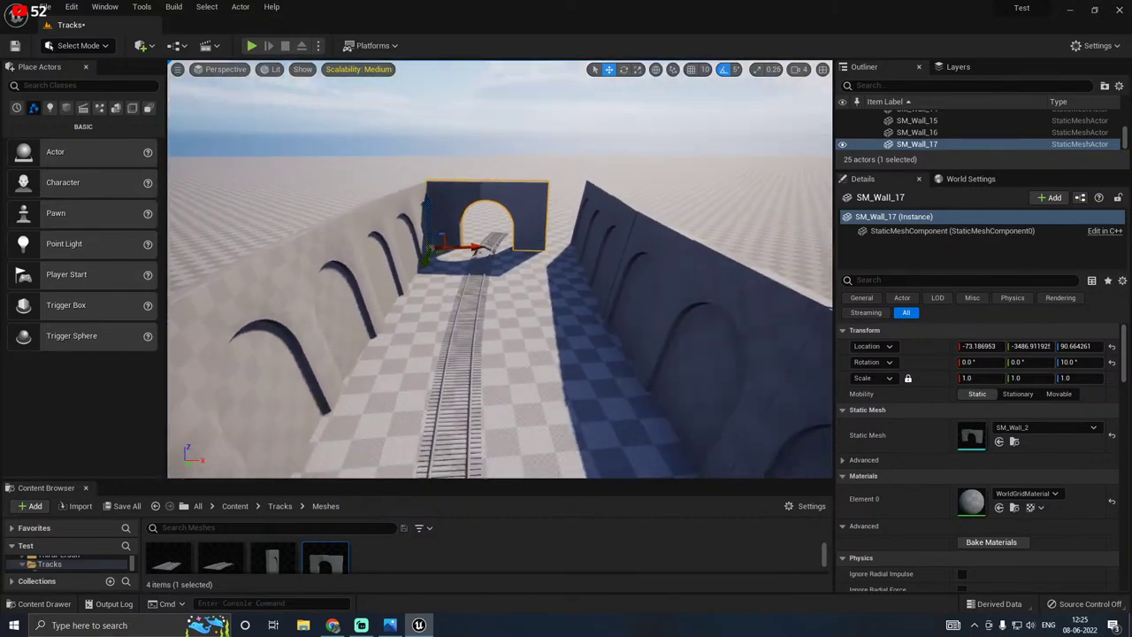
pyautogui.scroll(-8, 527, 301)
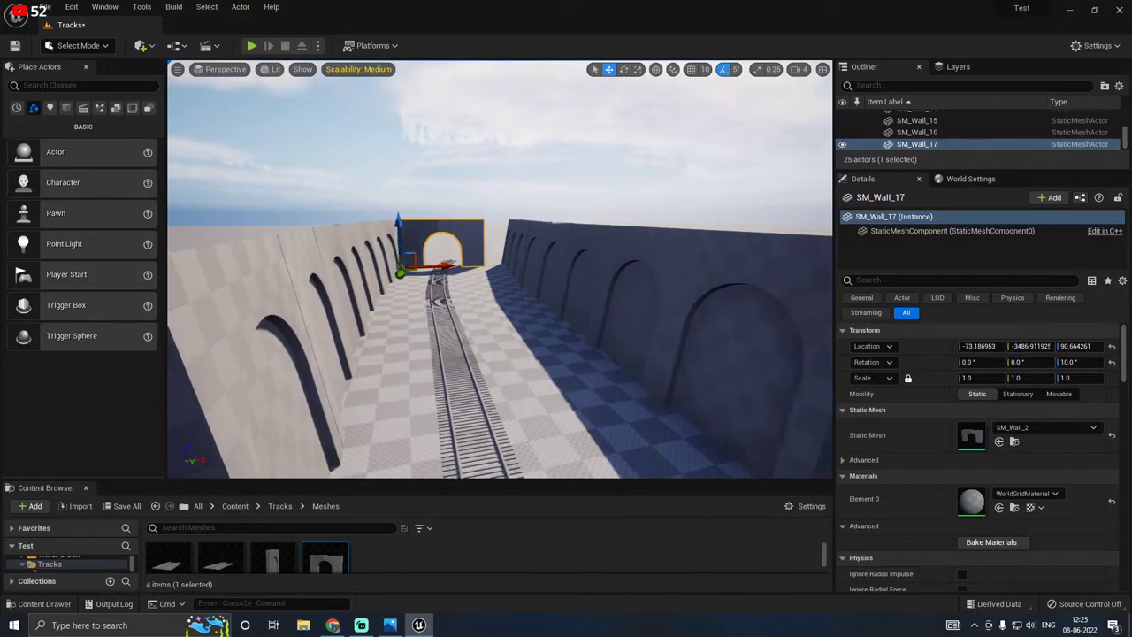
# Step: Unlock the group that holds both curving arched walls
pyautogui.click(589, 284)
pyautogui.rightClick(589, 284)
pyautogui.moveTo(644, 503)
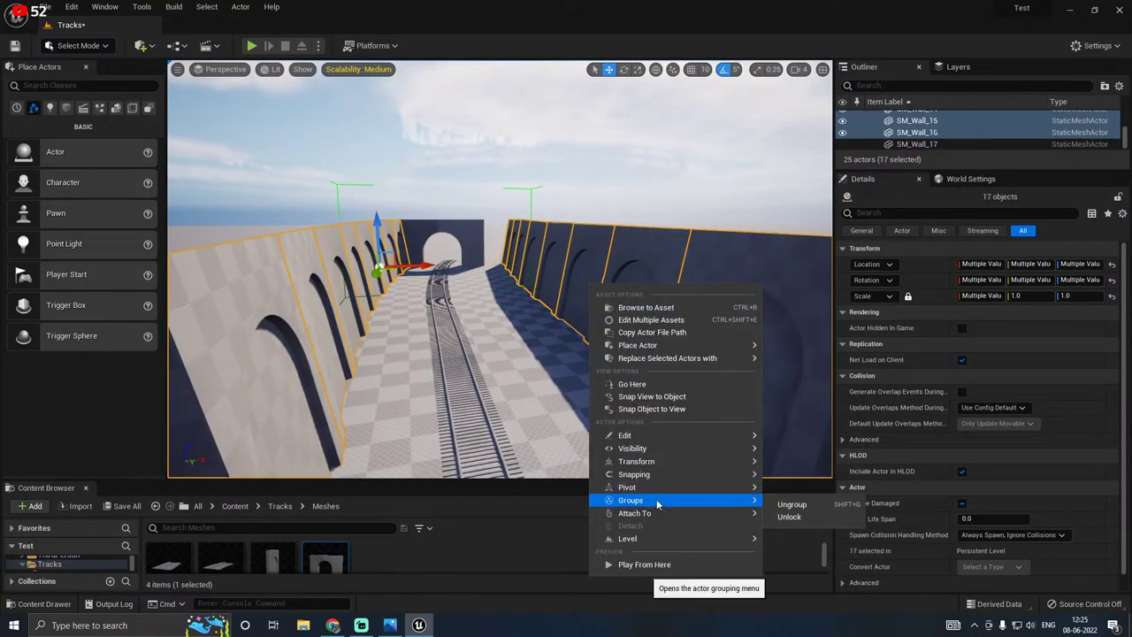
pyautogui.click(810, 517)
pyautogui.moveTo(576, 398); pyautogui.dragTo(681, 415, button='right')
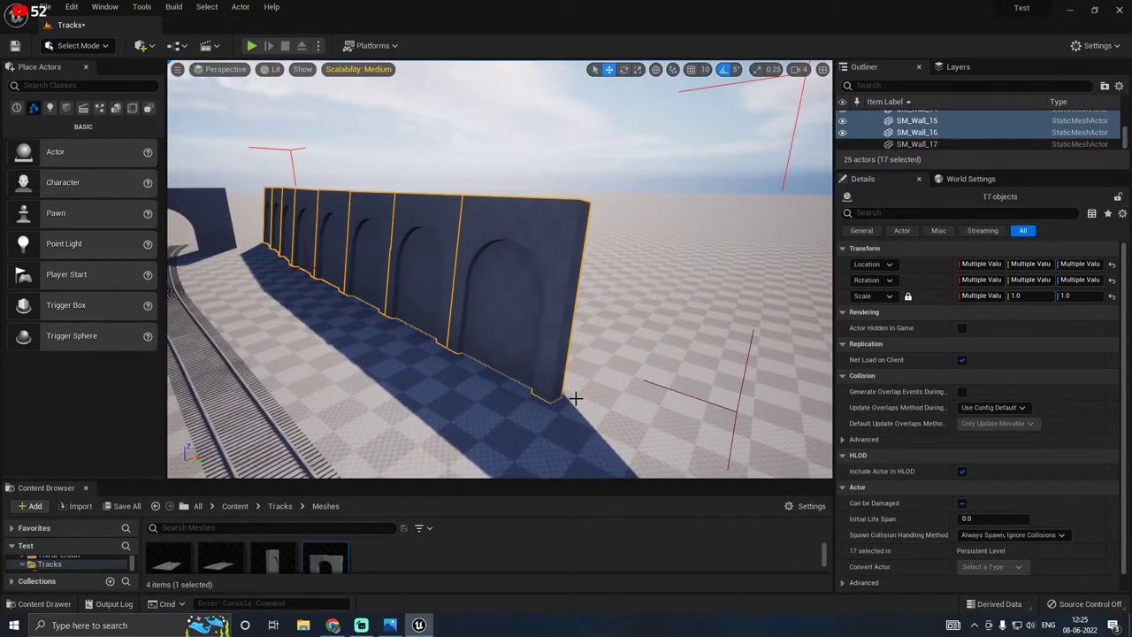
# Step: Remove the eight segments of the shaded arched wall from the shared group and group them on their own
pyautogui.click(493, 327)
pyautogui.keyDown('ctrl'); pyautogui.click(427, 289); pyautogui.keyUp('ctrl')
pyautogui.keyDown('ctrl'); pyautogui.click(372, 265); pyautogui.keyUp('ctrl')
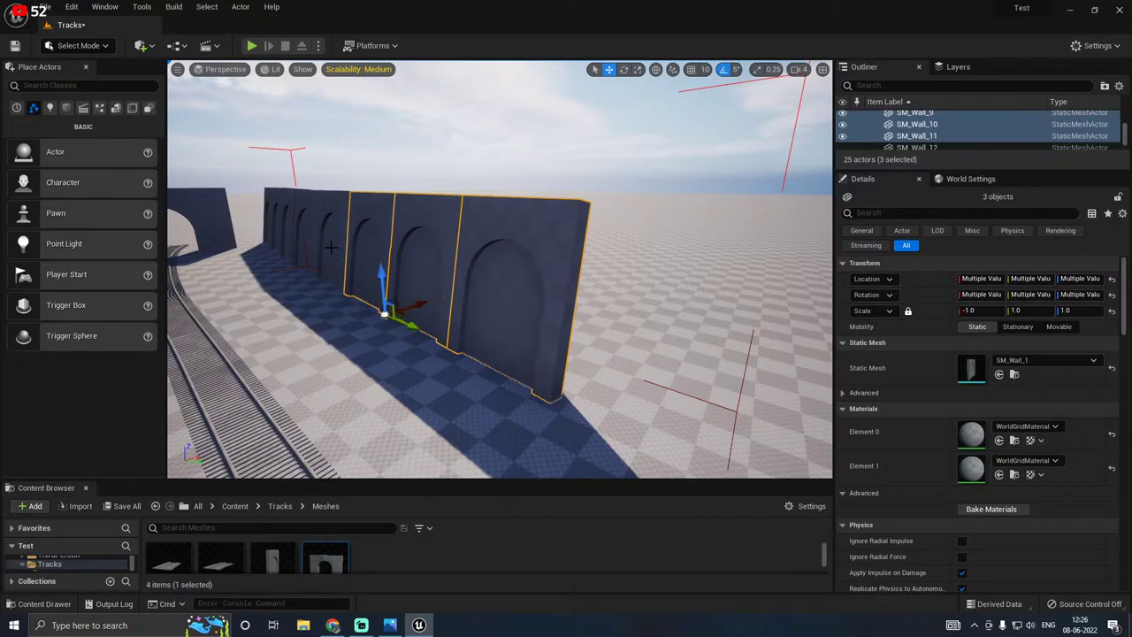
pyautogui.keyDown('ctrl'); pyautogui.click(340, 264); pyautogui.keyUp('ctrl')
pyautogui.keyDown('ctrl'); pyautogui.click(308, 241); pyautogui.keyUp('ctrl')
pyautogui.keyDown('ctrl'); pyautogui.click(288, 233); pyautogui.keyUp('ctrl')
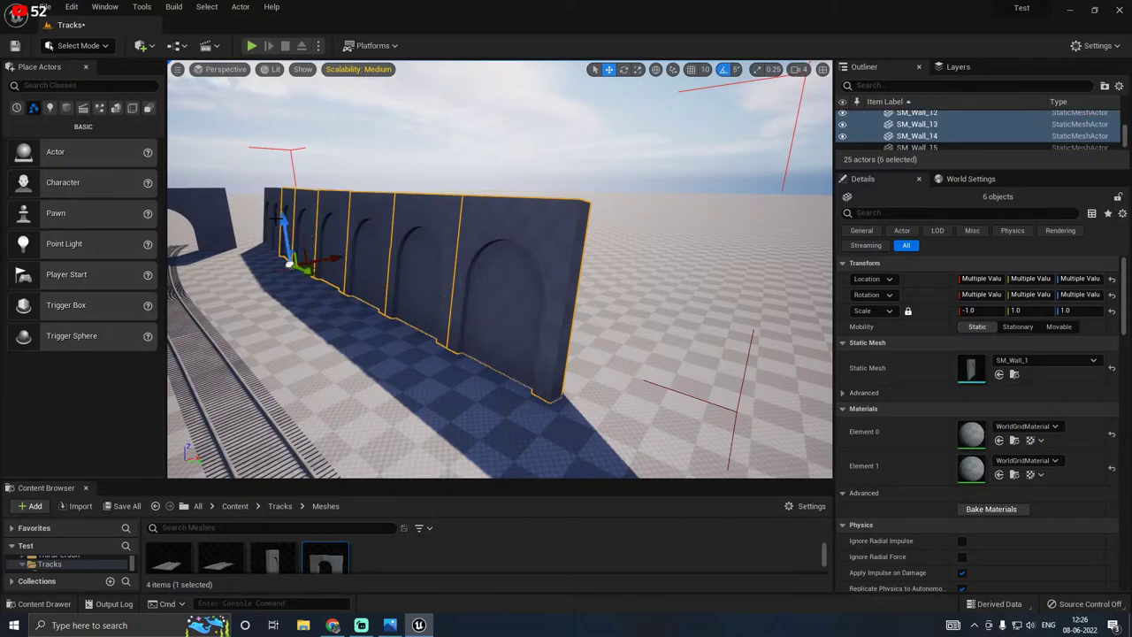
pyautogui.keyDown('ctrl'); pyautogui.click(270, 211); pyautogui.keyUp('ctrl')
pyautogui.keyDown('ctrl'); pyautogui.click(265, 200); pyautogui.keyUp('ctrl')
pyautogui.rightClick(338, 225)
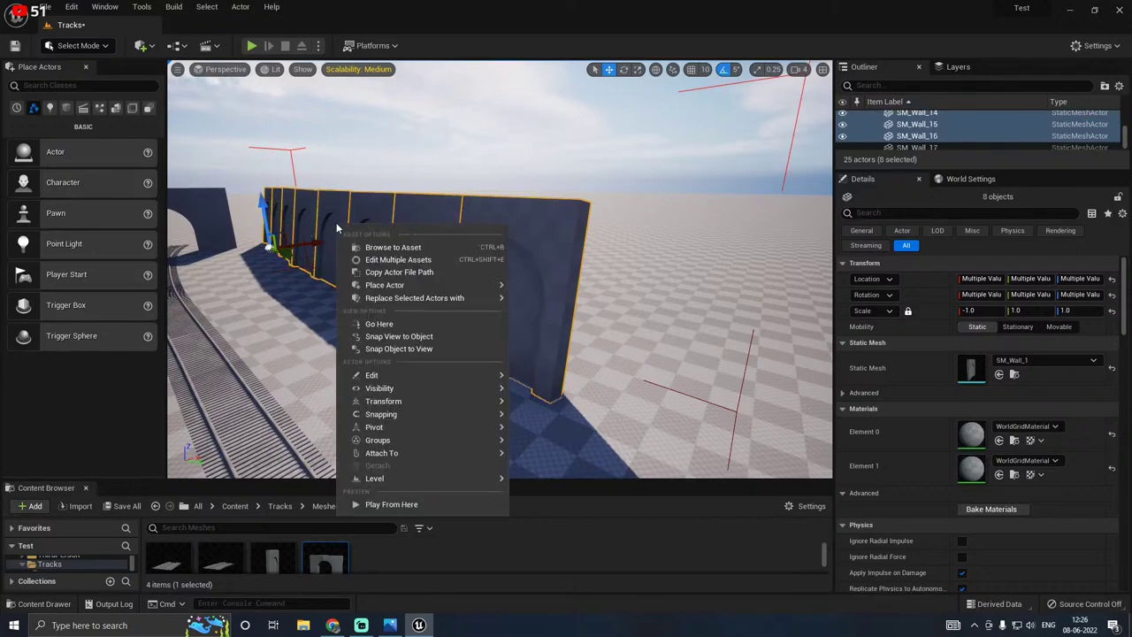
pyautogui.moveTo(404, 423)
pyautogui.moveTo(380, 439)
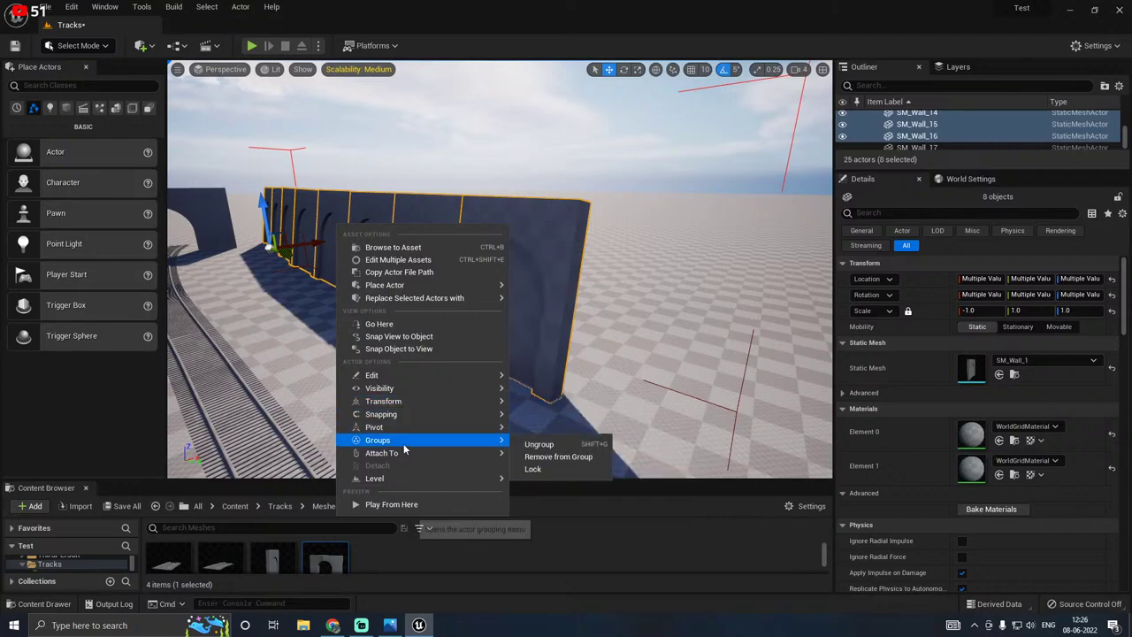
pyautogui.click(566, 455)
pyautogui.rightClick(445, 270)
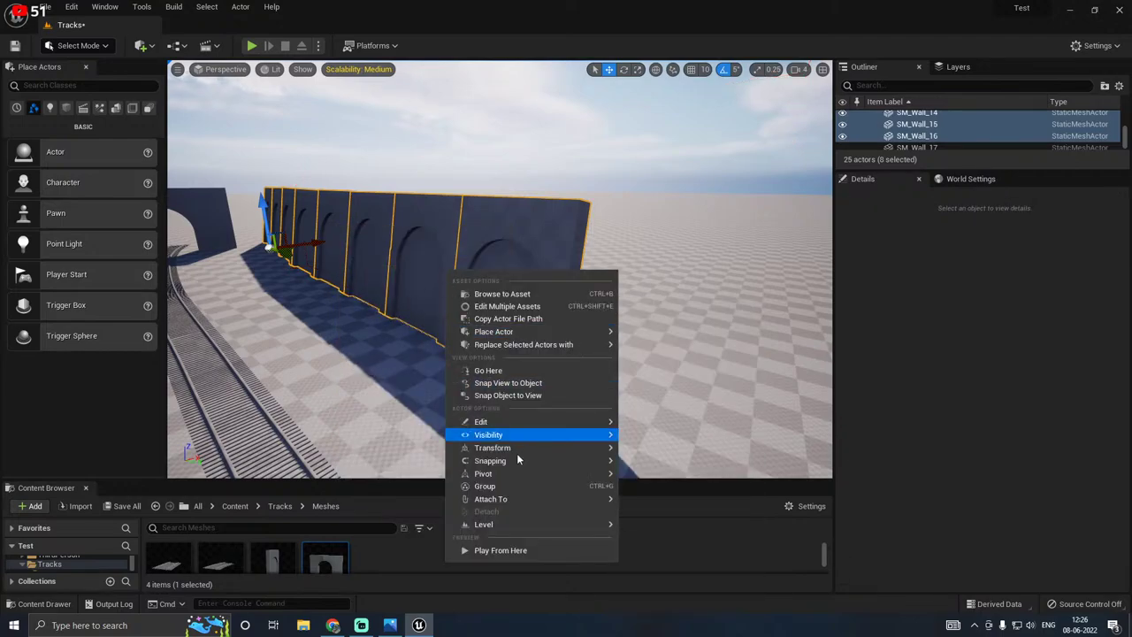
pyautogui.click(509, 485)
# Step: Move the shaded wall's group sideways, closer to the track
pyautogui.moveTo(344, 374); pyautogui.dragTo(318, 371, button='right')
pyautogui.moveTo(363, 323); pyautogui.dragTo(332, 331, button='right')
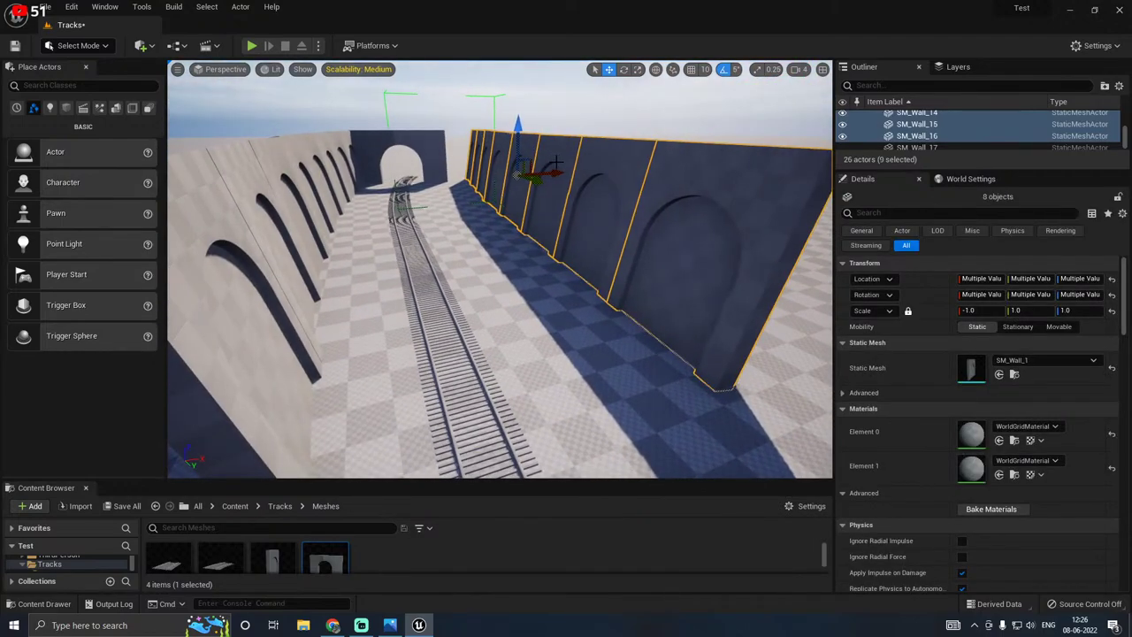
pyautogui.moveTo(550, 174); pyautogui.dragTo(519, 180)
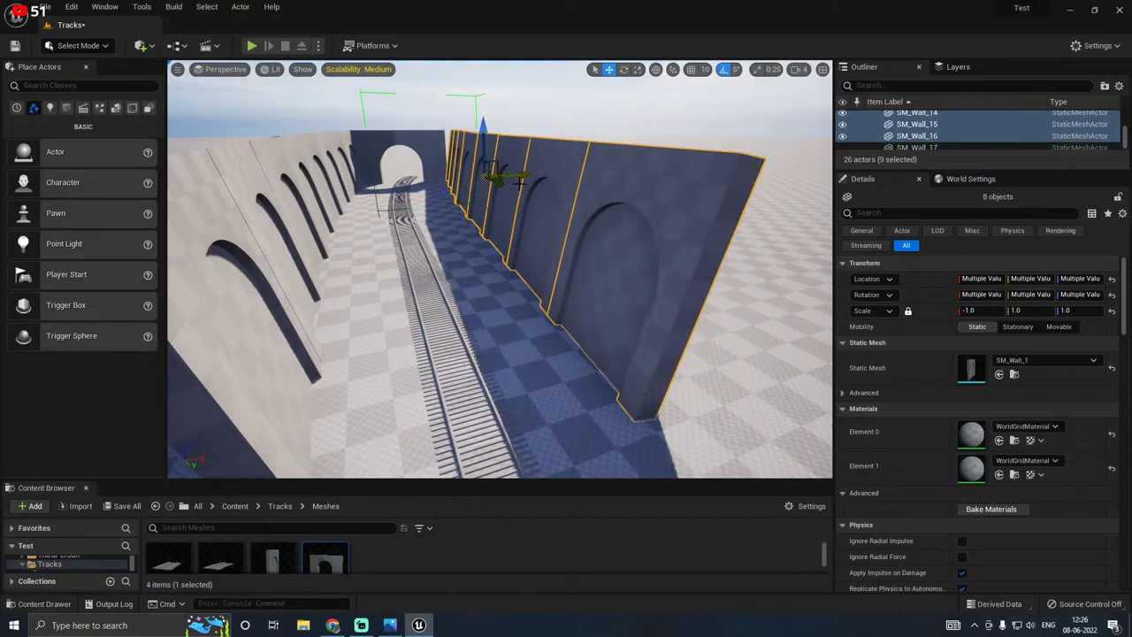
# Step: Rotate the shaded wall's group slightly about the vertical axis so its near end swings away from the track
pyautogui.moveTo(519, 243); pyautogui.dragTo(510, 212, button='right')
pyautogui.press('e')
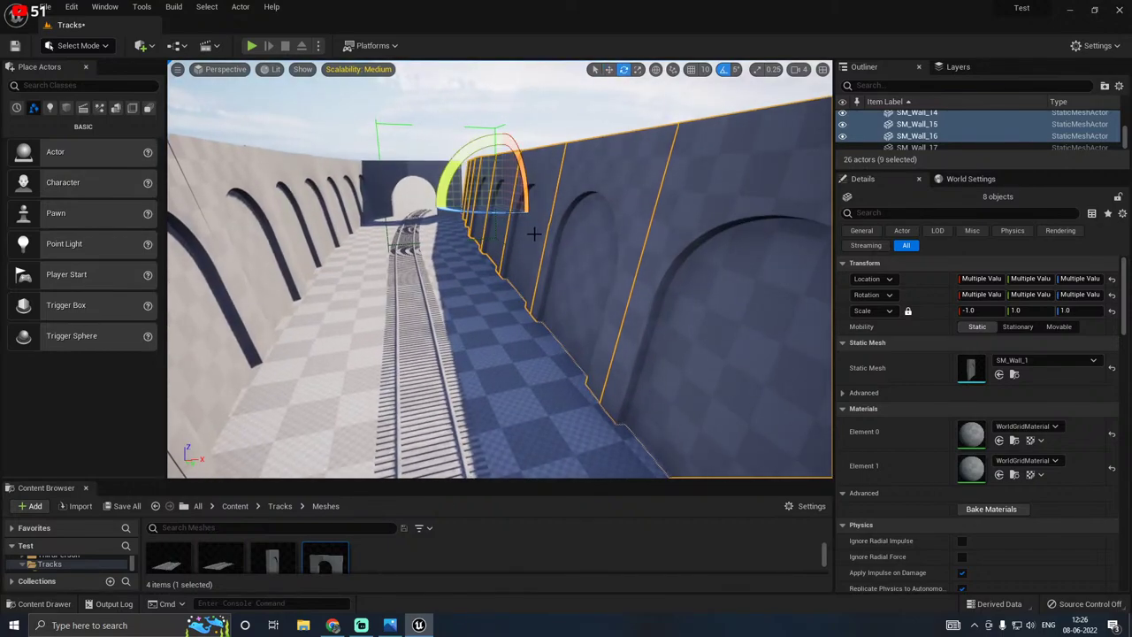
pyautogui.moveTo(494, 213)
pyautogui.mouseDown()
pyautogui.moveTo(506, 214)
pyautogui.moveTo(495, 215)
pyautogui.mouseUp()
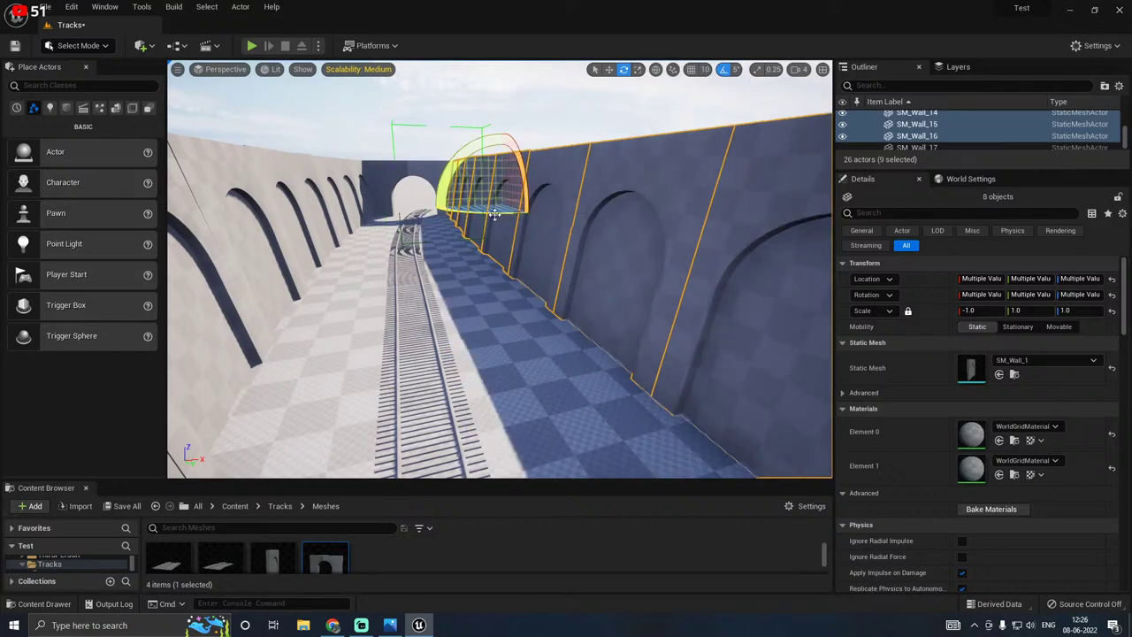
# Step: Examine the passage from inside and through the tunnel arch, checking how the walls, entrance and track fit together
pyautogui.moveTo(503, 262)
pyautogui.mouseDown(button='right')
pyautogui.moveTo(503, 381)
pyautogui.moveTo(440, 276)
pyautogui.moveTo(501, 264)
pyautogui.mouseUp(button='right')
pyautogui.press('w')
pyautogui.press('w')
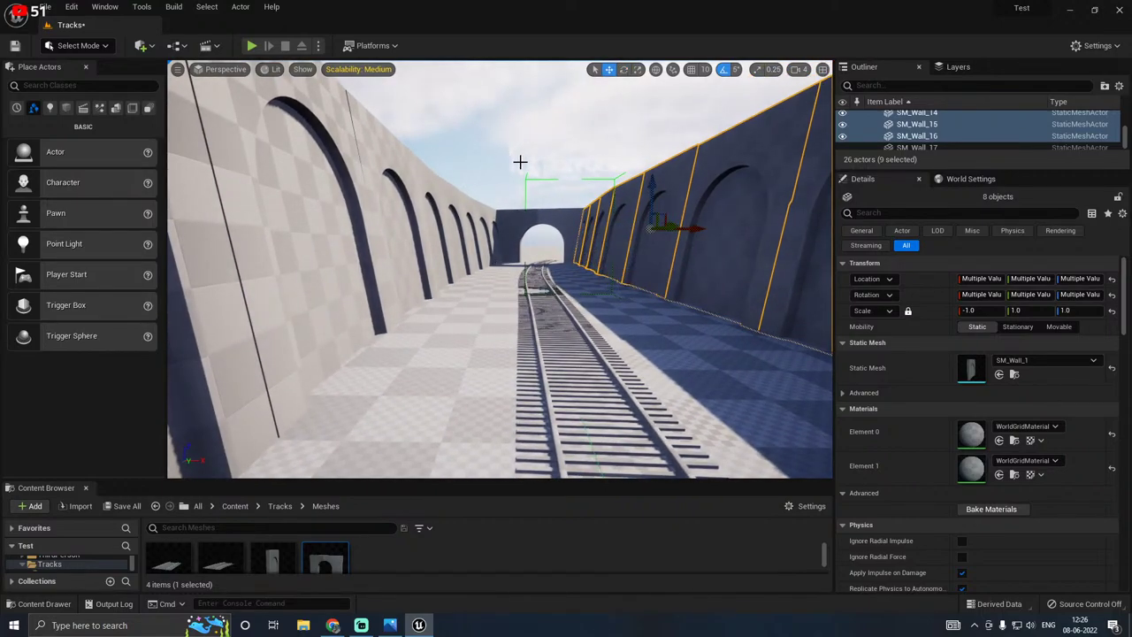
pyautogui.moveTo(520, 162); pyautogui.dragTo(417, 231, button='right')
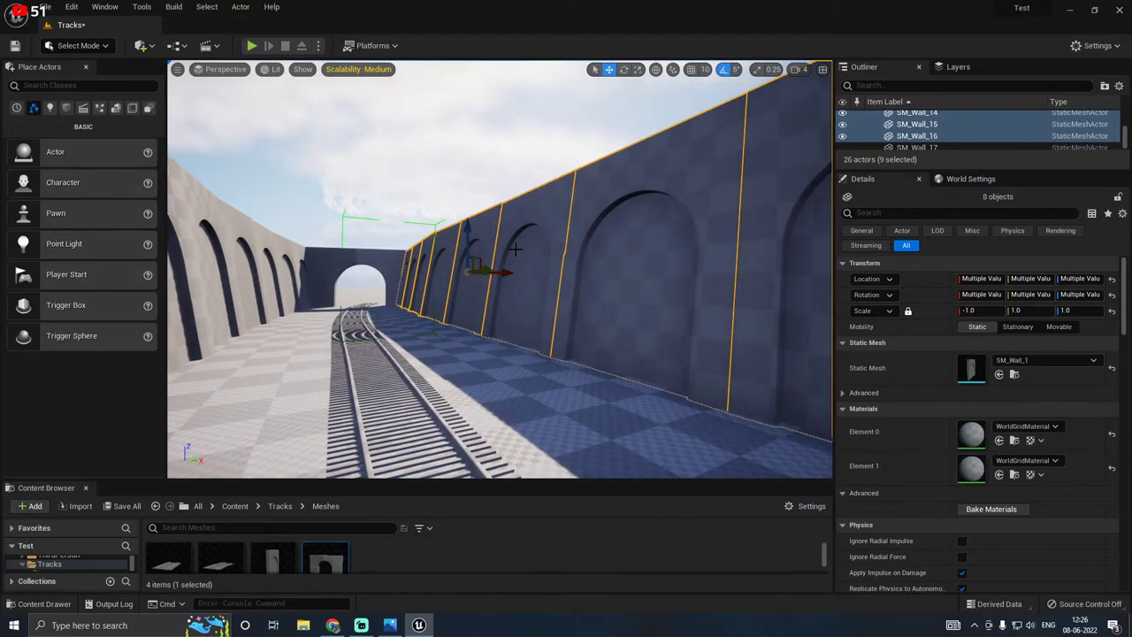
pyautogui.moveTo(515, 250); pyautogui.dragTo(592, 230, button='right')
pyautogui.press('w')
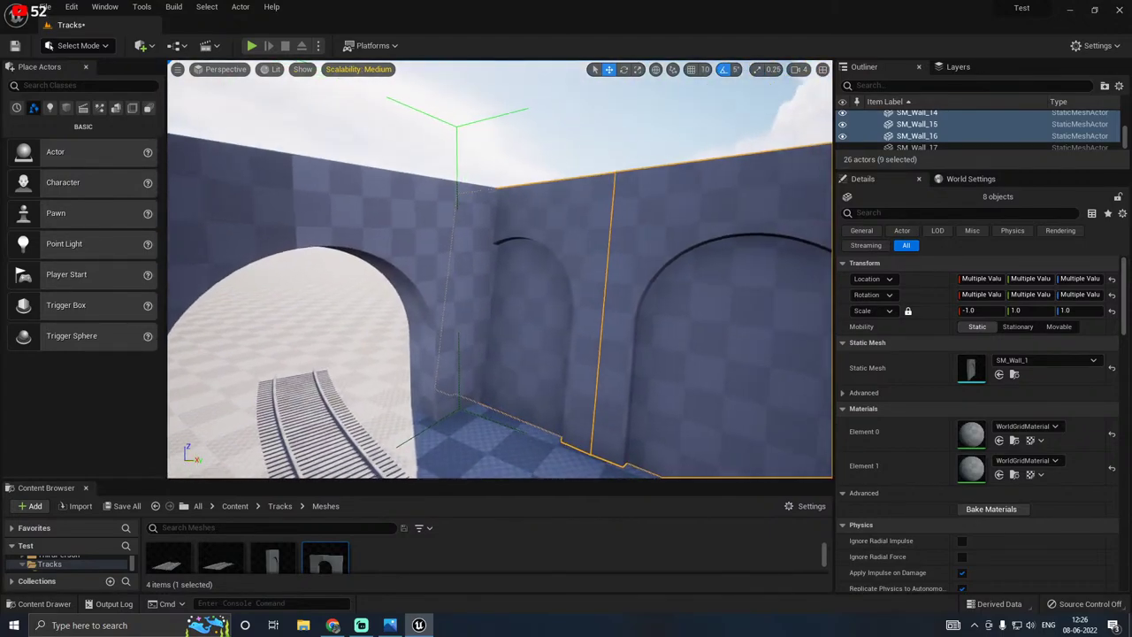
pyautogui.moveTo(509, 290); pyautogui.dragTo(625, 250, button='right')
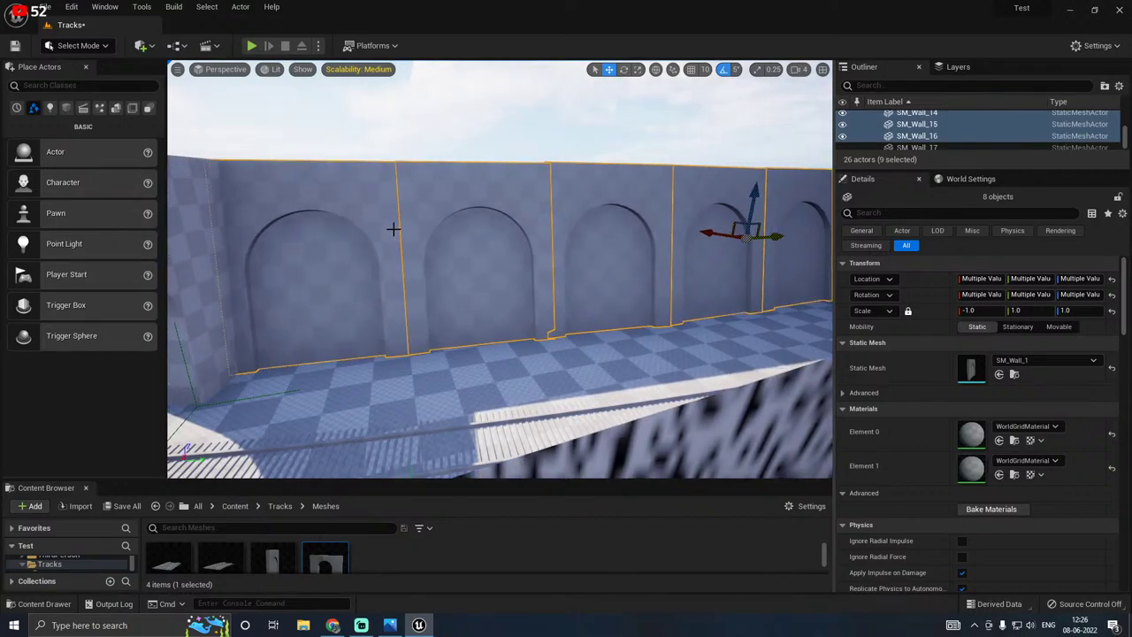
pyautogui.press('w')
pyautogui.moveTo(394, 229); pyautogui.dragTo(584, 243, button='right')
pyautogui.press('w')
pyautogui.press('s')
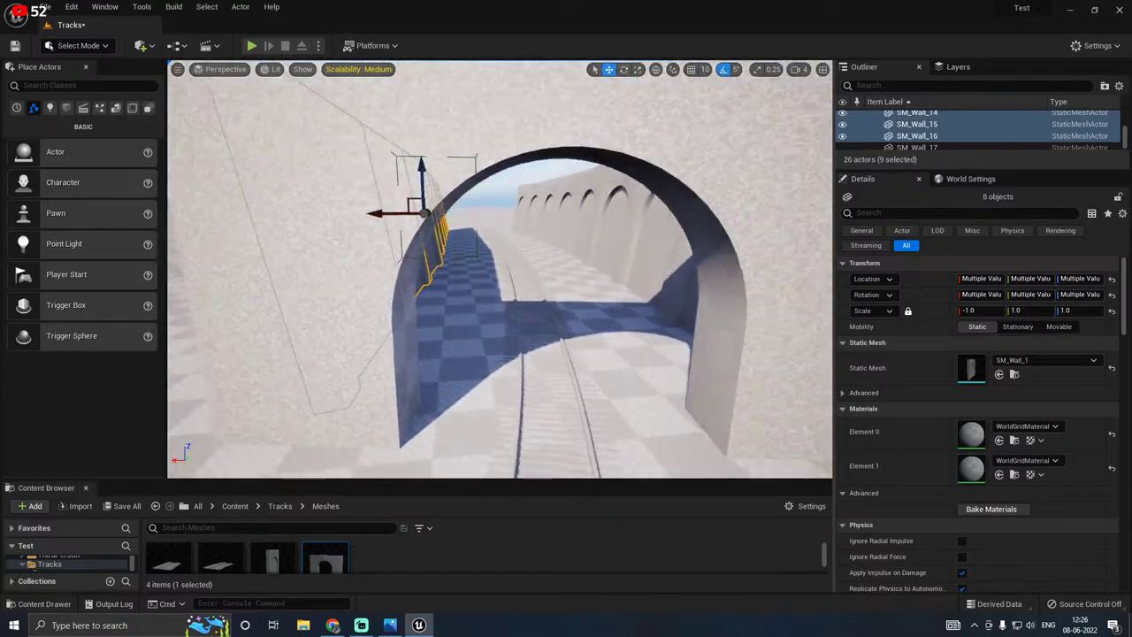
pyautogui.moveTo(354, 248); pyautogui.dragTo(429, 256, button='right')
pyautogui.press('w')
pyautogui.moveTo(529, 297); pyautogui.dragTo(752, 296, button='right')
pyautogui.press('s')
pyautogui.moveTo(500, 269); pyautogui.dragTo(509, 416, button='right')
pyautogui.press('a')
pyautogui.press('s')
pyautogui.moveTo(361, 221); pyautogui.dragTo(573, 308, button='right')
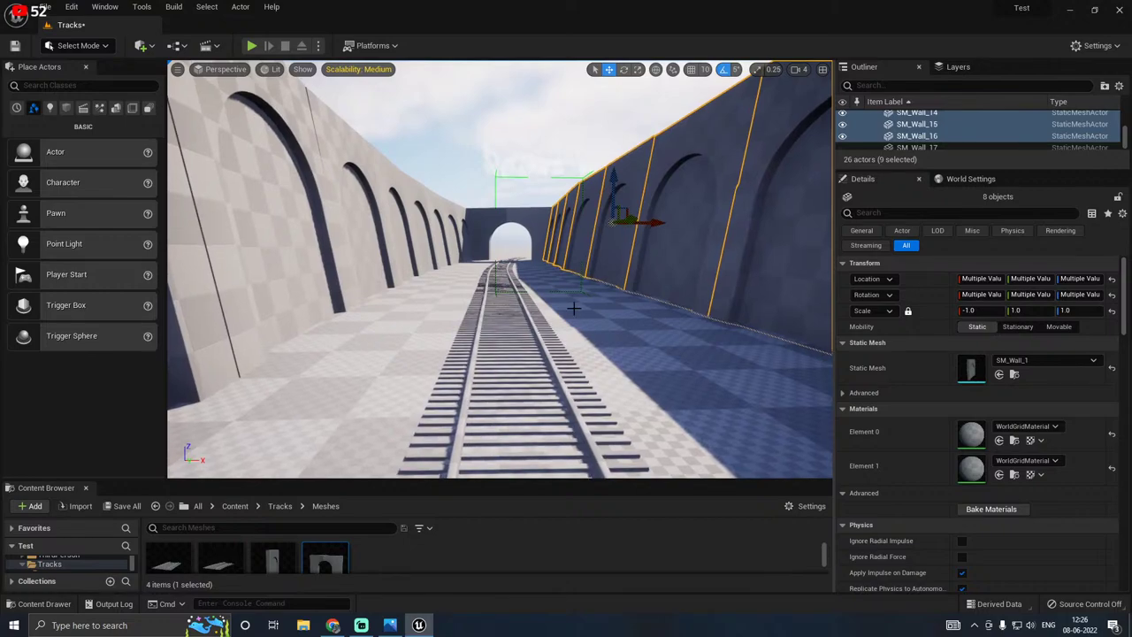
# Step: Deselect the wall segments by selecting the landscape, and save the Tracks level
pyautogui.click(513, 325)
pyautogui.click(125, 506)
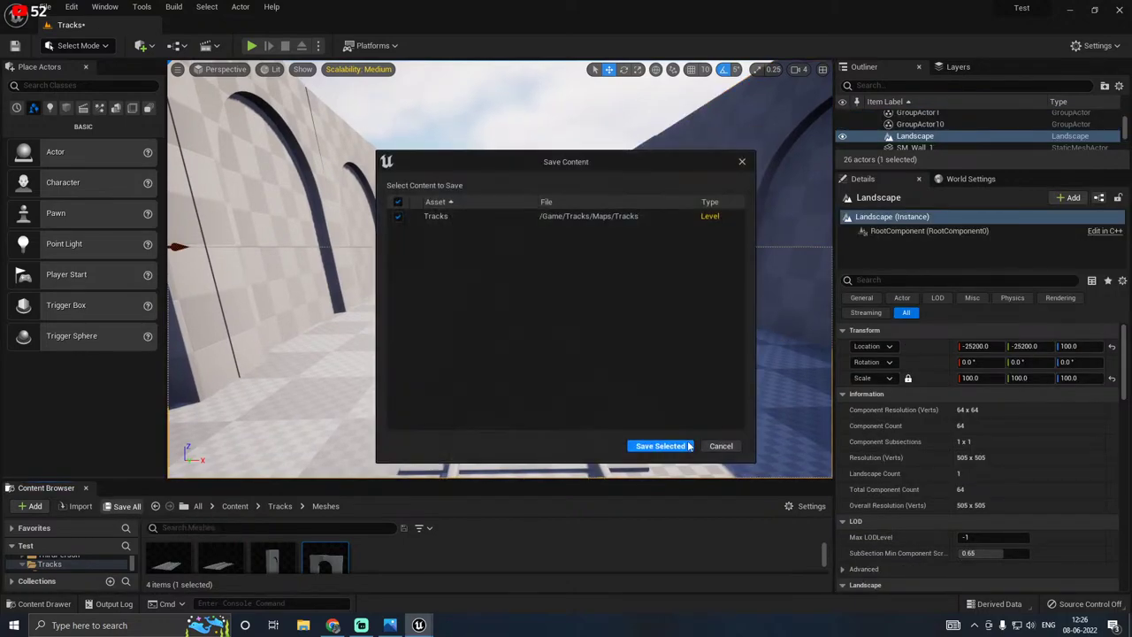
pyautogui.click(660, 447)
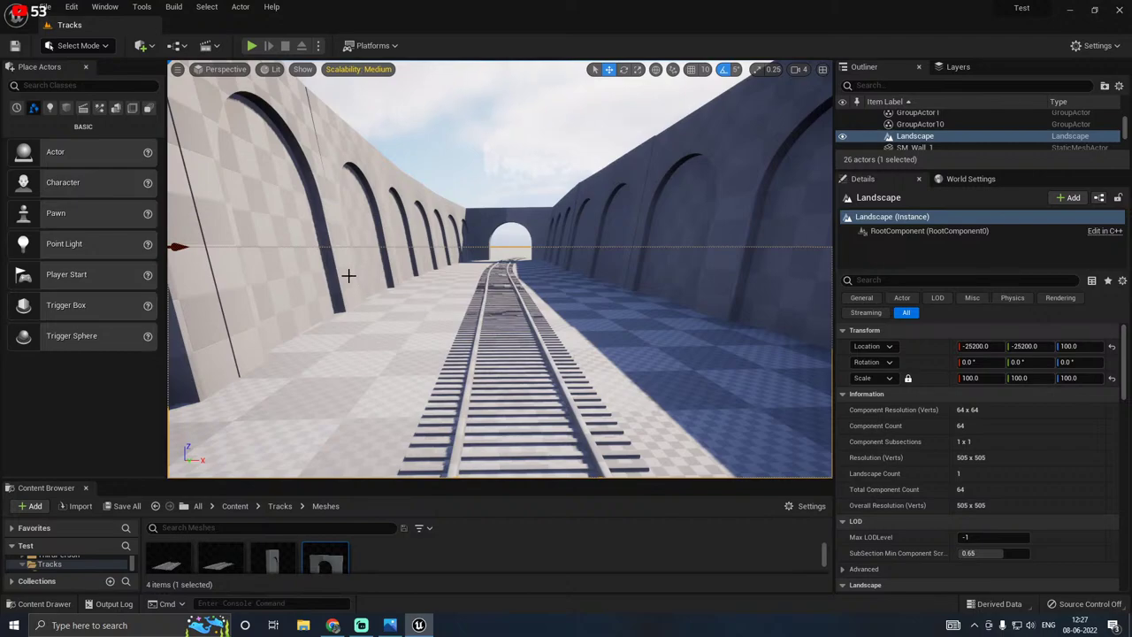
# Step: Bring up the overgrown railway tunnel reference photo and compare it with the blocked-out passage
pyautogui.press('super+d')
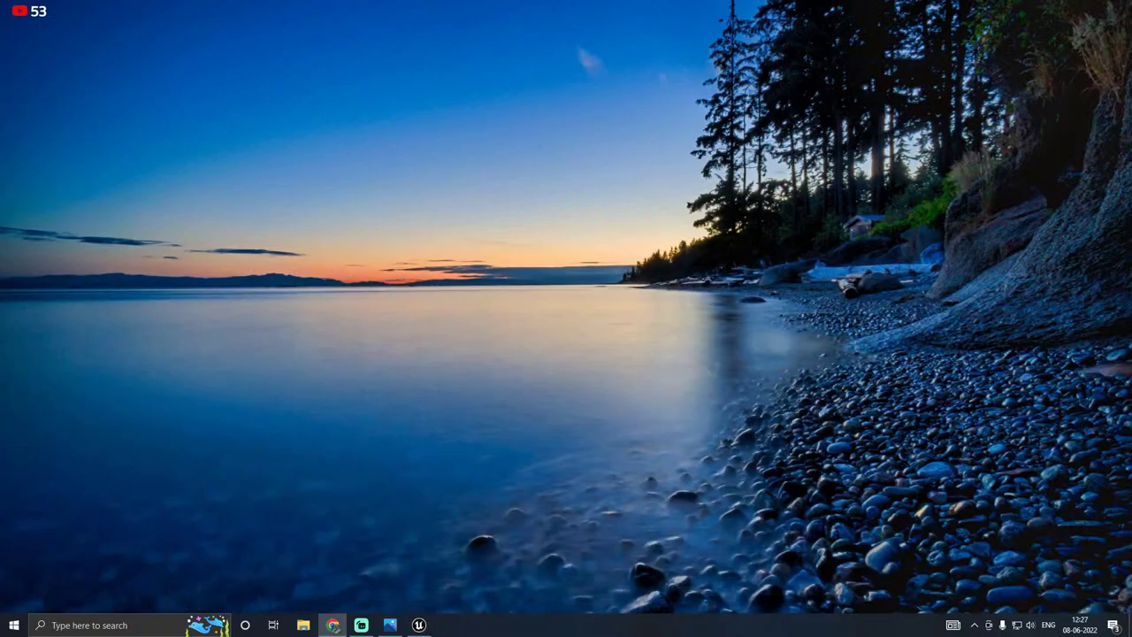
pyautogui.press('super+d')
pyautogui.moveTo(0, 57); pyautogui.dragTo(589, 9)
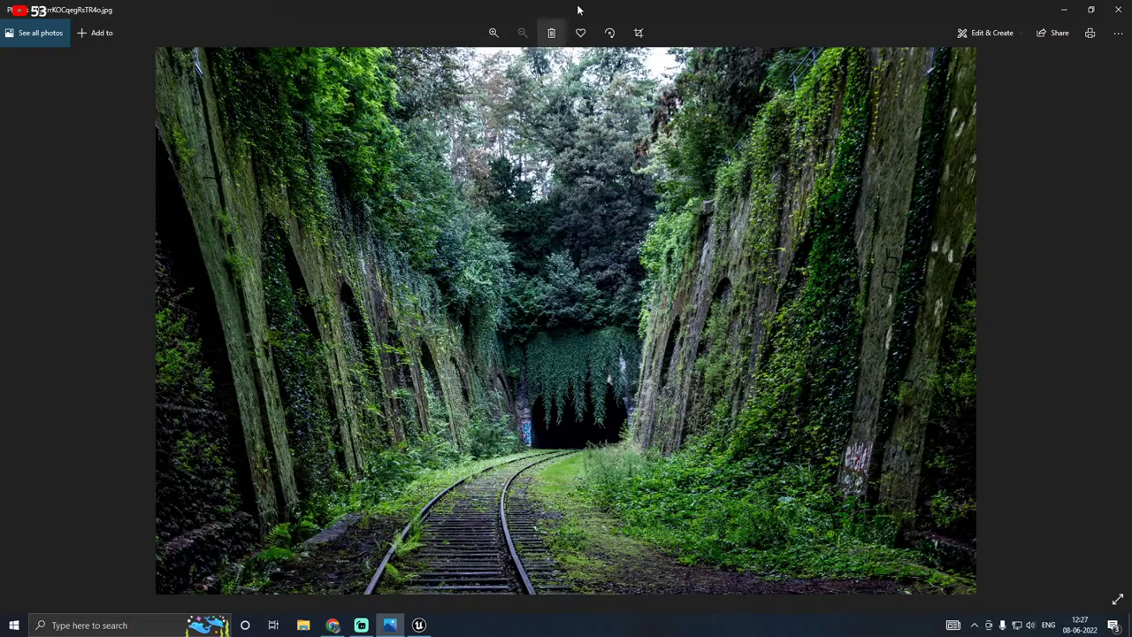
pyautogui.moveTo(621, 6); pyautogui.dragTo(0, 41)
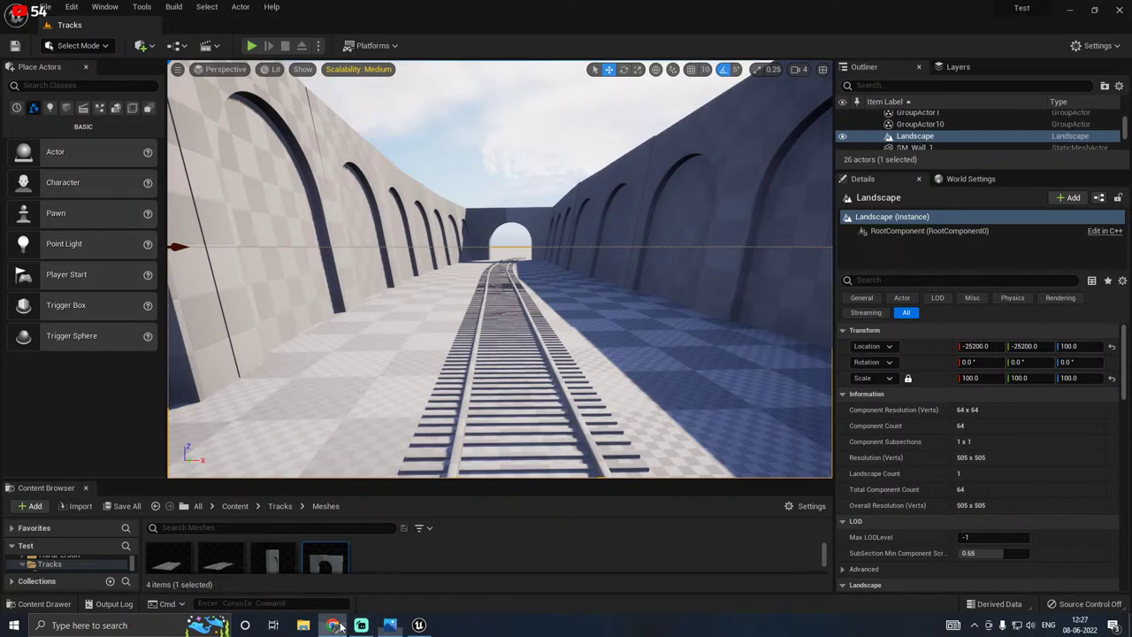
# Step: Move the shaded wall's group slightly closer to the track, then deselect it by selecting the landscape
pyautogui.moveTo(549, 428); pyautogui.dragTo(557, 460, button='middle')
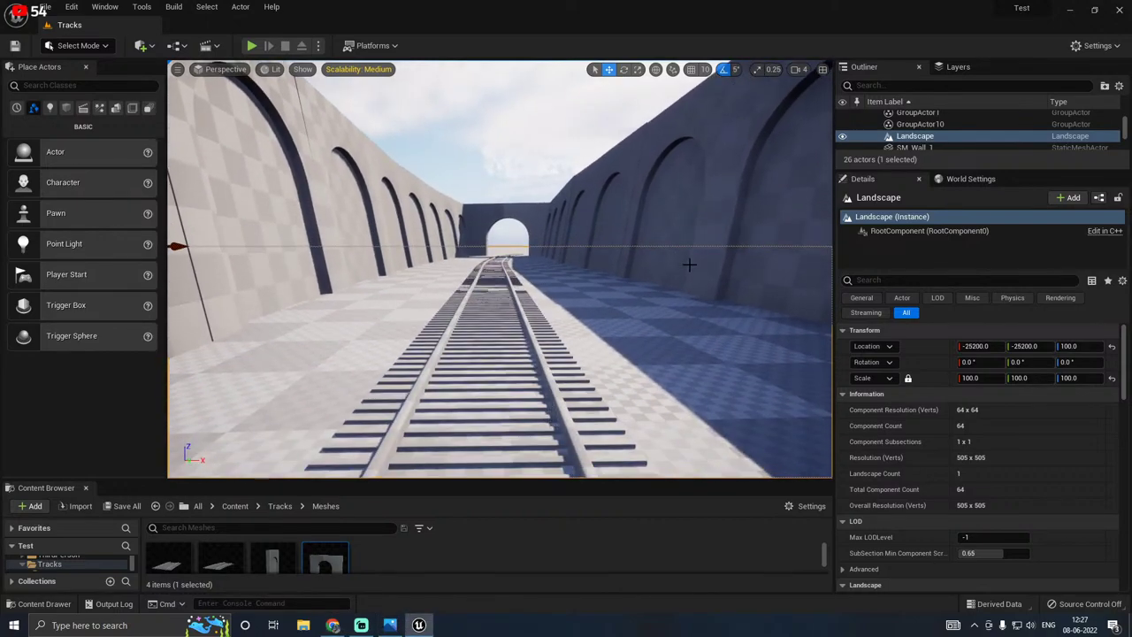
pyautogui.click(673, 268)
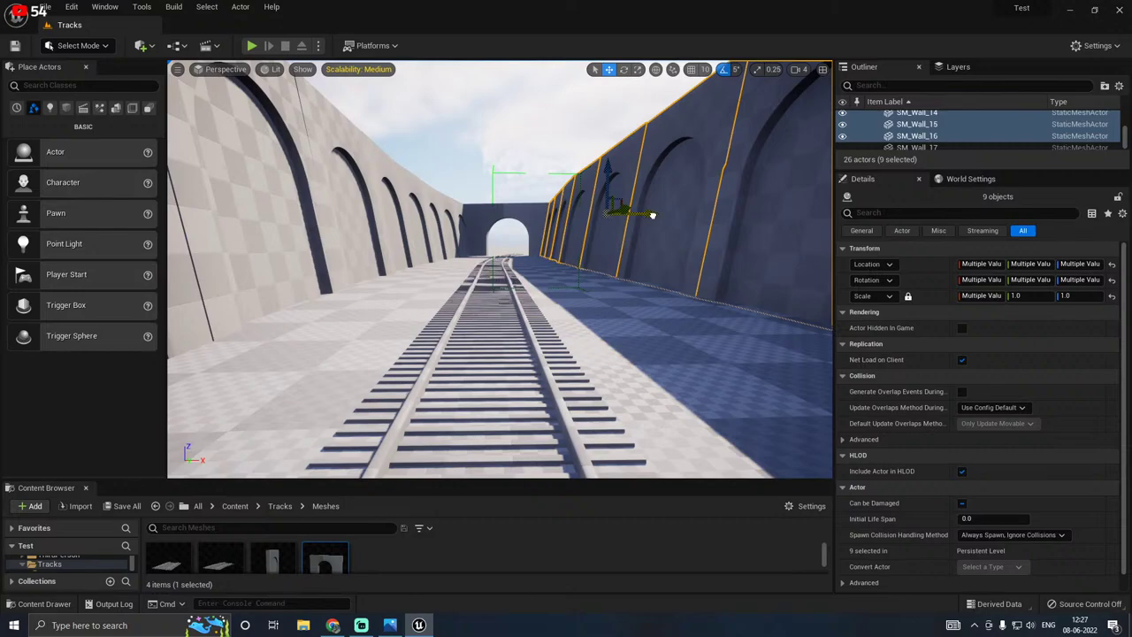
pyautogui.moveTo(652, 214); pyautogui.dragTo(643, 213)
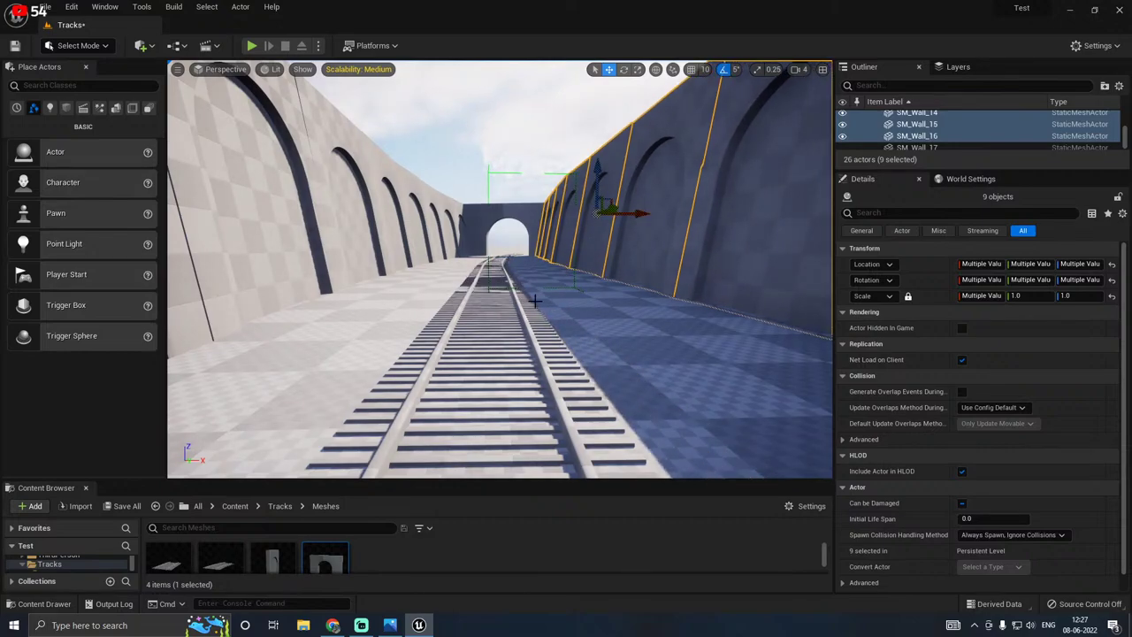
pyautogui.click(501, 304)
pyautogui.moveTo(502, 305); pyautogui.dragTo(514, 305, button='right')
pyautogui.press('s')
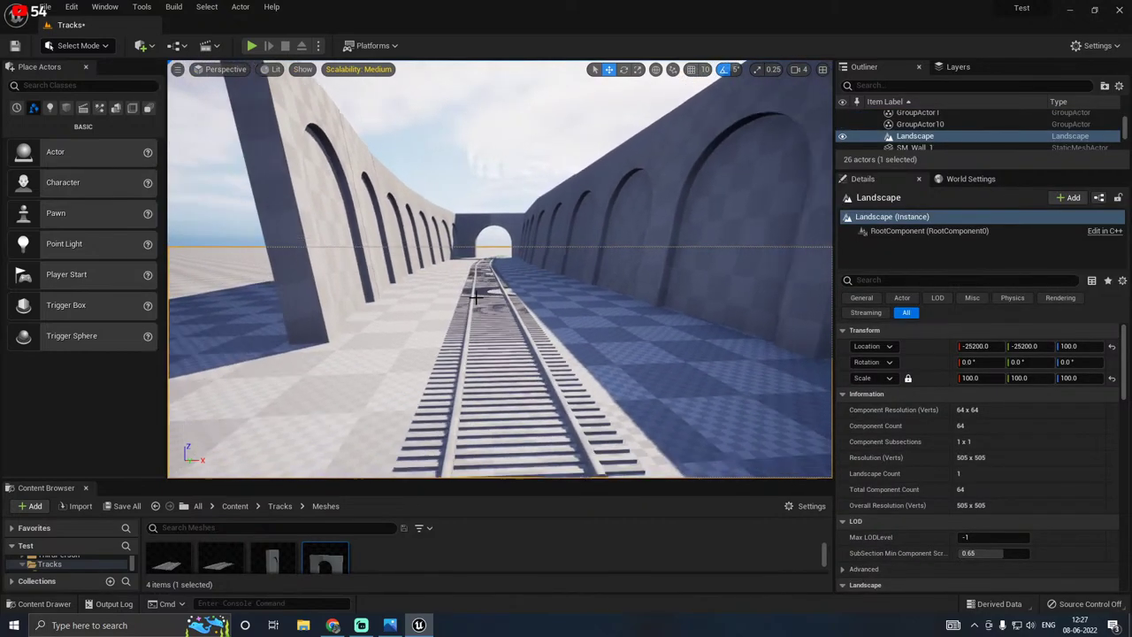
# Step: Select the near-end segment of the sunlit wall and open its grouping options
pyautogui.click(349, 278)
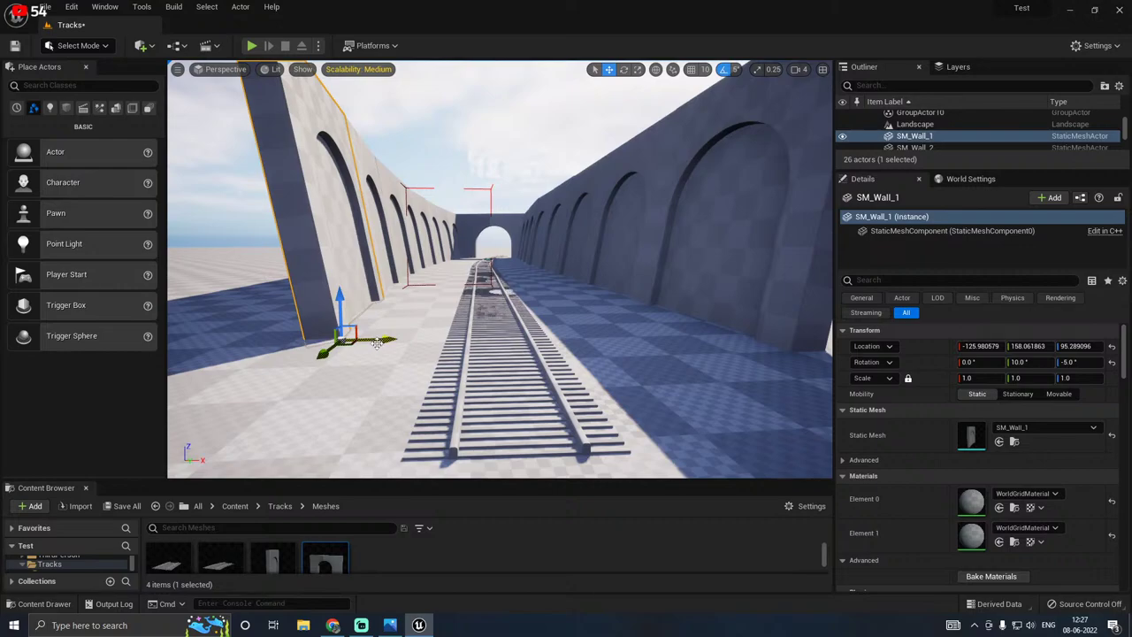
pyautogui.rightClick(345, 226)
pyautogui.moveTo(469, 416)
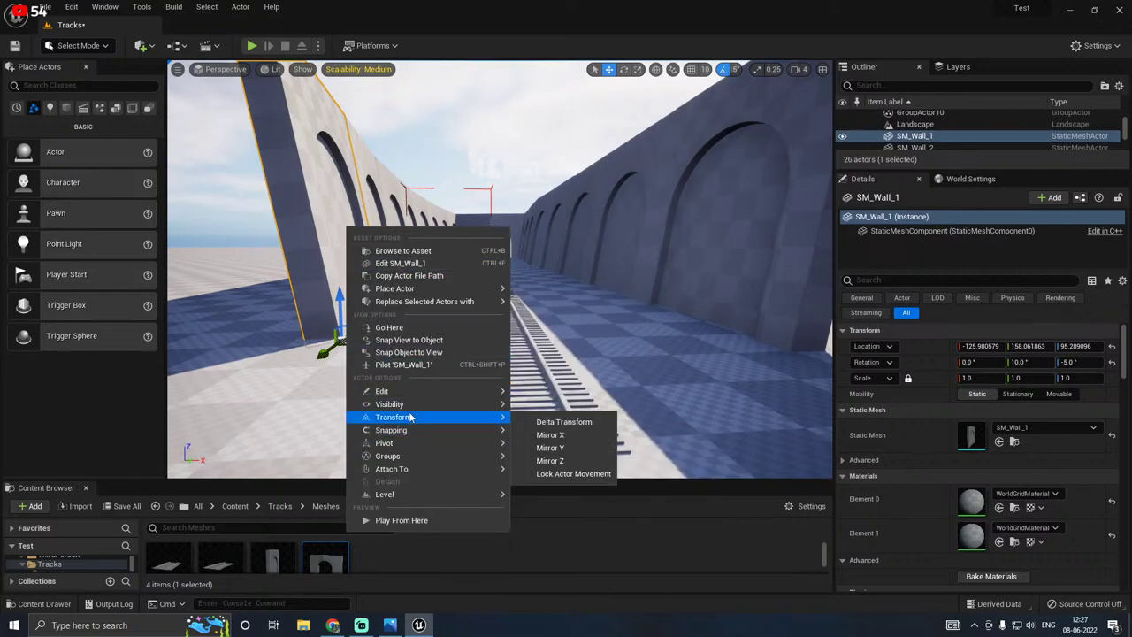
pyautogui.moveTo(442, 456)
pyautogui.click(566, 478)
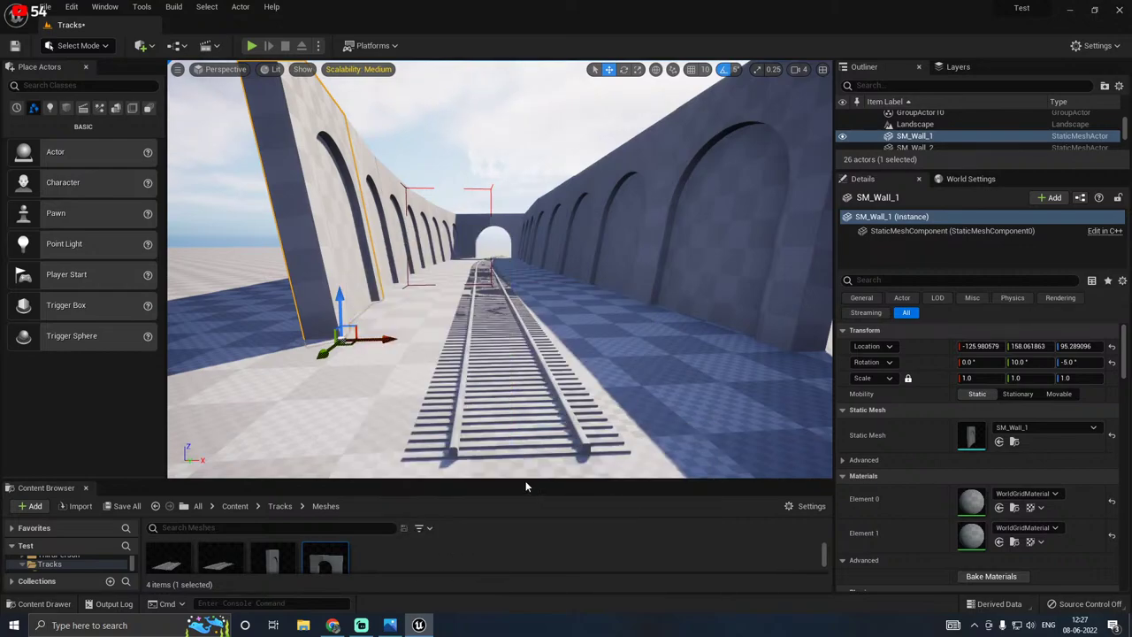
# Step: Select the shaded wall's group and shift it along X further toward the track
pyautogui.moveTo(474, 232); pyautogui.dragTo(482, 231)
pyautogui.press('w')
pyautogui.moveTo(614, 221)
pyautogui.mouseDown(button='right')
pyautogui.moveTo(632, 235)
pyautogui.moveTo(614, 221)
pyautogui.mouseUp(button='right')
pyautogui.click(613, 221)
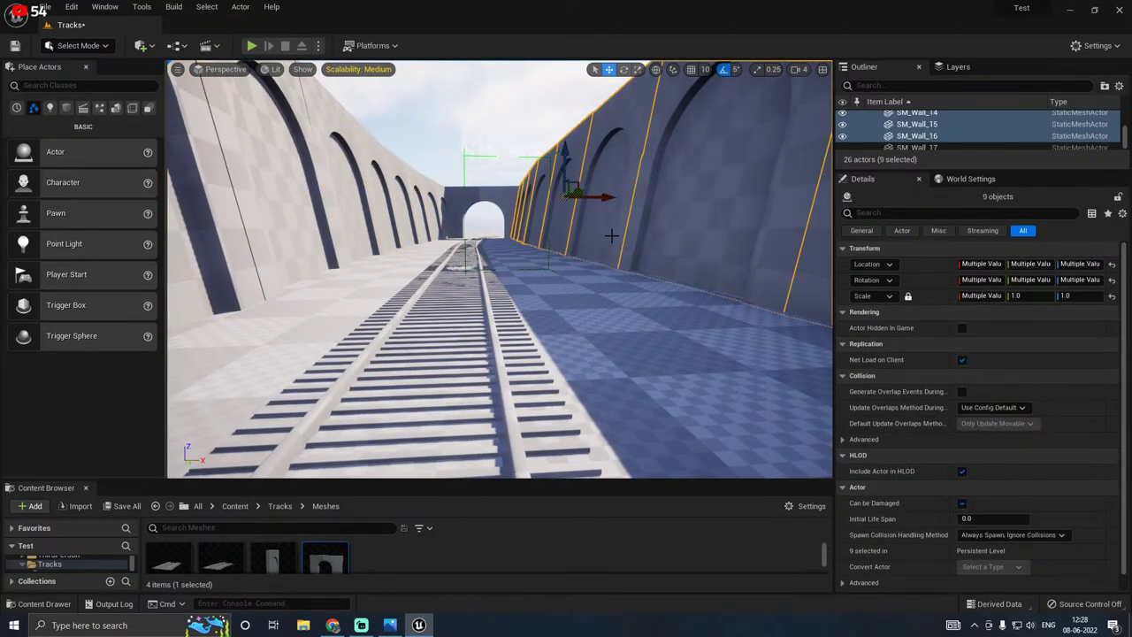
pyautogui.moveTo(607, 197); pyautogui.dragTo(597, 200)
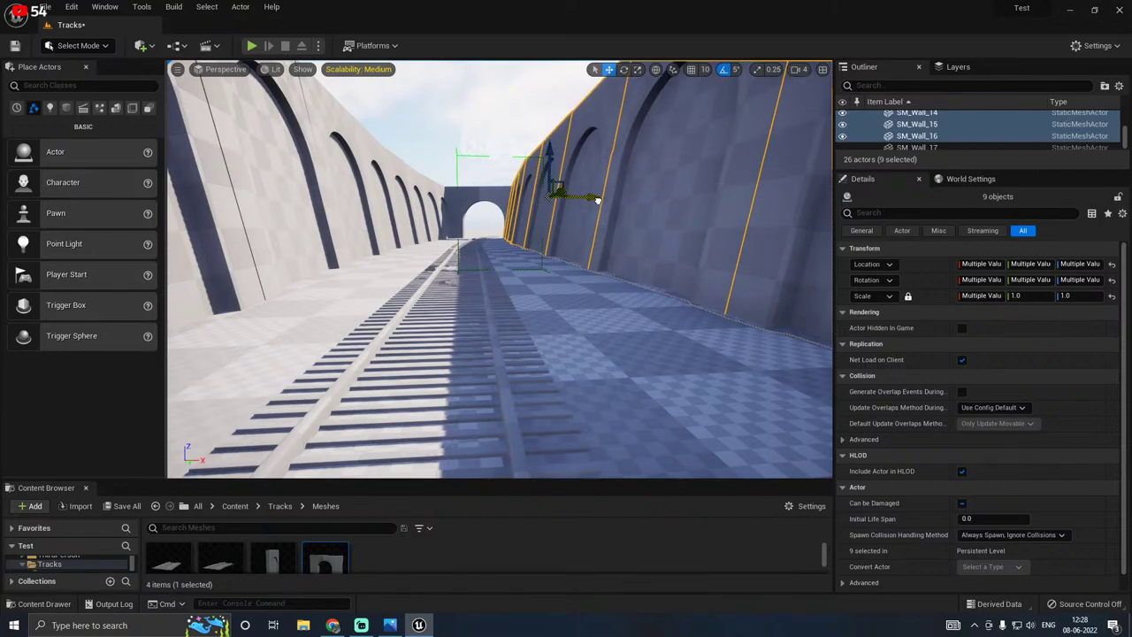
# Step: Turn off rotation snapping and fine-tune the shaded wall group's angle about the vertical axis and its distance from the track
pyautogui.press('e')
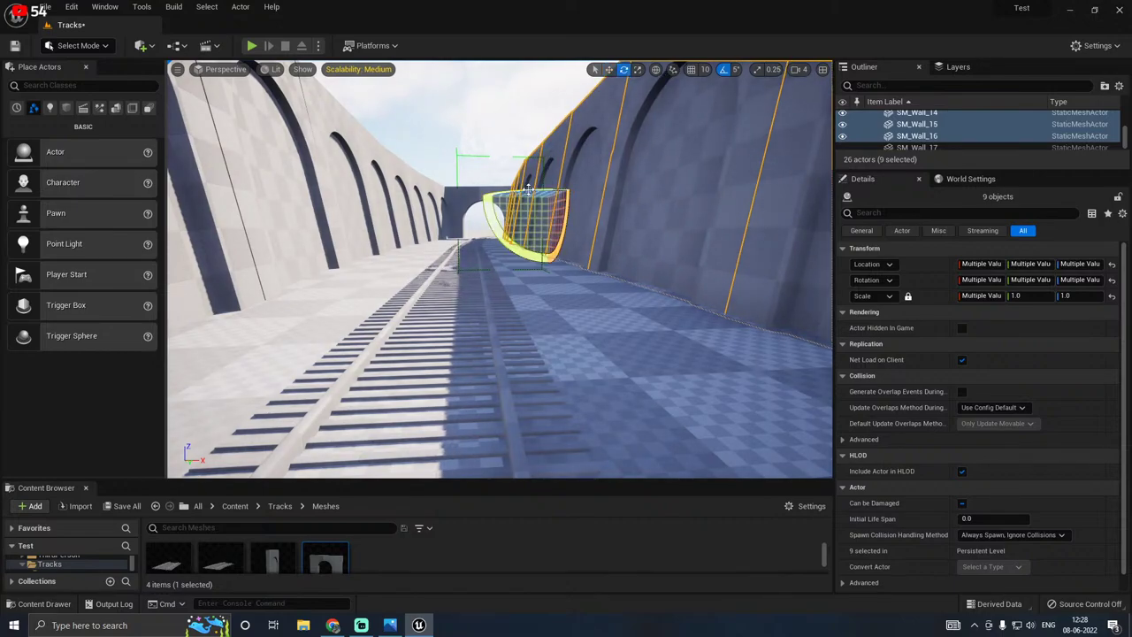
pyautogui.moveTo(528, 188); pyautogui.dragTo(541, 189)
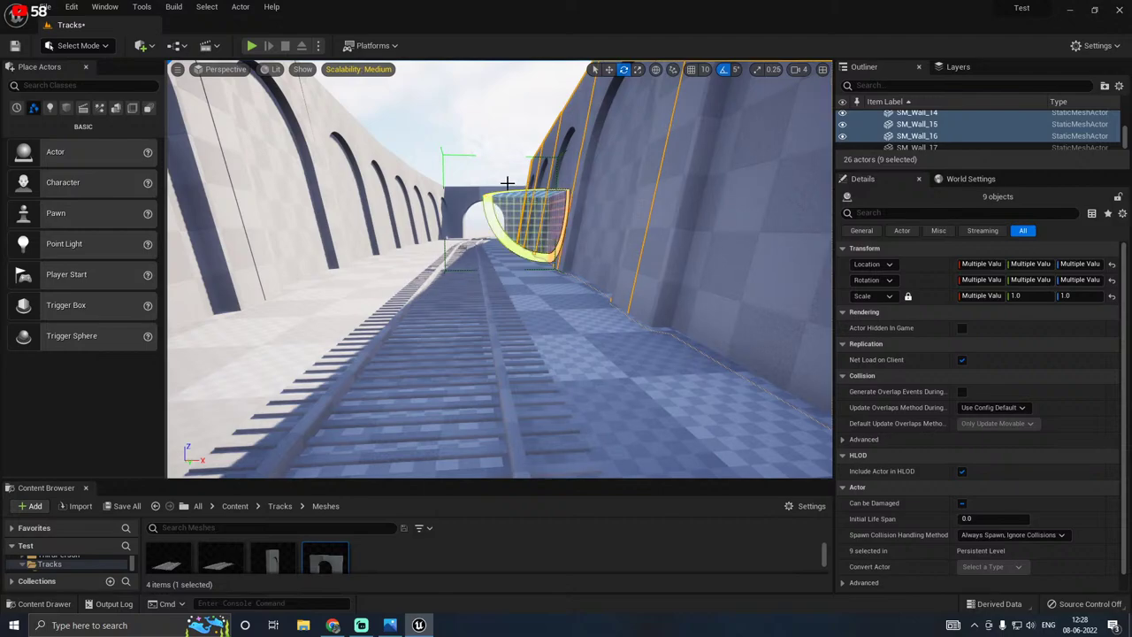
pyautogui.click(724, 70)
pyautogui.moveTo(617, 195); pyautogui.dragTo(581, 197)
pyautogui.press('w')
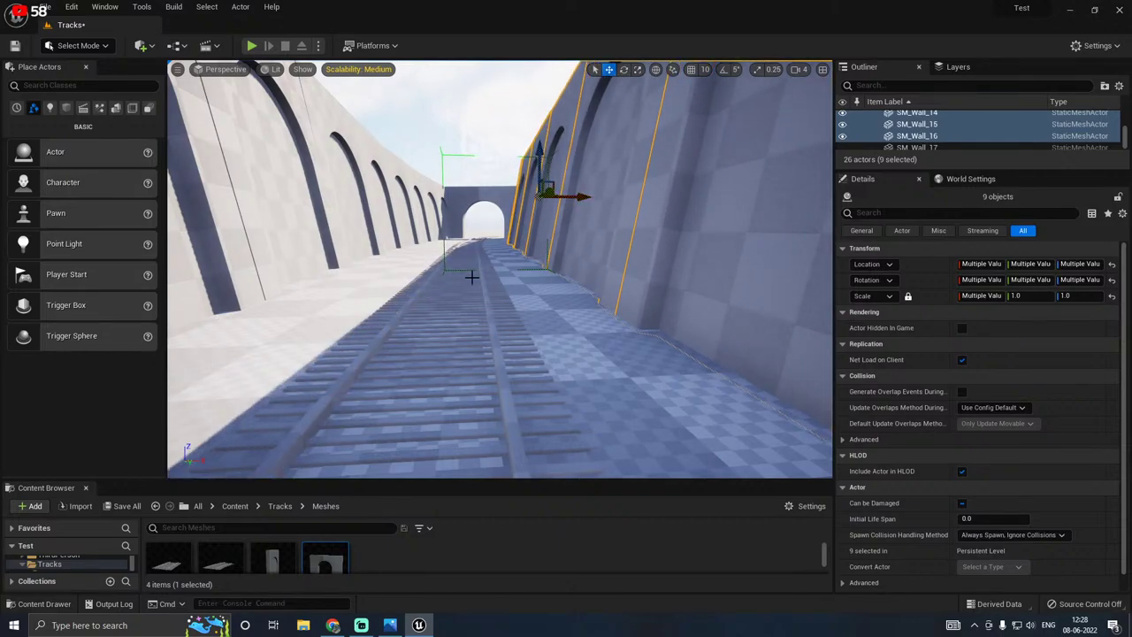
pyautogui.click(450, 303)
# Step: Switch to Landscape Mode and select all connected control points of the track spline
pyautogui.moveTo(450, 303); pyautogui.dragTo(359, 347, button='right')
pyautogui.press('a')
pyautogui.press('d')
pyautogui.moveTo(497, 294); pyautogui.dragTo(550, 301, button='right')
pyautogui.rightClick(550, 301)
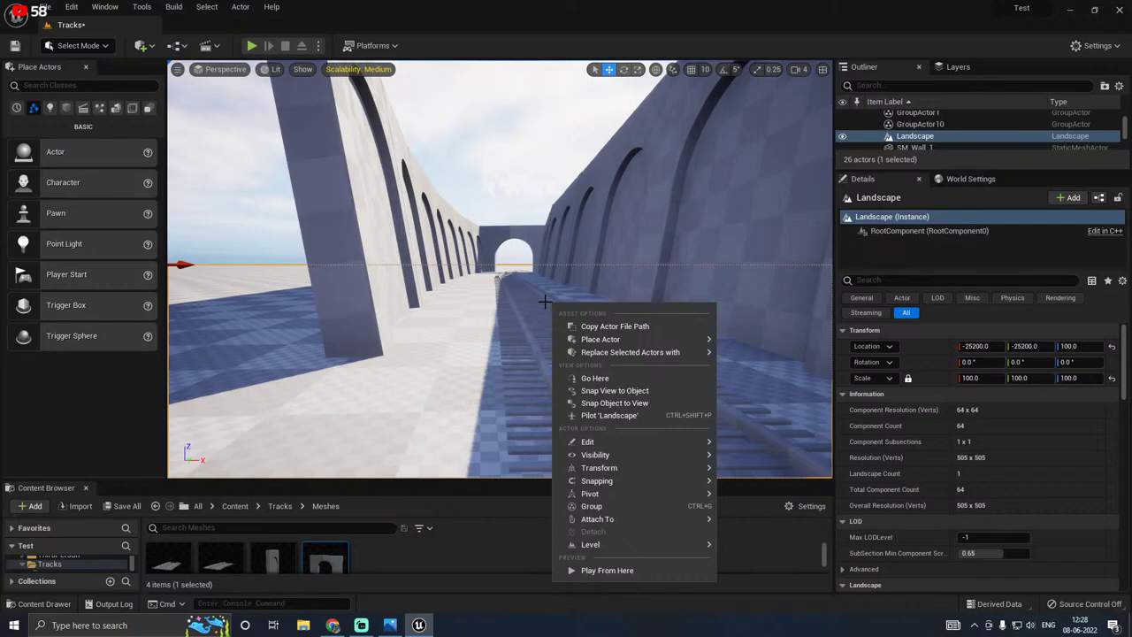
pyautogui.click(78, 45)
pyautogui.click(77, 81)
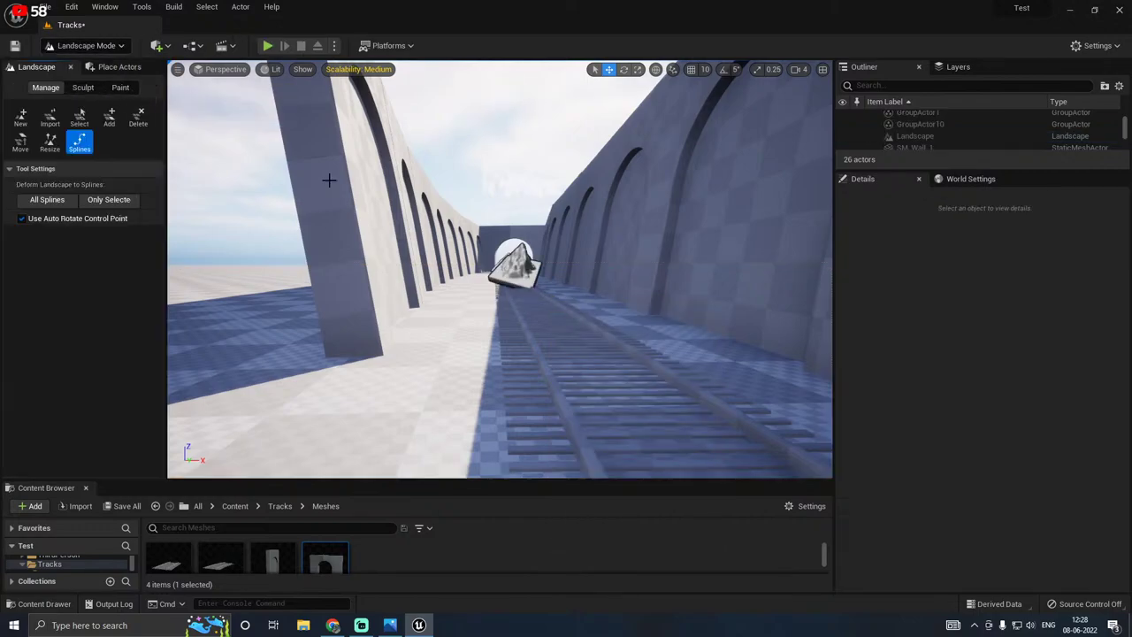
pyautogui.click(515, 263)
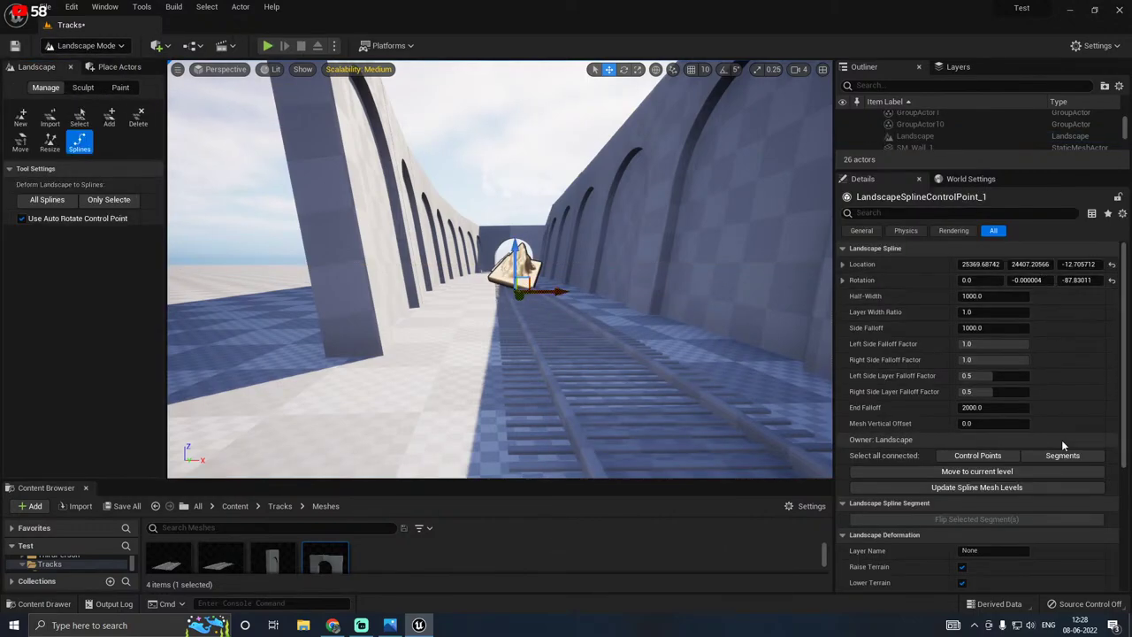
pyautogui.moveTo(466, 301); pyautogui.dragTo(478, 297, button='right')
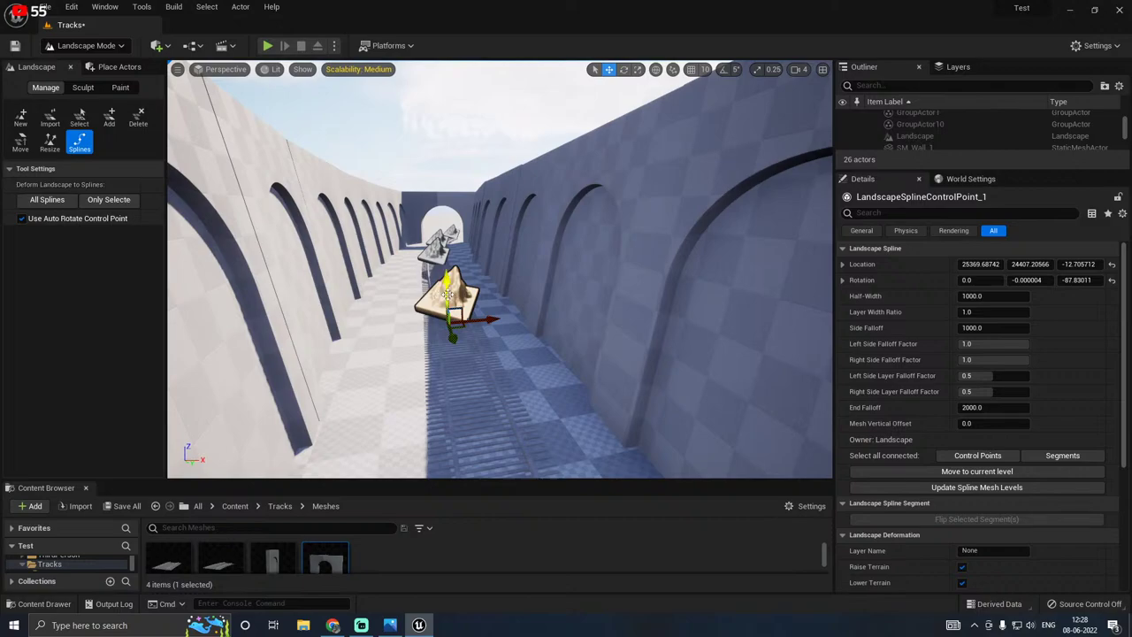
pyautogui.click(977, 455)
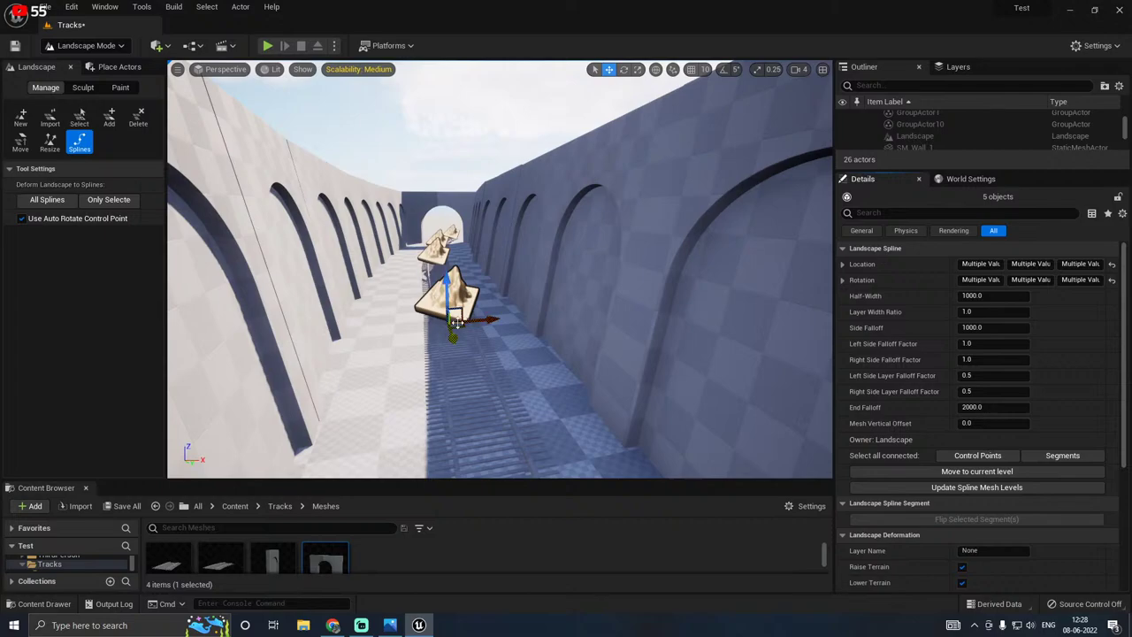
# Step: Shift all the track spline's control points along X toward the sunlit wall to recentre the track in the passage
pyautogui.click(594, 69)
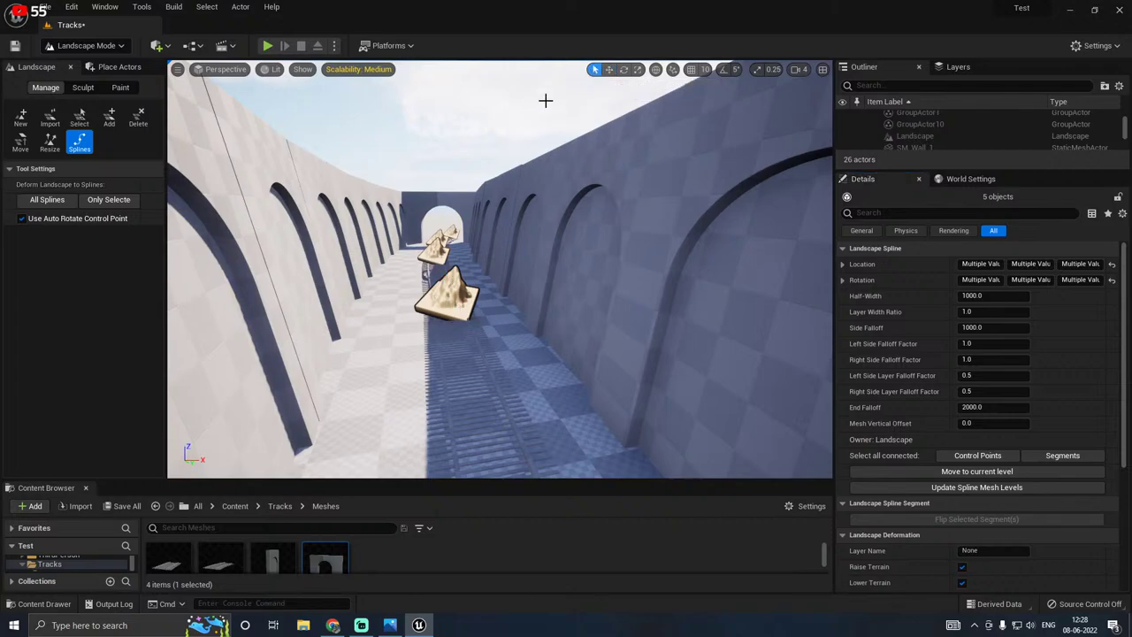
pyautogui.click(608, 70)
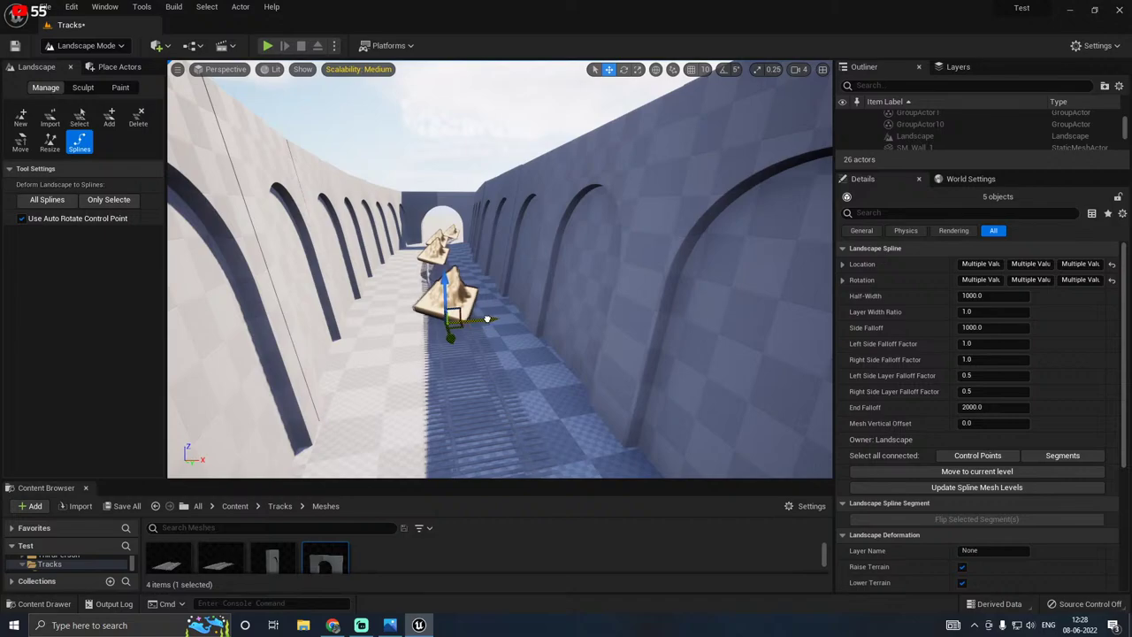
pyautogui.moveTo(486, 318); pyautogui.dragTo(467, 320)
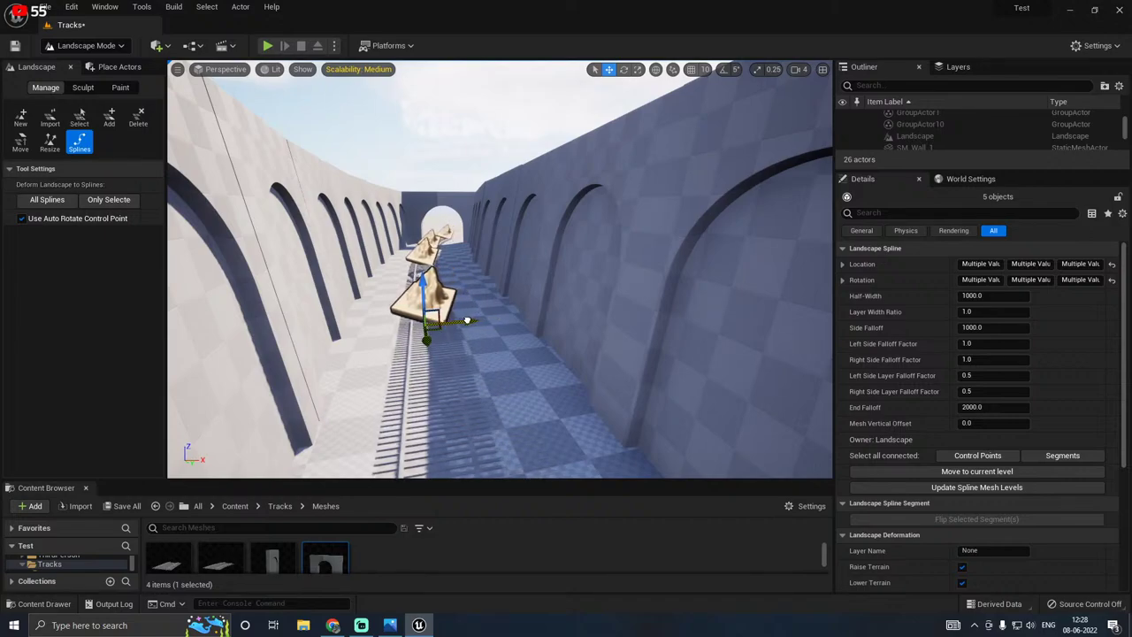
pyautogui.press('s')
pyautogui.moveTo(467, 321); pyautogui.dragTo(451, 403, button='right')
pyautogui.press('w')
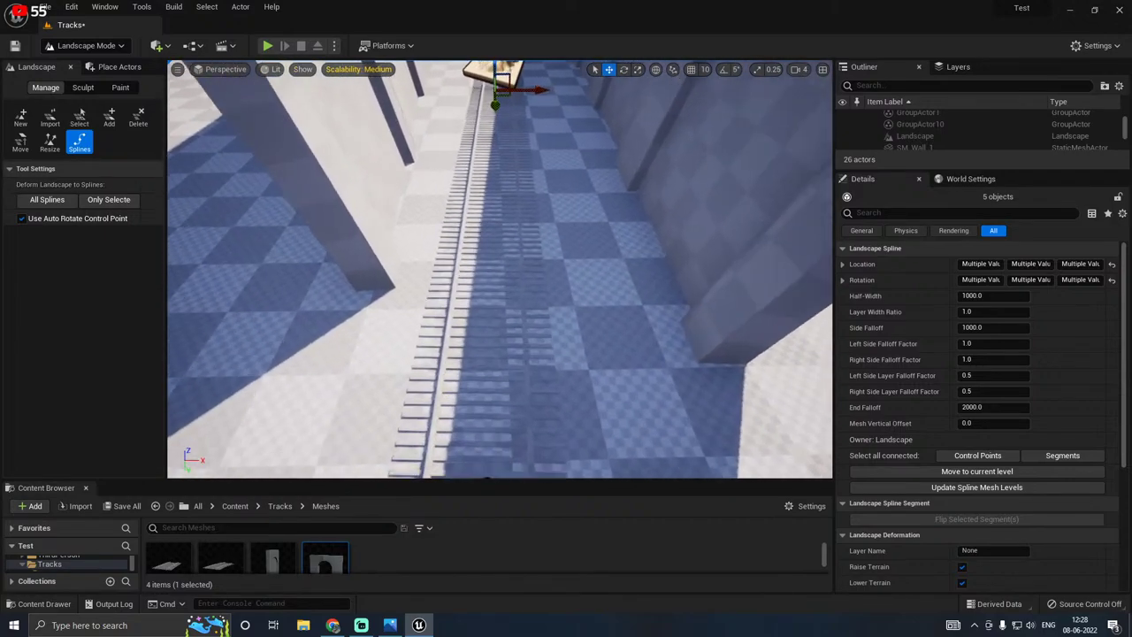
pyautogui.moveTo(468, 218); pyautogui.dragTo(469, 219, button='right')
# Step: Try to rotate all the track spline's control points together
pyautogui.press('e')
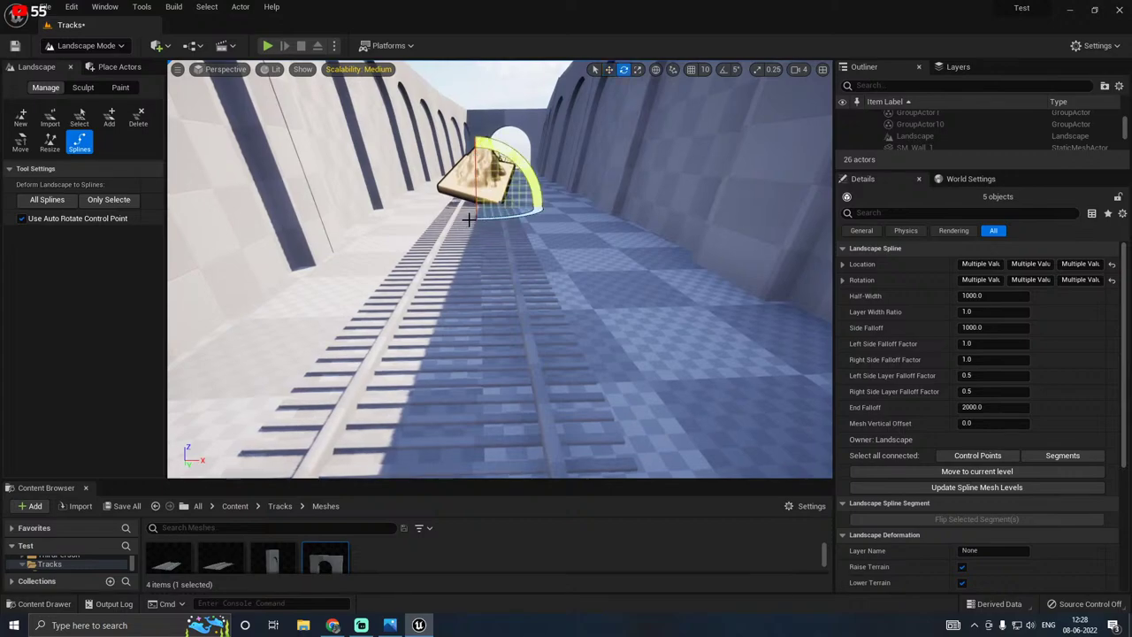
pyautogui.moveTo(523, 219); pyautogui.dragTo(520, 217)
pyautogui.hotkey('ctrl', 'z')
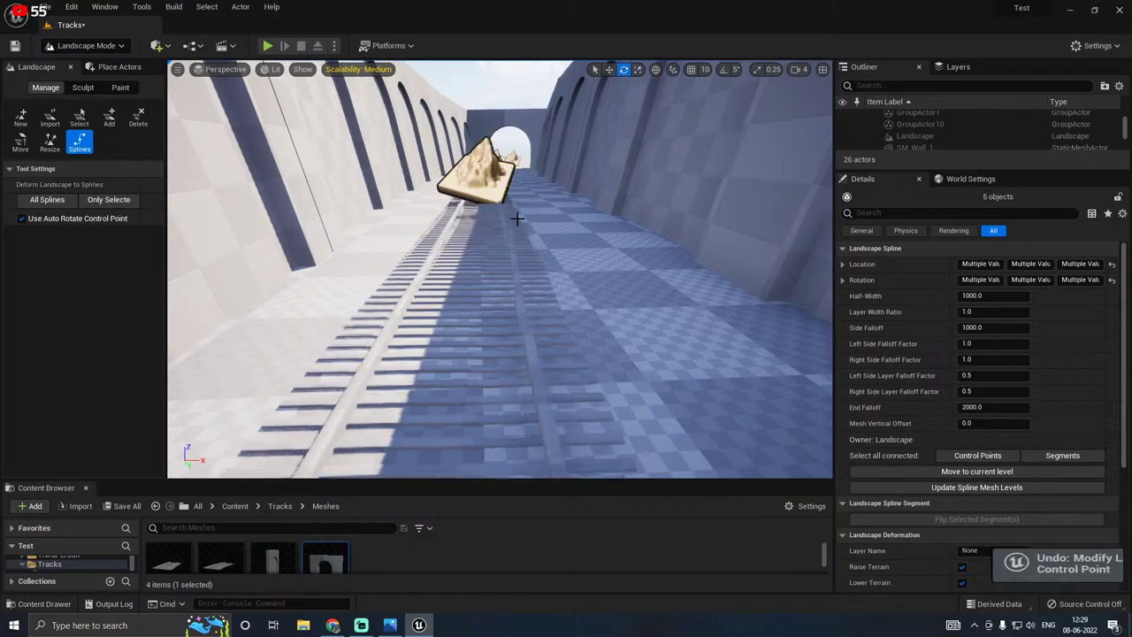
# Step: Move only the control point at the track's open near end away from the sunlit wall, to about X 25306.8
pyautogui.scroll(-10, 518, 218)
pyautogui.moveTo(513, 292); pyautogui.dragTo(505, 331, button='right')
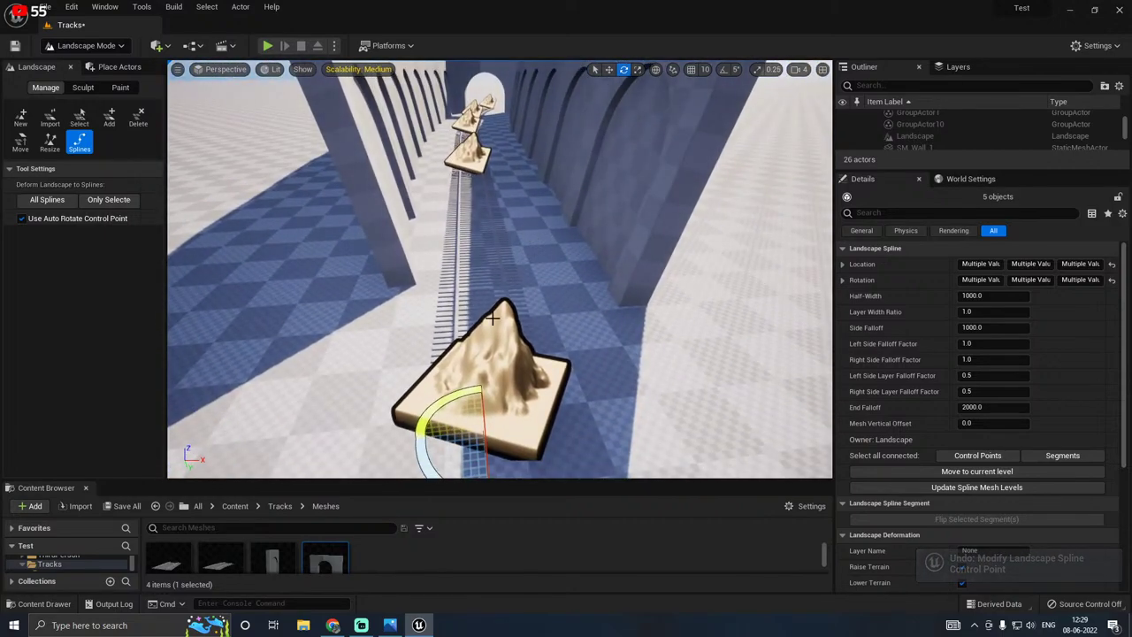
pyautogui.click(504, 331)
pyautogui.moveTo(578, 314); pyautogui.dragTo(578, 314, button='right')
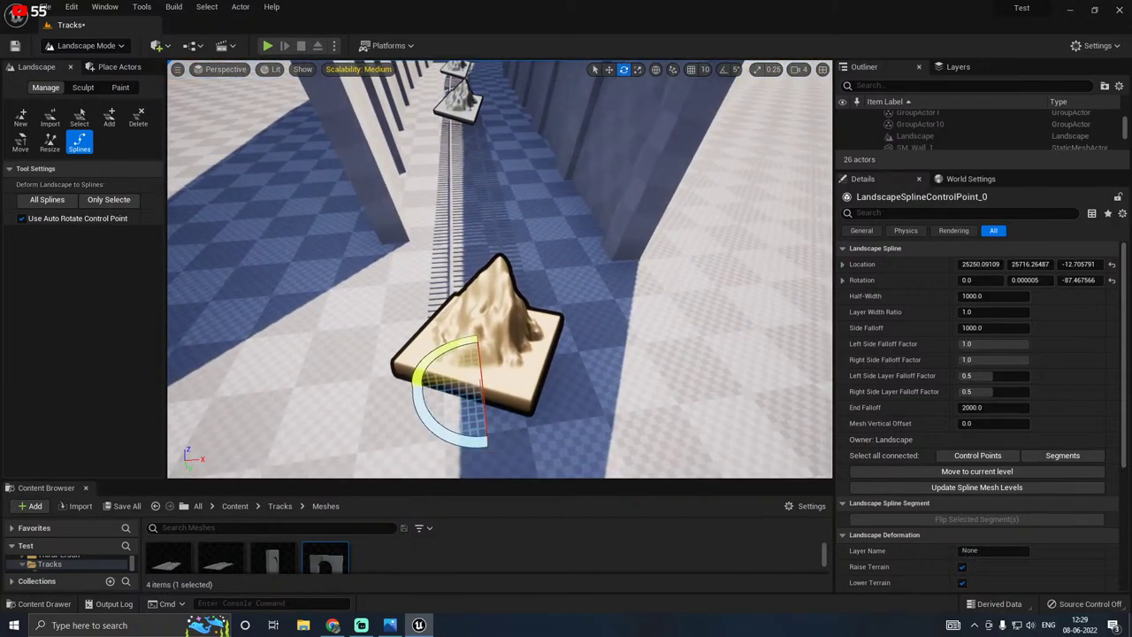
pyautogui.press('w')
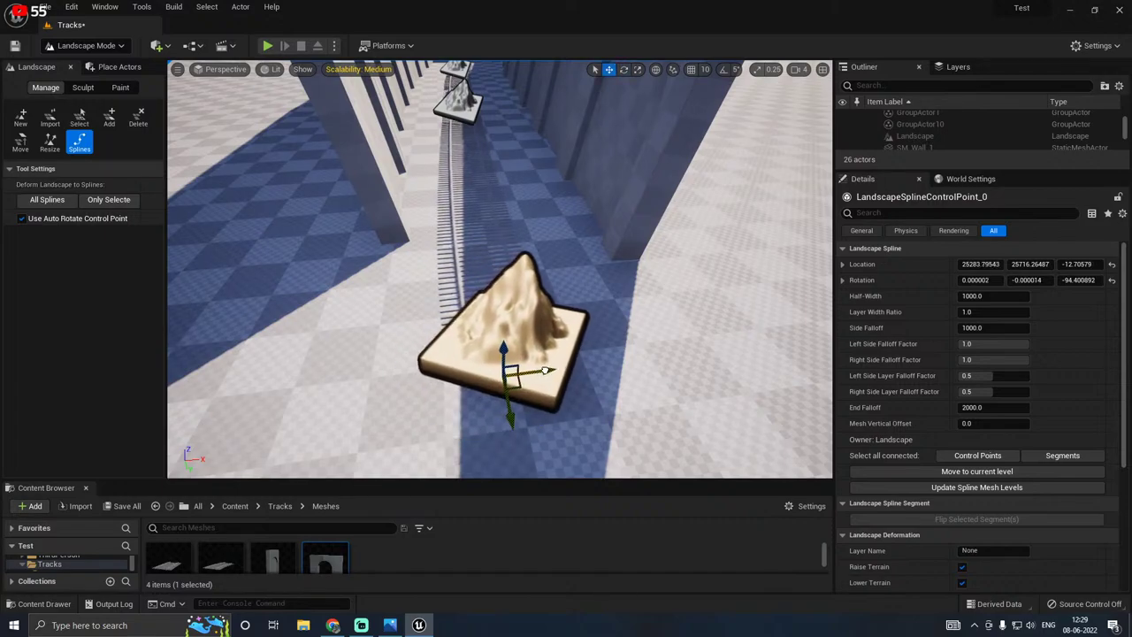
pyautogui.moveTo(651, 343)
pyautogui.mouseDown(button='right')
pyautogui.moveTo(651, 274)
pyautogui.moveTo(624, 331)
pyautogui.moveTo(634, 353)
pyautogui.mouseUp(button='right')
pyautogui.press('w')
pyautogui.press('s')
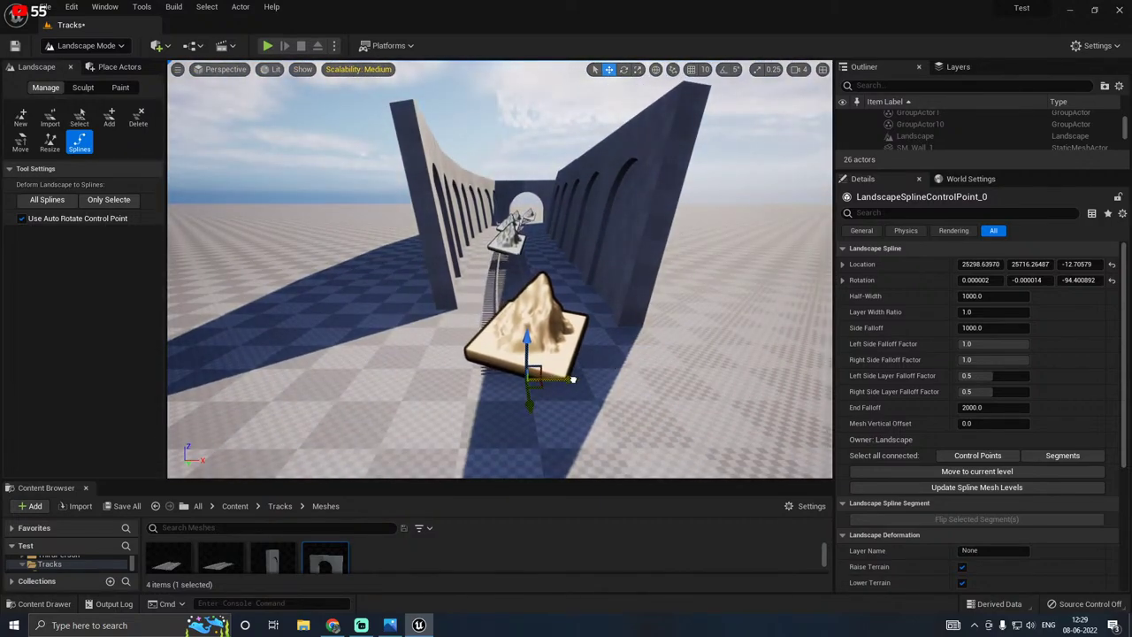
pyautogui.moveTo(577, 375); pyautogui.dragTo(577, 376, button='right')
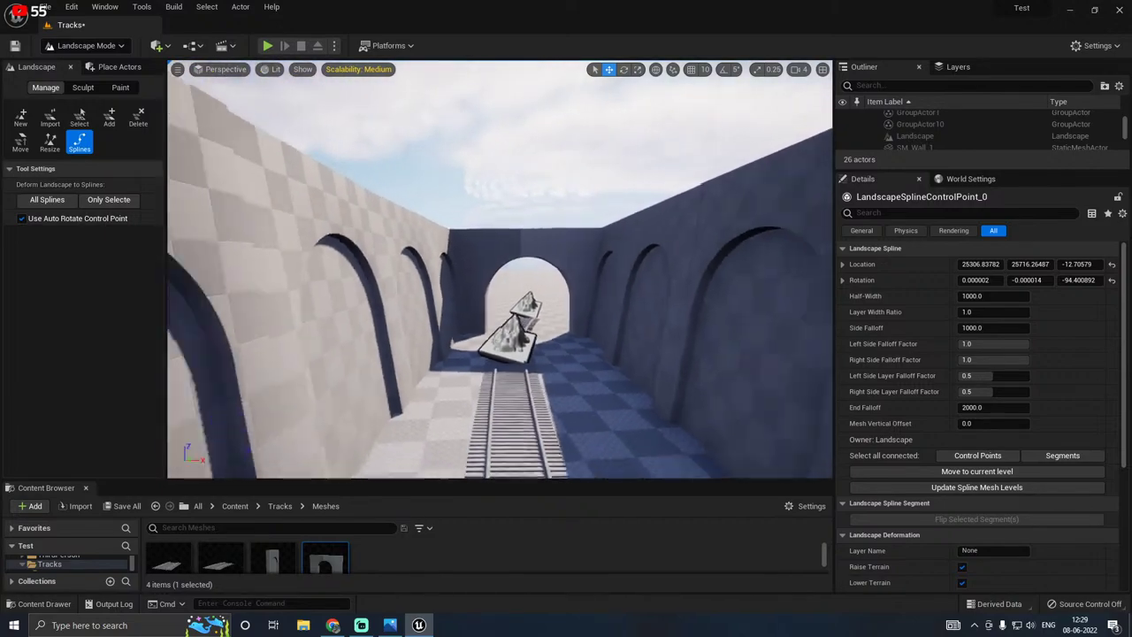
pyautogui.moveTo(541, 269)
pyautogui.mouseDown(button='right')
pyautogui.moveTo(498, 267)
pyautogui.moveTo(528, 264)
pyautogui.mouseUp(button='right')
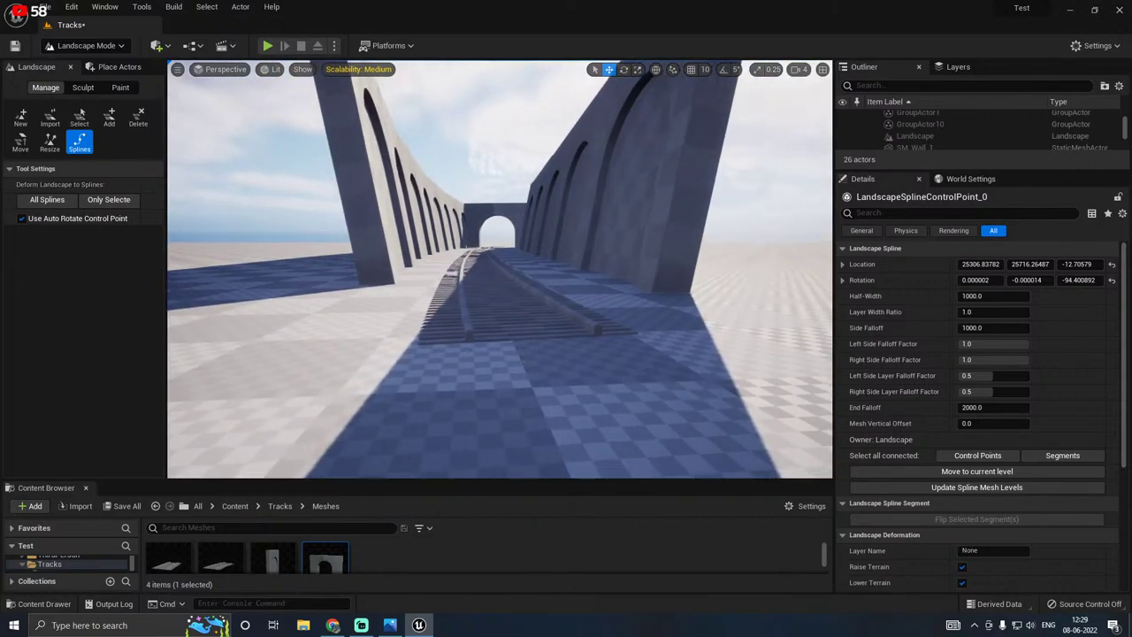
# Step: Select all connected spline control points and lower them slightly so the sleepers sink into the landscape
pyautogui.press('f')
pyautogui.click(1006, 451)
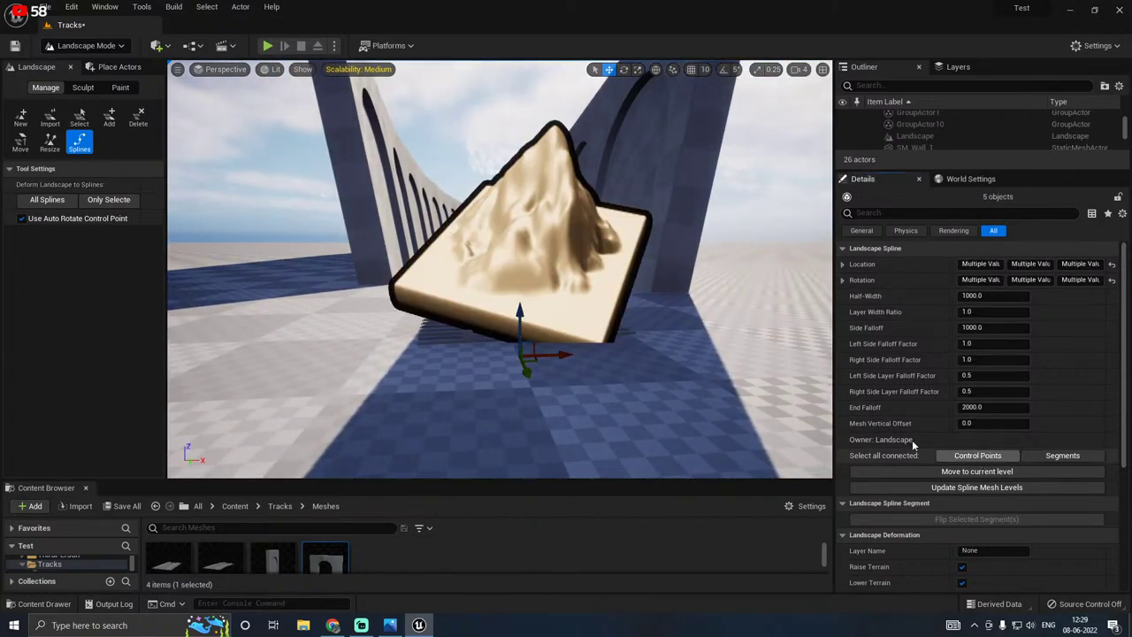
pyautogui.press('f')
pyautogui.moveTo(492, 385); pyautogui.dragTo(491, 386, button='right')
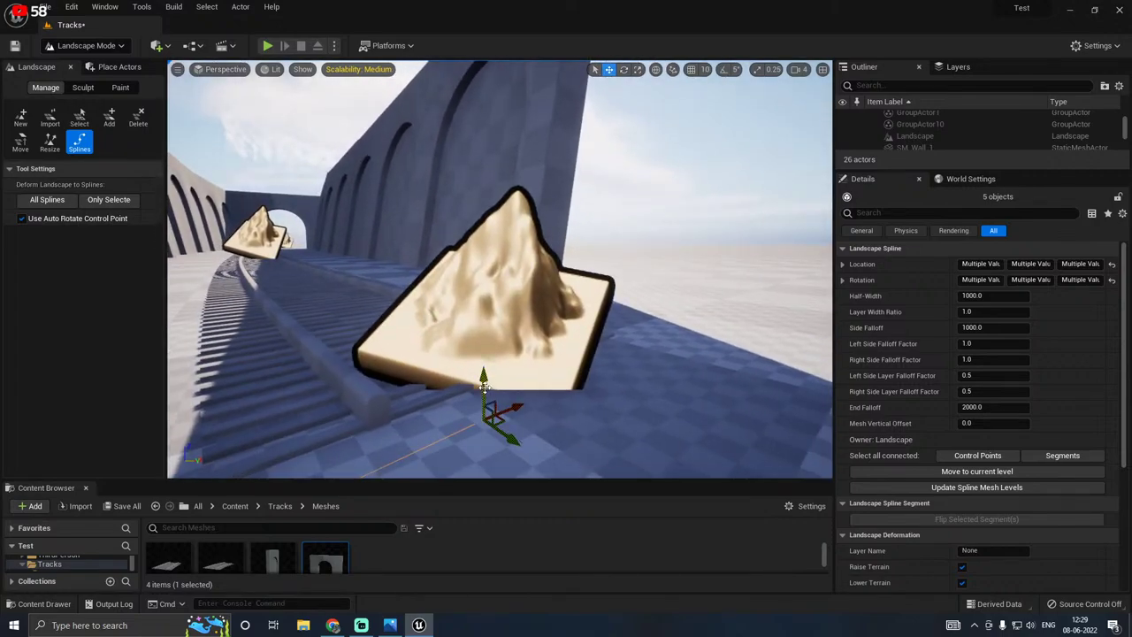
pyautogui.moveTo(483, 388); pyautogui.dragTo(489, 390)
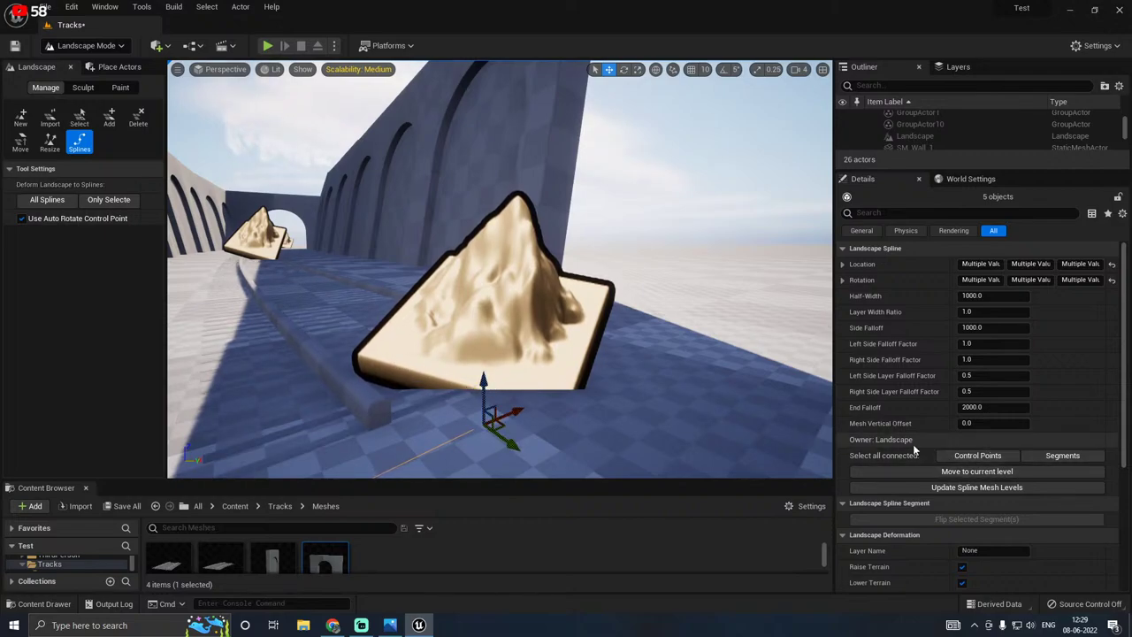
# Step: Set the Z mesh scale of all the selected track spline control points to 0.5
pyautogui.scroll(-5, 912, 444)
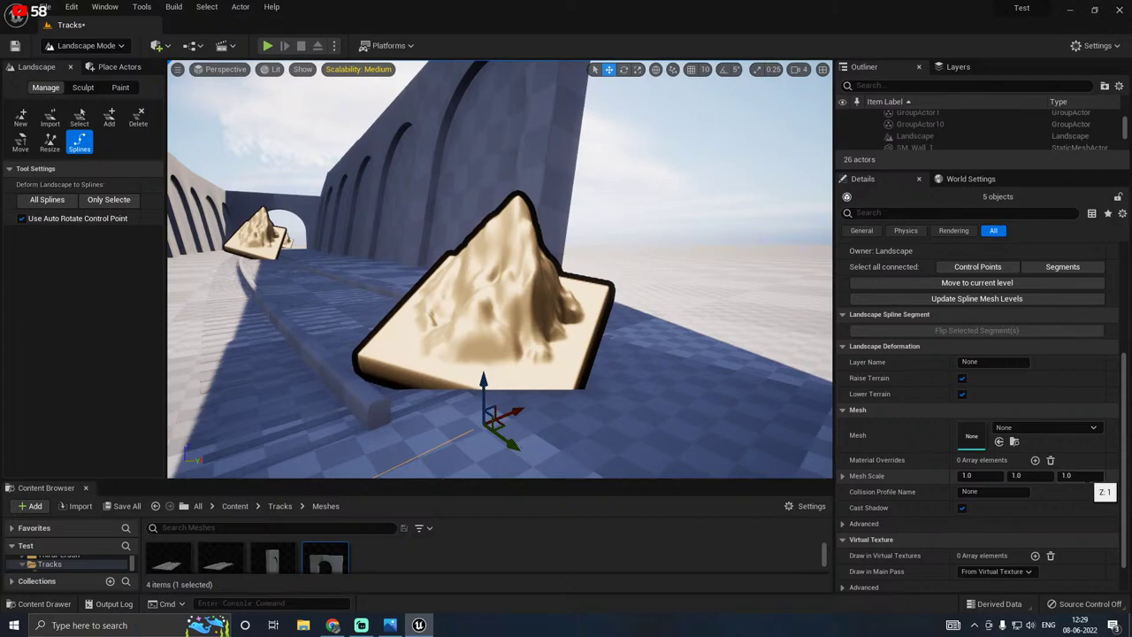
pyautogui.click(1066, 477)
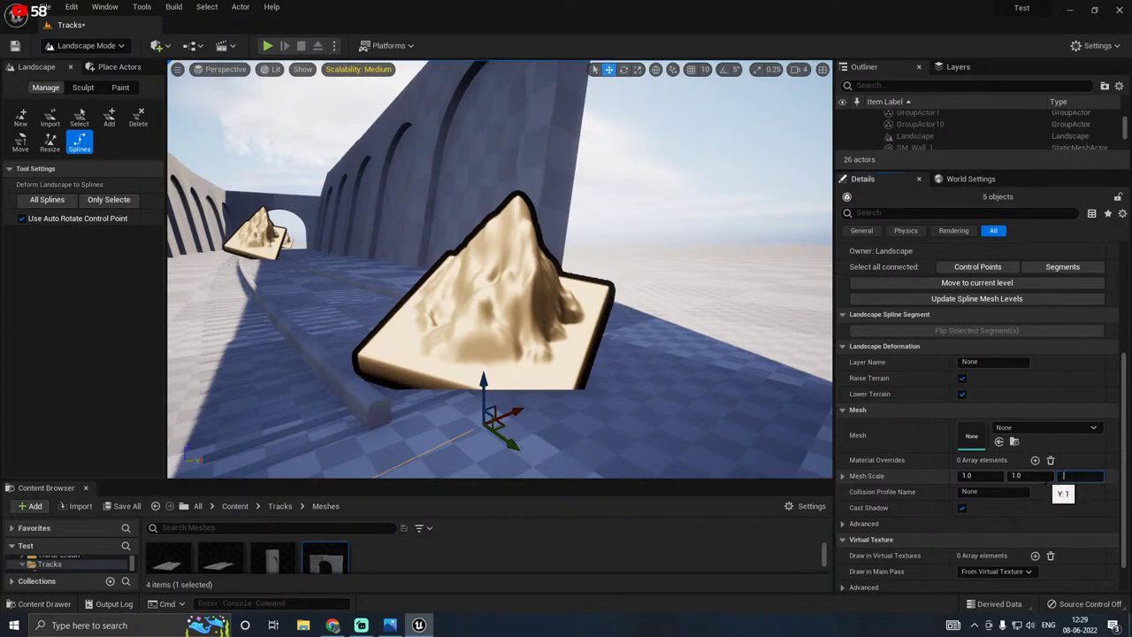
pyautogui.write('.5')
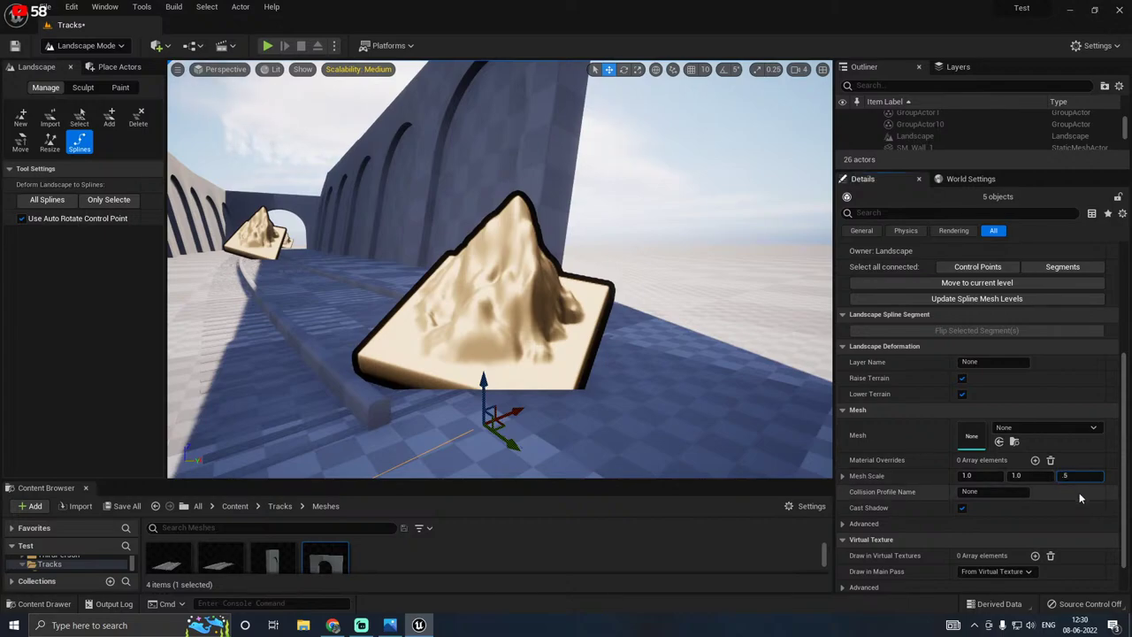
pyautogui.moveTo(601, 450); pyautogui.dragTo(548, 447, button='right')
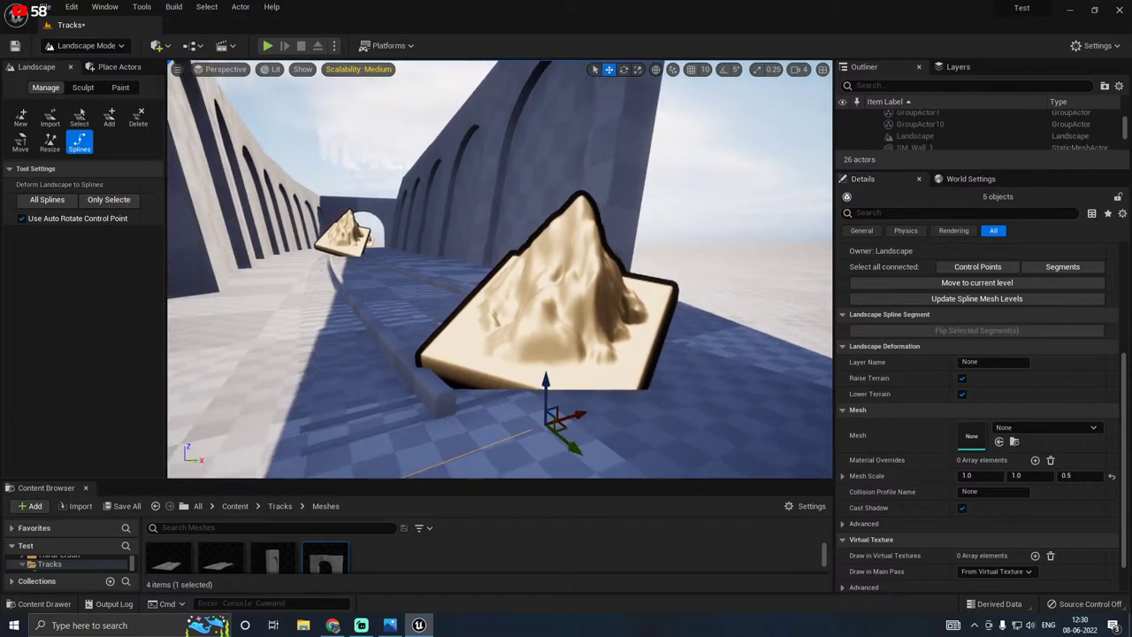
# Step: Select all connected spline segments and set the Z scale of their SM_Track_1 spline mesh to 0.4
pyautogui.click(1063, 266)
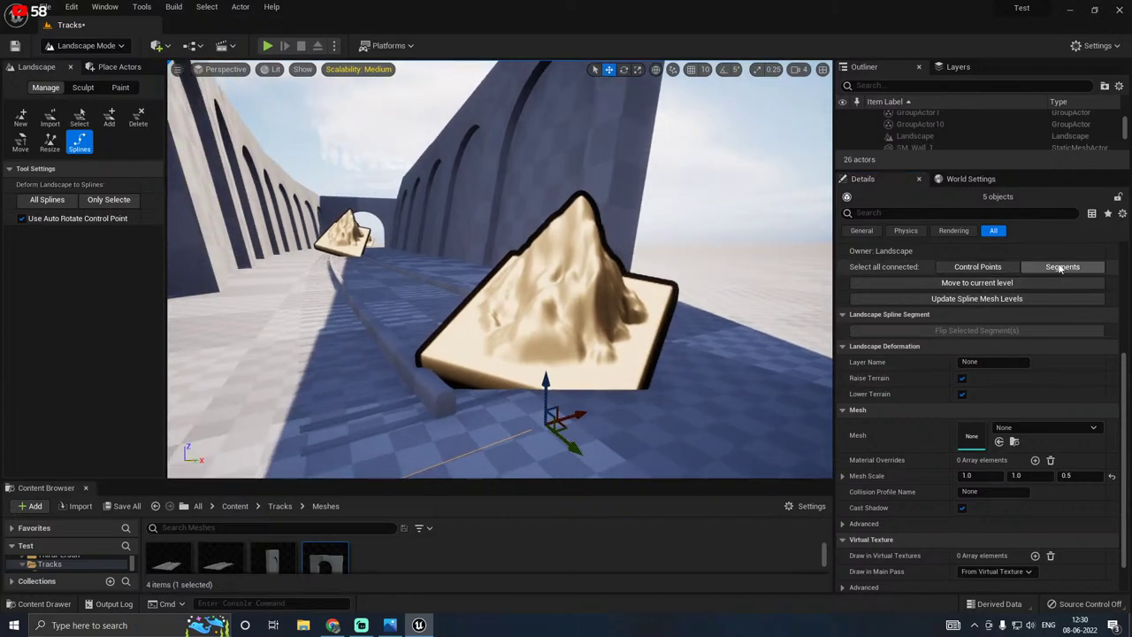
pyautogui.click(1079, 414)
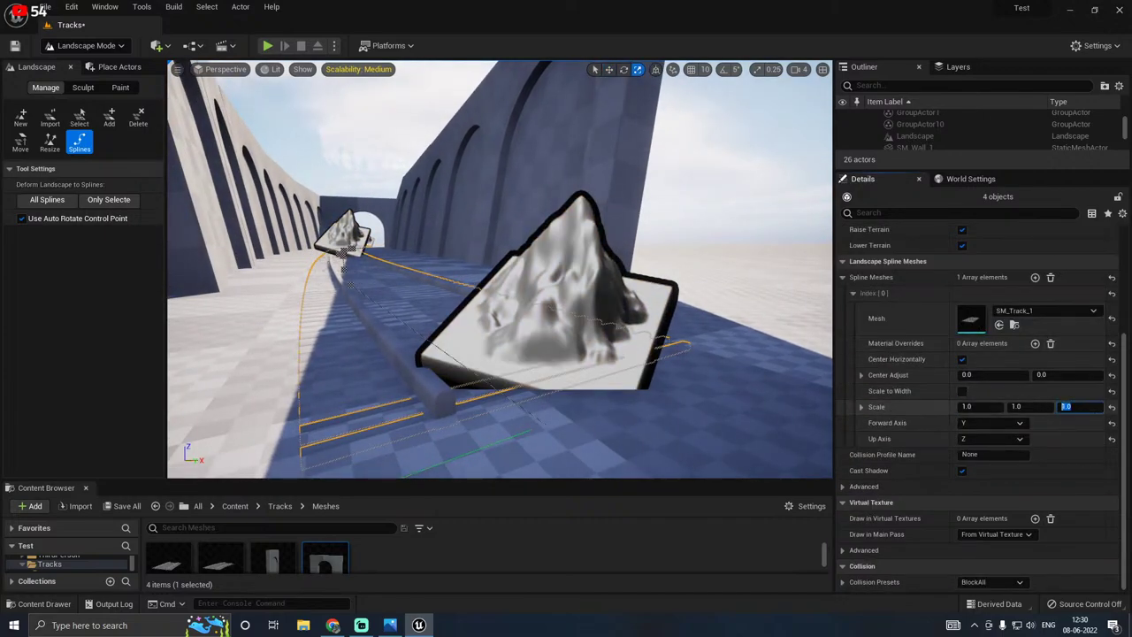
pyautogui.press('BackSpace')
pyautogui.write('0.4')
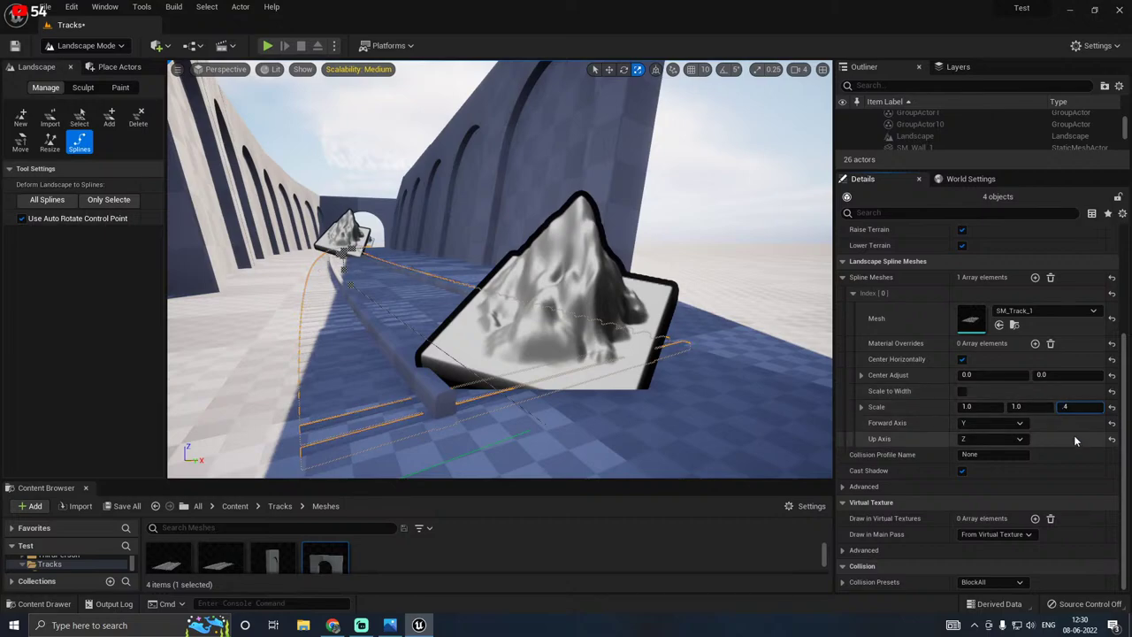
pyautogui.press('Return')
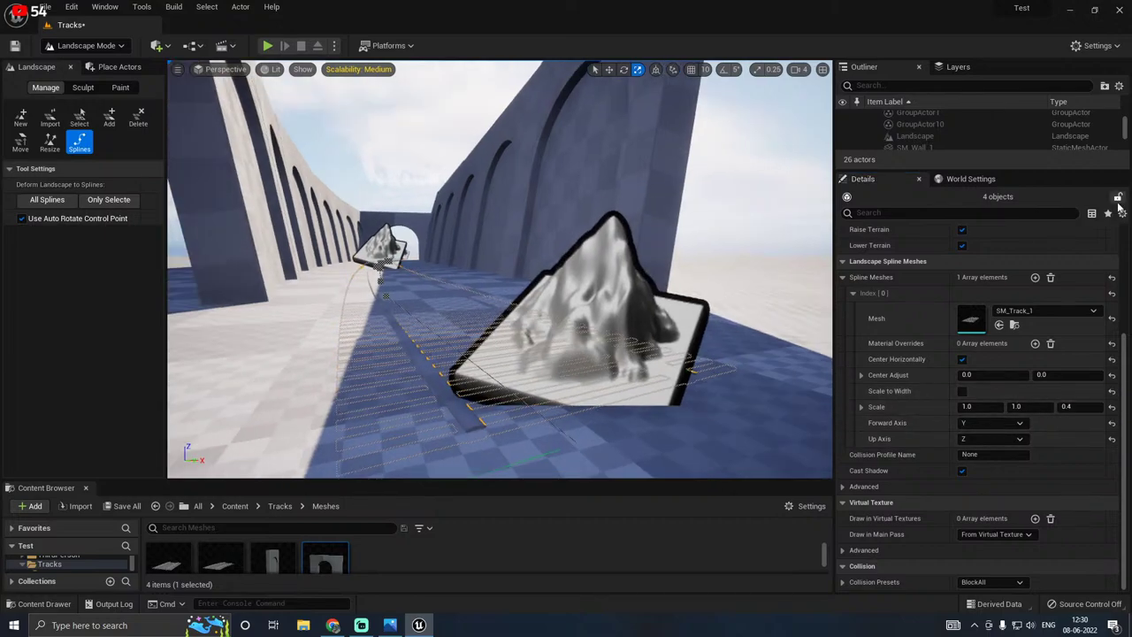
# Step: Select all connected spline control points and raise them slightly so the flattened rails and sleepers sit just above the landscape
pyautogui.scroll(3, 1003, 302)
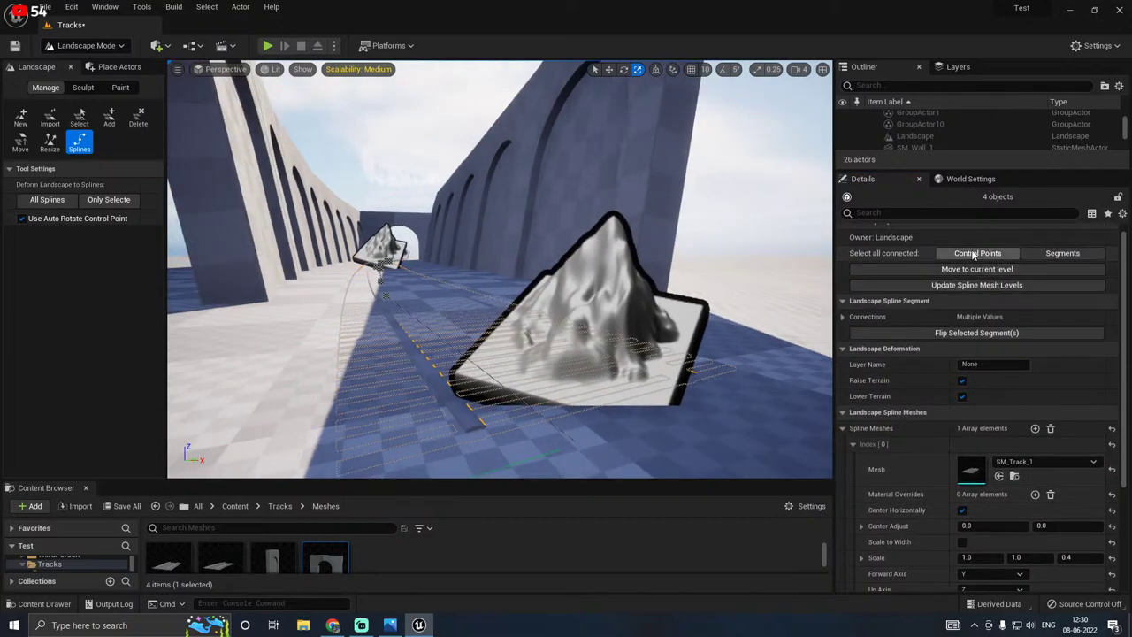
pyautogui.click(977, 253)
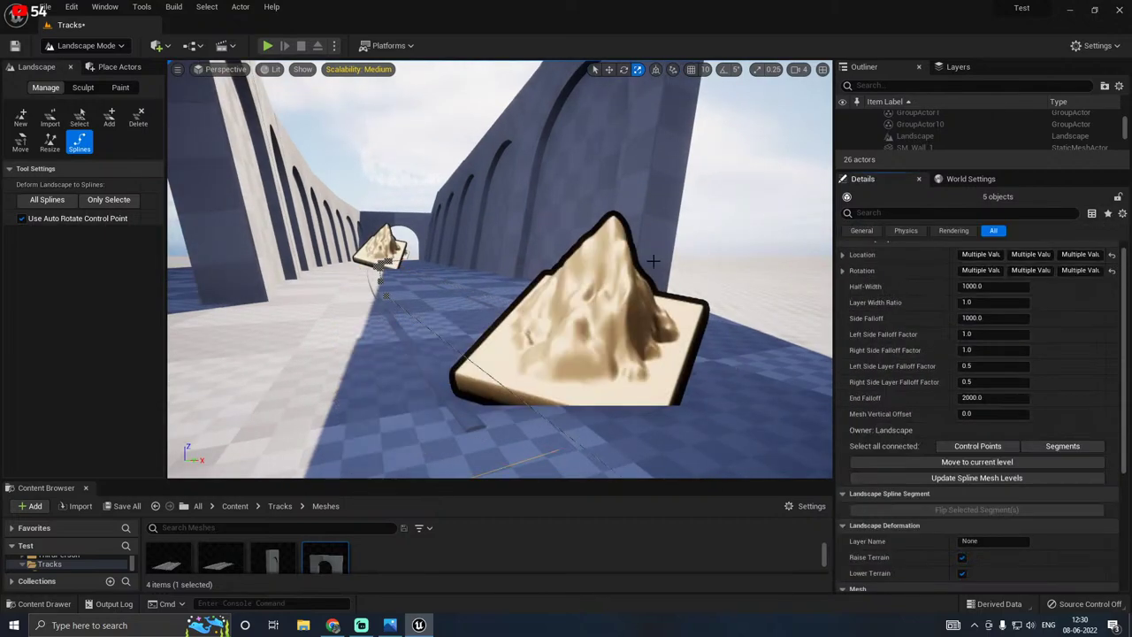
pyautogui.click(609, 69)
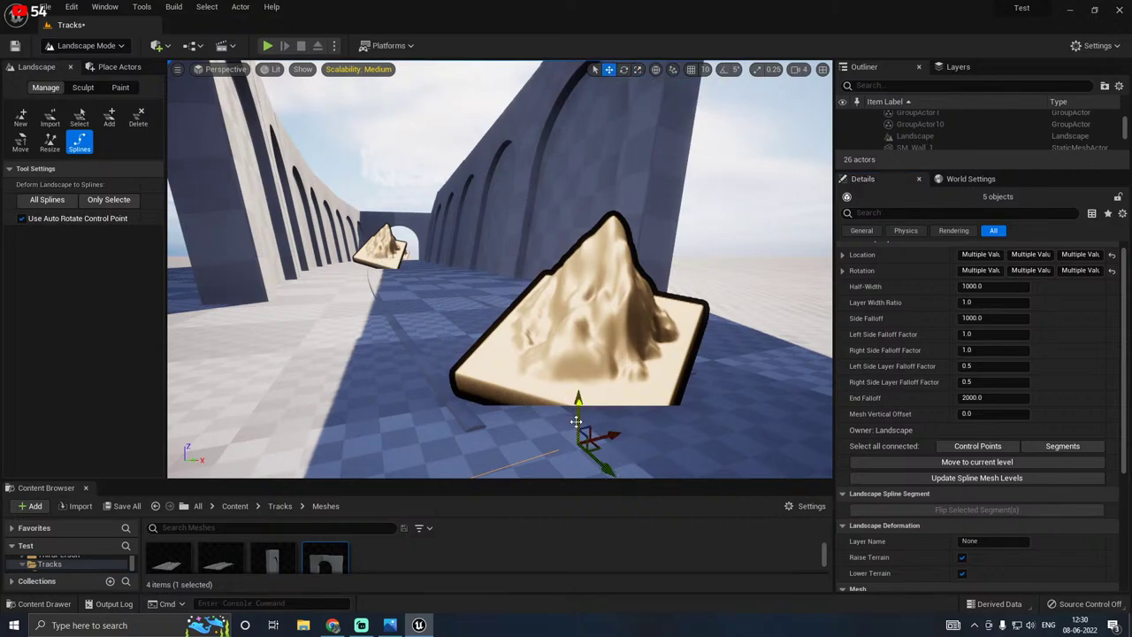
pyautogui.moveTo(576, 421); pyautogui.dragTo(577, 413)
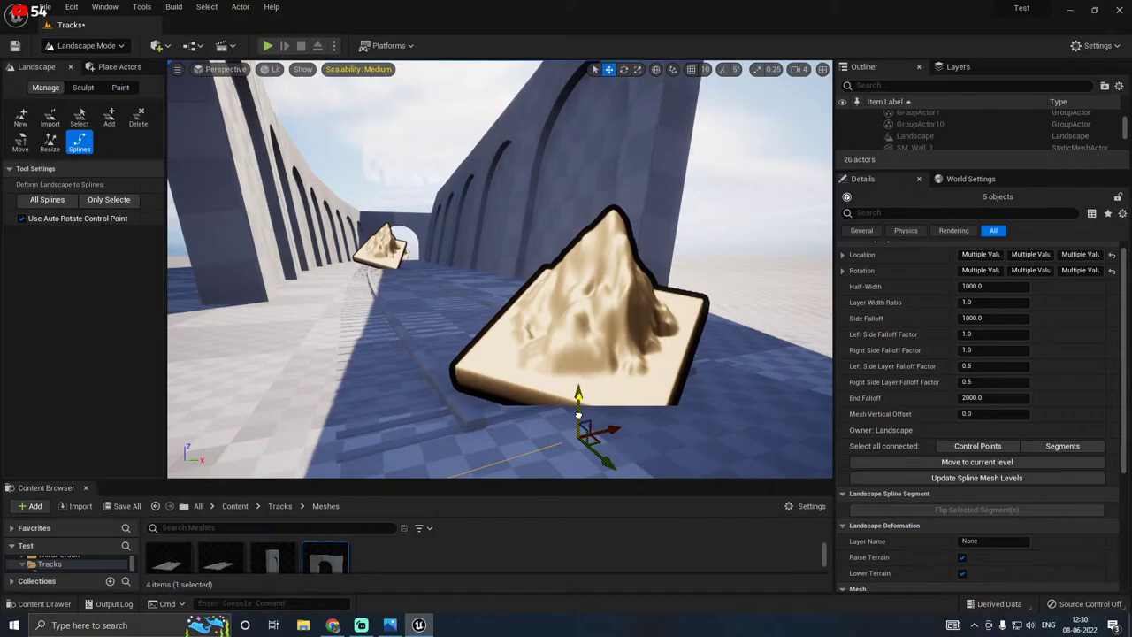
pyautogui.moveTo(576, 414); pyautogui.dragTo(500, 414, button='right')
pyautogui.press('w')
pyautogui.press('g')
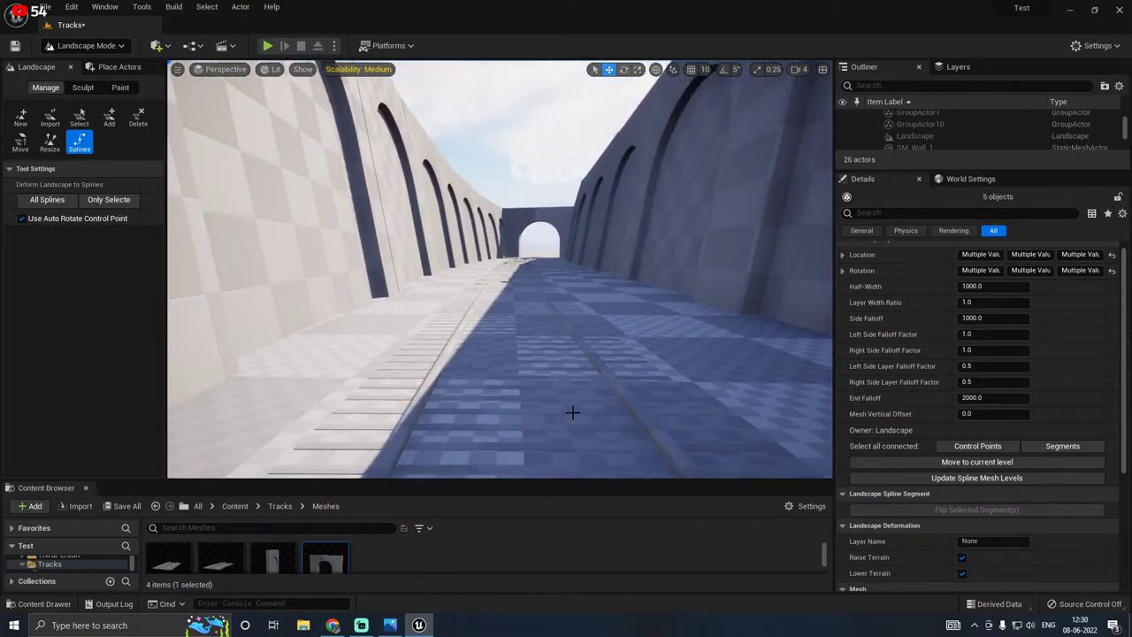
pyautogui.press('w')
pyautogui.moveTo(573, 412); pyautogui.dragTo(563, 417, button='right')
pyautogui.press('s')
pyautogui.press('d')
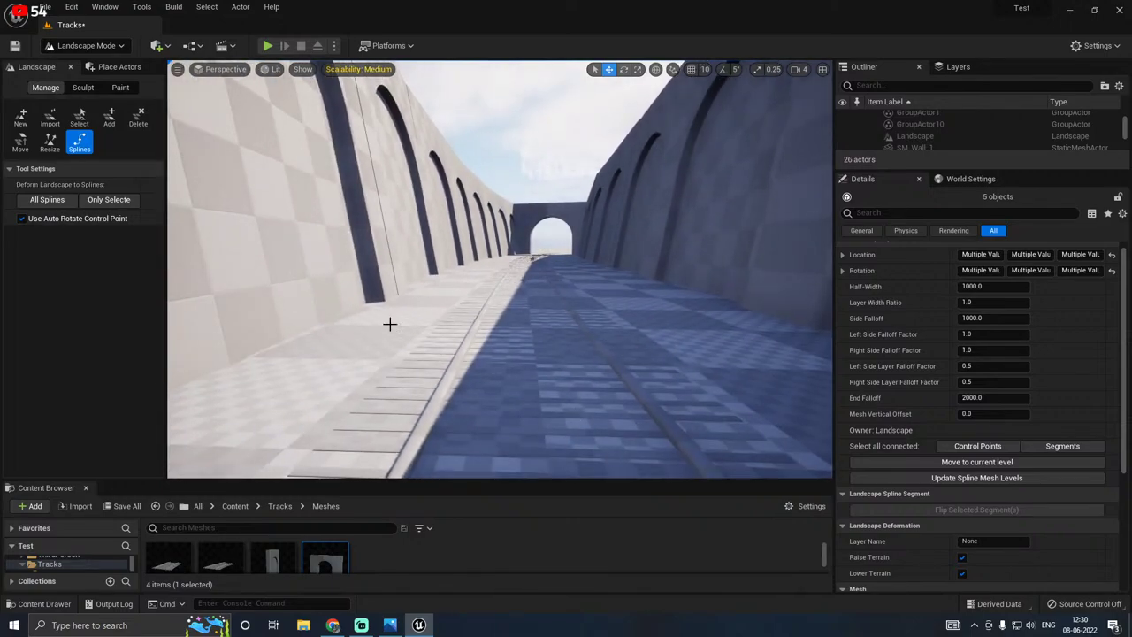
# Step: Switch from Landscape Mode back to Select Mode and save all modified content
pyautogui.click(86, 45)
pyautogui.click(89, 60)
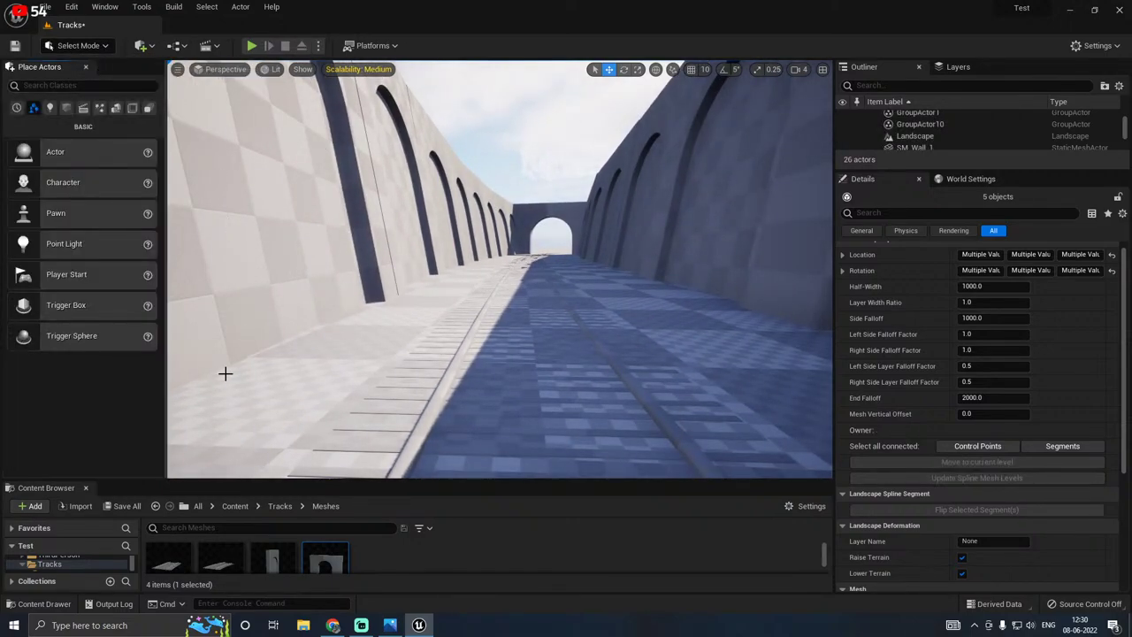
pyautogui.click(126, 505)
pyautogui.click(663, 442)
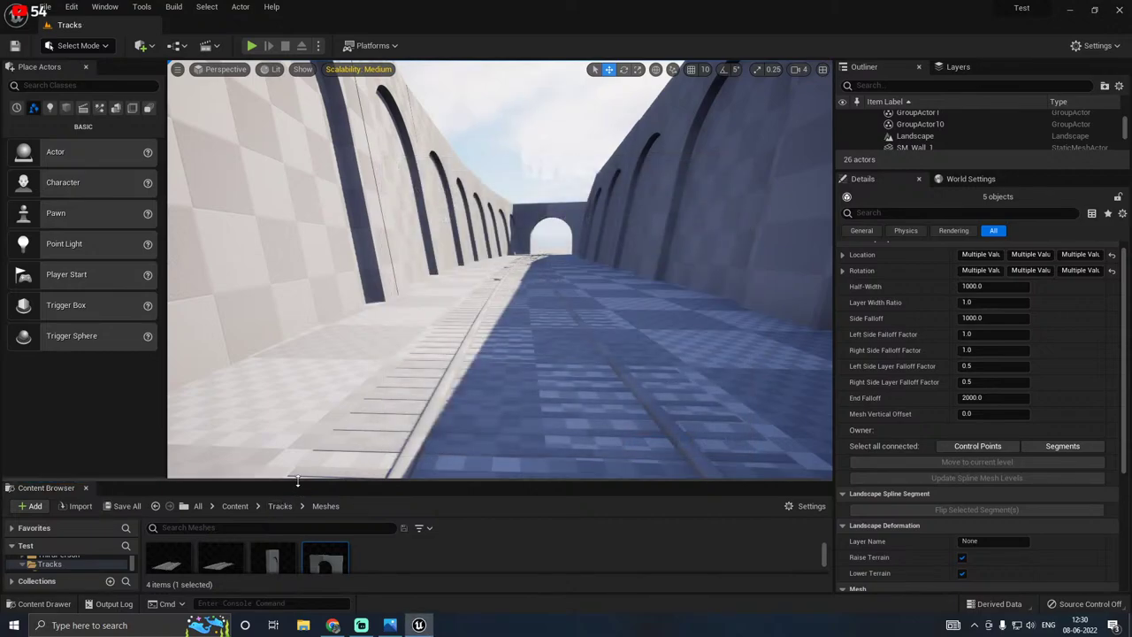
# Step: Enlarge the Content Browser to show the mesh thumbnails, and launch Quixel Mixer from the Windows search
pyautogui.moveTo(298, 480); pyautogui.dragTo(295, 424)
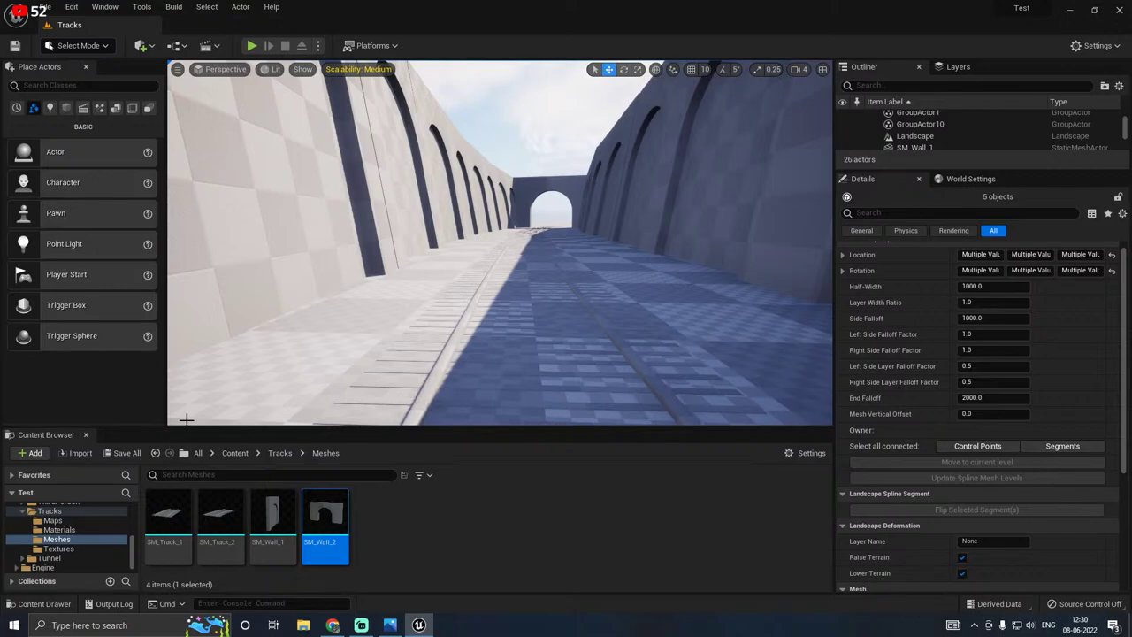
pyautogui.moveTo(193, 425); pyautogui.dragTo(193, 406)
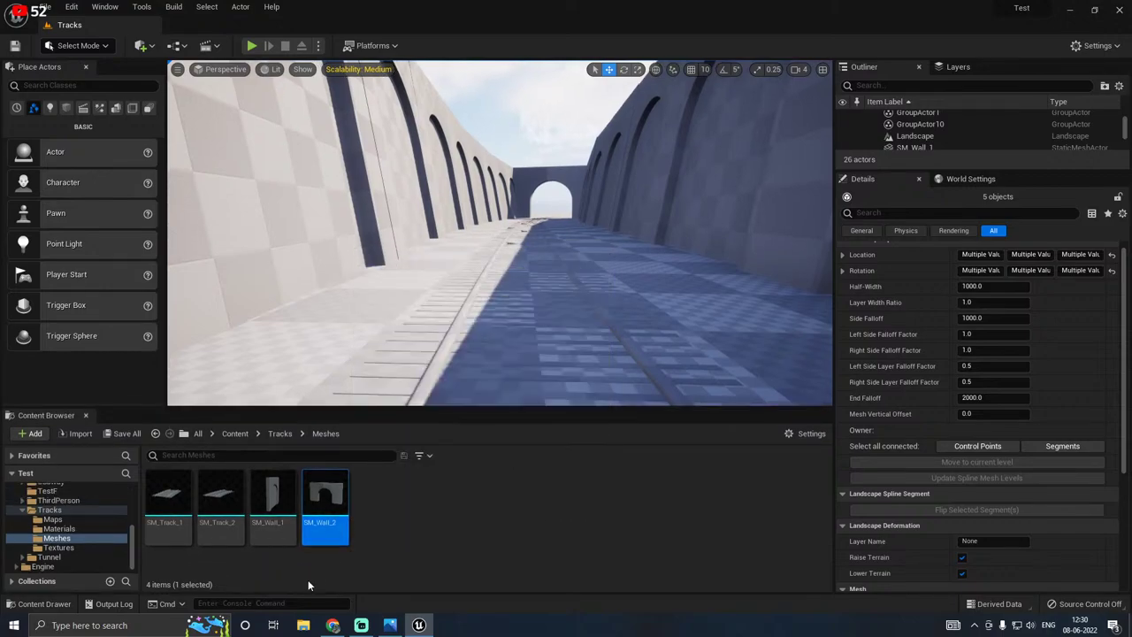
pyautogui.press('super')
pyautogui.write('qu')
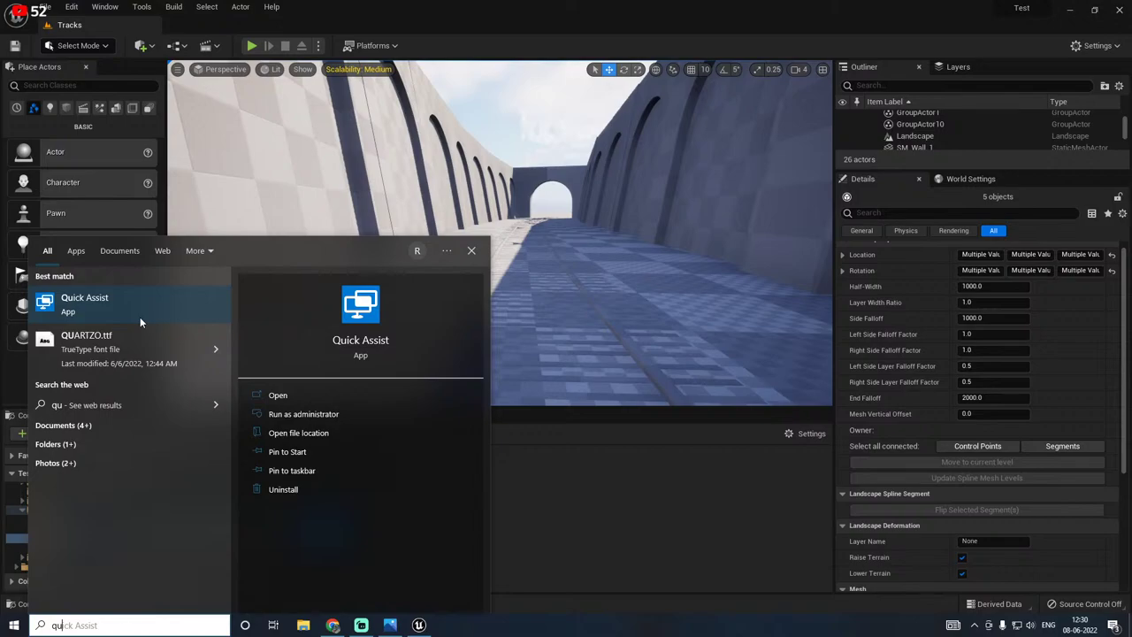
pyautogui.write('ix')
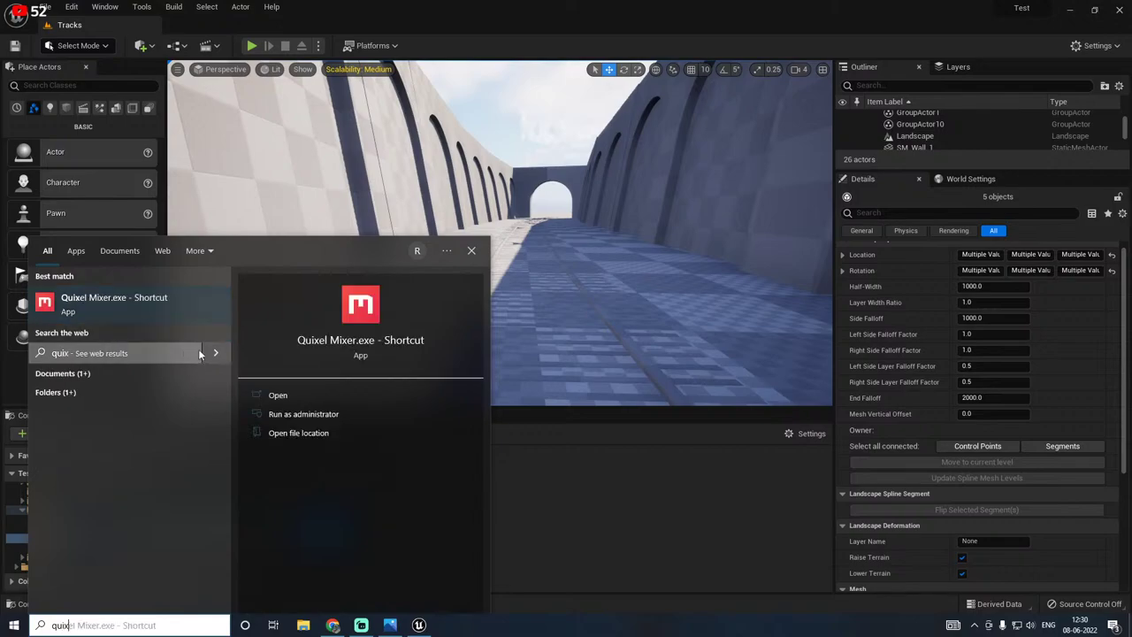
pyautogui.click(95, 315)
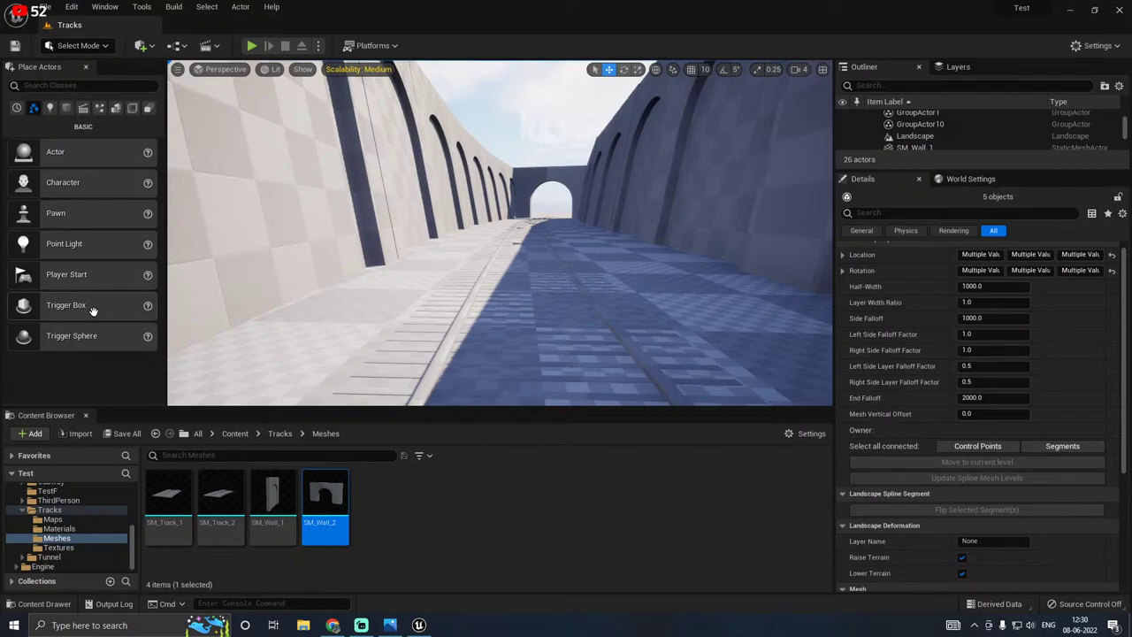
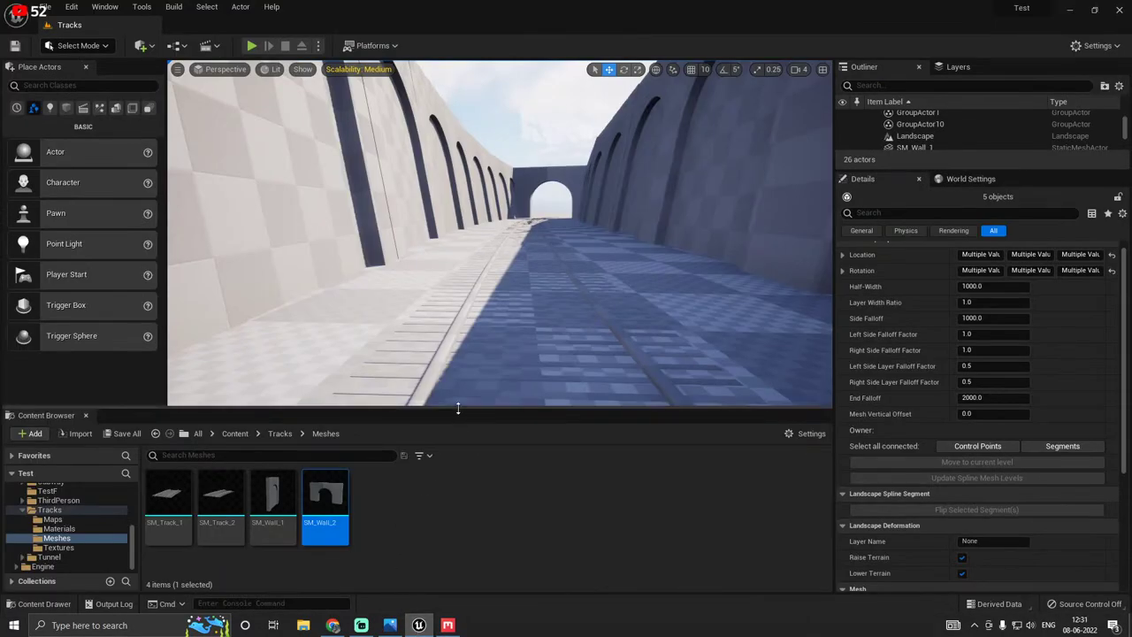
# Step: Move the grouped shaded wall slightly outward along X, away from the sunlit wall, to widen the passage
pyautogui.moveTo(457, 410); pyautogui.dragTo(459, 498)
pyautogui.moveTo(516, 429); pyautogui.dragTo(500, 473, button='right')
pyautogui.press('s')
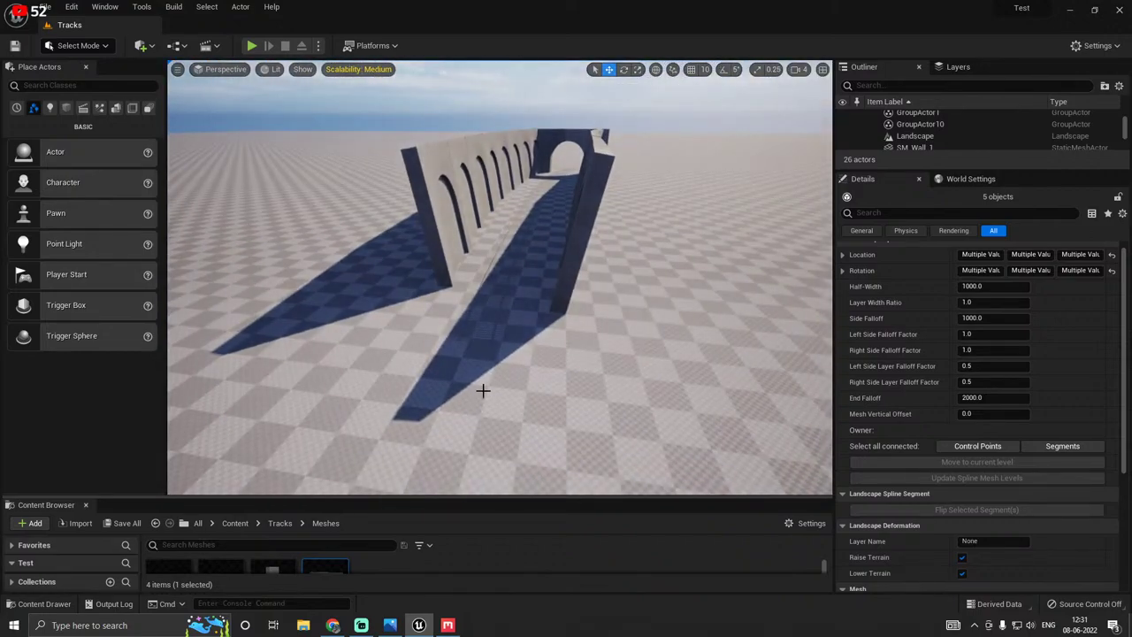
pyautogui.press('w')
pyautogui.moveTo(475, 333); pyautogui.dragTo(686, 398, button='right')
pyautogui.press('s')
pyautogui.press('w')
pyautogui.press('s')
pyautogui.click(459, 270)
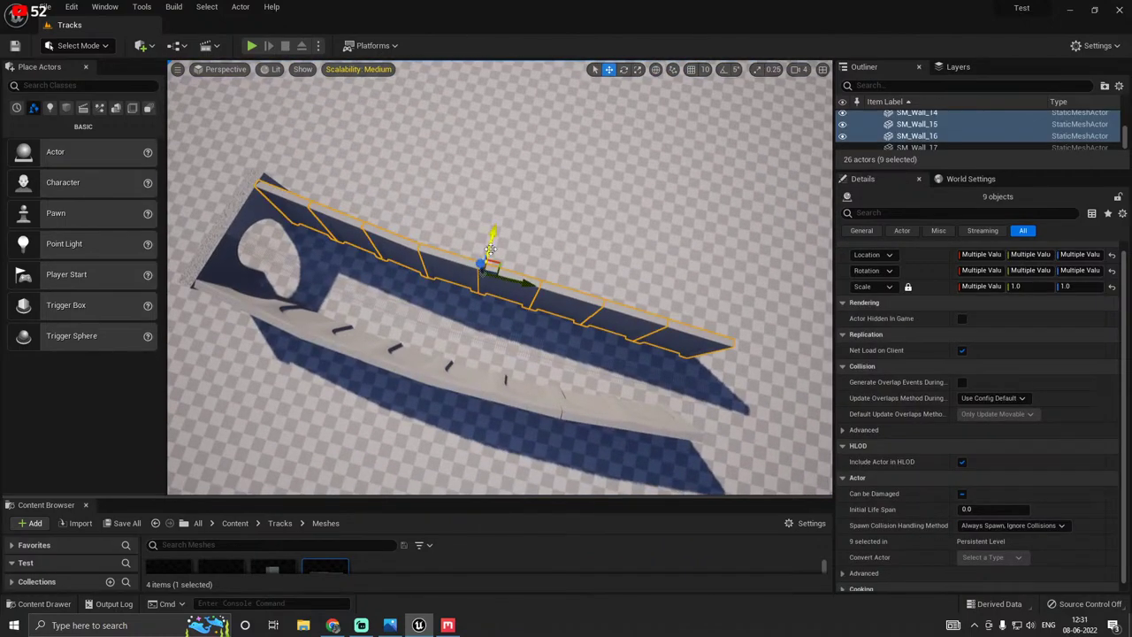
pyautogui.press('e')
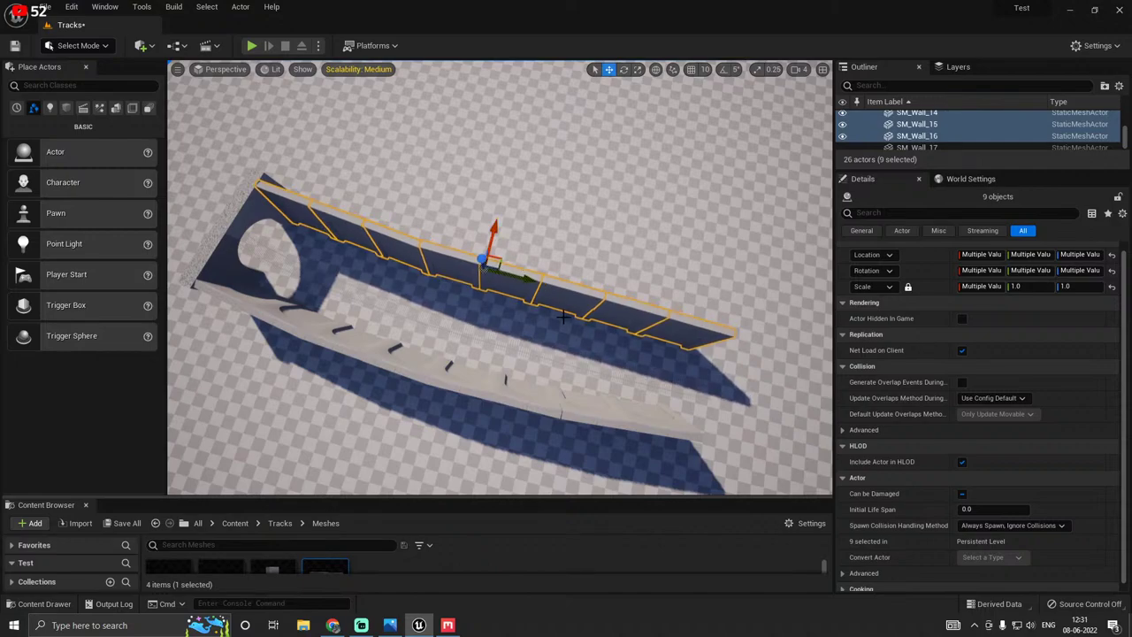
pyautogui.moveTo(563, 316); pyautogui.dragTo(796, 256, button='right')
pyautogui.press('w')
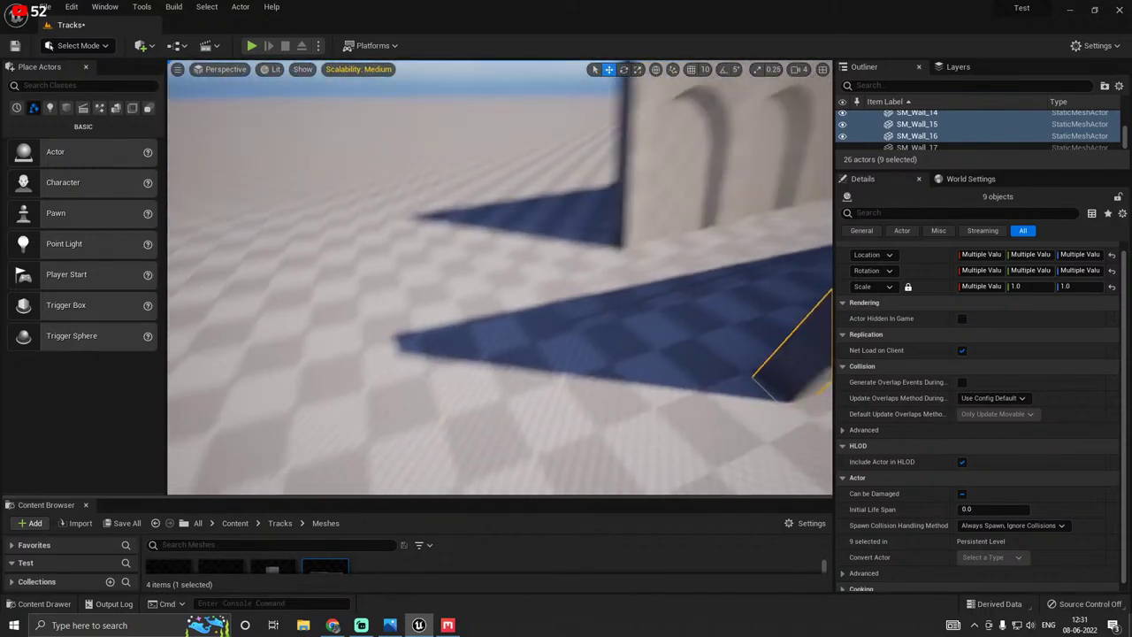
pyautogui.press('w')
pyautogui.moveTo(500, 278); pyautogui.dragTo(584, 212, button='right')
pyautogui.click(473, 157)
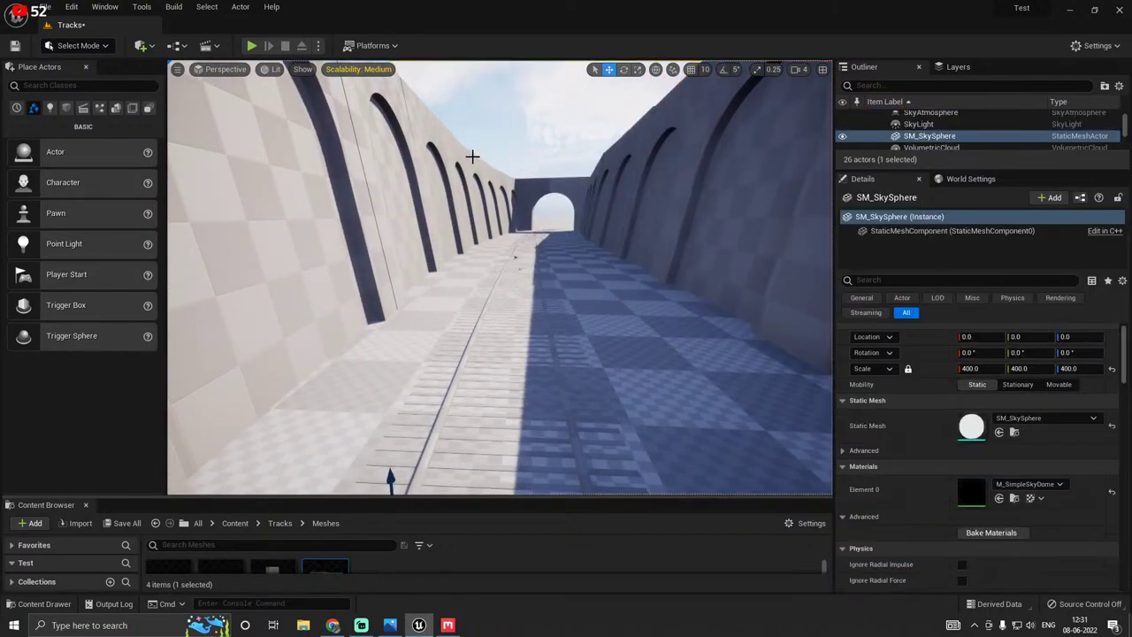
# Step: Switch to Landscape mode and place a new spline control point on the open ground beyond the arched walls
pyautogui.moveTo(472, 157); pyautogui.dragTo(511, 190, button='right')
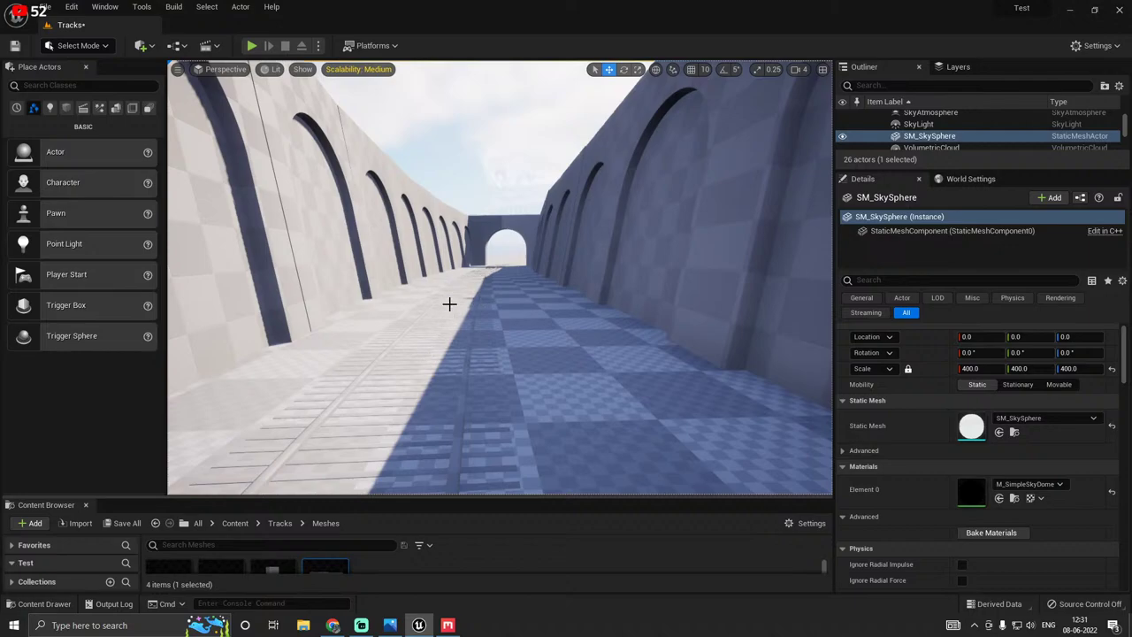
pyautogui.moveTo(418, 360); pyautogui.dragTo(442, 356, button='right')
pyautogui.moveTo(606, 413); pyautogui.dragTo(591, 395, button='right')
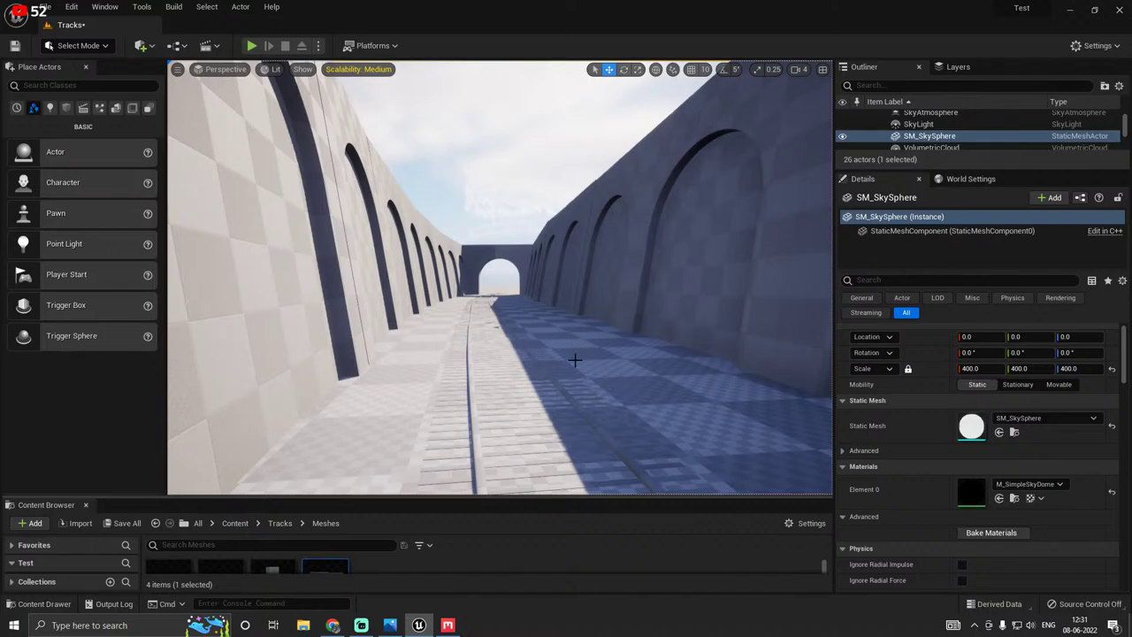
pyautogui.click(59, 46)
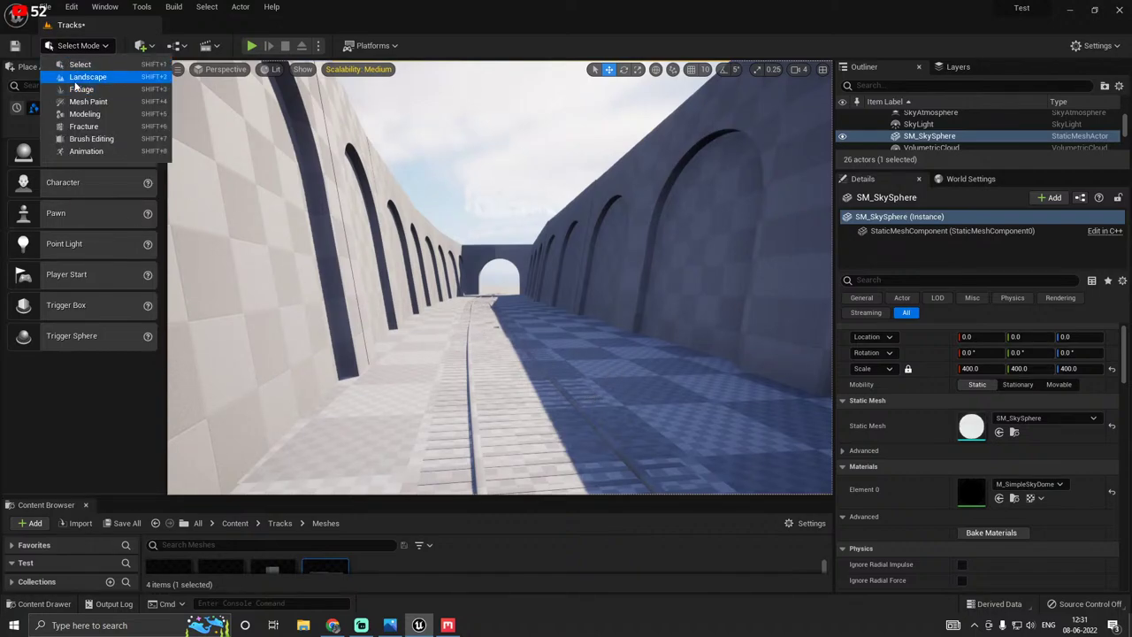
pyautogui.click(72, 88)
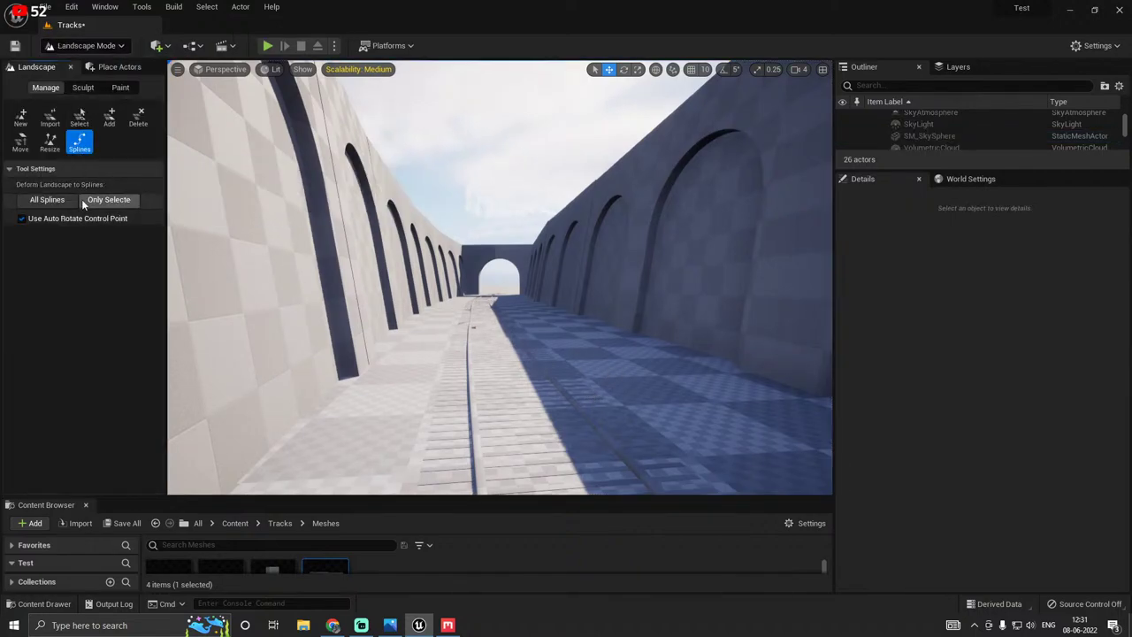
pyautogui.moveTo(321, 262); pyautogui.dragTo(451, 341, button='right')
pyautogui.press('s')
pyautogui.moveTo(362, 314); pyautogui.dragTo(577, 309, button='right')
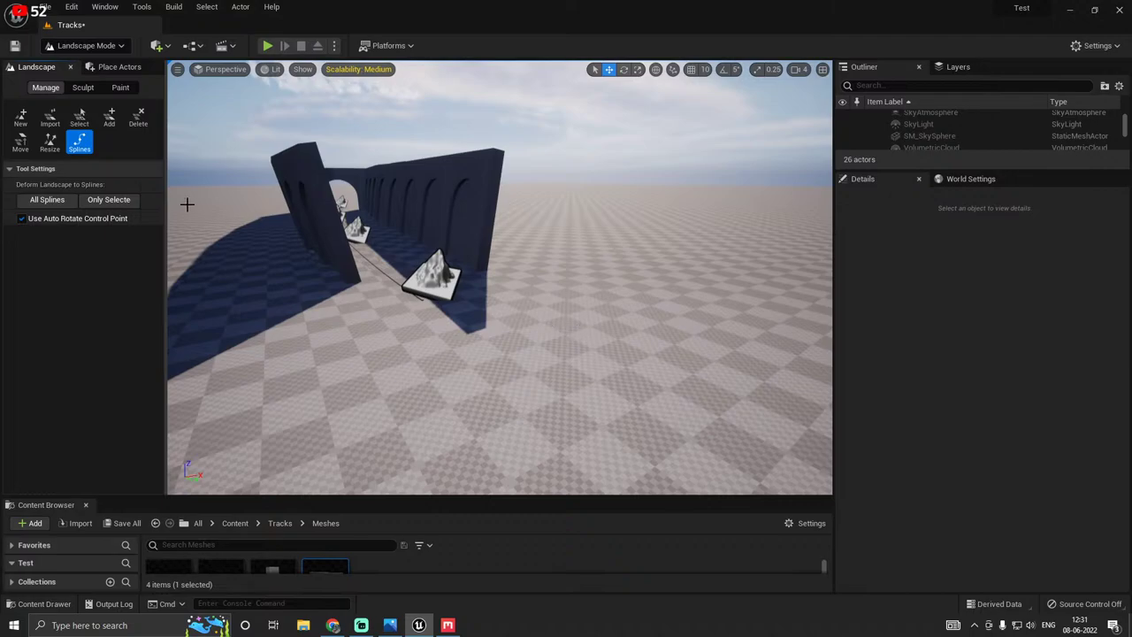
pyautogui.moveTo(222, 252); pyautogui.dragTo(486, 334, button='right')
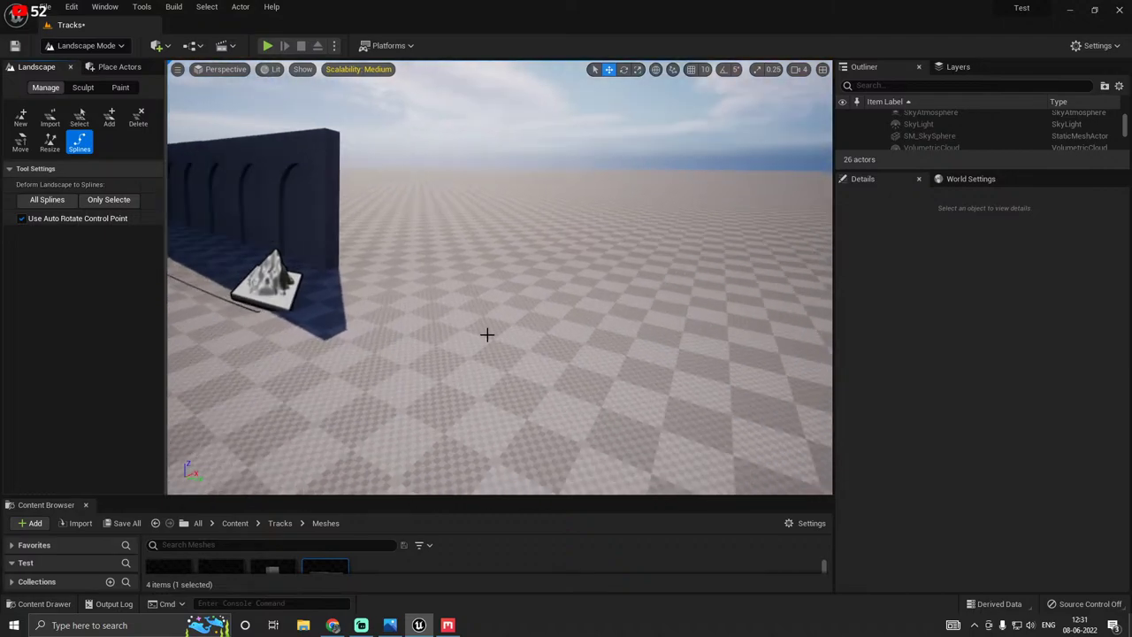
pyautogui.keyDown('ctrl'); pyautogui.click(493, 333); pyautogui.keyUp('ctrl')
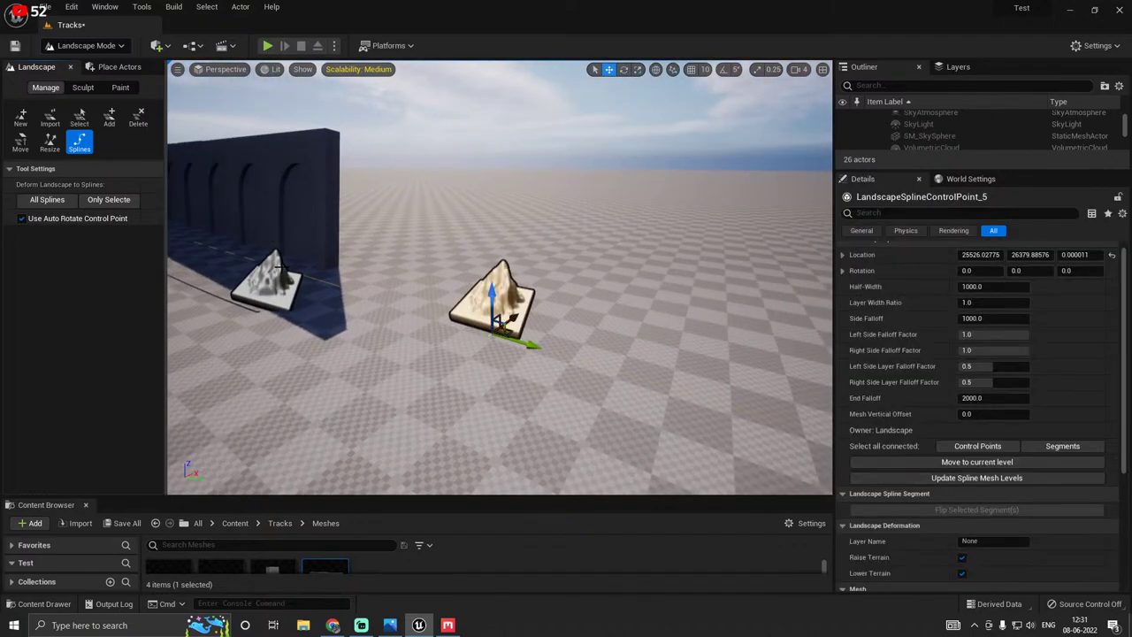
# Step: Raise the new spline control point to about 282 in Z and shift it along the X axis, away from the walls
pyautogui.moveTo(277, 266); pyautogui.dragTo(610, 324, button='right')
pyautogui.moveTo(640, 344); pyautogui.dragTo(597, 225)
pyautogui.press('w')
pyautogui.moveTo(597, 225); pyautogui.dragTo(498, 211, button='right')
pyautogui.press('w')
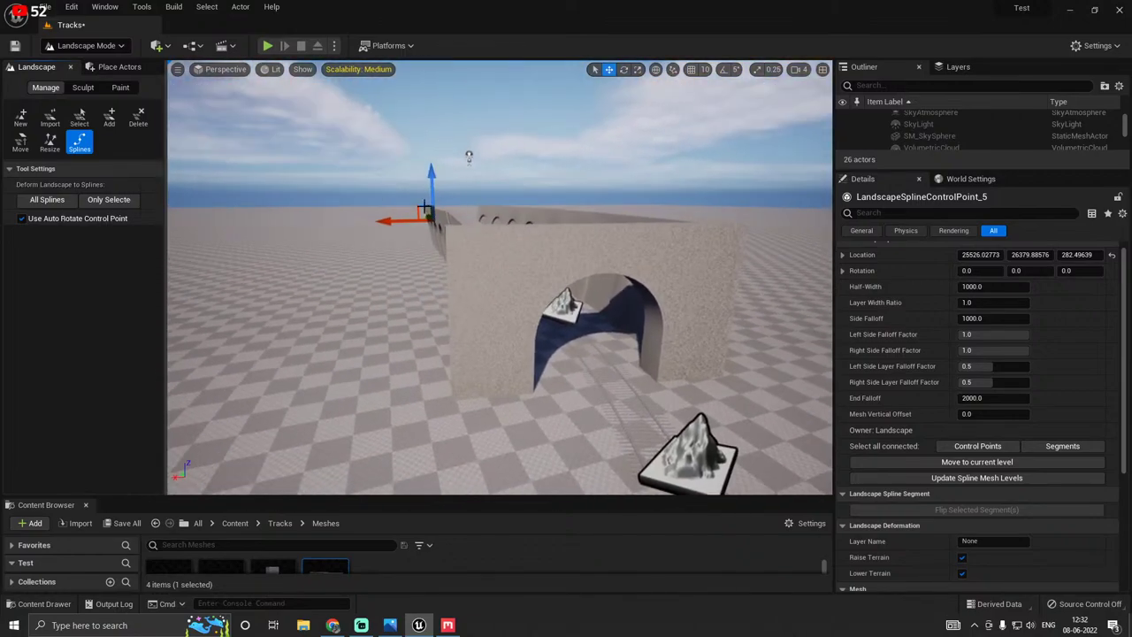
pyautogui.moveTo(398, 221); pyautogui.dragTo(254, 223)
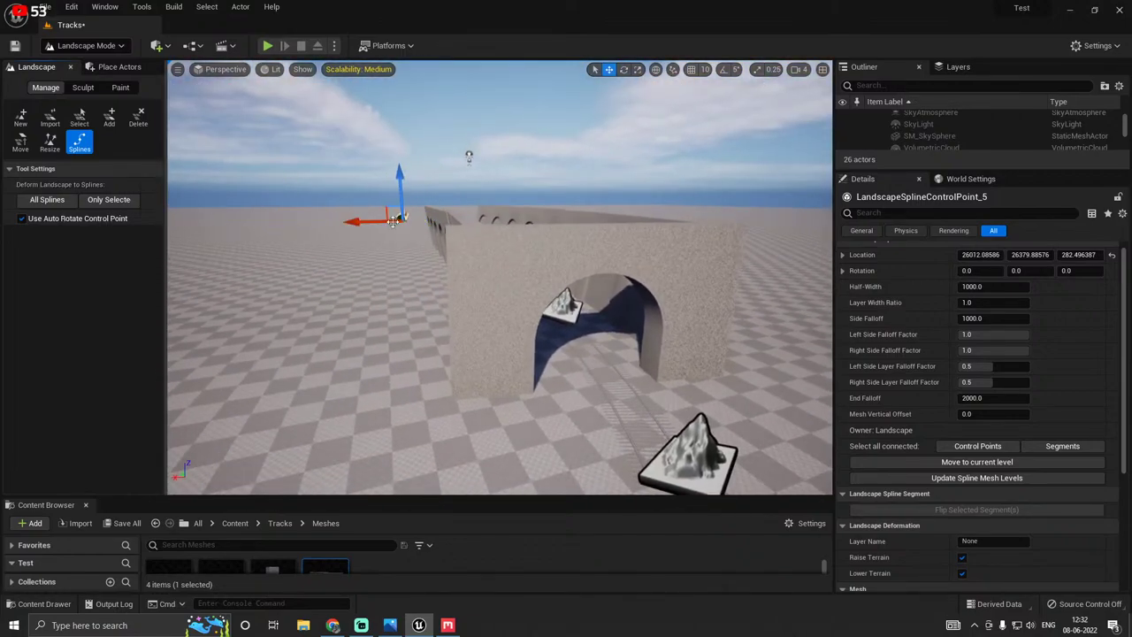
# Step: Delete the newly placed spline control point and return to Select mode
pyautogui.moveTo(392, 222)
pyautogui.mouseDown(button='right')
pyautogui.moveTo(438, 239)
pyautogui.moveTo(398, 212)
pyautogui.mouseUp(button='right')
pyautogui.press('a')
pyautogui.moveTo(500, 276); pyautogui.dragTo(770, 292, button='right')
pyautogui.moveTo(478, 213); pyautogui.dragTo(451, 210, button='right')
pyautogui.moveTo(556, 204); pyautogui.dragTo(610, 187, button='right')
pyautogui.press('Delete')
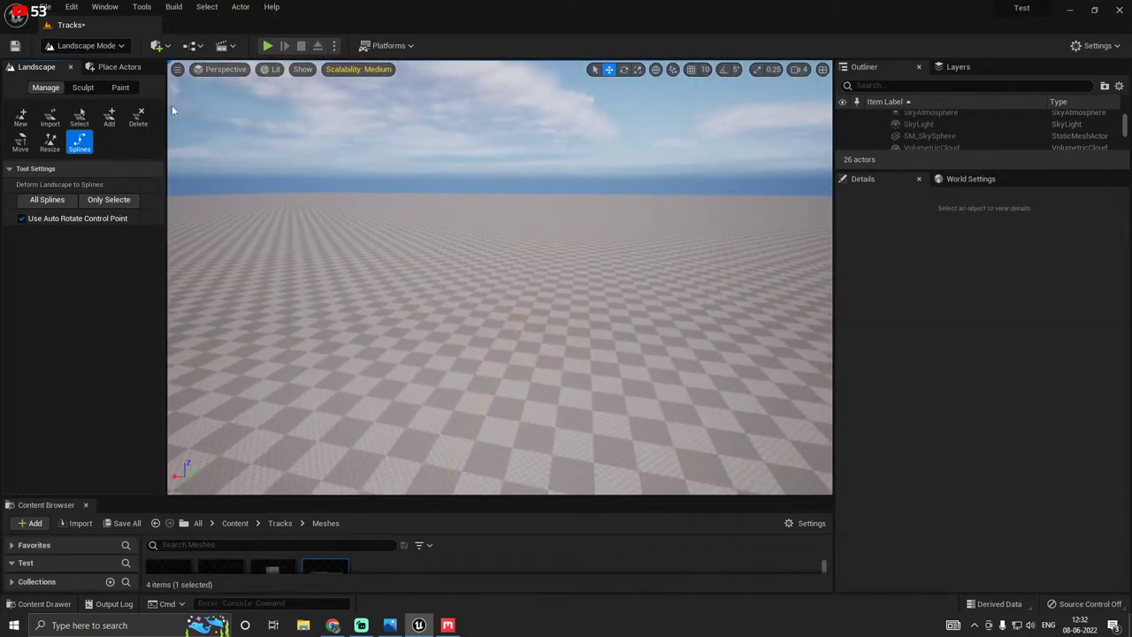
pyautogui.click(87, 45)
pyautogui.click(82, 69)
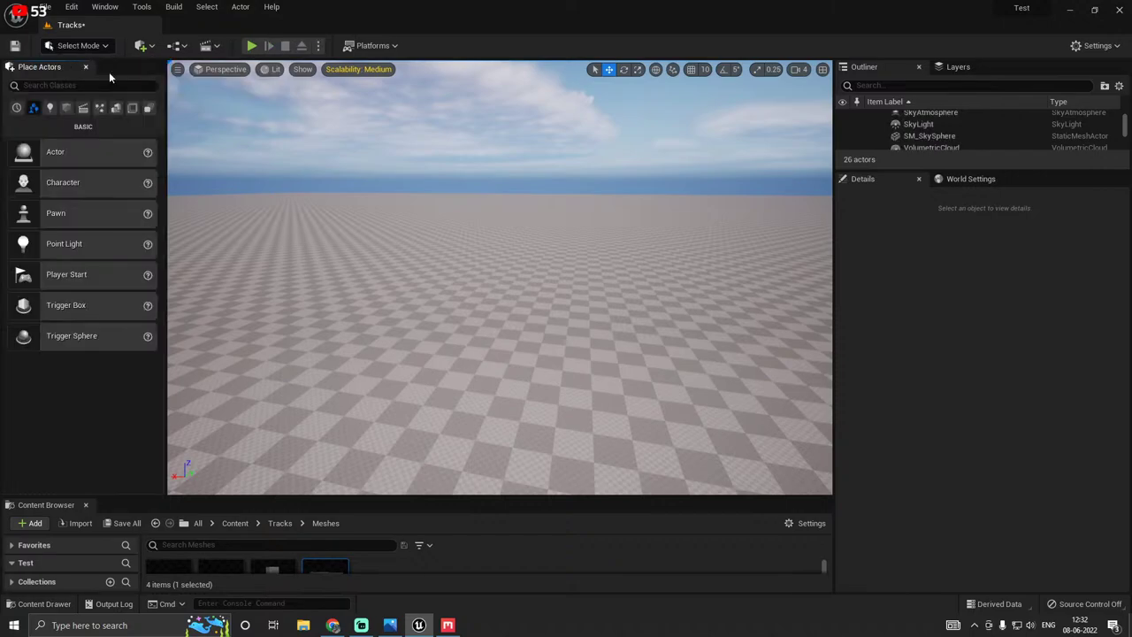
# Step: Examine the arched wall rows and the railway track from inside the corridor
pyautogui.moveTo(499, 276); pyautogui.dragTo(707, 248, button='right')
pyautogui.moveTo(318, 177); pyautogui.dragTo(424, 257, button='right')
pyautogui.click(373, 257)
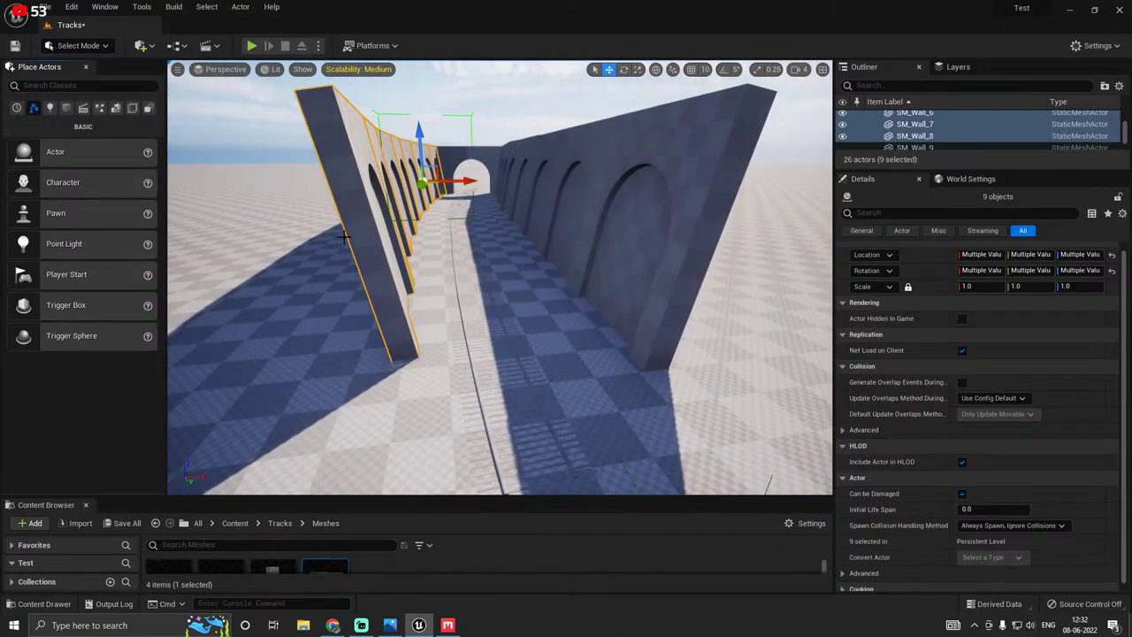
pyautogui.press('e')
pyautogui.moveTo(447, 189)
pyautogui.mouseDown()
pyautogui.moveTo(498, 181)
pyautogui.moveTo(453, 182)
pyautogui.mouseUp()
pyautogui.press('w')
pyautogui.moveTo(473, 235)
pyautogui.mouseDown(button='right')
pyautogui.moveTo(442, 265)
pyautogui.moveTo(454, 225)
pyautogui.mouseUp(button='right')
pyautogui.press('w')
pyautogui.moveTo(464, 174); pyautogui.dragTo(449, 180, button='right')
pyautogui.click(378, 344)
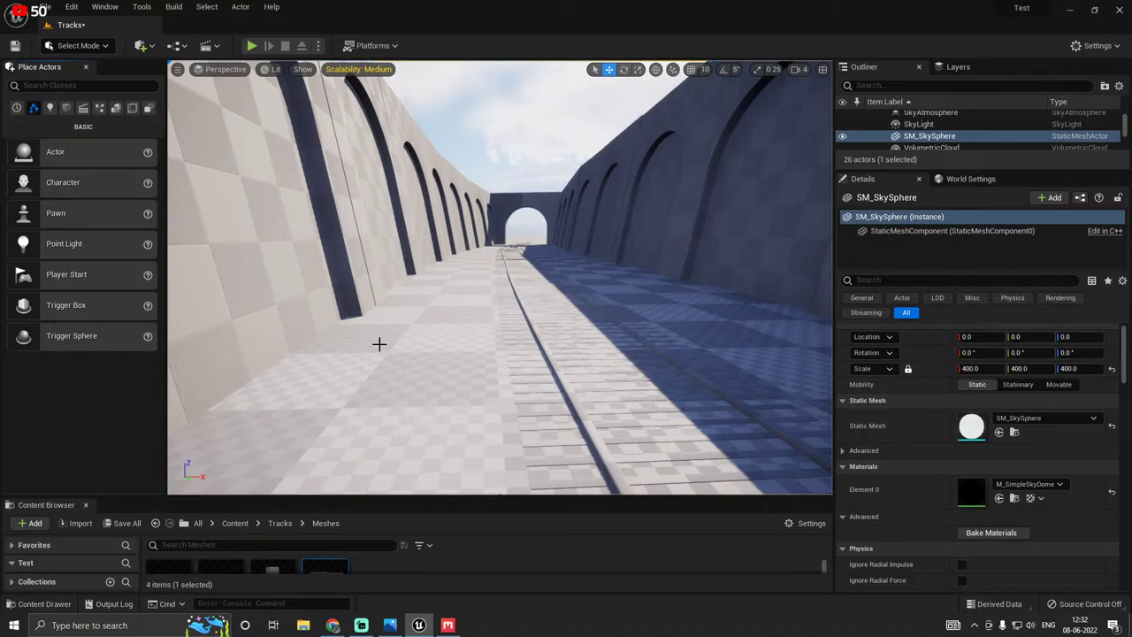
# Step: Save all modified content, and create a new mix in a maximized Quixel Mixer window
pyautogui.click(124, 523)
pyautogui.click(606, 444)
pyautogui.click(448, 624)
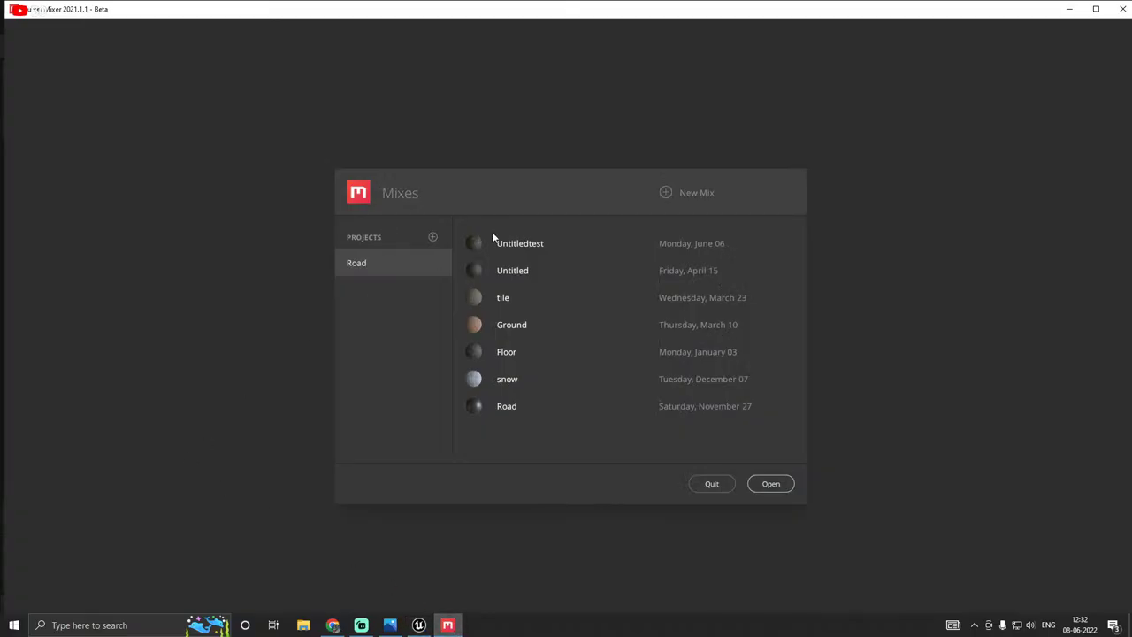
pyautogui.click(712, 194)
pyautogui.click(710, 406)
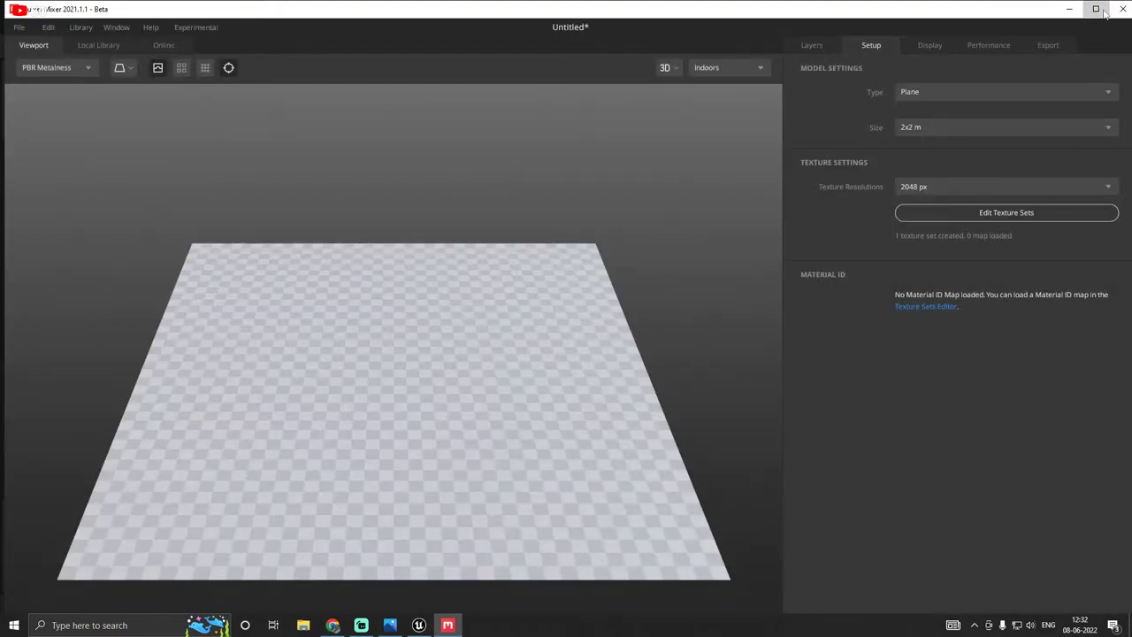
pyautogui.click(1095, 9)
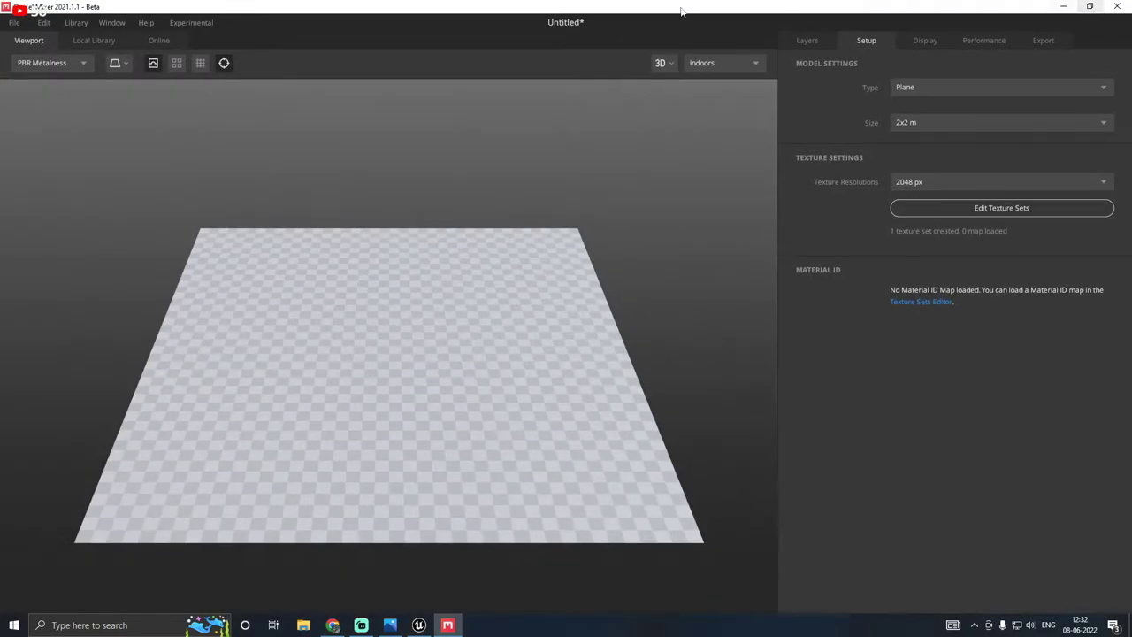
# Step: Filter the local library to Concrete and add the Worn Concrete Floor surface to the mix
pyautogui.click(94, 40)
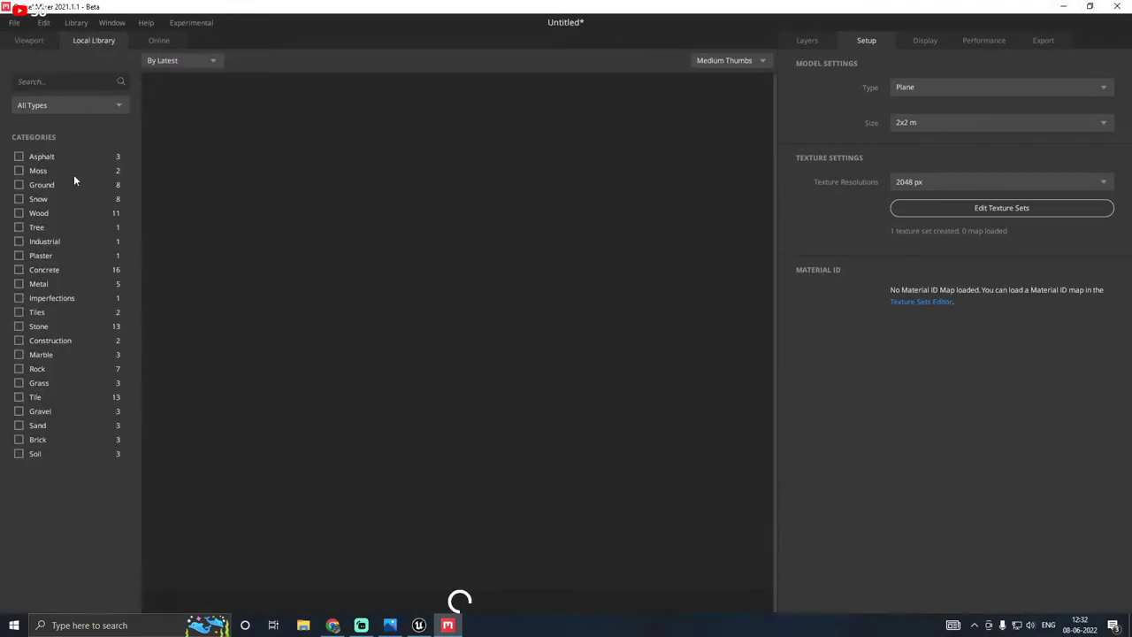
pyautogui.click(19, 270)
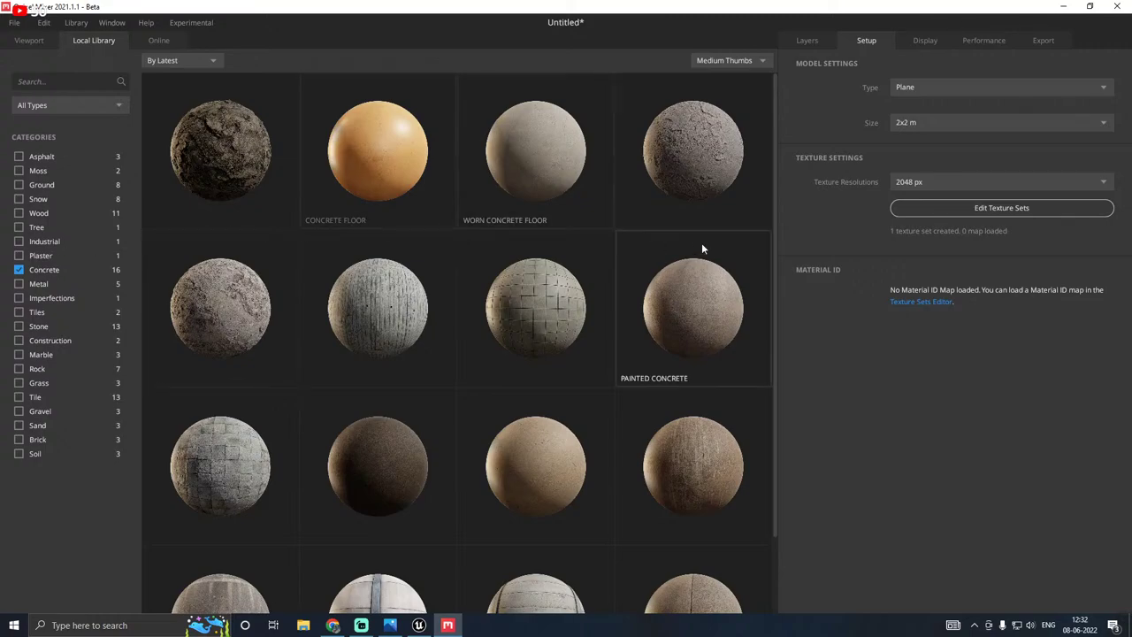
pyautogui.doubleClick(552, 185)
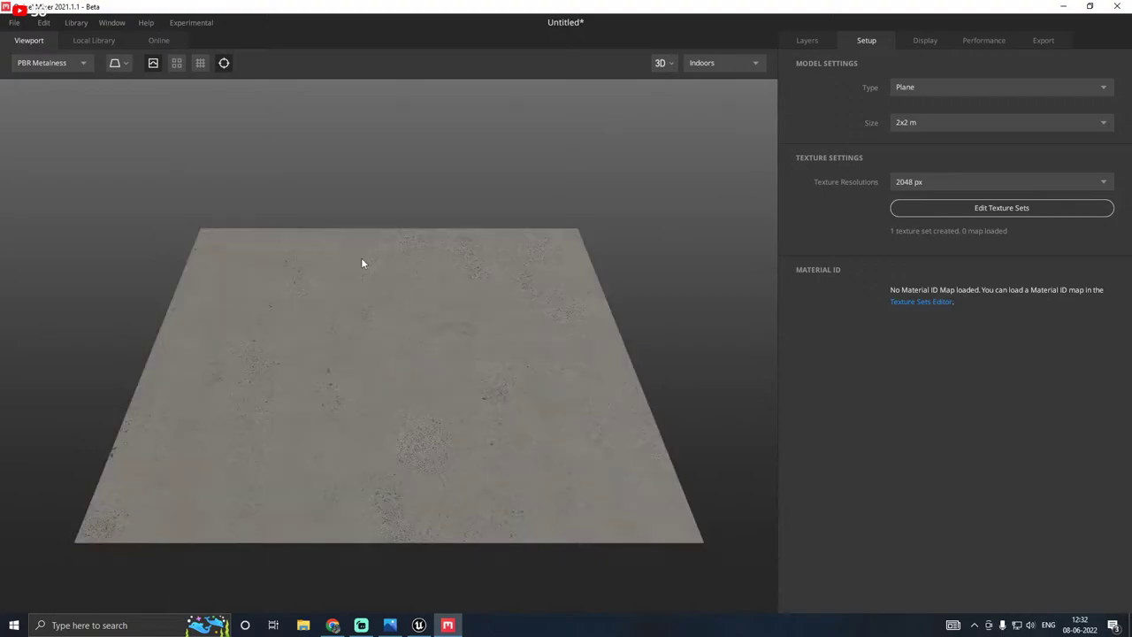
pyautogui.moveTo(361, 260); pyautogui.dragTo(345, 170)
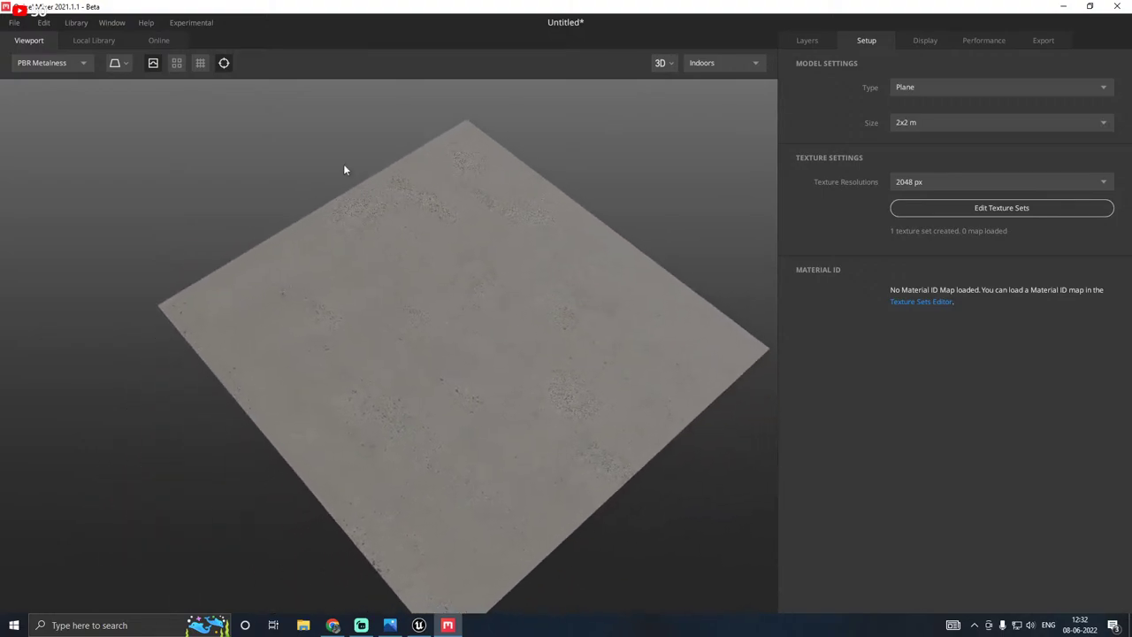
# Step: Add the Damaged Concrete Floor surface from the local library as a layer above Worn Concrete Floor
pyautogui.click(807, 42)
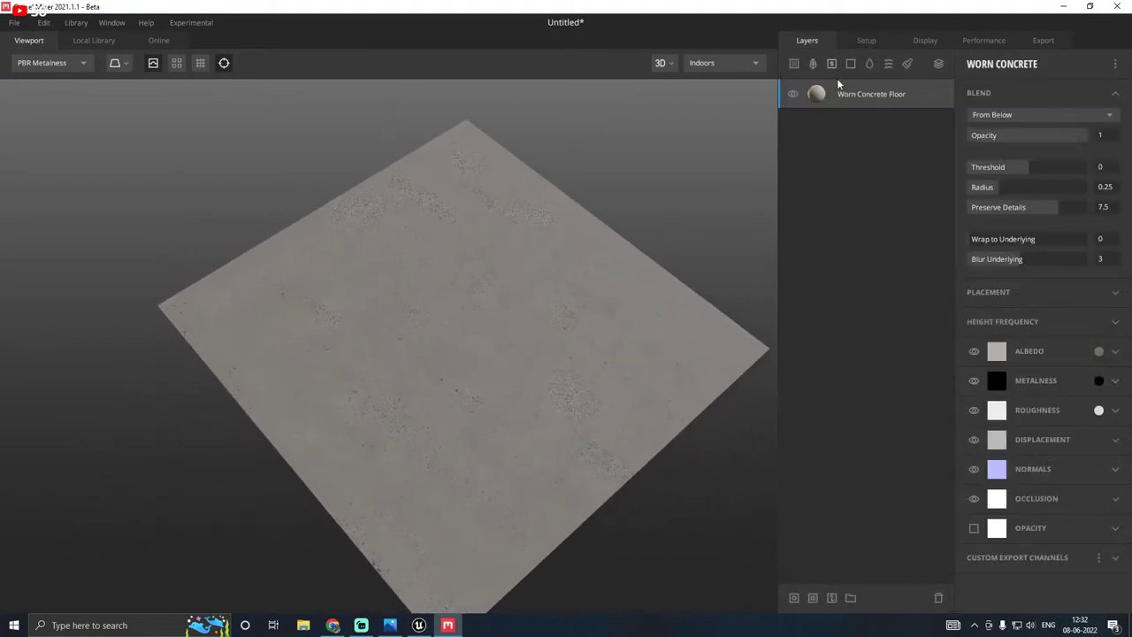
pyautogui.click(105, 44)
pyautogui.scroll(-1, 270, 332)
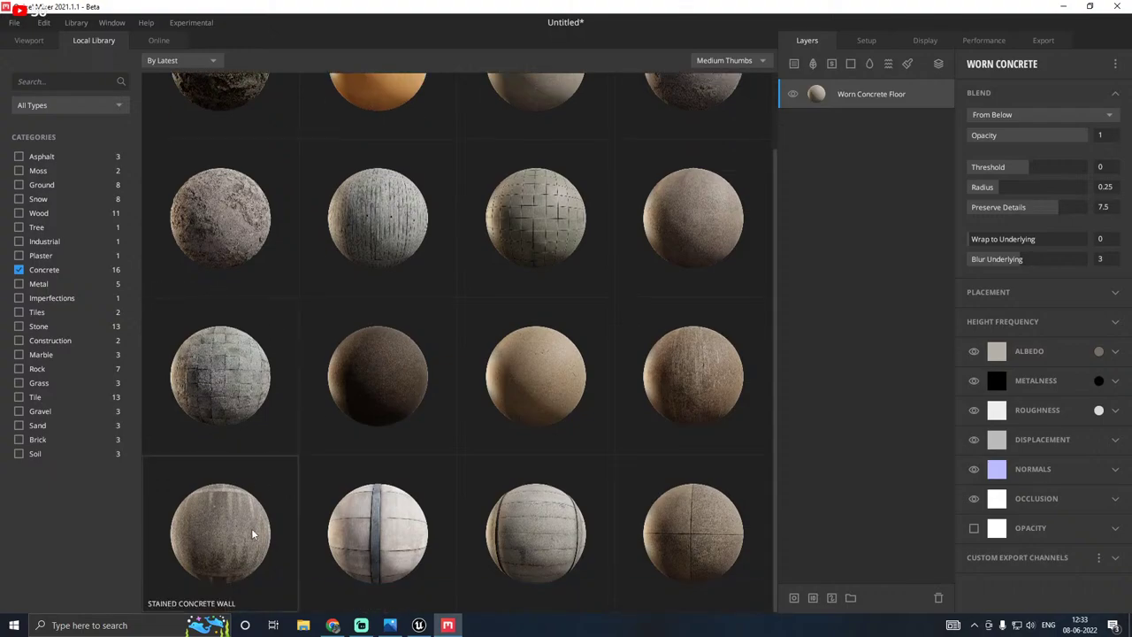
pyautogui.scroll(1, 252, 527)
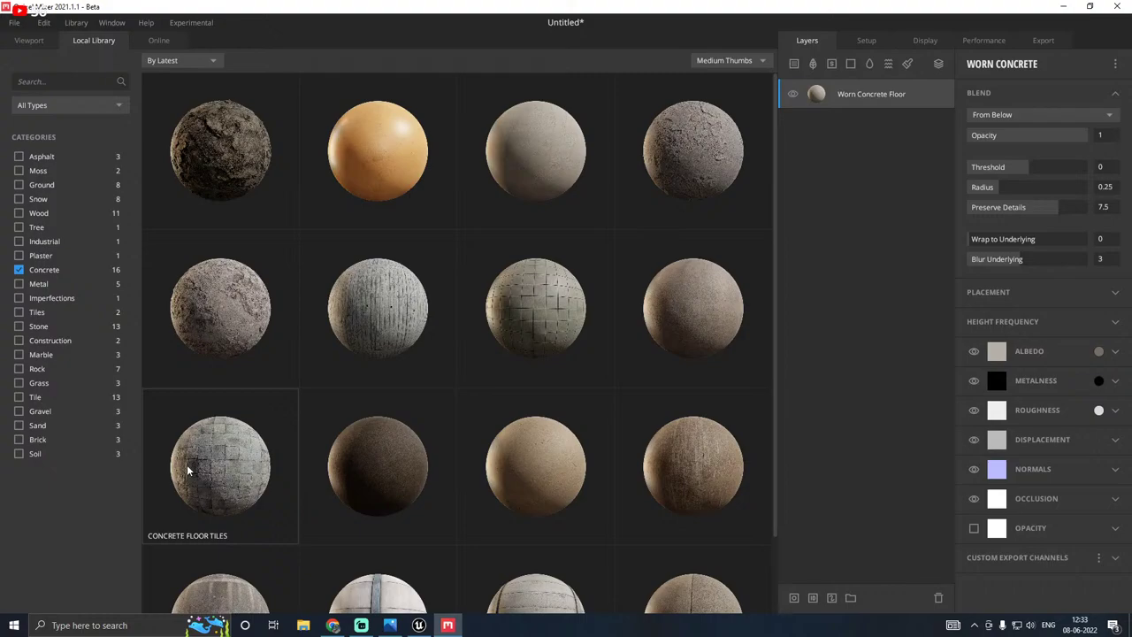
pyautogui.scroll(-1, 183, 447)
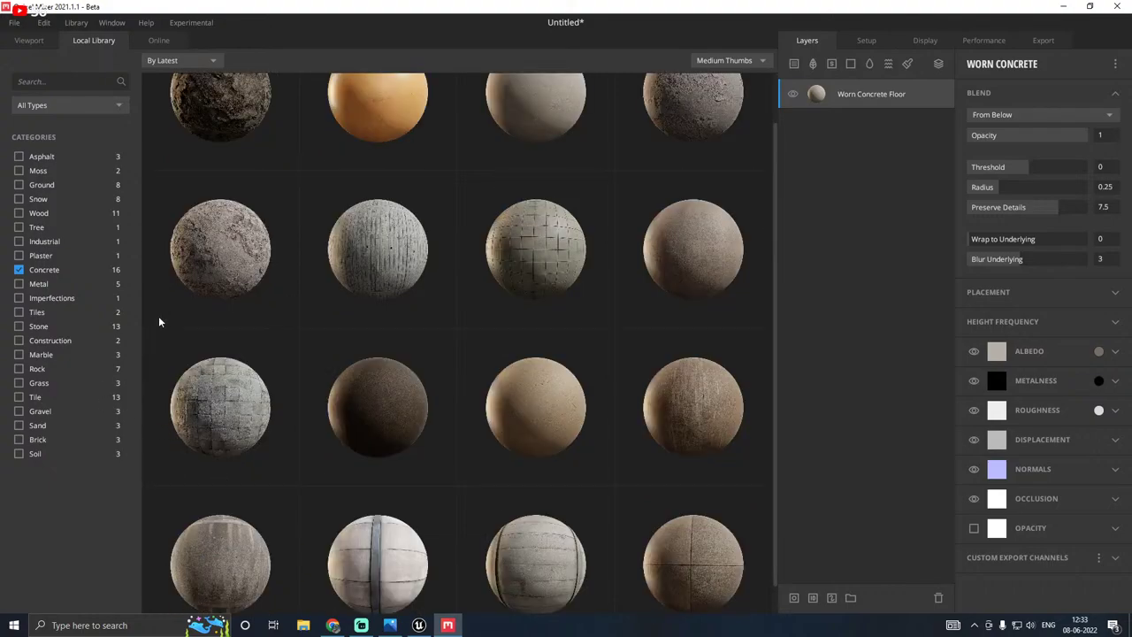
pyautogui.click(201, 288)
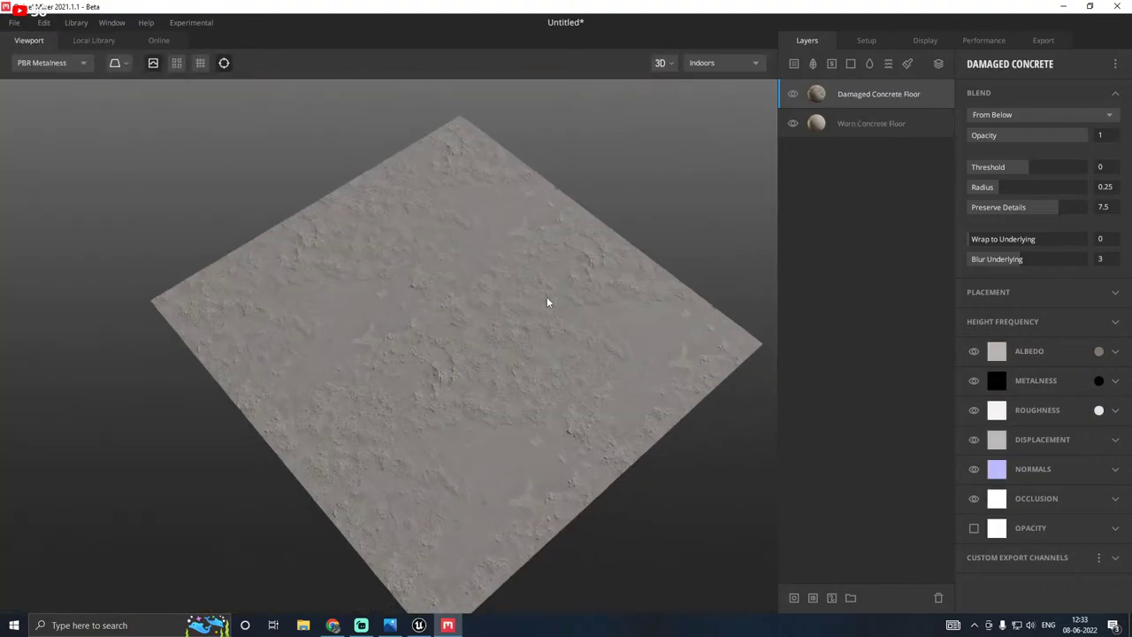
pyautogui.scroll(3, 499, 276)
# Step: Set the Damaged Concrete Floor layer's albedo color to neutral gray 545454
pyautogui.click(1098, 352)
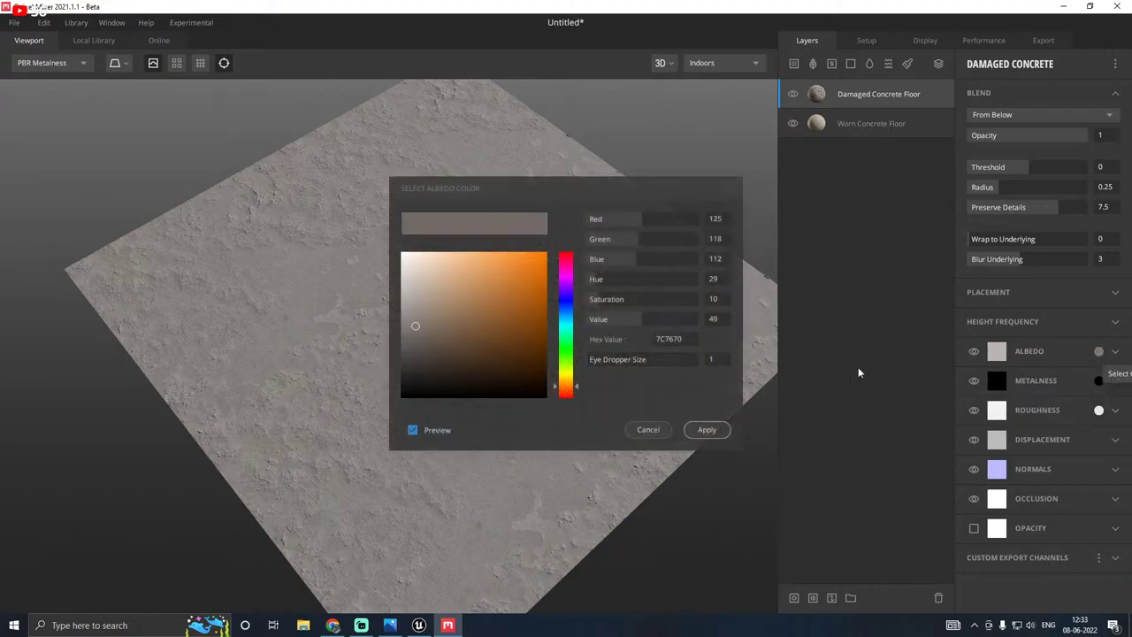
pyautogui.moveTo(400, 341); pyautogui.dragTo(397, 349)
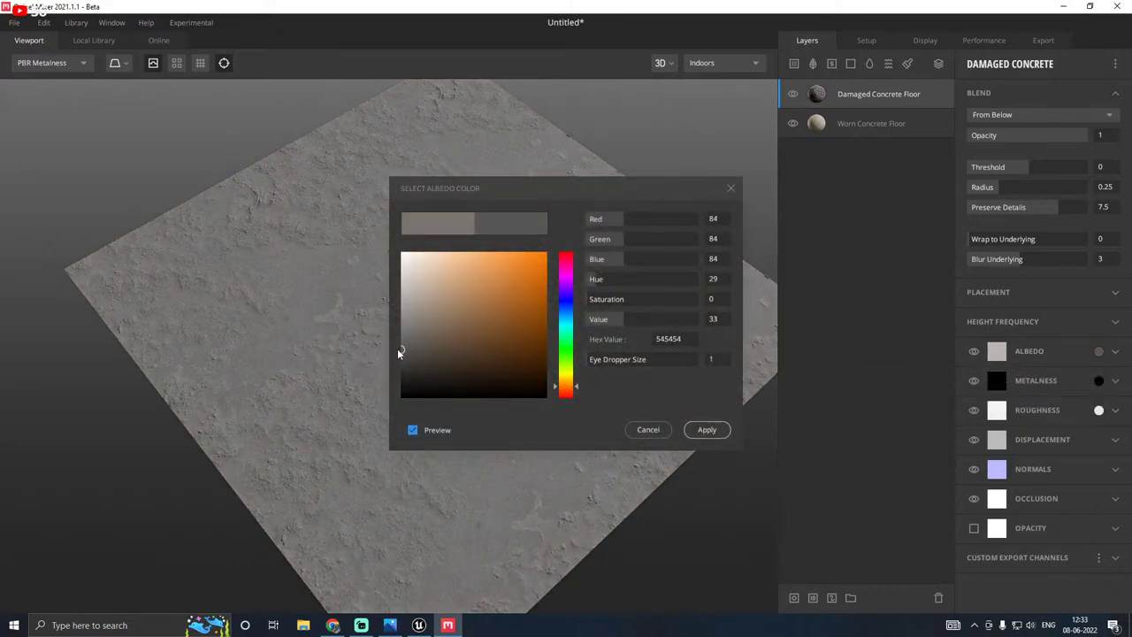
pyautogui.click(712, 430)
# Step: Set the Worn Concrete Floor layer's albedo color to neutral gray 555555
pyautogui.click(938, 127)
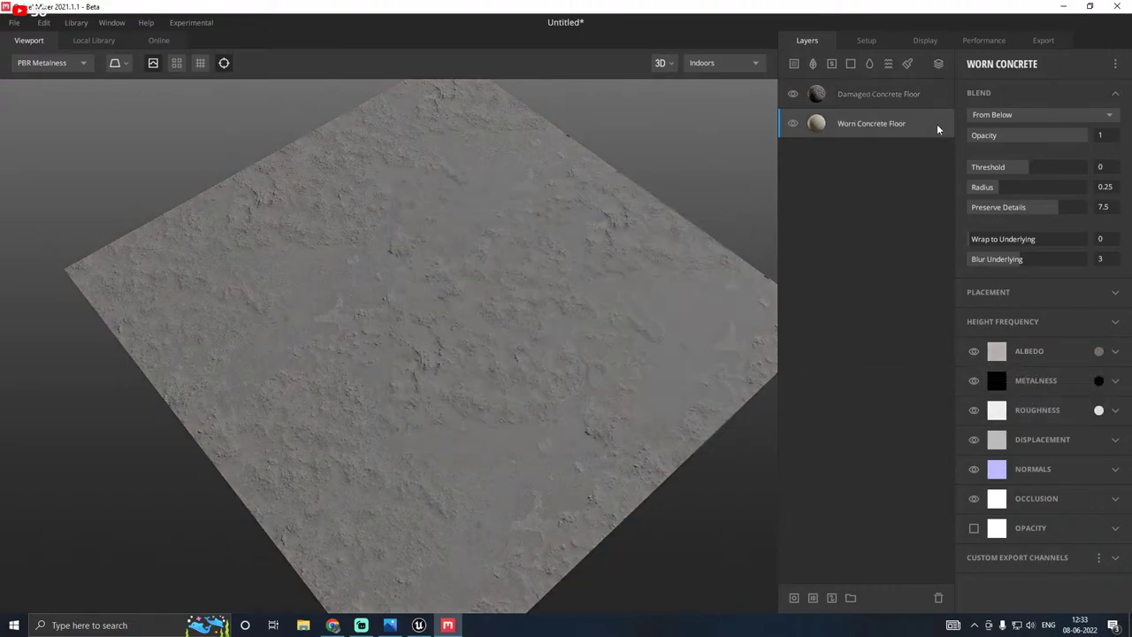
pyautogui.click(1099, 351)
pyautogui.moveTo(400, 351); pyautogui.dragTo(398, 353)
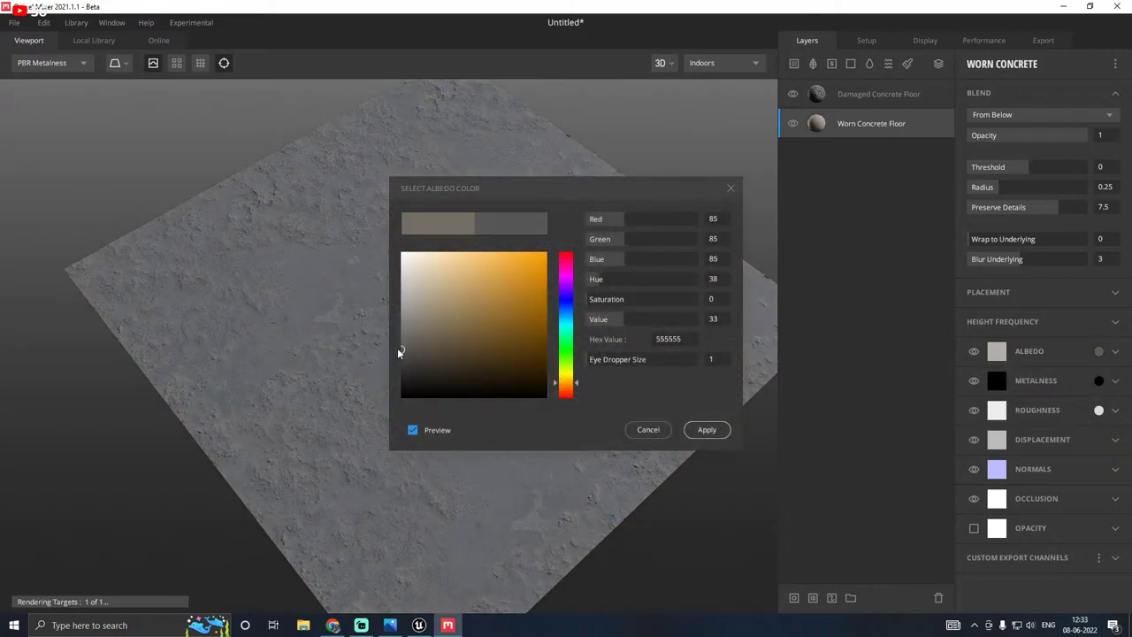
pyautogui.click(716, 430)
# Step: Darken the Worn Concrete Floor layer's albedo color to about 2D2D2D
pyautogui.click(889, 96)
pyautogui.click(898, 129)
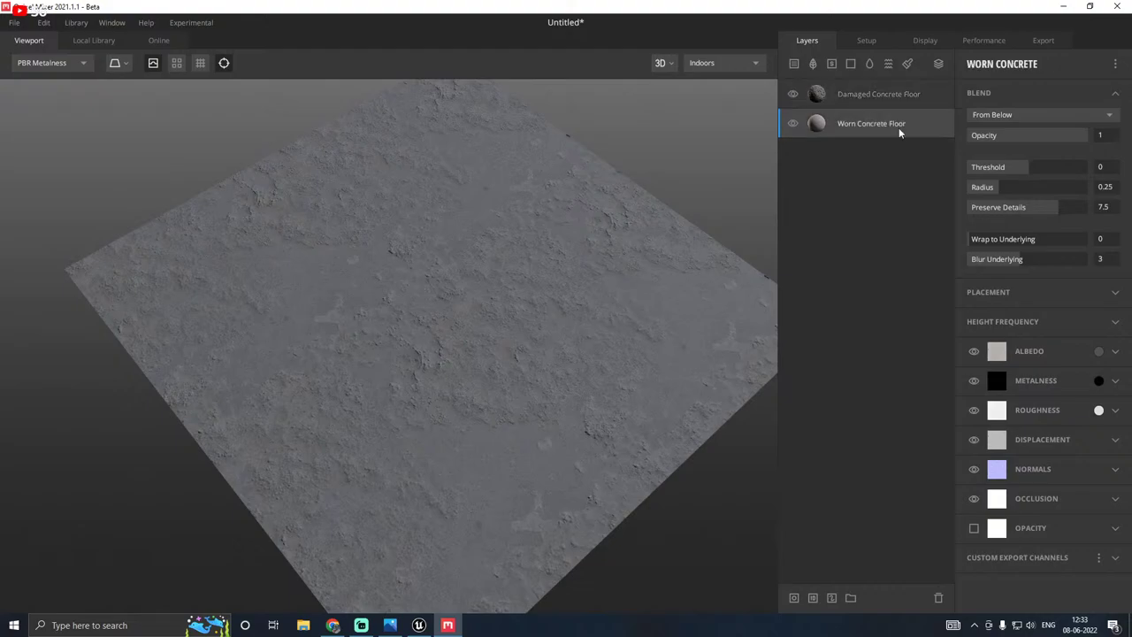
pyautogui.click(1098, 352)
pyautogui.moveTo(401, 361); pyautogui.dragTo(396, 370)
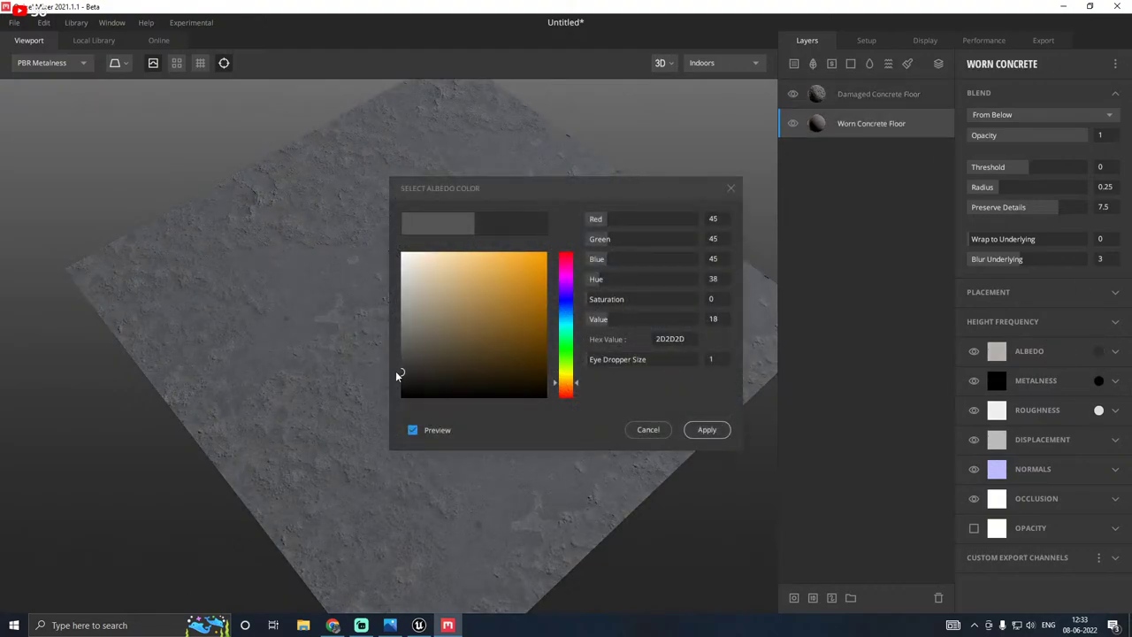
pyautogui.click(707, 429)
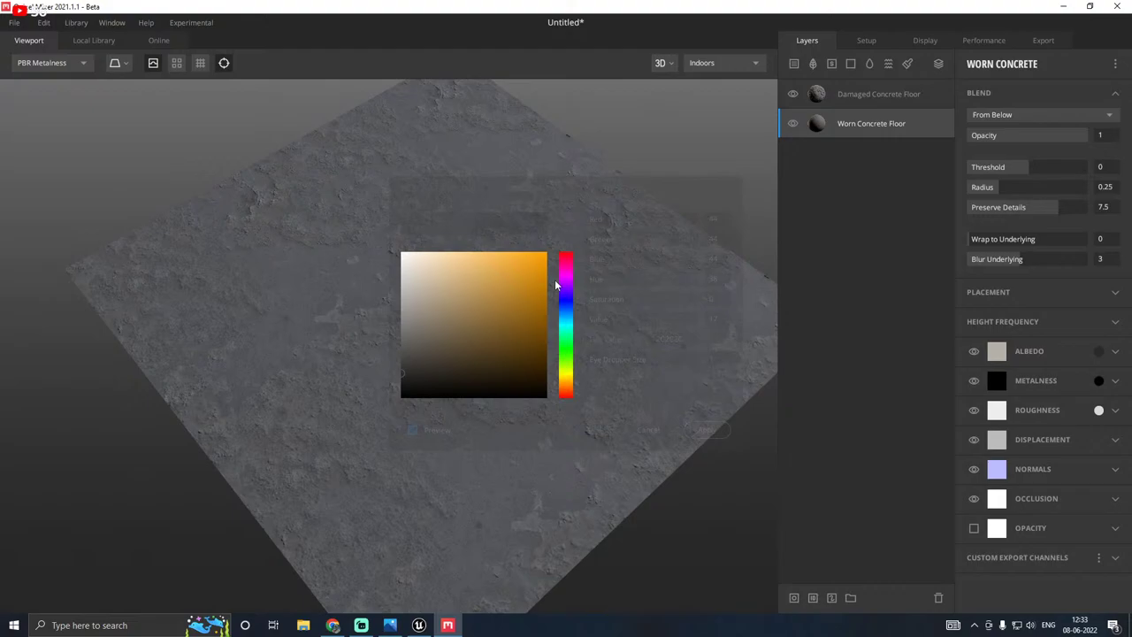
# Step: With the Damaged Concrete Floor layer hidden, darken the Worn Concrete Floor layer's albedo to a near-black gray, and show the hidden layer again
pyautogui.click(793, 95)
pyautogui.moveTo(478, 265)
pyautogui.mouseDown()
pyautogui.moveTo(581, 228)
pyautogui.moveTo(526, 228)
pyautogui.moveTo(470, 259)
pyautogui.mouseUp()
pyautogui.scroll(2, 471, 259)
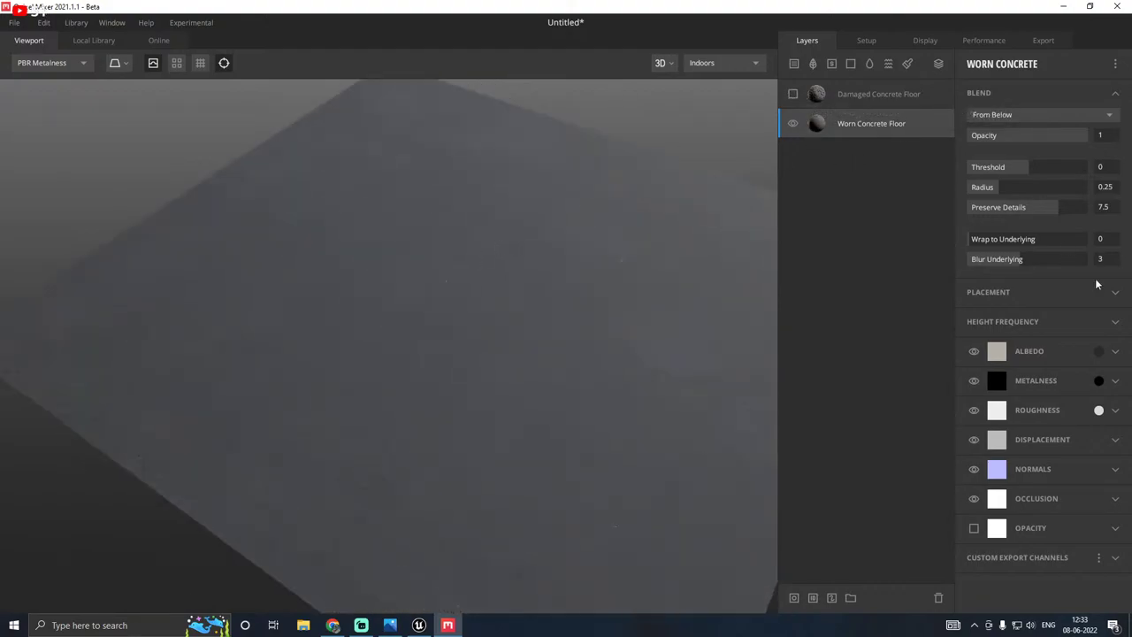
pyautogui.click(1100, 352)
pyautogui.moveTo(400, 375); pyautogui.dragTo(401, 381)
pyautogui.click(712, 428)
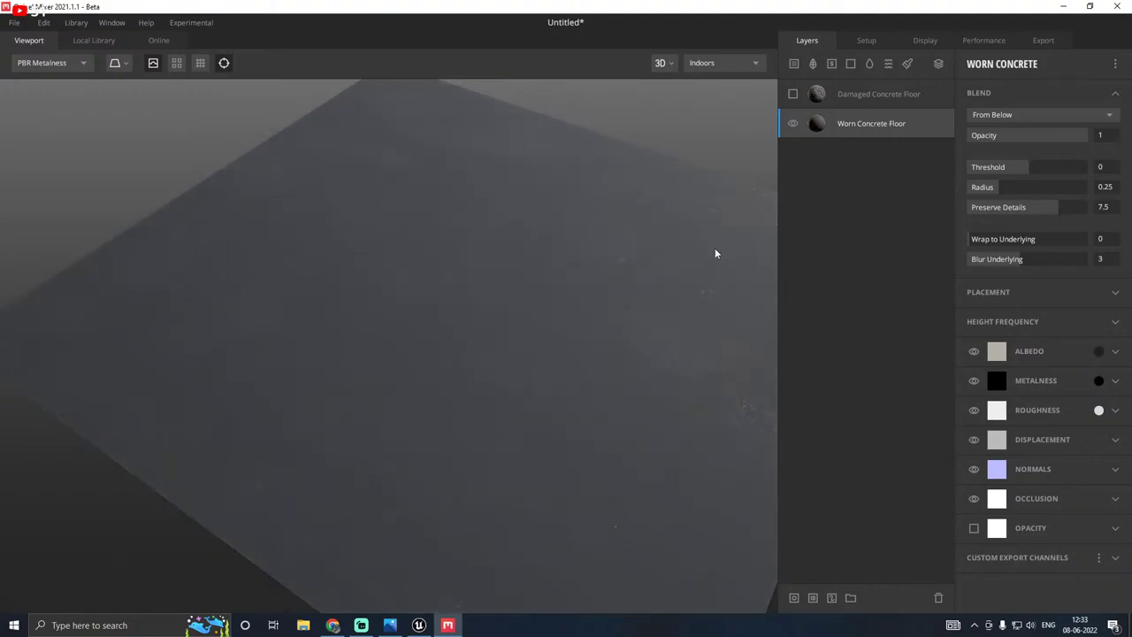
pyautogui.click(793, 93)
pyautogui.click(835, 94)
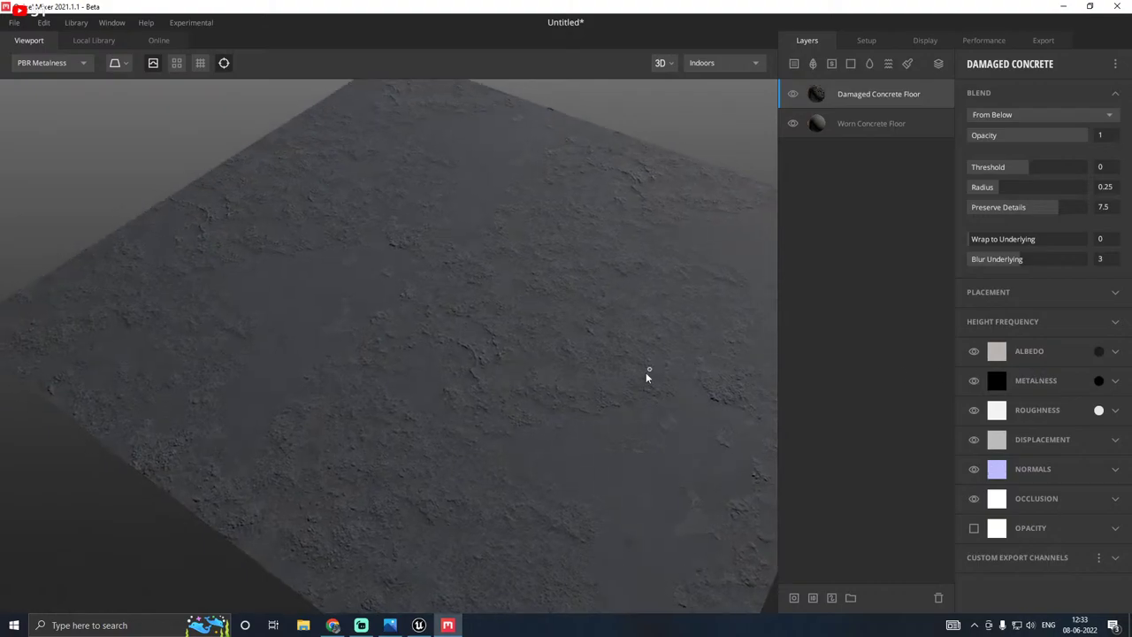
# Step: Lighten the Damaged Concrete Floor layer's albedo color to neutral gray 323232
pyautogui.moveTo(677, 298); pyautogui.dragTo(634, 333)
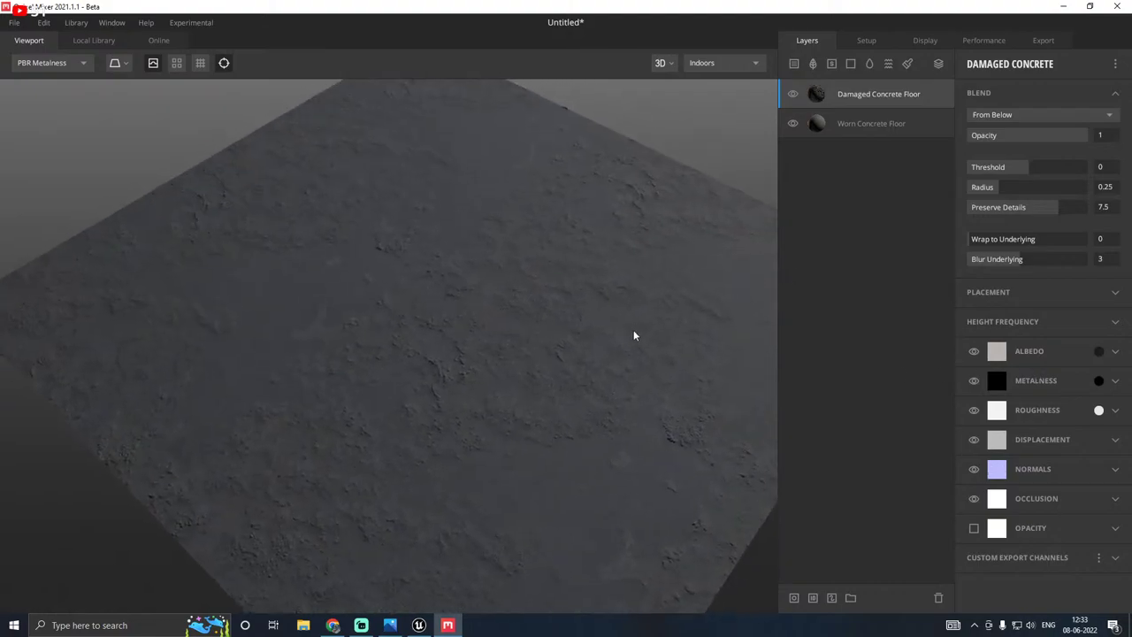
pyautogui.click(1098, 351)
pyautogui.moveTo(402, 384); pyautogui.dragTo(402, 368)
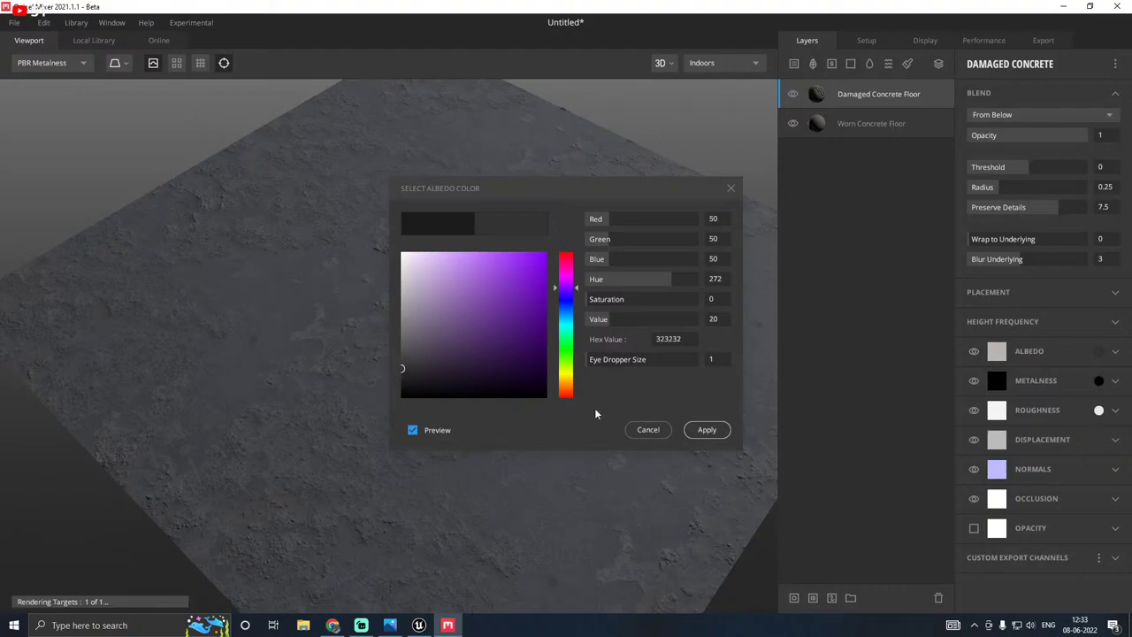
pyautogui.click(699, 432)
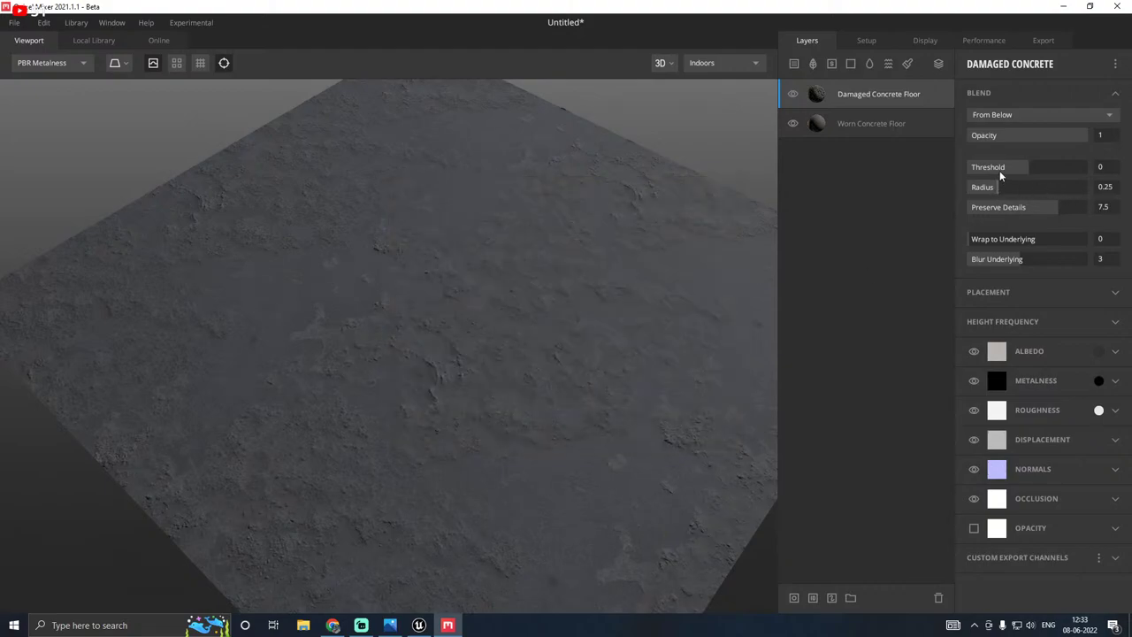
# Step: Try a blend radius of 0.035 and a threshold of 0.08 on the Damaged Concrete Floor layer
pyautogui.moveTo(988, 187); pyautogui.dragTo(972, 187)
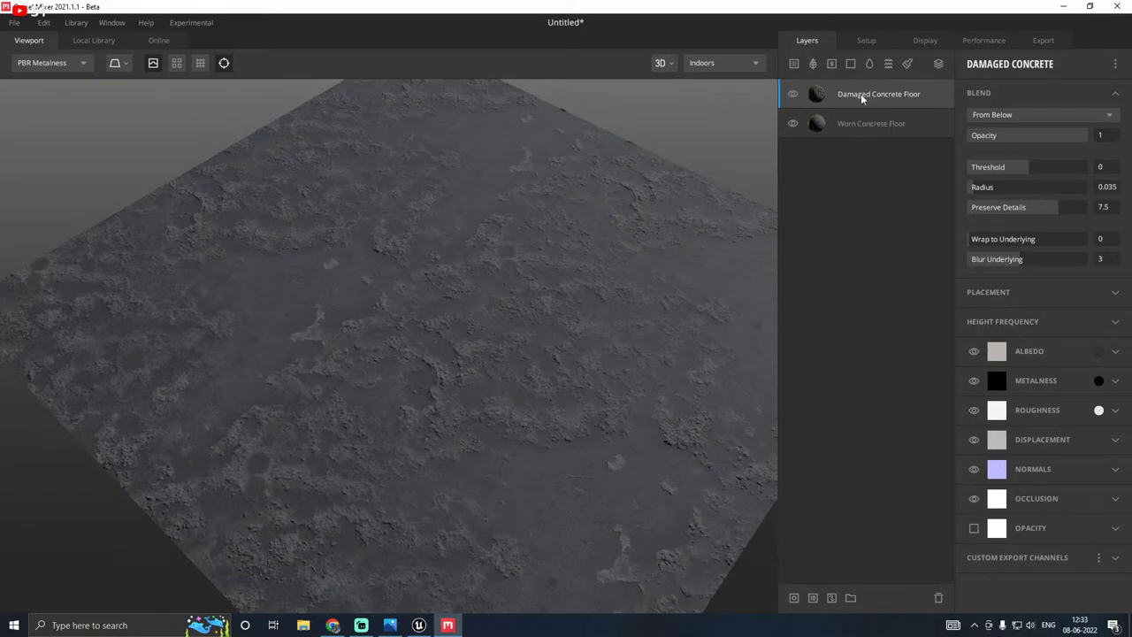
pyautogui.moveTo(1028, 166); pyautogui.dragTo(1030, 164)
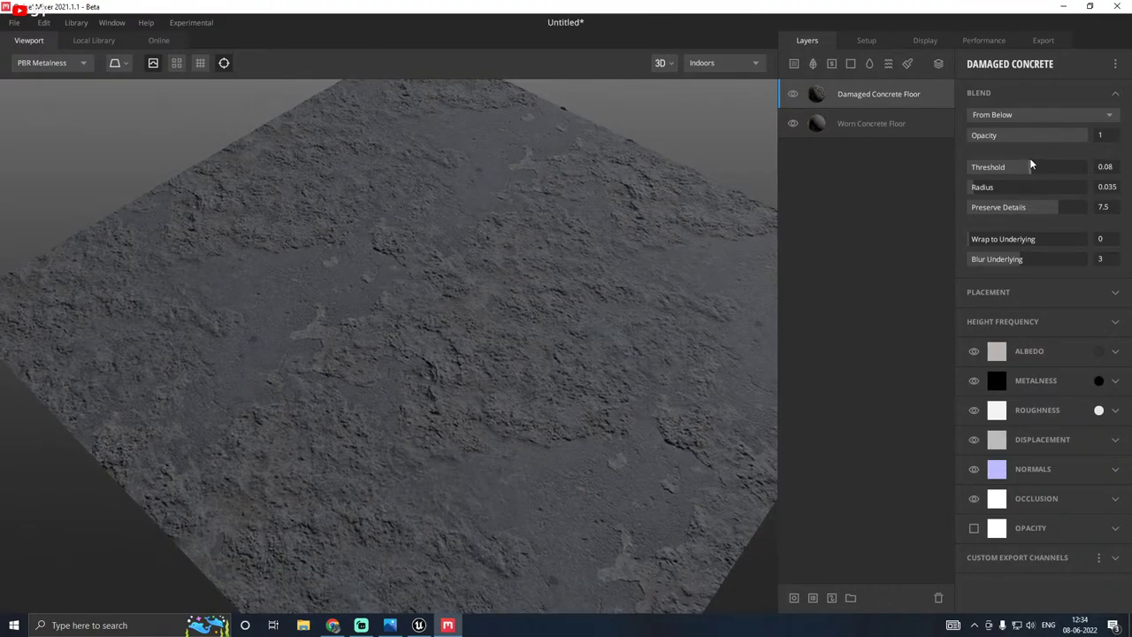
# Step: Replace the Damaged Concrete Floor layer with an Old Cement Wall surface layer from the local library
pyautogui.press('Delete')
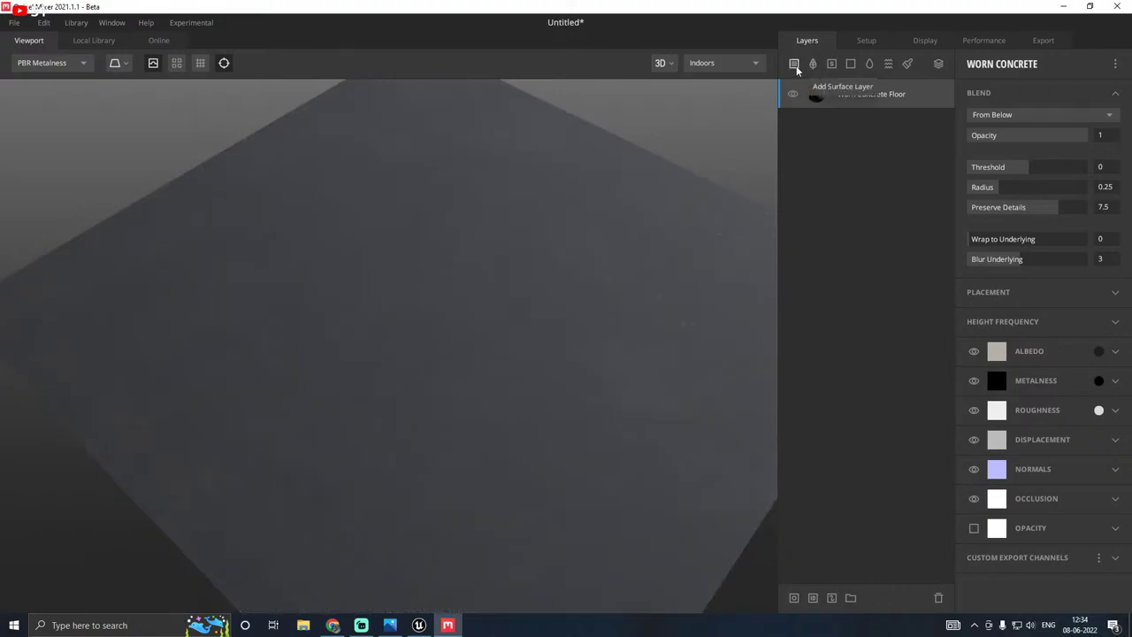
pyautogui.click(794, 63)
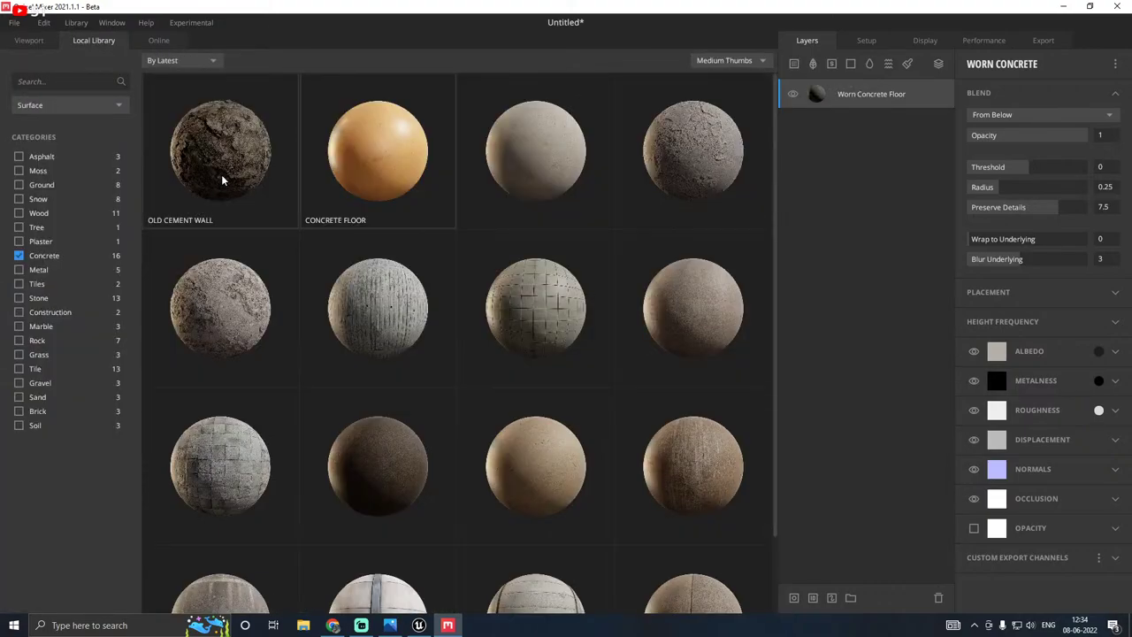
pyautogui.click(222, 174)
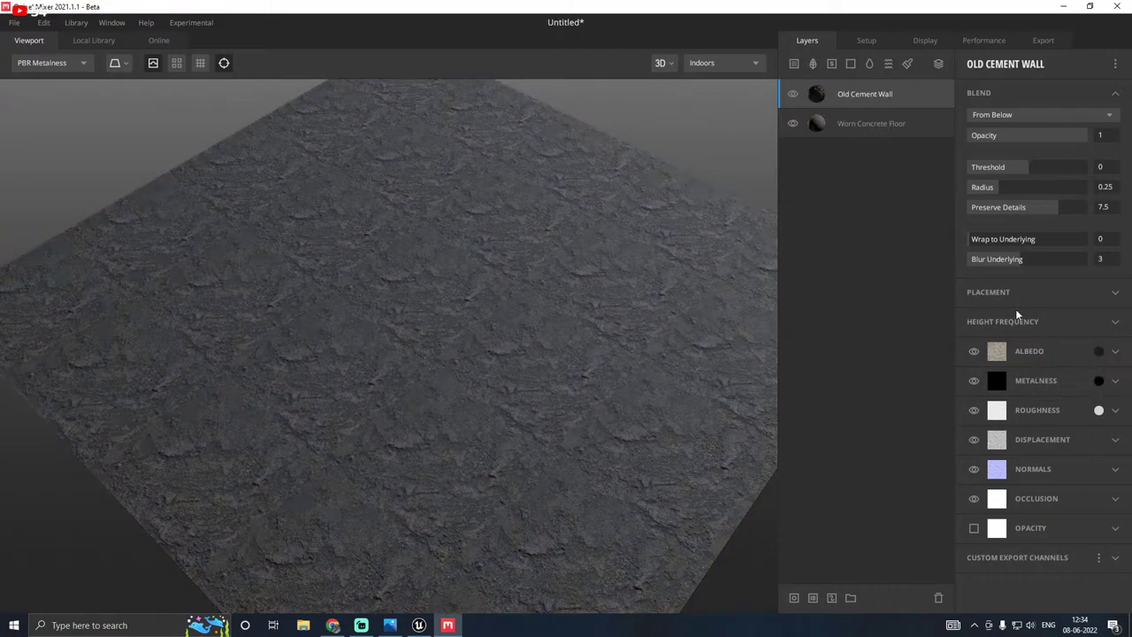
# Step: Set the Old Cement Wall layer's tiling repetitions to 2 in both X and Y
pyautogui.click(1004, 294)
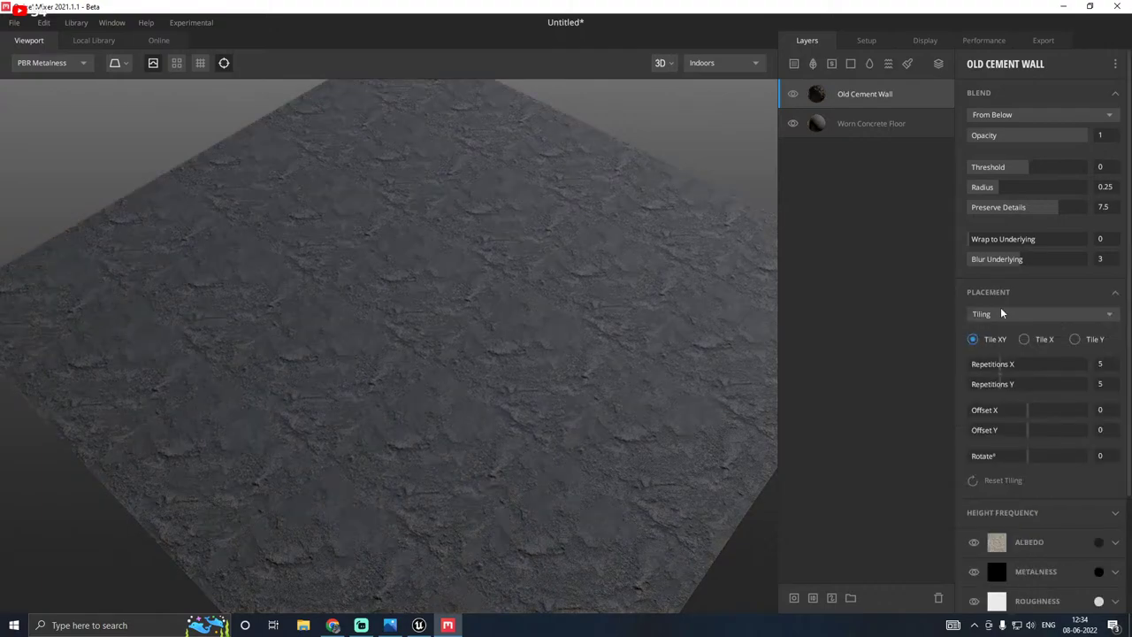
pyautogui.click(976, 368)
pyautogui.moveTo(977, 383)
pyautogui.mouseDown()
pyautogui.moveTo(963, 386)
pyautogui.moveTo(977, 383)
pyautogui.mouseUp()
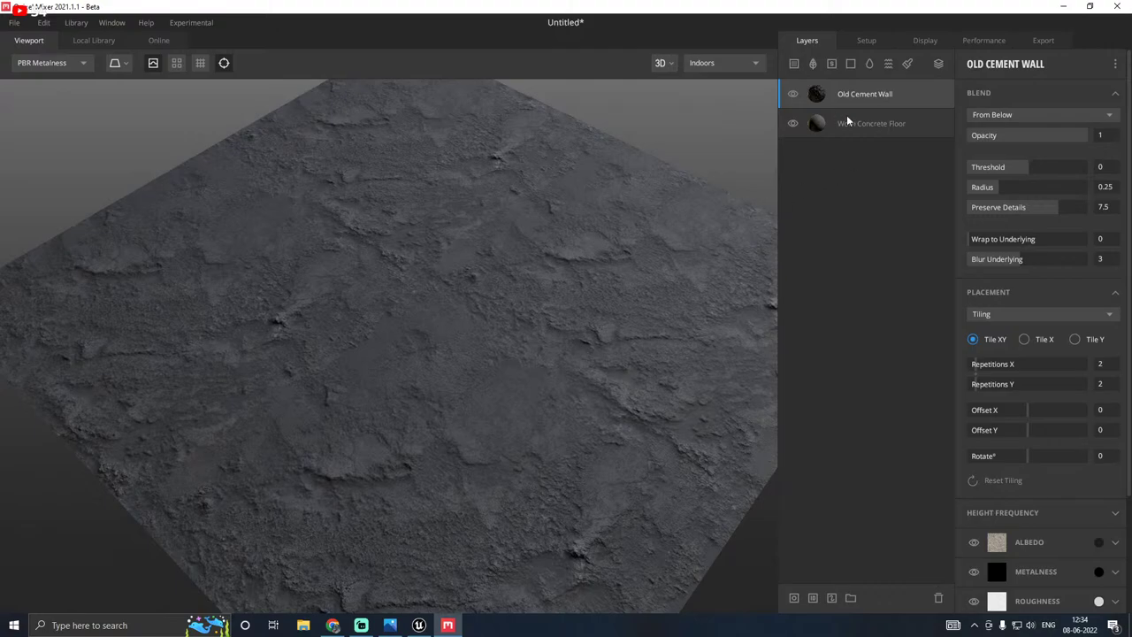
# Step: Blend the Old Cement Wall layer From Above with a radius of 0
pyautogui.moveTo(994, 185)
pyautogui.mouseDown()
pyautogui.moveTo(966, 183)
pyautogui.moveTo(1005, 181)
pyautogui.mouseUp()
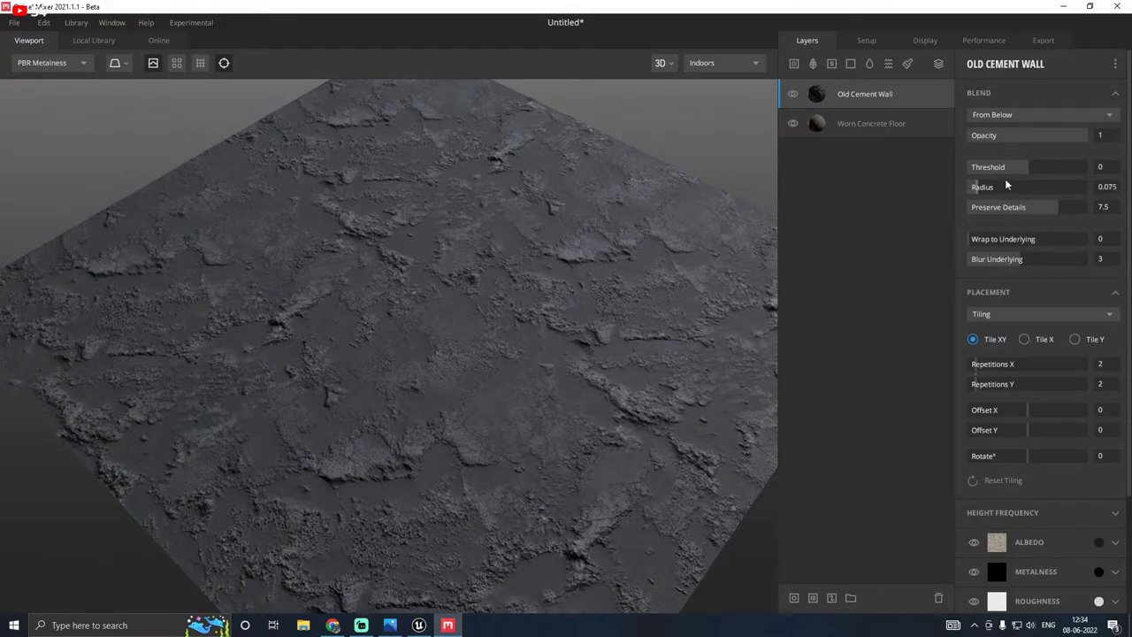
pyautogui.click(1017, 114)
pyautogui.click(1011, 125)
pyautogui.scroll(2, 514, 339)
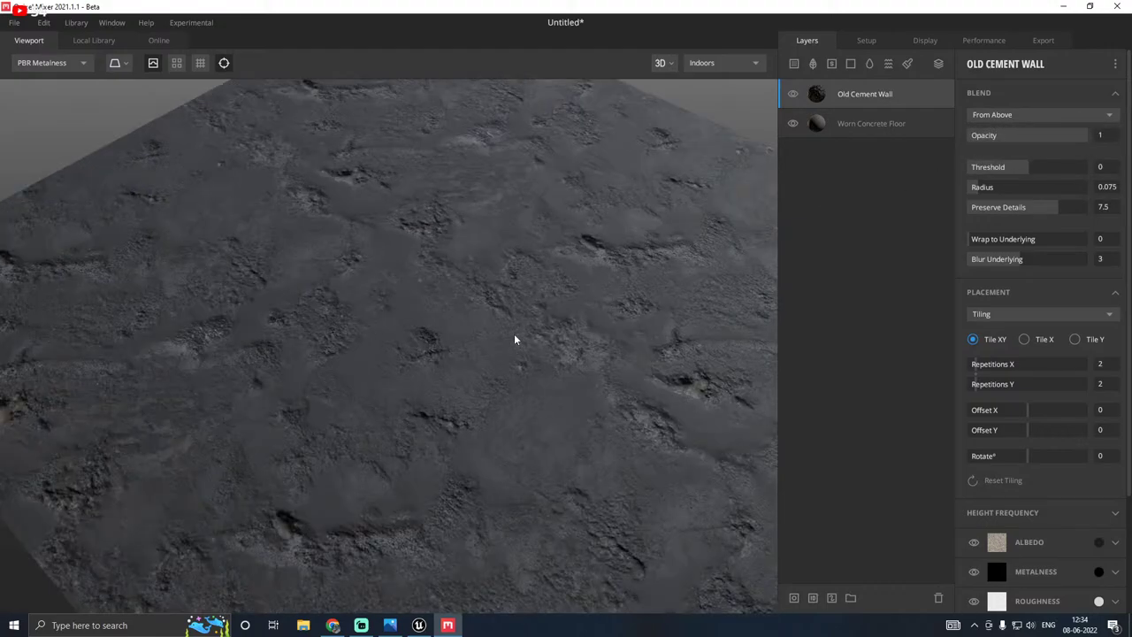
pyautogui.moveTo(970, 188); pyautogui.dragTo(964, 187)
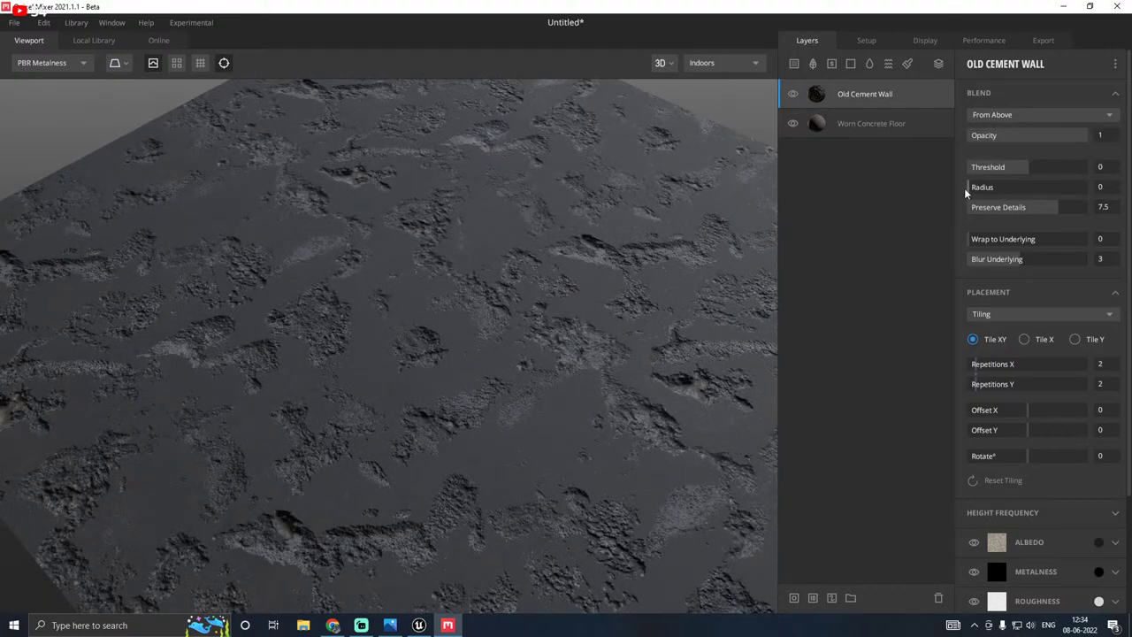
# Step: Set the Old Cement Wall layer's tiling repetitions to 1 in X and Y and its blend threshold to -0.05
pyautogui.moveTo(529, 323); pyautogui.dragTo(506, 270)
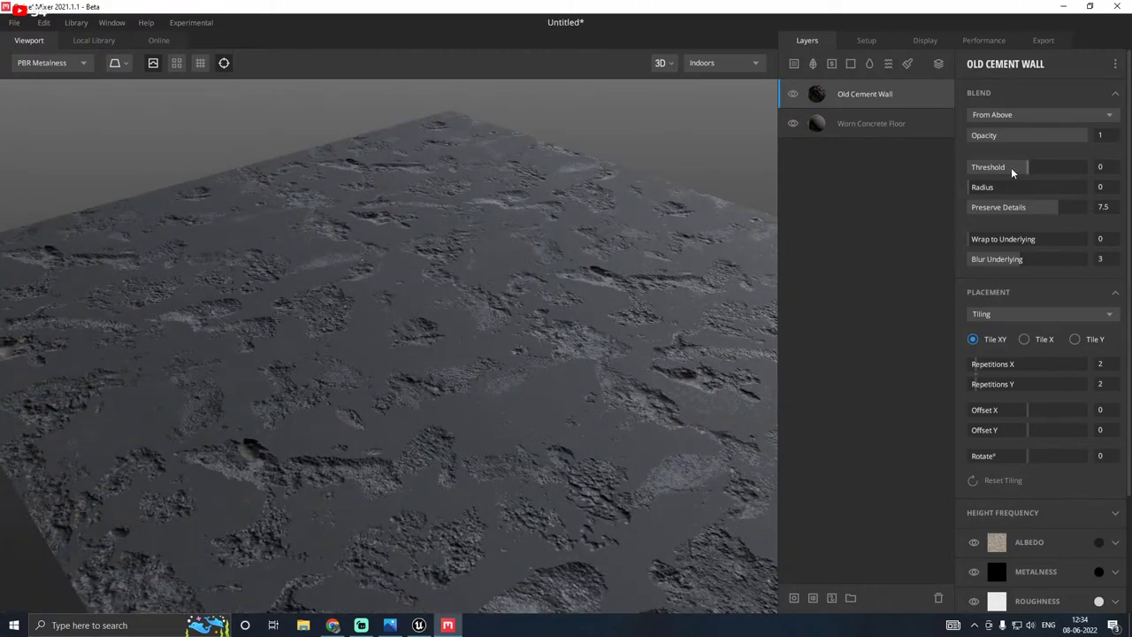
pyautogui.moveTo(1023, 168); pyautogui.dragTo(1027, 170)
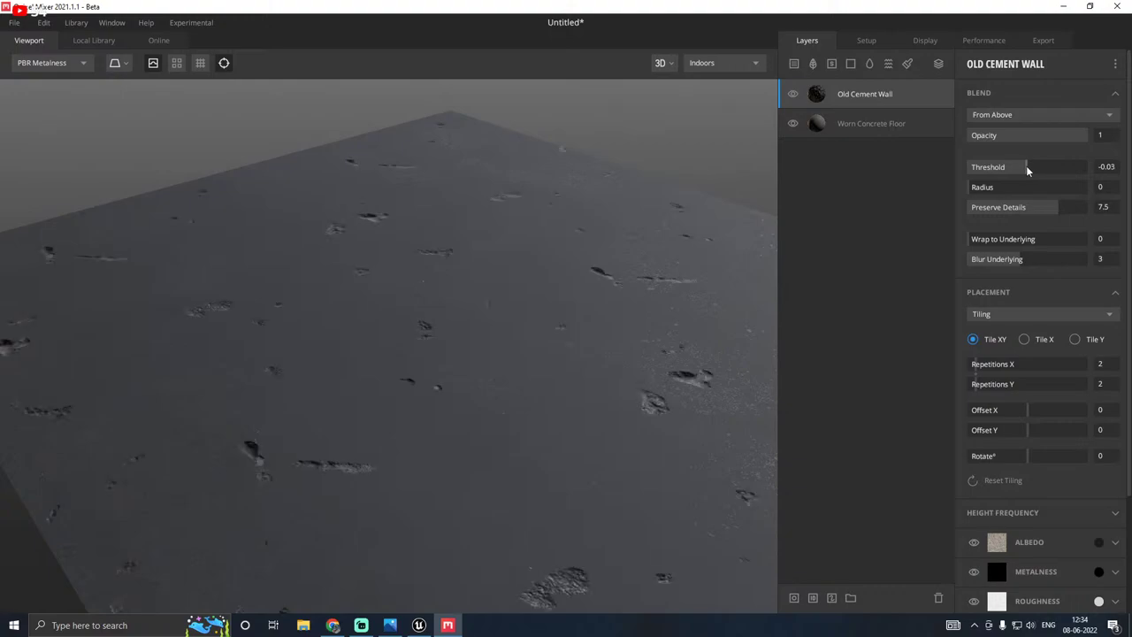
pyautogui.moveTo(512, 266); pyautogui.dragTo(511, 316)
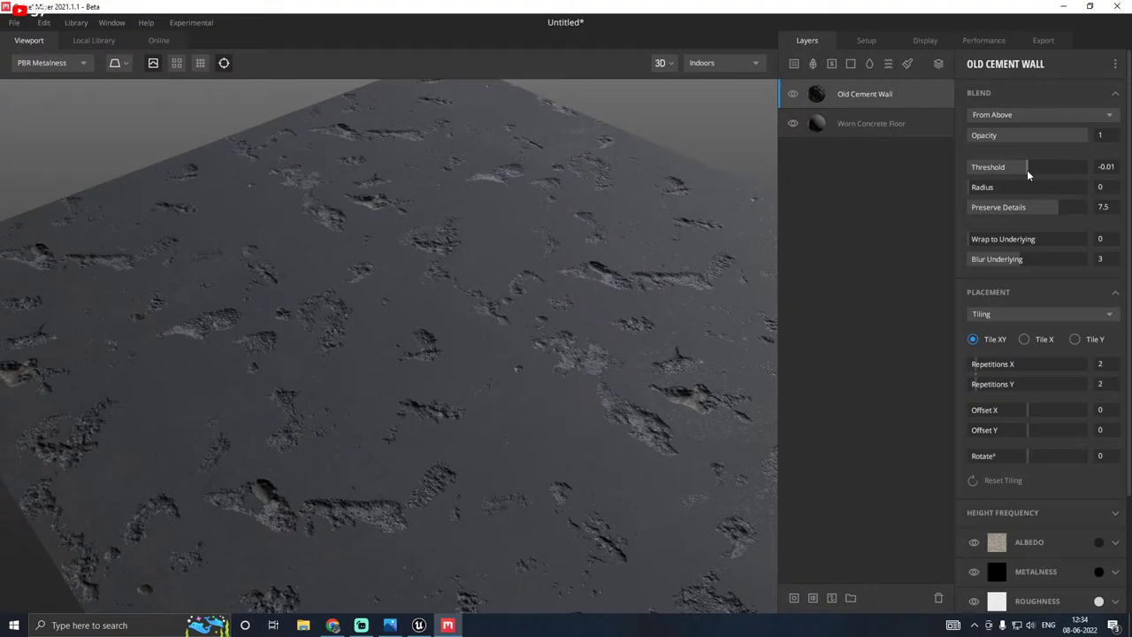
pyautogui.moveTo(1027, 170); pyautogui.dragTo(1026, 170)
pyautogui.moveTo(977, 384); pyautogui.dragTo(966, 381)
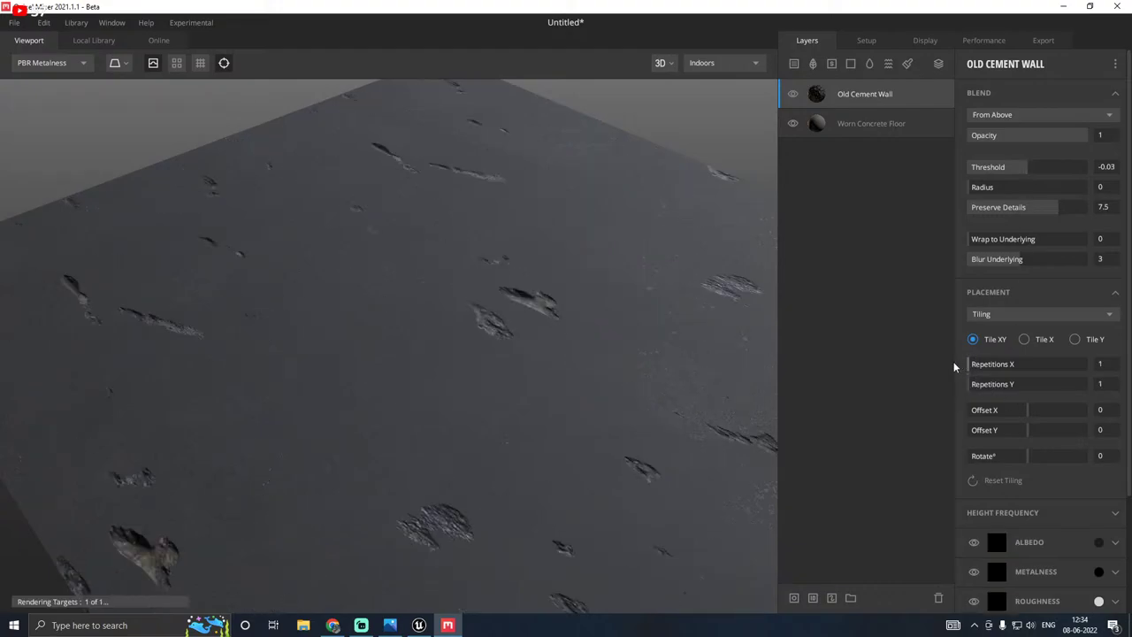
pyautogui.scroll(2, 635, 343)
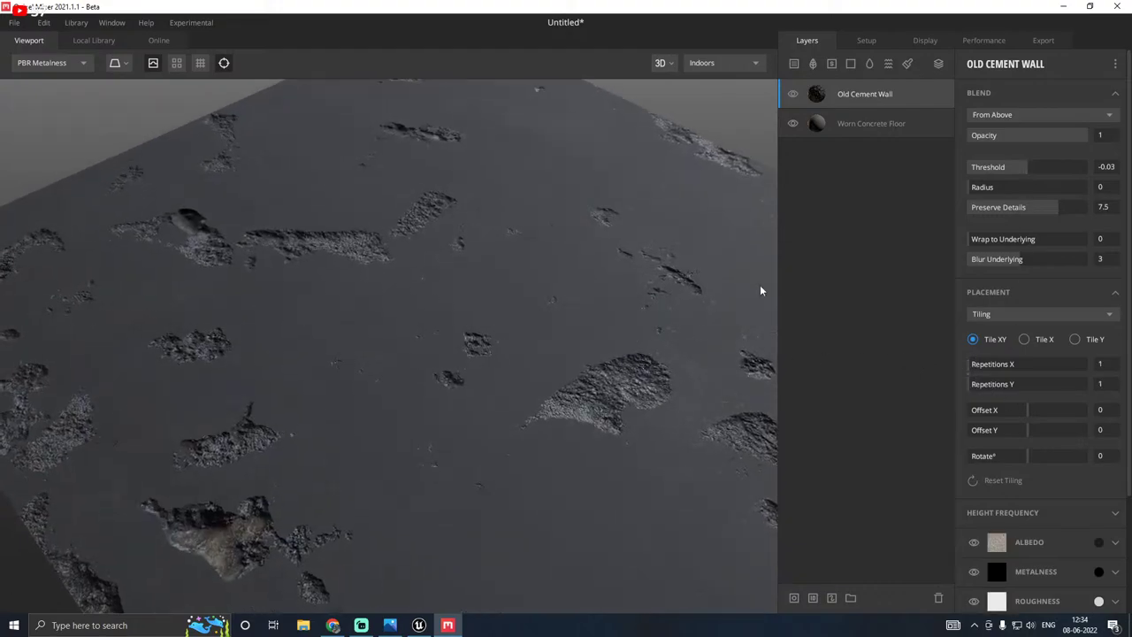
pyautogui.moveTo(1025, 169); pyautogui.dragTo(1022, 170)
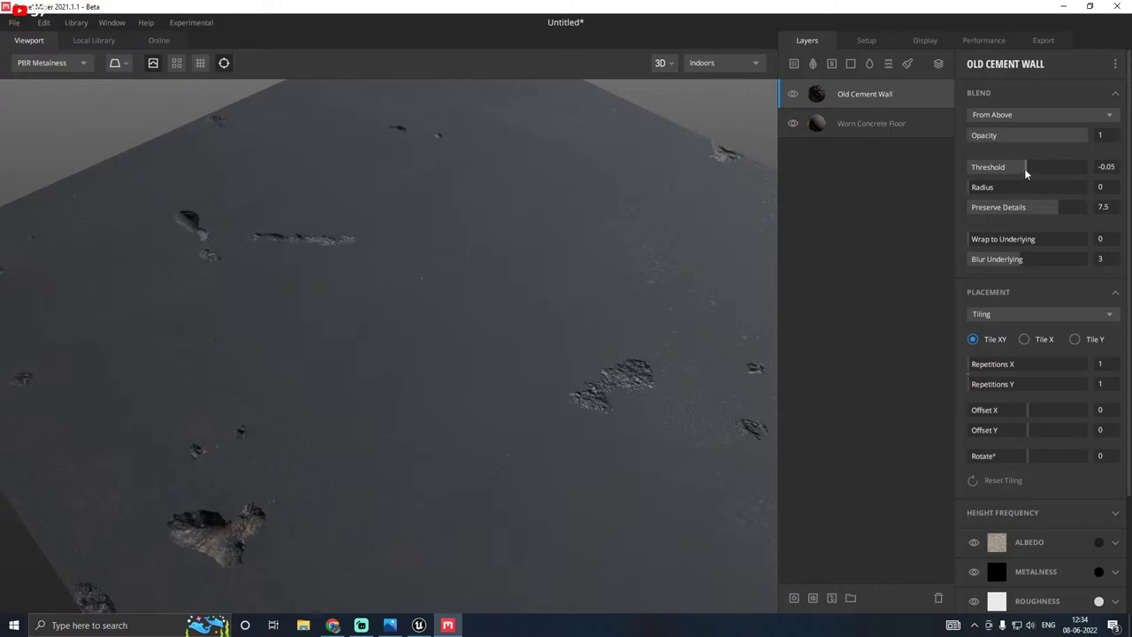
pyautogui.moveTo(622, 263); pyautogui.dragTo(672, 223)
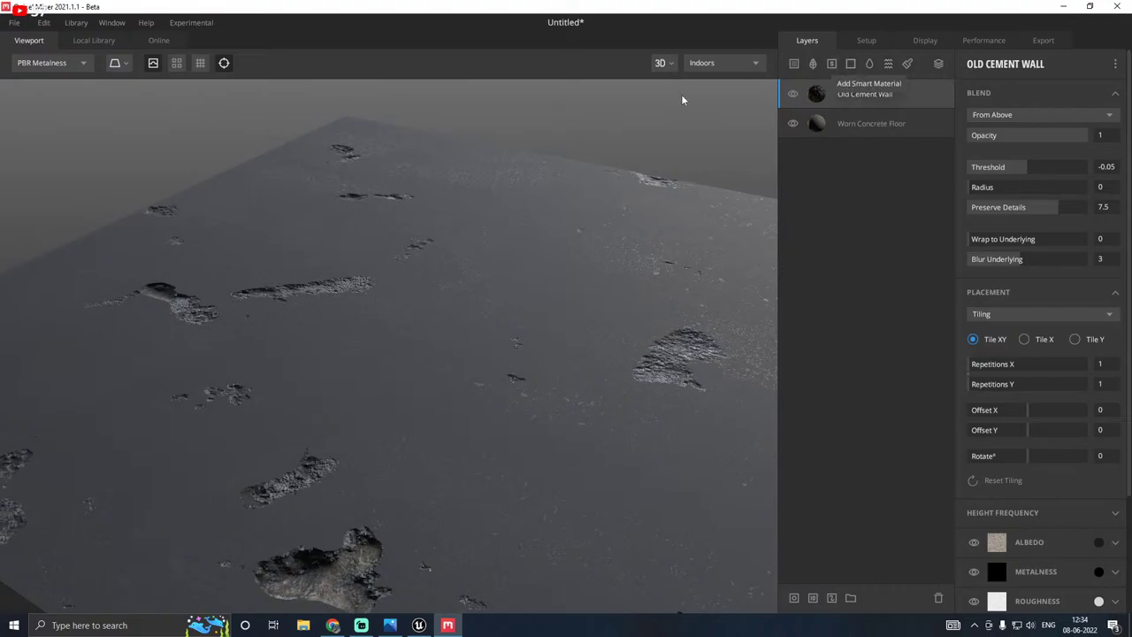
# Step: Add the Stained Concrete Road surface from the local library as a new layer above Old Cement Wall
pyautogui.click(794, 63)
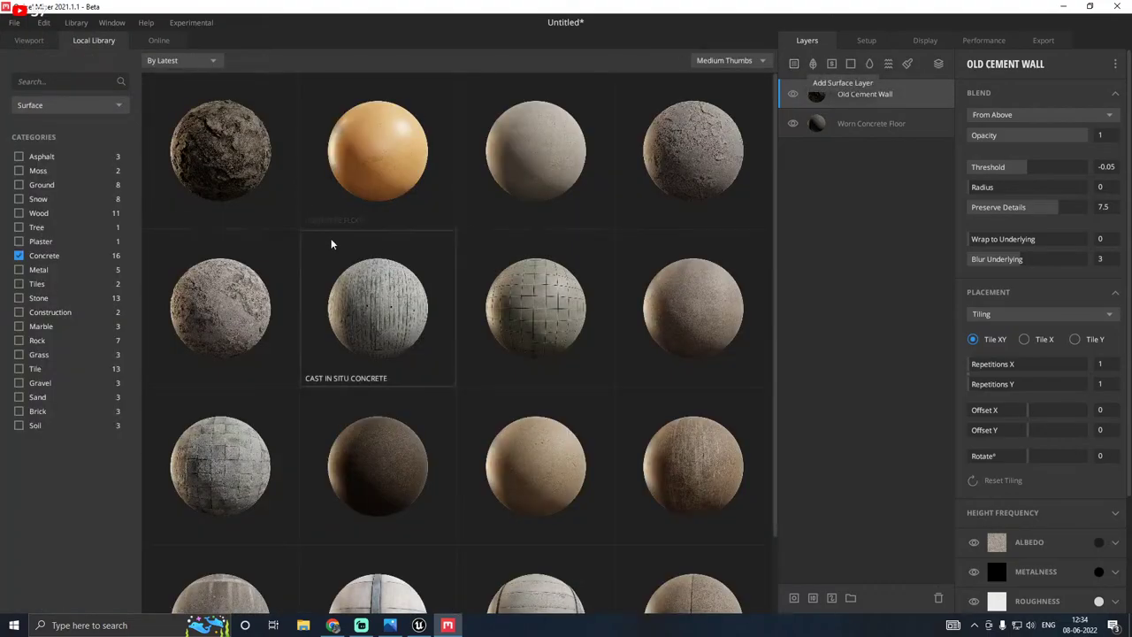
pyautogui.scroll(-1, 612, 302)
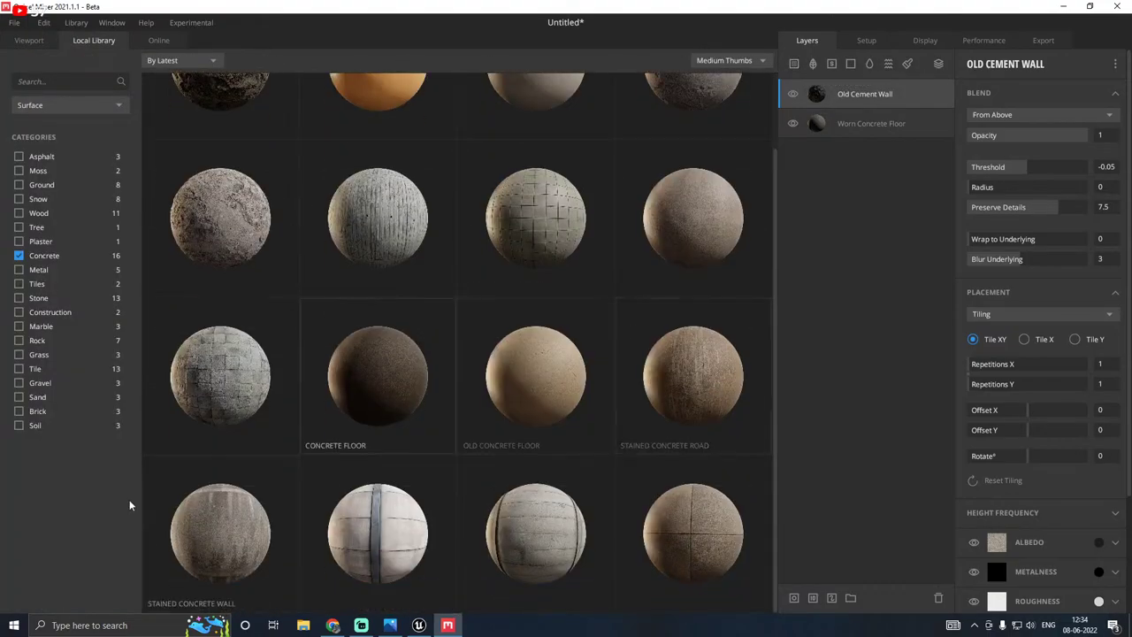
pyautogui.click(719, 383)
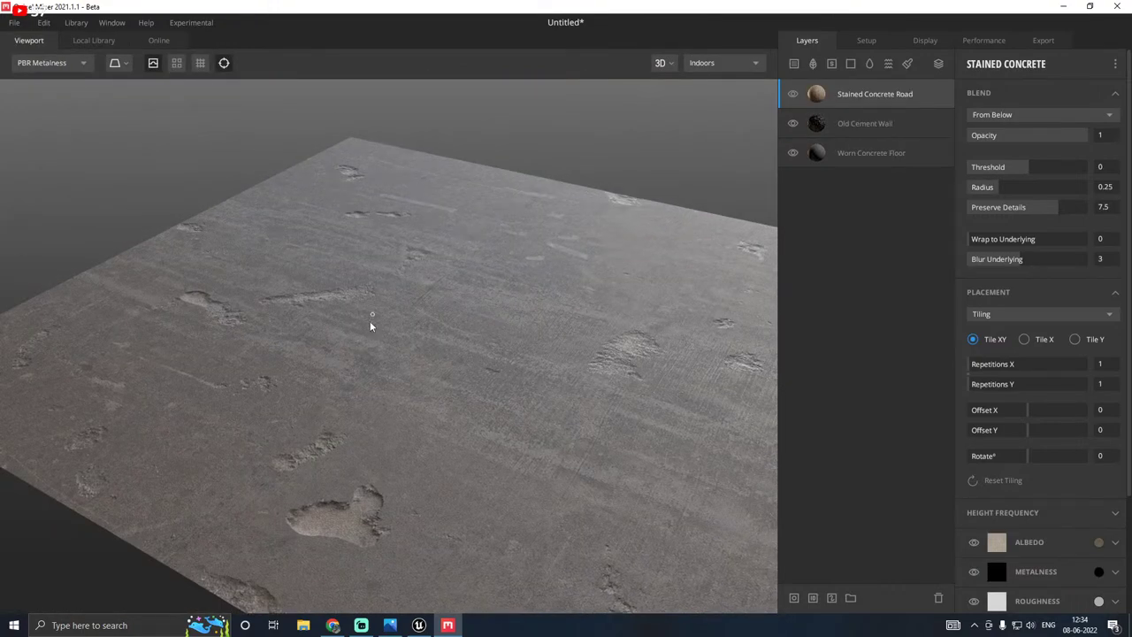
# Step: Pick the underlying color for the Stained Concrete Road layer's albedo and lighten it to a medium-dark gray
pyautogui.moveTo(369, 325); pyautogui.dragTo(324, 379)
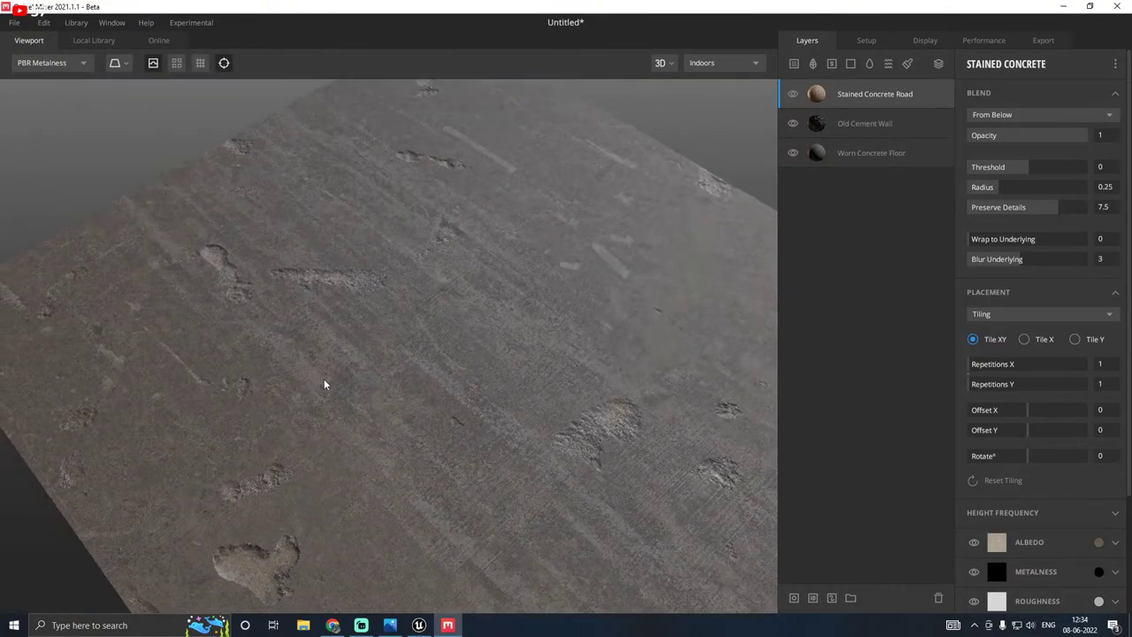
pyautogui.click(1100, 542)
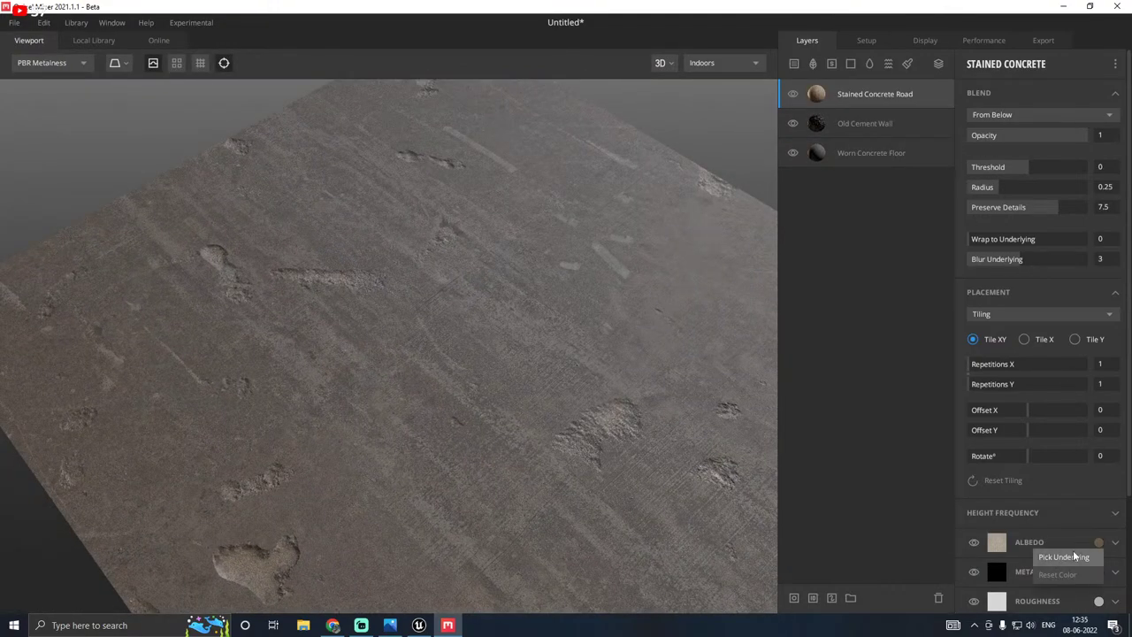
pyautogui.click(1070, 557)
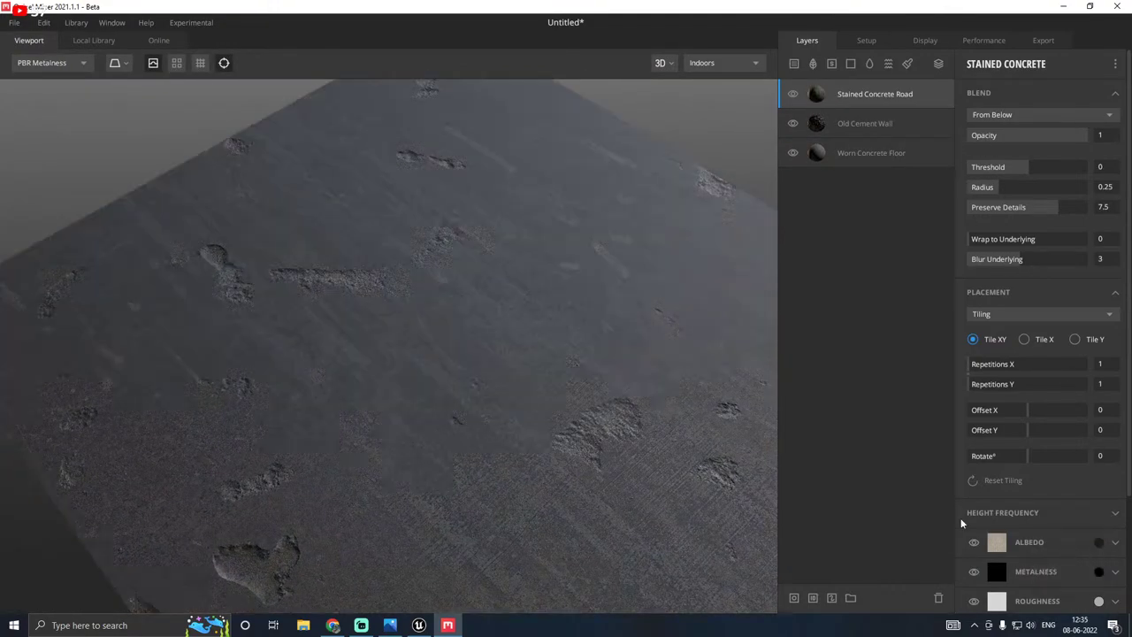
pyautogui.click(1098, 542)
pyautogui.moveTo(403, 375); pyautogui.dragTo(397, 357)
pyautogui.click(707, 429)
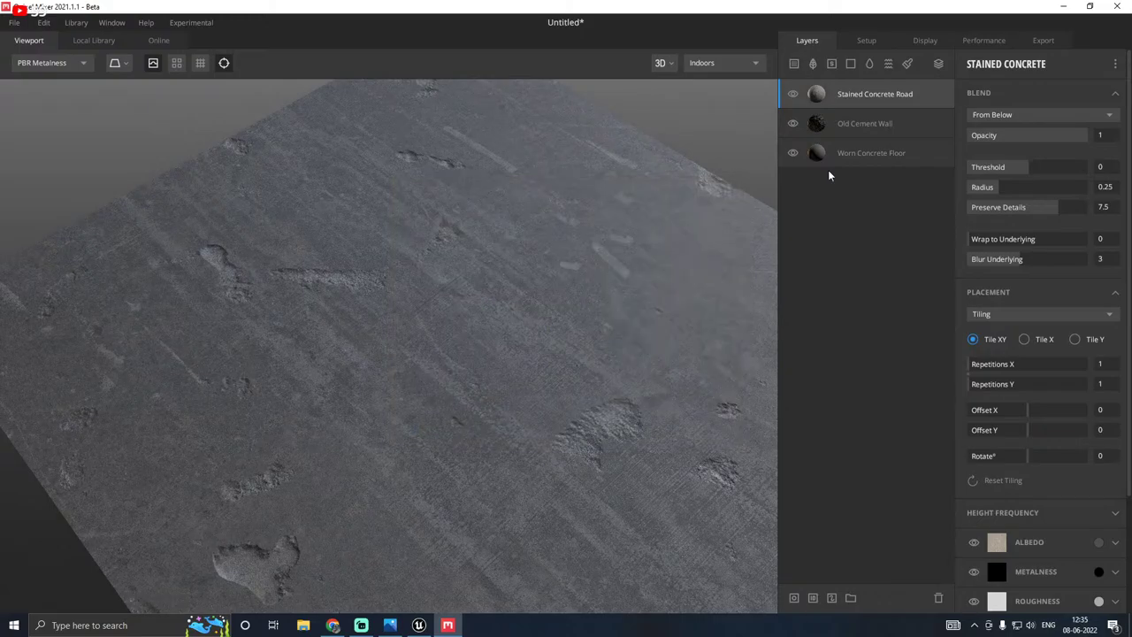
# Step: Switch the Stained Concrete Road layer's blend mode to From Above and collapse its placement settings
pyautogui.click(1006, 99)
pyautogui.click(1000, 116)
pyautogui.click(1000, 95)
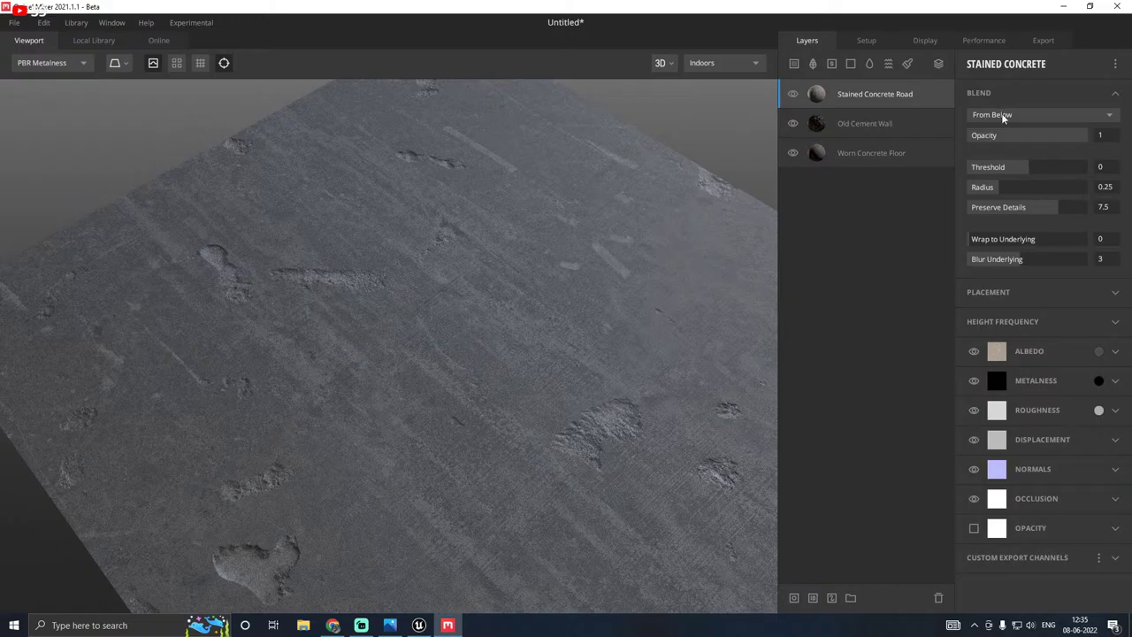
pyautogui.click(1002, 116)
pyautogui.click(1005, 129)
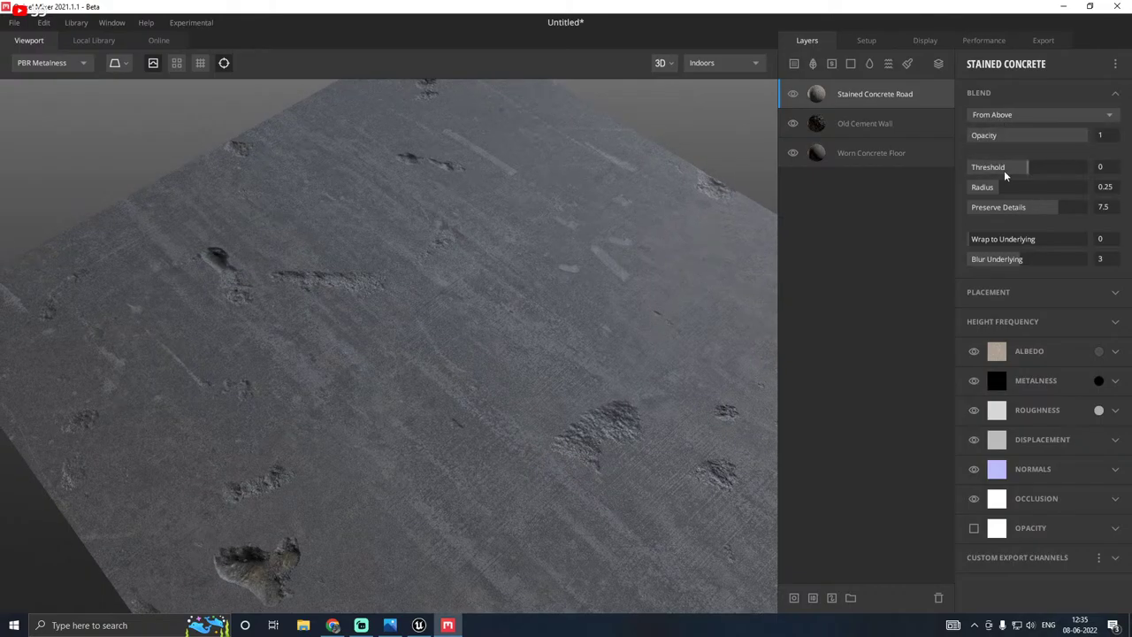
# Step: Set the Stained Concrete Road layer's blend radius to 0.01
pyautogui.click(979, 189)
pyautogui.moveTo(979, 192); pyautogui.dragTo(970, 187)
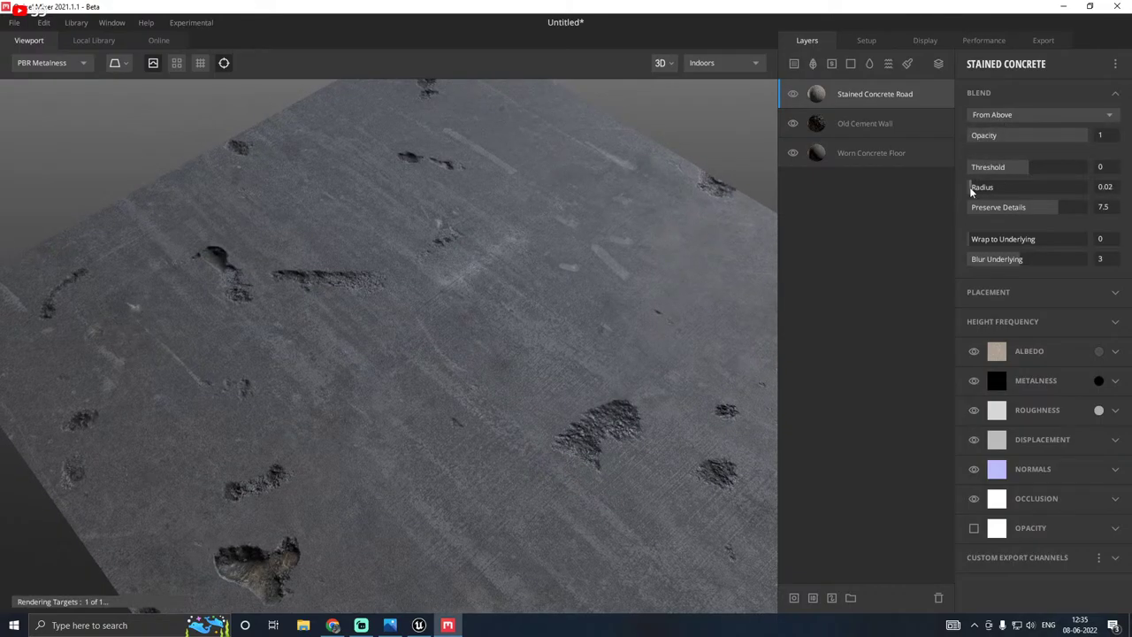
pyautogui.moveTo(732, 191); pyautogui.dragTo(409, 282)
pyautogui.scroll(3, 409, 281)
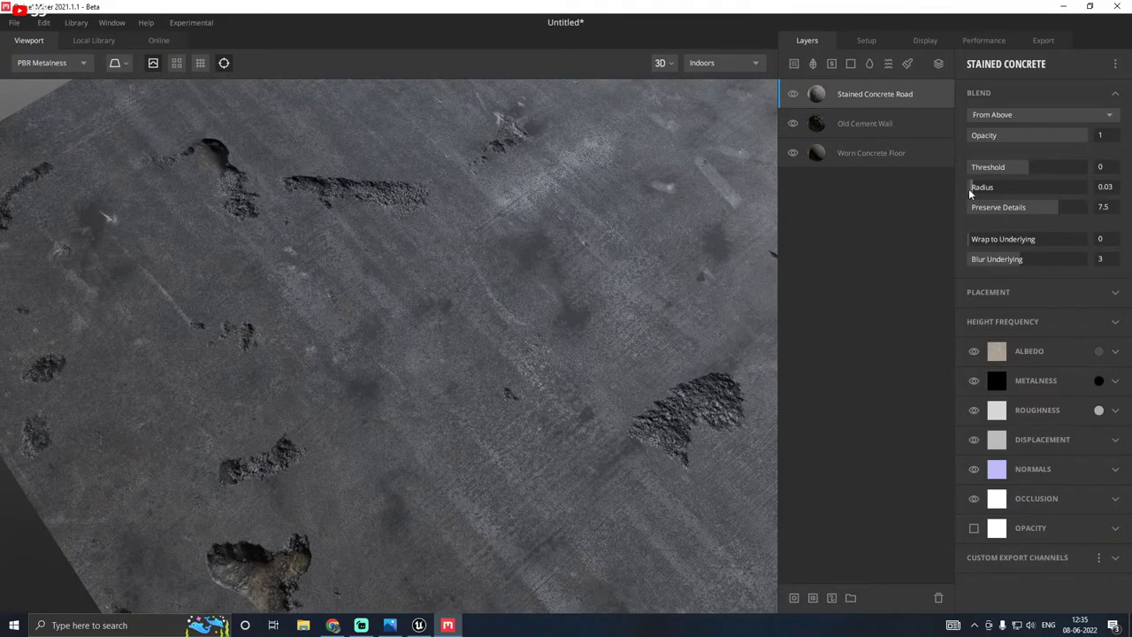
pyautogui.moveTo(969, 188); pyautogui.dragTo(971, 191)
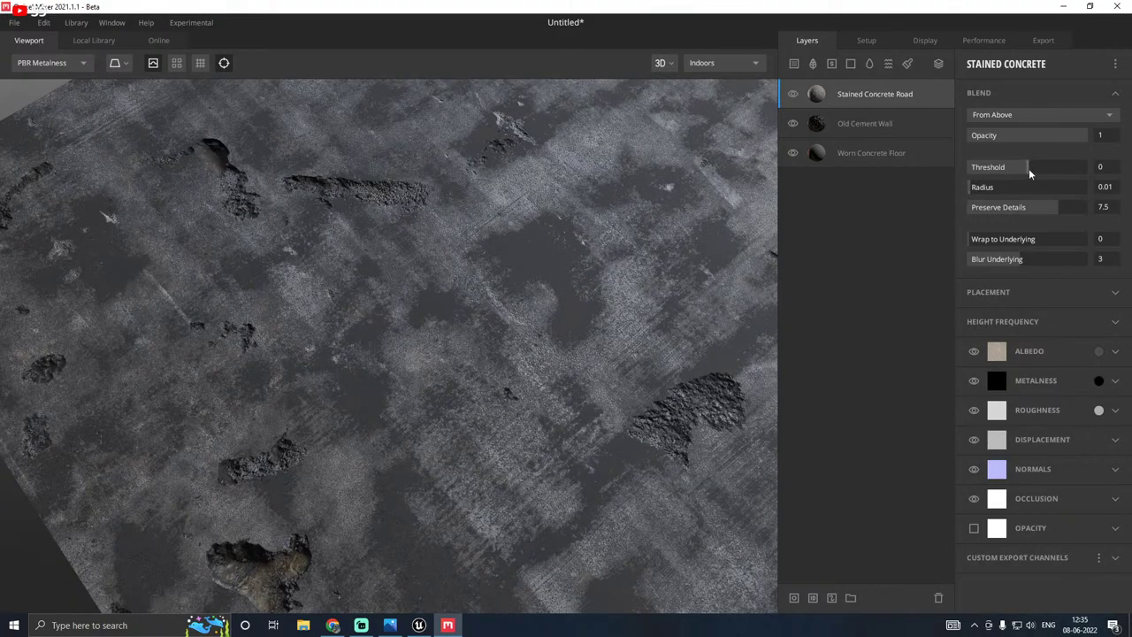
# Step: Set the Stained Concrete Road layer's blend threshold to 0.03 and try out its Wrap to Underlying amount
pyautogui.moveTo(1029, 170); pyautogui.dragTo(1031, 170)
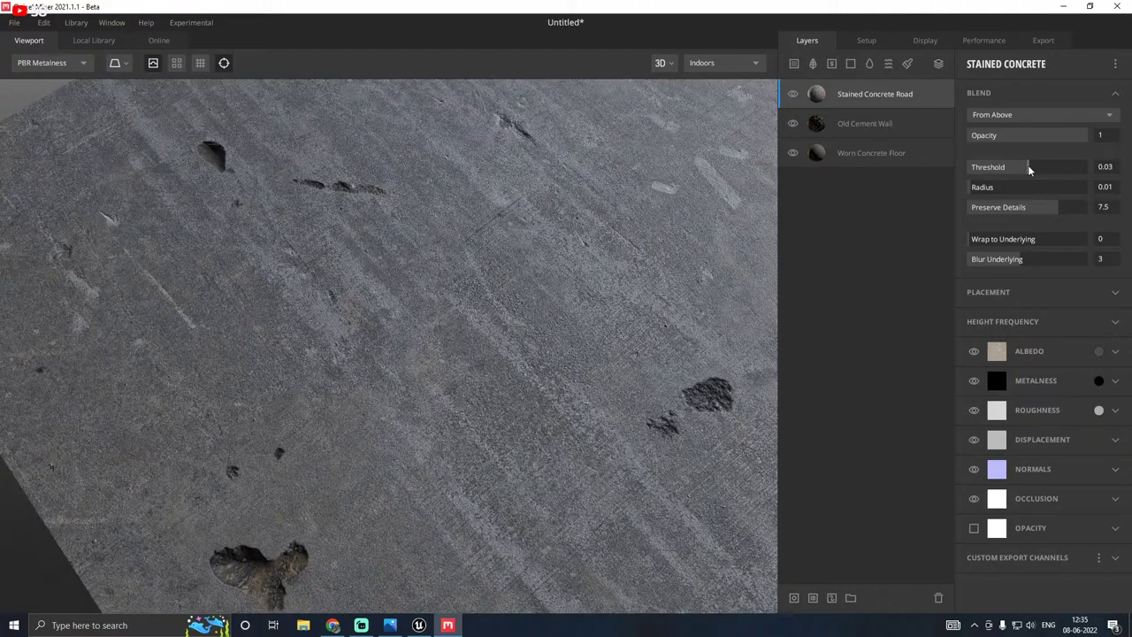
pyautogui.moveTo(574, 260)
pyautogui.mouseDown()
pyautogui.moveTo(397, 296)
pyautogui.moveTo(496, 334)
pyautogui.moveTo(477, 369)
pyautogui.moveTo(475, 346)
pyautogui.moveTo(504, 309)
pyautogui.moveTo(482, 254)
pyautogui.moveTo(492, 243)
pyautogui.mouseUp()
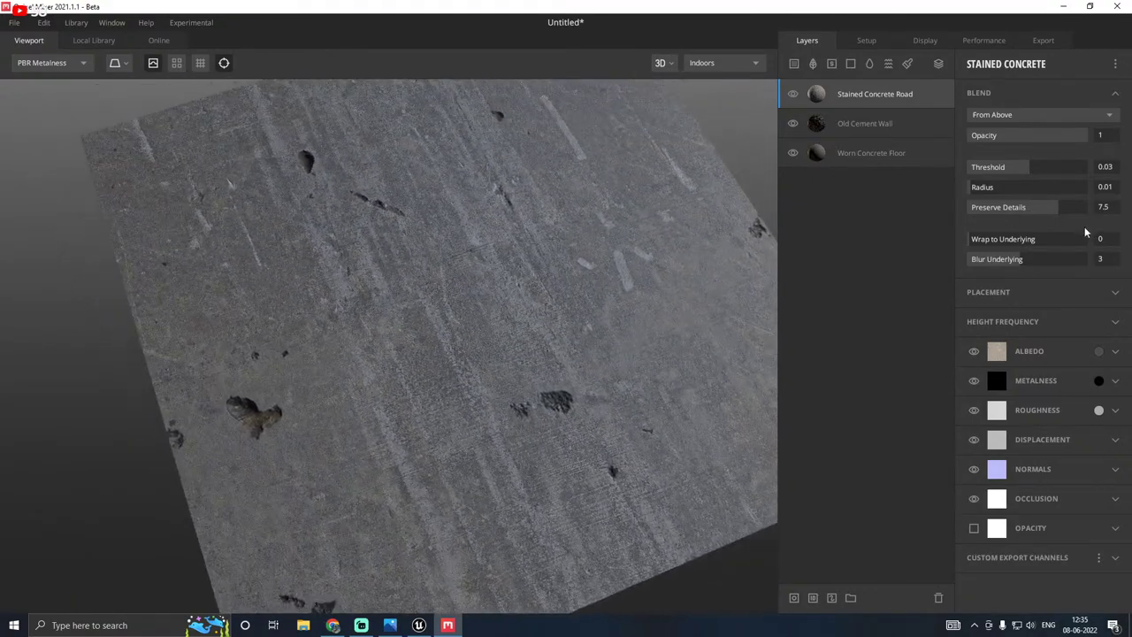
pyautogui.moveTo(994, 239); pyautogui.dragTo(1072, 235)
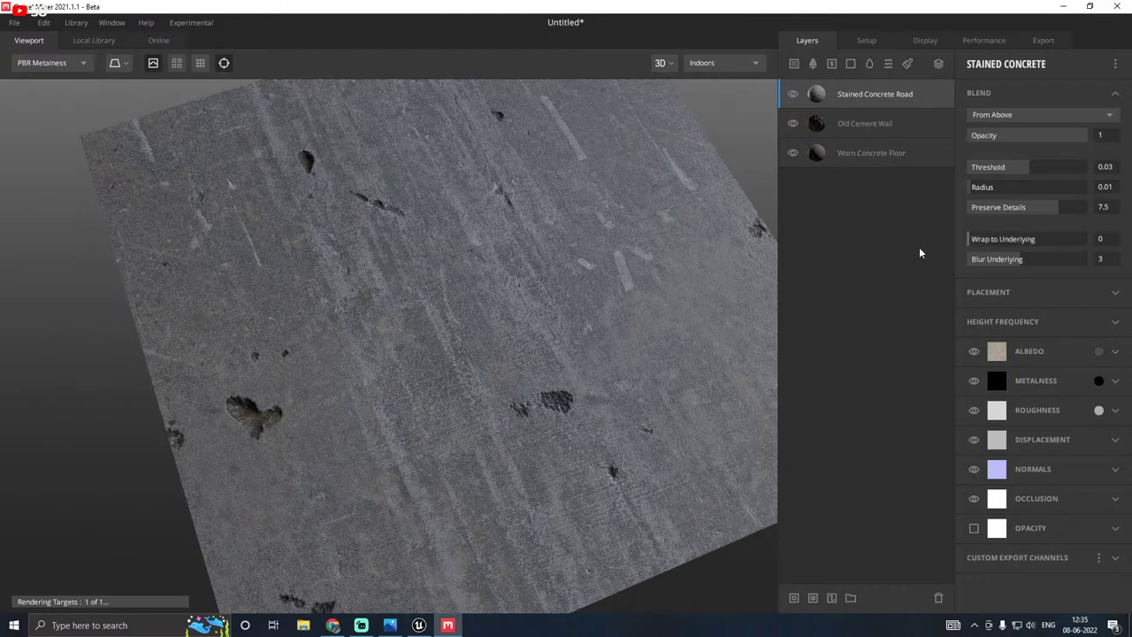
# Step: Try the From Below blend mode on the Stained Concrete Road layer with a threshold of -0.01, and return to From Above
pyautogui.moveTo(650, 278)
pyautogui.mouseDown()
pyautogui.moveTo(607, 220)
pyautogui.moveTo(600, 234)
pyautogui.moveTo(646, 275)
pyautogui.mouseUp()
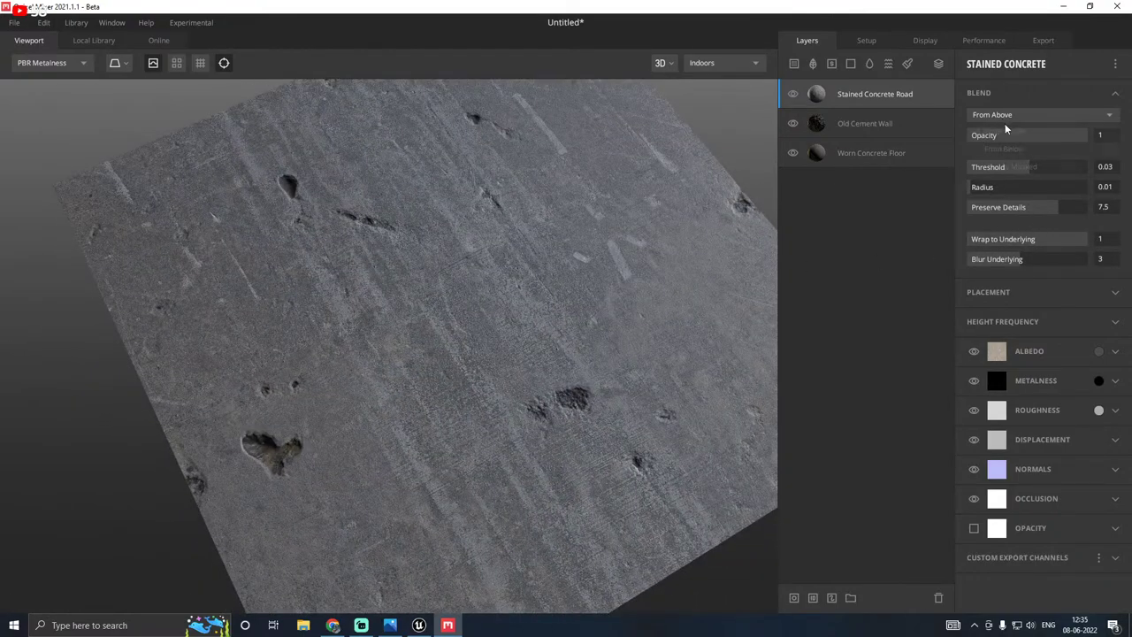
pyautogui.click(1011, 148)
pyautogui.click(1026, 169)
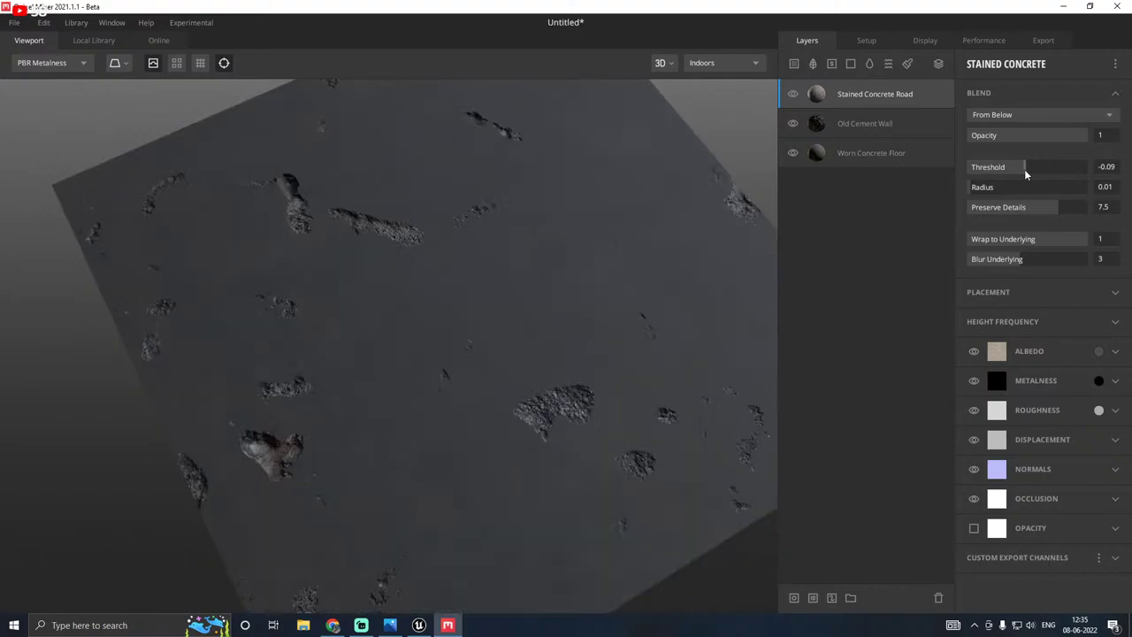
pyautogui.moveTo(1025, 169); pyautogui.dragTo(1029, 170)
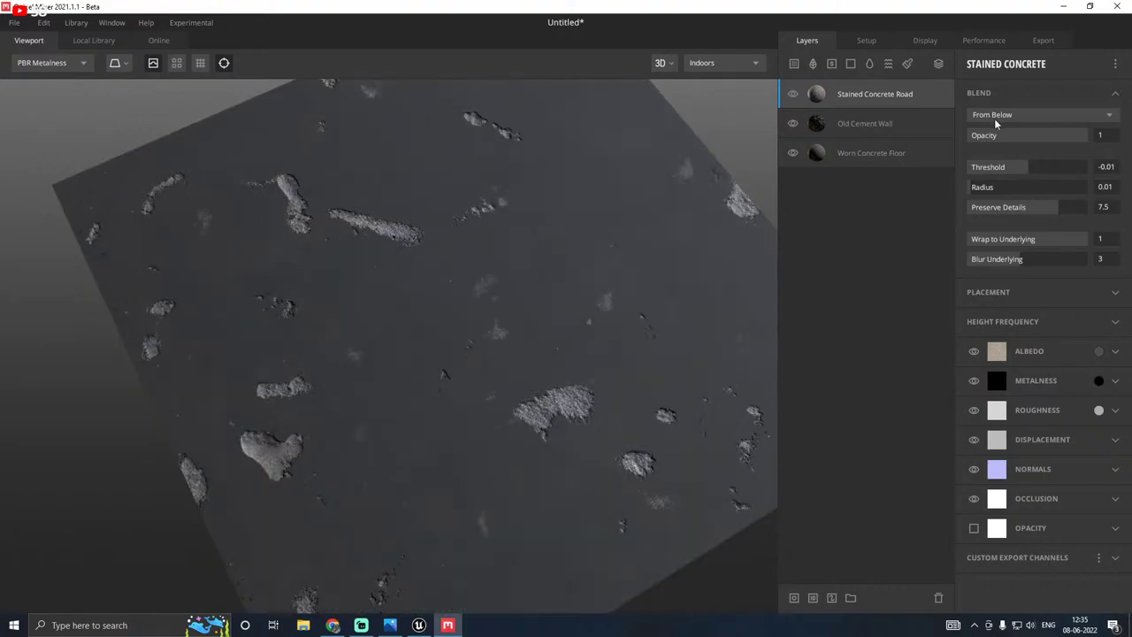
pyautogui.click(996, 115)
pyautogui.click(1004, 131)
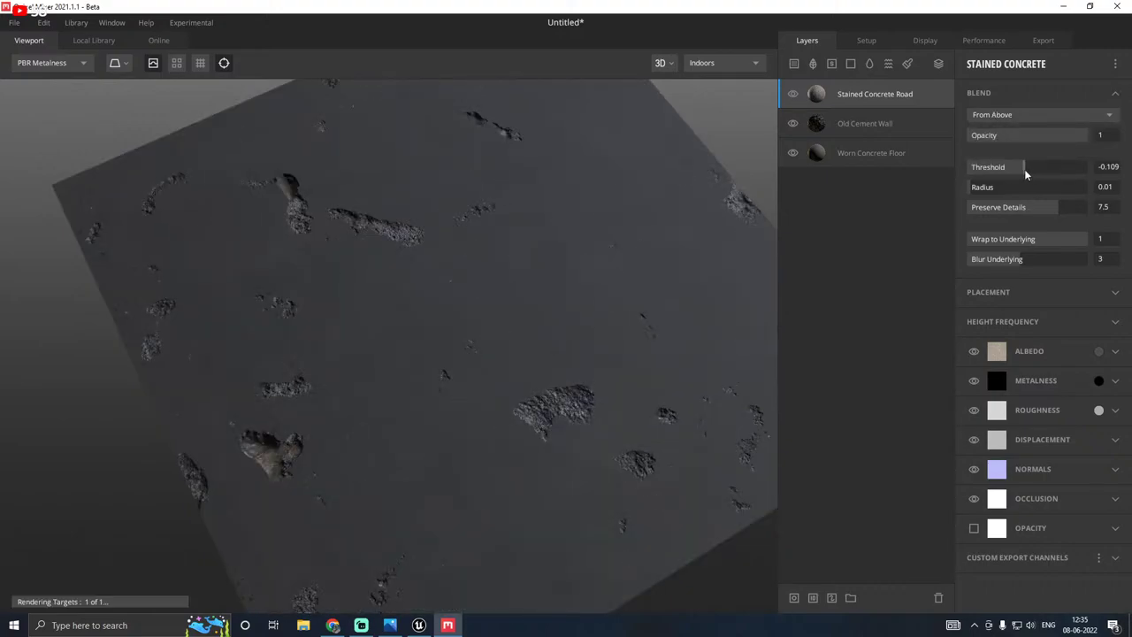
# Step: Set the Stained Concrete Road layer's blend threshold to 0.01
pyautogui.click(1029, 170)
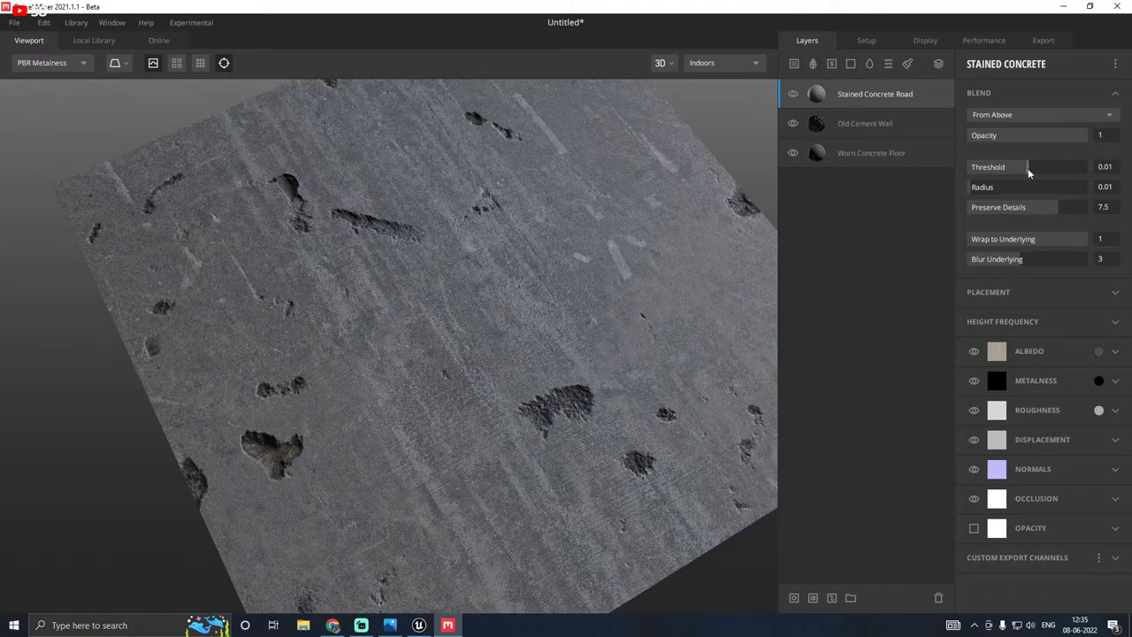
pyautogui.click(1029, 171)
pyautogui.click(1029, 171)
pyautogui.moveTo(1029, 171); pyautogui.dragTo(1029, 170)
# Step: Darken the Stained Concrete Road layer's albedo to the near-black gray 1D1D1D and apply the color
pyautogui.click(1099, 351)
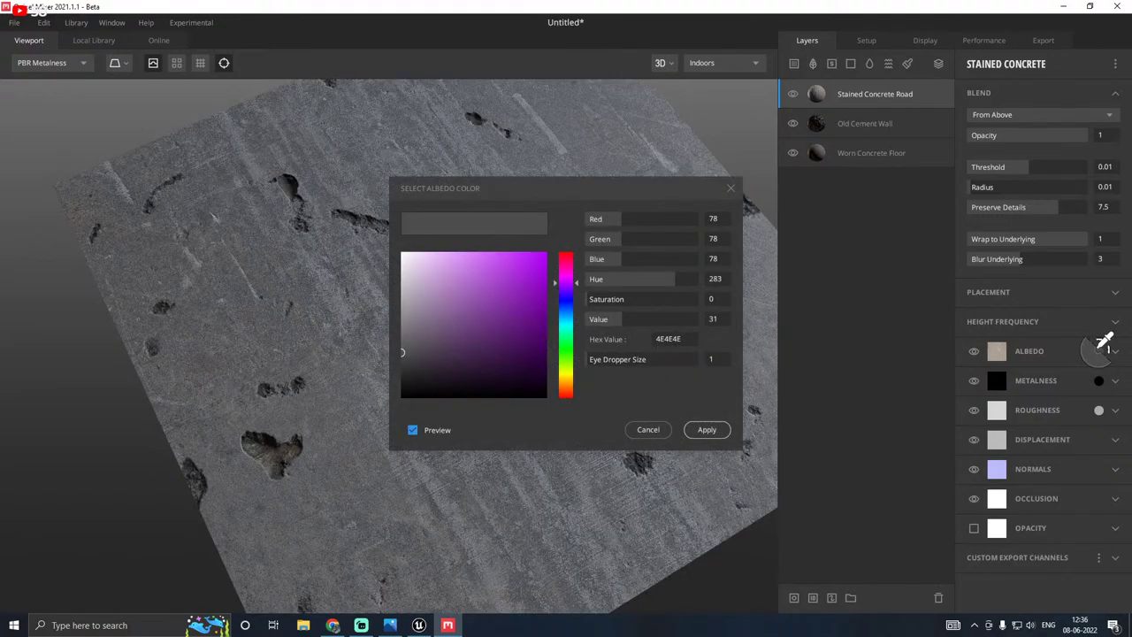
pyautogui.moveTo(409, 364); pyautogui.dragTo(403, 380)
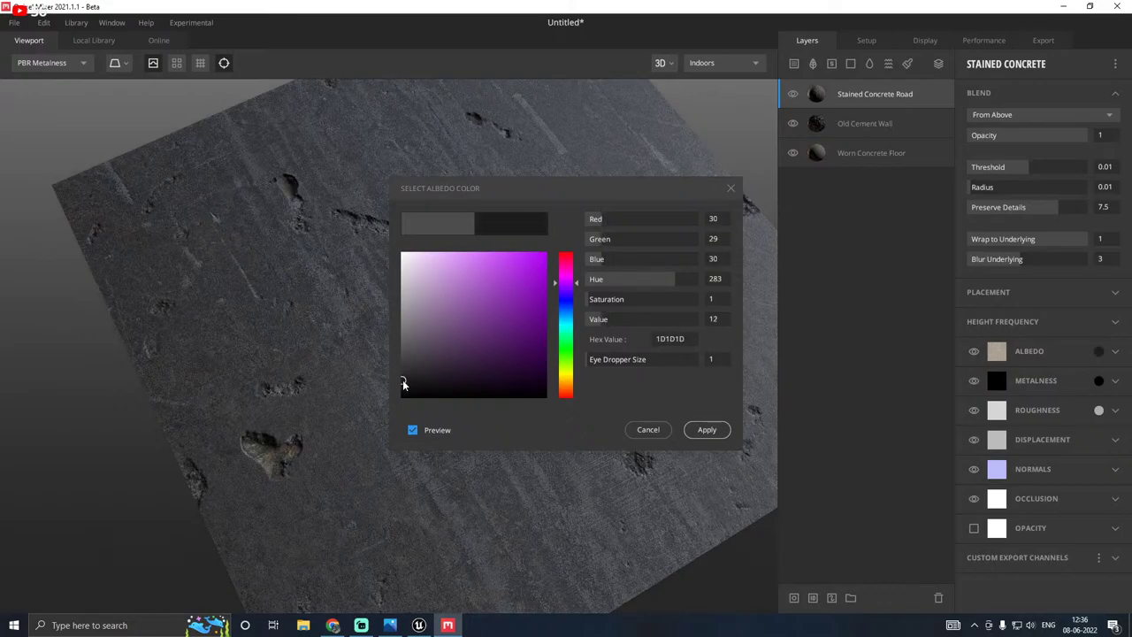
pyautogui.click(715, 430)
pyautogui.moveTo(714, 430); pyautogui.dragTo(467, 334)
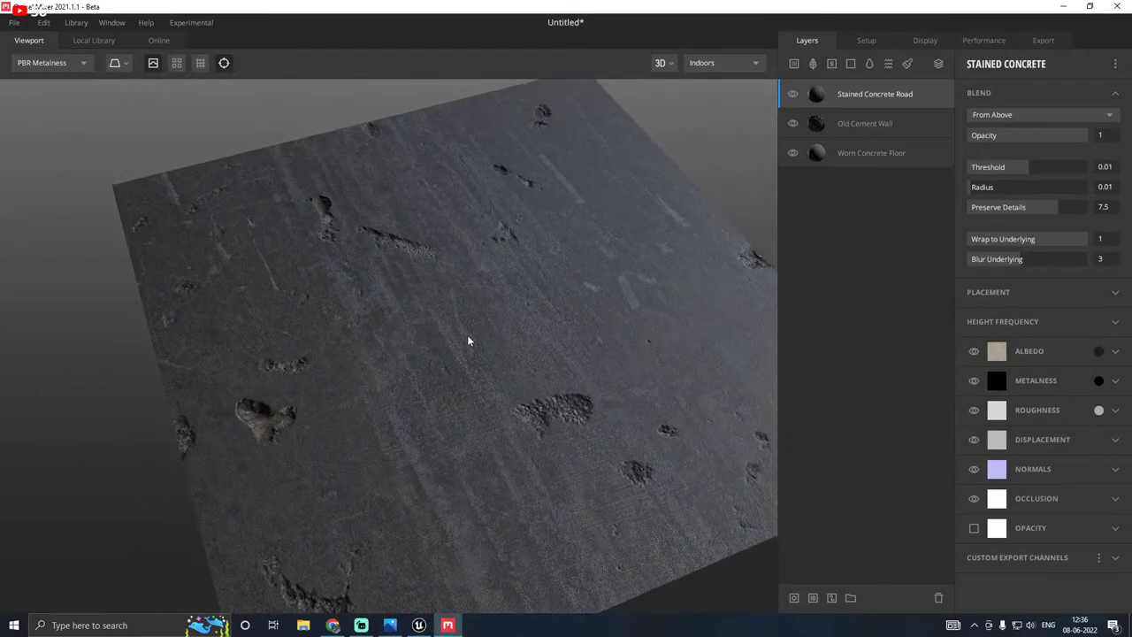
# Step: Add a Damaged Concrete Floor surface layer from the concrete surfaces and give its albedo the dark color of the underlying layers
pyautogui.click(793, 64)
pyautogui.scroll(-1, 396, 293)
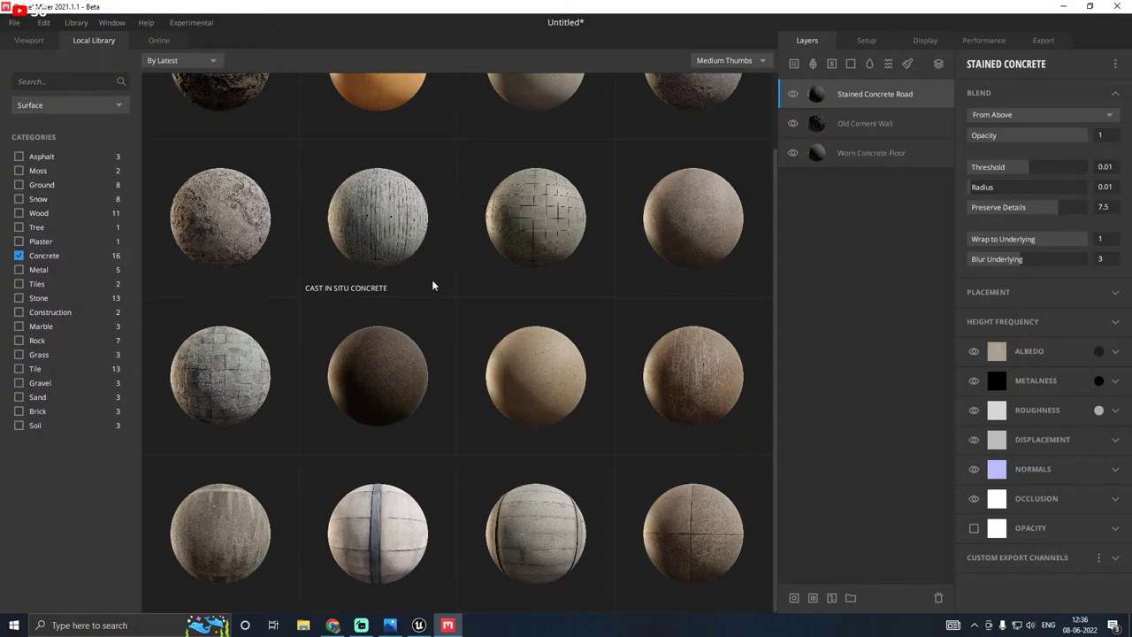
pyautogui.scroll(1, 422, 280)
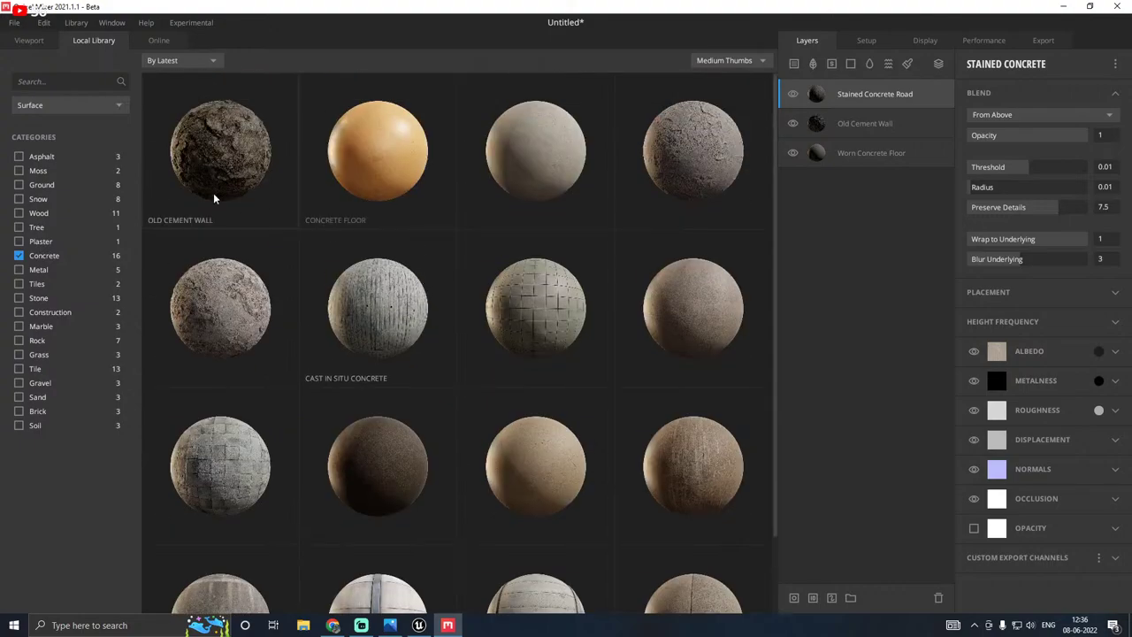
pyautogui.click(676, 144)
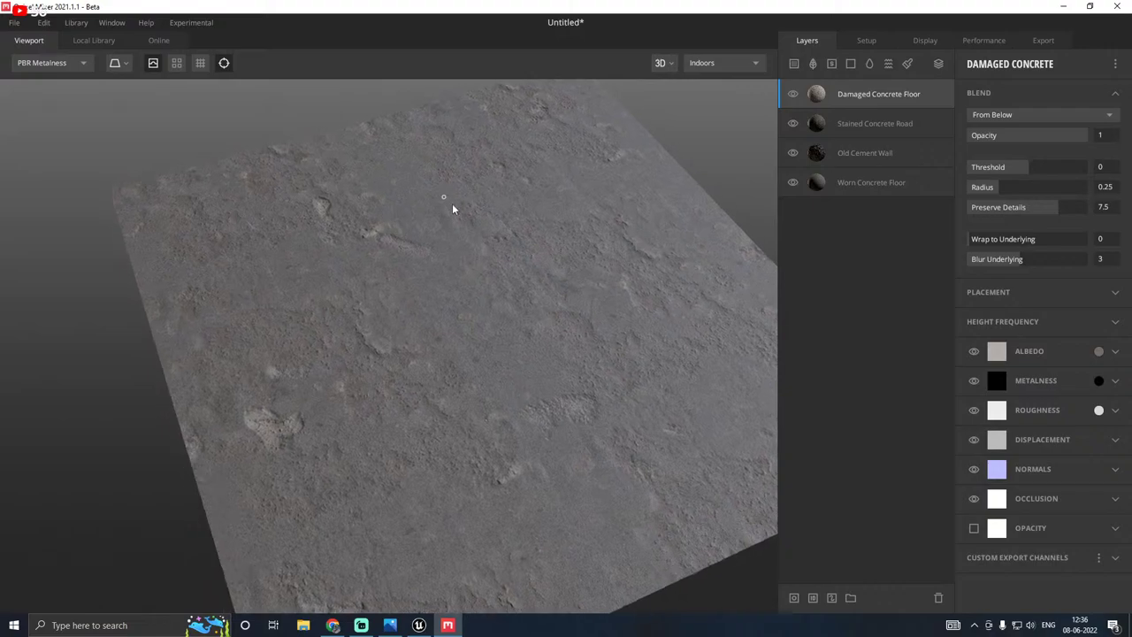
pyautogui.middleClick(1098, 351)
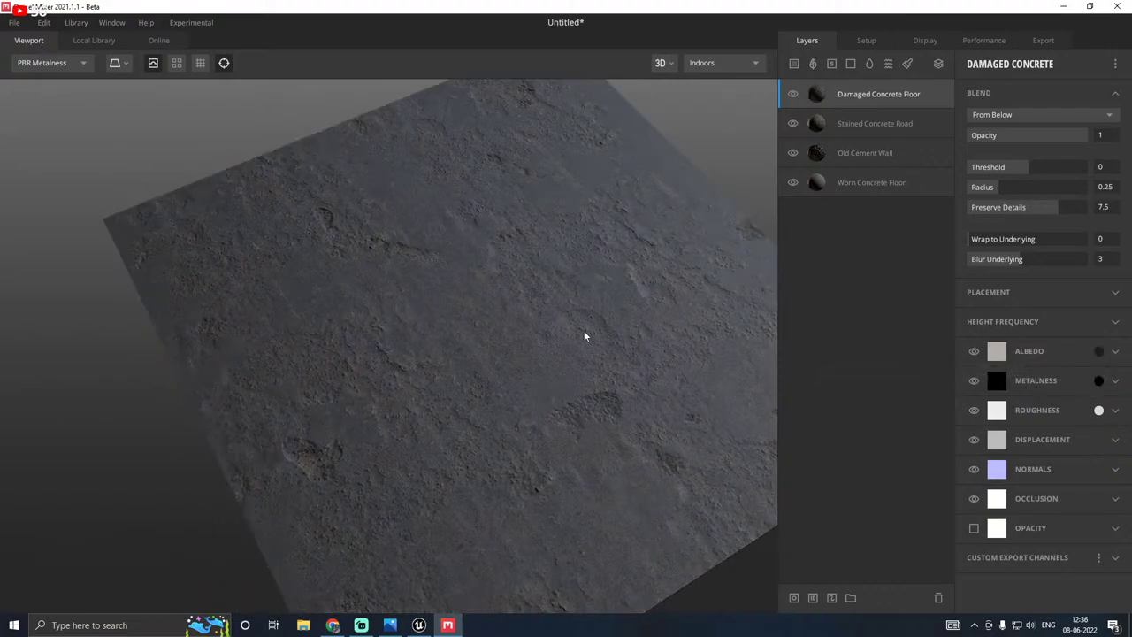
pyautogui.moveTo(584, 335); pyautogui.dragTo(514, 348)
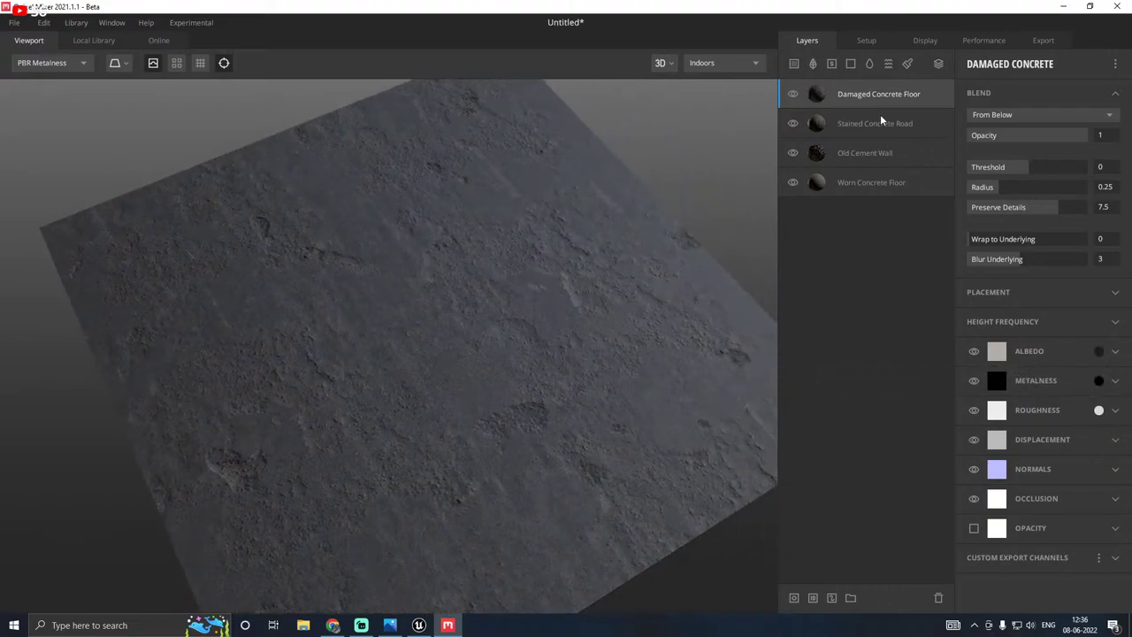
# Step: Blend the Damaged Concrete Floor layer From Above with a radius of 0 and a threshold of -0.01
pyautogui.moveTo(999, 183); pyautogui.dragTo(964, 190)
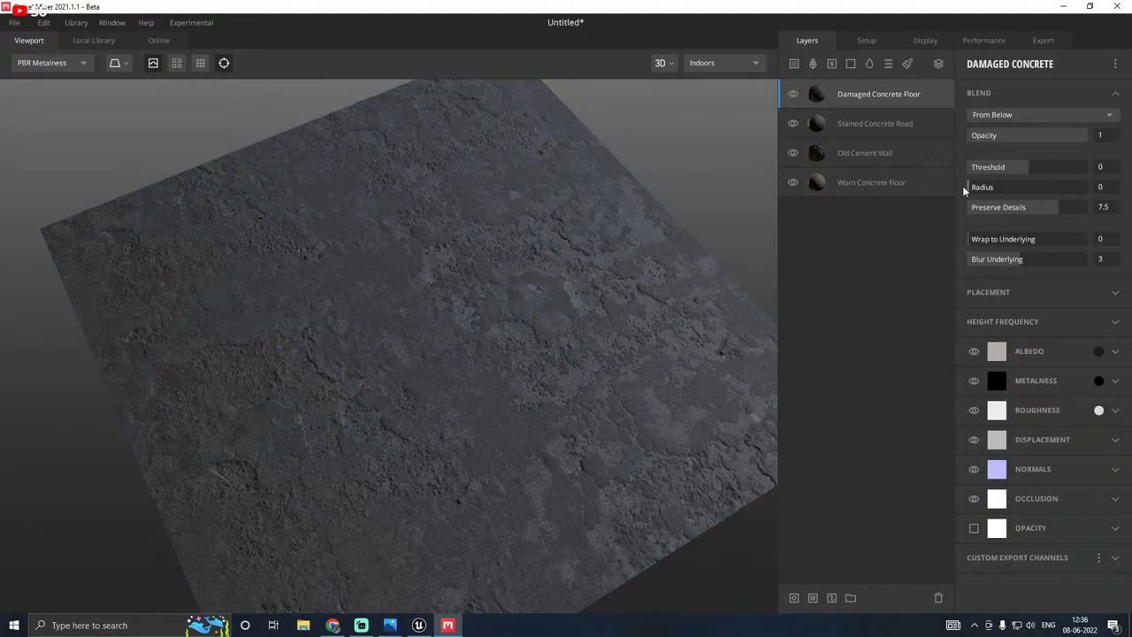
pyautogui.click(1044, 117)
pyautogui.click(1004, 131)
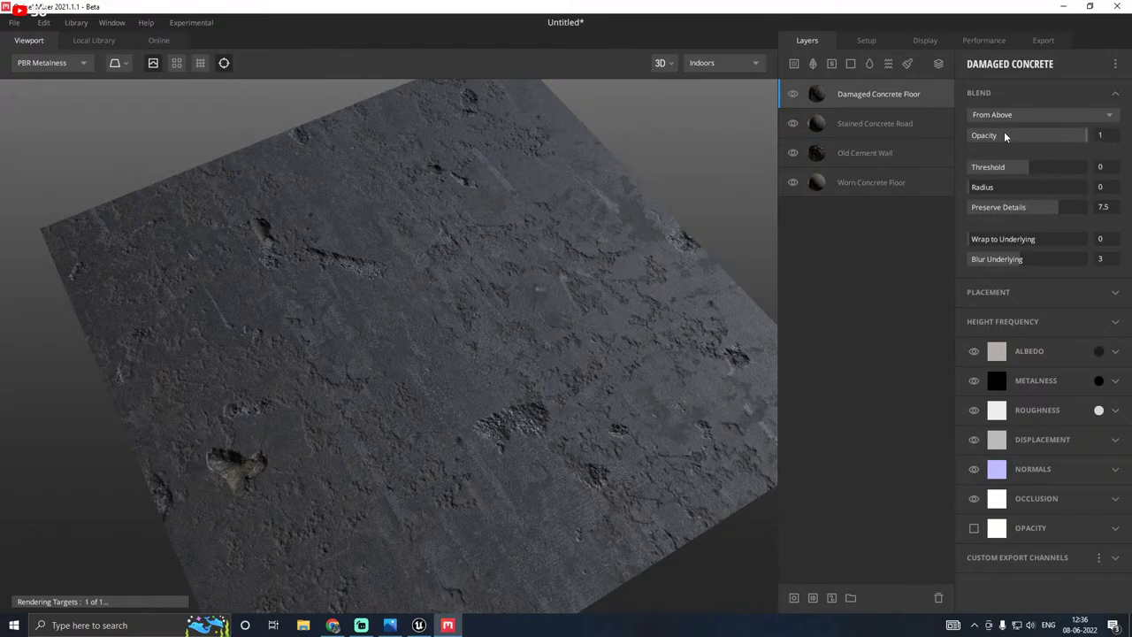
pyautogui.moveTo(522, 301); pyautogui.dragTo(531, 311)
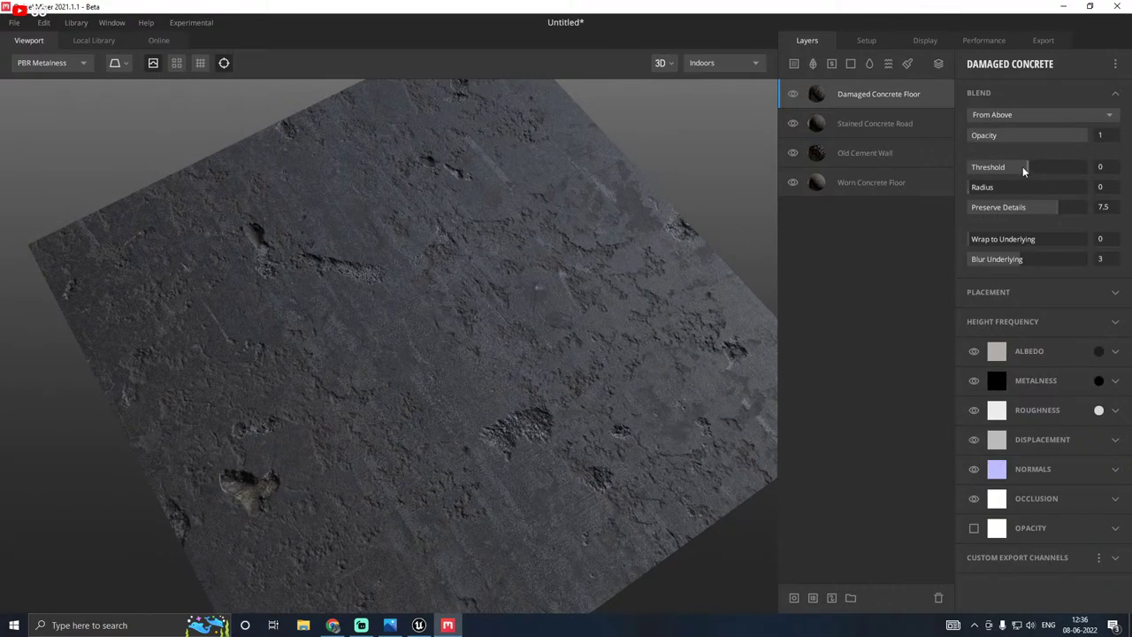
pyautogui.moveTo(1026, 171); pyautogui.dragTo(1027, 172)
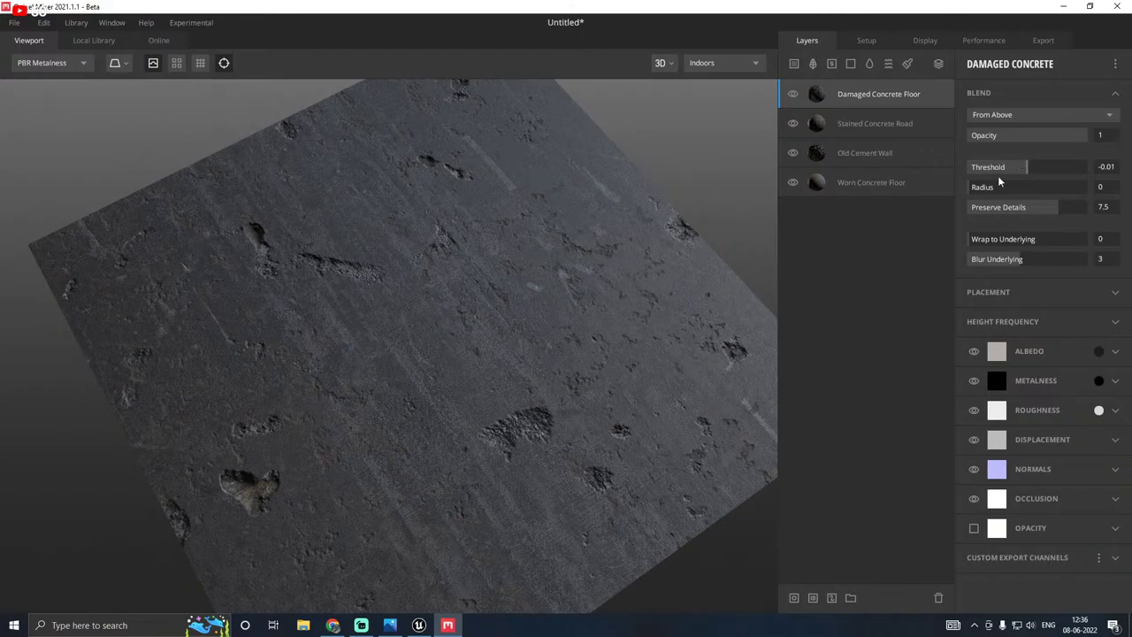
pyautogui.scroll(3, 490, 282)
pyautogui.moveTo(490, 282); pyautogui.dragTo(590, 233)
# Step: Save the mix as ConcreteD in the Road project
pyautogui.click(14, 22)
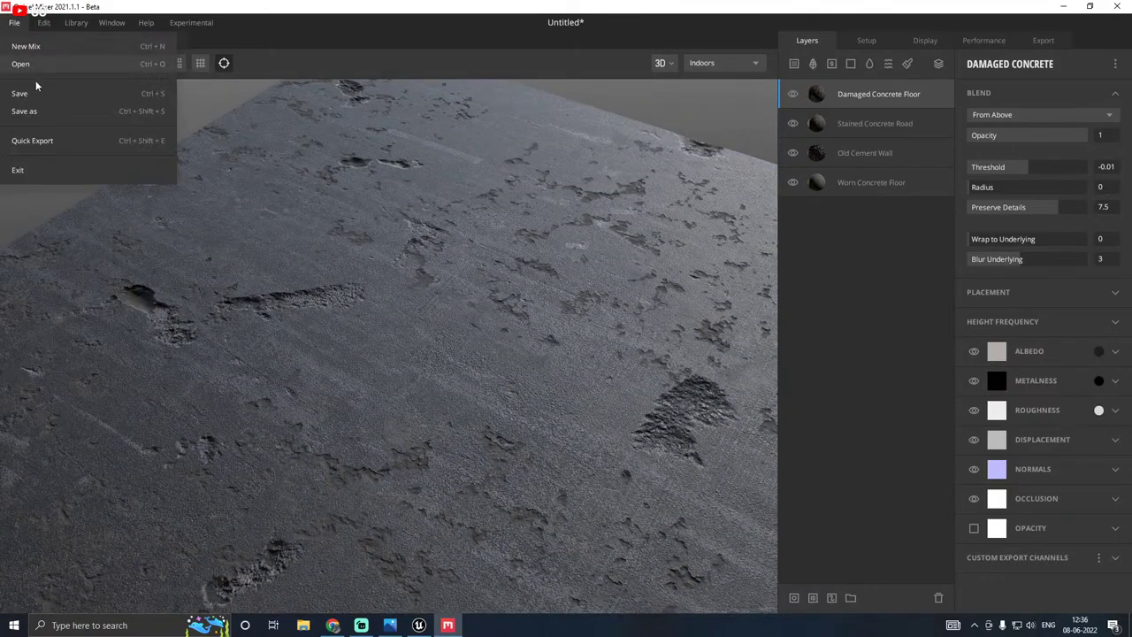
pyautogui.click(36, 93)
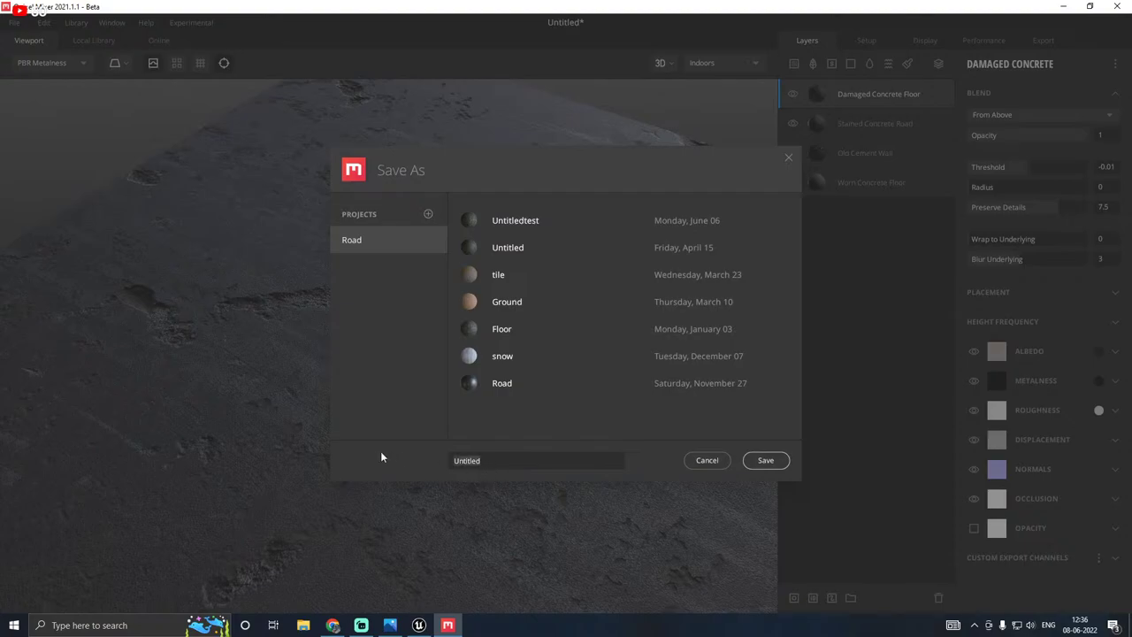
pyautogui.write('ConcreteD')
pyautogui.click(752, 463)
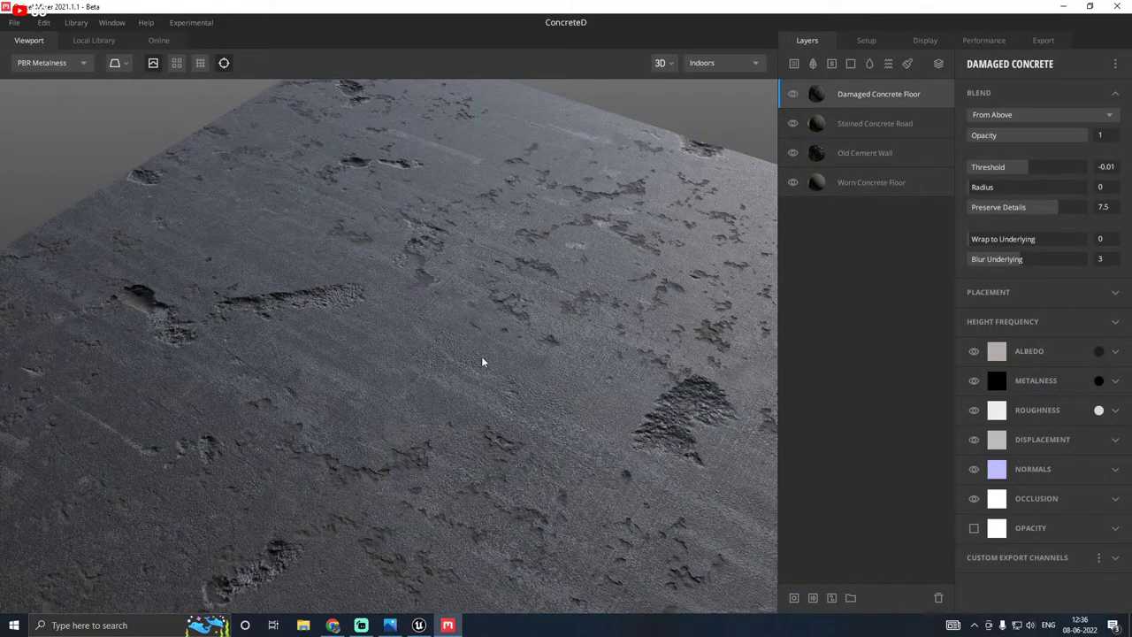
# Step: Filter the local surfaces to Grass only, add a Wild Grass And Ferns layer above the concrete layers, and hide it
pyautogui.moveTo(511, 359); pyautogui.dragTo(402, 309)
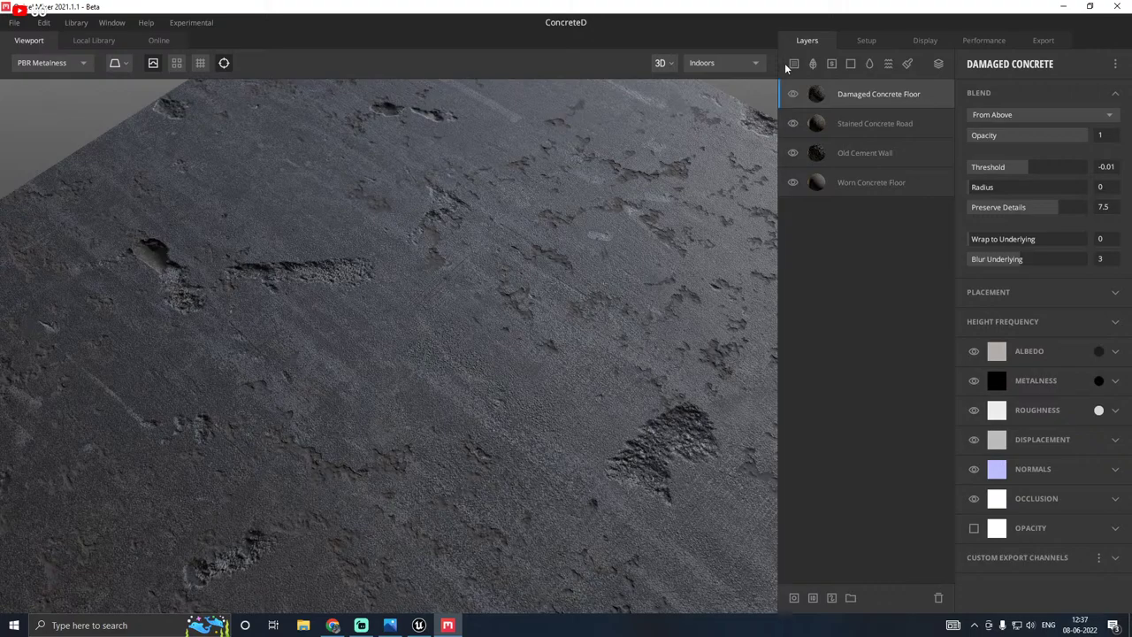
pyautogui.click(94, 39)
pyautogui.click(18, 256)
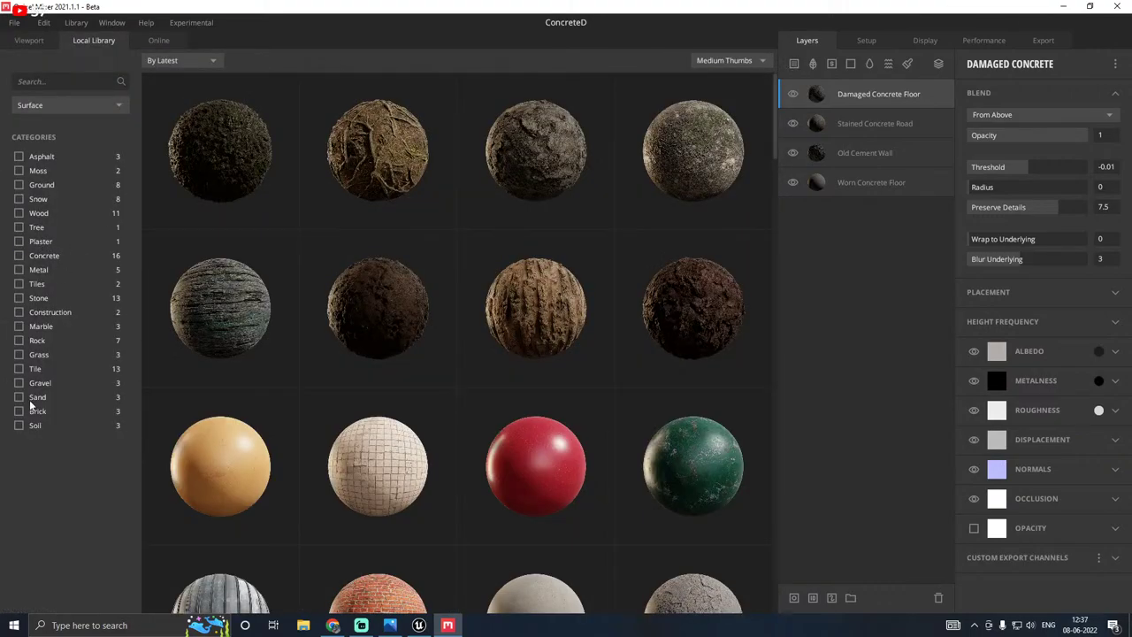
pyautogui.click(19, 355)
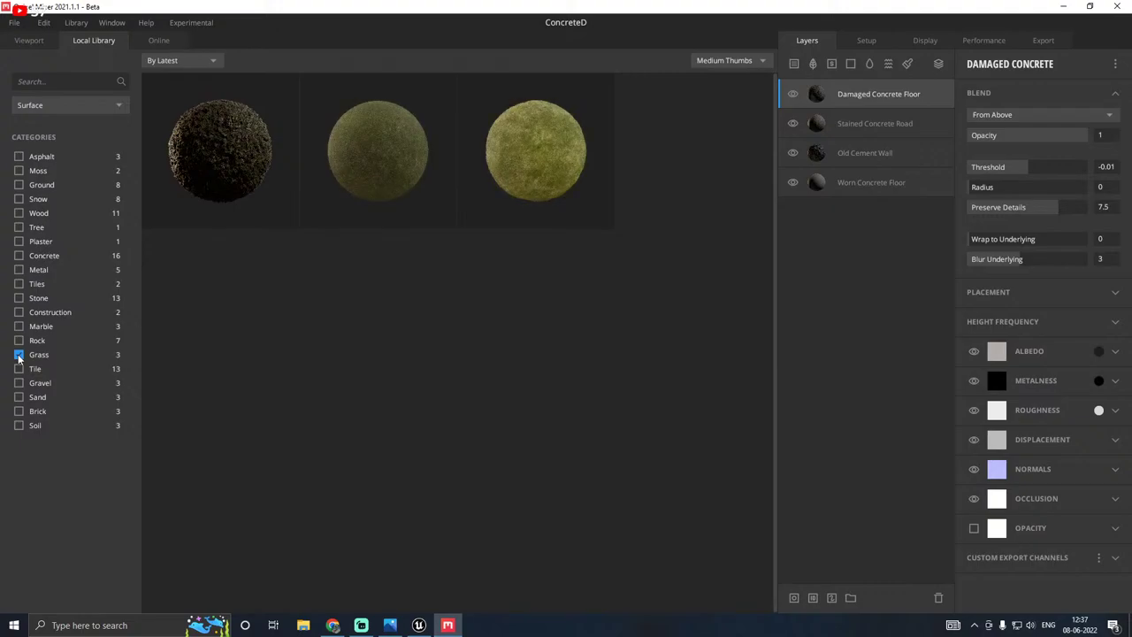
pyautogui.click(250, 162)
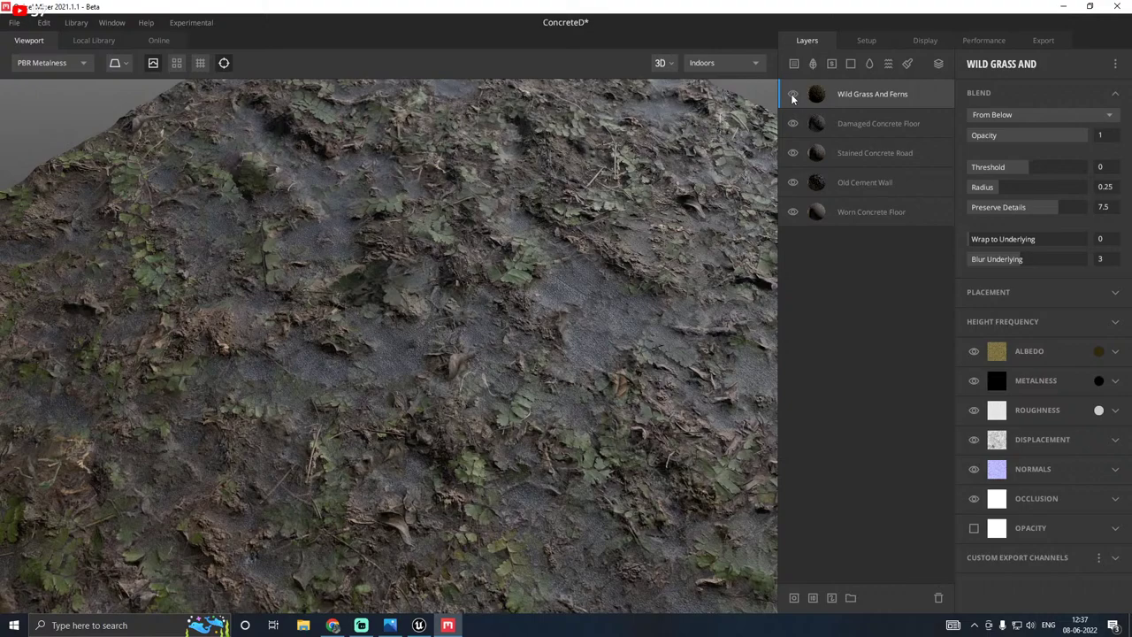
pyautogui.click(792, 94)
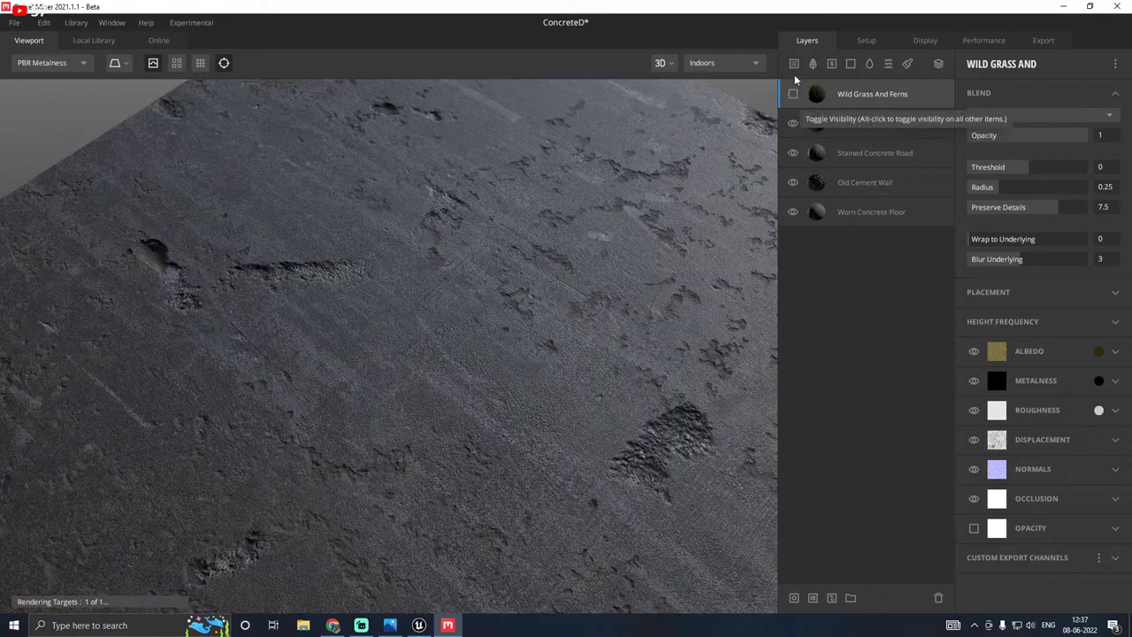
# Step: Include the Moss category in the surface filter, add a Mossy Ground layer on top, and hide it
pyautogui.click(94, 39)
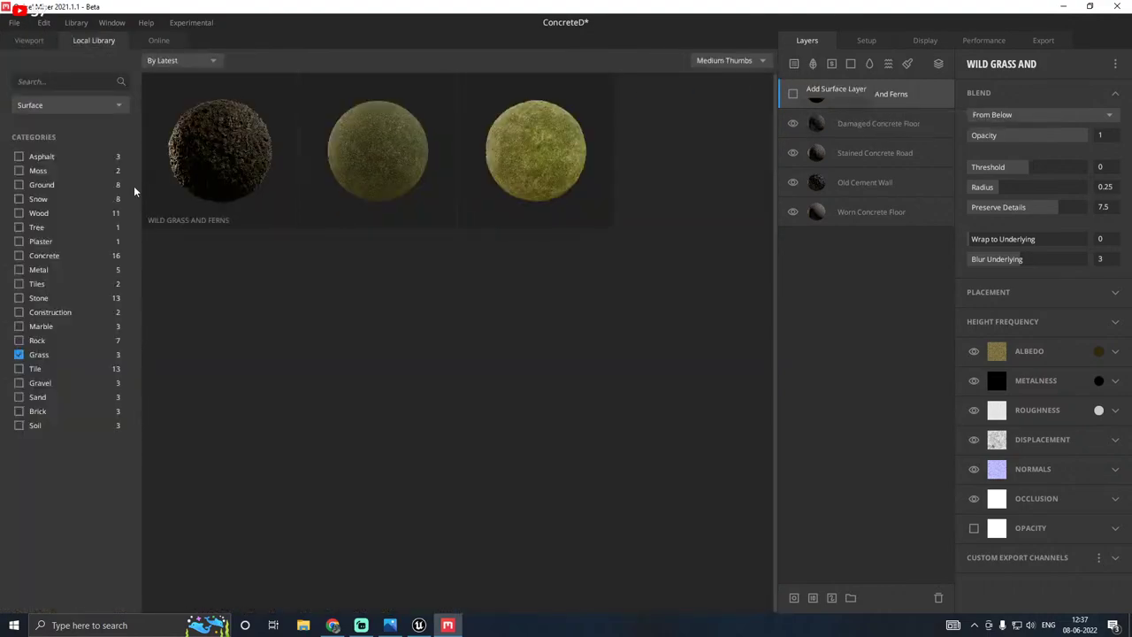
pyautogui.click(19, 353)
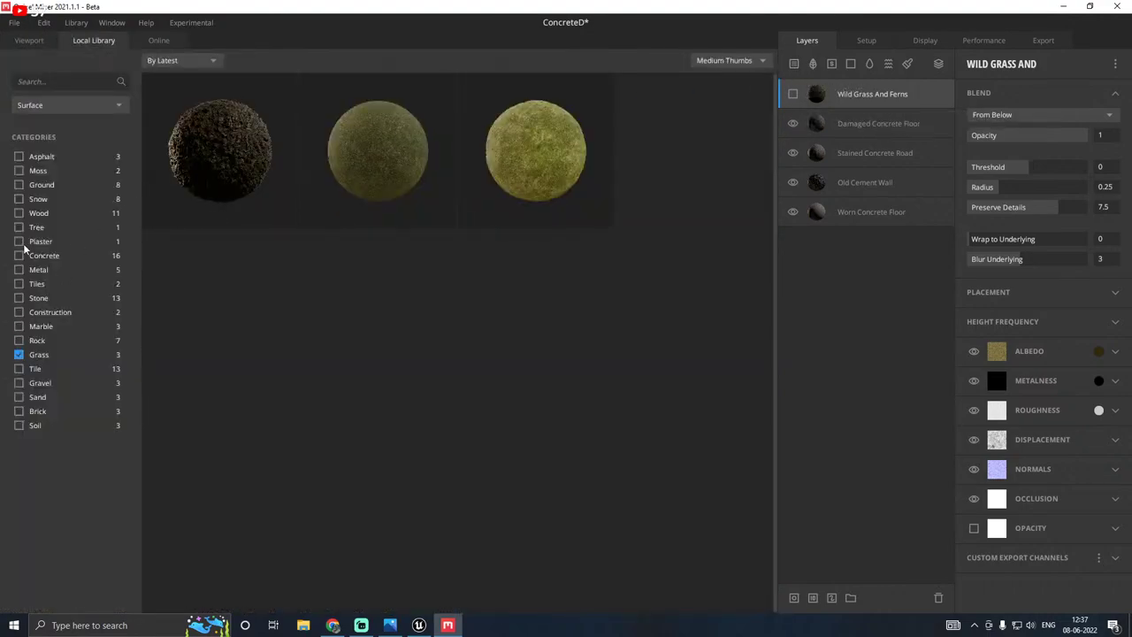
pyautogui.click(19, 171)
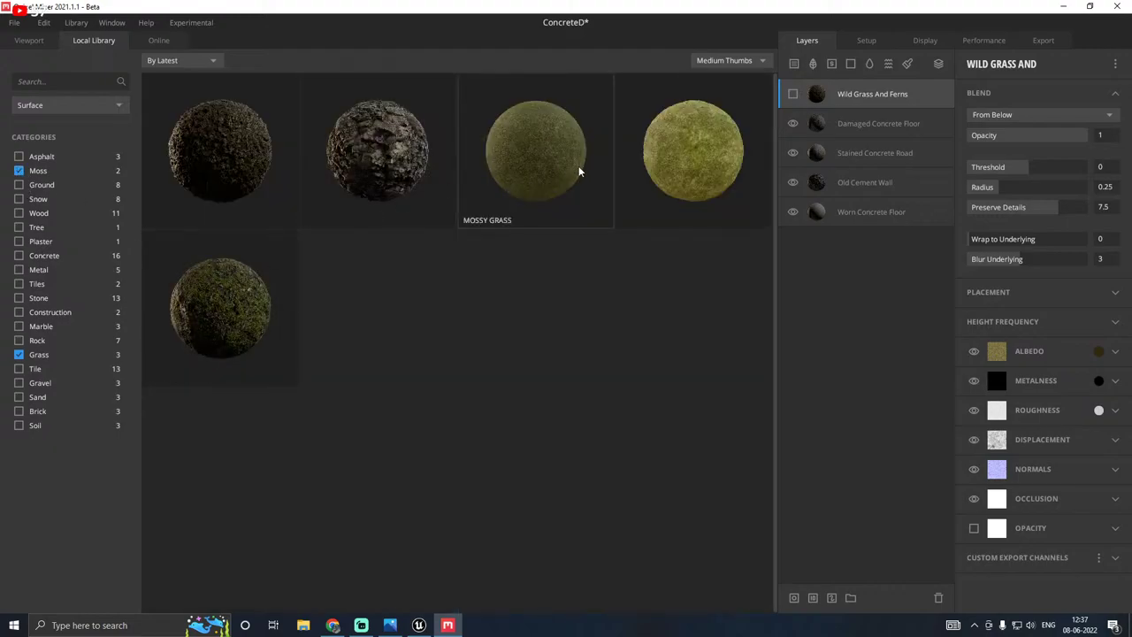
pyautogui.doubleClick(257, 303)
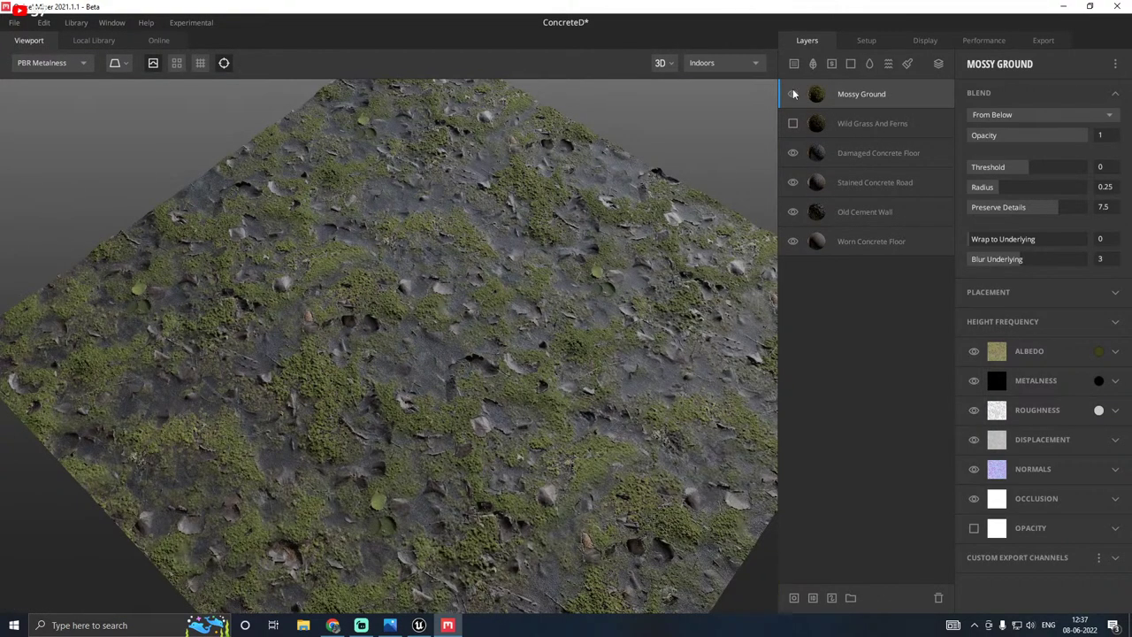
pyautogui.click(793, 94)
# Step: Include the Ground category in the surface filter and add a Forest Ground layer on top of the stack
pyautogui.click(94, 39)
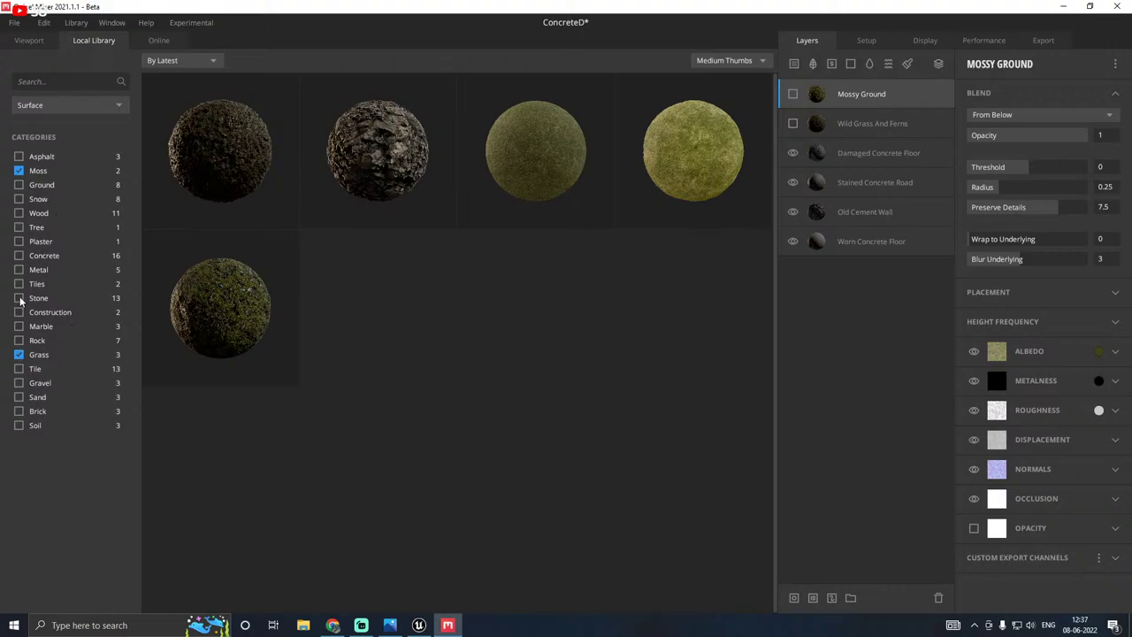
pyautogui.click(19, 186)
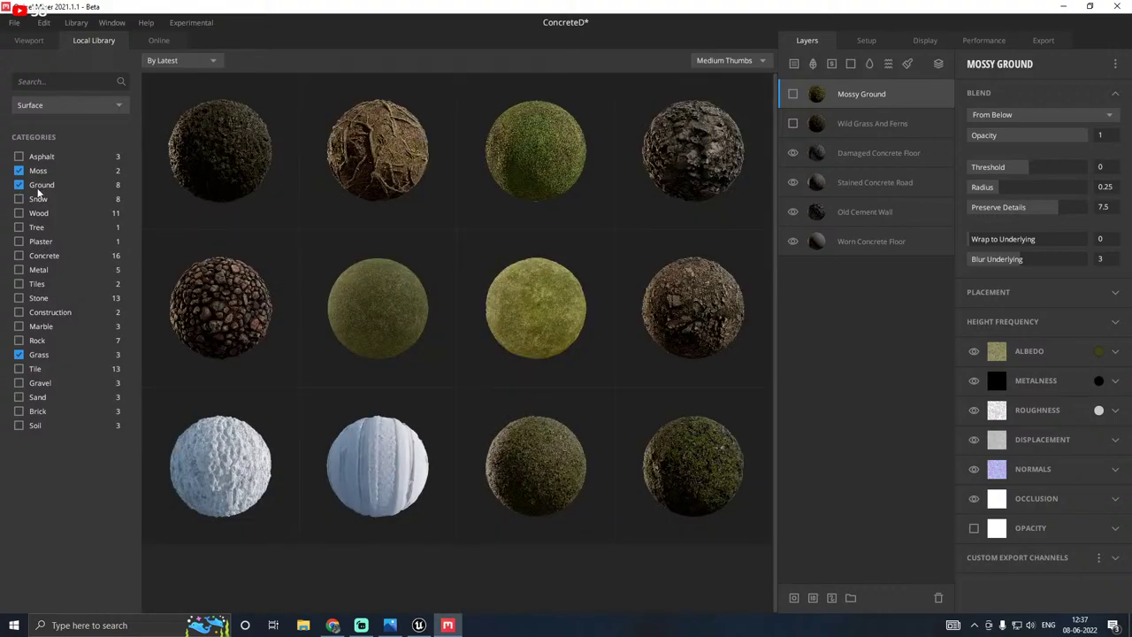
pyautogui.click(526, 446)
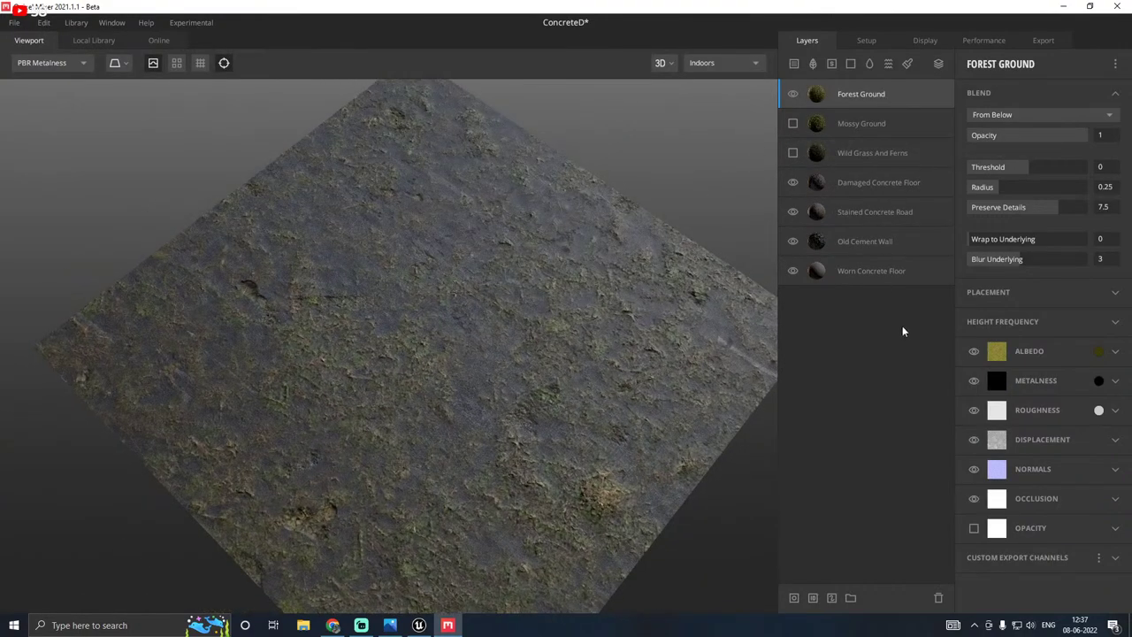
# Step: Blend the Forest Ground layer From Above with a radius of 0 and a threshold of -0.01
pyautogui.click(1019, 123)
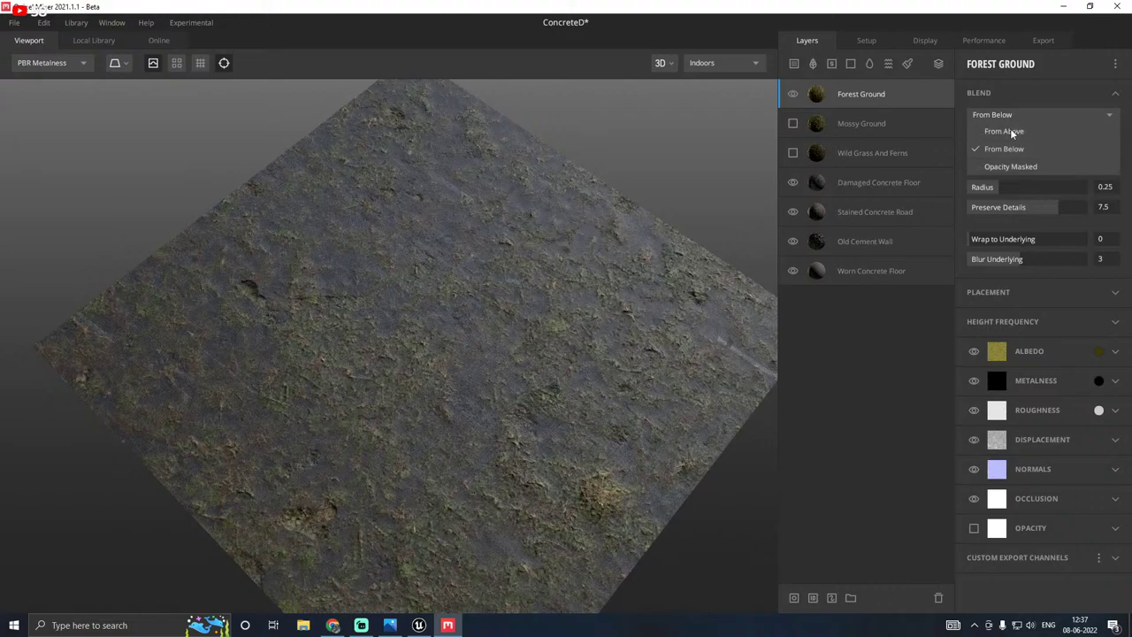
pyautogui.click(1010, 128)
pyautogui.moveTo(506, 279); pyautogui.dragTo(457, 301)
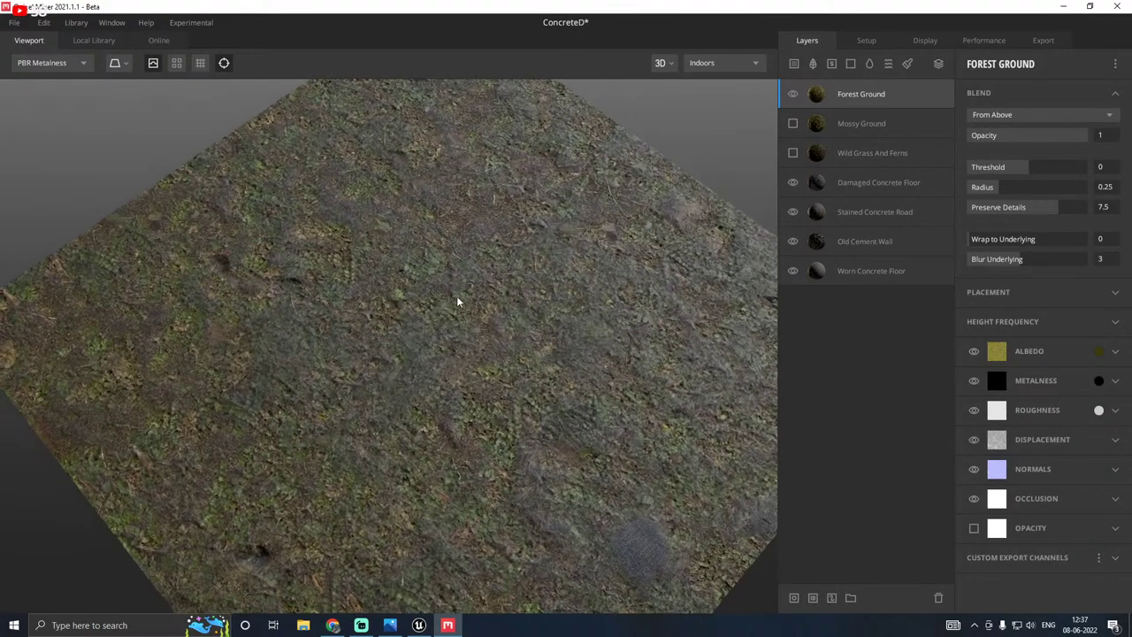
pyautogui.moveTo(987, 188); pyautogui.dragTo(1030, 174)
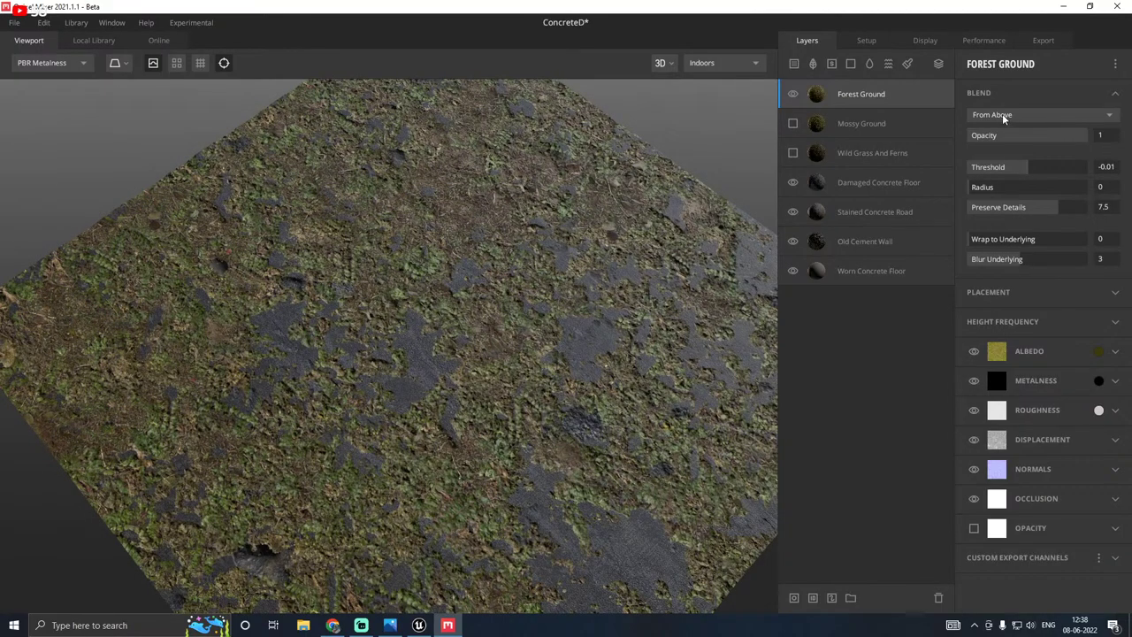
# Step: Try blending the Forest Ground layer From Below with a threshold of 0.03, and delete that layer
pyautogui.click(1002, 114)
pyautogui.click(1009, 140)
pyautogui.moveTo(1022, 172); pyautogui.dragTo(1029, 173)
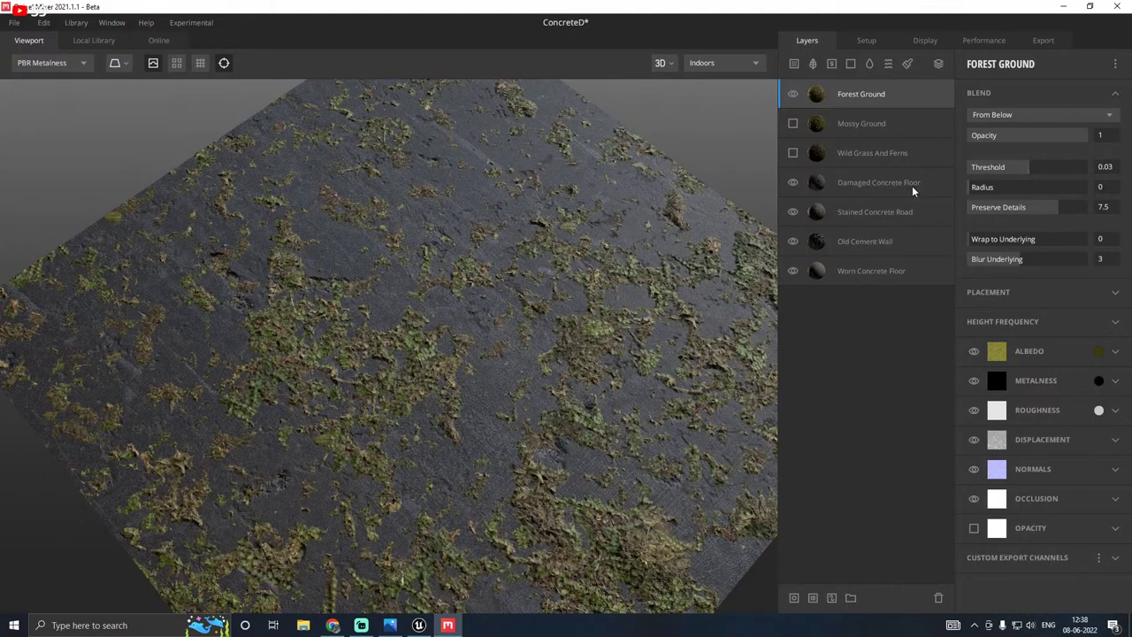
pyautogui.press('Delete')
# Step: Show the Mossy Ground layer and set its blend radius to 0
pyautogui.click(794, 94)
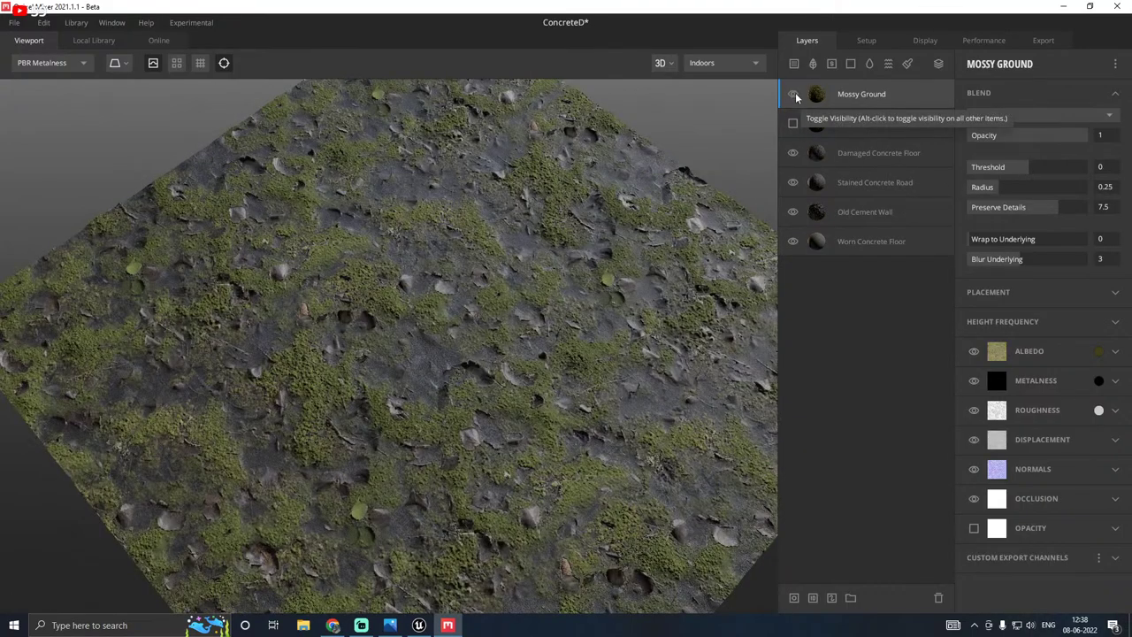
pyautogui.moveTo(1017, 186); pyautogui.dragTo(980, 186)
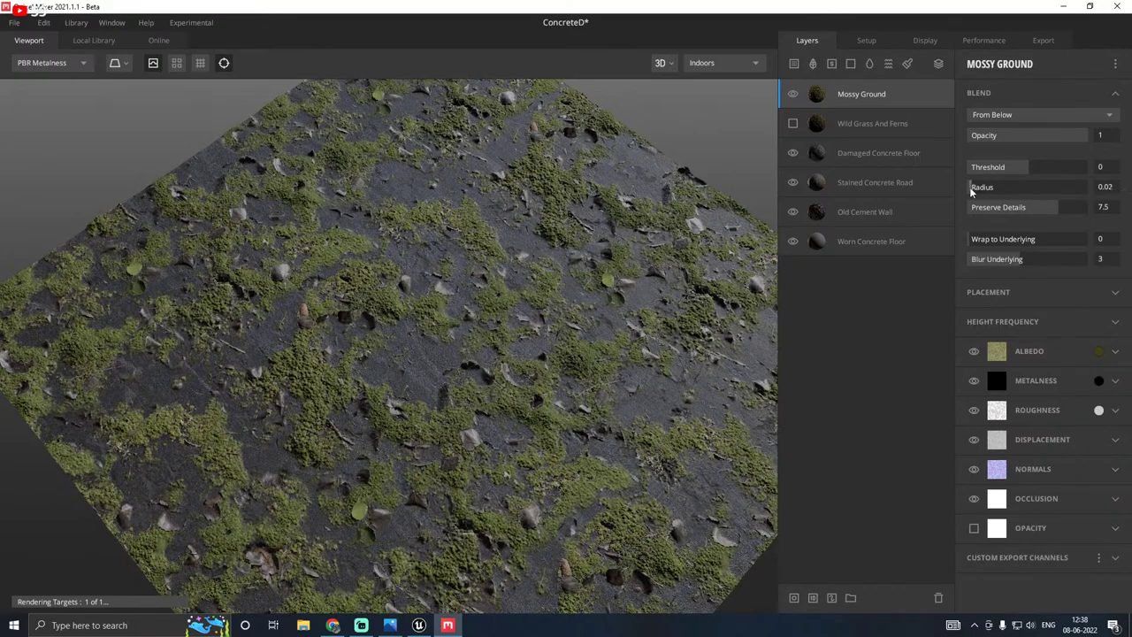
pyautogui.moveTo(495, 367); pyautogui.dragTo(373, 376)
pyautogui.scroll(2, 371, 376)
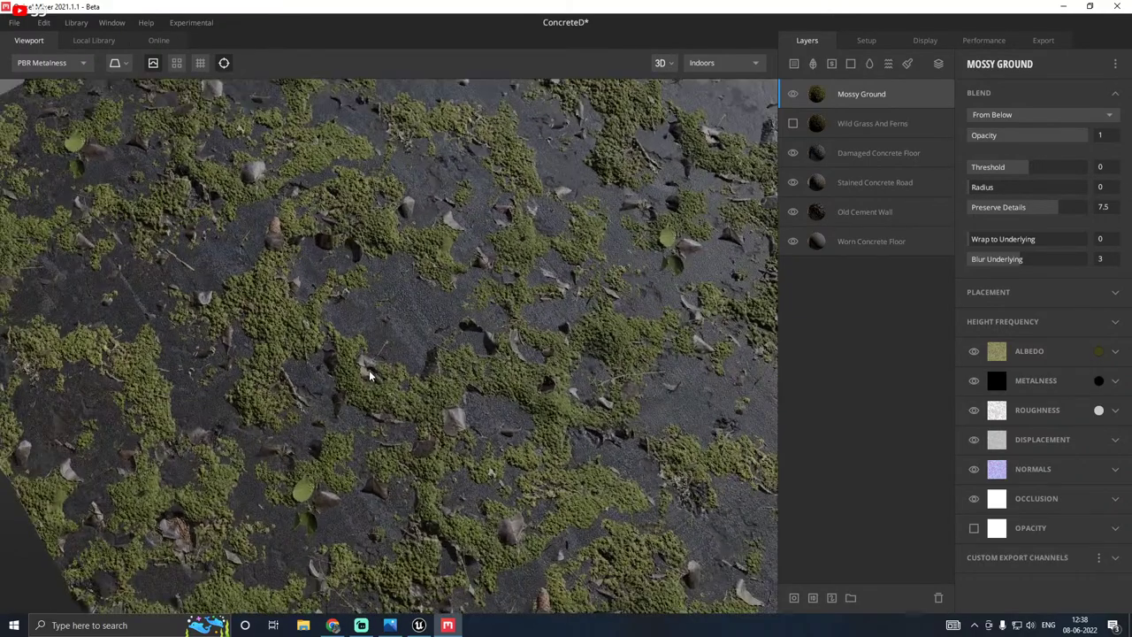
# Step: Try blending the Mossy Ground layer From Above and inspect the moss in the concrete recesses up close
pyautogui.click(1017, 117)
pyautogui.click(1002, 124)
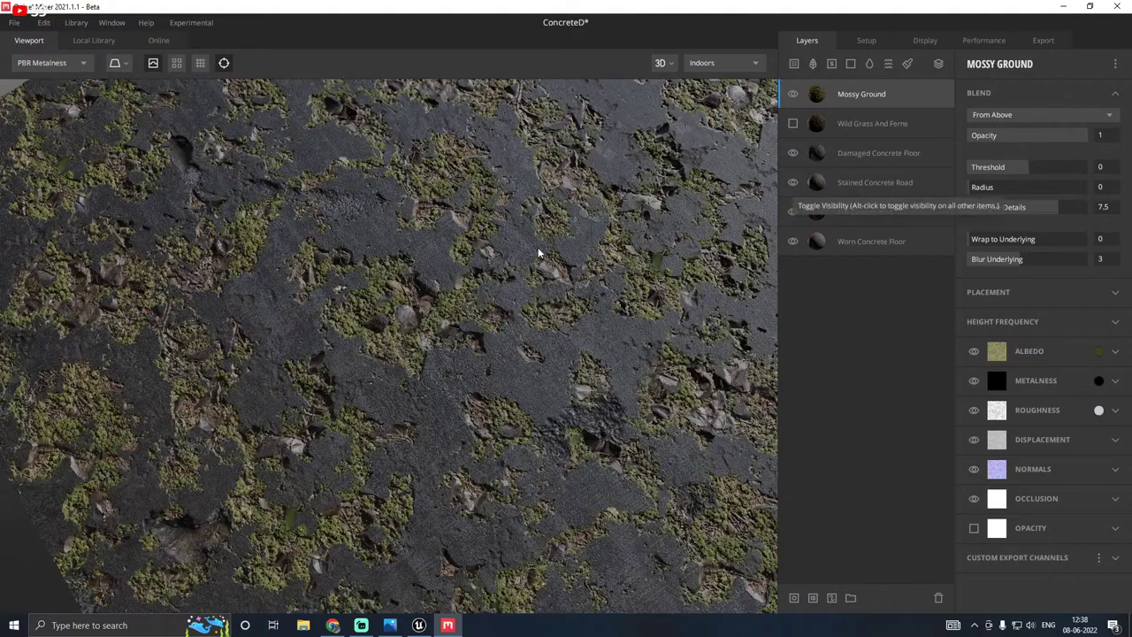
pyautogui.moveTo(538, 253); pyautogui.dragTo(439, 280)
pyautogui.scroll(2, 439, 279)
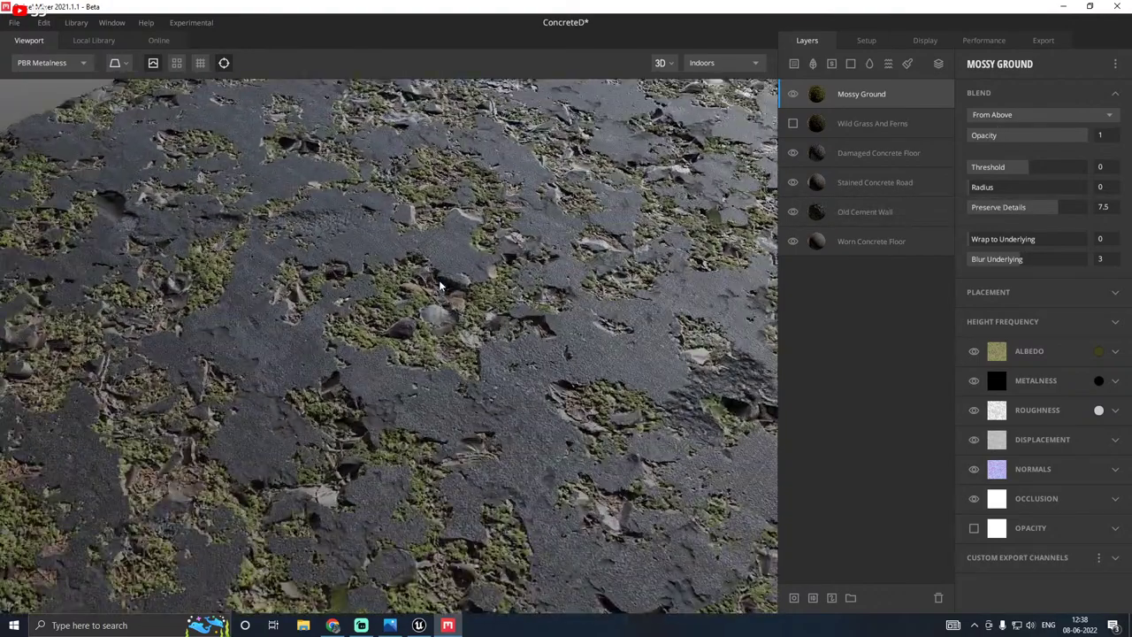
# Step: Set the Mossy Ground layer's threshold to -0.03 with Wrap to Underlying at 0, and blend it From Below
pyautogui.moveTo(1020, 238); pyautogui.dragTo(920, 227)
pyautogui.moveTo(1031, 172); pyautogui.dragTo(1027, 172)
pyautogui.click(993, 115)
pyautogui.click(992, 147)
pyautogui.scroll(-5, 397, 315)
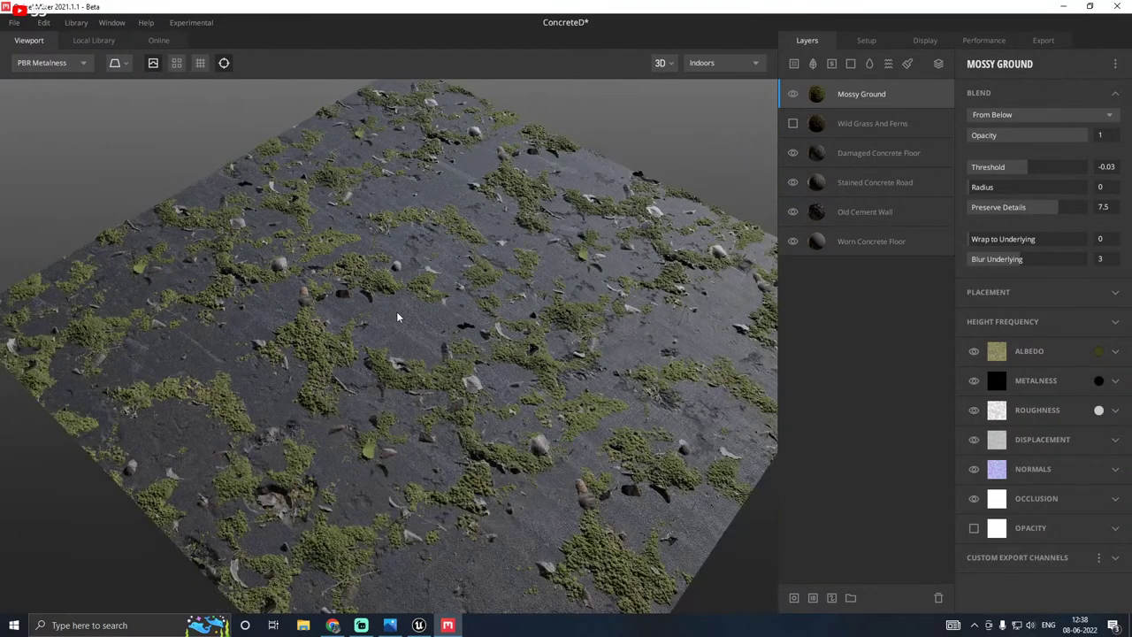
pyautogui.scroll(3, 693, 160)
# Step: Hide the Mossy Ground layer, and show and select the Wild Grass And Ferns layer instead
pyautogui.click(792, 94)
pyautogui.click(792, 123)
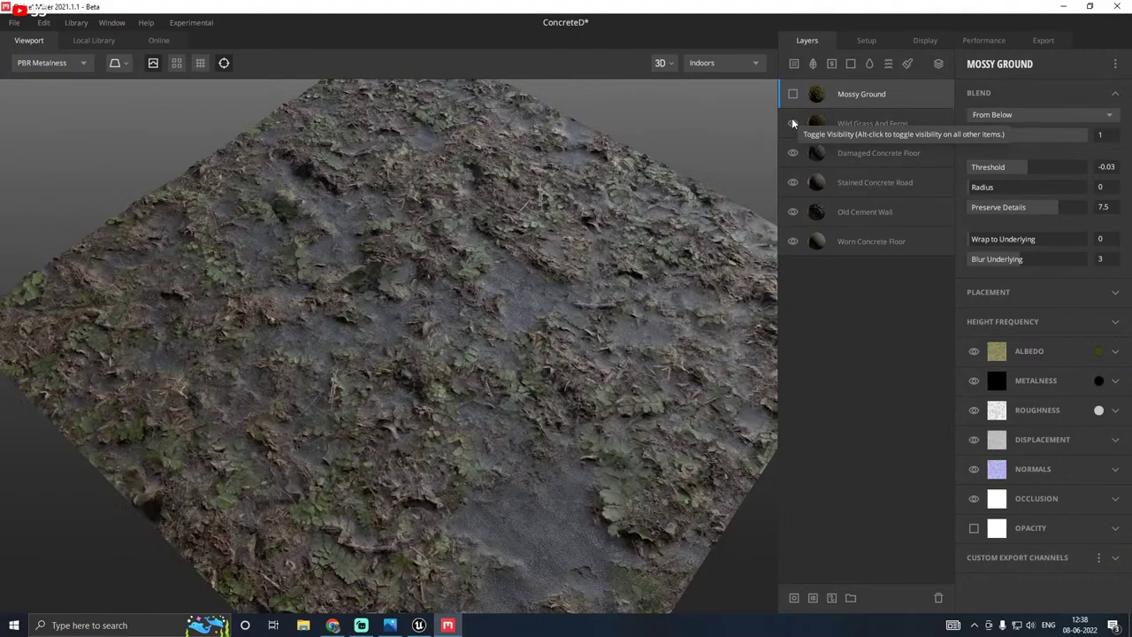
pyautogui.click(871, 124)
# Step: Try the Wild Grass And Ferns layer with a radius of 0 and a threshold of 0.07, and delete the layer
pyautogui.moveTo(988, 187); pyautogui.dragTo(968, 187)
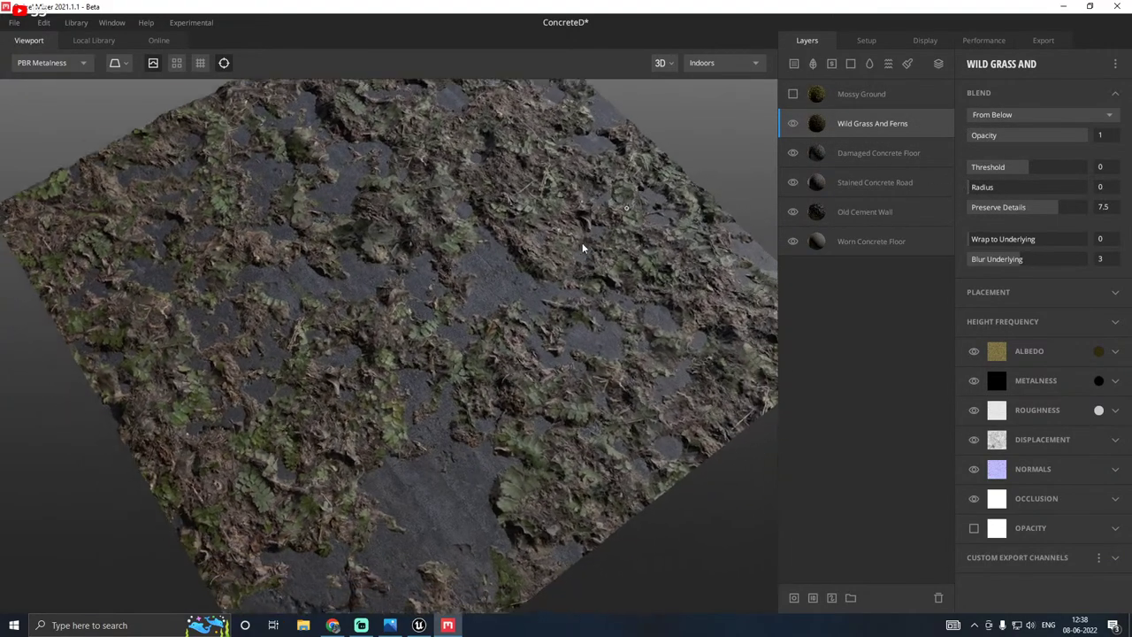
pyautogui.moveTo(582, 247); pyautogui.dragTo(356, 258)
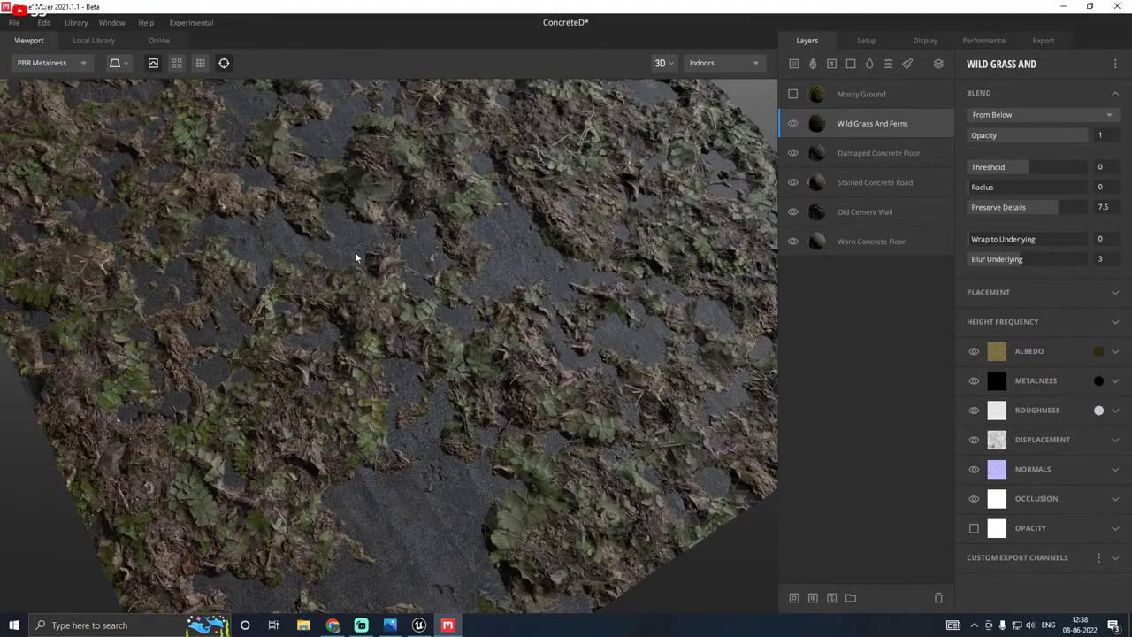
pyautogui.moveTo(1028, 170); pyautogui.dragTo(1031, 167)
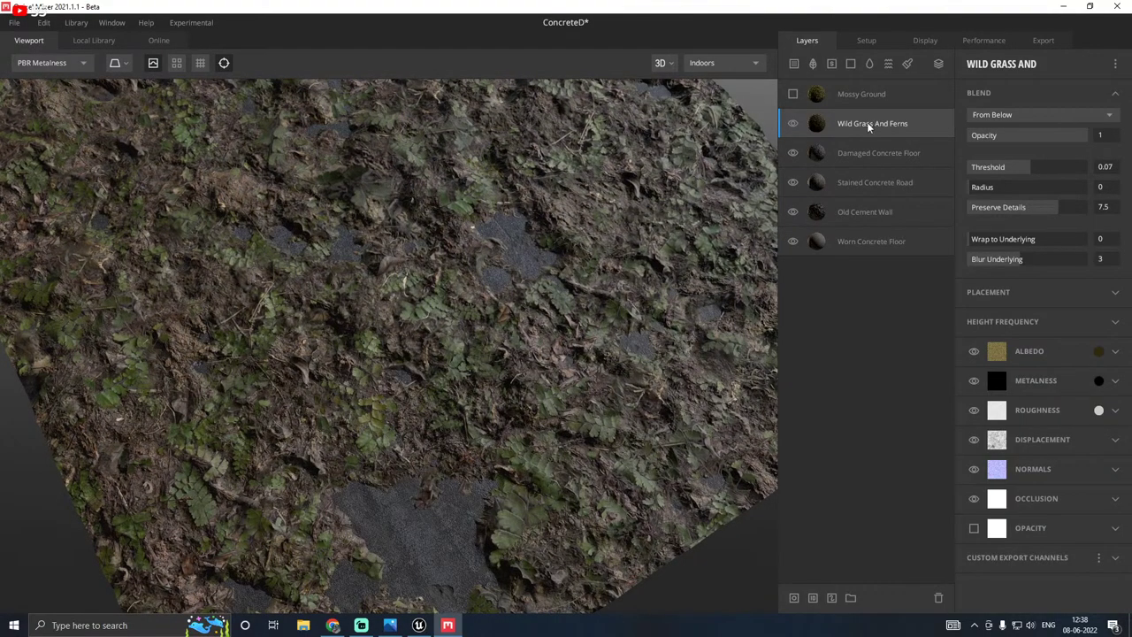
pyautogui.press('Delete')
# Step: Add the Forest Moss surface from the local library above Damaged Concrete Floor and set its blend radius to 0
pyautogui.click(92, 40)
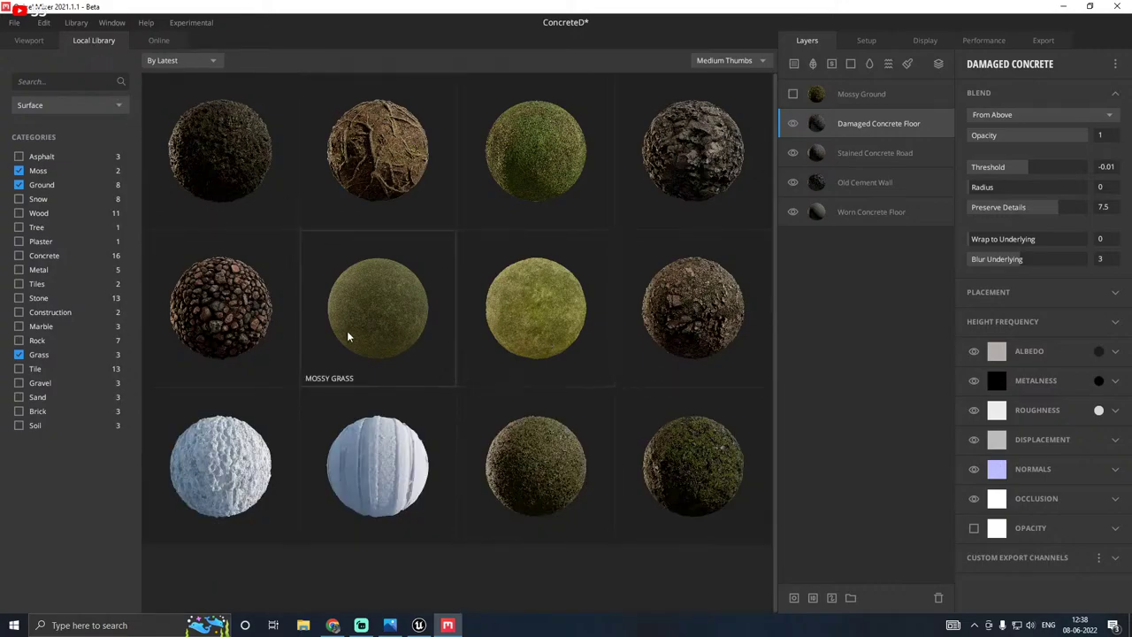
pyautogui.doubleClick(569, 147)
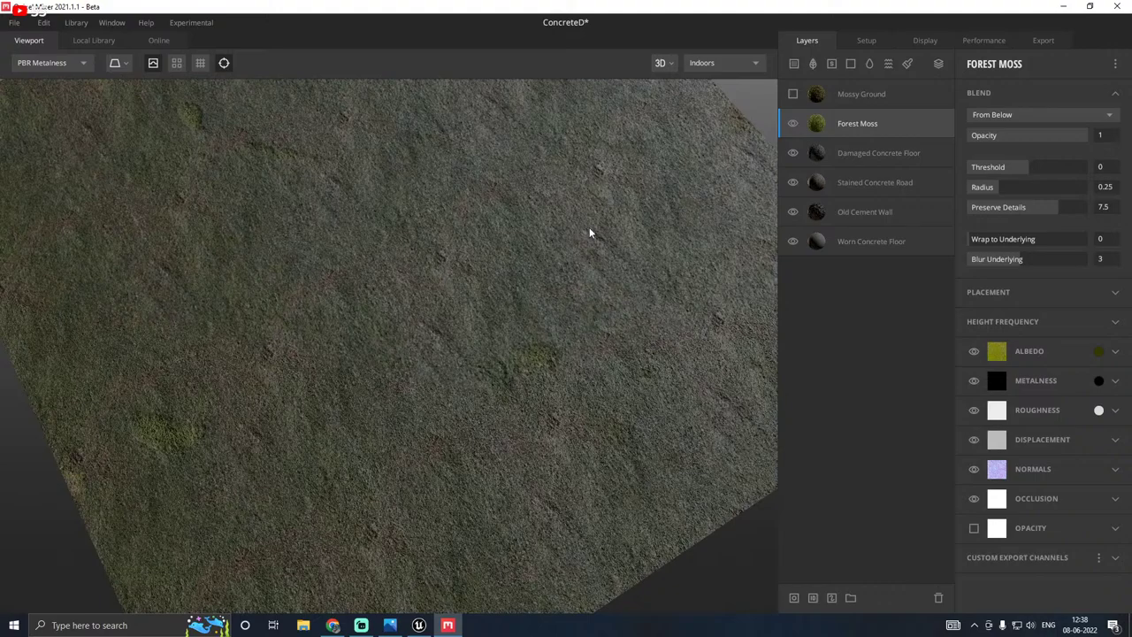
pyautogui.moveTo(589, 227); pyautogui.dragTo(584, 342, button='middle')
pyautogui.moveTo(984, 188); pyautogui.dragTo(961, 187)
pyautogui.moveTo(408, 203); pyautogui.dragTo(546, 243)
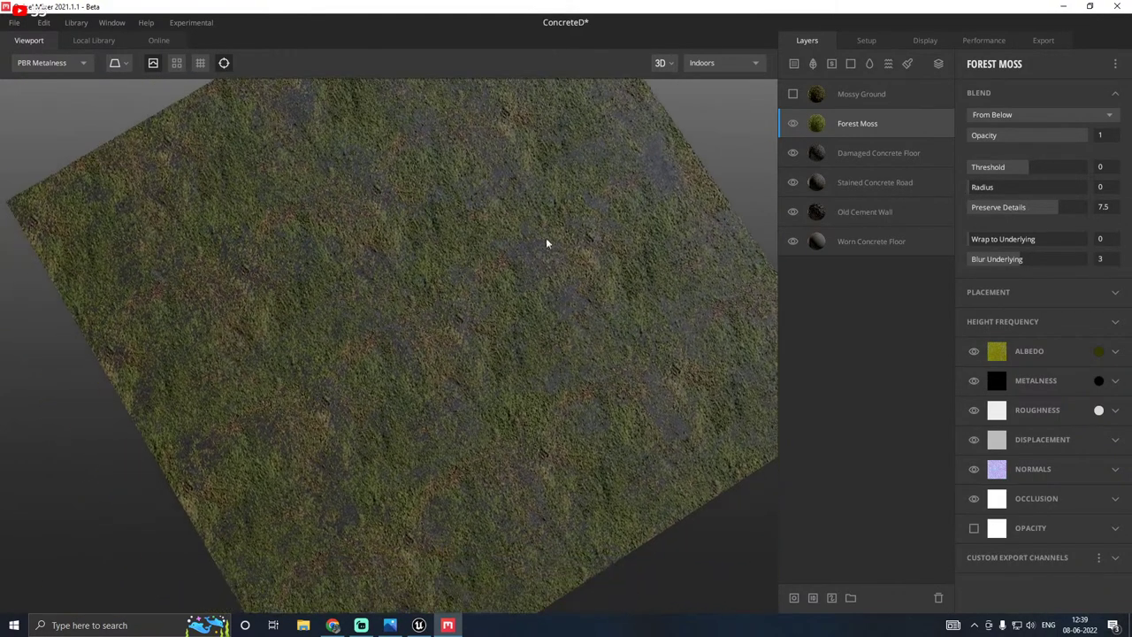
# Step: Try different thresholds on the Forest Moss layer, including 0.01 with the blend set to From Above
pyautogui.moveTo(1028, 165); pyautogui.dragTo(1028, 165)
pyautogui.click(1028, 166)
pyautogui.click(995, 115)
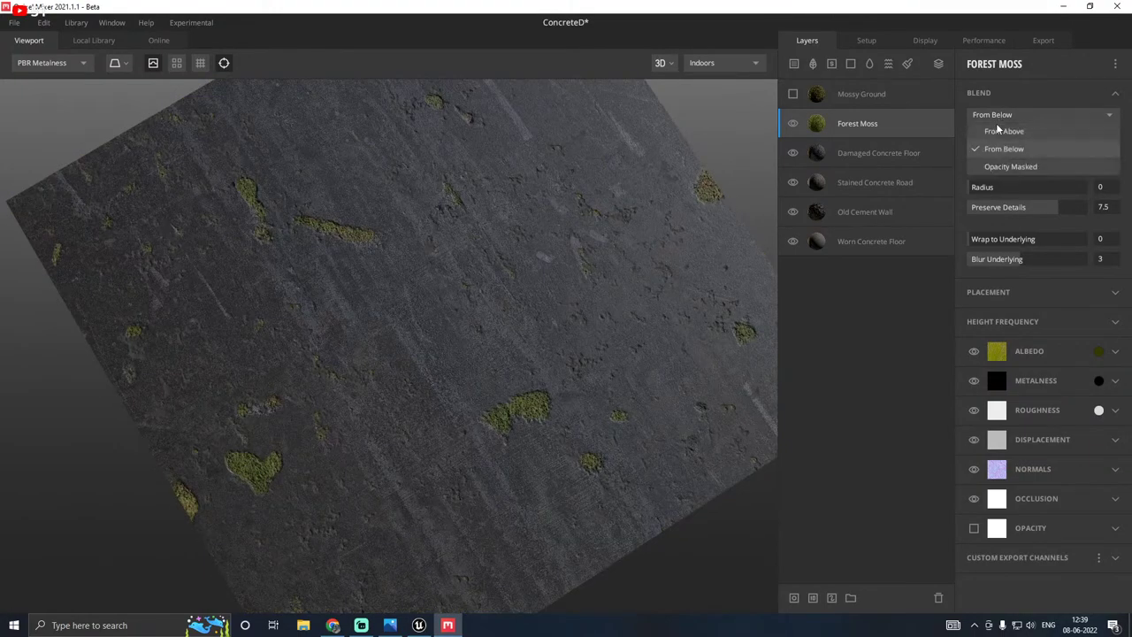
pyautogui.click(996, 132)
pyautogui.click(1026, 166)
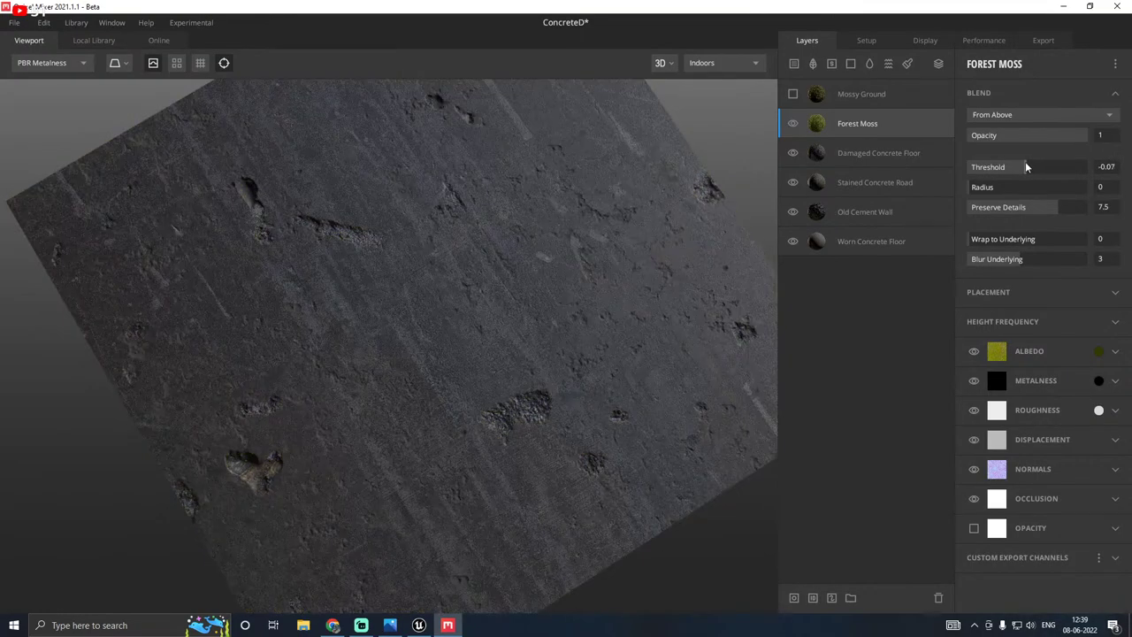
pyautogui.click(1026, 167)
pyautogui.click(1028, 166)
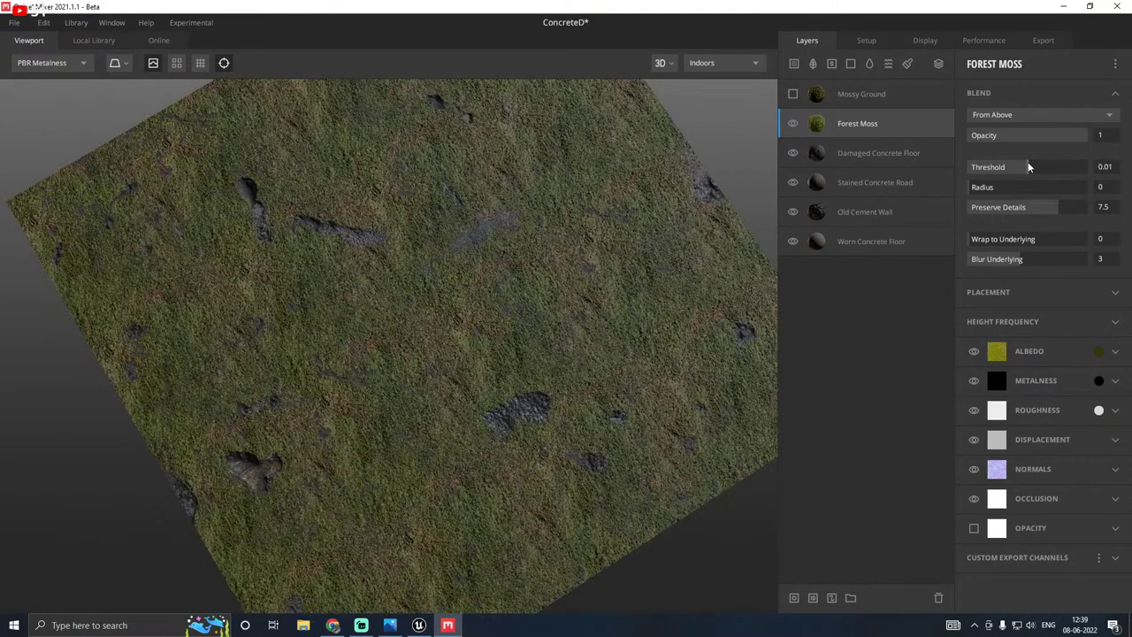
pyautogui.scroll(3, 370, 231)
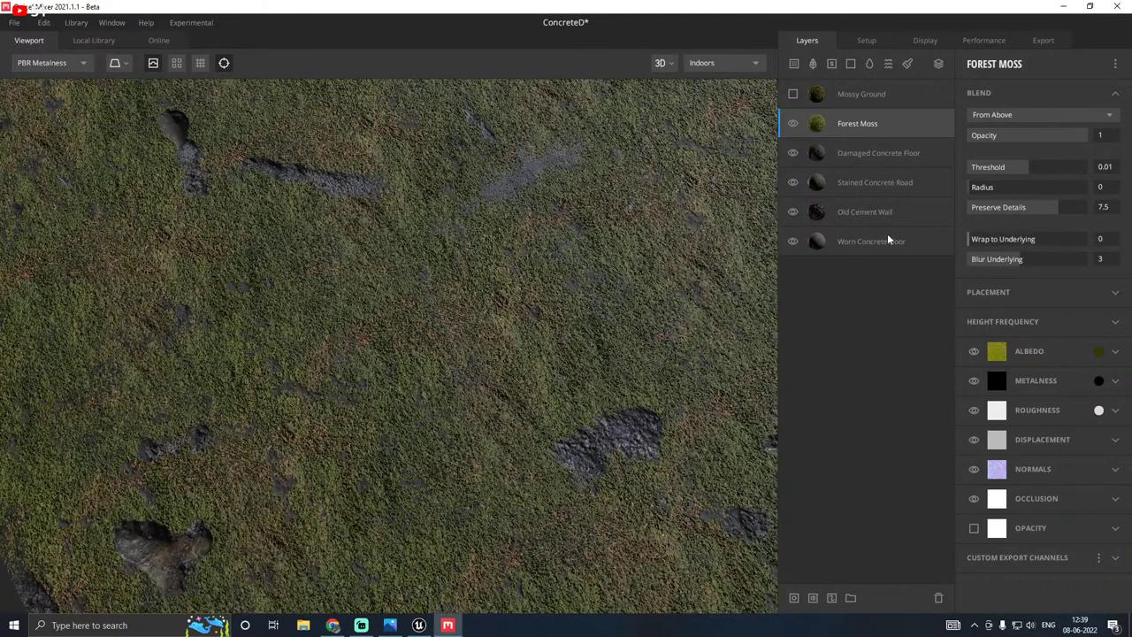
# Step: Blend the Forest Moss layer From Below with a threshold of -0.03
pyautogui.click(1010, 115)
pyautogui.click(1007, 149)
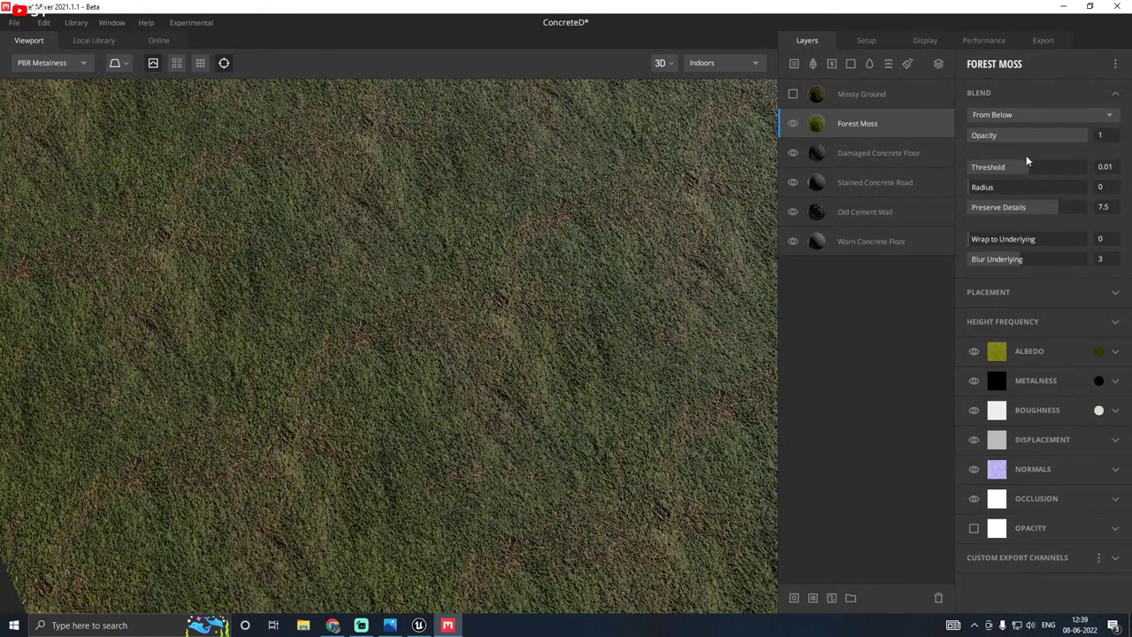
pyautogui.click(1024, 166)
pyautogui.moveTo(1022, 167); pyautogui.dragTo(1026, 165)
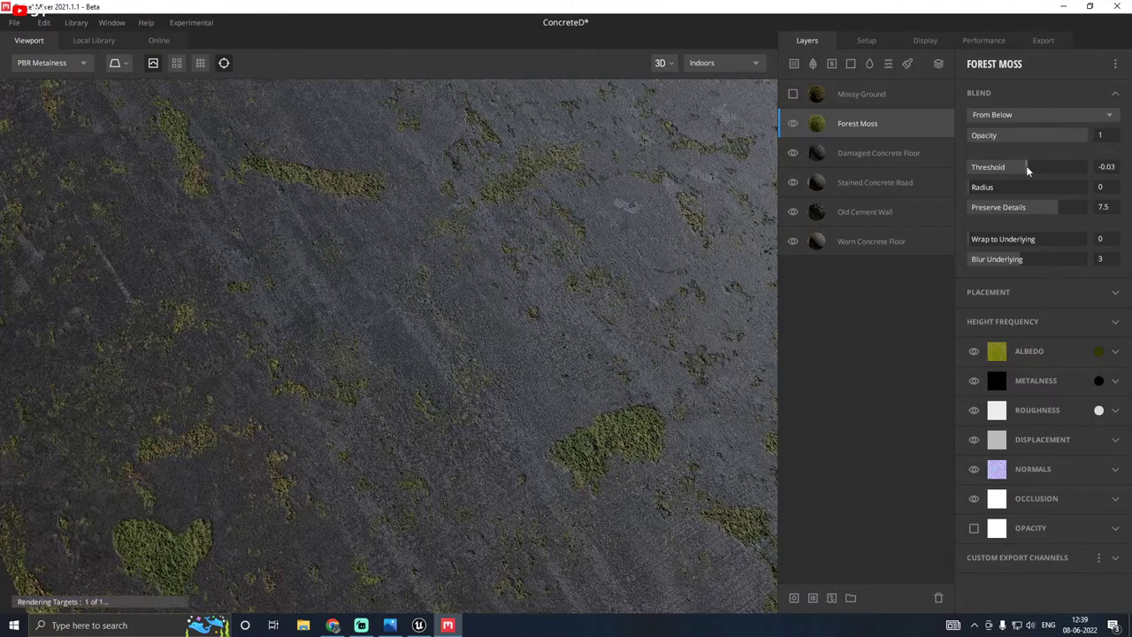
pyautogui.scroll(-3, 443, 244)
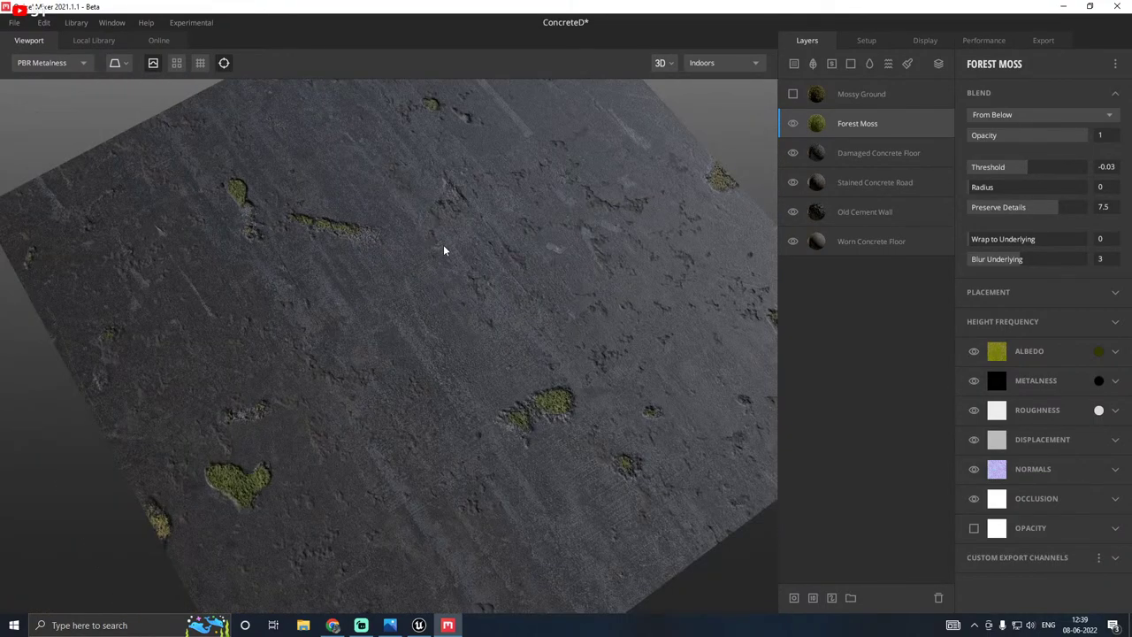
# Step: Hide the Forest Moss layer and delete the Mossy Ground layer, leaving only the concrete layers showing
pyautogui.click(792, 123)
pyautogui.click(793, 94)
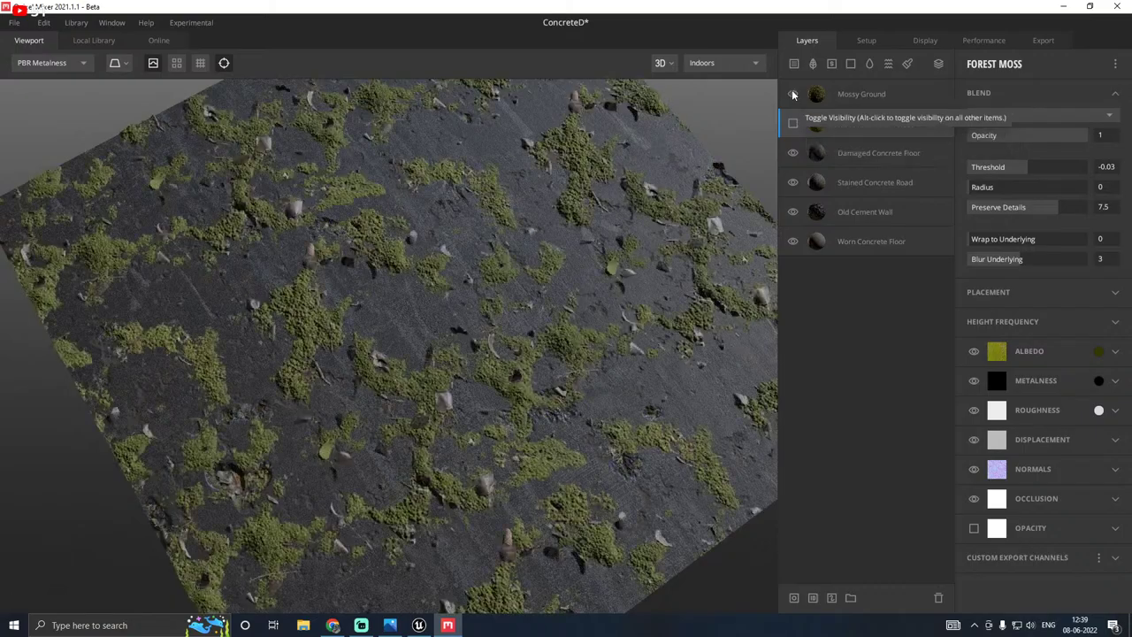
pyautogui.click(839, 96)
pyautogui.press('Delete')
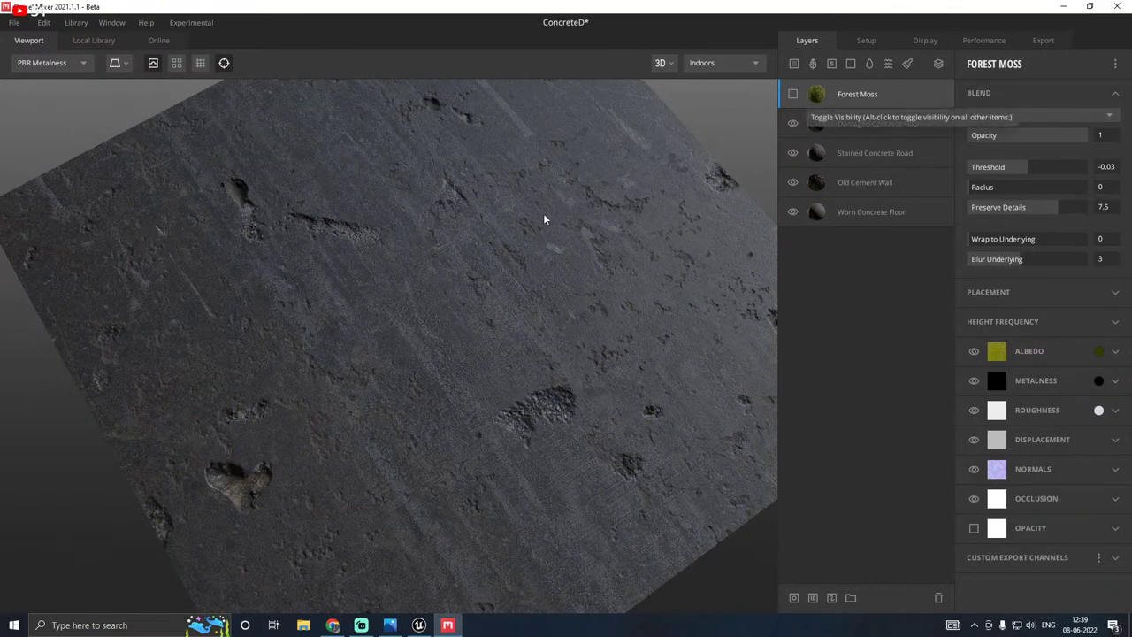
pyautogui.moveTo(543, 214); pyautogui.dragTo(566, 353)
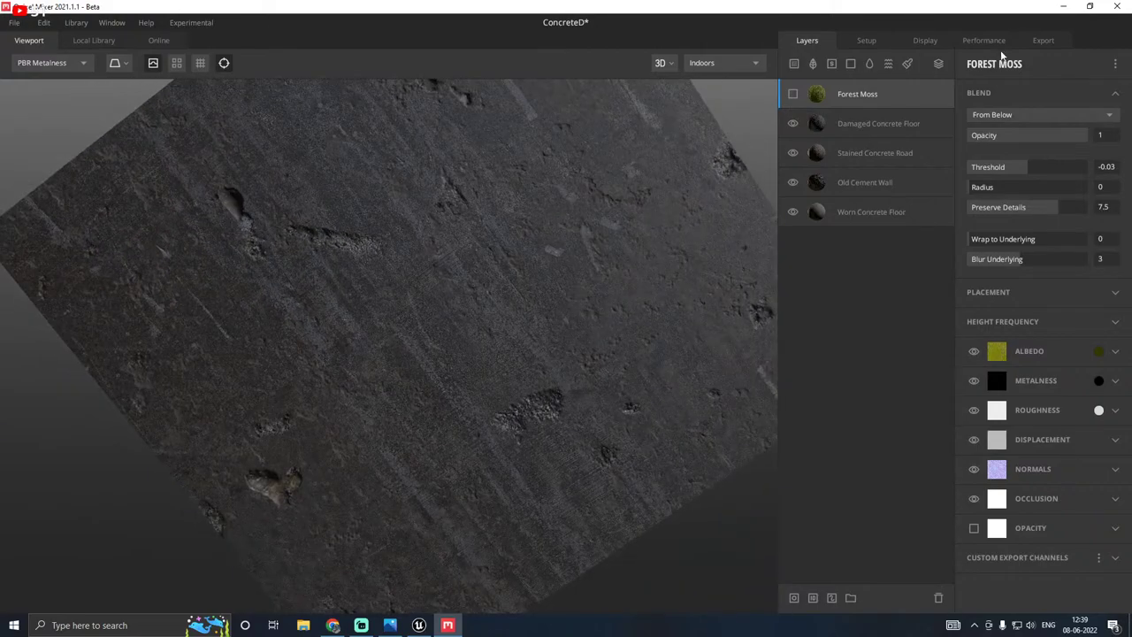
# Step: Exclude the Metalness and AO maps from the export and set the export resolution to 4096 px
pyautogui.click(1045, 40)
pyautogui.click(897, 380)
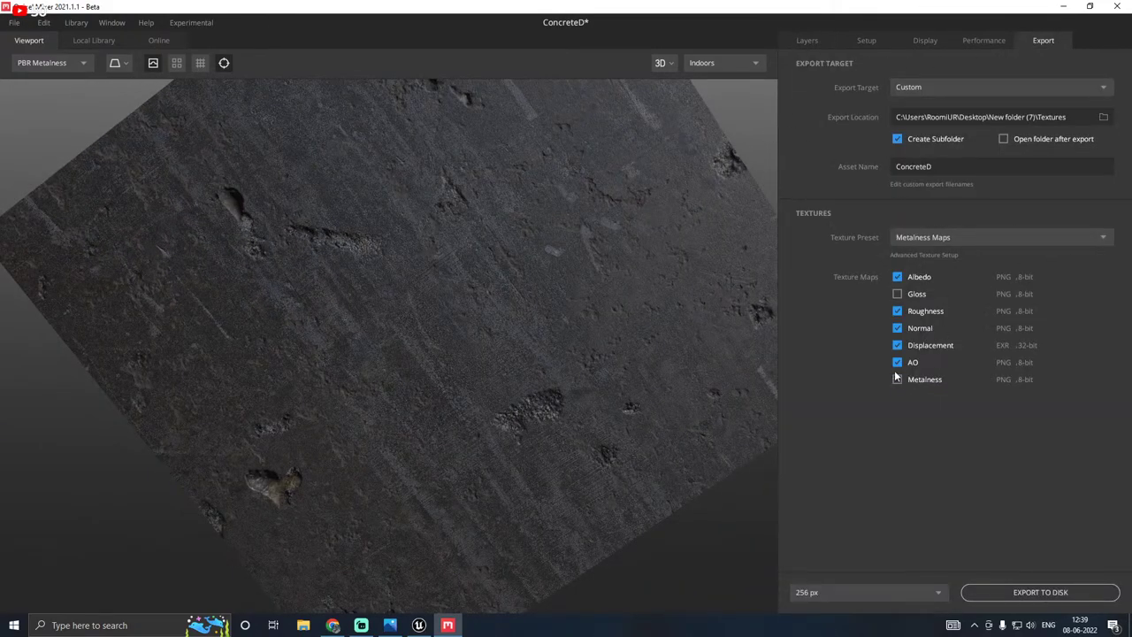
pyautogui.click(898, 363)
pyautogui.click(837, 593)
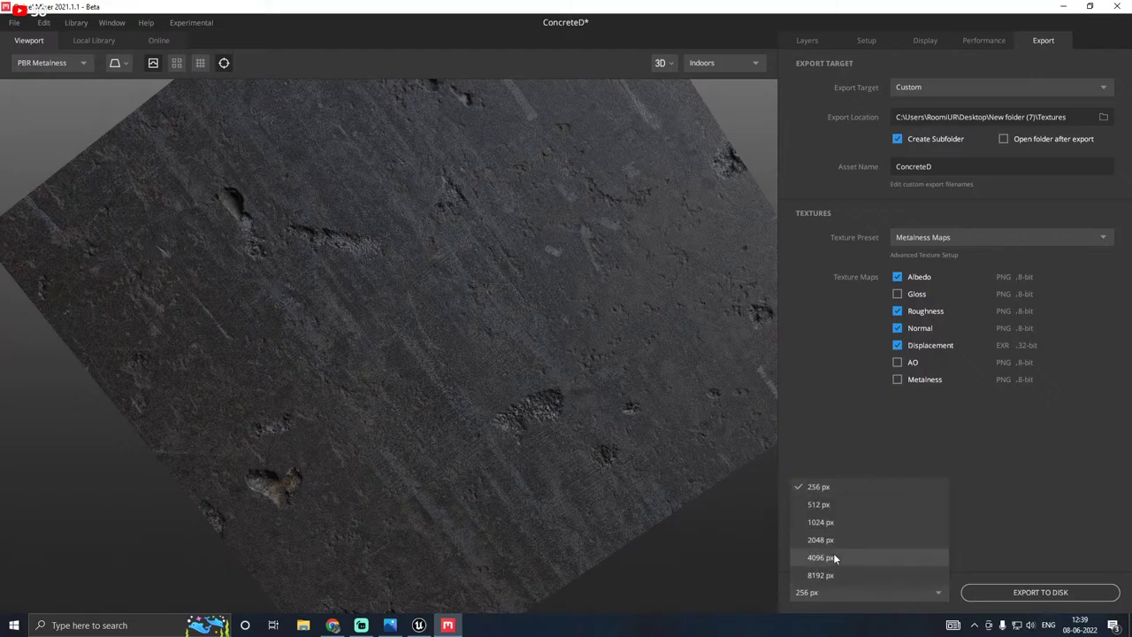
pyautogui.click(833, 553)
# Step: Set the export asset name to T_ConDamage
pyautogui.moveTo(933, 166); pyautogui.dragTo(878, 166)
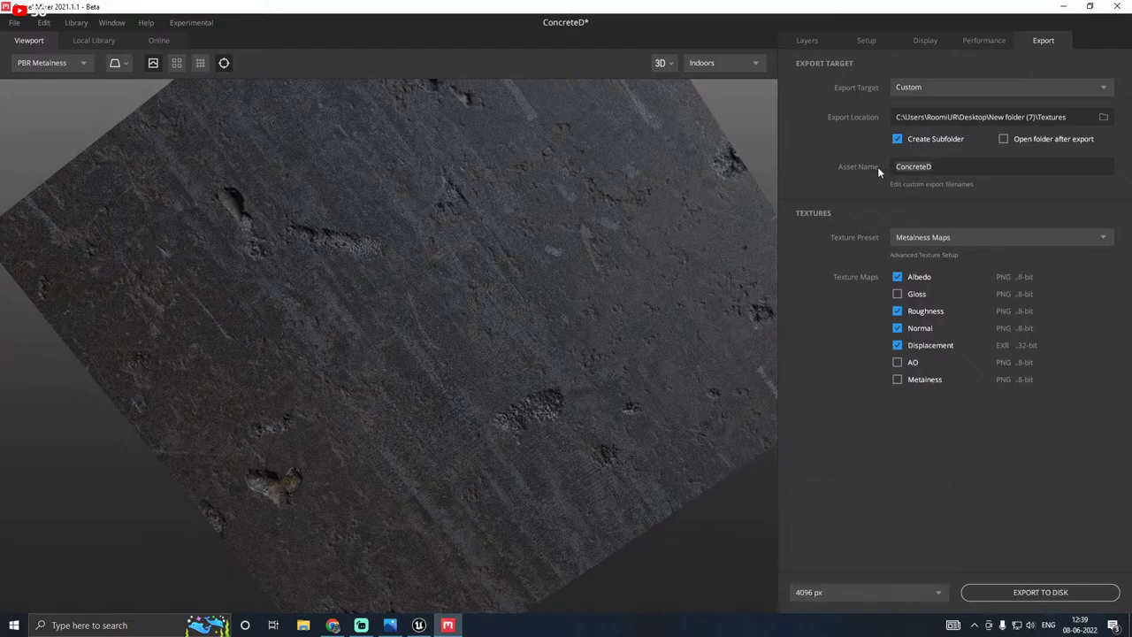
pyautogui.click(903, 167)
pyautogui.press('BackSpace')
pyautogui.write('T_ConDama')
pyautogui.write('ge')
# Step: Create a Textures folder inside New folder (8) on the Desktop as the export location, and export the maps to disk
pyautogui.click(1104, 117)
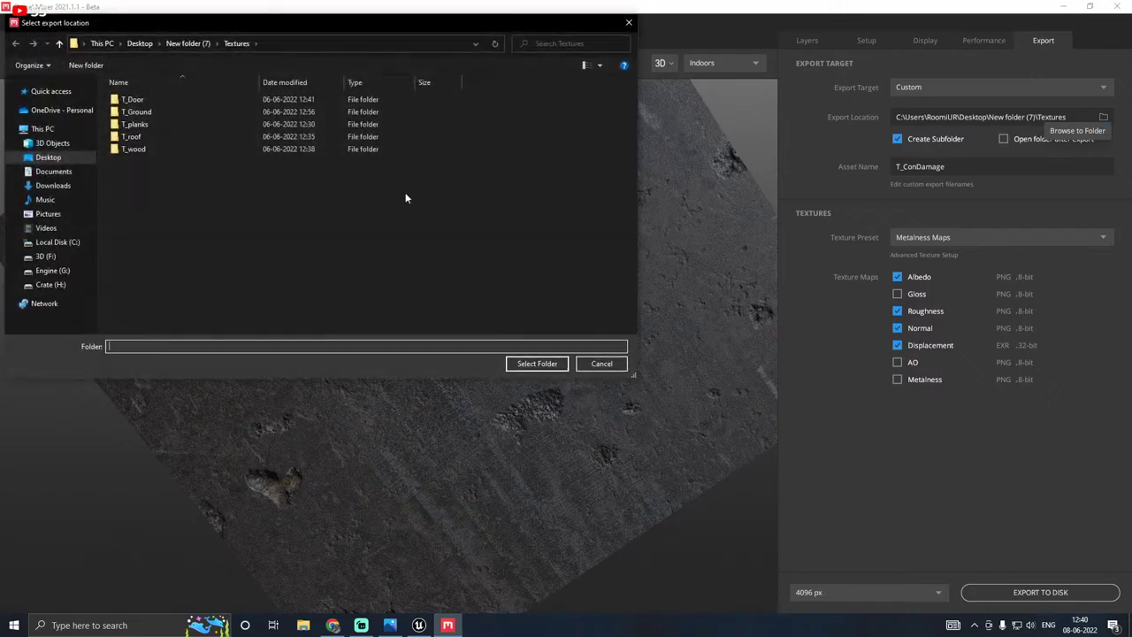
pyautogui.click(140, 43)
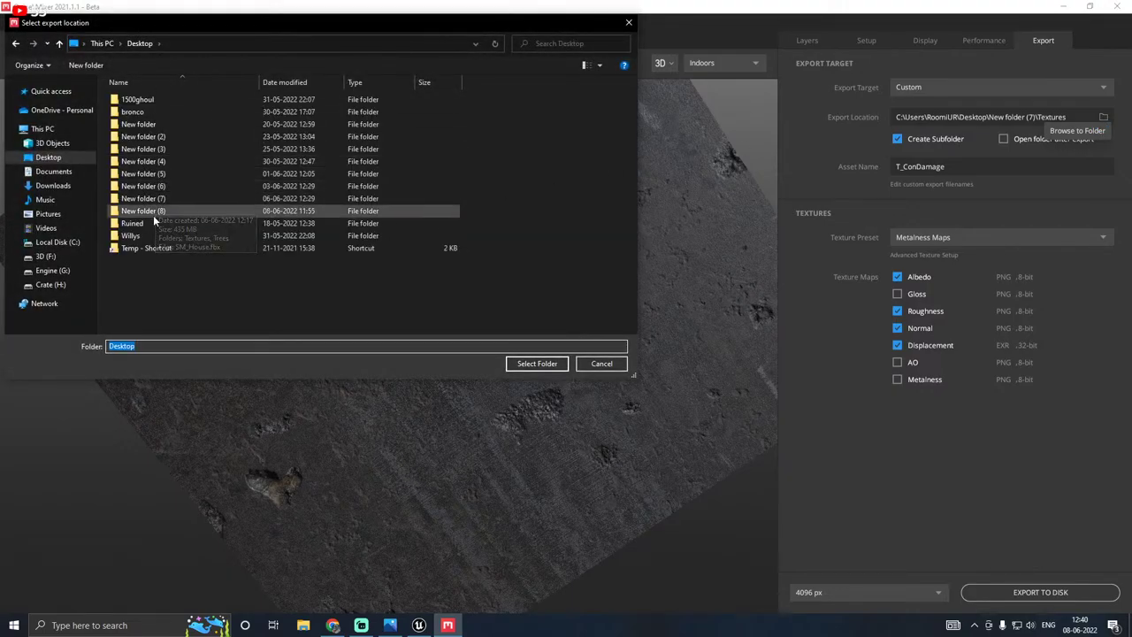
pyautogui.doubleClick(142, 212)
pyautogui.click(84, 65)
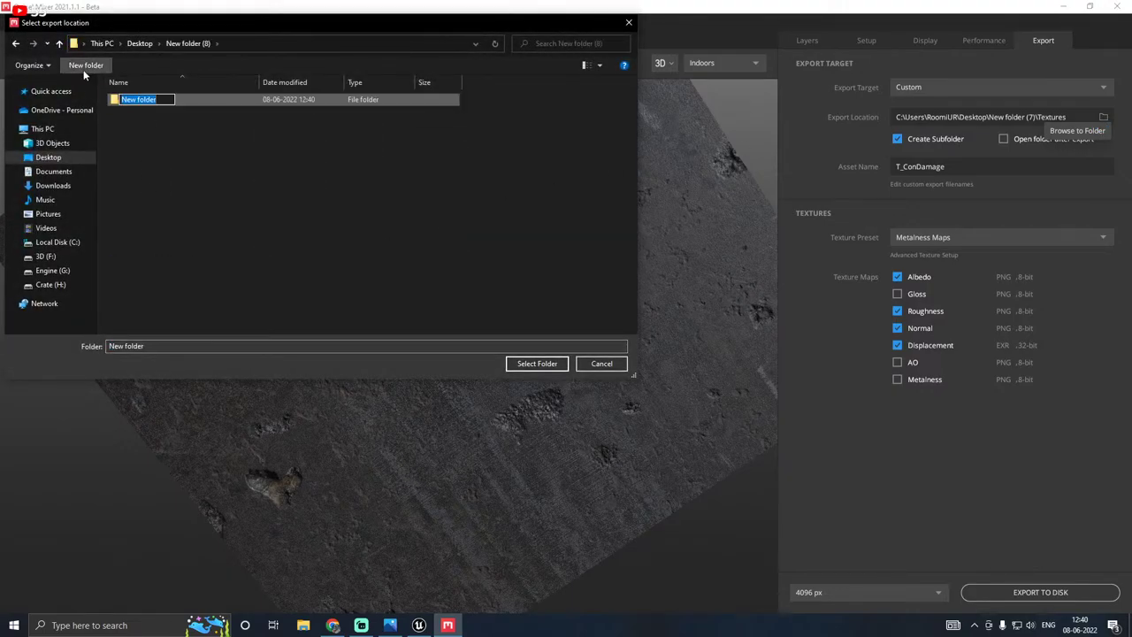
pyautogui.write('Textures')
pyautogui.doubleClick(188, 96)
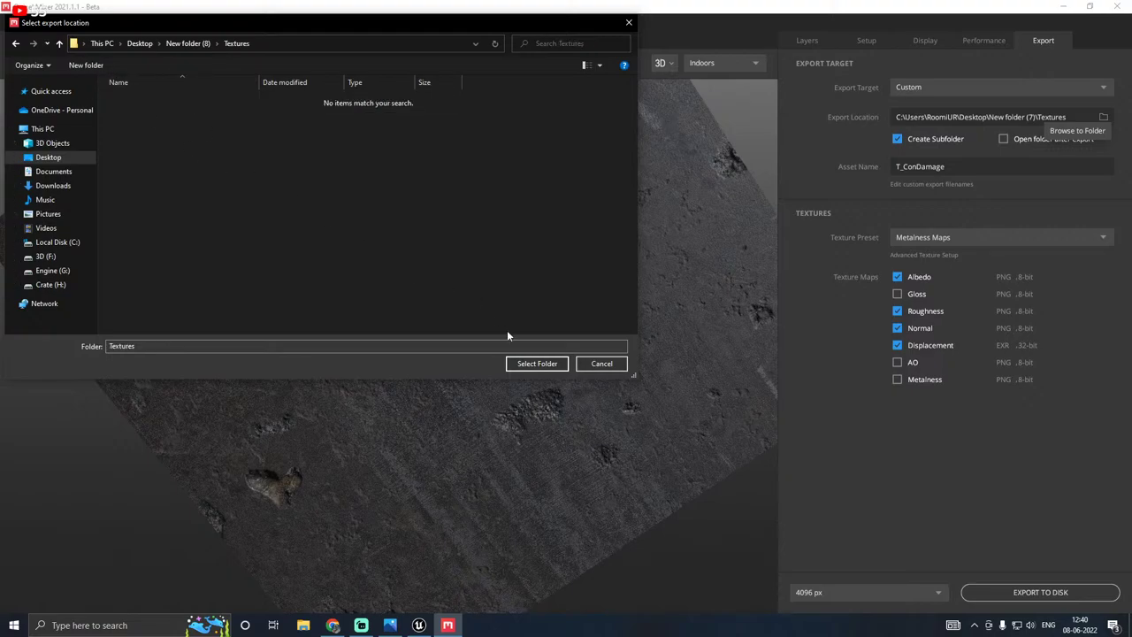
pyautogui.click(534, 364)
pyautogui.click(1059, 595)
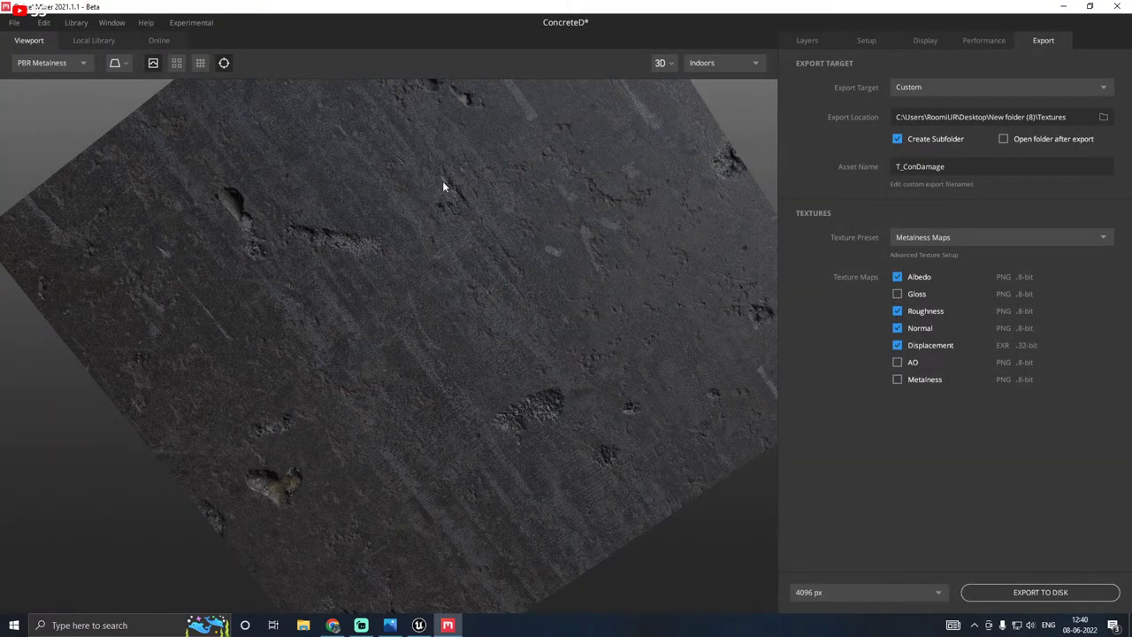
# Step: Switch to Unreal Engine and import the T_ConDamage albedo, displacement, normal and roughness maps into the Tracks/Textures folder
pyautogui.click(419, 626)
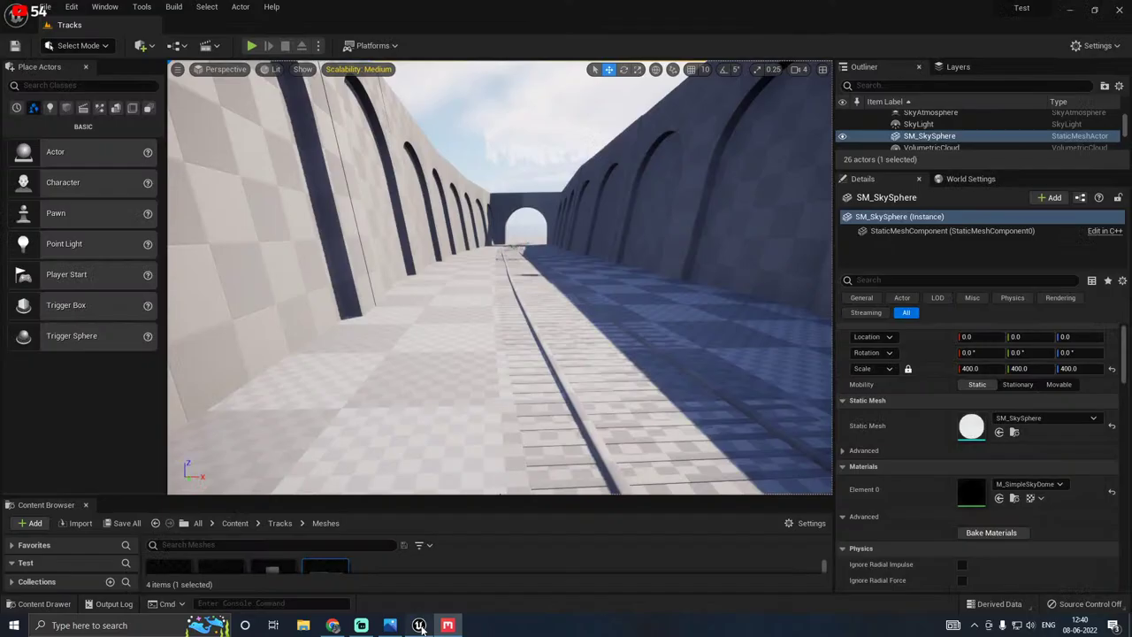
pyautogui.moveTo(392, 498); pyautogui.dragTo(392, 375)
pyautogui.click(100, 547)
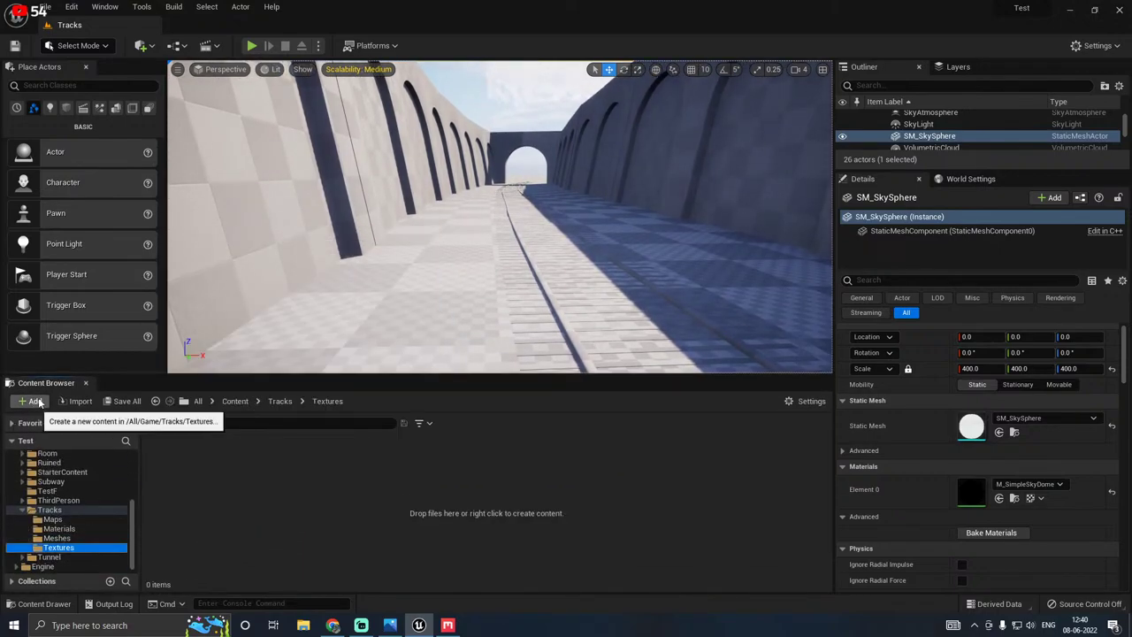
pyautogui.click(77, 400)
pyautogui.doubleClick(152, 85)
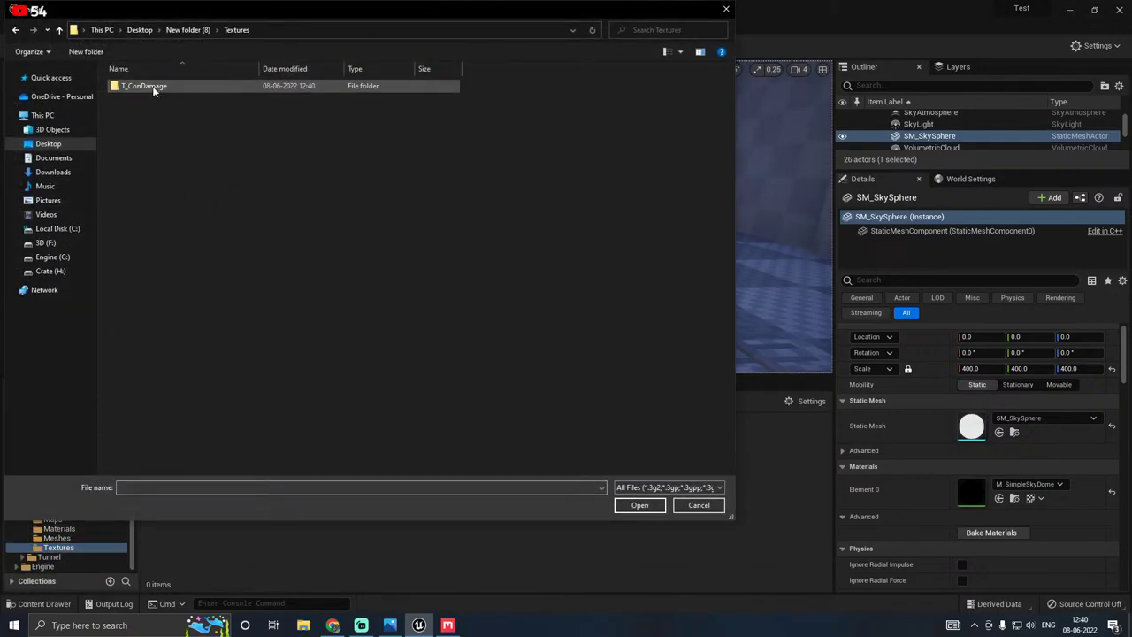
pyautogui.doubleClick(142, 86)
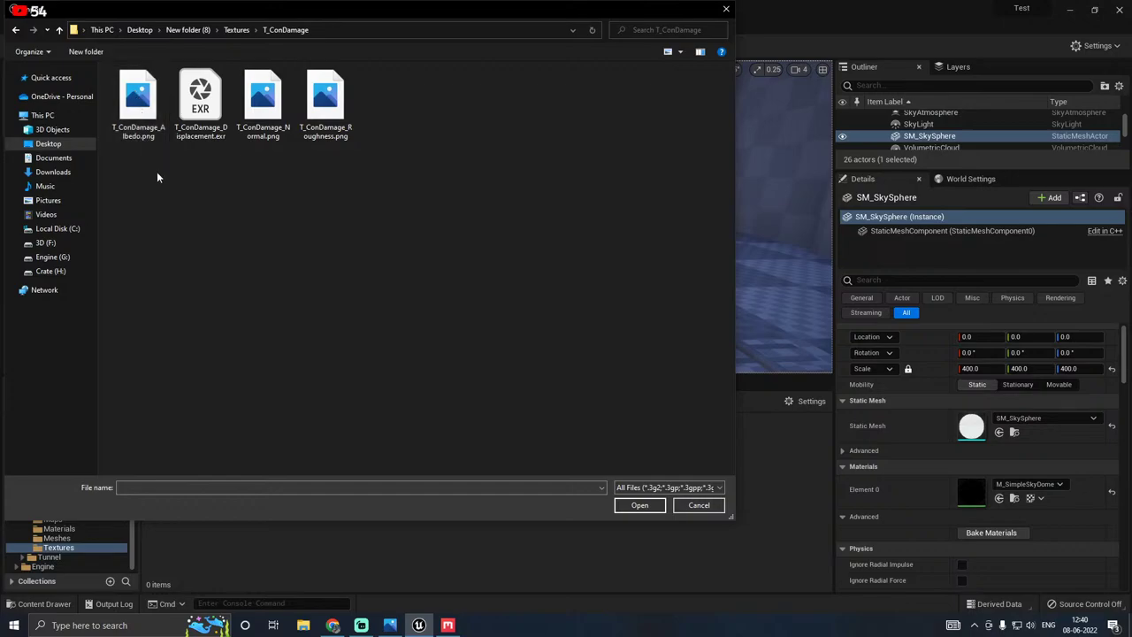
pyautogui.moveTo(111, 175); pyautogui.dragTo(340, 60)
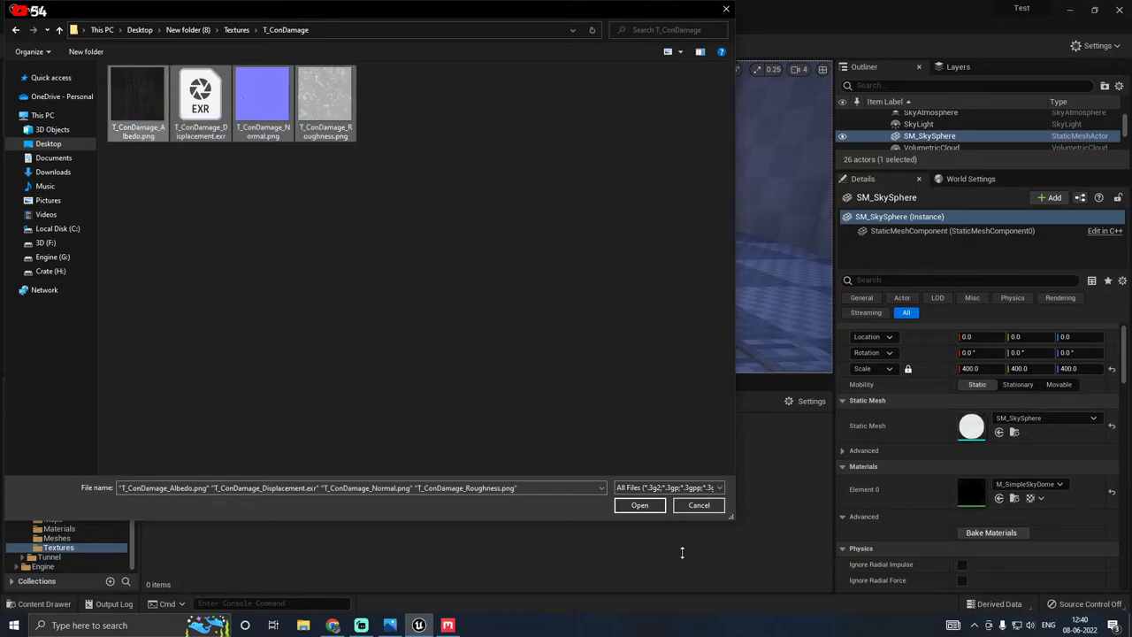
pyautogui.click(639, 506)
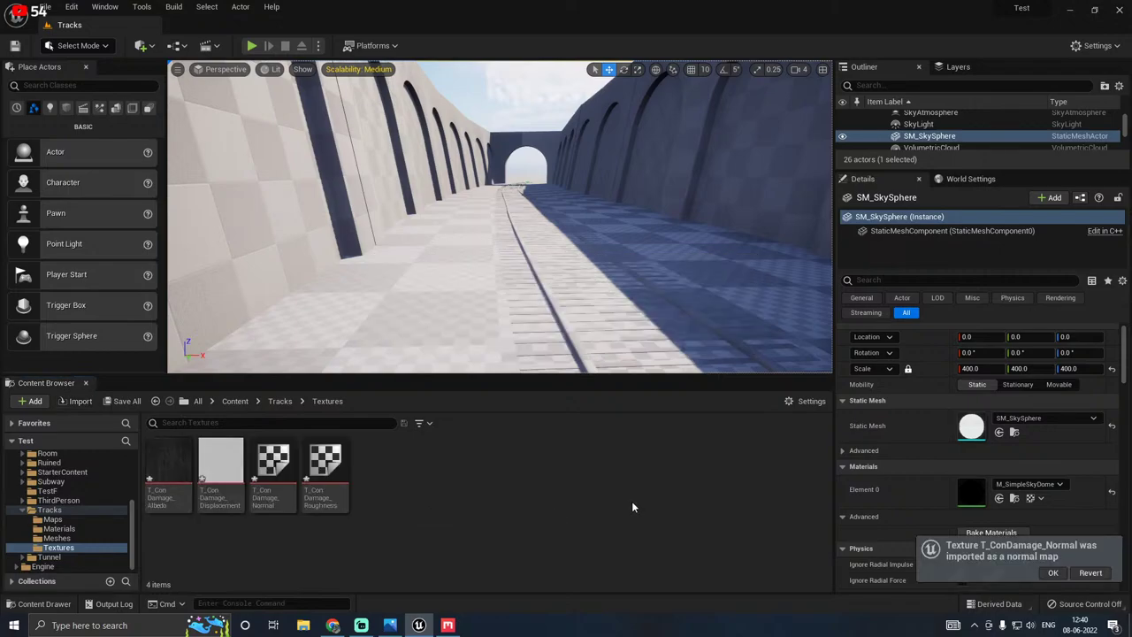
# Step: Save the four imported T_ConDamage textures and accept the normal map import notice
pyautogui.click(132, 404)
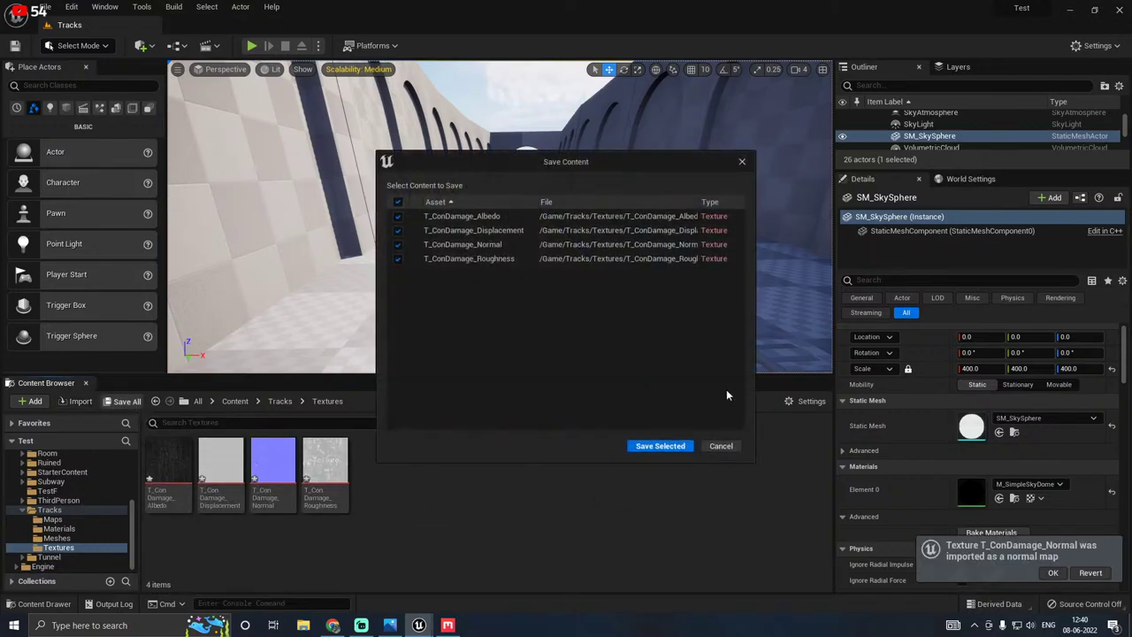
pyautogui.click(662, 445)
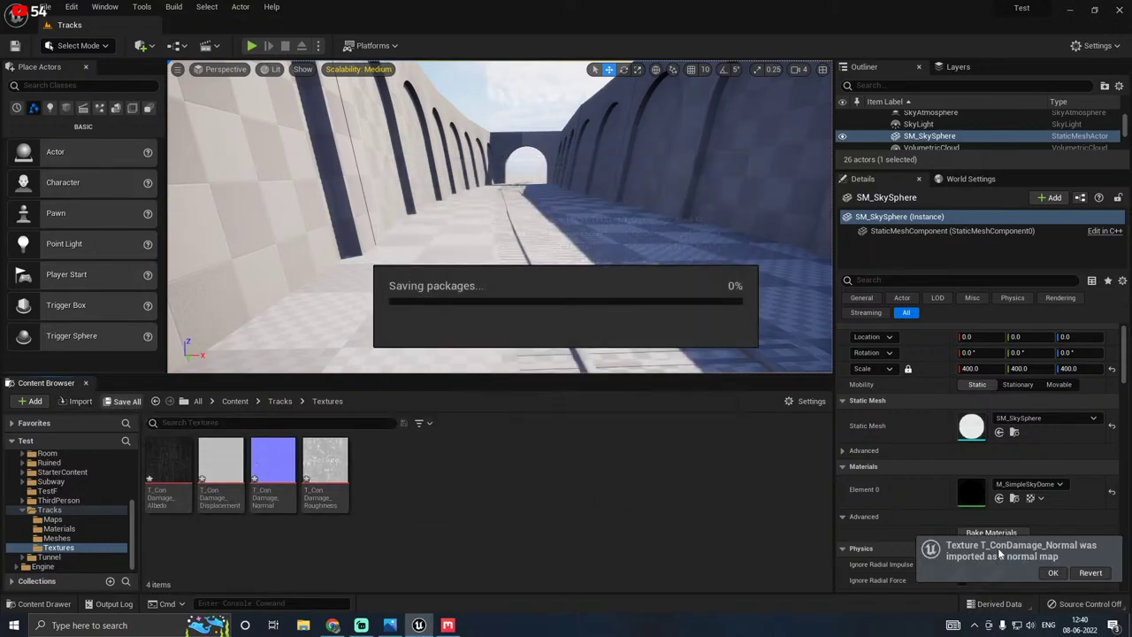
pyautogui.click(1052, 575)
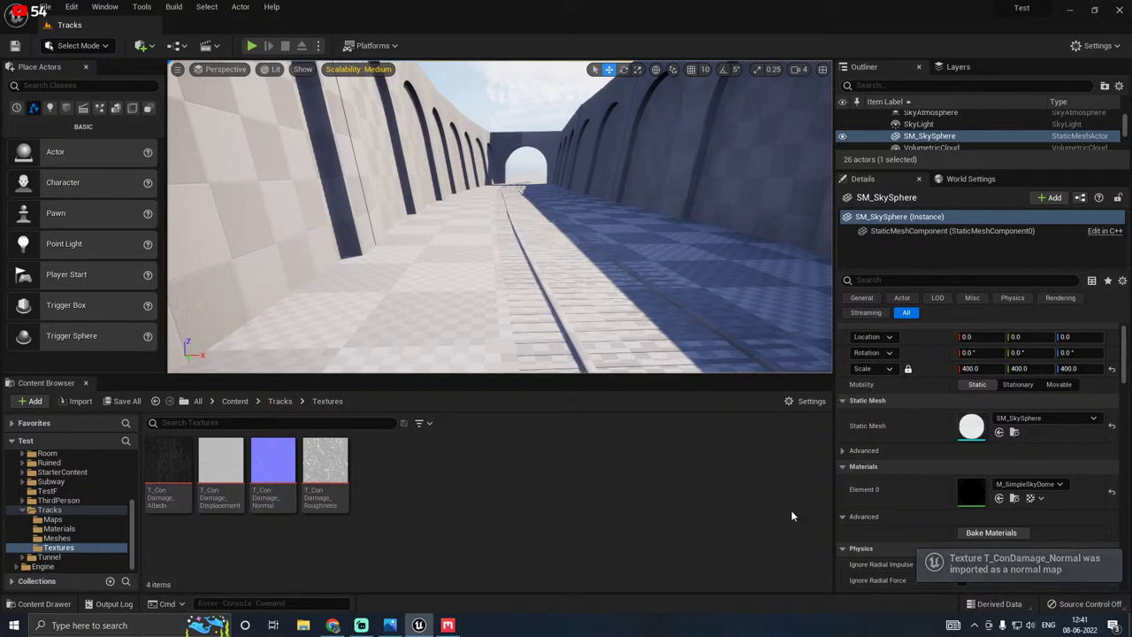
# Step: Enable Flip Green Channel on the T_ConDamage_Normal texture, then save and close it
pyautogui.click(298, 459)
pyautogui.doubleClick(298, 459)
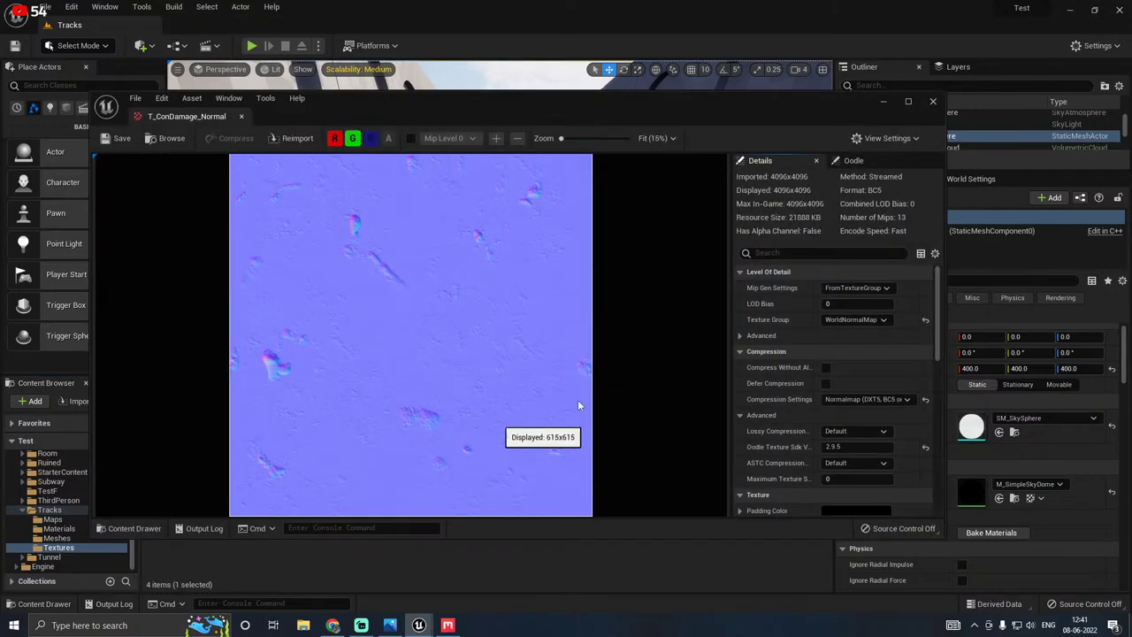
pyautogui.scroll(-5, 788, 370)
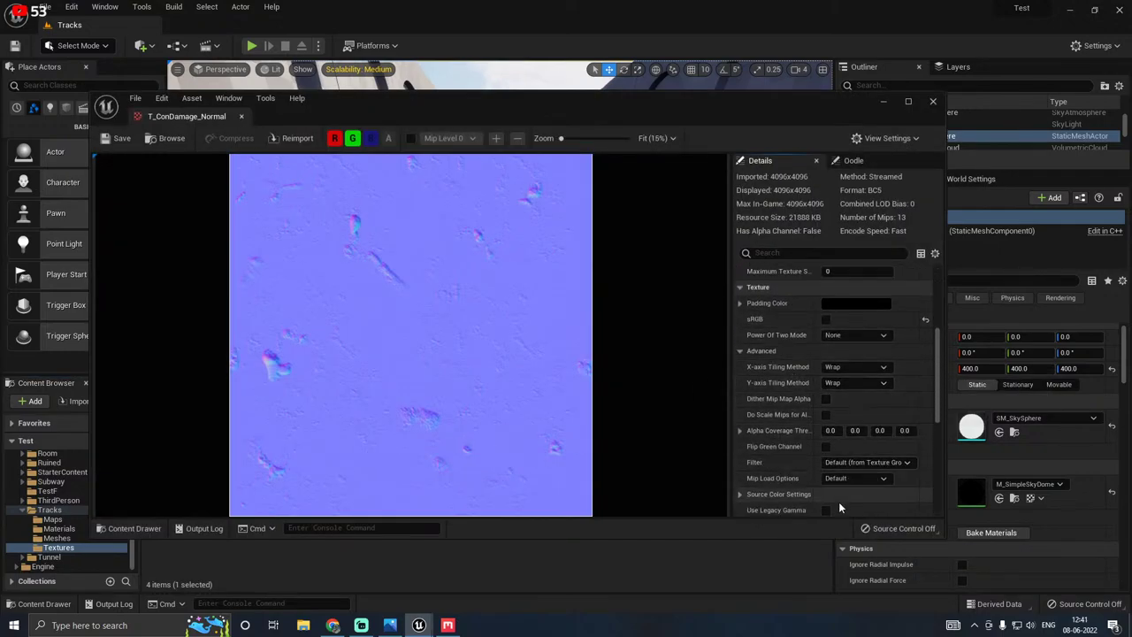
pyautogui.scroll(-3, 828, 429)
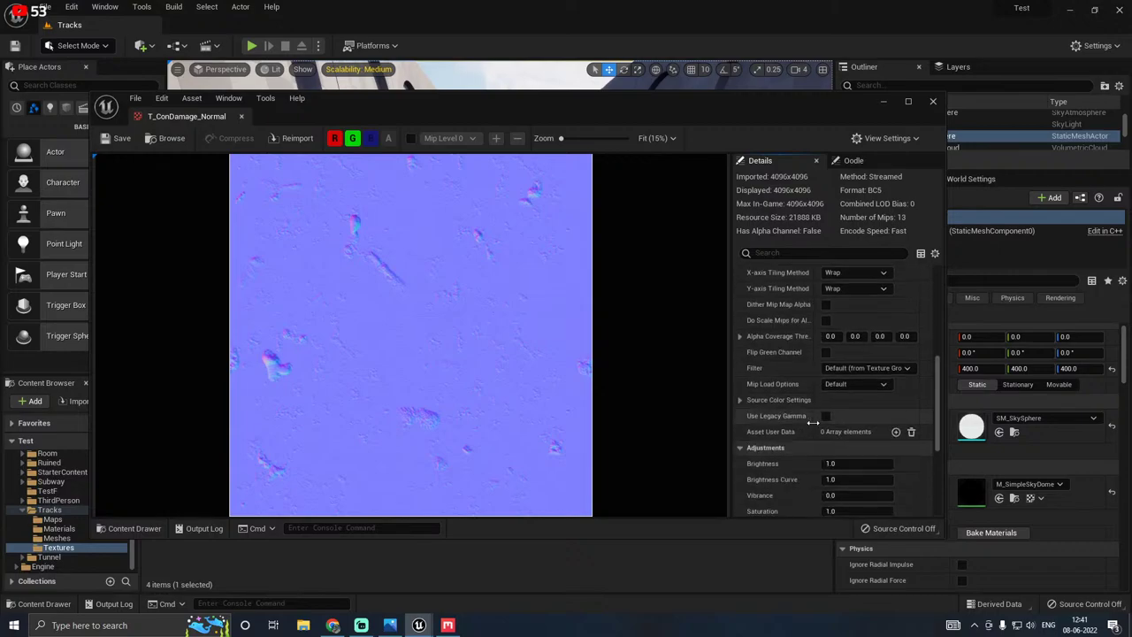
pyautogui.click(825, 352)
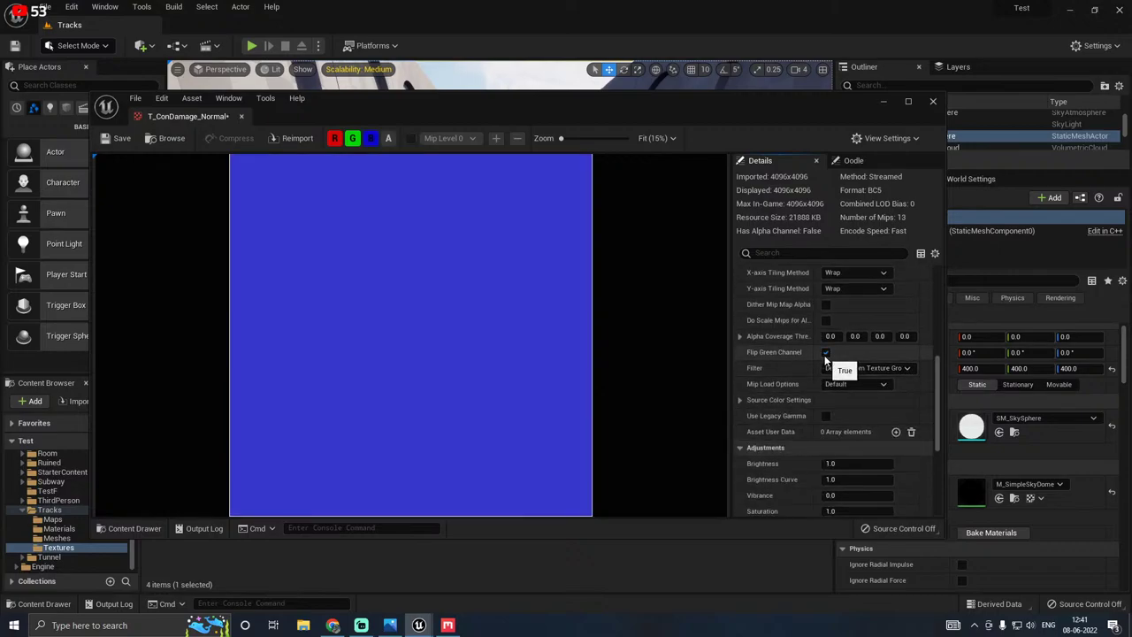
pyautogui.click(124, 142)
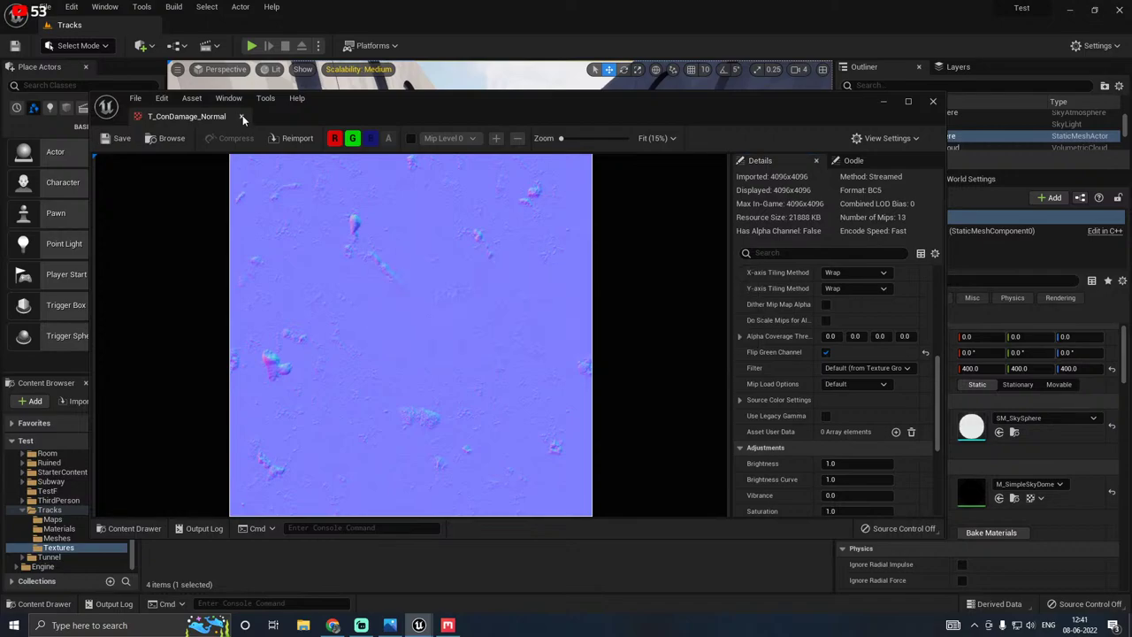
pyautogui.click(242, 116)
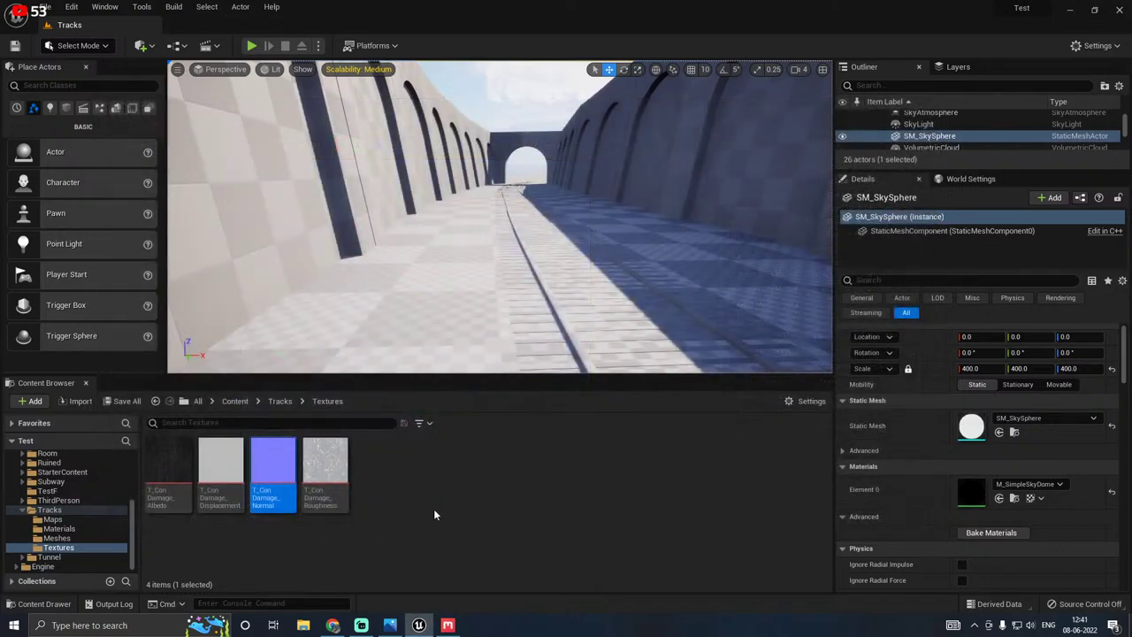
# Step: Create a material named Basze in the Textures folder and save it
pyautogui.rightClick(458, 466)
pyautogui.click(517, 203)
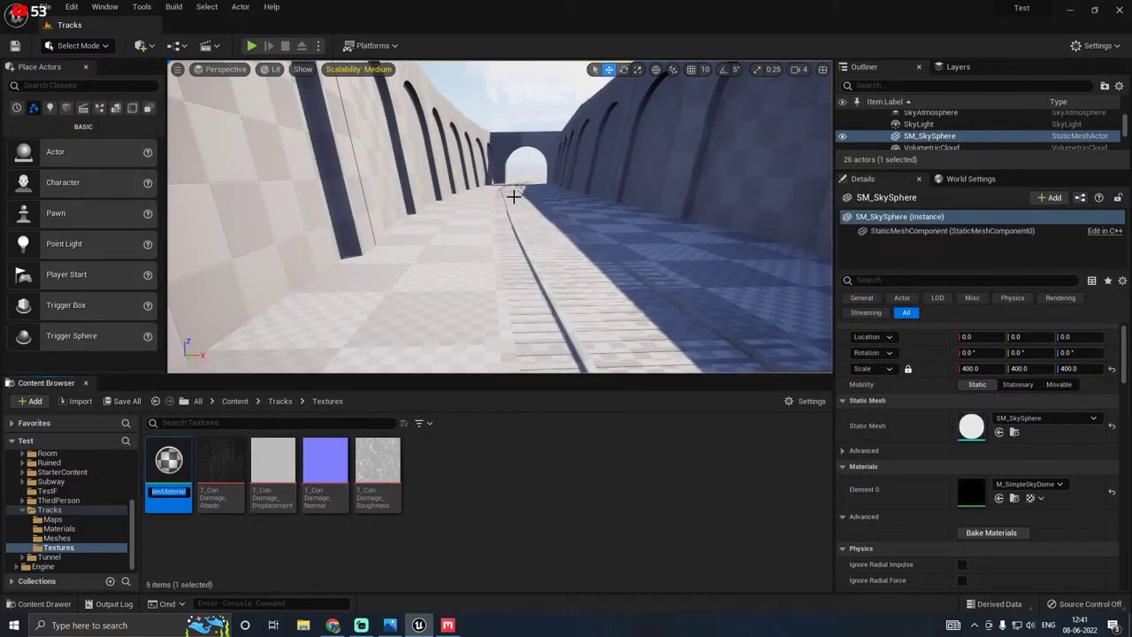
pyautogui.write('Bo')
pyautogui.write('szee')
pyautogui.press('BackSpace')
pyautogui.press('Return')
pyautogui.click(127, 400)
pyautogui.click(658, 442)
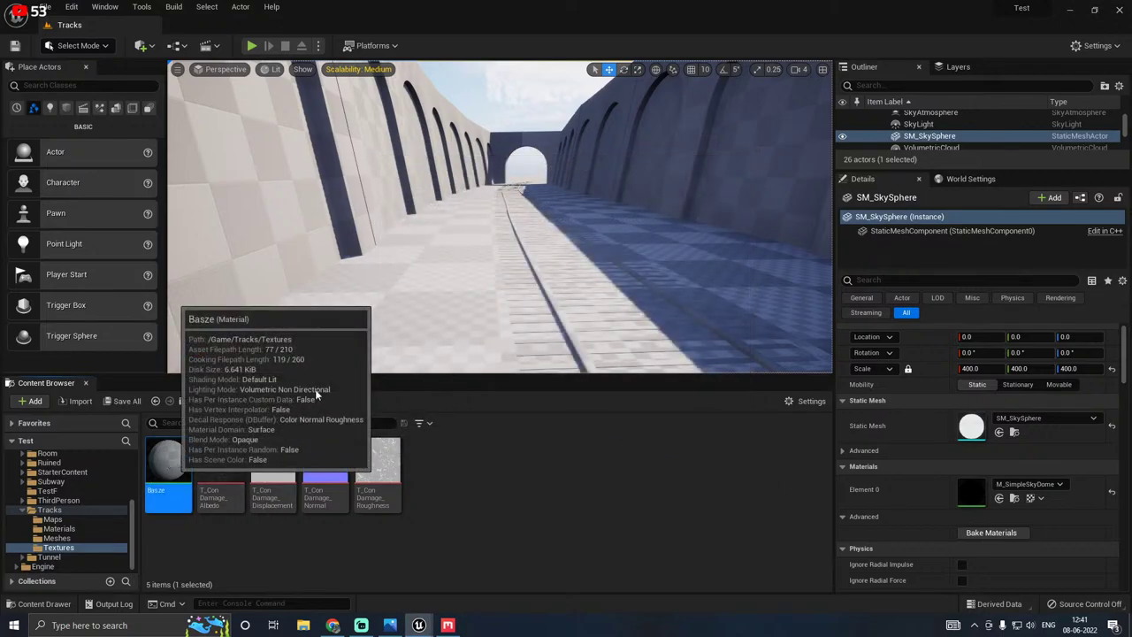
# Step: Open the Basze material for editing and resize its window so the texture assets stay accessible beneath it
pyautogui.doubleClick(167, 469)
pyautogui.moveTo(583, 110); pyautogui.dragTo(589, 54)
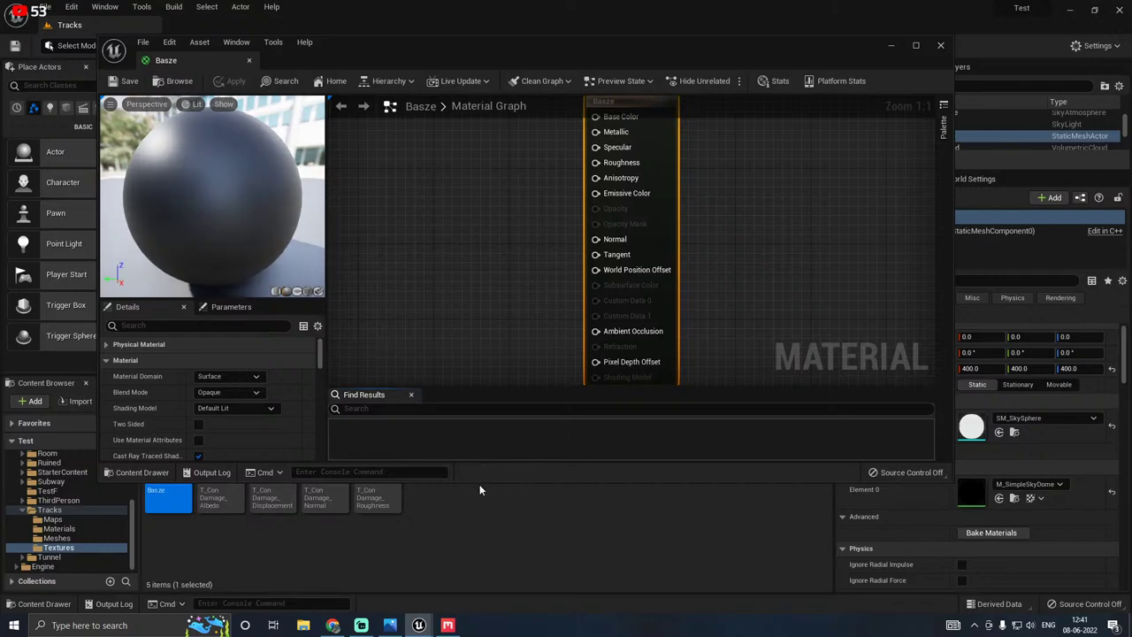
pyautogui.moveTo(470, 479); pyautogui.dragTo(469, 439)
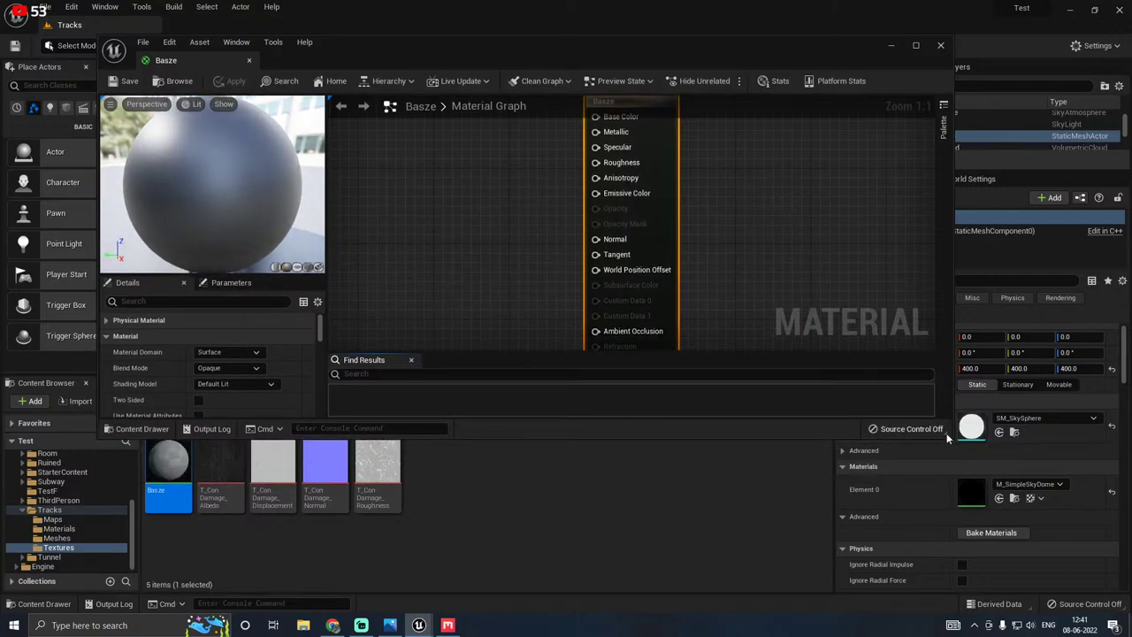
pyautogui.moveTo(947, 437); pyautogui.dragTo(1010, 489)
# Step: Add the T_ConDamage albedo texture to the graph as a parameter named B and connect its RGB output to Base Color
pyautogui.click(214, 499)
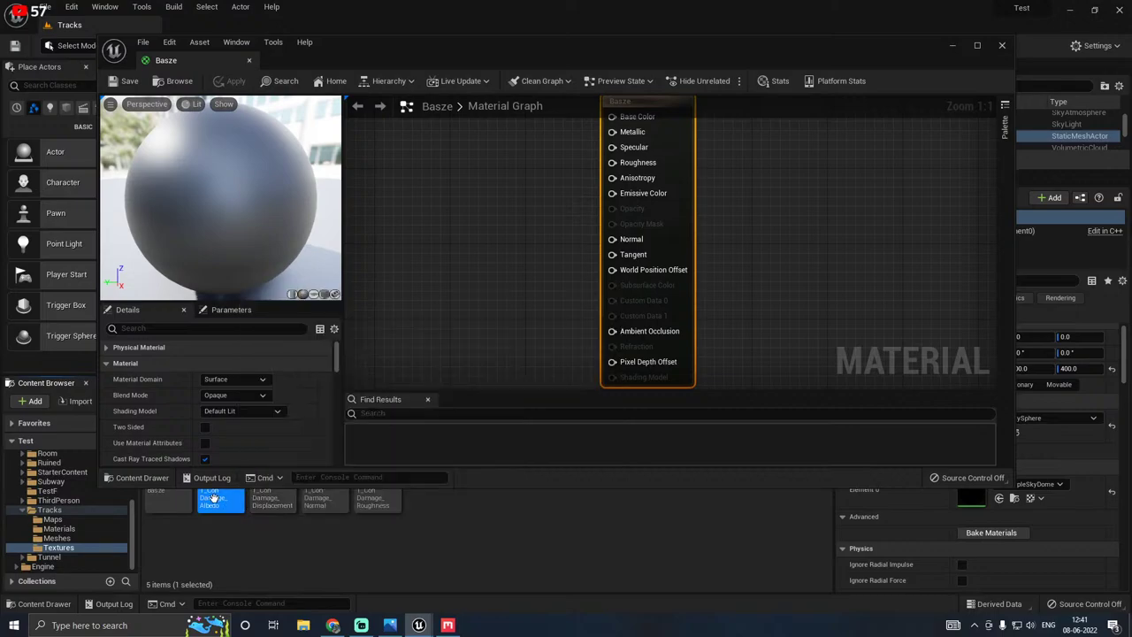
pyautogui.moveTo(214, 499); pyautogui.dragTo(429, 198)
pyautogui.moveTo(530, 309); pyautogui.dragTo(614, 386, button='right')
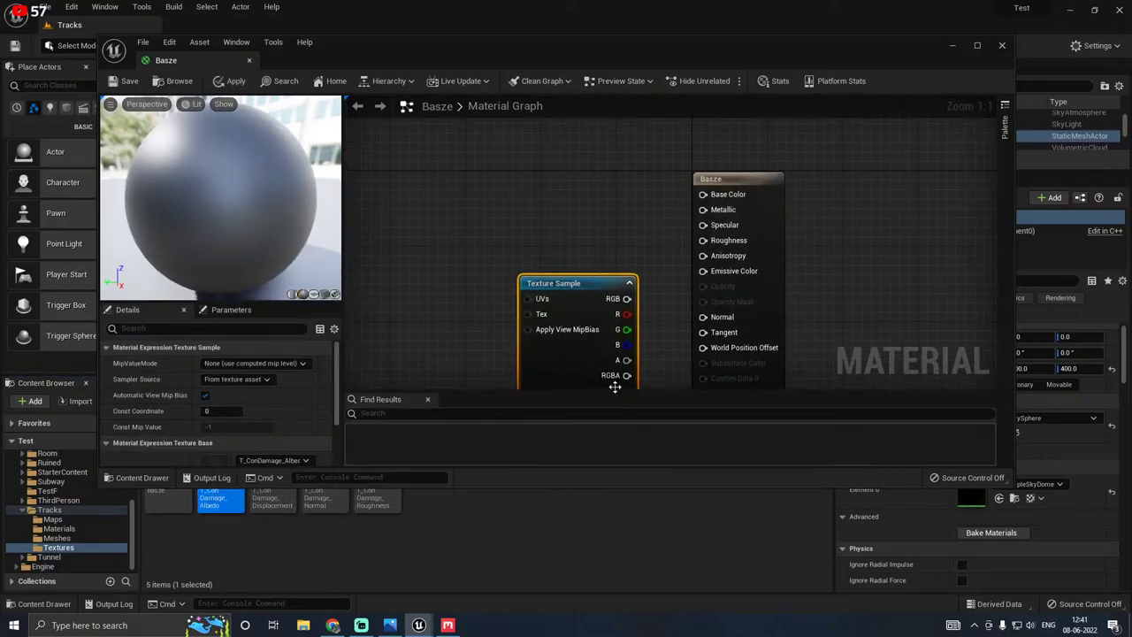
pyautogui.moveTo(615, 387); pyautogui.dragTo(561, 291)
pyautogui.rightClick(496, 264)
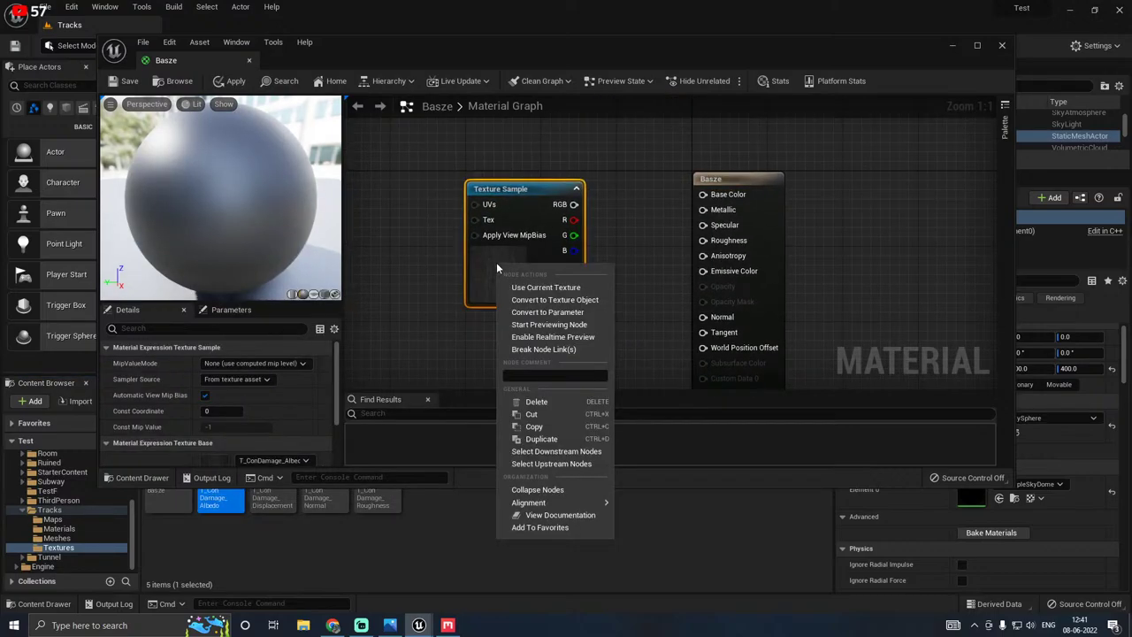
pyautogui.click(547, 312)
pyautogui.write('B')
pyautogui.press('Return')
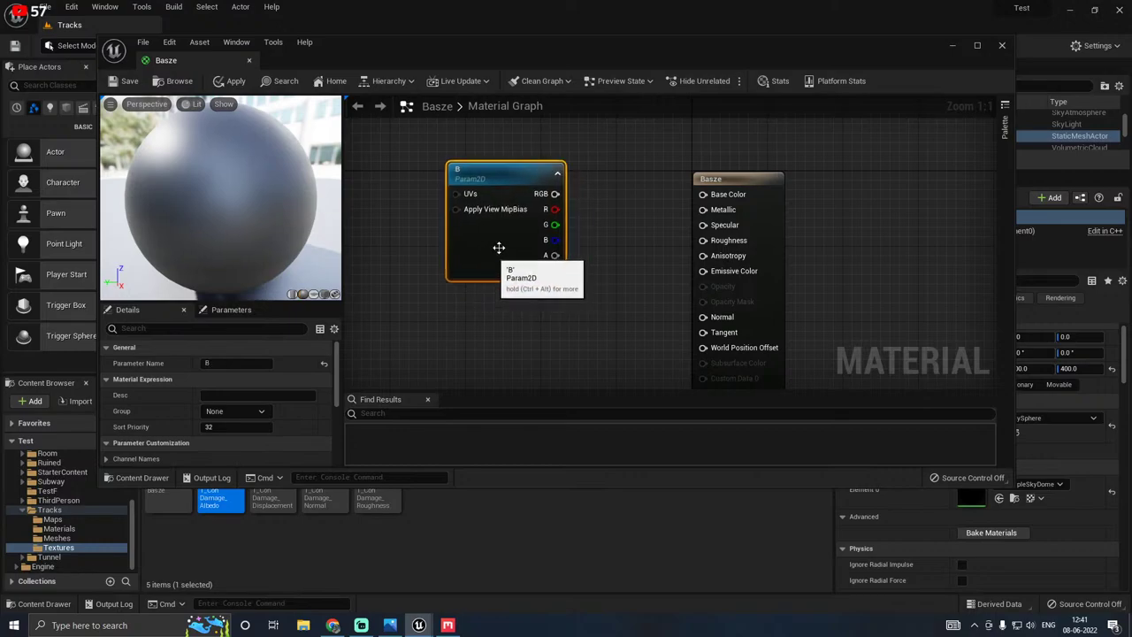
pyautogui.moveTo(554, 194); pyautogui.dragTo(705, 195)
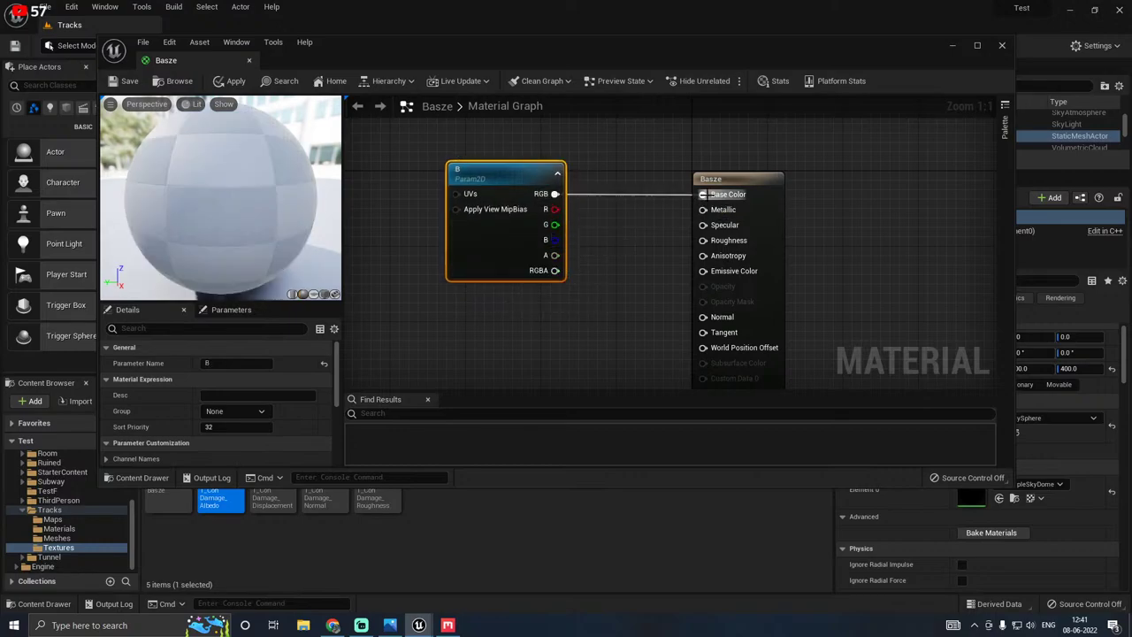
# Step: Add the T_ConDamage normal texture as a parameter named N and connect its RGB output to the Normal input
pyautogui.moveTo(326, 498); pyautogui.dragTo(473, 319)
pyautogui.moveTo(541, 343); pyautogui.dragTo(551, 164, button='right')
pyautogui.moveTo(518, 245); pyautogui.dragTo(474, 273)
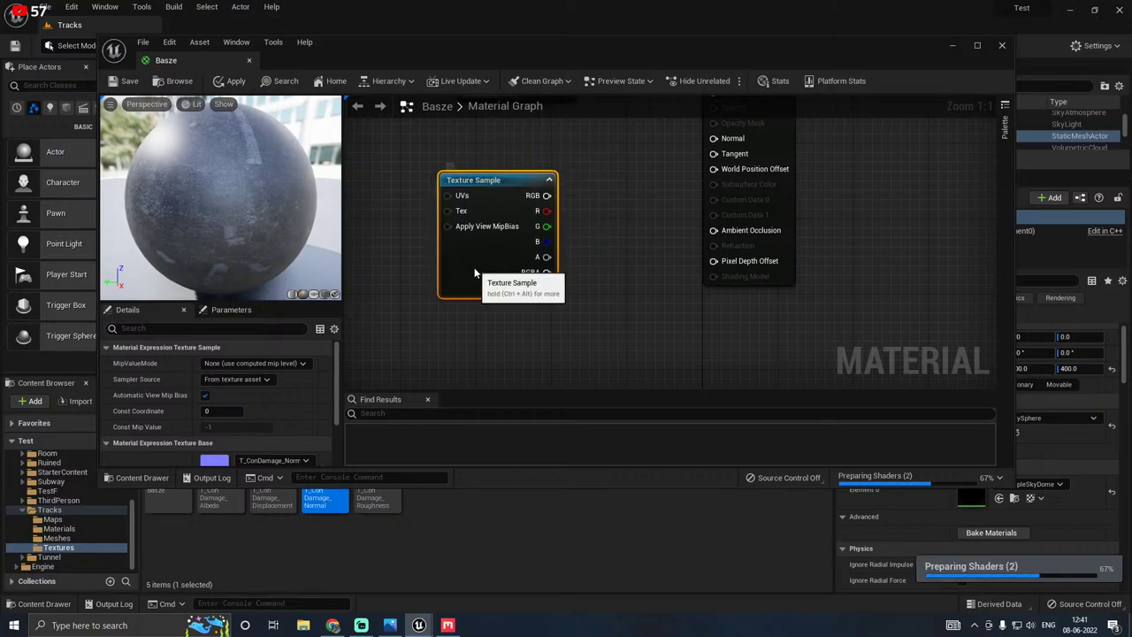
pyautogui.rightClick(475, 272)
pyautogui.click(525, 318)
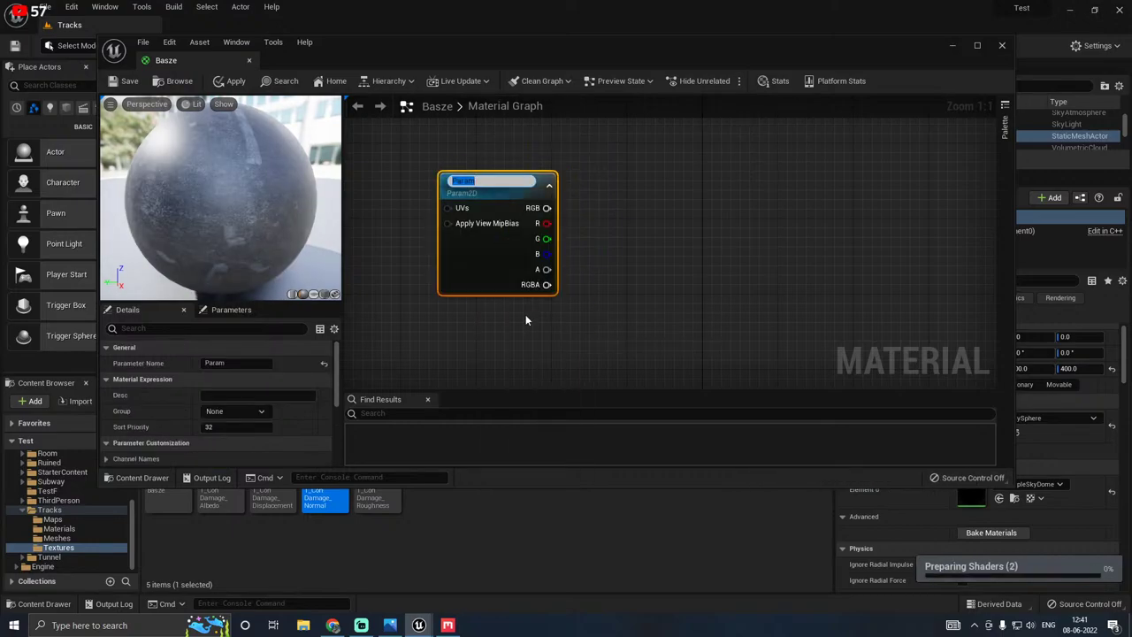
pyautogui.write('N')
pyautogui.moveTo(619, 252); pyautogui.dragTo(602, 393, button='right')
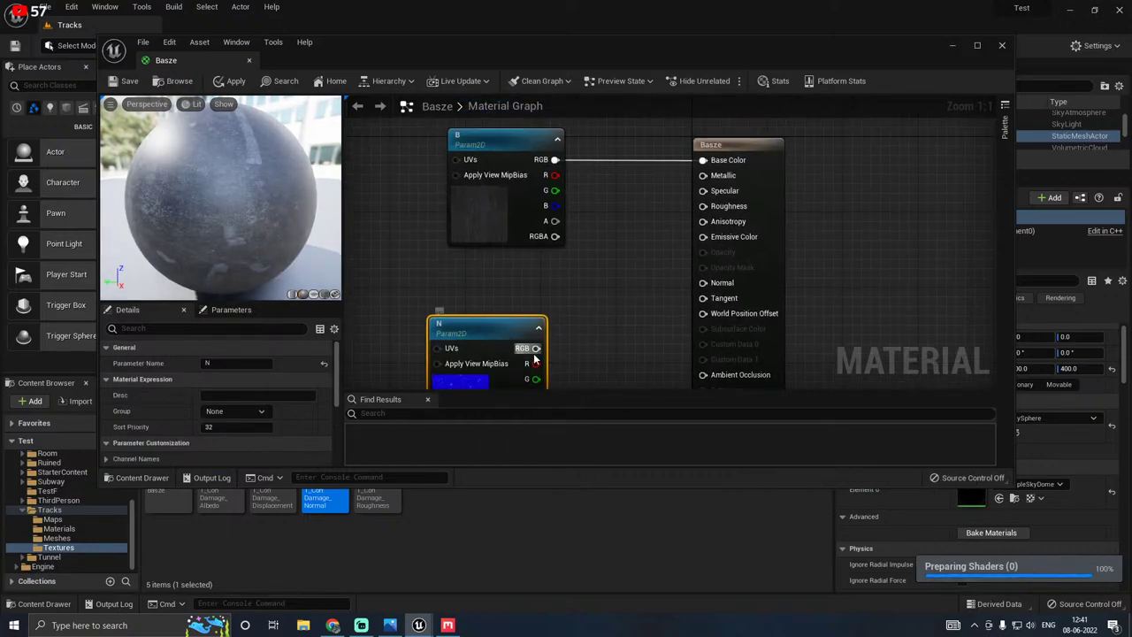
pyautogui.moveTo(535, 351); pyautogui.dragTo(703, 283)
# Step: Add the T_ConDamage roughness texture as a parameter named R and place it beside the other texture nodes
pyautogui.moveTo(551, 350); pyautogui.dragTo(713, 299, button='right')
pyautogui.moveTo(378, 500); pyautogui.dragTo(425, 228)
pyautogui.rightClick(456, 307)
pyautogui.click(497, 356)
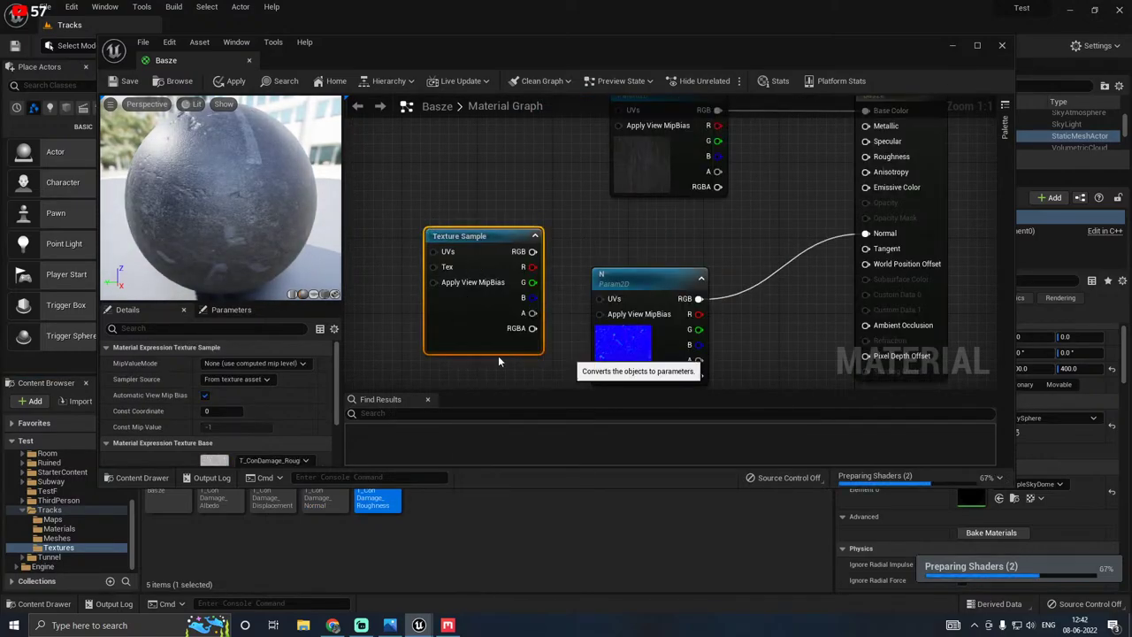
pyautogui.write('R')
pyautogui.moveTo(447, 310); pyautogui.dragTo(404, 271)
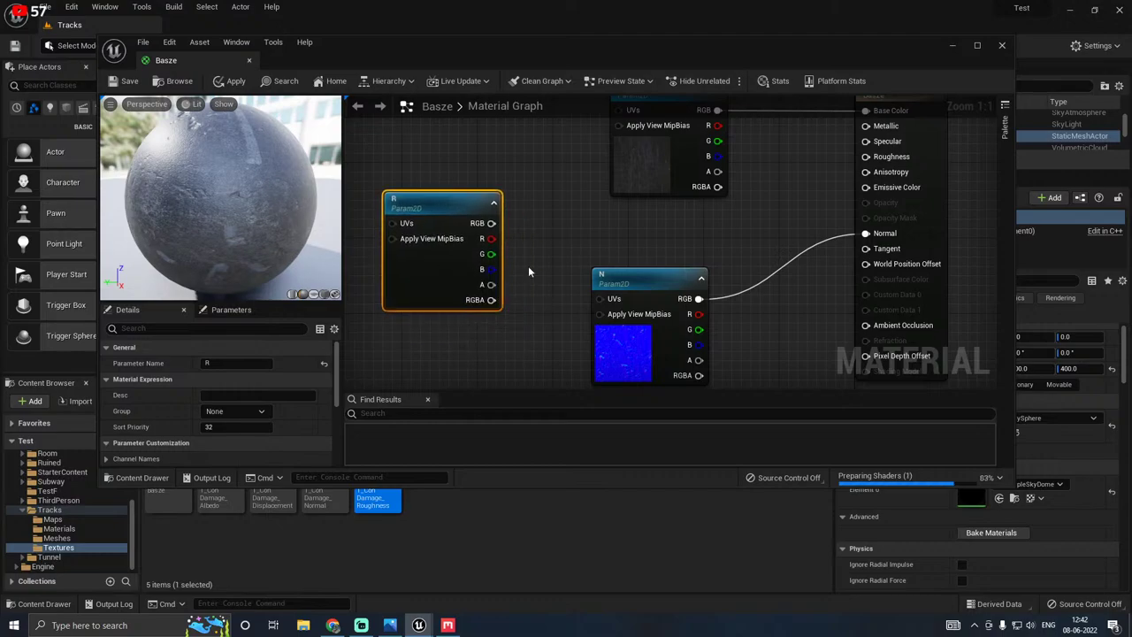
pyautogui.moveTo(528, 274); pyautogui.dragTo(606, 318, button='right')
pyautogui.moveTo(506, 323); pyautogui.dragTo(458, 296)
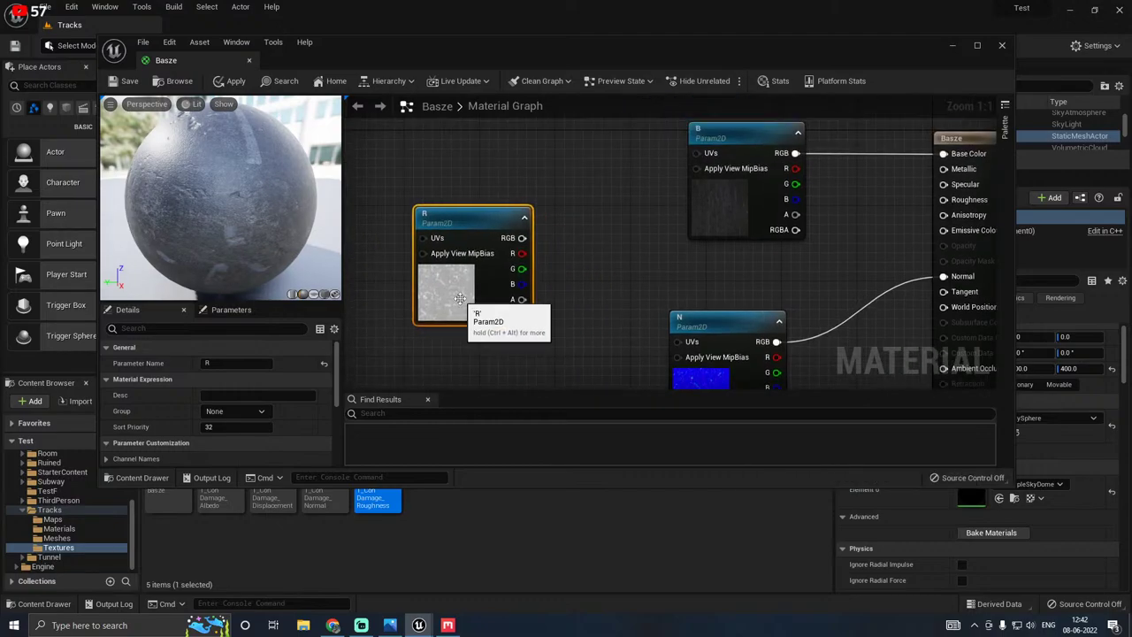
# Step: Add a Multiply node and a scalar parameter named Rogh, feeding R's RGB into A and Rogh into B
pyautogui.click(576, 260)
pyautogui.moveTo(548, 288); pyautogui.dragTo(575, 247, button='right')
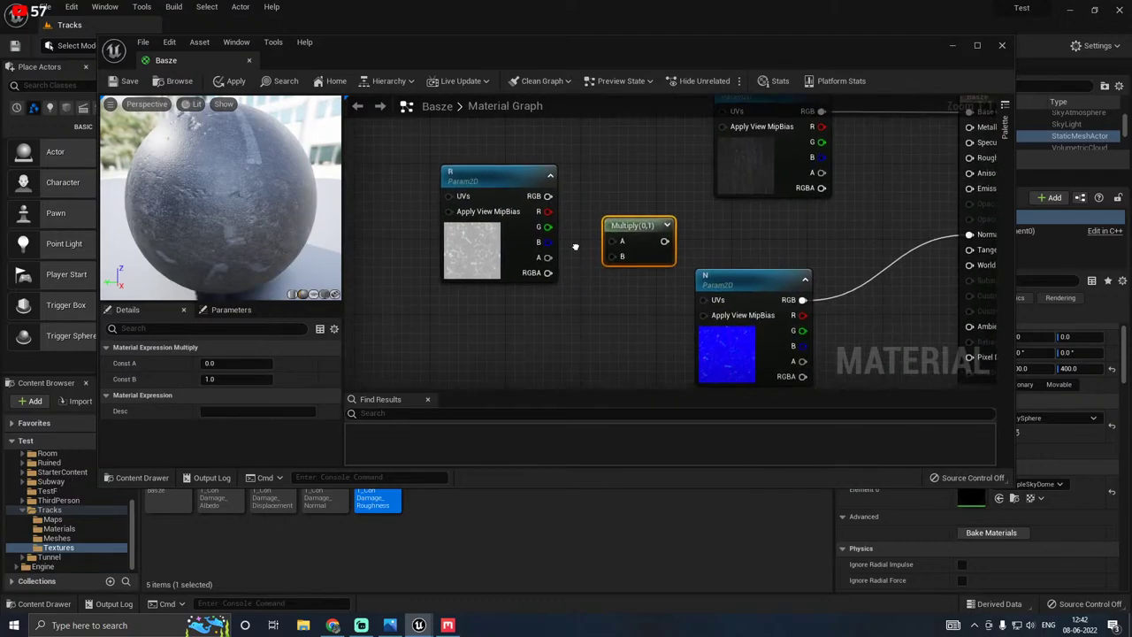
pyautogui.write('ssssssss')
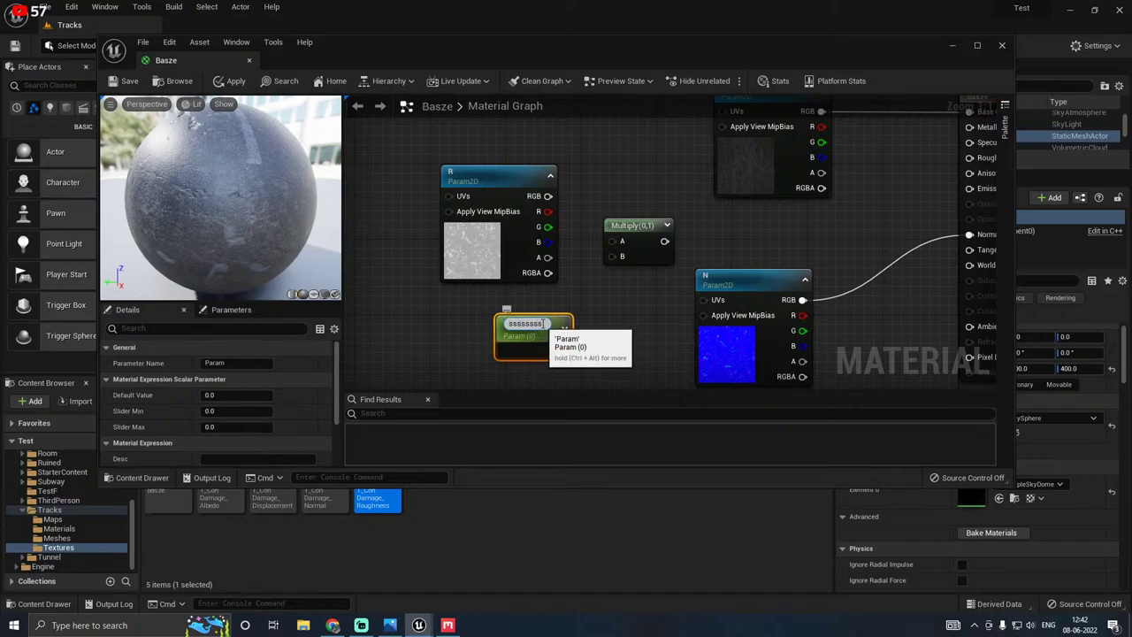
pyautogui.moveTo(539, 322); pyautogui.dragTo(490, 316)
pyautogui.write('Rogh')
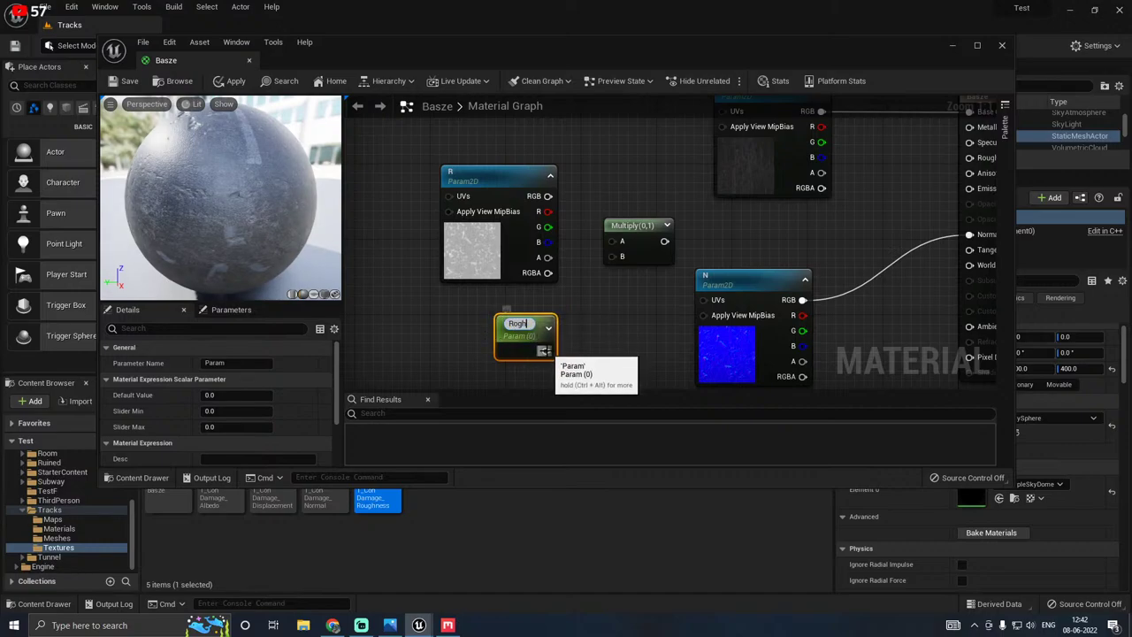
pyautogui.moveTo(546, 351); pyautogui.dragTo(547, 196)
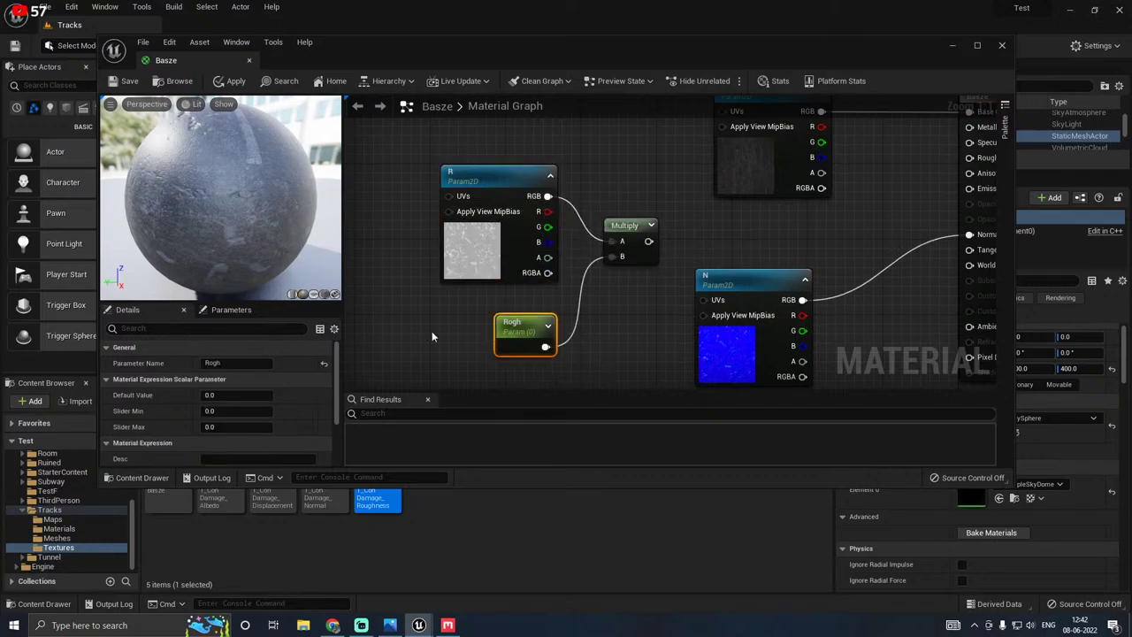
# Step: Set the Rogh parameter's default value to 1.0 and connect the Multiply output to Roughness
pyautogui.press('Return')
pyautogui.moveTo(646, 221); pyautogui.dragTo(599, 243, button='right')
pyautogui.moveTo(603, 263); pyautogui.dragTo(923, 179)
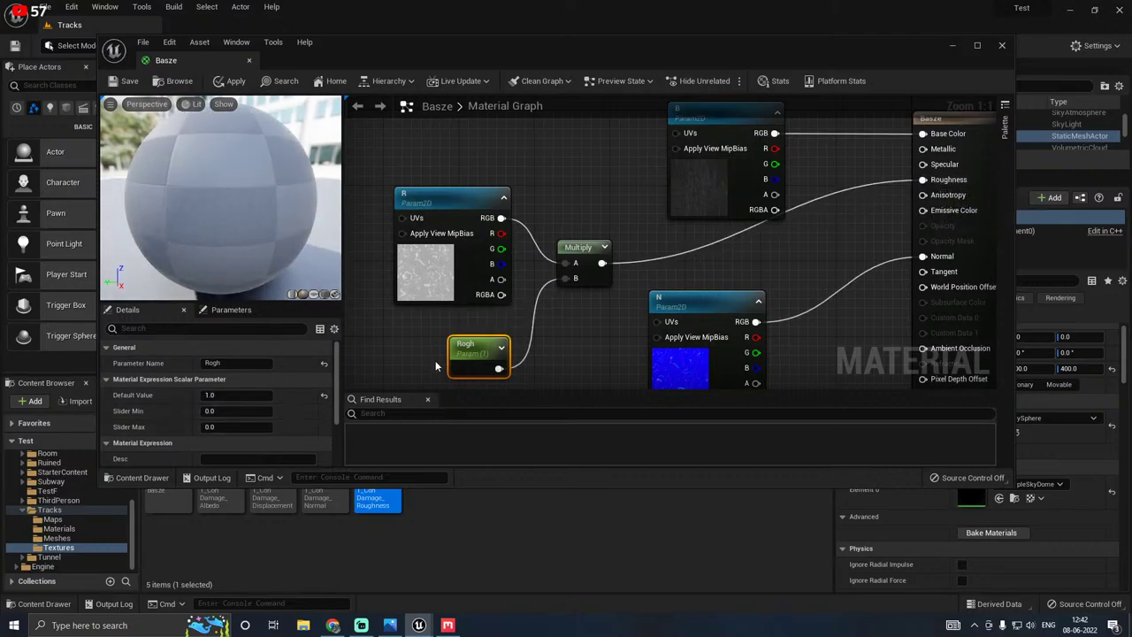
# Step: Add a TexCoord node and a Multiply node in the empty graph area above the R texture node
pyautogui.moveTo(593, 283); pyautogui.dragTo(694, 389, button='right')
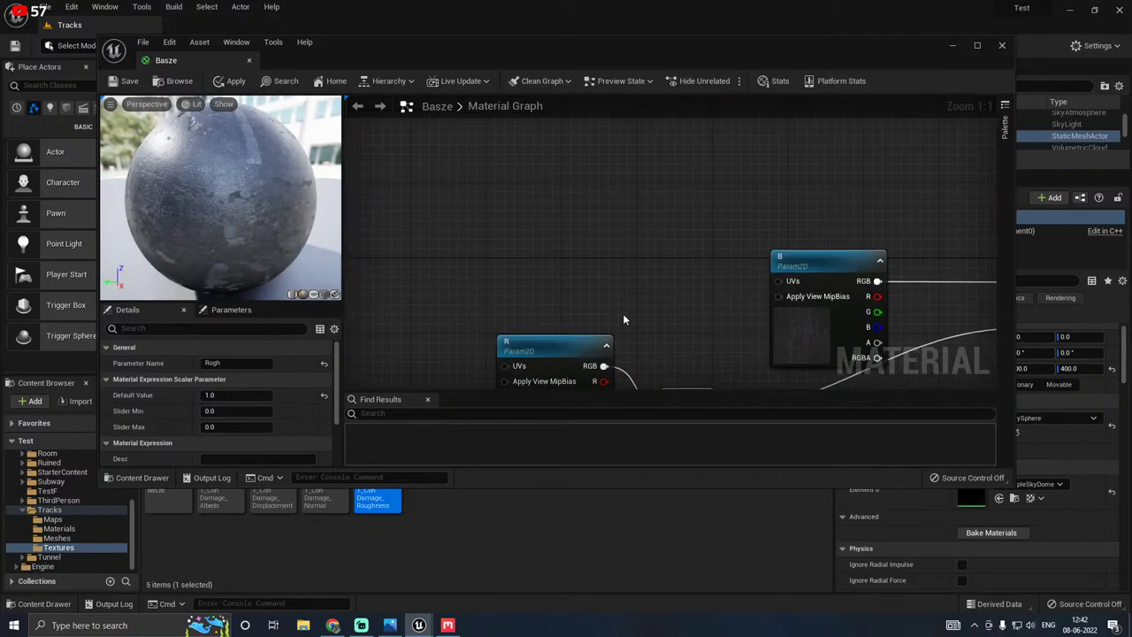
pyautogui.click(551, 206)
pyautogui.moveTo(566, 208); pyautogui.dragTo(511, 200)
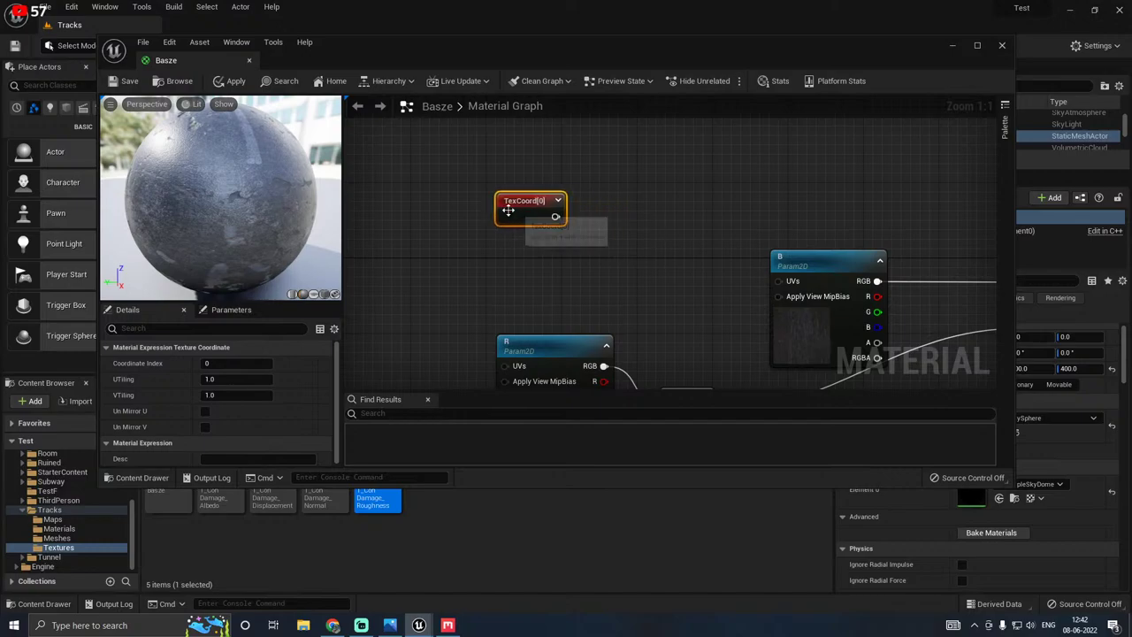
pyautogui.click(645, 212)
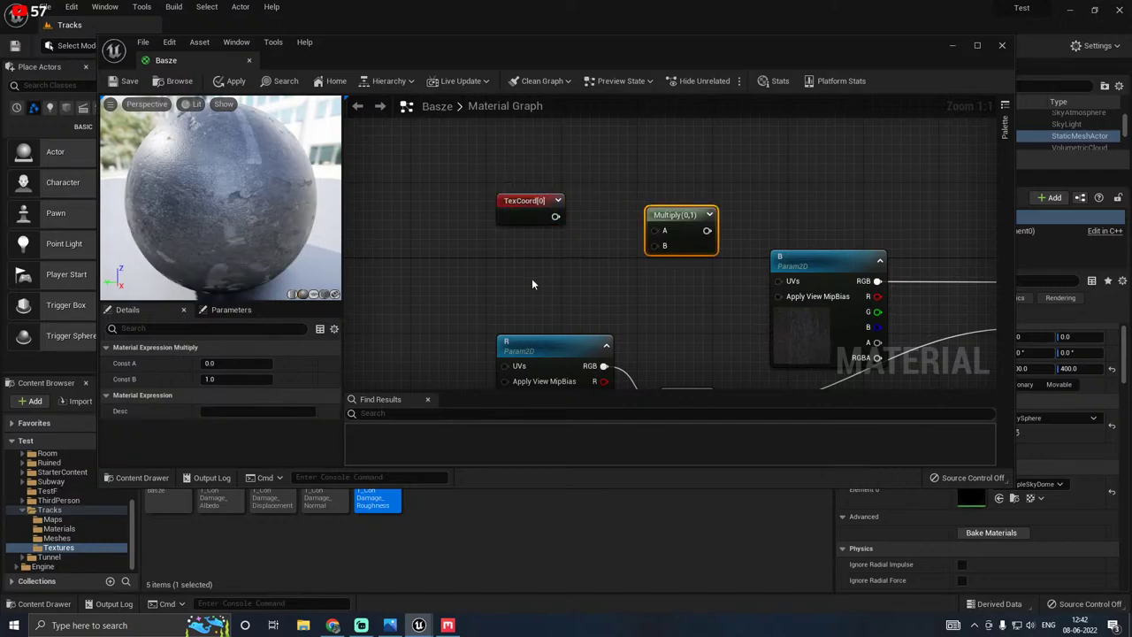
# Step: Add a scalar parameter named Scale below the TexCoord node and set its default value to 1
pyautogui.click(534, 264)
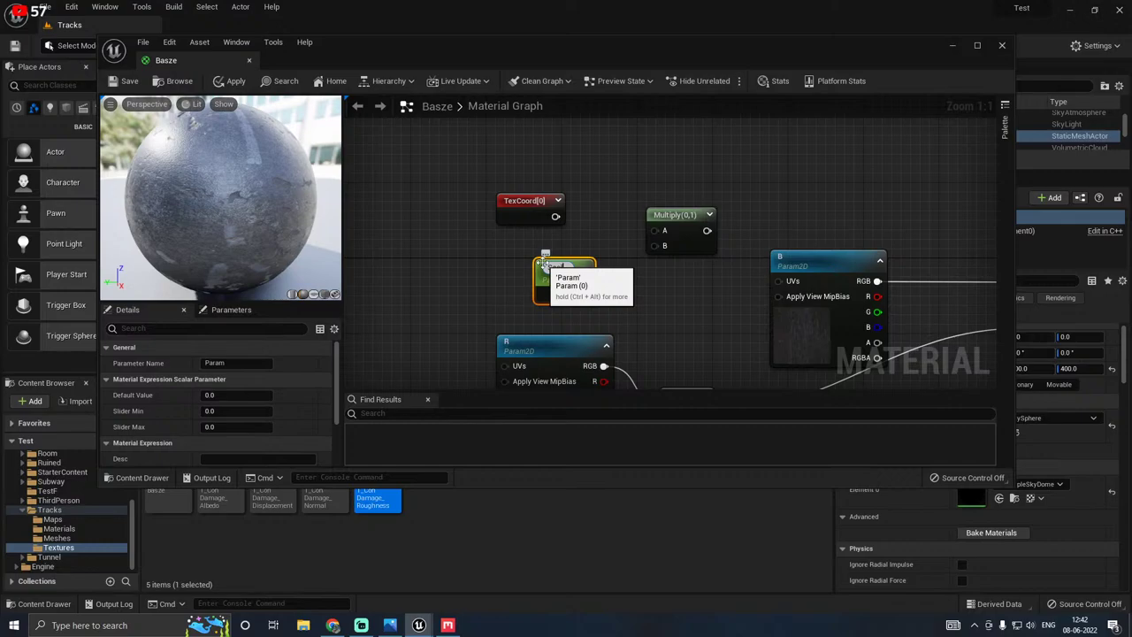
pyautogui.write('Scale')
pyautogui.press('Return')
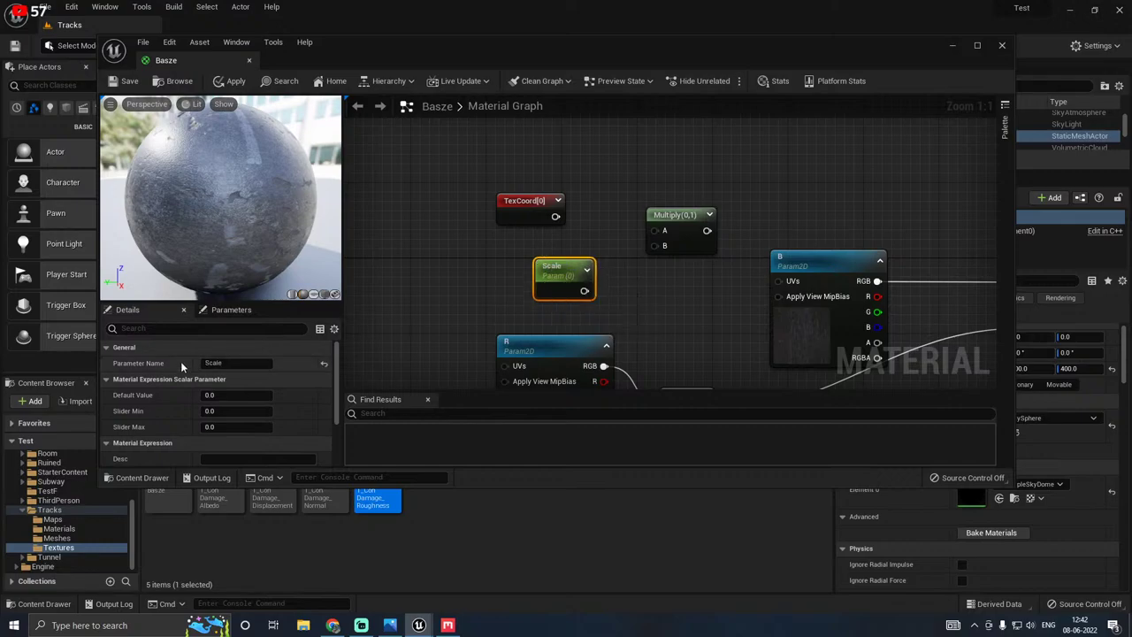
pyautogui.write('1')
pyautogui.press('Return')
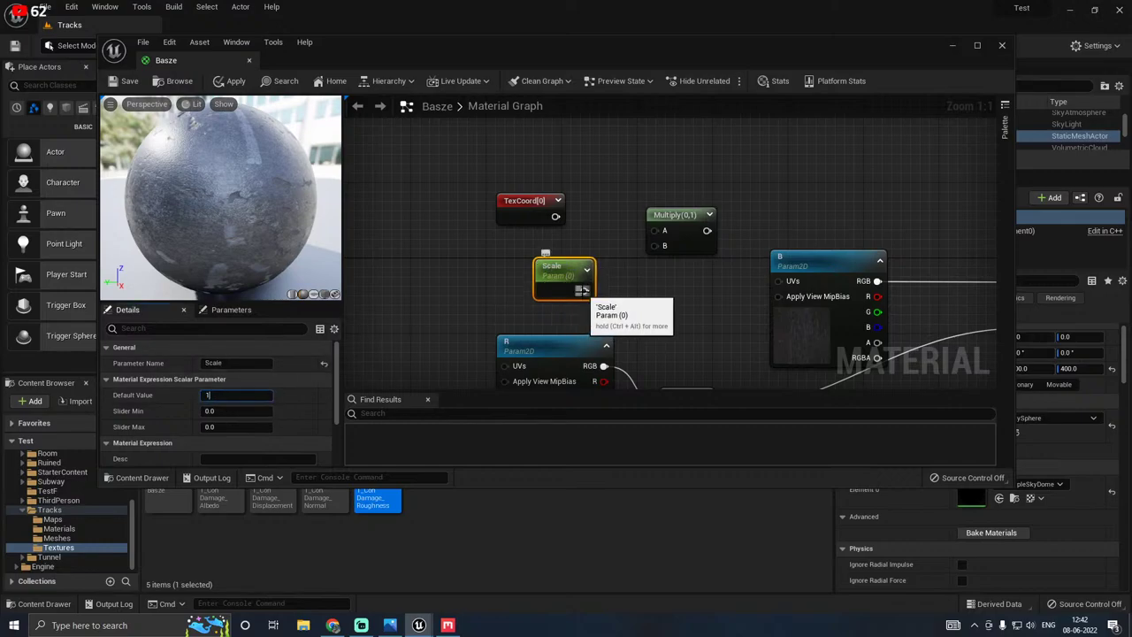
# Step: Feed TexCoord into A and Scale into B of the new Multiply, and connect its output to the UVs of textures B, R and N
pyautogui.moveTo(583, 291); pyautogui.dragTo(655, 245)
pyautogui.moveTo(555, 216); pyautogui.dragTo(778, 281)
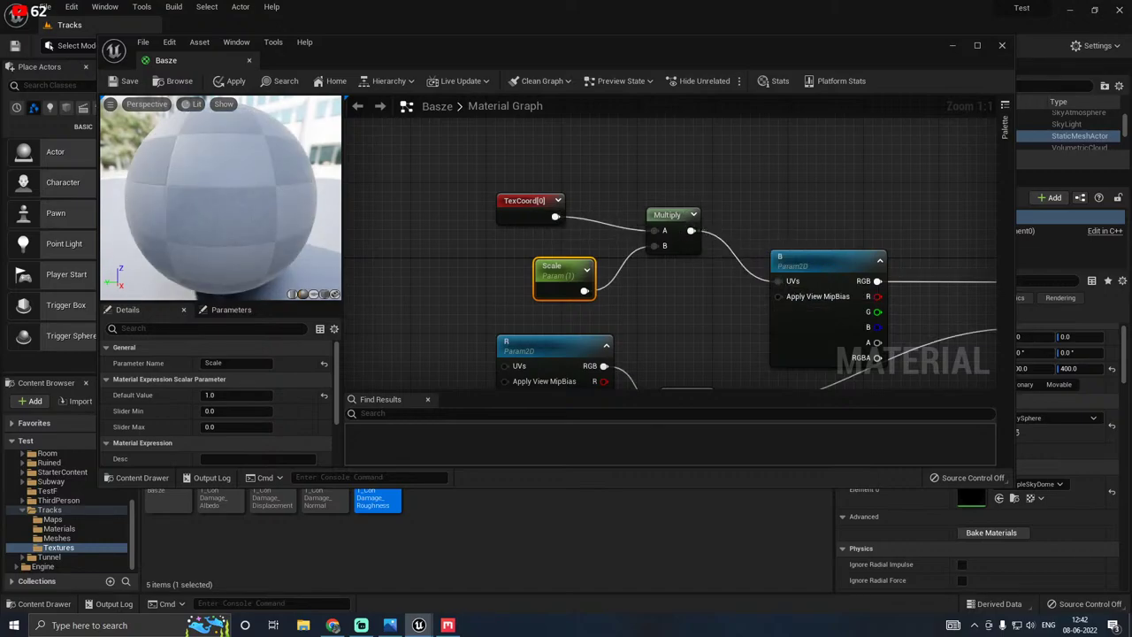
pyautogui.moveTo(661, 268); pyautogui.dragTo(668, 228, button='right')
pyautogui.moveTo(698, 190); pyautogui.dragTo(498, 321)
pyautogui.scroll(-2, 669, 323)
pyautogui.moveTo(668, 323); pyautogui.dragTo(629, 282, button='right')
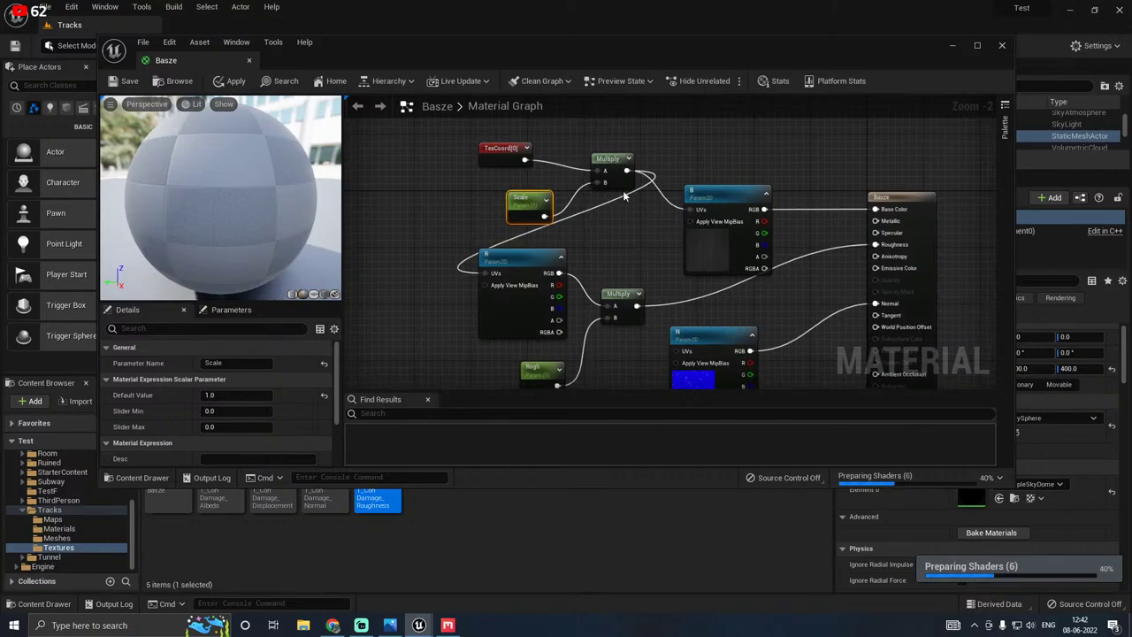
pyautogui.moveTo(626, 171); pyautogui.dragTo(683, 352)
# Step: Move the TexCoord, Scale and Multiply nodes together away from the texture nodes, and rotate the preview sphere to check the surface
pyautogui.moveTo(459, 220); pyautogui.dragTo(548, 257, button='right')
pyautogui.keyDown('ctrl'); pyautogui.click(698, 196); pyautogui.keyUp('ctrl')
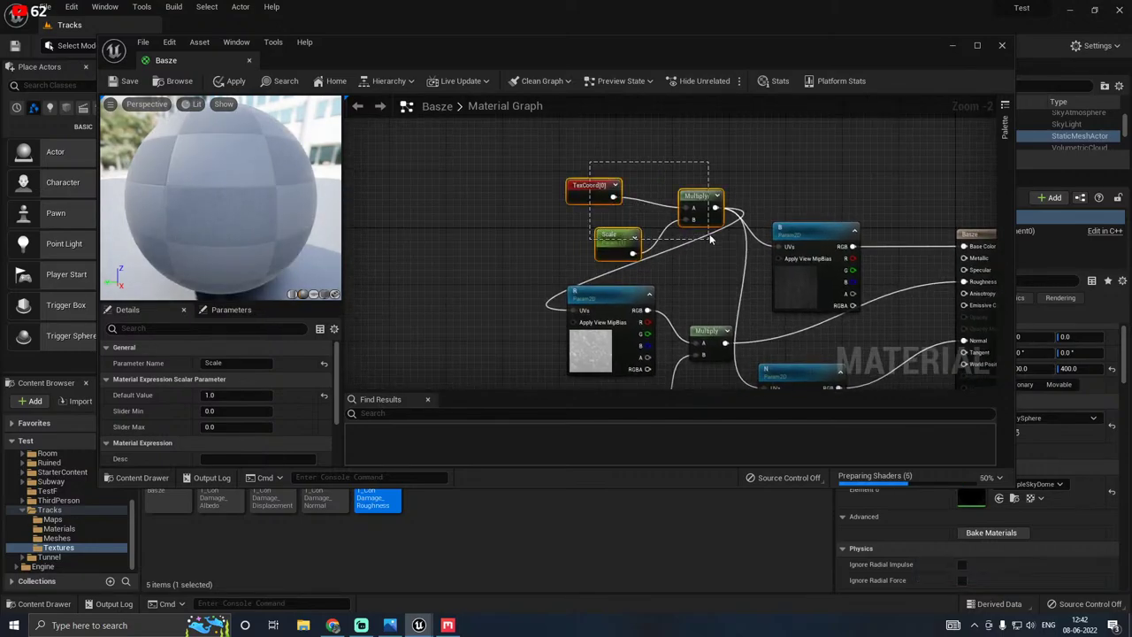
pyautogui.keyDown('ctrl'); pyautogui.click(588, 186); pyautogui.keyUp('ctrl')
pyautogui.moveTo(720, 221); pyautogui.dragTo(526, 203)
pyautogui.scroll(-2, 526, 203)
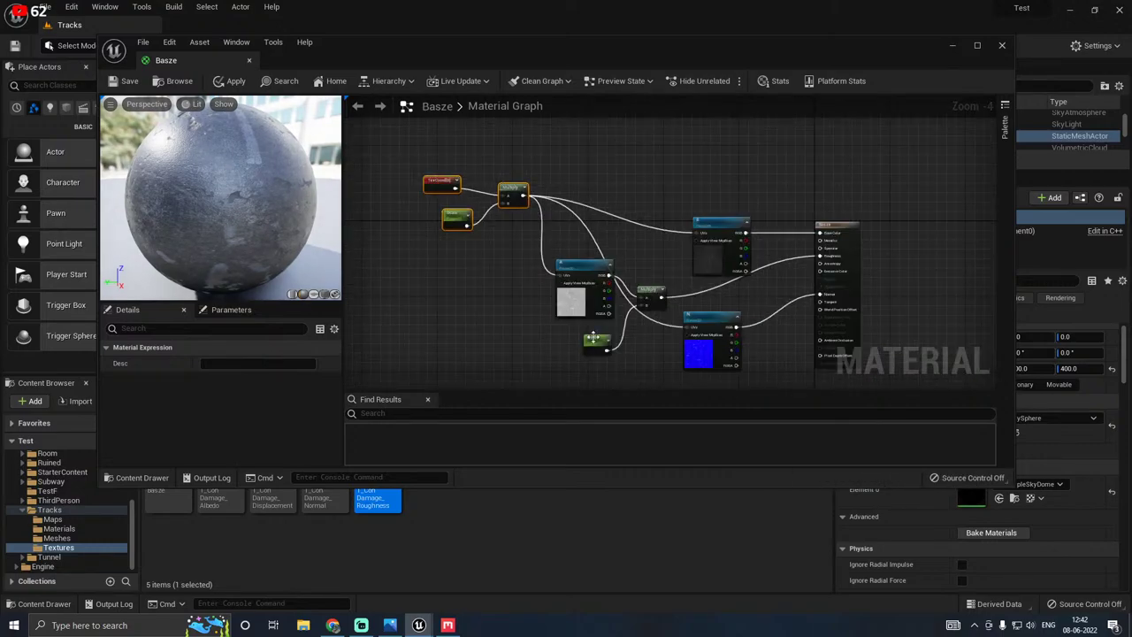
pyautogui.click(595, 340)
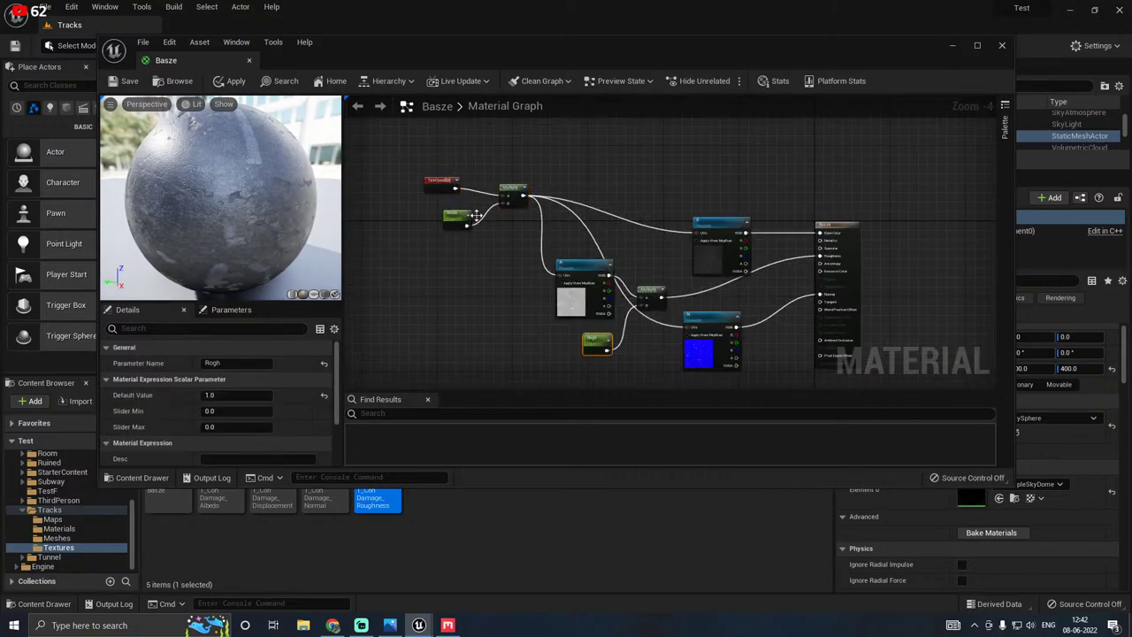
pyautogui.moveTo(191, 210); pyautogui.dragTo(227, 213)
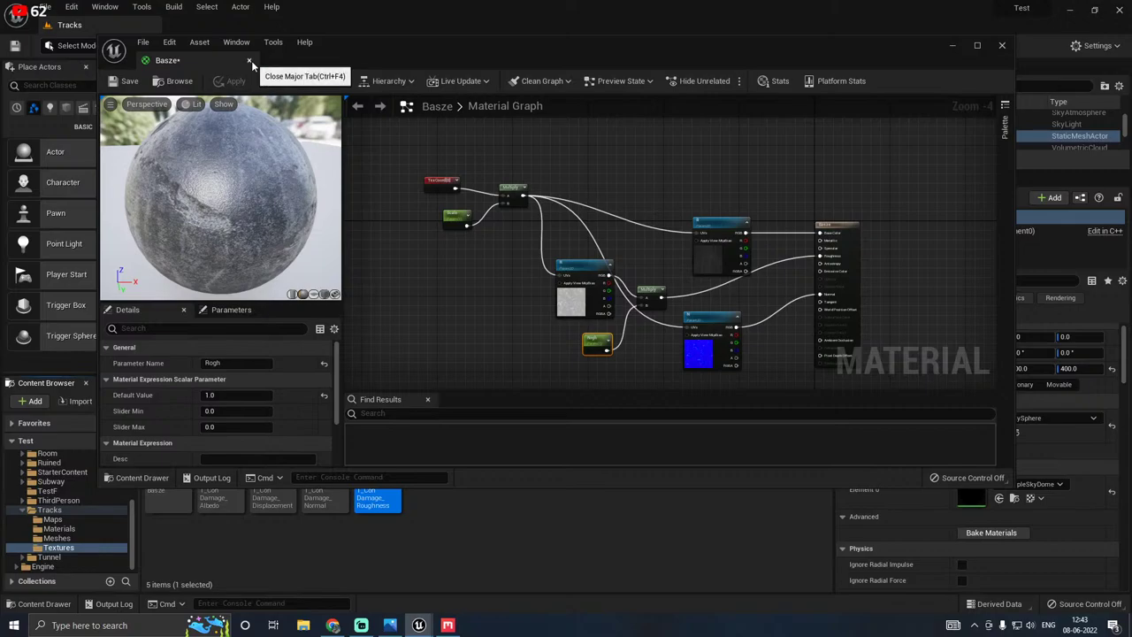
# Step: Try adding a HeightLerp node and place it above the B texture node
pyautogui.rightClick(409, 307)
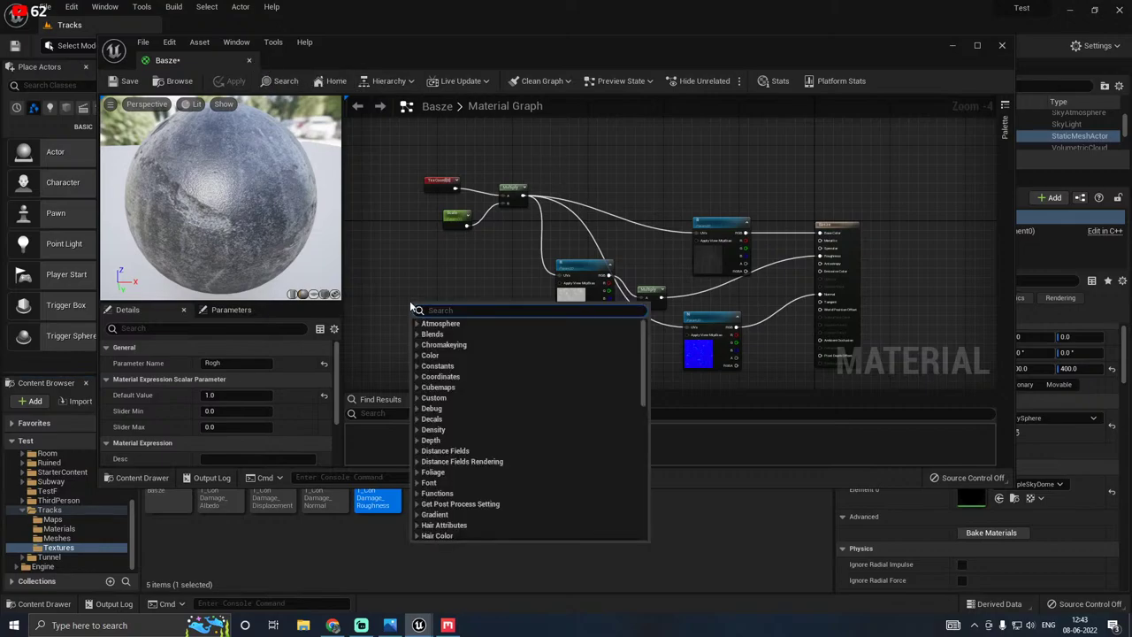
pyautogui.write('he')
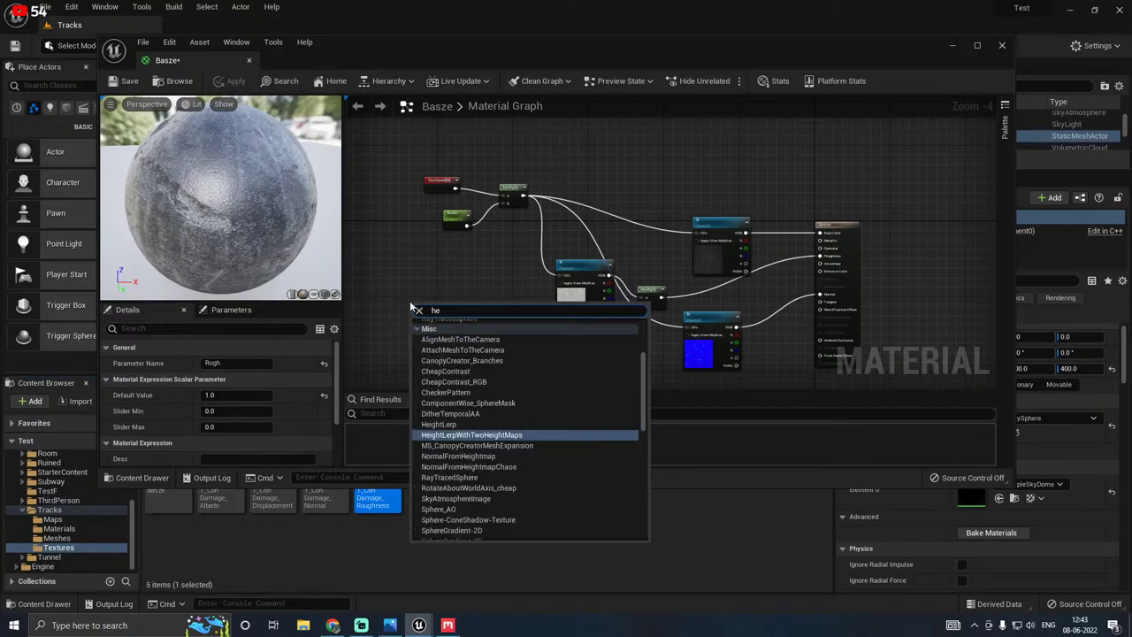
pyautogui.write('igh')
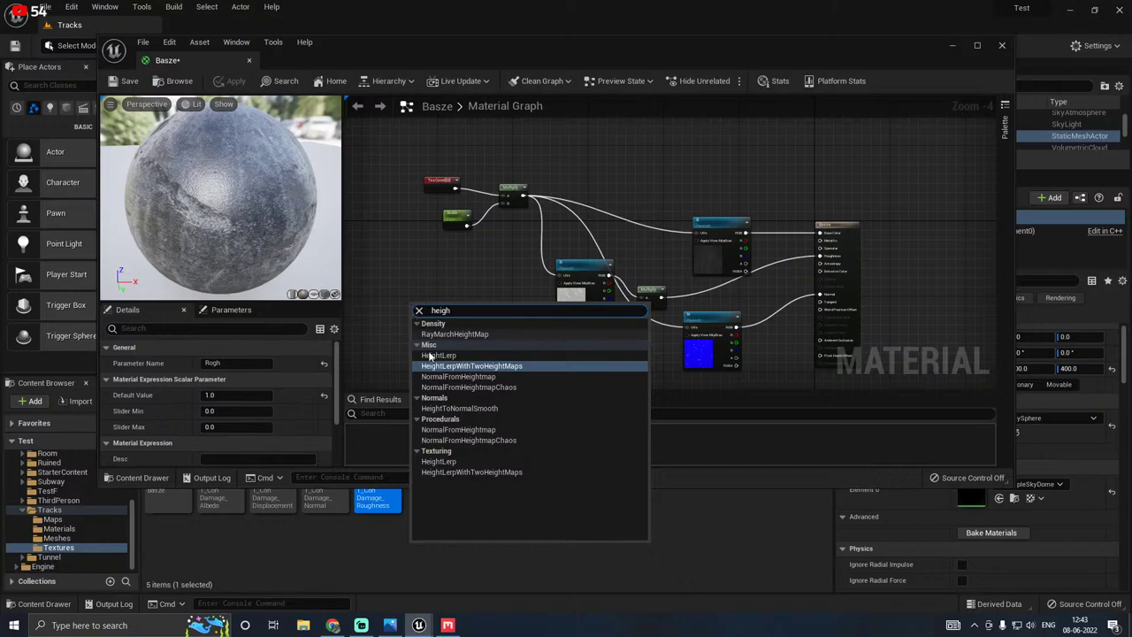
pyautogui.click(439, 355)
pyautogui.scroll(2, 434, 361)
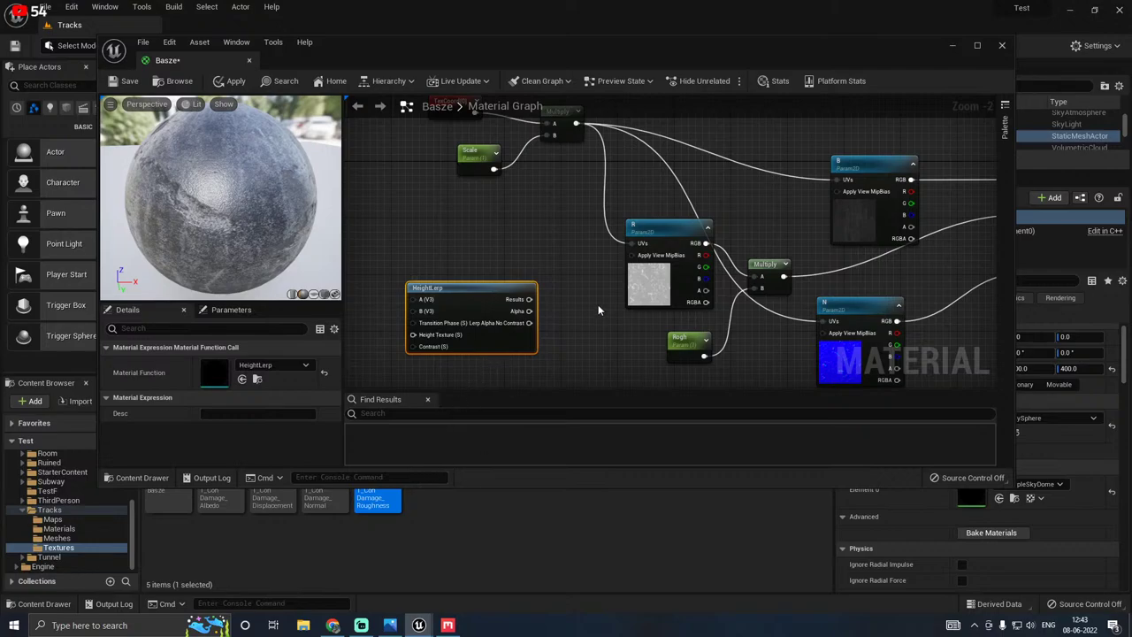
pyautogui.moveTo(462, 296); pyautogui.dragTo(497, 282)
pyautogui.moveTo(497, 282); pyautogui.dragTo(417, 337, button='right')
pyautogui.moveTo(367, 342); pyautogui.dragTo(819, 172)
pyautogui.click(646, 197)
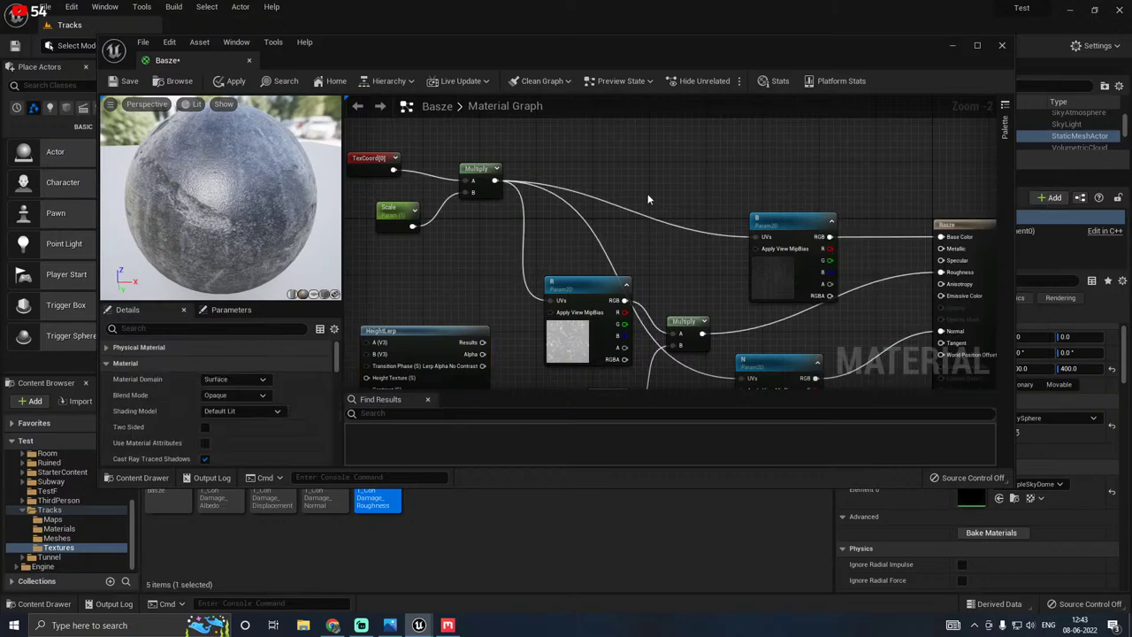
pyautogui.moveTo(434, 329); pyautogui.dragTo(803, 153)
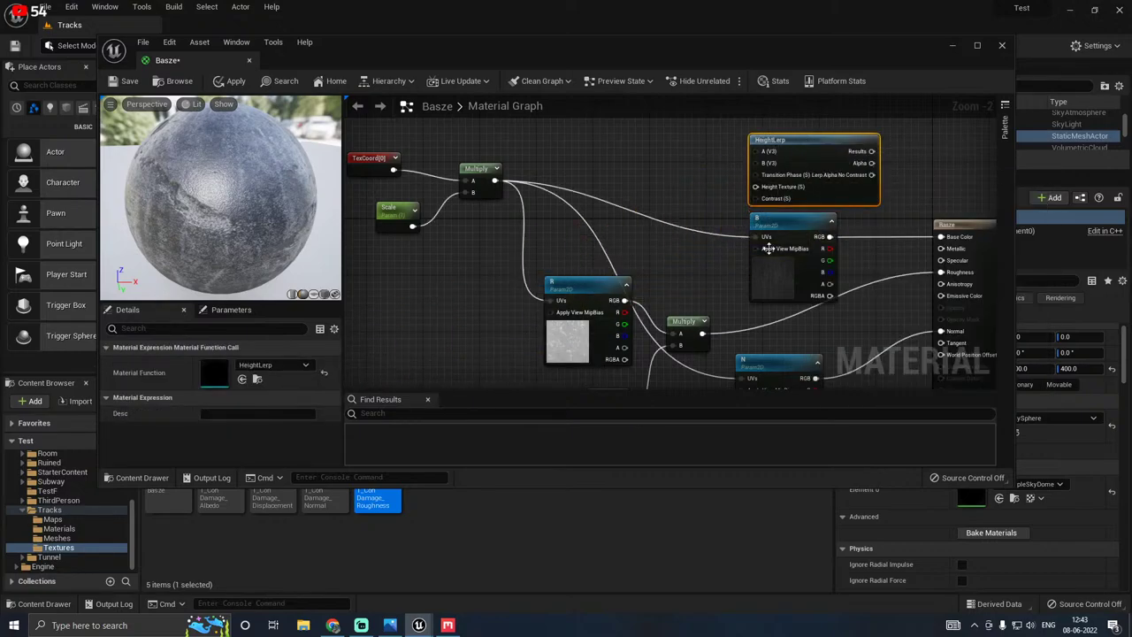
# Step: Move the B and N texture nodes farther from the Basze output node to space out the graph
pyautogui.moveTo(773, 286); pyautogui.dragTo(722, 286)
pyautogui.moveTo(723, 286); pyautogui.dragTo(708, 244, button='right')
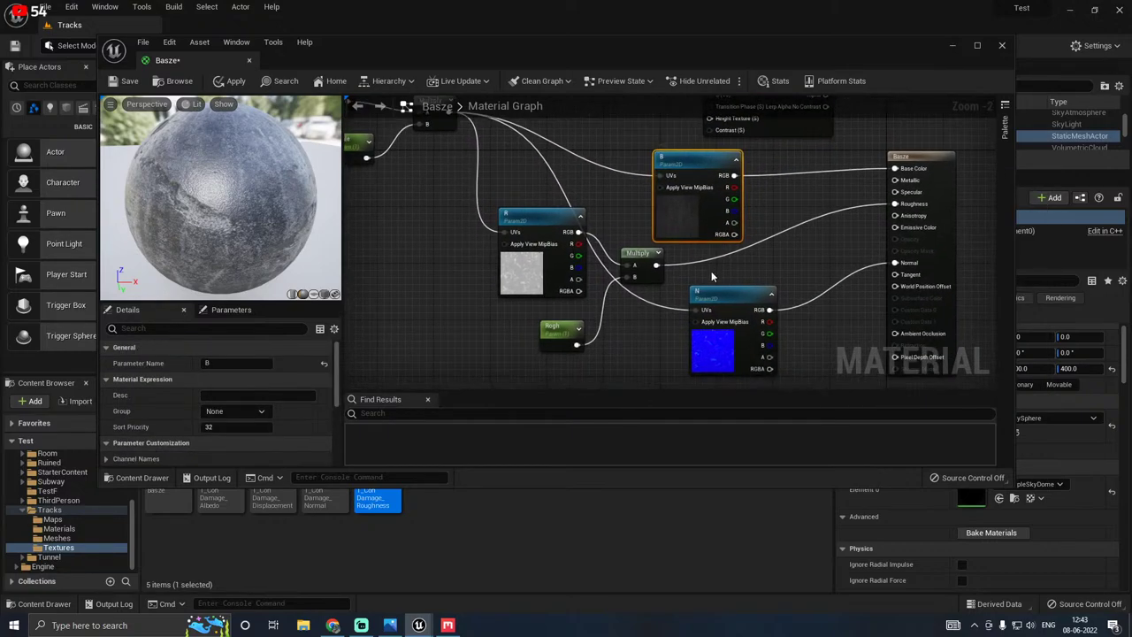
pyautogui.moveTo(708, 285); pyautogui.dragTo(663, 298)
pyautogui.moveTo(715, 280); pyautogui.dragTo(610, 348, button='right')
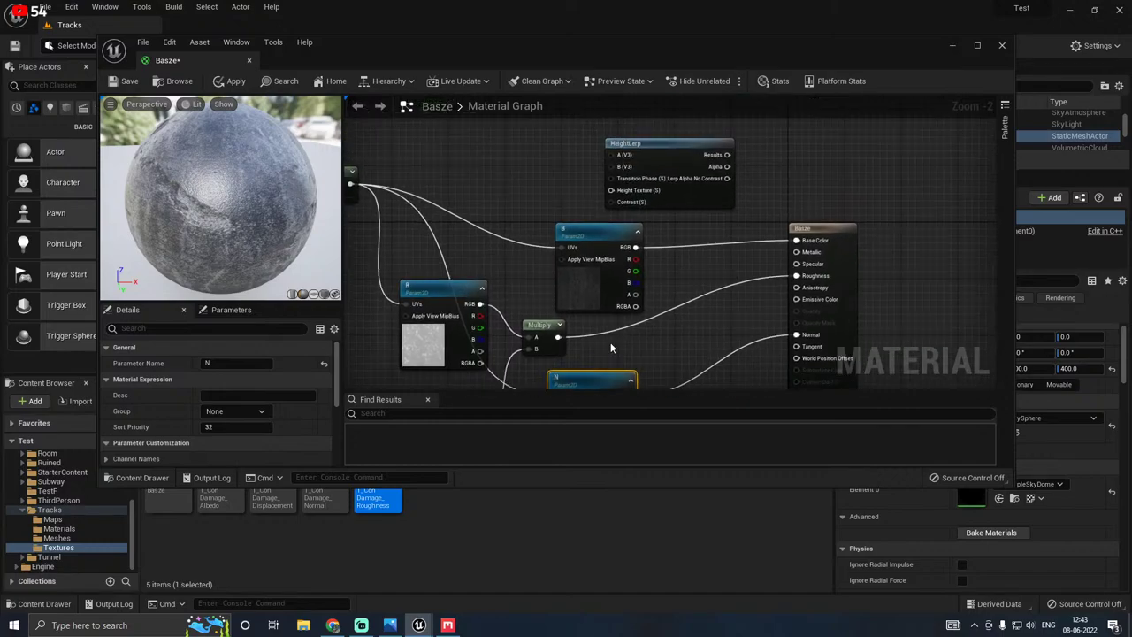
# Step: Delete the HeightLerp node from the material graph
pyautogui.click(672, 154)
pyautogui.press('Delete')
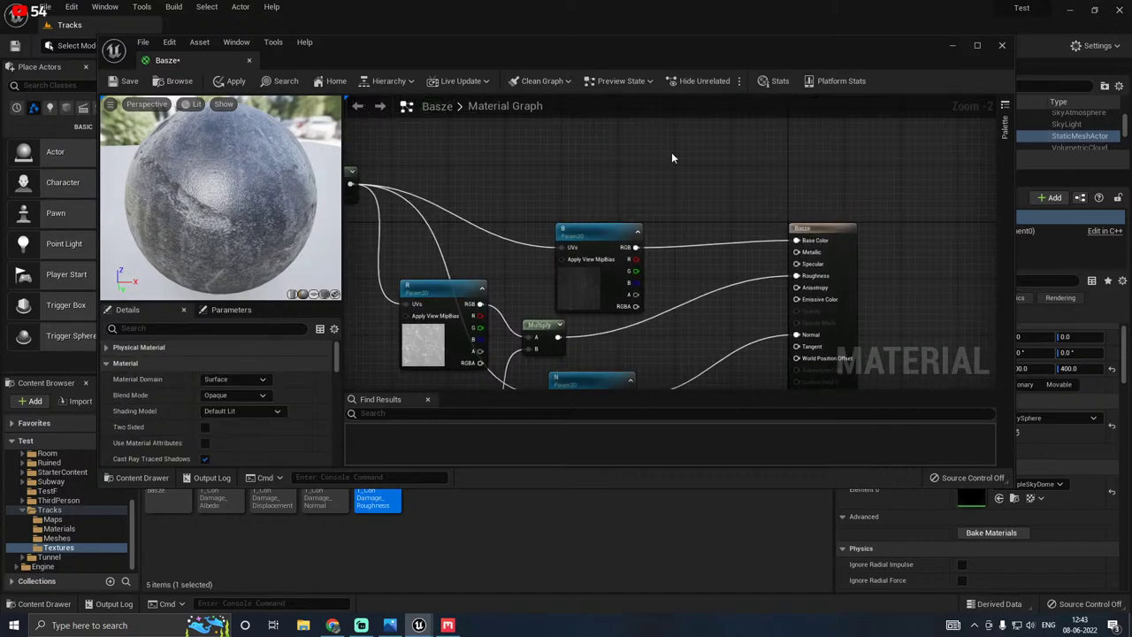
# Step: Apply the Basze material changes, close its editor and save the asset
pyautogui.click(226, 81)
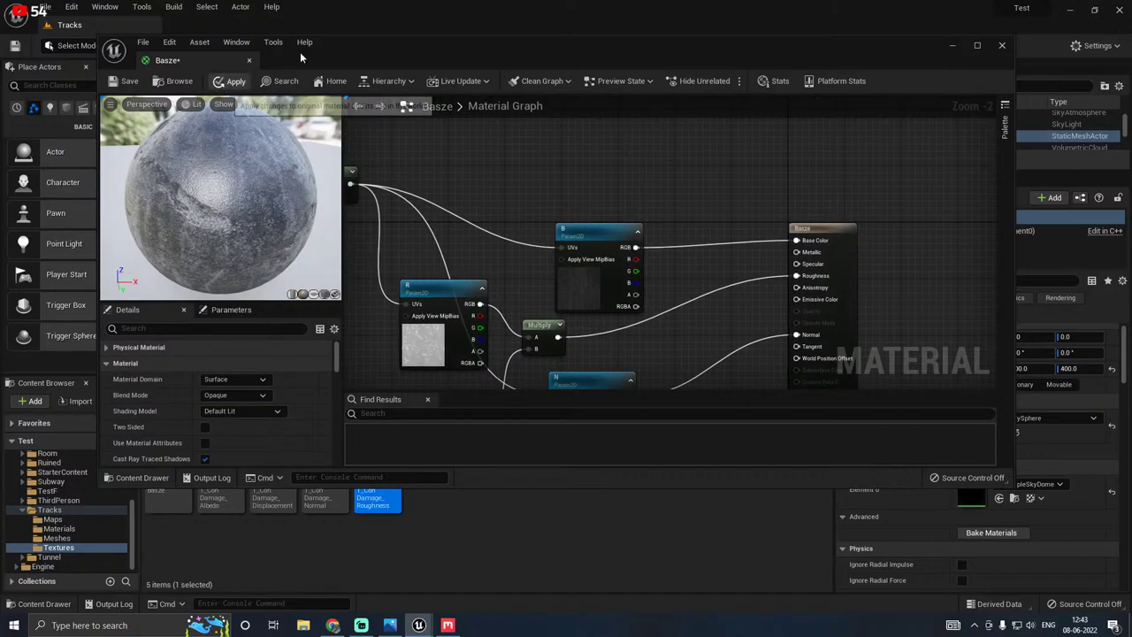
pyautogui.click(250, 60)
pyautogui.click(123, 401)
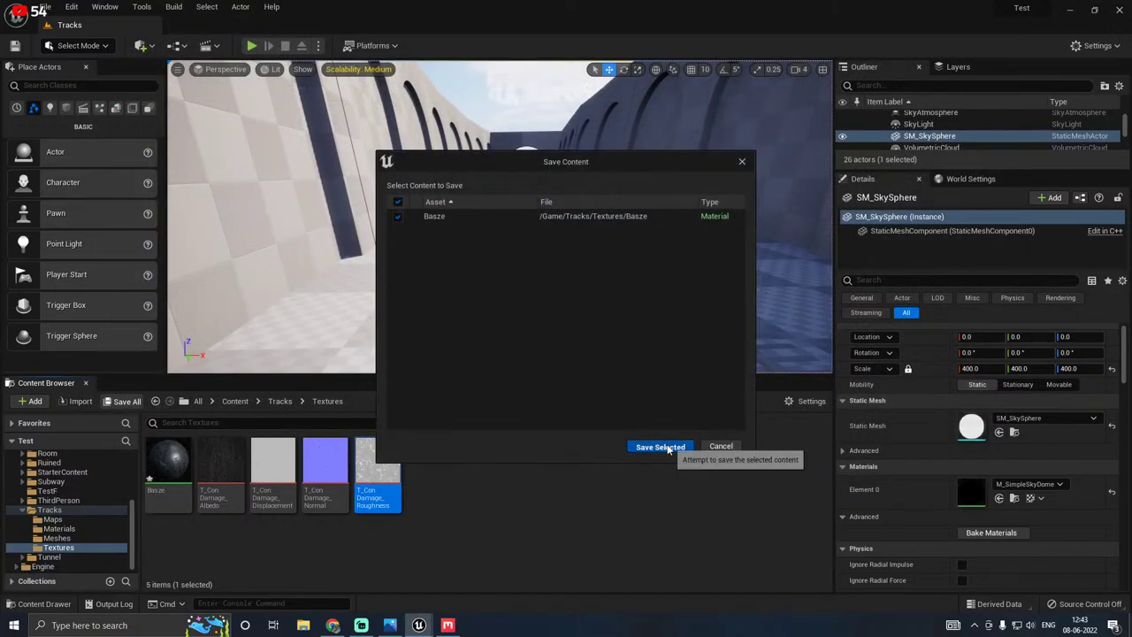
pyautogui.click(661, 445)
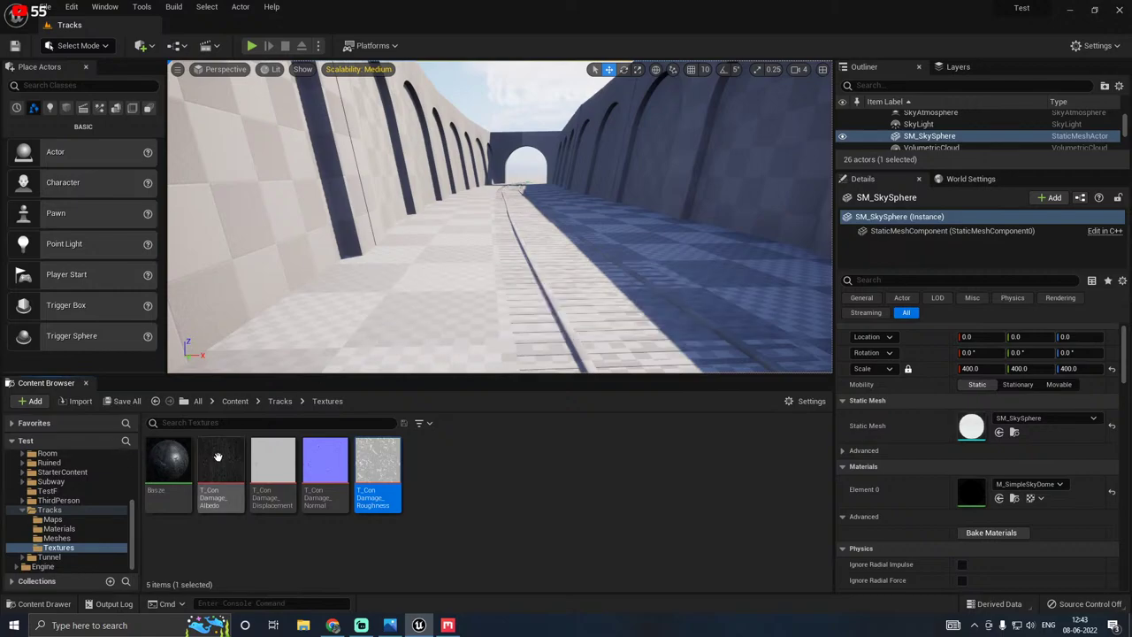
# Step: Create a material instance from Basze and name it Conc
pyautogui.rightClick(168, 458)
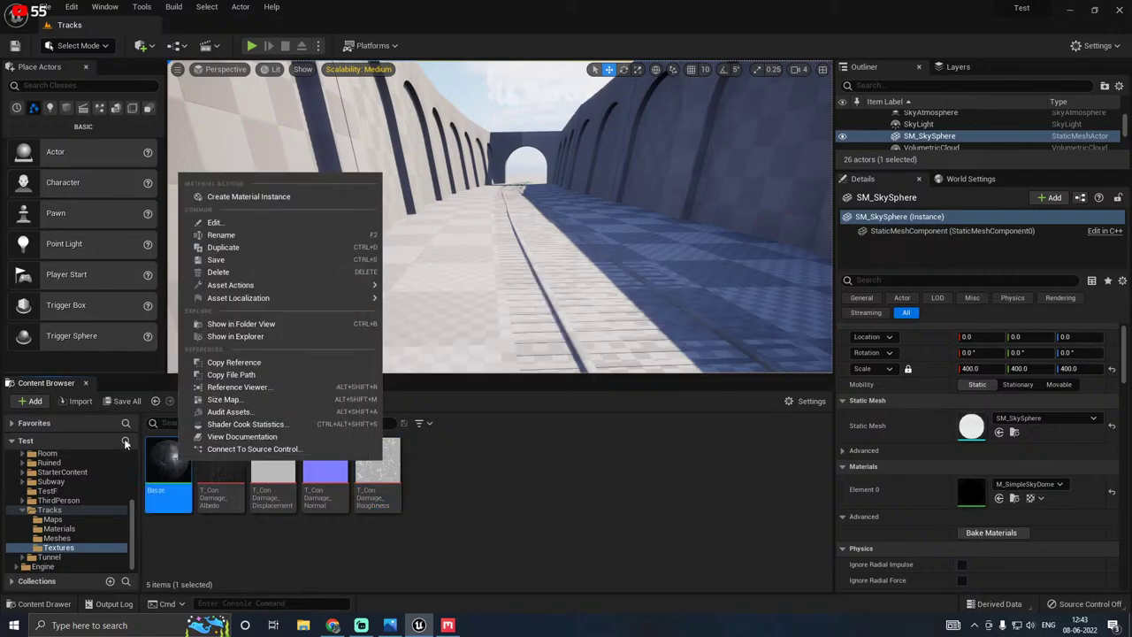
pyautogui.click(225, 197)
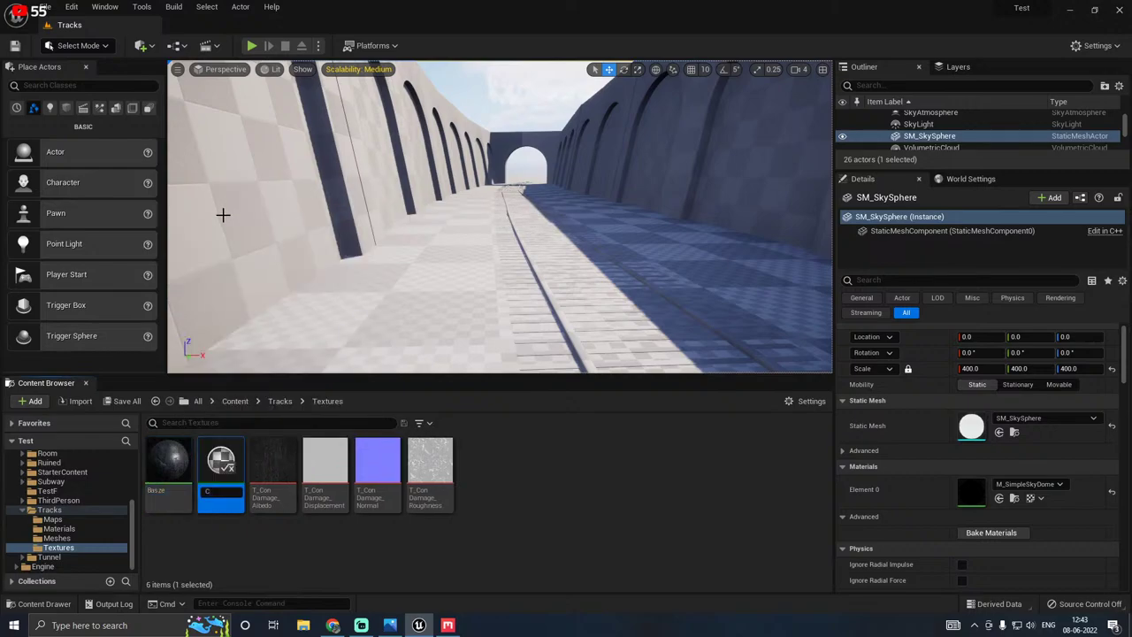
pyautogui.write('Conc')
pyautogui.press('Return')
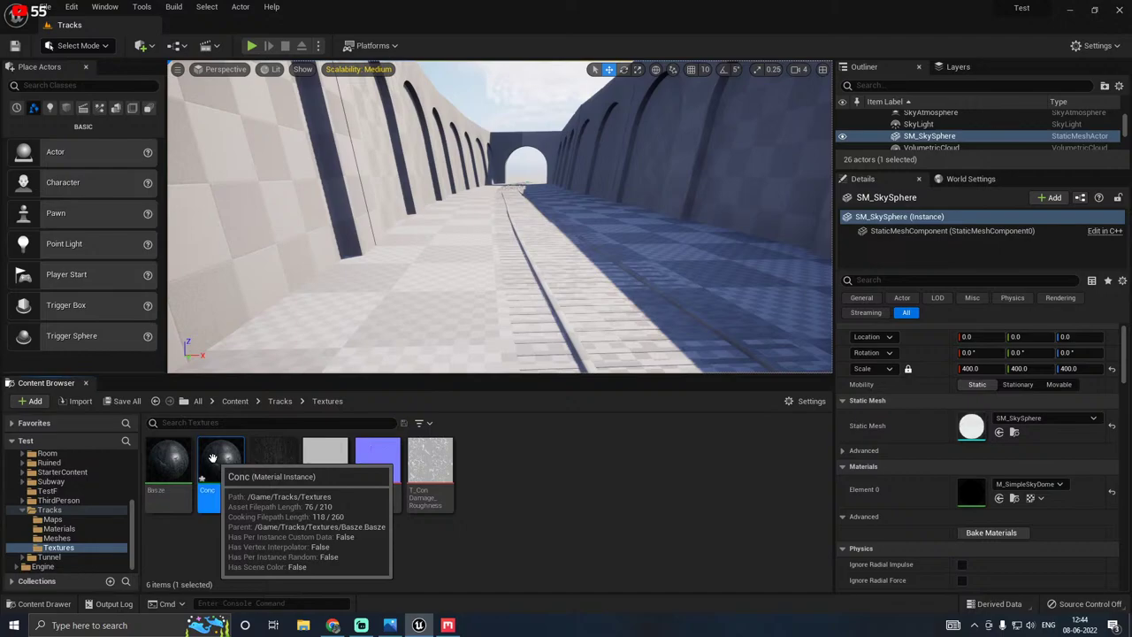
# Step: Open the Conc instance and enable overrides for its Rogh, Scale, B, N and R parameters
pyautogui.doubleClick(212, 457)
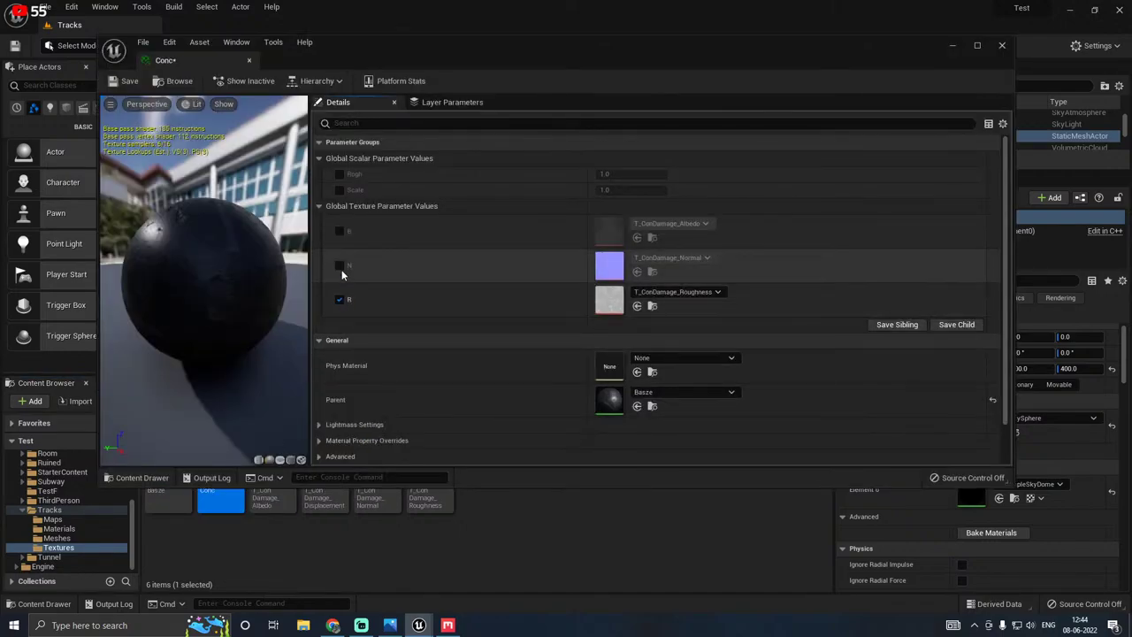
pyautogui.click(339, 231)
pyautogui.click(338, 189)
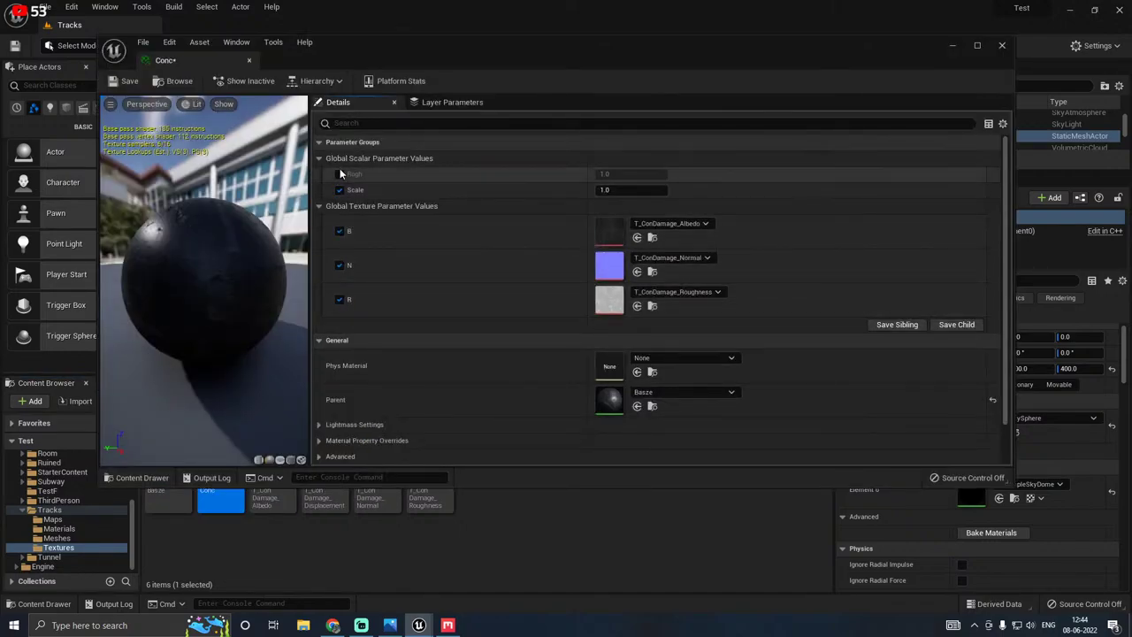
pyautogui.click(339, 173)
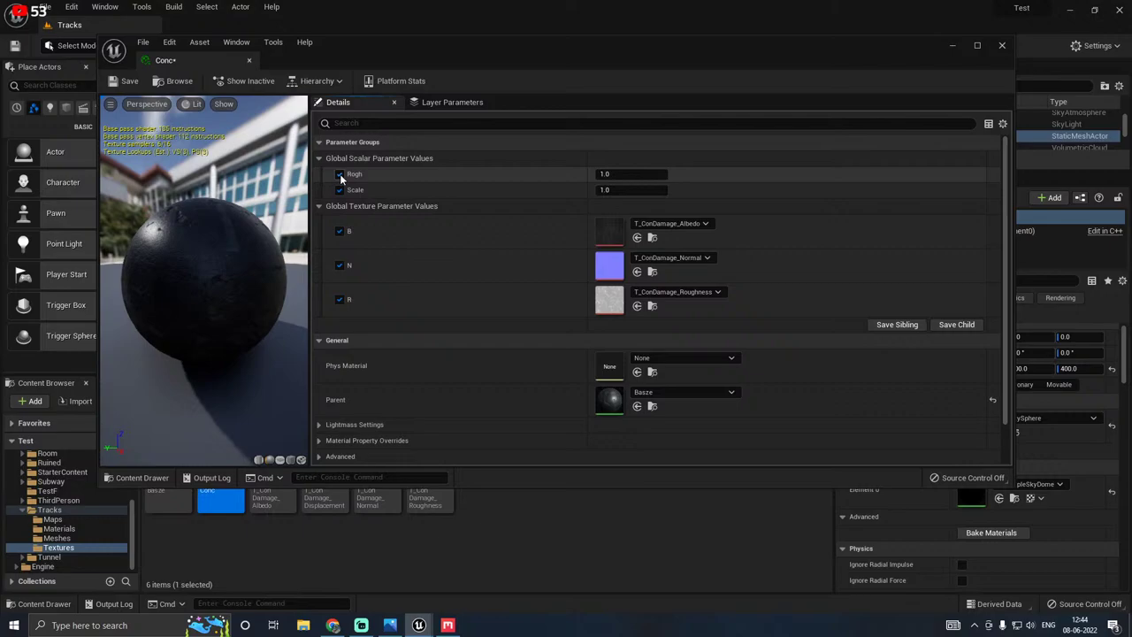
# Step: Set the Conc instance's Scale to 2 and Rogh to 2, and inspect the preview sphere
pyautogui.click(629, 189)
pyautogui.write('2')
pyautogui.click(630, 174)
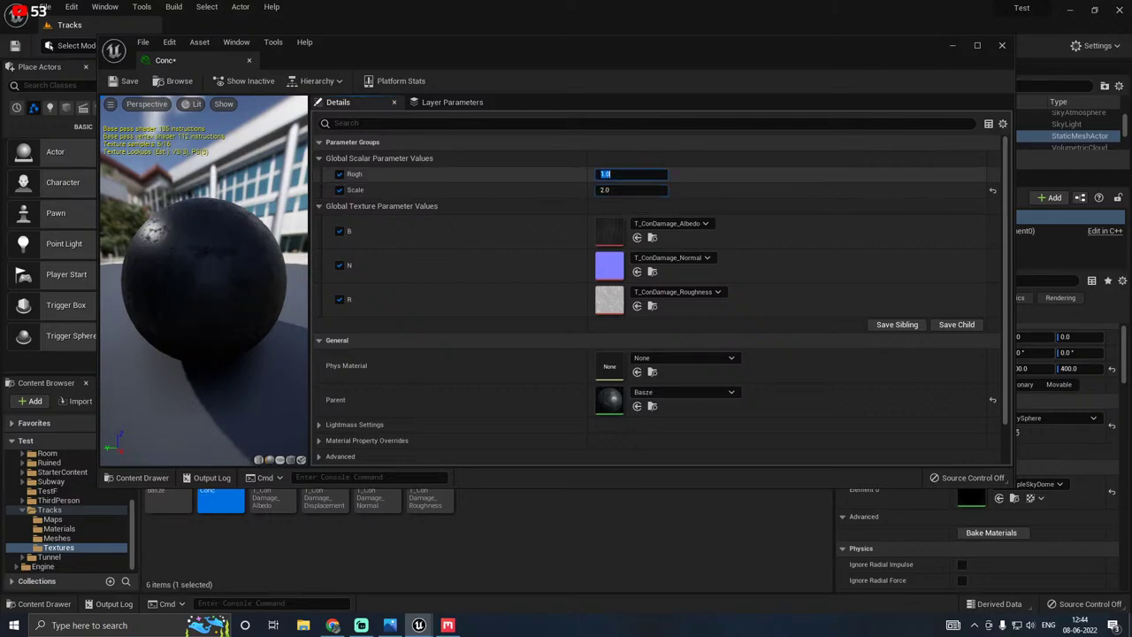
pyautogui.write('2')
pyautogui.moveTo(199, 260); pyautogui.dragTo(283, 261)
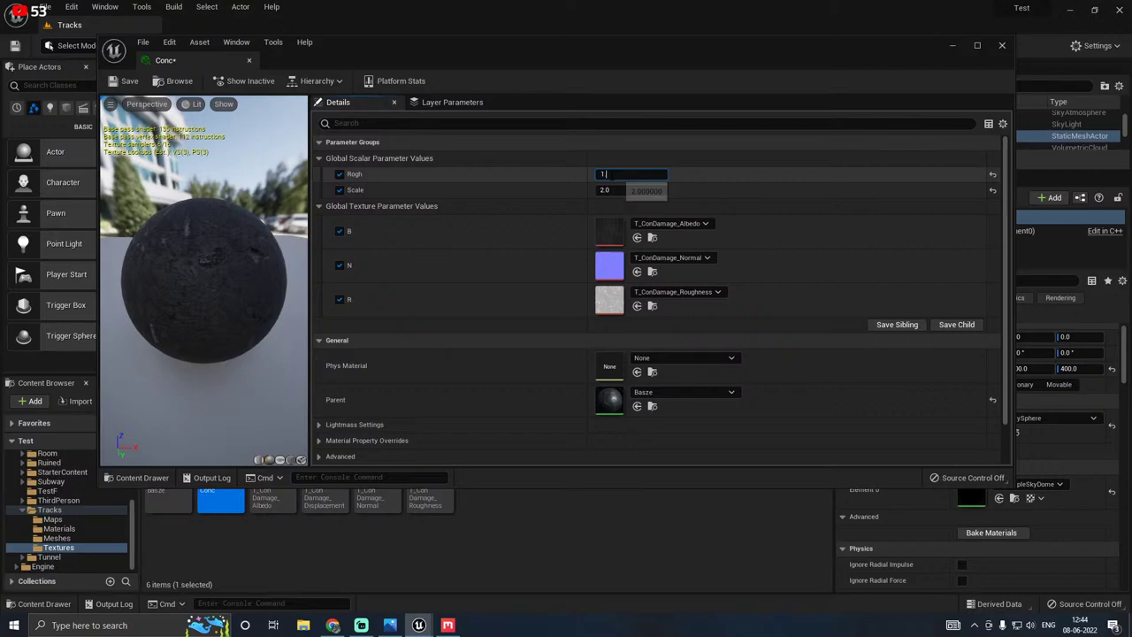
# Step: Set the Conc instance's Rogh value to 1.4 and rotate the preview sphere to check it
pyautogui.click(607, 175)
pyautogui.write('1.4')
pyautogui.press('Return')
pyautogui.moveTo(257, 232); pyautogui.dragTo(73, 173)
# Step: Close the Conc instance editor and save the modified asset
pyautogui.click(248, 60)
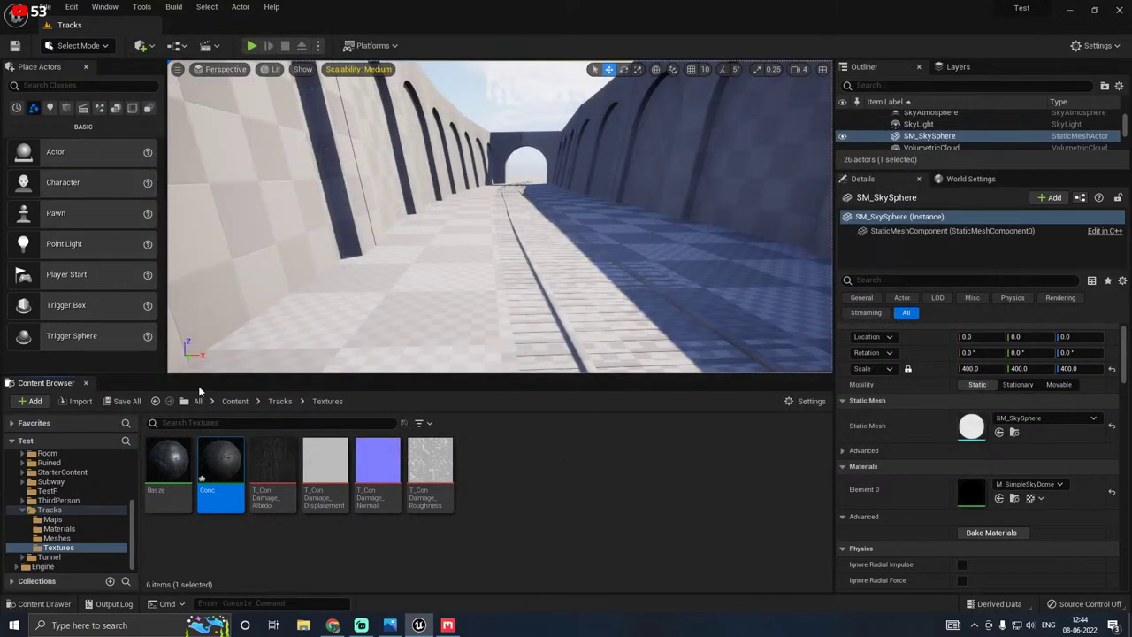
pyautogui.click(127, 401)
pyautogui.click(655, 446)
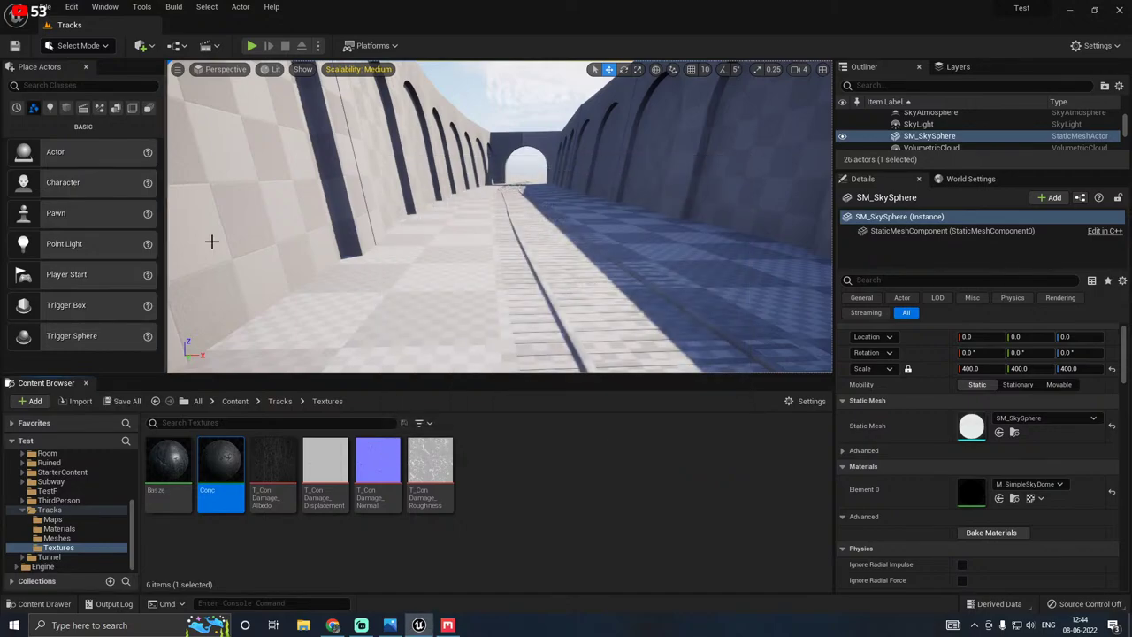
# Step: Open the SM_Wall_1 mesh from the Tracks Meshes folder and select the Conc instance in the Textures folder
pyautogui.click(212, 243)
pyautogui.click(56, 538)
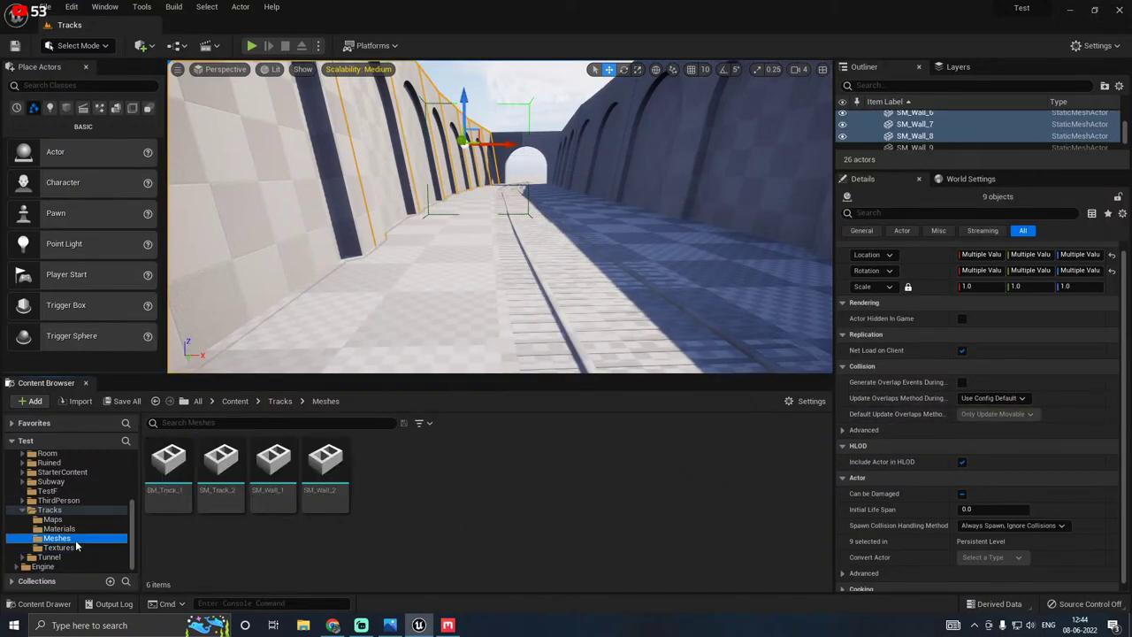
pyautogui.click(283, 470)
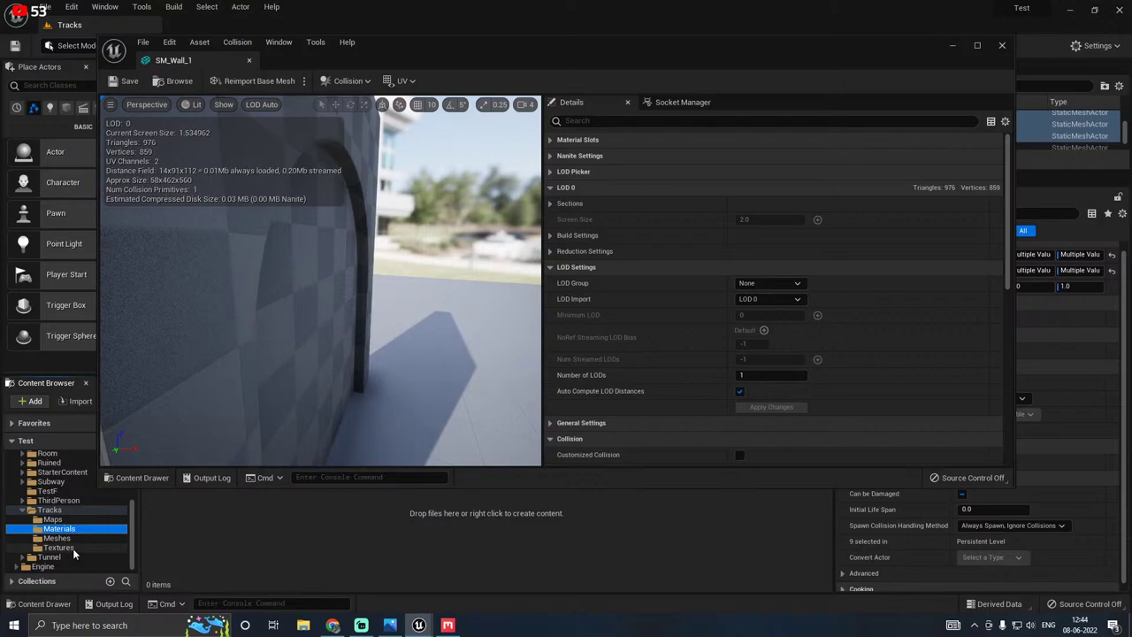
pyautogui.click(59, 547)
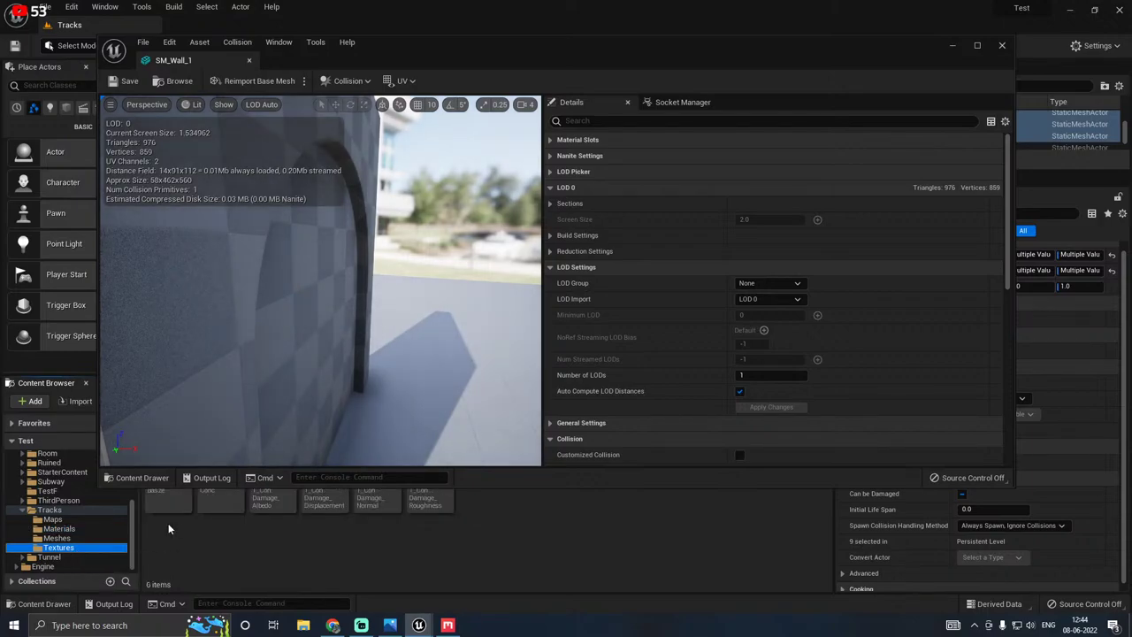
pyautogui.click(214, 504)
pyautogui.scroll(-5, 336, 309)
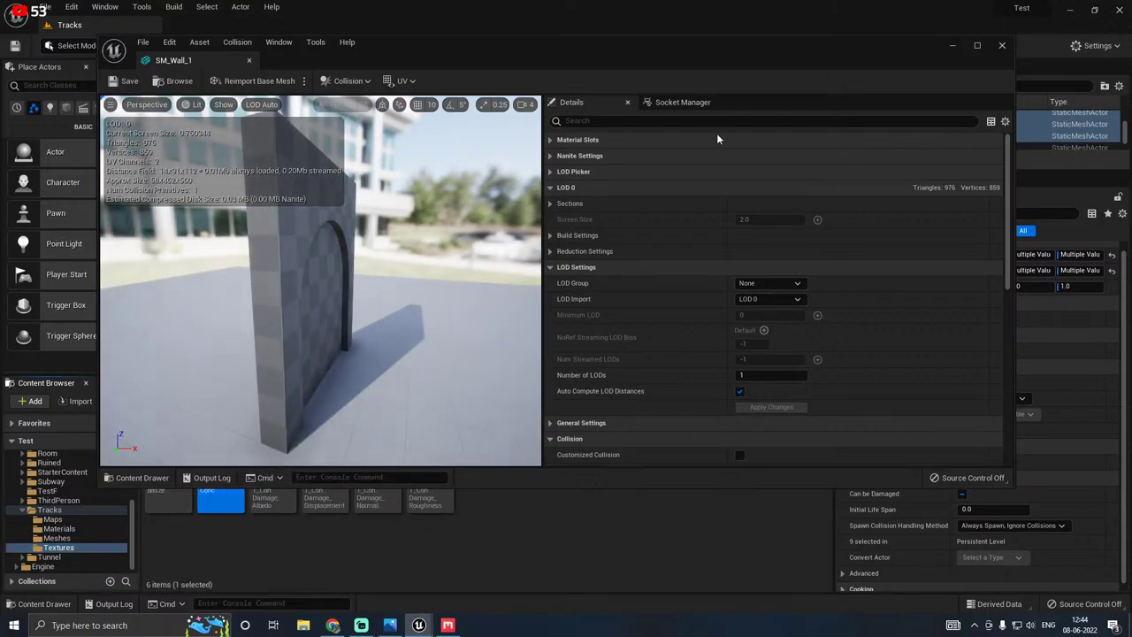
# Step: Assign Conc to SM_Wall_1's Concrete material slot, check the mesh preview from several angles and close the mesh editor
pyautogui.click(577, 140)
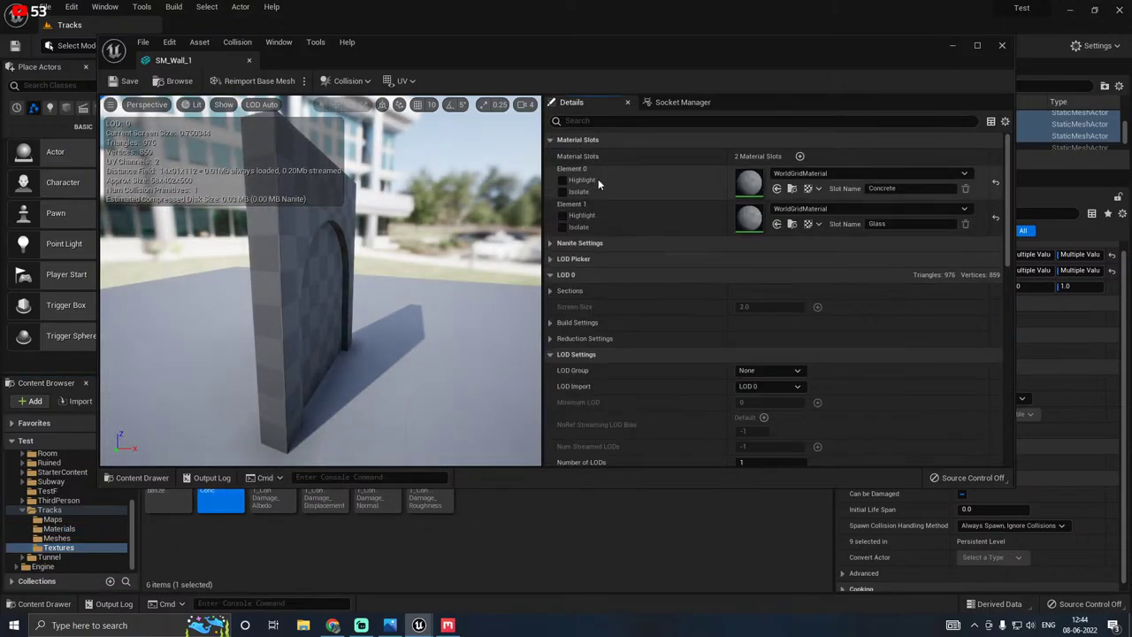
pyautogui.click(563, 191)
pyautogui.click(562, 191)
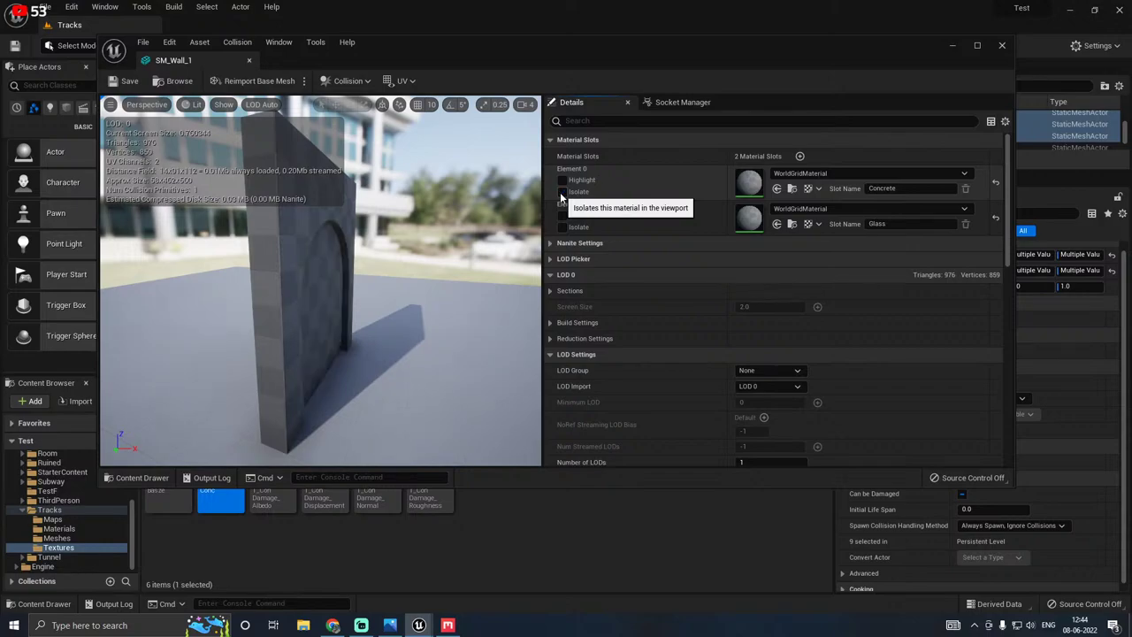
pyautogui.click(777, 189)
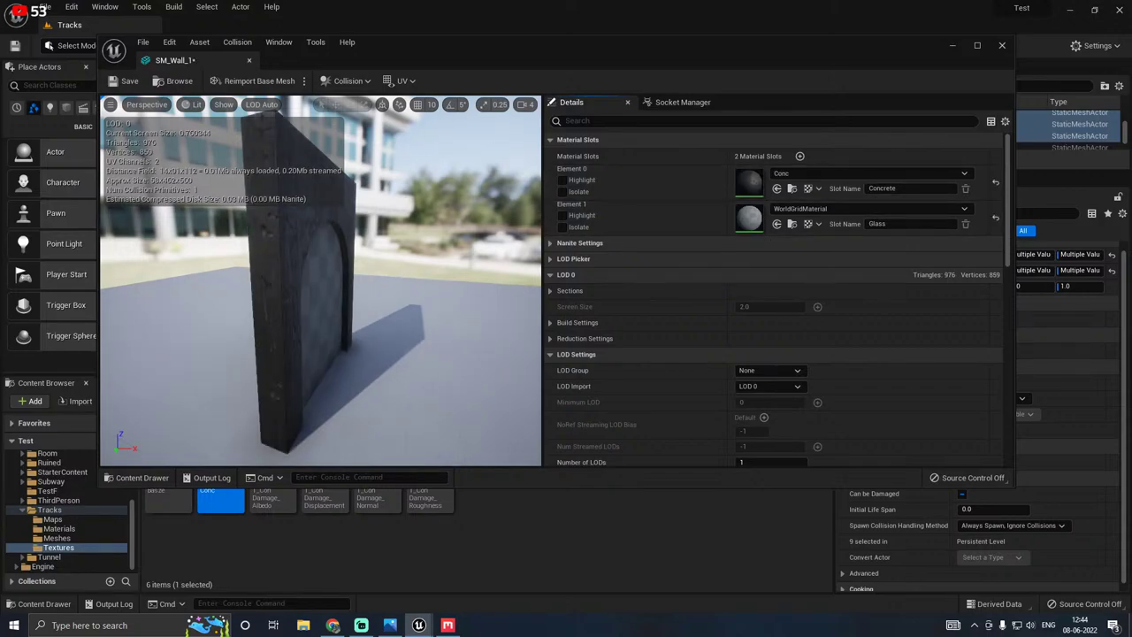
pyautogui.moveTo(265, 292); pyautogui.dragTo(442, 291)
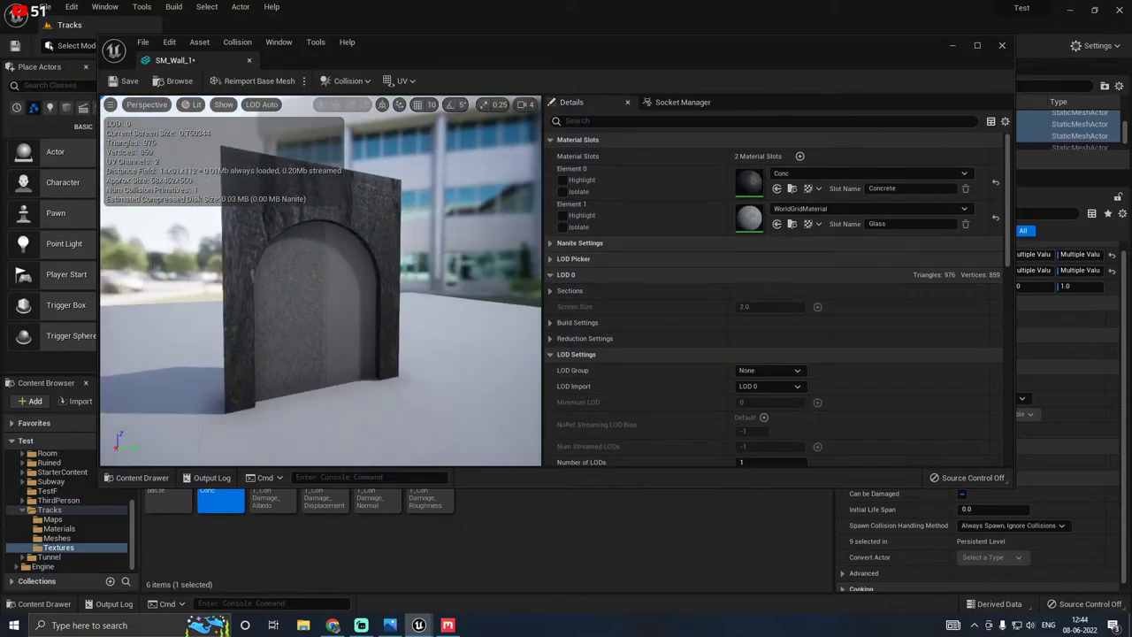
pyautogui.moveTo(372, 283); pyautogui.dragTo(400, 275)
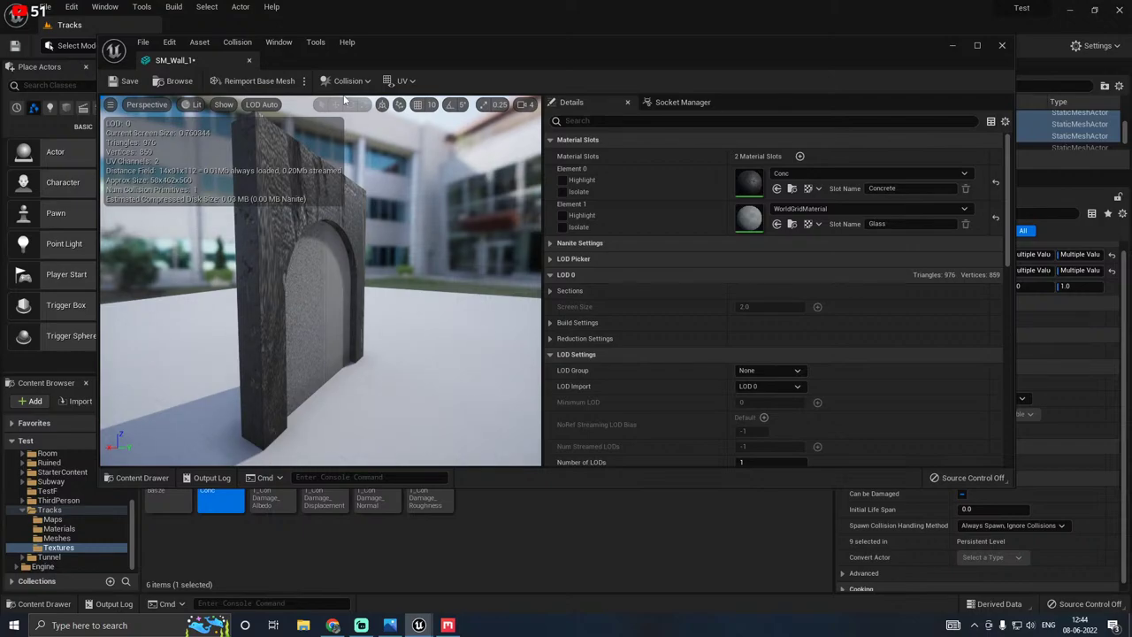
pyautogui.click(249, 63)
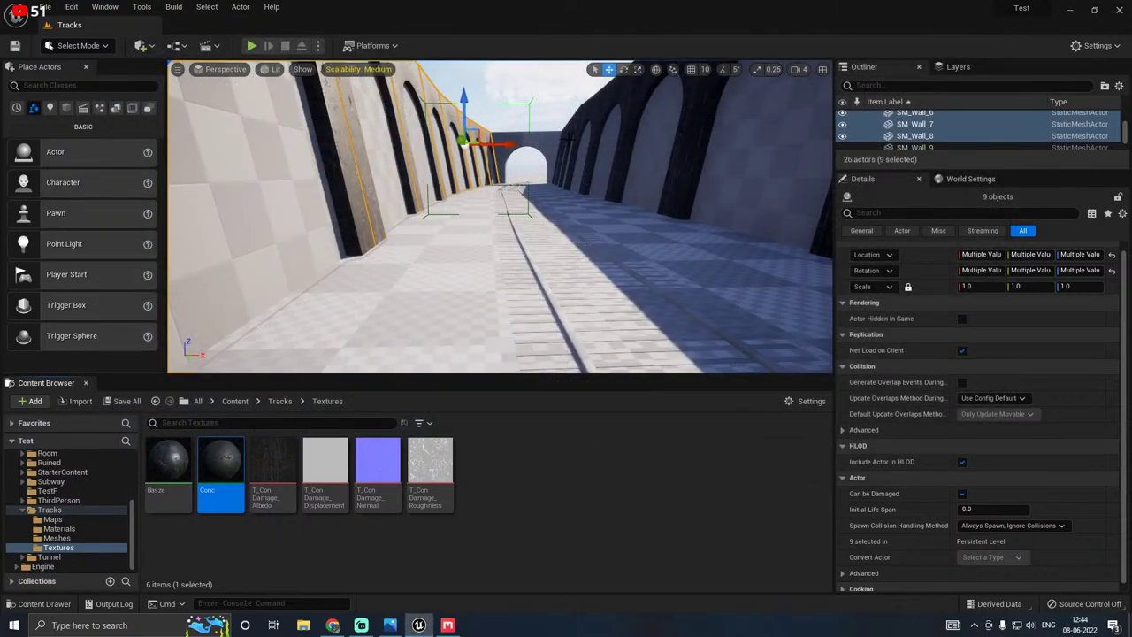
# Step: Fly along the track walls and examine the damaged concrete on the pillars up close
pyautogui.click(541, 112)
pyautogui.press('w')
pyautogui.moveTo(555, 153); pyautogui.dragTo(354, 124, button='right')
pyautogui.press('s')
pyautogui.moveTo(500, 216); pyautogui.dragTo(654, 296, button='right')
pyautogui.press('w')
pyautogui.press('w')
pyautogui.press('s')
pyautogui.press('w')
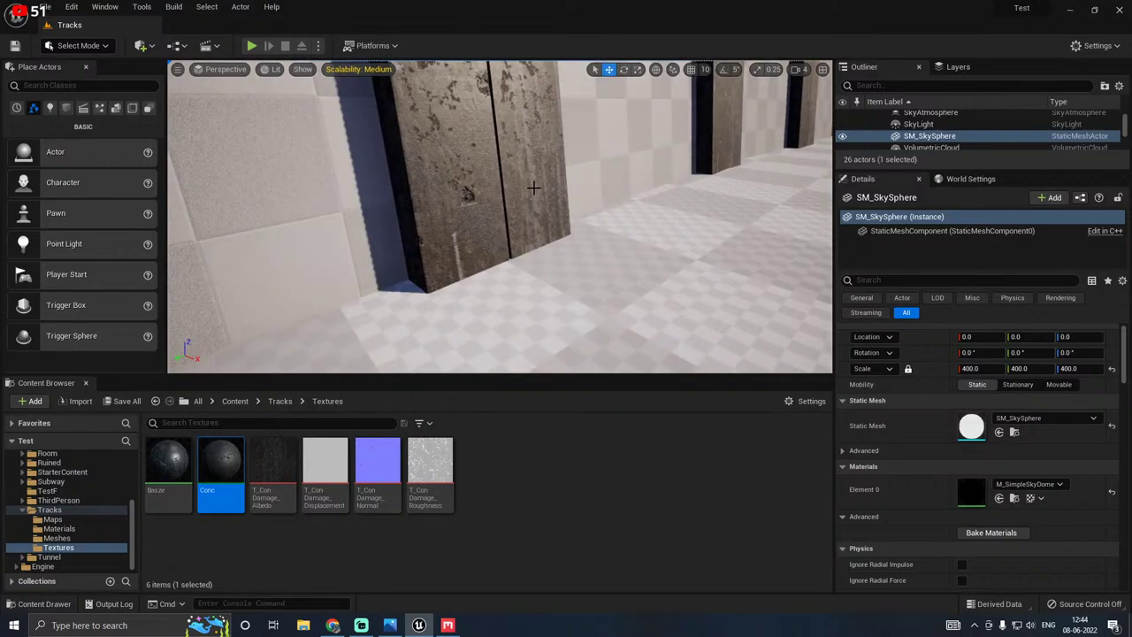
pyautogui.moveTo(533, 187); pyautogui.dragTo(503, 203, button='right')
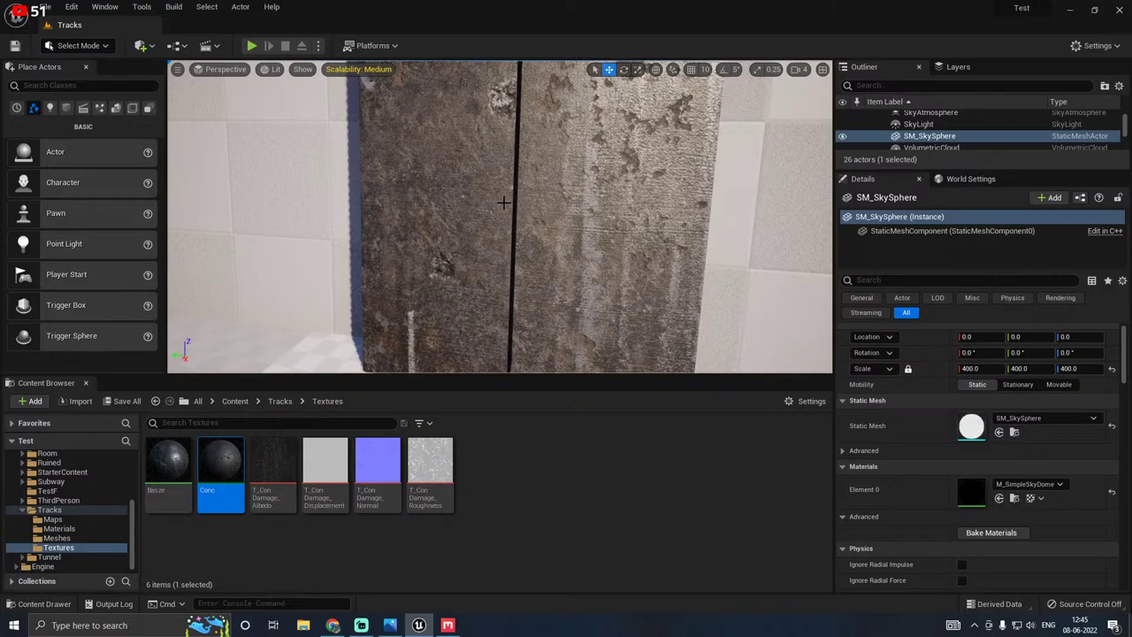
pyautogui.click(246, 198)
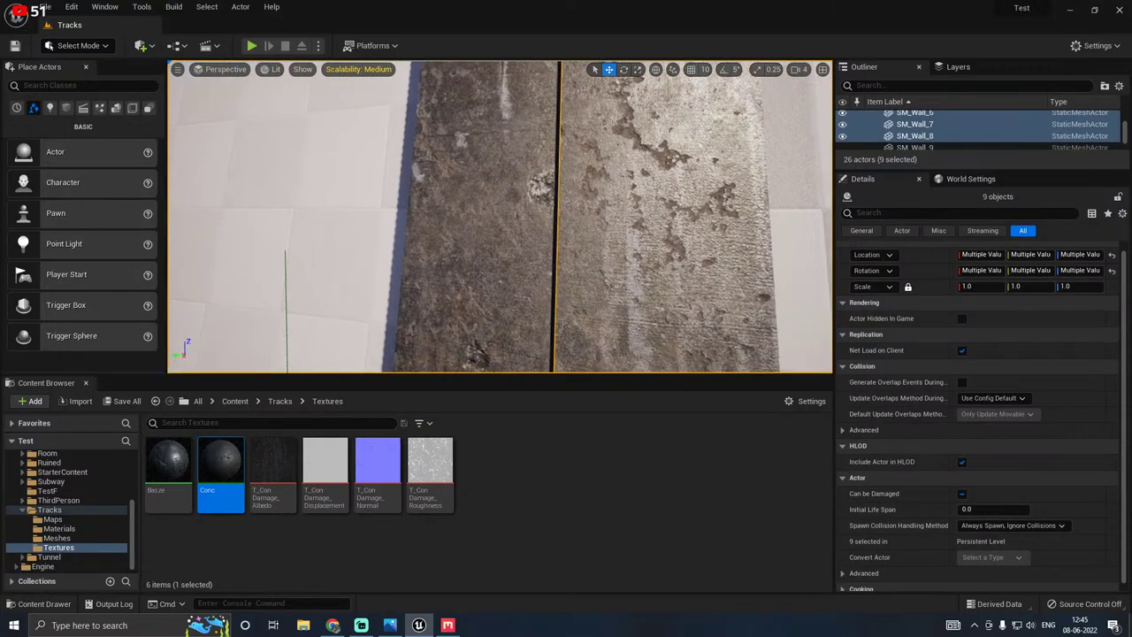
pyautogui.moveTo(478, 251); pyautogui.dragTo(531, 253, button='right')
pyautogui.click(554, 95)
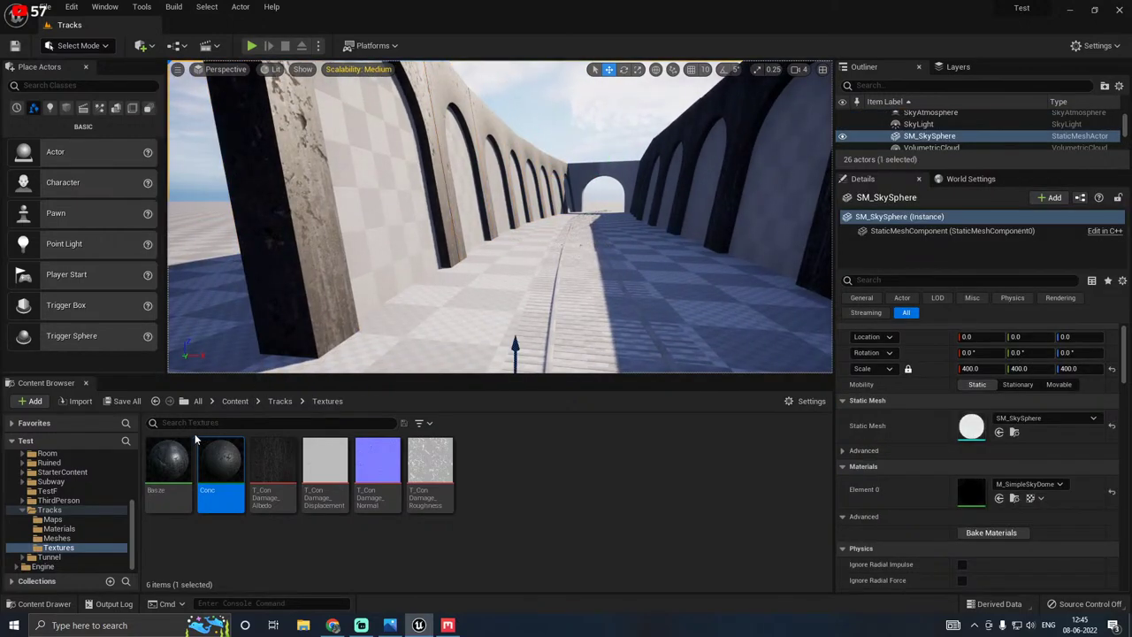
# Step: Save all modified assets and switch to Quixel Mixer to show the layers of the ConcreteD mix
pyautogui.click(124, 400)
pyautogui.click(660, 446)
pyautogui.click(447, 625)
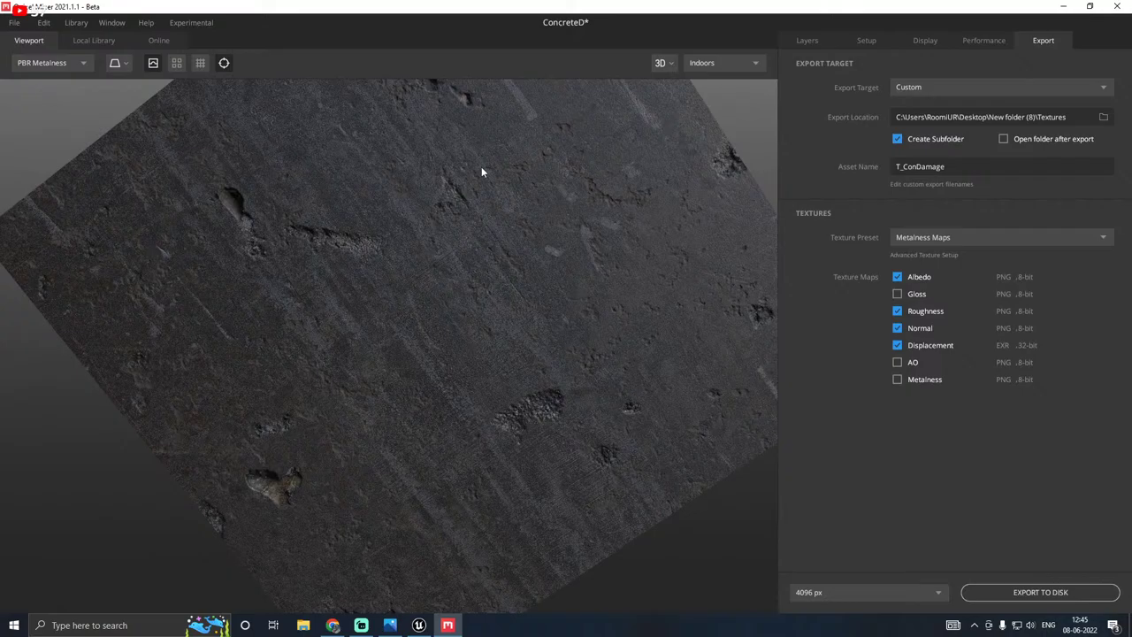
pyautogui.click(796, 41)
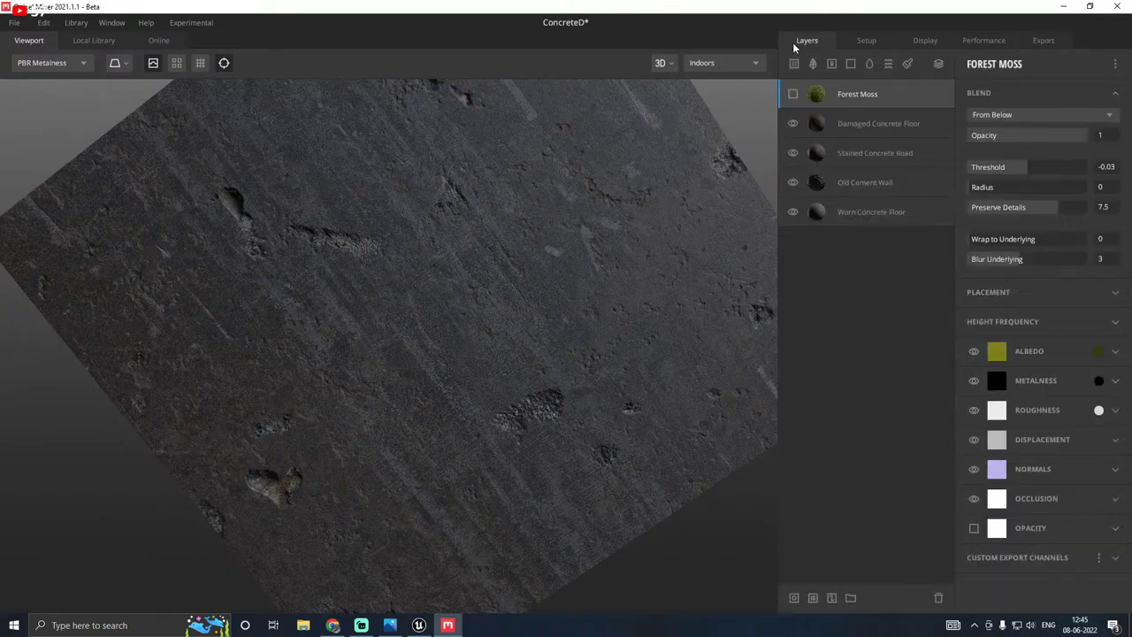
# Step: Add the Pebble Ground surface from the local library as a layer on top of the hidden Forest Moss layer
pyautogui.click(794, 94)
pyautogui.click(794, 94)
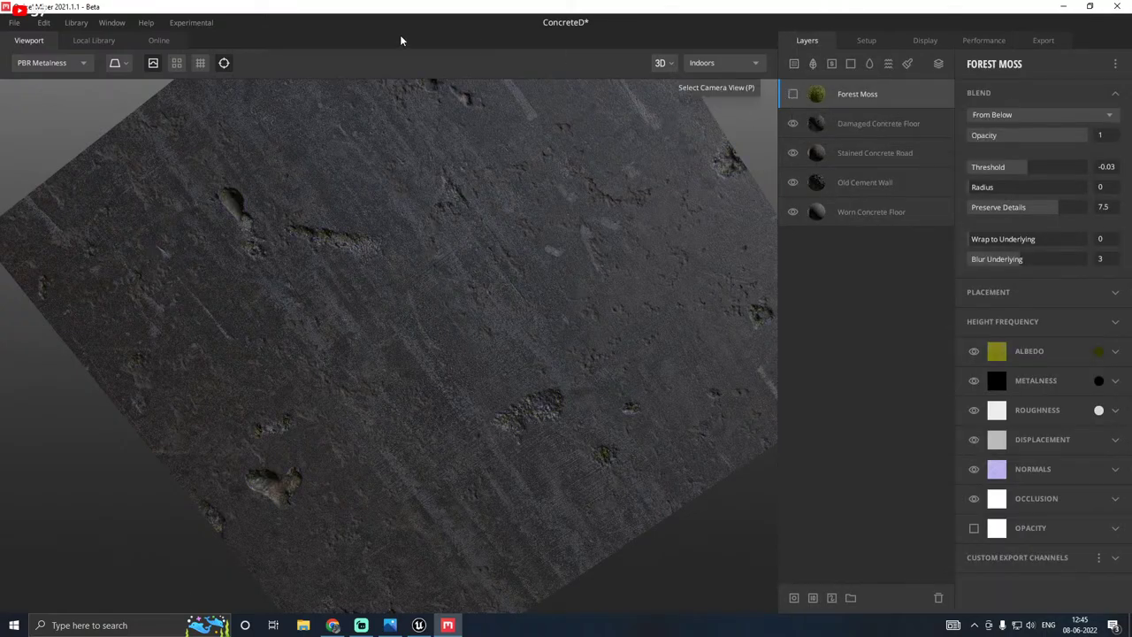
pyautogui.click(95, 41)
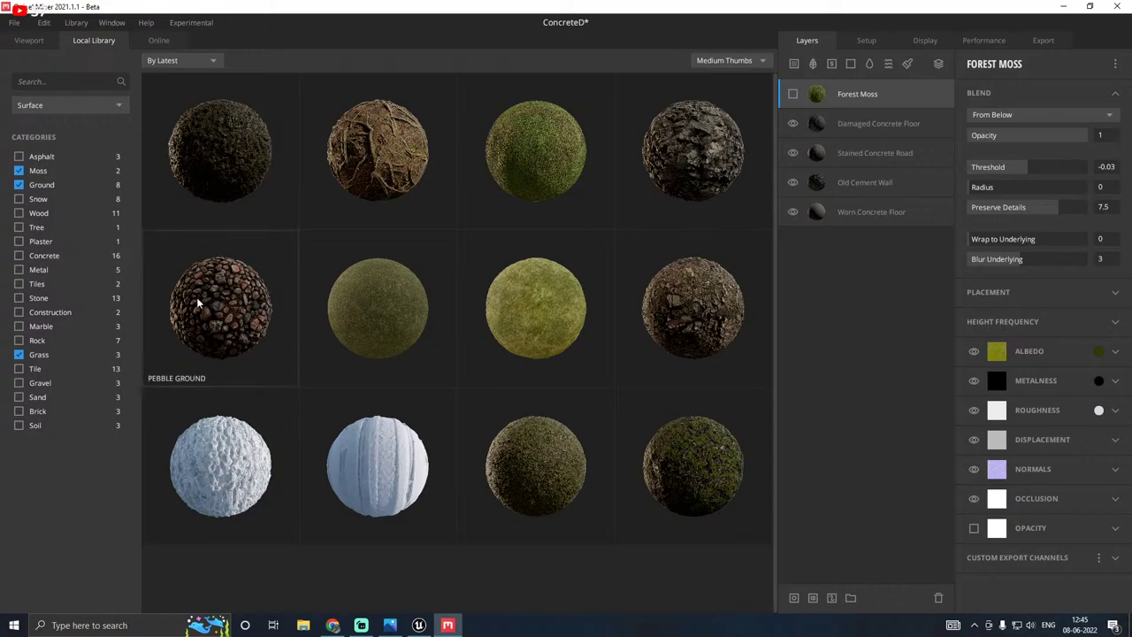
pyautogui.click(252, 305)
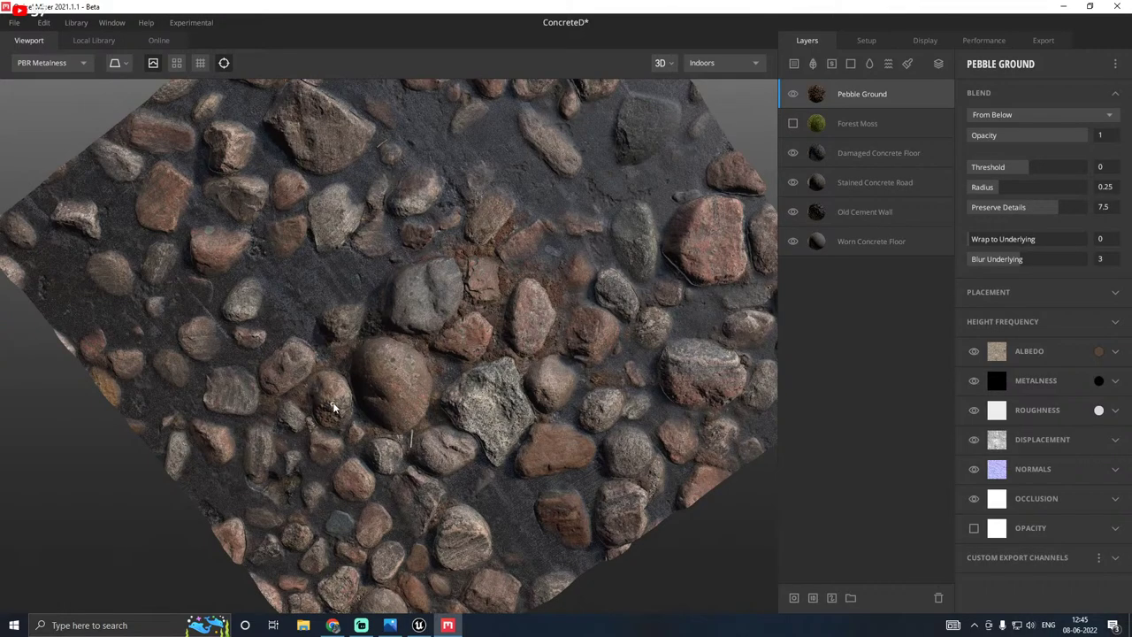
pyautogui.moveTo(336, 407); pyautogui.dragTo(405, 257)
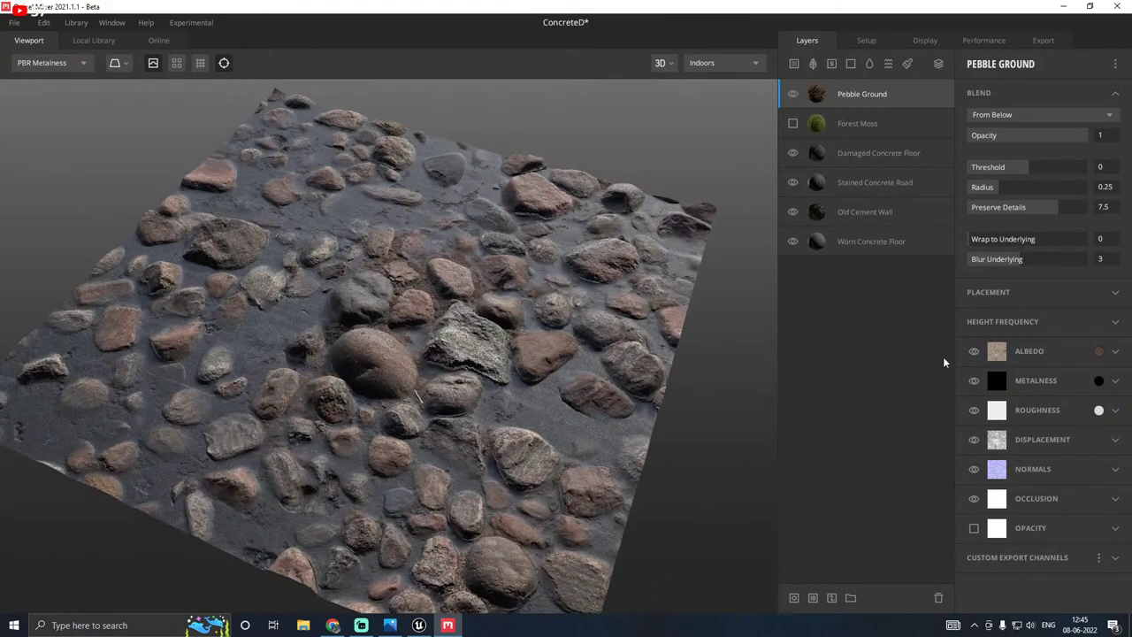
# Step: Try tiling the Pebble Ground layer with 3 repetitions in X and Y, and return both to 1
pyautogui.click(1001, 294)
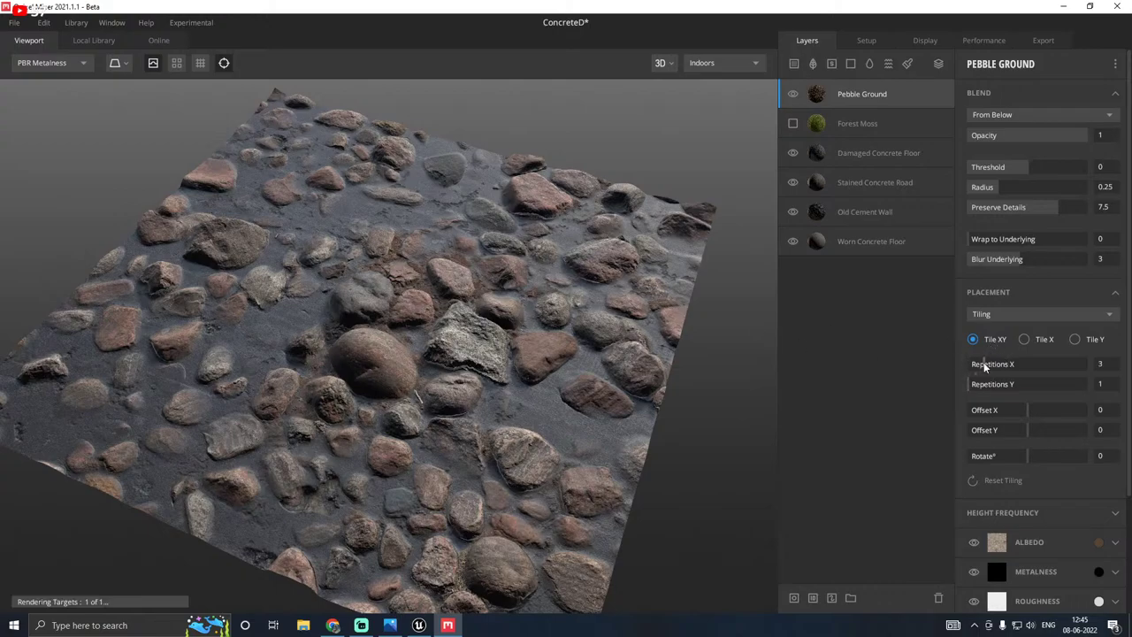
pyautogui.click(983, 363)
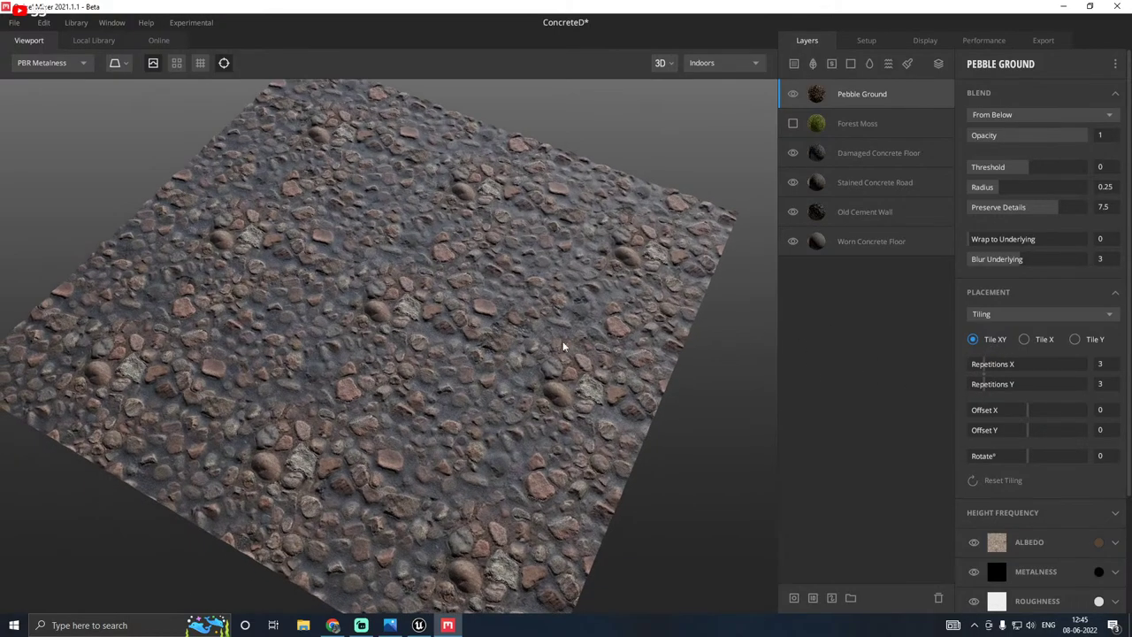
pyautogui.click(978, 364)
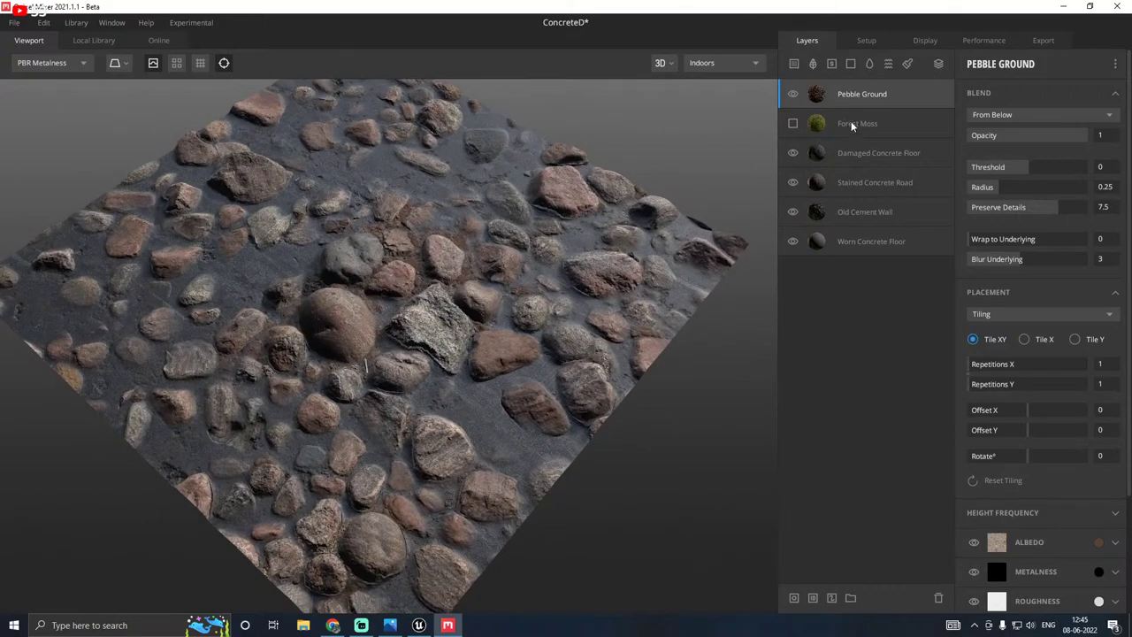
# Step: Move the Forest Moss layer above Pebble Ground and make it visible
pyautogui.moveTo(852, 127); pyautogui.dragTo(853, 85)
pyautogui.click(793, 94)
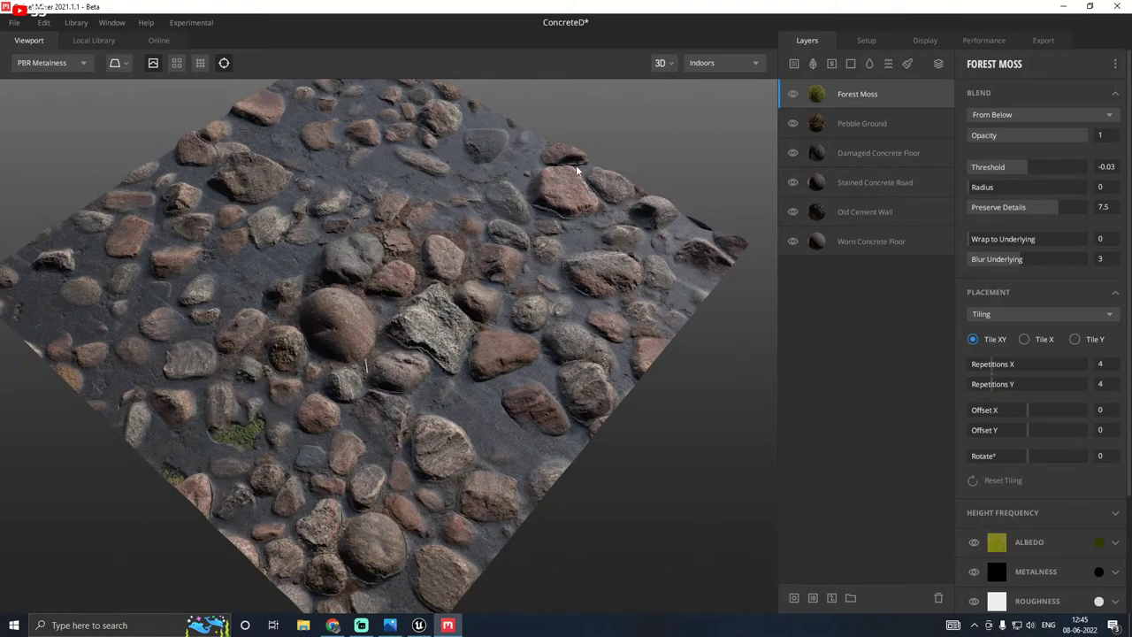
pyautogui.moveTo(577, 170); pyautogui.dragTo(607, 235, button='middle')
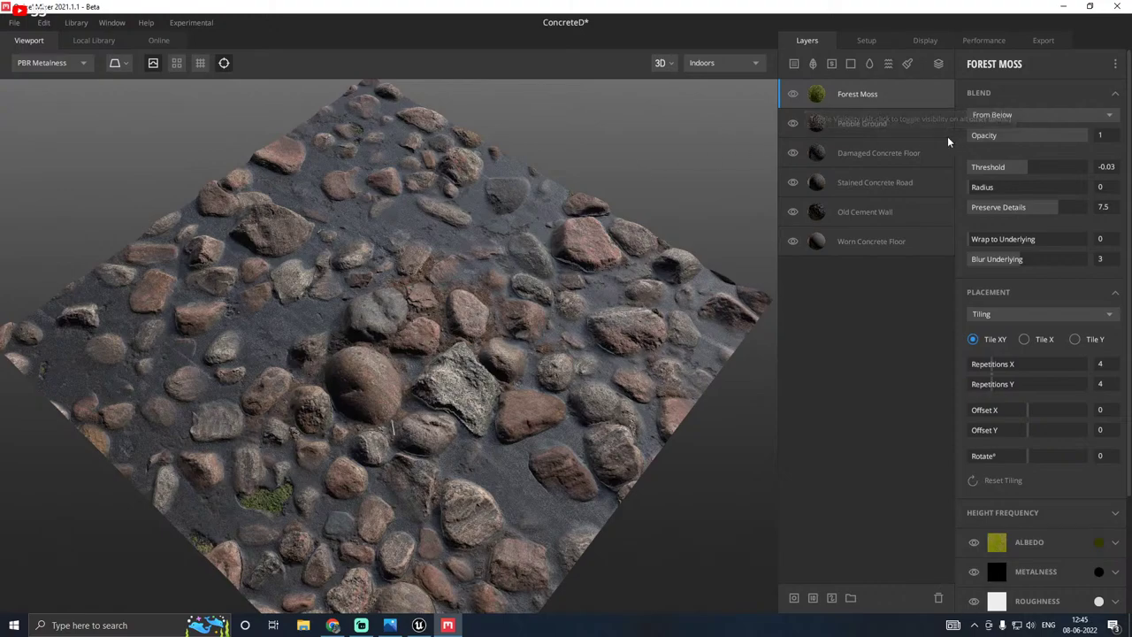
# Step: Set the Pebble Ground layer's albedo color to dark grey 353535 and apply it
pyautogui.click(849, 122)
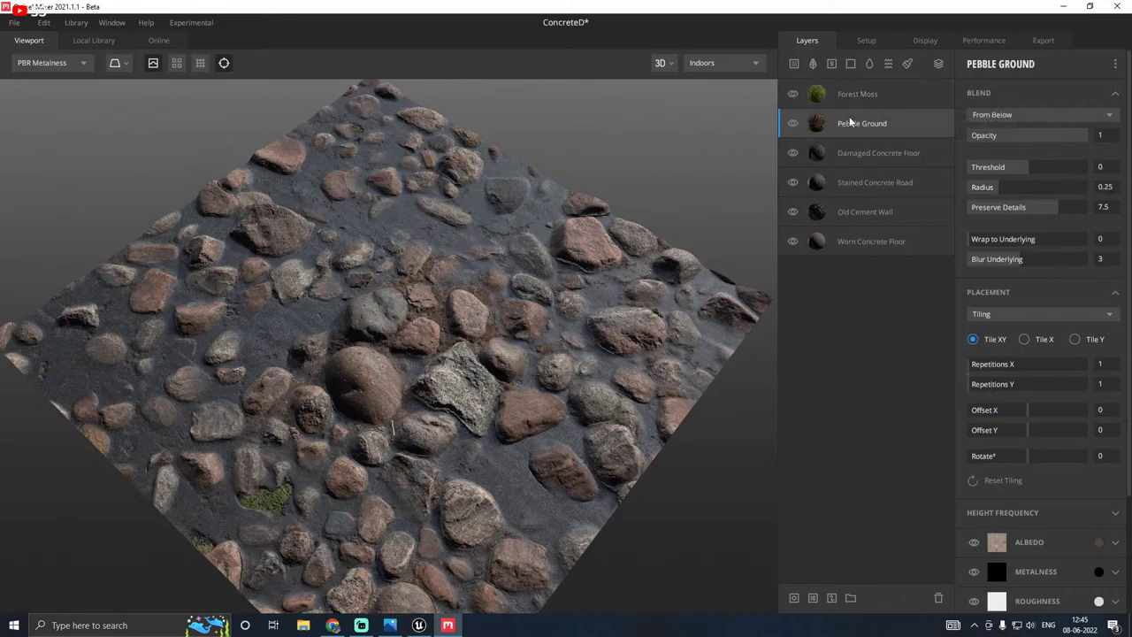
pyautogui.click(1099, 543)
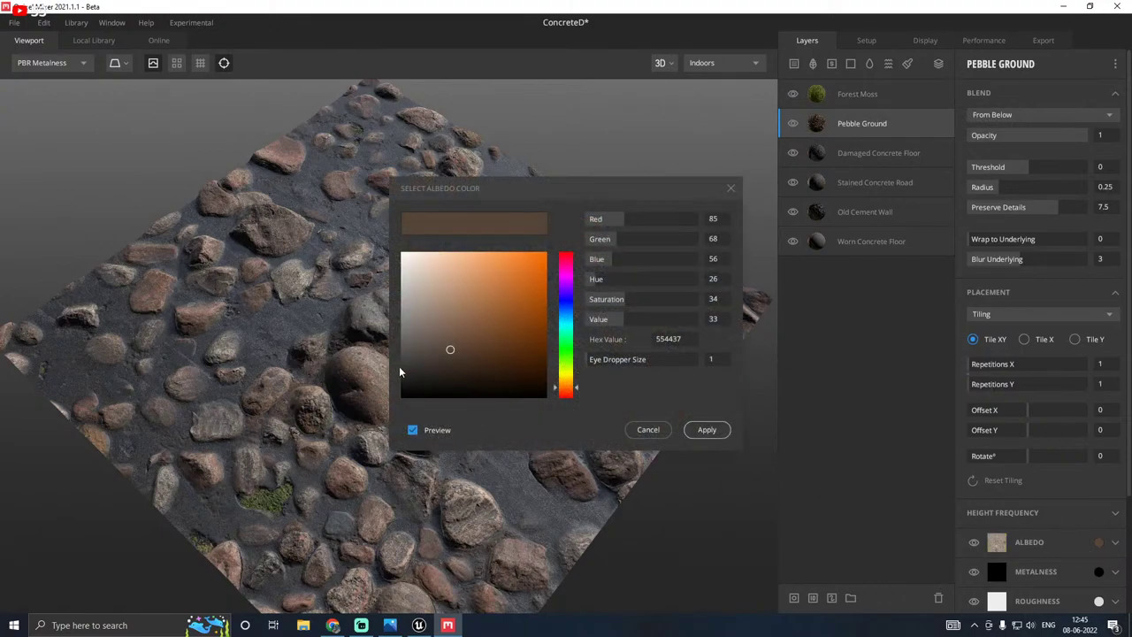
pyautogui.click(400, 366)
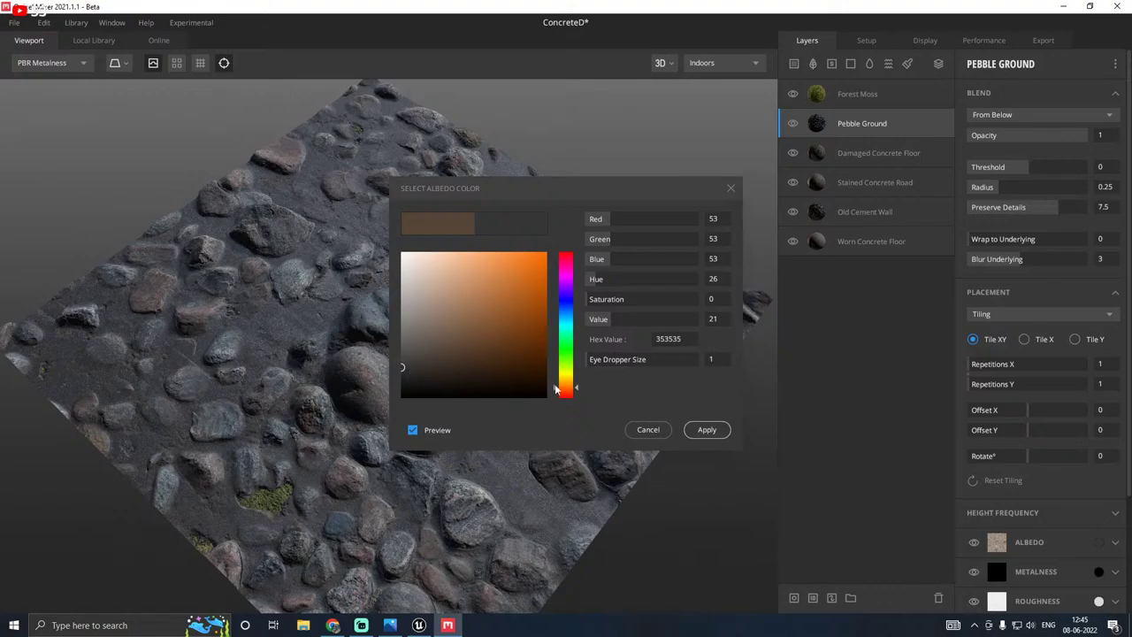
pyautogui.click(707, 429)
pyautogui.moveTo(417, 342); pyautogui.dragTo(492, 378)
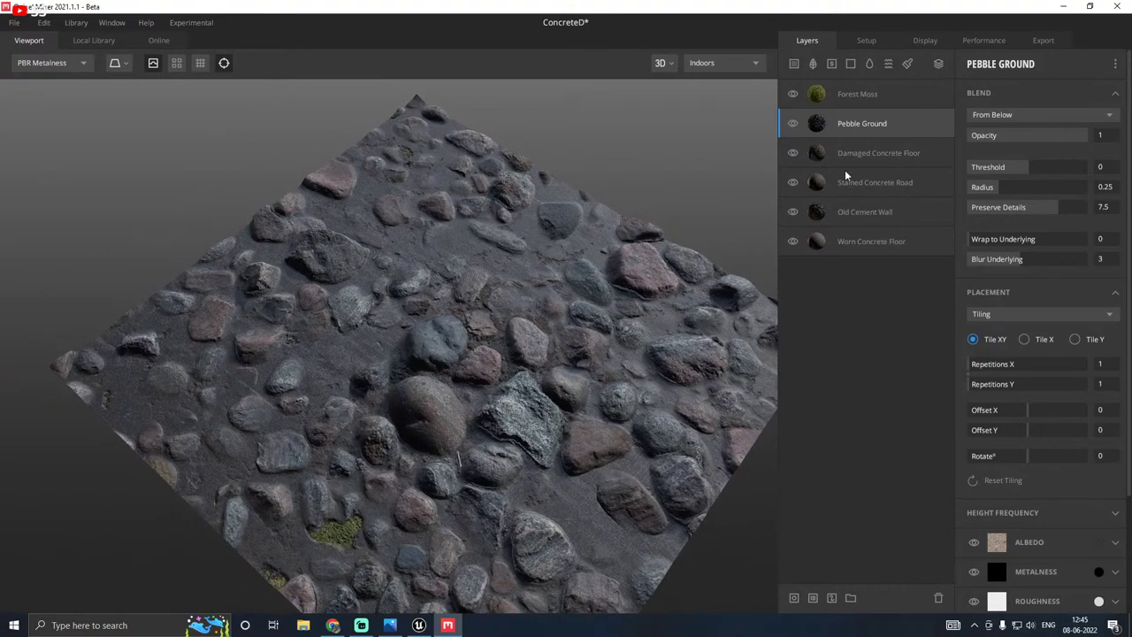
# Step: Hide the Damaged Concrete Floor, Stained Concrete Road, Old Cement Wall and Worn Concrete Floor layers with Forest Moss selected
pyautogui.click(849, 96)
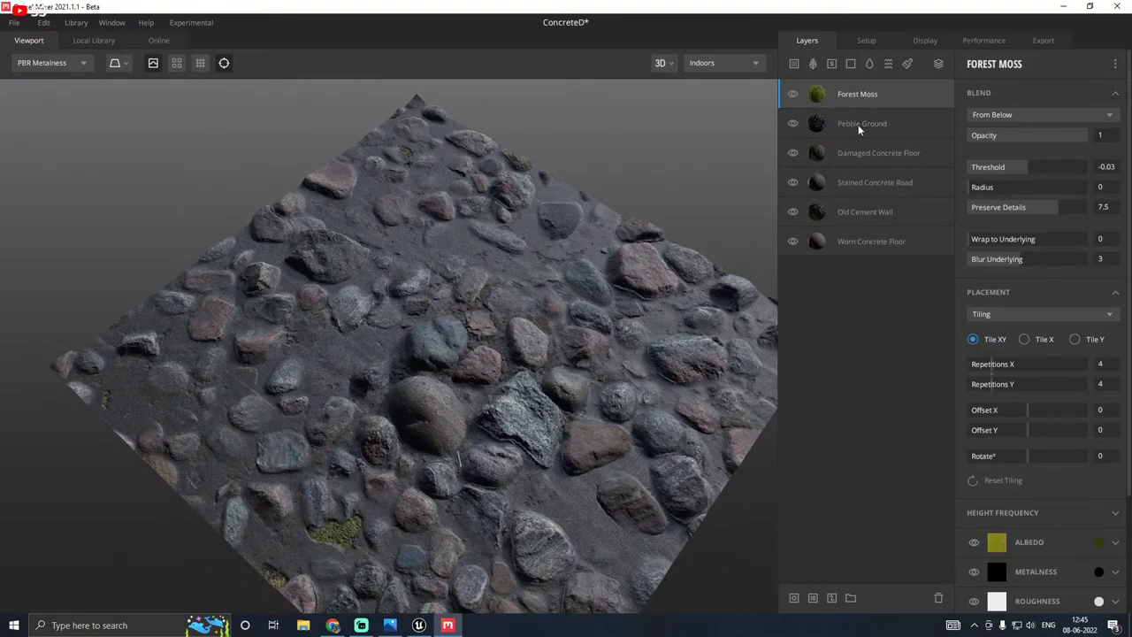
pyautogui.click(792, 153)
pyautogui.click(793, 182)
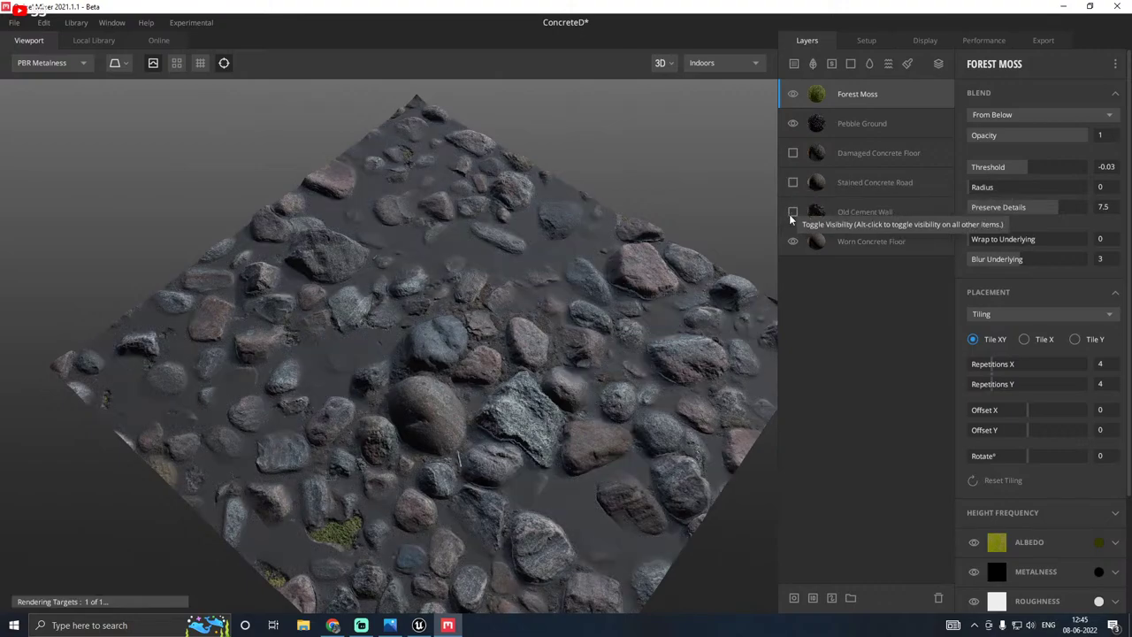
pyautogui.click(792, 211)
pyautogui.click(793, 241)
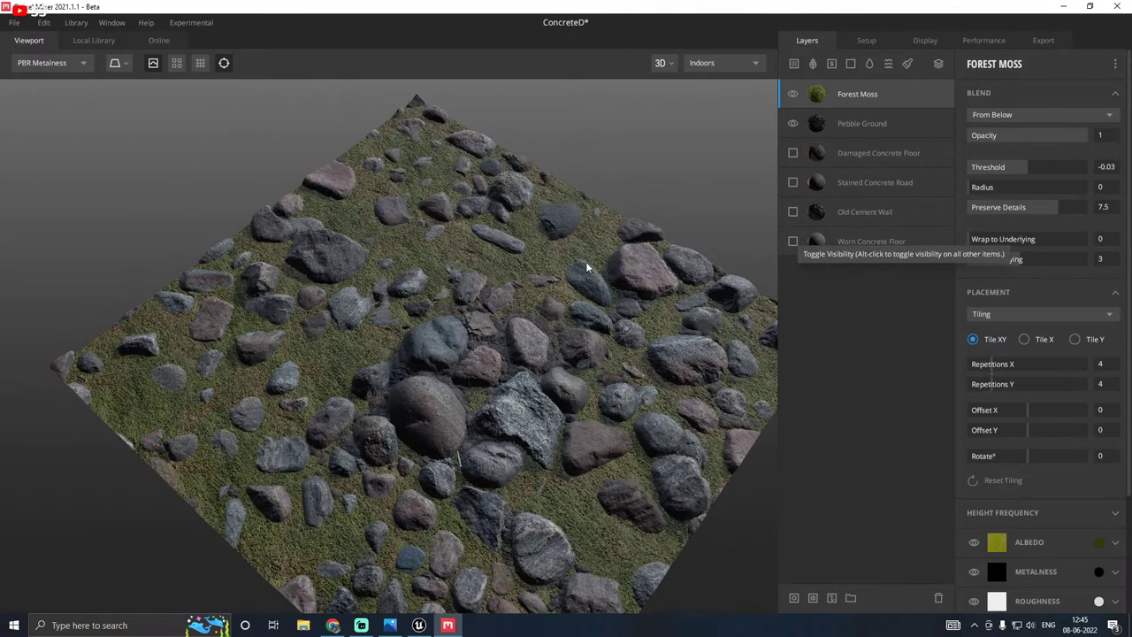
pyautogui.moveTo(587, 265)
pyautogui.mouseDown()
pyautogui.moveTo(586, 237)
pyautogui.moveTo(580, 248)
pyautogui.mouseUp()
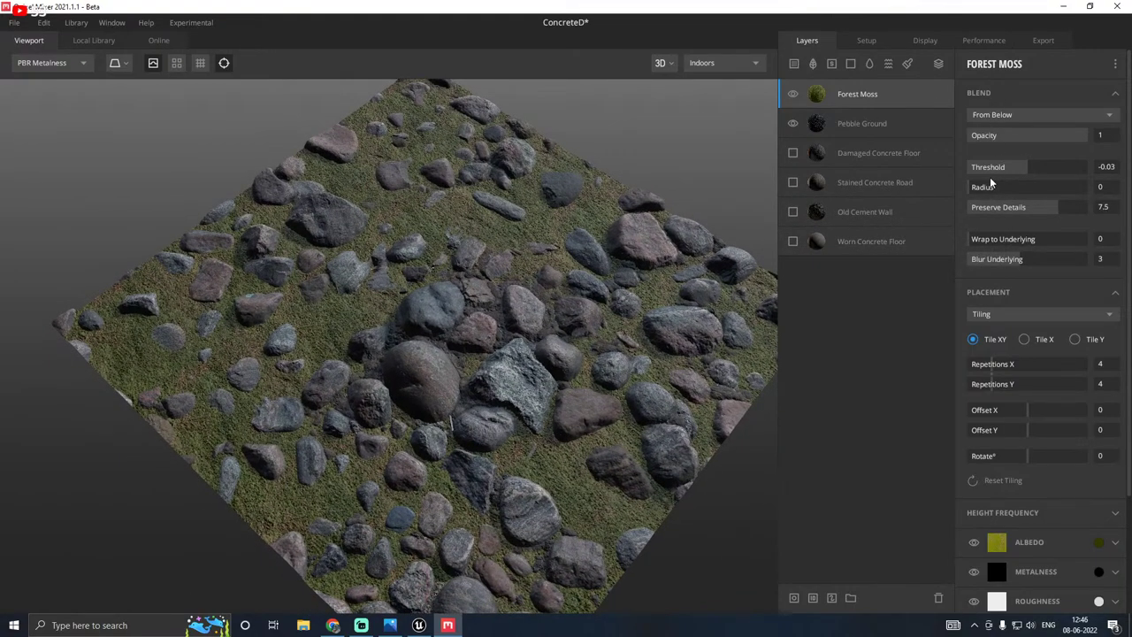
# Step: Try the From Above blend mode on the Forest Moss layer and return it to From Below
pyautogui.click(1006, 120)
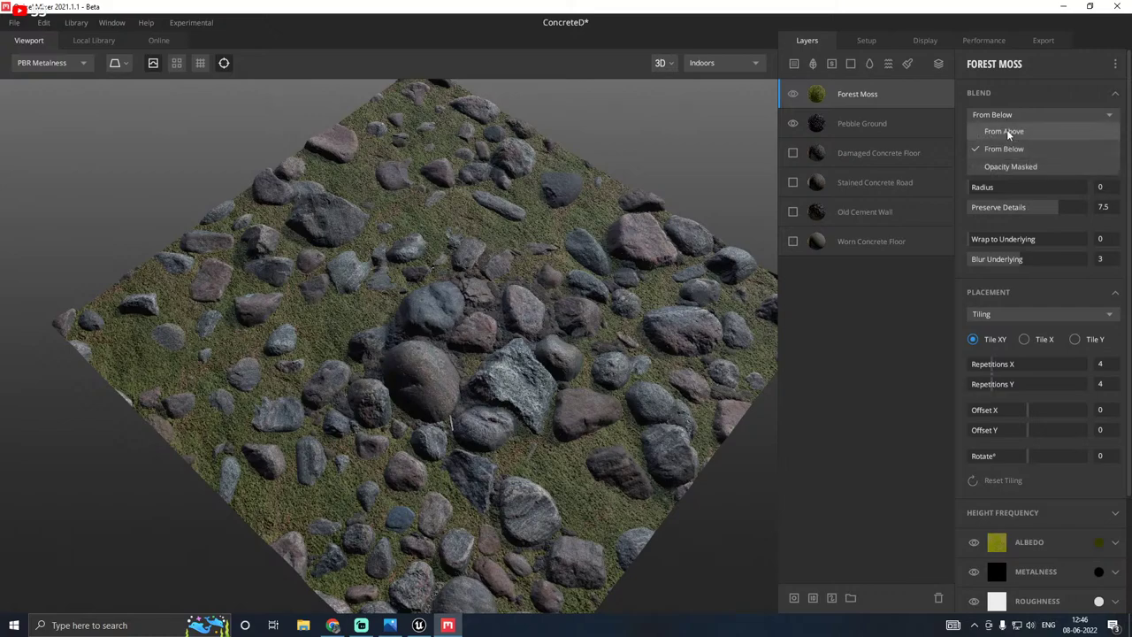
pyautogui.click(1006, 129)
pyautogui.click(1018, 114)
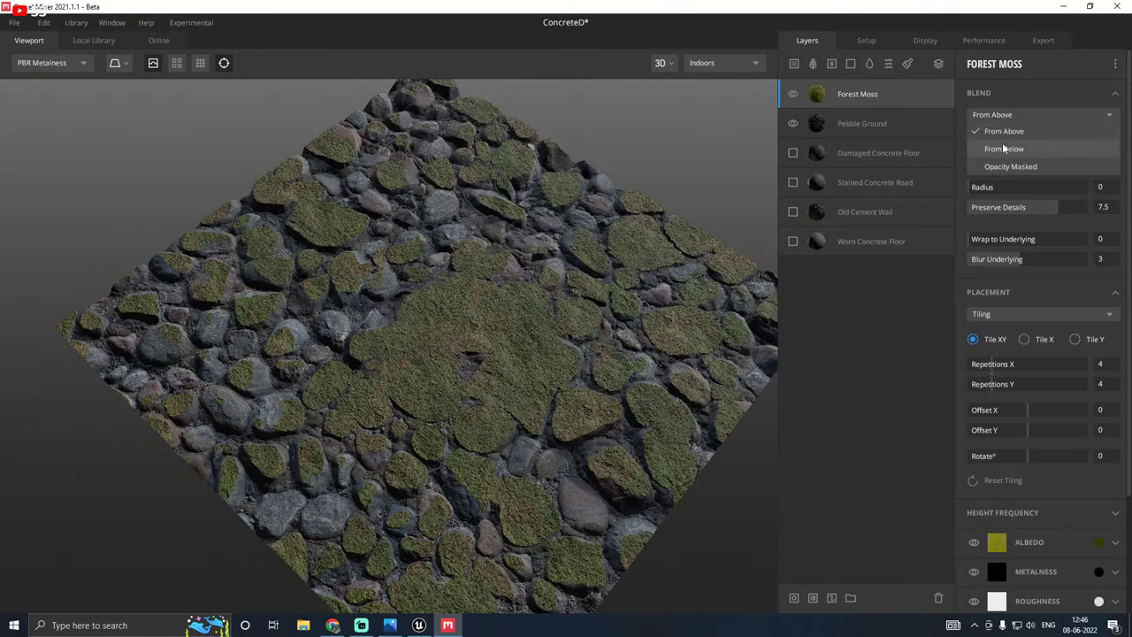
pyautogui.click(1001, 144)
# Step: Set the Forest Moss layer's Wrap to Underlying to 1, its radius to about 0.11 and its threshold to about -0.169
pyautogui.moveTo(1001, 238); pyautogui.dragTo(1098, 238)
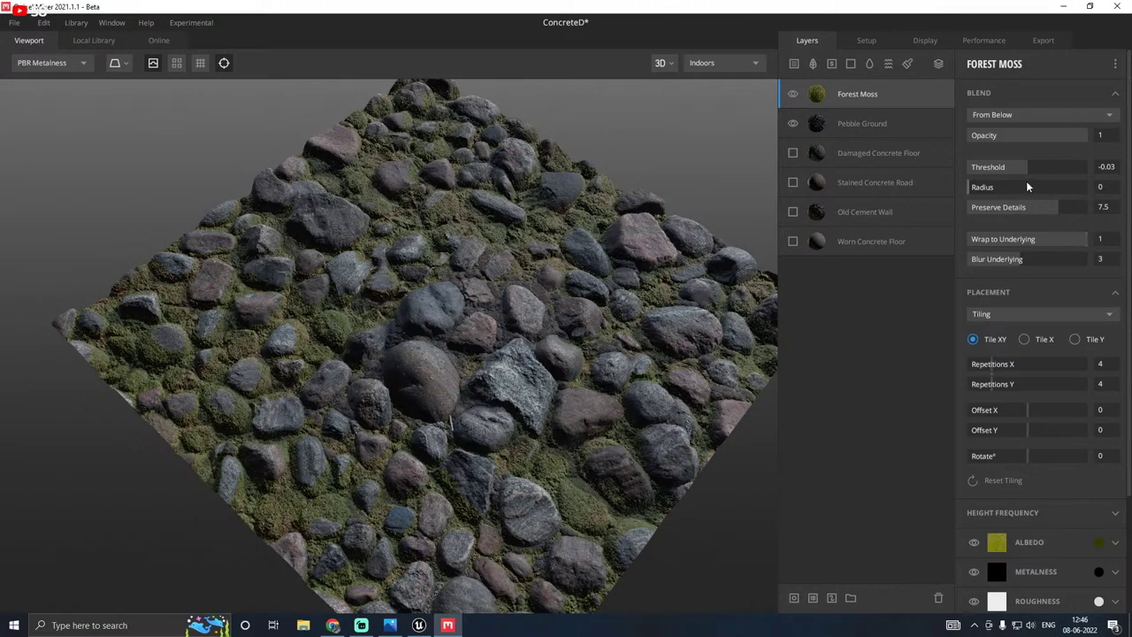
pyautogui.moveTo(984, 188); pyautogui.dragTo(1057, 179)
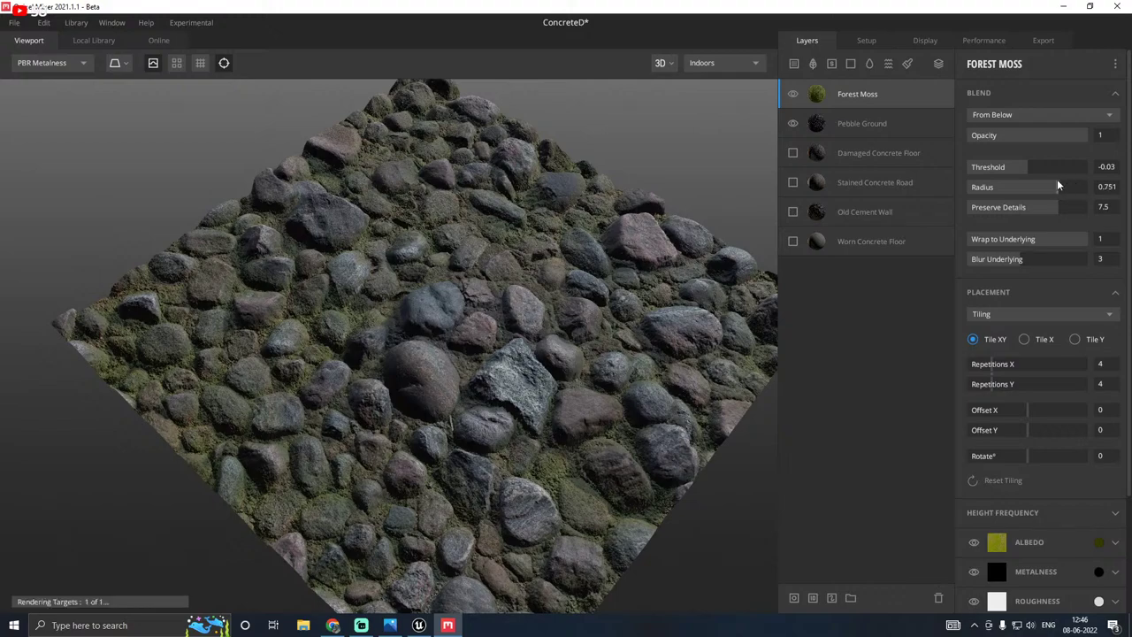
pyautogui.scroll(2, 477, 295)
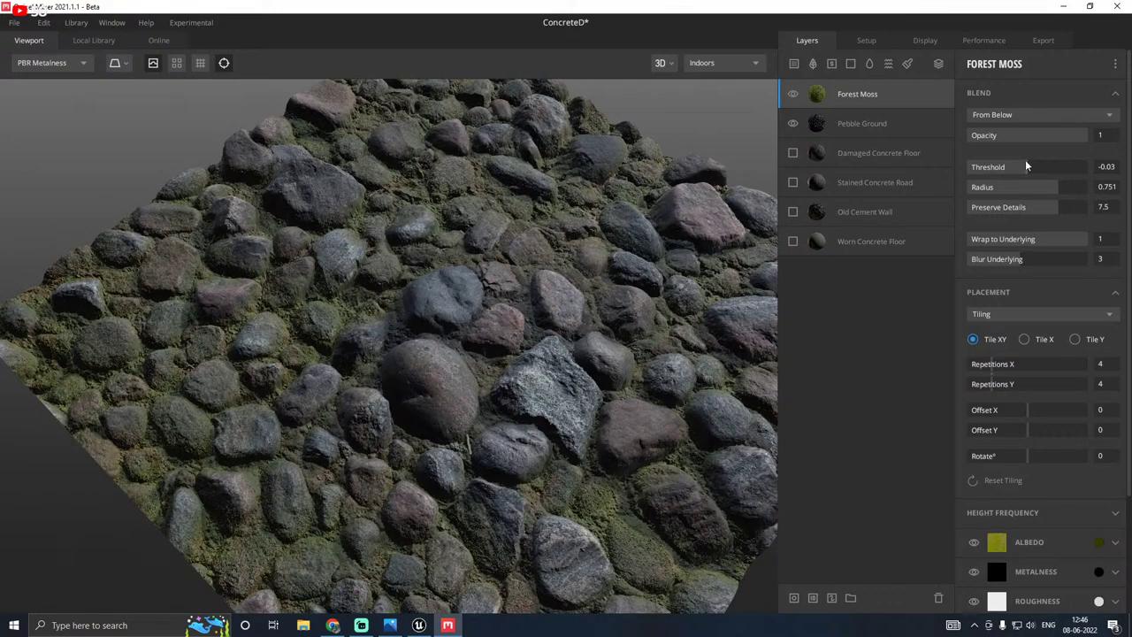
pyautogui.moveTo(999, 187); pyautogui.dragTo(981, 186)
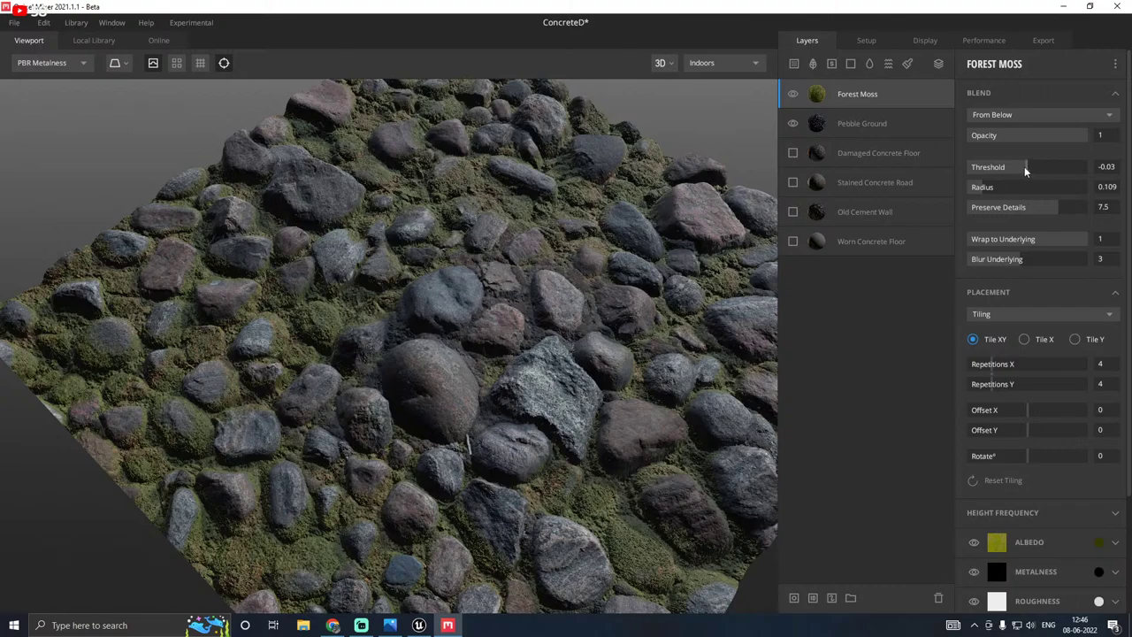
pyautogui.moveTo(1025, 167)
pyautogui.mouseDown()
pyautogui.moveTo(968, 186)
pyautogui.moveTo(1027, 177)
pyautogui.moveTo(974, 180)
pyautogui.moveTo(1021, 165)
pyautogui.mouseUp()
pyautogui.click(981, 178)
# Step: Darken the Pebble Ground layer's albedo color to 131313 and apply it
pyautogui.click(885, 124)
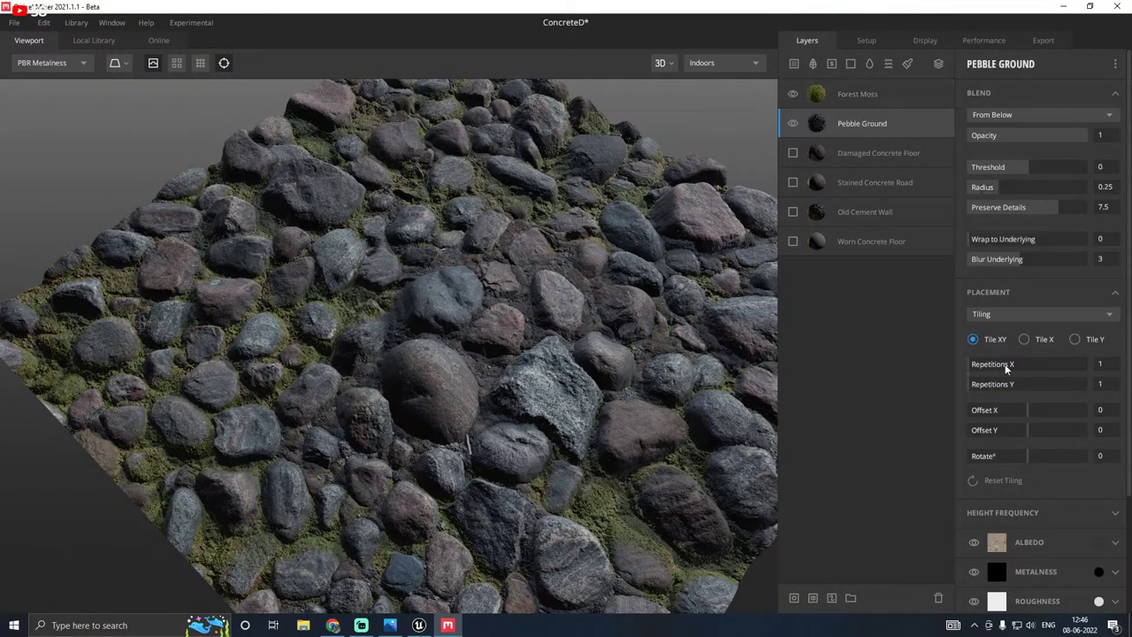
pyautogui.click(1098, 541)
pyautogui.moveTo(402, 377); pyautogui.dragTo(400, 389)
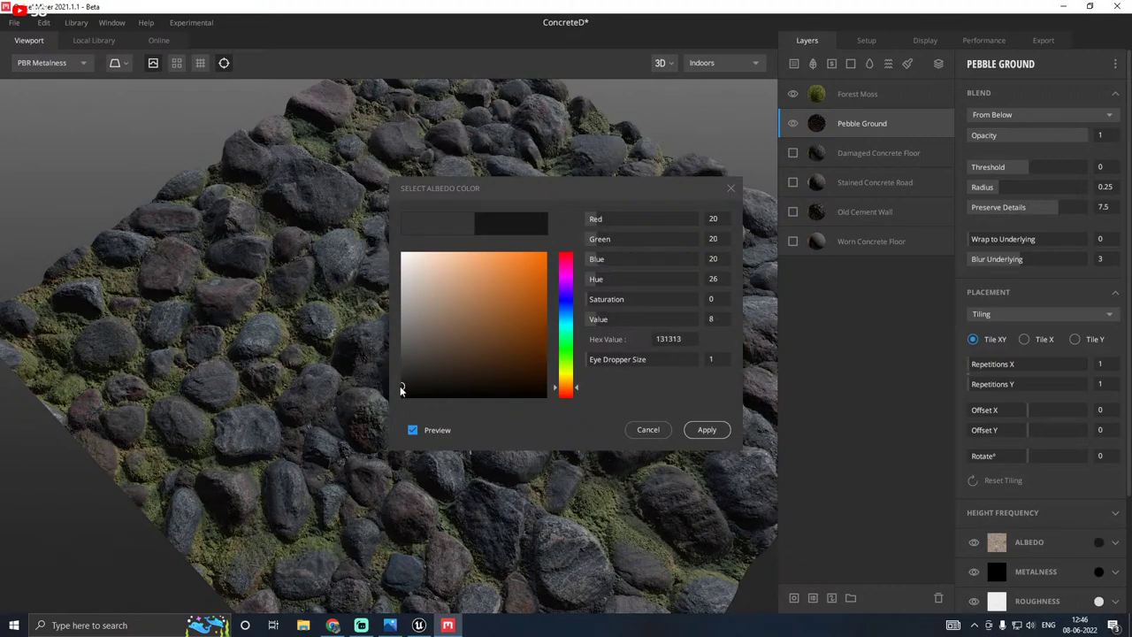
pyautogui.click(707, 430)
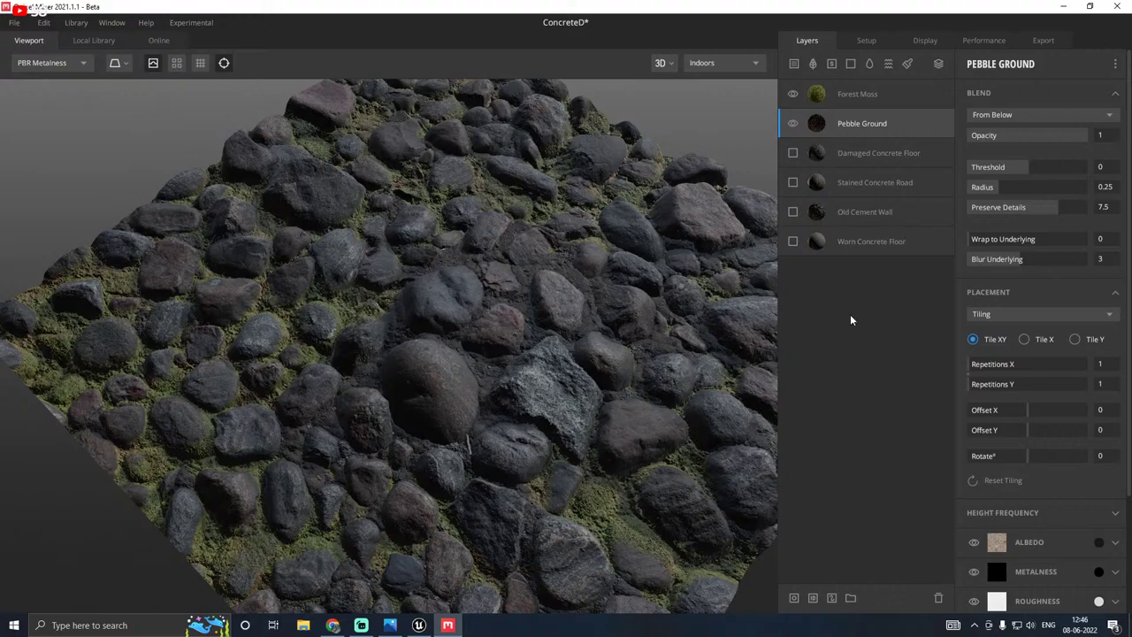
# Step: Set the Forest Moss layer's Preserve Details to 10 and its radius to 0
pyautogui.moveTo(974, 189)
pyautogui.mouseDown()
pyautogui.moveTo(987, 185)
pyautogui.moveTo(960, 186)
pyautogui.moveTo(991, 188)
pyautogui.moveTo(978, 185)
pyautogui.mouseUp()
pyautogui.click(879, 98)
pyautogui.moveTo(1070, 207); pyautogui.dragTo(1097, 204)
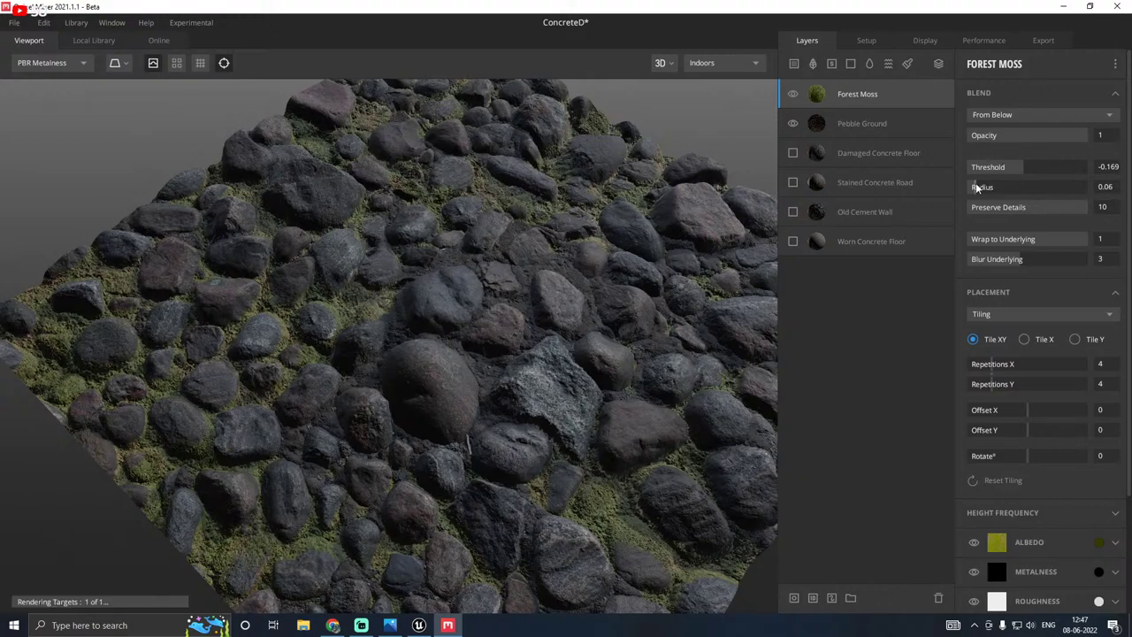
pyautogui.moveTo(976, 185); pyautogui.dragTo(969, 187)
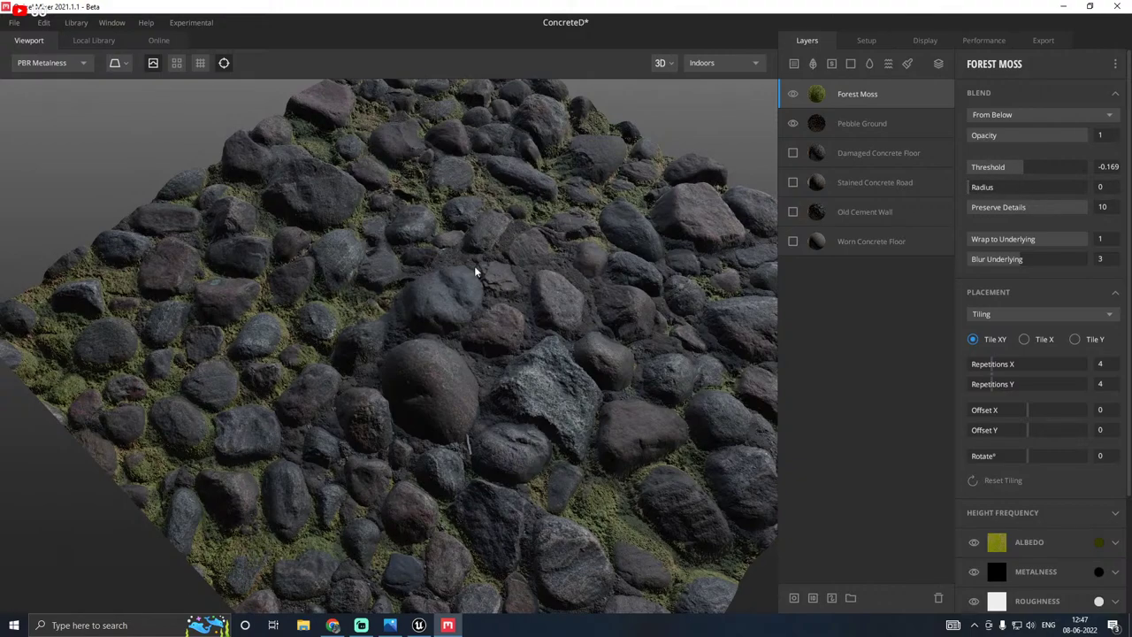
pyautogui.moveTo(474, 265)
pyautogui.mouseDown()
pyautogui.moveTo(507, 342)
pyautogui.moveTo(515, 414)
pyautogui.moveTo(510, 302)
pyautogui.moveTo(590, 223)
pyautogui.moveTo(542, 200)
pyautogui.mouseUp()
# Step: Export the mixed texture maps to disk with the asset name T_pebbles
pyautogui.click(1041, 40)
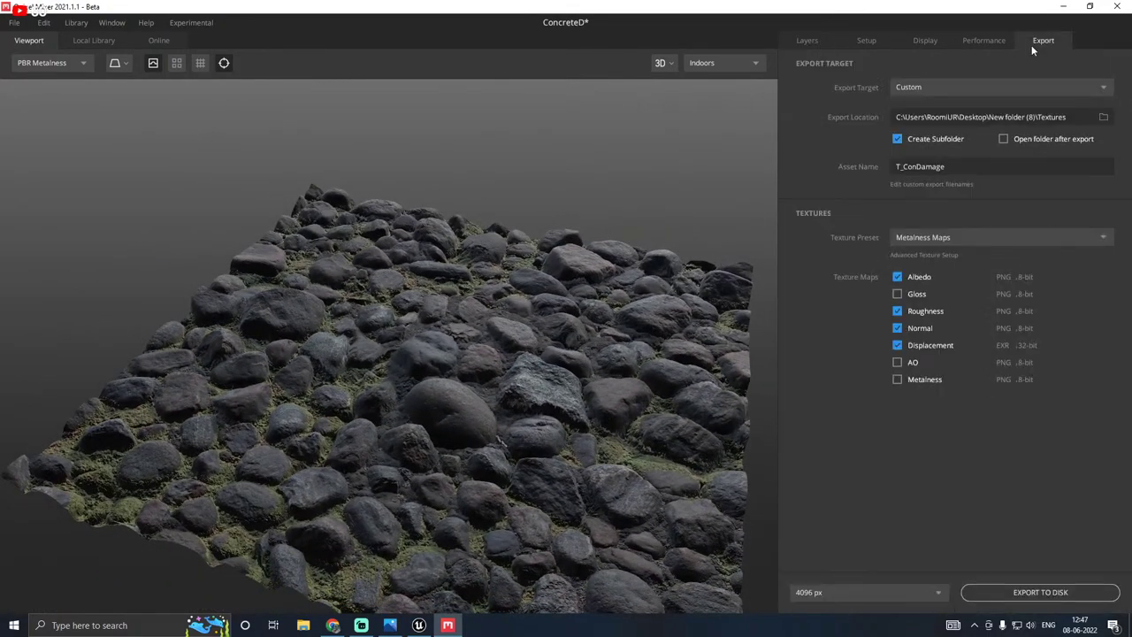
pyautogui.click(950, 166)
pyautogui.moveTo(952, 166); pyautogui.dragTo(935, 168)
pyautogui.press('BackSpace')
pyautogui.write('pebbles')
pyautogui.click(1006, 593)
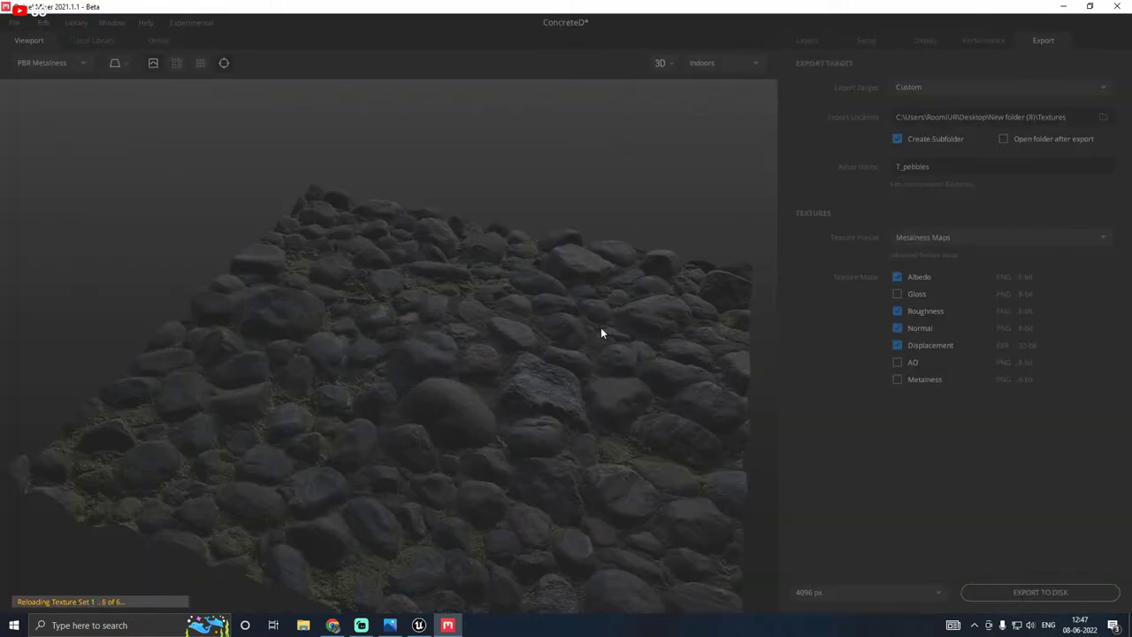
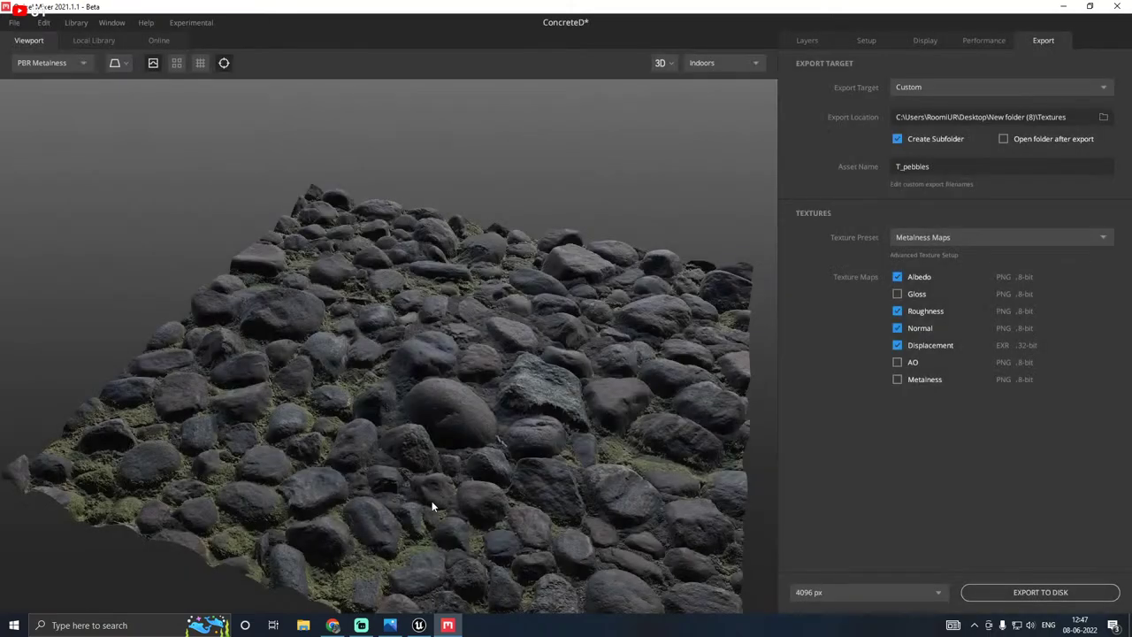
# Step: Switch to Unreal Engine and import the T_pebbles albedo, displacement, normal and roughness files into the Tracks Textures folder
pyautogui.click(421, 625)
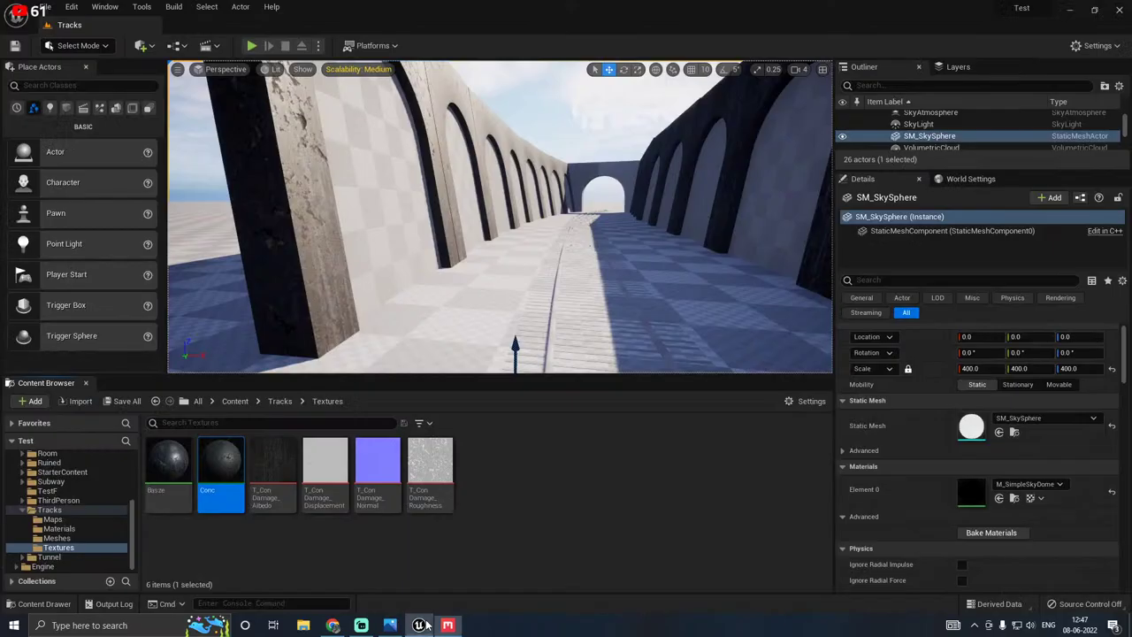
pyautogui.click(80, 400)
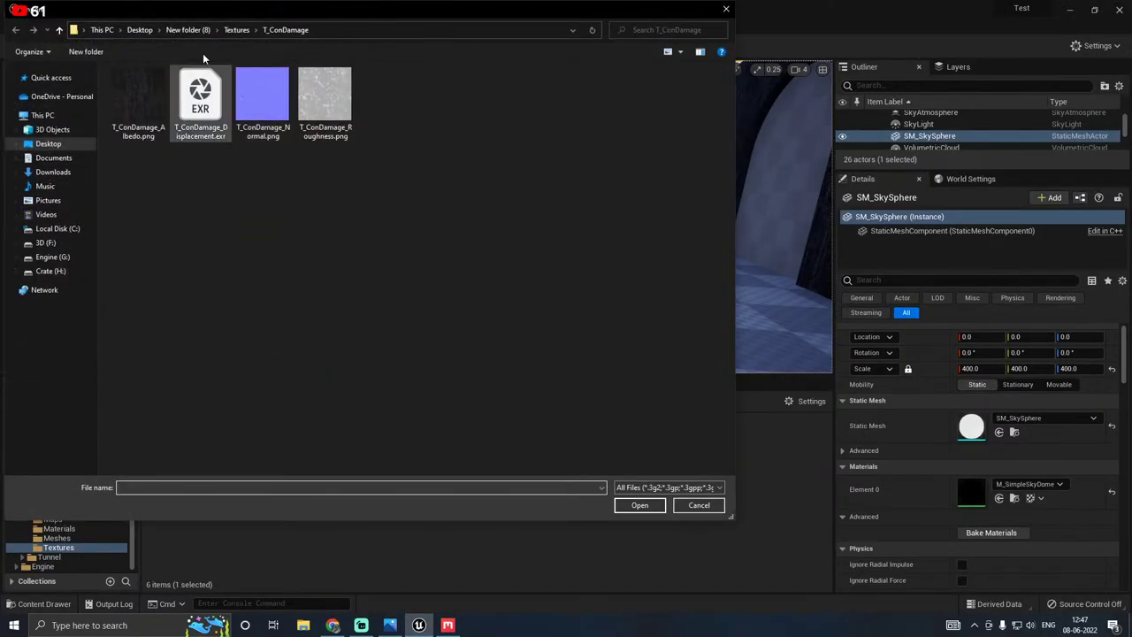
pyautogui.click(237, 29)
pyautogui.doubleClick(137, 99)
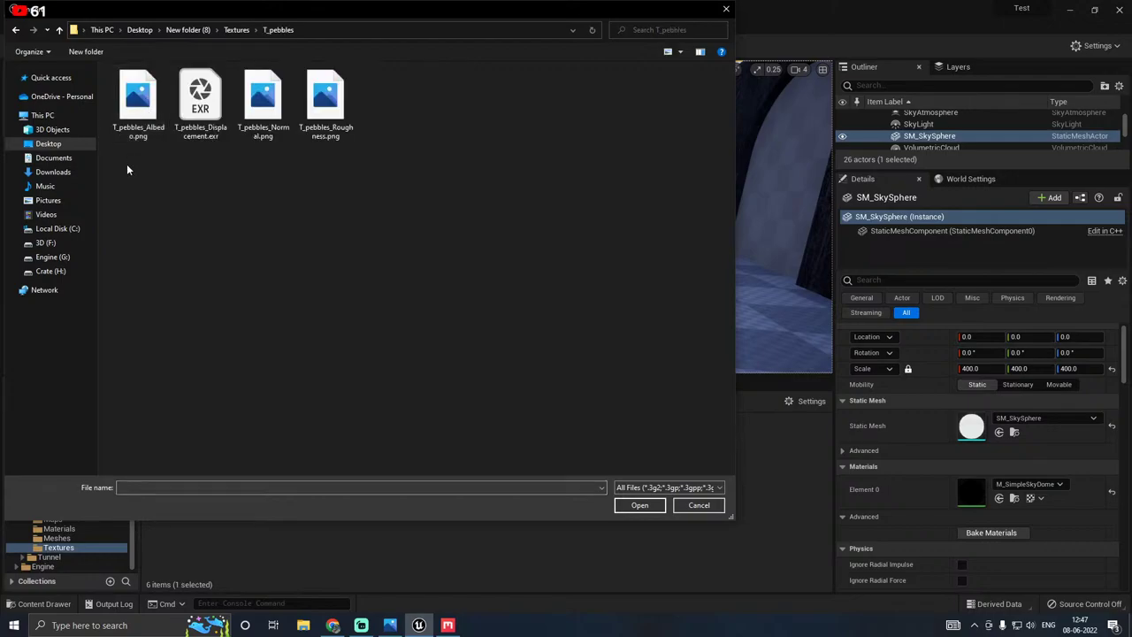
pyautogui.moveTo(126, 168); pyautogui.dragTo(341, 124)
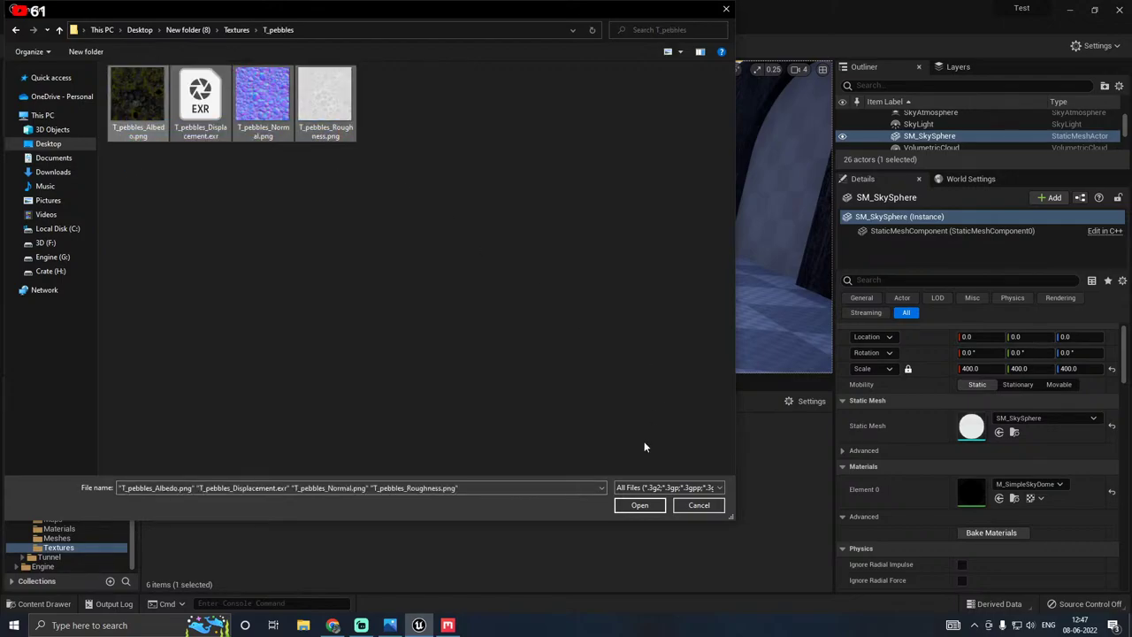
pyautogui.click(640, 505)
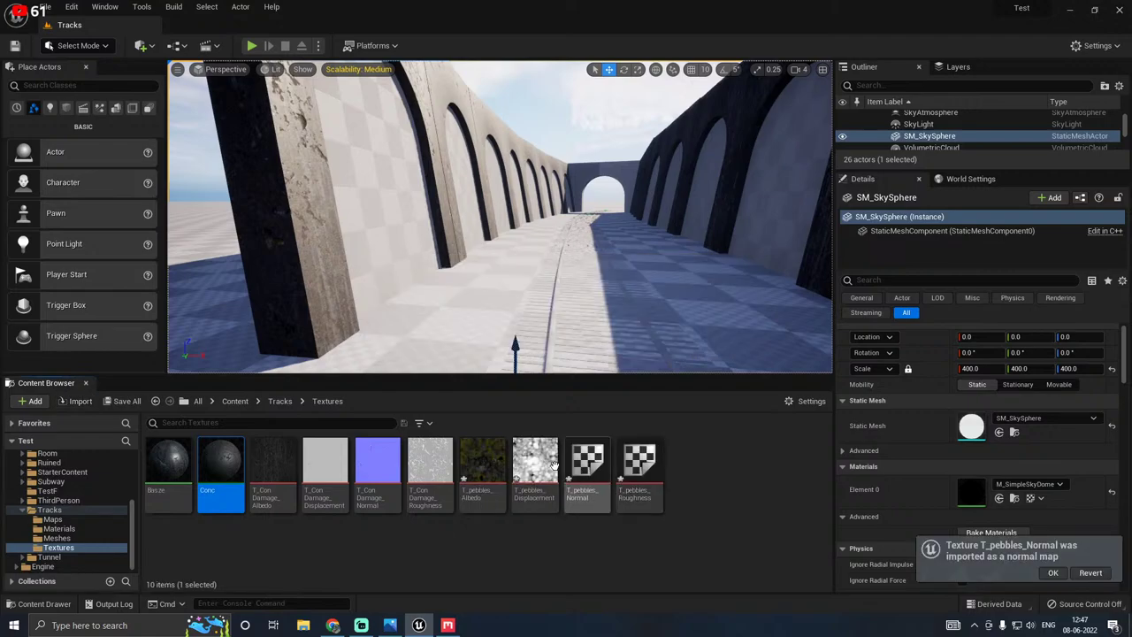
# Step: Enable Flip Green Channel on the T_pebbles_Normal texture, save it, and save all remaining unsaved assets
pyautogui.doubleClick(587, 462)
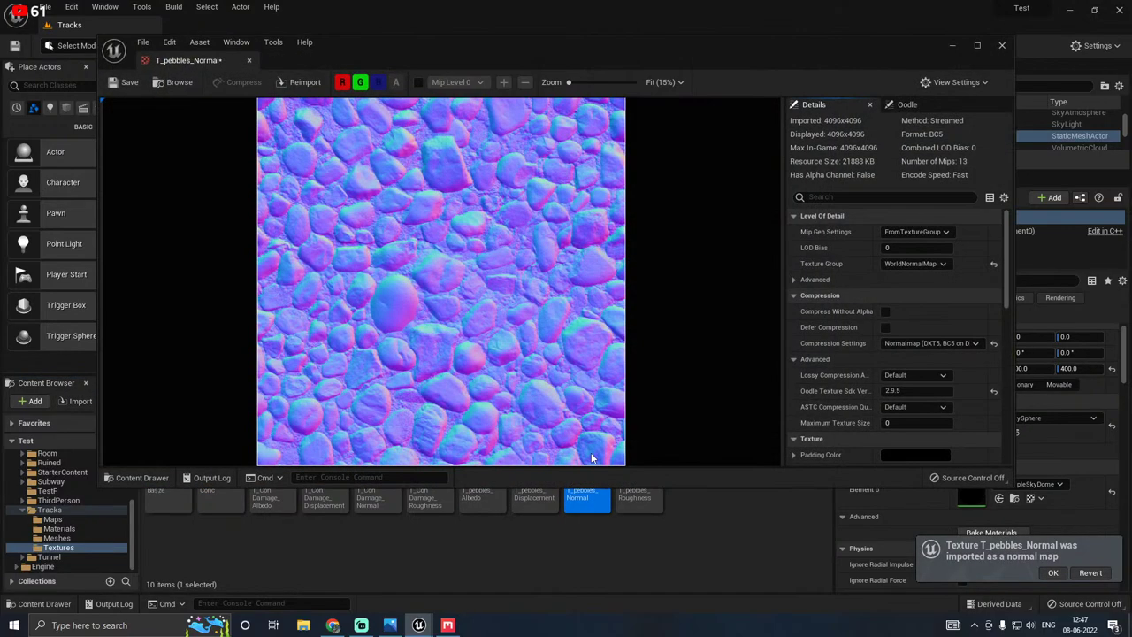
pyautogui.scroll(-5, 870, 357)
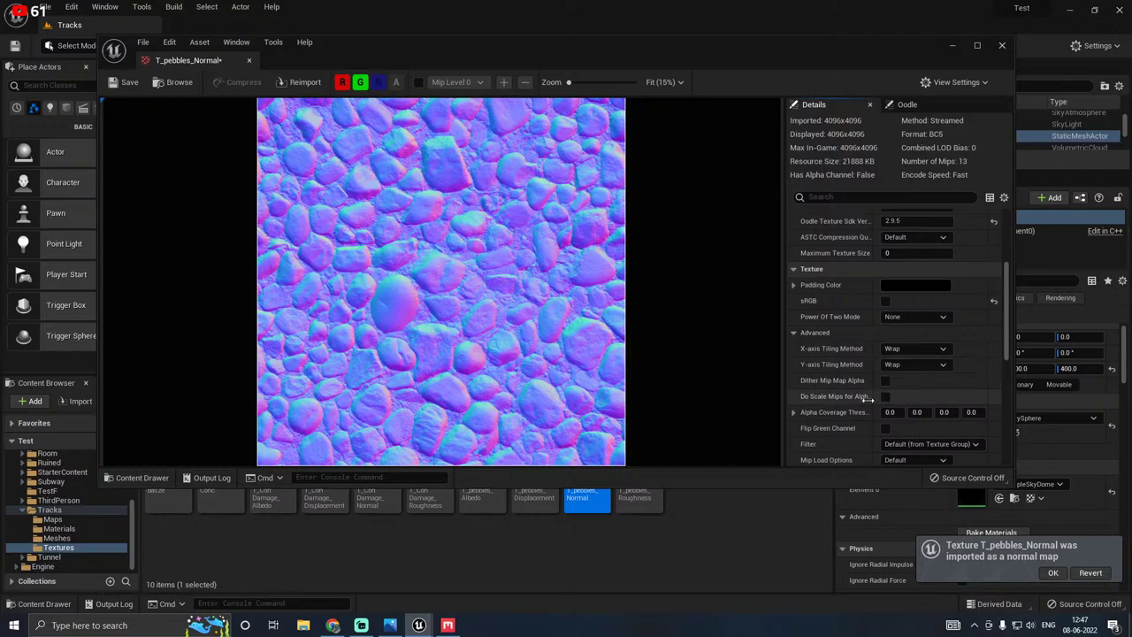
pyautogui.click(885, 372)
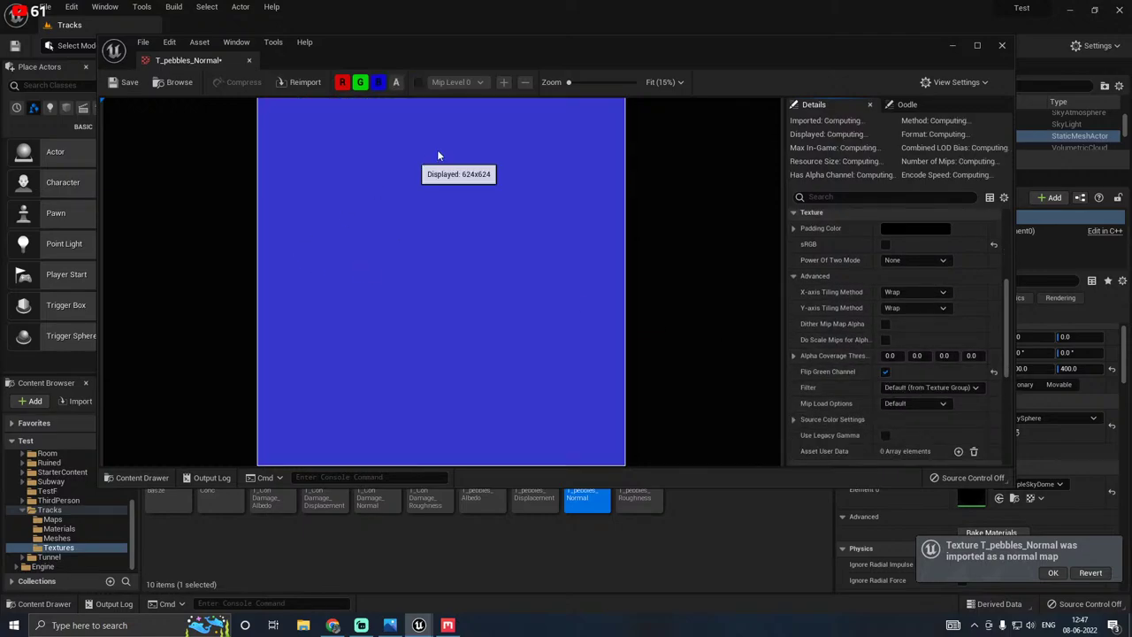
pyautogui.click(124, 83)
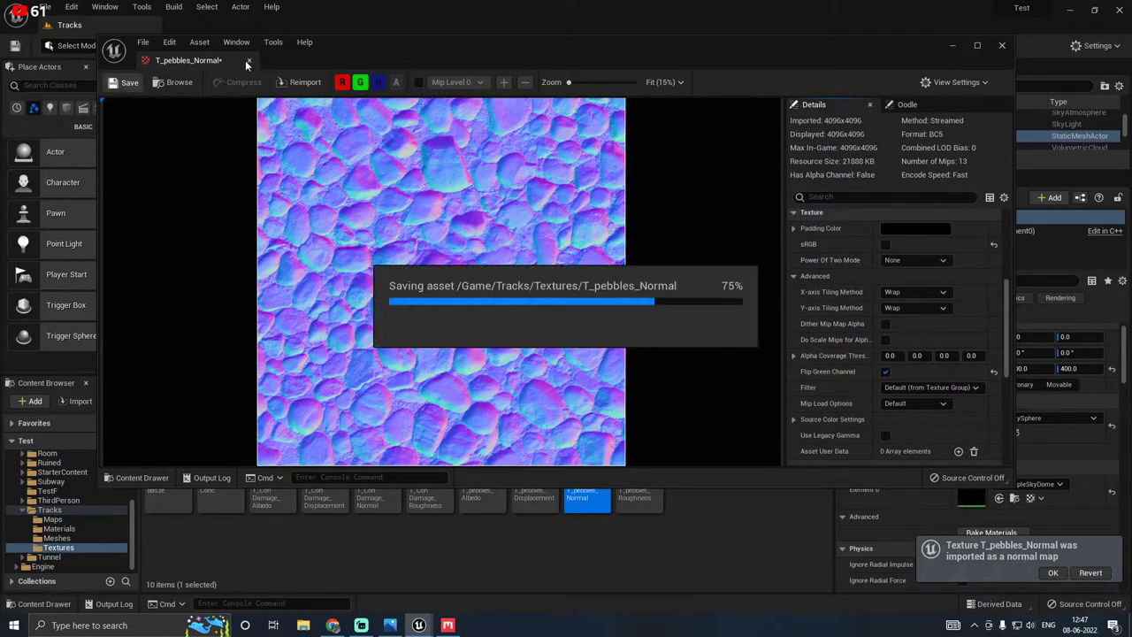
pyautogui.click(250, 60)
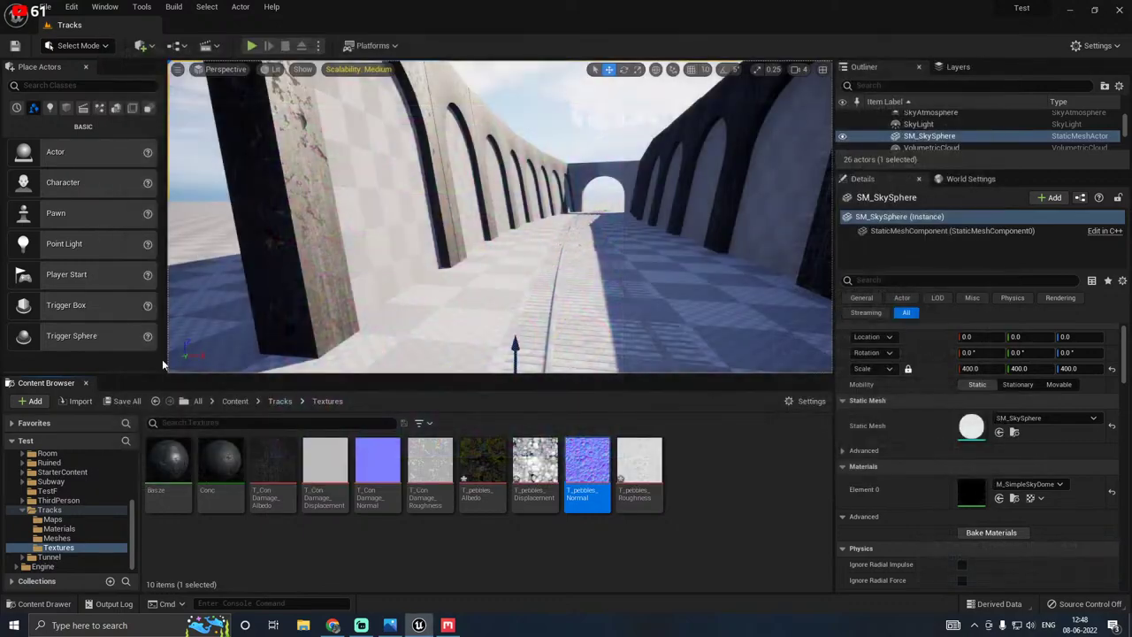
pyautogui.click(127, 401)
pyautogui.click(660, 445)
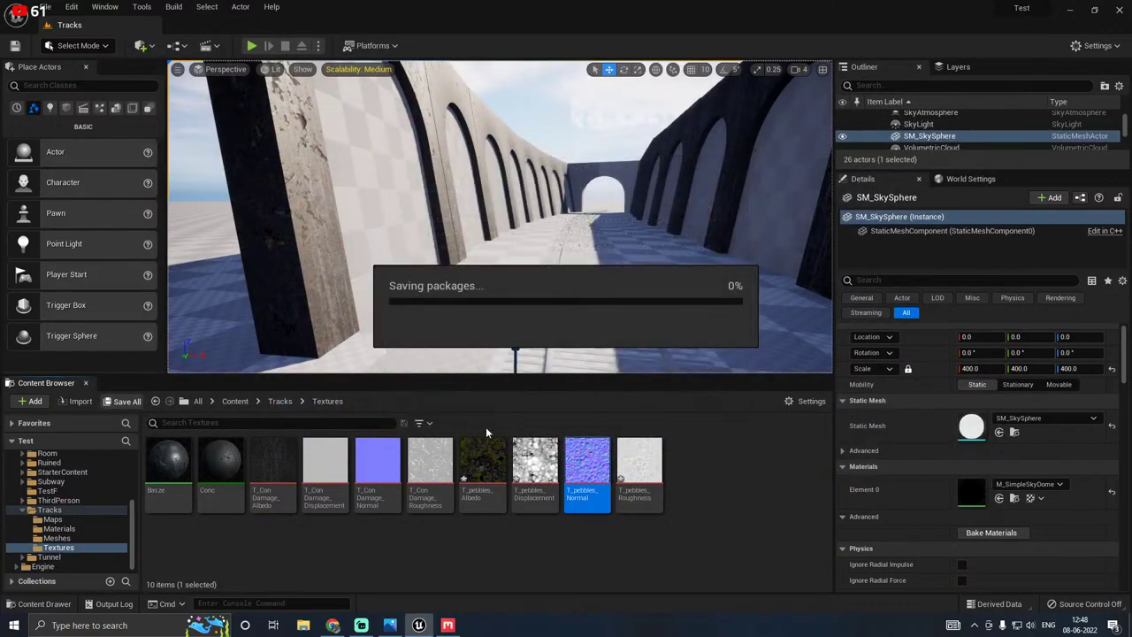
# Step: Duplicate the Conc material instance and name the copy Pebbles
pyautogui.click(226, 451)
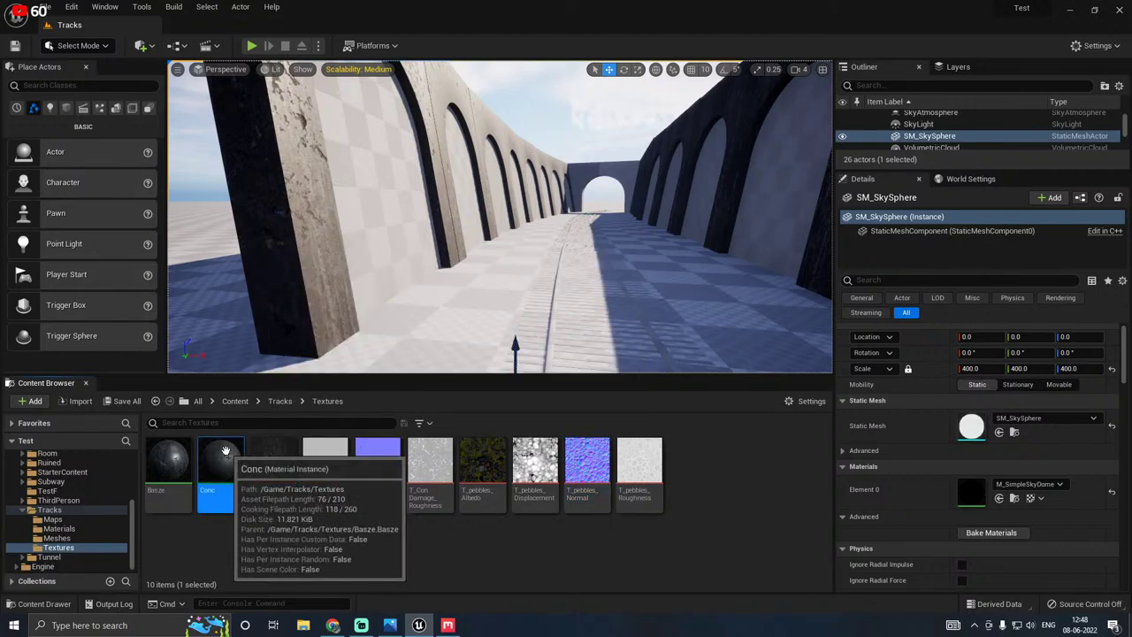
pyautogui.rightClick(227, 452)
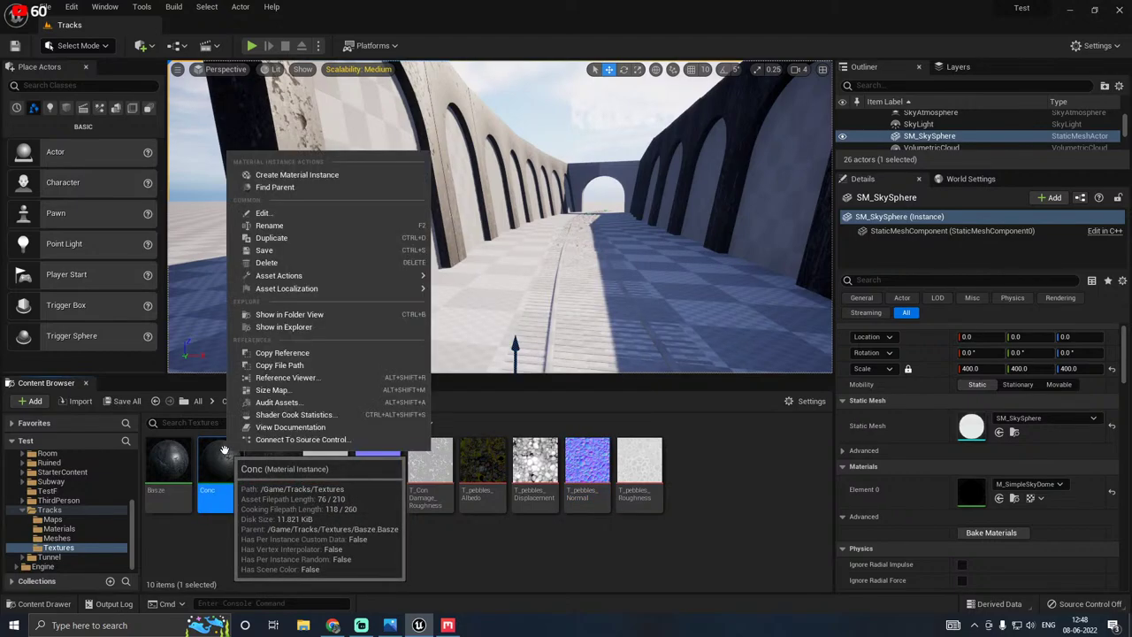
pyautogui.click(284, 241)
pyautogui.write('Pebbl')
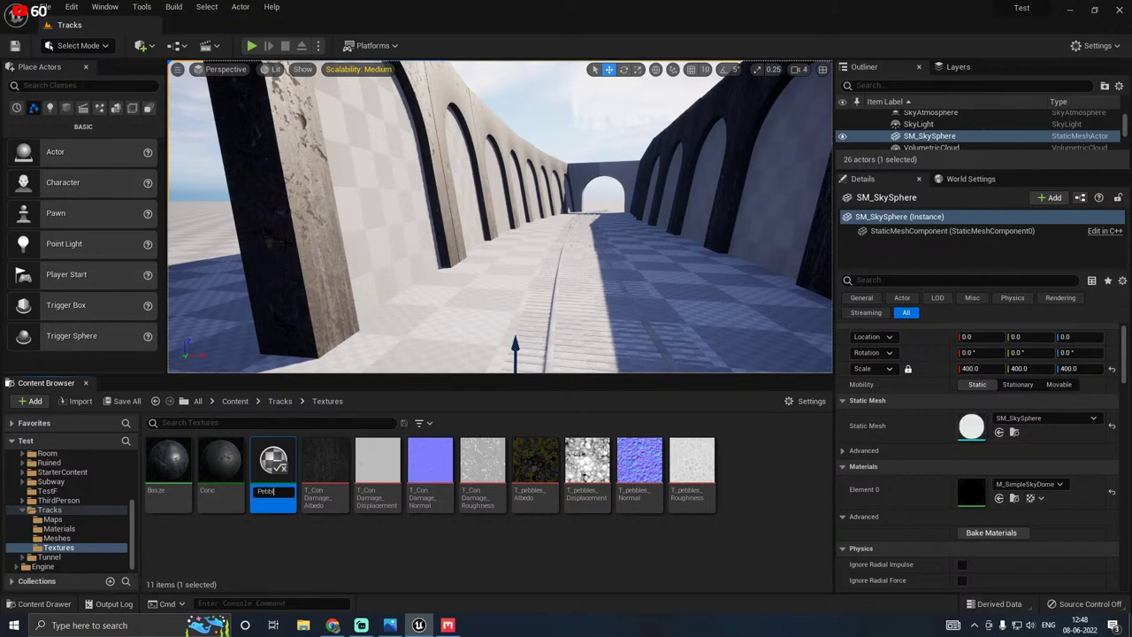
pyautogui.write('es')
pyautogui.press('Return')
# Step: Assign the T_pebbles albedo, normal and roughness textures to parameters B, N and R of the Pebbles instance, and save all
pyautogui.doubleClick(276, 458)
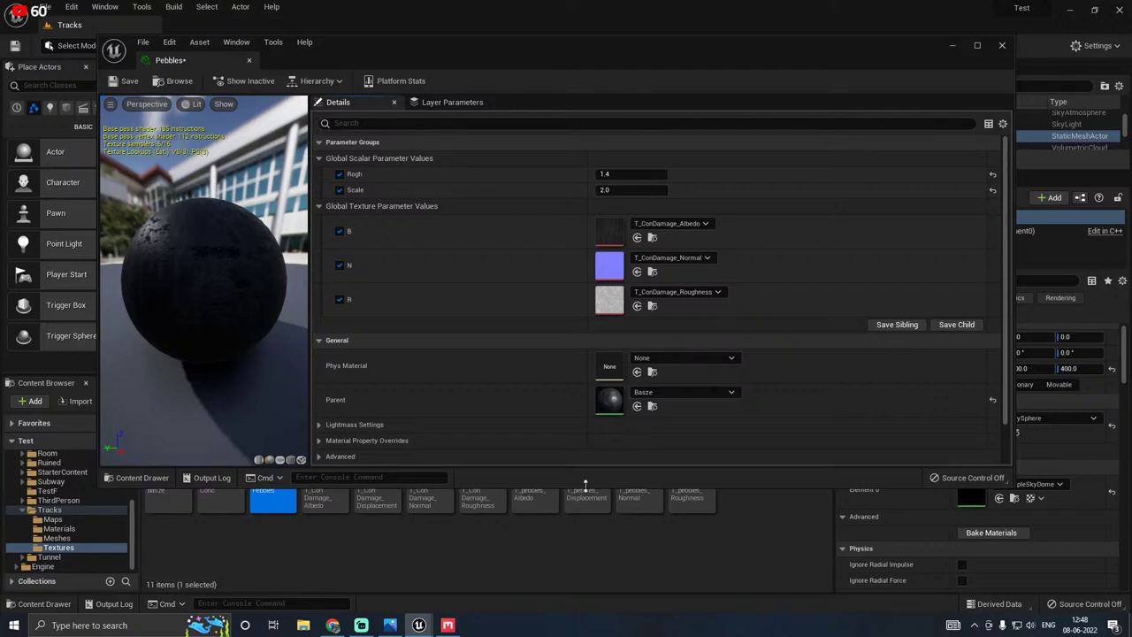
pyautogui.moveTo(587, 485); pyautogui.dragTo(585, 440)
pyautogui.moveTo(535, 469); pyautogui.dragTo(617, 223)
pyautogui.moveTo(640, 468); pyautogui.dragTo(619, 265)
pyautogui.moveTo(692, 469); pyautogui.dragTo(610, 300)
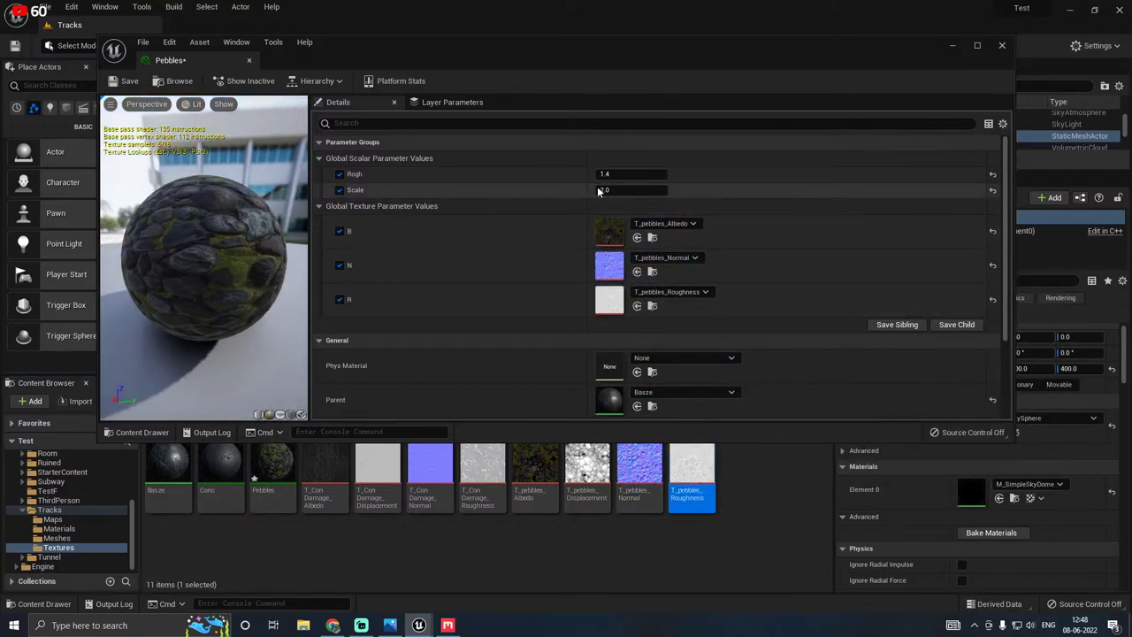
pyautogui.click(249, 60)
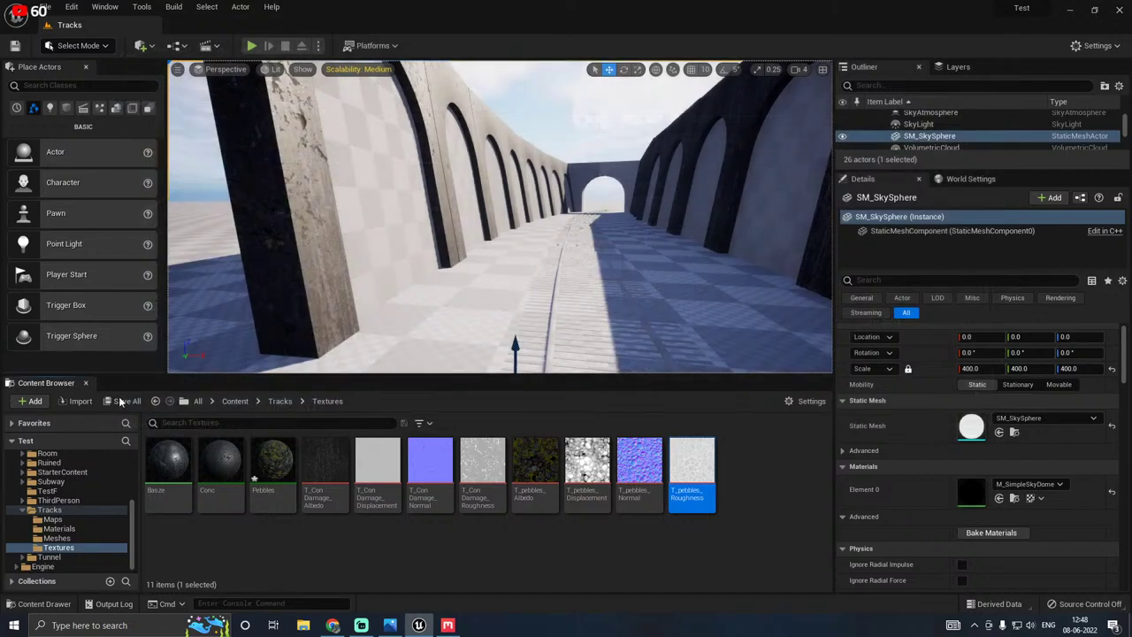
pyautogui.click(660, 446)
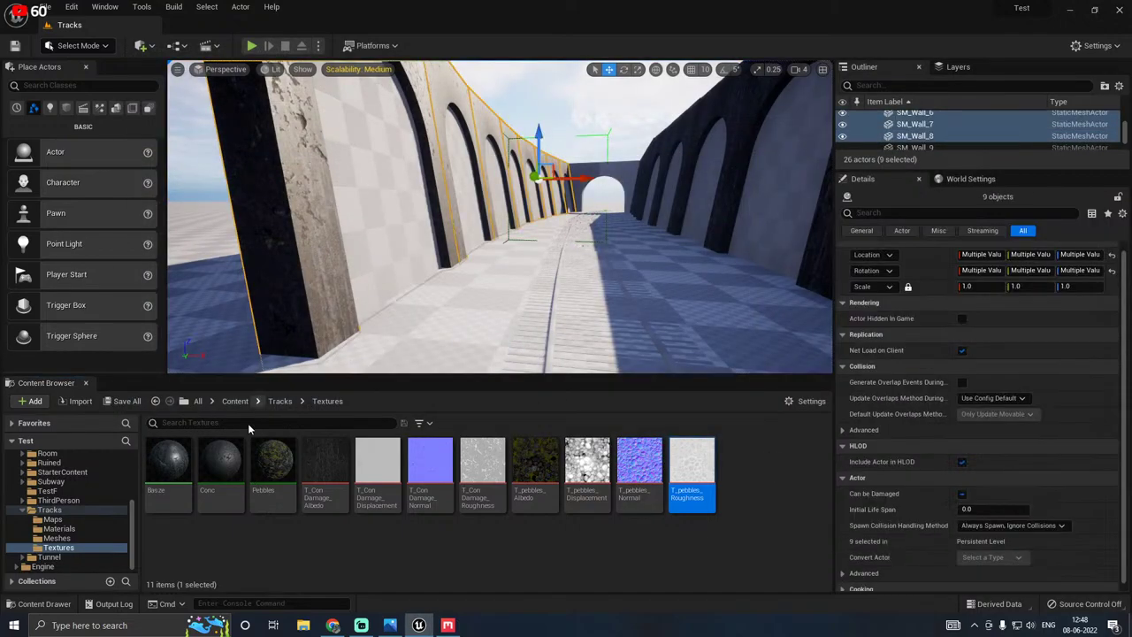
# Step: Open the SM_Wall_1 mesh from the Tracks Meshes folder and assign the Pebbles material instance to its Glass slot
pyautogui.click(57, 538)
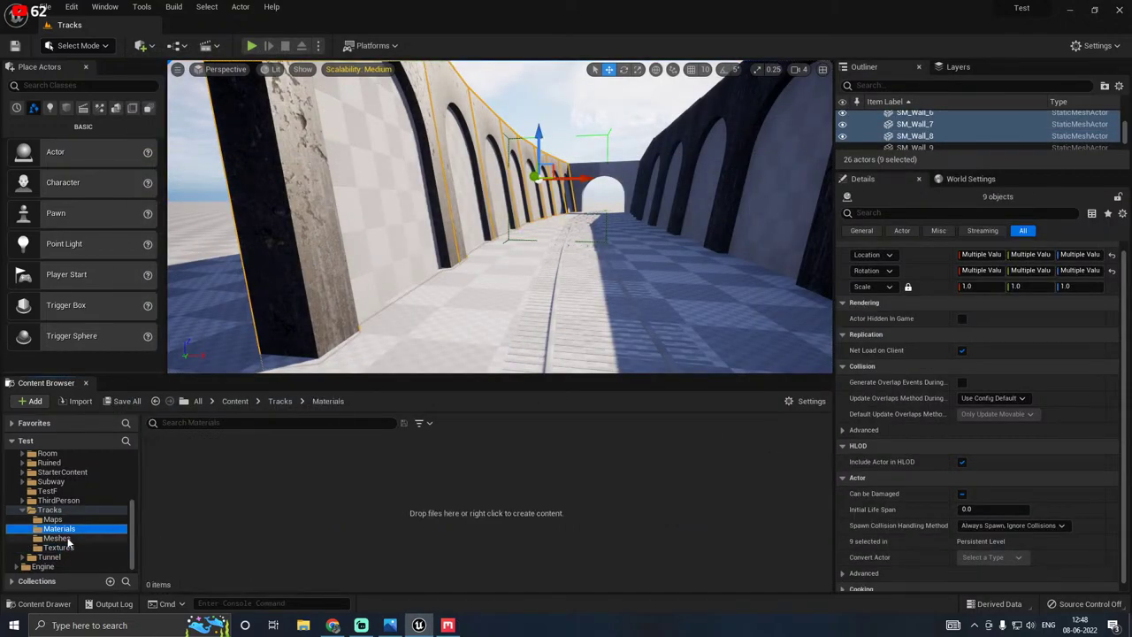
pyautogui.click(265, 467)
pyautogui.doubleClick(265, 467)
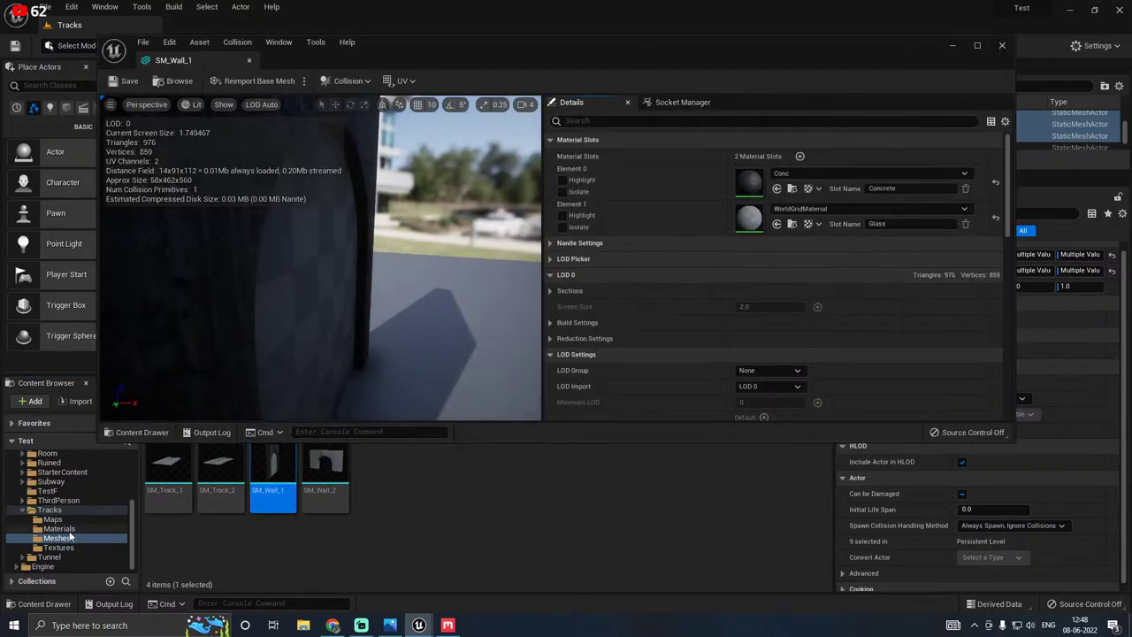
pyautogui.click(58, 547)
pyautogui.click(273, 467)
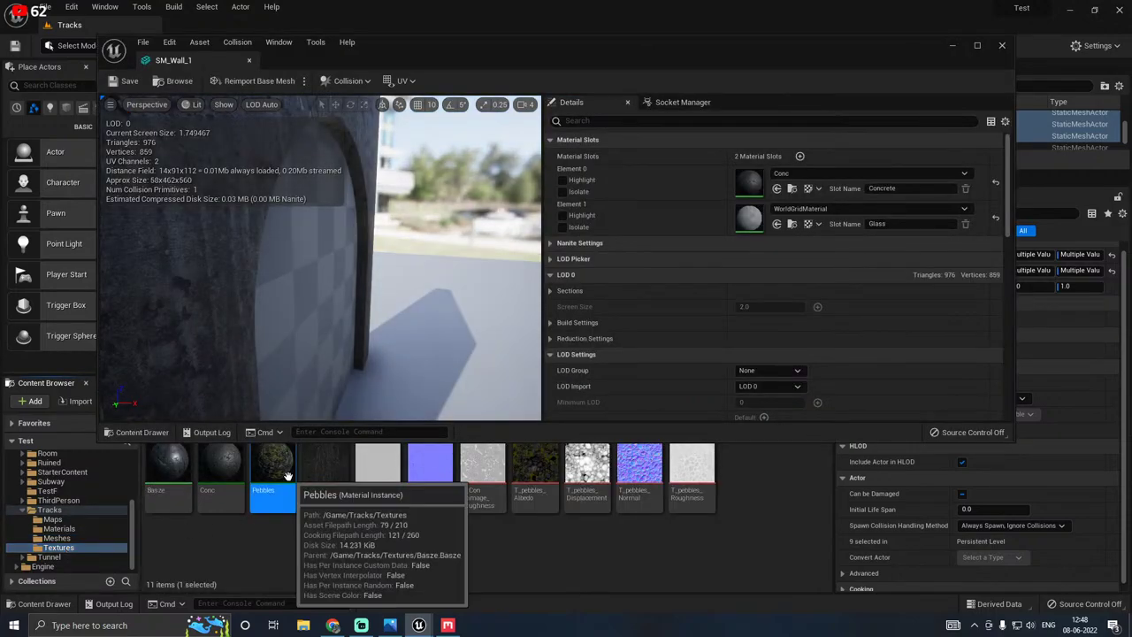
pyautogui.click(777, 224)
pyautogui.moveTo(371, 265); pyautogui.dragTo(336, 305)
pyautogui.moveTo(407, 265); pyautogui.dragTo(372, 265)
pyautogui.moveTo(390, 317)
pyautogui.mouseDown(button='right')
pyautogui.moveTo(337, 283)
pyautogui.moveTo(390, 318)
pyautogui.mouseUp(button='right')
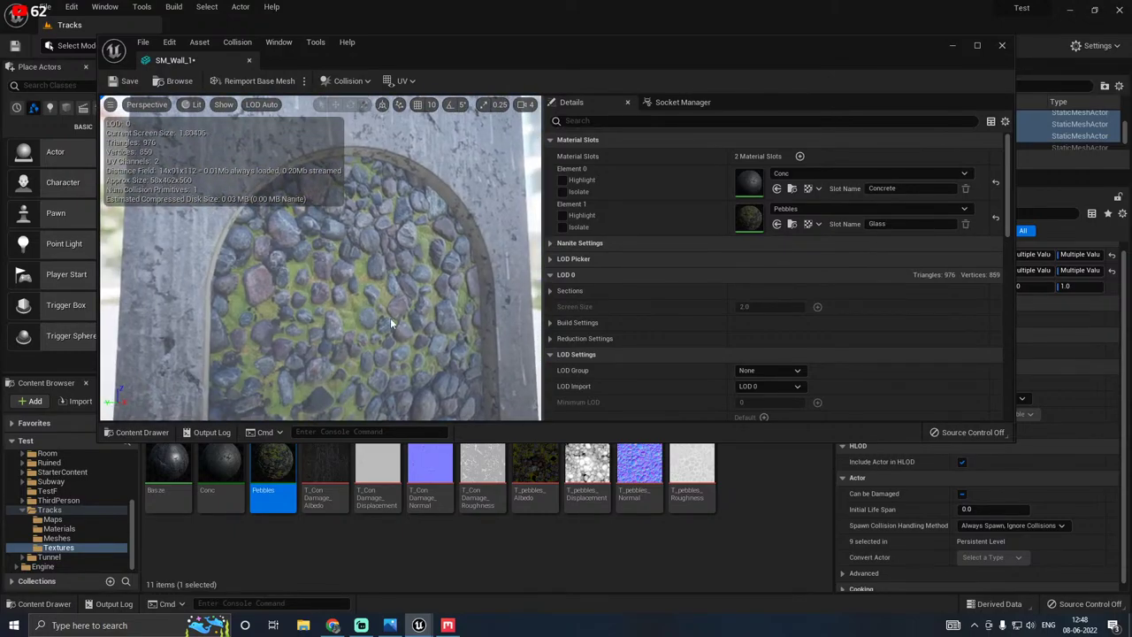
# Step: Set the Scale parameter of the Pebbles material instance to 4, and close the mesh and material editors
pyautogui.doubleClick(261, 475)
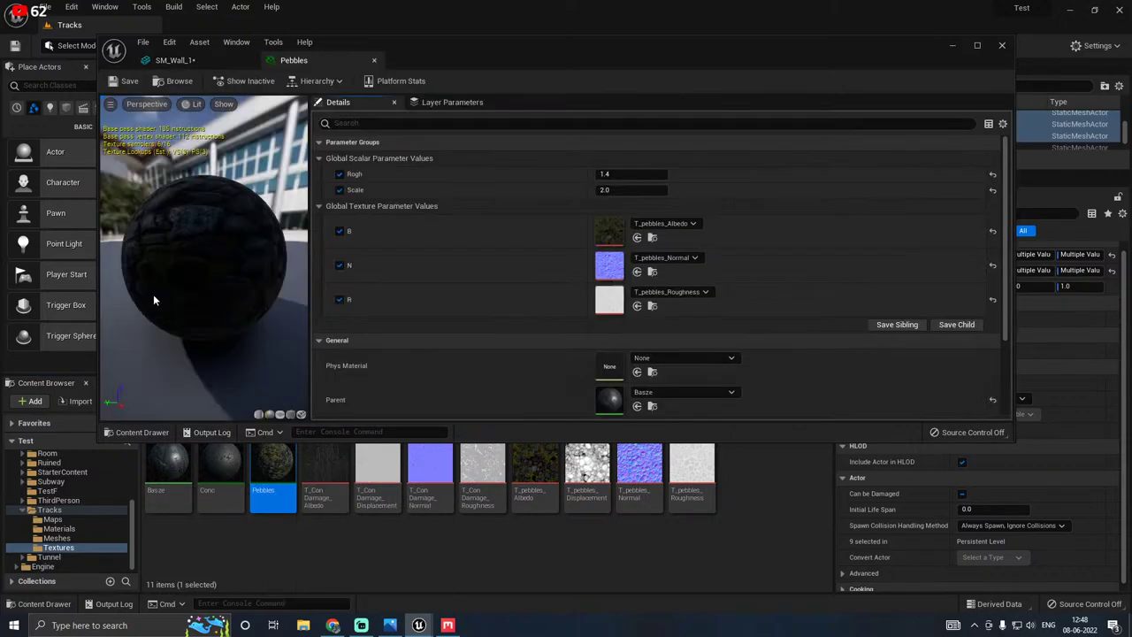
pyautogui.moveTo(367, 62); pyautogui.dragTo(566, 166)
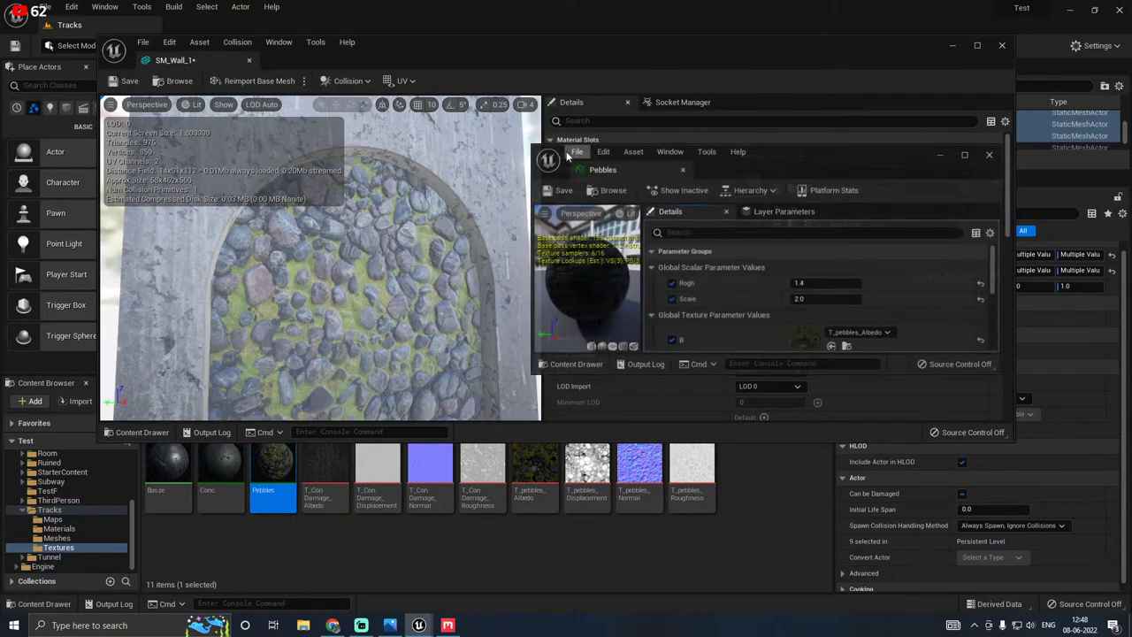
pyautogui.click(819, 298)
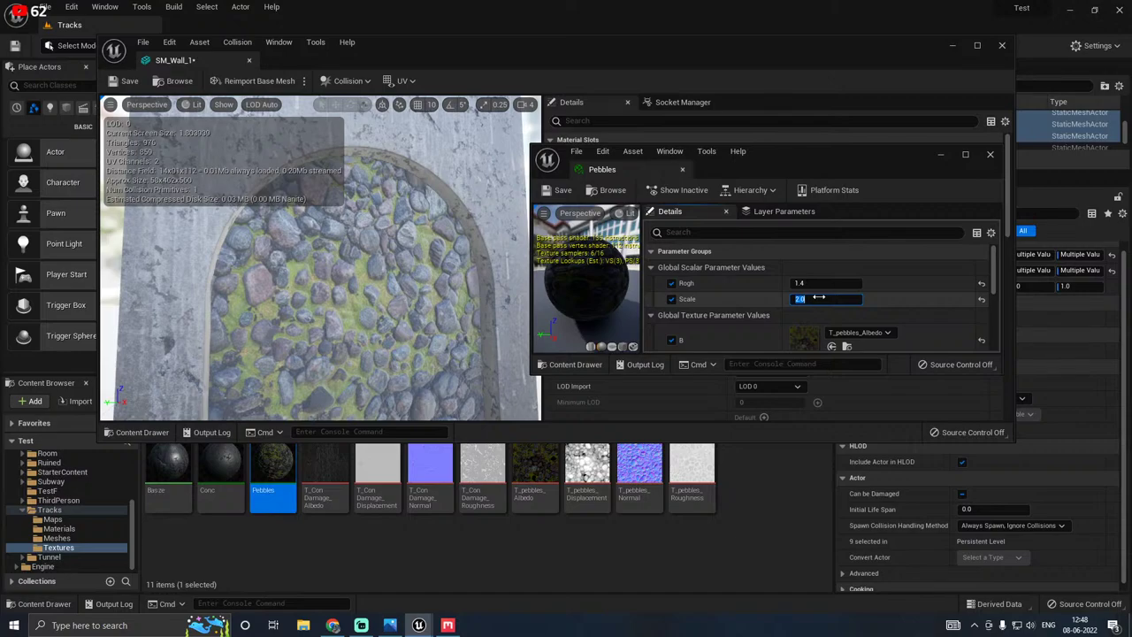
pyautogui.write('4')
pyautogui.press('Return')
pyautogui.moveTo(382, 266); pyautogui.dragTo(416, 257, button='right')
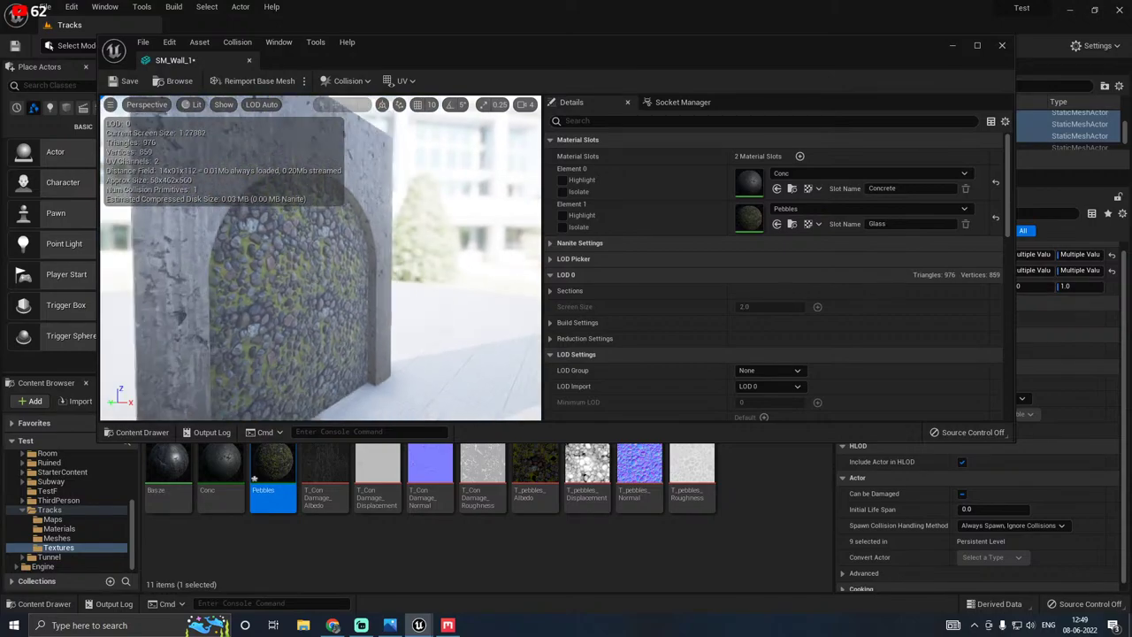
pyautogui.moveTo(415, 327); pyautogui.dragTo(387, 277)
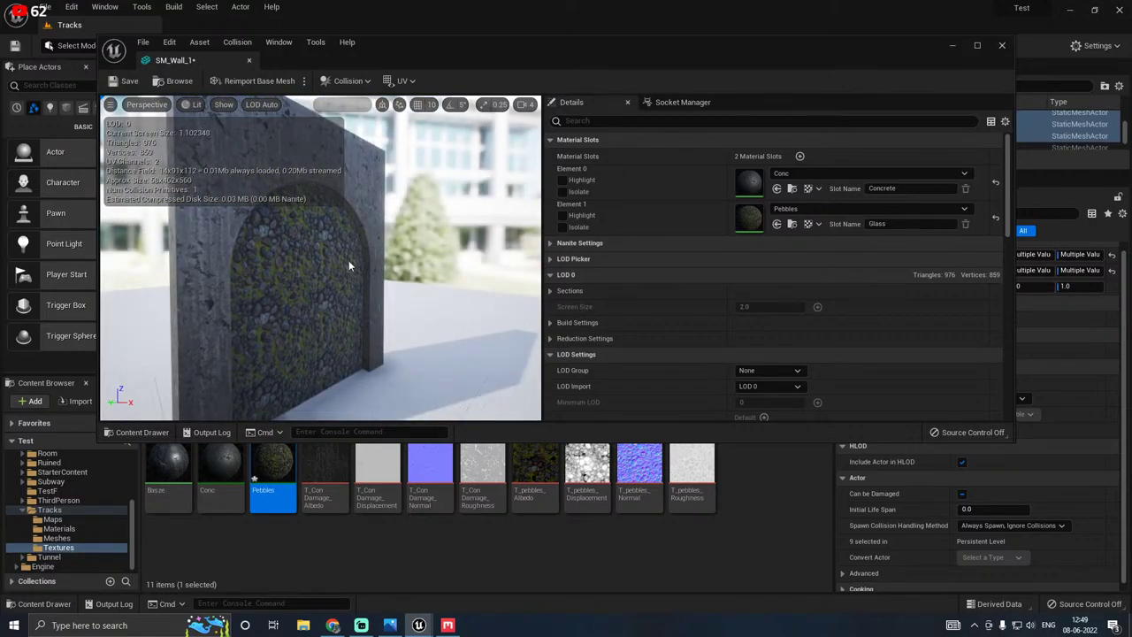
pyautogui.click(1000, 46)
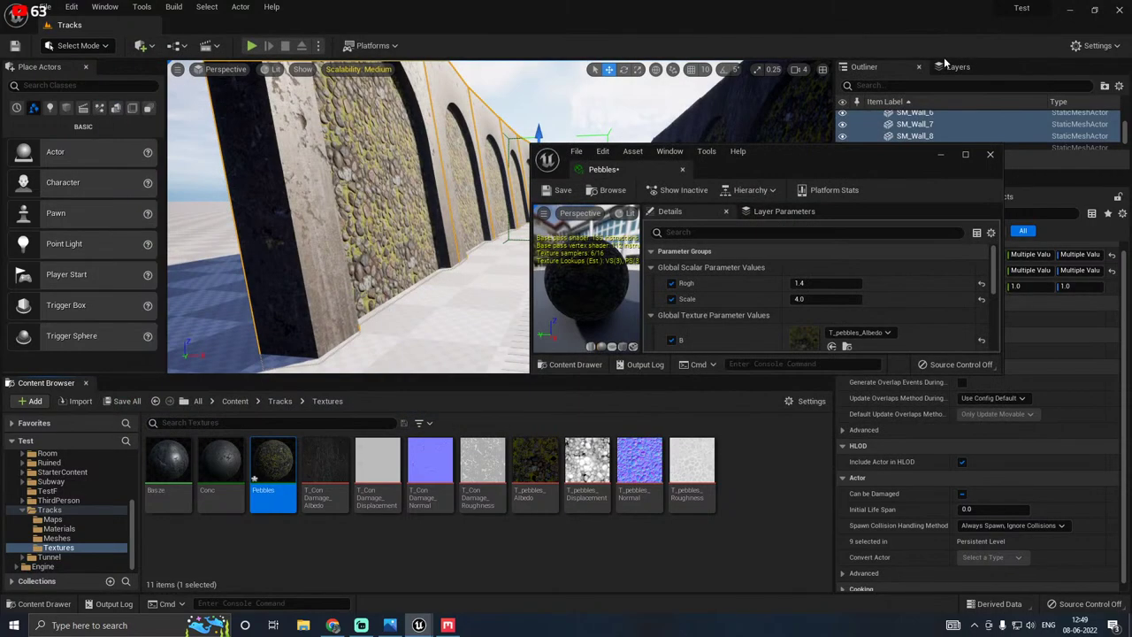
pyautogui.click(682, 169)
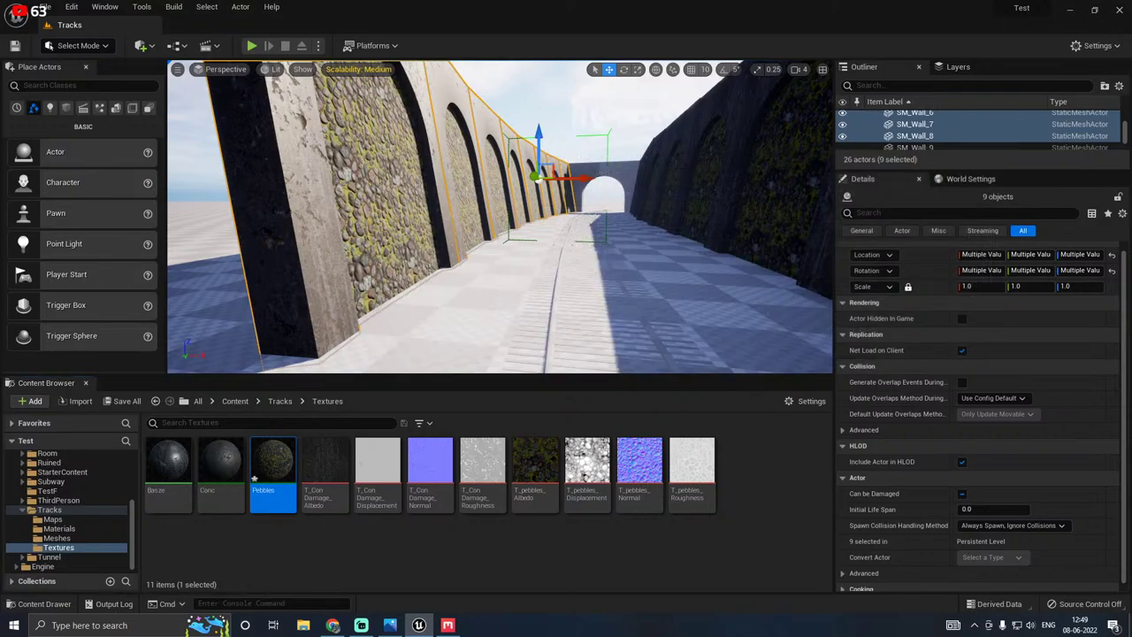
# Step: Check the pebble arches on the track walls up close and save all modified assets
pyautogui.click(585, 144)
pyautogui.press('w')
pyautogui.moveTo(586, 144); pyautogui.dragTo(478, 166, button='right')
pyautogui.press('s')
pyautogui.press('a')
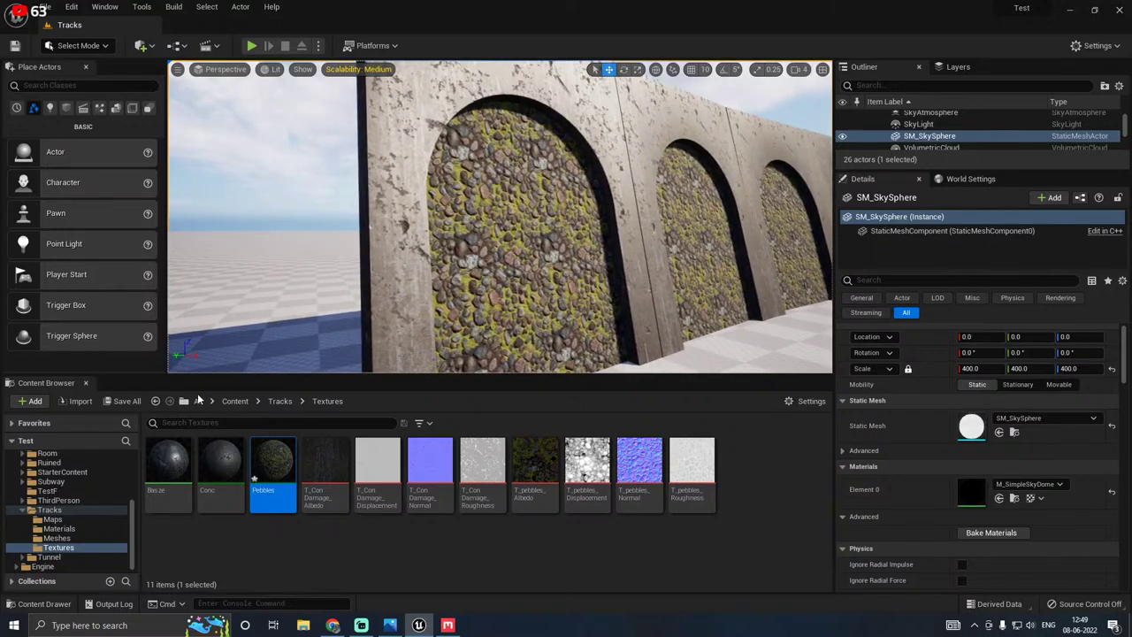
pyautogui.click(119, 404)
pyautogui.click(660, 447)
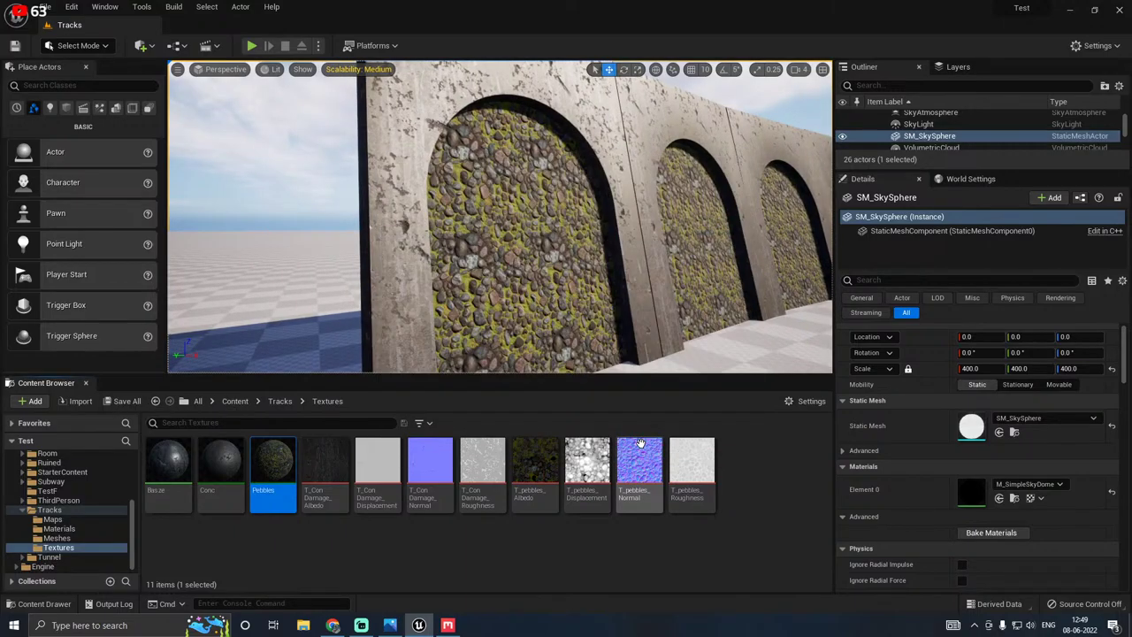
# Step: Switch to Quixel Mixer, hide the Forest Moss layer and export the T_pebbles maps to disk at 4096 px
pyautogui.click(447, 625)
pyautogui.click(807, 40)
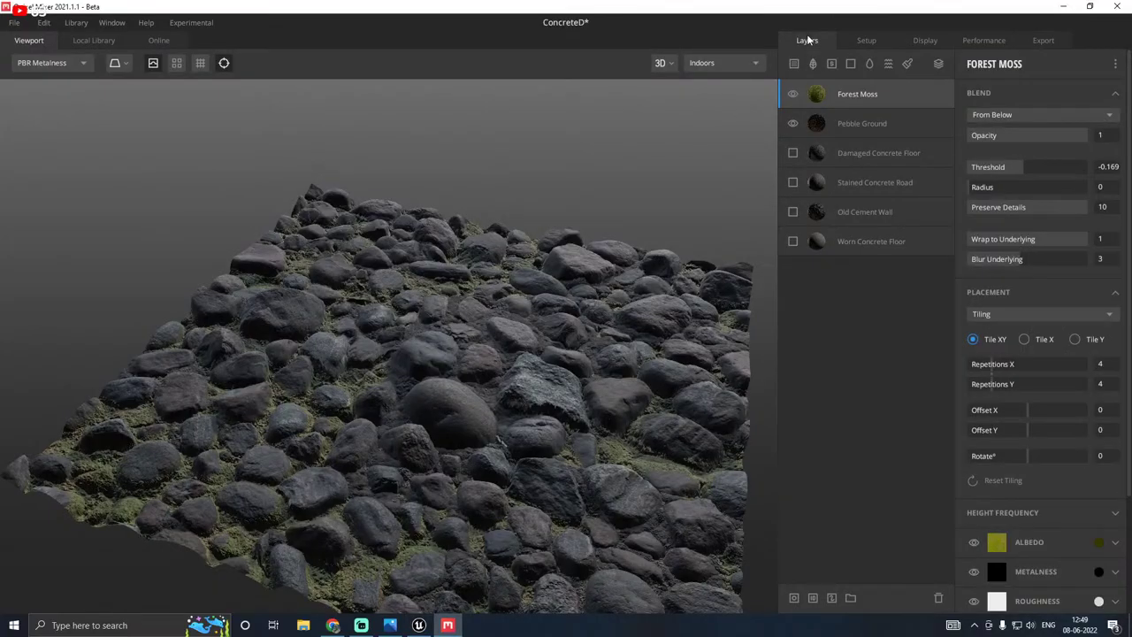
pyautogui.click(793, 95)
pyautogui.click(1041, 40)
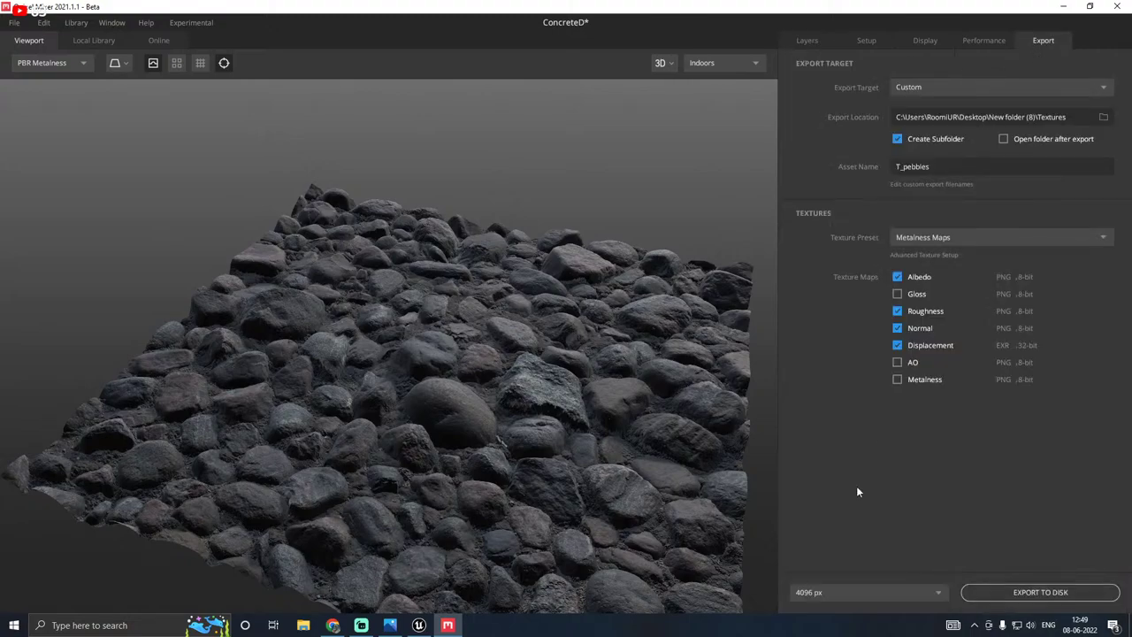
pyautogui.click(1017, 594)
# Step: Switch to Unreal Engine and reimport the T_pebbles_Albedo texture from its source file
pyautogui.click(419, 626)
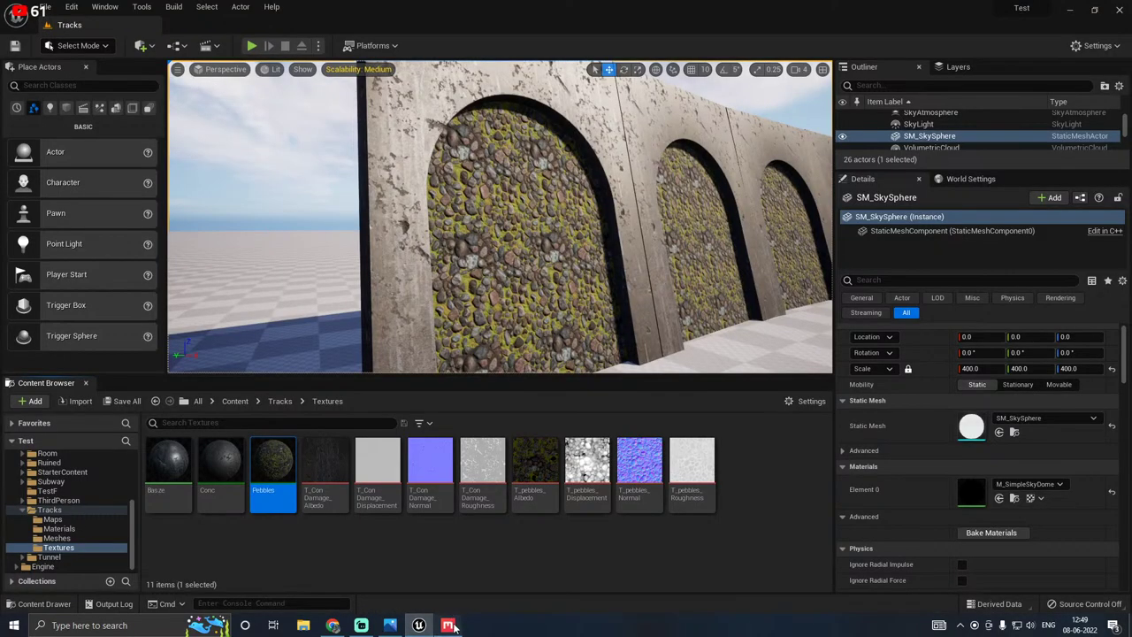
pyautogui.click(447, 625)
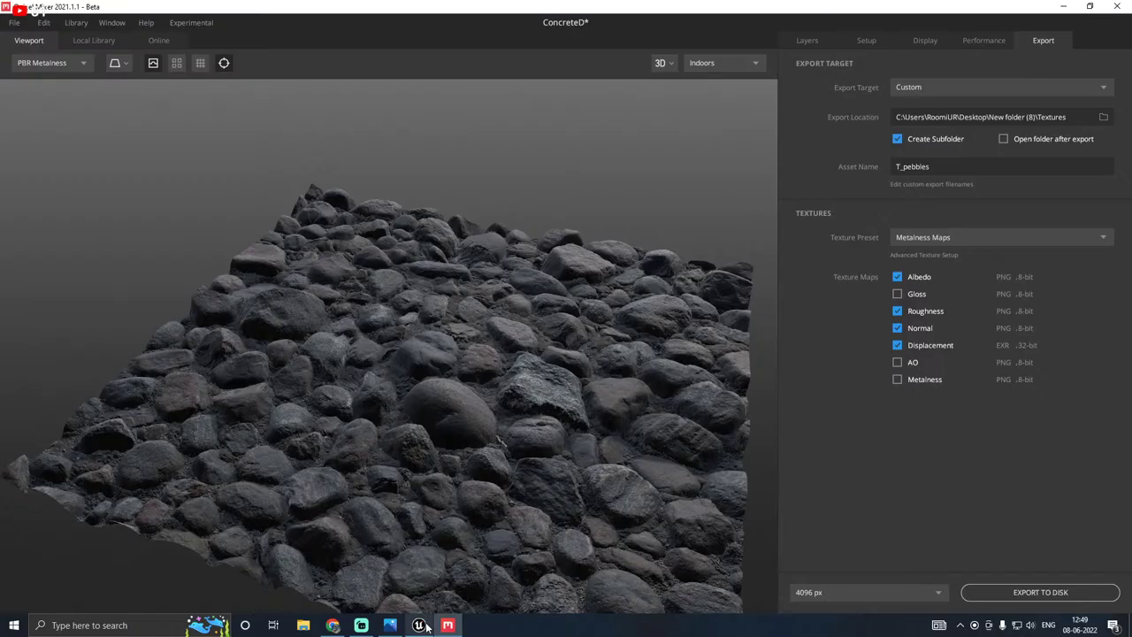
pyautogui.click(419, 625)
pyautogui.click(539, 465)
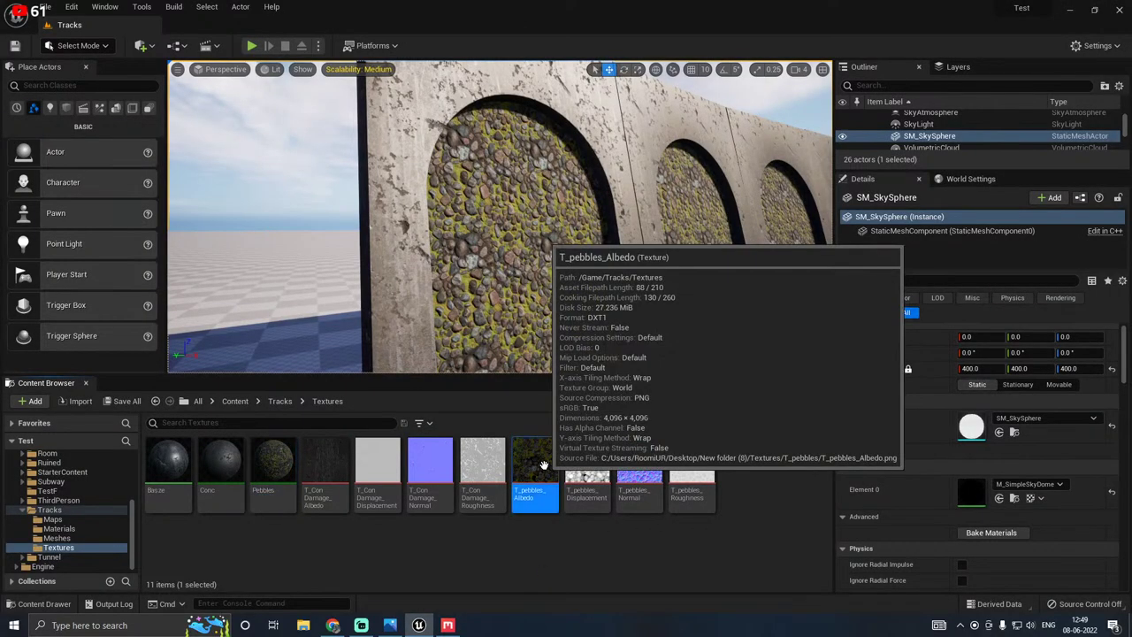
pyautogui.rightClick(543, 465)
pyautogui.click(589, 184)
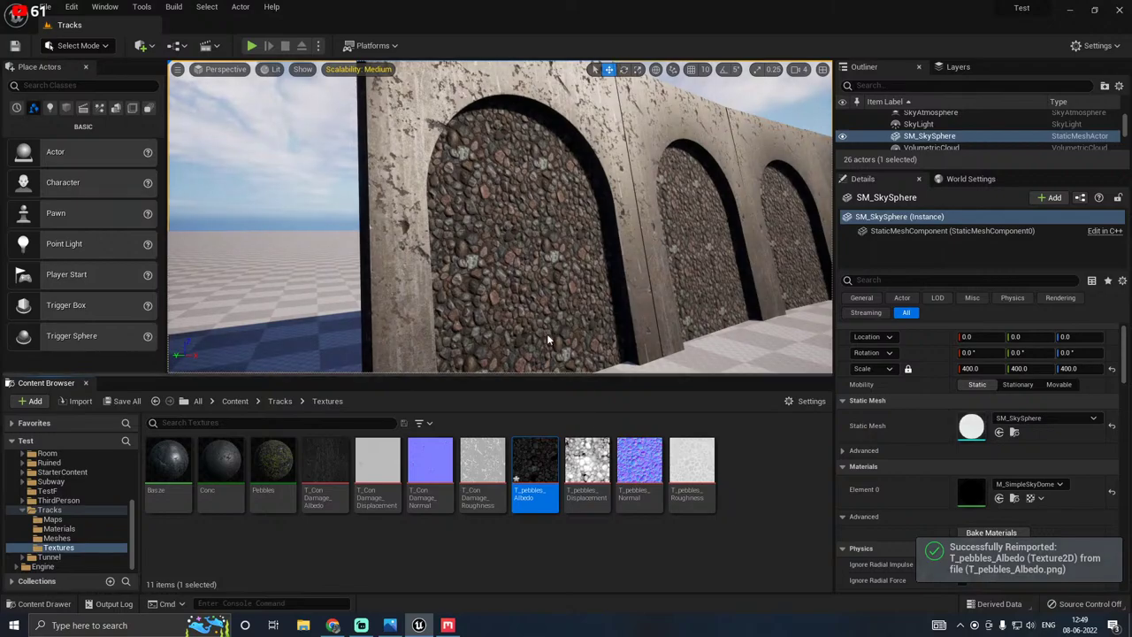
# Step: Inspect the moss-free pebble surface along the arched track walls from near and far
pyautogui.moveTo(547, 333); pyautogui.dragTo(672, 347, button='right')
pyautogui.press('w')
pyautogui.press('s')
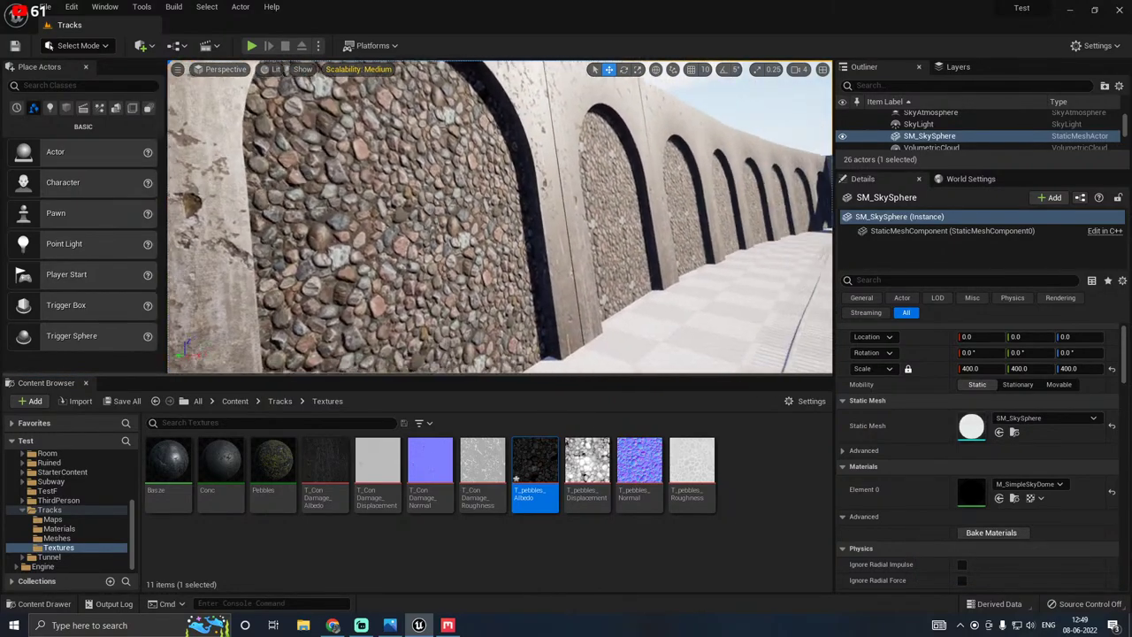
pyautogui.press('s')
pyautogui.press('w')
pyautogui.moveTo(438, 311); pyautogui.dragTo(372, 306, button='right')
pyautogui.press('s')
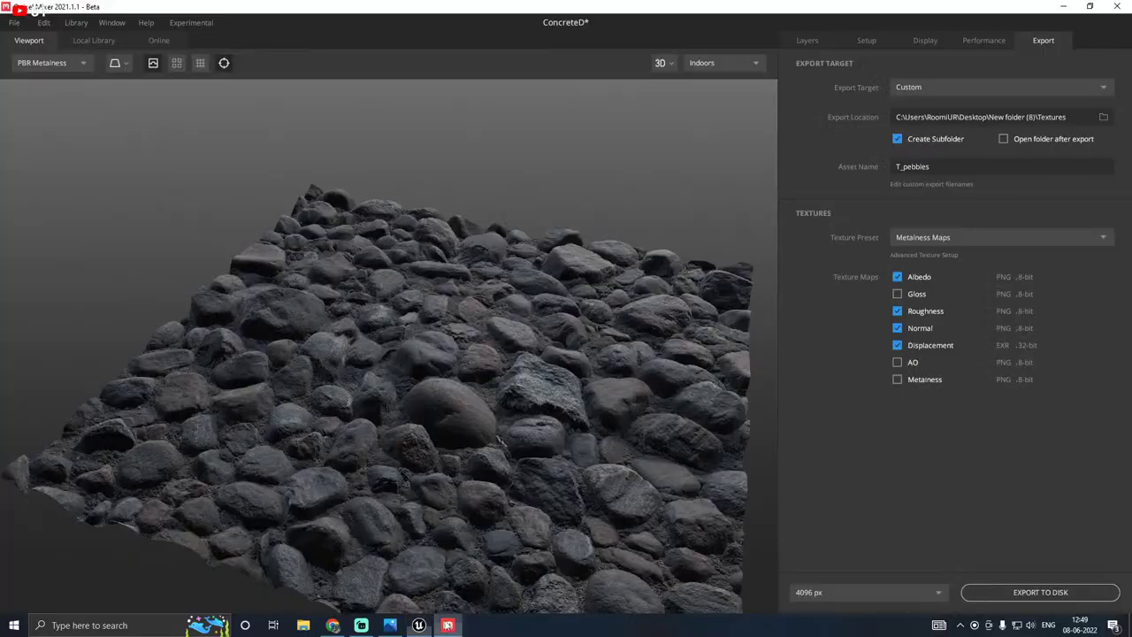
# Step: In Quixel Mixer, show the Forest Moss layer again and set its Threshold to -0.328 and Radius to 0.284
pyautogui.click(806, 41)
pyautogui.moveTo(597, 198); pyautogui.dragTo(733, 228)
pyautogui.click(792, 95)
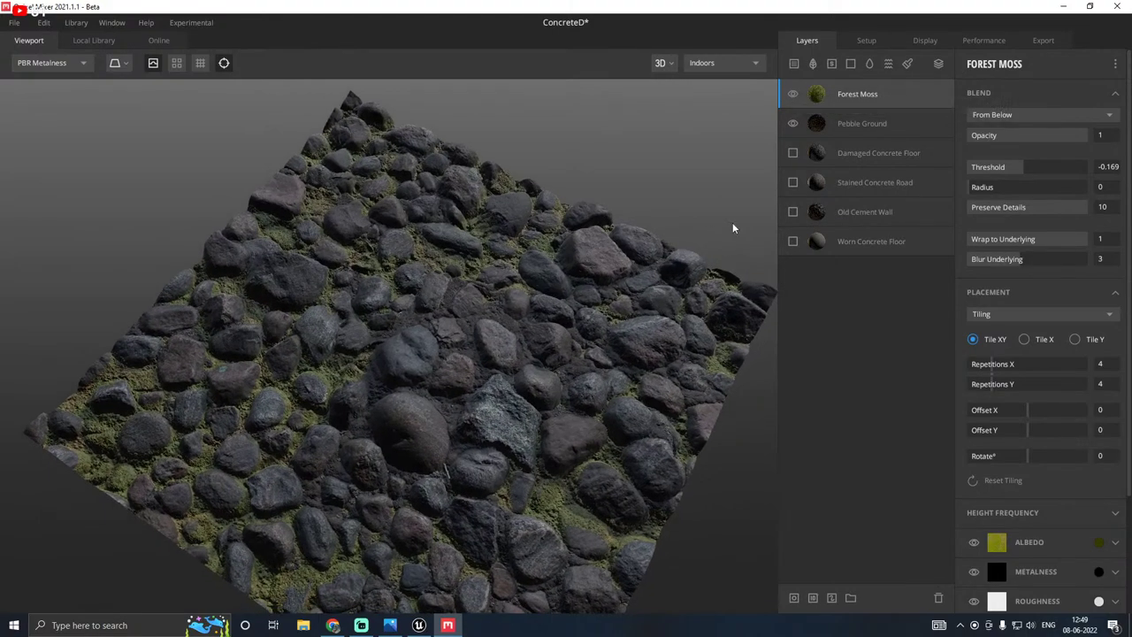
pyautogui.click(1017, 165)
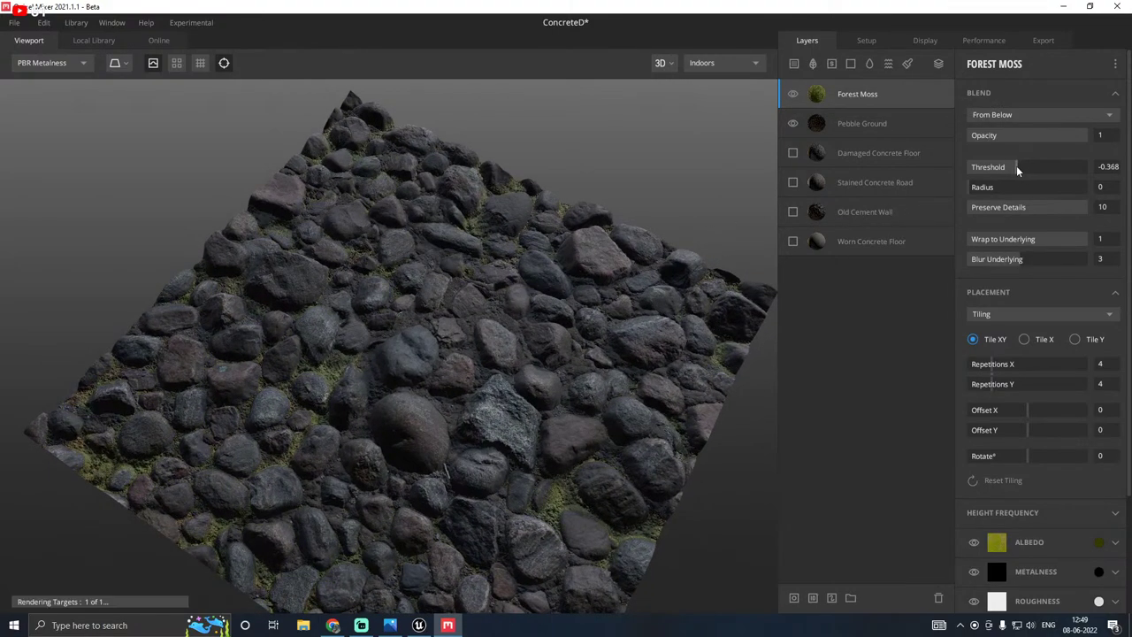
pyautogui.click(1017, 165)
pyautogui.moveTo(980, 187); pyautogui.dragTo(1001, 186)
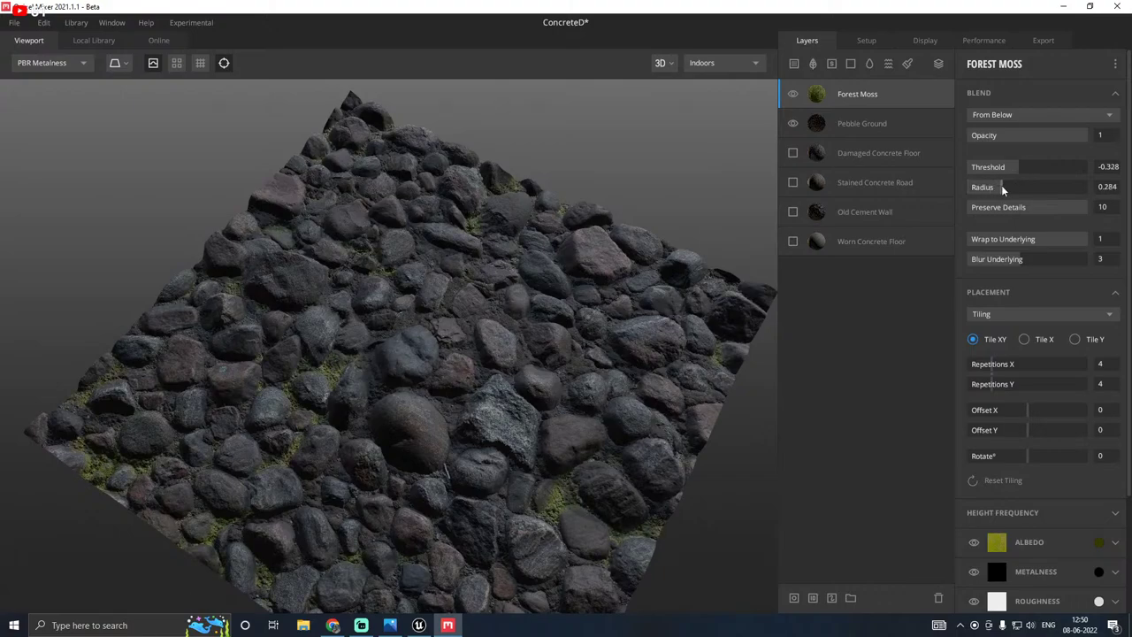
pyautogui.click(1043, 40)
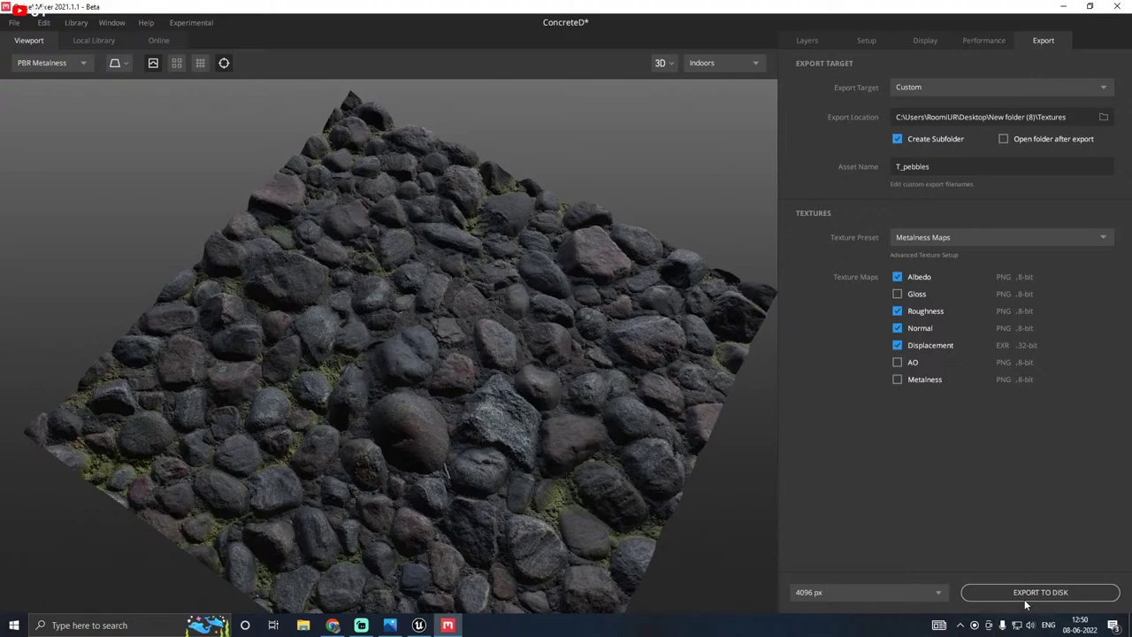
# Step: Try blending the Forest Moss layer From Above with Threshold -0.169 and Radius 0.383
pyautogui.click(808, 41)
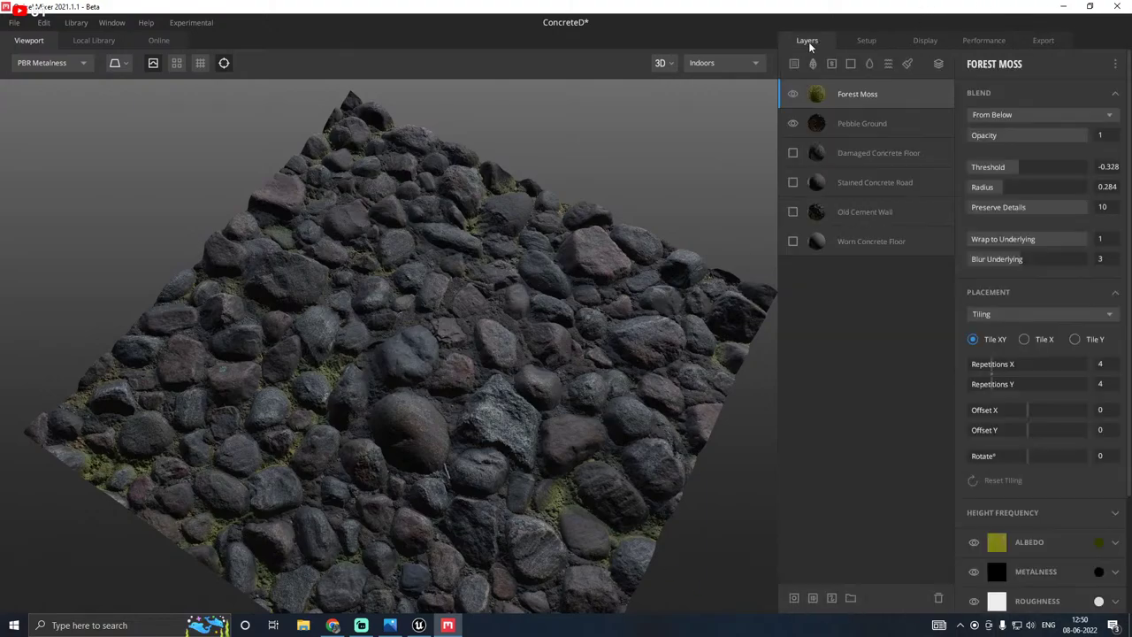
pyautogui.click(997, 116)
pyautogui.click(1004, 130)
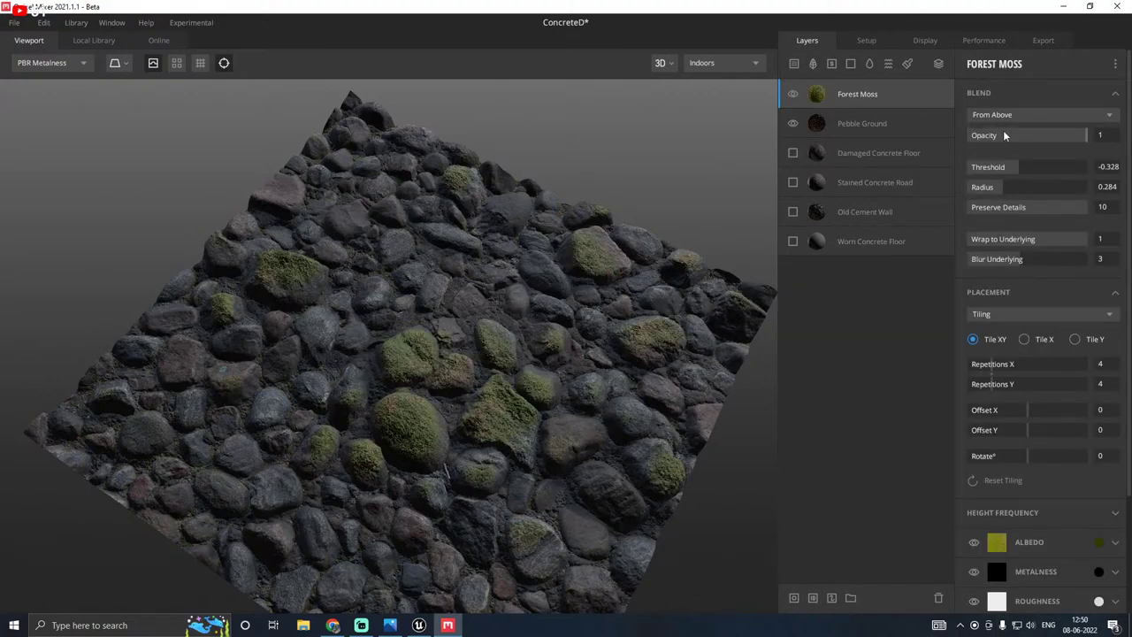
pyautogui.moveTo(998, 186); pyautogui.dragTo(1022, 170)
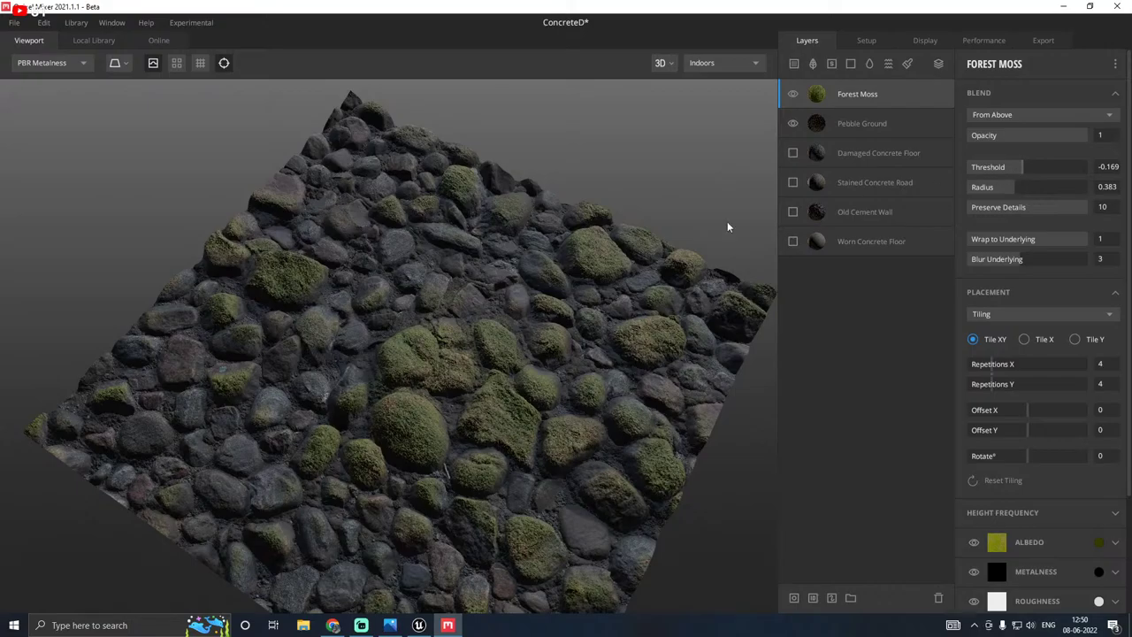
pyautogui.scroll(5, 396, 354)
pyautogui.moveTo(396, 354)
pyautogui.mouseDown()
pyautogui.moveTo(506, 351)
pyautogui.moveTo(506, 390)
pyautogui.moveTo(321, 319)
pyautogui.moveTo(321, 240)
pyautogui.moveTo(392, 185)
pyautogui.moveTo(450, 204)
pyautogui.moveTo(476, 292)
pyautogui.moveTo(492, 296)
pyautogui.mouseUp()
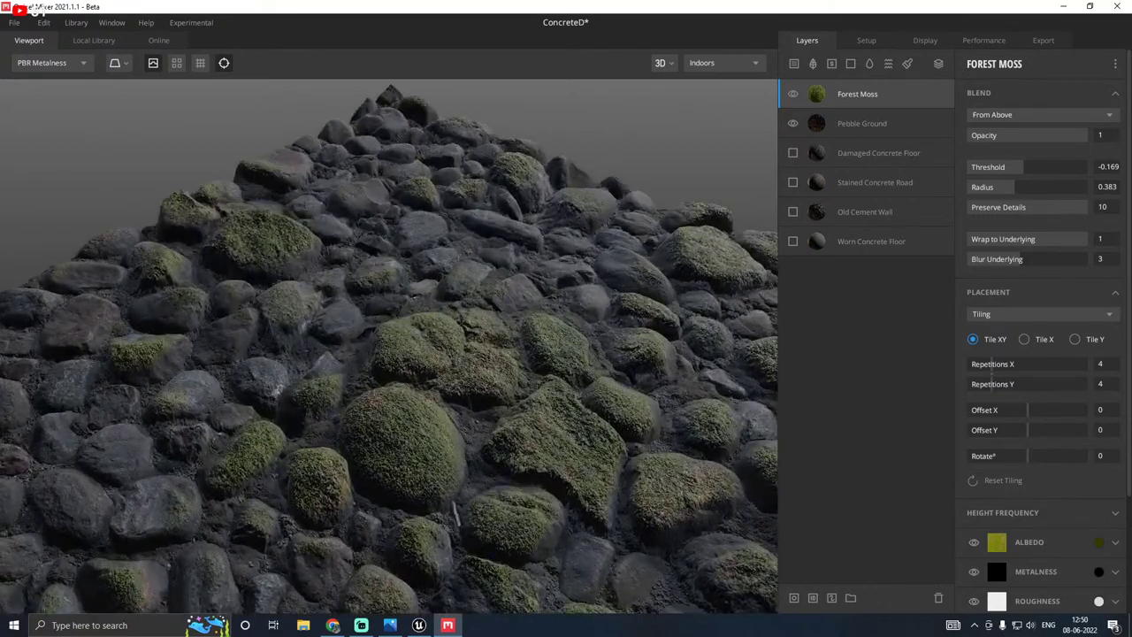
# Step: Set the Forest Moss blend to From Below, with Threshold -0.308 and Radius 0.184
pyautogui.click(989, 115)
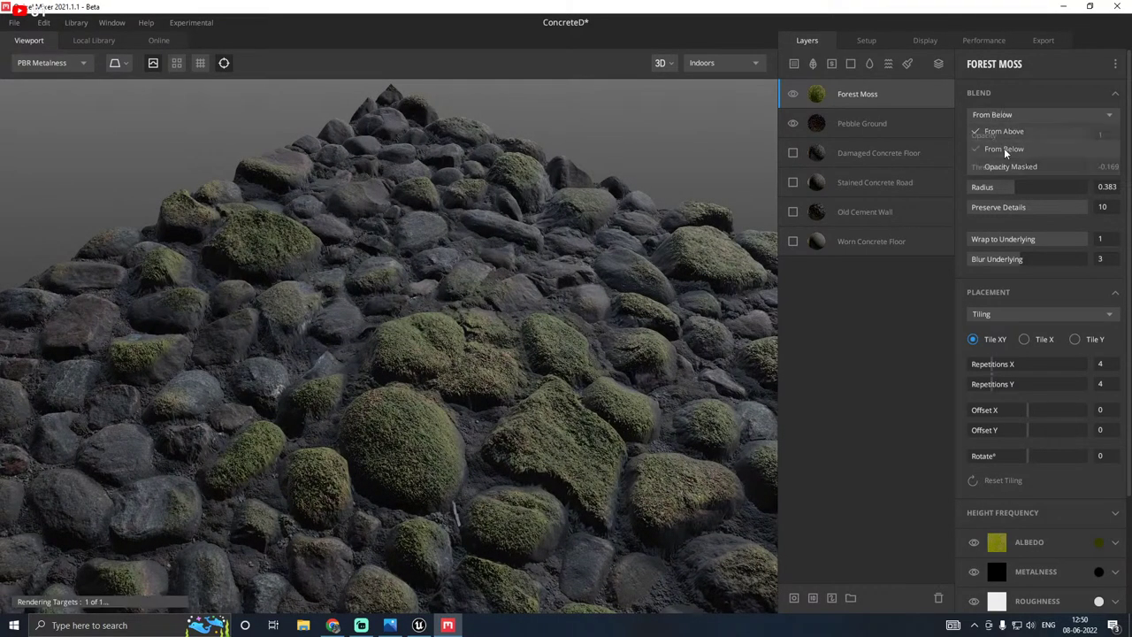
pyautogui.click(1004, 148)
pyautogui.moveTo(584, 267); pyautogui.dragTo(641, 295)
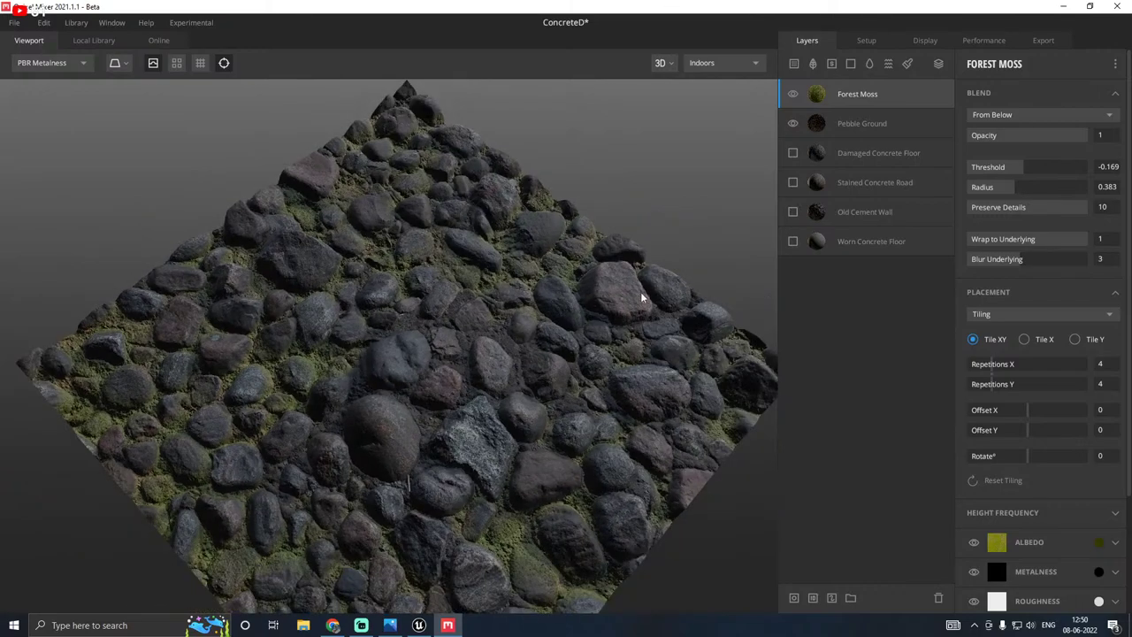
pyautogui.moveTo(999, 187); pyautogui.dragTo(1015, 167)
pyautogui.click(989, 186)
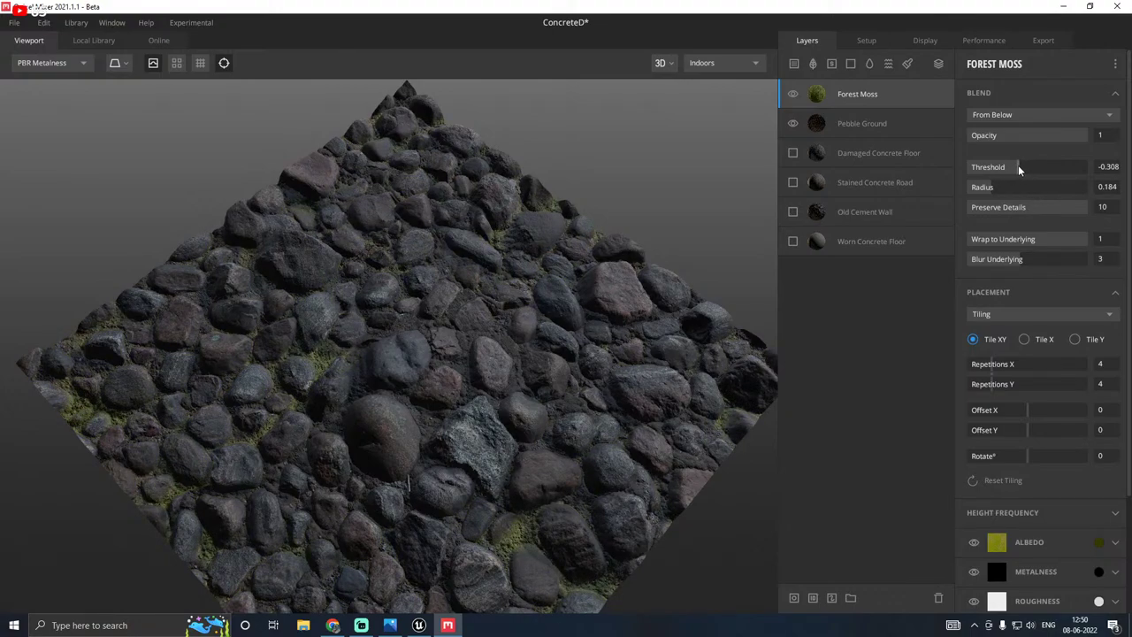
# Step: Export the T_pebbles texture maps at 4096 px to disk and reimport T_pebbles_Albedo in Unreal Engine
pyautogui.click(1044, 41)
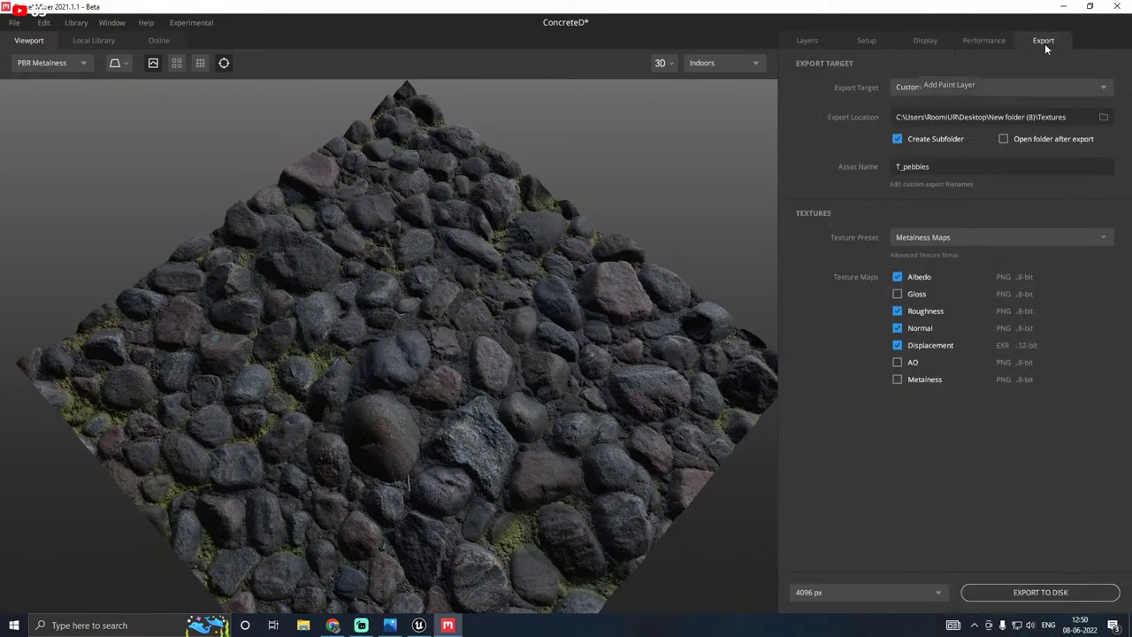
pyautogui.click(1029, 593)
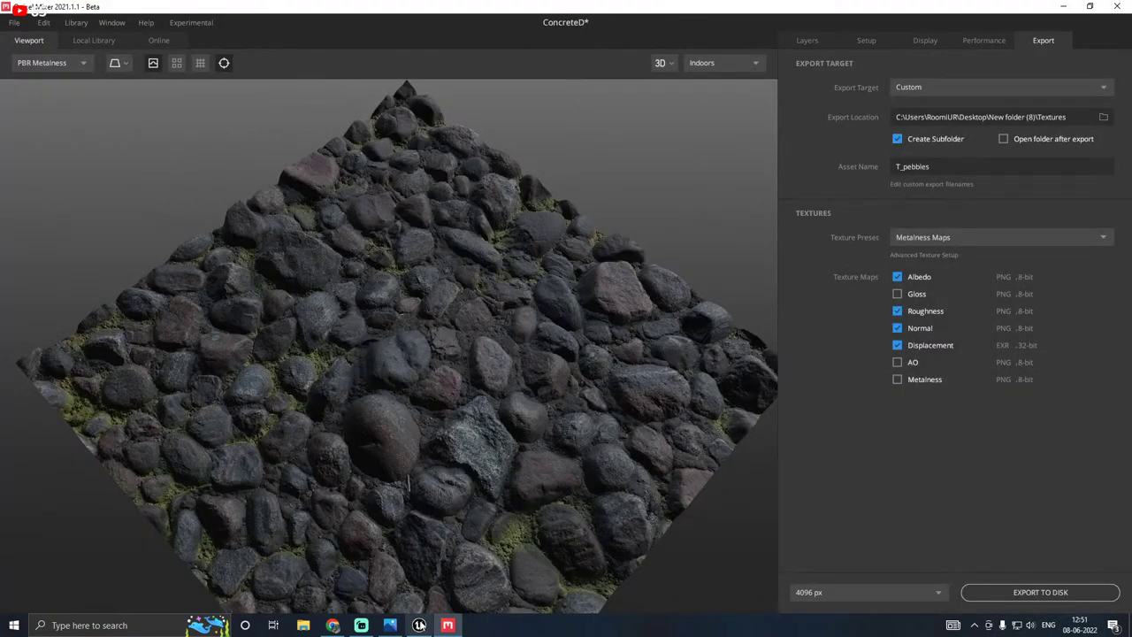
pyautogui.click(419, 625)
pyautogui.rightClick(549, 467)
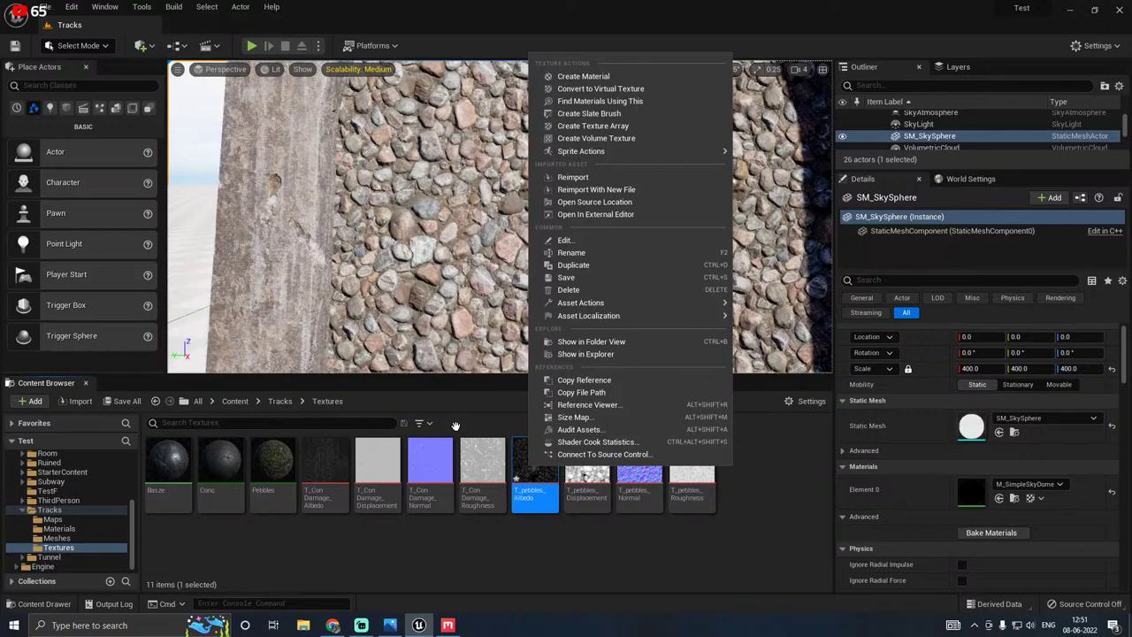
pyautogui.click(585, 183)
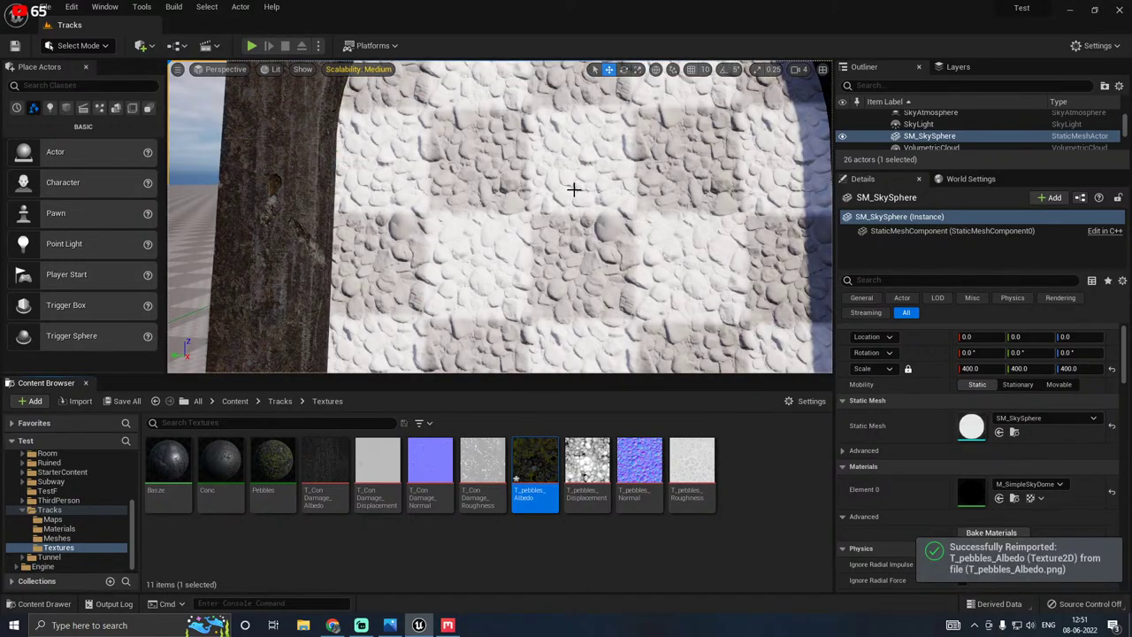
# Step: Check the updated moss coverage along the arched track walls and save all modified content
pyautogui.moveTo(579, 190); pyautogui.dragTo(800, 252, button='right')
pyautogui.press('s')
pyautogui.moveTo(538, 309); pyautogui.dragTo(566, 207, button='right')
pyautogui.press('s')
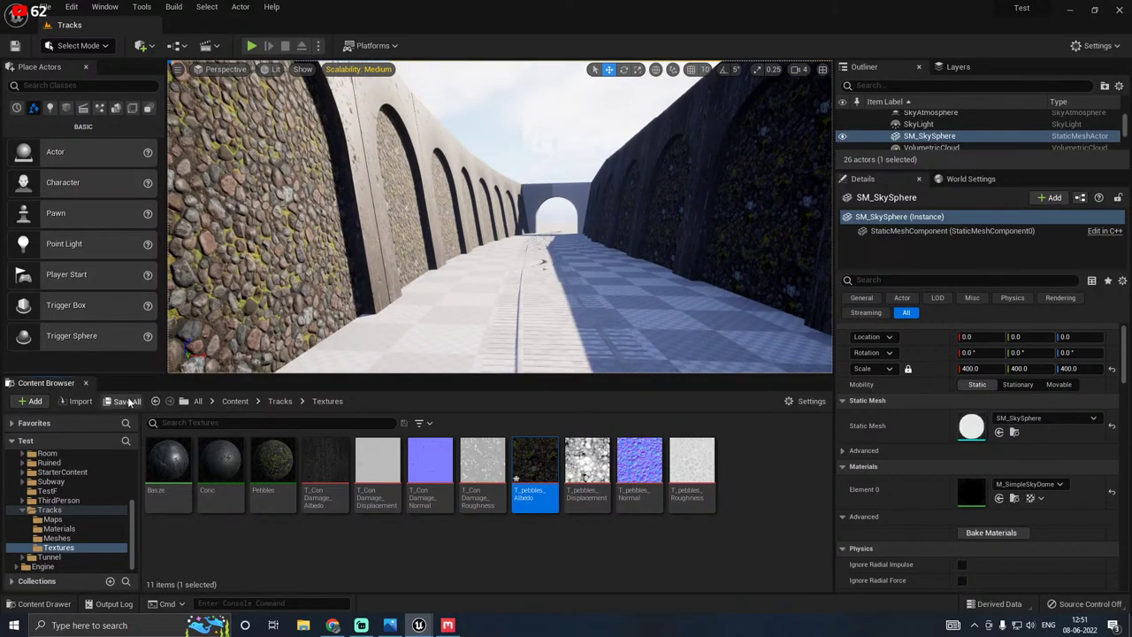
pyautogui.click(128, 400)
pyautogui.click(663, 445)
# Step: Assign the Conc material to the Concrete slot of the SM_Wall_2 mesh used by the end archway
pyautogui.click(552, 186)
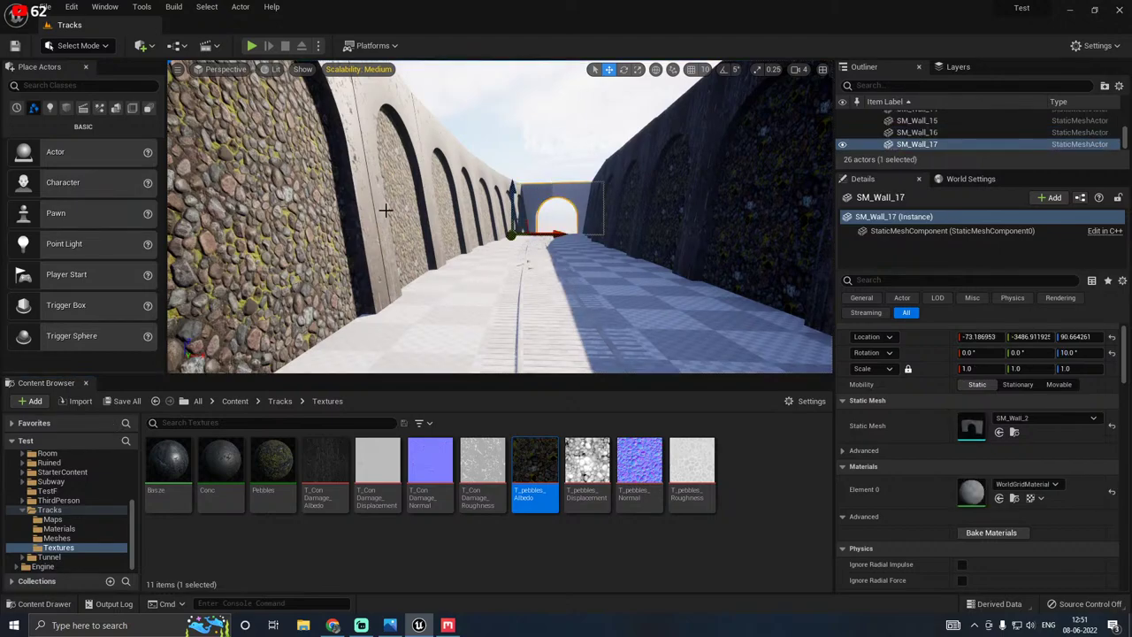
pyautogui.doubleClick(971, 425)
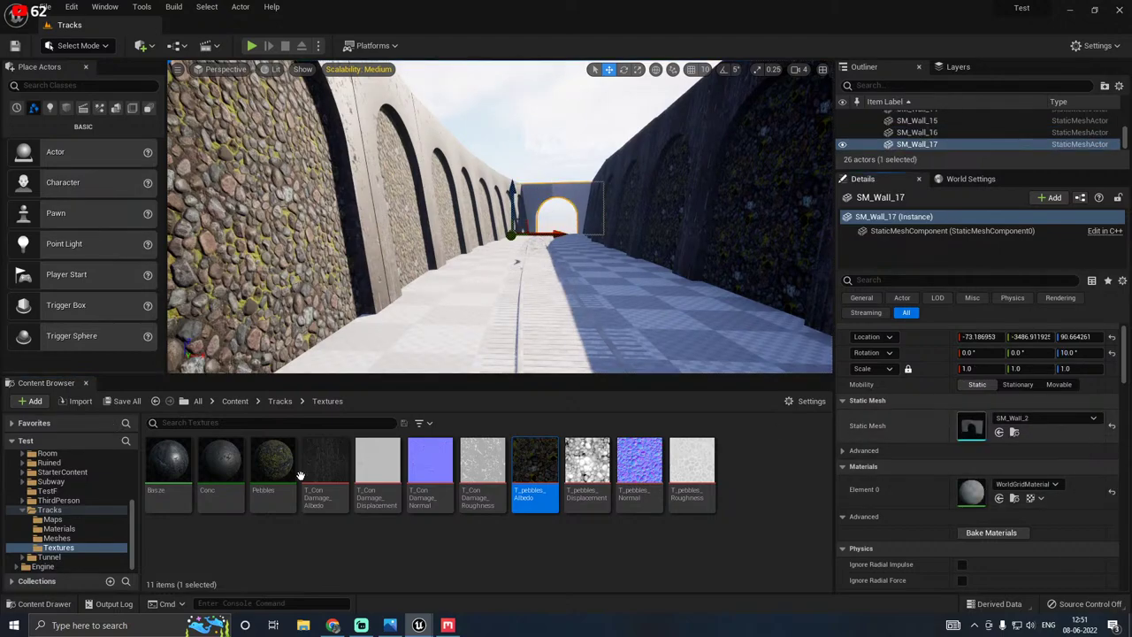
pyautogui.click(221, 469)
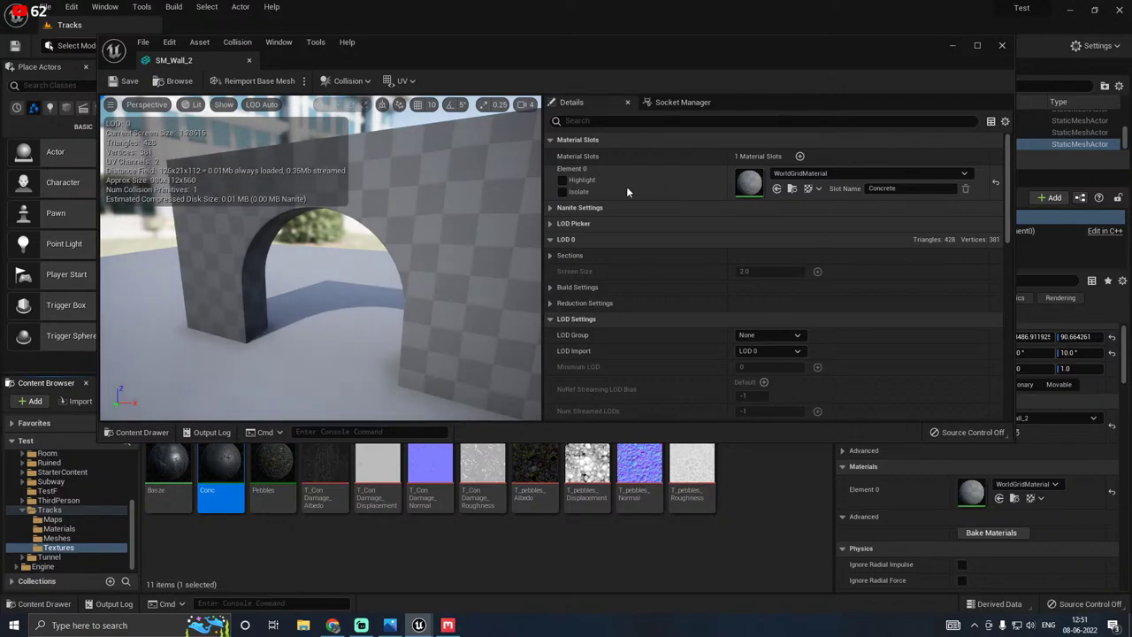
pyautogui.click(777, 189)
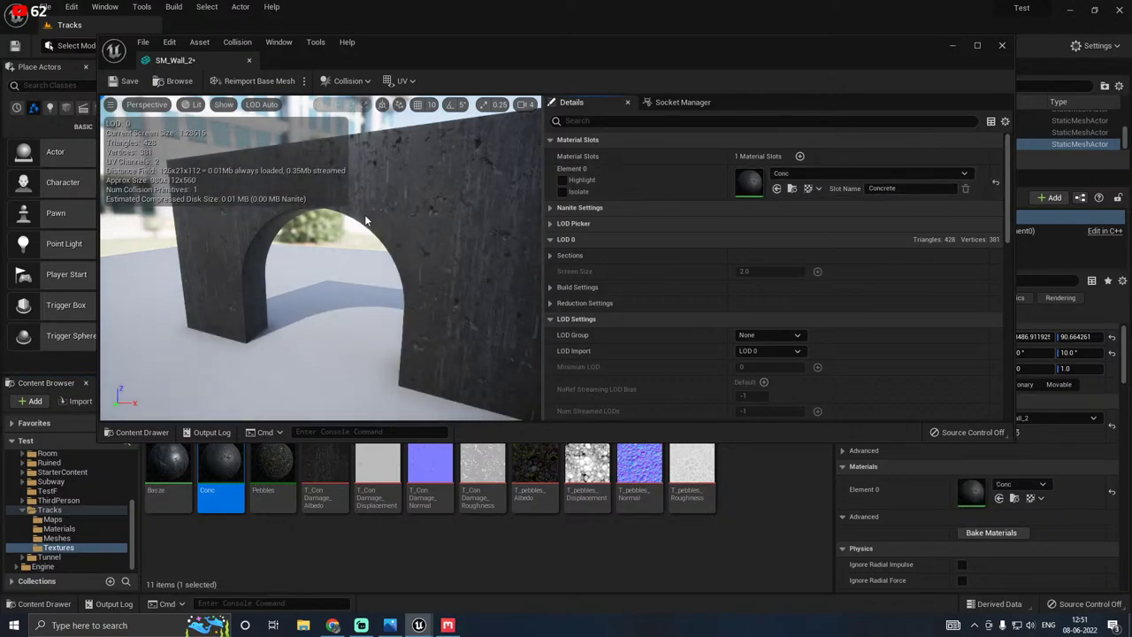
pyautogui.click(1002, 45)
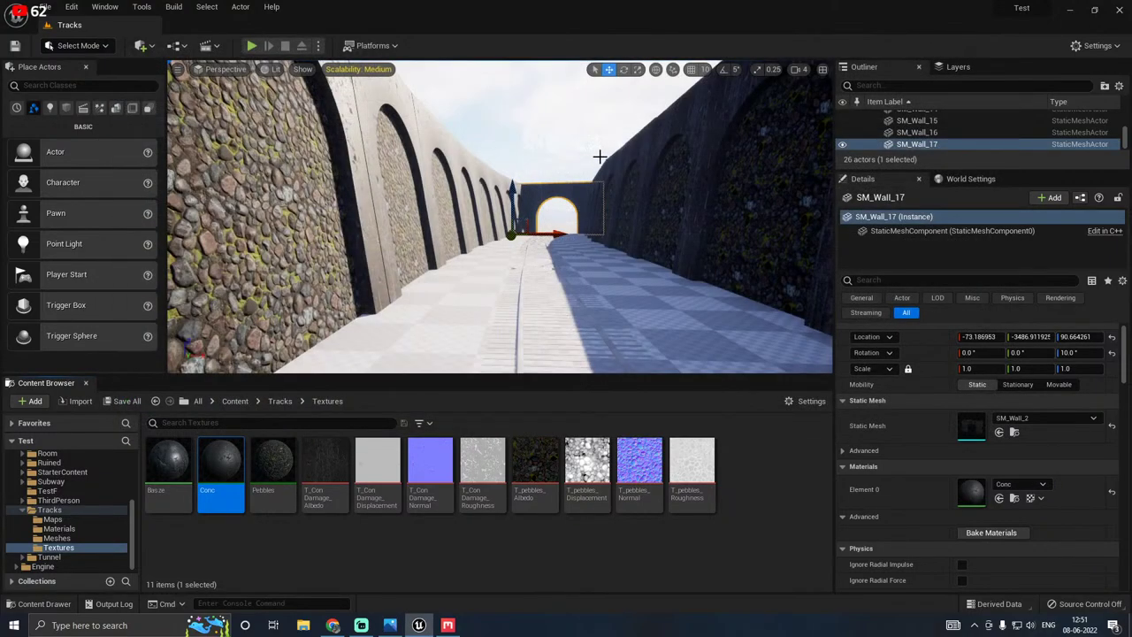
# Step: Set the Rogh parameter of the Conc material instance to 1.6 and close its editor
pyautogui.click(539, 146)
pyautogui.press('w')
pyautogui.moveTo(541, 155)
pyautogui.mouseDown(button='right')
pyautogui.moveTo(575, 144)
pyautogui.moveTo(561, 177)
pyautogui.moveTo(541, 156)
pyautogui.mouseUp(button='right')
pyautogui.moveTo(560, 222); pyautogui.dragTo(560, 222, button='right')
pyautogui.doubleClick(229, 466)
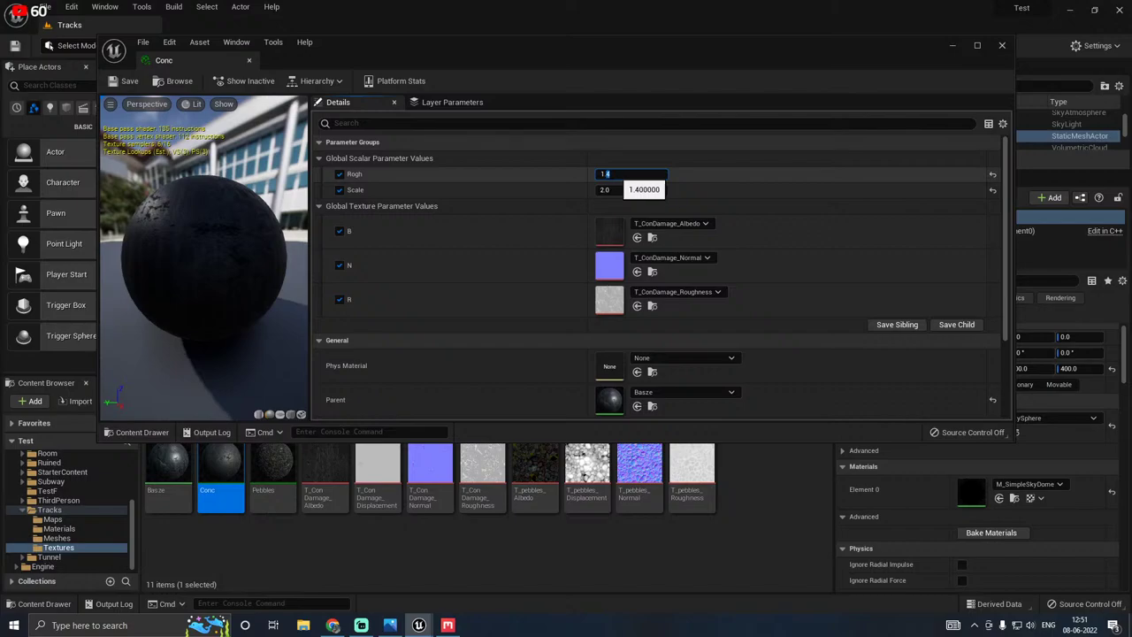
pyautogui.write('6')
pyautogui.click(814, 250)
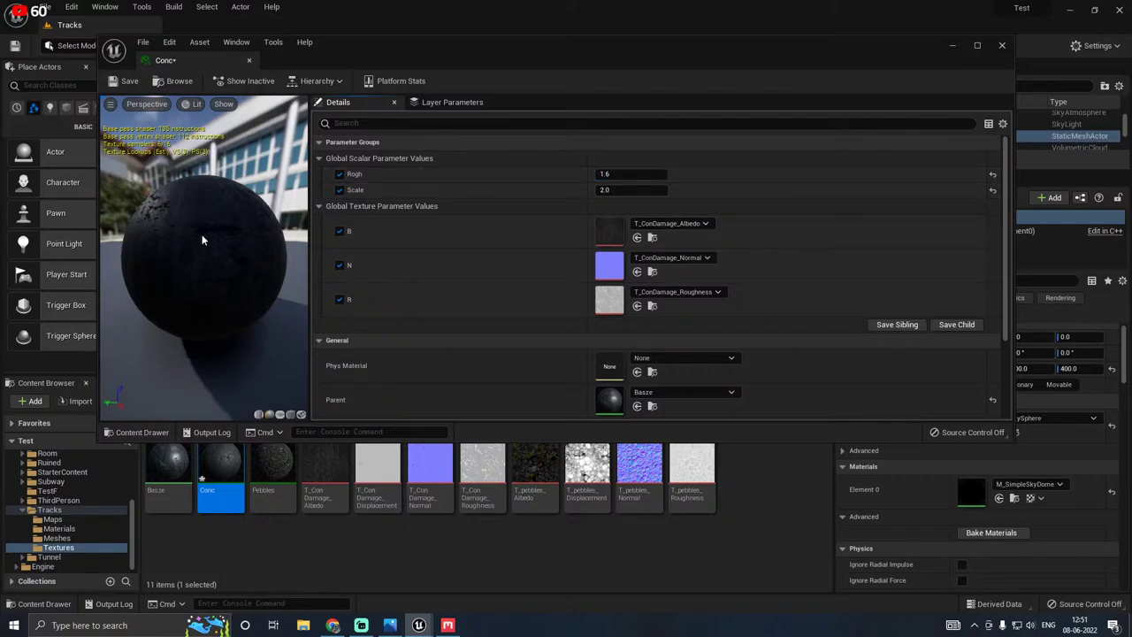
pyautogui.moveTo(203, 240); pyautogui.dragTo(138, 209)
pyautogui.click(249, 61)
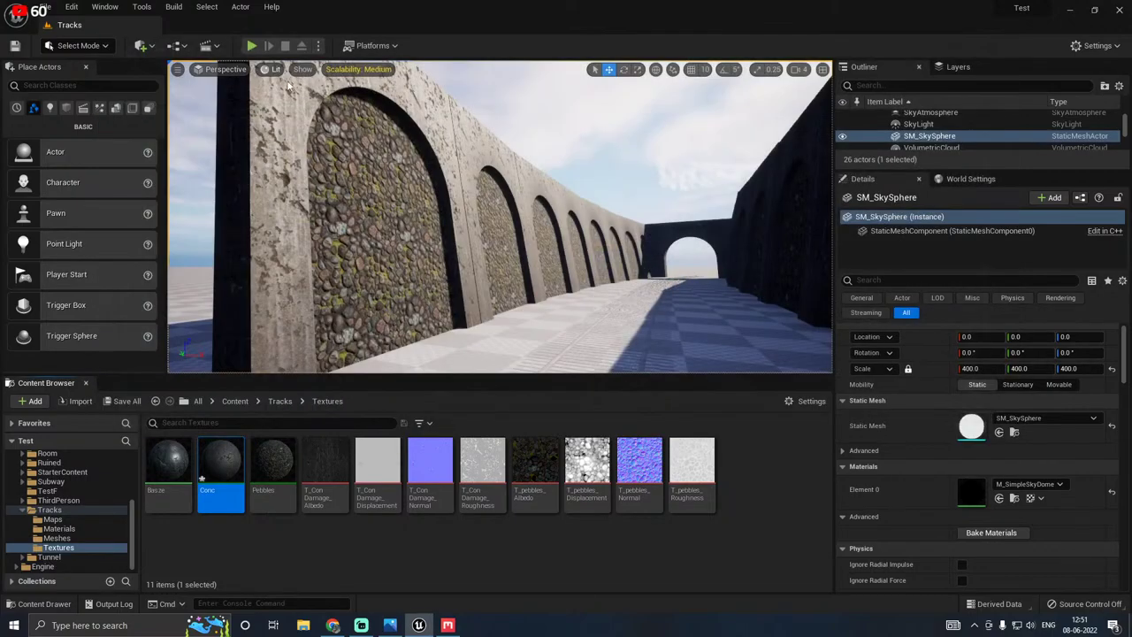
# Step: View the concrete walls from farther down the track and save all changes
pyautogui.moveTo(564, 114)
pyautogui.mouseDown(button='right')
pyautogui.moveTo(659, 114)
pyautogui.moveTo(708, 200)
pyautogui.moveTo(565, 114)
pyautogui.moveTo(586, 116)
pyautogui.moveTo(581, 108)
pyautogui.mouseUp(button='right')
pyautogui.press('s')
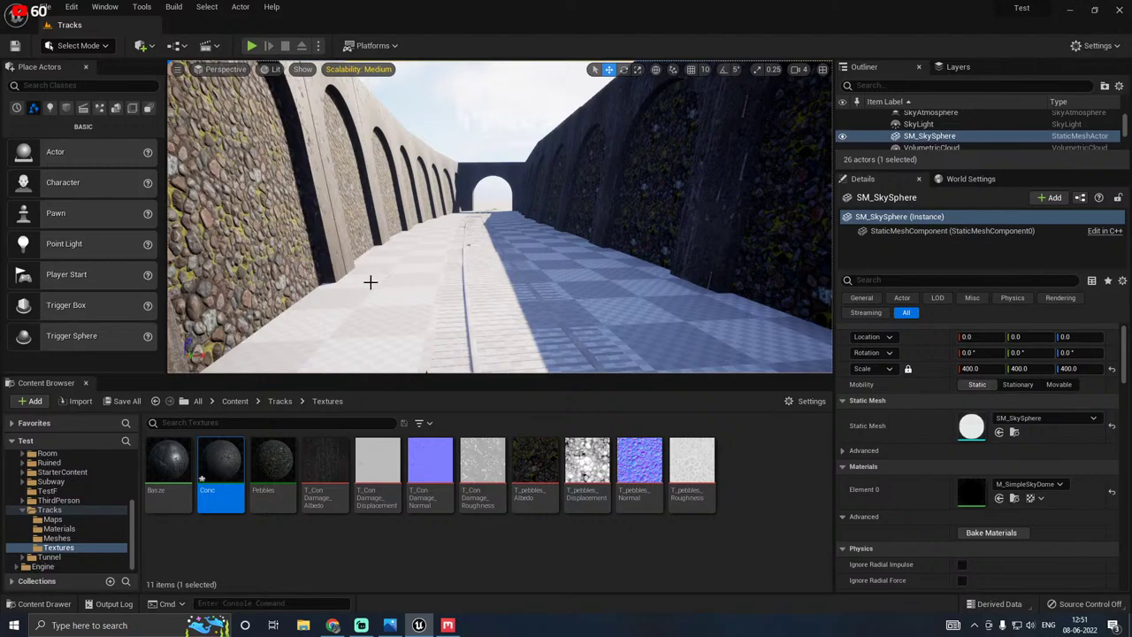
pyautogui.click(122, 400)
pyautogui.click(661, 446)
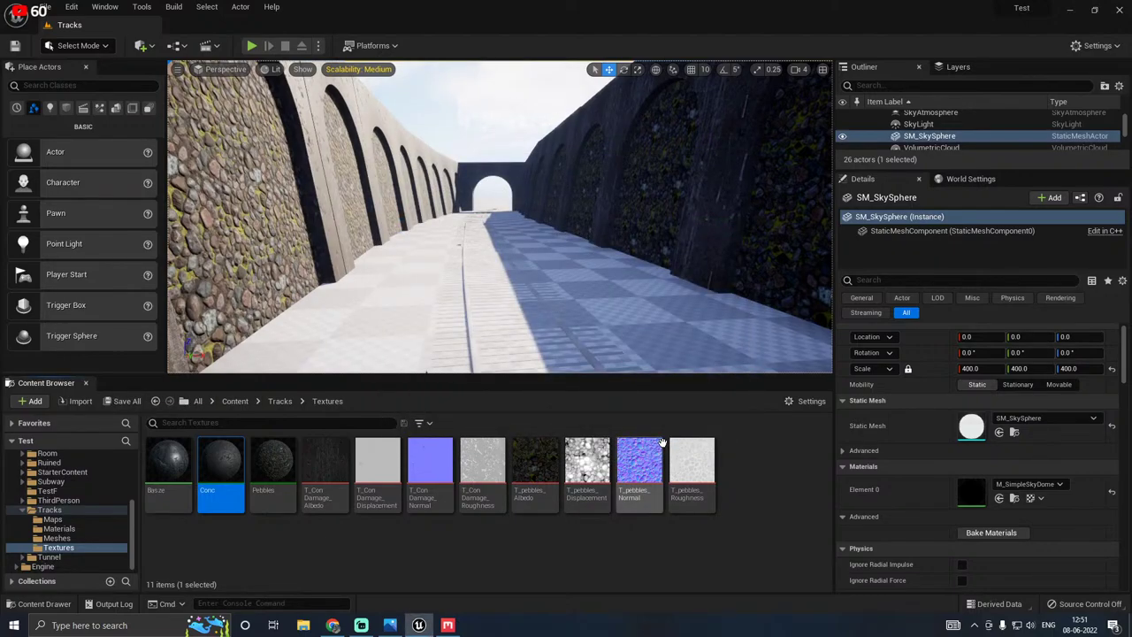
# Step: In Quixel Mixer, hide the Pebble Ground and Forest Moss layers and add the Wild Grass And Ferns surface
pyautogui.click(449, 625)
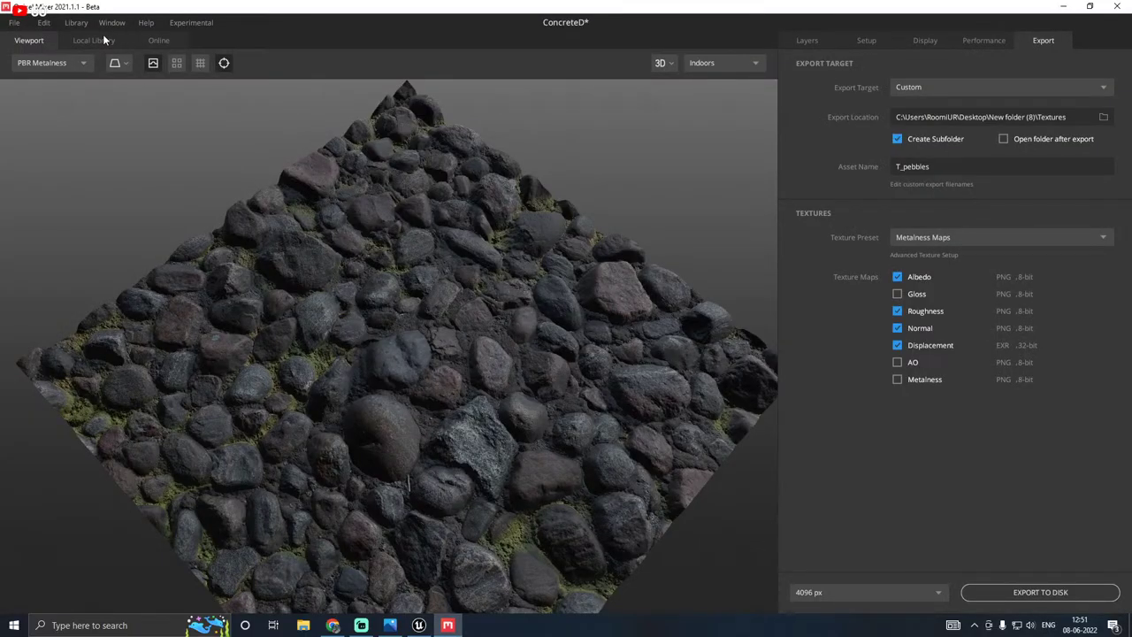
pyautogui.click(805, 41)
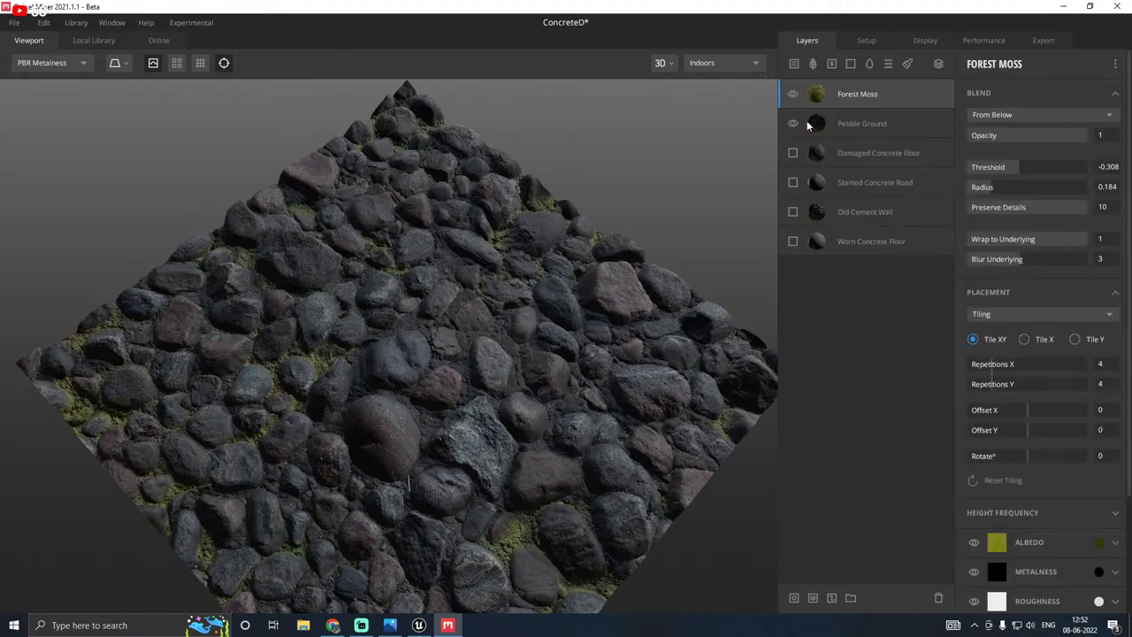
pyautogui.click(792, 123)
pyautogui.click(794, 96)
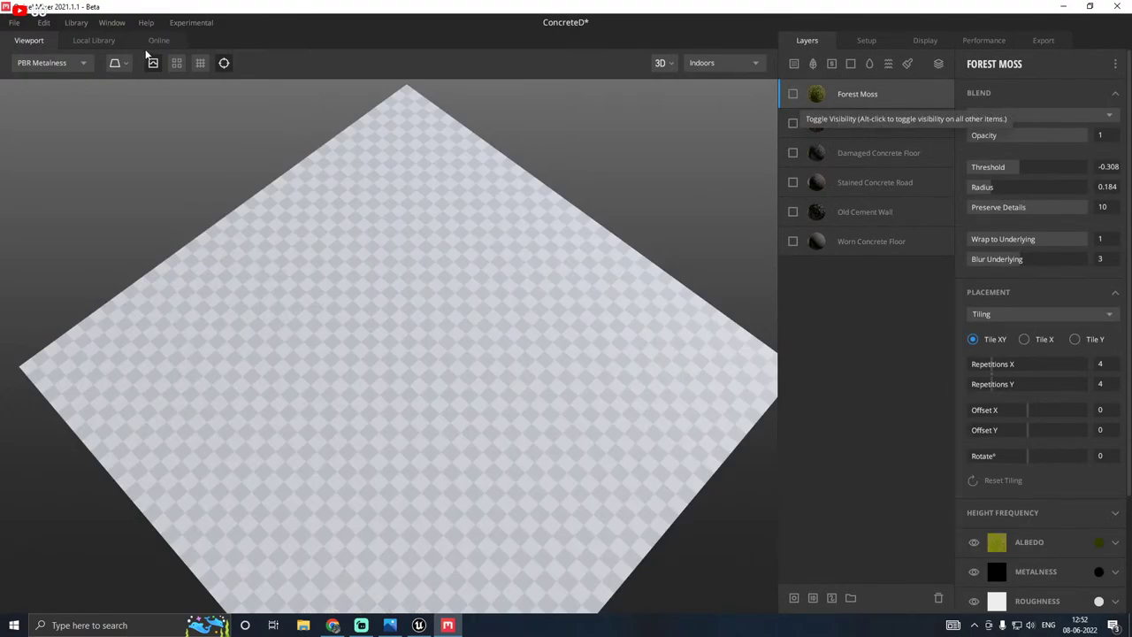
pyautogui.click(88, 41)
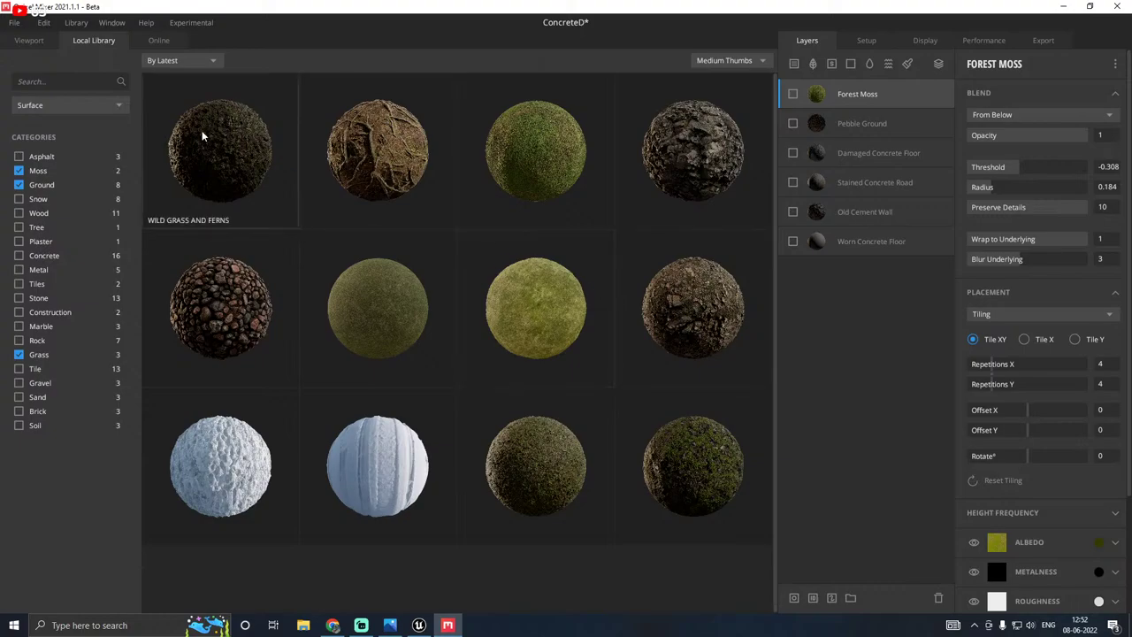
pyautogui.doubleClick(229, 147)
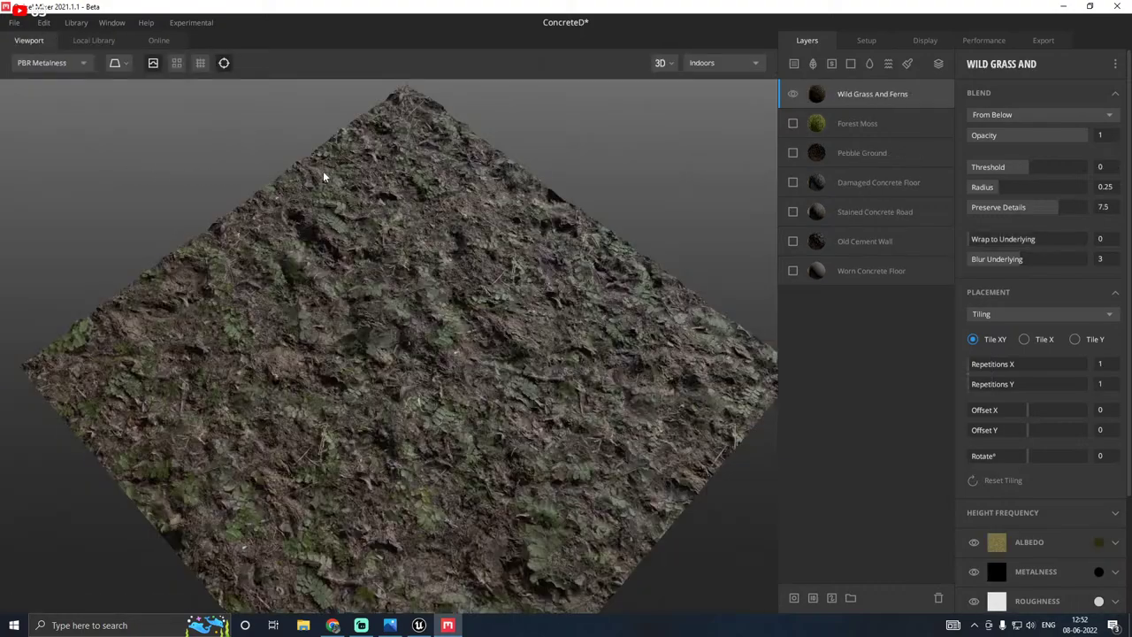
# Step: Add the Forest Ground surface from the local library and place its layer beneath Wild Grass And Ferns
pyautogui.moveTo(405, 255); pyautogui.dragTo(440, 222)
pyautogui.moveTo(406, 280); pyautogui.dragTo(405, 245, button='middle')
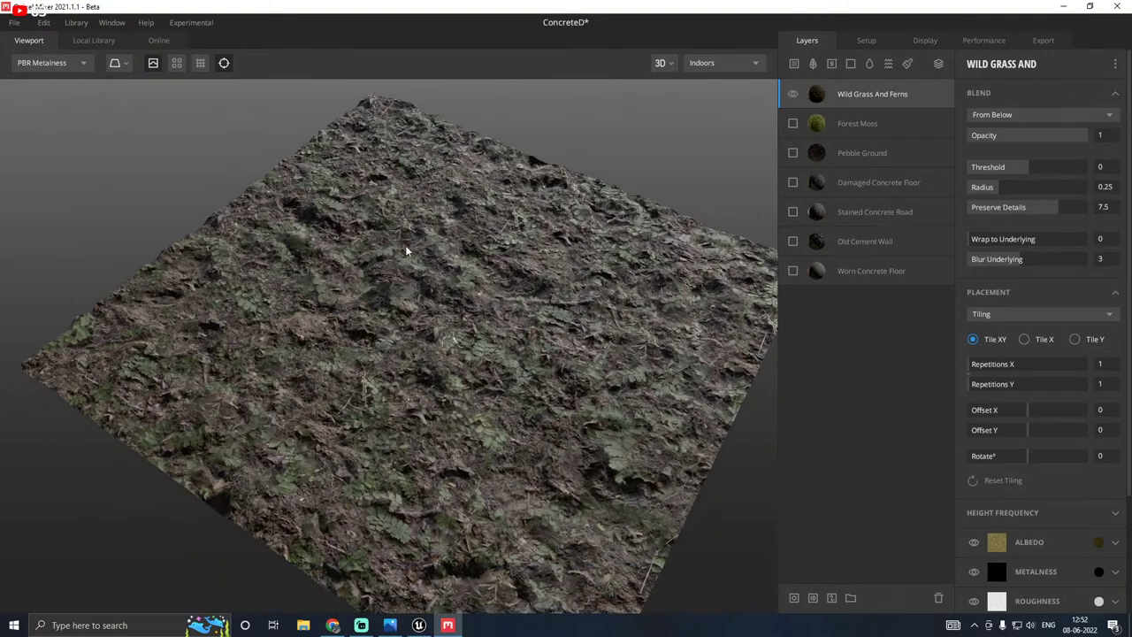
pyautogui.scroll(4, 405, 246)
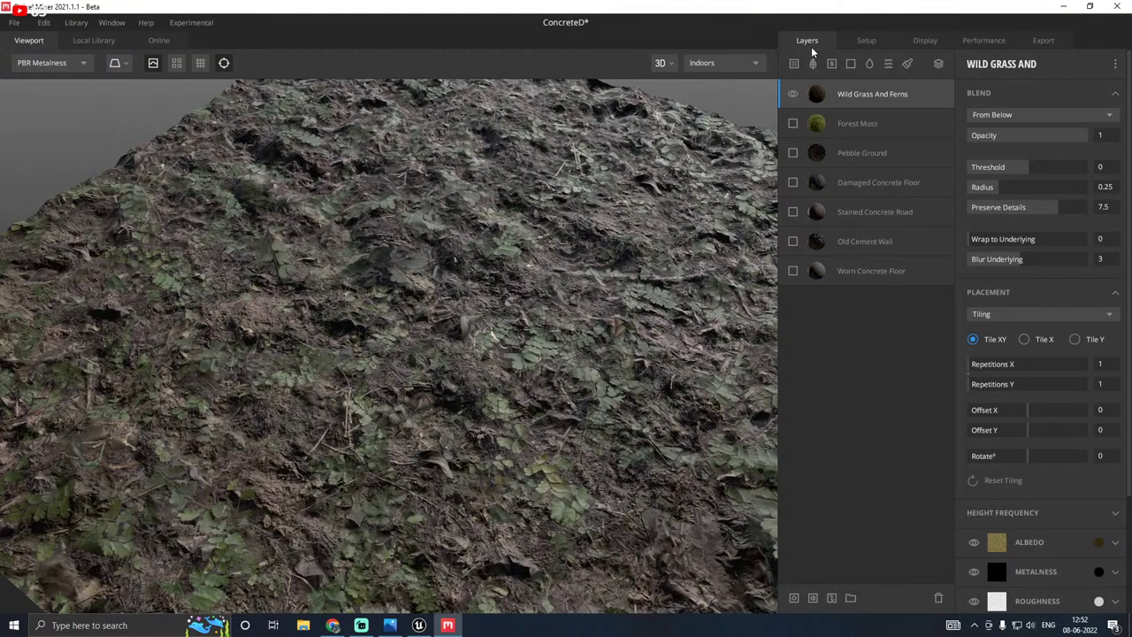
pyautogui.click(793, 62)
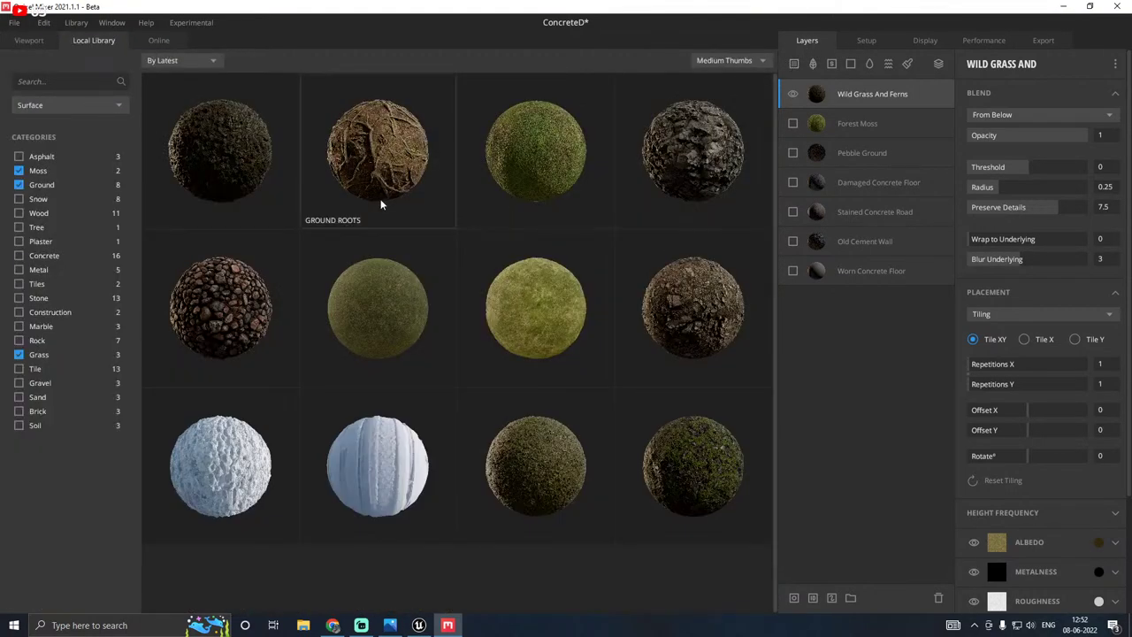
pyautogui.doubleClick(533, 453)
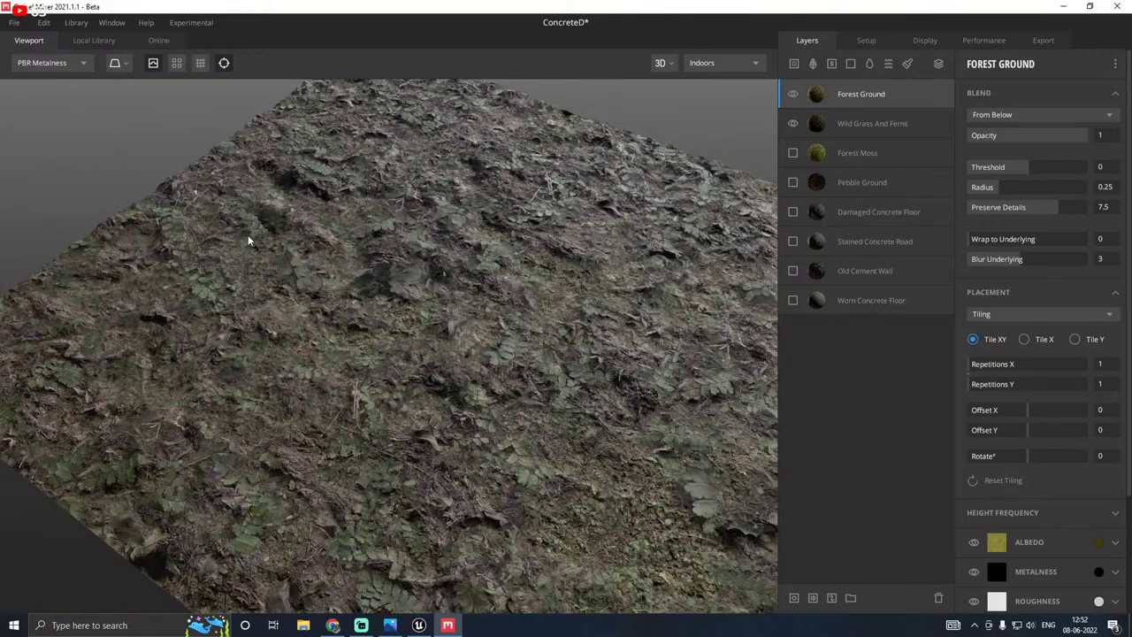
pyautogui.moveTo(248, 234); pyautogui.dragTo(433, 274)
pyautogui.moveTo(855, 105); pyautogui.dragTo(856, 126)
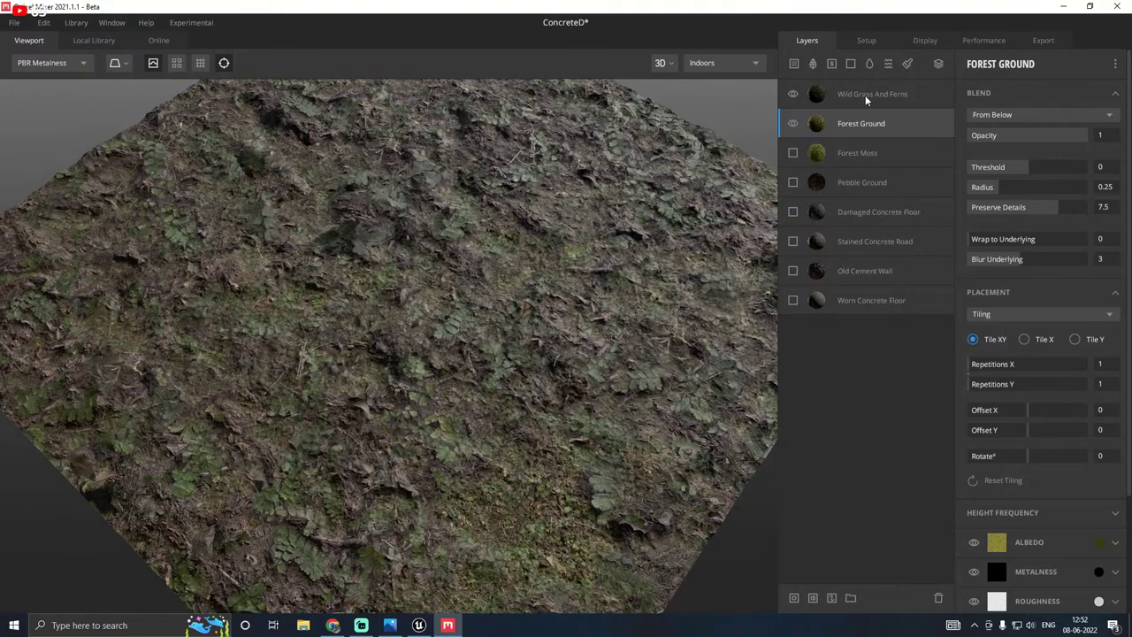
# Step: Compare the mix with the Wild Grass And Ferns layer hidden and shown, and reset that layer's albedo color
pyautogui.click(865, 95)
pyautogui.click(793, 95)
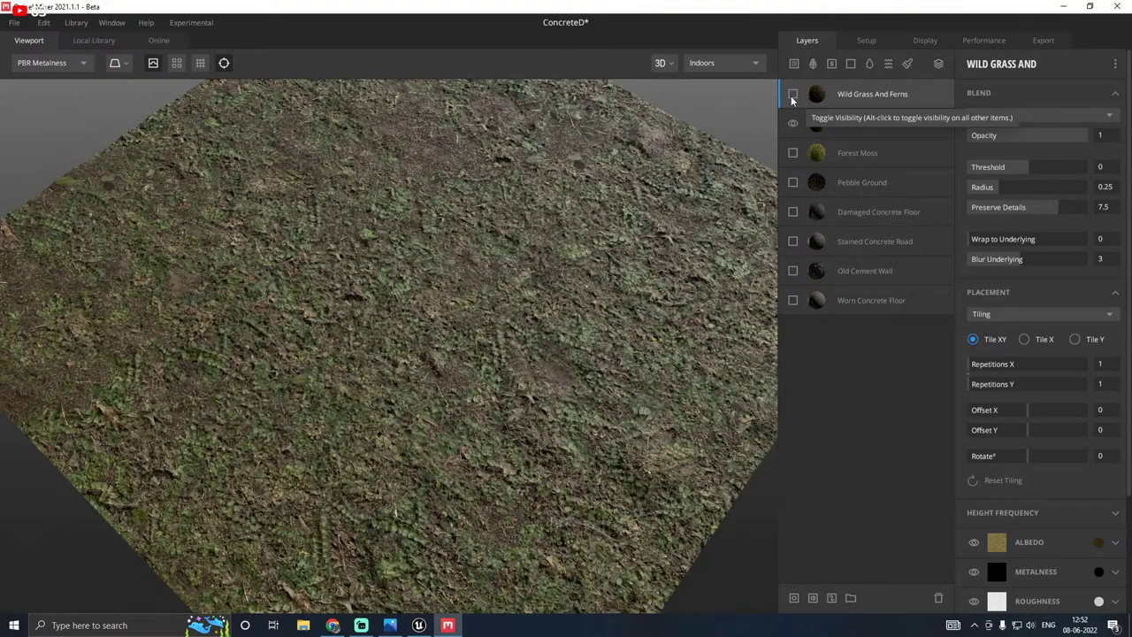
pyautogui.click(792, 95)
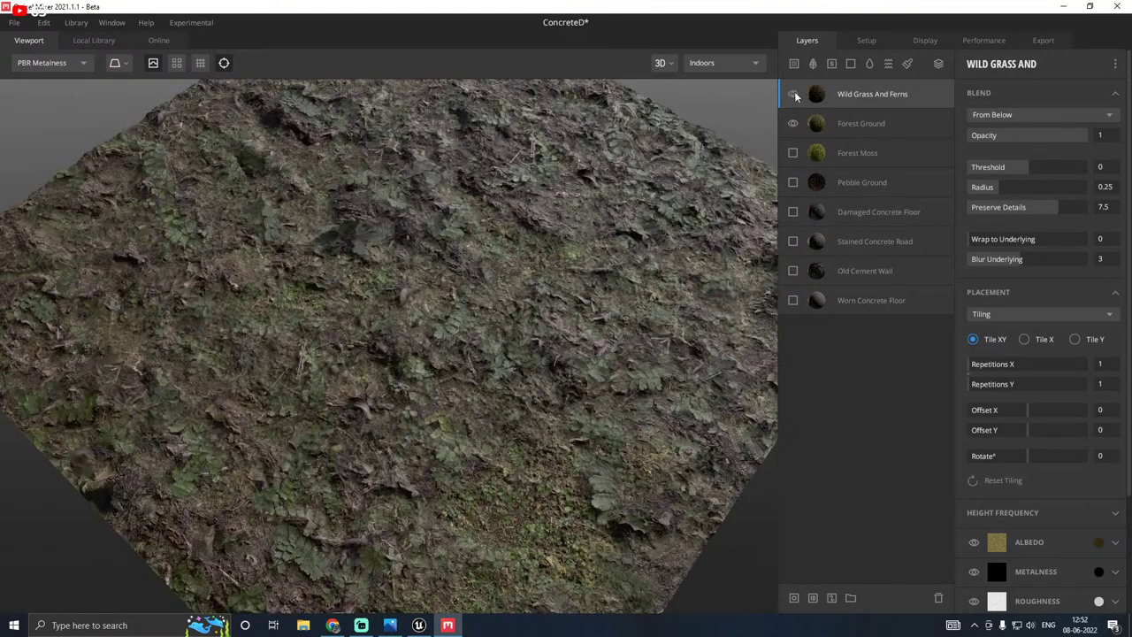
pyautogui.rightClick(1097, 543)
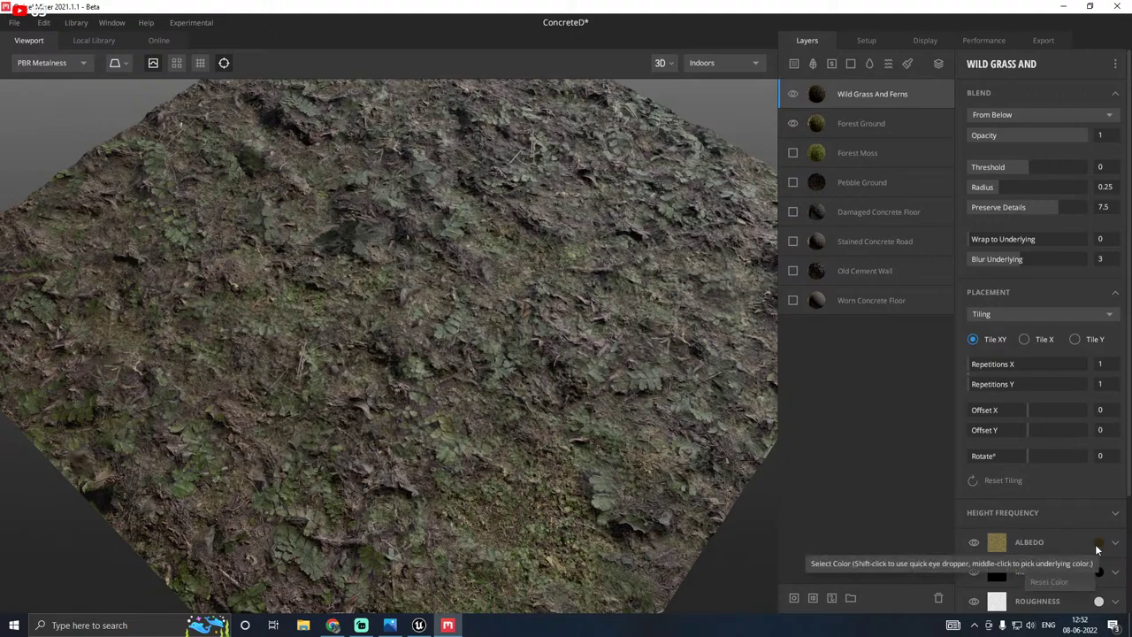
pyautogui.click(1067, 566)
pyautogui.moveTo(648, 431); pyautogui.dragTo(663, 375)
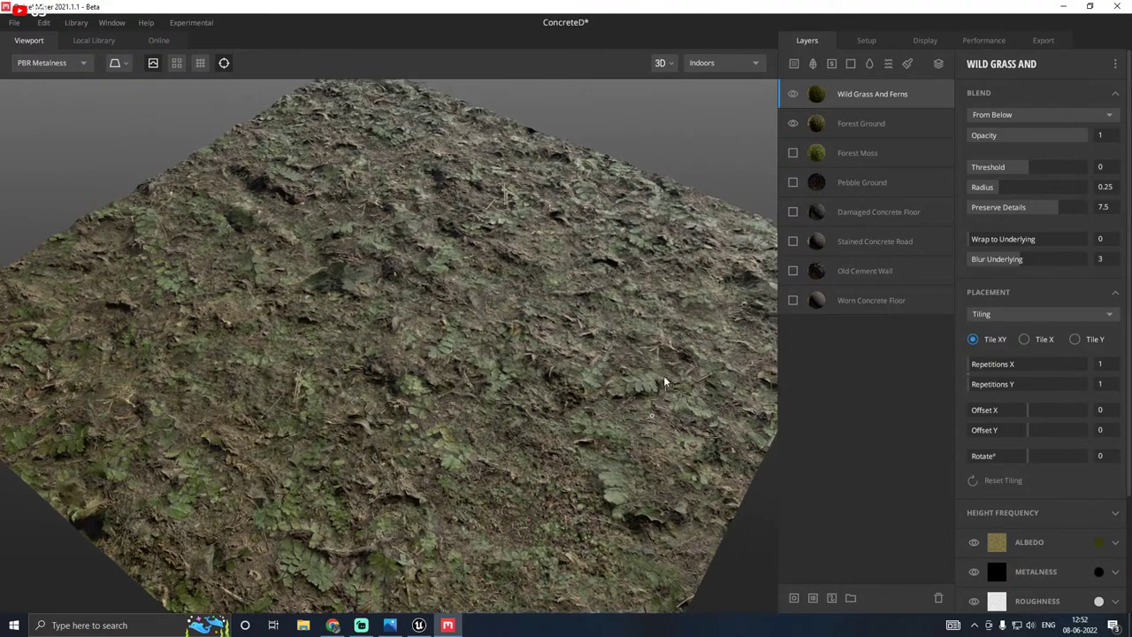
# Step: Set the Wild Grass And Ferns layer's blend Radius to 0 and Threshold to -0.139
pyautogui.moveTo(976, 192); pyautogui.dragTo(968, 188)
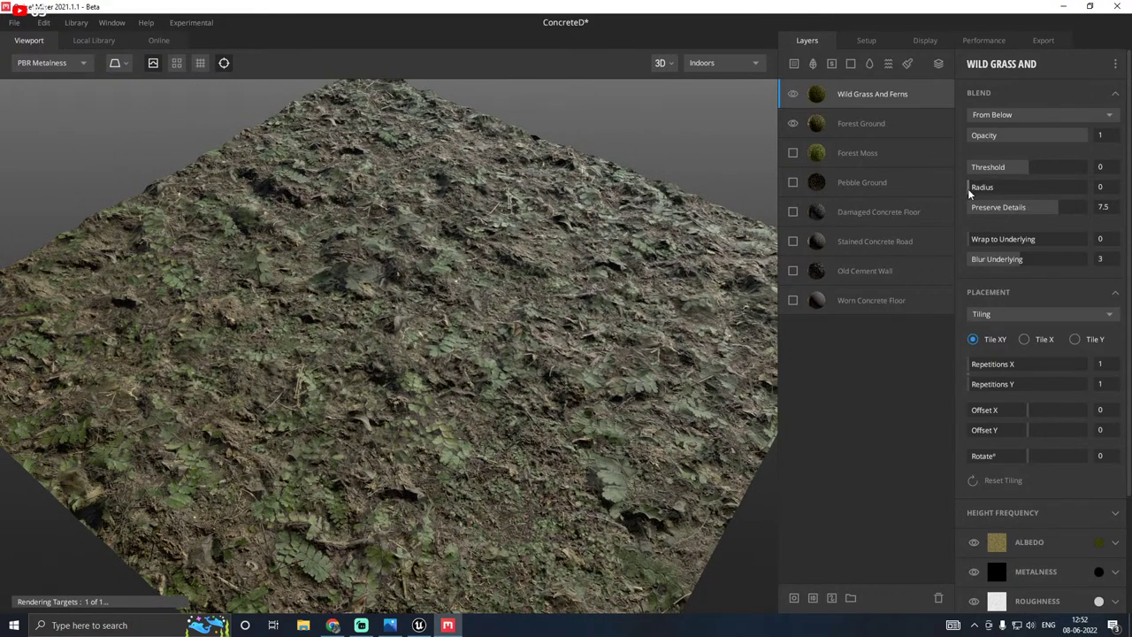
pyautogui.moveTo(574, 228); pyautogui.dragTo(520, 237)
pyautogui.click(1022, 167)
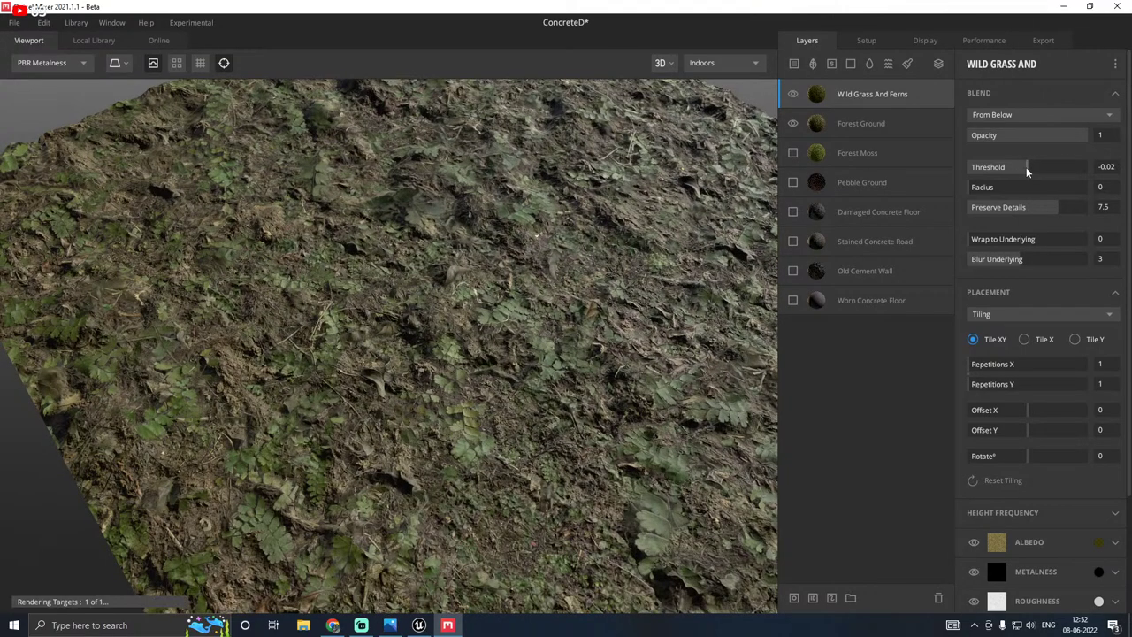
pyautogui.moveTo(1022, 168); pyautogui.dragTo(1023, 167)
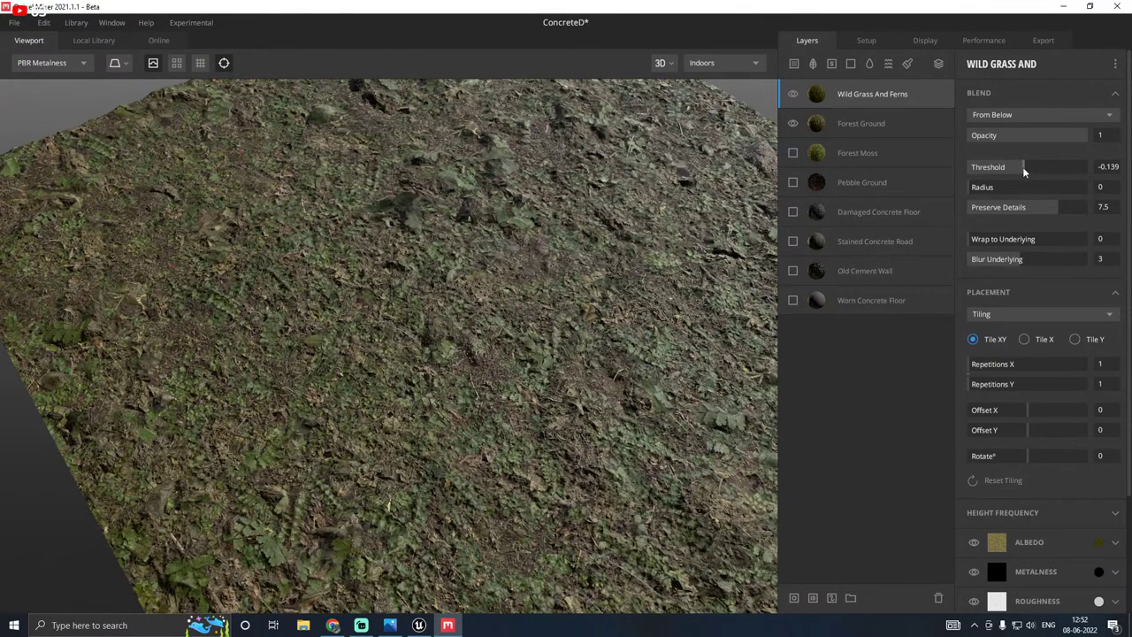
pyautogui.moveTo(585, 232); pyautogui.dragTo(536, 238)
pyautogui.scroll(2, 536, 238)
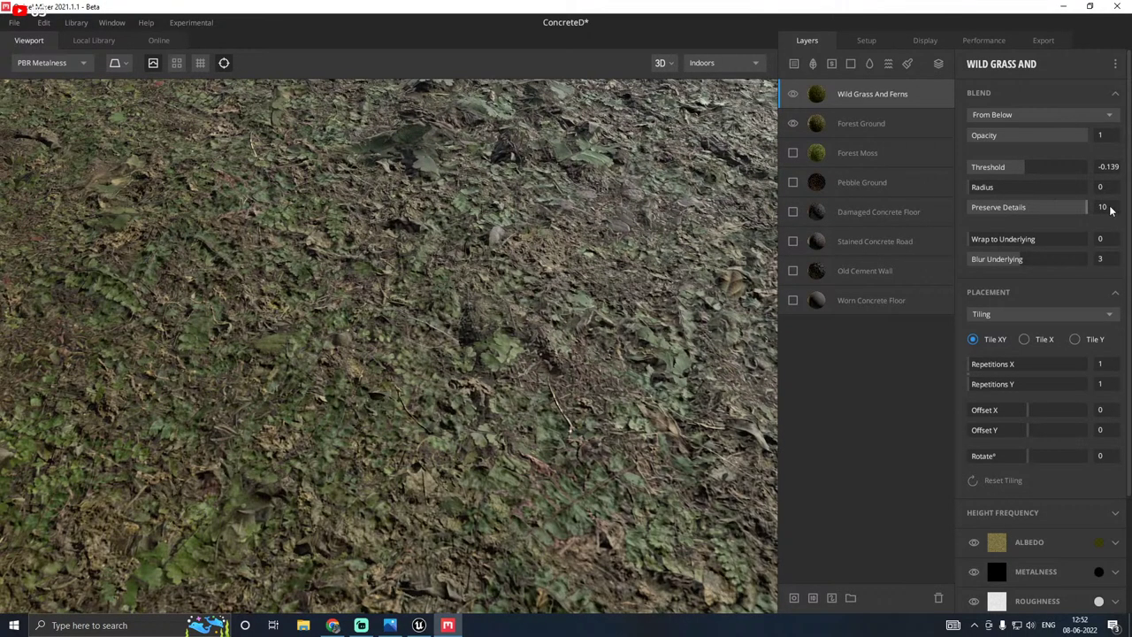
# Step: Set the Wild Grass And Ferns layer's Preserve Details to 10, Wrap to Underlying to 1, and Threshold to -0.348
pyautogui.moveTo(1014, 206); pyautogui.dragTo(1101, 205)
pyautogui.moveTo(1010, 241); pyautogui.dragTo(1088, 232)
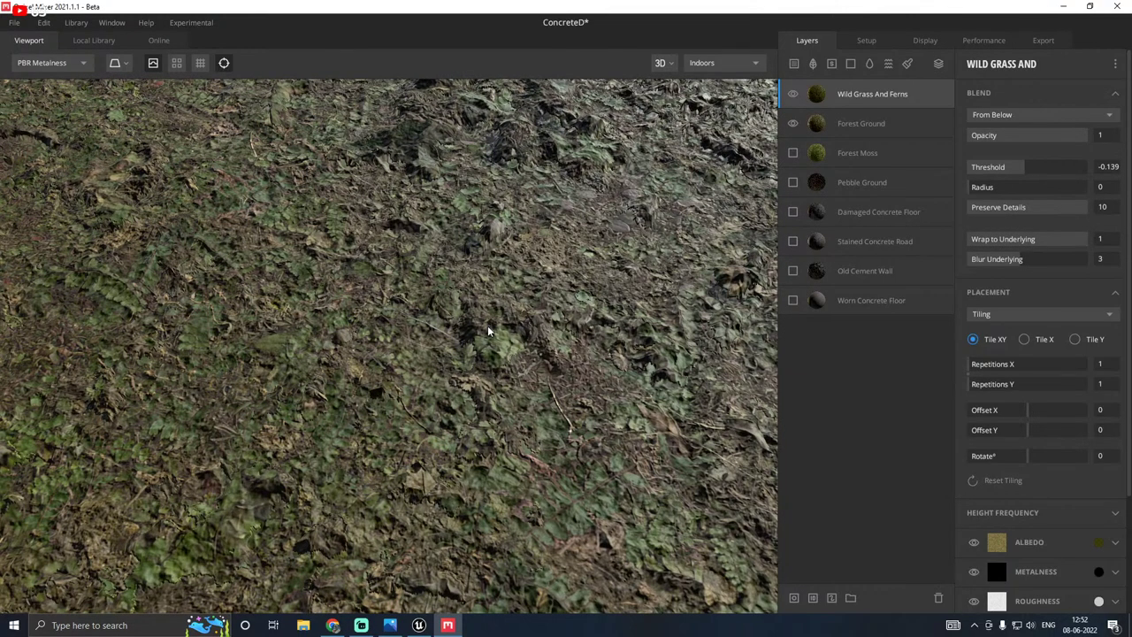
pyautogui.scroll(-4, 487, 326)
pyautogui.moveTo(611, 263); pyautogui.dragTo(636, 283)
pyautogui.click(1020, 166)
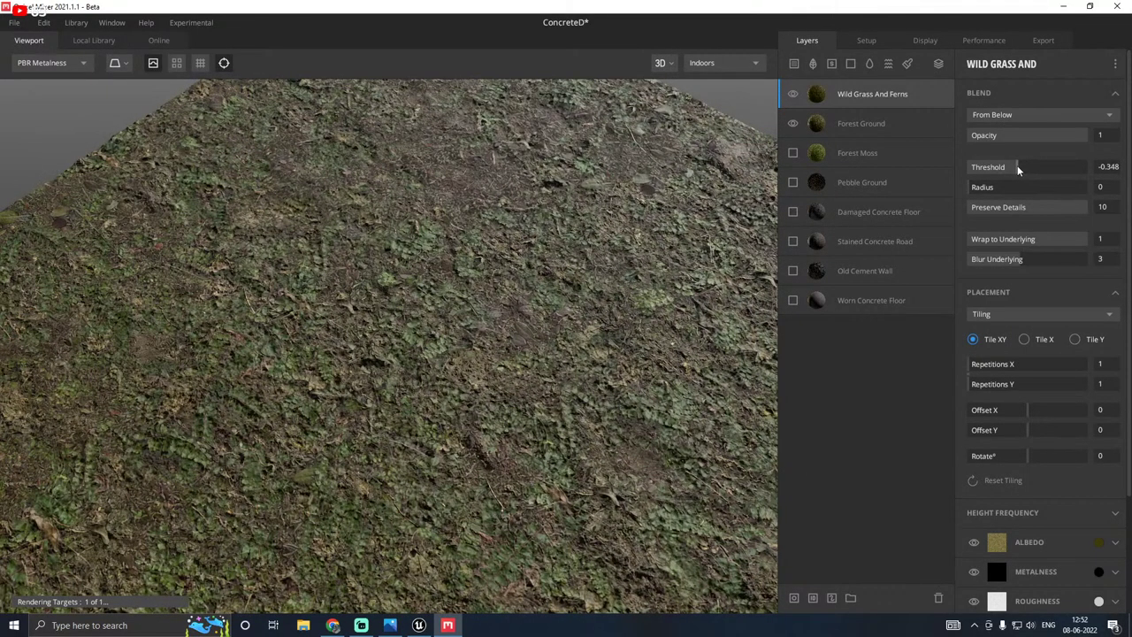
# Step: Set the Wild Grass And Ferns layer's blend Threshold to -0.289 and Radius to 0.109, and inspect the whole ground plane
pyautogui.moveTo(1017, 165); pyautogui.dragTo(1022, 166)
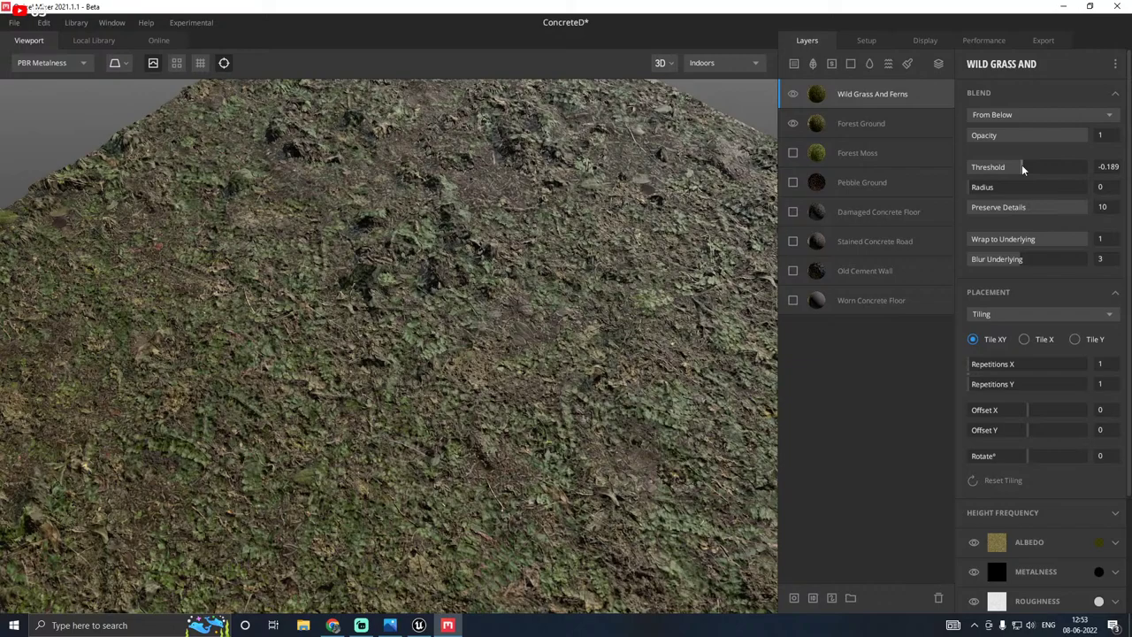
pyautogui.click(980, 186)
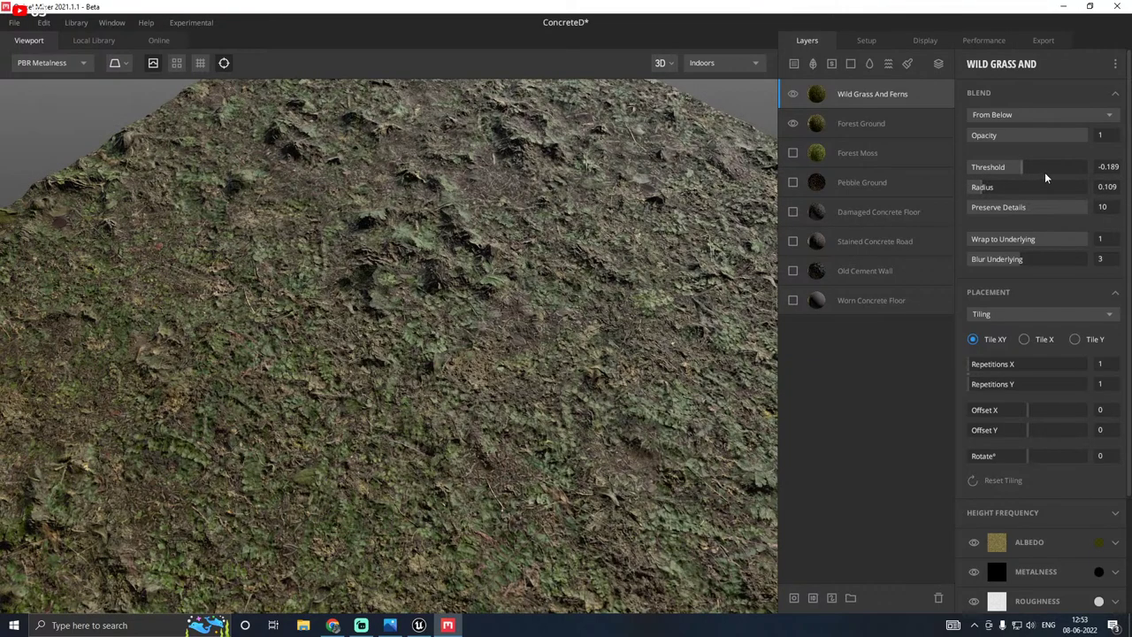
pyautogui.click(1017, 165)
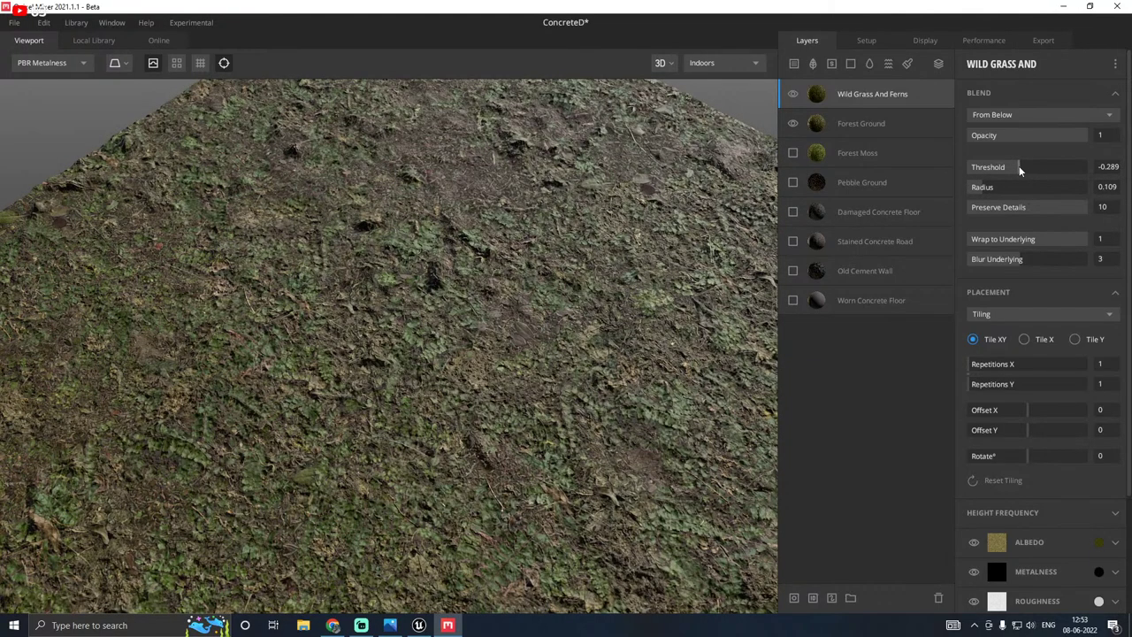
pyautogui.scroll(-5, 459, 204)
pyautogui.moveTo(478, 198); pyautogui.dragTo(506, 235)
pyautogui.moveTo(506, 235); pyautogui.dragTo(561, 229, button='middle')
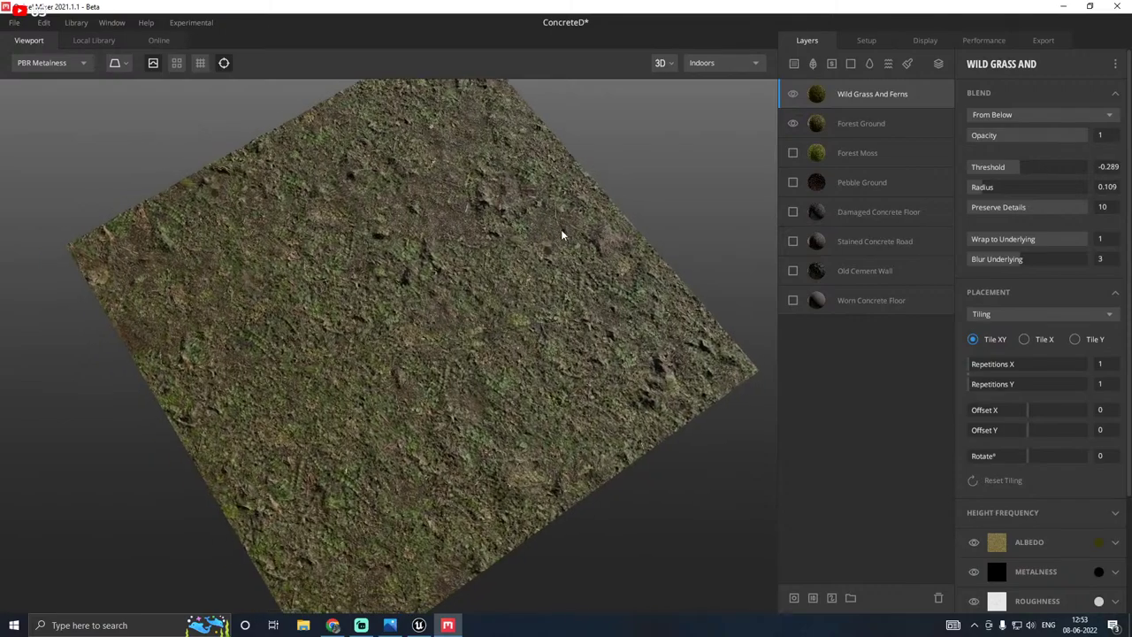
# Step: Check the Gravel and Stone surfaces in the local library for a new surface layer, and clear all category filters
pyautogui.click(792, 63)
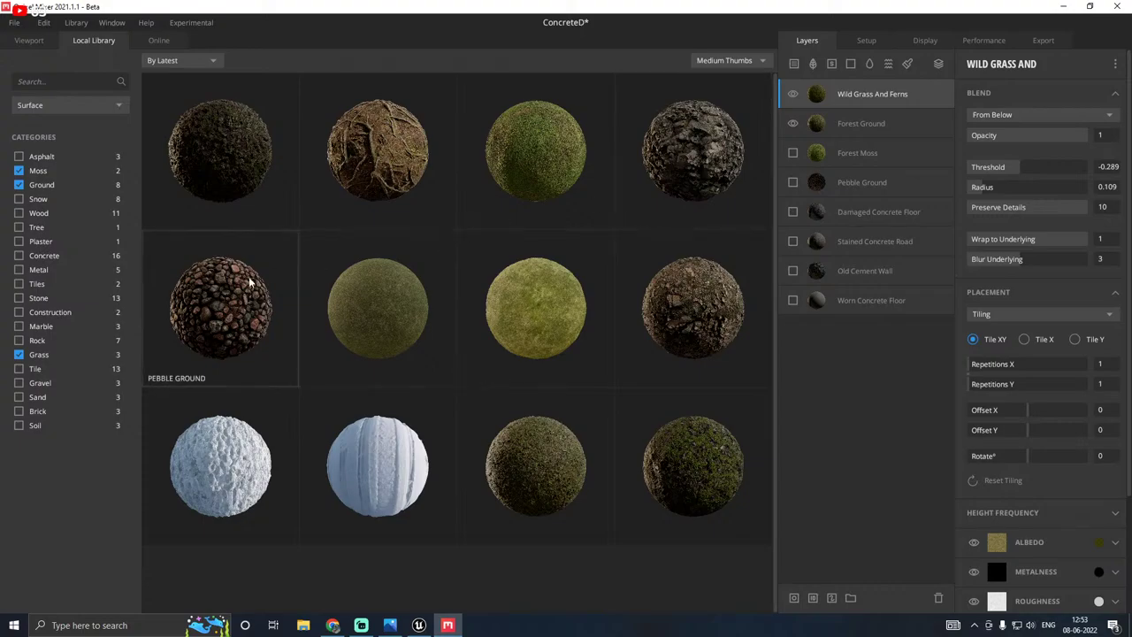
pyautogui.click(19, 353)
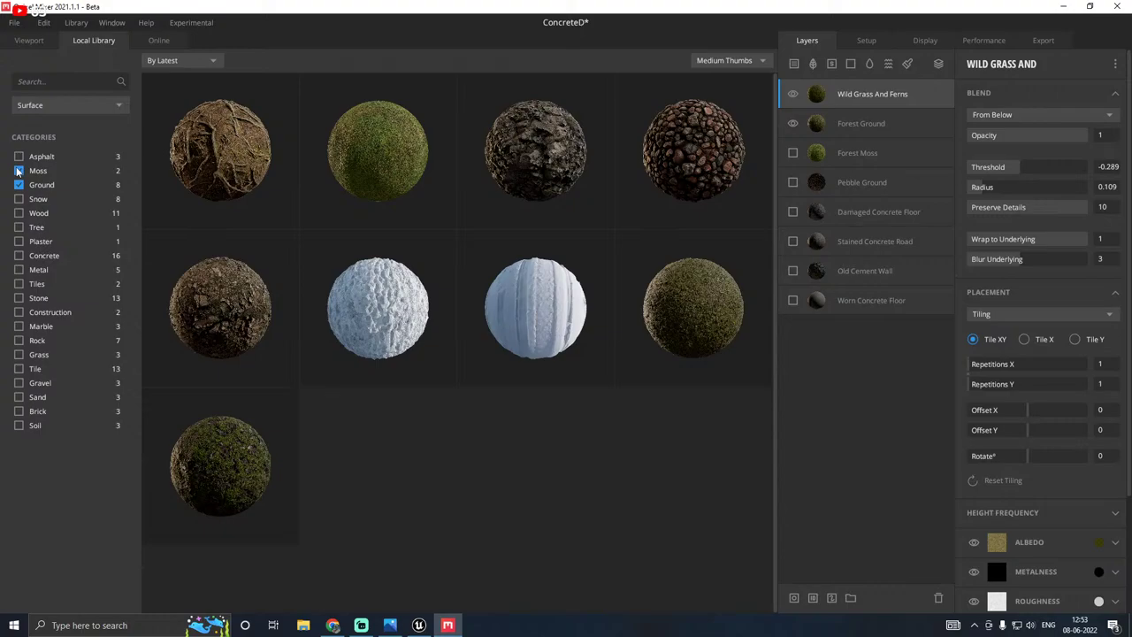
pyautogui.click(19, 385)
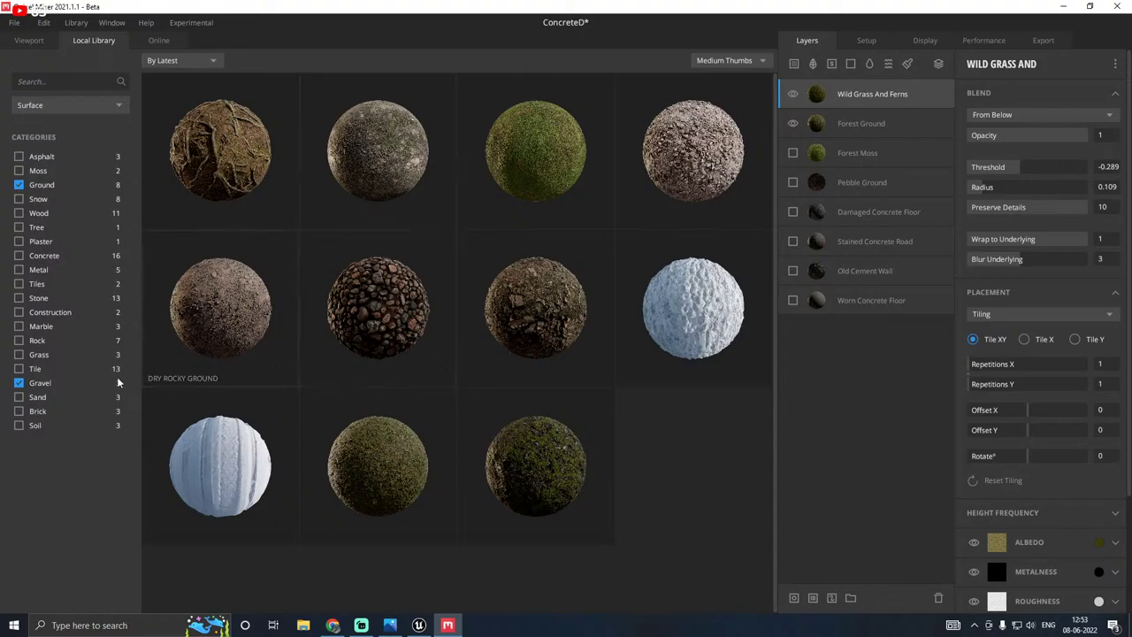
pyautogui.click(19, 385)
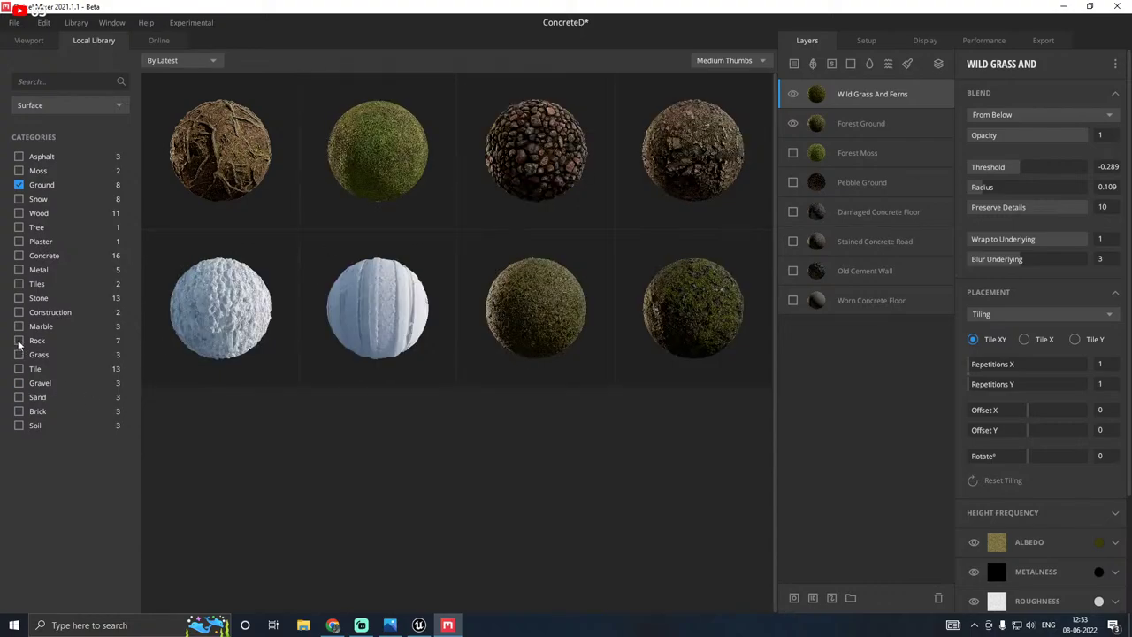
pyautogui.click(20, 299)
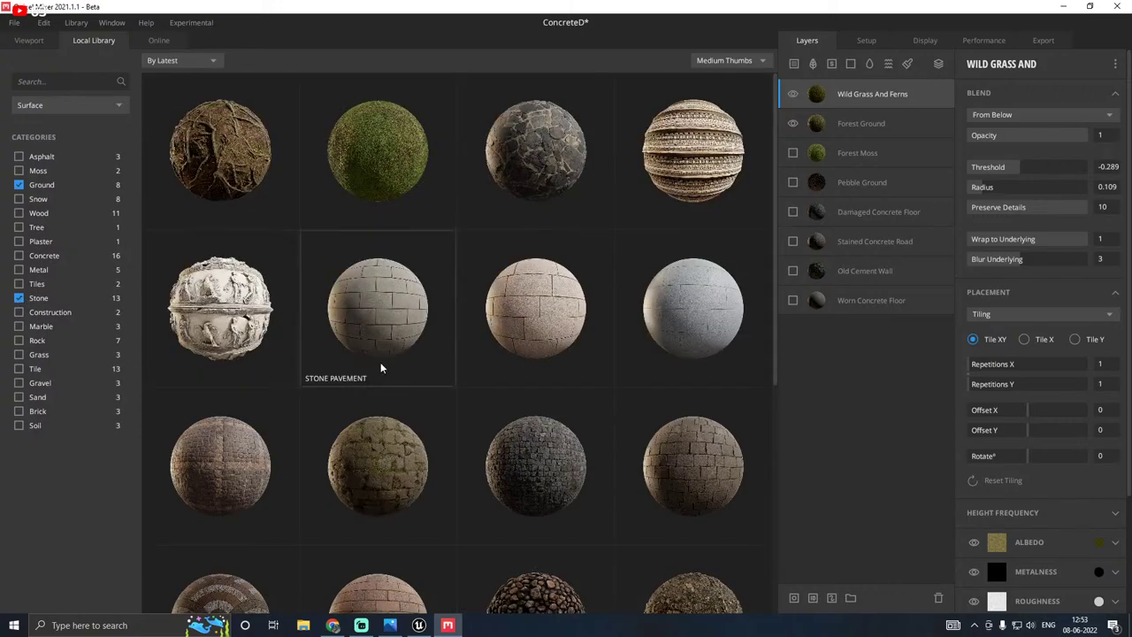
pyautogui.click(19, 298)
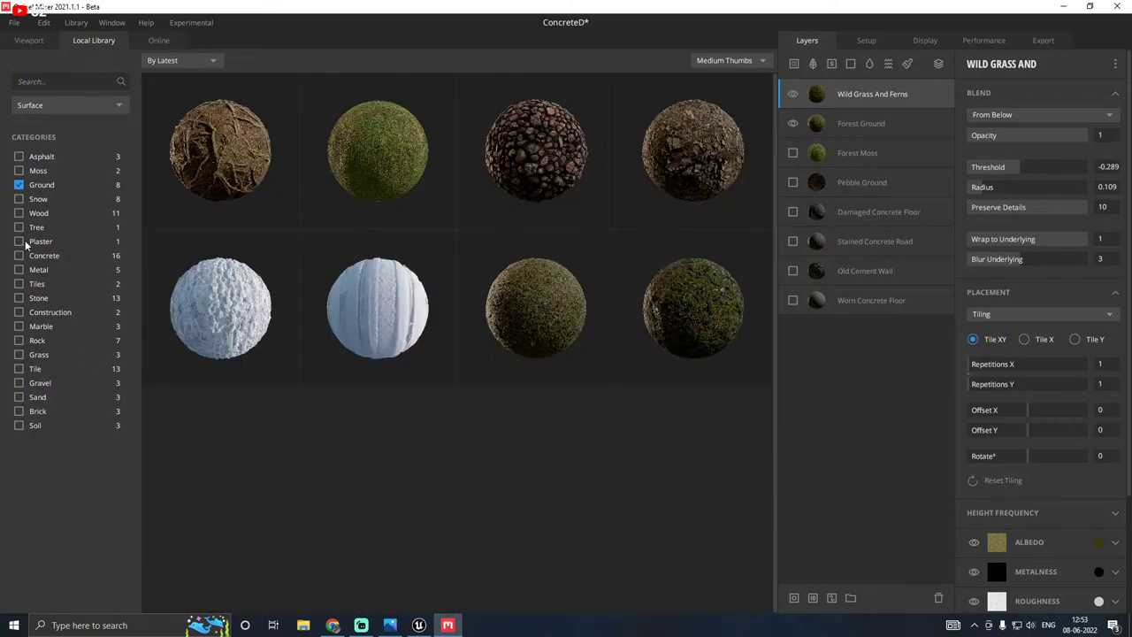
pyautogui.click(20, 184)
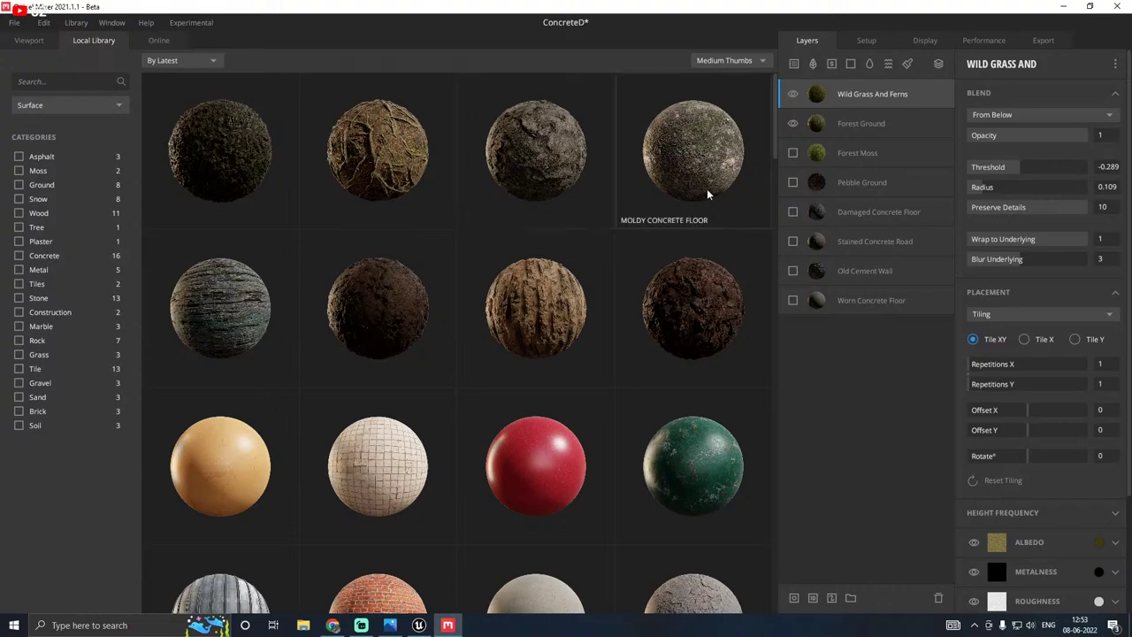
# Step: Browse the unfiltered local surface library for a gravel or rocky ground material
pyautogui.scroll(-1, 707, 191)
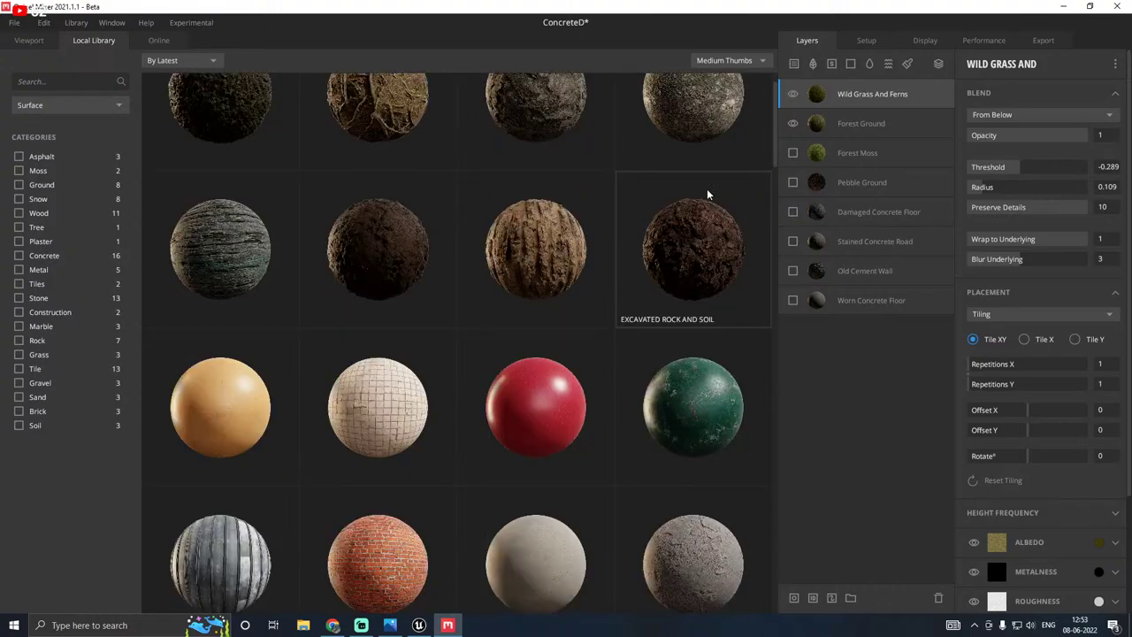
pyautogui.scroll(1, 707, 188)
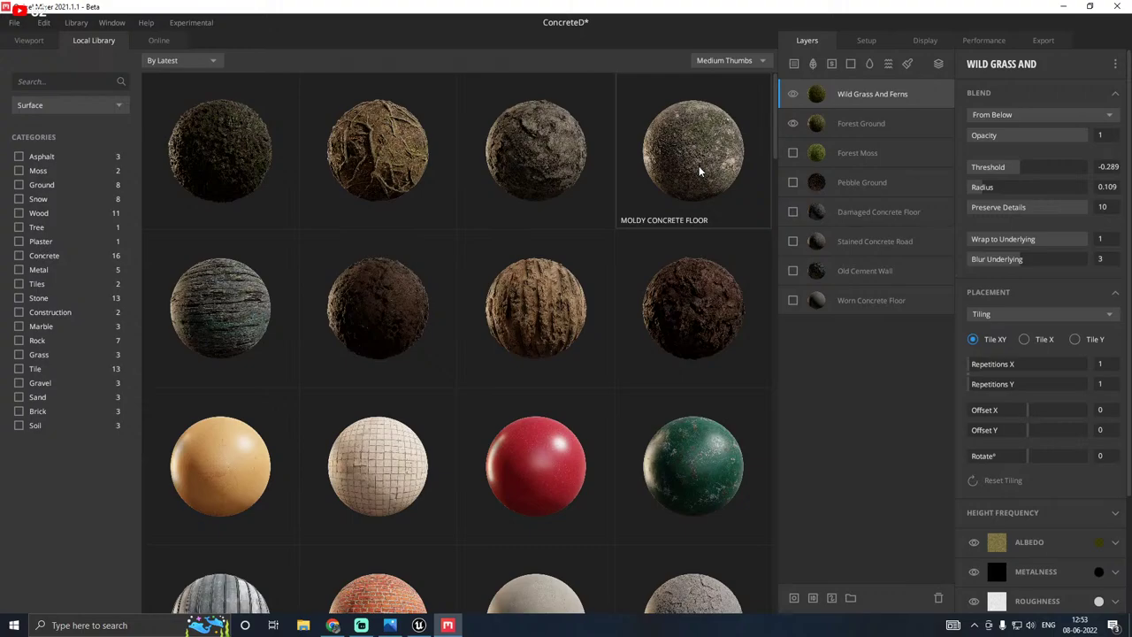
pyautogui.scroll(-3, 699, 165)
pyautogui.scroll(-8, 685, 398)
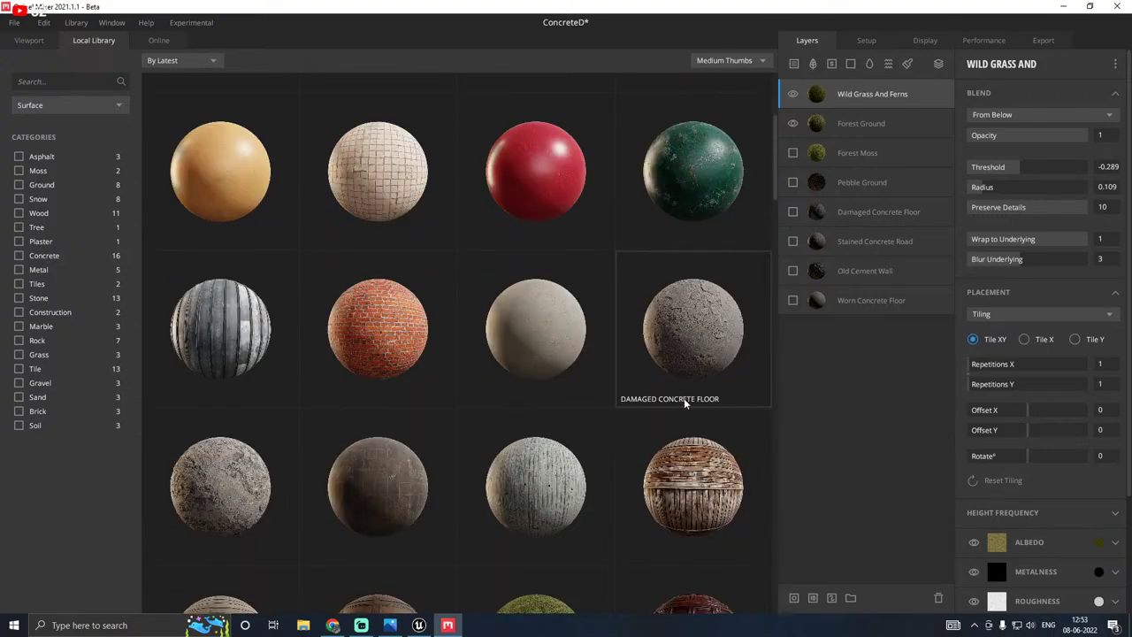
pyautogui.scroll(-1, 402, 444)
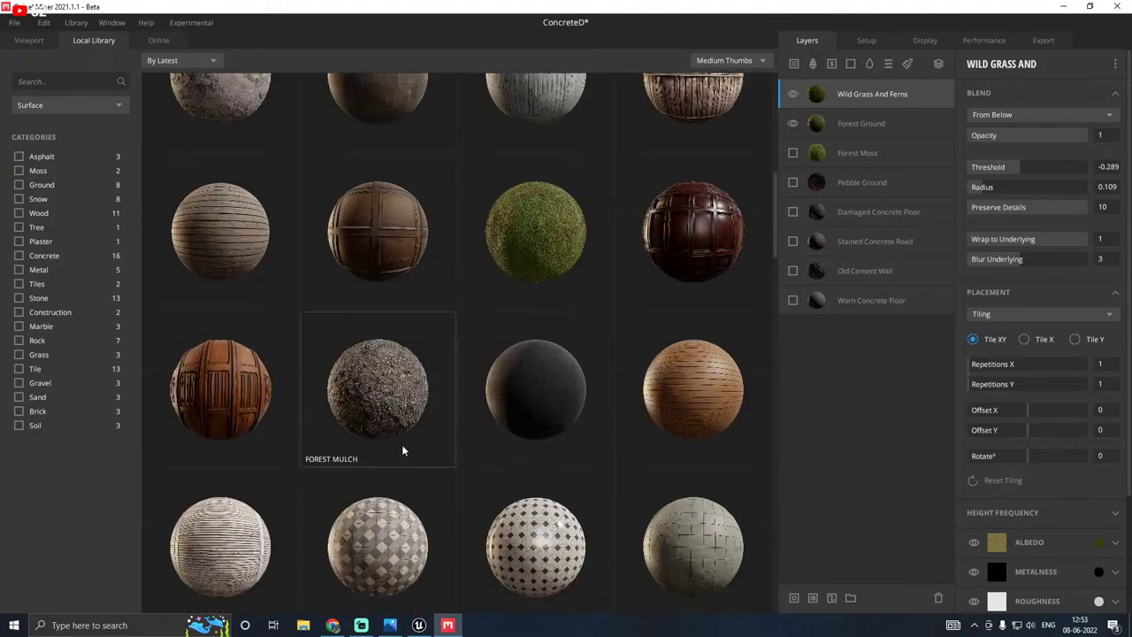
pyautogui.scroll(-2, 378, 428)
pyautogui.scroll(-2, 378, 428)
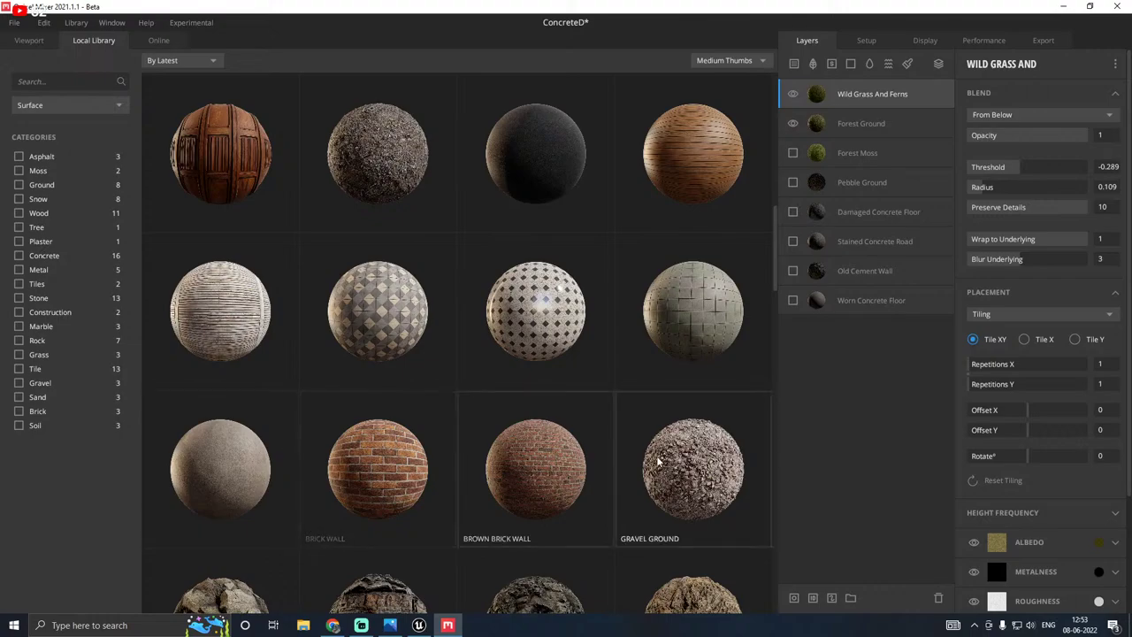
pyautogui.scroll(-2, 681, 407)
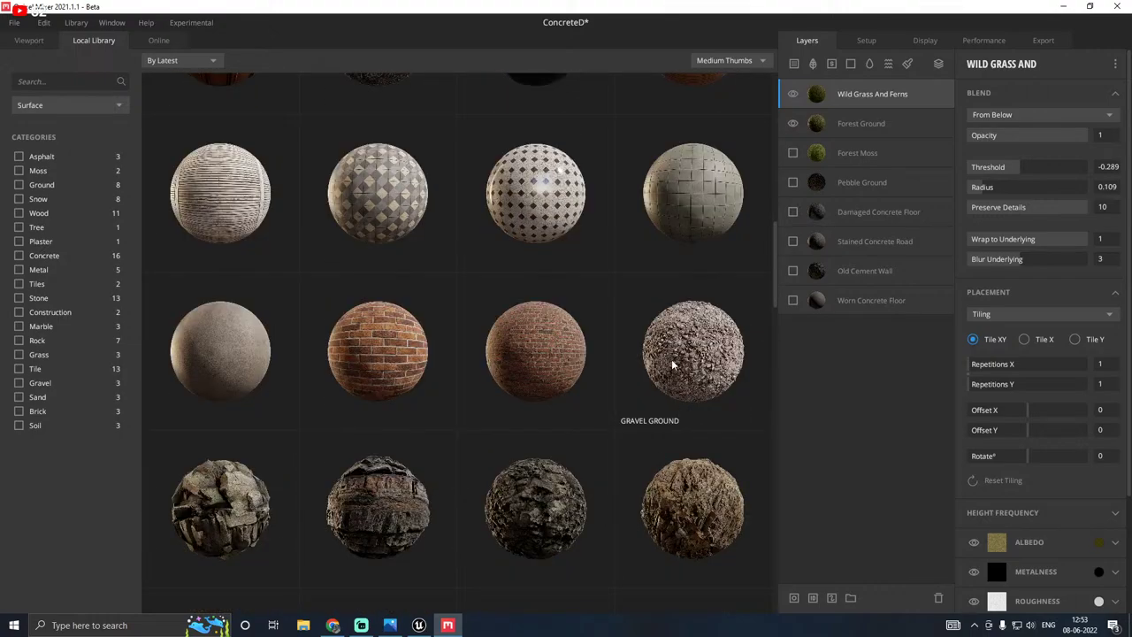
pyautogui.scroll(-5, 631, 374)
pyautogui.scroll(-3, 630, 372)
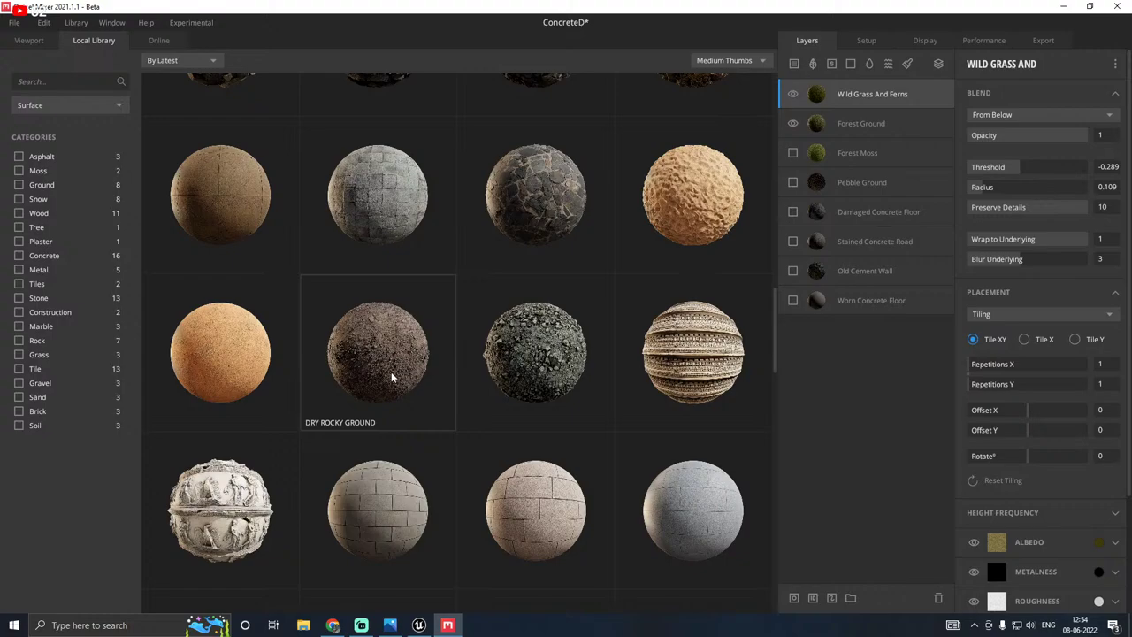
pyautogui.scroll(-4, 391, 372)
pyautogui.scroll(-3, 405, 335)
pyautogui.scroll(10, 406, 332)
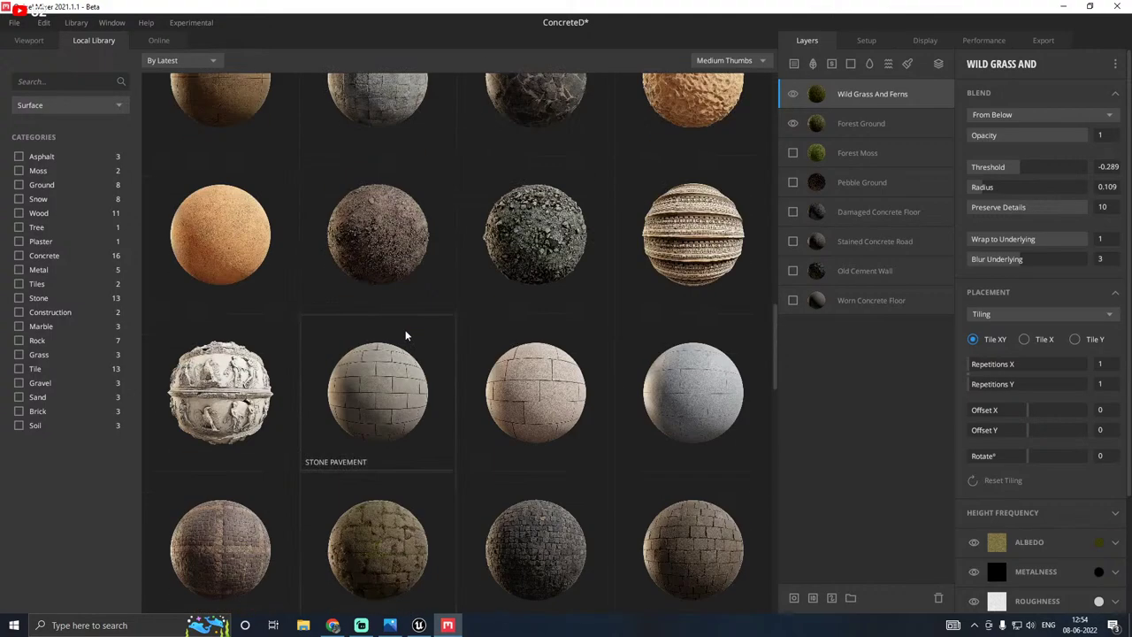
pyautogui.scroll(2, 409, 334)
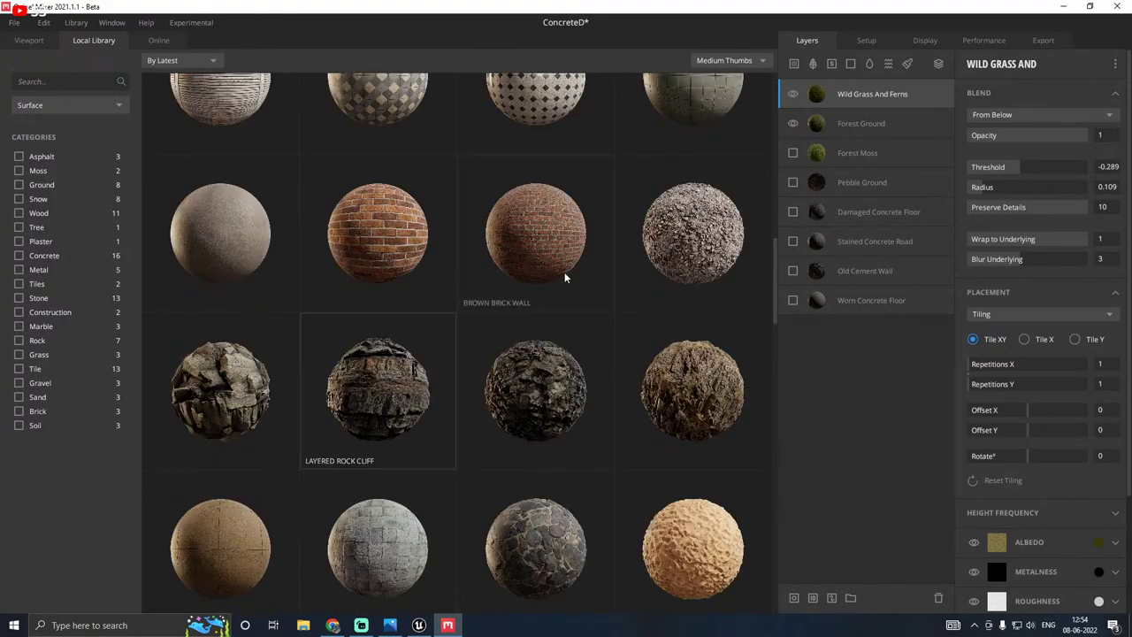
# Step: Try the Gravel Ground surface as a layer above Wild Grass And Ferns and delete it
pyautogui.click(704, 241)
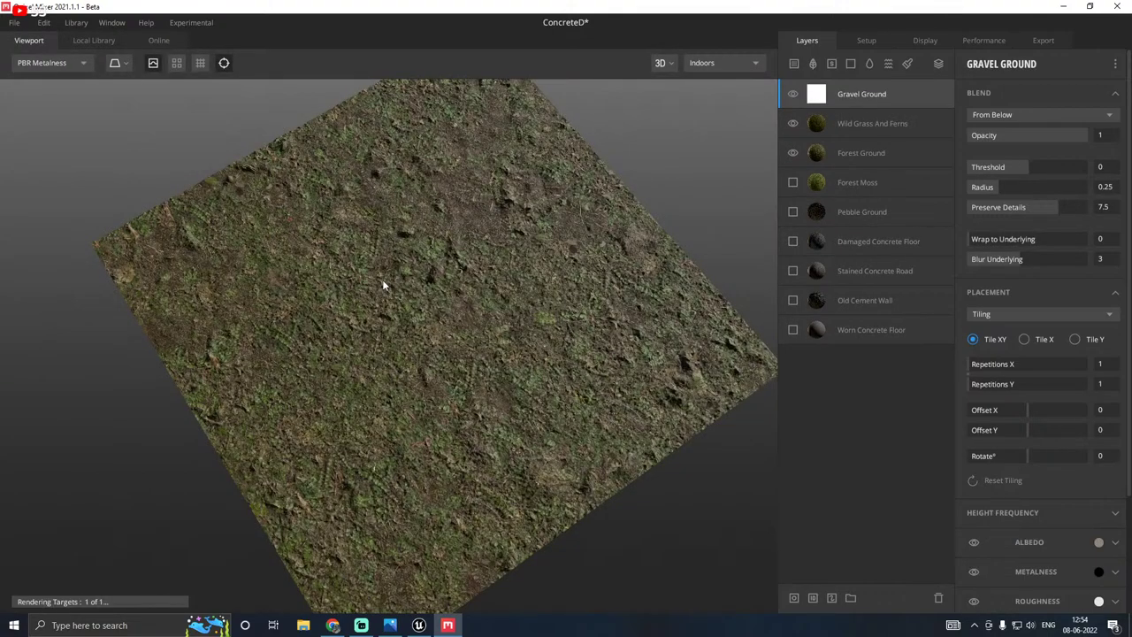
pyautogui.scroll(2, 385, 283)
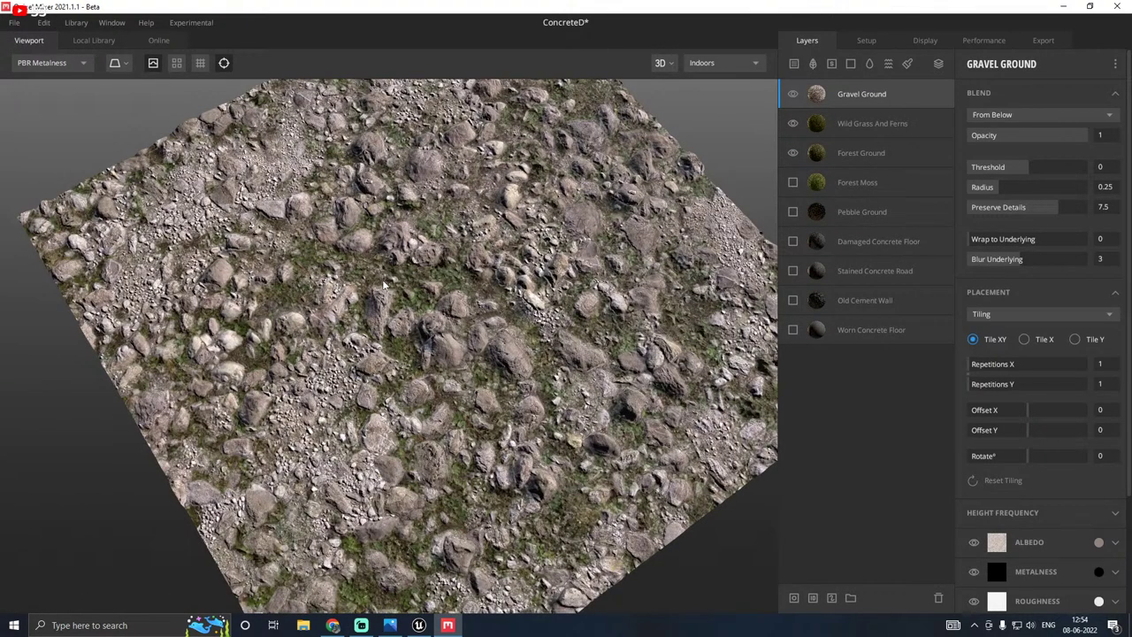
pyautogui.press('Delete')
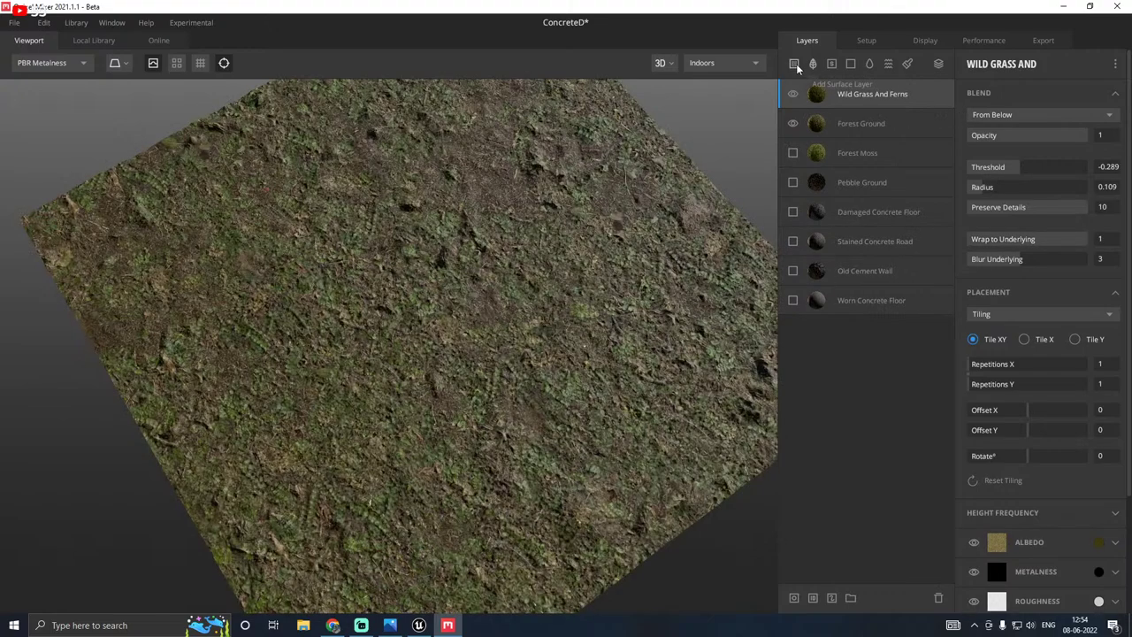
# Step: Add the Dry Rocky Ground surface above Wild Grass And Ferns and change its albedo color to a dark olive tint
pyautogui.click(793, 63)
pyautogui.scroll(-5, 442, 399)
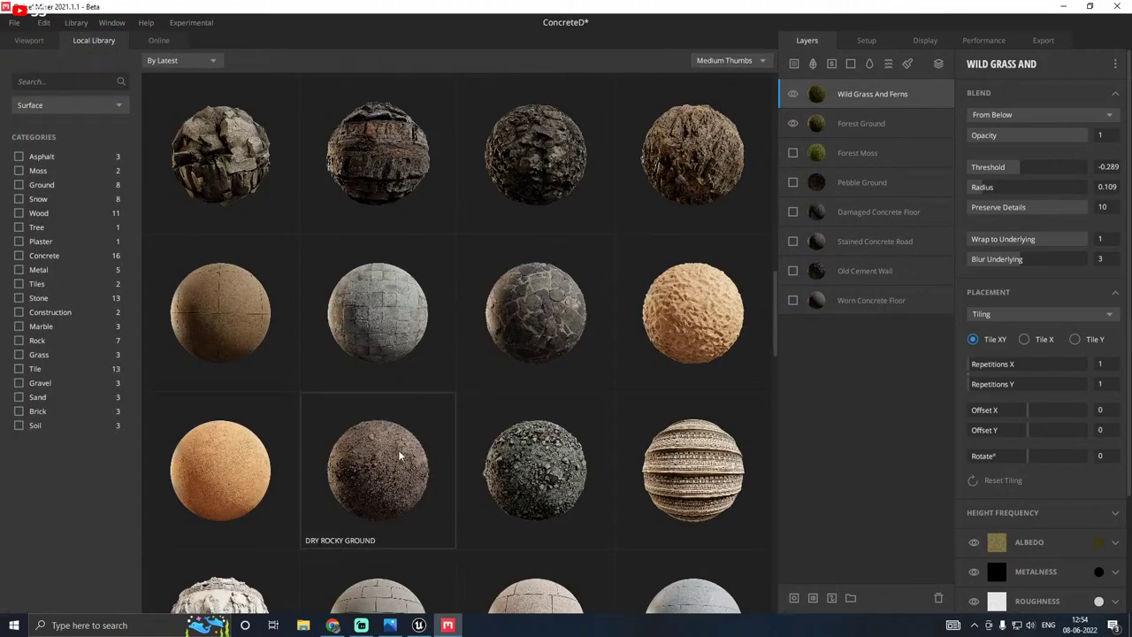
pyautogui.click(396, 455)
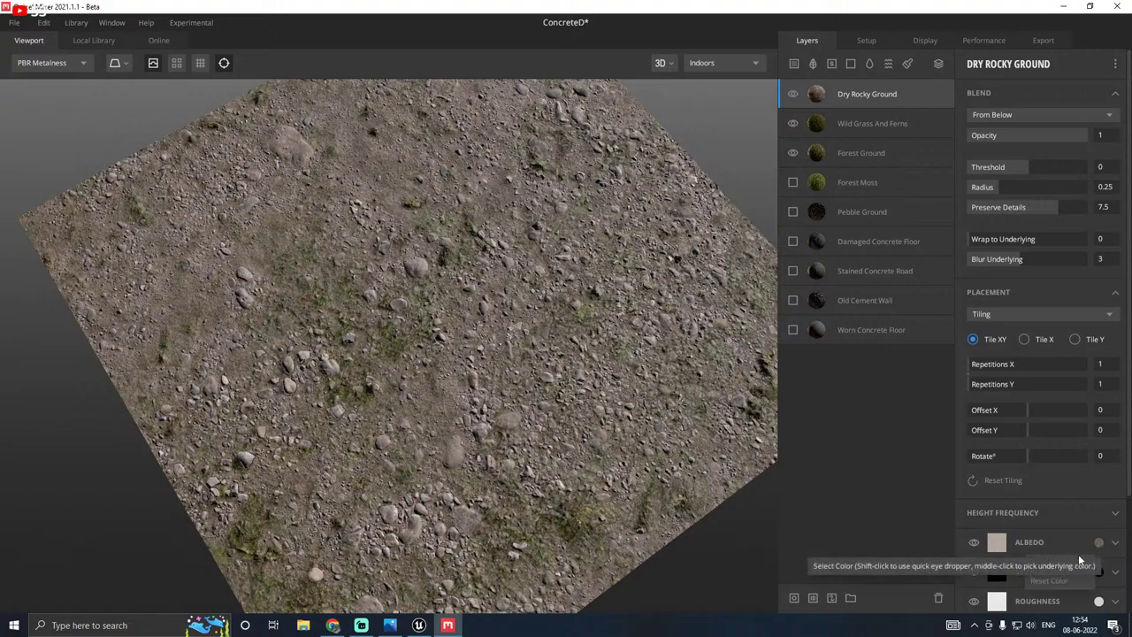
pyautogui.click(1098, 543)
pyautogui.click(1040, 563)
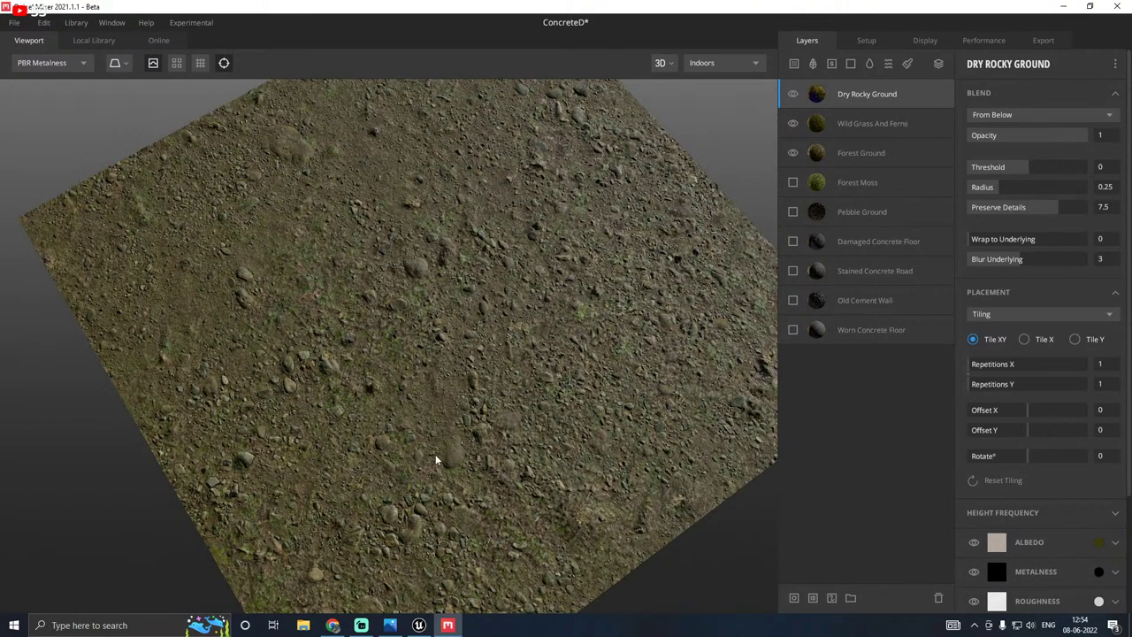
pyautogui.moveTo(436, 453); pyautogui.dragTo(514, 386)
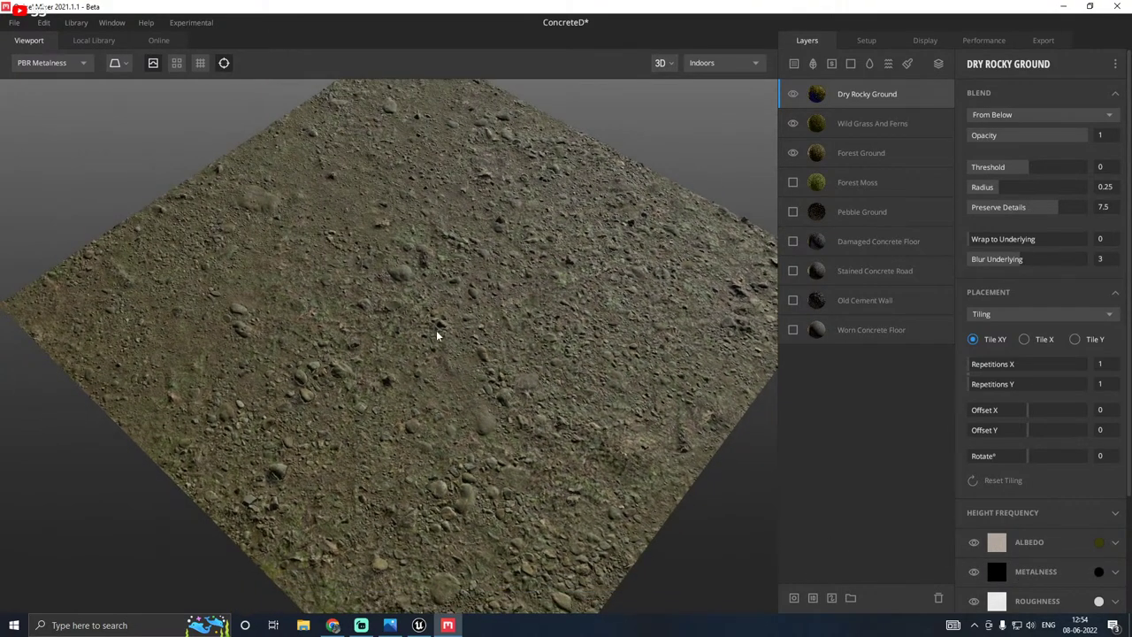
# Step: Change the Dry Rocky Ground layer's albedo colour to dark grey 222222 and apply it
pyautogui.scroll(3, 436, 335)
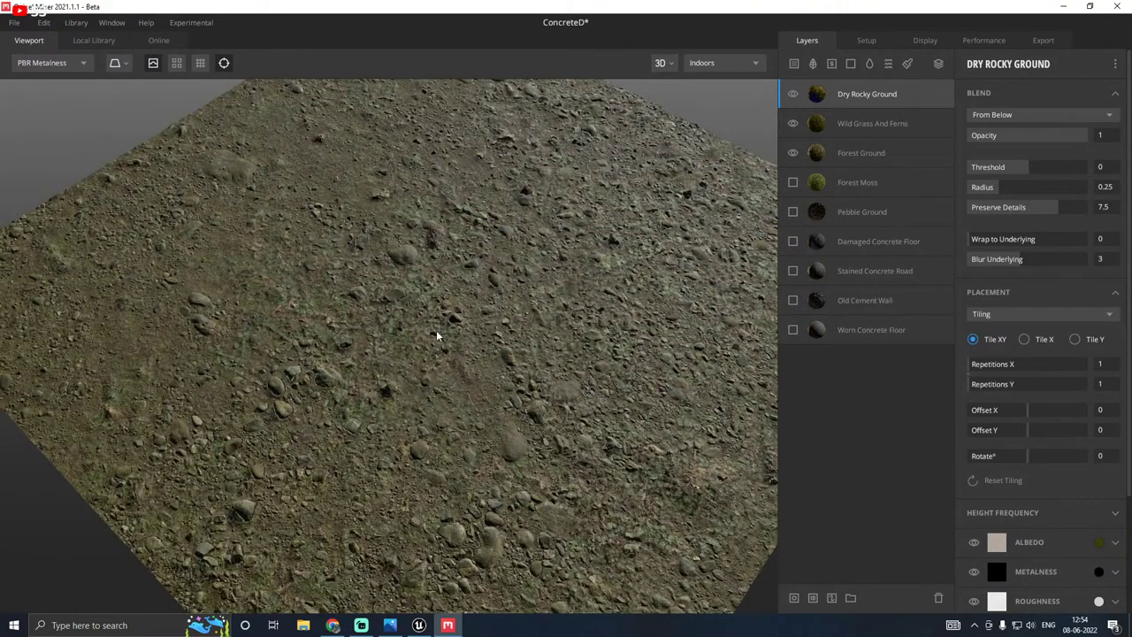
pyautogui.click(1098, 542)
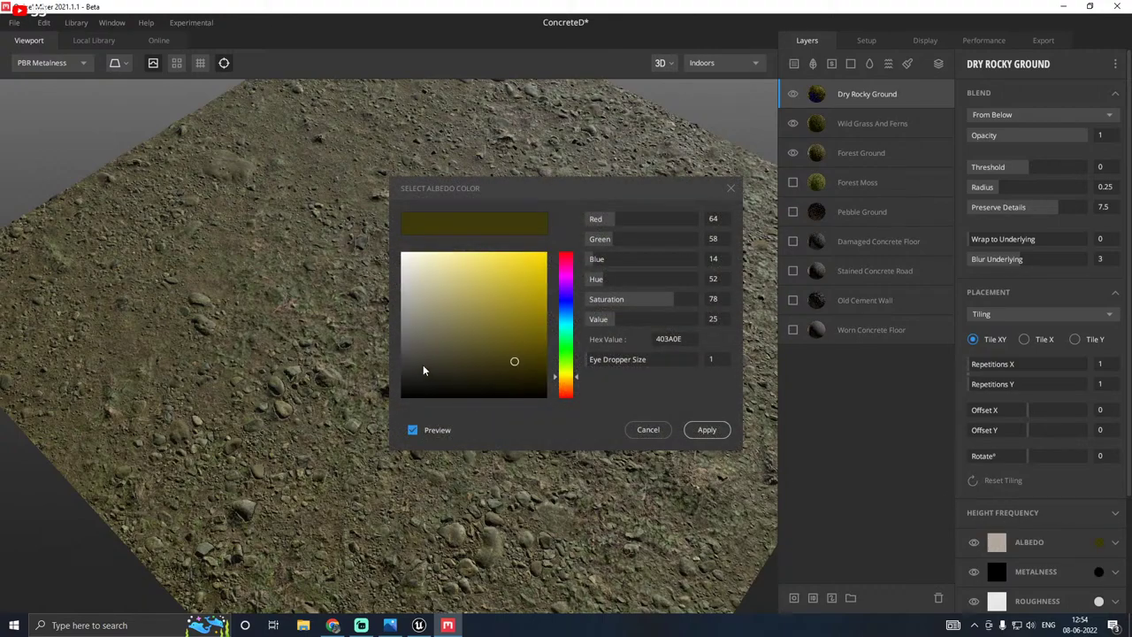
pyautogui.click(405, 368)
pyautogui.click(409, 372)
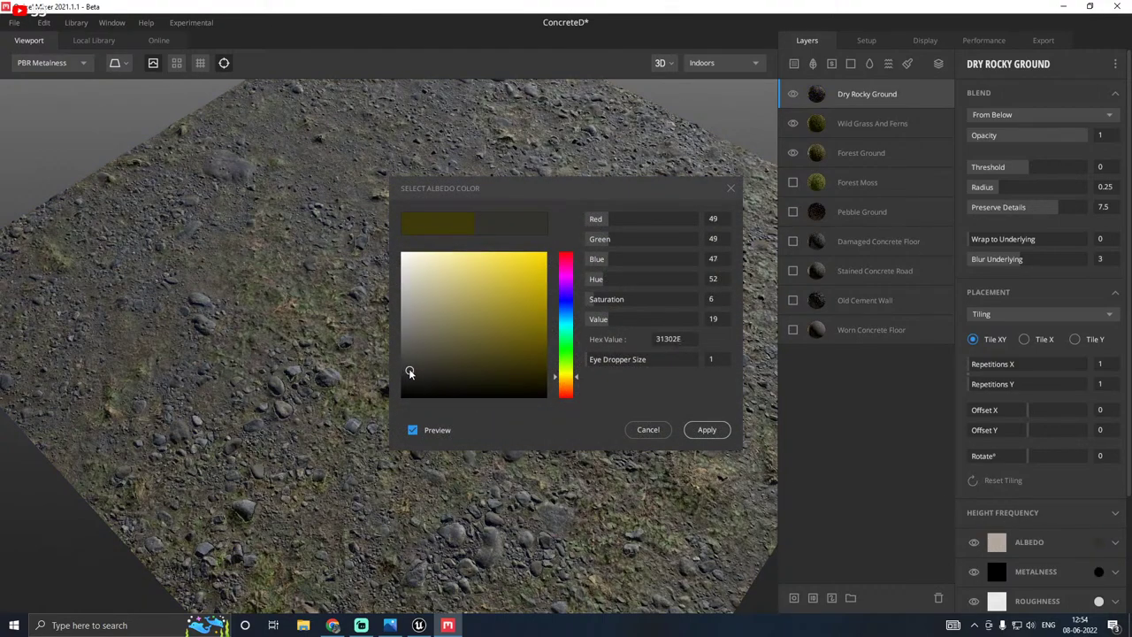
pyautogui.moveTo(409, 372); pyautogui.dragTo(404, 380)
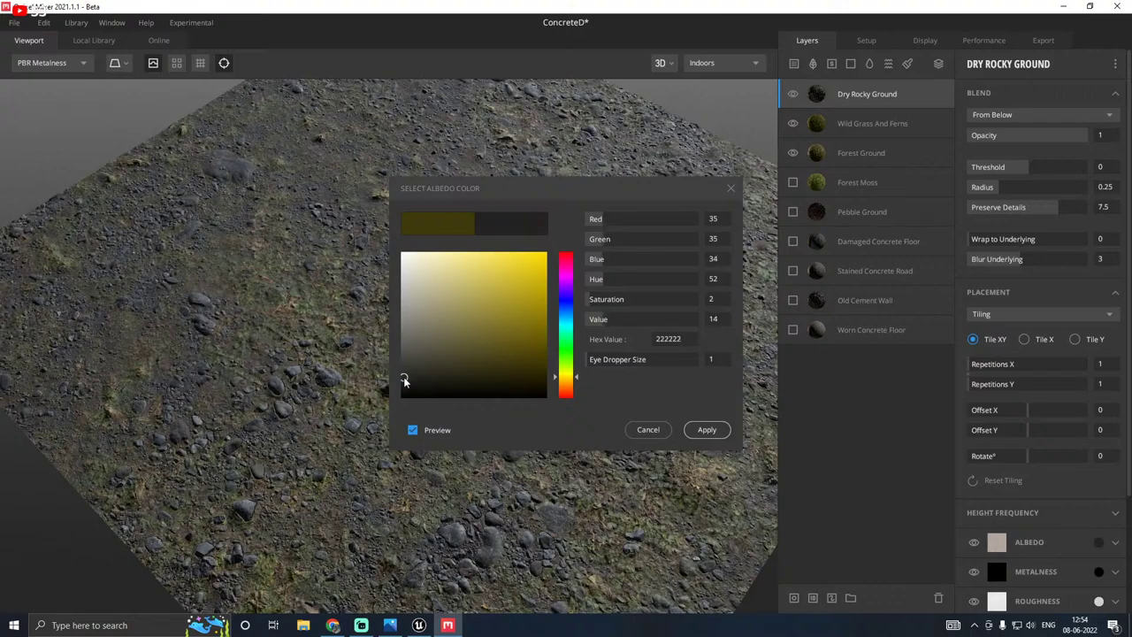
pyautogui.click(706, 433)
pyautogui.scroll(2, 372, 364)
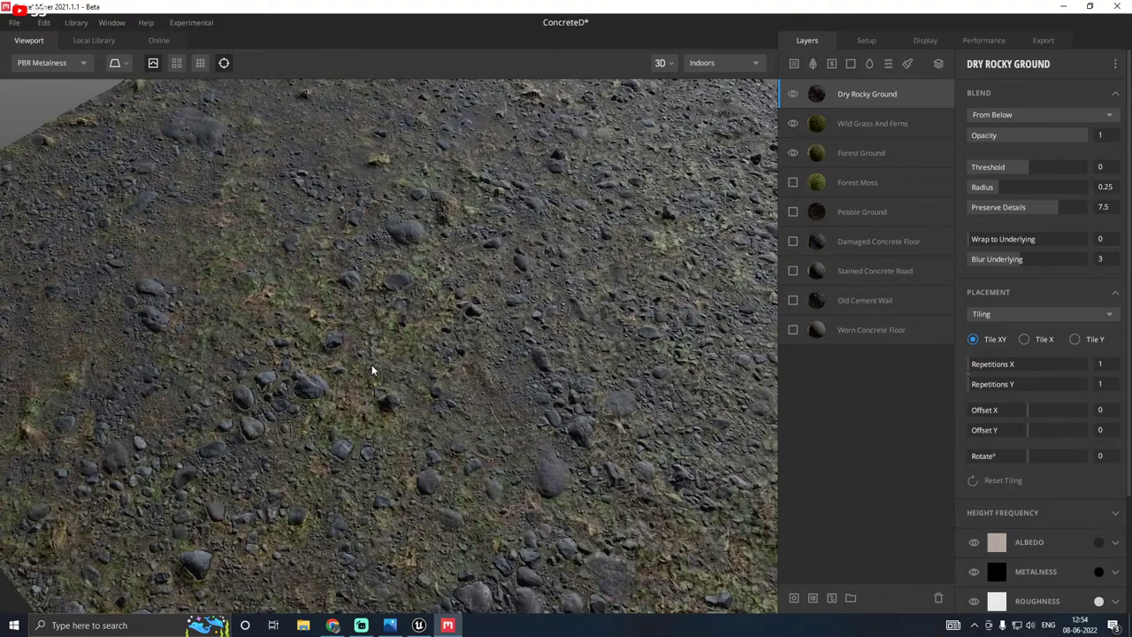
# Step: Set the Dry Rocky Ground layer's blend radius to 0.09 and threshold to -0.109
pyautogui.moveTo(495, 377); pyautogui.dragTo(481, 337)
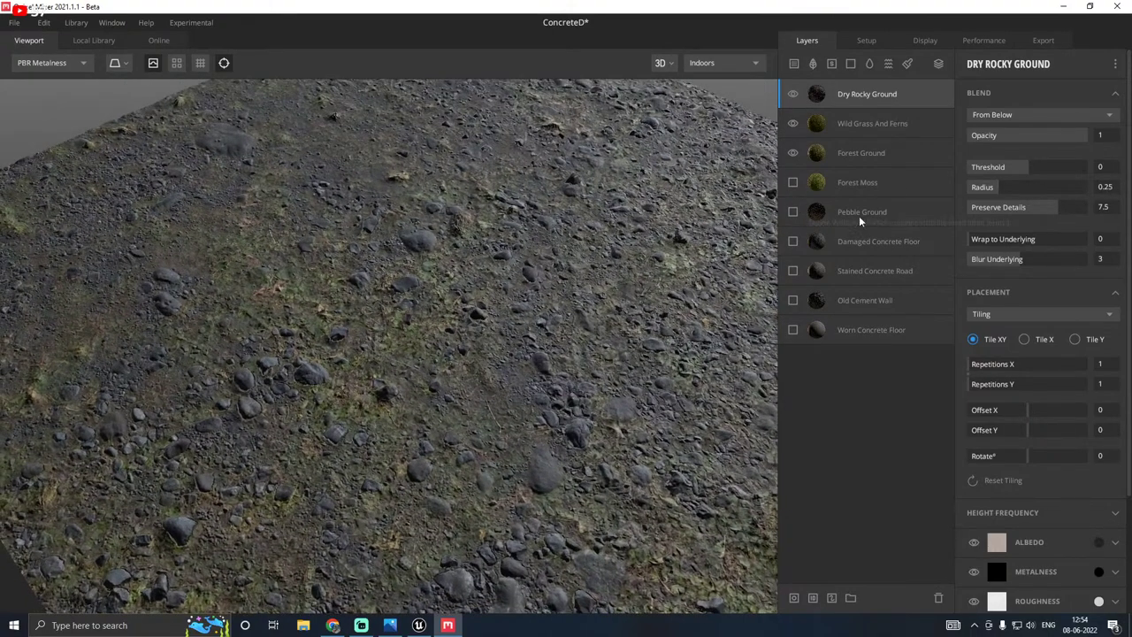
pyautogui.moveTo(986, 187); pyautogui.dragTo(1024, 168)
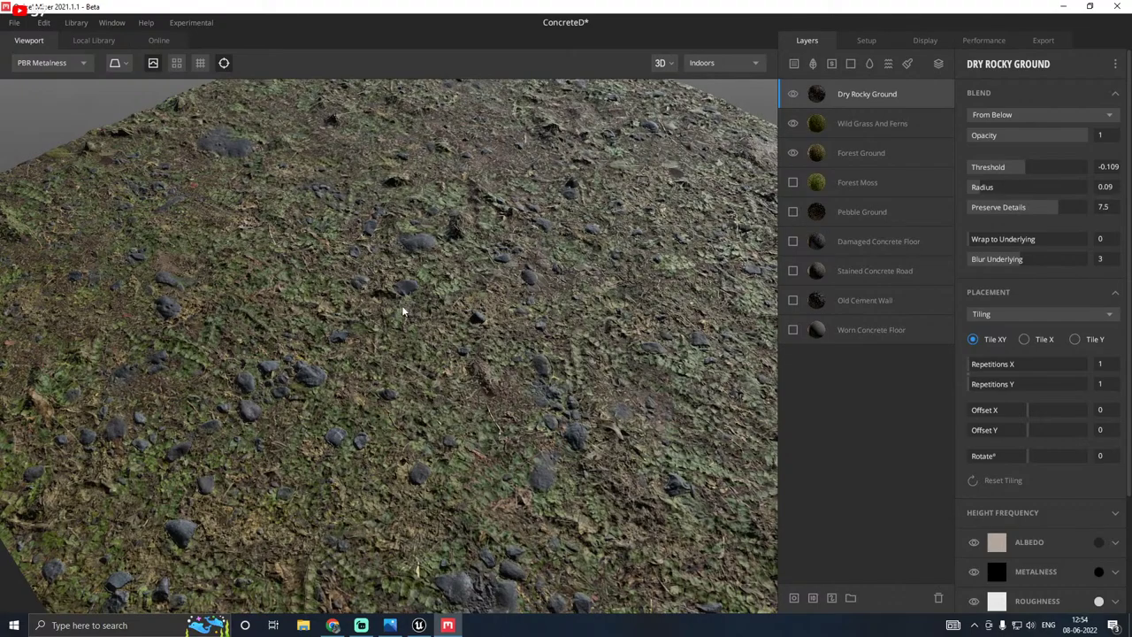
pyautogui.moveTo(401, 305); pyautogui.dragTo(402, 378)
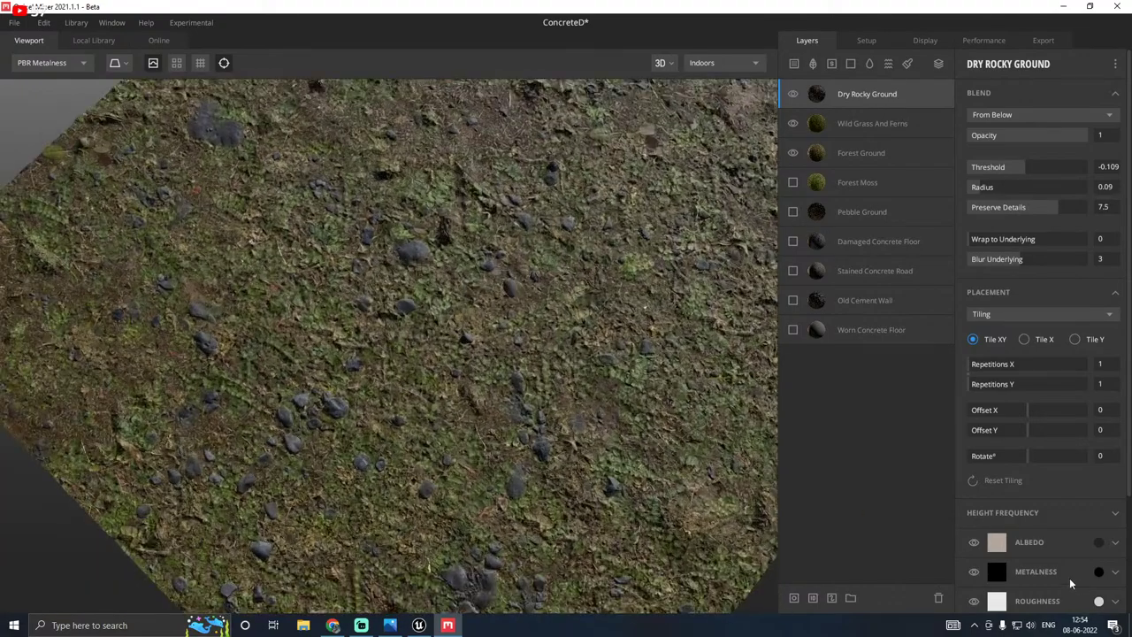
# Step: Set the Dry Rocky Ground layer's albedo colour to the slightly lighter grey 363530 and apply it
pyautogui.click(1098, 543)
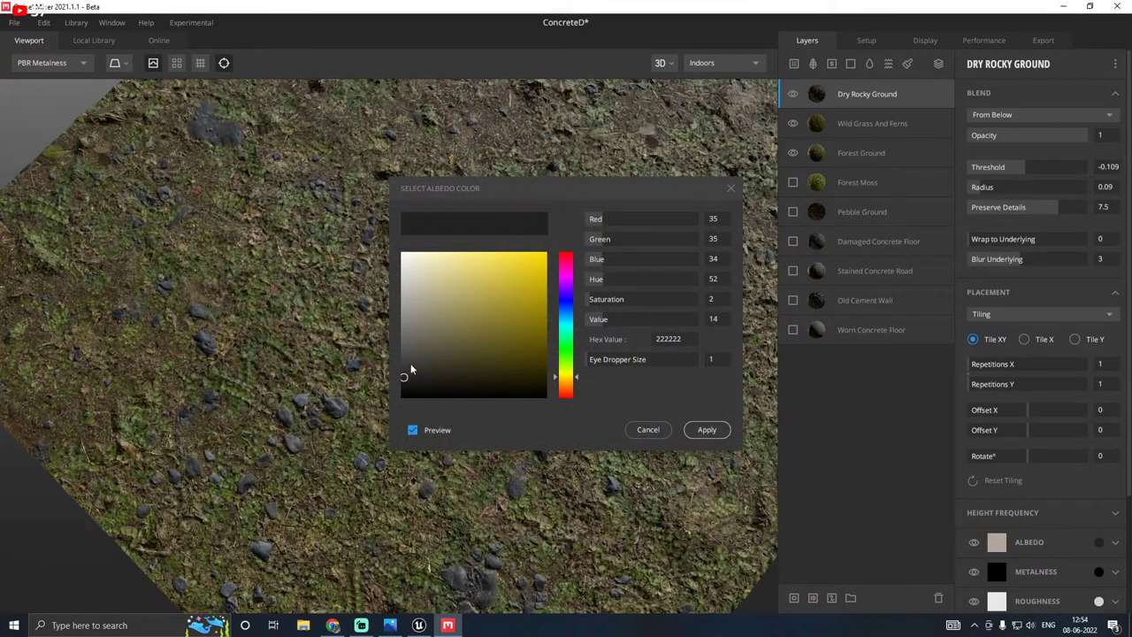
pyautogui.click(416, 368)
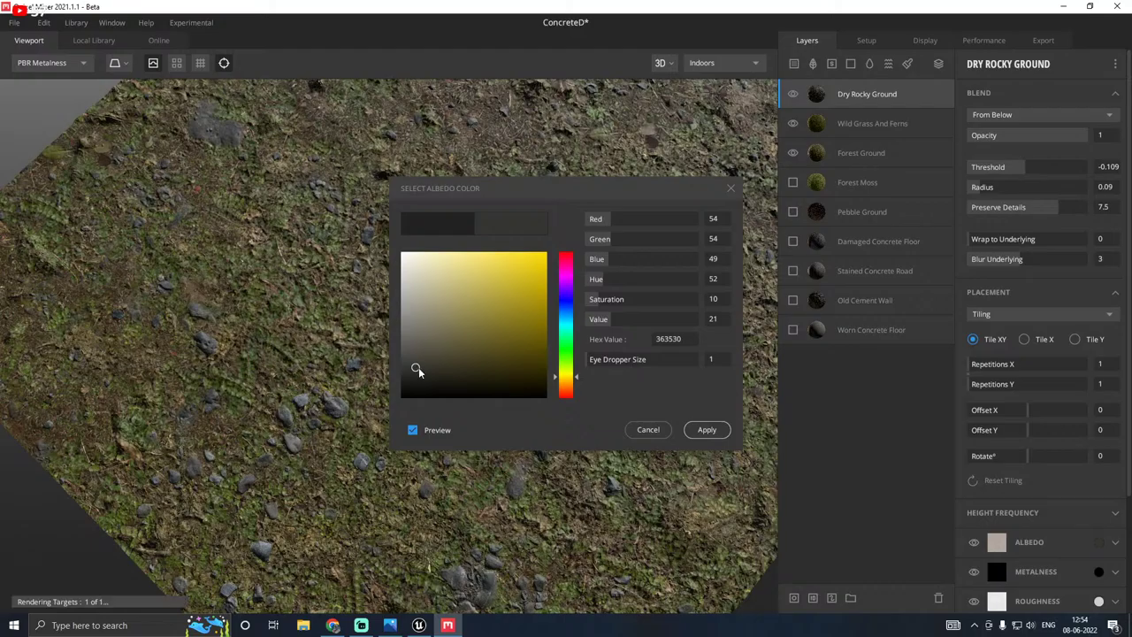
pyautogui.click(699, 429)
pyautogui.moveTo(672, 407); pyautogui.dragTo(402, 394)
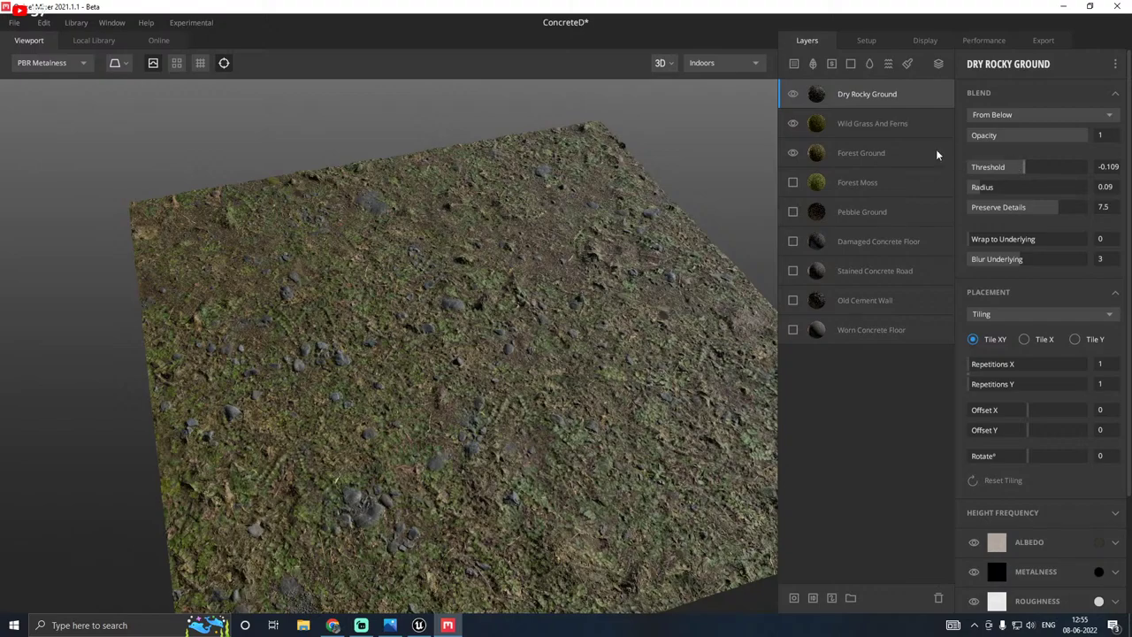
# Step: Rename the export asset from T_pebbles to T_ground and export its texture maps to disk
pyautogui.click(1042, 41)
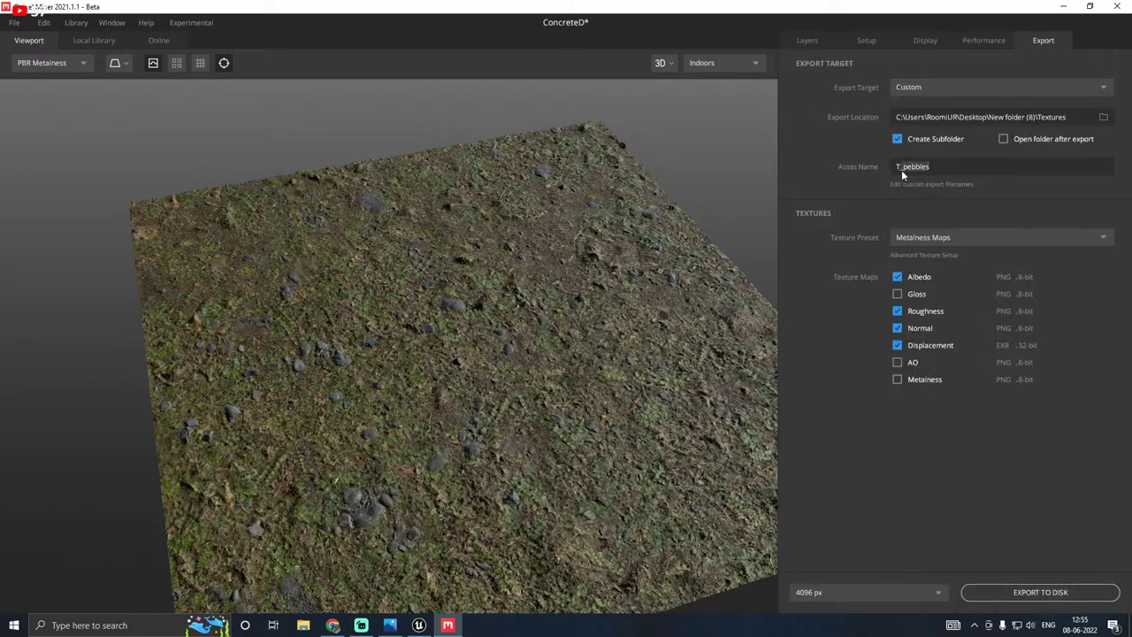
pyautogui.press('BackSpace')
pyautogui.press('BackSpace')
pyautogui.press('BackSpace')
pyautogui.press('BackSpace')
pyautogui.press('BackSpace')
pyautogui.press('BackSpace')
pyautogui.press('BackSpace')
pyautogui.write('gr')
pyautogui.click(1040, 590)
# Step: Switch to Unreal Engine and browse to the exported T_ground folder for importing into the Textures folder
pyautogui.click(420, 625)
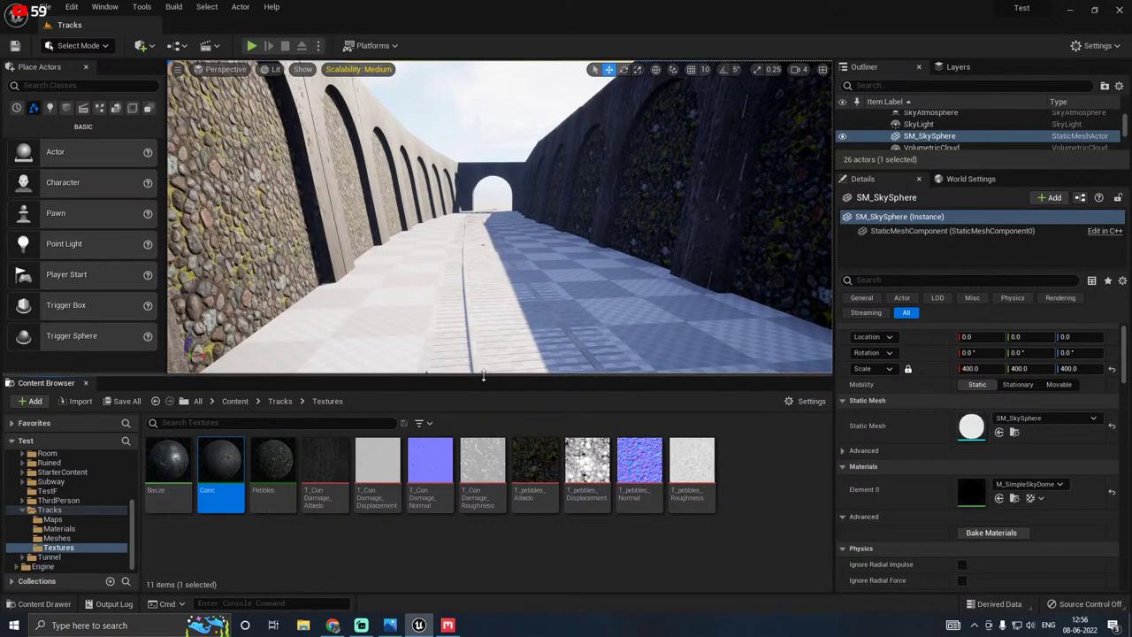
pyautogui.moveTo(488, 383); pyautogui.dragTo(483, 410)
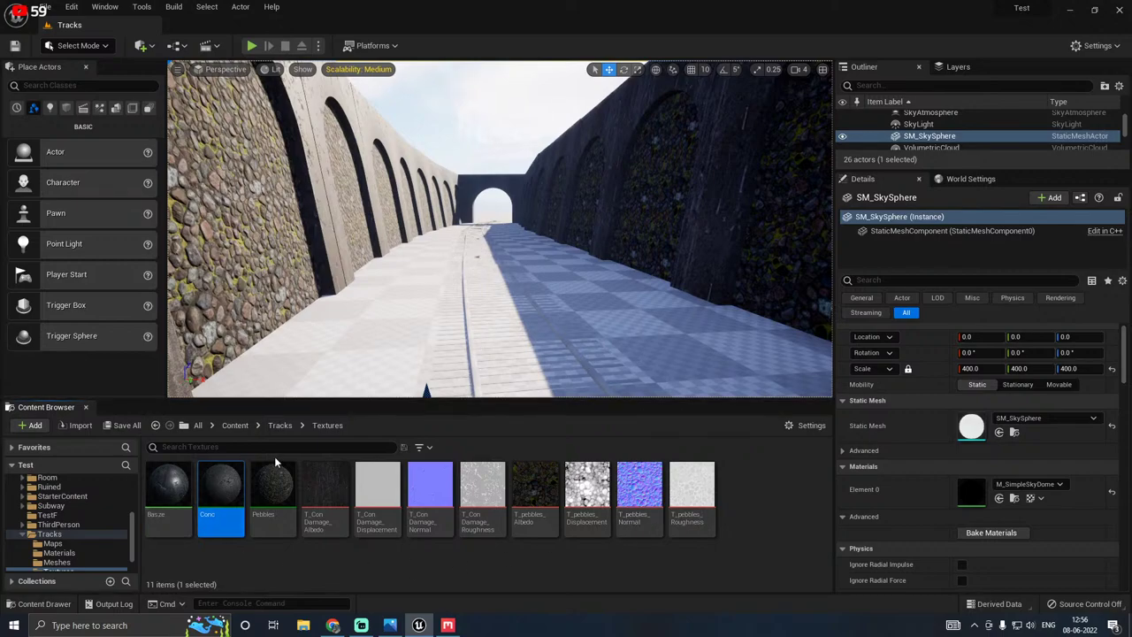
pyautogui.click(78, 425)
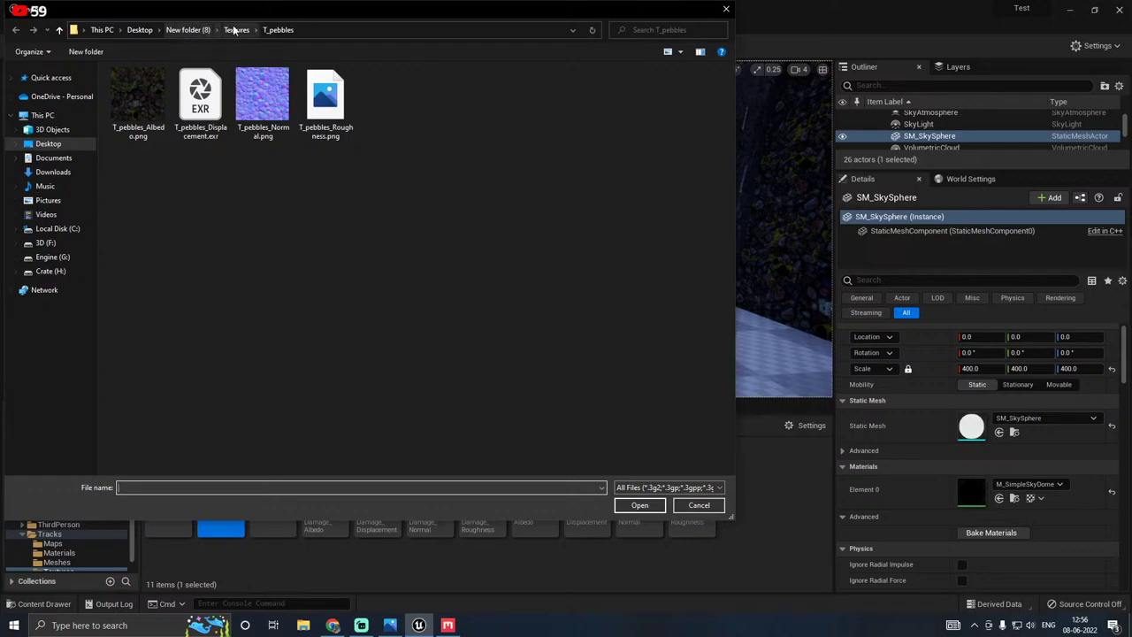
pyautogui.click(235, 30)
pyautogui.doubleClick(135, 97)
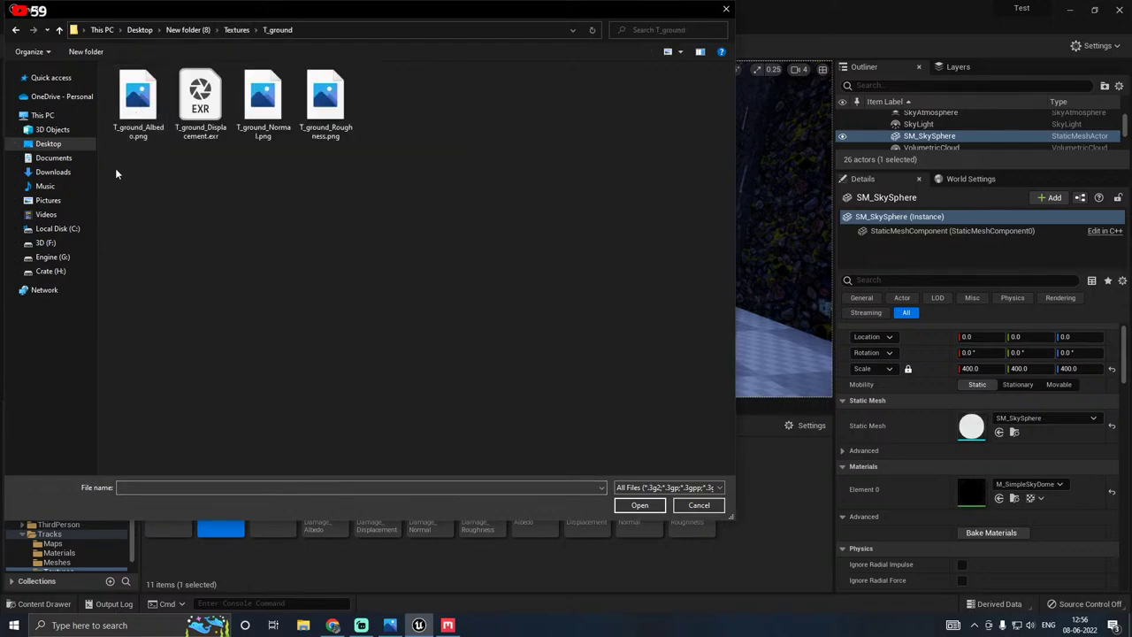
# Step: Import the T_ground albedo, normal and roughness PNG files without the displacement map, and save the new assets
pyautogui.moveTo(115, 168); pyautogui.dragTo(347, 117)
pyautogui.click(198, 114)
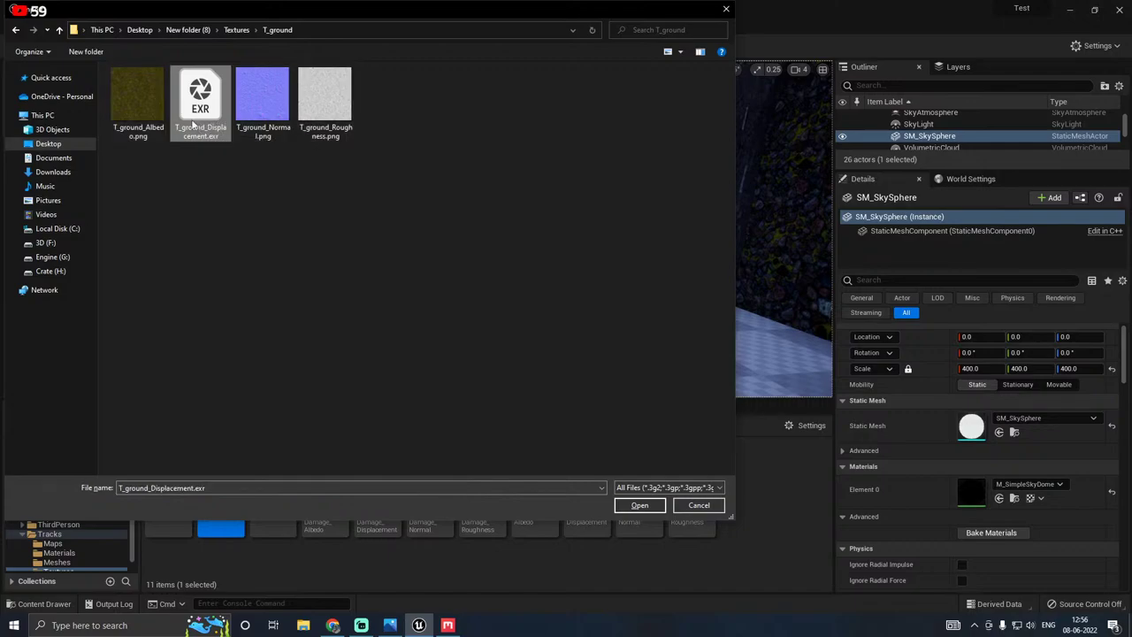
pyautogui.click(137, 115)
pyautogui.keyDown('ctrl'); pyautogui.click(264, 115); pyautogui.keyUp('ctrl')
pyautogui.keyDown('ctrl'); pyautogui.click(323, 121); pyautogui.keyUp('ctrl')
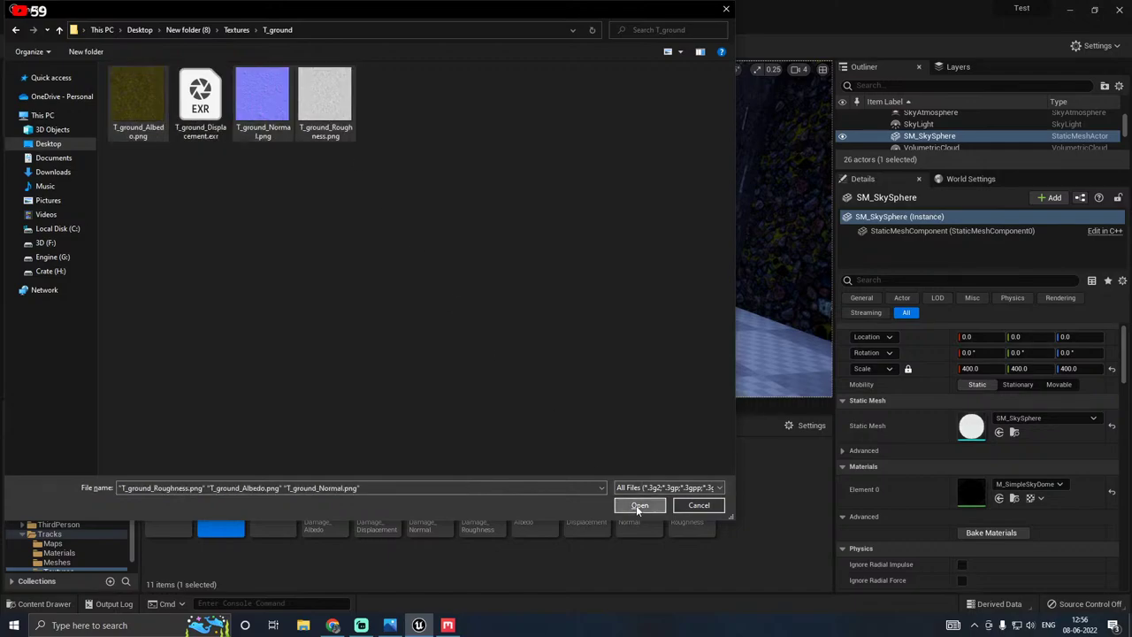
pyautogui.click(636, 505)
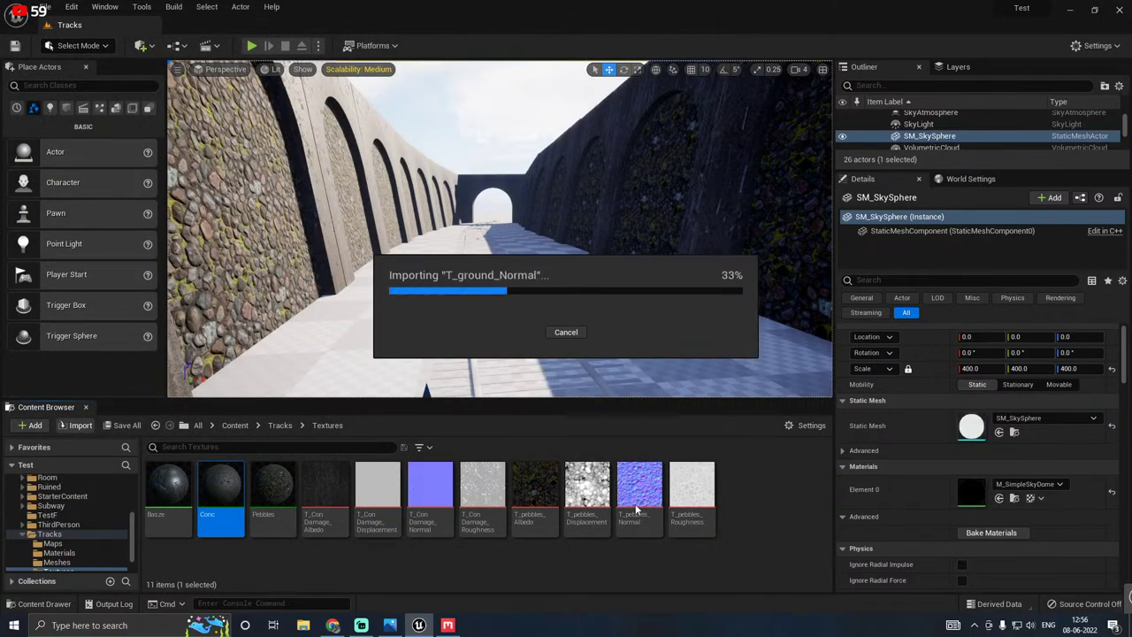
pyautogui.click(122, 425)
pyautogui.click(662, 445)
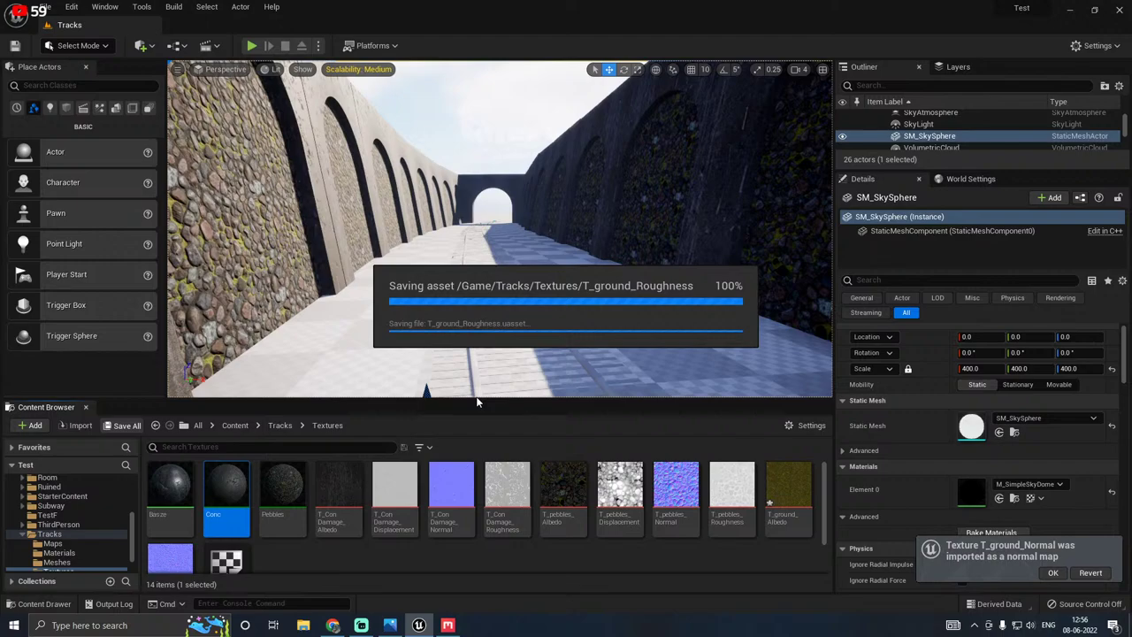
# Step: Create a new material named Ground in the Textures folder and save it
pyautogui.rightClick(417, 559)
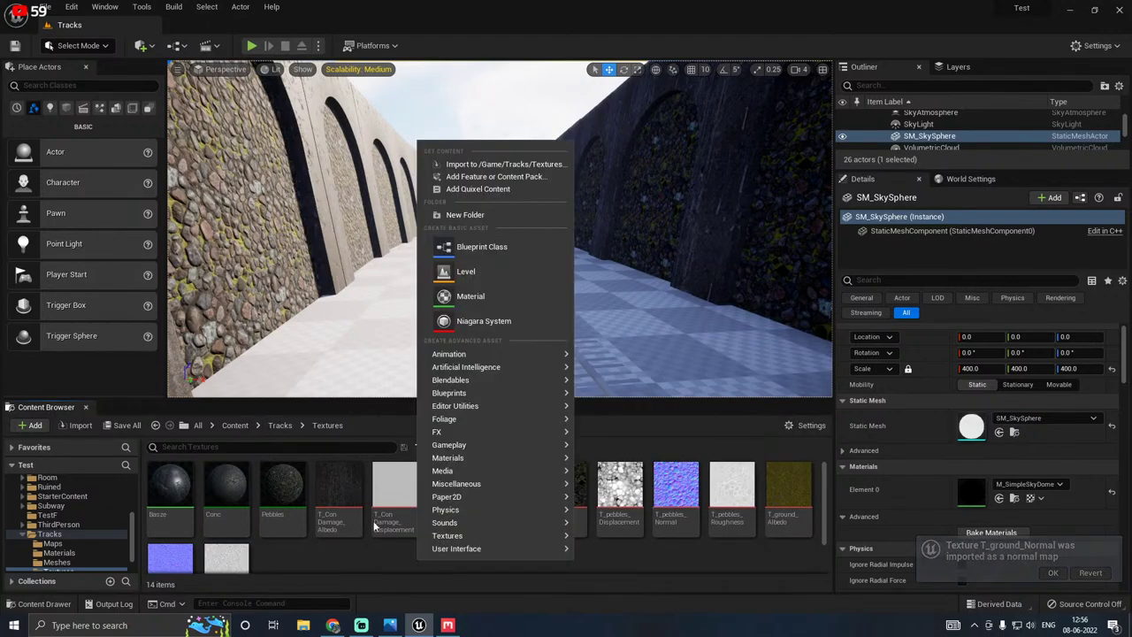
pyautogui.click(471, 296)
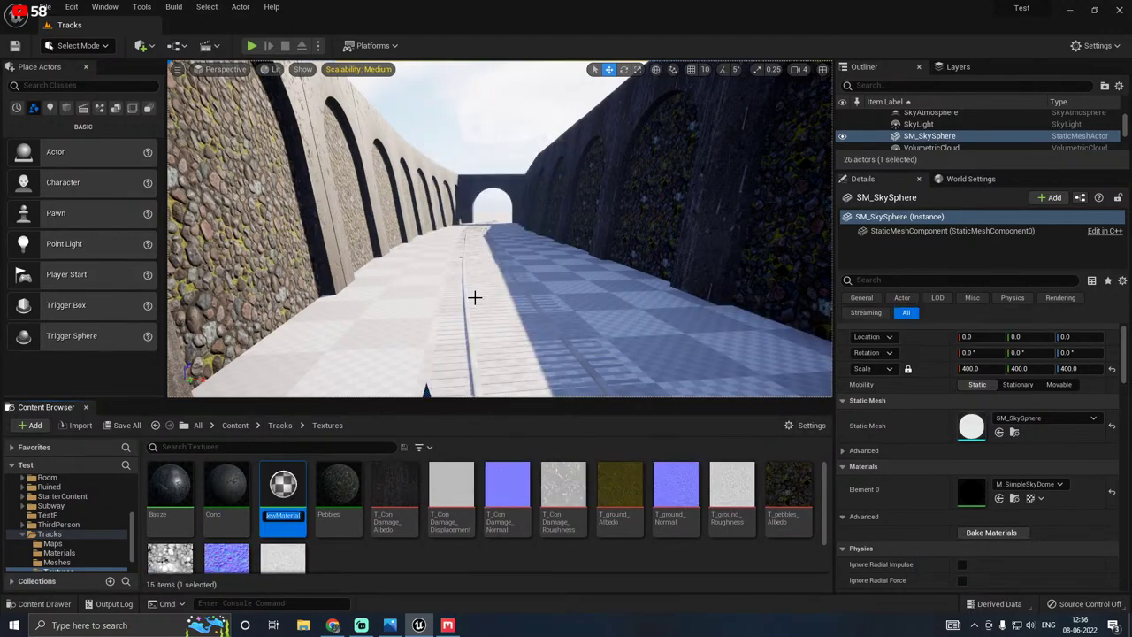
pyautogui.write('Ground')
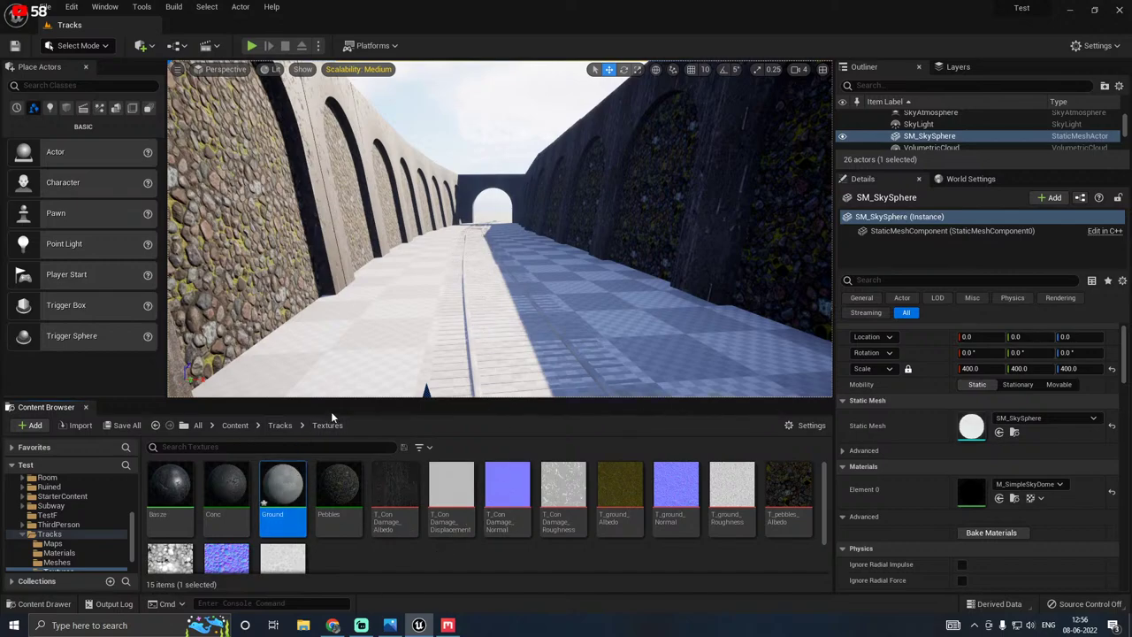
pyautogui.moveTo(336, 399); pyautogui.dragTo(343, 346)
pyautogui.click(126, 379)
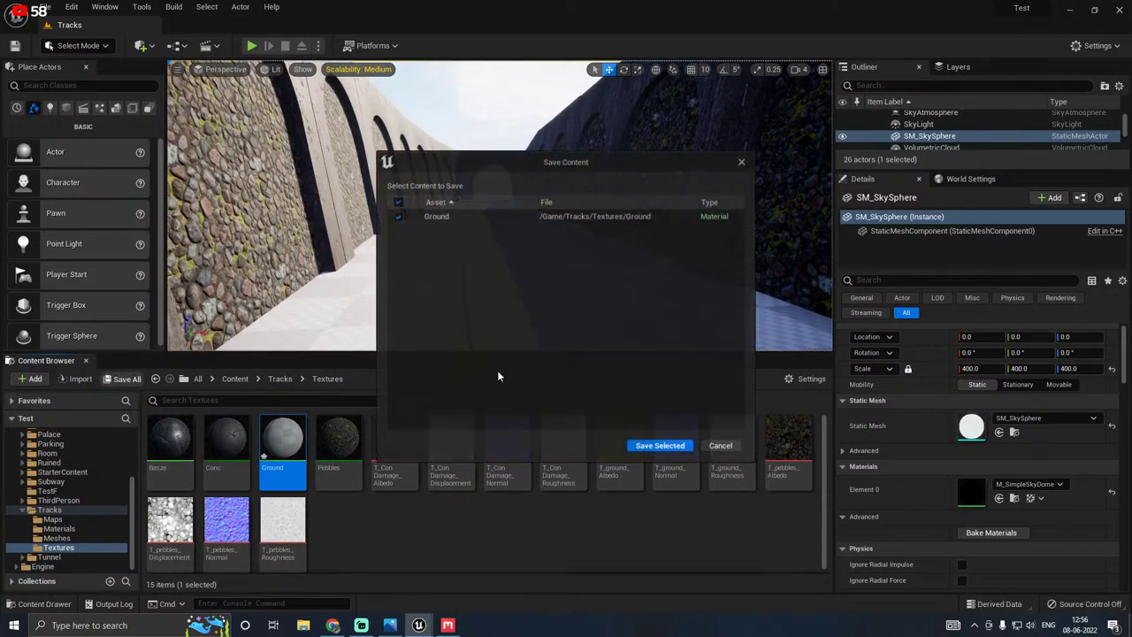
pyautogui.click(656, 448)
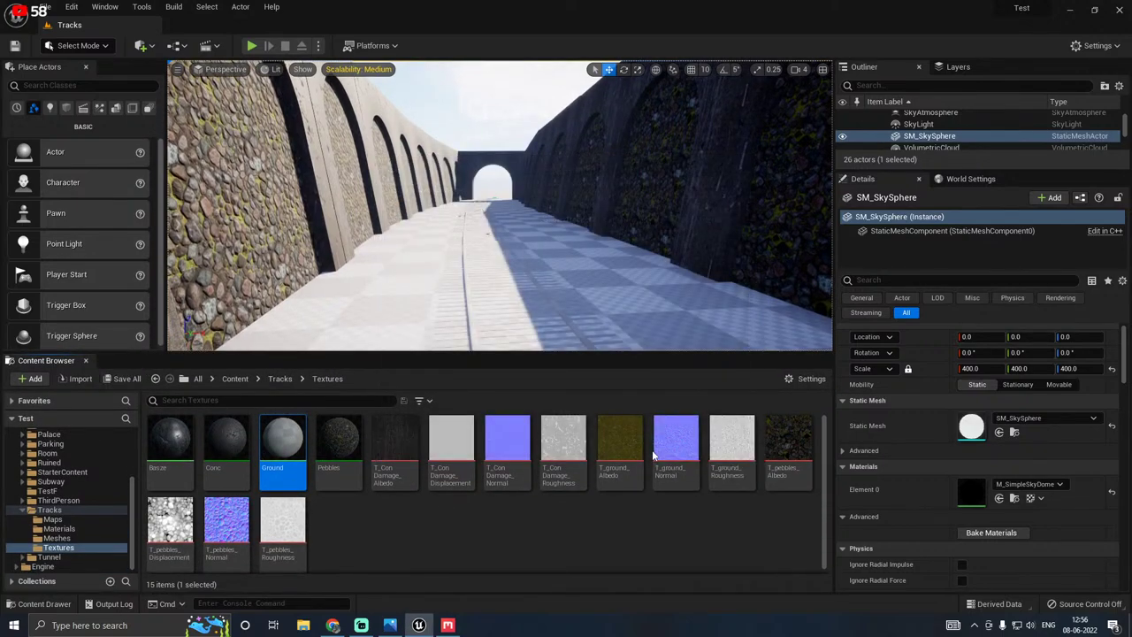
# Step: Add the T_ground_Albedo texture to the Ground material graph and convert its sample to a parameter named B
pyautogui.doubleClick(284, 440)
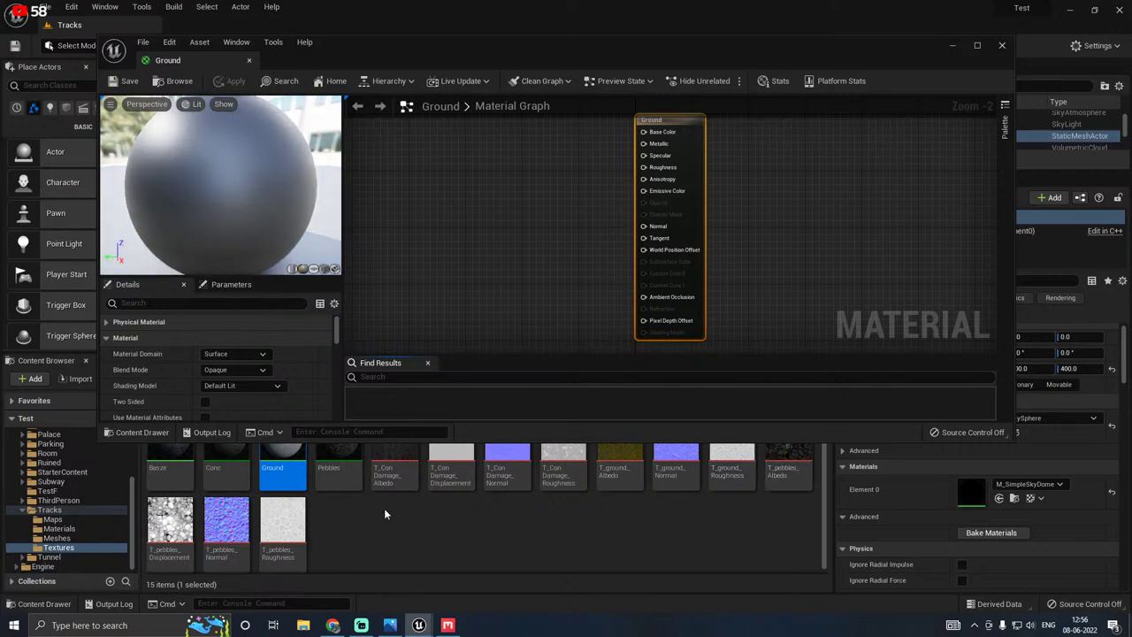
pyautogui.moveTo(617, 468); pyautogui.dragTo(510, 182)
pyautogui.moveTo(523, 269); pyautogui.dragTo(558, 288, button='right')
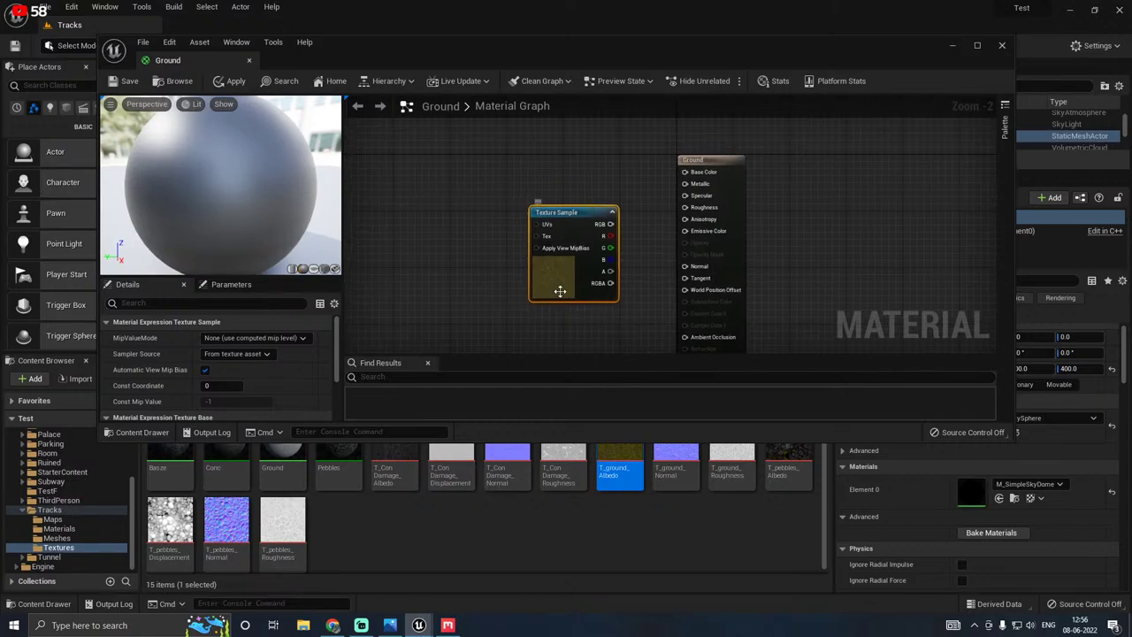
pyautogui.moveTo(558, 288); pyautogui.dragTo(506, 257)
pyautogui.rightClick(502, 239)
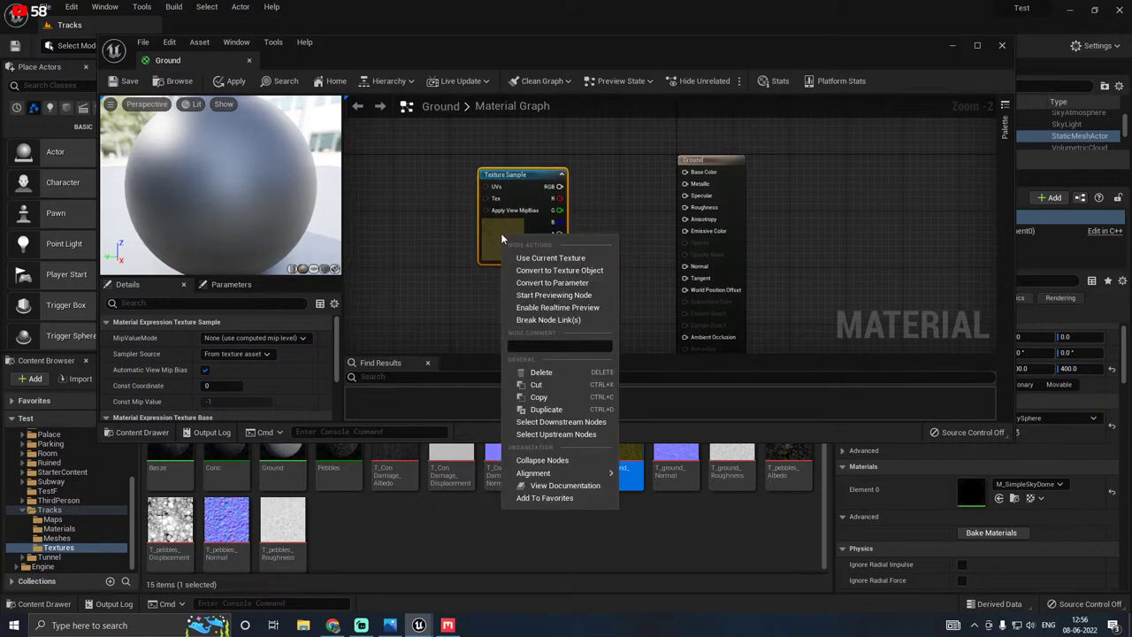
pyautogui.click(555, 282)
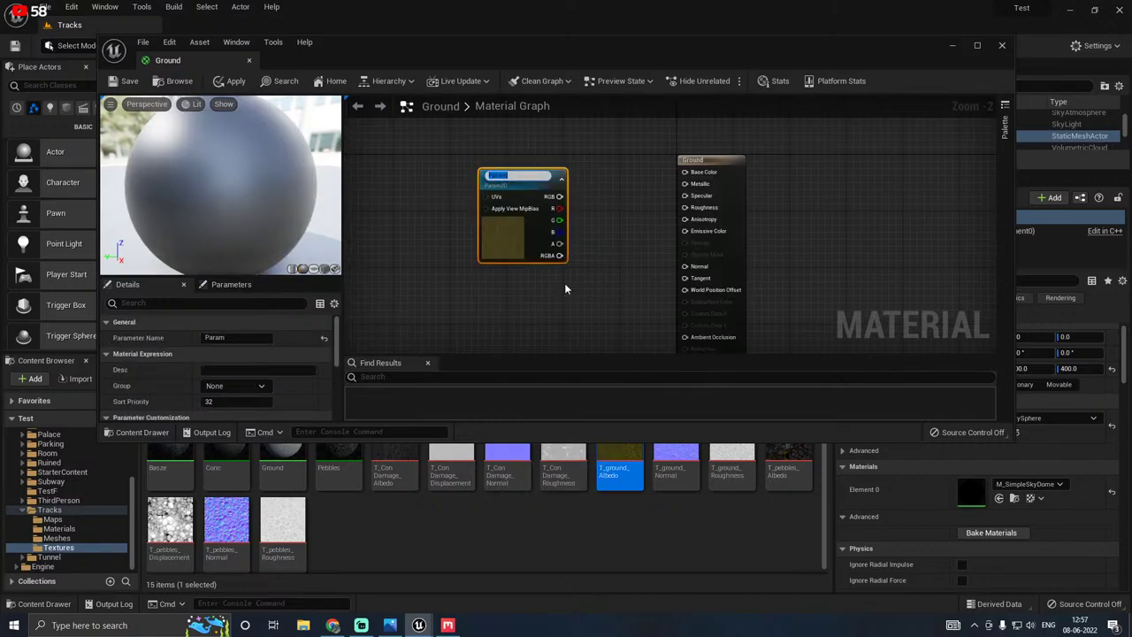
pyautogui.write('B')
pyautogui.moveTo(505, 248); pyautogui.dragTo(477, 226)
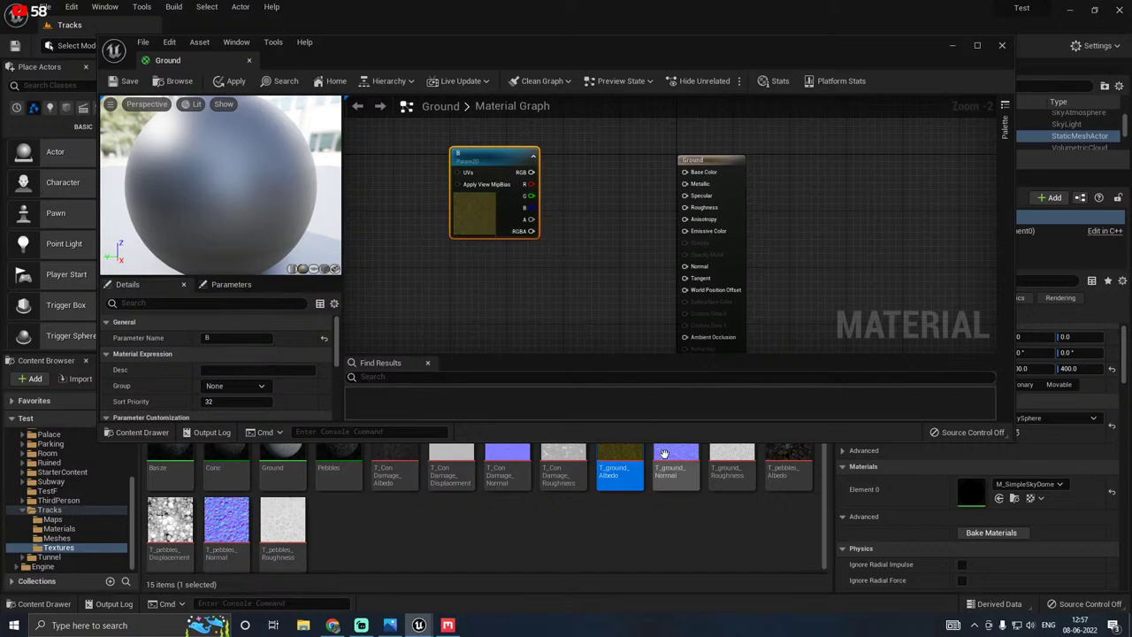
# Step: Enable Flip Green Channel on the T_ground_Normal texture, save it and close its editor
pyautogui.moveTo(664, 454)
pyautogui.mouseDown()
pyautogui.moveTo(412, 277)
pyautogui.moveTo(661, 463)
pyautogui.mouseUp()
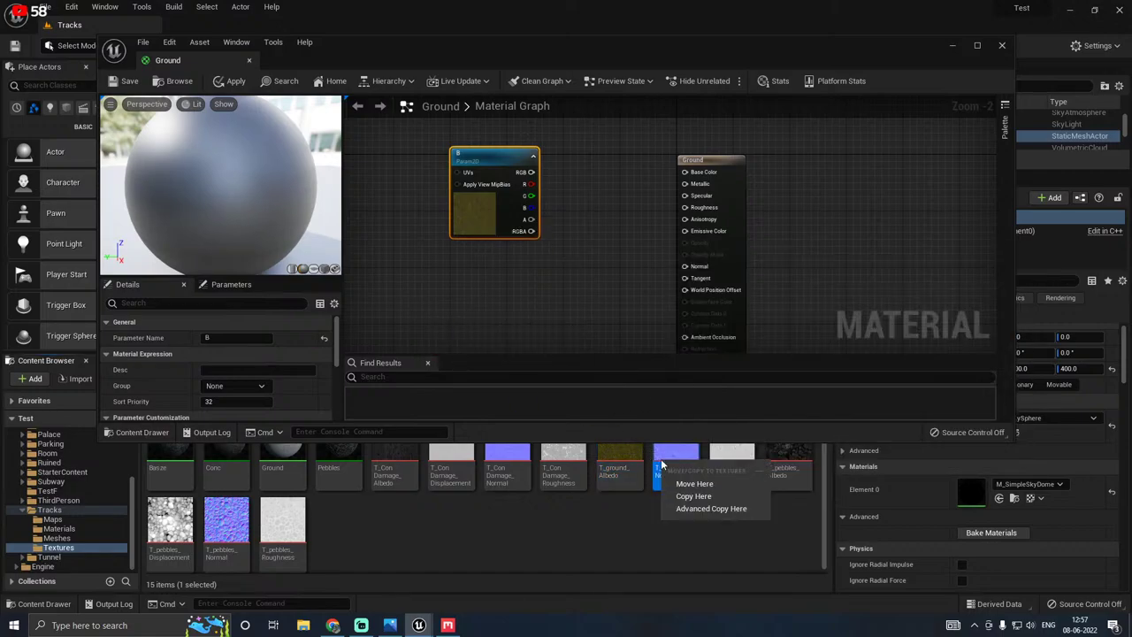
pyautogui.doubleClick(674, 462)
pyautogui.scroll(-2, 875, 349)
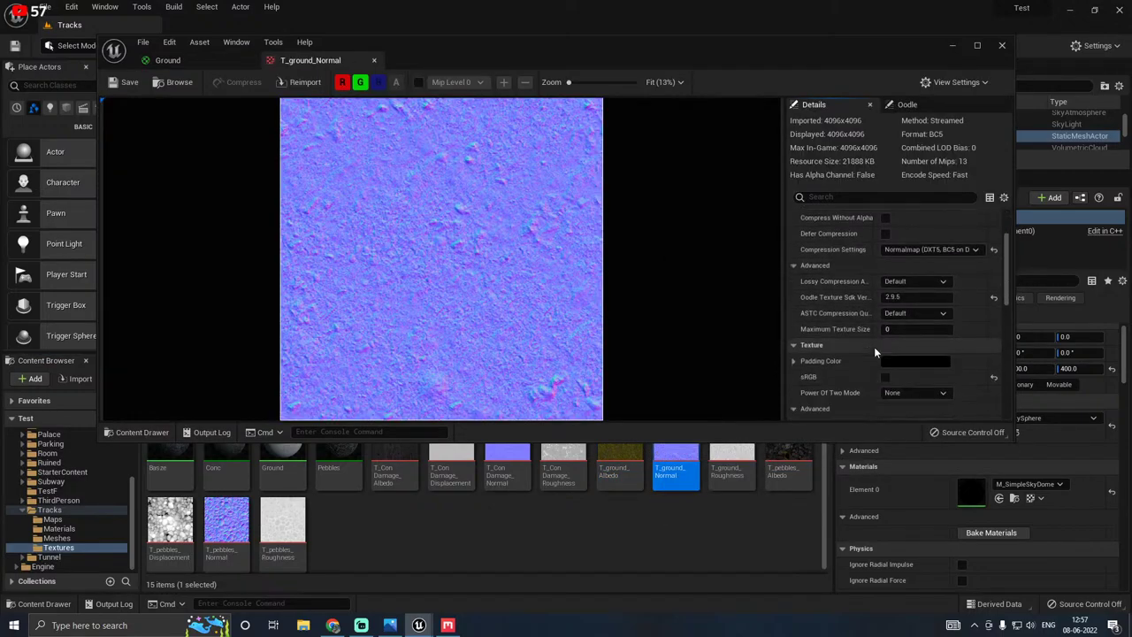
pyautogui.scroll(-2, 867, 348)
pyautogui.click(886, 411)
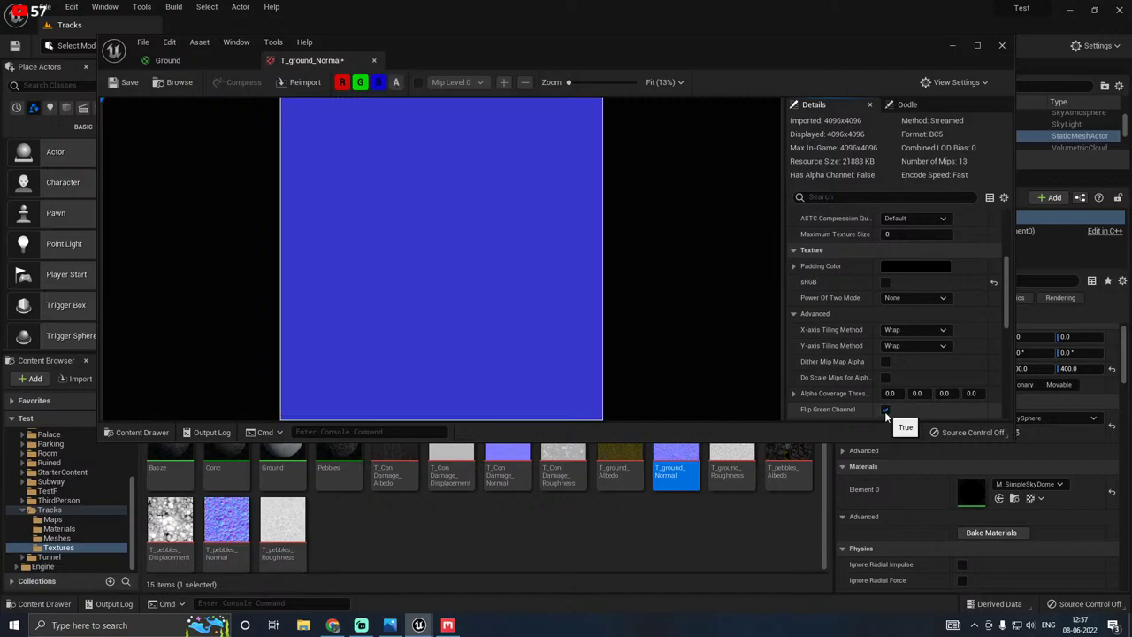
pyautogui.click(126, 83)
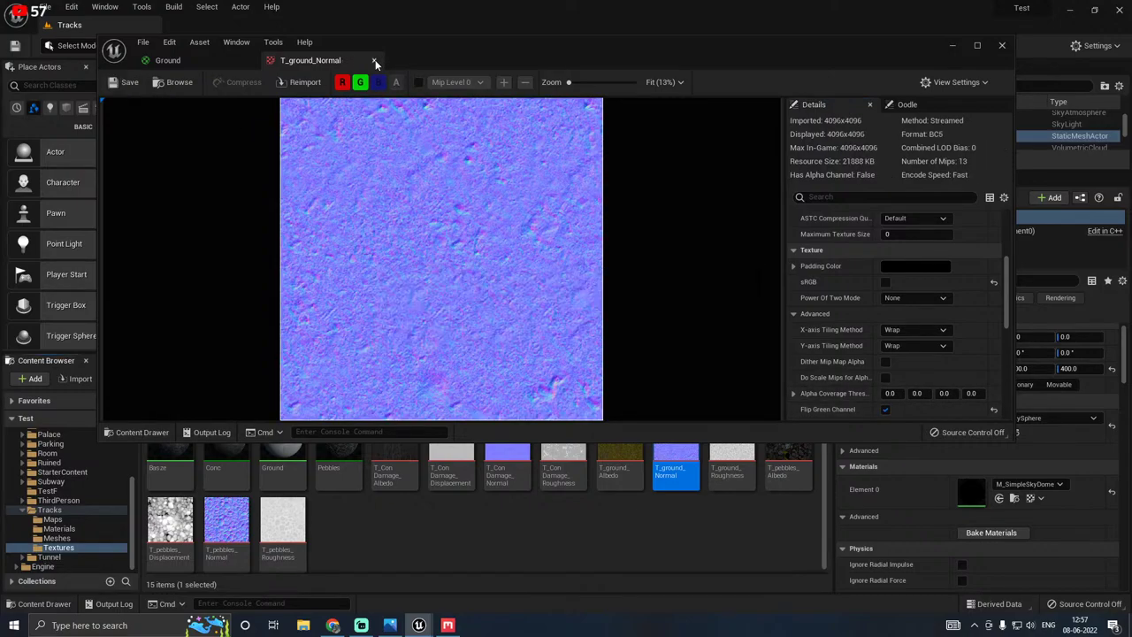
pyautogui.click(375, 60)
# Step: Add the T_ground_Normal texture to the Ground material graph and convert its sample to a parameter named N
pyautogui.moveTo(656, 453); pyautogui.dragTo(446, 250)
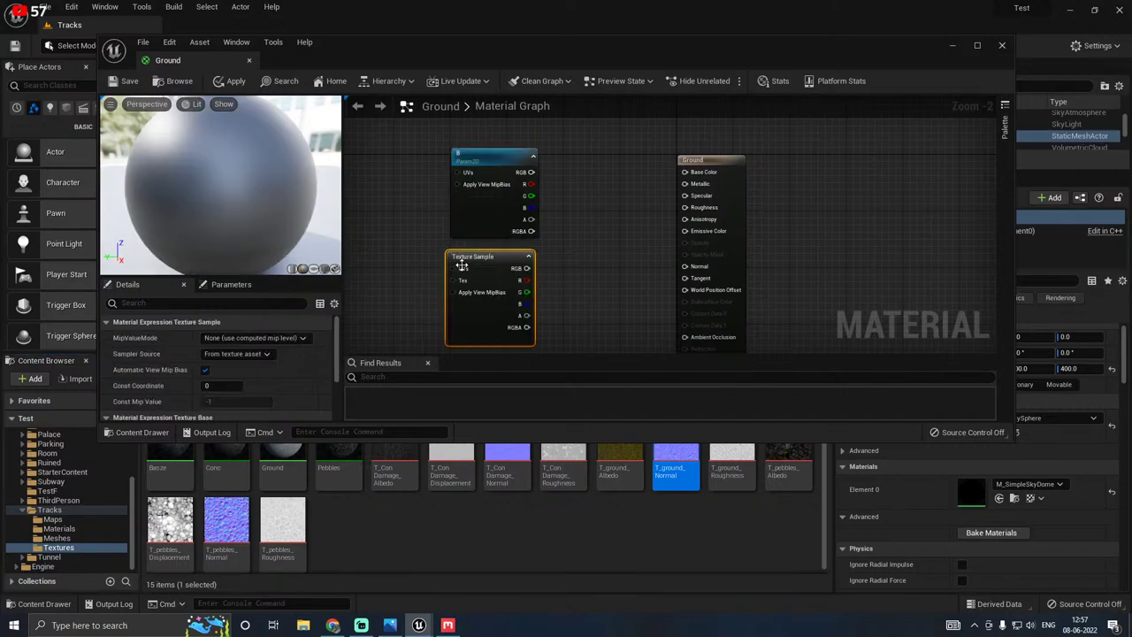
pyautogui.rightClick(478, 313)
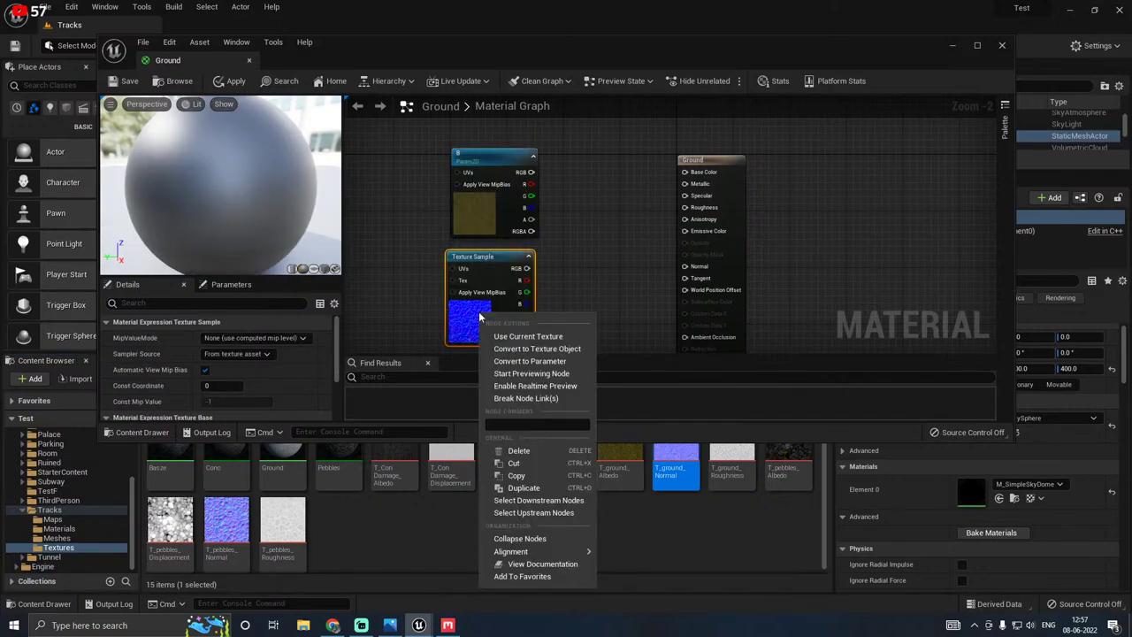
pyautogui.click(549, 361)
pyautogui.write('N')
pyautogui.press('Return')
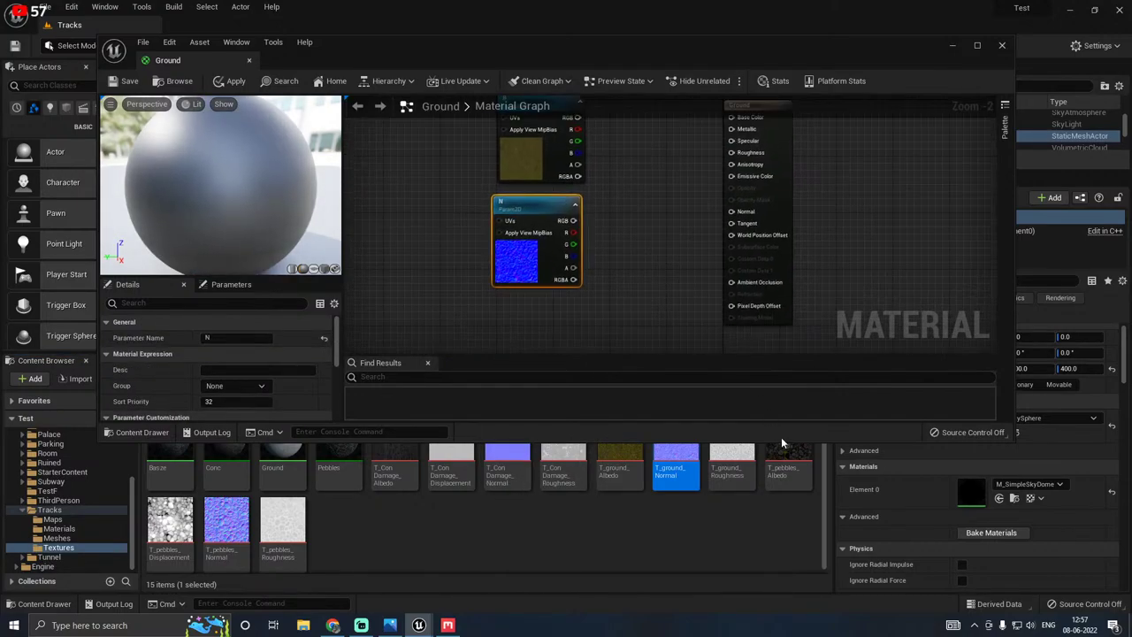
# Step: Add the T_ground_Roughness texture to the graph and convert its sample to a parameter named R
pyautogui.moveTo(732, 467); pyautogui.dragTo(380, 236)
pyautogui.moveTo(472, 254); pyautogui.dragTo(560, 287, button='right')
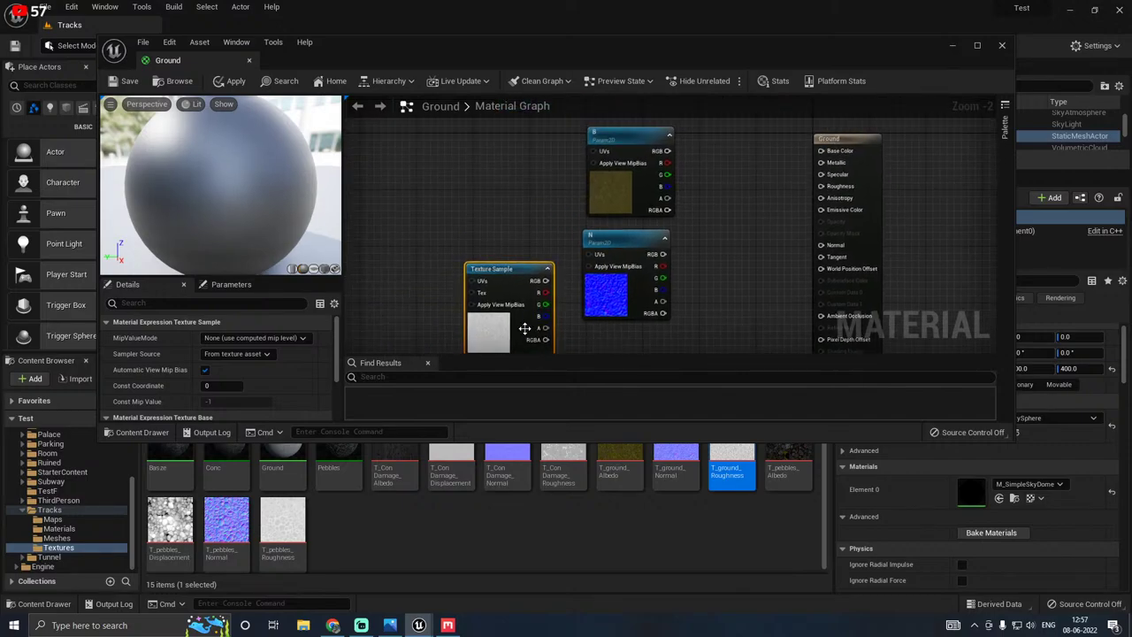
pyautogui.moveTo(512, 330); pyautogui.dragTo(443, 266)
pyautogui.rightClick(426, 253)
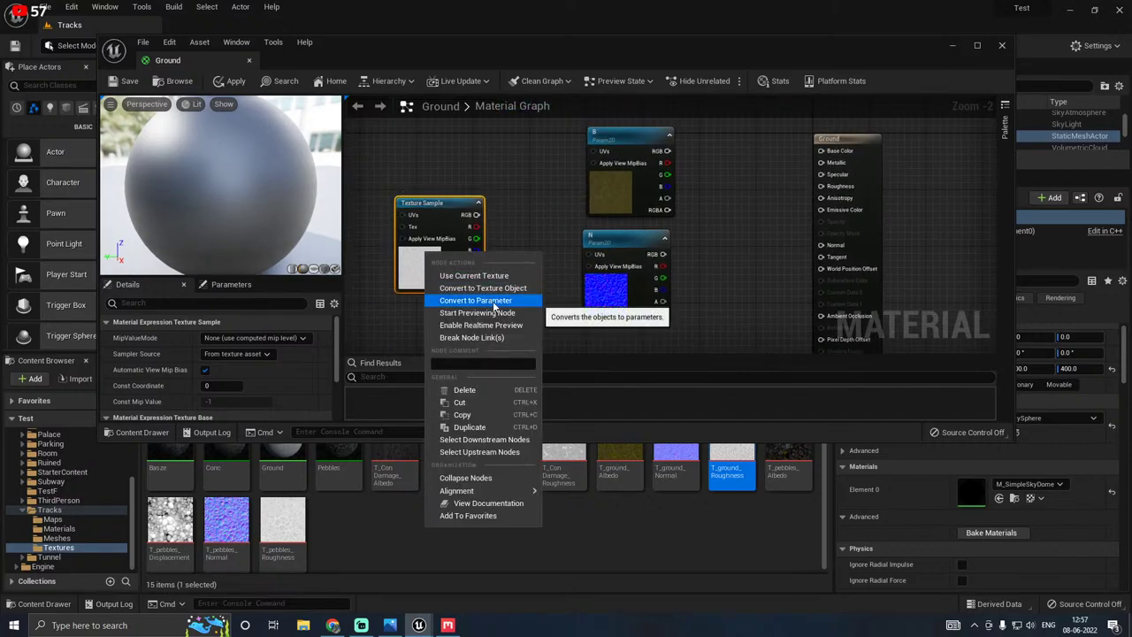
pyautogui.click(492, 301)
pyautogui.write('R')
pyautogui.press('Return')
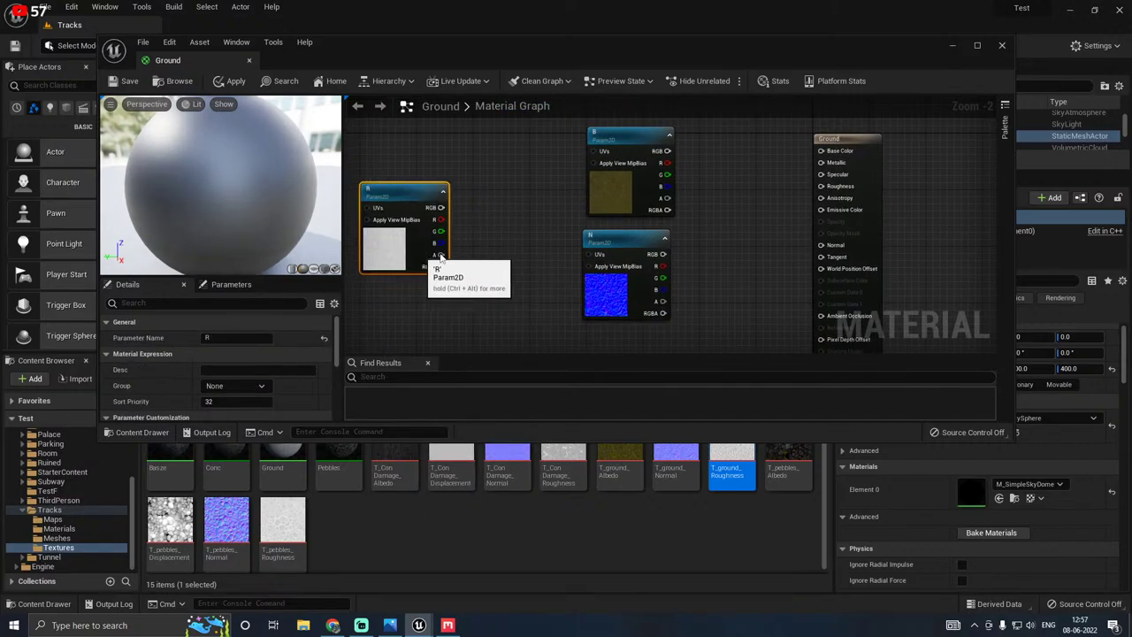
# Step: Multiply R's RGB output by a new scalar parameter named Rough with default value 1, and connect the product to Roughness
pyautogui.click(479, 214)
pyautogui.click(485, 231)
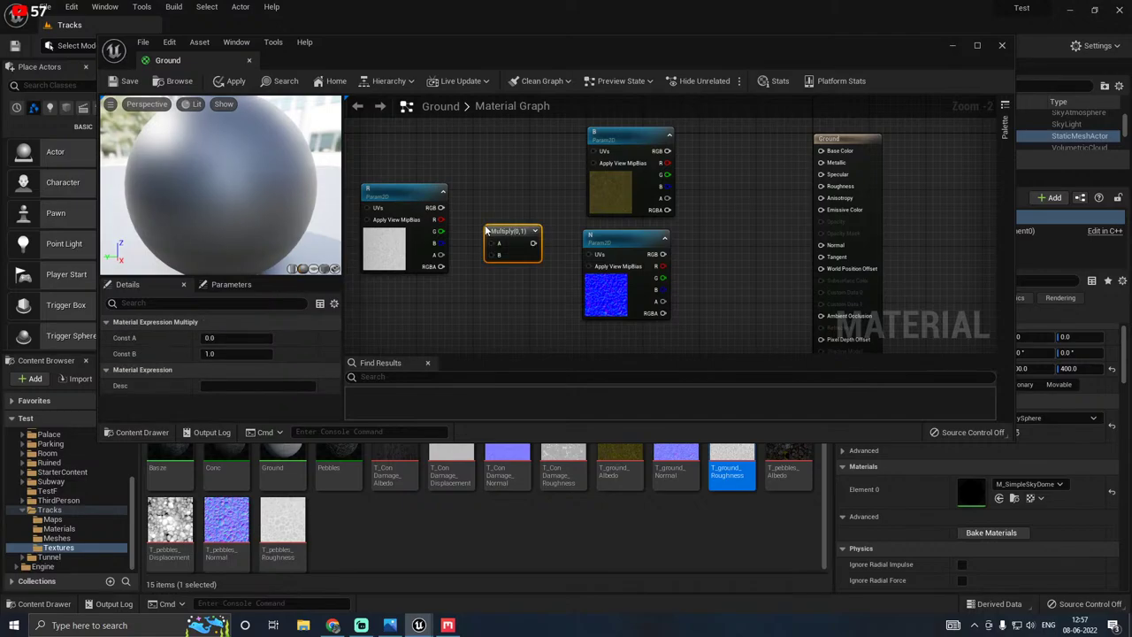
pyautogui.click(416, 299)
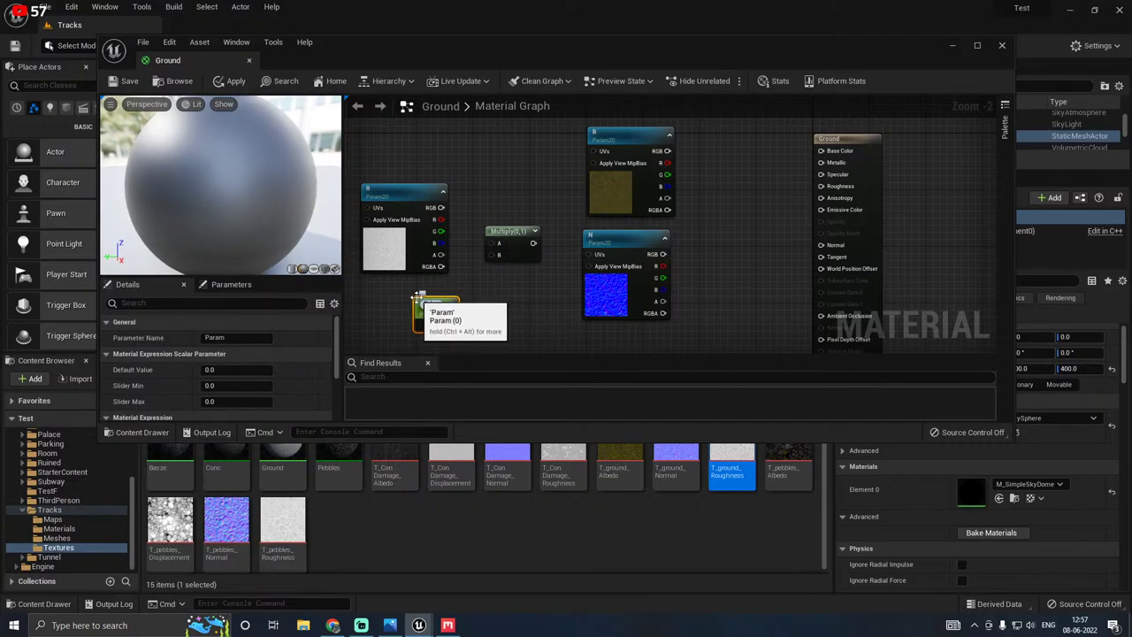
pyautogui.write('Rough')
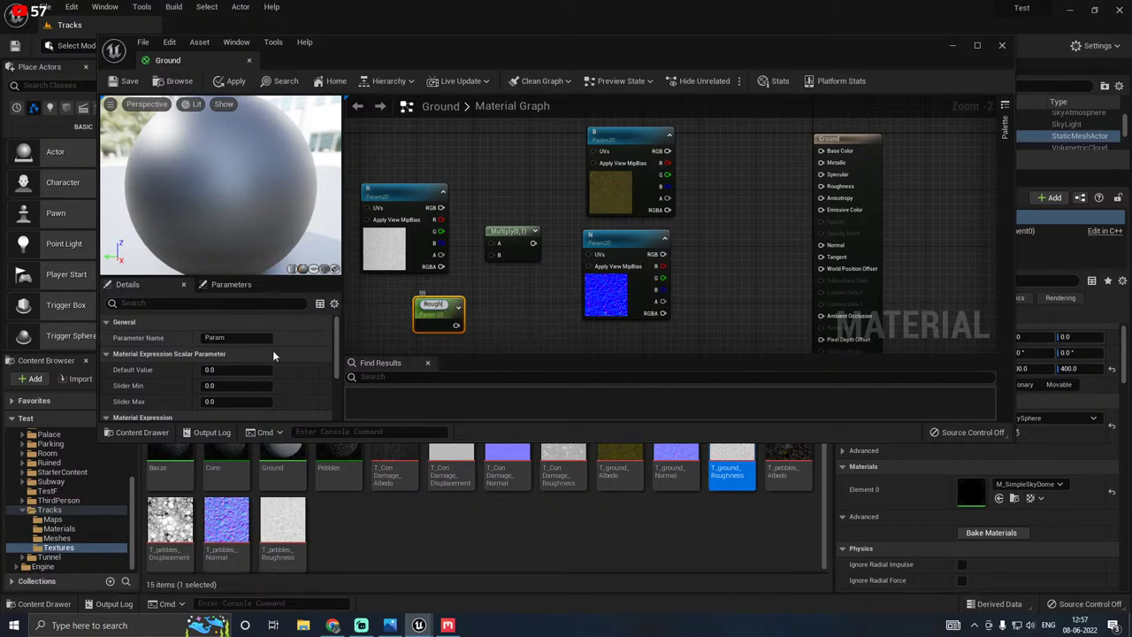
pyautogui.click(214, 370)
pyautogui.write('1')
pyautogui.moveTo(449, 320); pyautogui.dragTo(441, 207)
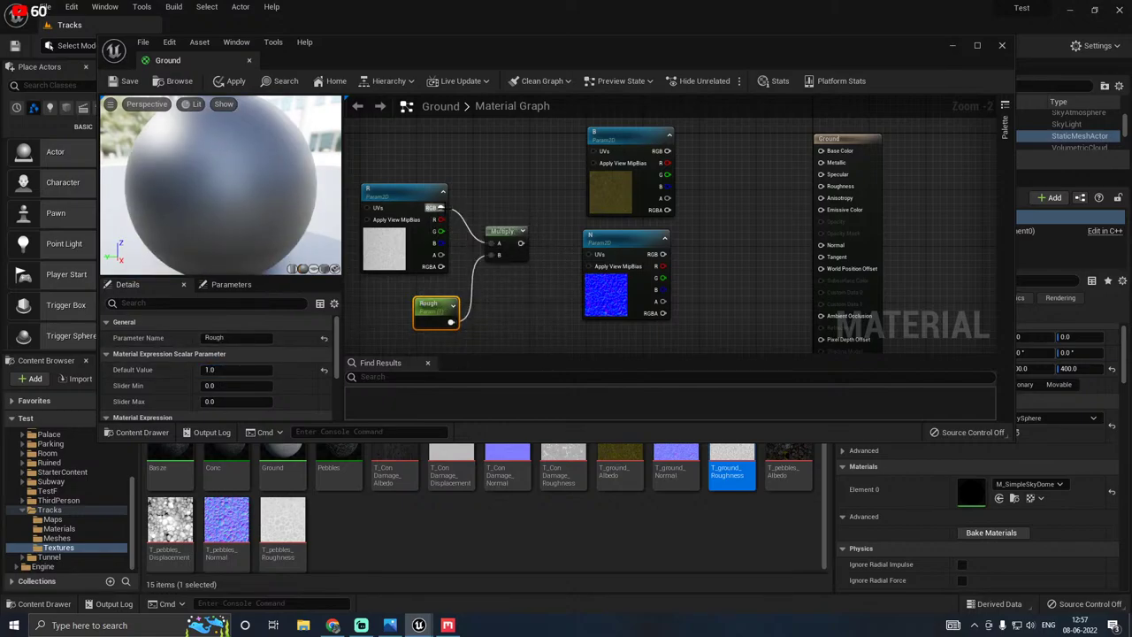
pyautogui.moveTo(493, 225); pyautogui.dragTo(516, 252, button='right')
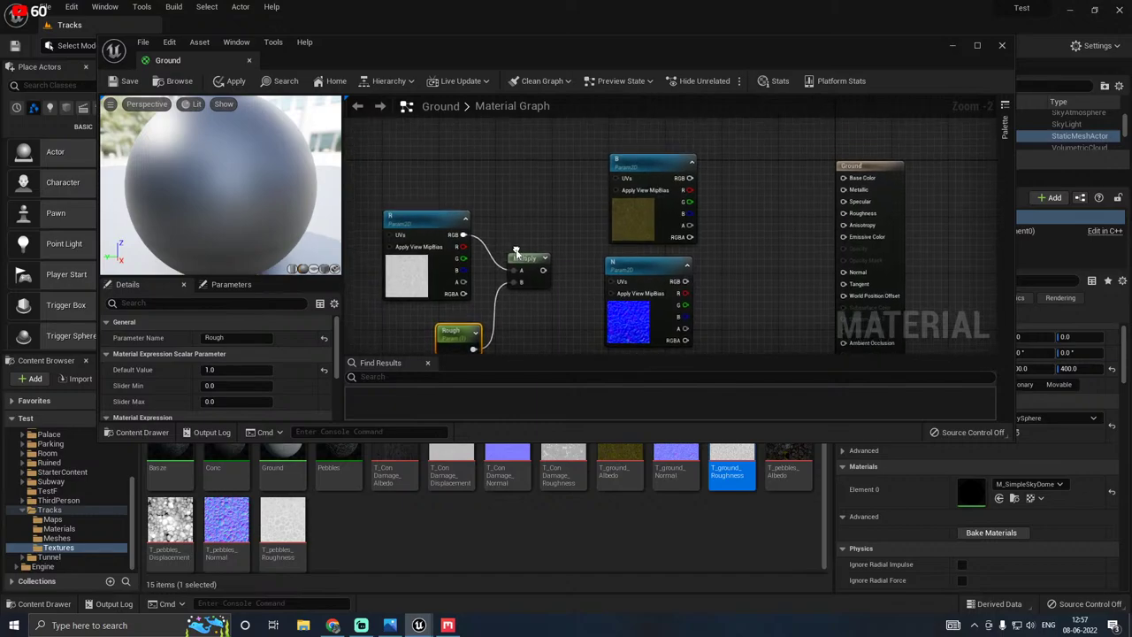
pyautogui.moveTo(544, 271); pyautogui.dragTo(845, 213)
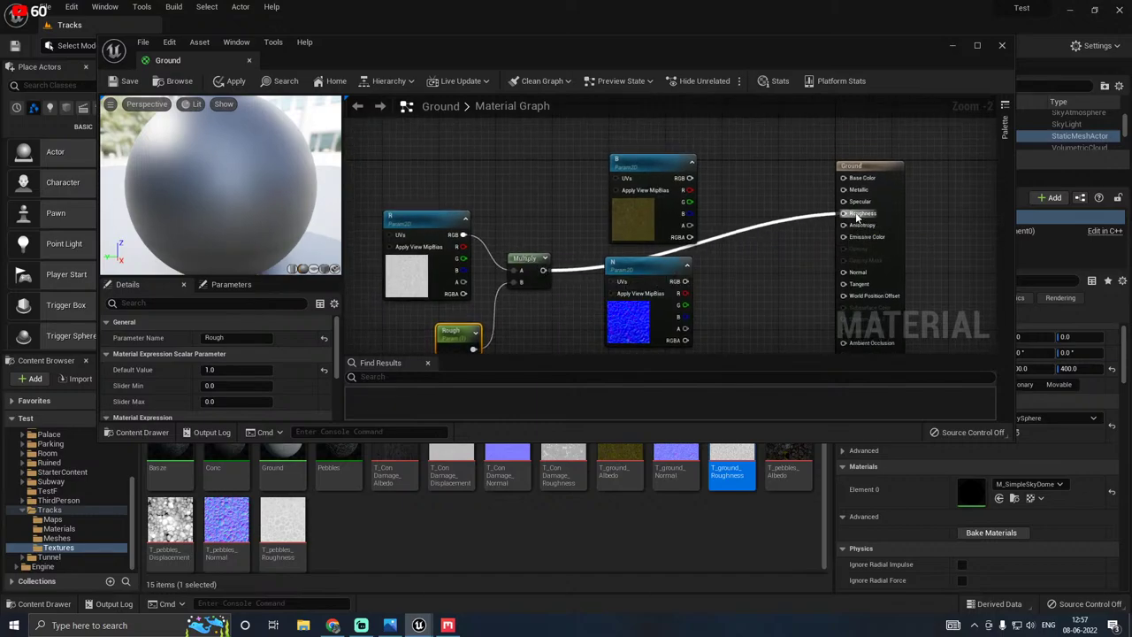
# Step: Add a LandscapeLayerBlend node and place it between the B texture parameter and the Ground output node
pyautogui.moveTo(769, 188); pyautogui.dragTo(619, 237, button='right')
pyautogui.rightClick(582, 250)
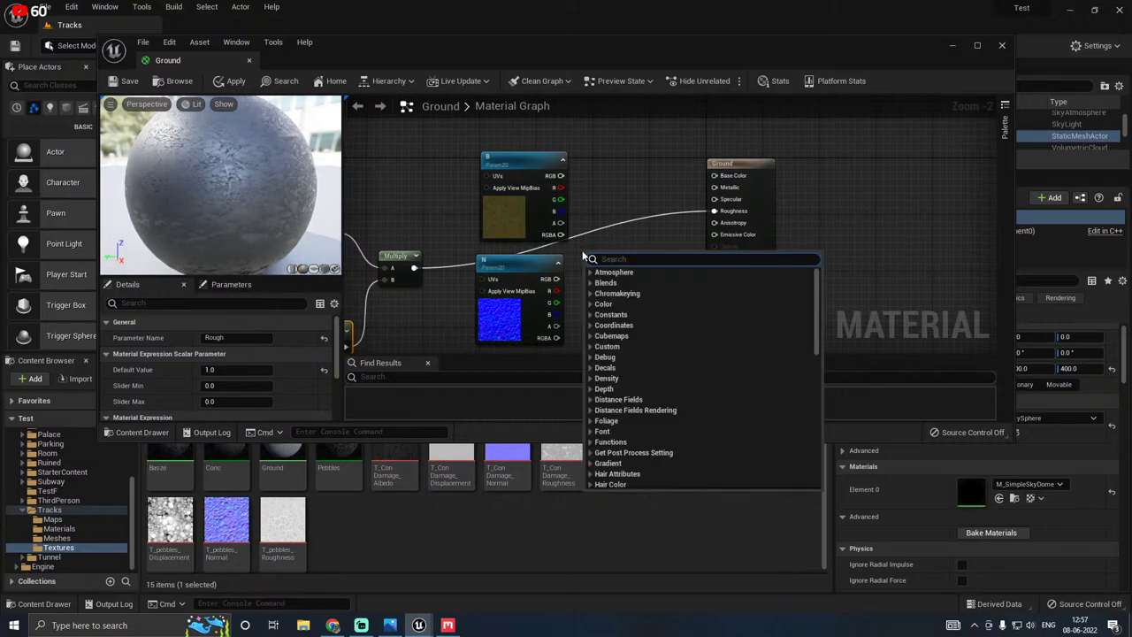
pyautogui.write('blend')
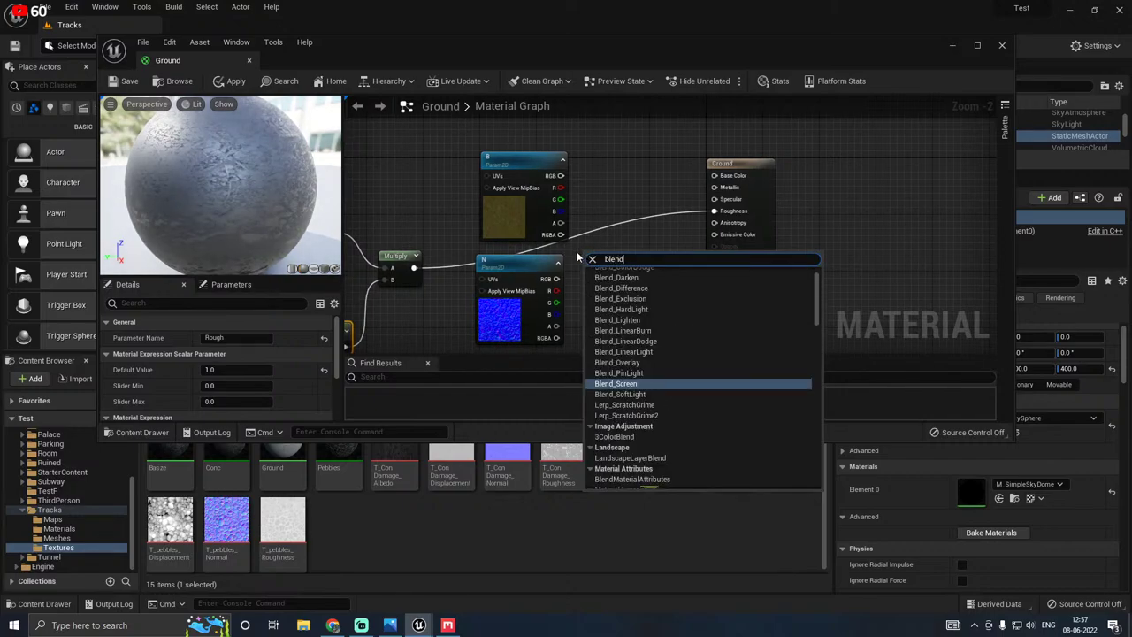
pyautogui.scroll(-3, 655, 296)
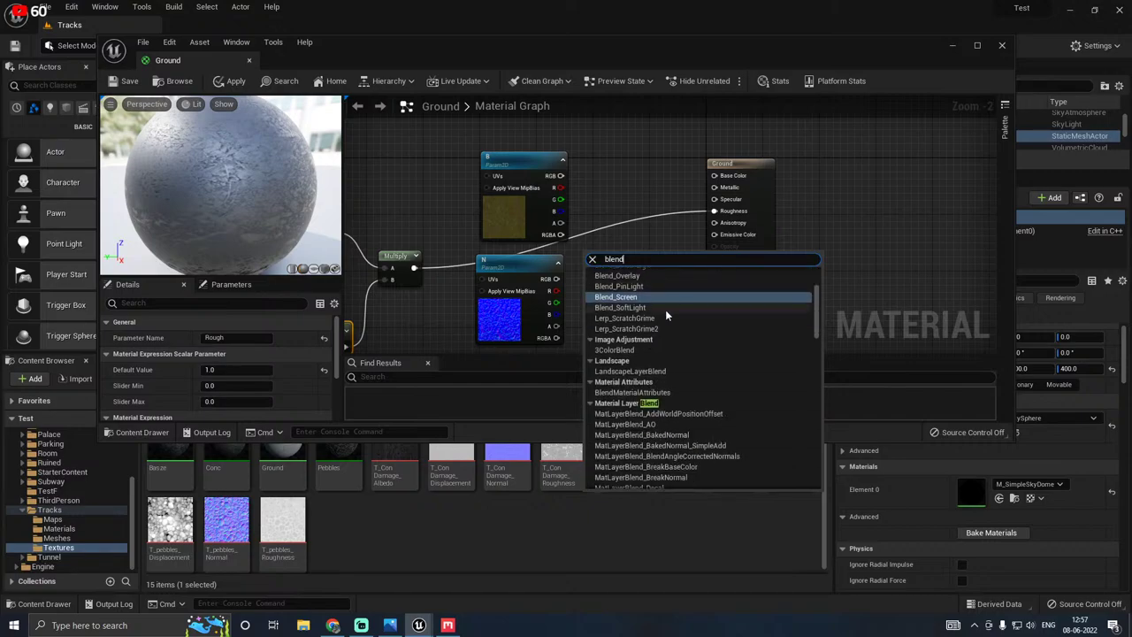
pyautogui.click(630, 370)
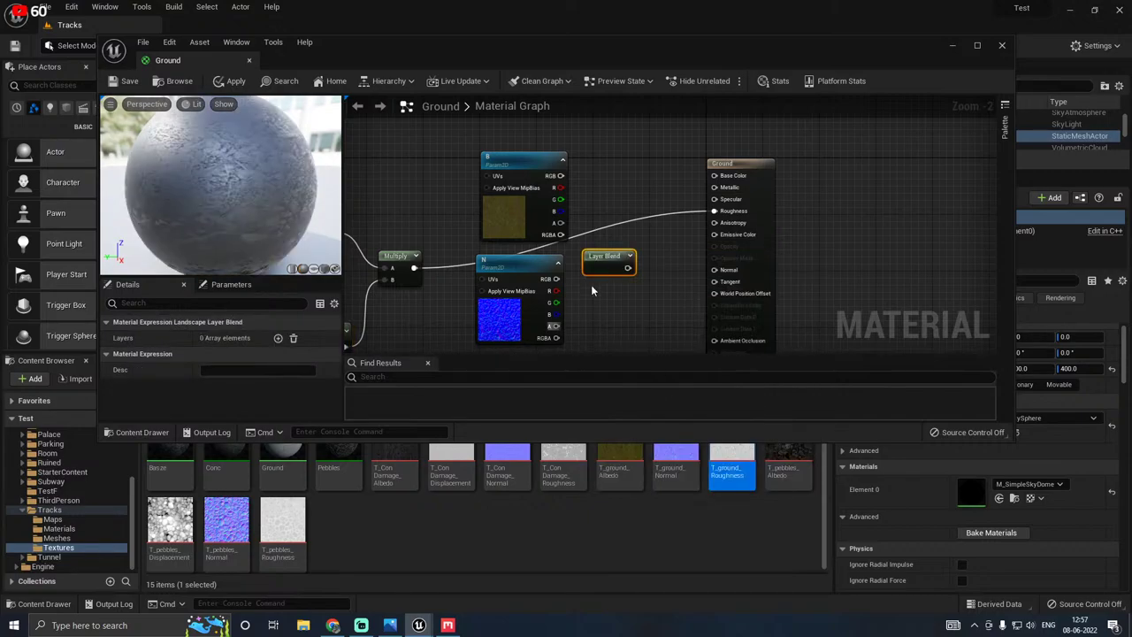
pyautogui.moveTo(612, 264); pyautogui.dragTo(628, 186)
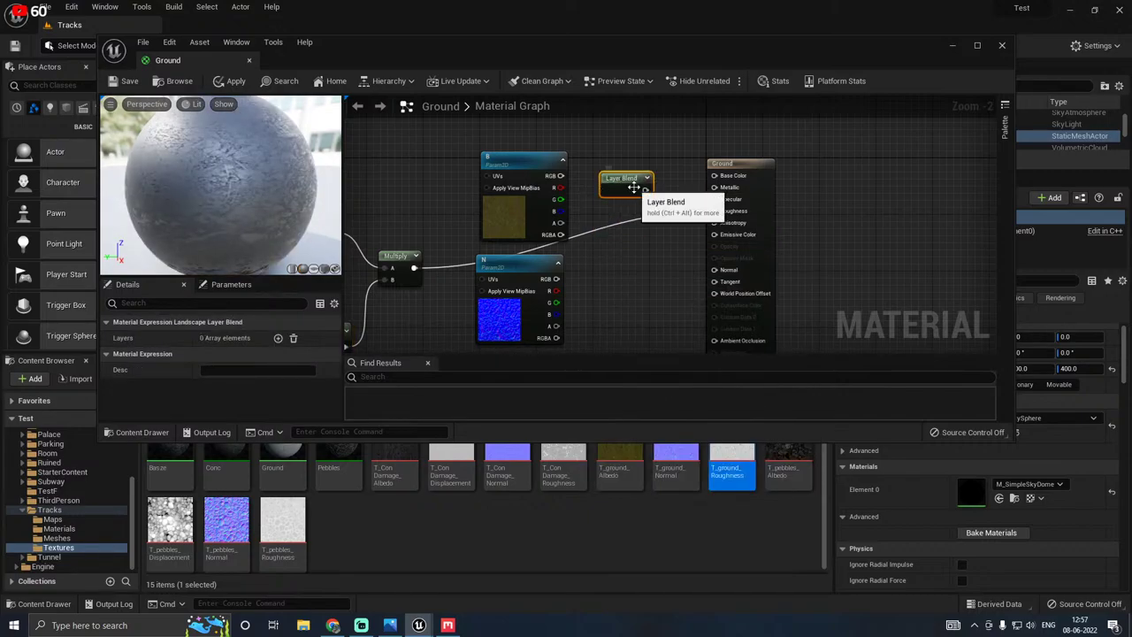
# Step: Give the Layer Blend node a layer named Grass with preview weight 1, and route B's RGB through it to Base Color
pyautogui.click(278, 338)
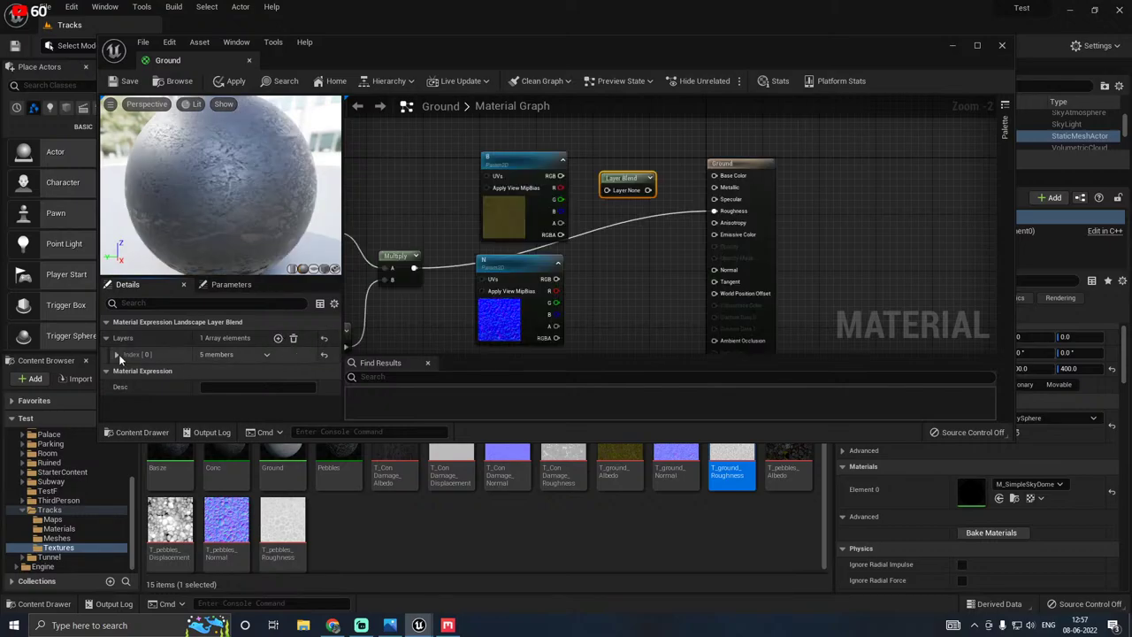
pyautogui.click(116, 354)
pyautogui.click(221, 371)
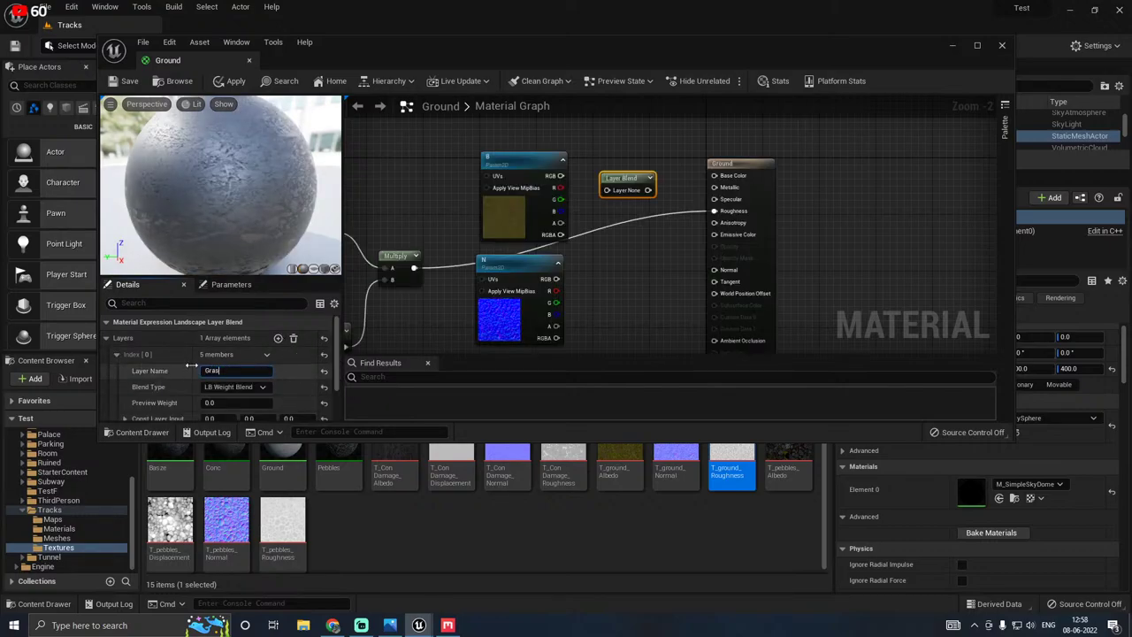
pyautogui.click(221, 403)
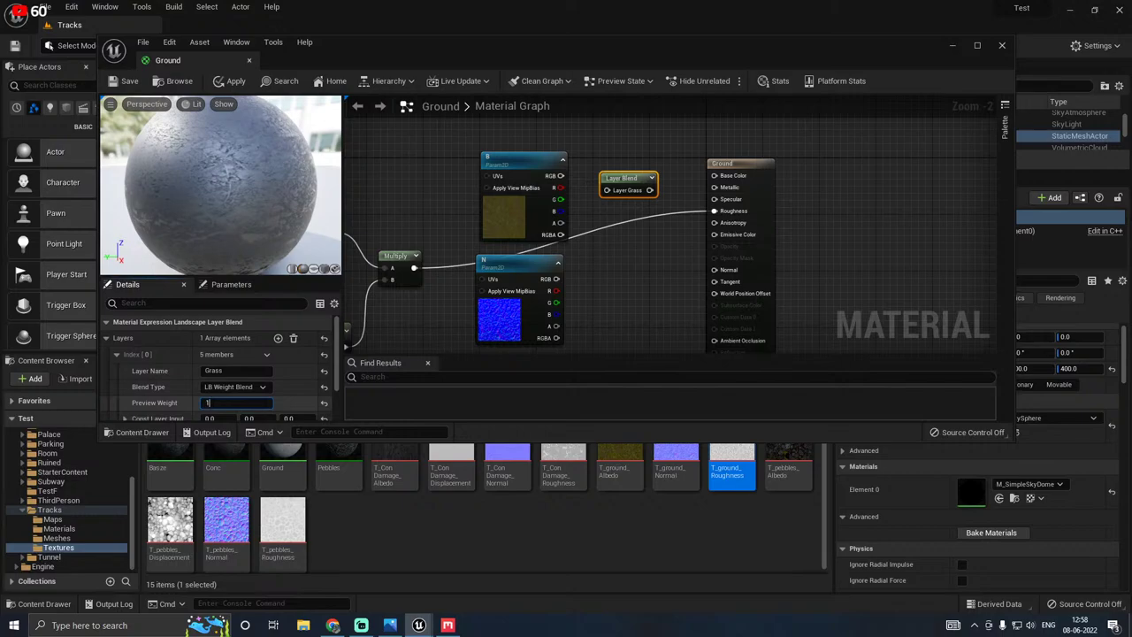
pyautogui.click(649, 259)
pyautogui.moveTo(562, 176); pyautogui.dragTo(716, 176)
# Step: Duplicate the Layer Blend node and route N's RGB through the copy to the Normal input
pyautogui.click(628, 179)
pyautogui.rightClick(629, 182)
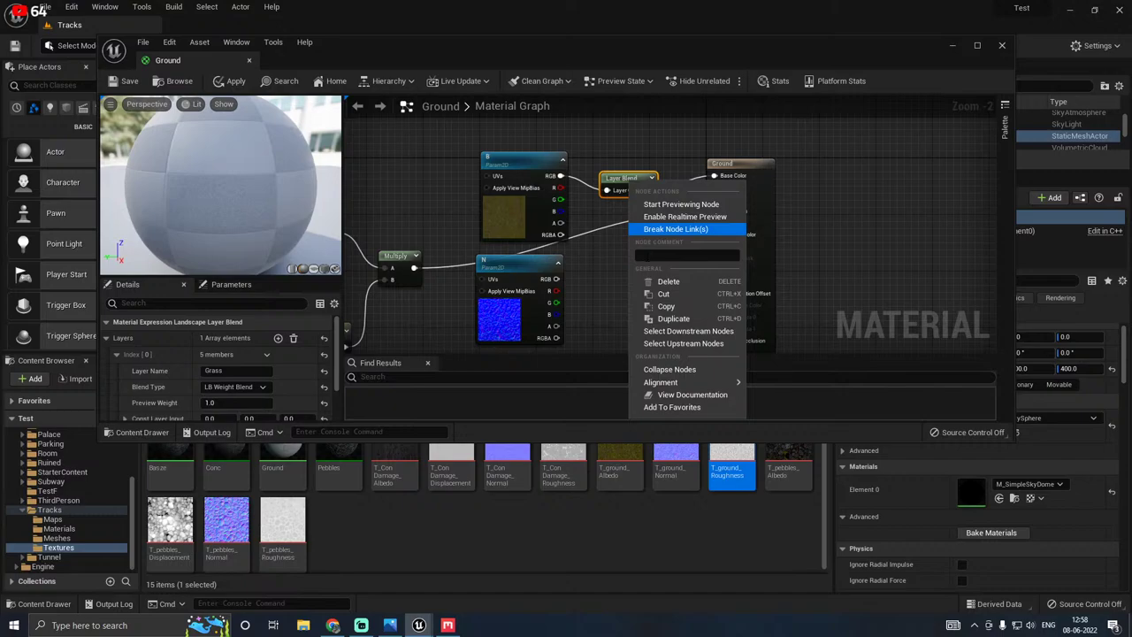
pyautogui.click(667, 319)
pyautogui.moveTo(658, 194); pyautogui.dragTo(715, 270)
pyautogui.moveTo(627, 250); pyautogui.dragTo(677, 199, button='right')
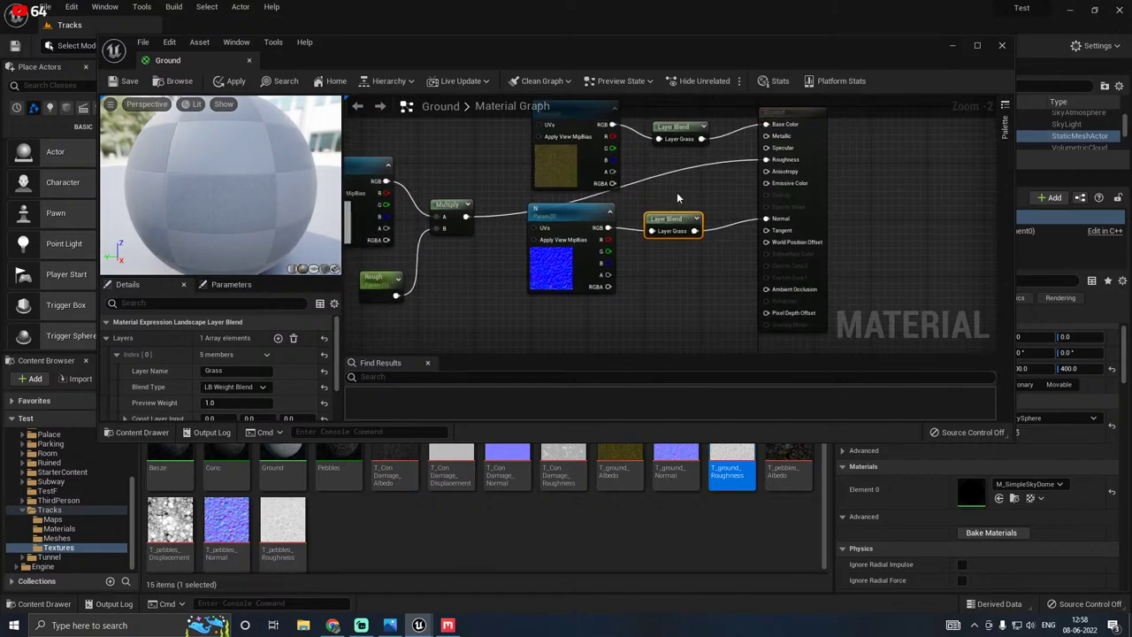
# Step: Duplicate the Layer Blend node below the normal one and route the roughness Multiply through it to Roughness
pyautogui.rightClick(672, 219)
pyautogui.click(714, 345)
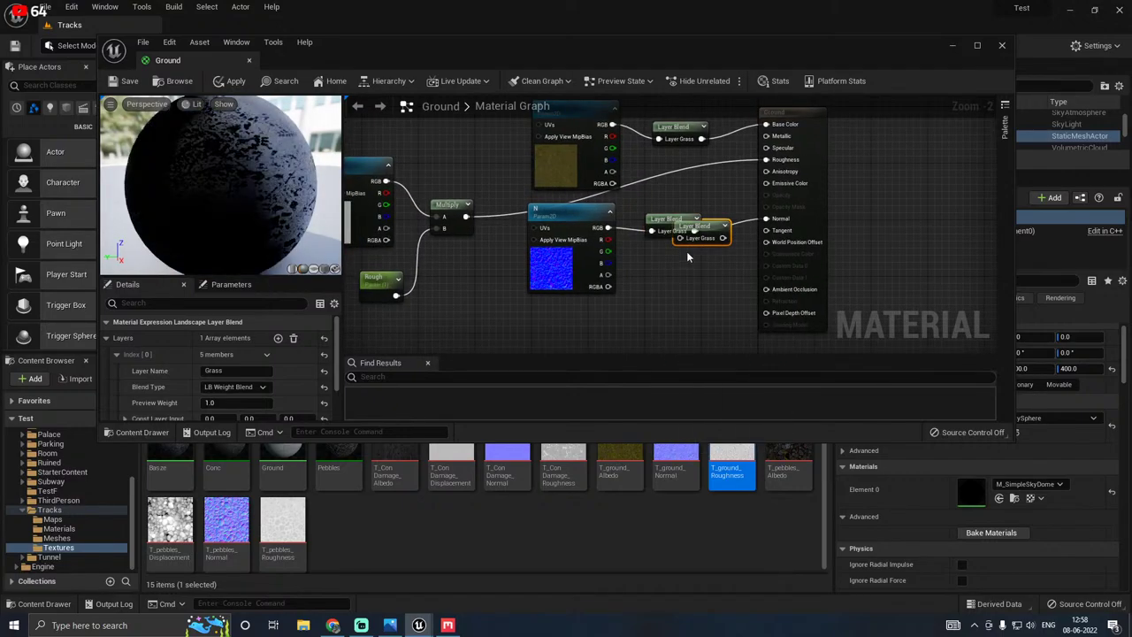
pyautogui.moveTo(705, 228); pyautogui.dragTo(680, 278)
pyautogui.moveTo(466, 216); pyautogui.dragTo(799, 162)
# Step: Add a TexCoord node above the R texture parameter and a Multiply node beside it
pyautogui.moveTo(556, 191); pyautogui.dragTo(693, 308, button='right')
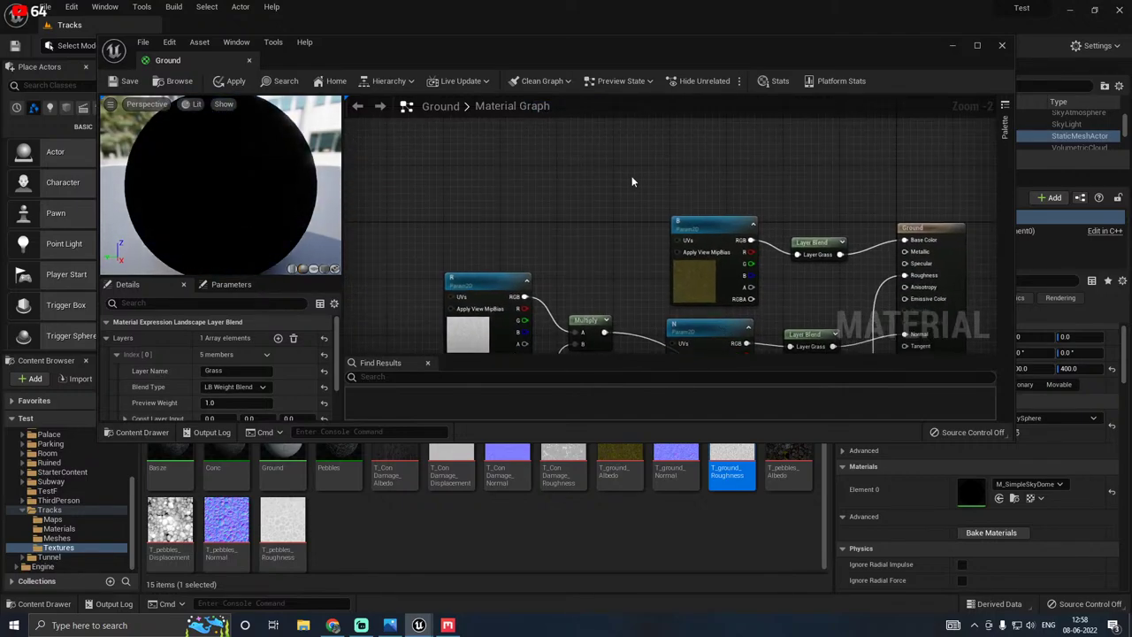
pyautogui.press('u')
pyautogui.click(502, 169)
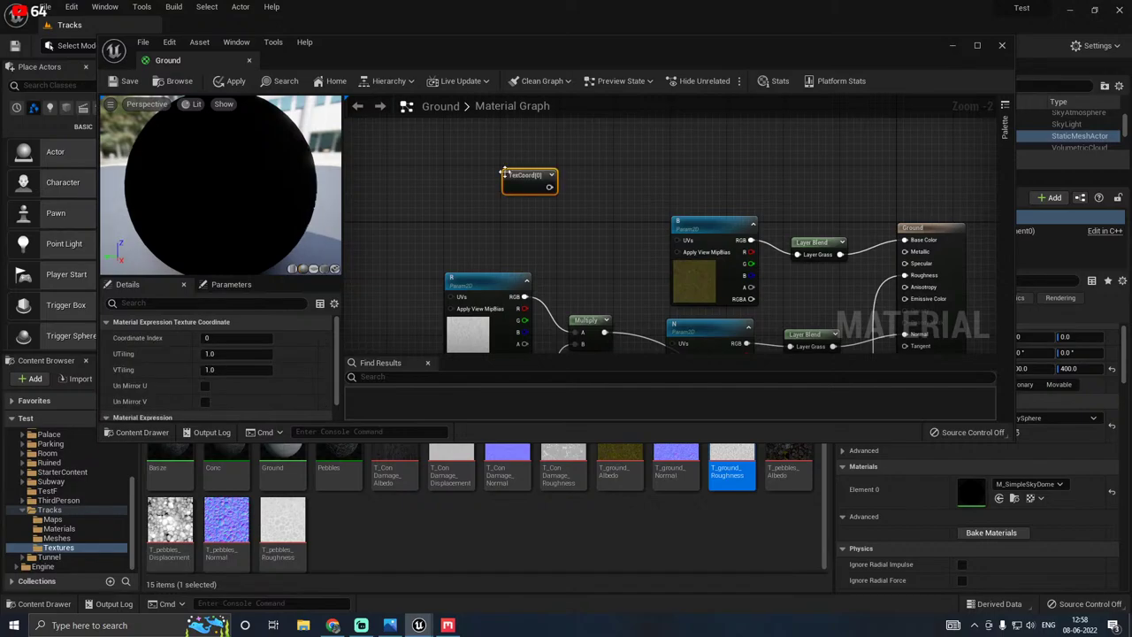
pyautogui.moveTo(523, 184); pyautogui.dragTo(462, 194)
pyautogui.press('m')
pyautogui.click(571, 211)
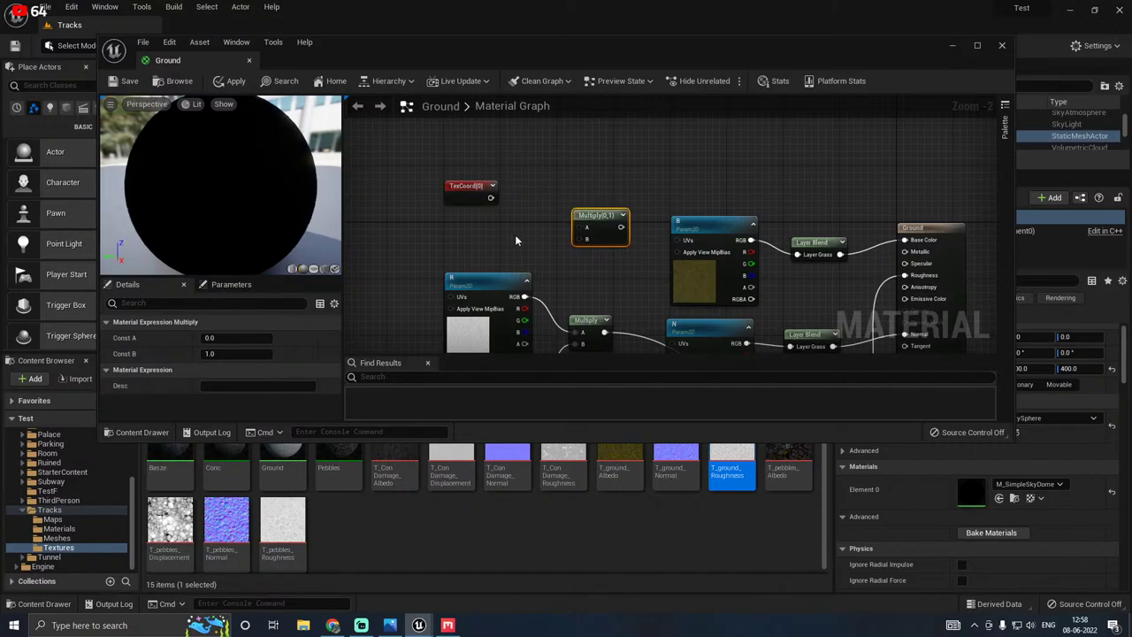
# Step: Create a scalar parameter named Scale with default value 1, and connect TexCoord and Scale to the new Multiply's A and B inputs
pyautogui.click(482, 236)
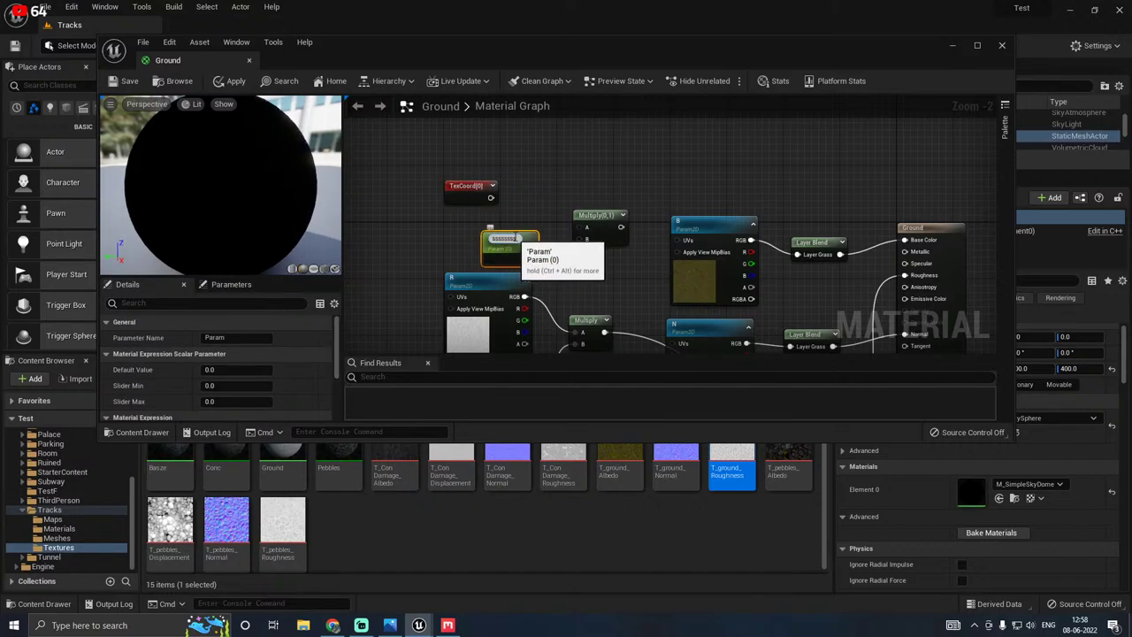
pyautogui.write('Sca')
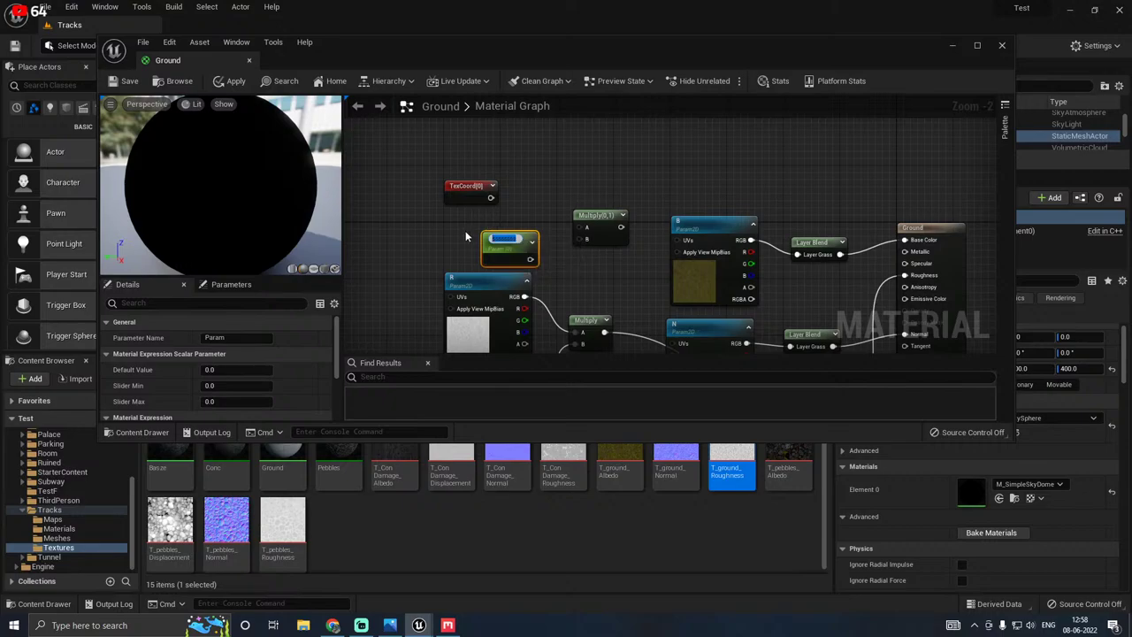
pyautogui.write('l')
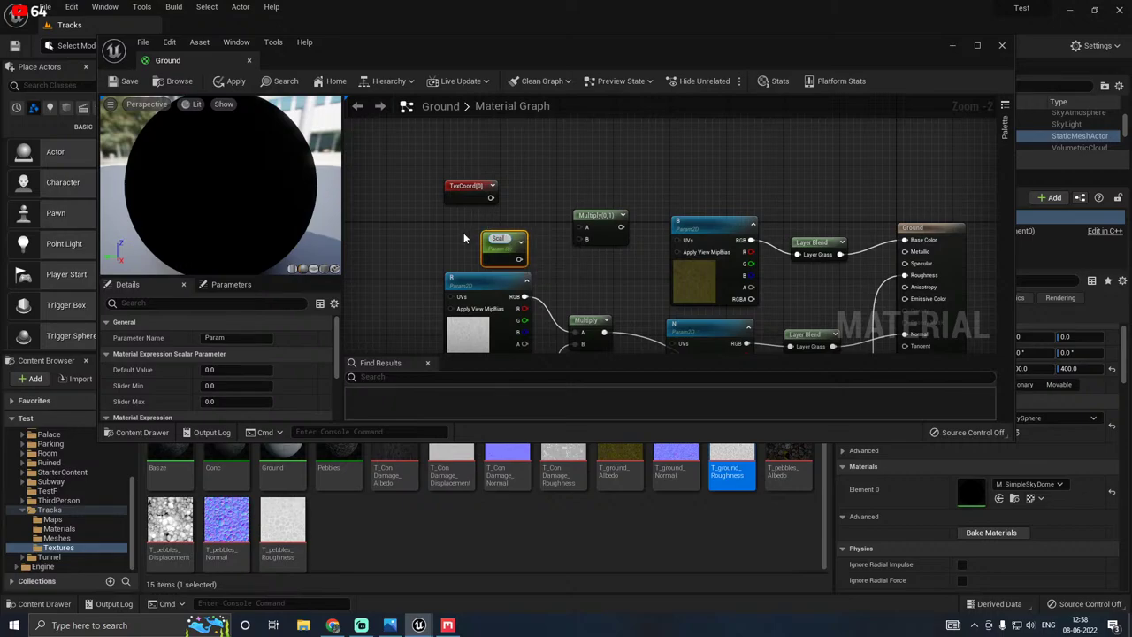
pyautogui.write('e')
pyautogui.press('Return')
pyautogui.click(226, 371)
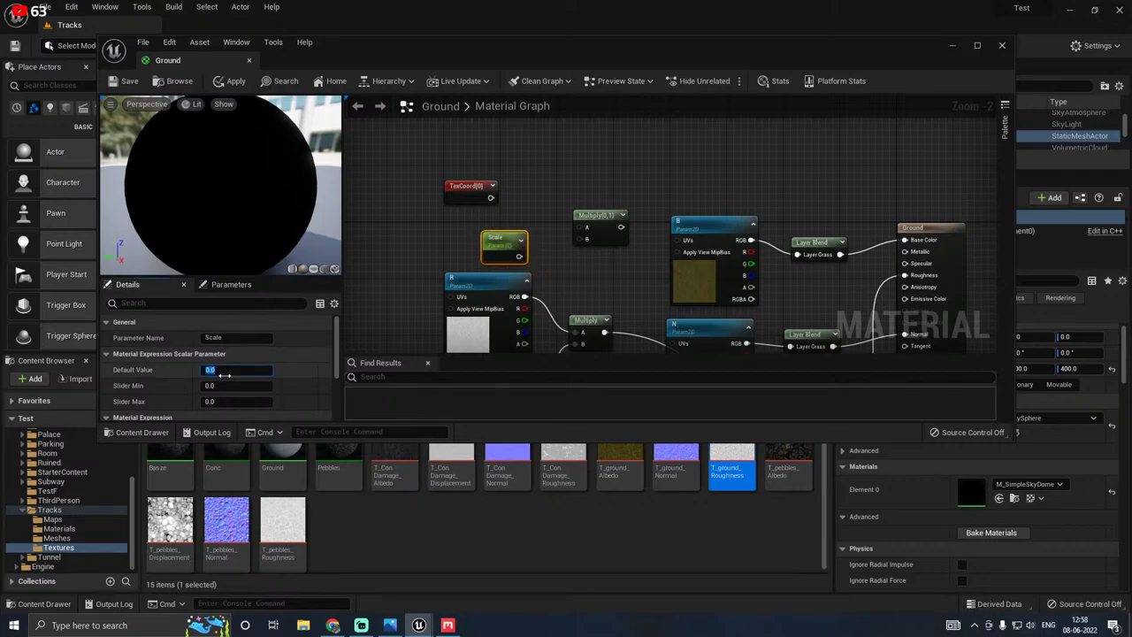
pyautogui.write('1')
pyautogui.moveTo(518, 256); pyautogui.dragTo(488, 198)
# Step: Align the Scale node under TexCoord and connect the scaled coordinates to the UVs of the B, R and N textures
pyautogui.moveTo(546, 232); pyautogui.dragTo(534, 201, button='right')
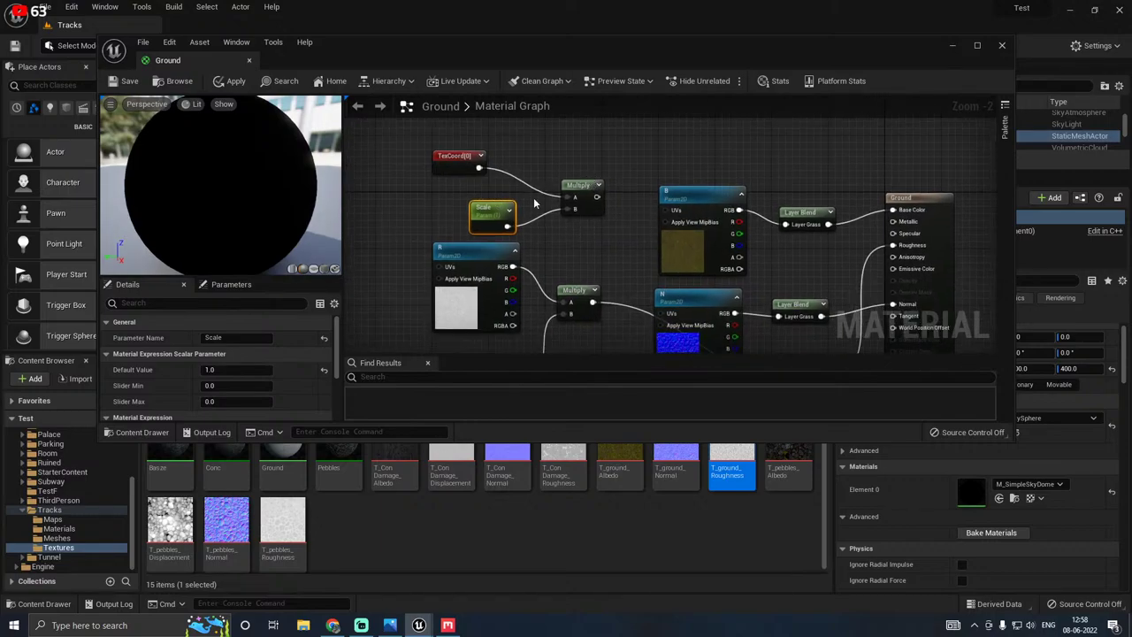
pyautogui.moveTo(492, 213); pyautogui.dragTo(454, 198)
pyautogui.moveTo(597, 196); pyautogui.dragTo(667, 211)
pyautogui.moveTo(633, 224); pyautogui.dragTo(619, 184, button='right')
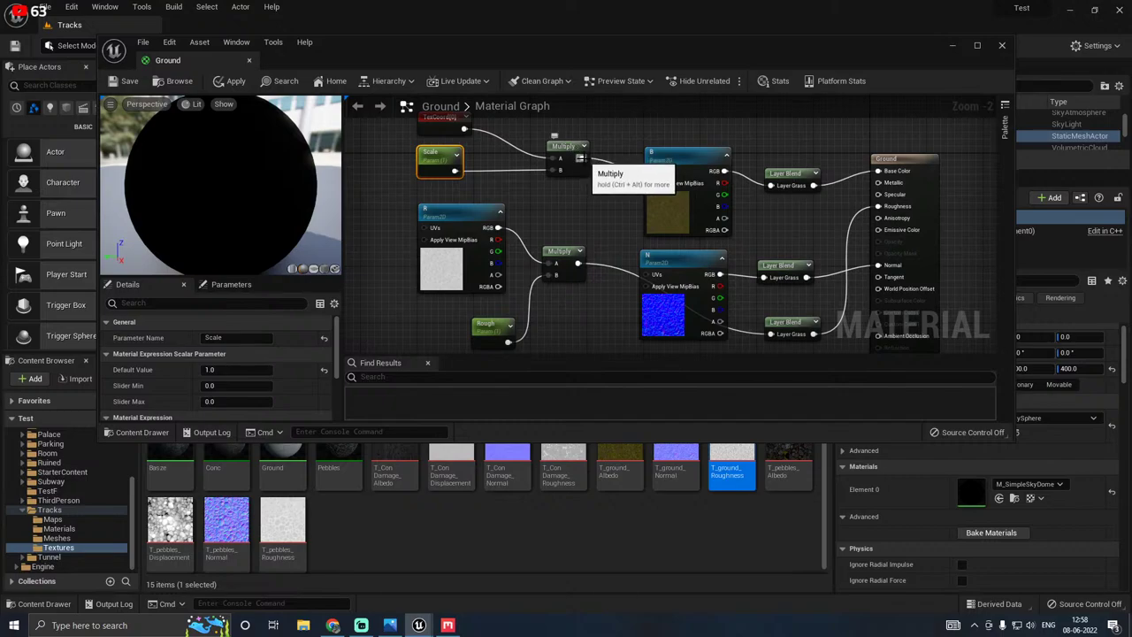
pyautogui.moveTo(582, 159); pyautogui.dragTo(426, 227)
pyautogui.moveTo(582, 158); pyautogui.dragTo(655, 277)
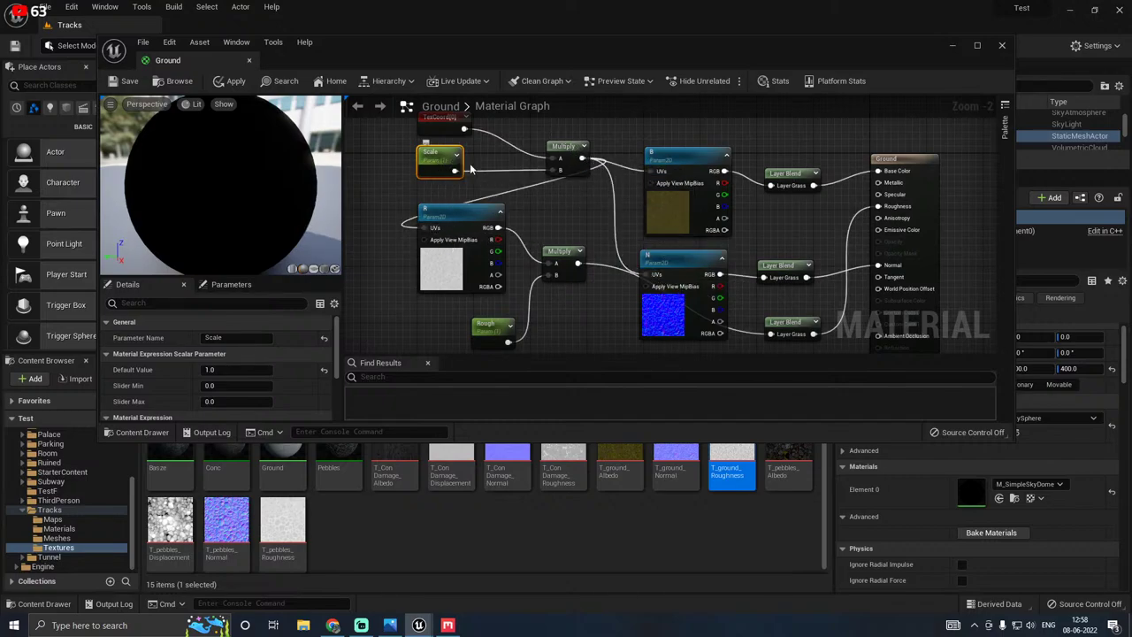
pyautogui.moveTo(436, 162); pyautogui.dragTo(532, 214, button='right')
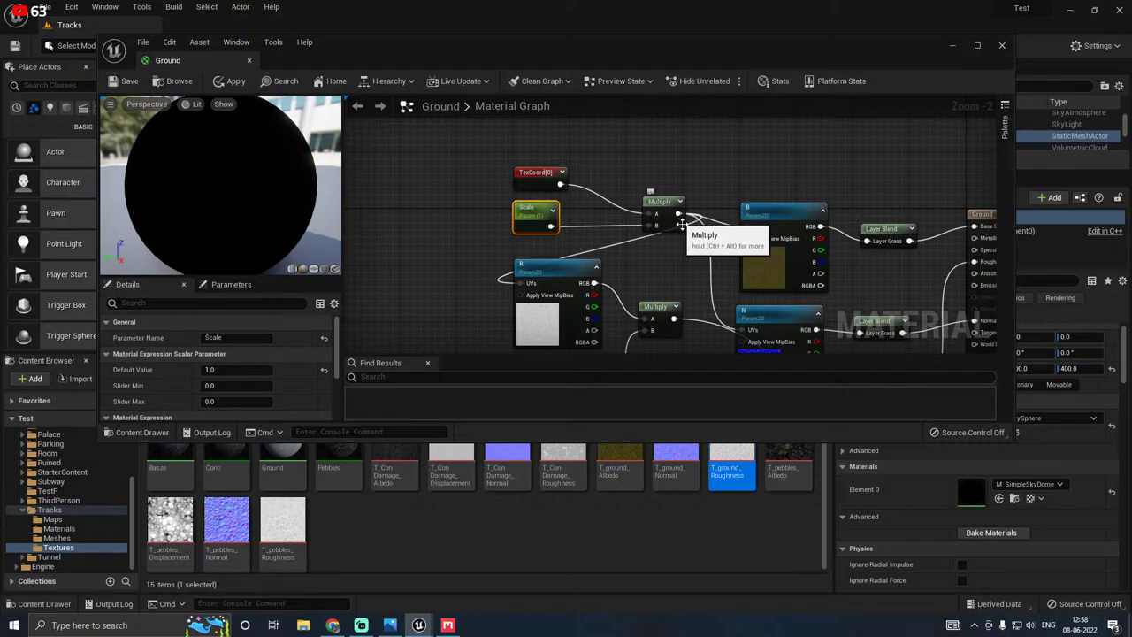
pyautogui.moveTo(671, 207); pyautogui.dragTo(625, 188, button='right')
pyautogui.moveTo(267, 164); pyautogui.dragTo(318, 173)
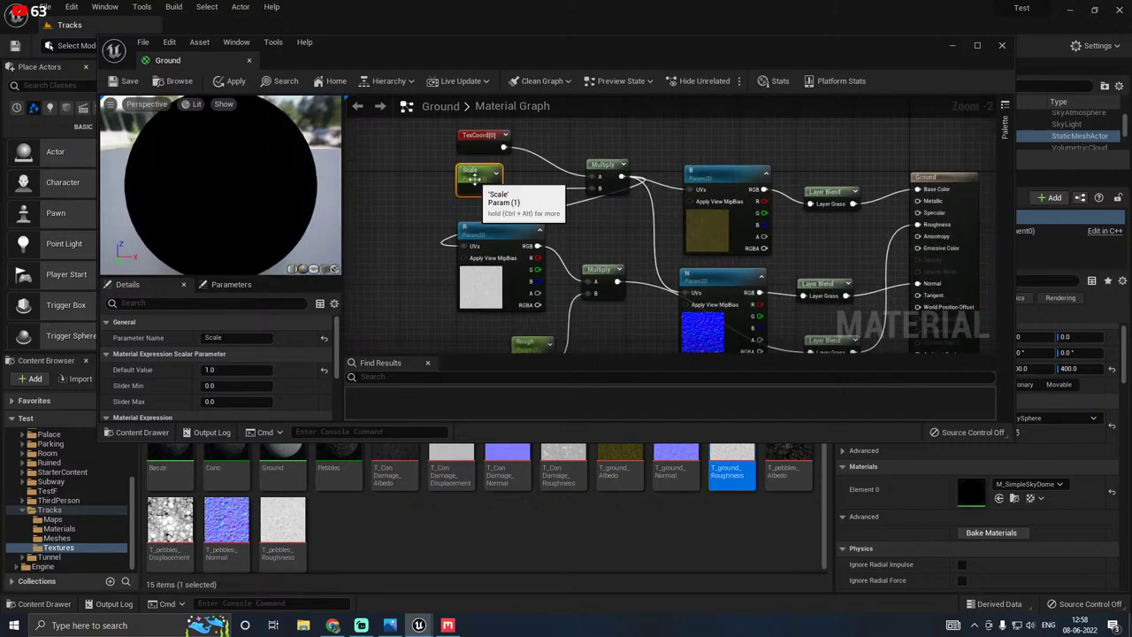
# Step: Move the TexCoord and Scale nodes farther away from the Multiply node they feed, with Scale below TexCoord
pyautogui.moveTo(485, 138); pyautogui.dragTo(462, 132)
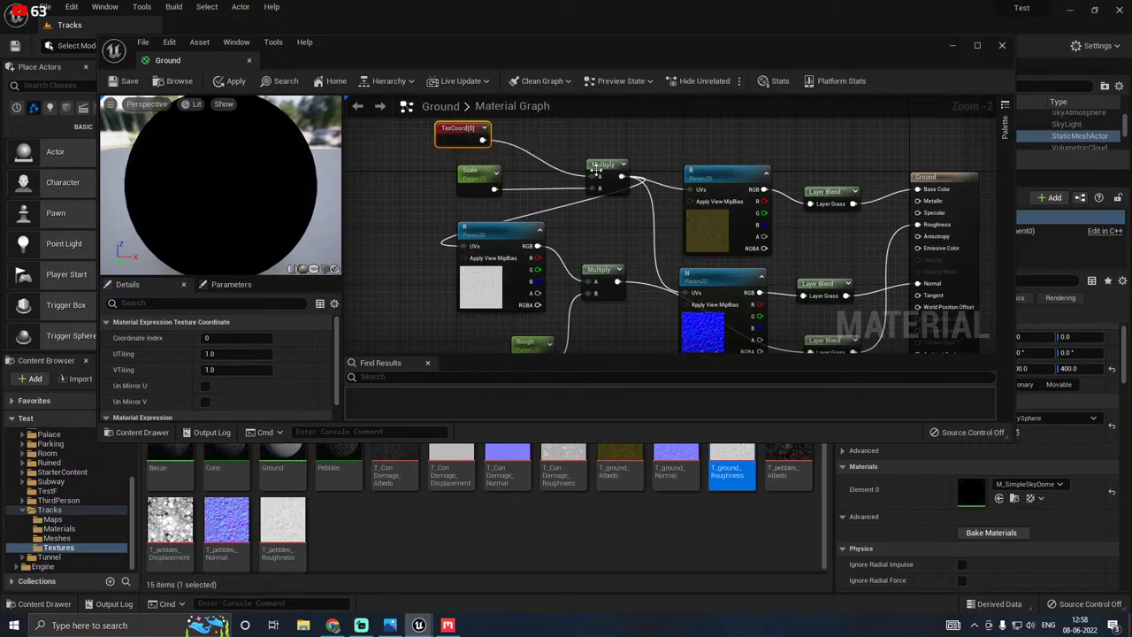
pyautogui.moveTo(477, 171); pyautogui.dragTo(414, 164)
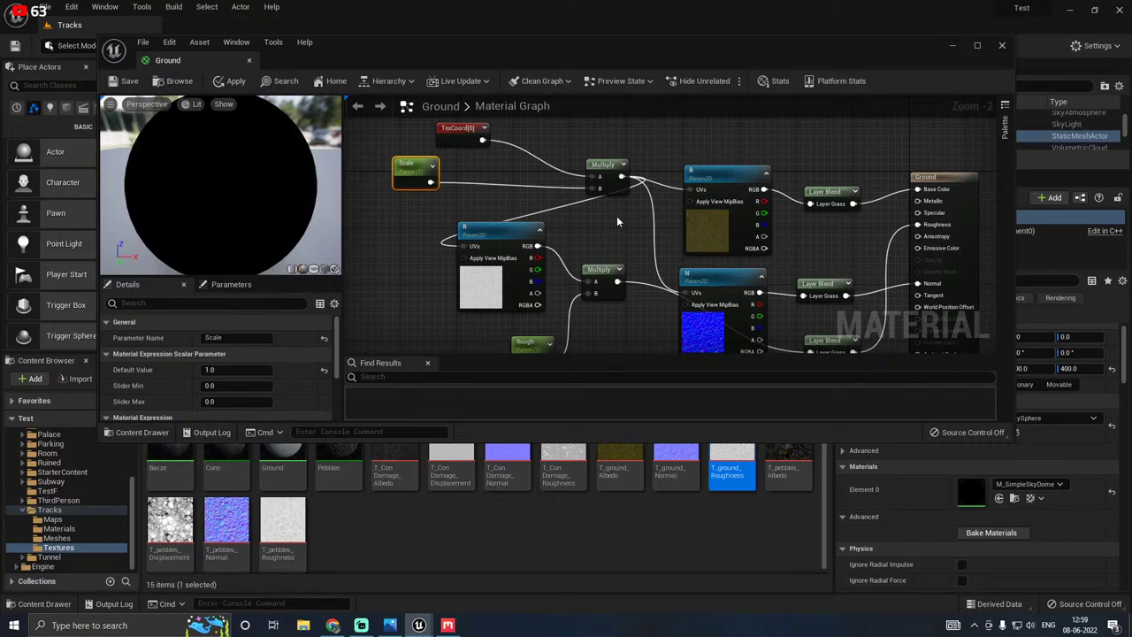
pyautogui.scroll(-2, 617, 221)
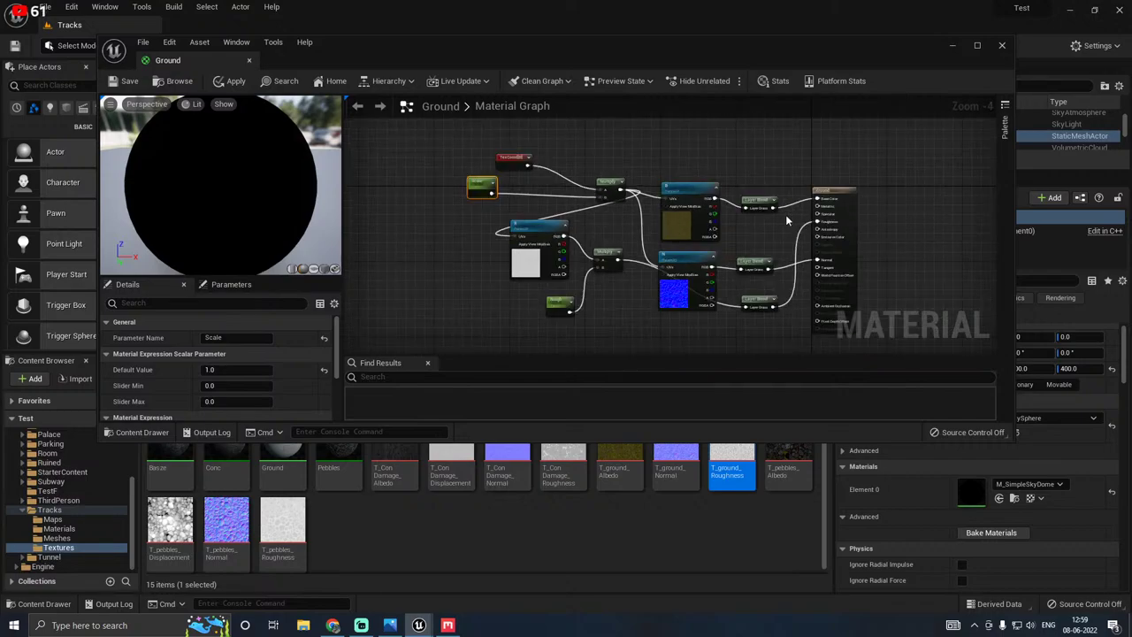
# Step: Preview the B texture node on the material sphere, inspect the Base Color Layer Blend's Grass layer settings, and stop the preview
pyautogui.click(759, 204)
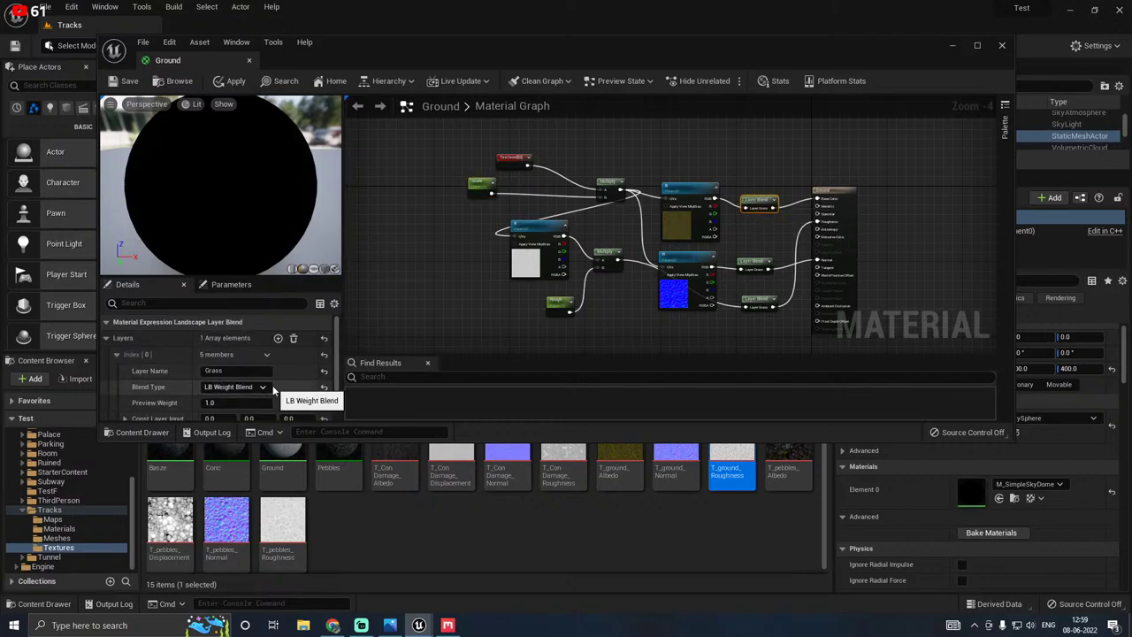
pyautogui.rightClick(688, 232)
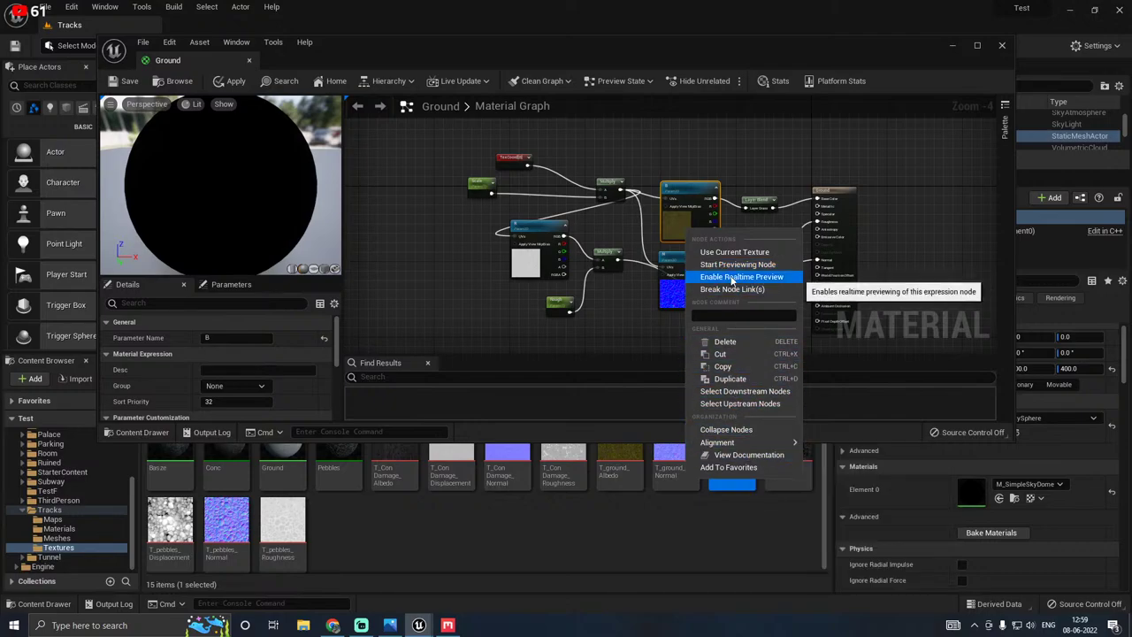
pyautogui.click(737, 265)
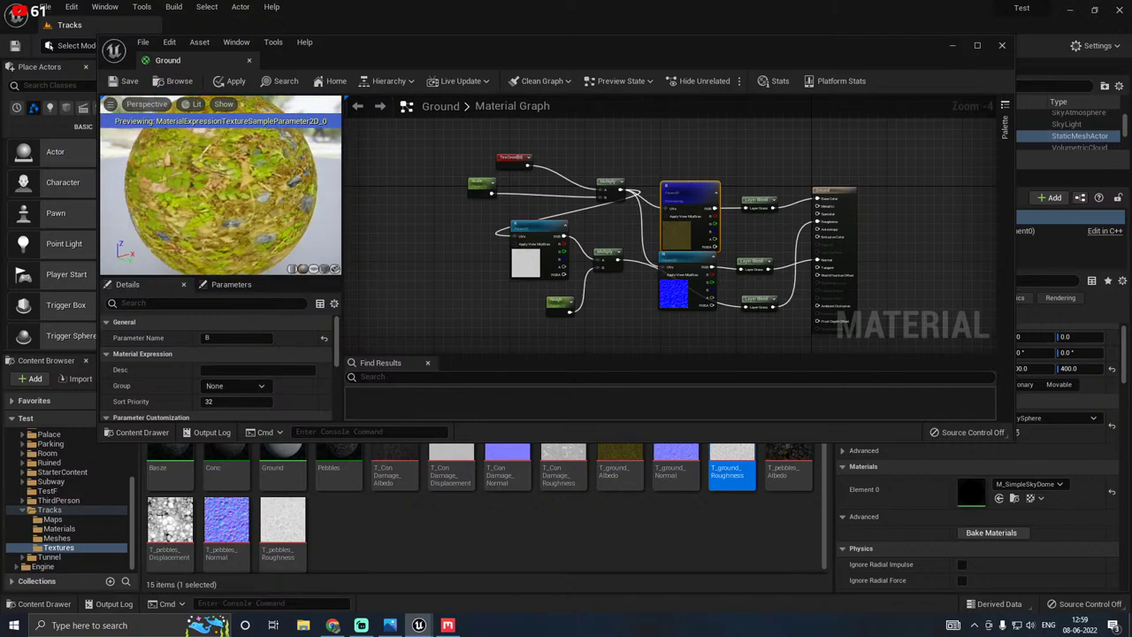
pyautogui.click(754, 201)
pyautogui.scroll(3, 757, 205)
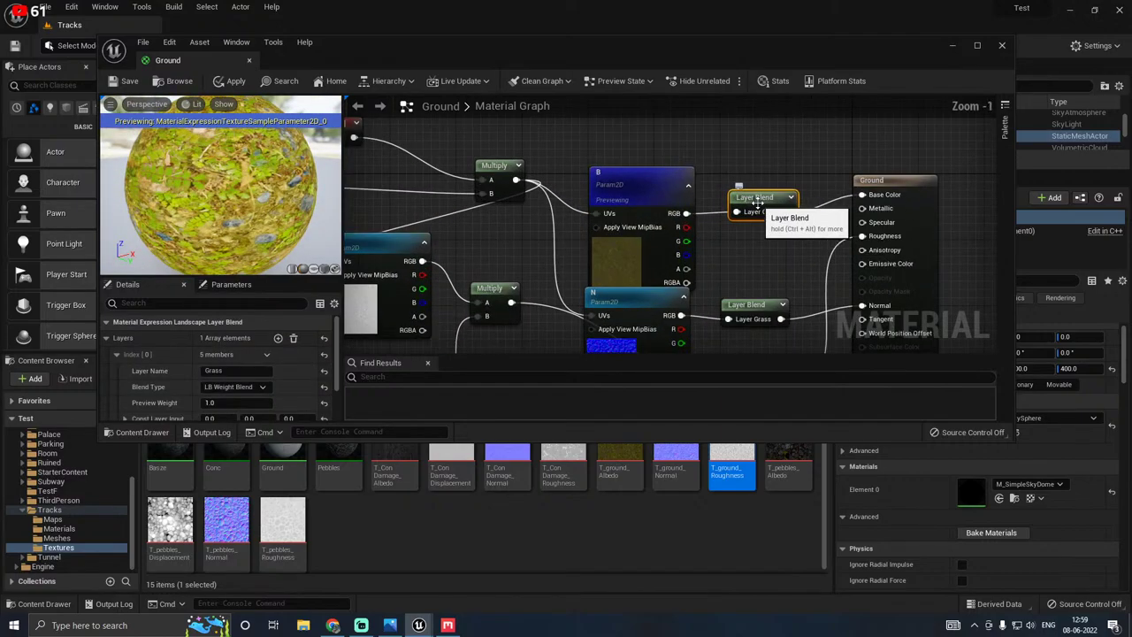
pyautogui.scroll(-1, 290, 374)
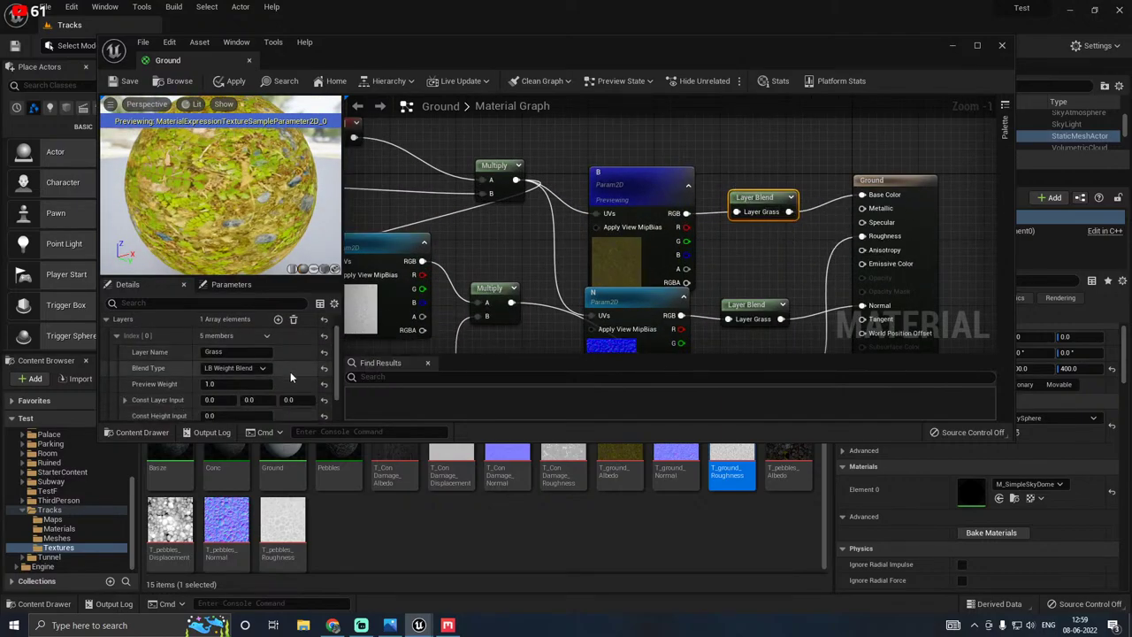
pyautogui.scroll(-1, 290, 377)
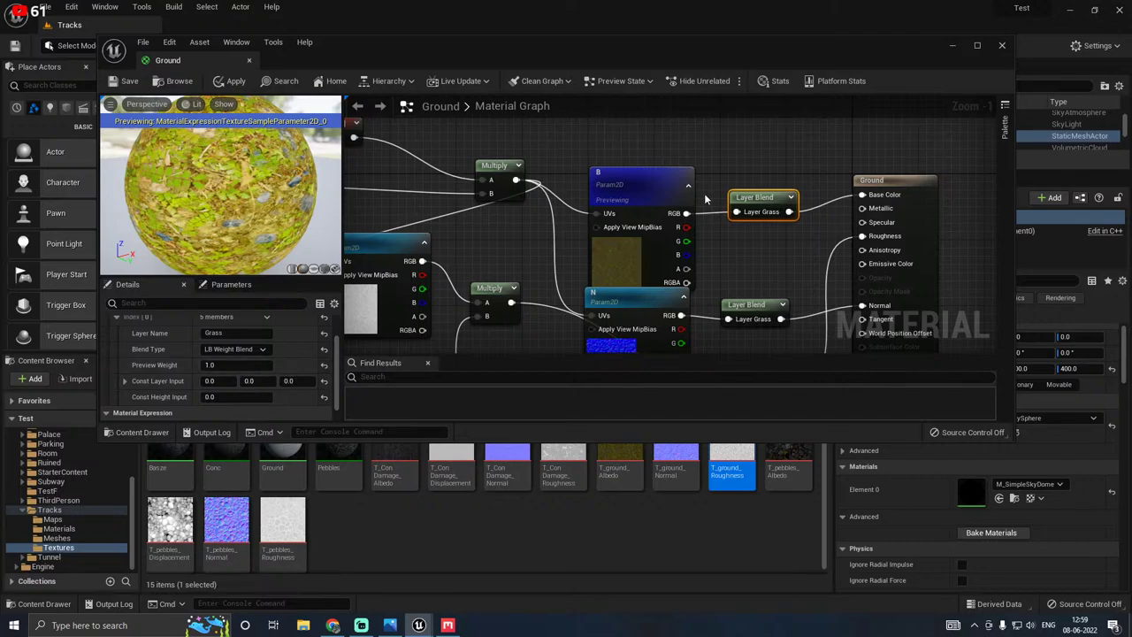
pyautogui.rightClick(638, 188)
pyautogui.click(697, 224)
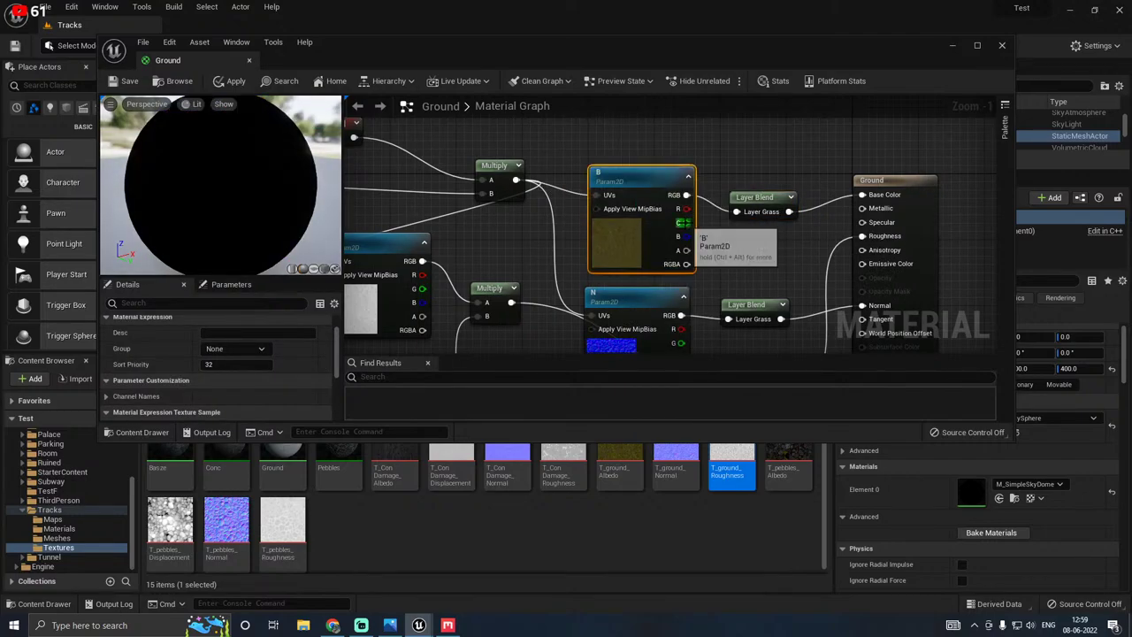
# Step: Align the Base Color Layer Blend with the B texture, reset its Grass layer's Preview Weight to 0.0 and set Blend Type to LB Alpha Blend
pyautogui.click(756, 185)
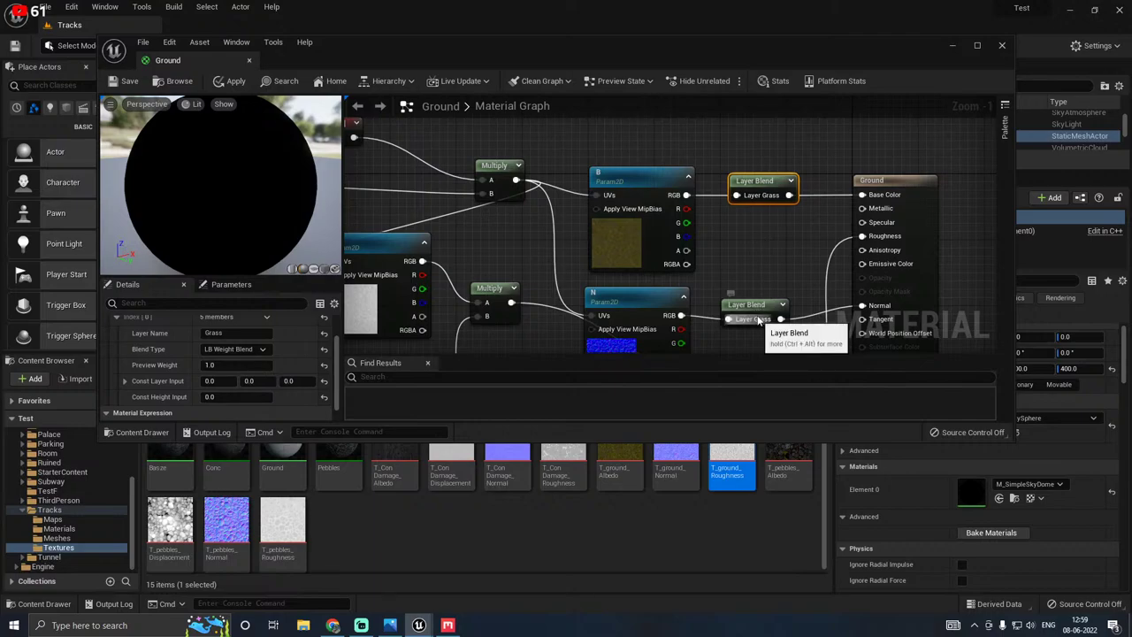
pyautogui.click(324, 364)
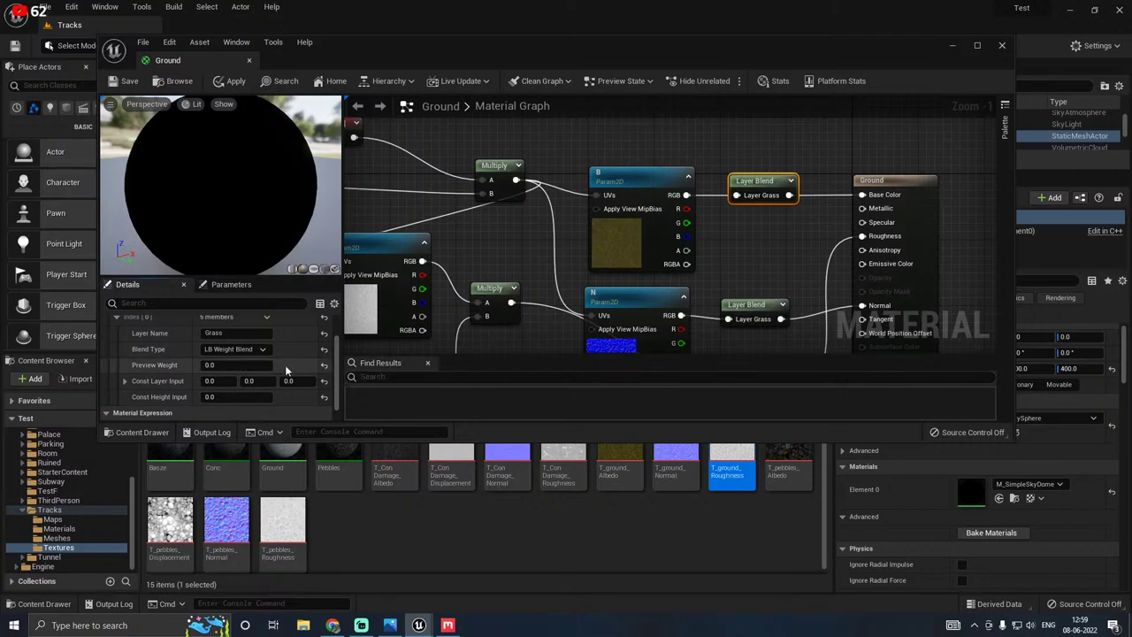
pyautogui.click(257, 350)
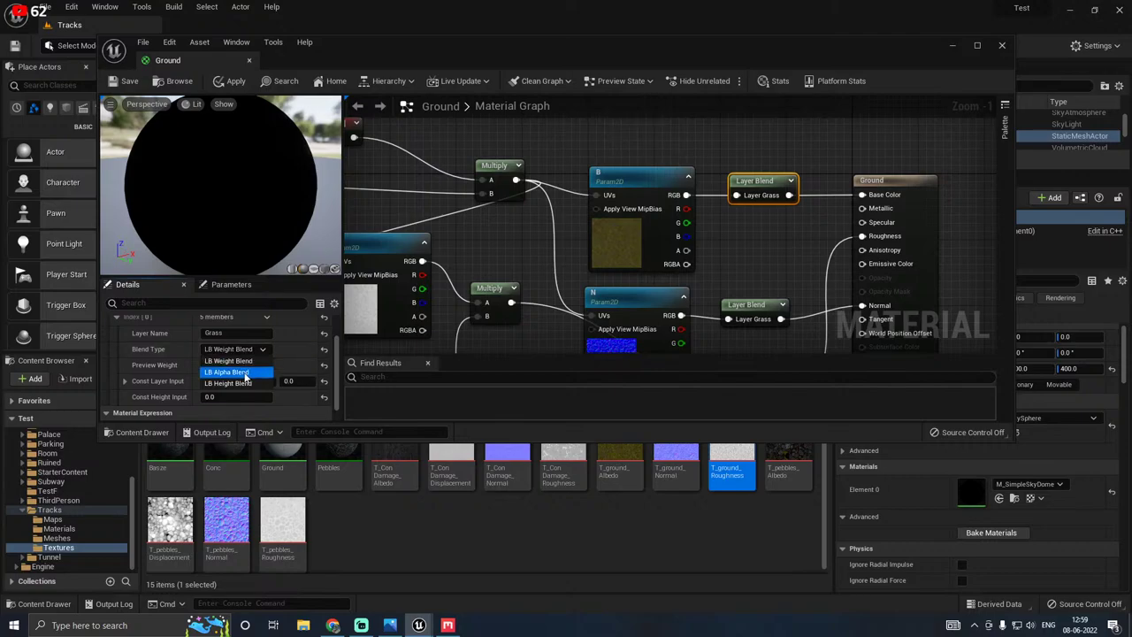
pyautogui.click(245, 373)
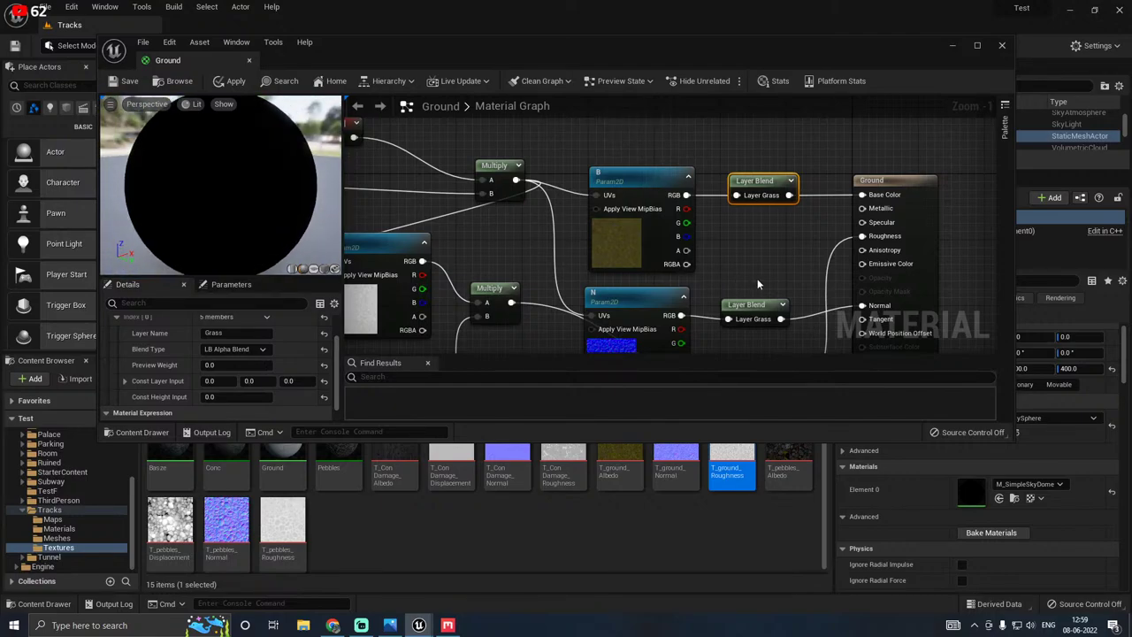
# Step: Try feeding the B texture's RGB directly into Base Color, and reconnect the Layer Blend output to Base Color
pyautogui.moveTo(757, 279); pyautogui.dragTo(721, 203, button='right')
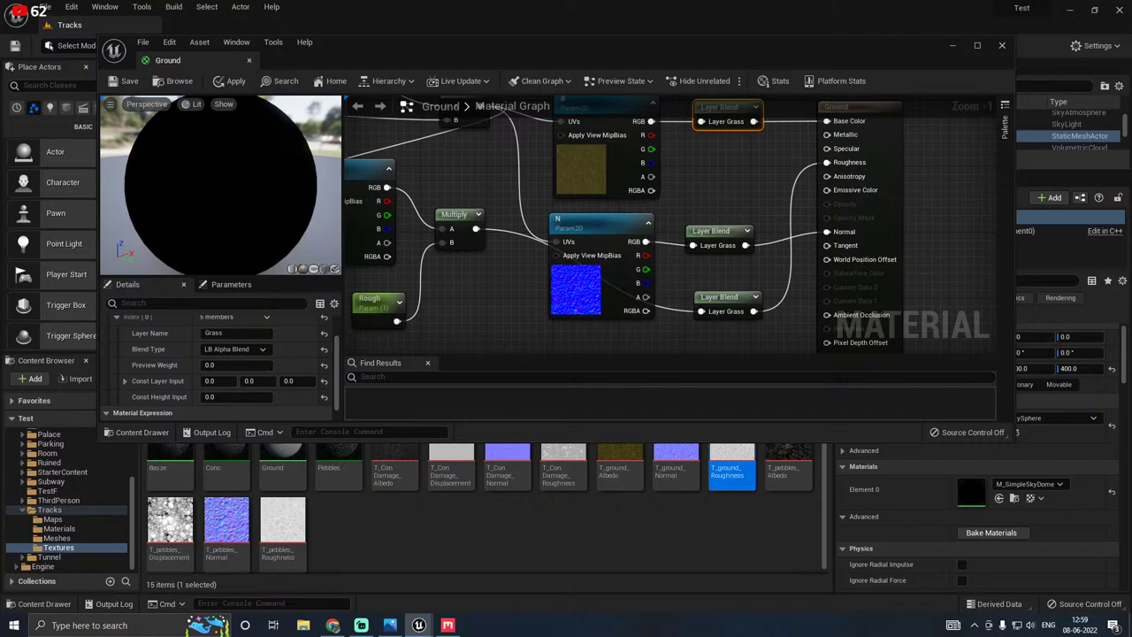
pyautogui.moveTo(721, 208); pyautogui.dragTo(845, 239, button='right')
pyautogui.moveTo(611, 258); pyautogui.dragTo(692, 312, button='right')
pyautogui.moveTo(911, 241); pyautogui.dragTo(768, 223, button='right')
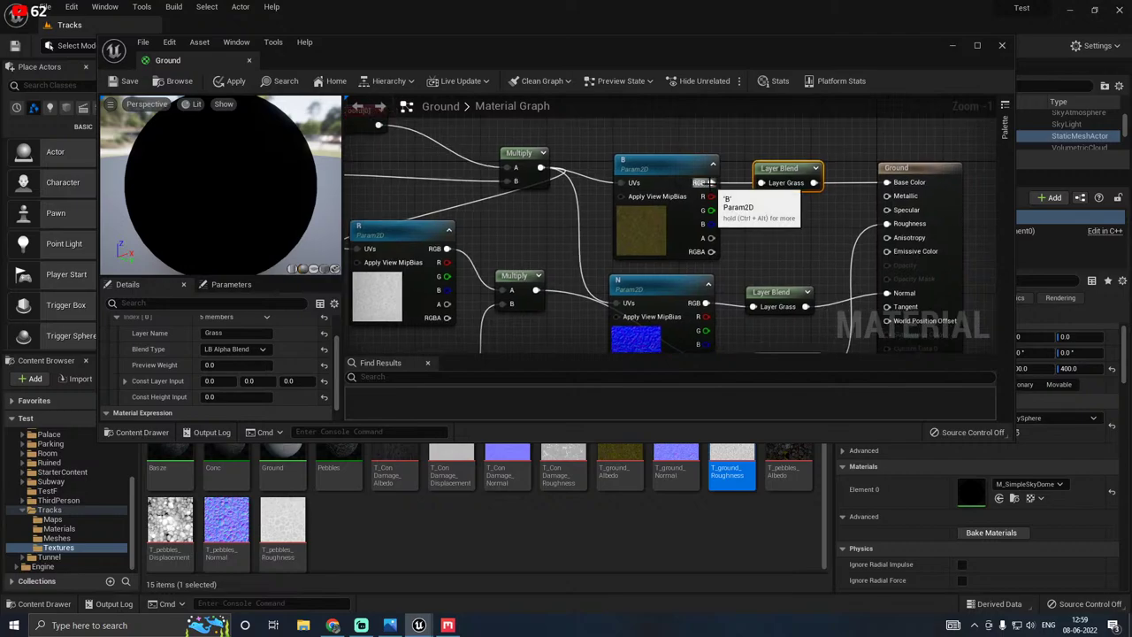
pyautogui.moveTo(703, 185); pyautogui.dragTo(893, 185)
pyautogui.moveTo(852, 226); pyautogui.dragTo(764, 185, button='right')
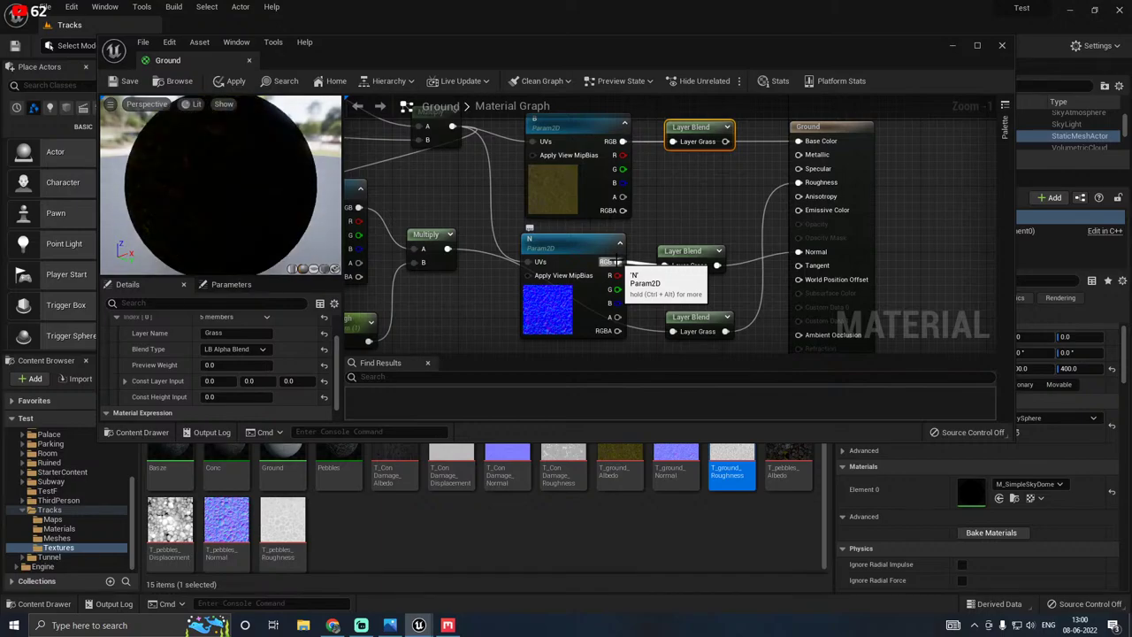
pyautogui.moveTo(717, 145); pyautogui.dragTo(733, 182, button='right')
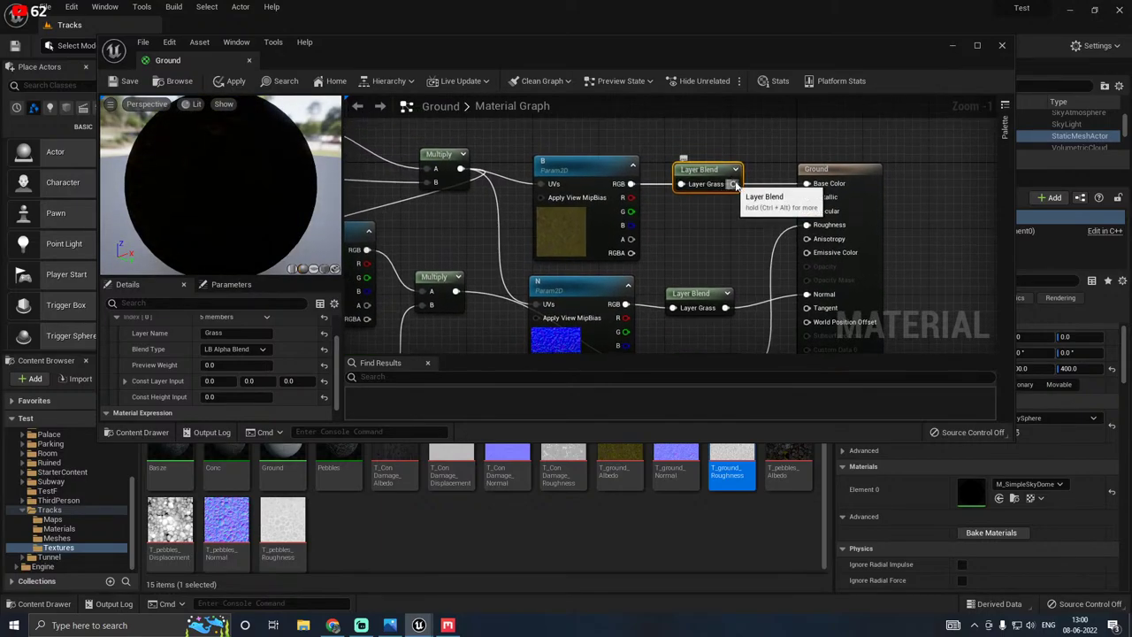
pyautogui.moveTo(733, 183); pyautogui.dragTo(825, 186)
pyautogui.moveTo(652, 200); pyautogui.dragTo(904, 232, button='right')
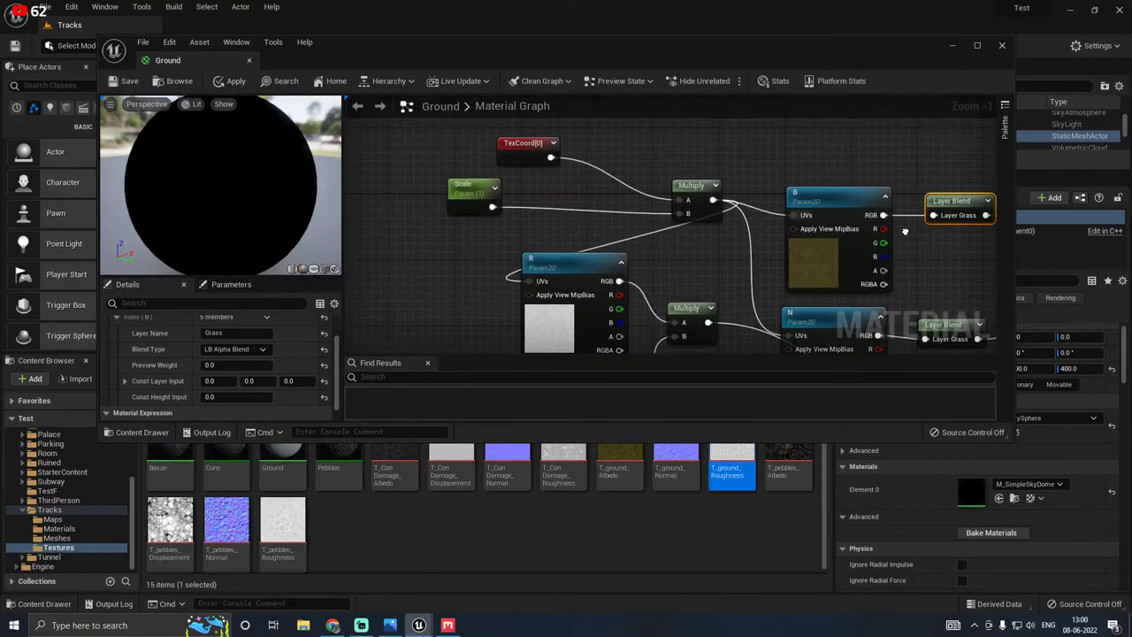
# Step: Move the coordinate Multiply node closer to TexCoord and add a Divide node just below it
pyautogui.click(513, 159)
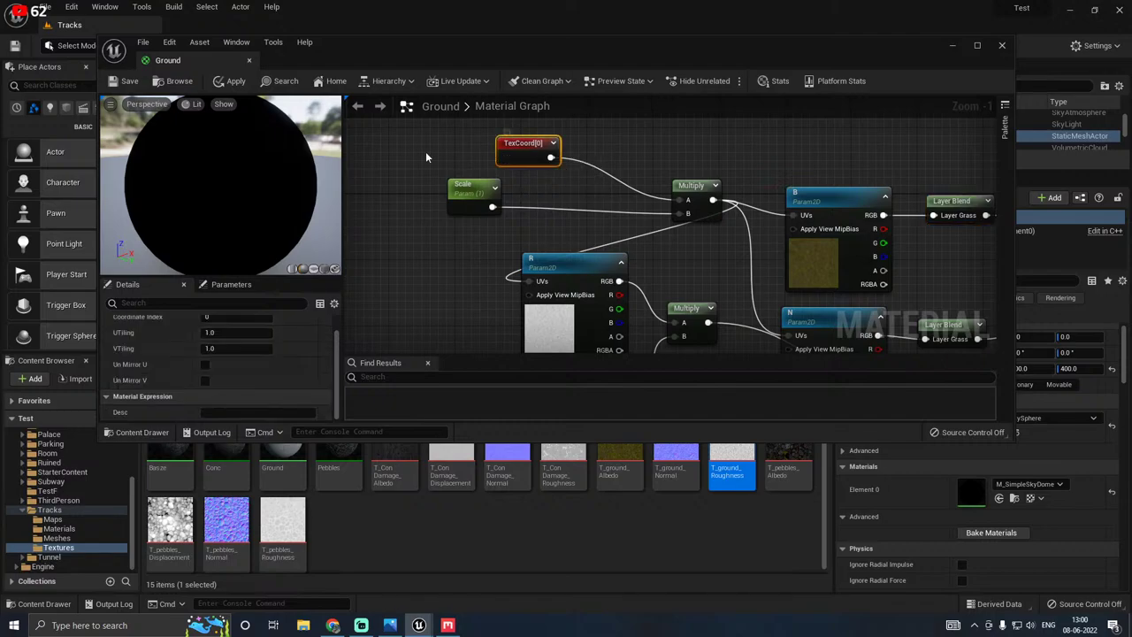
pyautogui.moveTo(293, 179); pyautogui.dragTo(252, 170)
pyautogui.click(451, 193)
pyautogui.moveTo(688, 189); pyautogui.dragTo(612, 163)
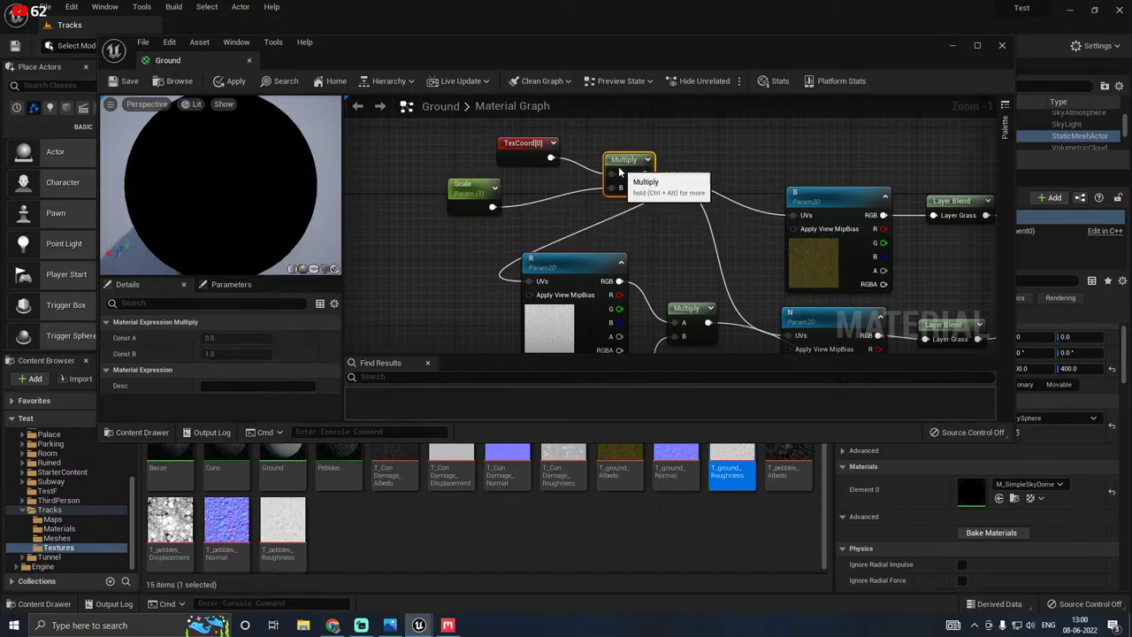
pyautogui.rightClick(654, 216)
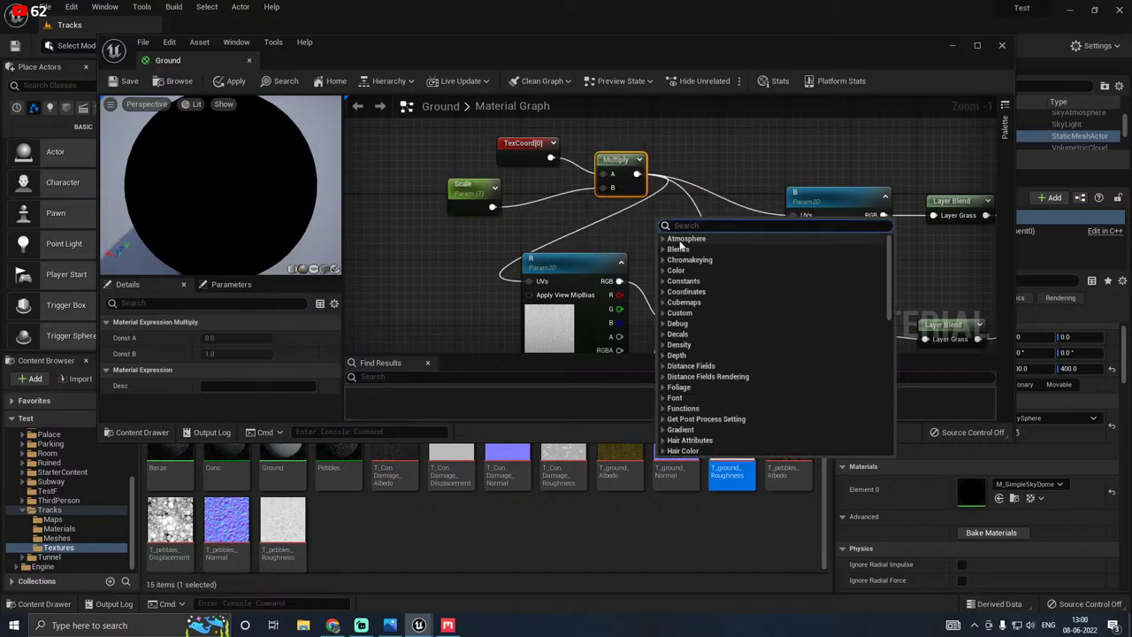
pyautogui.write('divi')
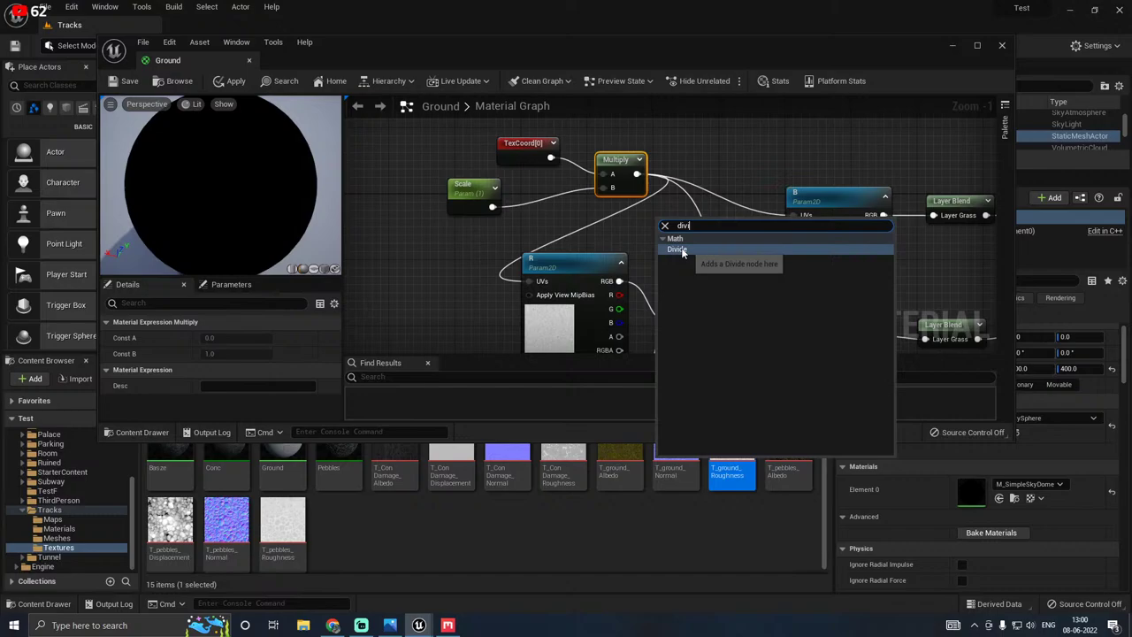
pyautogui.click(692, 251)
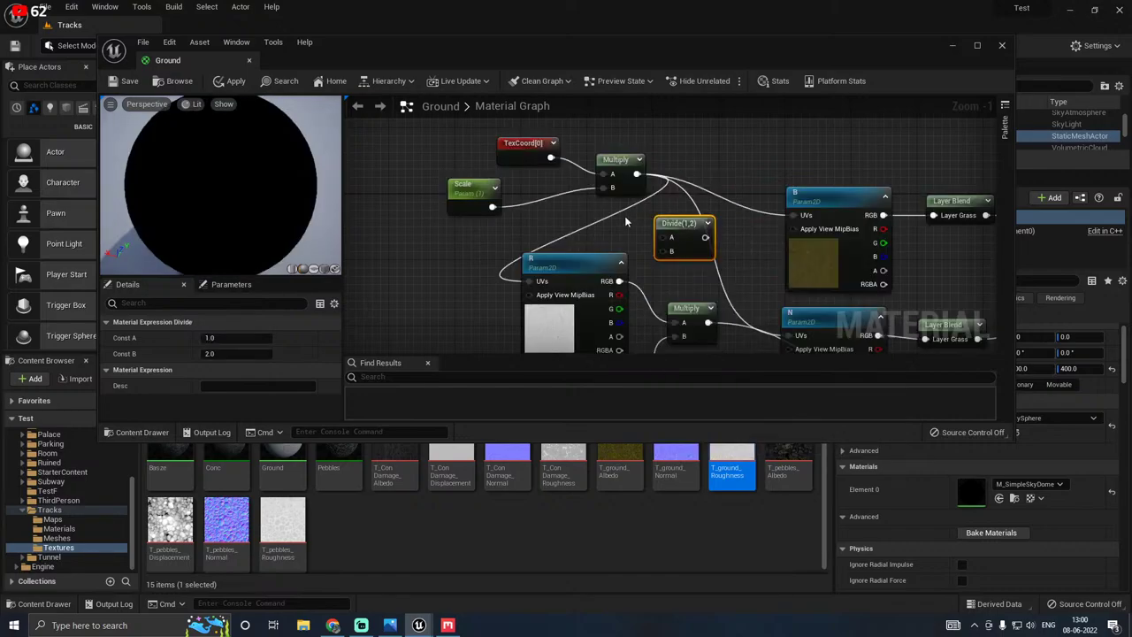
# Step: Connect TexCoord and Scale to Divide's A and B, transfer Multiply's output links to Divide, and place TexCoord above Scale
pyautogui.moveTo(550, 157); pyautogui.dragTo(553, 181)
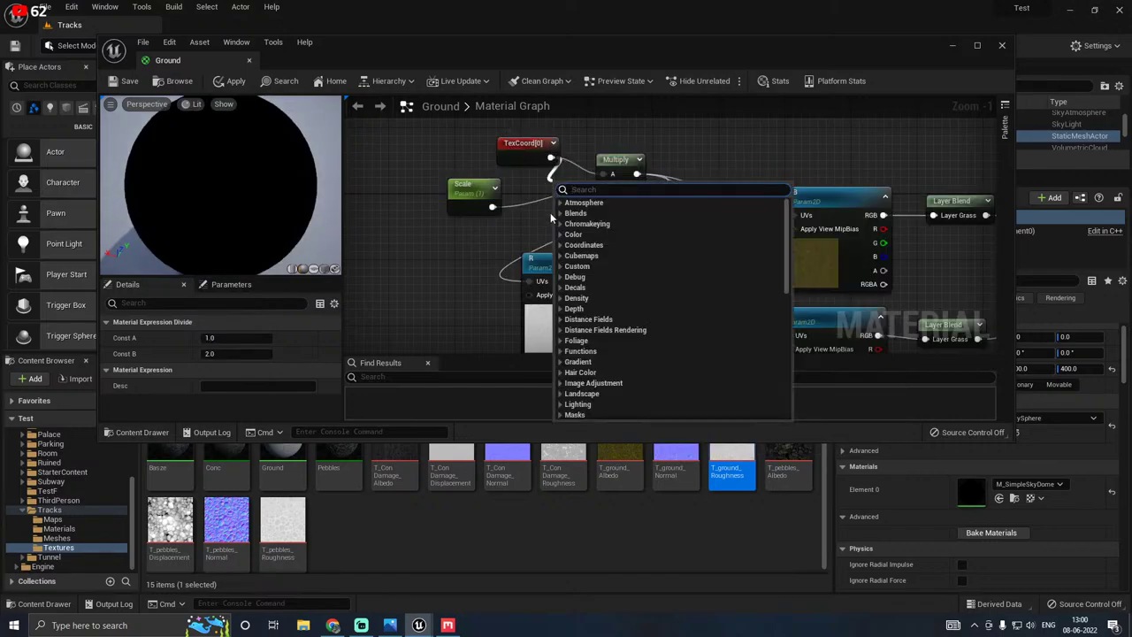
pyautogui.click(549, 213)
pyautogui.moveTo(495, 208); pyautogui.dragTo(551, 157)
pyautogui.keyDown('ctrl'); pyautogui.moveTo(637, 173); pyautogui.dragTo(691, 238); pyautogui.keyUp('ctrl')
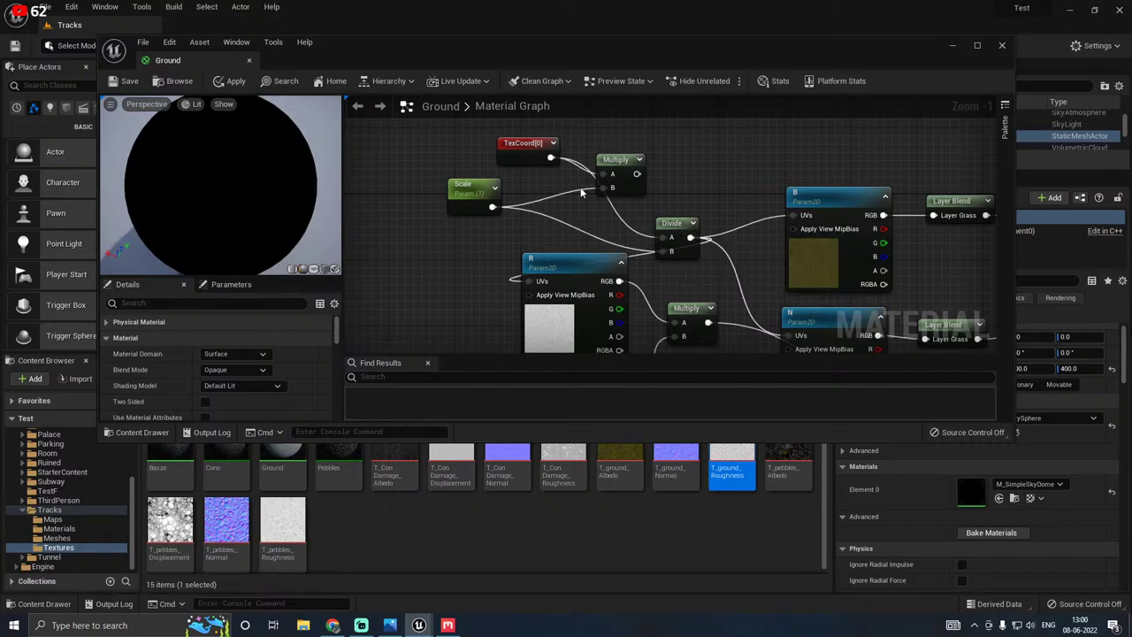
pyautogui.click(527, 142)
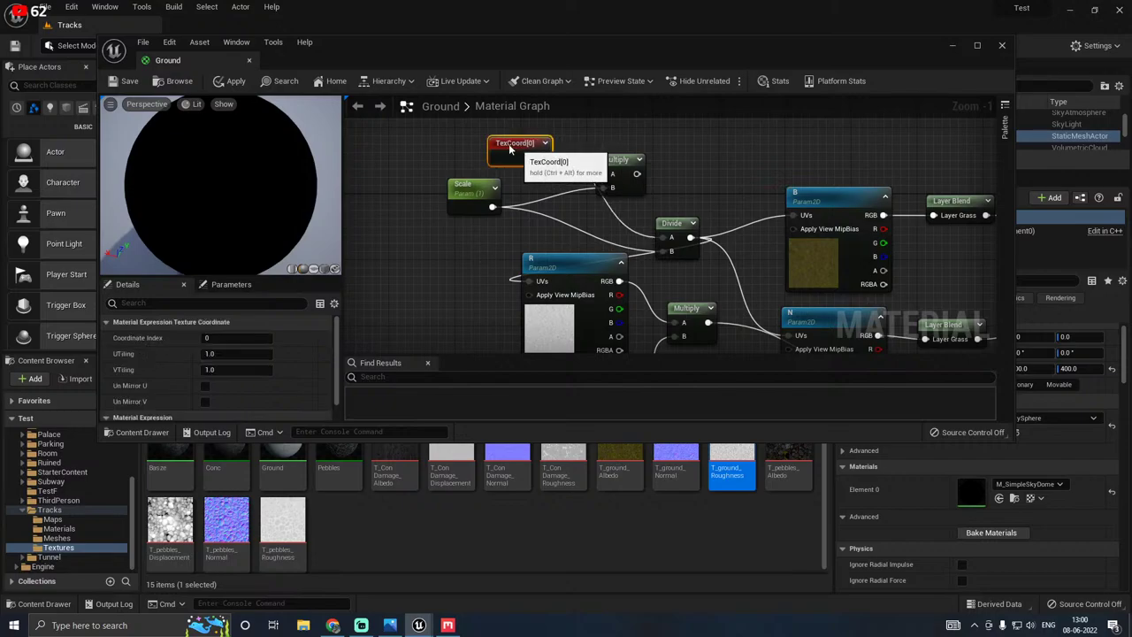
pyautogui.moveTo(527, 143); pyautogui.dragTo(478, 134)
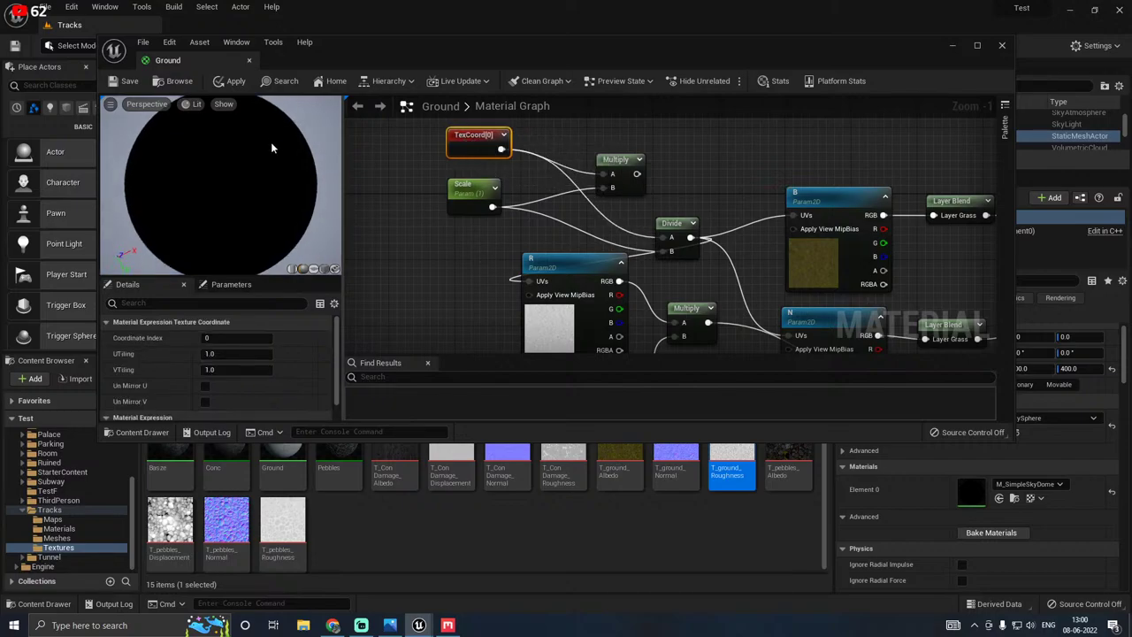
pyautogui.rightClick(379, 205)
pyautogui.write('l')
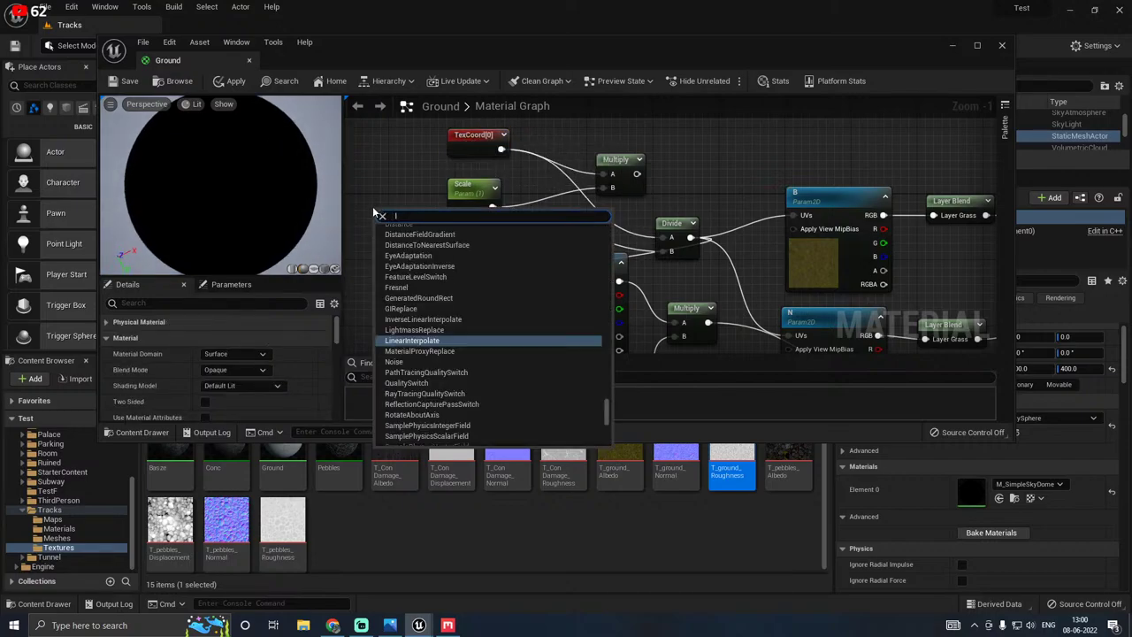
pyautogui.write('andsc')
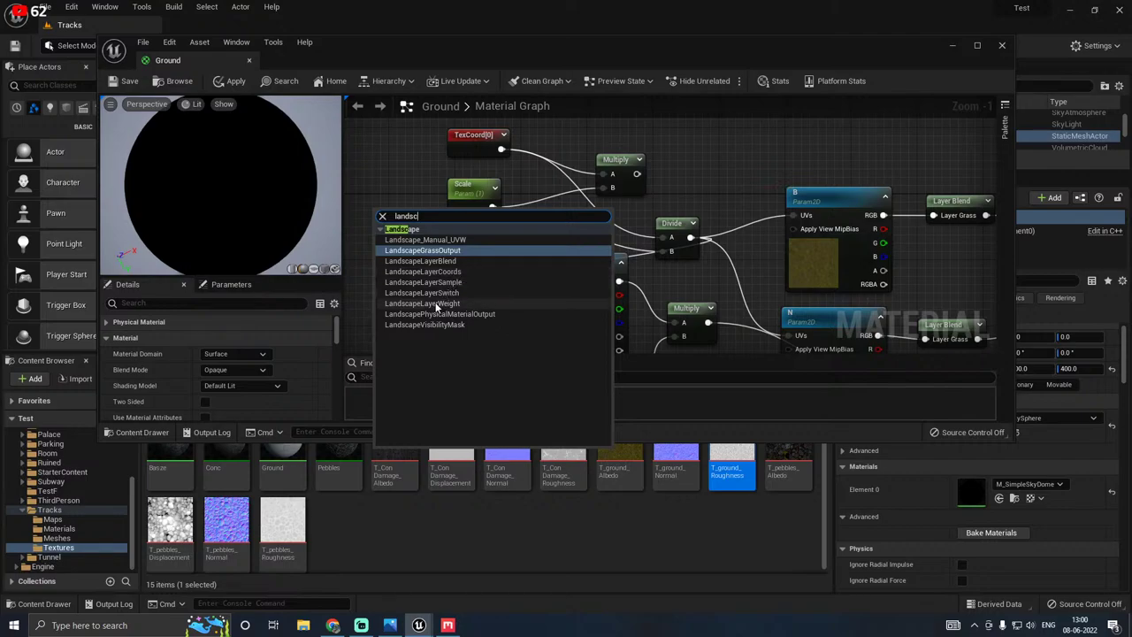
pyautogui.click(433, 303)
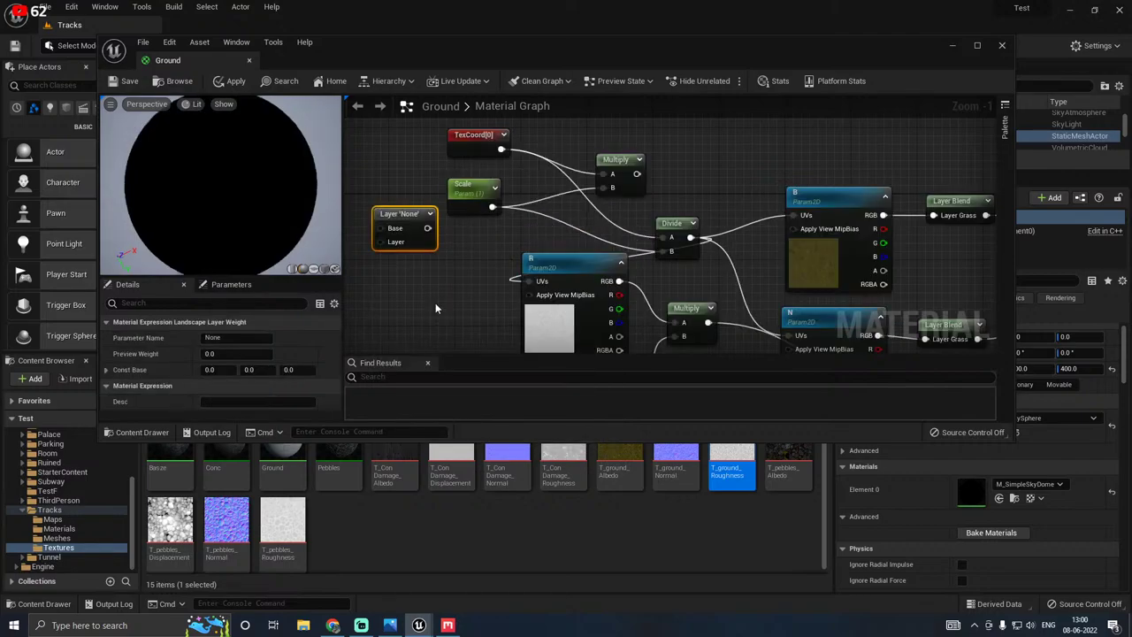
pyautogui.press('Delete')
# Step: Add a LandscapeLayerCoords node and place it below the Scale parameter, beside the R texture
pyautogui.rightClick(416, 239)
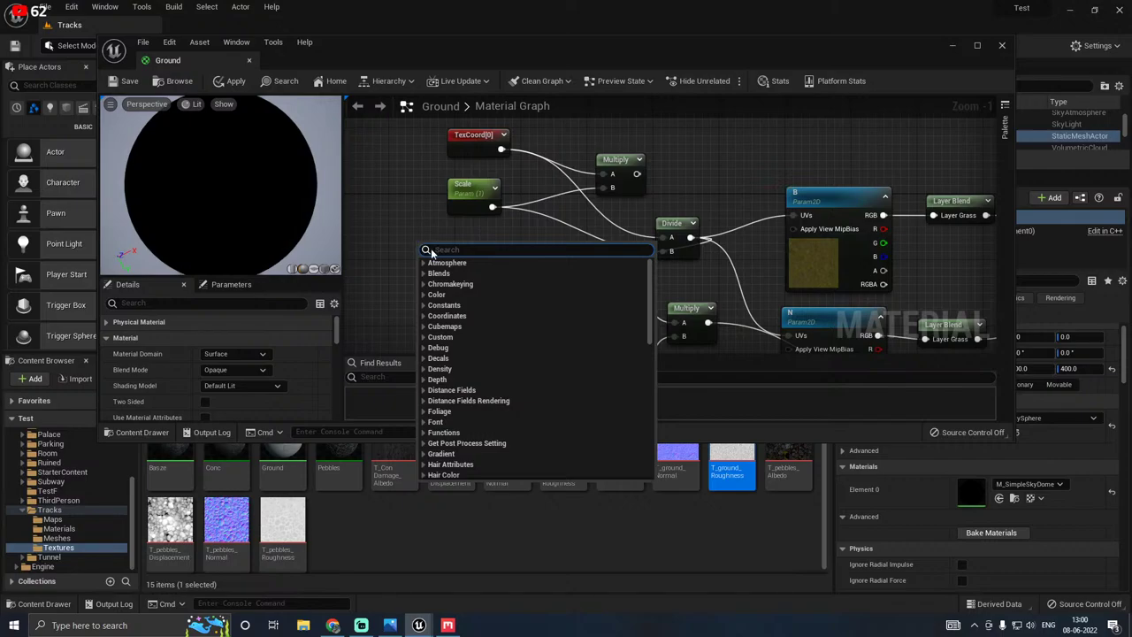
pyautogui.write('land')
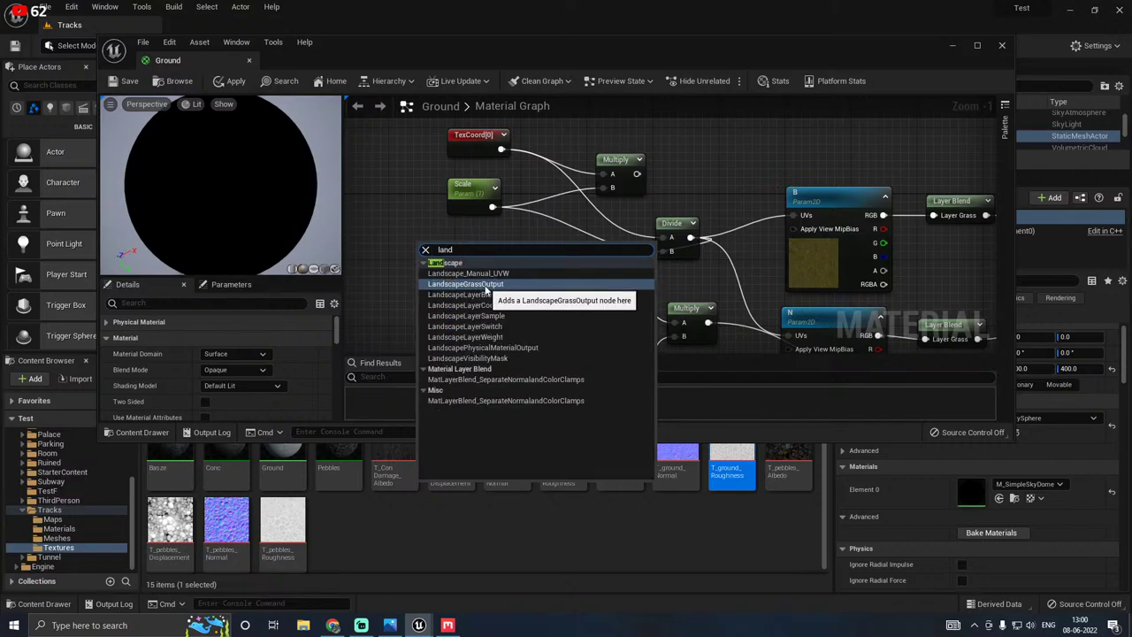
pyautogui.click(466, 305)
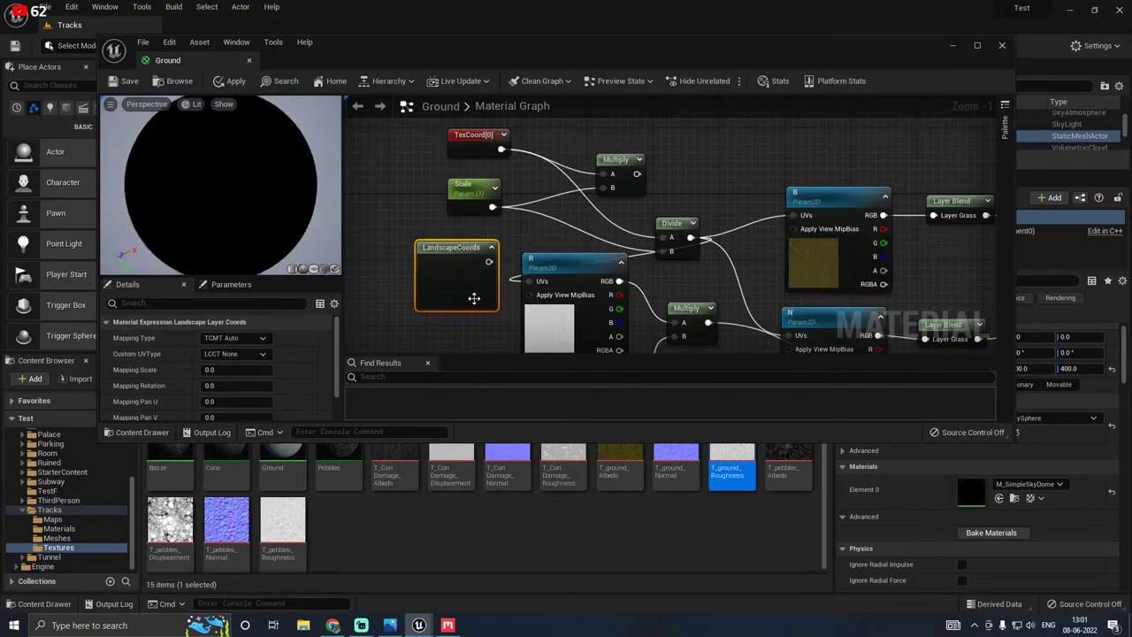
pyautogui.moveTo(473, 298); pyautogui.dragTo(424, 284)
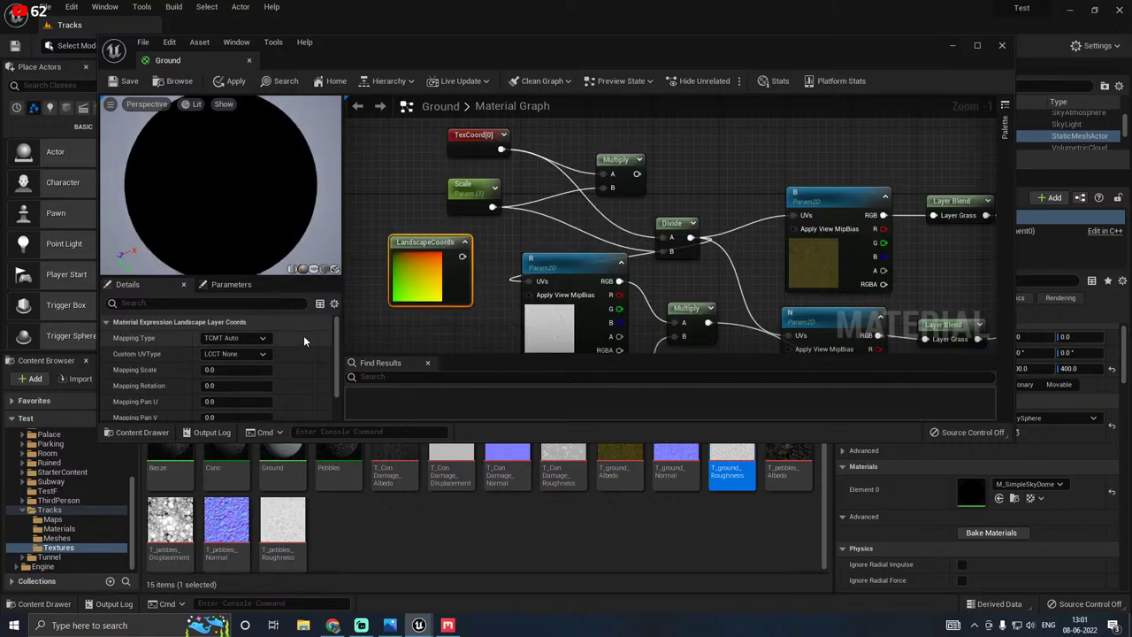
# Step: Place LandscapeCoords above Divide, transfer Divide's output links to it, and move the coordinate Multiply node closer to TexCoord
pyautogui.moveTo(466, 273); pyautogui.dragTo(464, 314, button='right')
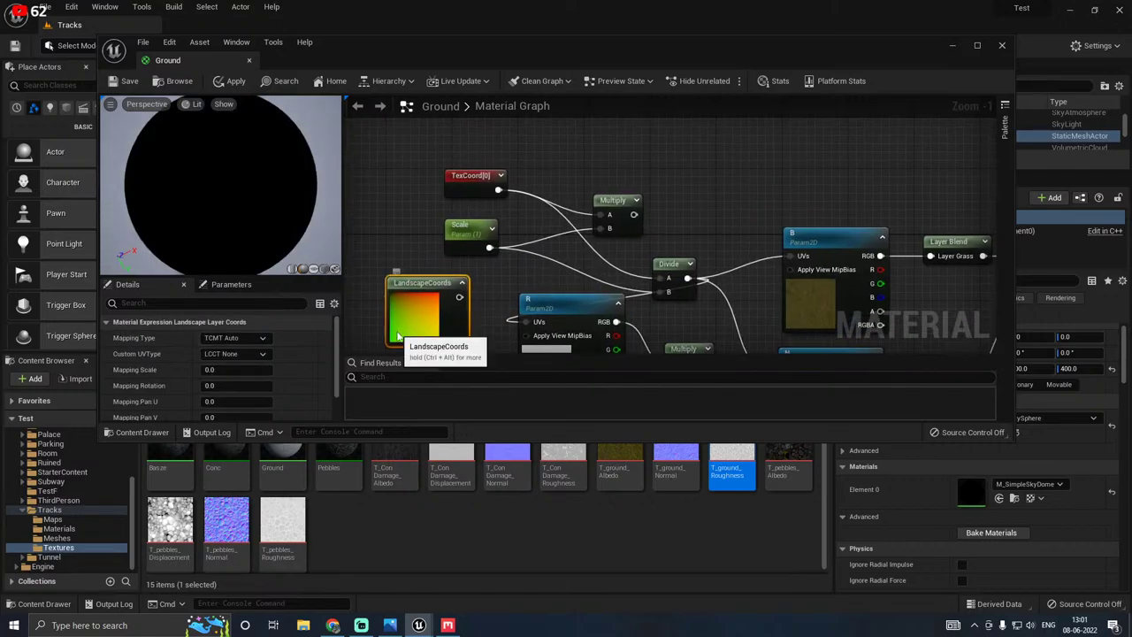
pyautogui.moveTo(398, 336); pyautogui.dragTo(654, 196)
pyautogui.moveTo(683, 219); pyautogui.dragTo(632, 212, button='right')
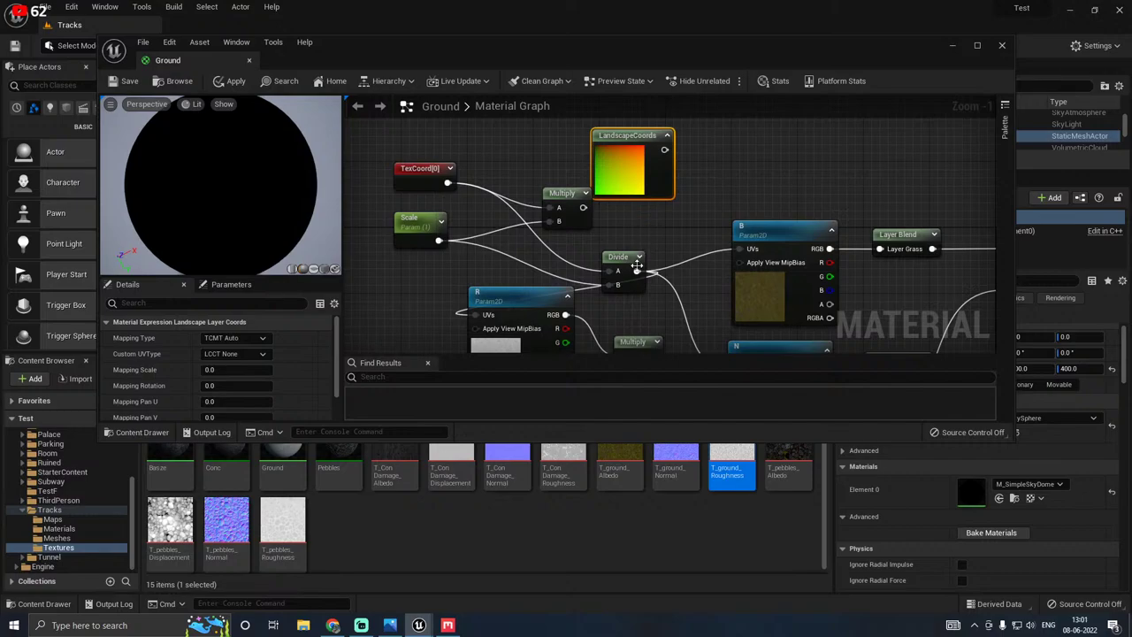
pyautogui.keyDown('ctrl'); pyautogui.moveTo(637, 271); pyautogui.dragTo(664, 151); pyautogui.keyUp('ctrl')
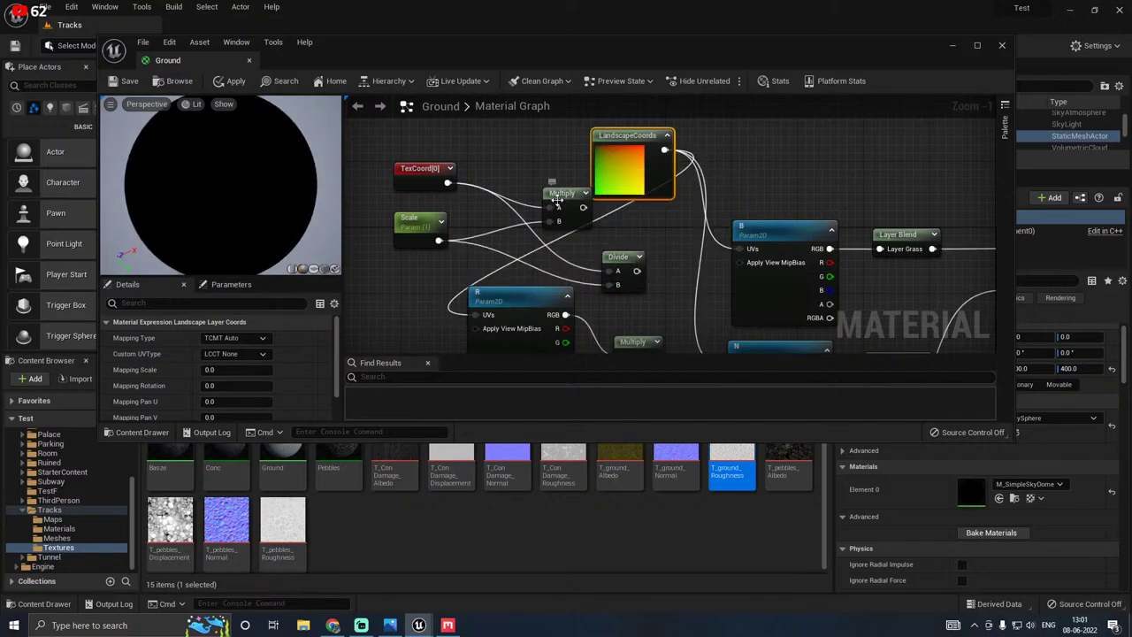
pyautogui.moveTo(557, 199); pyautogui.dragTo(506, 213)
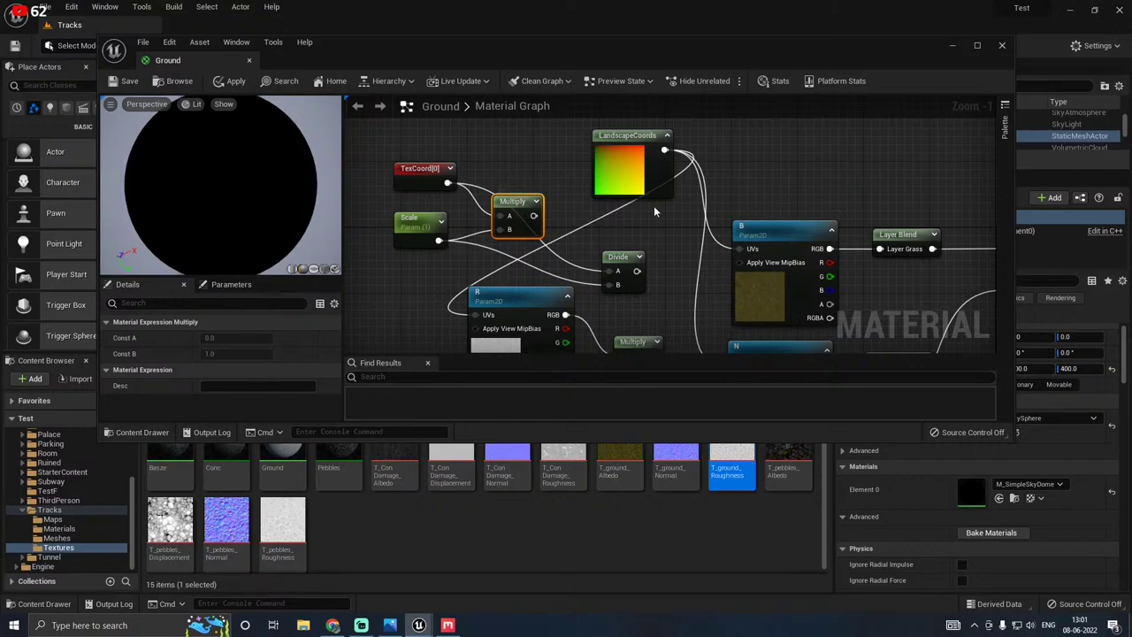
# Step: Set the LandscapeCoords node's Mapping Scale to 32 and shift the node slightly toward TexCoord
pyautogui.scroll(-2, 558, 203)
pyautogui.click(592, 191)
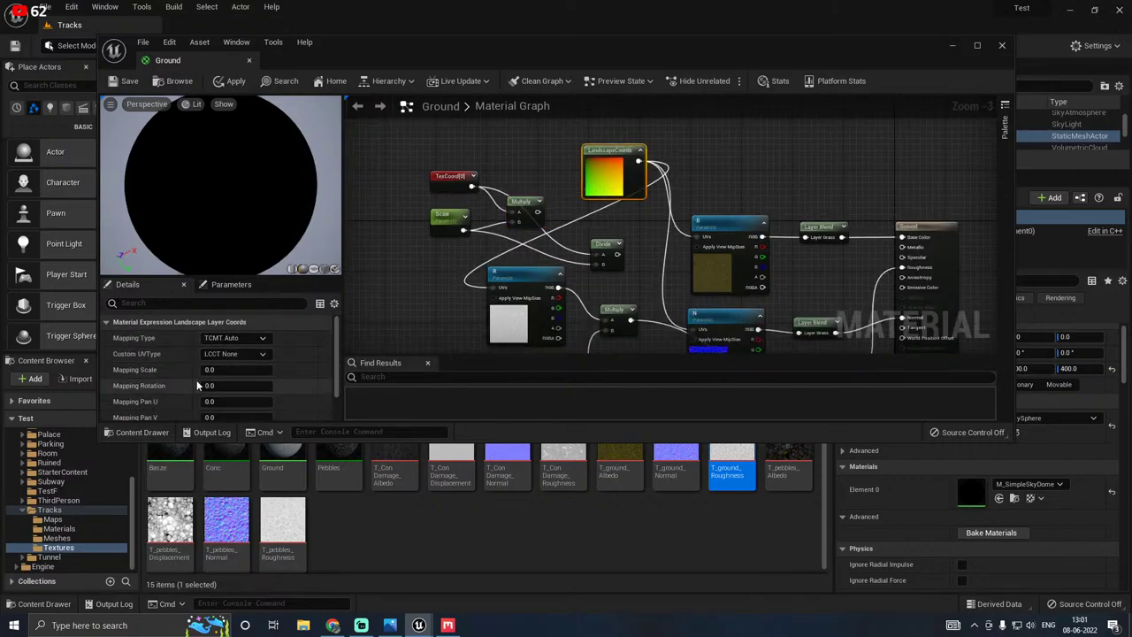
pyautogui.click(235, 370)
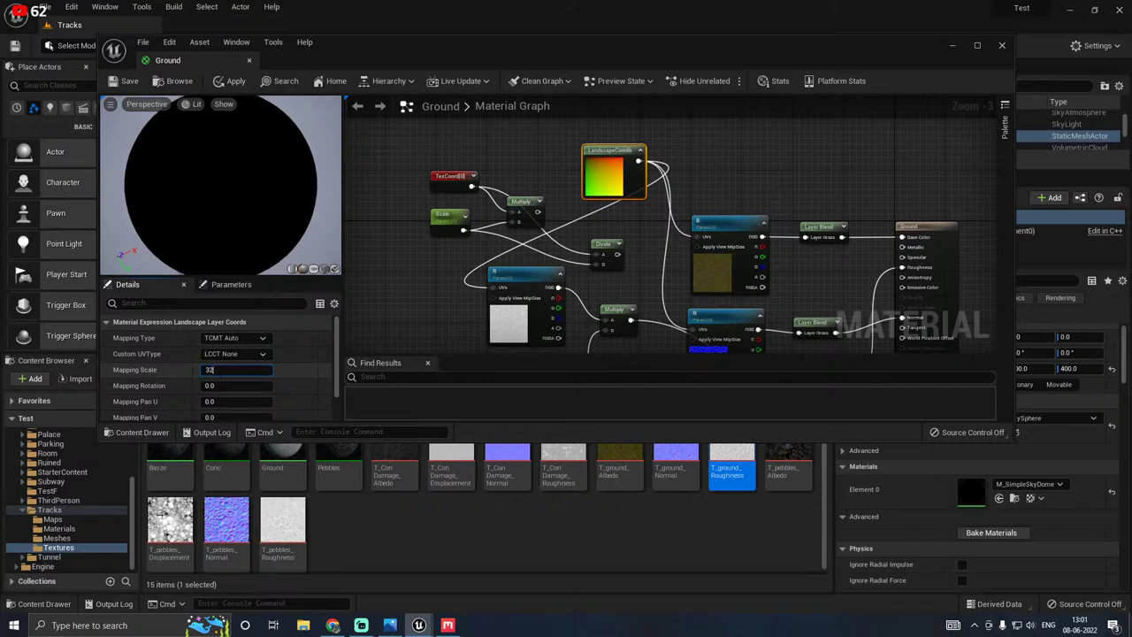
pyautogui.press('Return')
pyautogui.click(394, 336)
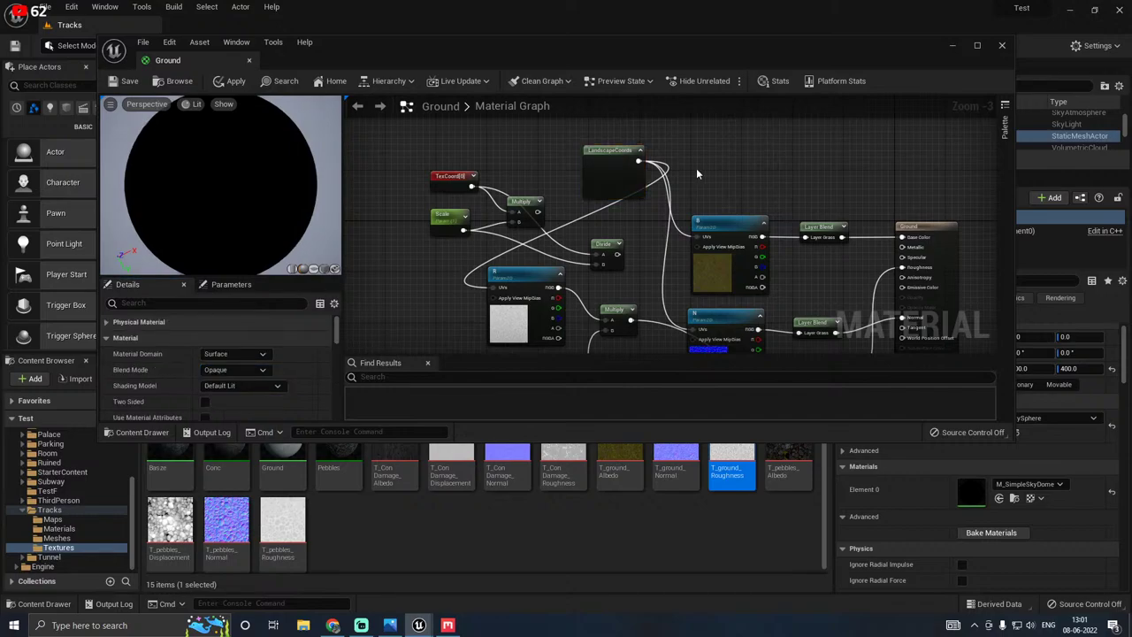
pyautogui.moveTo(624, 172); pyautogui.dragTo(590, 166)
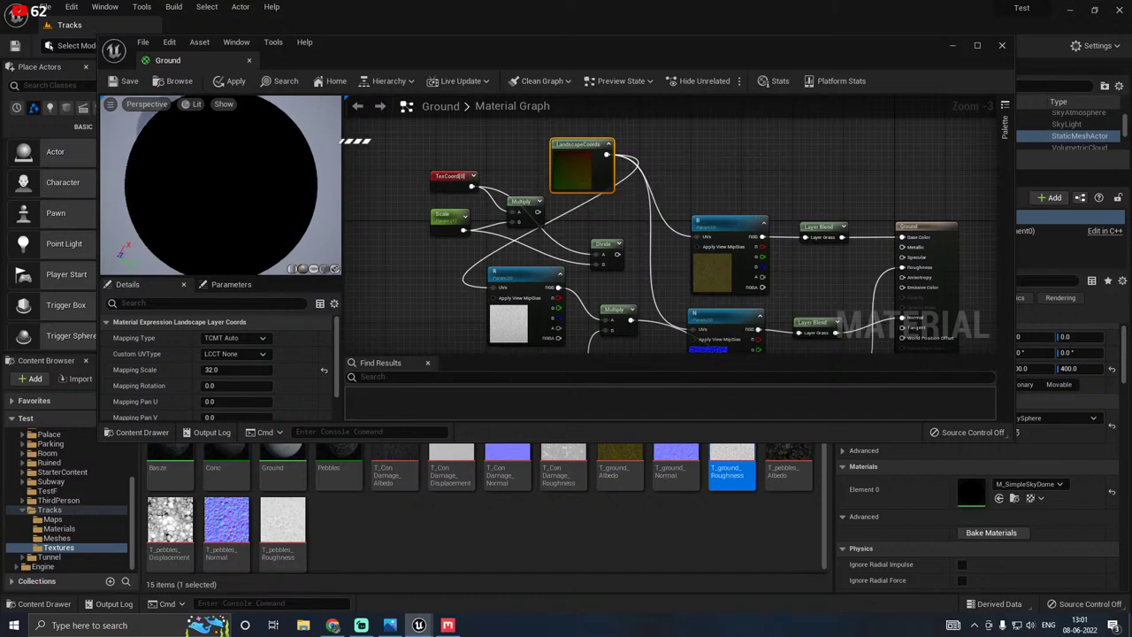
pyautogui.moveTo(203, 185); pyautogui.dragTo(204, 185)
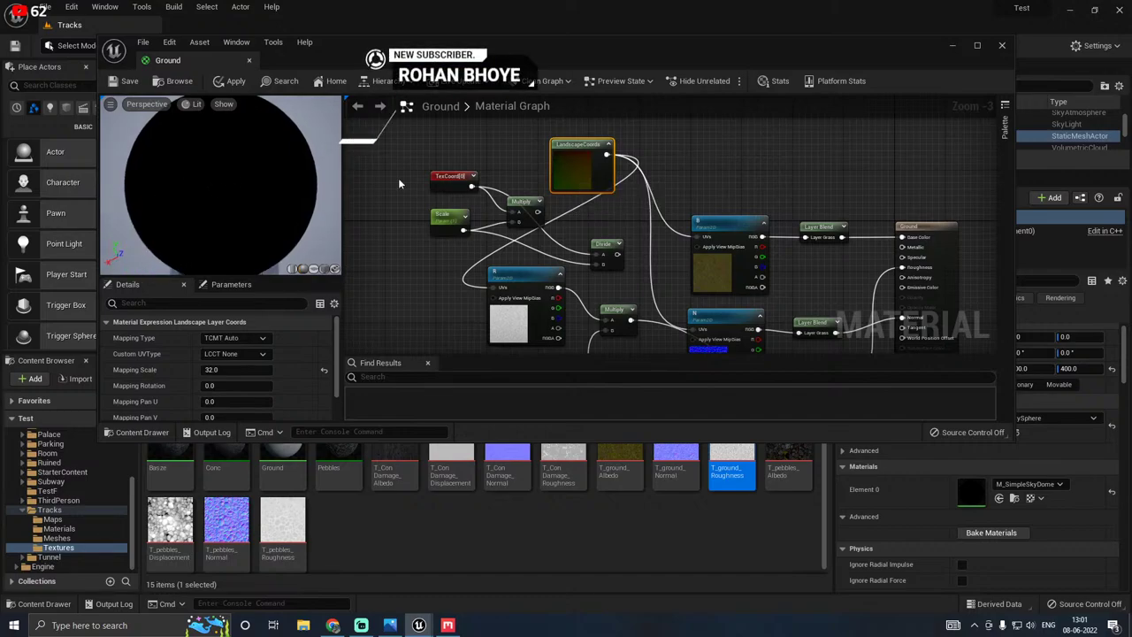
# Step: Transfer the LandscapeCoords output links back to the coordinate Multiply node, and delete the LandscapeCoords and Divide nodes
pyautogui.scroll(-1, 469, 184)
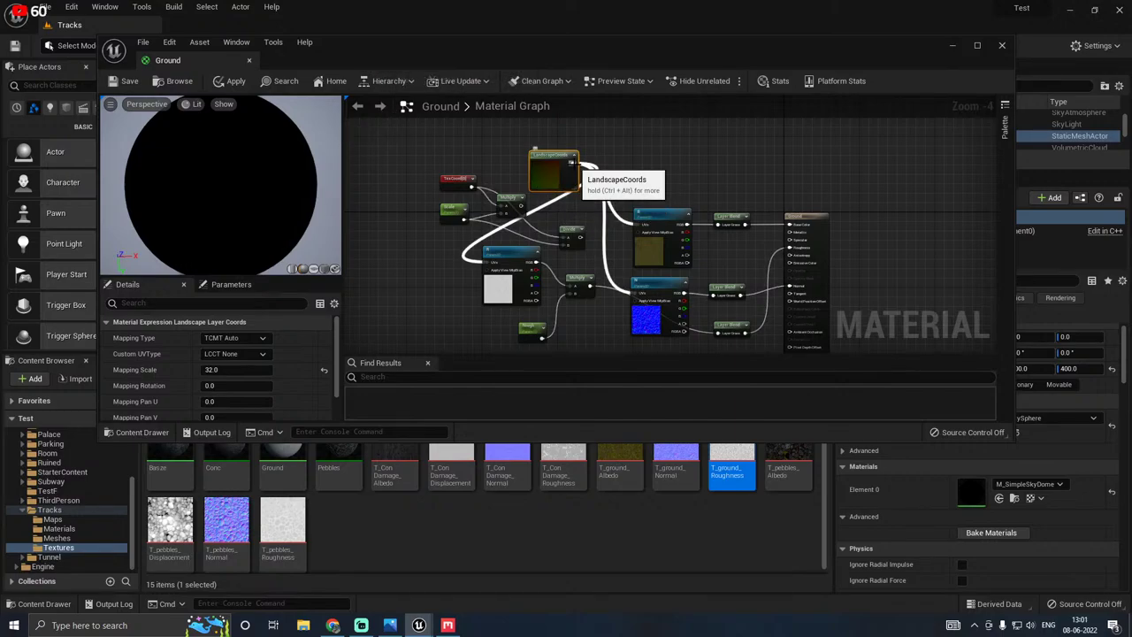
pyautogui.keyDown('ctrl'); pyautogui.moveTo(572, 163); pyautogui.dragTo(520, 209); pyautogui.keyUp('ctrl')
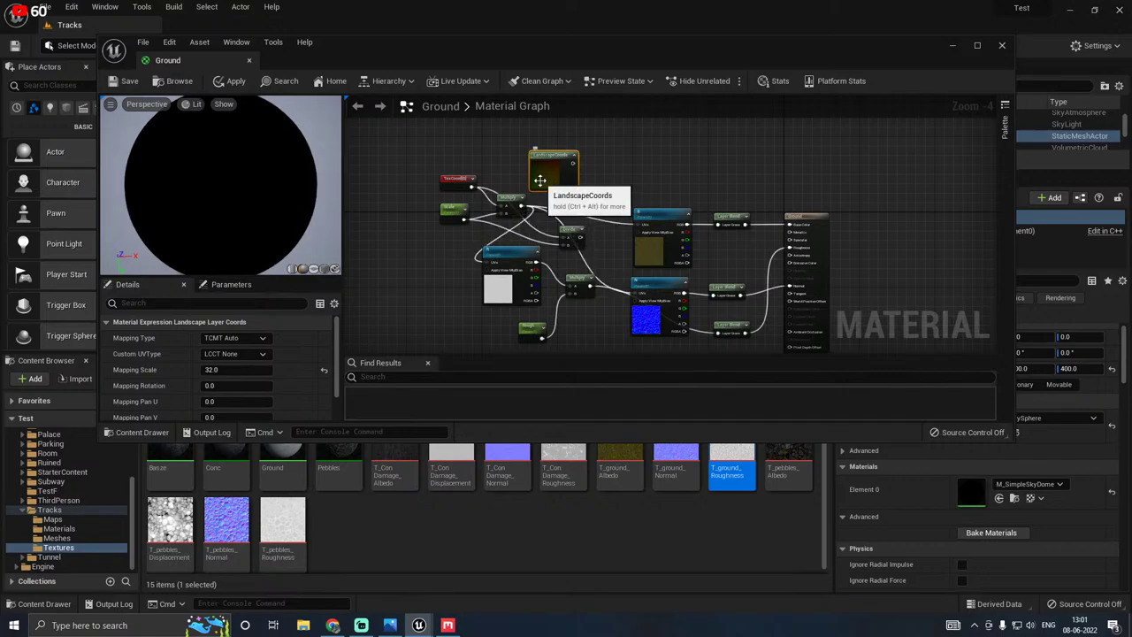
pyautogui.press('Delete')
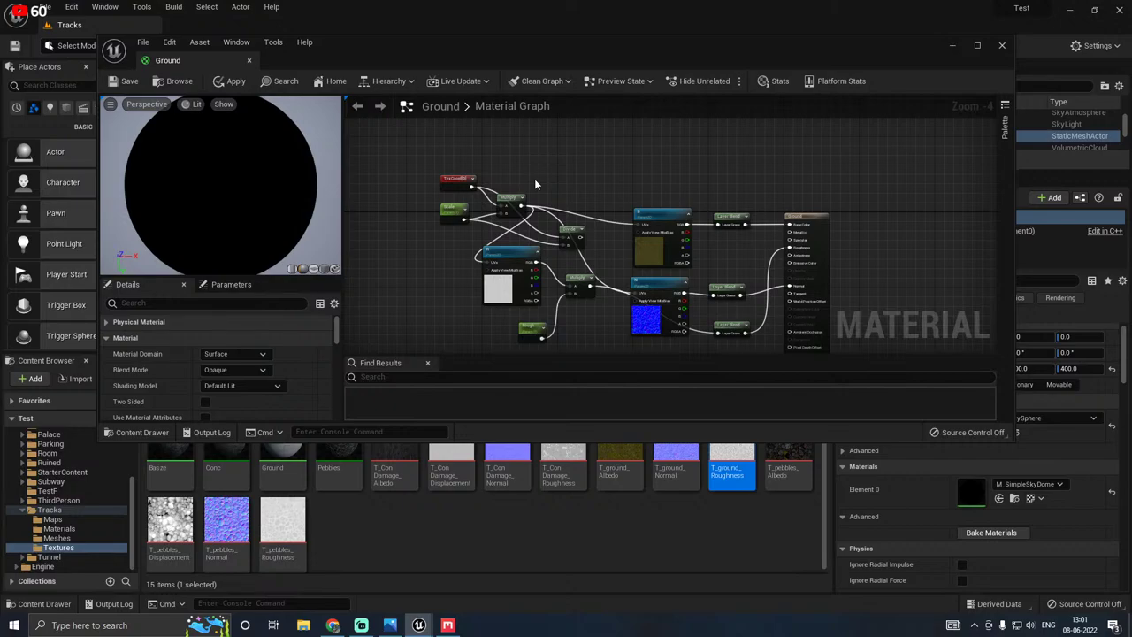
pyautogui.scroll(2, 520, 202)
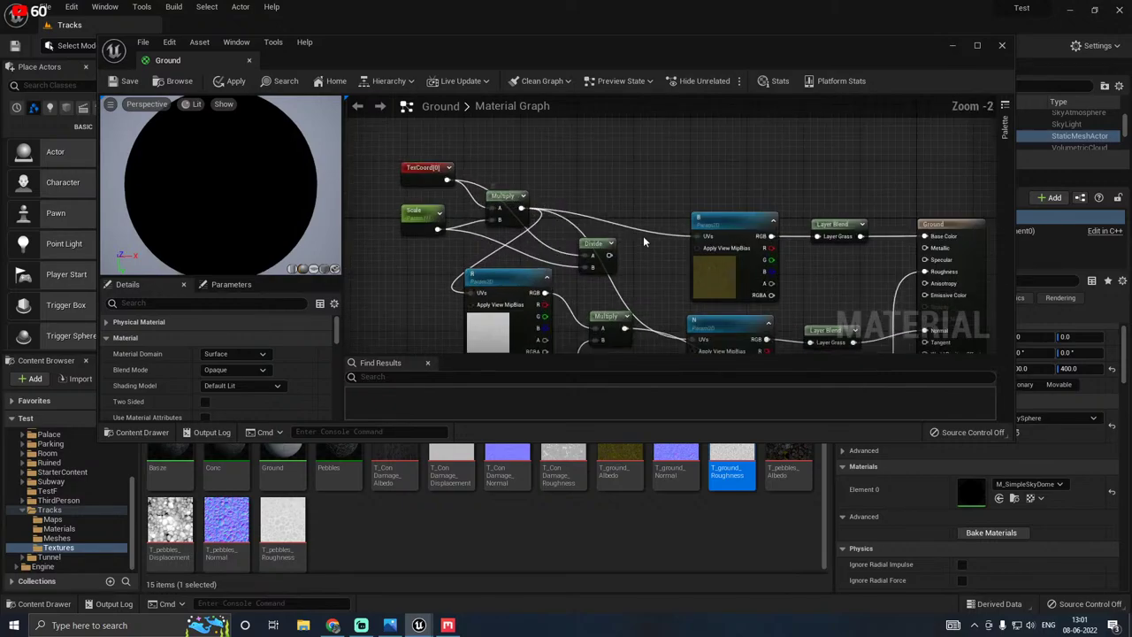
pyautogui.click(594, 245)
pyautogui.press('Delete')
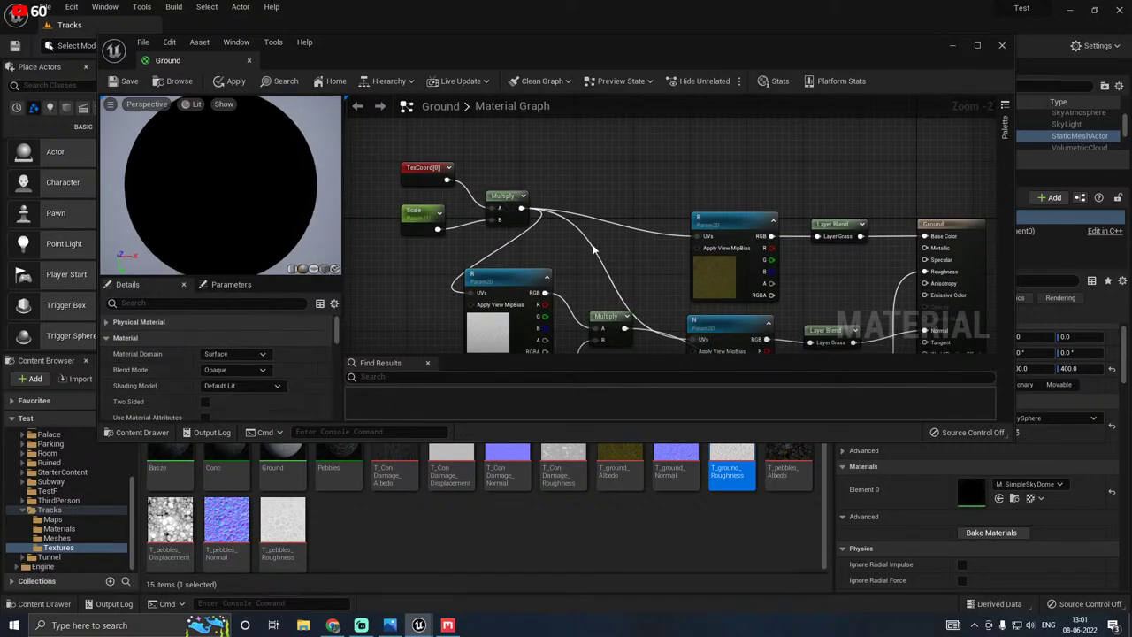
# Step: Set the Grass layer's Preview Weight to 1 in the Layer Blend feeding Base Color, keeping LB Alpha Blend
pyautogui.click(421, 213)
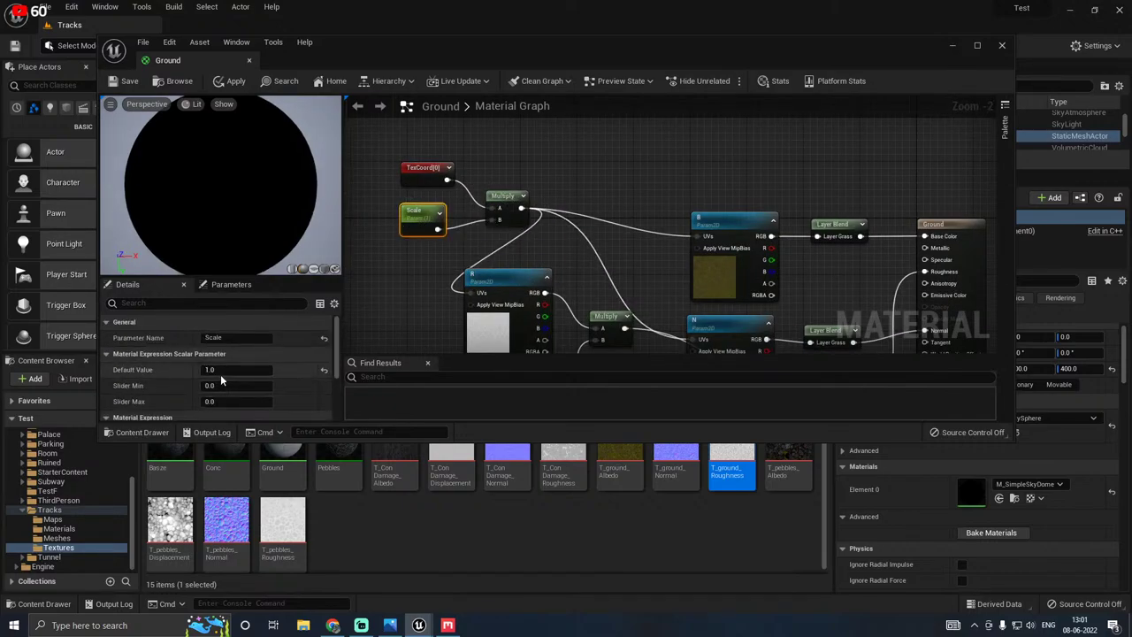
pyautogui.click(661, 288)
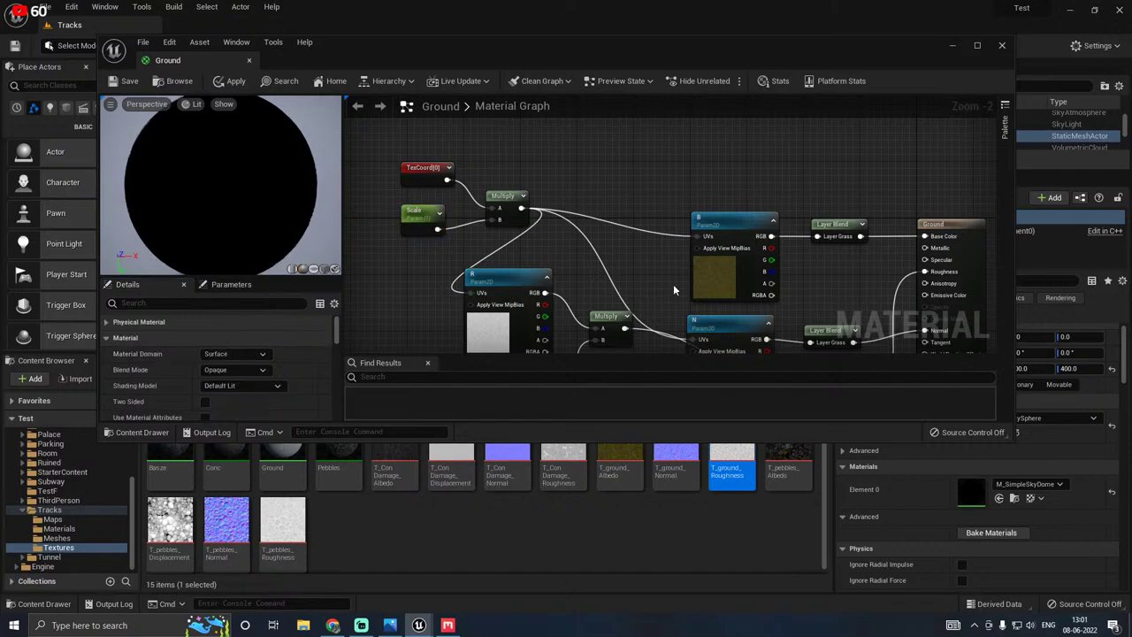
pyautogui.click(836, 225)
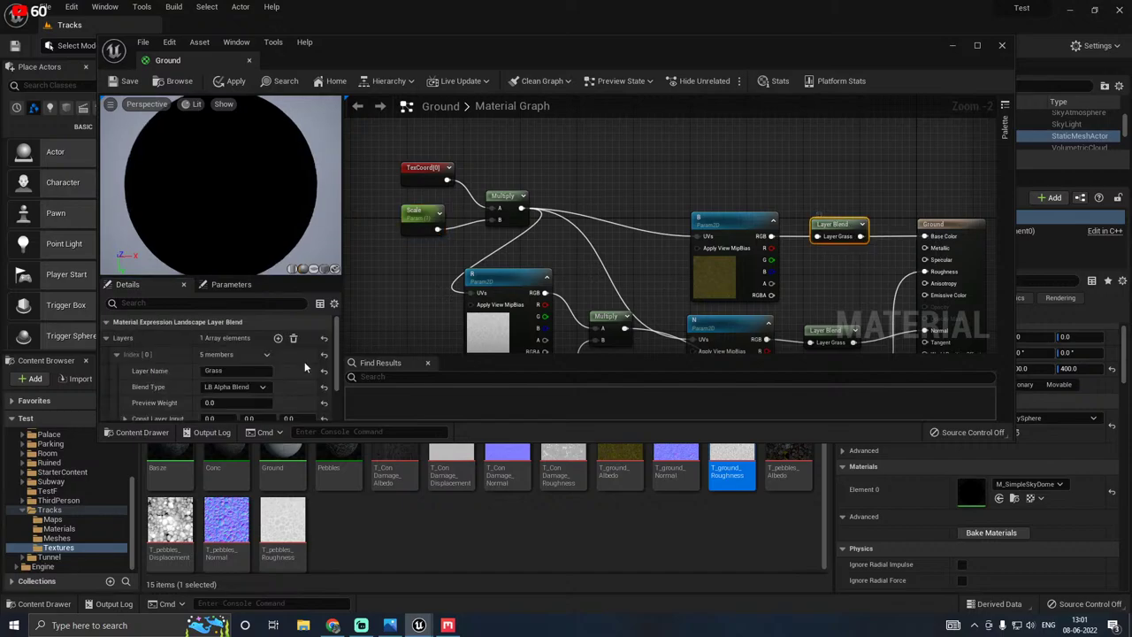
pyautogui.click(262, 387)
pyautogui.click(228, 409)
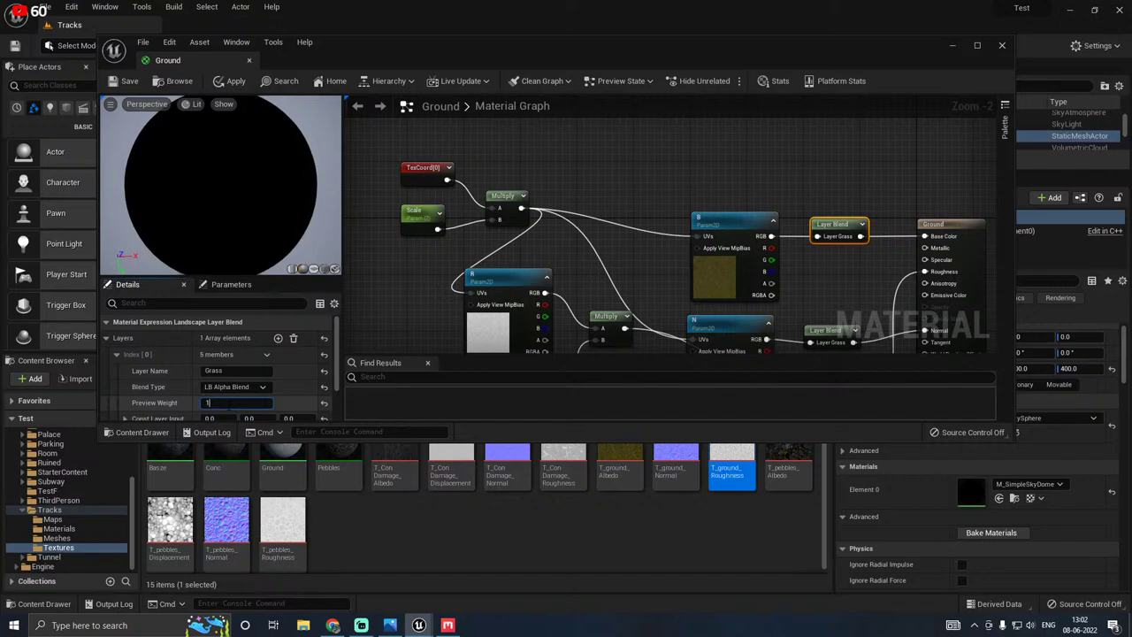
pyautogui.write('1')
pyautogui.press('Return')
pyautogui.scroll(-3, 141, 387)
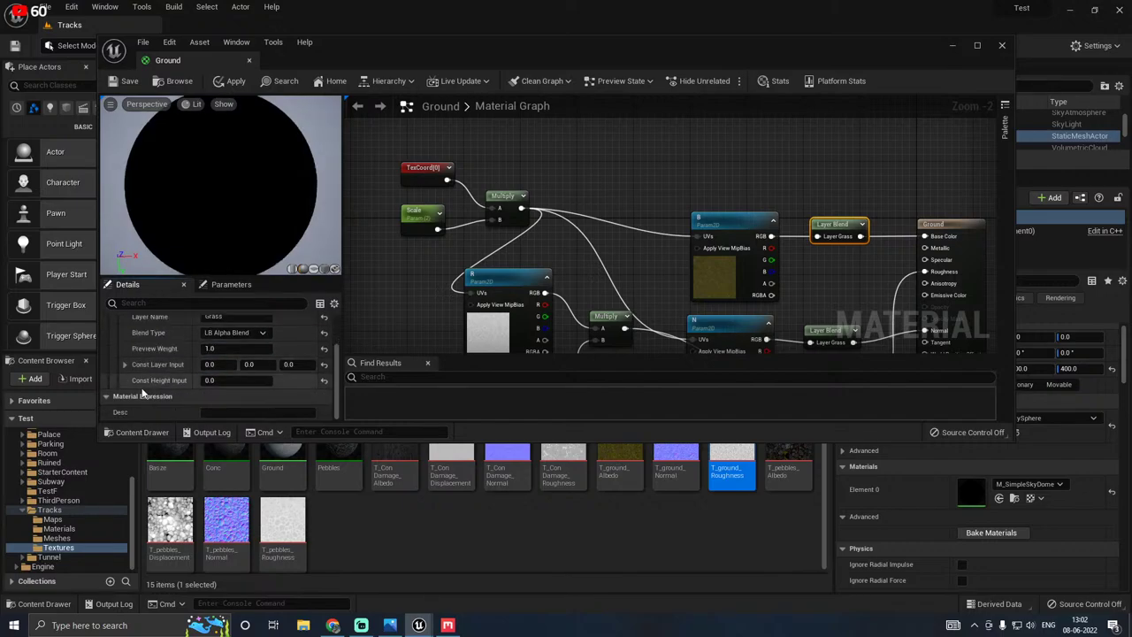
pyautogui.scroll(3, 142, 392)
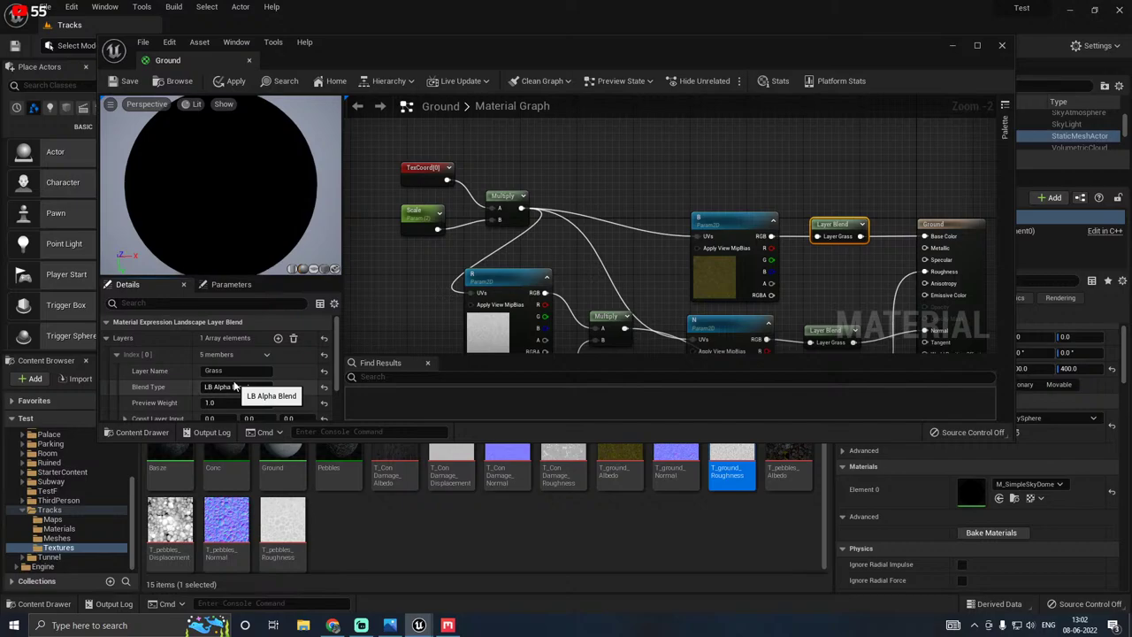
# Step: Switch the Base Color Layer Blend's Grass layer to LB Height Blend and shift the B texture node slightly
pyautogui.click(250, 387)
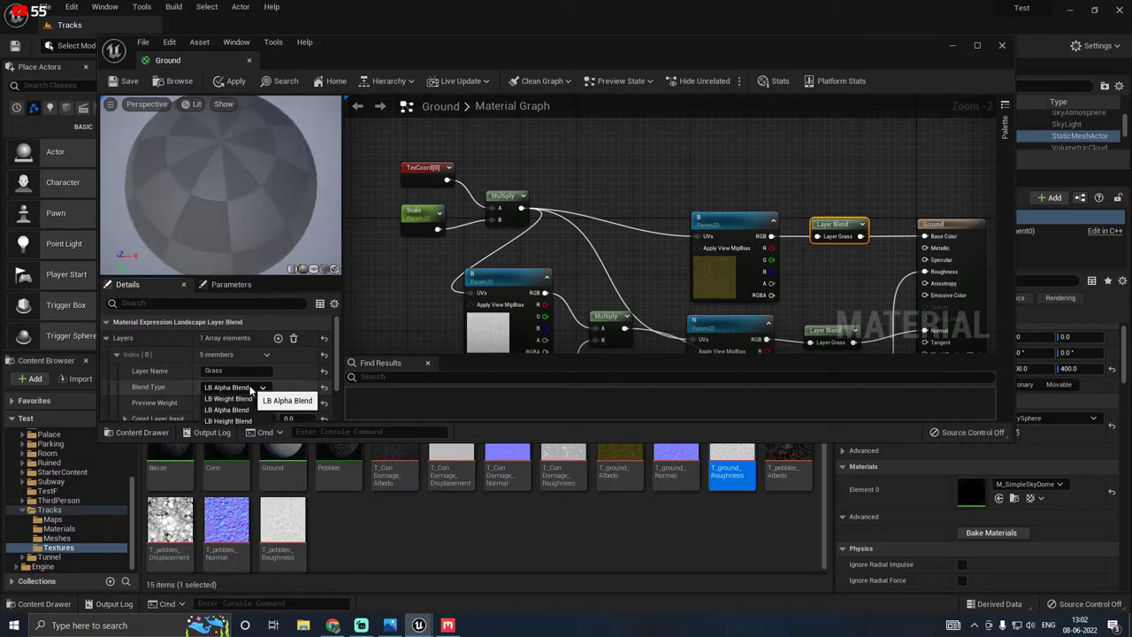
pyautogui.click(226, 416)
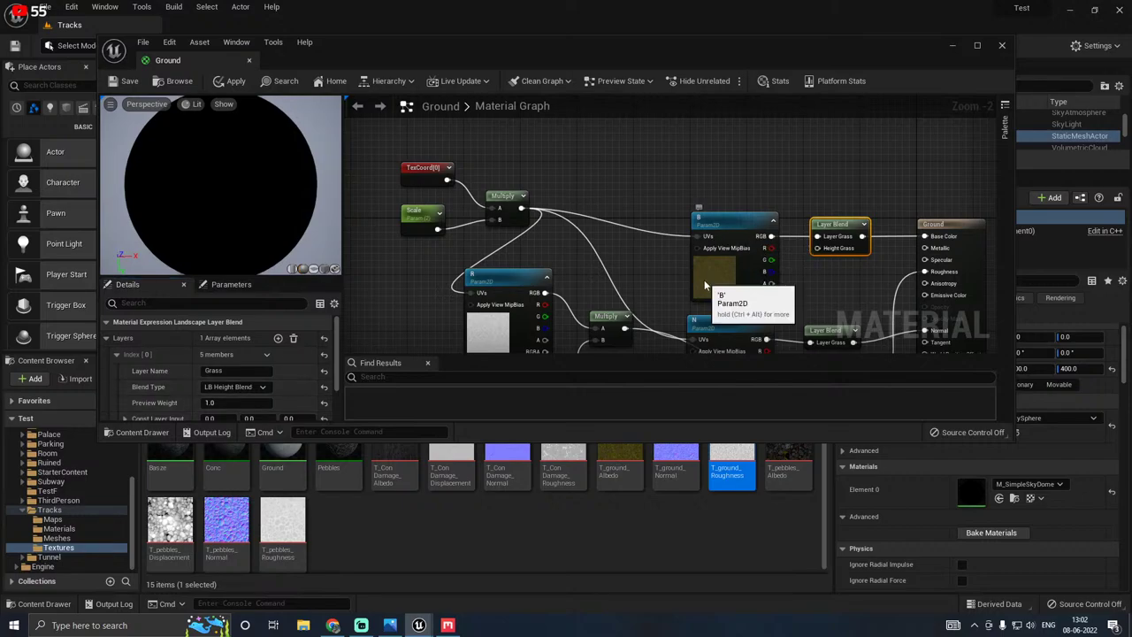
pyautogui.moveTo(705, 284); pyautogui.dragTo(698, 277)
pyautogui.scroll(1, 734, 250)
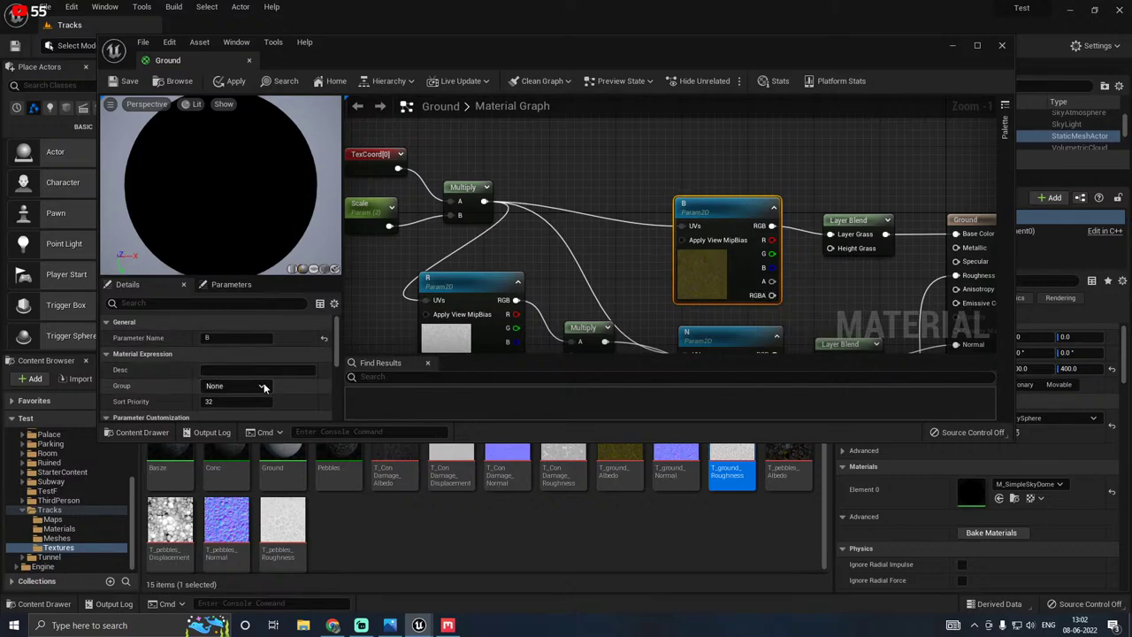
# Step: Set the Grass layer's blend type to LB Weight Blend in the Base Color Layer Blend
pyautogui.click(867, 221)
pyautogui.click(256, 389)
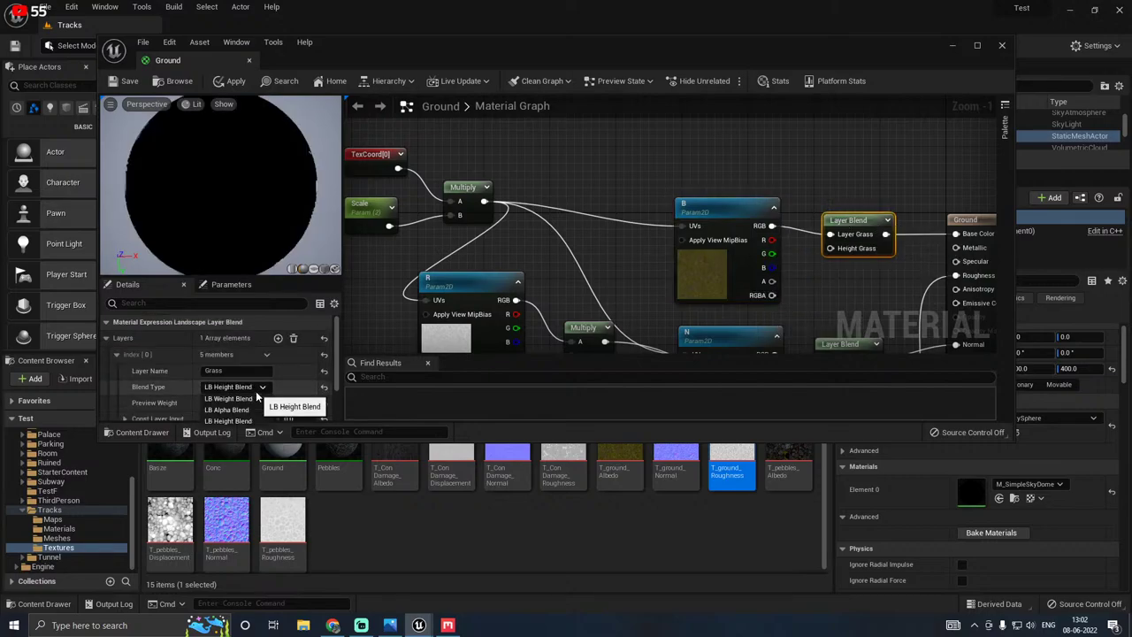
pyautogui.click(232, 398)
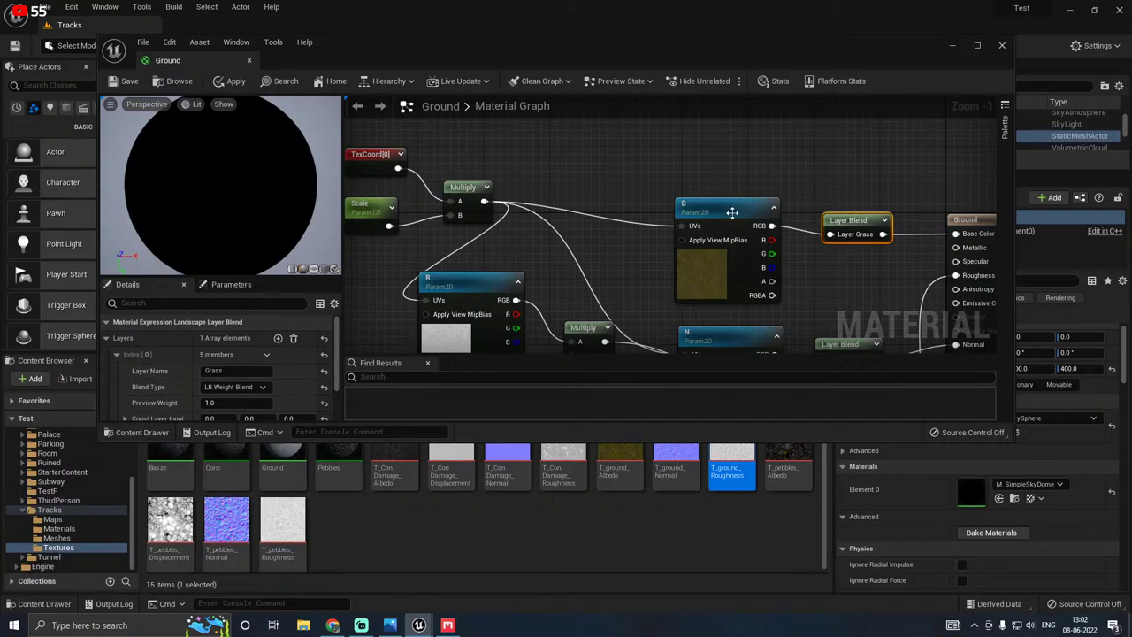
# Step: Close the Ground material editor and discard its unapplied changes
pyautogui.scroll(-2, 557, 190)
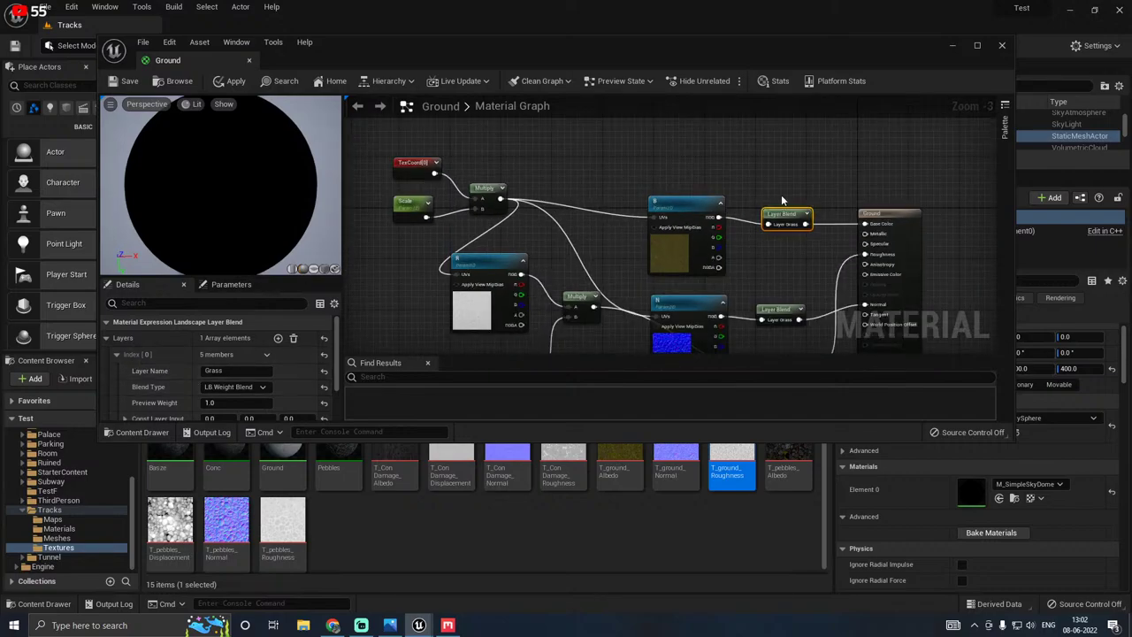
pyautogui.click(1002, 45)
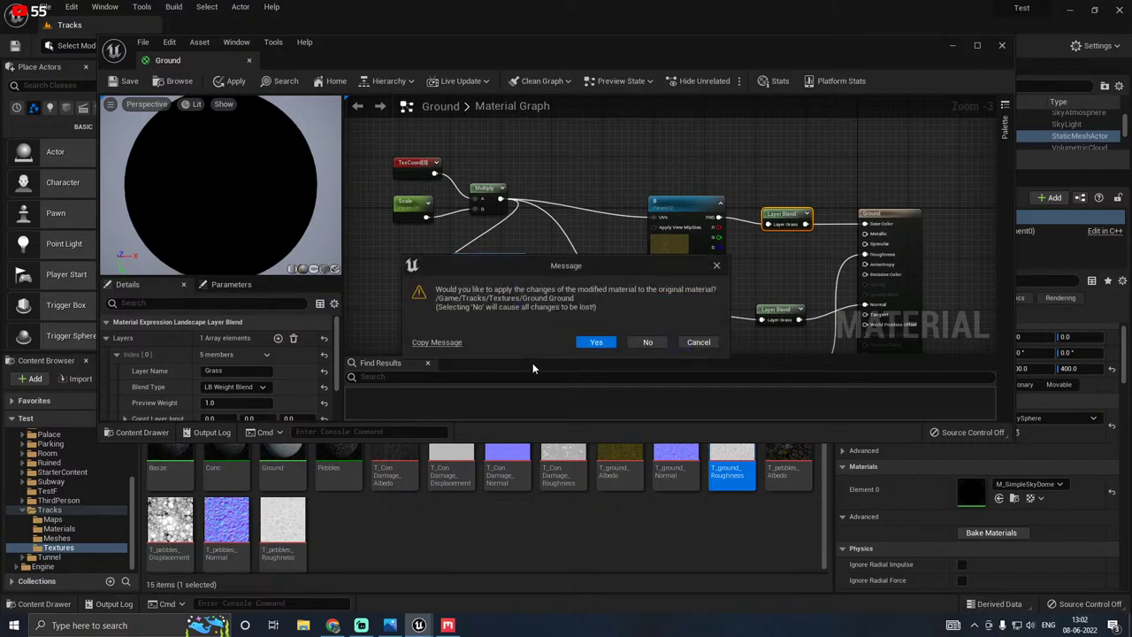
pyautogui.click(649, 342)
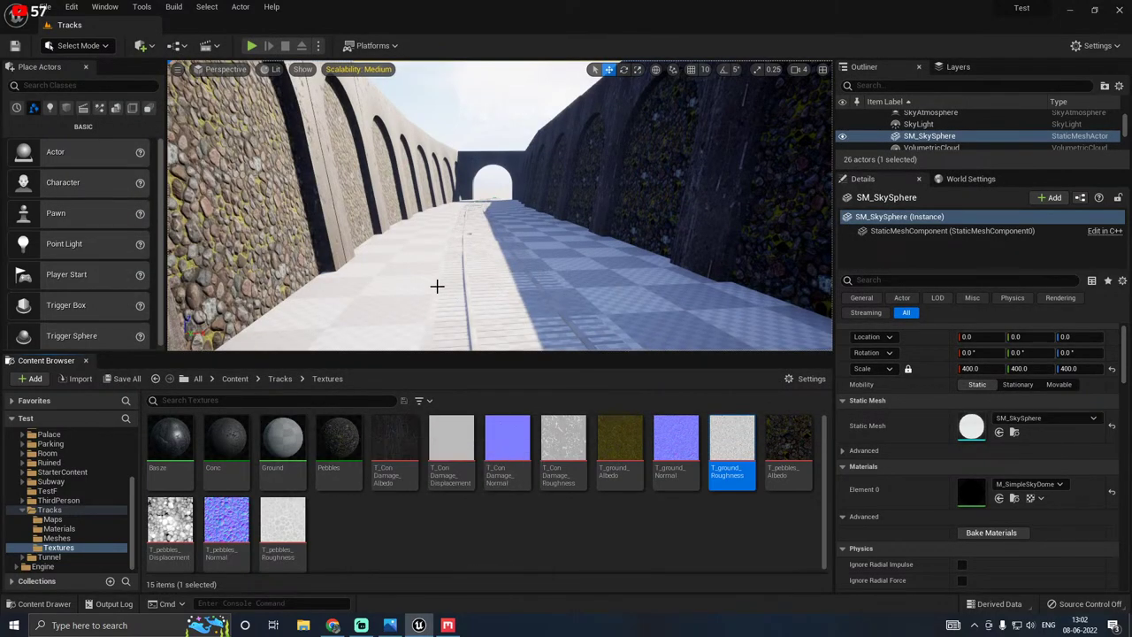
# Step: Duplicate the Pebbles material instance in the Textures folder and name the copy groundZ
pyautogui.click(345, 446)
pyautogui.rightClick(347, 446)
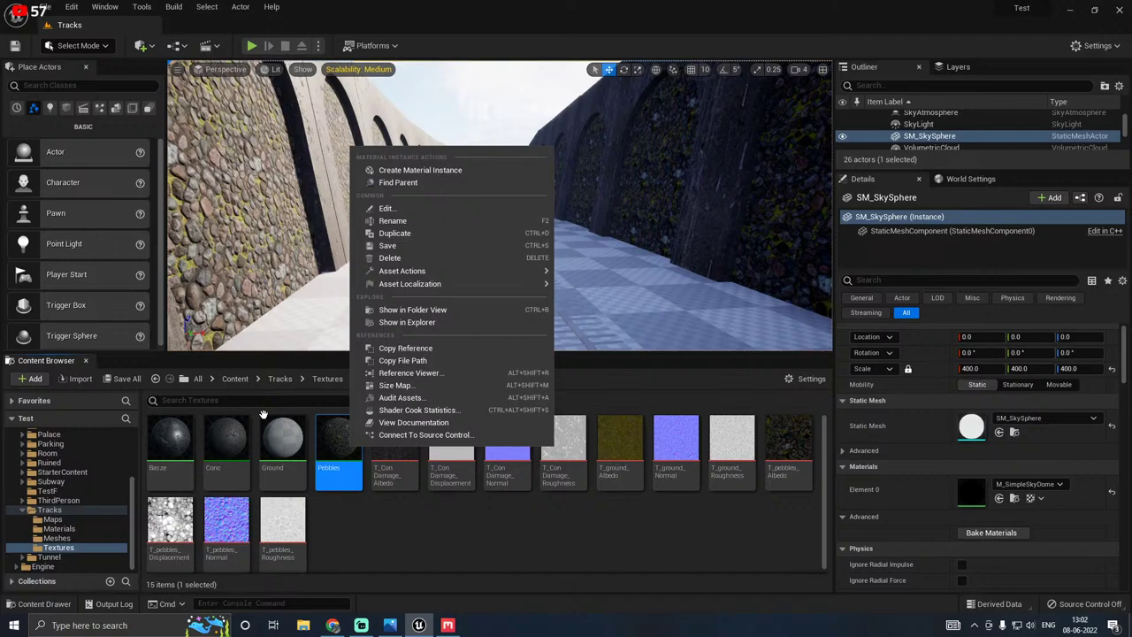
pyautogui.click(424, 233)
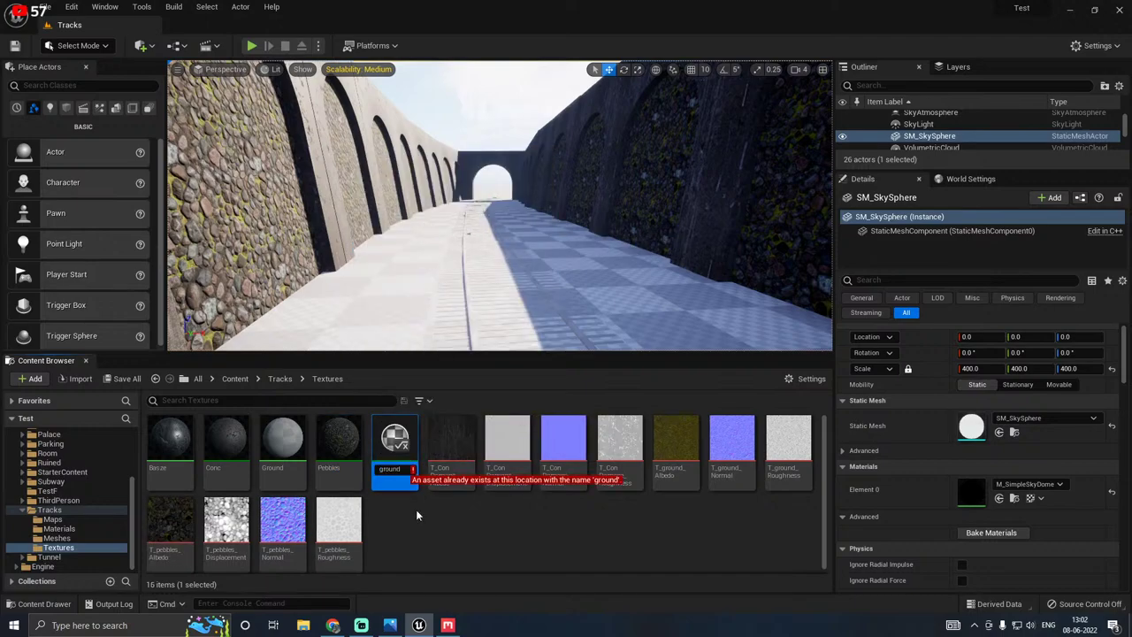
pyautogui.write('groundZ')
pyautogui.press('Return')
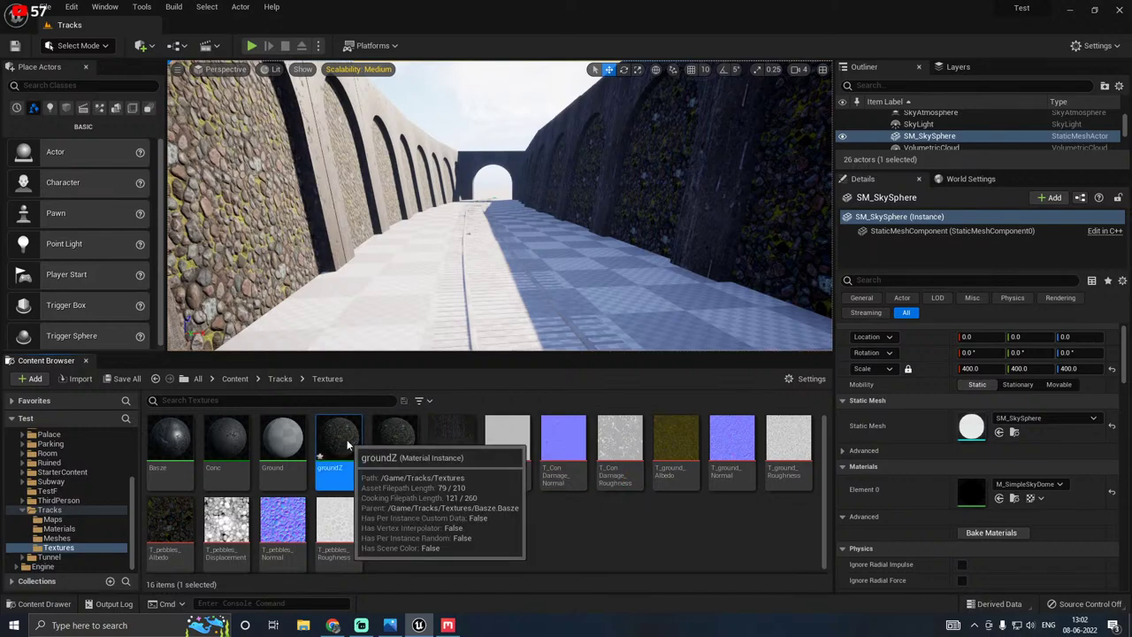
# Step: Assign T_ground_Albedo, T_ground_Normal and T_ground_Roughness to groundZ's B, N and R parameters, and save the instance
pyautogui.doubleClick(348, 445)
pyautogui.moveTo(688, 443); pyautogui.dragTo(609, 231)
pyautogui.click(724, 435)
pyautogui.moveTo(724, 430); pyautogui.dragTo(608, 265)
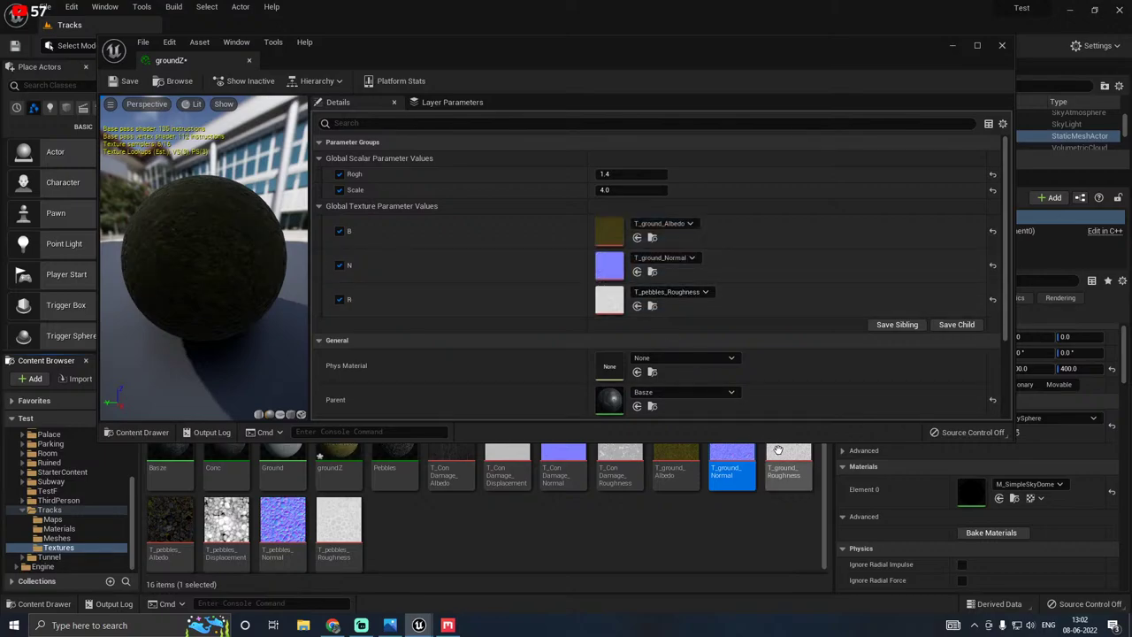
pyautogui.moveTo(788, 460); pyautogui.dragTo(610, 305)
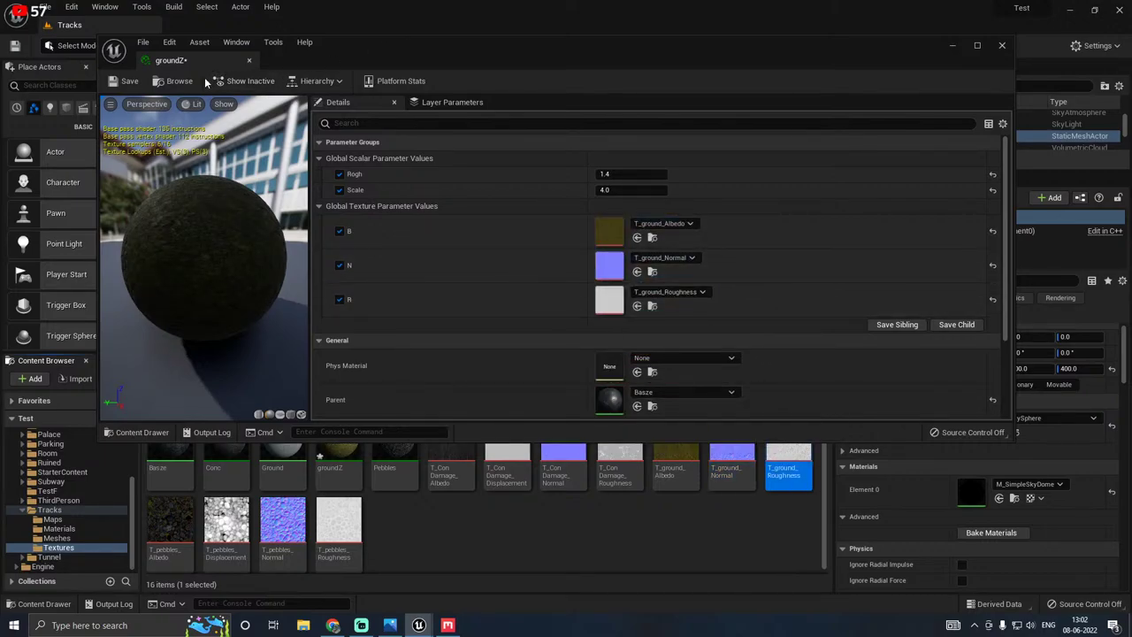
pyautogui.hotkey('ctrl', 's')
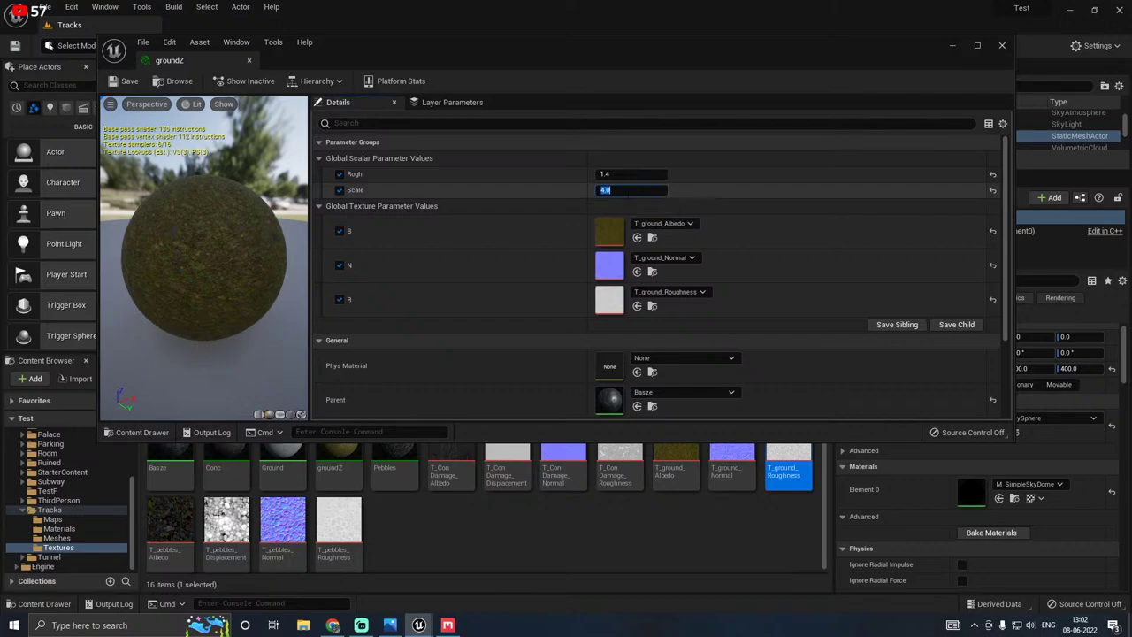
# Step: Set the Scale parameter of the groundZ instance to 1
pyautogui.write('1')
pyautogui.press('Return')
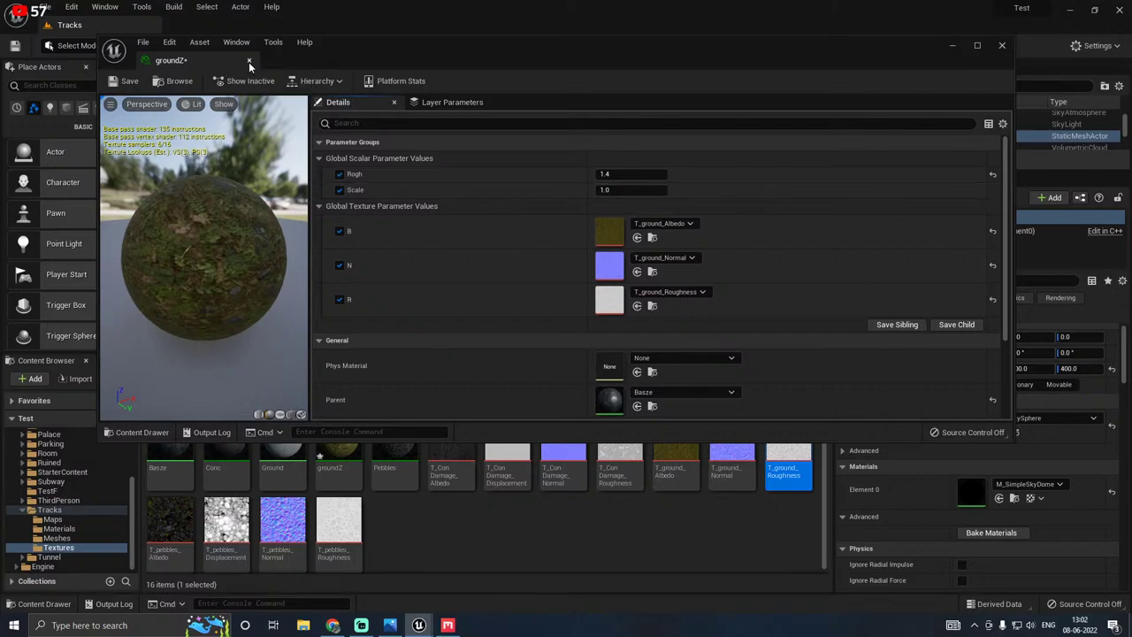
# Step: Close the groundZ editor and assign groundZ as the Landscape Material of the Landscape actor
pyautogui.click(249, 61)
pyautogui.click(113, 381)
pyautogui.click(659, 445)
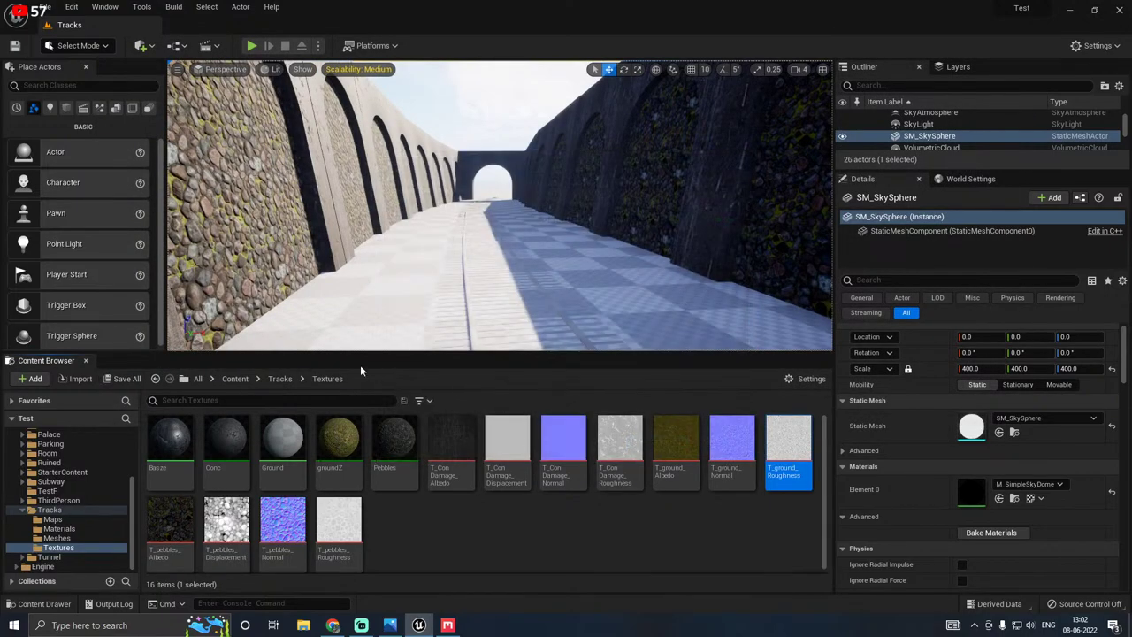
pyautogui.click(367, 320)
pyautogui.scroll(-10, 922, 490)
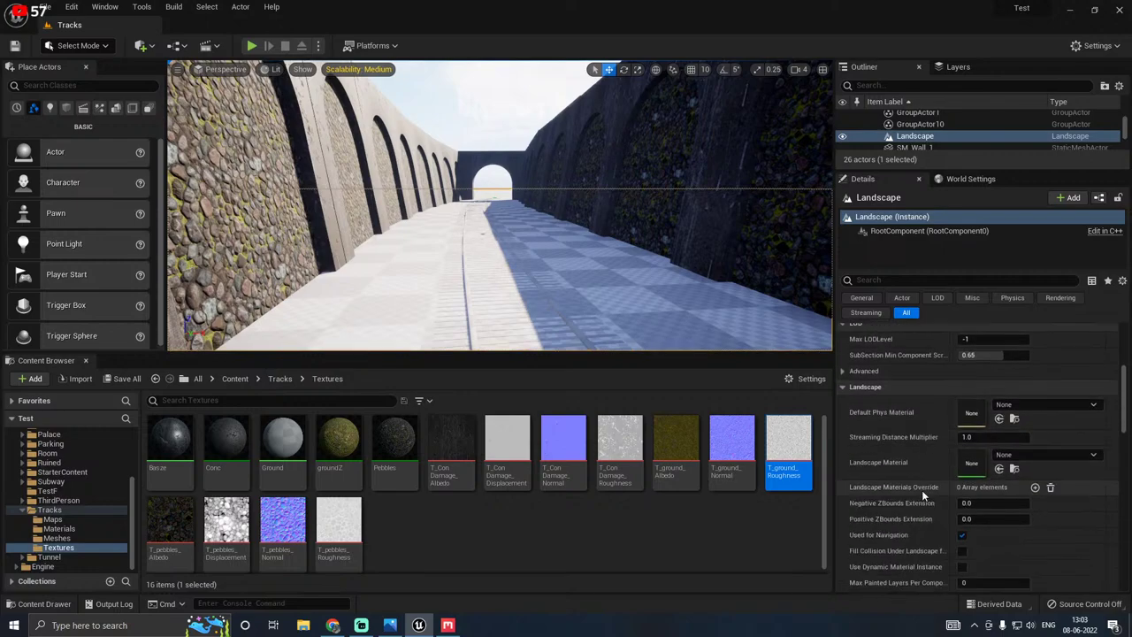
pyautogui.scroll(-10, 922, 490)
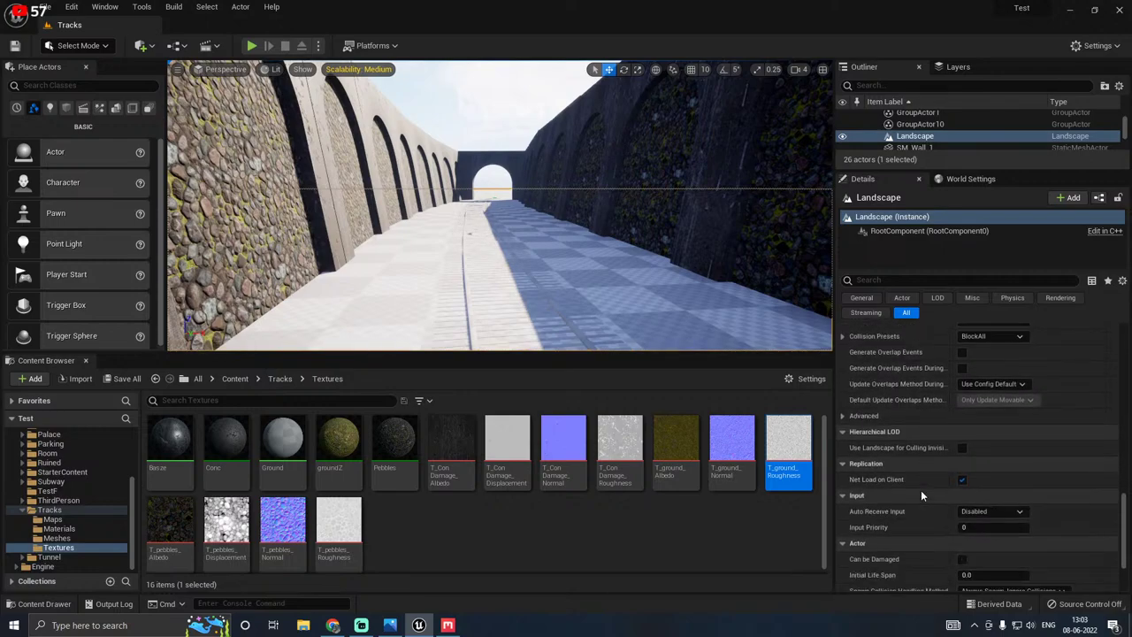
pyautogui.scroll(15, 911, 460)
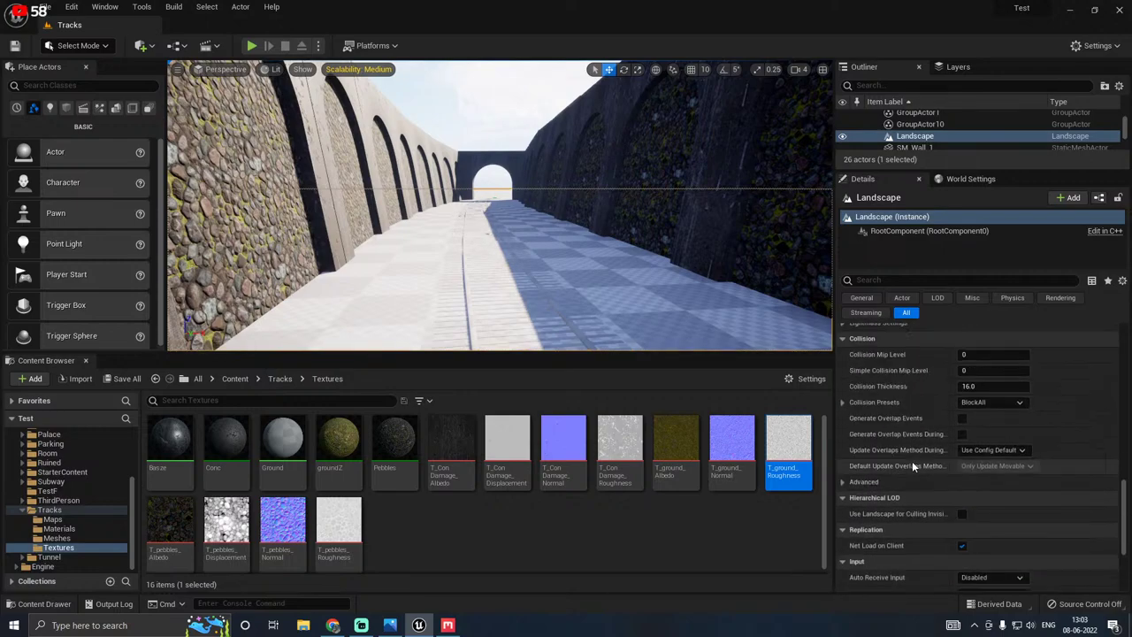
pyautogui.scroll(6, 912, 458)
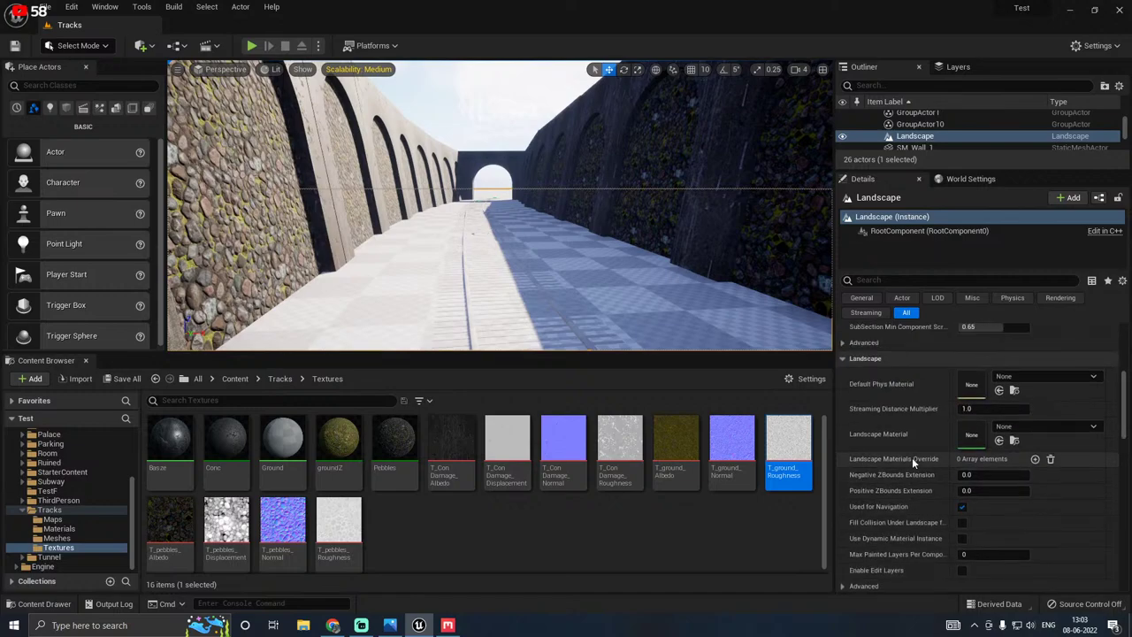
pyautogui.click(340, 442)
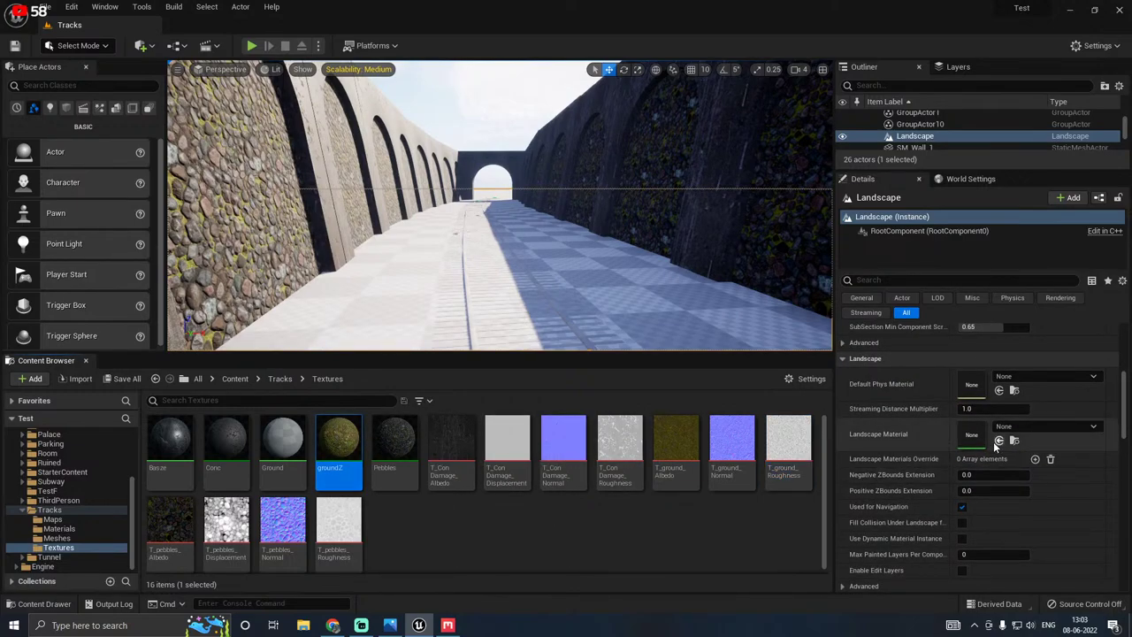
pyautogui.moveTo(624, 316); pyautogui.dragTo(478, 354, button='right')
pyautogui.moveTo(478, 266); pyautogui.dragTo(620, 338, button='right')
pyautogui.press('w')
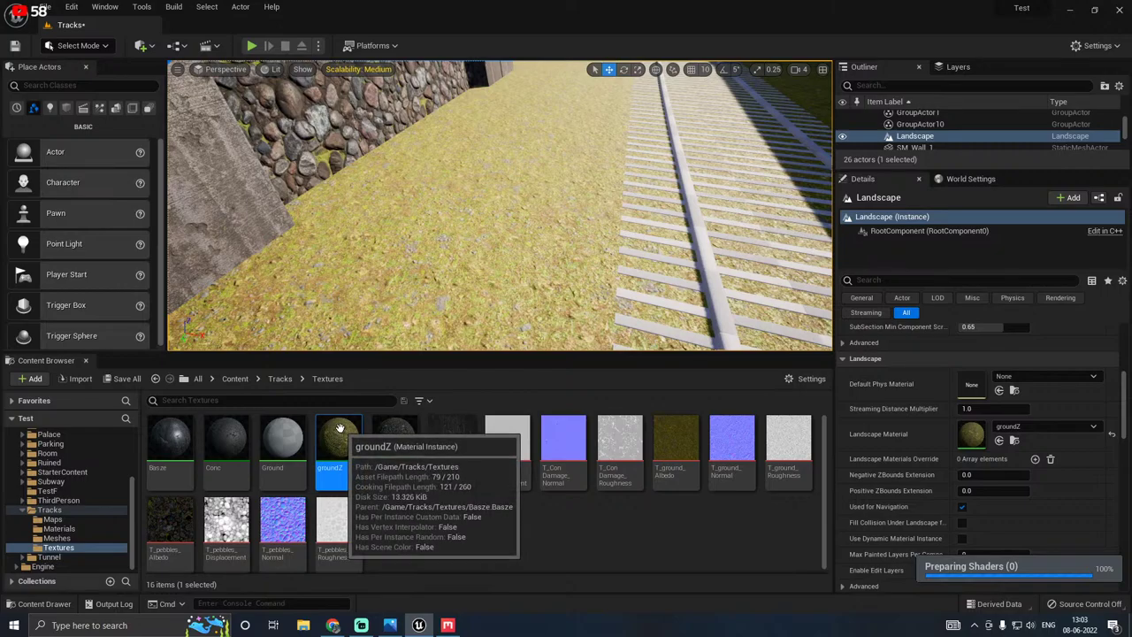
# Step: Set the Scale parameter of the groundZ instance to 0.5, close its editor and check the ground along the tracks
pyautogui.doubleClick(341, 433)
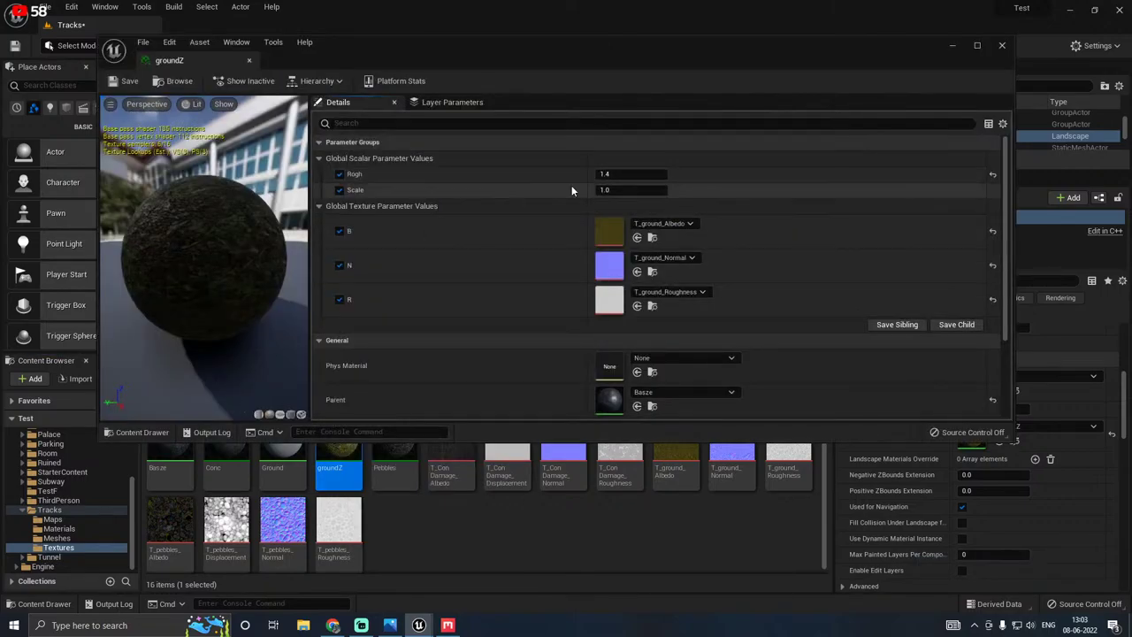
pyautogui.moveTo(389, 51); pyautogui.dragTo(566, 126)
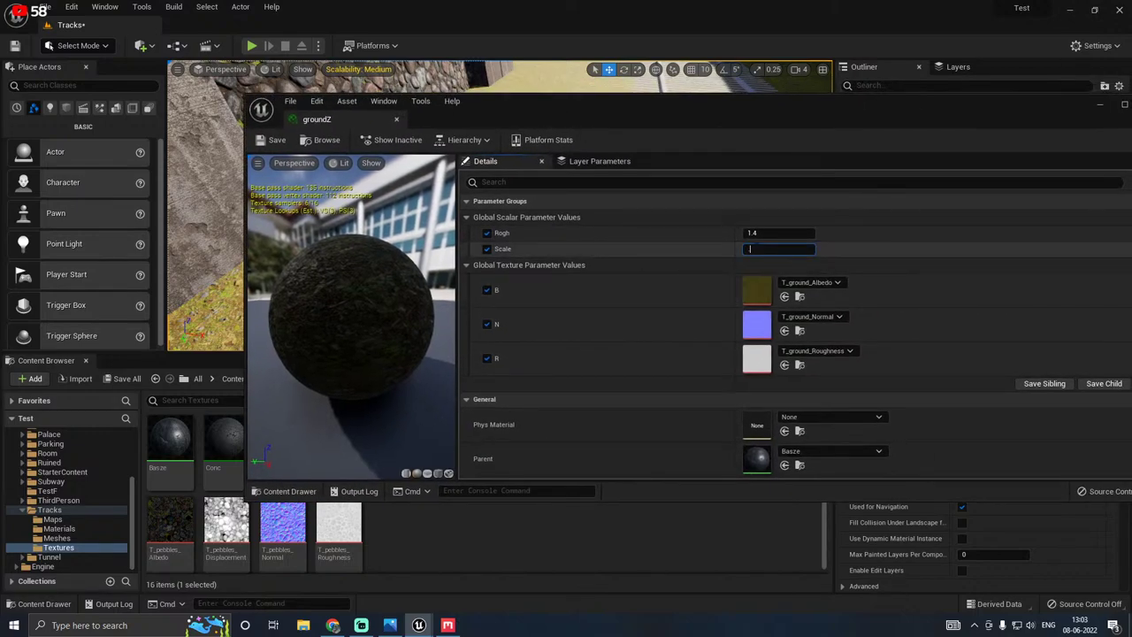
pyautogui.click(755, 248)
pyautogui.write('.5')
pyautogui.click(898, 284)
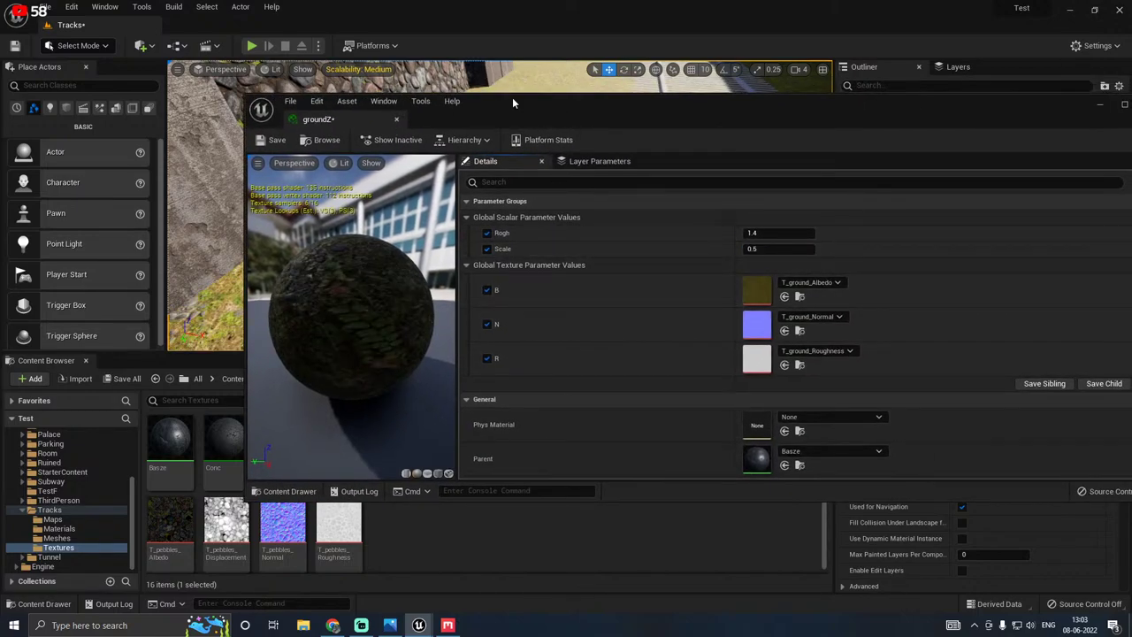
pyautogui.moveTo(513, 101); pyautogui.dragTo(800, 121)
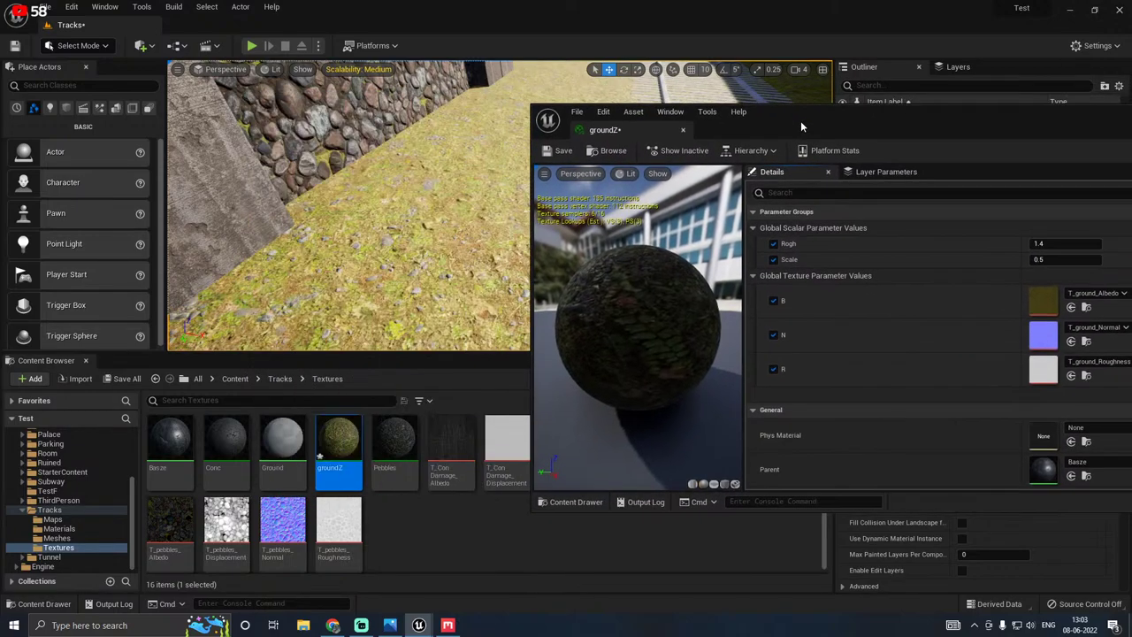
pyautogui.click(681, 127)
pyautogui.moveTo(472, 255); pyautogui.dragTo(707, 225, button='right')
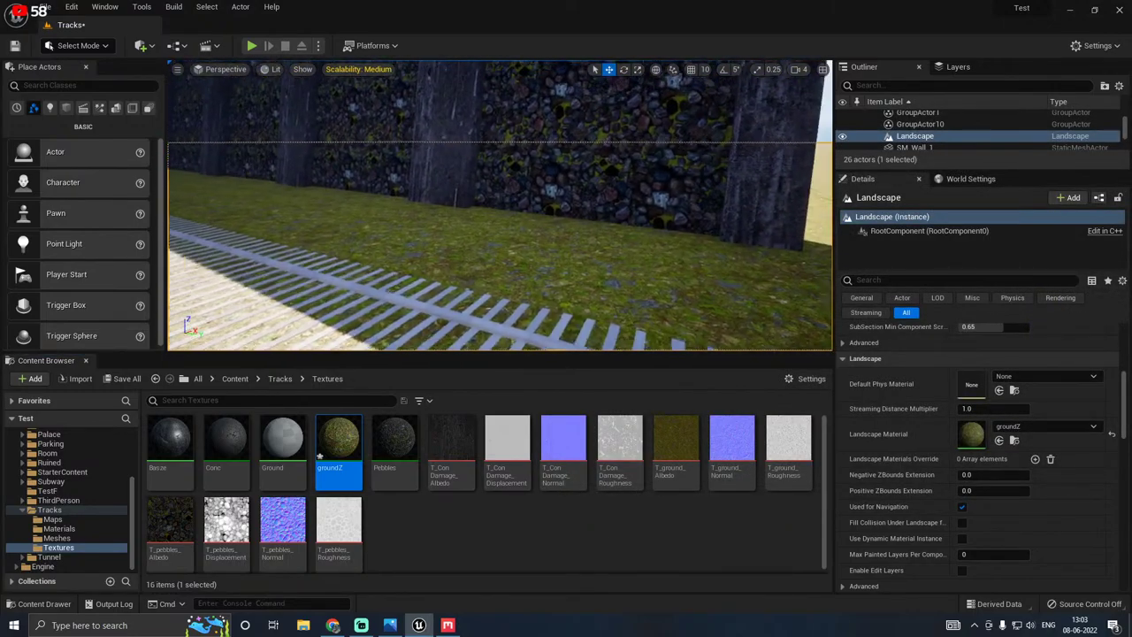
pyautogui.moveTo(477, 231); pyautogui.dragTo(472, 256, button='right')
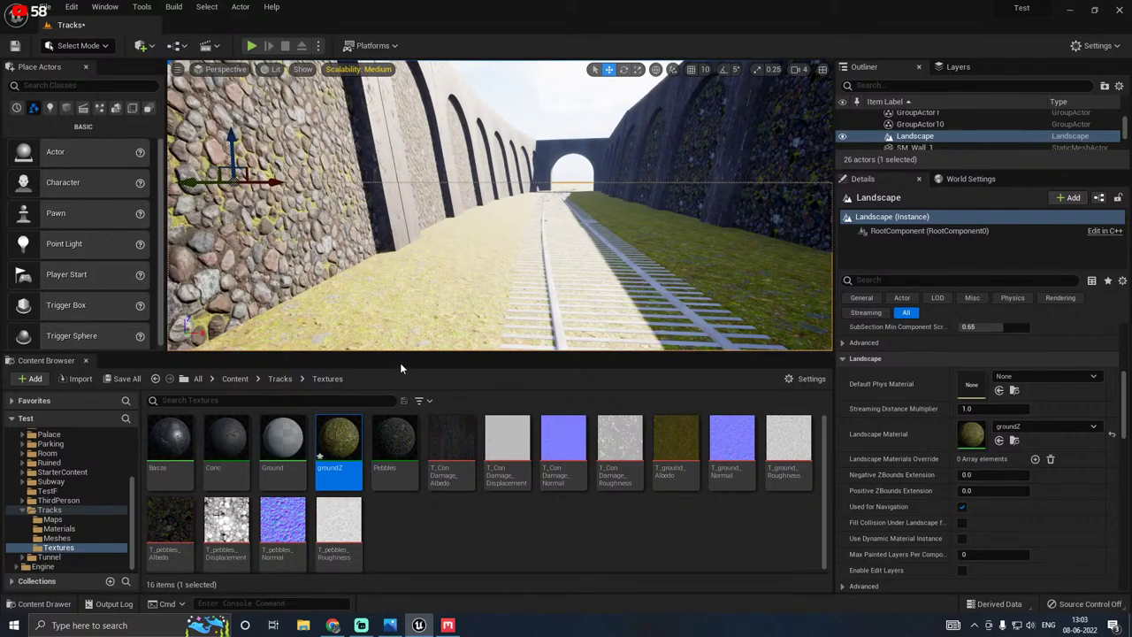
# Step: Enlarge the level viewport and place a PostProcessVolume over the tracks near the tunnel arch
pyautogui.moveTo(400, 355); pyautogui.dragTo(405, 433)
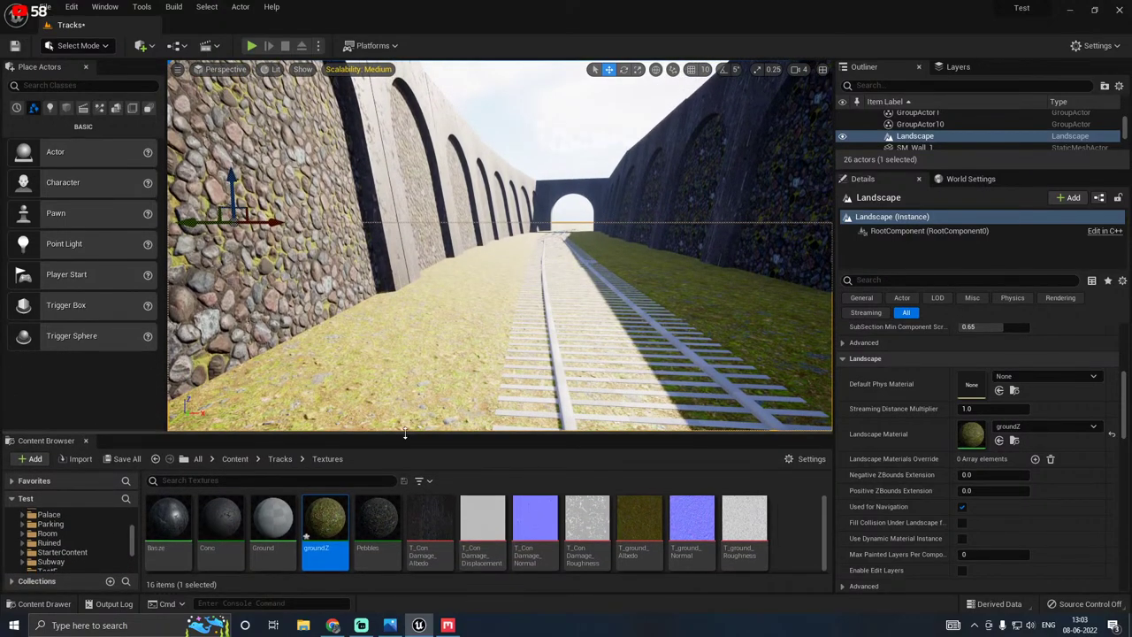
pyautogui.scroll(3, 901, 389)
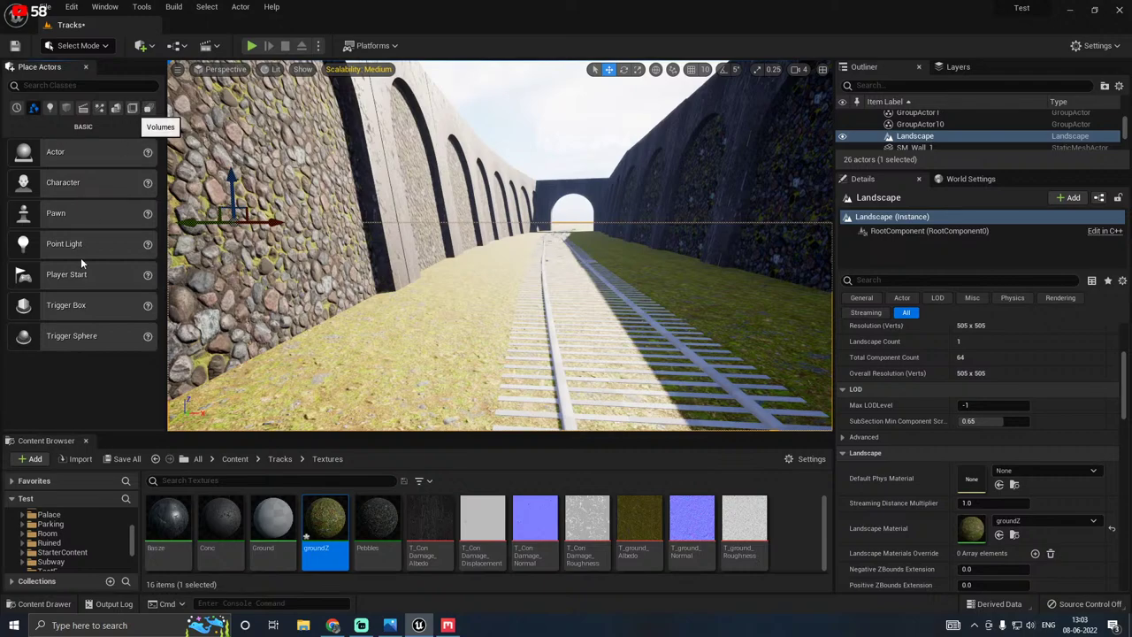
pyautogui.click(131, 108)
pyautogui.scroll(-5, 72, 346)
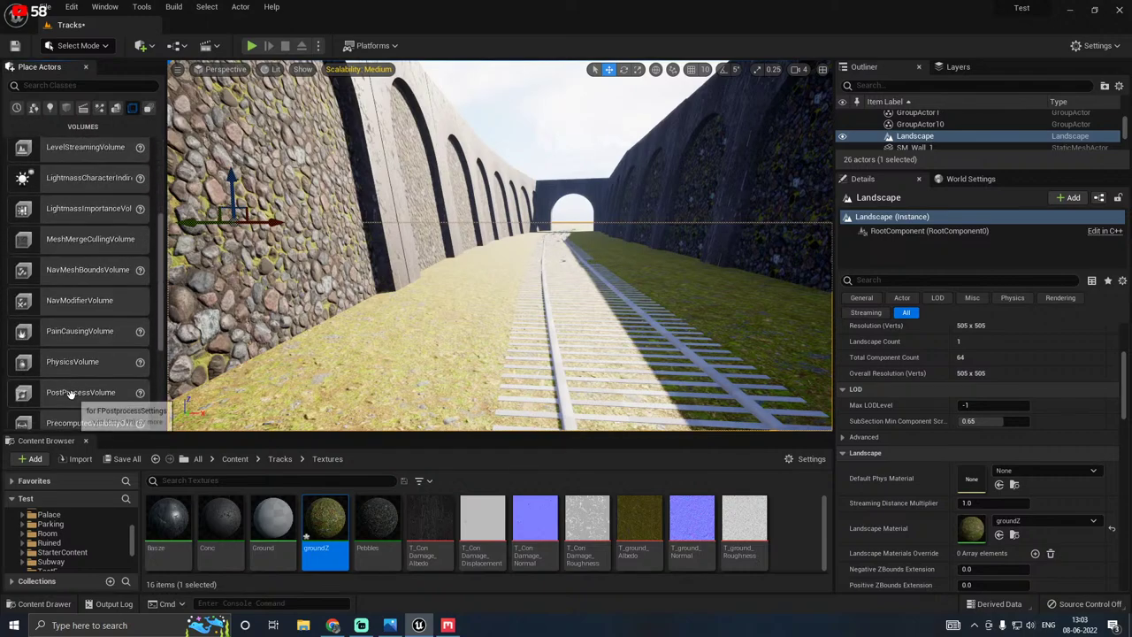
pyautogui.moveTo(71, 392); pyautogui.dragTo(534, 225)
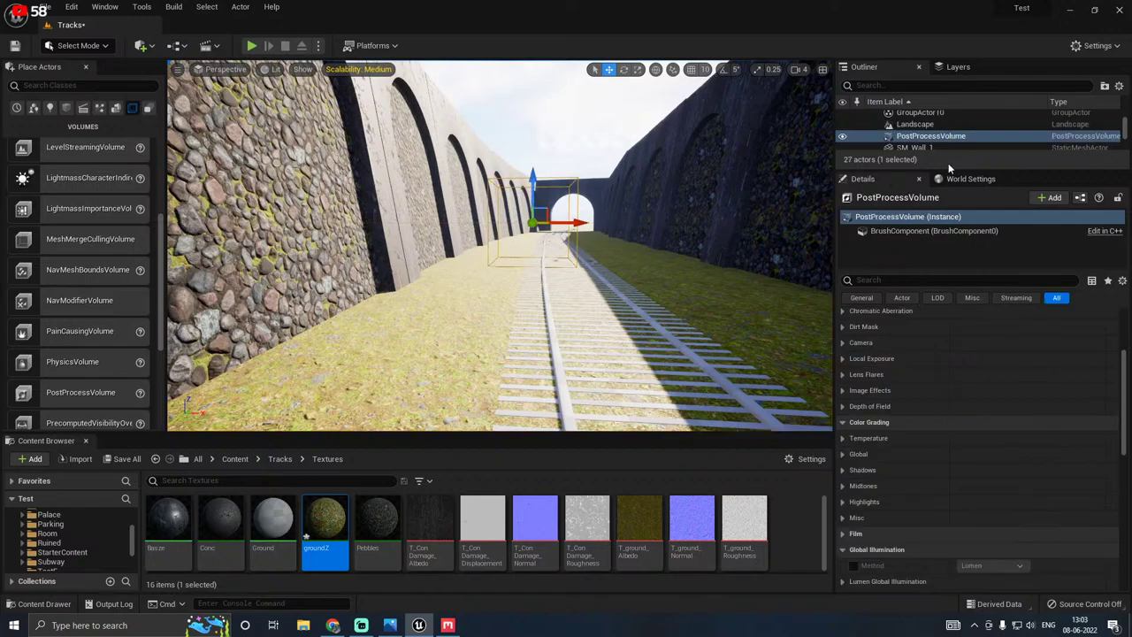
# Step: Enable Infinite Extent (Unbound) for the PostProcessVolume
pyautogui.moveTo(897, 170); pyautogui.dragTo(898, 148)
pyautogui.scroll(-1, 901, 376)
pyautogui.scroll(-5, 901, 376)
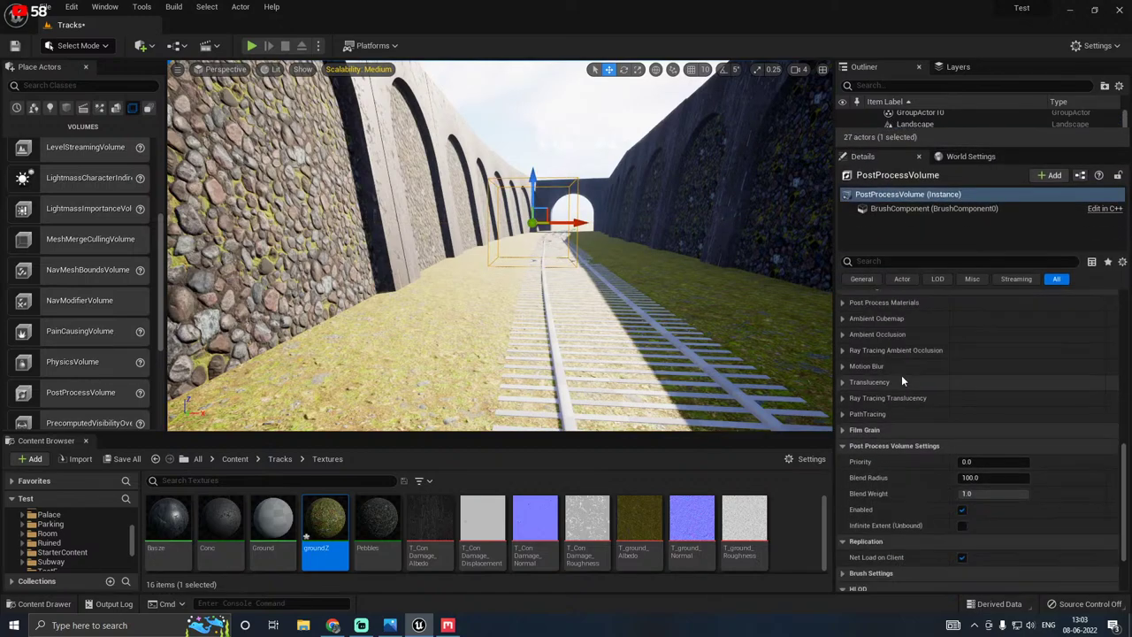
pyautogui.click(962, 525)
# Step: Override the PostProcessVolume's exposure by setting both Min Brightness and Max Brightness to 0.7
pyautogui.scroll(6, 892, 426)
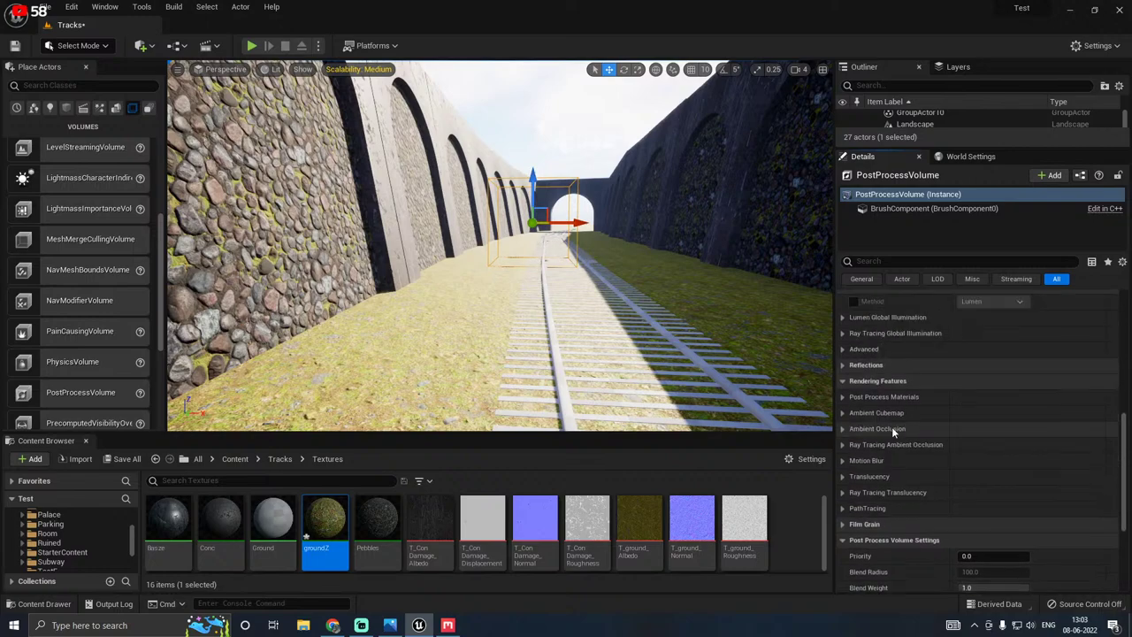
pyautogui.scroll(3, 889, 425)
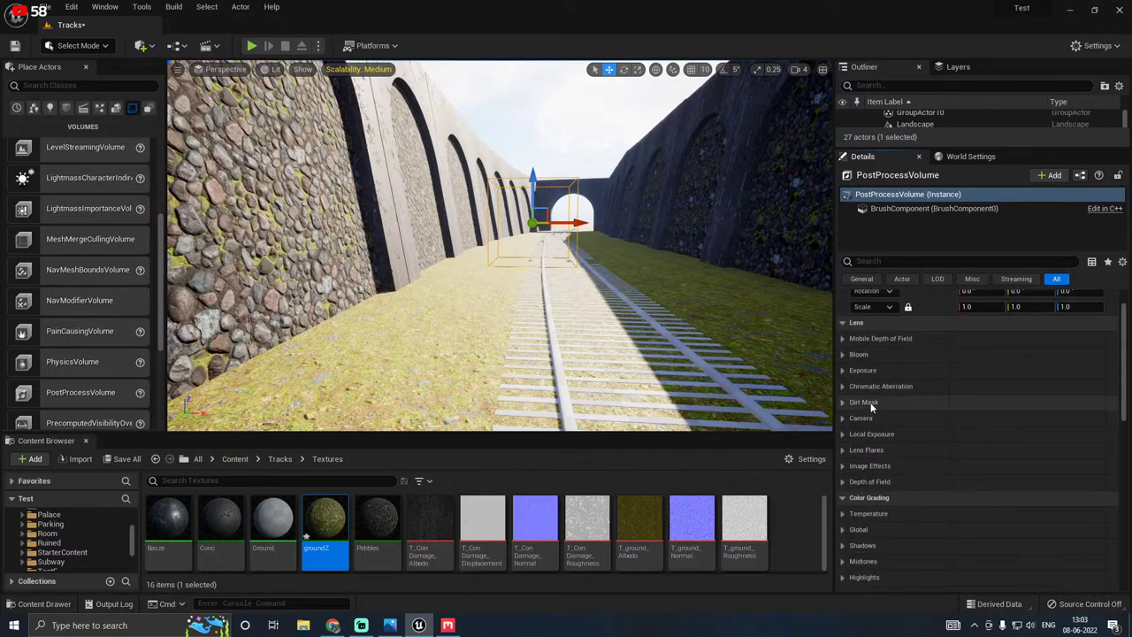
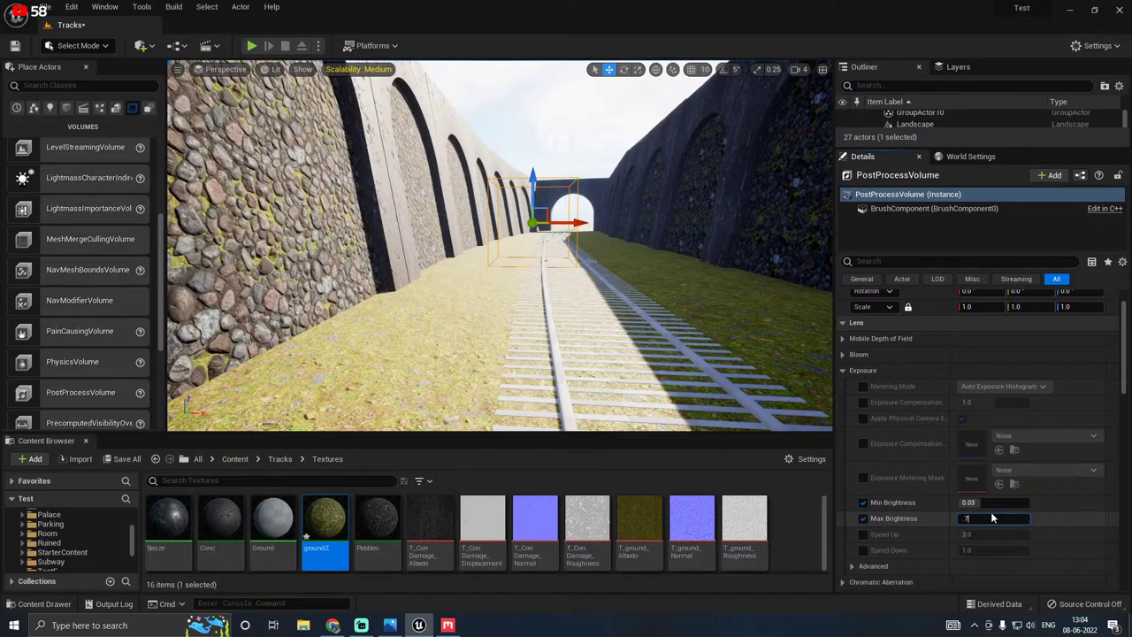
pyautogui.press('Return')
pyautogui.write('0.7')
pyautogui.press('Return')
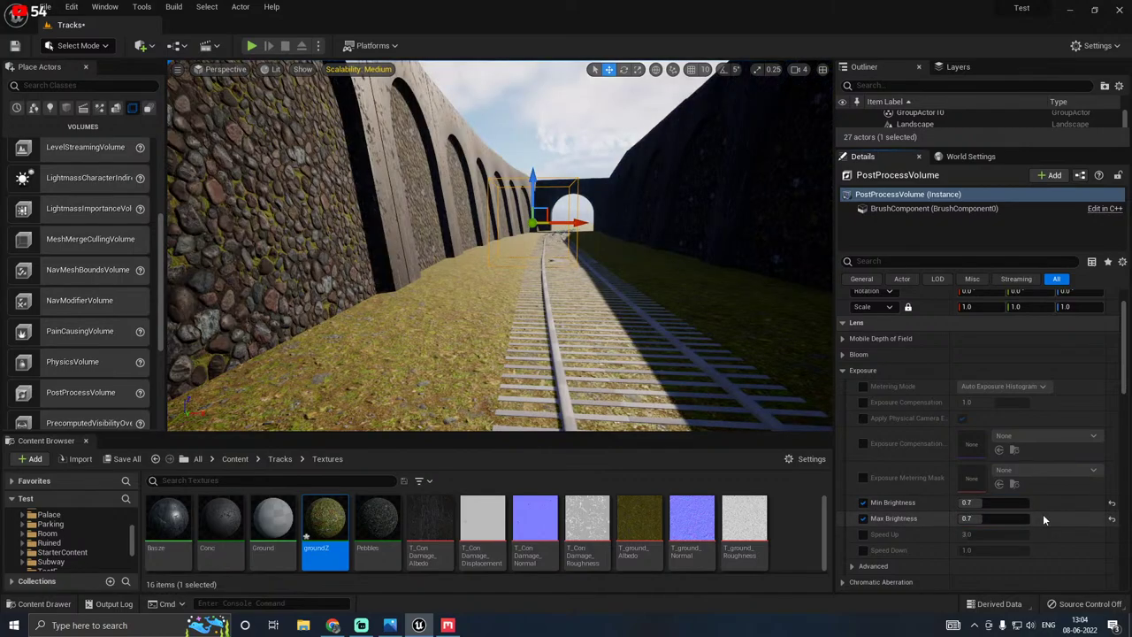
pyautogui.press('d')
pyautogui.moveTo(637, 361); pyautogui.dragTo(655, 366, button='right')
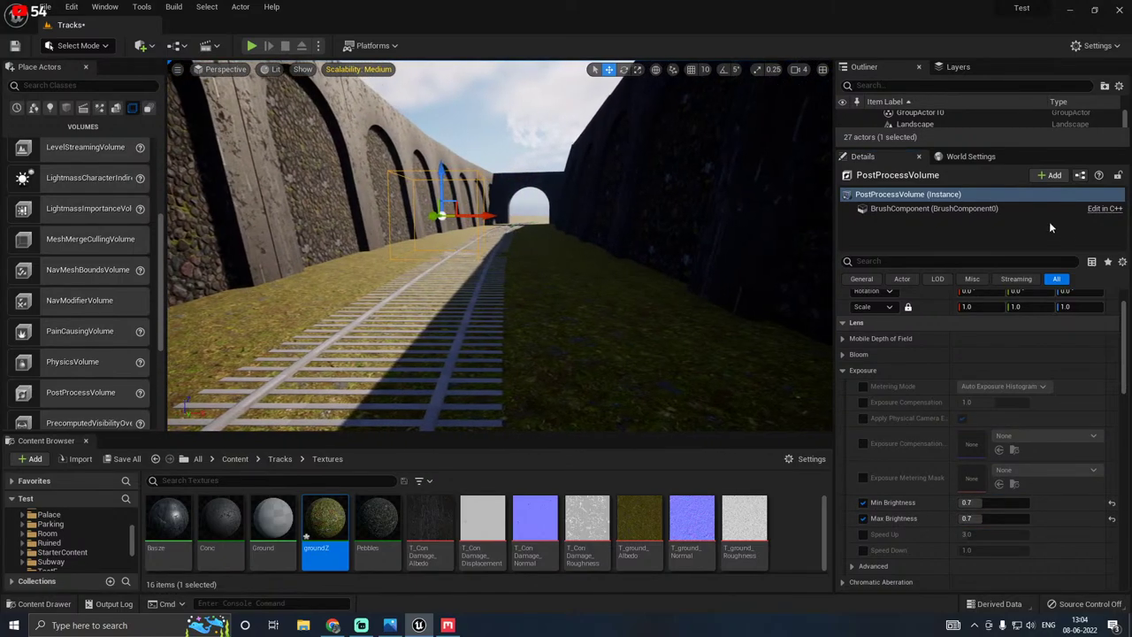
# Step: Find the DirectionalLight in the level and set its Intensity to 3 lux
pyautogui.click(884, 85)
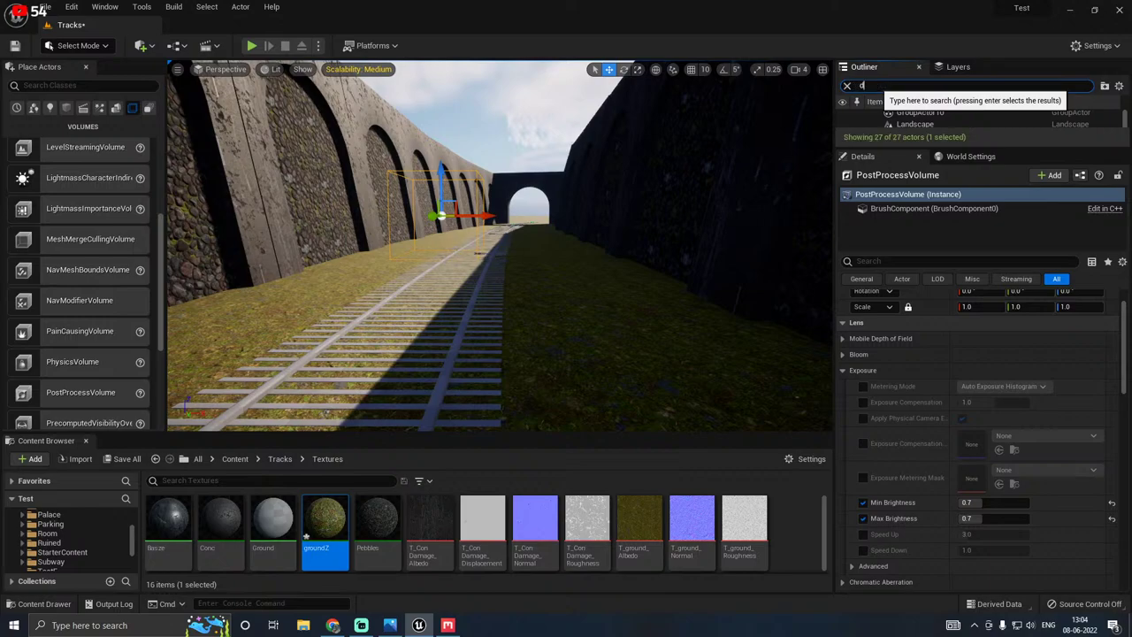
pyautogui.write('dire')
pyautogui.press('Return')
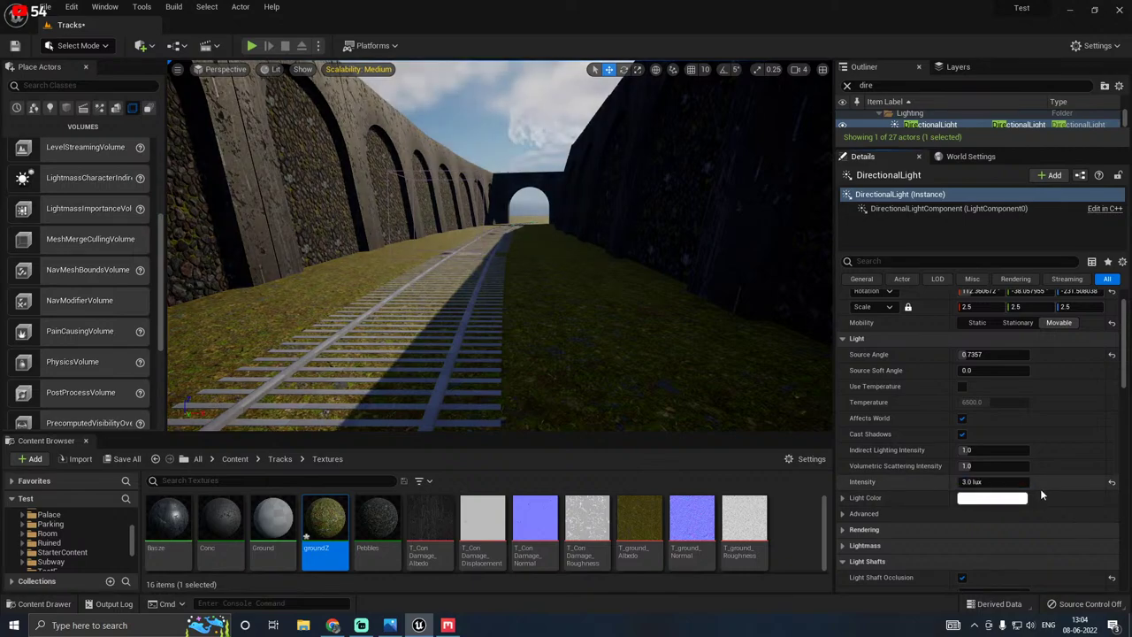
pyautogui.press('Return')
pyautogui.moveTo(575, 349)
pyautogui.mouseDown(button='right')
pyautogui.moveTo(522, 363)
pyautogui.moveTo(557, 323)
pyautogui.moveTo(575, 349)
pyautogui.mouseUp(button='right')
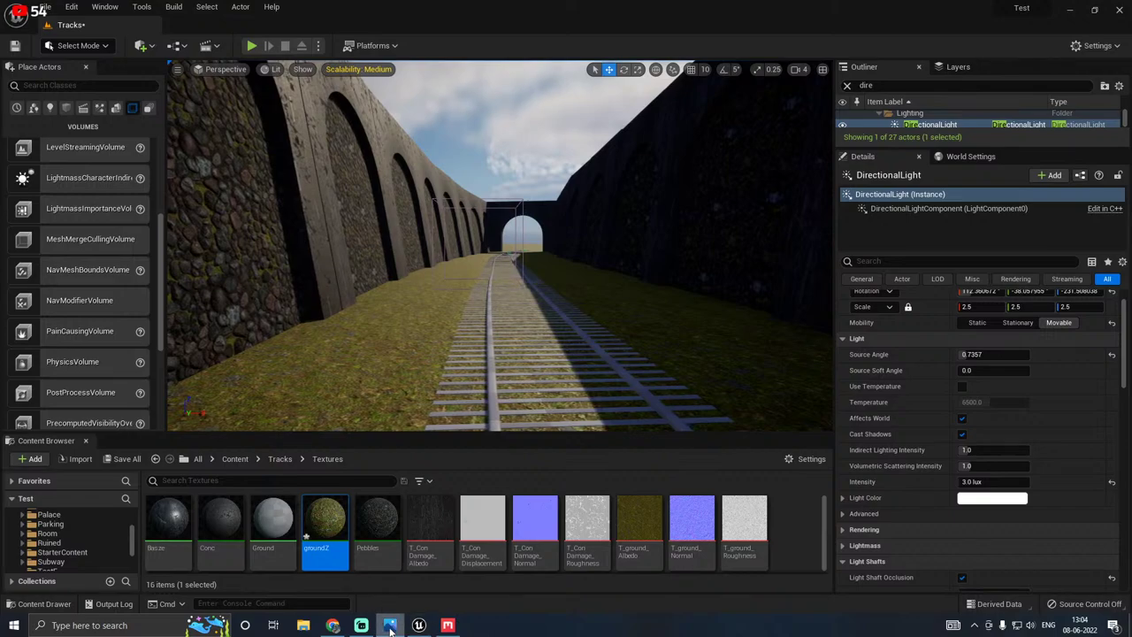
# Step: Find the VolumetricCloud actor, toggle its visibility to compare the sky, and delete it from the level
pyautogui.click(846, 86)
pyautogui.write('c')
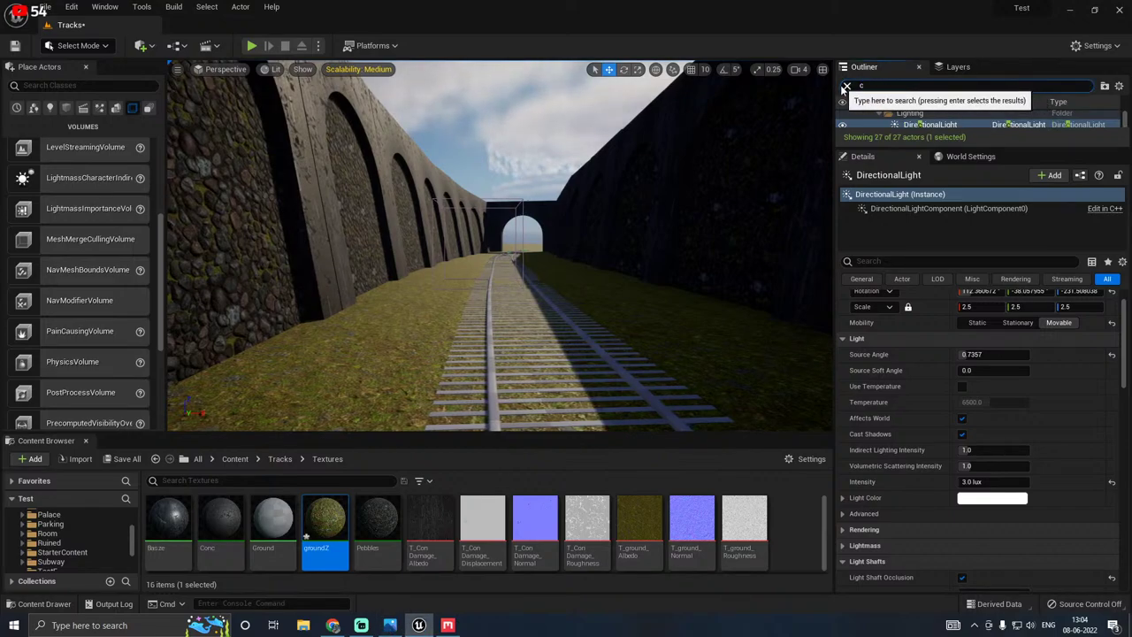
pyautogui.write('lo')
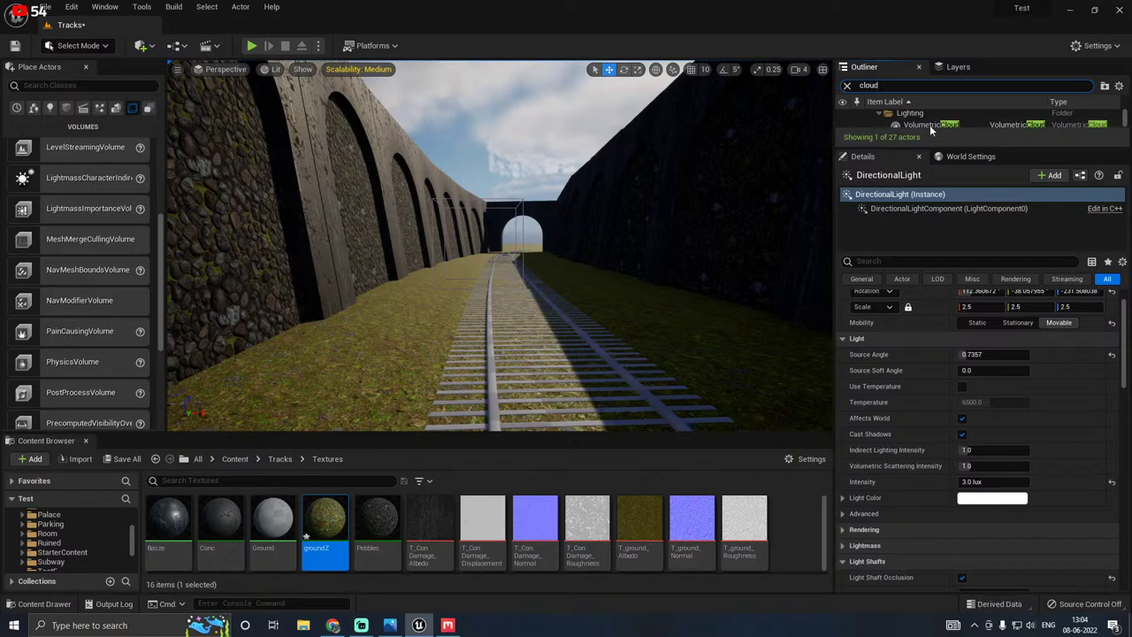
pyautogui.write('ud')
pyautogui.click(931, 126)
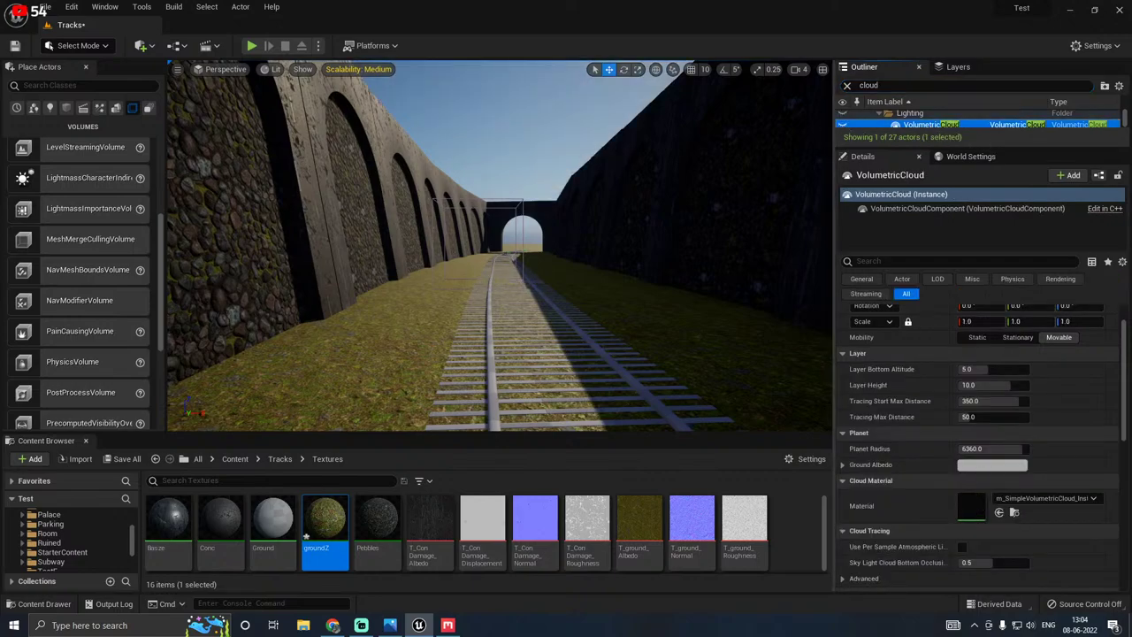
pyautogui.click(842, 125)
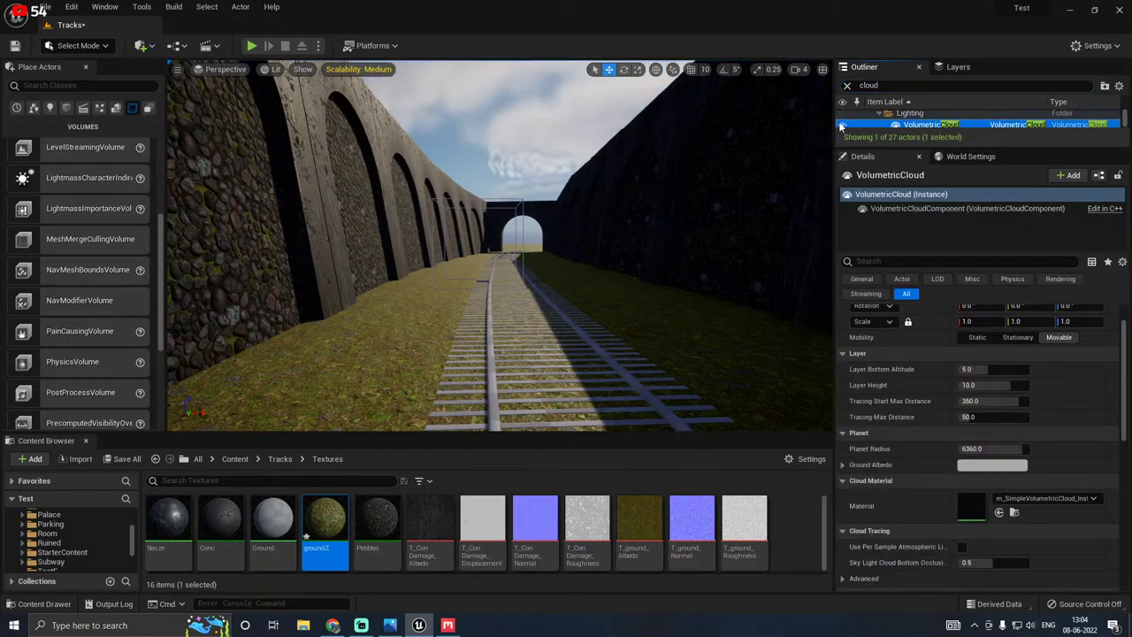
pyautogui.press('Delete')
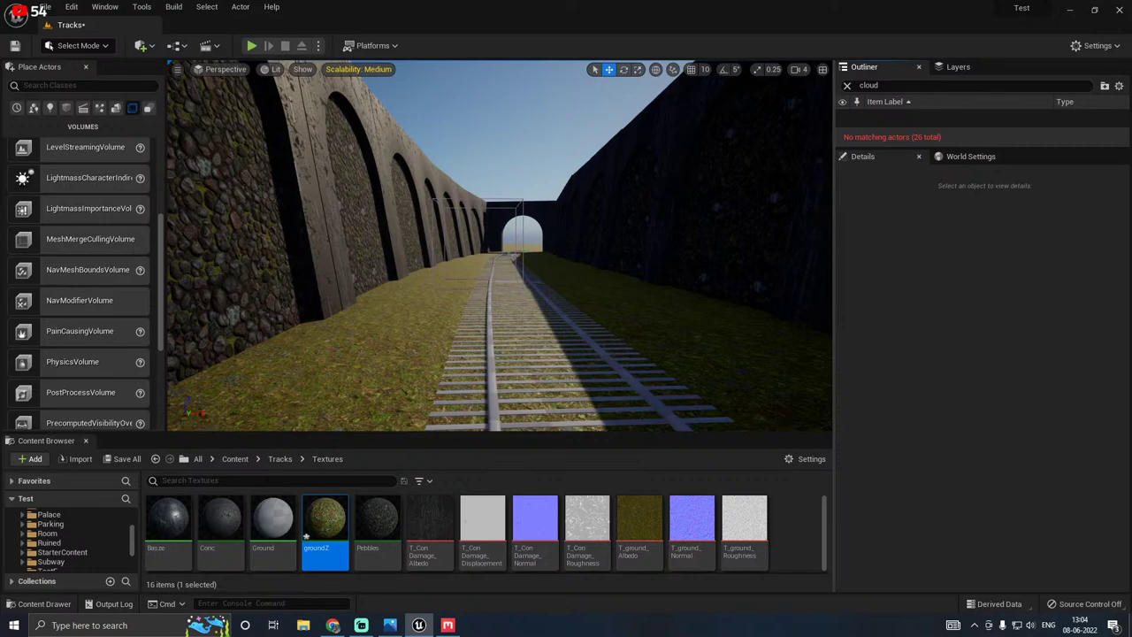
# Step: Find the DirectionalLight in the level and move it closer, just above the tracks between the stone walls
pyautogui.moveTo(499, 245); pyautogui.dragTo(467, 227, button='right')
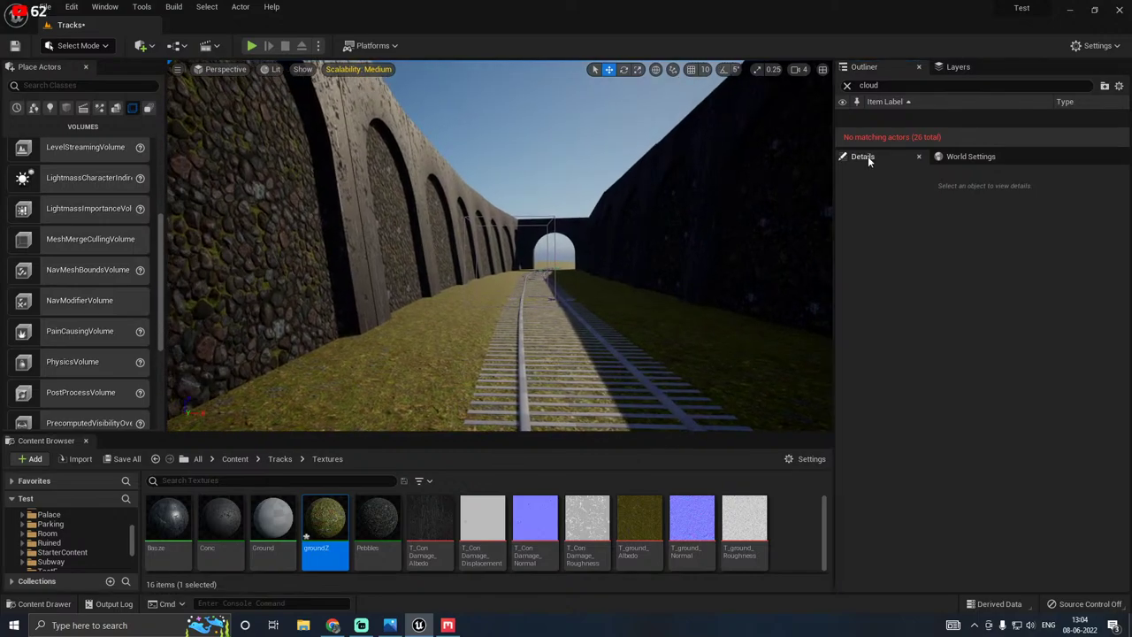
pyautogui.click(854, 86)
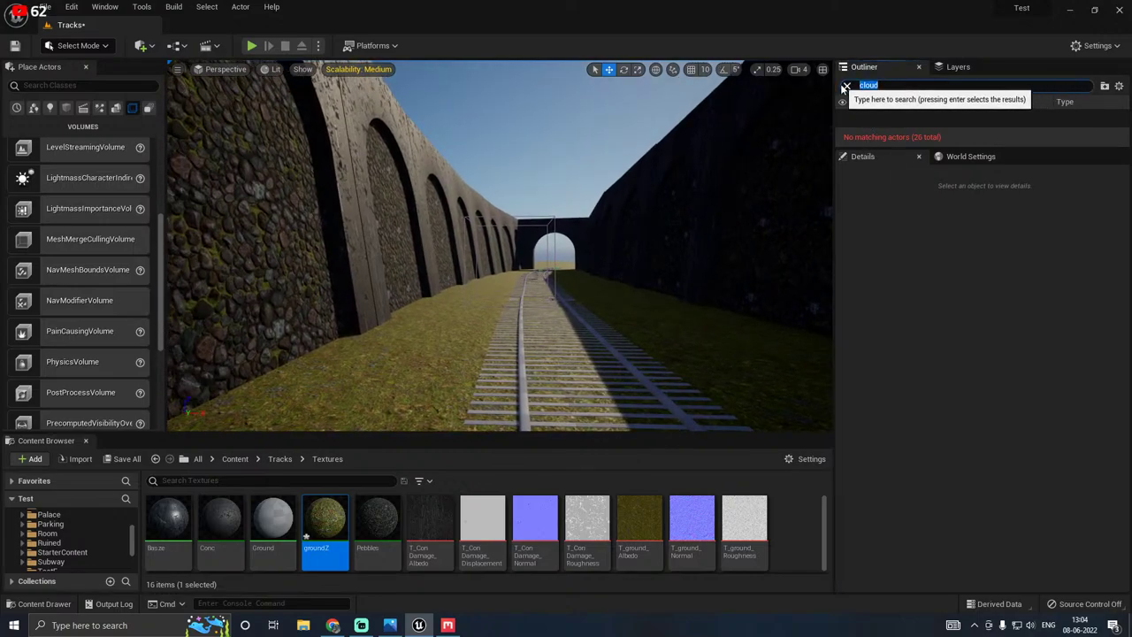
pyautogui.write('dire')
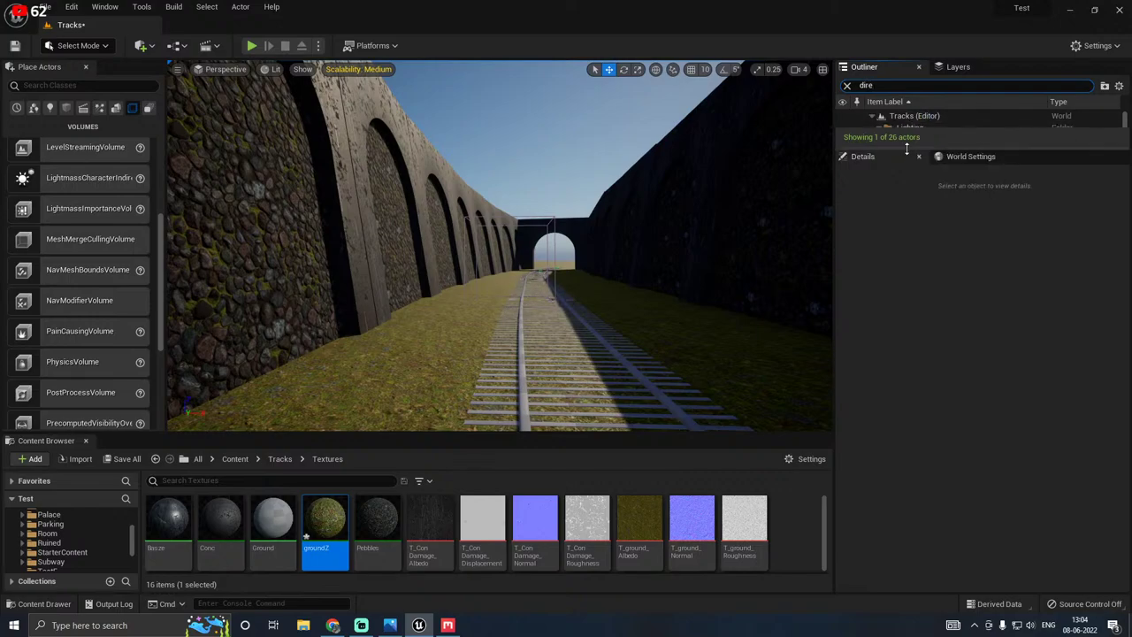
pyautogui.moveTo(906, 149); pyautogui.dragTo(911, 215)
pyautogui.click(917, 141)
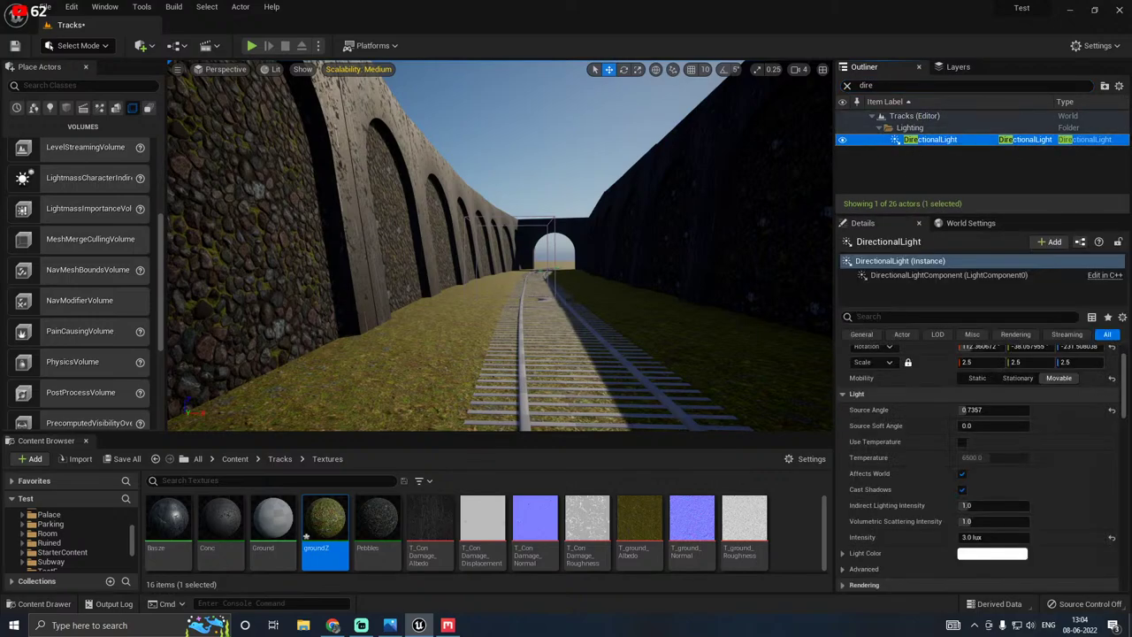
pyautogui.moveTo(499, 245); pyautogui.dragTo(521, 181, button='right')
pyautogui.moveTo(635, 205); pyautogui.dragTo(650, 91, button='right')
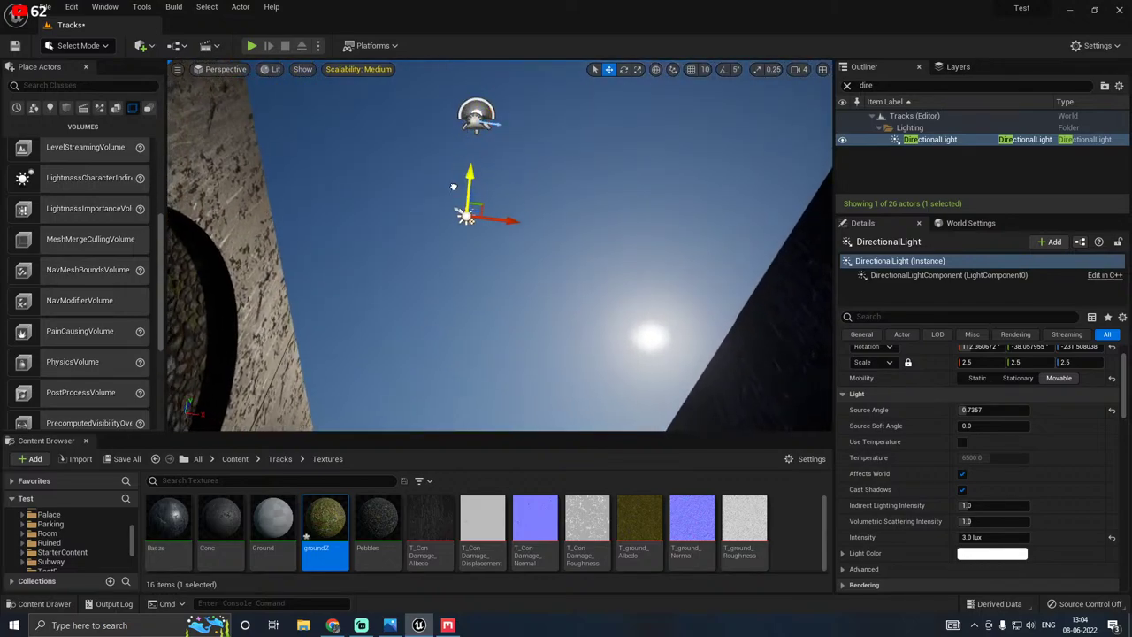
pyautogui.moveTo(549, 218); pyautogui.dragTo(523, 215, button='right')
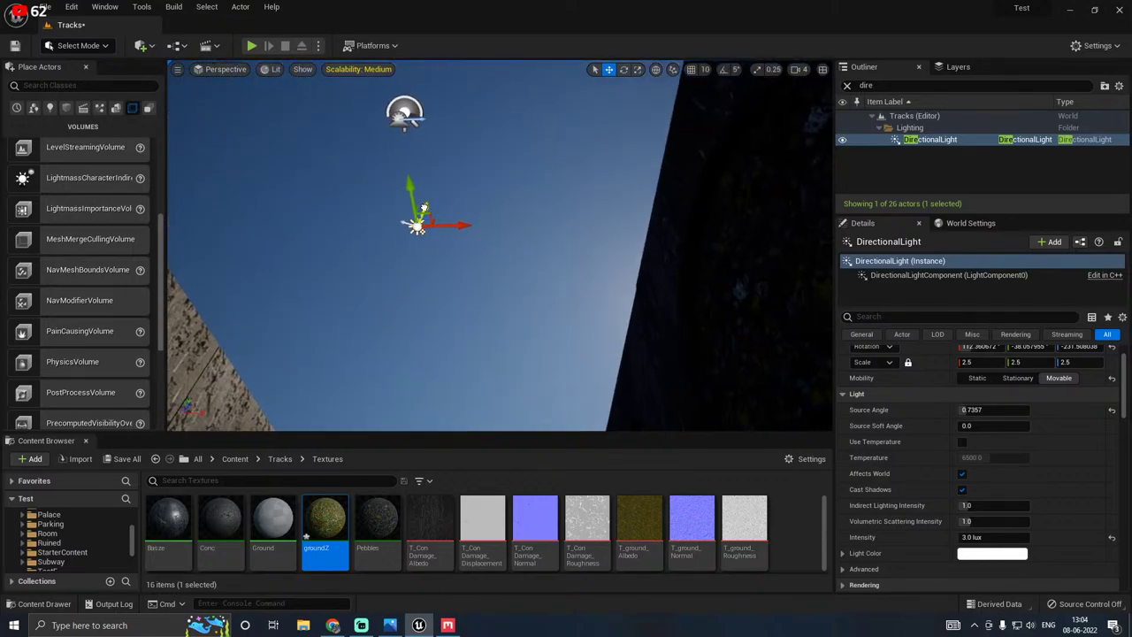
pyautogui.moveTo(417, 221); pyautogui.dragTo(388, 393)
pyautogui.moveTo(425, 335); pyautogui.dragTo(352, 412, button='right')
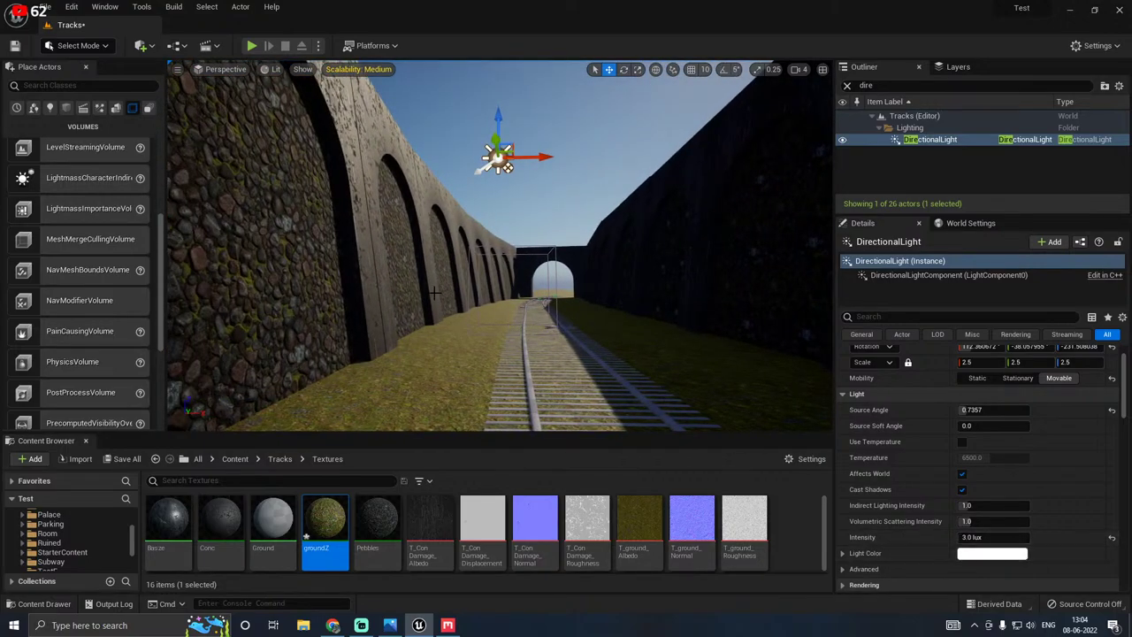
# Step: Turn on 5° rotation snapping and rotate the DirectionalLight so sunlight covers the near stretch of the railway tracks
pyautogui.moveTo(435, 292); pyautogui.dragTo(498, 265, button='right')
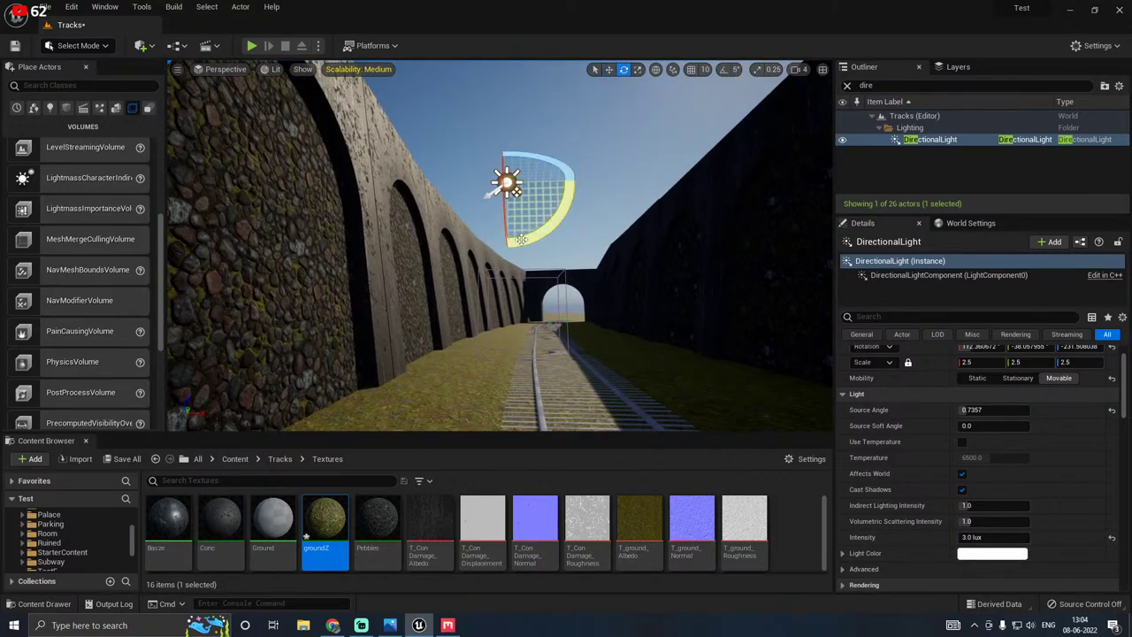
pyautogui.moveTo(515, 190); pyautogui.dragTo(509, 200)
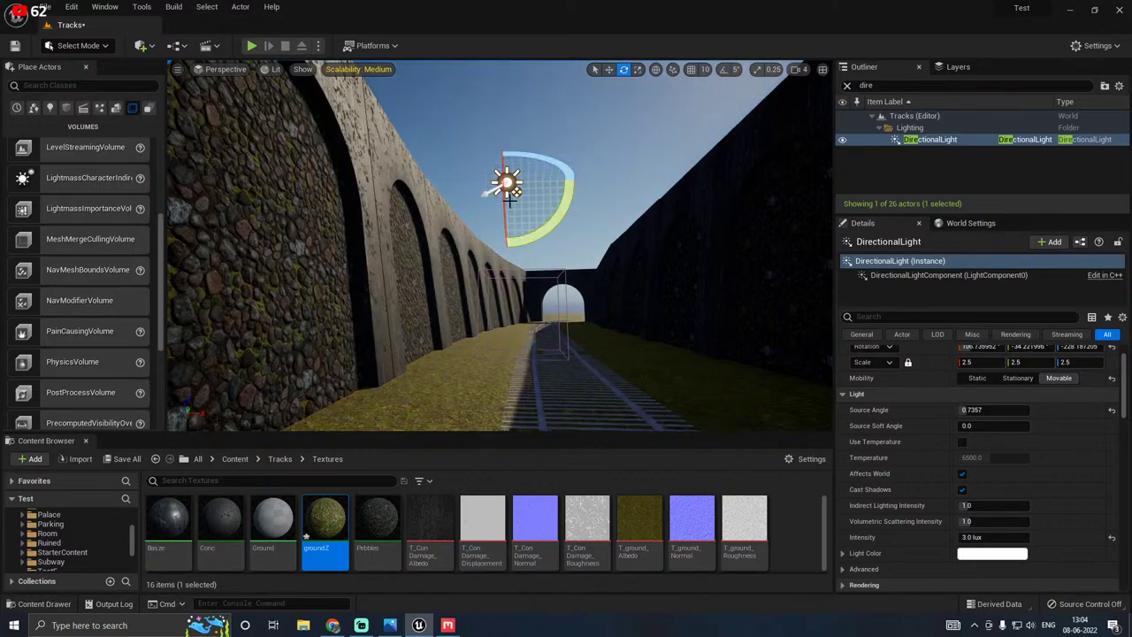
pyautogui.click(724, 69)
pyautogui.moveTo(508, 183); pyautogui.dragTo(566, 215)
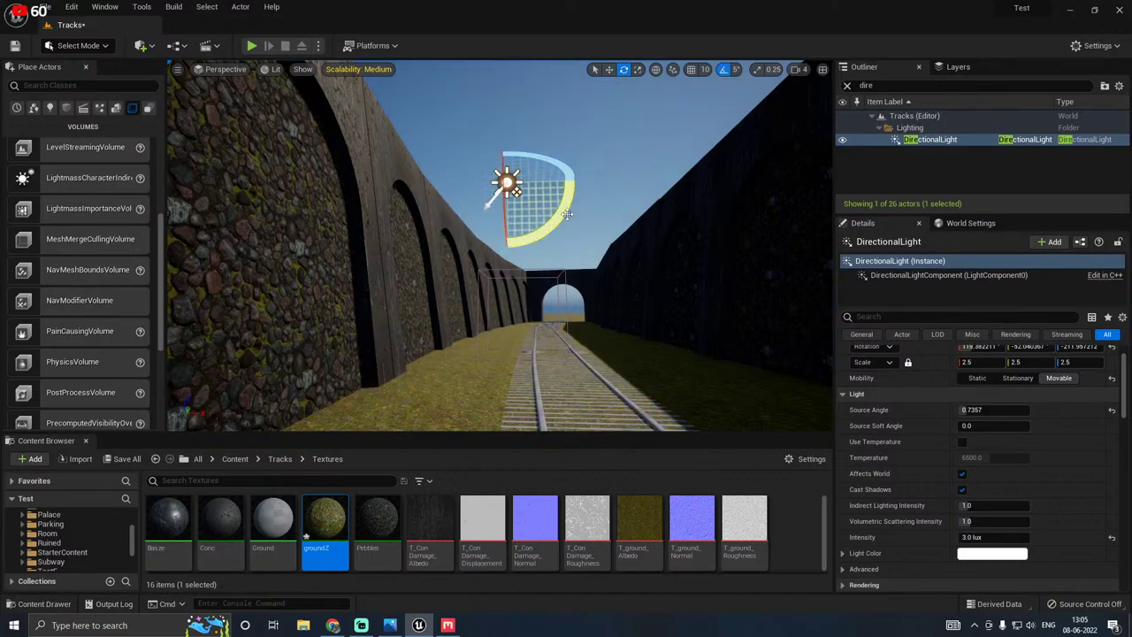
# Step: Check the lighting on the tracks and save the groundZ material instance and the Tracks level
pyautogui.press('w')
pyautogui.moveTo(623, 203); pyautogui.dragTo(617, 252, button='right')
pyautogui.moveTo(528, 146); pyautogui.dragTo(491, 70, button='right')
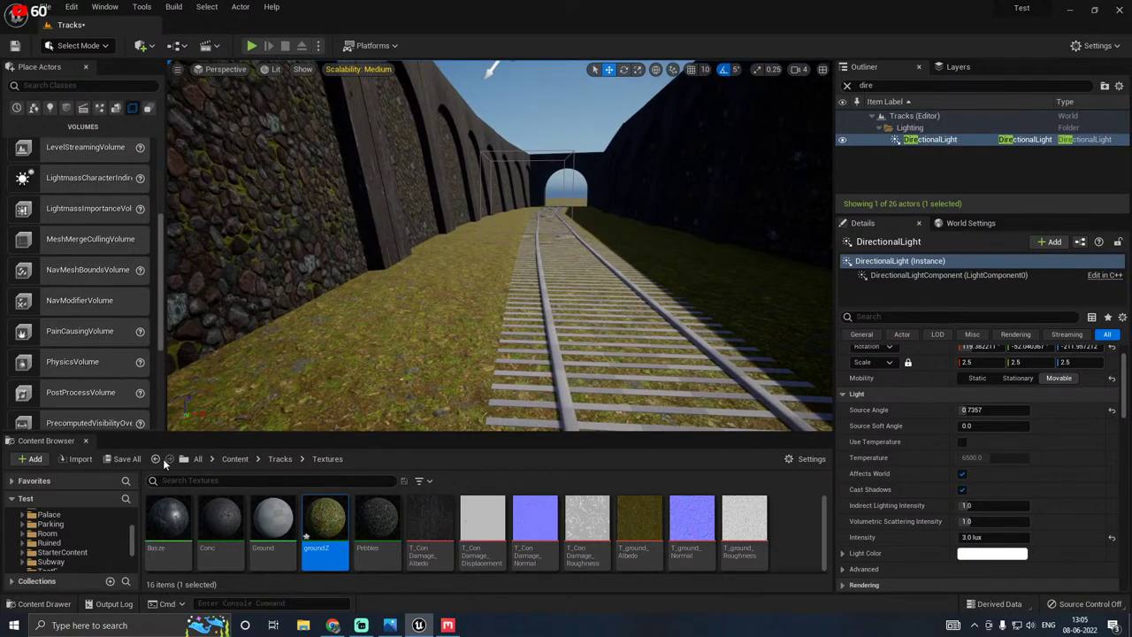
pyautogui.click(127, 459)
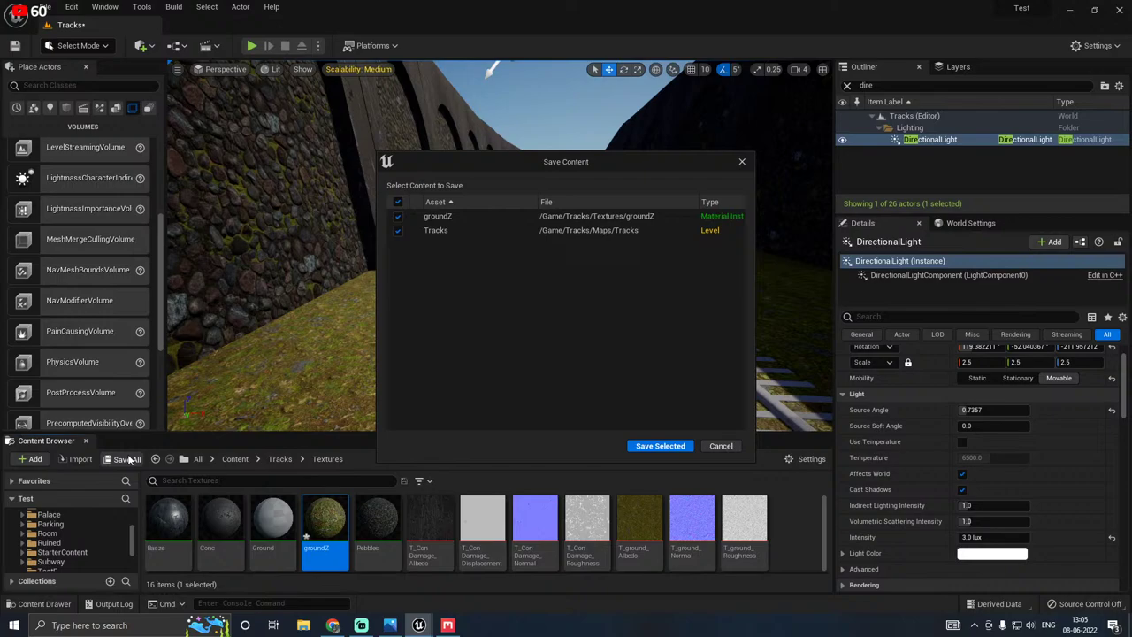
pyautogui.click(647, 451)
# Step: Switch to landscape sculpting with the Noise tool and set its Noise Mode to Add
pyautogui.moveTo(537, 236); pyautogui.dragTo(522, 245, button='right')
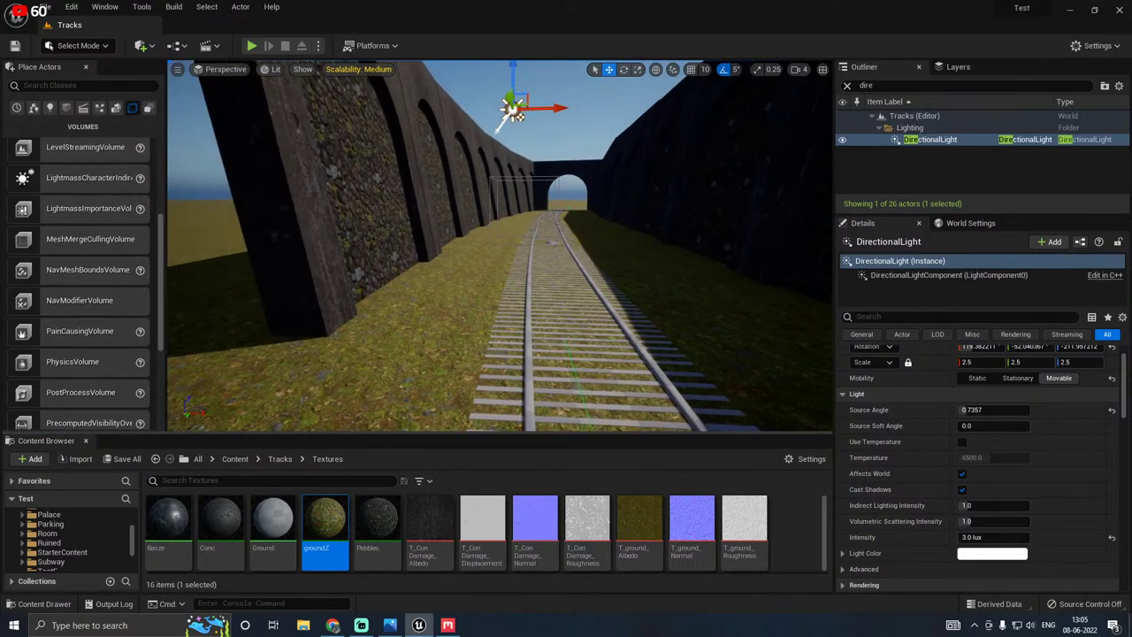
pyautogui.moveTo(512, 110); pyautogui.dragTo(557, 102, button='right')
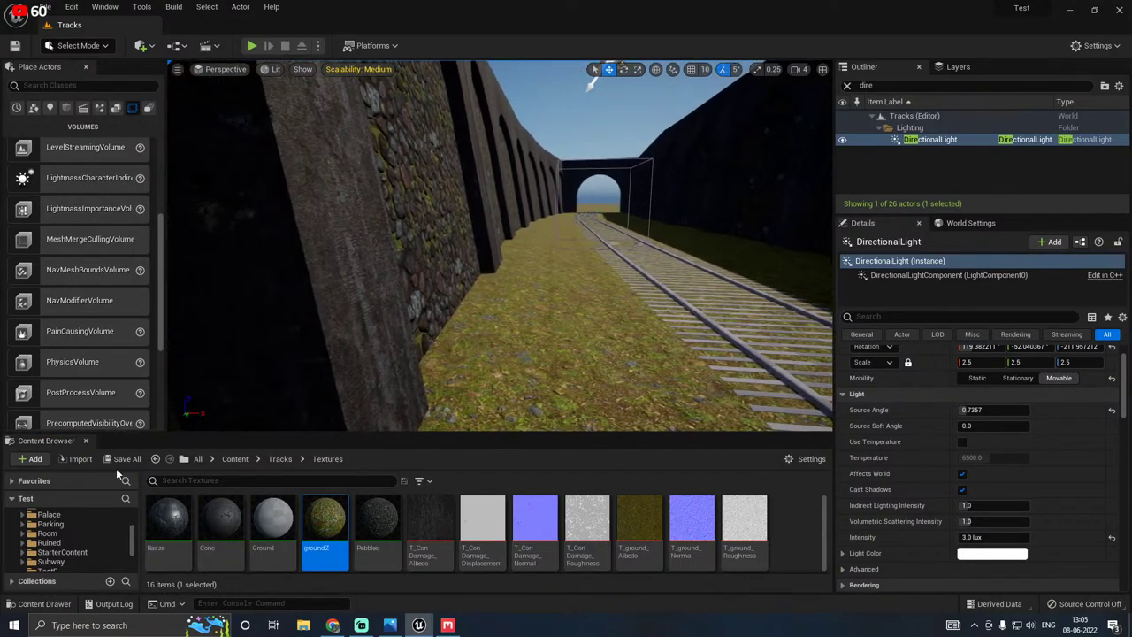
pyautogui.moveTo(513, 360); pyautogui.dragTo(424, 398, button='right')
pyautogui.press('s')
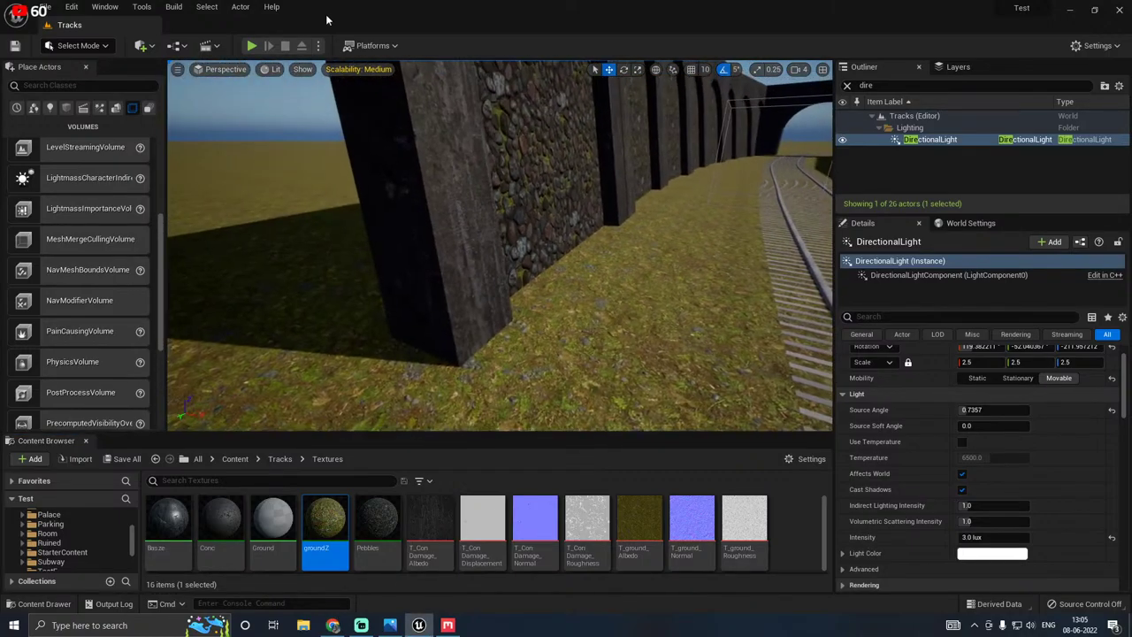
pyautogui.click(80, 46)
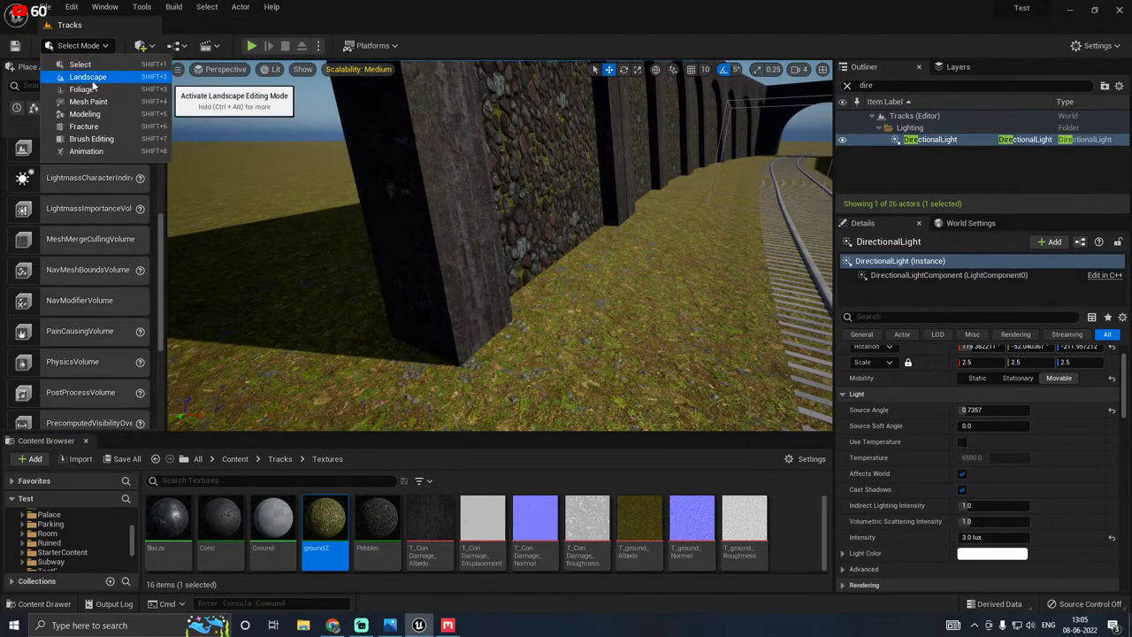
pyautogui.click(80, 76)
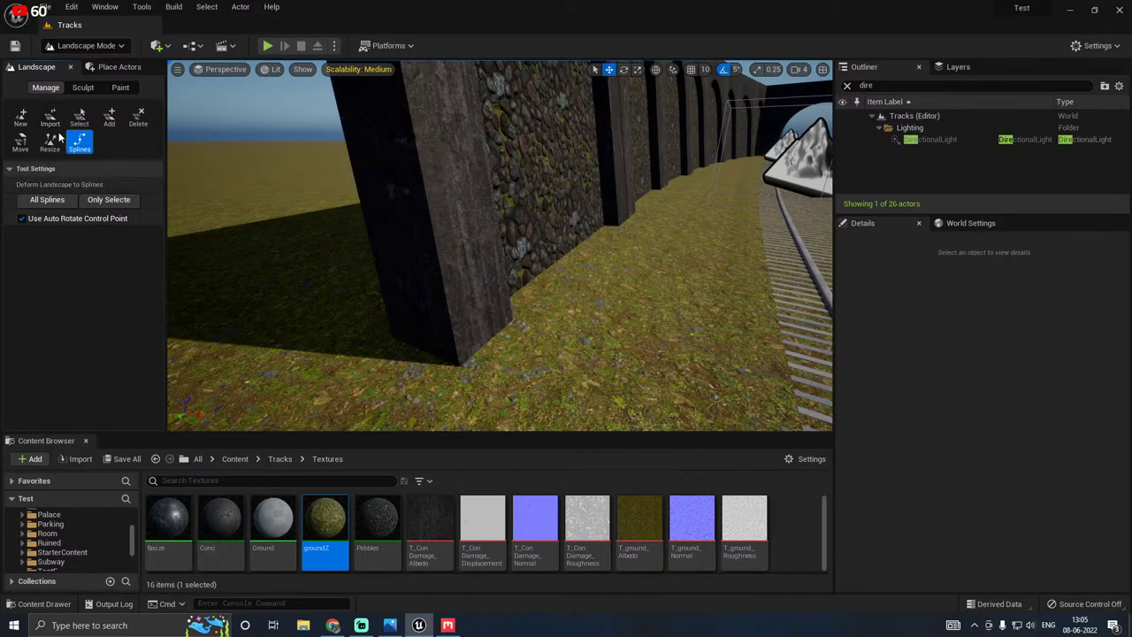
pyautogui.click(82, 87)
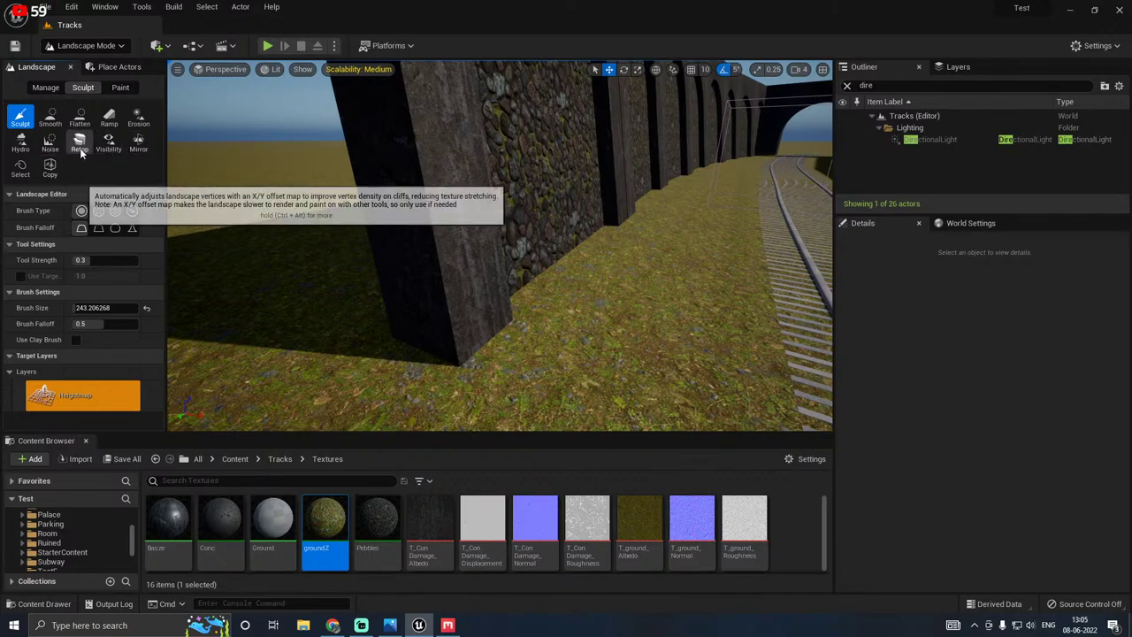
pyautogui.click(49, 142)
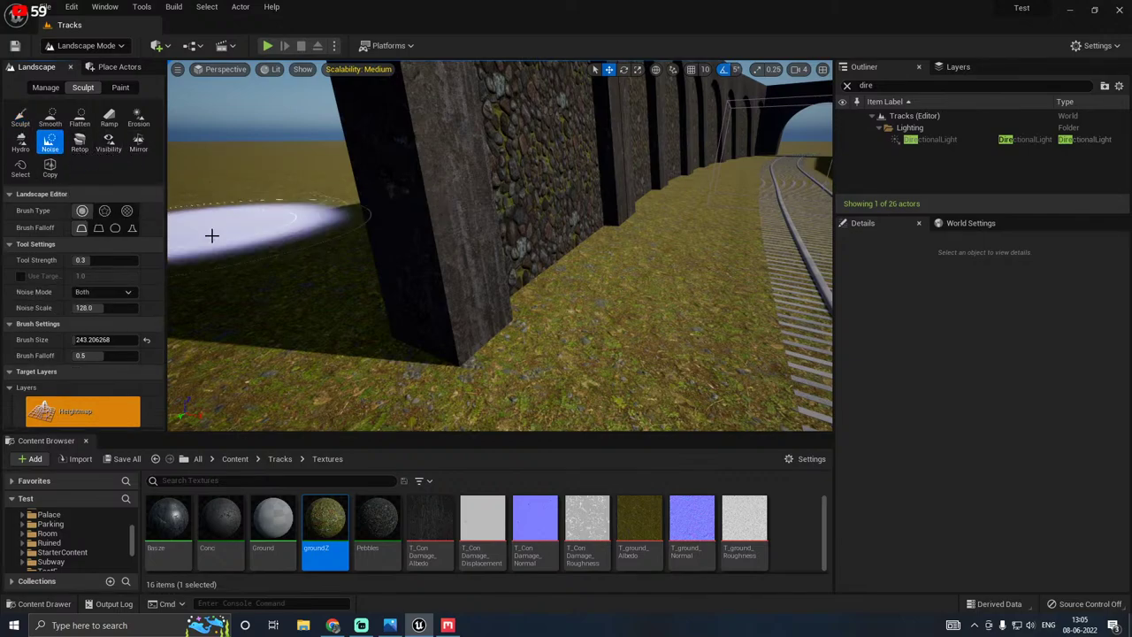
pyautogui.click(100, 293)
pyautogui.click(100, 315)
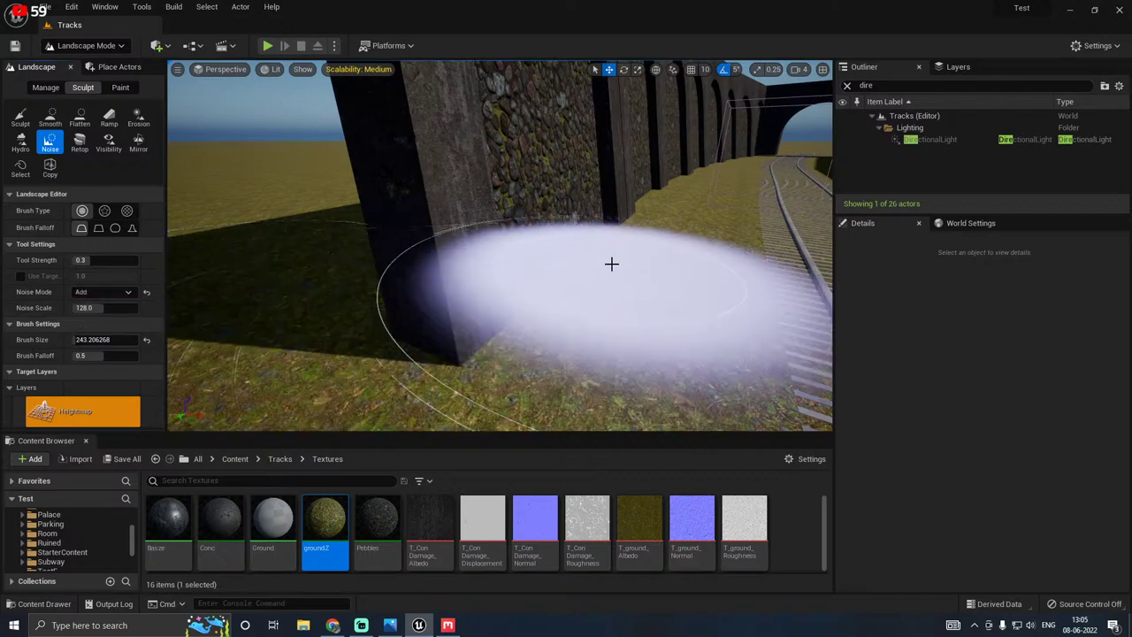
# Step: Shrink the Noise brush to size 35, set Tool Strength to 1.0, and add noise to the ground near the pillar
pyautogui.moveTo(611, 263)
pyautogui.mouseDown(button='right')
pyautogui.moveTo(707, 300)
pyautogui.moveTo(609, 262)
pyautogui.mouseUp(button='right')
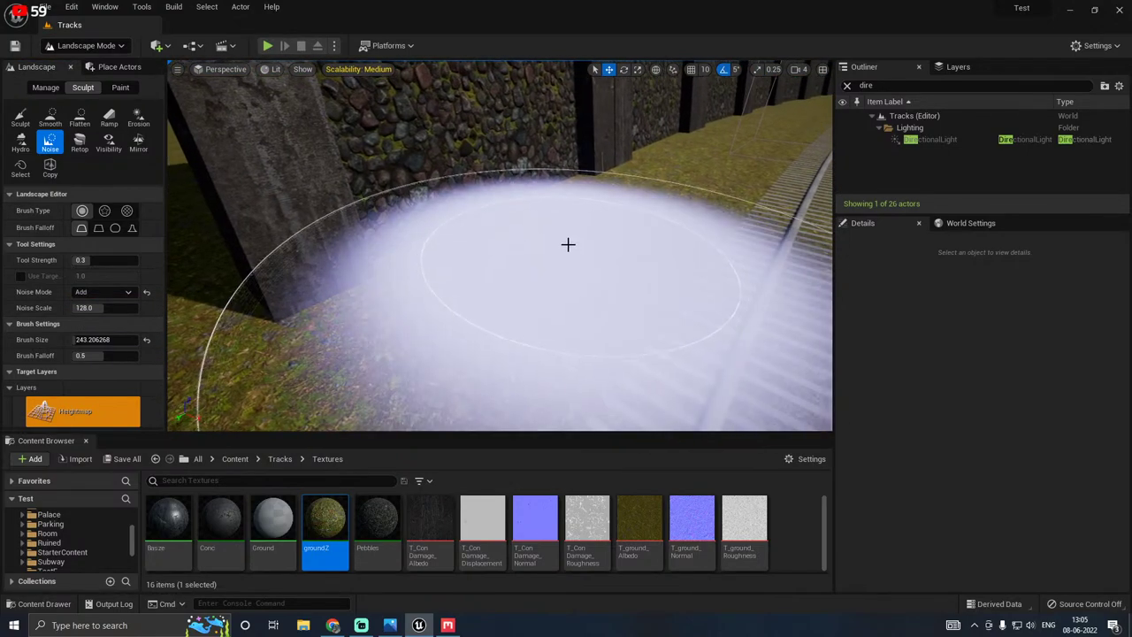
pyautogui.press('[')
pyautogui.press('[')
pyautogui.press('[')
pyautogui.press('[')
pyautogui.press('[')
pyautogui.press('[')
pyautogui.press('[')
pyautogui.press('[')
pyautogui.press('[')
pyautogui.press('[')
pyautogui.press('[')
pyautogui.press('[')
pyautogui.press('[')
pyautogui.press('[')
pyautogui.press('[')
pyautogui.press('[')
pyautogui.press('[')
pyautogui.press('[')
pyautogui.press('[')
pyautogui.press('[')
pyautogui.press('[')
pyautogui.press('[')
pyautogui.press('[')
pyautogui.press('[')
pyautogui.press('[')
pyautogui.press('[')
pyautogui.press('[')
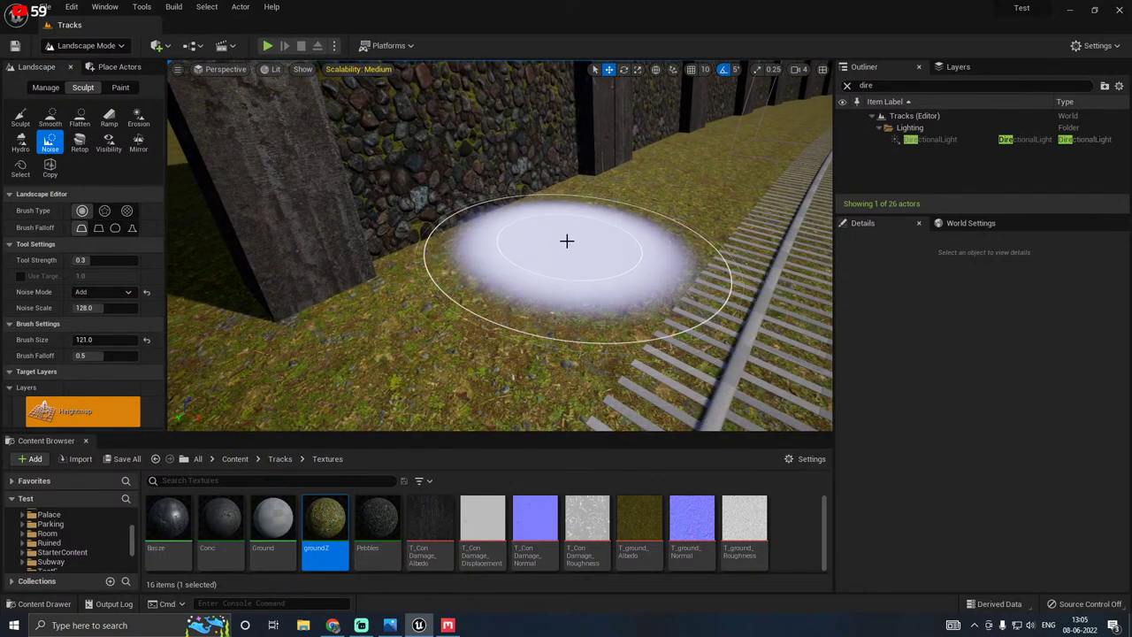
pyautogui.press('[')
pyautogui.press('[')
pyautogui.press('[')
pyautogui.press('[')
pyautogui.press('[')
pyautogui.press('[')
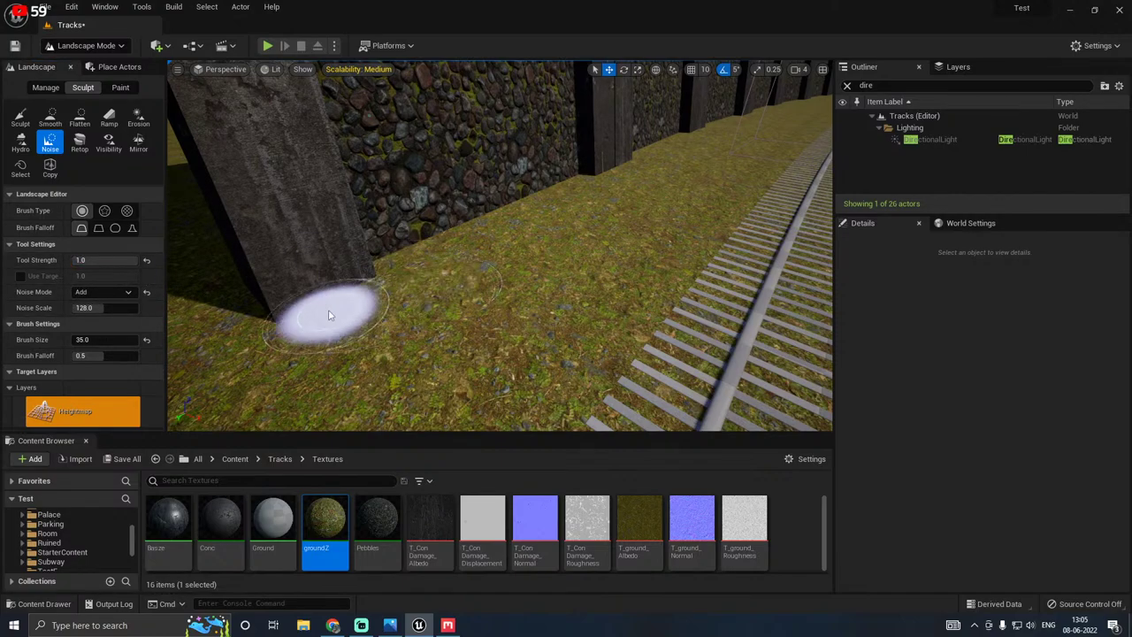
# Step: Adjust the Noise brush size to 90 and build up uneven ground along the base of the stone wall
pyautogui.moveTo(466, 262); pyautogui.dragTo(526, 236, button='right')
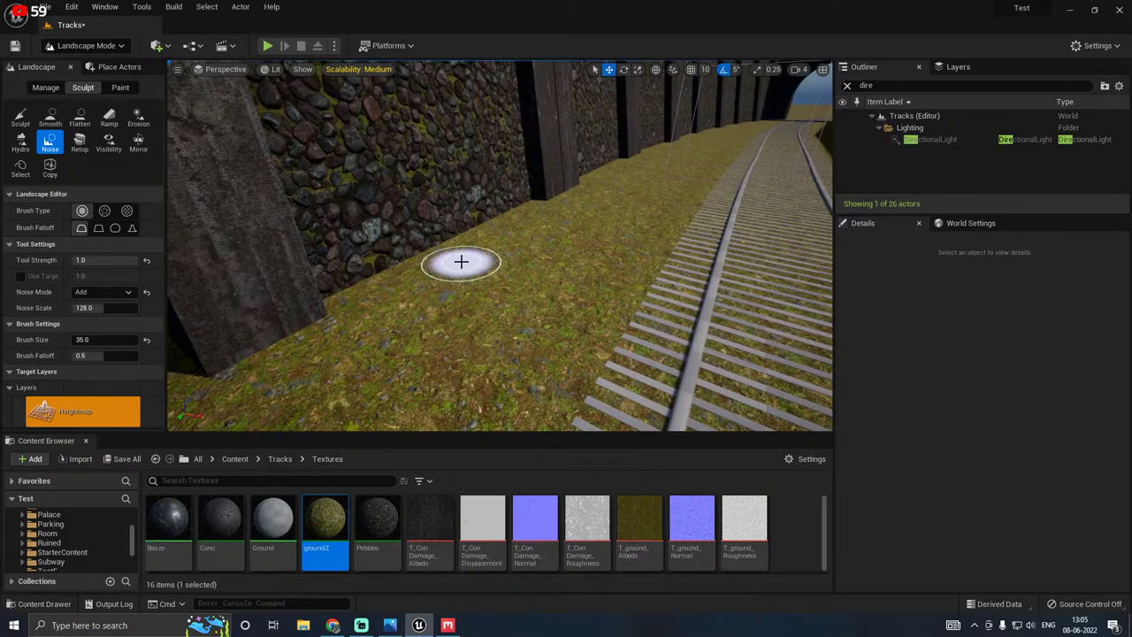
pyautogui.press(']')
pyautogui.press(']')
pyautogui.press(']')
pyautogui.press(']')
pyautogui.press(']')
pyautogui.press(']')
pyautogui.press(']')
pyautogui.press(']')
pyautogui.press(']')
pyautogui.press(']')
pyautogui.press(']')
pyautogui.press(']')
pyautogui.press(']')
pyautogui.press(']')
pyautogui.press(']')
pyautogui.press(']')
pyautogui.press(']')
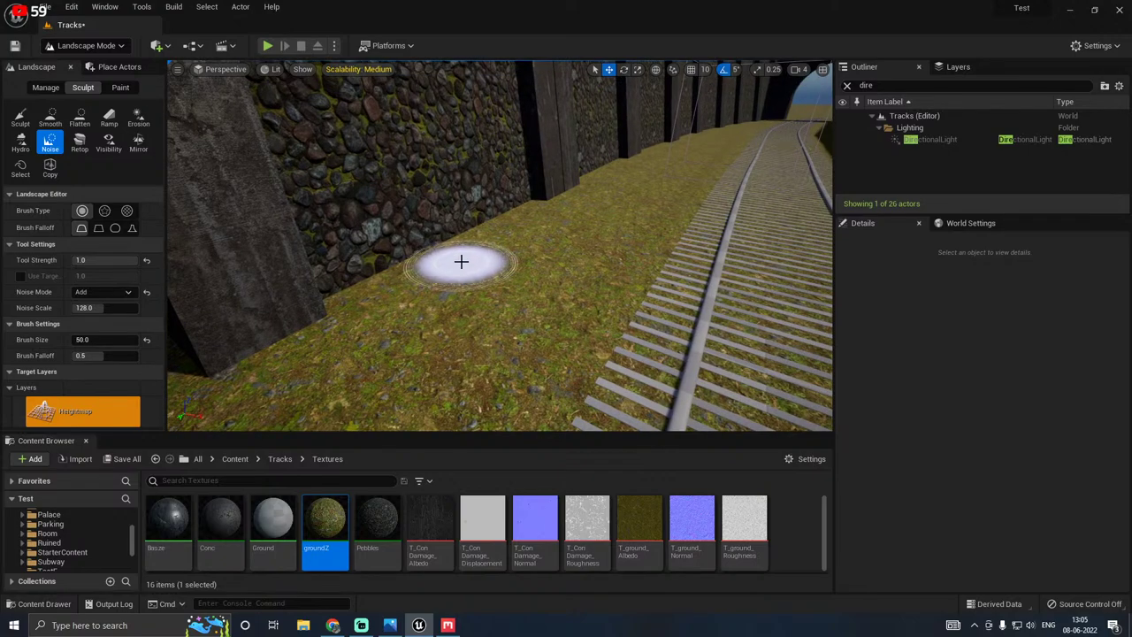
pyautogui.press('[')
pyautogui.press('[')
pyautogui.press('[')
pyautogui.press('[')
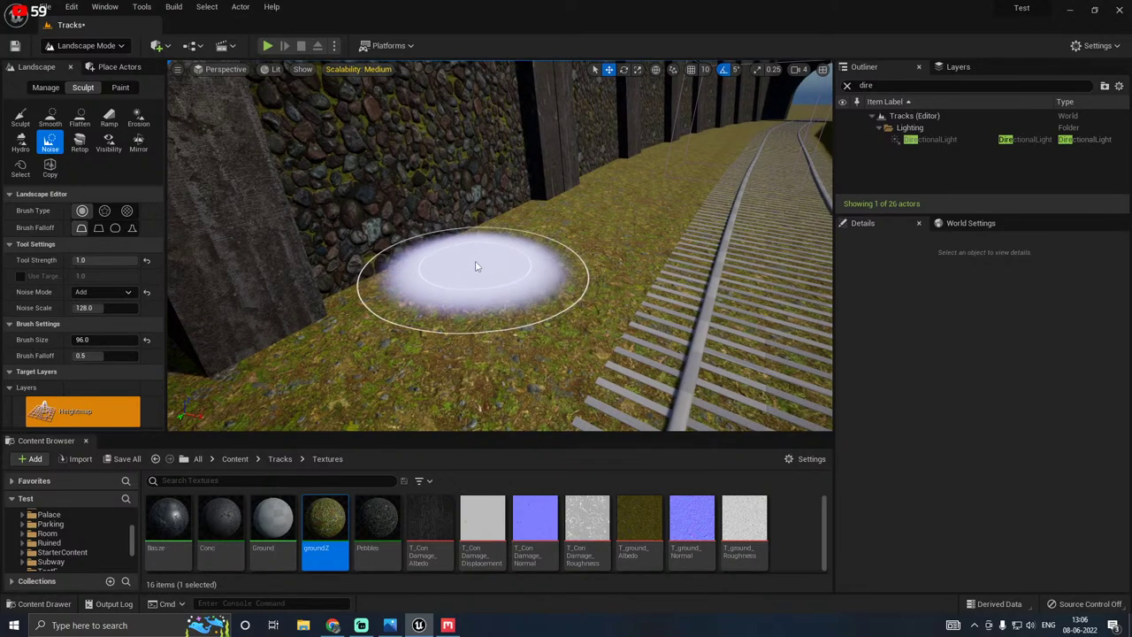
pyautogui.press('[')
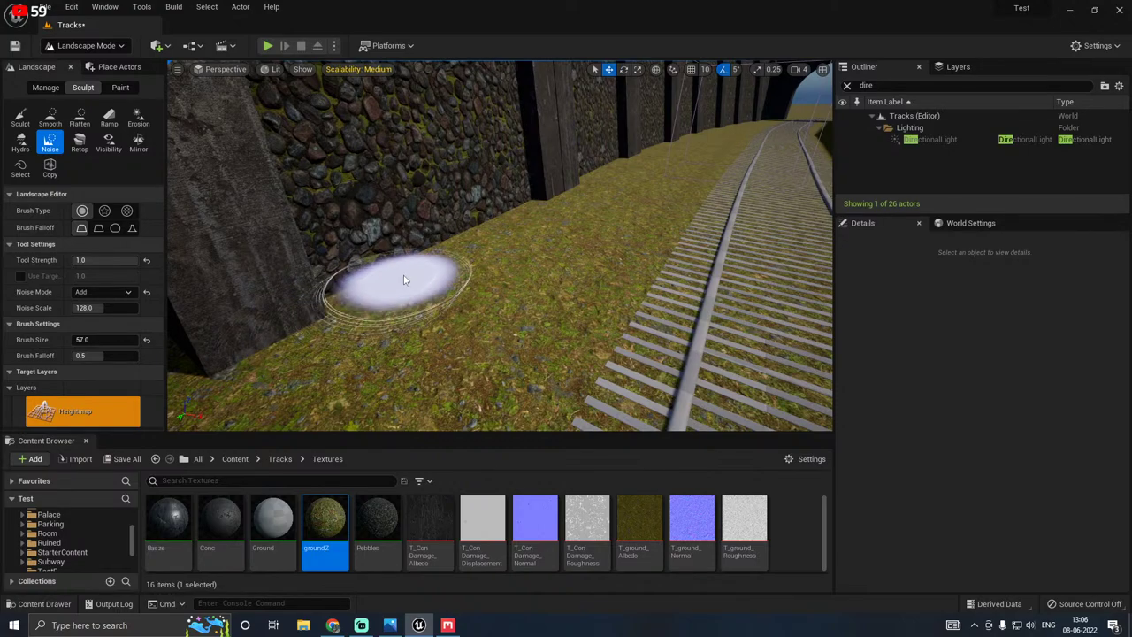
pyautogui.press(']')
pyautogui.press(']')
pyautogui.press(']')
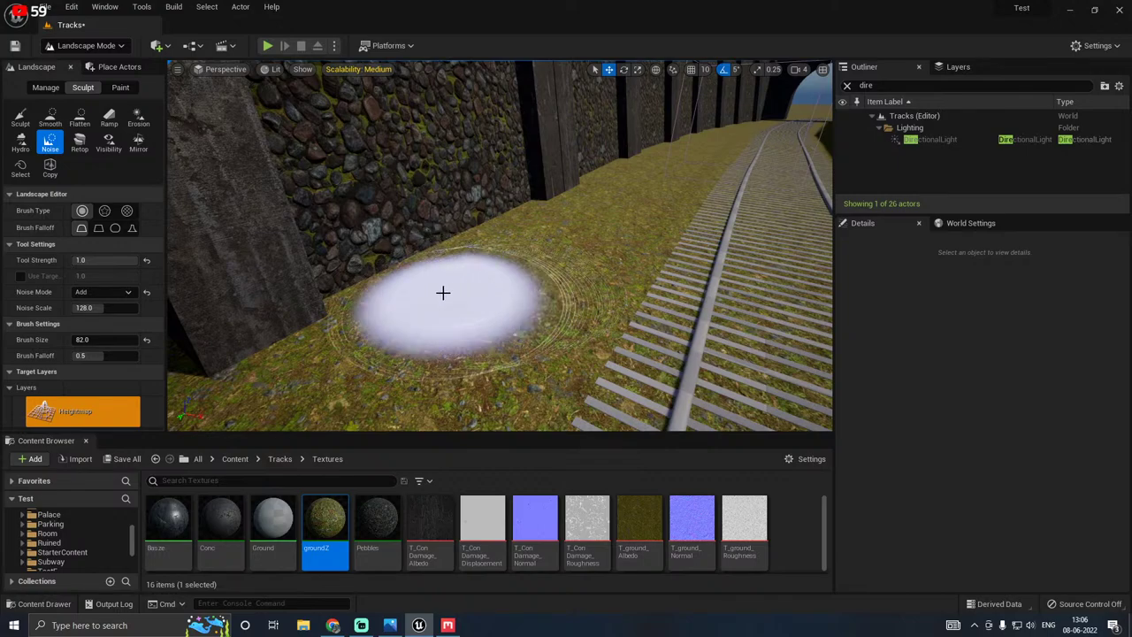
pyautogui.press(']')
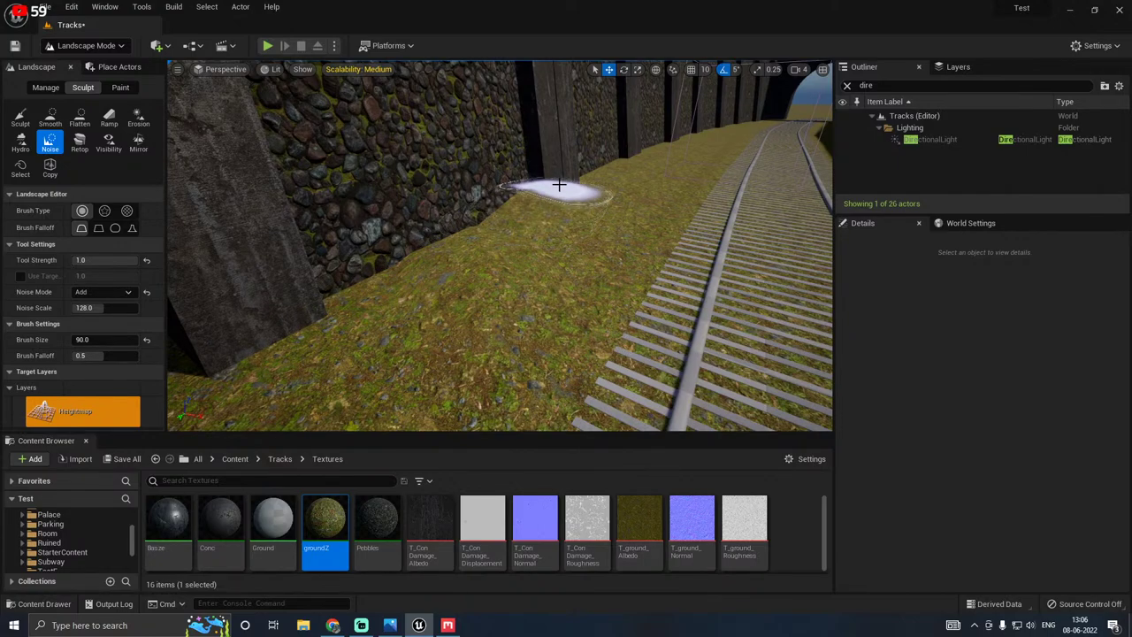
# Step: Set the Noise Scale to about 220.7 and try the Noise brush at the foot of the nearest pillar
pyautogui.moveTo(555, 191); pyautogui.dragTo(631, 161, button='right')
pyautogui.press('a')
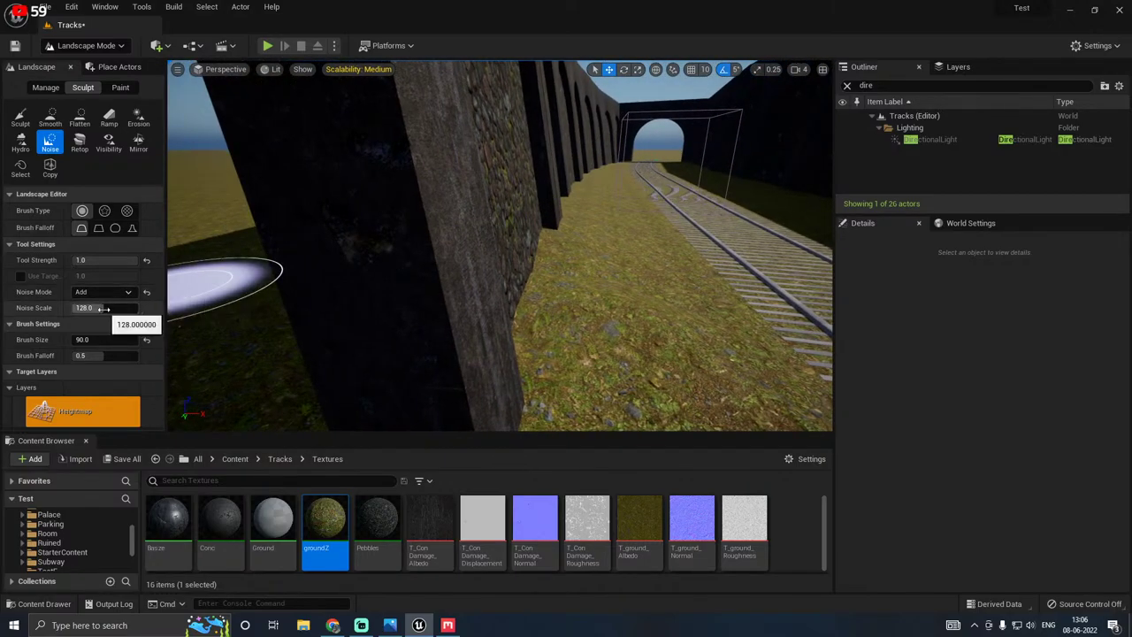
pyautogui.click(108, 308)
pyautogui.moveTo(88, 308); pyautogui.dragTo(85, 307)
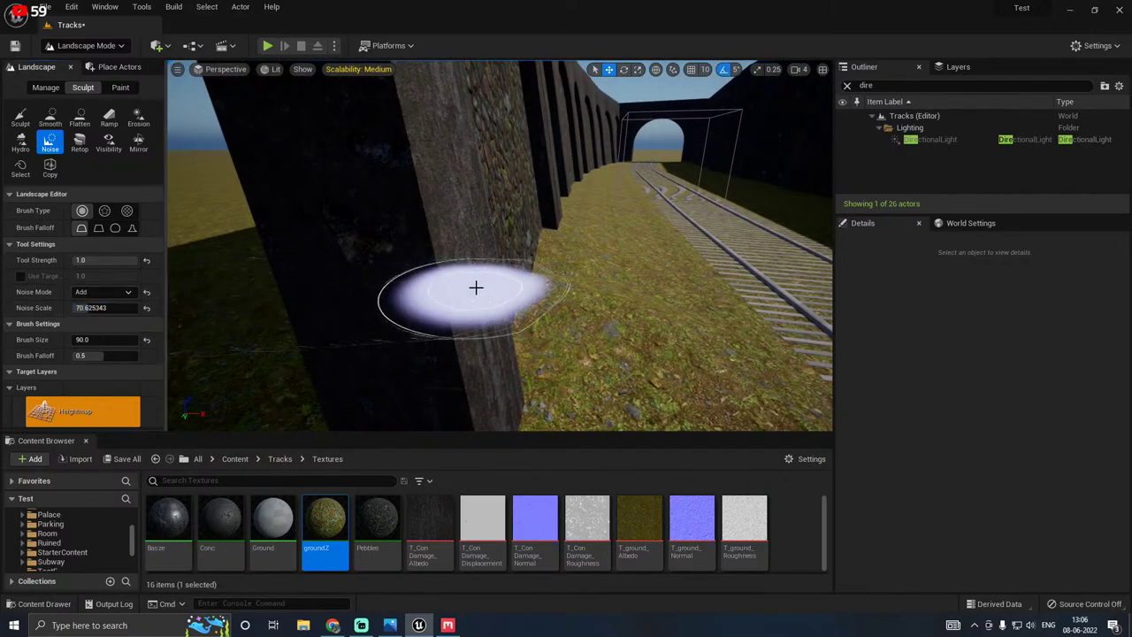
pyautogui.press('d')
pyautogui.moveTo(475, 289); pyautogui.dragTo(363, 319, button='right')
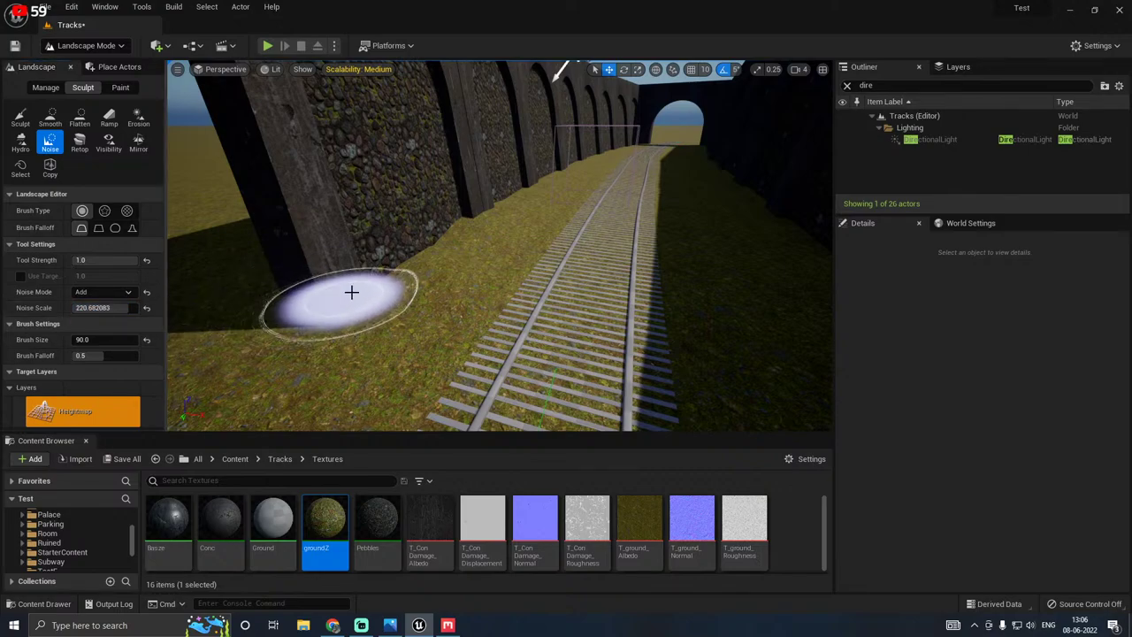
# Step: Raise the ground along the wall's base with the Sculpt tool, reducing the brush size to 57
pyautogui.click(20, 117)
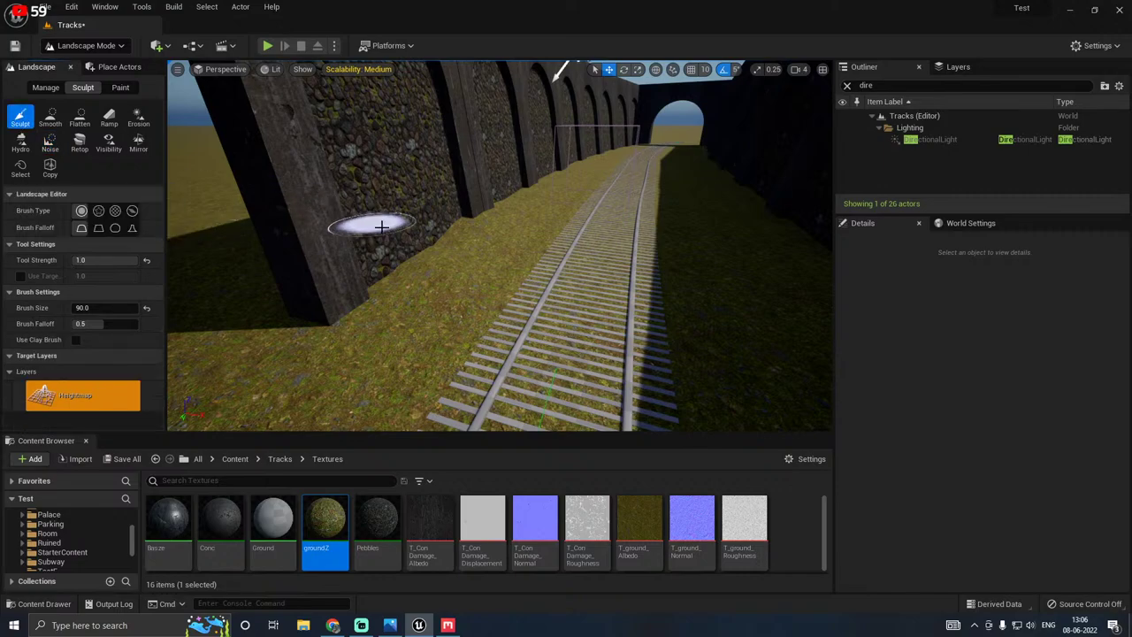
pyautogui.moveTo(374, 222); pyautogui.dragTo(357, 262, button='right')
pyautogui.click(349, 282)
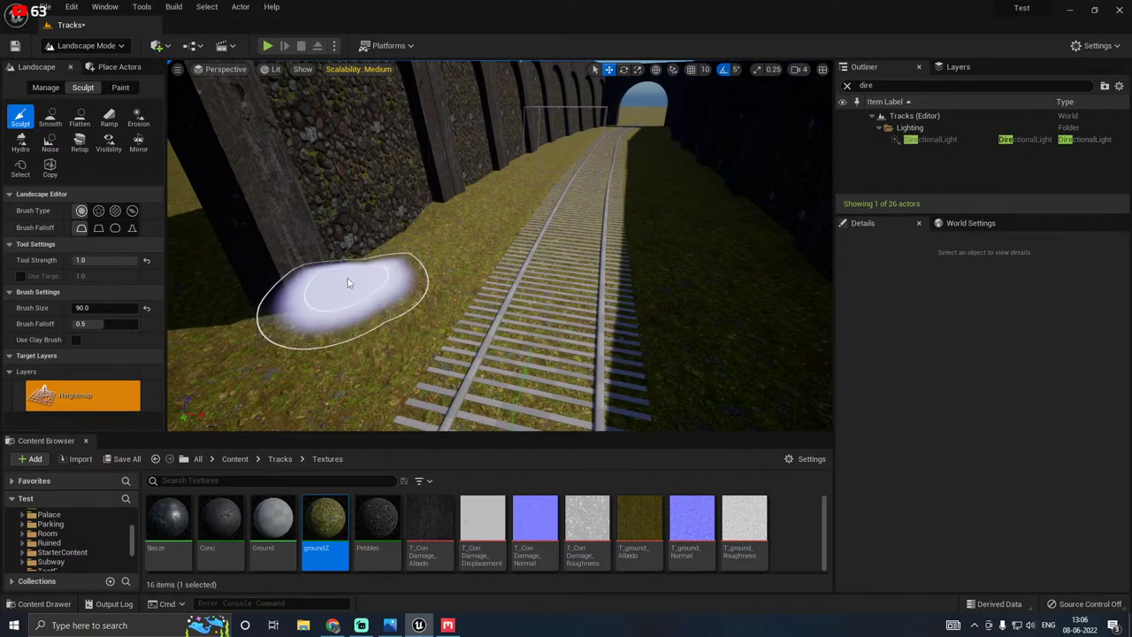
pyautogui.press('[')
pyautogui.press('[')
pyautogui.press('[')
pyautogui.press('[')
pyautogui.press('[')
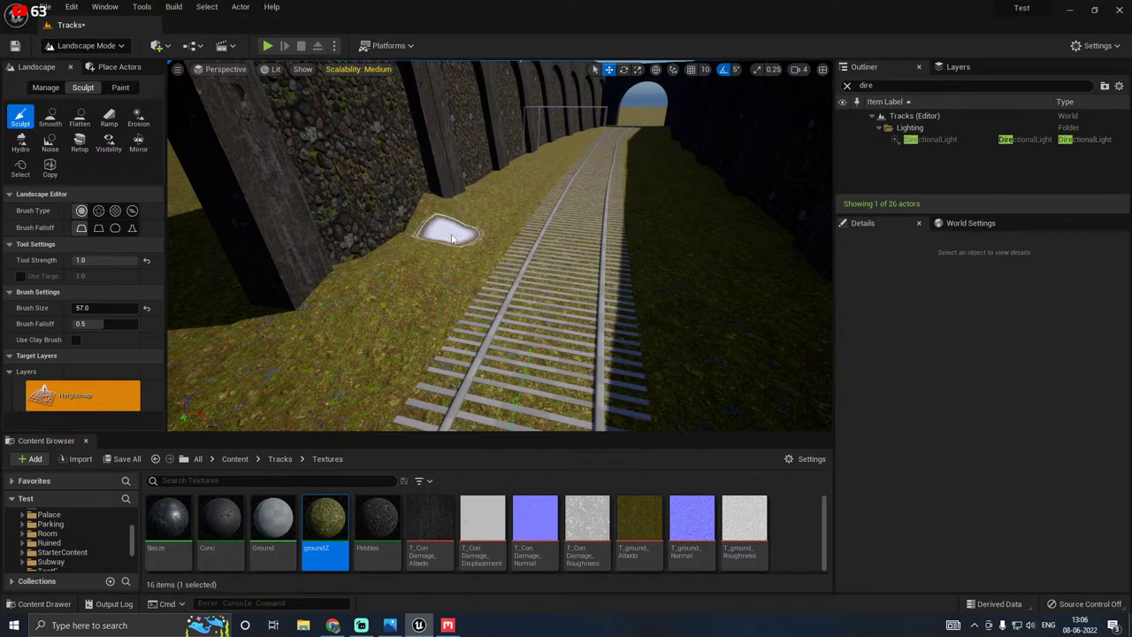
# Step: Smooth the raised ground at the foot of the stone wall, return to Select mode and save the Tracks level
pyautogui.moveTo(468, 234); pyautogui.dragTo(522, 191, button='right')
pyautogui.click(50, 120)
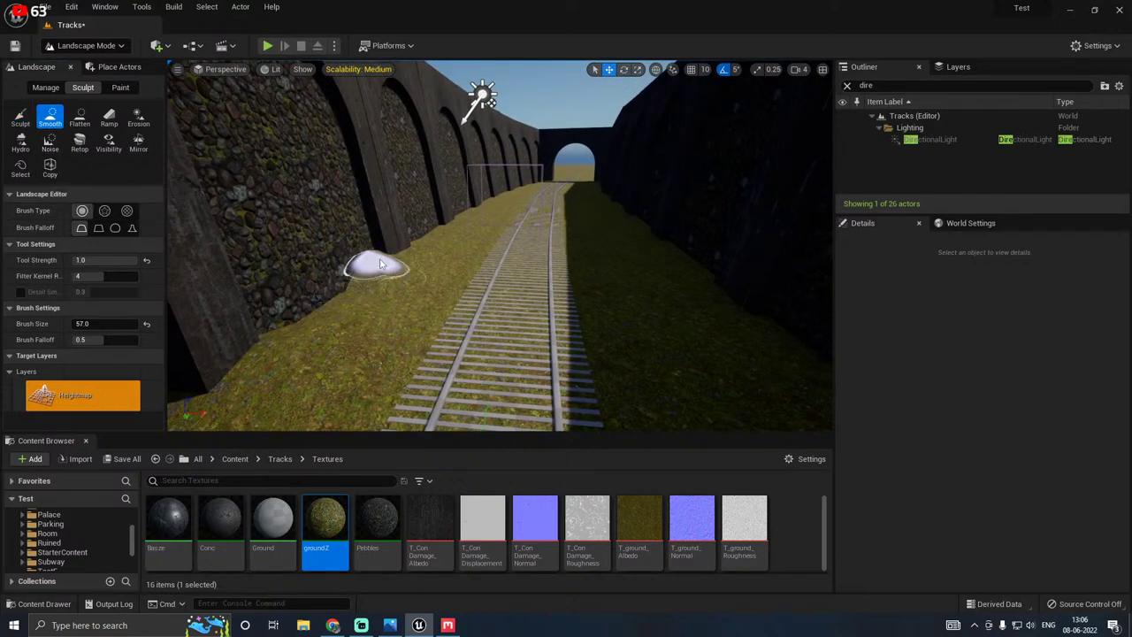
pyautogui.click(86, 46)
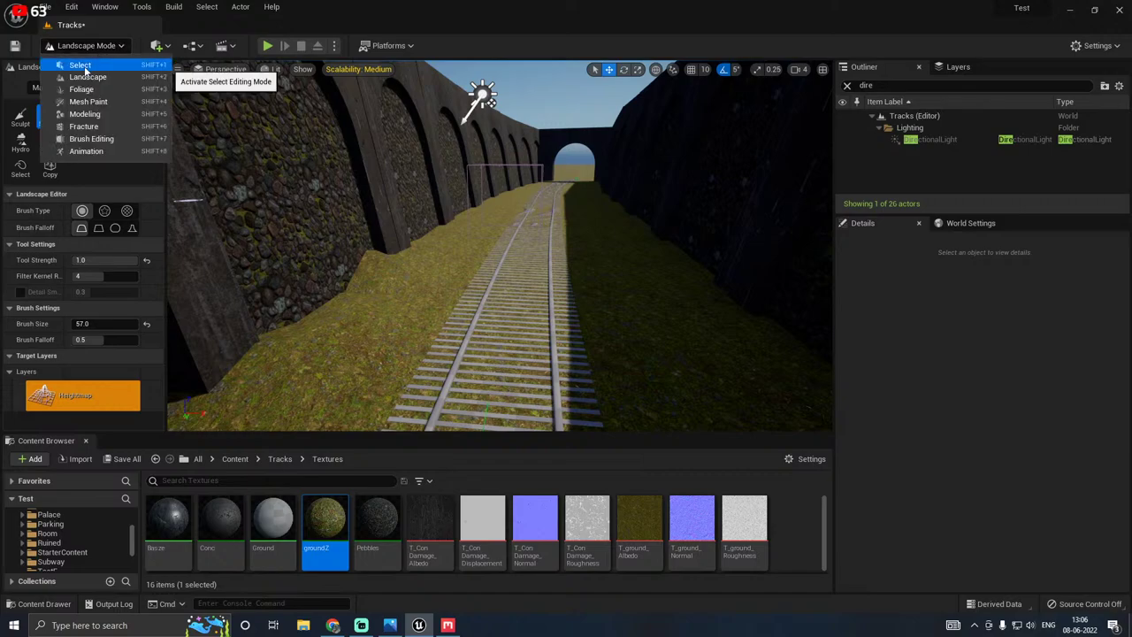
pyautogui.click(72, 60)
pyautogui.moveTo(500, 245); pyautogui.dragTo(467, 167, button='right')
pyautogui.click(124, 458)
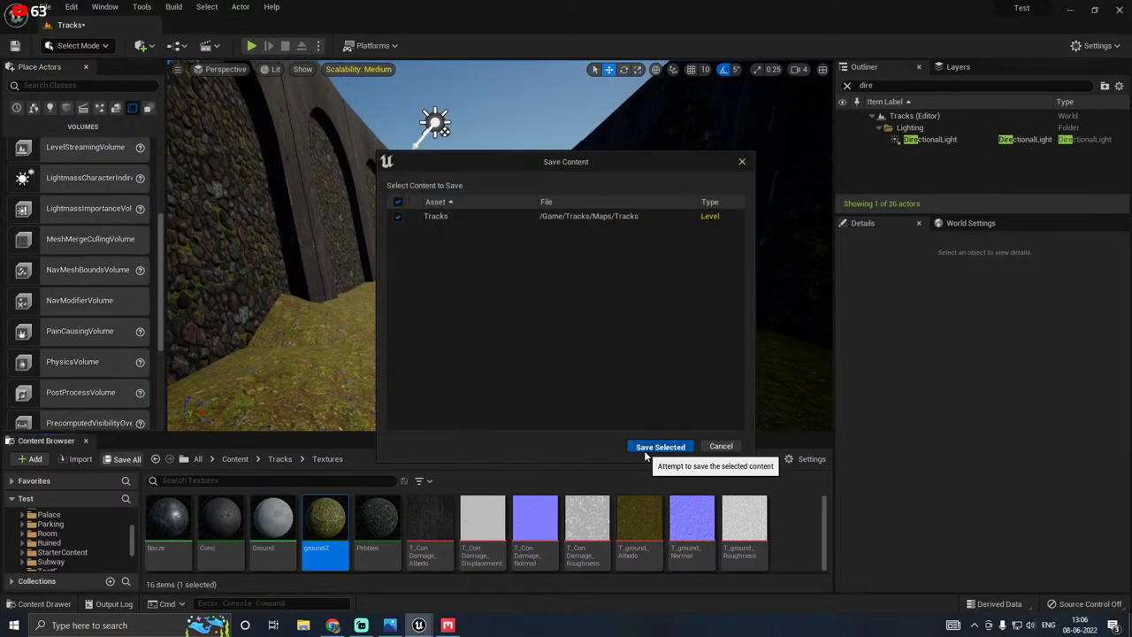
pyautogui.click(683, 445)
# Step: Return to Landscape mode and smooth the mound beside the wall with a brush size of 82
pyautogui.moveTo(463, 352); pyautogui.dragTo(343, 307, button='right')
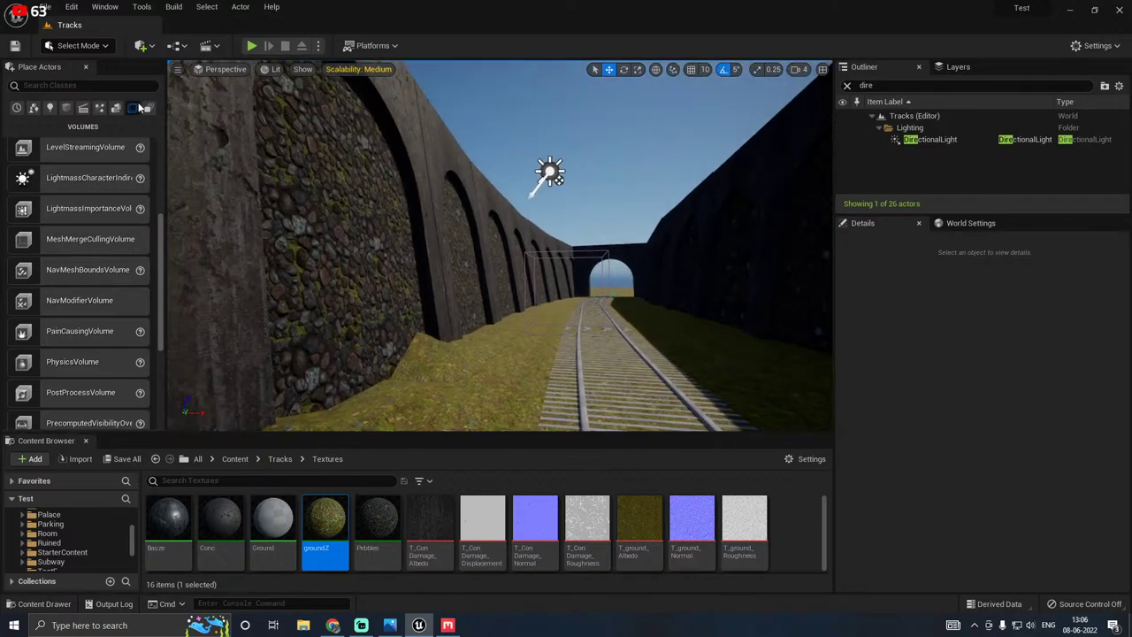
pyautogui.click(103, 47)
pyautogui.click(91, 83)
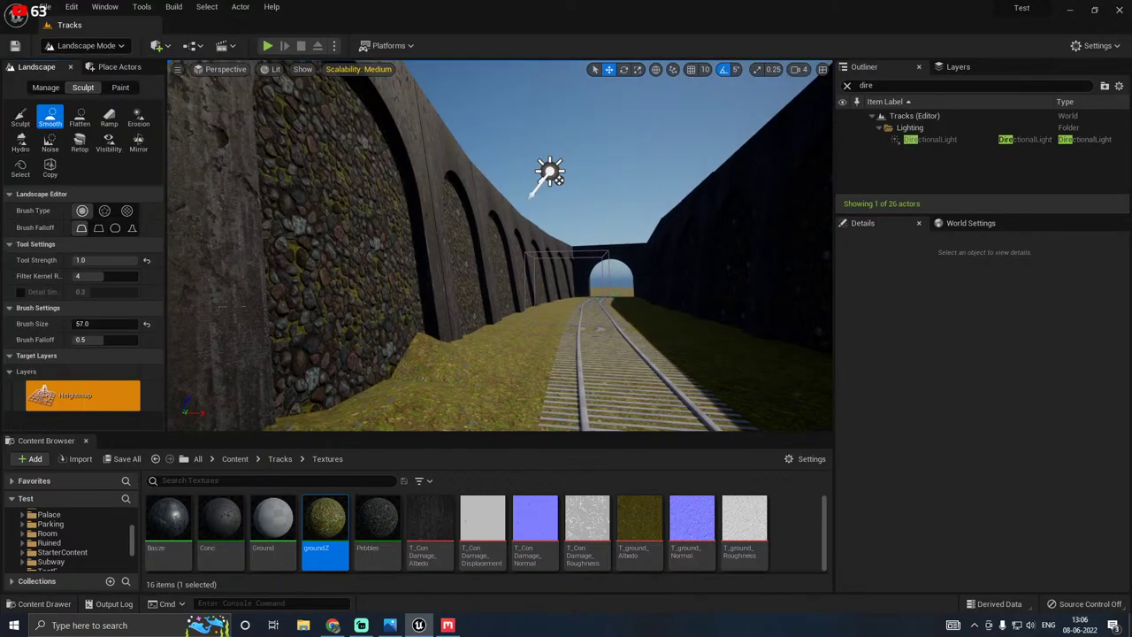
pyautogui.moveTo(472, 236); pyautogui.dragTo(499, 324, button='right')
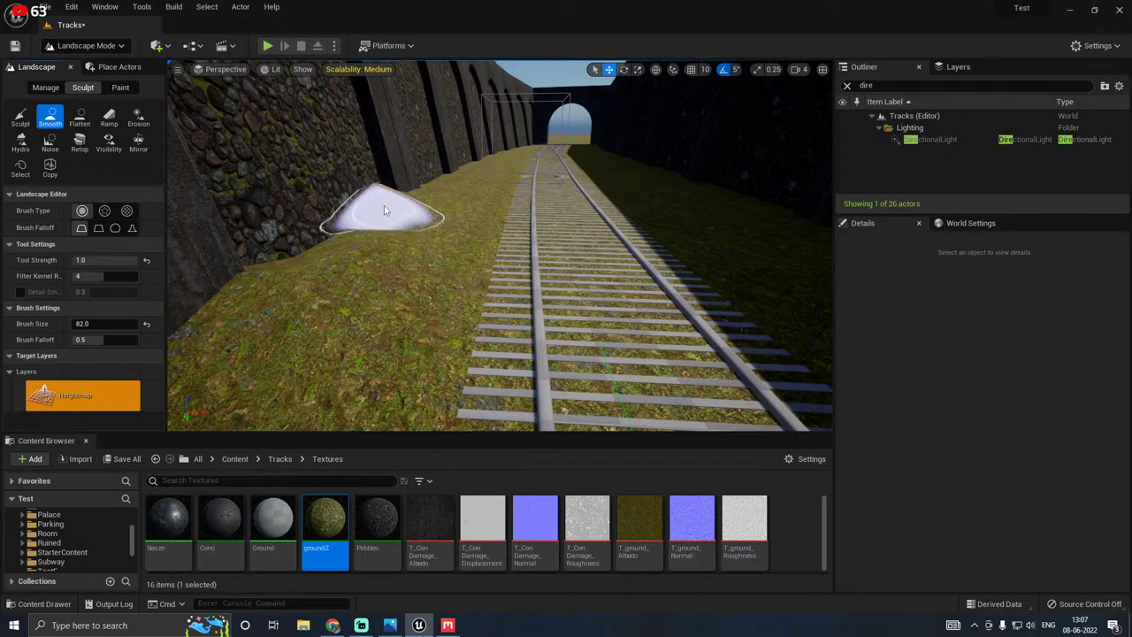
# Step: Reshape the ground around the pillar's base with the Sculpt and Smooth tools, blending it into the wall
pyautogui.click(20, 118)
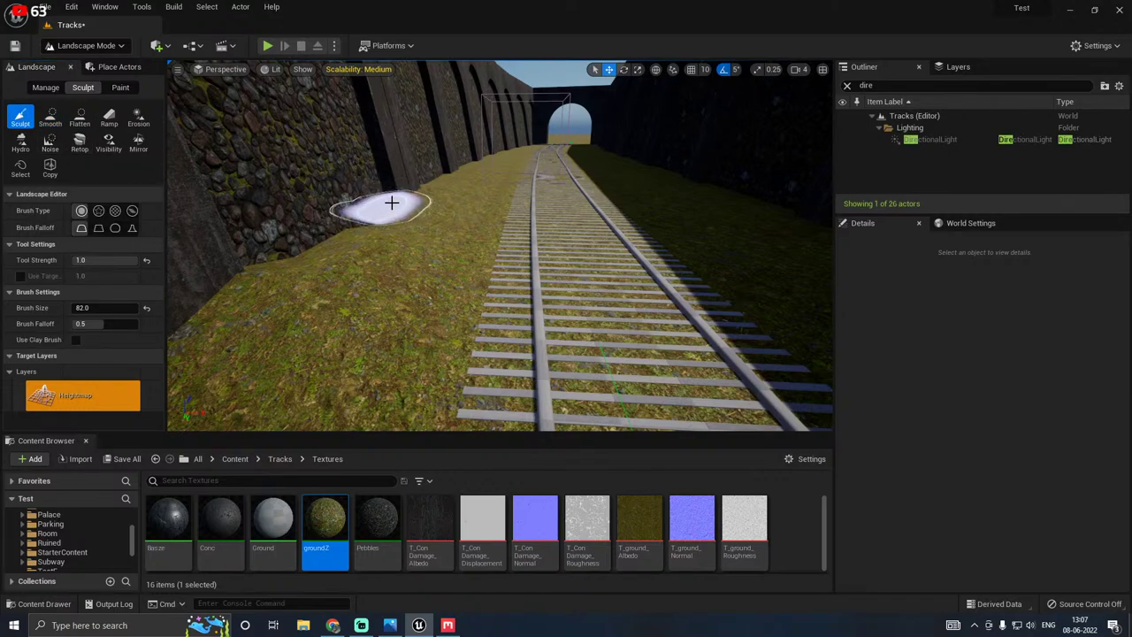
pyautogui.moveTo(455, 223); pyautogui.dragTo(429, 208, button='right')
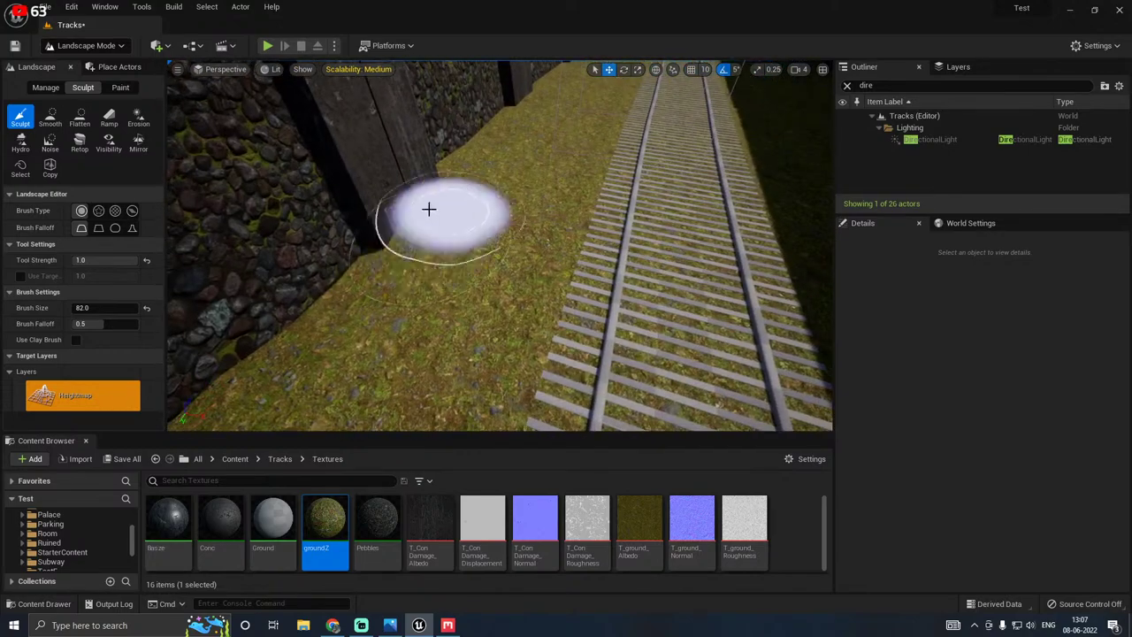
pyautogui.click(50, 117)
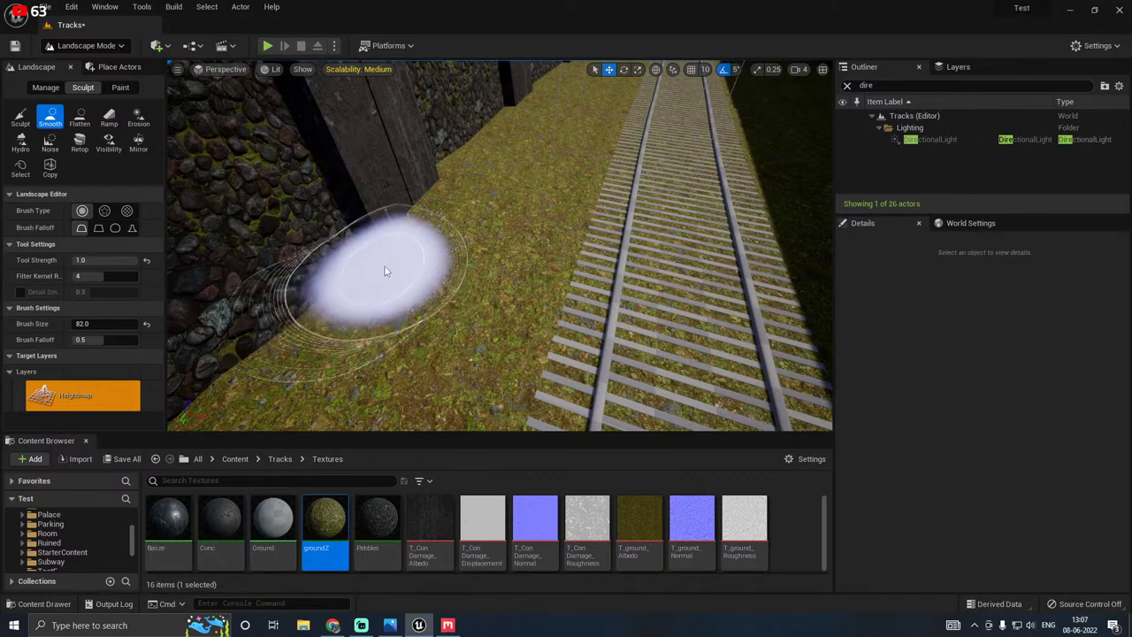
pyautogui.click(24, 123)
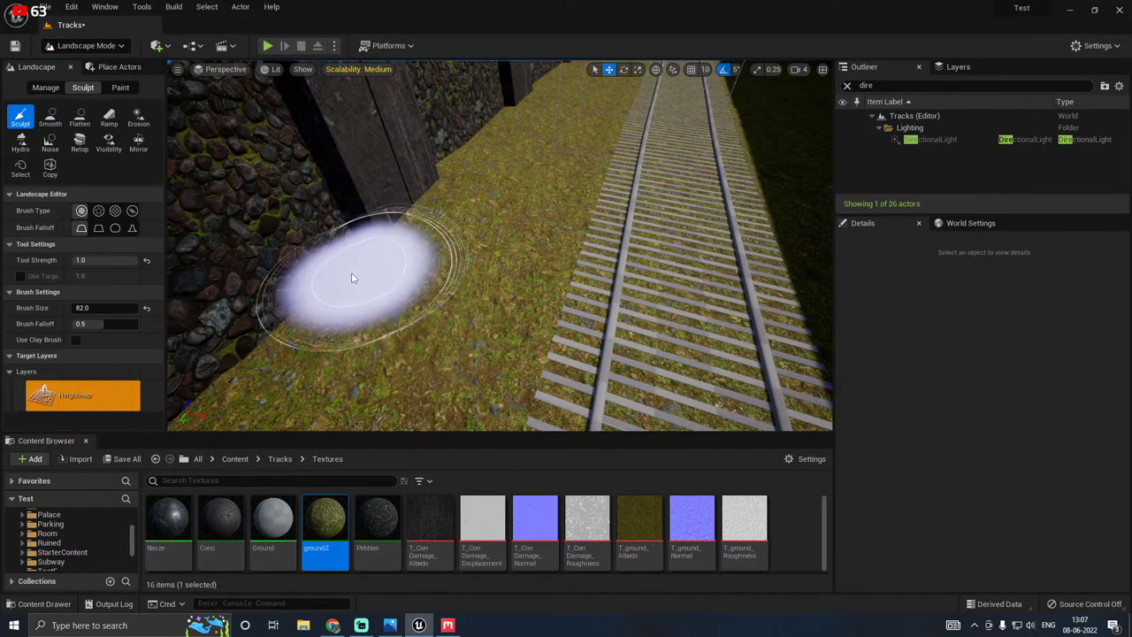
pyautogui.press('s')
pyautogui.moveTo(481, 248)
pyautogui.mouseDown(button='right')
pyautogui.moveTo(416, 168)
pyautogui.moveTo(460, 160)
pyautogui.moveTo(522, 186)
pyautogui.moveTo(481, 248)
pyautogui.mouseUp(button='right')
pyautogui.press('w')
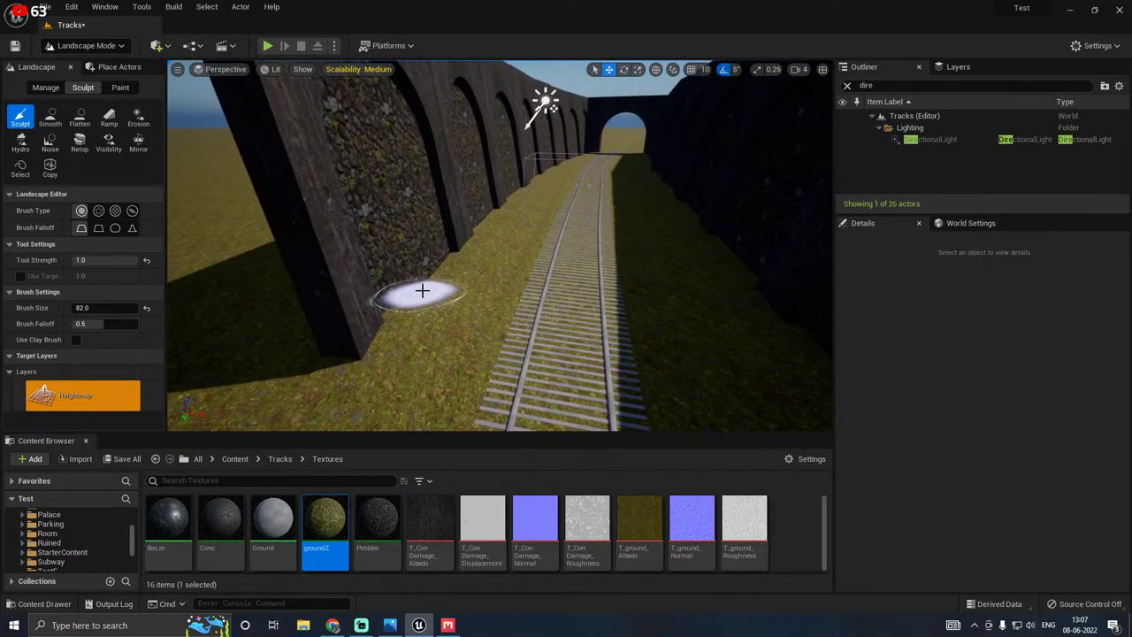
# Step: Switch from landscape editing to Select mode and save the changed Tracks level
pyautogui.click(86, 45)
pyautogui.click(69, 65)
pyautogui.moveTo(469, 324); pyautogui.dragTo(562, 255, button='right')
pyautogui.press('s')
pyautogui.press('w')
pyautogui.press('w')
pyautogui.click(125, 458)
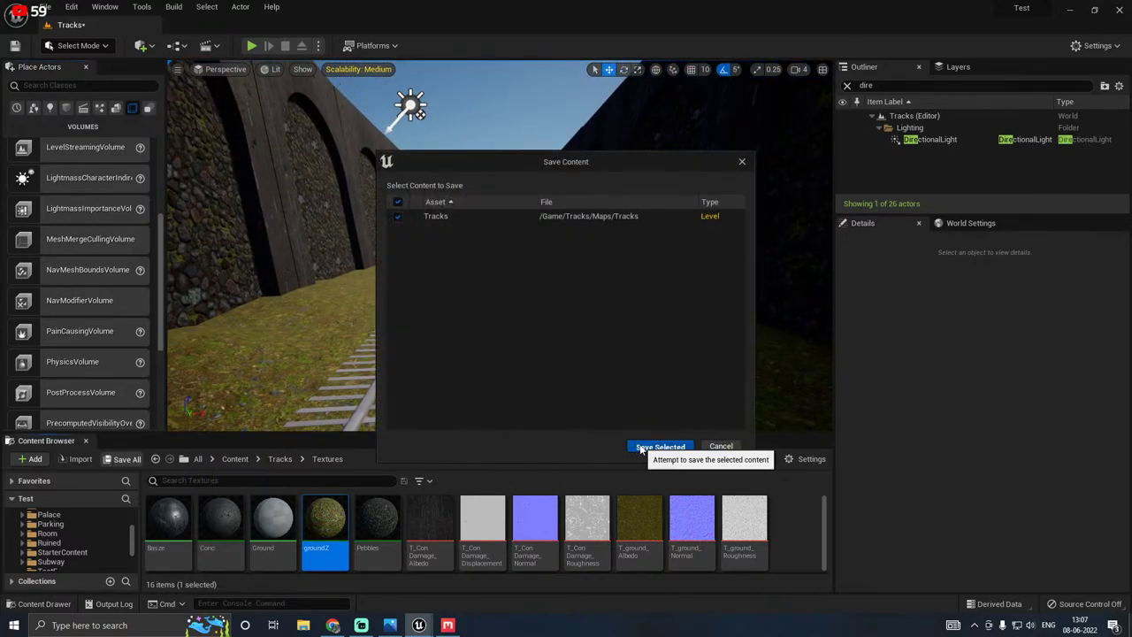
pyautogui.click(669, 450)
# Step: Examine the railway corridor and the outside of the arched wall where the tracks exit
pyautogui.moveTo(470, 369); pyautogui.dragTo(301, 385, button='right')
pyautogui.press('a')
pyautogui.press('d')
pyautogui.press('w')
pyautogui.press('w')
pyautogui.press('d')
pyautogui.press('s')
pyautogui.moveTo(460, 244); pyautogui.dragTo(428, 244, button='right')
pyautogui.press('a')
pyautogui.press('w')
pyautogui.moveTo(454, 208)
pyautogui.mouseDown(button='right')
pyautogui.moveTo(433, 205)
pyautogui.moveTo(496, 197)
pyautogui.moveTo(442, 210)
pyautogui.mouseUp(button='right')
pyautogui.press('s')
pyautogui.press('d')
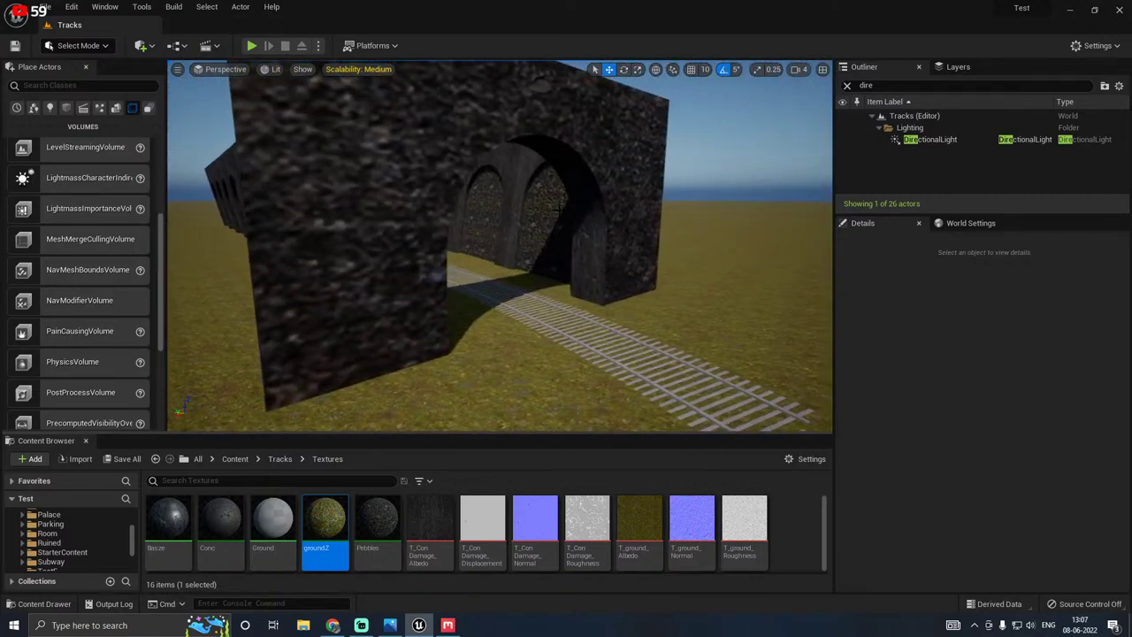
# Step: Place the SM_Wall_1 mesh from the Tracks Meshes folder in the level beside the arched end wall
pyautogui.click(556, 210)
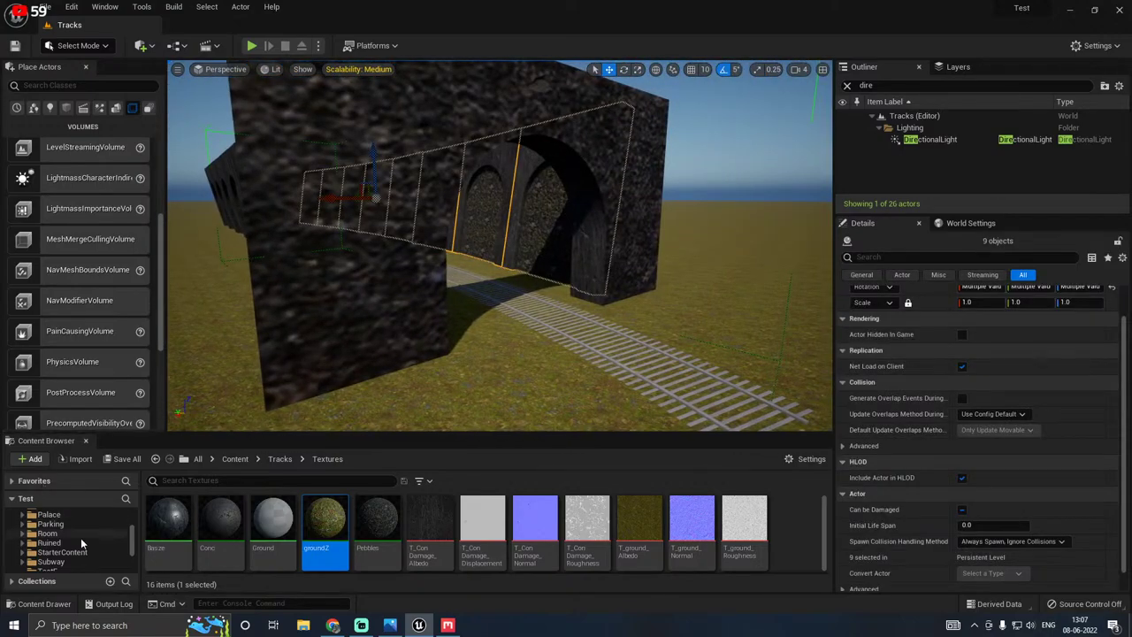
pyautogui.scroll(-3, 80, 544)
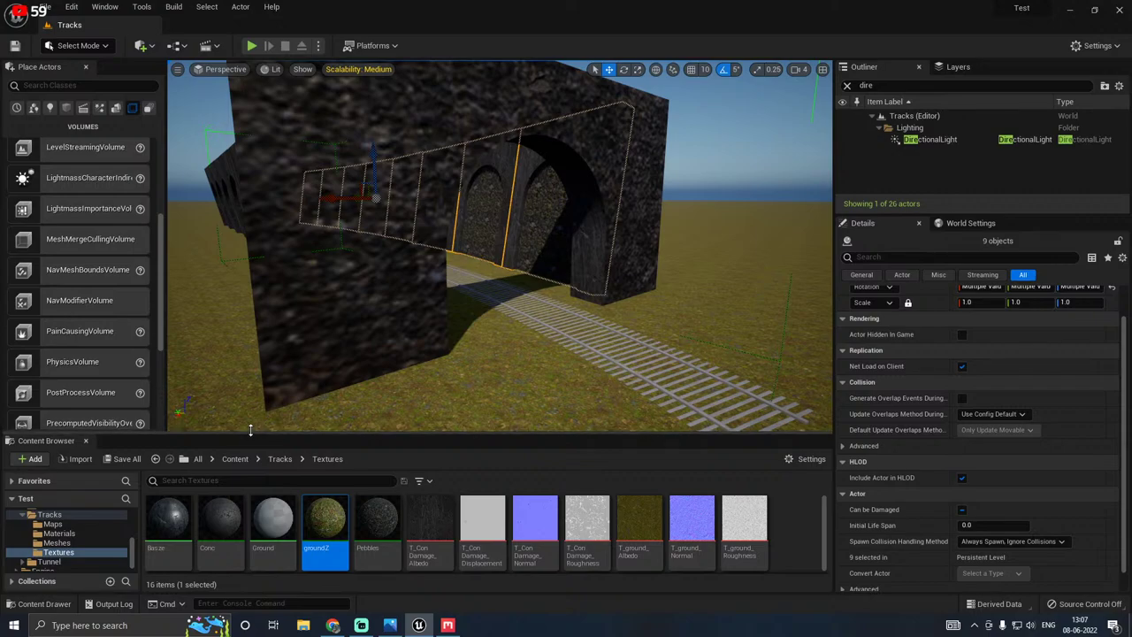
pyautogui.moveTo(250, 431); pyautogui.dragTo(252, 373)
pyautogui.click(62, 538)
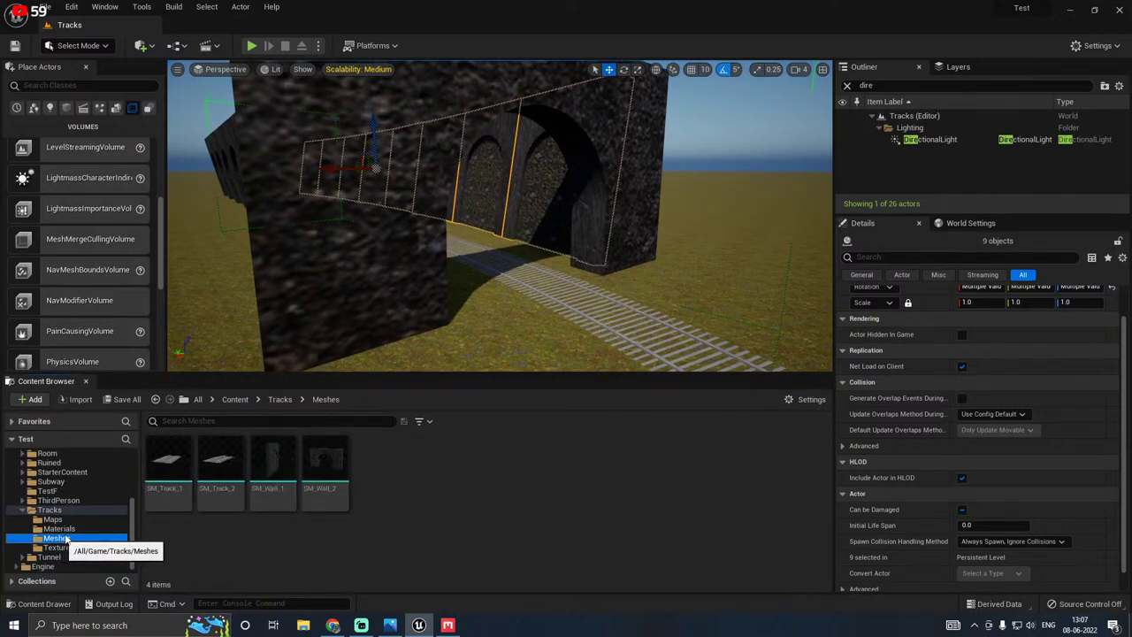
pyautogui.moveTo(339, 478)
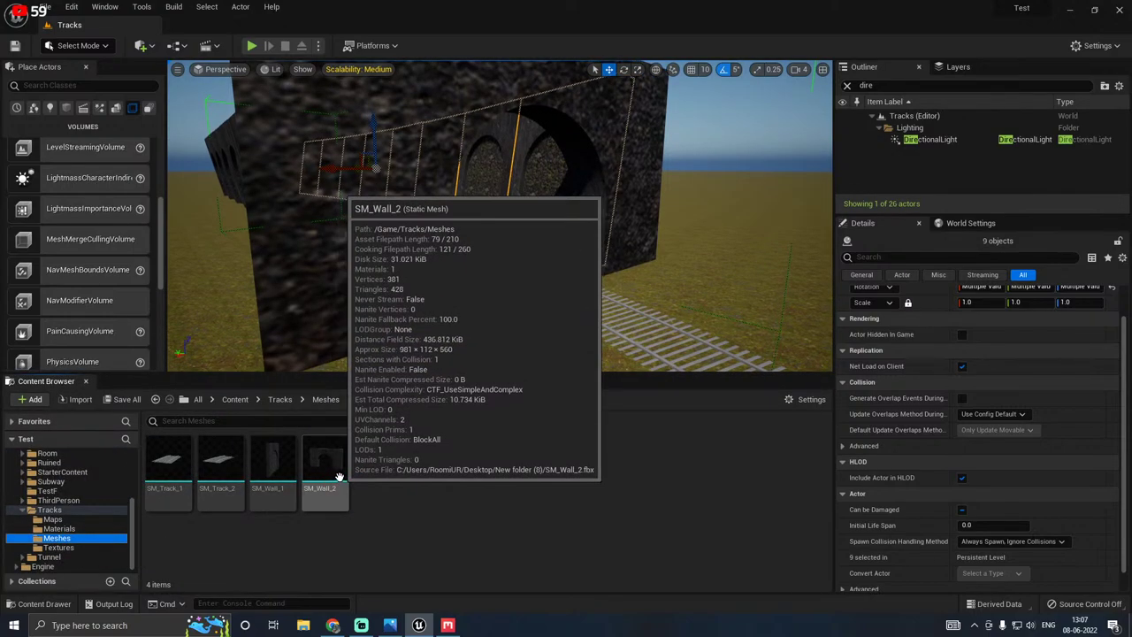
pyautogui.moveTo(272, 465); pyautogui.dragTo(473, 290)
pyautogui.scroll(-6, 489, 305)
# Step: Set the rotation snap to 10° and turn the new wall piece 90° to face along the tracks
pyautogui.press('e')
pyautogui.hotkey('ctrl', 'z')
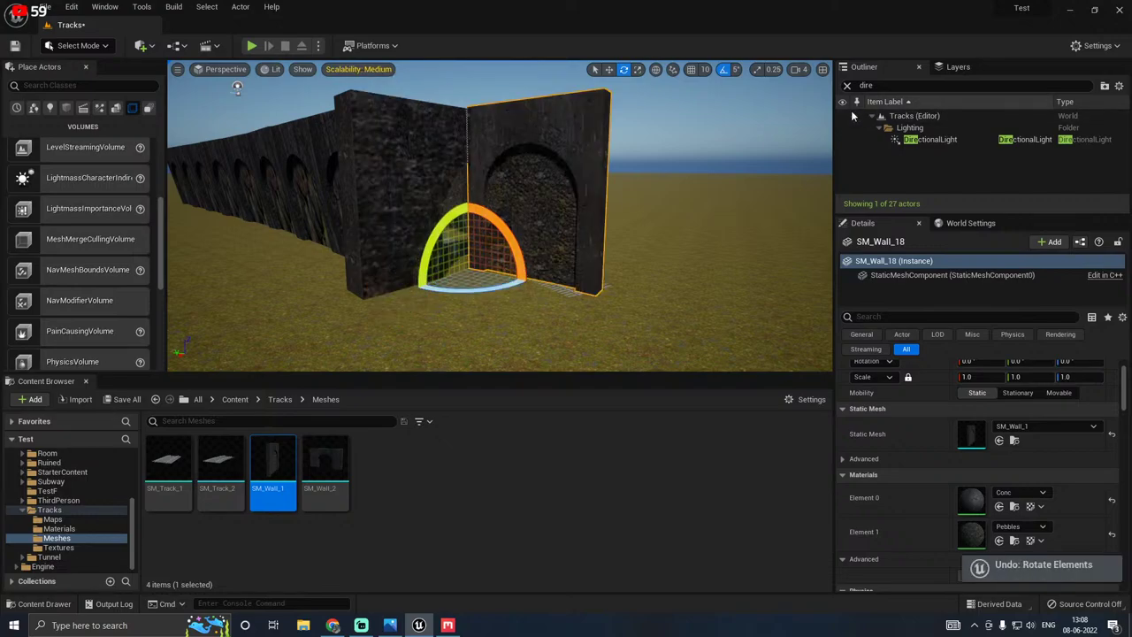
pyautogui.click(735, 69)
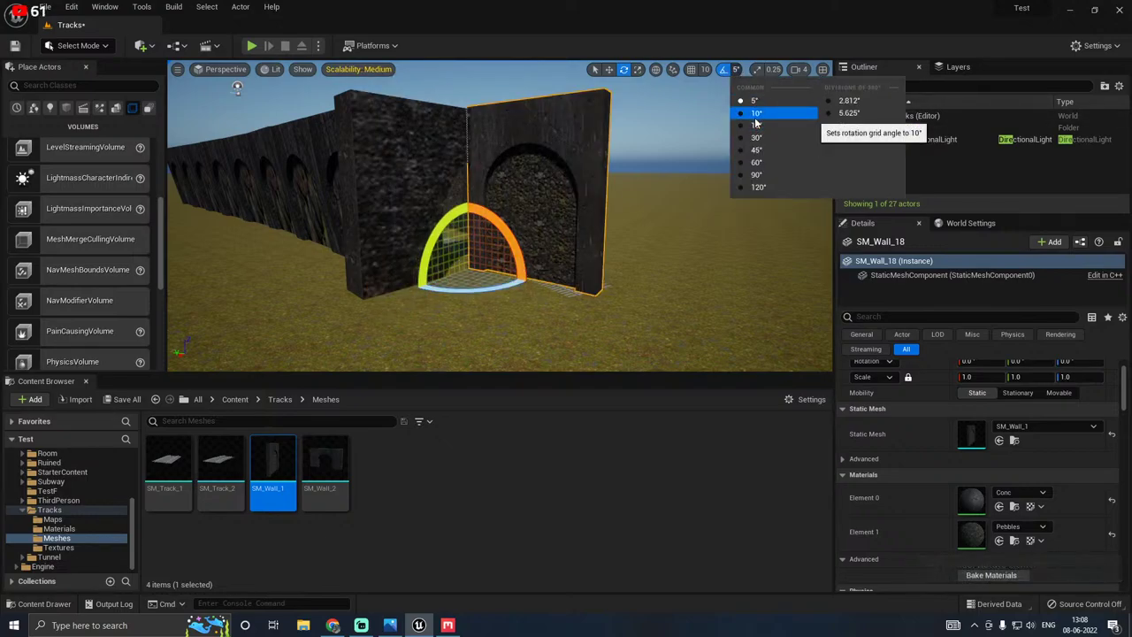
pyautogui.click(756, 124)
pyautogui.moveTo(483, 289); pyautogui.dragTo(522, 263)
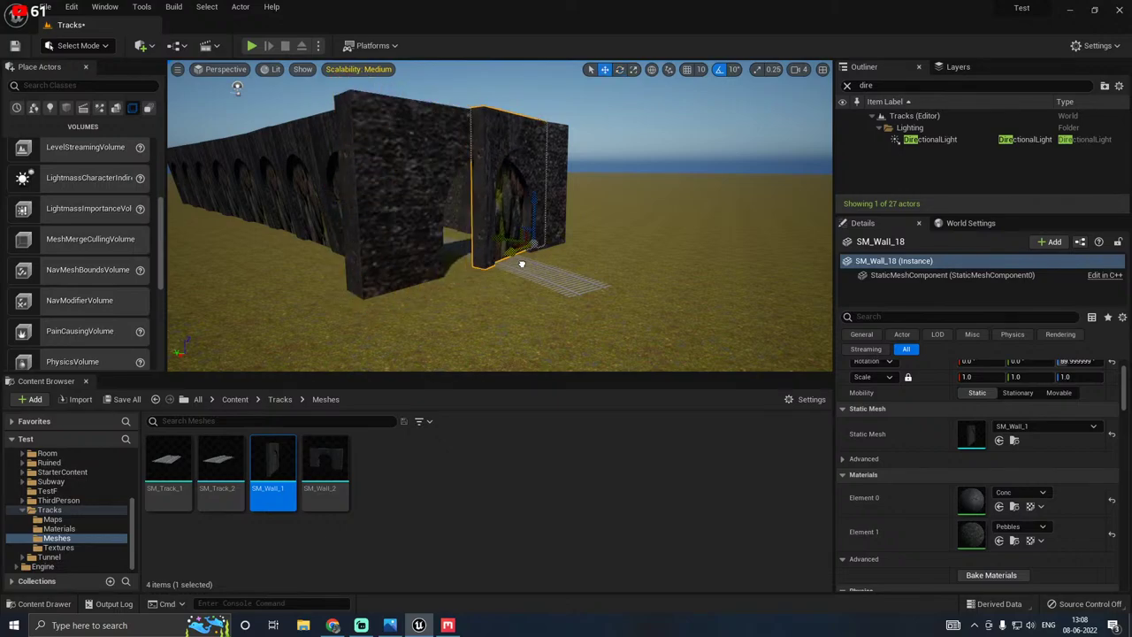
# Step: Move the wall piece up to the arch opening so that it stands across the railway
pyautogui.moveTo(515, 272); pyautogui.dragTo(654, 345, button='right')
pyautogui.press('s')
pyautogui.moveTo(361, 281); pyautogui.dragTo(386, 280)
pyautogui.press('e')
pyautogui.moveTo(354, 327); pyautogui.dragTo(372, 324)
pyautogui.press('w')
pyautogui.moveTo(389, 265); pyautogui.dragTo(356, 284)
pyautogui.moveTo(348, 286); pyautogui.dragTo(341, 287, button='right')
pyautogui.moveTo(341, 287); pyautogui.dragTo(379, 286)
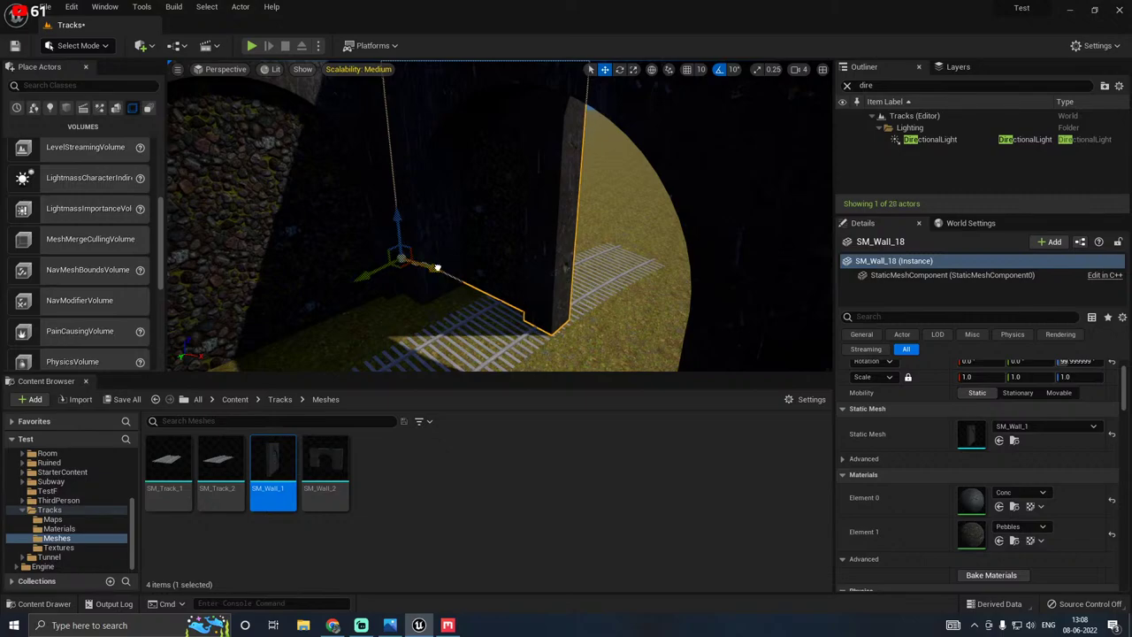
# Step: Duplicate the wall piece and shift the copy sideways across the arch opening
pyautogui.keyDown('alt'); pyautogui.moveTo(438, 268); pyautogui.dragTo(591, 316); pyautogui.keyUp('alt')
pyautogui.moveTo(591, 317); pyautogui.dragTo(655, 325, button='right')
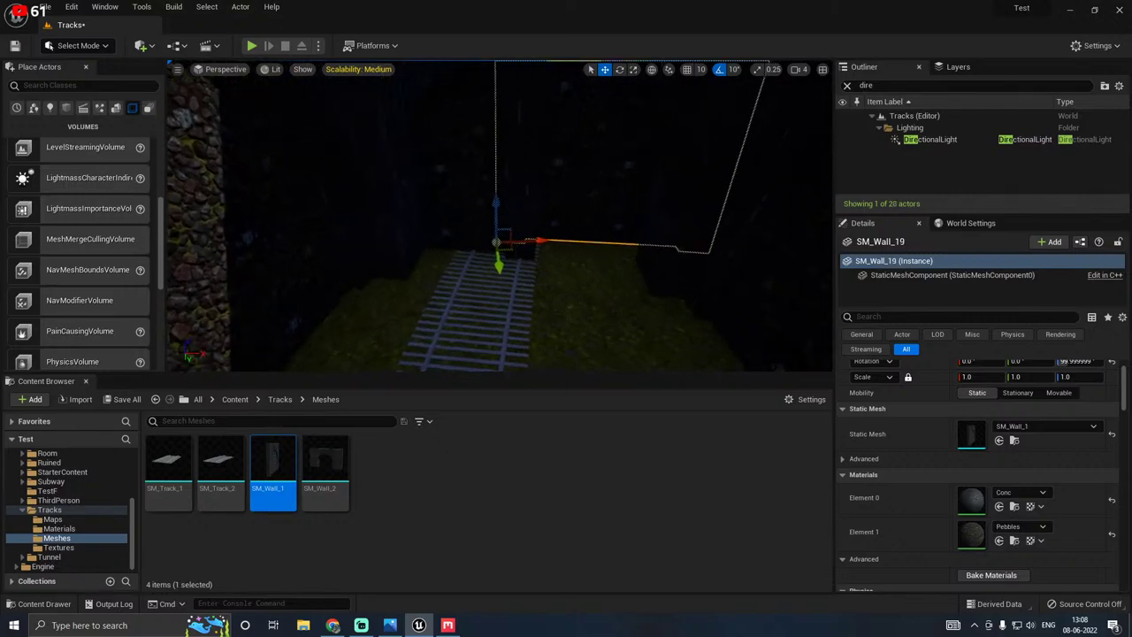
pyautogui.scroll(2, 550, 293)
pyautogui.moveTo(543, 246); pyautogui.dragTo(658, 241)
# Step: Slide the original wall piece sideways so that it spans the tracks between the side walls
pyautogui.click(522, 213)
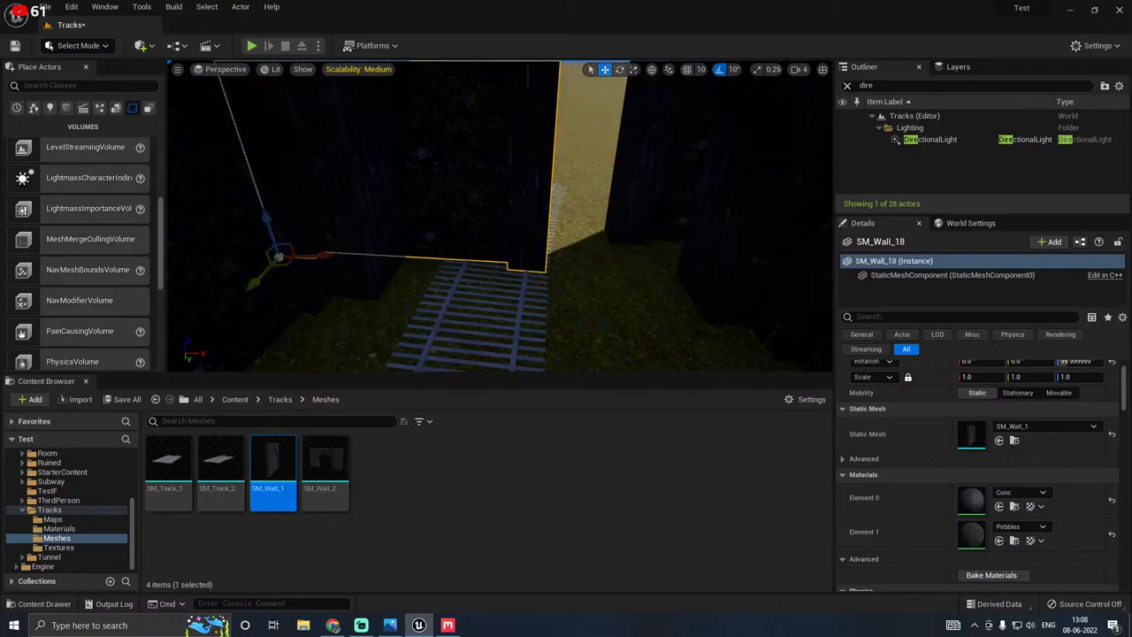
pyautogui.moveTo(305, 255); pyautogui.dragTo(368, 293)
pyautogui.moveTo(438, 267); pyautogui.dragTo(451, 267)
pyautogui.press('f')
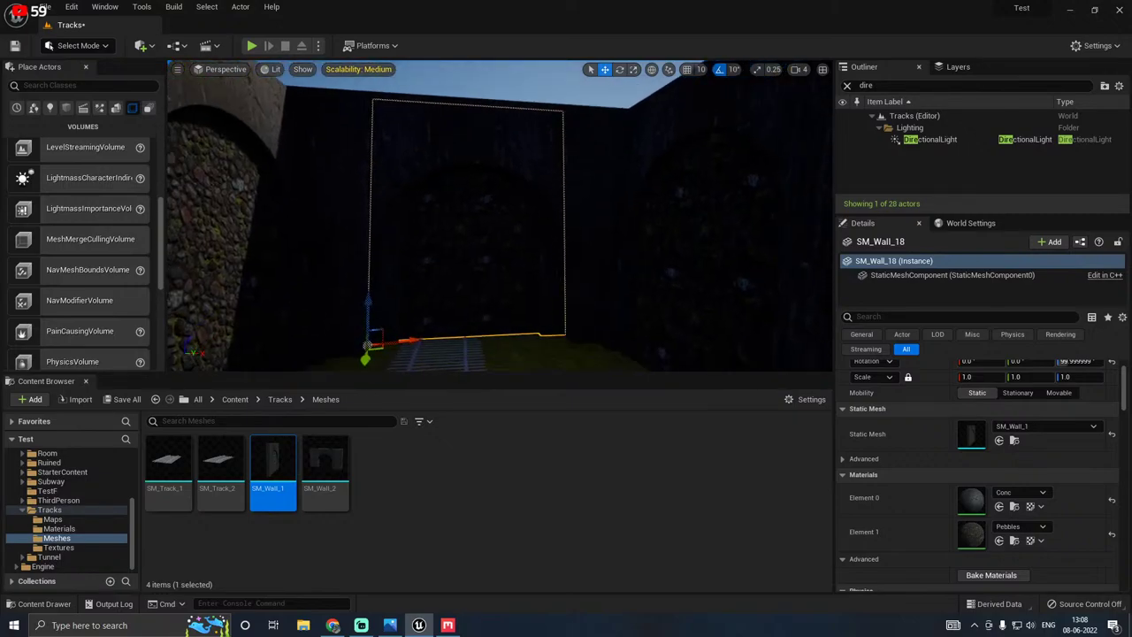
# Step: Delete the duplicated wall piece behind the arch
pyautogui.click(495, 96)
pyautogui.moveTo(495, 96); pyautogui.dragTo(636, 163, button='right')
pyautogui.click(495, 212)
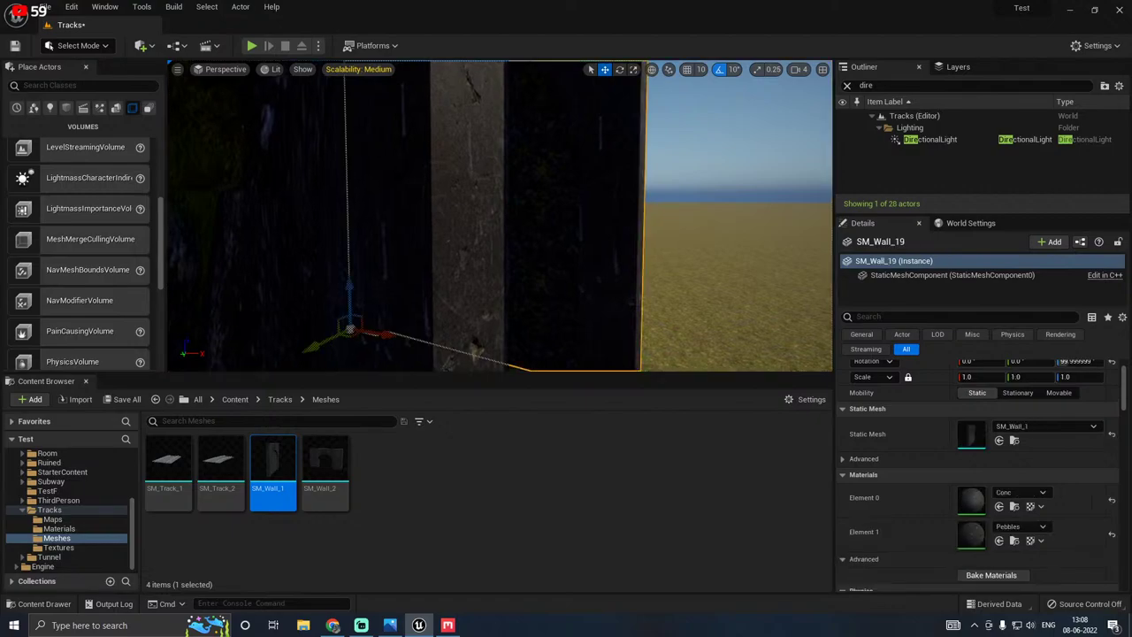
pyautogui.press('Delete')
# Step: Adjust the remaining wall piece's position so that it closes off the arch at the end of the tracks
pyautogui.moveTo(584, 230); pyautogui.dragTo(442, 208, button='right')
pyautogui.click(495, 213)
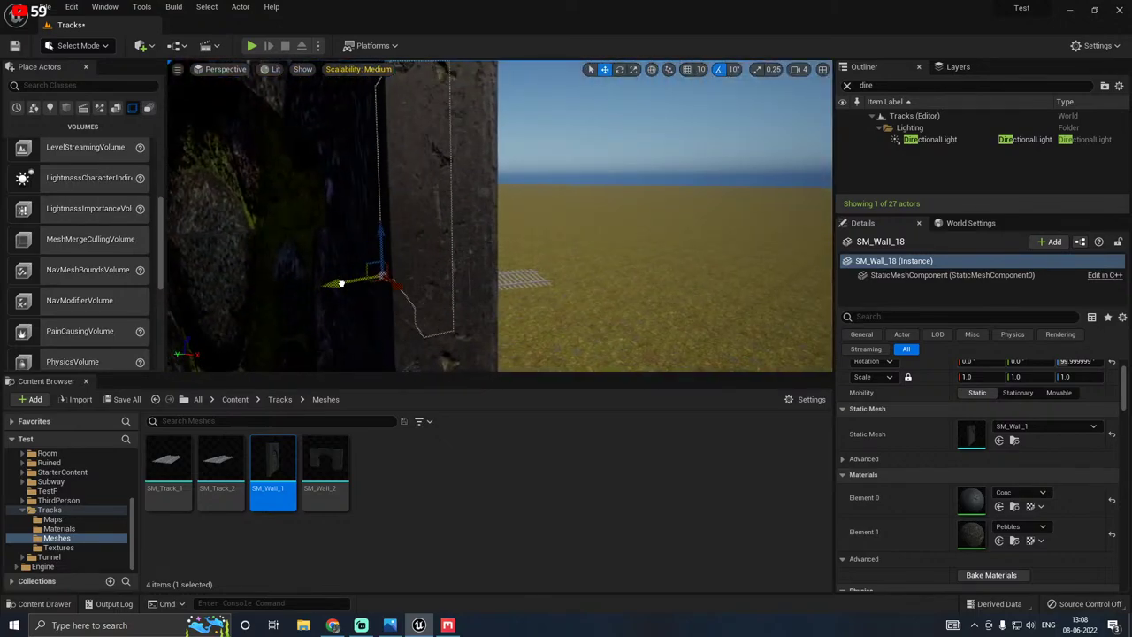
pyautogui.moveTo(399, 273); pyautogui.dragTo(354, 272, button='right')
pyautogui.moveTo(472, 225); pyautogui.dragTo(593, 212, button='right')
pyautogui.press('a')
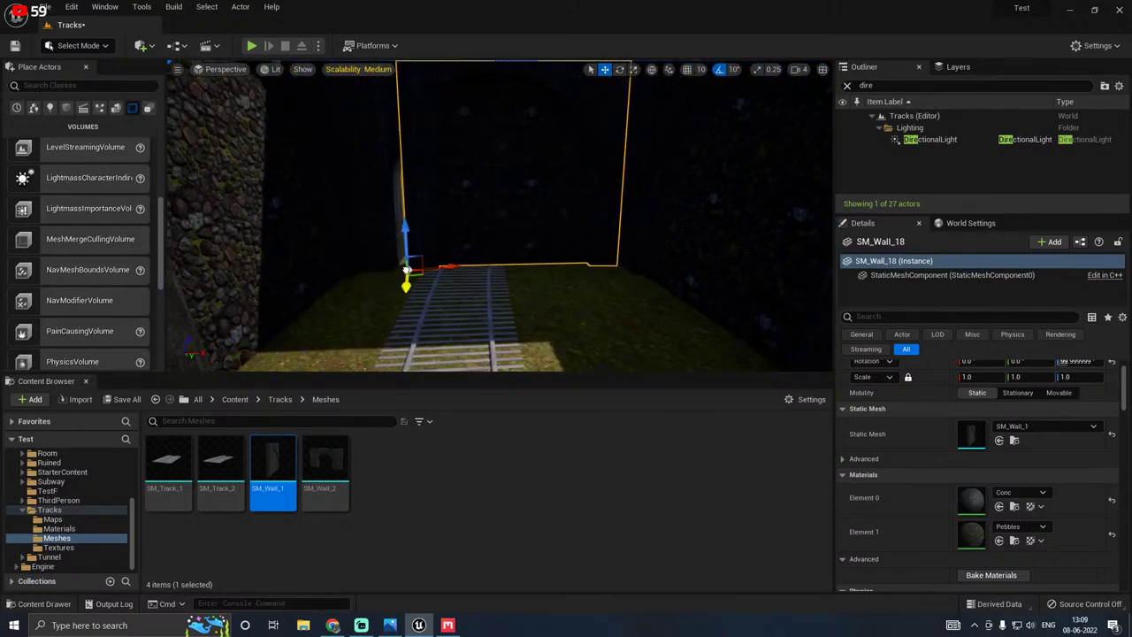
pyautogui.moveTo(406, 269); pyautogui.dragTo(408, 262)
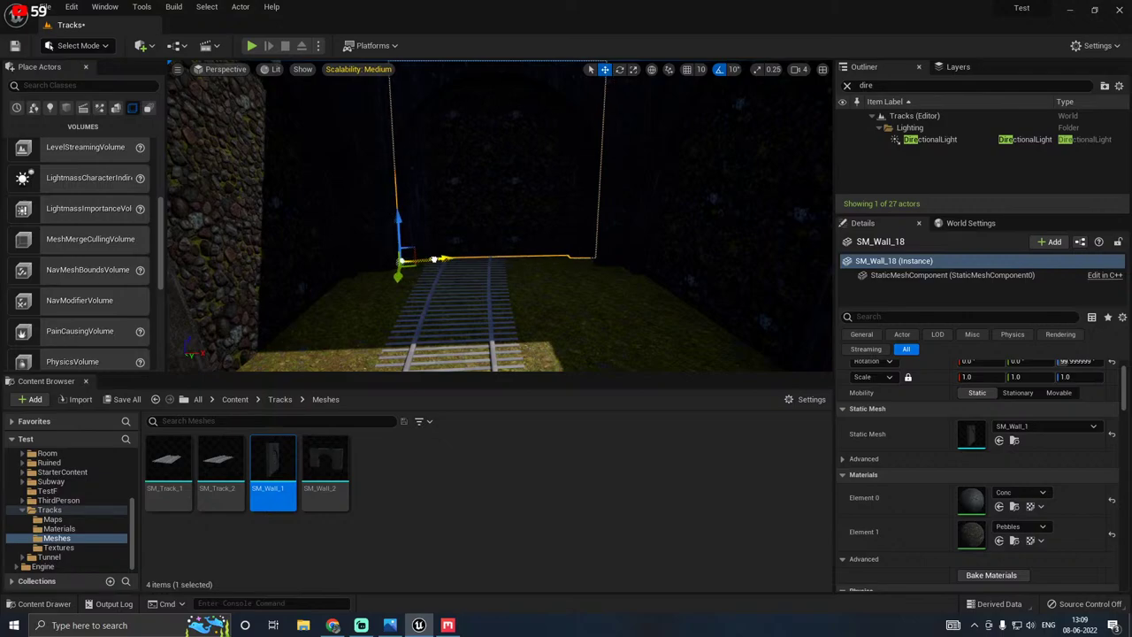
pyautogui.press('s')
pyautogui.moveTo(503, 270); pyautogui.dragTo(502, 221, button='right')
# Step: Review the closed-off railway corridor from along the tracks and save the Tracks level
pyautogui.click(518, 153)
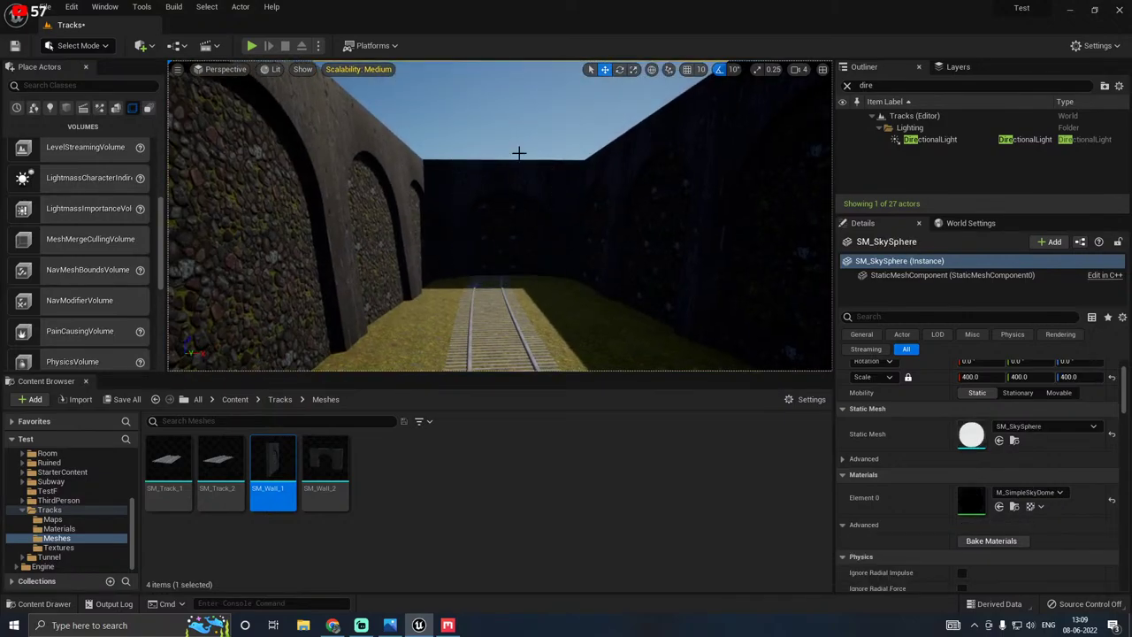
pyautogui.press('a')
pyautogui.moveTo(518, 153); pyautogui.dragTo(575, 234, button='right')
pyautogui.press('w')
pyautogui.press('s')
pyautogui.press('d')
pyautogui.moveTo(548, 185); pyautogui.dragTo(499, 190, button='right')
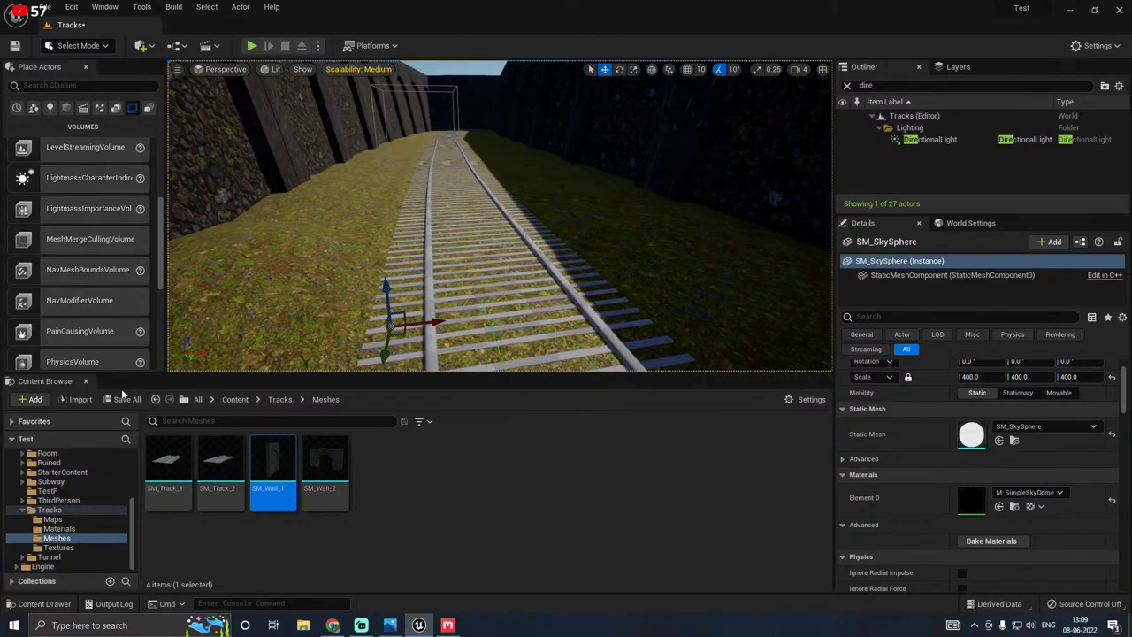
pyautogui.click(126, 400)
pyautogui.click(670, 442)
# Step: Enlarge the level viewport and switch to Quixel Mixer with the ground material
pyautogui.moveTo(438, 375); pyautogui.dragTo(451, 410)
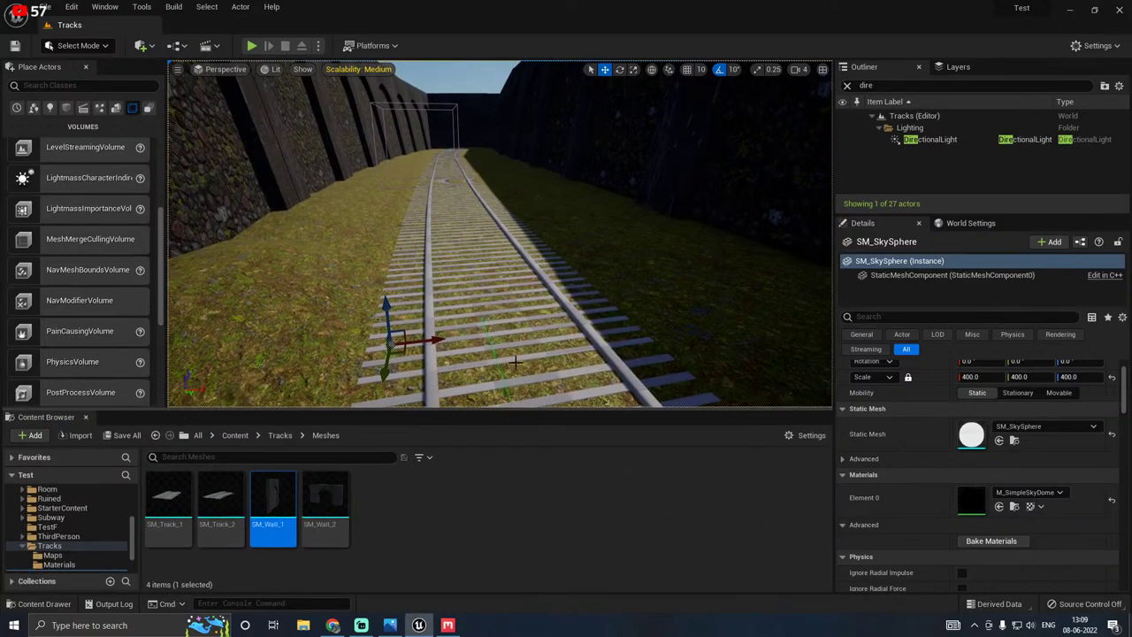
pyautogui.moveTo(353, 320); pyautogui.dragTo(332, 362, button='right')
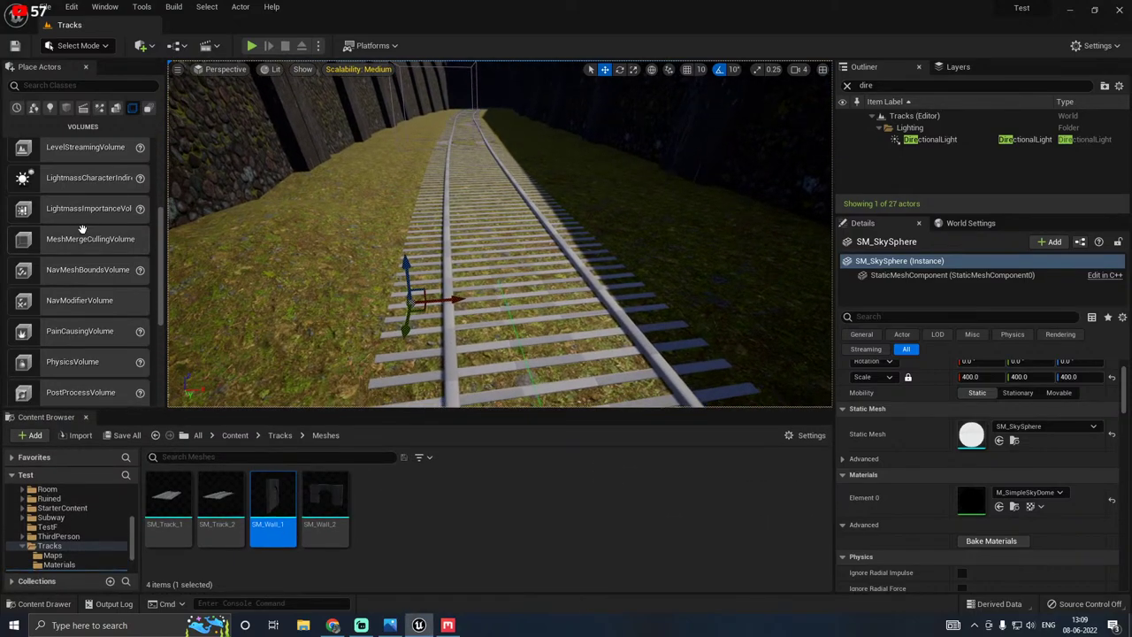
pyautogui.click(105, 46)
pyautogui.moveTo(449, 209); pyautogui.dragTo(450, 163, button='right')
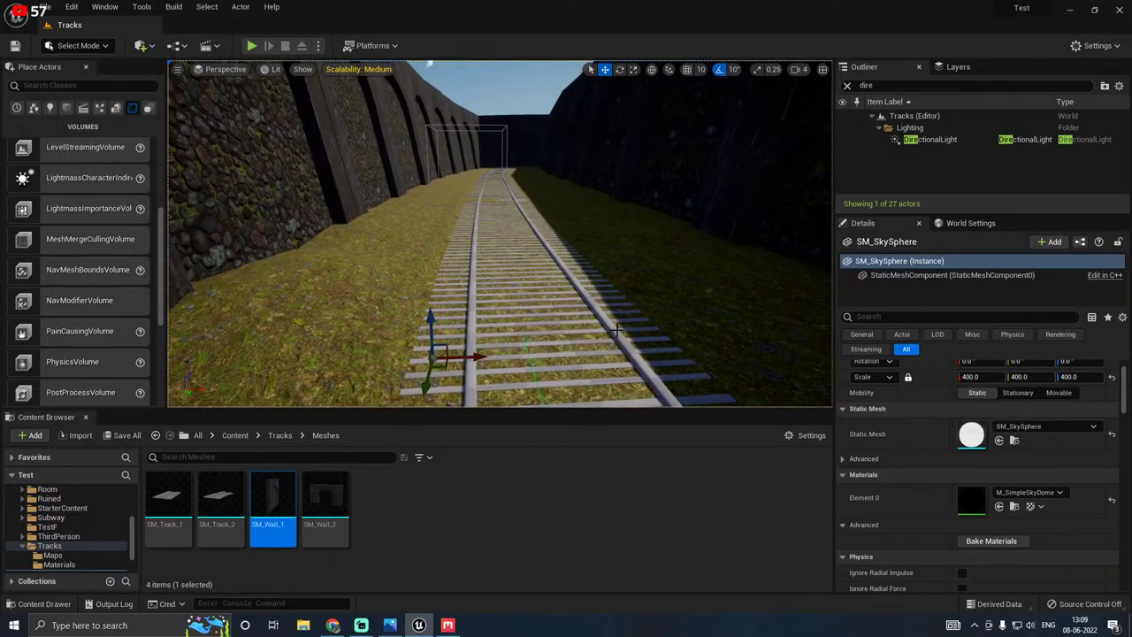
pyautogui.moveTo(391, 409); pyautogui.dragTo(400, 433)
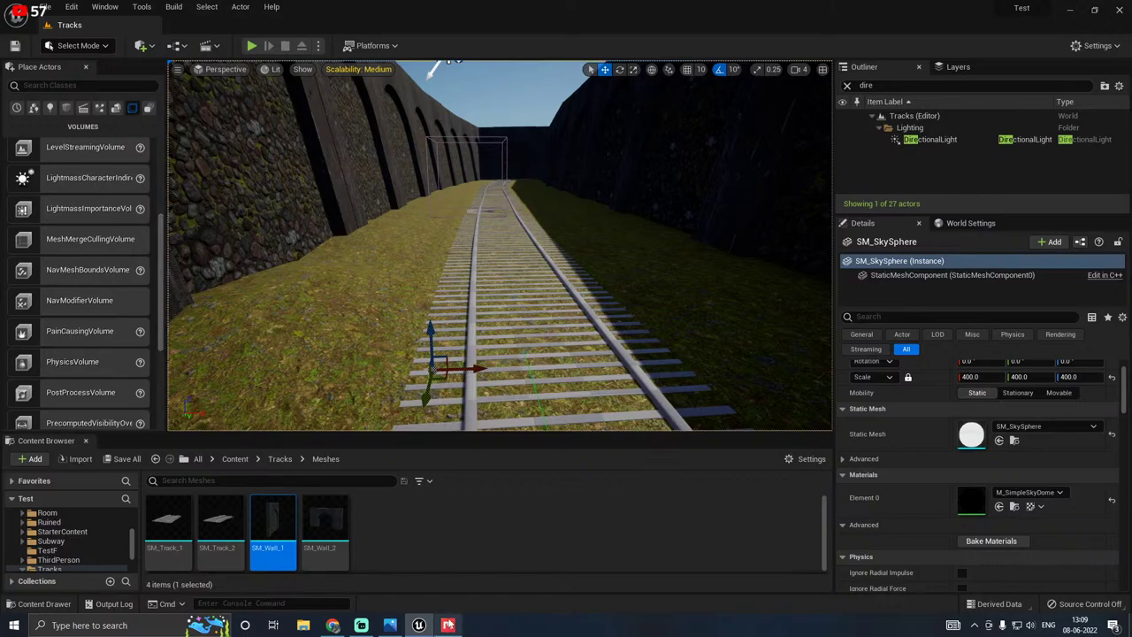
pyautogui.click(457, 624)
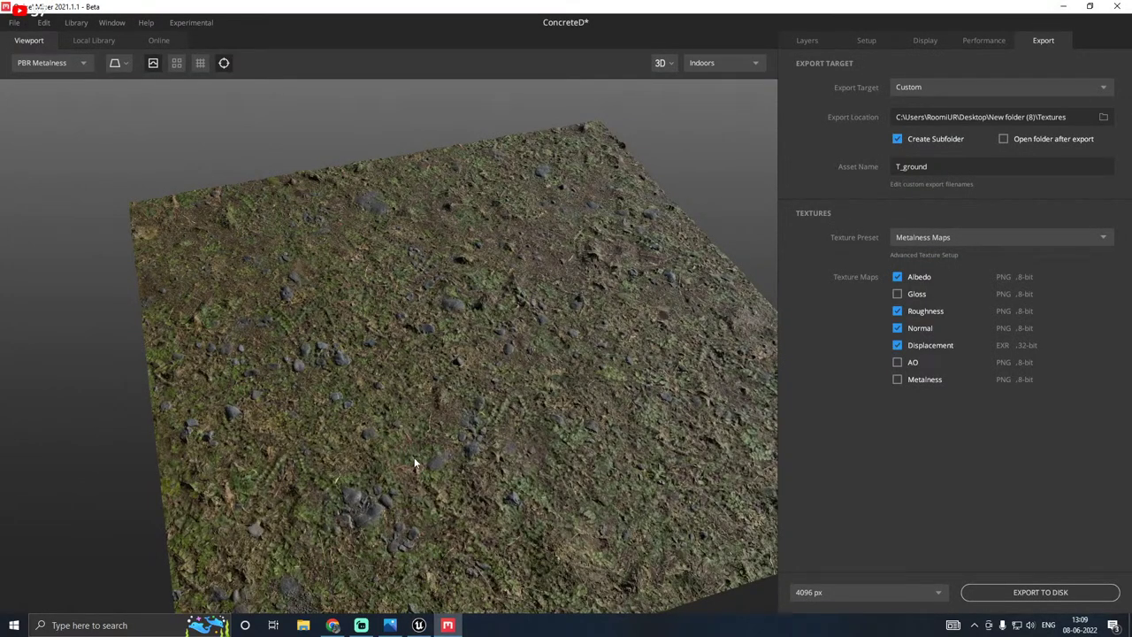
# Step: Switch to the Unreal Editor and examine the grassy ground and walls along the railway tracks
pyautogui.click(419, 625)
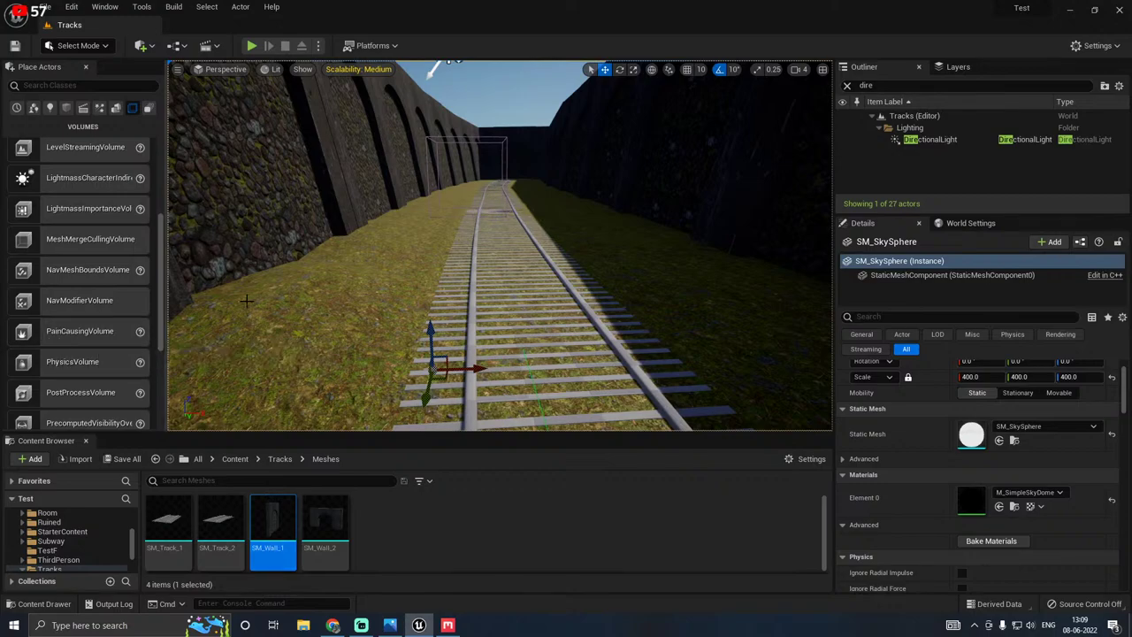
pyautogui.moveTo(500, 245); pyautogui.dragTo(571, 212, button='right')
pyautogui.press('s')
pyautogui.press('w')
pyautogui.moveTo(358, 248); pyautogui.dragTo(400, 248, button='right')
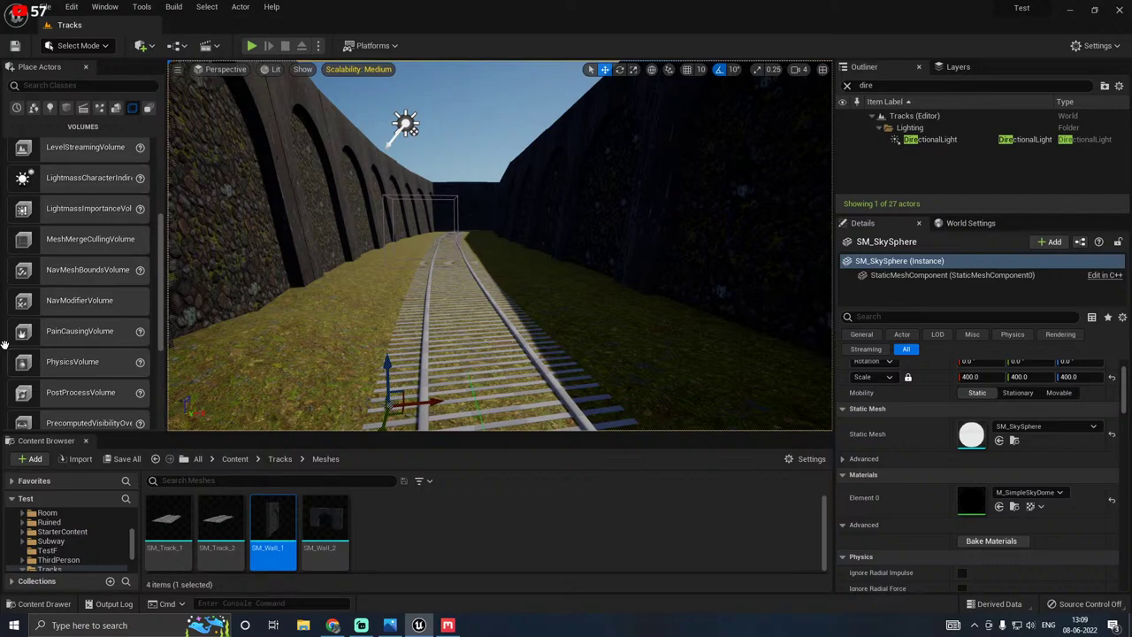
# Step: Launch Quixel Bridge from the level editor, leave it minimized, and switch back to Quixel Mixer
pyautogui.click(97, 46)
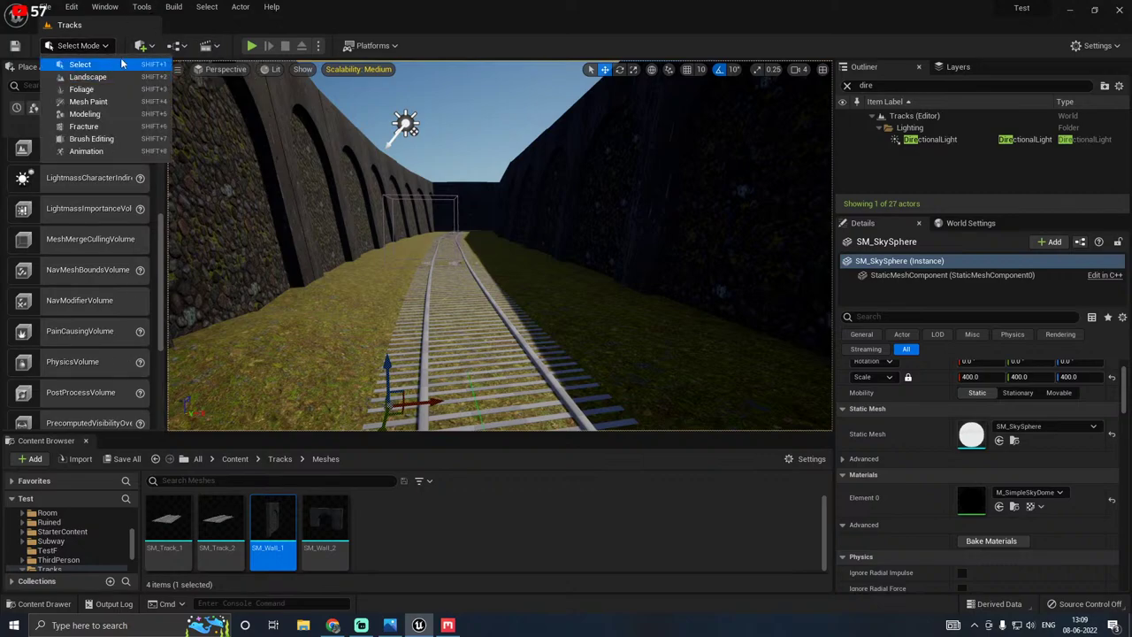
pyautogui.click(149, 47)
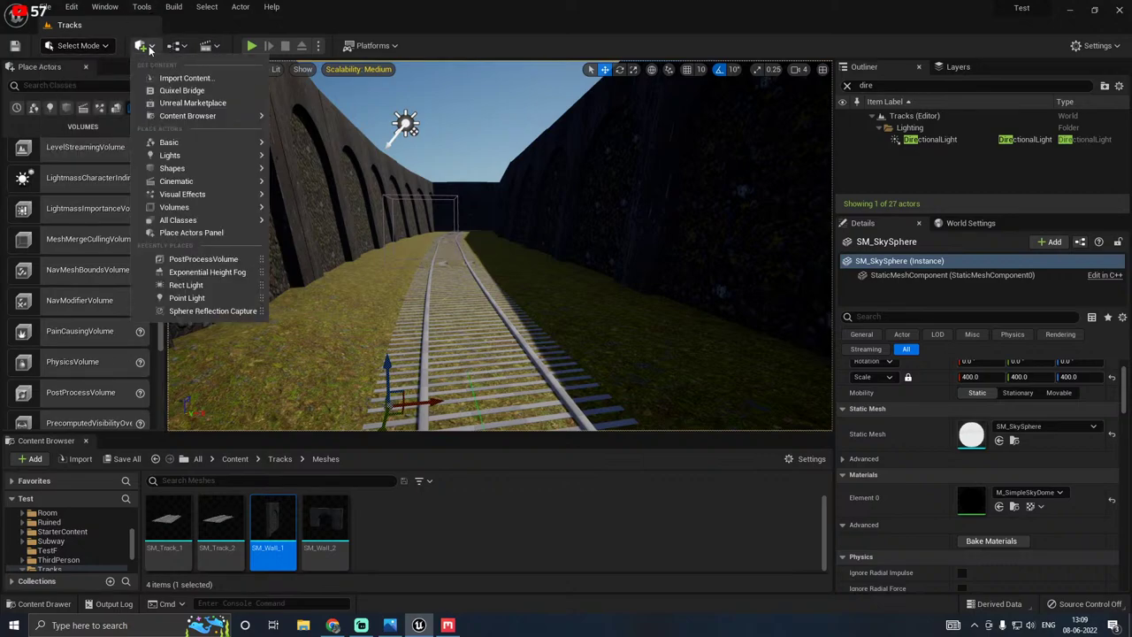
pyautogui.click(194, 89)
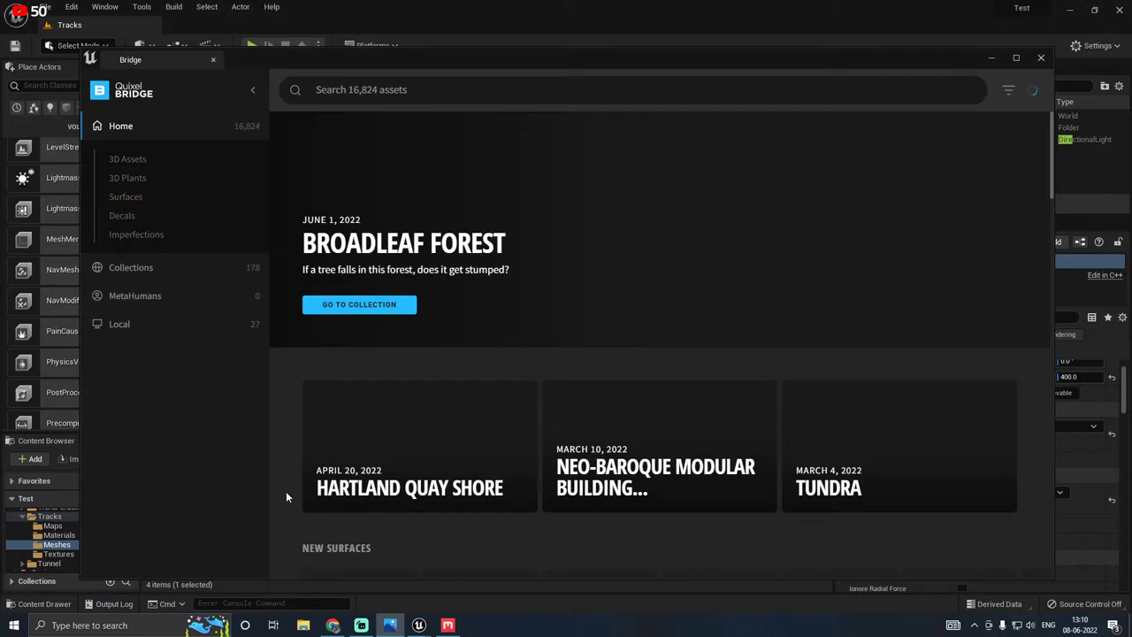
pyautogui.click(527, 5)
pyautogui.click(992, 57)
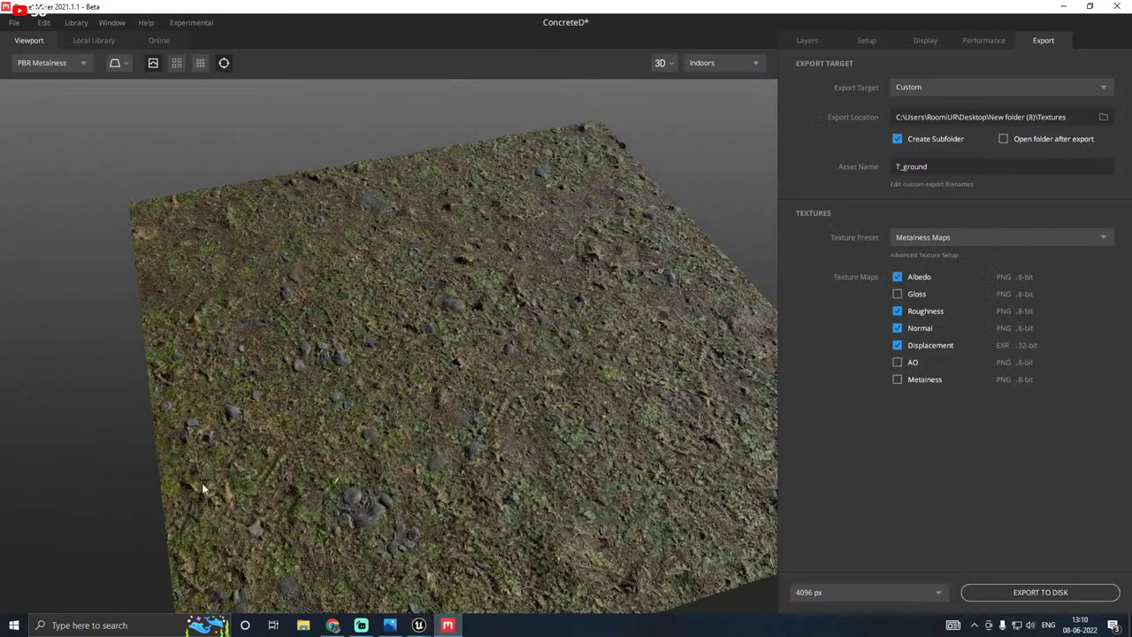
# Step: Hide the Forest Ground and Wild Grass And Ferns layers, leaving only Dry Rocky Ground visible
pyautogui.click(812, 40)
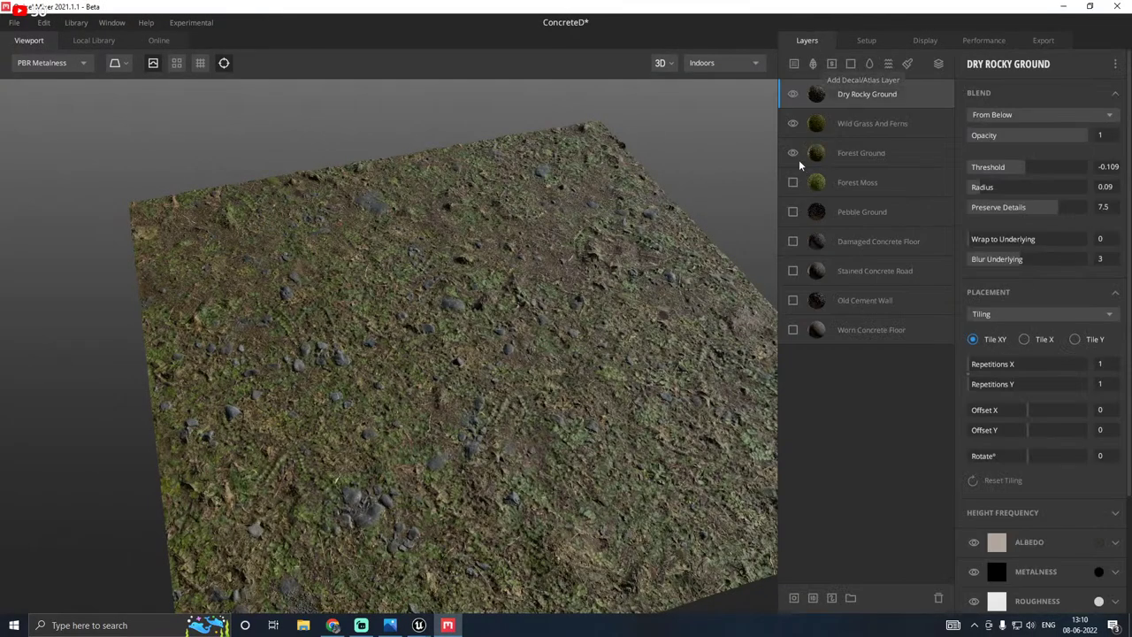
pyautogui.click(794, 154)
pyautogui.click(794, 153)
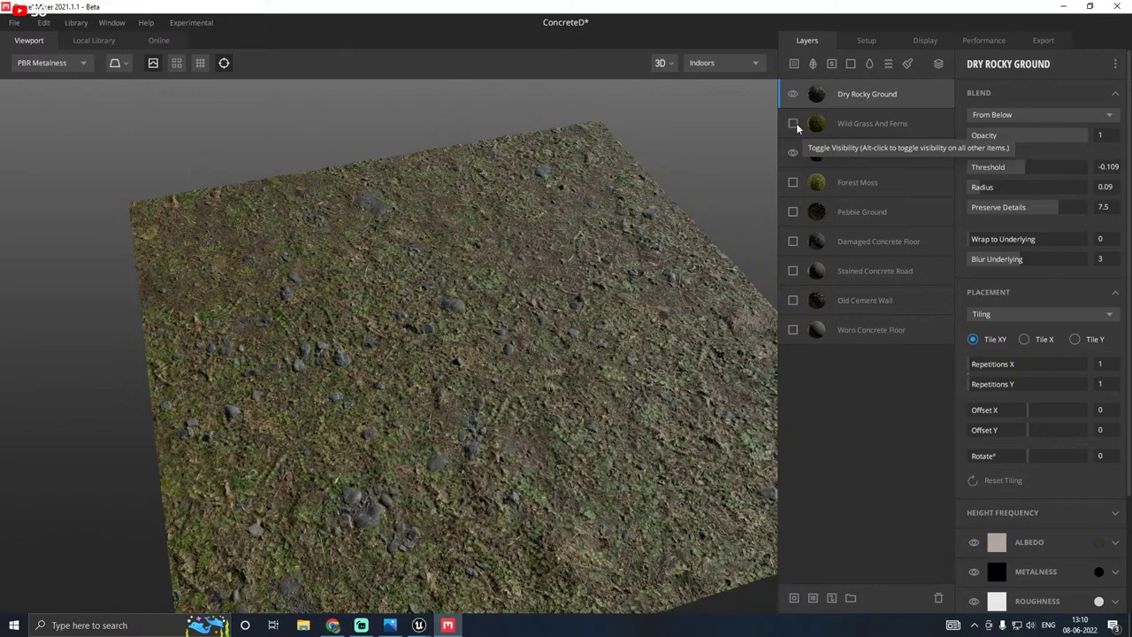
pyautogui.click(793, 151)
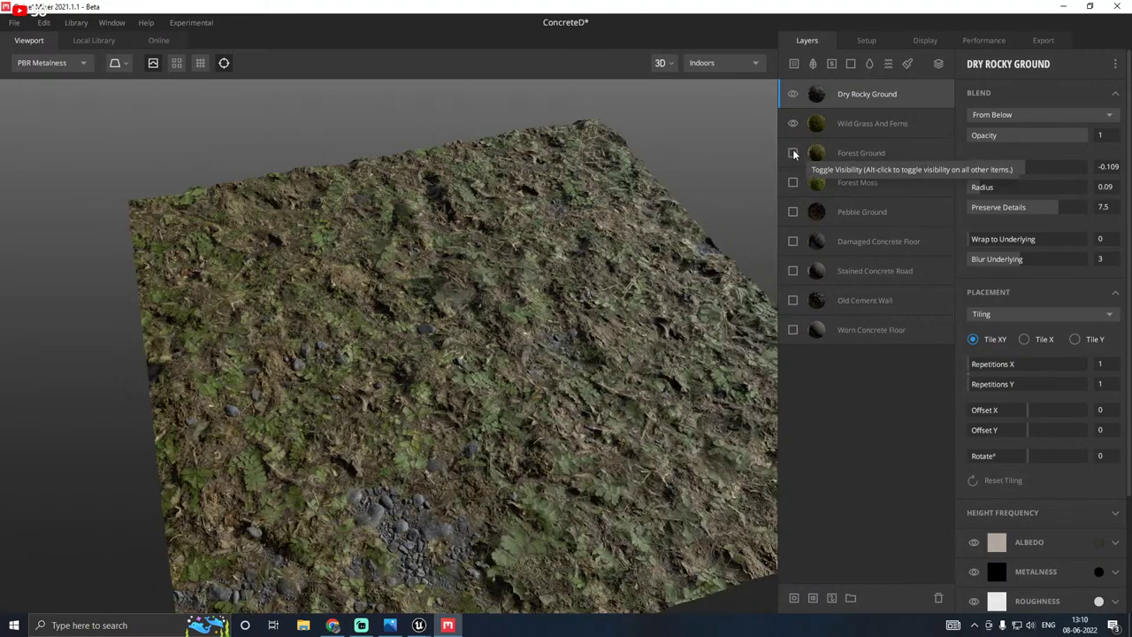
pyautogui.click(793, 125)
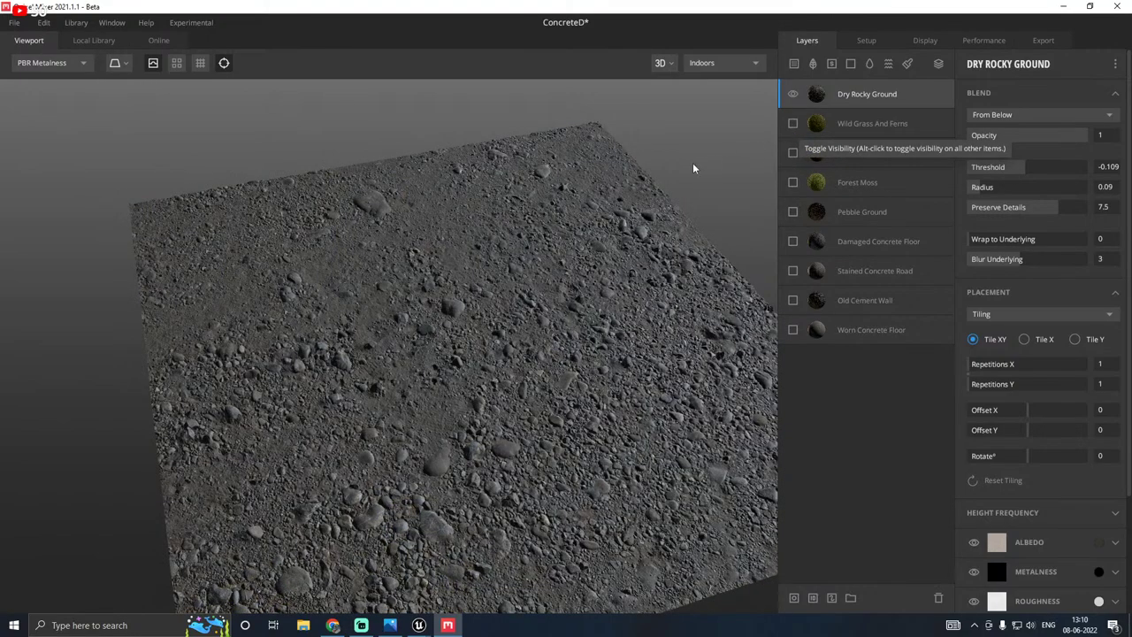
pyautogui.moveTo(692, 163); pyautogui.dragTo(589, 239)
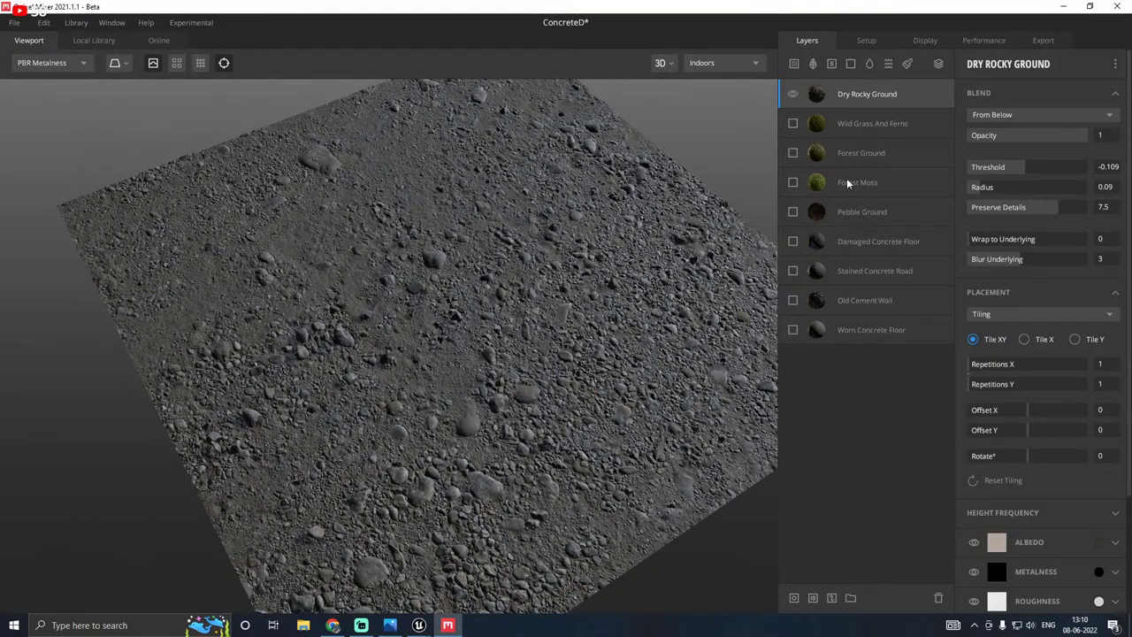
# Step: Try a visible Forest Moss layer at the top of the stack with a threshold of -0.228
pyautogui.moveTo(846, 182); pyautogui.dragTo(817, 87)
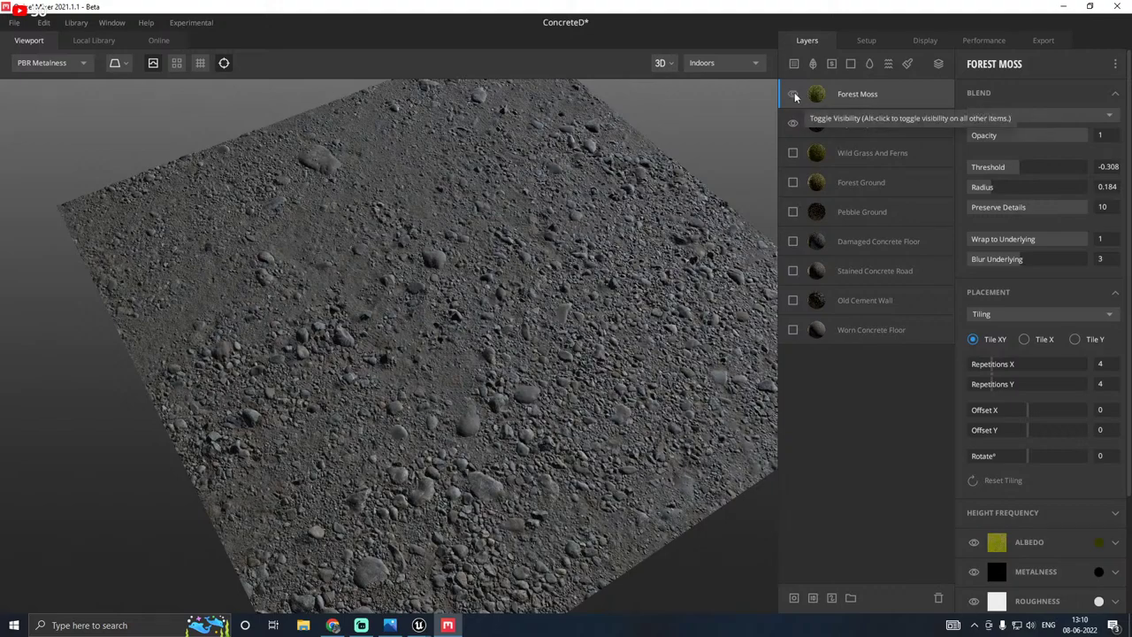
pyautogui.moveTo(1017, 168); pyautogui.dragTo(1017, 165)
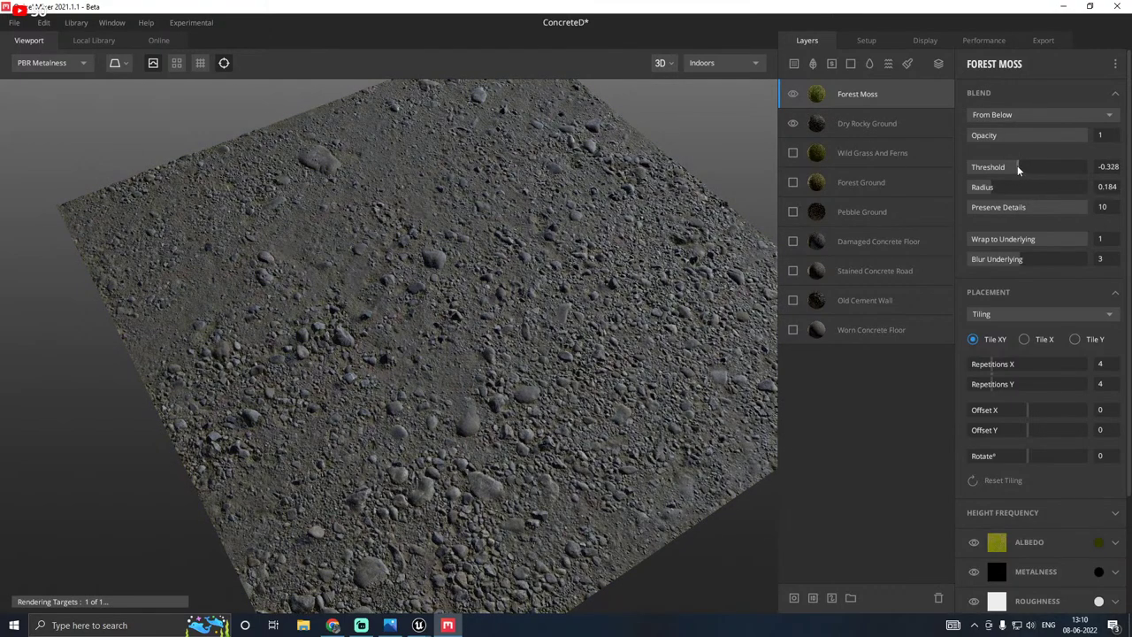
# Step: Hide Forest Moss, show the Forest Ground layer, and place it directly above Dry Rocky Ground
pyautogui.click(793, 183)
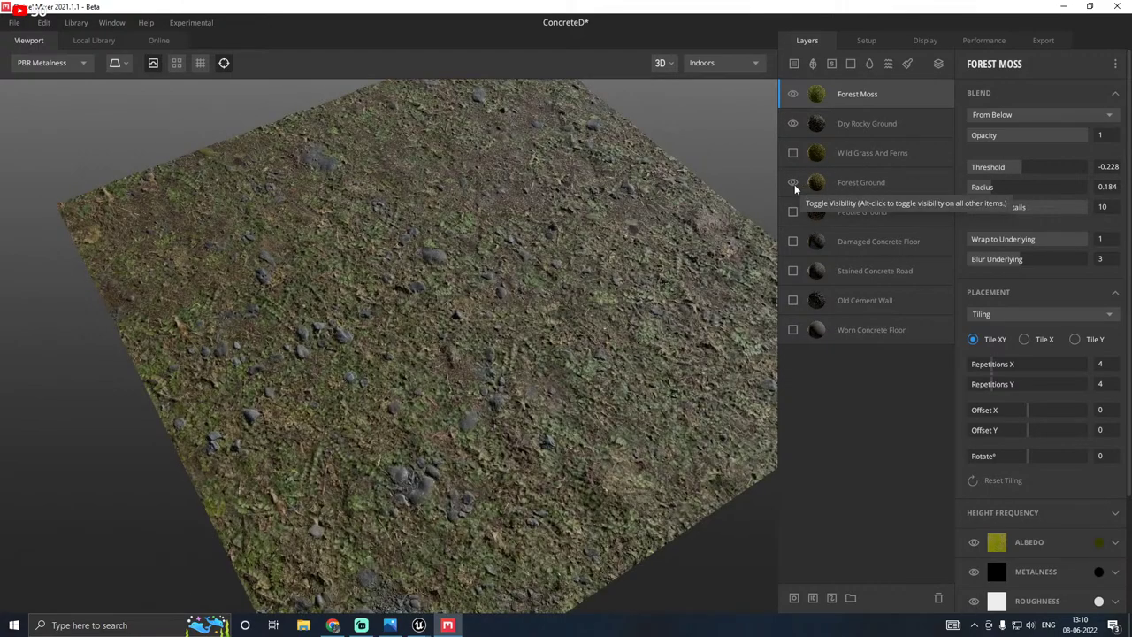
pyautogui.click(792, 94)
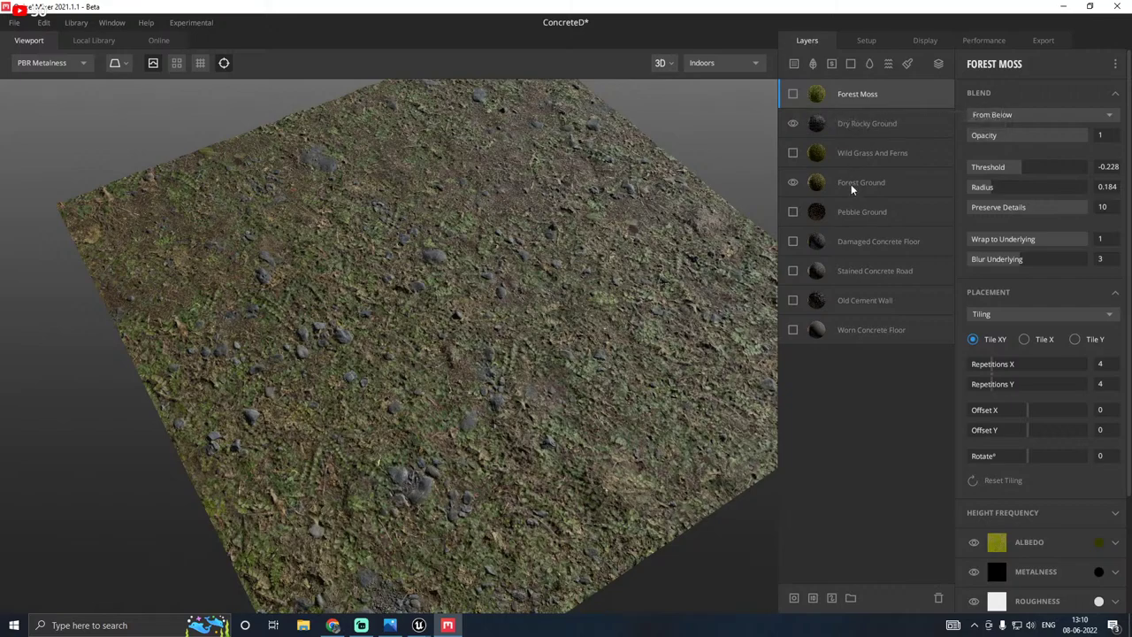
pyautogui.moveTo(851, 184); pyautogui.dragTo(853, 123)
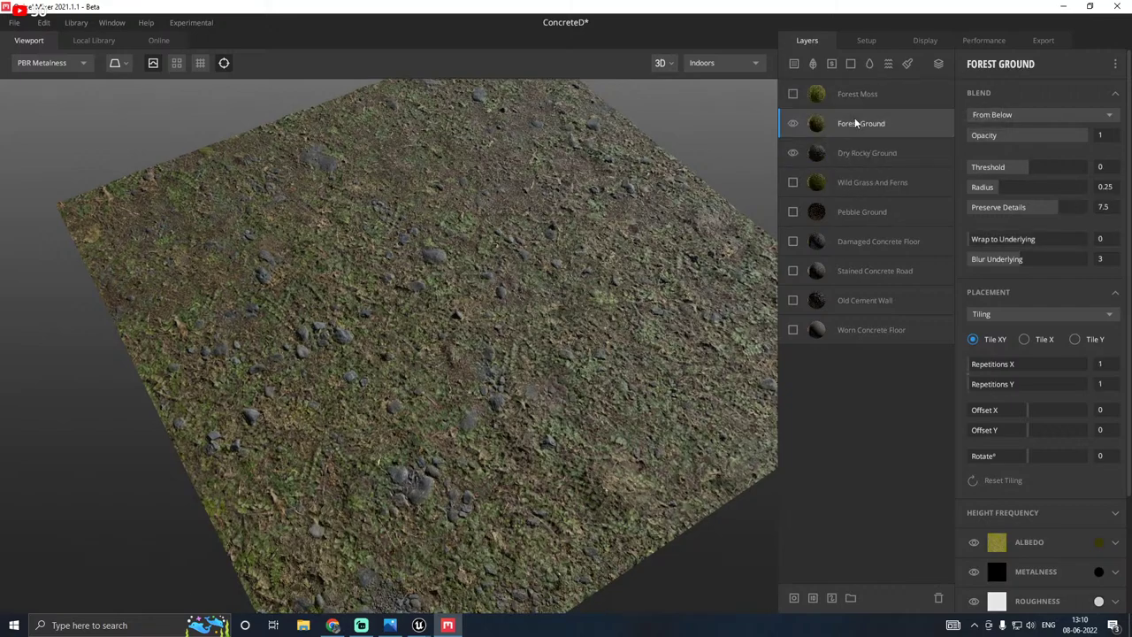
# Step: Set the Forest Ground blend to threshold -0.109 and radius 0.114, leaving mossy patches among the rocks
pyautogui.moveTo(1002, 186); pyautogui.dragTo(966, 188)
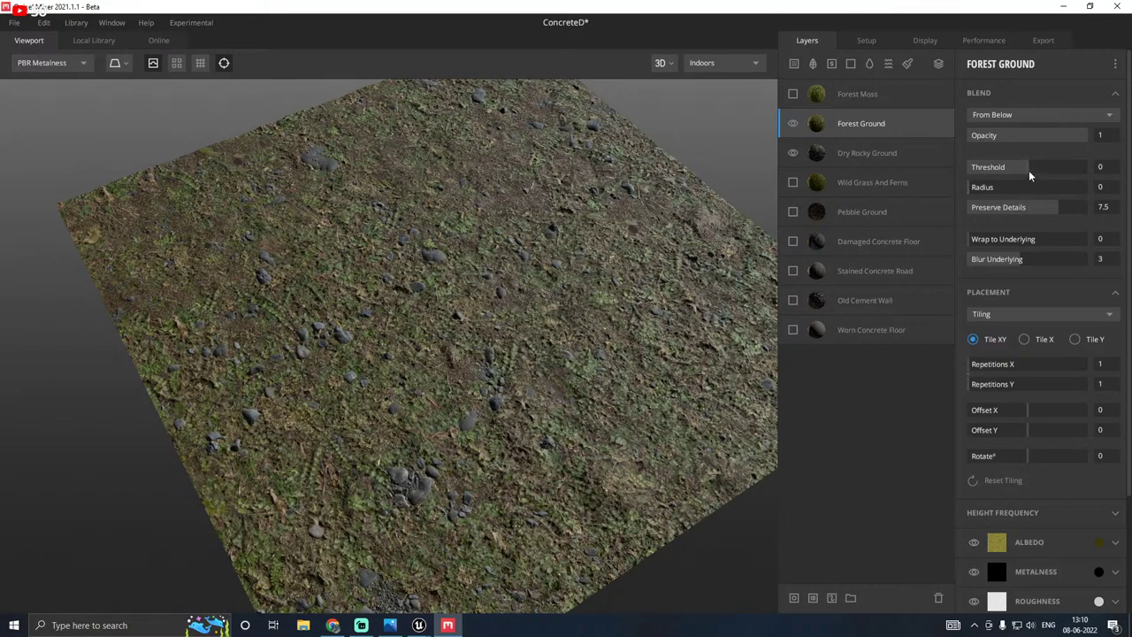
pyautogui.moveTo(1028, 170); pyautogui.dragTo(1026, 168)
pyautogui.scroll(3, 509, 294)
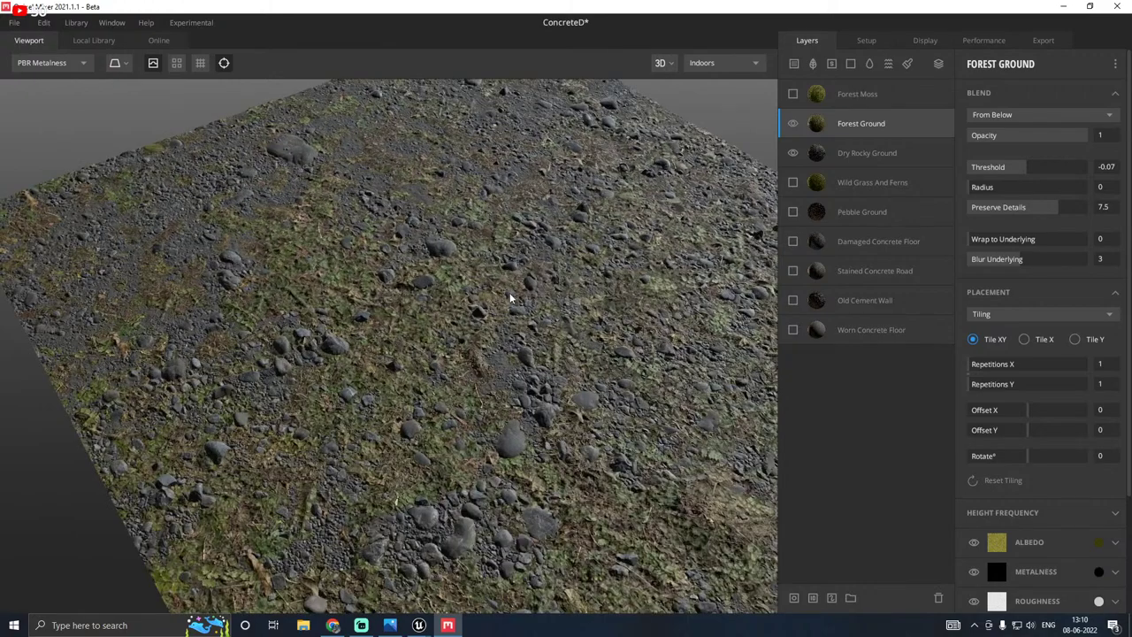
pyautogui.moveTo(980, 187); pyautogui.dragTo(1022, 166)
pyautogui.moveTo(569, 280); pyautogui.dragTo(619, 363)
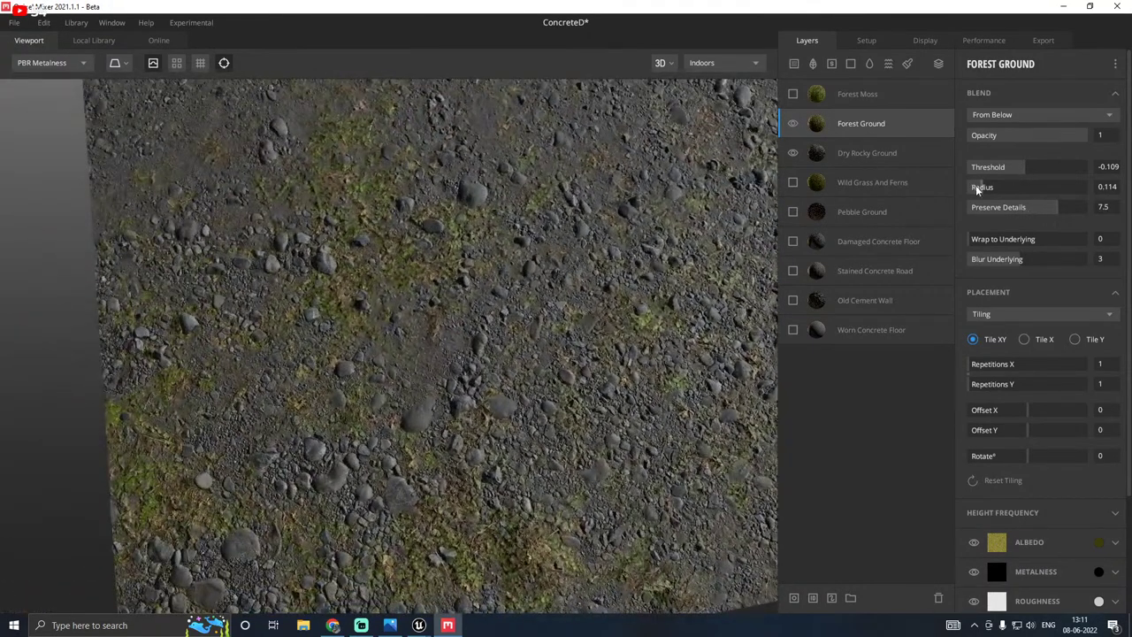
pyautogui.moveTo(977, 190); pyautogui.dragTo(1023, 166)
pyautogui.moveTo(747, 212); pyautogui.dragTo(704, 131)
# Step: Export the T_ground albedo, roughness, normal and displacement maps to disk at 4096 px, then switch to the Unreal Editor
pyautogui.click(1042, 44)
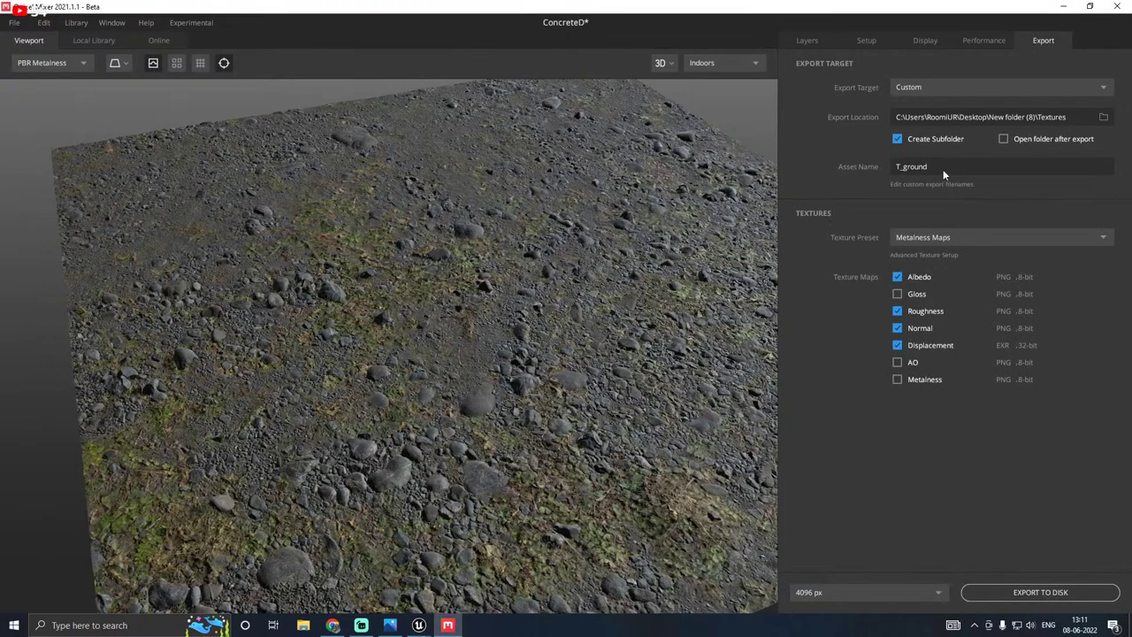
pyautogui.click(1040, 592)
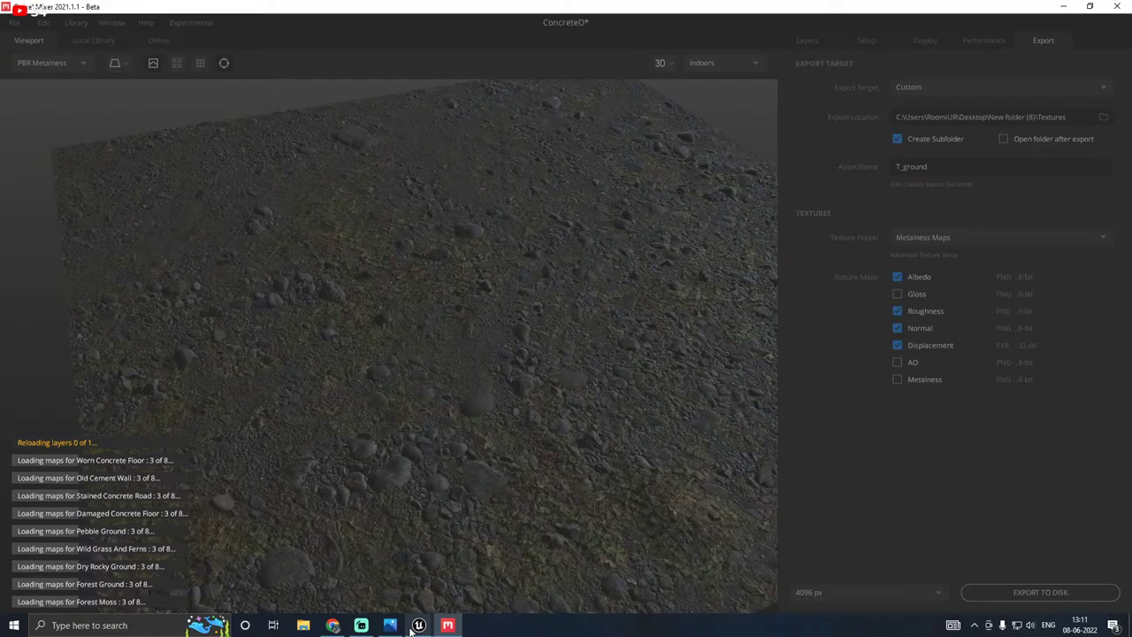
pyautogui.moveTo(411, 628)
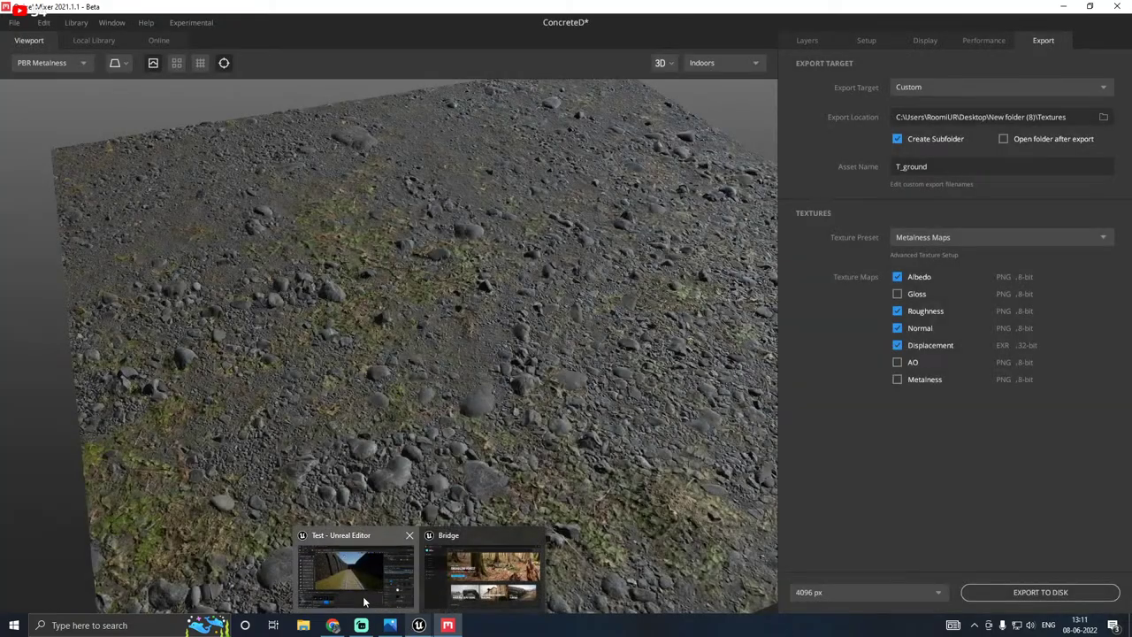
pyautogui.click(394, 574)
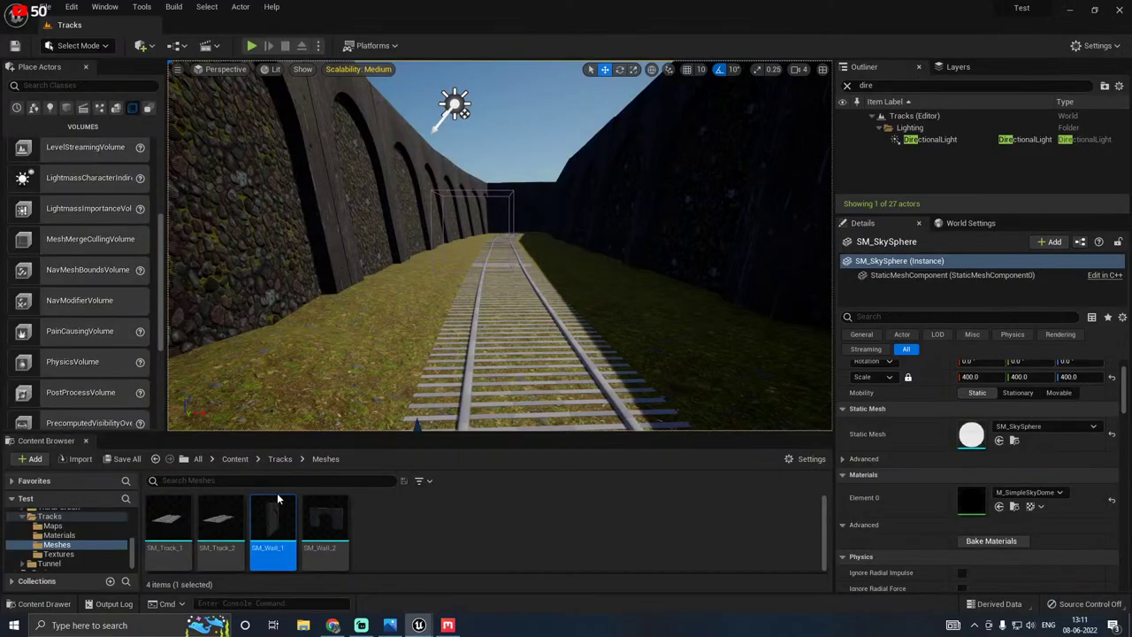
# Step: Reimport the T_ground_Albedo, T_ground_Normal and T_ground_Roughness textures in the Tracks Textures folder
pyautogui.click(50, 515)
pyautogui.click(58, 553)
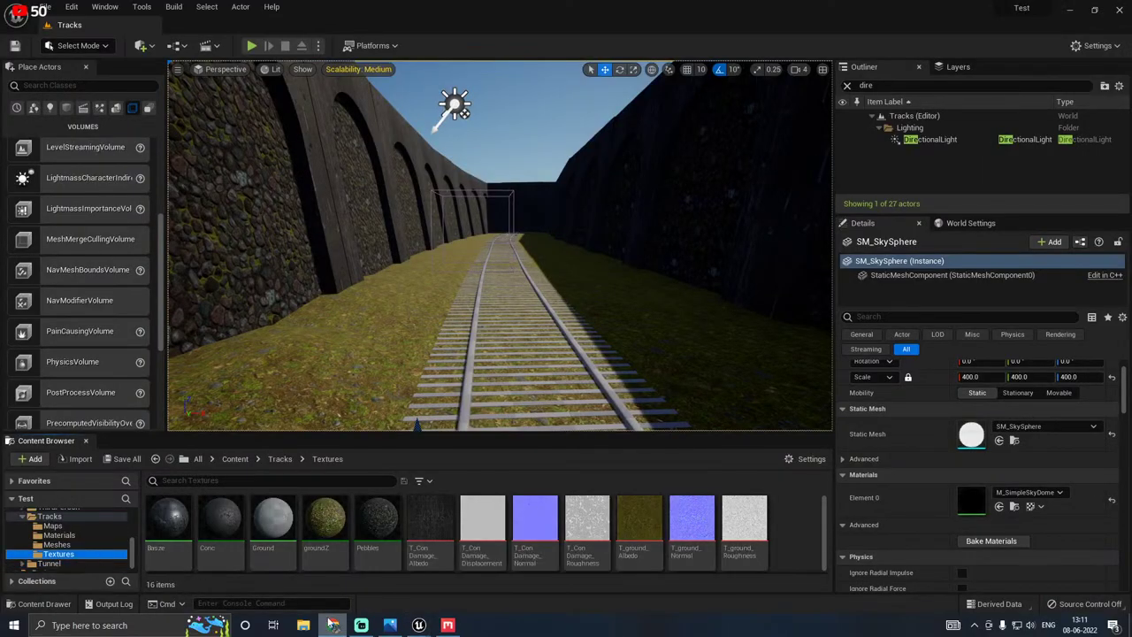
pyautogui.rightClick(639, 527)
pyautogui.click(707, 235)
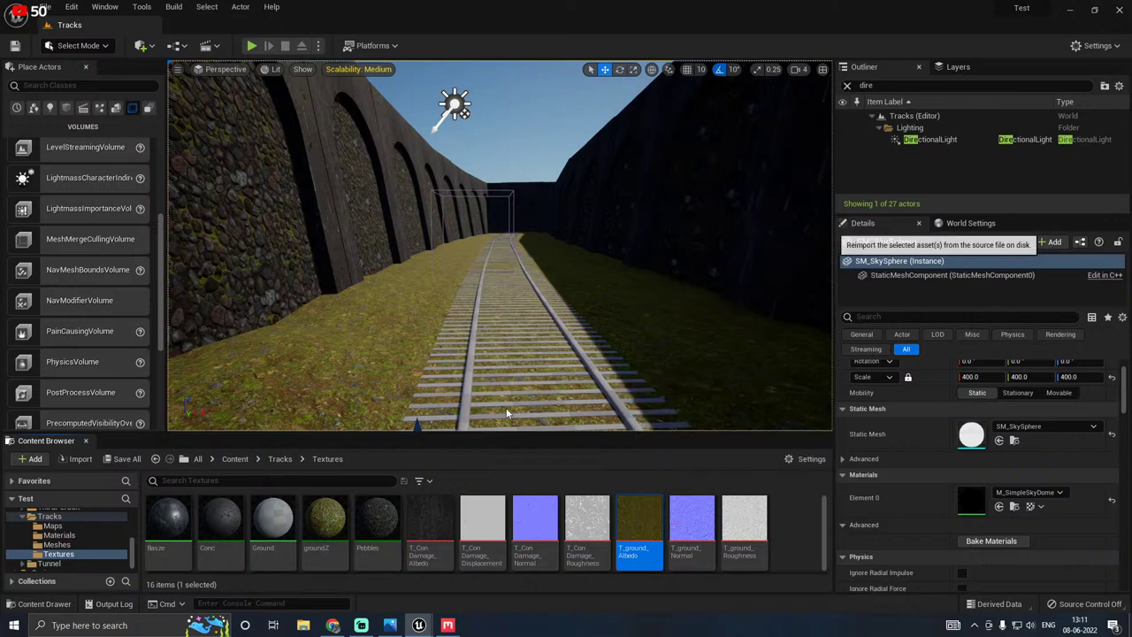
pyautogui.moveTo(484, 433); pyautogui.dragTo(478, 415)
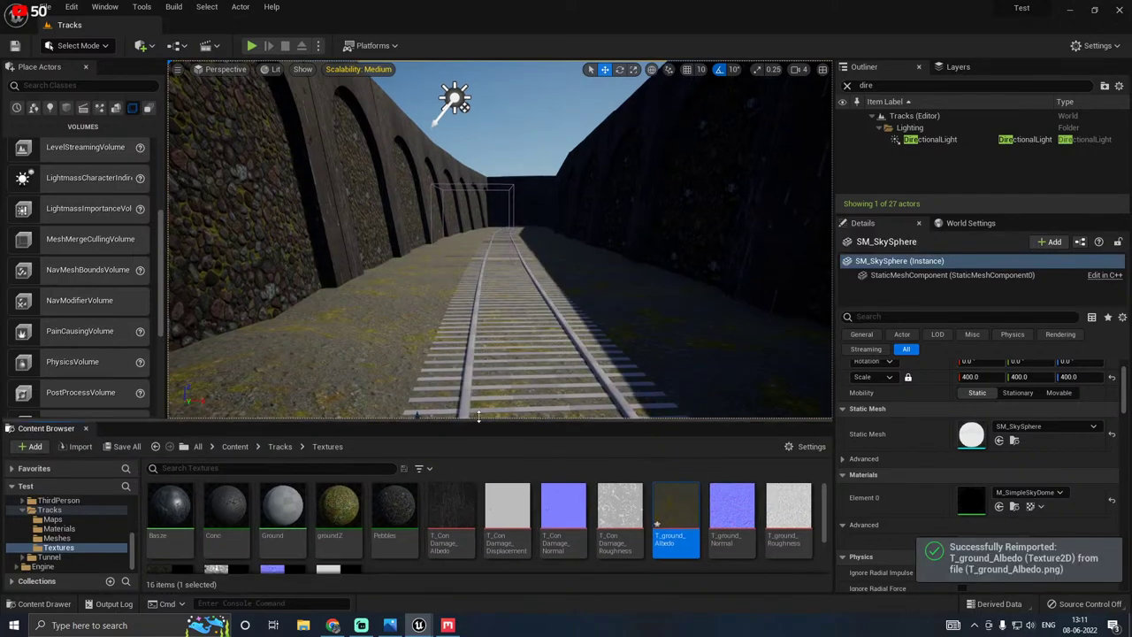
pyautogui.rightClick(732, 508)
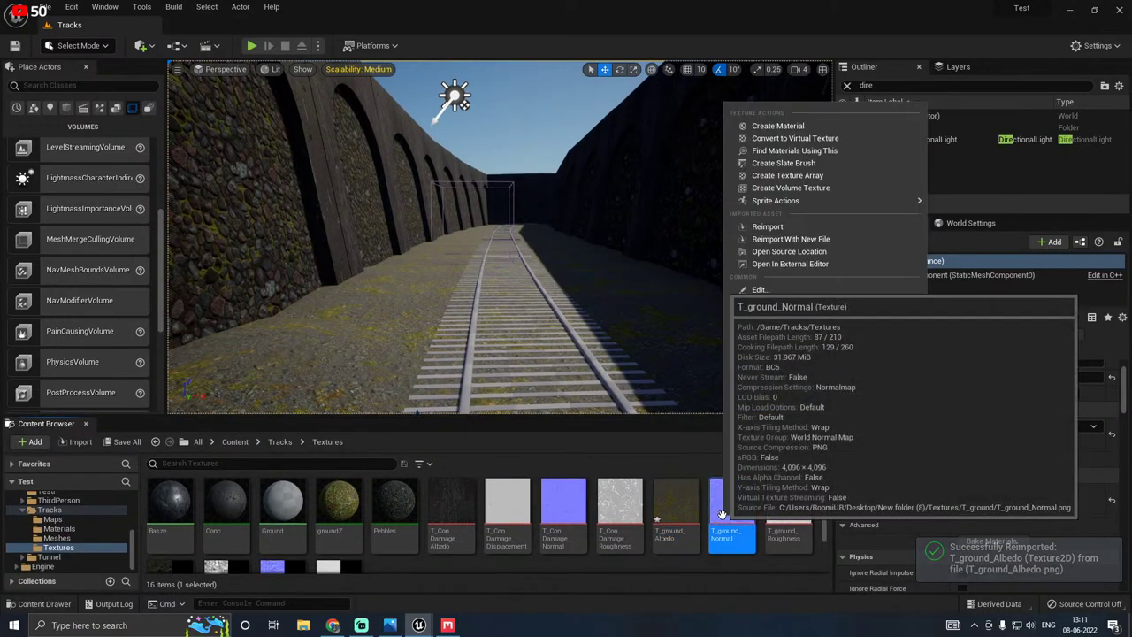
pyautogui.click(798, 230)
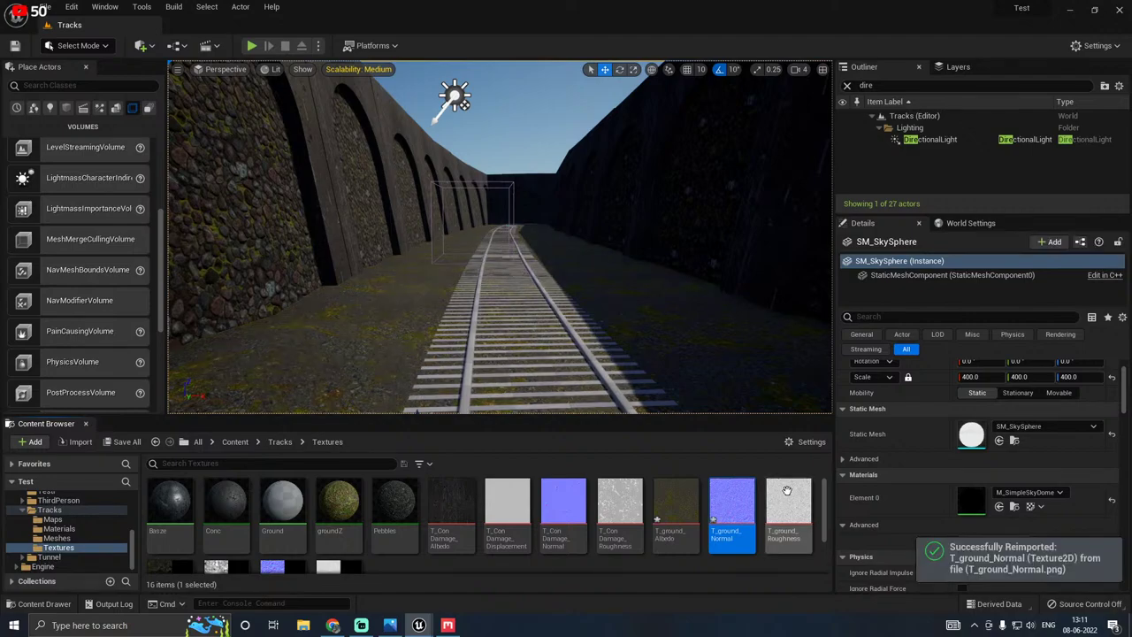
pyautogui.rightClick(789, 496)
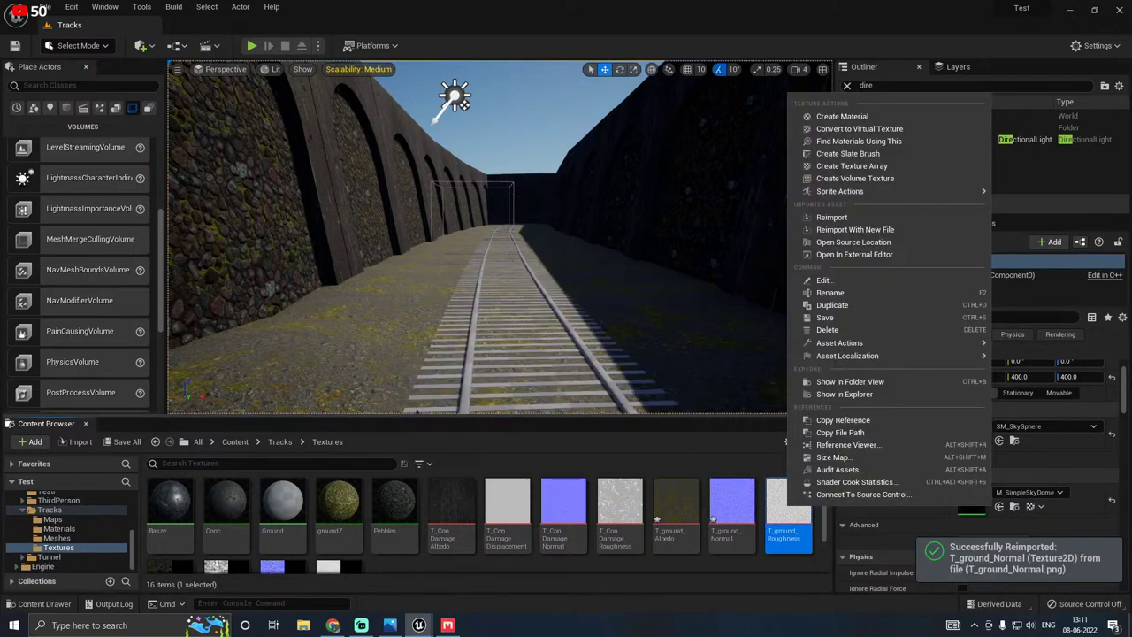
pyautogui.click(805, 217)
# Step: Inspect the updated ground beside the tracks up close and save all the modified textures
pyautogui.moveTo(607, 368); pyautogui.dragTo(515, 409, button='right')
pyautogui.press('w')
pyautogui.click(135, 442)
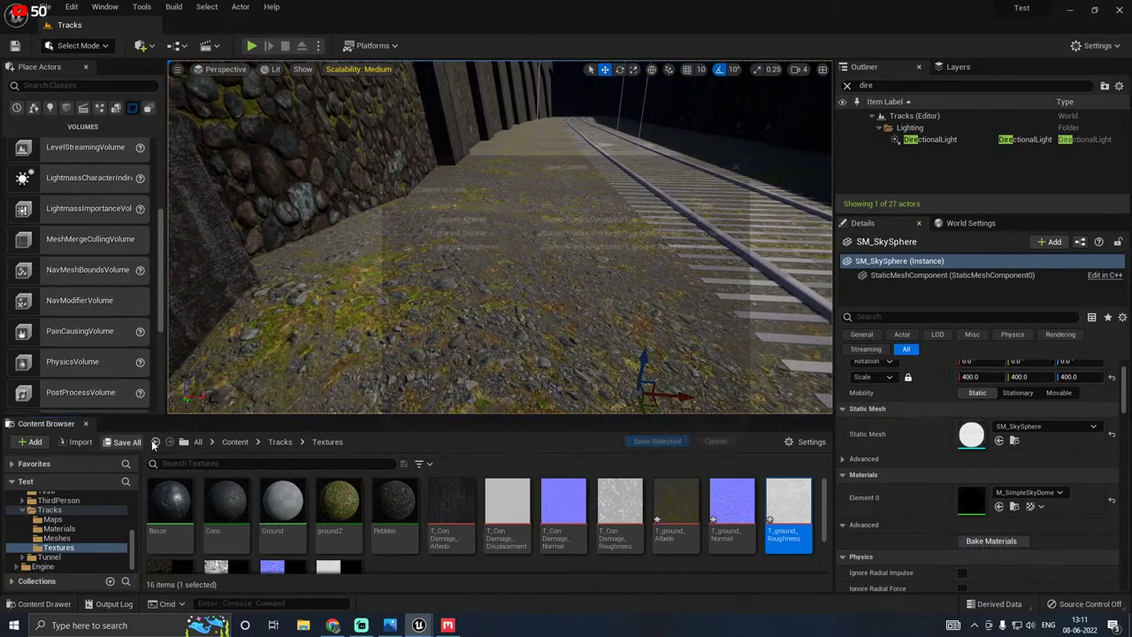
pyautogui.click(661, 445)
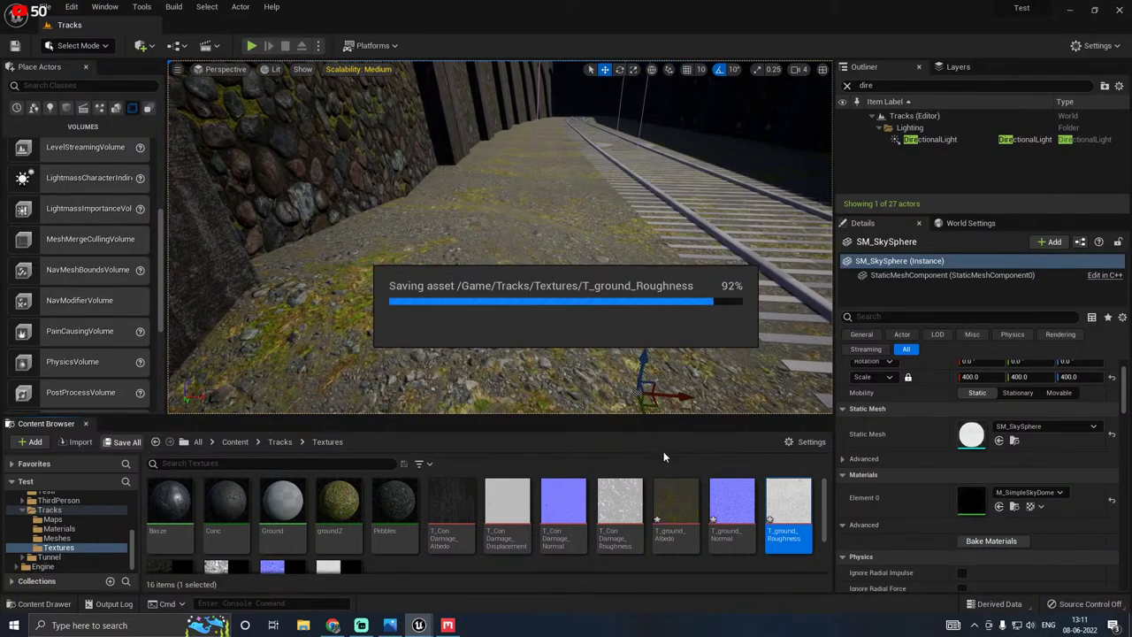
# Step: Switch to Quixel Mixer and compare the Dry Rocky Ground layer with and without Forest Ground
pyautogui.moveTo(452, 626)
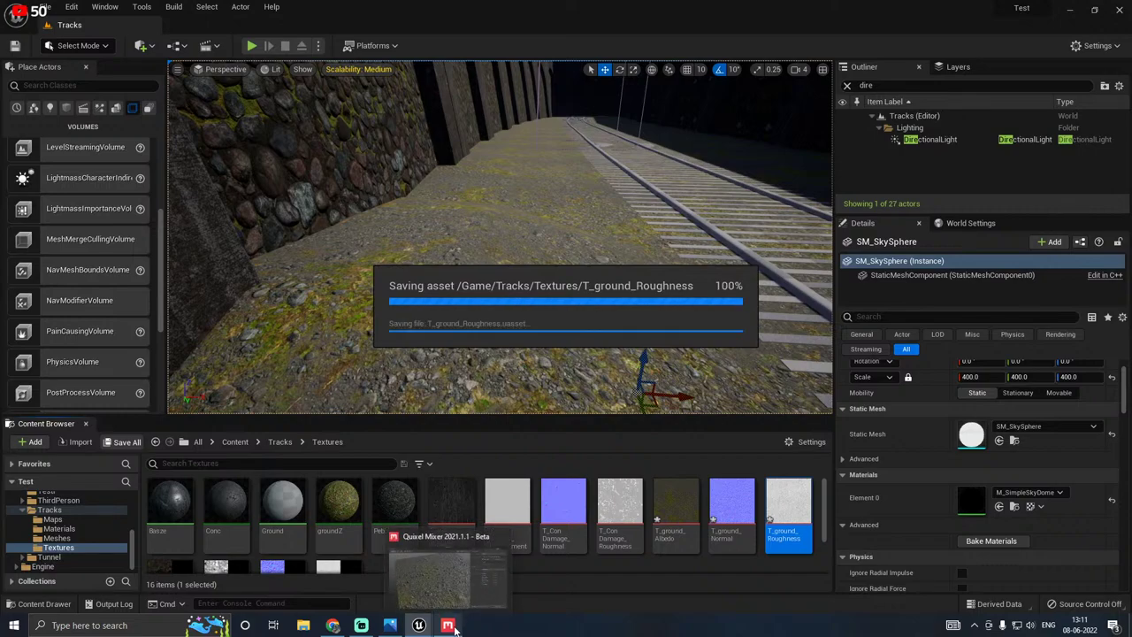
pyautogui.click(448, 625)
pyautogui.click(808, 41)
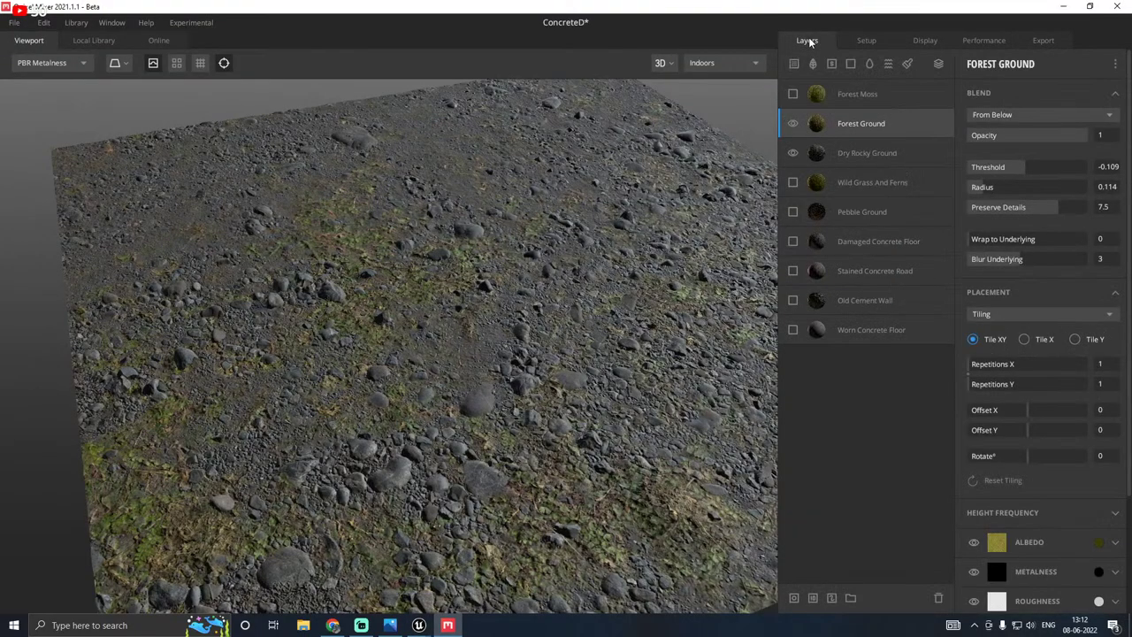
pyautogui.click(849, 151)
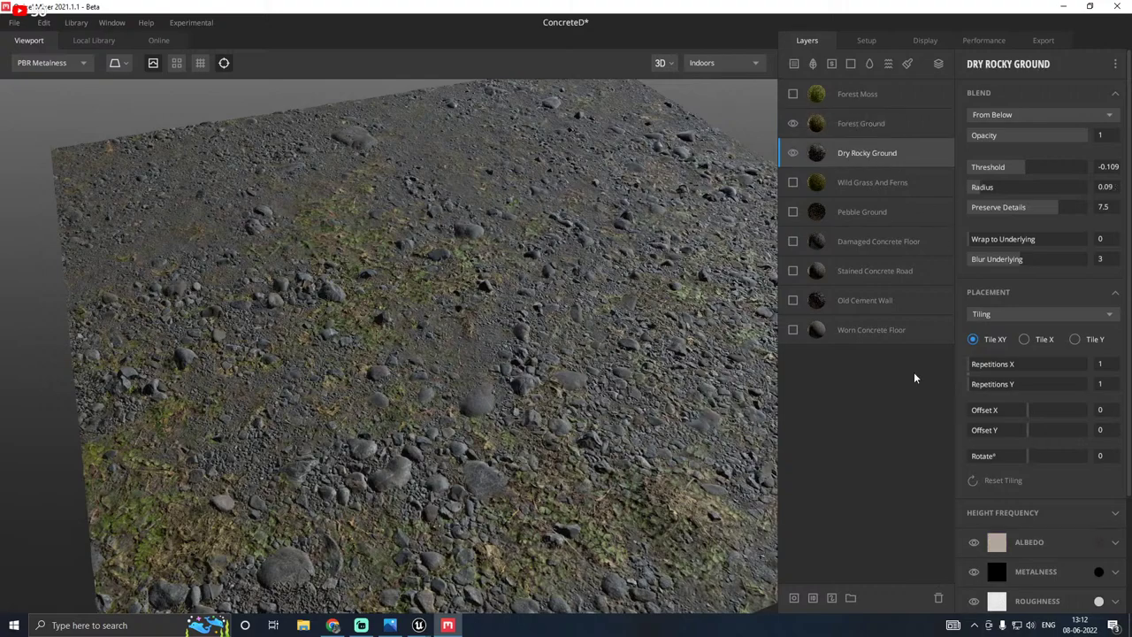
pyautogui.click(793, 123)
pyautogui.click(793, 123)
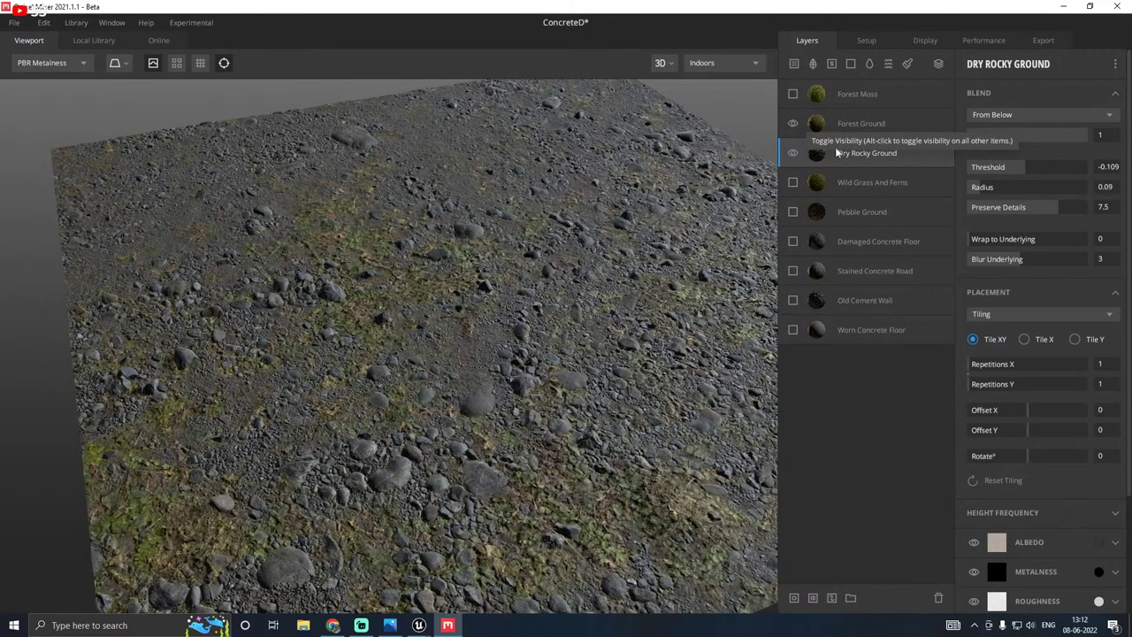
# Step: Darken the Dry Rocky Ground layer's albedo colour to hex 171717 and apply it
pyautogui.click(1098, 543)
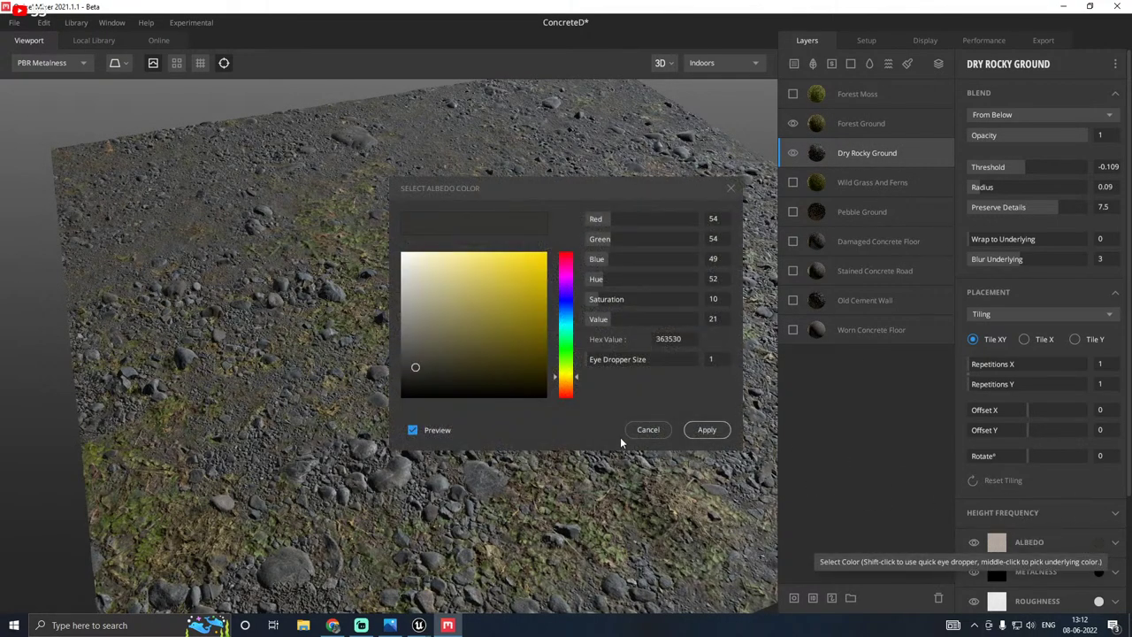
pyautogui.click(402, 386)
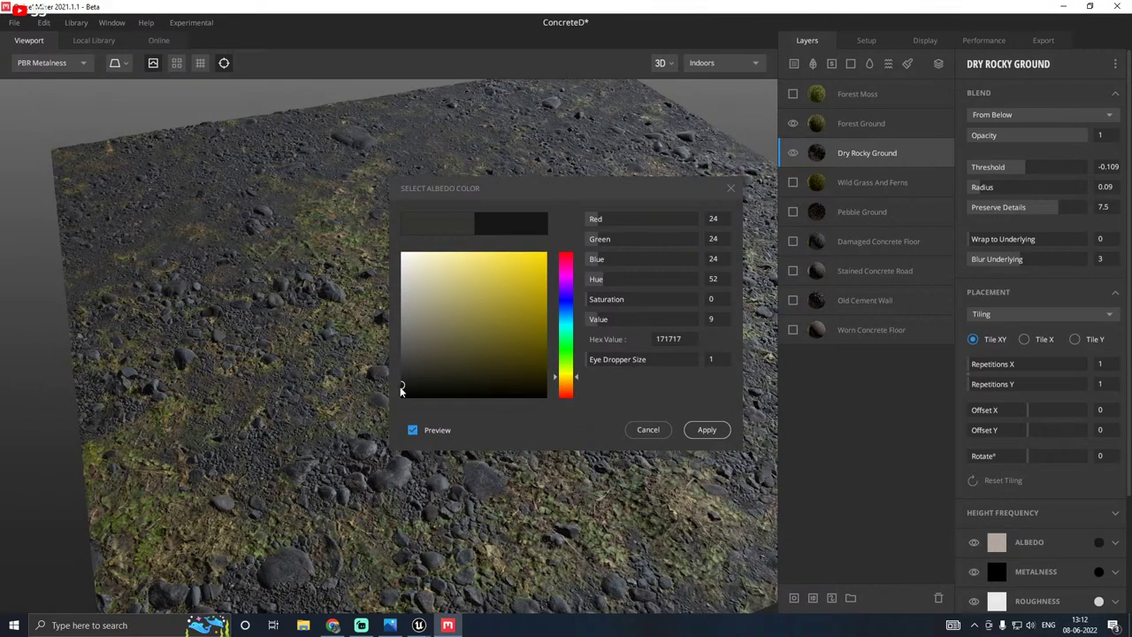
pyautogui.click(707, 430)
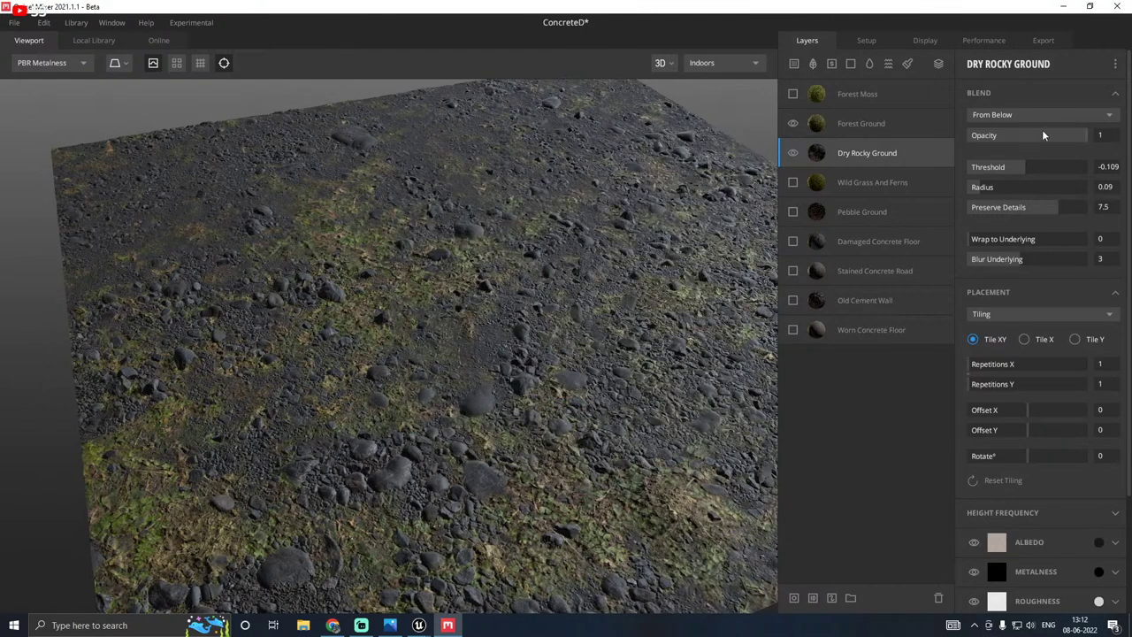
# Step: Export only the T_ground albedo map to disk at 4096 px and switch to the Unreal Editor
pyautogui.click(1043, 43)
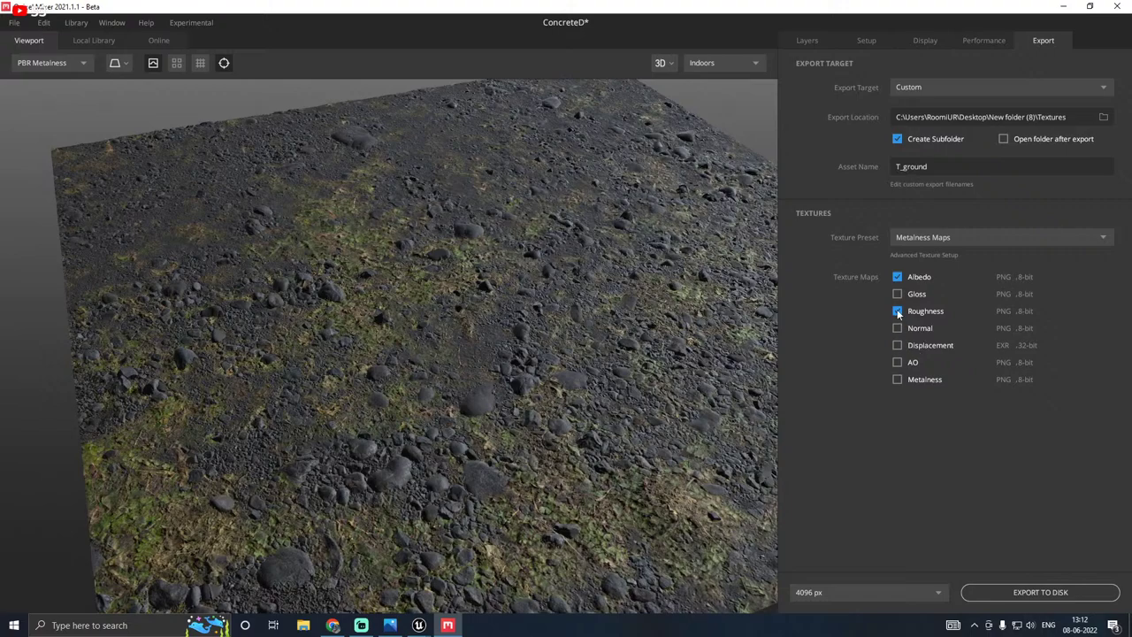
pyautogui.click(981, 588)
pyautogui.moveTo(423, 625)
pyautogui.click(384, 577)
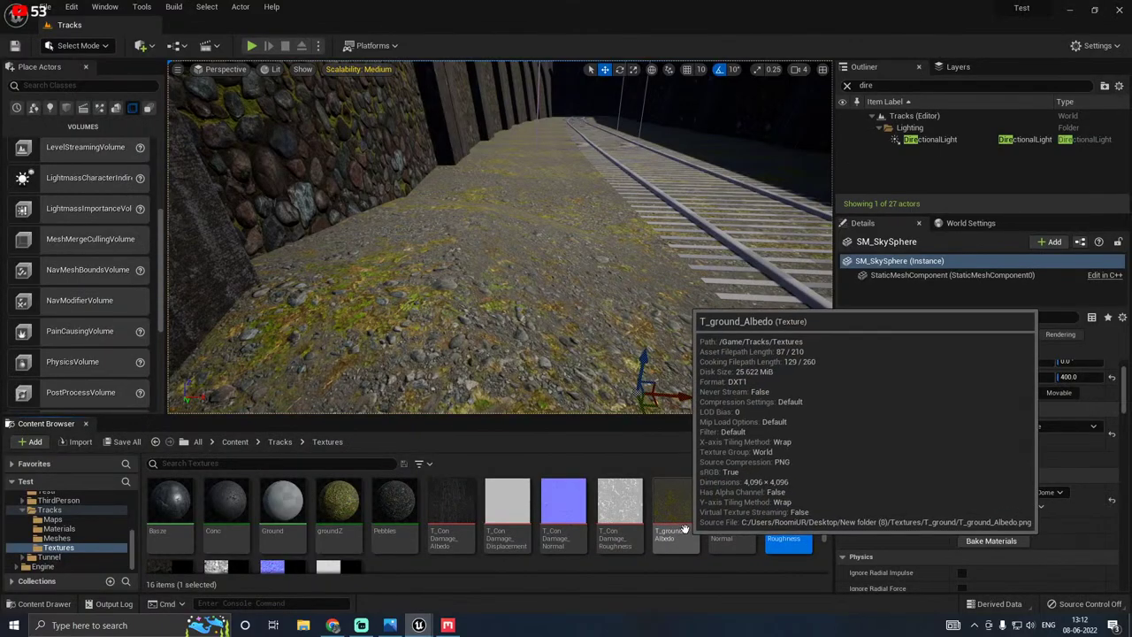
# Step: Reimport the T_ground_Albedo texture and inspect the ground beside the tracks
pyautogui.rightClick(677, 522)
pyautogui.click(718, 237)
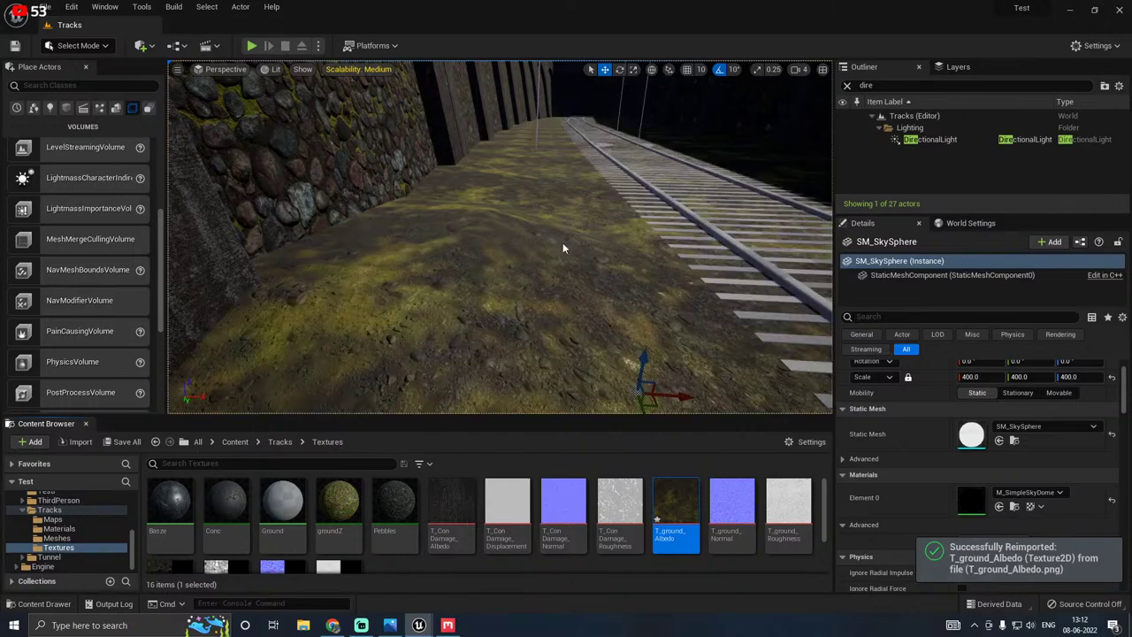
pyautogui.moveTo(569, 261)
pyautogui.mouseDown(button='right')
pyautogui.moveTo(574, 217)
pyautogui.moveTo(645, 208)
pyautogui.moveTo(632, 199)
pyautogui.moveTo(566, 239)
pyautogui.moveTo(569, 255)
pyautogui.mouseUp(button='right')
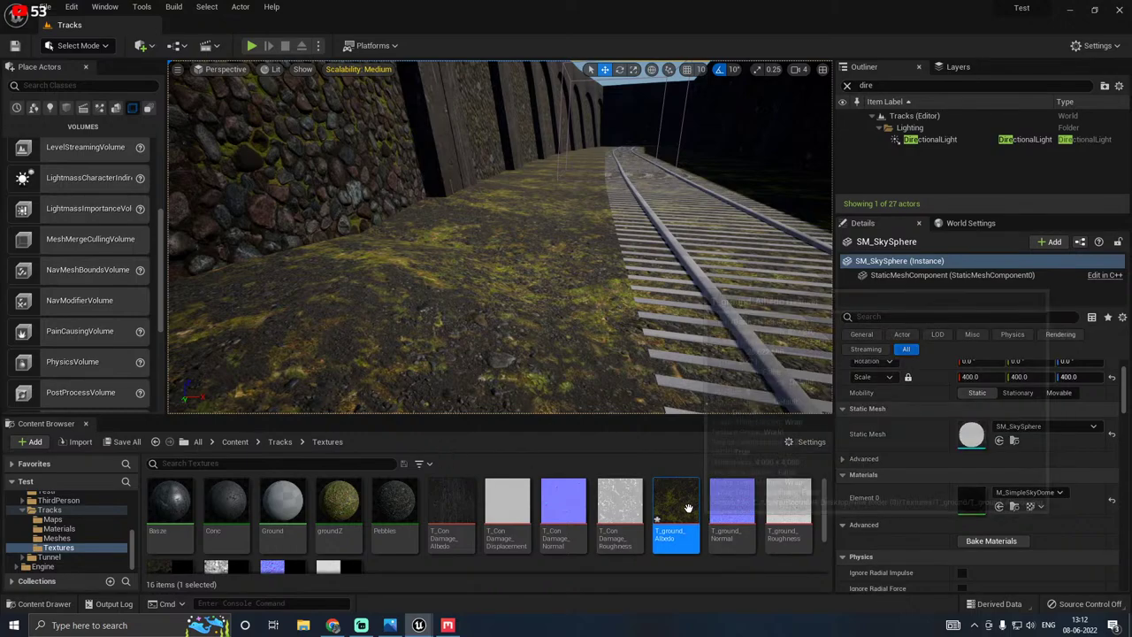
# Step: Set the Scale parameter of the groundZ material instance to 1 and close its editor
pyautogui.doubleClick(339, 505)
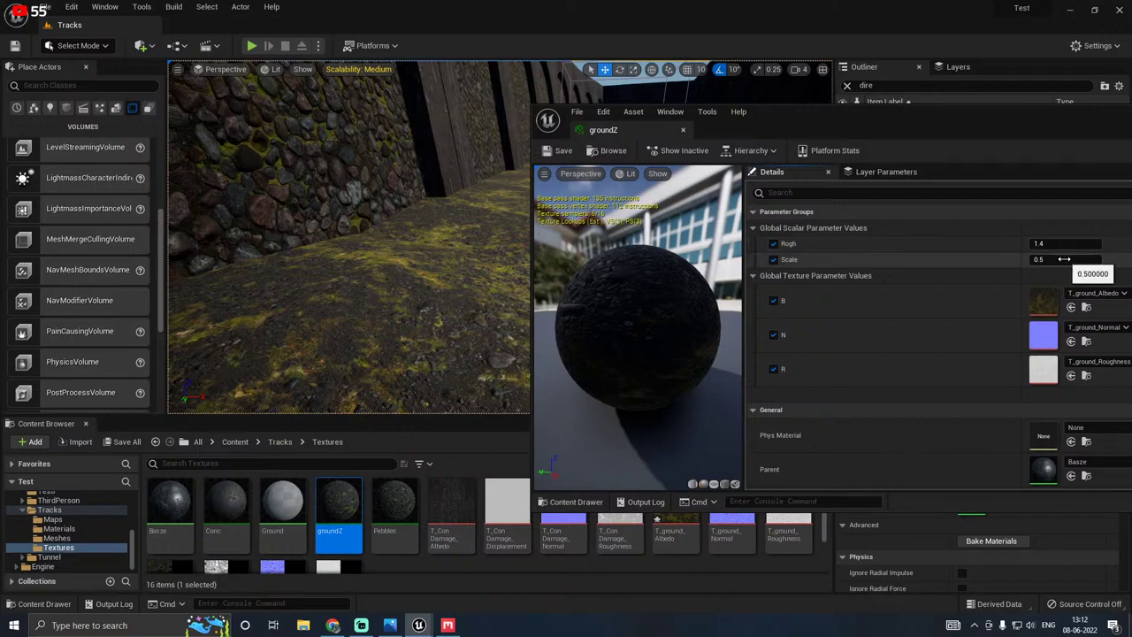
pyautogui.click(1064, 259)
pyautogui.write('1')
pyautogui.press('Return')
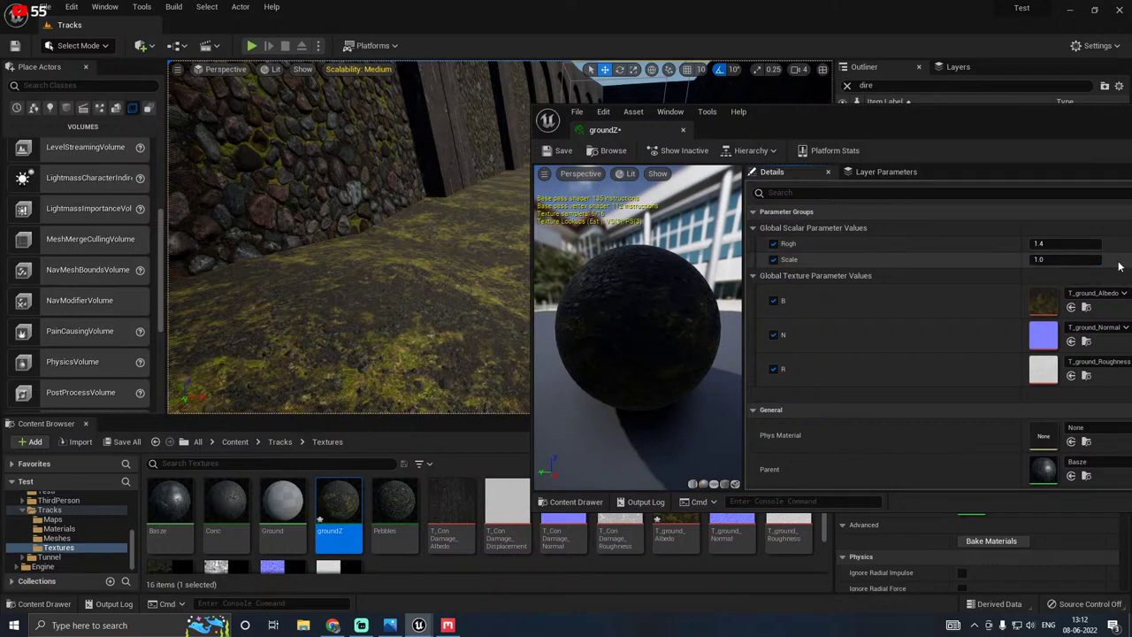
pyautogui.click(683, 130)
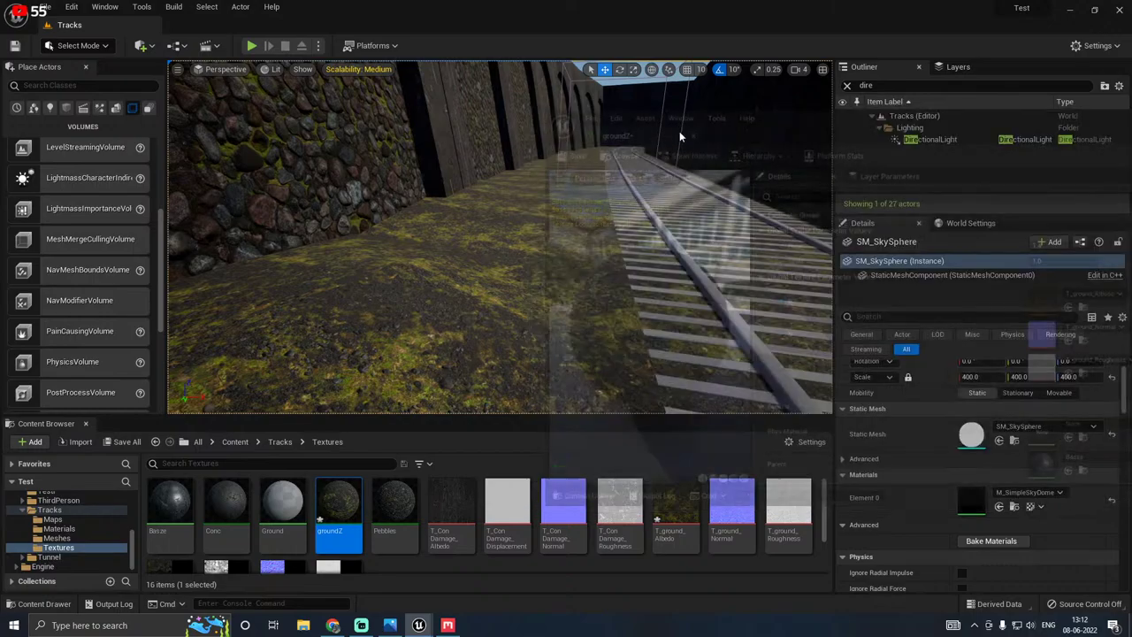
# Step: Switch to Quixel Mixer and try a dark olive albedo colour, hex 2E2A1B, on the Forest Ground layer
pyautogui.click(445, 624)
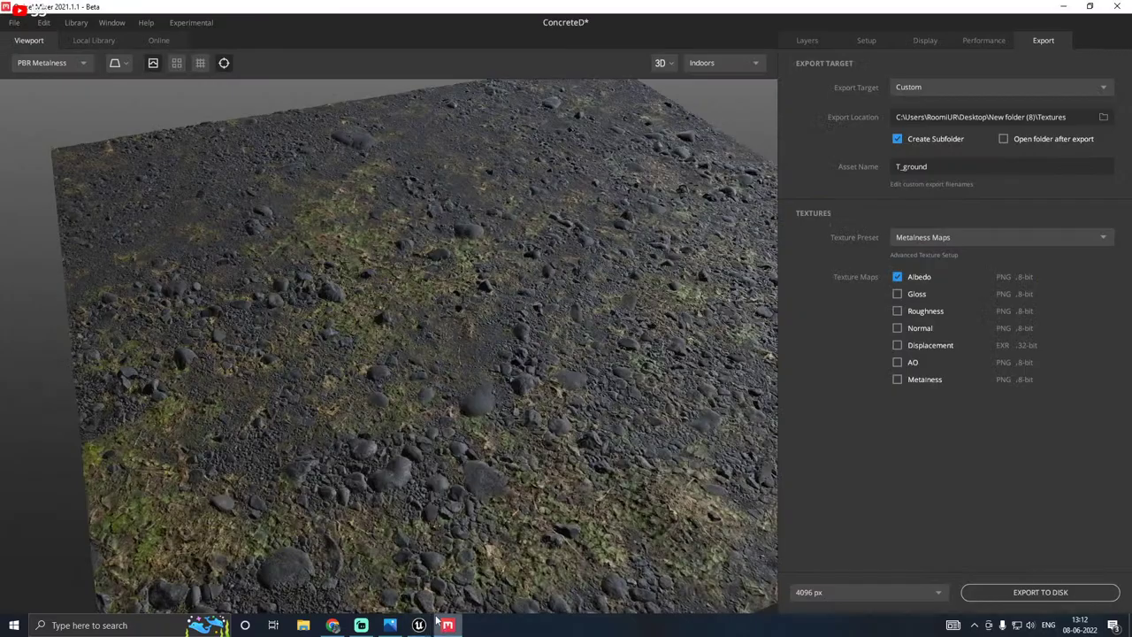
pyautogui.click(807, 42)
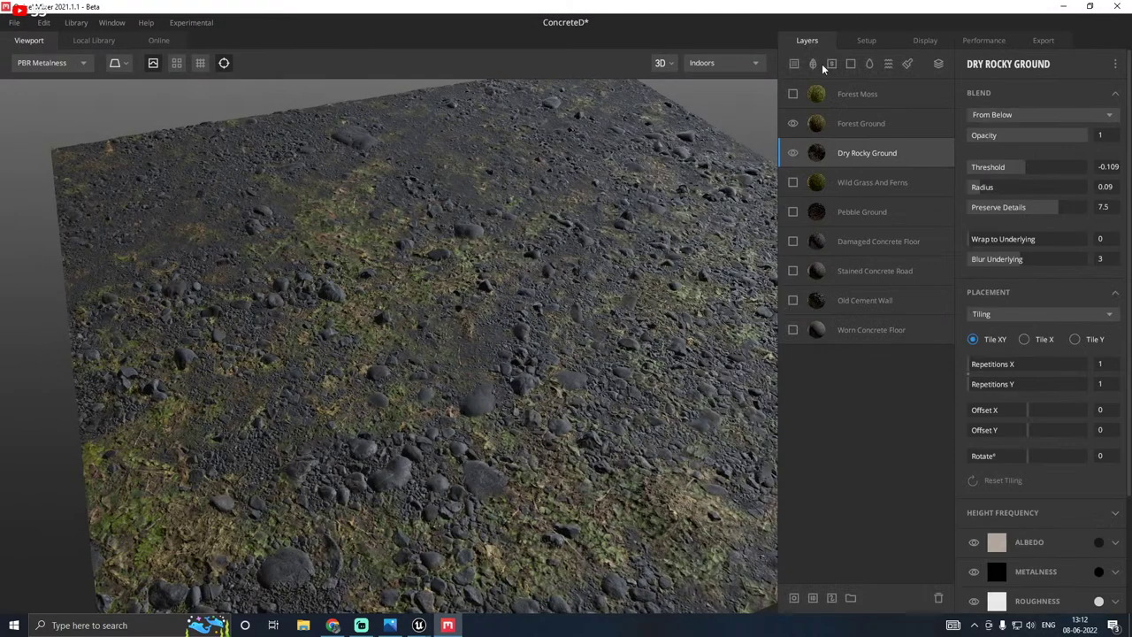
pyautogui.click(849, 125)
pyautogui.click(1099, 542)
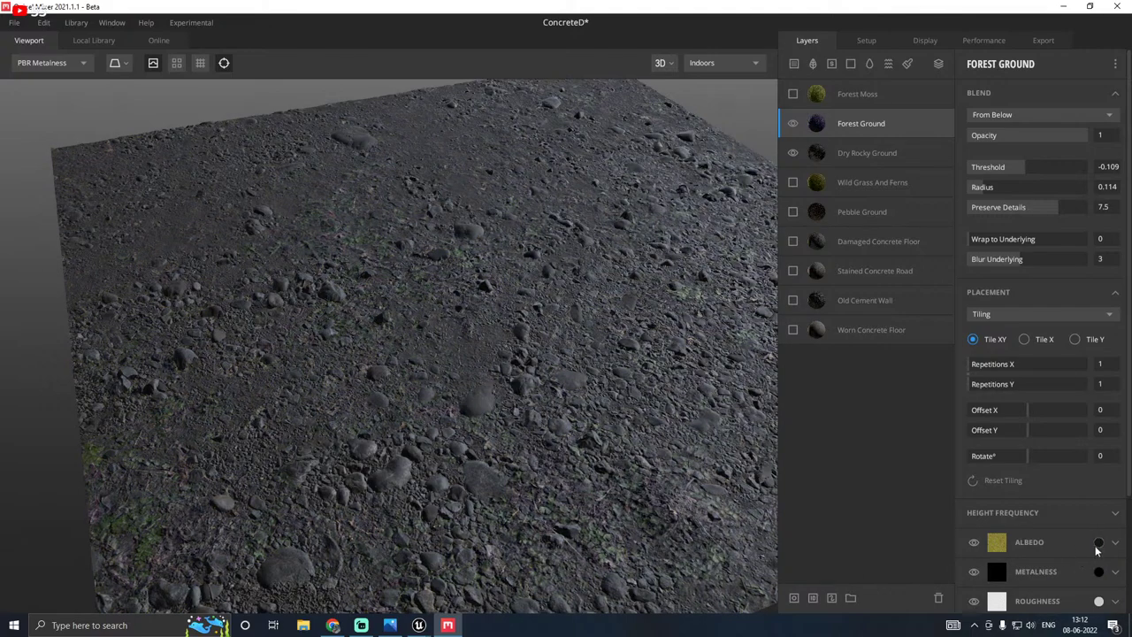
pyautogui.click(1096, 545)
pyautogui.click(461, 372)
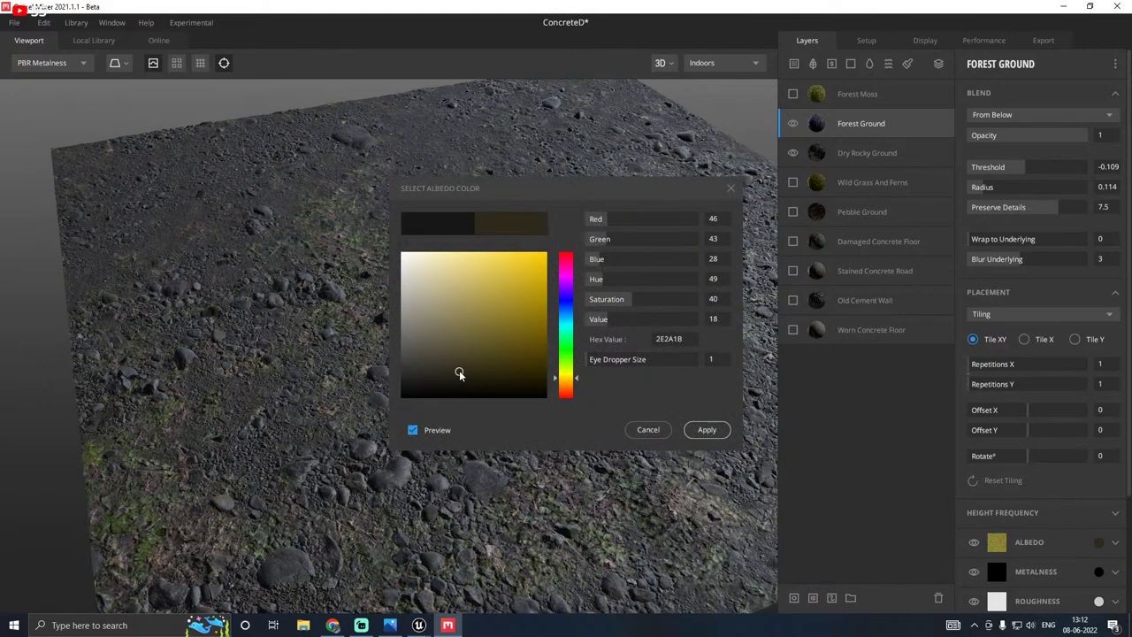
pyautogui.click(656, 432)
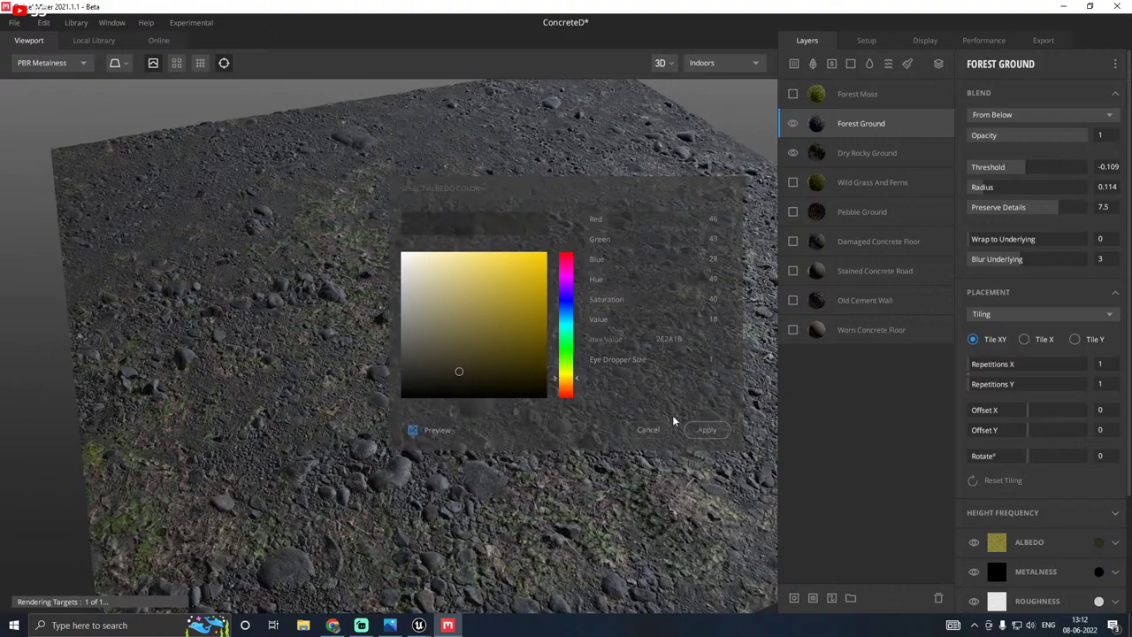
# Step: Hide the Forest Ground layer, export the T_ground maps to disk at 4096 px and return to the Unreal Editor
pyautogui.click(792, 125)
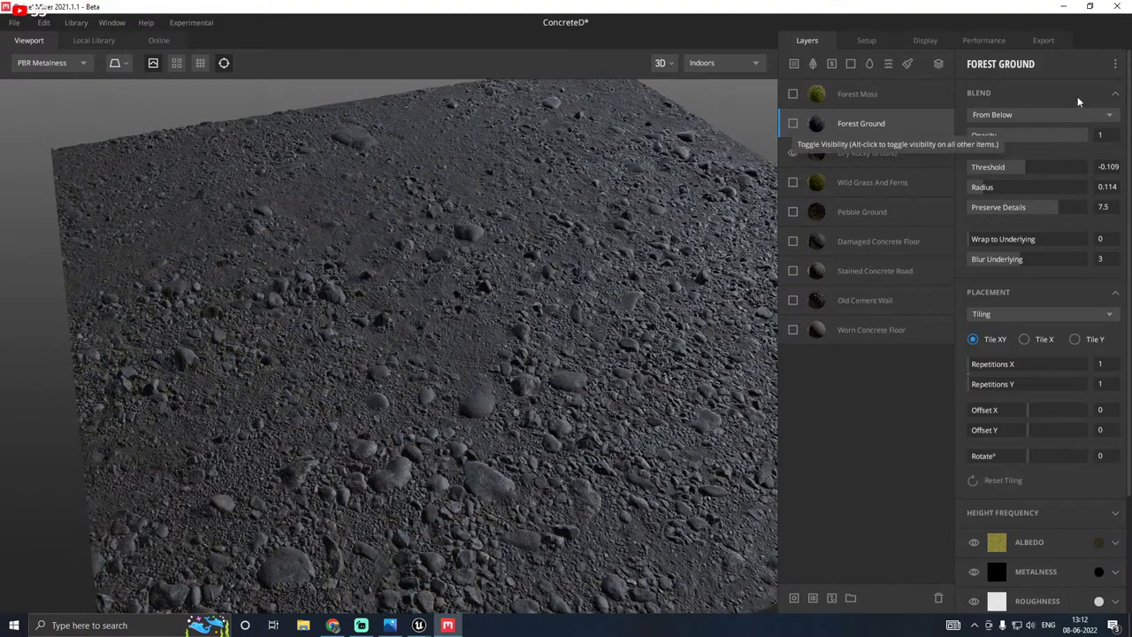
pyautogui.click(1043, 40)
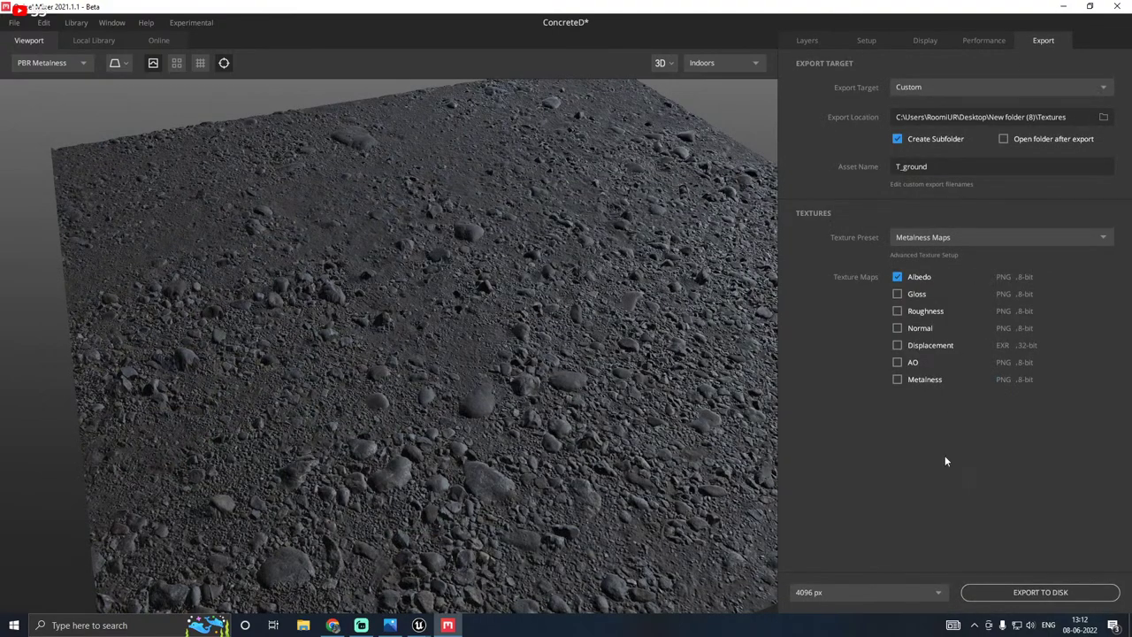
pyautogui.click(980, 597)
pyautogui.click(1008, 590)
pyautogui.moveTo(419, 624)
pyautogui.click(371, 580)
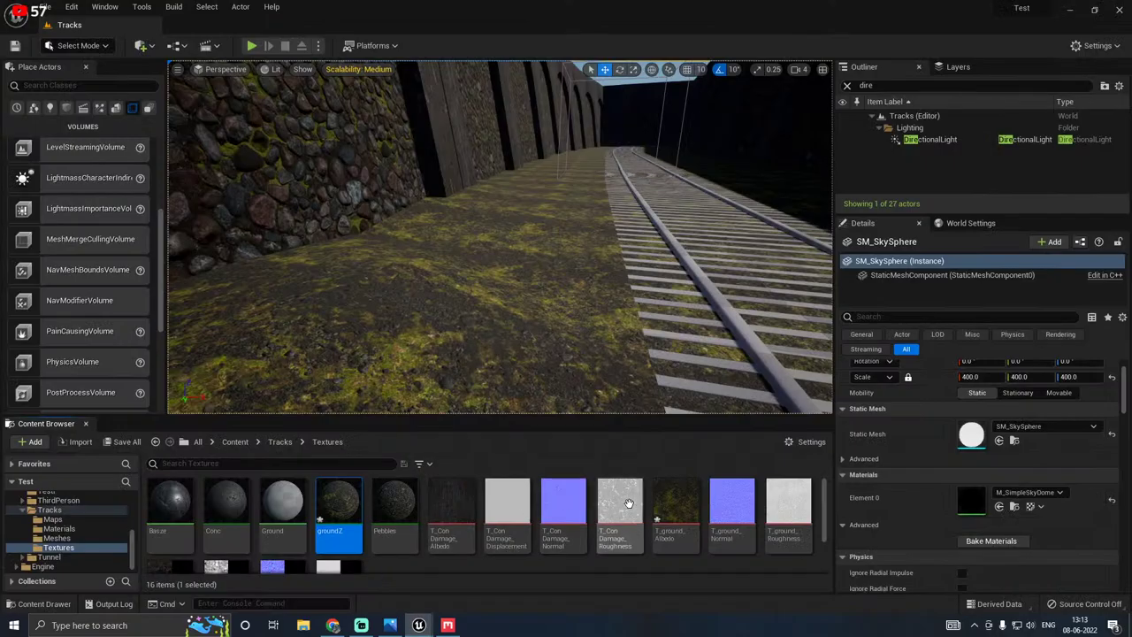
# Step: Reimport the T_ground albedo, normal and roughness textures, then enlarge the viewport to inspect the ground along the tracks
pyautogui.rightClick(676, 508)
pyautogui.click(730, 210)
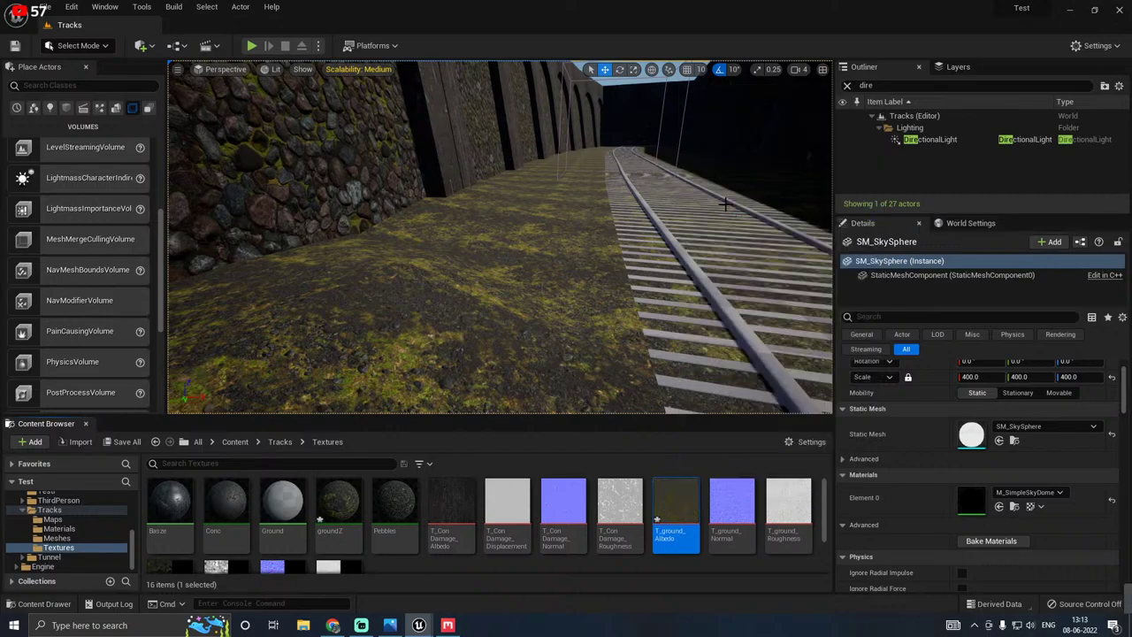
pyautogui.rightClick(713, 508)
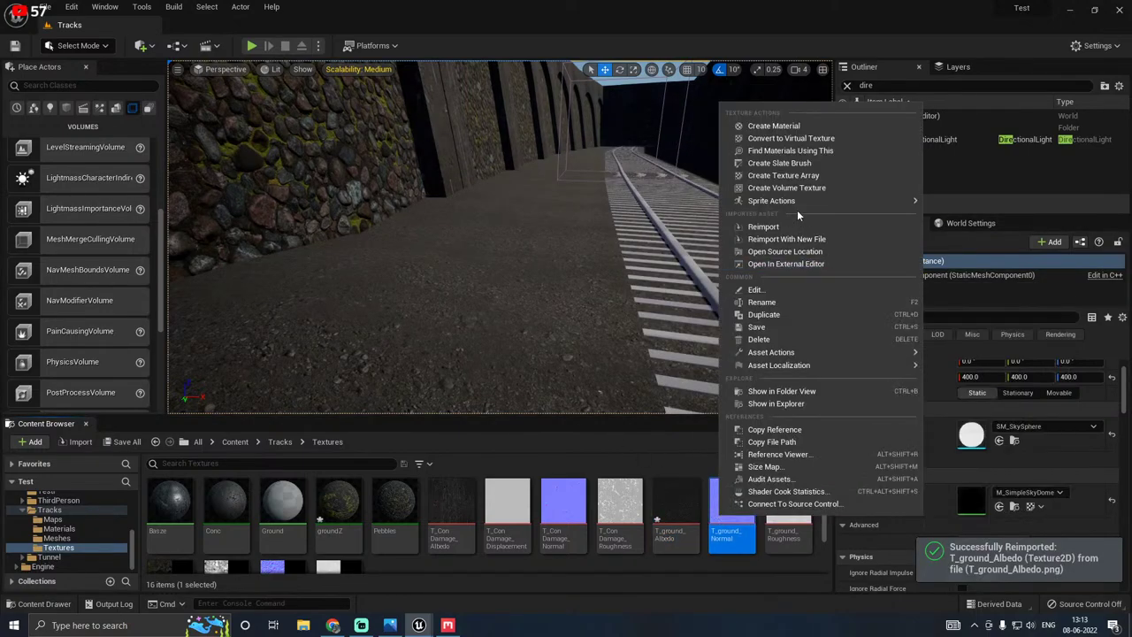
pyautogui.click(771, 227)
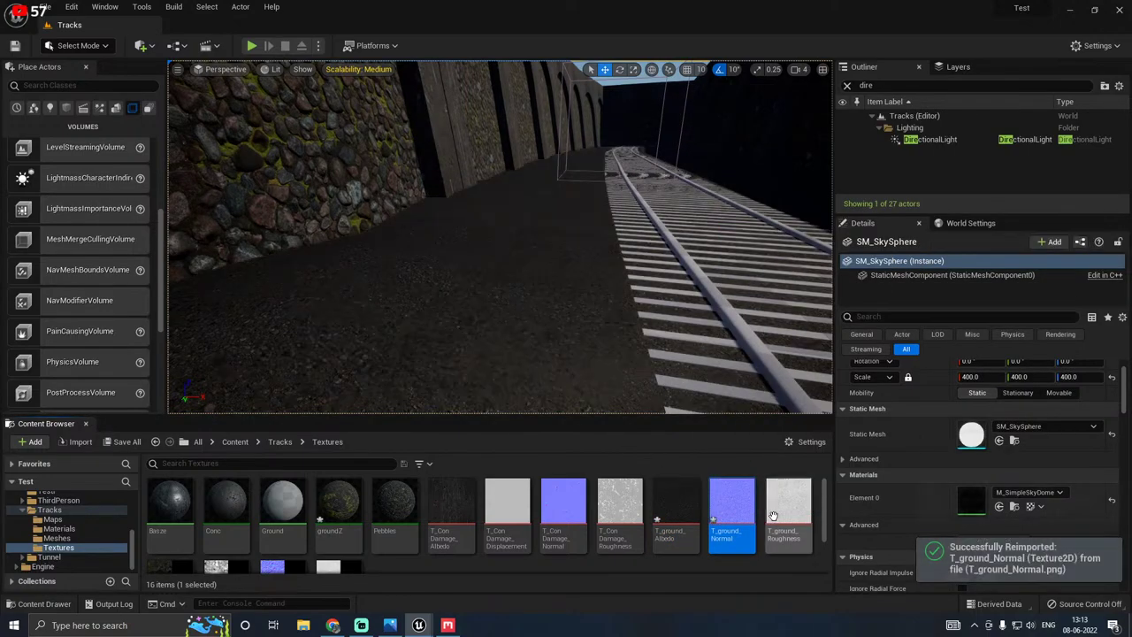
pyautogui.rightClick(771, 518)
pyautogui.click(819, 229)
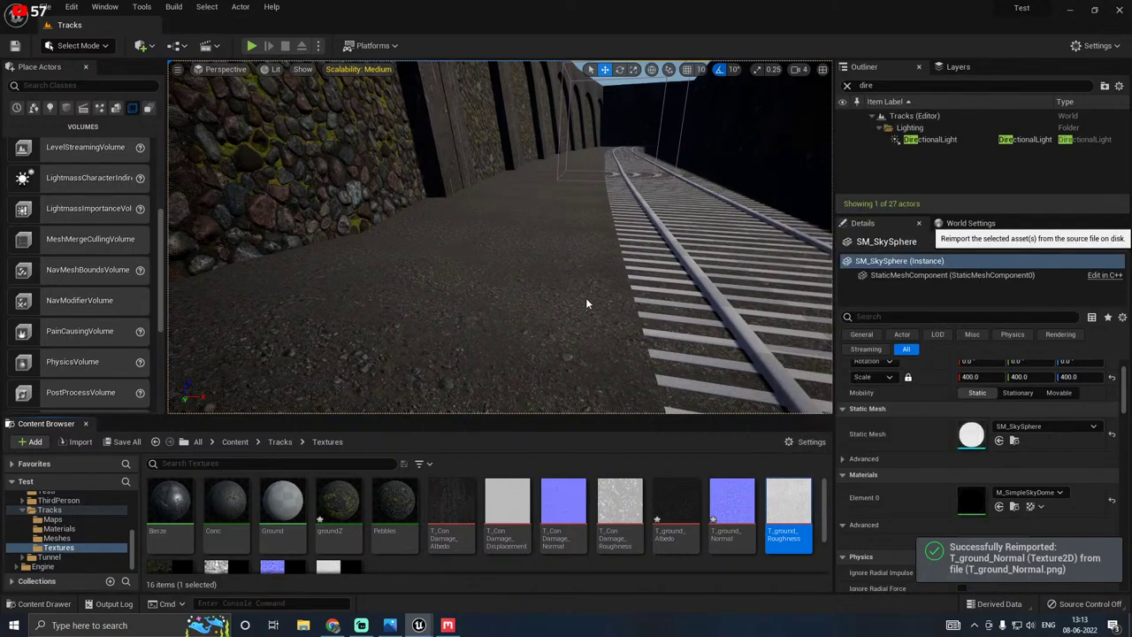
pyautogui.moveTo(530, 422); pyautogui.dragTo(534, 484)
pyautogui.moveTo(500, 270)
pyautogui.mouseDown(button='right')
pyautogui.moveTo(482, 274)
pyautogui.moveTo(575, 292)
pyautogui.moveTo(495, 288)
pyautogui.moveTo(592, 292)
pyautogui.moveTo(504, 288)
pyautogui.mouseUp(button='right')
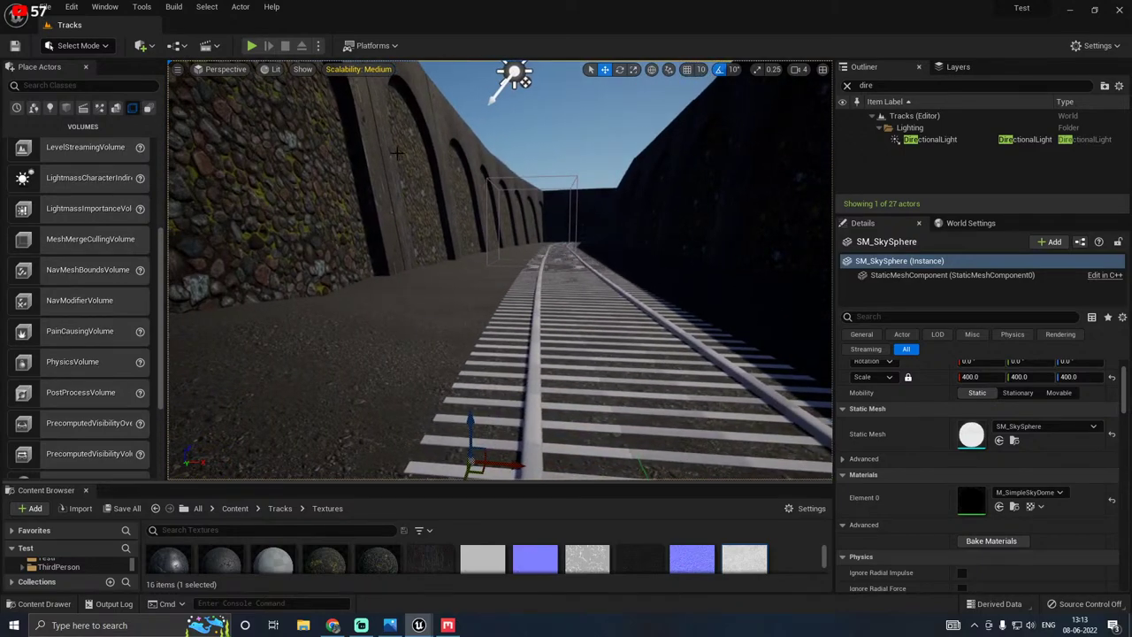
# Step: Find the existing ExponentialHeightFog actor in the Tracks level and delete it
pyautogui.click(144, 45)
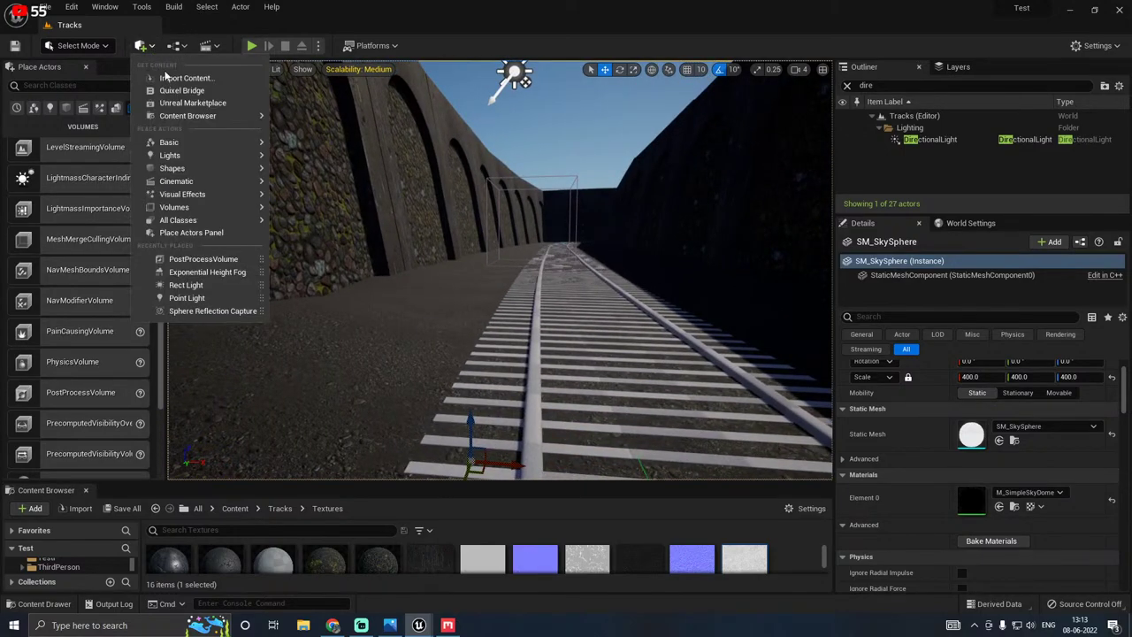
pyautogui.moveTo(230, 194)
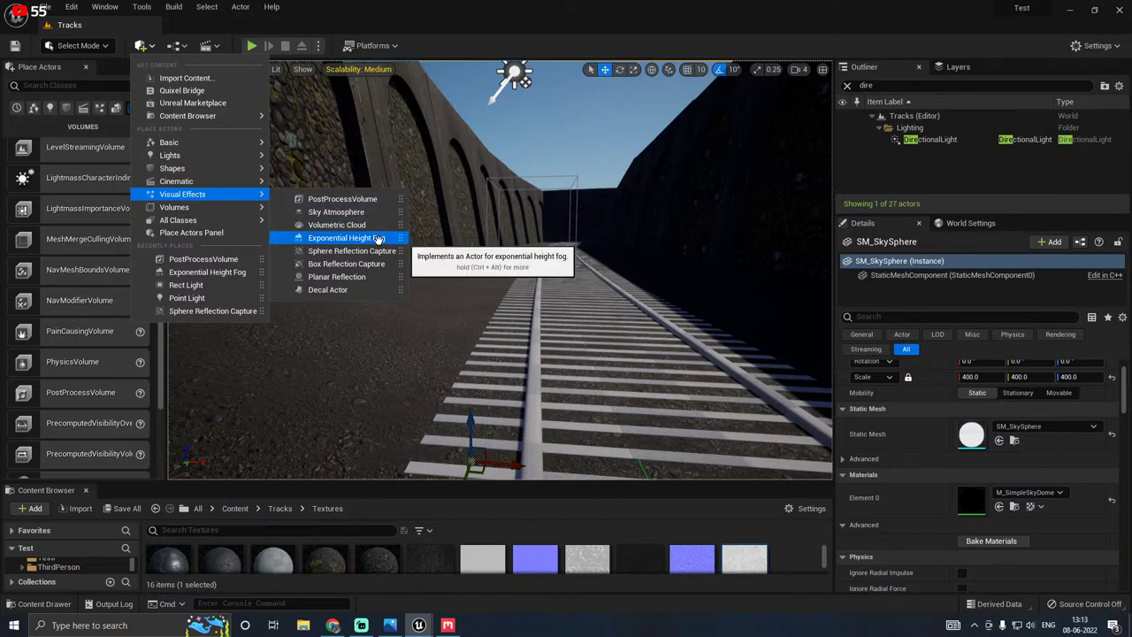
pyautogui.click(865, 85)
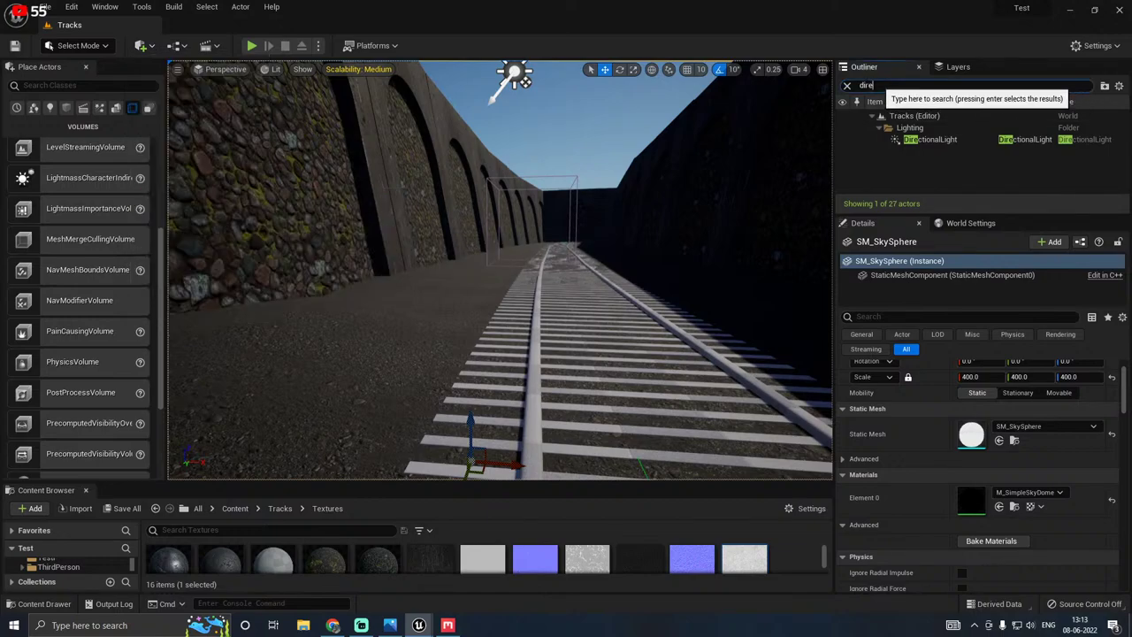
pyautogui.click(865, 85)
pyautogui.write('x')
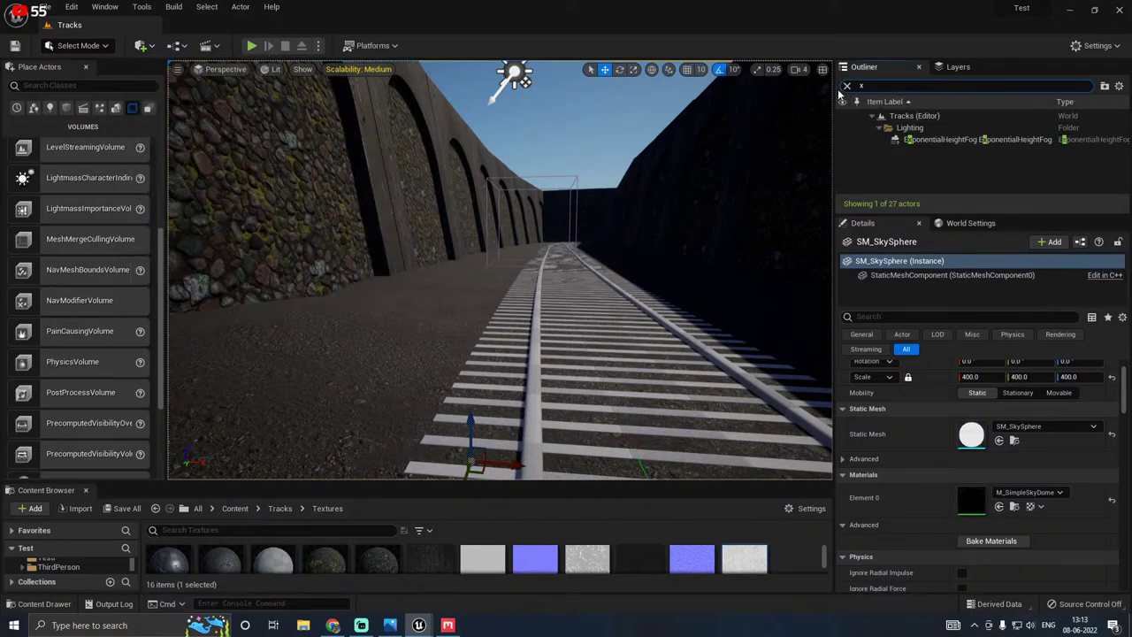
pyautogui.click(948, 140)
pyautogui.press('Delete')
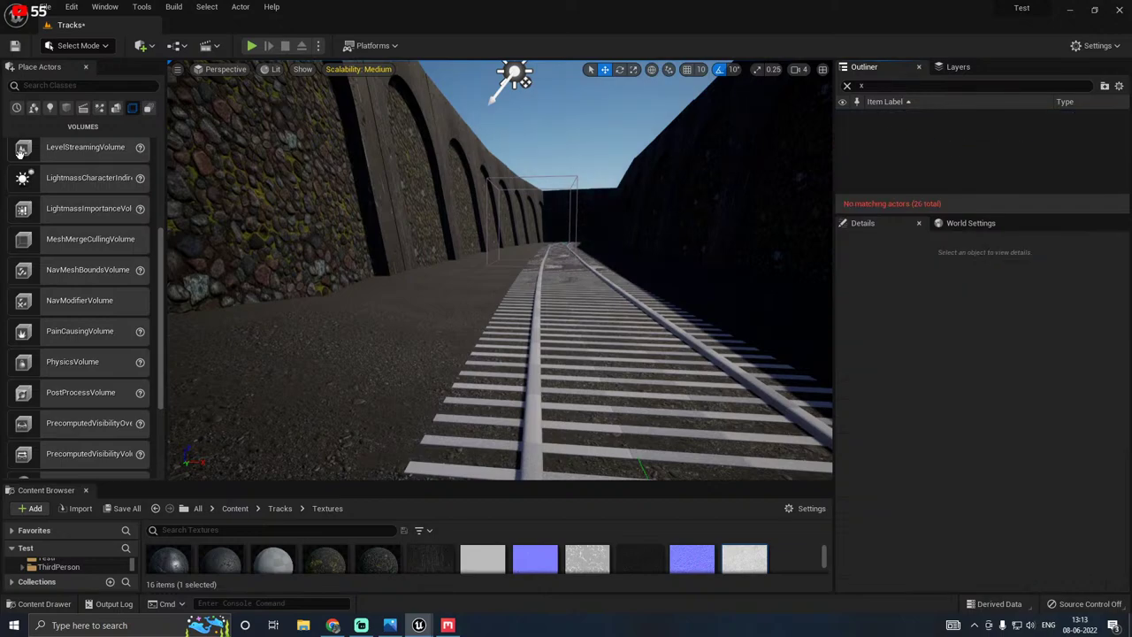
# Step: Place a new Exponential Height Fog actor on the tracks and set its Fog Inscattering Color to a dark grey
pyautogui.click(101, 109)
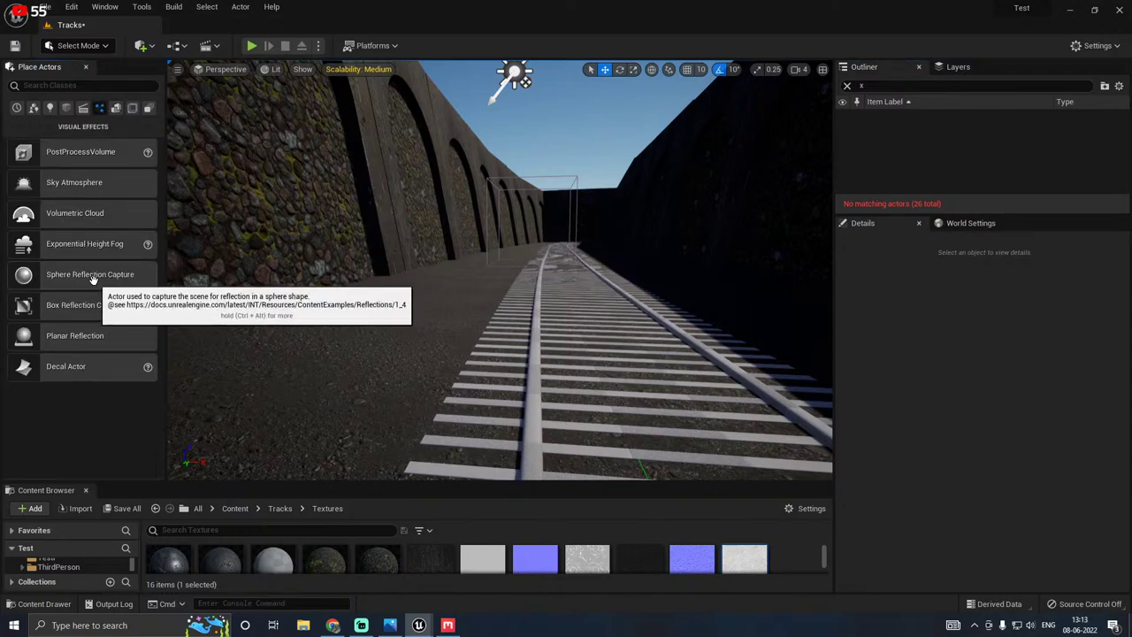
pyautogui.moveTo(74, 237); pyautogui.dragTo(520, 301)
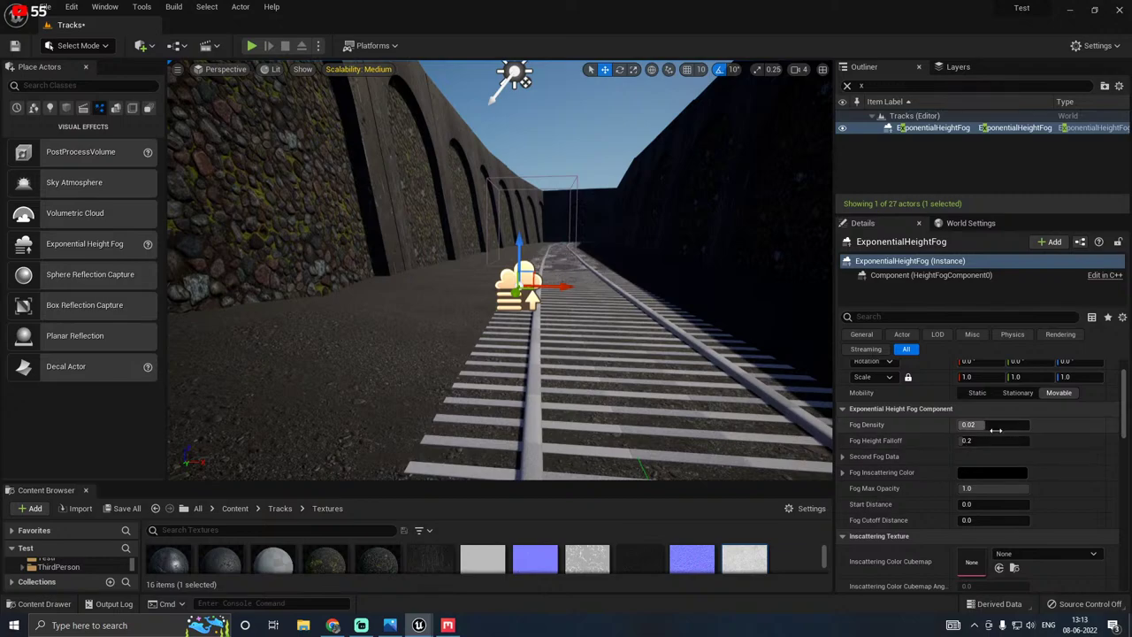
pyautogui.click(982, 473)
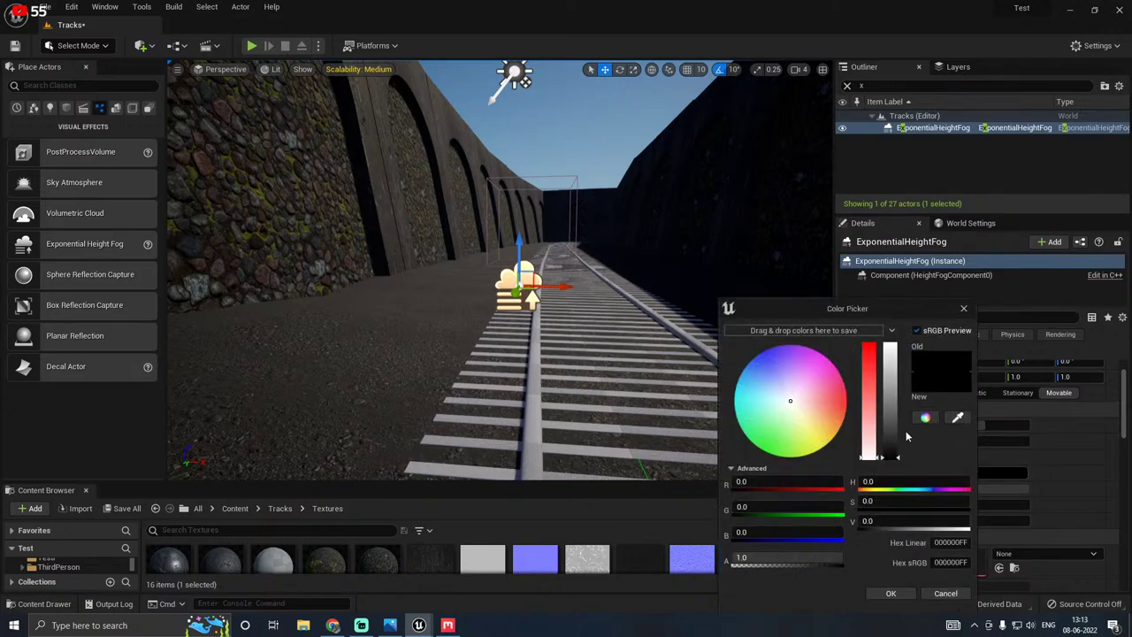
pyautogui.moveTo(892, 434); pyautogui.dragTo(891, 411)
pyautogui.moveTo(884, 407); pyautogui.dragTo(895, 446)
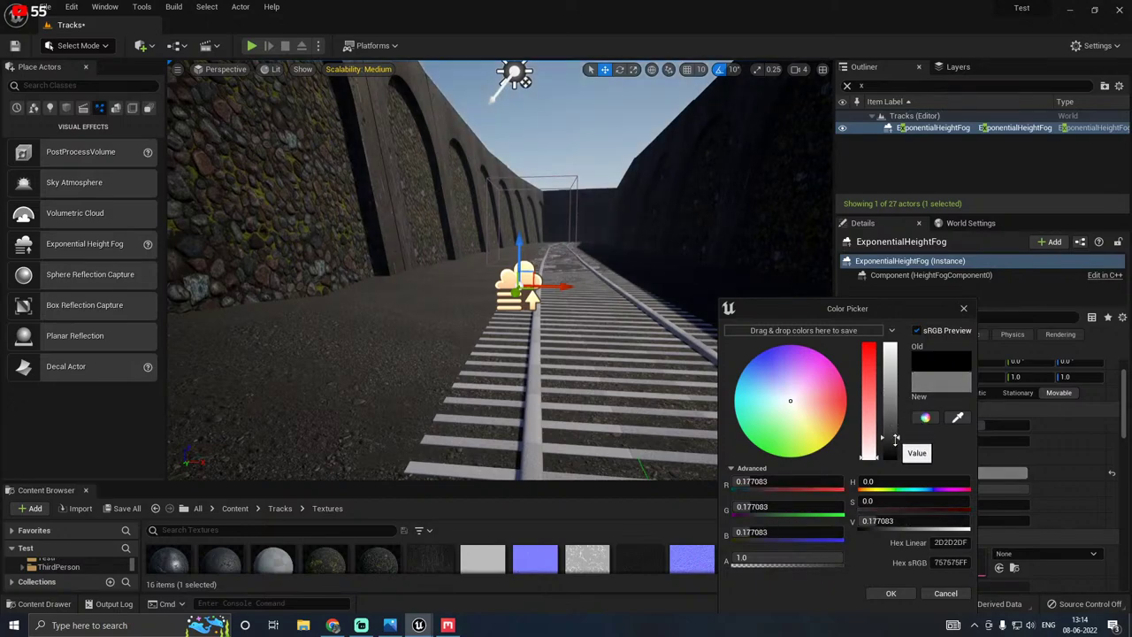
pyautogui.click(890, 592)
pyautogui.scroll(-5, 878, 398)
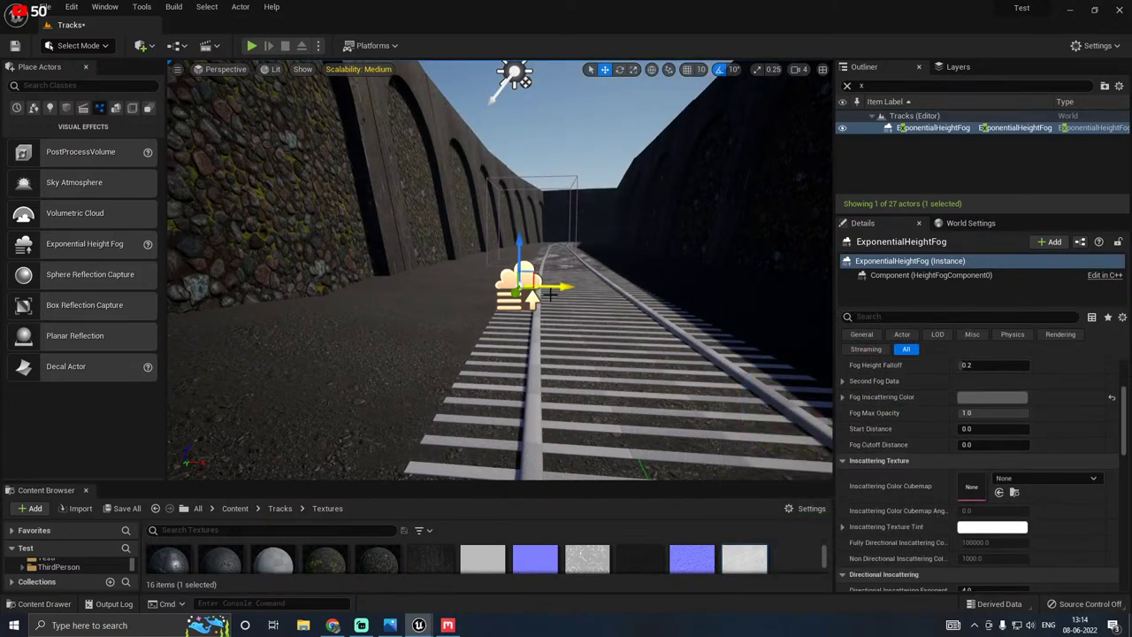
# Step: Move the Exponential Height Fog actor sideways across the tracks and save all modified assets along with the Tracks level
pyautogui.moveTo(560, 289); pyautogui.dragTo(683, 289)
pyautogui.moveTo(684, 289); pyautogui.dragTo(732, 307, button='right')
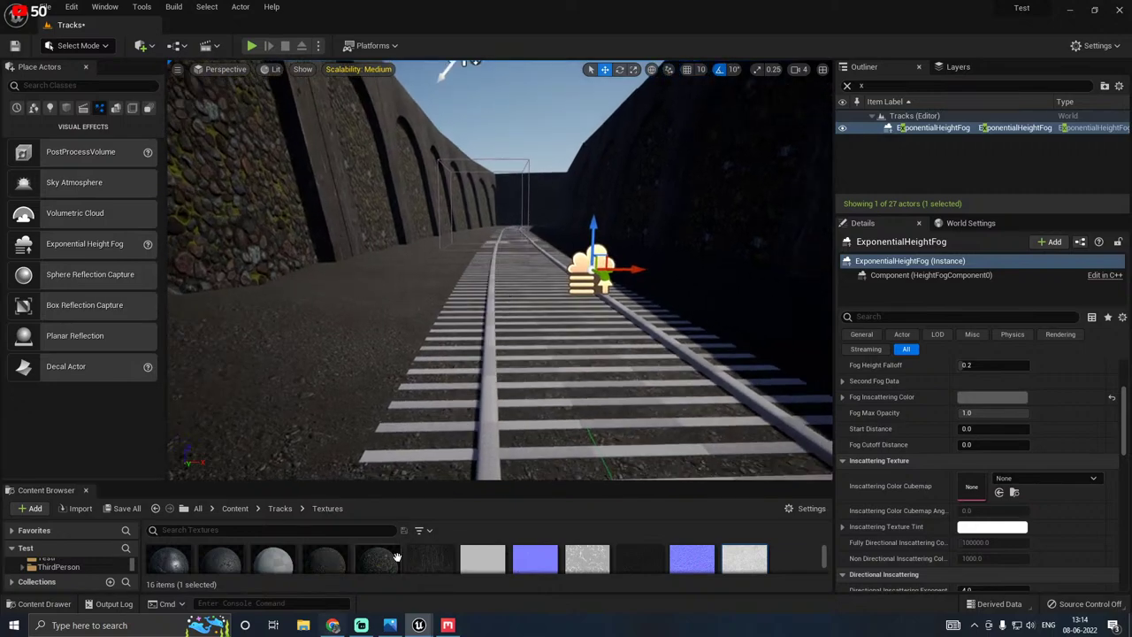
pyautogui.click(126, 508)
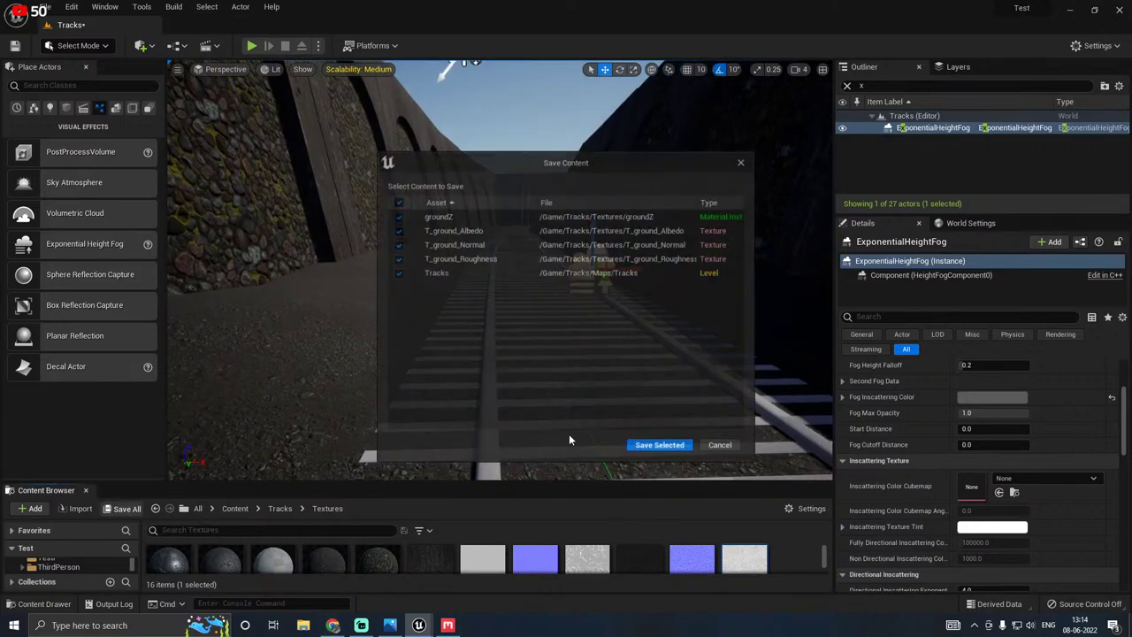
pyautogui.click(652, 443)
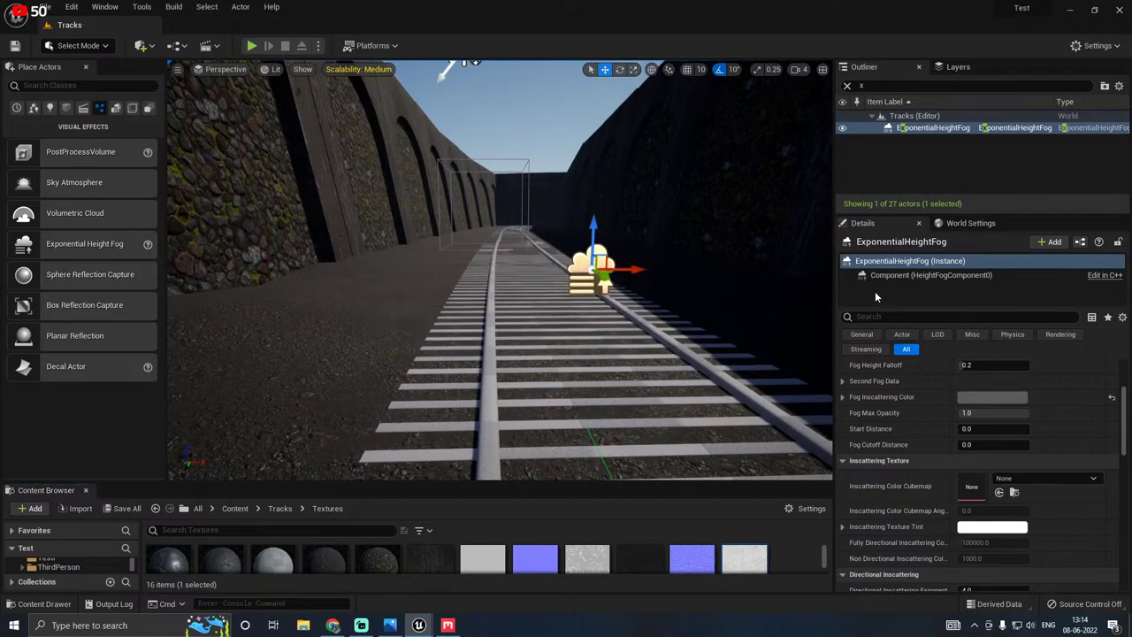
# Step: Find the SkyLight, set its Source Type to SLS Specified Cubemap and assign the T_ClearSky cubemap
pyautogui.click(866, 87)
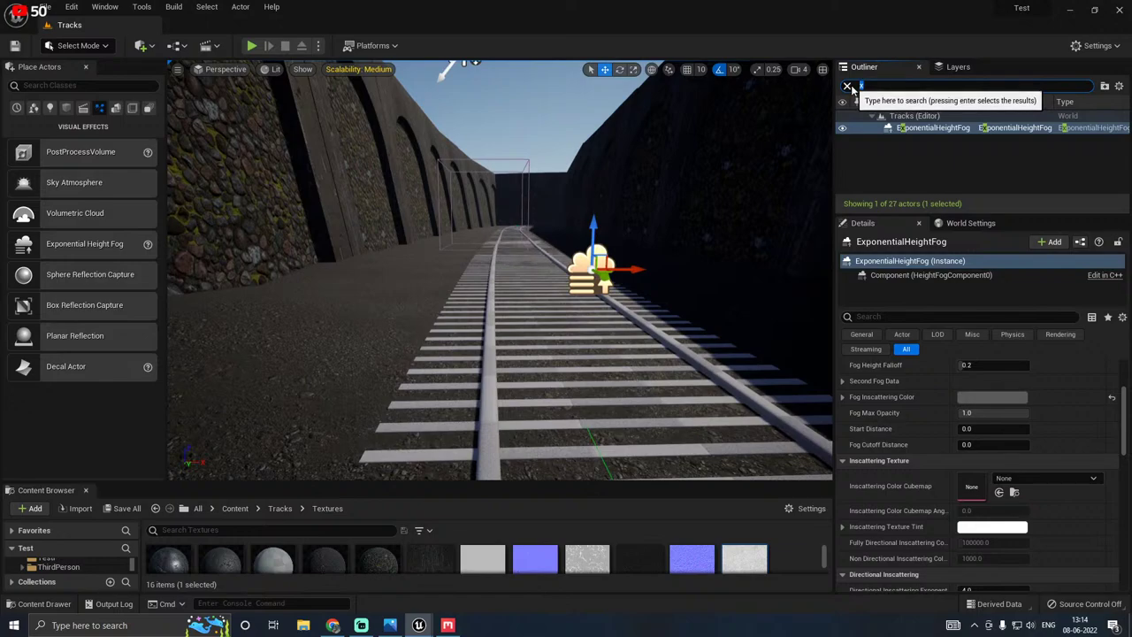
pyautogui.write('sky')
pyautogui.click(925, 152)
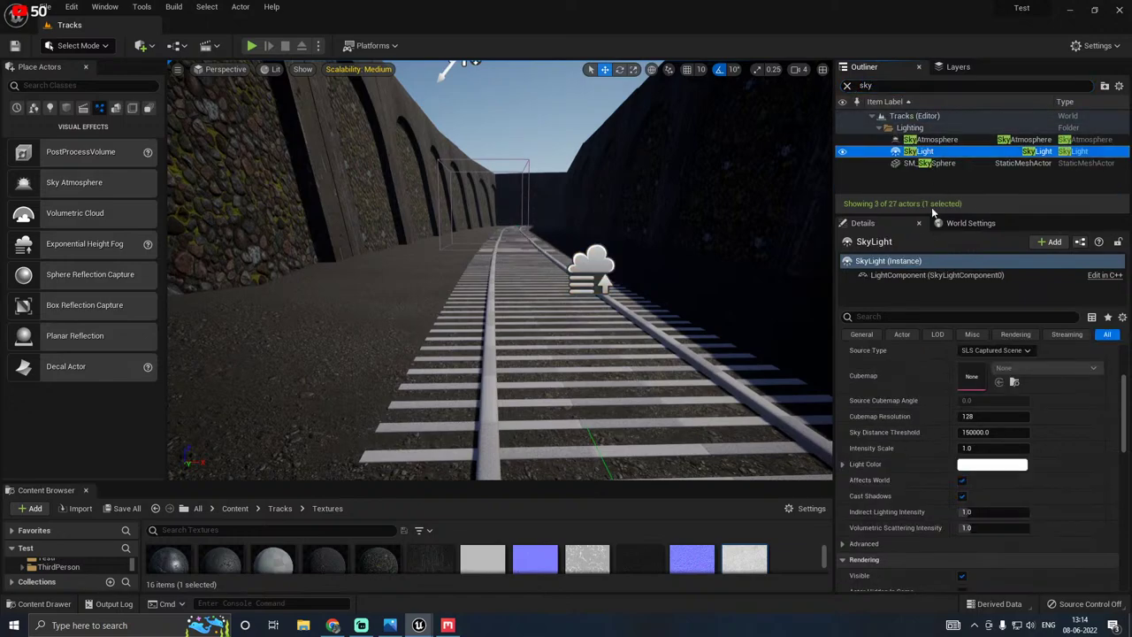
pyautogui.scroll(2, 973, 425)
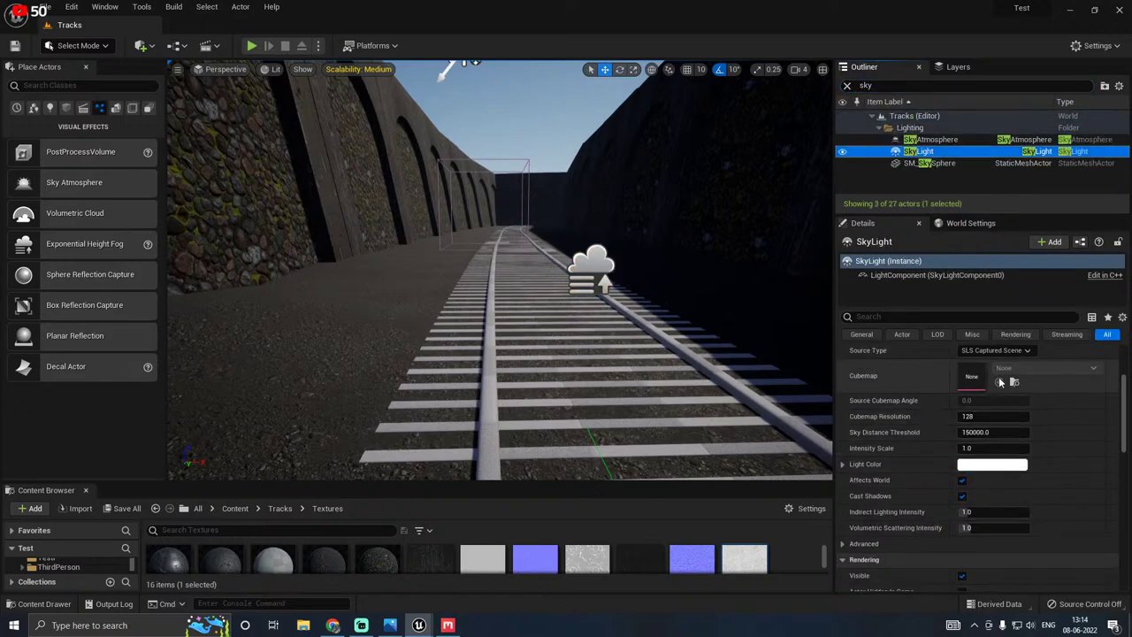
pyautogui.click(990, 387)
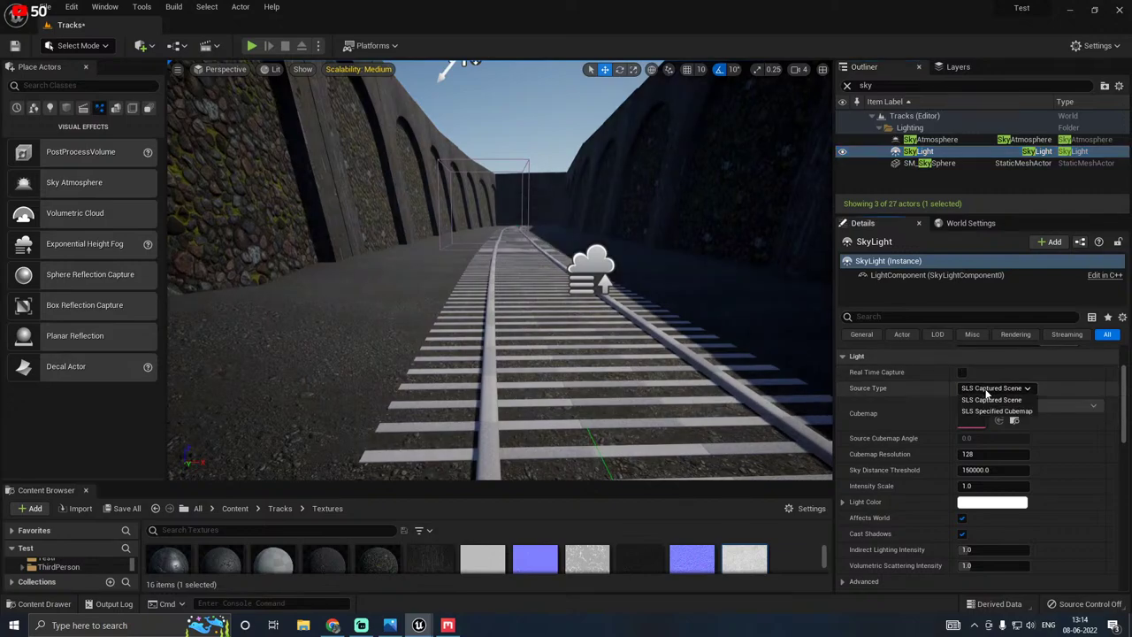
pyautogui.click(986, 405)
pyautogui.click(1046, 409)
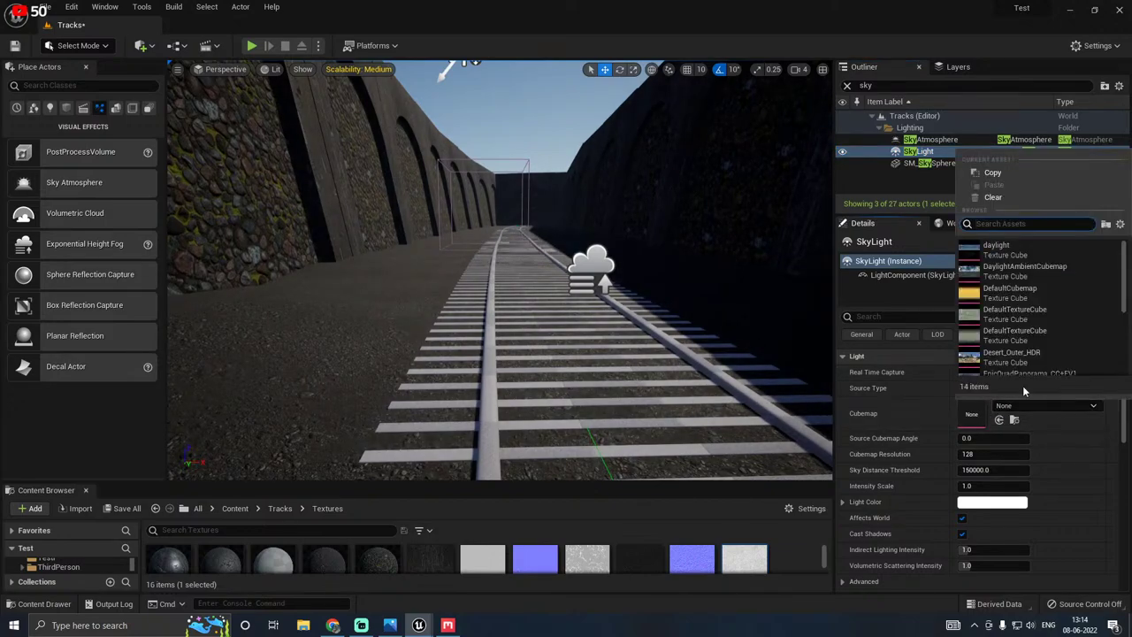
pyautogui.scroll(-5, 1009, 365)
pyautogui.click(1005, 343)
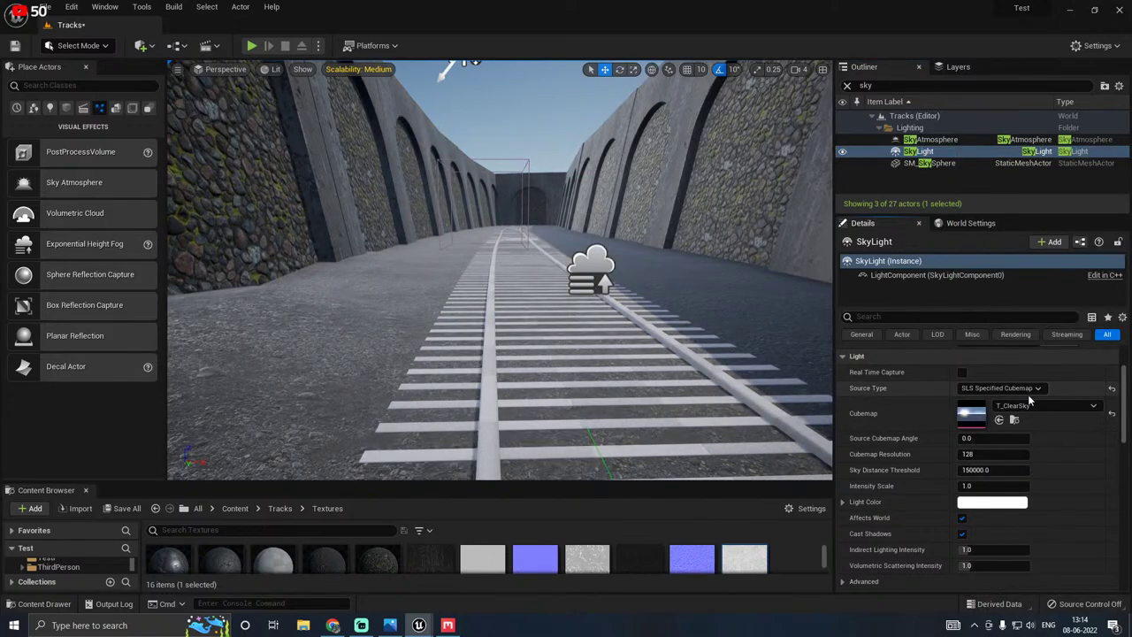
# Step: Try T_Cubemap_01 as the SkyLight's cubemap, then assign HDRI_Epic_Courtyard_Daylight instead
pyautogui.click(1017, 392)
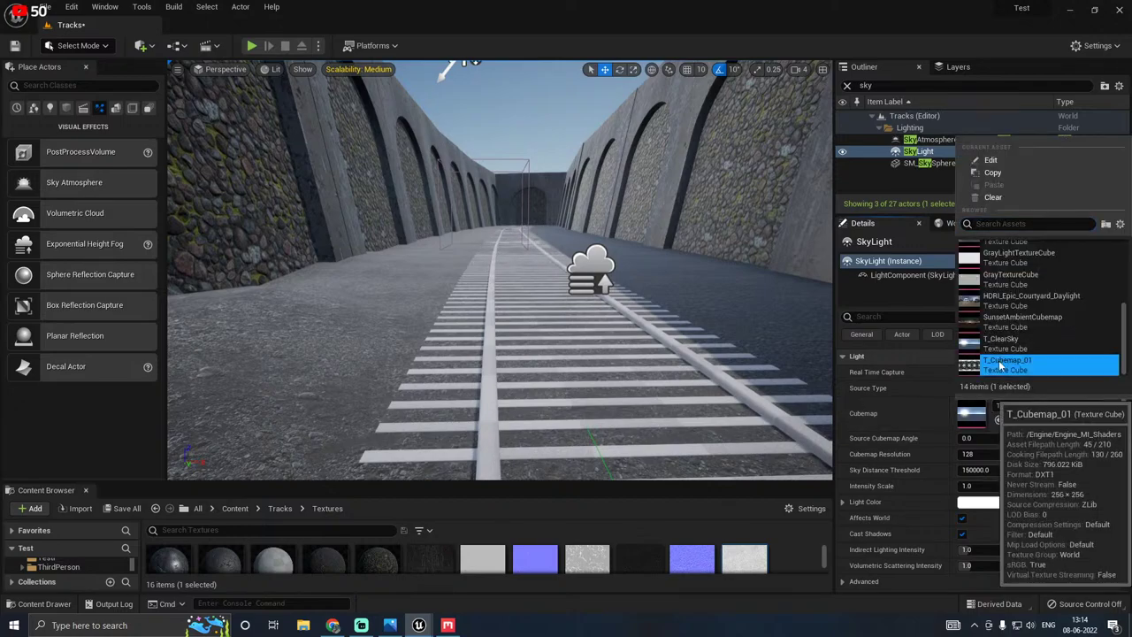
pyautogui.click(1006, 365)
pyautogui.click(1017, 405)
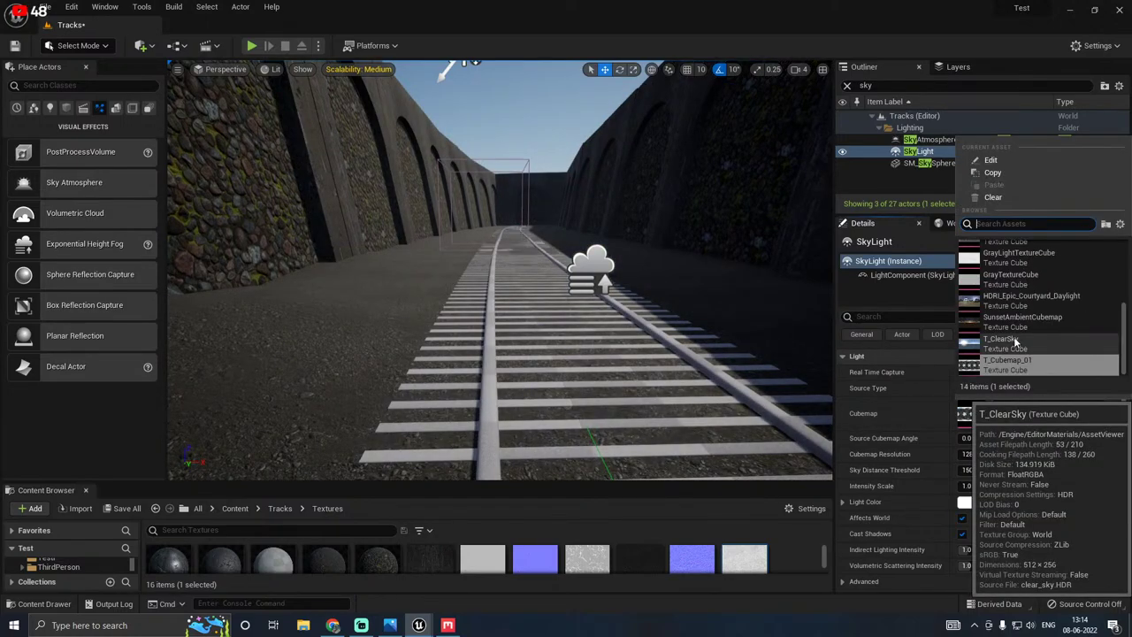
pyautogui.click(1017, 301)
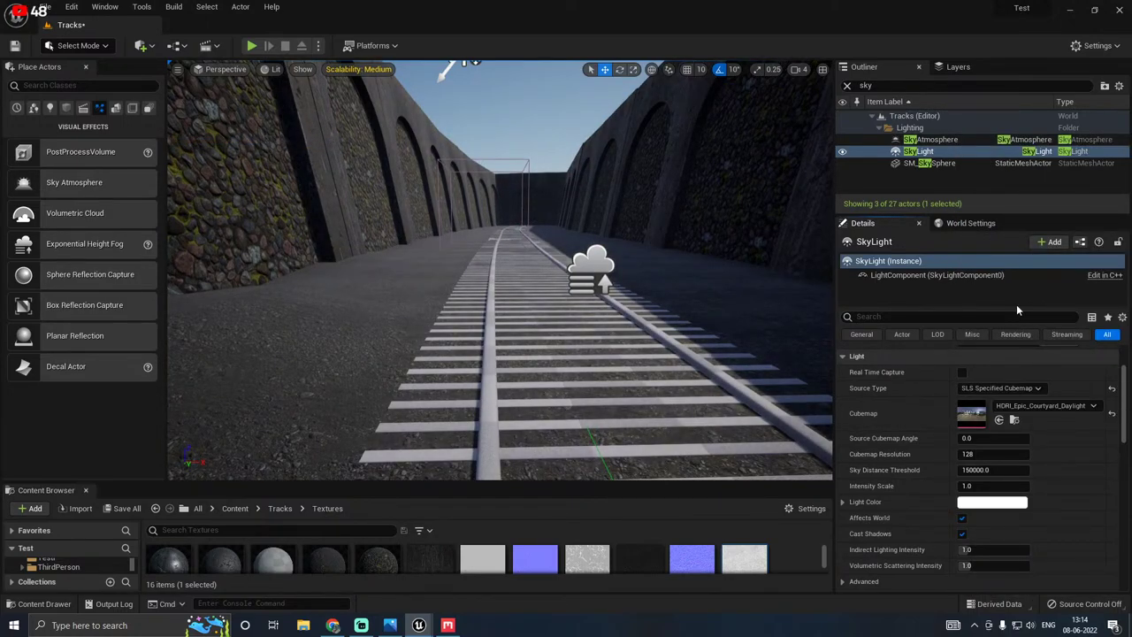
# Step: Move the height fog actor off the tracks toward the wall and save the Tracks level
pyautogui.moveTo(619, 318); pyautogui.dragTo(619, 283, button='right')
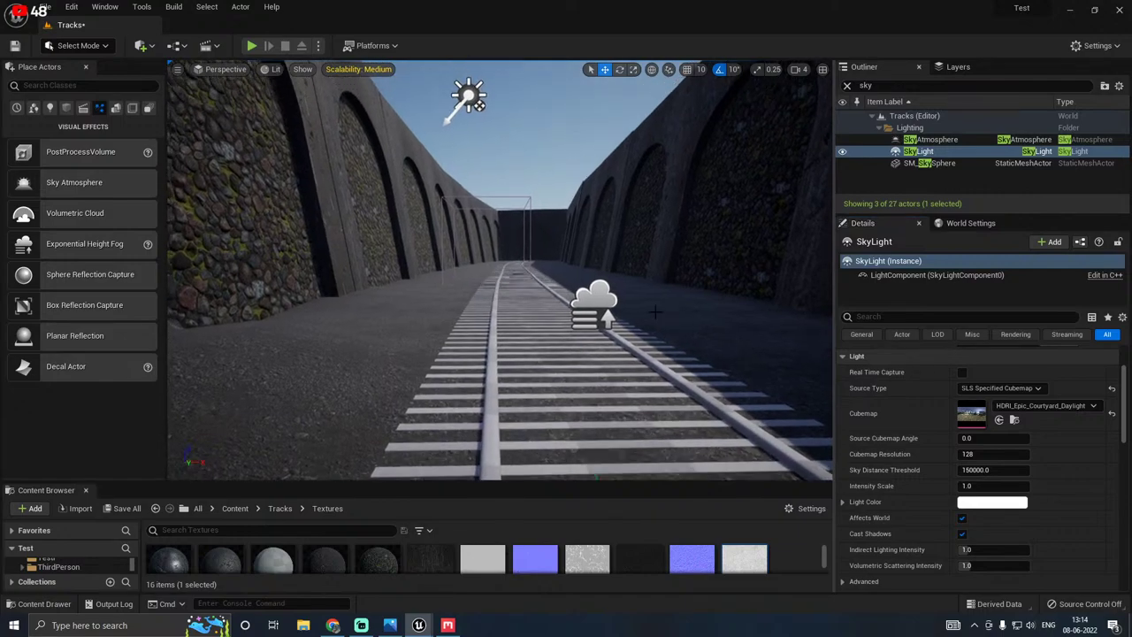
pyautogui.click(601, 309)
pyautogui.moveTo(633, 304); pyautogui.dragTo(750, 304)
pyautogui.moveTo(750, 305); pyautogui.dragTo(721, 232, button='right')
pyautogui.press('w')
pyautogui.click(127, 507)
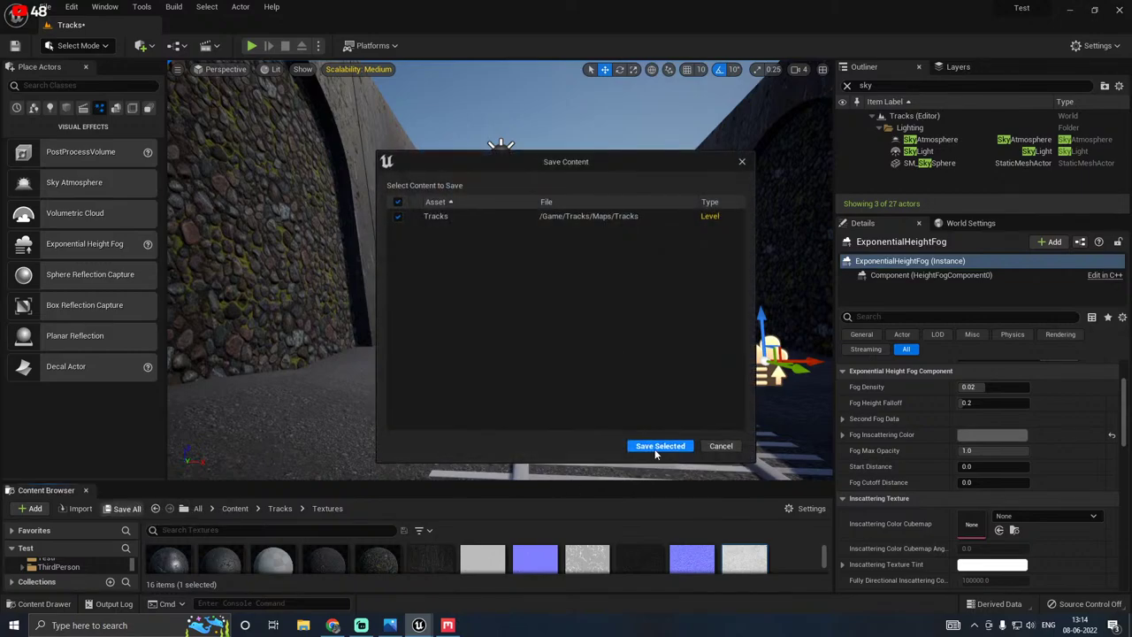
pyautogui.click(657, 446)
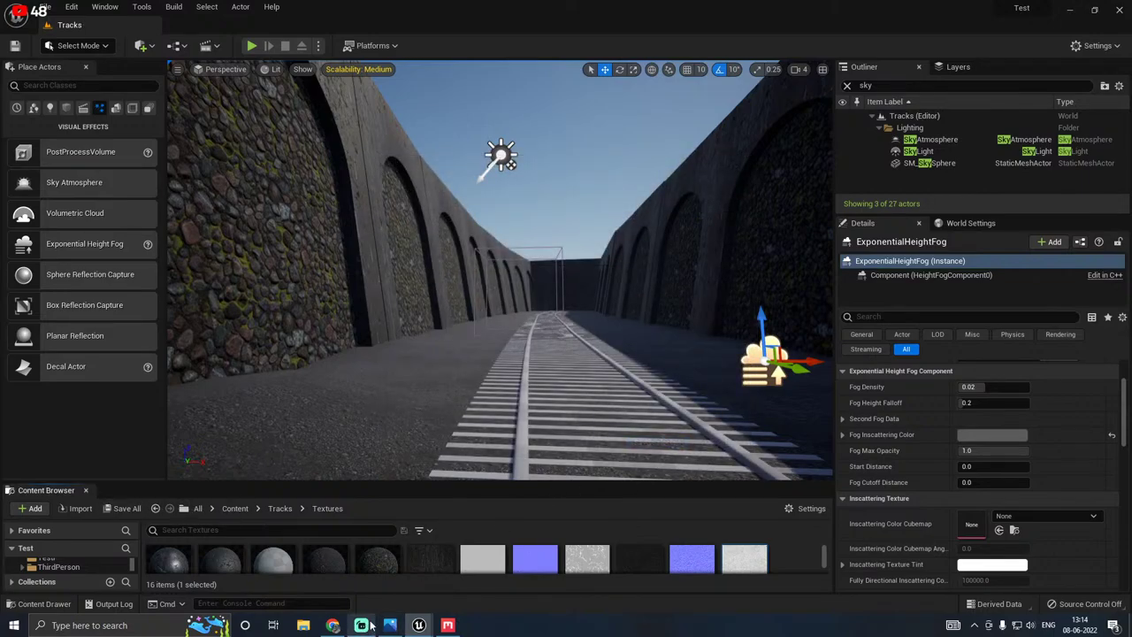
# Step: Switch to the Quixel Bridge window and search its library for Ground Cover assets
pyautogui.moveTo(372, 623)
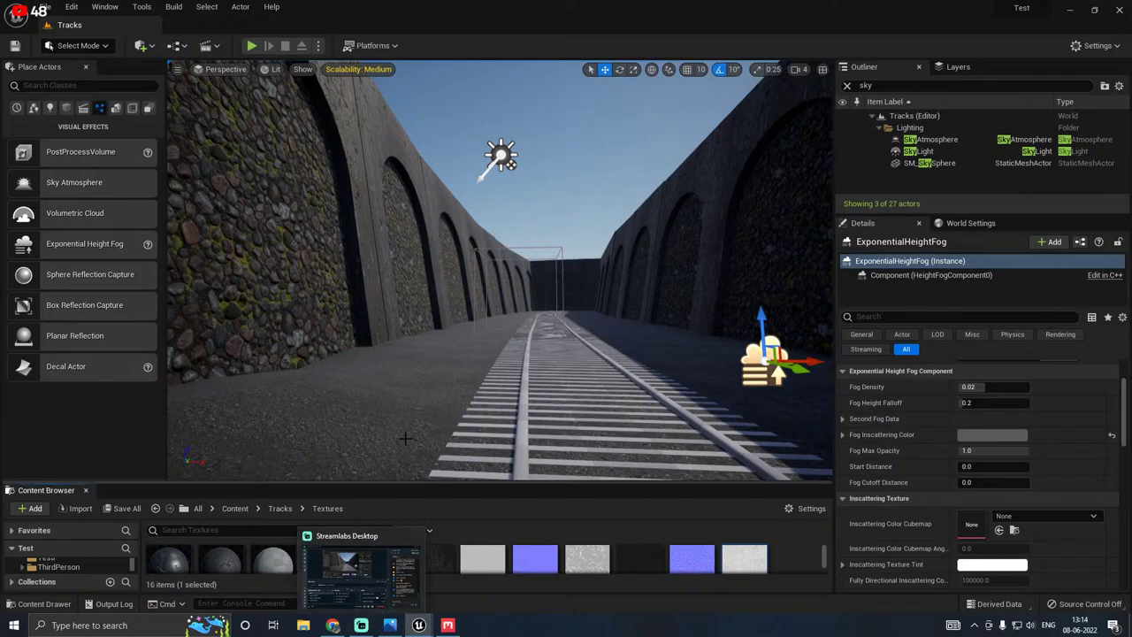
pyautogui.moveTo(480, 322); pyautogui.dragTo(536, 289, button='right')
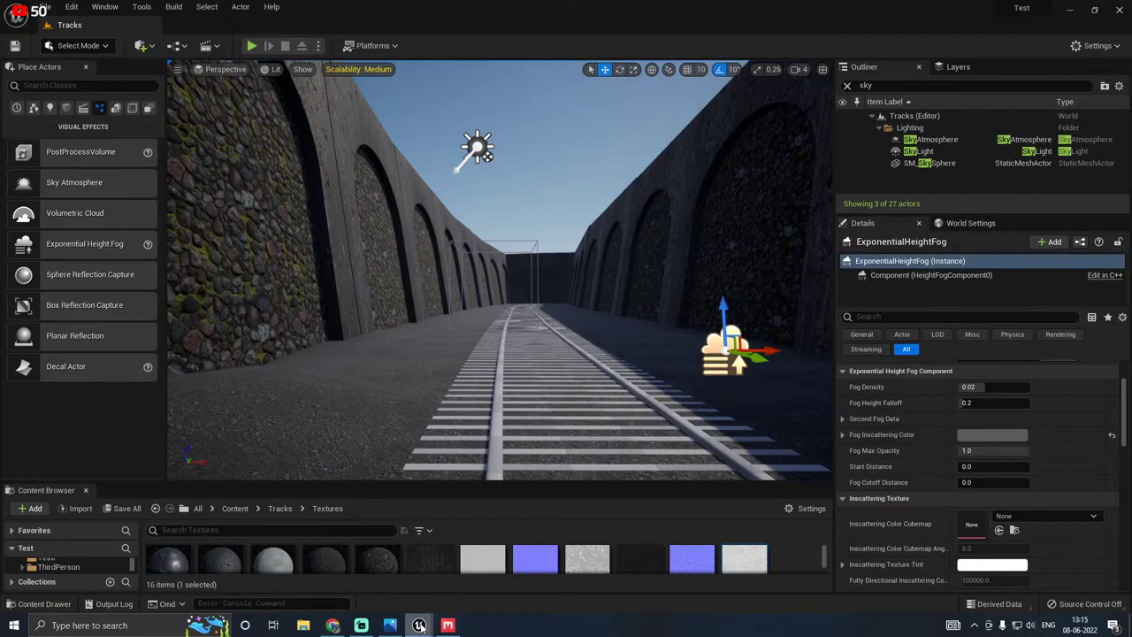
pyautogui.moveTo(420, 625)
pyautogui.click(493, 570)
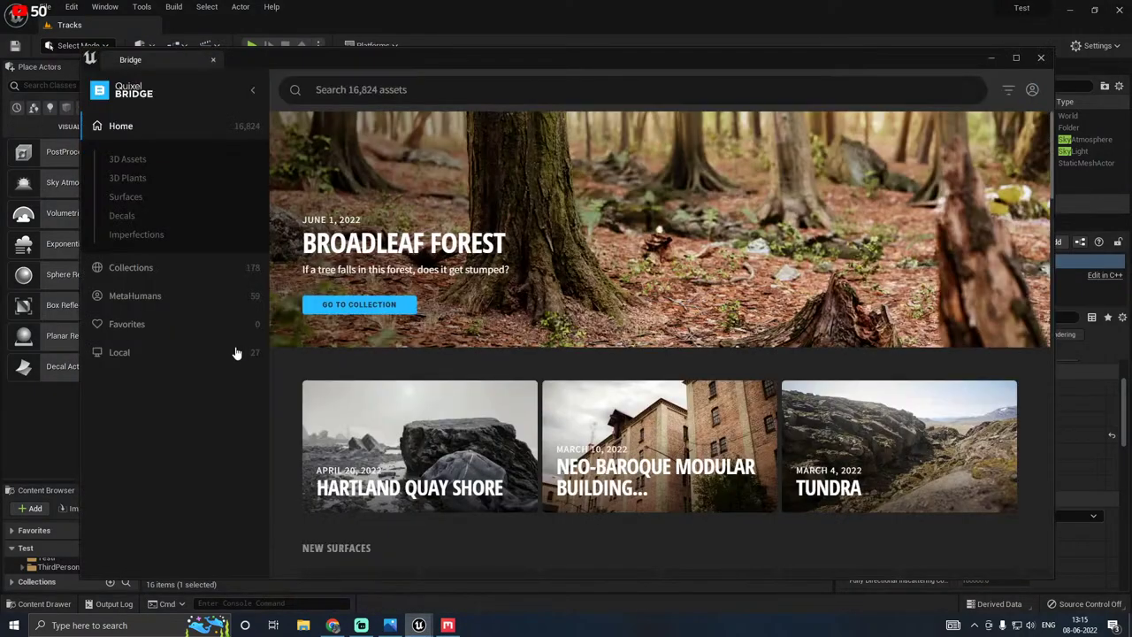
pyautogui.scroll(-5, 360, 352)
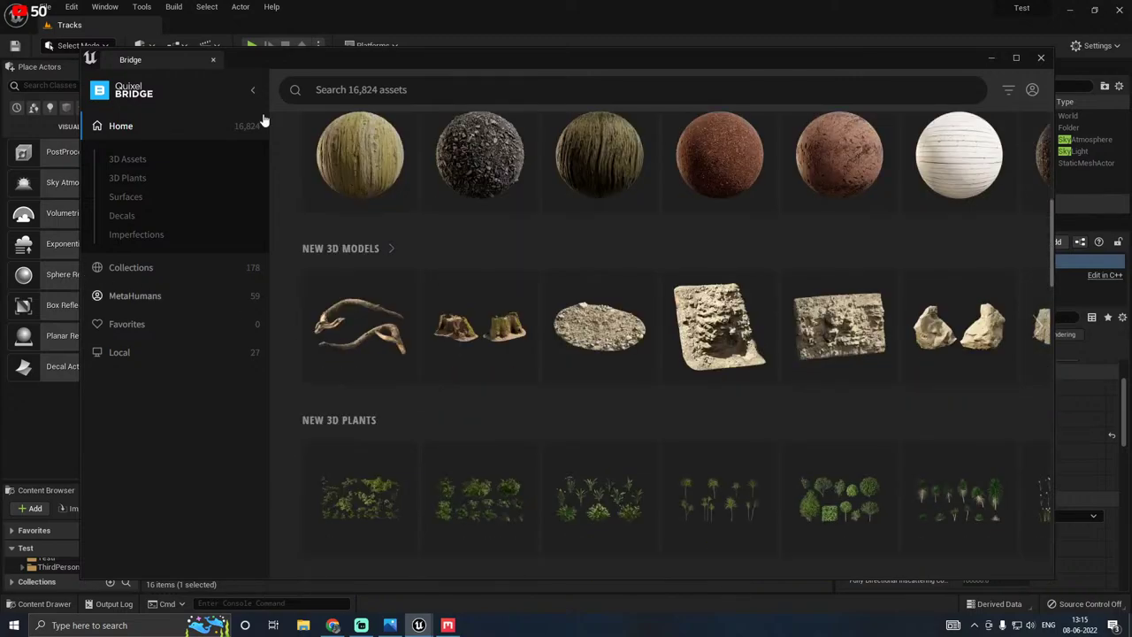
pyautogui.click(372, 86)
pyautogui.write('ground')
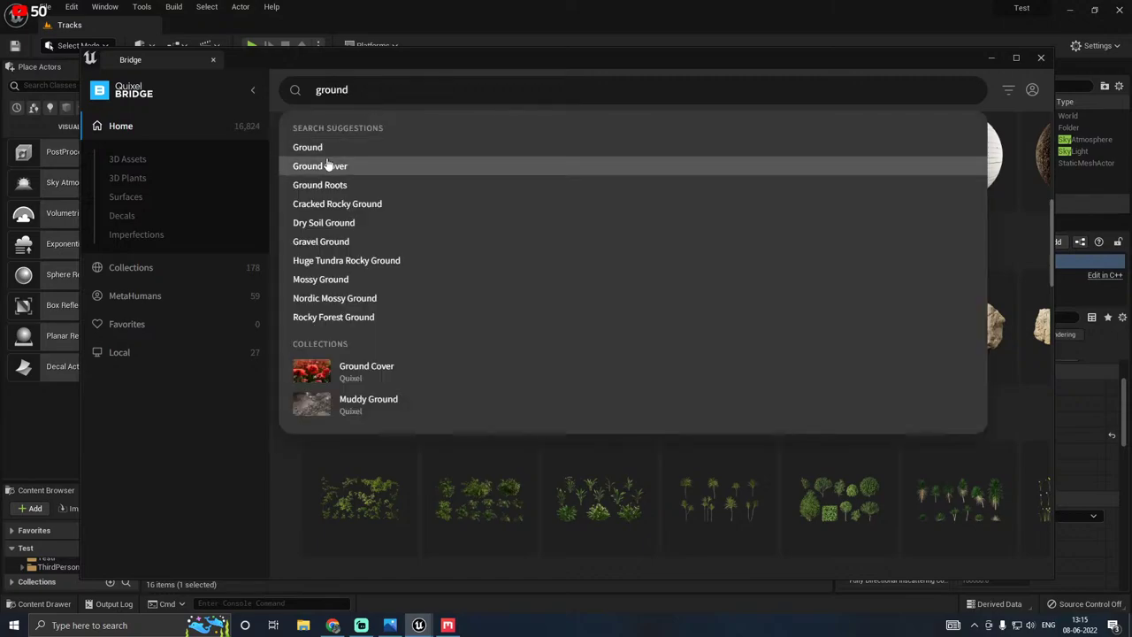
pyautogui.click(326, 162)
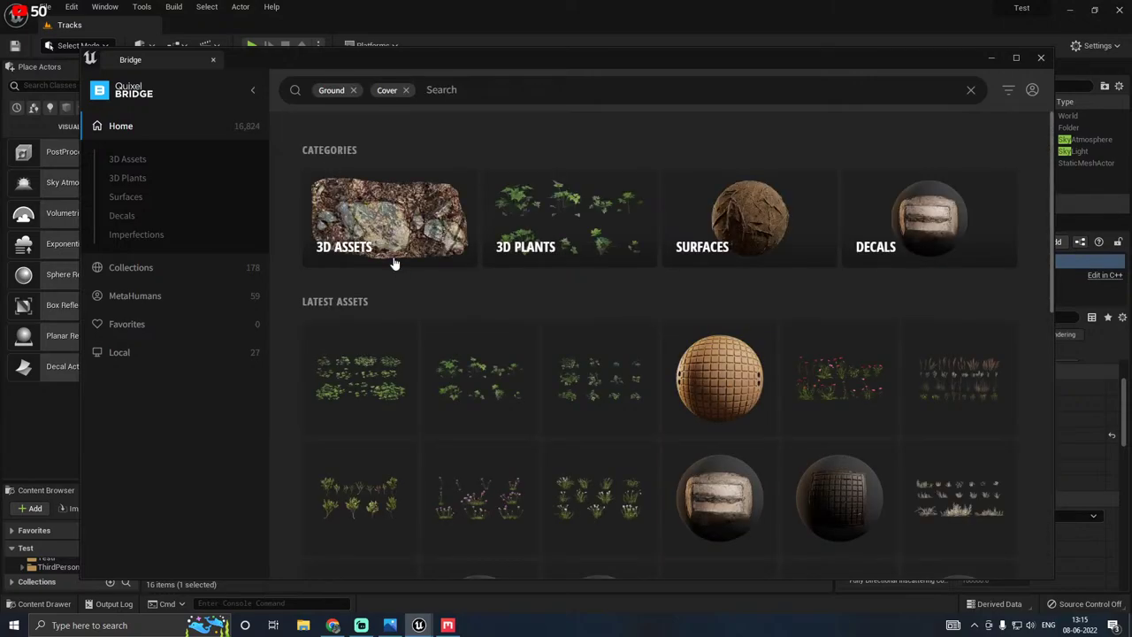
# Step: Browse the ground cover assets, download the Nasturtium 3D plant at Medium Quality, add it to the project and return to the level
pyautogui.click(369, 365)
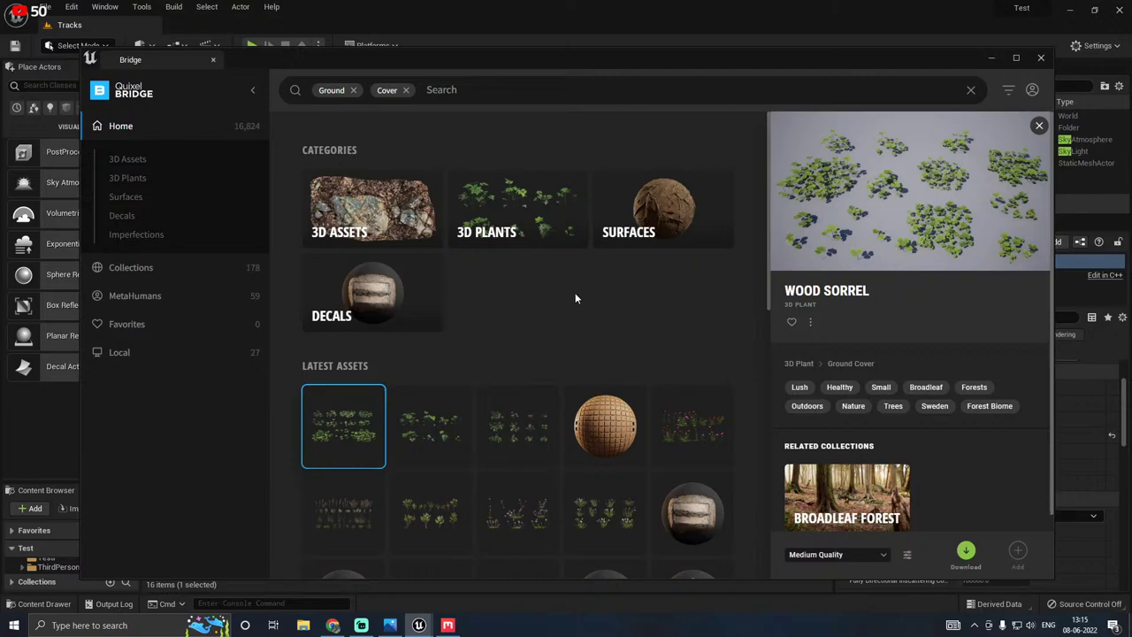
pyautogui.scroll(-10, 452, 349)
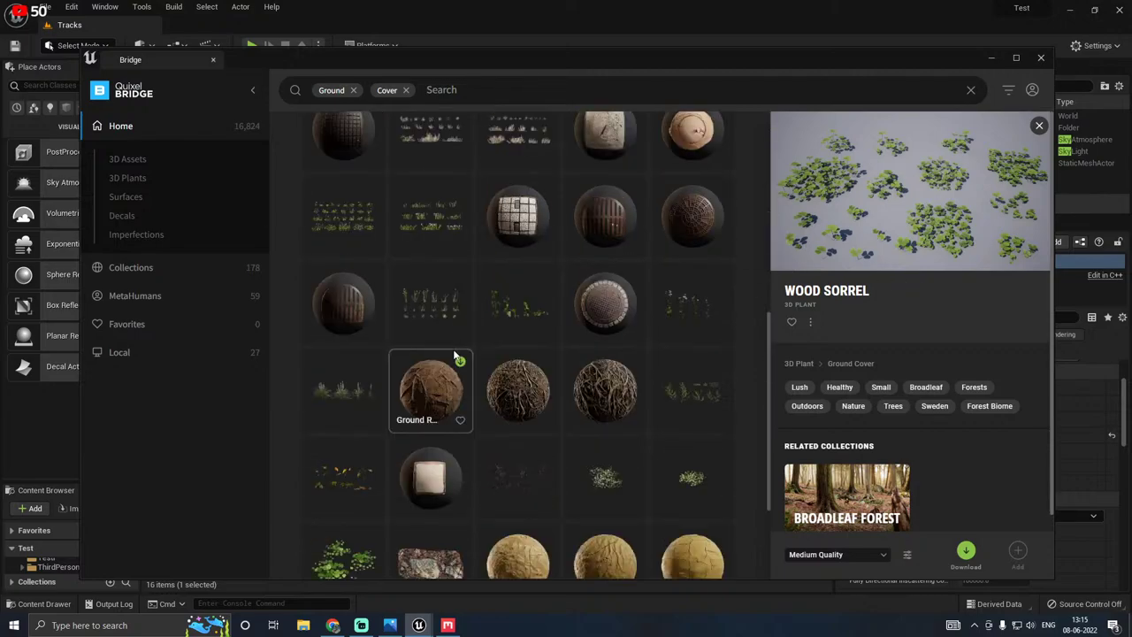
pyautogui.scroll(-2, 456, 353)
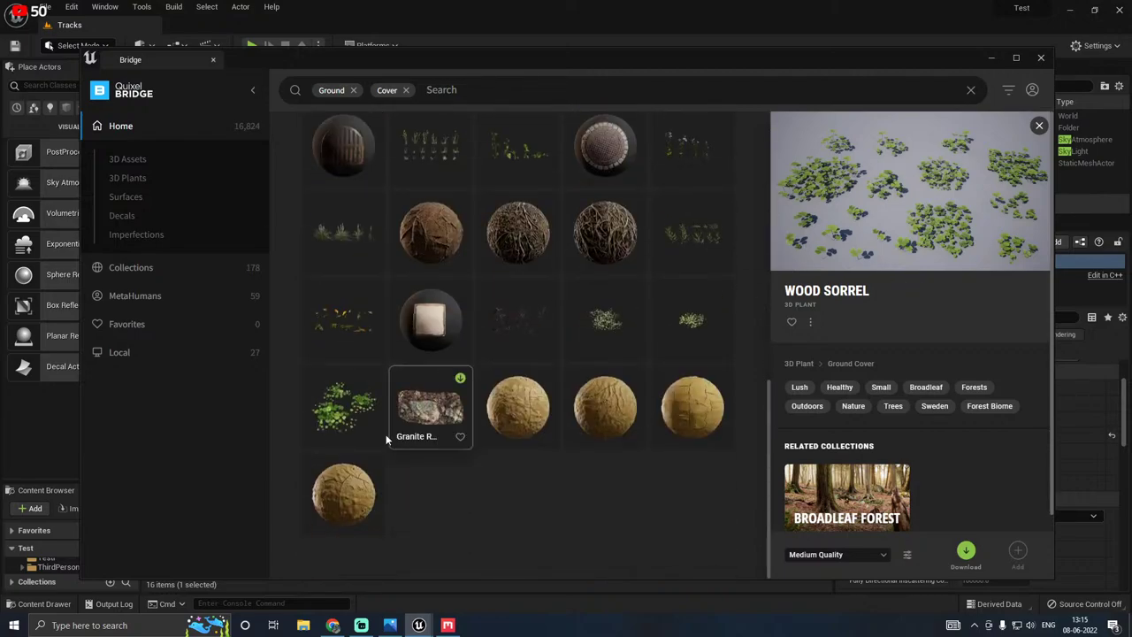
pyautogui.click(357, 406)
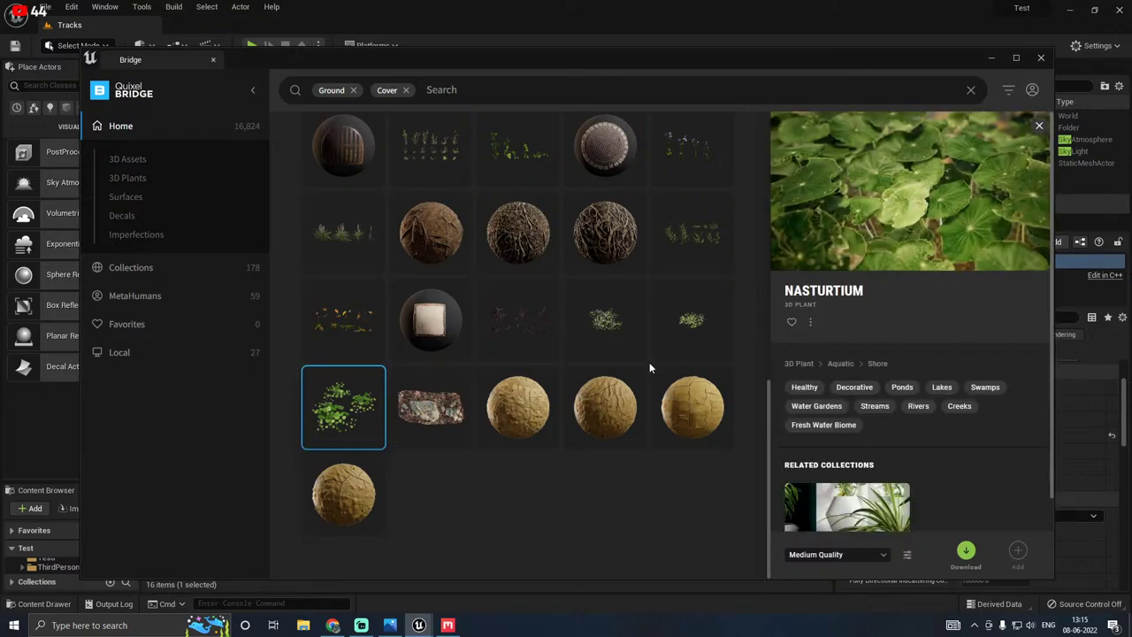
pyautogui.click(967, 551)
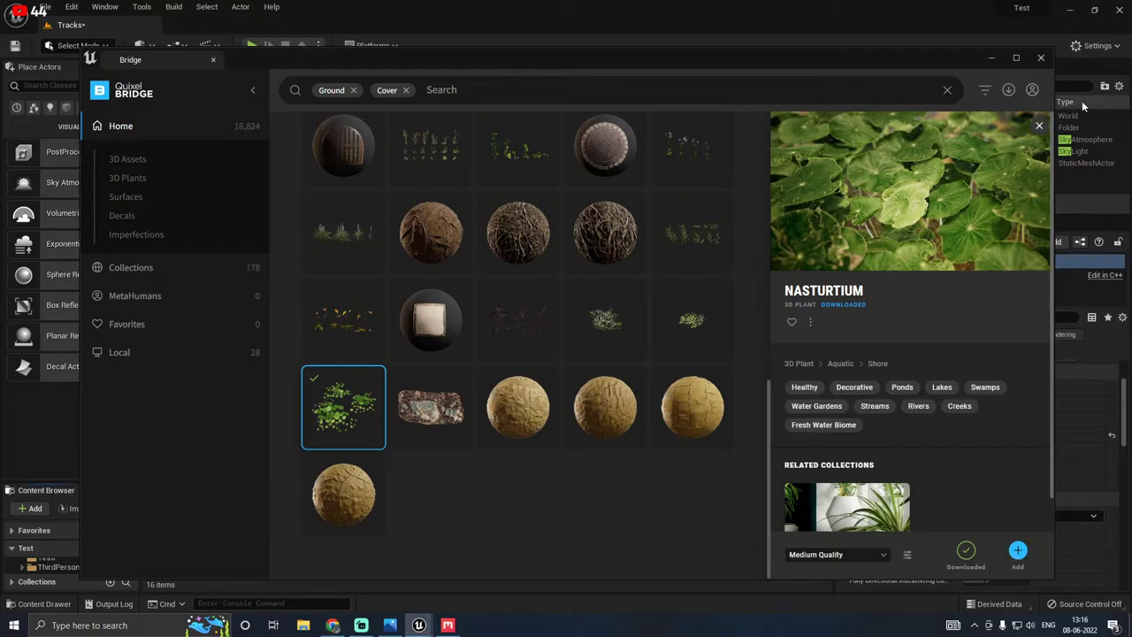
pyautogui.click(993, 57)
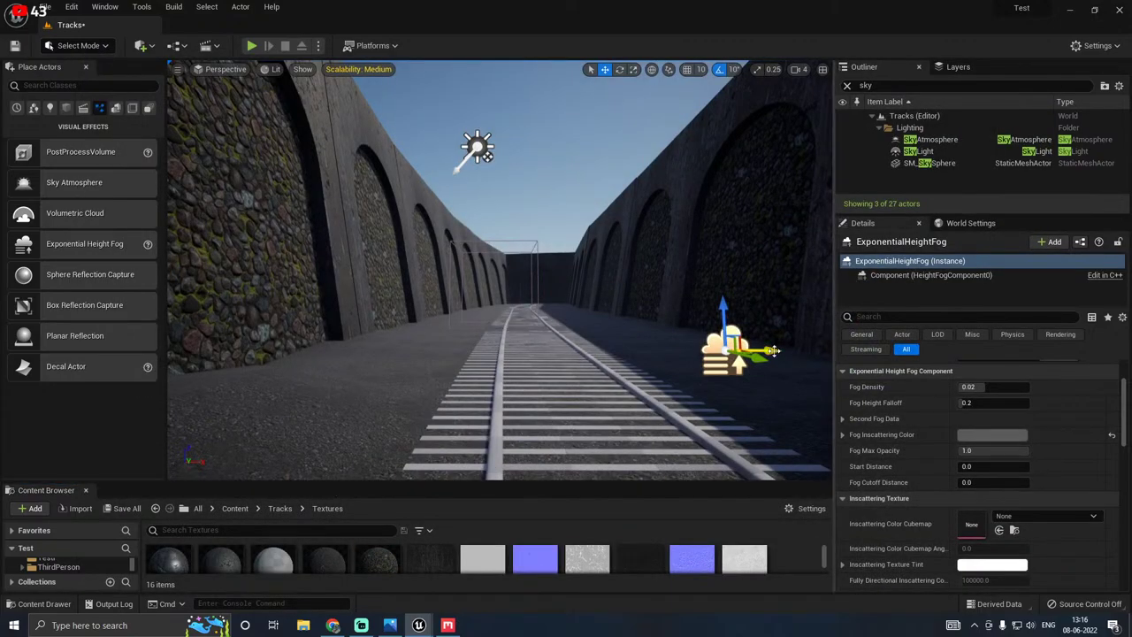
# Step: Move the fog actor farther toward the side wall and open the Bigleaf_Hydrangea folder under Megascans 3D_Plants
pyautogui.moveTo(773, 350); pyautogui.dragTo(831, 350)
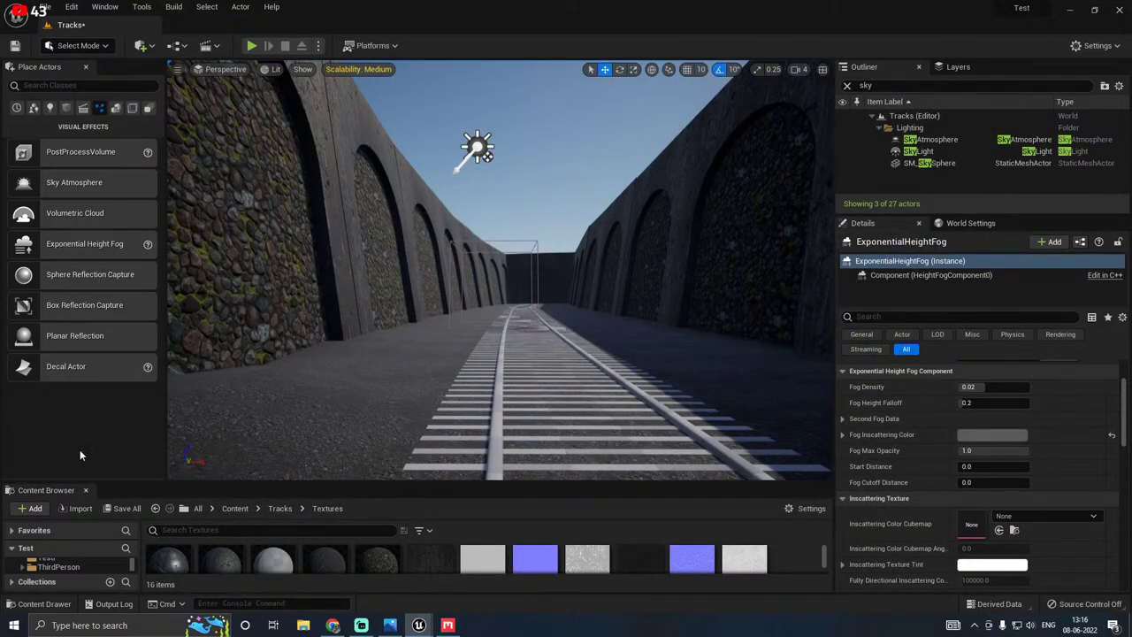
pyautogui.moveTo(155, 485); pyautogui.dragTo(147, 334)
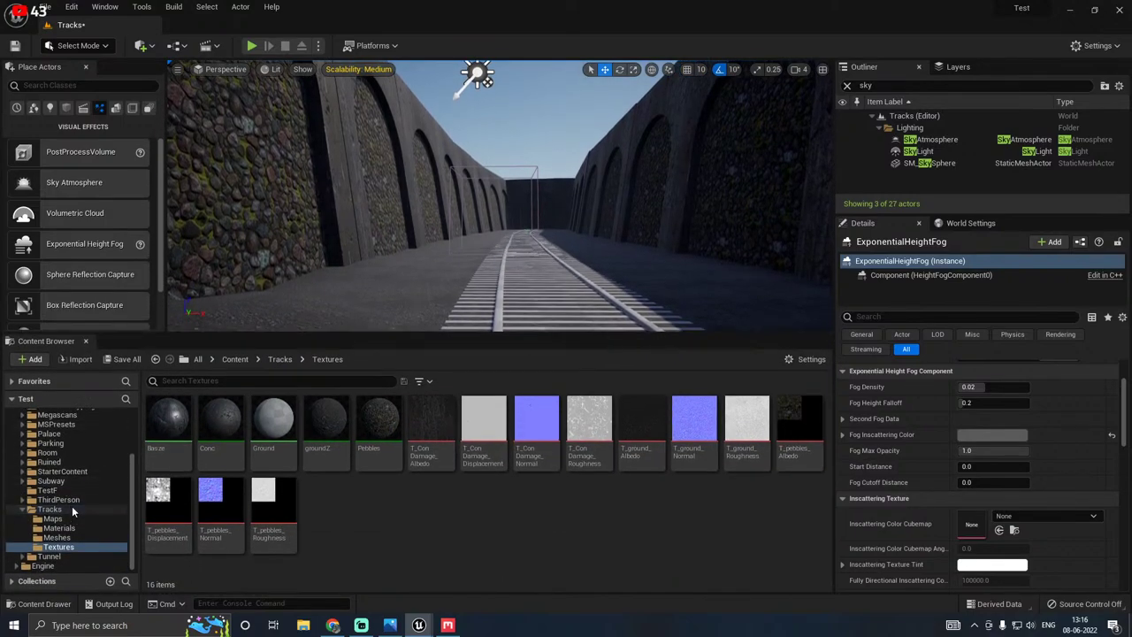
pyautogui.scroll(3, 71, 507)
pyautogui.click(23, 490)
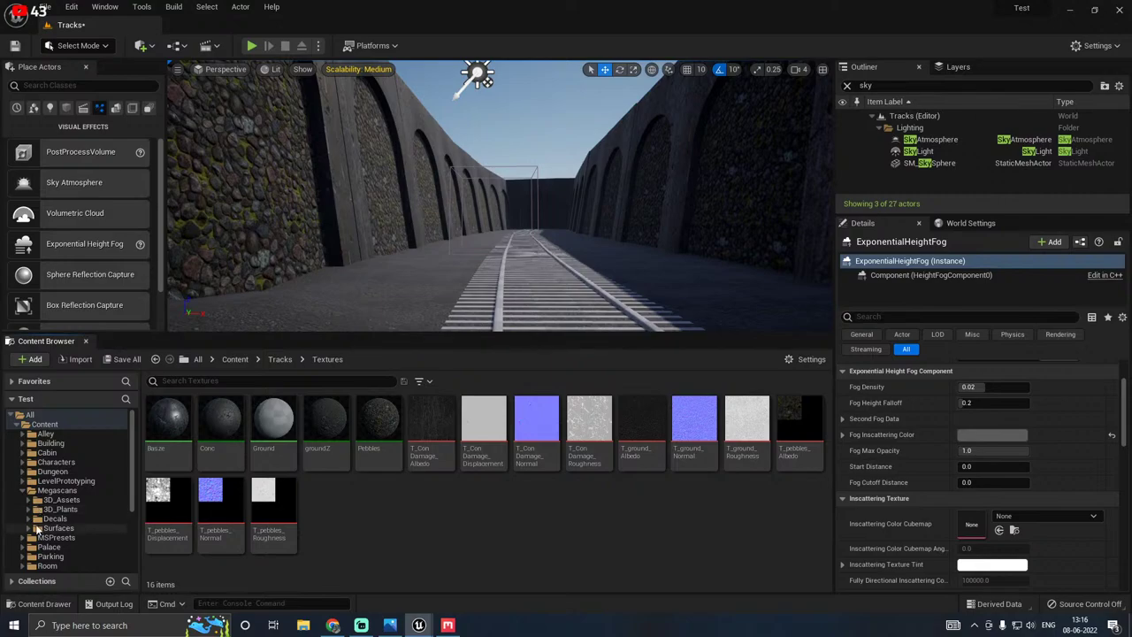
pyautogui.click(33, 510)
pyautogui.click(62, 519)
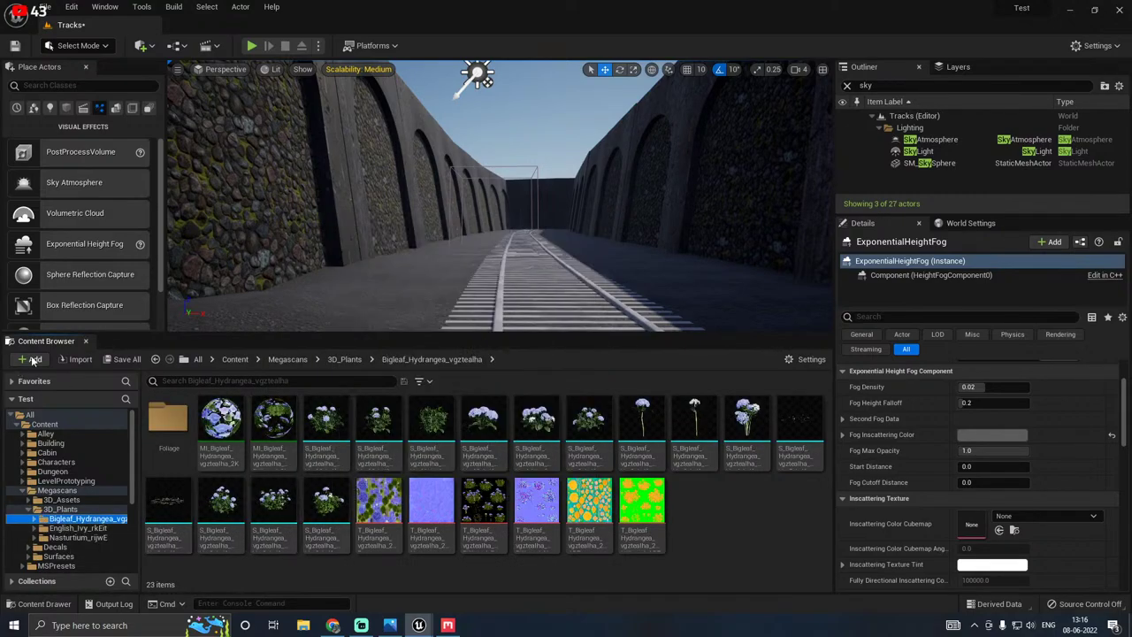
pyautogui.moveTo(194, 335); pyautogui.dragTo(194, 427)
# Step: Switch the editor to Foliage mode and select the first two foliage types for painting
pyautogui.click(84, 46)
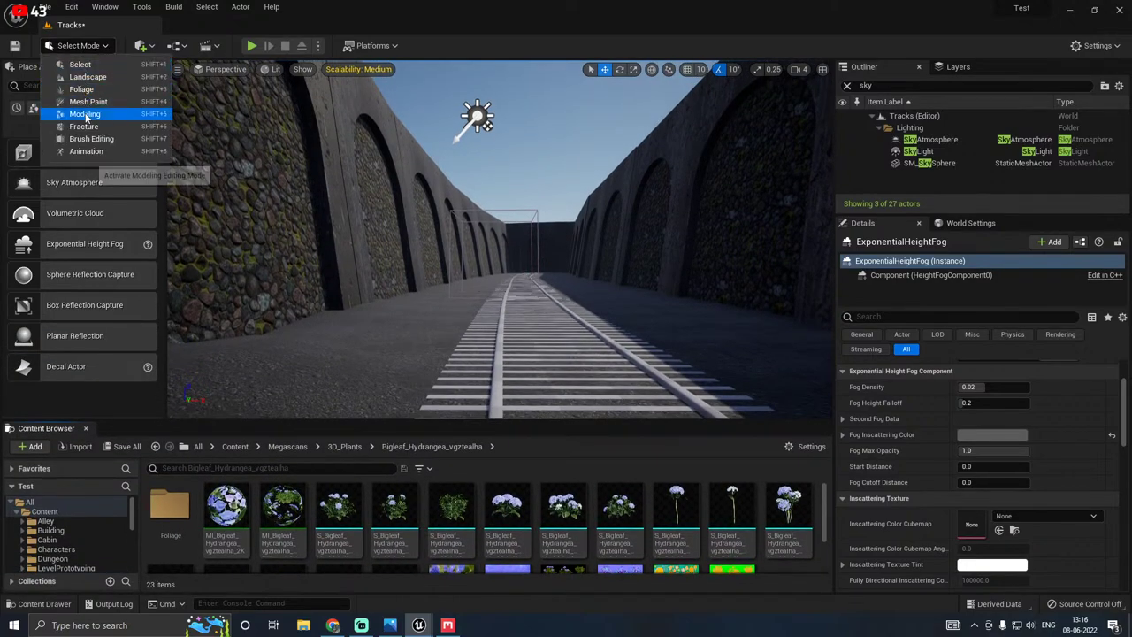
pyautogui.click(74, 91)
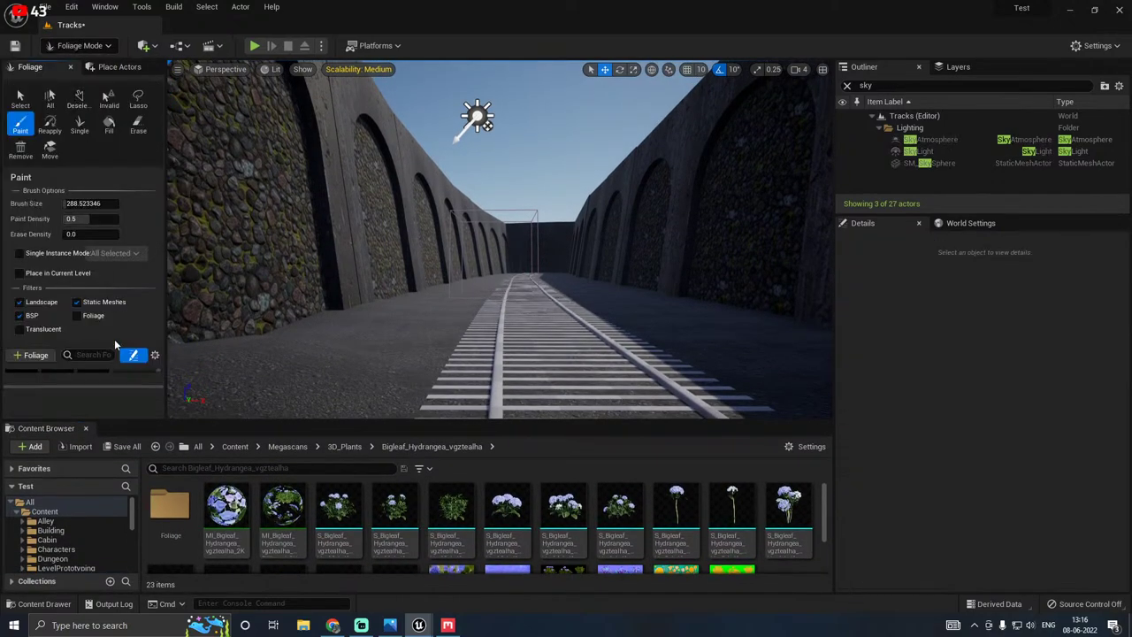
pyautogui.moveTo(109, 421); pyautogui.dragTo(123, 460)
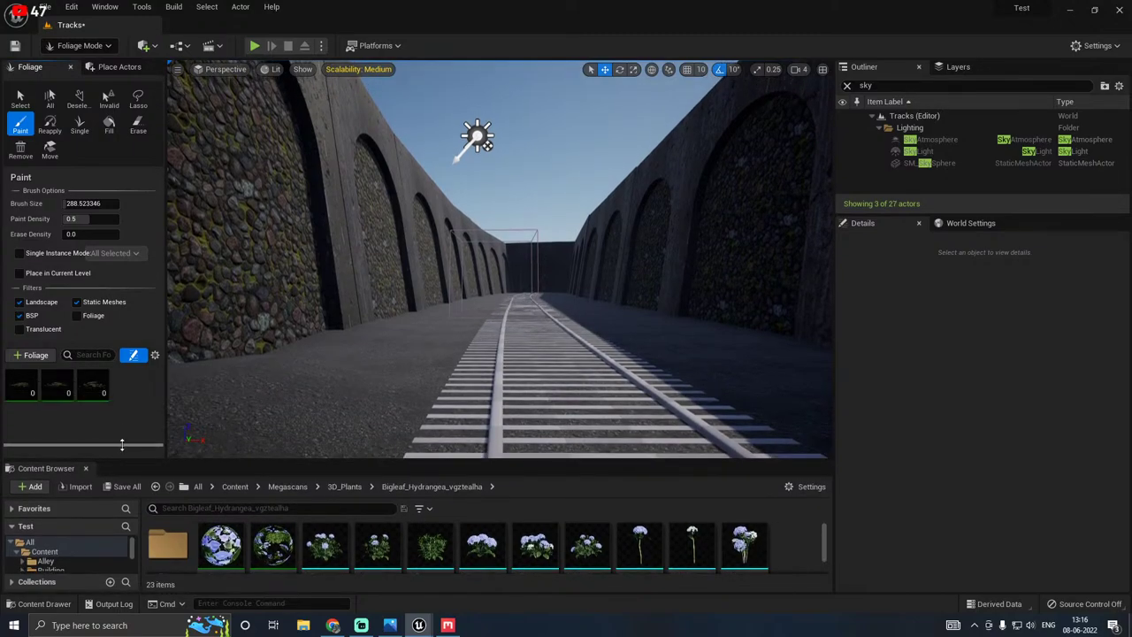
pyautogui.click(13, 378)
pyautogui.click(49, 377)
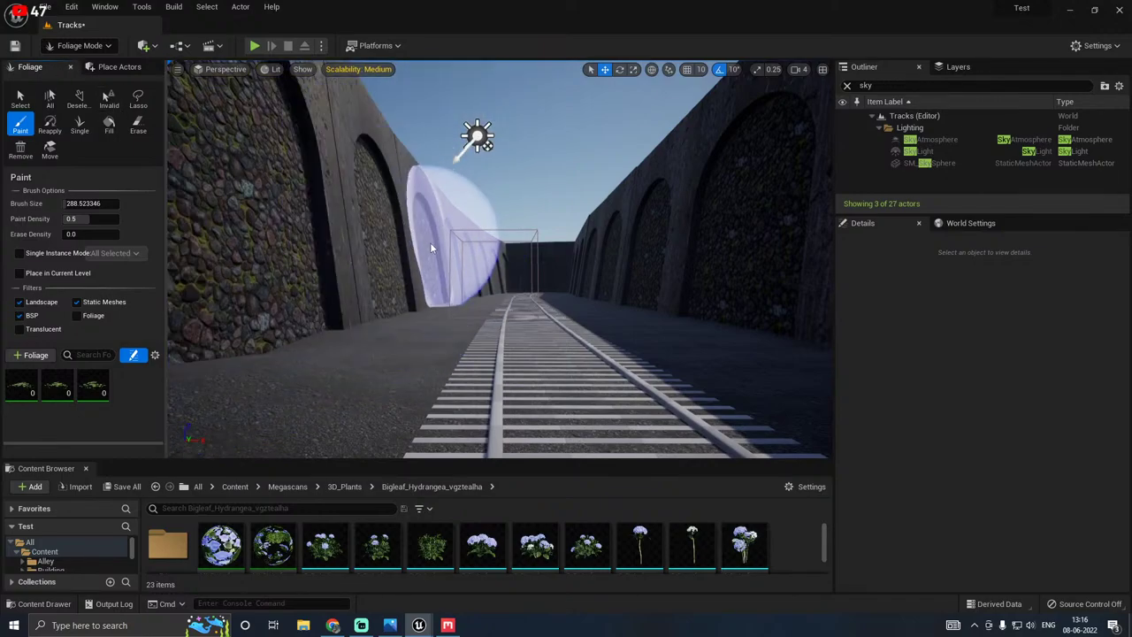
# Step: Shrink the foliage paint brush to a size of about 28.7 over the railway tracks
pyautogui.moveTo(430, 243); pyautogui.dragTo(416, 326, button='right')
pyautogui.press('[')
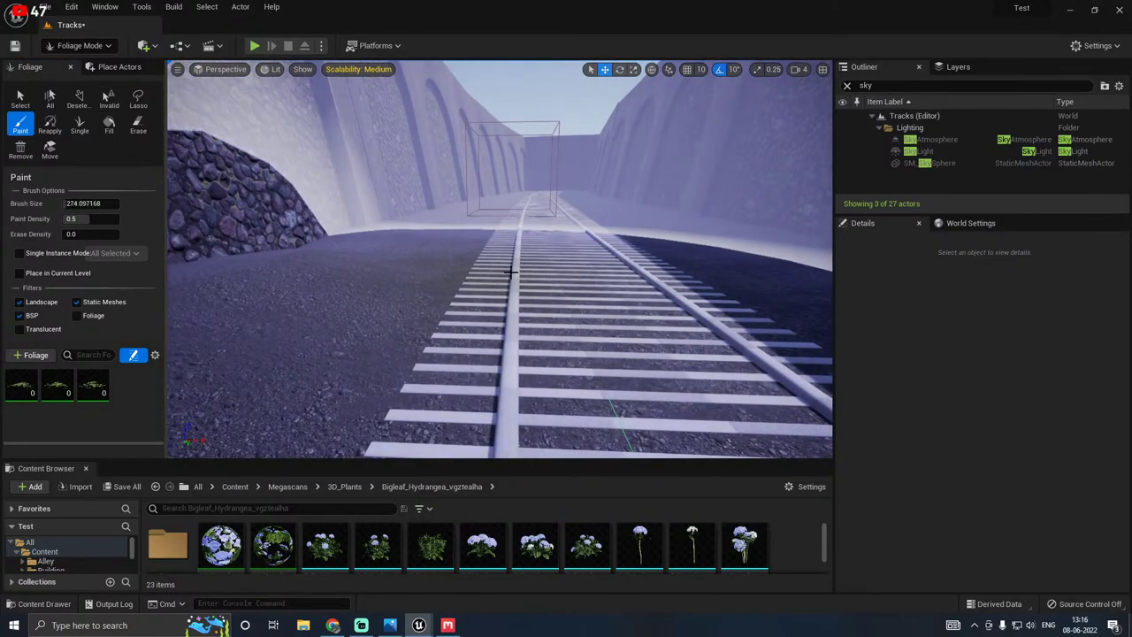
pyautogui.press('[')
pyautogui.press('[')
pyautogui.press('[')
pyautogui.press('[')
pyautogui.press('[')
pyautogui.press('[')
pyautogui.press('[')
pyautogui.press('[')
pyautogui.press('[')
pyautogui.press('[')
pyautogui.press('[')
pyautogui.press('[')
pyautogui.press('[')
pyautogui.press('[')
pyautogui.press('[')
pyautogui.press('[')
pyautogui.press('[')
pyautogui.press('[')
pyautogui.press('[')
pyautogui.press('[')
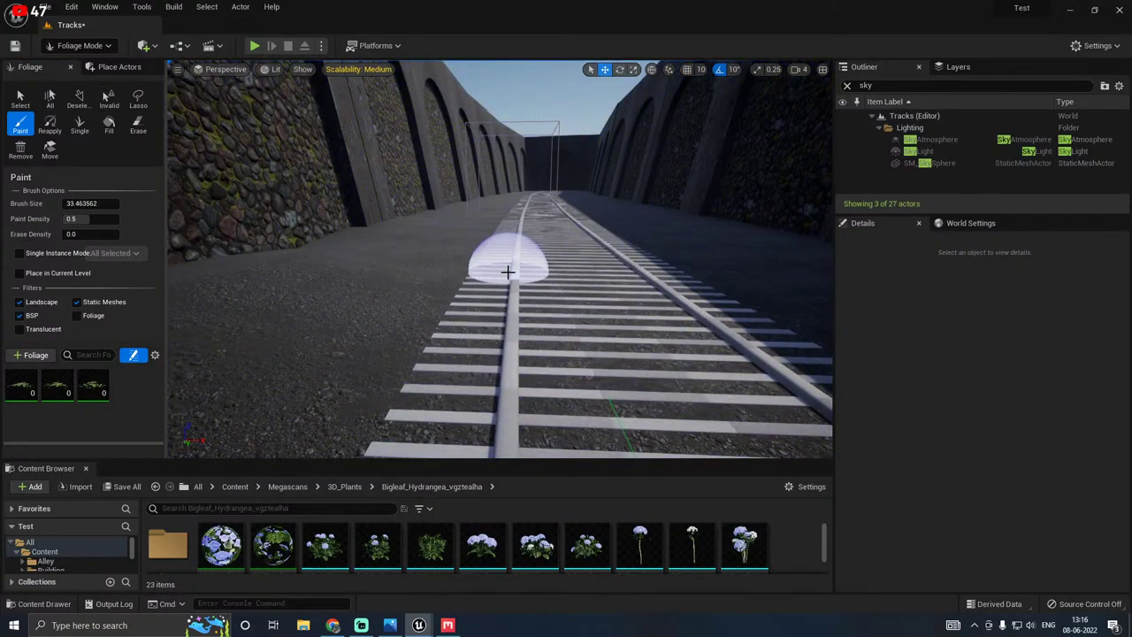
pyautogui.press('[')
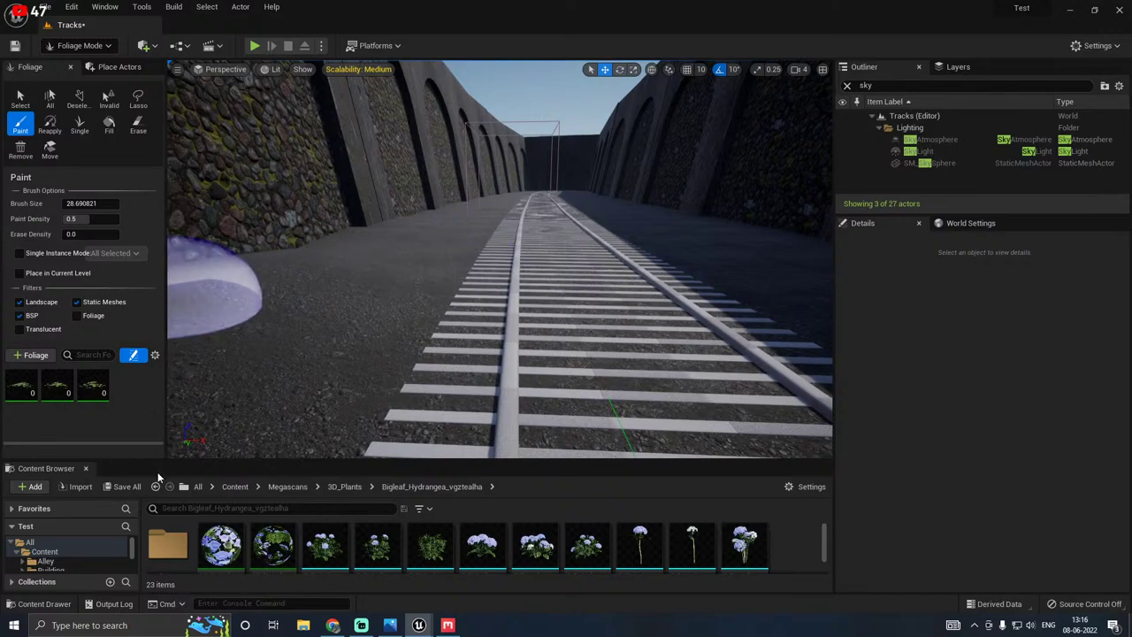
# Step: Enlarge the viewport area, select all three foliage types and expand the room for their shared settings
pyautogui.moveTo(152, 461); pyautogui.dragTo(151, 495)
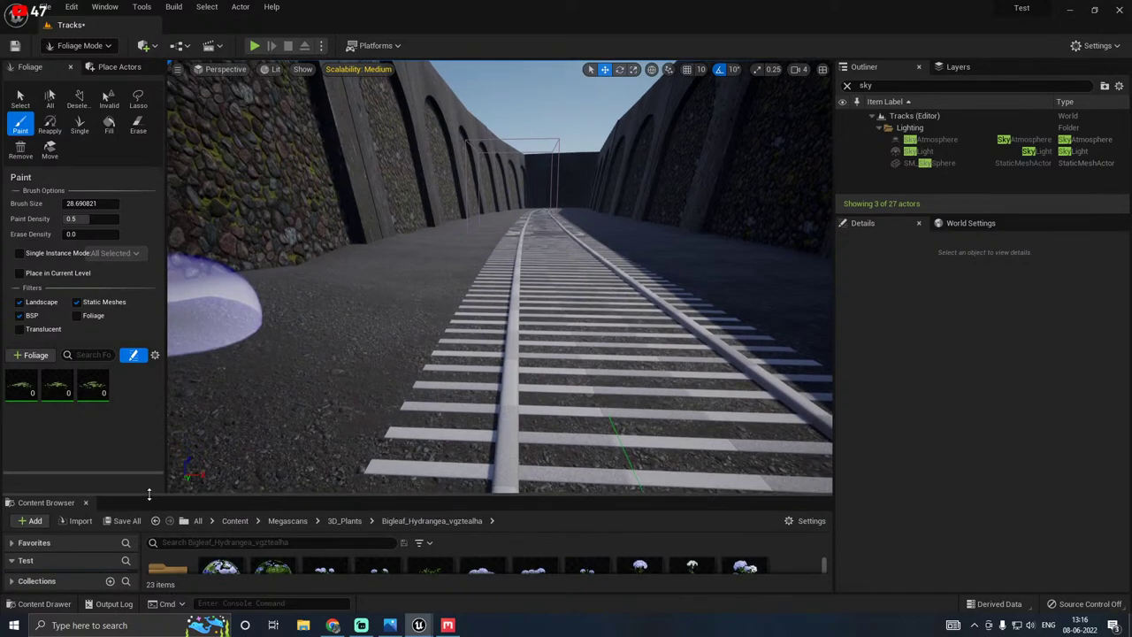
pyautogui.click(31, 398)
pyautogui.keyDown('shift'); pyautogui.click(93, 398); pyautogui.keyUp('shift')
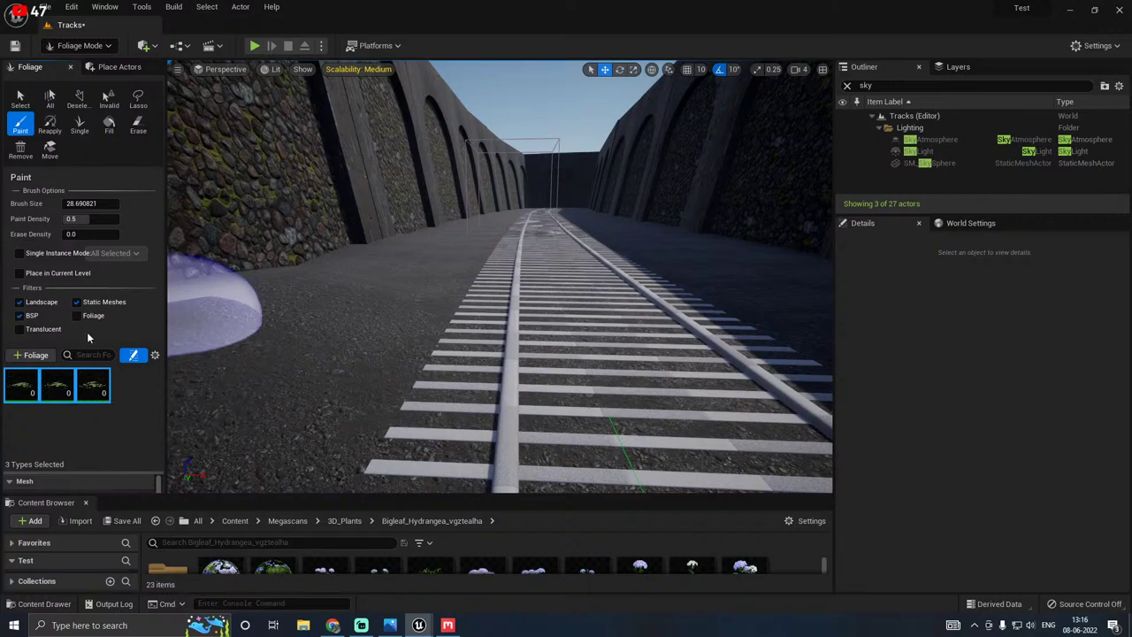
pyautogui.moveTo(91, 471); pyautogui.dragTo(88, 409)
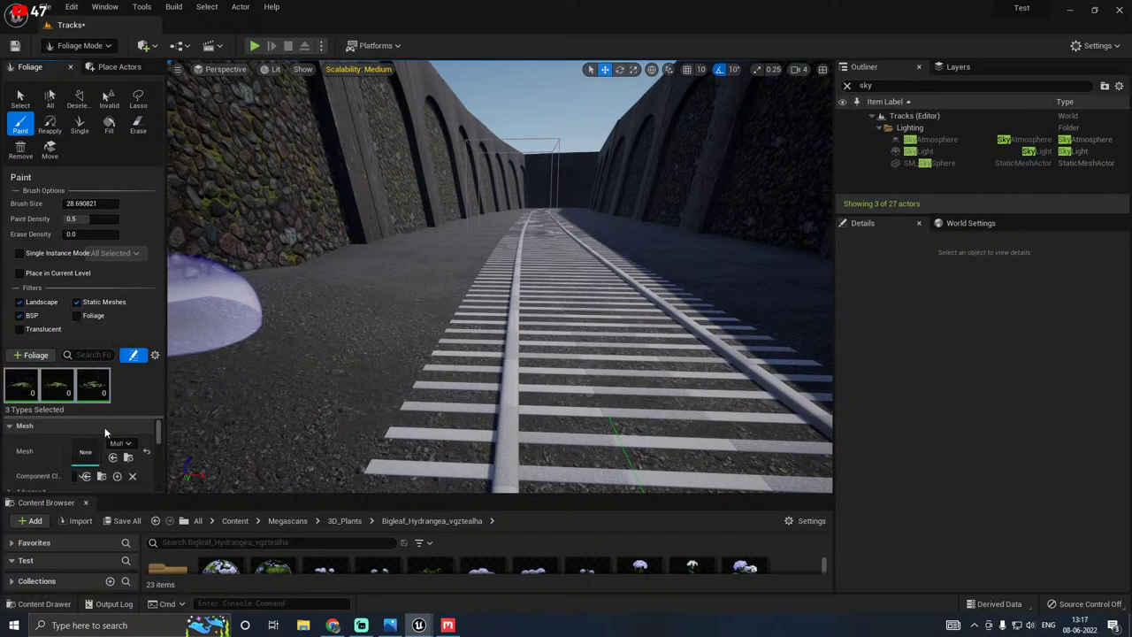
pyautogui.scroll(-2, 53, 462)
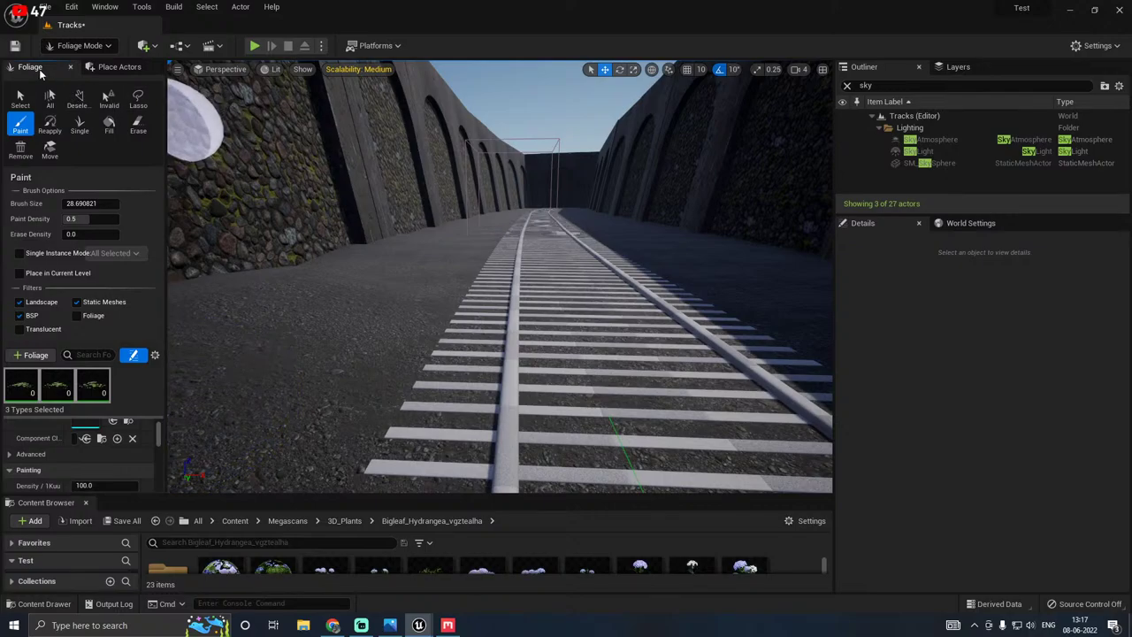
# Step: Dock the Foliage tools between the Outliner and Details, and enlarge them to show the painting settings
pyautogui.moveTo(40, 73); pyautogui.dragTo(891, 280)
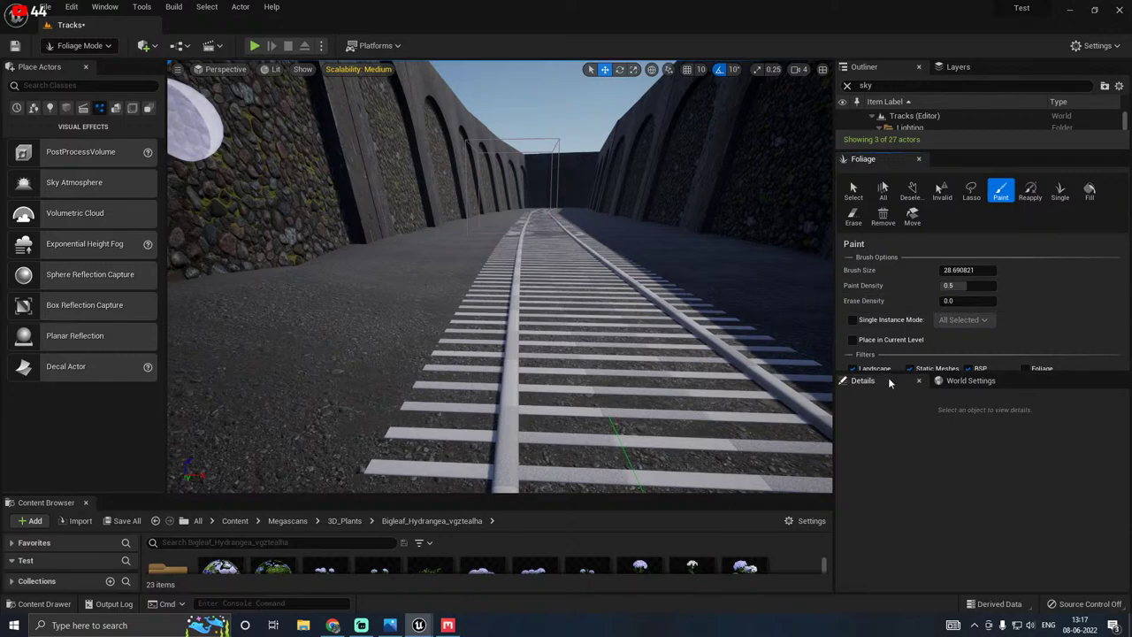
pyautogui.moveTo(889, 375); pyautogui.dragTo(889, 567)
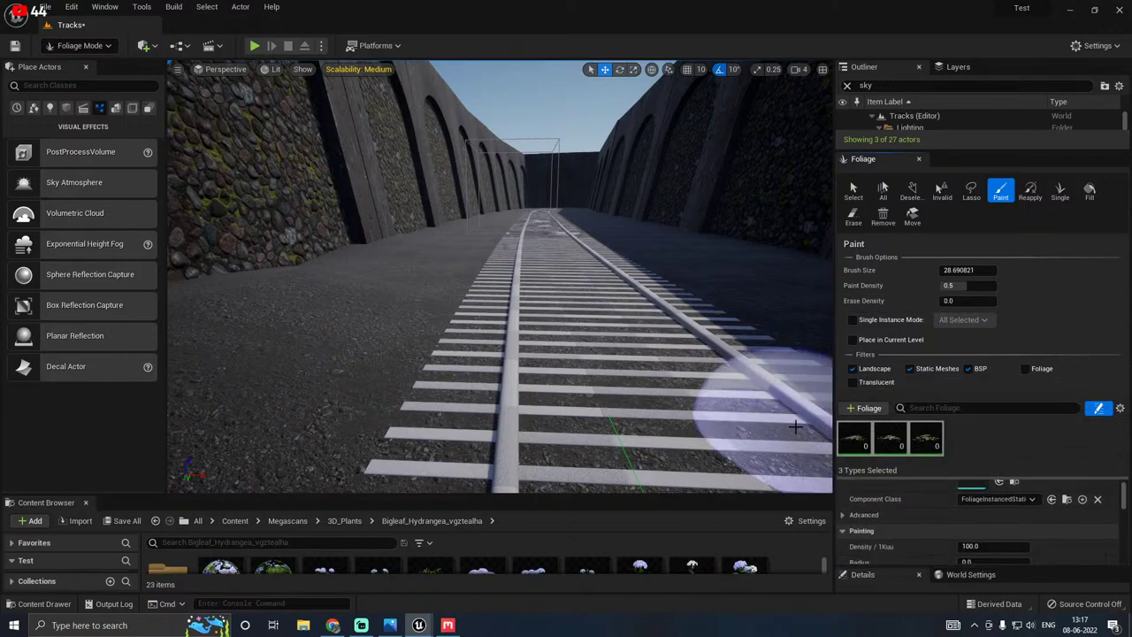
pyautogui.moveTo(916, 480)
pyautogui.mouseDown()
pyautogui.moveTo(918, 541)
pyautogui.moveTo(918, 422)
pyautogui.mouseUp()
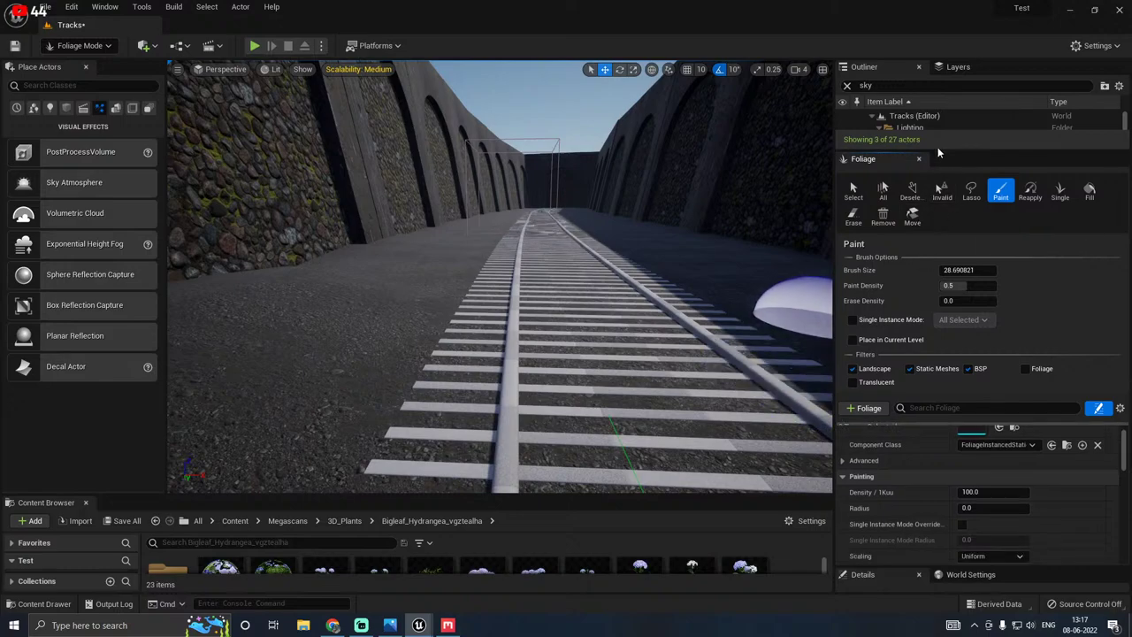
pyautogui.moveTo(938, 153); pyautogui.dragTo(940, 64)
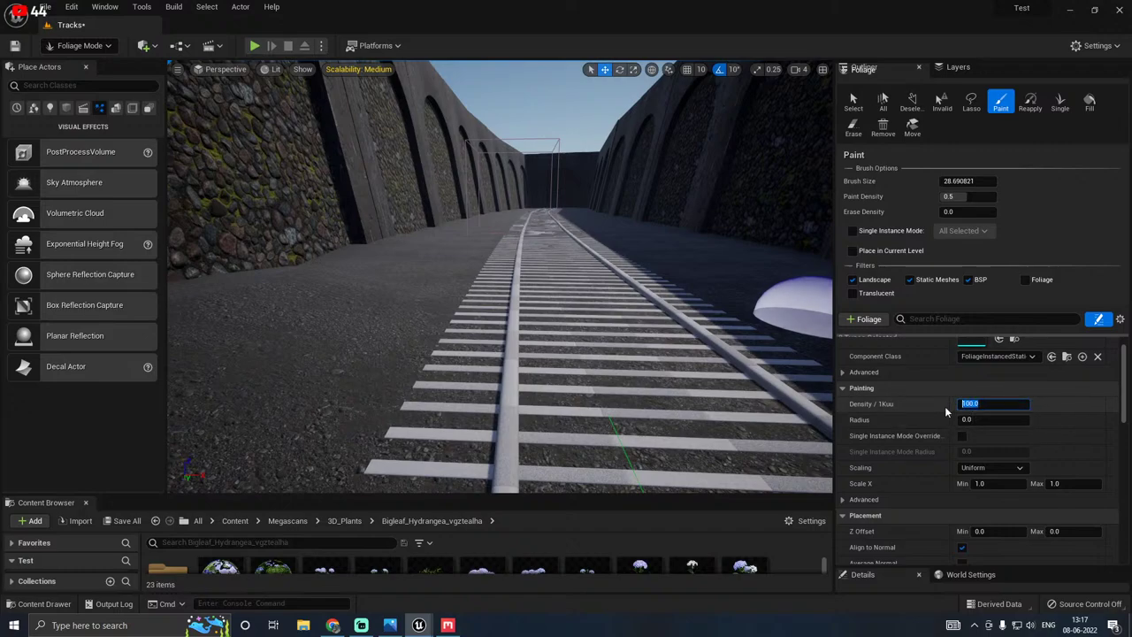
# Step: Set the selected foliage types' density to 3, radius to 122 and maximum Scale X to 1.2
pyautogui.write('3')
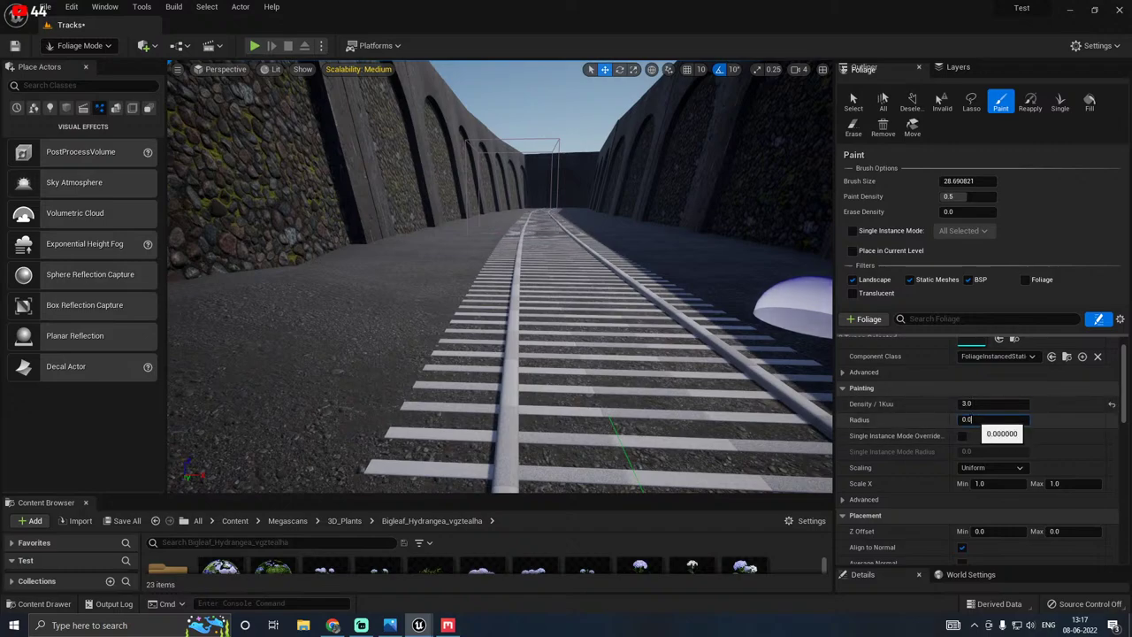
pyautogui.moveTo(972, 419); pyautogui.dragTo(948, 422)
pyautogui.write('122')
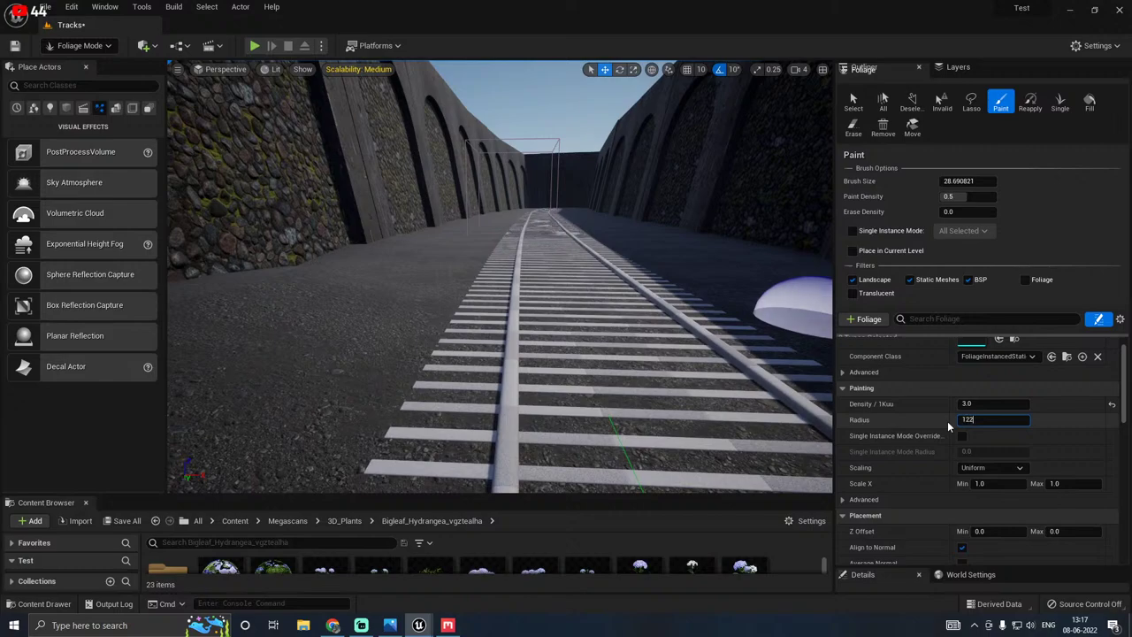
pyautogui.click(1070, 484)
pyautogui.write('1')
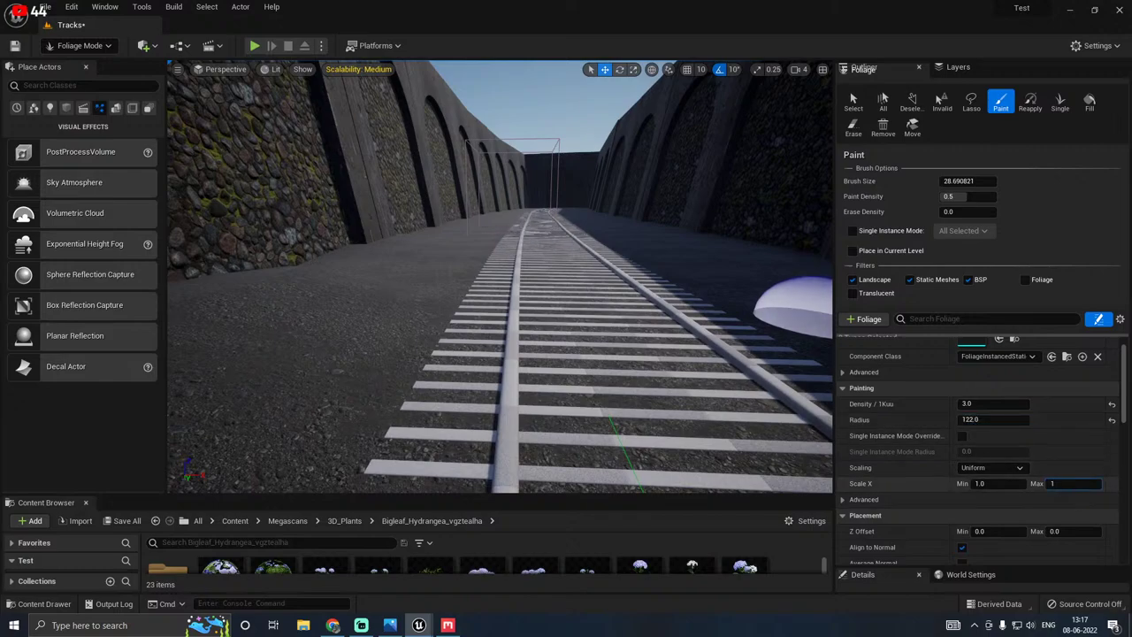
pyautogui.write('.2')
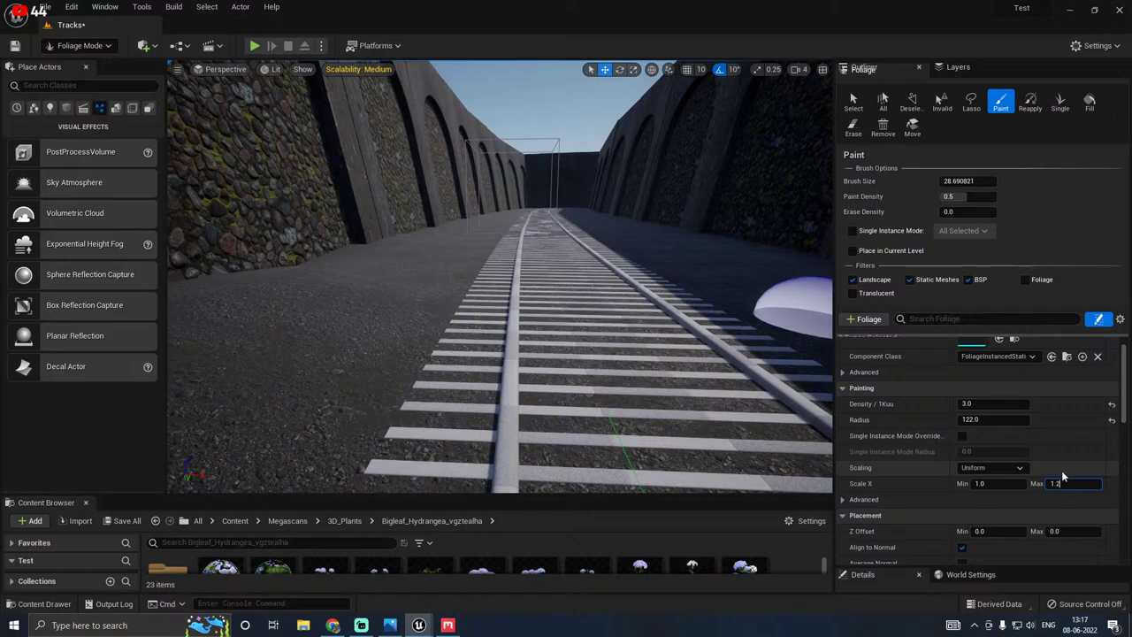
pyautogui.press('Return')
# Step: Disable Align to Normal for the selected foliage types and review their remaining placement and instance settings
pyautogui.scroll(-1, 1052, 450)
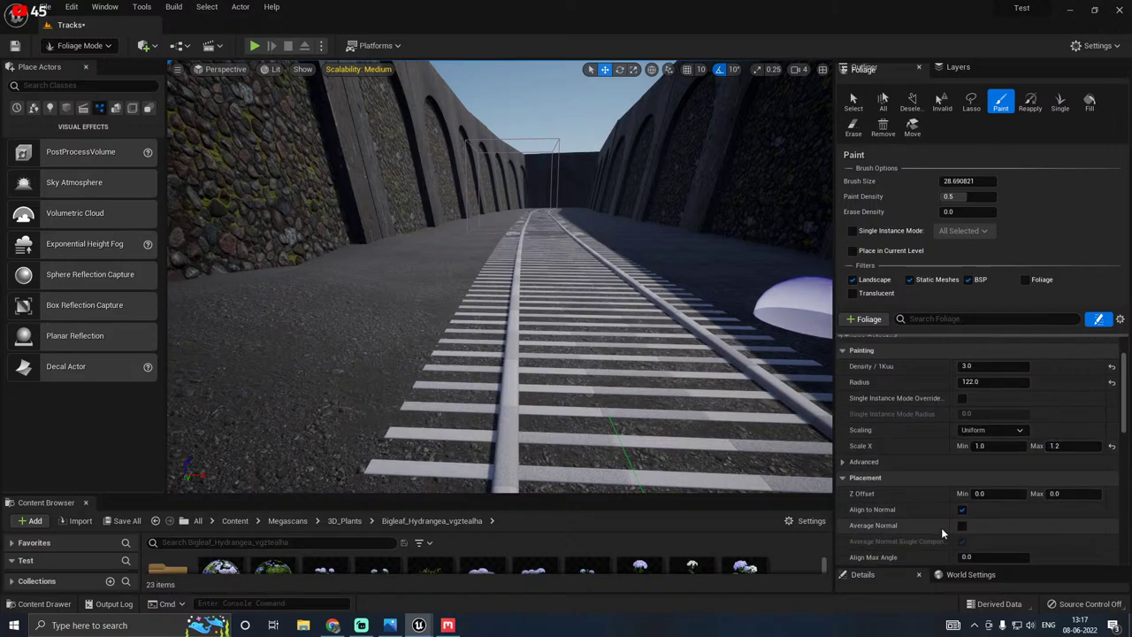
pyautogui.click(962, 509)
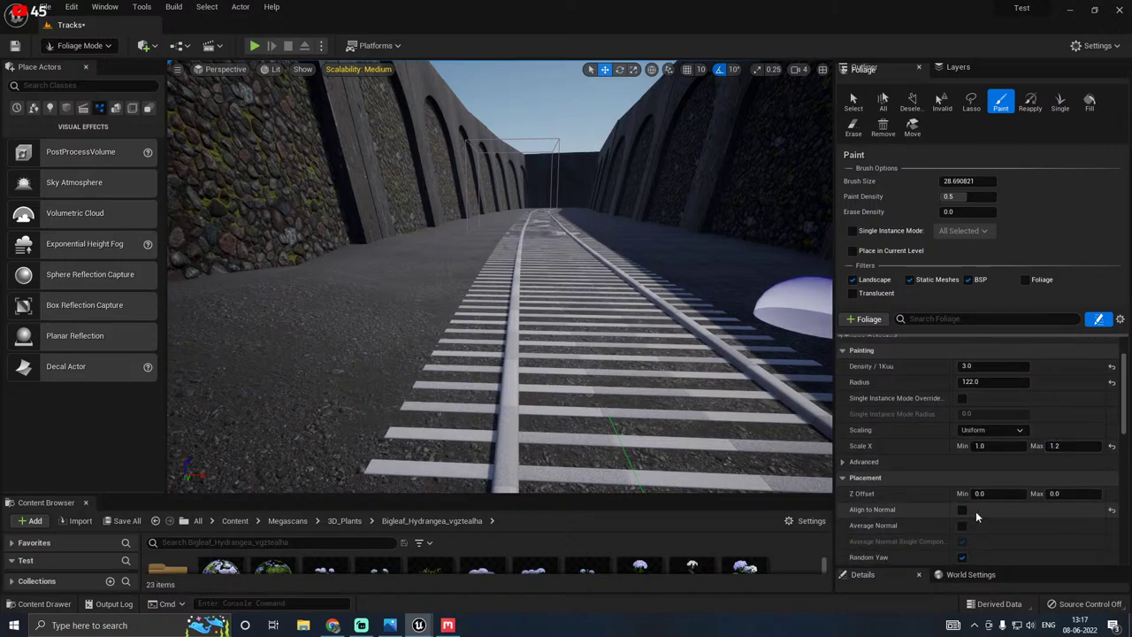
pyautogui.scroll(-4, 929, 513)
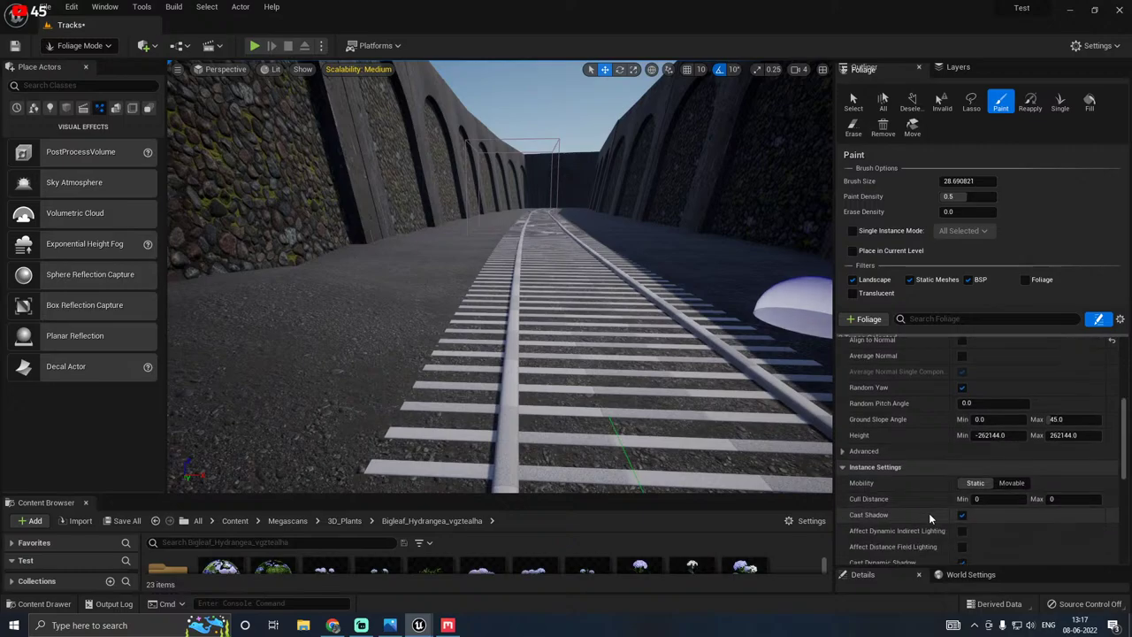
pyautogui.scroll(-1, 929, 513)
# Step: Return to Select mode and move the ExponentialHeightFog actor away from the side wall, farther along the tracks
pyautogui.moveTo(601, 371)
pyautogui.mouseDown(button='right')
pyautogui.moveTo(415, 283)
pyautogui.moveTo(517, 363)
pyautogui.mouseUp(button='right')
pyautogui.press('w')
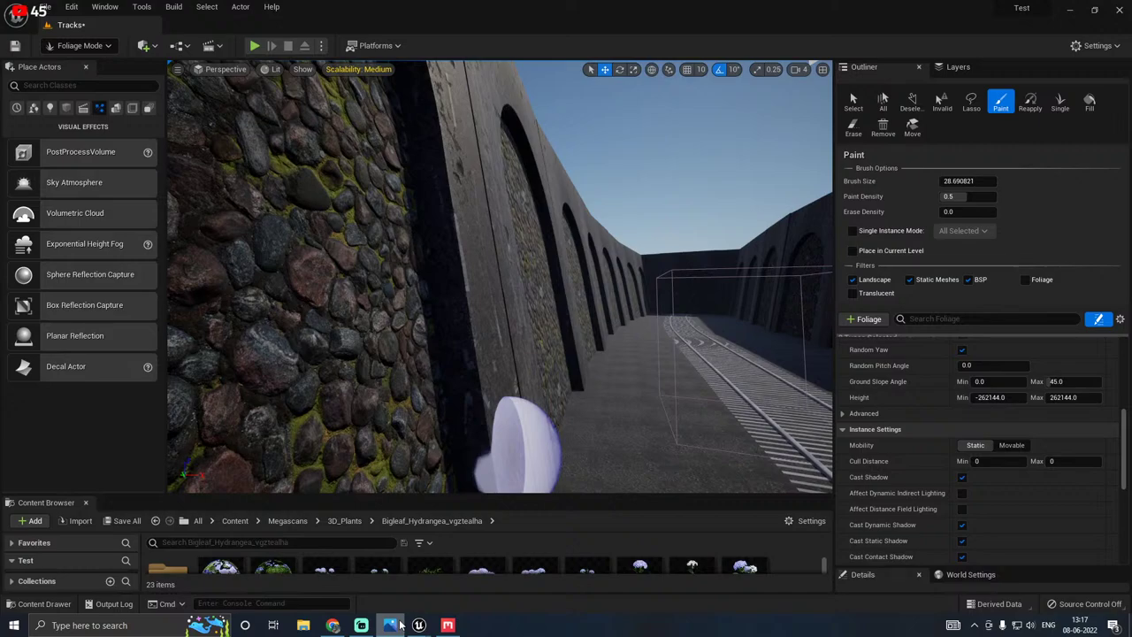
pyautogui.moveTo(591, 369); pyautogui.dragTo(641, 368, button='right')
pyautogui.press('w')
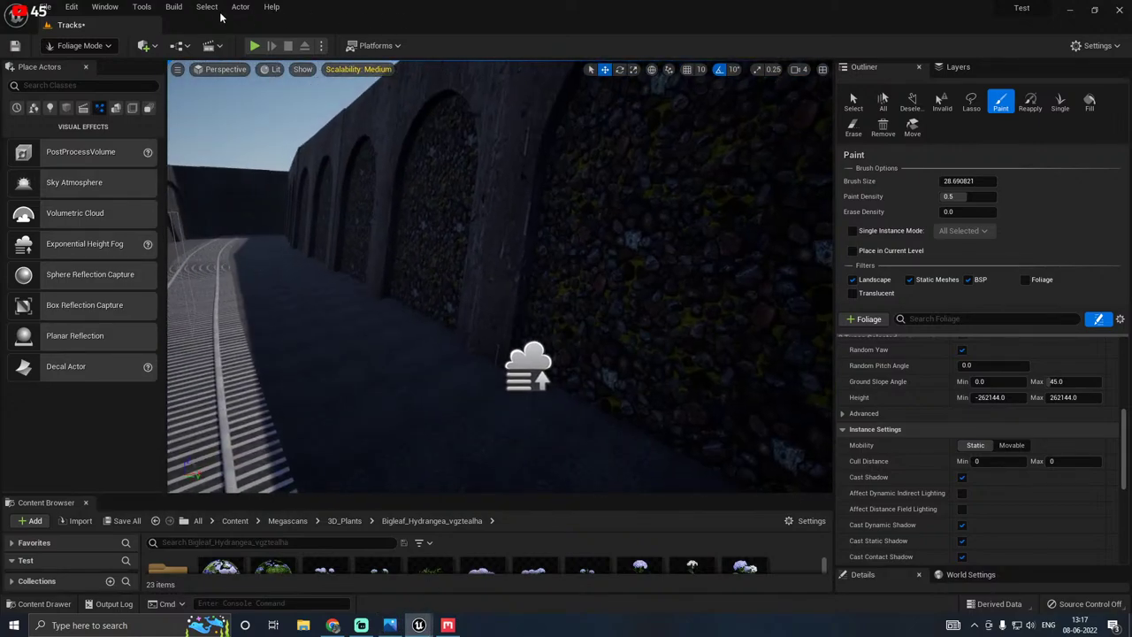
pyautogui.click(100, 47)
pyautogui.click(79, 65)
pyautogui.click(509, 361)
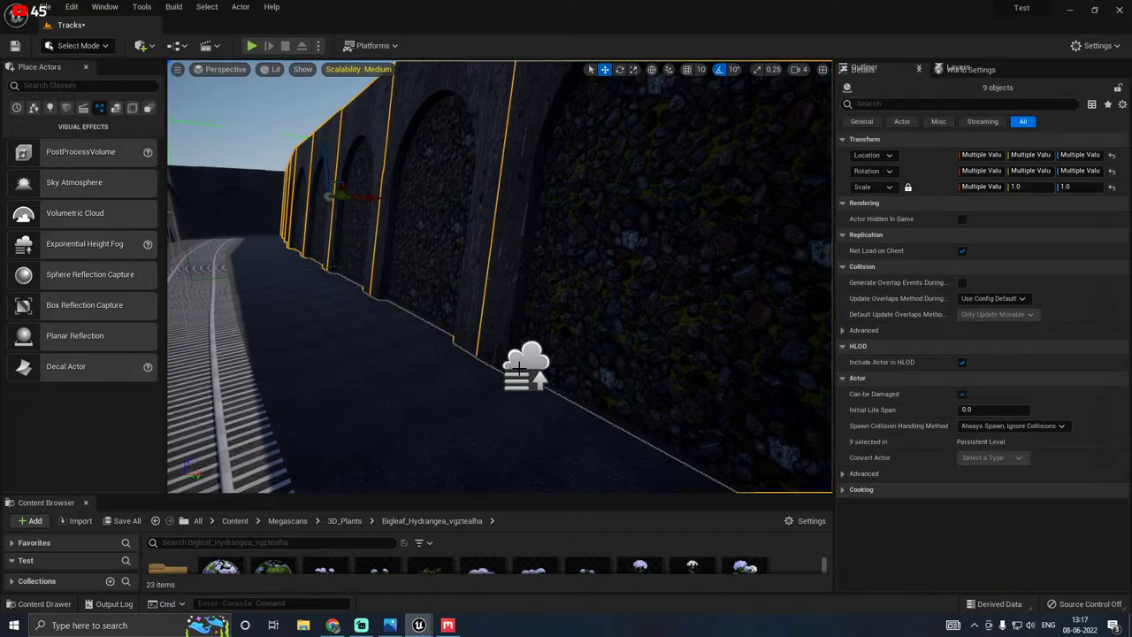
pyautogui.click(518, 365)
pyautogui.moveTo(562, 379); pyautogui.dragTo(281, 280)
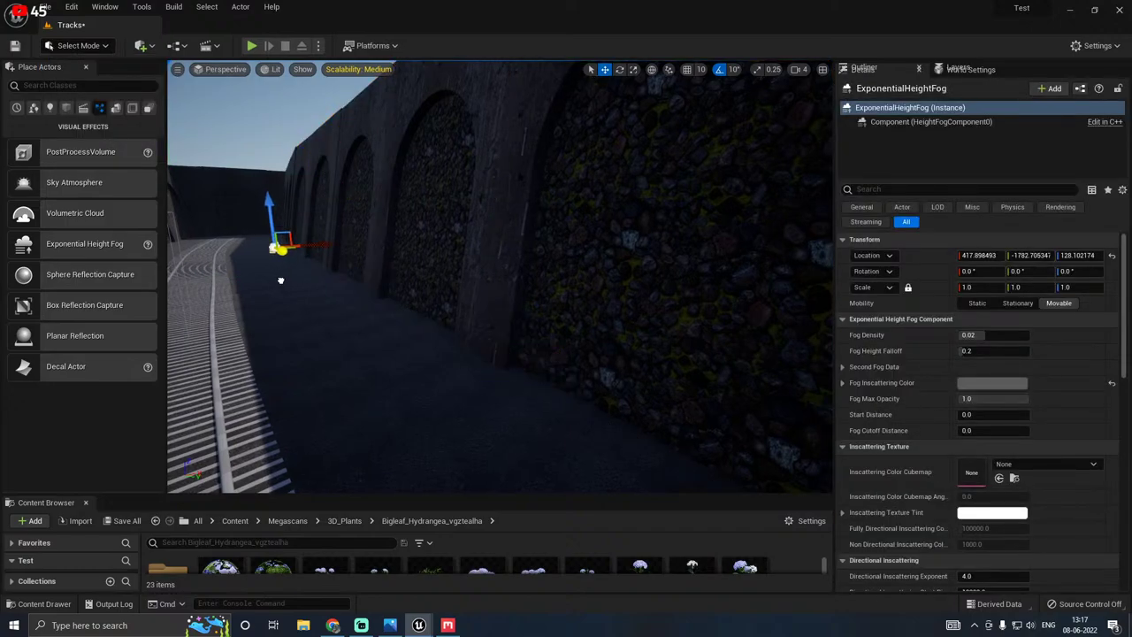
# Step: Switch to Foliage mode and allow the Paint tool to place foliage on existing foliage
pyautogui.moveTo(468, 328); pyautogui.dragTo(367, 350, button='right')
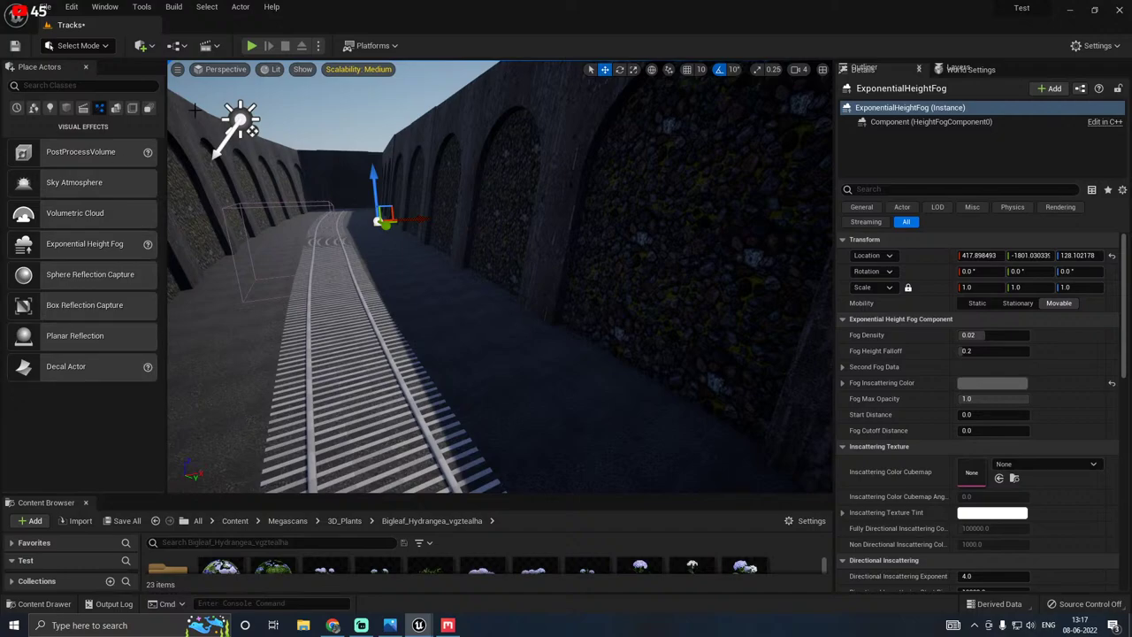
pyautogui.click(89, 50)
pyautogui.click(84, 89)
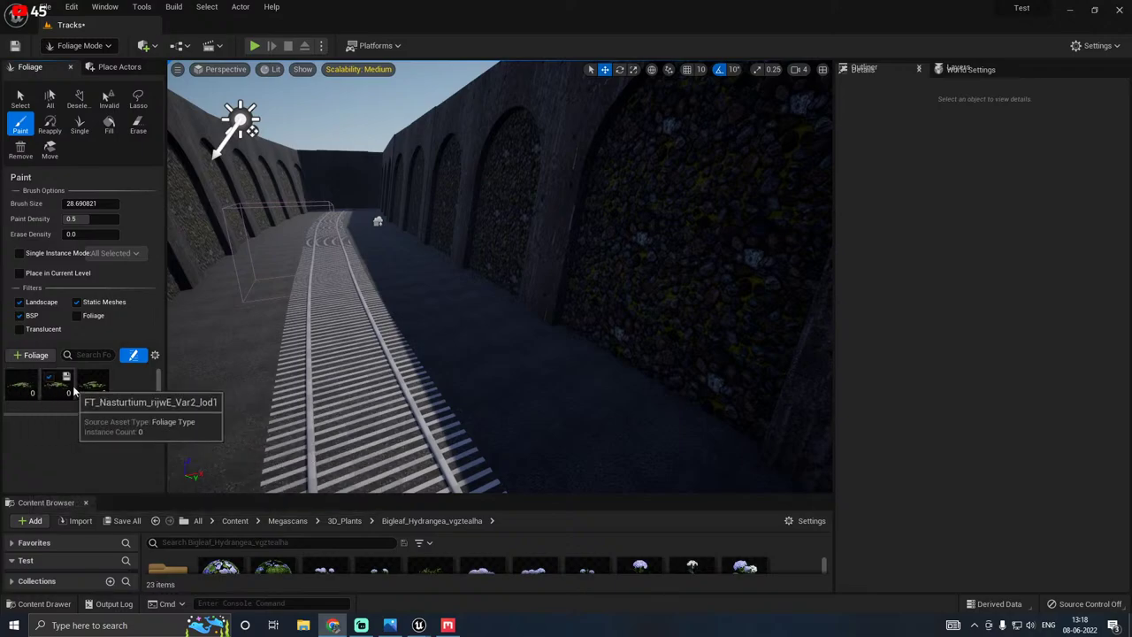
pyautogui.moveTo(510, 345); pyautogui.dragTo(478, 378, button='right')
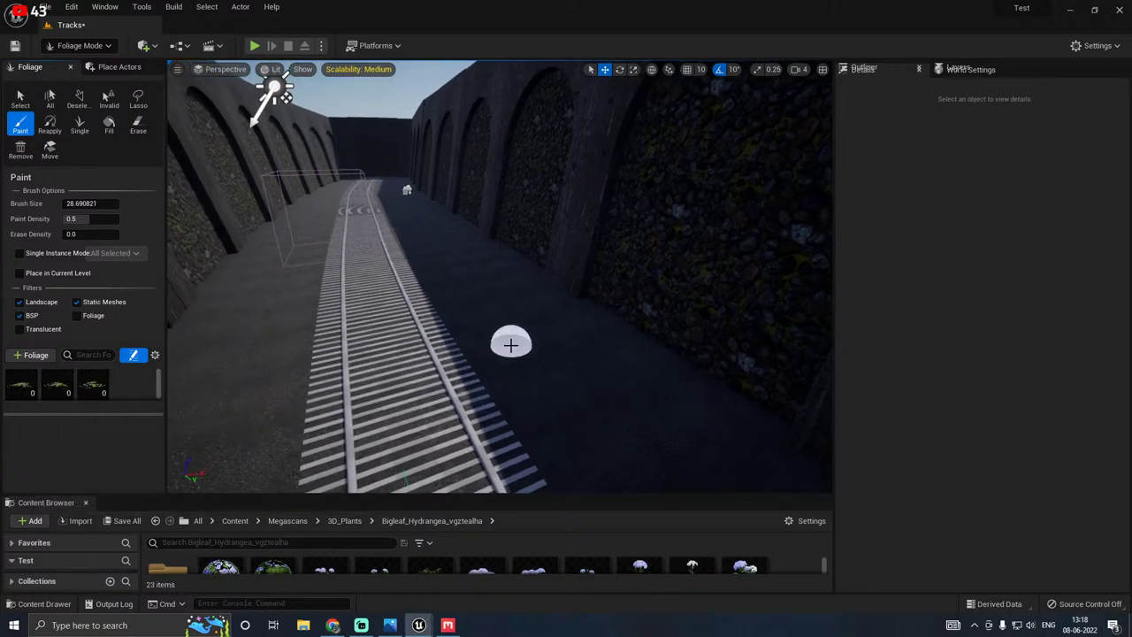
pyautogui.click(76, 303)
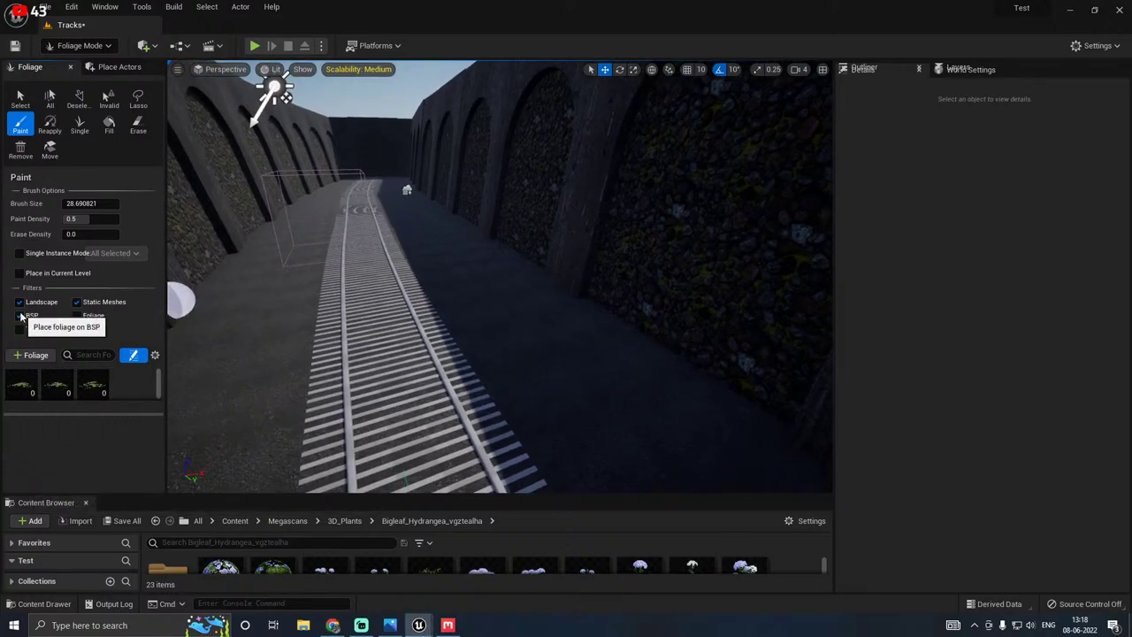
pyautogui.moveTo(519, 336)
pyautogui.mouseDown(button='right')
pyautogui.moveTo(531, 336)
pyautogui.moveTo(537, 308)
pyautogui.mouseUp(button='right')
pyautogui.click(76, 316)
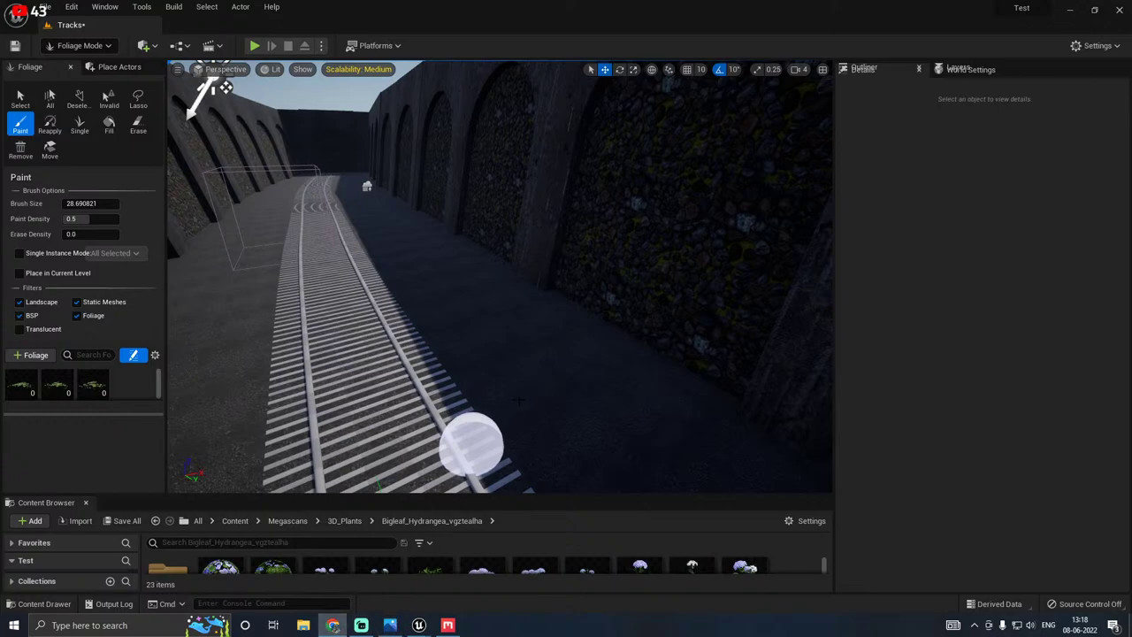
# Step: Paint a first nasturtium plant at the foot of the shaded stone wall beside the tracks
pyautogui.moveTo(518, 400); pyautogui.dragTo(430, 347, button='right')
pyautogui.press('w')
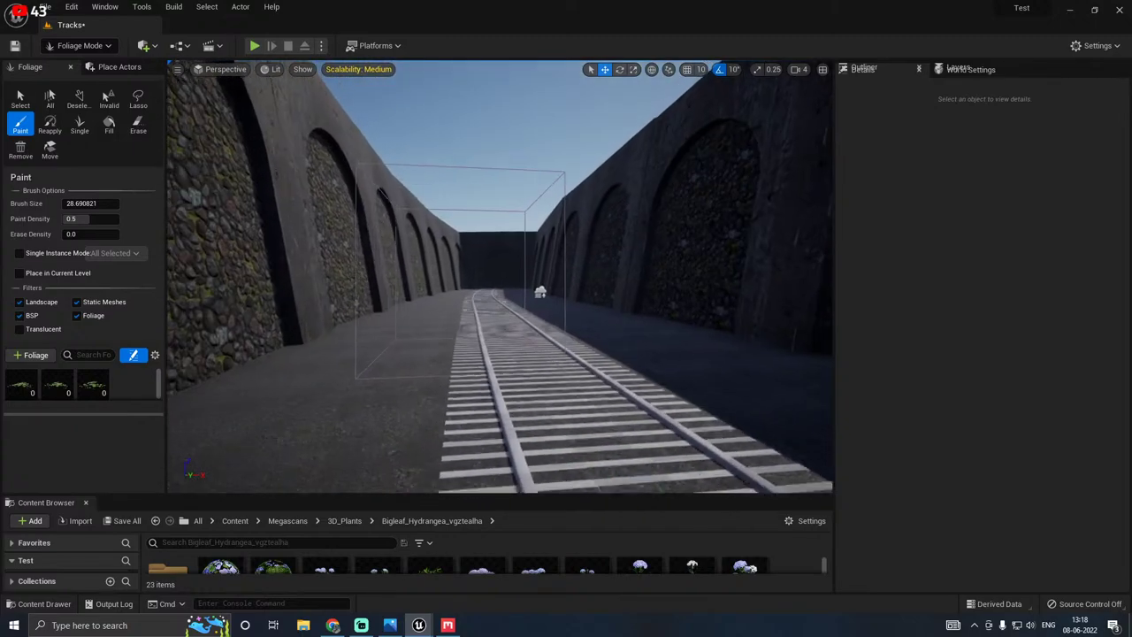
pyautogui.moveTo(469, 395)
pyautogui.mouseDown(button='right')
pyautogui.moveTo(456, 396)
pyautogui.moveTo(778, 389)
pyautogui.mouseUp(button='right')
pyautogui.press('w')
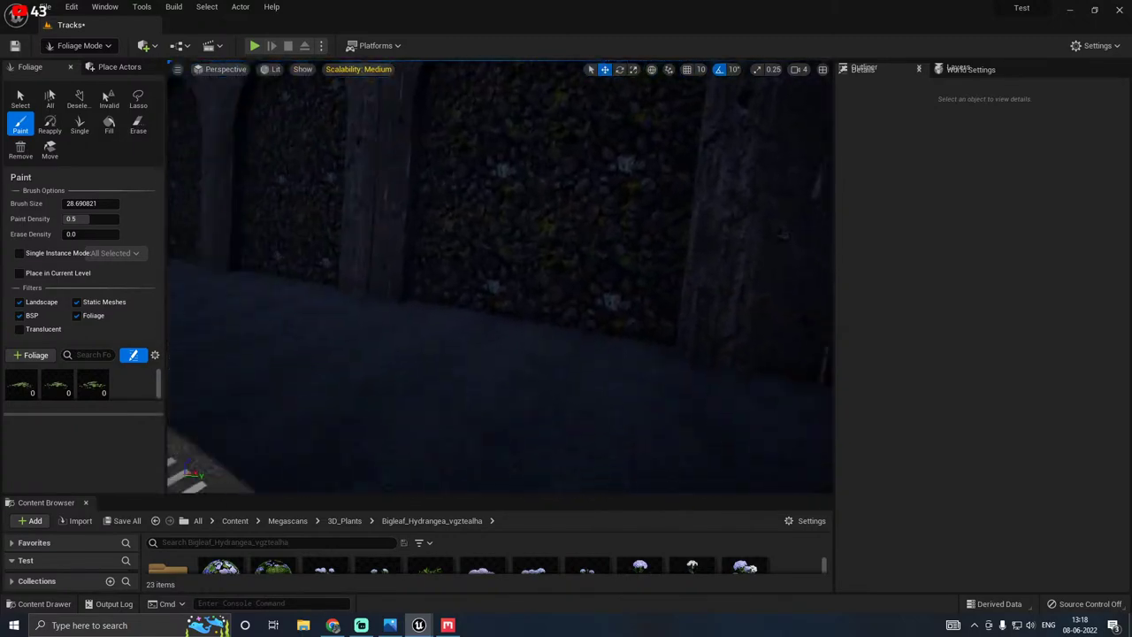
pyautogui.moveTo(637, 383)
pyautogui.mouseDown(button='right')
pyautogui.moveTo(640, 328)
pyautogui.moveTo(624, 276)
pyautogui.moveTo(599, 301)
pyautogui.mouseUp(button='right')
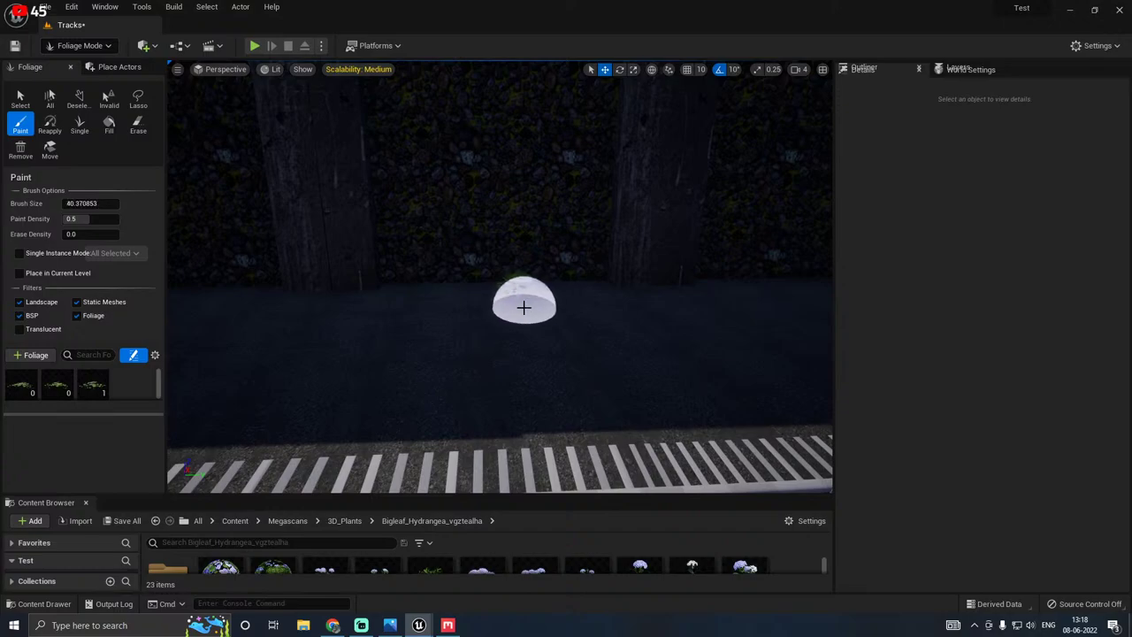
# Step: Set the viewport scalability quality to Low
pyautogui.click(363, 70)
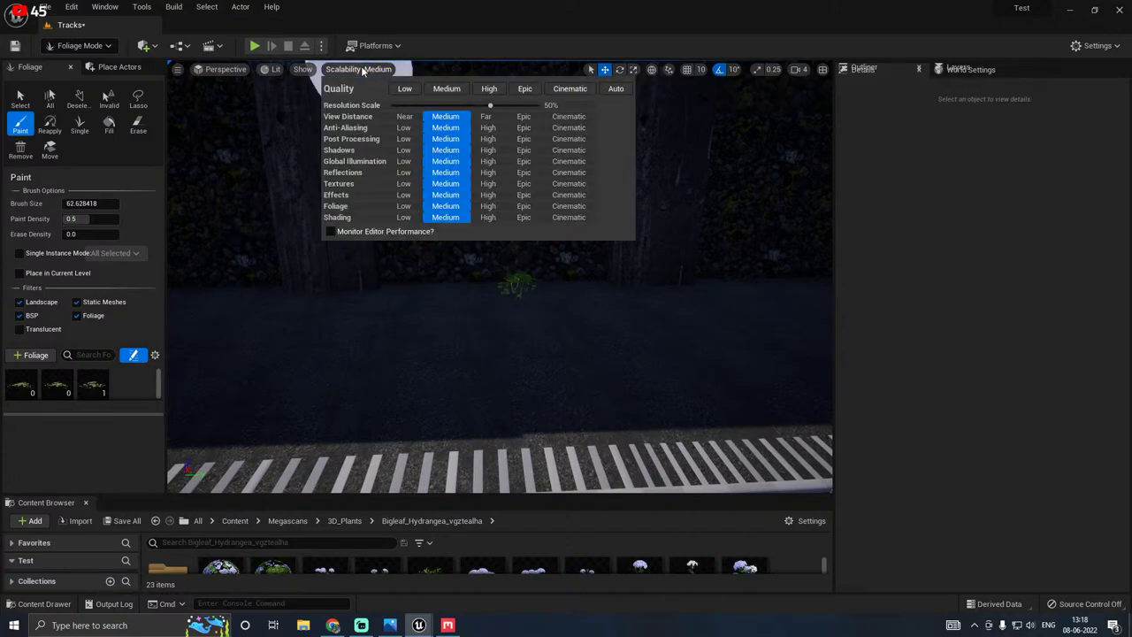
pyautogui.click(405, 90)
pyautogui.moveTo(442, 265); pyautogui.dragTo(495, 287, button='right')
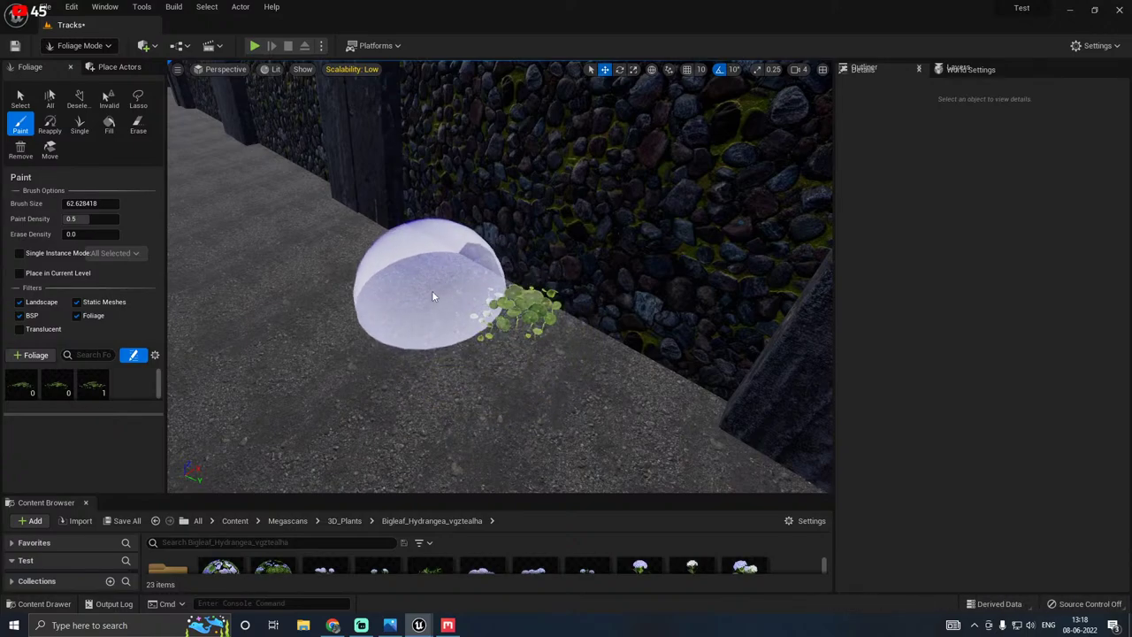
# Step: Paint more nasturtium plants around the first one along the wall base, reducing the brush size to about 33.84
pyautogui.moveTo(399, 262); pyautogui.dragTo(409, 276)
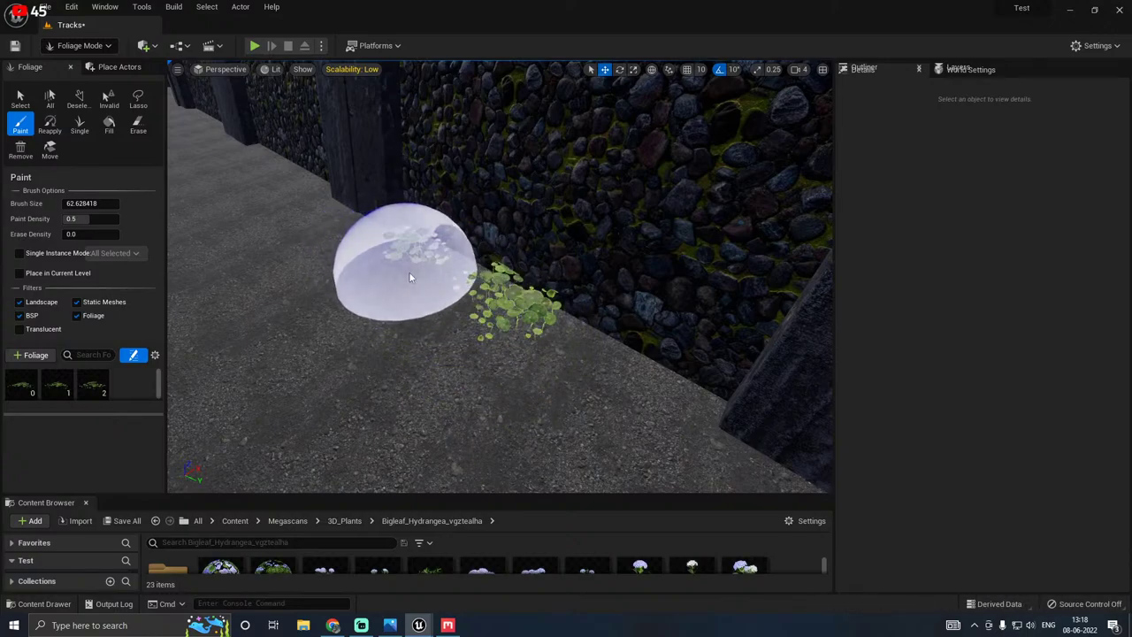
pyautogui.press('[')
pyautogui.press('[')
pyautogui.press('[')
pyautogui.press('[')
pyautogui.press('[')
pyautogui.press('[')
pyautogui.press('[')
pyautogui.press('[')
pyautogui.press('[')
pyautogui.press('[')
pyautogui.press('[')
pyautogui.press('[')
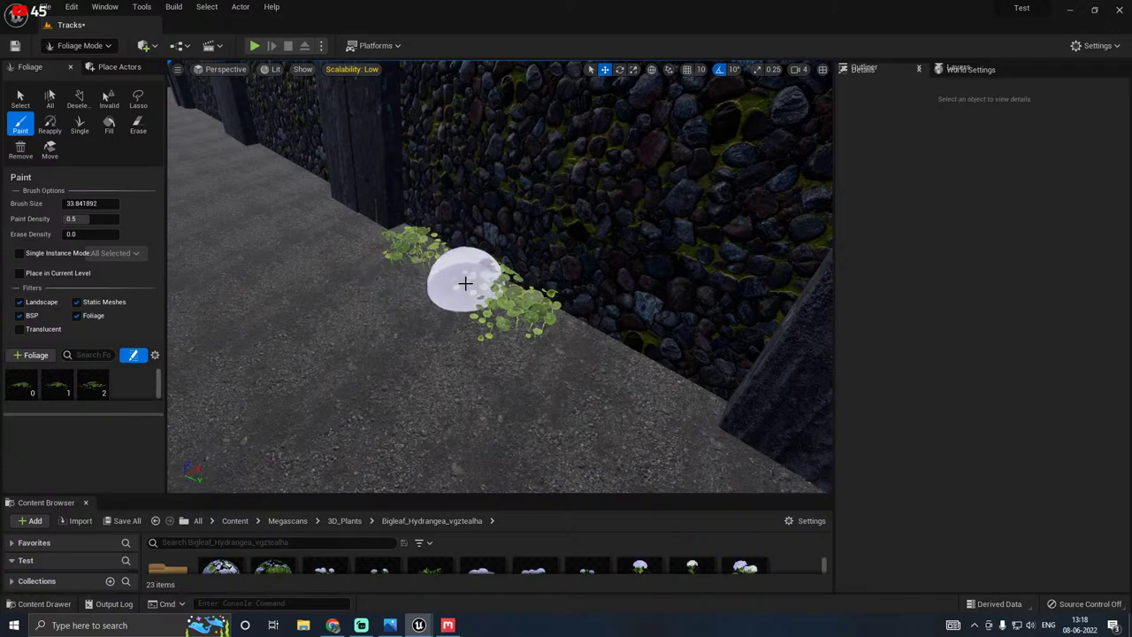
pyautogui.click(442, 266)
pyautogui.moveTo(553, 341)
pyautogui.mouseDown(button='right')
pyautogui.moveTo(541, 322)
pyautogui.moveTo(545, 337)
pyautogui.mouseUp(button='right')
pyautogui.moveTo(532, 332)
pyautogui.mouseDown()
pyautogui.moveTo(495, 318)
pyautogui.moveTo(501, 329)
pyautogui.mouseUp()
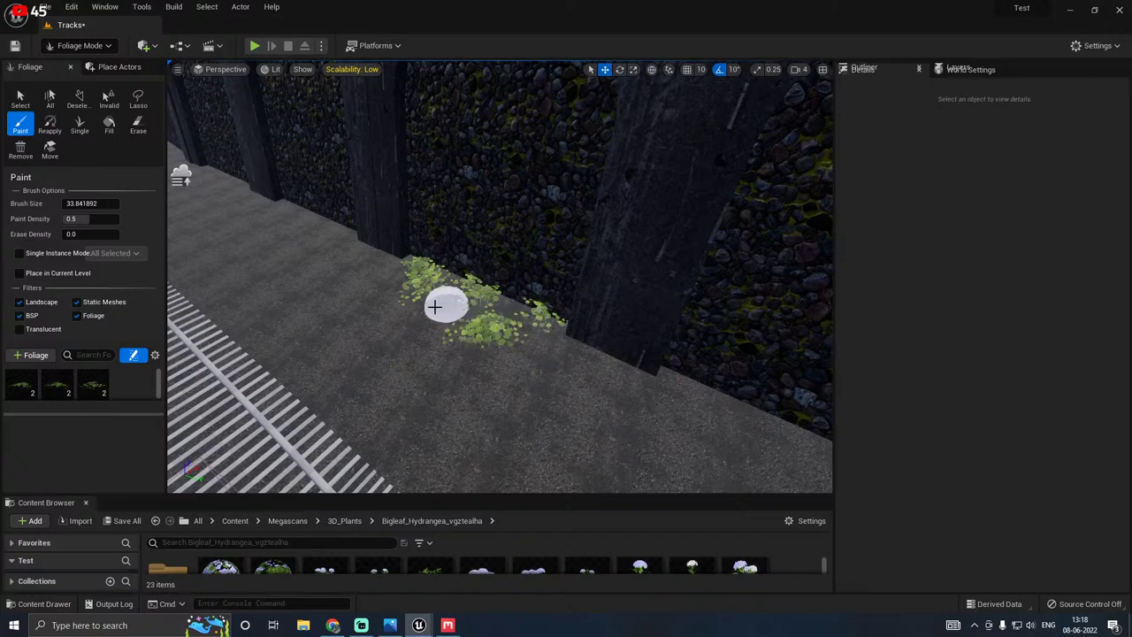
# Step: Select all three nasturtium foliage types and set their painting radius to 55
pyautogui.click(23, 386)
pyautogui.keyDown('shift'); pyautogui.click(93, 386); pyautogui.keyUp('shift')
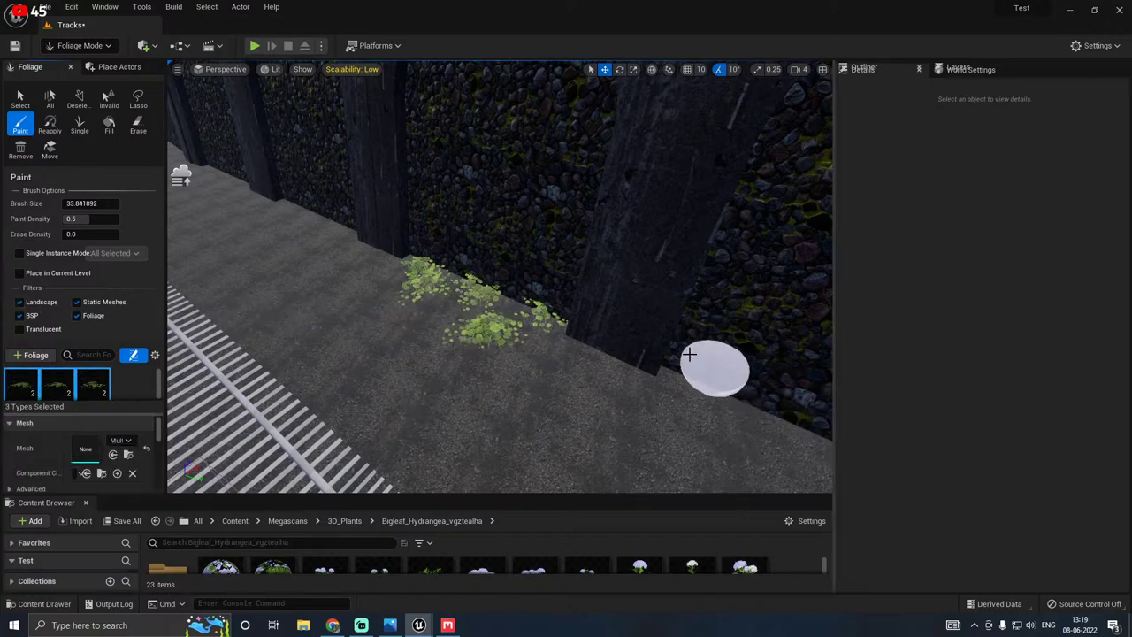
pyautogui.click(989, 71)
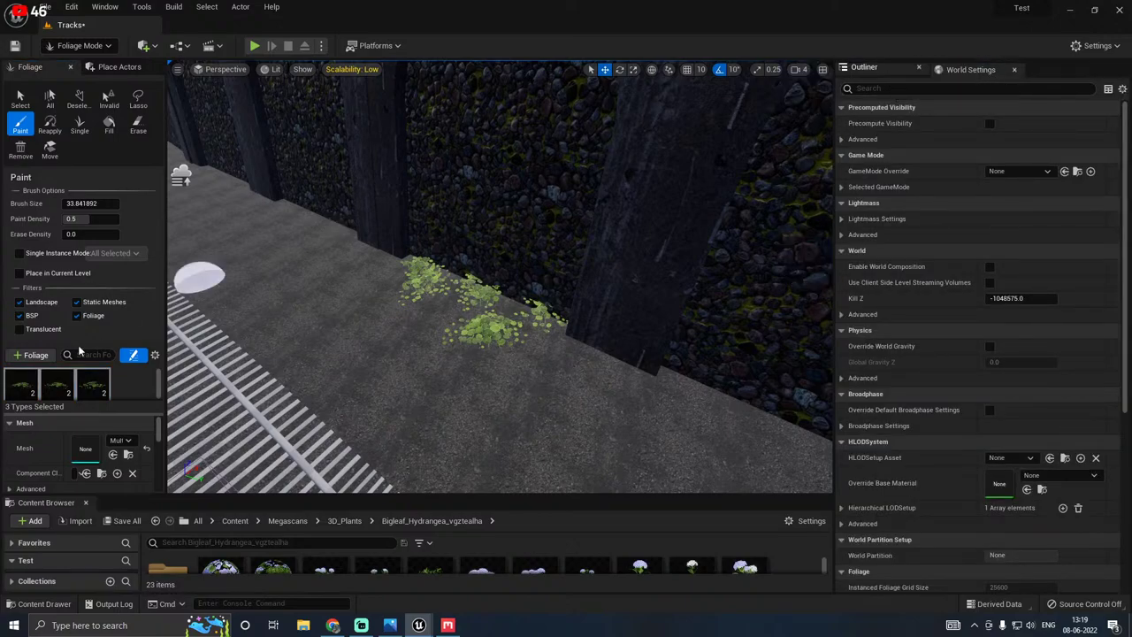
pyautogui.scroll(-2, 34, 453)
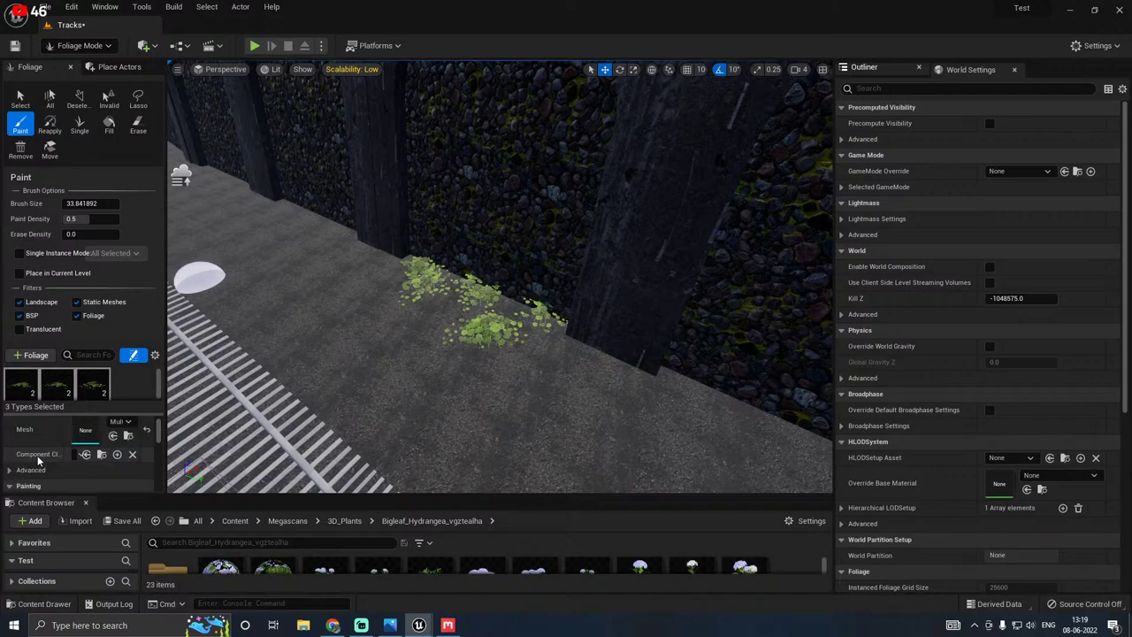
pyautogui.moveTo(89, 497); pyautogui.dragTo(87, 576)
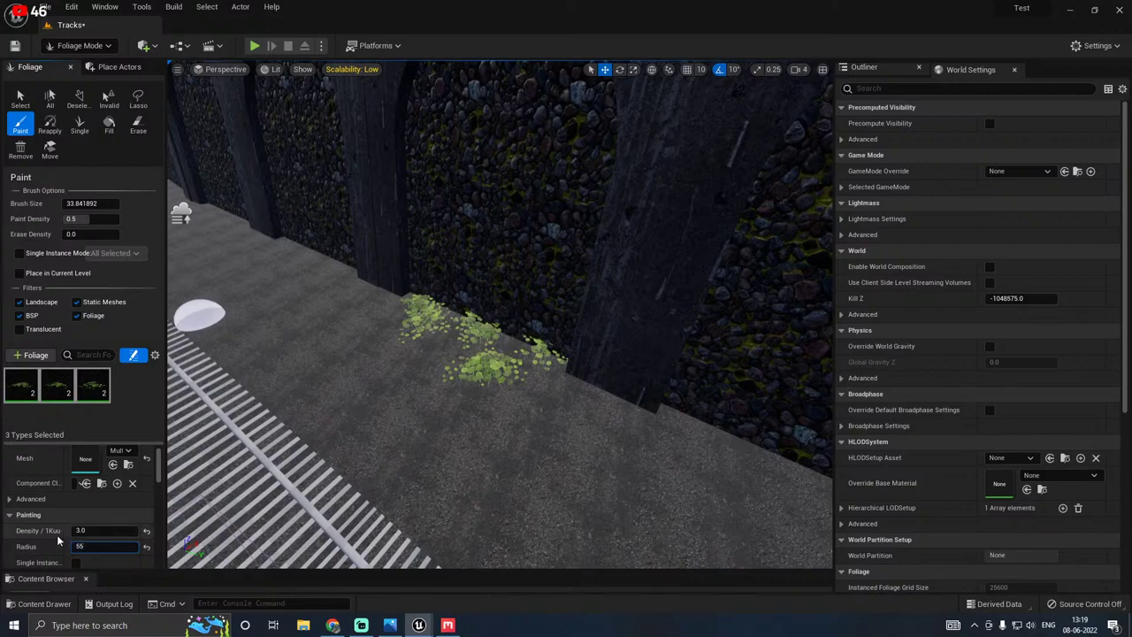
# Step: Paint nasturtium from the wall base out to the track edge, enlarging the brush size to about 41.14
pyautogui.moveTo(609, 374); pyautogui.dragTo(558, 374, button='right')
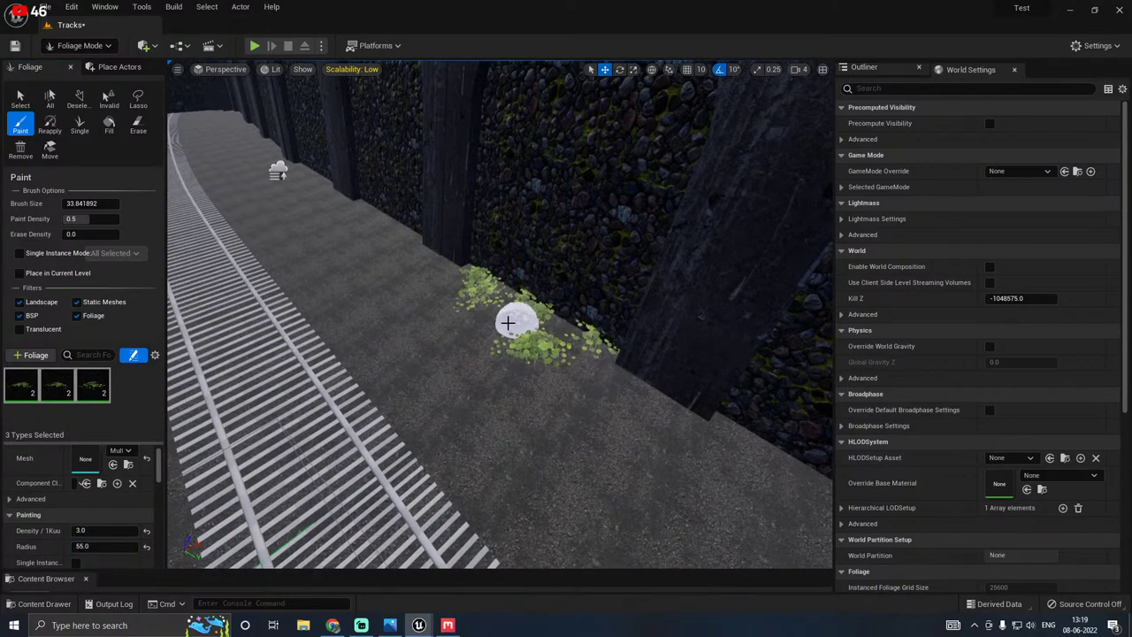
pyautogui.moveTo(518, 321)
pyautogui.mouseDown()
pyautogui.moveTo(474, 313)
pyautogui.moveTo(389, 345)
pyautogui.moveTo(399, 349)
pyautogui.moveTo(375, 374)
pyautogui.moveTo(401, 347)
pyautogui.mouseUp()
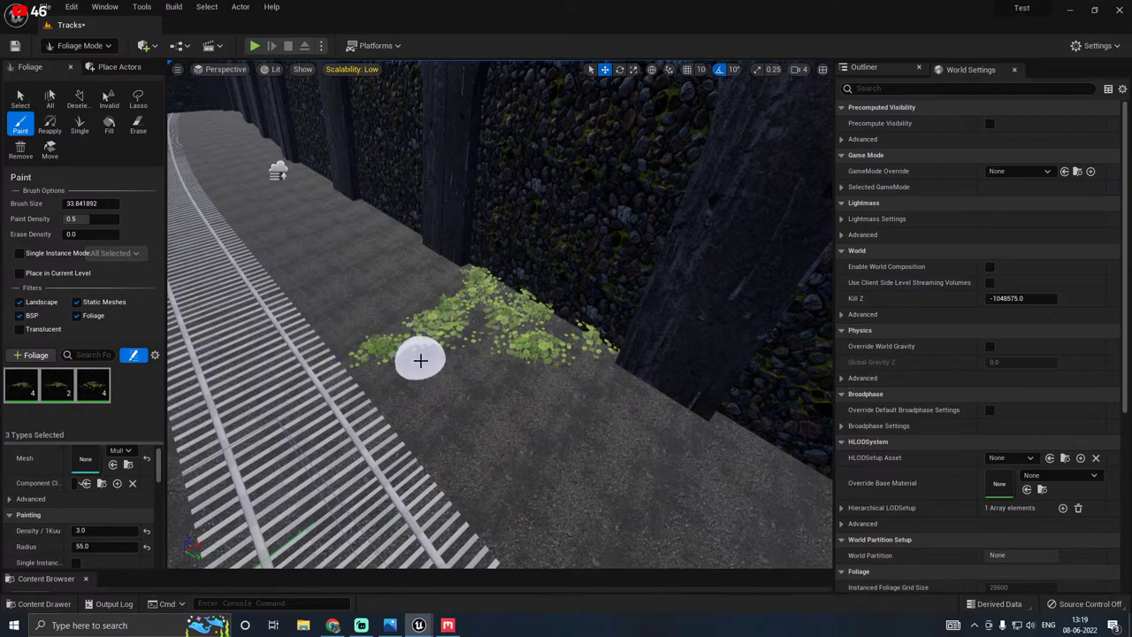
pyautogui.press(']')
pyautogui.press(']')
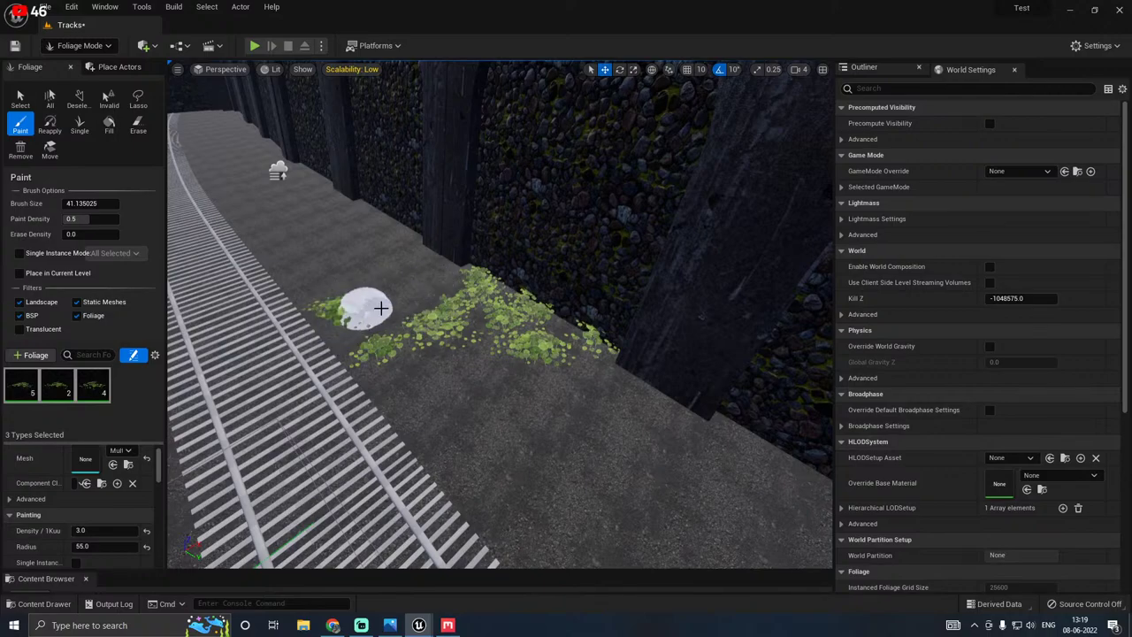
pyautogui.click(379, 309)
# Step: Fill the gaps in the nasturtium patch close to the wall with additional plants
pyautogui.moveTo(400, 308); pyautogui.dragTo(601, 314, button='right')
pyautogui.moveTo(478, 292); pyautogui.dragTo(392, 306, button='right')
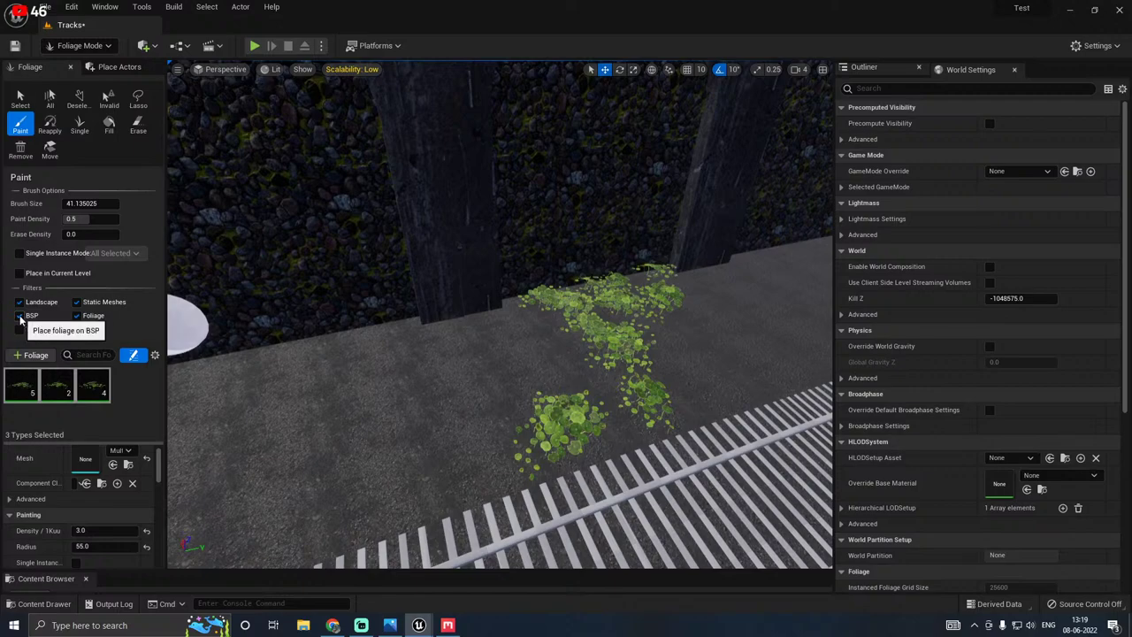
pyautogui.moveTo(487, 306); pyautogui.dragTo(555, 312, button='right')
pyautogui.click(632, 313)
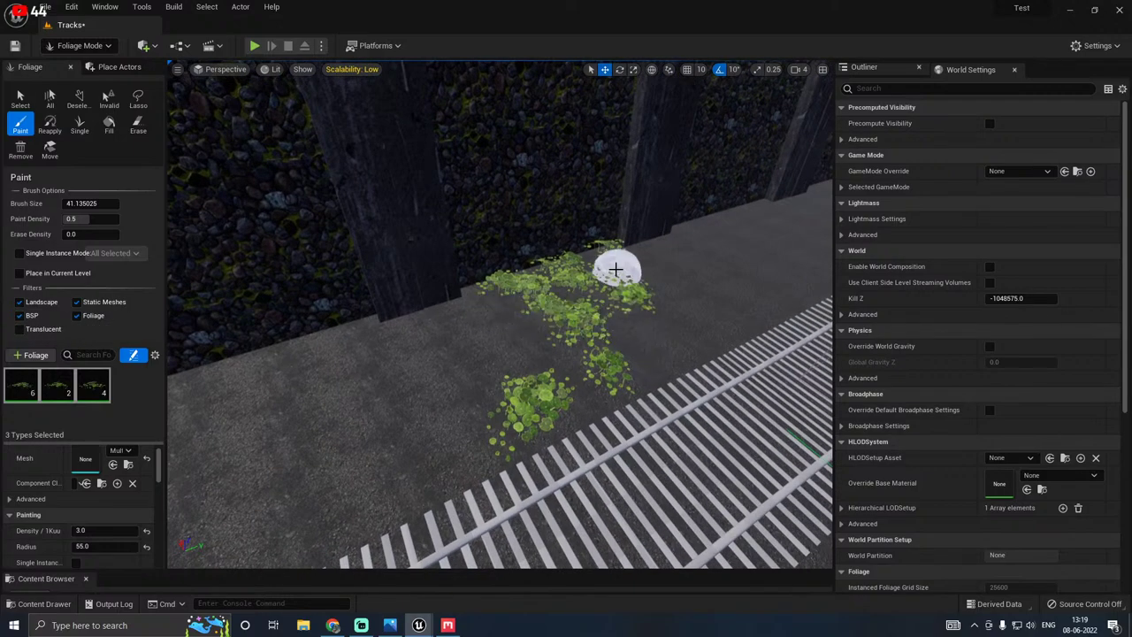
pyautogui.moveTo(615, 268)
pyautogui.mouseDown()
pyautogui.moveTo(651, 352)
pyautogui.moveTo(586, 284)
pyautogui.mouseUp()
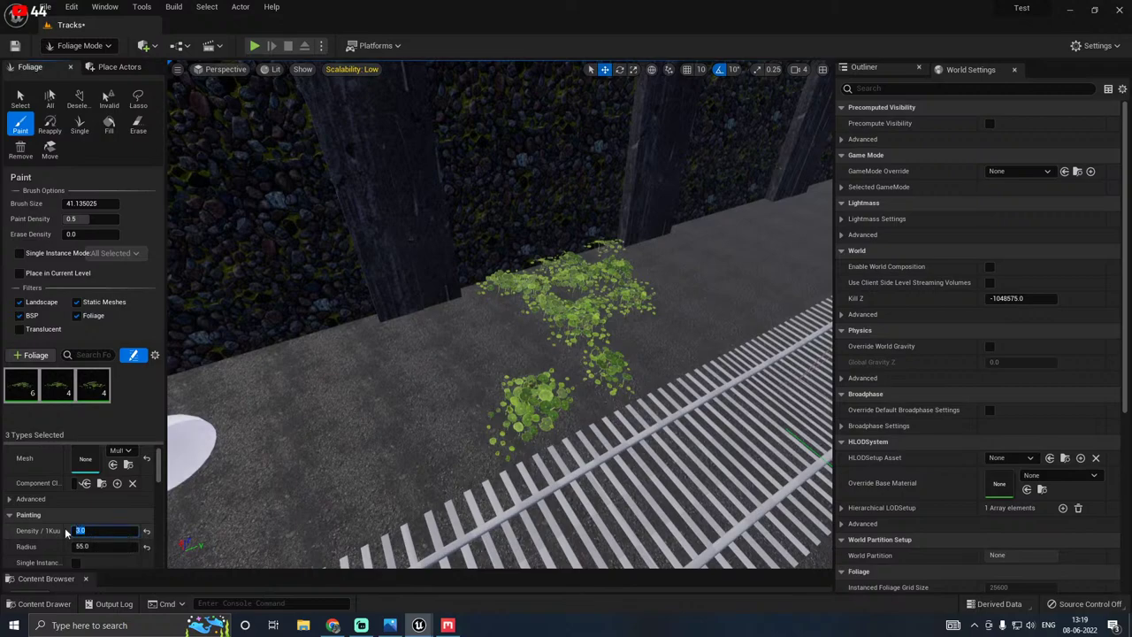
# Step: Set the selected foliage types' density to 12 and paint a denser strip along the wall base past the pillar
pyautogui.write('12')
pyautogui.moveTo(500, 417); pyautogui.dragTo(531, 417, button='right')
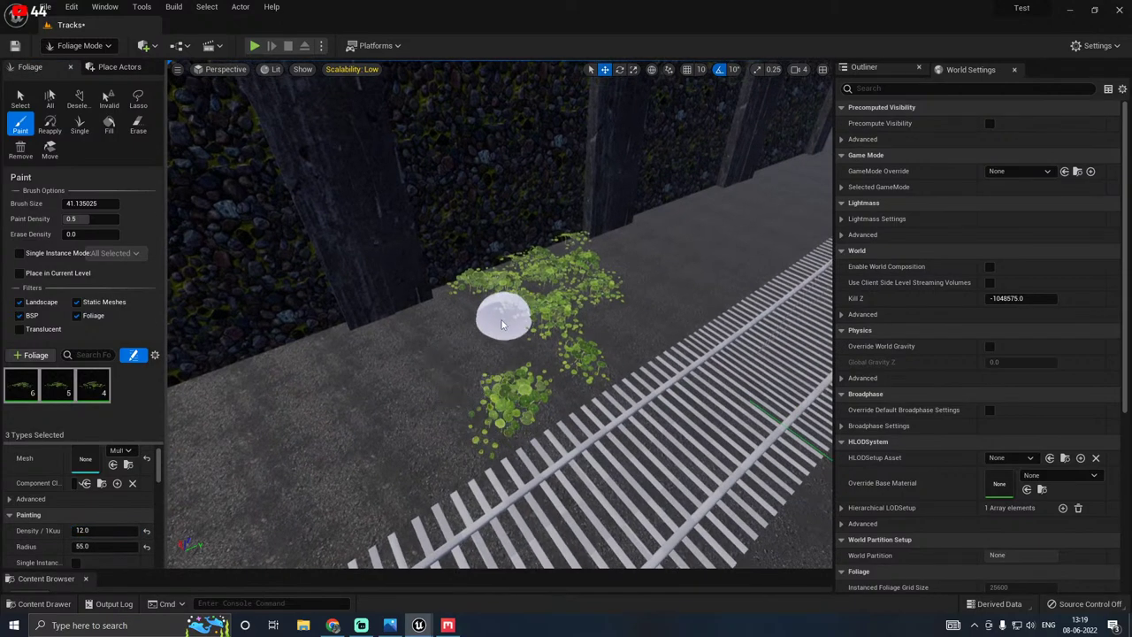
pyautogui.click(480, 301)
pyautogui.moveTo(479, 302)
pyautogui.mouseDown()
pyautogui.moveTo(535, 341)
pyautogui.moveTo(498, 316)
pyautogui.moveTo(557, 336)
pyautogui.moveTo(579, 278)
pyautogui.mouseUp()
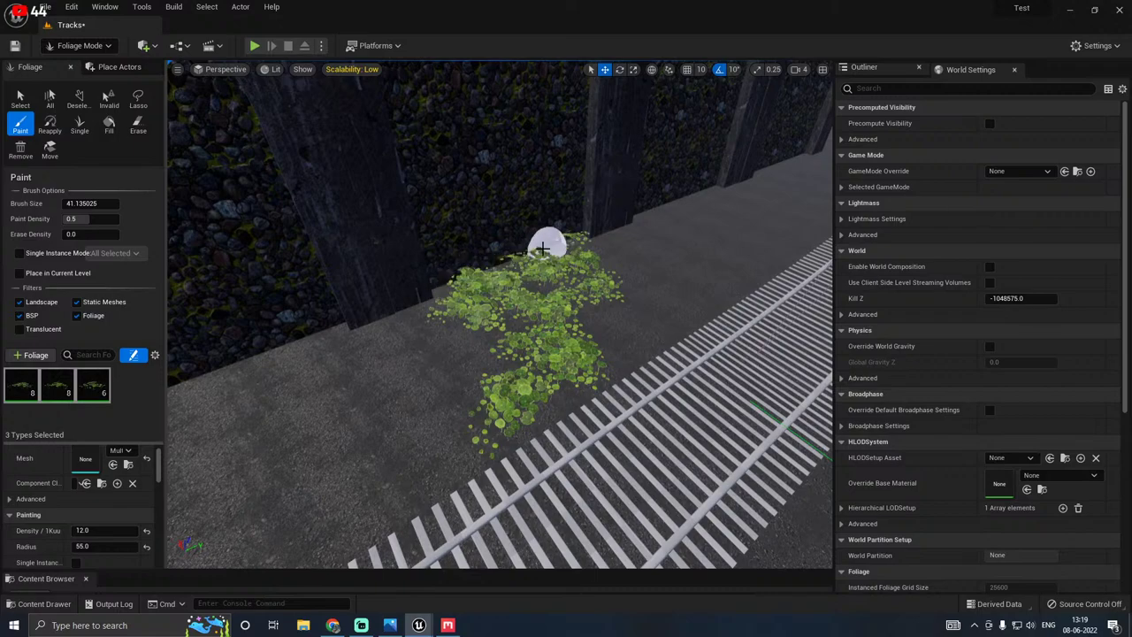
pyautogui.moveTo(554, 240); pyautogui.dragTo(225, 375)
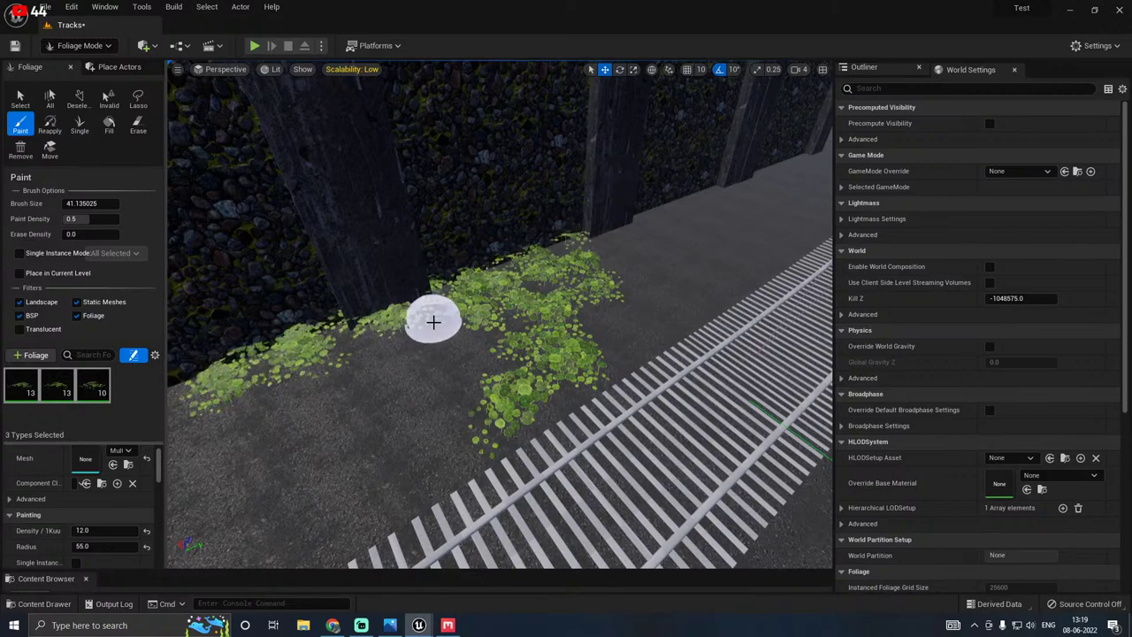
# Step: Thicken the nasturtium patch between the track edge and the wall, covering its open ground and near edge
pyautogui.moveTo(460, 318)
pyautogui.mouseDown(button='right')
pyautogui.moveTo(575, 340)
pyautogui.moveTo(478, 309)
pyautogui.mouseUp(button='right')
pyautogui.moveTo(350, 313); pyautogui.dragTo(235, 307, button='right')
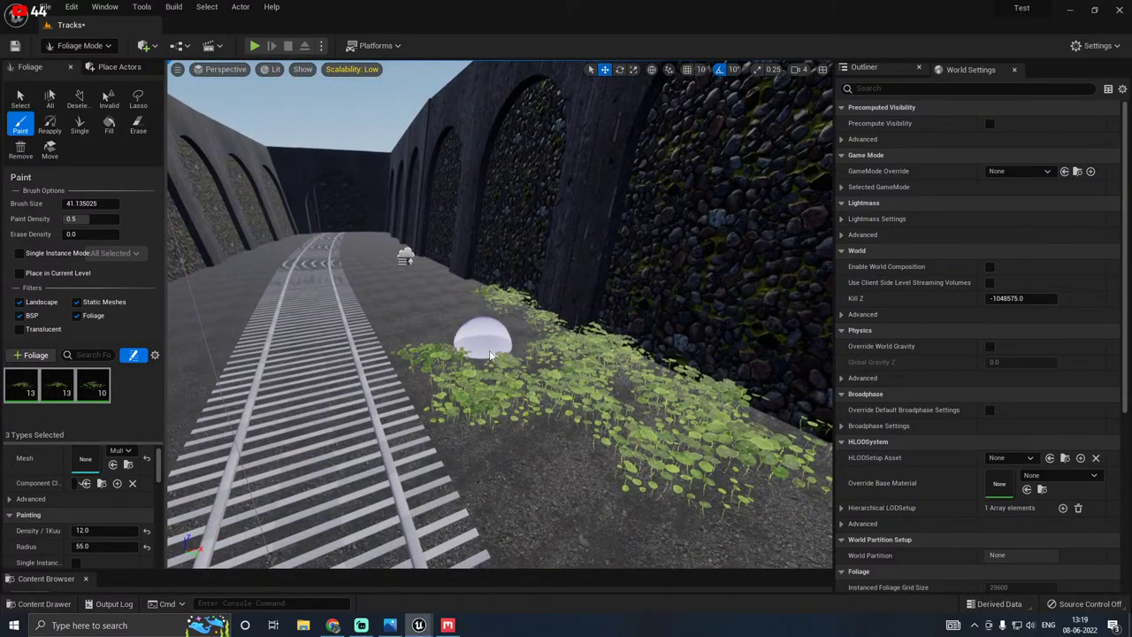
pyautogui.moveTo(480, 336)
pyautogui.mouseDown()
pyautogui.moveTo(501, 322)
pyautogui.moveTo(518, 362)
pyautogui.moveTo(509, 326)
pyautogui.mouseUp()
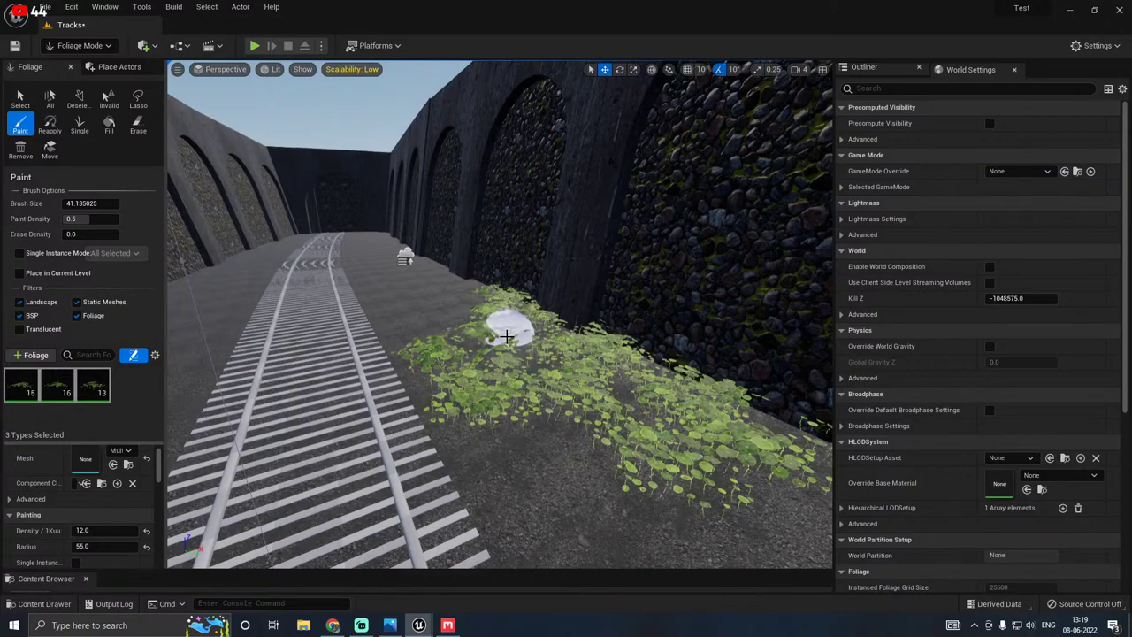
pyautogui.moveTo(506, 335)
pyautogui.mouseDown(button='right')
pyautogui.moveTo(482, 329)
pyautogui.moveTo(436, 379)
pyautogui.mouseUp(button='right')
pyautogui.moveTo(437, 379)
pyautogui.mouseDown()
pyautogui.moveTo(546, 437)
pyautogui.moveTo(591, 427)
pyautogui.moveTo(572, 412)
pyautogui.moveTo(624, 399)
pyautogui.moveTo(659, 431)
pyautogui.mouseUp()
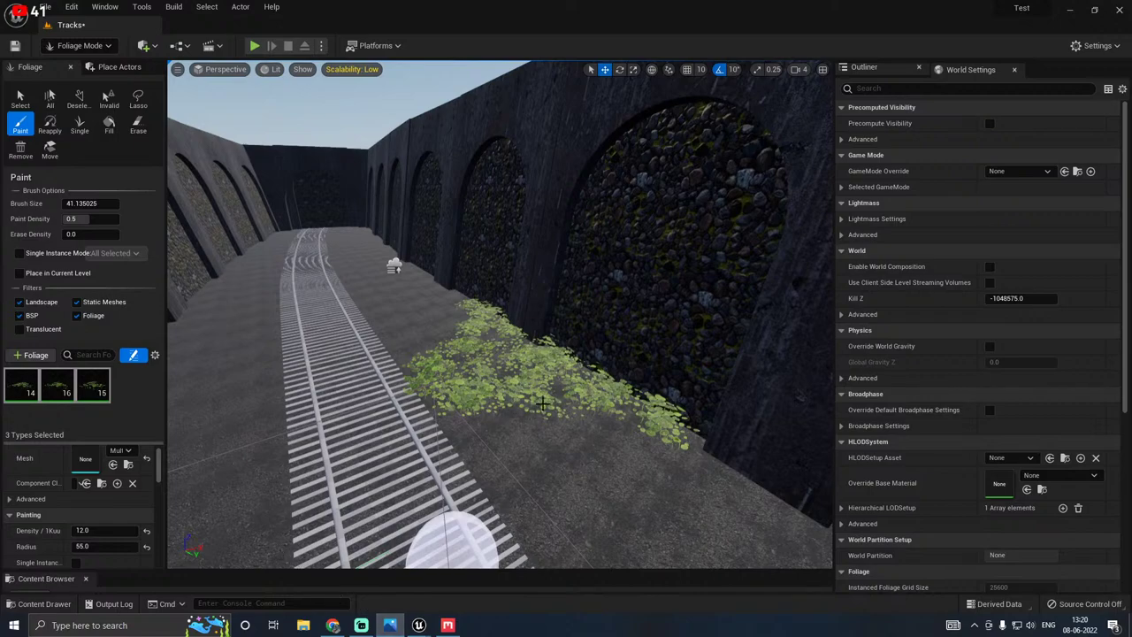
# Step: Extend the nasturtium patch farther along the wall and fill its remaining bare spots
pyautogui.moveTo(543, 403)
pyautogui.mouseDown(button='right')
pyautogui.moveTo(632, 447)
pyautogui.moveTo(601, 425)
pyautogui.moveTo(594, 435)
pyautogui.mouseUp(button='right')
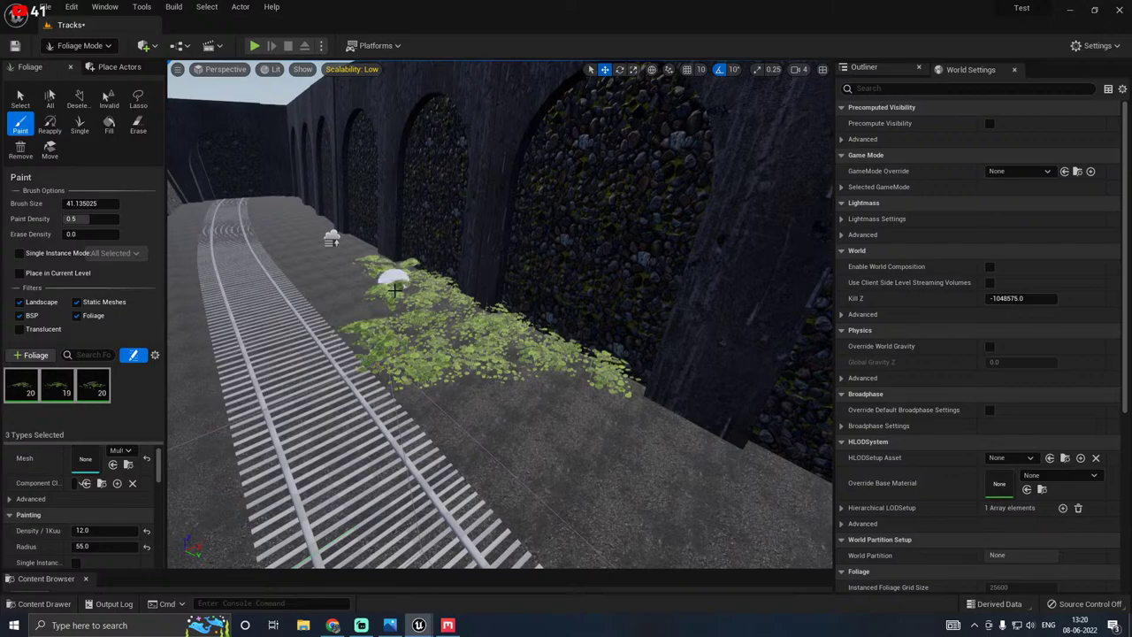
pyautogui.moveTo(401, 299); pyautogui.dragTo(427, 423, button='right')
pyautogui.moveTo(427, 423)
pyautogui.mouseDown()
pyautogui.moveTo(366, 462)
pyautogui.moveTo(443, 440)
pyautogui.moveTo(531, 369)
pyautogui.moveTo(536, 386)
pyautogui.moveTo(558, 298)
pyautogui.moveTo(357, 416)
pyautogui.moveTo(245, 501)
pyautogui.mouseUp()
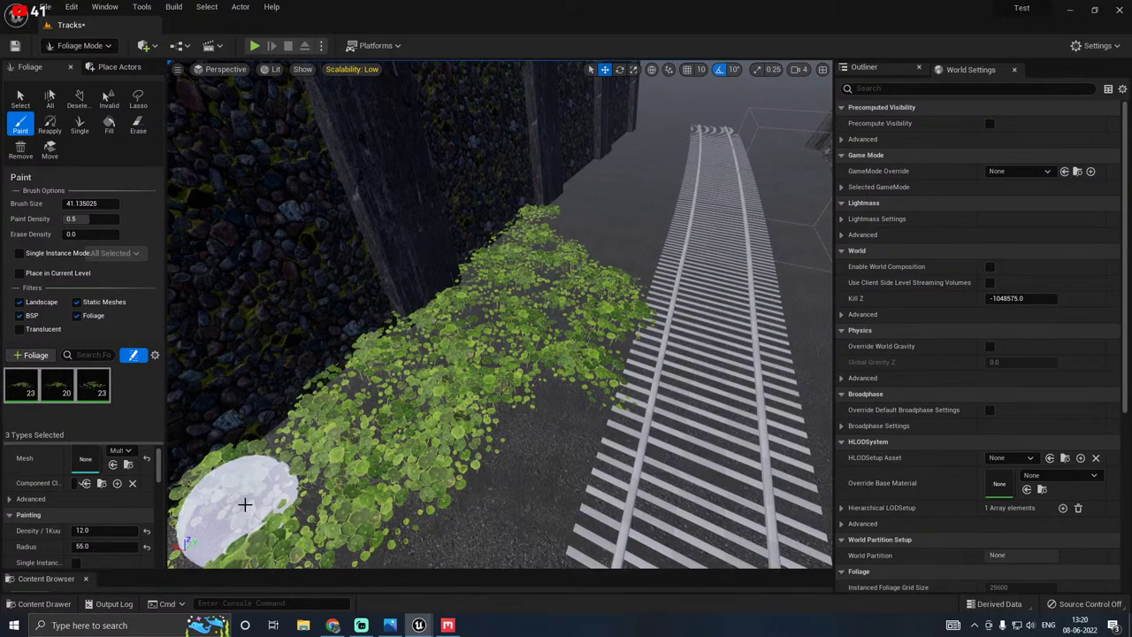
# Step: Set the foliage types' minimum Scale X to 0.5 and paint smaller plants into the patch
pyautogui.moveTo(245, 501)
pyautogui.mouseDown(button='right')
pyautogui.moveTo(423, 308)
pyautogui.moveTo(452, 312)
pyautogui.moveTo(461, 412)
pyautogui.moveTo(415, 353)
pyautogui.moveTo(429, 306)
pyautogui.moveTo(378, 295)
pyautogui.moveTo(426, 299)
pyautogui.moveTo(410, 308)
pyautogui.mouseUp(button='right')
pyautogui.scroll(-3, 117, 528)
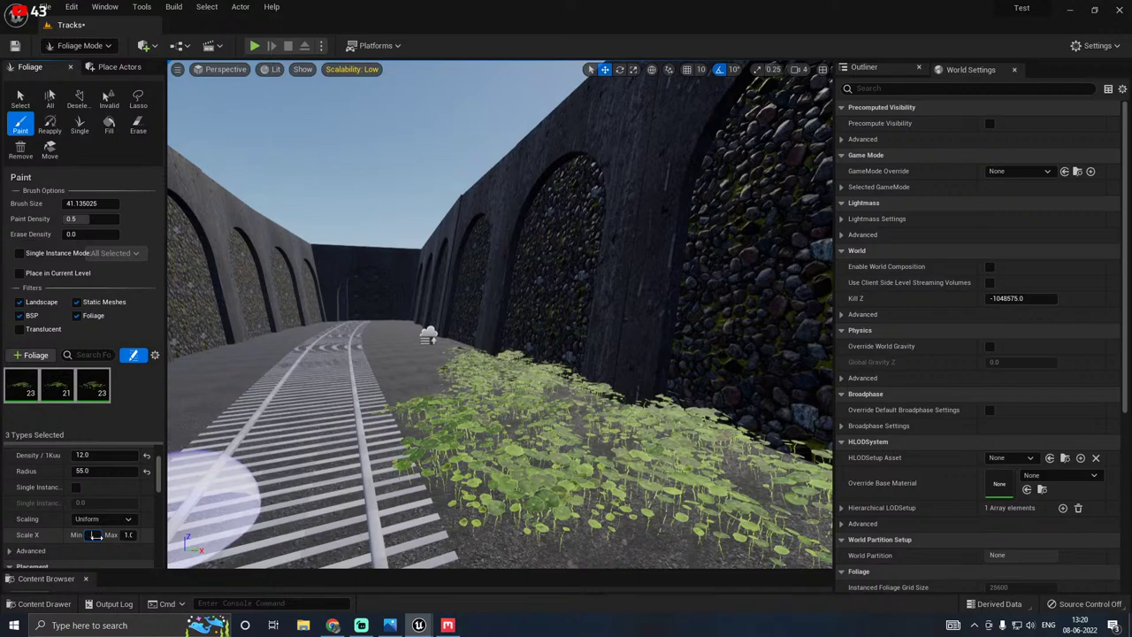
pyautogui.moveTo(342, 497); pyautogui.dragTo(354, 498, button='right')
pyautogui.moveTo(573, 432)
pyautogui.mouseDown()
pyautogui.moveTo(555, 367)
pyautogui.moveTo(493, 416)
pyautogui.moveTo(592, 457)
pyautogui.moveTo(587, 409)
pyautogui.mouseUp()
pyautogui.moveTo(595, 396); pyautogui.dragTo(743, 397, button='right')
pyautogui.moveTo(475, 351)
pyautogui.mouseDown(button='right')
pyautogui.moveTo(549, 385)
pyautogui.moveTo(480, 354)
pyautogui.mouseUp(button='right')
pyautogui.moveTo(518, 342)
pyautogui.mouseDown()
pyautogui.moveTo(470, 424)
pyautogui.moveTo(519, 393)
pyautogui.moveTo(379, 412)
pyautogui.moveTo(505, 333)
pyautogui.moveTo(557, 278)
pyautogui.moveTo(599, 334)
pyautogui.moveTo(503, 359)
pyautogui.moveTo(351, 450)
pyautogui.moveTo(358, 440)
pyautogui.mouseUp()
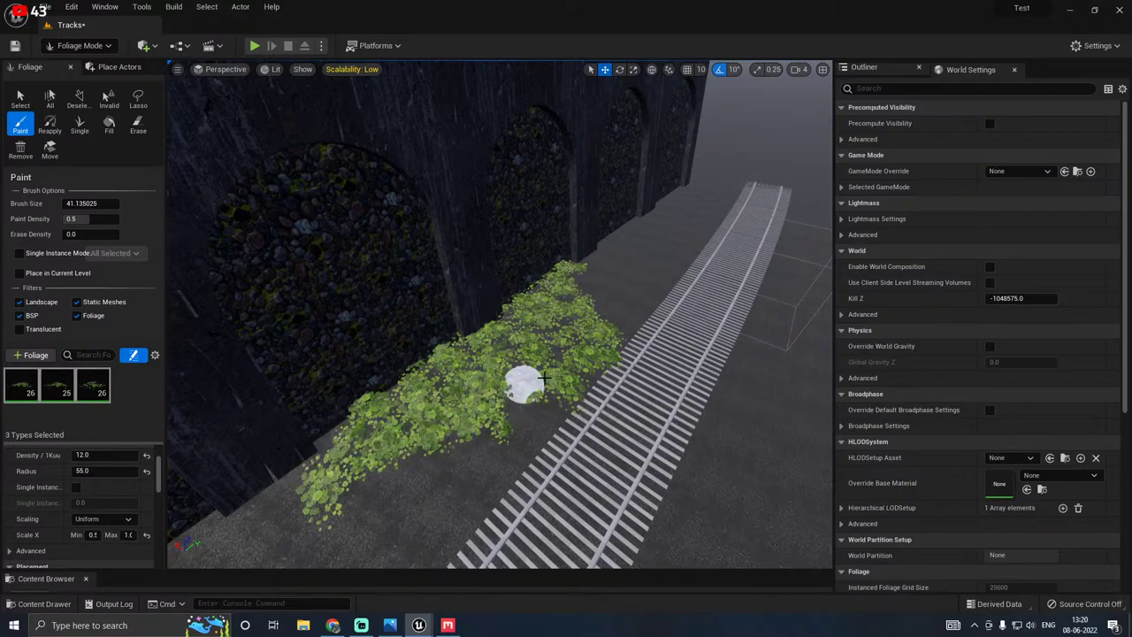
# Step: View the painted patch from along the tracks and return to Select mode
pyautogui.keyDown('alt'); pyautogui.moveTo(587, 344); pyautogui.dragTo(292, 292); pyautogui.keyUp('alt')
pyautogui.moveTo(569, 299); pyautogui.dragTo(432, 126, button='right')
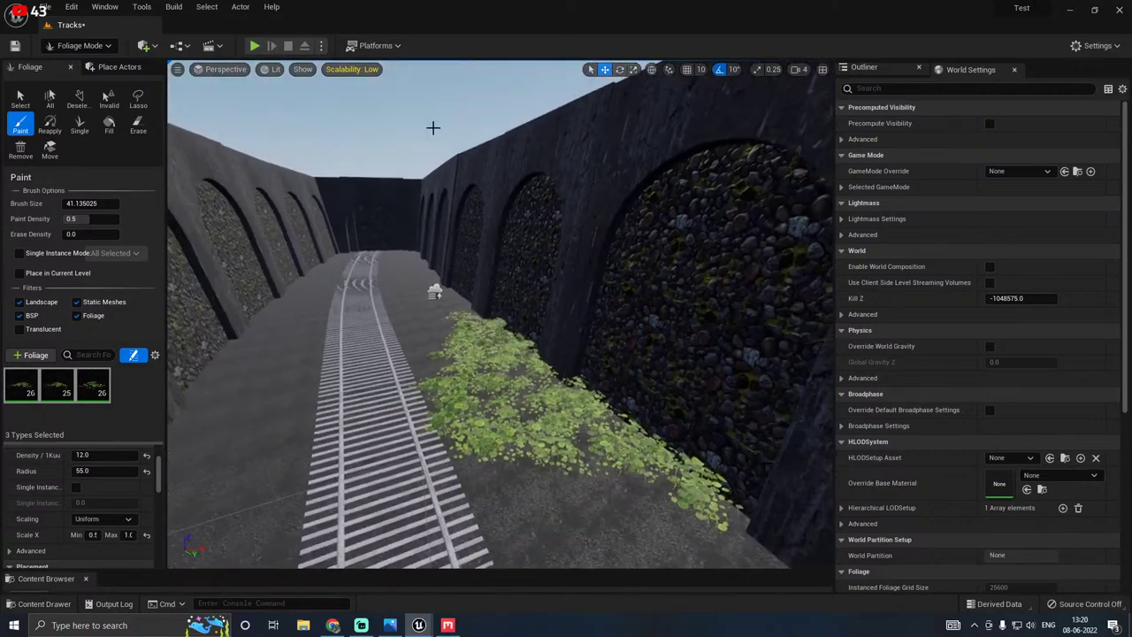
pyautogui.click(105, 46)
pyautogui.click(83, 64)
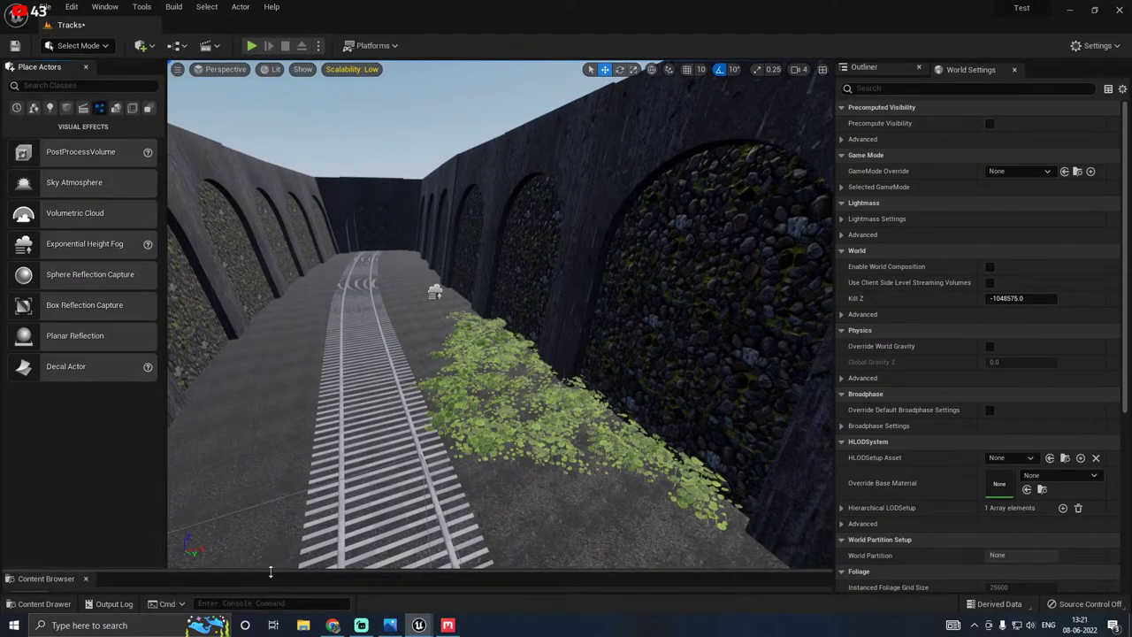
# Step: Save all modified content, including the nasturtium foliage types and the Tracks level
pyautogui.moveTo(273, 574); pyautogui.dragTo(194, 439)
pyautogui.click(123, 467)
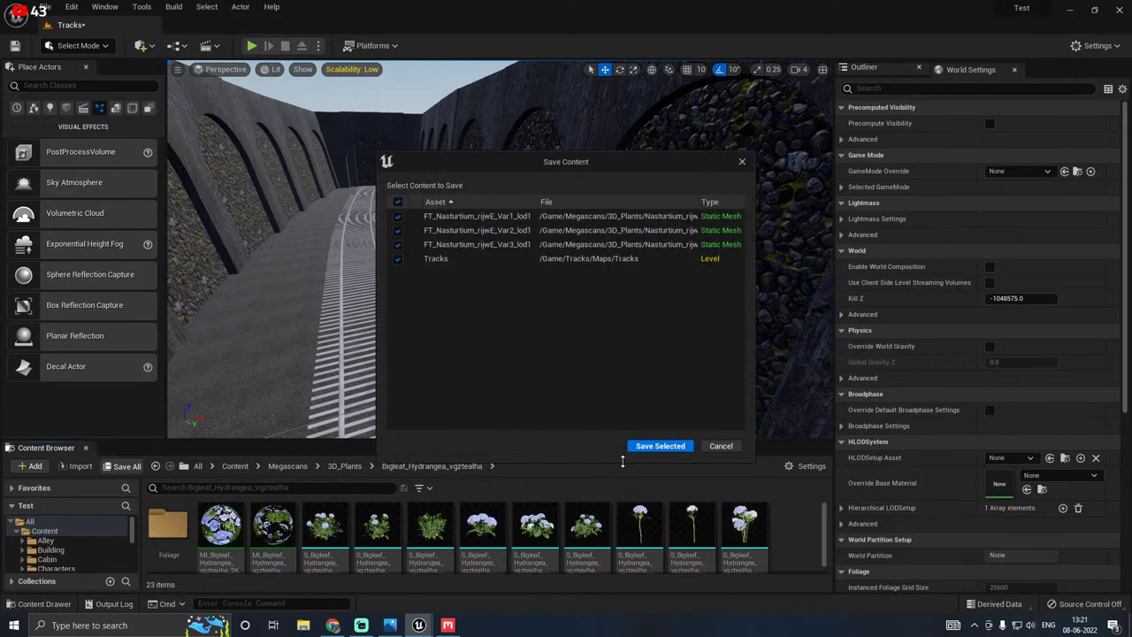
pyautogui.click(659, 451)
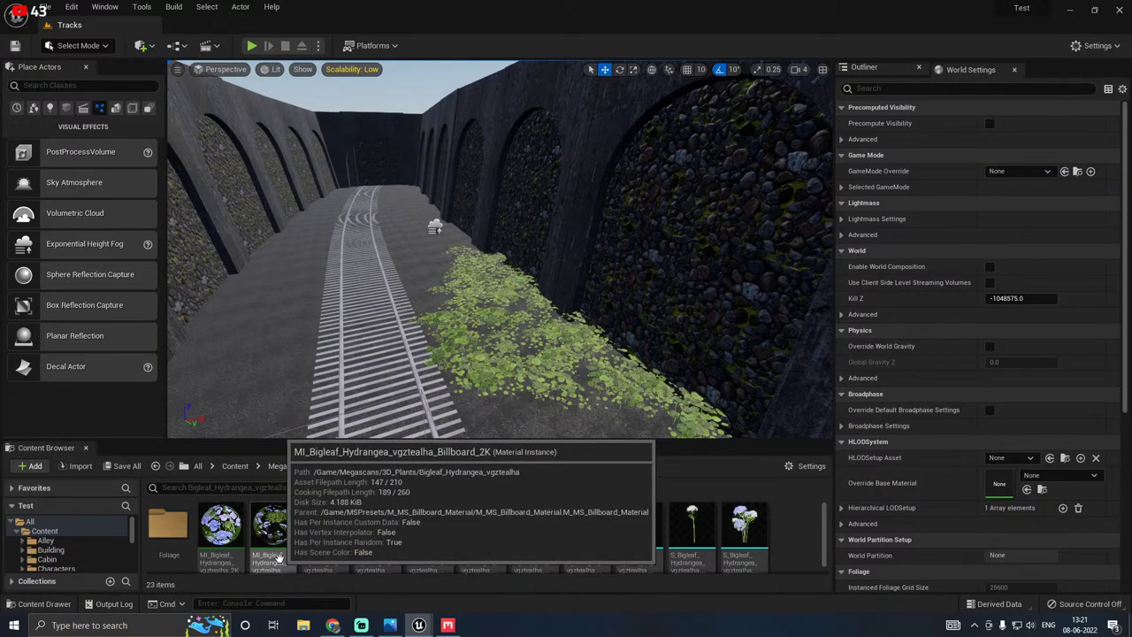
pyautogui.moveTo(493, 351); pyautogui.dragTo(401, 248, button='right')
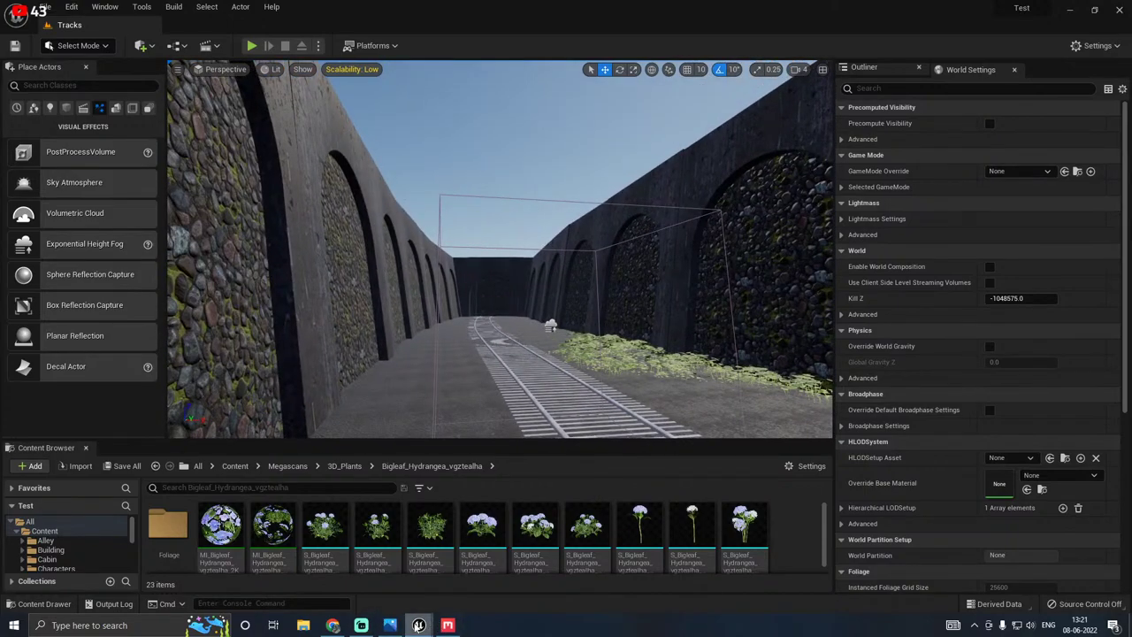
# Step: Switch to Quixel Bridge and narrow the ground cover results to the Ground Cover category of 3D Plants
pyautogui.moveTo(420, 625)
pyautogui.click(487, 562)
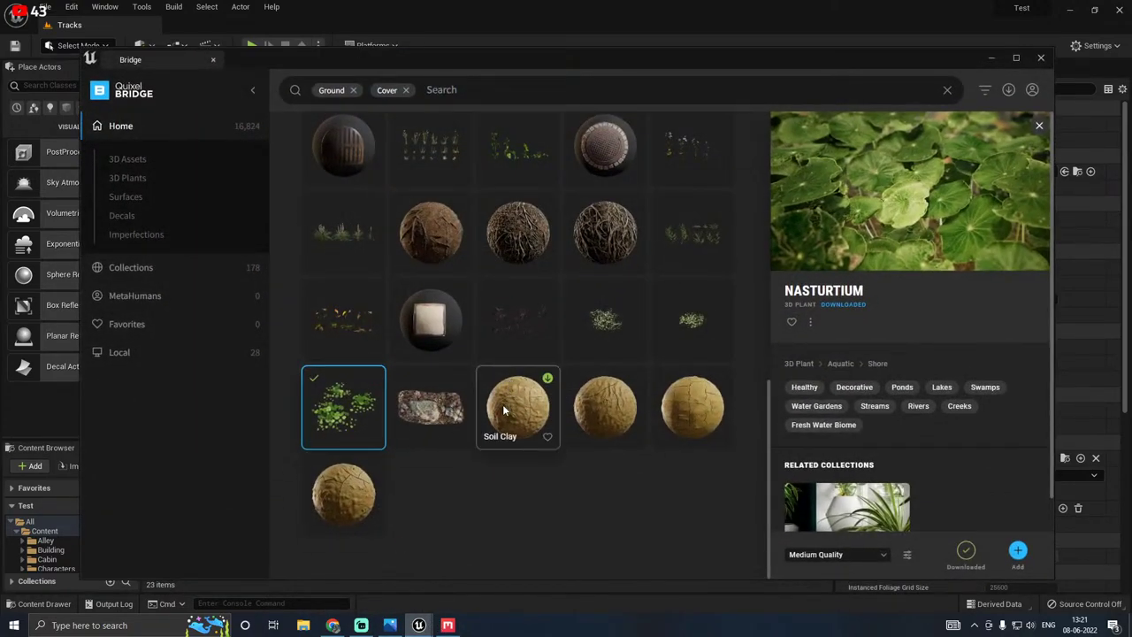
pyautogui.scroll(5, 504, 406)
pyautogui.scroll(1, 503, 404)
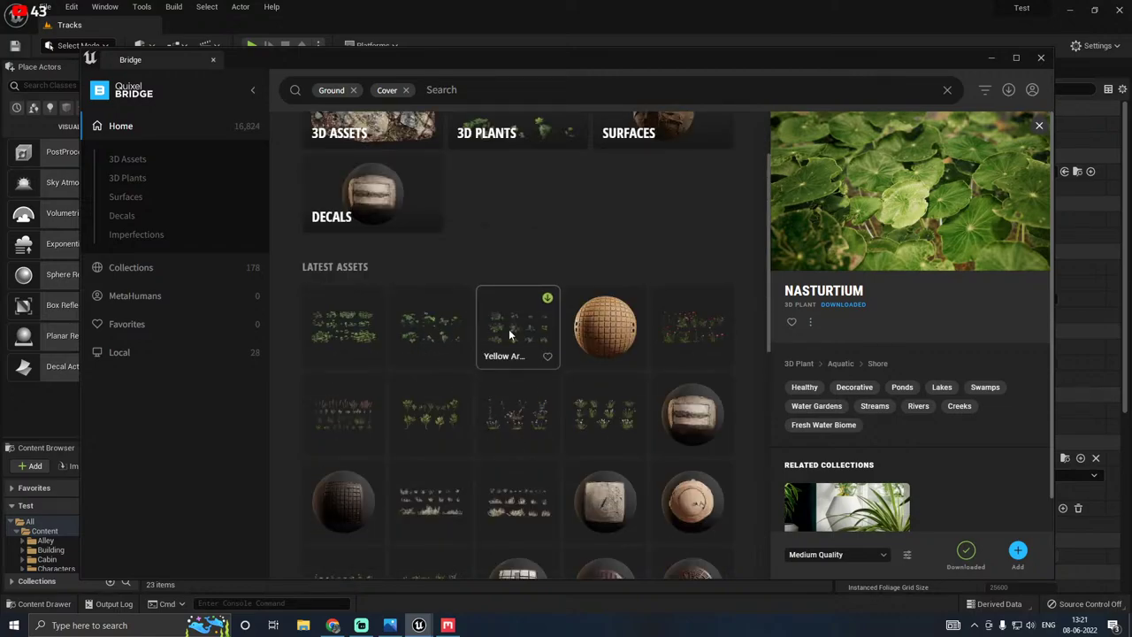
pyautogui.scroll(1, 509, 334)
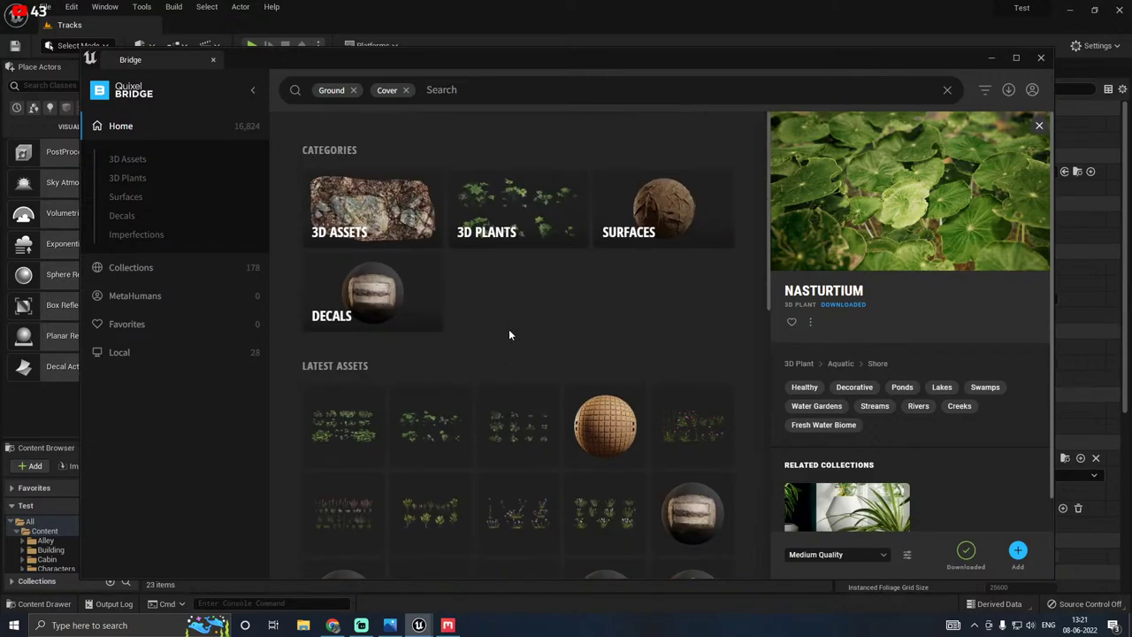
pyautogui.click(522, 210)
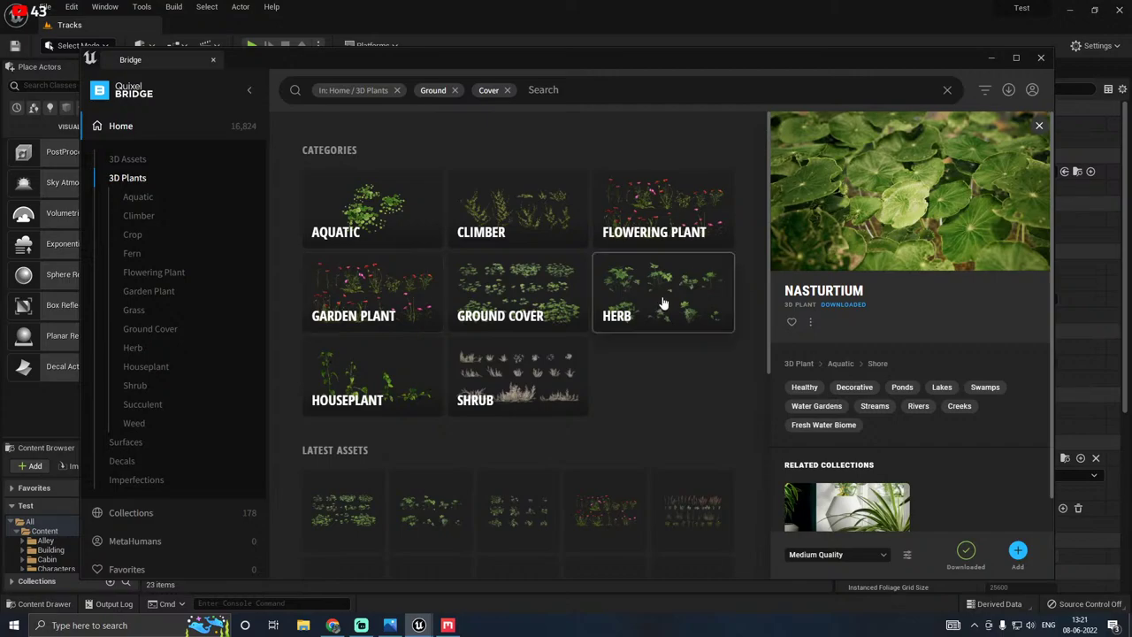
pyautogui.click(522, 284)
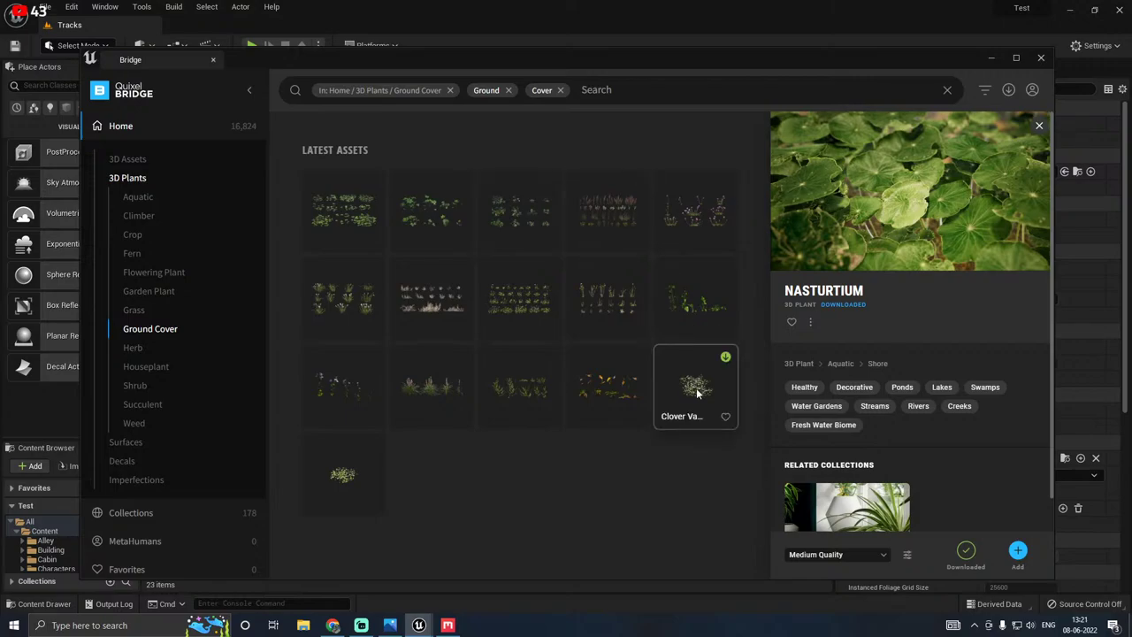
# Step: Examine the previews of ground cover plants such as Clovers, Periwinkle, Lilyturf, Money Plant and Herb Robert for suitable wall-base foliage
pyautogui.click(342, 473)
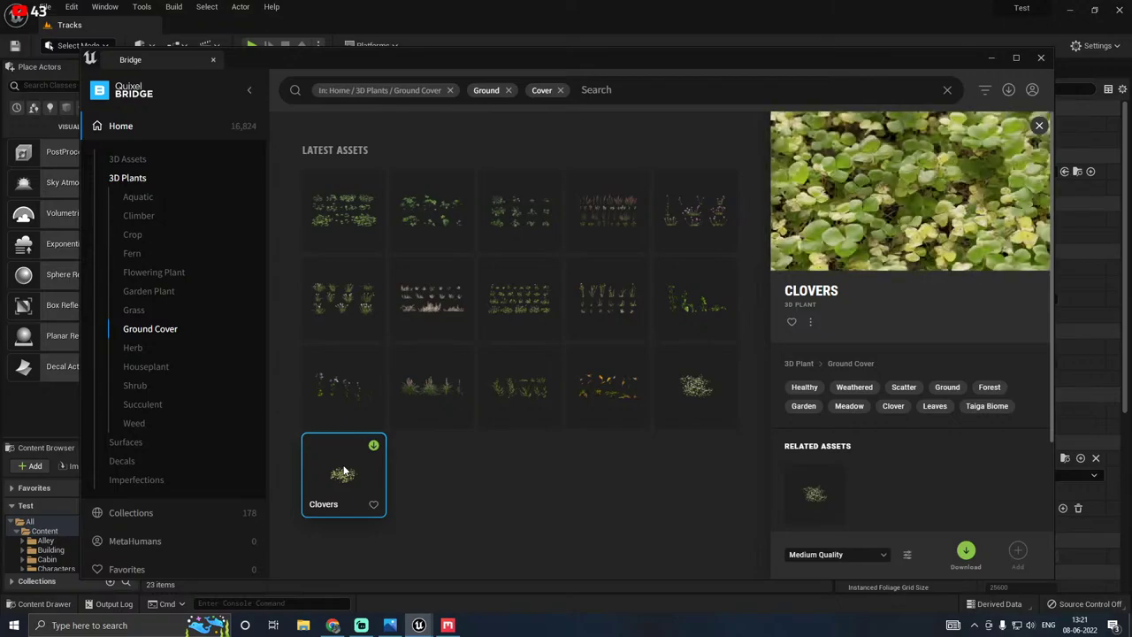
pyautogui.click(326, 393)
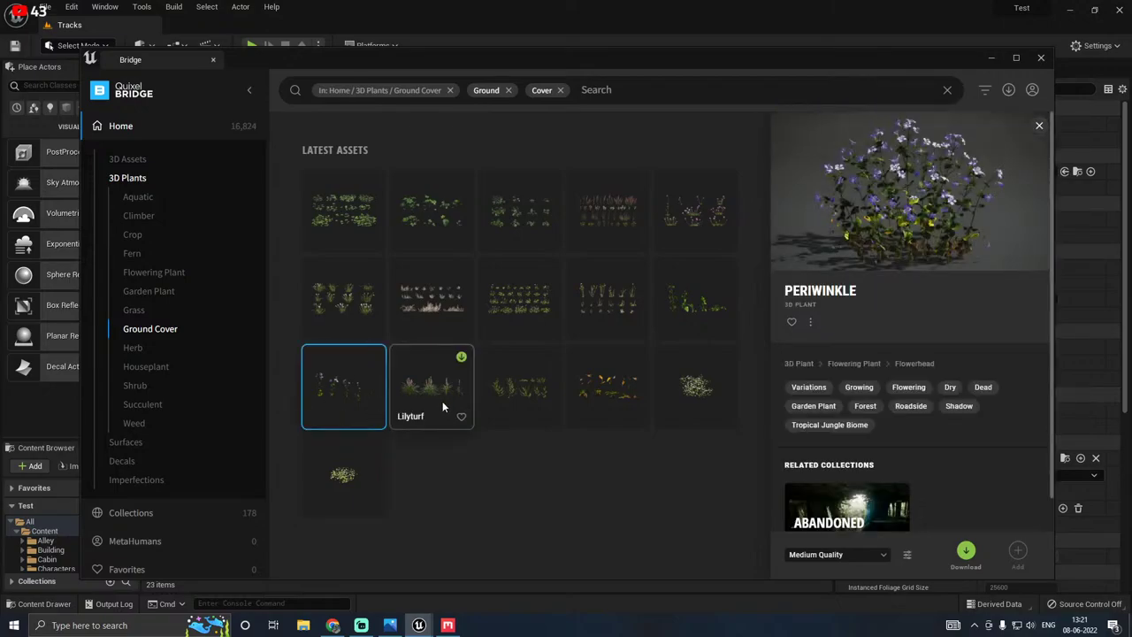
pyautogui.click(442, 401)
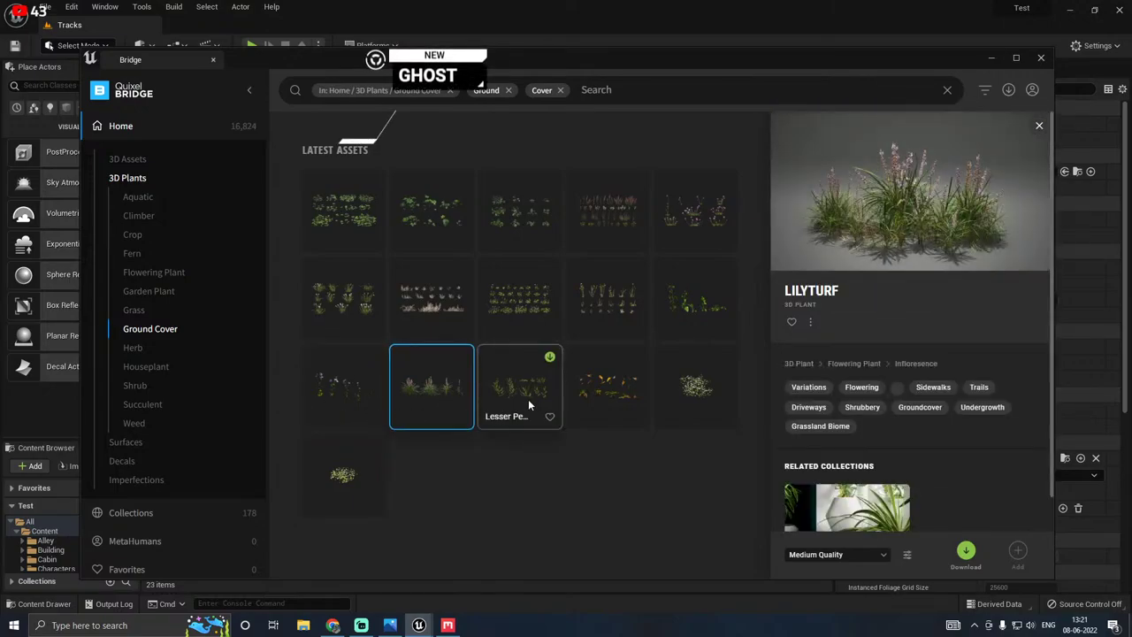
pyautogui.click(528, 398)
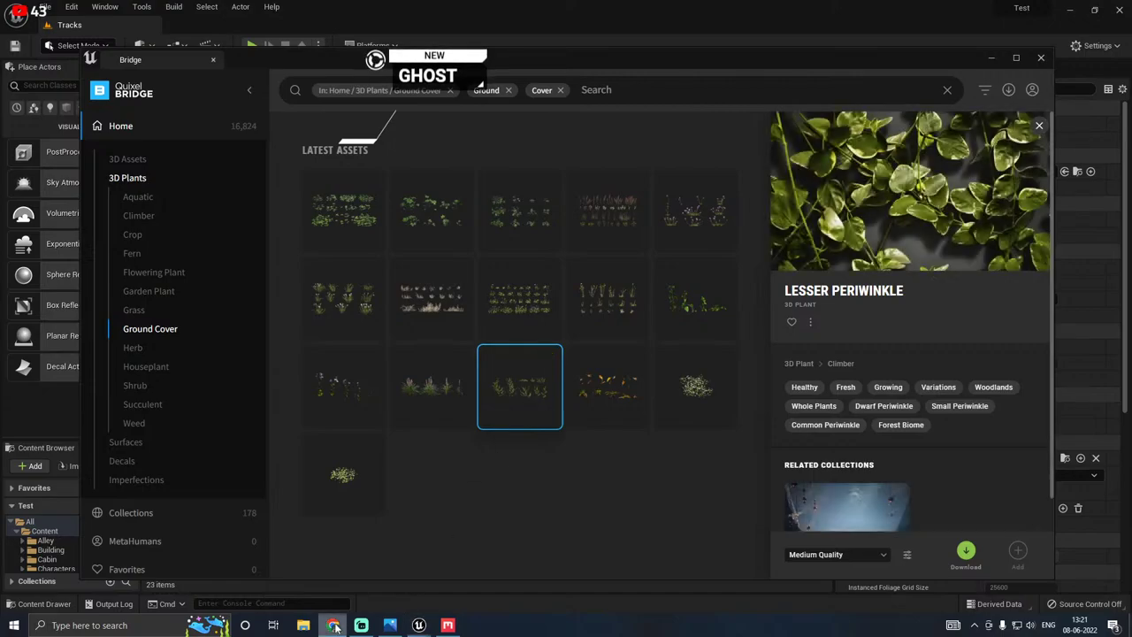
pyautogui.click(631, 356)
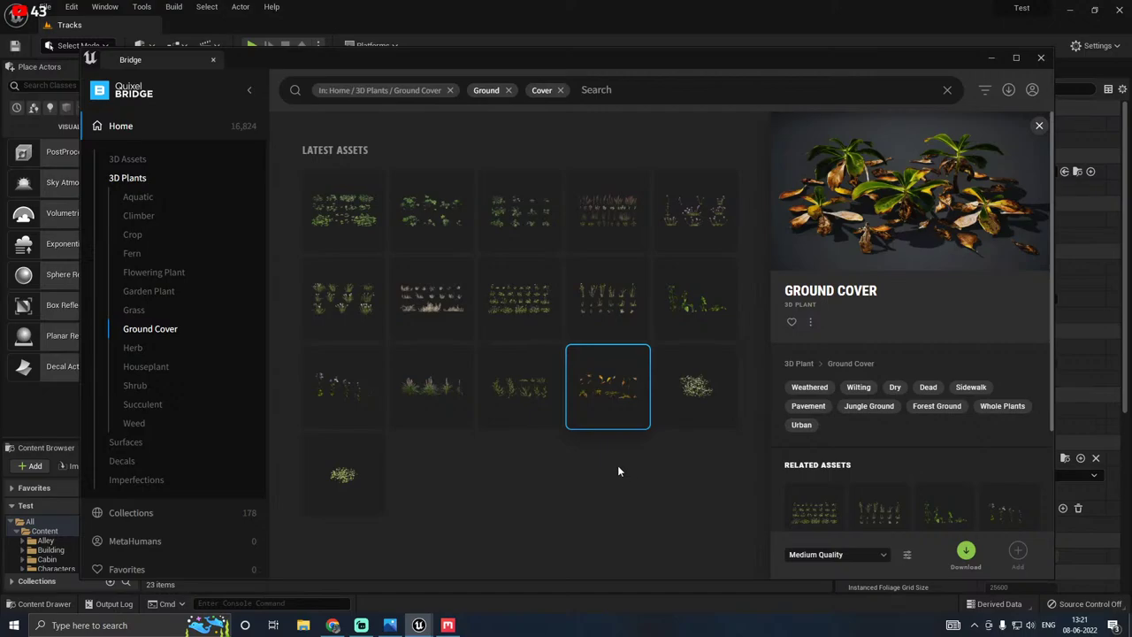
pyautogui.click(681, 403)
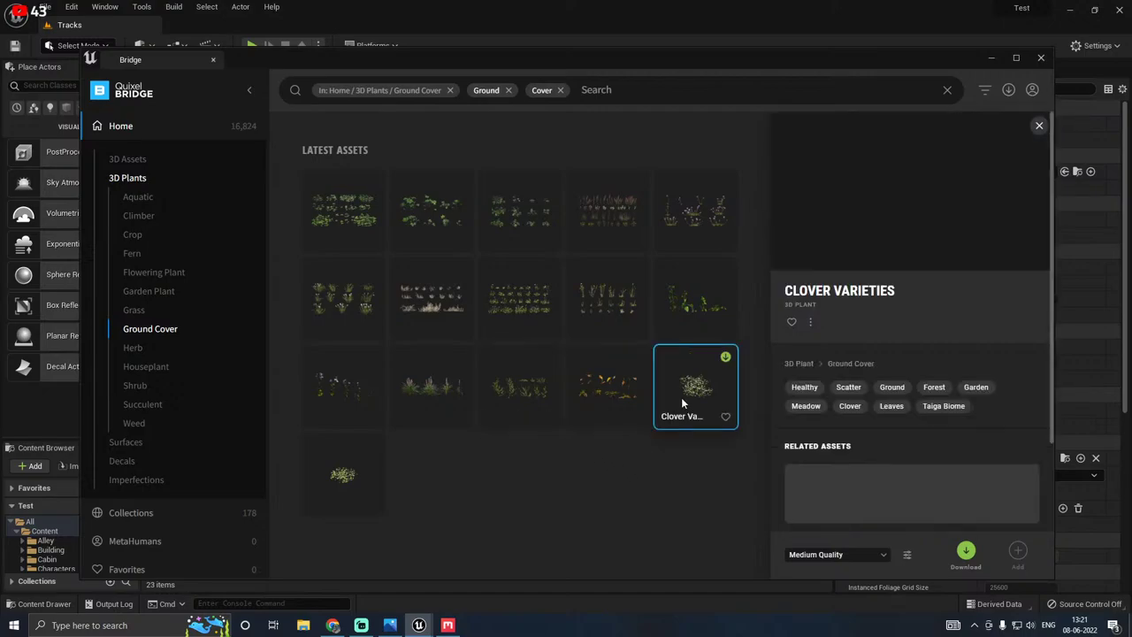
pyautogui.click(688, 307)
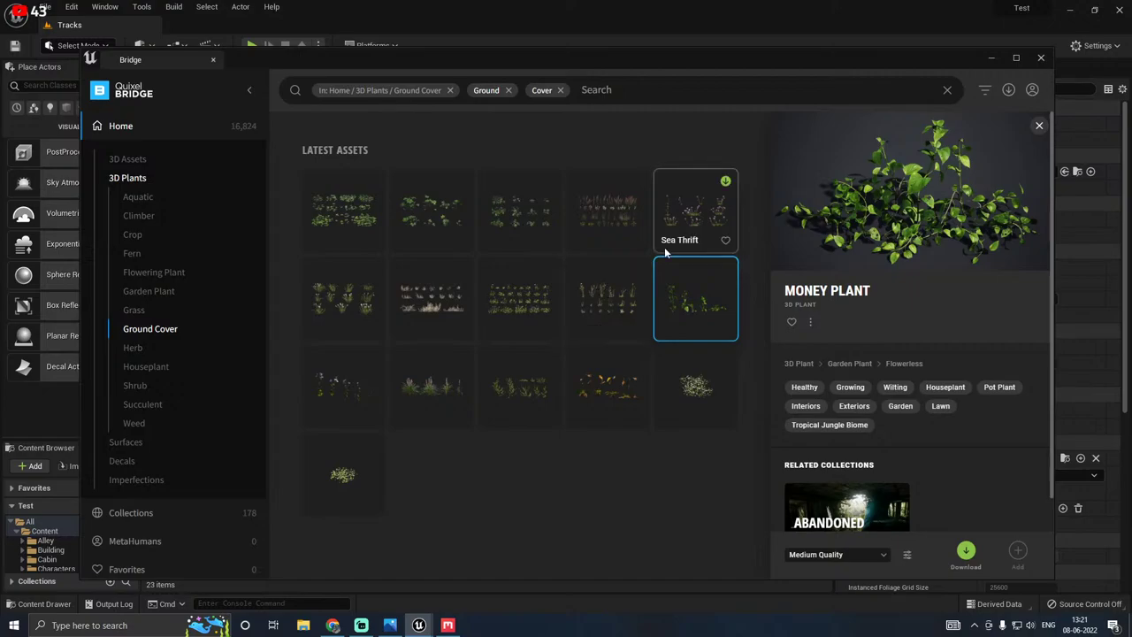
pyautogui.click(525, 227)
pyautogui.click(421, 231)
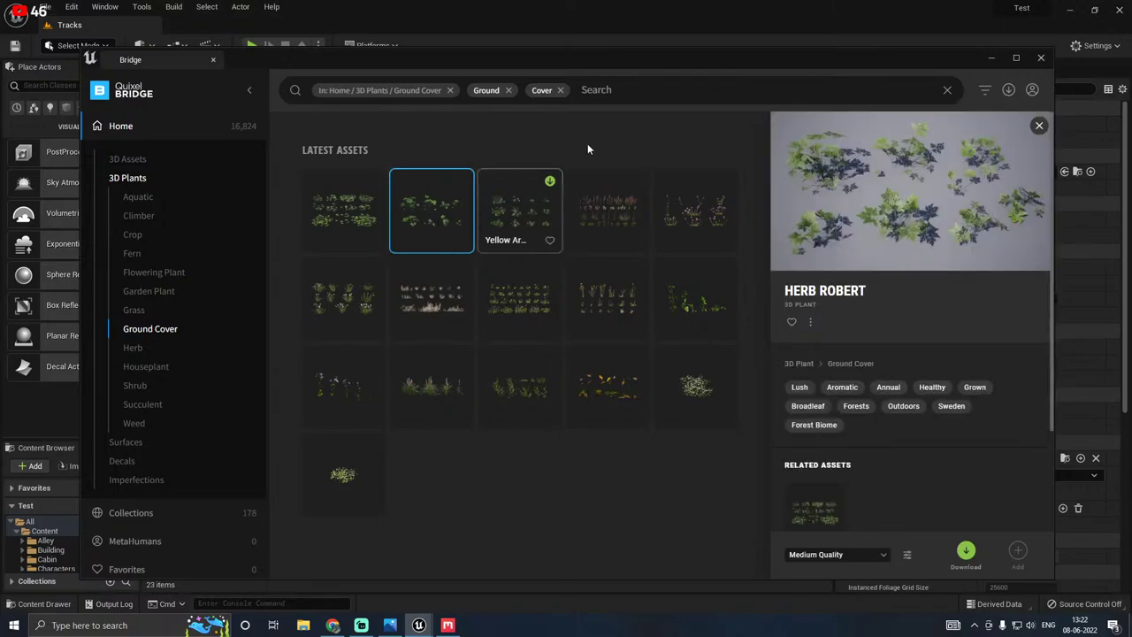
# Step: Replace the search terms with Shrubs within Ground Cover and examine the River Saltbush plant
pyautogui.click(560, 90)
pyautogui.click(509, 90)
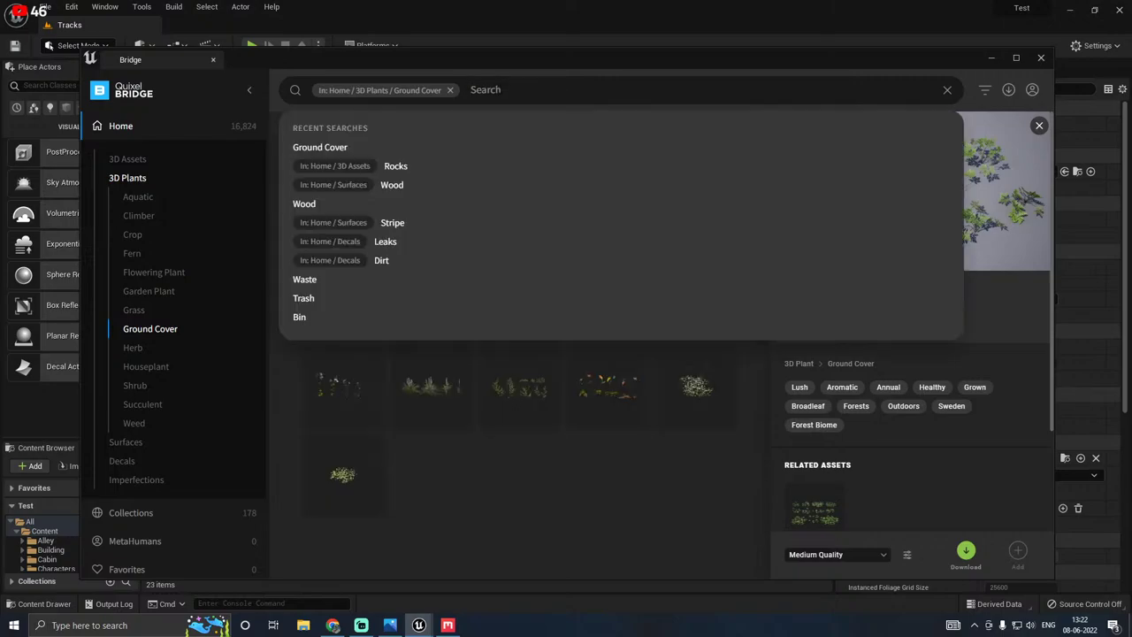
pyautogui.write('shr')
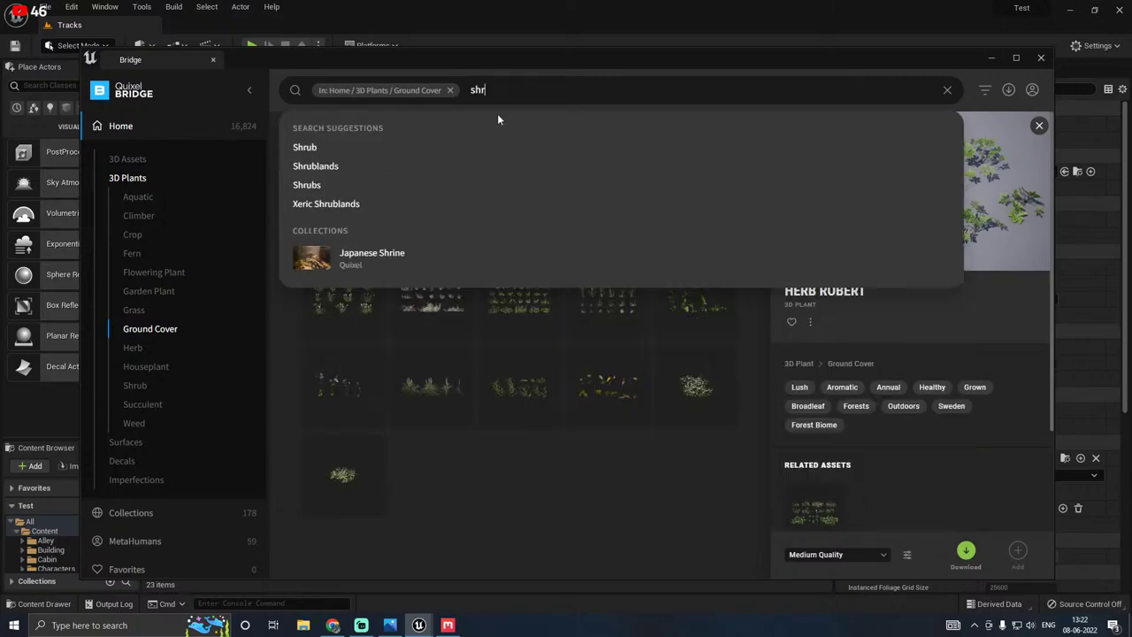
pyautogui.write('ubs')
pyautogui.click(419, 149)
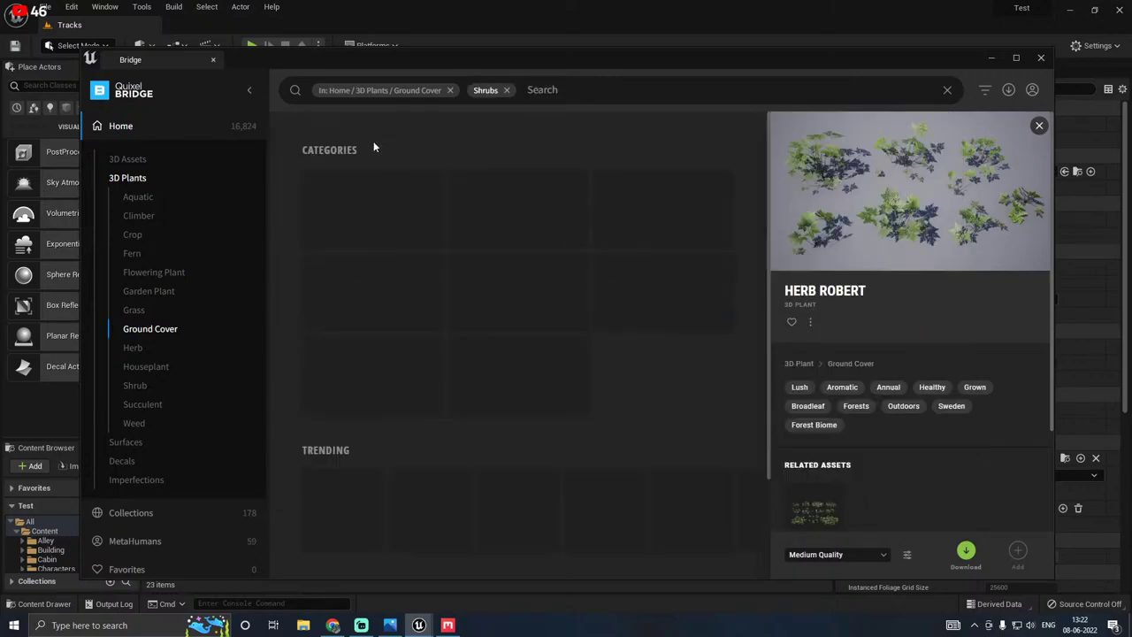
pyautogui.click(342, 215)
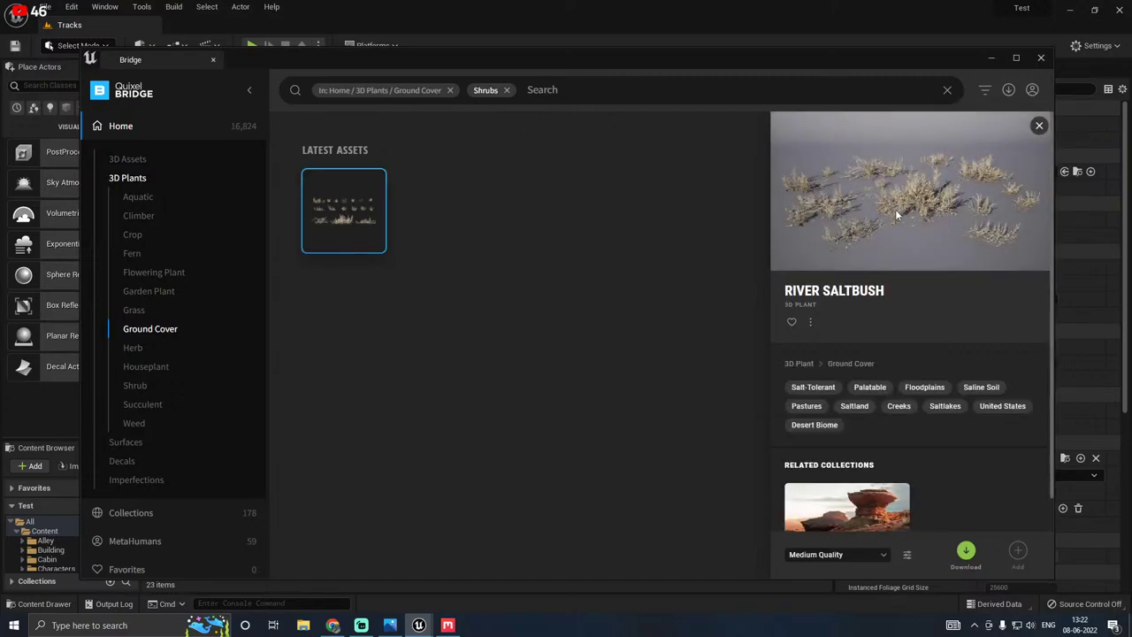
pyautogui.scroll(-1, 921, 330)
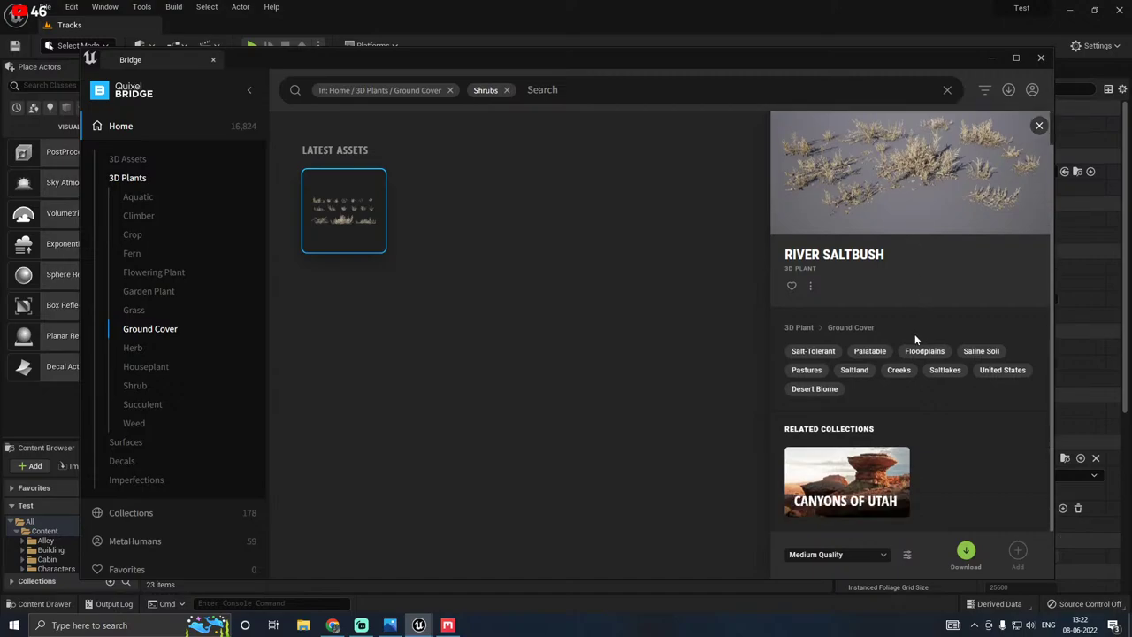
# Step: Download the Raspberry plant from the Forest shrubs at Medium Quality, add it to the project and minimize Bridge
pyautogui.click(507, 90)
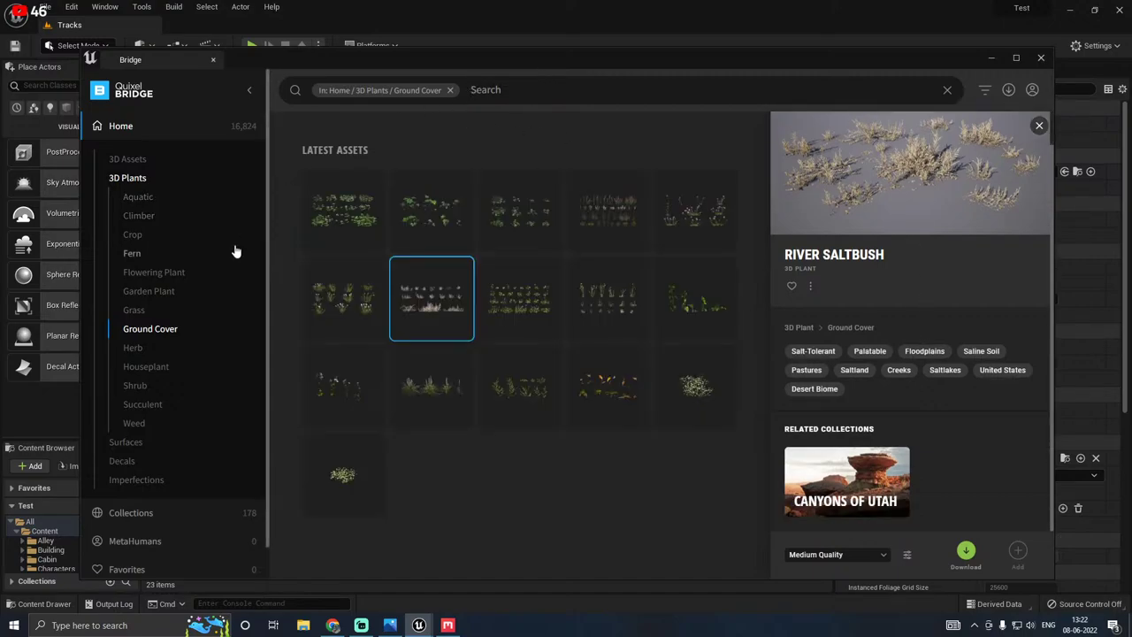
pyautogui.click(138, 387)
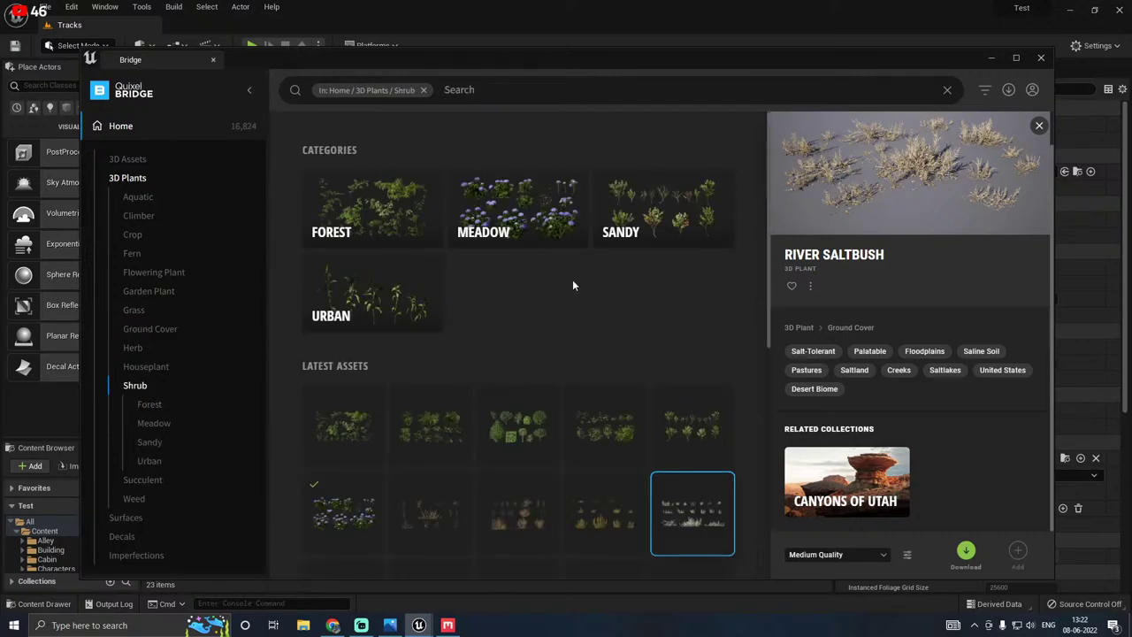
pyautogui.click(366, 221)
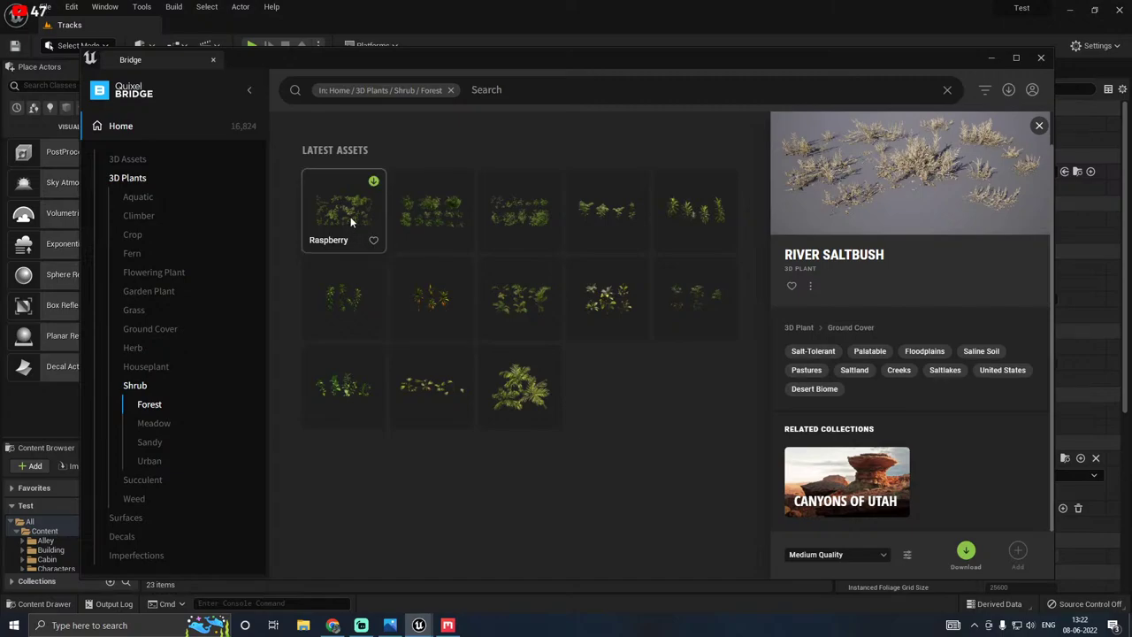
pyautogui.click(351, 222)
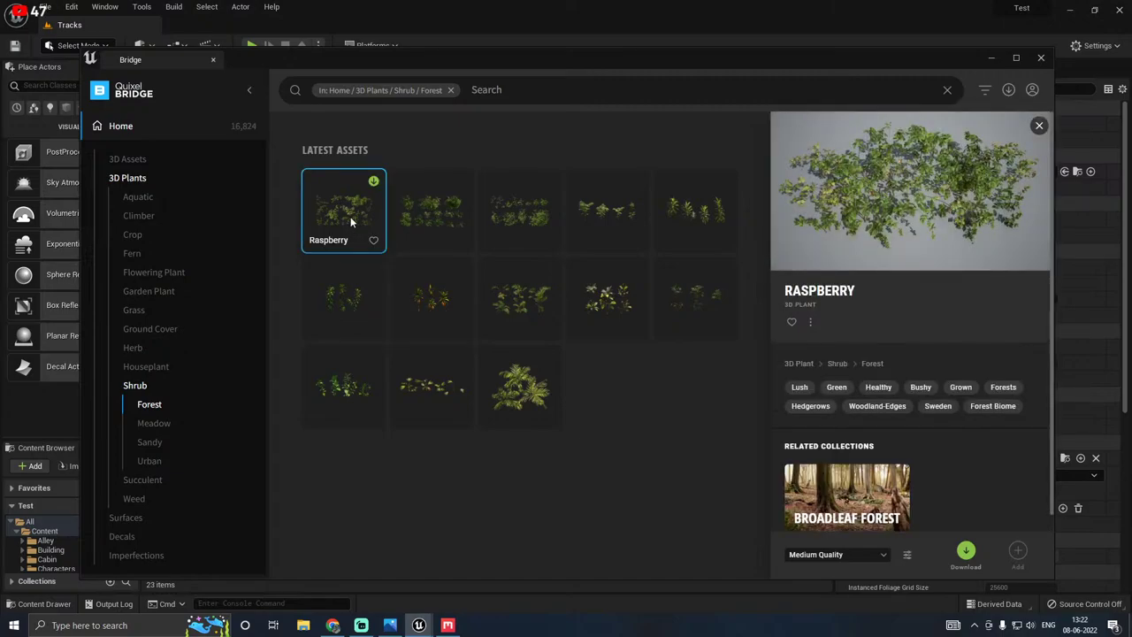
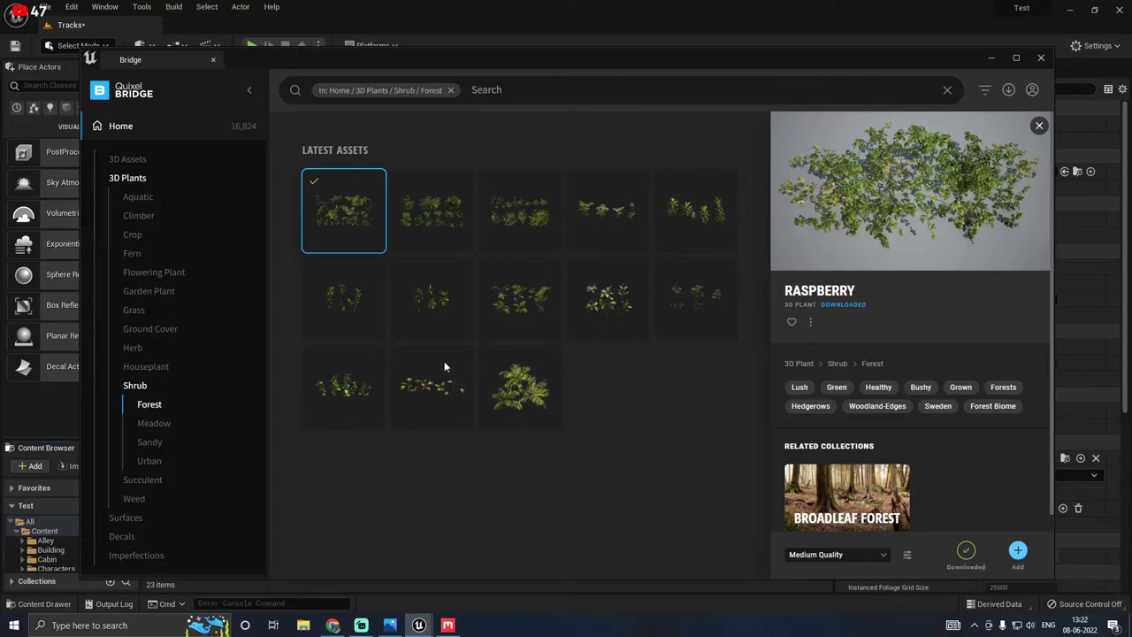
pyautogui.click(989, 59)
# Step: Switch the level editor to Foliage mode with the nasturtium patch and tracks in view
pyautogui.press('w')
pyautogui.press('d')
pyautogui.moveTo(613, 285); pyautogui.dragTo(620, 309, button='right')
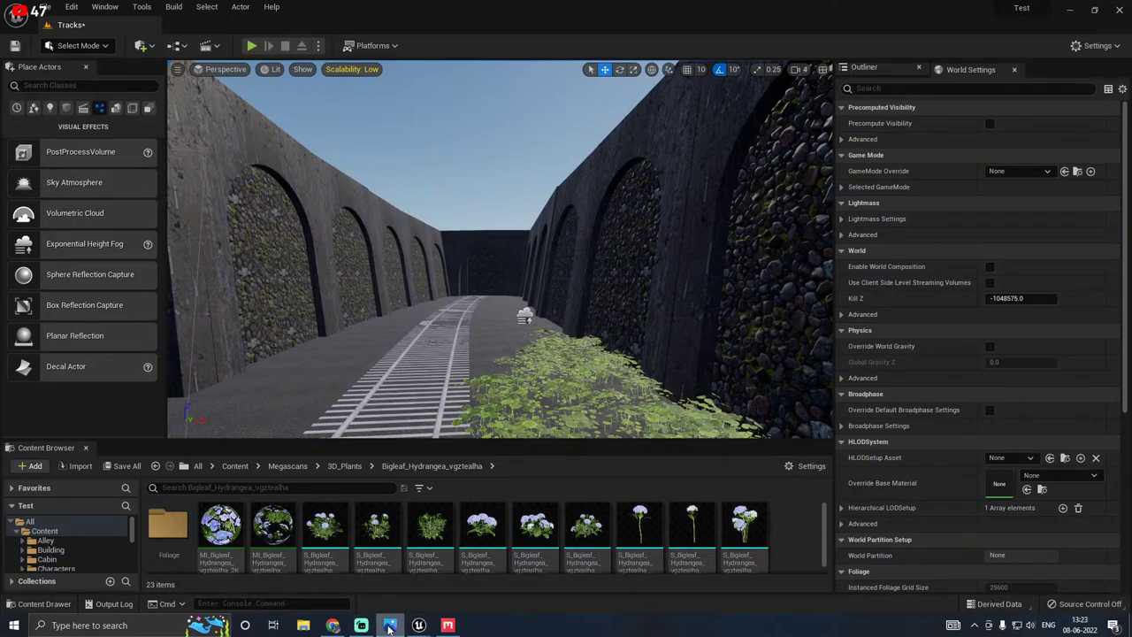
pyautogui.click(97, 46)
pyautogui.click(81, 89)
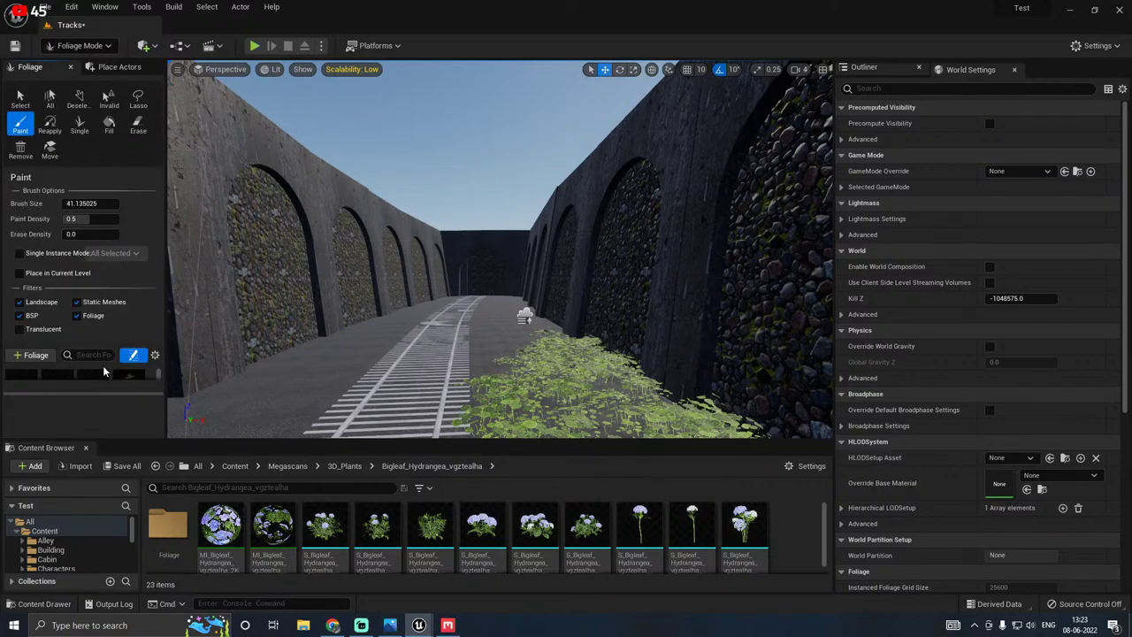
# Step: Dock the foliage tools above World Settings and enlarge the area showing the foliage types
pyautogui.moveTo(30, 67); pyautogui.dragTo(988, 141)
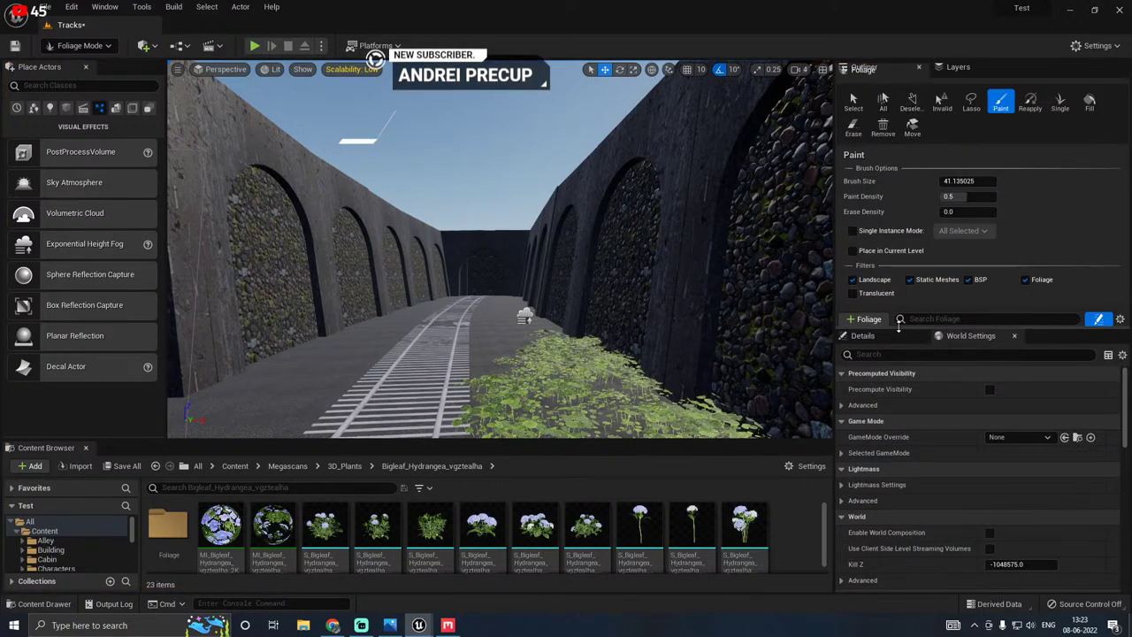
pyautogui.moveTo(899, 326); pyautogui.dragTo(911, 496)
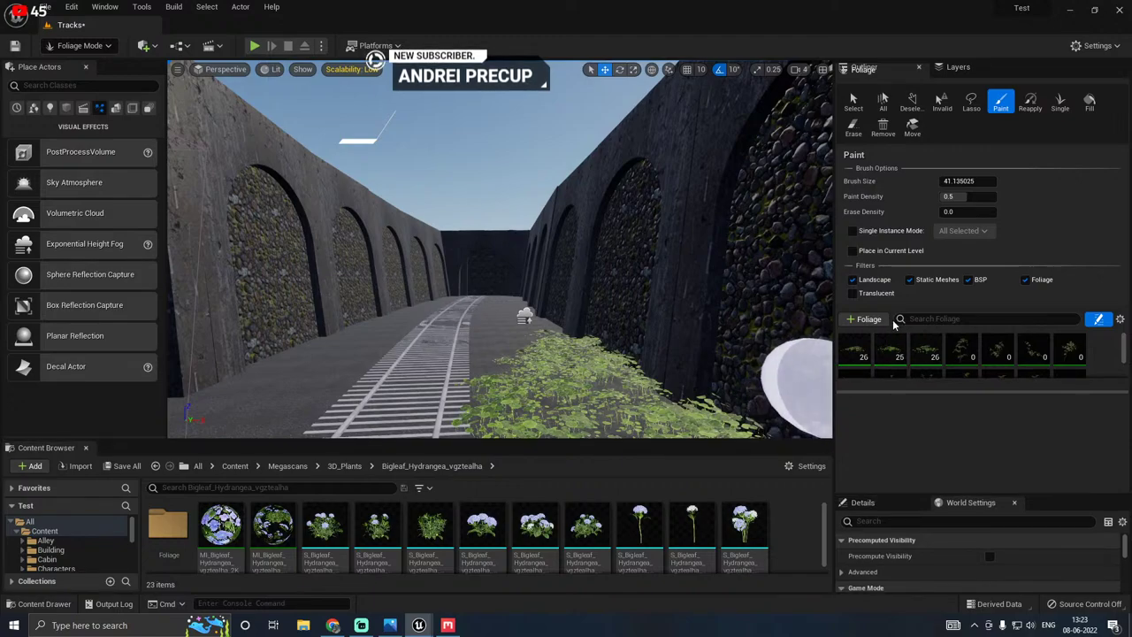
pyautogui.moveTo(887, 391); pyautogui.dragTo(887, 453)
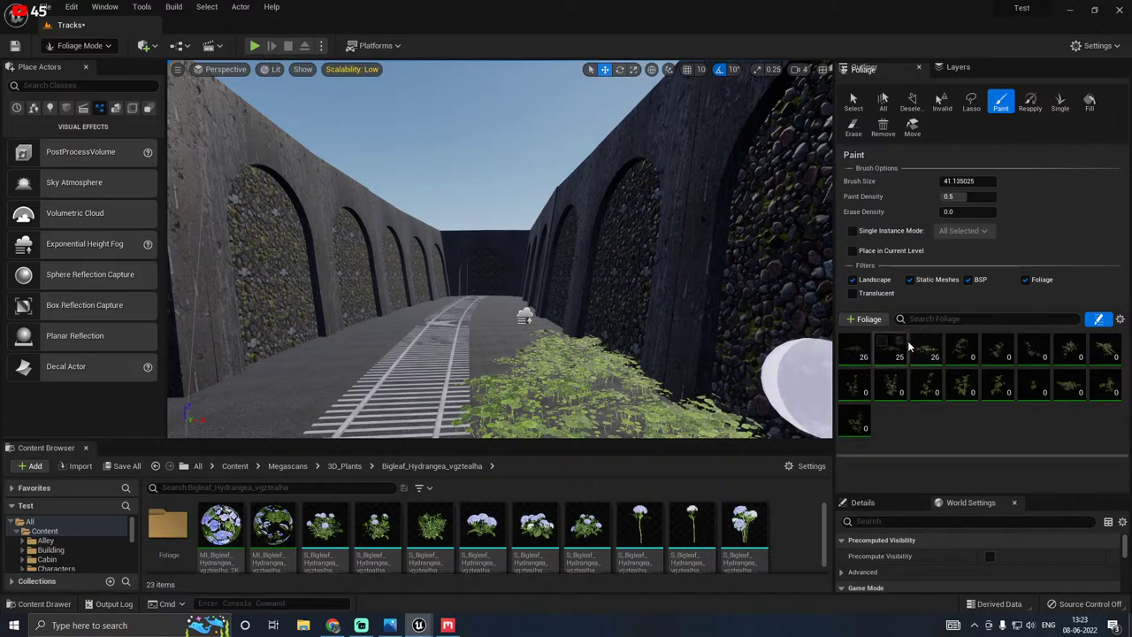
# Step: Select all the Raspberry foliage types and set their painting density to 12 and radius to 44
pyautogui.click(962, 350)
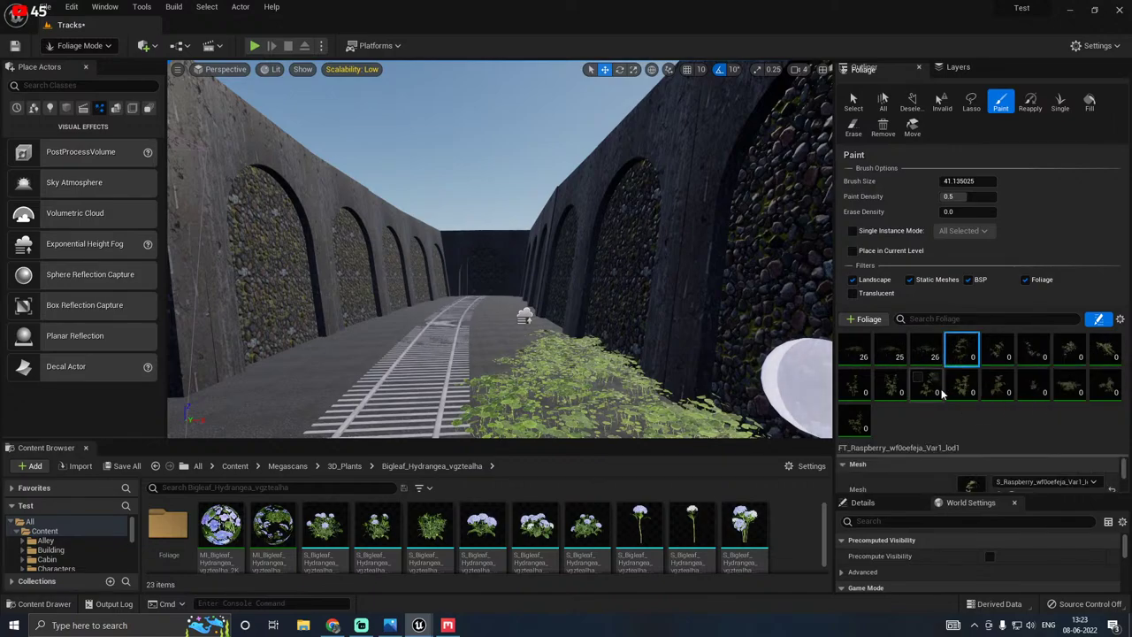
pyautogui.keyDown('shift'); pyautogui.click(856, 424); pyautogui.keyUp('shift')
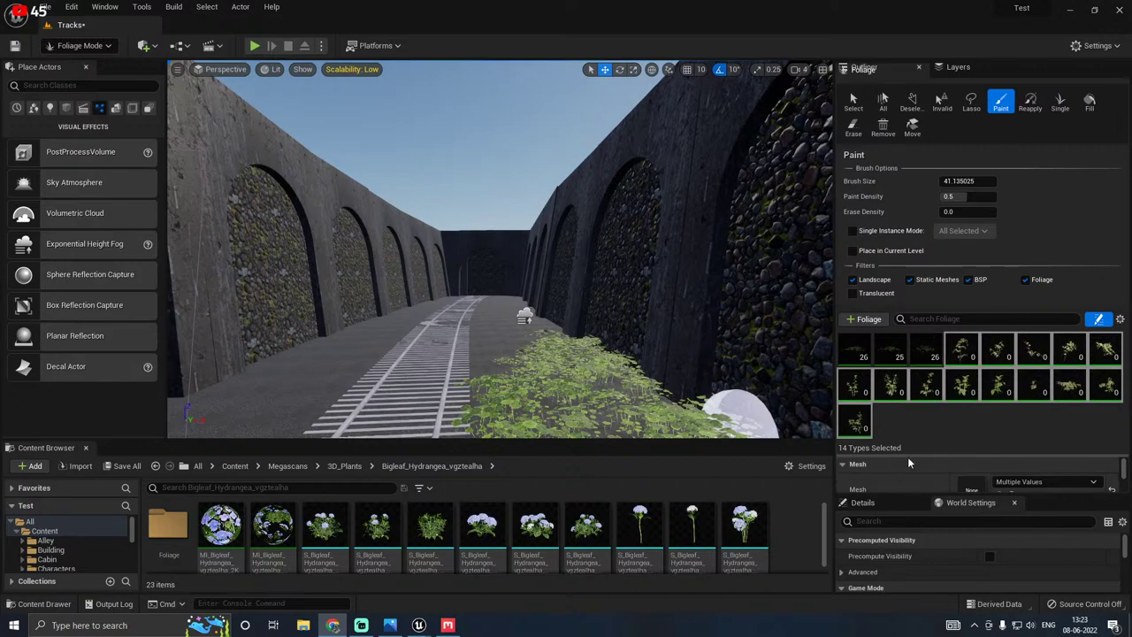
pyautogui.moveTo(903, 452); pyautogui.dragTo(902, 371)
pyautogui.scroll(-2, 905, 476)
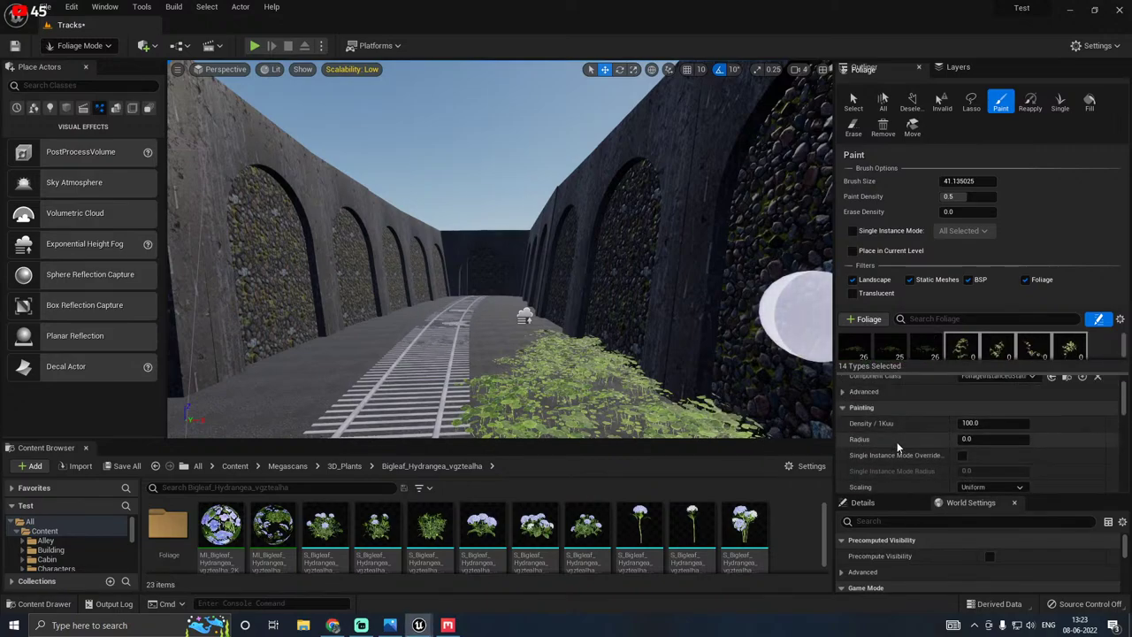
pyautogui.click(968, 442)
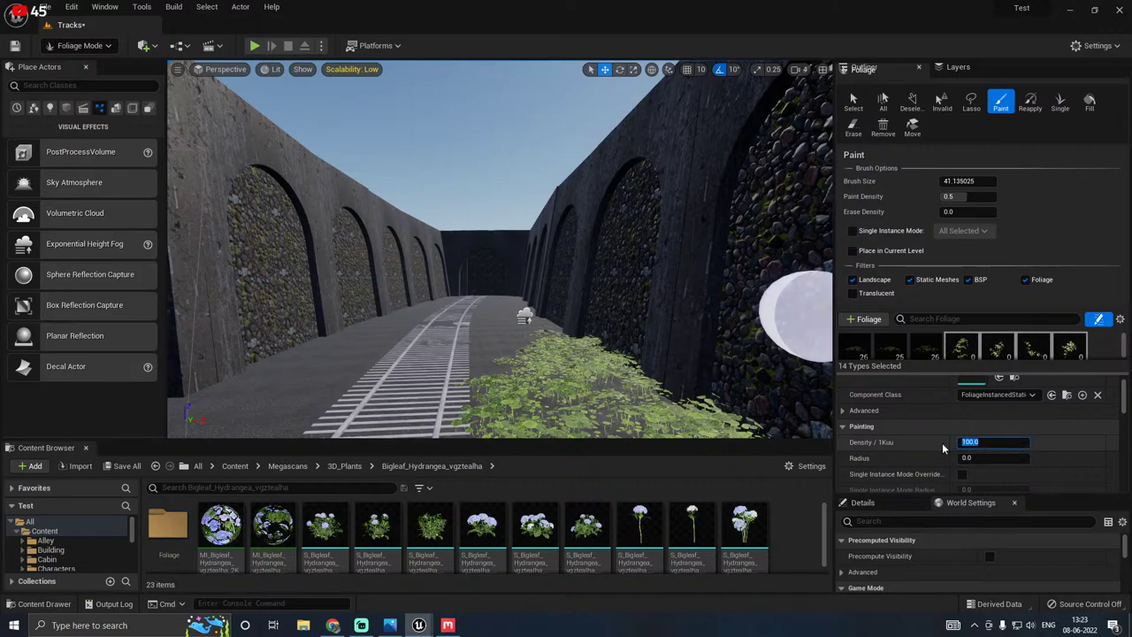
pyautogui.write('12')
pyautogui.click(970, 458)
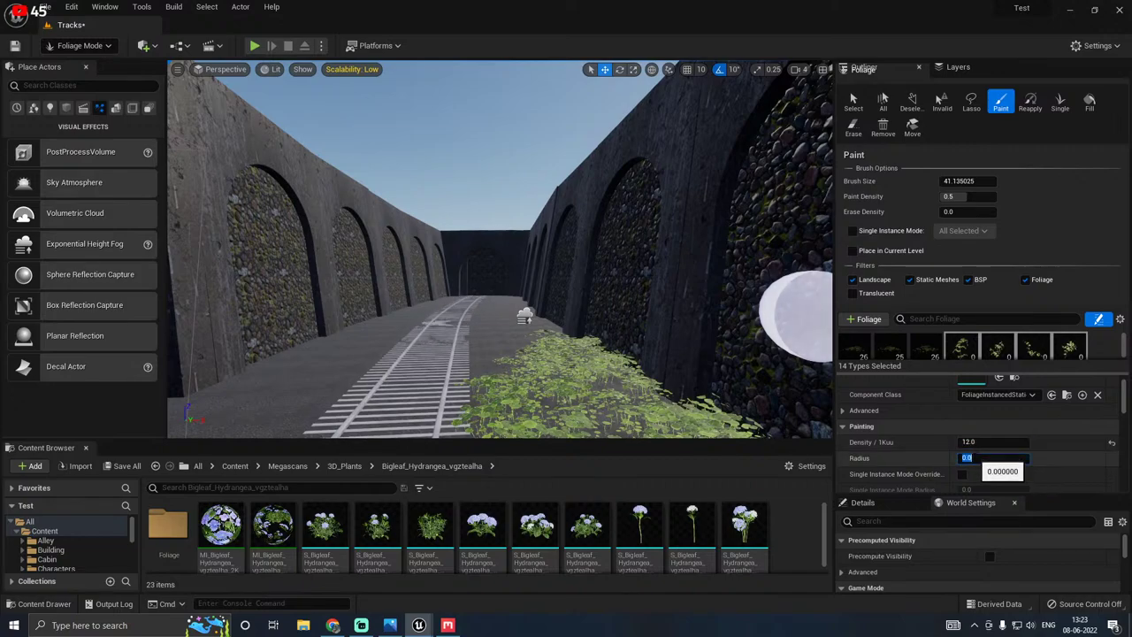
pyautogui.write('44')
pyautogui.scroll(-2, 903, 447)
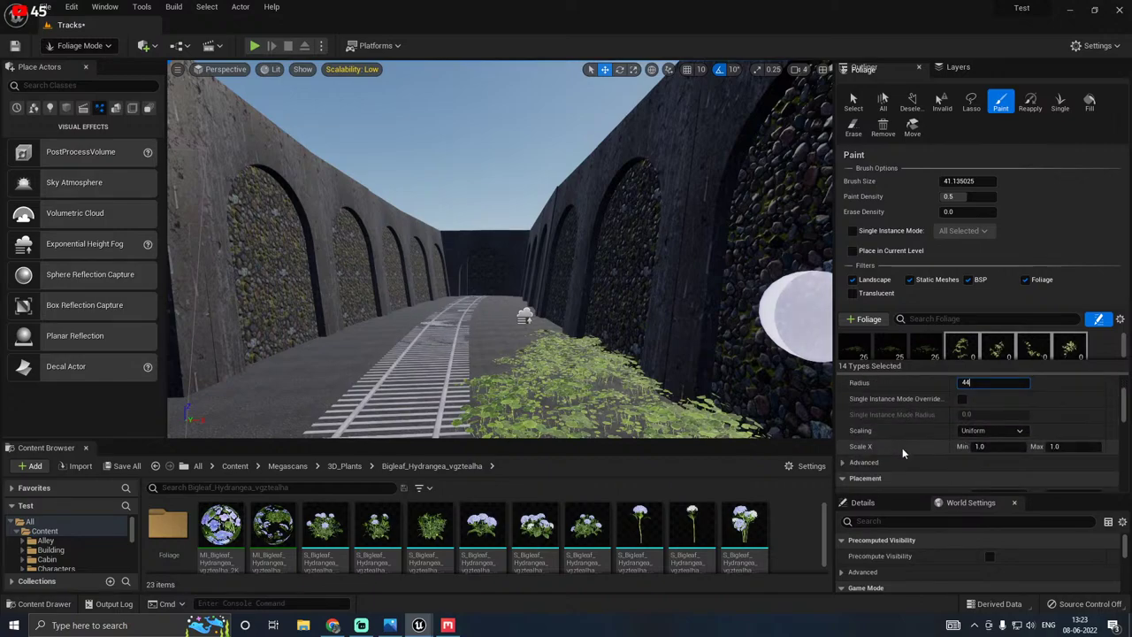
# Step: Set the Raspberry types' minimum Scale X to 0.6 and turn off Align to Normal
pyautogui.click(1007, 447)
pyautogui.press('Return')
pyautogui.scroll(-2, 923, 439)
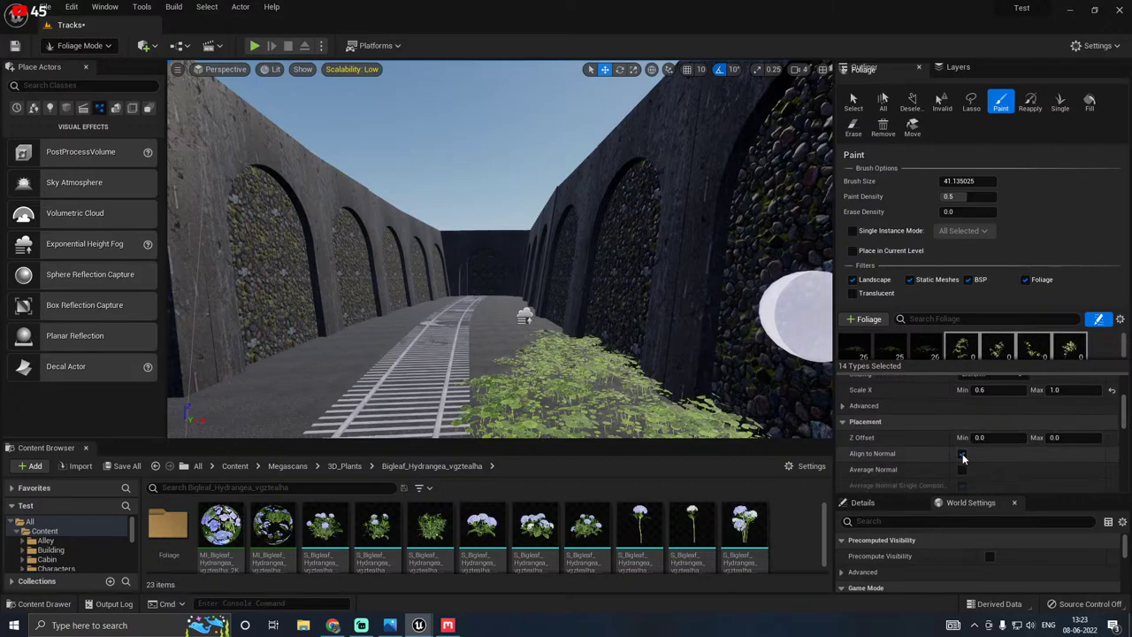
pyautogui.click(962, 455)
# Step: Paint Raspberry shrubs into the nasturtium patch along the base of the stone wall
pyautogui.moveTo(480, 380)
pyautogui.mouseDown(button='right')
pyautogui.moveTo(371, 381)
pyautogui.moveTo(468, 386)
pyautogui.mouseUp(button='right')
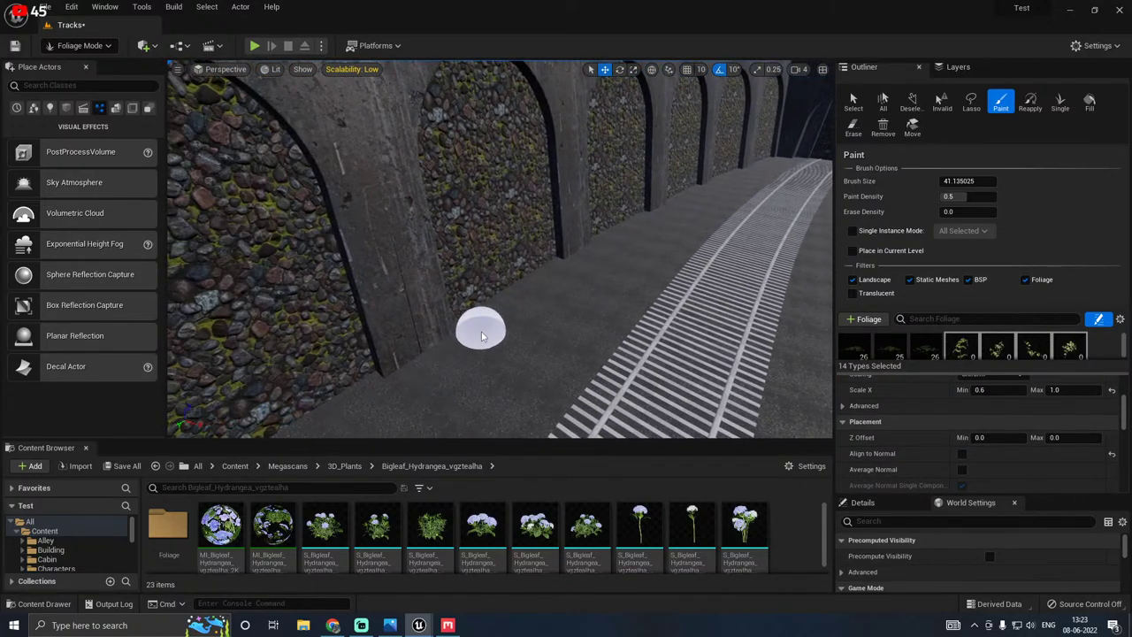
pyautogui.moveTo(480, 328); pyautogui.dragTo(551, 271)
pyautogui.moveTo(551, 271)
pyautogui.mouseDown(button='right')
pyautogui.moveTo(602, 279)
pyautogui.moveTo(543, 278)
pyautogui.moveTo(619, 282)
pyautogui.moveTo(576, 295)
pyautogui.mouseUp(button='right')
pyautogui.press('shift')
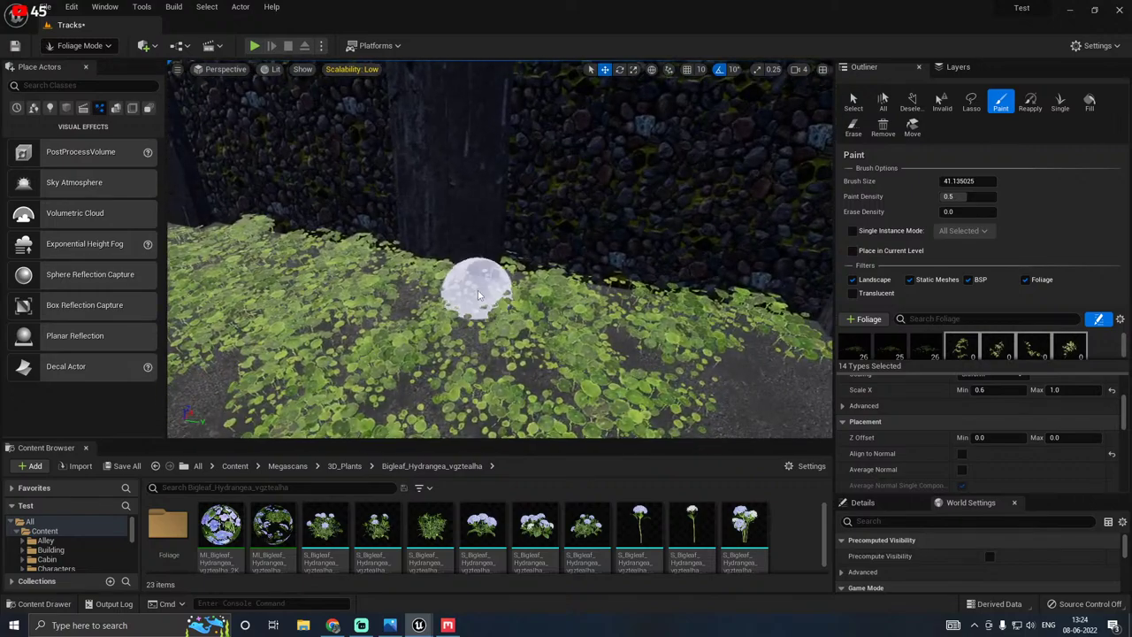
pyautogui.moveTo(480, 283); pyautogui.dragTo(731, 314)
pyautogui.press('s')
pyautogui.moveTo(683, 315)
pyautogui.mouseDown(button='right')
pyautogui.moveTo(636, 315)
pyautogui.moveTo(680, 315)
pyautogui.mouseUp(button='right')
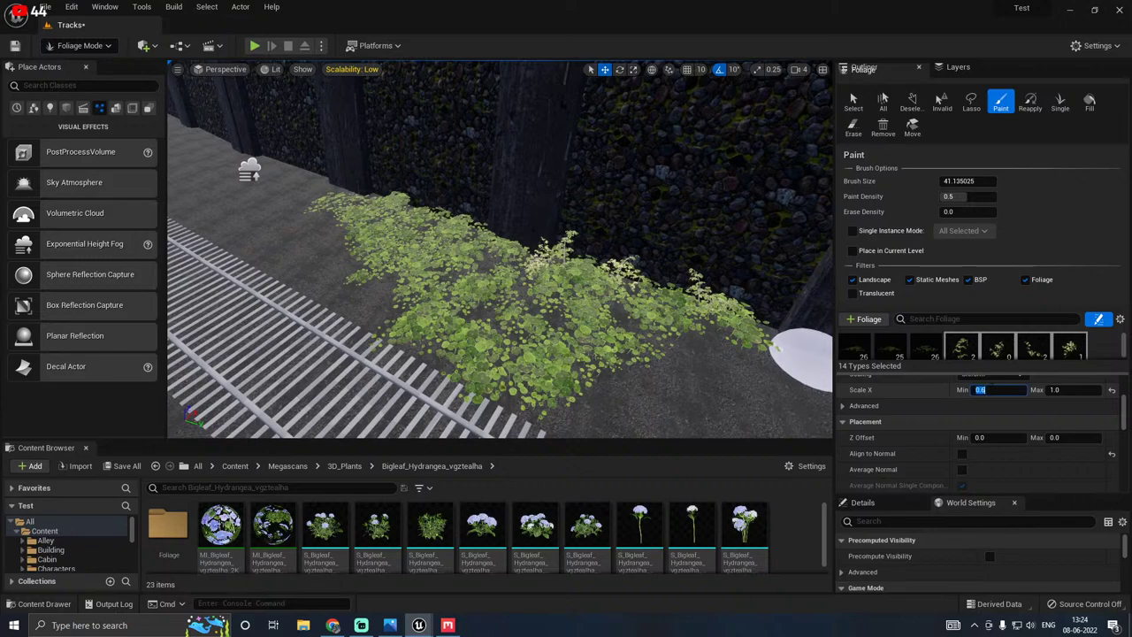
# Step: Set the Raspberry types' minimum Scale X to 1 and paint more shrubs across the nasturtium patch
pyautogui.write('1')
pyautogui.press('Return')
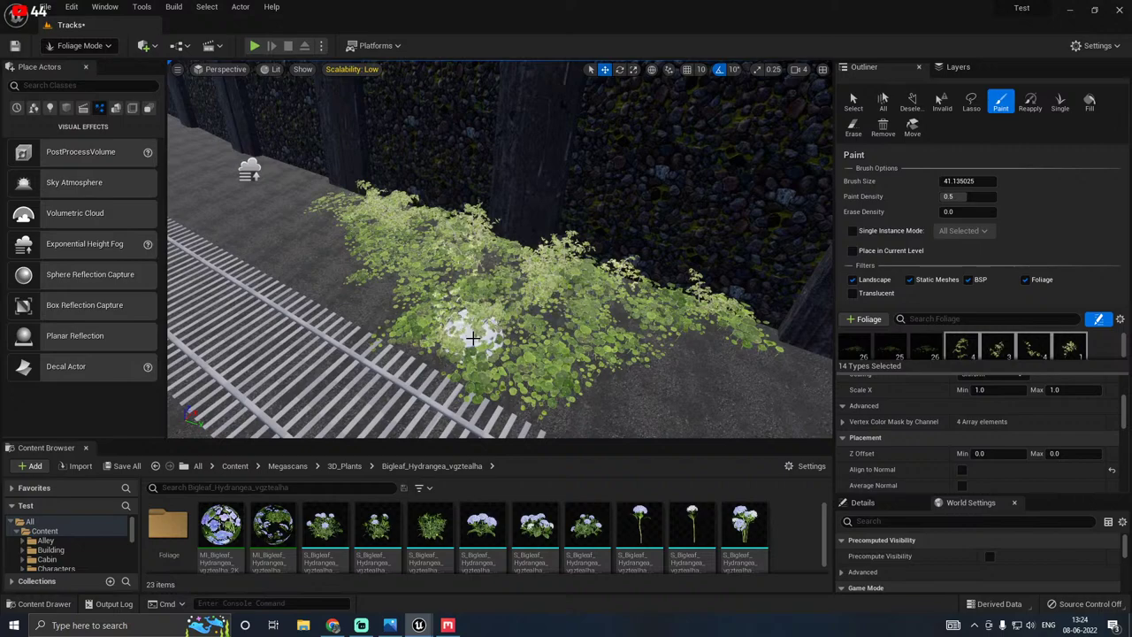
pyautogui.hotkey('shift', '2')
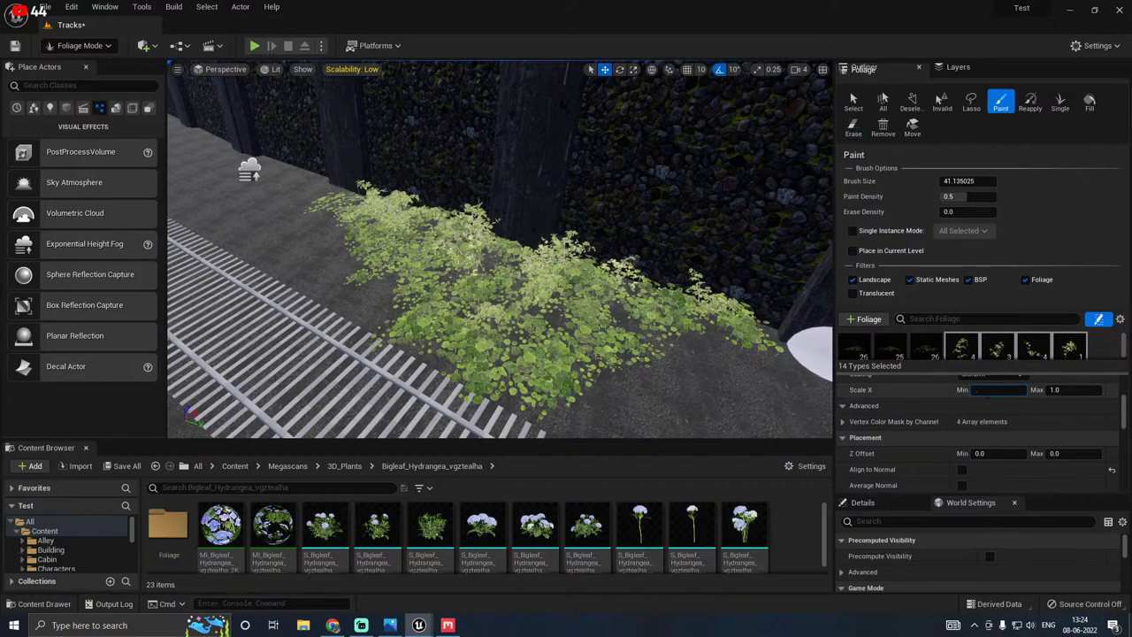
# Step: Set the minimum Scale X to 0.6 and thicken the Raspberry shrubs over the nasturtium patch
pyautogui.write('0.6')
pyautogui.press('Return')
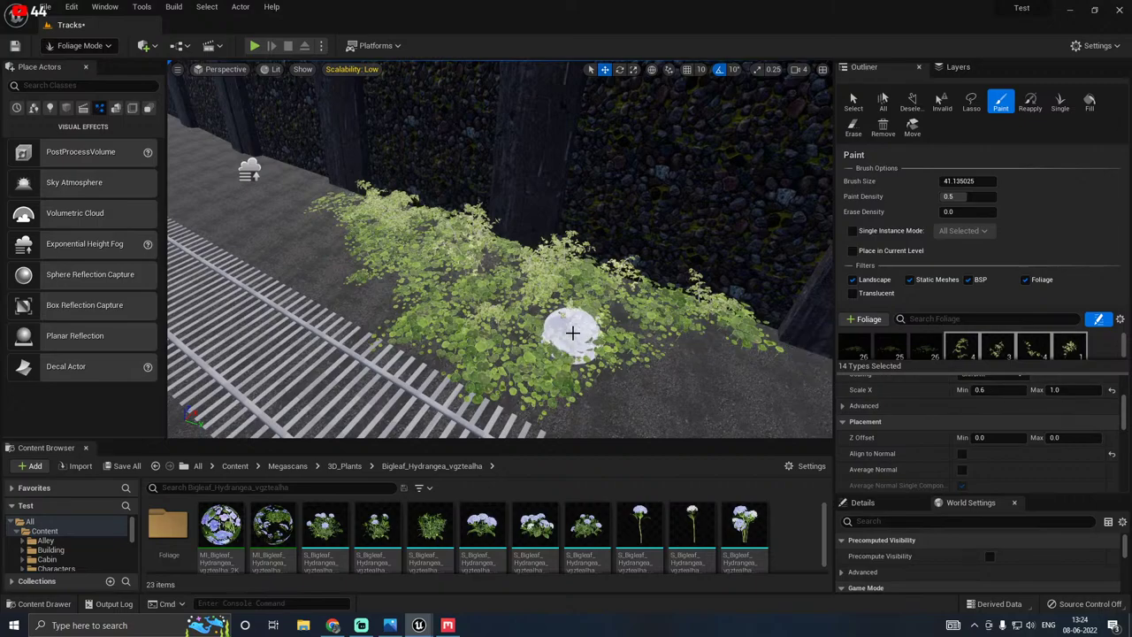
pyautogui.moveTo(509, 246)
pyautogui.mouseDown(button='right')
pyautogui.moveTo(531, 256)
pyautogui.moveTo(548, 327)
pyautogui.moveTo(584, 275)
pyautogui.moveTo(624, 292)
pyautogui.mouseUp(button='right')
pyautogui.moveTo(625, 291); pyautogui.dragTo(571, 292)
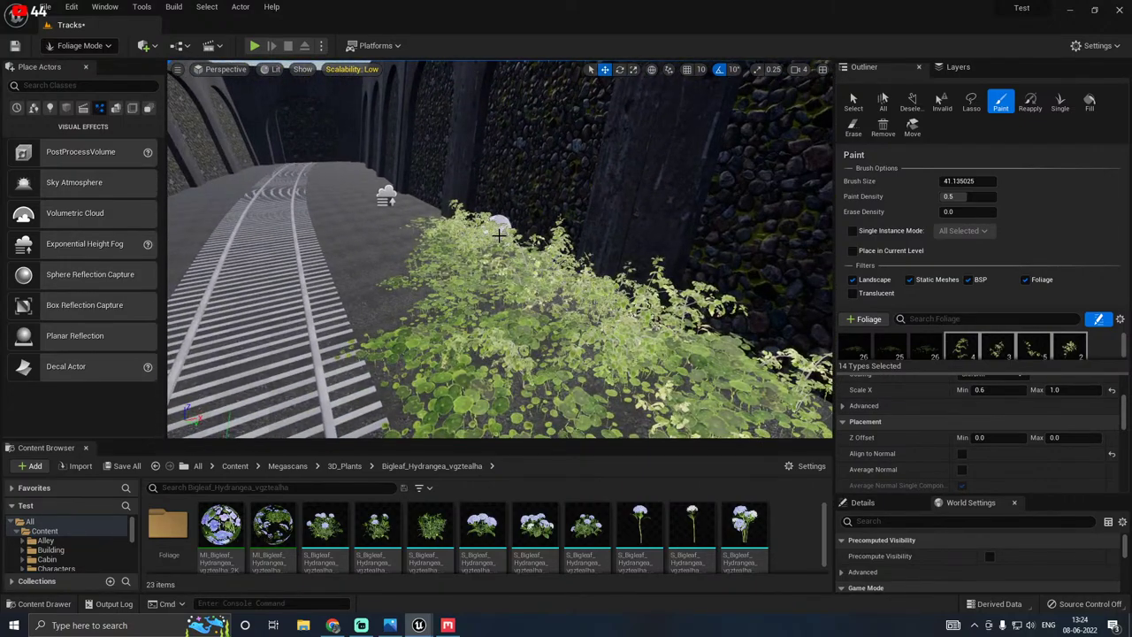
# Step: Paint a row of Raspberry shrubs along the base of the opposite stone wall, around one of its pillars
pyautogui.moveTo(596, 301); pyautogui.dragTo(500, 405, button='right')
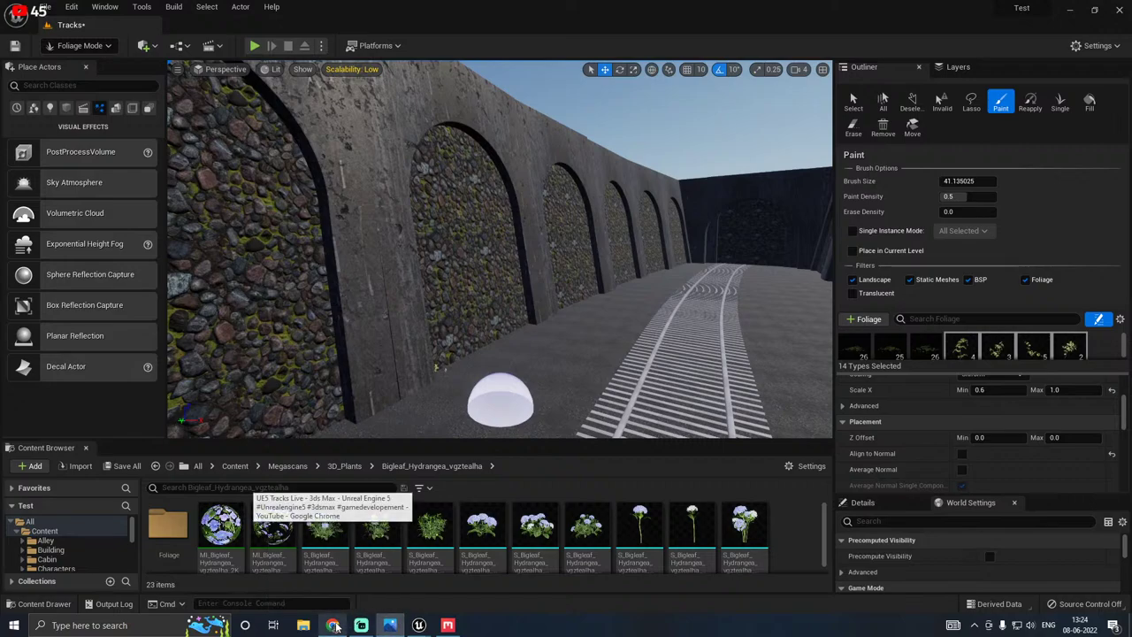
pyautogui.press('w')
pyautogui.moveTo(478, 363)
pyautogui.mouseDown(button='right')
pyautogui.moveTo(575, 352)
pyautogui.moveTo(531, 371)
pyautogui.moveTo(479, 363)
pyautogui.mouseUp(button='right')
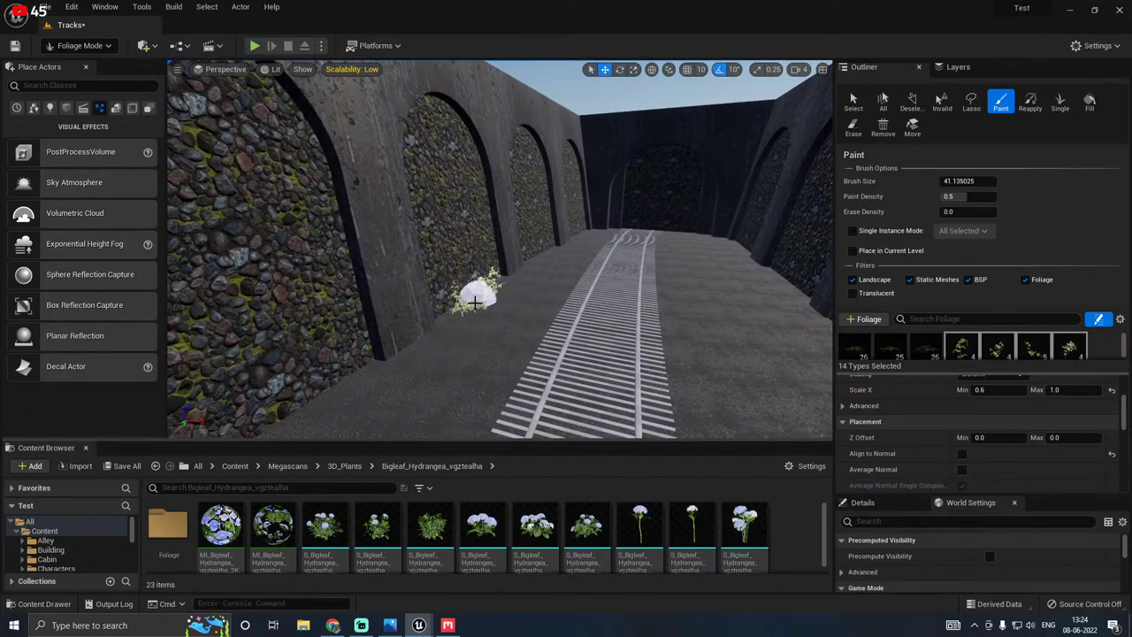
pyautogui.moveTo(461, 315); pyautogui.dragTo(418, 334, button='right')
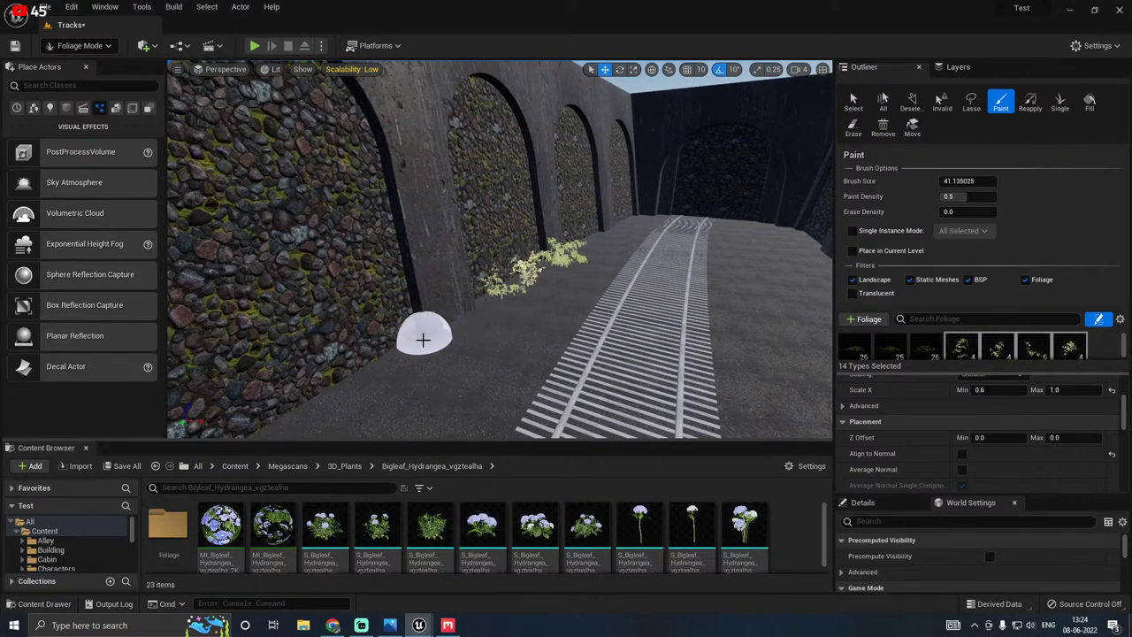
pyautogui.moveTo(405, 363)
pyautogui.mouseDown()
pyautogui.moveTo(376, 380)
pyautogui.moveTo(409, 368)
pyautogui.mouseUp()
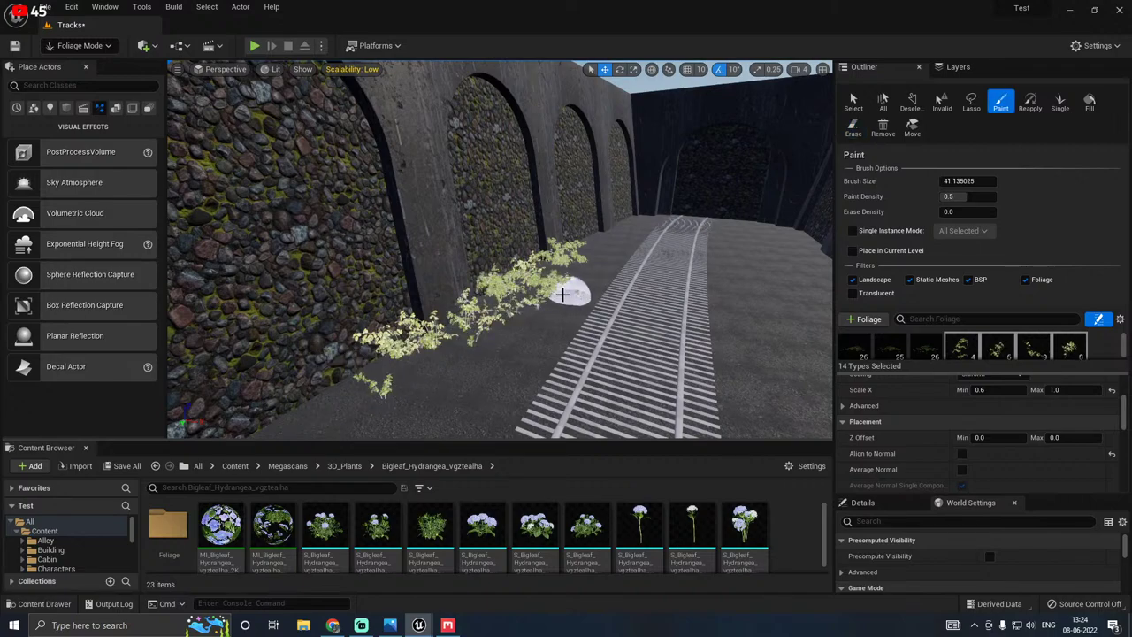
# Step: Examine the Raspberry shrubs painted along the opposite wall from several viewpoints along the track
pyautogui.moveTo(560, 257)
pyautogui.mouseDown(button='right')
pyautogui.moveTo(608, 257)
pyautogui.moveTo(598, 280)
pyautogui.moveTo(598, 230)
pyautogui.moveTo(584, 266)
pyautogui.moveTo(531, 301)
pyautogui.moveTo(486, 311)
pyautogui.mouseUp(button='right')
pyautogui.press('a')
pyautogui.press('w')
pyautogui.press('s')
pyautogui.press('w')
pyautogui.press('s')
pyautogui.moveTo(415, 307); pyautogui.dragTo(727, 263, button='right')
pyautogui.press('w')
pyautogui.moveTo(500, 263); pyautogui.dragTo(530, 252, button='right')
pyautogui.moveTo(415, 232); pyautogui.dragTo(803, 360, button='right')
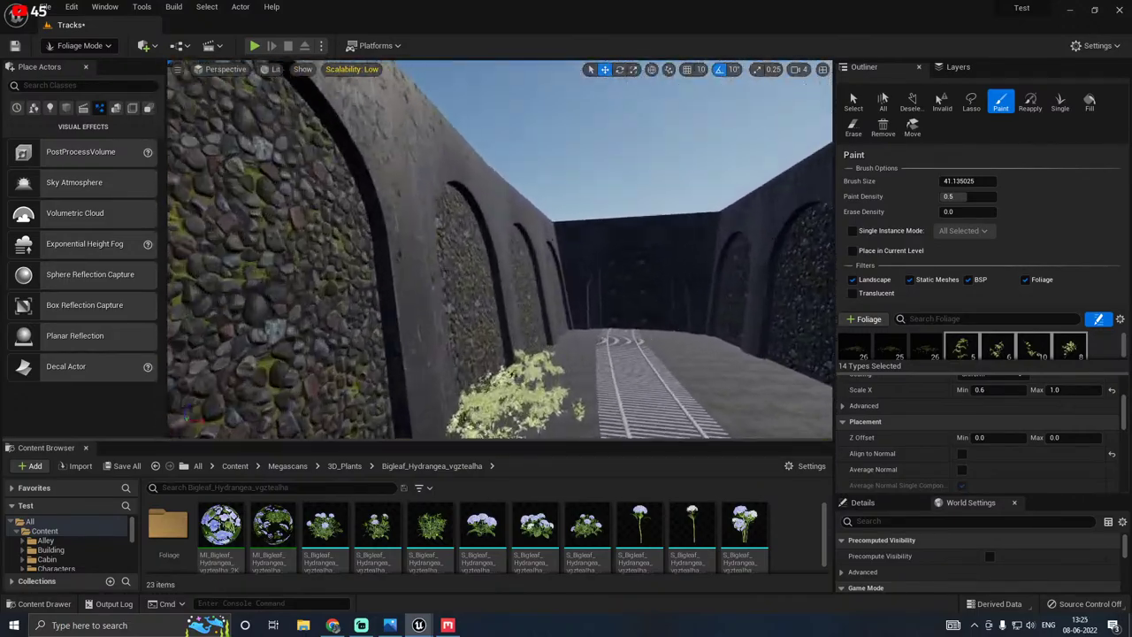
pyautogui.moveTo(802, 248)
pyautogui.mouseDown(button='right')
pyautogui.moveTo(649, 273)
pyautogui.moveTo(521, 356)
pyautogui.mouseUp(button='right')
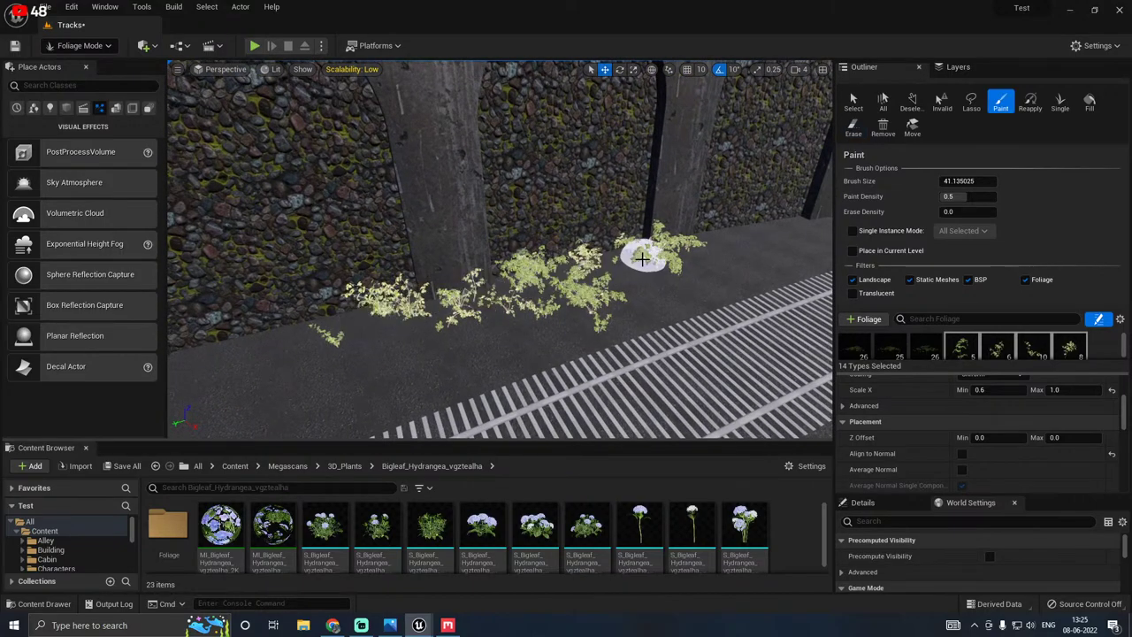
# Step: Paint Raspberry clusters at the wall bases on both sides of the rails near the closed end of the track
pyautogui.moveTo(617, 281); pyautogui.dragTo(505, 354, button='right')
pyautogui.press('w')
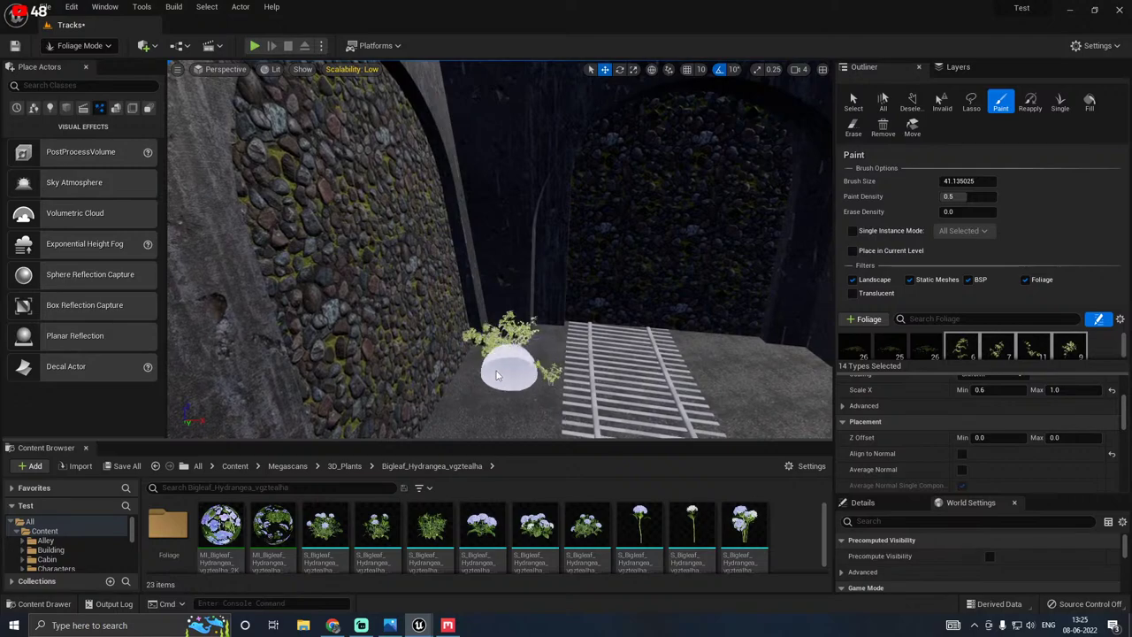
pyautogui.moveTo(547, 318); pyautogui.dragTo(545, 338, button='right')
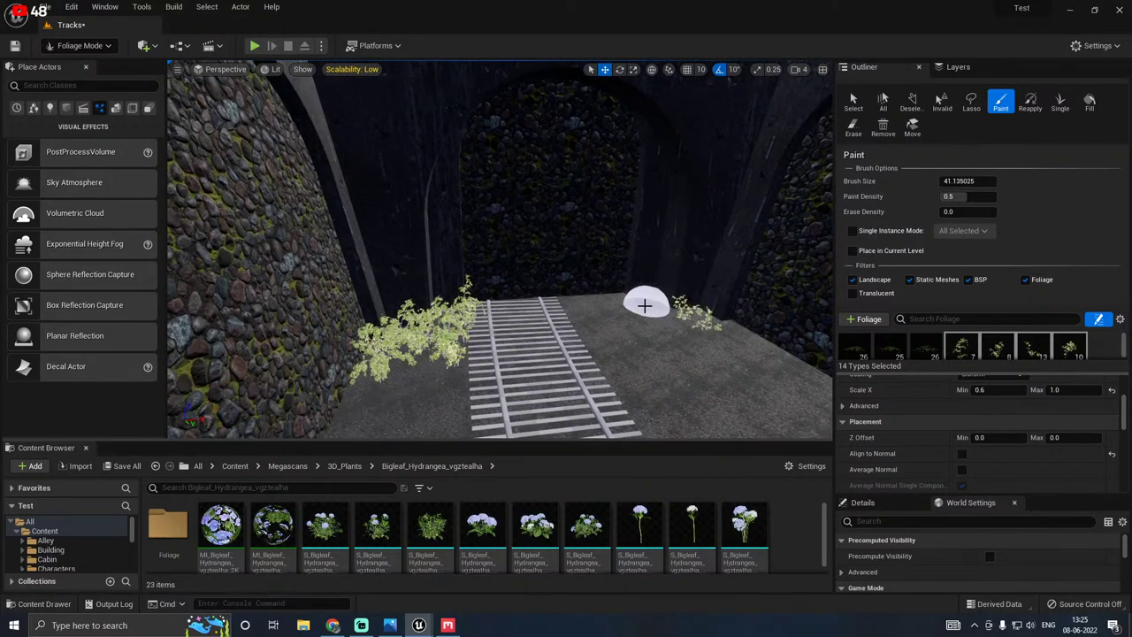
pyautogui.moveTo(626, 300); pyautogui.dragTo(578, 270, button='right')
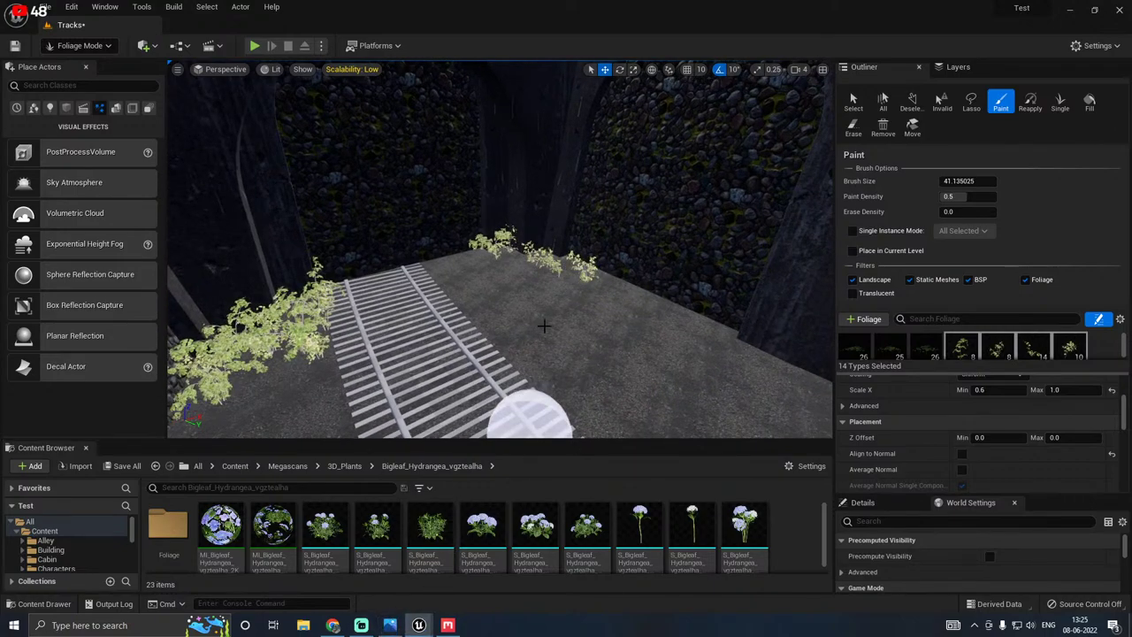
pyautogui.moveTo(544, 325); pyautogui.dragTo(584, 324, button='right')
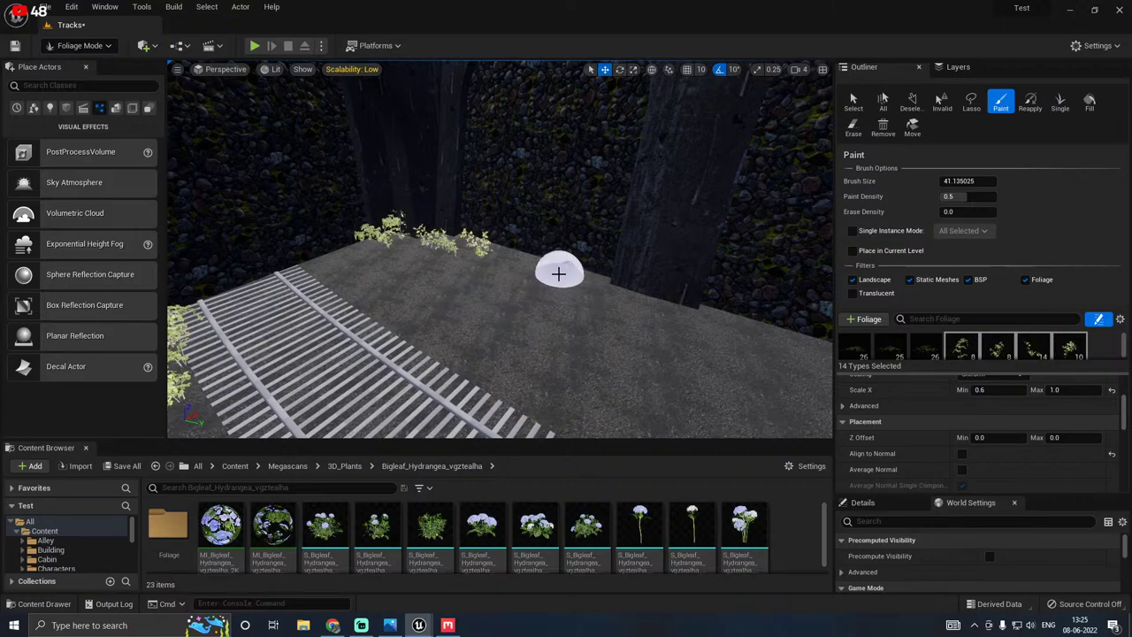
pyautogui.moveTo(627, 311); pyautogui.dragTo(681, 283, button='right')
# Step: Set the Raspberry types' maximum Scale X to 0.7 and paint a small cluster by a pillar across from the nasturtium patch
pyautogui.moveTo(205, 339); pyautogui.dragTo(651, 74, button='right')
pyautogui.moveTo(589, 271)
pyautogui.mouseDown(button='right')
pyautogui.moveTo(531, 220)
pyautogui.moveTo(478, 319)
pyautogui.mouseUp(button='right')
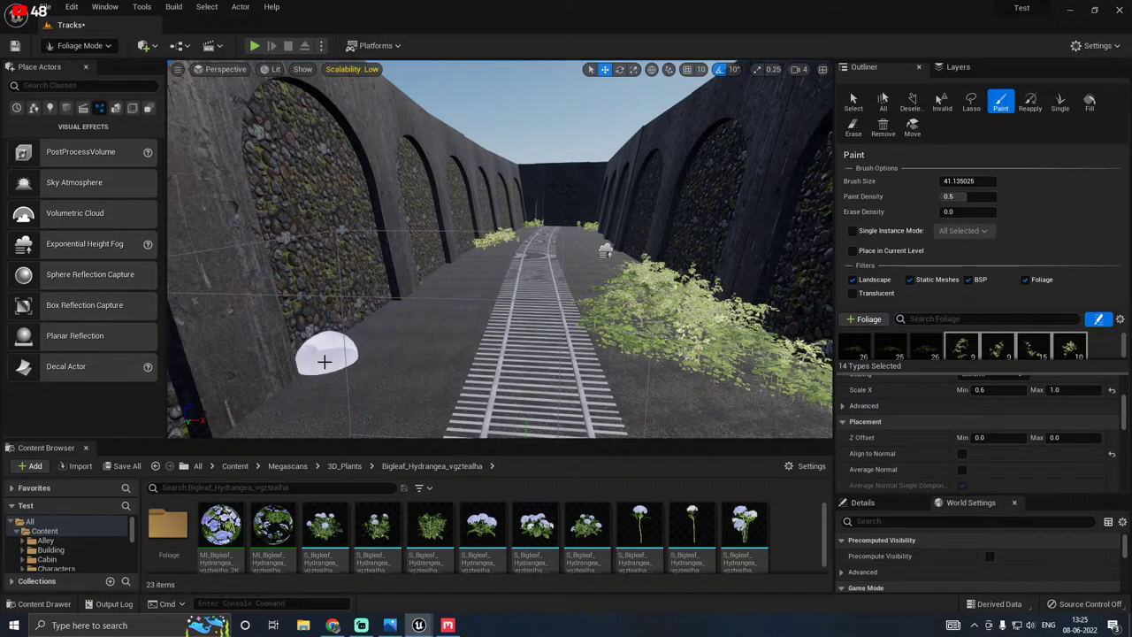
pyautogui.keyDown('shift'); pyautogui.click(351, 351); pyautogui.keyUp('shift')
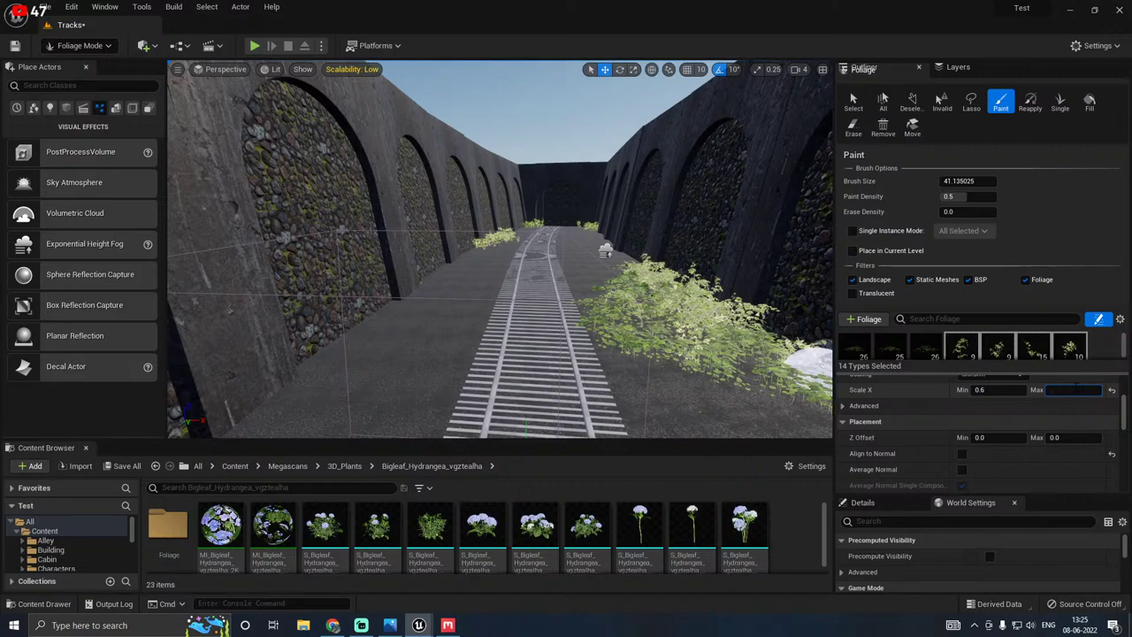
pyautogui.write('0.7')
pyautogui.click(1024, 410)
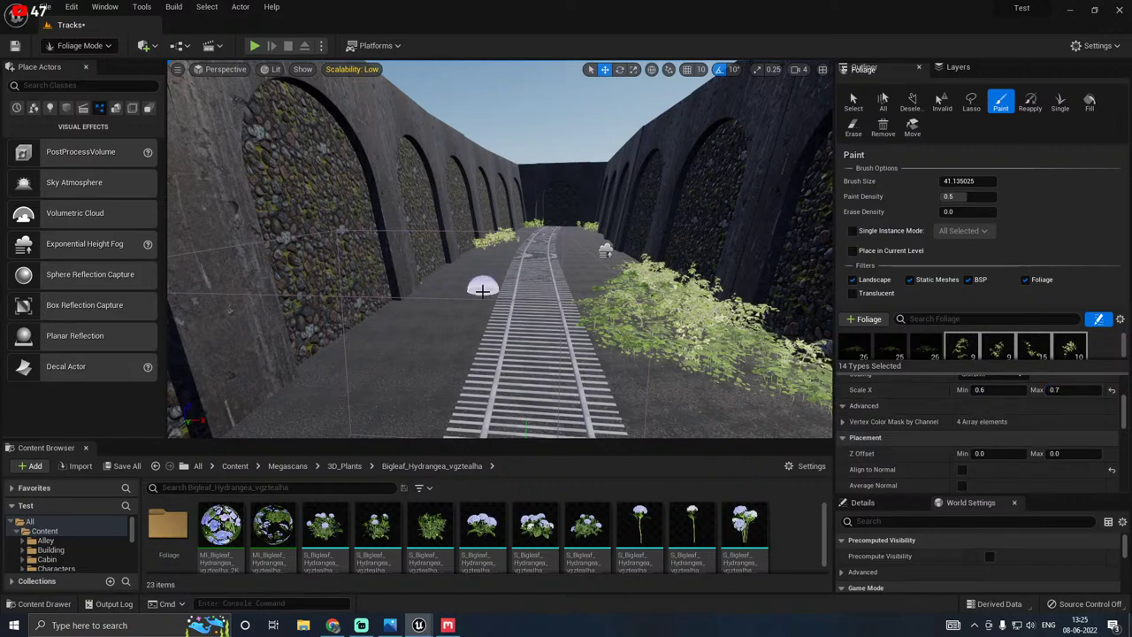
pyautogui.moveTo(483, 289); pyautogui.dragTo(417, 302, button='right')
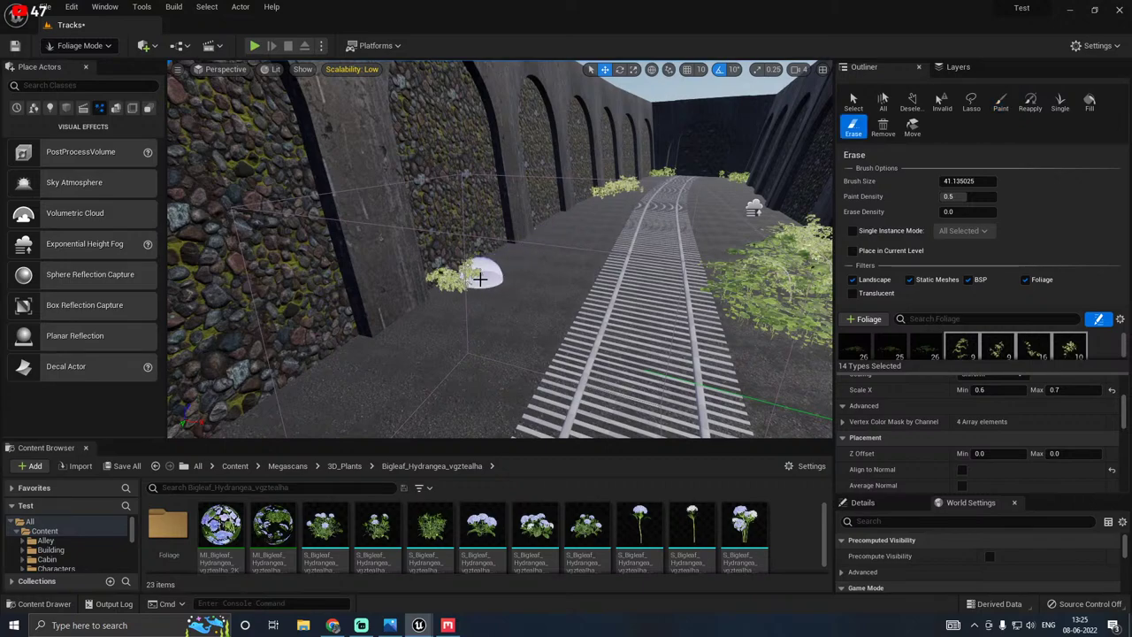
pyautogui.hotkey('shift', '2')
# Step: Switch to Select mode and save all the modified Raspberry foliage types together with the Tracks level
pyautogui.click(89, 45)
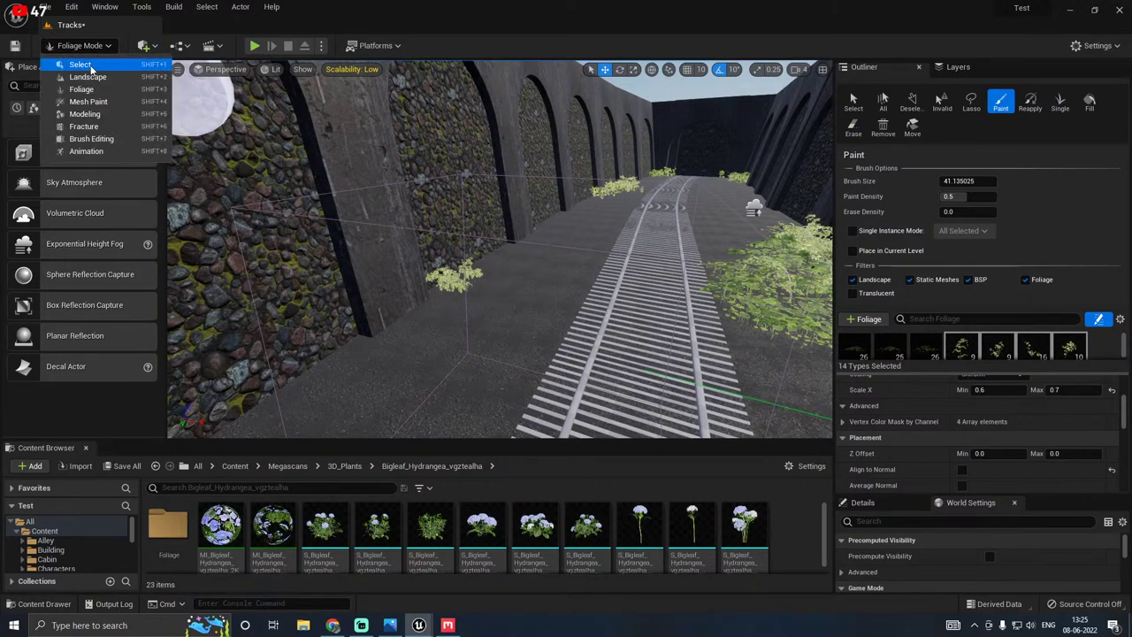
pyautogui.click(79, 67)
pyautogui.click(124, 465)
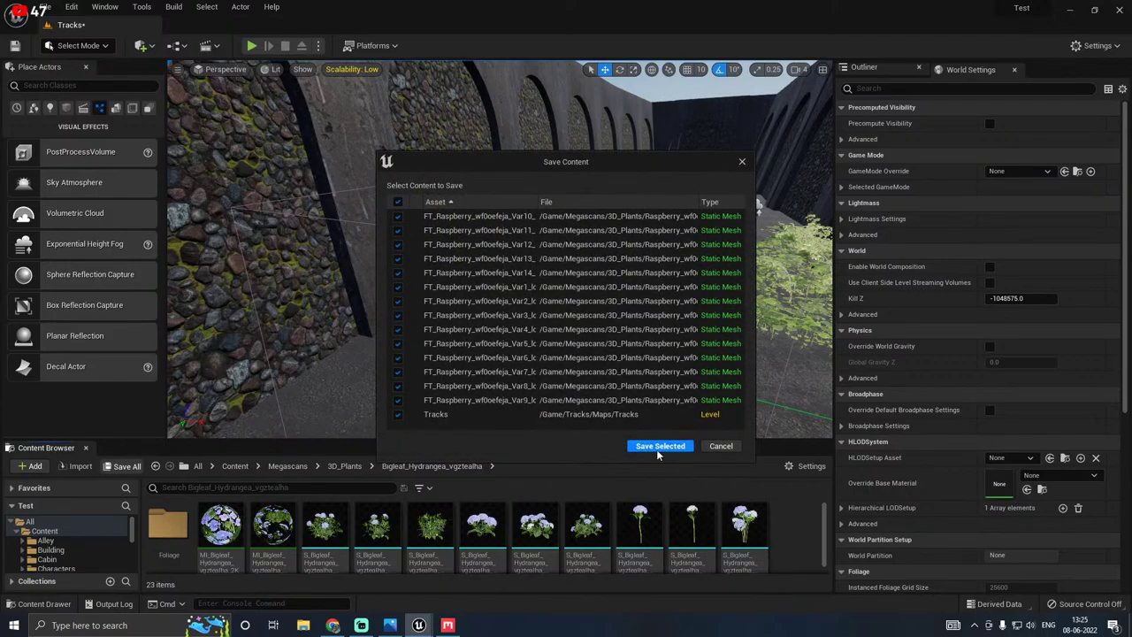
pyautogui.click(659, 449)
# Step: Set the viewport scalability to Medium and inspect the foliage beside the tracks
pyautogui.click(354, 70)
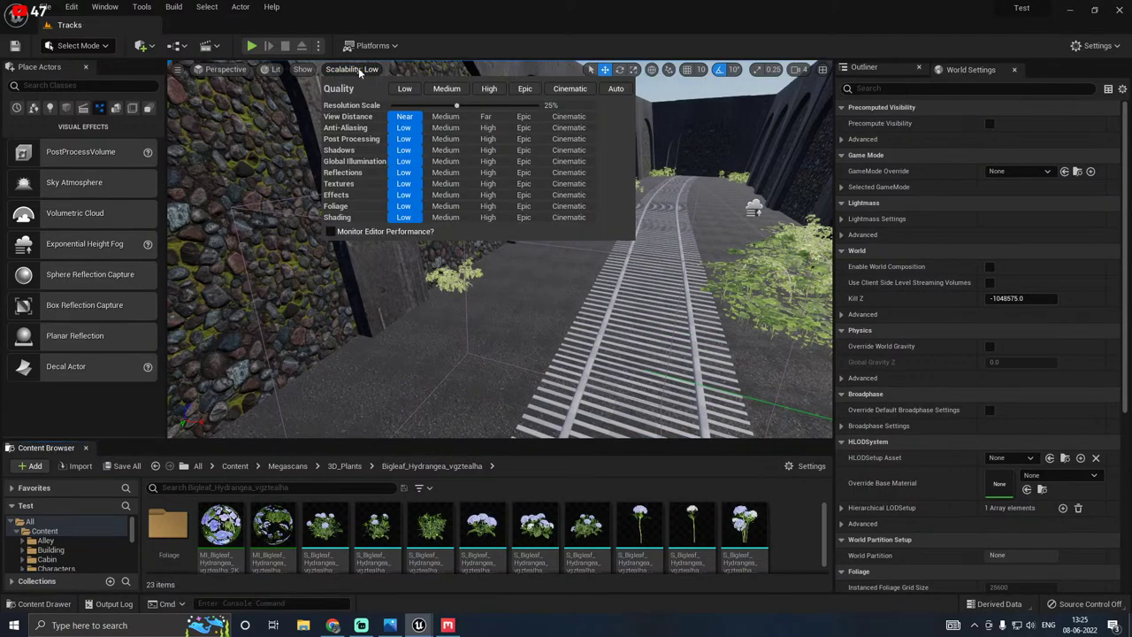
pyautogui.click(439, 92)
pyautogui.moveTo(442, 292); pyautogui.dragTo(592, 244, button='right')
pyautogui.press('w')
pyautogui.press('s')
pyautogui.press('d')
pyautogui.press('a')
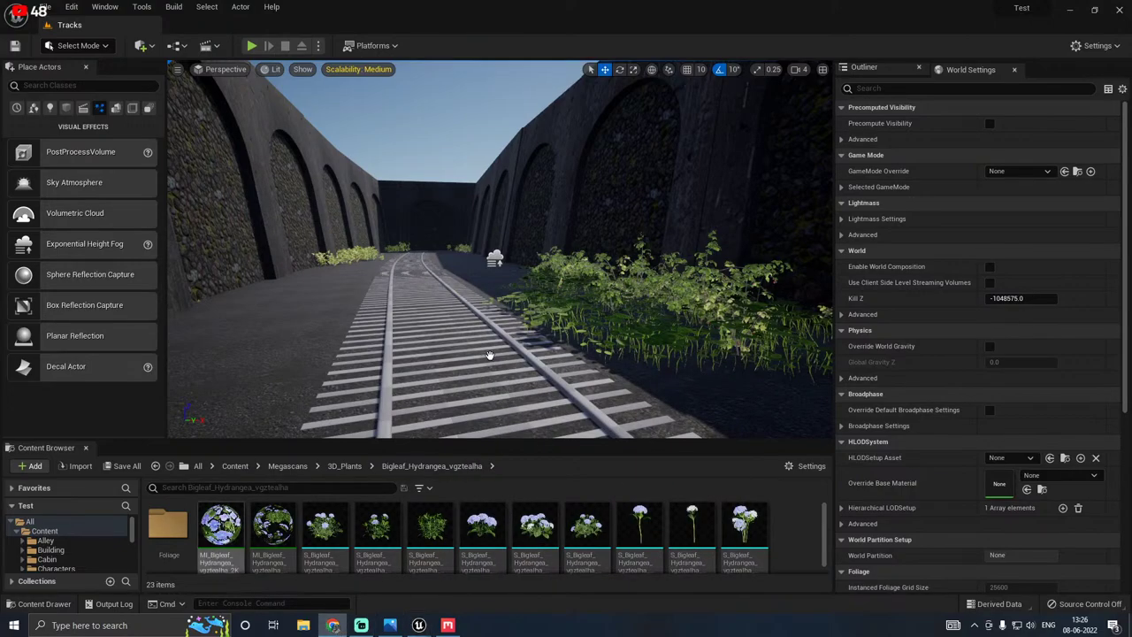
pyautogui.moveTo(490, 355)
pyautogui.mouseDown(button='right')
pyautogui.moveTo(539, 355)
pyautogui.moveTo(553, 402)
pyautogui.moveTo(513, 409)
pyautogui.moveTo(488, 355)
pyautogui.mouseUp(button='right')
pyautogui.press('d')
pyautogui.press('a')
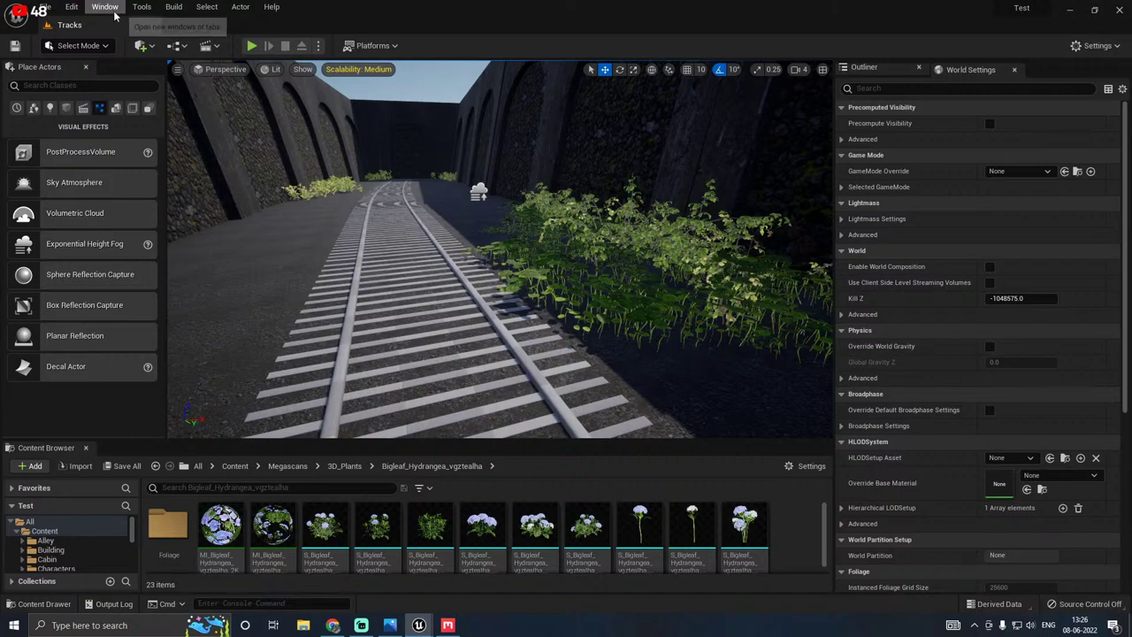
# Step: Return to Foliage mode and select all the foliage types in the palette
pyautogui.click(78, 45)
pyautogui.click(88, 87)
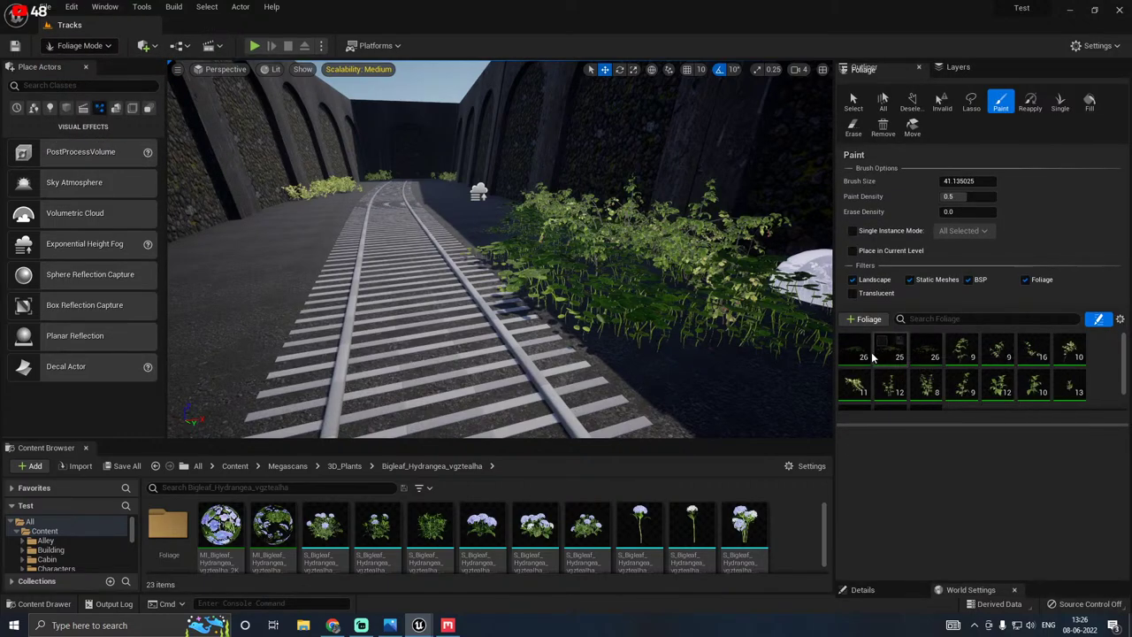
pyautogui.scroll(-1, 911, 371)
pyautogui.click(931, 394)
pyautogui.hotkey('ctrl', 'a')
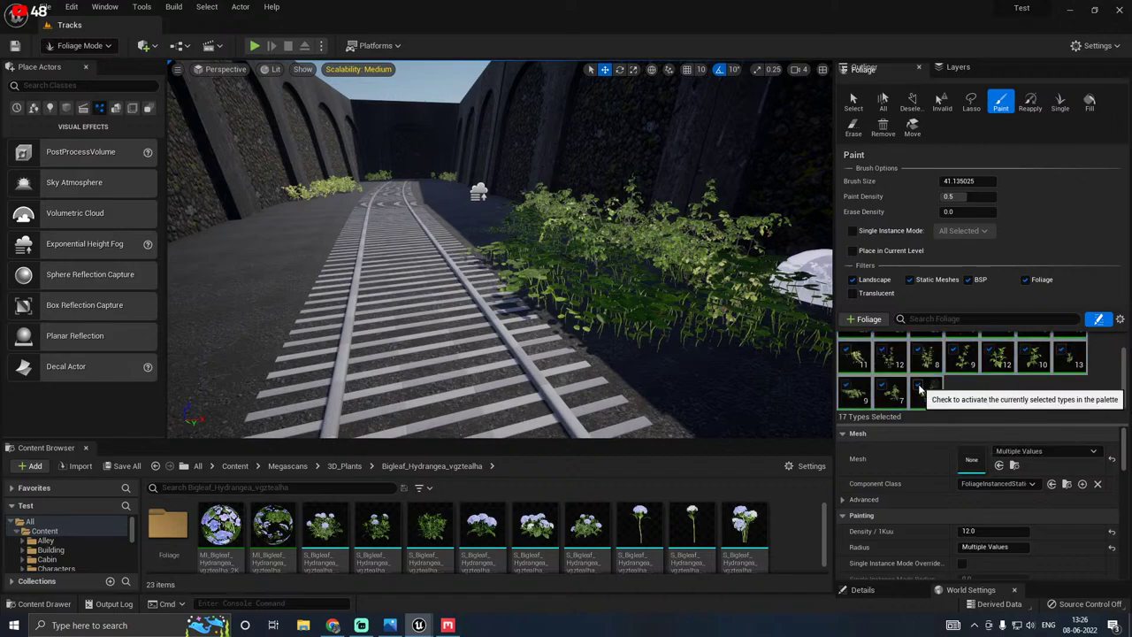
# Step: Clear the foliage palette selection and erase part of the nasturtium patch beside the tracks, leaving the Raspberry plants in place
pyautogui.scroll(1, 988, 397)
pyautogui.click(983, 406)
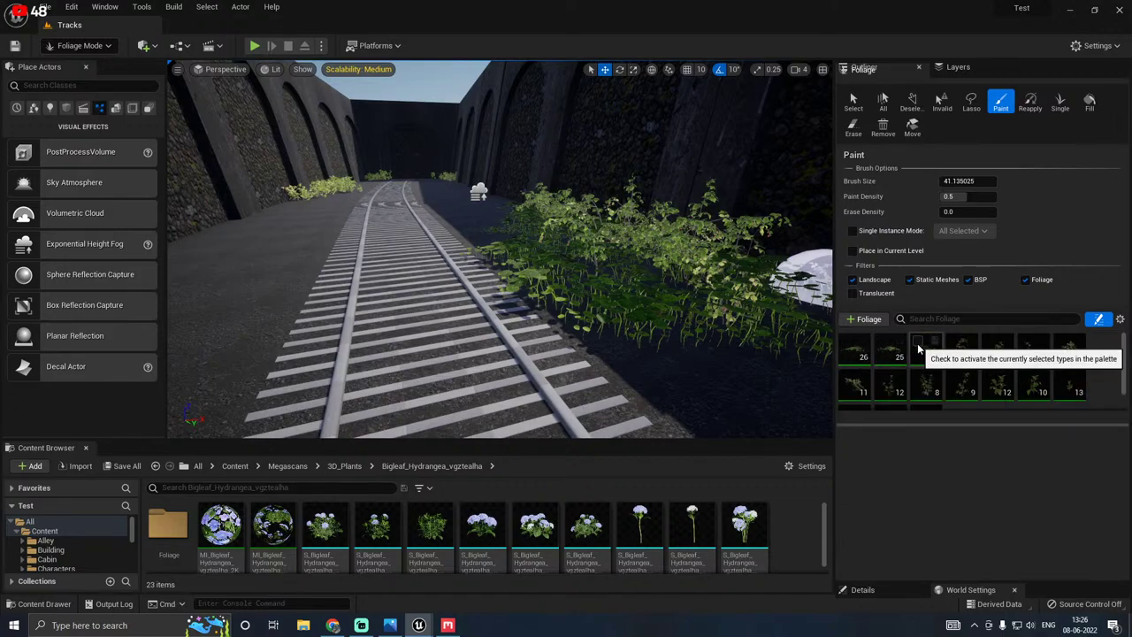
pyautogui.moveTo(560, 306)
pyautogui.mouseDown(button='right')
pyautogui.moveTo(602, 306)
pyautogui.moveTo(550, 307)
pyautogui.mouseUp(button='right')
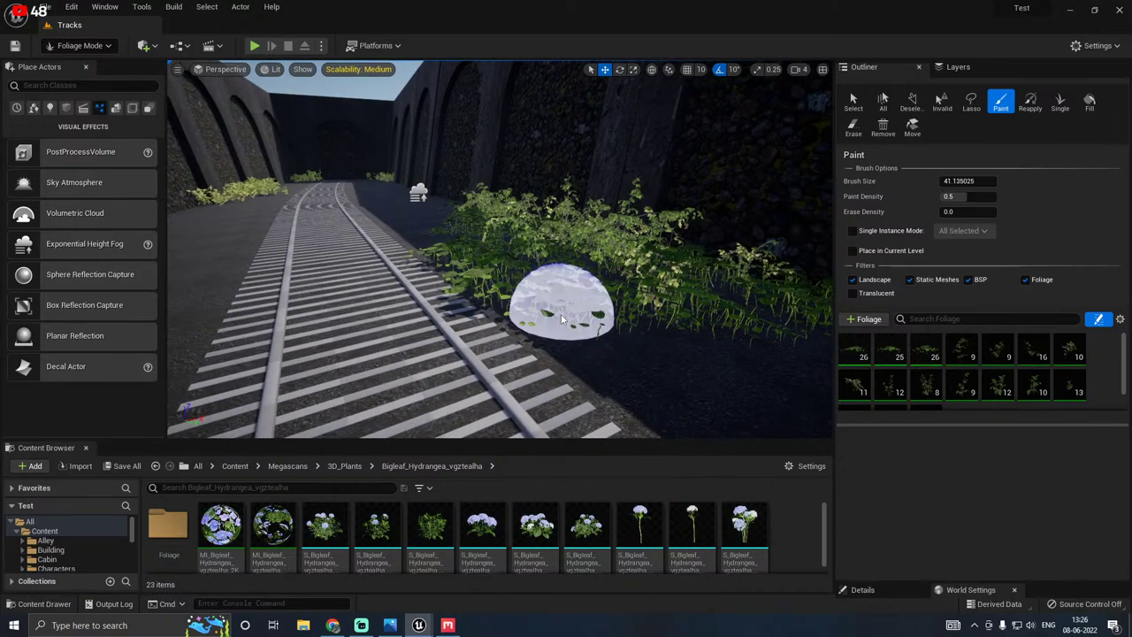
pyautogui.moveTo(555, 312)
pyautogui.keyDown('shift'); pyautogui.mouseDown()
pyautogui.moveTo(521, 307)
pyautogui.moveTo(450, 269)
pyautogui.moveTo(543, 266)
pyautogui.moveTo(688, 304)
pyautogui.moveTo(695, 291)
pyautogui.moveTo(696, 304)
pyautogui.moveTo(753, 295)
pyautogui.moveTo(700, 283)
pyautogui.mouseUp(); pyautogui.keyUp('shift')
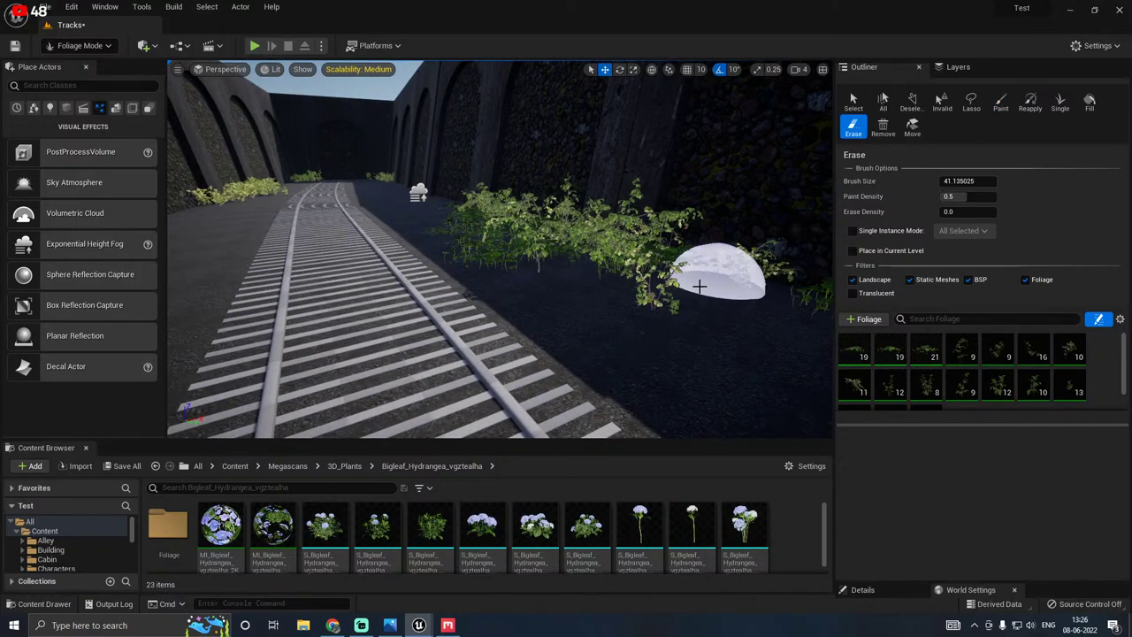
pyautogui.moveTo(700, 283)
pyautogui.mouseDown(button='right')
pyautogui.moveTo(695, 212)
pyautogui.moveTo(752, 231)
pyautogui.moveTo(761, 318)
pyautogui.moveTo(645, 296)
pyautogui.mouseUp(button='right')
pyautogui.press('w')
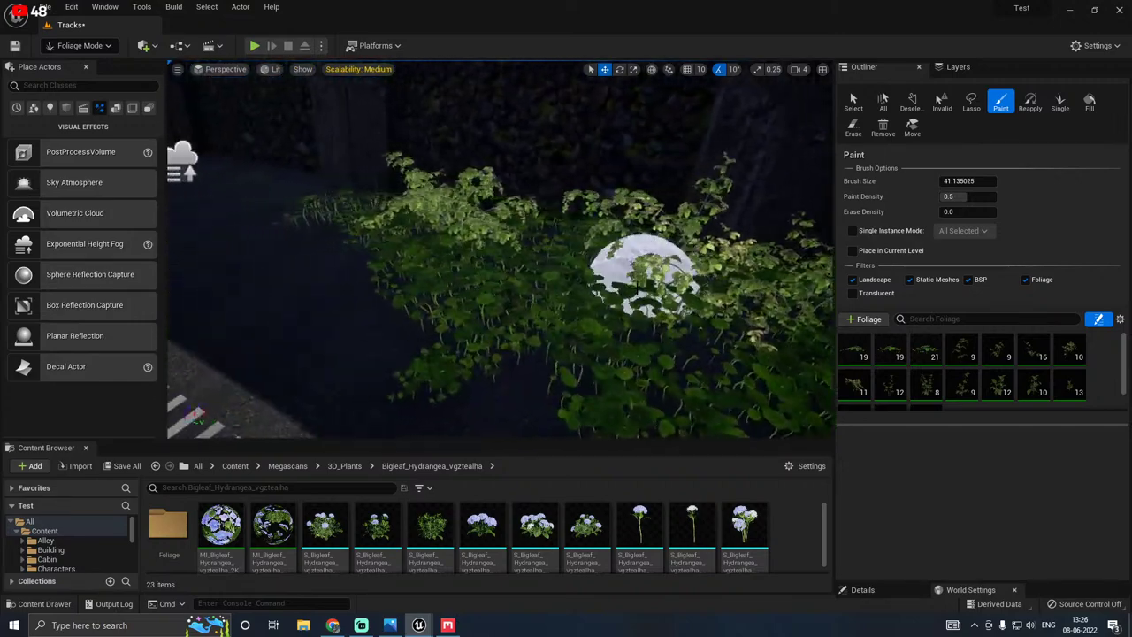
pyautogui.moveTo(645, 295)
pyautogui.keyDown('shift'); pyautogui.mouseDown()
pyautogui.moveTo(480, 368)
pyautogui.moveTo(450, 352)
pyautogui.mouseUp(); pyautogui.keyUp('shift')
pyautogui.moveTo(526, 352); pyautogui.dragTo(602, 407, button='right')
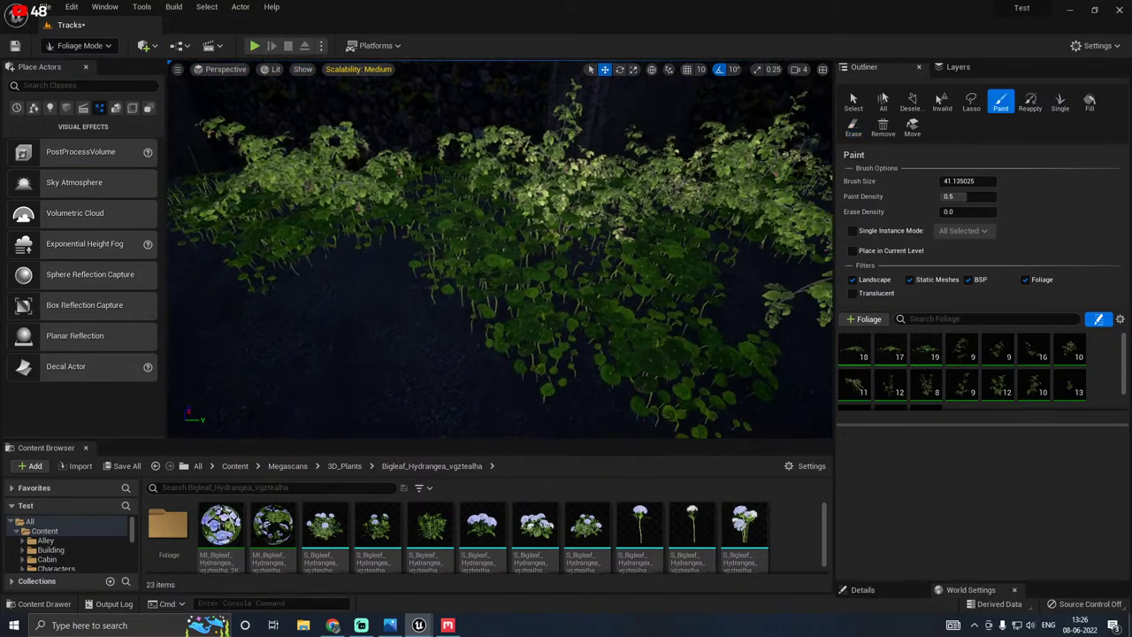
pyautogui.keyDown('shift'); pyautogui.moveTo(532, 361); pyautogui.dragTo(590, 387); pyautogui.keyUp('shift')
pyautogui.moveTo(590, 386); pyautogui.dragTo(761, 354, button='right')
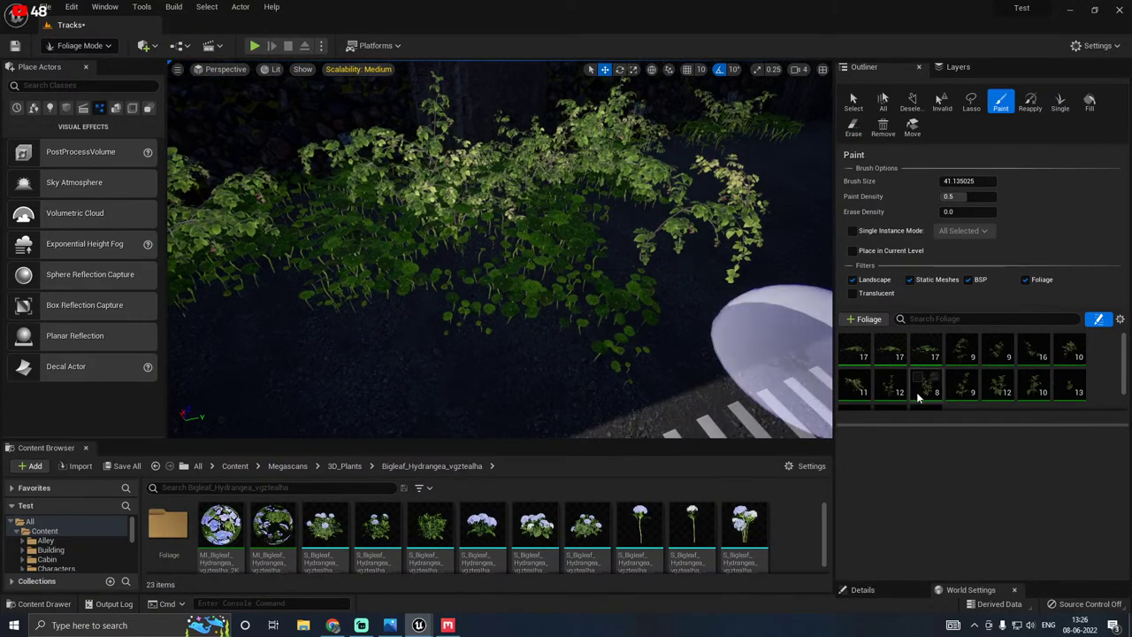
# Step: Select the three nasturtium foliage types and set their maximum Scale X to 0.6
pyautogui.click(864, 354)
pyautogui.keyDown('shift'); pyautogui.click(926, 351); pyautogui.keyUp('shift')
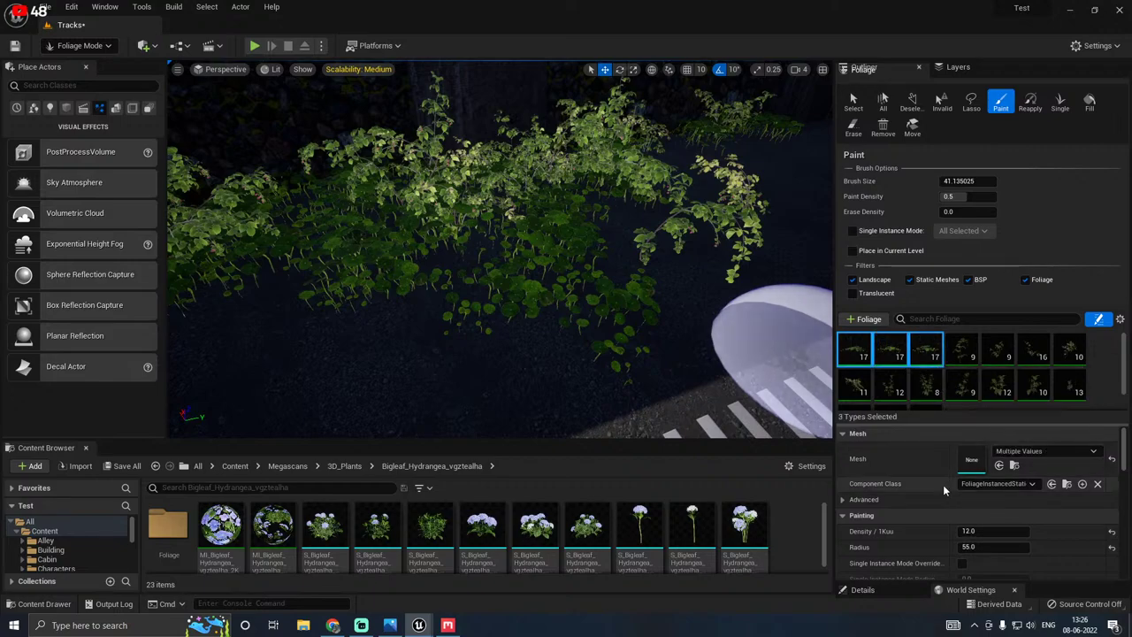
pyautogui.scroll(-1, 939, 485)
pyautogui.click(1061, 554)
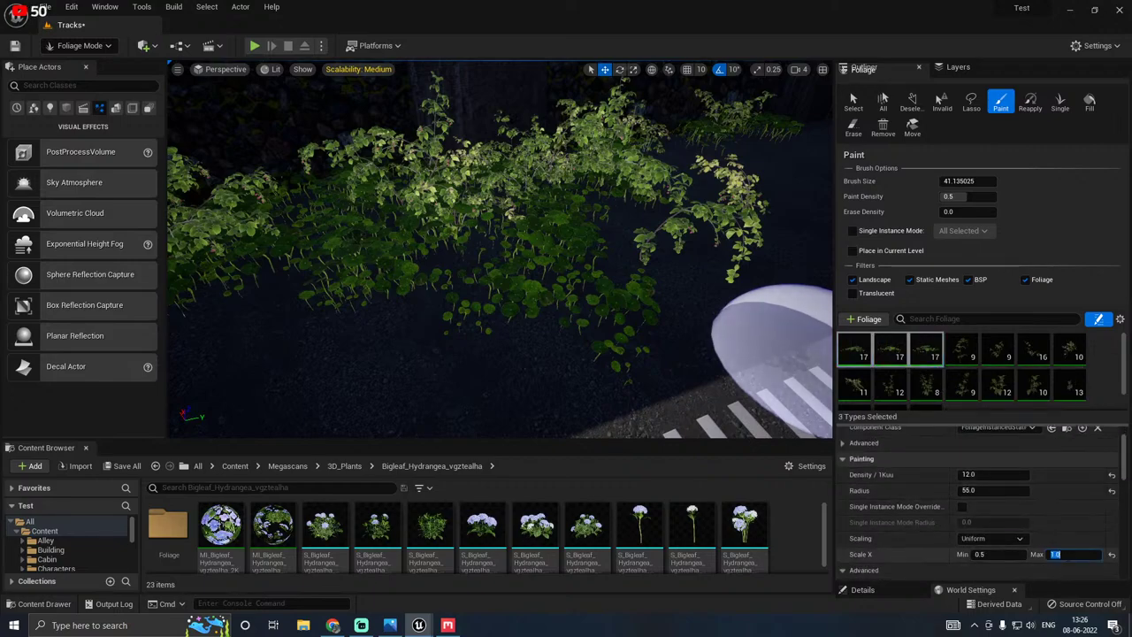
pyautogui.write('/')
pyautogui.write('4')
pyautogui.press('BackSpace')
pyautogui.write('6')
pyautogui.press('Return')
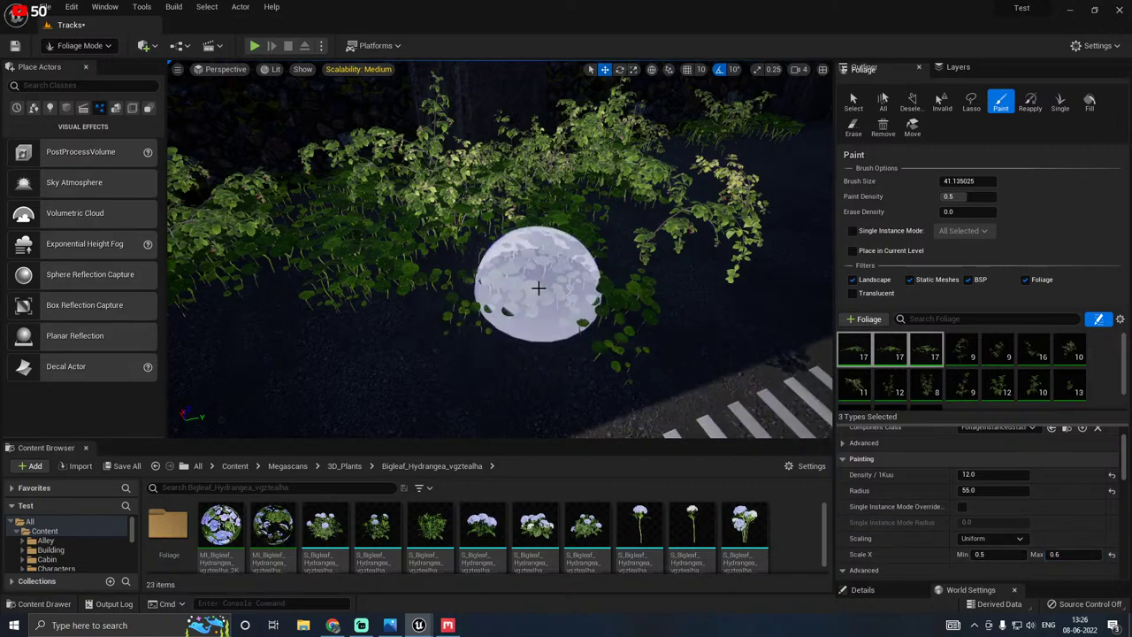
# Step: Paint the smaller nasturtium around the Raspberry plants along the base of the shaded wall
pyautogui.moveTo(539, 285); pyautogui.dragTo(493, 286, button='right')
pyautogui.moveTo(421, 259)
pyautogui.mouseDown()
pyautogui.moveTo(528, 287)
pyautogui.moveTo(440, 278)
pyautogui.moveTo(522, 295)
pyautogui.moveTo(445, 291)
pyautogui.moveTo(401, 273)
pyautogui.moveTo(561, 316)
pyautogui.moveTo(416, 252)
pyautogui.moveTo(553, 261)
pyautogui.mouseUp()
pyautogui.moveTo(554, 262); pyautogui.dragTo(591, 261, button='right')
pyautogui.moveTo(591, 261)
pyautogui.mouseDown()
pyautogui.moveTo(598, 275)
pyautogui.moveTo(731, 256)
pyautogui.moveTo(640, 279)
pyautogui.mouseUp()
pyautogui.press('s')
pyautogui.moveTo(641, 279); pyautogui.dragTo(662, 299, button='right')
pyautogui.moveTo(662, 298)
pyautogui.mouseDown()
pyautogui.moveTo(695, 290)
pyautogui.moveTo(598, 295)
pyautogui.moveTo(677, 285)
pyautogui.mouseUp()
pyautogui.moveTo(677, 286); pyautogui.dragTo(633, 329, button='right')
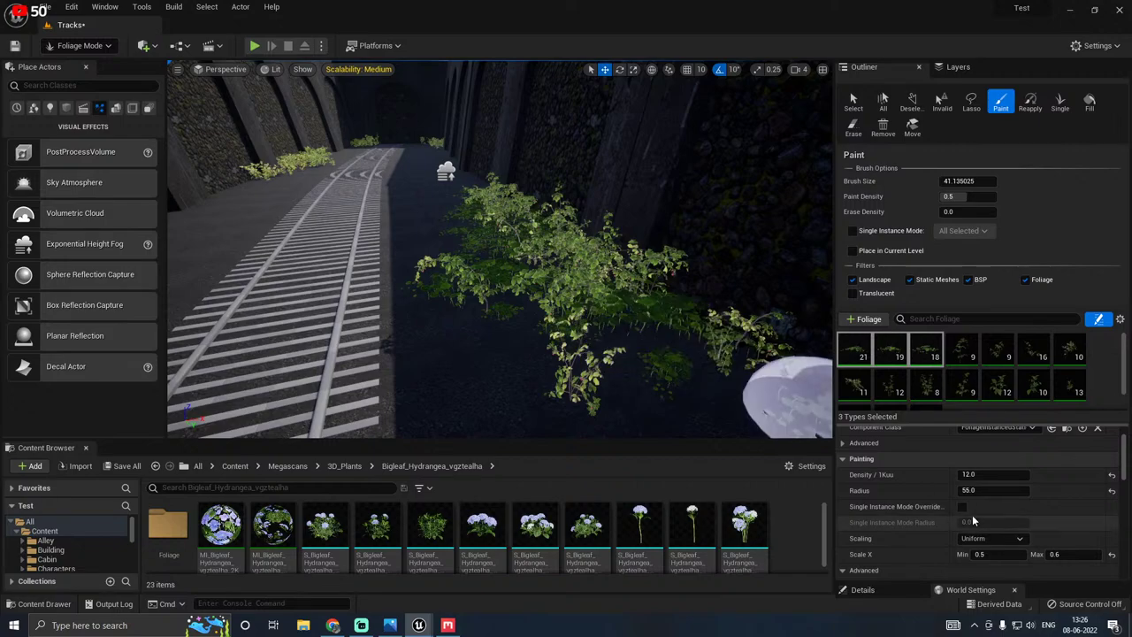
# Step: Set the nasturtium types' Density / 1Kuu to 22 and paint more along the shaded wall's base
pyautogui.scroll(1, 911, 515)
pyautogui.click(976, 492)
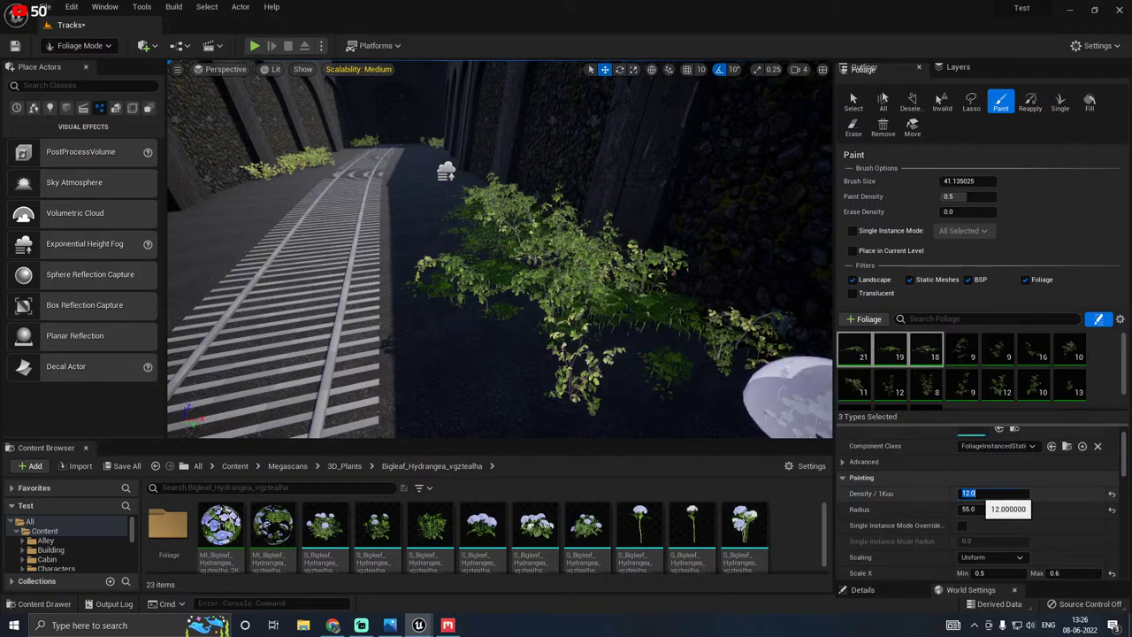
pyautogui.write('22')
pyautogui.moveTo(779, 390); pyautogui.dragTo(803, 398, button='right')
pyautogui.moveTo(548, 321); pyautogui.dragTo(619, 354, button='right')
pyautogui.moveTo(549, 321)
pyautogui.mouseDown()
pyautogui.moveTo(568, 318)
pyautogui.moveTo(507, 277)
pyautogui.moveTo(684, 331)
pyautogui.moveTo(572, 321)
pyautogui.moveTo(606, 331)
pyautogui.moveTo(653, 313)
pyautogui.mouseUp()
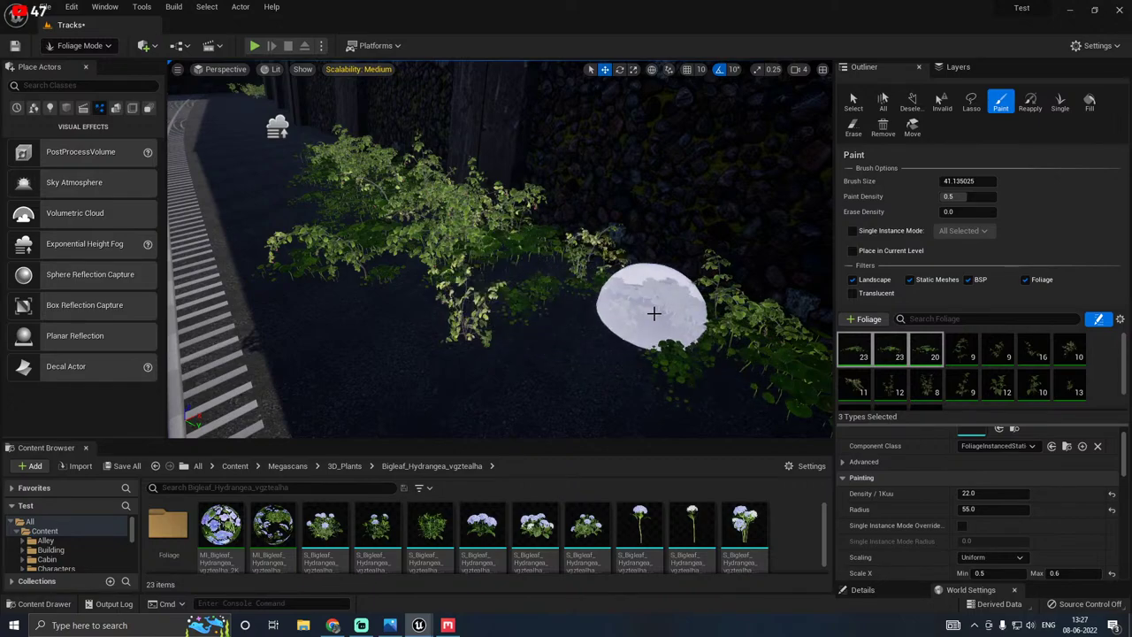
# Step: Set the nasturtium types' Radius to 12 and fill the gap between the Raspberry clusters by the wall
pyautogui.click(973, 509)
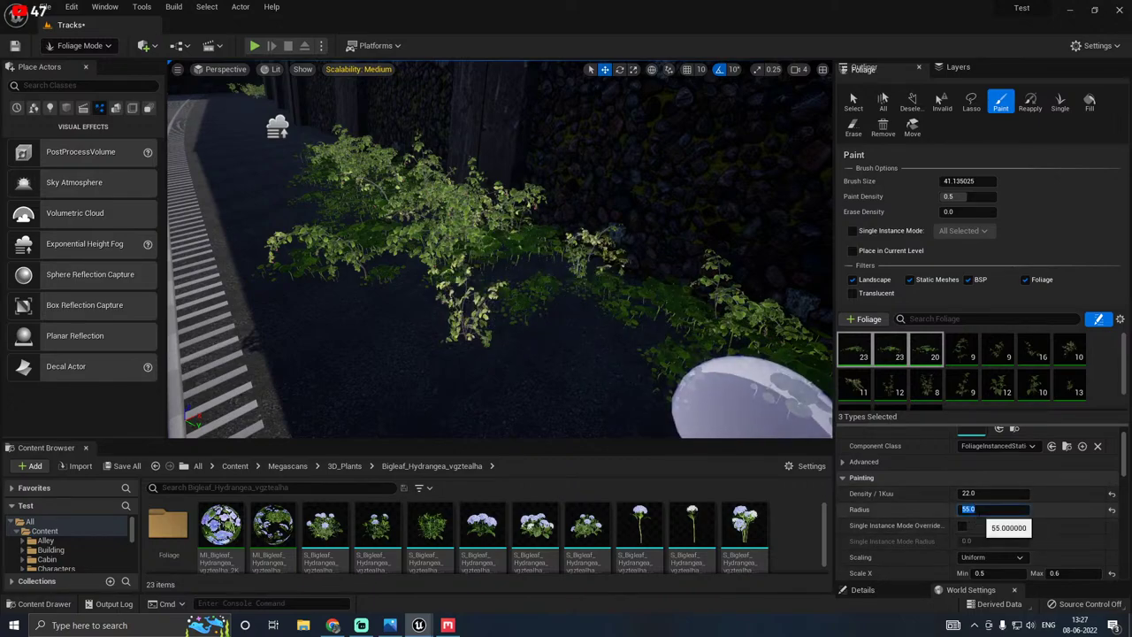
pyautogui.write('12')
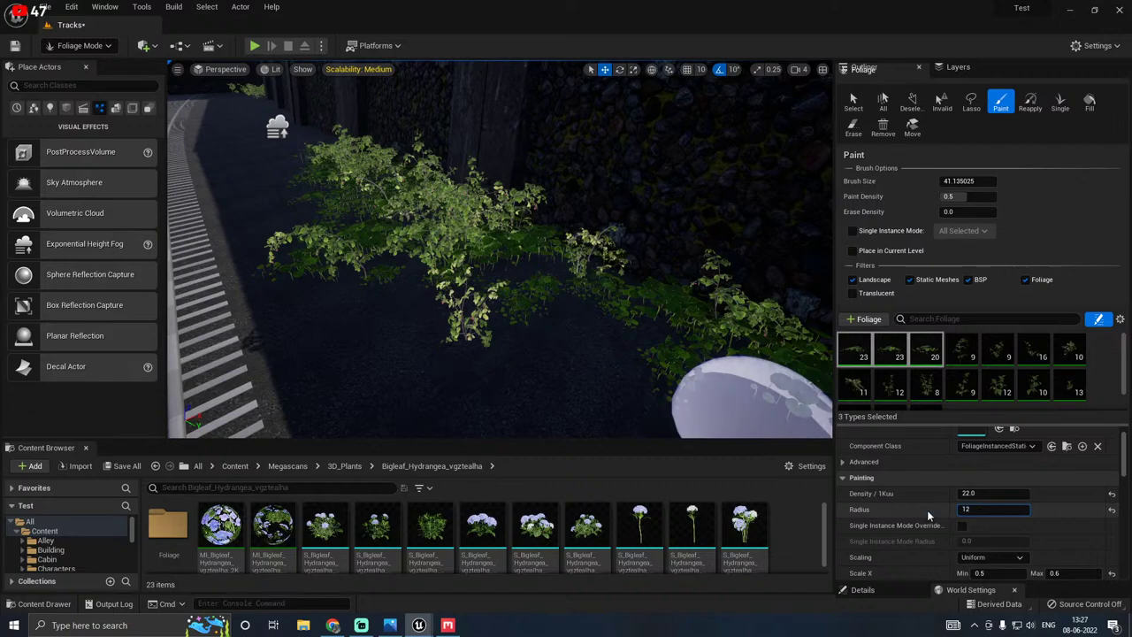
pyautogui.press('Return')
pyautogui.moveTo(571, 346)
pyautogui.mouseDown()
pyautogui.moveTo(624, 255)
pyautogui.moveTo(504, 260)
pyautogui.moveTo(576, 272)
pyautogui.mouseUp()
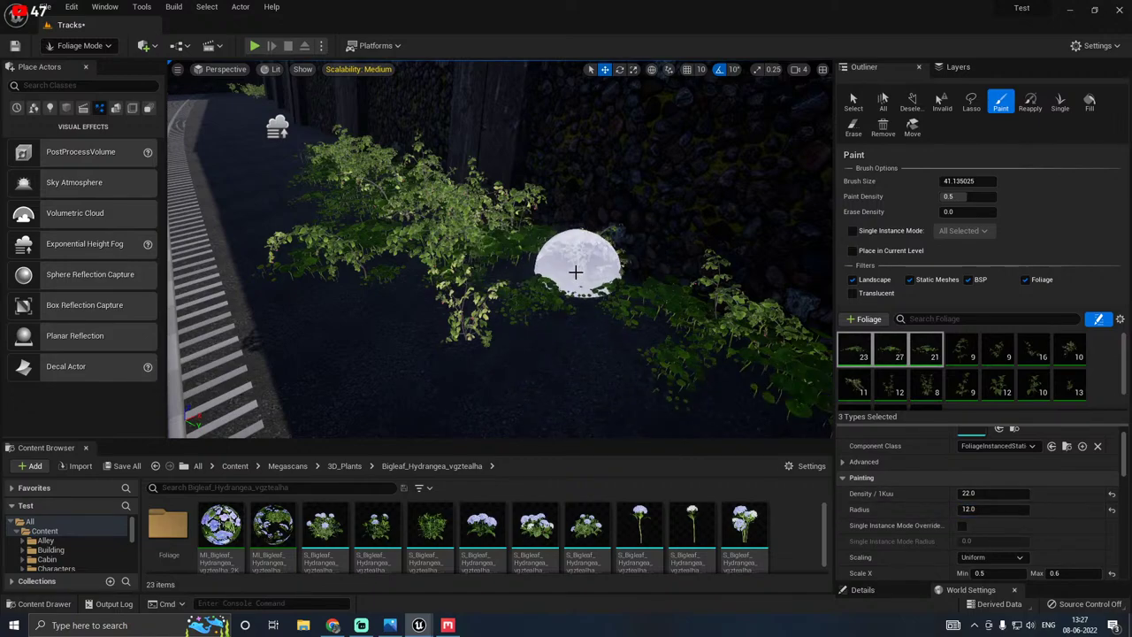
# Step: Switch to Select mode and frame the tracks from beside the opposite stone wall
pyautogui.moveTo(548, 240)
pyautogui.mouseDown(button='right')
pyautogui.moveTo(451, 205)
pyautogui.moveTo(336, 133)
pyautogui.moveTo(336, 159)
pyautogui.moveTo(317, 135)
pyautogui.moveTo(202, 161)
pyautogui.moveTo(201, 190)
pyautogui.moveTo(202, 159)
pyautogui.mouseUp(button='right')
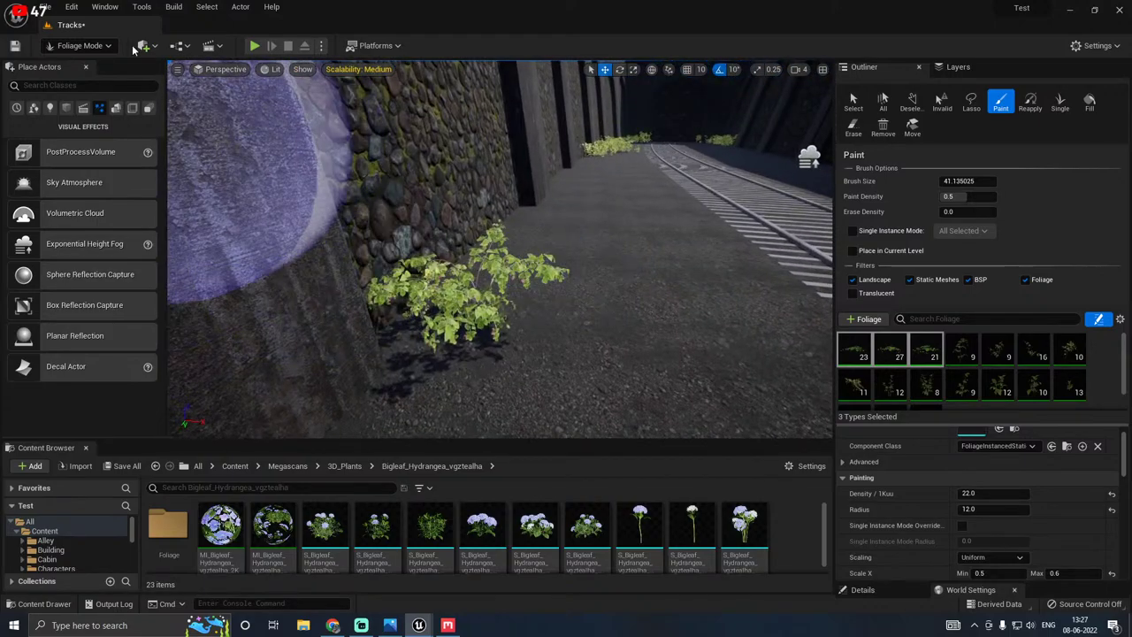
pyautogui.click(79, 45)
pyautogui.click(75, 71)
pyautogui.moveTo(495, 266); pyautogui.dragTo(566, 265, button='right')
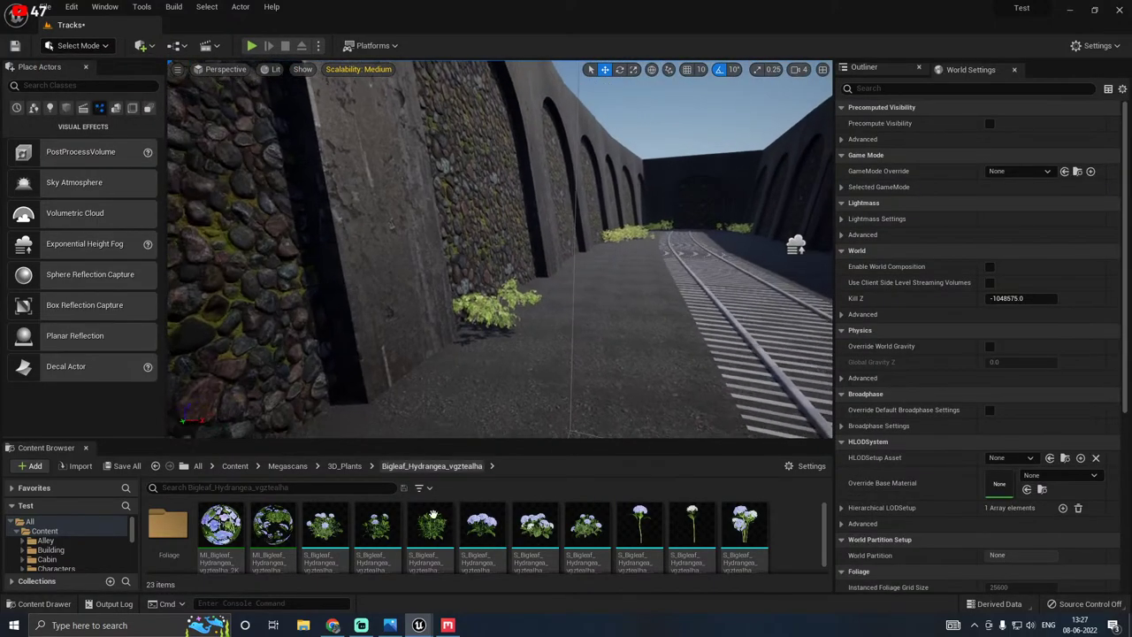
pyautogui.scroll(-1, 516, 385)
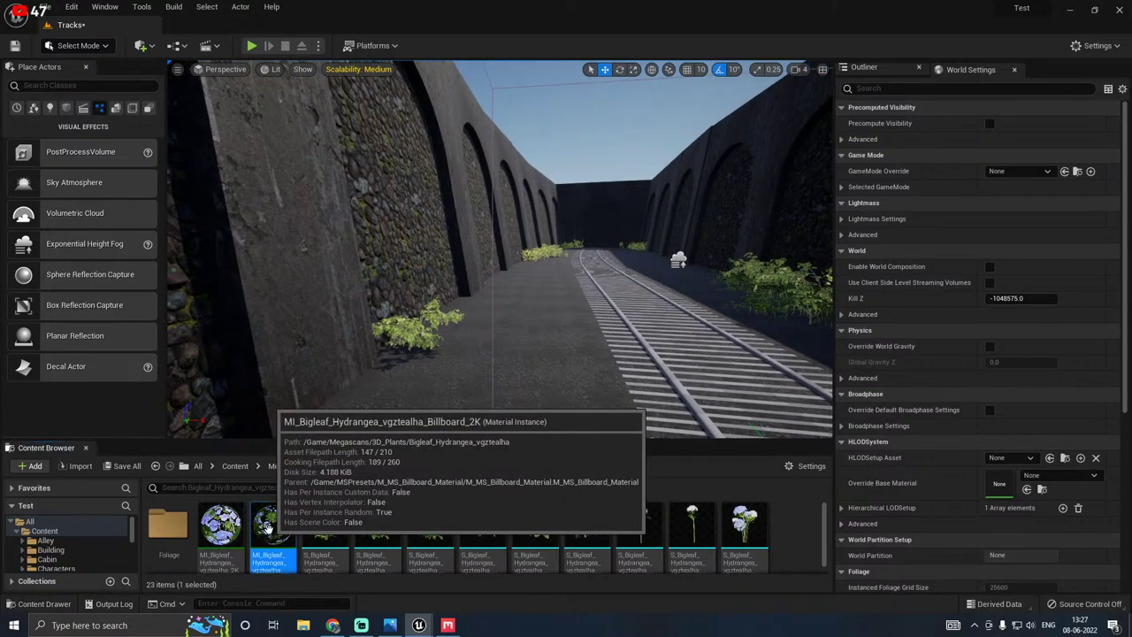
# Step: In the Bigleaf Hydrangea billboard material instance, enable the three Albedo overrides and set Overlay Intensity to 1.5
pyautogui.doubleClick(267, 528)
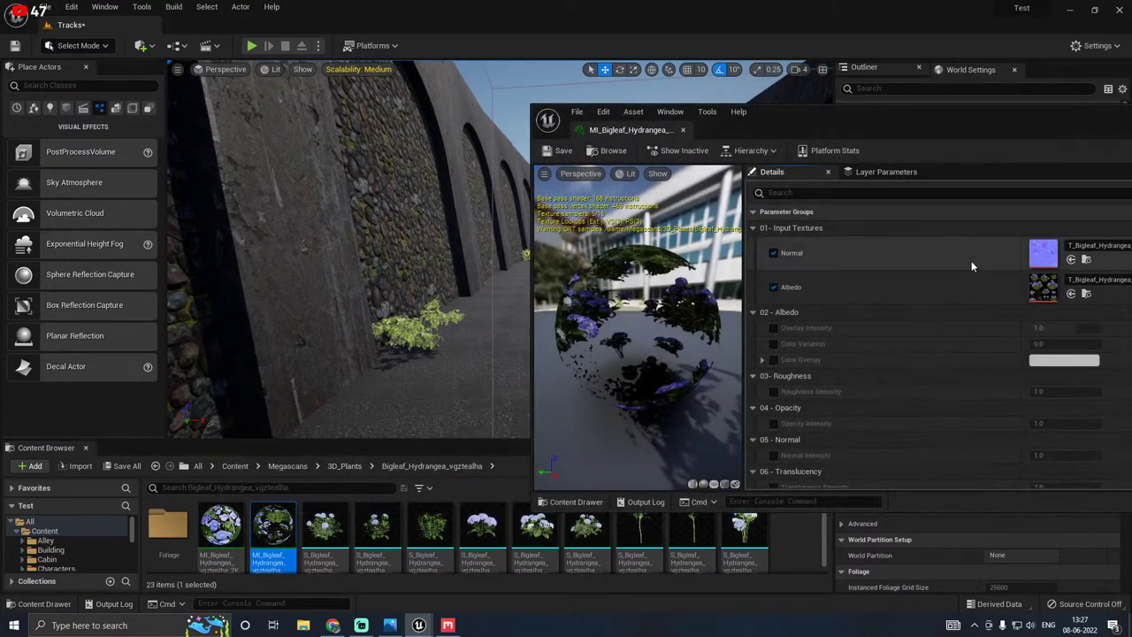
pyautogui.click(773, 344)
pyautogui.click(773, 327)
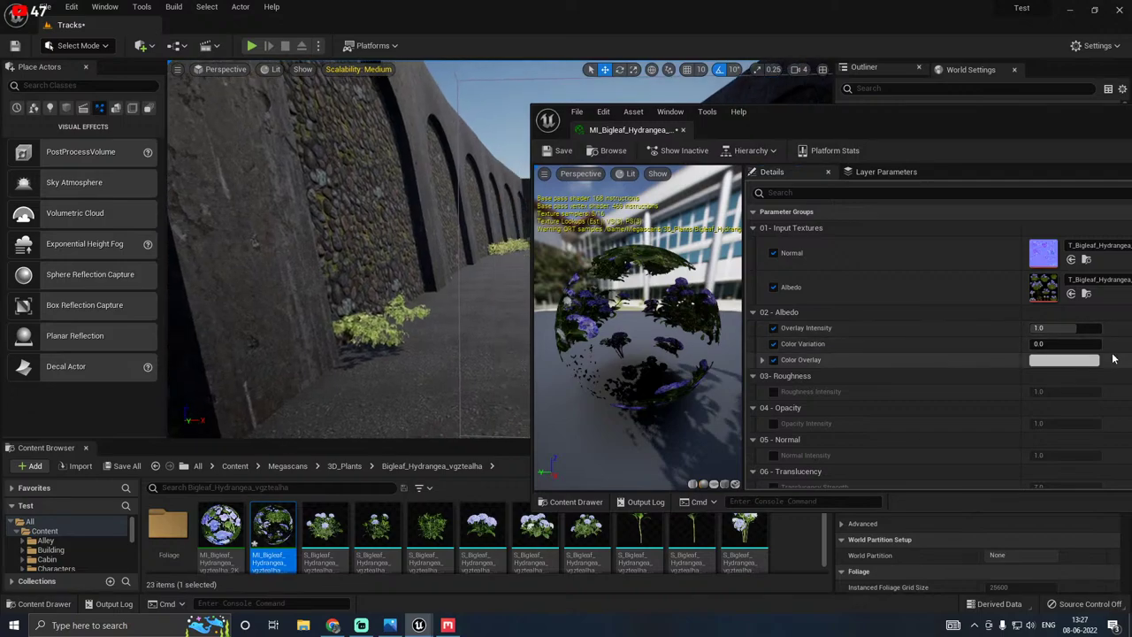
pyautogui.click(1065, 328)
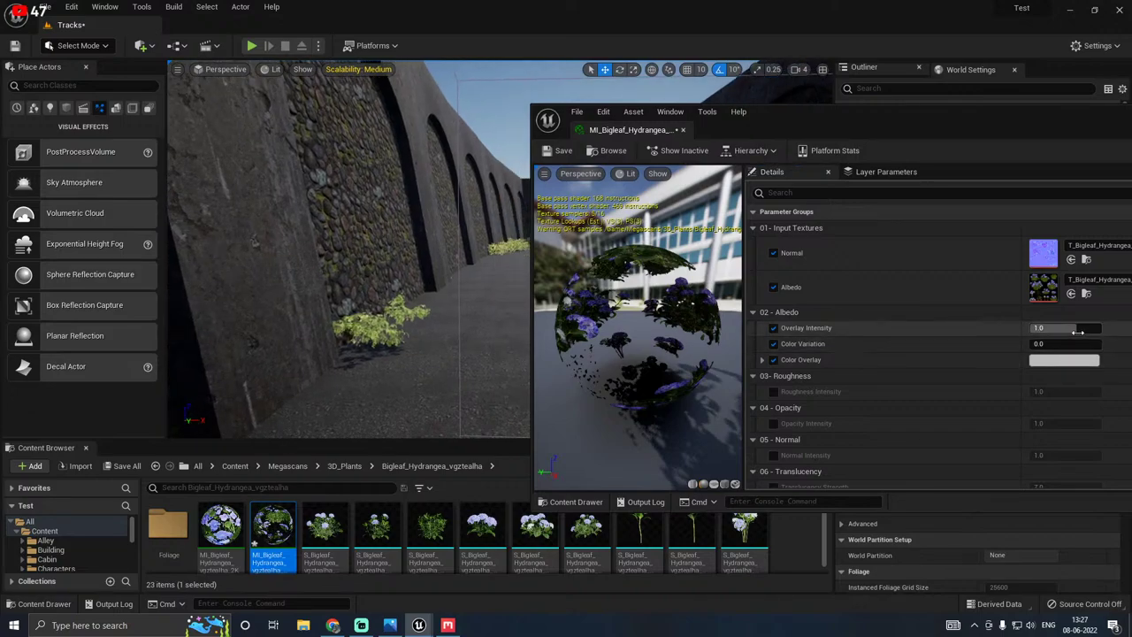
pyautogui.write('1.5')
pyautogui.press('Return')
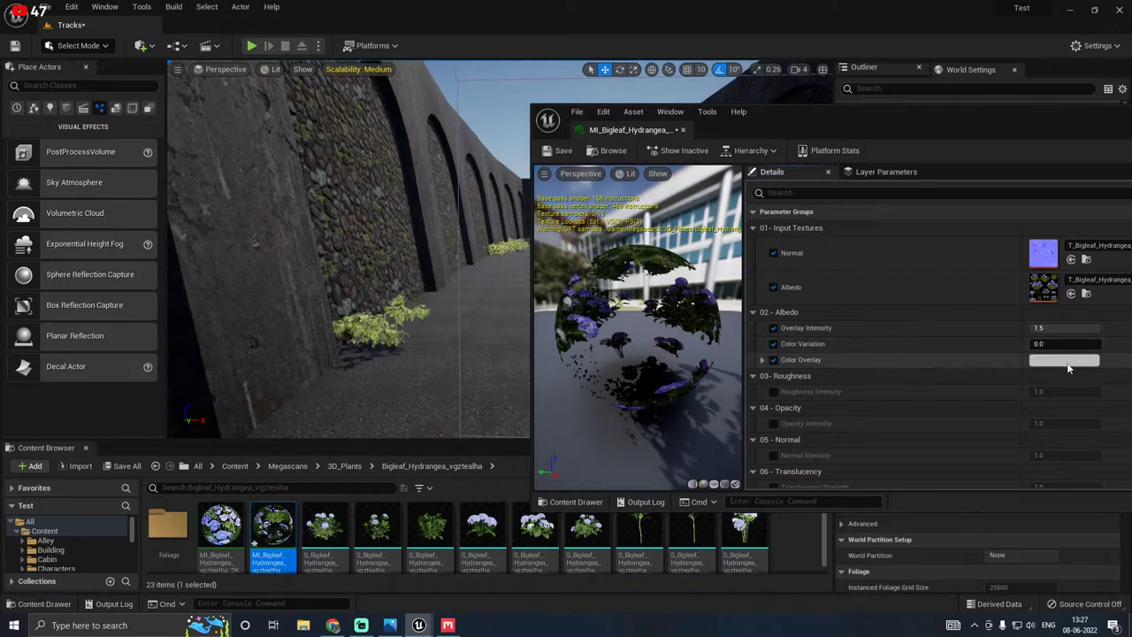
# Step: Darken the hydrangea billboard material's Color Overlay to a grey of value 0.1875 and close its editor
pyautogui.click(1067, 365)
pyautogui.click(978, 440)
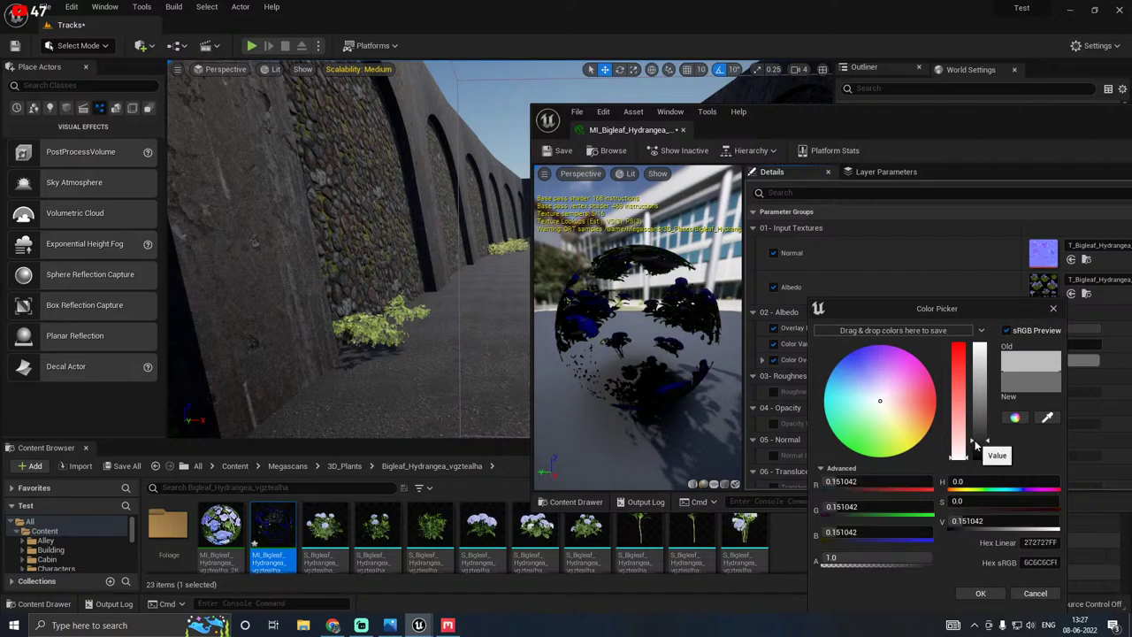
pyautogui.moveTo(980, 440); pyautogui.dragTo(978, 435)
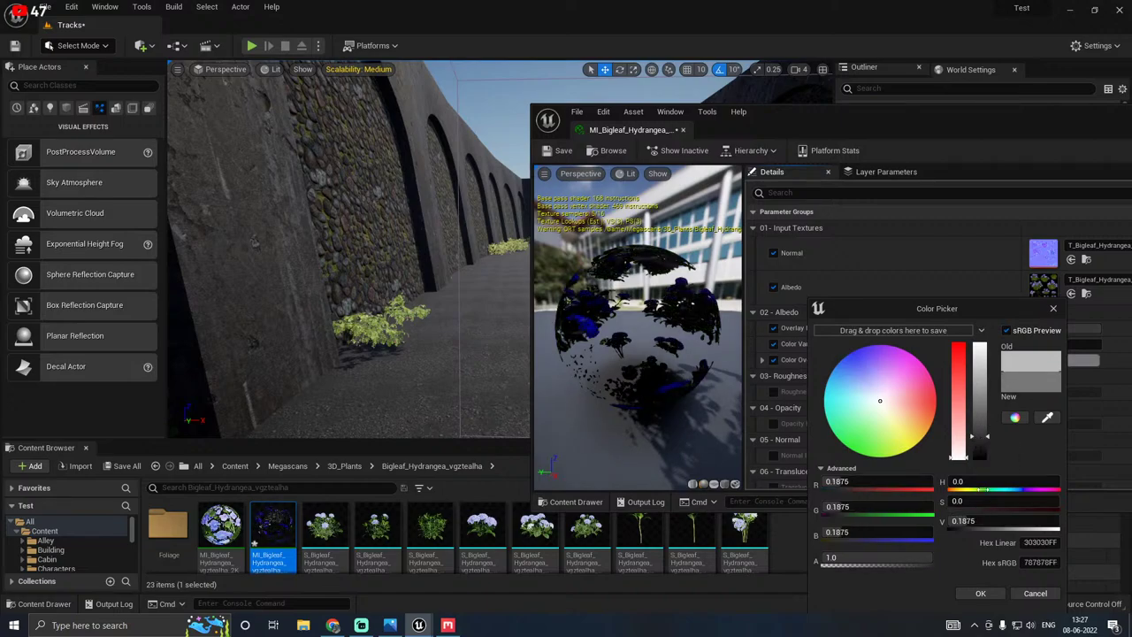
pyautogui.click(982, 594)
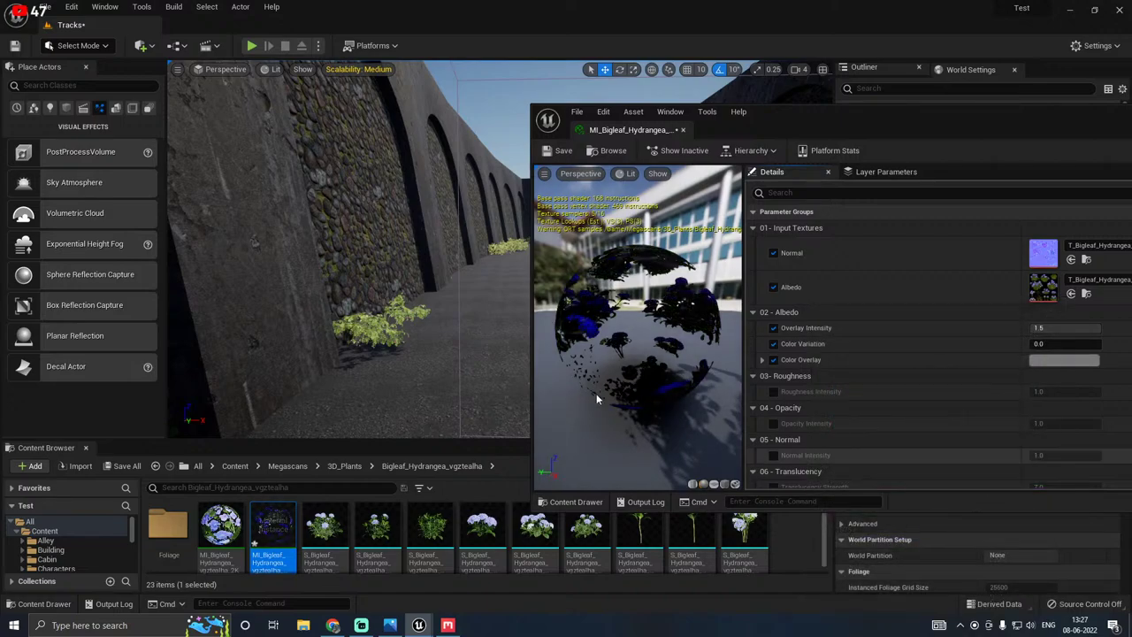
pyautogui.click(683, 131)
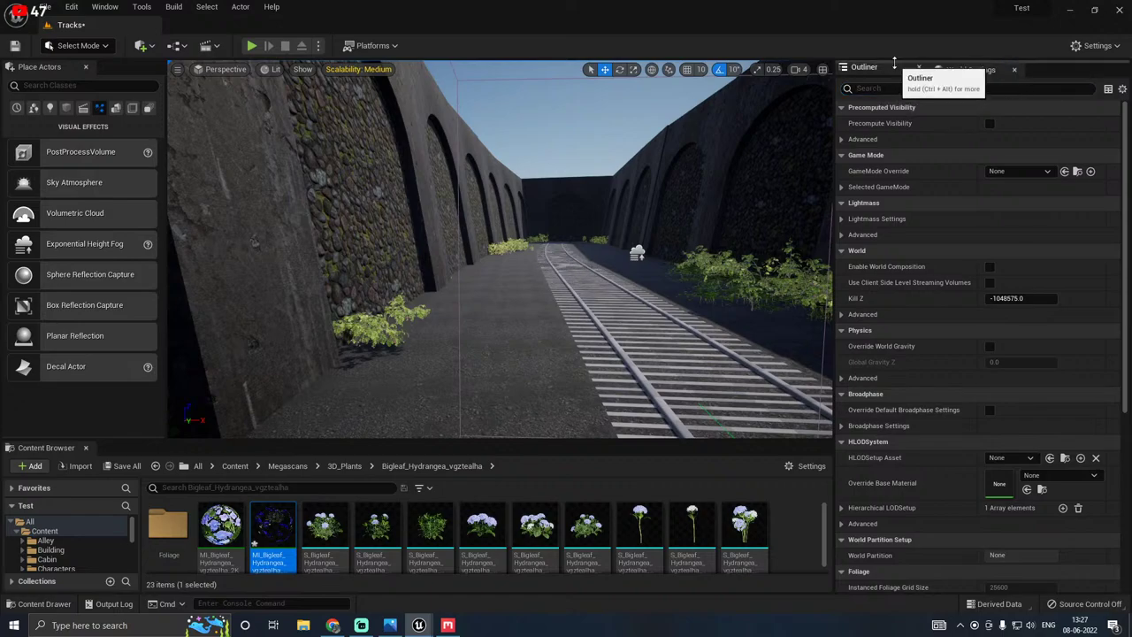
# Step: Filter the scene's actors by "sky", select the SkyLight and show its details
pyautogui.moveTo(896, 67); pyautogui.dragTo(896, 326)
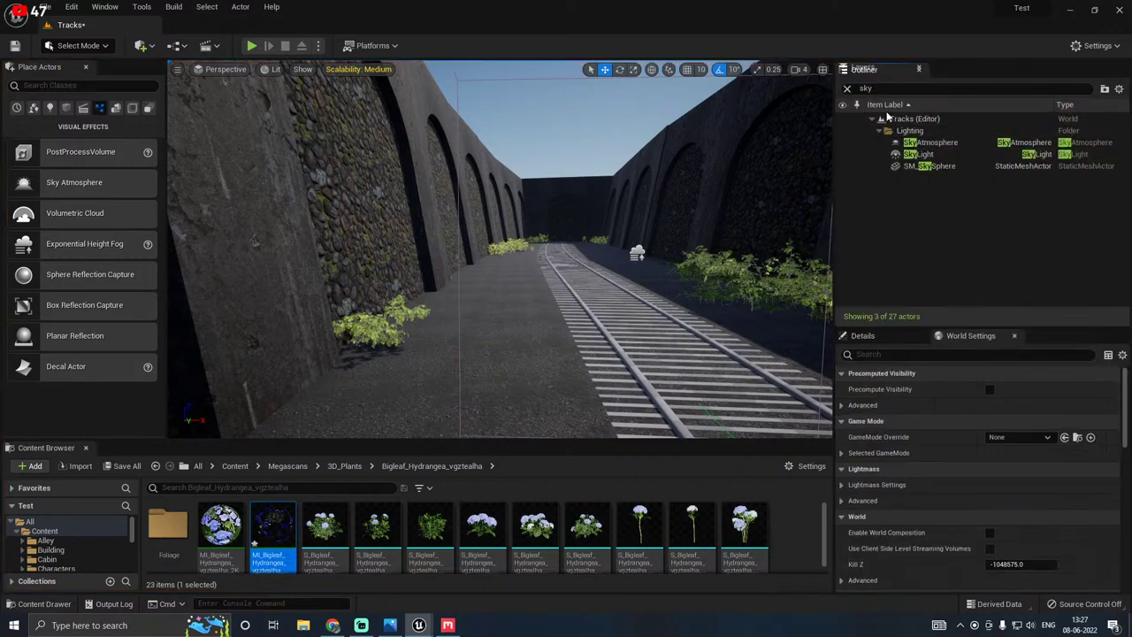
pyautogui.click(919, 153)
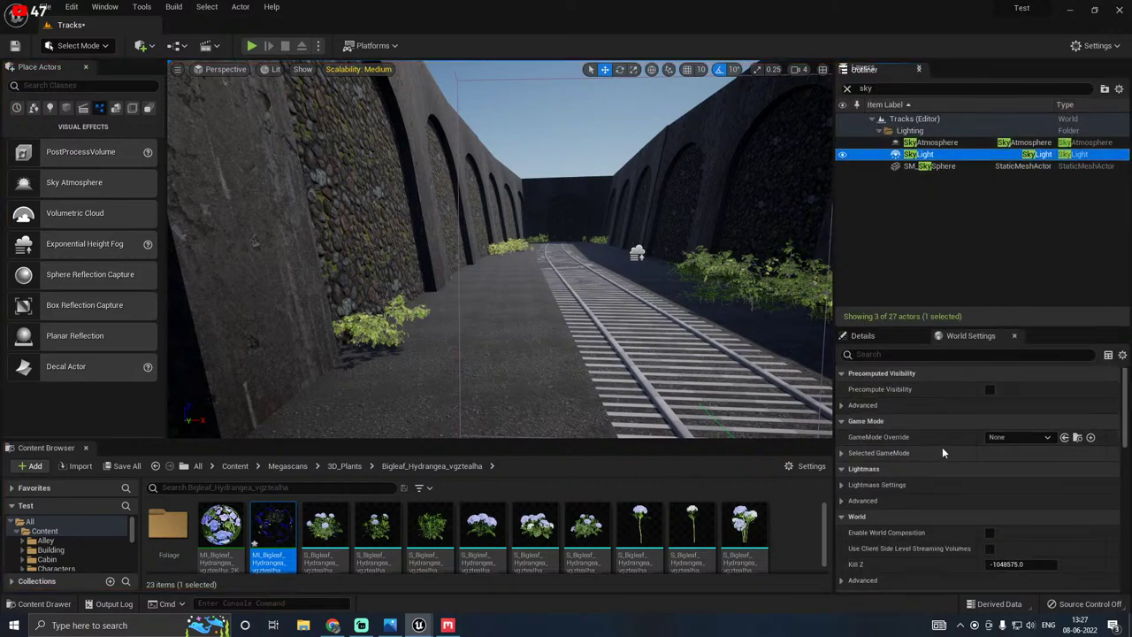
pyautogui.scroll(-2, 941, 447)
pyautogui.scroll(2, 942, 447)
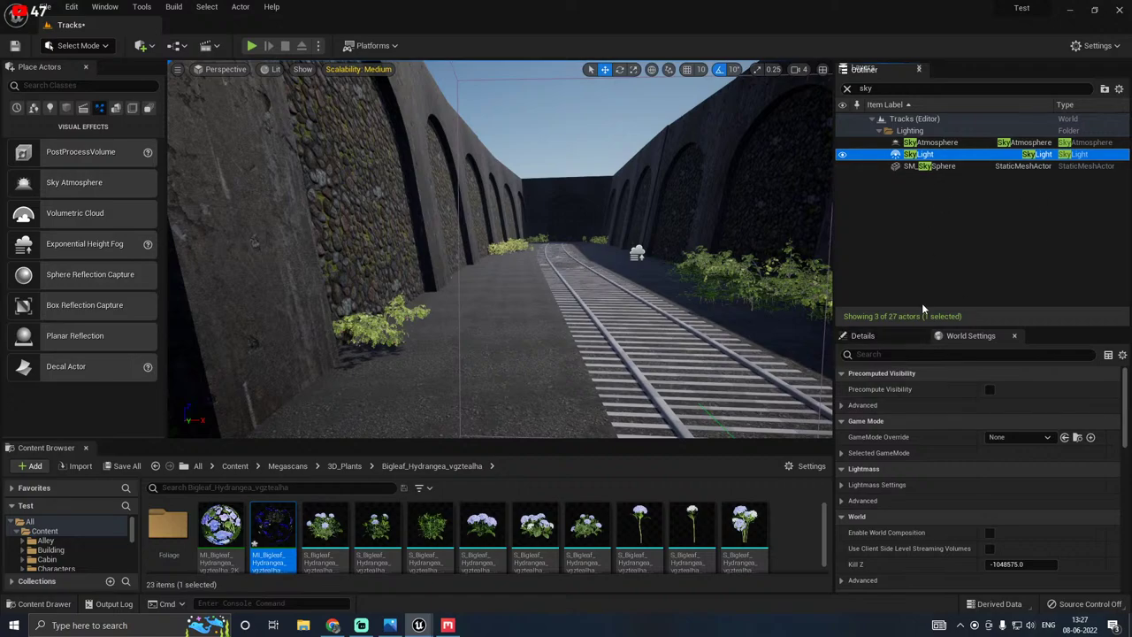
pyautogui.moveTo(901, 326); pyautogui.dragTo(901, 228)
pyautogui.click(863, 237)
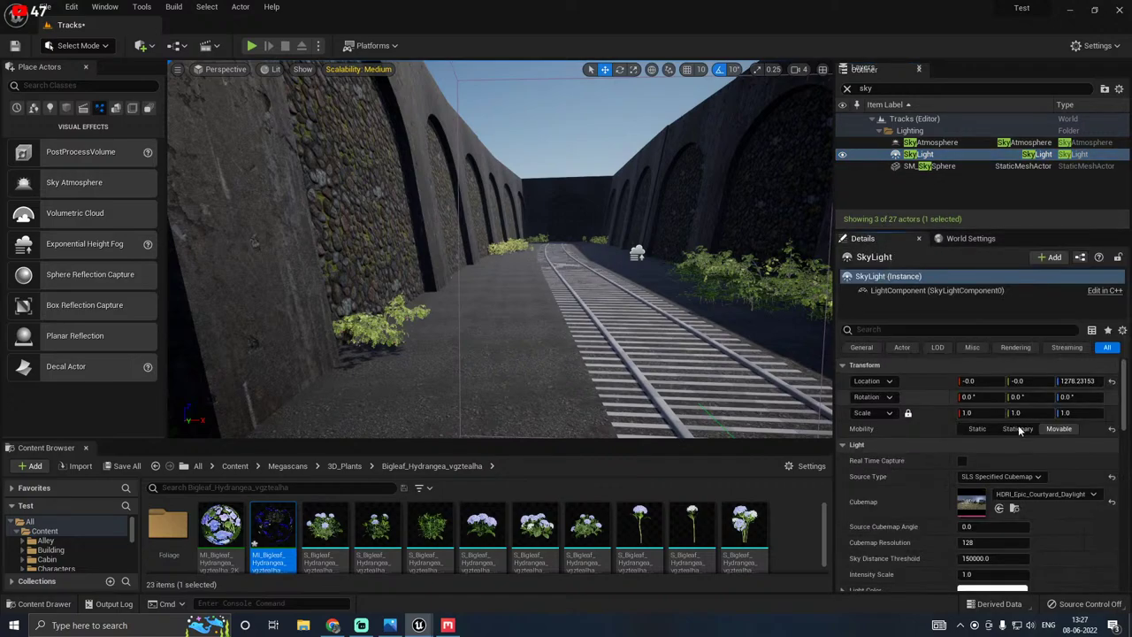
# Step: Set the SkyLight's Source Type to SLS Captured Scene and its Mobility to Stationary
pyautogui.scroll(-2, 948, 490)
pyautogui.click(1042, 438)
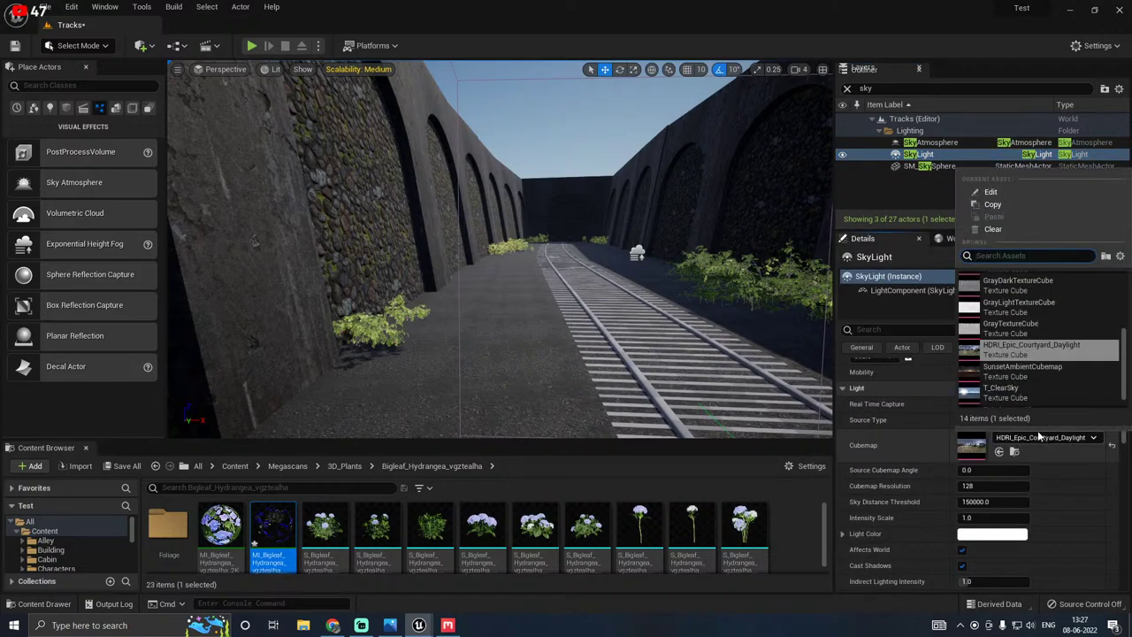
pyautogui.click(1079, 467)
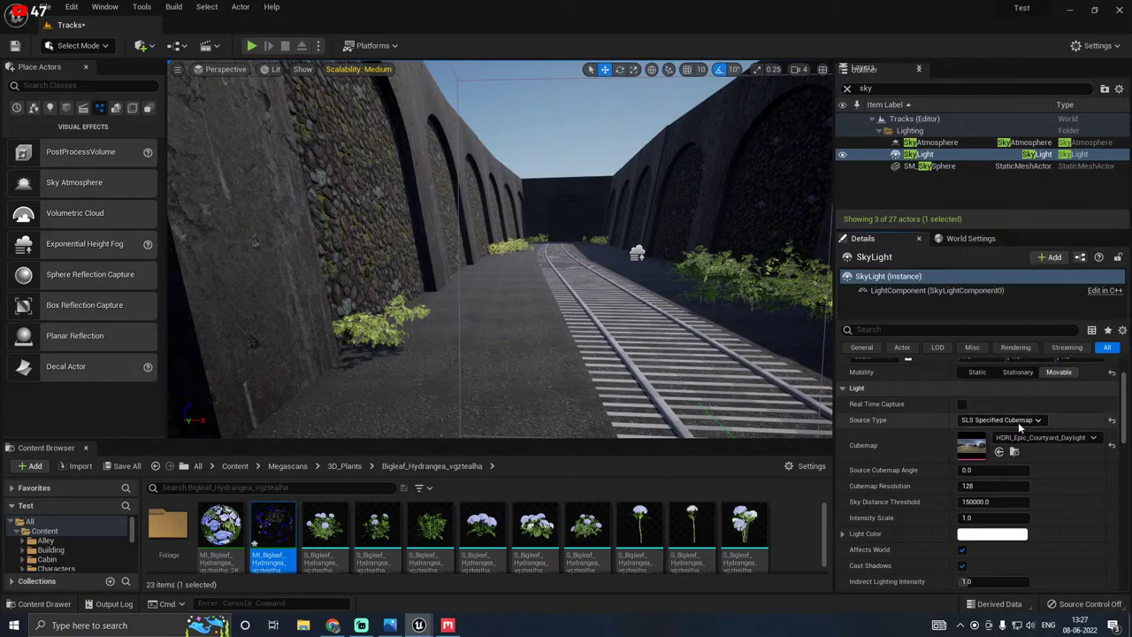
pyautogui.click(1029, 420)
pyautogui.click(1013, 431)
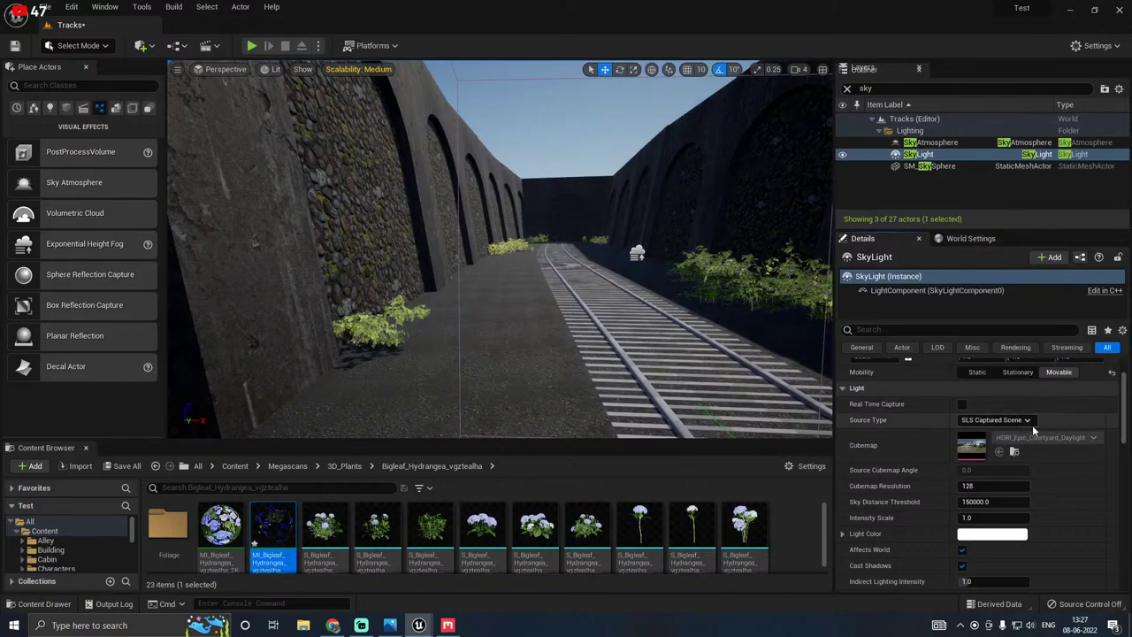
pyautogui.click(1016, 372)
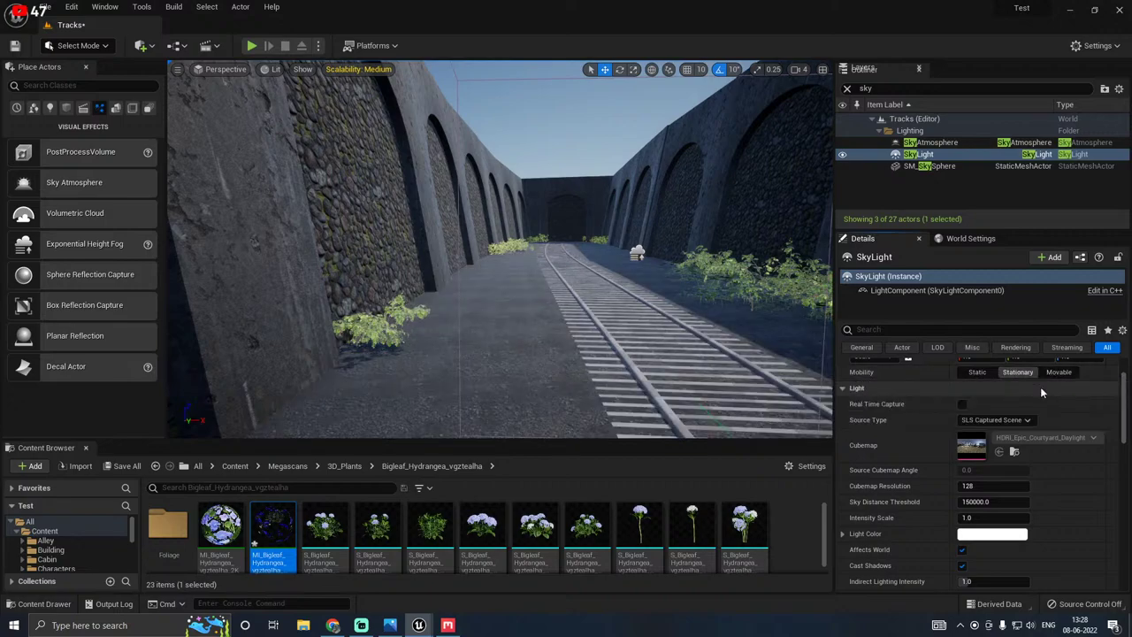
# Step: Darken the SkyLight's Light Color to a grey of value 0.395833, then try Static mobility and return it to Stationary
pyautogui.click(1001, 536)
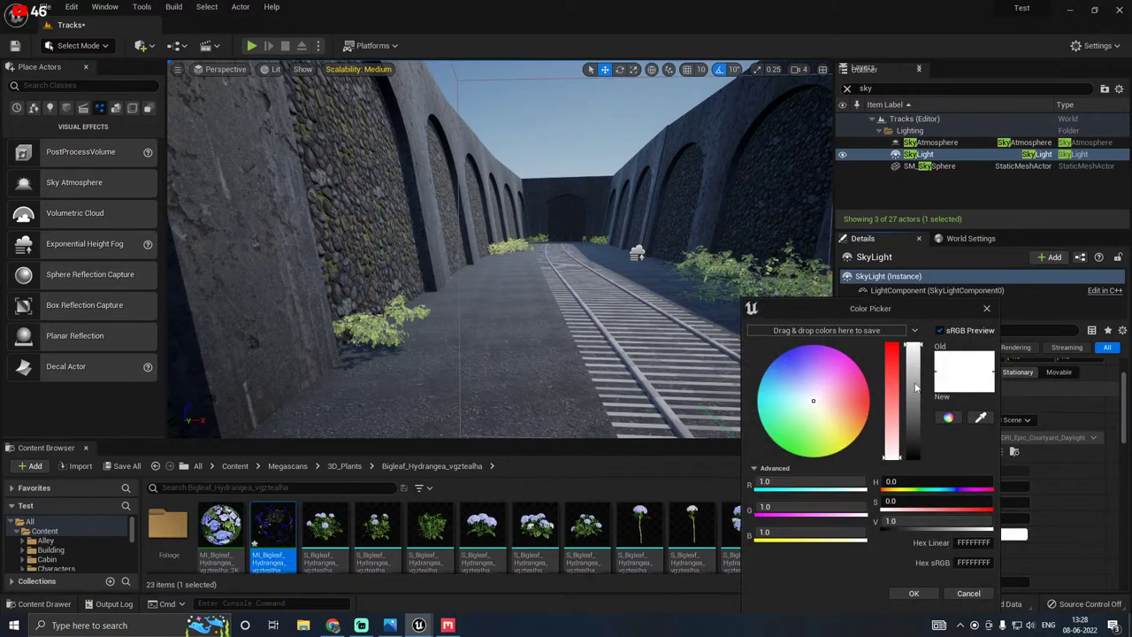
pyautogui.moveTo(917, 389); pyautogui.dragTo(917, 416)
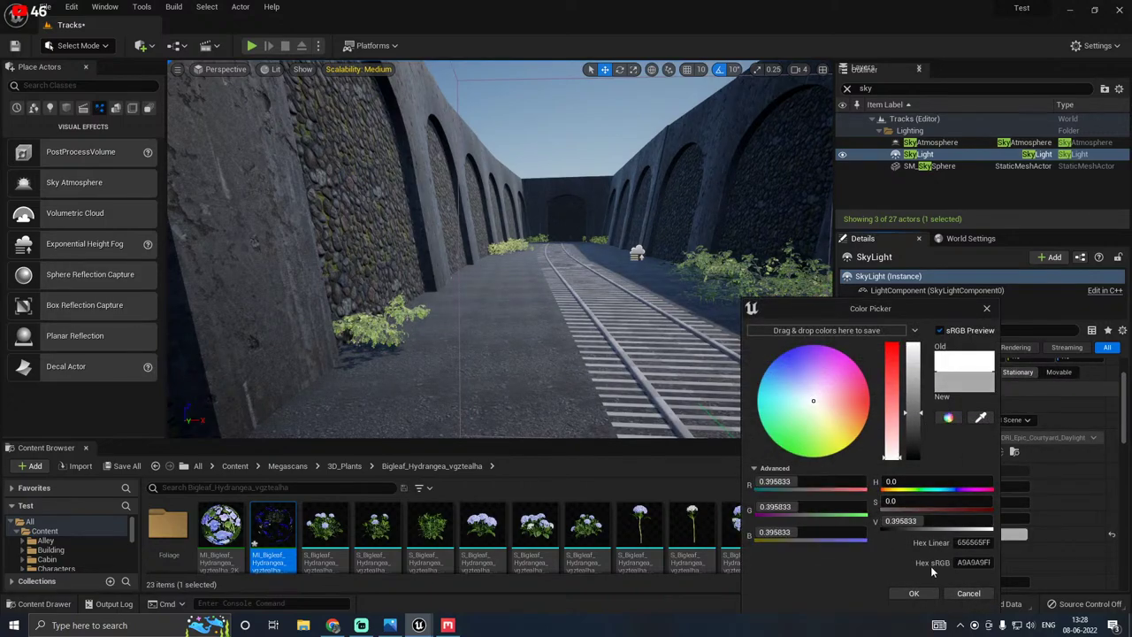
pyautogui.click(914, 594)
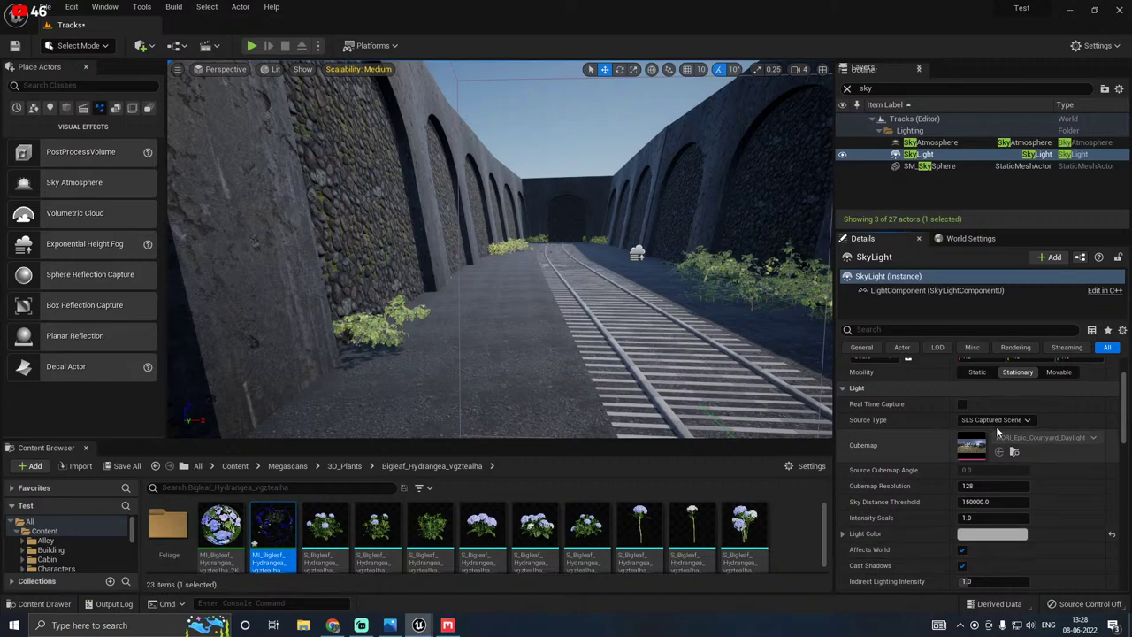
pyautogui.click(977, 371)
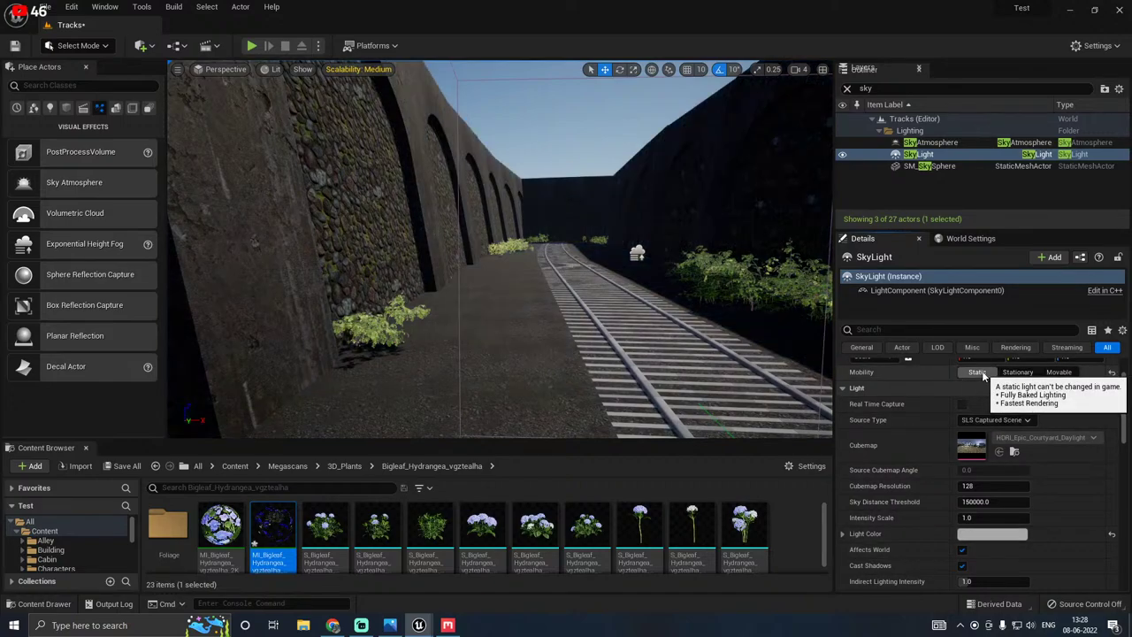
pyautogui.click(1015, 373)
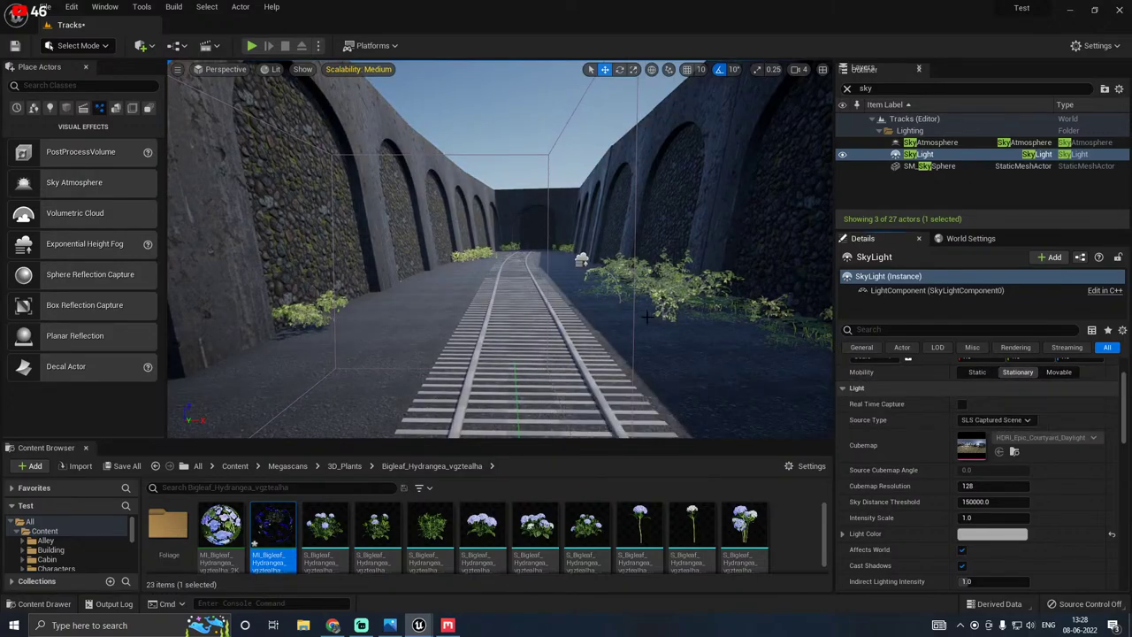
# Step: Check the track from closer to the foliage and save all modified assets and the level
pyautogui.press('s')
pyautogui.moveTo(492, 271); pyautogui.dragTo(609, 317, button='right')
pyautogui.press('w')
pyautogui.press('s')
pyautogui.press('a')
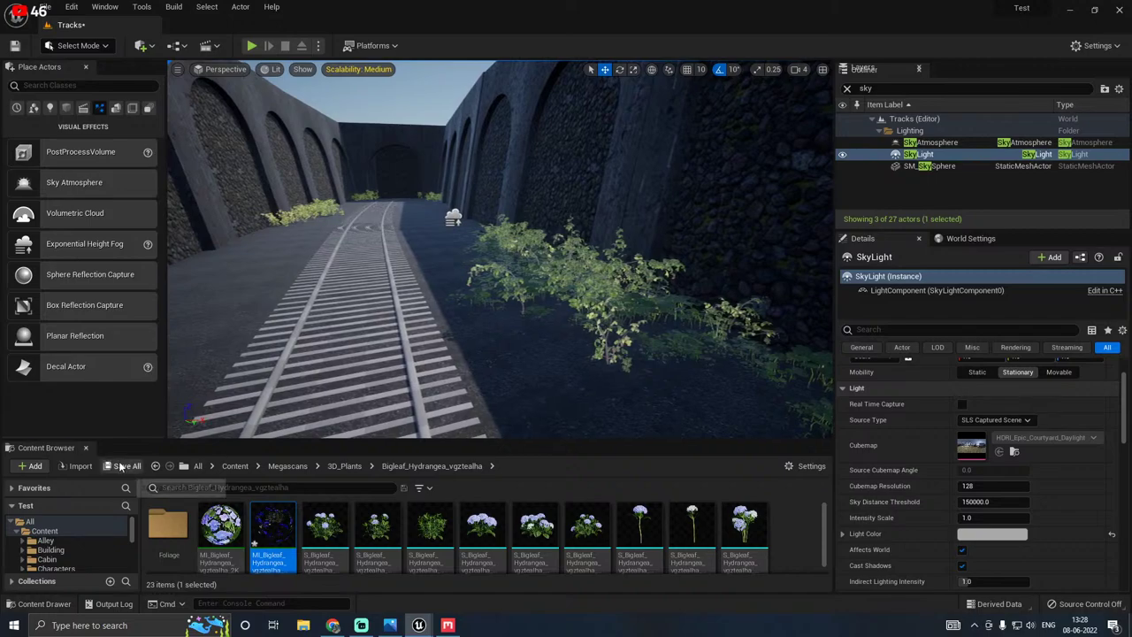
pyautogui.click(119, 466)
pyautogui.click(655, 444)
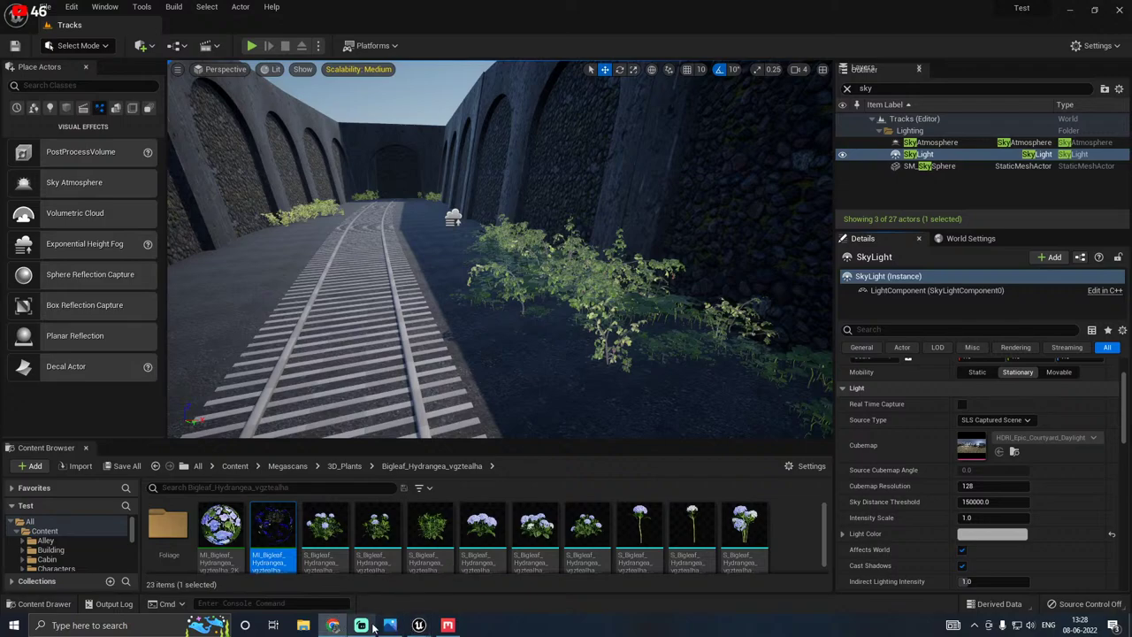
# Step: In Quixel Bridge, compare the forest shrubs, download Elderberry at Medium Quality and add it to the project
pyautogui.moveTo(419, 625)
pyautogui.click(483, 587)
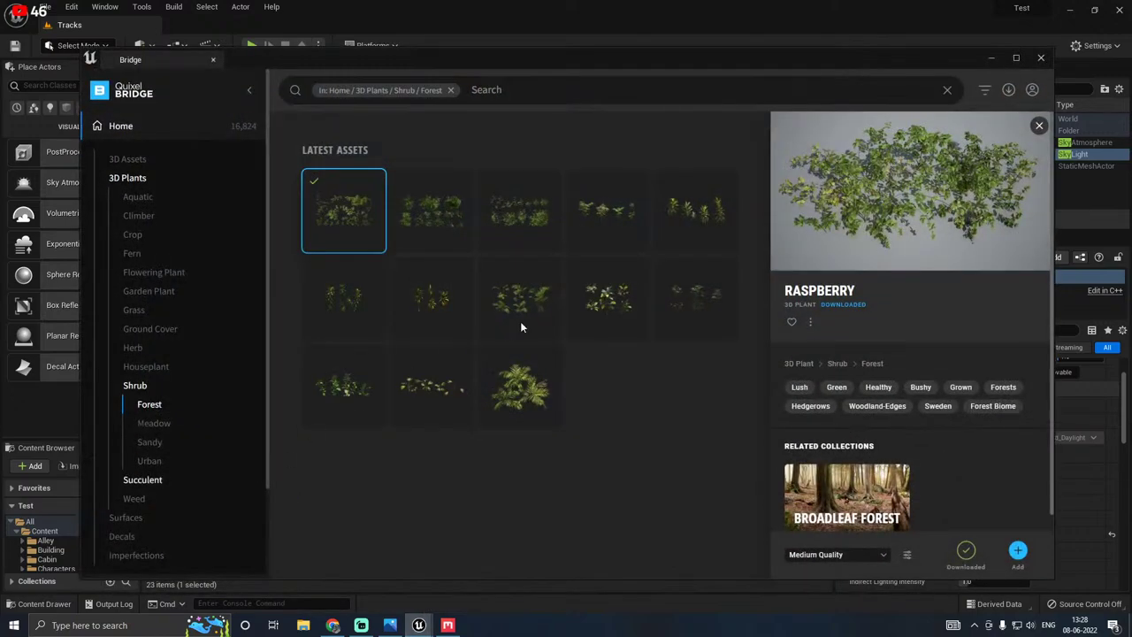
pyautogui.click(431, 230)
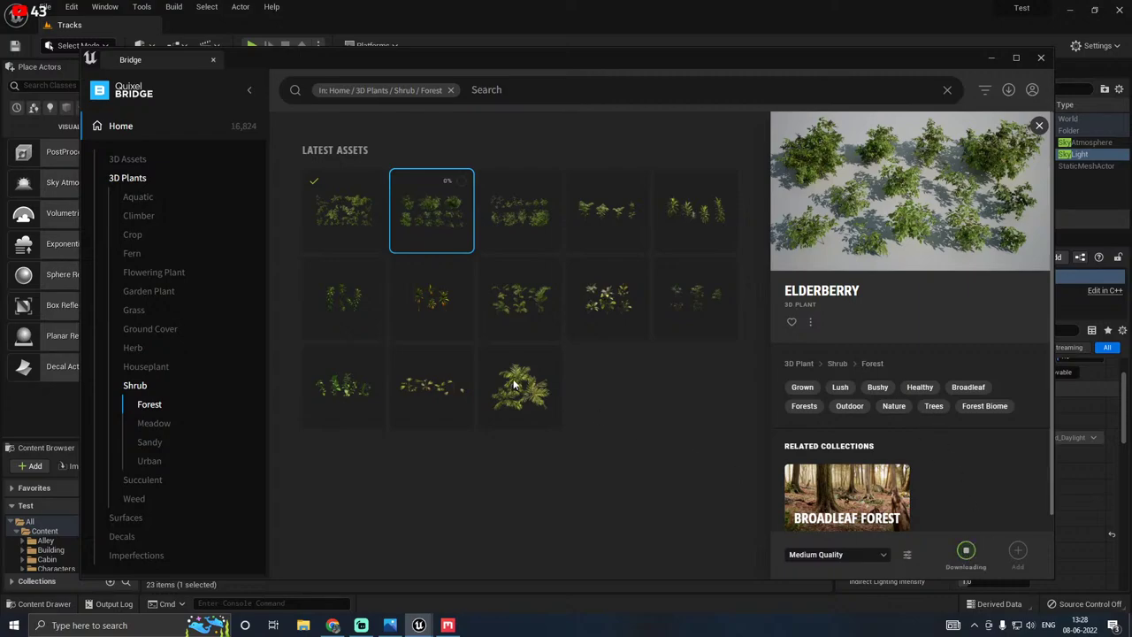
pyautogui.click(506, 218)
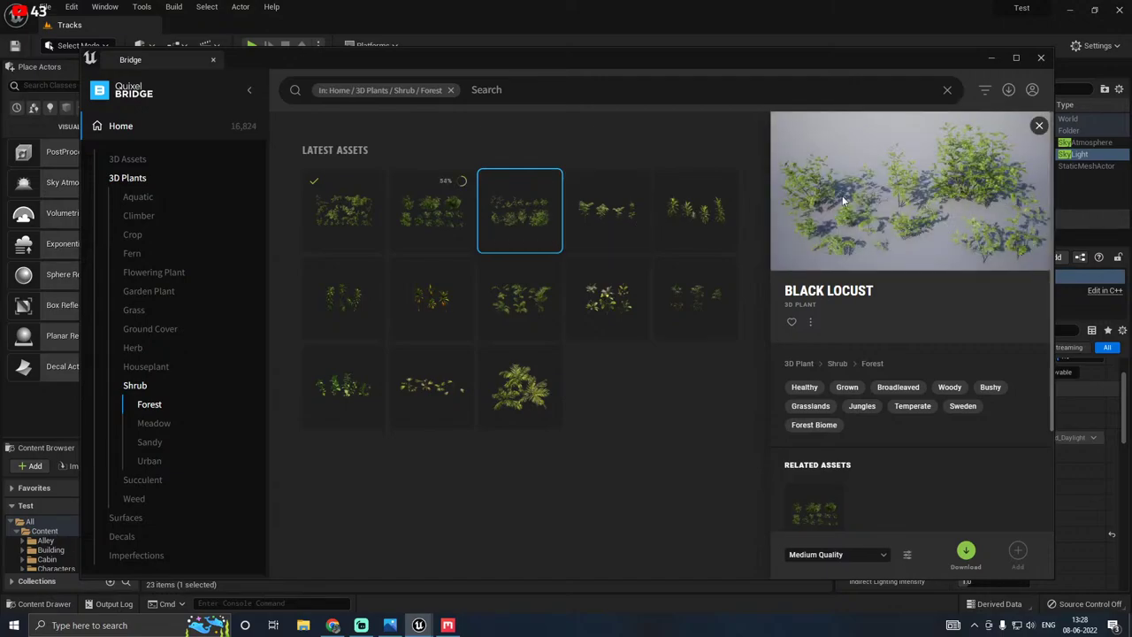
pyautogui.click(607, 234)
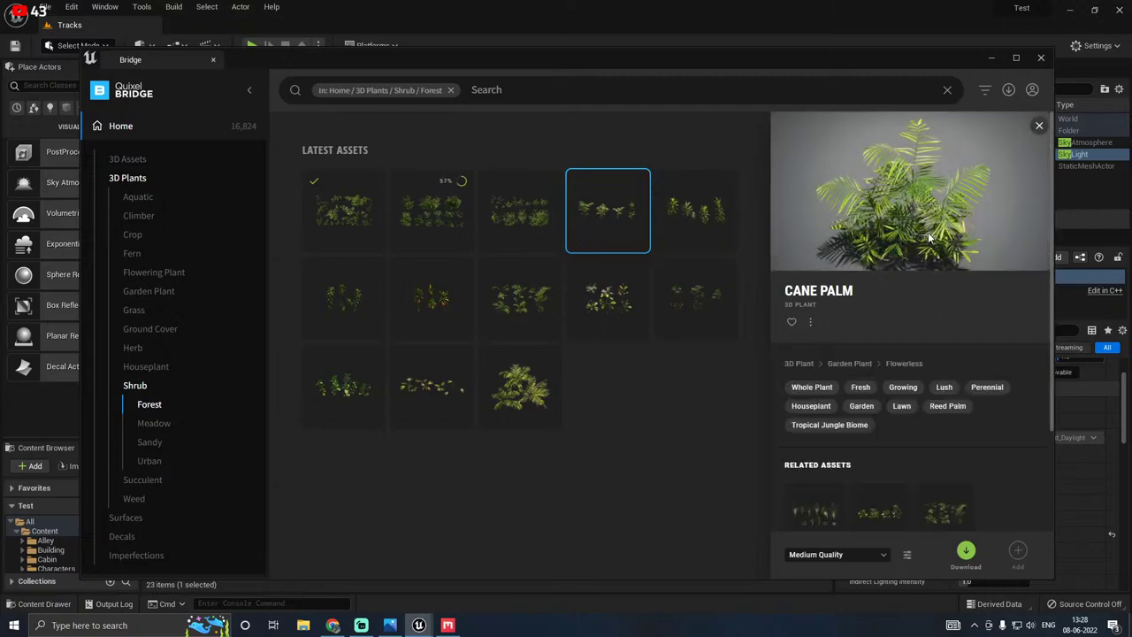
pyautogui.click(508, 240)
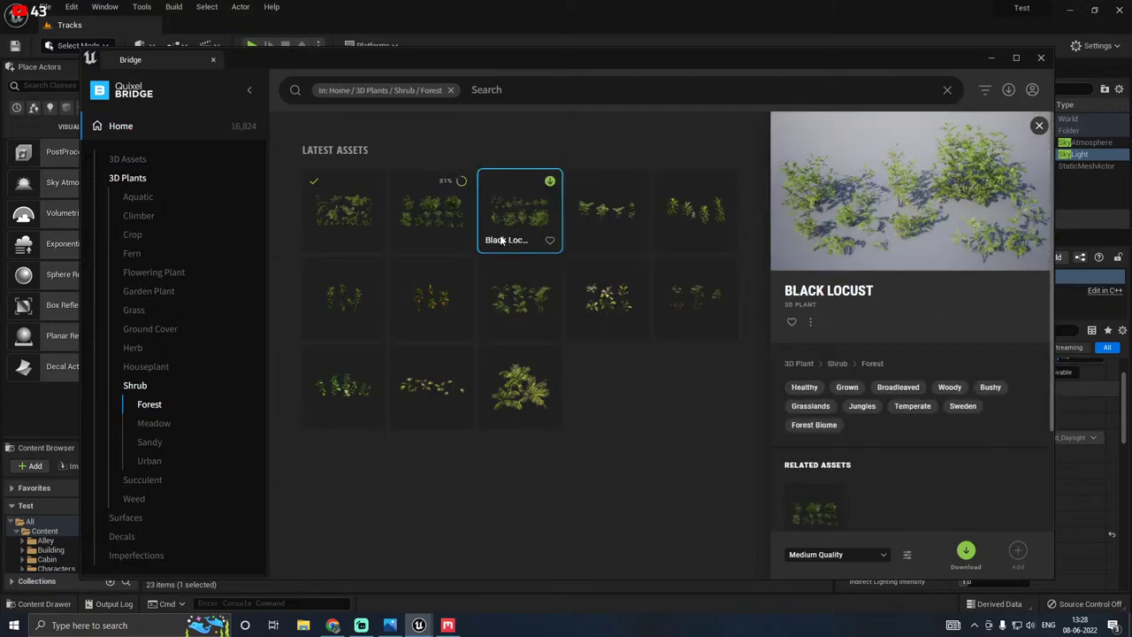
pyautogui.click(437, 225)
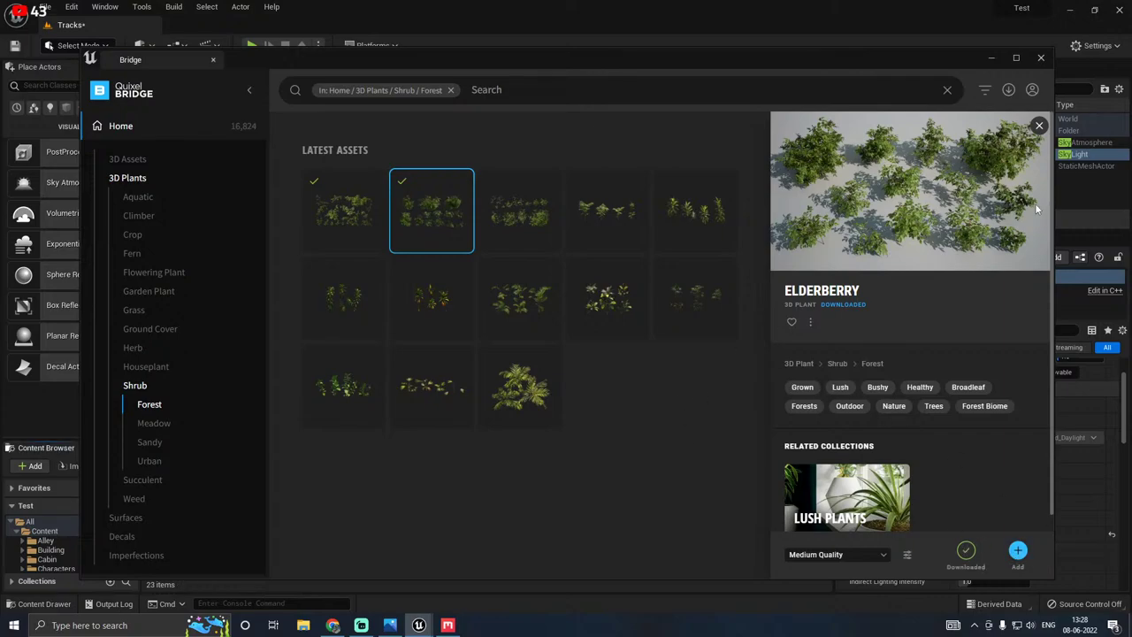
pyautogui.click(992, 59)
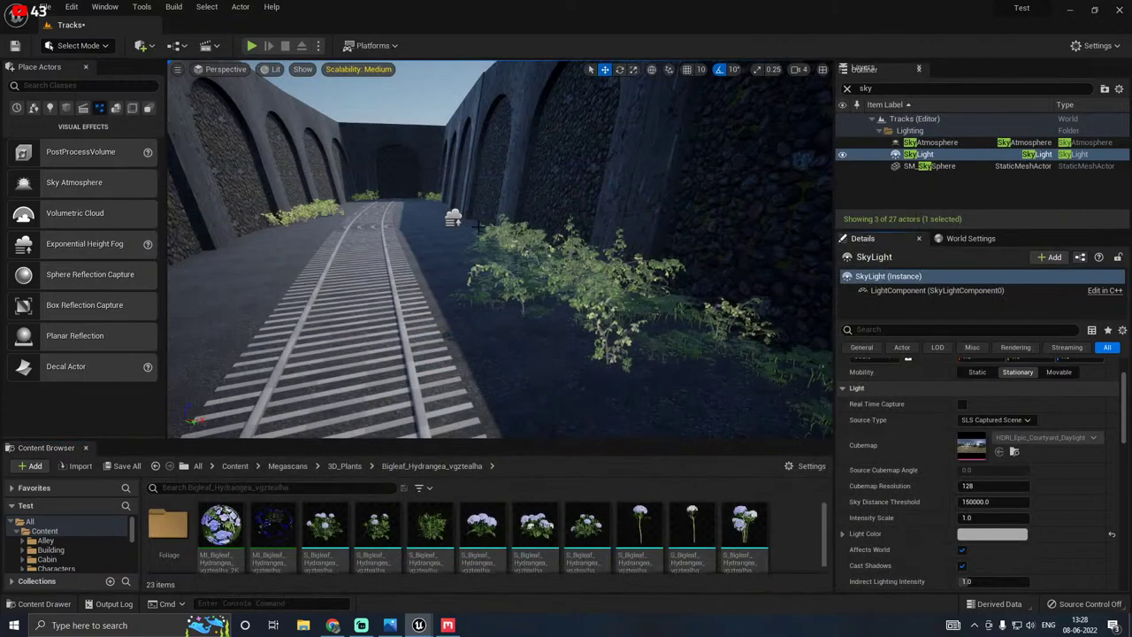
# Step: Switch the level editor to Foliage mode and enlarge the foliage type list to show all plants
pyautogui.moveTo(478, 227); pyautogui.dragTo(544, 278, button='right')
pyautogui.press('w')
pyautogui.press('s')
pyautogui.press('a')
pyautogui.press('w')
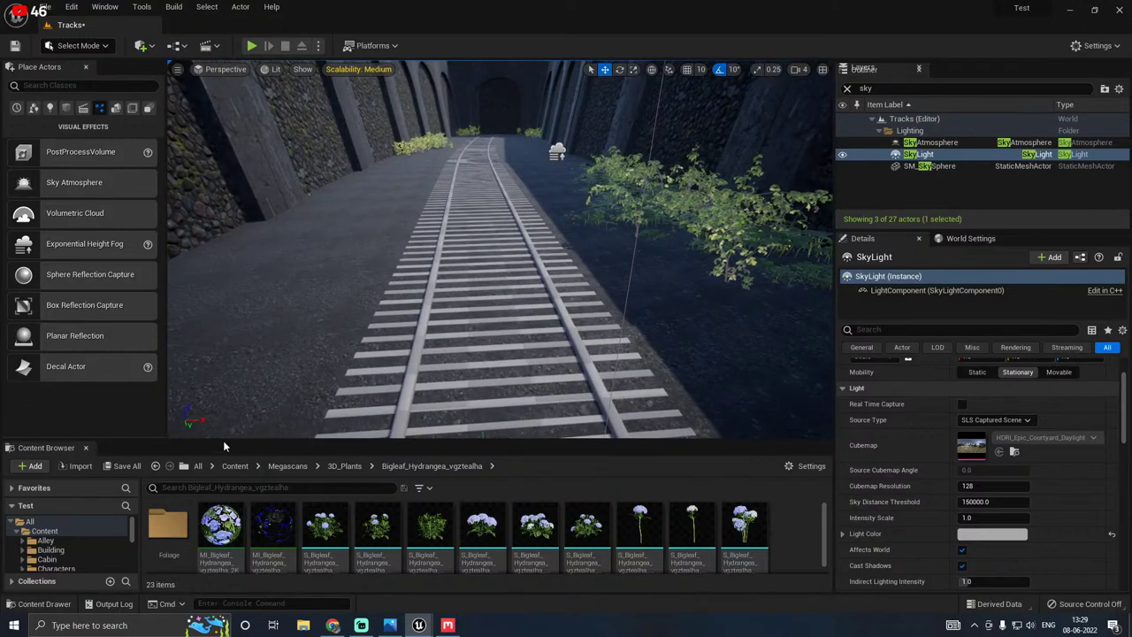
pyautogui.moveTo(224, 442); pyautogui.dragTo(224, 350)
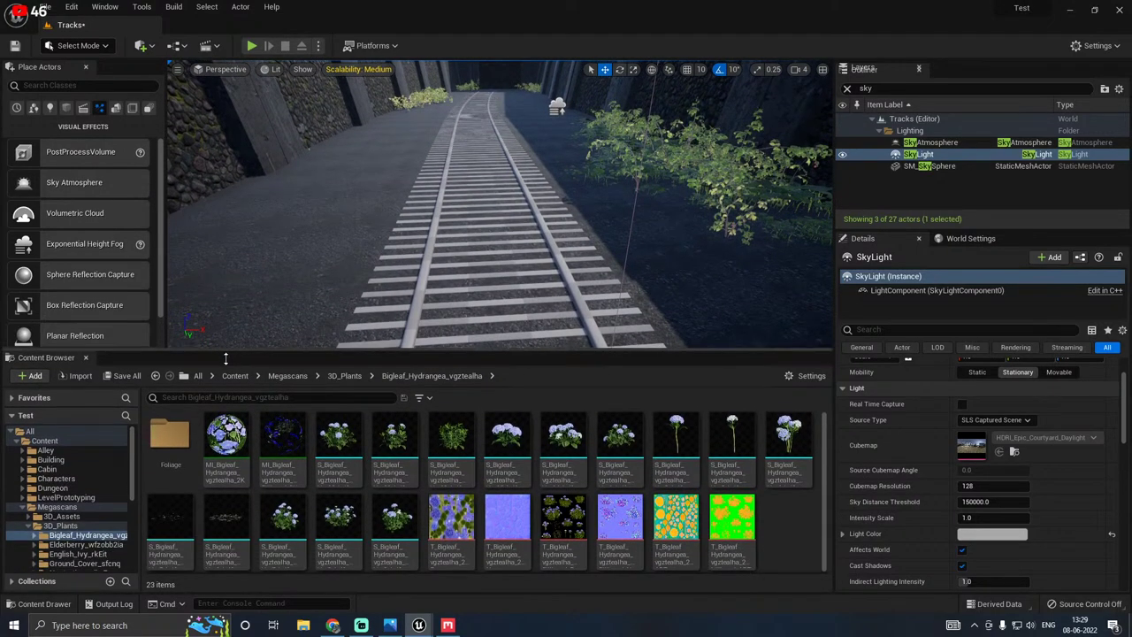
pyautogui.moveTo(229, 350); pyautogui.dragTo(223, 467)
pyautogui.click(71, 47)
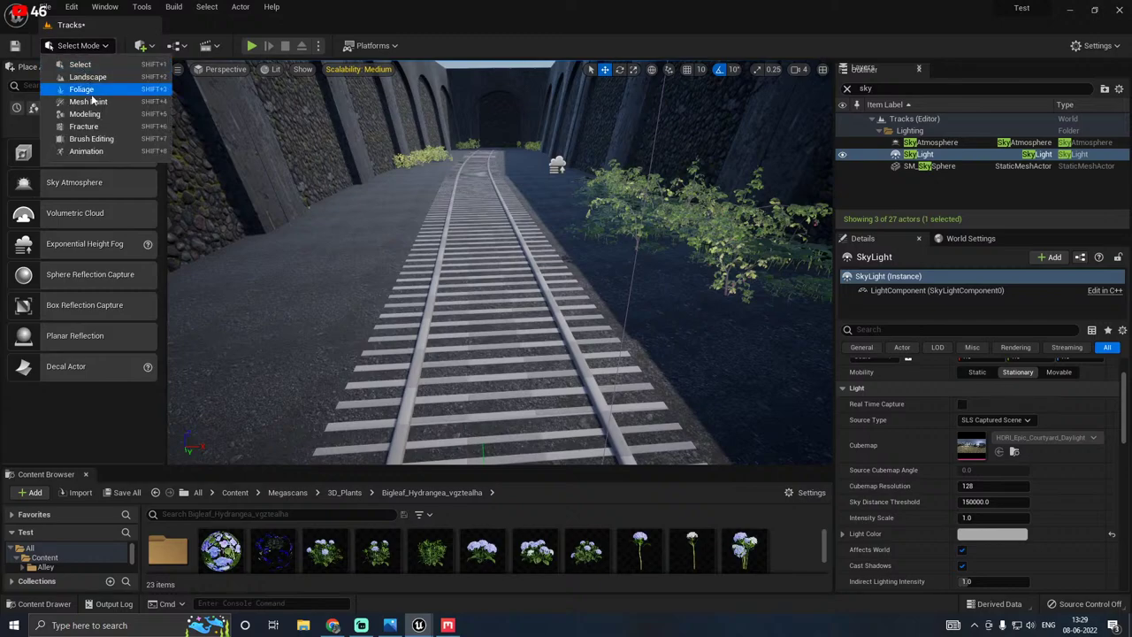
pyautogui.click(76, 93)
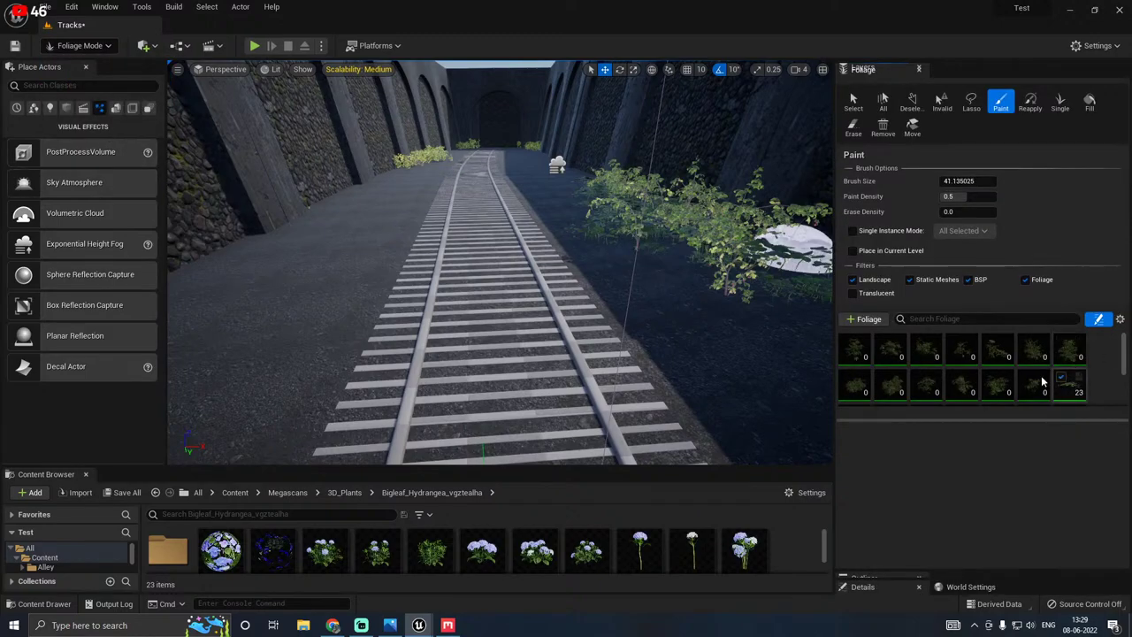
pyautogui.moveTo(925, 421); pyautogui.dragTo(924, 557)
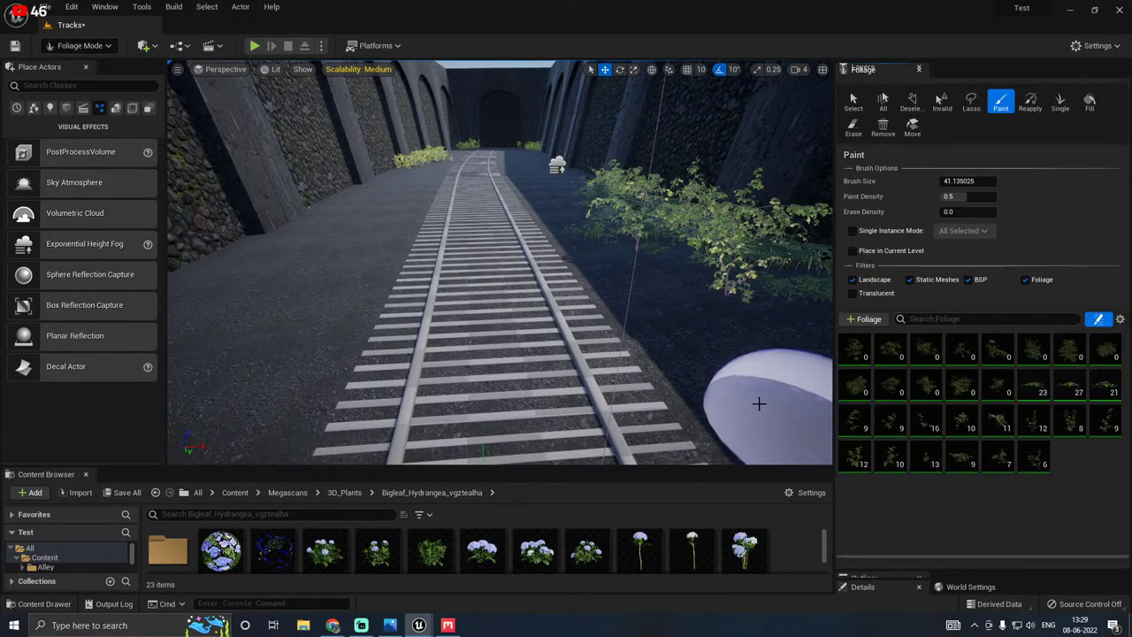
# Step: Enable the first four Elderberry foliage types for painting and select them together
pyautogui.click(882, 344)
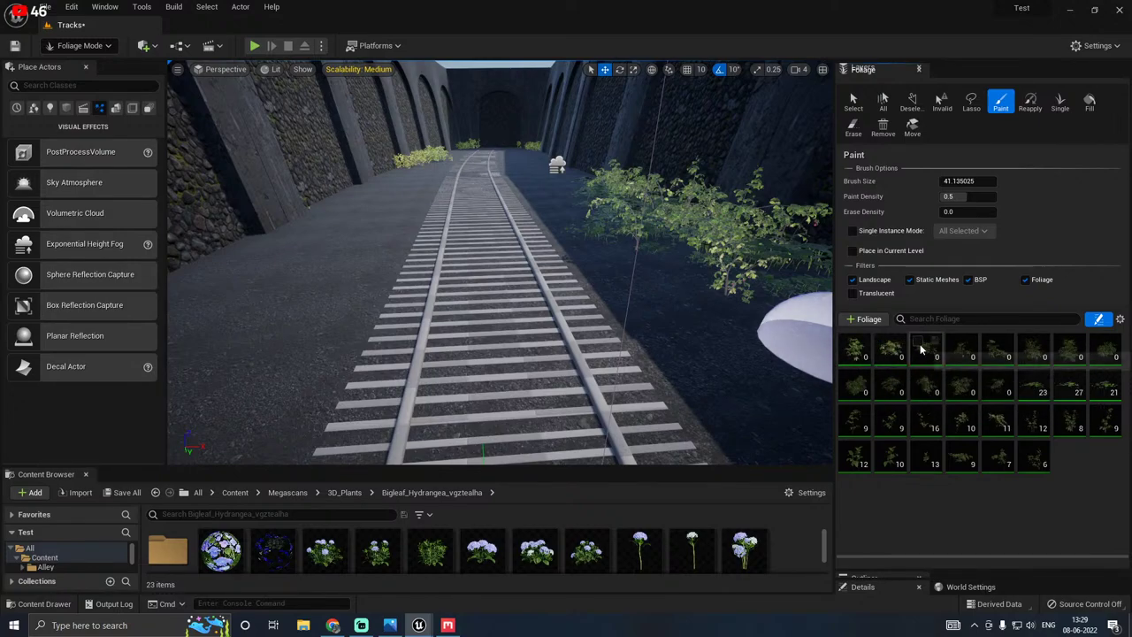
pyautogui.click(920, 345)
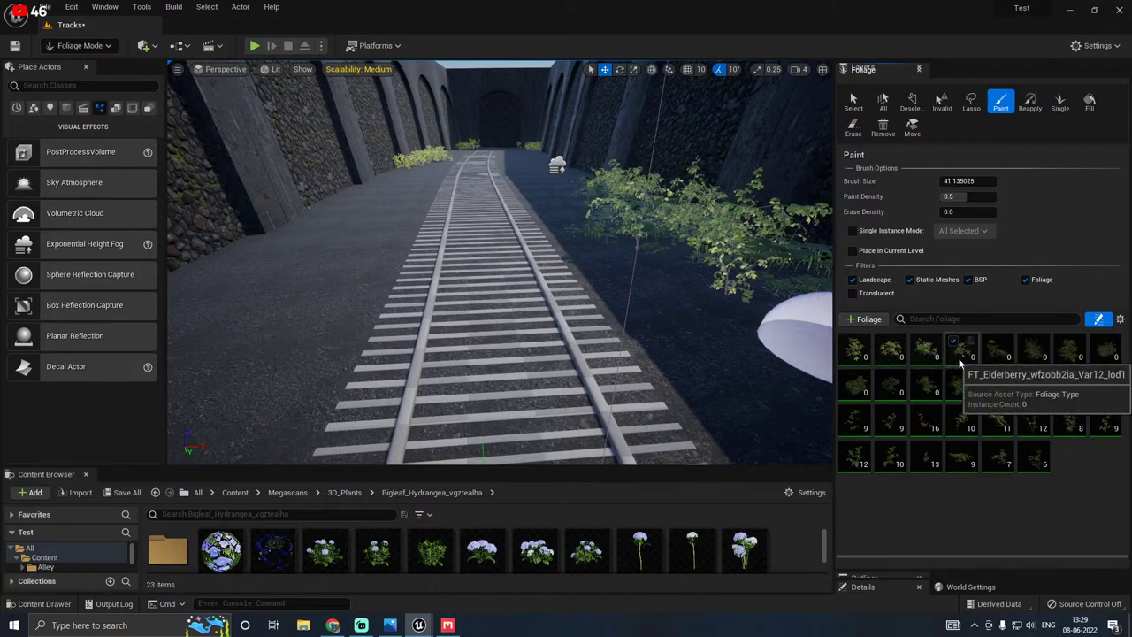
pyautogui.click(961, 345)
pyautogui.keyDown('shift'); pyautogui.click(864, 359); pyautogui.keyUp('shift')
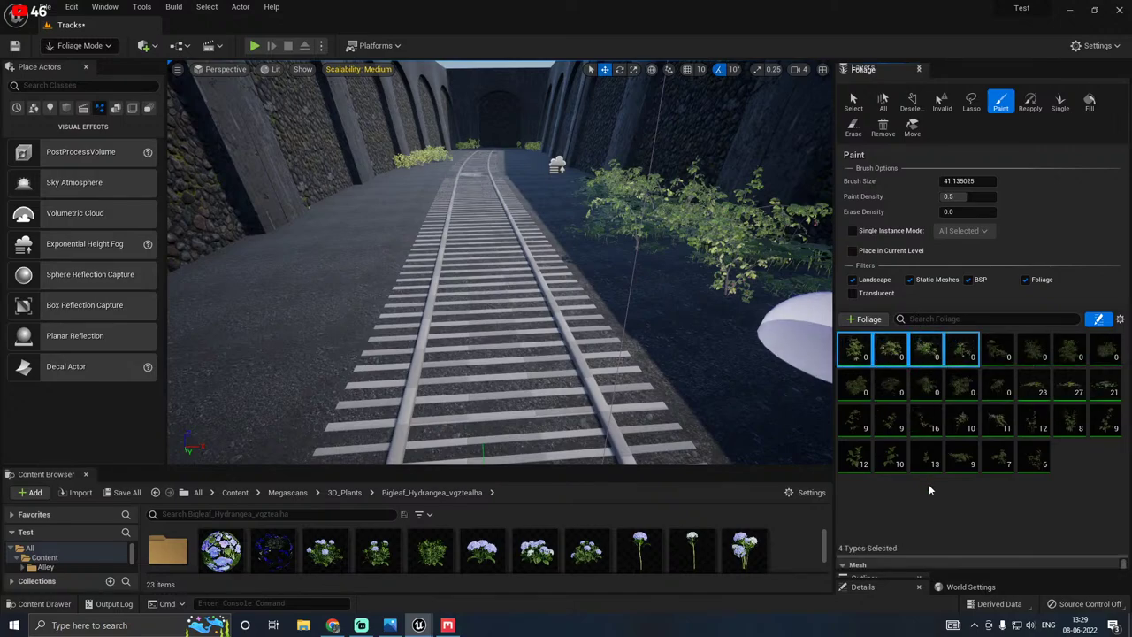
# Step: Give the four Elderberry types Density 4, Radius 2 and a minimum Scale X of 0.5, and disable Align to Normal
pyautogui.moveTo(899, 553); pyautogui.dragTo(904, 374)
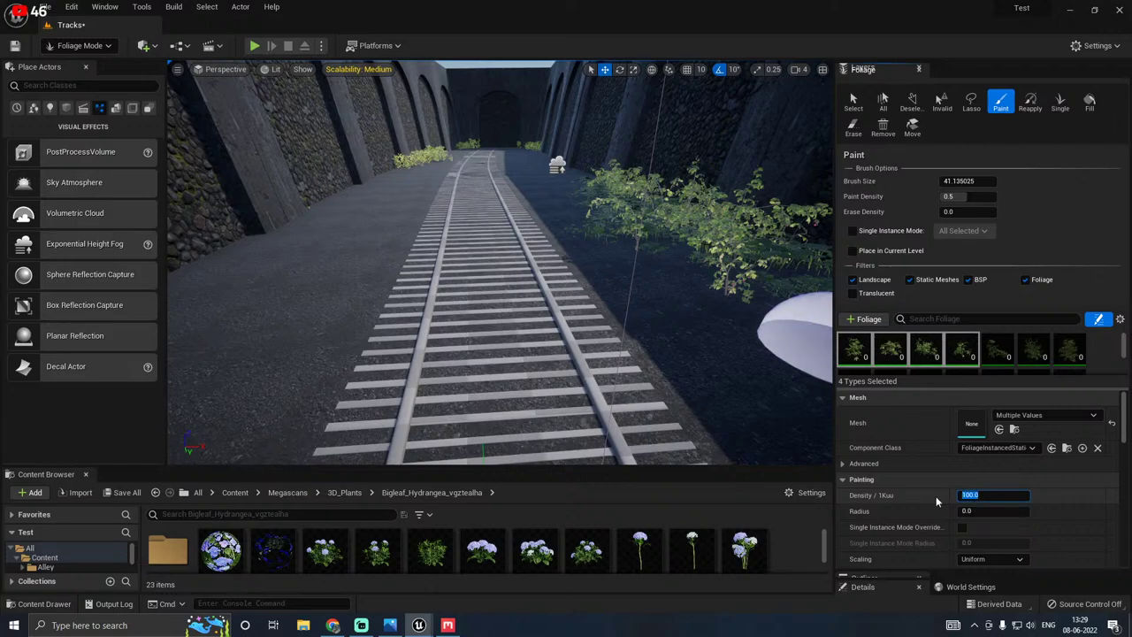
pyautogui.write('4')
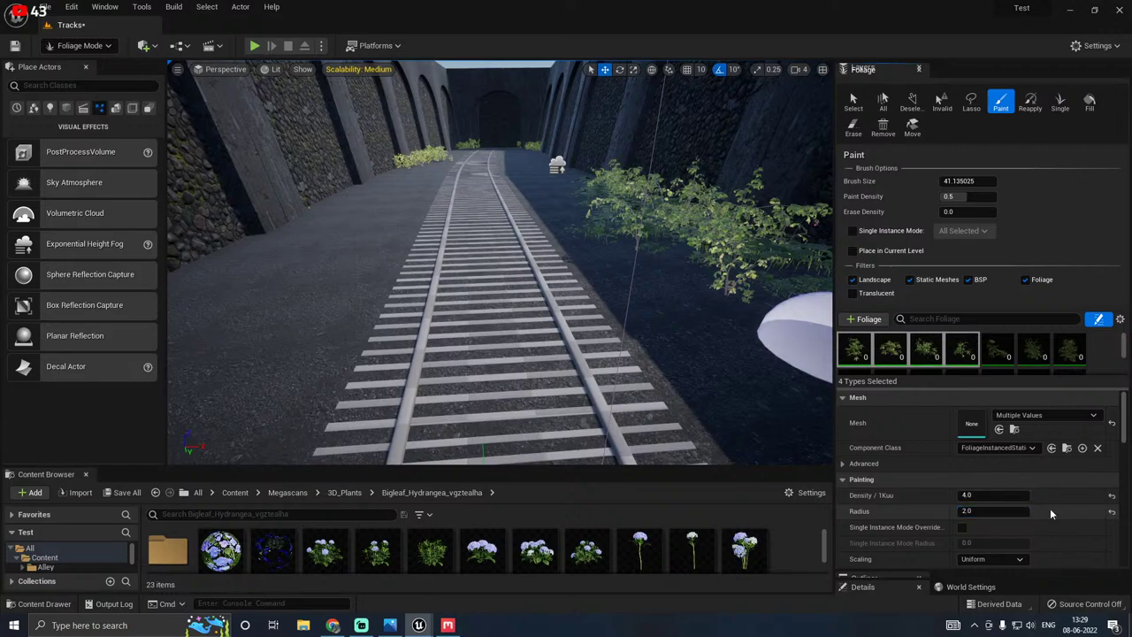
pyautogui.scroll(-2, 1050, 508)
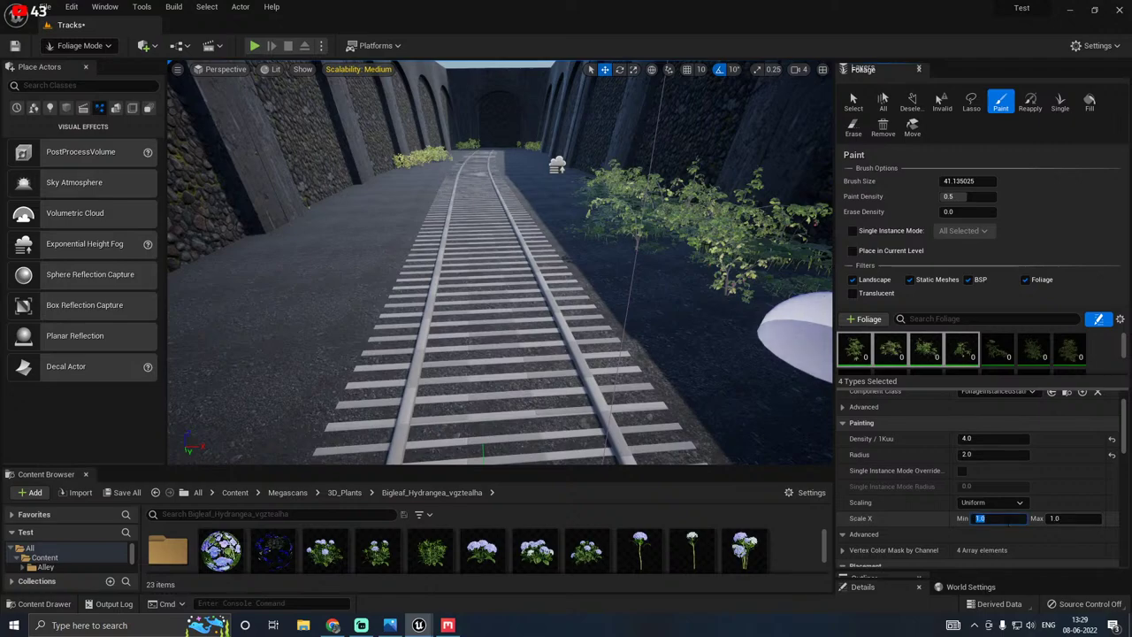
pyautogui.scroll(-3, 1042, 500)
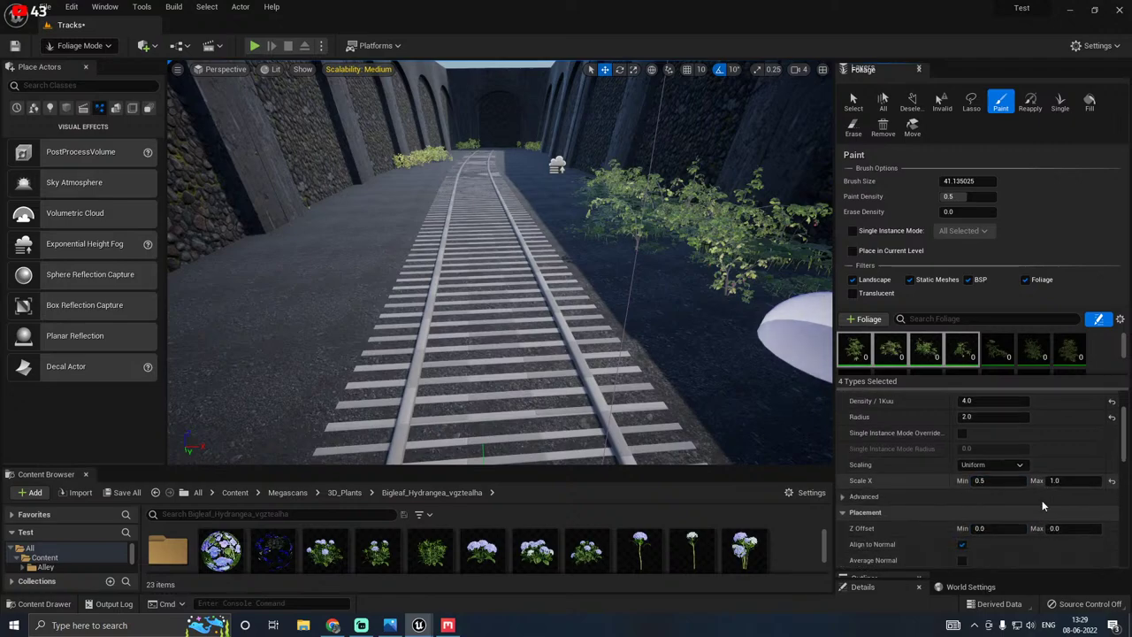
pyautogui.click(962, 507)
# Step: Paint the first Elderberry shrubs along the foot of the stone wall, beside the nearest concrete pillar
pyautogui.moveTo(518, 346)
pyautogui.mouseDown(button='right')
pyautogui.moveTo(602, 195)
pyautogui.moveTo(389, 199)
pyautogui.moveTo(367, 212)
pyautogui.moveTo(371, 345)
pyautogui.mouseUp(button='right')
pyautogui.moveTo(497, 331)
pyautogui.mouseDown()
pyautogui.moveTo(501, 318)
pyautogui.moveTo(467, 321)
pyautogui.moveTo(422, 363)
pyautogui.moveTo(494, 331)
pyautogui.moveTo(494, 372)
pyautogui.moveTo(451, 341)
pyautogui.mouseUp()
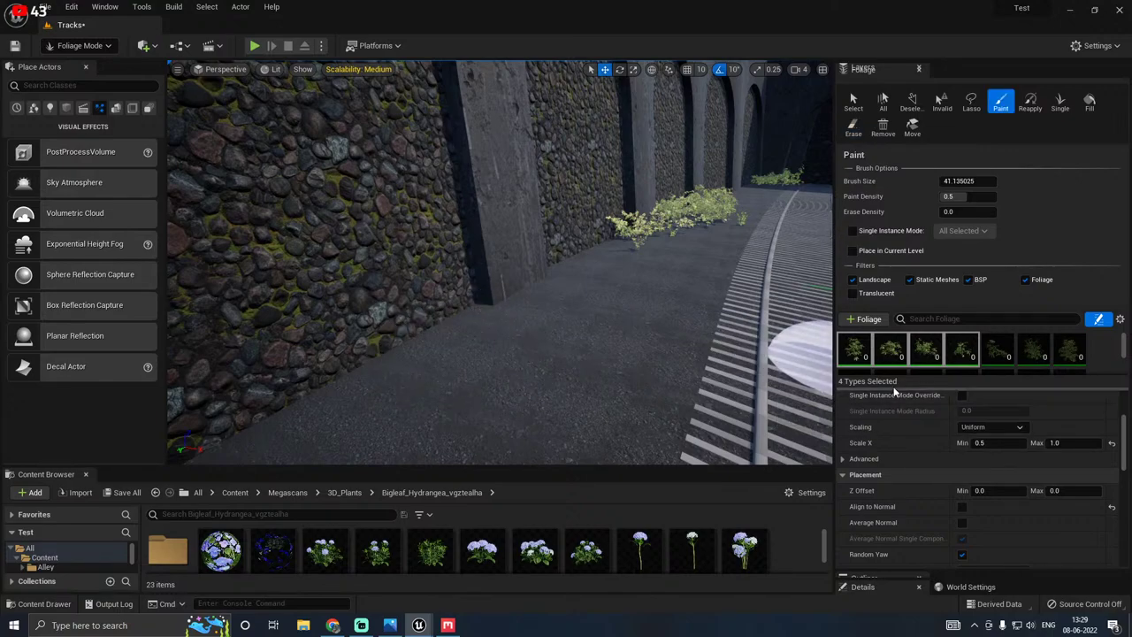
pyautogui.moveTo(893, 382); pyautogui.dragTo(893, 457)
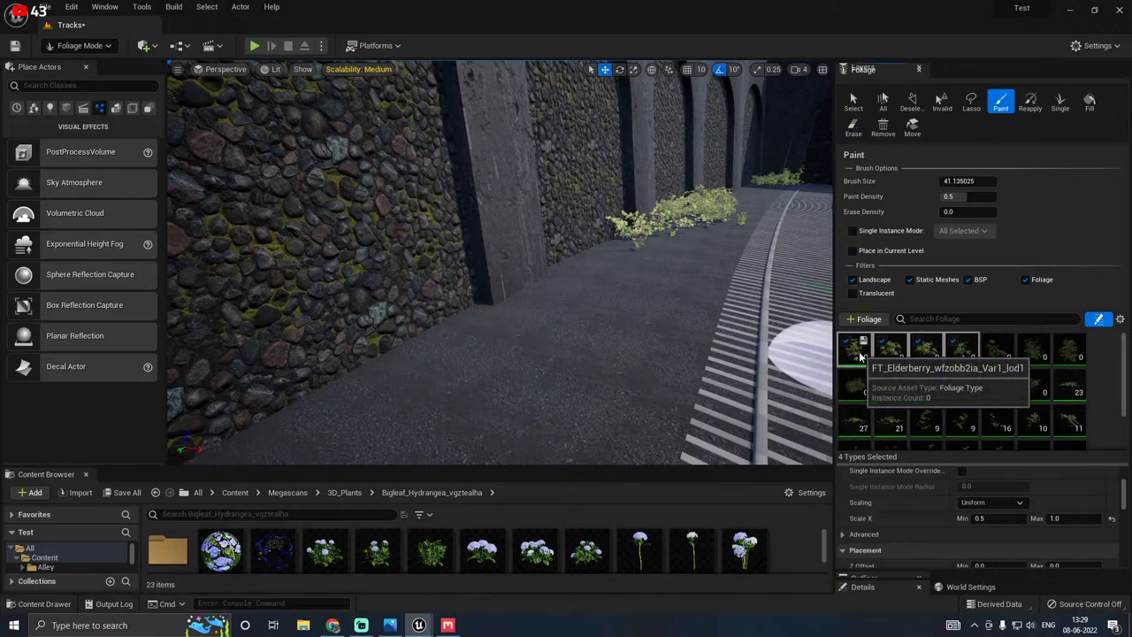
pyautogui.scroll(-2, 966, 375)
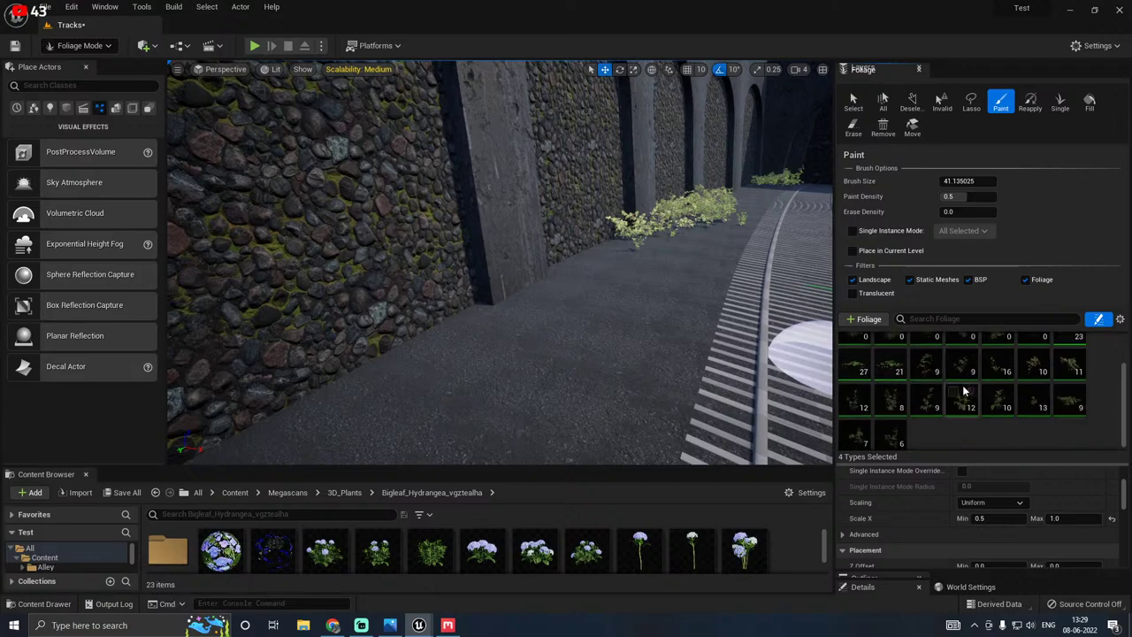
pyautogui.scroll(2, 964, 391)
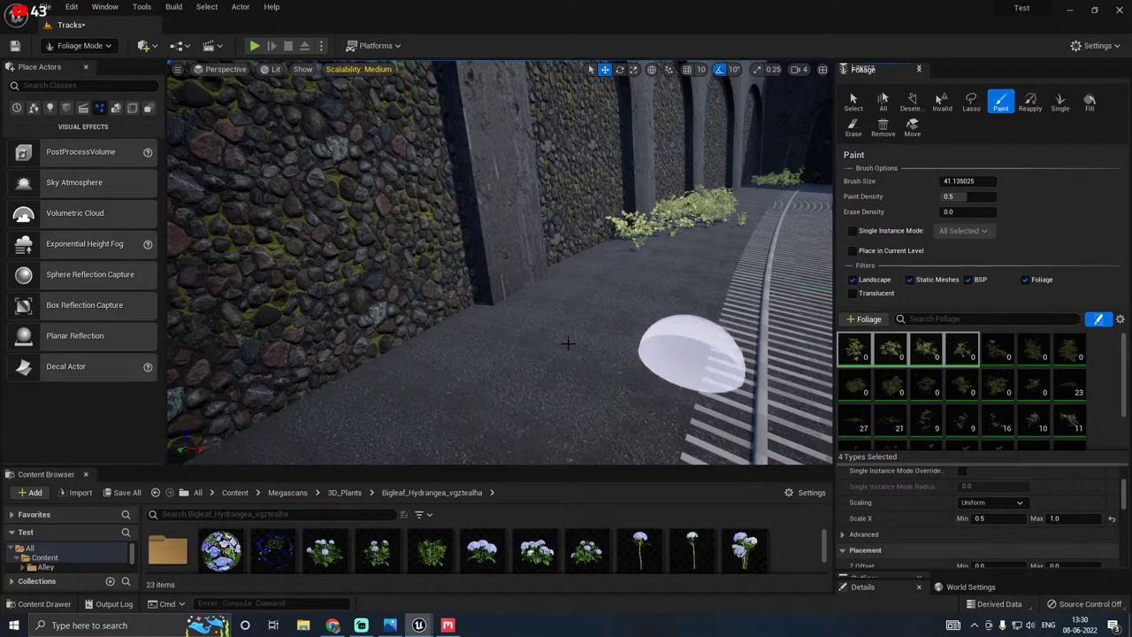
pyautogui.moveTo(567, 343); pyautogui.dragTo(496, 341, button='right')
pyautogui.click(492, 293)
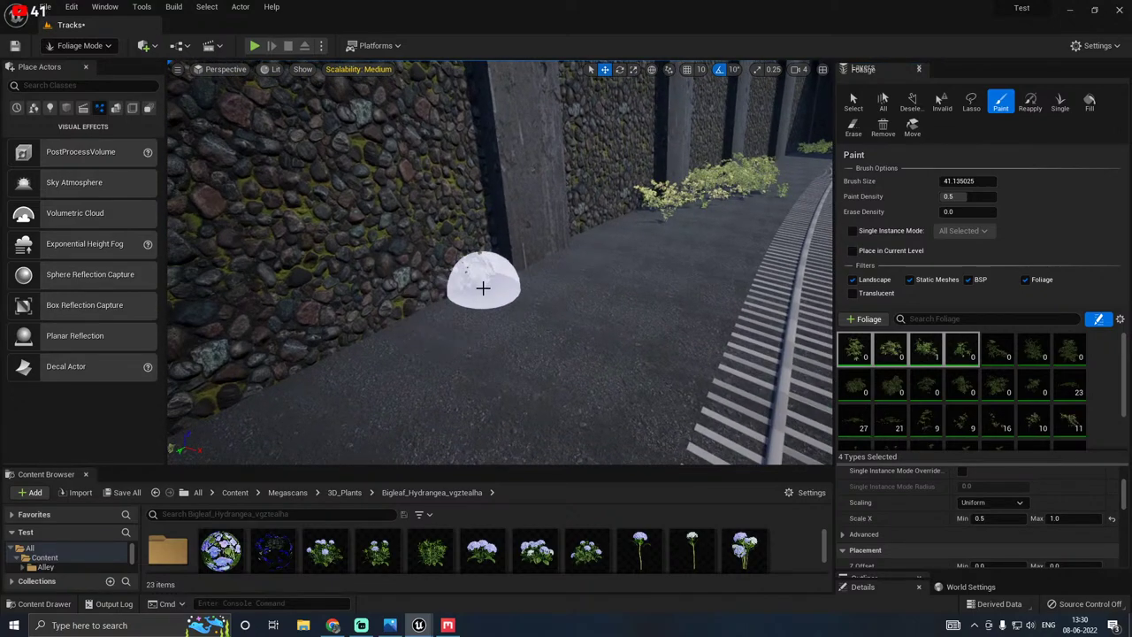
pyautogui.moveTo(439, 331); pyautogui.dragTo(513, 291)
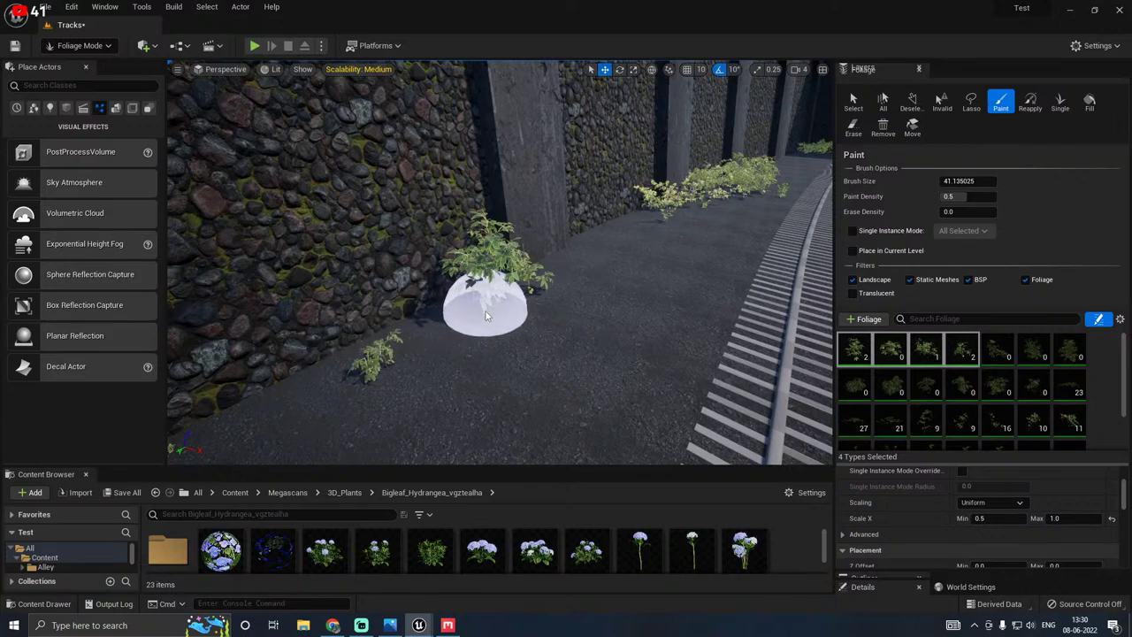
# Step: Reduce the foliage brush size to about 33.5 and paint more Elderberry around the pillar towards the existing wall plants
pyautogui.press('[')
pyautogui.press('[')
pyautogui.press('[')
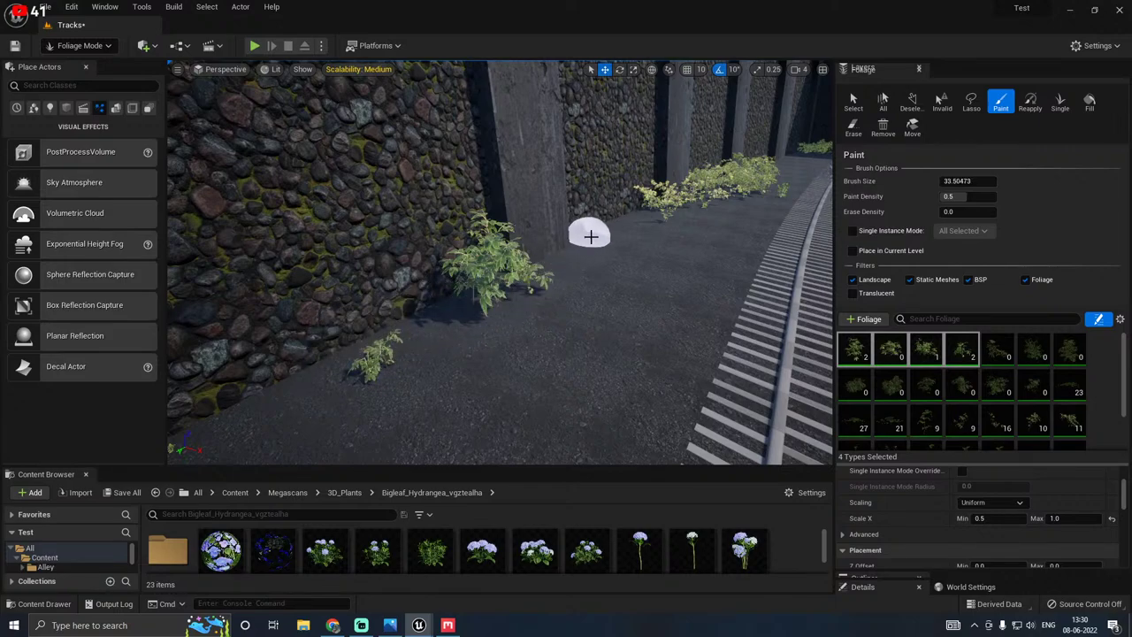
pyautogui.moveTo(591, 236)
pyautogui.mouseDown()
pyautogui.moveTo(592, 247)
pyautogui.moveTo(634, 217)
pyautogui.moveTo(571, 262)
pyautogui.moveTo(582, 262)
pyautogui.mouseUp()
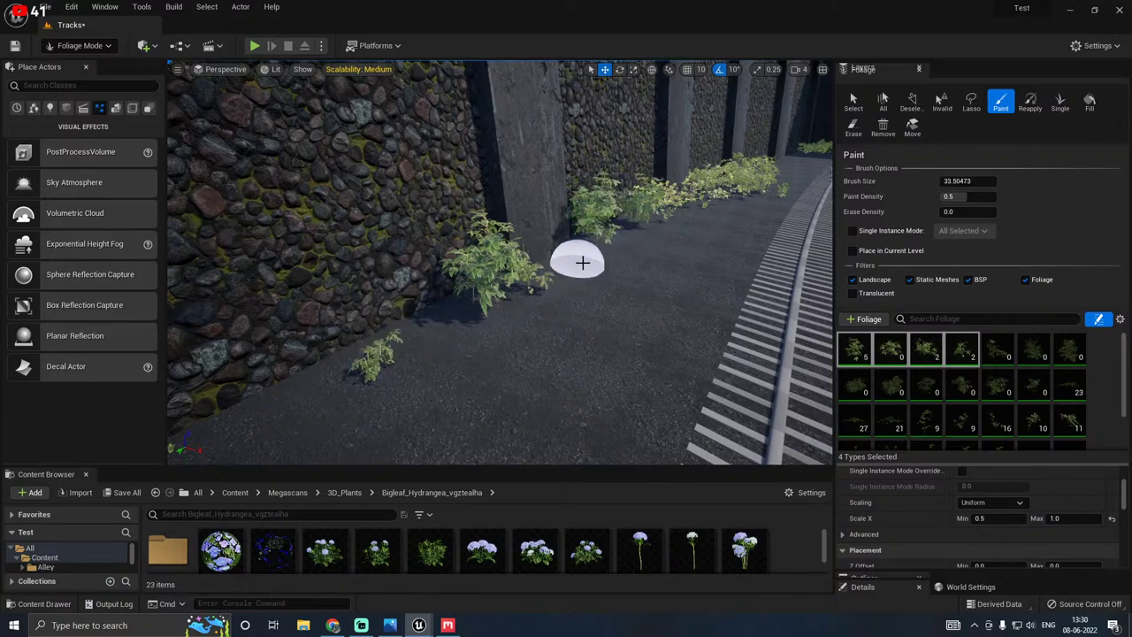
pyautogui.click(541, 276)
pyautogui.moveTo(548, 249)
pyautogui.mouseDown(button='right')
pyautogui.moveTo(672, 212)
pyautogui.moveTo(575, 292)
pyautogui.moveTo(540, 305)
pyautogui.moveTo(492, 275)
pyautogui.mouseUp(button='right')
pyautogui.press('w')
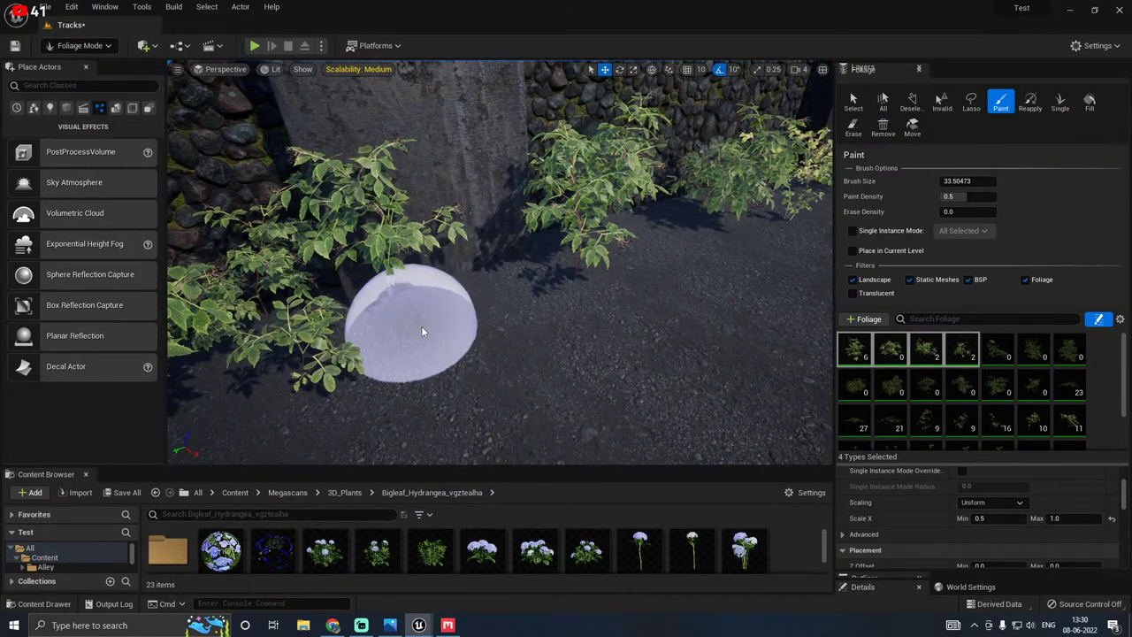
# Step: Paint additional Elderberry shrubs in the gap at the base of the nearest concrete pillar
pyautogui.moveTo(421, 326); pyautogui.dragTo(472, 316, button='right')
pyautogui.press('s')
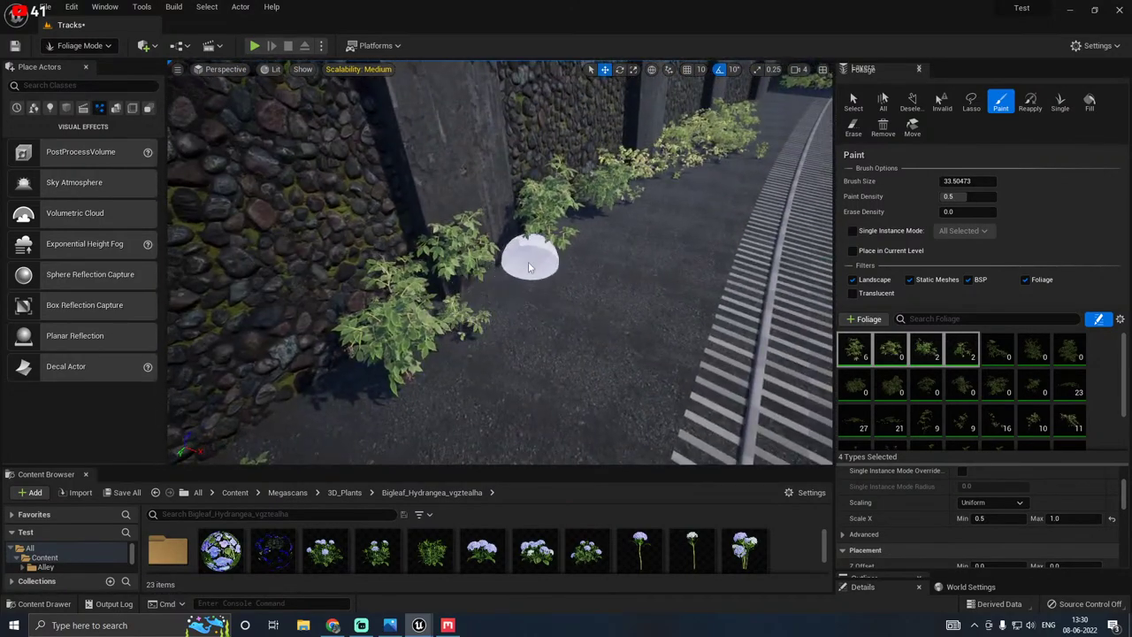
pyautogui.click(527, 280)
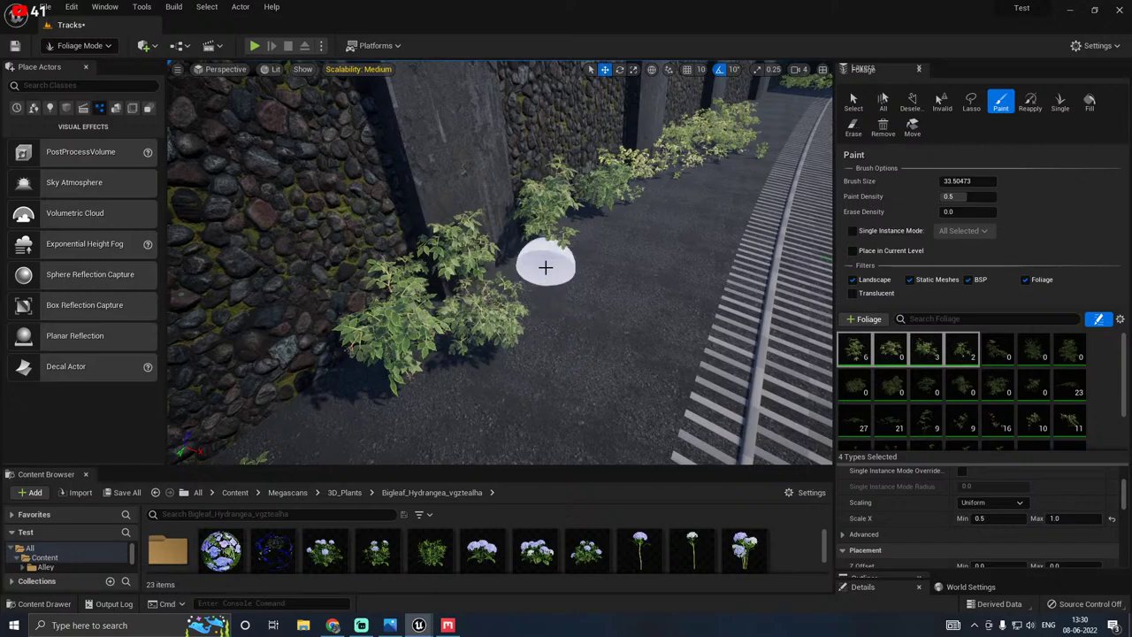
pyautogui.click(512, 280)
# Step: Select all 30 foliage types in the palette, from the first Elderberry to the last Raspberry variant
pyautogui.press('s')
pyautogui.moveTo(558, 260)
pyautogui.mouseDown(button='right')
pyautogui.moveTo(633, 196)
pyautogui.moveTo(353, 212)
pyautogui.moveTo(424, 221)
pyautogui.moveTo(549, 203)
pyautogui.moveTo(495, 206)
pyautogui.moveTo(539, 209)
pyautogui.mouseUp(button='right')
pyautogui.press('w')
pyautogui.press('s')
pyautogui.press('w')
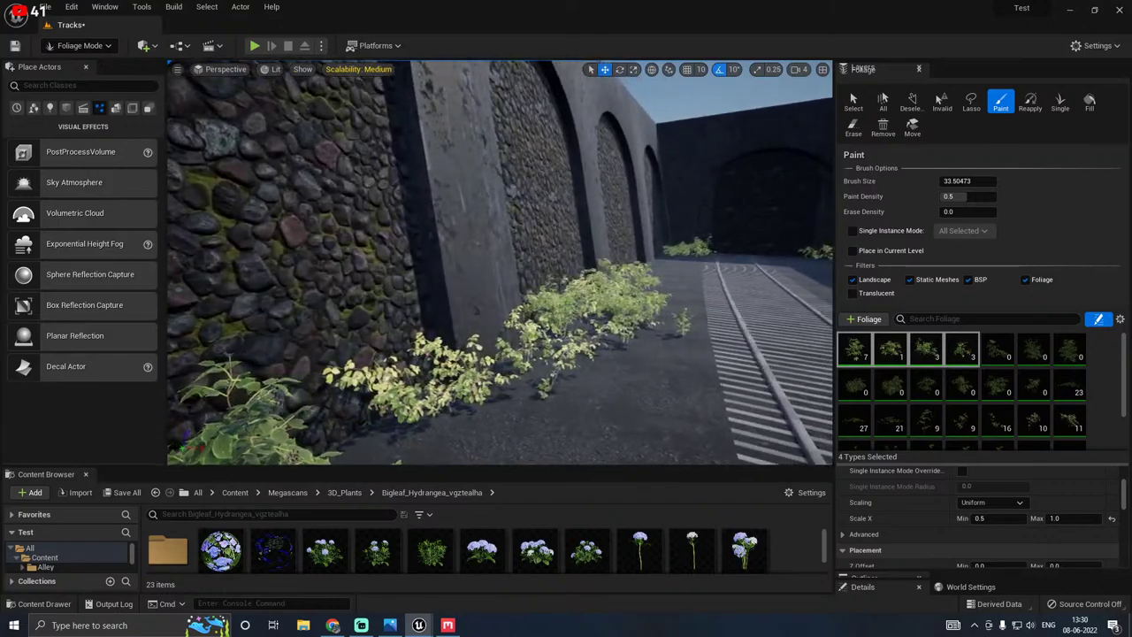
pyautogui.moveTo(451, 266)
pyautogui.mouseDown(button='right')
pyautogui.moveTo(478, 266)
pyautogui.moveTo(465, 266)
pyautogui.mouseUp(button='right')
pyautogui.scroll(-1, 1008, 389)
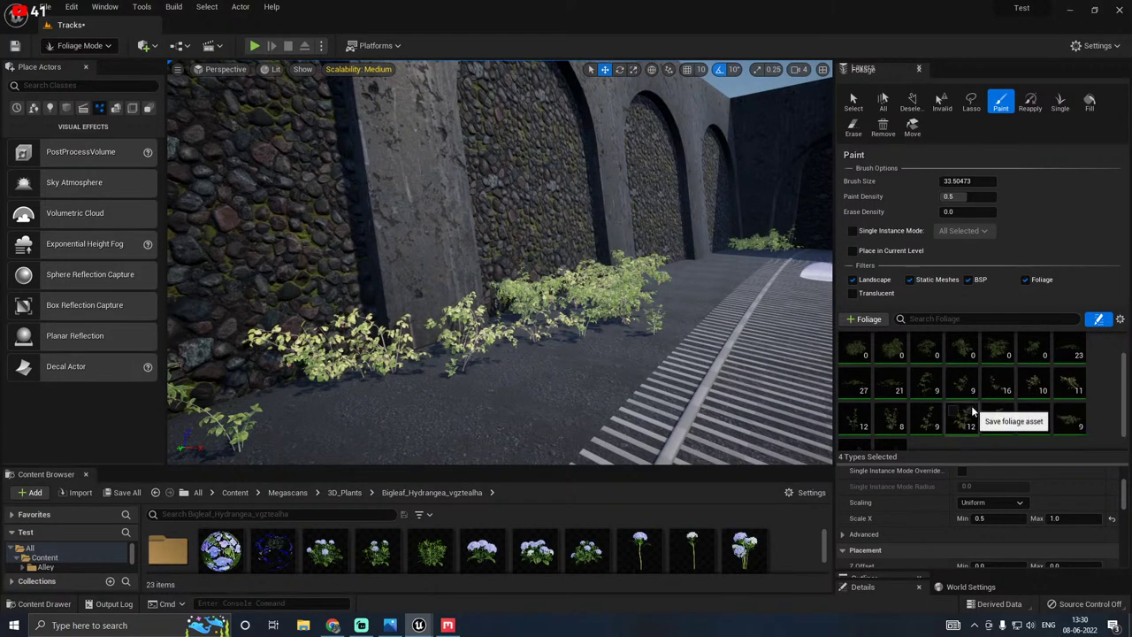
pyautogui.scroll(1, 924, 378)
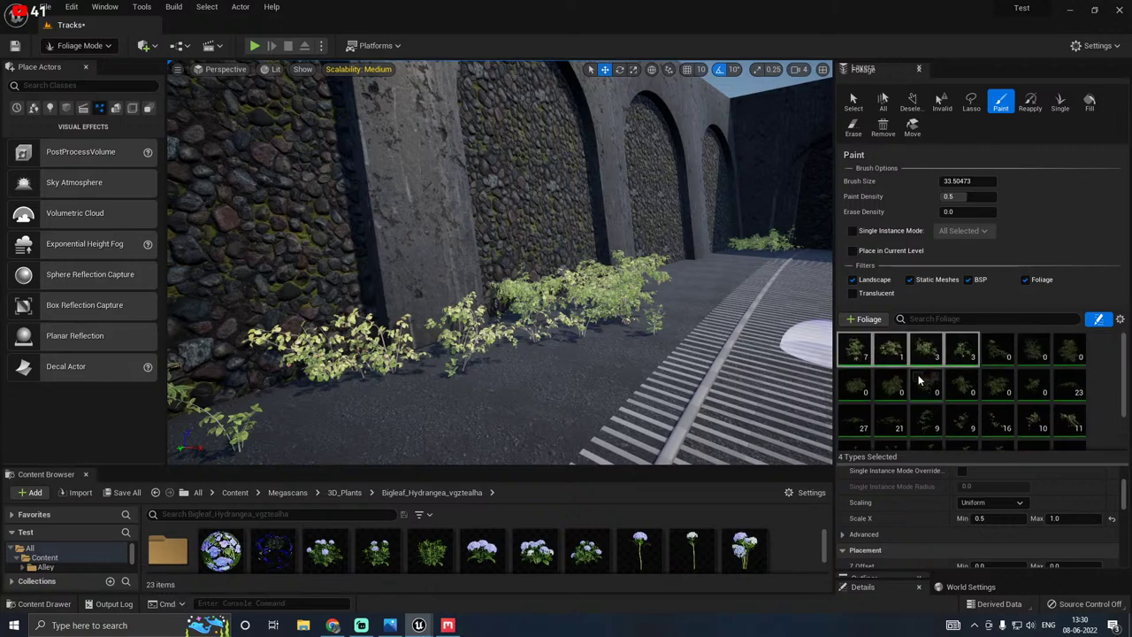
pyautogui.click(851, 355)
pyautogui.scroll(-2, 911, 389)
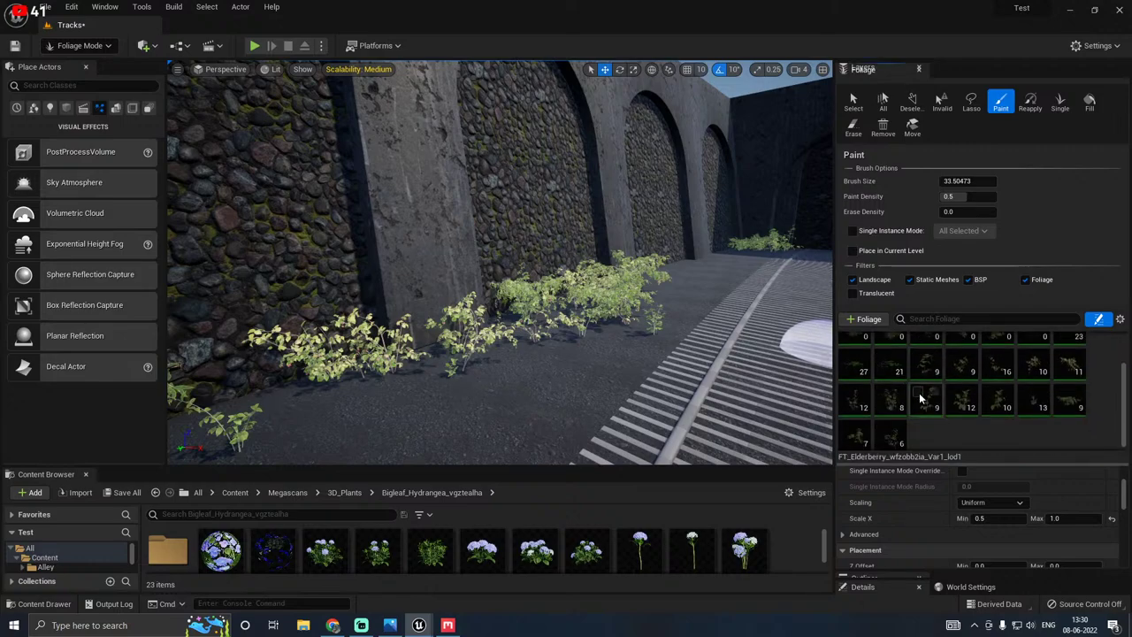
pyautogui.keyDown('shift'); pyautogui.click(890, 444); pyautogui.keyUp('shift')
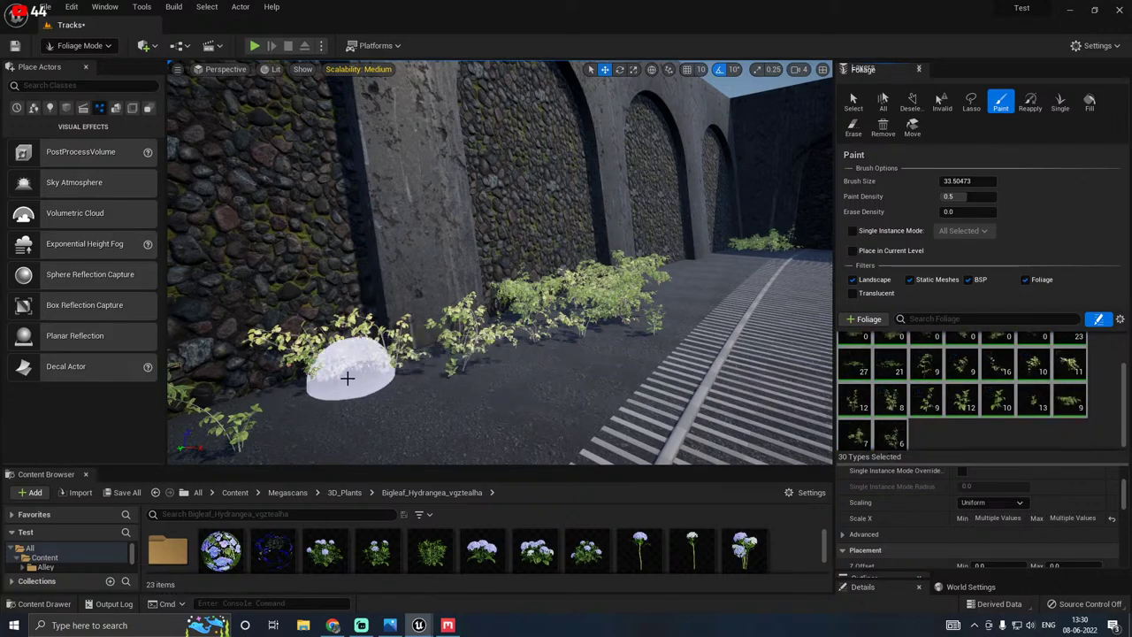
# Step: Erase the plants around the base of the next pillar and those straying from the wall towards the track
pyautogui.moveTo(348, 379)
pyautogui.keyDown('shift'); pyautogui.mouseDown()
pyautogui.moveTo(381, 364)
pyautogui.moveTo(422, 377)
pyautogui.mouseUp(); pyautogui.keyUp('shift')
pyautogui.moveTo(421, 377); pyautogui.dragTo(336, 402, button='right')
pyautogui.moveTo(416, 380)
pyautogui.keyDown('shift'); pyautogui.mouseDown()
pyautogui.moveTo(429, 351)
pyautogui.moveTo(597, 334)
pyautogui.mouseUp(); pyautogui.keyUp('shift')
pyautogui.moveTo(667, 288); pyautogui.dragTo(692, 288, button='right')
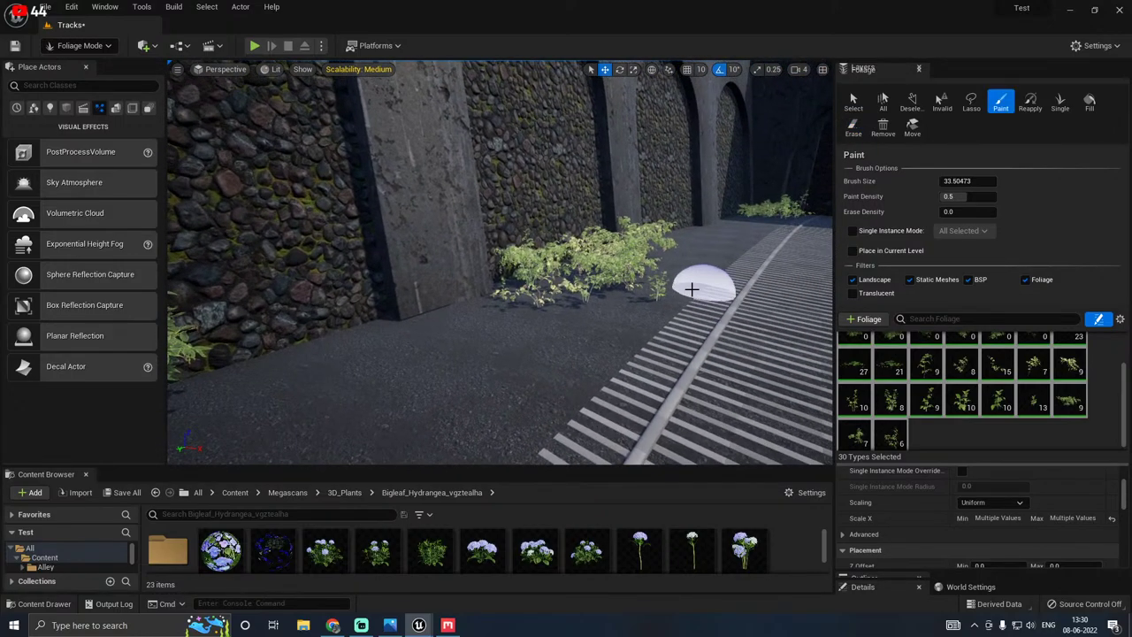
pyautogui.keyDown('shift'); pyautogui.moveTo(693, 288); pyautogui.dragTo(563, 315); pyautogui.keyUp('shift')
pyautogui.moveTo(563, 316)
pyautogui.mouseDown(button='right')
pyautogui.moveTo(495, 316)
pyautogui.moveTo(685, 324)
pyautogui.moveTo(569, 288)
pyautogui.moveTo(619, 321)
pyautogui.mouseUp(button='right')
pyautogui.press('shift')
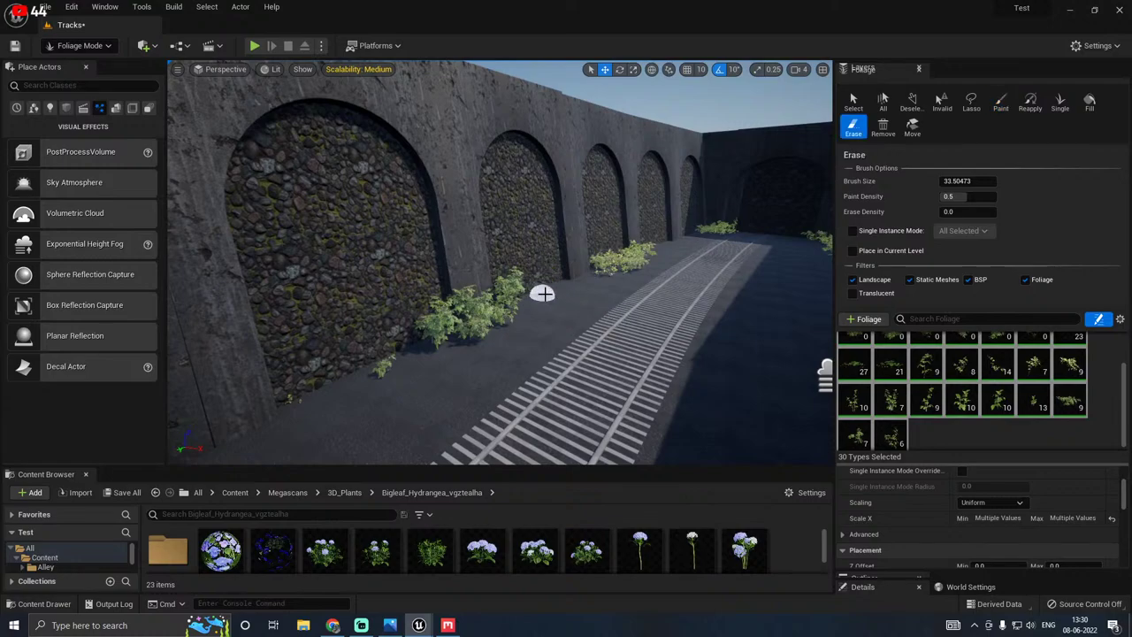
# Step: Clear the foliage type selection and paint Elderberry among the plants in front of the shadowed wall's pillar
pyautogui.click(881, 428)
pyautogui.click(940, 432)
pyautogui.scroll(2, 939, 432)
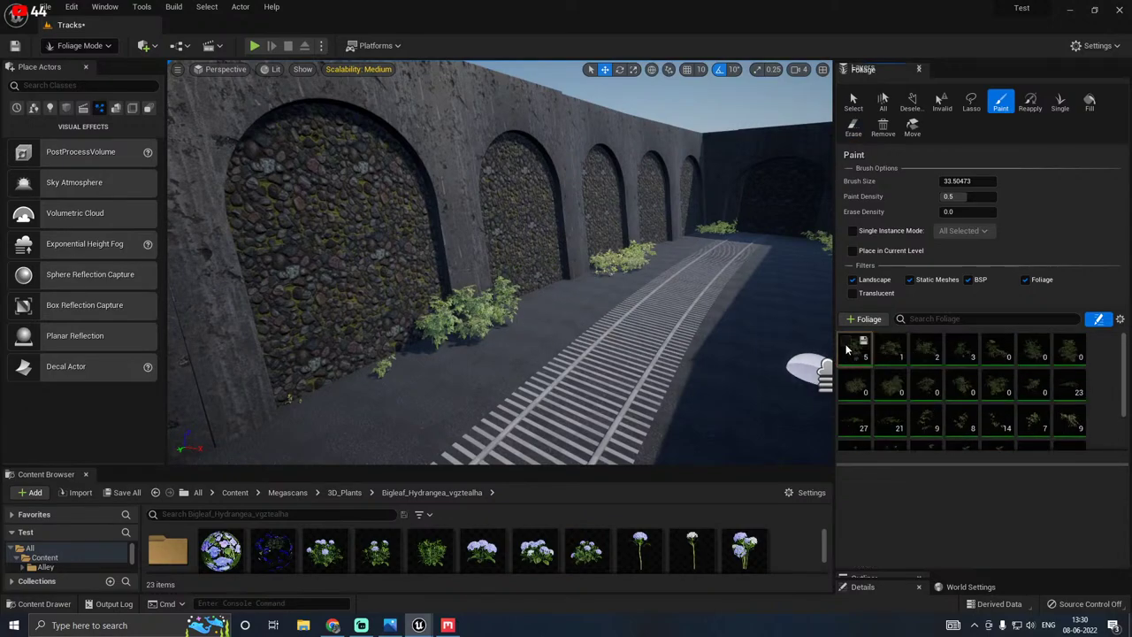
pyautogui.click(919, 343)
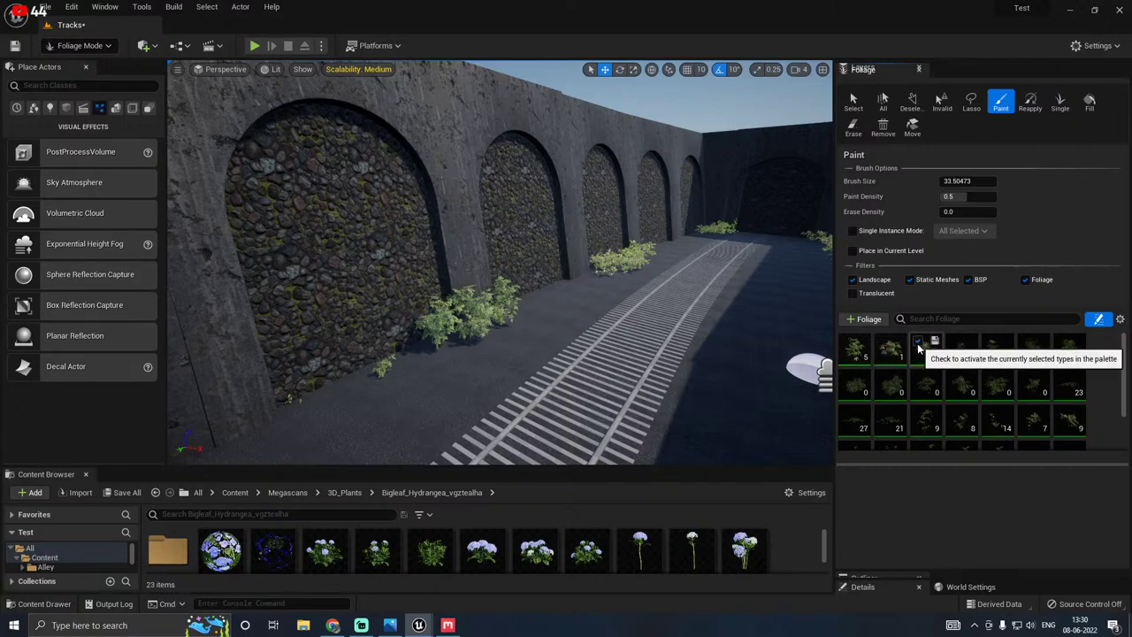
pyautogui.moveTo(561, 346)
pyautogui.mouseDown(button='right')
pyautogui.moveTo(424, 346)
pyautogui.moveTo(725, 346)
pyautogui.mouseUp(button='right')
pyautogui.moveTo(495, 347); pyautogui.dragTo(403, 339, button='right')
pyautogui.moveTo(402, 339)
pyautogui.mouseDown()
pyautogui.moveTo(424, 298)
pyautogui.moveTo(538, 341)
pyautogui.moveTo(607, 404)
pyautogui.moveTo(557, 422)
pyautogui.moveTo(404, 398)
pyautogui.moveTo(412, 280)
pyautogui.moveTo(373, 289)
pyautogui.mouseUp()
pyautogui.moveTo(373, 289)
pyautogui.mouseDown(button='right')
pyautogui.moveTo(433, 292)
pyautogui.moveTo(336, 291)
pyautogui.mouseUp(button='right')
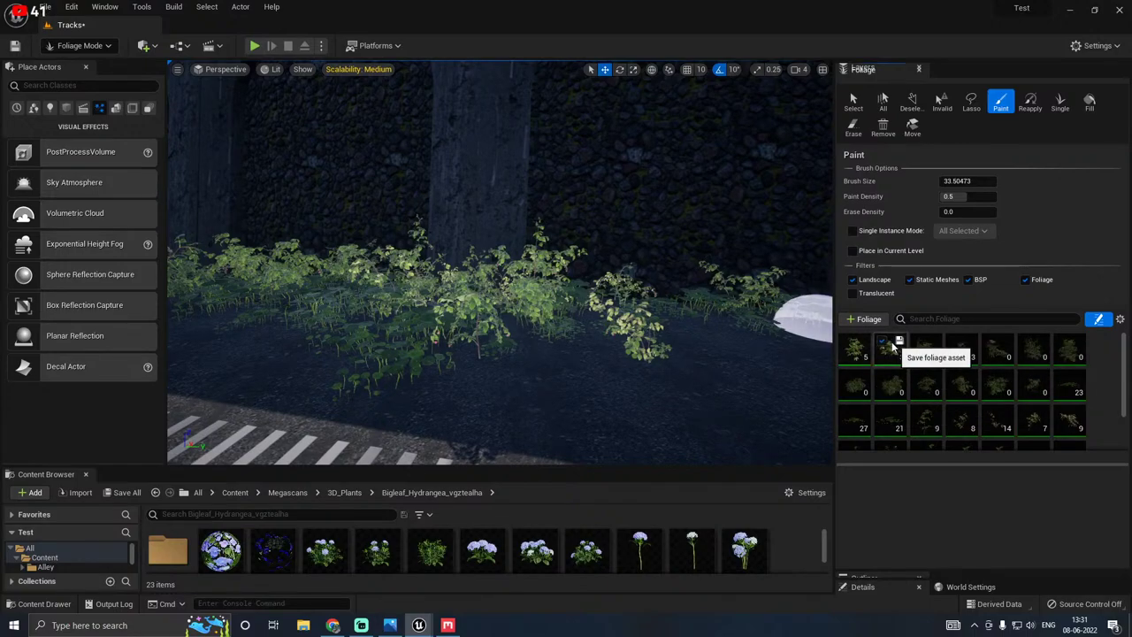
# Step: Select the full range of 30 foliage types again, from the last Raspberry to the first Elderberry
pyautogui.scroll(-2, 895, 354)
pyautogui.click(890, 439)
pyautogui.scroll(2, 886, 434)
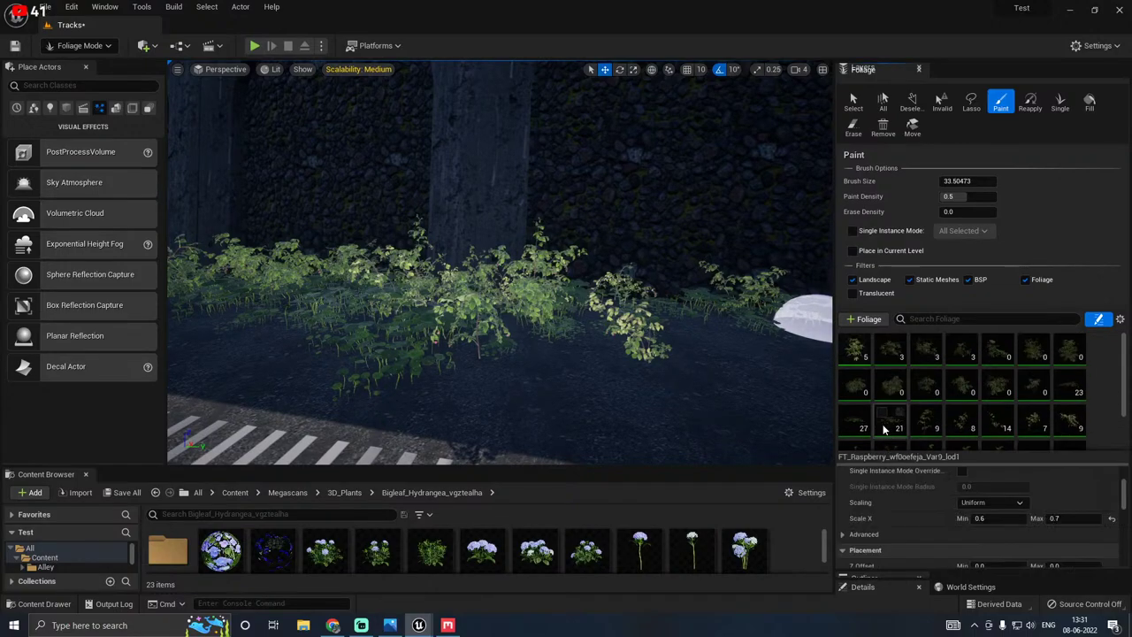
pyautogui.keyDown('shift'); pyautogui.click(851, 356); pyautogui.keyUp('shift')
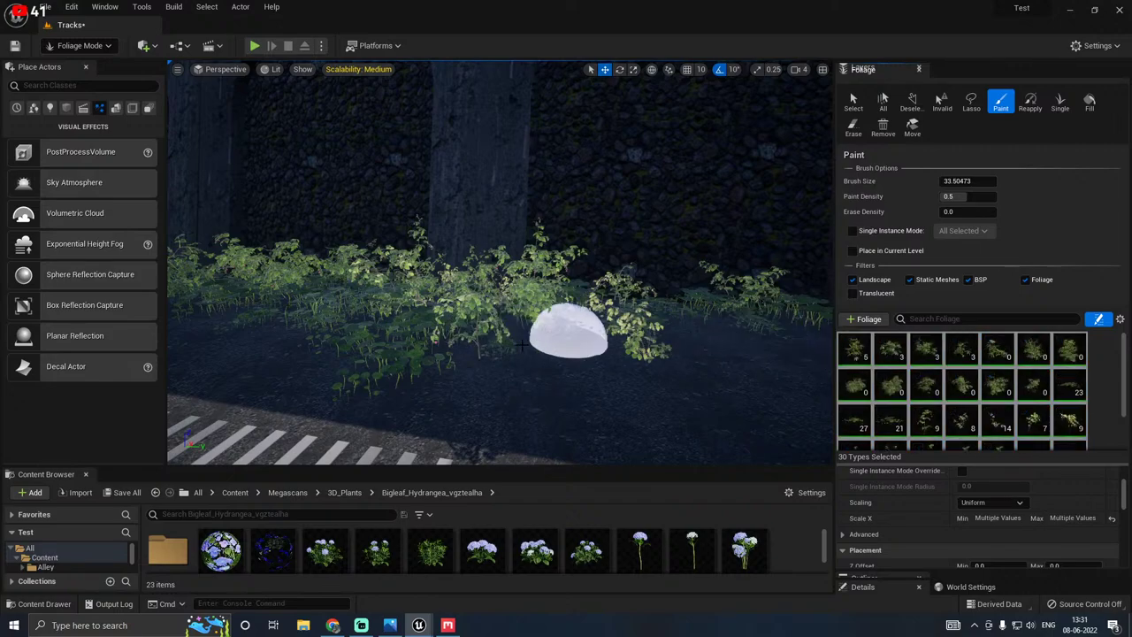
# Step: Erase the plants that spread onto the open ground in front of the shadowed wall
pyautogui.keyDown('shift'); pyautogui.click(495, 348); pyautogui.keyUp('shift')
pyautogui.moveTo(495, 349)
pyautogui.keyDown('shift'); pyautogui.mouseDown()
pyautogui.moveTo(526, 305)
pyautogui.moveTo(644, 323)
pyautogui.moveTo(607, 309)
pyautogui.moveTo(765, 306)
pyautogui.mouseUp(); pyautogui.keyUp('shift')
pyautogui.moveTo(748, 312)
pyautogui.mouseDown(button='right')
pyautogui.moveTo(699, 310)
pyautogui.moveTo(822, 309)
pyautogui.moveTo(657, 341)
pyautogui.mouseUp(button='right')
pyautogui.moveTo(609, 385)
pyautogui.mouseDown(button='right')
pyautogui.moveTo(602, 372)
pyautogui.moveTo(354, 372)
pyautogui.moveTo(371, 354)
pyautogui.moveTo(283, 362)
pyautogui.moveTo(212, 349)
pyautogui.mouseUp(button='right')
pyautogui.moveTo(796, 219); pyautogui.dragTo(796, 219, button='right')
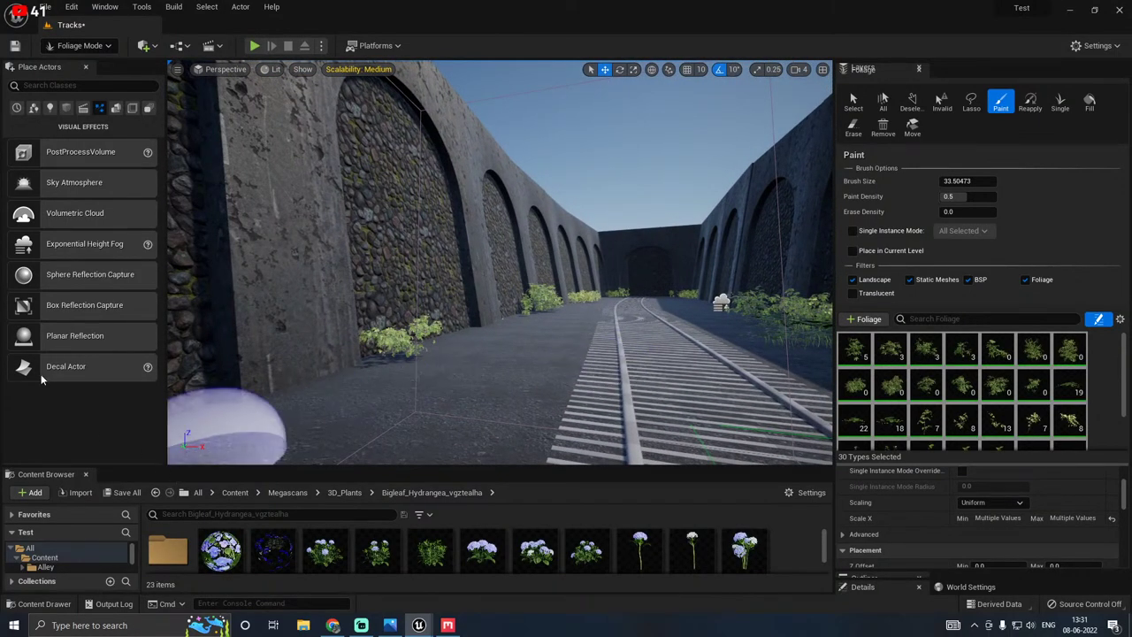
# Step: Leave foliage editing for Select Mode and save all modified content, including the Tracks level
pyautogui.click(105, 45)
pyautogui.click(80, 74)
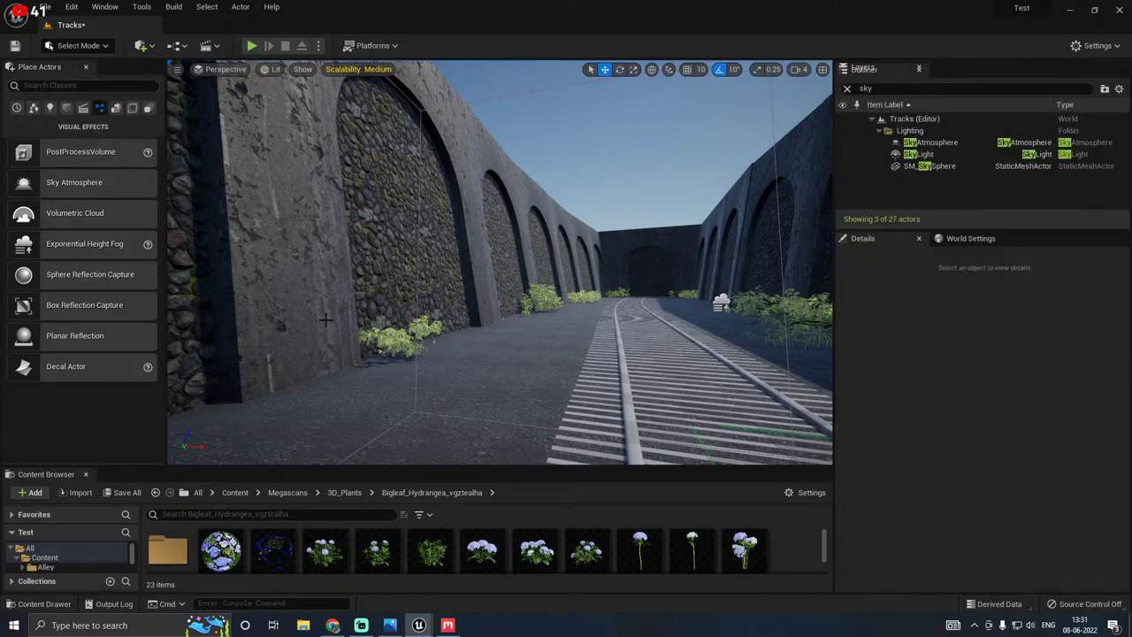
pyautogui.click(124, 491)
pyautogui.click(658, 445)
# Step: Switch to Quixel Bridge and view the details of the Spotted Laurel forest shrub
pyautogui.moveTo(423, 619)
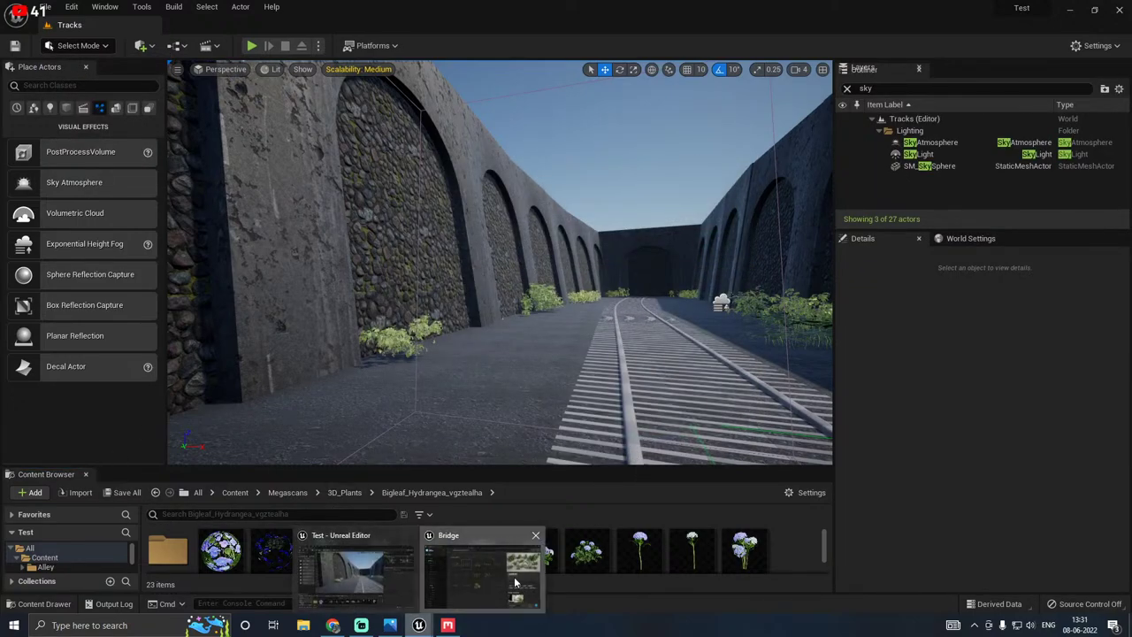
pyautogui.click(482, 570)
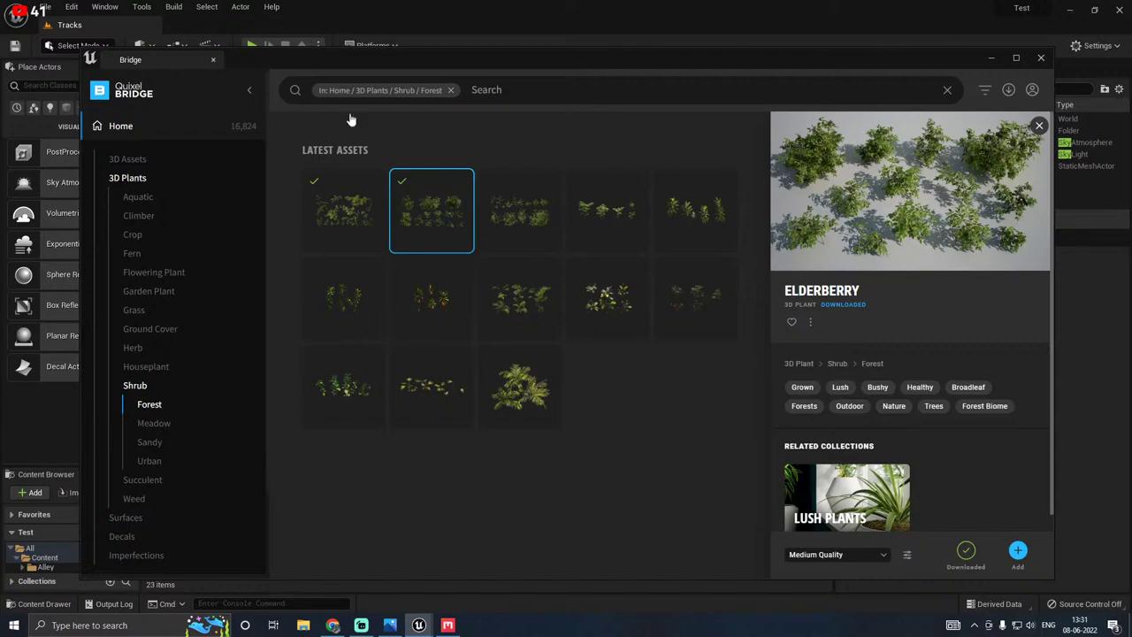
pyautogui.click(353, 381)
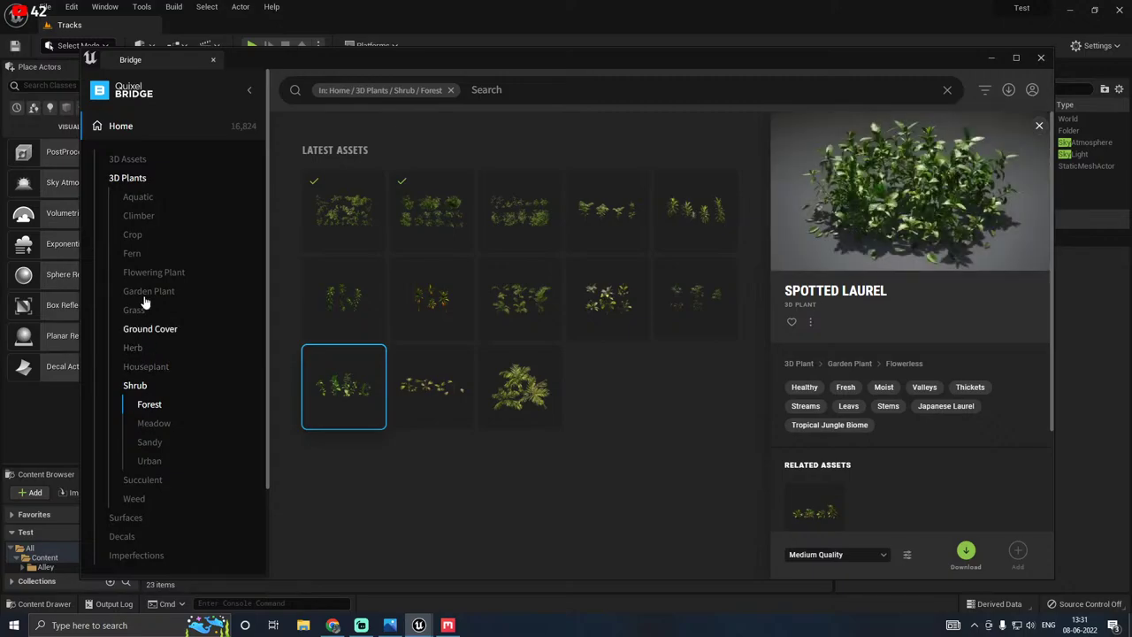
# Step: Search the Crop category of 3D Plants for Ivy
pyautogui.click(131, 237)
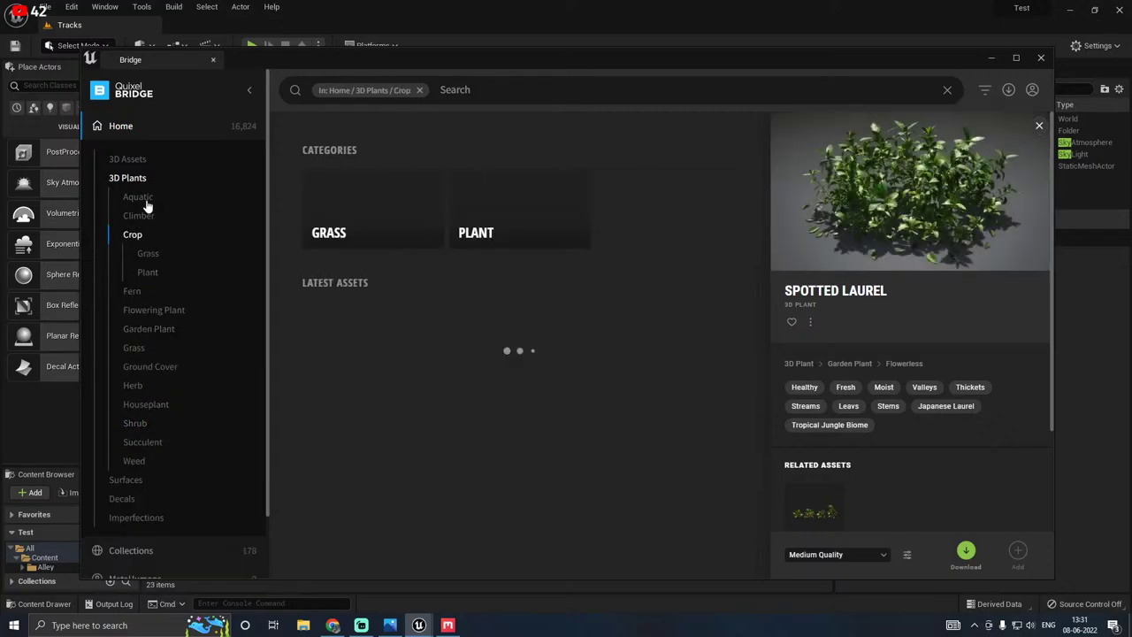
pyautogui.click(478, 90)
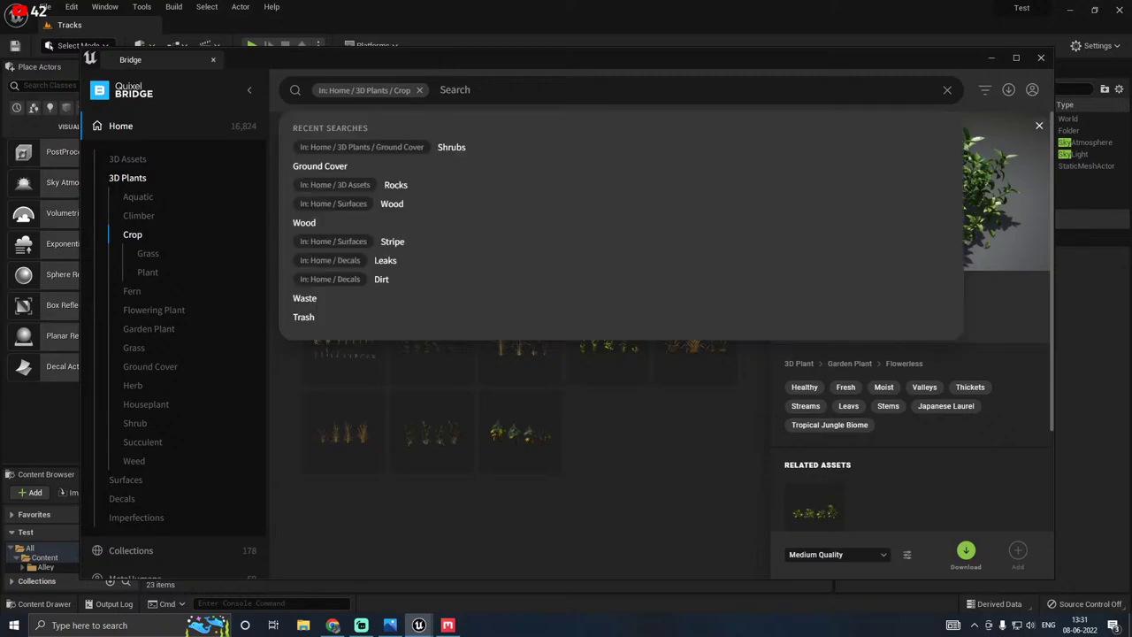
pyautogui.write('vy')
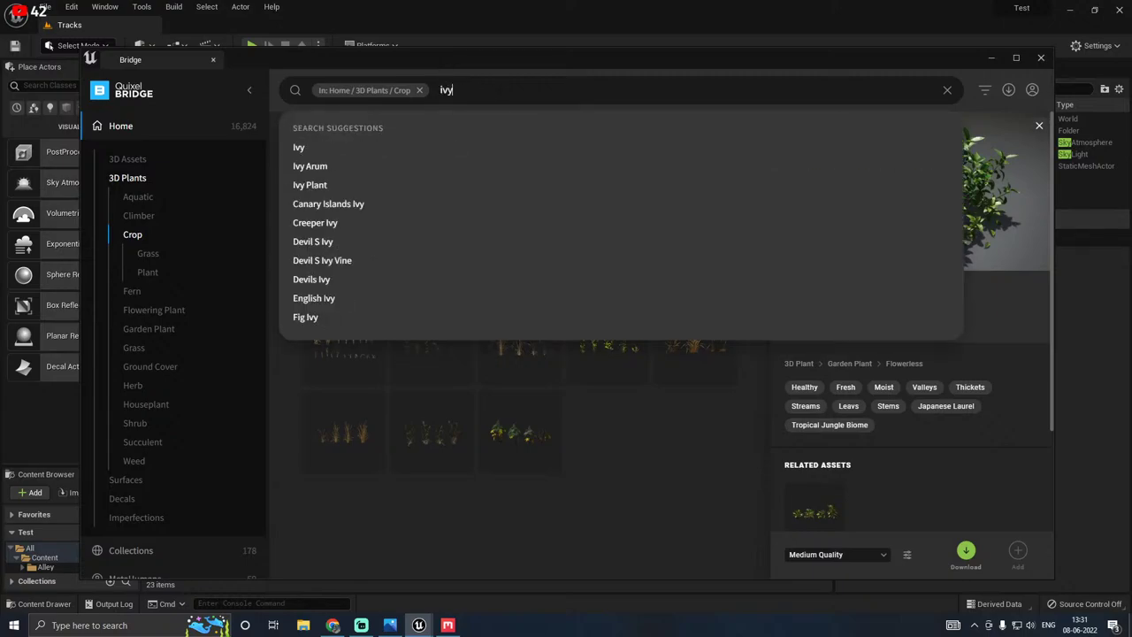
pyautogui.click(350, 147)
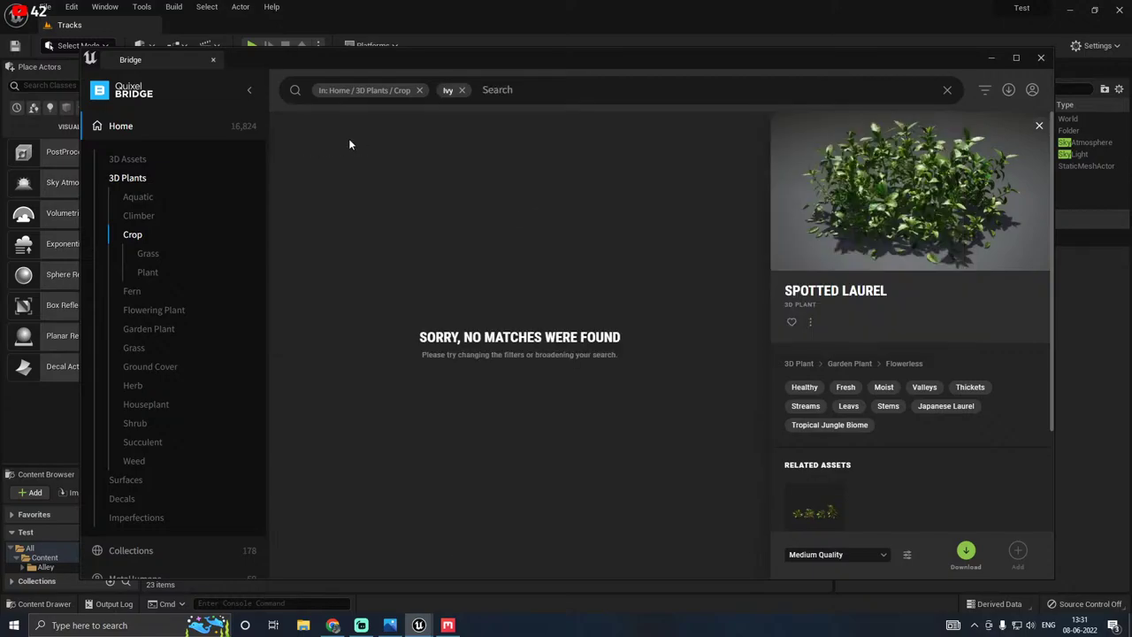
# Step: Replace the Ivy search in the Crop category with the suggested term Ivy Arum
pyautogui.click(462, 90)
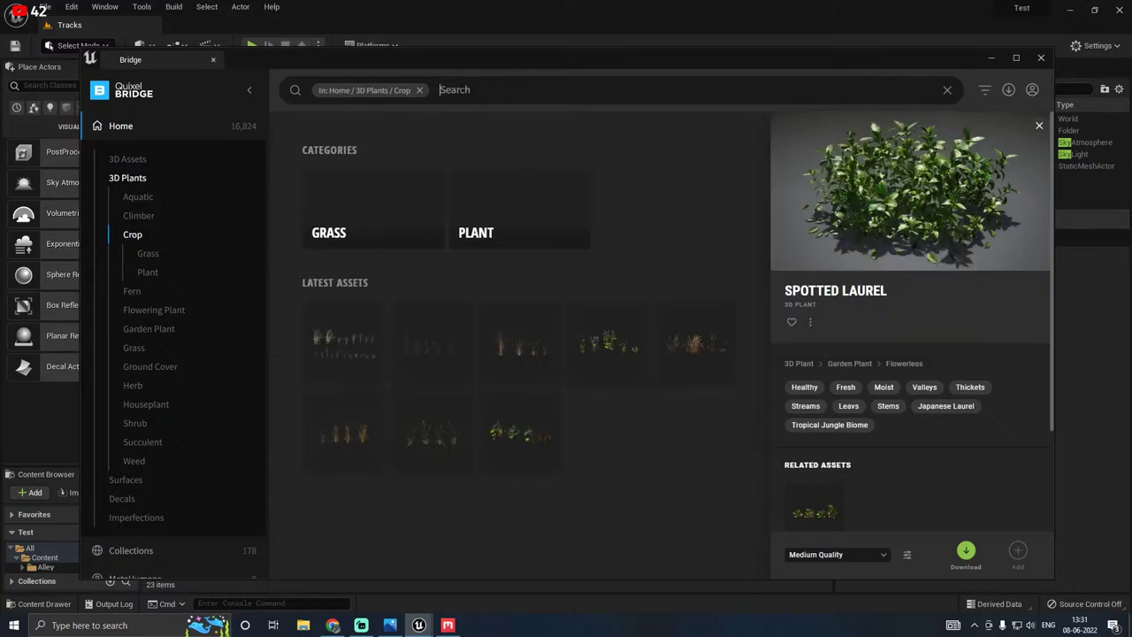
pyautogui.write('i')
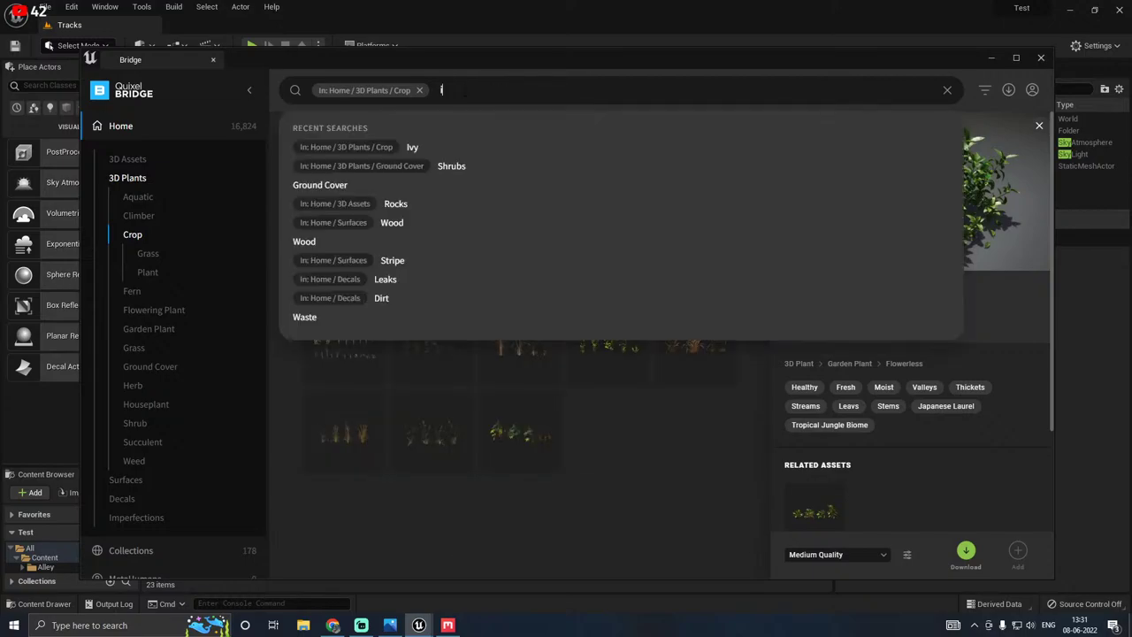
pyautogui.write('vy')
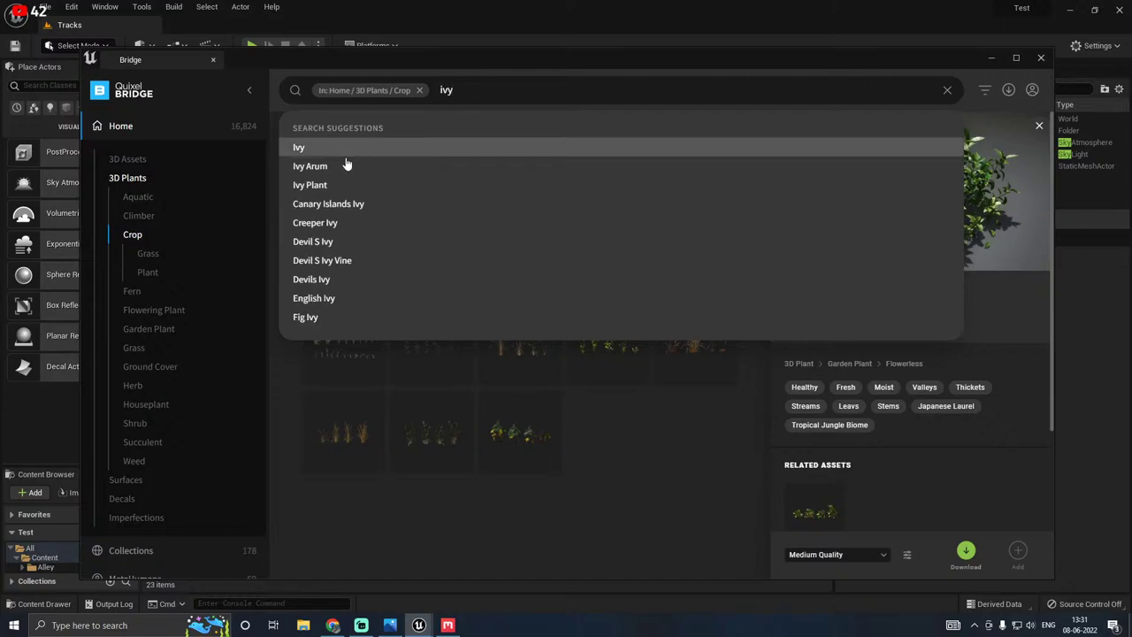
pyautogui.click(336, 167)
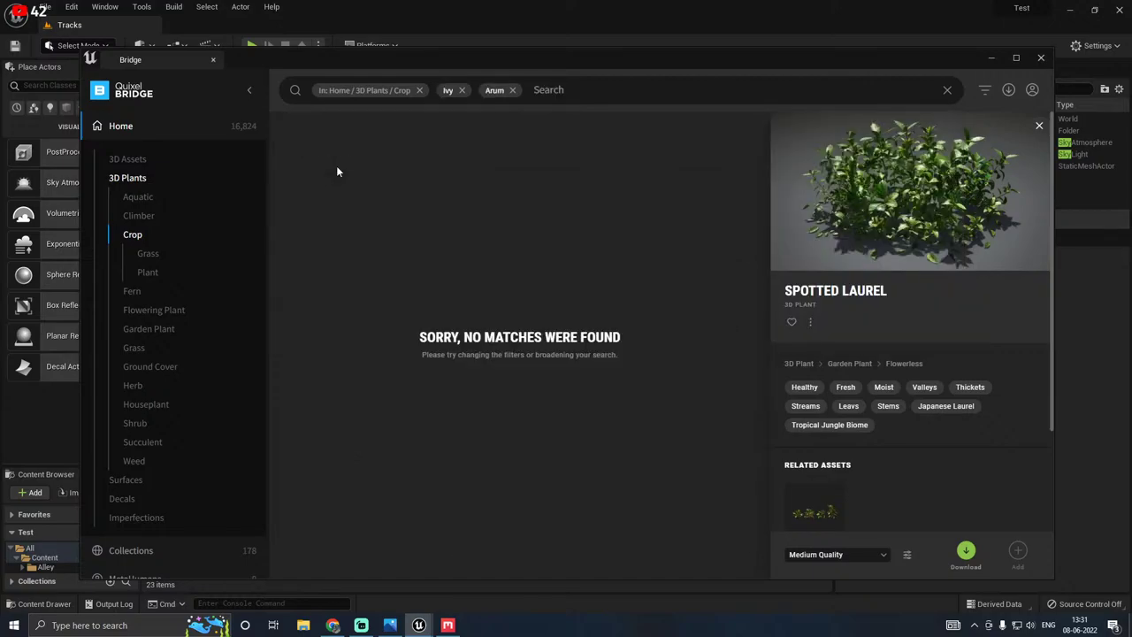
# Step: Clear the Ivy Arum terms and search the Crop category for Grass
pyautogui.click(512, 90)
pyautogui.click(461, 91)
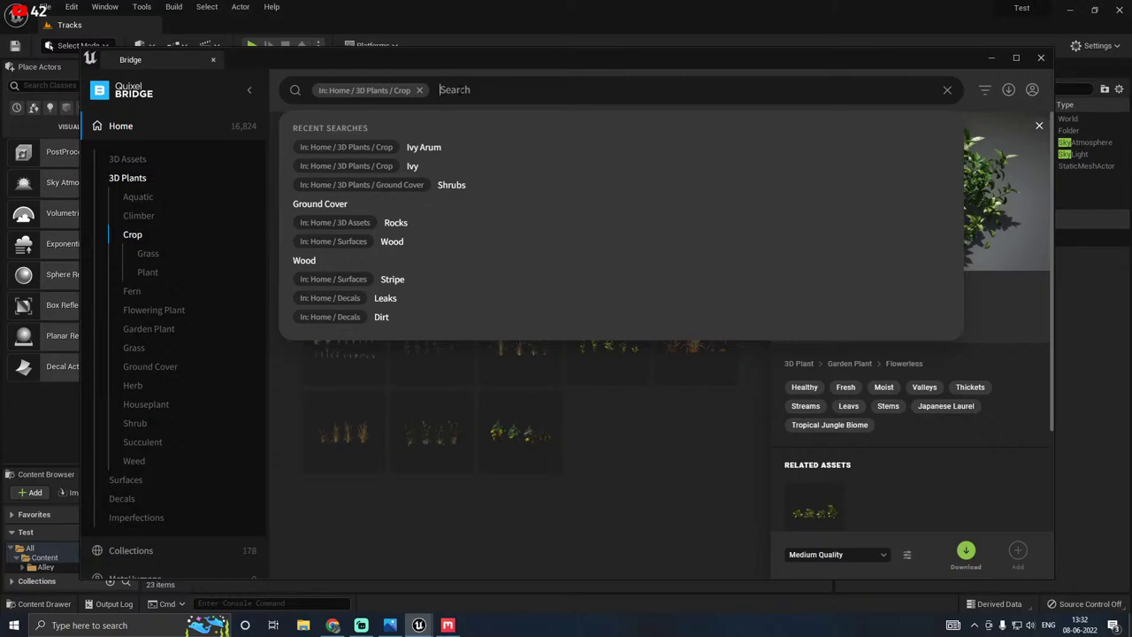
pyautogui.write('grass')
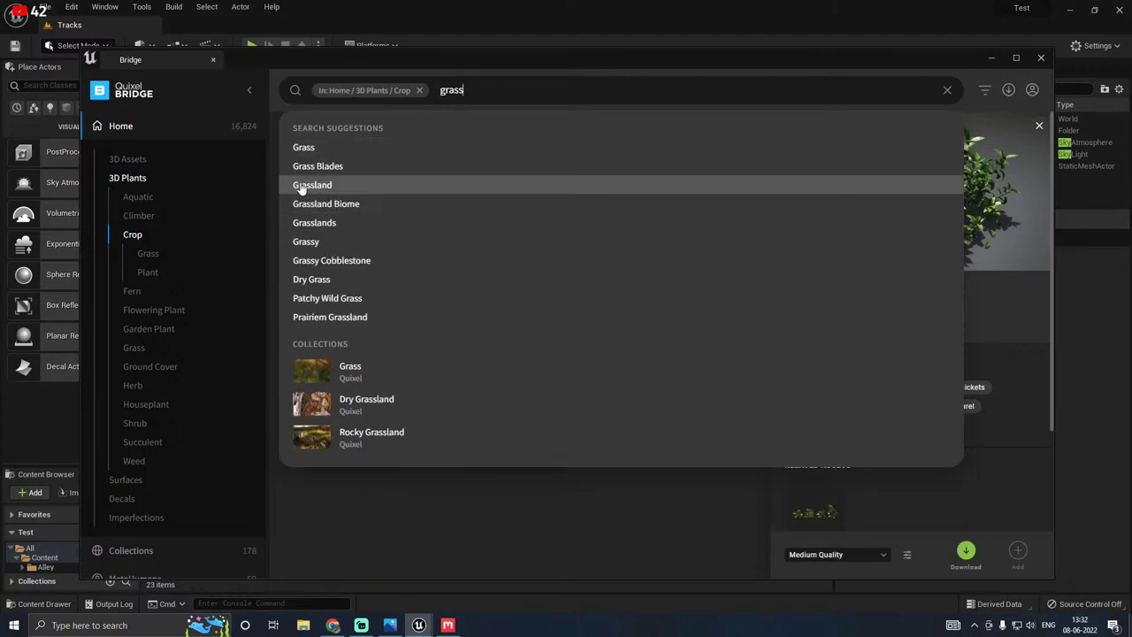
pyautogui.click(303, 147)
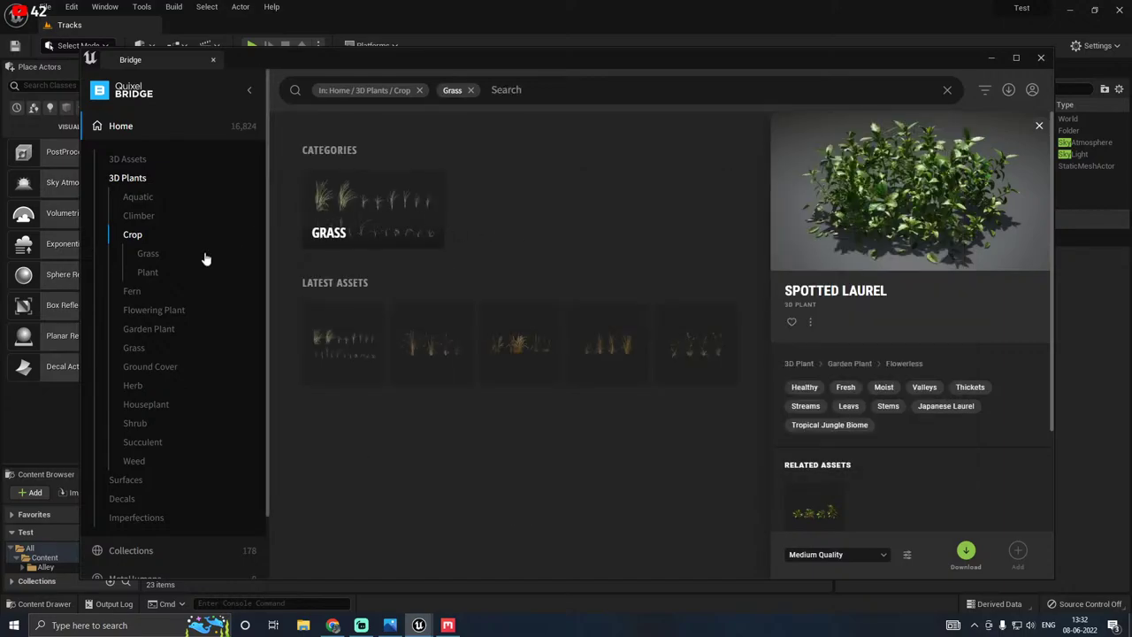
# Step: Browse the plants in the Vegetation collection of Quixel Bridge for foliage suited to the railway scene
pyautogui.click(128, 160)
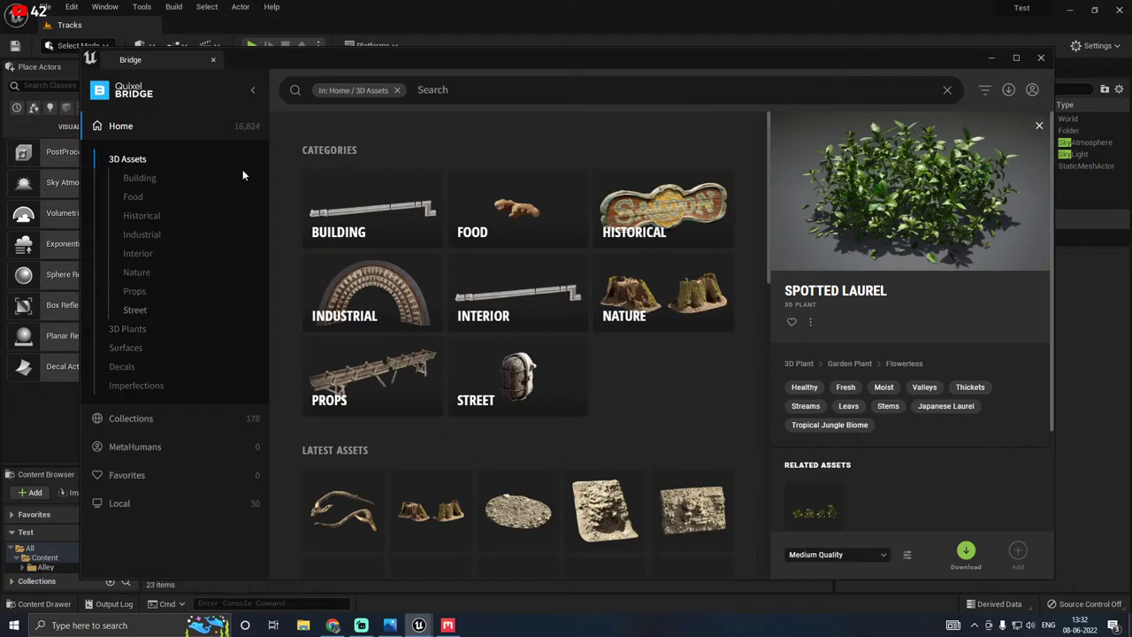
pyautogui.click(128, 416)
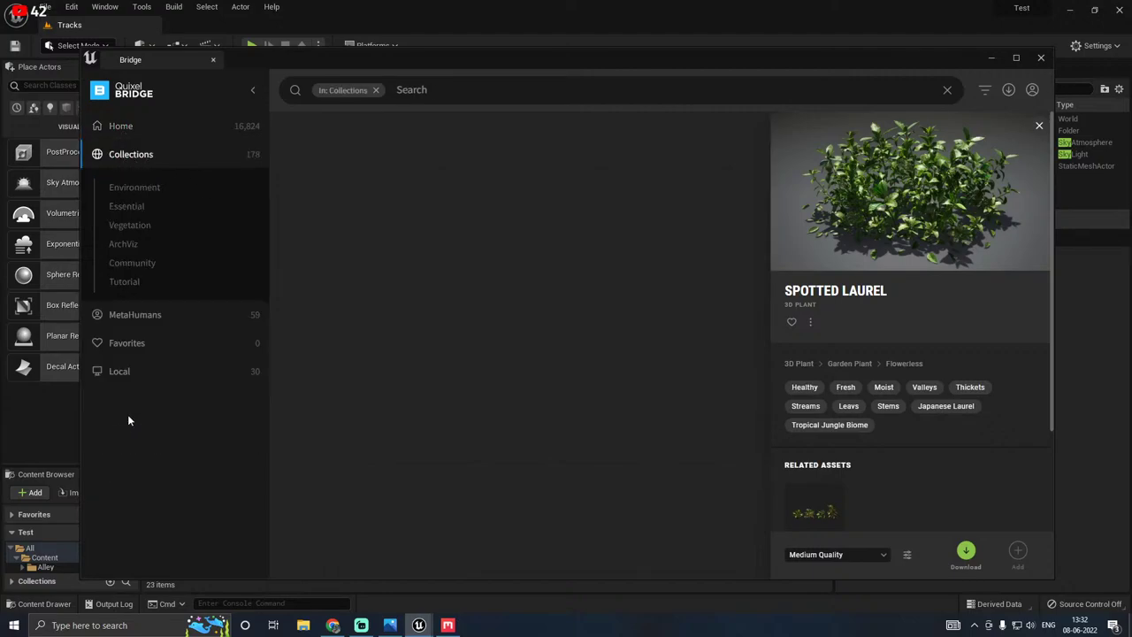
pyautogui.click(138, 227)
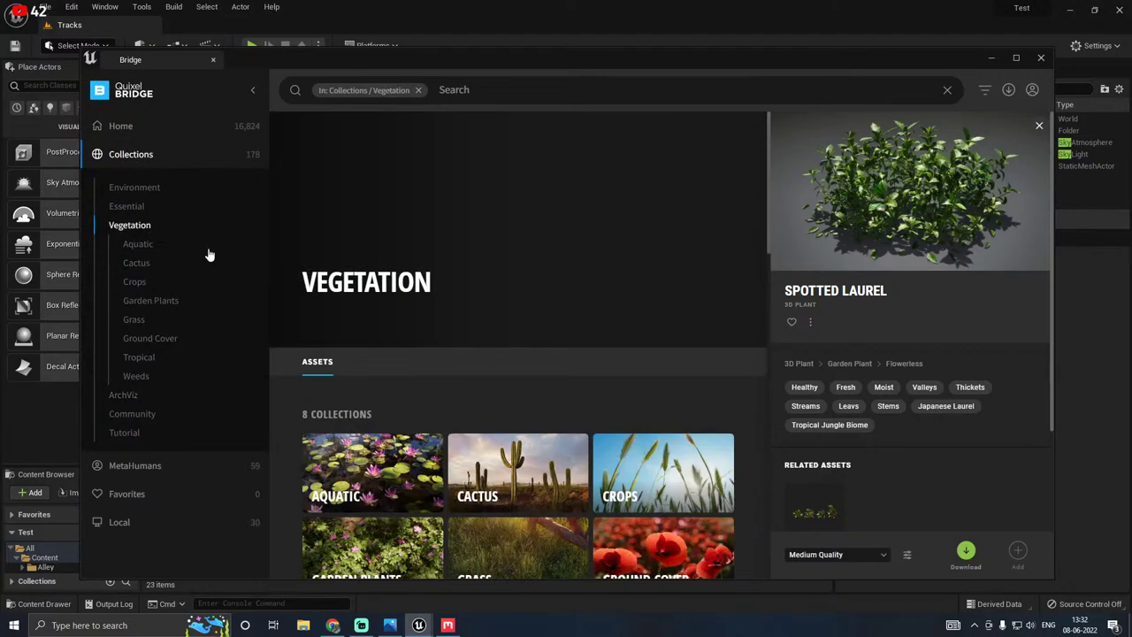
pyautogui.scroll(-3, 487, 386)
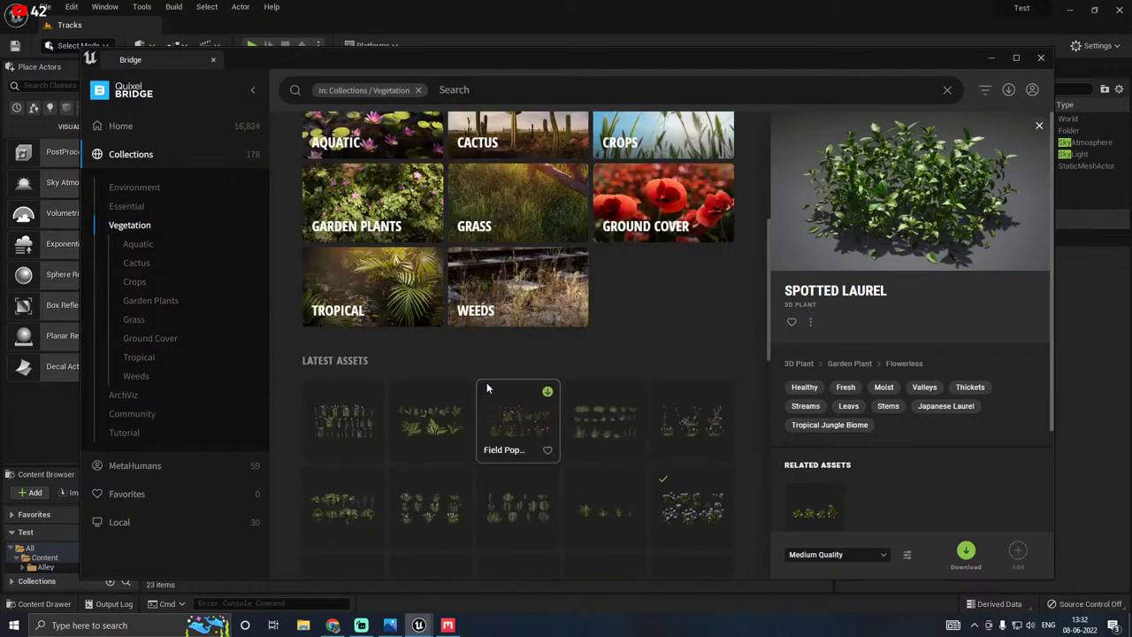
pyautogui.scroll(-7, 487, 387)
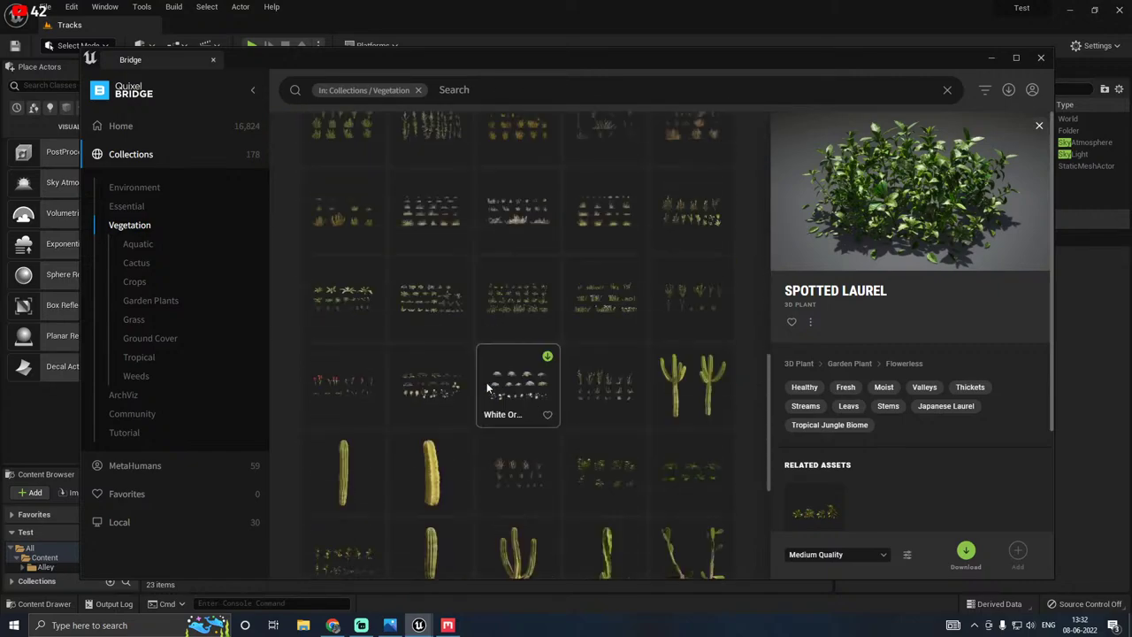
pyautogui.scroll(-4, 652, 436)
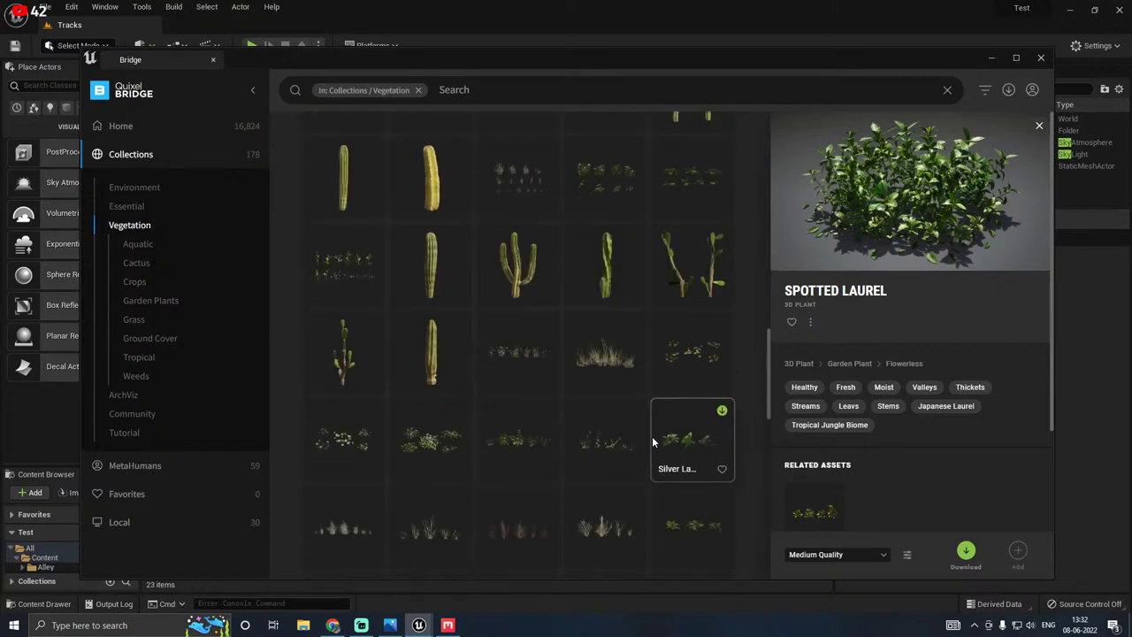
pyautogui.scroll(-5, 652, 436)
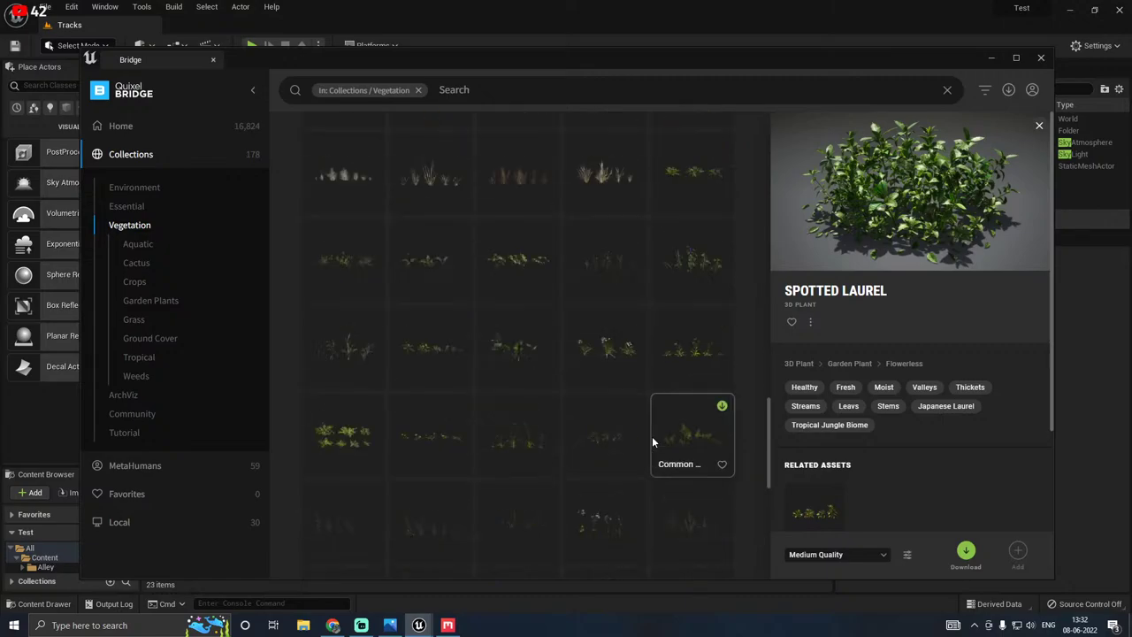
pyautogui.scroll(-2, 652, 436)
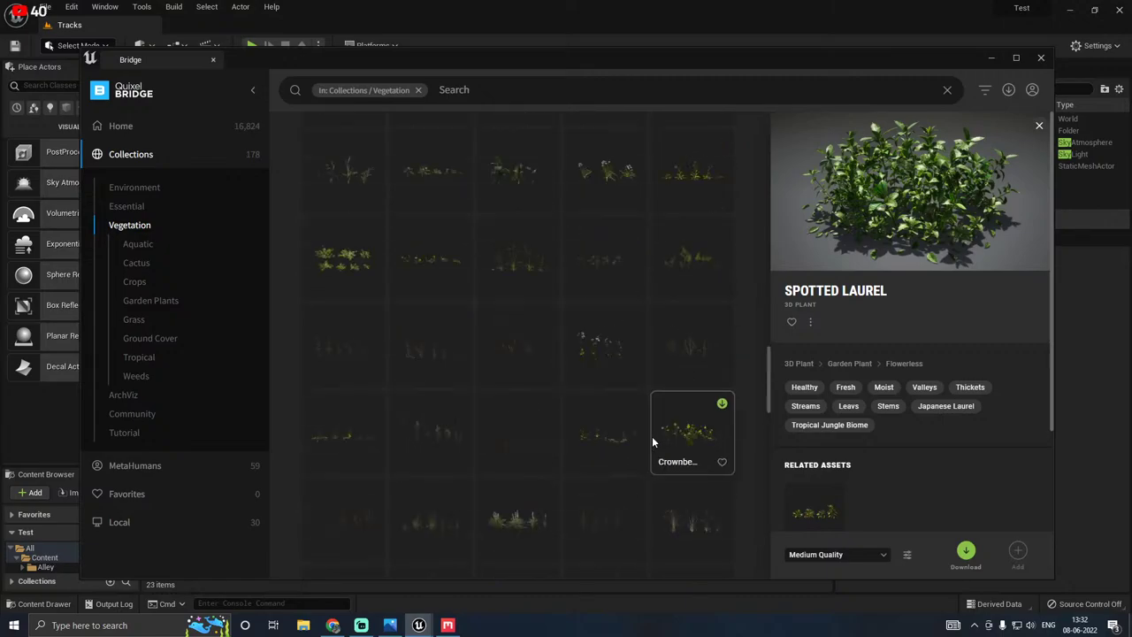
# Step: Search the Vegetation collection for Bush and narrow the search to Garden Plants
pyautogui.click(460, 89)
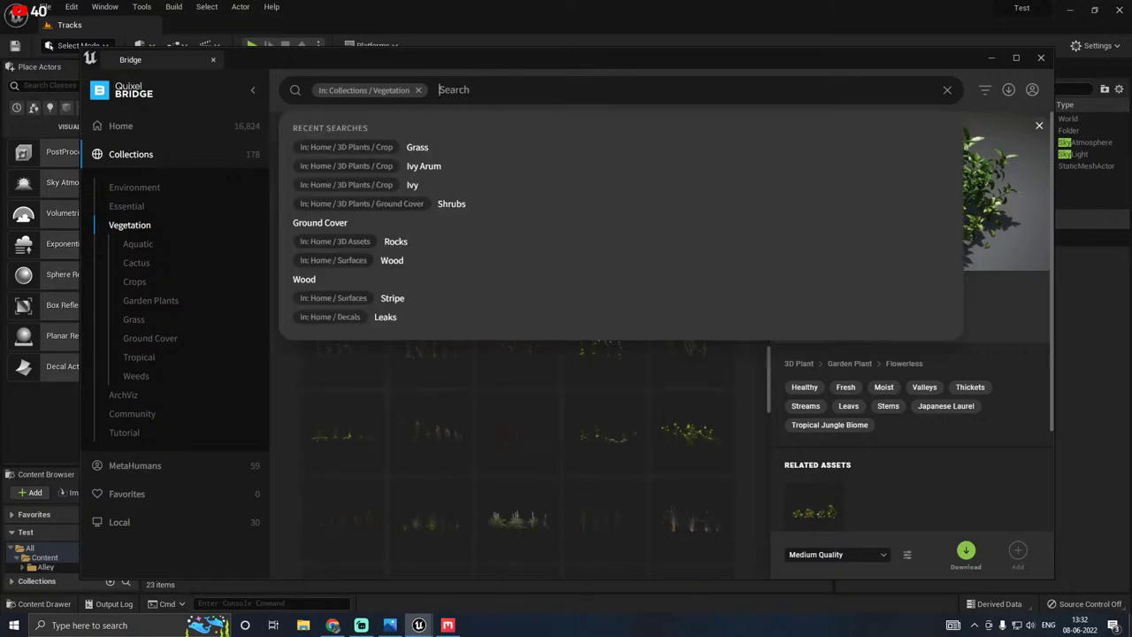
pyautogui.write('bush')
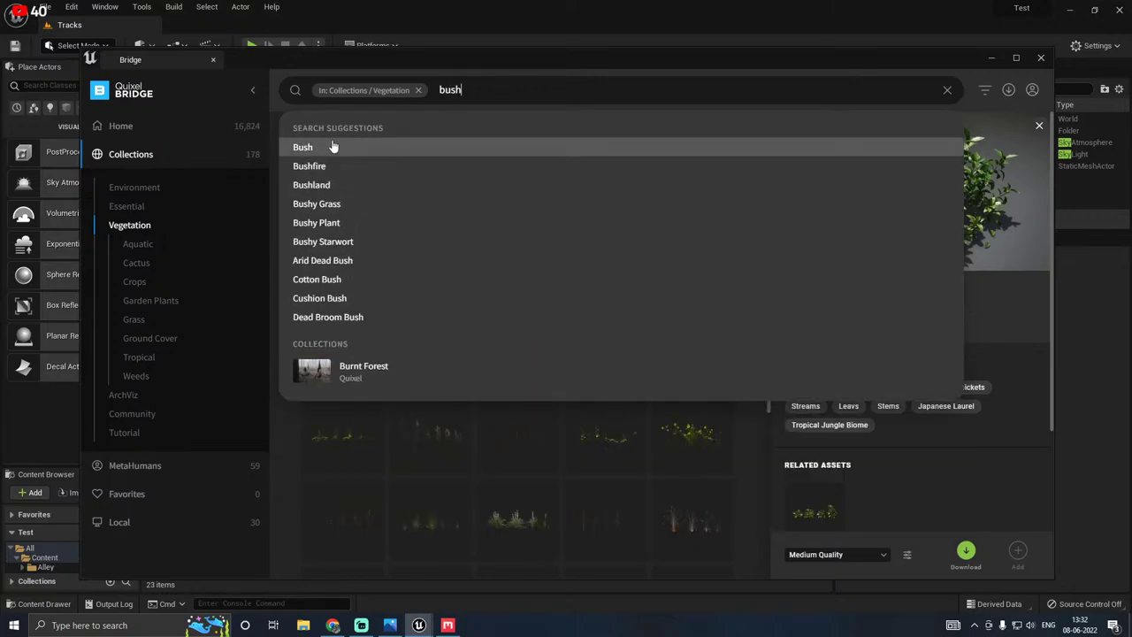
pyautogui.click(332, 147)
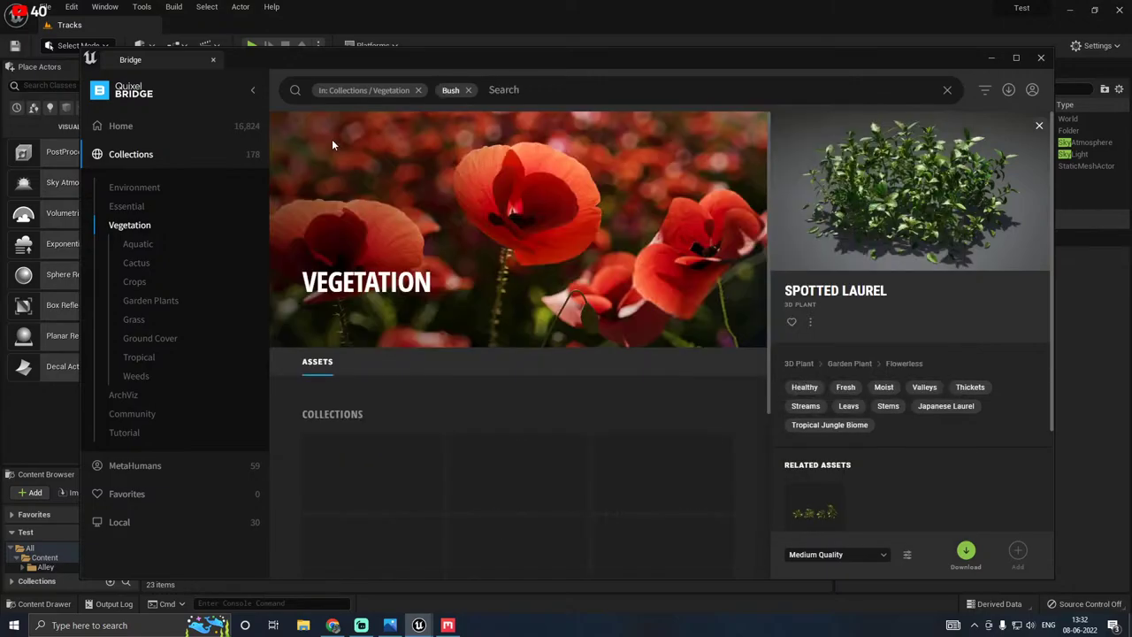
pyautogui.scroll(-3, 475, 372)
pyautogui.scroll(-2, 475, 371)
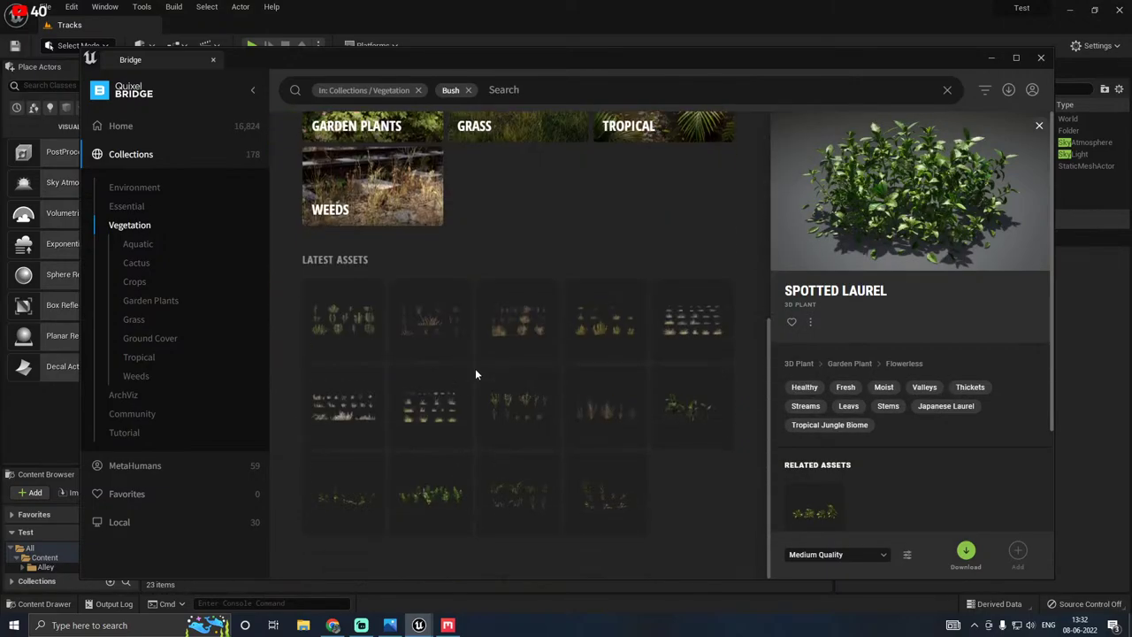
pyautogui.scroll(3, 475, 372)
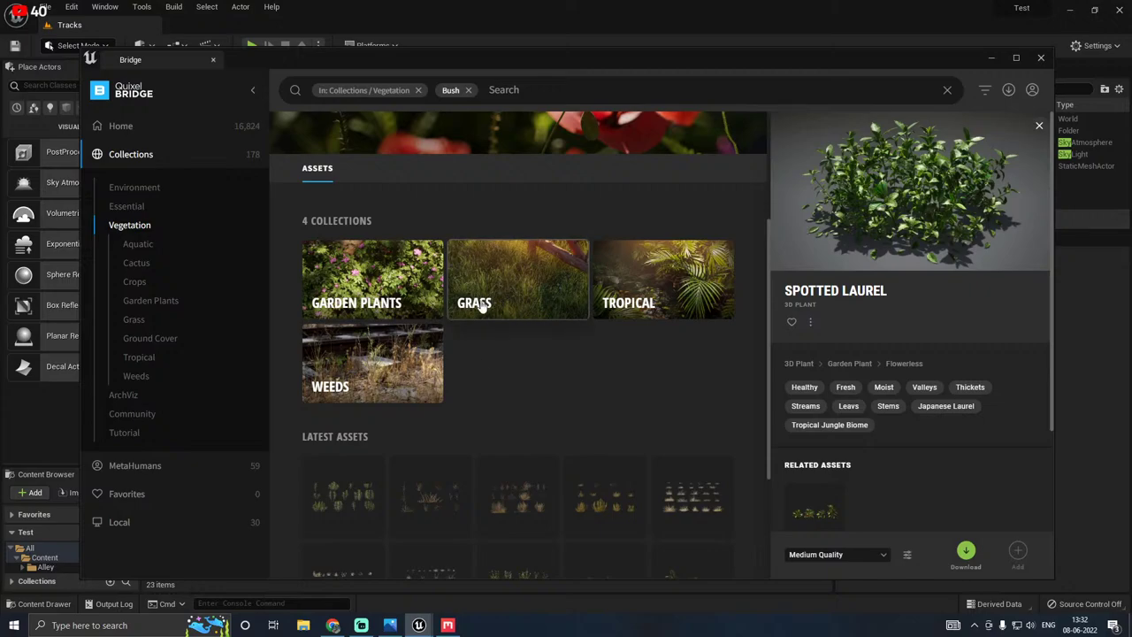
pyautogui.click(388, 294)
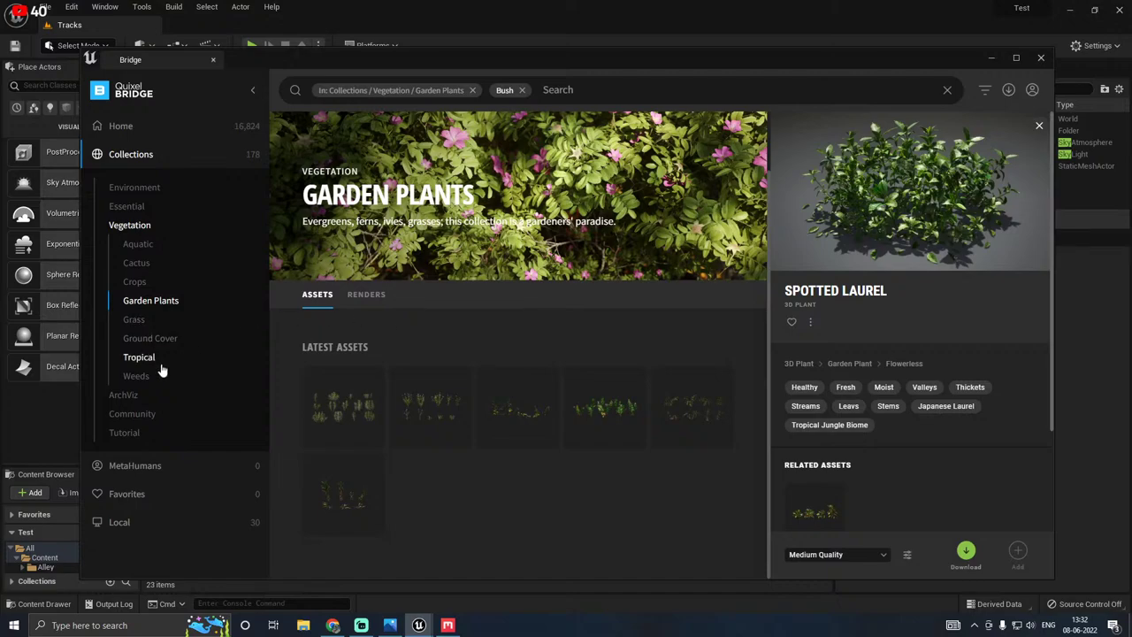
# Step: View the details of Basket Grass, Common Eelgrass, Ribbon Grass and Thatching Grass in the Grass vegetation collection
pyautogui.click(134, 321)
pyautogui.scroll(-2, 564, 451)
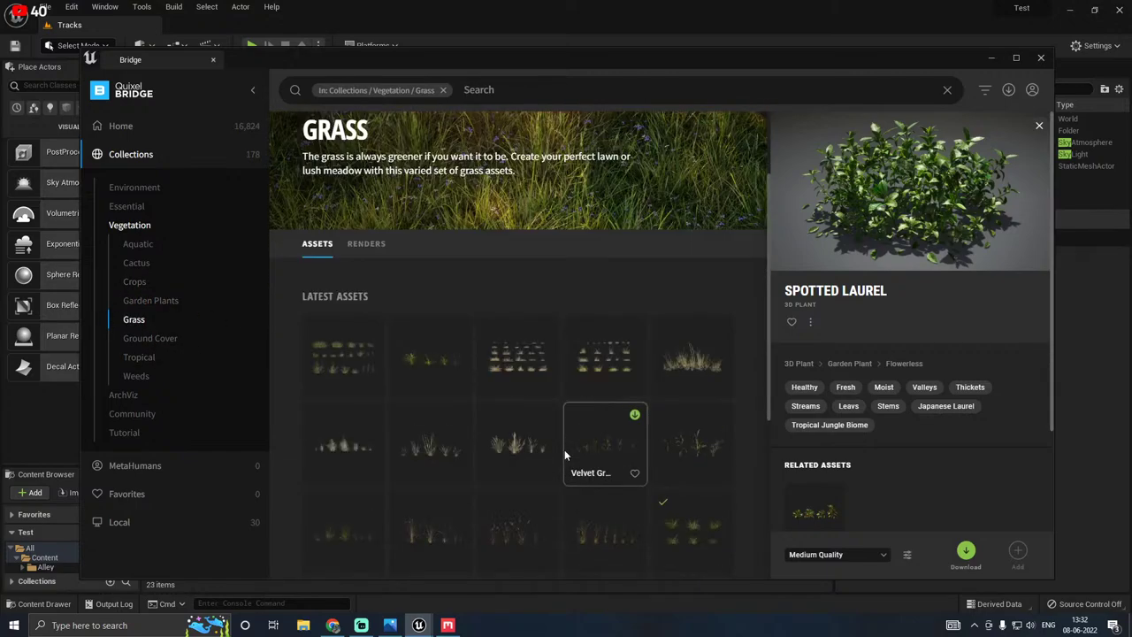
pyautogui.scroll(-3, 566, 455)
pyautogui.scroll(-1, 564, 454)
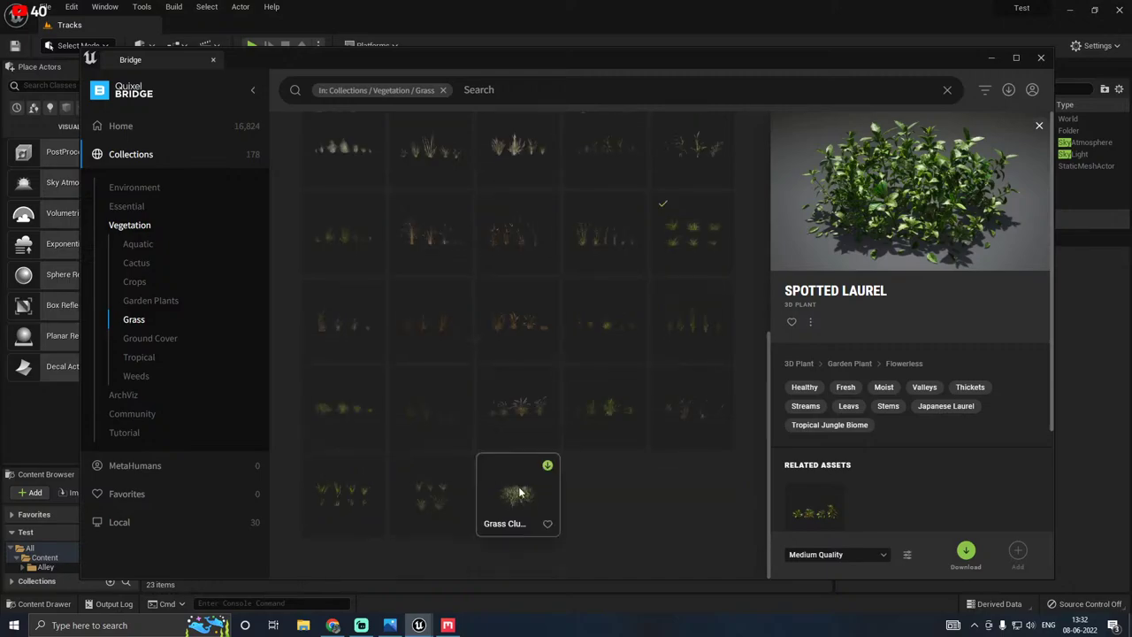
pyautogui.click(342, 433)
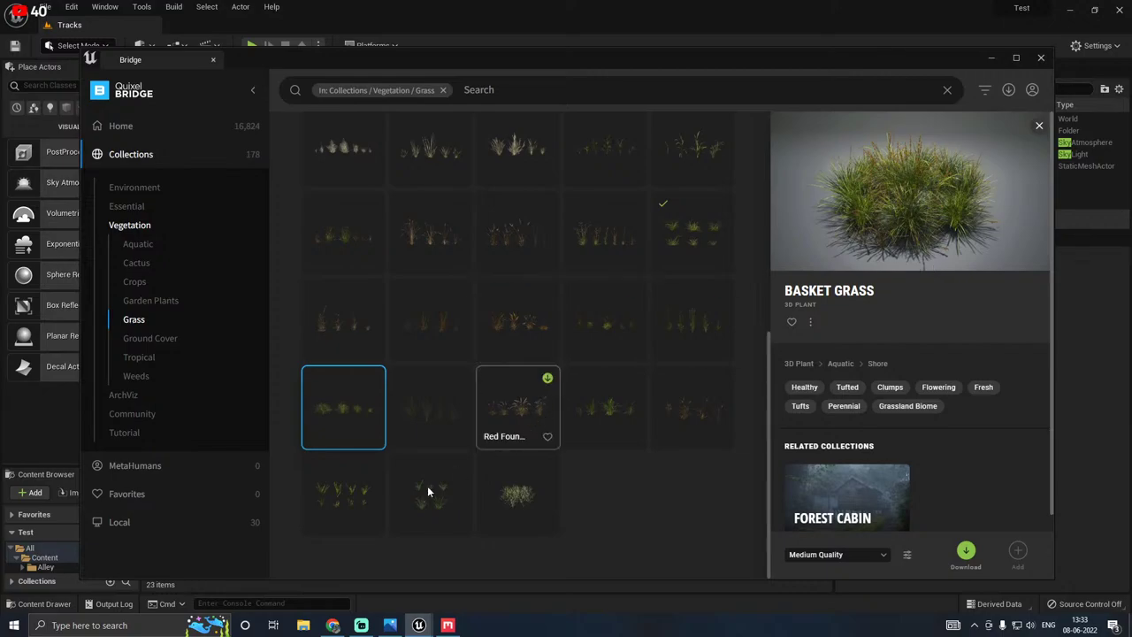
pyautogui.click(343, 503)
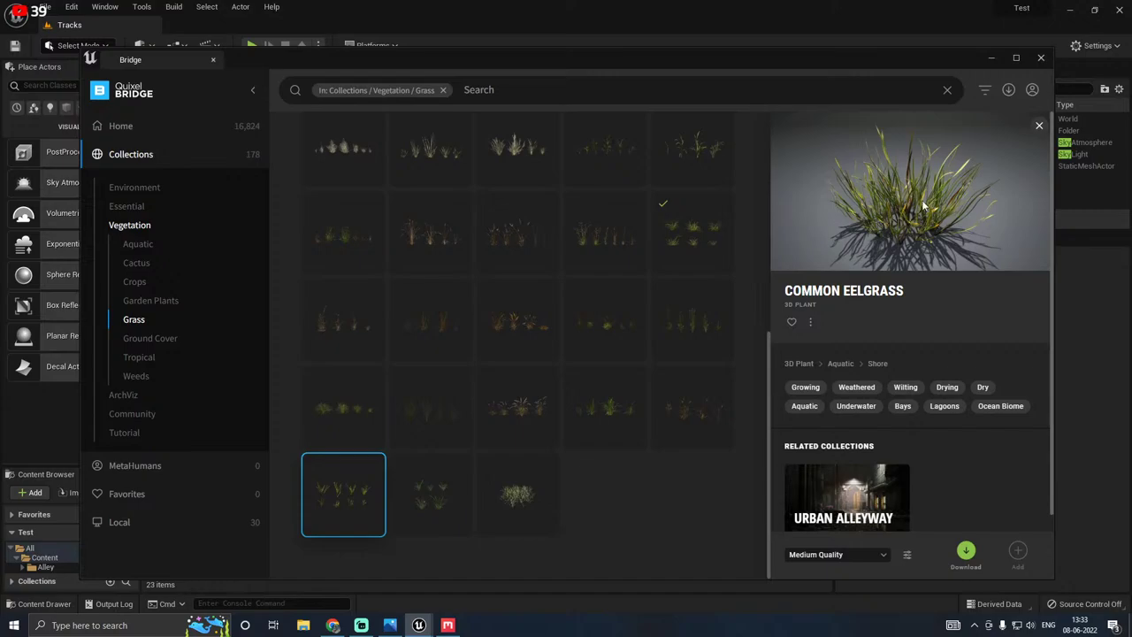
pyautogui.click(689, 237)
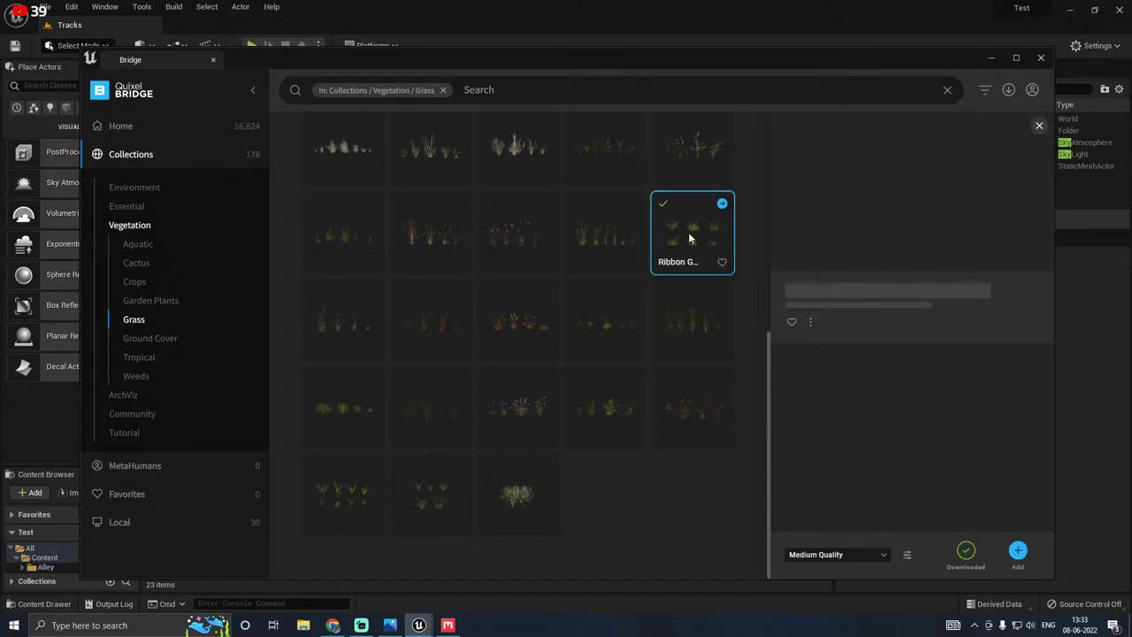
pyautogui.scroll(3, 442, 257)
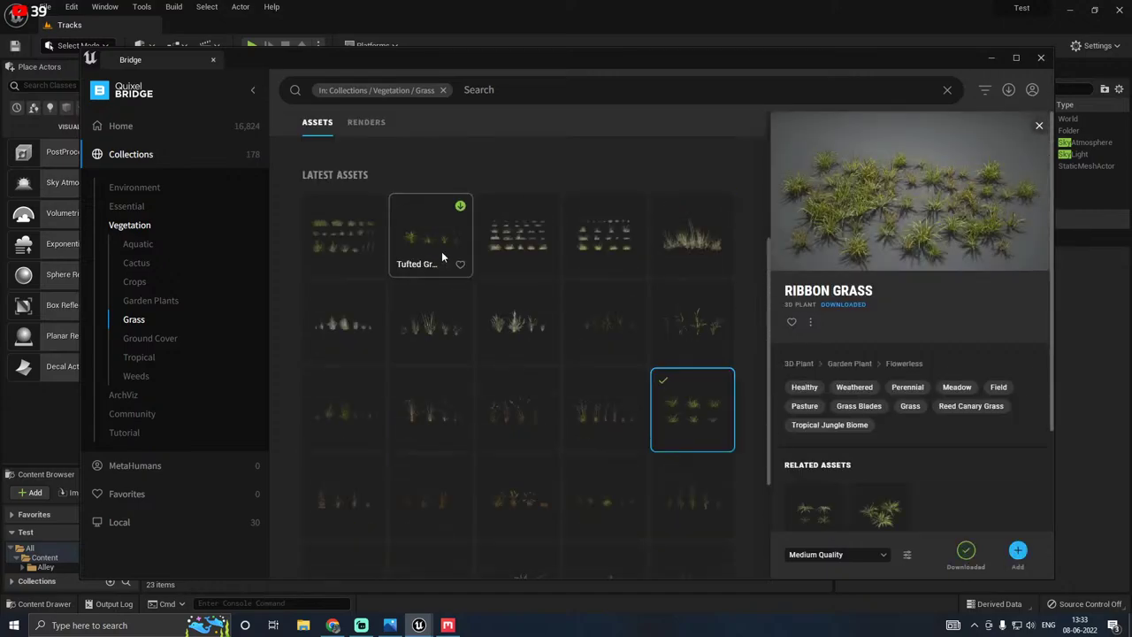
pyautogui.click(678, 250)
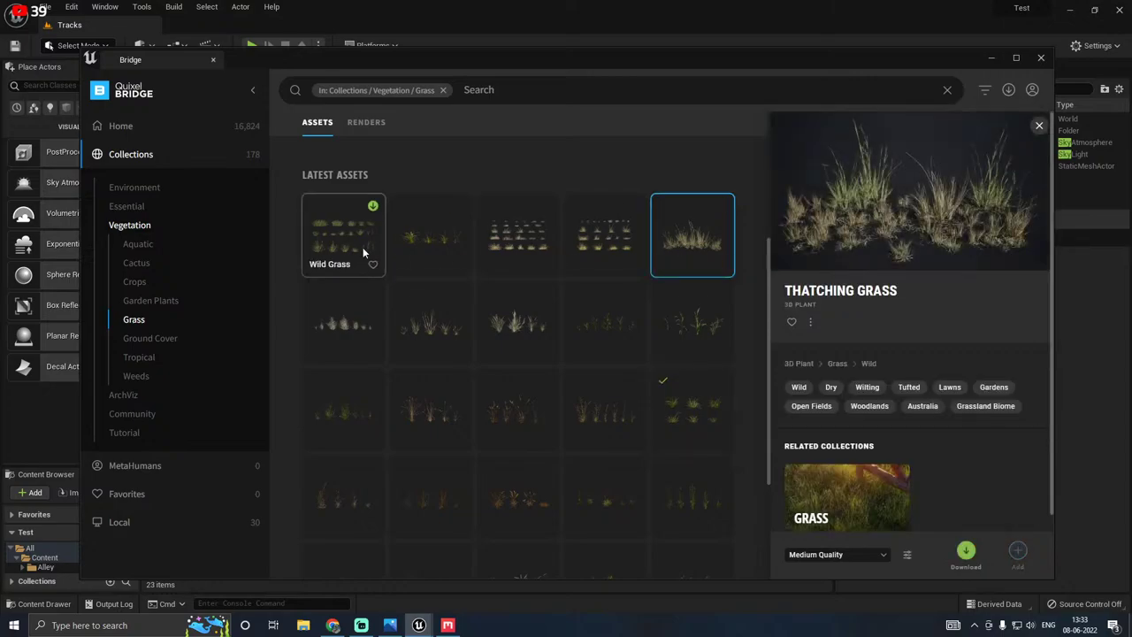
# Step: Download Wild Grass at Medium Quality, add it to the project and return to the railway level
pyautogui.click(363, 252)
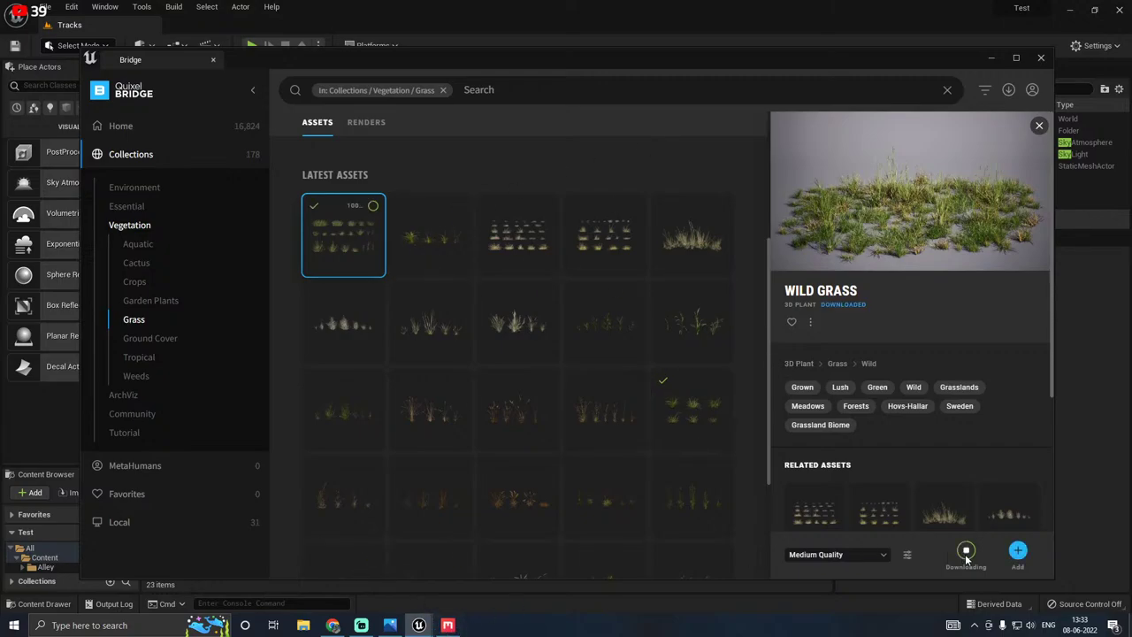
pyautogui.click(992, 60)
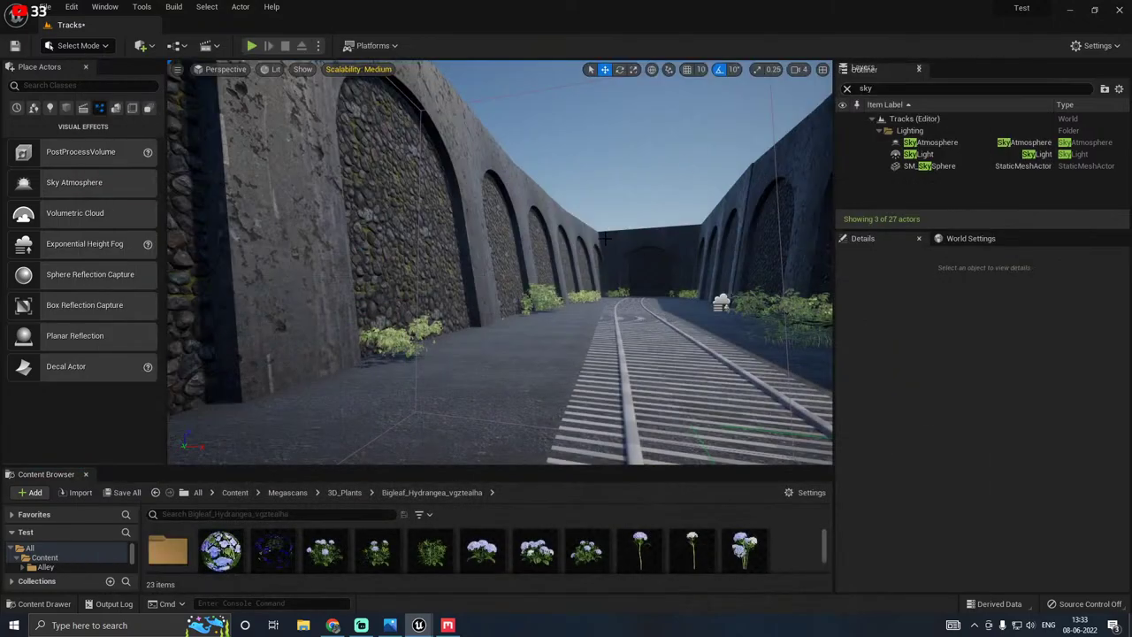
pyautogui.moveTo(604, 233); pyautogui.dragTo(707, 244, button='right')
pyautogui.press('w')
pyautogui.press('a')
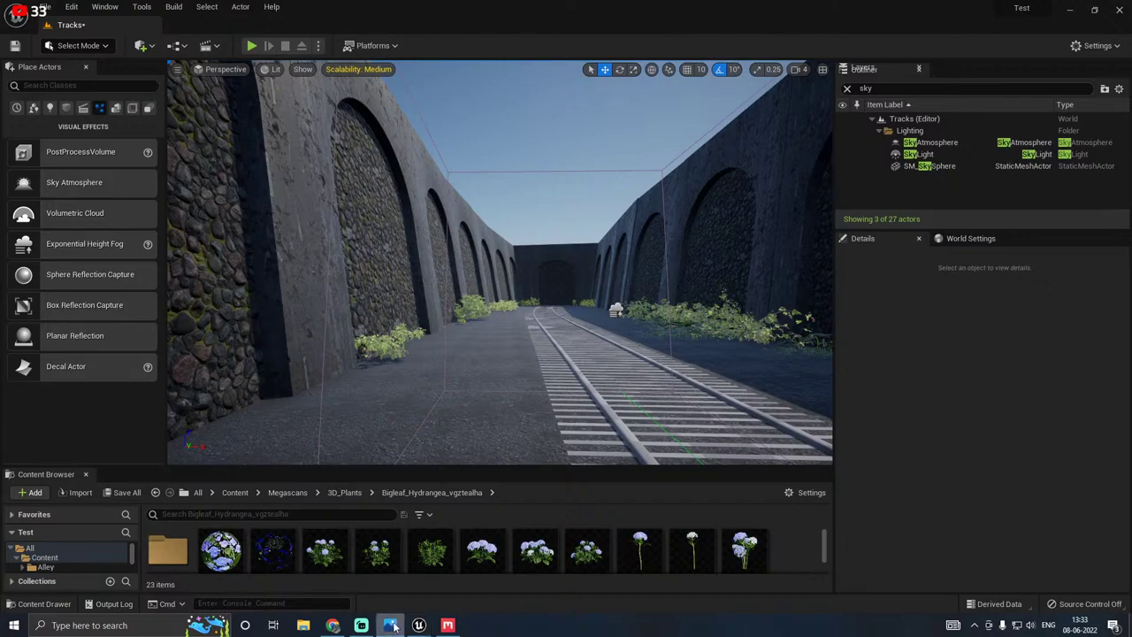
pyautogui.moveTo(462, 394)
pyautogui.mouseDown(button='right')
pyautogui.moveTo(444, 368)
pyautogui.moveTo(457, 388)
pyautogui.mouseUp(button='right')
# Step: Switch to Foliage mode and deactivate all foliage types in the palette
pyautogui.click(97, 46)
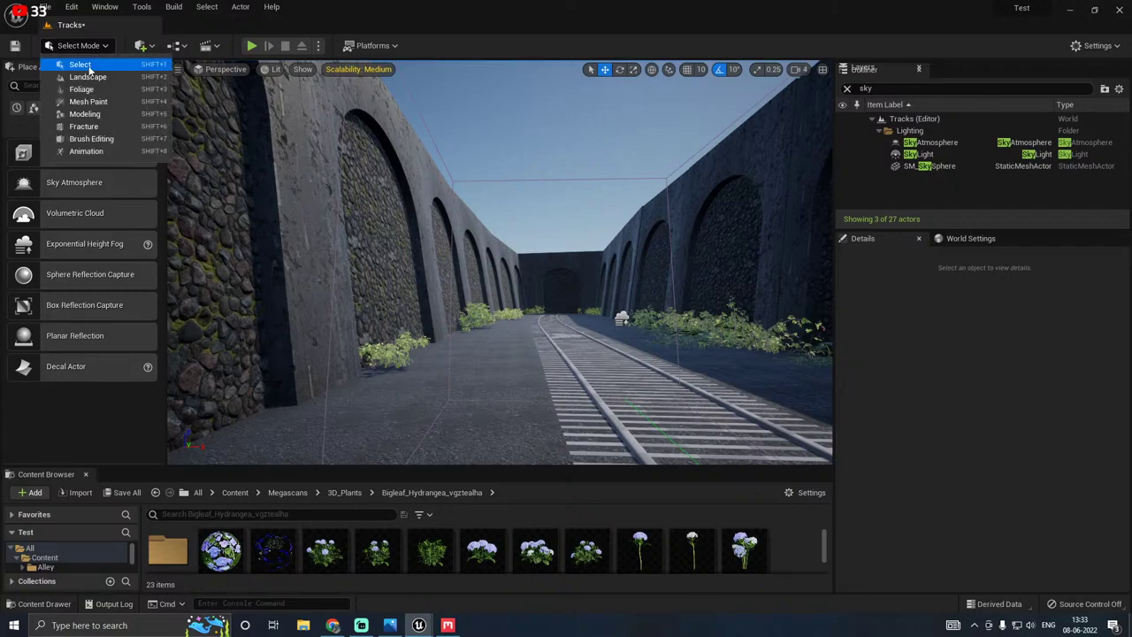
pyautogui.click(75, 91)
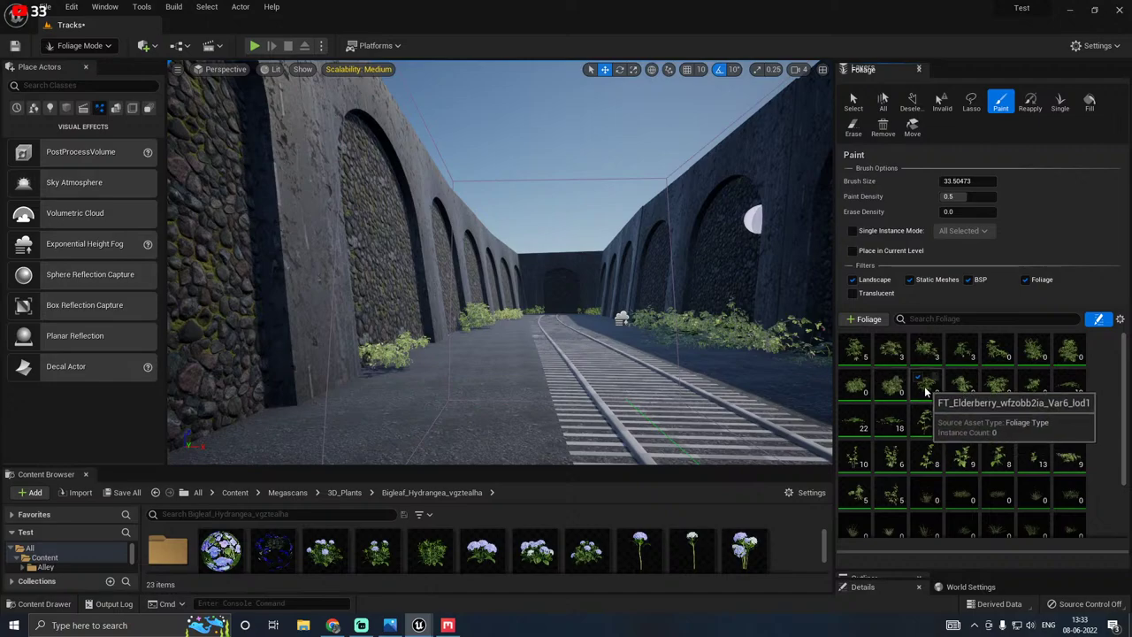
pyautogui.scroll(-2, 926, 391)
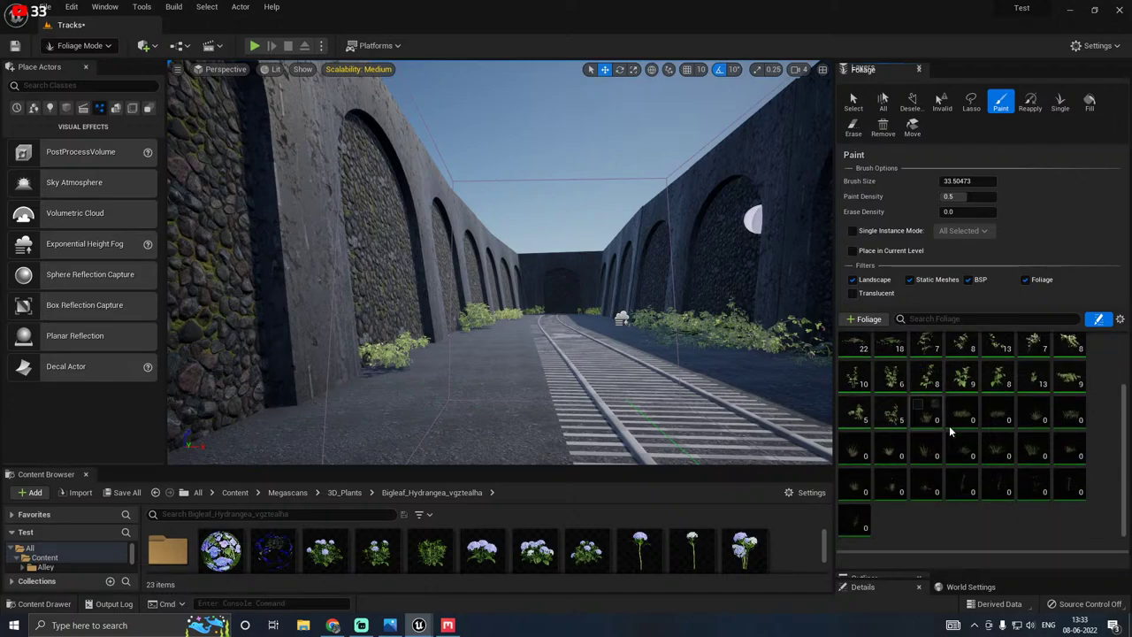
pyautogui.click(852, 530)
pyautogui.scroll(2, 852, 522)
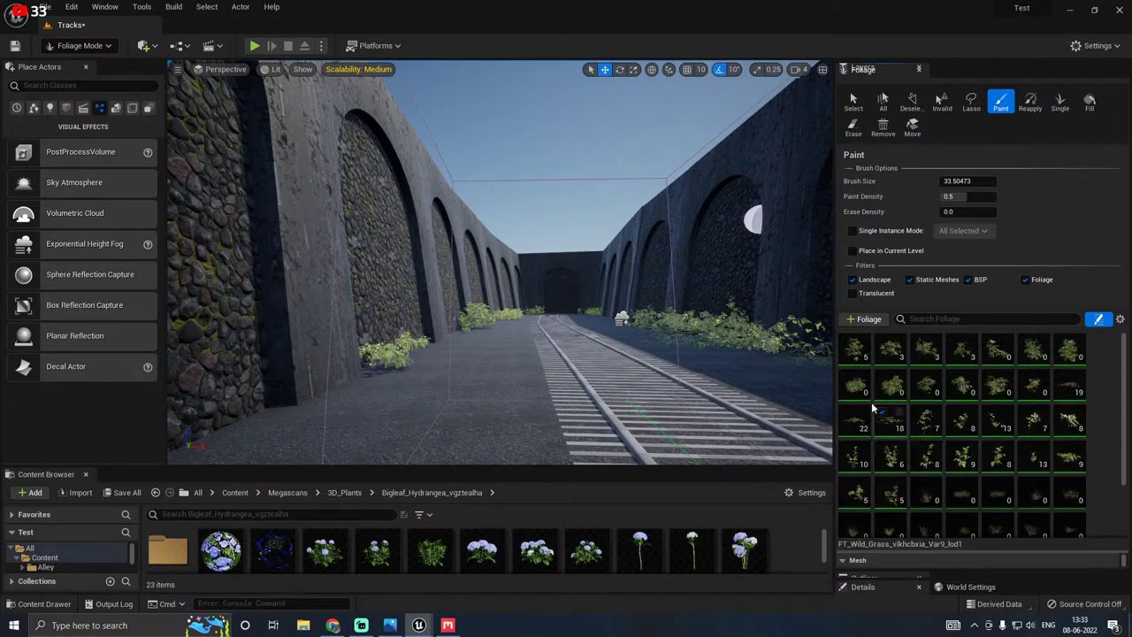
pyautogui.keyDown('shift'); pyautogui.click(848, 350); pyautogui.keyUp('shift')
pyautogui.click(847, 349)
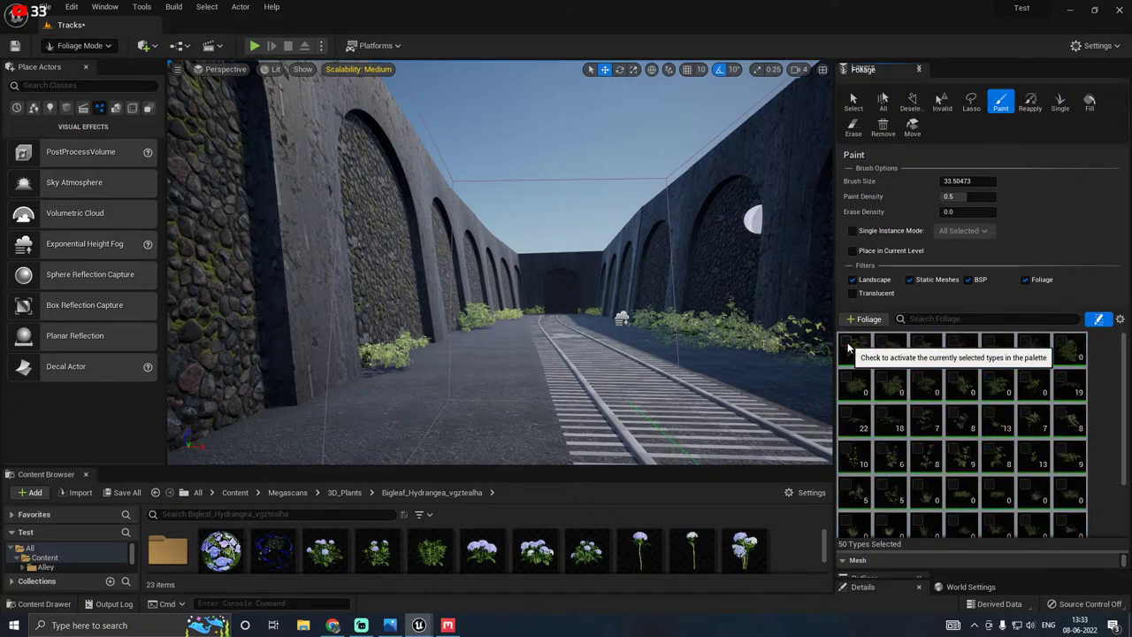
pyautogui.click(847, 348)
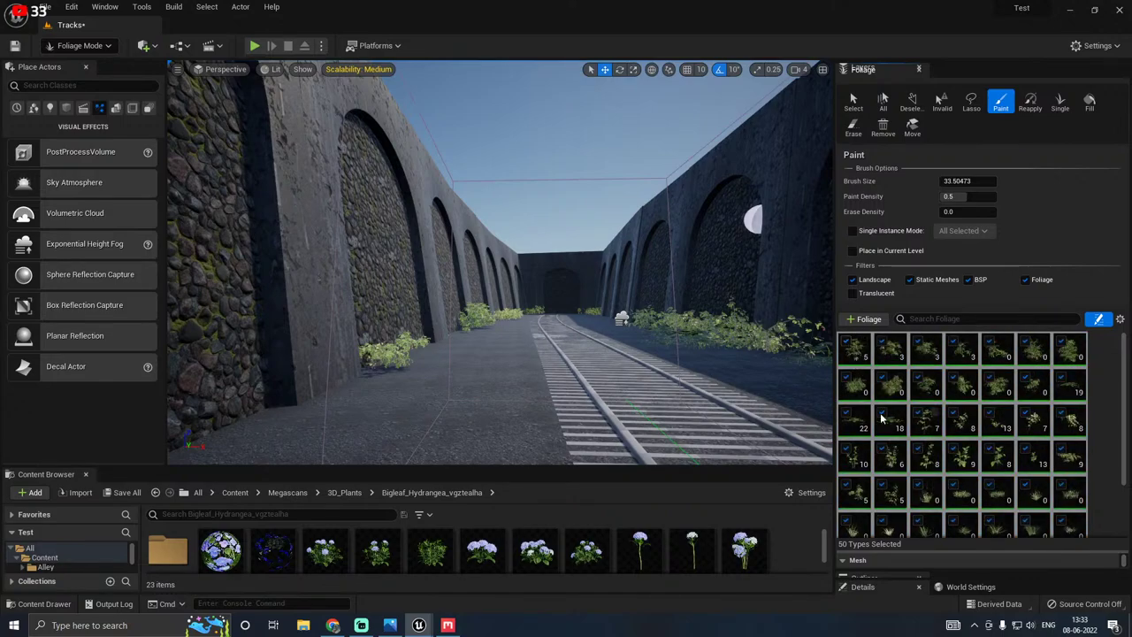
pyautogui.click(848, 349)
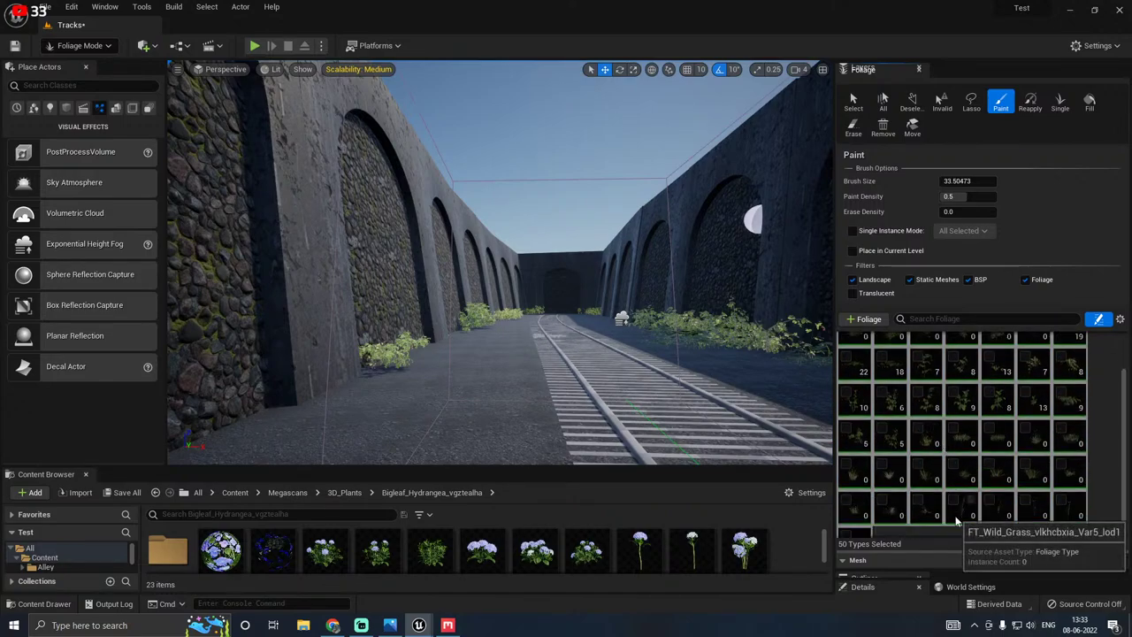
# Step: Select all the Wild Grass foliage types in the palette and reveal their mesh and painting settings
pyautogui.scroll(-1, 954, 523)
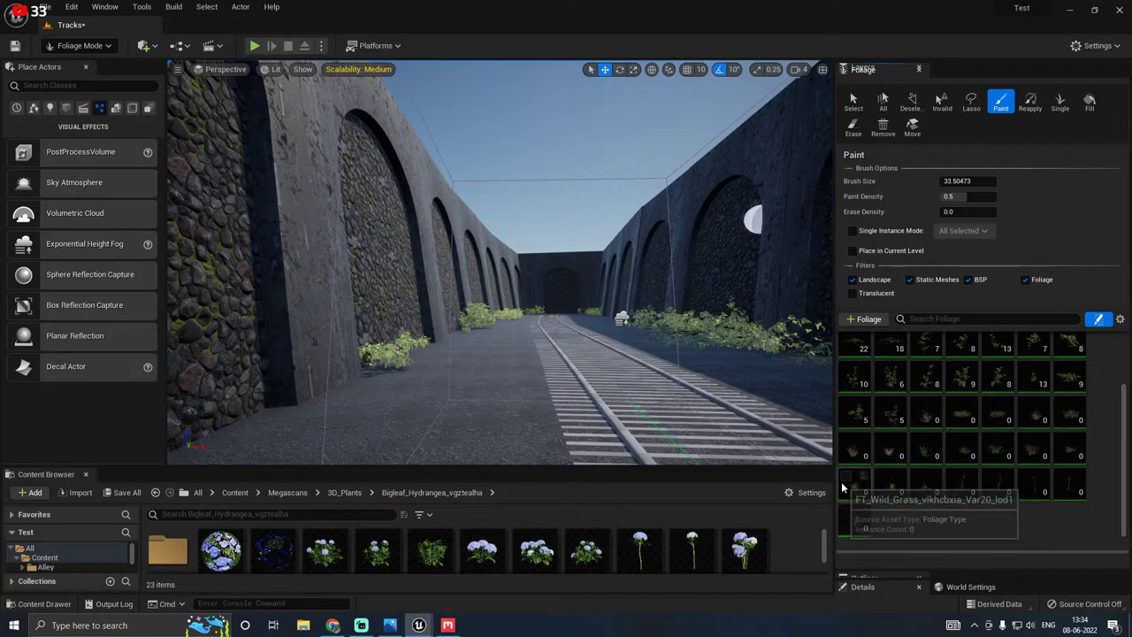
pyautogui.click(847, 520)
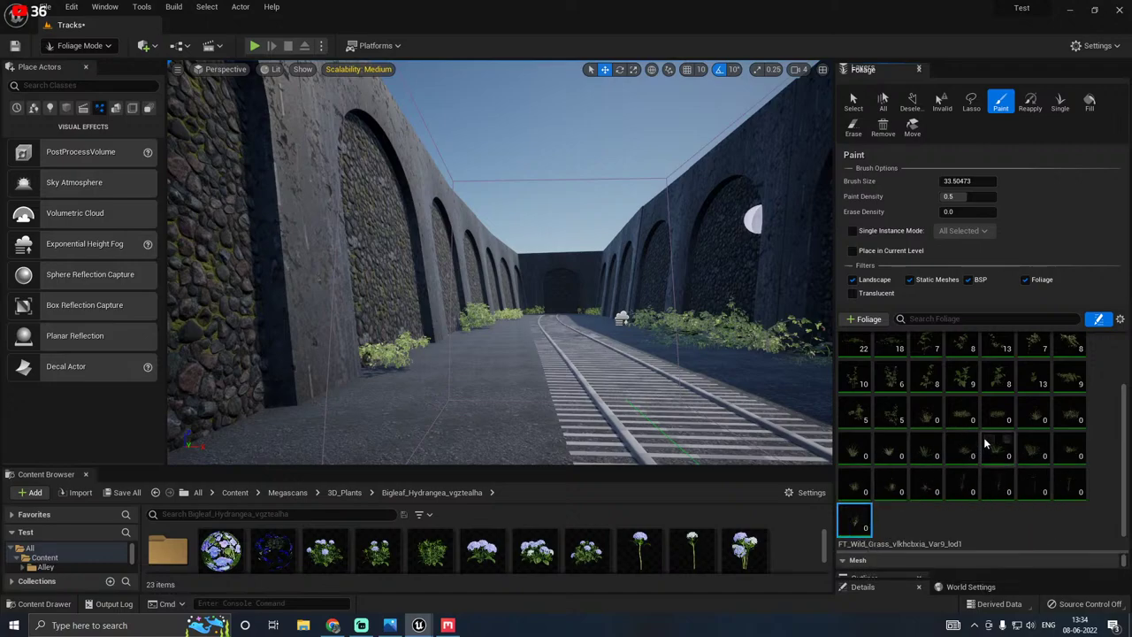
pyautogui.keyDown('shift'); pyautogui.click(935, 421); pyautogui.keyUp('shift')
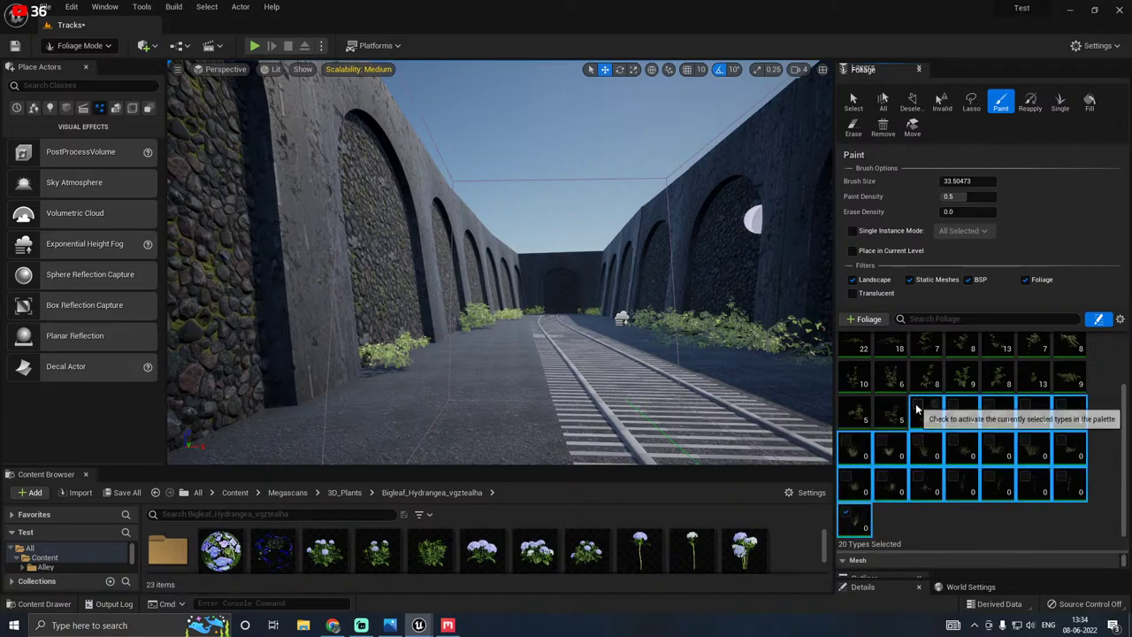
pyautogui.moveTo(932, 550); pyautogui.dragTo(930, 390)
pyautogui.moveTo(550, 319)
pyautogui.mouseDown(button='right')
pyautogui.moveTo(424, 320)
pyautogui.moveTo(602, 323)
pyautogui.moveTo(566, 406)
pyautogui.moveTo(436, 396)
pyautogui.mouseUp(button='right')
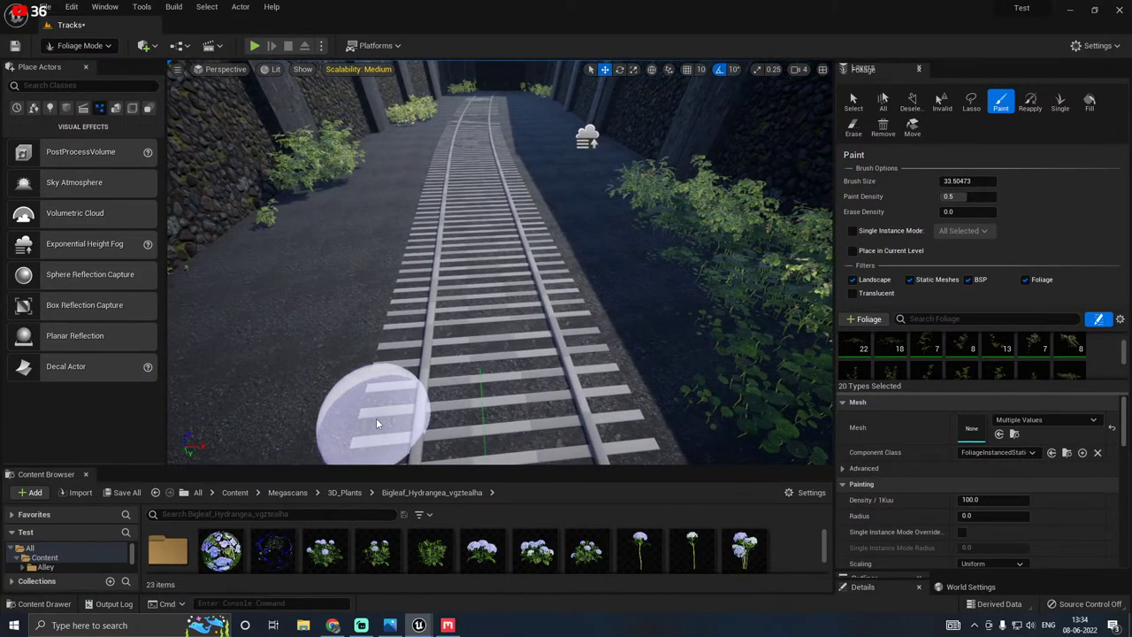
# Step: Set the selected Wild Grass types to density 12, radius 1 and scale 0.4 to 0.7, and turn off Align to Normal
pyautogui.moveTo(378, 404); pyautogui.dragTo(387, 338)
pyautogui.moveTo(401, 288)
pyautogui.keyDown('shift'); pyautogui.mouseDown()
pyautogui.moveTo(366, 417)
pyautogui.moveTo(392, 253)
pyautogui.mouseUp(); pyautogui.keyUp('shift')
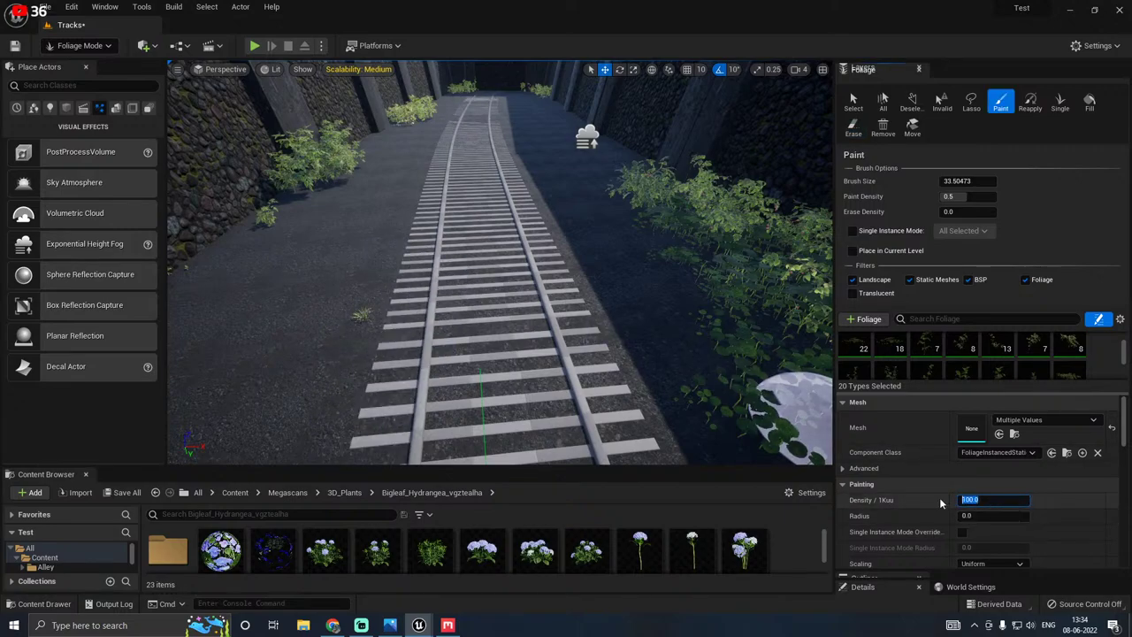
pyautogui.write('12')
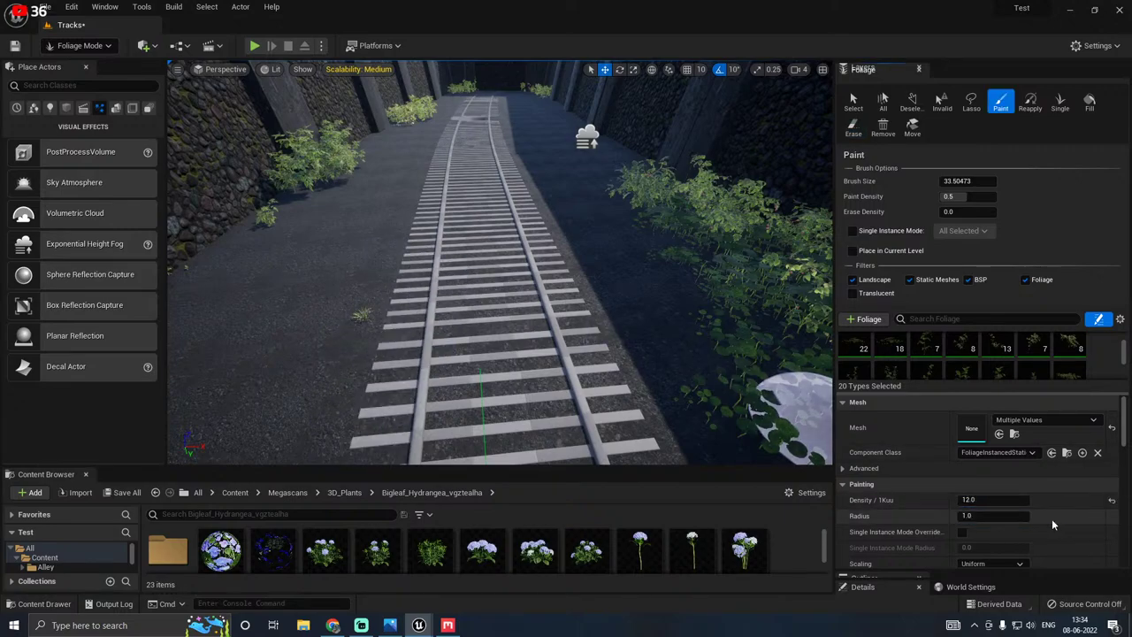
pyautogui.scroll(-2, 1052, 525)
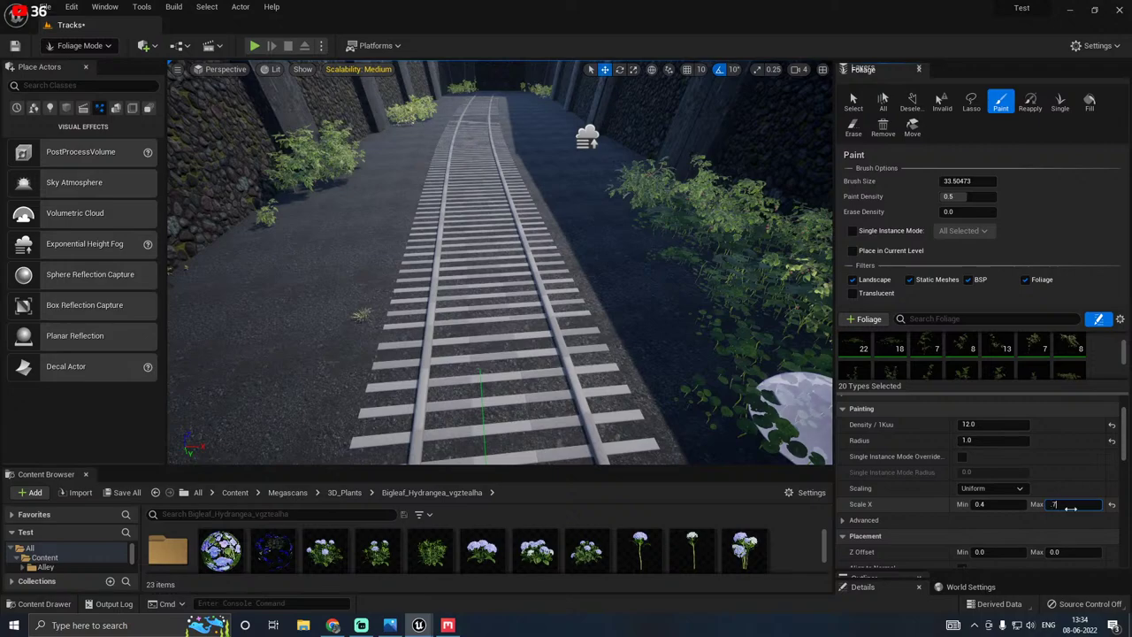
pyautogui.press('Return')
pyautogui.moveTo(511, 380); pyautogui.dragTo(442, 380, button='right')
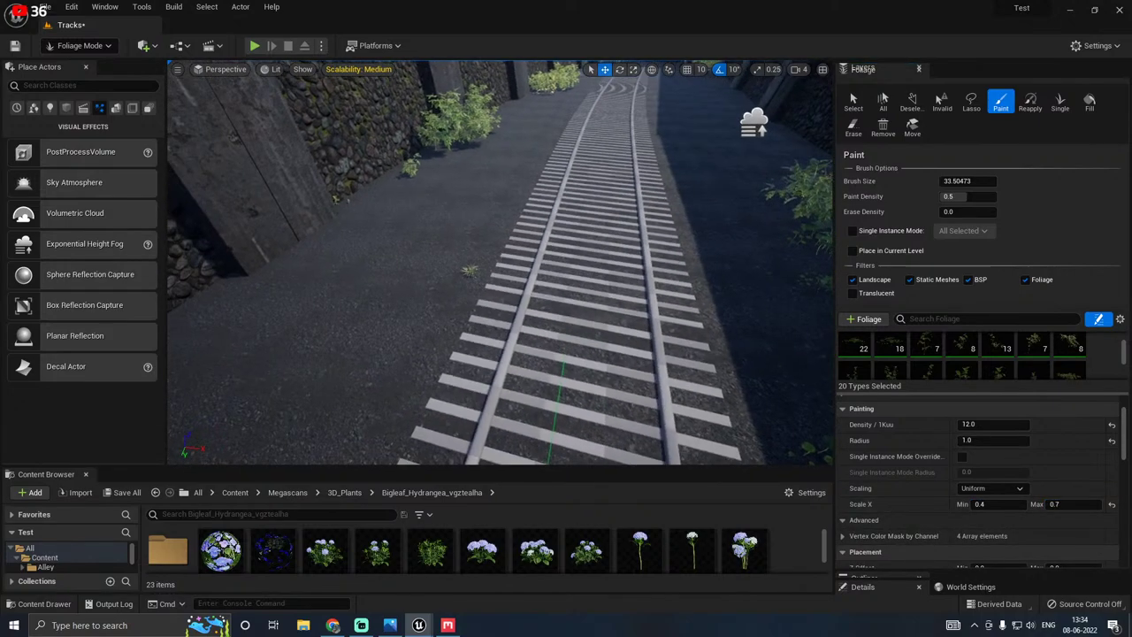
pyautogui.scroll(-2, 962, 511)
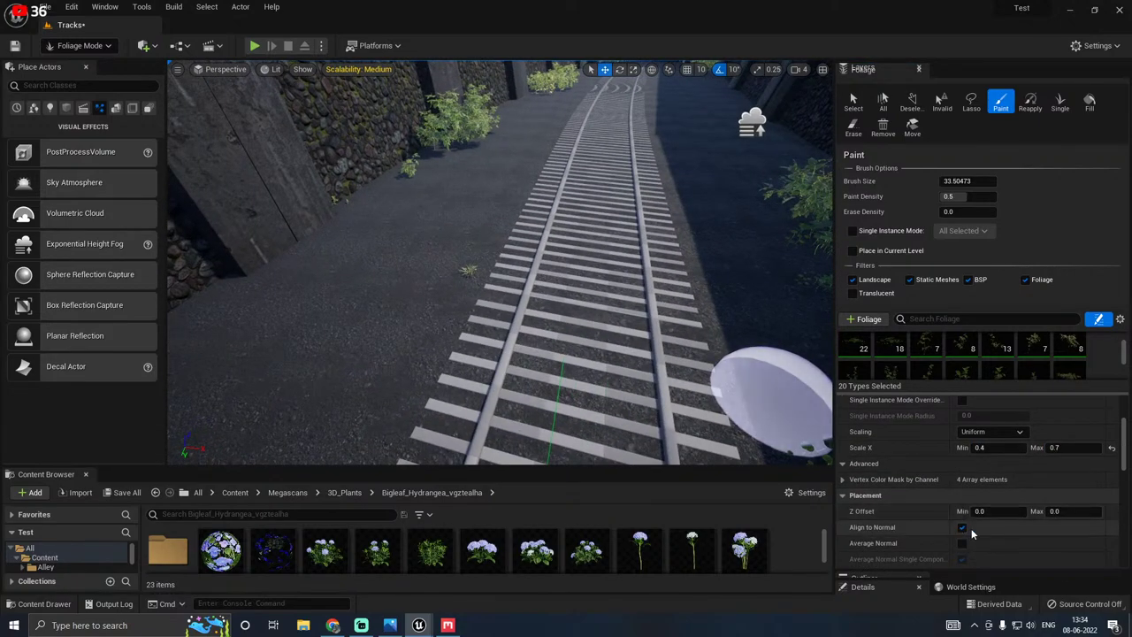
pyautogui.click(963, 528)
# Step: Try painting Wild Grass over the ground and sleepers along the near rail
pyautogui.moveTo(543, 366); pyautogui.dragTo(495, 384, button='right')
pyautogui.moveTo(495, 384)
pyautogui.mouseDown()
pyautogui.moveTo(602, 335)
pyautogui.moveTo(624, 248)
pyautogui.moveTo(513, 382)
pyautogui.moveTo(498, 346)
pyautogui.mouseUp()
pyautogui.moveTo(498, 346)
pyautogui.mouseDown(button='right')
pyautogui.moveTo(672, 318)
pyautogui.moveTo(664, 343)
pyautogui.mouseUp(button='right')
pyautogui.moveTo(436, 397)
pyautogui.mouseDown()
pyautogui.moveTo(424, 316)
pyautogui.moveTo(461, 365)
pyautogui.mouseUp()
# Step: Try a Wild Grass density of 44 along the same rail and erase the painted tufts
pyautogui.scroll(3, 934, 479)
pyautogui.click(984, 462)
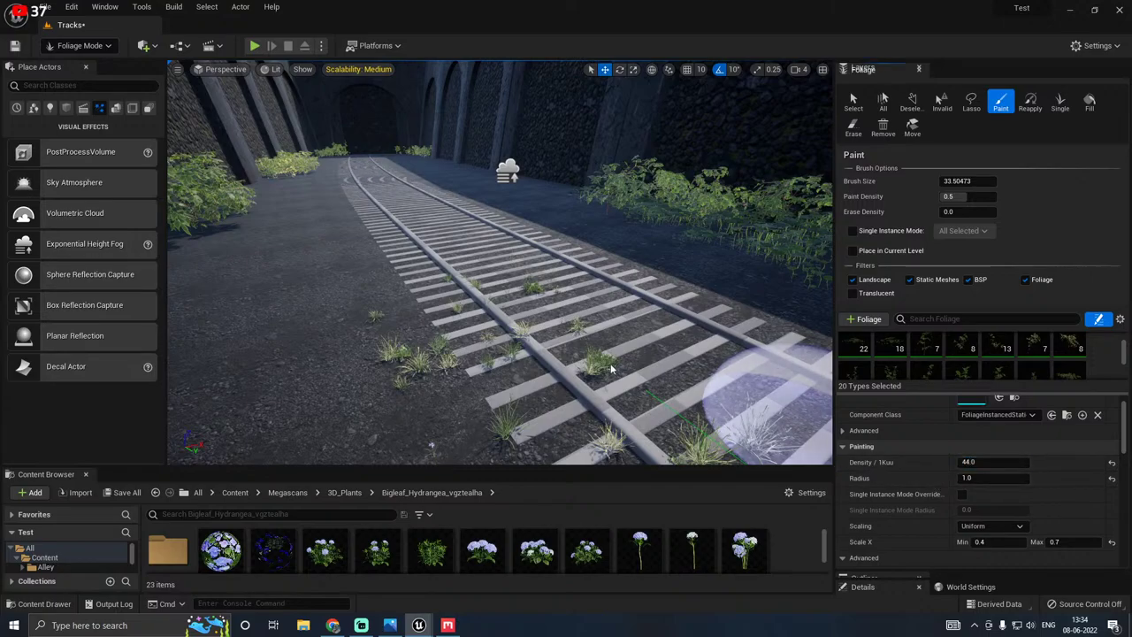
pyautogui.moveTo(610, 364)
pyautogui.mouseDown()
pyautogui.moveTo(475, 359)
pyautogui.moveTo(392, 245)
pyautogui.moveTo(434, 303)
pyautogui.moveTo(557, 314)
pyautogui.mouseUp()
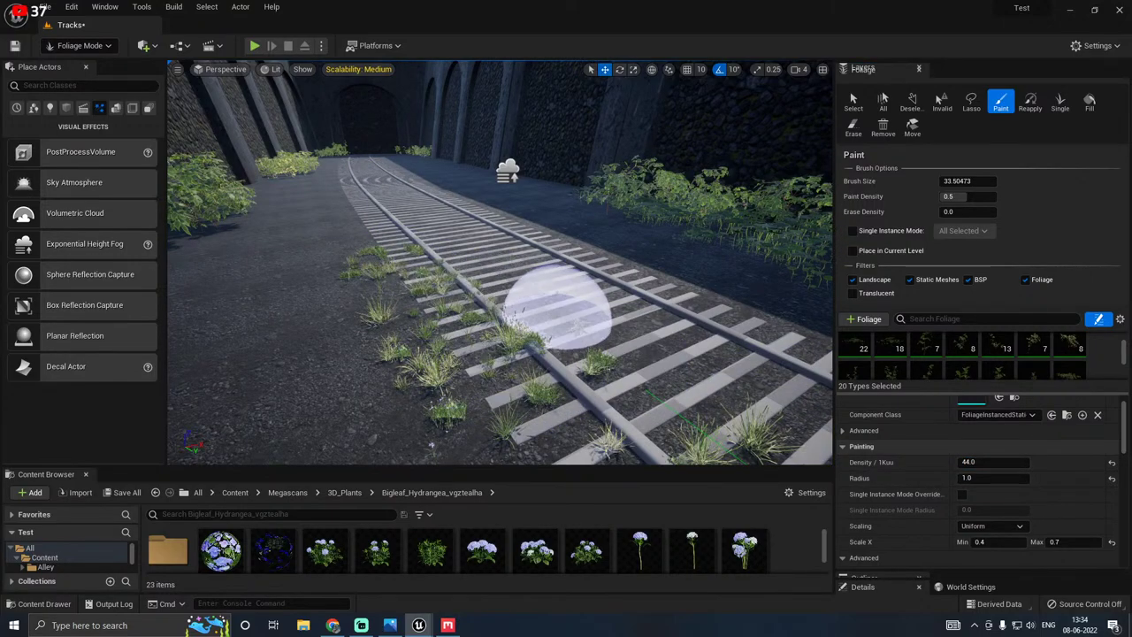
pyautogui.moveTo(557, 314); pyautogui.dragTo(555, 317, button='right')
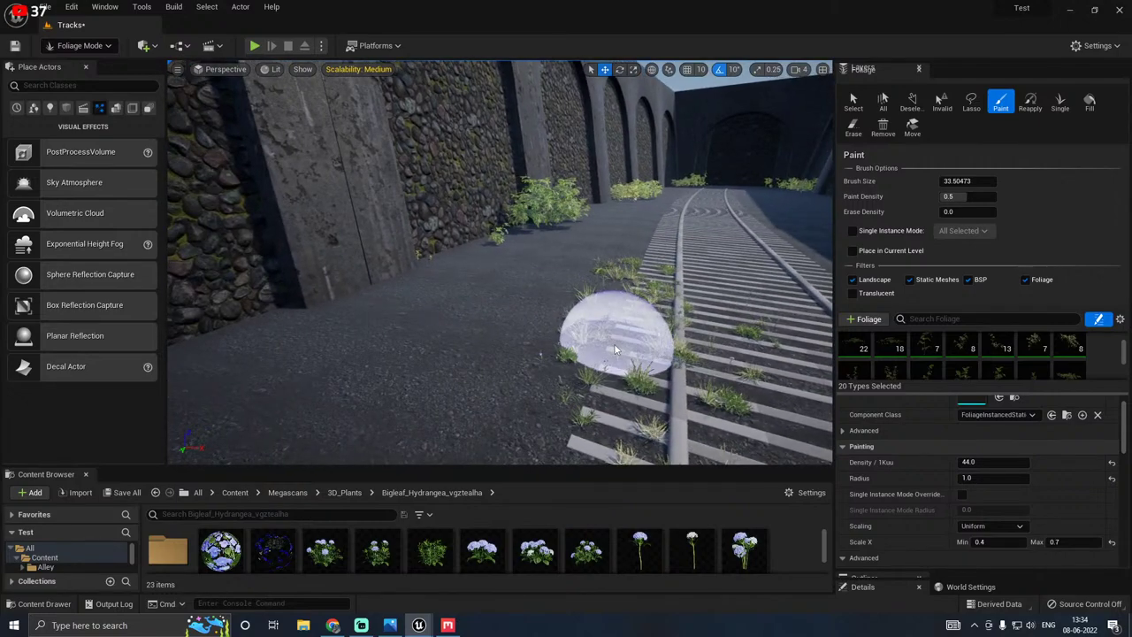
pyautogui.moveTo(616, 349)
pyautogui.mouseDown()
pyautogui.moveTo(543, 404)
pyautogui.moveTo(663, 240)
pyautogui.moveTo(657, 310)
pyautogui.moveTo(674, 299)
pyautogui.moveTo(586, 274)
pyautogui.moveTo(687, 262)
pyautogui.moveTo(682, 374)
pyautogui.moveTo(647, 480)
pyautogui.moveTo(654, 233)
pyautogui.mouseUp()
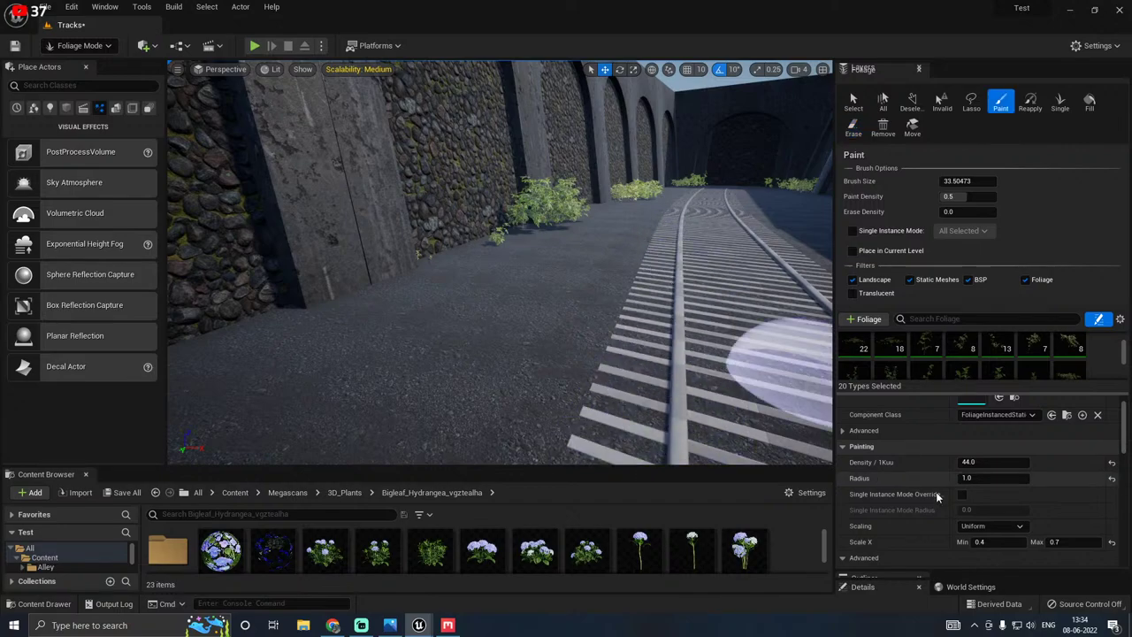
# Step: Set the Wild Grass density to 88, test it between the rails and erase the painted tufts
pyautogui.scroll(1, 965, 495)
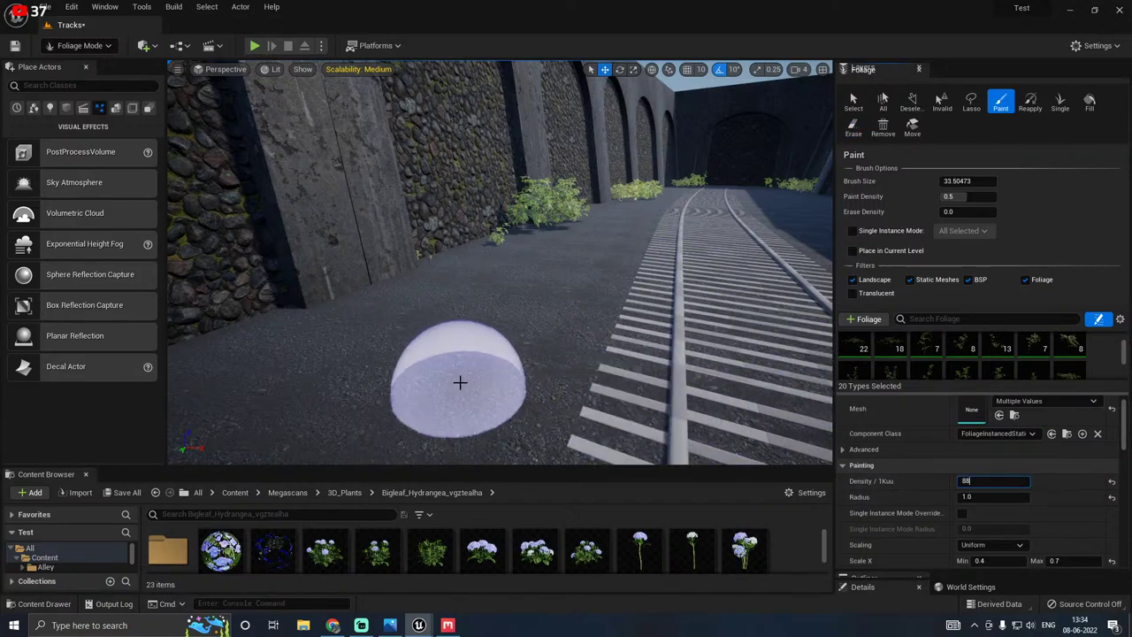
pyautogui.moveTo(460, 381); pyautogui.dragTo(540, 387, button='right')
pyautogui.moveTo(540, 387)
pyautogui.mouseDown()
pyautogui.moveTo(629, 345)
pyautogui.moveTo(603, 237)
pyautogui.moveTo(632, 339)
pyautogui.moveTo(654, 357)
pyautogui.mouseUp()
pyautogui.moveTo(629, 366)
pyautogui.mouseDown(button='right')
pyautogui.moveTo(726, 338)
pyautogui.moveTo(783, 398)
pyautogui.moveTo(796, 389)
pyautogui.moveTo(692, 323)
pyautogui.mouseUp(button='right')
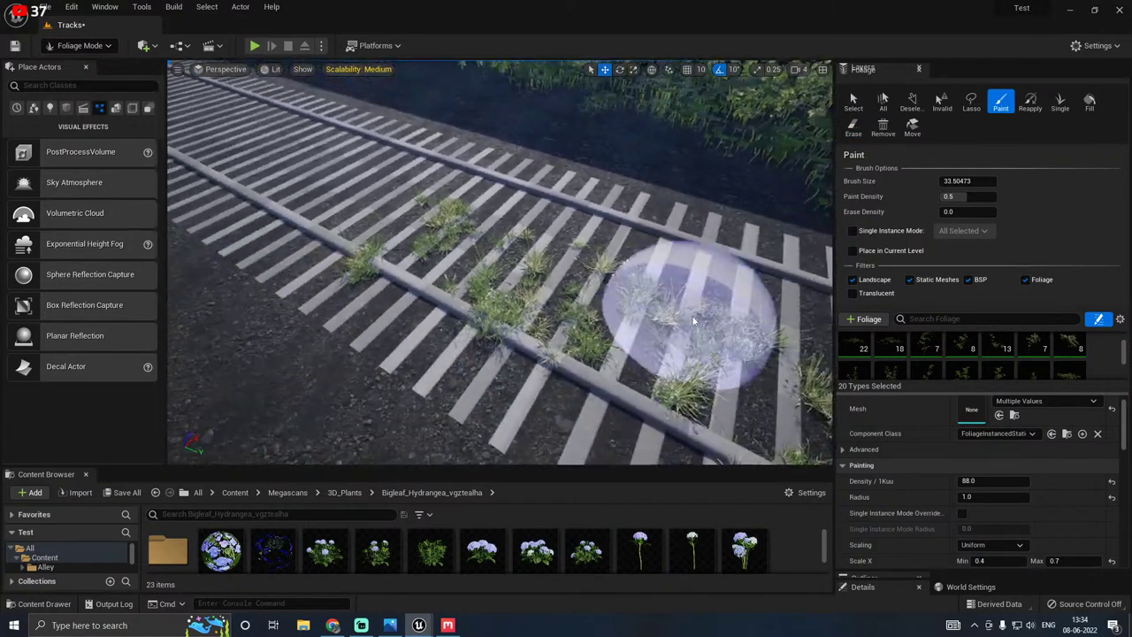
pyautogui.moveTo(740, 408)
pyautogui.keyDown('shift'); pyautogui.mouseDown()
pyautogui.moveTo(455, 273)
pyautogui.moveTo(569, 236)
pyautogui.moveTo(785, 421)
pyautogui.mouseUp(); pyautogui.keyUp('shift')
pyautogui.moveTo(591, 368); pyautogui.dragTo(607, 352, button='right')
pyautogui.keyDown('shift'); pyautogui.moveTo(683, 309); pyautogui.dragTo(629, 268); pyautogui.keyUp('shift')
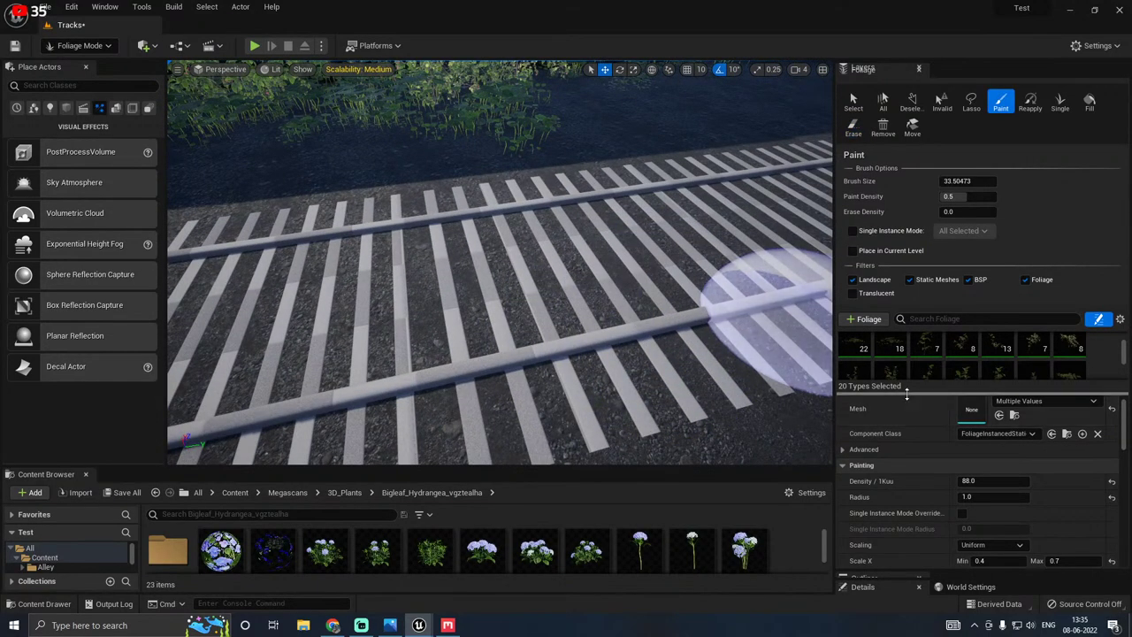
# Step: Enlarge the foliage palette and deactivate the Wild Grass types, leaving only the dense clump variants active
pyautogui.moveTo(907, 394); pyautogui.dragTo(908, 533)
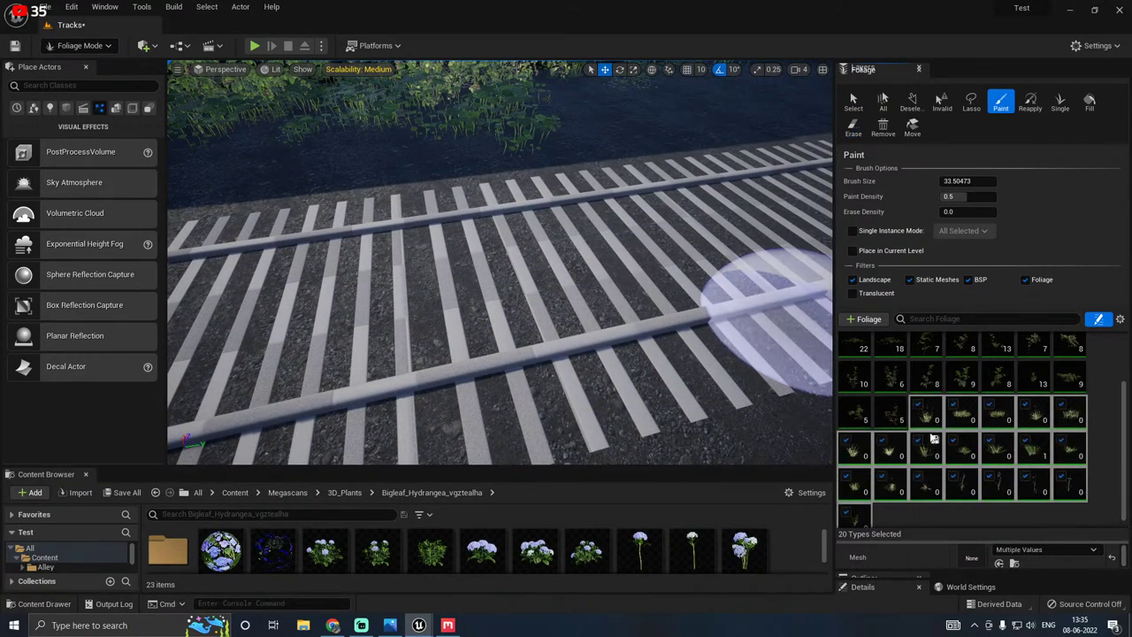
pyautogui.click(916, 516)
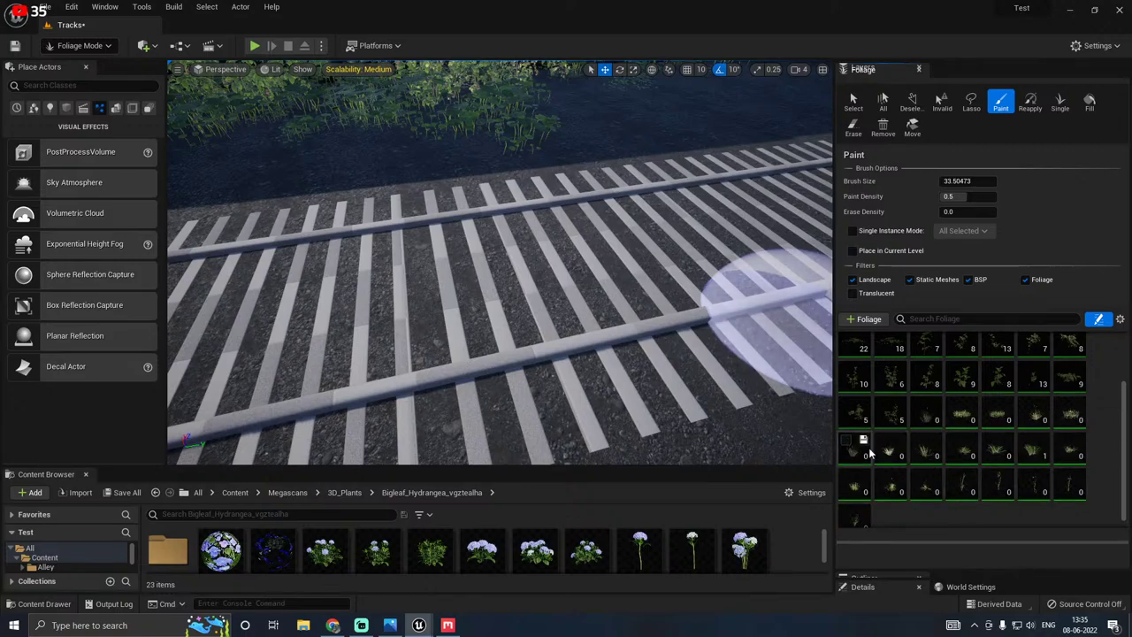
pyautogui.click(963, 410)
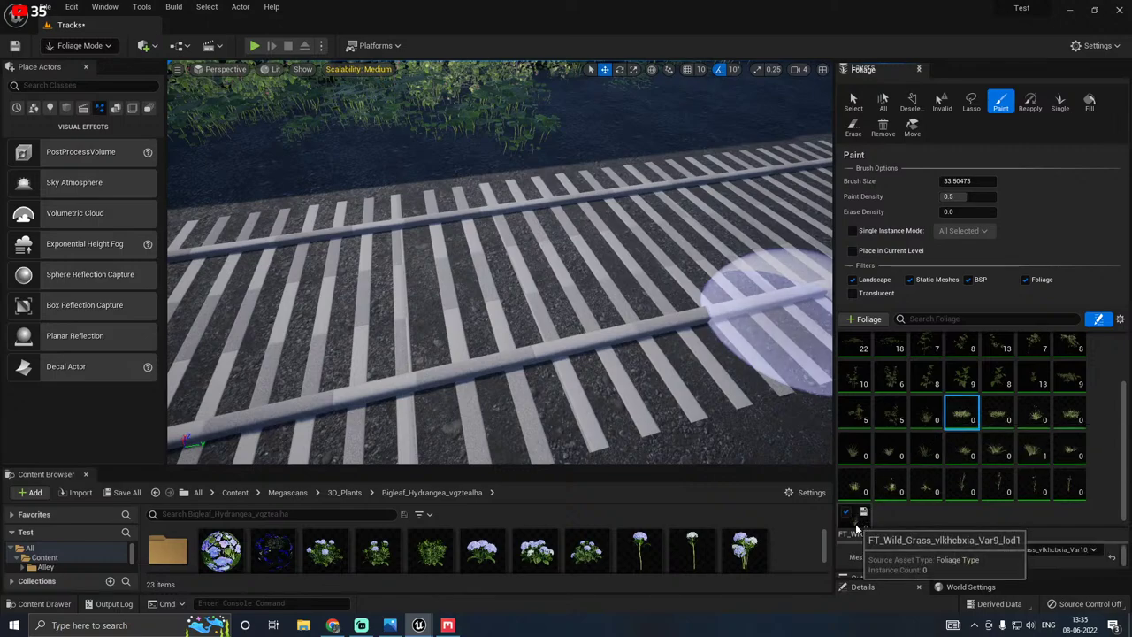
pyautogui.keyDown('shift'); pyautogui.click(856, 513); pyautogui.keyUp('shift')
pyautogui.click(939, 514)
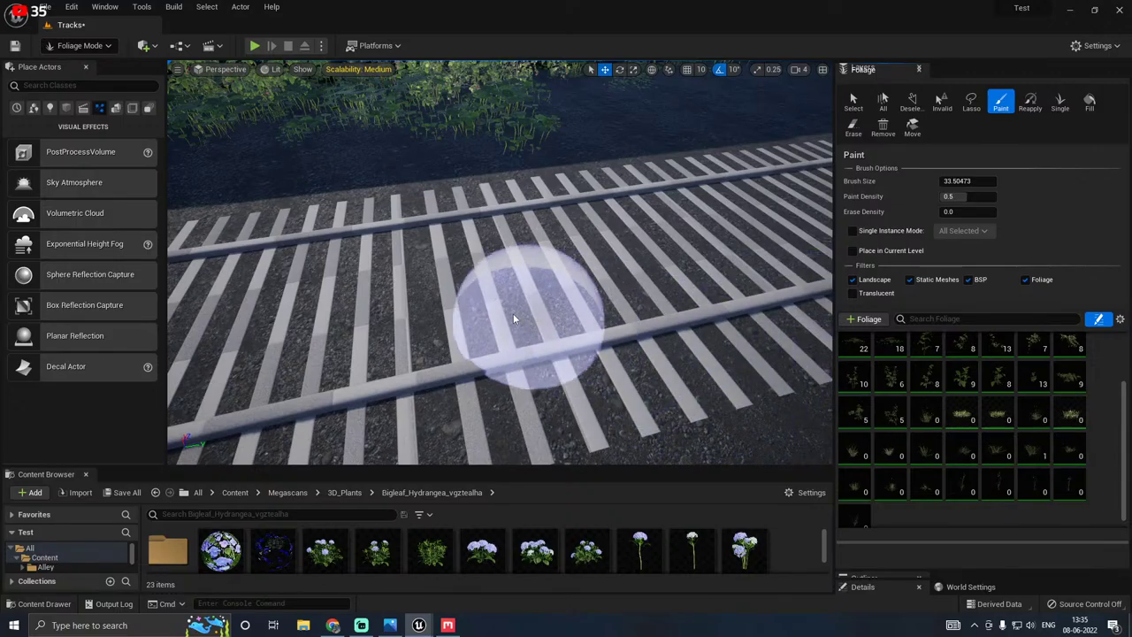
# Step: Try painting the dense grass clumps over the sleepers between the rails
pyautogui.click(502, 265)
pyautogui.click(369, 285)
pyautogui.click(606, 265)
pyautogui.moveTo(434, 280)
pyautogui.mouseDown(button='right')
pyautogui.moveTo(500, 266)
pyautogui.moveTo(500, 300)
pyautogui.moveTo(437, 314)
pyautogui.moveTo(437, 280)
pyautogui.moveTo(393, 295)
pyautogui.mouseUp(button='right')
pyautogui.moveTo(462, 293)
pyautogui.keyDown('shift'); pyautogui.mouseDown()
pyautogui.moveTo(416, 379)
pyautogui.moveTo(203, 366)
pyautogui.moveTo(733, 354)
pyautogui.mouseUp(); pyautogui.keyUp('shift')
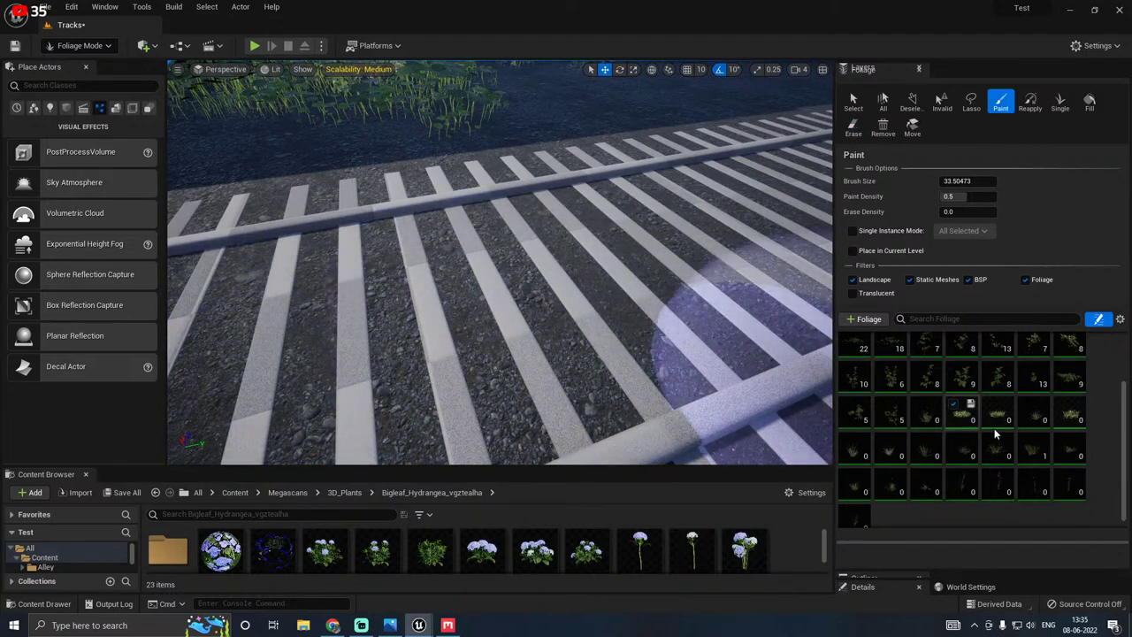
# Step: Select the four consecutive Wild Grass types starting with Var10 and set their density to 222
pyautogui.scroll(-1, 913, 478)
pyautogui.click(962, 402)
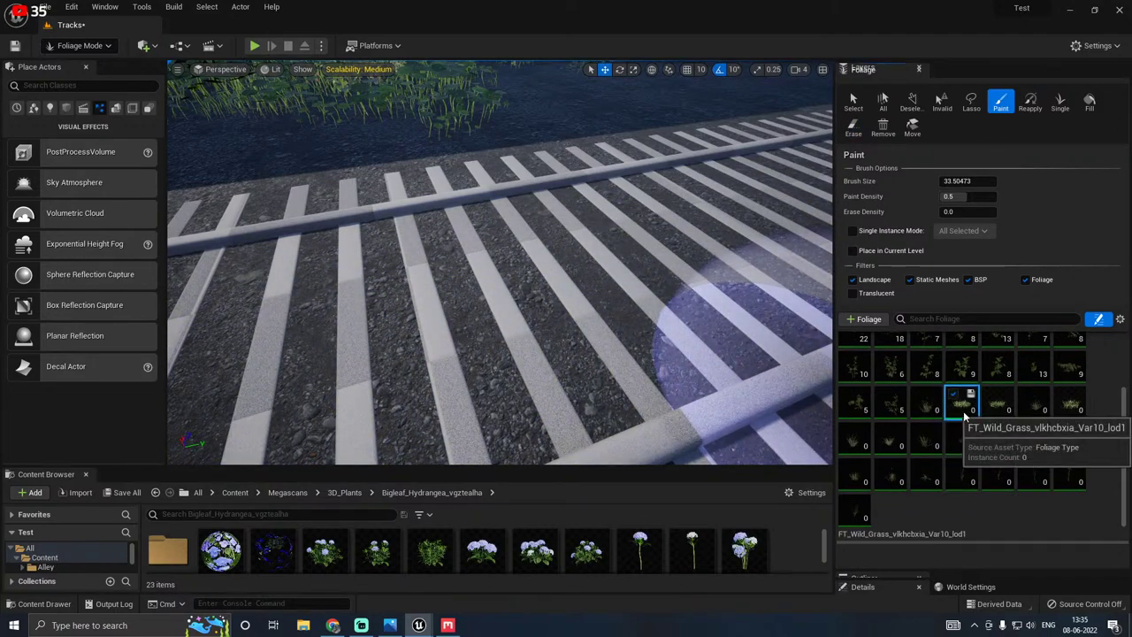
pyautogui.keyDown('ctrl'); pyautogui.click(998, 402); pyautogui.keyUp('ctrl')
pyautogui.keyDown('ctrl'); pyautogui.click(1034, 403); pyautogui.keyUp('ctrl')
pyautogui.keyDown('ctrl'); pyautogui.click(1070, 402); pyautogui.keyUp('ctrl')
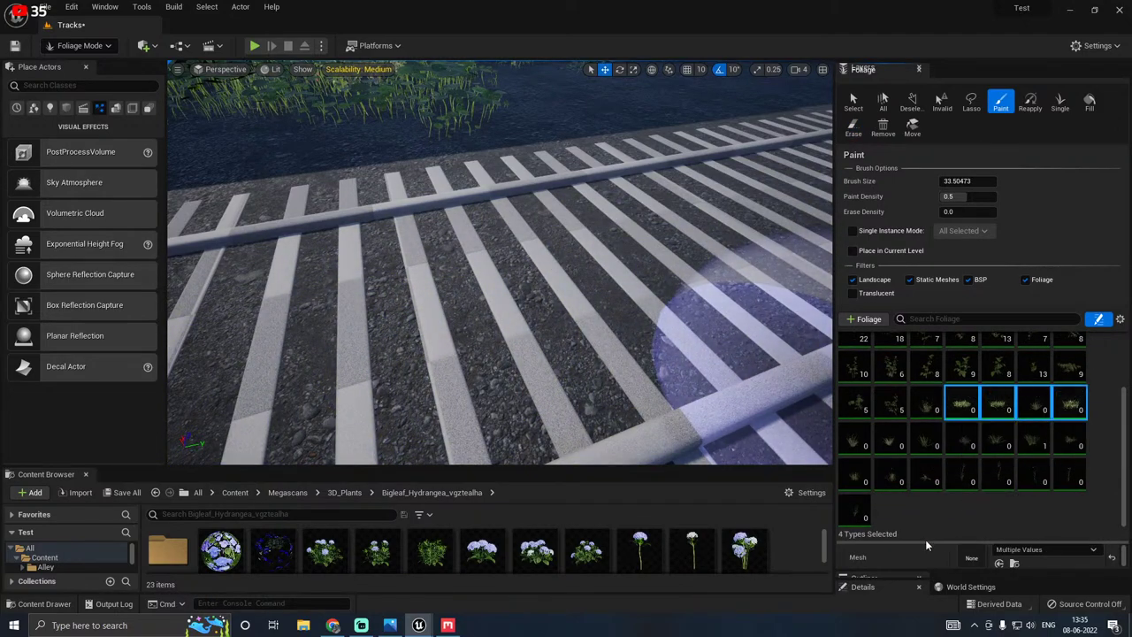
pyautogui.moveTo(920, 543); pyautogui.dragTo(908, 390)
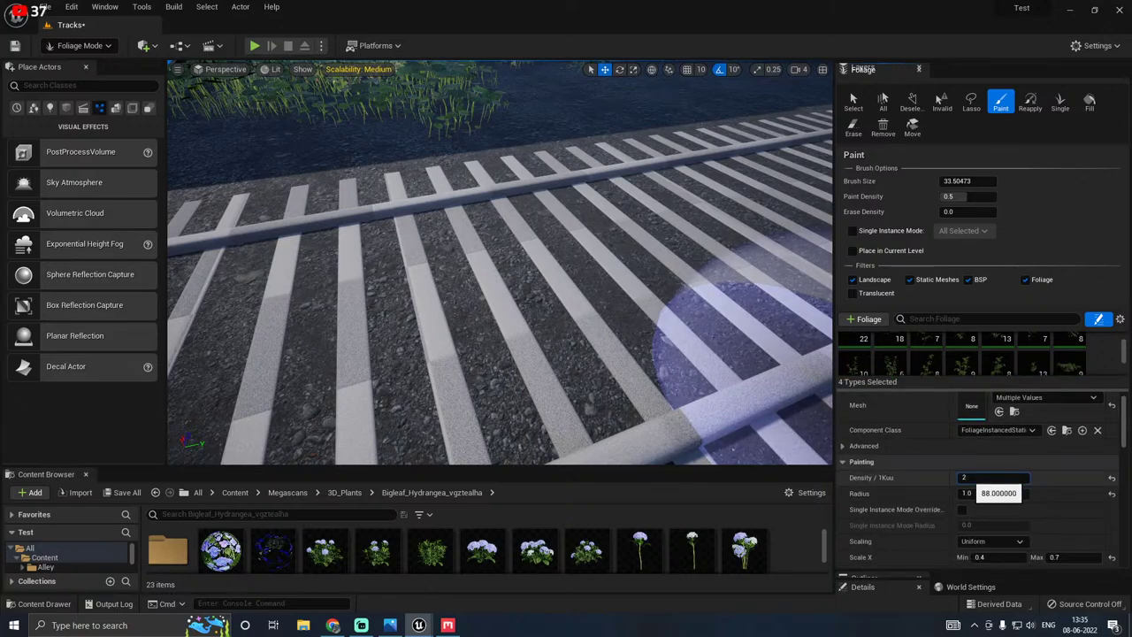
pyautogui.press('Return')
# Step: Try painting dense grass clumps on the open ground between the wall and the track
pyautogui.press('s')
pyautogui.moveTo(502, 329); pyautogui.dragTo(372, 314, button='right')
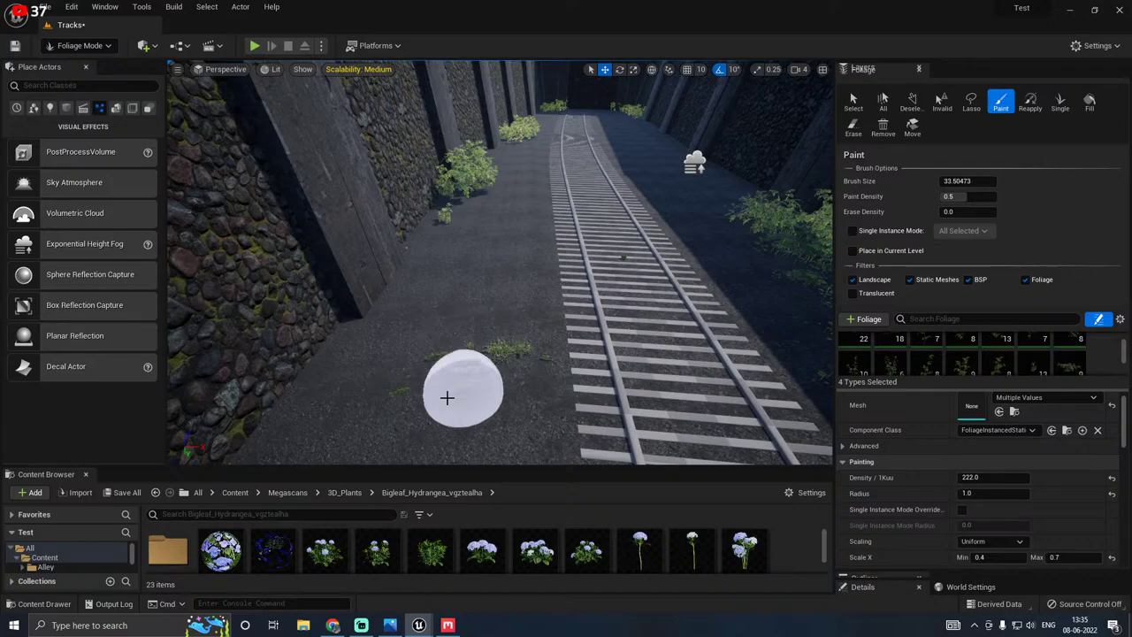
pyautogui.press('w')
pyautogui.moveTo(549, 373)
pyautogui.mouseDown(button='right')
pyautogui.moveTo(513, 389)
pyautogui.moveTo(504, 412)
pyautogui.moveTo(522, 416)
pyautogui.moveTo(477, 416)
pyautogui.moveTo(445, 399)
pyautogui.mouseUp(button='right')
pyautogui.press('w')
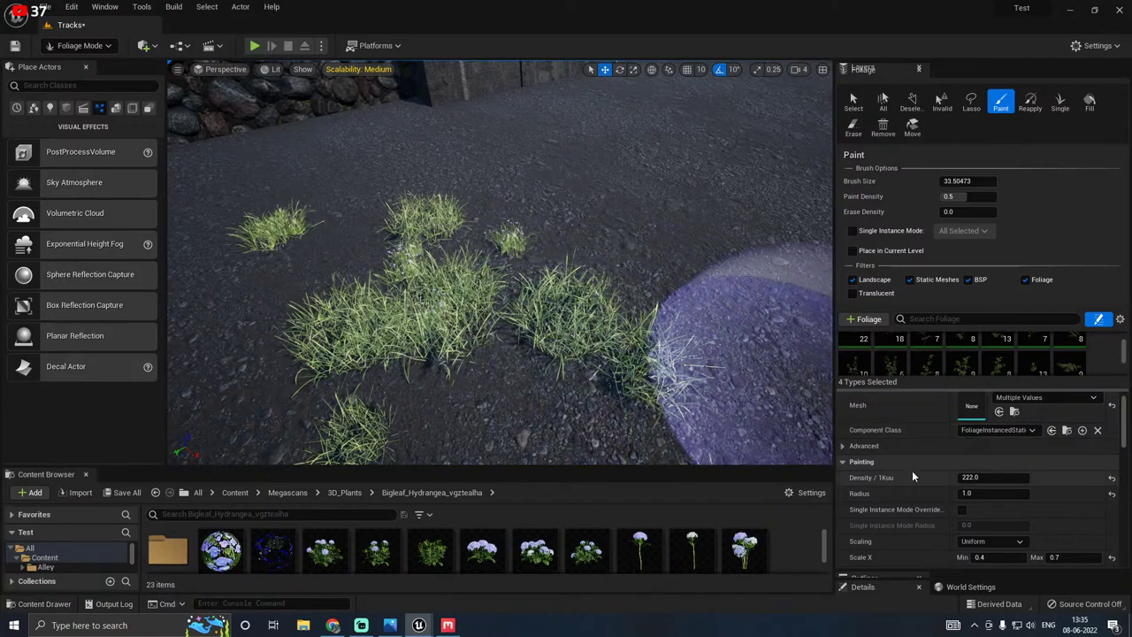
# Step: Reduce the foliage brush size to about 27.3
pyautogui.scroll(1, 911, 476)
pyautogui.moveTo(444, 294)
pyautogui.mouseDown(button='right')
pyautogui.moveTo(421, 281)
pyautogui.moveTo(482, 322)
pyautogui.mouseUp(button='right')
pyautogui.press('[')
pyautogui.press('[')
pyautogui.press('[')
pyautogui.press('[')
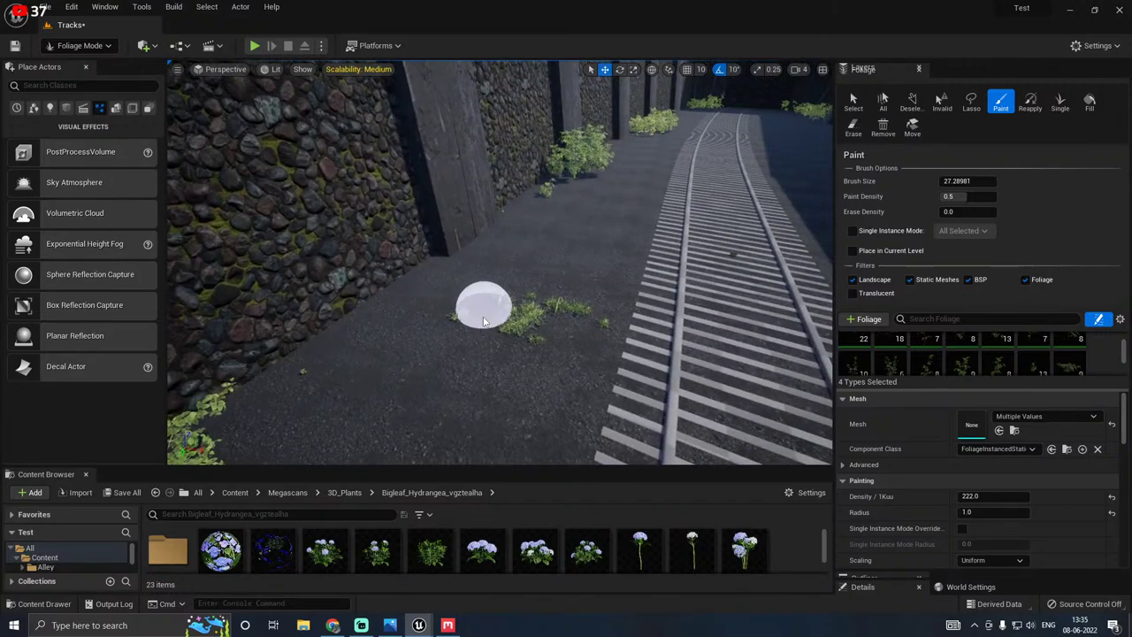
# Step: Try painting grass clumps toward the foot of the stone wall and erase all the painted grass there
pyautogui.moveTo(484, 321)
pyautogui.mouseDown()
pyautogui.moveTo(266, 412)
pyautogui.moveTo(338, 341)
pyautogui.mouseUp()
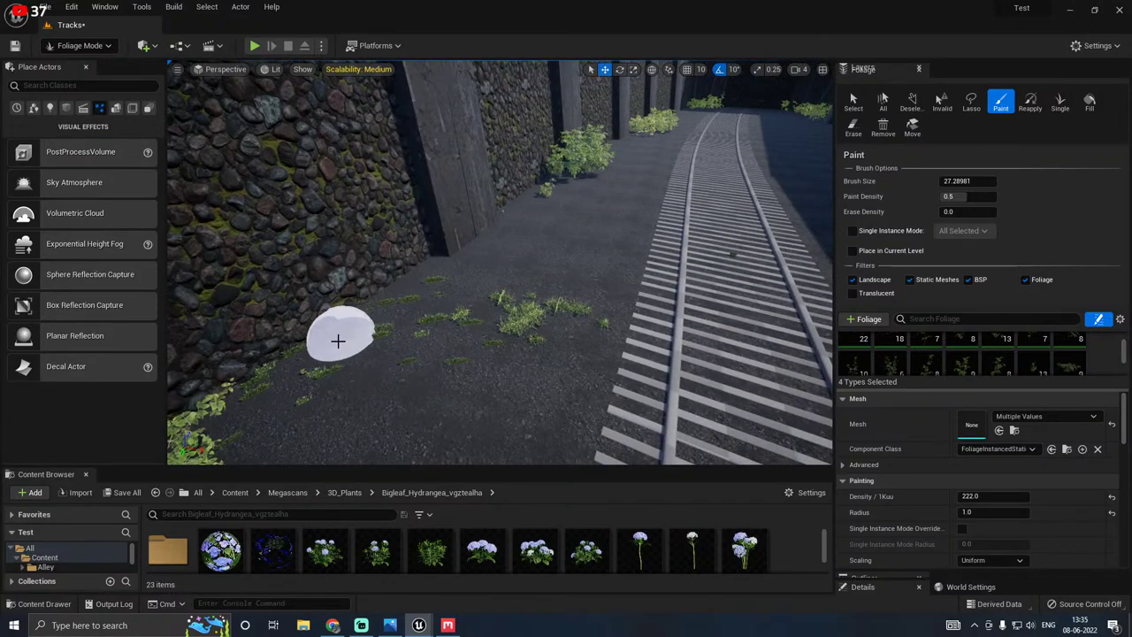
pyautogui.moveTo(362, 344); pyautogui.dragTo(398, 352, button='right')
pyautogui.press('shift')
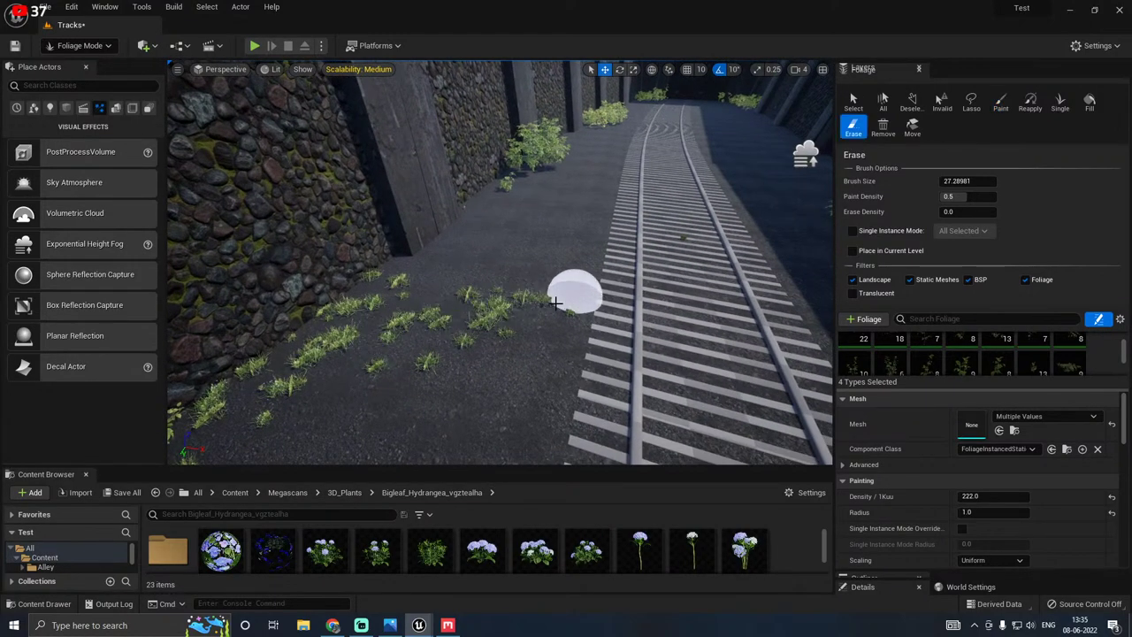
pyautogui.keyDown('shift'); pyautogui.moveTo(555, 302); pyautogui.dragTo(324, 328); pyautogui.keyUp('shift')
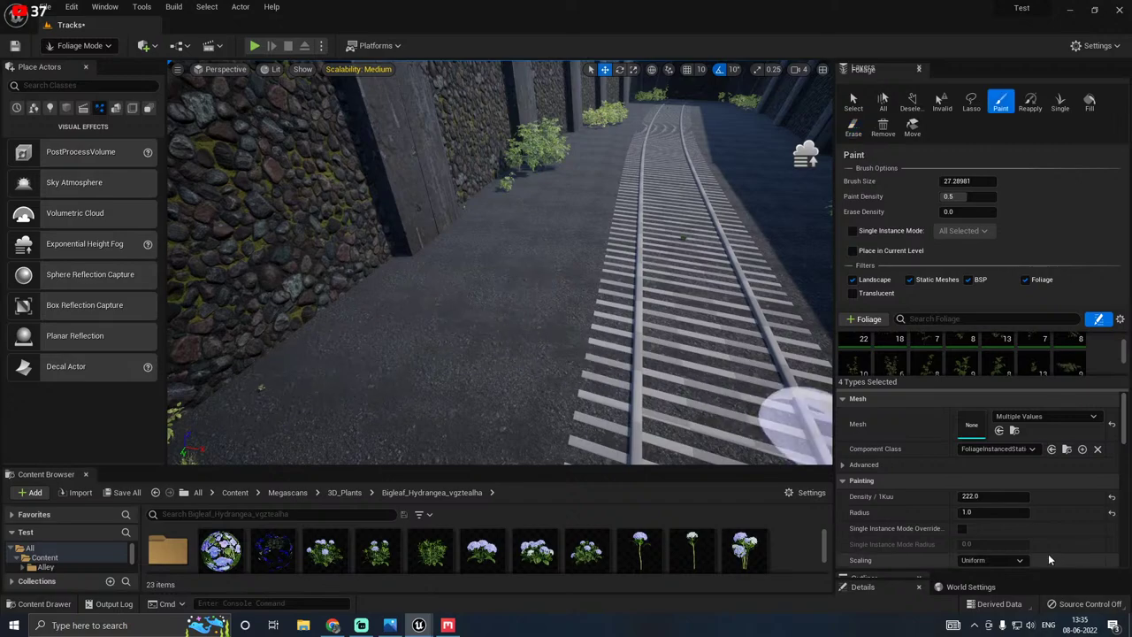
# Step: Set the four selected grass types to density 44 and scale 1 to 2, and test a stroke along the wall's foot
pyautogui.write('44')
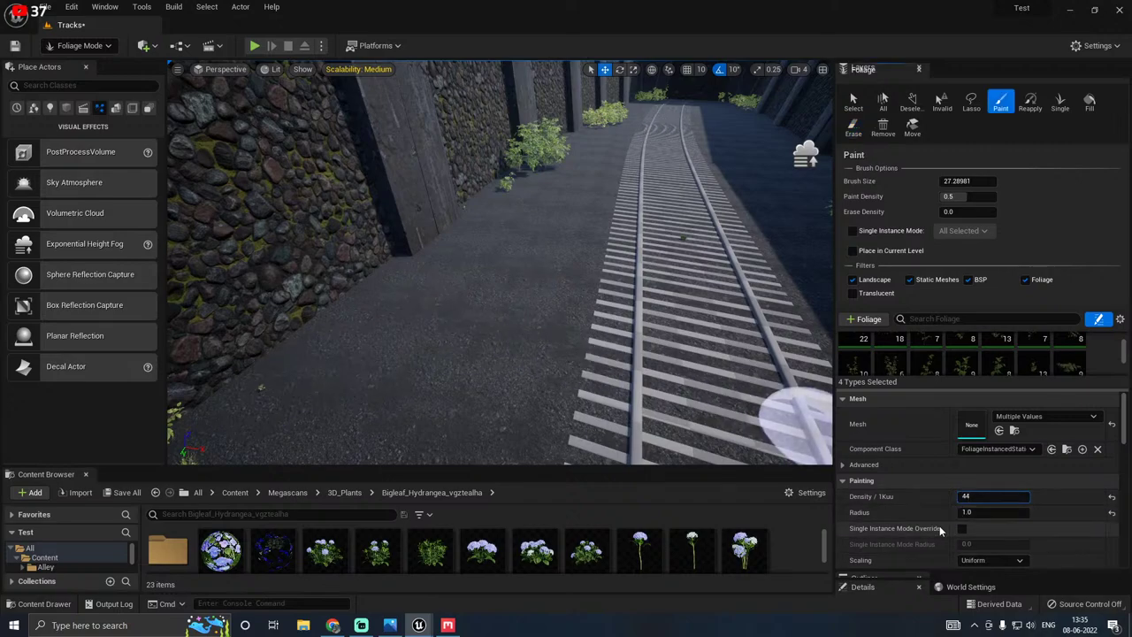
pyautogui.scroll(-2, 973, 522)
pyautogui.press('Return')
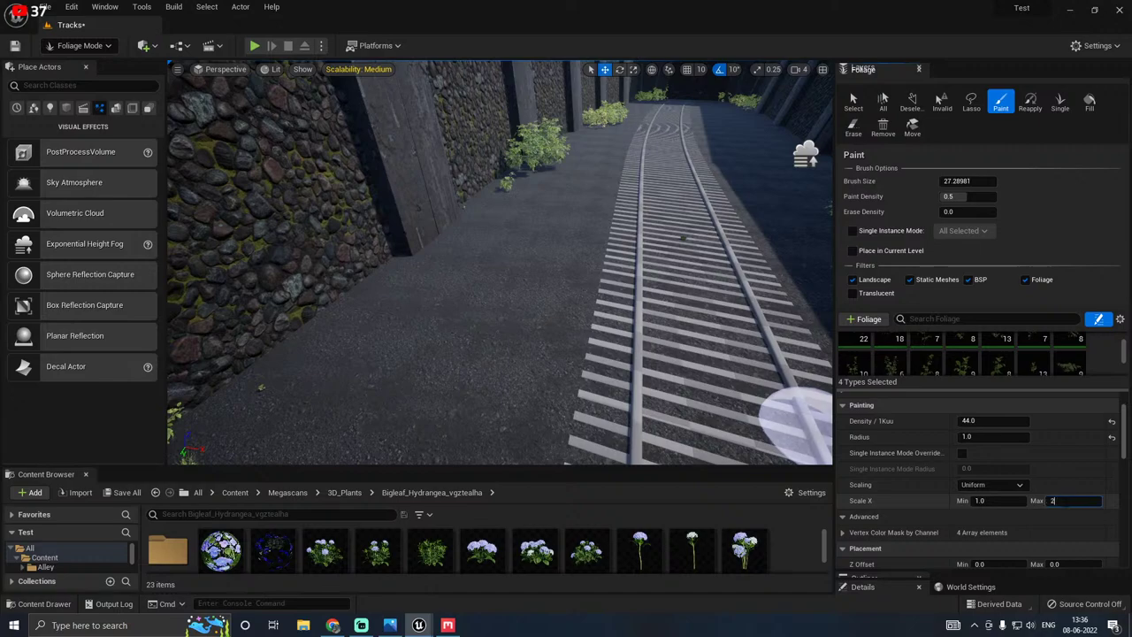
pyautogui.press('Return')
pyautogui.moveTo(442, 362); pyautogui.dragTo(366, 336, button='right')
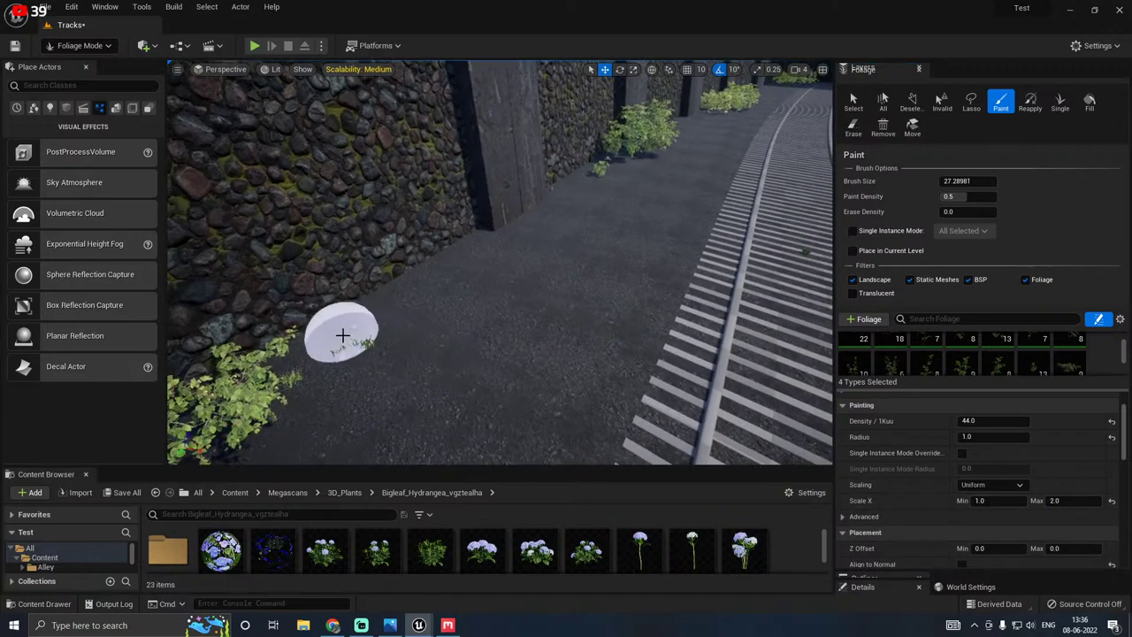
pyautogui.moveTo(342, 334)
pyautogui.mouseDown()
pyautogui.moveTo(380, 306)
pyautogui.moveTo(309, 336)
pyautogui.moveTo(422, 266)
pyautogui.moveTo(417, 285)
pyautogui.moveTo(321, 328)
pyautogui.moveTo(417, 274)
pyautogui.mouseUp()
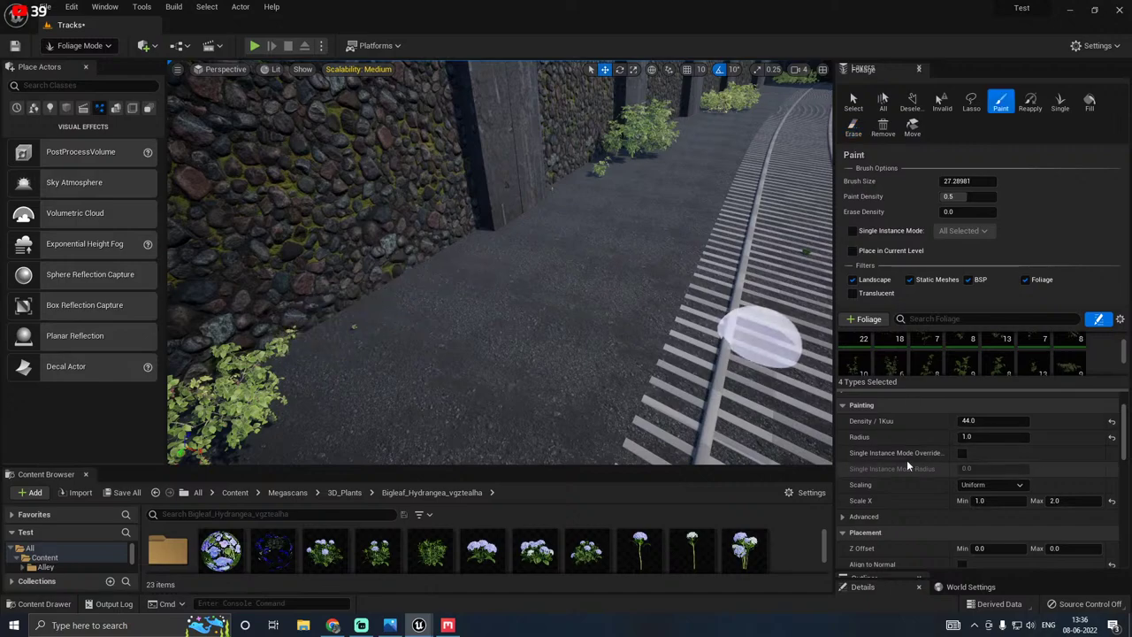
# Step: Set the four grass types' density to 12 and paint clumps along the foot of the stone wall
pyautogui.scroll(2, 907, 467)
pyautogui.click(973, 477)
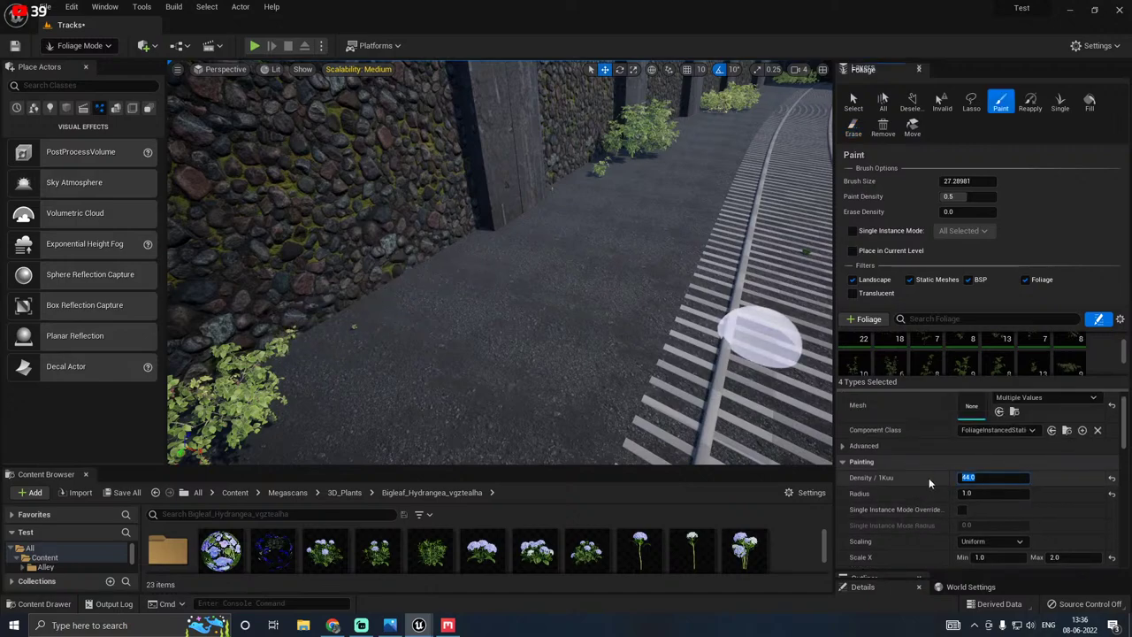
pyautogui.write('12')
pyautogui.press('Return')
pyautogui.click(346, 362)
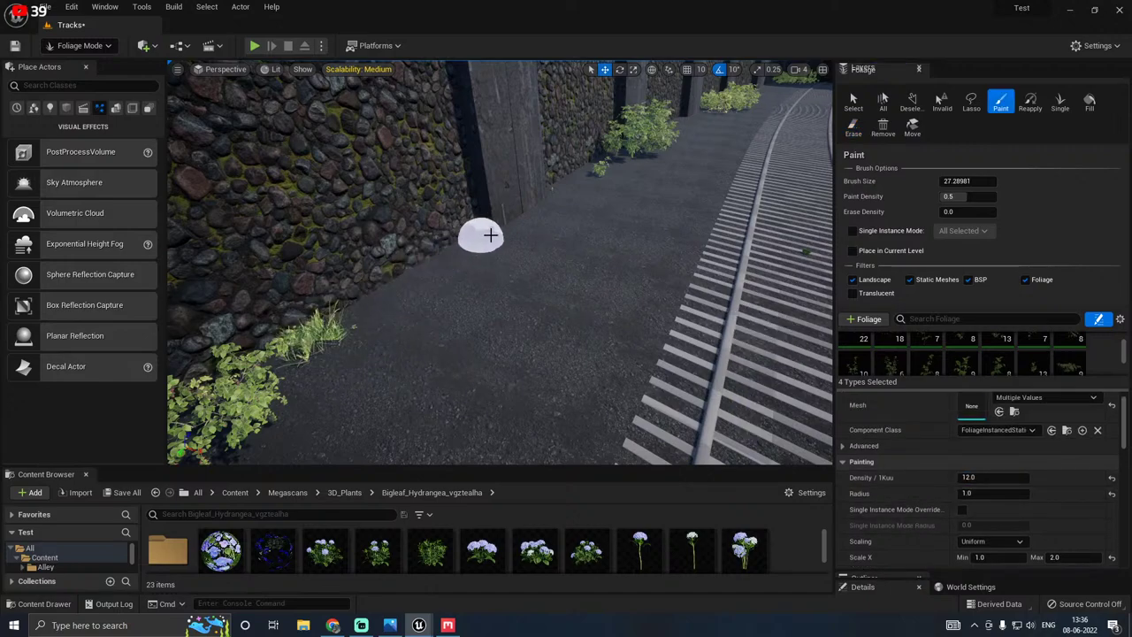
pyautogui.moveTo(490, 234)
pyautogui.mouseDown()
pyautogui.moveTo(377, 306)
pyautogui.moveTo(395, 294)
pyautogui.mouseUp()
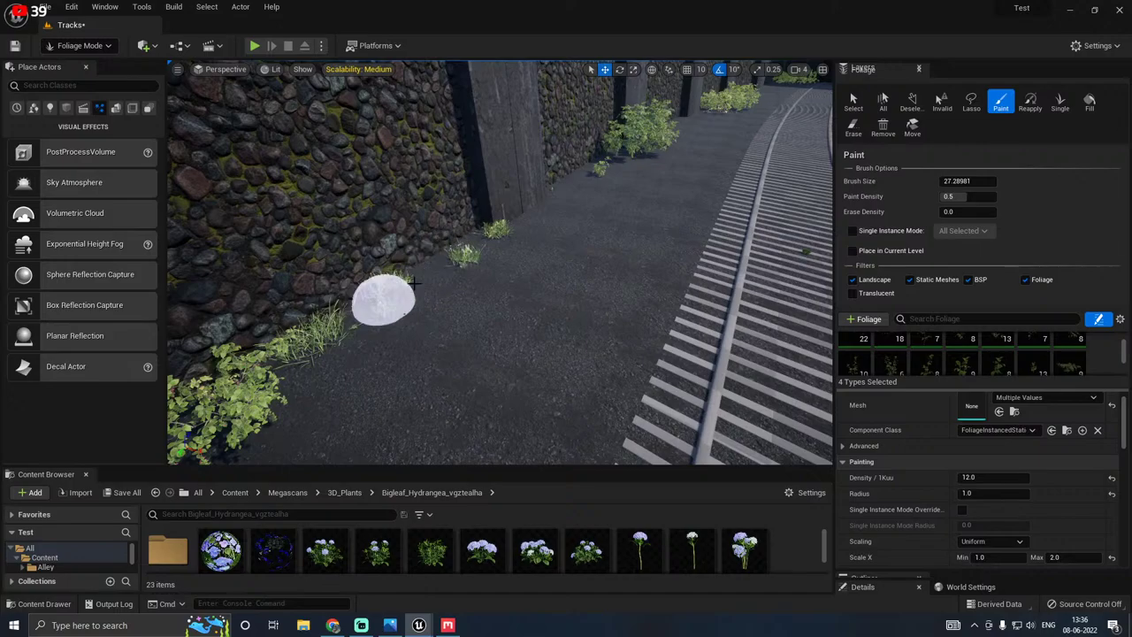
# Step: Erase the grass clumps along the foot of the stone wall
pyautogui.press('w')
pyautogui.moveTo(475, 285)
pyautogui.mouseDown(button='right')
pyautogui.moveTo(495, 292)
pyautogui.moveTo(416, 310)
pyautogui.moveTo(460, 300)
pyautogui.mouseUp(button='right')
pyautogui.press('s')
pyautogui.keyDown('shift'); pyautogui.moveTo(460, 301); pyautogui.dragTo(501, 335); pyautogui.keyUp('shift')
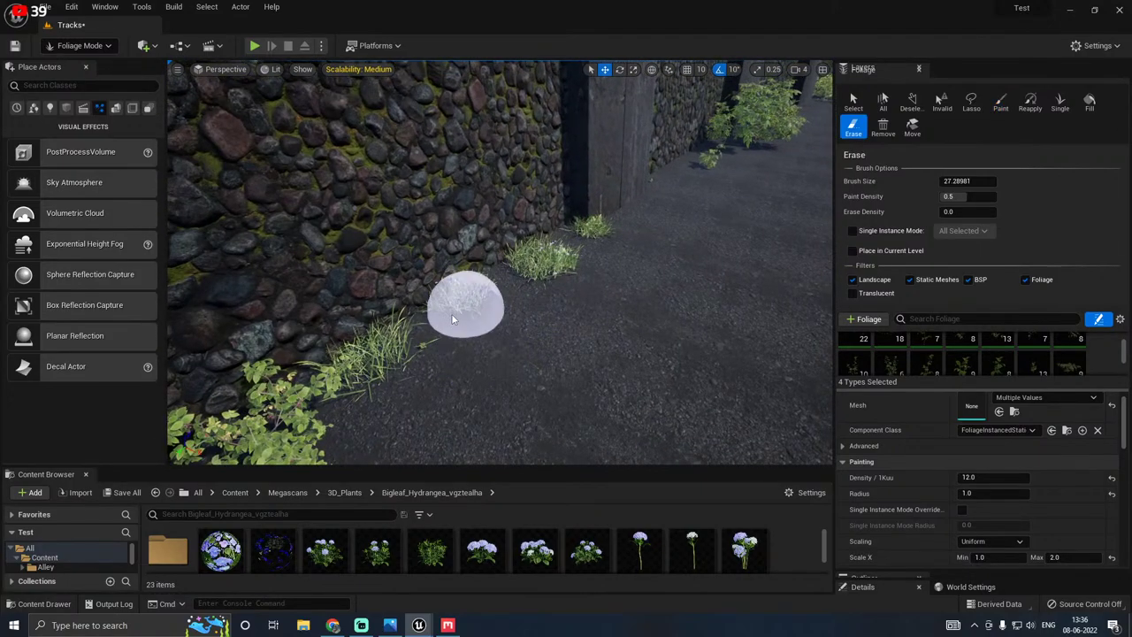
pyautogui.moveTo(379, 354)
pyautogui.keyDown('shift'); pyautogui.mouseDown()
pyautogui.moveTo(596, 215)
pyautogui.moveTo(614, 228)
pyautogui.mouseUp(); pyautogui.keyUp('shift')
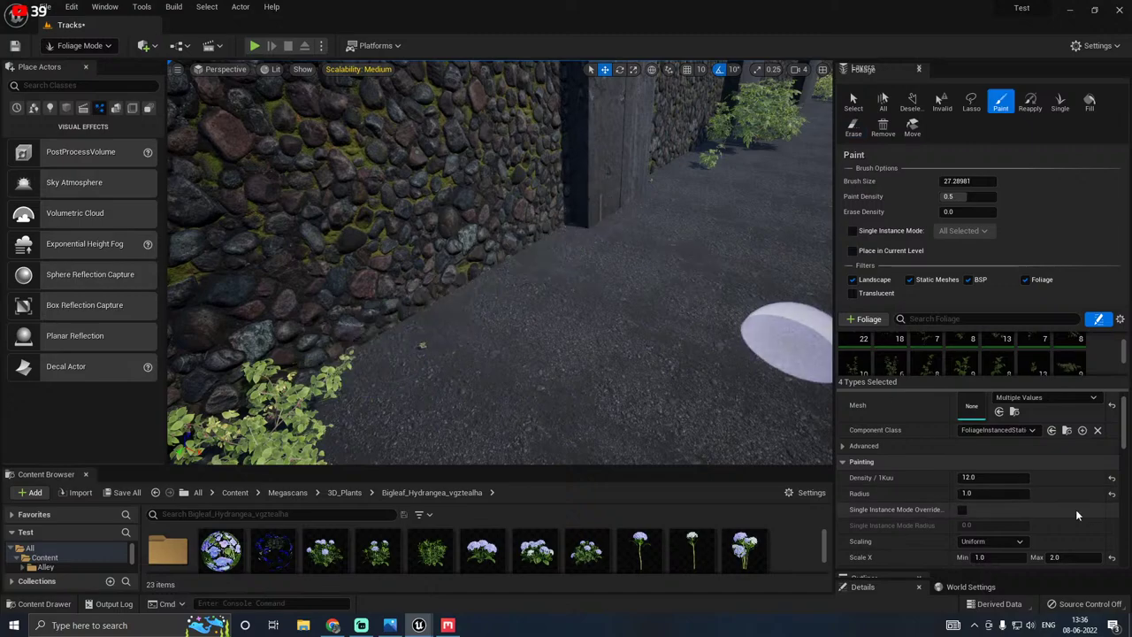
# Step: Set the four selected grass types' density to 77 and paint a test patch at the foot of the pillar by the stone wall
pyautogui.click(982, 477)
pyautogui.write('77')
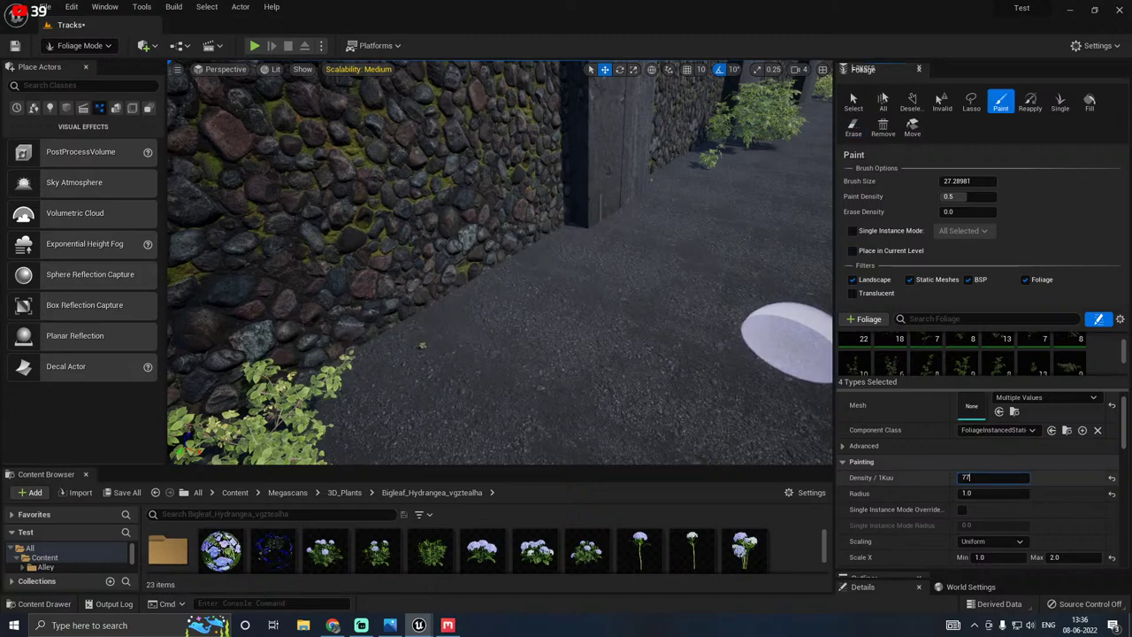
pyautogui.press('Return')
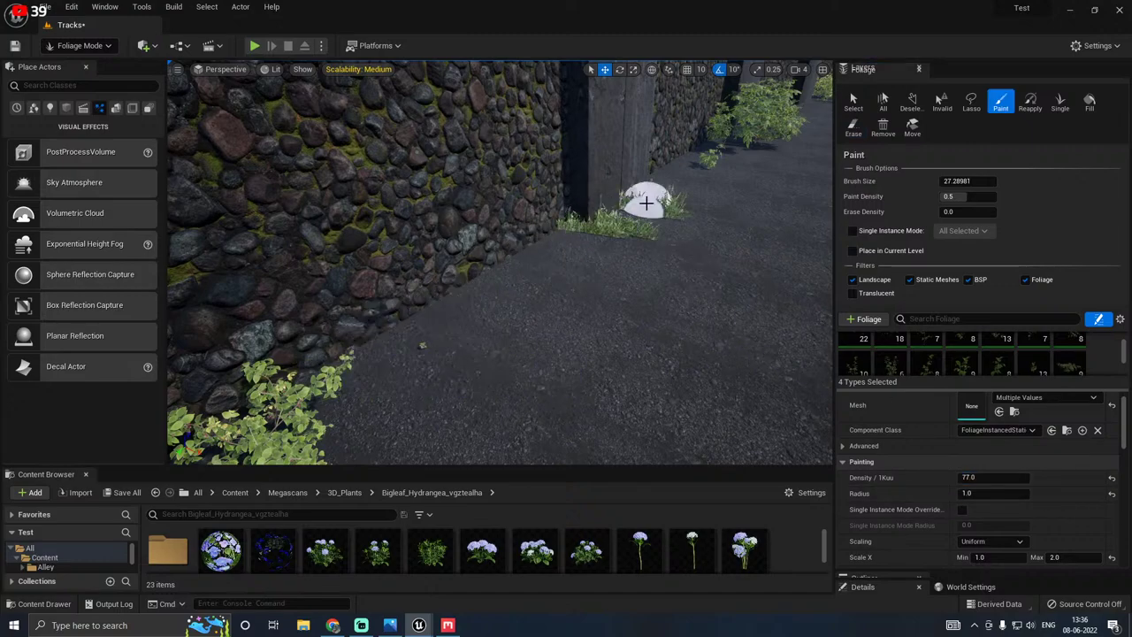
pyautogui.moveTo(646, 202); pyautogui.dragTo(667, 184)
pyautogui.moveTo(636, 233); pyautogui.dragTo(609, 263, button='right')
pyautogui.moveTo(472, 309)
pyautogui.keyDown('shift'); pyautogui.mouseDown()
pyautogui.moveTo(348, 382)
pyautogui.moveTo(415, 329)
pyautogui.moveTo(337, 359)
pyautogui.moveTo(398, 330)
pyautogui.moveTo(405, 371)
pyautogui.moveTo(522, 307)
pyautogui.moveTo(467, 292)
pyautogui.moveTo(362, 374)
pyautogui.moveTo(409, 331)
pyautogui.moveTo(466, 332)
pyautogui.mouseUp(); pyautogui.keyUp('shift')
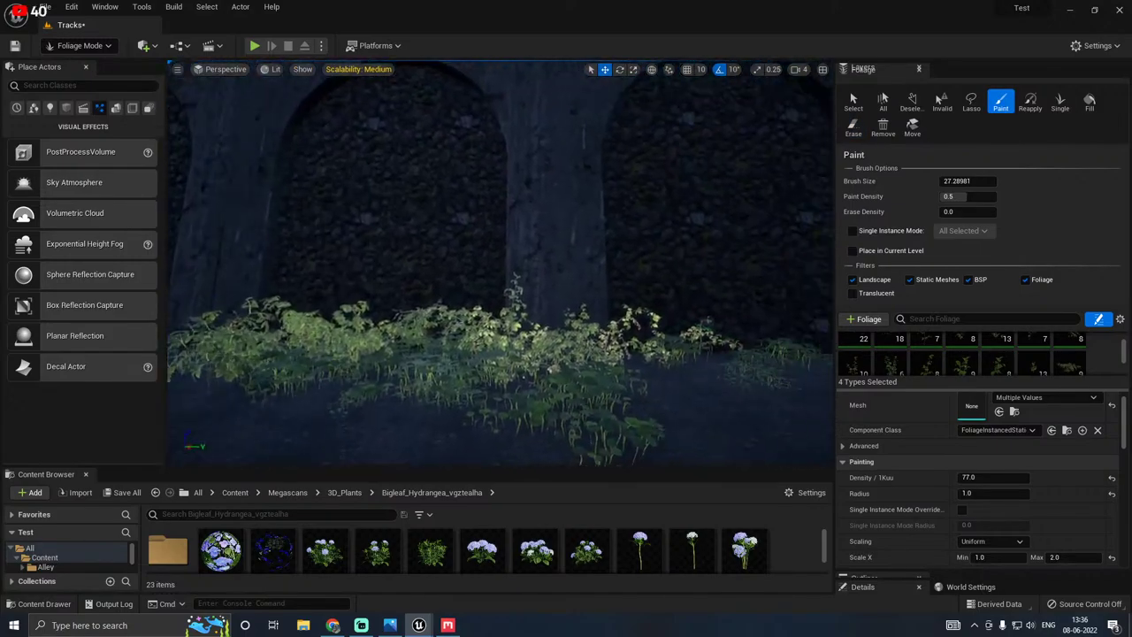
# Step: Paint grass among the bushes along the shaded stone wall and erase the excess along the front of the bed
pyautogui.moveTo(632, 315)
pyautogui.mouseDown()
pyautogui.moveTo(645, 298)
pyautogui.moveTo(501, 324)
pyautogui.moveTo(417, 285)
pyautogui.moveTo(403, 240)
pyautogui.mouseUp()
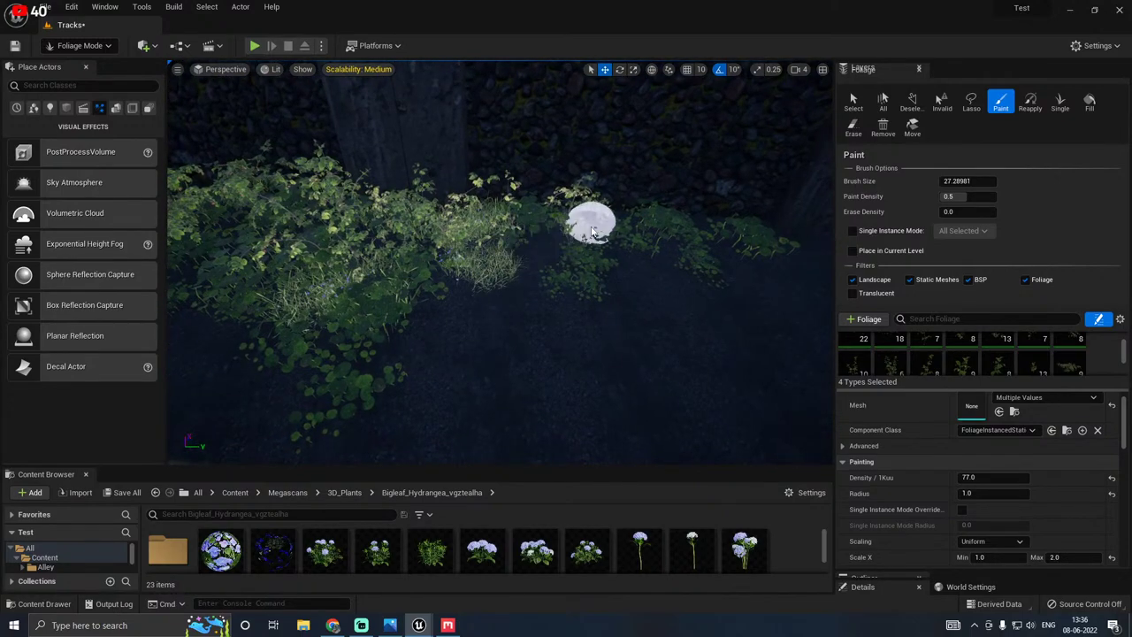
pyautogui.moveTo(538, 260); pyautogui.dragTo(694, 240)
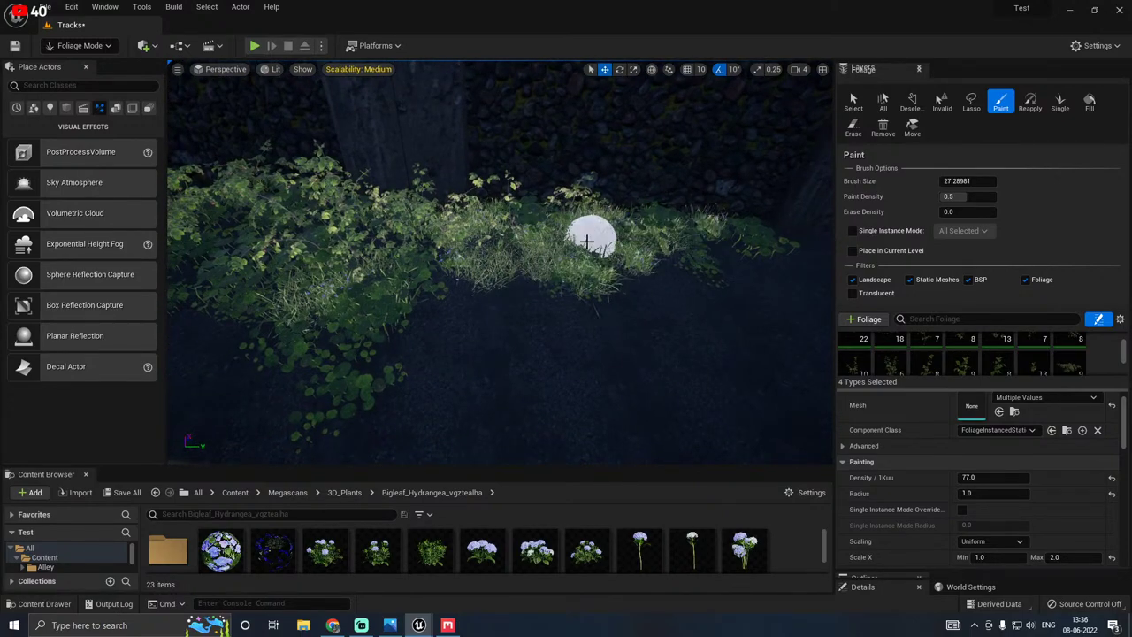
pyautogui.keyDown('shift'); pyautogui.moveTo(586, 270); pyautogui.dragTo(584, 297); pyautogui.keyUp('shift')
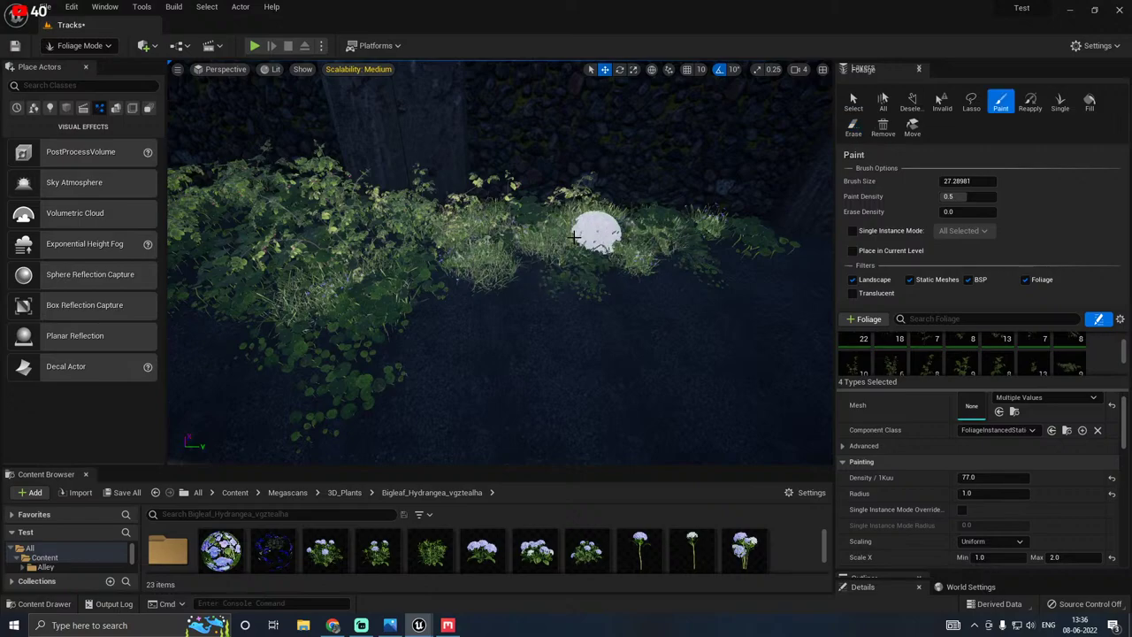
pyautogui.moveTo(733, 245)
pyautogui.mouseDown(button='right')
pyautogui.moveTo(591, 245)
pyautogui.moveTo(556, 278)
pyautogui.mouseUp(button='right')
pyautogui.moveTo(582, 272)
pyautogui.mouseDown()
pyautogui.moveTo(549, 356)
pyautogui.moveTo(601, 274)
pyautogui.mouseUp()
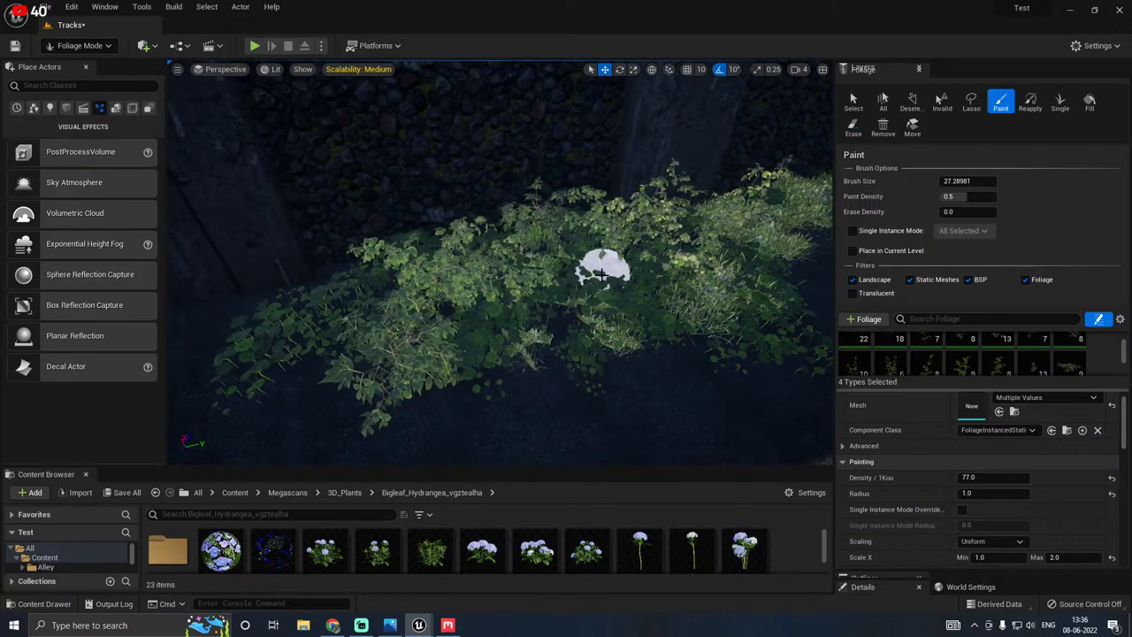
# Step: Extend the grass around the end of the bush bed by the shaded pillar and out toward the track
pyautogui.moveTo(504, 336); pyautogui.dragTo(526, 298, button='right')
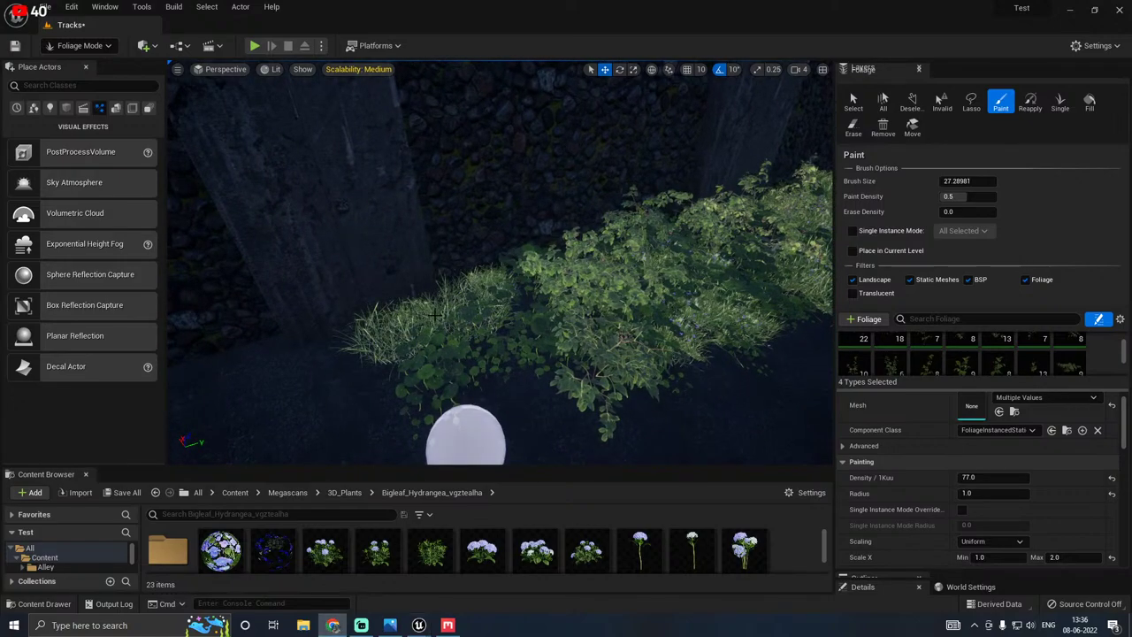
pyautogui.click(435, 315)
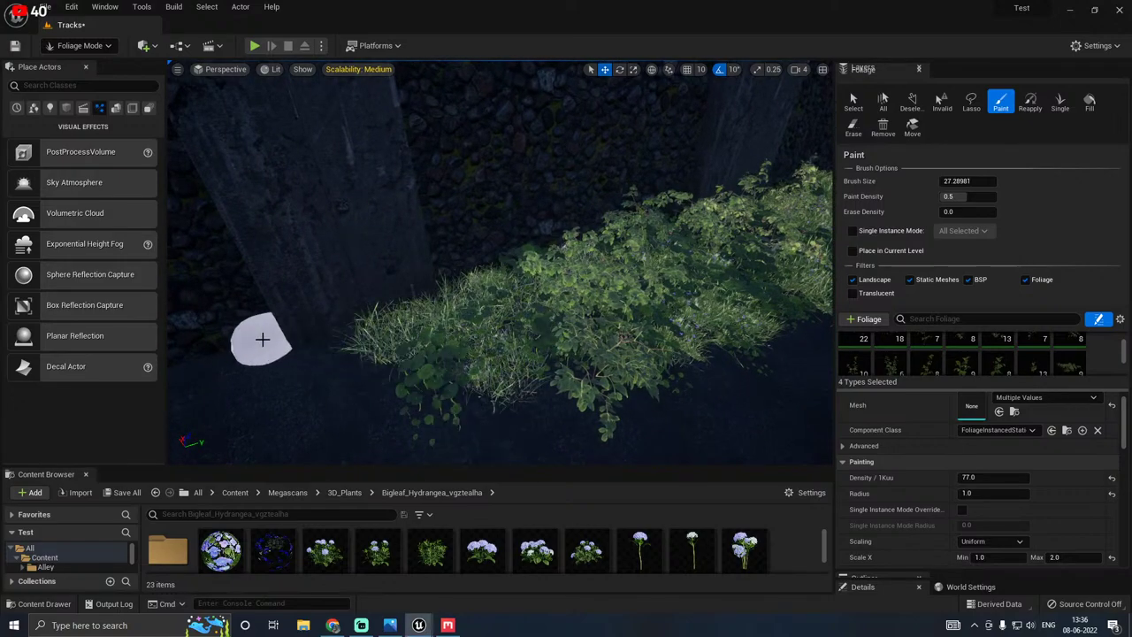
pyautogui.moveTo(262, 336)
pyautogui.mouseDown()
pyautogui.moveTo(240, 348)
pyautogui.moveTo(399, 360)
pyautogui.moveTo(556, 327)
pyautogui.mouseUp()
pyautogui.press('s')
pyautogui.moveTo(556, 326)
pyautogui.mouseDown(button='right')
pyautogui.moveTo(556, 283)
pyautogui.moveTo(443, 283)
pyautogui.mouseUp(button='right')
pyautogui.press('w')
pyautogui.moveTo(549, 393); pyautogui.dragTo(468, 389, button='right')
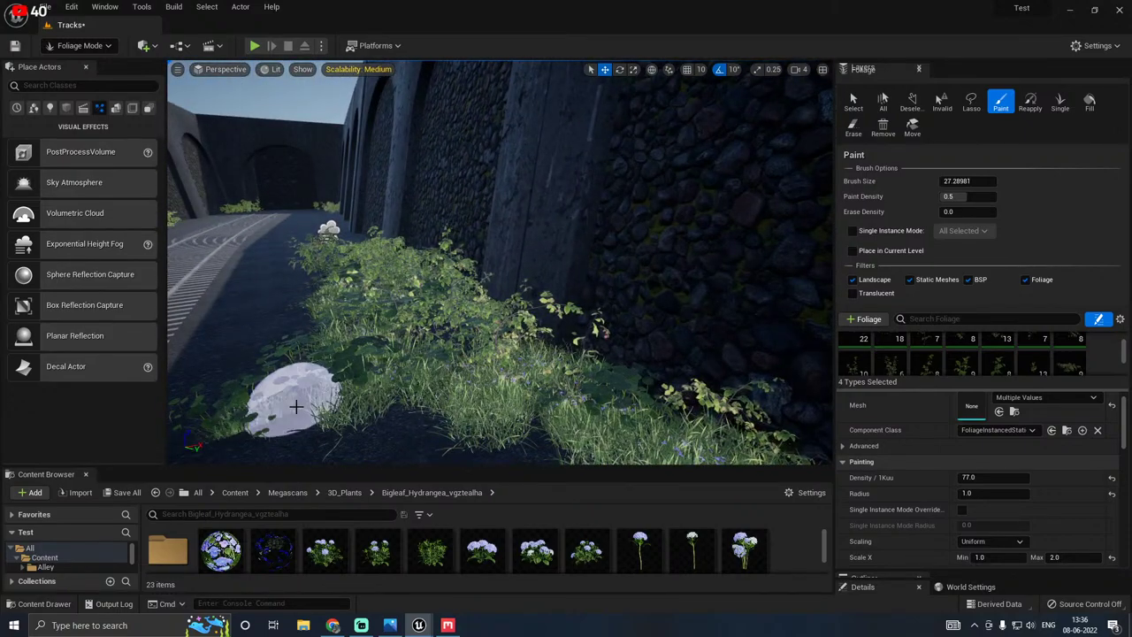
pyautogui.moveTo(404, 341); pyautogui.dragTo(375, 372, button='right')
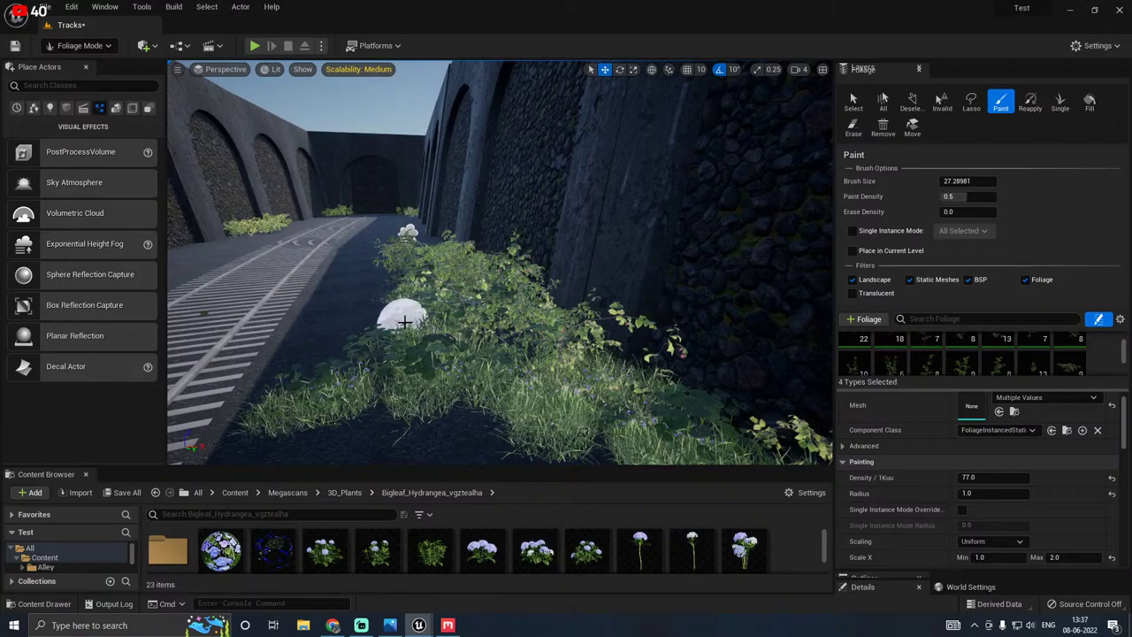
# Step: Paint grass around the base of the shrubs beside the pillar on the sunlit stone wall
pyautogui.press('w')
pyautogui.moveTo(404, 322); pyautogui.dragTo(170, 335, button='right')
pyautogui.press('w')
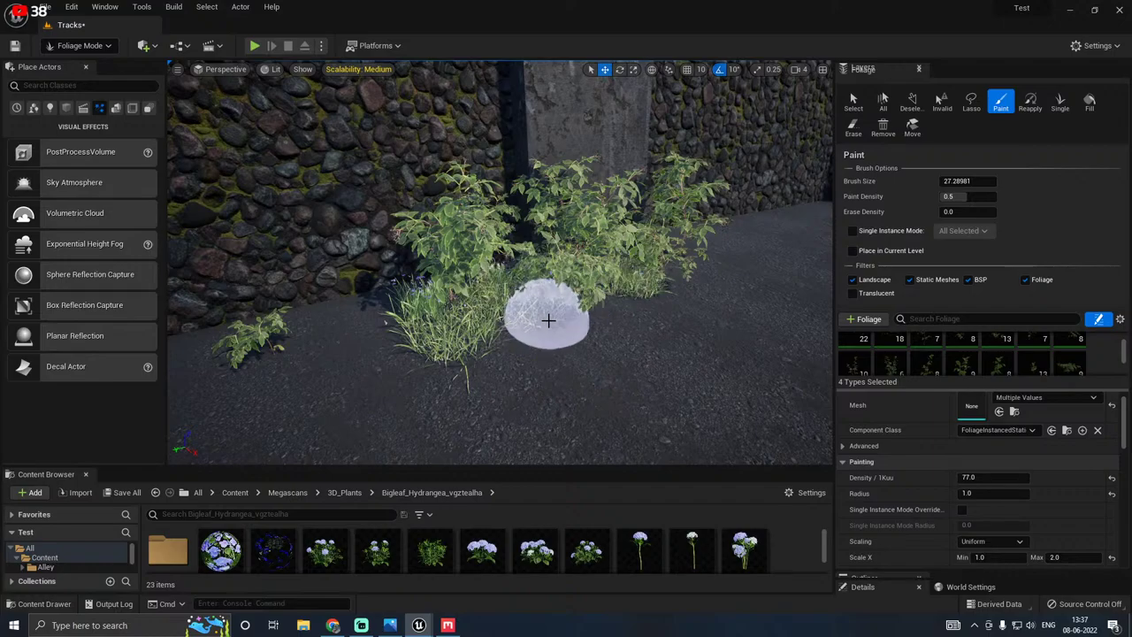
pyautogui.moveTo(549, 321); pyautogui.dragTo(721, 251)
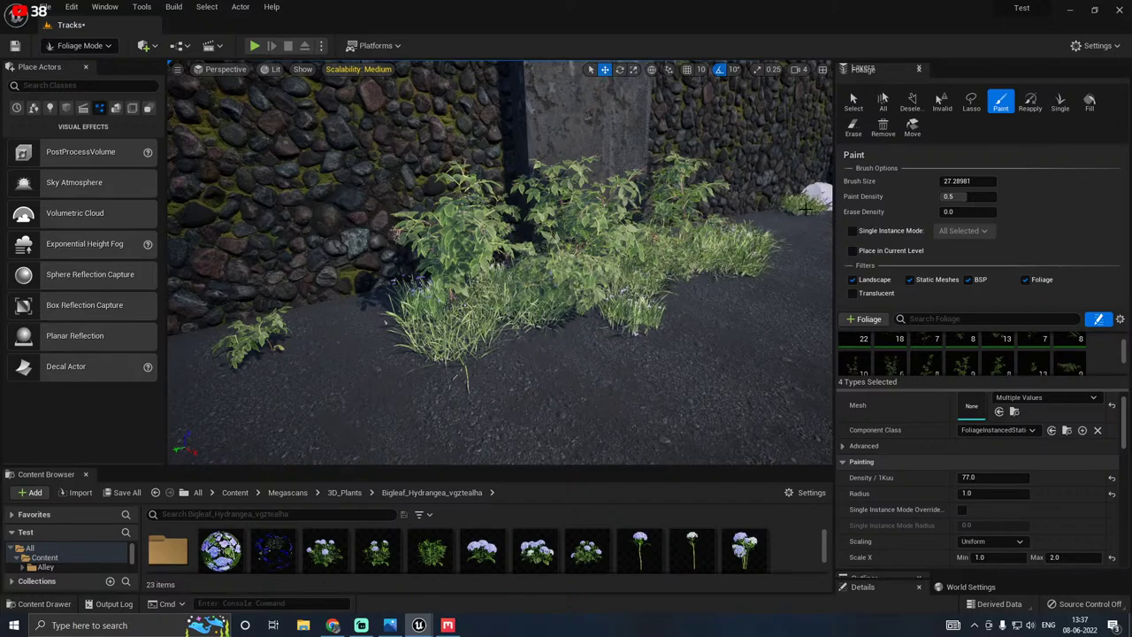
pyautogui.press('s')
pyautogui.moveTo(773, 221)
pyautogui.mouseDown(button='right')
pyautogui.moveTo(826, 232)
pyautogui.moveTo(809, 212)
pyautogui.moveTo(813, 231)
pyautogui.mouseUp(button='right')
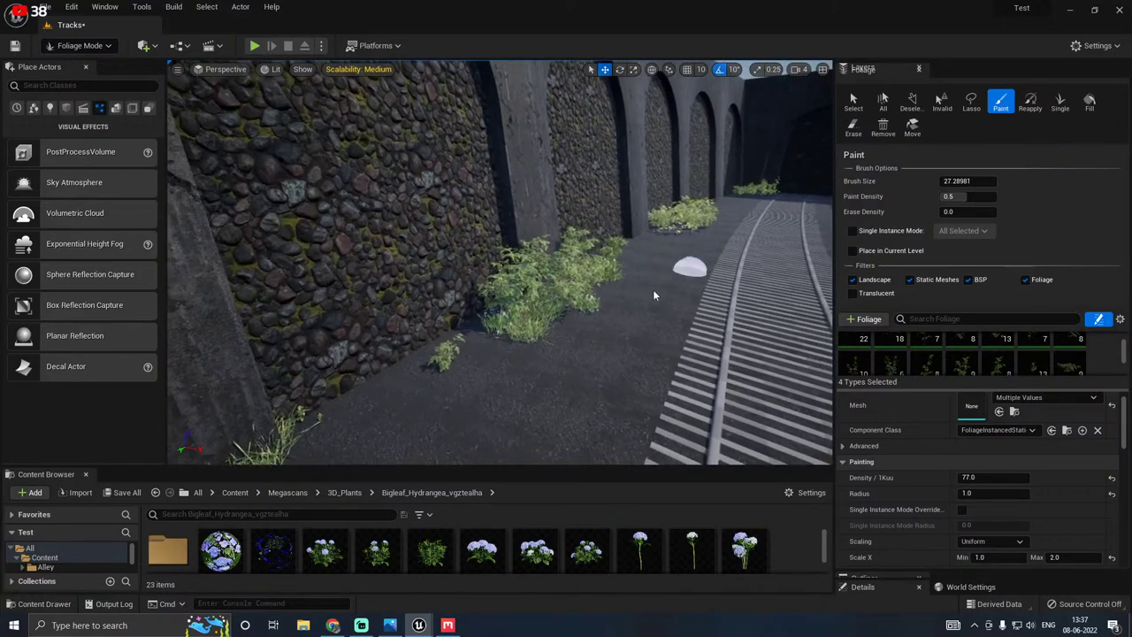
# Step: Spread the grass patch from the sunlit shrubs outward to the edge of the railway sleepers
pyautogui.moveTo(476, 336); pyautogui.dragTo(459, 342, button='right')
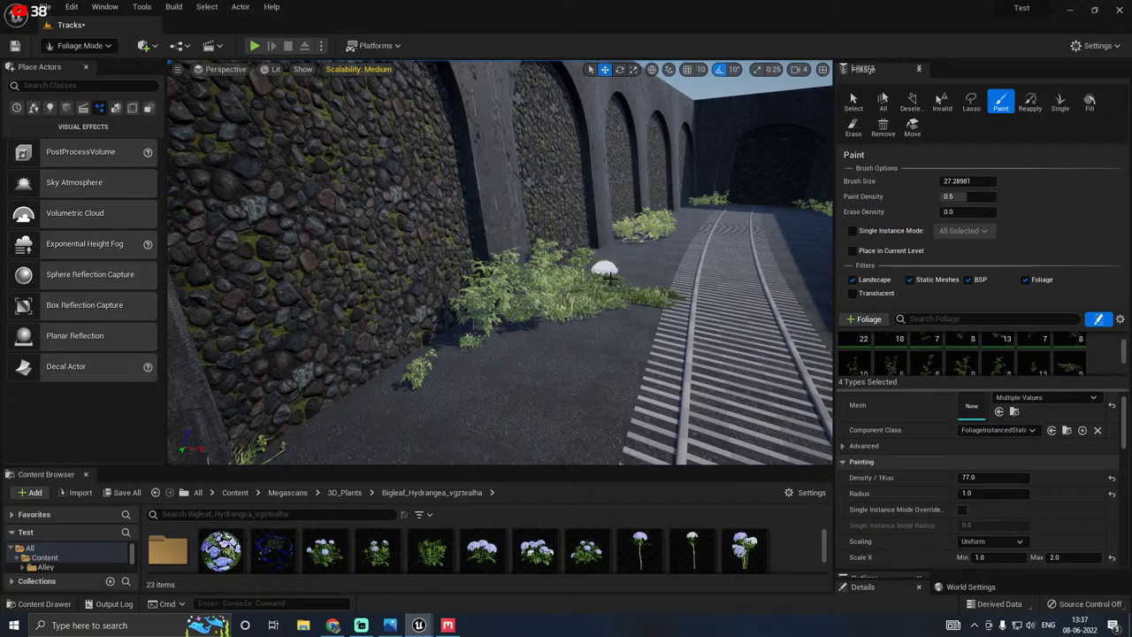
pyautogui.moveTo(647, 277)
pyautogui.mouseDown(button='right')
pyautogui.moveTo(630, 168)
pyautogui.moveTo(601, 301)
pyautogui.moveTo(592, 296)
pyautogui.mouseUp(button='right')
pyautogui.press('w')
pyautogui.press('shift')
pyautogui.moveTo(666, 334); pyautogui.dragTo(662, 328, button='right')
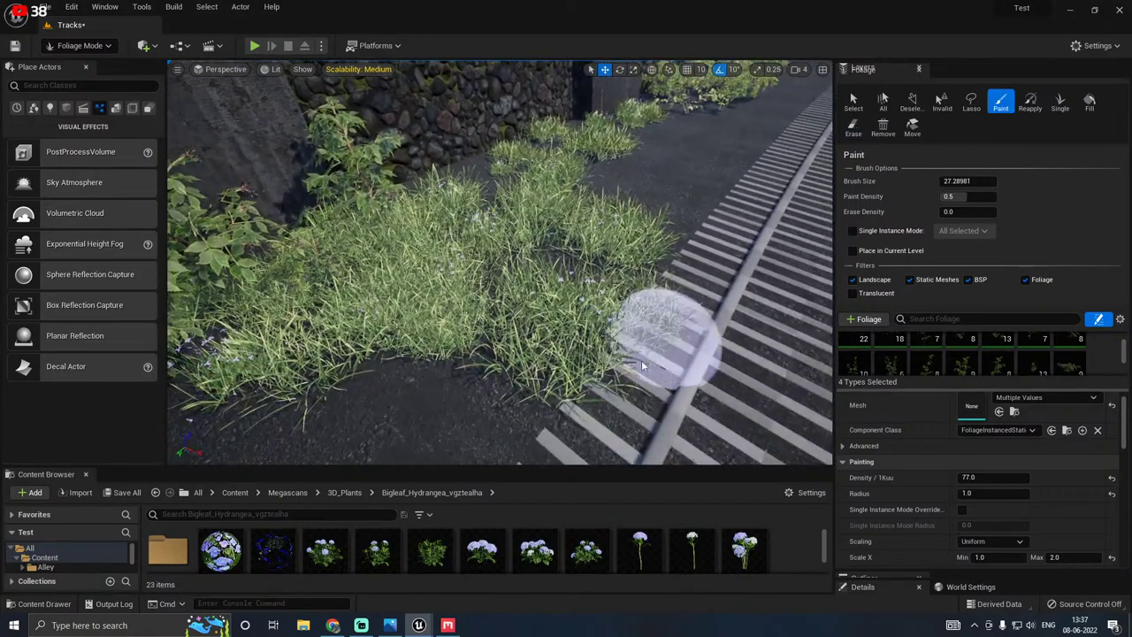
# Step: Erase the grass spilling onto the track edge and paint a continuous grass strip along the foot of the sunlit wall
pyautogui.moveTo(456, 264)
pyautogui.mouseDown()
pyautogui.moveTo(543, 132)
pyautogui.moveTo(457, 172)
pyautogui.moveTo(593, 197)
pyautogui.moveTo(324, 326)
pyautogui.moveTo(617, 255)
pyautogui.moveTo(356, 321)
pyautogui.moveTo(394, 259)
pyautogui.moveTo(366, 277)
pyautogui.moveTo(475, 267)
pyautogui.moveTo(533, 351)
pyautogui.moveTo(505, 321)
pyautogui.moveTo(333, 387)
pyautogui.moveTo(367, 385)
pyautogui.mouseUp()
pyautogui.moveTo(367, 385)
pyautogui.mouseDown(button='right')
pyautogui.moveTo(531, 354)
pyautogui.moveTo(566, 354)
pyautogui.moveTo(566, 371)
pyautogui.moveTo(540, 267)
pyautogui.moveTo(477, 270)
pyautogui.moveTo(439, 296)
pyautogui.mouseUp(button='right')
pyautogui.press('w')
pyautogui.press('s')
pyautogui.press('shift')
pyautogui.keyDown('shift'); pyautogui.click(539, 267); pyautogui.keyUp('shift')
pyautogui.press('s')
pyautogui.press('shift')
pyautogui.moveTo(364, 332)
pyautogui.mouseDown()
pyautogui.moveTo(503, 246)
pyautogui.moveTo(492, 268)
pyautogui.moveTo(374, 351)
pyautogui.moveTo(433, 302)
pyautogui.mouseUp()
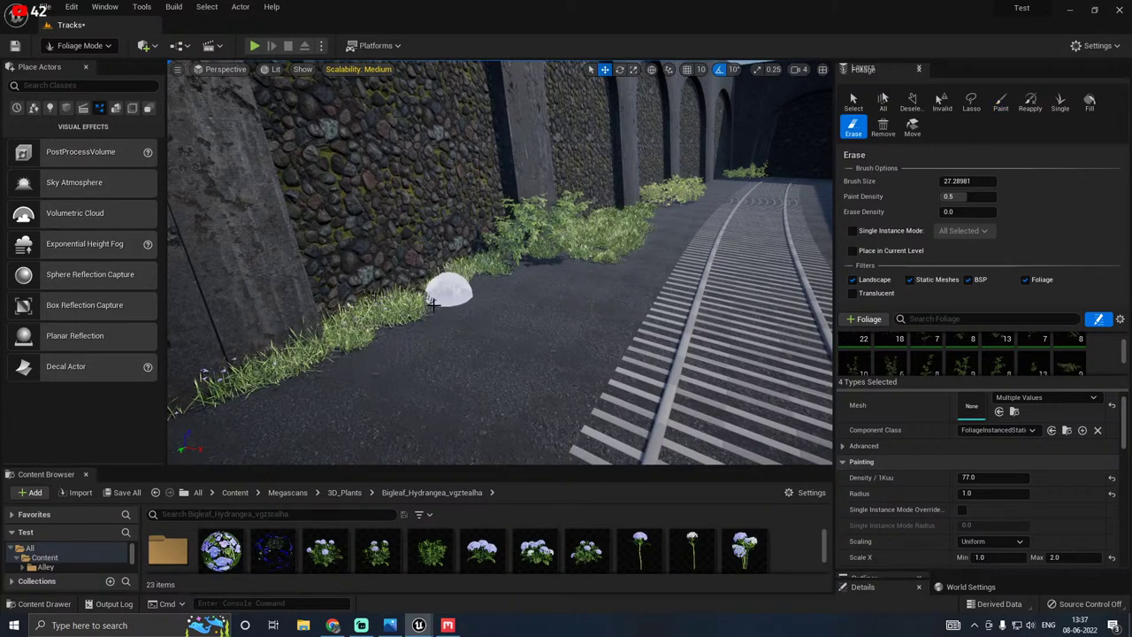
pyautogui.press('p')
pyautogui.moveTo(453, 294)
pyautogui.mouseDown(button='right')
pyautogui.moveTo(460, 332)
pyautogui.moveTo(553, 309)
pyautogui.moveTo(610, 331)
pyautogui.moveTo(623, 265)
pyautogui.moveTo(588, 252)
pyautogui.mouseUp(button='right')
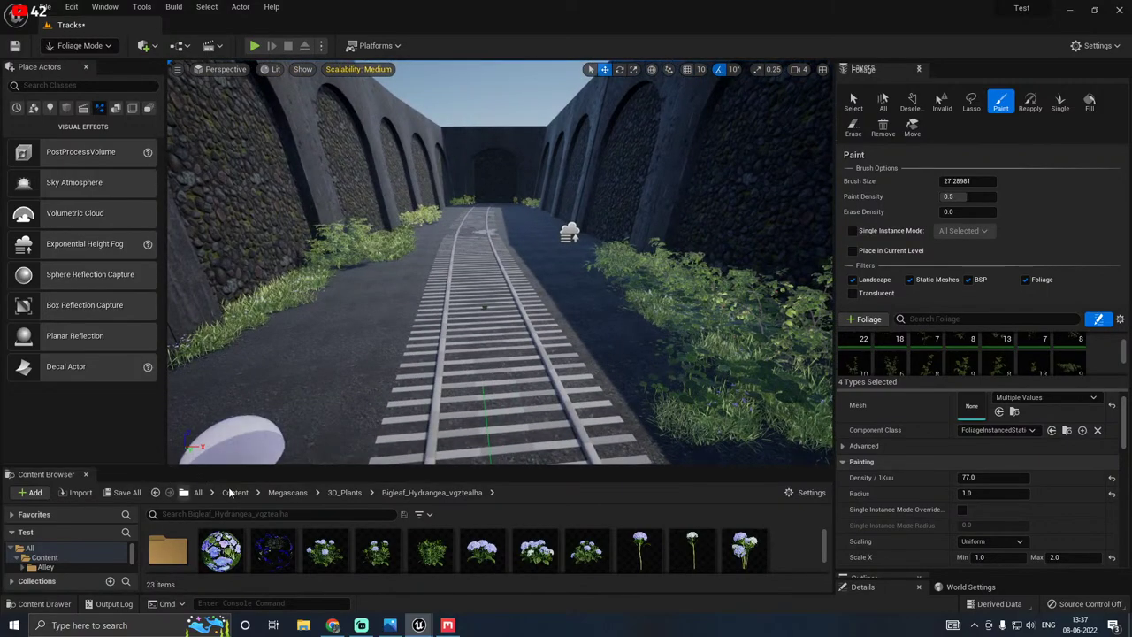
# Step: Browse the Megascans 3D_Plants folders and open the billboard material instance in Wild_Grass_vlkhcbxia for editing
pyautogui.moveTo(229, 468); pyautogui.dragTo(236, 338)
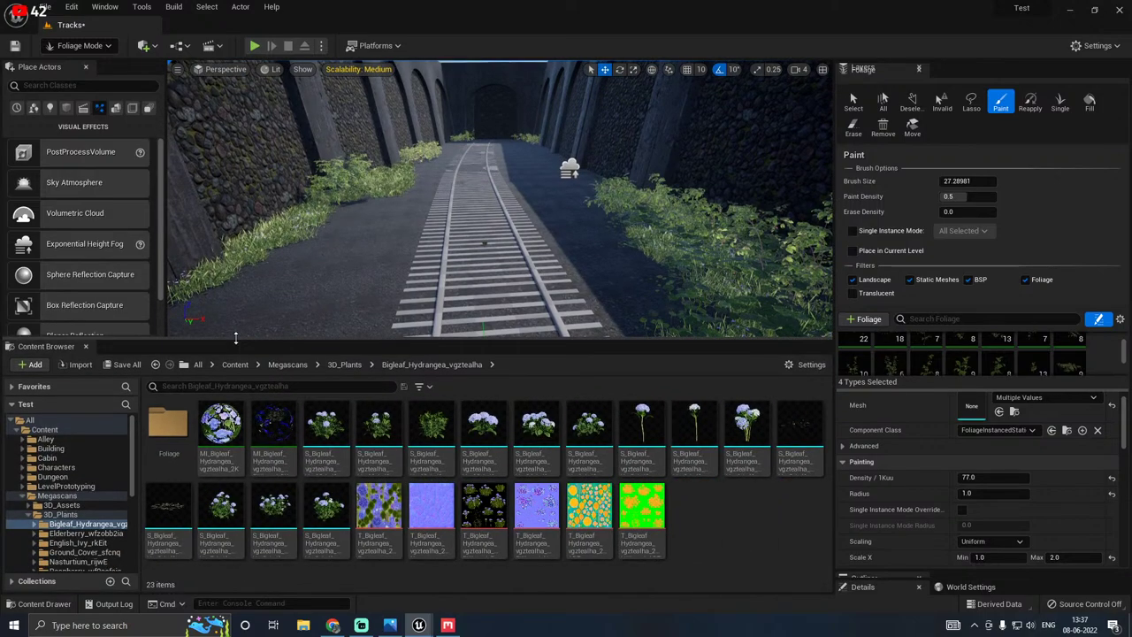
pyautogui.click(88, 533)
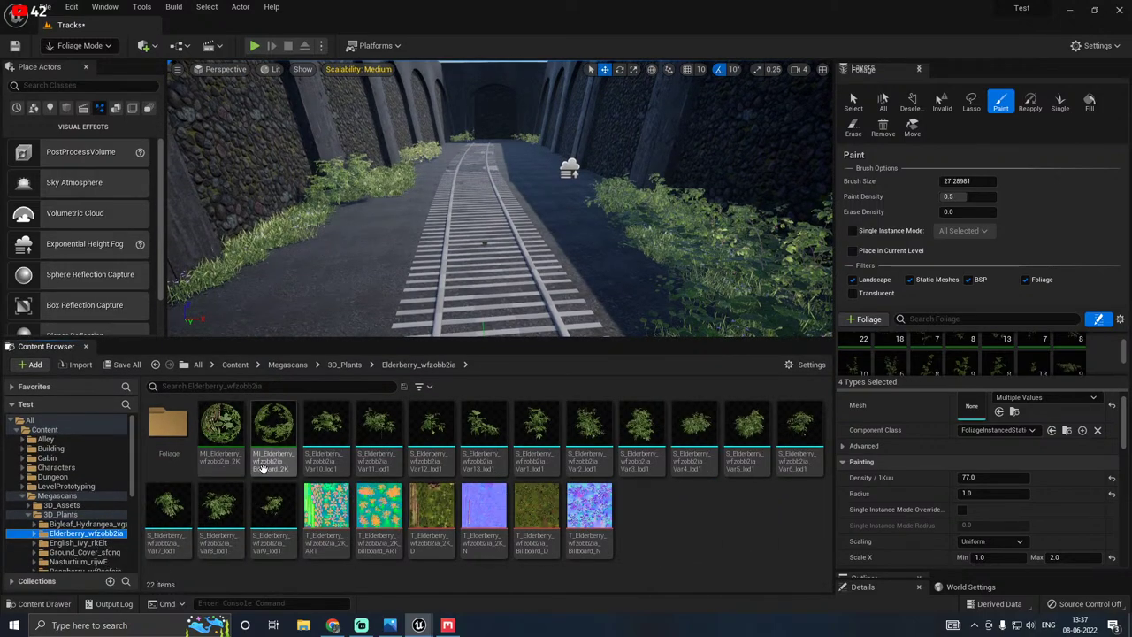
pyautogui.click(89, 543)
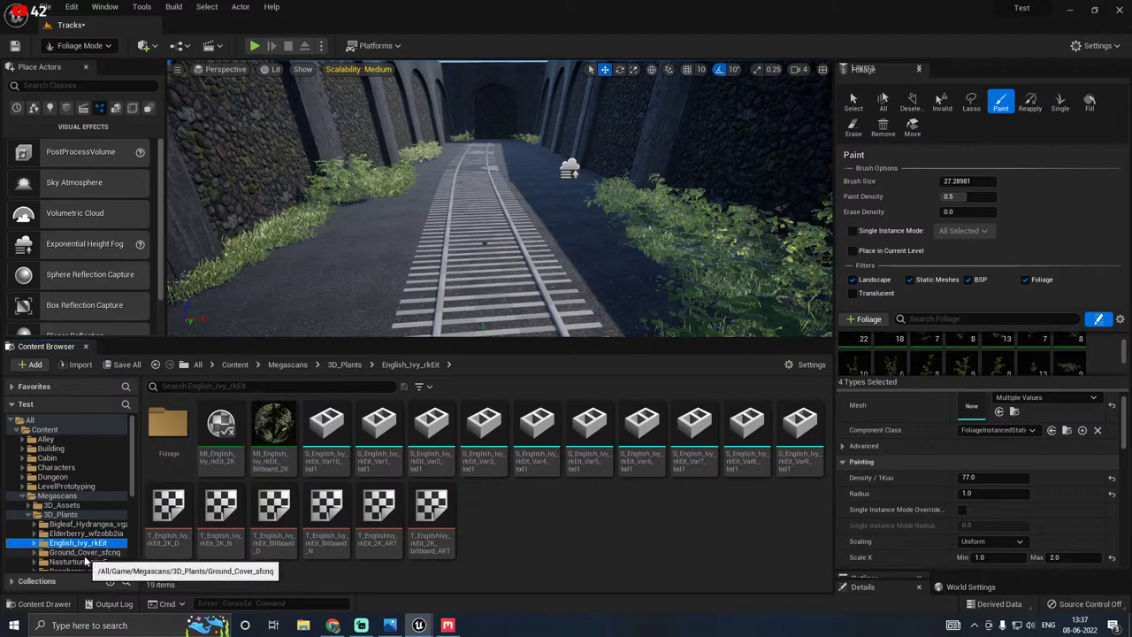
pyautogui.click(85, 561)
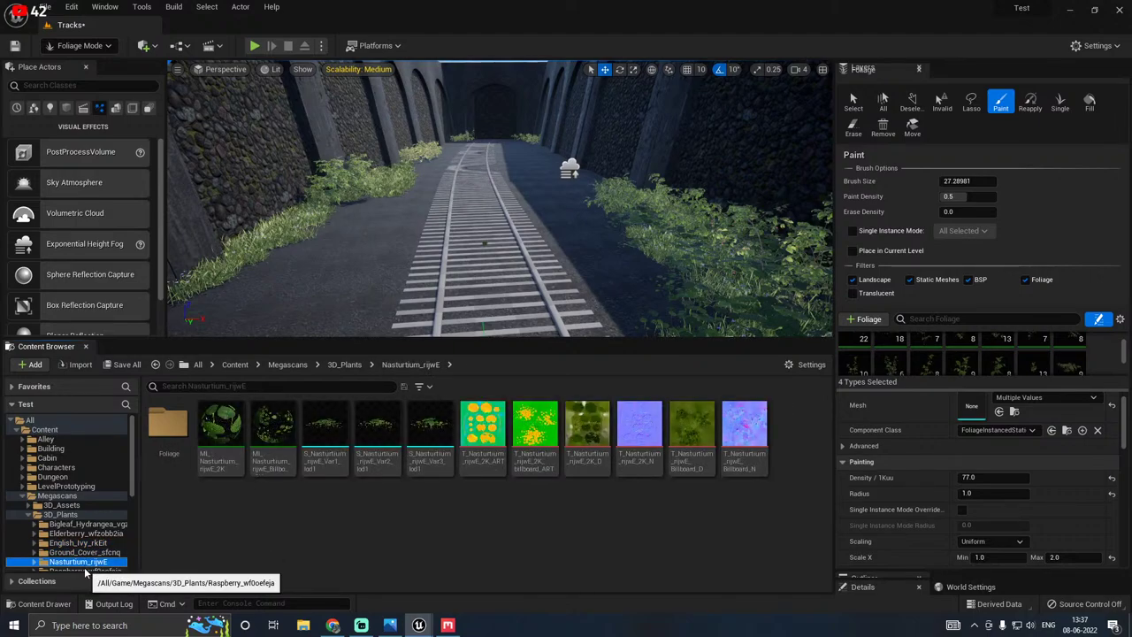
pyautogui.scroll(-2, 88, 566)
pyautogui.click(84, 515)
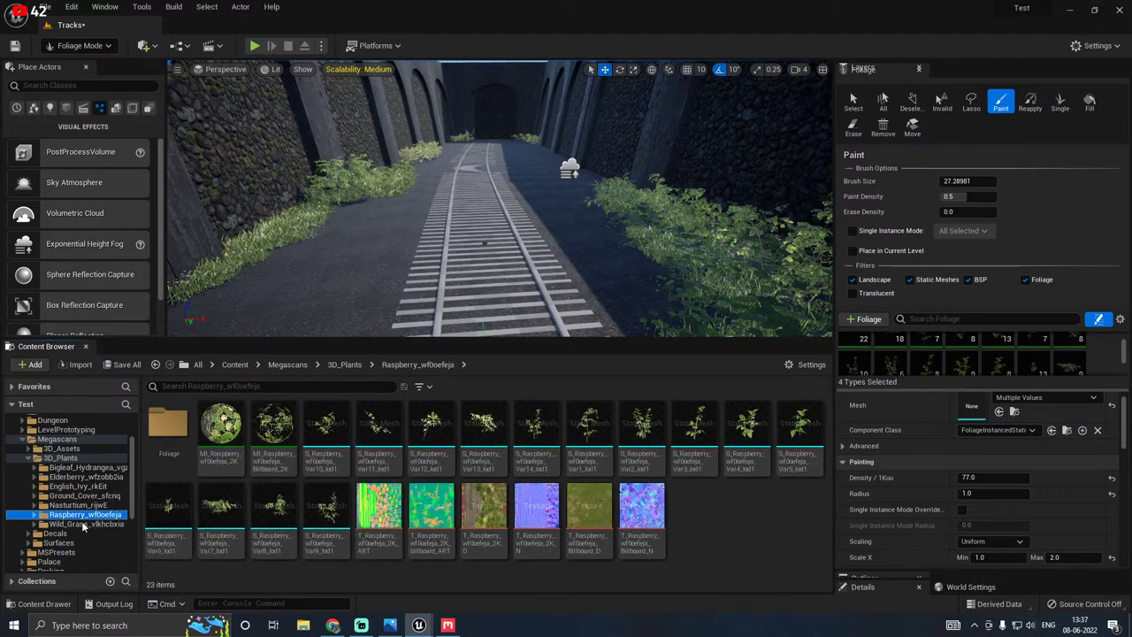
pyautogui.click(85, 525)
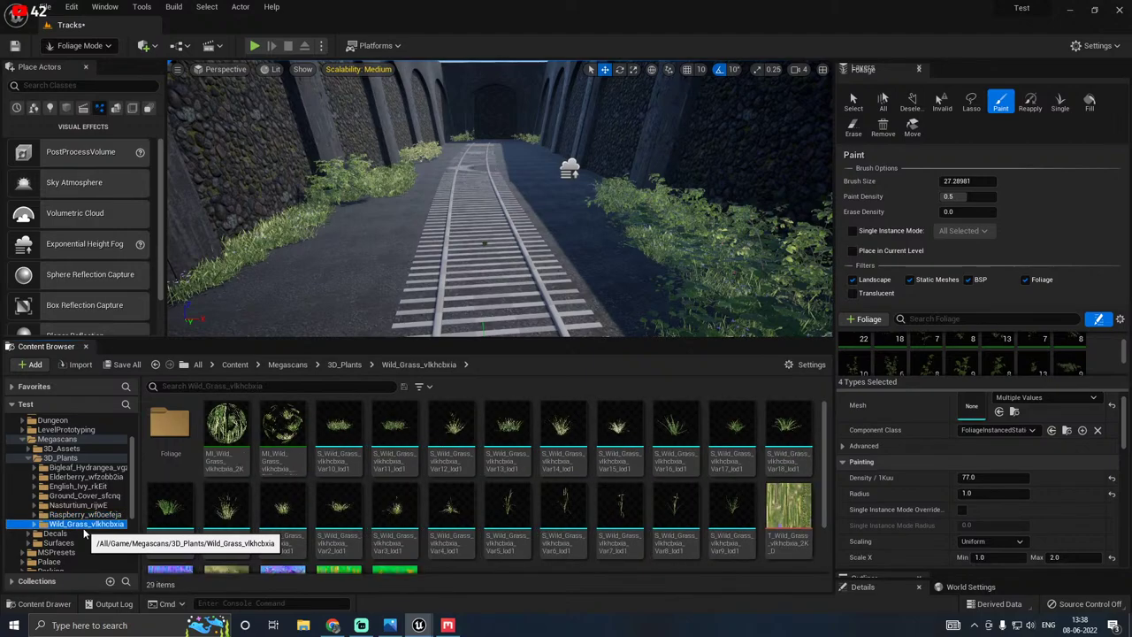
pyautogui.doubleClick(282, 429)
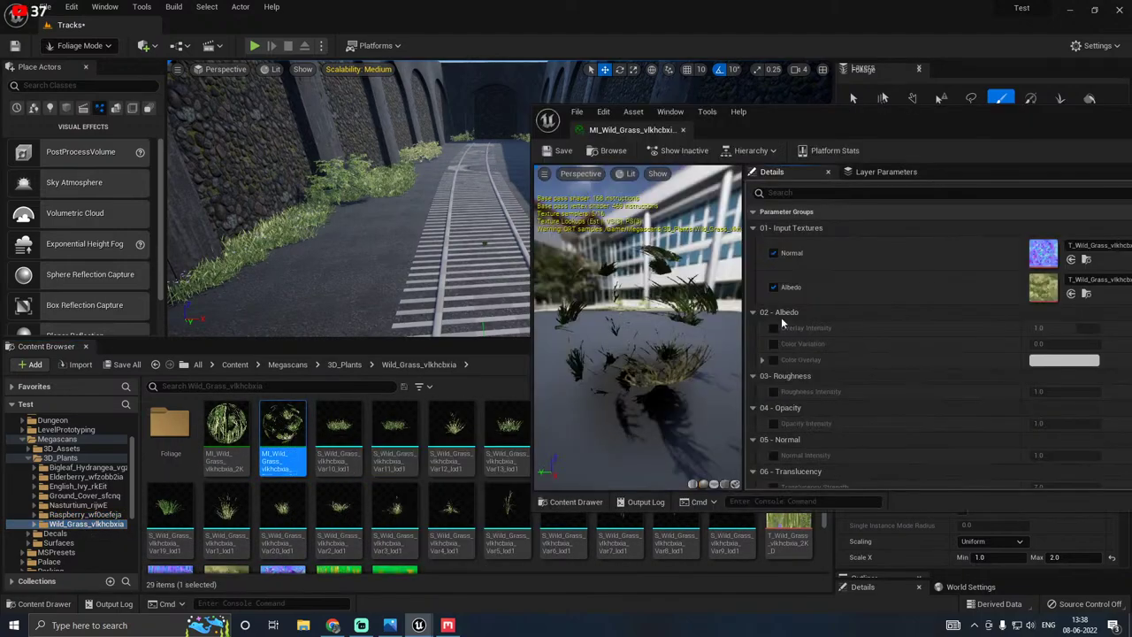
# Step: Enable the Overlay Intensity, Color Variation and Color Overlay overrides and set Color Variation to about 0.43
pyautogui.click(773, 343)
pyautogui.click(773, 327)
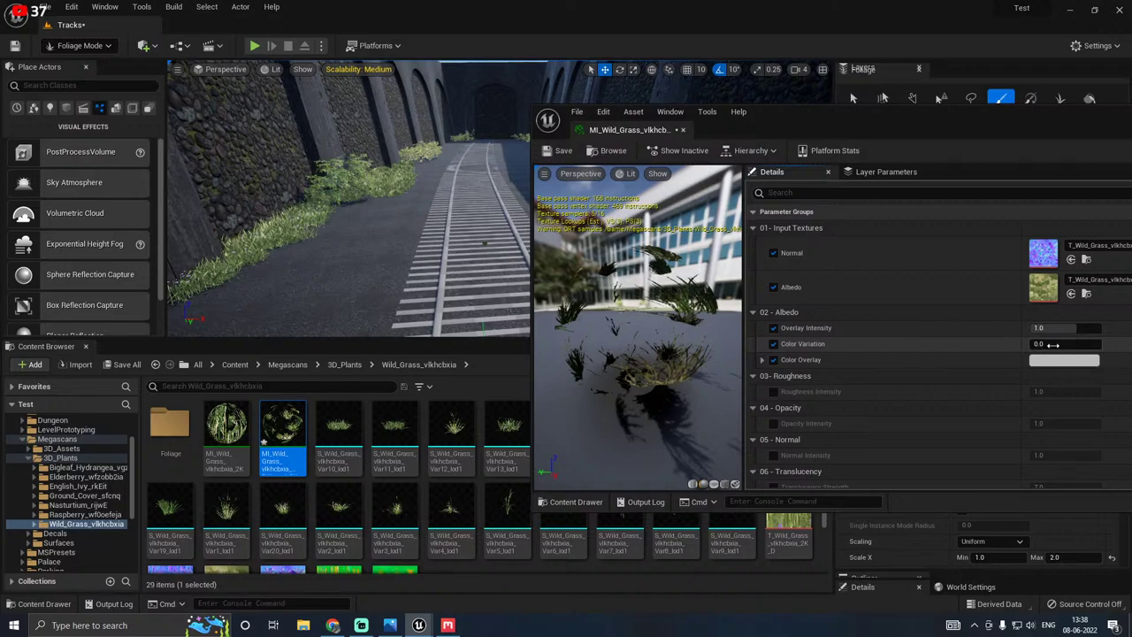
pyautogui.moveTo(1052, 344)
pyautogui.mouseDown()
pyautogui.moveTo(1082, 344)
pyautogui.moveTo(1060, 344)
pyautogui.mouseUp()
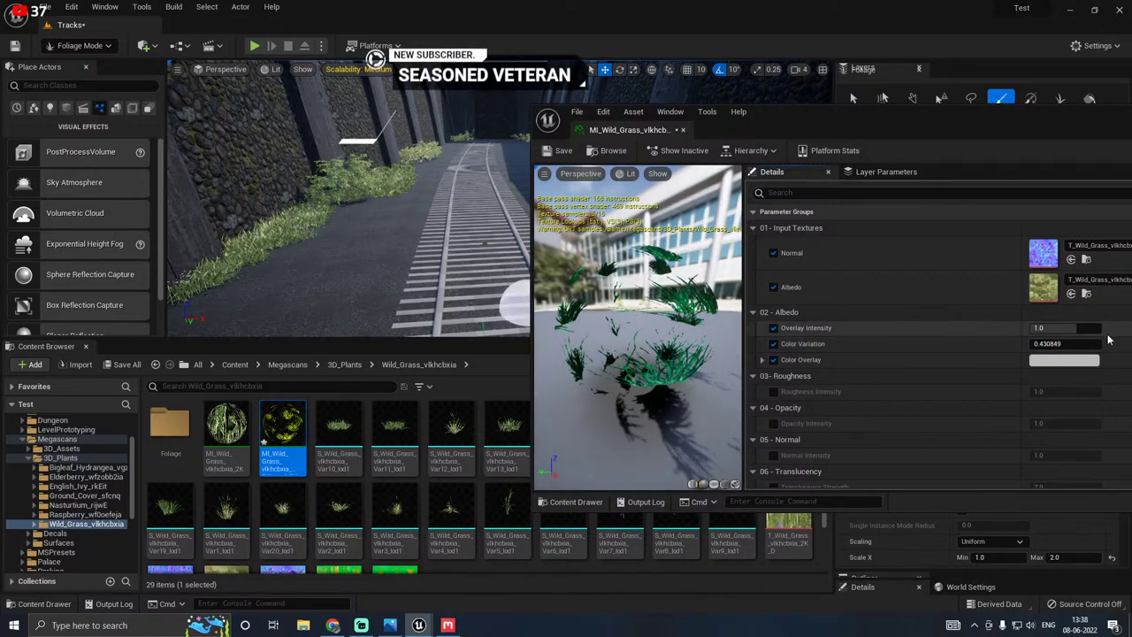
pyautogui.moveTo(1030, 125); pyautogui.dragTo(859, 128)
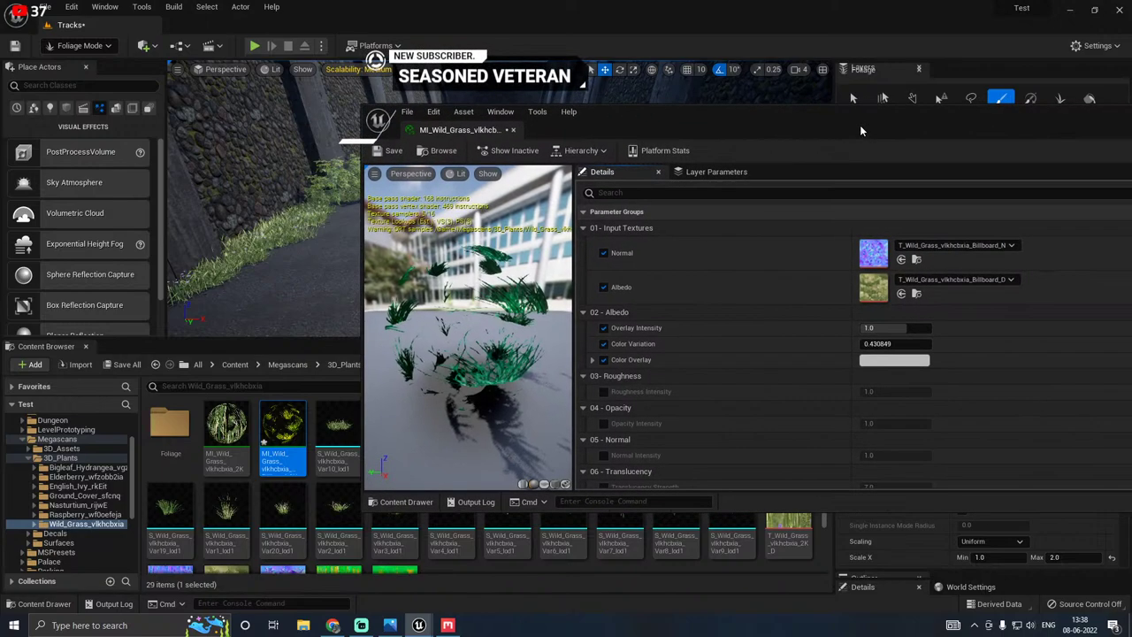
pyautogui.moveTo(952, 120); pyautogui.dragTo(840, 122)
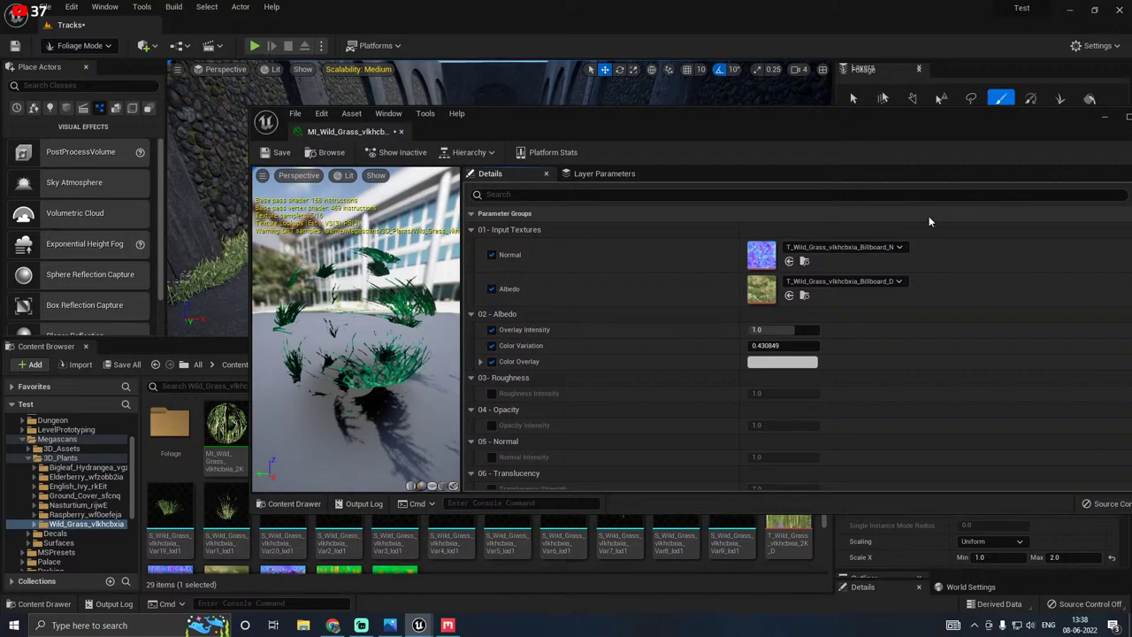
pyautogui.moveTo(894, 127); pyautogui.dragTo(833, 126)
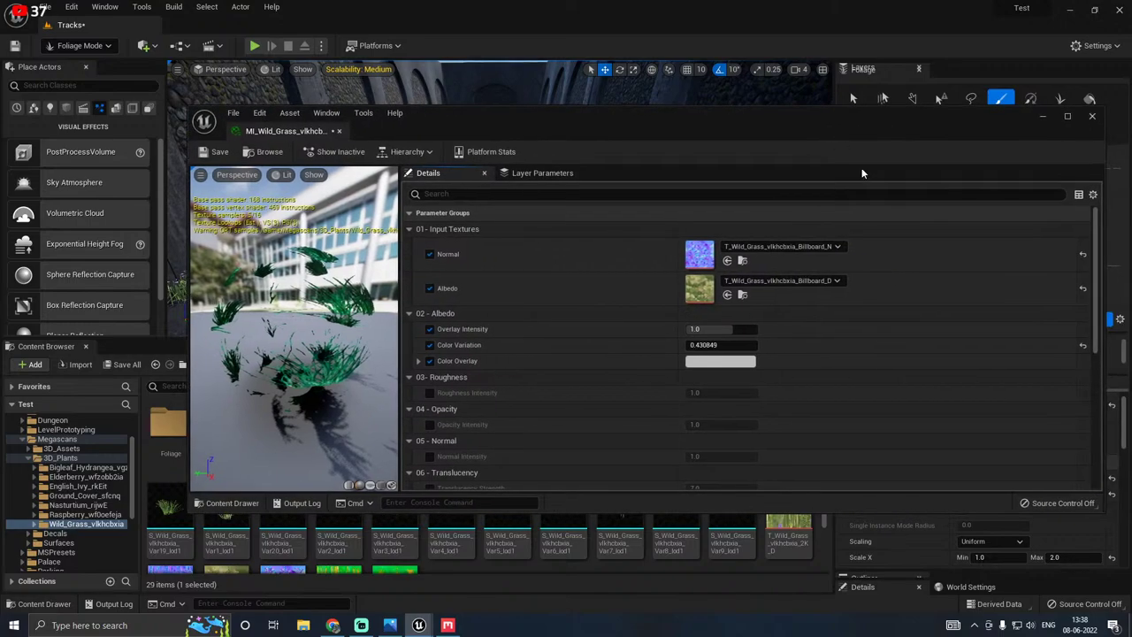
# Step: Reset Color Variation to its default and darken the Color Overlay to a grey with value 0.140625
pyautogui.click(1083, 345)
pyautogui.click(721, 363)
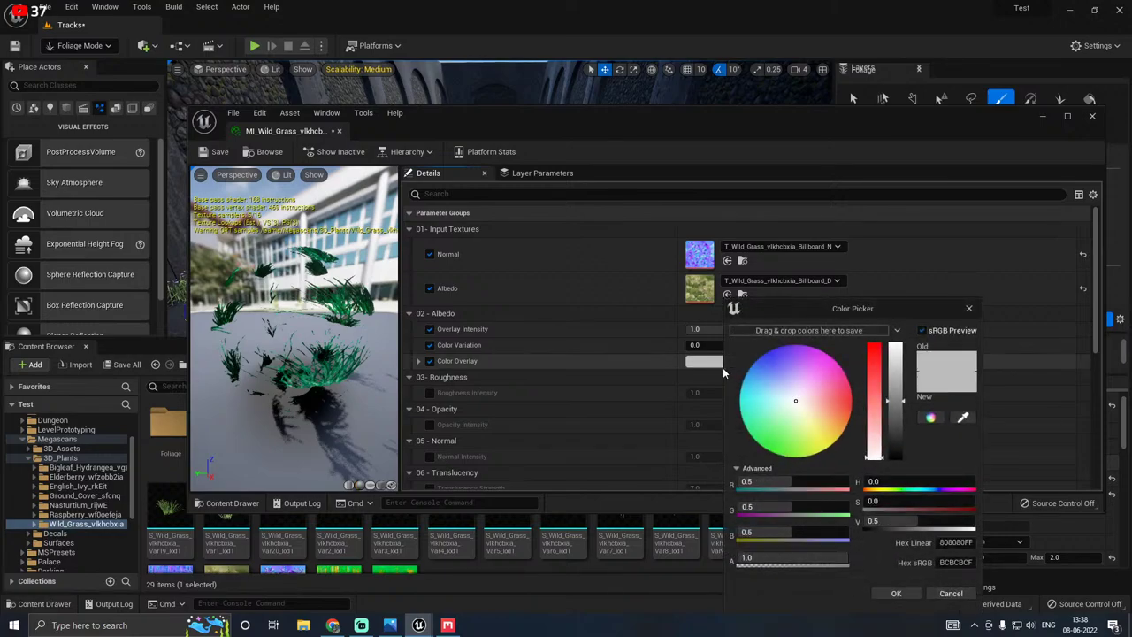
pyautogui.click(899, 444)
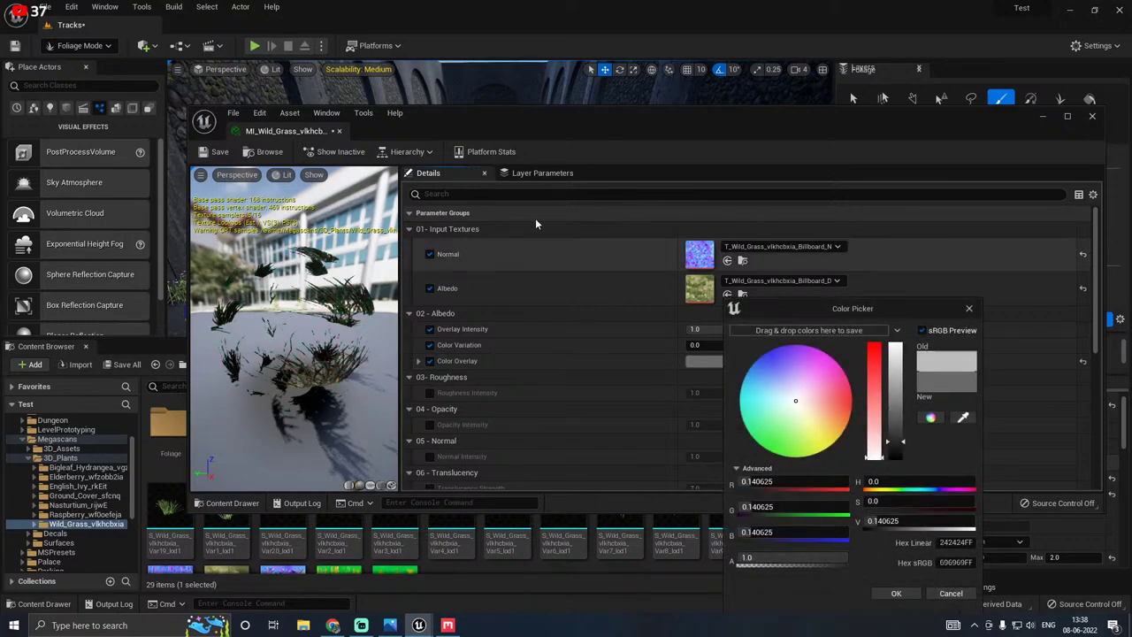
pyautogui.click(894, 593)
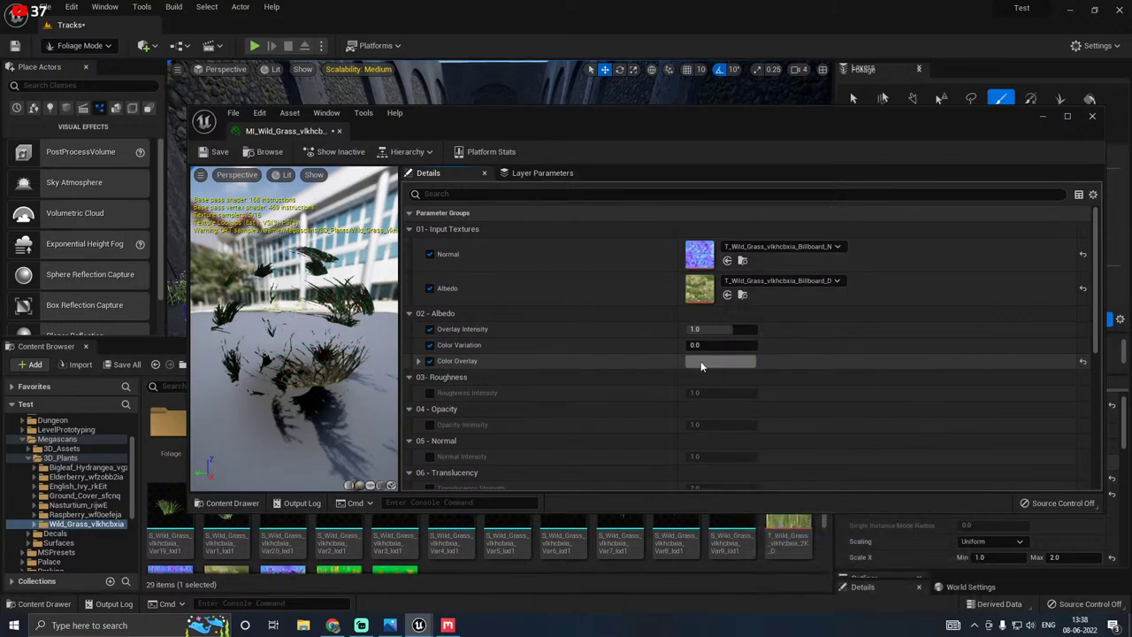
# Step: Darken the grass material's Color Overlay further to a very dark grey and accept the colour
pyautogui.moveTo(415, 119); pyautogui.dragTo(692, 118)
pyautogui.moveTo(386, 249); pyautogui.dragTo(389, 252, button='right')
pyautogui.press('w')
pyautogui.moveTo(389, 253); pyautogui.dragTo(390, 254)
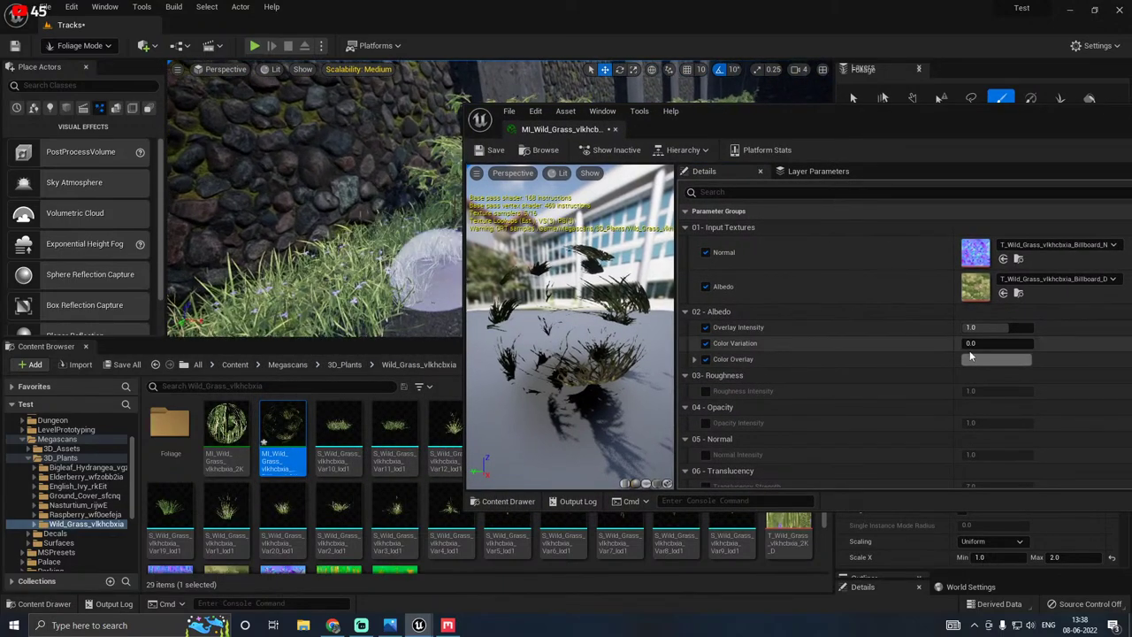
pyautogui.click(981, 358)
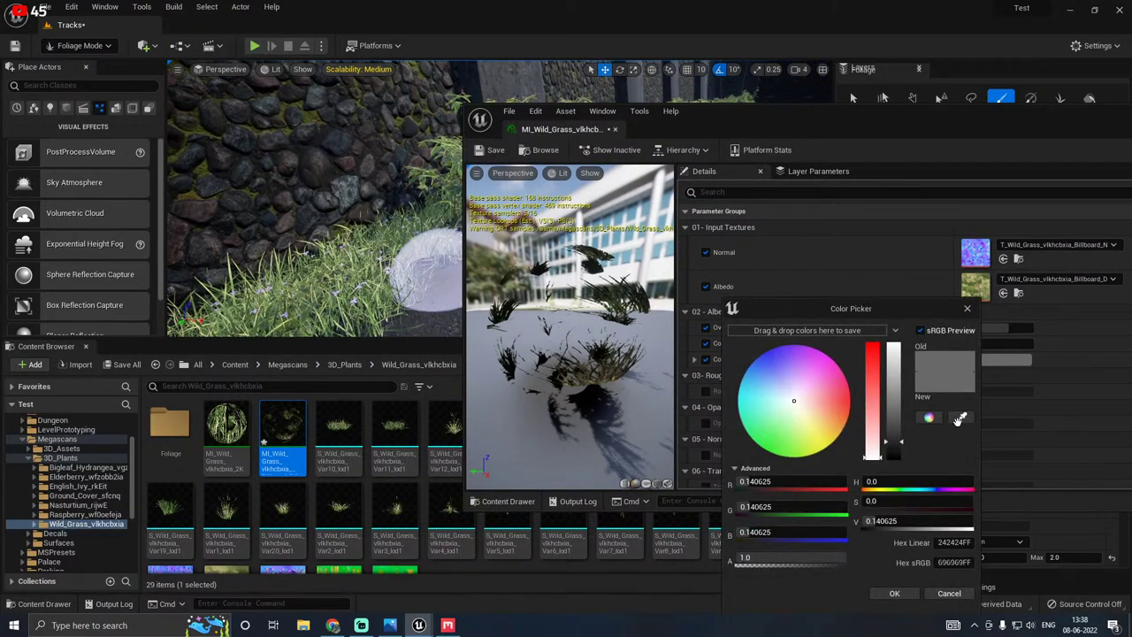
pyautogui.click(896, 455)
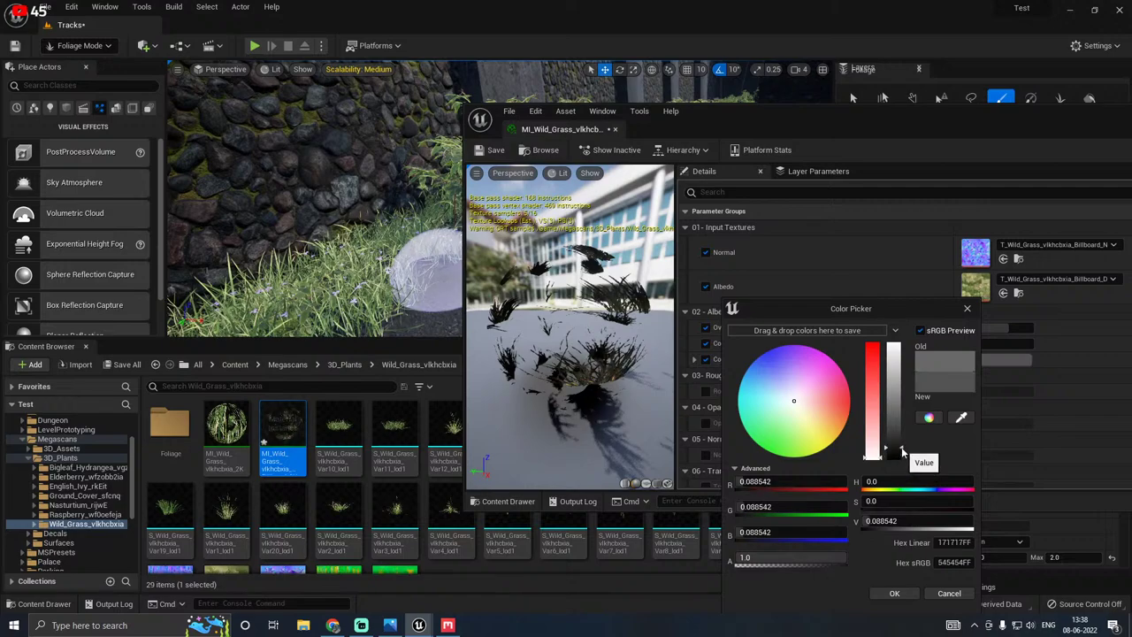
pyautogui.click(891, 596)
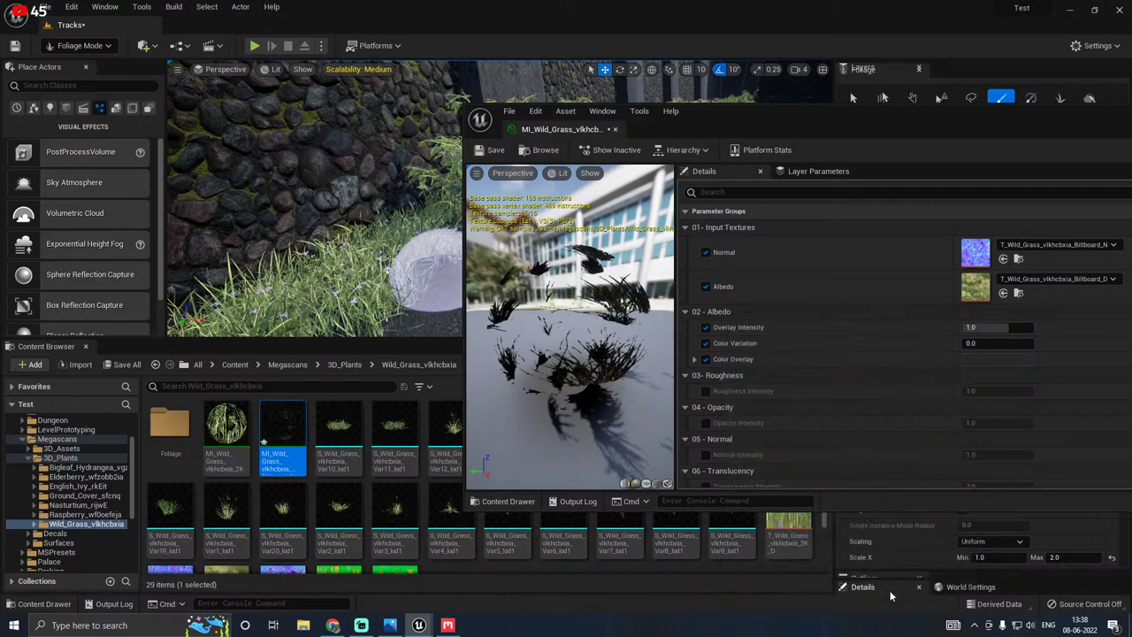
# Step: Try an Overlay Intensity of 5 on the grass material instance and set it back to 1
pyautogui.moveTo(534, 374); pyautogui.dragTo(575, 363)
pyautogui.scroll(-3, 822, 350)
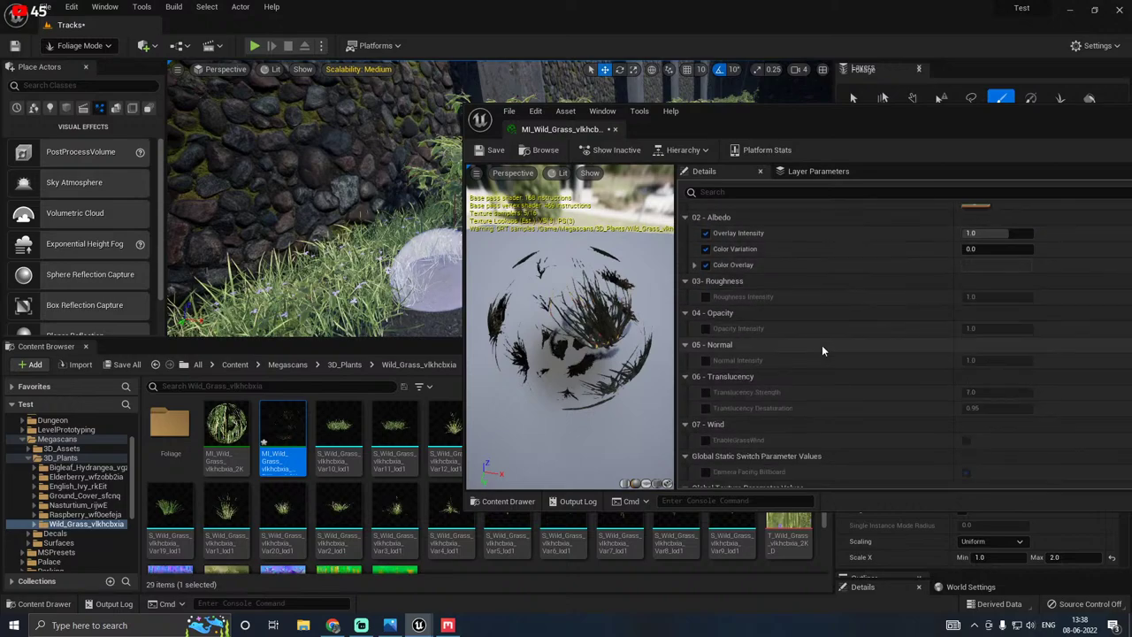
pyautogui.scroll(-4, 814, 357)
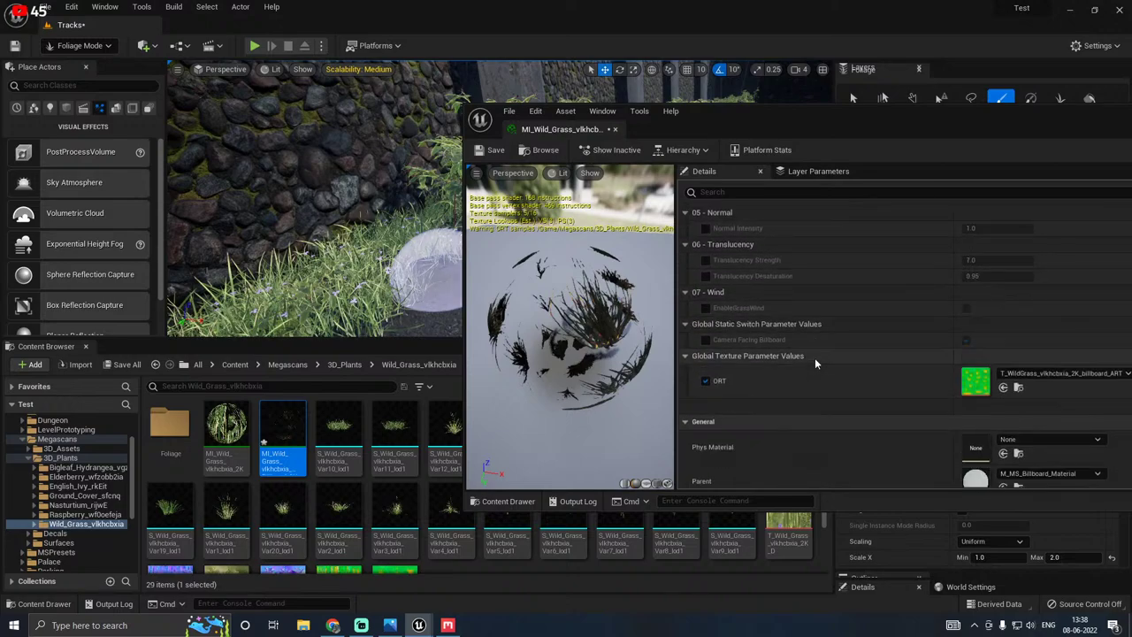
pyautogui.scroll(3, 794, 357)
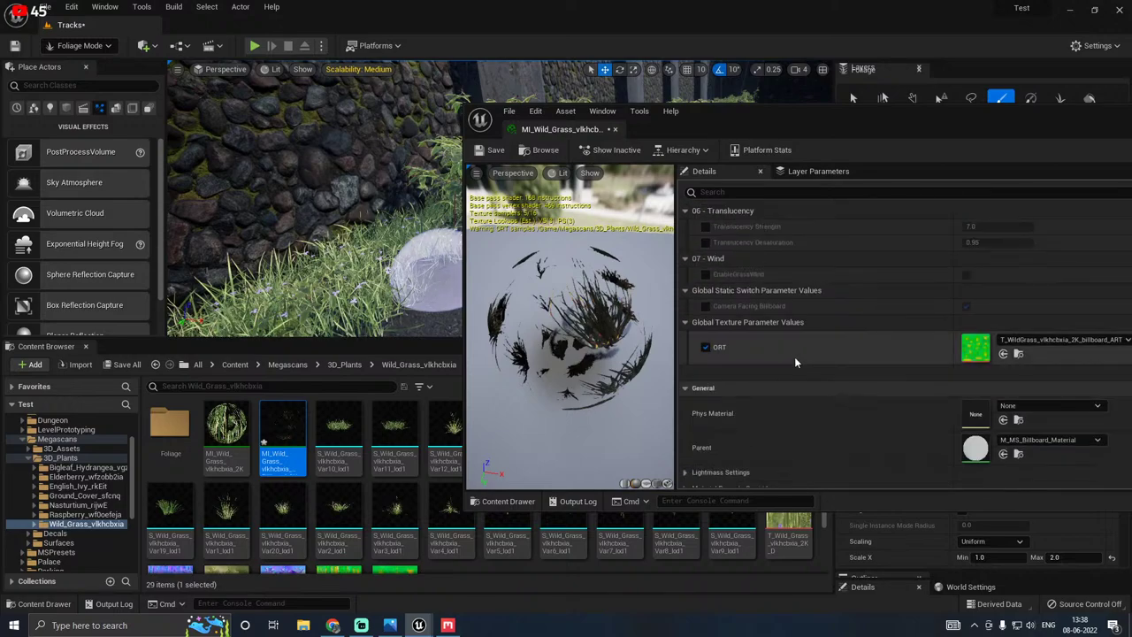
pyautogui.scroll(3, 728, 352)
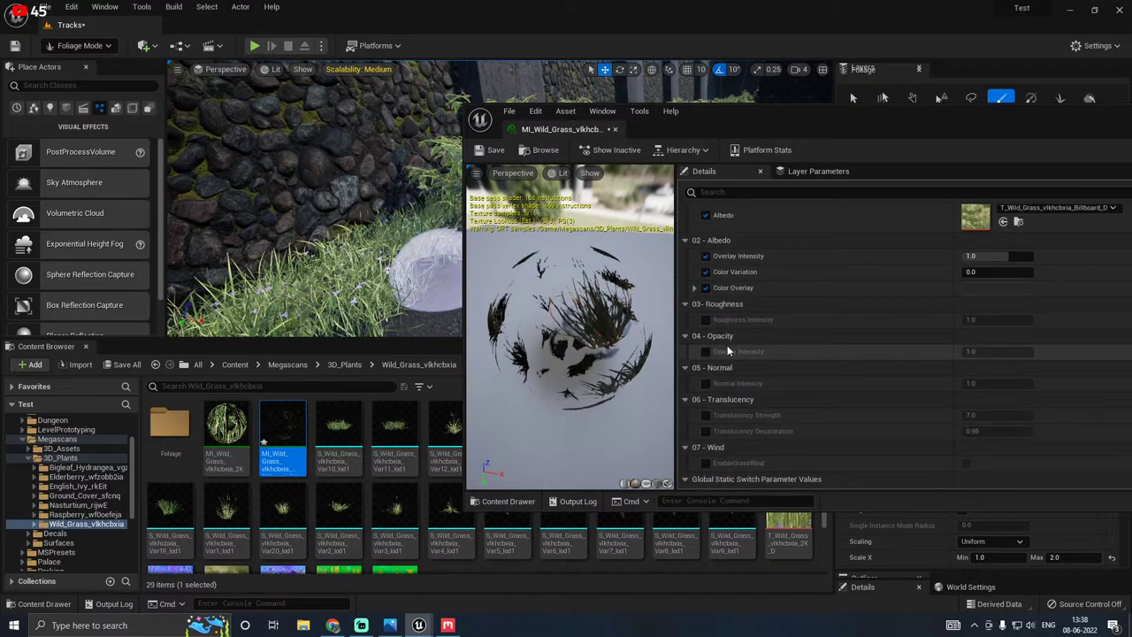
pyautogui.scroll(1, 729, 301)
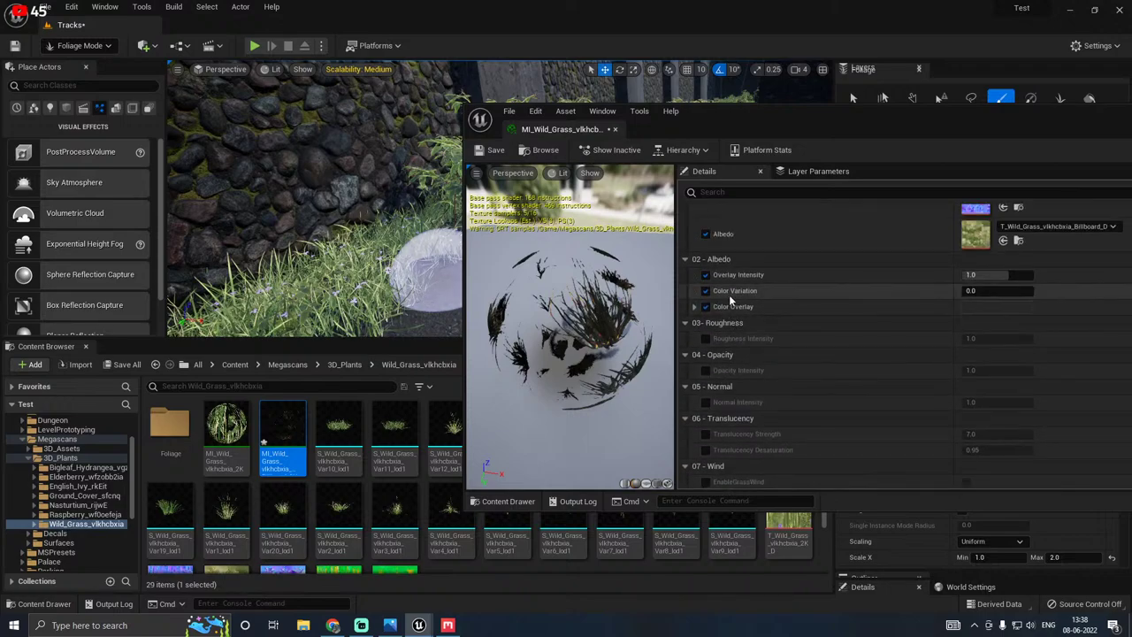
pyautogui.click(997, 274)
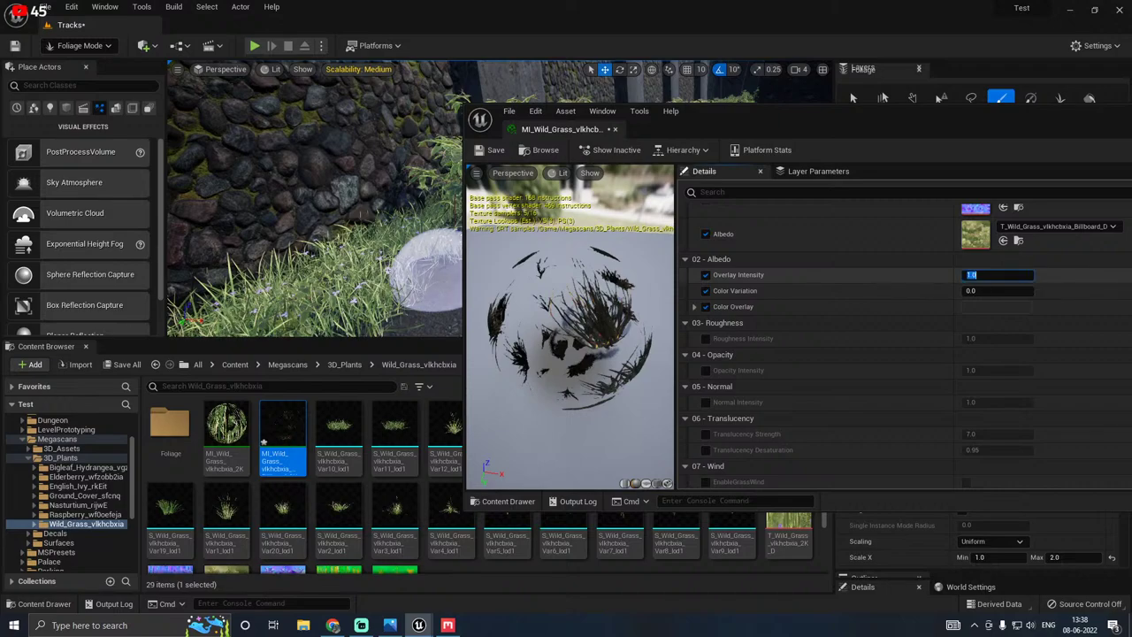
pyautogui.write('5')
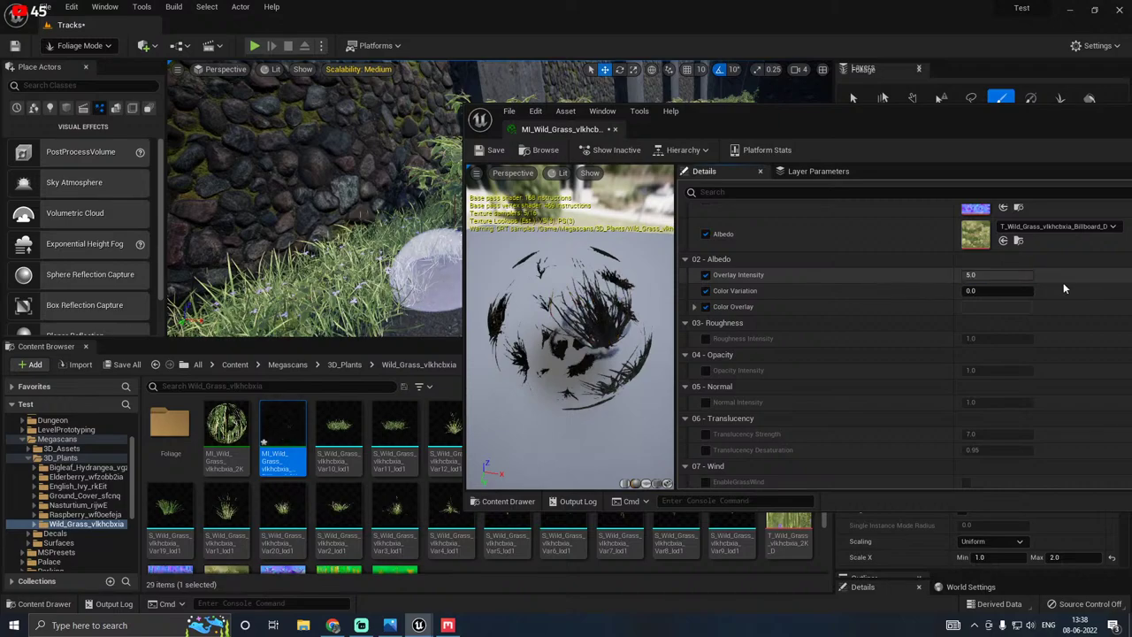
pyautogui.press('Return')
pyautogui.write('1')
pyautogui.press('Return')
pyautogui.scroll(2, 842, 284)
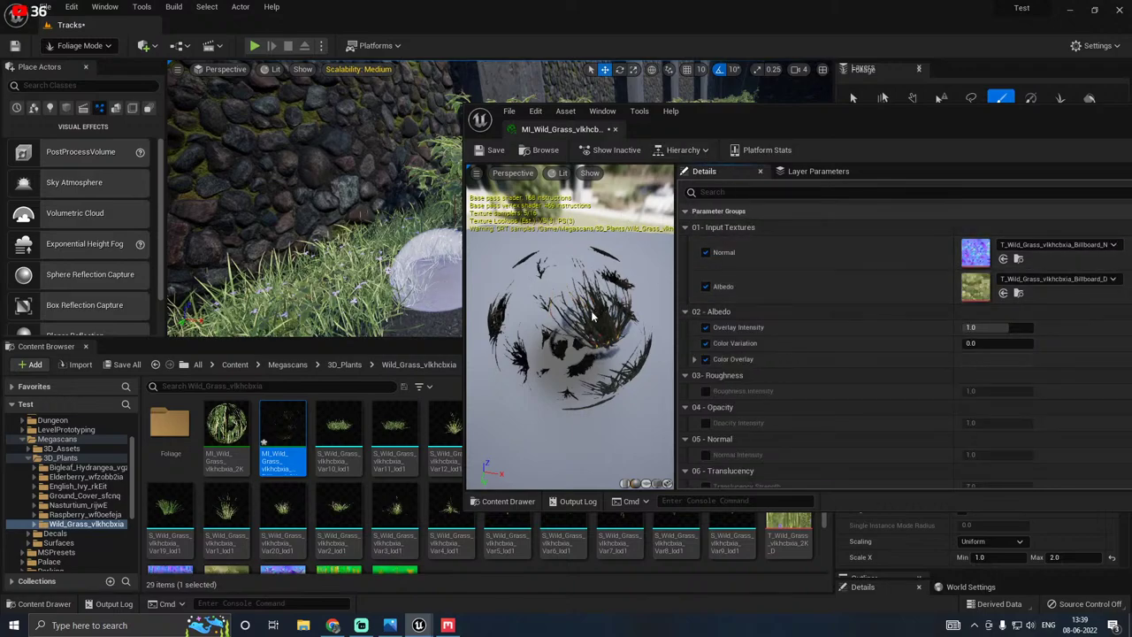
# Step: Close the grass material instance and switch the level editor from Foliage mode to Select mode
pyautogui.click(616, 130)
pyautogui.moveTo(620, 224); pyautogui.dragTo(734, 228, button='right')
pyautogui.moveTo(598, 258); pyautogui.dragTo(598, 259, button='right')
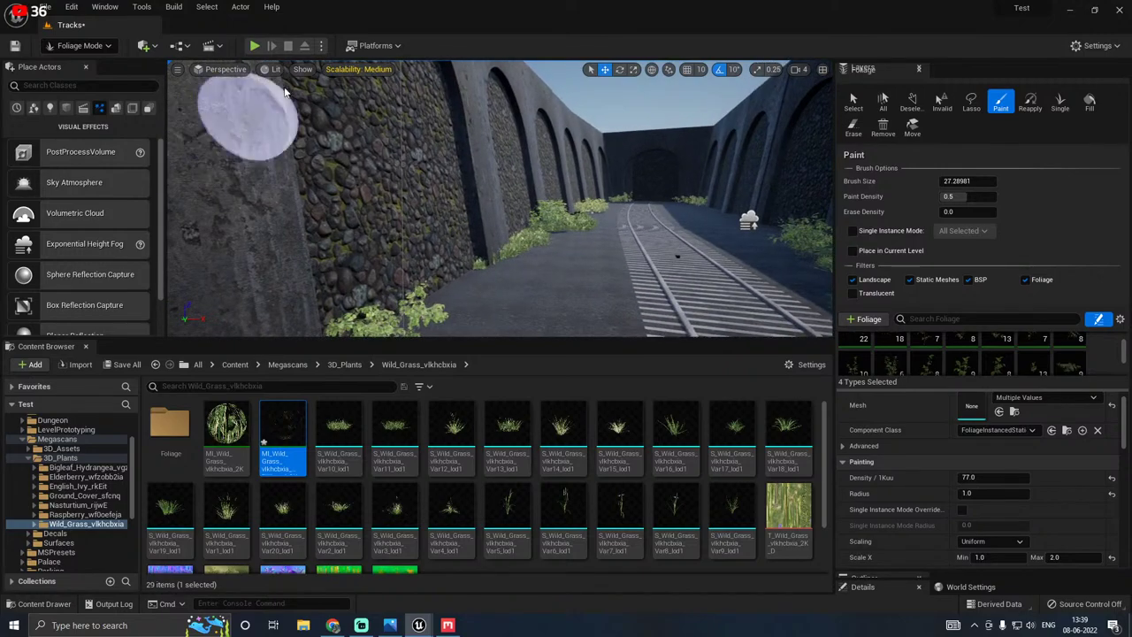
pyautogui.click(76, 48)
pyautogui.click(81, 70)
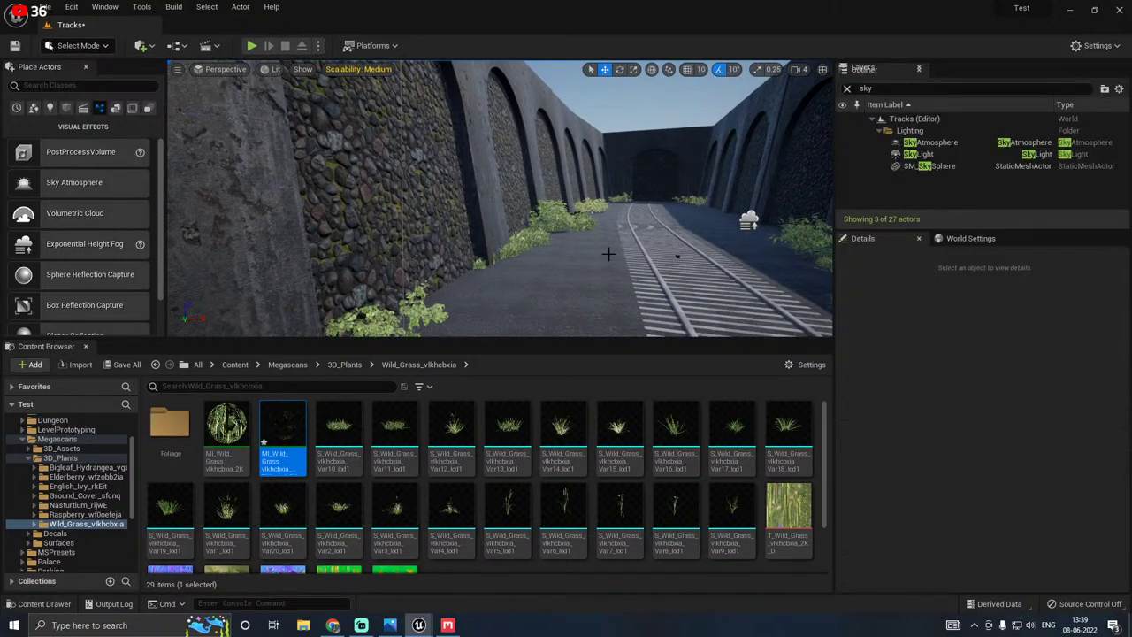
pyautogui.moveTo(607, 254); pyautogui.dragTo(668, 221, button='right')
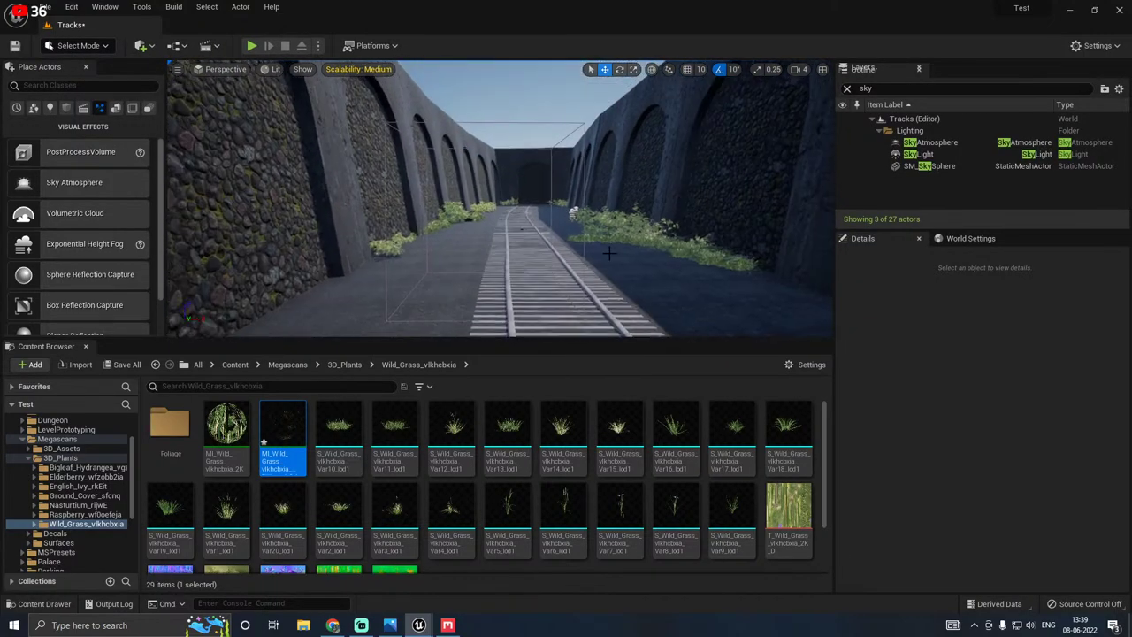
# Step: Enlarge the viewport area and save all modified content, including the Tracks level
pyautogui.moveTo(295, 337); pyautogui.dragTo(294, 383)
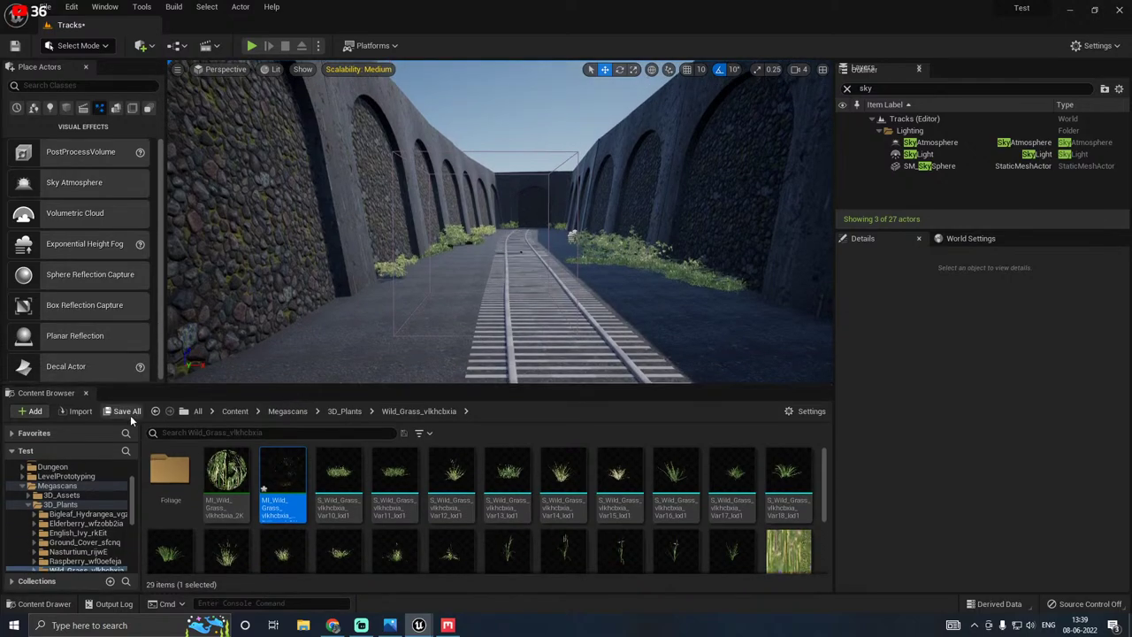
pyautogui.click(128, 413)
pyautogui.click(660, 446)
pyautogui.moveTo(523, 292); pyautogui.dragTo(386, 158, button='right')
pyautogui.moveTo(601, 291); pyautogui.dragTo(479, 256, button='right')
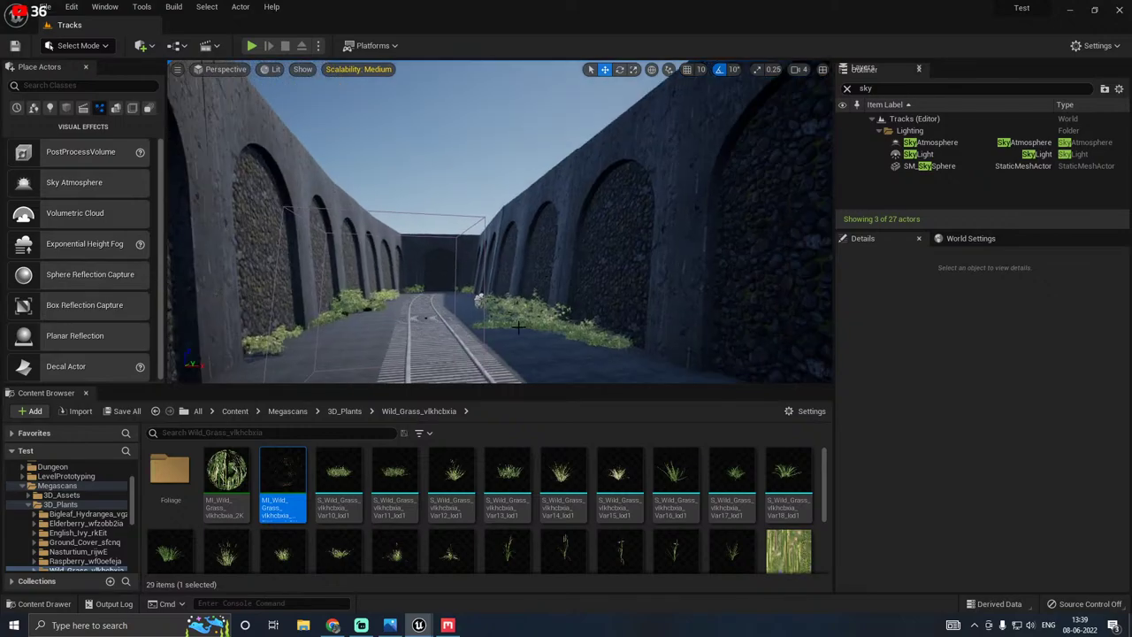
pyautogui.moveTo(519, 327); pyautogui.dragTo(428, 251, button='right')
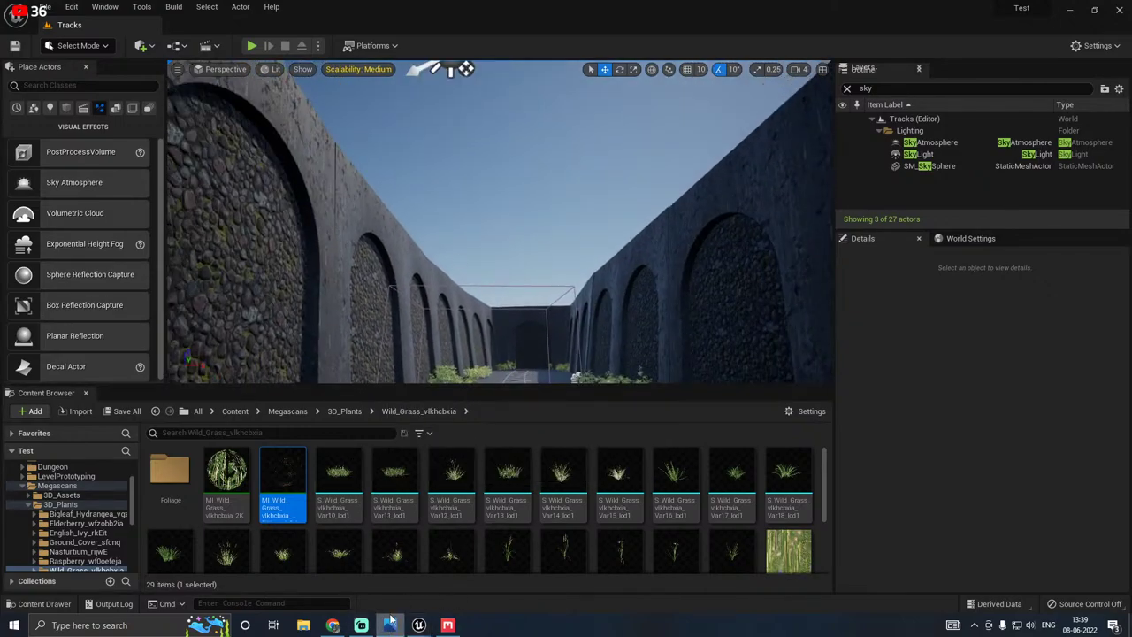
# Step: Switch to Quixel Mixer and close it together with the ConcreteD project
pyautogui.click(448, 625)
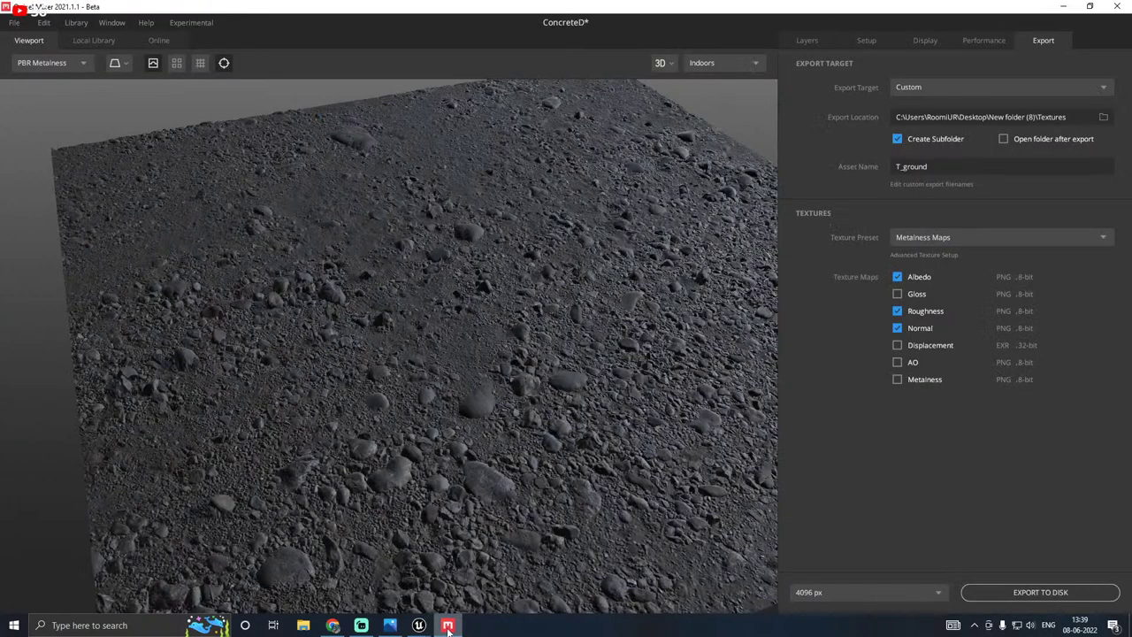
pyautogui.click(1123, 6)
pyautogui.click(650, 389)
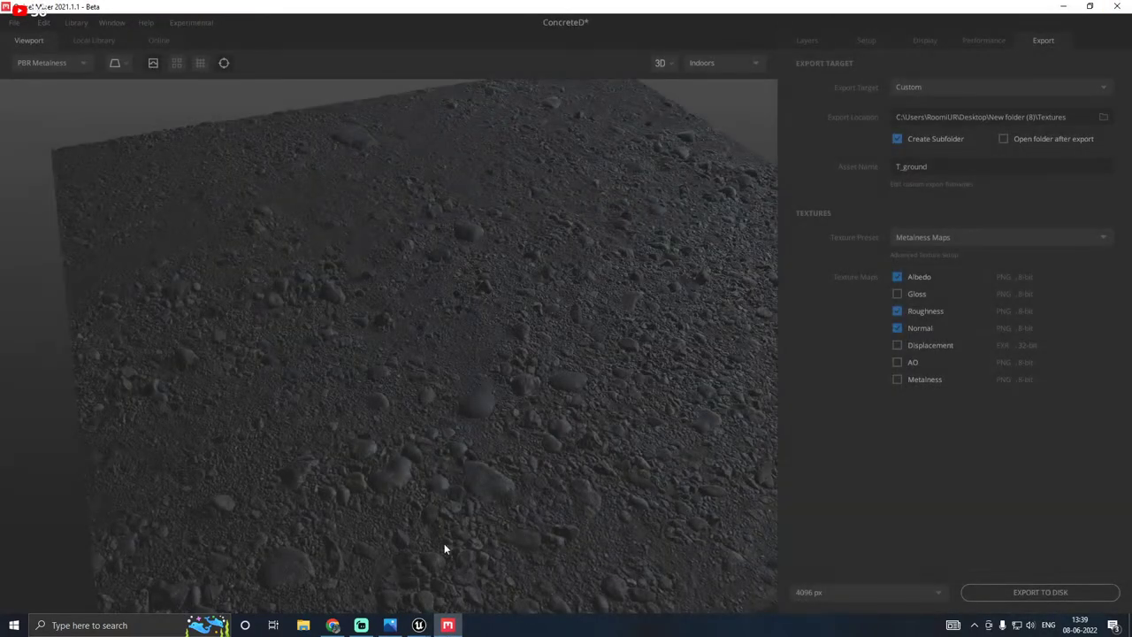
# Step: Switch to Quixel Bridge and go from the vegetation collections to the 3D Plants categories
pyautogui.moveTo(419, 625)
pyautogui.click(469, 592)
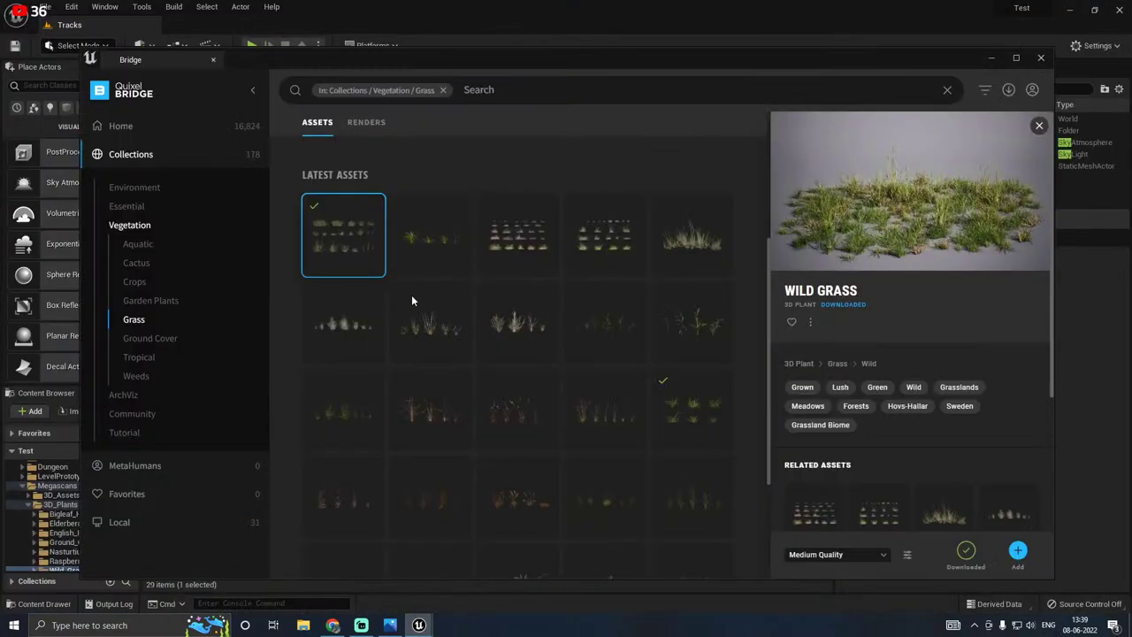
pyautogui.click(168, 304)
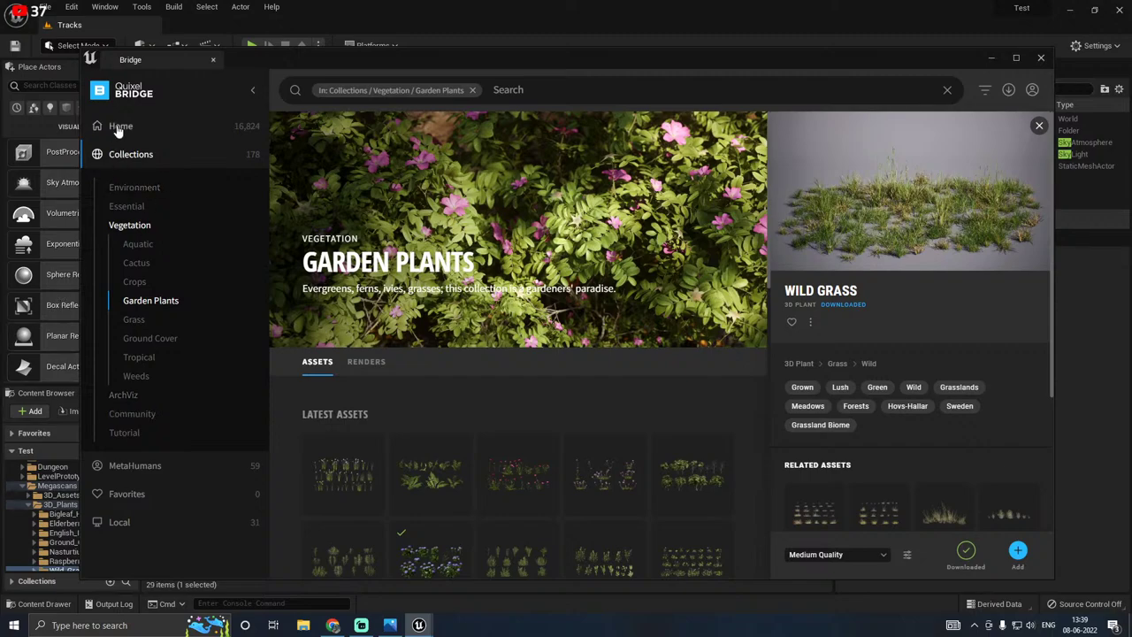
pyautogui.click(161, 129)
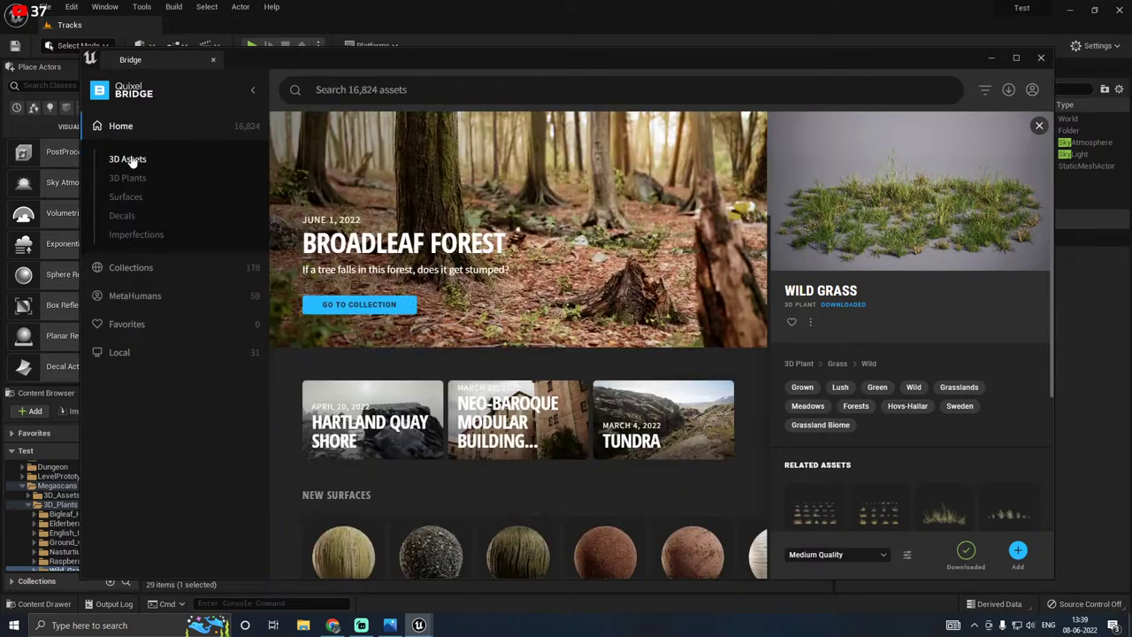
pyautogui.click(129, 159)
pyautogui.click(127, 329)
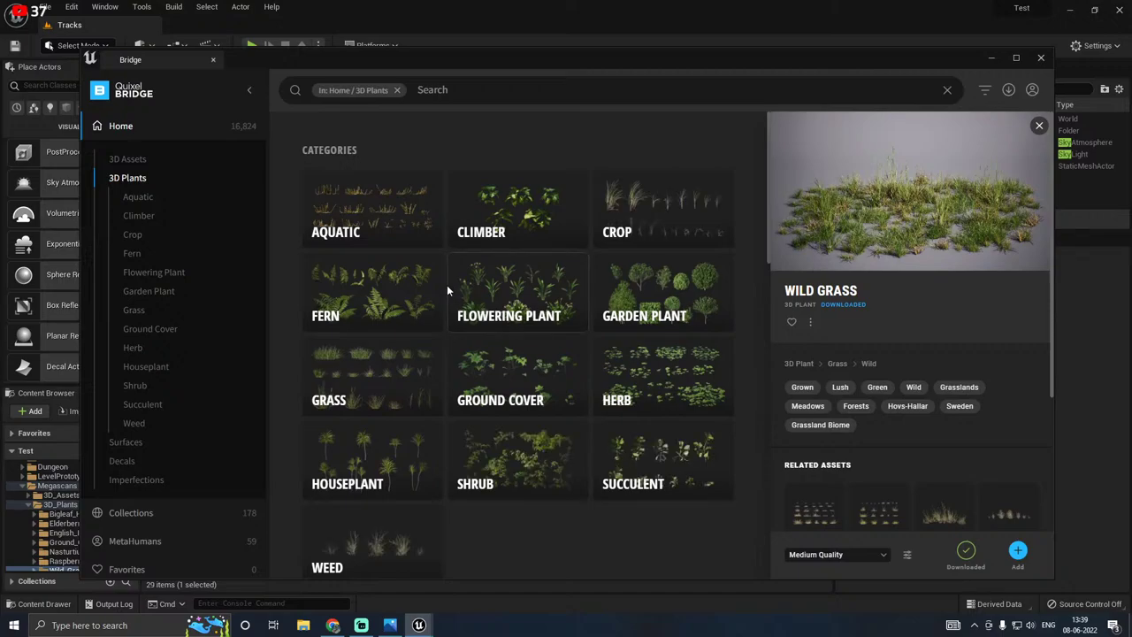
# Step: Find Boxwood among the flowerless garden plants, download it at Medium Quality and add it to the project
pyautogui.click(682, 303)
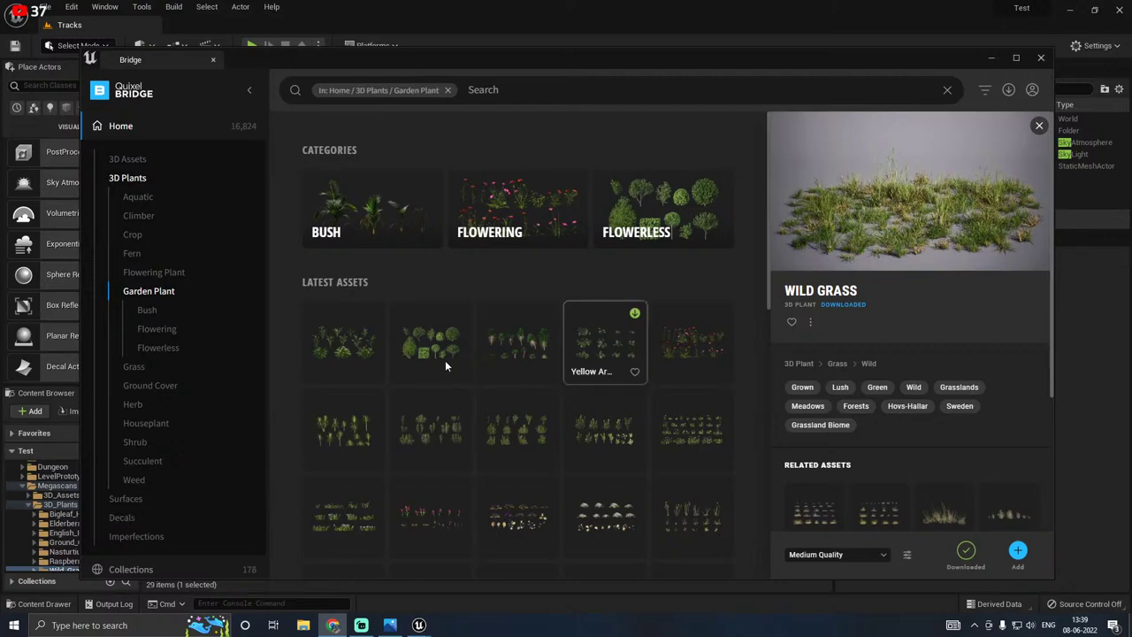
pyautogui.click(348, 202)
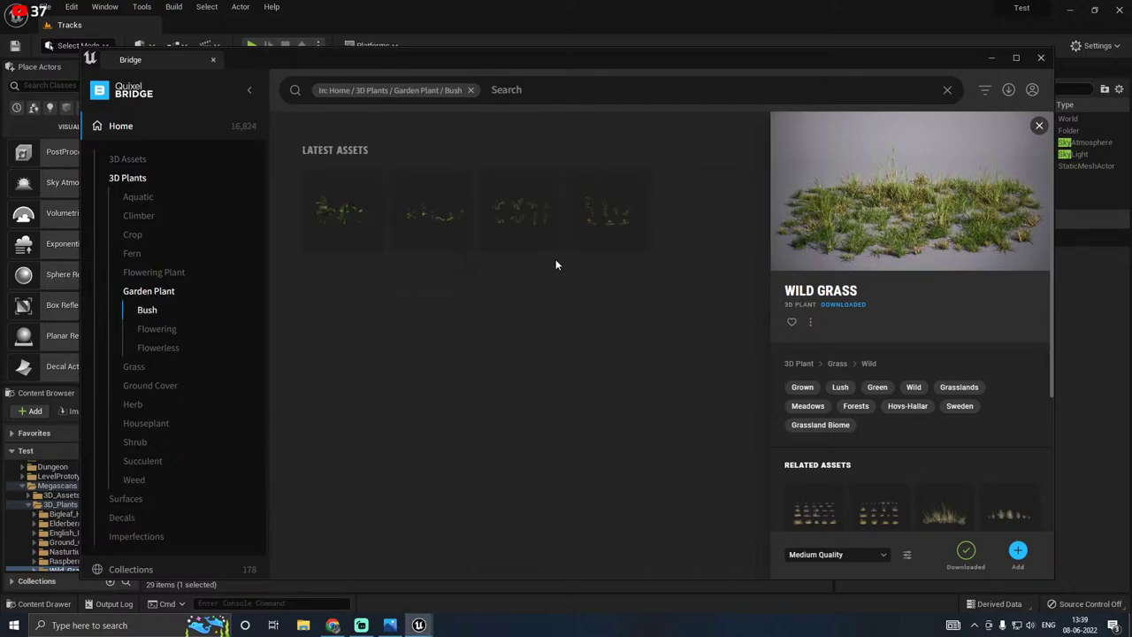
pyautogui.click(146, 293)
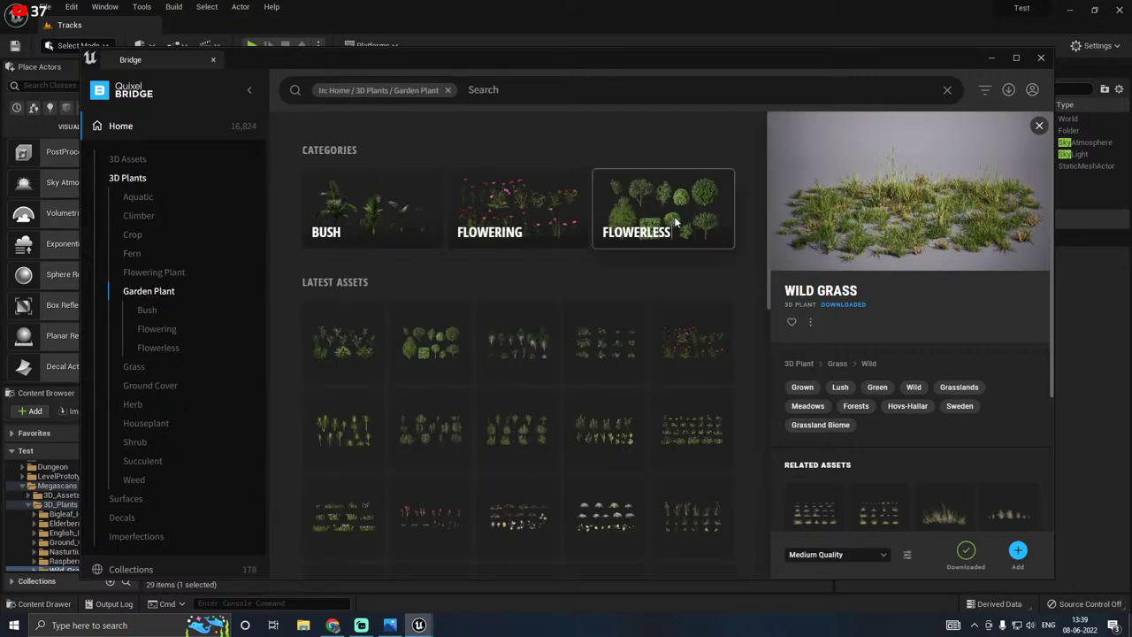
pyautogui.click(674, 222)
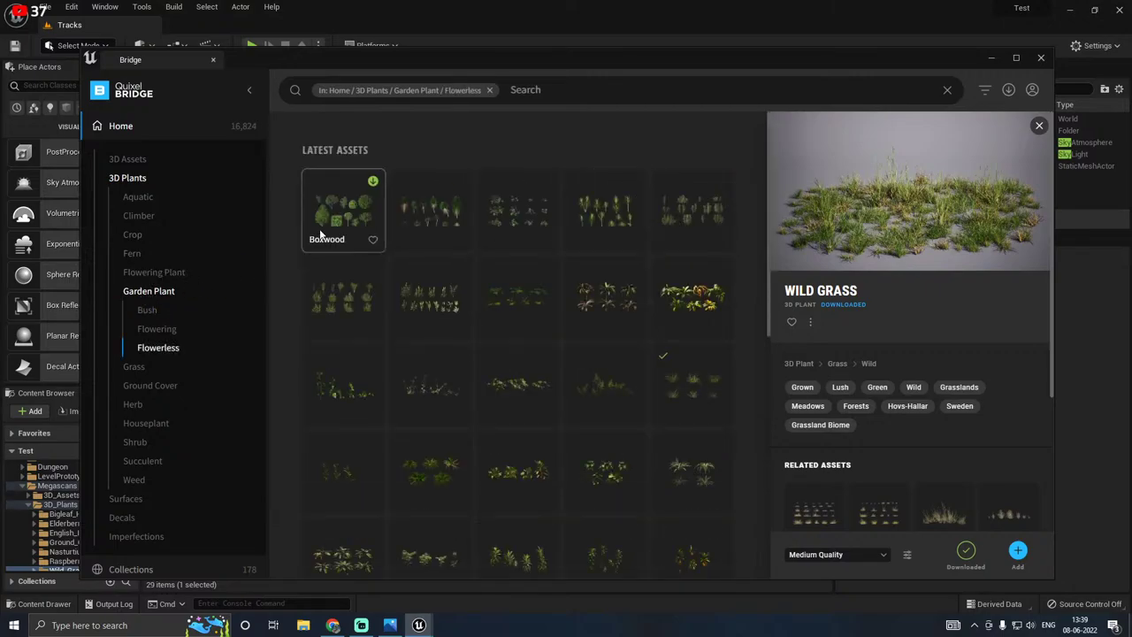
pyautogui.click(322, 234)
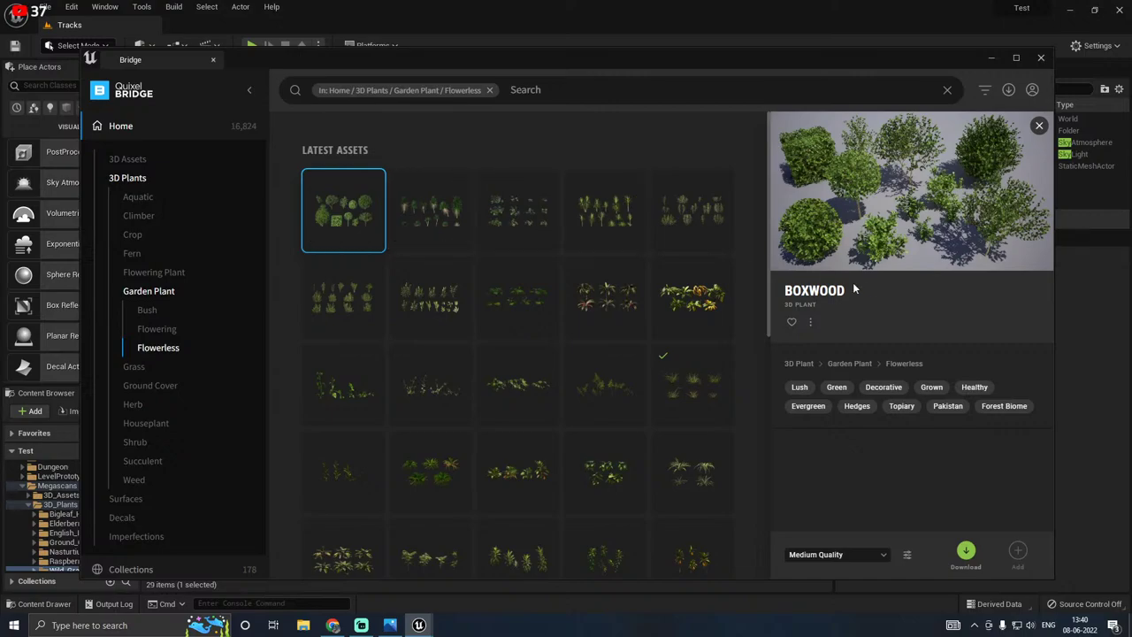
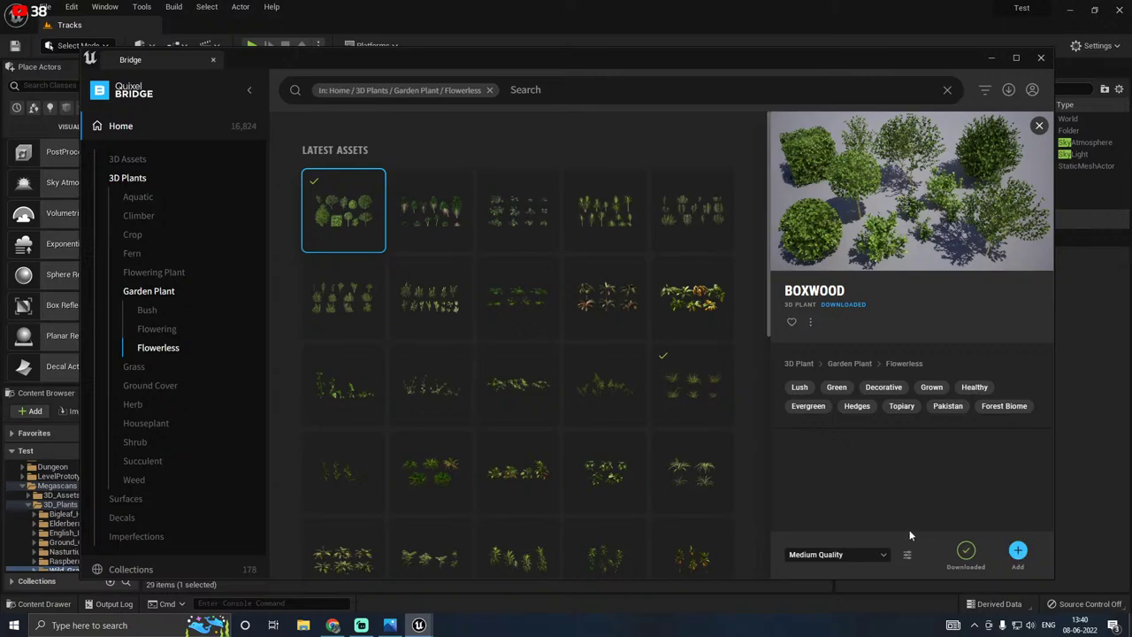
pyautogui.click(990, 59)
# Step: Browse the imported Megascans 3D plant folders and open the Boxwood_wfypfa3ha folder
pyautogui.moveTo(259, 390); pyautogui.dragTo(259, 328)
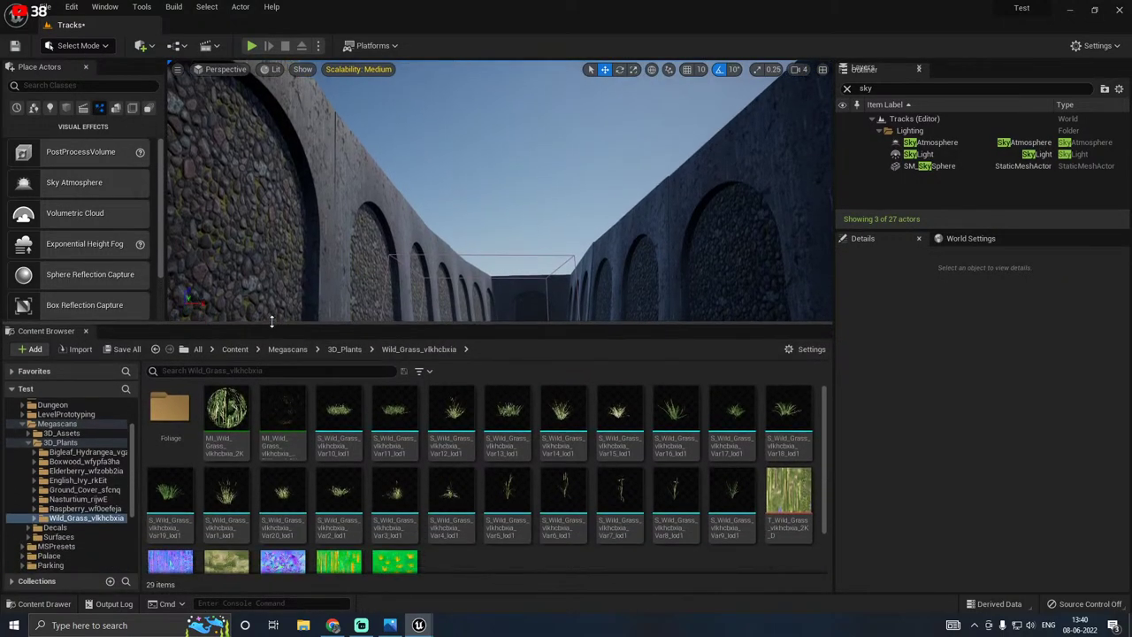
pyautogui.click(74, 509)
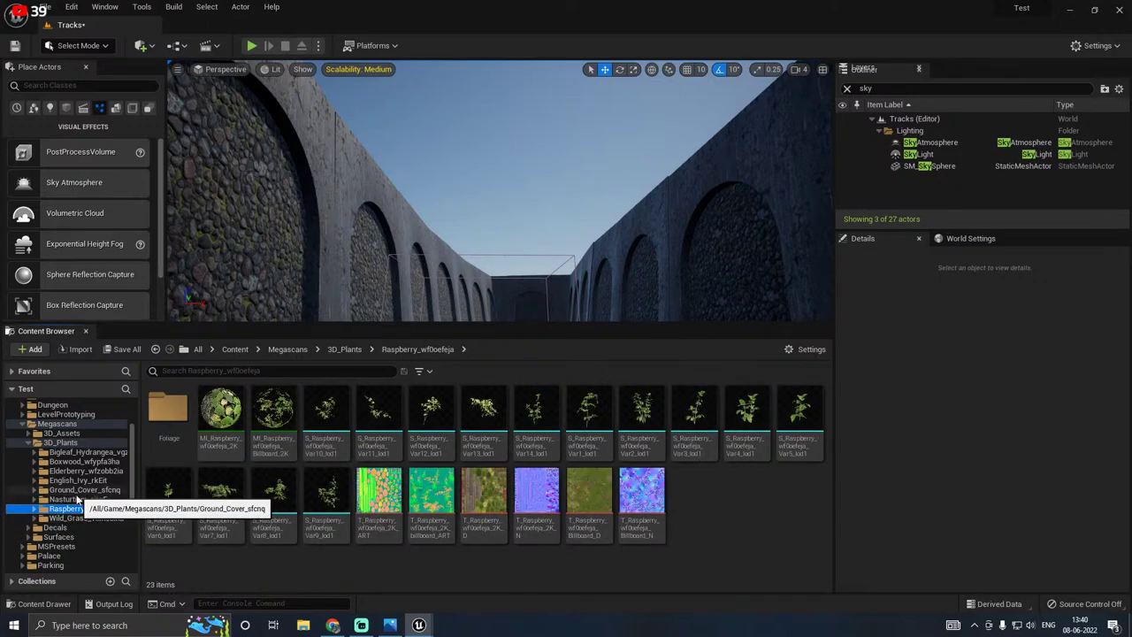
pyautogui.click(77, 491)
pyautogui.click(81, 473)
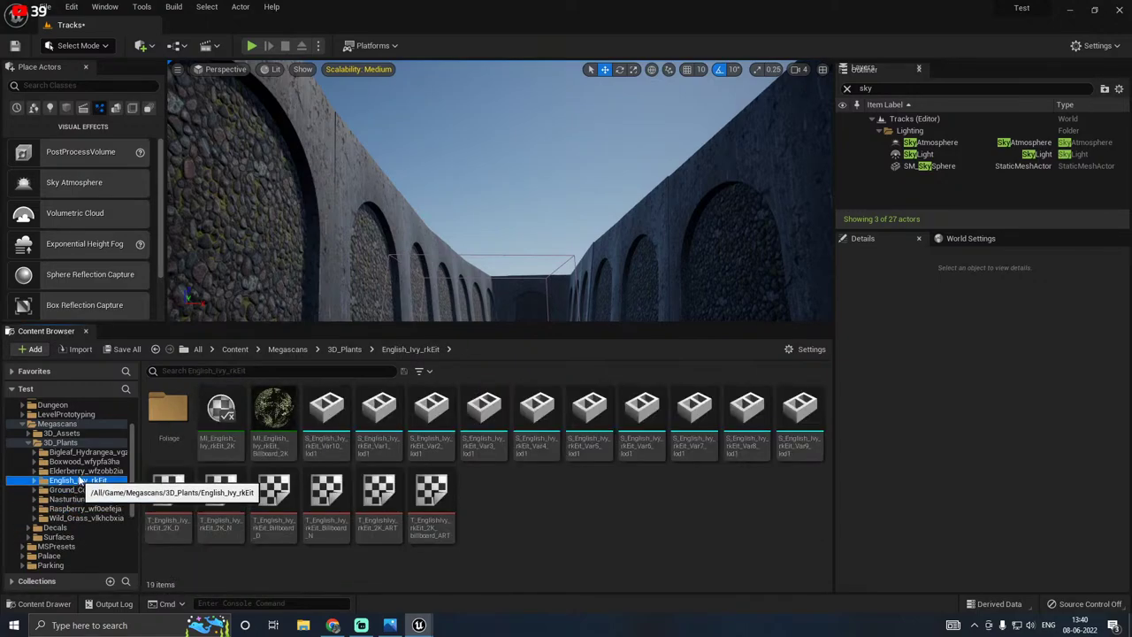
pyautogui.click(79, 461)
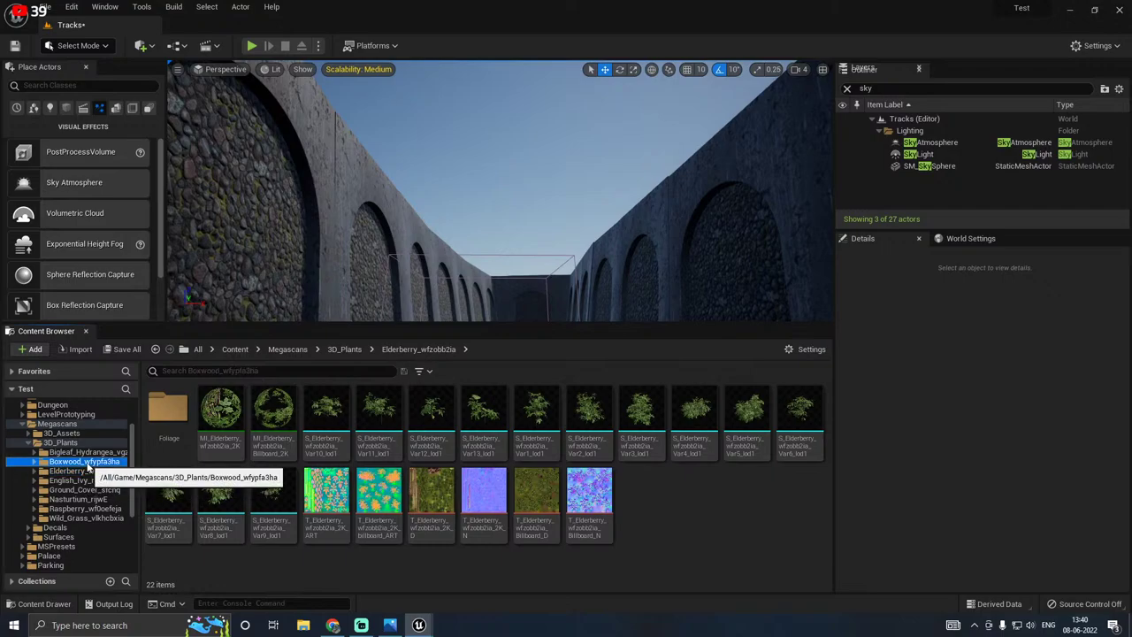
pyautogui.click(86, 453)
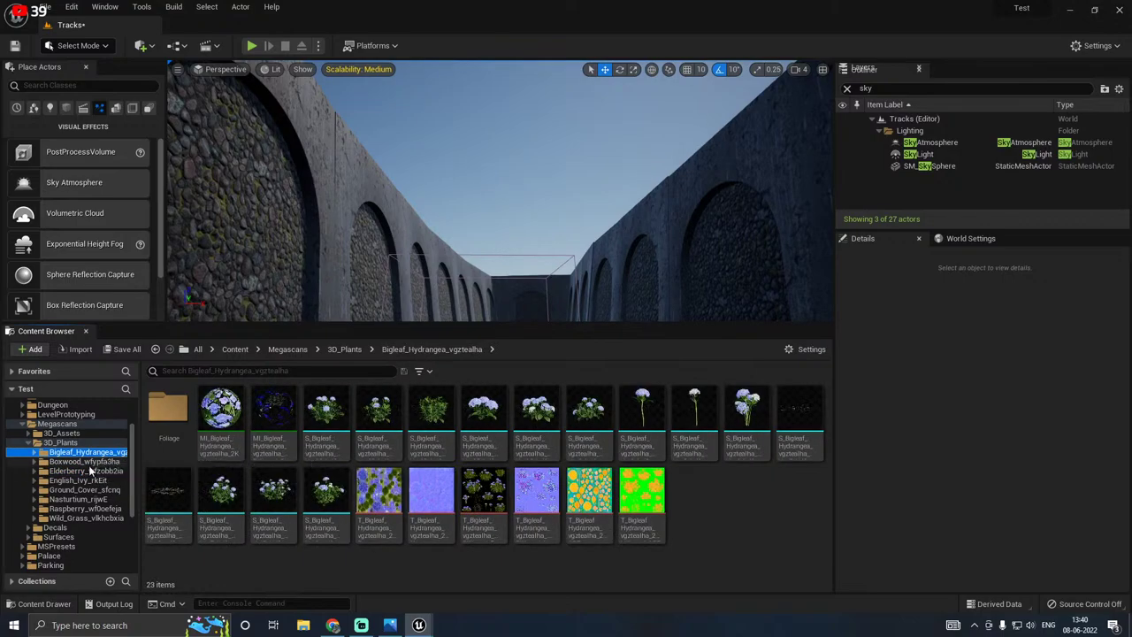
pyautogui.click(87, 471)
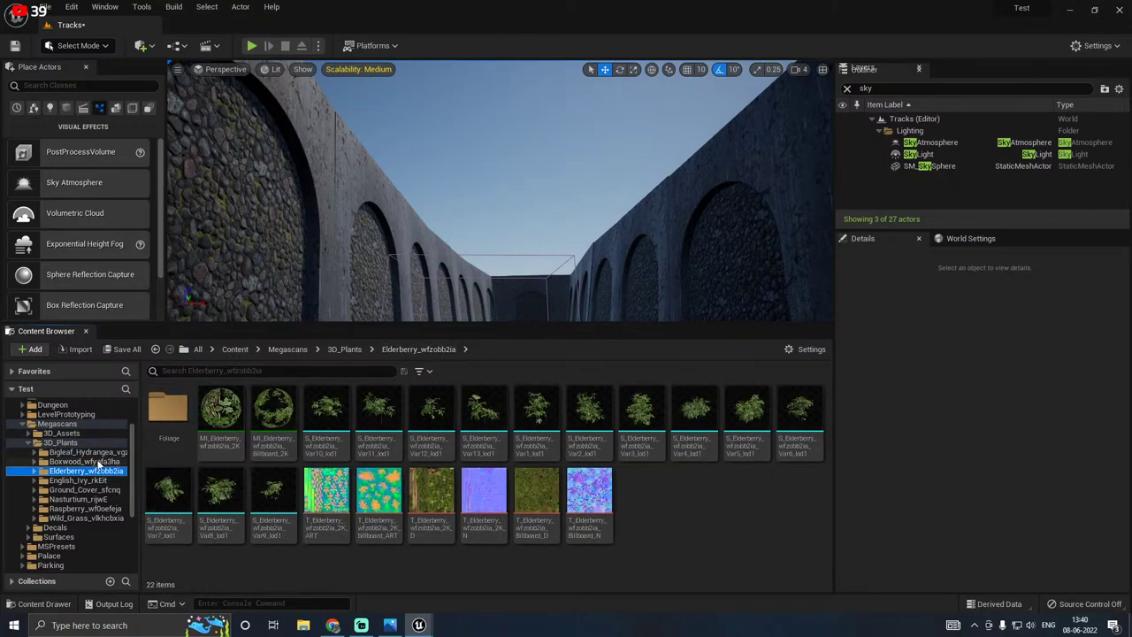
pyautogui.click(84, 461)
# Step: Enlarge the viewport and place the round boxwood mesh S_Boxwood_wfypfa3ha_Var5_lod1 on the ground beside the railway track
pyautogui.moveTo(473, 323); pyautogui.dragTo(475, 454)
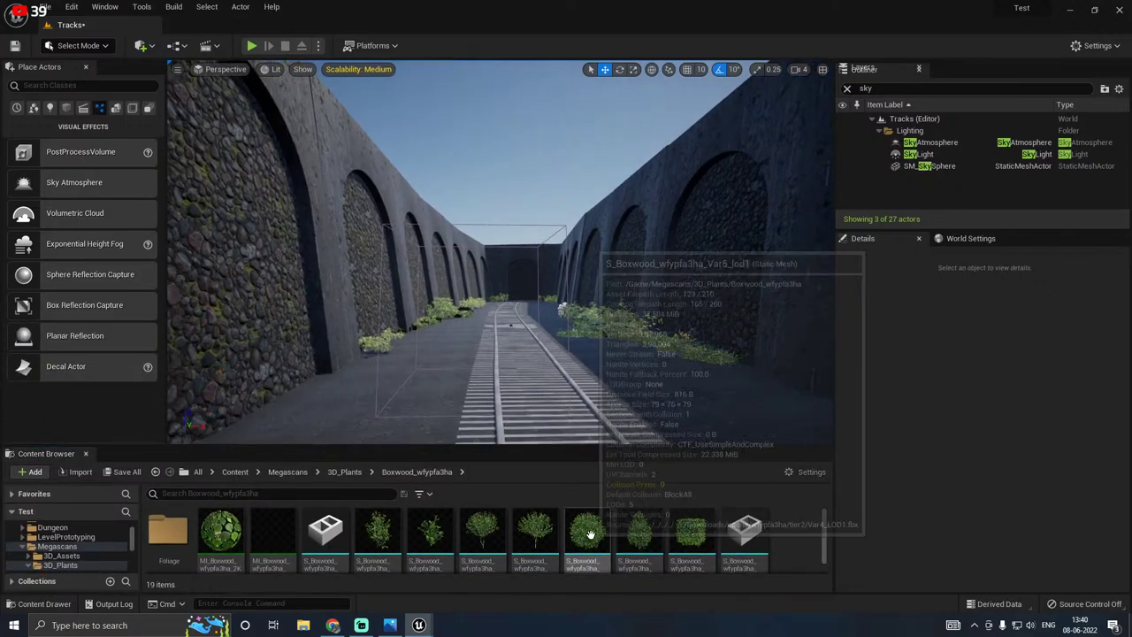
pyautogui.moveTo(587, 531); pyautogui.dragTo(442, 431)
pyautogui.moveTo(442, 431); pyautogui.dragTo(429, 478, button='right')
pyautogui.press('w')
pyautogui.press('s')
pyautogui.moveTo(462, 118); pyautogui.dragTo(450, 99, button='right')
# Step: Preview the scene with the engine scalability at High, and switch the quality to Low
pyautogui.click(354, 69)
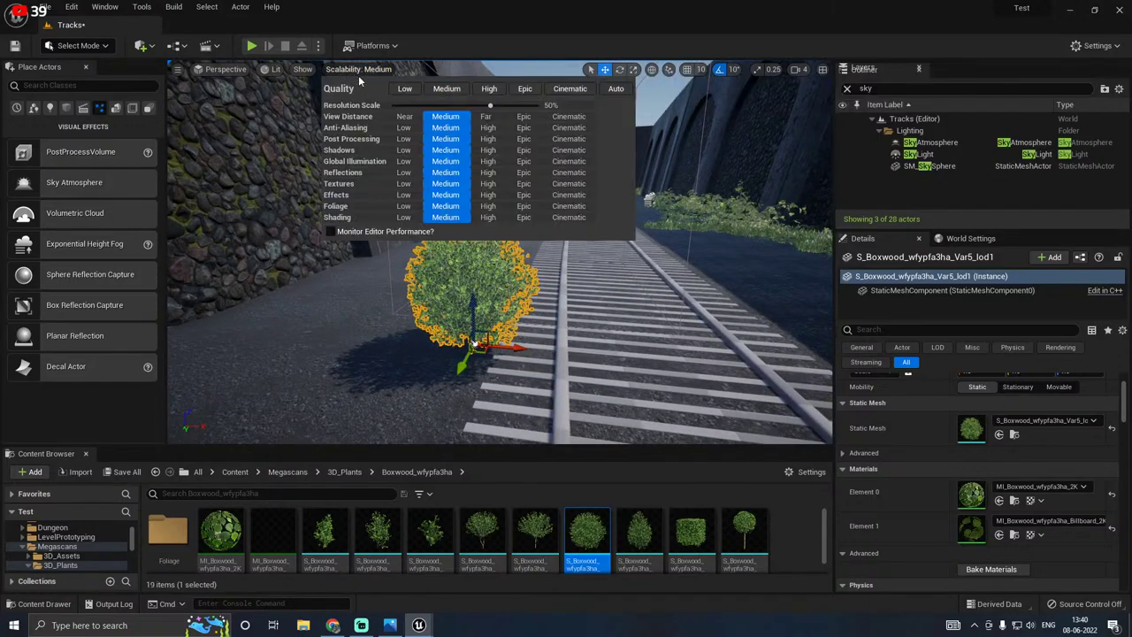
pyautogui.click(491, 91)
pyautogui.moveTo(622, 311); pyautogui.dragTo(628, 270, button='right')
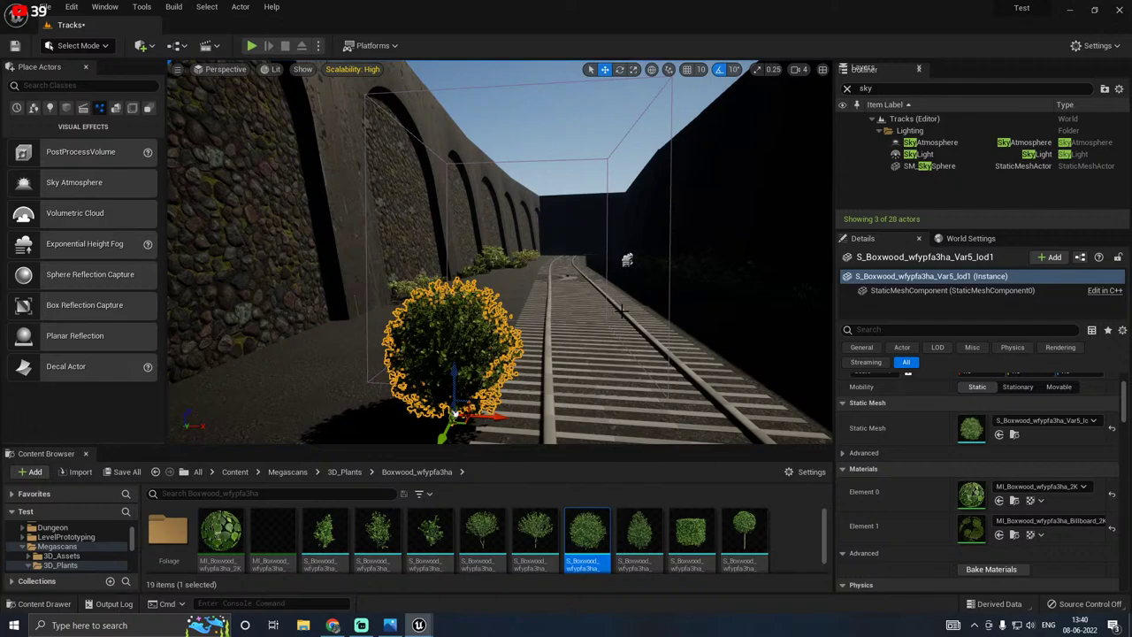
pyautogui.click(534, 118)
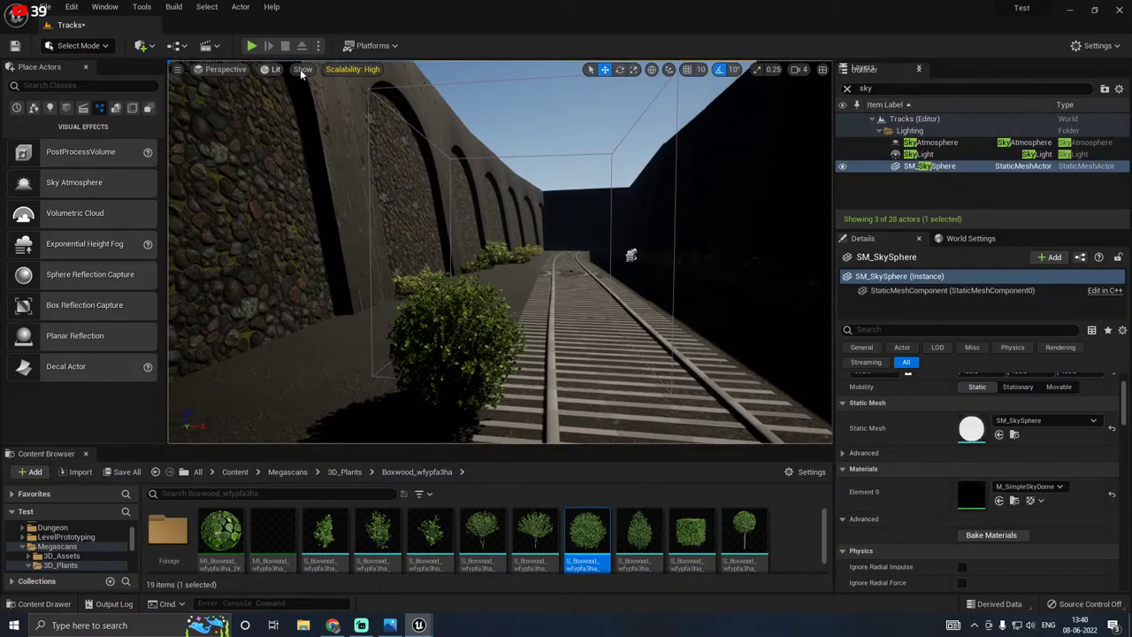
pyautogui.click(352, 69)
pyautogui.click(396, 89)
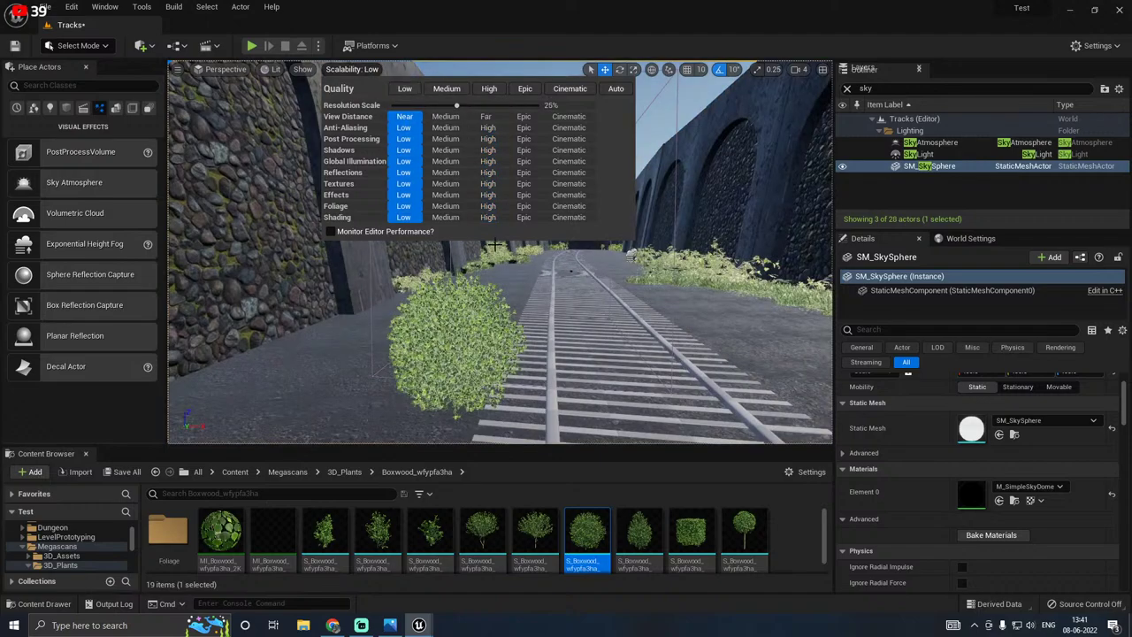
# Step: Move the round boxwood away from the track to the stone wall on the same side
pyautogui.click(458, 329)
pyautogui.click(462, 340)
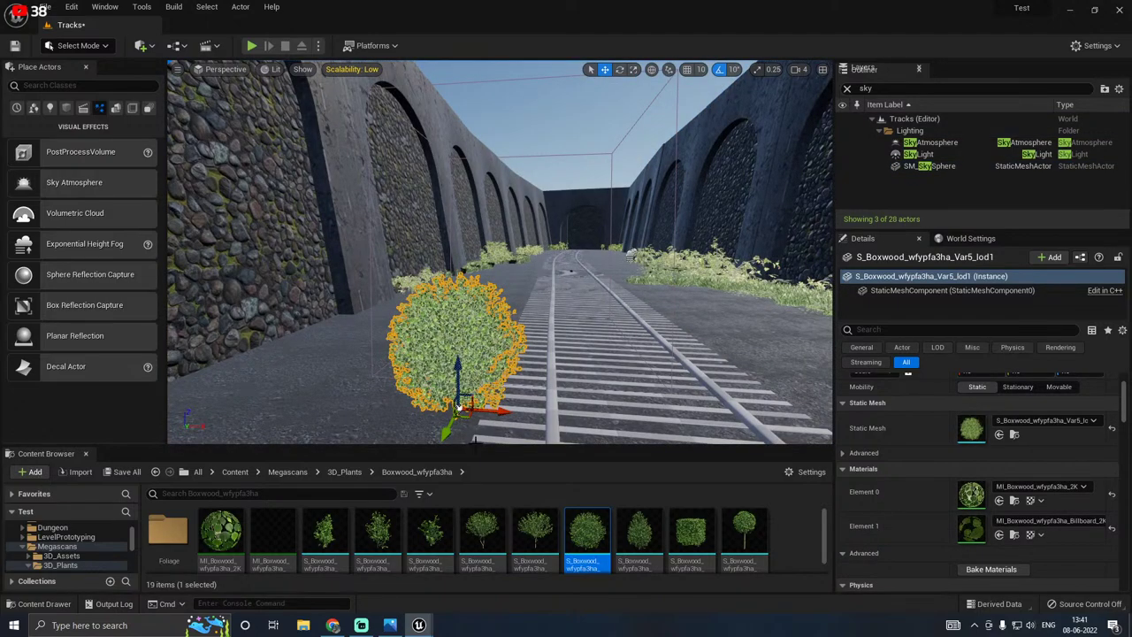
pyautogui.moveTo(475, 441); pyautogui.dragTo(371, 516)
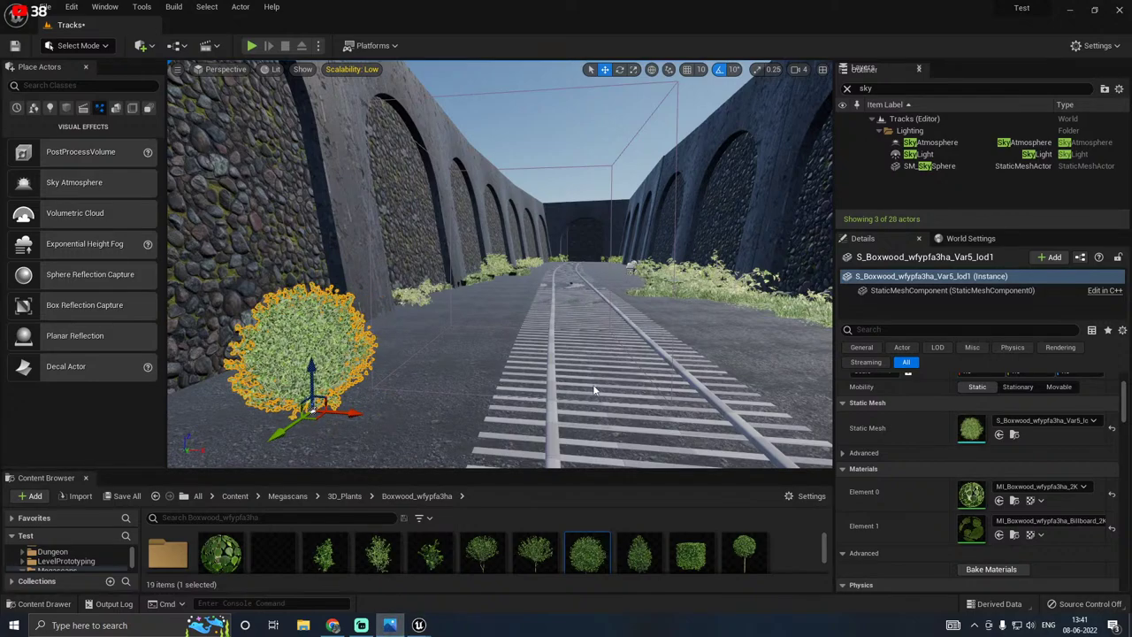
pyautogui.rightClick(454, 379)
pyautogui.moveTo(454, 379); pyautogui.dragTo(380, 367, button='right')
pyautogui.click(429, 380)
pyautogui.moveTo(460, 433); pyautogui.dragTo(315, 134)
pyautogui.moveTo(314, 135); pyautogui.dragTo(400, 313, button='right')
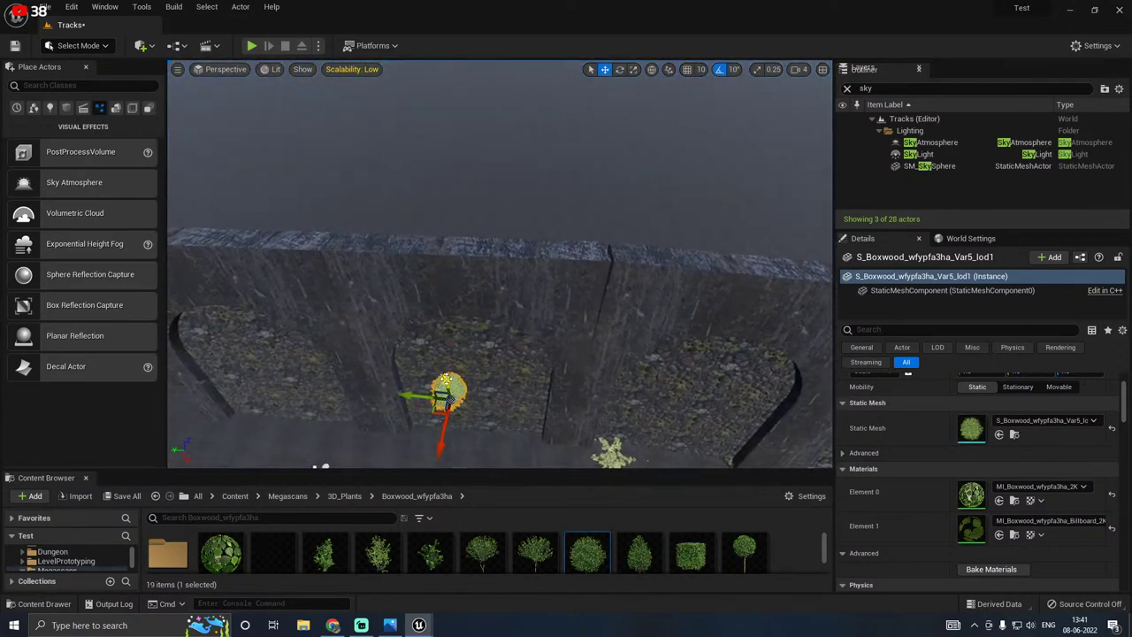
# Step: Raise the boxwood to the top of the wall and settle its base against the wall's upper edge
pyautogui.moveTo(447, 380); pyautogui.dragTo(438, 240)
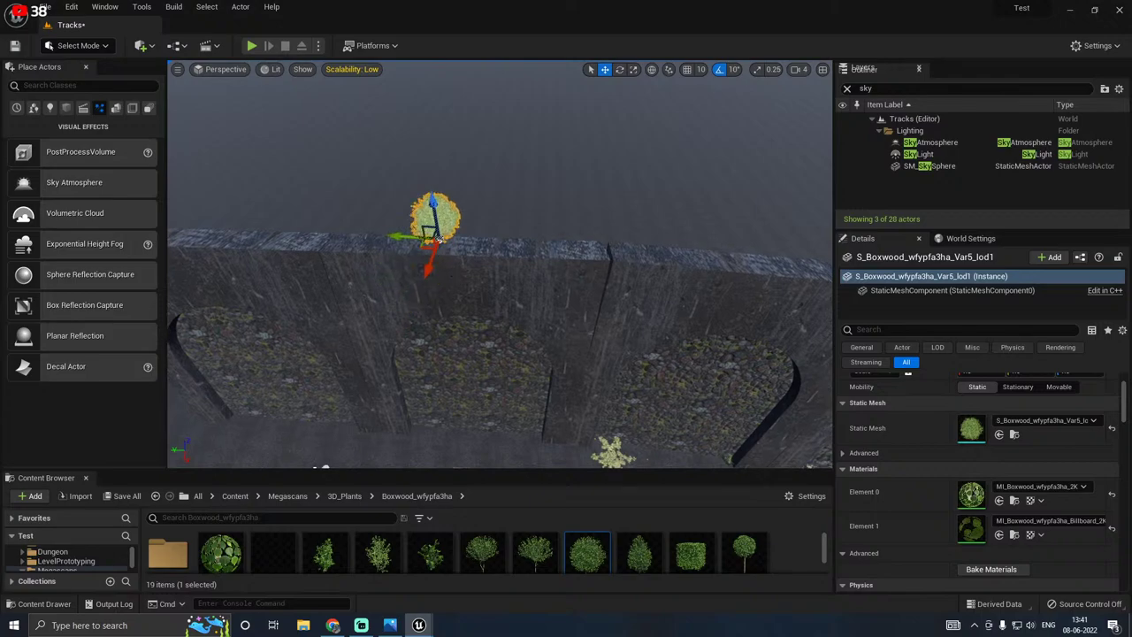
pyautogui.moveTo(437, 238); pyautogui.dragTo(421, 90, button='right')
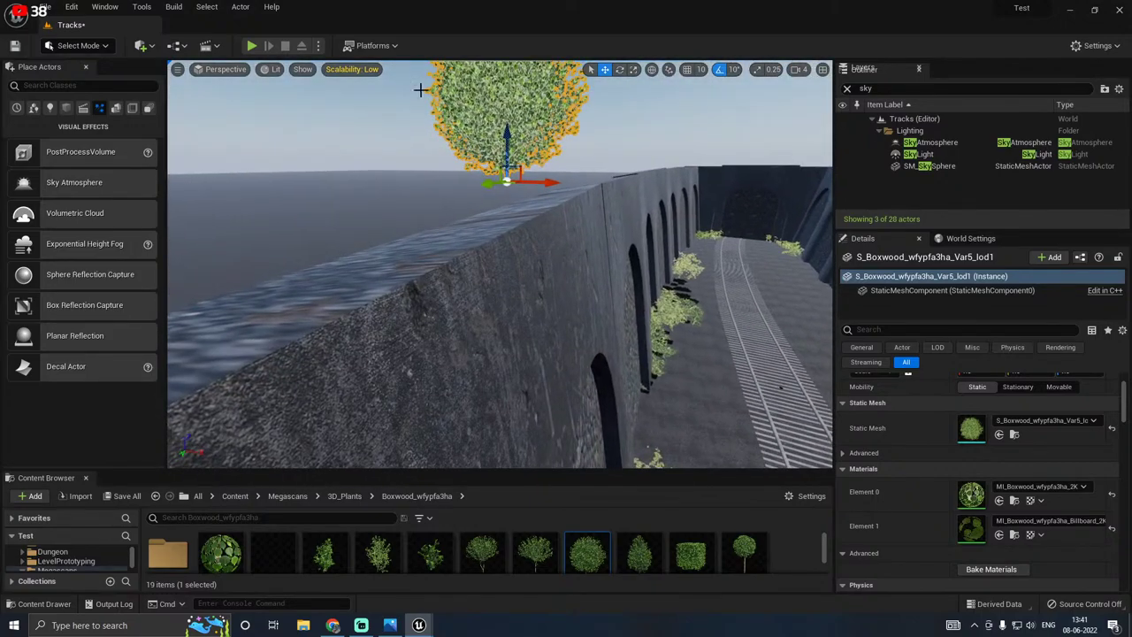
pyautogui.moveTo(500, 141); pyautogui.dragTo(503, 100, button='right')
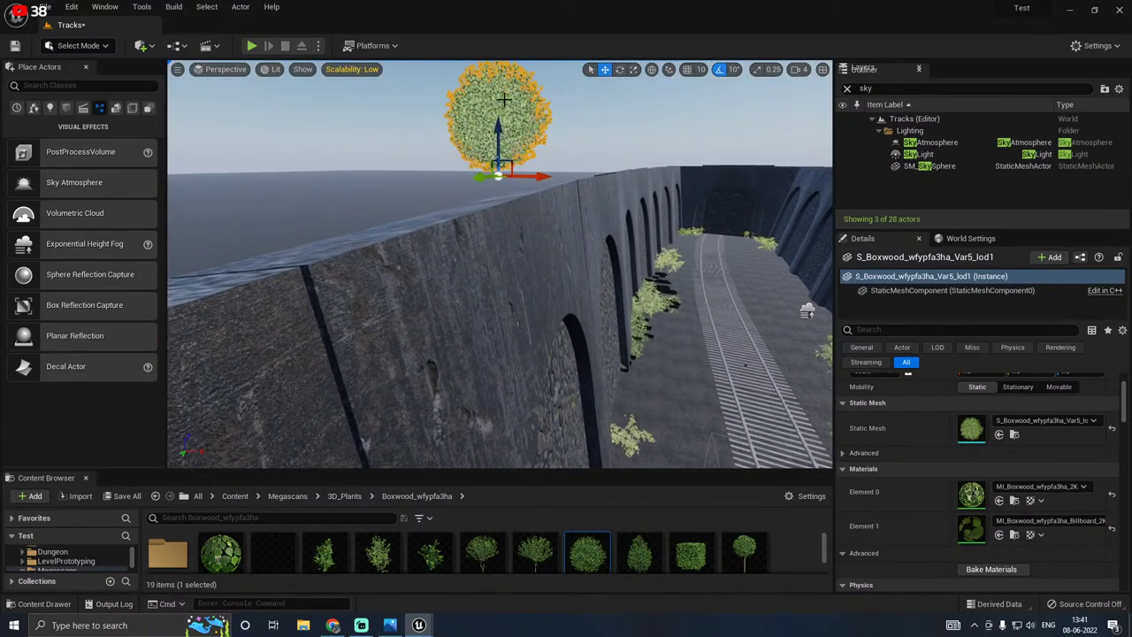
pyautogui.moveTo(498, 133); pyautogui.dragTo(493, 186)
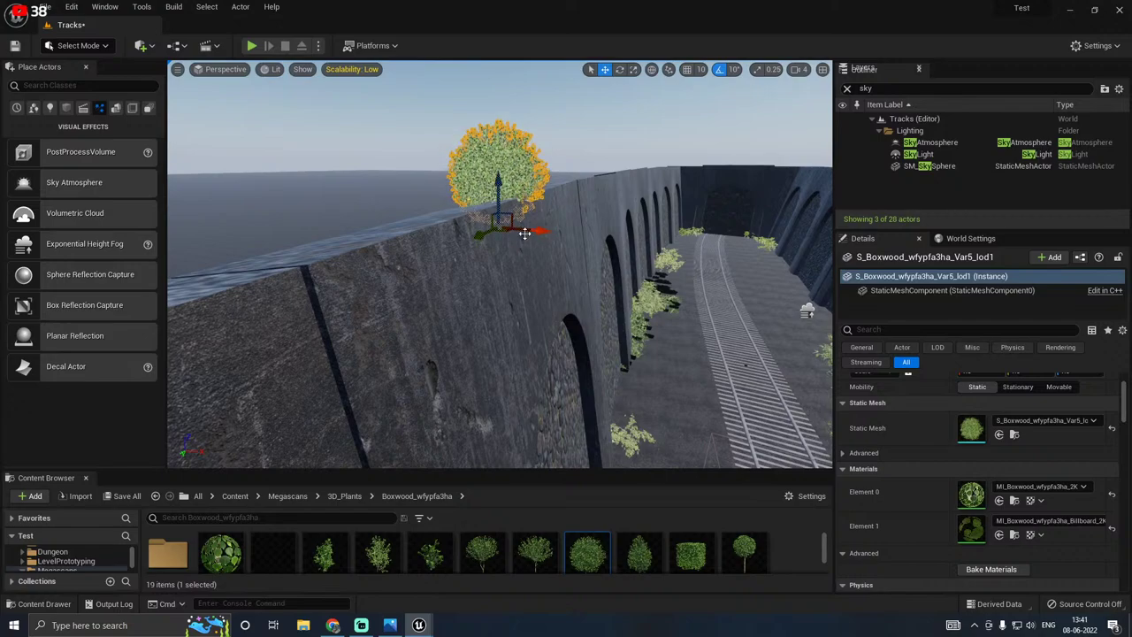
pyautogui.moveTo(524, 233); pyautogui.dragTo(511, 206)
pyautogui.moveTo(559, 259)
pyautogui.mouseDown(button='right')
pyautogui.moveTo(500, 253)
pyautogui.moveTo(553, 255)
pyautogui.mouseUp(button='right')
# Step: Duplicate the boxwood along the wall top and change the copy's static mesh to S_Boxwood_wfypfa3ha_Var10_lod1
pyautogui.keyDown('alt'); pyautogui.moveTo(360, 252); pyautogui.dragTo(435, 238); pyautogui.keyUp('alt')
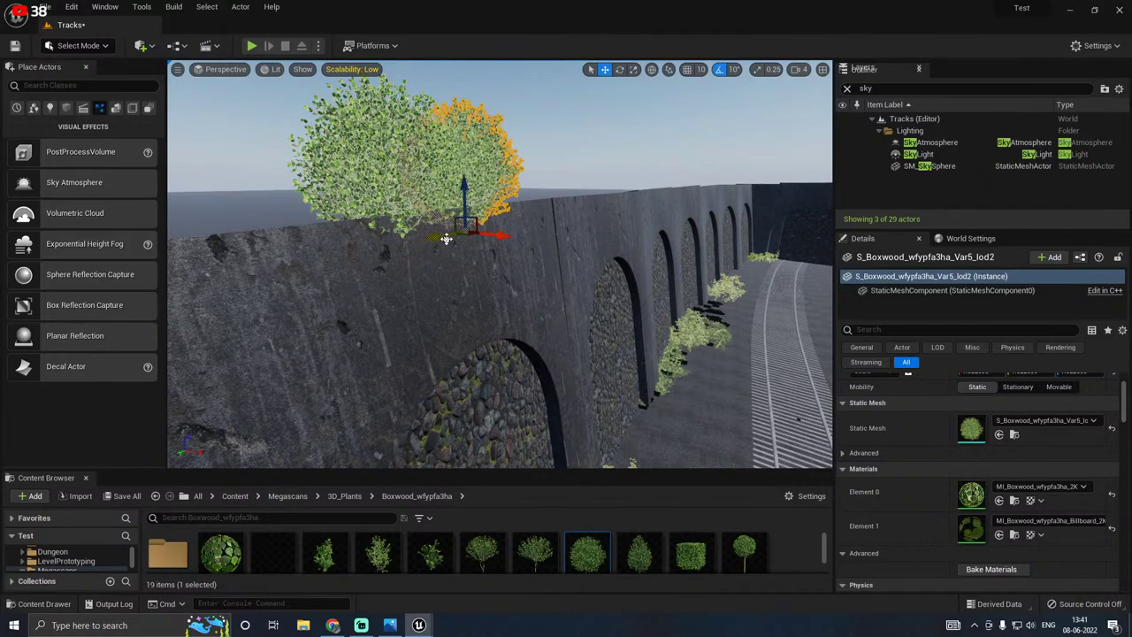
pyautogui.click(401, 465)
pyautogui.moveTo(401, 472); pyautogui.dragTo(395, 431)
pyautogui.click(324, 523)
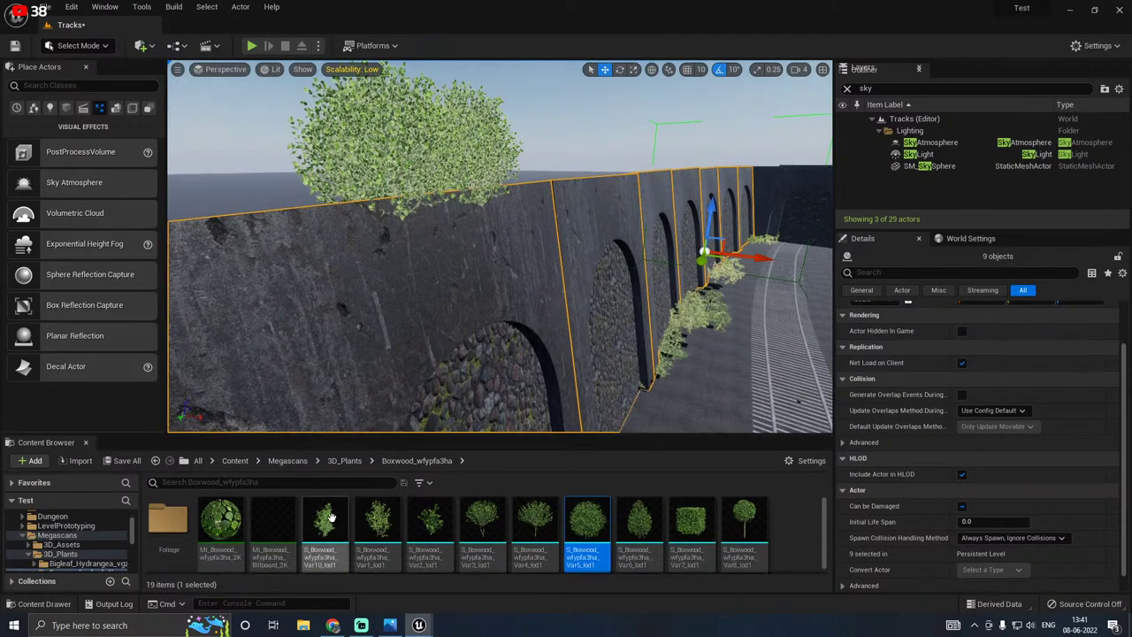
pyautogui.click(442, 142)
pyautogui.click(479, 152)
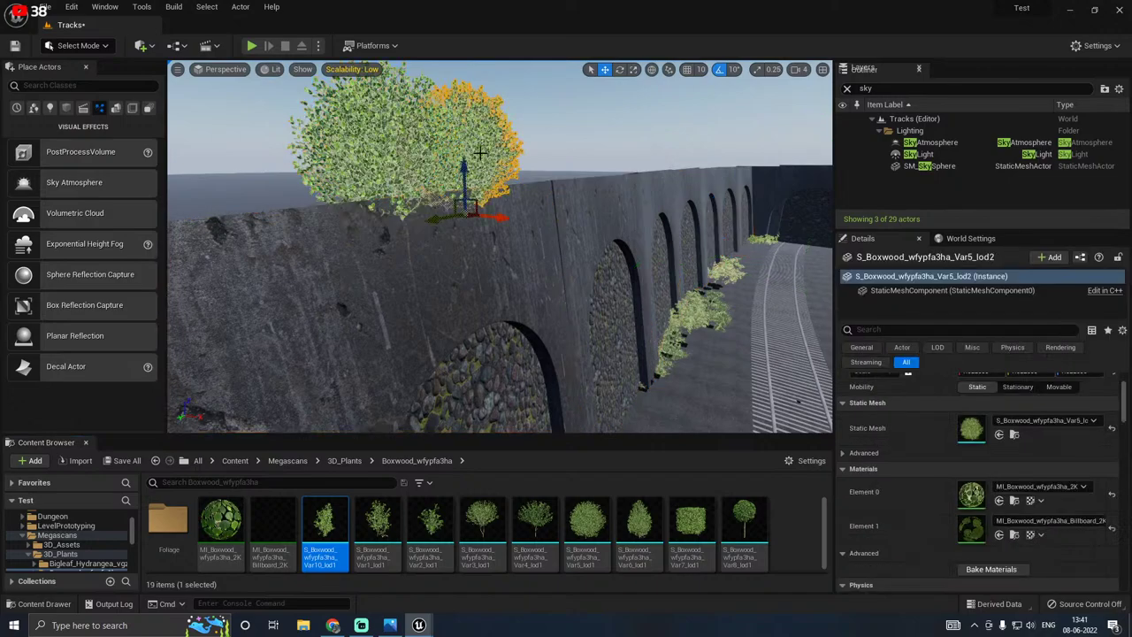
pyautogui.click(998, 434)
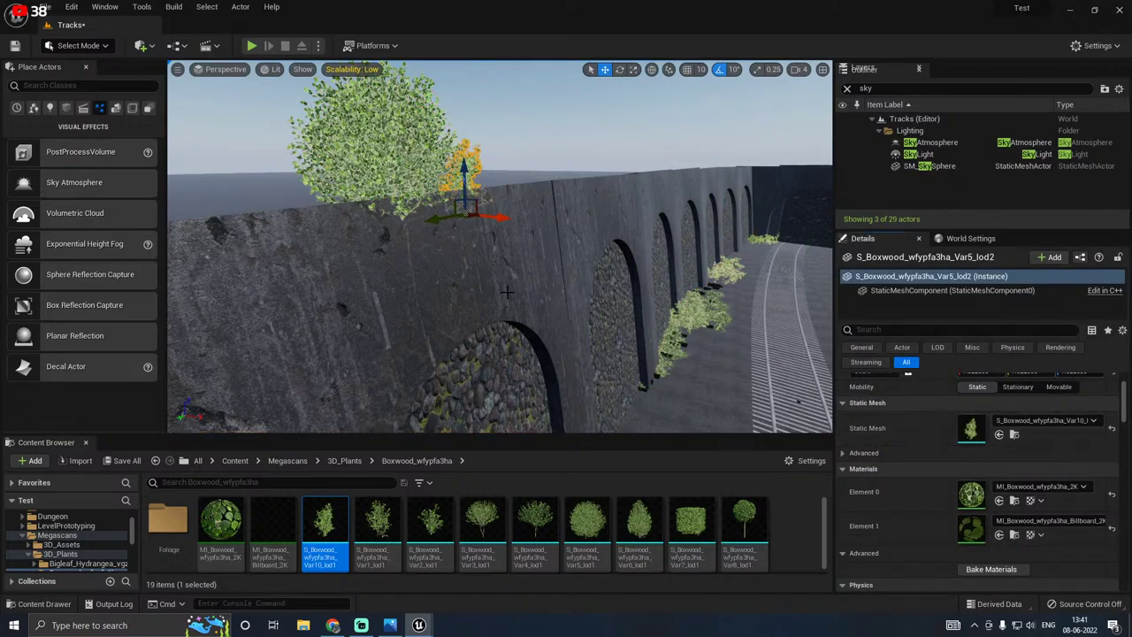
# Step: Enlarge the Var10 boxwood until it towers over the round bush, and set the engine scalability to High
pyautogui.press('f')
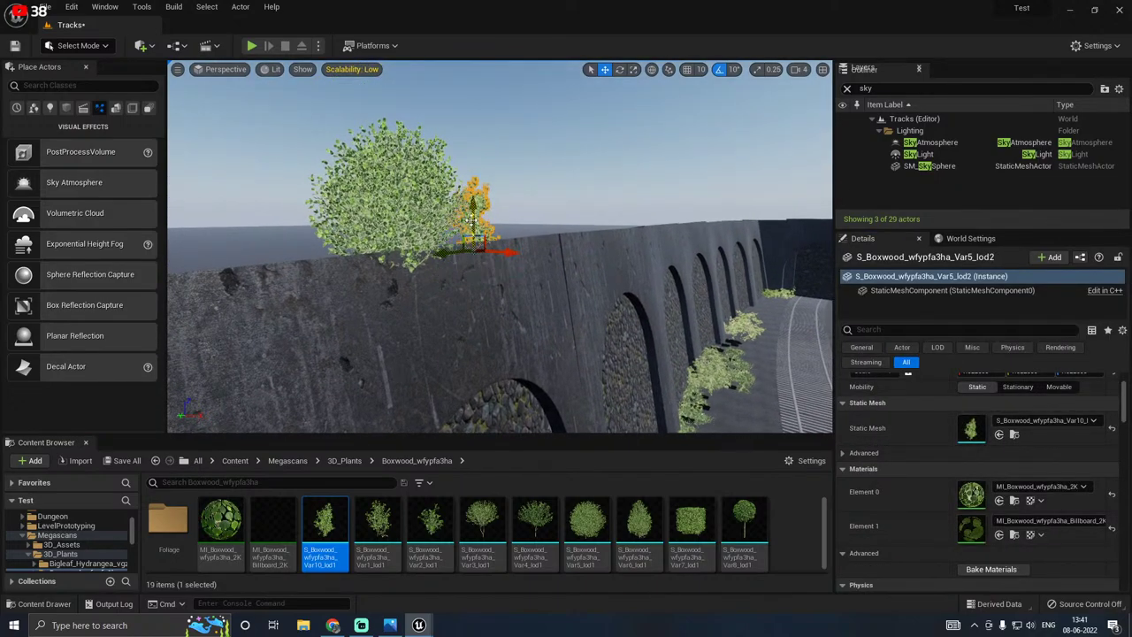
pyautogui.moveTo(474, 255); pyautogui.dragTo(471, 218)
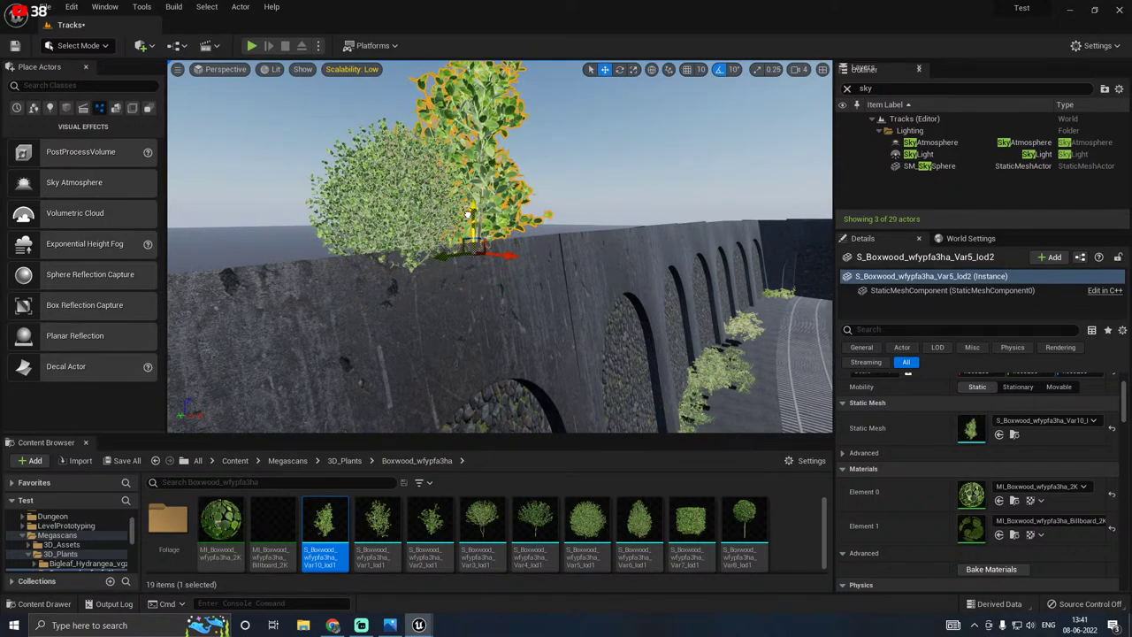
pyautogui.click(356, 70)
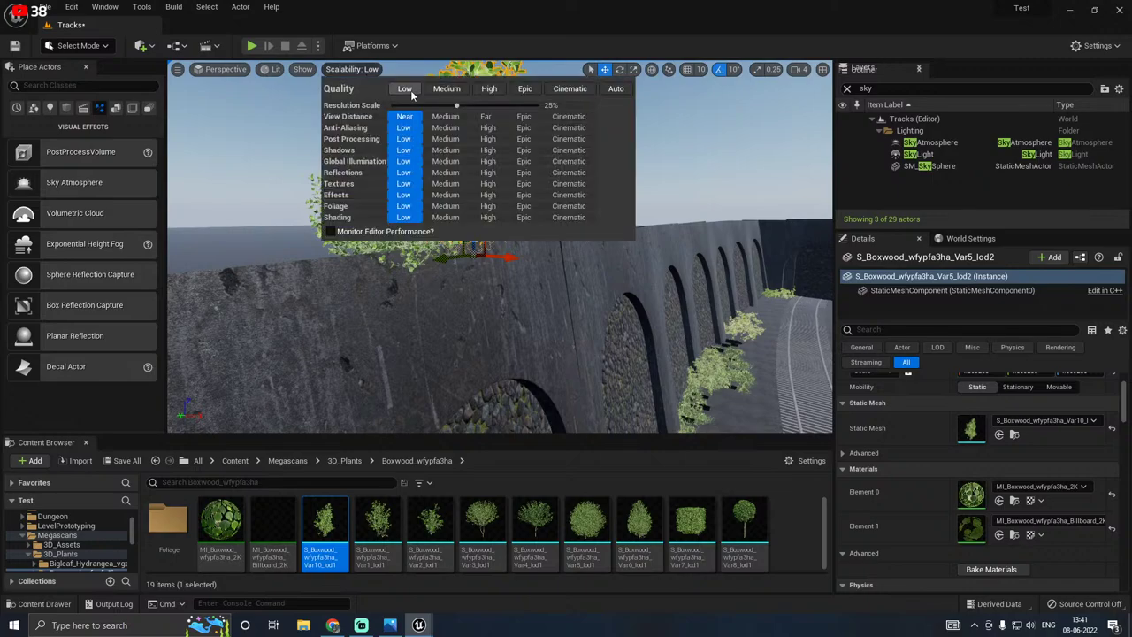
pyautogui.click(483, 92)
pyautogui.click(310, 171)
pyautogui.moveTo(310, 171); pyautogui.dragTo(354, 184, button='right')
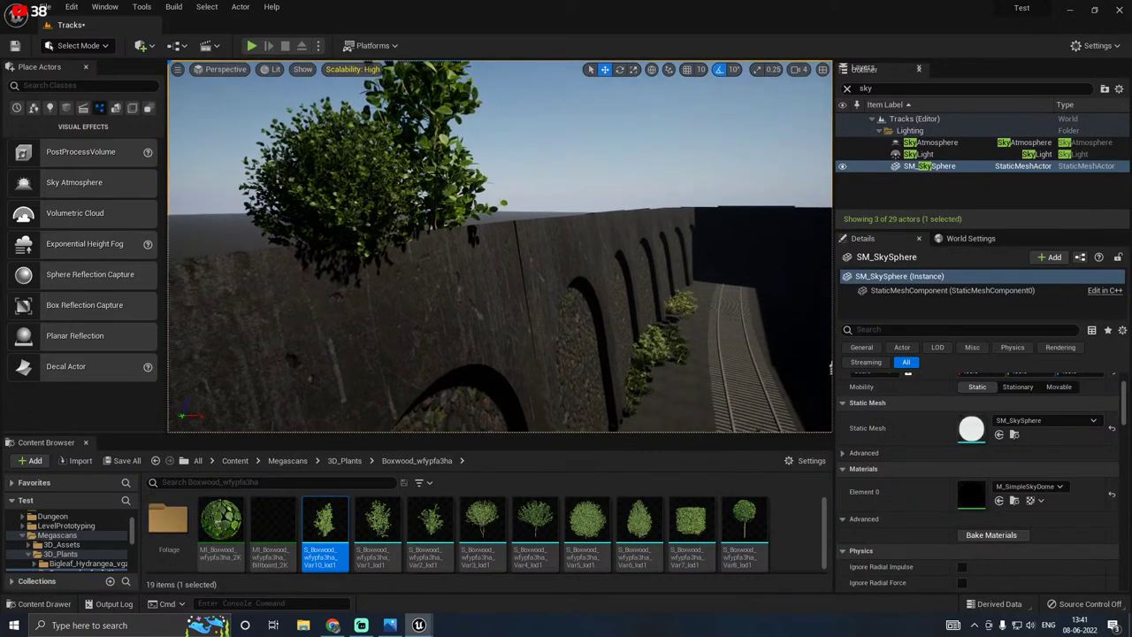
# Step: Duplicate the tall boxwood further along the wall top and swap the copy's static mesh to S_Boxwood_wfypfa3ha_Var1_lod1
pyautogui.click(433, 172)
pyautogui.moveTo(459, 242); pyautogui.dragTo(436, 219)
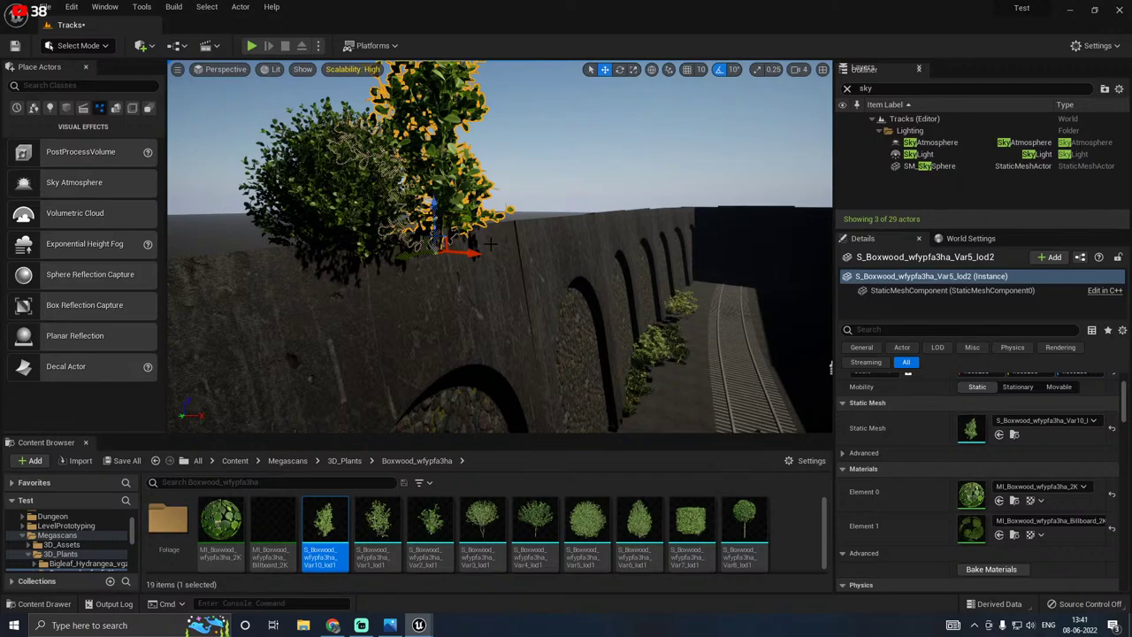
pyautogui.press('e')
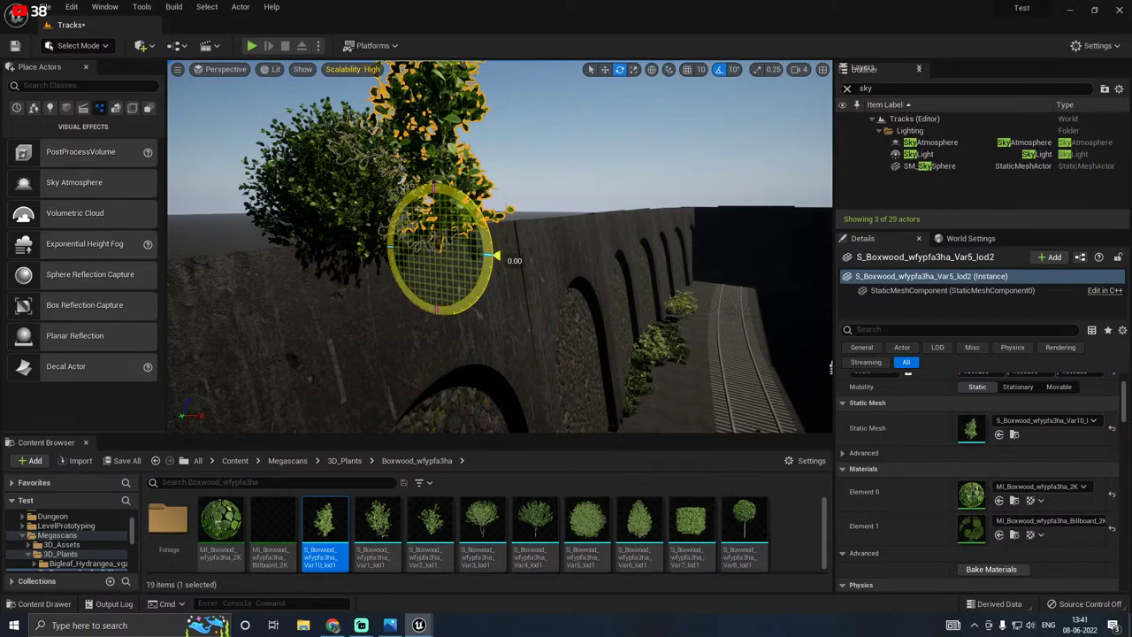
pyautogui.press('w')
pyautogui.moveTo(462, 251); pyautogui.dragTo(478, 239)
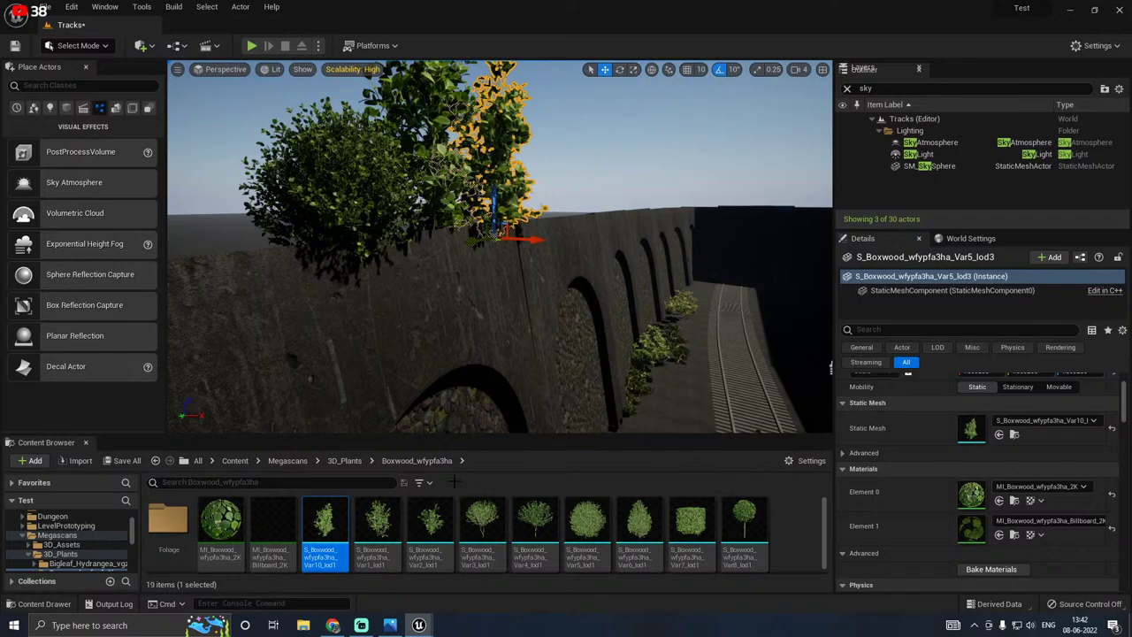
pyautogui.click(377, 529)
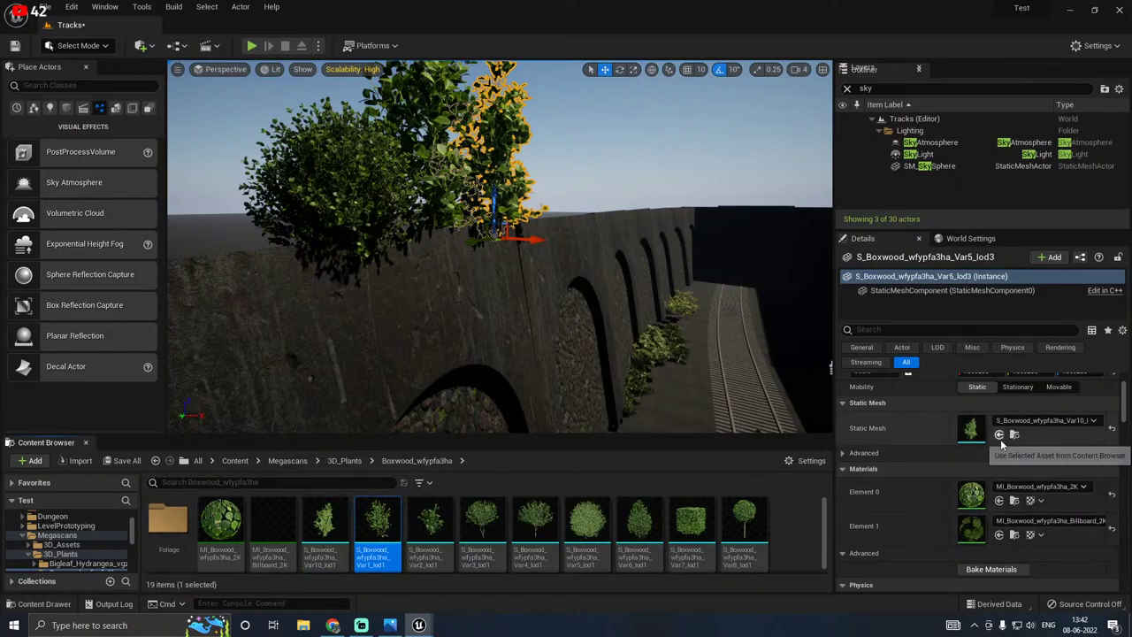
pyautogui.click(999, 435)
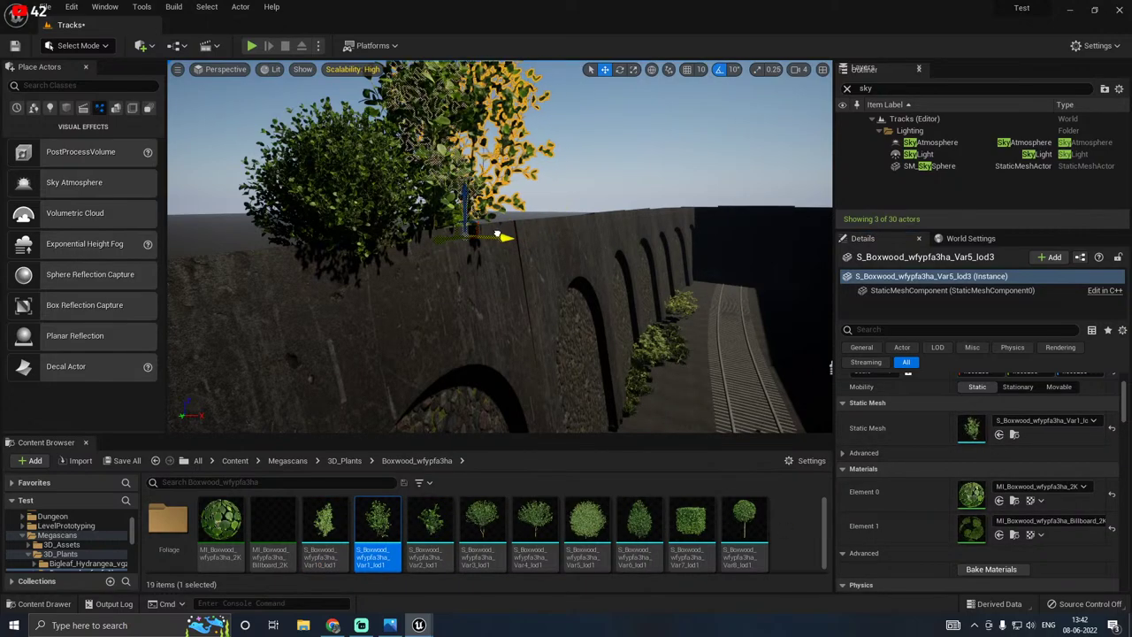
# Step: Scale the Var1 boxwood copy on the wall top
pyautogui.press('f')
pyautogui.press('r')
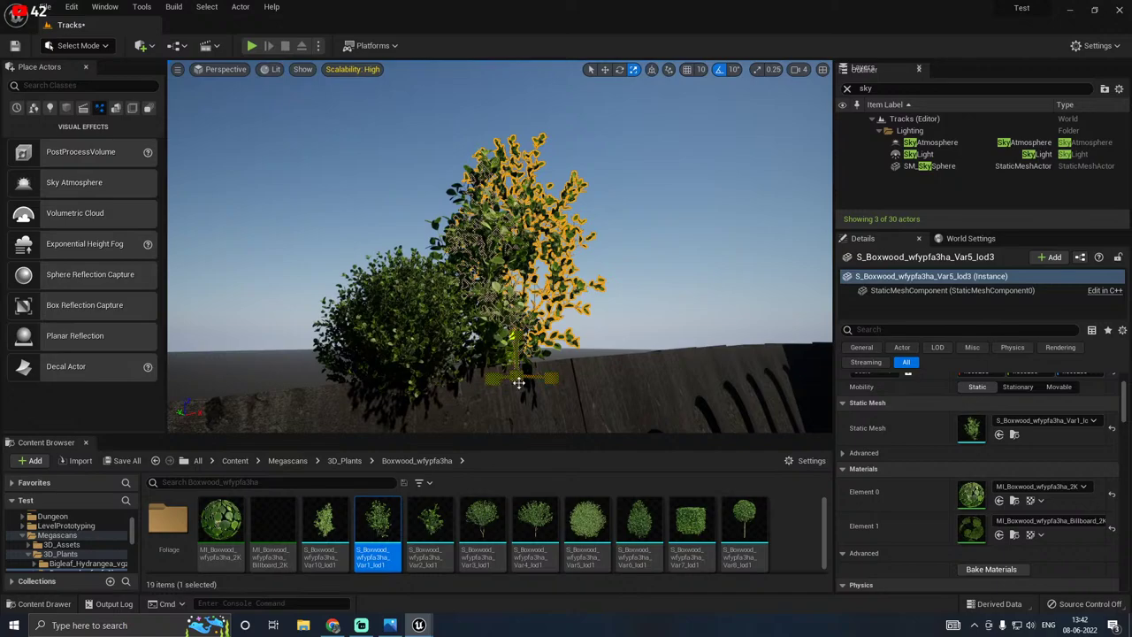
# Step: Resize the selected boxwood on the wall and place a duplicate of it further along the wall top
pyautogui.moveTo(519, 382); pyautogui.dragTo(562, 339)
pyautogui.press('w')
pyautogui.moveTo(518, 378); pyautogui.dragTo(349, 375, button='right')
pyautogui.moveTo(311, 374); pyautogui.dragTo(615, 369)
pyautogui.press('f')
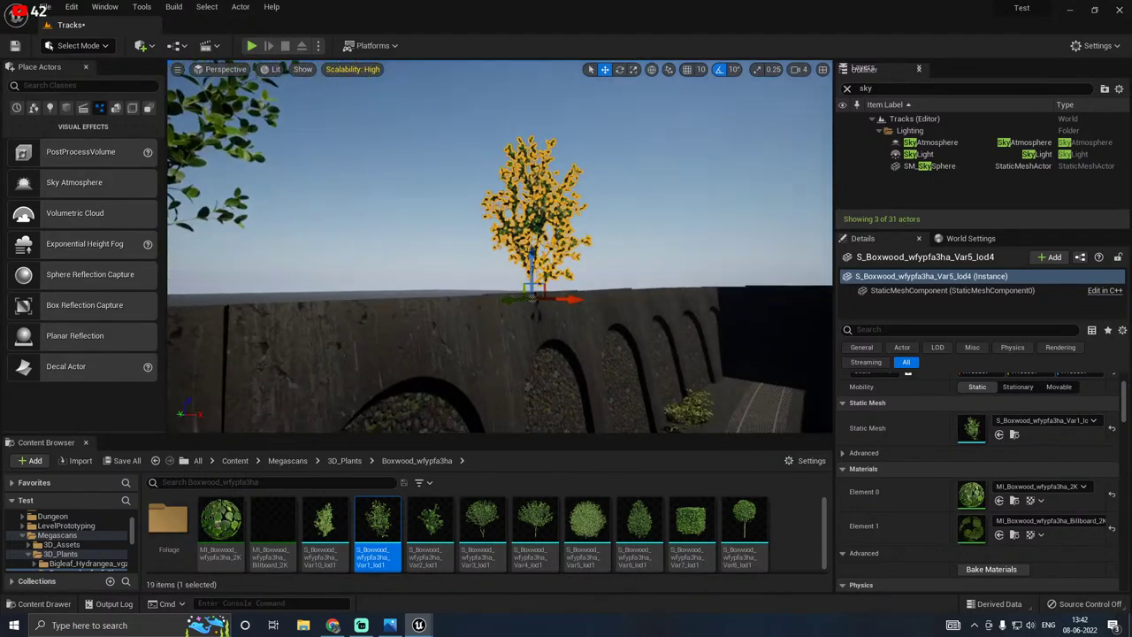
pyautogui.moveTo(615, 370); pyautogui.dragTo(668, 400, button='right')
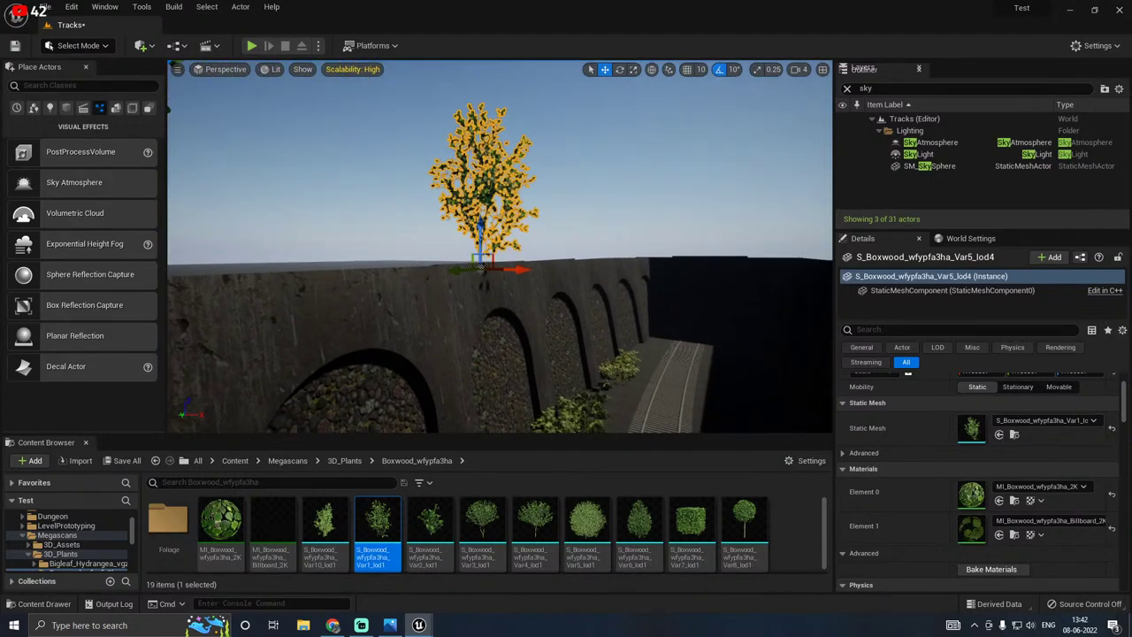
# Step: Swap the duplicate's static mesh to S_Boxwood_wfypfa3ha_Var3_lod1 and lower it against the wall
pyautogui.click(482, 523)
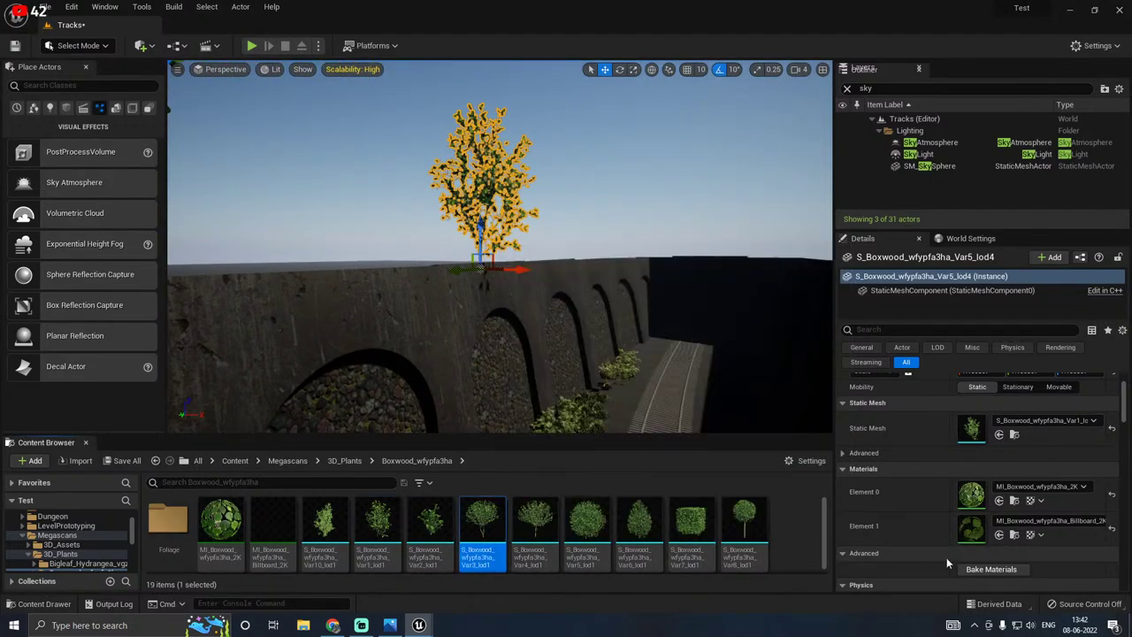
pyautogui.click(999, 434)
pyautogui.moveTo(571, 361); pyautogui.dragTo(590, 375, button='right')
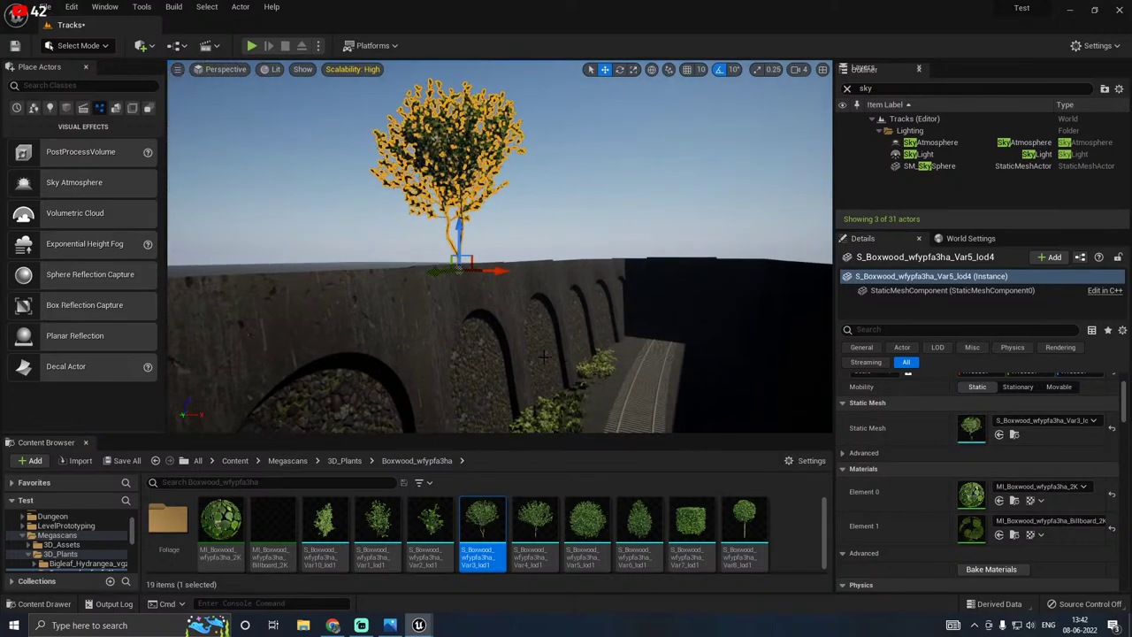
pyautogui.moveTo(459, 239); pyautogui.dragTo(511, 337)
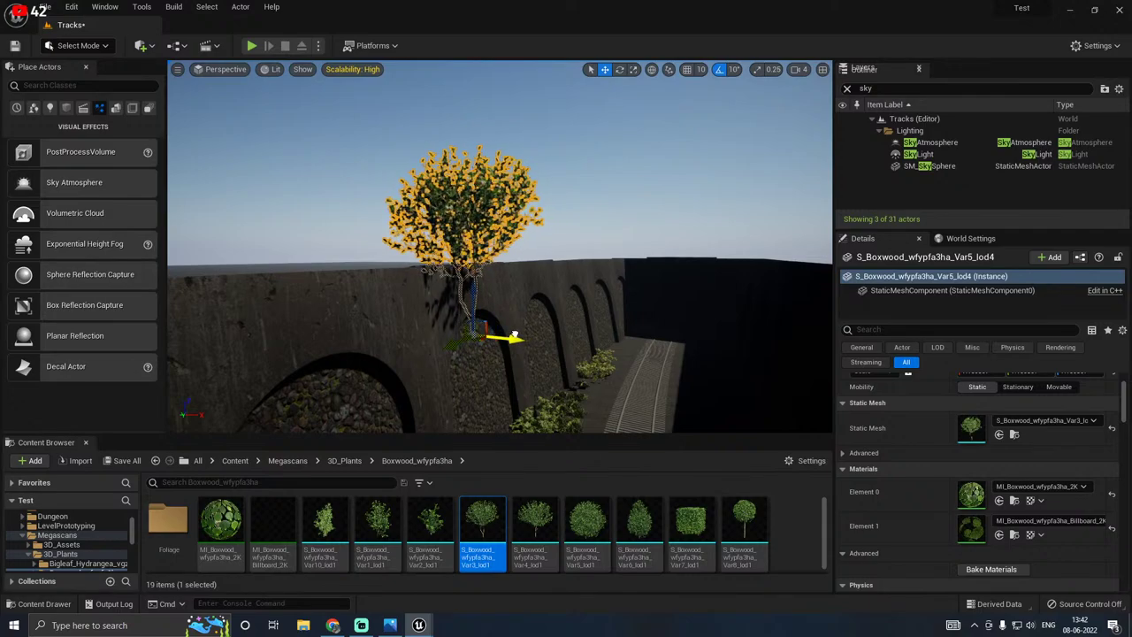
# Step: Shift the Var3 boxwood along the arched wall beside the railway track
pyautogui.moveTo(546, 324); pyautogui.dragTo(594, 389, button='right')
pyautogui.moveTo(425, 233); pyautogui.dragTo(495, 389)
pyautogui.moveTo(496, 389); pyautogui.dragTo(517, 440, button='right')
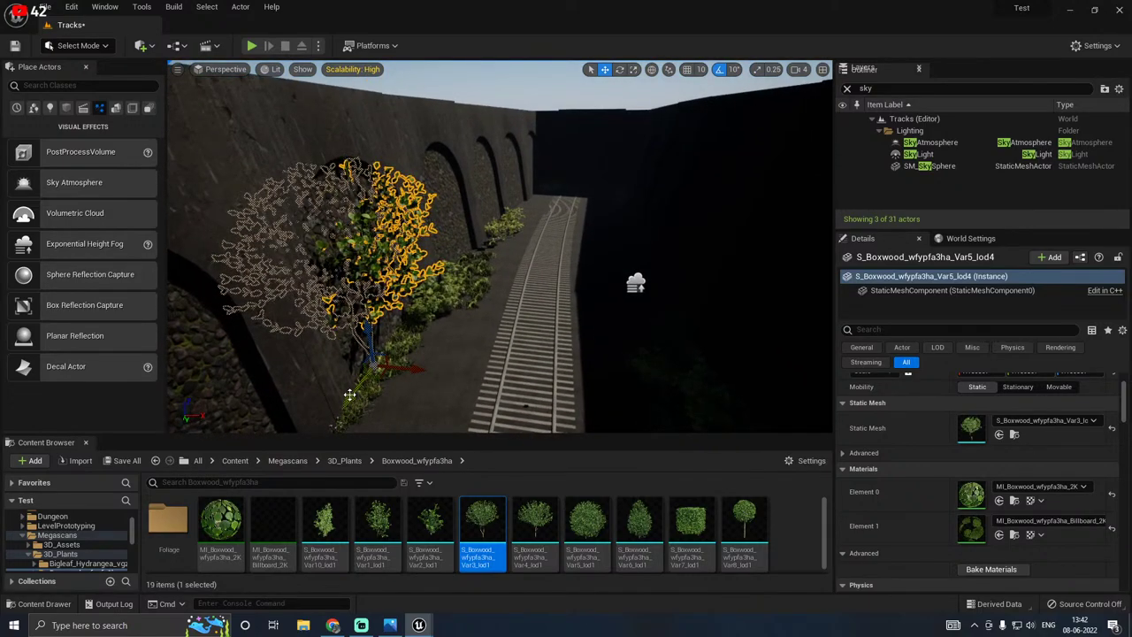
pyautogui.moveTo(349, 394); pyautogui.dragTo(516, 232)
pyautogui.moveTo(517, 231); pyautogui.dragTo(610, 190, button='right')
pyautogui.press('w')
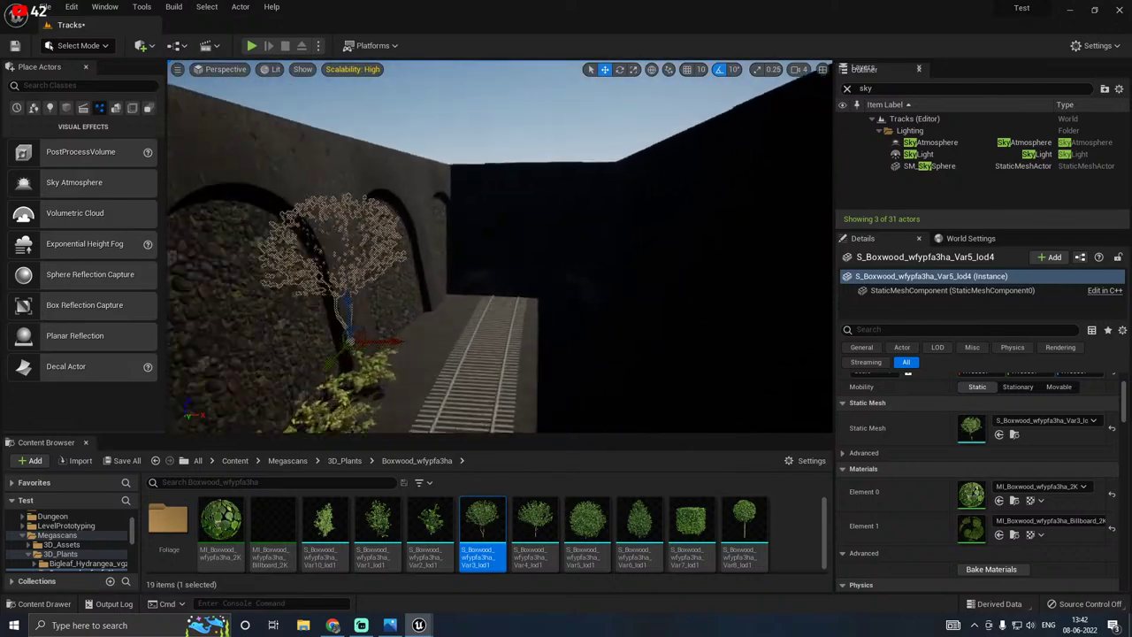
# Step: Set all viewport scalability groups to Medium quality
pyautogui.moveTo(350, 394); pyautogui.dragTo(349, 395, button='right')
pyautogui.click(344, 70)
pyautogui.click(441, 88)
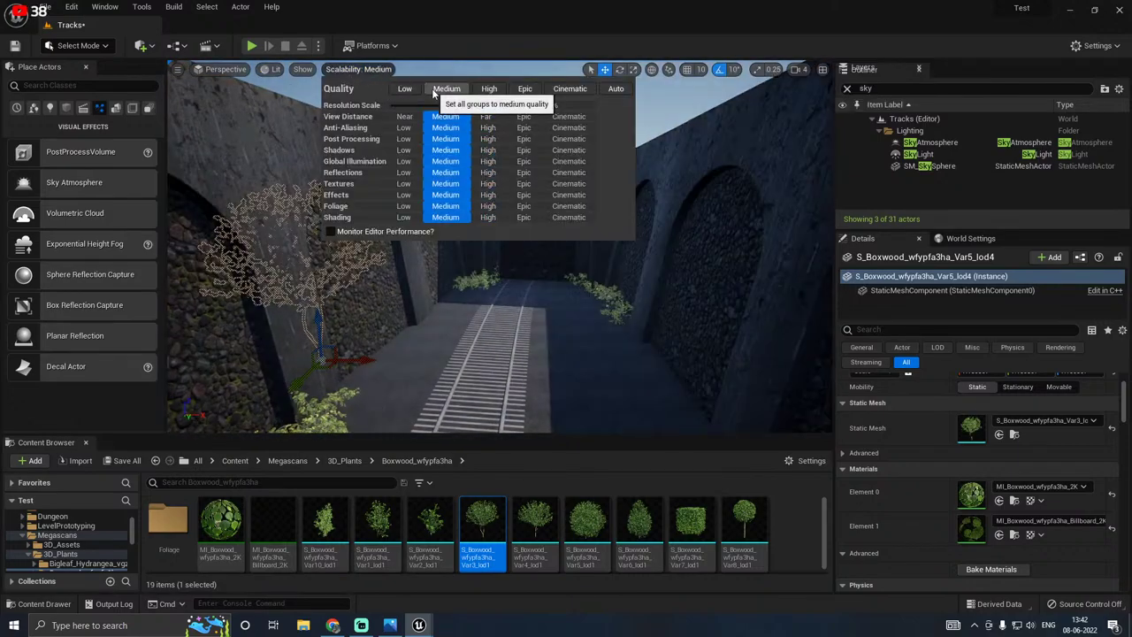
pyautogui.moveTo(424, 270); pyautogui.dragTo(425, 270, button='right')
# Step: Raise the Var3 boxwood so its crown stands above the arched wall and rotate it
pyautogui.moveTo(424, 300); pyautogui.dragTo(508, 303)
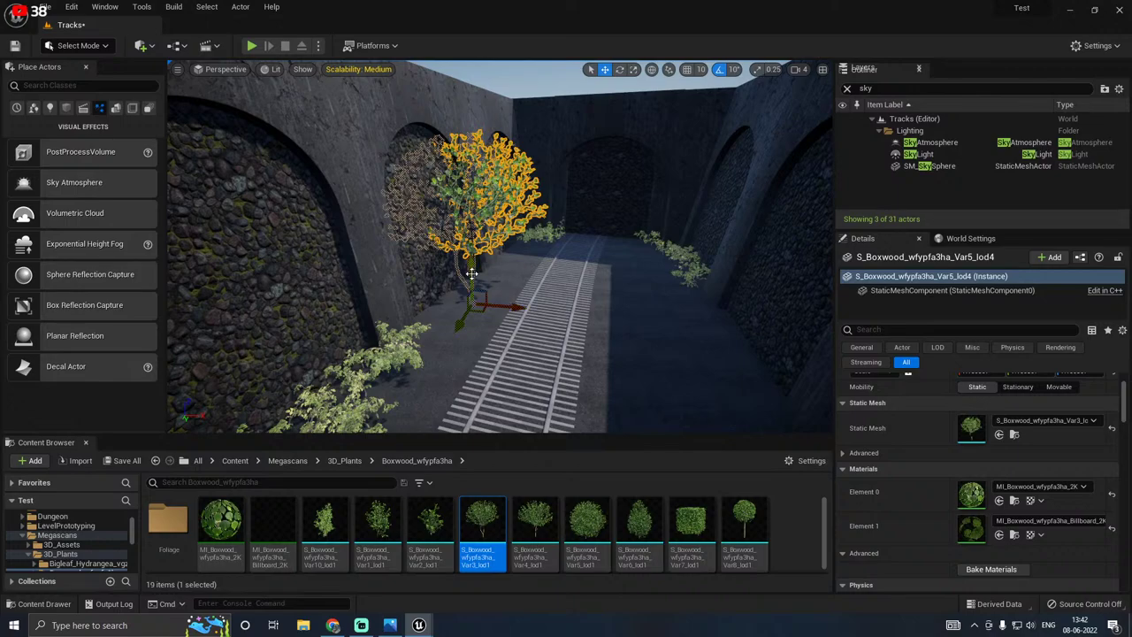
pyautogui.moveTo(471, 273); pyautogui.dragTo(452, 175)
pyautogui.moveTo(501, 264); pyautogui.dragTo(502, 263, button='right')
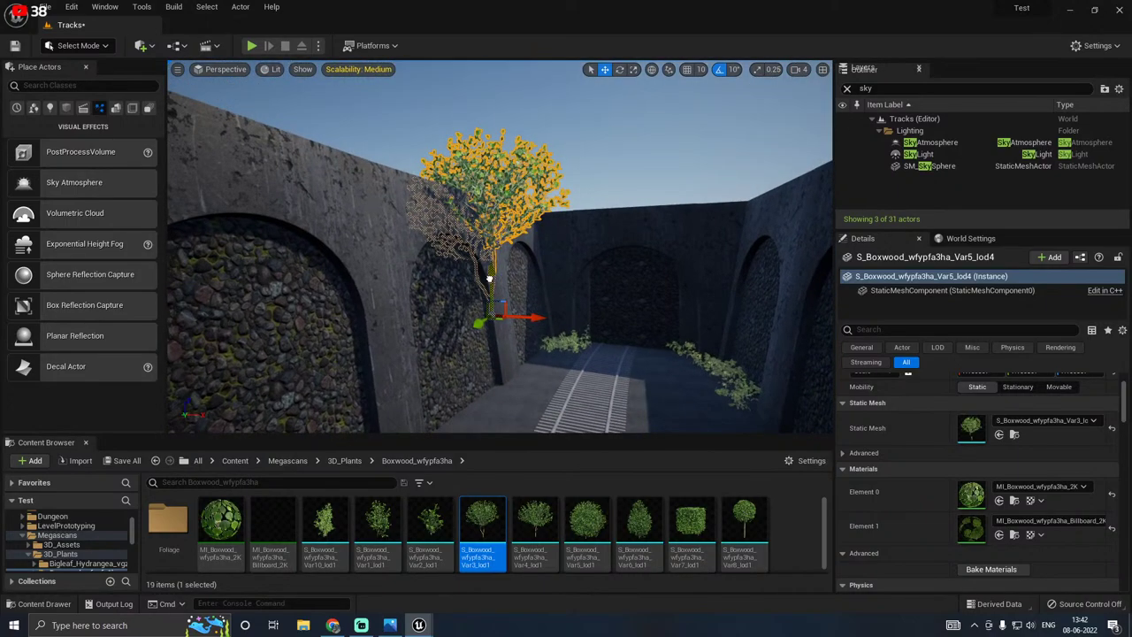
pyautogui.moveTo(489, 279); pyautogui.dragTo(475, 228)
pyautogui.moveTo(526, 266); pyautogui.dragTo(552, 266)
pyautogui.press('e')
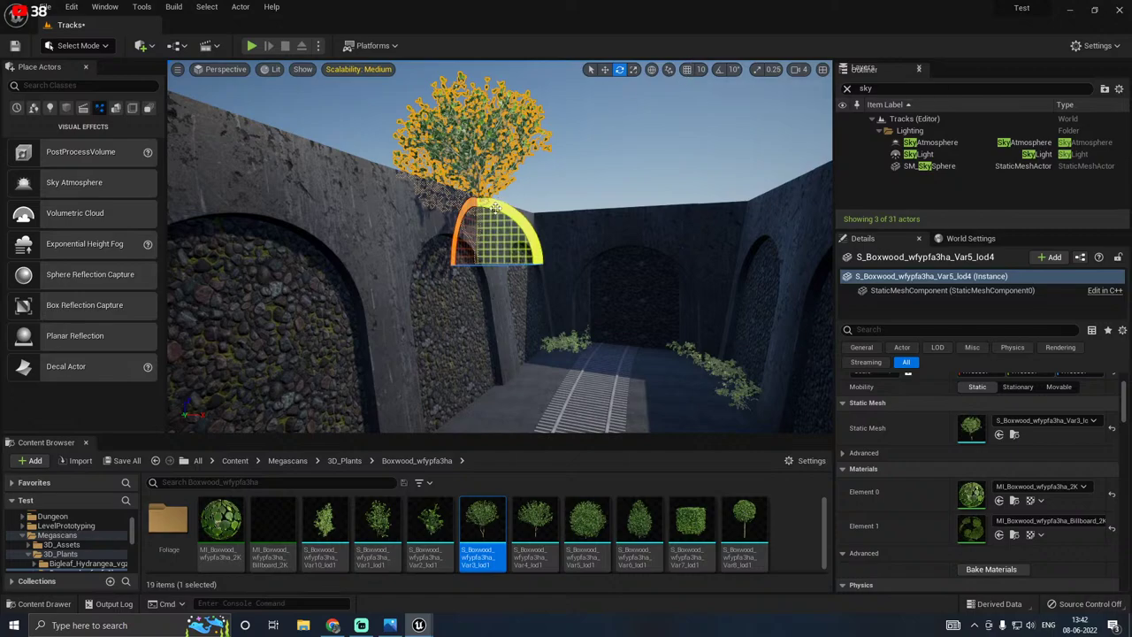
pyautogui.moveTo(509, 202); pyautogui.dragTo(536, 263)
# Step: Duplicate the Var3 boxwood along the wall and swap the copy's static mesh to S_Boxwood_wfypfa3ha_Var6_lod1
pyautogui.press('w')
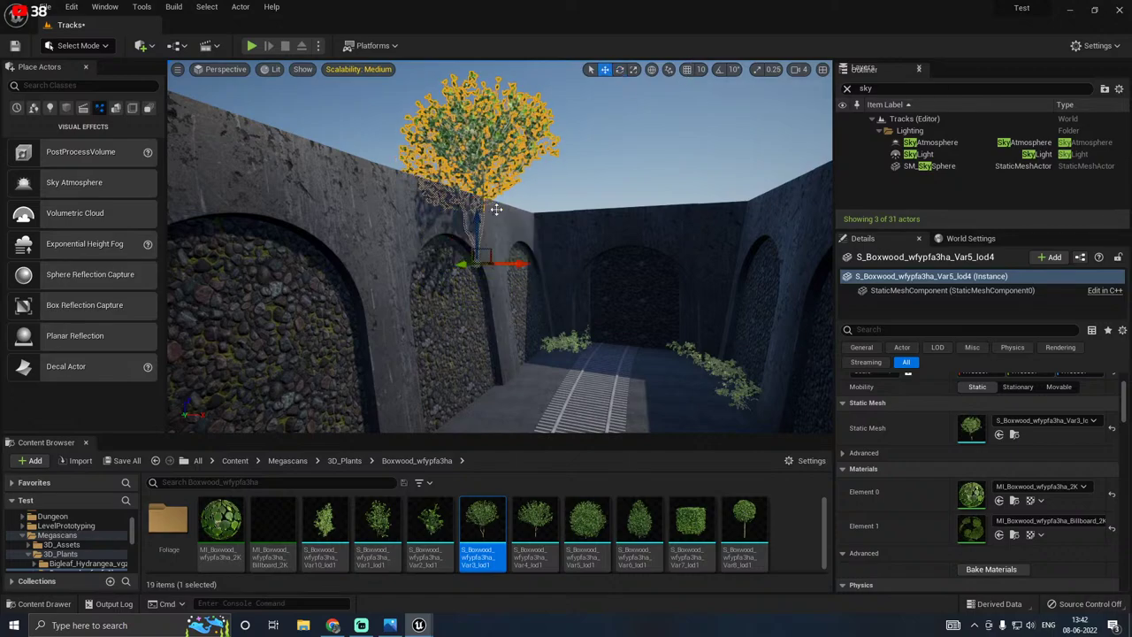
pyautogui.moveTo(462, 264); pyautogui.dragTo(402, 278)
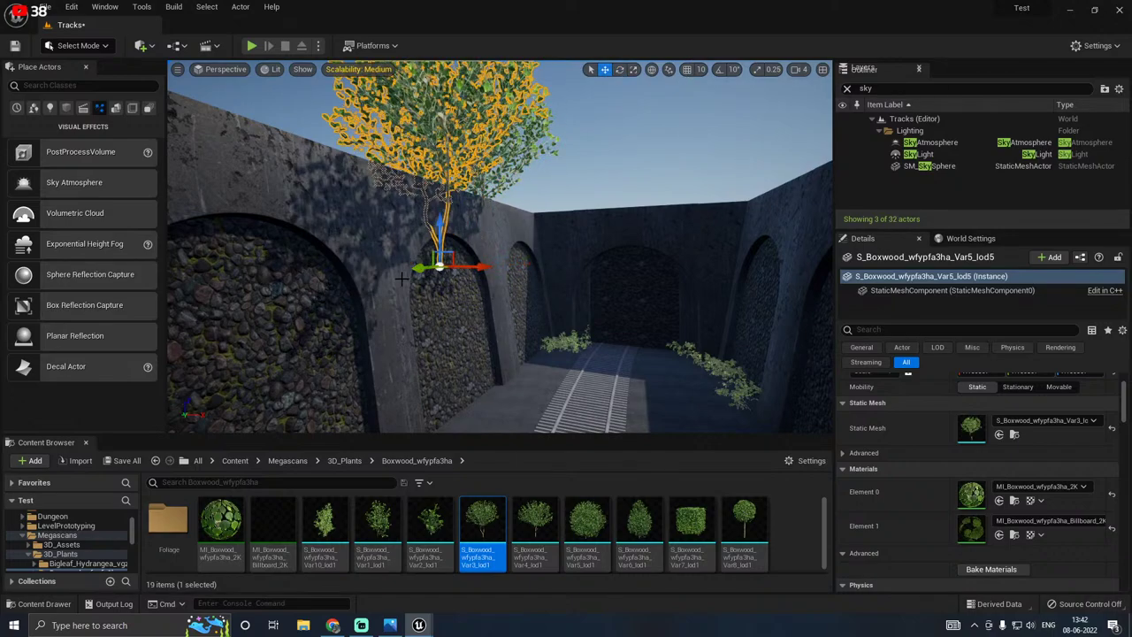
pyautogui.click(639, 526)
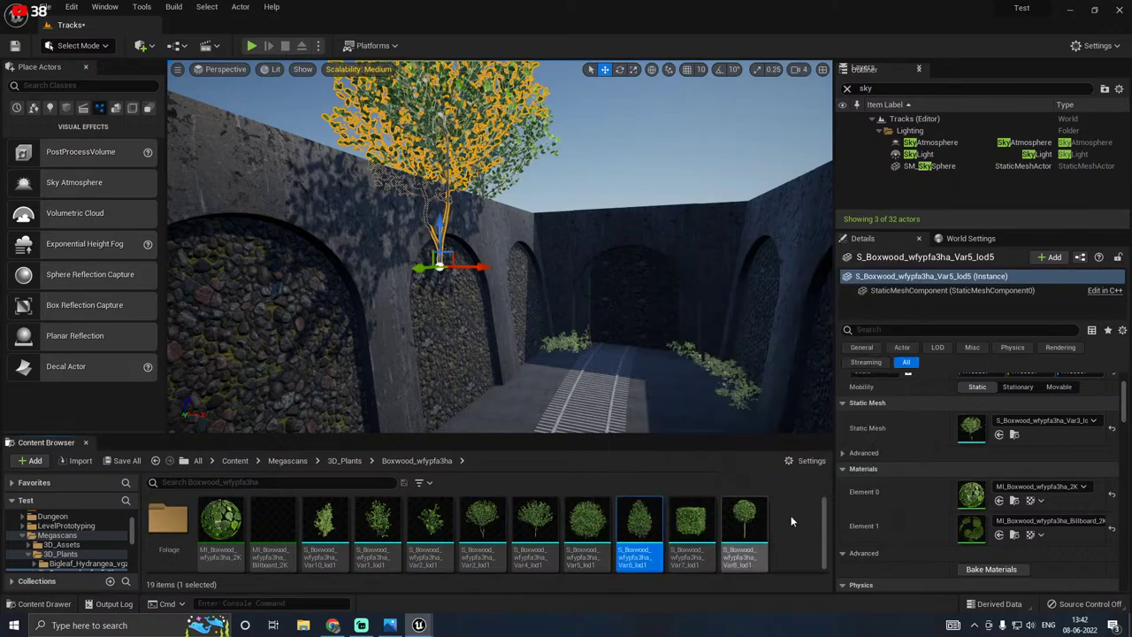
pyautogui.click(999, 434)
# Step: Reposition the Var6 boxwood lower on the arched wall, close beside the Var3 tree
pyautogui.moveTo(509, 347); pyautogui.dragTo(447, 279, button='right')
pyautogui.moveTo(483, 356); pyautogui.dragTo(379, 354)
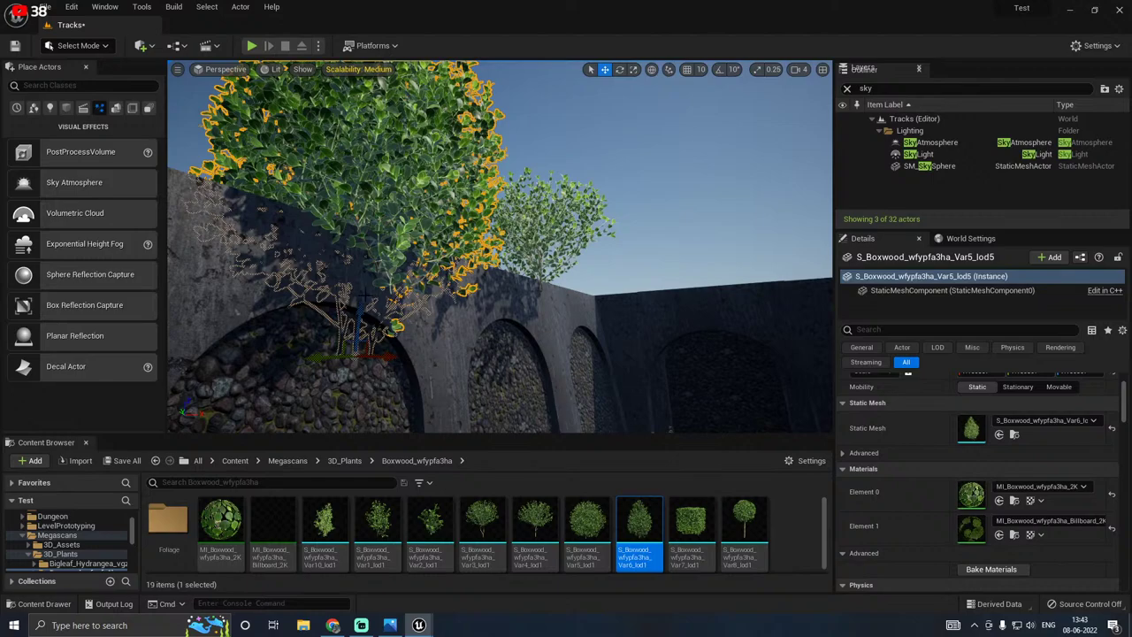
pyautogui.moveTo(358, 307); pyautogui.dragTo(374, 414)
pyautogui.moveTo(374, 414); pyautogui.dragTo(382, 455, button='right')
pyautogui.keyDown('alt'); pyautogui.moveTo(279, 309); pyautogui.dragTo(265, 311); pyautogui.keyUp('alt')
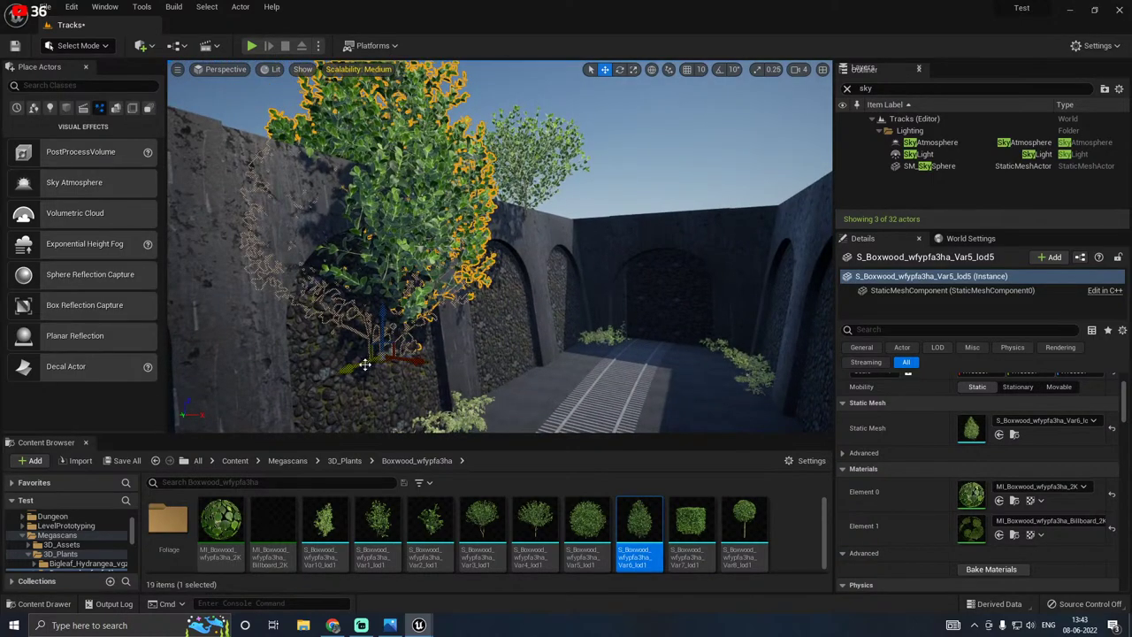
pyautogui.moveTo(359, 365); pyautogui.dragTo(504, 333)
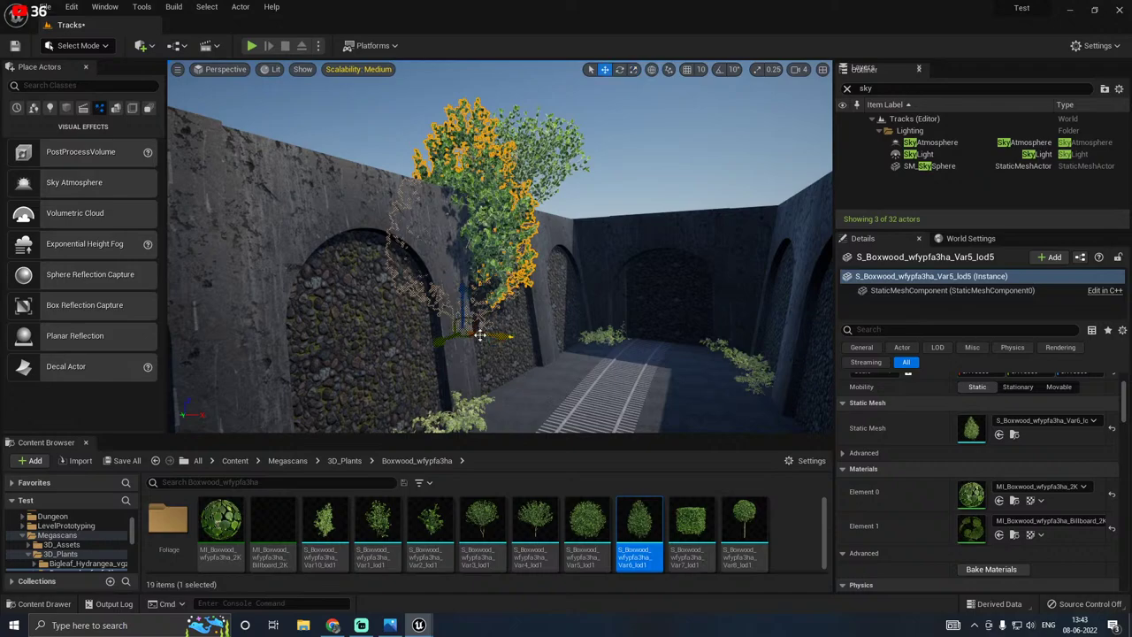
# Step: Duplicate the Var6 boxwood toward the nearer arch and assign S_Boxwood_wfypfa3ha_Var2_lod1 as the copy's static mesh
pyautogui.keyDown('alt'); pyautogui.moveTo(439, 340); pyautogui.dragTo(377, 312); pyautogui.keyUp('alt')
pyautogui.click(431, 531)
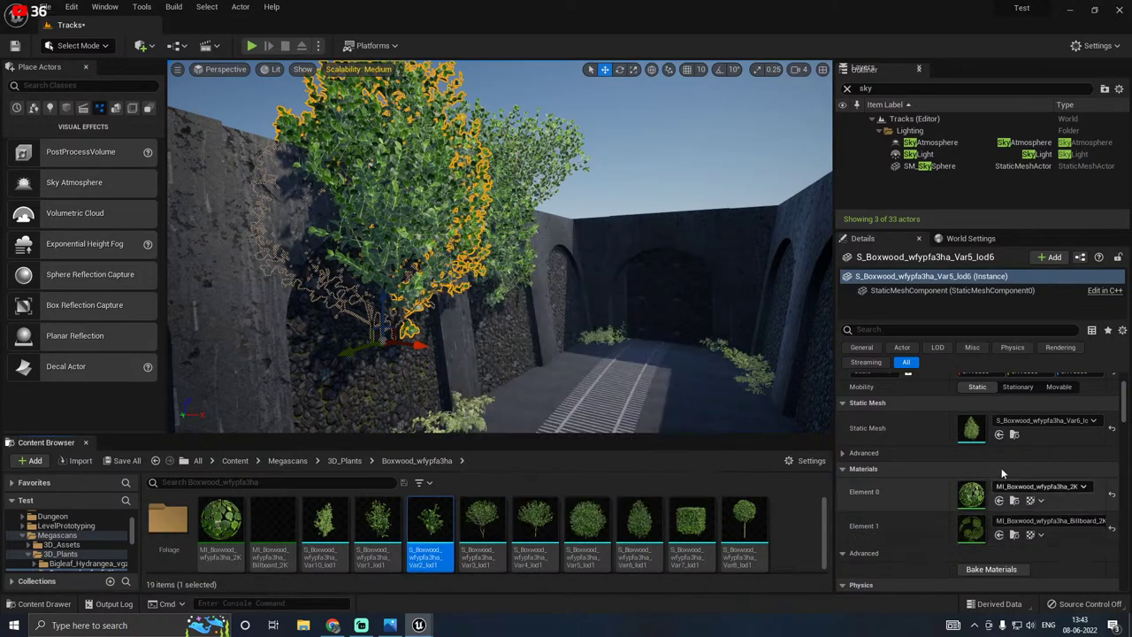
pyautogui.click(998, 434)
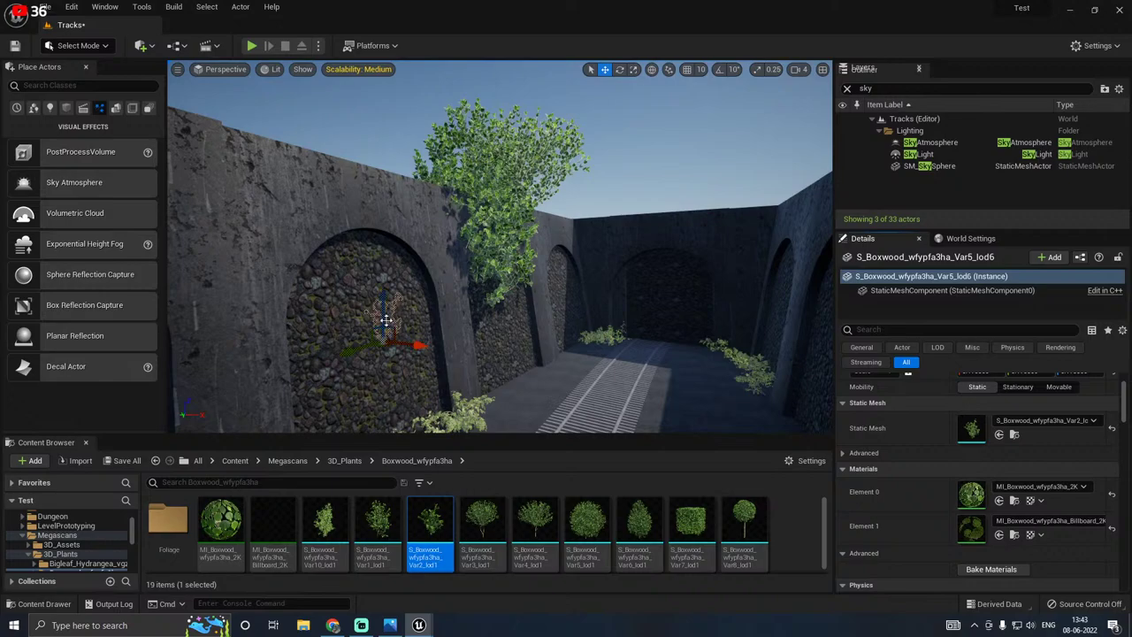
# Step: Raise the Var2 boxwood to the wall top, enlarge it and move it next to the Var6 tree
pyautogui.moveTo(386, 320); pyautogui.dragTo(409, 213)
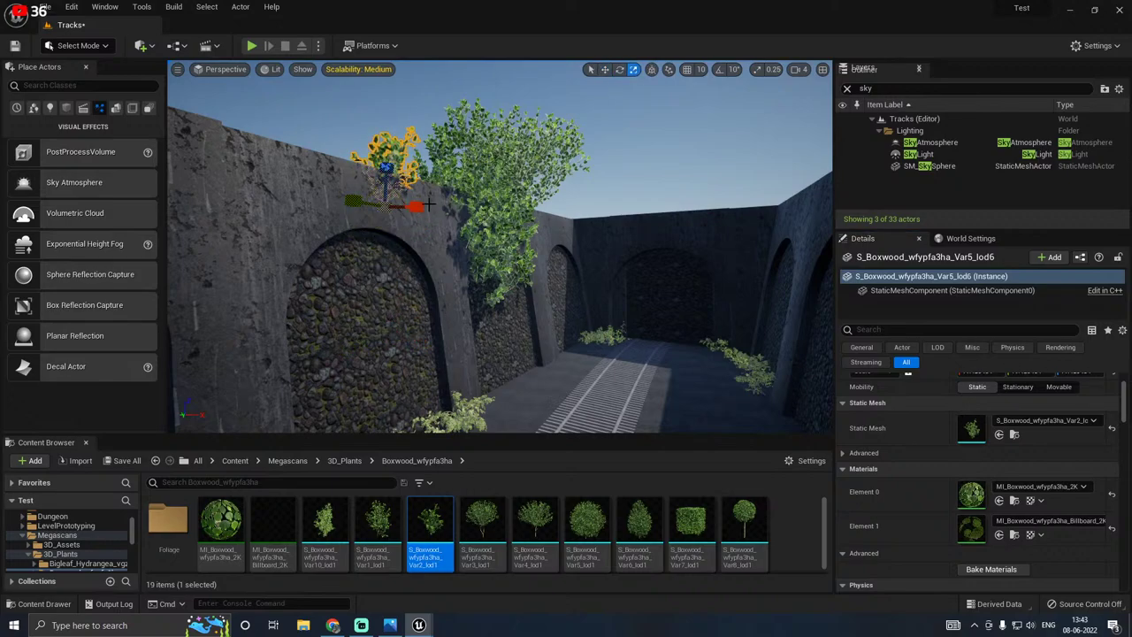
pyautogui.moveTo(383, 207); pyautogui.dragTo(498, 273)
pyautogui.press('w')
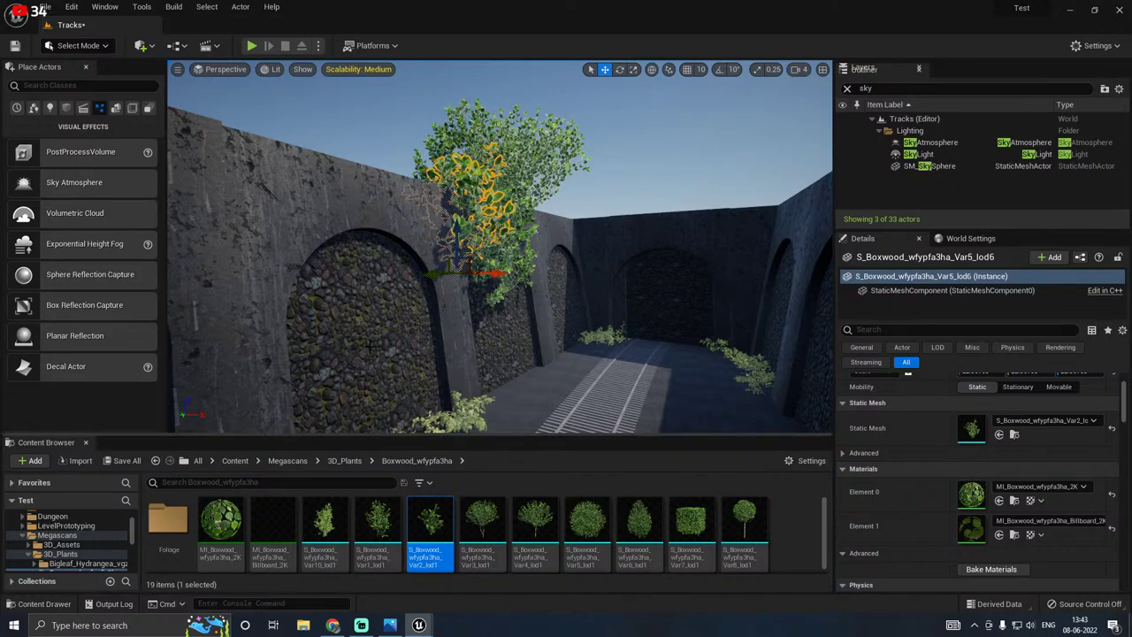
# Step: Duplicate the Var2 boxwood along the wall and assign S_Boxwood_wfypfa3ha_Var7_lod1 as the copy's static mesh
pyautogui.keyDown('alt'); pyautogui.moveTo(491, 275); pyautogui.dragTo(438, 277); pyautogui.keyUp('alt')
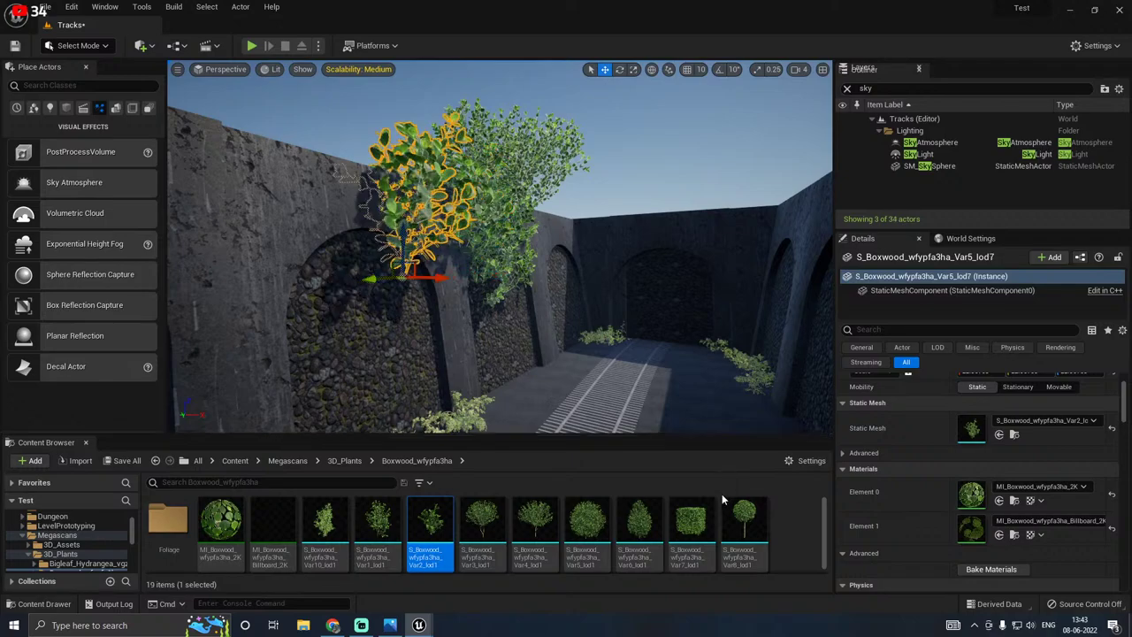
pyautogui.click(692, 529)
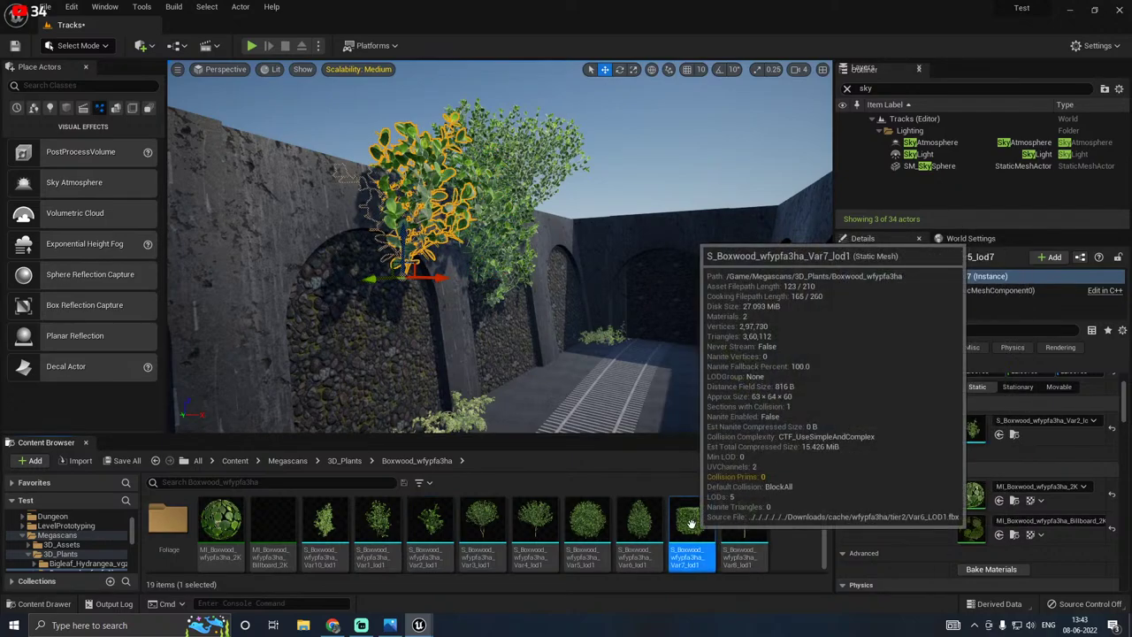
pyautogui.click(1000, 434)
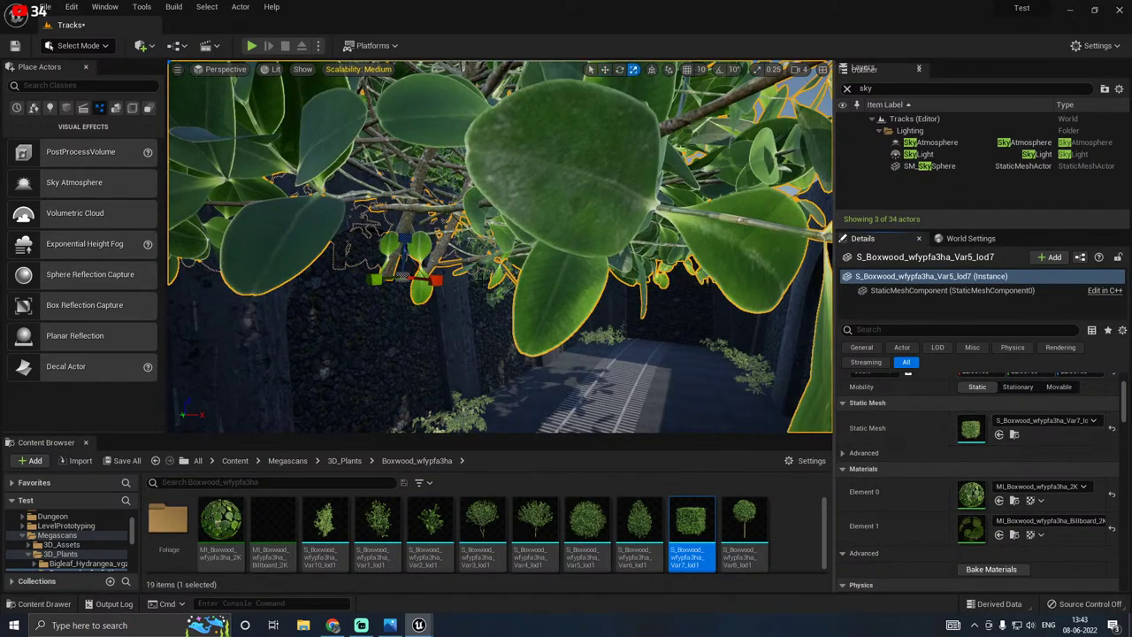
# Step: Scale the oversized Var7 boxwood down to roughly the size of the neighbouring trees
pyautogui.moveTo(405, 284); pyautogui.dragTo(358, 310)
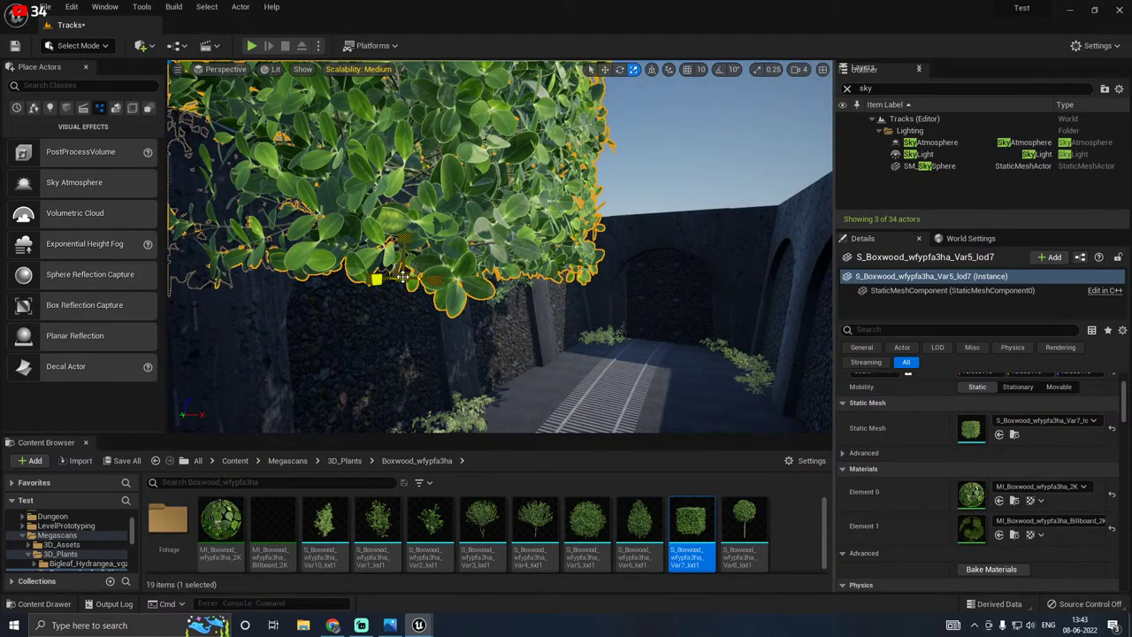
pyautogui.scroll(-8, 402, 277)
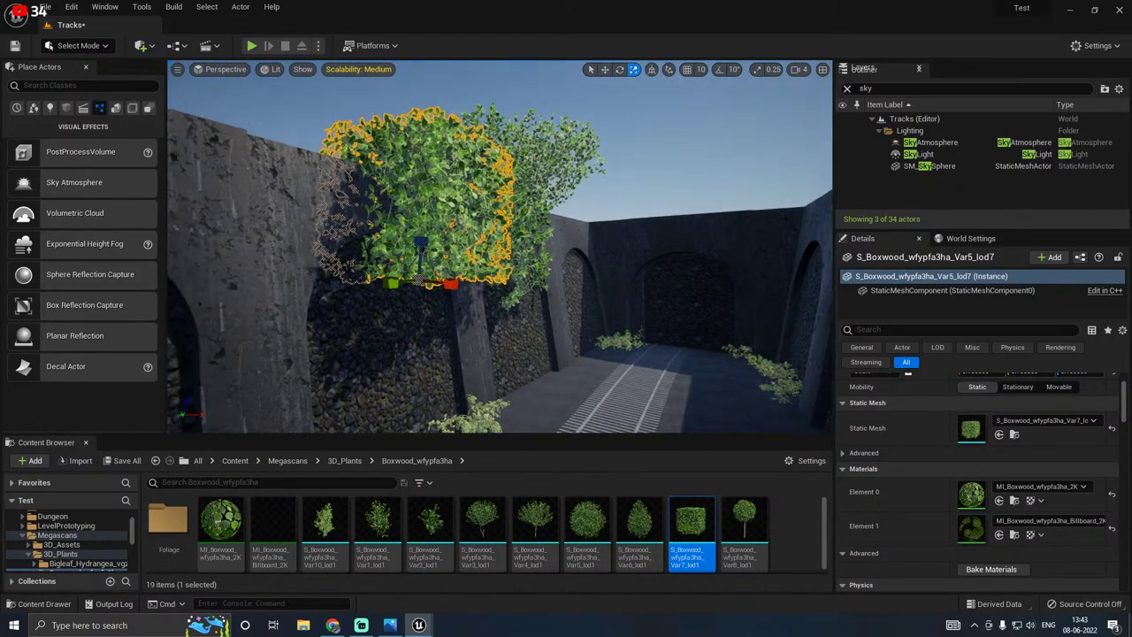
pyautogui.moveTo(540, 184); pyautogui.dragTo(588, 184, button='right')
pyautogui.press('w')
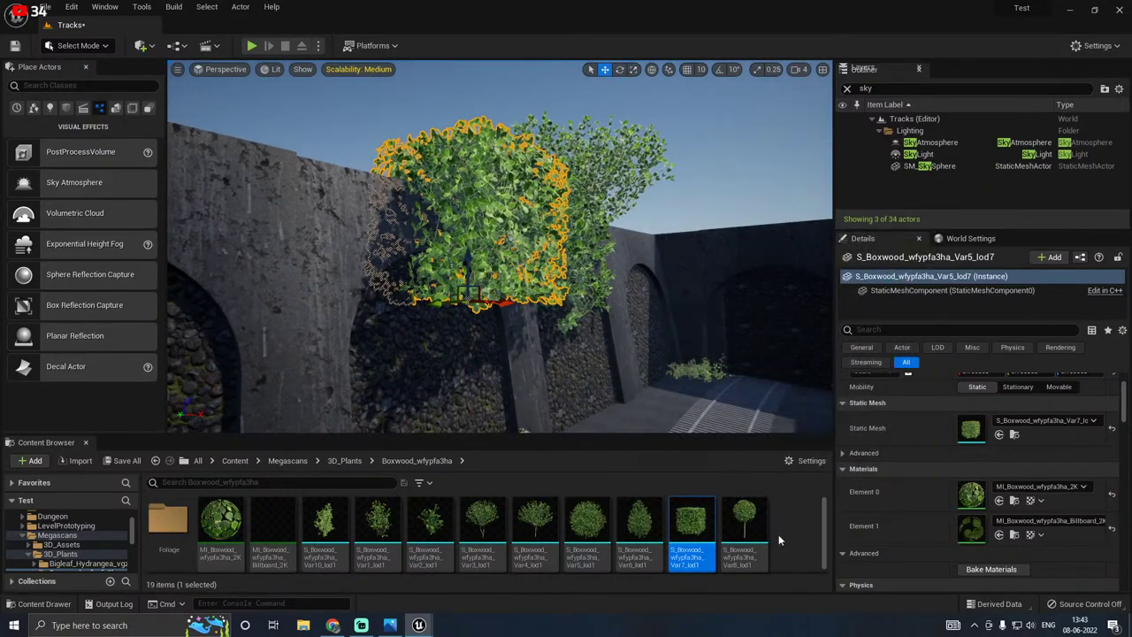
# Step: Try the Var8 boxwood mesh on the newest plant, lowering it against the wall, and also try the Var1 mesh
pyautogui.click(744, 523)
pyautogui.click(999, 434)
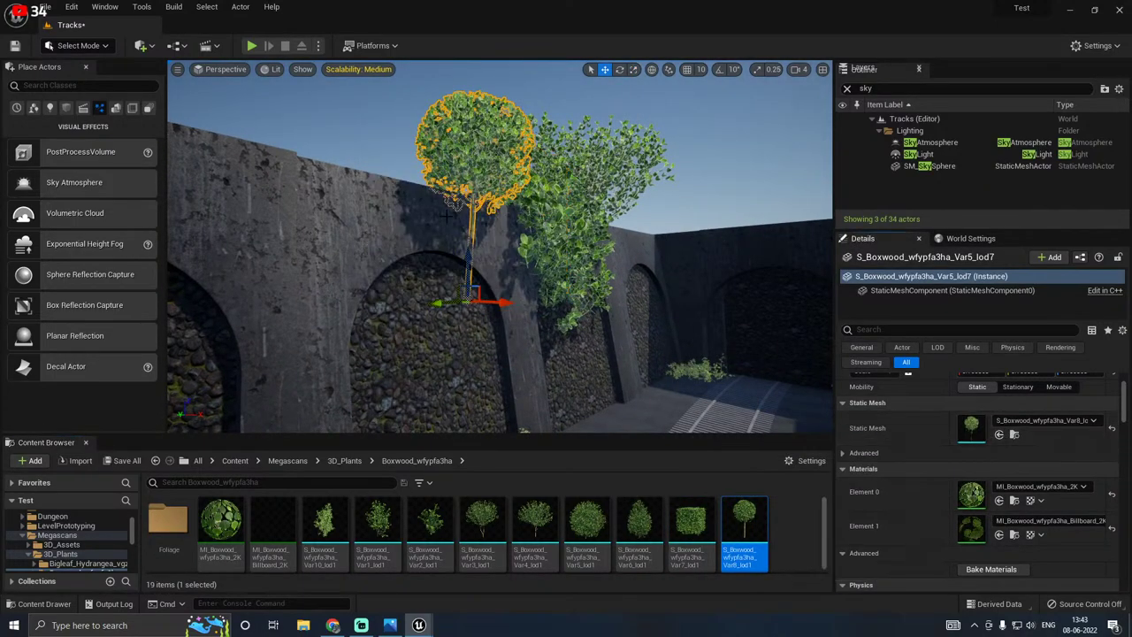
pyautogui.moveTo(470, 259); pyautogui.dragTo(471, 288)
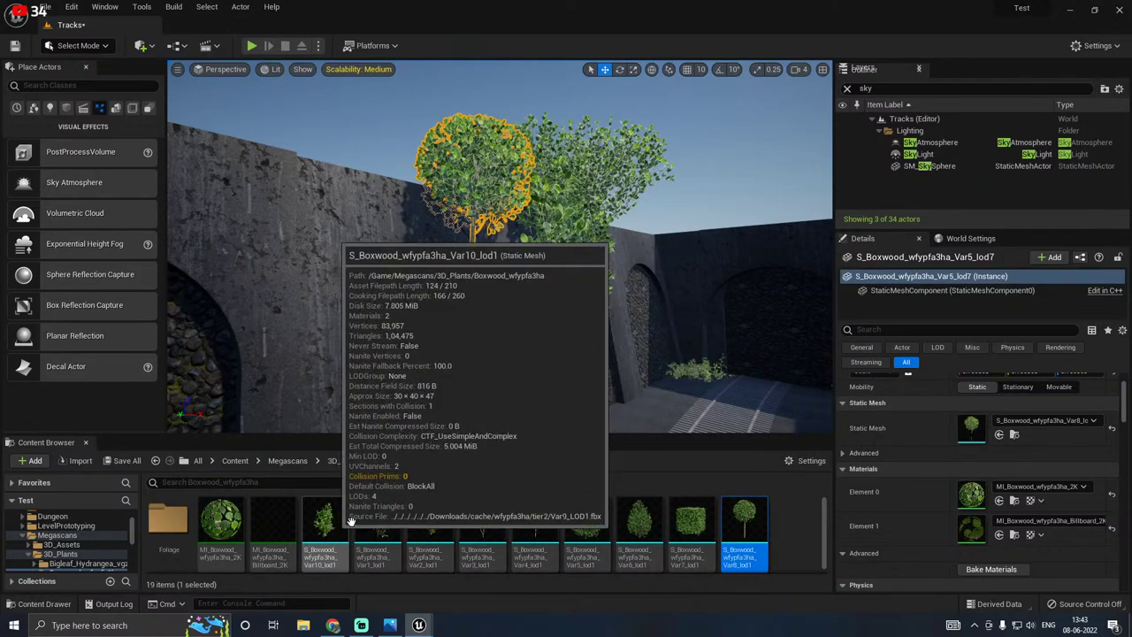
pyautogui.moveTo(378, 529); pyautogui.dragTo(985, 435)
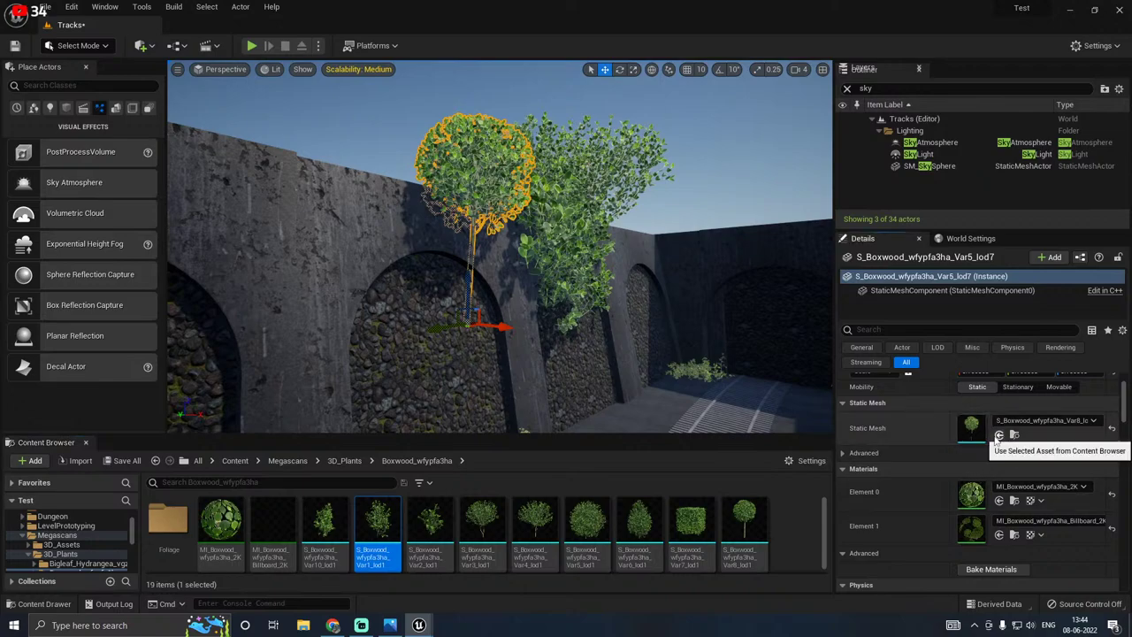
pyautogui.click(998, 434)
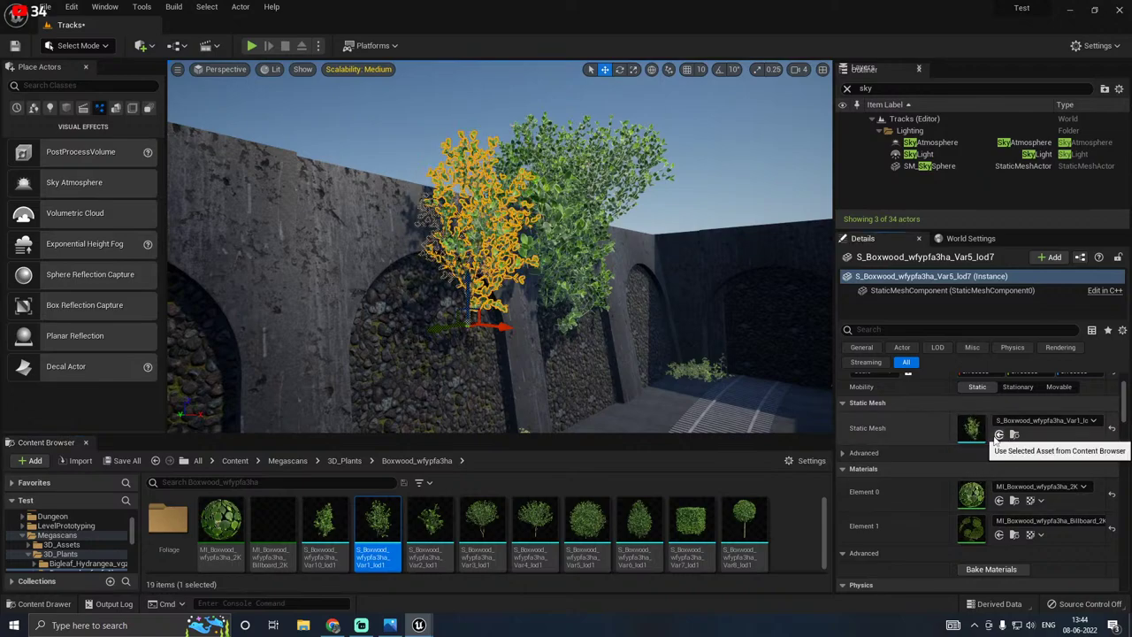
# Step: Assign S_Boxwood_wfypfa3ha_Var6_lod1 to the newest plant and move it up behind the nearer arch's wall top
pyautogui.click(587, 527)
pyautogui.click(640, 529)
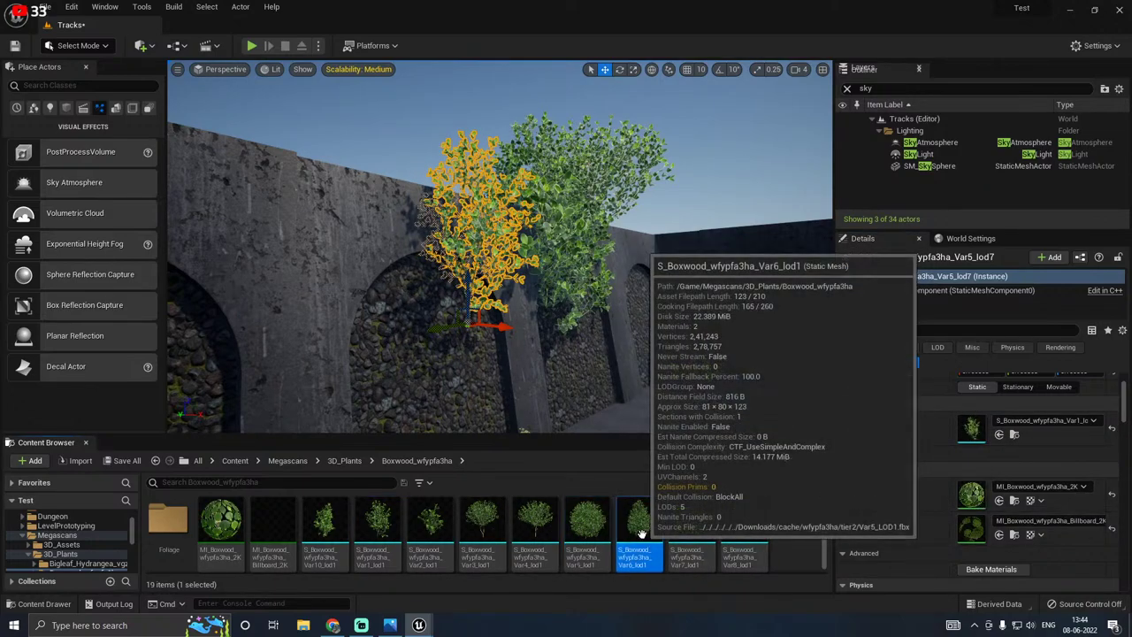
pyautogui.click(999, 434)
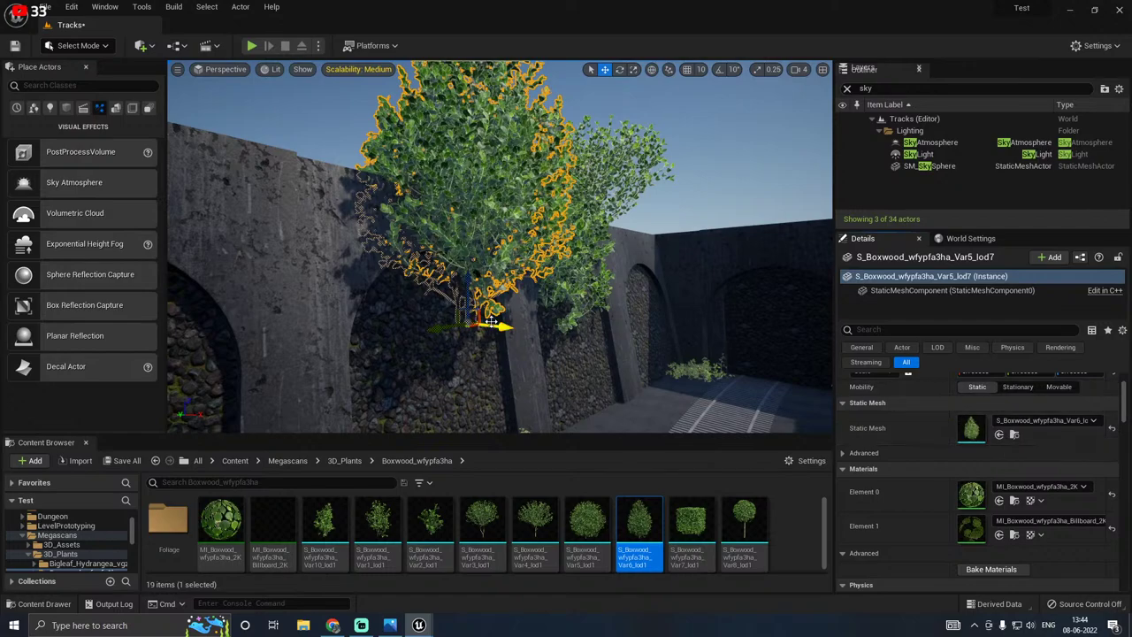
pyautogui.moveTo(494, 326); pyautogui.dragTo(416, 279)
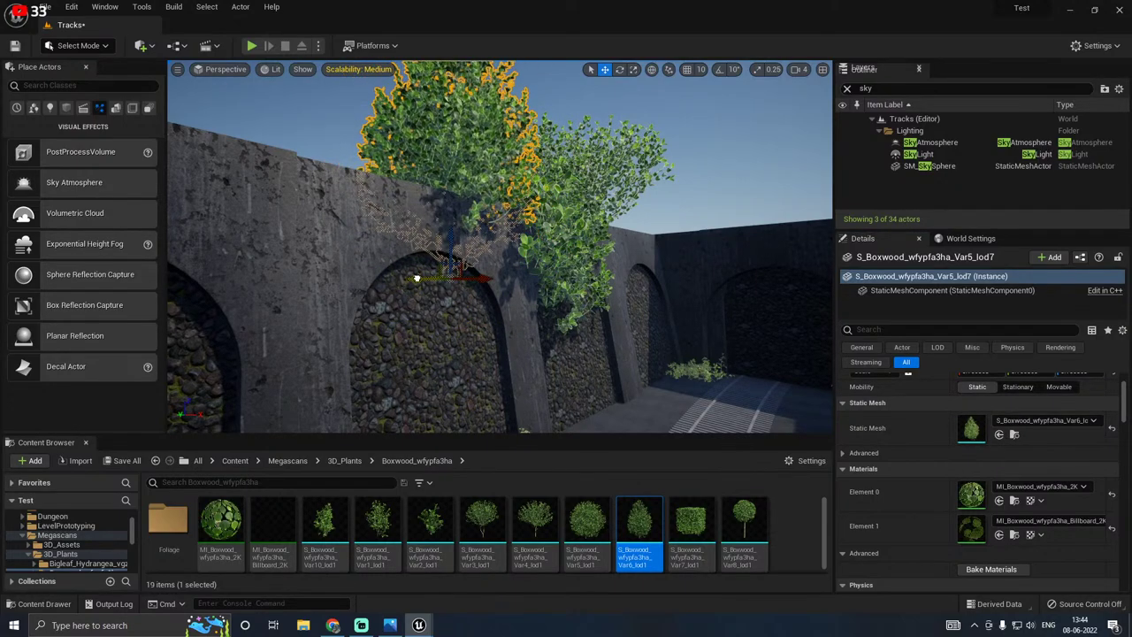
# Step: Examine the planted wall and the tunnel-like track bed from ground level along the railway track
pyautogui.click(333, 144)
pyautogui.press('w')
pyautogui.moveTo(333, 144); pyautogui.dragTo(442, 177, button='right')
pyautogui.press('s')
pyautogui.moveTo(499, 246); pyautogui.dragTo(531, 353, button='right')
pyautogui.press('w')
pyautogui.press('s')
pyautogui.moveTo(349, 190); pyautogui.dragTo(332, 168, button='right')
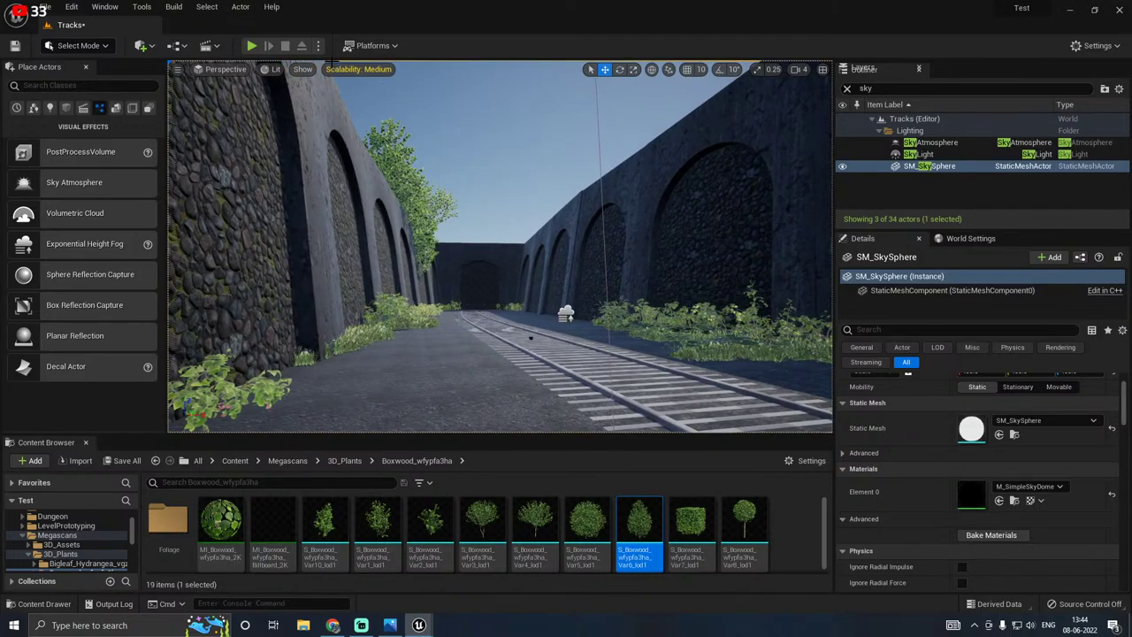
# Step: Preview the railway track scene with the engine scalability set to High
pyautogui.click(364, 70)
pyautogui.click(488, 89)
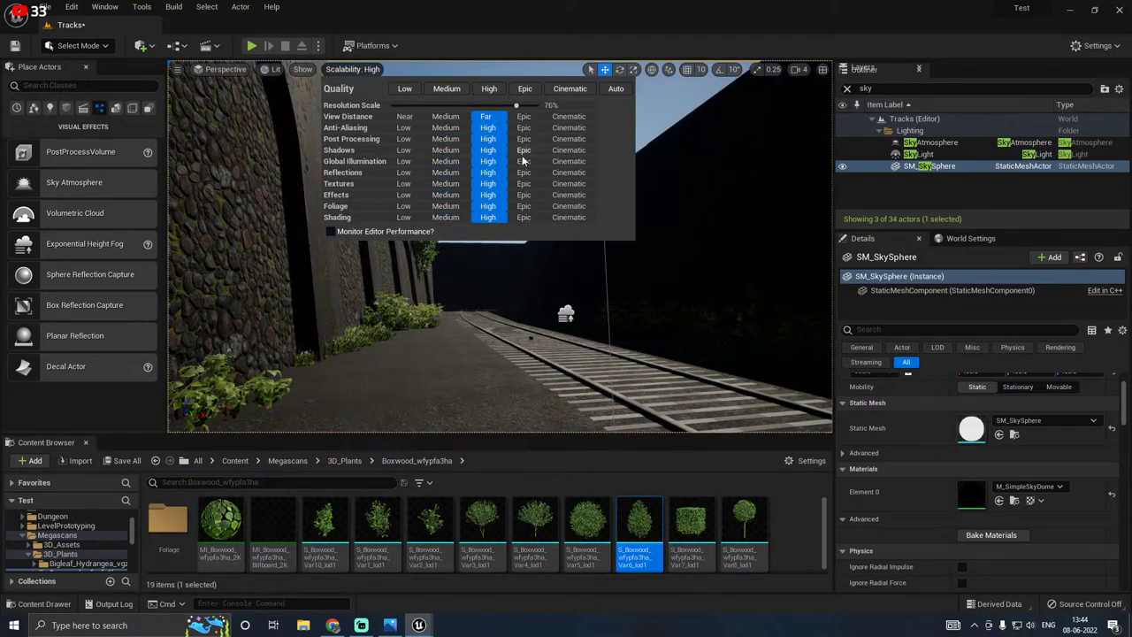
pyautogui.click(638, 113)
pyautogui.press('d')
pyautogui.moveTo(579, 134)
pyautogui.mouseDown(button='right')
pyautogui.moveTo(557, 143)
pyautogui.moveTo(578, 135)
pyautogui.mouseUp(button='right')
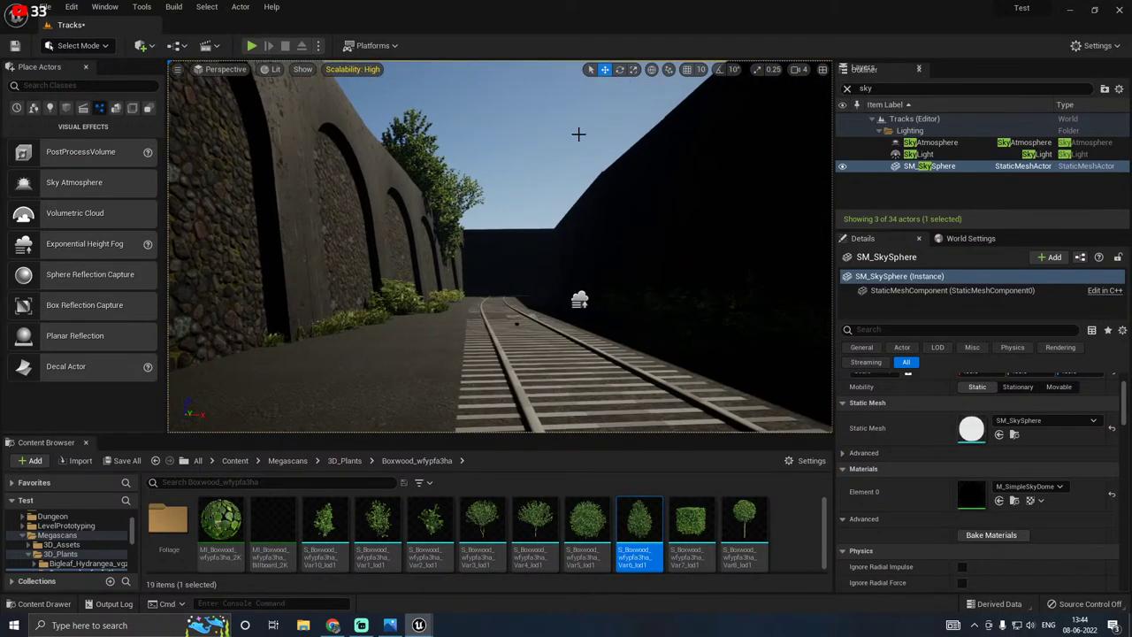
# Step: Set the engine scalability to Low and save all modified content
pyautogui.click(359, 71)
pyautogui.click(414, 89)
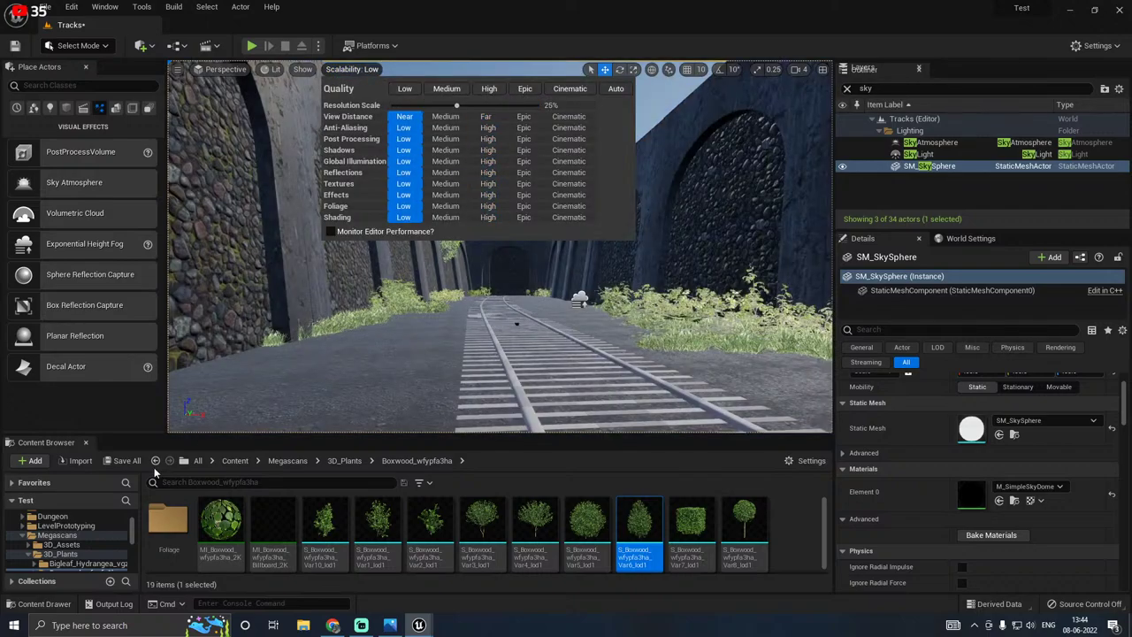
pyautogui.click(119, 463)
pyautogui.click(640, 448)
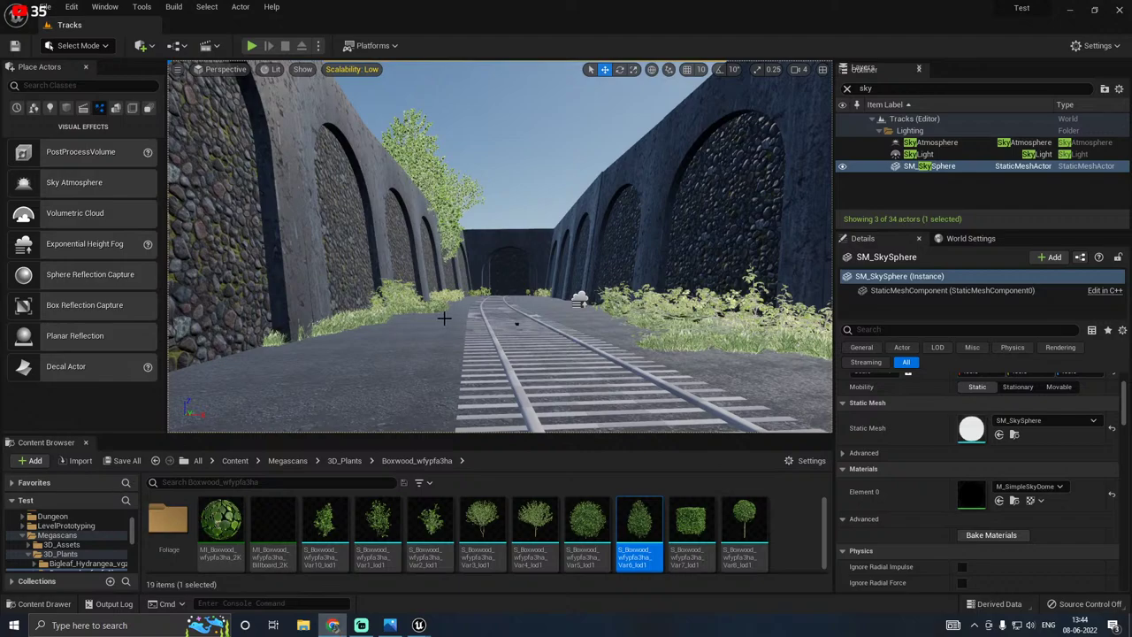
# Step: Place S_Boxwood_wfypfa3ha_Var6_lod1 on the ground at the foot of the stone wall, near the far end of the track
pyautogui.moveTo(444, 318); pyautogui.dragTo(373, 280, button='right')
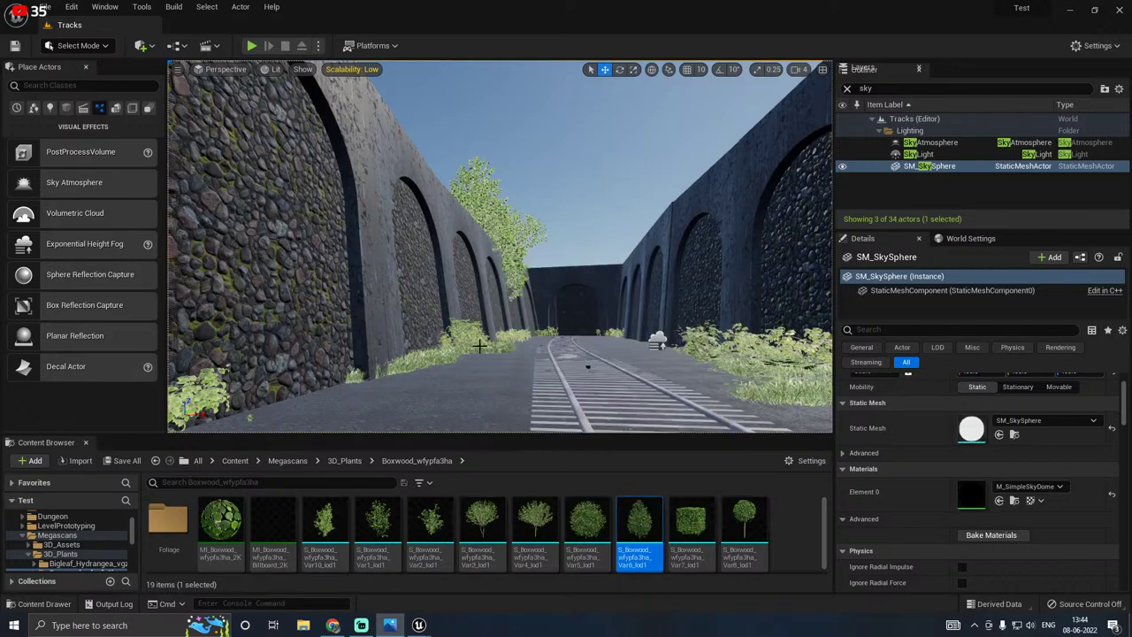
pyautogui.moveTo(480, 345); pyautogui.dragTo(524, 427, button='right')
pyautogui.press('w')
pyautogui.moveTo(503, 270); pyautogui.dragTo(461, 266)
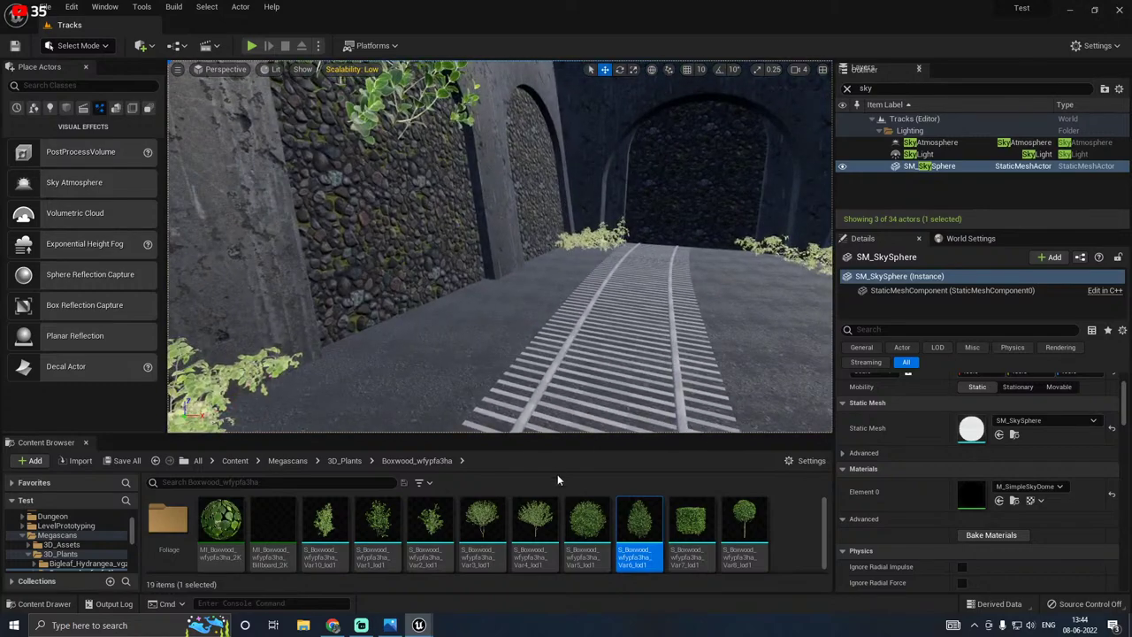
pyautogui.click(428, 529)
pyautogui.moveTo(378, 526)
pyautogui.mouseDown()
pyautogui.moveTo(420, 528)
pyautogui.moveTo(265, 367)
pyautogui.moveTo(349, 362)
pyautogui.moveTo(333, 354)
pyautogui.moveTo(379, 533)
pyautogui.moveTo(380, 520)
pyautogui.mouseUp()
pyautogui.click(598, 529)
pyautogui.moveTo(647, 530); pyautogui.dragTo(303, 364)
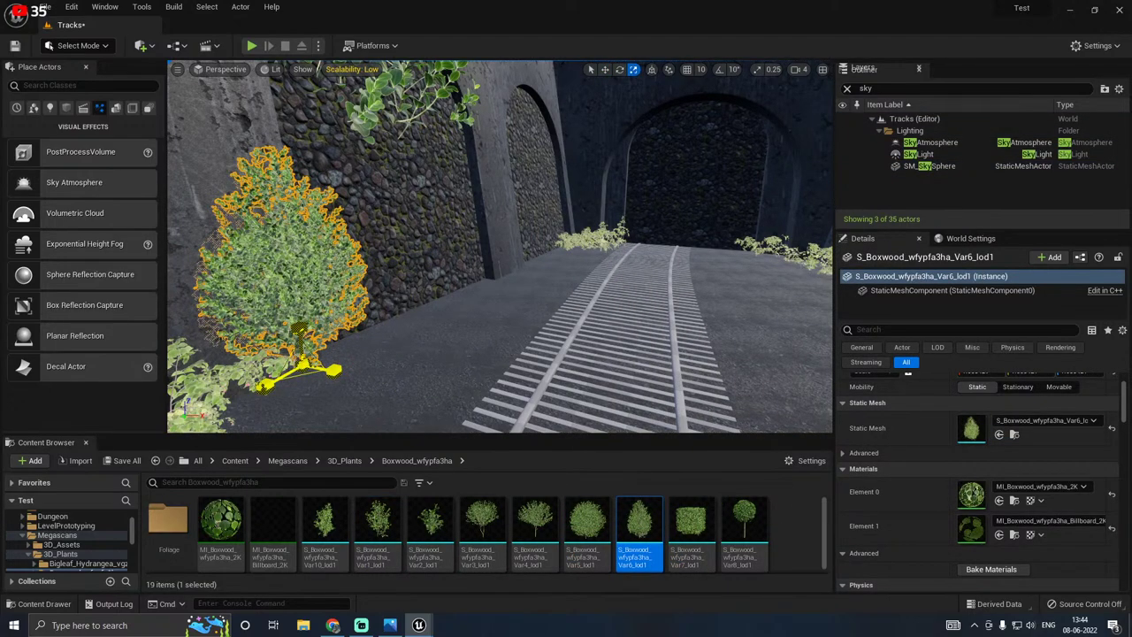
# Step: Swap the newly placed boxwood's static mesh for S_Boxwood_wfypfa3ha_Var10_lod1 and rescale the plant uniformly
pyautogui.click(745, 523)
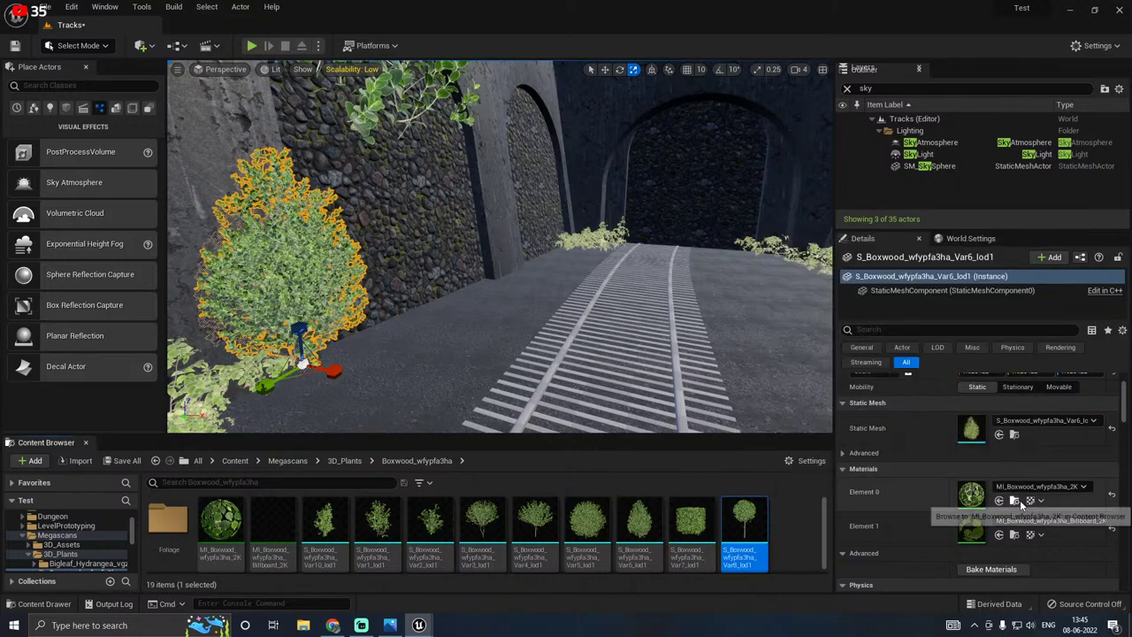
pyautogui.click(338, 521)
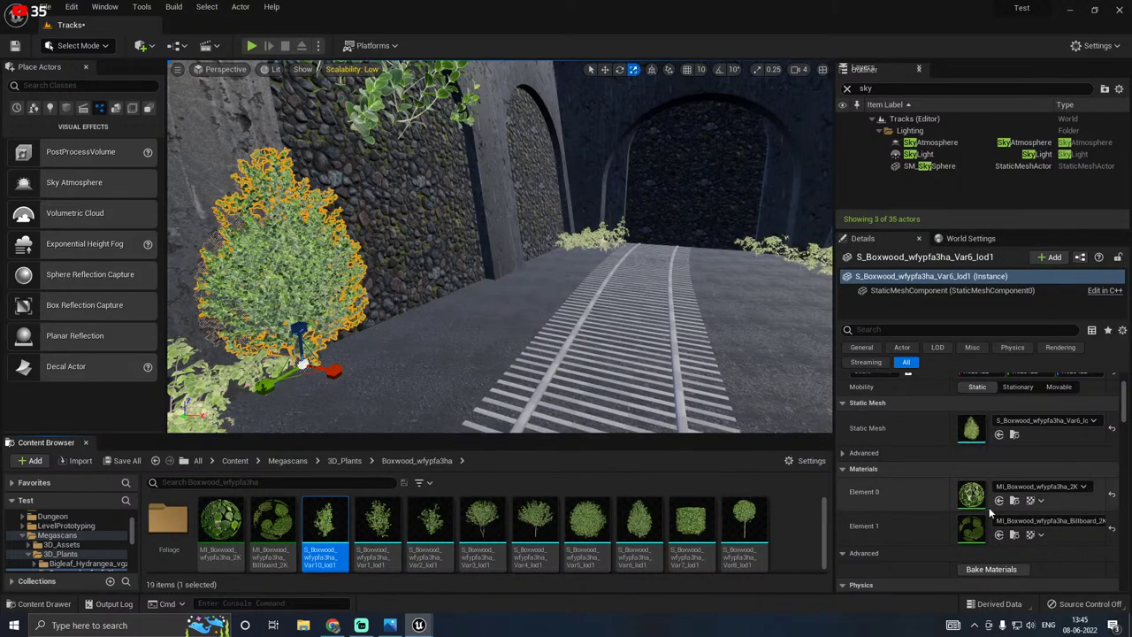
pyautogui.click(999, 435)
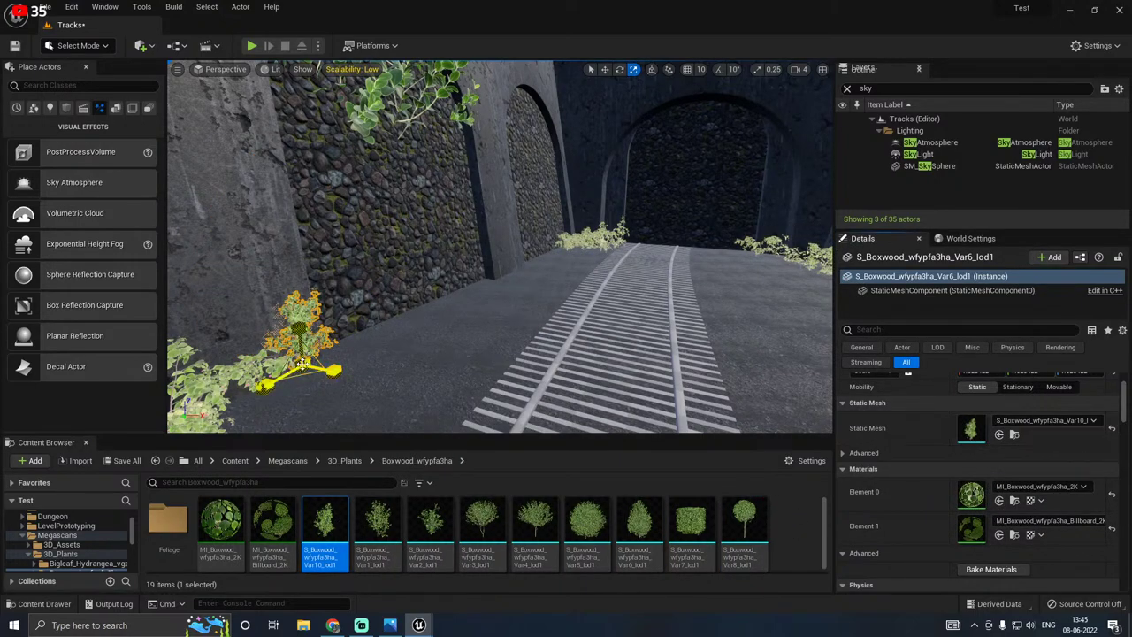
pyautogui.moveTo(301, 365); pyautogui.dragTo(344, 369)
pyautogui.press('w')
pyautogui.moveTo(378, 365); pyautogui.dragTo(354, 362, button='right')
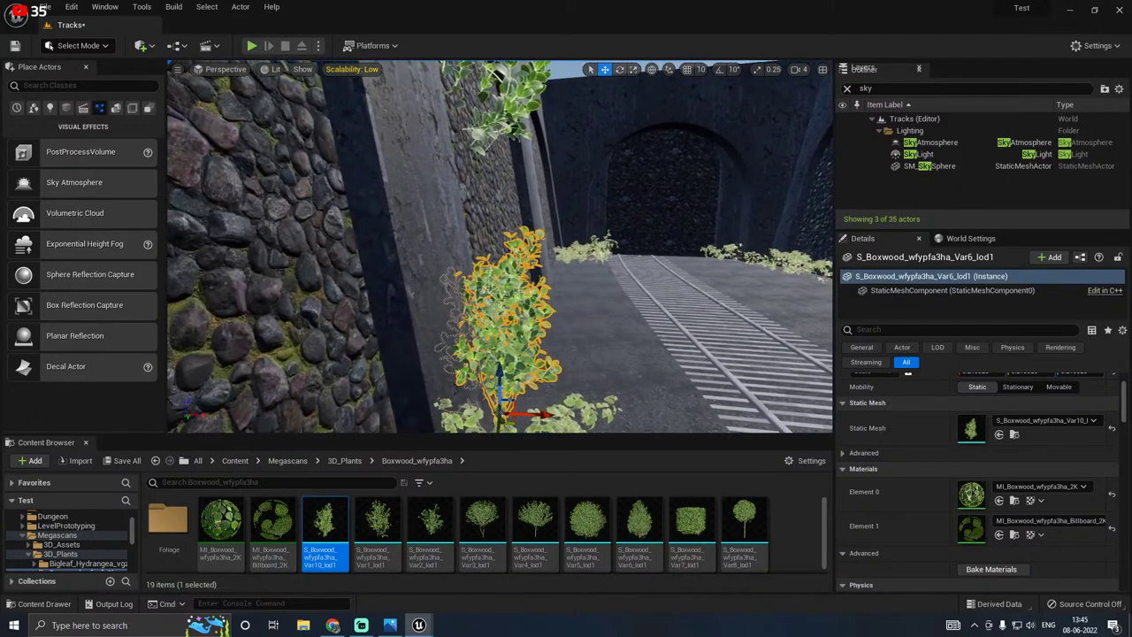
# Step: Check the planting from farther back along the track and save all modified content
pyautogui.press('s')
pyautogui.moveTo(499, 265); pyautogui.dragTo(526, 234, button='right')
pyautogui.press('w')
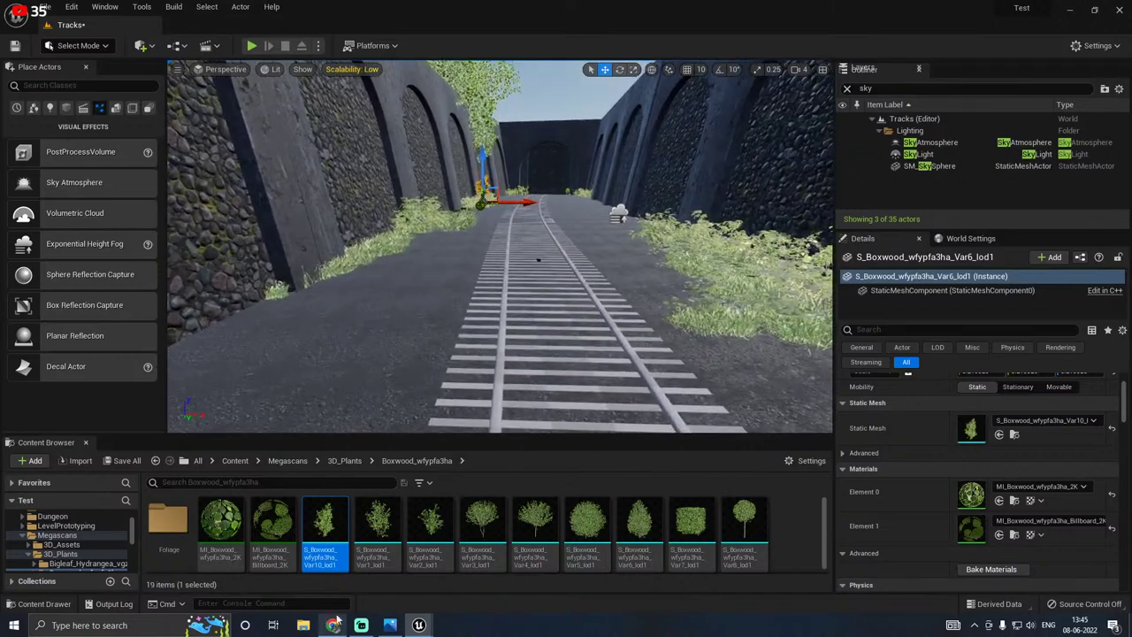
pyautogui.click(139, 463)
pyautogui.click(661, 444)
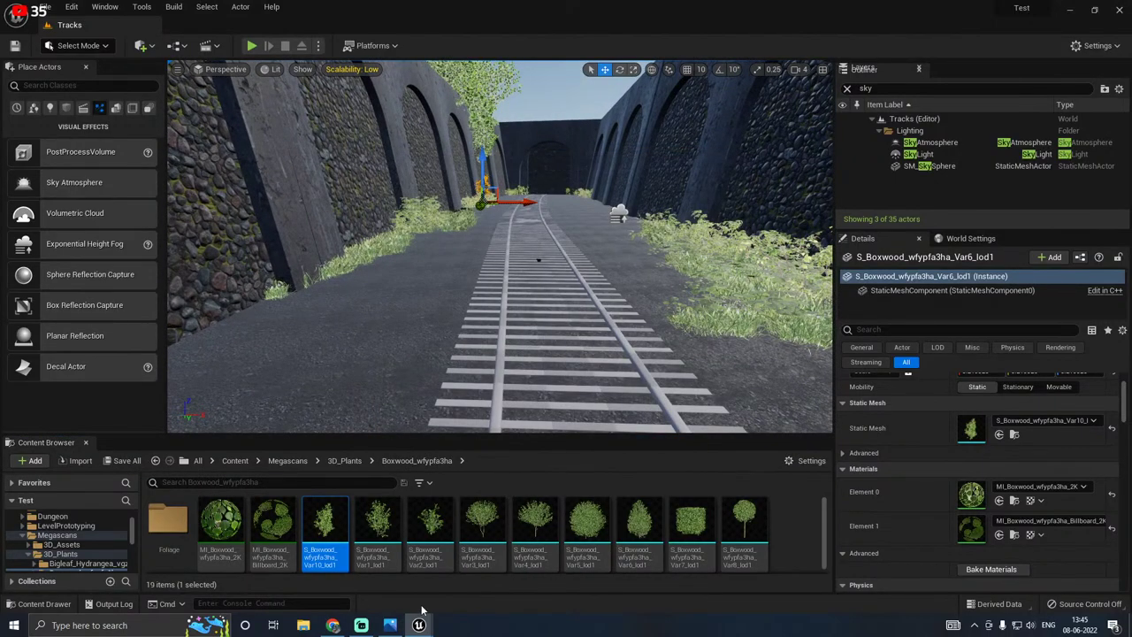
# Step: Switch to Quixel Bridge and examine the Raspberry plant among the Forest shrubs in 3D Plants
pyautogui.moveTo(391, 625)
pyautogui.click(461, 566)
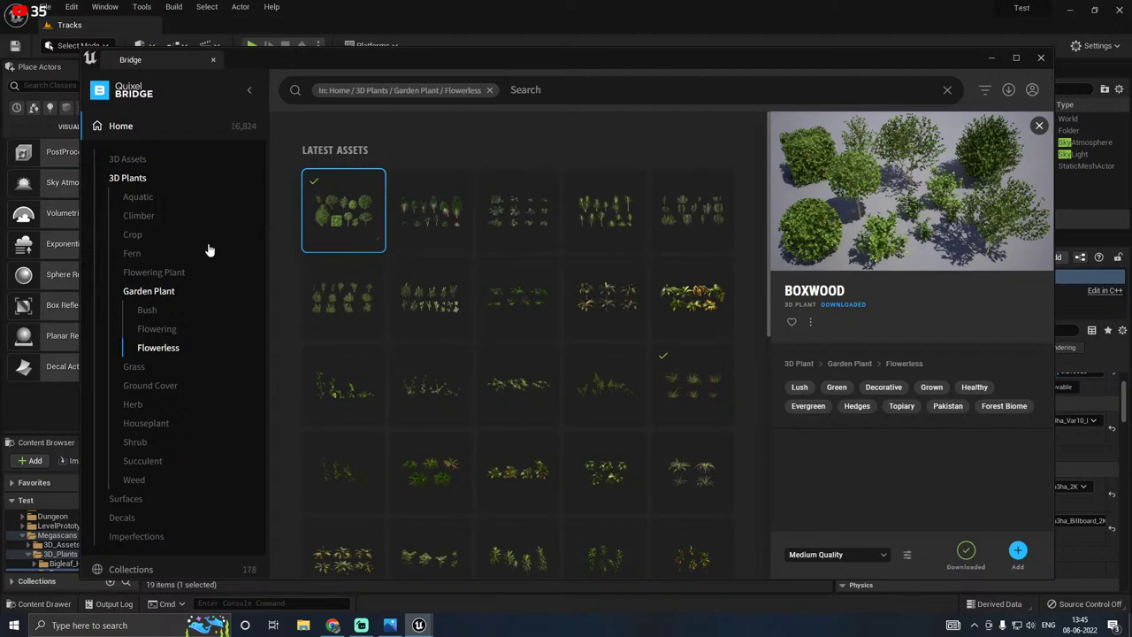
pyautogui.click(137, 181)
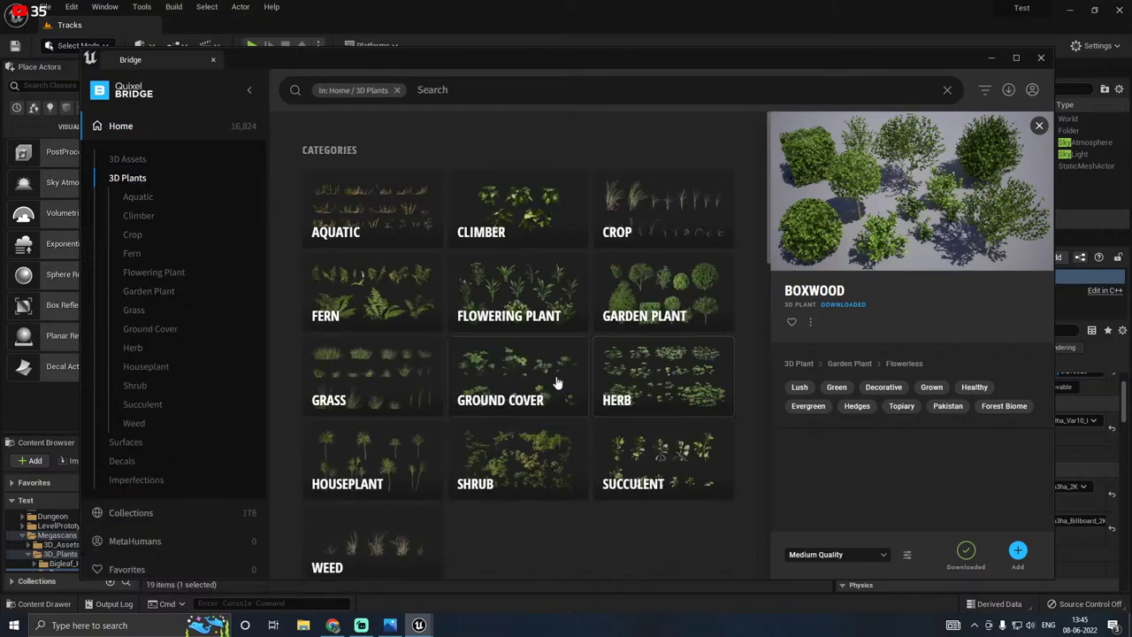
pyautogui.scroll(-1, 554, 386)
pyautogui.click(522, 401)
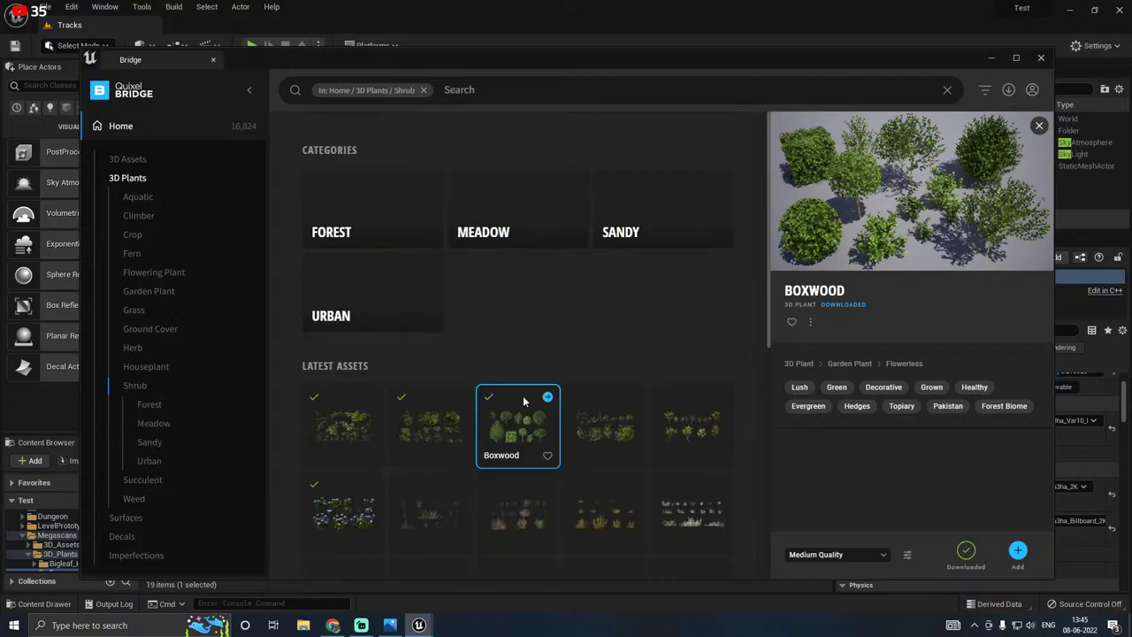
pyautogui.click(378, 213)
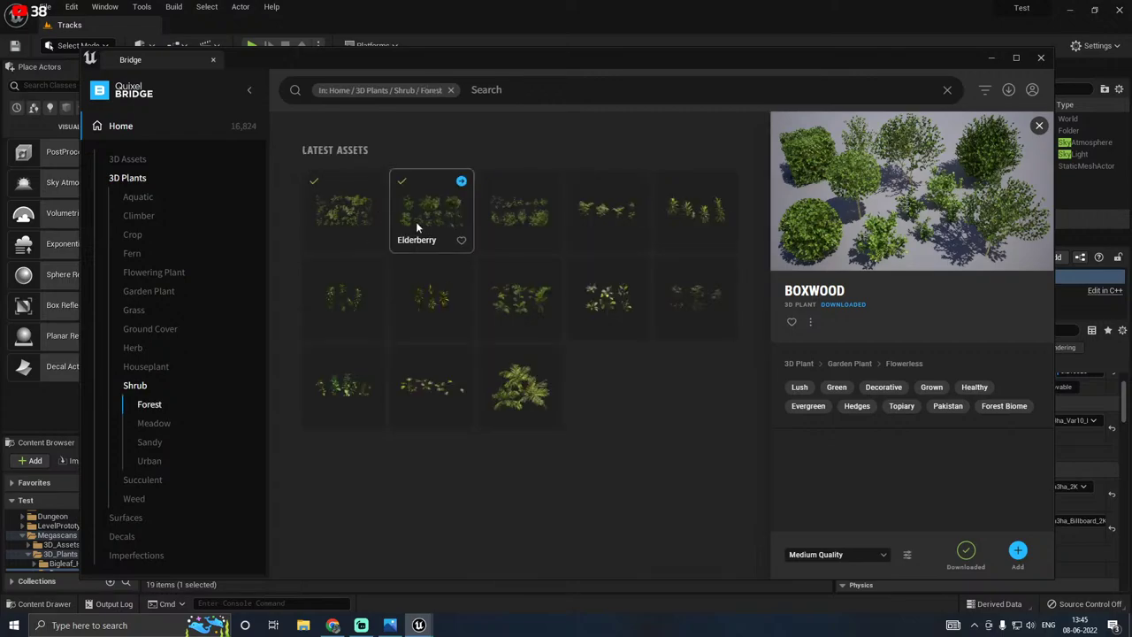
pyautogui.click(359, 212)
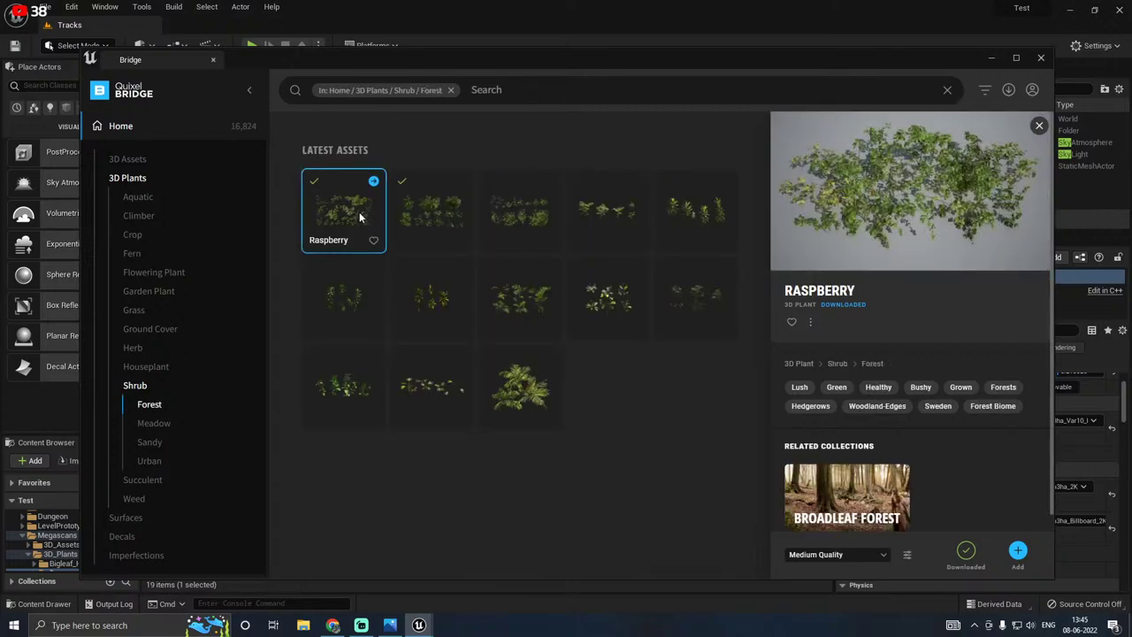
# Step: Download the Blackberry plant from the Climber category at Medium Quality and add it to the project
pyautogui.click(120, 178)
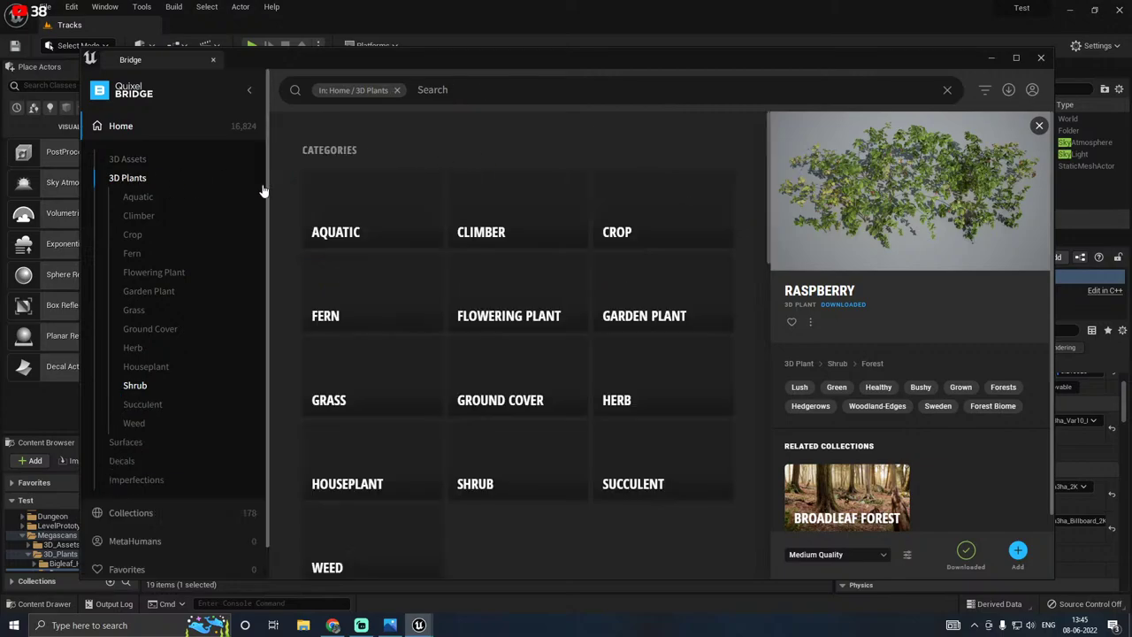
pyautogui.click(510, 219)
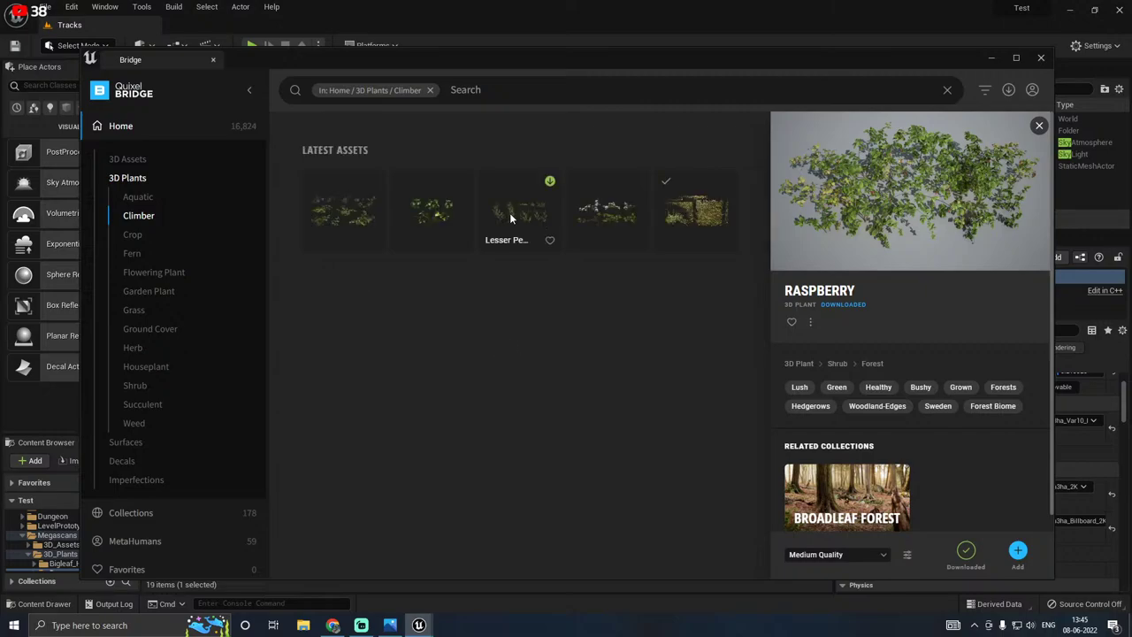
pyautogui.click(338, 223)
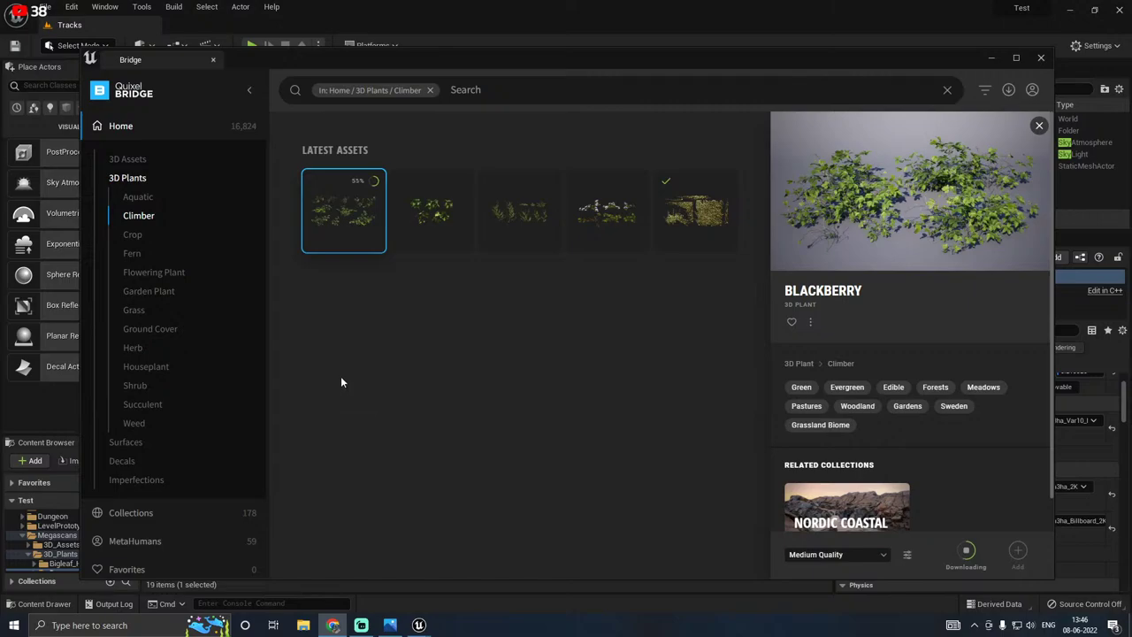
pyautogui.moveTo(418, 628)
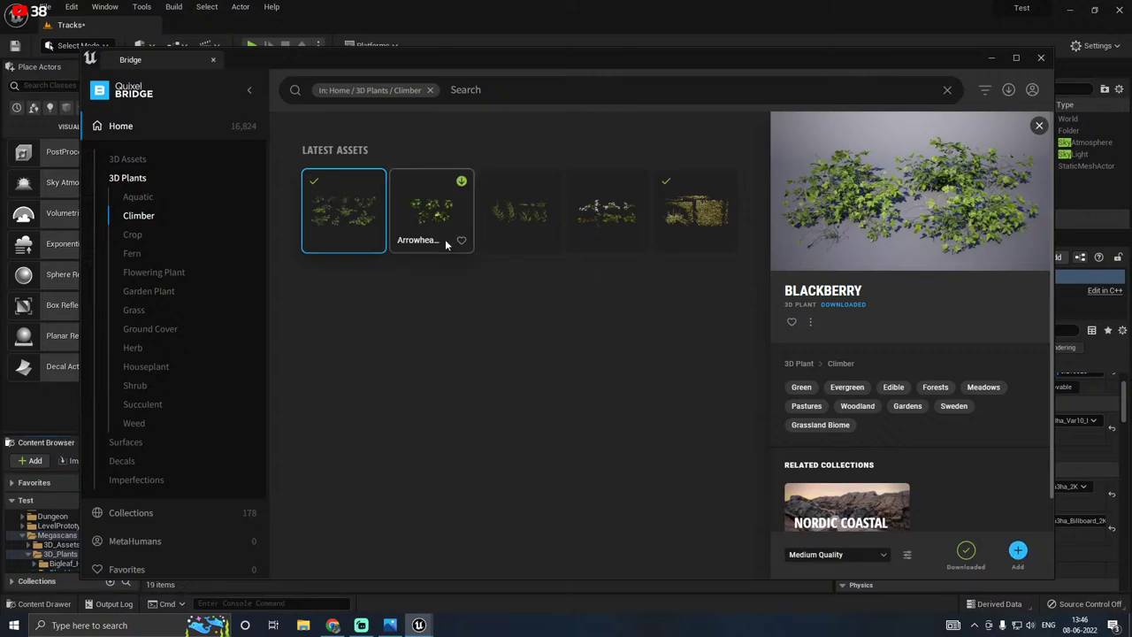
# Step: Look through the Lesser Periwinkle, Mile-a-minute and Arrowhead Plant climbers and the Crop category, leaving Bridge minimized
pyautogui.click(531, 228)
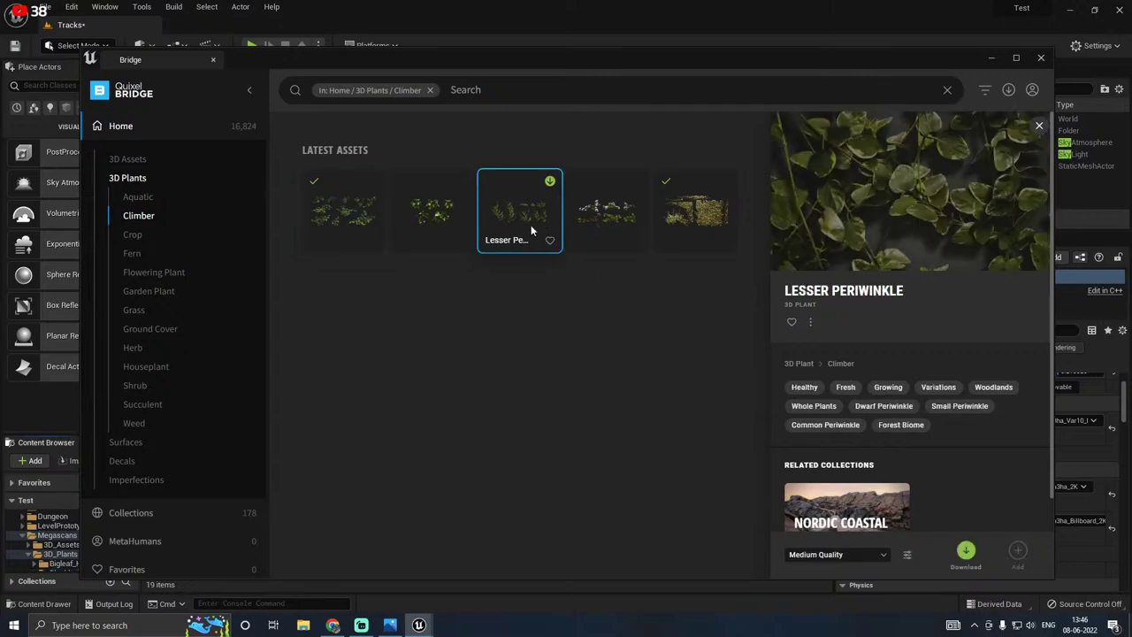
pyautogui.click(595, 235)
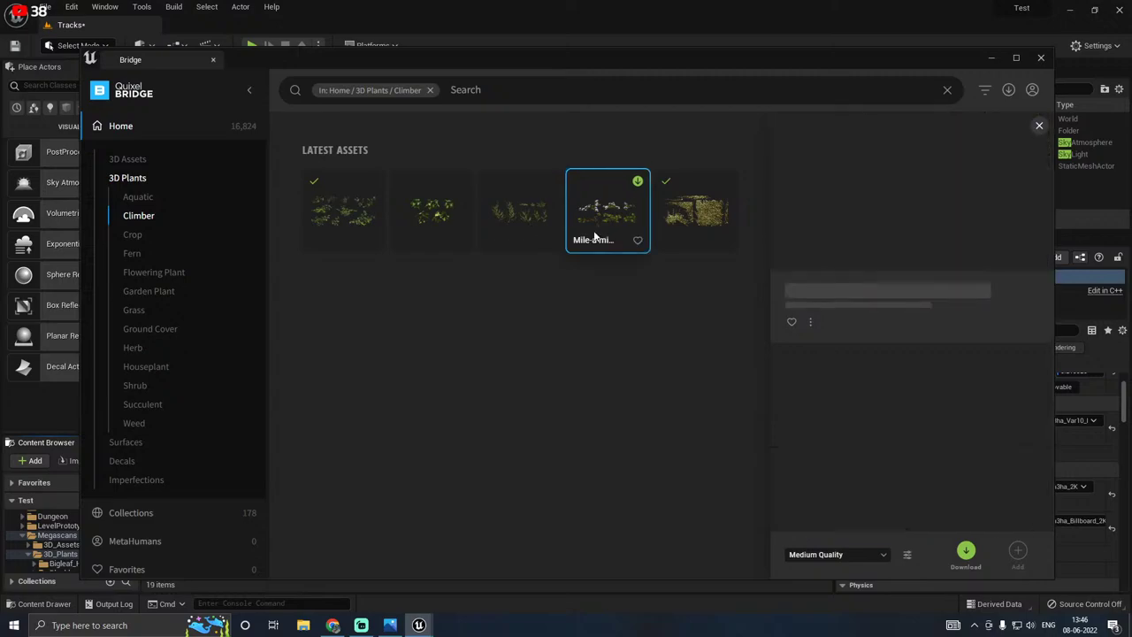
pyautogui.click(442, 235)
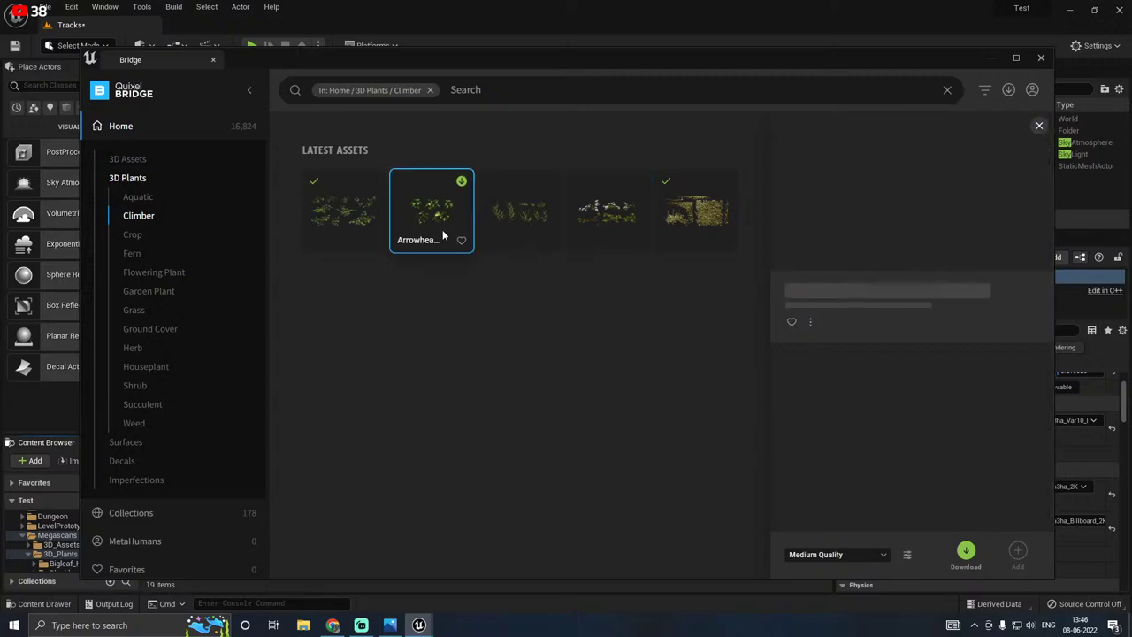
pyautogui.click(134, 236)
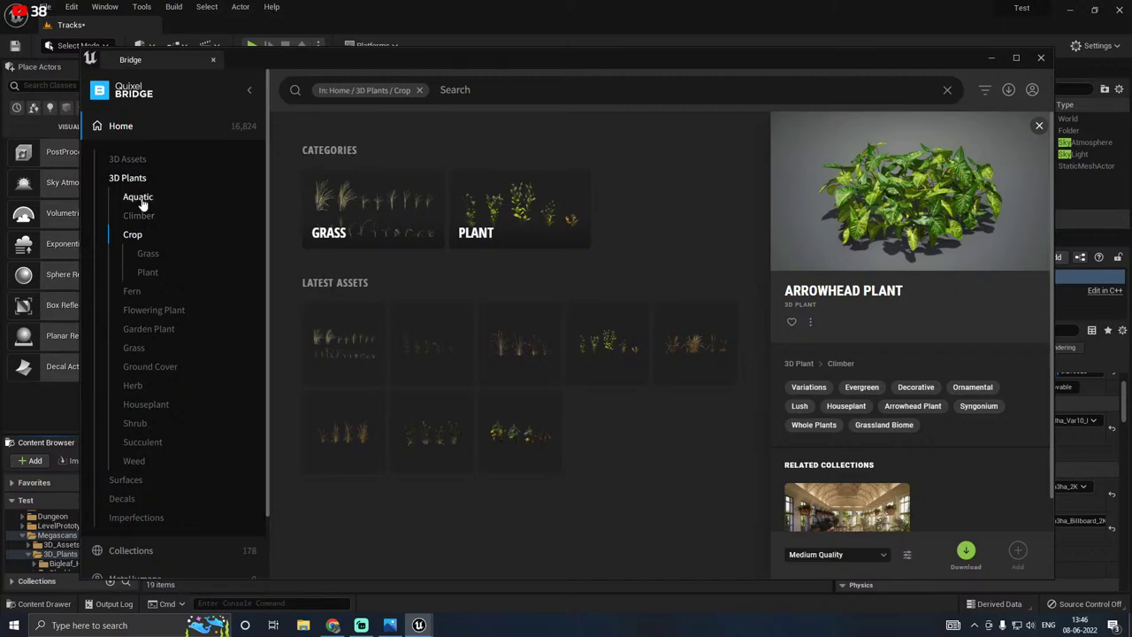
pyautogui.click(467, 89)
pyautogui.click(993, 59)
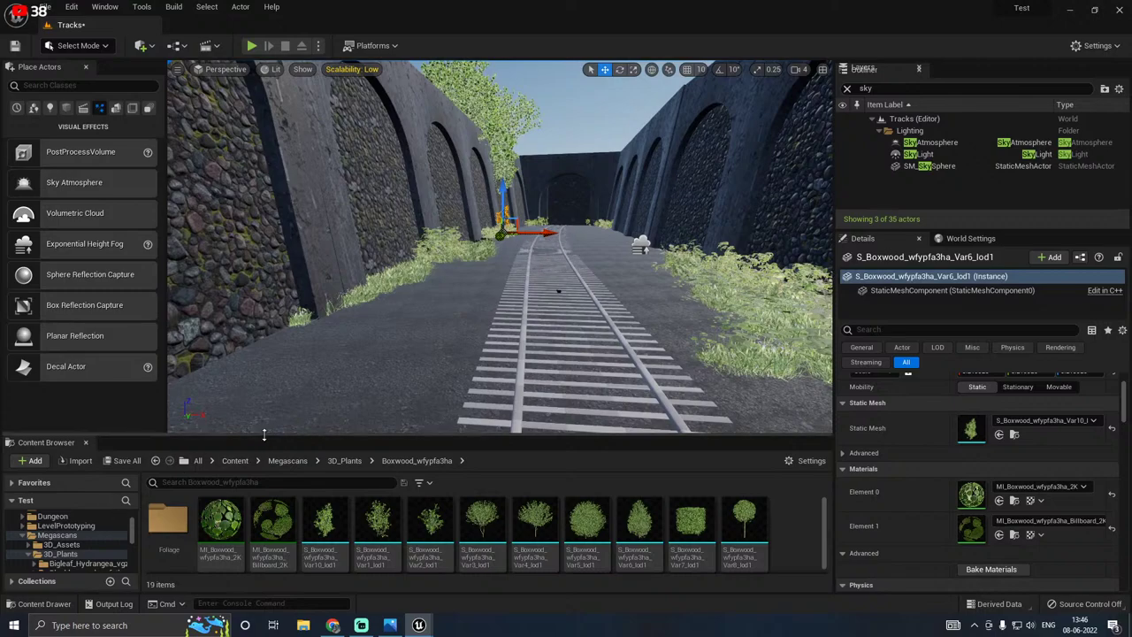
# Step: Enlarge the asset browser and look through the Bigleaf Hydrangea, Blackberry, Boxwood and Elderberry plant folders
pyautogui.moveTo(265, 436); pyautogui.dragTo(265, 348)
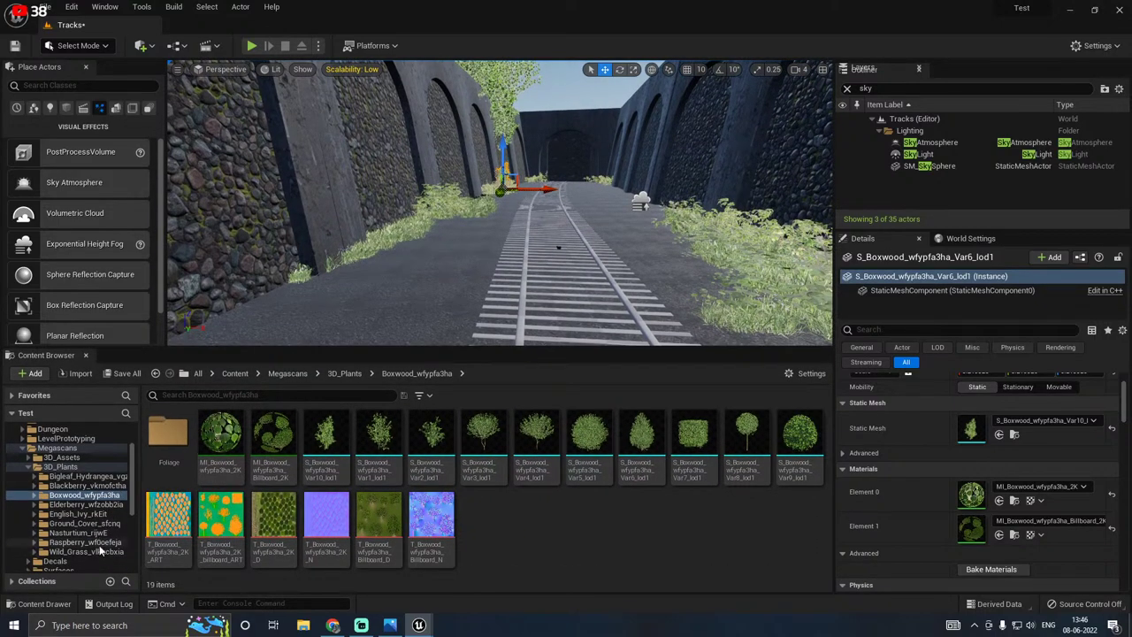
pyautogui.click(91, 477)
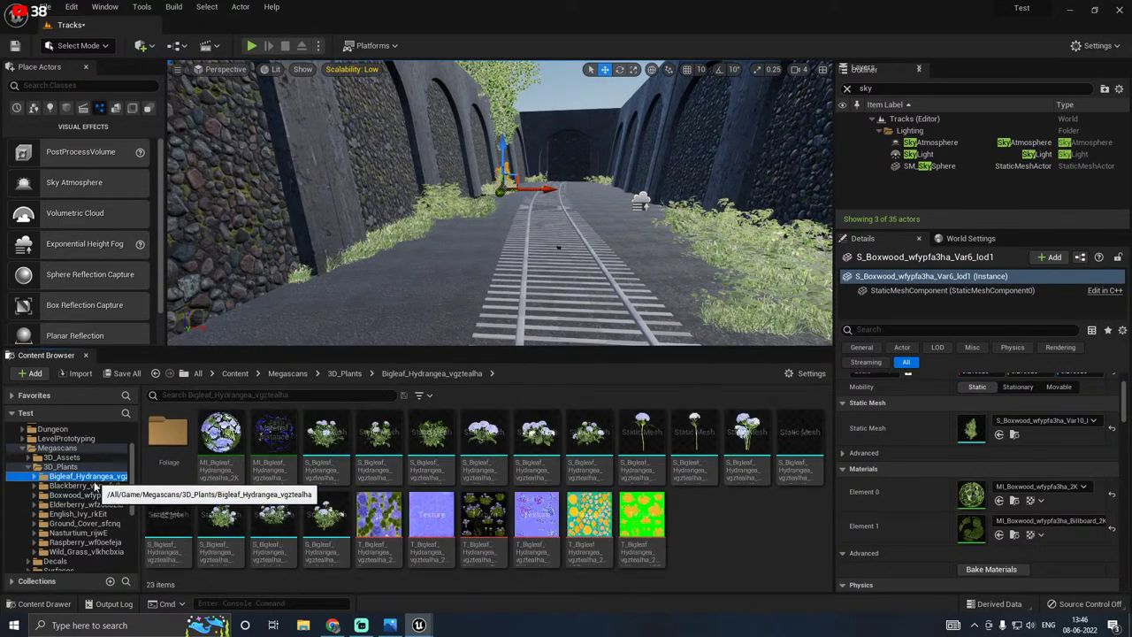
pyautogui.click(94, 487)
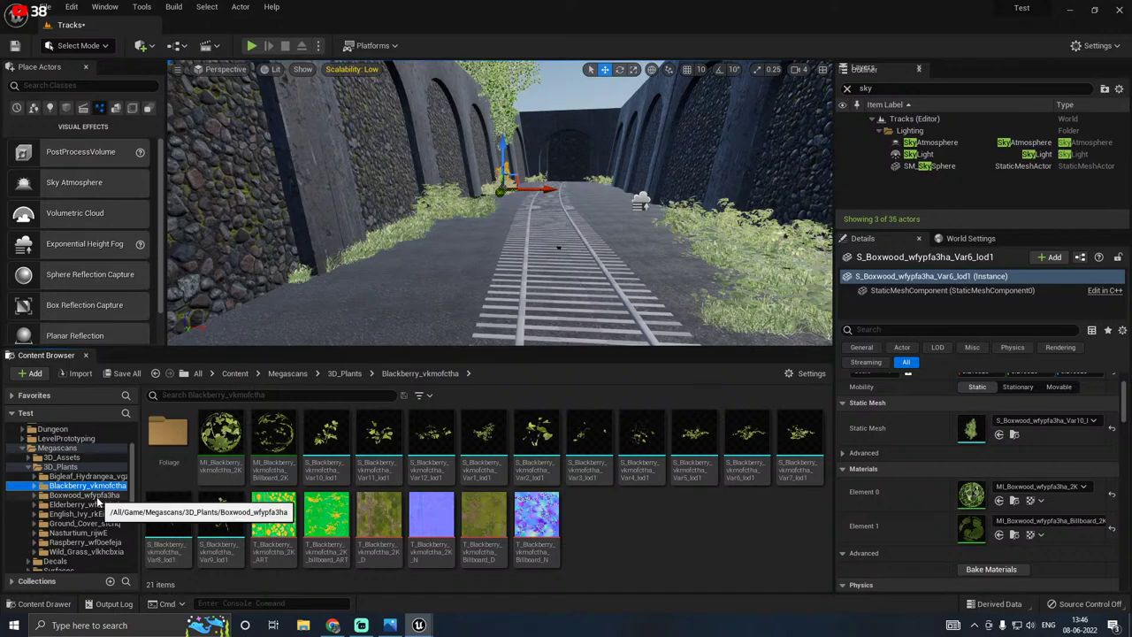
pyautogui.click(93, 496)
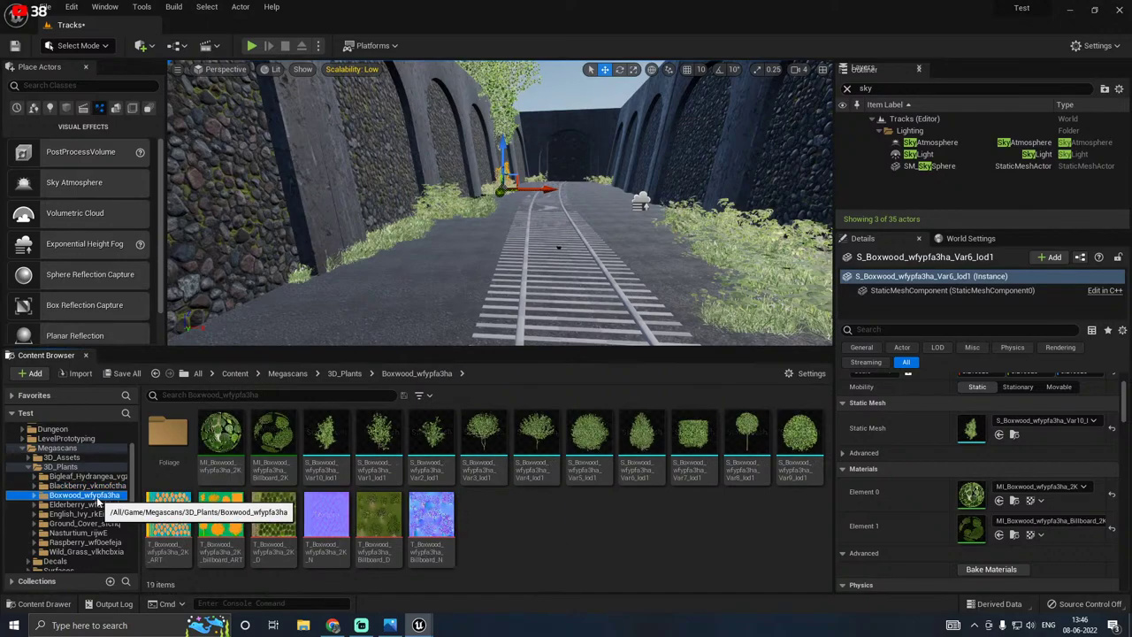
pyautogui.click(93, 504)
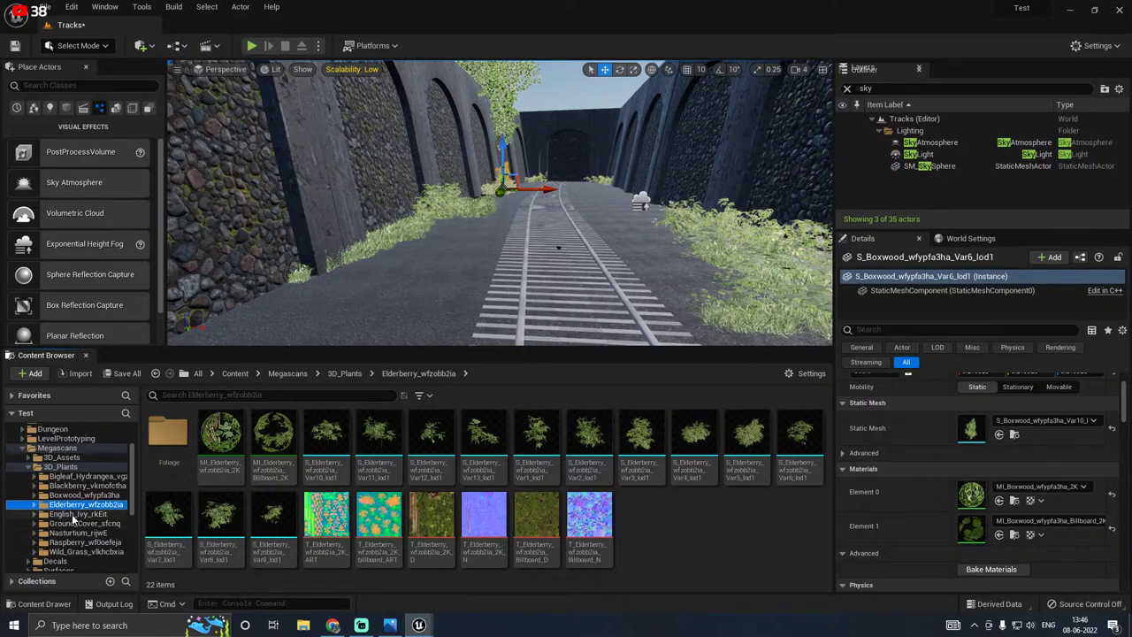
# Step: Place S_Blackberry_vkmofctha_Var7_lod1 from the Blackberry folder on the ground between the stone wall and the track
pyautogui.click(84, 485)
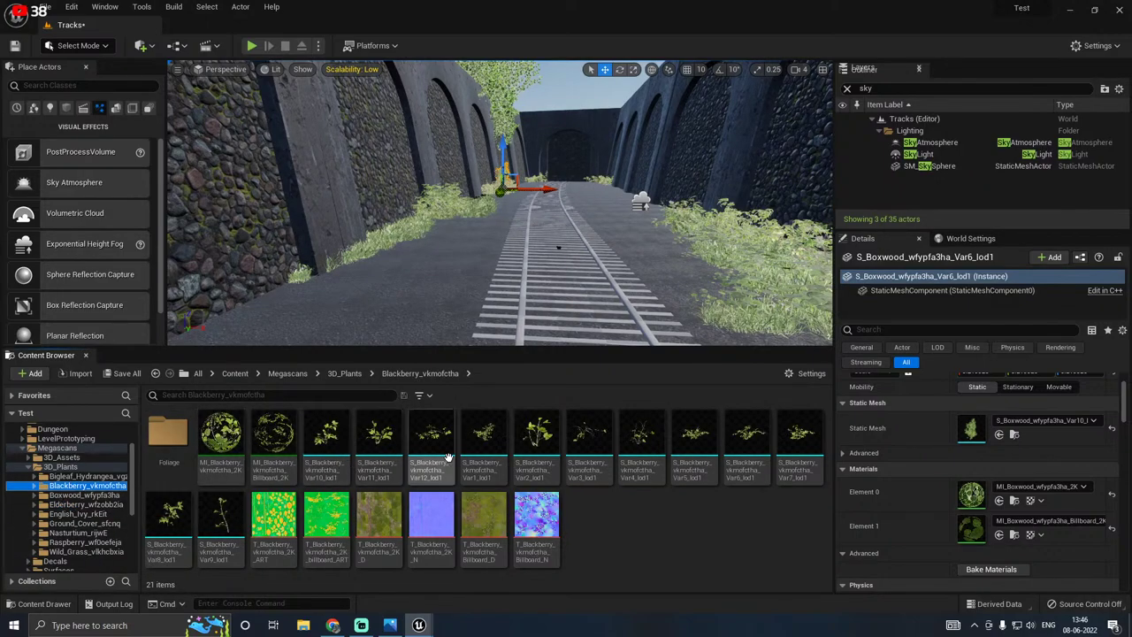
pyautogui.moveTo(796, 429)
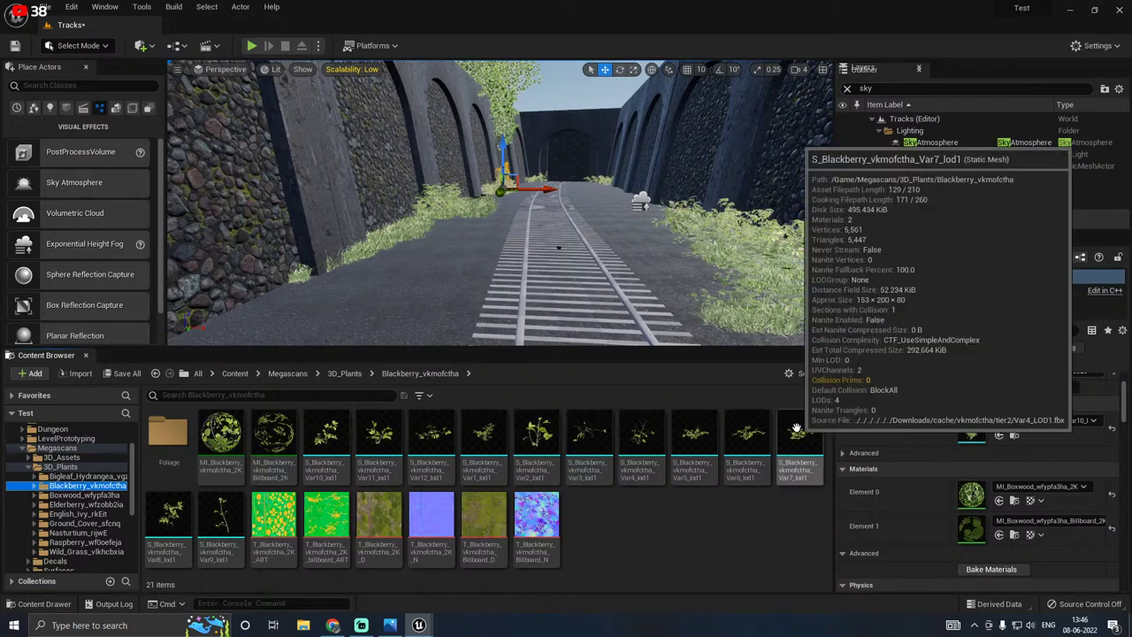
pyautogui.moveTo(796, 429); pyautogui.dragTo(387, 313)
pyautogui.moveTo(499, 308); pyautogui.dragTo(427, 306, button='right')
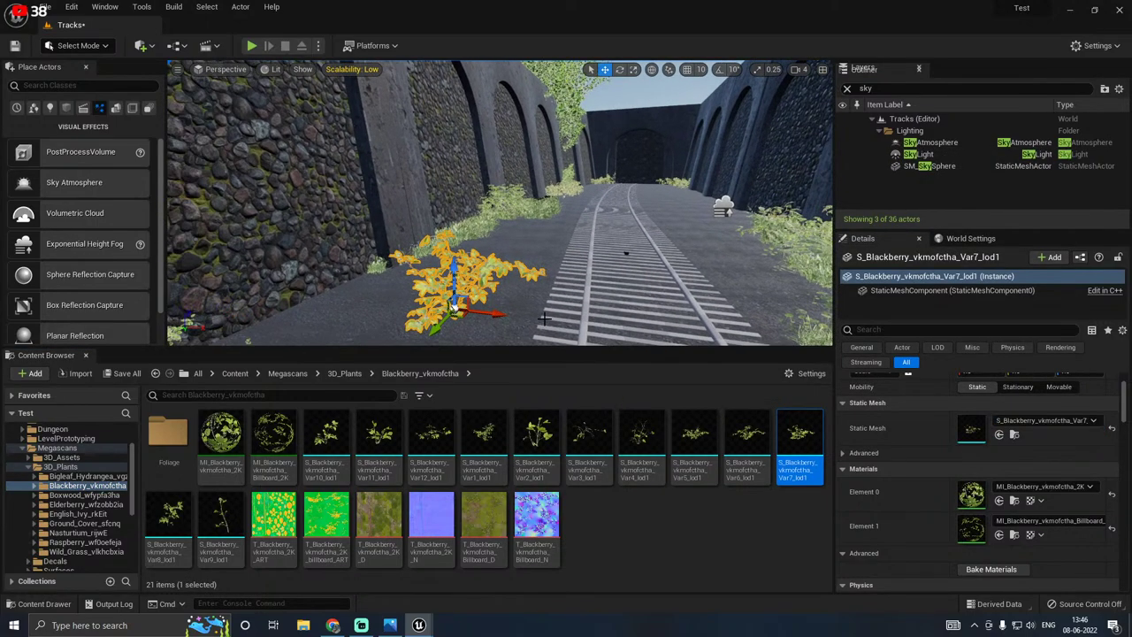
# Step: Move the selected blackberry plant from beside the track across to the shrubs along the opposite arched wall
pyautogui.moveTo(545, 318); pyautogui.dragTo(535, 311, button='right')
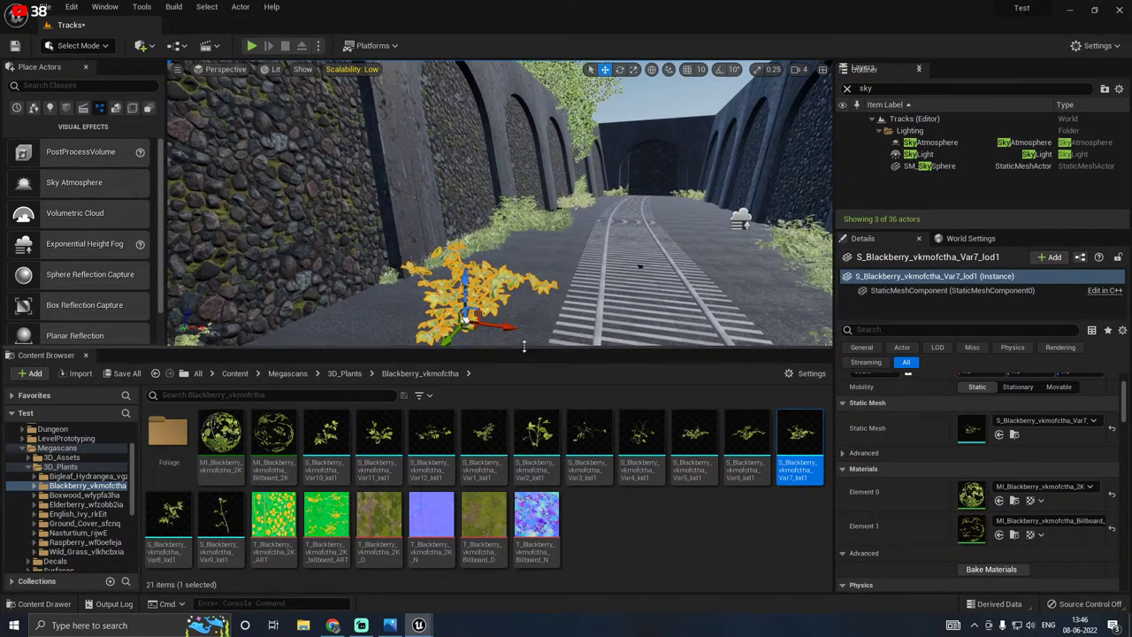
pyautogui.moveTo(530, 350); pyautogui.dragTo(495, 416)
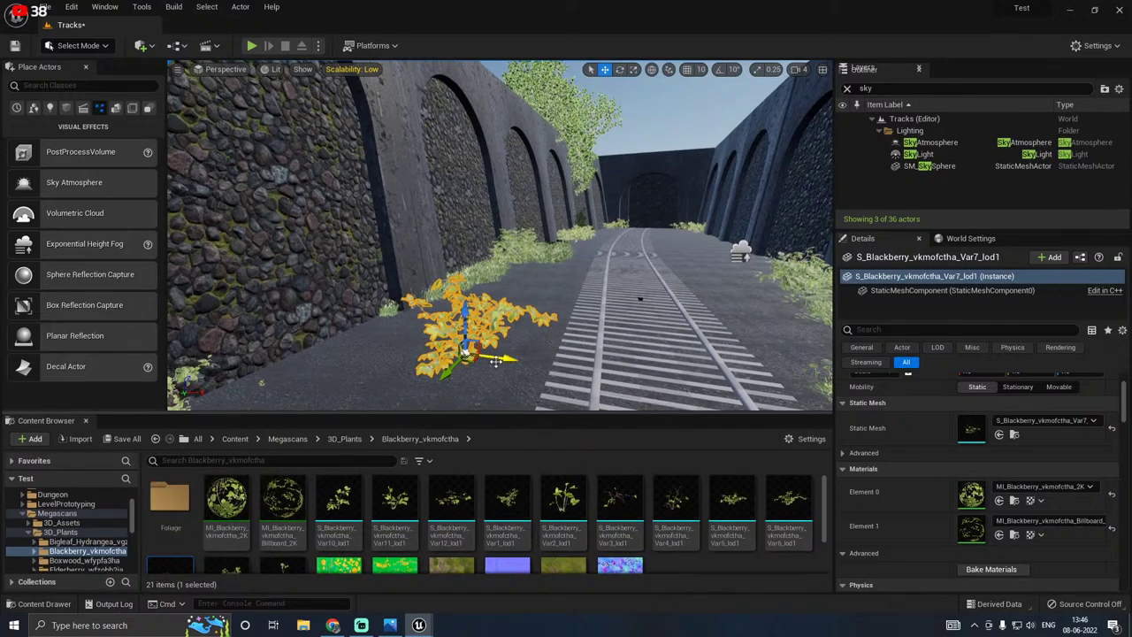
pyautogui.moveTo(496, 362); pyautogui.dragTo(609, 368, button='right')
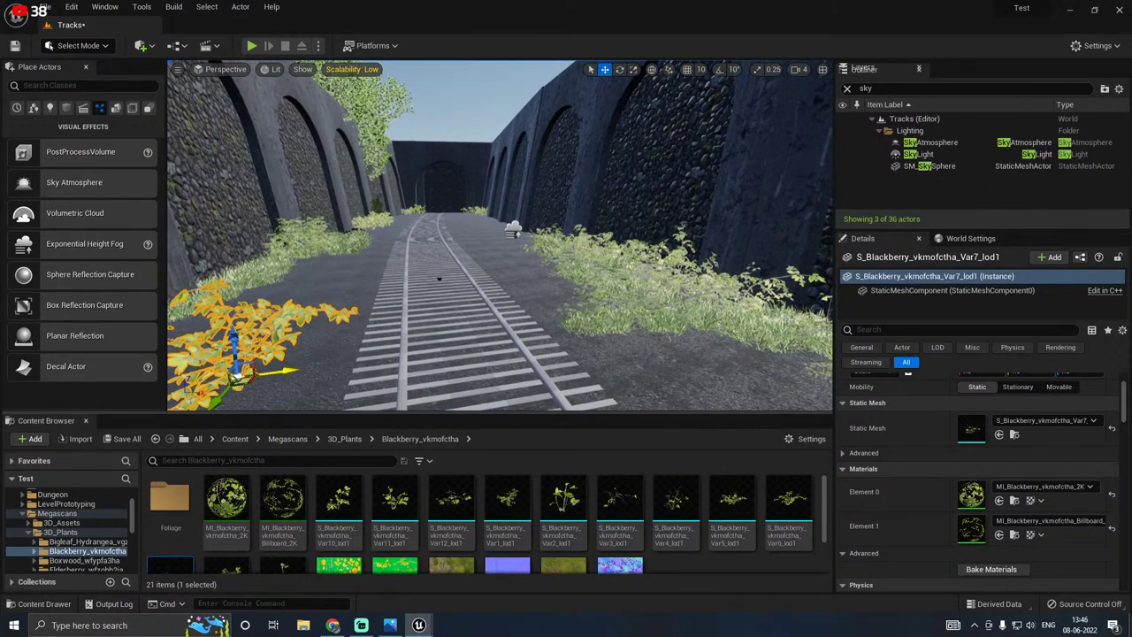
pyautogui.moveTo(274, 371); pyautogui.dragTo(734, 315)
pyautogui.moveTo(541, 339); pyautogui.dragTo(640, 315, button='right')
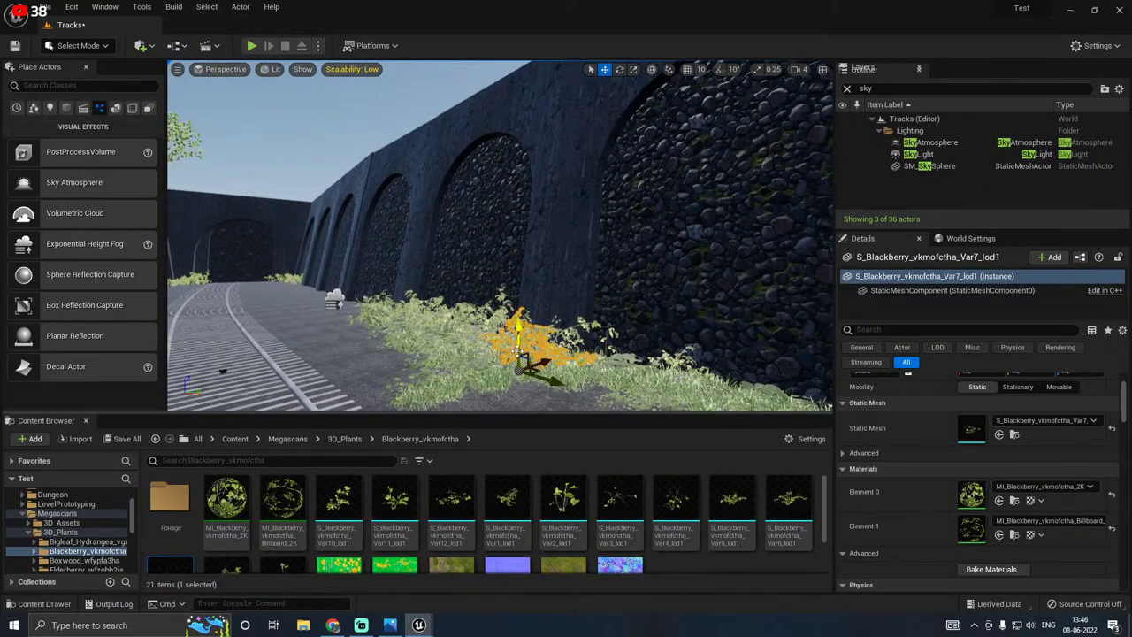
# Step: Adjust the blackberry plant's height and shift it towards the wall so it sits among the shrubs near the pillar
pyautogui.moveTo(516, 351); pyautogui.dragTo(518, 236)
pyautogui.moveTo(536, 280); pyautogui.dragTo(610, 320, button='right')
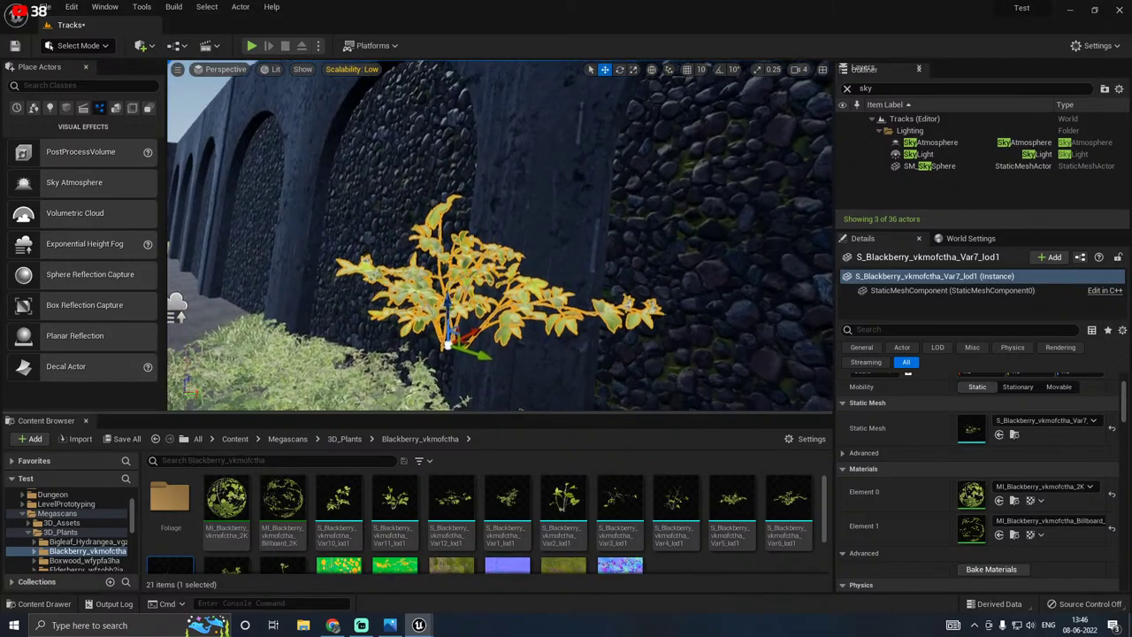
pyautogui.moveTo(461, 265); pyautogui.dragTo(463, 405)
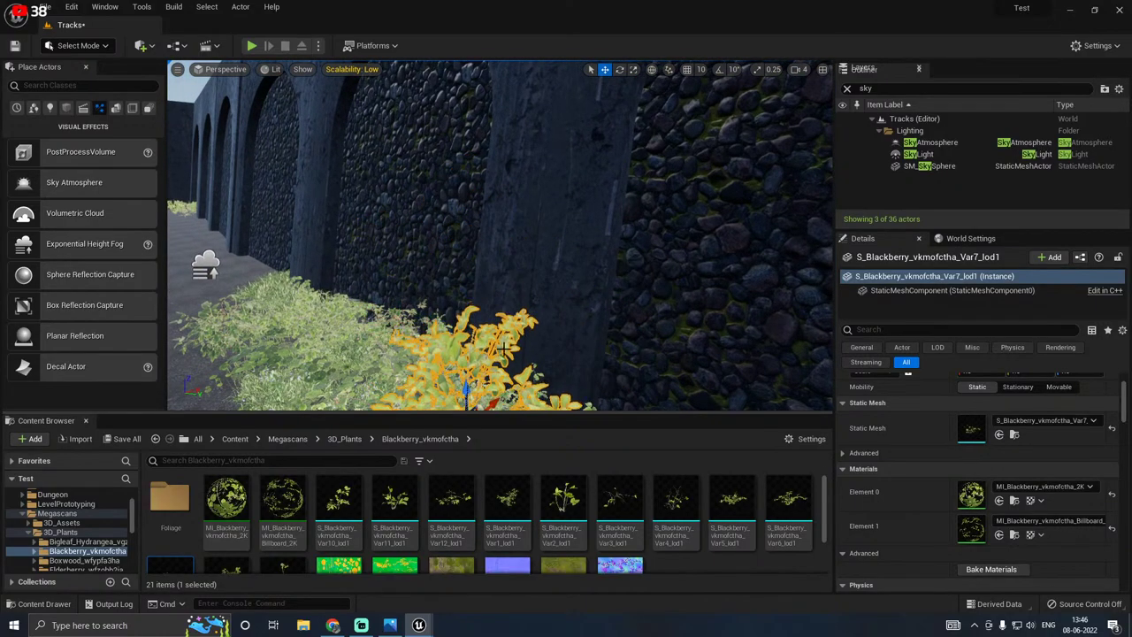
pyautogui.press('f')
pyautogui.scroll(-5, 500, 236)
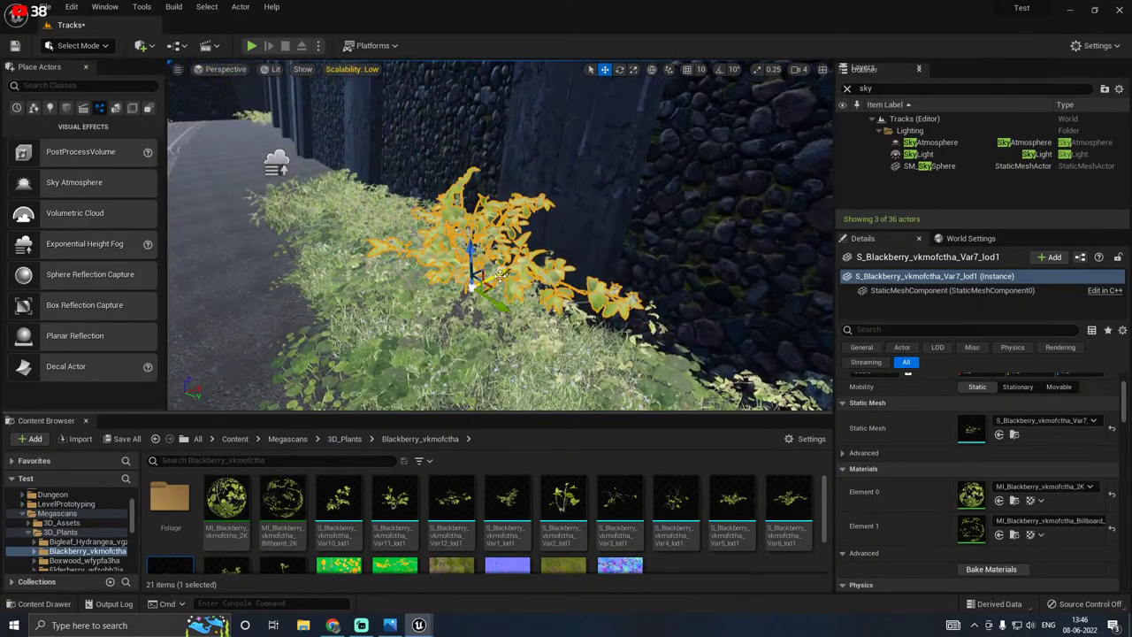
pyautogui.moveTo(495, 276); pyautogui.dragTo(537, 287)
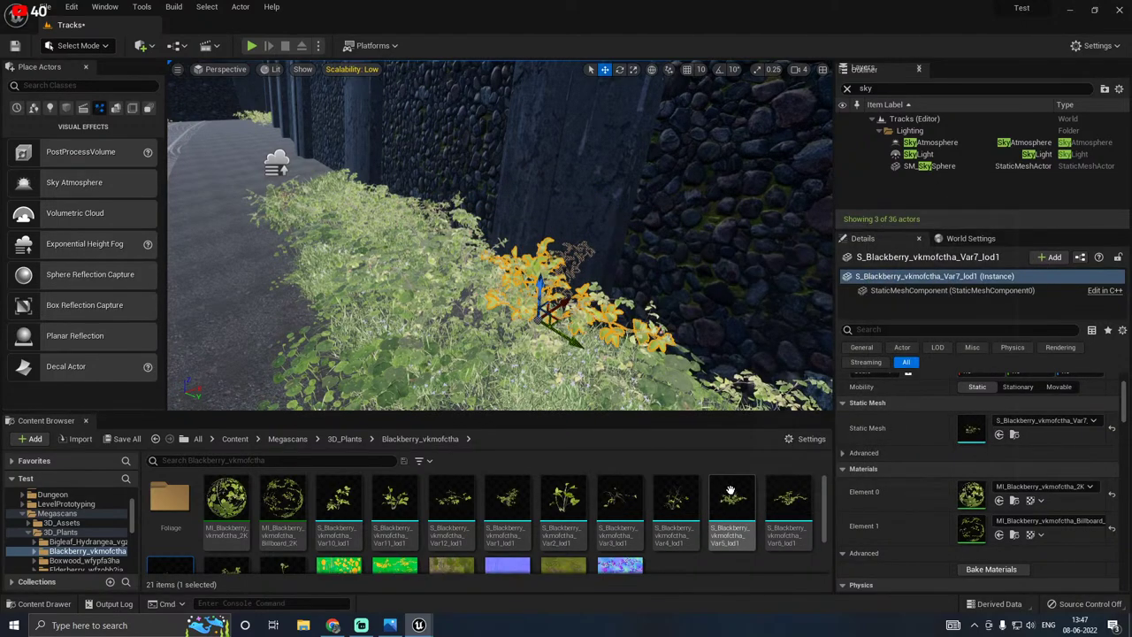
# Step: Place S_Blackberry_vkmofctha_Var5_lod1 and S_Blackberry_vkmofctha_Var8_lod1 among the shrubs at the foot of the arched wall
pyautogui.moveTo(727, 501); pyautogui.dragTo(478, 258)
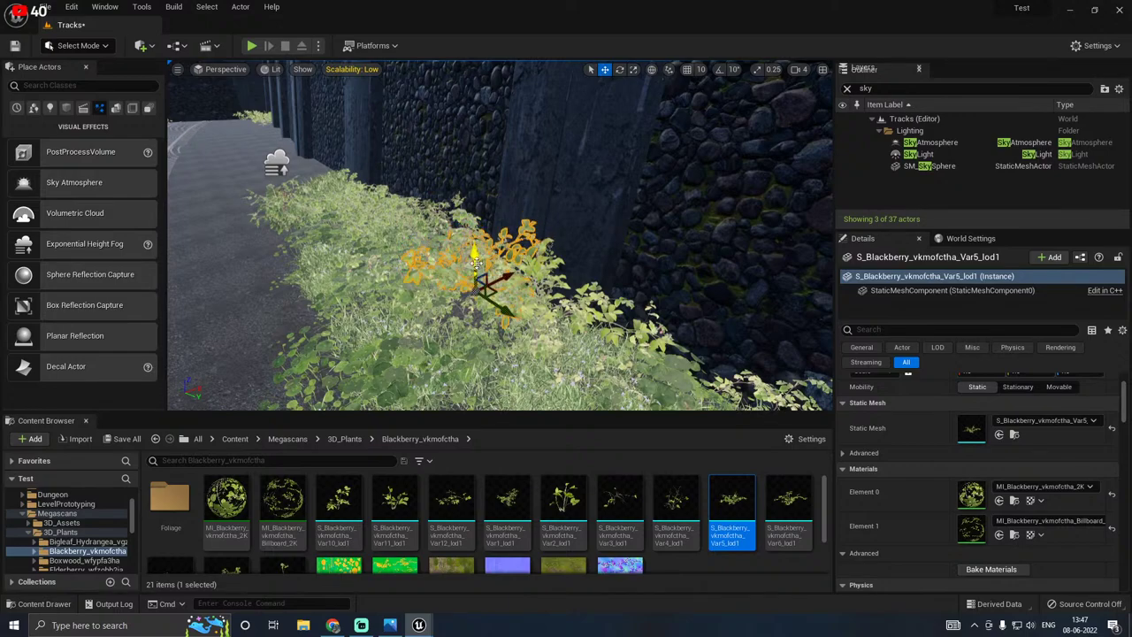
pyautogui.scroll(-2, 283, 513)
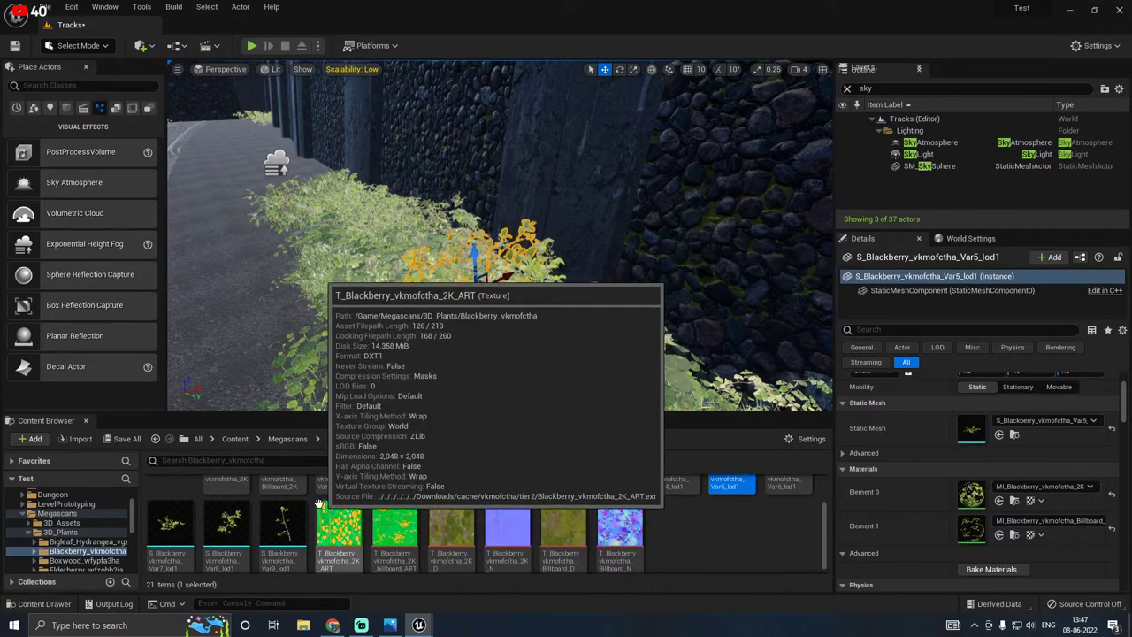
pyautogui.moveTo(230, 521); pyautogui.dragTo(611, 342)
pyautogui.moveTo(601, 351); pyautogui.dragTo(577, 349)
pyautogui.scroll(2, 563, 522)
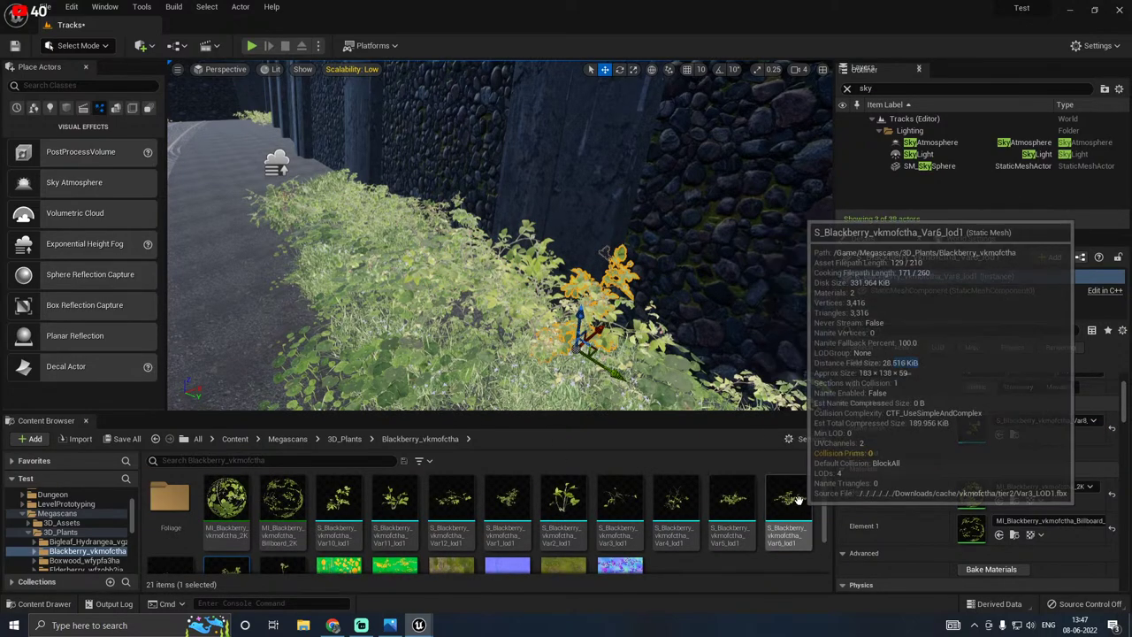
pyautogui.moveTo(788, 504); pyautogui.dragTo(608, 115)
pyautogui.press('e')
pyautogui.hotkey('ctrl', 'z')
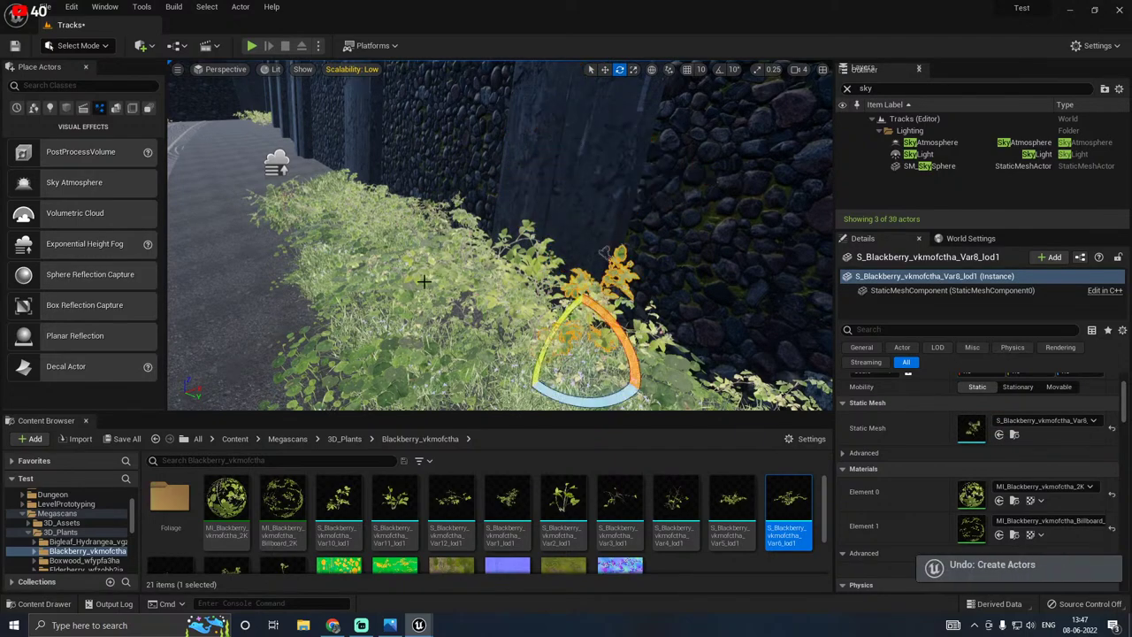
# Step: Place S_Blackberry_vkmofctha_Var10_lod1 among the shrubs in front of the wall pillar
pyautogui.moveTo(339, 509); pyautogui.dragTo(509, 251)
pyautogui.moveTo(509, 251); pyautogui.dragTo(654, 239, button='right')
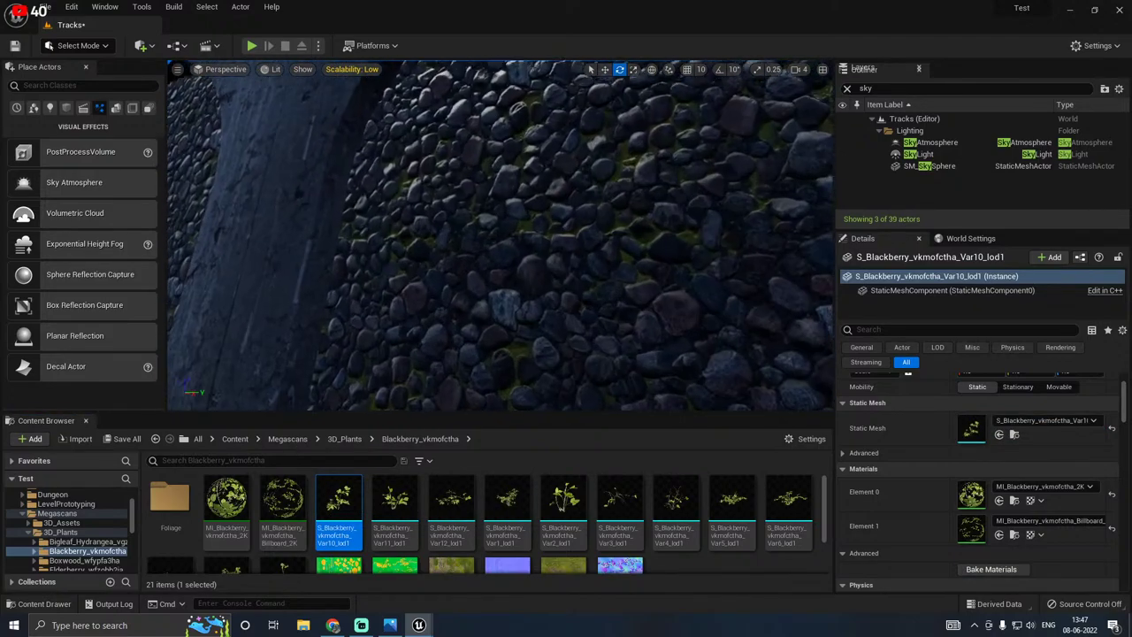
pyautogui.moveTo(424, 204); pyautogui.dragTo(402, 225, button='right')
pyautogui.click(451, 502)
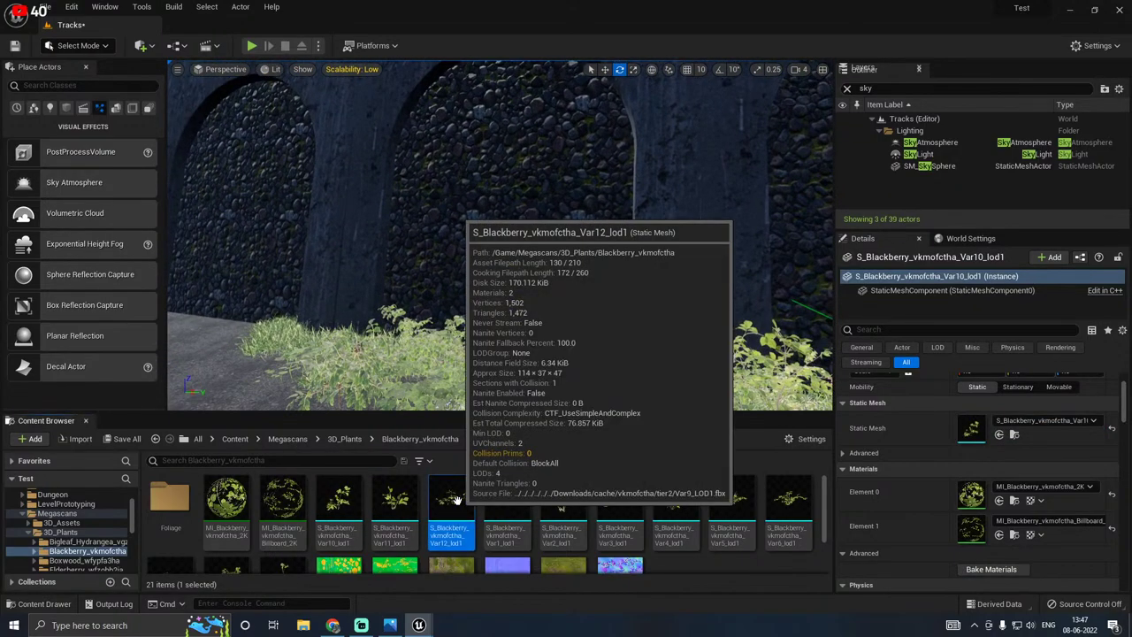
pyautogui.moveTo(456, 501)
pyautogui.mouseDown()
pyautogui.moveTo(509, 223)
pyautogui.moveTo(510, 313)
pyautogui.moveTo(459, 507)
pyautogui.mouseUp()
# Step: Switch to Quixel Bridge, remove the Crop category filter and search all assets for Ivy Plant
pyautogui.click(419, 624)
pyautogui.click(482, 576)
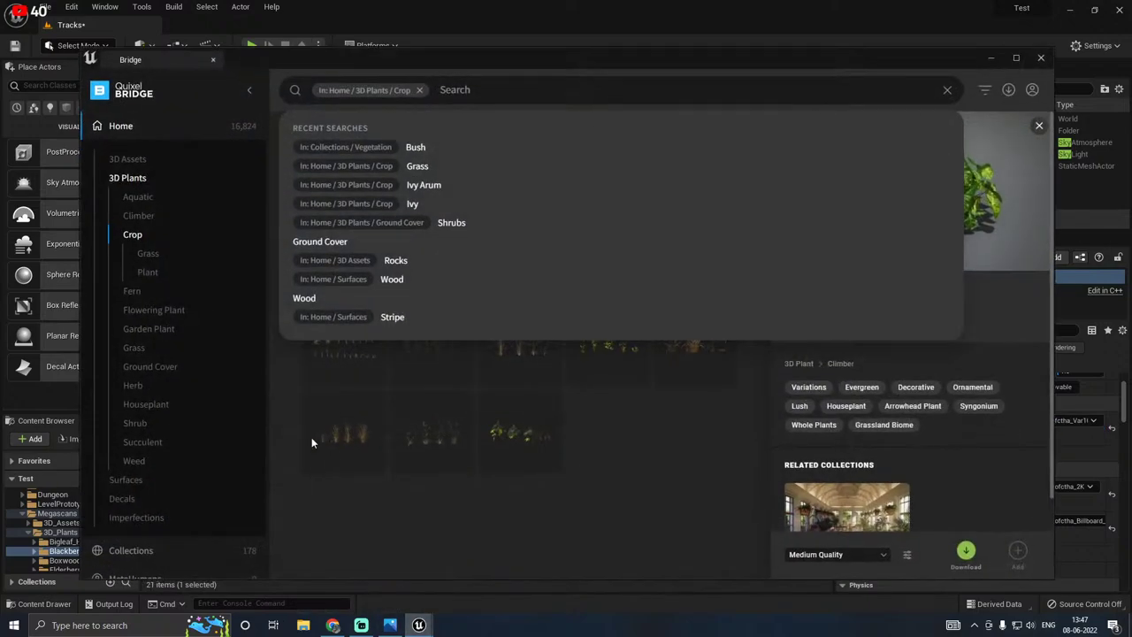
pyautogui.click(631, 476)
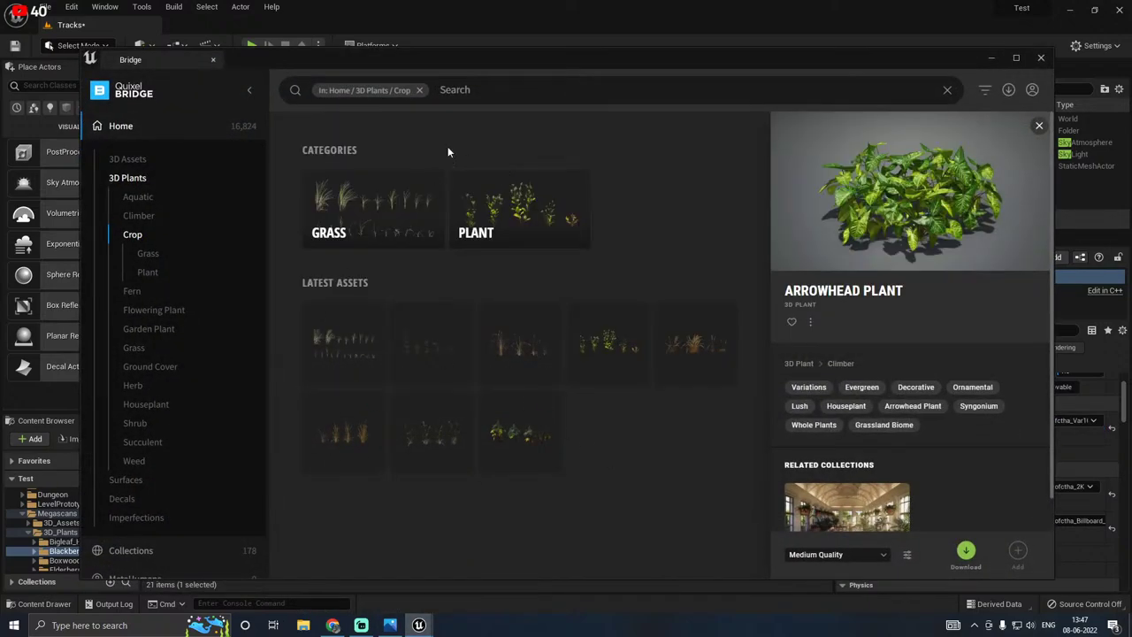
pyautogui.click(434, 90)
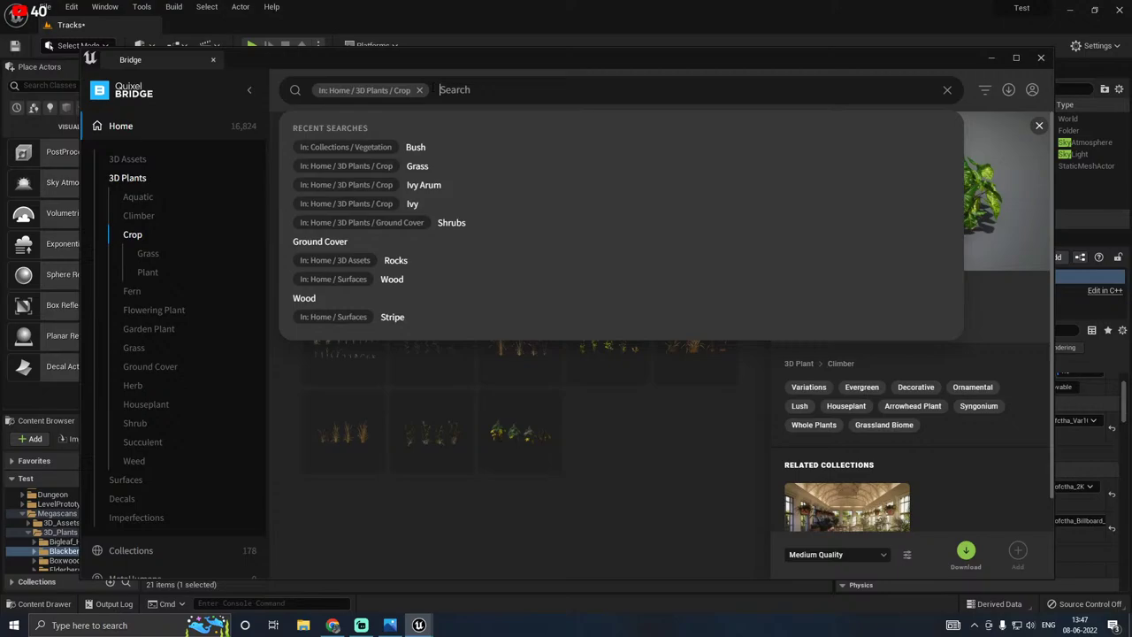
pyautogui.click(420, 91)
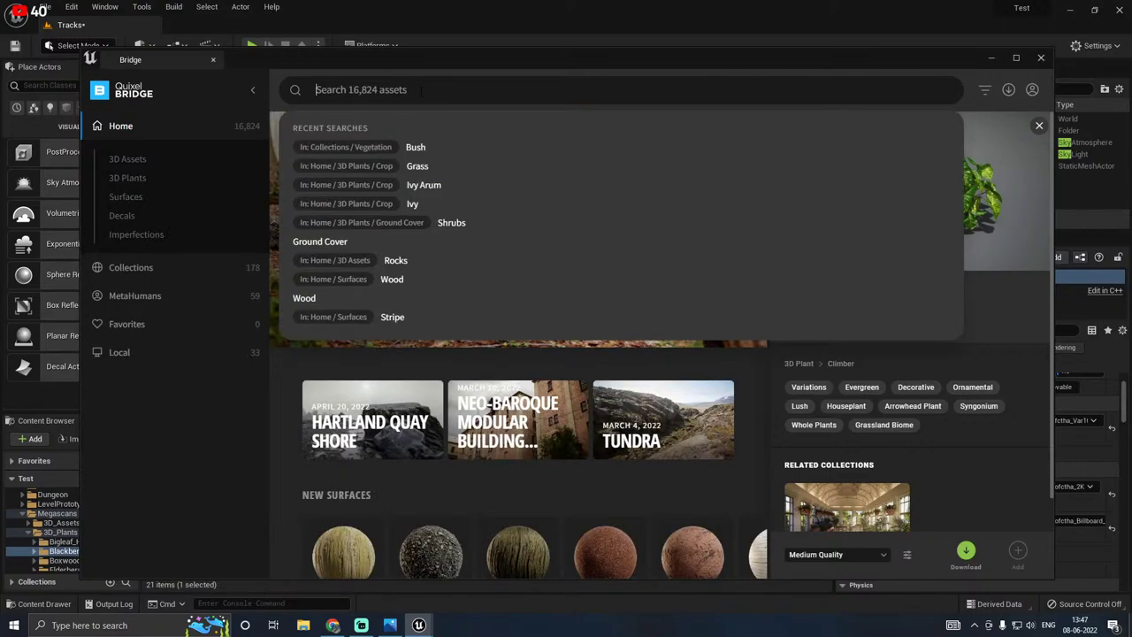
pyautogui.write('ivy')
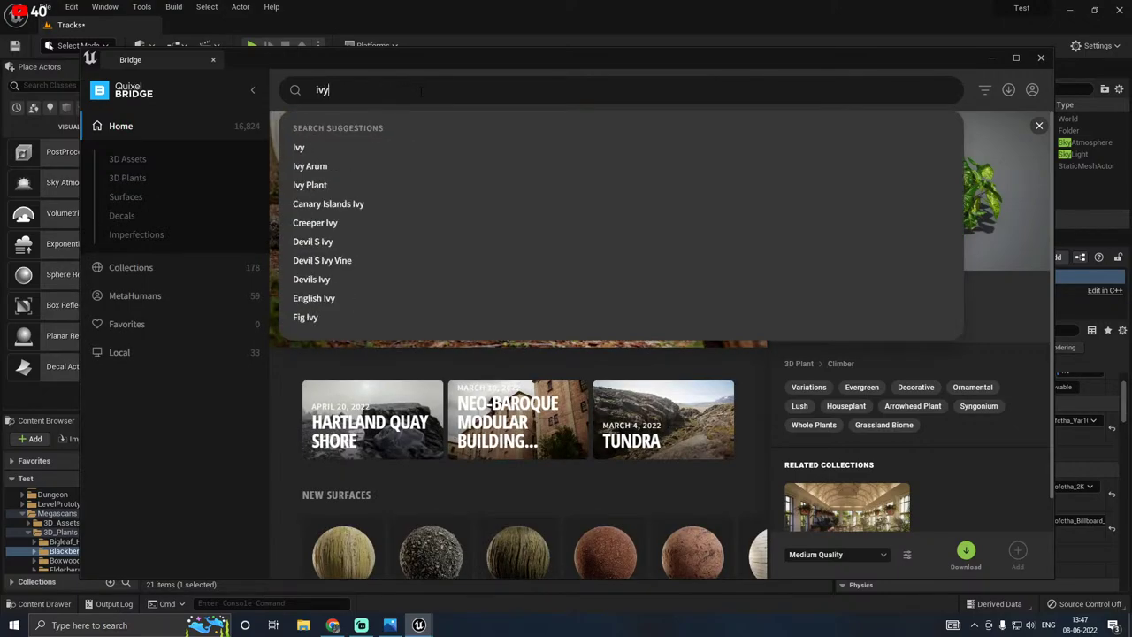
pyautogui.click(309, 185)
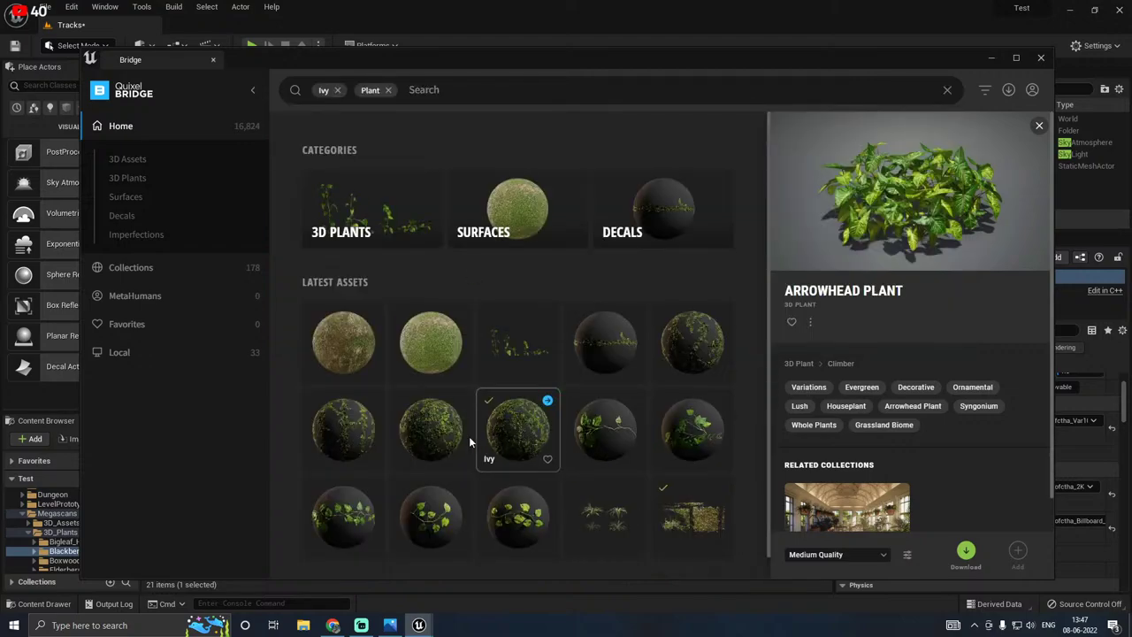
# Step: Download the hanging Ivy vine decal at Medium Quality and add it to the project, leaving Bridge minimized
pyautogui.click(698, 355)
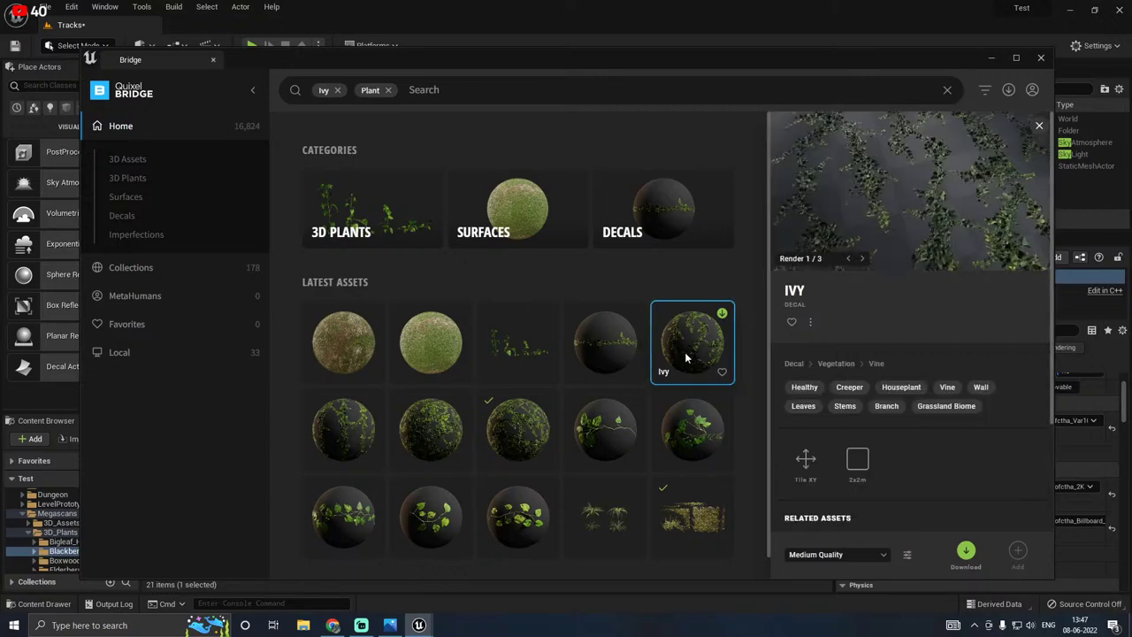
pyautogui.click(966, 553)
pyautogui.scroll(-1, 570, 425)
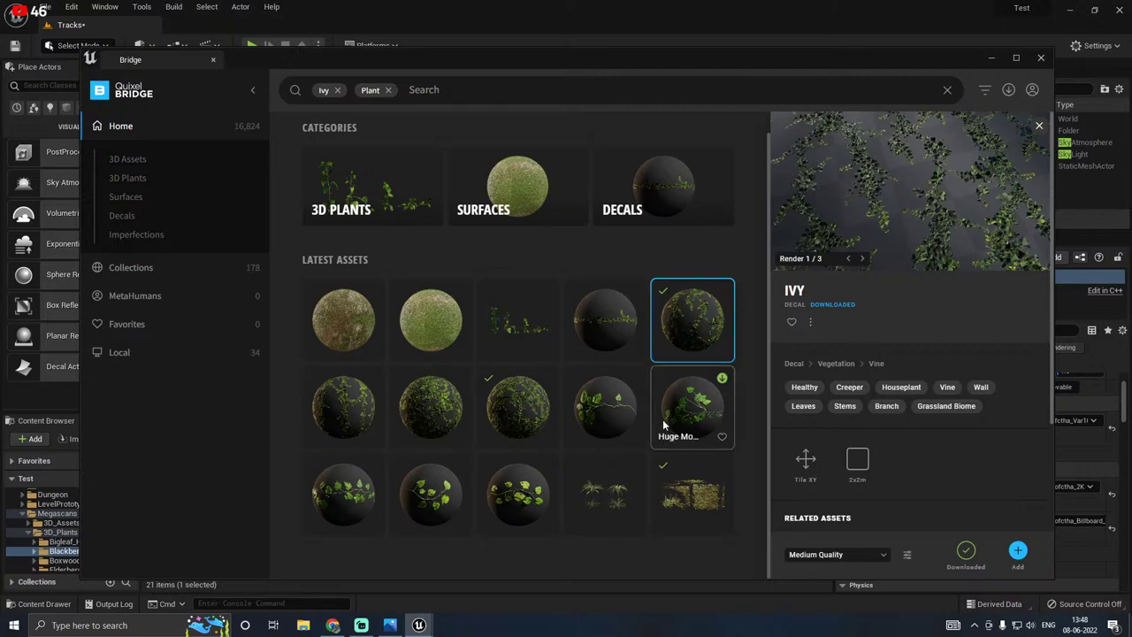
pyautogui.click(1017, 552)
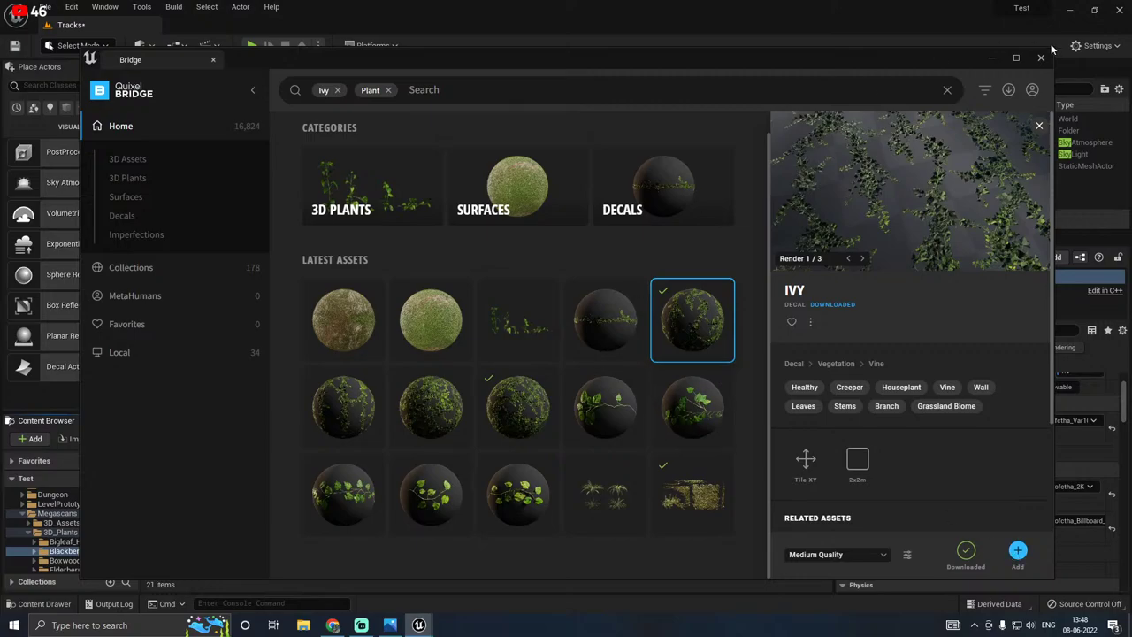
pyautogui.click(993, 58)
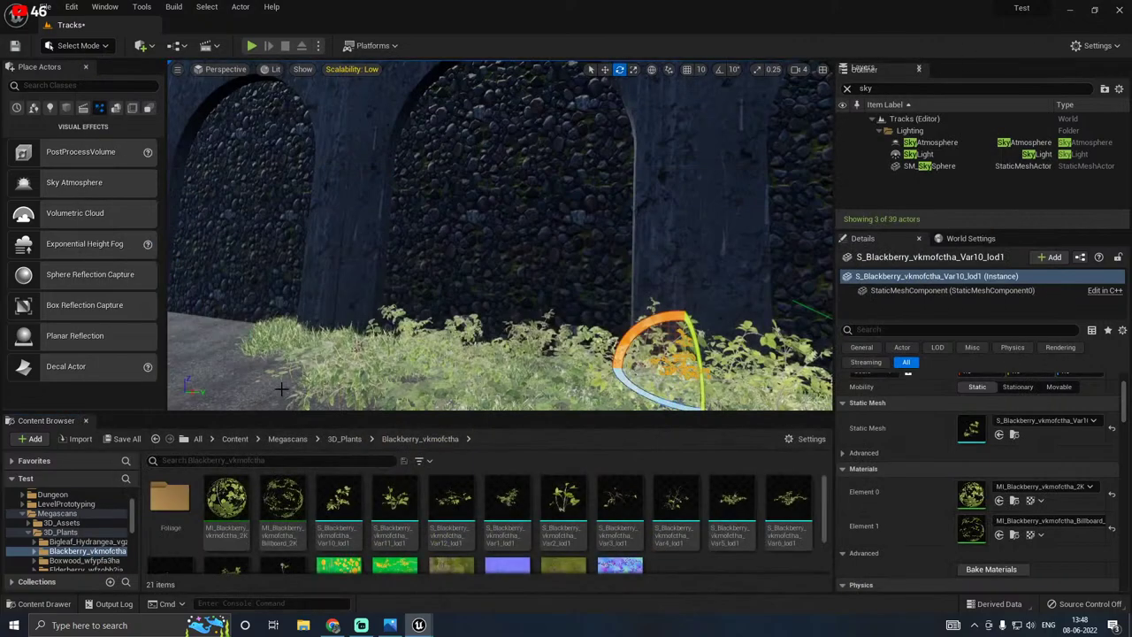
# Step: Look for the ivy in the project folders and add the Ivy decal from Bridge again to reach its Ivy_thdlqjh folder
pyautogui.moveTo(305, 357); pyautogui.dragTo(309, 355, button='right')
pyautogui.press('w')
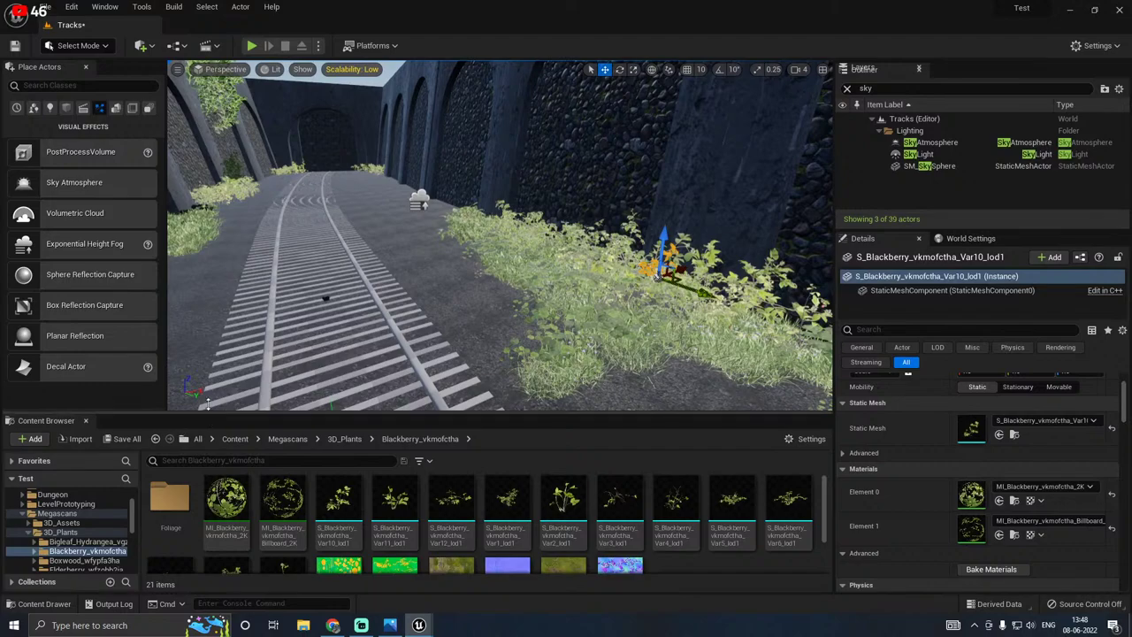
pyautogui.moveTo(207, 412); pyautogui.dragTo(208, 364)
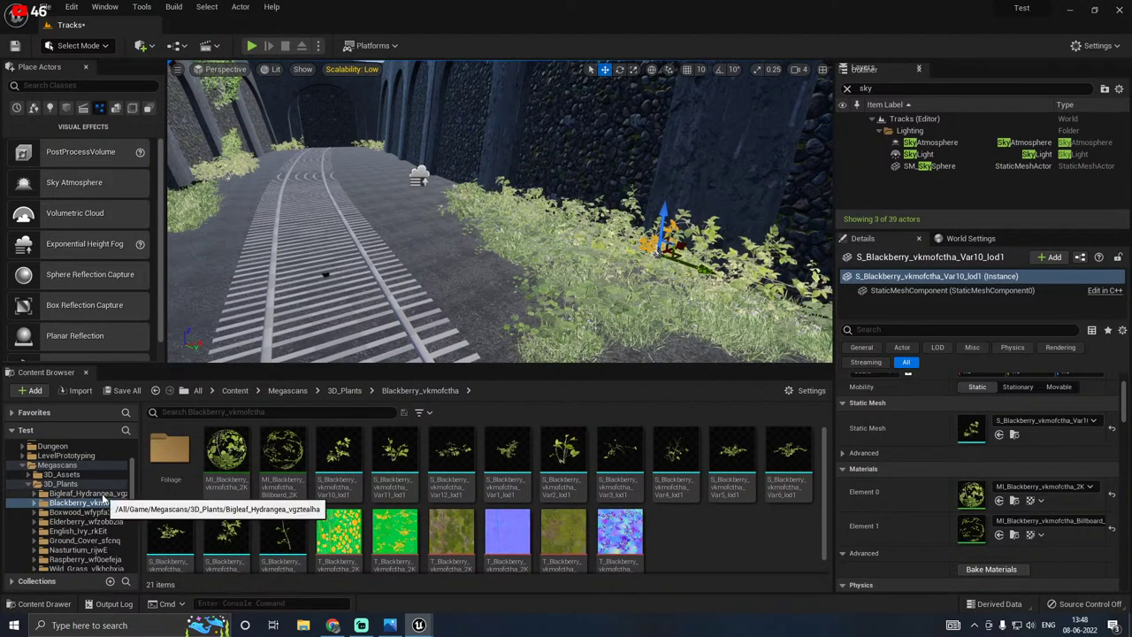
pyautogui.scroll(-2, 104, 500)
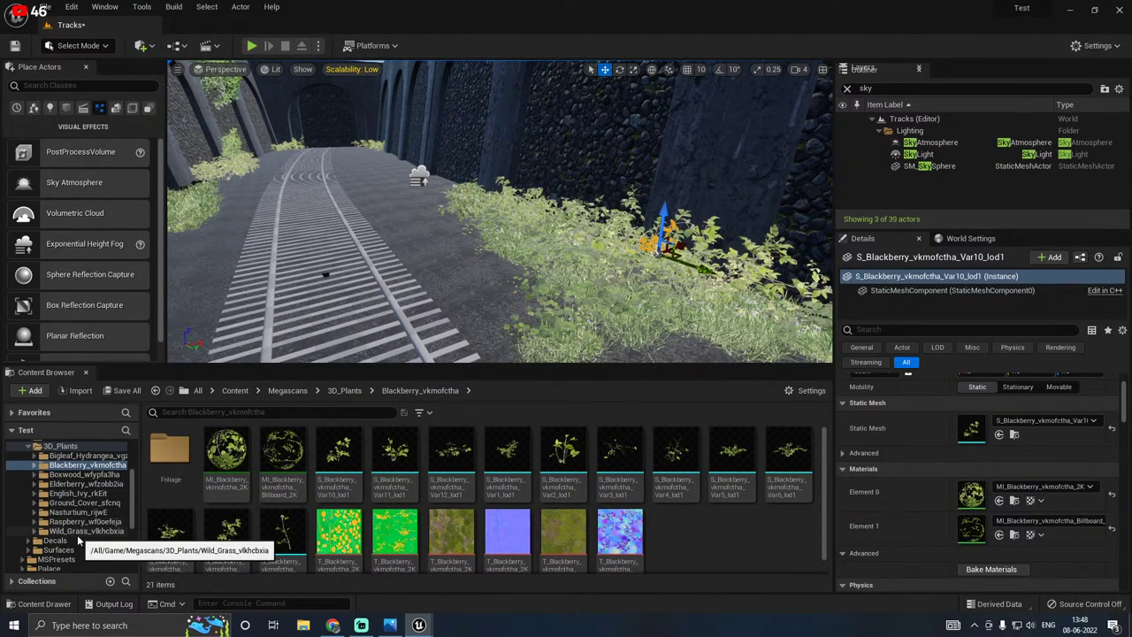
pyautogui.click(419, 625)
pyautogui.click(492, 588)
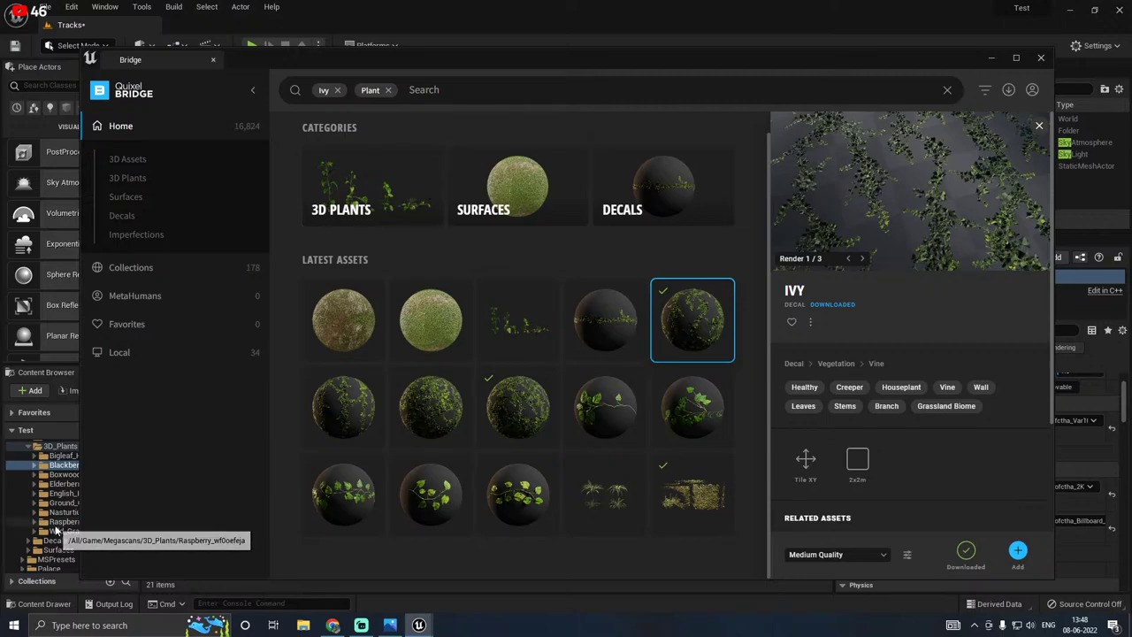
pyautogui.click(1018, 551)
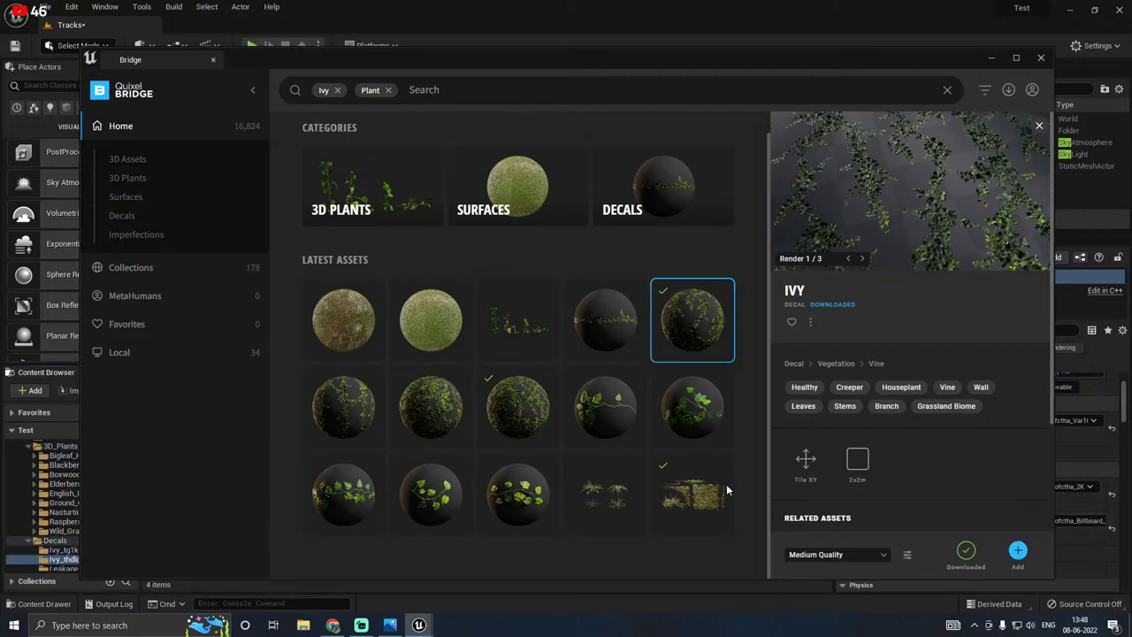
pyautogui.click(992, 59)
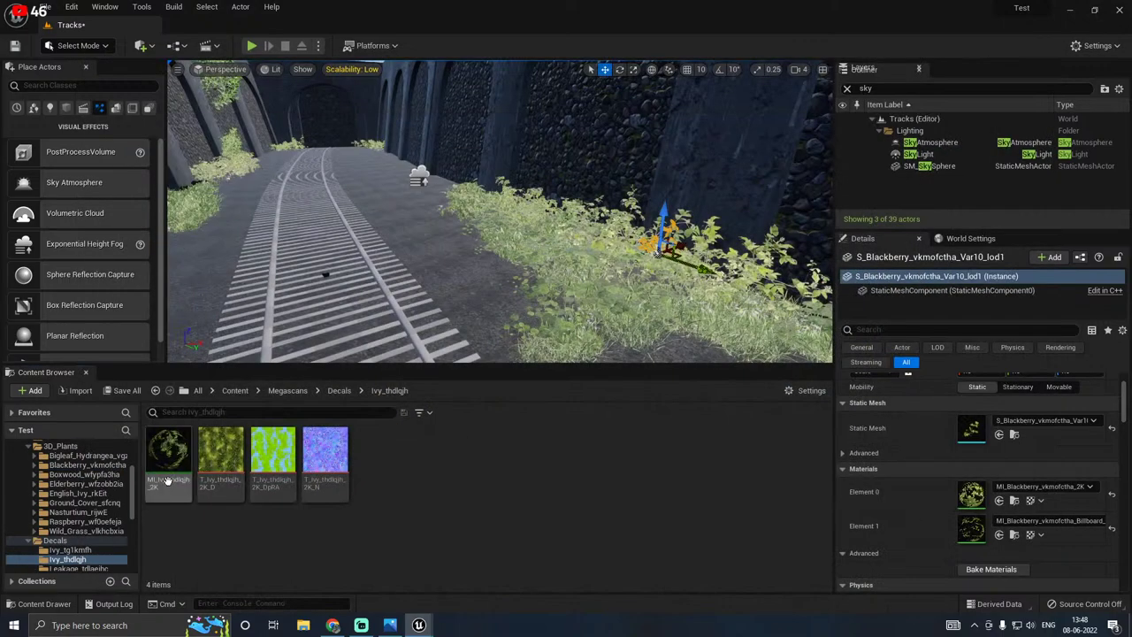
# Step: Place a Decal Actor using the MI_Ivy_thdlqjh_2K material on the arched stone wall above the shrubs
pyautogui.scroll(-2, 96, 549)
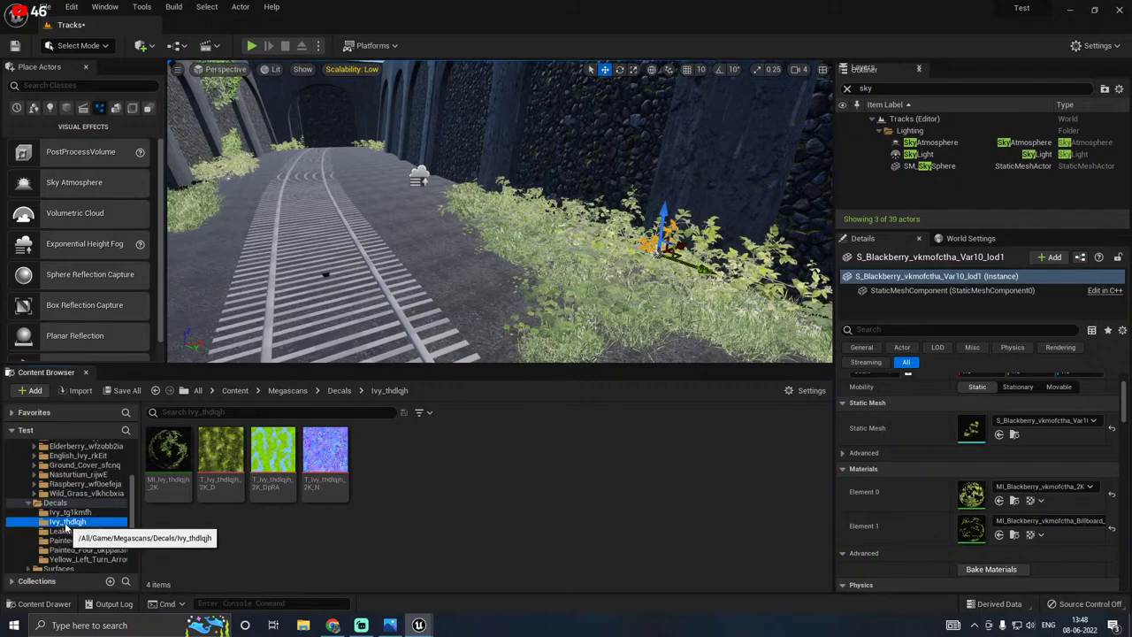
pyautogui.click(165, 457)
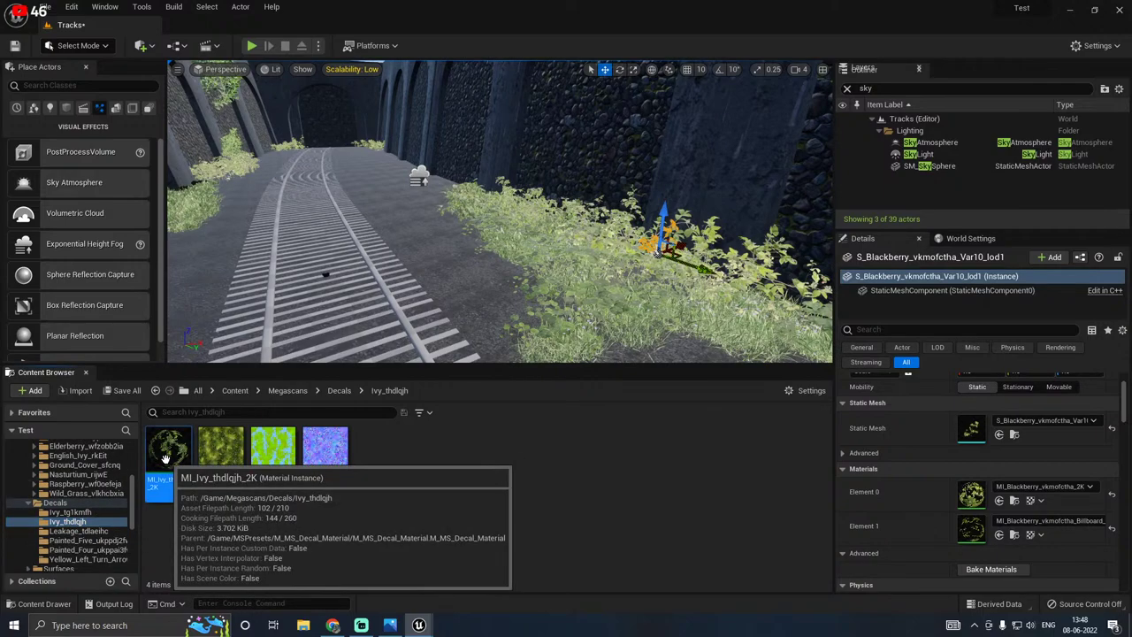
pyautogui.moveTo(469, 259); pyautogui.dragTo(602, 152, button='right')
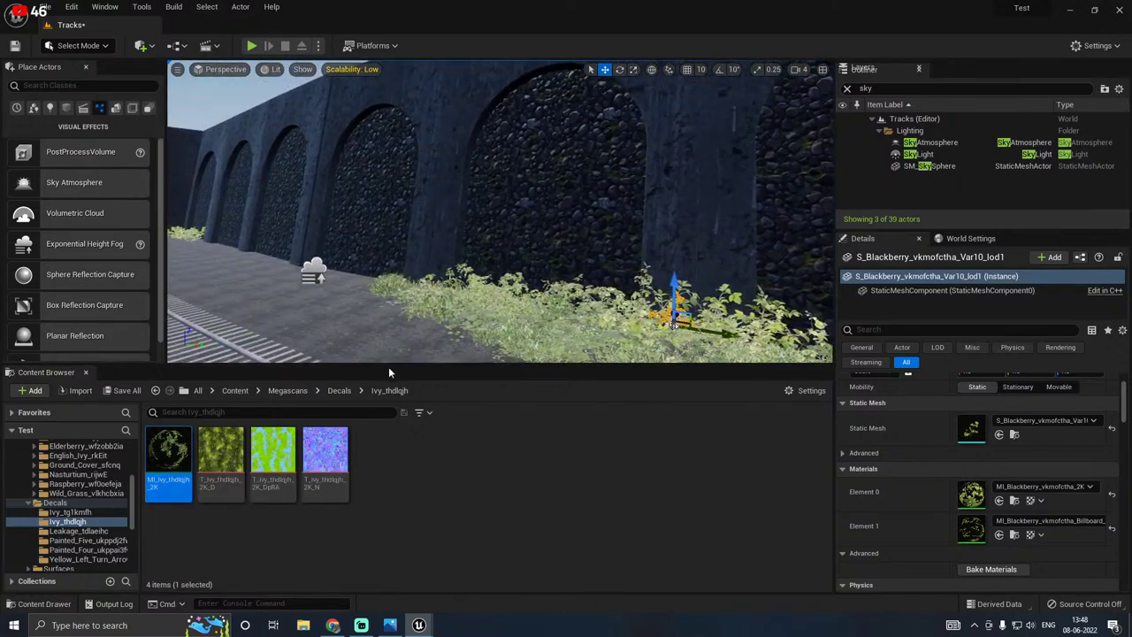
pyautogui.moveTo(390, 366); pyautogui.dragTo(391, 415)
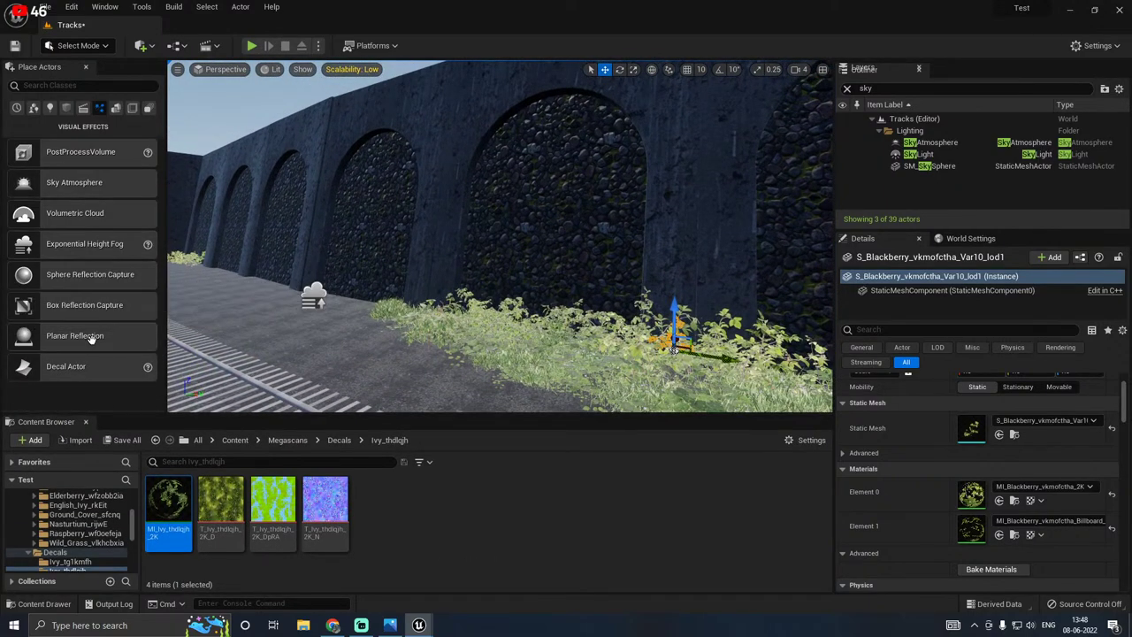
pyautogui.moveTo(62, 366); pyautogui.dragTo(619, 188)
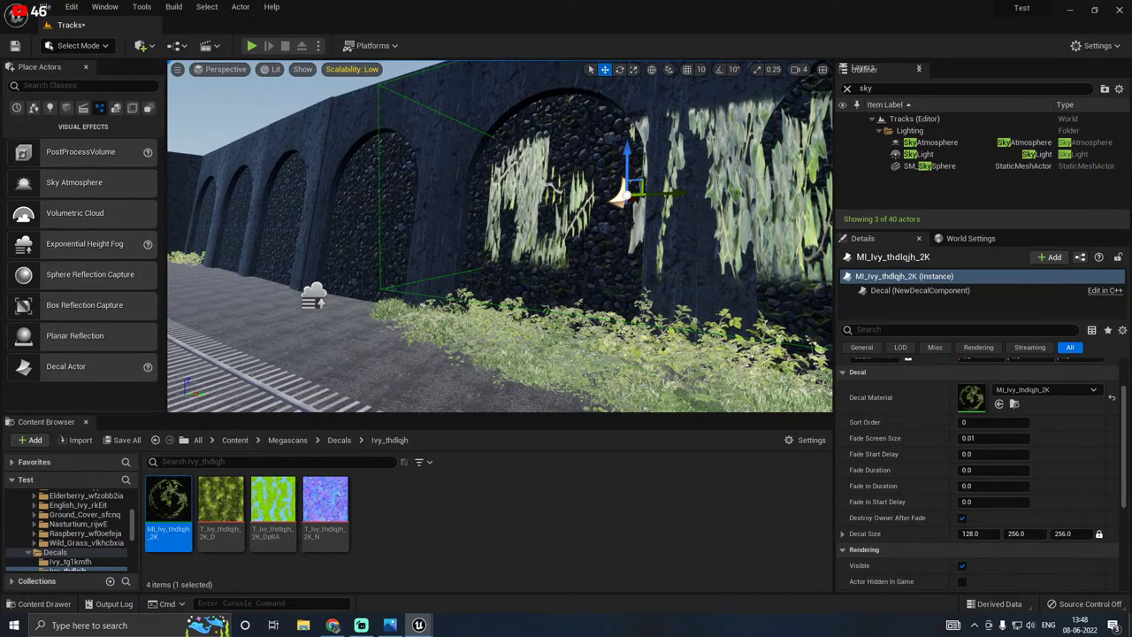
pyautogui.press('f')
pyautogui.press('e')
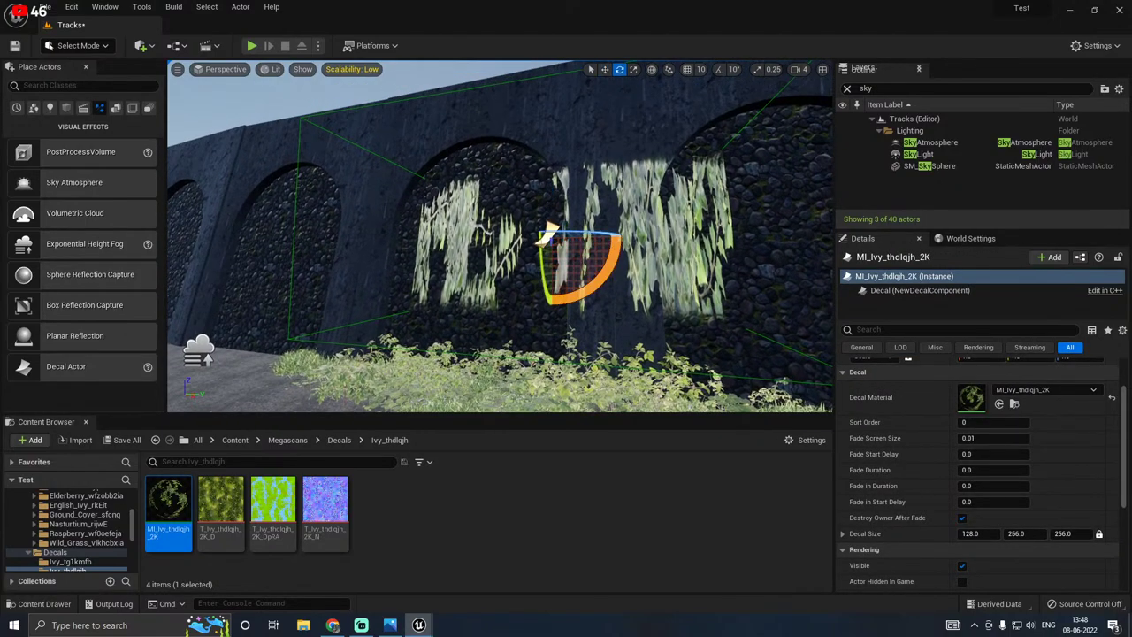
pyautogui.moveTo(329, 270); pyautogui.dragTo(442, 270, button='right')
pyautogui.moveTo(341, 289); pyautogui.dragTo(380, 301)
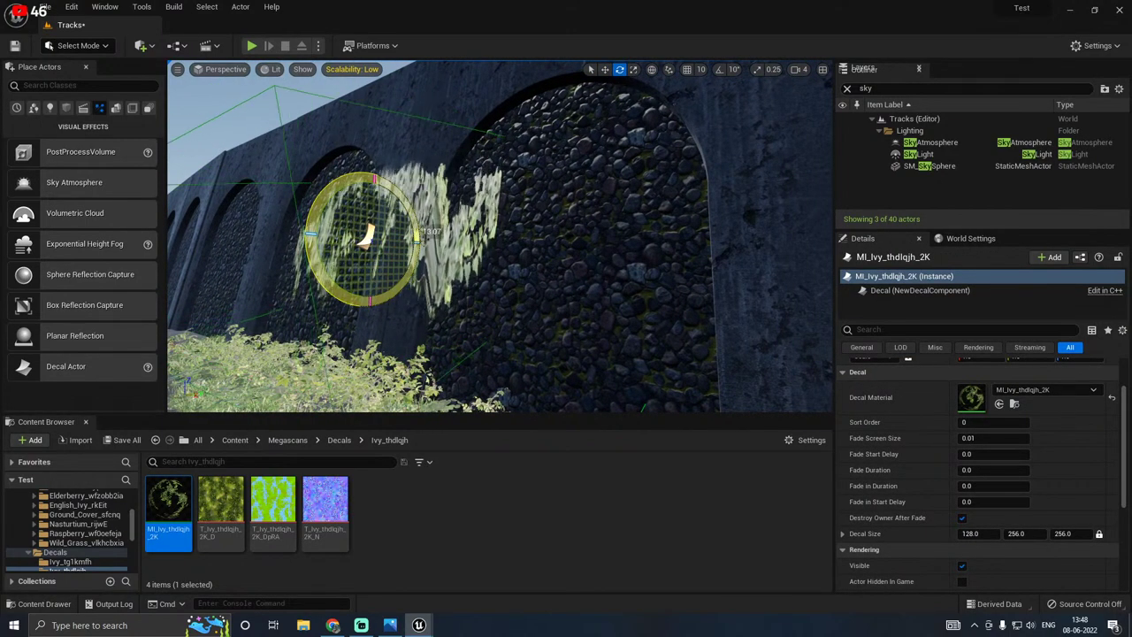
pyautogui.moveTo(365, 234); pyautogui.dragTo(371, 225)
pyautogui.hotkey('ctrl', 'z')
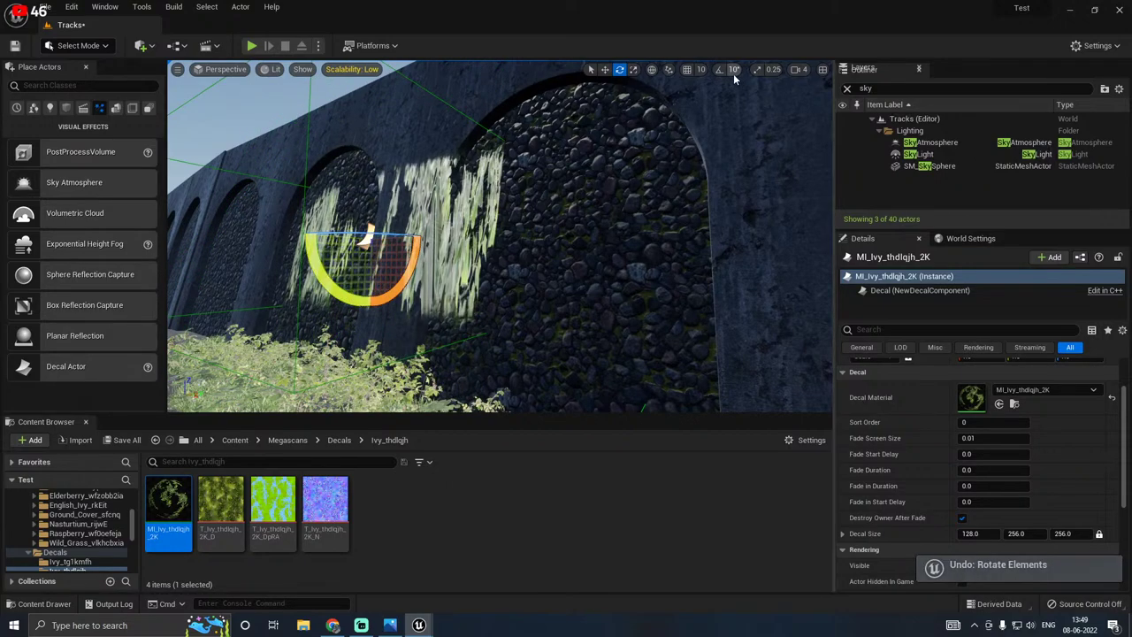
# Step: Enable 10° rotation snapping, rotate the ivy decal to project flat onto the arched wall, and nudge it sideways along the wall
pyautogui.click(719, 70)
pyautogui.moveTo(364, 237)
pyautogui.mouseDown()
pyautogui.moveTo(372, 226)
pyautogui.moveTo(366, 235)
pyautogui.mouseUp()
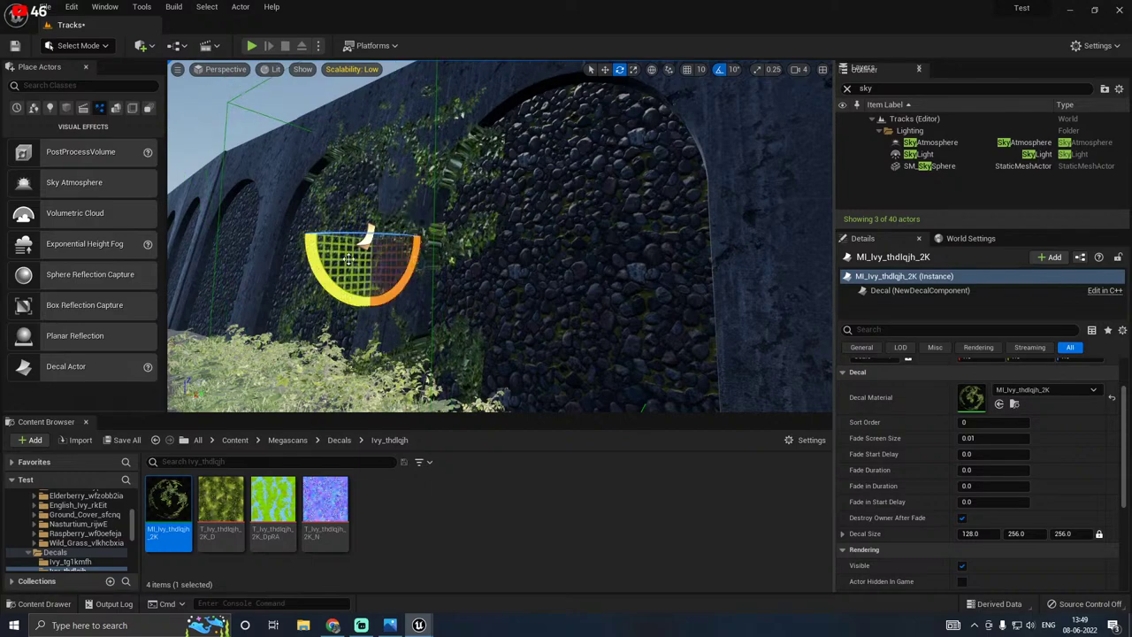
pyautogui.press('f')
pyautogui.press('w')
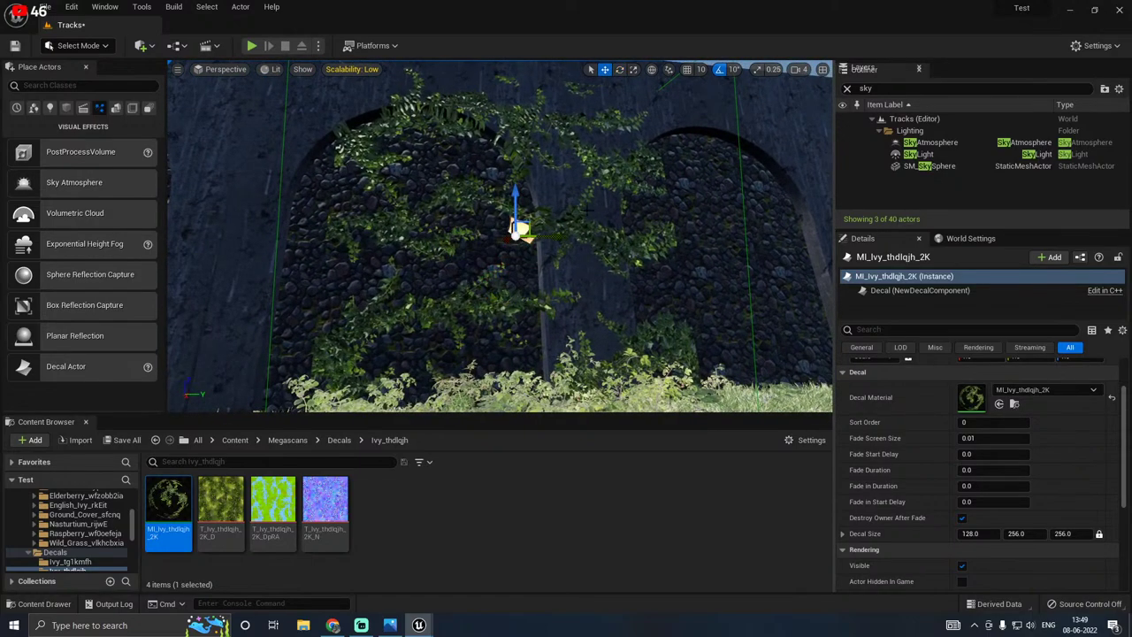
pyautogui.press('e')
pyautogui.press('w')
pyautogui.moveTo(555, 228)
pyautogui.mouseDown()
pyautogui.moveTo(455, 227)
pyautogui.moveTo(566, 223)
pyautogui.mouseUp()
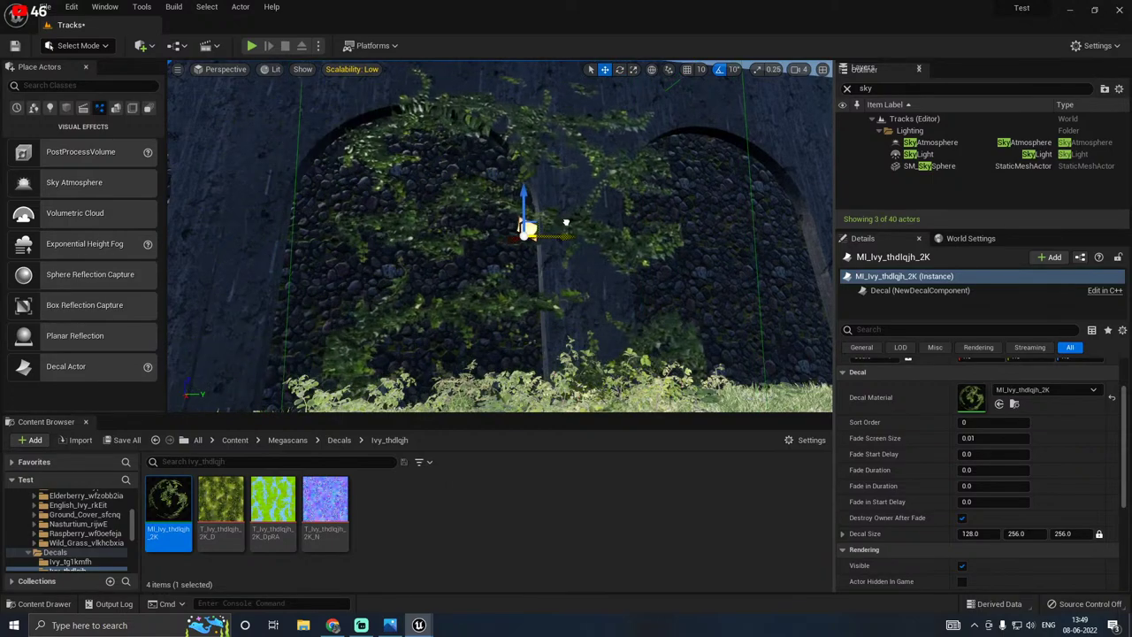
# Step: Rotate the ivy decal about its projection axis so the vines hang vertically down the wall
pyautogui.press('e')
pyautogui.moveTo(466, 262); pyautogui.dragTo(455, 294)
pyautogui.moveTo(454, 294); pyautogui.dragTo(421, 288, button='right')
pyautogui.press('d')
pyautogui.moveTo(509, 293); pyautogui.dragTo(674, 315, button='right')
pyautogui.press('a')
pyautogui.press('s')
pyautogui.moveTo(476, 213); pyautogui.dragTo(488, 225, button='right')
# Step: Check the ivy decal's projection on the pillars and stone up close and shift it along the wall
pyautogui.press('w')
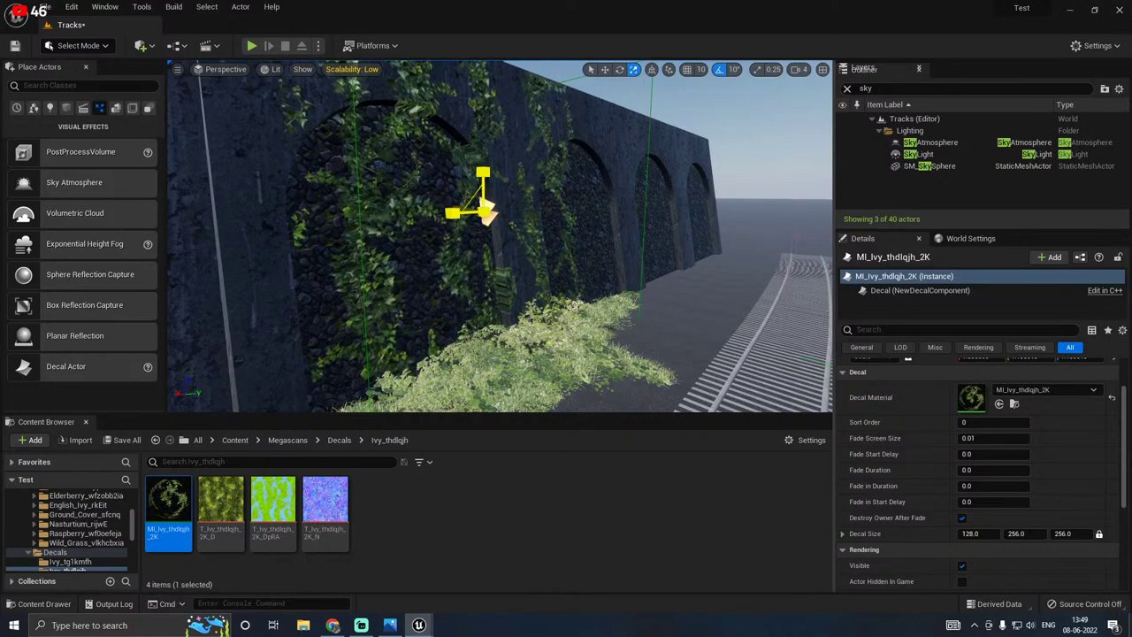
pyautogui.press('d')
pyautogui.moveTo(484, 212); pyautogui.dragTo(345, 217, button='right')
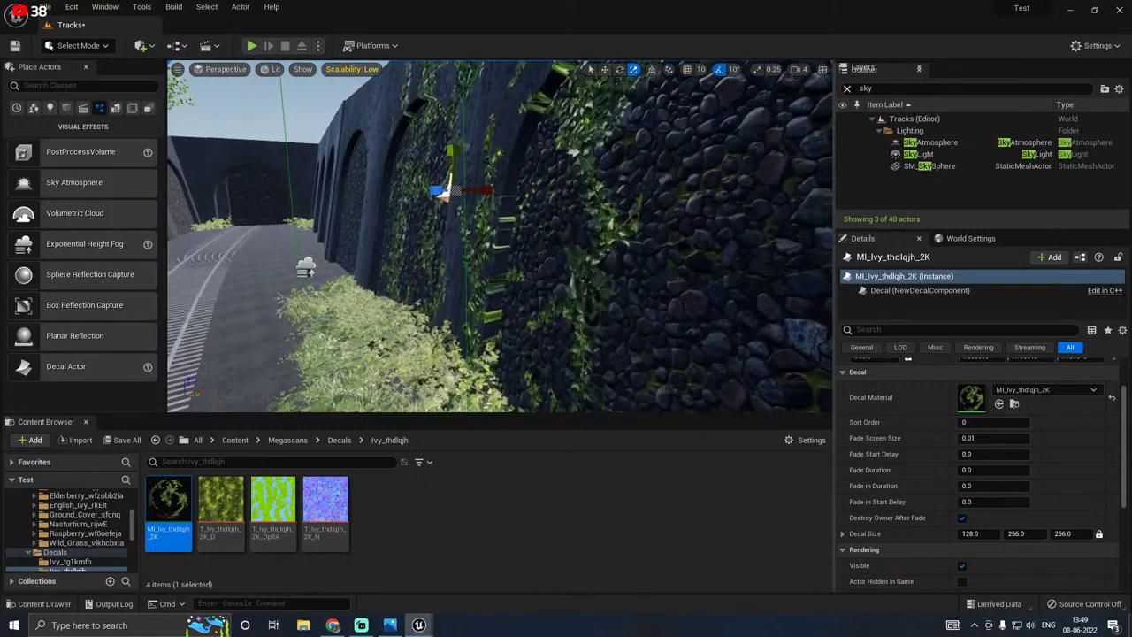
pyautogui.moveTo(445, 190); pyautogui.dragTo(459, 188, button='right')
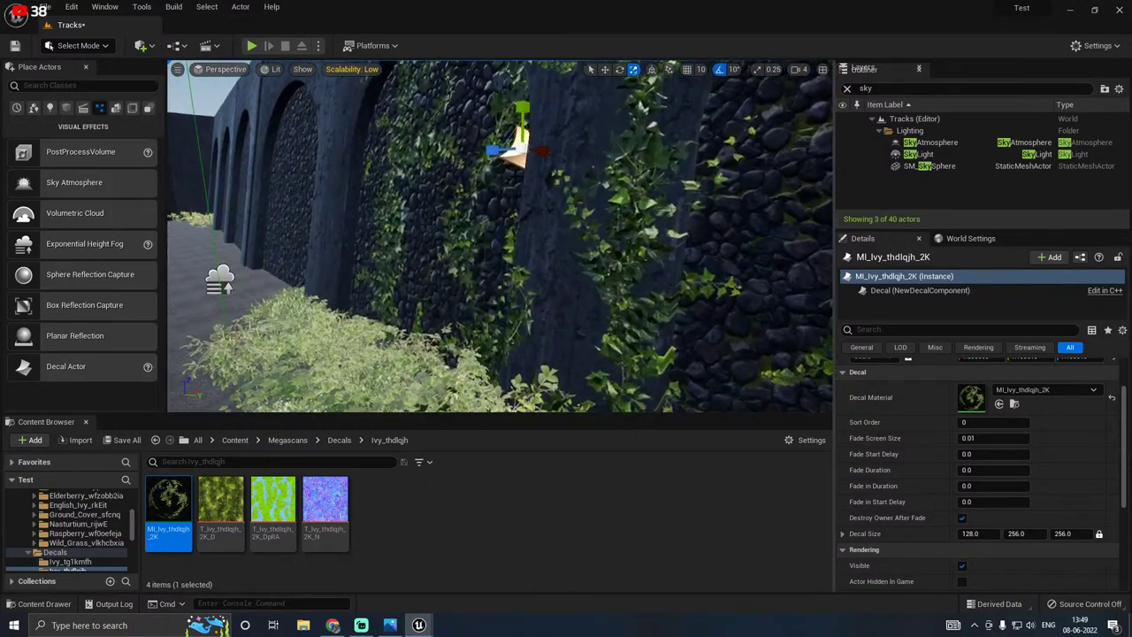
pyautogui.moveTo(546, 153); pyautogui.dragTo(626, 122, button='right')
pyautogui.press('a')
pyautogui.moveTo(478, 236); pyautogui.dragTo(514, 238)
pyautogui.moveTo(513, 238); pyautogui.dragTo(436, 195, button='right')
pyautogui.press('s')
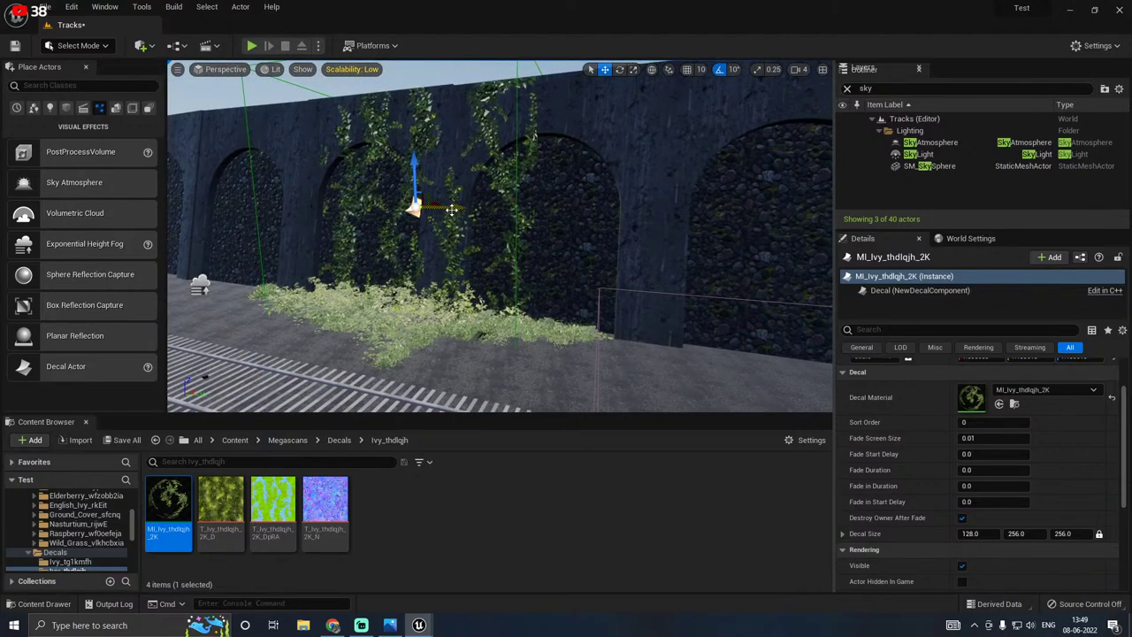
# Step: Move the ivy decal into the neighbouring arch and shrink it to fit within the stone panel
pyautogui.moveTo(451, 209); pyautogui.dragTo(451, 246)
pyautogui.moveTo(451, 246); pyautogui.dragTo(438, 199, button='right')
pyautogui.press('w')
pyautogui.press('s')
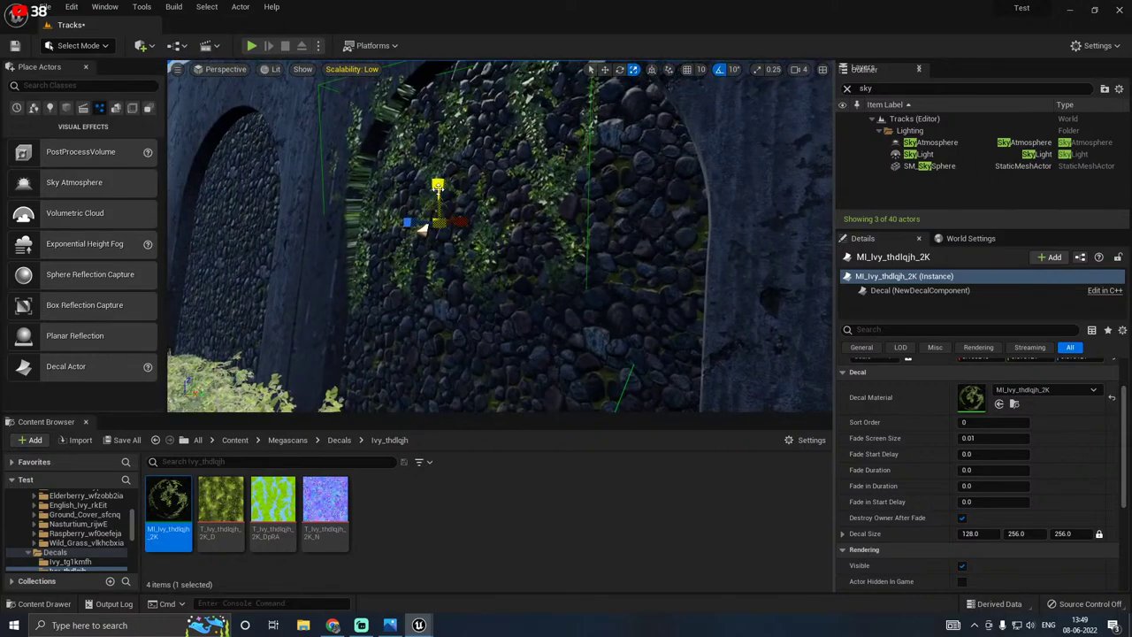
pyautogui.press('w')
pyautogui.moveTo(438, 187); pyautogui.dragTo(440, 258)
pyautogui.press('s')
pyautogui.moveTo(440, 258); pyautogui.dragTo(409, 231, button='right')
# Step: Rotate the small ivy decal to align with the arch's stone surface, then disable rotation snapping
pyautogui.press('e')
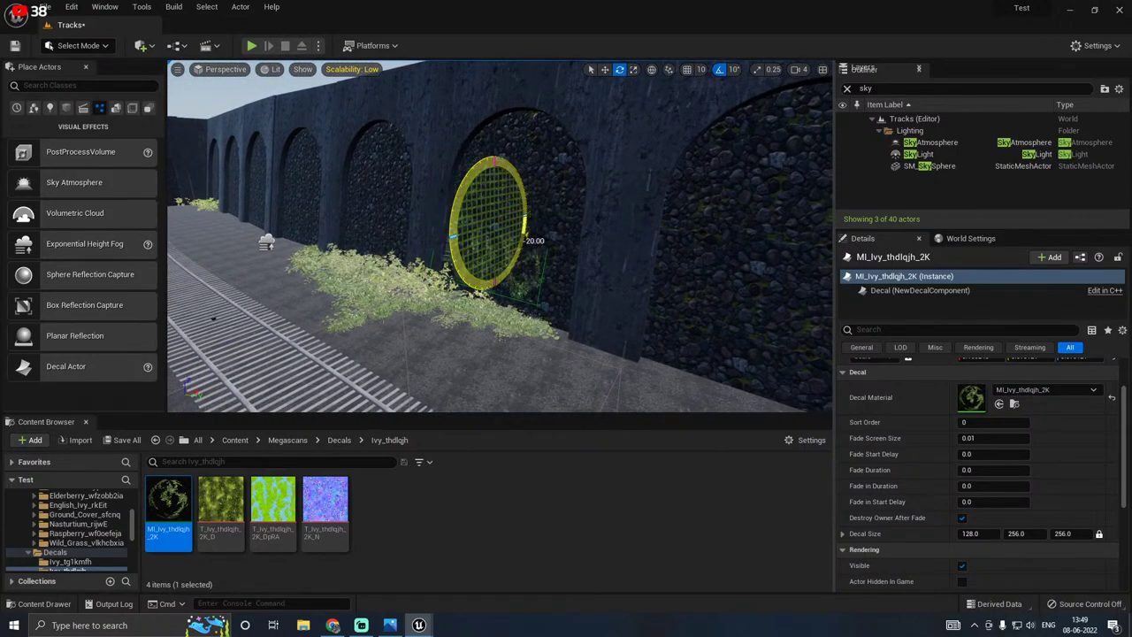
pyautogui.press('w')
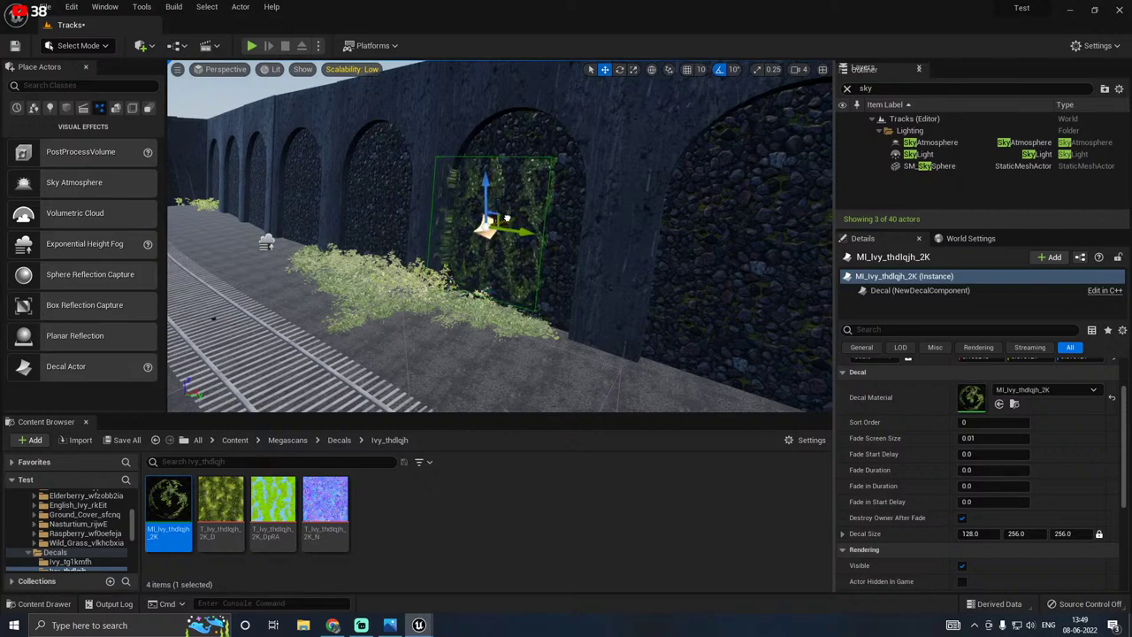
pyautogui.moveTo(531, 259); pyautogui.dragTo(552, 264, button='right')
pyautogui.press('w')
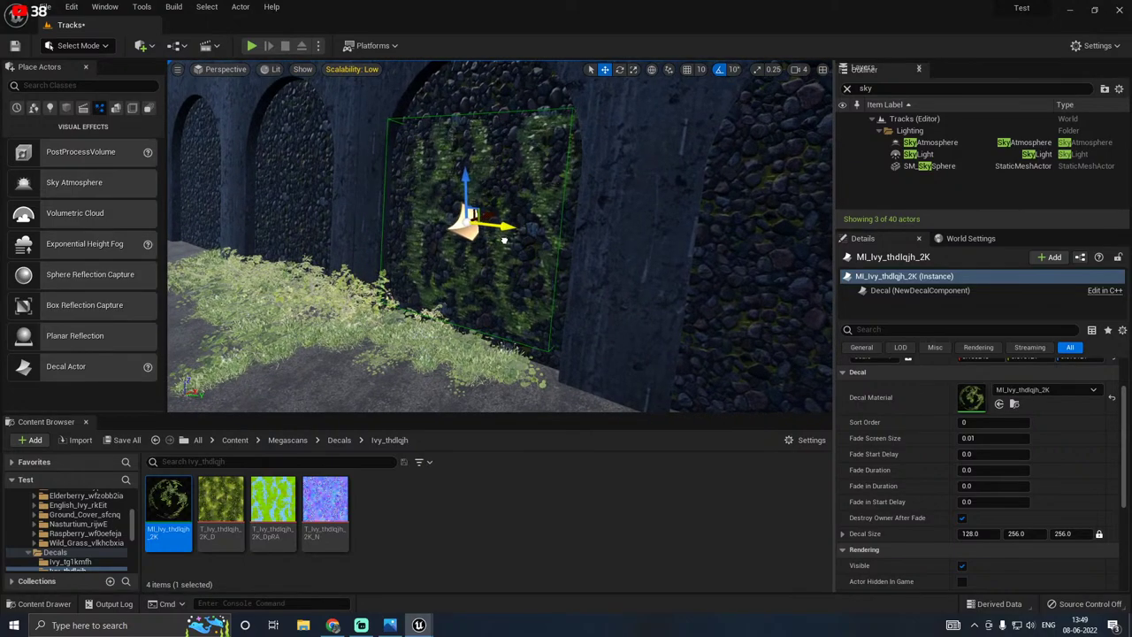
pyautogui.press('e')
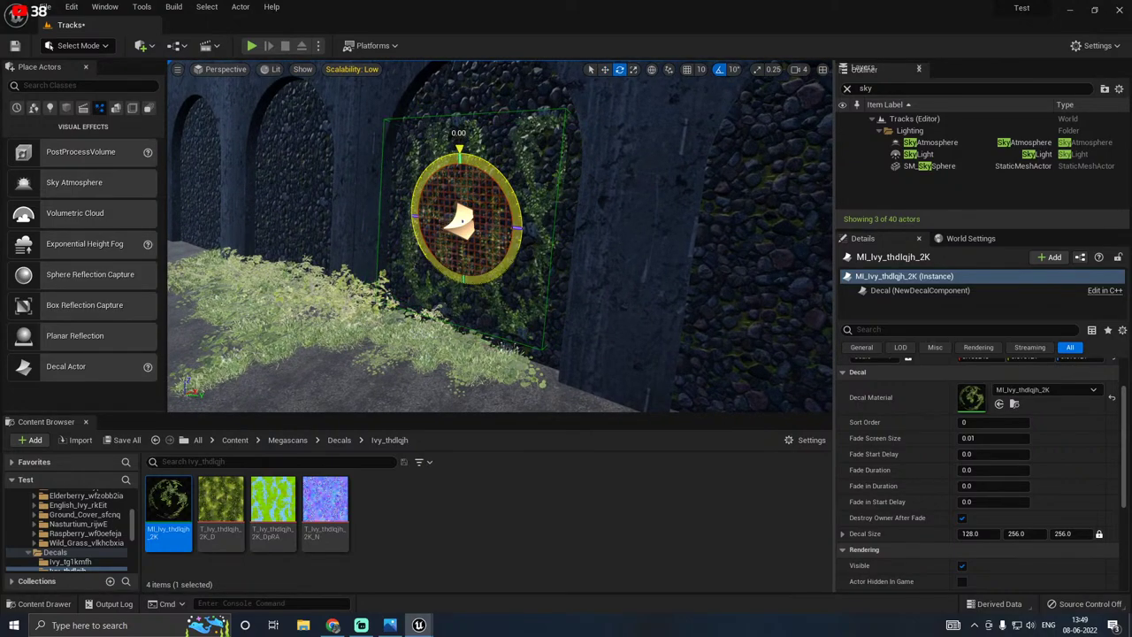
pyautogui.click(719, 70)
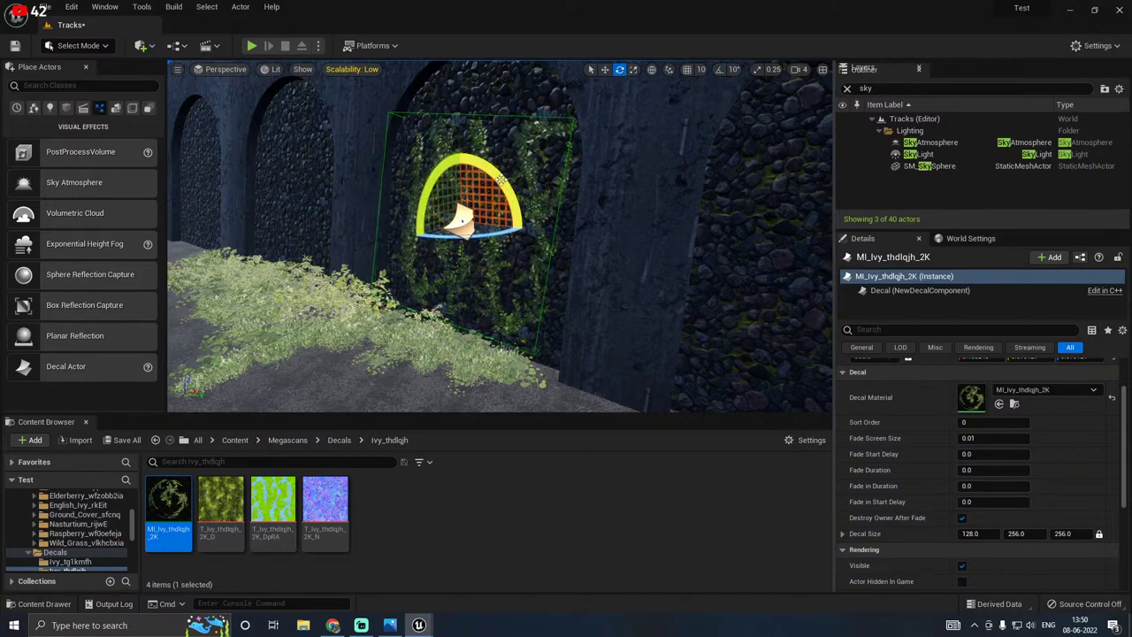
# Step: Scale up the ivy decal so its vines cover the full height of the arch's stone panel
pyautogui.press('r')
pyautogui.moveTo(462, 220); pyautogui.dragTo(509, 190)
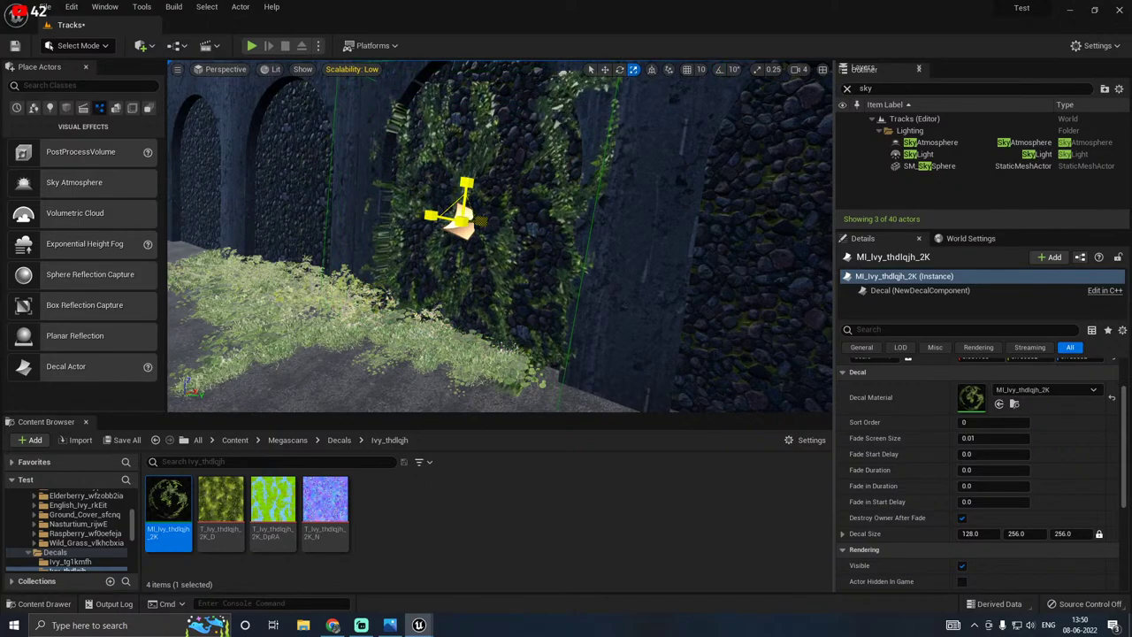
pyautogui.moveTo(441, 220); pyautogui.dragTo(454, 222)
pyautogui.moveTo(454, 222); pyautogui.dragTo(575, 200, button='right')
pyautogui.press('w')
pyautogui.press('s')
pyautogui.moveTo(567, 257); pyautogui.dragTo(752, 273, button='right')
pyautogui.press('w')
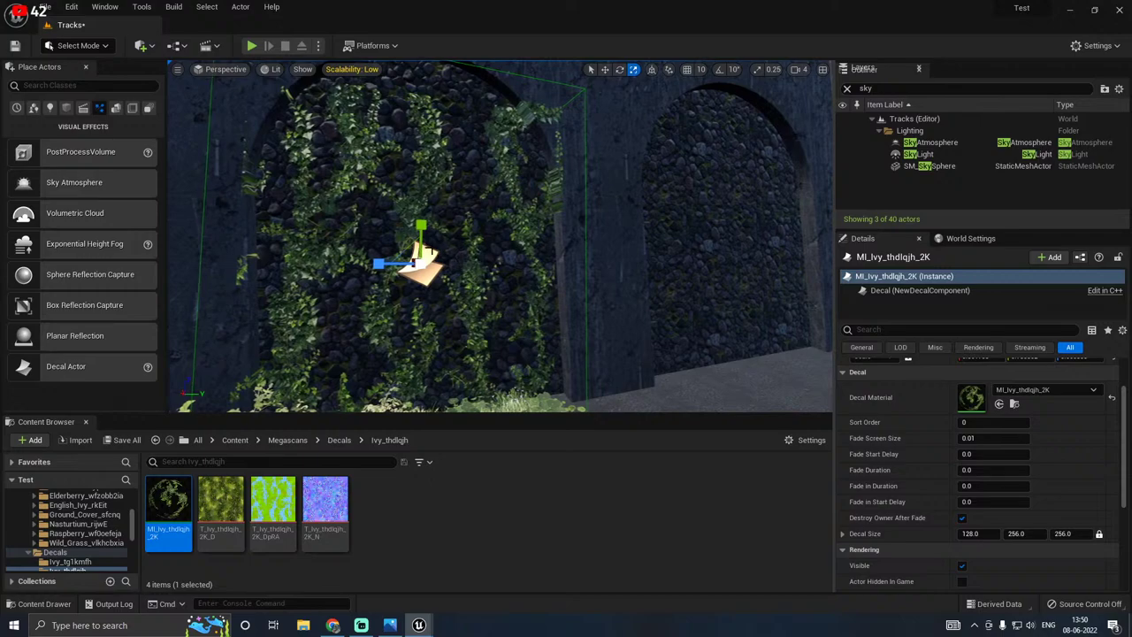
# Step: Tilt the ivy decal slightly and nudge it sideways to centre the vines within the arch
pyautogui.press('e')
pyautogui.moveTo(375, 218); pyautogui.dragTo(368, 226)
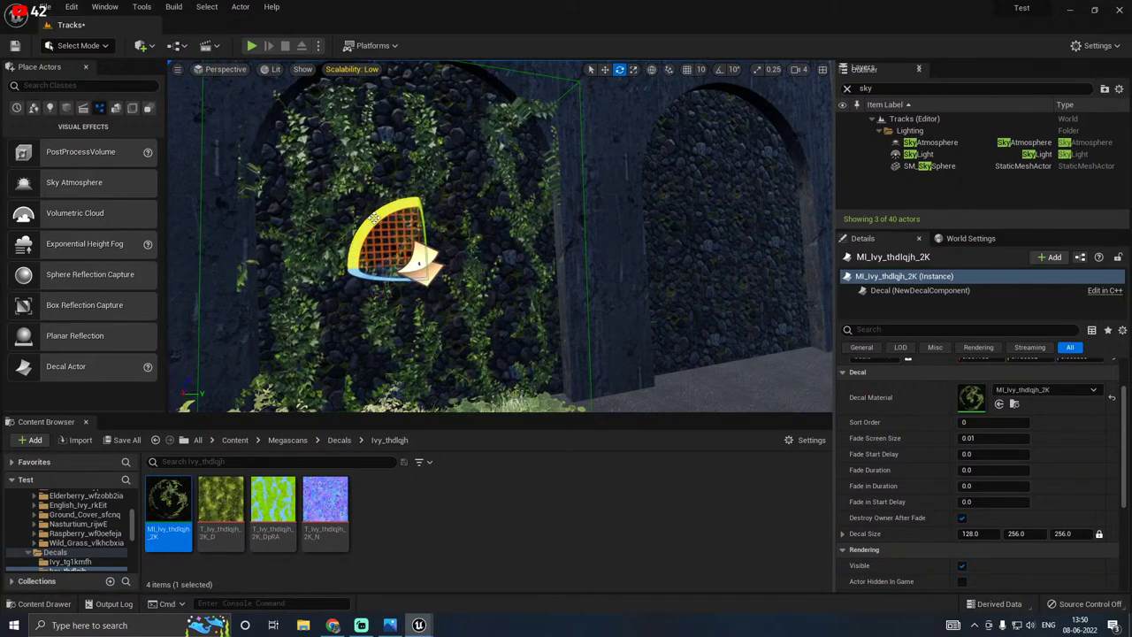
pyautogui.press('w')
pyautogui.moveTo(462, 262); pyautogui.dragTo(472, 262)
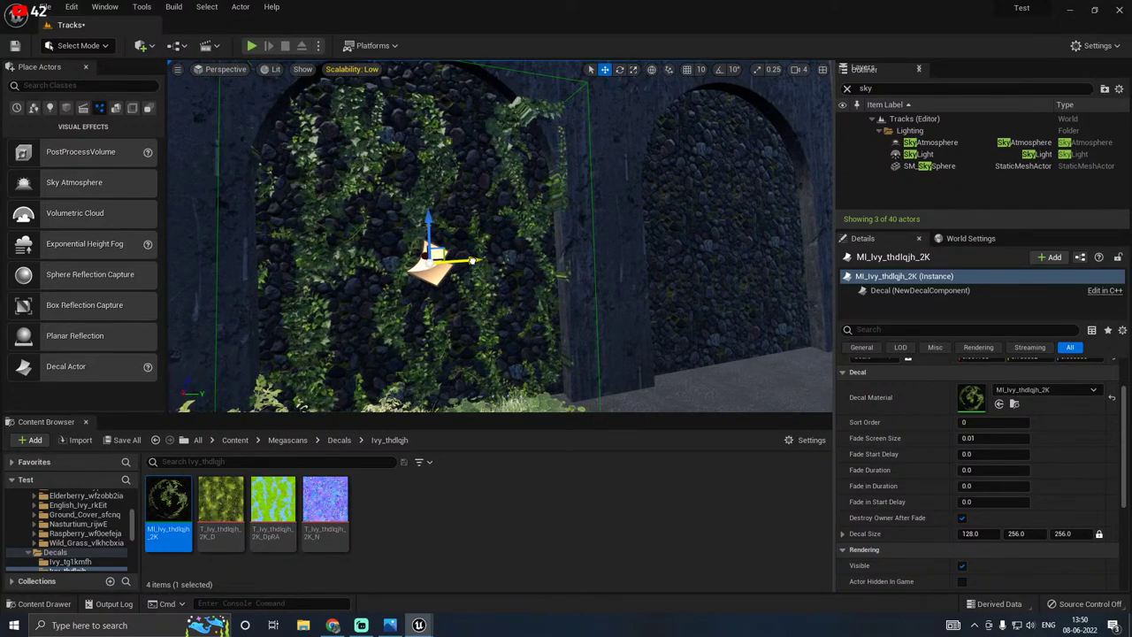
# Step: Adjust the ivy decal's scale along one axis to fit the arch opening
pyautogui.press('r')
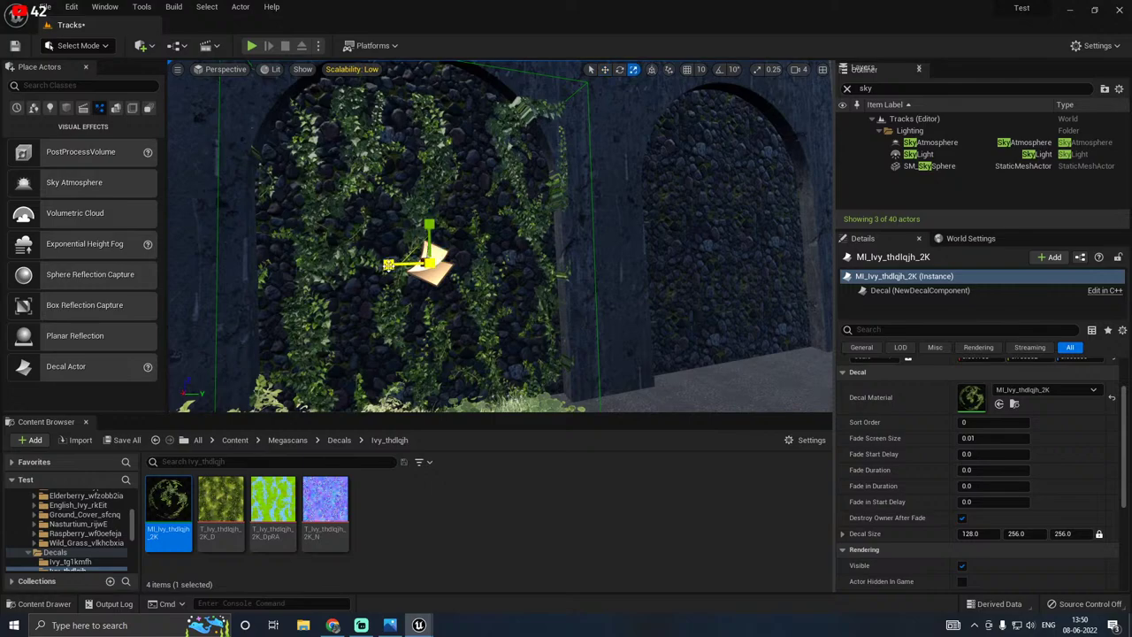
pyautogui.moveTo(387, 265); pyautogui.dragTo(408, 275)
pyautogui.press('e')
pyautogui.press('w')
pyautogui.press('r')
pyautogui.moveTo(538, 240); pyautogui.dragTo(495, 195, button='right')
pyautogui.press('w')
# Step: Set the viewport scalability quality to High and look along the track towards the opposite wall
pyautogui.click(351, 69)
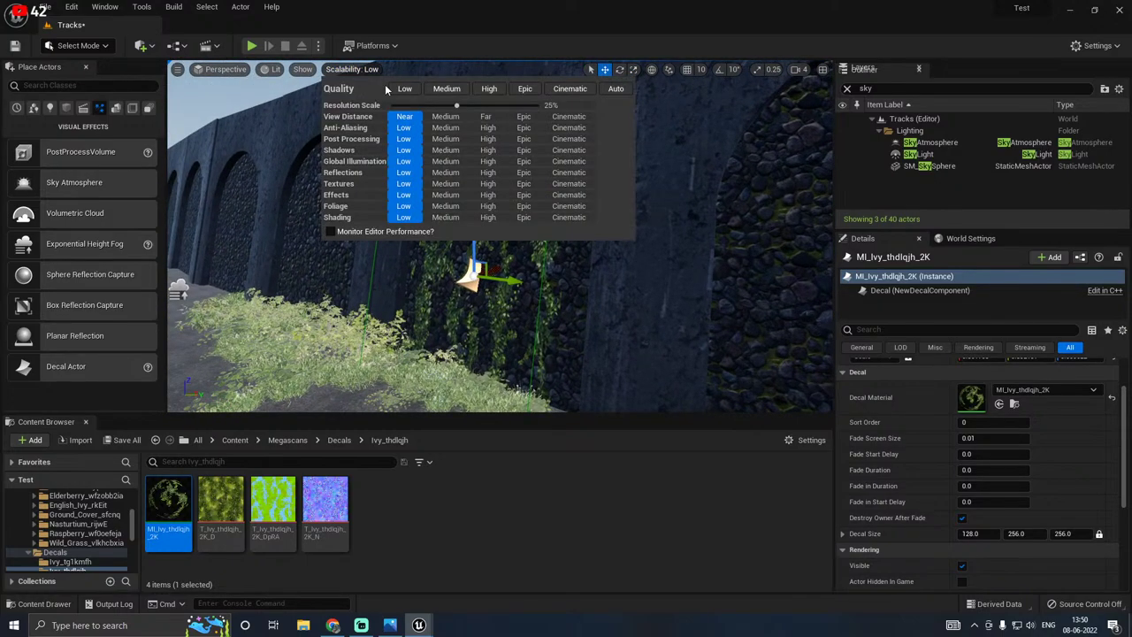
pyautogui.click(488, 88)
pyautogui.moveTo(499, 265); pyautogui.dragTo(367, 270, button='right')
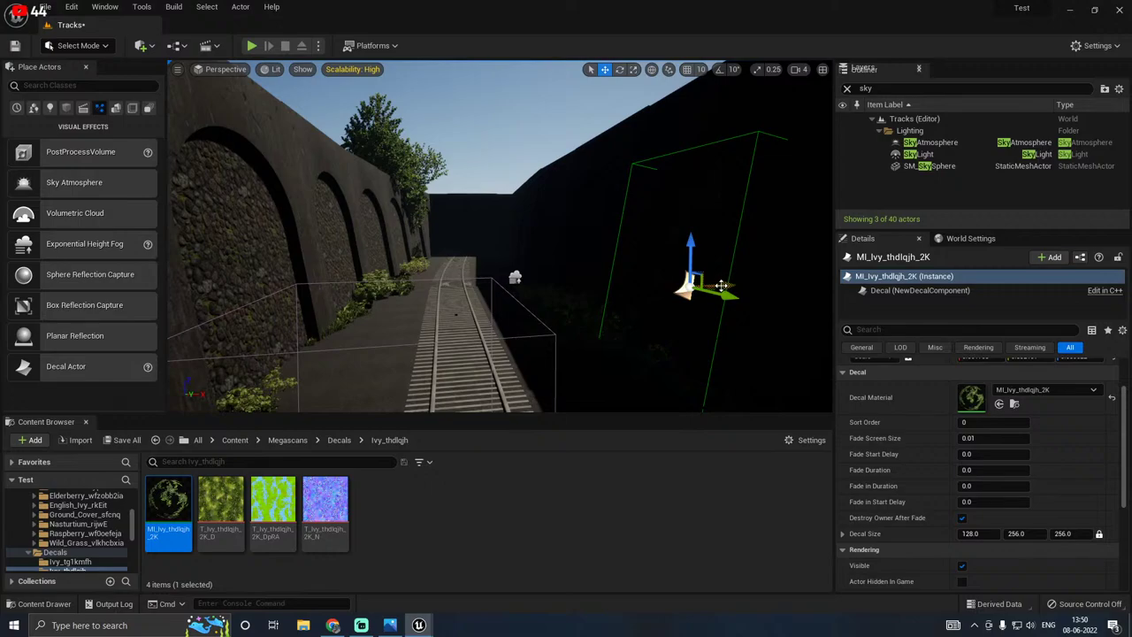
# Step: Duplicate the ivy decal onto the opposite, sunlit wall and rotate it to project into an arch there
pyautogui.keyDown('alt'); pyautogui.moveTo(722, 286); pyautogui.dragTo(295, 263); pyautogui.keyUp('alt')
pyautogui.press('f')
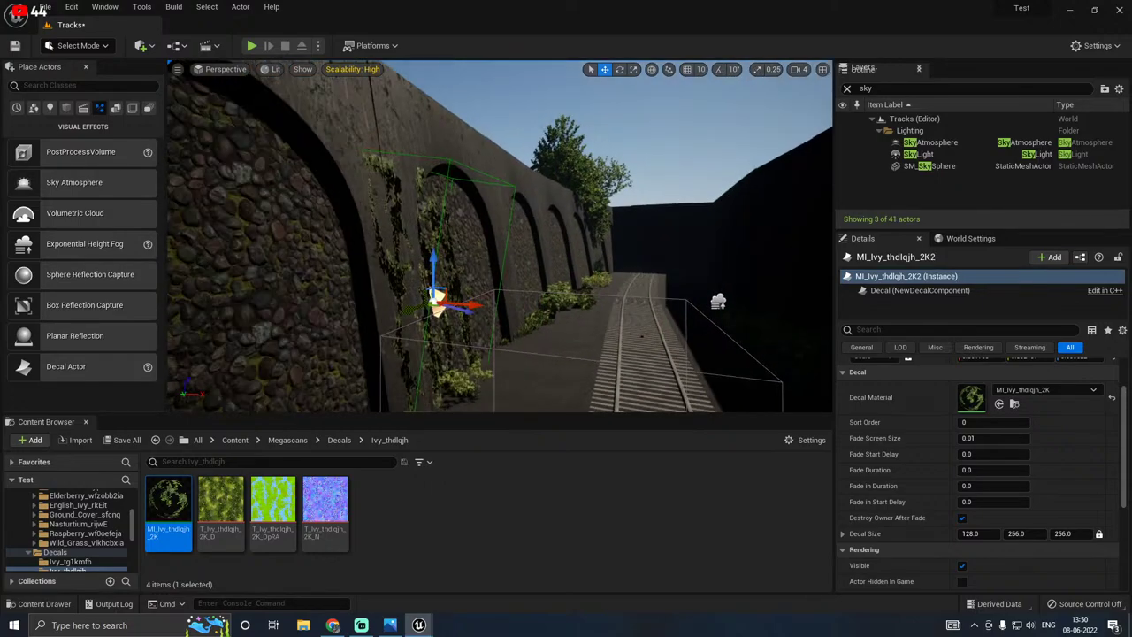
pyautogui.moveTo(372, 281); pyautogui.dragTo(457, 370, button='right')
pyautogui.press('s')
pyautogui.press('e')
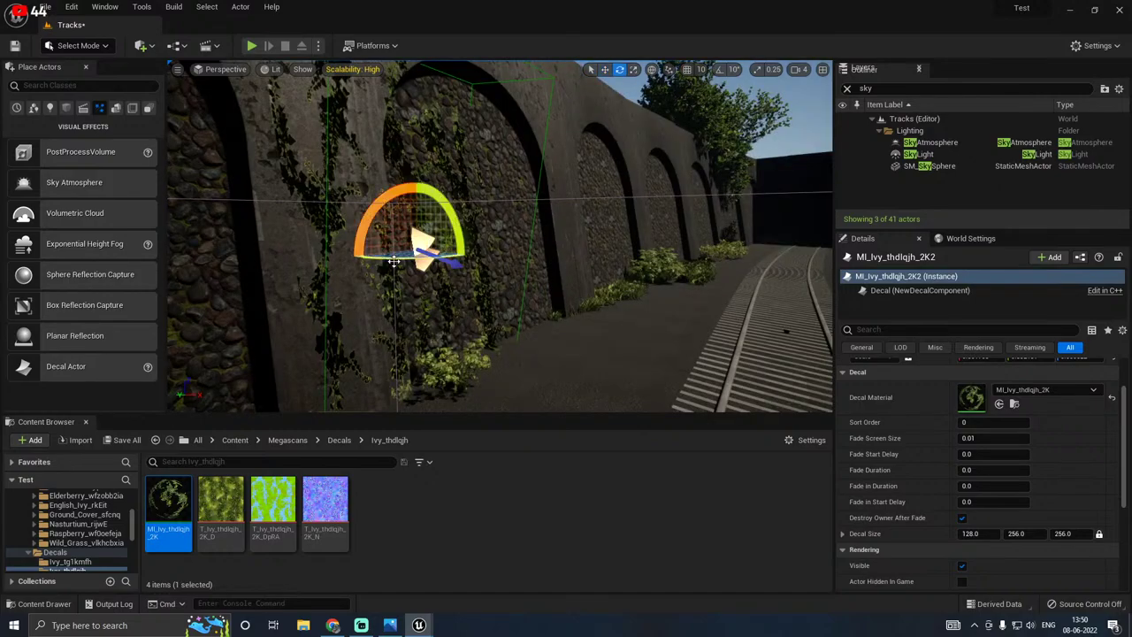
pyautogui.moveTo(394, 261); pyautogui.dragTo(477, 217)
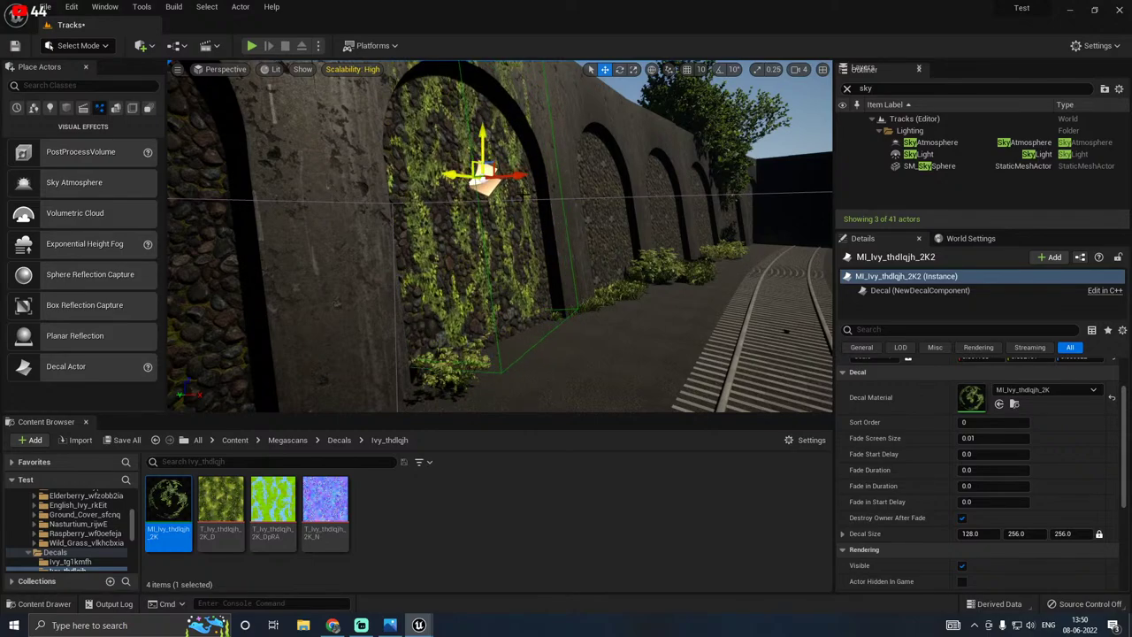
# Step: Fine-tune the duplicated ivy decal's rotation and enlarge it so the vines also hang over the wall above the arch
pyautogui.moveTo(524, 194); pyautogui.dragTo(531, 230, button='right')
pyautogui.press('w')
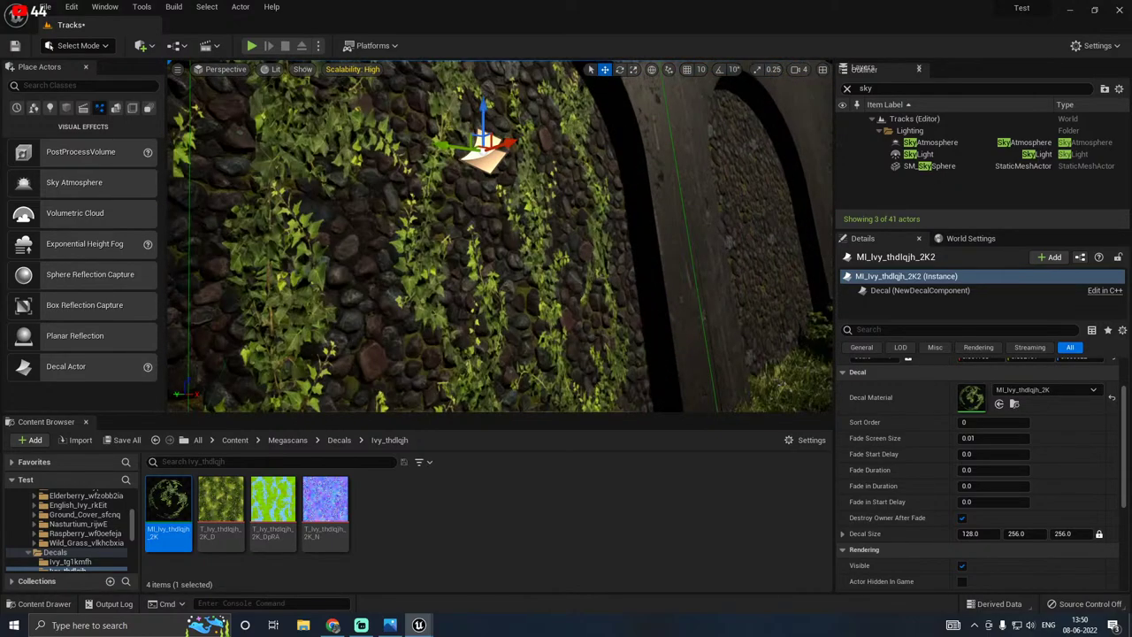
pyautogui.scroll(-10, 522, 197)
pyautogui.press('e')
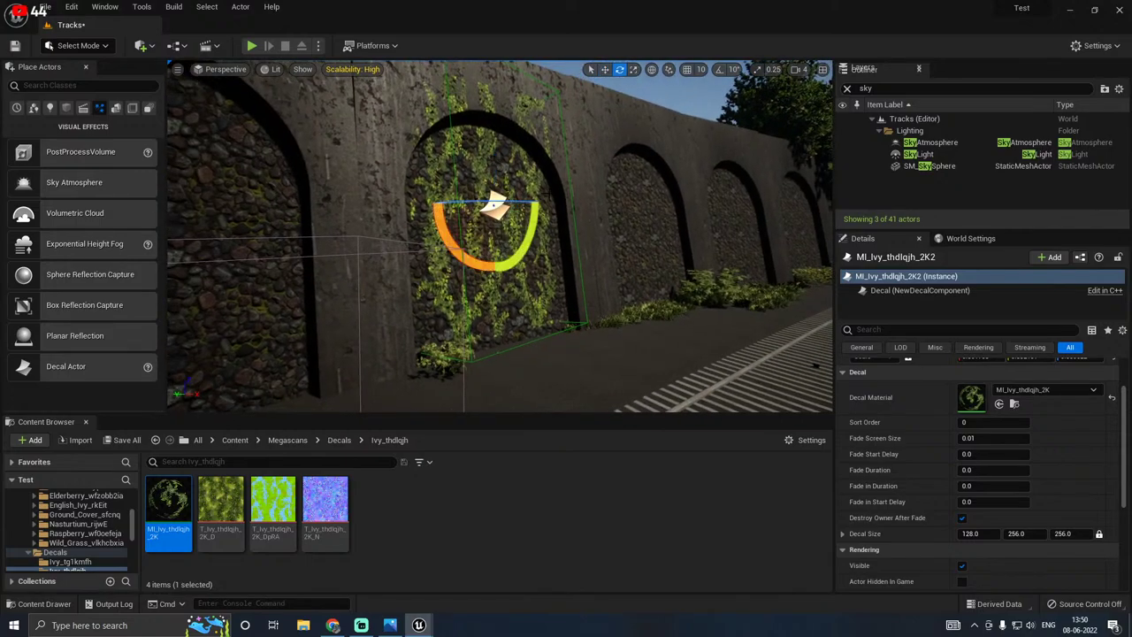
pyautogui.moveTo(467, 257); pyautogui.dragTo(474, 258)
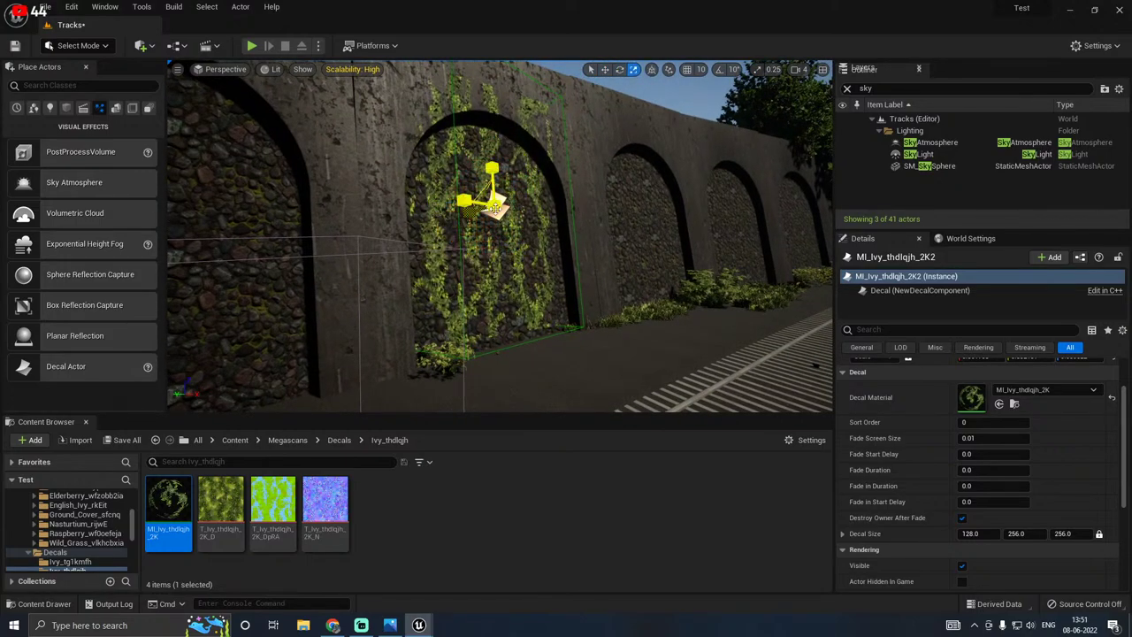
pyautogui.moveTo(496, 207); pyautogui.dragTo(495, 207)
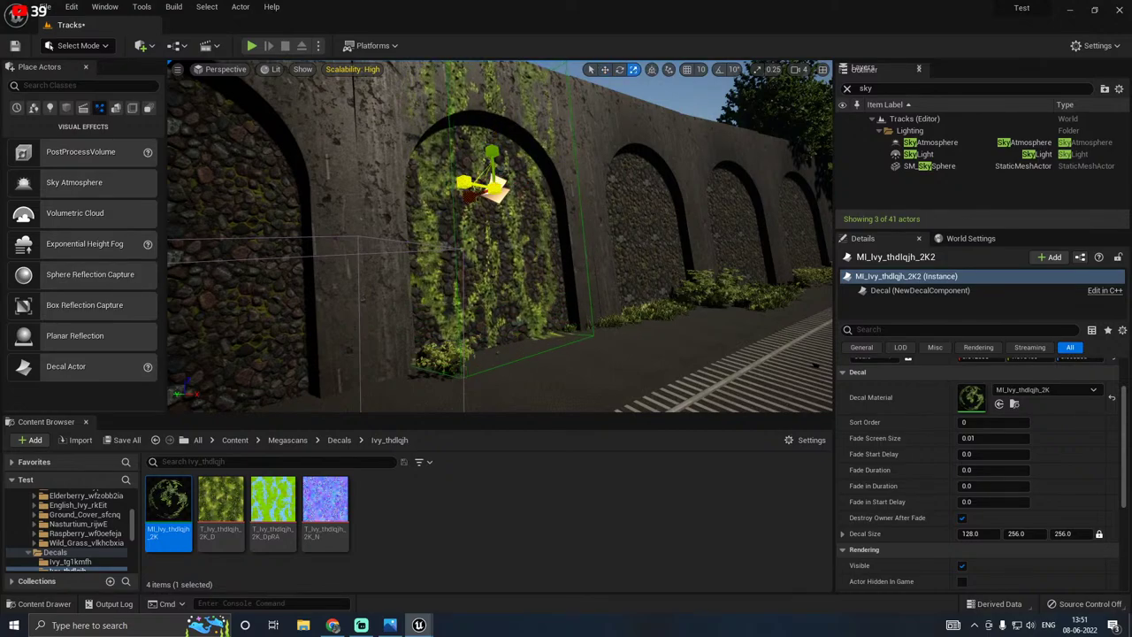
pyautogui.moveTo(466, 180); pyautogui.dragTo(505, 156, button='right')
pyautogui.press('w')
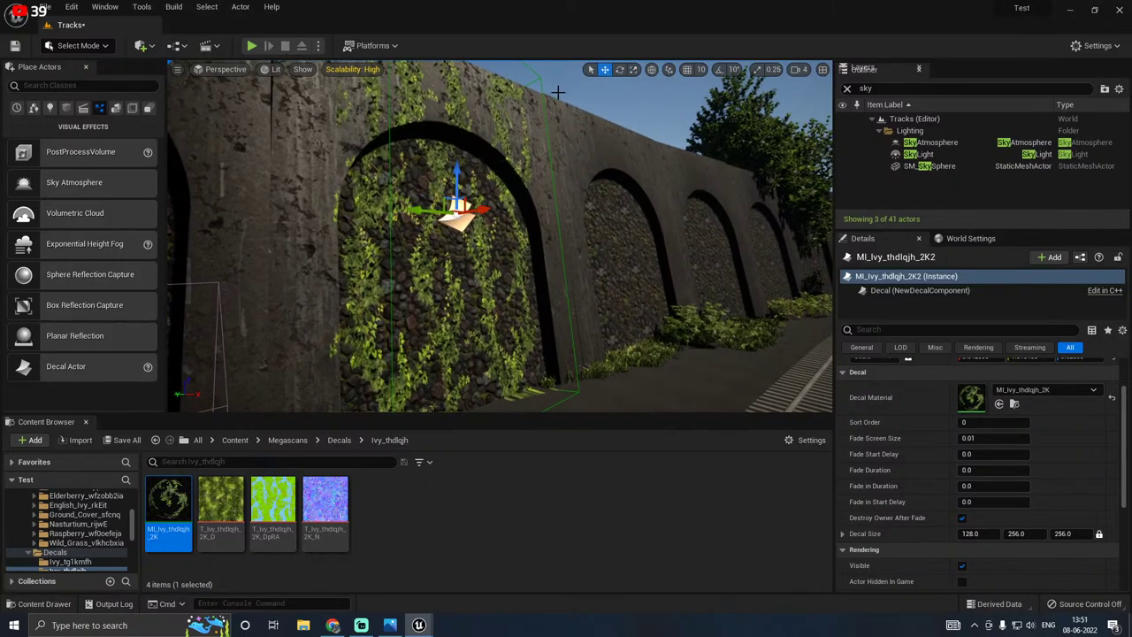
# Step: Examine the sunlit ivy arch from farther back along the track and reselect the duplicated decal
pyautogui.click(555, 128)
pyautogui.press('w')
pyautogui.moveTo(554, 127); pyautogui.dragTo(509, 165, button='right')
pyautogui.press('s')
pyautogui.press('s')
pyautogui.press('a')
pyautogui.press('w')
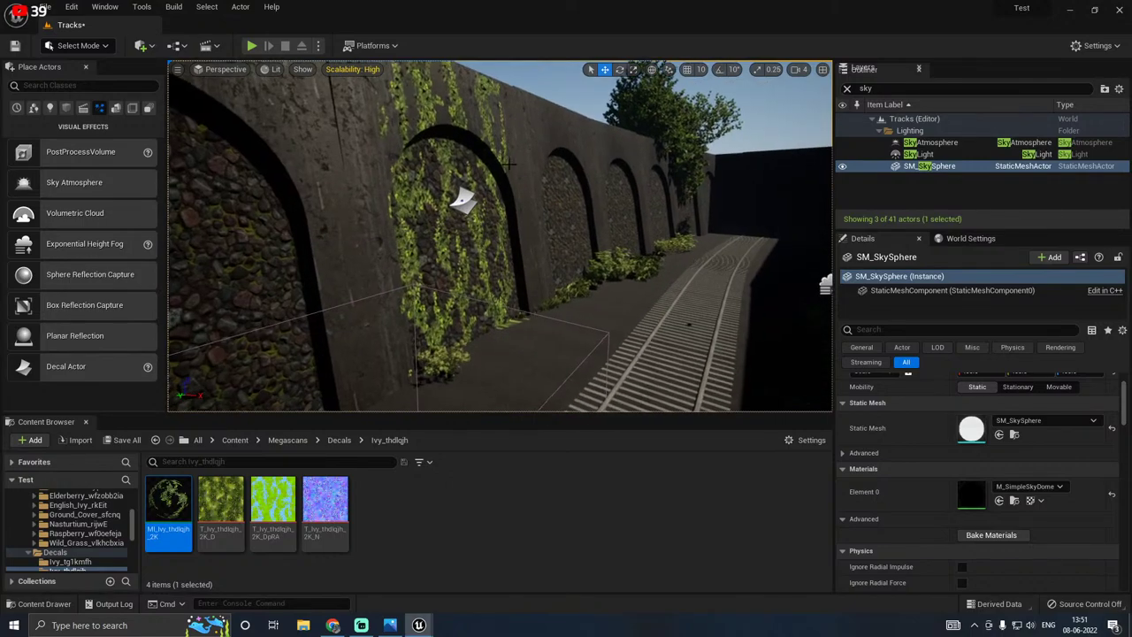
pyautogui.moveTo(461, 199); pyautogui.dragTo(525, 188)
pyautogui.moveTo(546, 189)
pyautogui.mouseDown(button='right')
pyautogui.moveTo(654, 195)
pyautogui.moveTo(619, 159)
pyautogui.moveTo(619, 248)
pyautogui.moveTo(602, 168)
pyautogui.moveTo(562, 199)
pyautogui.mouseUp(button='right')
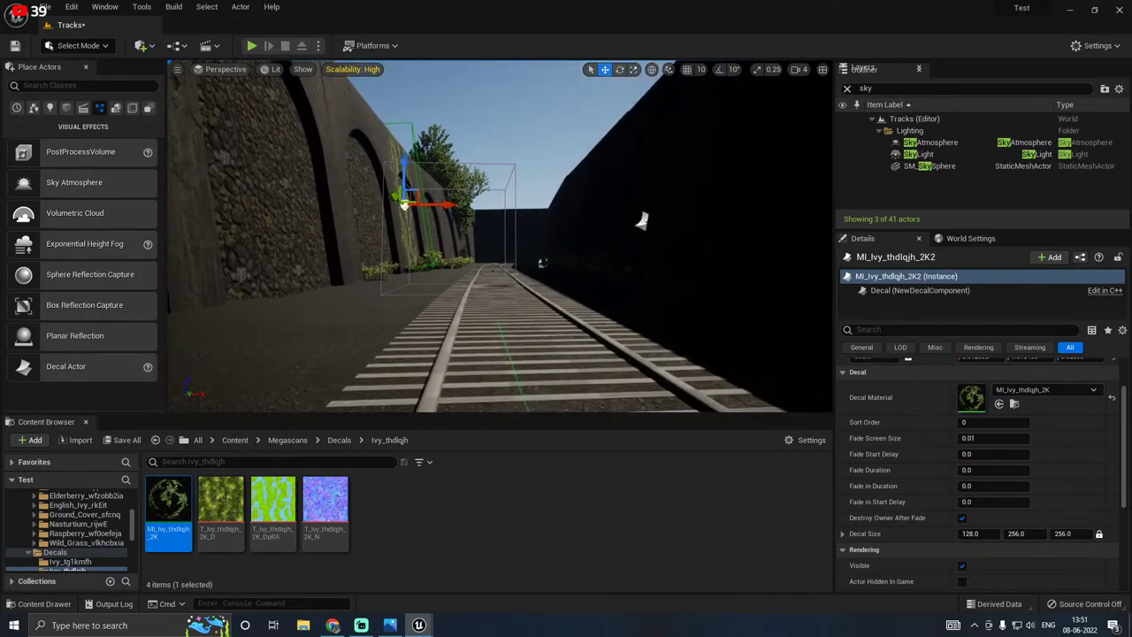
# Step: Set the viewport scalability quality to Medium and return to the first ivy decal on the shaded wall
pyautogui.click(337, 73)
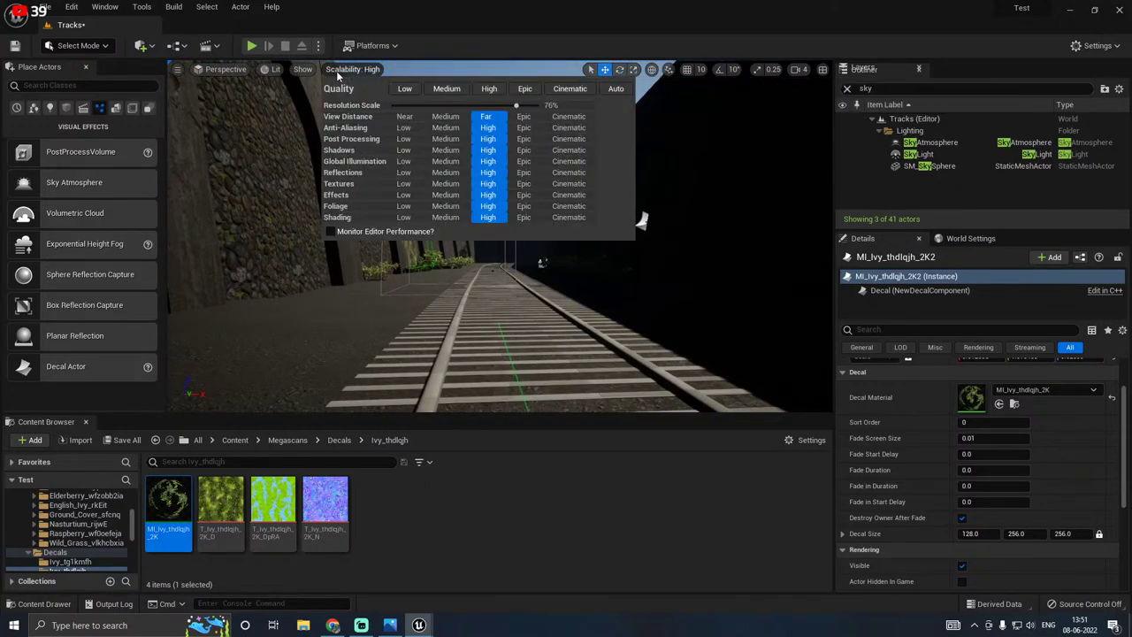
pyautogui.click(447, 88)
pyautogui.moveTo(544, 323); pyautogui.dragTo(641, 305, button='right')
pyautogui.press('w')
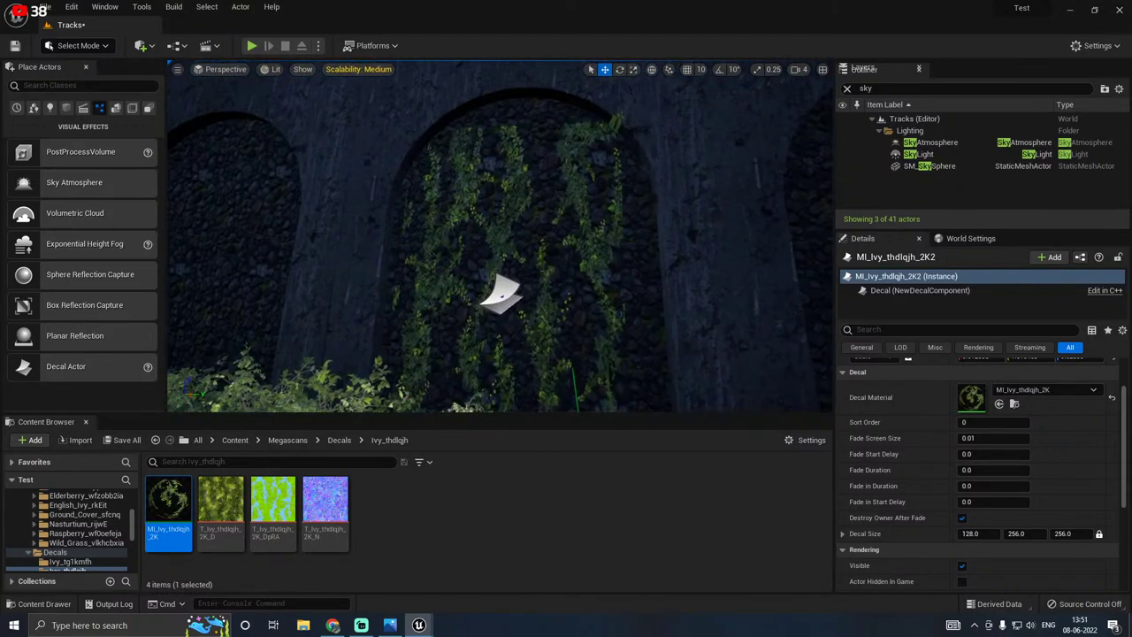
# Step: Scale the shaded wall's ivy decal taller and wider so the vines extend above and beyond the sides of its arch
pyautogui.click(501, 296)
pyautogui.moveTo(501, 296); pyautogui.dragTo(522, 305, button='right')
pyautogui.press('s')
pyautogui.press('r')
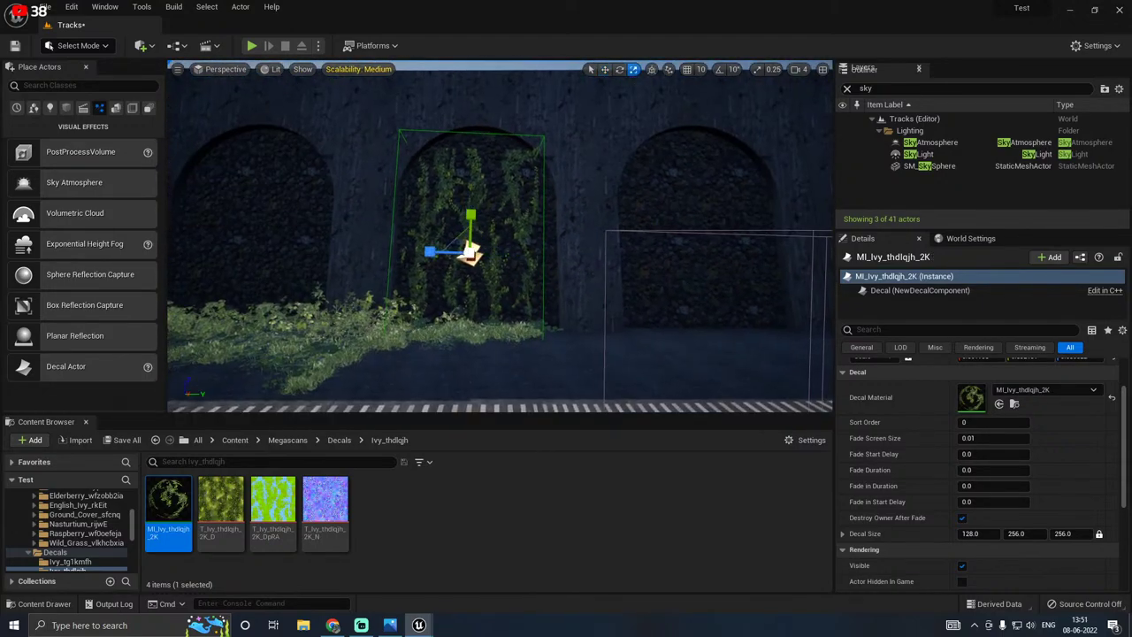
pyautogui.moveTo(470, 215); pyautogui.dragTo(470, 181)
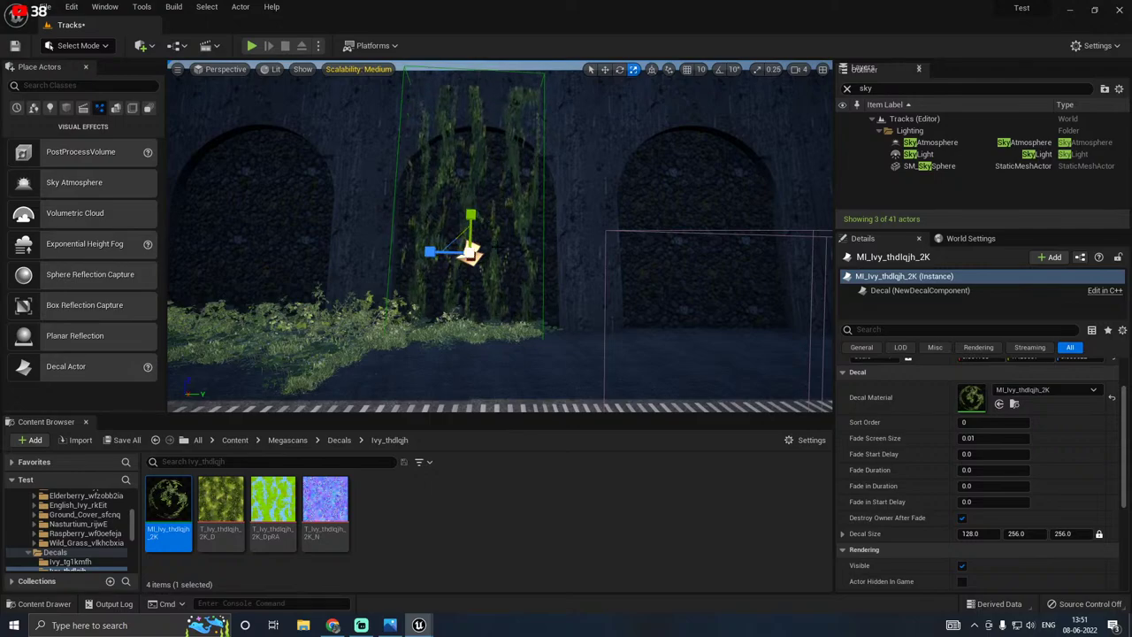
pyautogui.moveTo(428, 254); pyautogui.dragTo(402, 256)
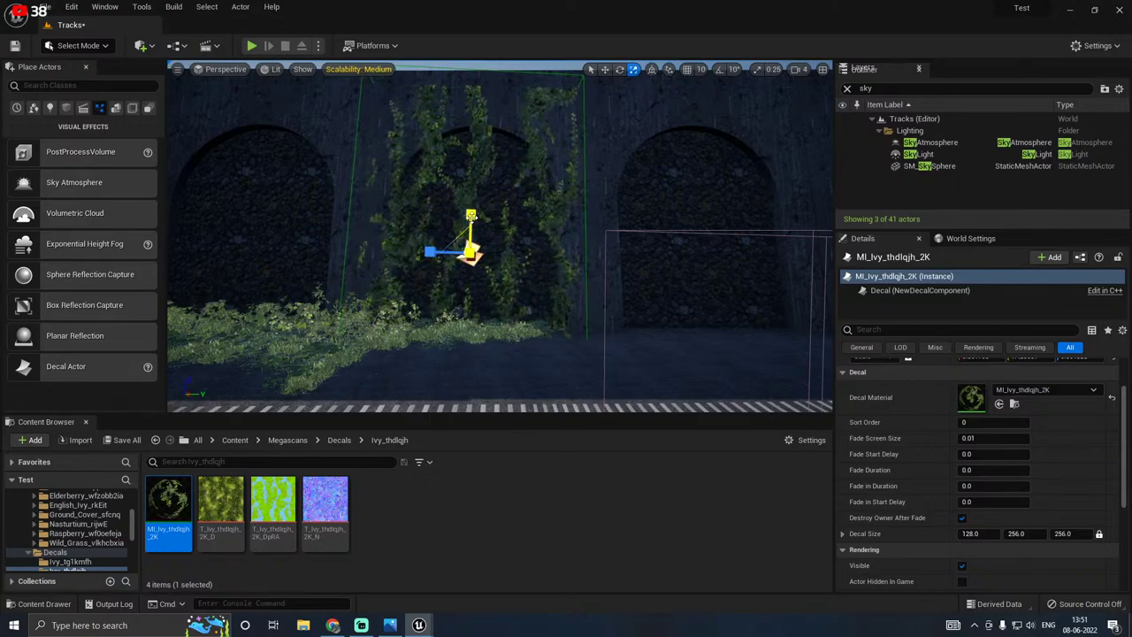
pyautogui.moveTo(470, 215)
pyautogui.mouseDown()
pyautogui.moveTo(471, 194)
pyautogui.moveTo(468, 213)
pyautogui.mouseUp()
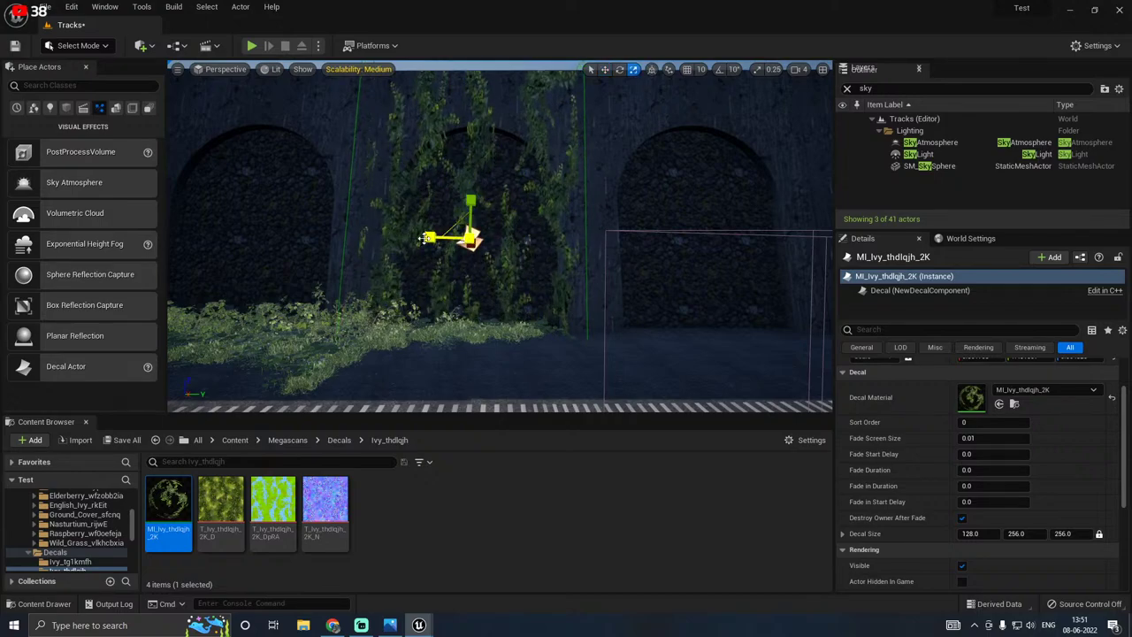
# Step: Check the enlarged ivy from along the track and save the Tracks level
pyautogui.press('w')
pyautogui.moveTo(500, 236); pyautogui.dragTo(462, 199, button='right')
pyautogui.press('s')
pyautogui.press('w')
pyautogui.press('s')
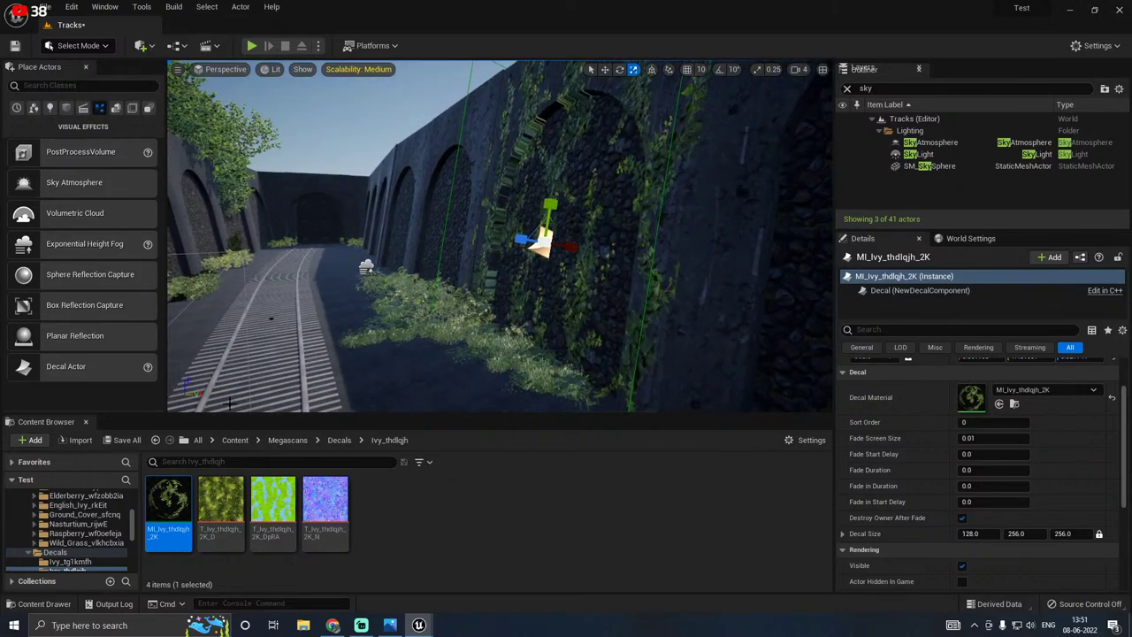
pyautogui.click(122, 439)
pyautogui.click(656, 445)
# Step: Browse the Megascans plant and decal folders, enlarge the content browser, and open the Raspberry_wf0oefeja folder
pyautogui.moveTo(452, 336); pyautogui.dragTo(452, 336, button='right')
pyautogui.press('w')
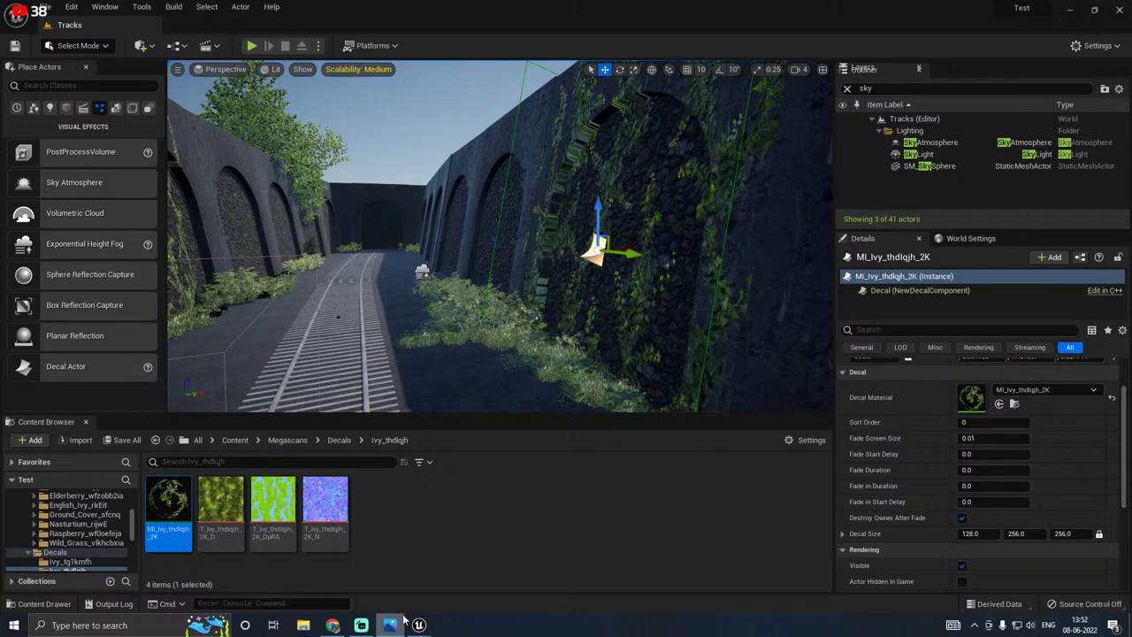
pyautogui.press('w')
pyautogui.moveTo(481, 354); pyautogui.dragTo(548, 332, button='right')
pyautogui.moveTo(522, 394); pyautogui.dragTo(500, 367, button='right')
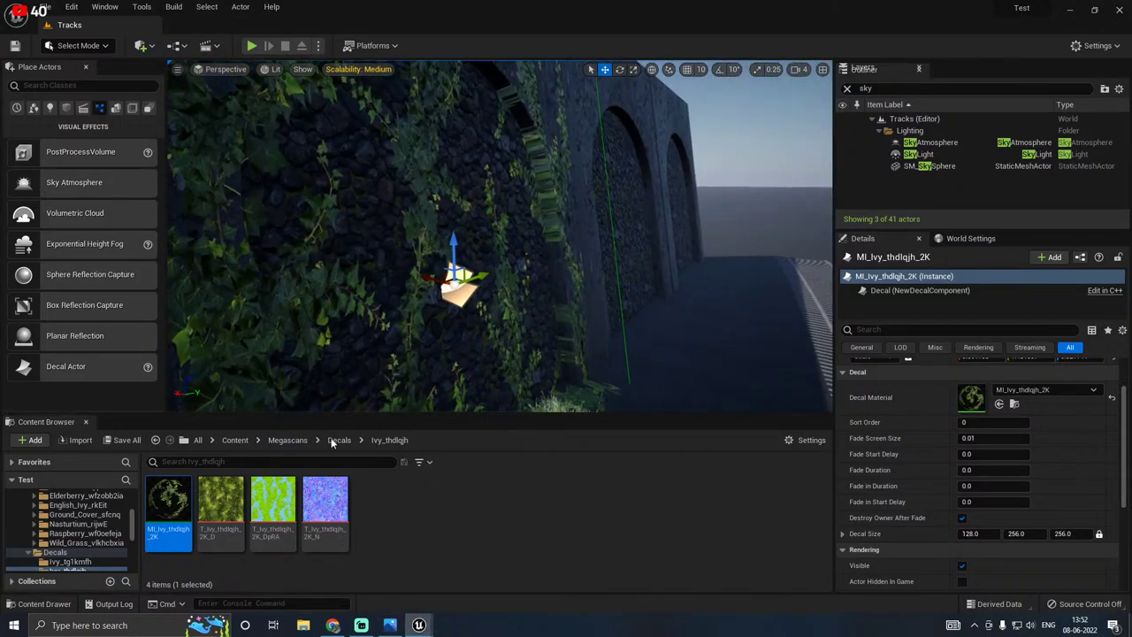
pyautogui.click(86, 543)
pyautogui.scroll(-2, 88, 548)
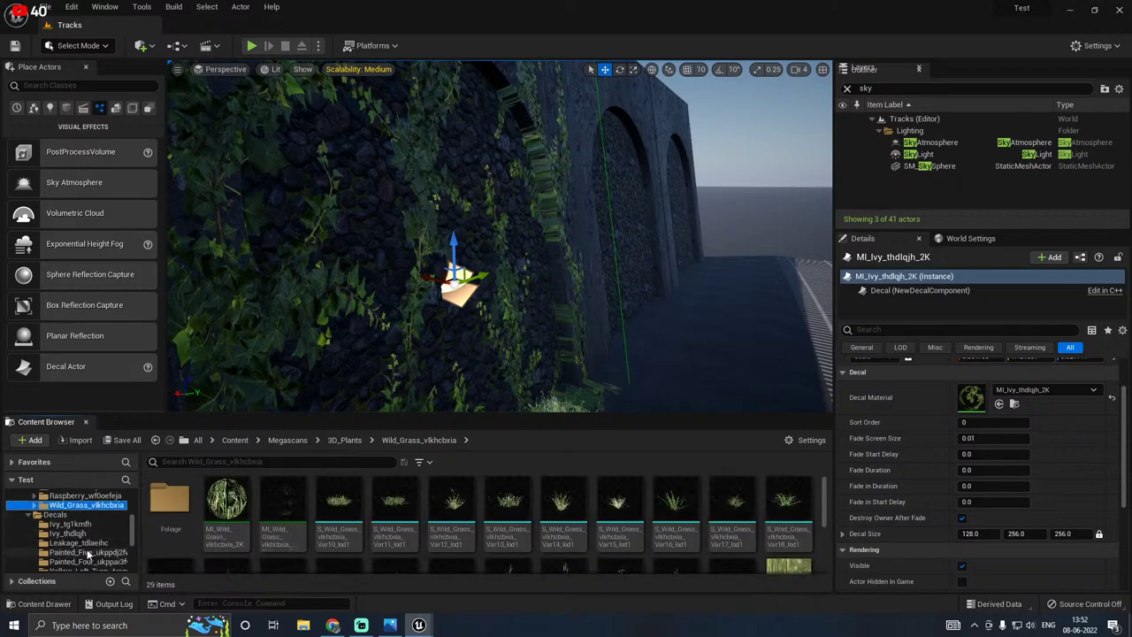
pyautogui.click(71, 533)
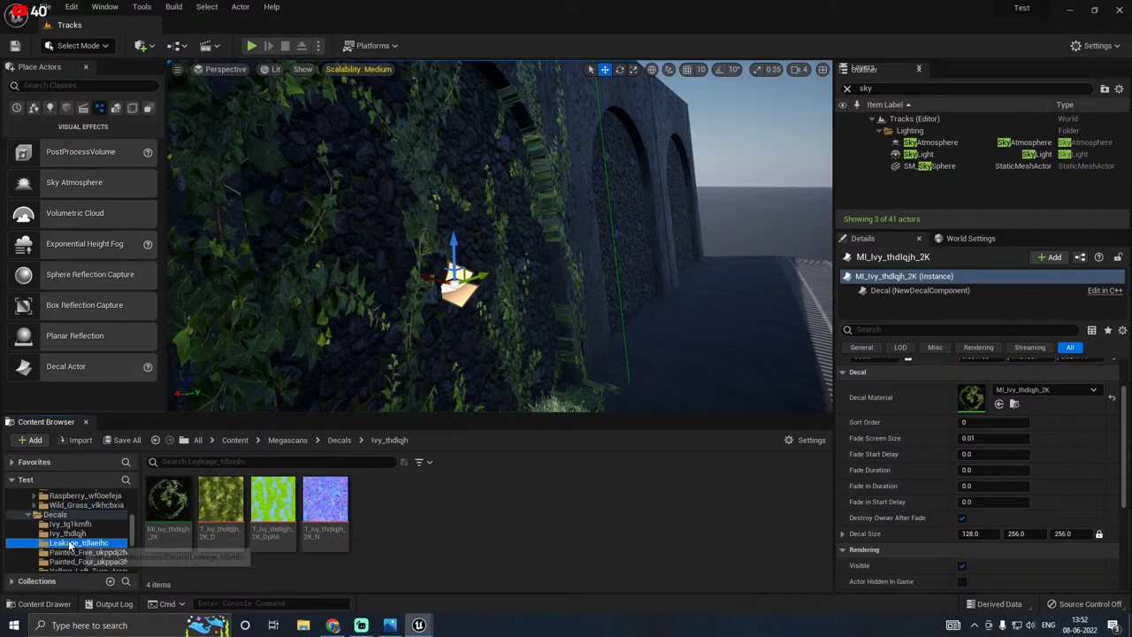
pyautogui.click(71, 543)
pyautogui.click(74, 552)
pyautogui.scroll(2, 76, 552)
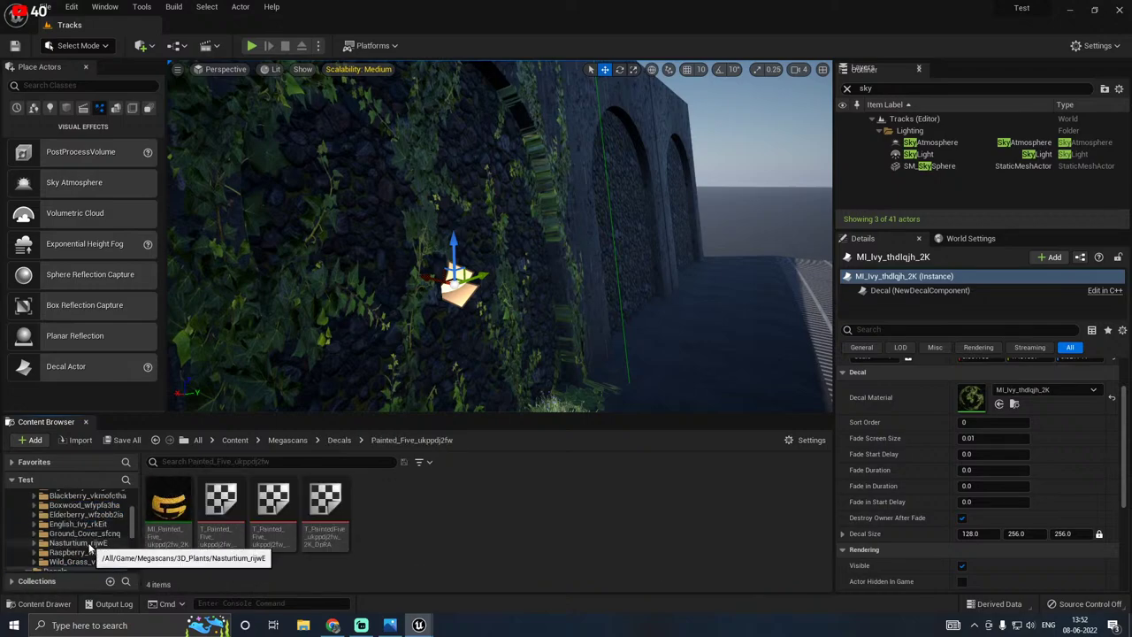
pyautogui.click(78, 542)
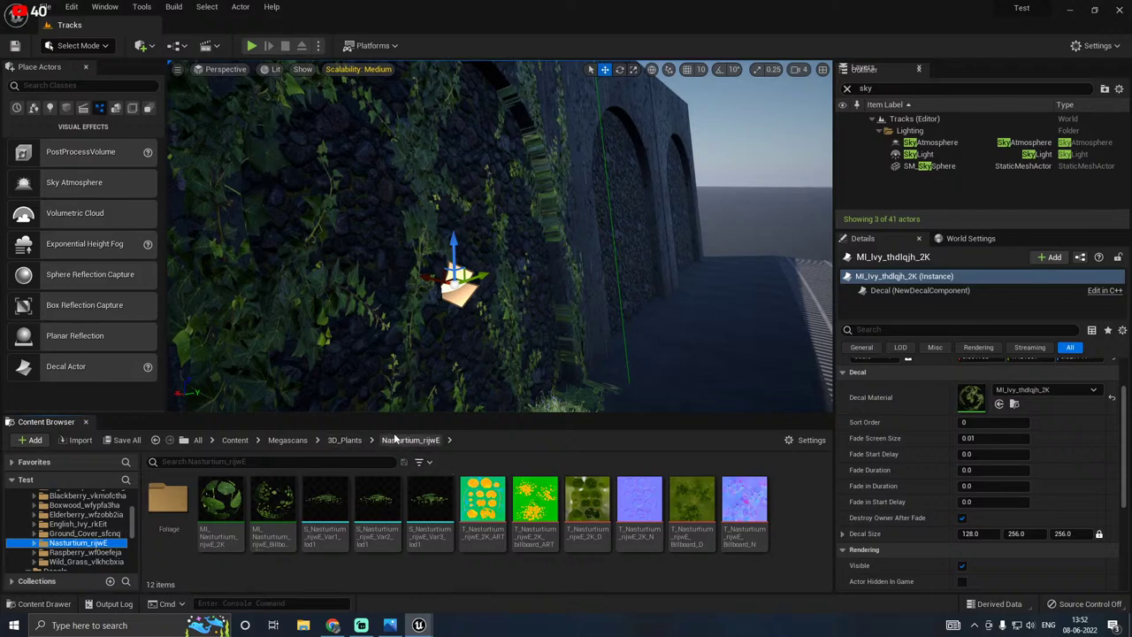
pyautogui.moveTo(379, 414); pyautogui.dragTo(364, 383)
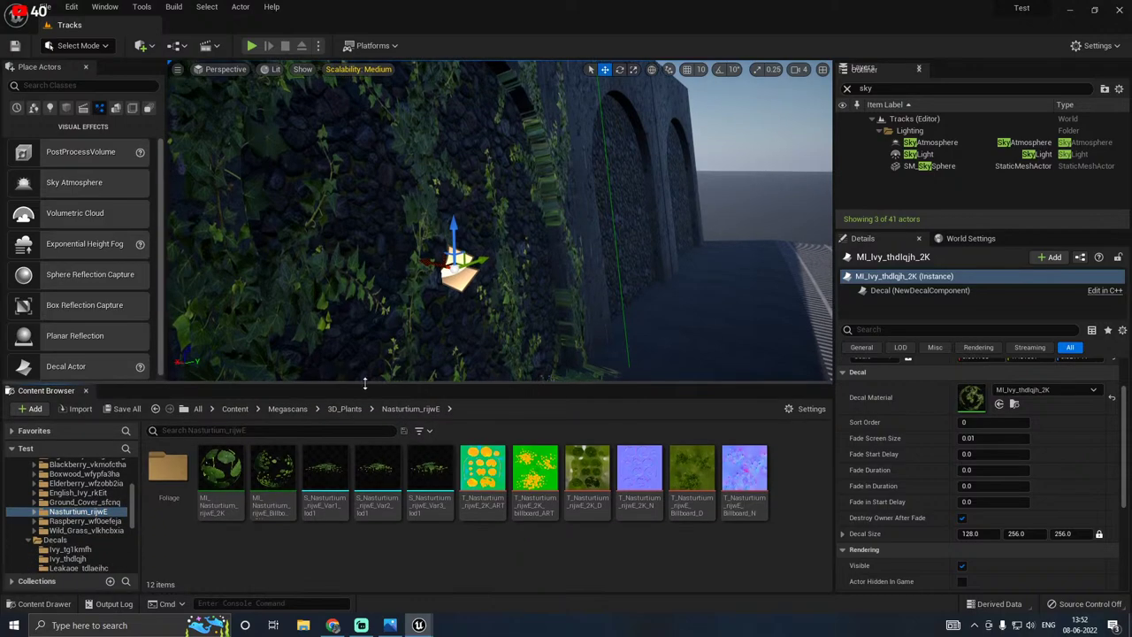
pyautogui.click(85, 521)
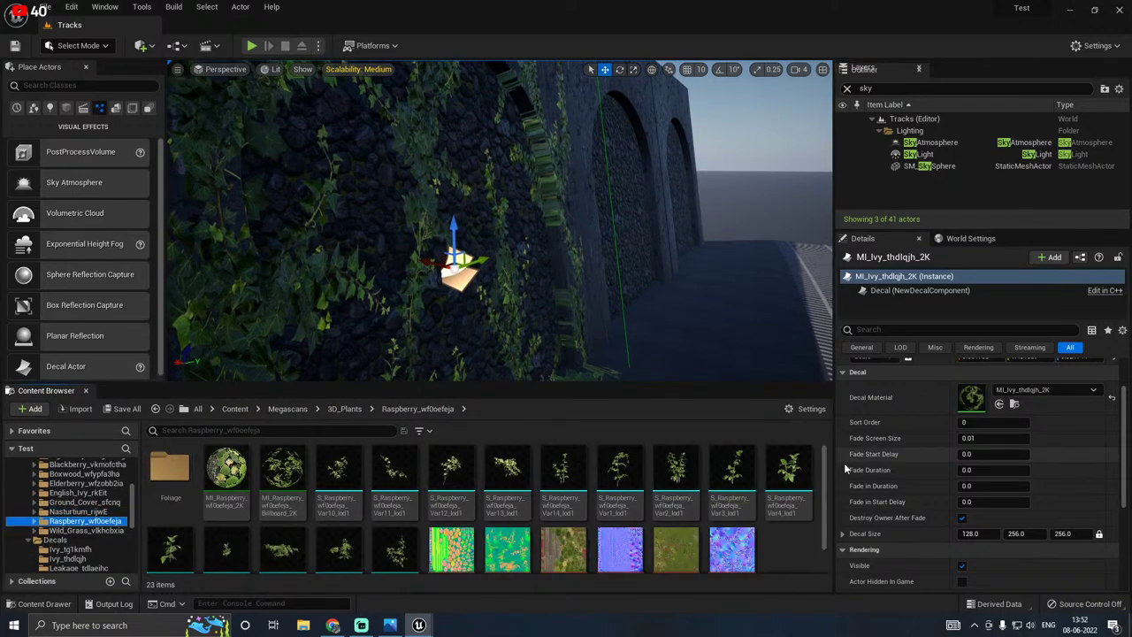
# Step: Place S_Raspberry_wf0oefeja_Var3_lod1 on the edge of the shaded ivy arch, scale it up and shift it against the stones
pyautogui.moveTo(732, 474); pyautogui.dragTo(408, 337)
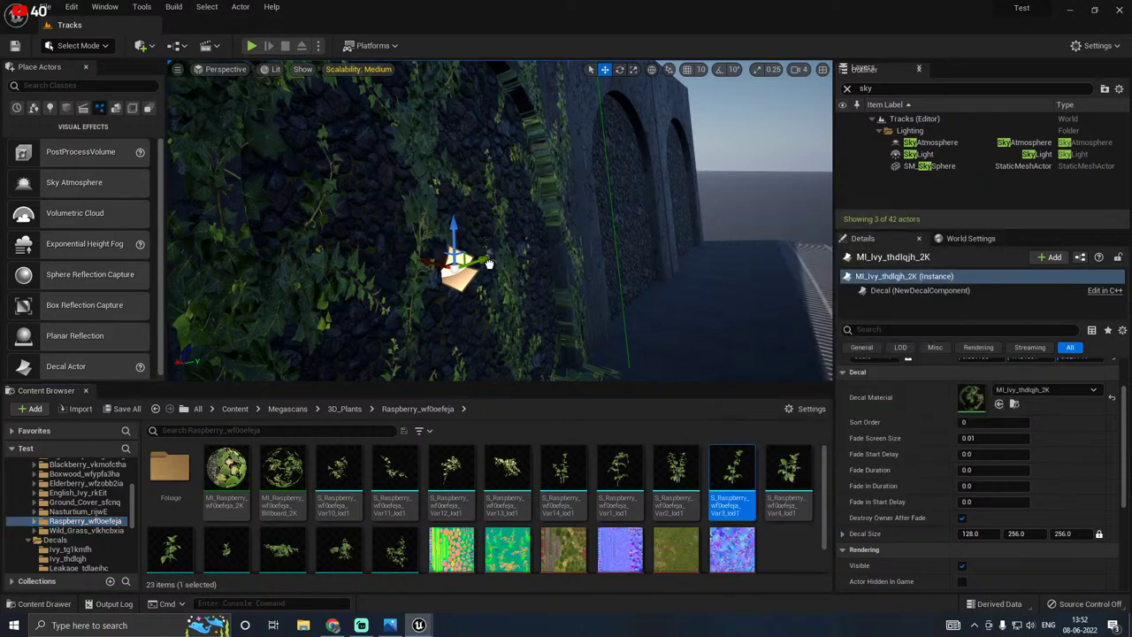
pyautogui.moveTo(544, 211); pyautogui.dragTo(544, 209)
pyautogui.moveTo(544, 209); pyautogui.dragTo(538, 175, button='right')
pyautogui.press('w')
pyautogui.press('w')
pyautogui.press('s')
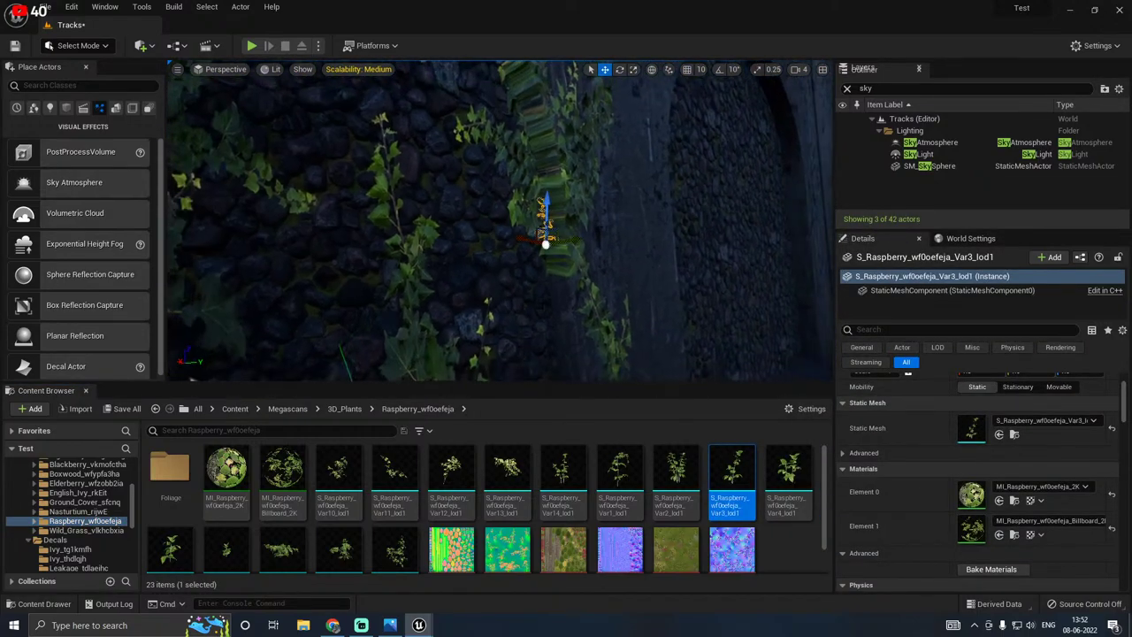
pyautogui.moveTo(545, 250); pyautogui.dragTo(546, 177)
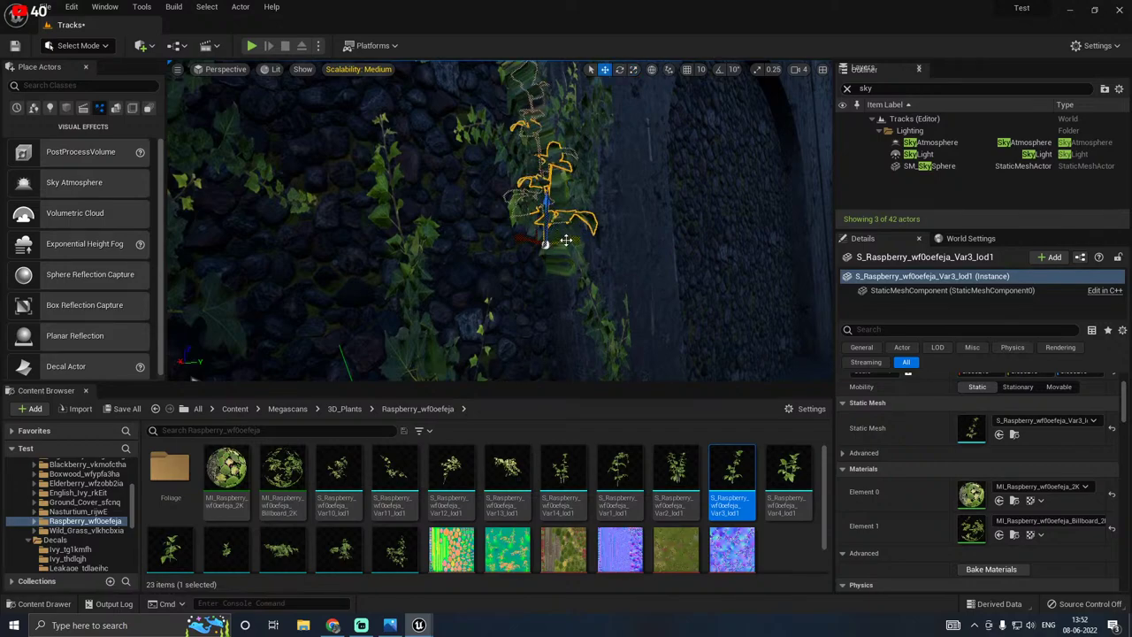
pyautogui.moveTo(566, 240)
pyautogui.mouseDown()
pyautogui.moveTo(519, 241)
pyautogui.moveTo(549, 247)
pyautogui.moveTo(550, 229)
pyautogui.mouseUp()
pyautogui.moveTo(577, 239)
pyautogui.mouseDown(button='right')
pyautogui.moveTo(539, 231)
pyautogui.moveTo(619, 237)
pyautogui.moveTo(577, 239)
pyautogui.mouseUp(button='right')
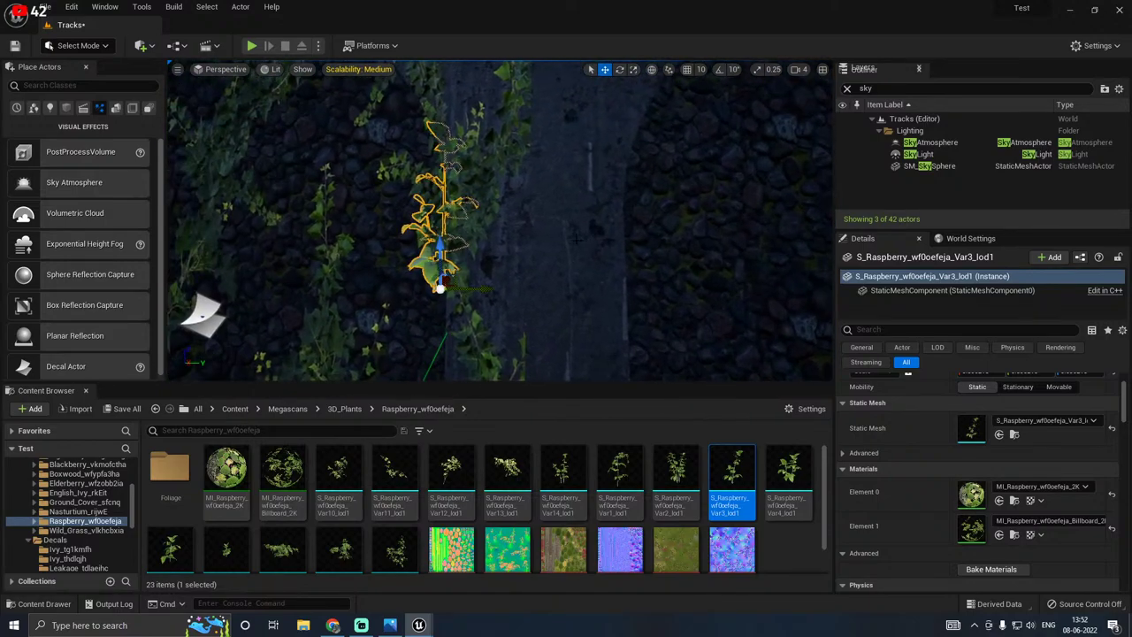
# Step: Tilt the raspberry plant and nudge it along the wall so it grows out of the arch's edge
pyautogui.press('e')
pyautogui.moveTo(476, 237)
pyautogui.mouseDown()
pyautogui.moveTo(462, 234)
pyautogui.moveTo(472, 239)
pyautogui.mouseUp()
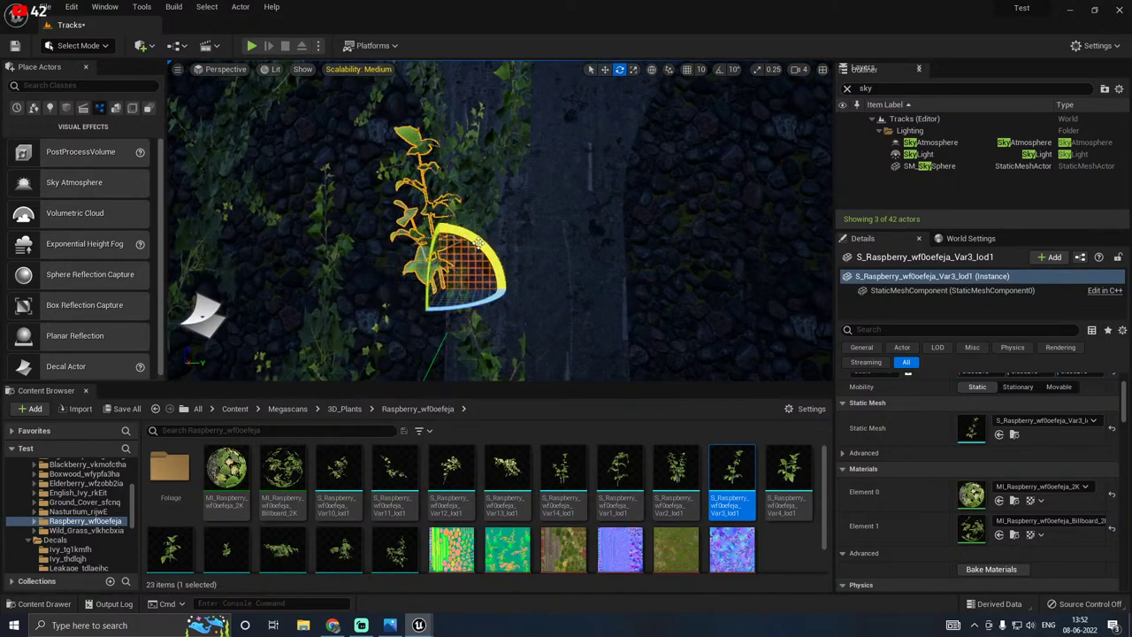
pyautogui.press('w')
pyautogui.moveTo(457, 321); pyautogui.dragTo(536, 334, button='right')
pyautogui.moveTo(482, 260); pyautogui.dragTo(473, 259)
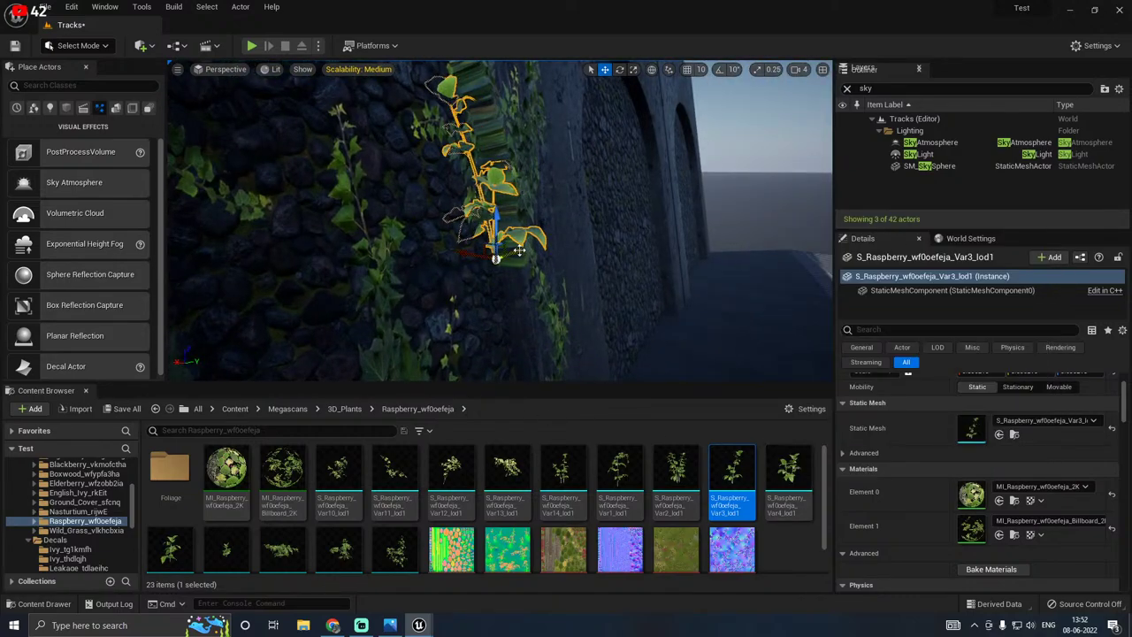
# Step: Duplicate the raspberry plant just above the original and swap the copy's mesh to S_Raspberry_wf0oefeja_Var4_lod1
pyautogui.keyDown('alt'); pyautogui.moveTo(495, 258); pyautogui.dragTo(495, 201); pyautogui.keyUp('alt')
pyautogui.click(788, 478)
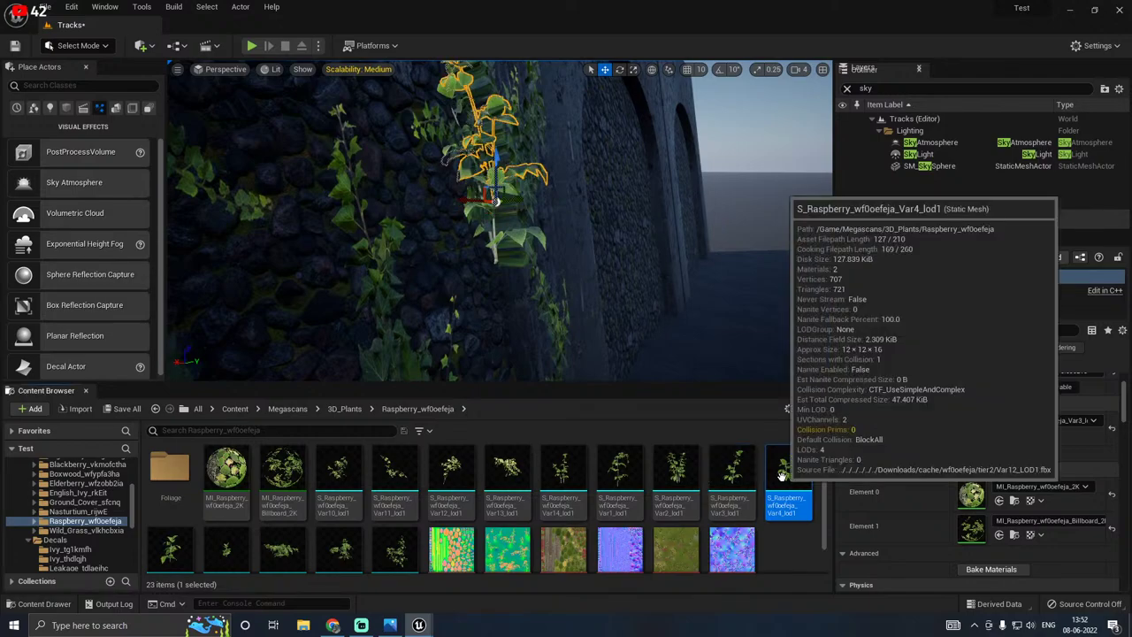
pyautogui.click(998, 434)
pyautogui.moveTo(377, 230); pyautogui.dragTo(498, 231, button='right')
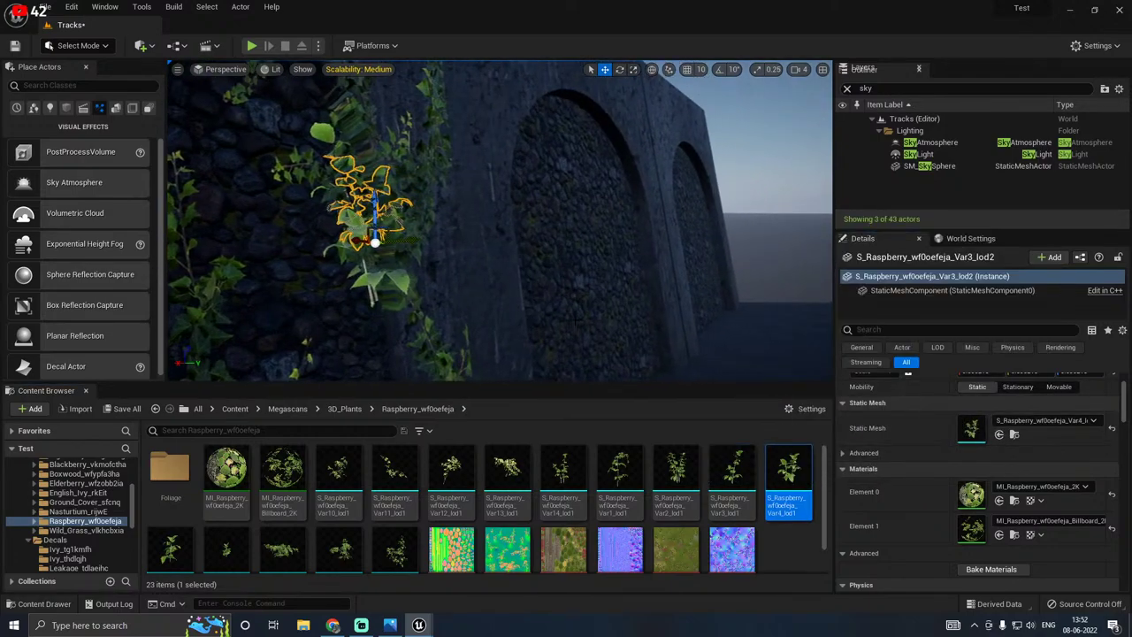
# Step: Reduce the raspberry copy's size and replace its mesh with S_Raspberry_wf0oefeja_Var9_lod1
pyautogui.press('r')
pyautogui.moveTo(378, 244)
pyautogui.mouseDown()
pyautogui.moveTo(425, 203)
pyautogui.moveTo(370, 251)
pyautogui.mouseUp()
pyautogui.scroll(-1, 395, 522)
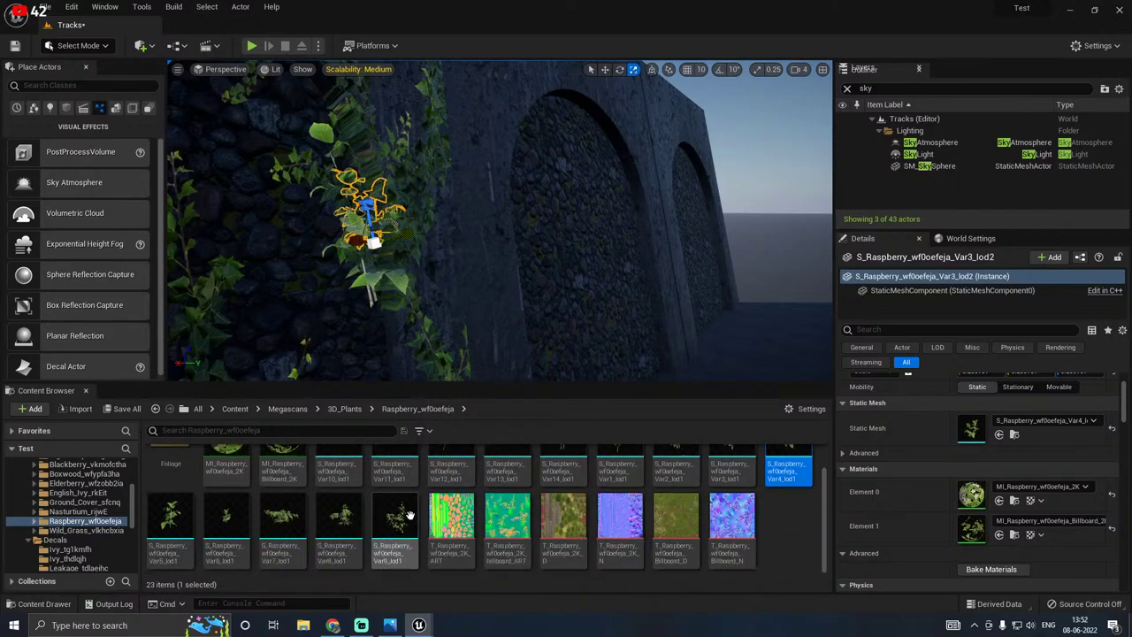
pyautogui.click(395, 522)
pyautogui.click(998, 434)
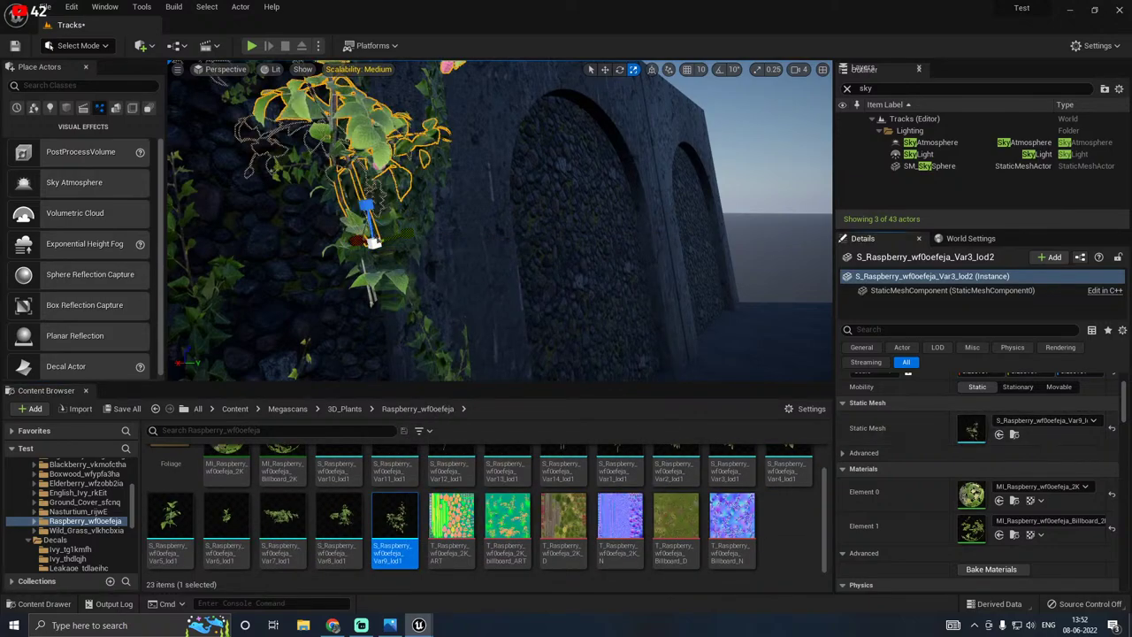
# Step: Scale down the Var9 raspberry plant and rotate it so its branches spread outward from the arch
pyautogui.moveTo(500, 230); pyautogui.dragTo(415, 142, button='right')
pyautogui.moveTo(471, 284); pyautogui.dragTo(477, 288, button='right')
pyautogui.press('s')
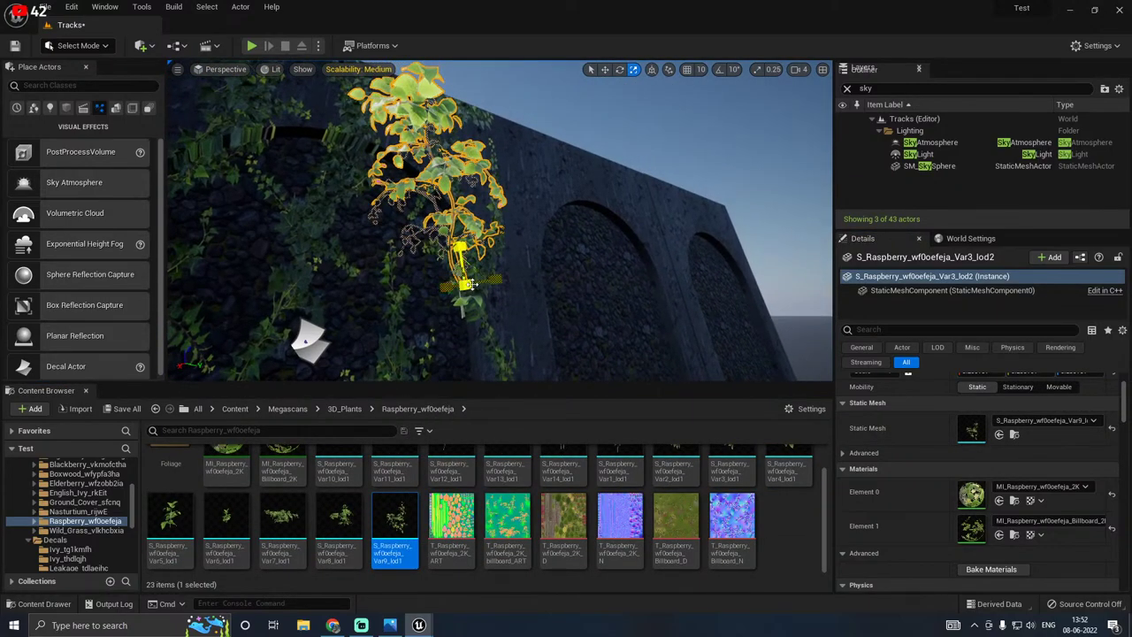
pyautogui.moveTo(465, 281); pyautogui.dragTo(486, 315)
pyautogui.press('e')
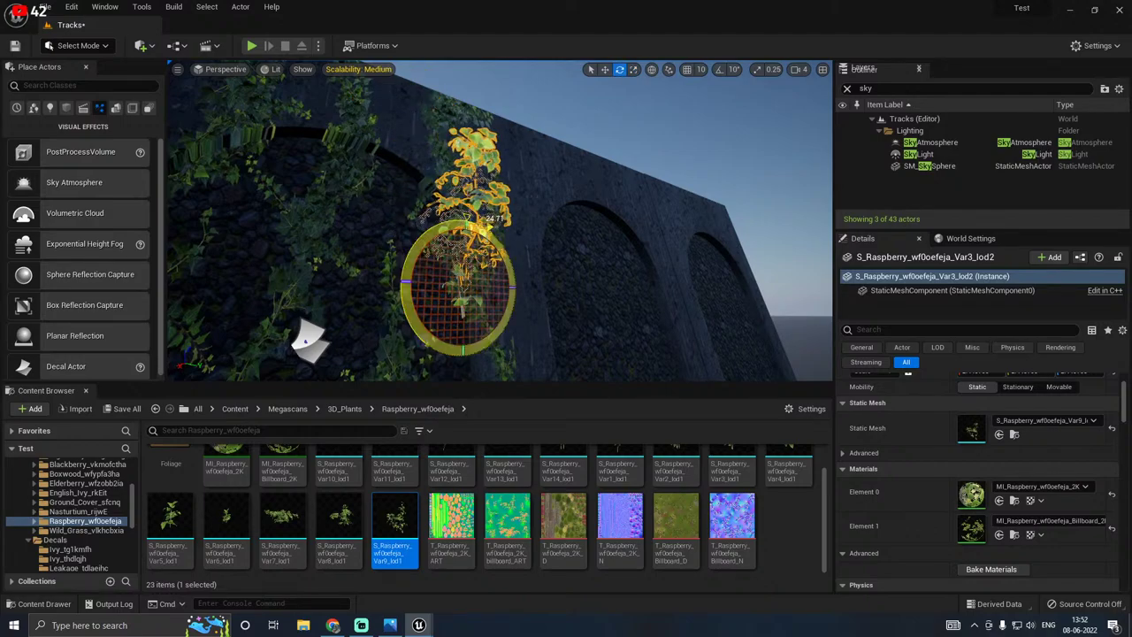
pyautogui.moveTo(585, 309); pyautogui.dragTo(626, 315, button='right')
pyautogui.press('a')
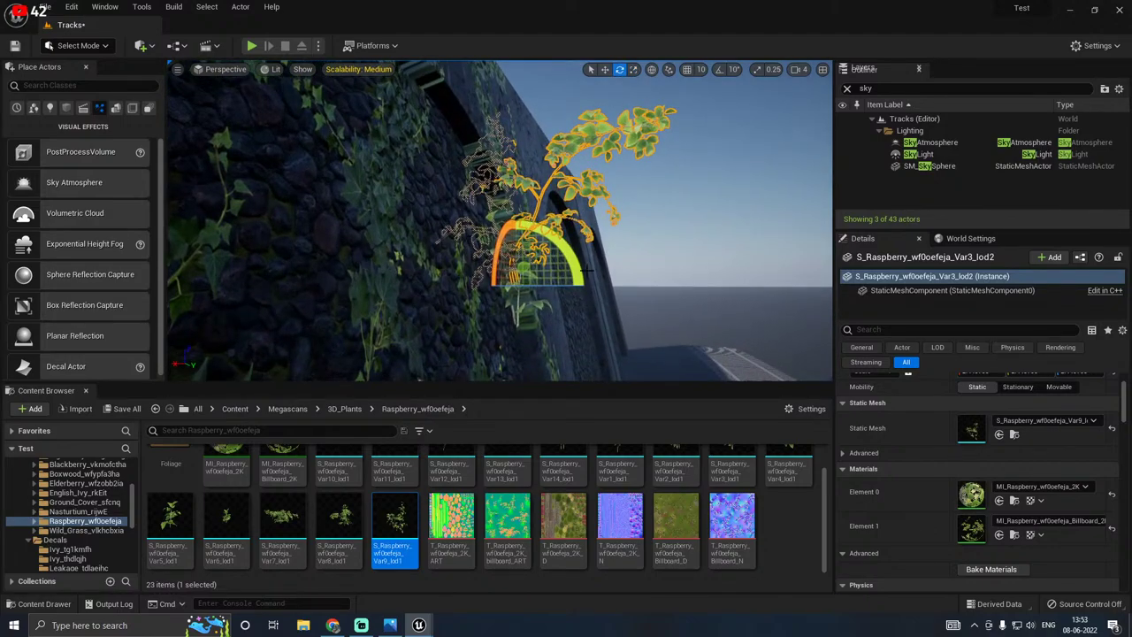
pyautogui.moveTo(586, 272); pyautogui.dragTo(553, 283)
pyautogui.press('w')
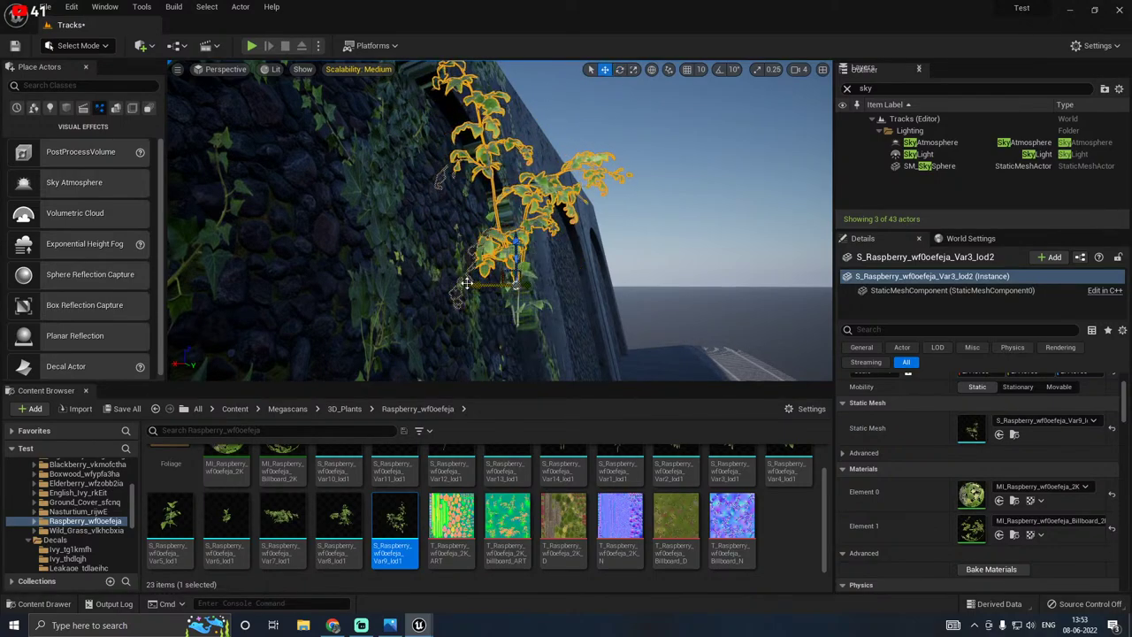
# Step: Move the Var9 raspberry plant closer into the wall, scale it down further, and deselect it
pyautogui.moveTo(467, 283); pyautogui.dragTo(432, 284)
pyautogui.keyDown('alt'); pyautogui.moveTo(530, 309); pyautogui.dragTo(398, 308); pyautogui.keyUp('alt')
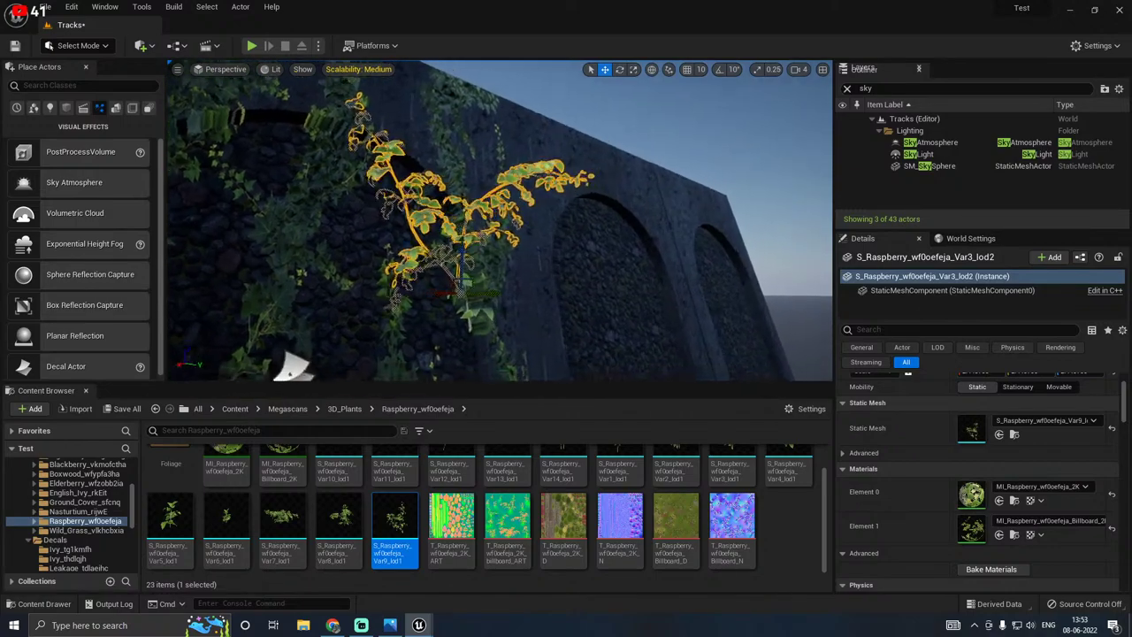
pyautogui.keyDown('alt'); pyautogui.moveTo(475, 291); pyautogui.dragTo(415, 291); pyautogui.keyUp('alt')
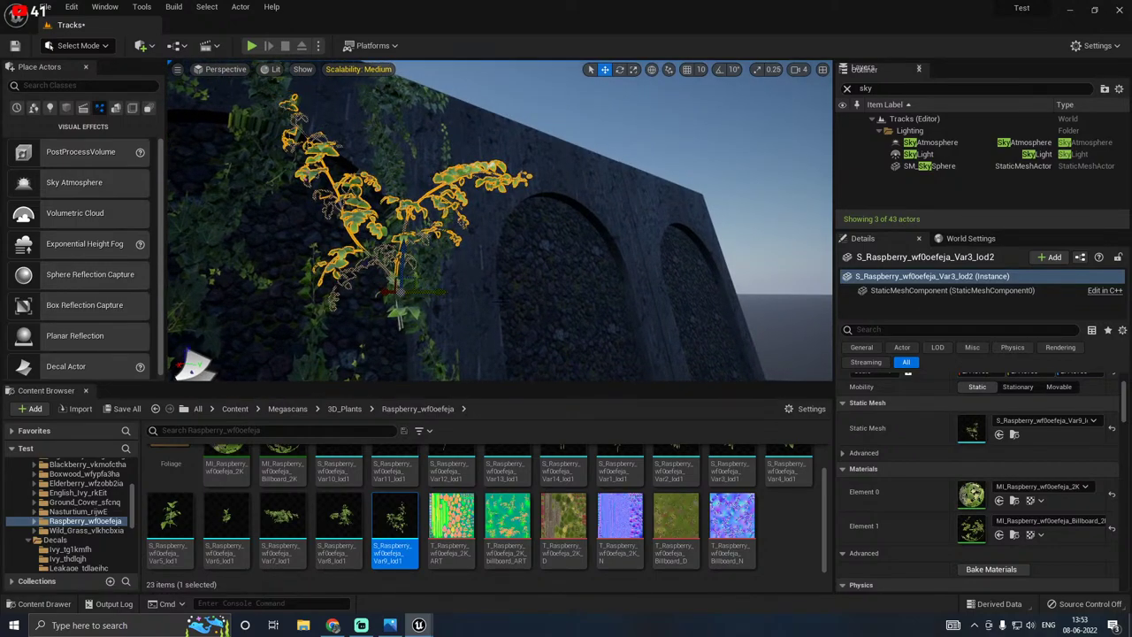
pyautogui.moveTo(407, 292); pyautogui.dragTo(393, 292)
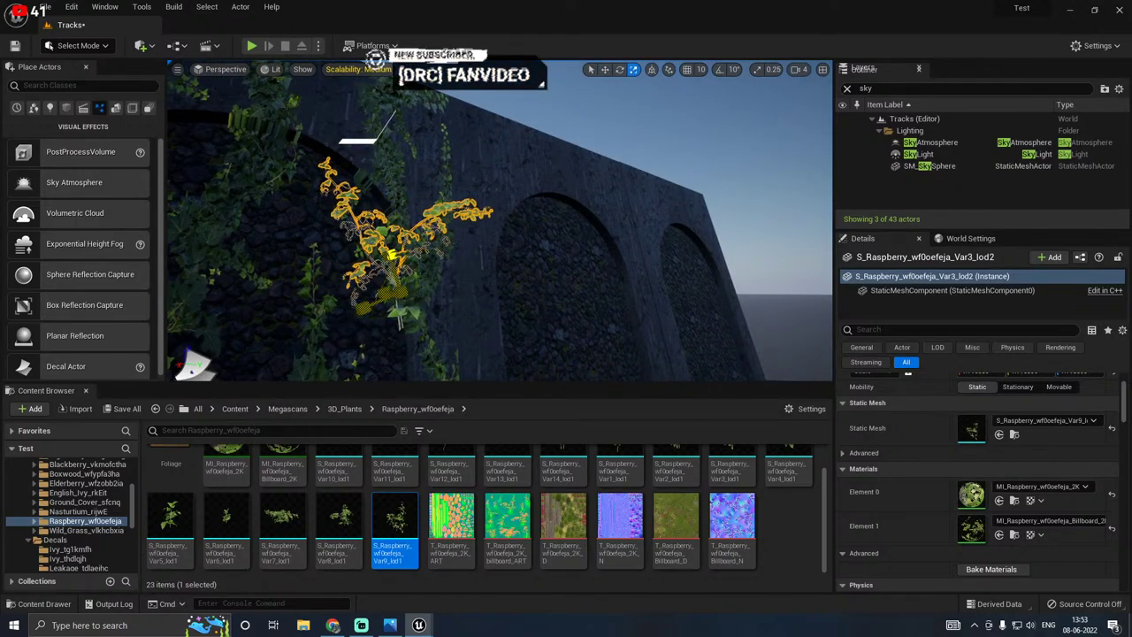
pyautogui.press('w')
pyautogui.click(554, 111)
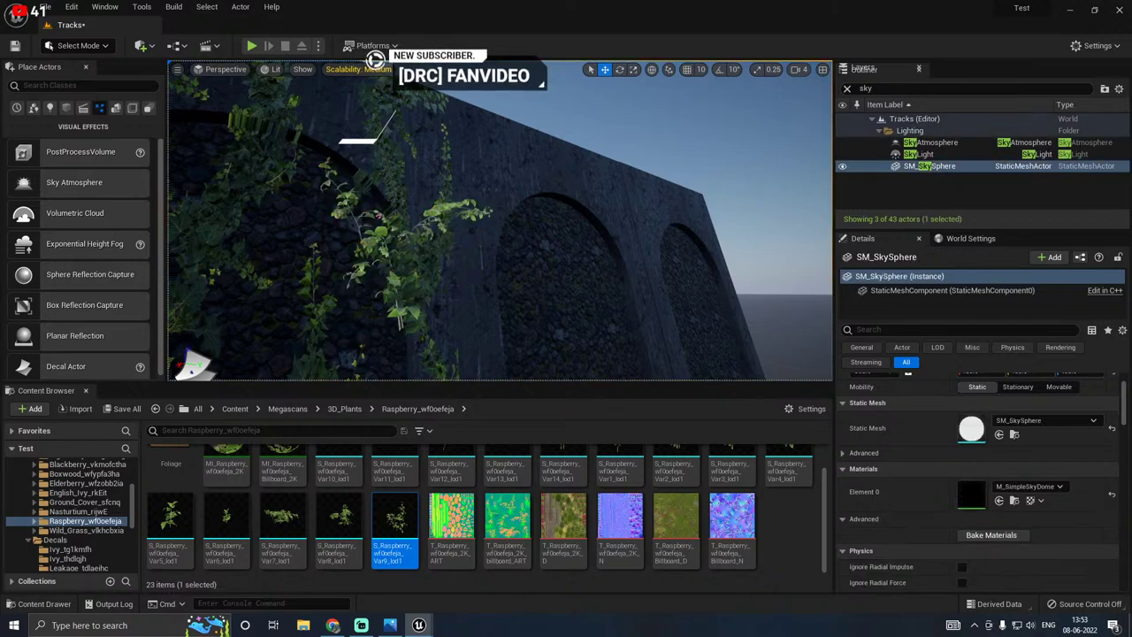
# Step: View both ivy-covered walls from along the track and save the Tracks level again
pyautogui.moveTo(554, 111); pyautogui.dragTo(345, 111, button='right')
pyautogui.moveTo(619, 156); pyautogui.dragTo(544, 175, button='right')
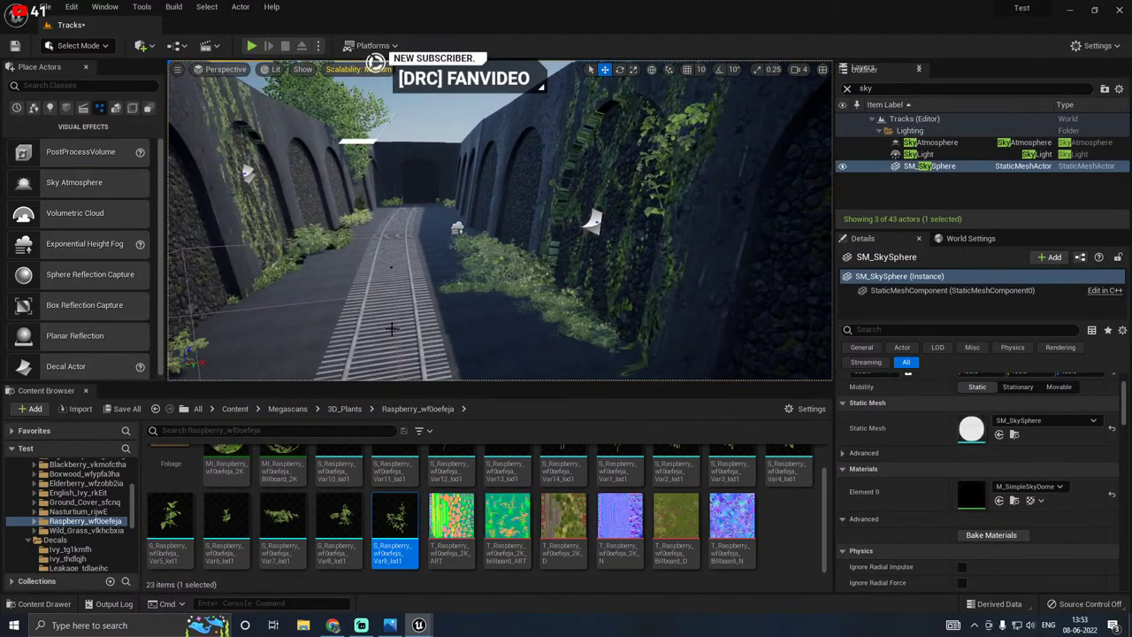
pyautogui.click(121, 409)
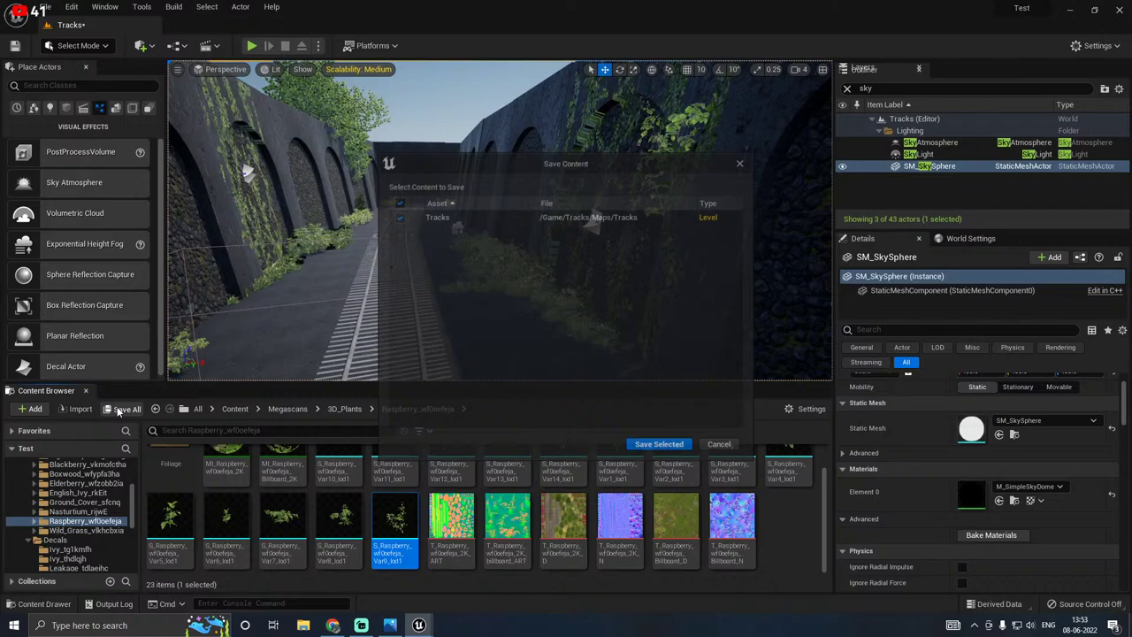
pyautogui.click(645, 450)
# Step: Narrow the MI_Ivy_thdlqjh_2K decal hanging over the arch and raise it on the wall
pyautogui.moveTo(494, 310); pyautogui.dragTo(607, 306, button='right')
pyautogui.click(495, 283)
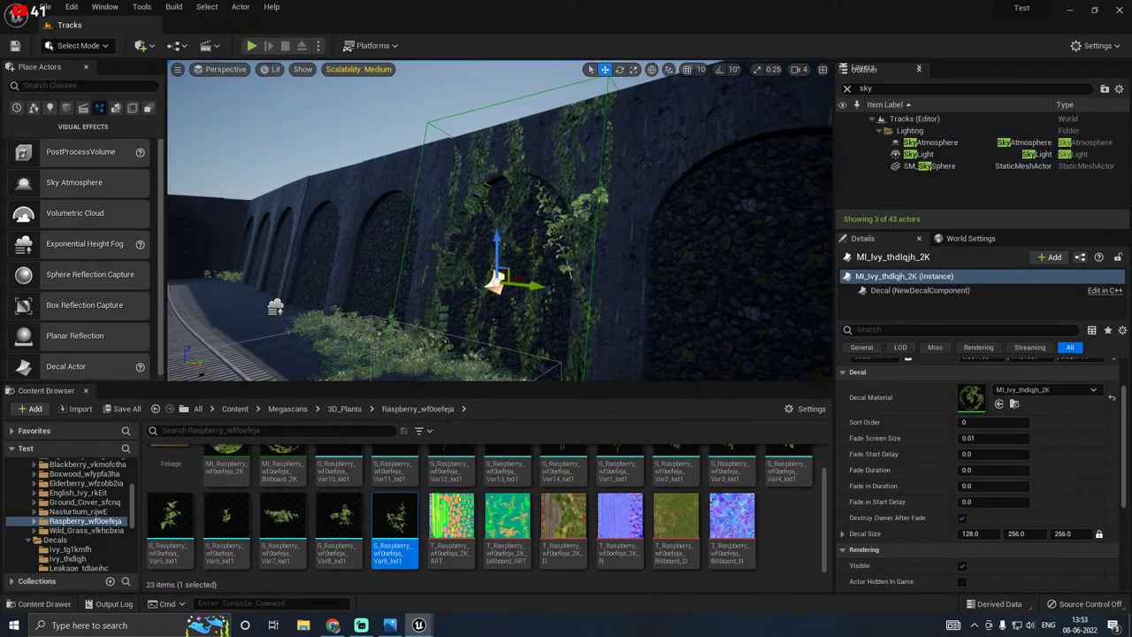
pyautogui.moveTo(498, 316); pyautogui.dragTo(506, 332, button='right')
pyautogui.press('w')
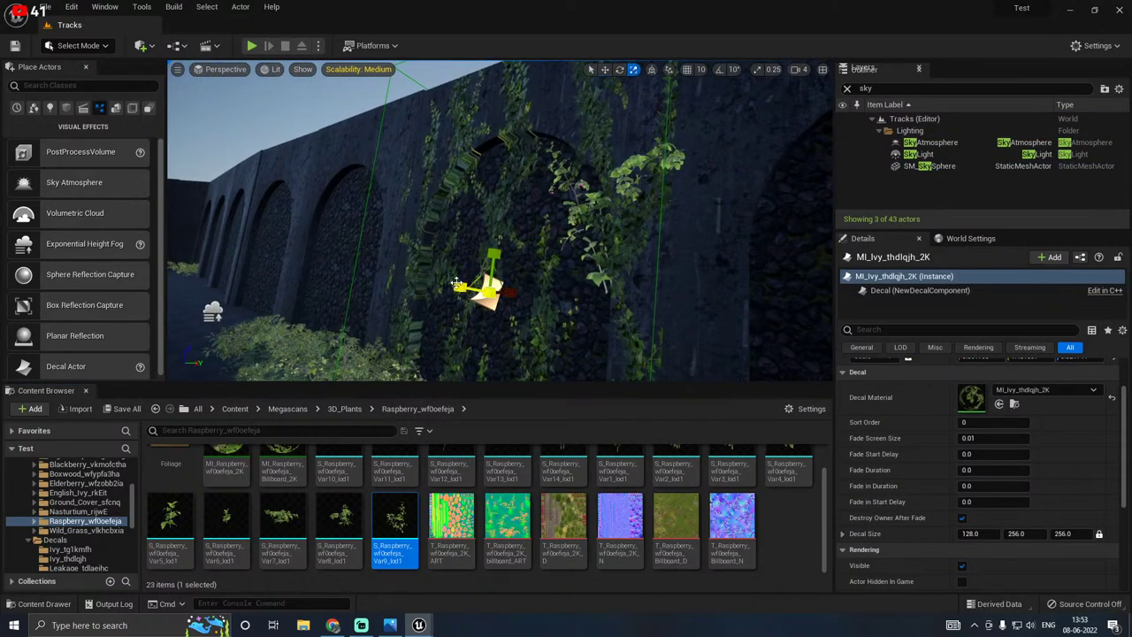
pyautogui.moveTo(456, 283)
pyautogui.mouseDown()
pyautogui.moveTo(482, 289)
pyautogui.moveTo(447, 292)
pyautogui.mouseUp()
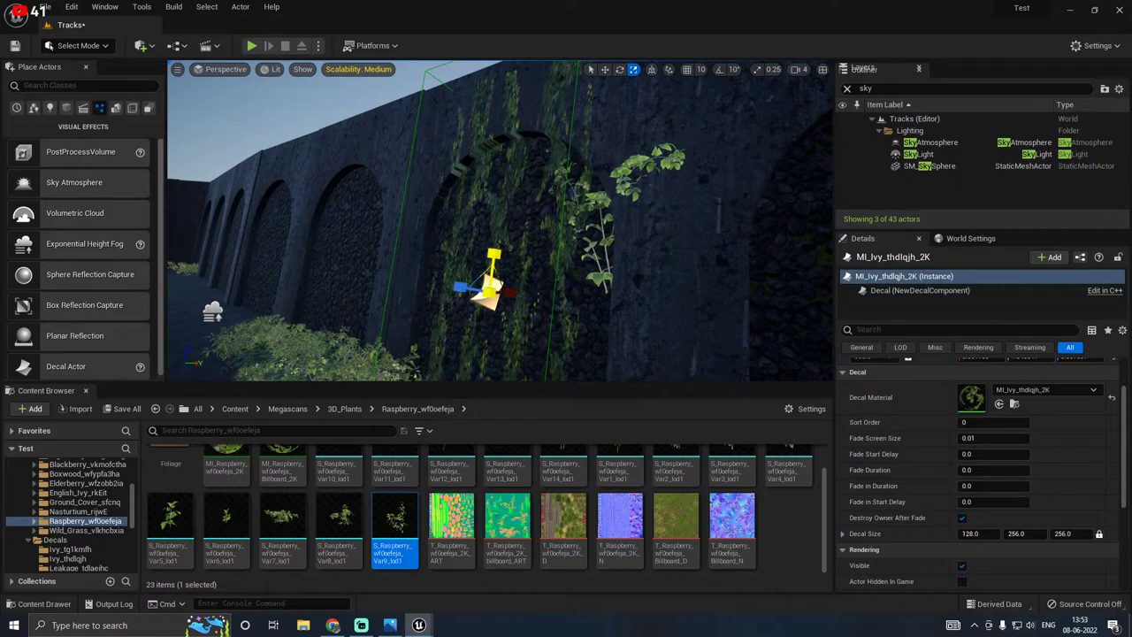
pyautogui.moveTo(492, 251); pyautogui.dragTo(522, 223)
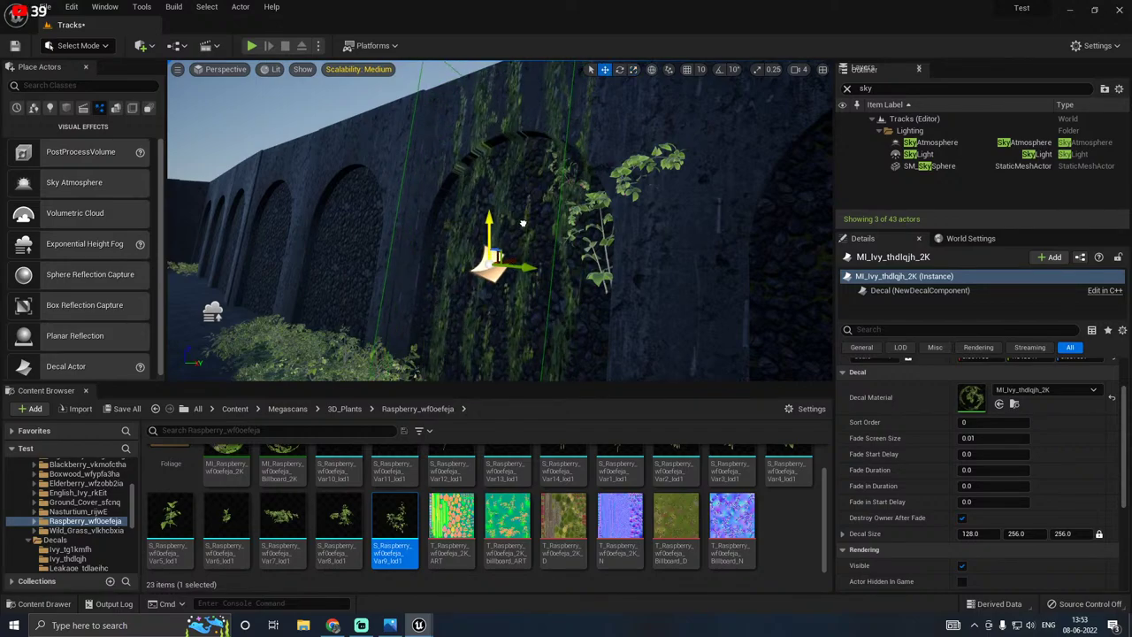
# Step: Reposition the ivy decal along the wall and rescale it to span the pillar between two arches
pyautogui.moveTo(519, 363); pyautogui.dragTo(257, 345, button='right')
pyautogui.press('w')
pyautogui.moveTo(460, 352); pyautogui.dragTo(575, 352, button='right')
pyautogui.press('w')
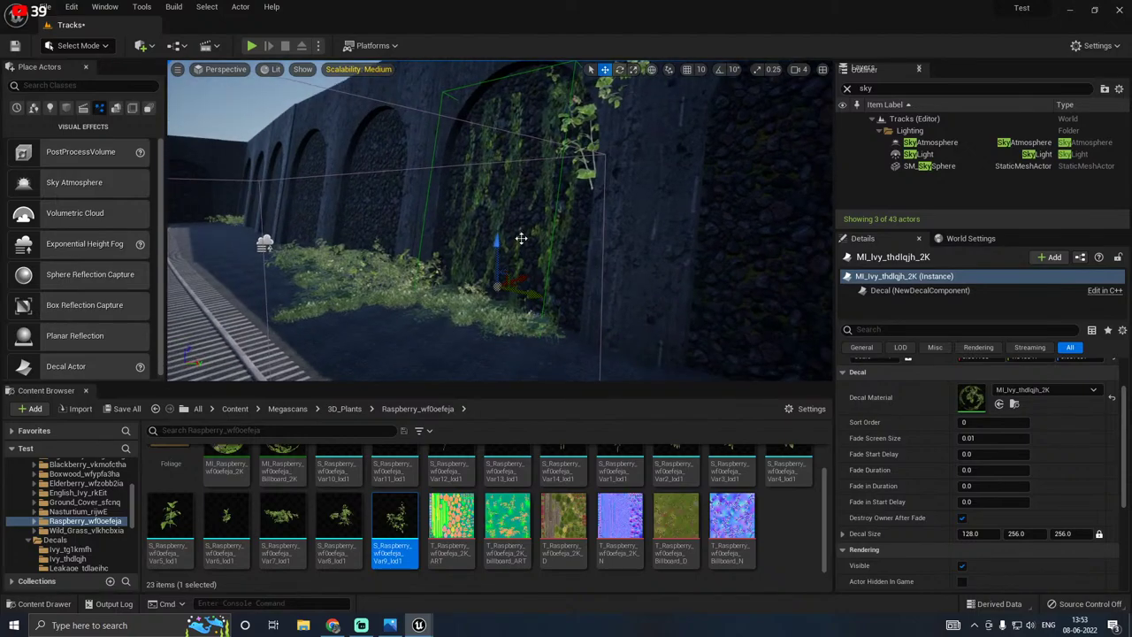
pyautogui.moveTo(497, 249); pyautogui.dragTo(497, 234)
pyautogui.press('a')
pyautogui.moveTo(497, 233); pyautogui.dragTo(610, 203, button='right')
pyautogui.moveTo(327, 352); pyautogui.dragTo(540, 328, button='right')
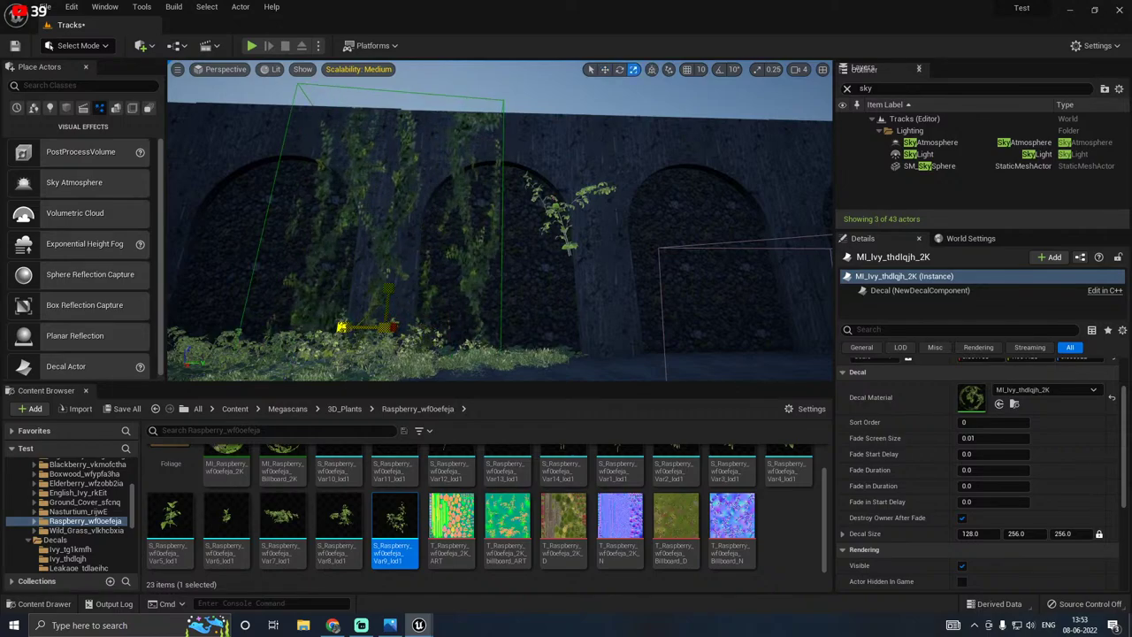
# Step: Try a duplicate of the ivy decal farther along the arched wall, and delete the copy
pyautogui.press('w')
pyautogui.moveTo(341, 326); pyautogui.dragTo(252, 328, button='right')
pyautogui.press('d')
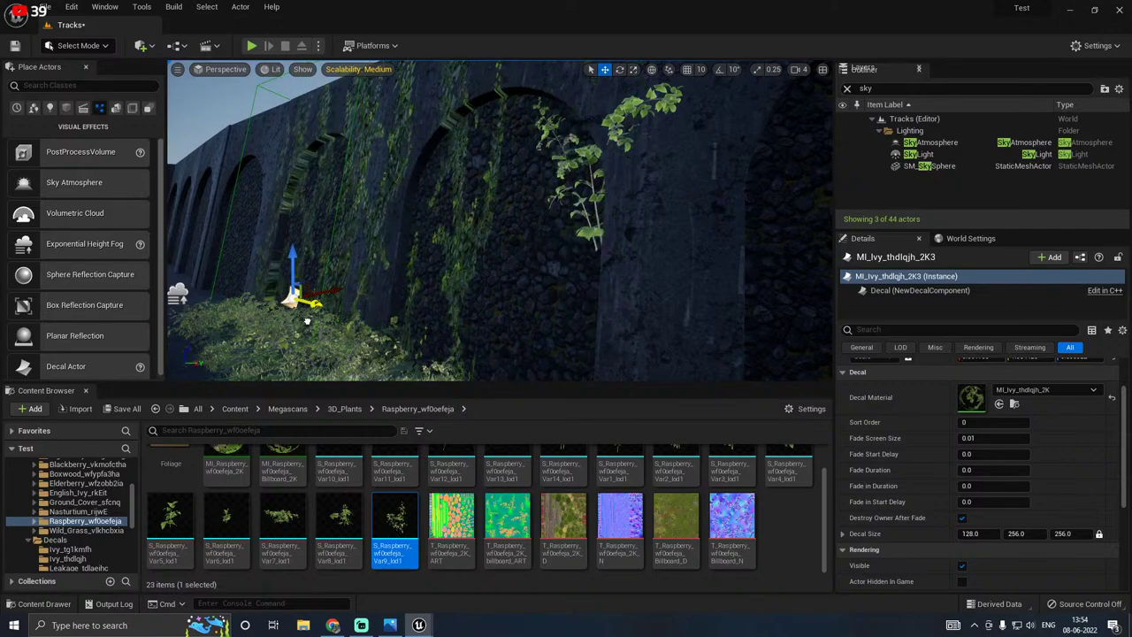
pyautogui.press('Delete')
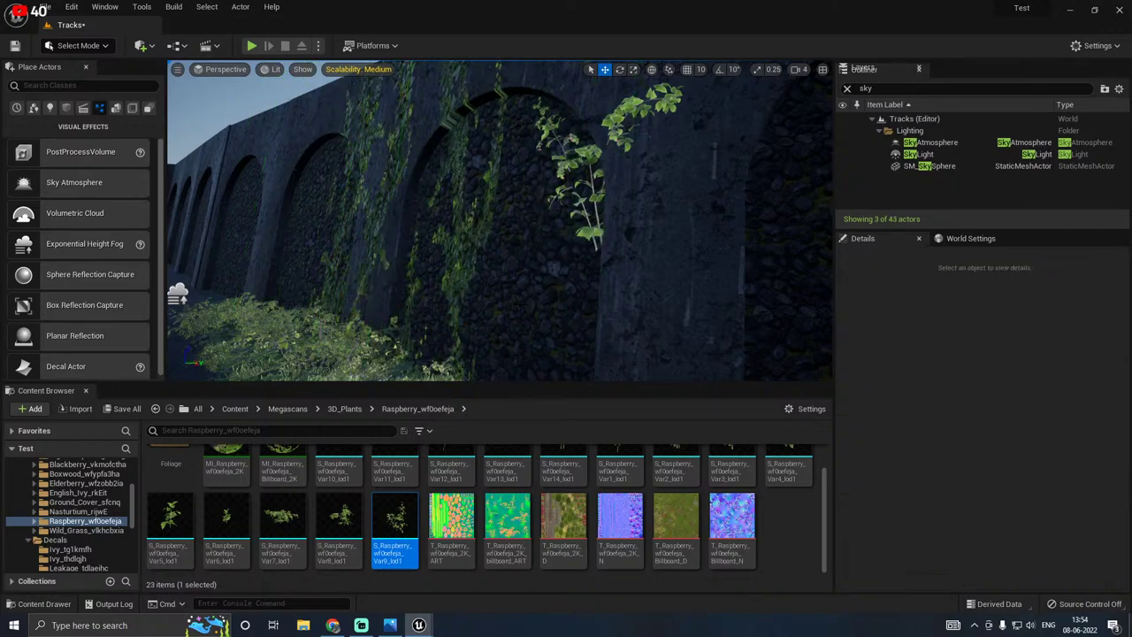
# Step: Check the hanging ivy up close and from along the track, and save the Tracks level
pyautogui.moveTo(500, 221); pyautogui.dragTo(425, 186, button='right')
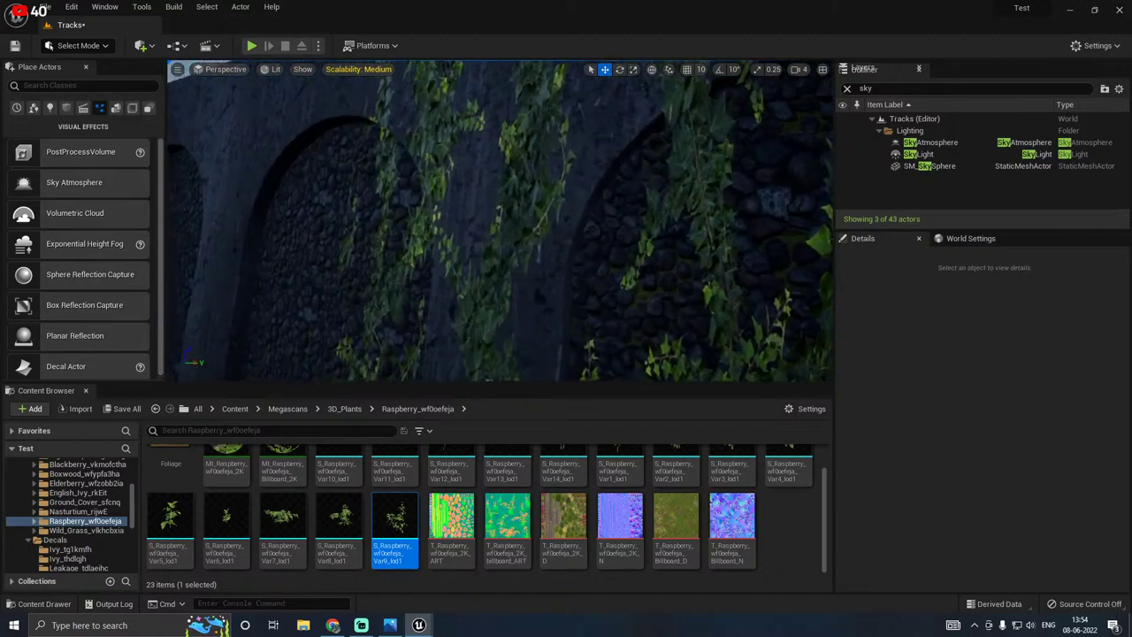
pyautogui.moveTo(477, 300); pyautogui.dragTo(521, 305, button='right')
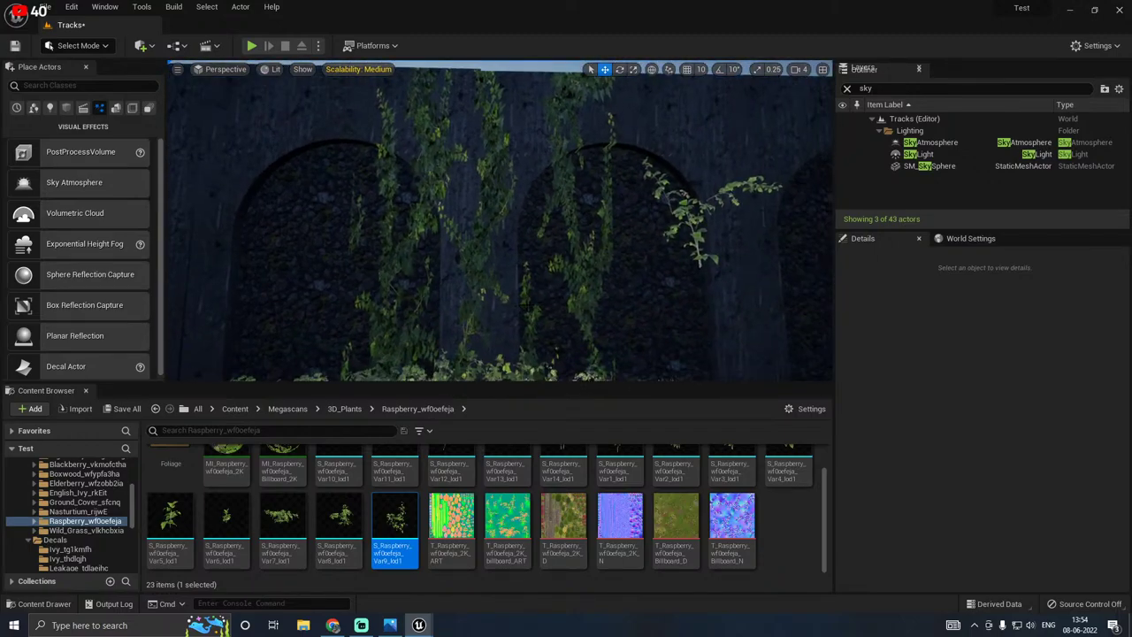
pyautogui.click(489, 271)
pyautogui.moveTo(489, 270)
pyautogui.mouseDown(button='right')
pyautogui.moveTo(515, 293)
pyautogui.moveTo(389, 274)
pyautogui.moveTo(459, 283)
pyautogui.moveTo(442, 285)
pyautogui.moveTo(433, 282)
pyautogui.moveTo(495, 281)
pyautogui.moveTo(508, 270)
pyautogui.moveTo(491, 292)
pyautogui.mouseUp(button='right')
pyautogui.press('Escape')
pyautogui.click(482, 110)
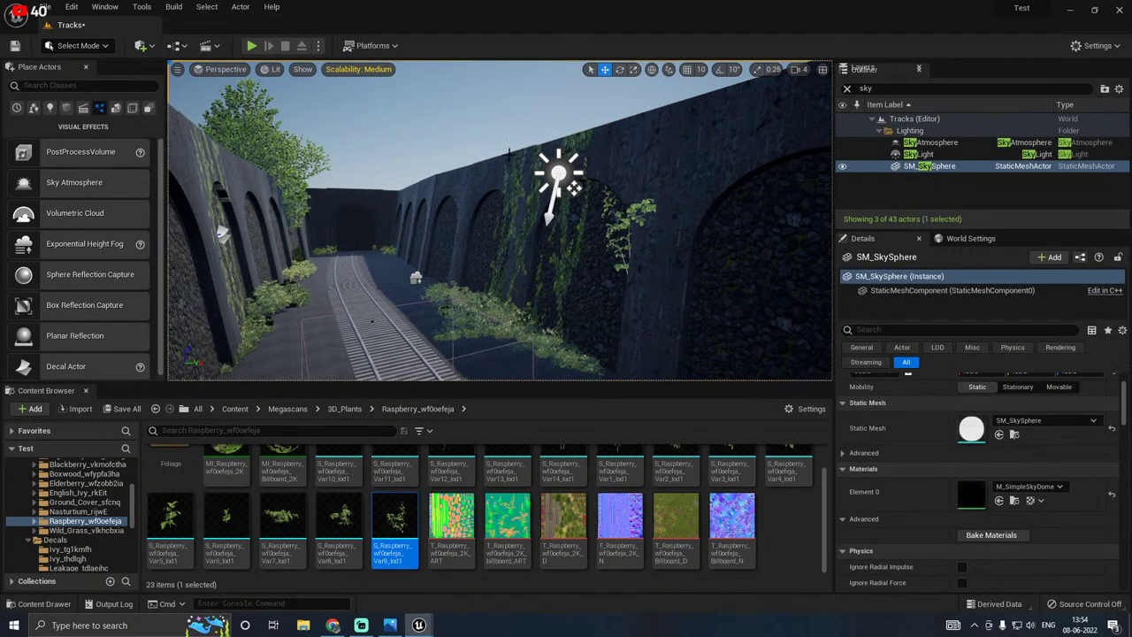
pyautogui.click(126, 407)
pyautogui.click(471, 448)
# Step: Preview the opposite ivy wall and its undergrowth at High scalability, and set the scalability to Low
pyautogui.moveTo(455, 235); pyautogui.dragTo(301, 246, button='right')
pyautogui.press('w')
pyautogui.press('w')
pyautogui.press('s')
pyautogui.press('a')
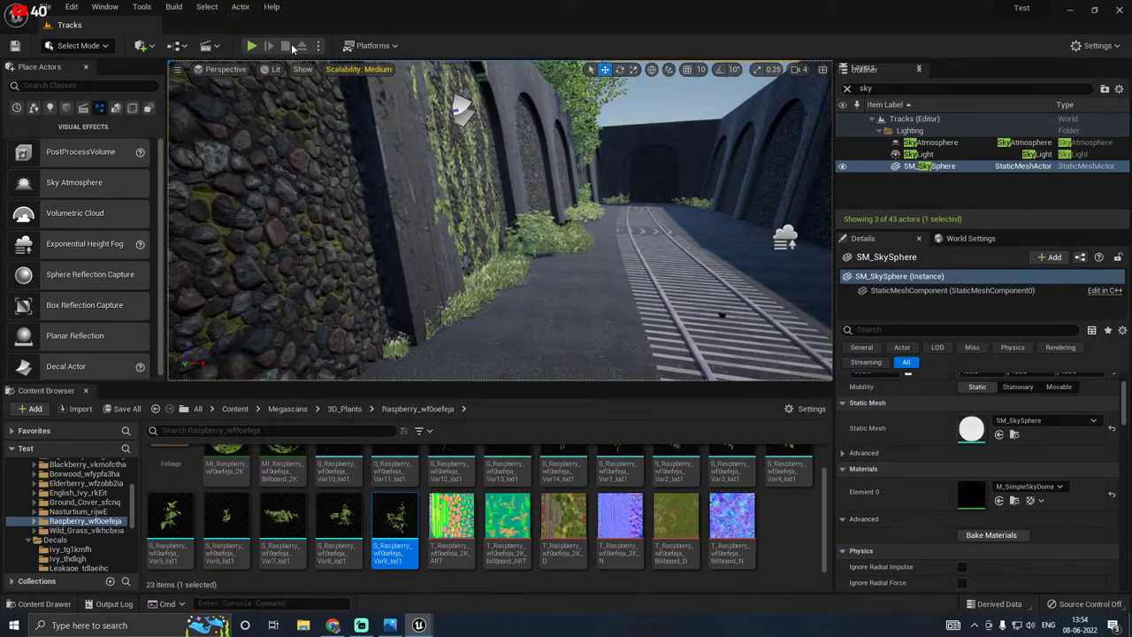
pyautogui.click(358, 69)
pyautogui.click(487, 81)
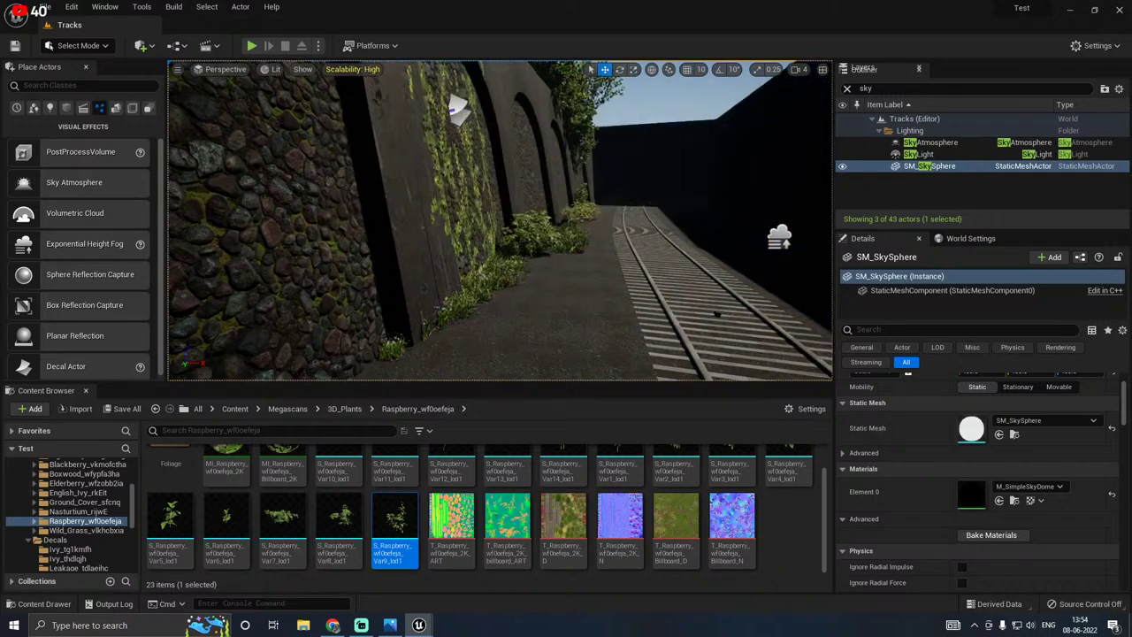
pyautogui.press('w')
pyautogui.moveTo(500, 221); pyautogui.dragTo(545, 296, button='right')
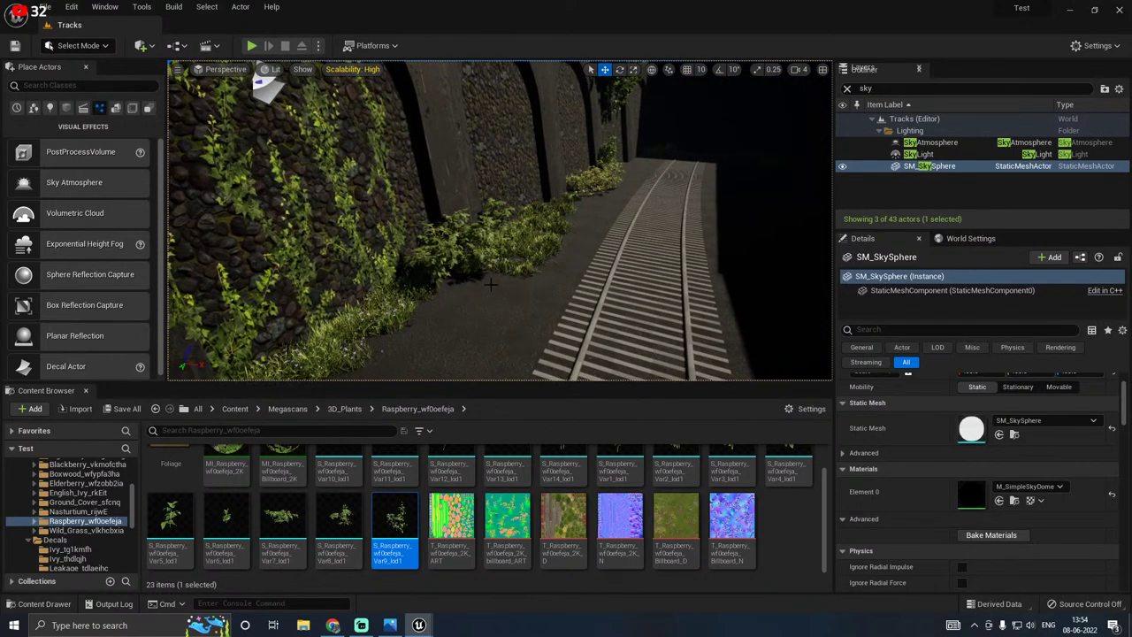
pyautogui.click(349, 70)
pyautogui.click(413, 88)
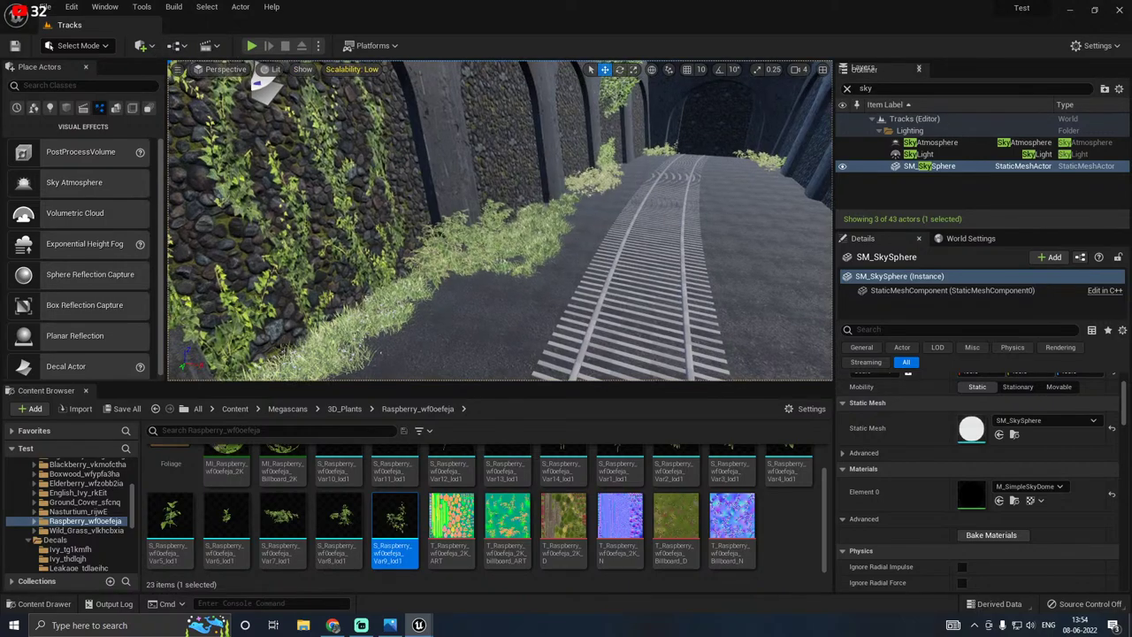
# Step: Switch to Quixel Bridge, clear the Plant and Ivy search filters, and browse 3D Plants to the Lawn grass category
pyautogui.click(420, 624)
pyautogui.click(478, 587)
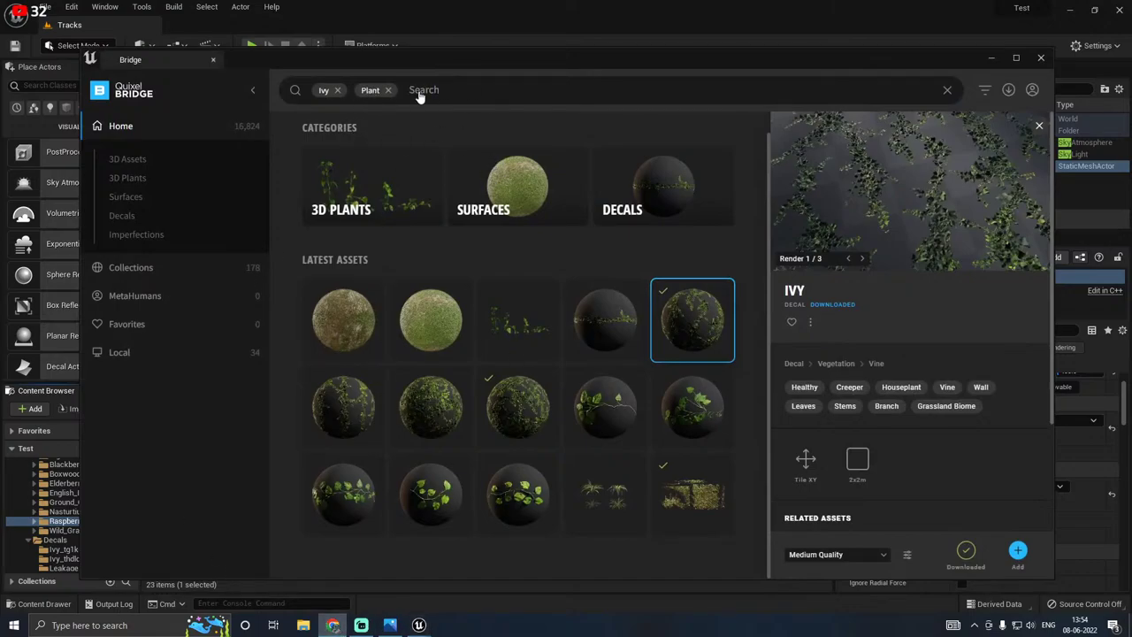
pyautogui.click(389, 89)
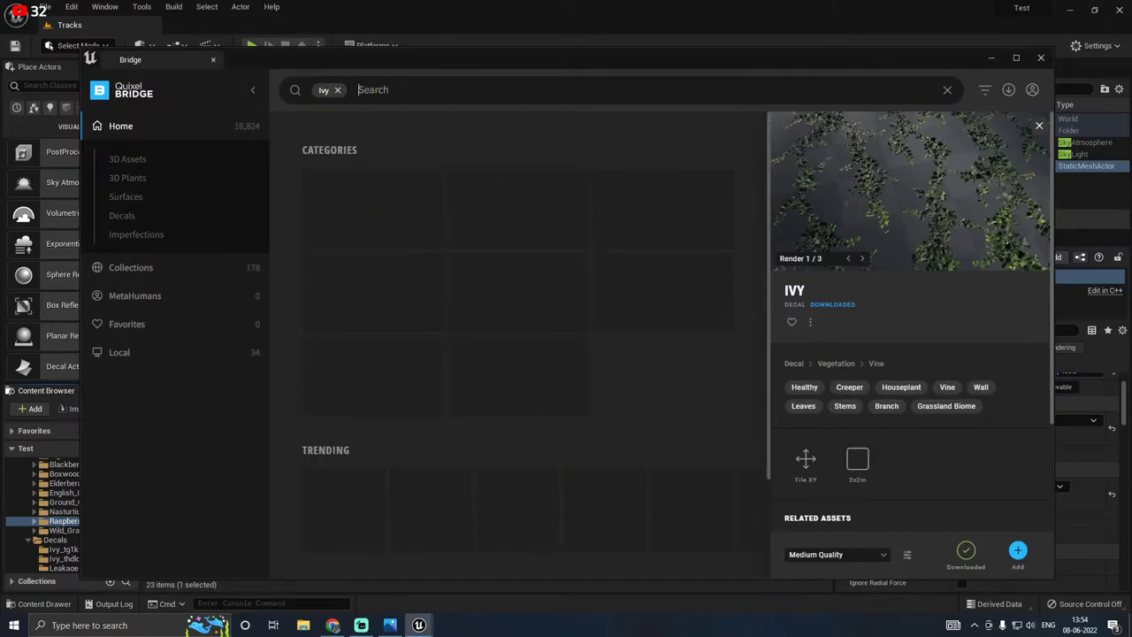
pyautogui.click(337, 91)
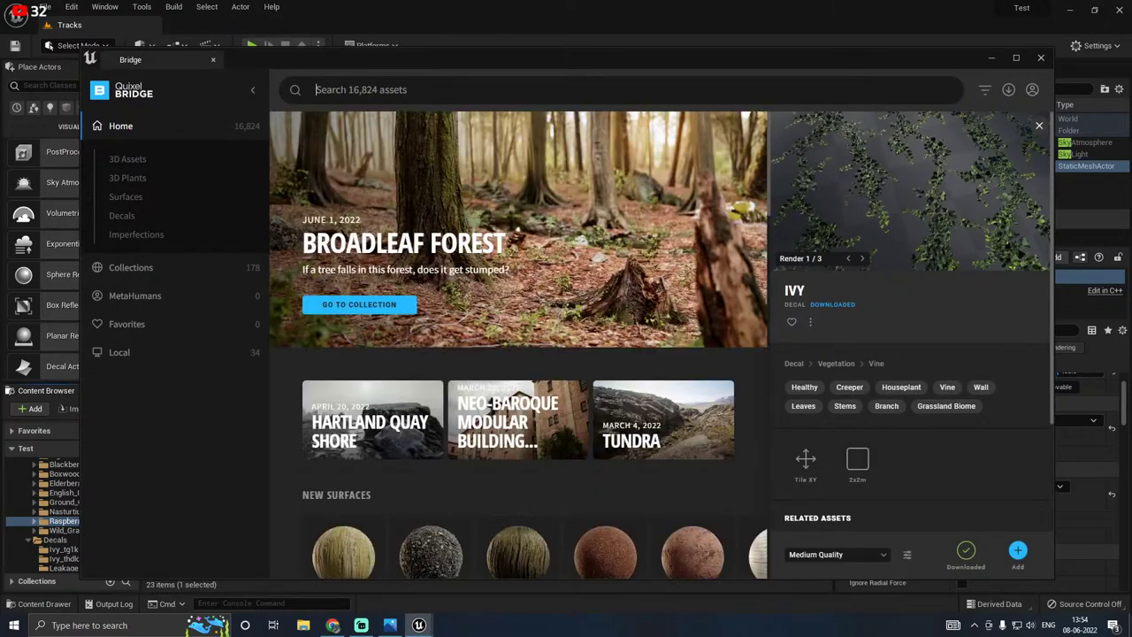
pyautogui.click(135, 184)
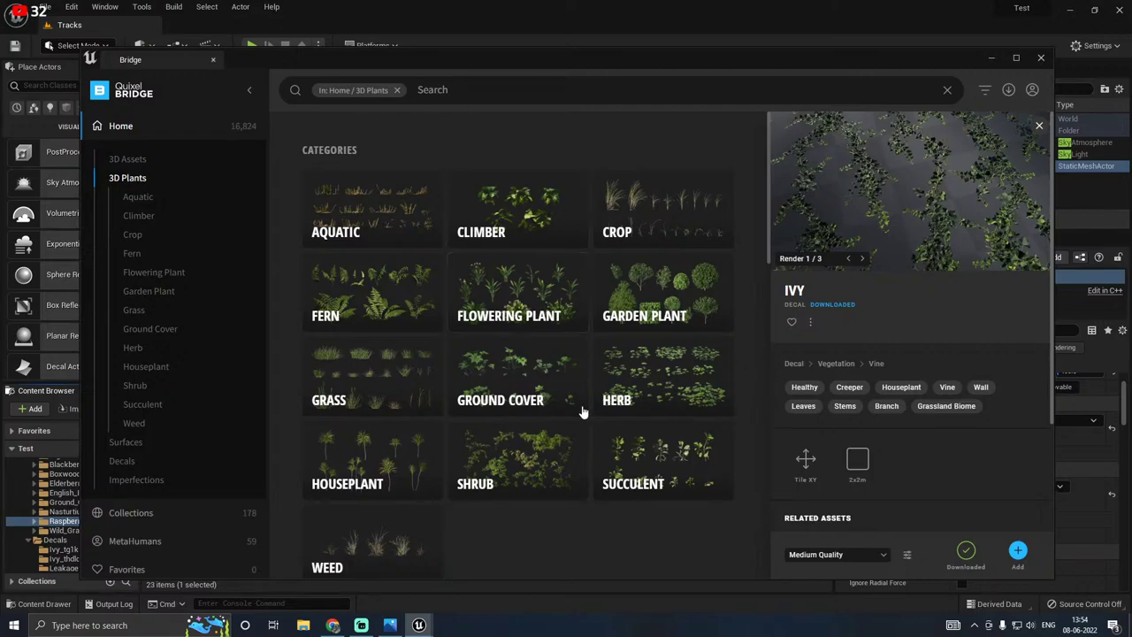
pyautogui.click(377, 376)
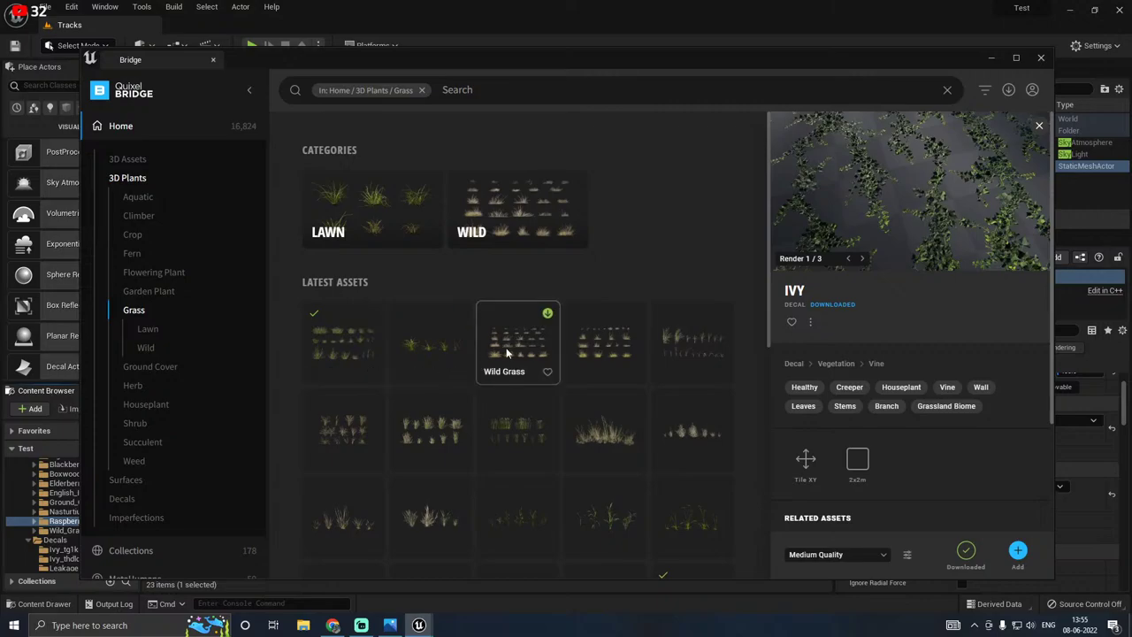
pyautogui.click(383, 223)
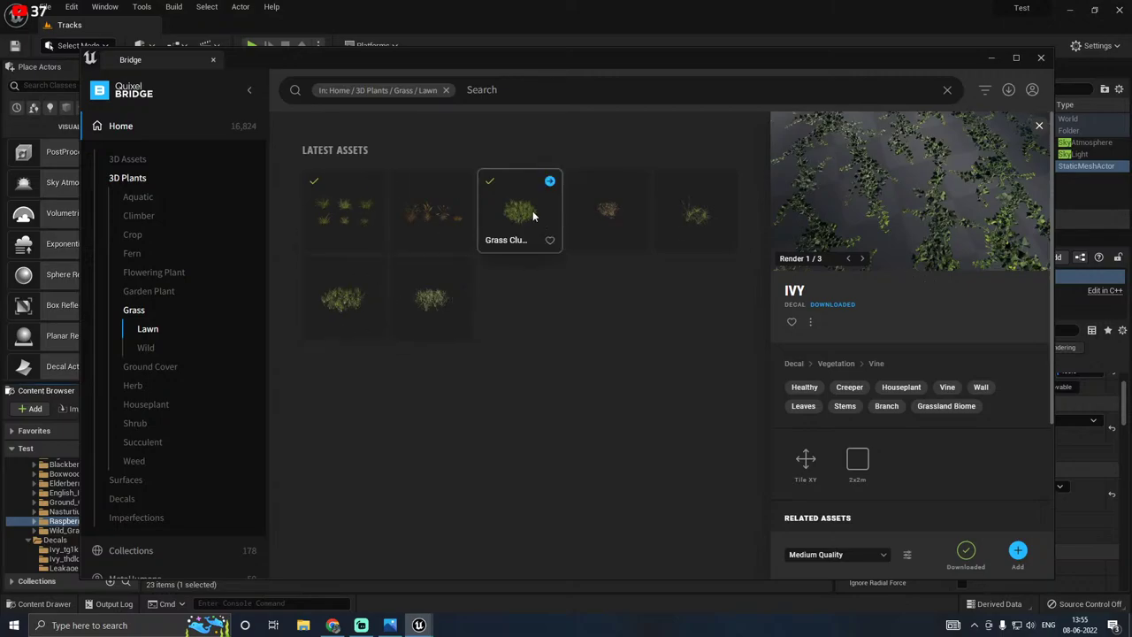
# Step: Compare Ribbon Grass with Grass Clumps, add Grass Clumps at Medium Quality to the project, and return to the level
pyautogui.click(311, 222)
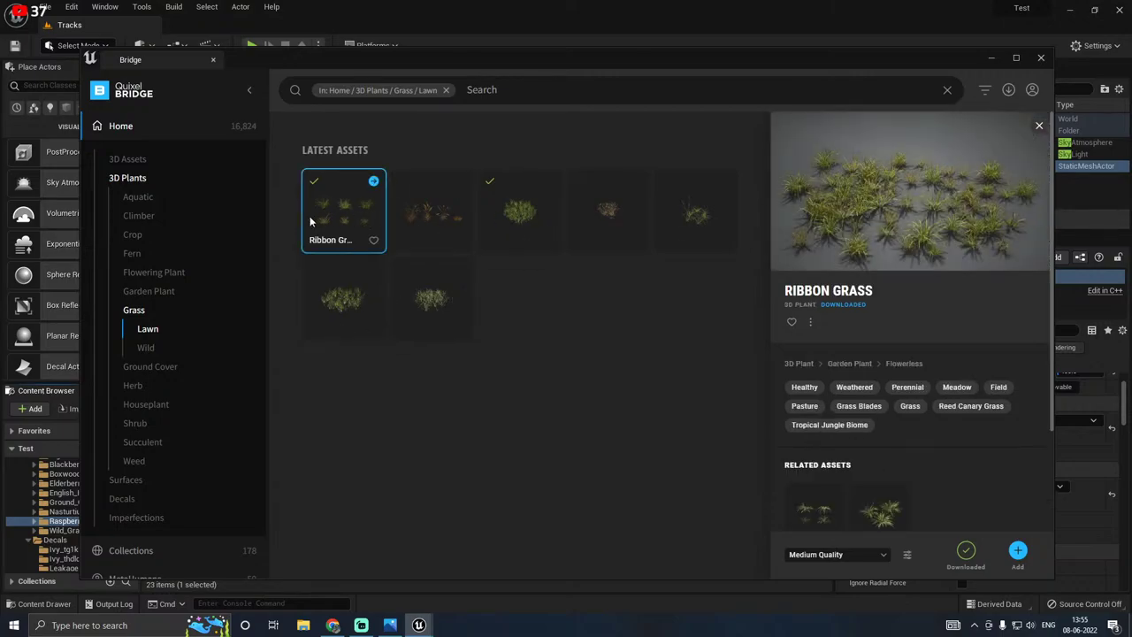
pyautogui.click(499, 221)
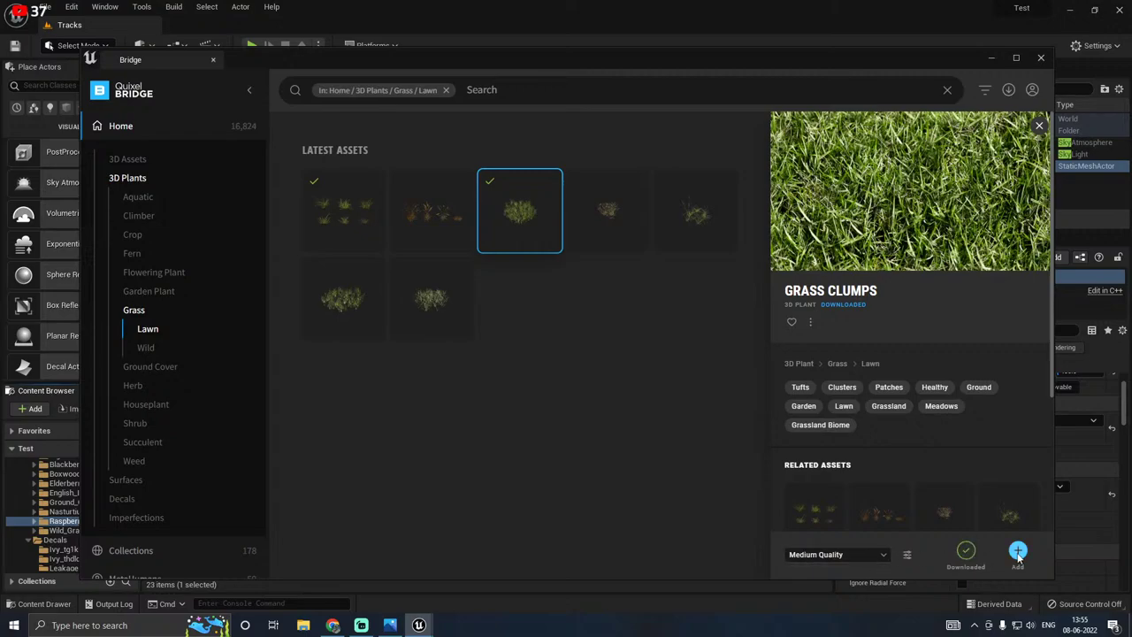
pyautogui.click(991, 58)
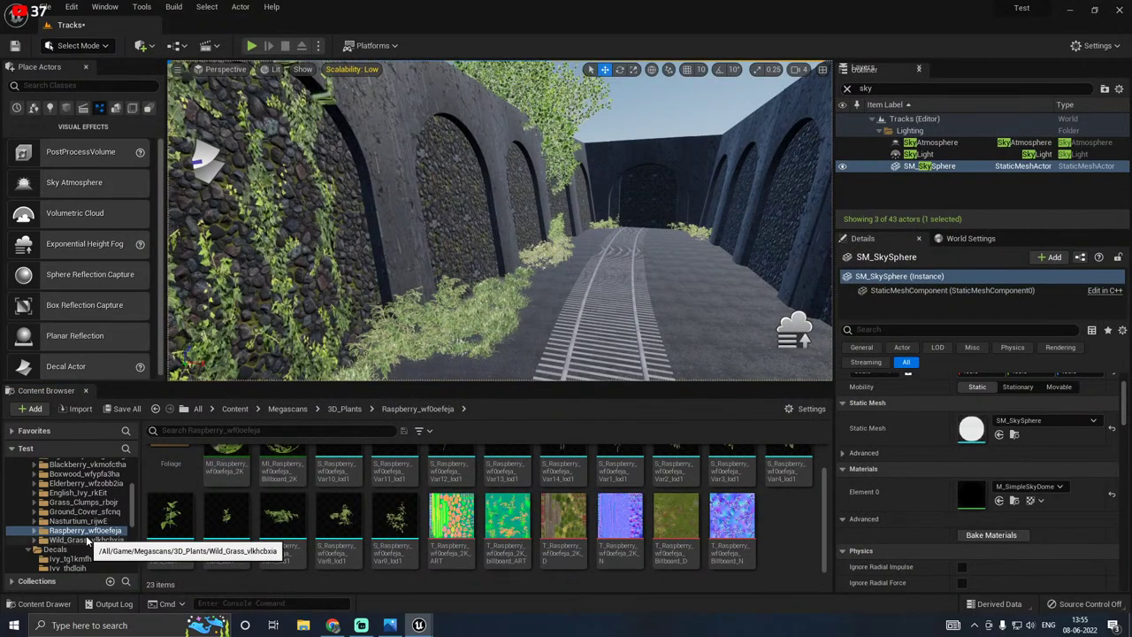
pyautogui.moveTo(421, 623)
pyautogui.click(485, 566)
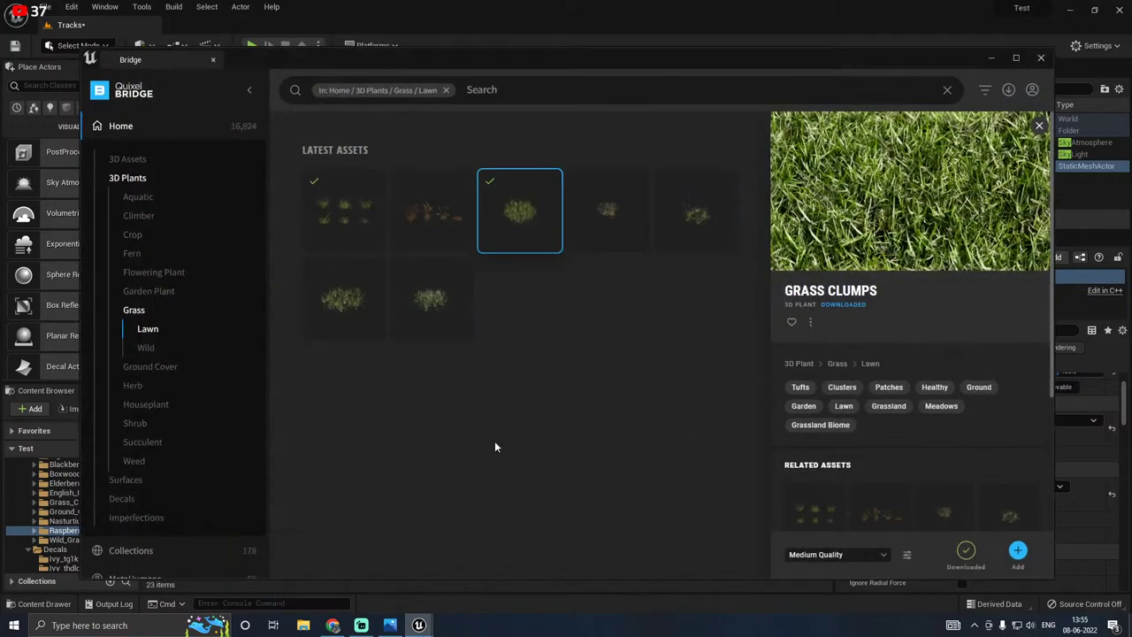
pyautogui.click(990, 59)
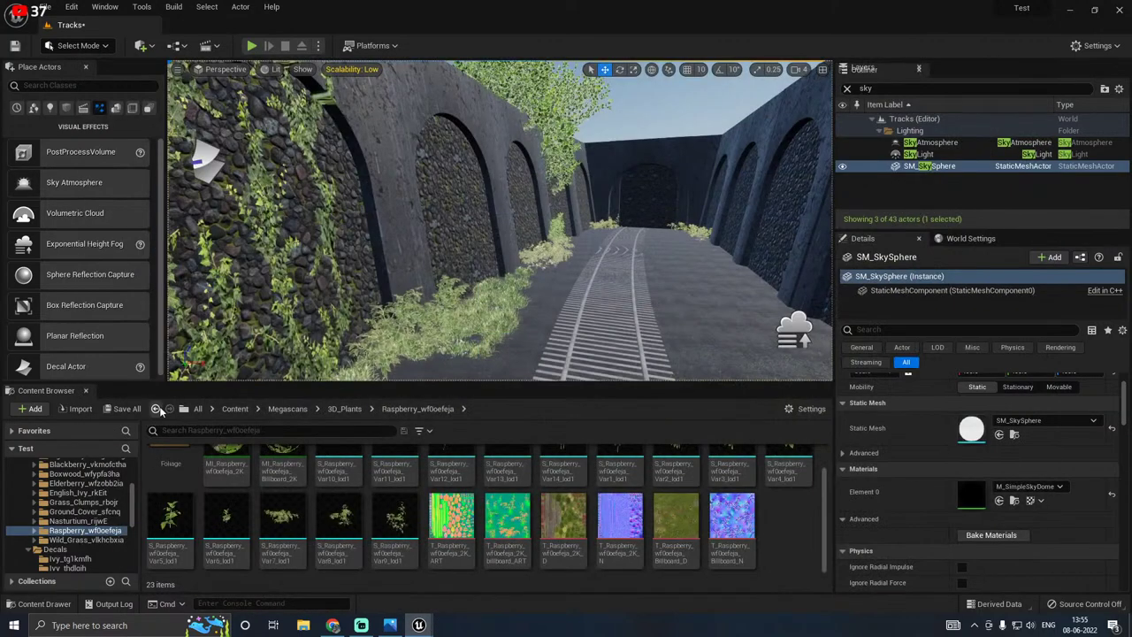
# Step: Open the Grass_Clumps_rbojr folder, enlarge the viewport, and place S_Grass_Clumps_rbojr_Var1_lod1 on the ground beside the track
pyautogui.scroll(1, 94, 536)
pyautogui.click(81, 502)
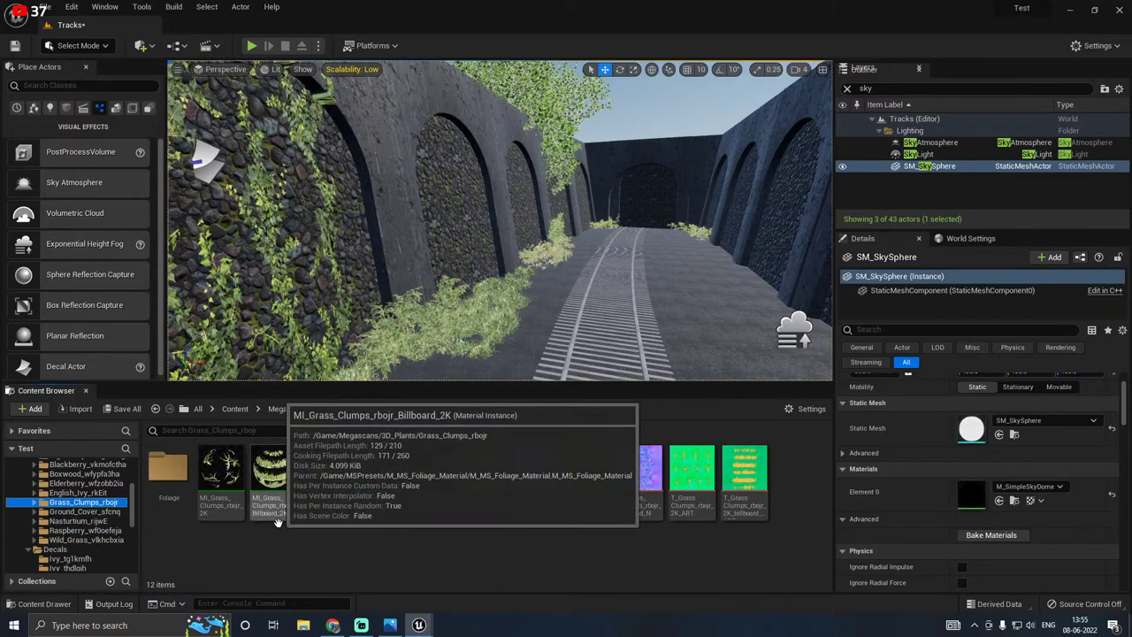
pyautogui.moveTo(484, 389); pyautogui.dragTo(485, 438)
pyautogui.moveTo(326, 529); pyautogui.dragTo(482, 405)
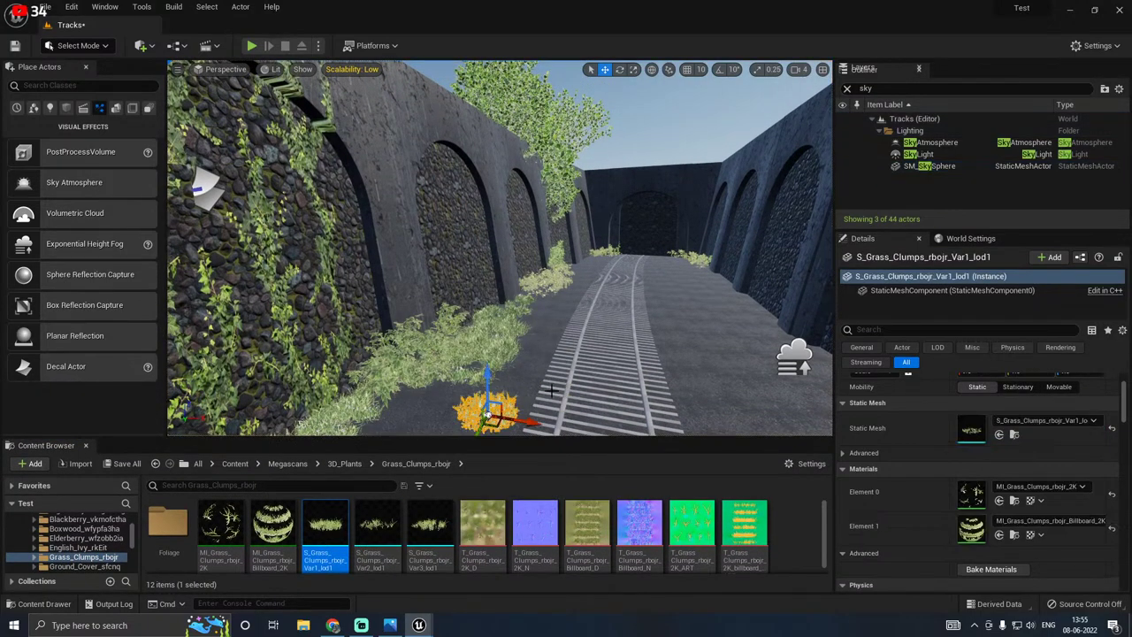
pyautogui.press('f')
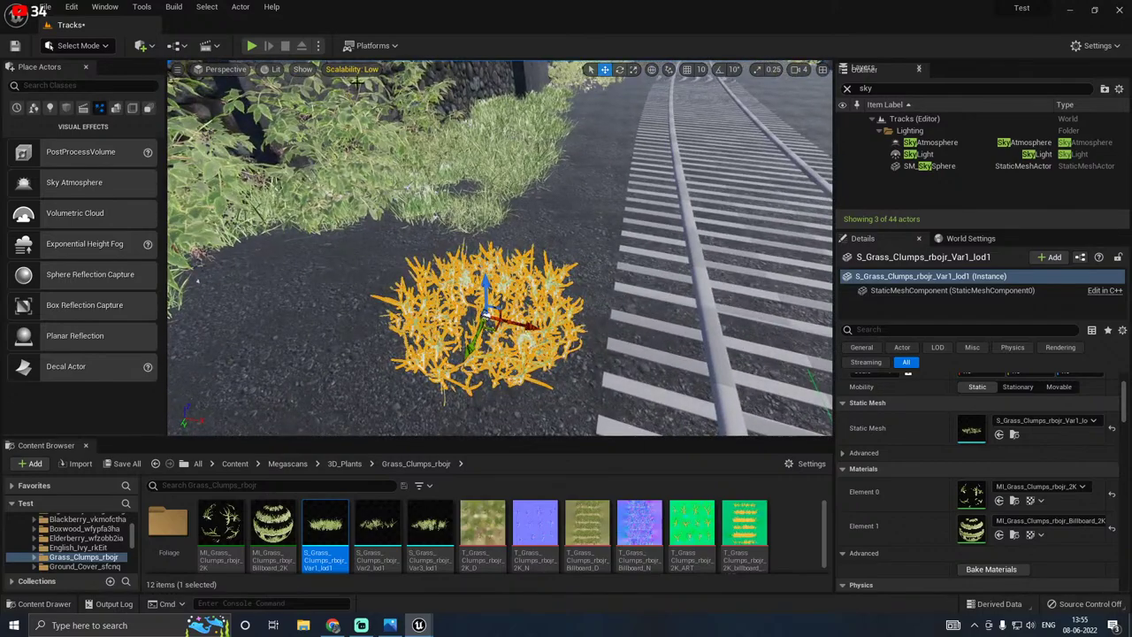
# Step: Set the scalability to High, examine the Var1 grass clump without its selection outline, and delete it
pyautogui.click(368, 69)
pyautogui.click(482, 89)
pyautogui.moveTo(597, 269); pyautogui.dragTo(597, 212, button='right')
pyautogui.press('g')
pyautogui.moveTo(597, 269); pyautogui.dragTo(561, 301, button='right')
pyautogui.press('s')
pyautogui.press('w')
pyautogui.press('s')
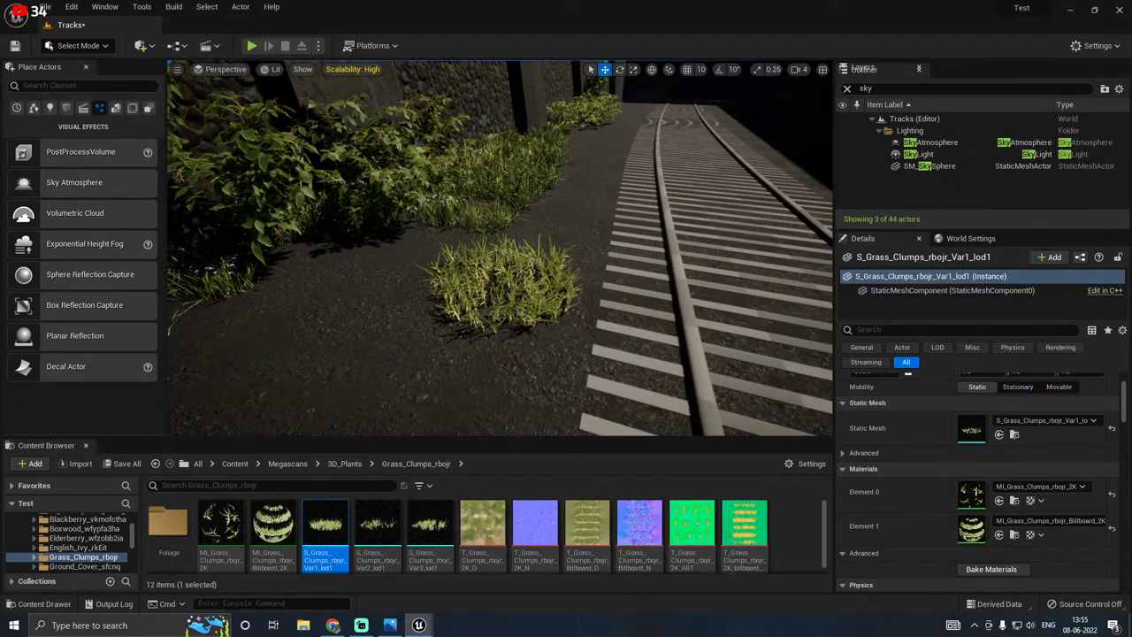
pyautogui.press('Delete')
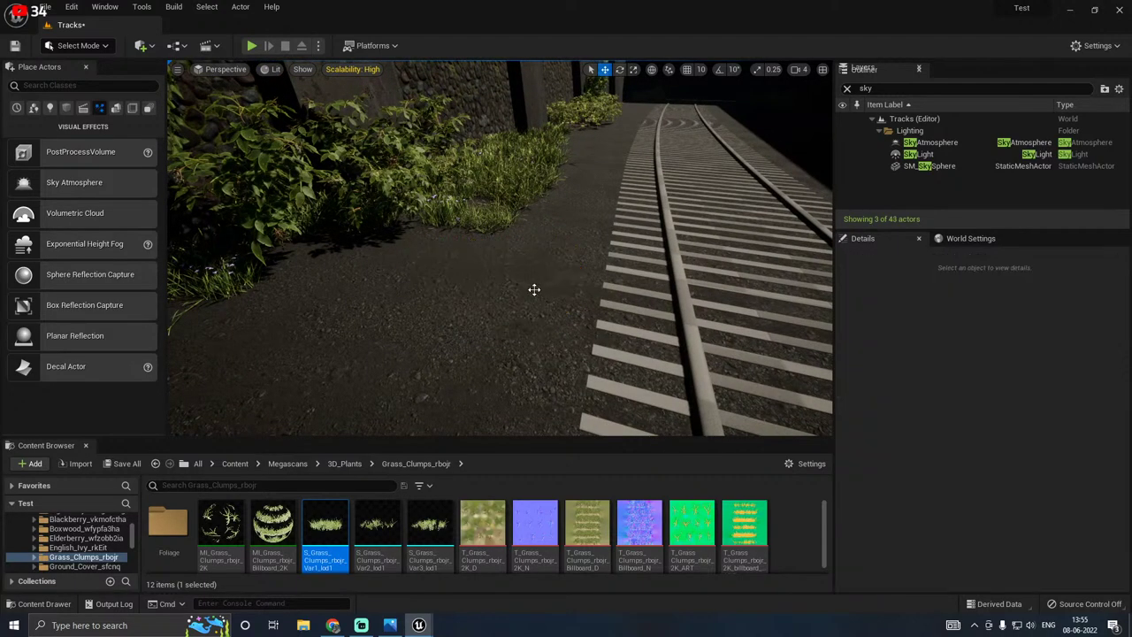
# Step: Save the Tracks level with the test grass clump removed
pyautogui.moveTo(533, 289); pyautogui.dragTo(491, 287, button='right')
pyautogui.click(130, 463)
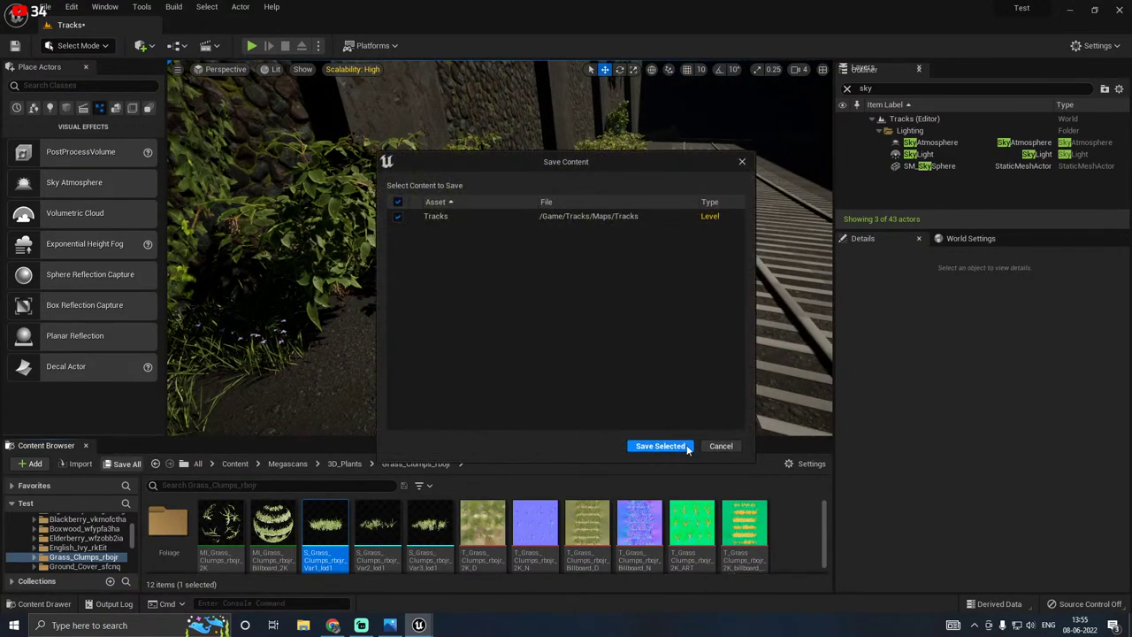
pyautogui.click(659, 445)
# Step: Try S_Grass_Clumps_rbojr_Var3_lod1 on the ground beside the existing plants without placing it
pyautogui.moveTo(499, 287); pyautogui.dragTo(529, 266, button='right')
pyautogui.moveTo(415, 533); pyautogui.dragTo(473, 301)
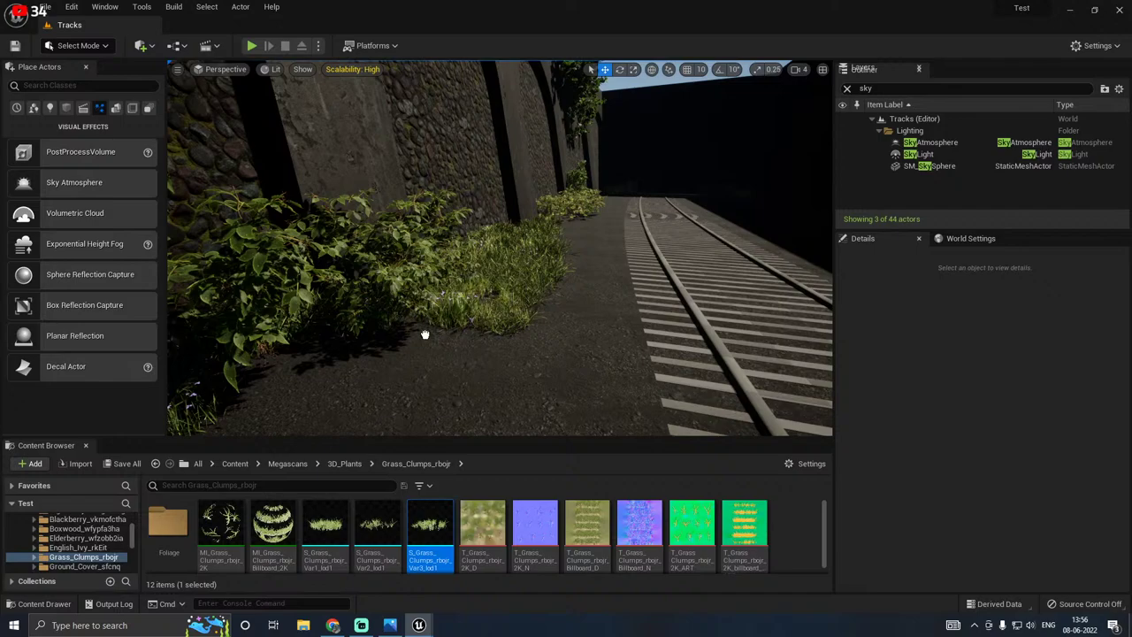
pyautogui.moveTo(425, 334); pyautogui.dragTo(434, 535)
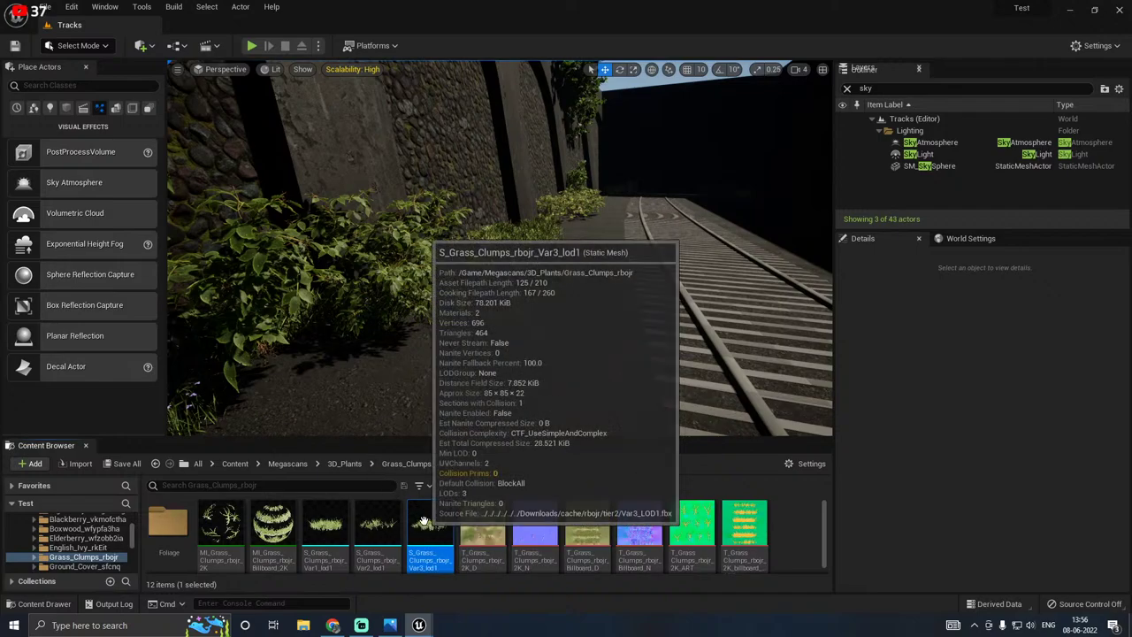
# Step: Switch to Foliage mode, deactivate every foliage type in the palette, and enlarge the palette list
pyautogui.click(97, 45)
pyautogui.click(102, 94)
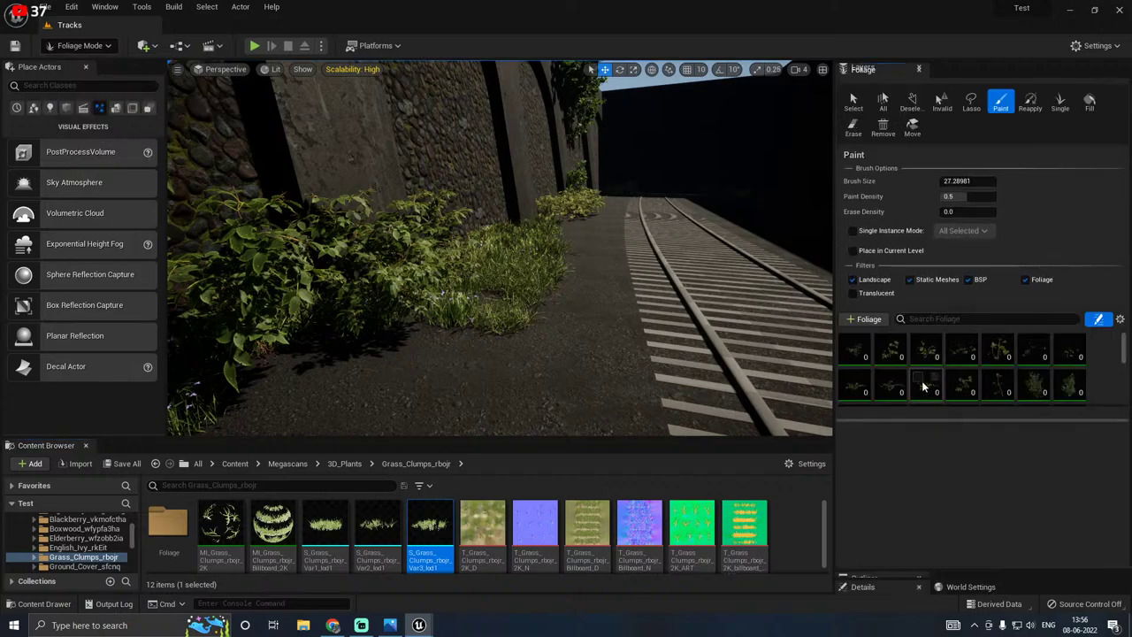
pyautogui.click(855, 358)
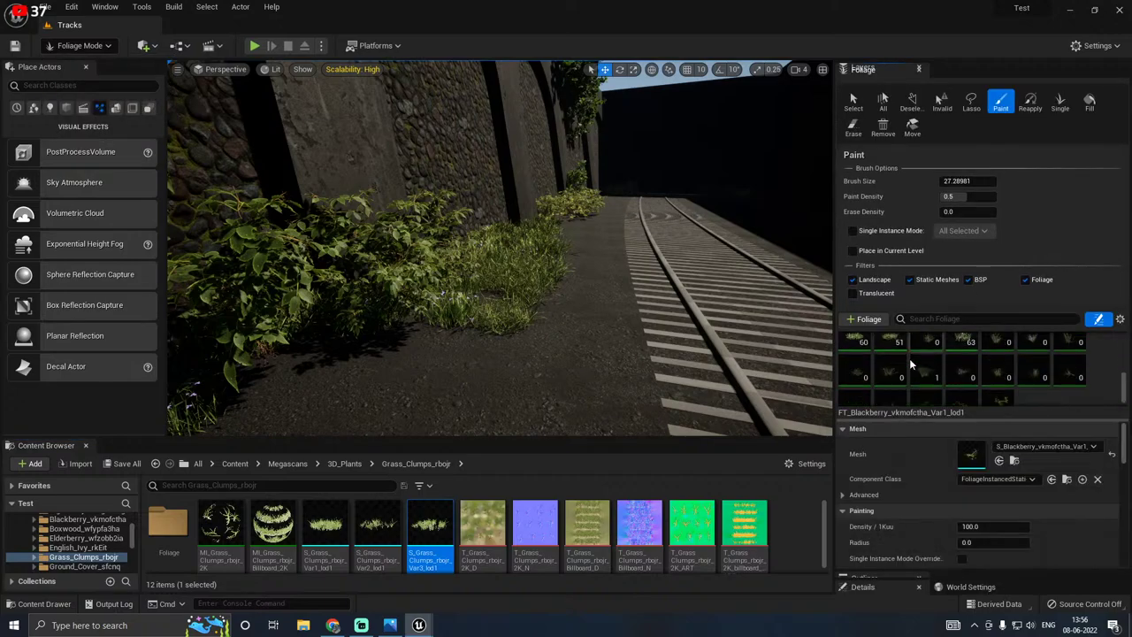
pyautogui.keyDown('shift'); pyautogui.click(985, 389); pyautogui.keyUp('shift')
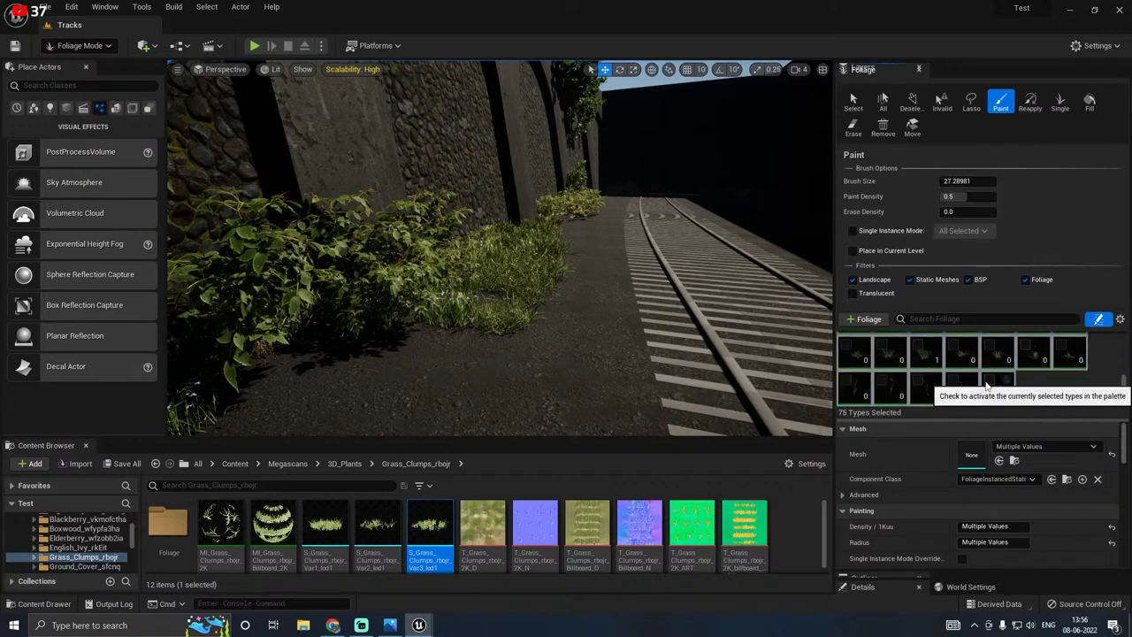
pyautogui.click(1024, 392)
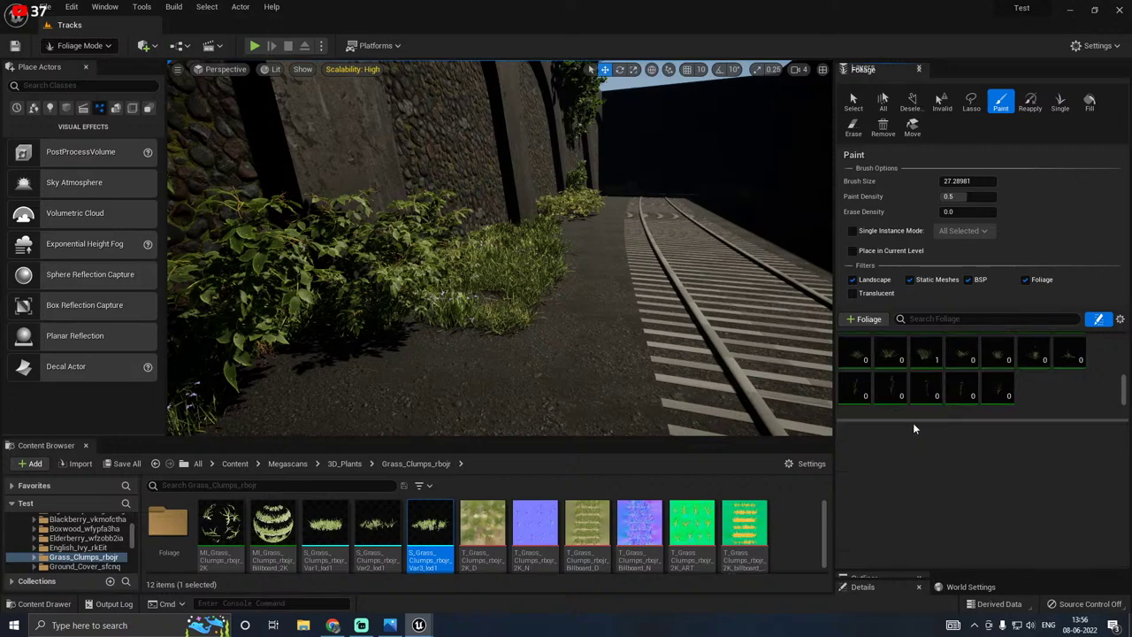
pyautogui.moveTo(909, 421); pyautogui.dragTo(914, 522)
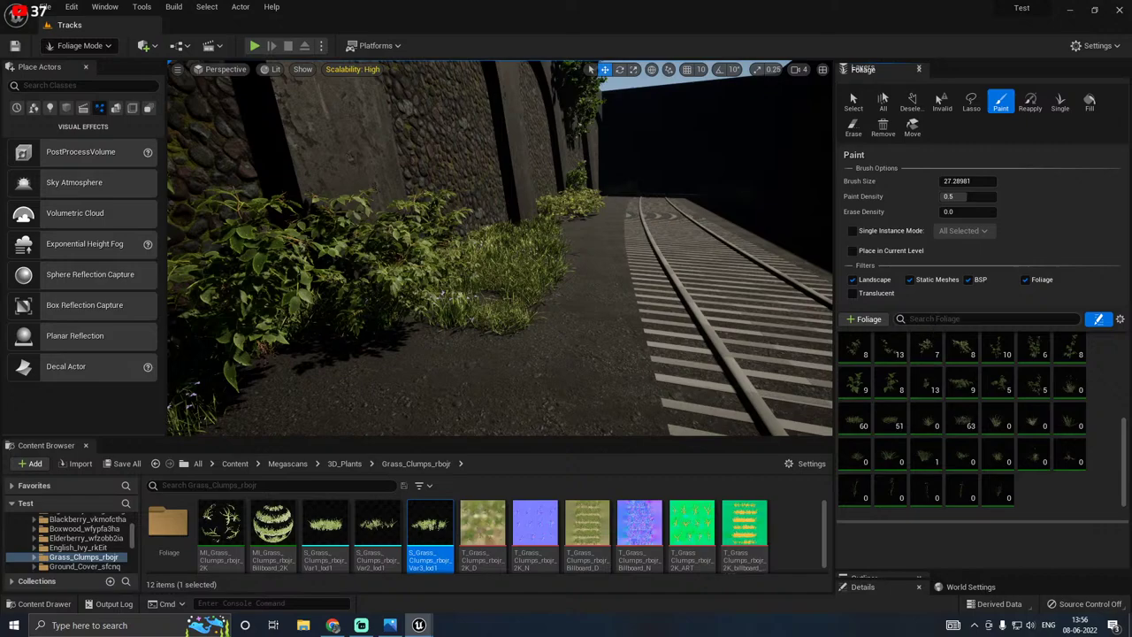
# Step: Filter the foliage palette by "clum" and activate only FT_Grass_Clumps_rbojr_Var2_lod1 for painting
pyautogui.write('clu')
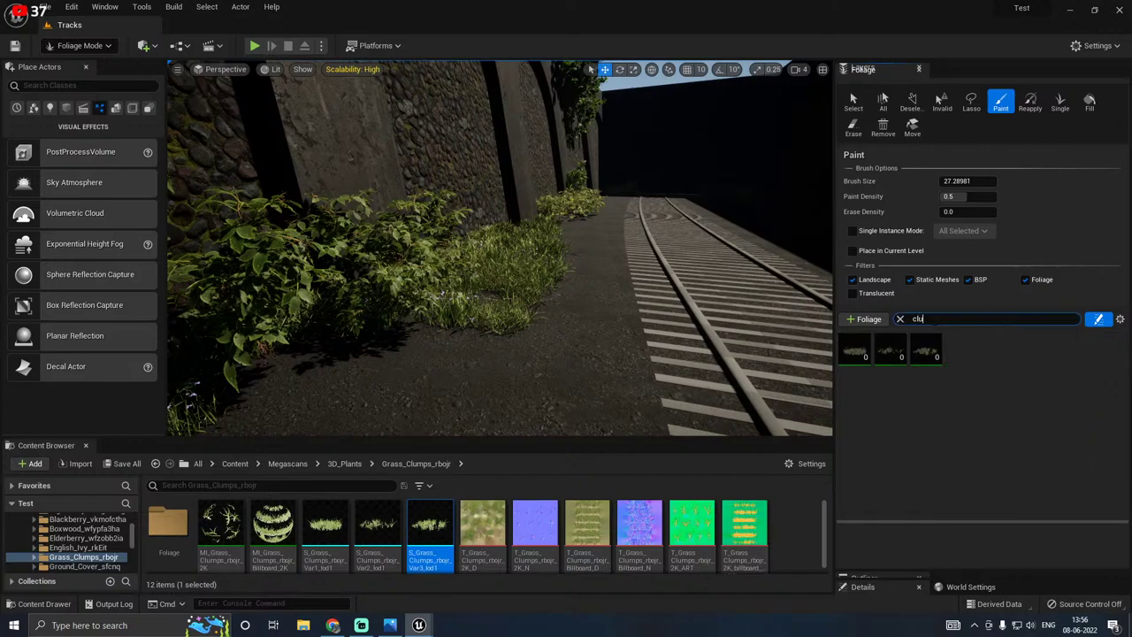
pyautogui.write('m')
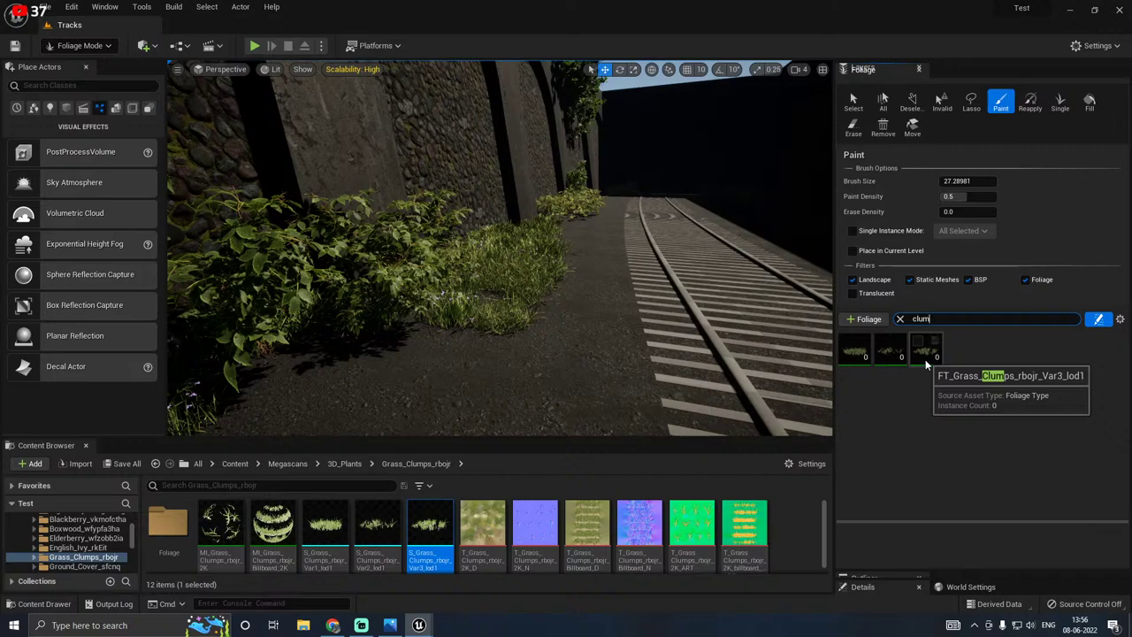
pyautogui.click(925, 354)
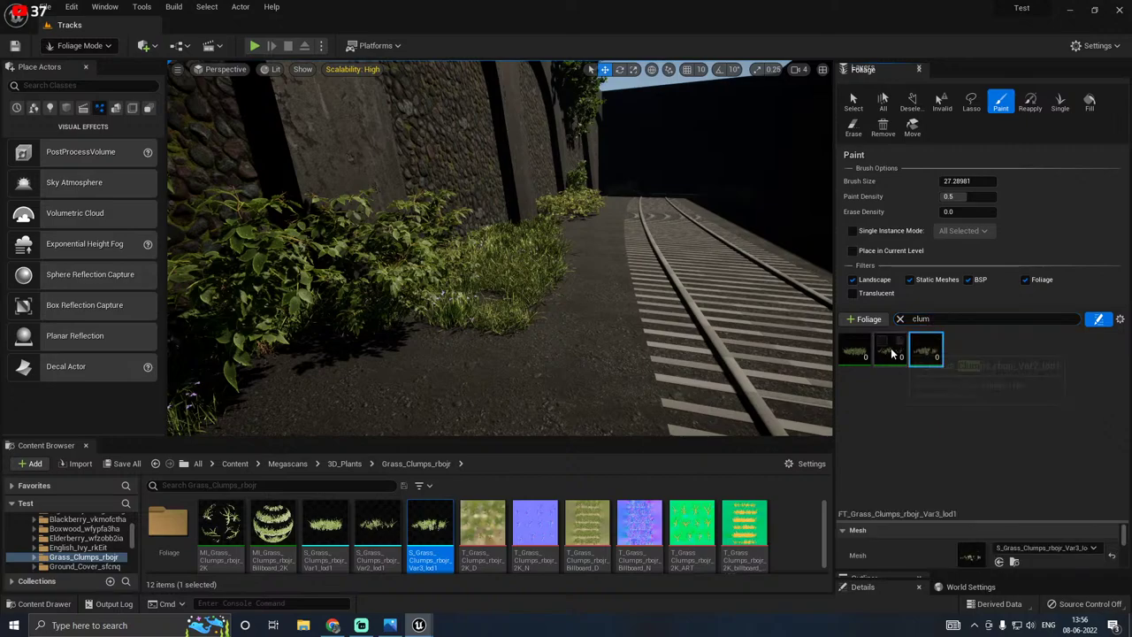
pyautogui.click(890, 350)
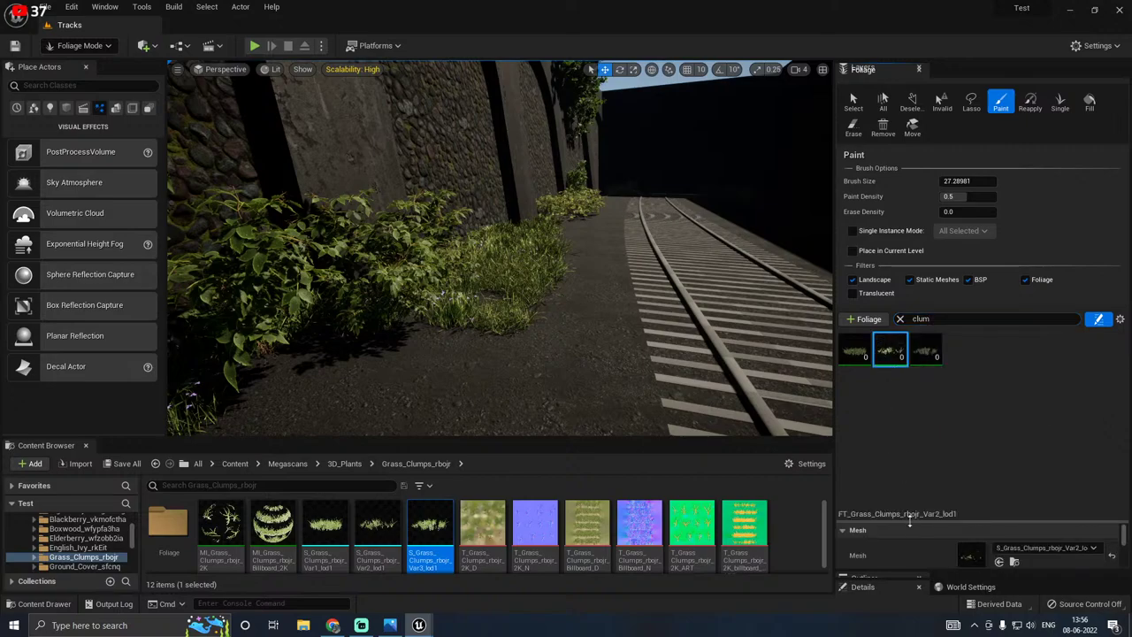
# Step: Set the Var2 grass clump's density to 44 and radius to 2, and turn off Align to Normal
pyautogui.moveTo(910, 522); pyautogui.dragTo(909, 368)
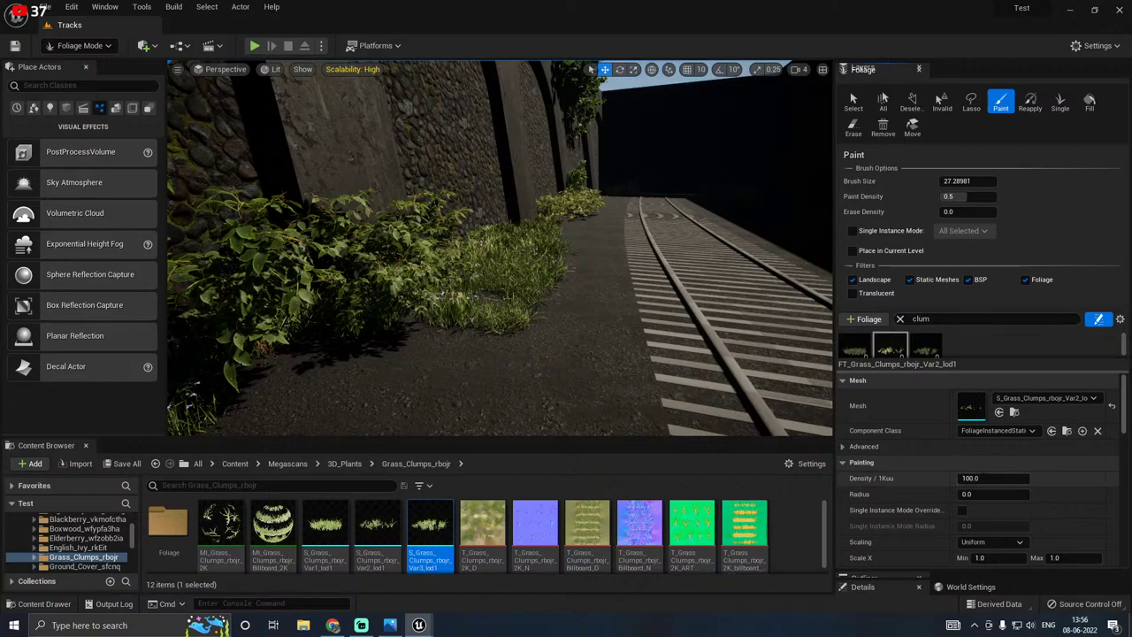
pyautogui.write('44')
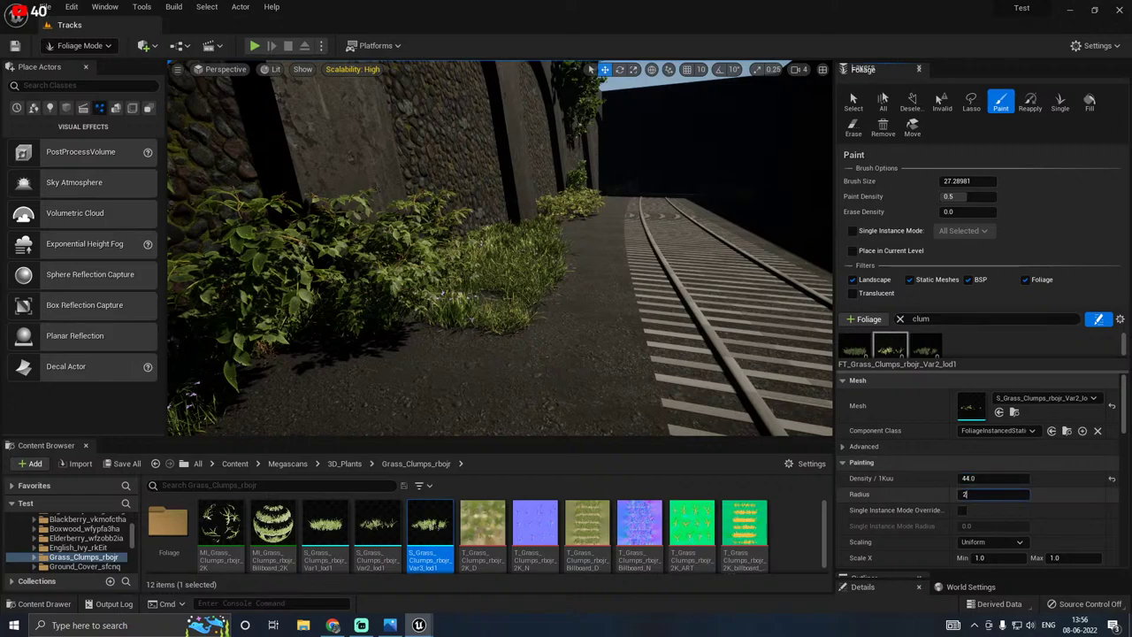
pyautogui.write('2')
pyautogui.press('Return')
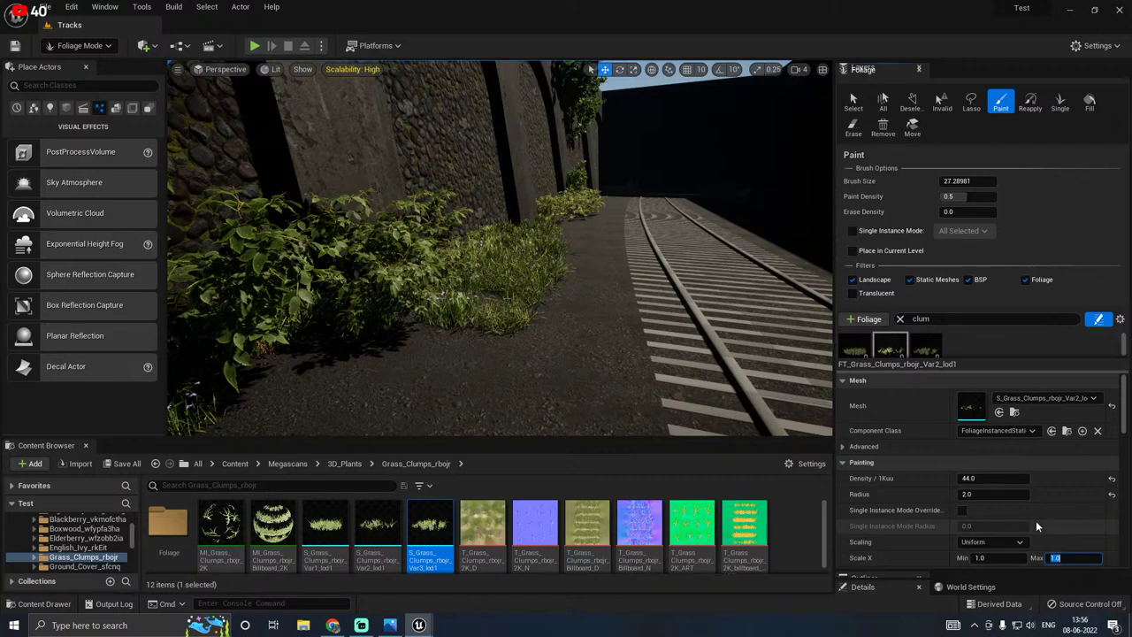
pyautogui.scroll(-3, 1036, 520)
pyautogui.click(963, 529)
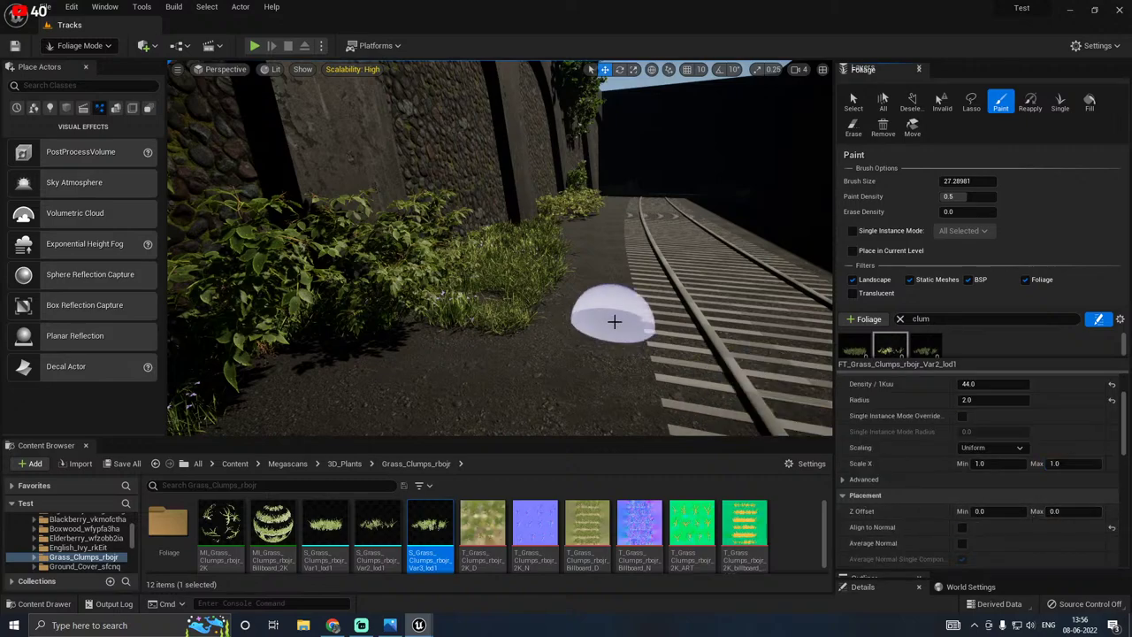
# Step: Paint Var2 grass clumps along the edge of the existing plants beside the wall
pyautogui.moveTo(614, 321); pyautogui.dragTo(578, 298, button='right')
pyautogui.click(366, 292)
pyautogui.moveTo(362, 292)
pyautogui.mouseDown()
pyautogui.moveTo(463, 271)
pyautogui.moveTo(452, 306)
pyautogui.moveTo(552, 270)
pyautogui.mouseUp()
pyautogui.moveTo(552, 270); pyautogui.dragTo(597, 311, button='right')
# Step: Try painting Var2 grass clumps over the sleepers and rails of the track
pyautogui.press('w')
pyautogui.press('s')
pyautogui.press('d')
pyautogui.click(414, 348)
pyautogui.moveTo(509, 327)
pyautogui.mouseDown()
pyautogui.moveTo(487, 356)
pyautogui.moveTo(523, 256)
pyautogui.moveTo(489, 278)
pyautogui.mouseUp()
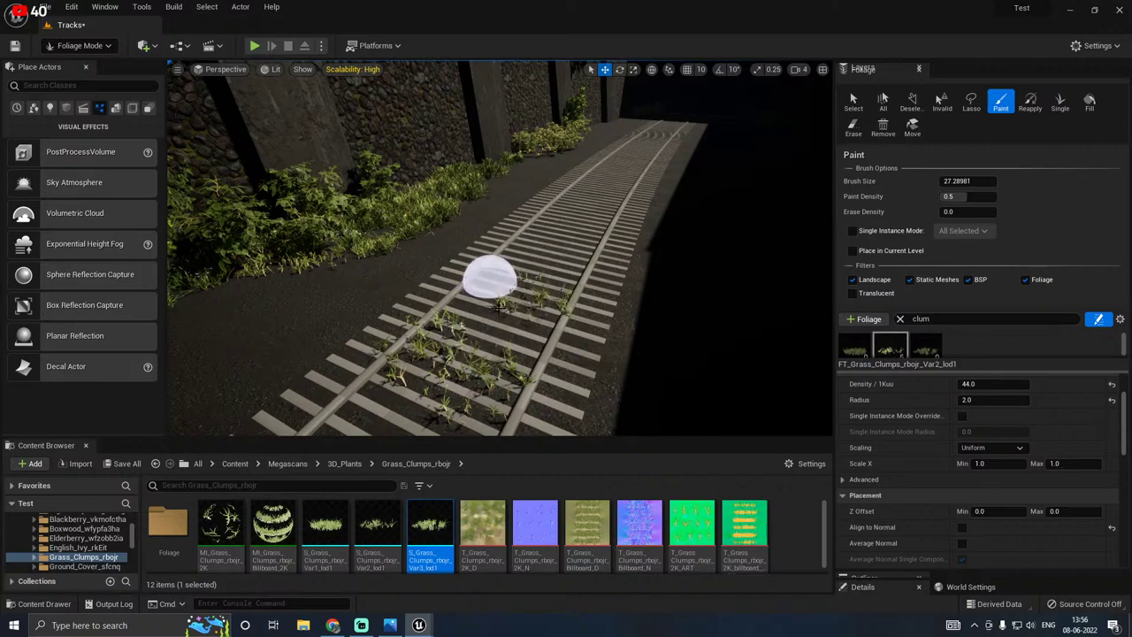
pyautogui.moveTo(617, 265)
pyautogui.mouseDown()
pyautogui.moveTo(607, 291)
pyautogui.moveTo(606, 243)
pyautogui.moveTo(566, 318)
pyautogui.mouseUp()
pyautogui.press('a')
pyautogui.moveTo(566, 318)
pyautogui.mouseDown(button='right')
pyautogui.moveTo(685, 358)
pyautogui.moveTo(672, 323)
pyautogui.mouseUp(button='right')
pyautogui.press('w')
pyautogui.press('s')
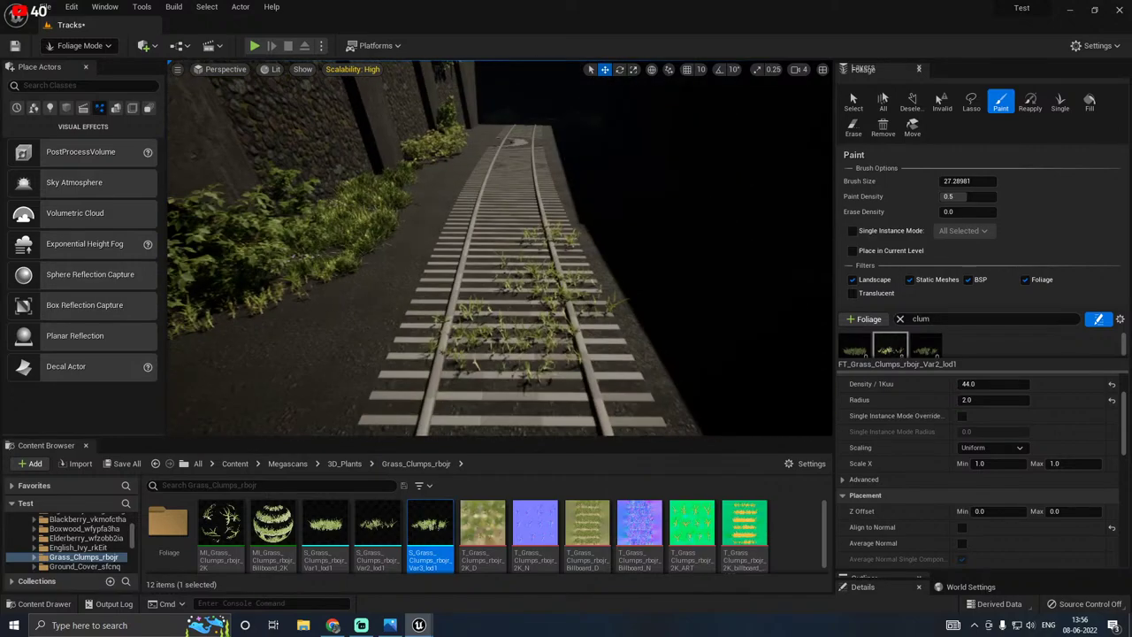
# Step: Erase the grass clumps from the track and exclude static meshes from the foliage painting filters
pyautogui.press('shift')
pyautogui.moveTo(548, 226)
pyautogui.mouseDown()
pyautogui.moveTo(521, 245)
pyautogui.moveTo(589, 233)
pyautogui.moveTo(523, 257)
pyautogui.moveTo(562, 241)
pyautogui.mouseUp()
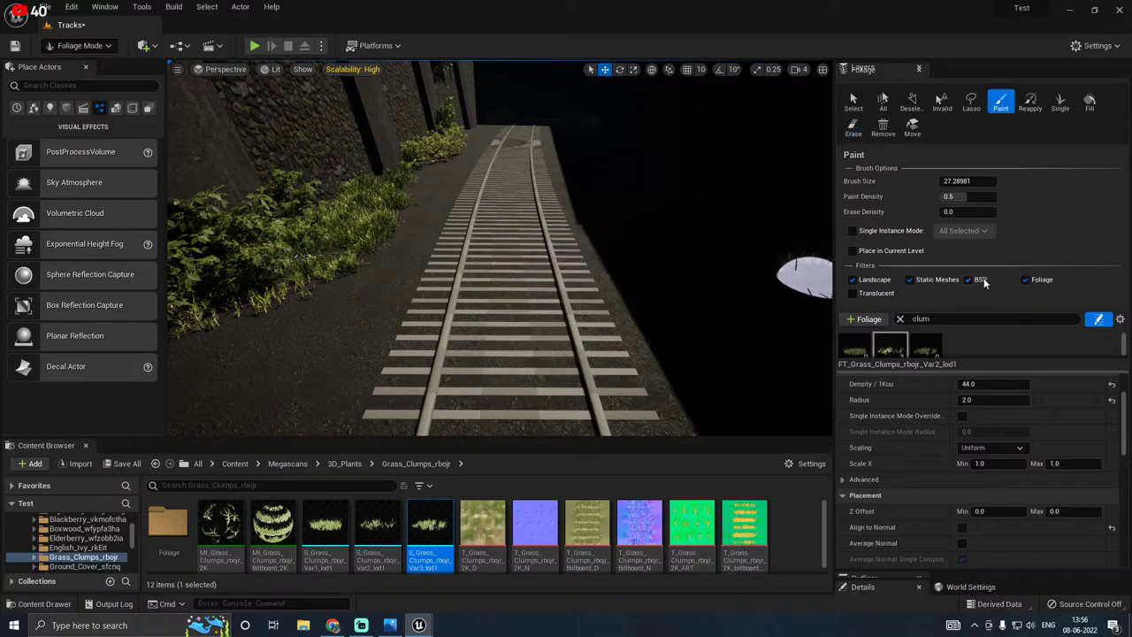
pyautogui.click(909, 280)
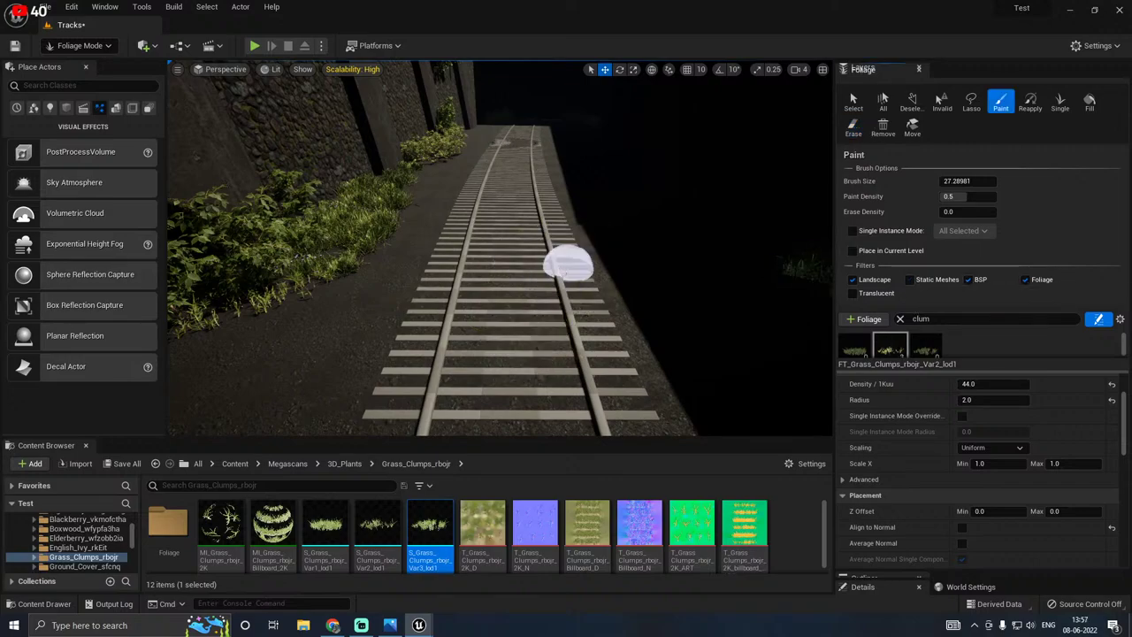
# Step: Paint Var2 grass clumps on the ground around the wall-side rail
pyautogui.moveTo(566, 265); pyautogui.dragTo(451, 334, button='right')
pyautogui.moveTo(451, 334)
pyautogui.mouseDown()
pyautogui.moveTo(513, 243)
pyautogui.moveTo(341, 372)
pyautogui.moveTo(503, 220)
pyautogui.moveTo(412, 324)
pyautogui.mouseUp()
pyautogui.moveTo(412, 323)
pyautogui.mouseDown(button='right')
pyautogui.moveTo(619, 354)
pyautogui.moveTo(544, 358)
pyautogui.moveTo(424, 283)
pyautogui.moveTo(477, 257)
pyautogui.moveTo(548, 274)
pyautogui.moveTo(521, 283)
pyautogui.moveTo(557, 288)
pyautogui.mouseUp(button='right')
pyautogui.moveTo(539, 336)
pyautogui.mouseDown(button='right')
pyautogui.moveTo(300, 342)
pyautogui.moveTo(276, 370)
pyautogui.mouseUp(button='right')
# Step: Shrink the foliage brush to about 14.75 and paint more clumps along the outer side of the wall-side rail
pyautogui.press('[')
pyautogui.press('[')
pyautogui.press('[')
pyautogui.press('[')
pyautogui.press('[')
pyautogui.press('[')
pyautogui.press('[')
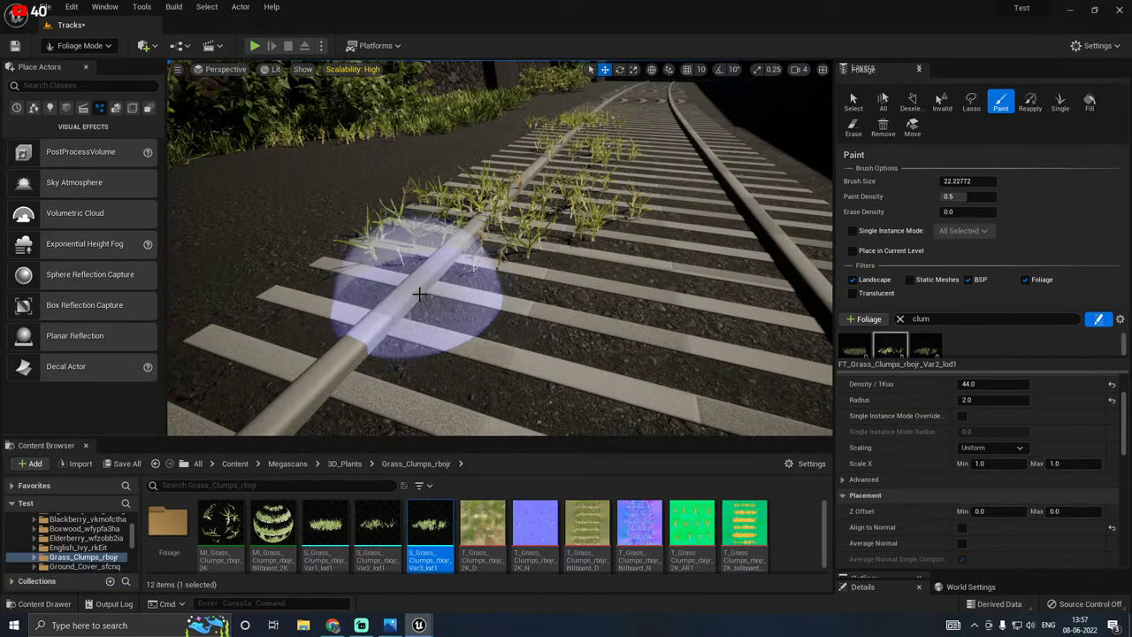
pyautogui.press('[')
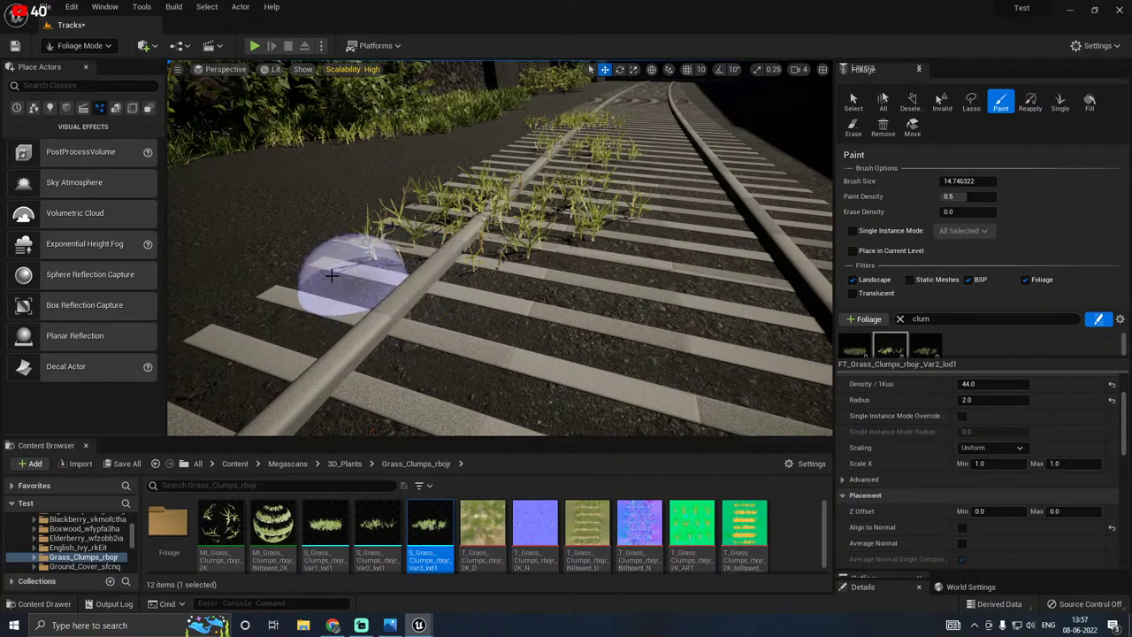
pyautogui.moveTo(328, 273)
pyautogui.mouseDown()
pyautogui.moveTo(374, 245)
pyautogui.moveTo(451, 247)
pyautogui.mouseUp()
# Step: Erase part of the grass around the wall-side rail to leave sparse clumps
pyautogui.press('s')
pyautogui.moveTo(451, 247)
pyautogui.mouseDown(button='right')
pyautogui.moveTo(539, 248)
pyautogui.moveTo(561, 218)
pyautogui.mouseUp(button='right')
pyautogui.moveTo(406, 260)
pyautogui.keyDown('shift'); pyautogui.mouseDown()
pyautogui.moveTo(397, 286)
pyautogui.moveTo(465, 281)
pyautogui.mouseUp(); pyautogui.keyUp('shift')
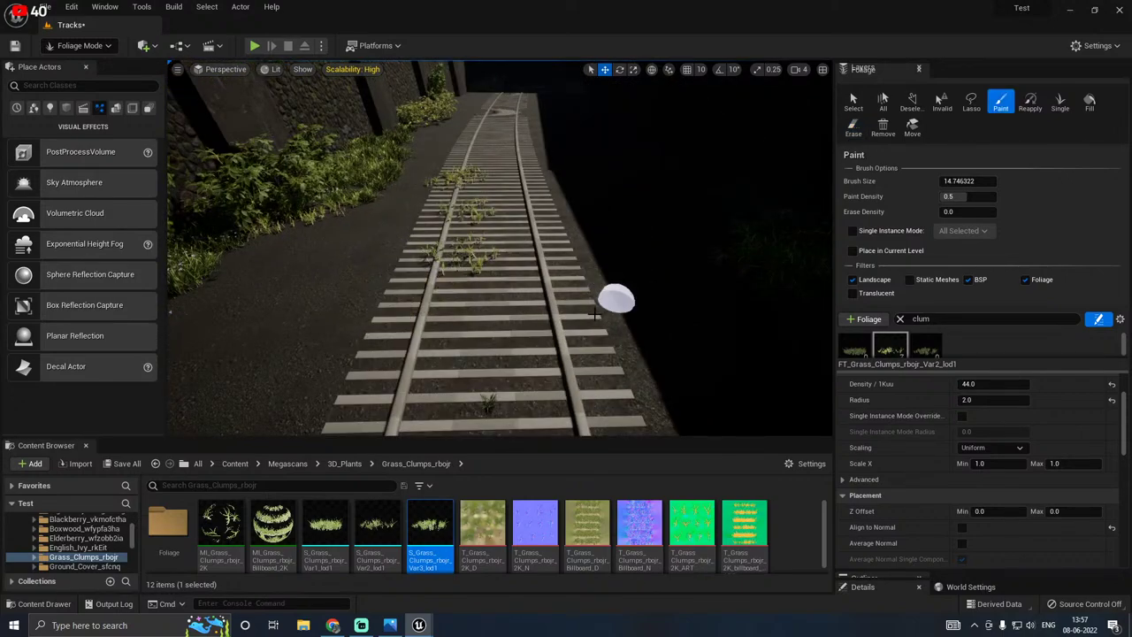
# Step: Paint grass clumps along the rail farther from the wall and its outer edge, erasing and repainting the nearer patch
pyautogui.click(562, 272)
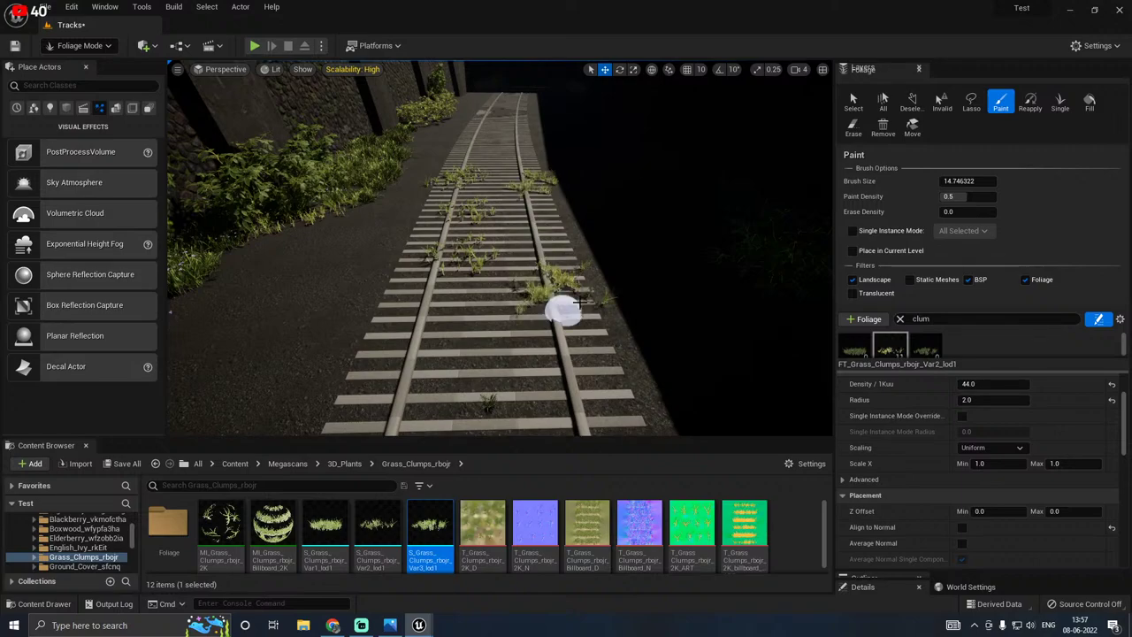
pyautogui.press('w')
pyautogui.moveTo(579, 302)
pyautogui.mouseDown(button='right')
pyautogui.moveTo(584, 380)
pyautogui.moveTo(619, 345)
pyautogui.moveTo(619, 358)
pyautogui.moveTo(619, 345)
pyautogui.moveTo(689, 331)
pyautogui.moveTo(655, 309)
pyautogui.moveTo(650, 349)
pyautogui.mouseUp(button='right')
pyautogui.press('s')
pyautogui.press('s')
pyautogui.press('w')
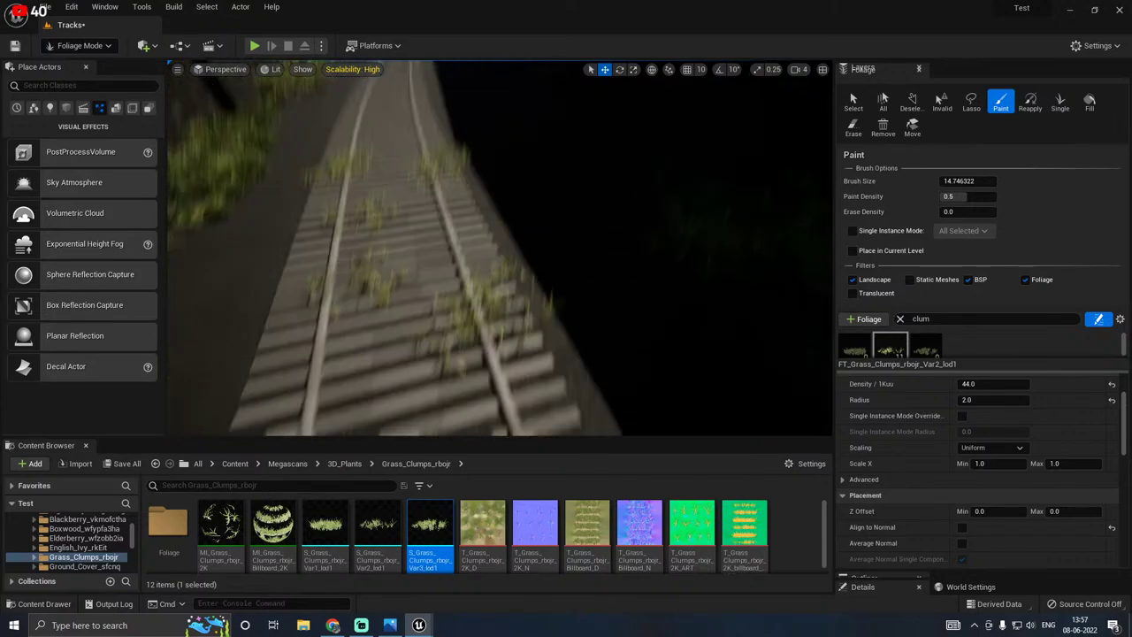
pyautogui.press('shift')
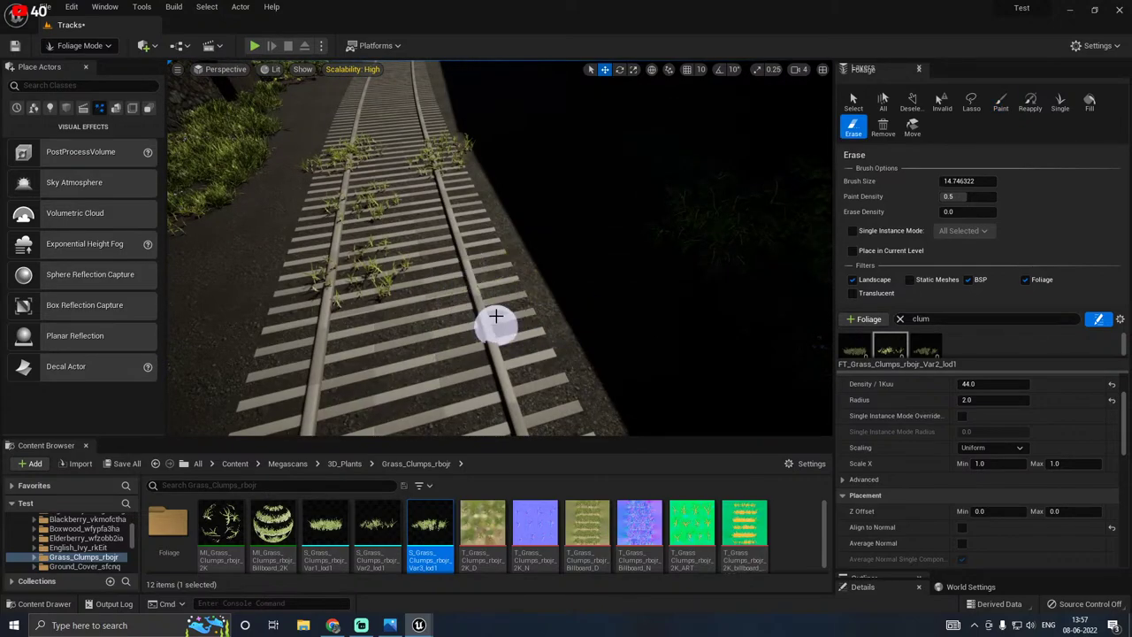
pyautogui.moveTo(540, 295); pyautogui.dragTo(526, 283)
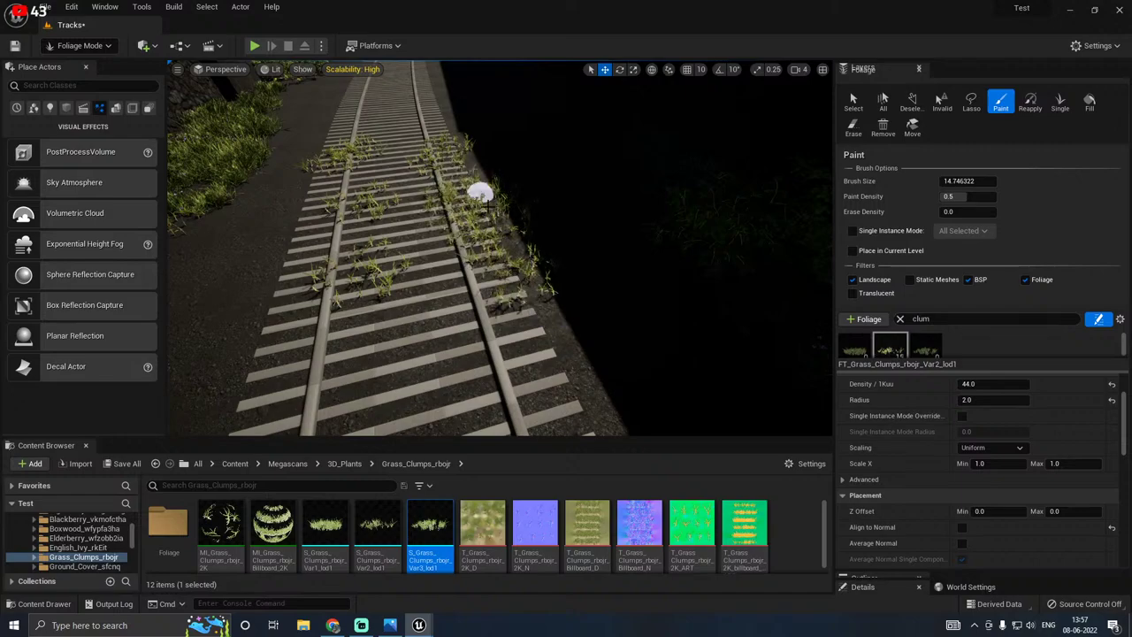
# Step: Paint grass clumps on the bare ground between the wall-side plants and the nearest rail to link them
pyautogui.press('w')
pyautogui.moveTo(506, 235)
pyautogui.mouseDown(button='right')
pyautogui.moveTo(522, 257)
pyautogui.moveTo(486, 177)
pyautogui.moveTo(354, 230)
pyautogui.moveTo(451, 263)
pyautogui.mouseUp(button='right')
pyautogui.press('a')
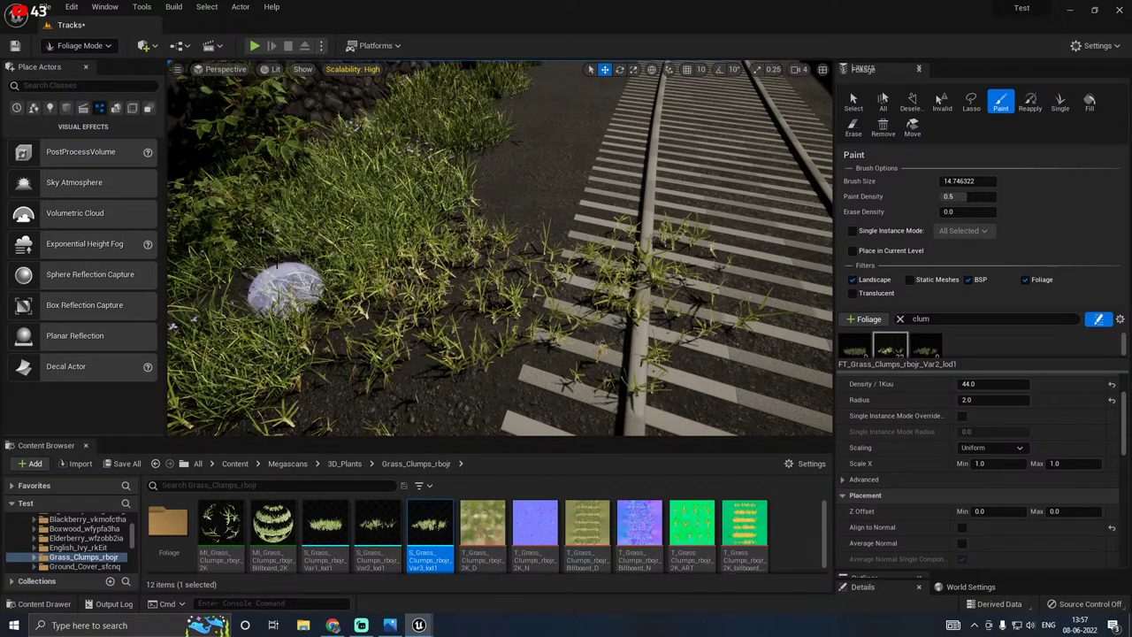
pyautogui.moveTo(285, 287); pyautogui.dragTo(487, 245, button='right')
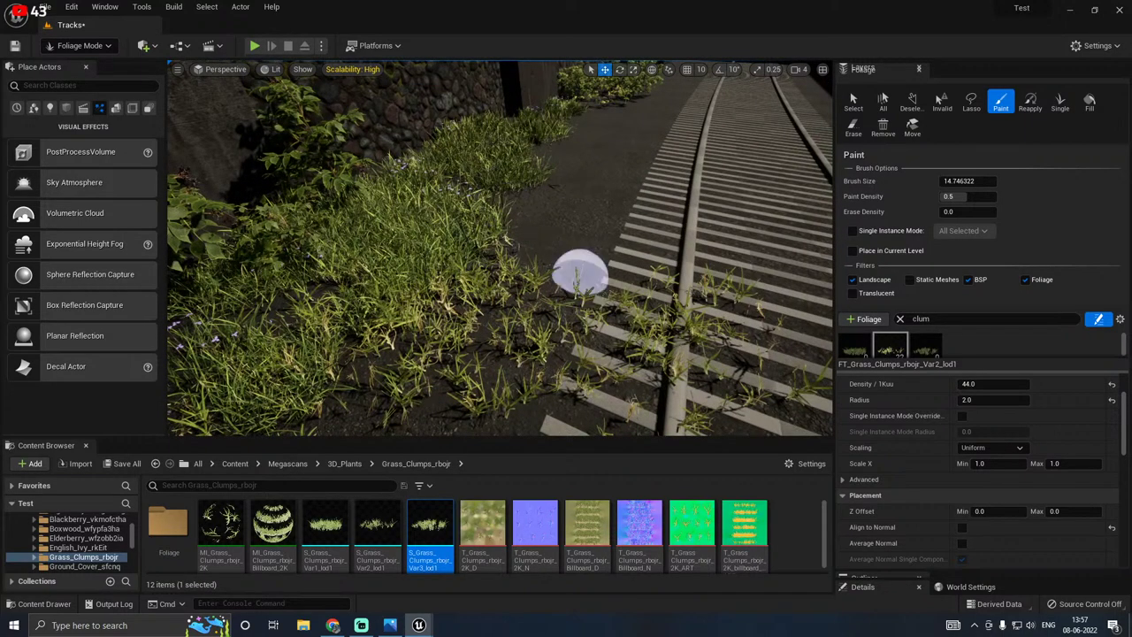
pyautogui.moveTo(580, 272)
pyautogui.mouseDown(button='right')
pyautogui.moveTo(473, 319)
pyautogui.moveTo(439, 273)
pyautogui.mouseUp(button='right')
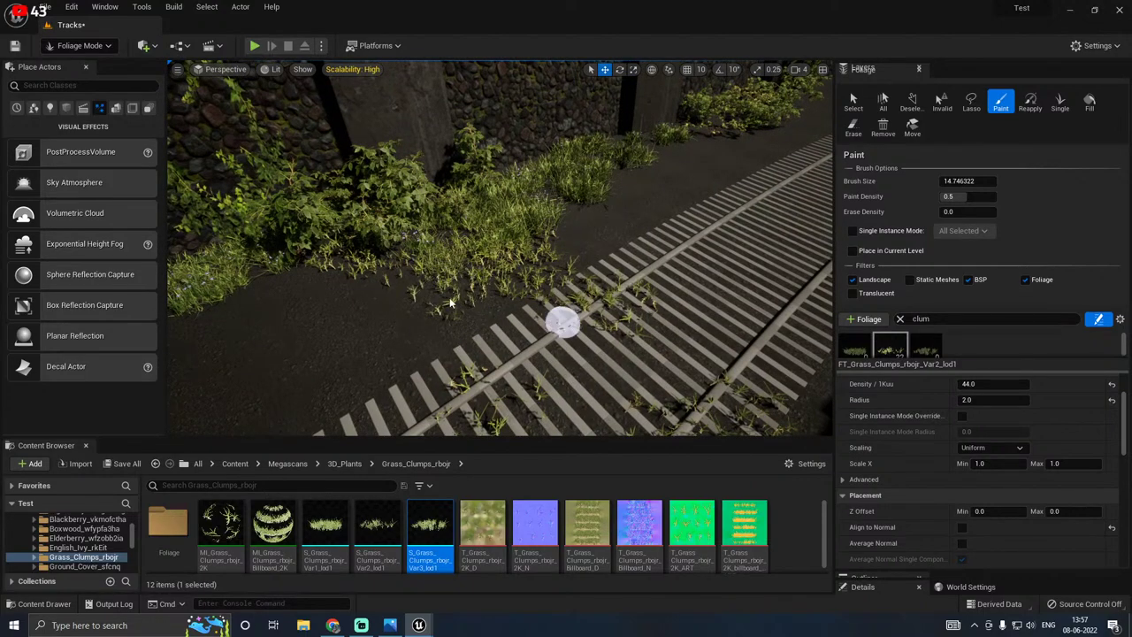
pyautogui.moveTo(560, 321)
pyautogui.mouseDown(button='right')
pyautogui.moveTo(509, 297)
pyautogui.moveTo(454, 291)
pyautogui.mouseUp(button='right')
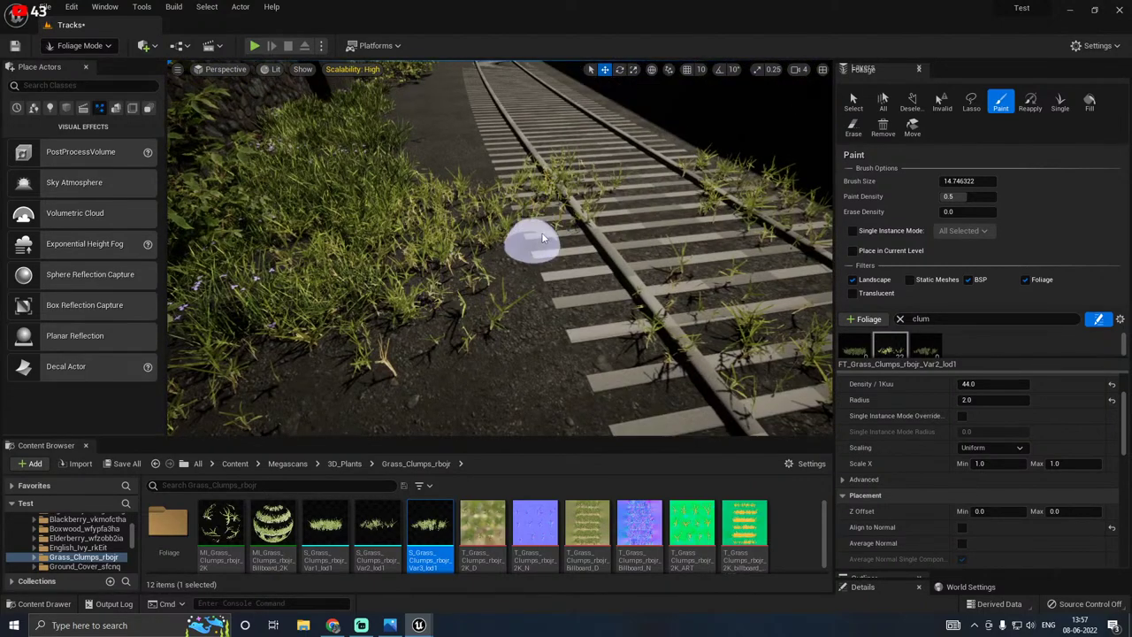
# Step: Add more grass clumps beside and between both rails and check the result from along the track
pyautogui.moveTo(594, 266); pyautogui.dragTo(598, 265, button='right')
pyautogui.click(354, 315)
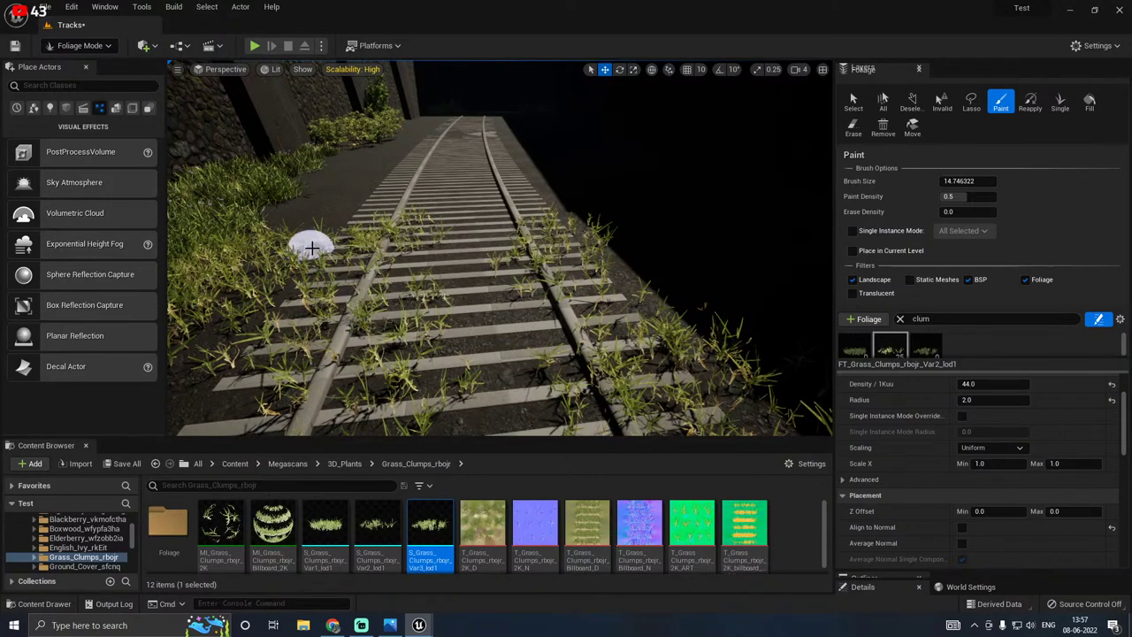
pyautogui.moveTo(313, 248); pyautogui.dragTo(351, 275, button='right')
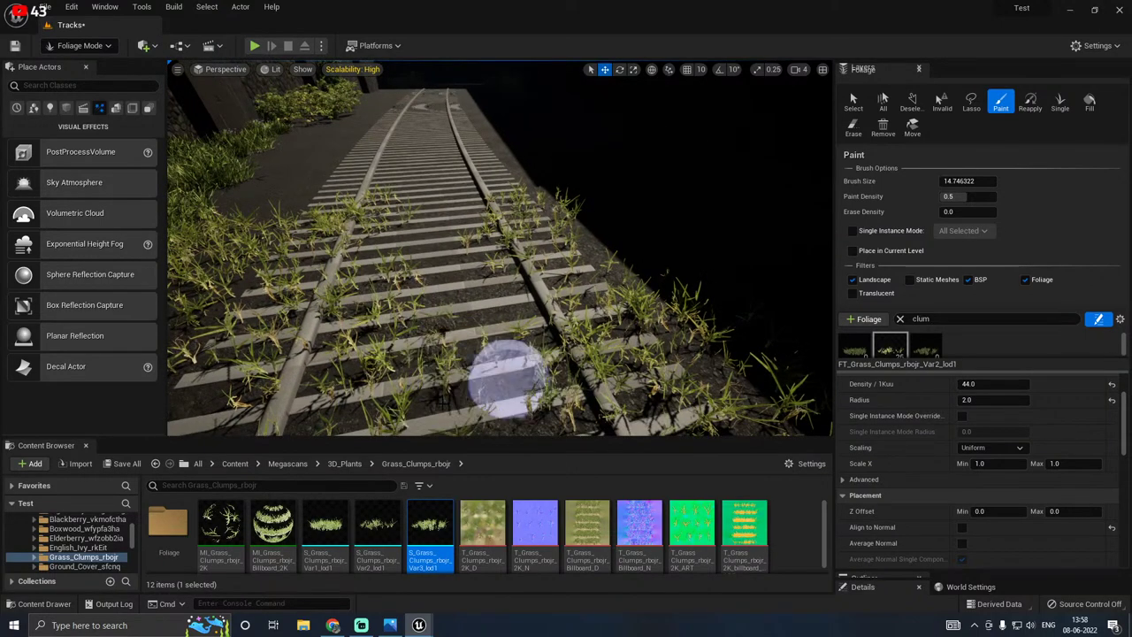
pyautogui.moveTo(500, 379)
pyautogui.mouseDown(button='right')
pyautogui.moveTo(497, 341)
pyautogui.moveTo(473, 314)
pyautogui.moveTo(465, 320)
pyautogui.mouseUp(button='right')
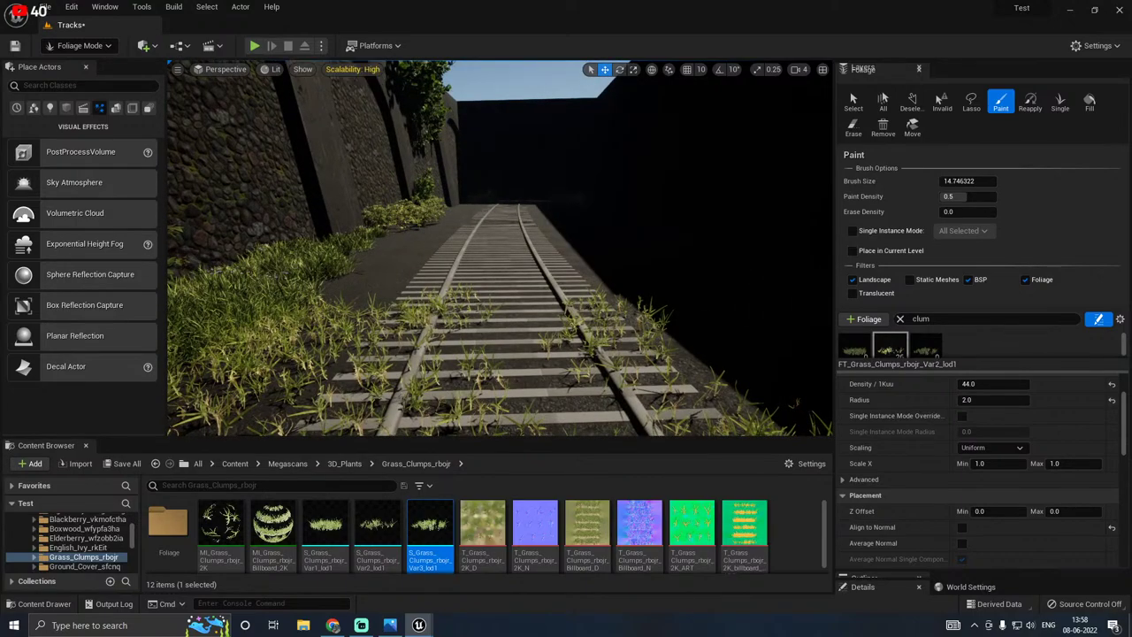
pyautogui.moveTo(411, 170)
pyautogui.mouseDown(button='right')
pyautogui.moveTo(411, 133)
pyautogui.moveTo(409, 176)
pyautogui.mouseUp(button='right')
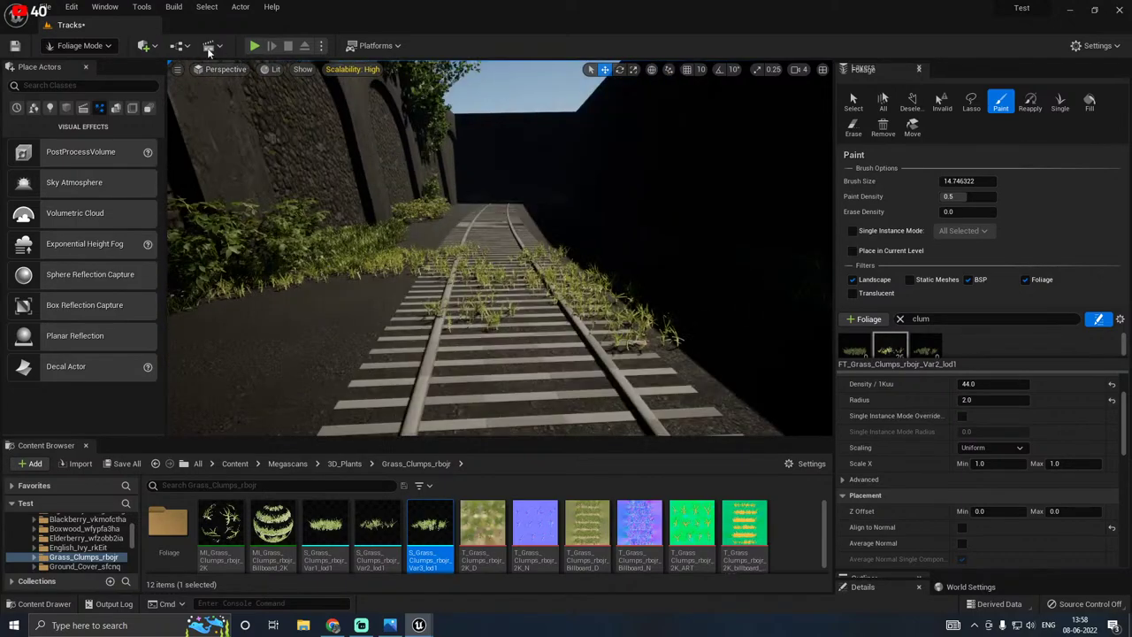
# Step: Return to Select mode, open the MI_Grass_Clumps_rbojr_Billboard_2K material instance, and enable its Color Overlay
pyautogui.click(99, 51)
pyautogui.click(97, 66)
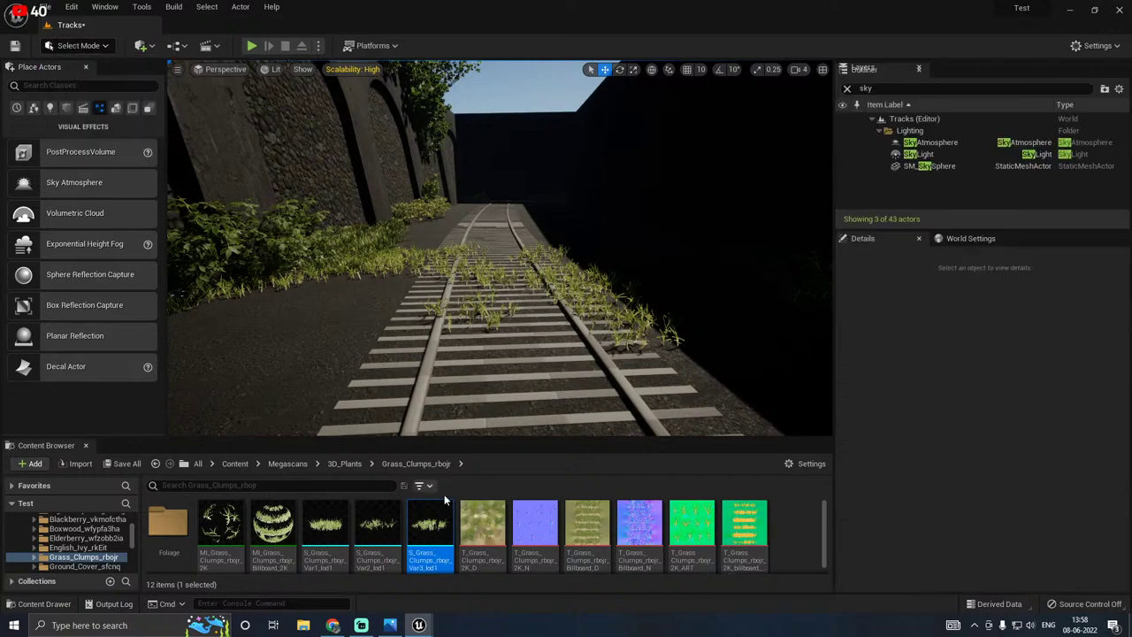
pyautogui.doubleClick(272, 524)
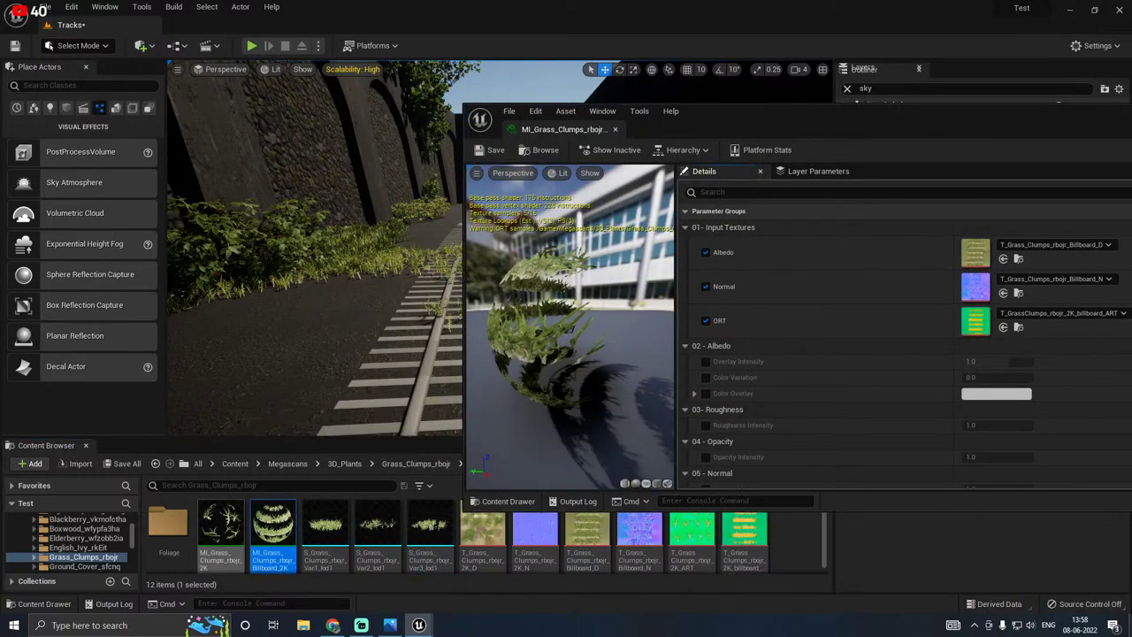
pyautogui.click(706, 393)
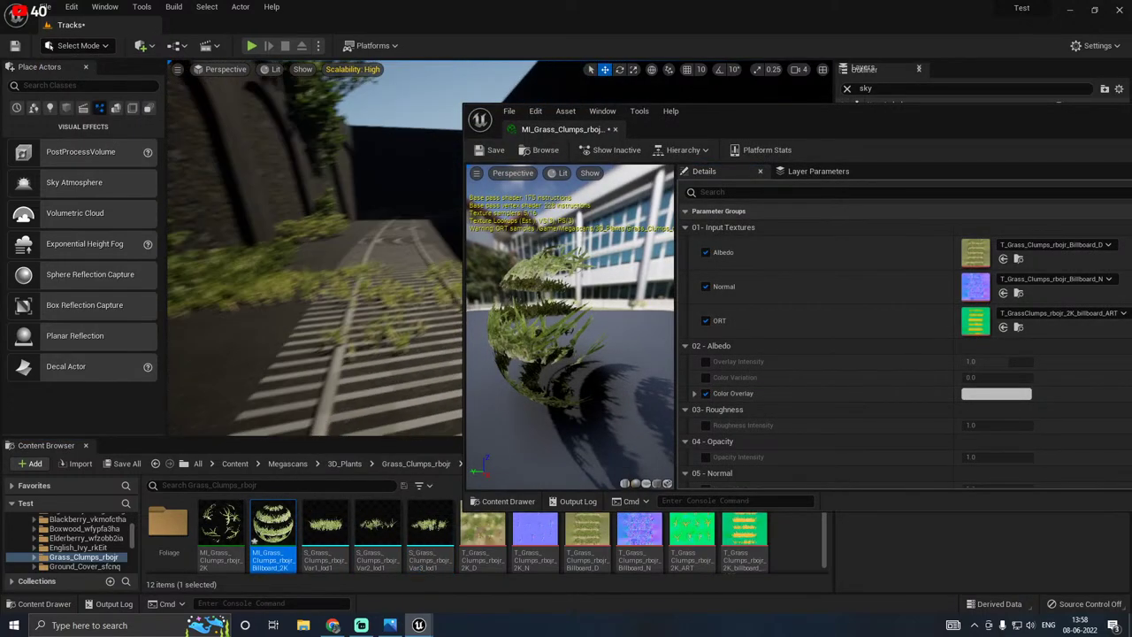
# Step: Set the grass billboard's Color Overlay to a 0.25-value grey, enable Color Variation, and enable Overlay Intensity at 1.5
pyautogui.click(988, 395)
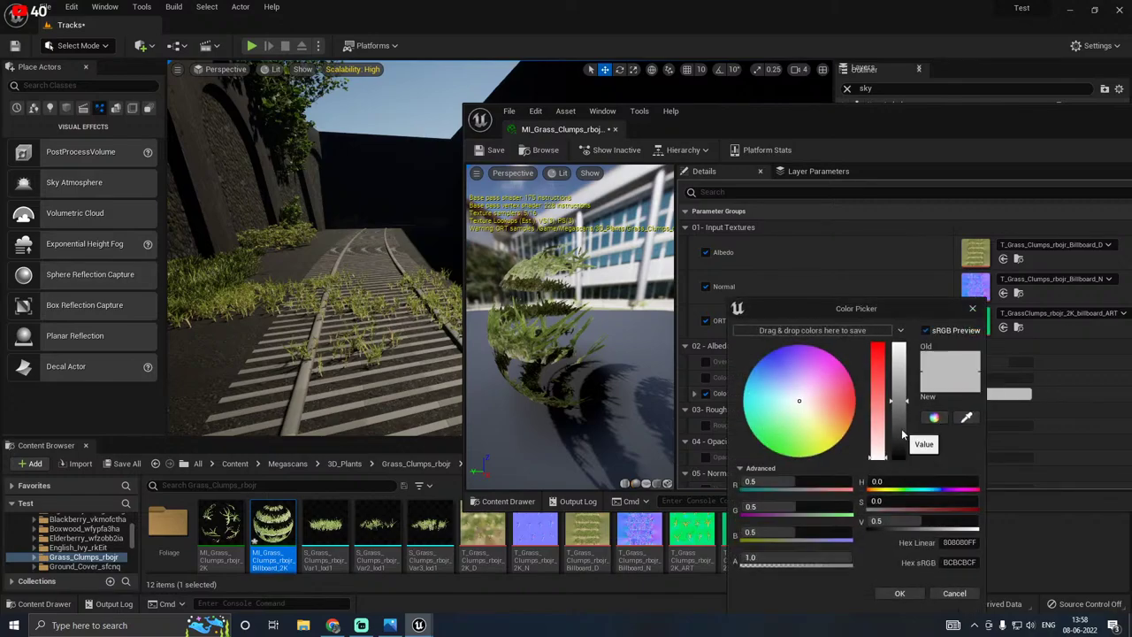
pyautogui.click(903, 434)
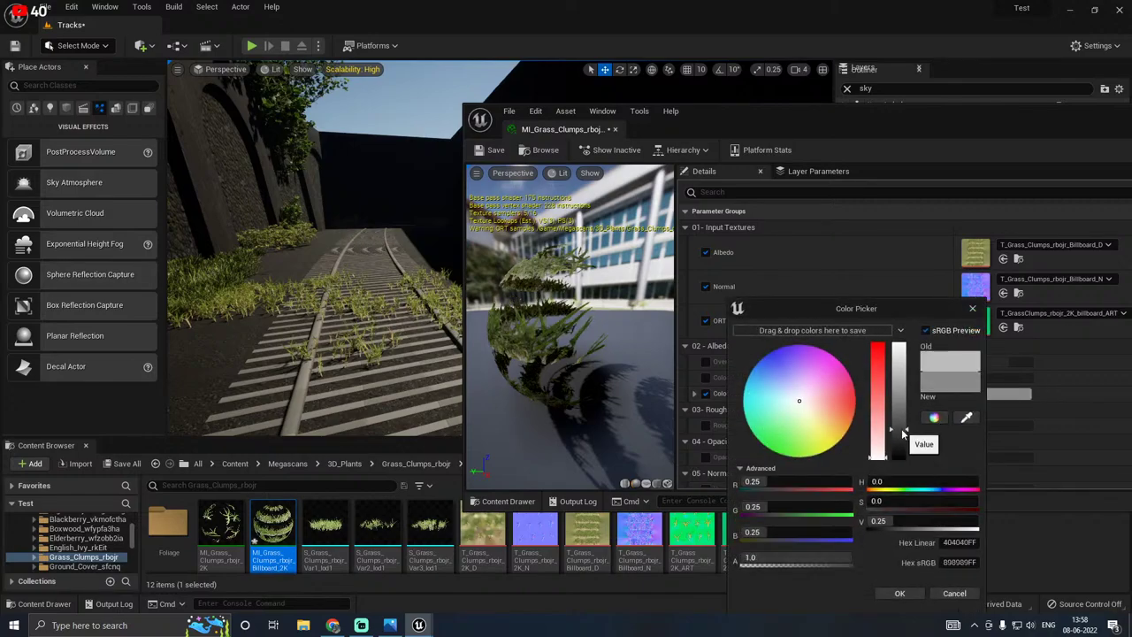
pyautogui.click(889, 594)
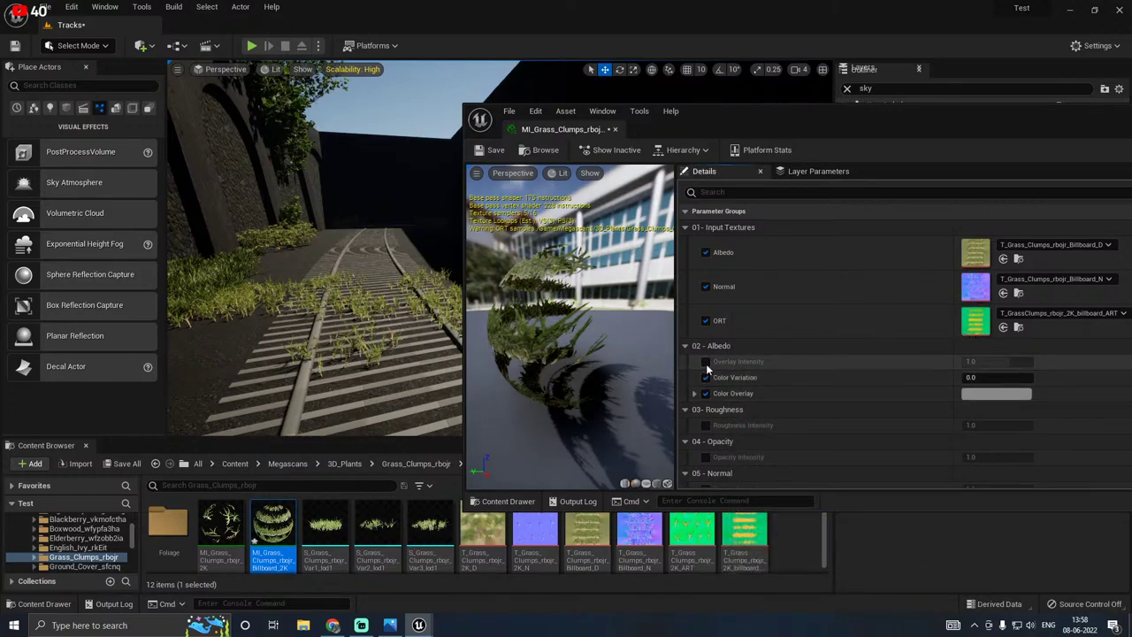
pyautogui.click(704, 362)
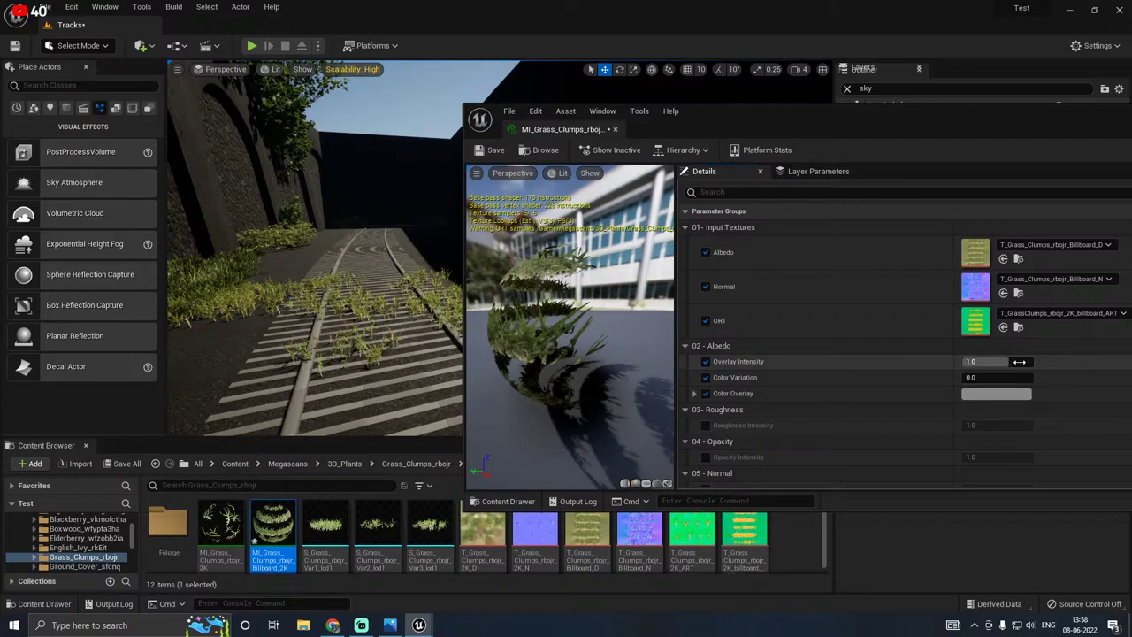
pyautogui.moveTo(964, 362); pyautogui.dragTo(986, 362)
pyautogui.moveTo(364, 333); pyautogui.dragTo(305, 332, button='right')
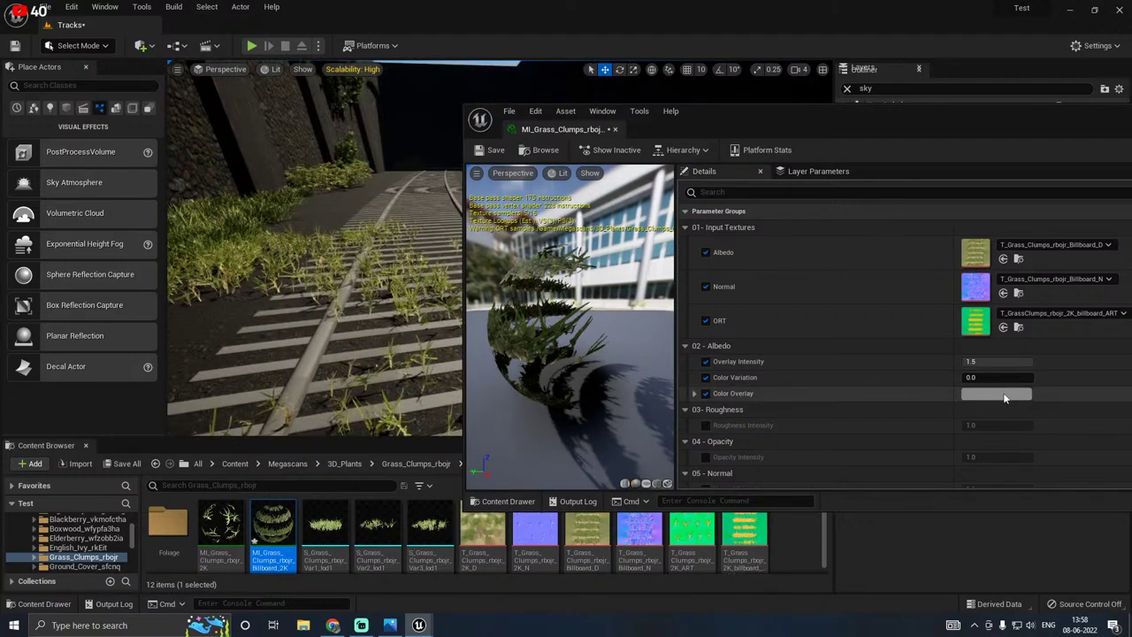
pyautogui.click(996, 393)
pyautogui.click(893, 352)
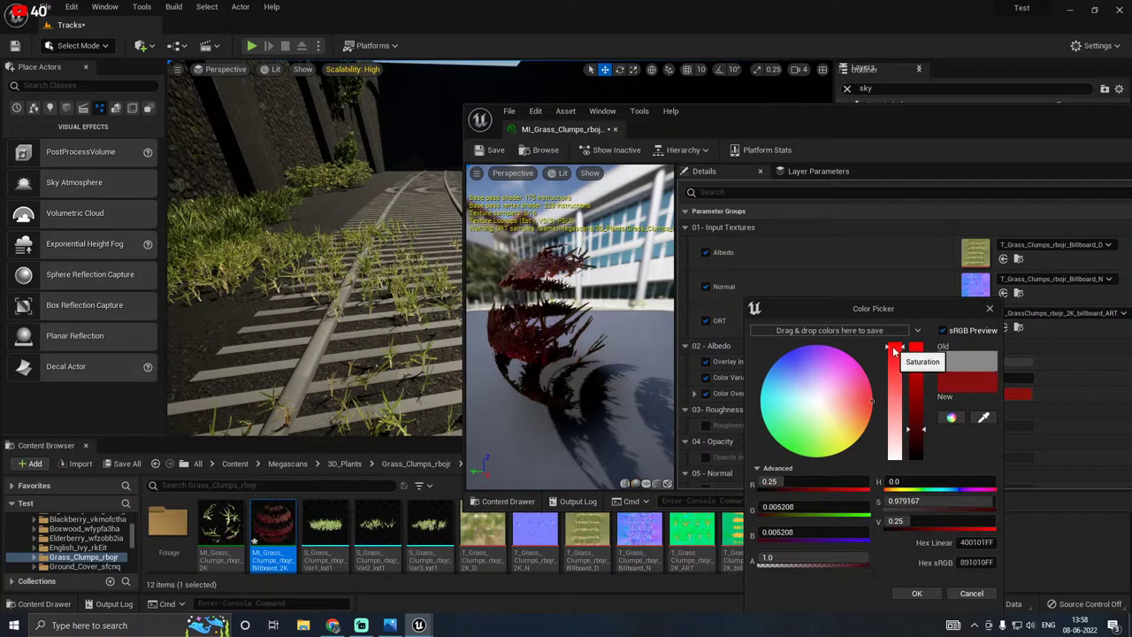
pyautogui.click(978, 598)
# Step: Examine the material instance's remaining parameters and its Material Property Overrides, and close the material instance
pyautogui.scroll(-2, 837, 403)
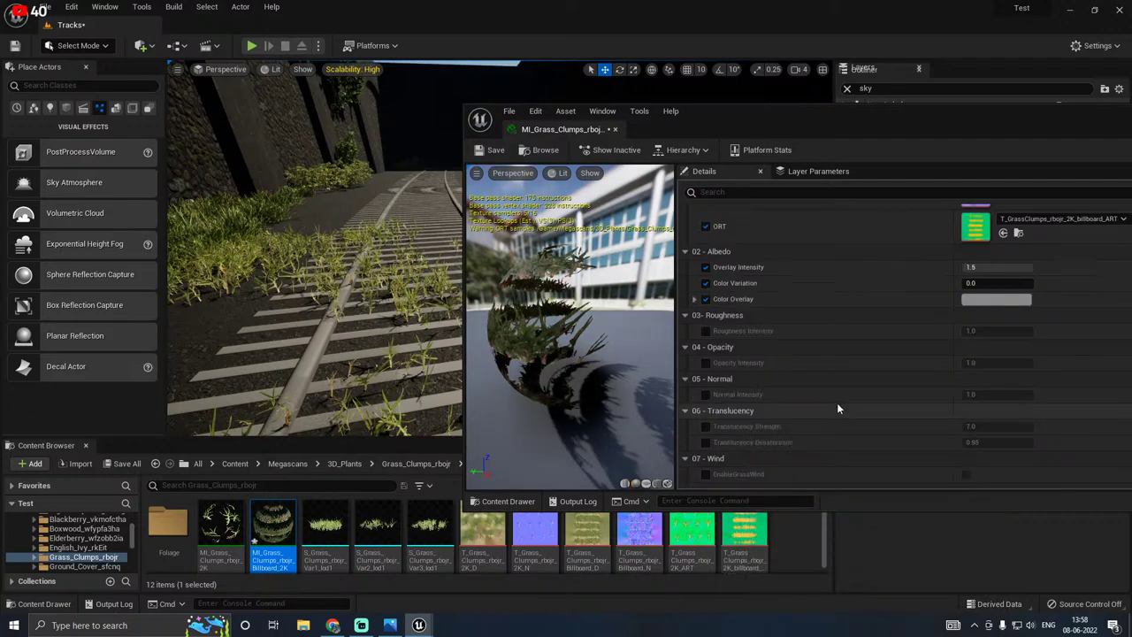
pyautogui.scroll(-4, 773, 324)
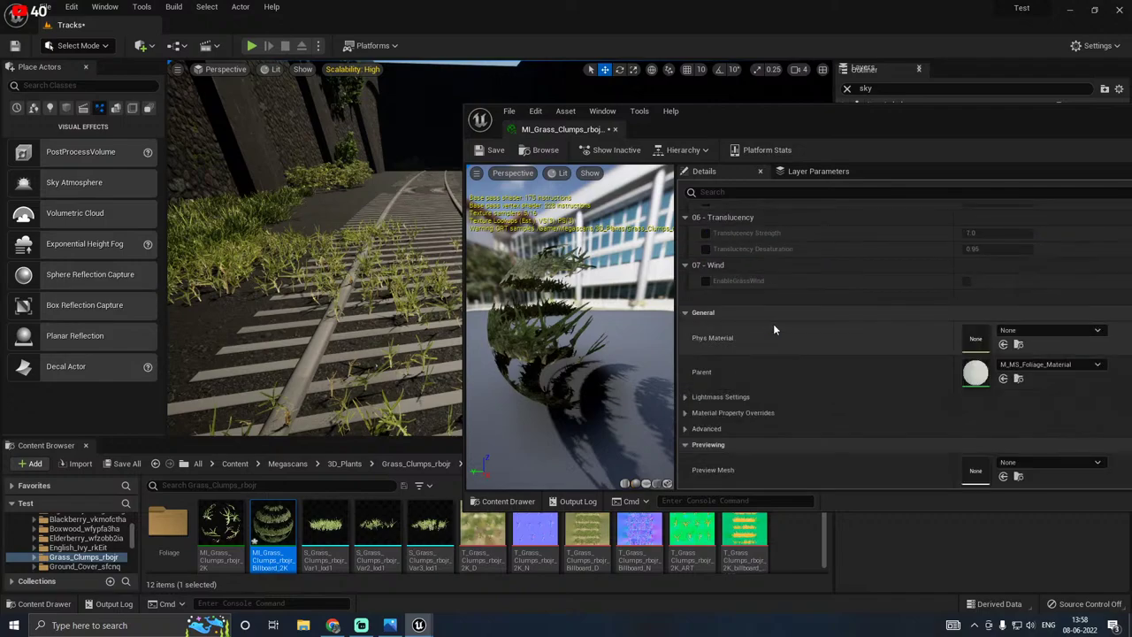
pyautogui.click(684, 413)
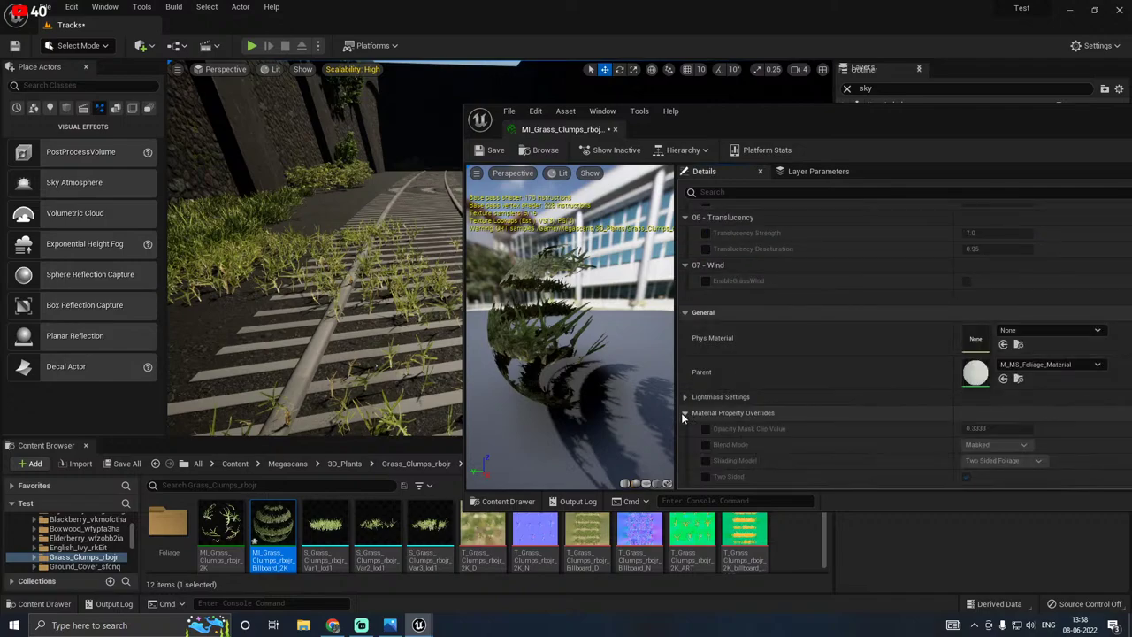
pyautogui.scroll(-3, 737, 407)
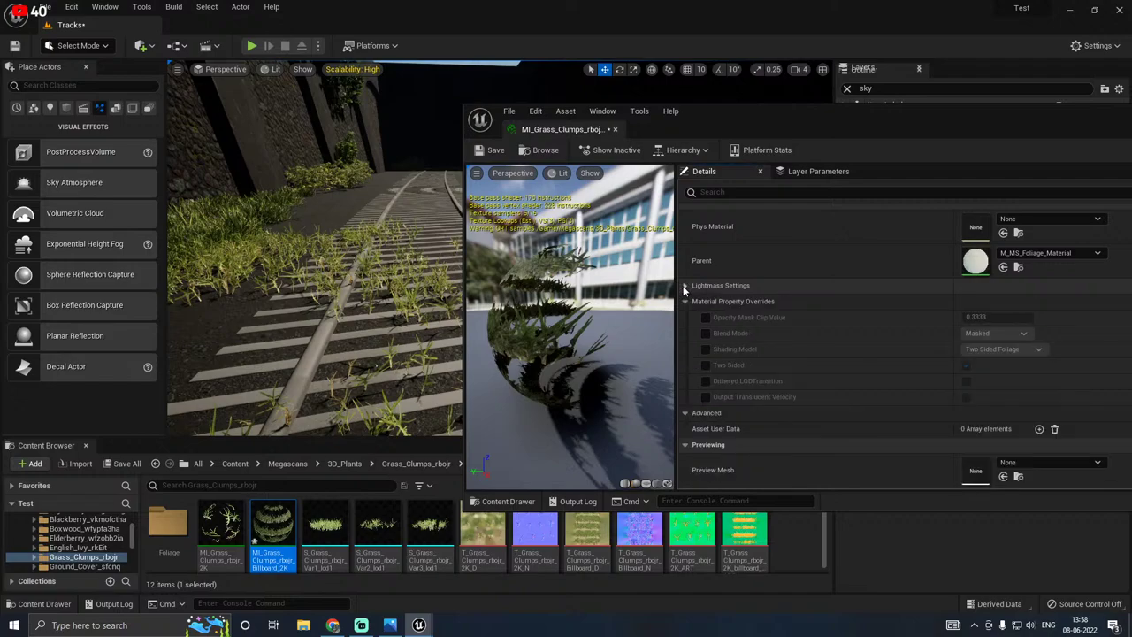
pyautogui.scroll(4, 707, 281)
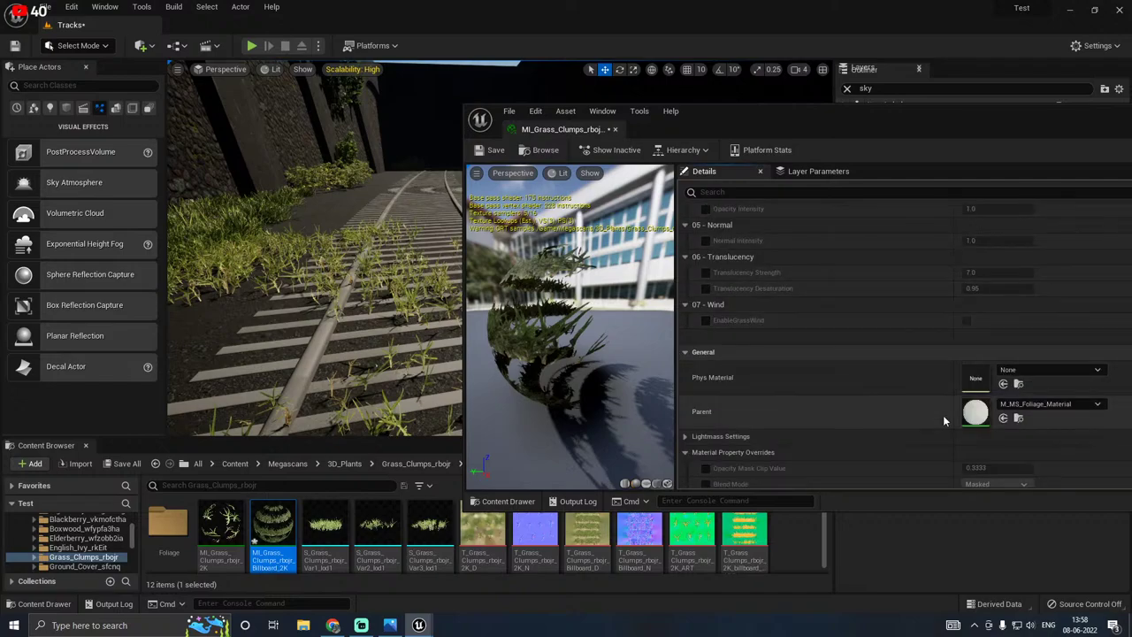
pyautogui.click(616, 130)
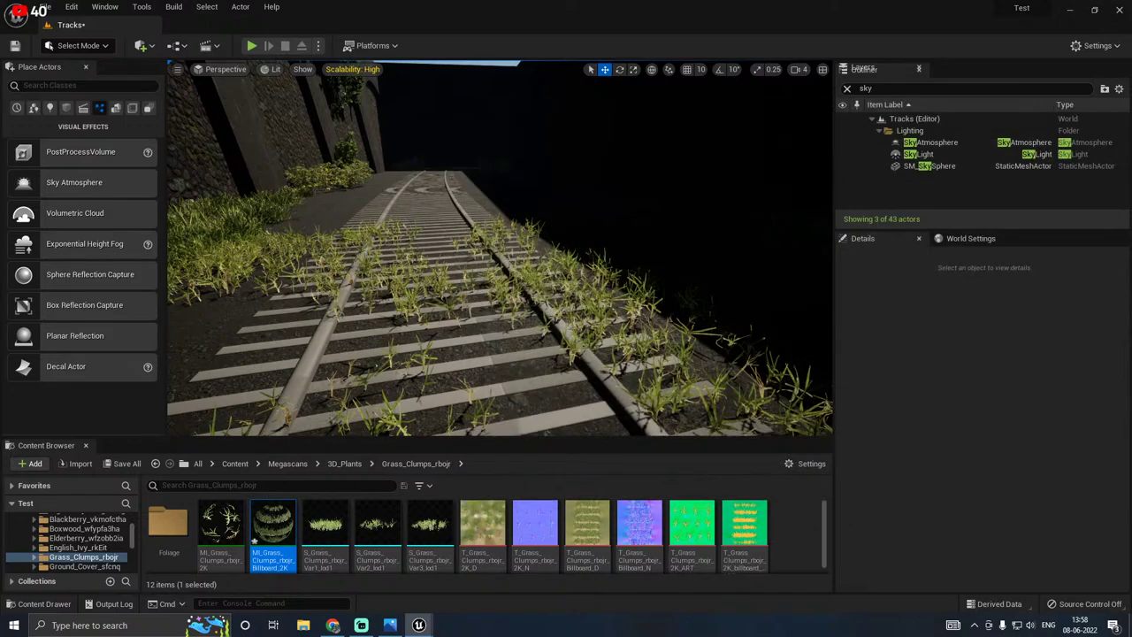
# Step: Pull back to view the whole track along the arched wall and save all modified content
pyautogui.press('s')
pyautogui.moveTo(500, 248); pyautogui.dragTo(455, 209, button='right')
pyautogui.press('w')
pyautogui.press('s')
pyautogui.moveTo(637, 95); pyautogui.dragTo(635, 95, button='right')
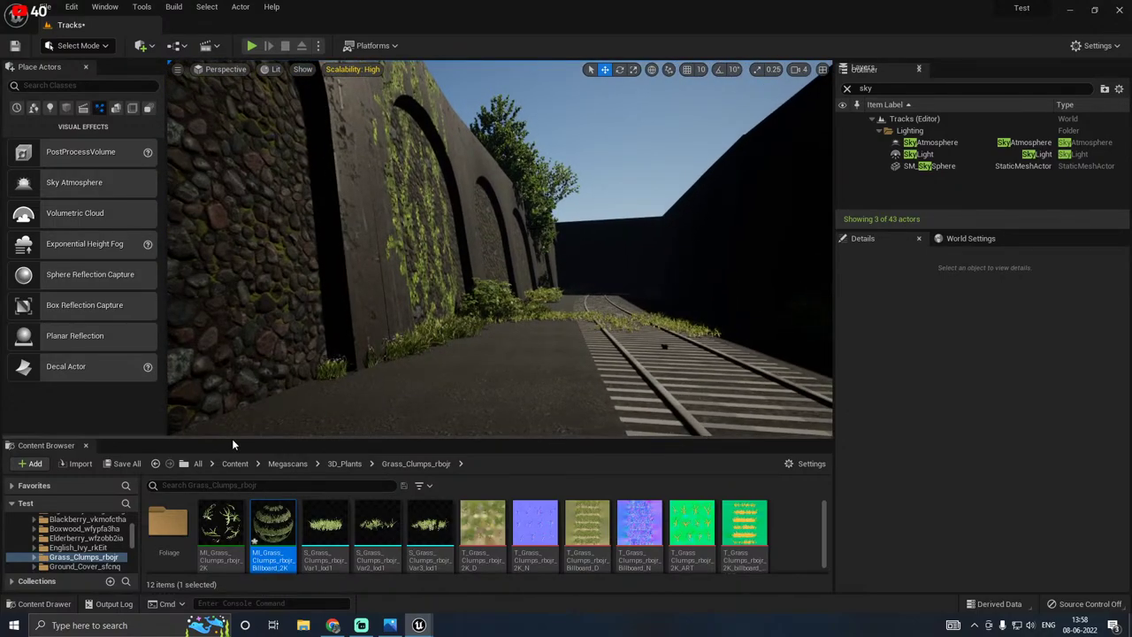
pyautogui.click(137, 463)
pyautogui.click(665, 446)
# Step: Switch to Mesh Paint mode and try the Paint tool on the bare ground beside the track
pyautogui.moveTo(552, 389); pyautogui.dragTo(507, 389, button='right')
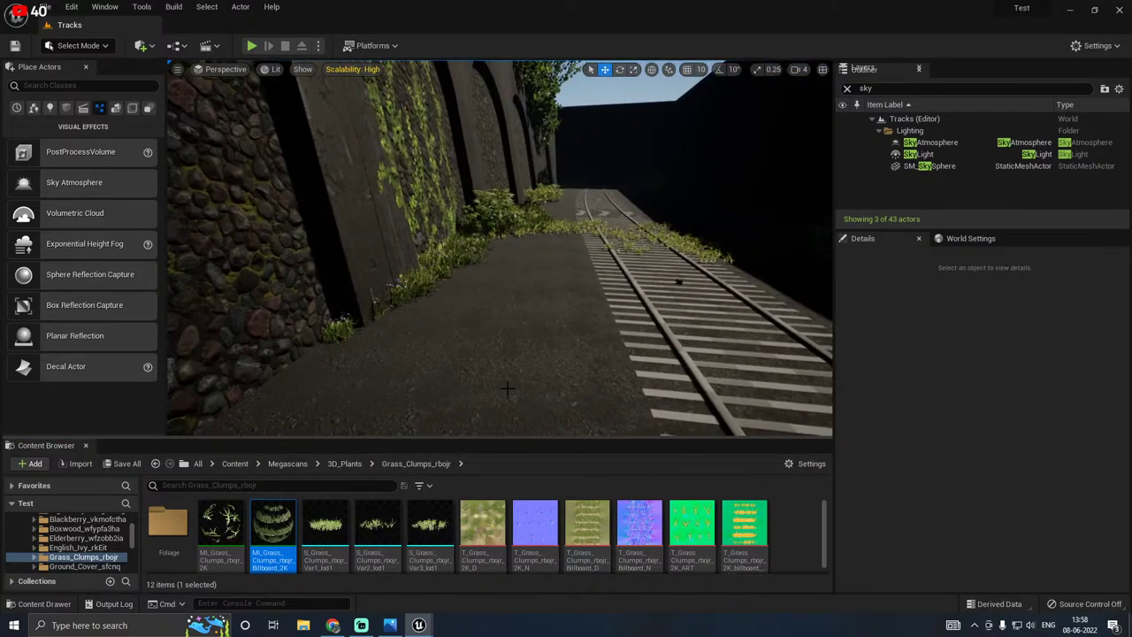
pyautogui.click(104, 46)
pyautogui.click(99, 107)
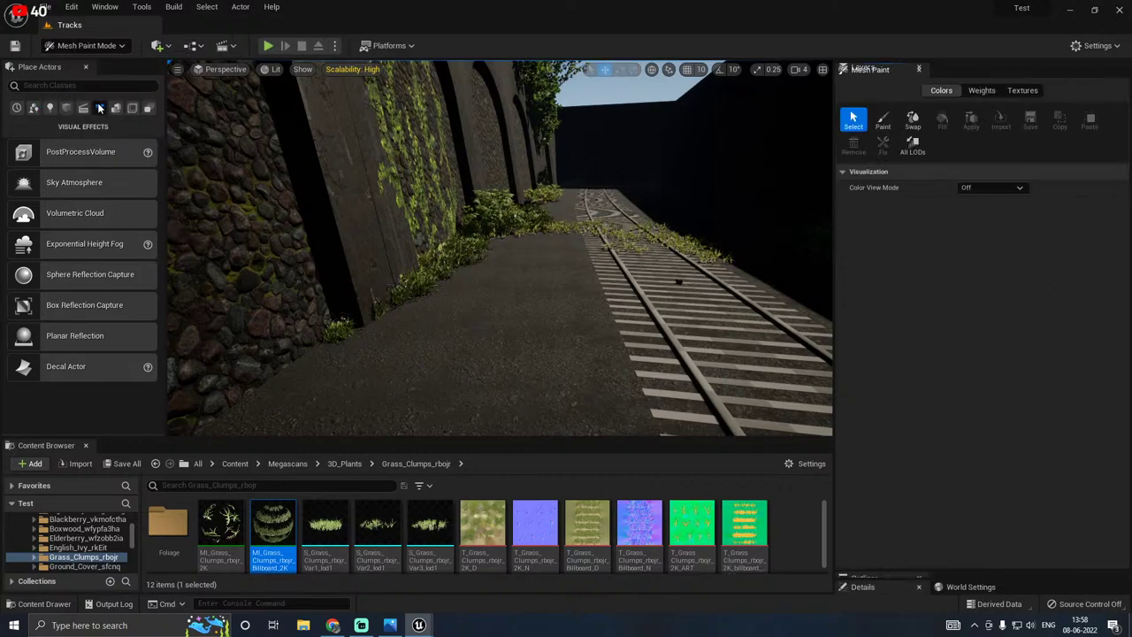
pyautogui.moveTo(167, 135); pyautogui.dragTo(234, 134)
pyautogui.click(882, 123)
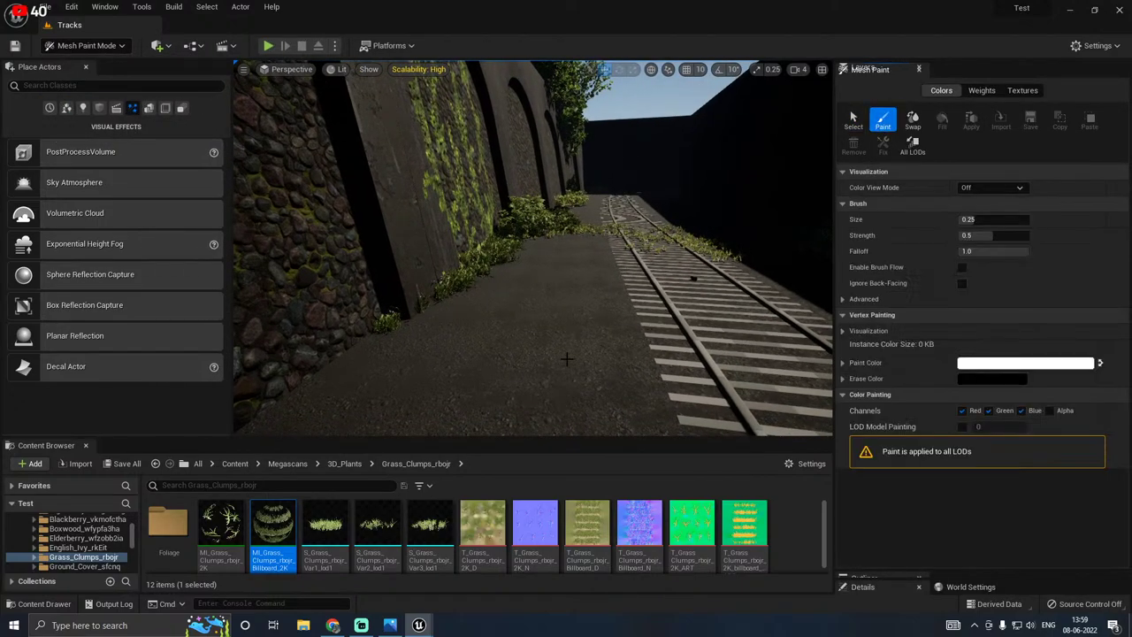
pyautogui.moveTo(529, 247); pyautogui.dragTo(529, 334, button='right')
pyautogui.click(601, 330)
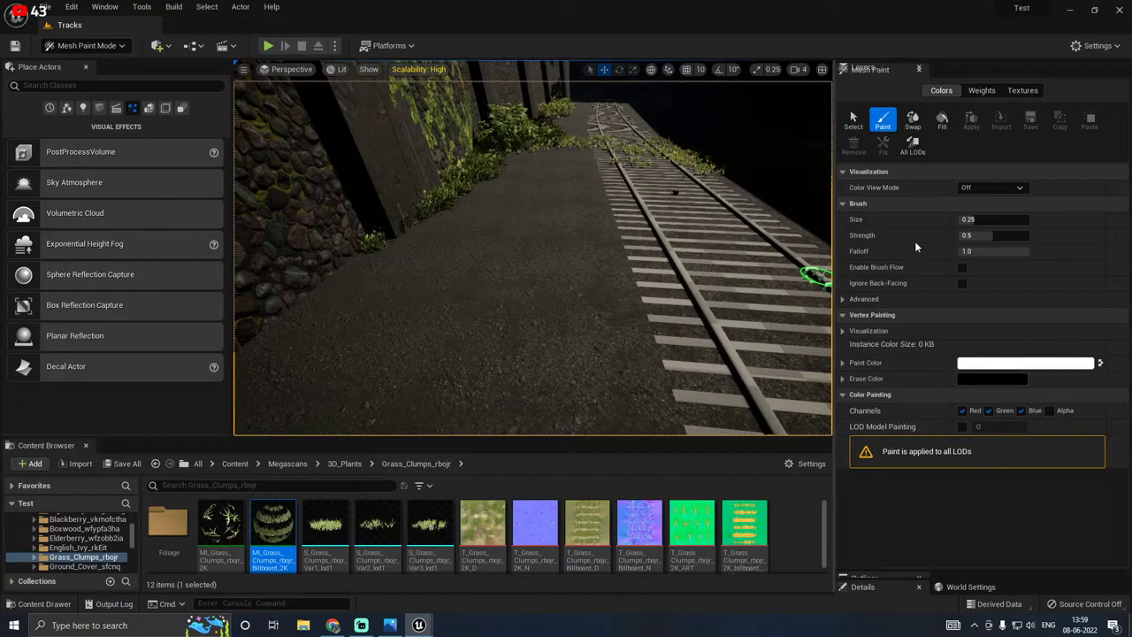
# Step: Check the Color View Mode options and the Paint tool settings for the ground mesh, and return to Select mode
pyautogui.click(853, 119)
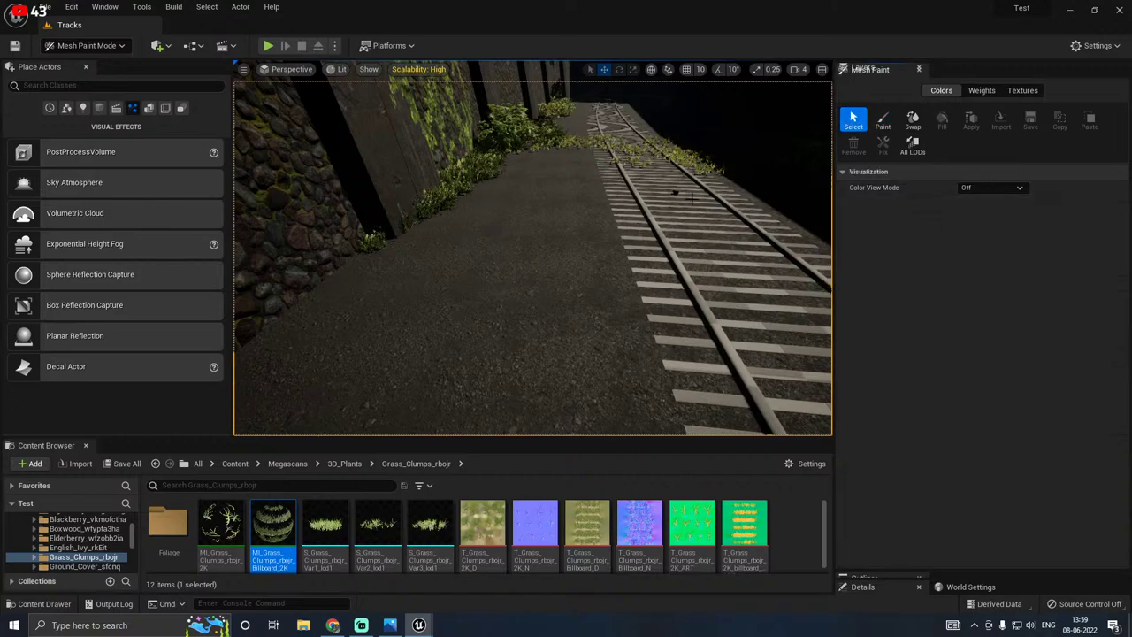
pyautogui.moveTo(478, 324); pyautogui.dragTo(460, 297, button='right')
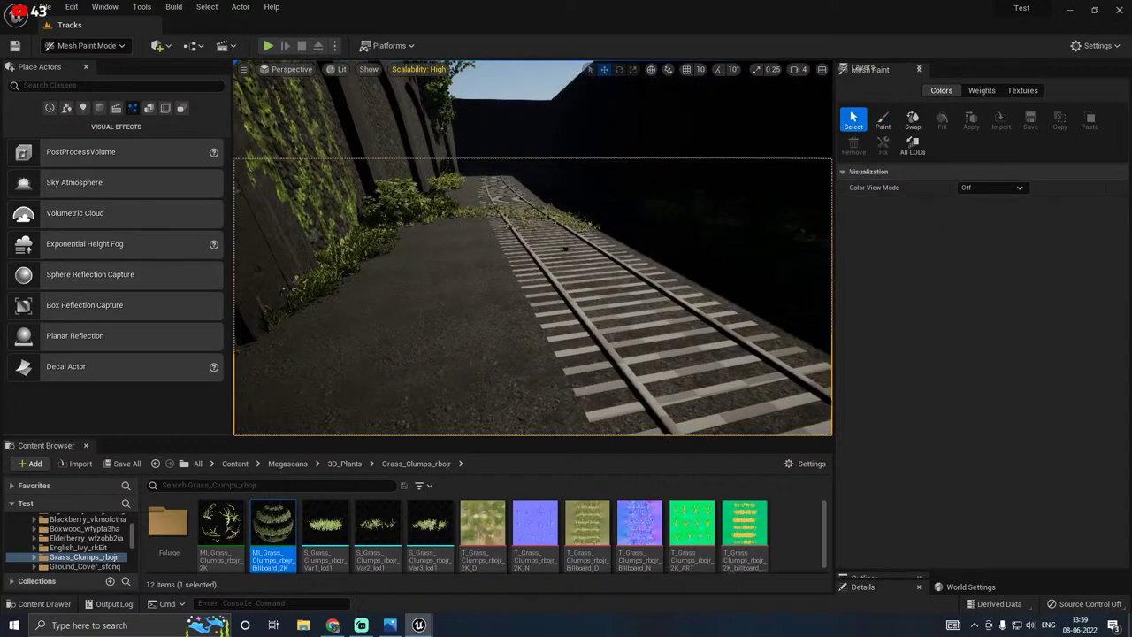
pyautogui.click(966, 186)
pyautogui.click(965, 187)
pyautogui.click(883, 122)
pyautogui.moveTo(531, 277); pyautogui.dragTo(523, 257, button='right')
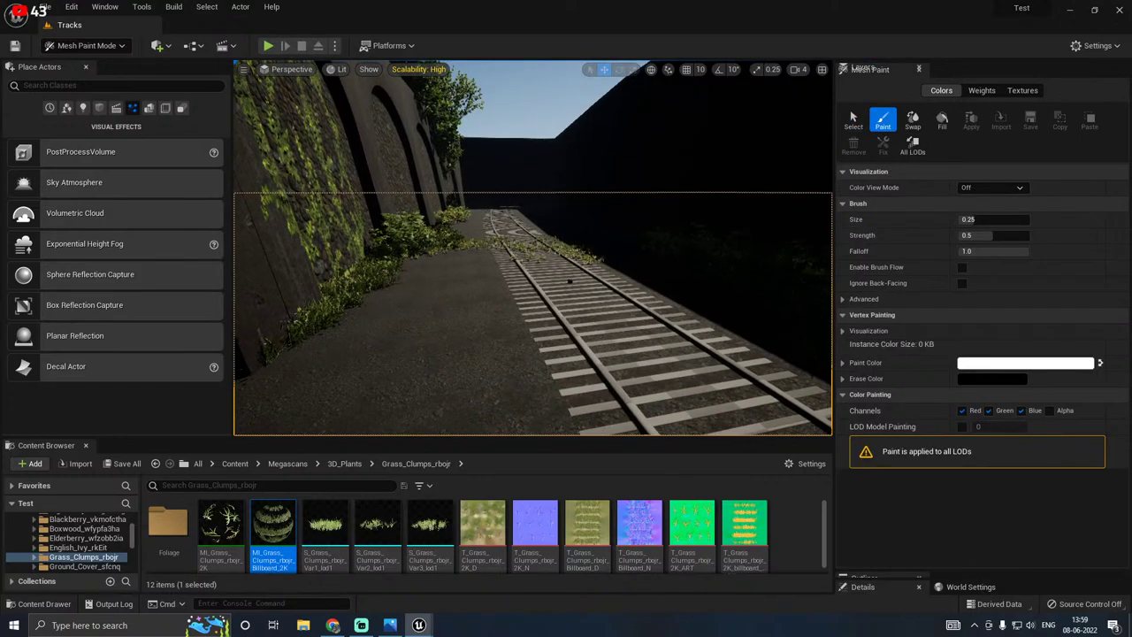
pyautogui.moveTo(514, 342); pyautogui.dragTo(416, 348, button='right')
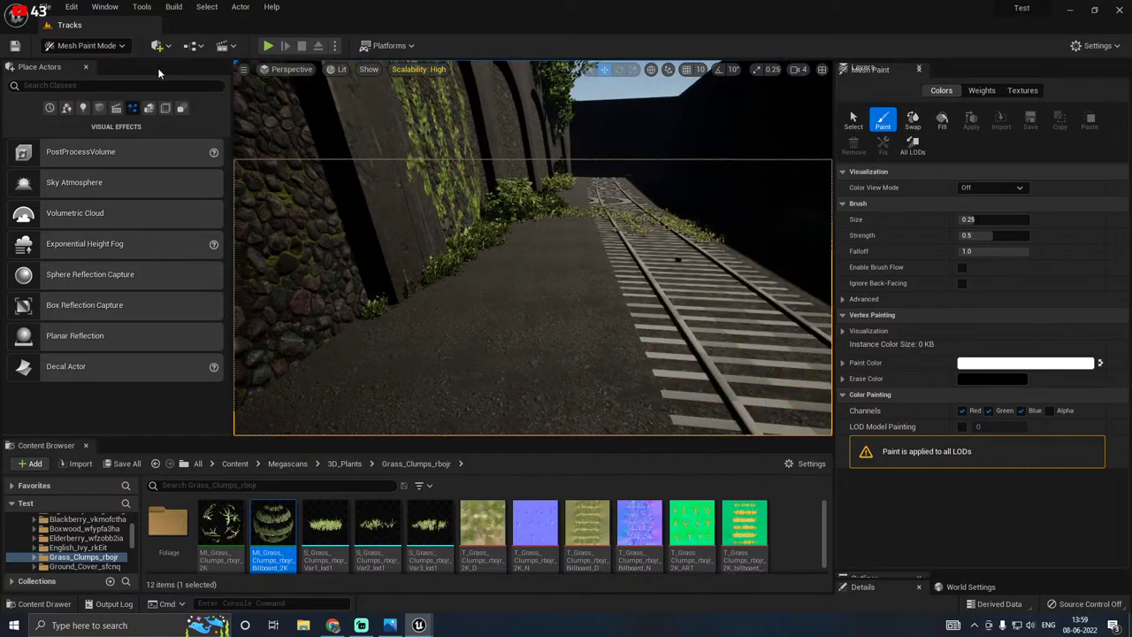
pyautogui.click(113, 49)
pyautogui.click(103, 62)
pyautogui.press('w')
pyautogui.moveTo(315, 184)
pyautogui.mouseDown(button='right')
pyautogui.moveTo(358, 112)
pyautogui.moveTo(257, 190)
pyautogui.moveTo(314, 189)
pyautogui.moveTo(265, 181)
pyautogui.mouseUp(button='right')
pyautogui.press('s')
pyautogui.moveTo(638, 159); pyautogui.dragTo(672, 181, button='right')
pyautogui.click(646, 145)
pyautogui.press('s')
# Step: Search Windows for Quixel, launch Quixel Mixer, and switch back to Unreal Engine
pyautogui.click(130, 624)
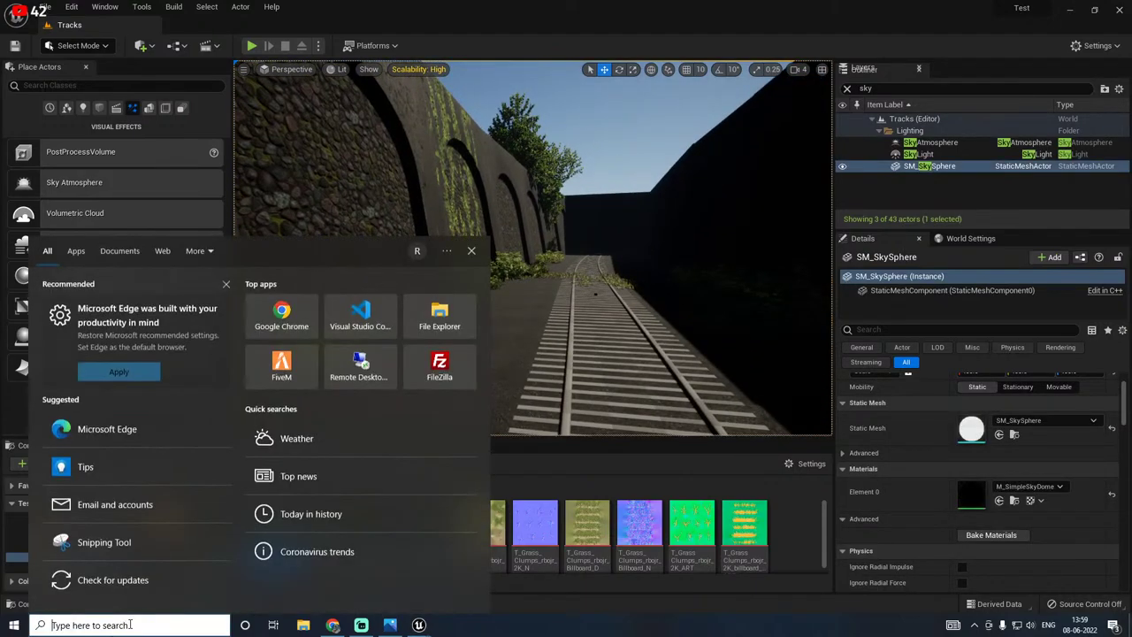
pyautogui.write('qui')
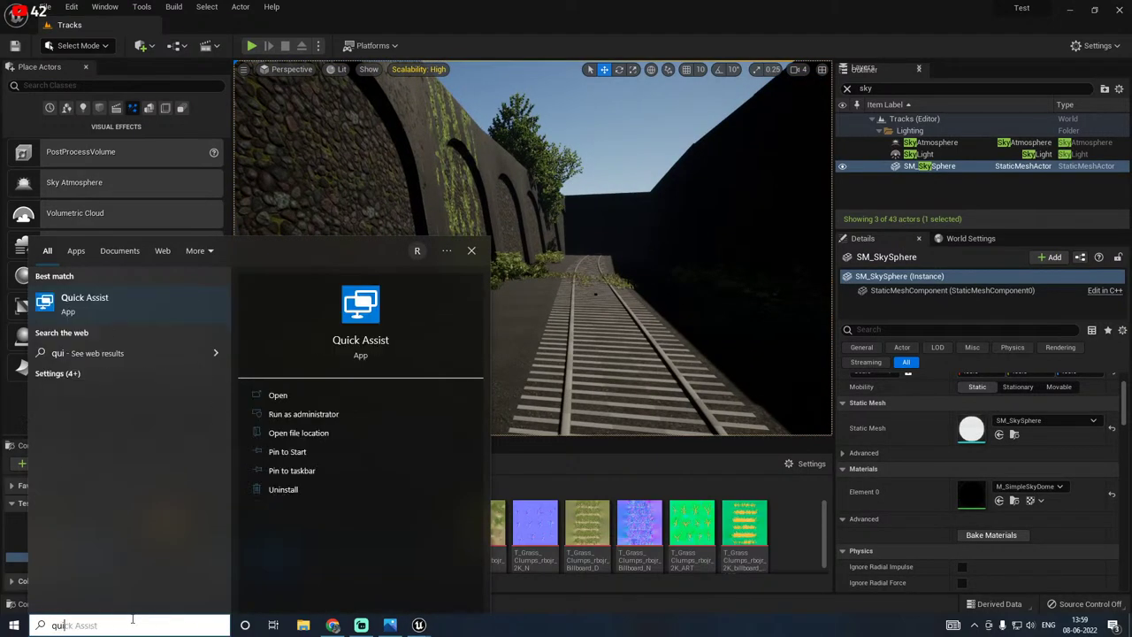
pyautogui.write('xel')
pyautogui.click(132, 305)
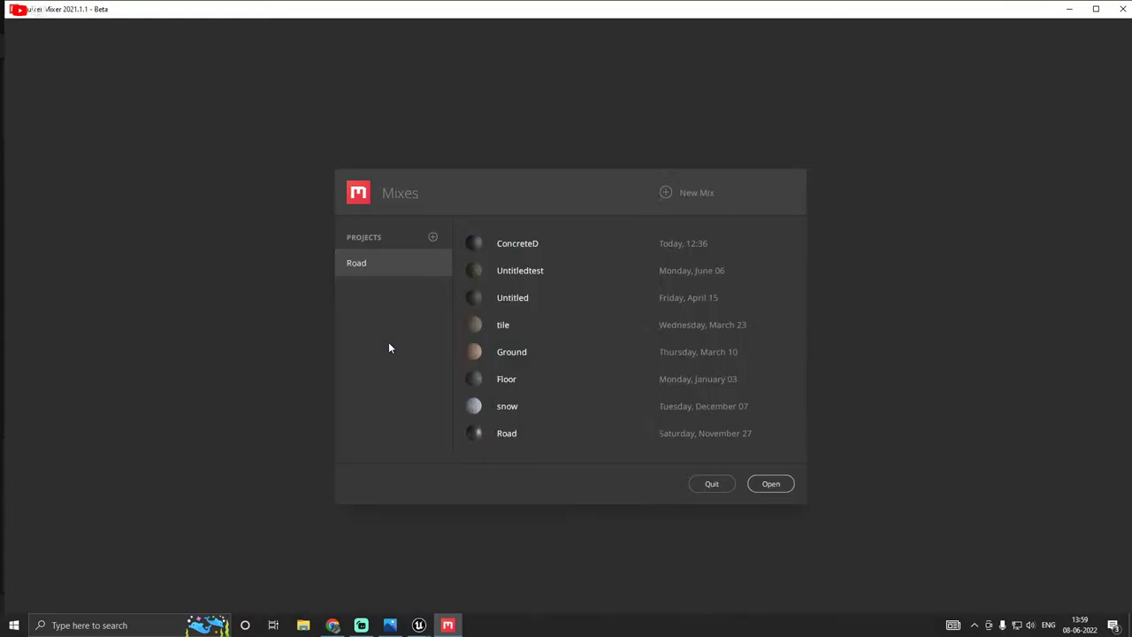
pyautogui.click(396, 625)
# Step: Show the actor icons in the viewport and move the PostProcessVolume along its X axis, out of the track area
pyautogui.moveTo(532, 247); pyautogui.dragTo(567, 188, button='right')
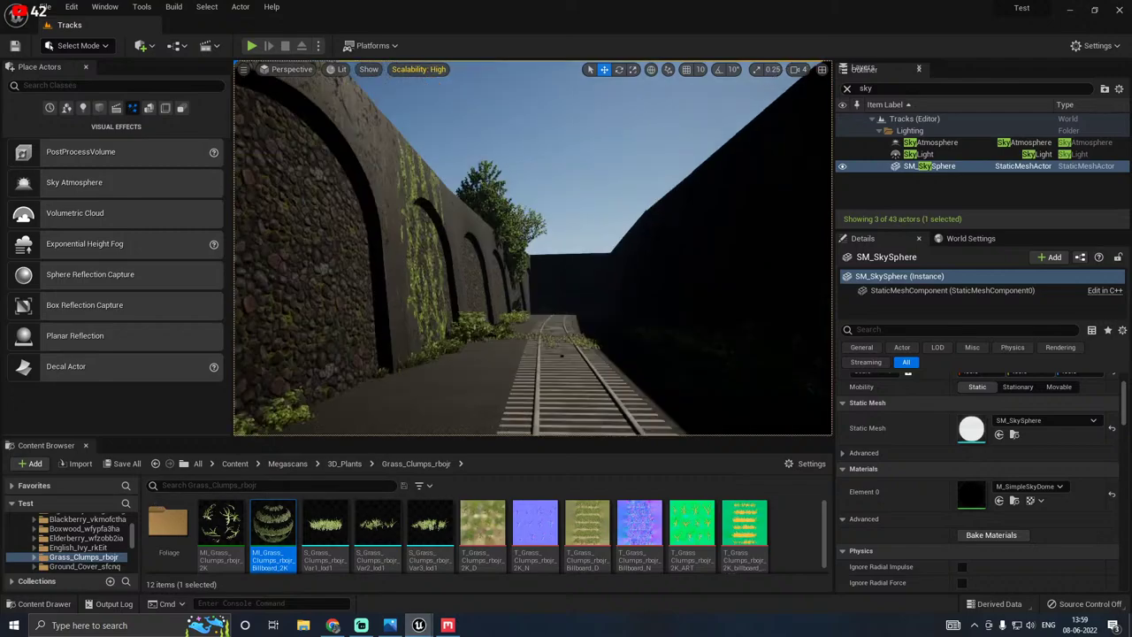
pyautogui.press('q')
pyautogui.moveTo(533, 248); pyautogui.dragTo(550, 281, button='right')
pyautogui.press('e')
pyautogui.press('g')
pyautogui.press('s')
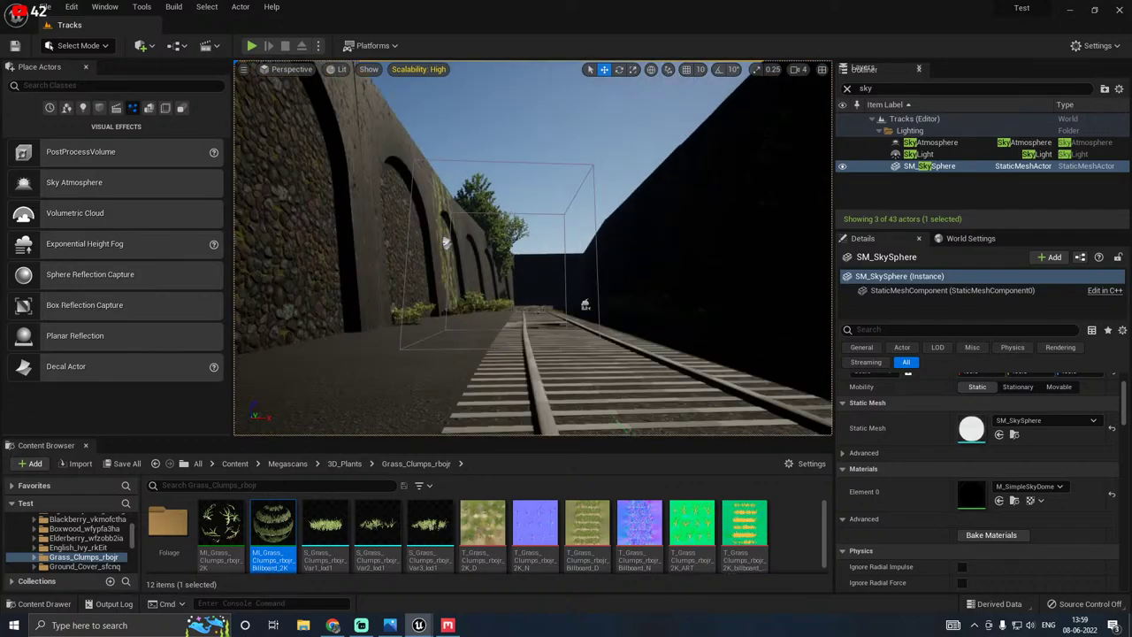
pyautogui.press('s')
pyautogui.click(422, 324)
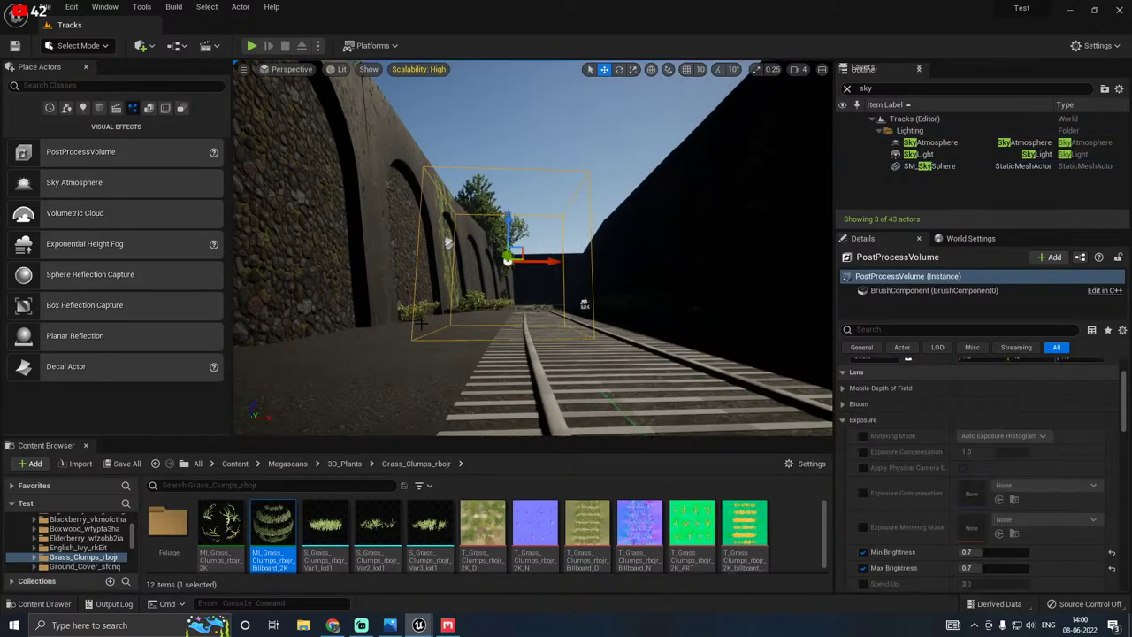
pyautogui.moveTo(548, 262); pyautogui.dragTo(827, 263)
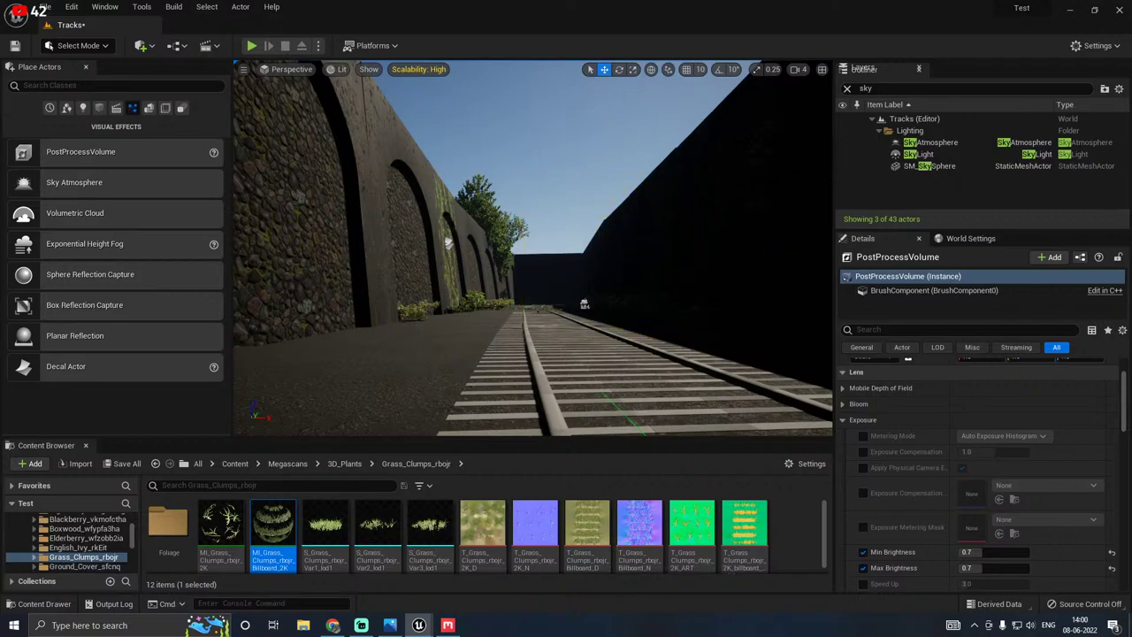
# Step: Select the DirectionalLight in the sky and lower it to beside the arched wall
pyautogui.moveTo(448, 243); pyautogui.dragTo(404, 141, button='right')
pyautogui.click(451, 124)
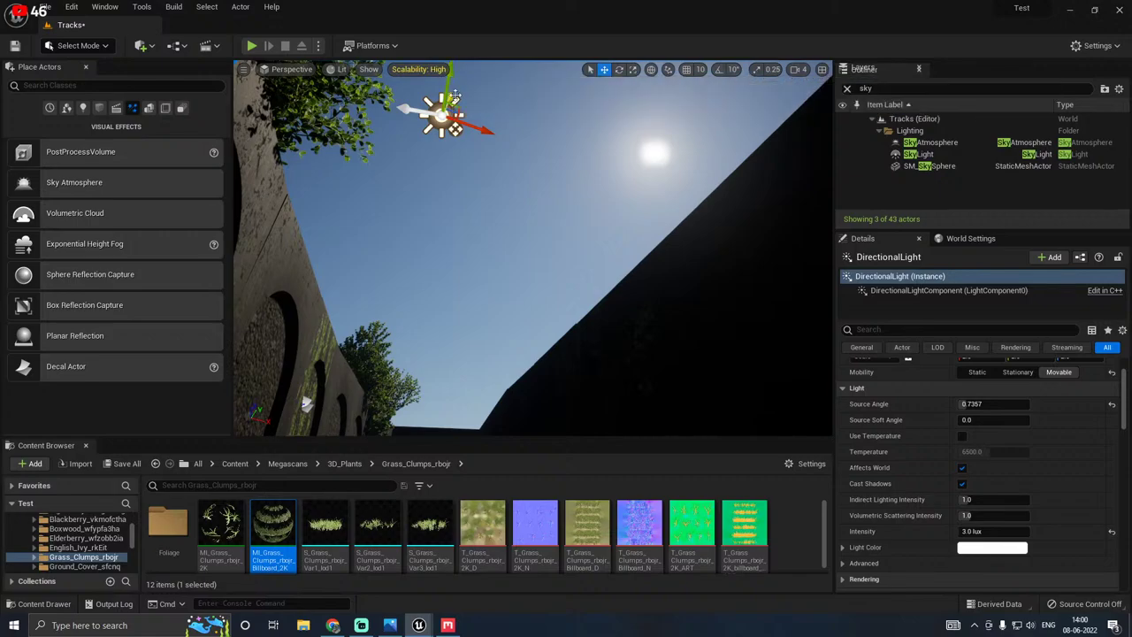
pyautogui.moveTo(454, 96); pyautogui.dragTo(386, 260)
pyautogui.moveTo(386, 260); pyautogui.dragTo(406, 235, button='right')
# Step: Rotate the DirectionalLight so the sun stands above the dark wall and lights the upper arched wall
pyautogui.press('e')
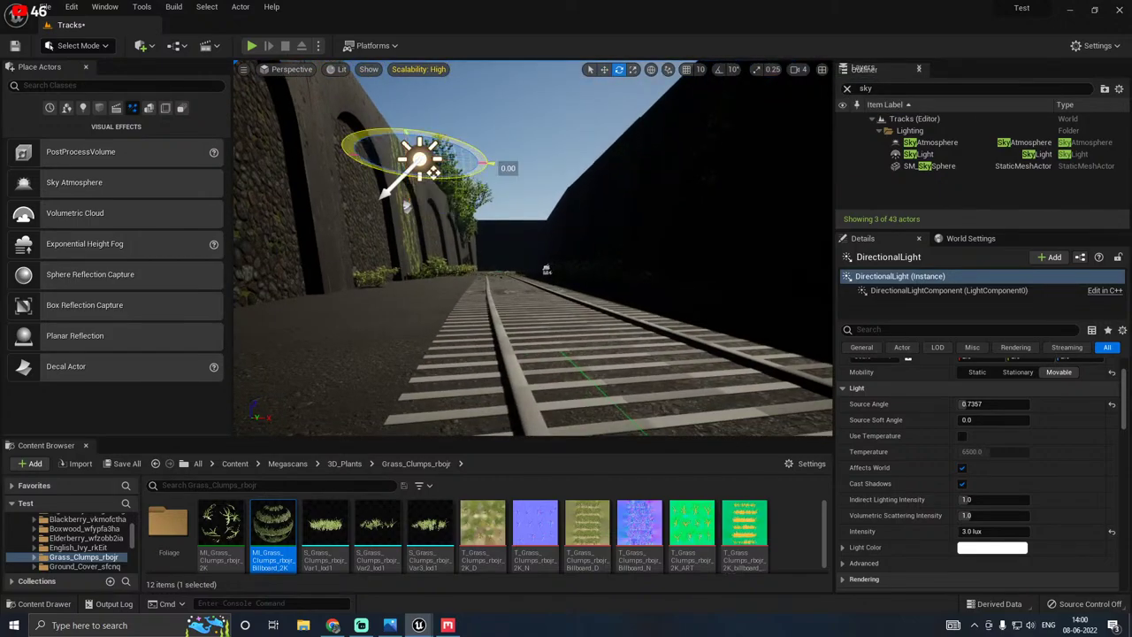
pyautogui.moveTo(407, 205); pyautogui.dragTo(524, 167)
pyautogui.moveTo(446, 212); pyautogui.dragTo(460, 182)
pyautogui.moveTo(508, 204)
pyautogui.mouseDown(button='right')
pyautogui.moveTo(665, 106)
pyautogui.moveTo(695, 71)
pyautogui.moveTo(460, 133)
pyautogui.moveTo(508, 204)
pyautogui.mouseUp(button='right')
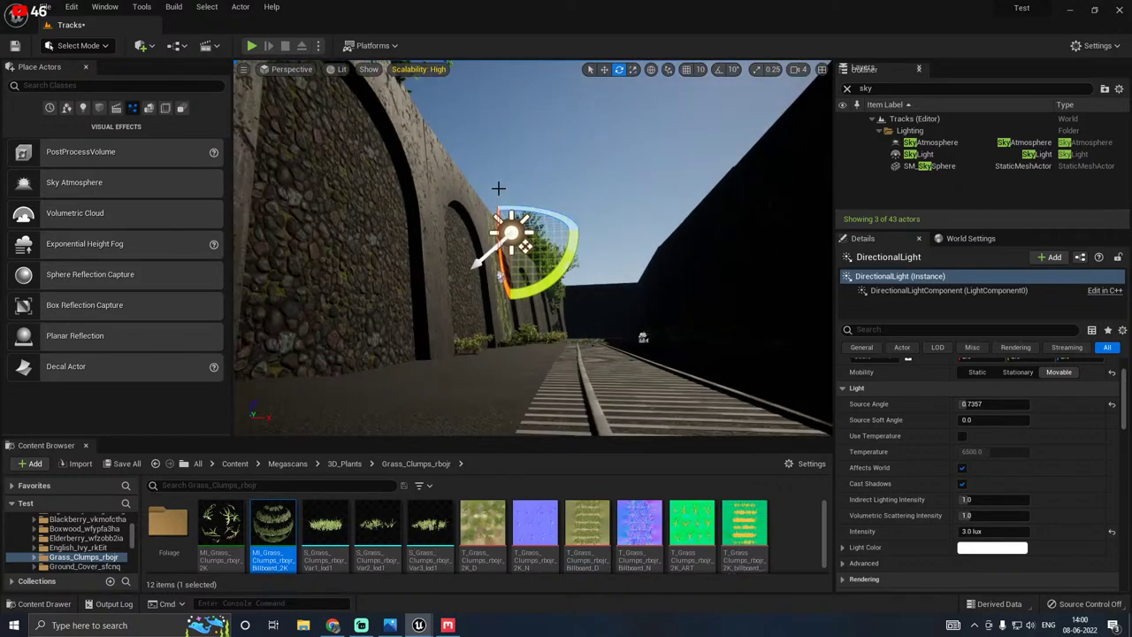
pyautogui.moveTo(501, 258); pyautogui.dragTo(502, 275)
pyautogui.moveTo(620, 223); pyautogui.dragTo(659, 215, button='right')
pyautogui.scroll(1, 619, 224)
pyautogui.moveTo(456, 267)
pyautogui.mouseDown()
pyautogui.moveTo(496, 232)
pyautogui.moveTo(455, 267)
pyautogui.mouseUp()
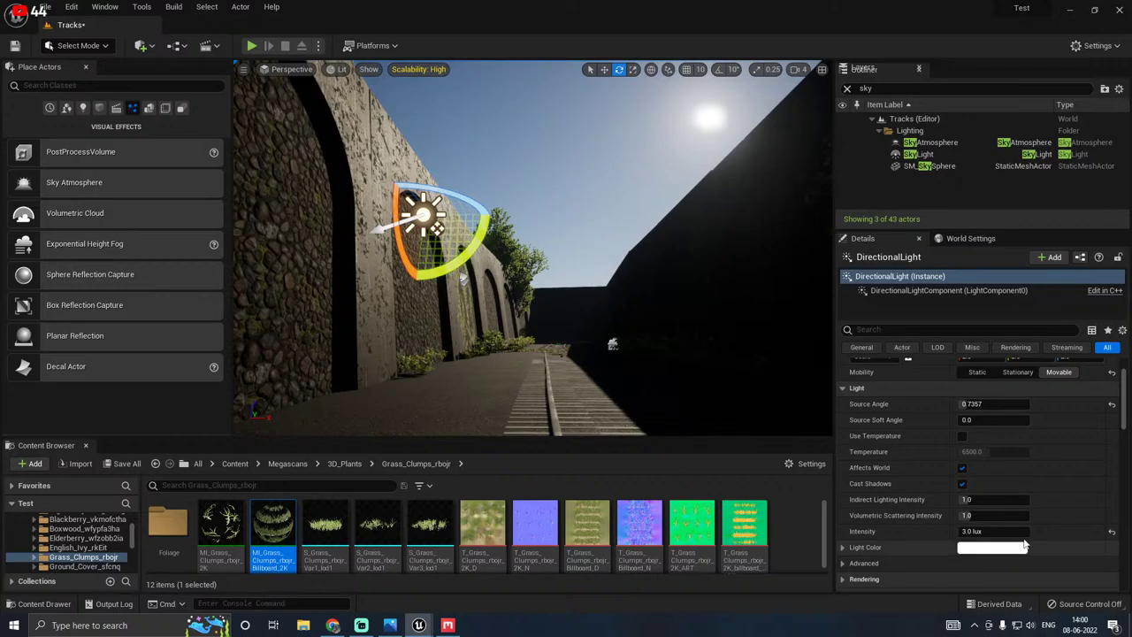
# Step: Dim the DirectionalLight's Light Color to a neutral value of 0.833333 and check the wall lighting along the track
pyautogui.click(991, 548)
pyautogui.click(906, 412)
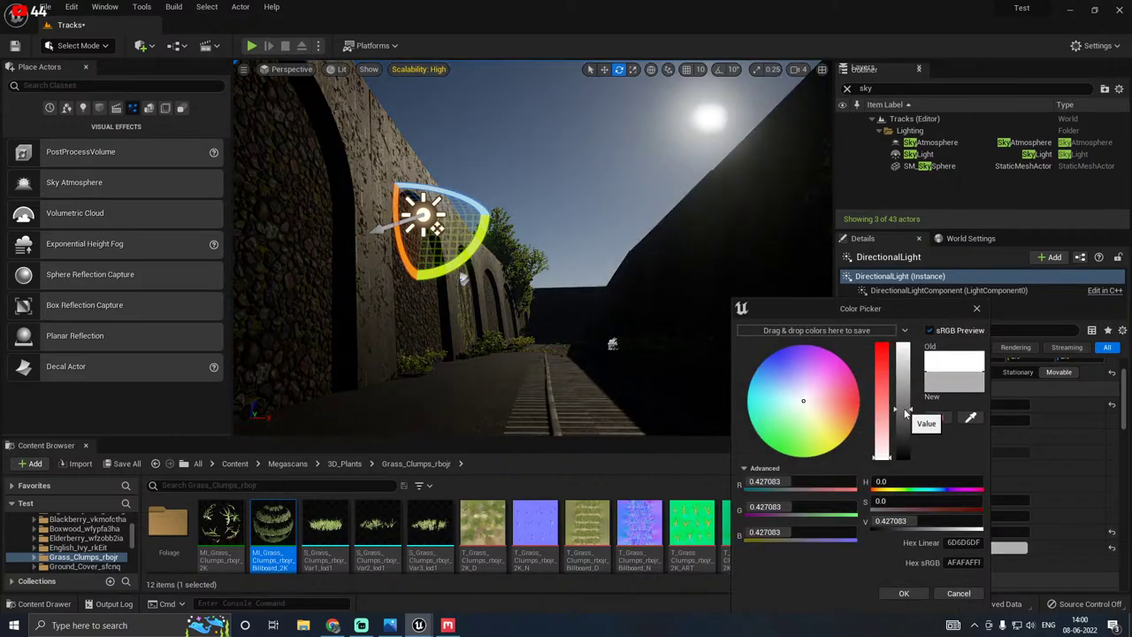
pyautogui.click(906, 368)
pyautogui.click(904, 362)
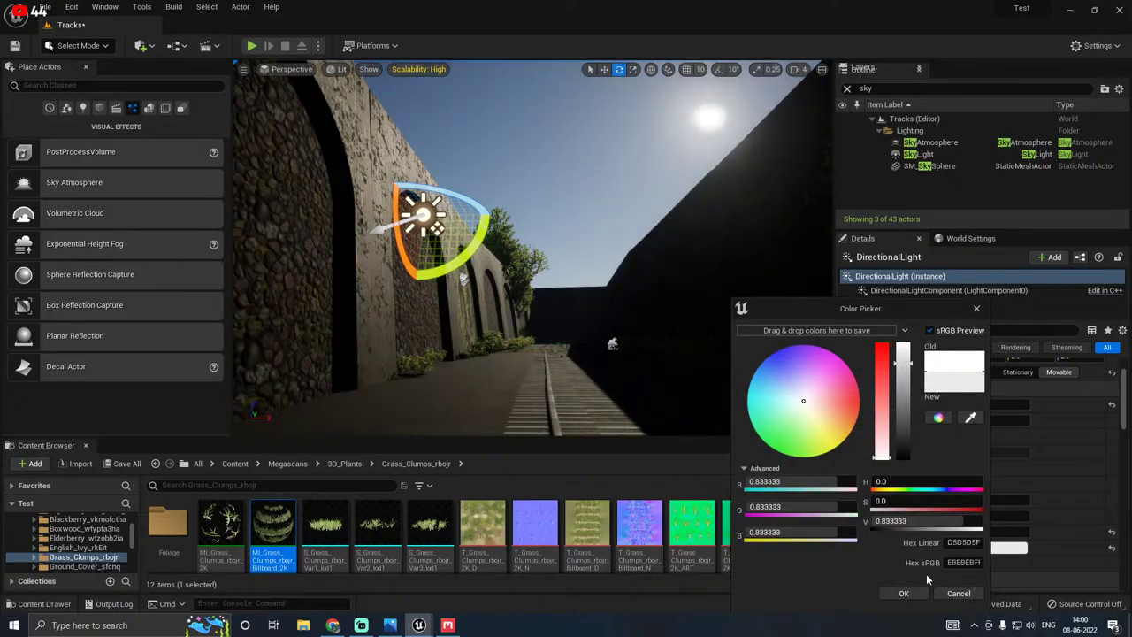
pyautogui.click(917, 595)
pyautogui.moveTo(462, 343); pyautogui.dragTo(376, 425, button='right')
pyautogui.press('w')
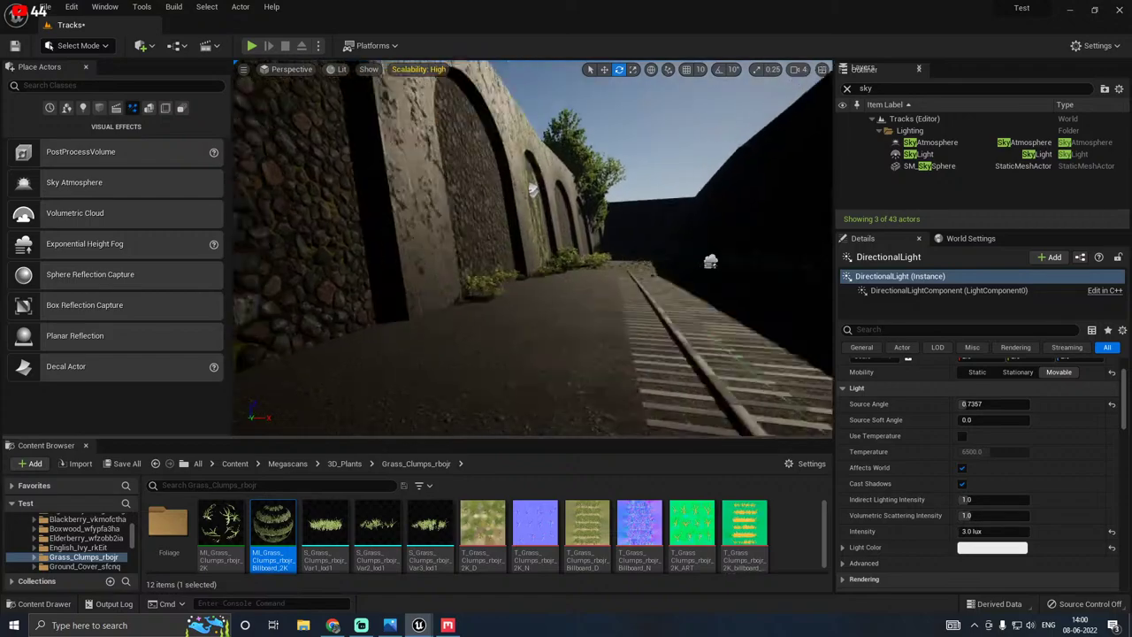
# Step: Lower the viewport's engine scalability quality to Low and save all modified assets of the Tracks level
pyautogui.press('w')
pyautogui.moveTo(533, 248); pyautogui.dragTo(576, 204, button='right')
pyautogui.press('s')
pyautogui.moveTo(601, 346); pyautogui.dragTo(566, 347, button='right')
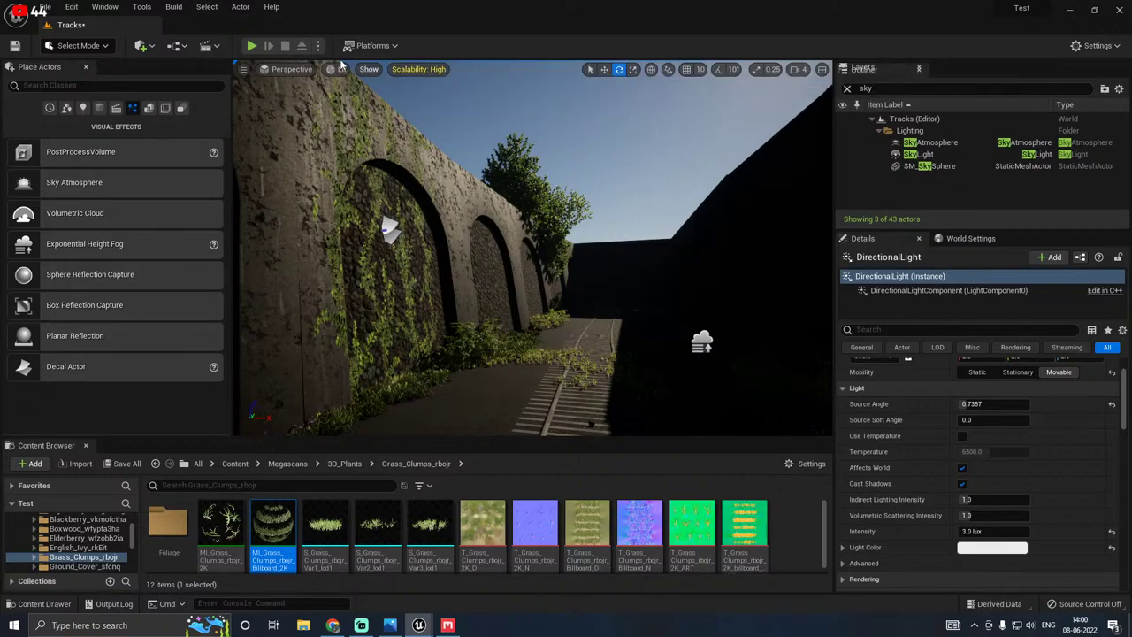
pyautogui.click(418, 69)
pyautogui.click(471, 88)
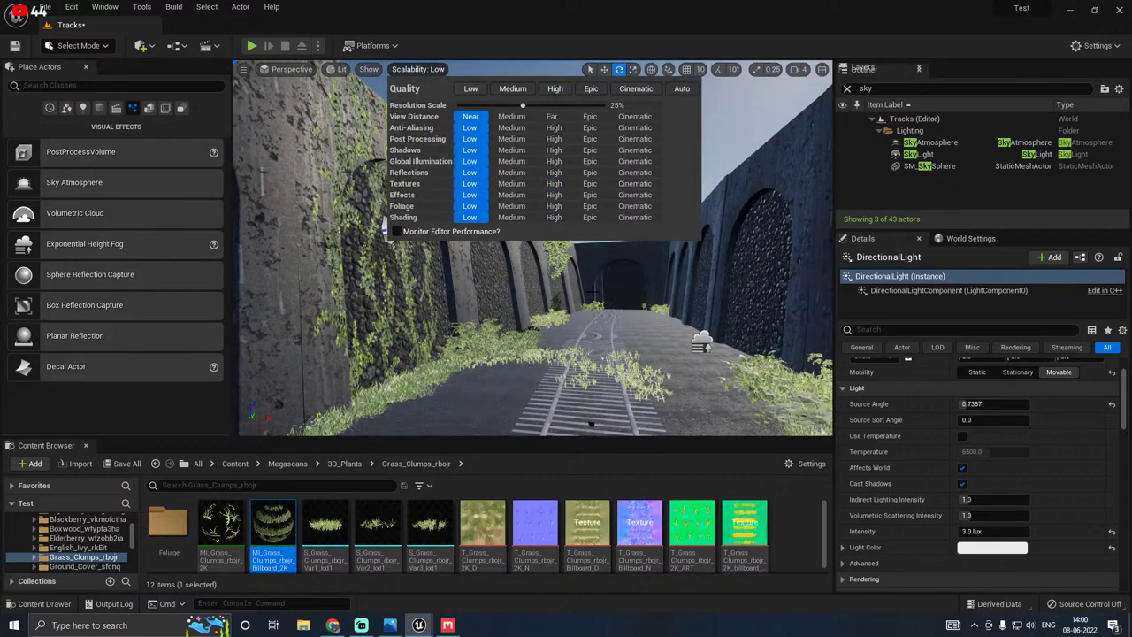
pyautogui.click(129, 463)
pyautogui.click(685, 450)
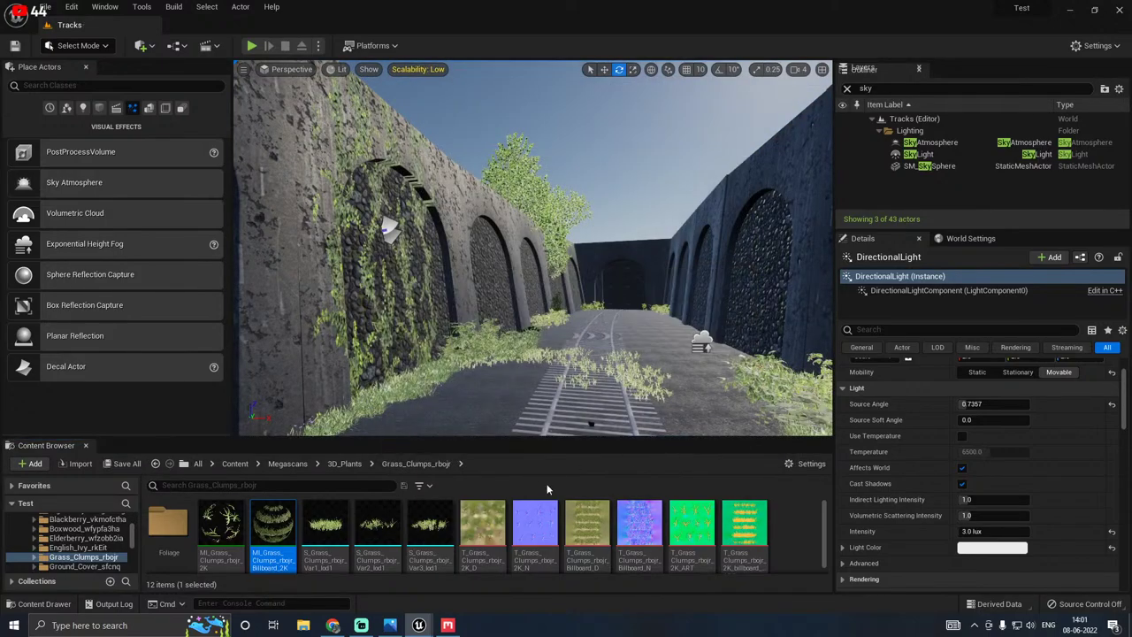
pyautogui.press('f')
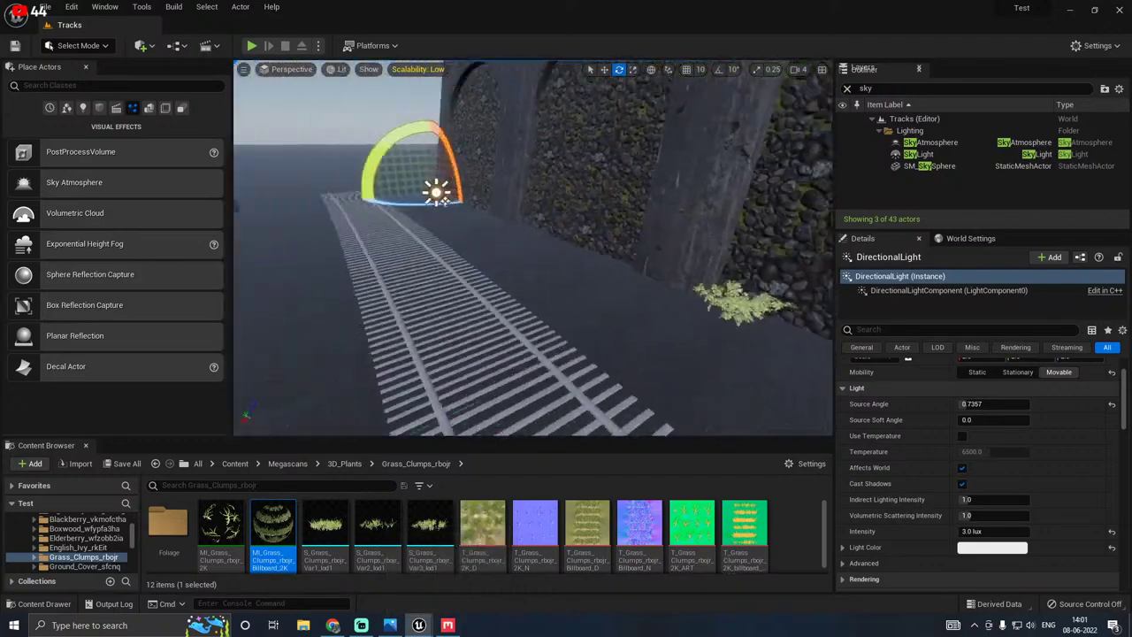
pyautogui.moveTo(511, 328); pyautogui.dragTo(713, 325, button='right')
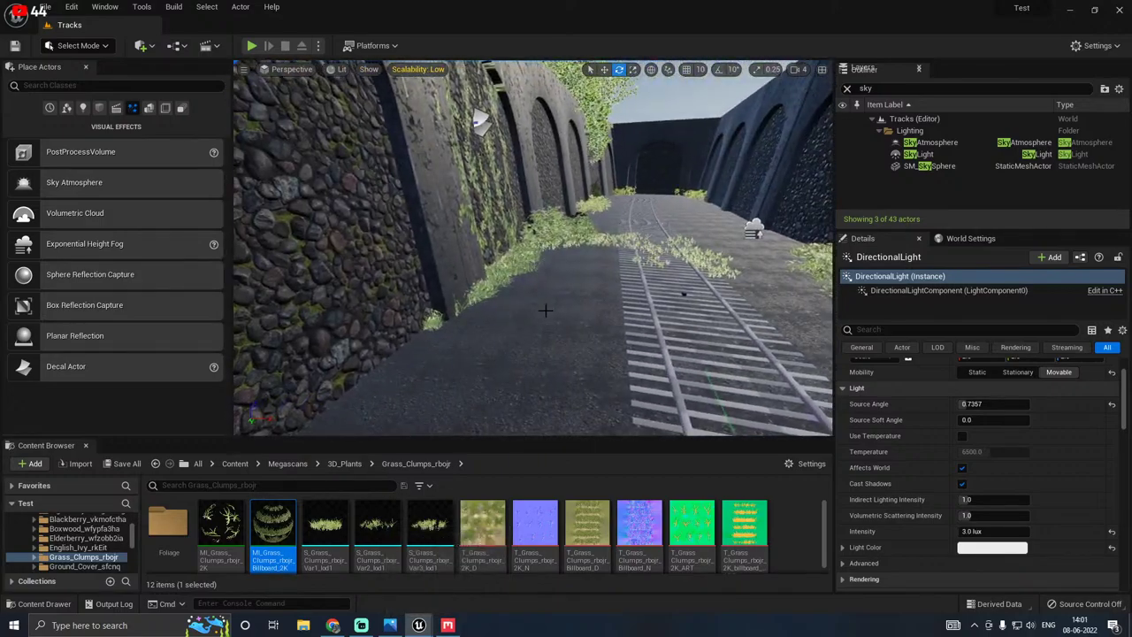
pyautogui.moveTo(469, 356); pyautogui.dragTo(571, 334, button='right')
# Step: Switch to Quixel Mixer and open the ConcreteD mix from the Road project
pyautogui.click(448, 625)
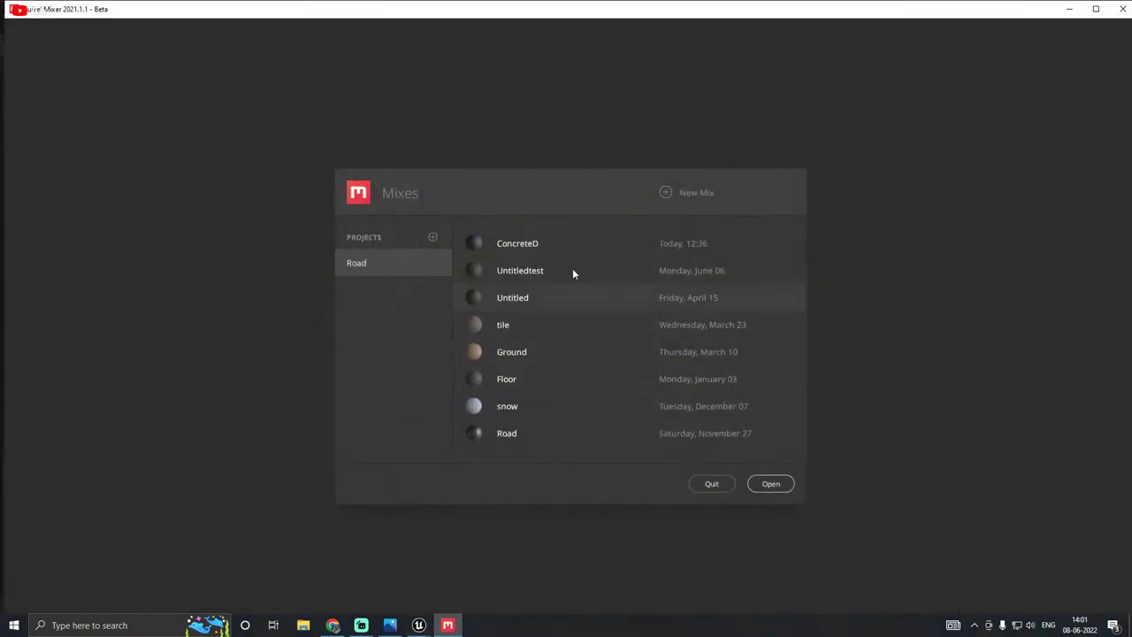
pyautogui.click(505, 245)
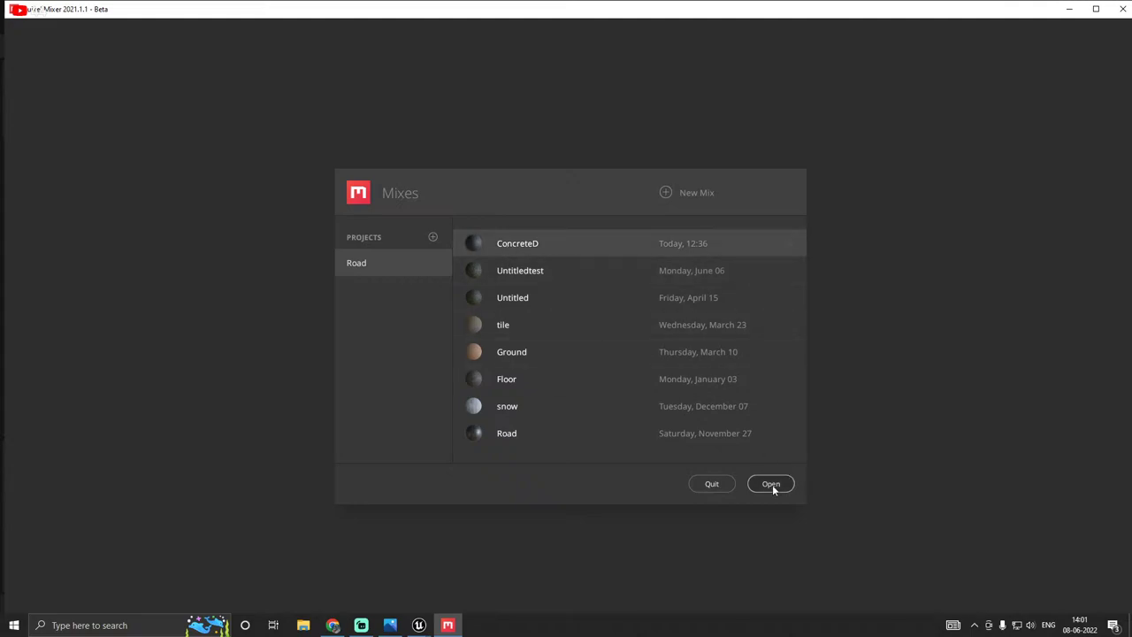
pyautogui.click(770, 484)
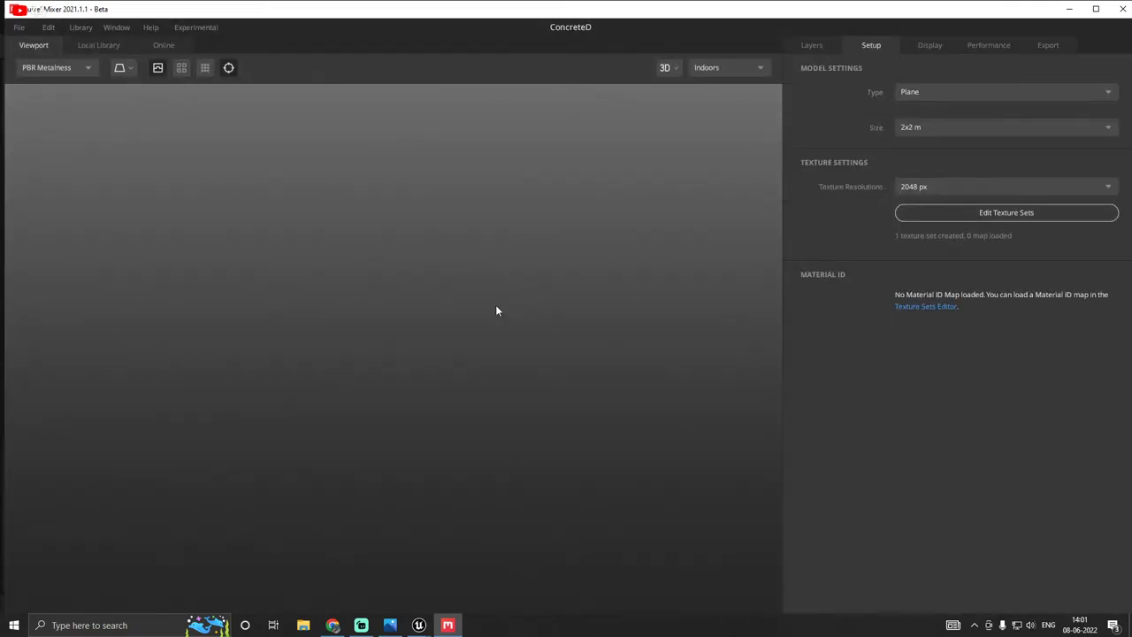
# Step: Hide the four existing concrete layers: Damaged Concrete Floor, Stained Concrete Road, Old Cement Wall and Worn Concrete Floor
pyautogui.click(811, 46)
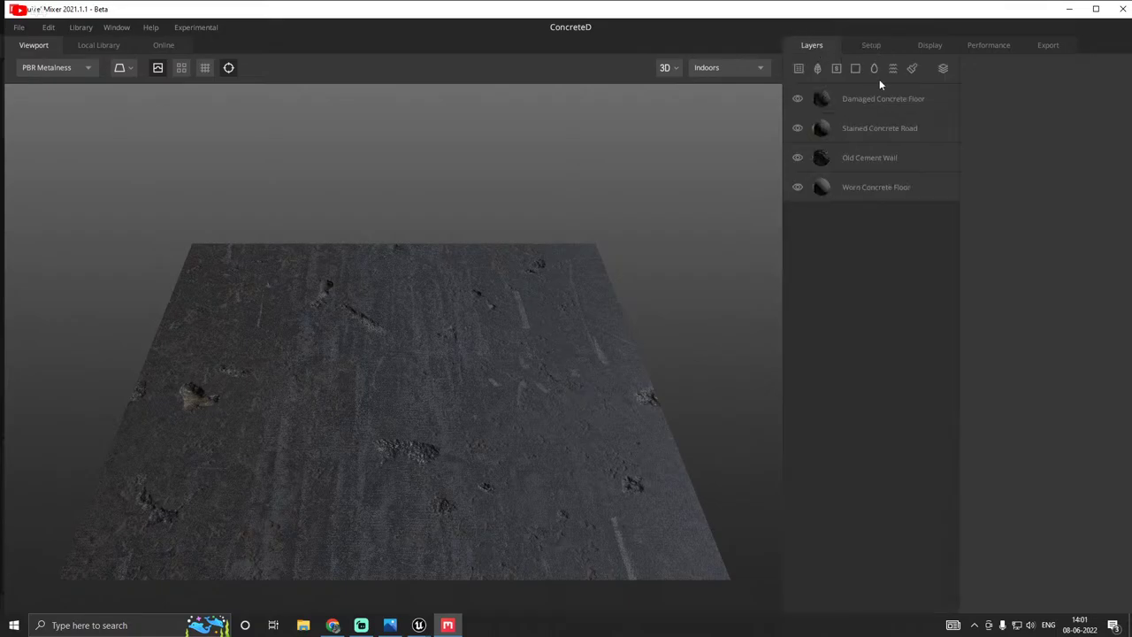
pyautogui.click(797, 99)
pyautogui.click(797, 129)
pyautogui.click(797, 157)
pyautogui.click(795, 186)
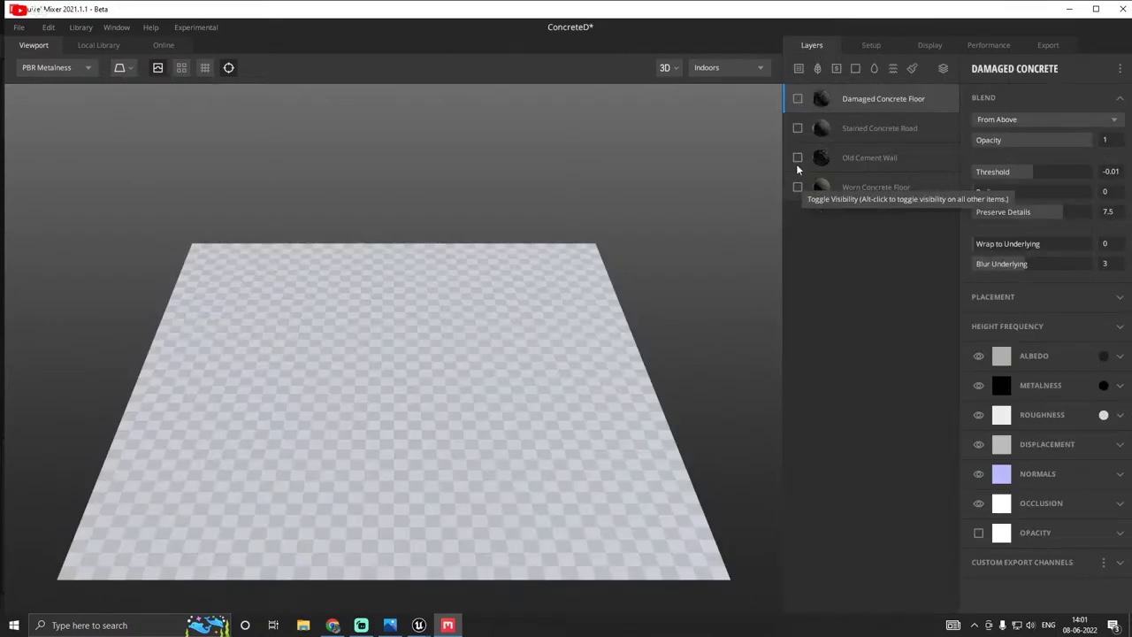
# Step: Add the Wild Grass And Ferns surface from the local library as a layer, inspect it, and hide it
pyautogui.click(800, 69)
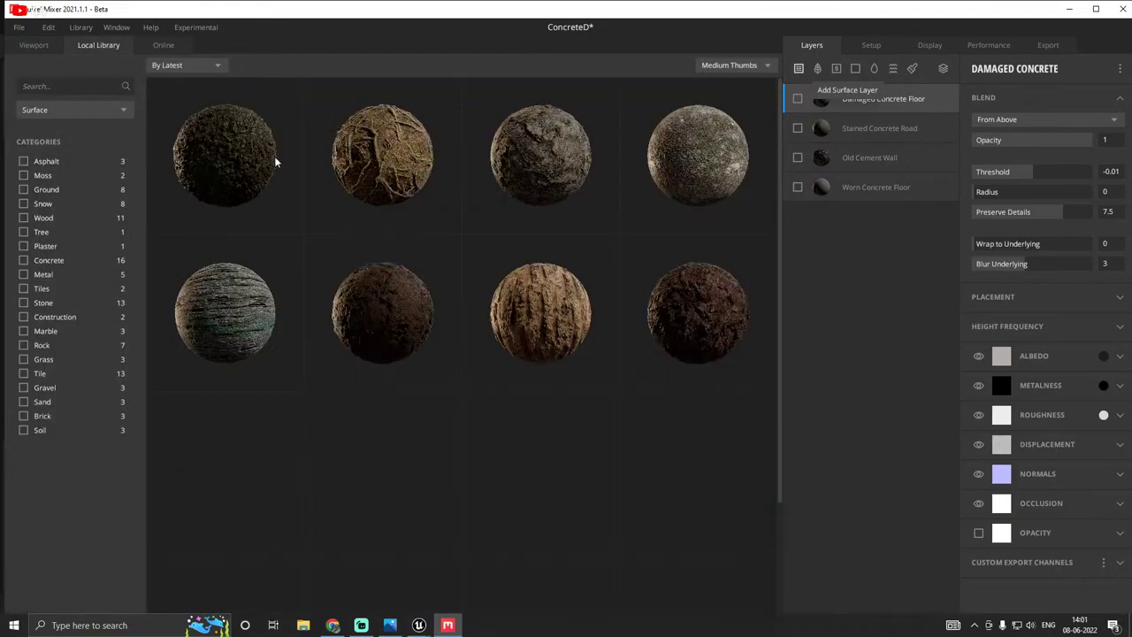
pyautogui.click(237, 185)
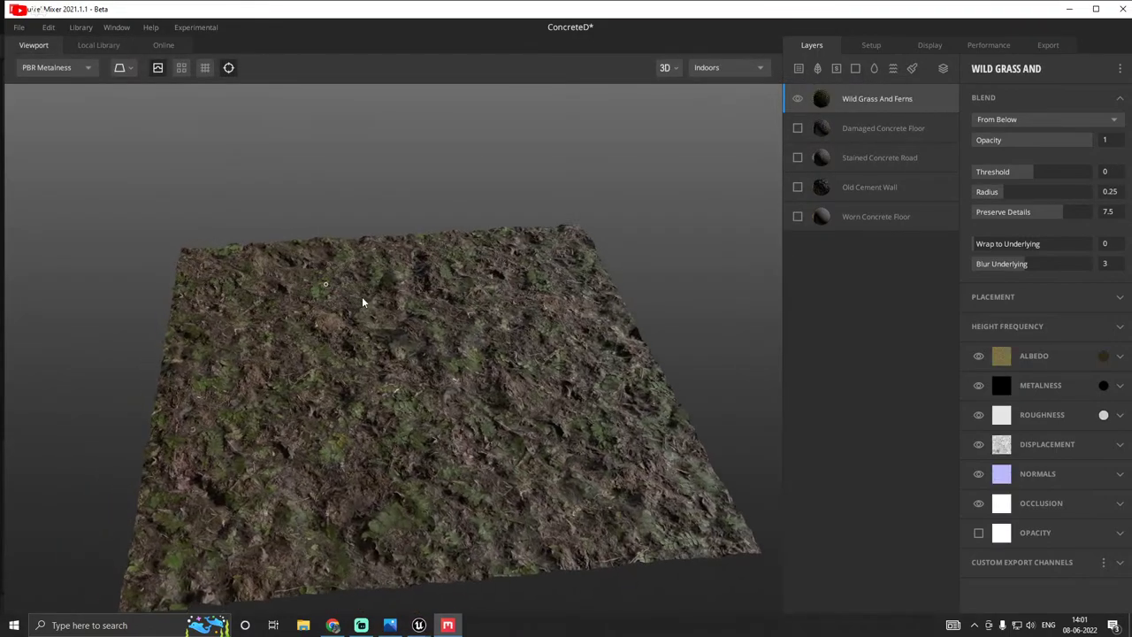
pyautogui.moveTo(362, 303); pyautogui.dragTo(473, 300)
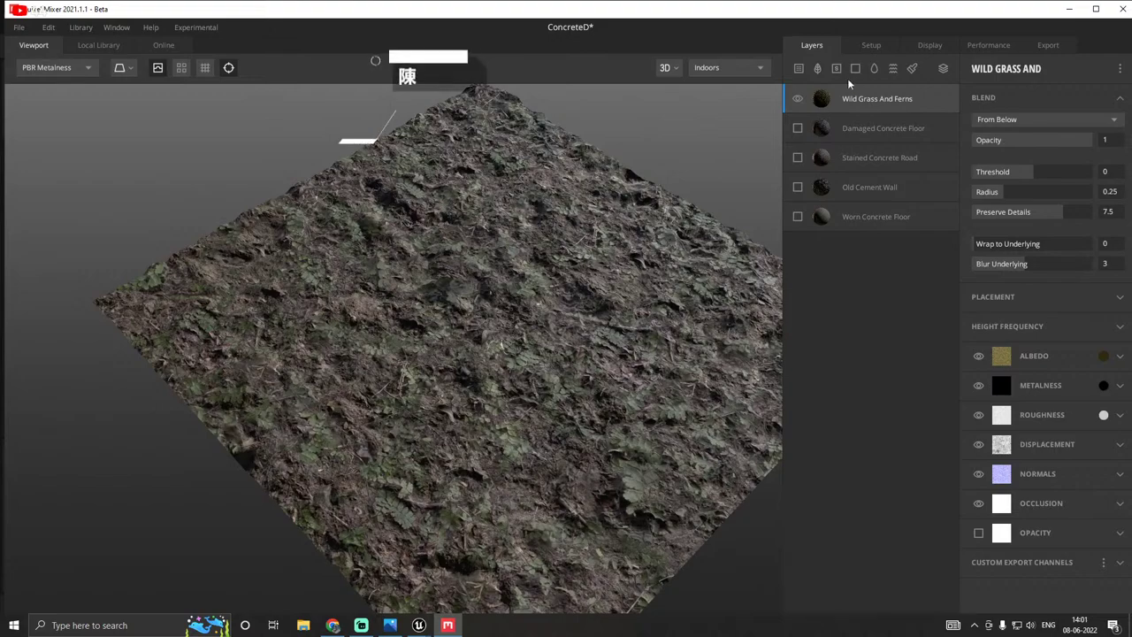
pyautogui.click(797, 98)
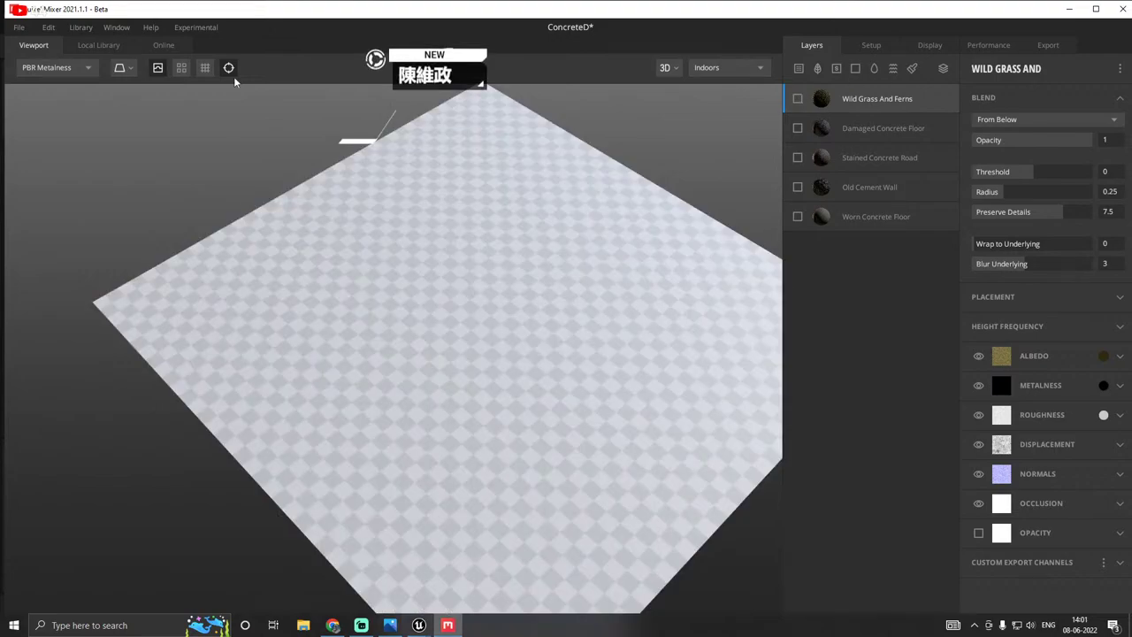
# Step: Add the Forest Ground surface from the local library as a new layer above Wild Grass And Ferns
pyautogui.click(797, 68)
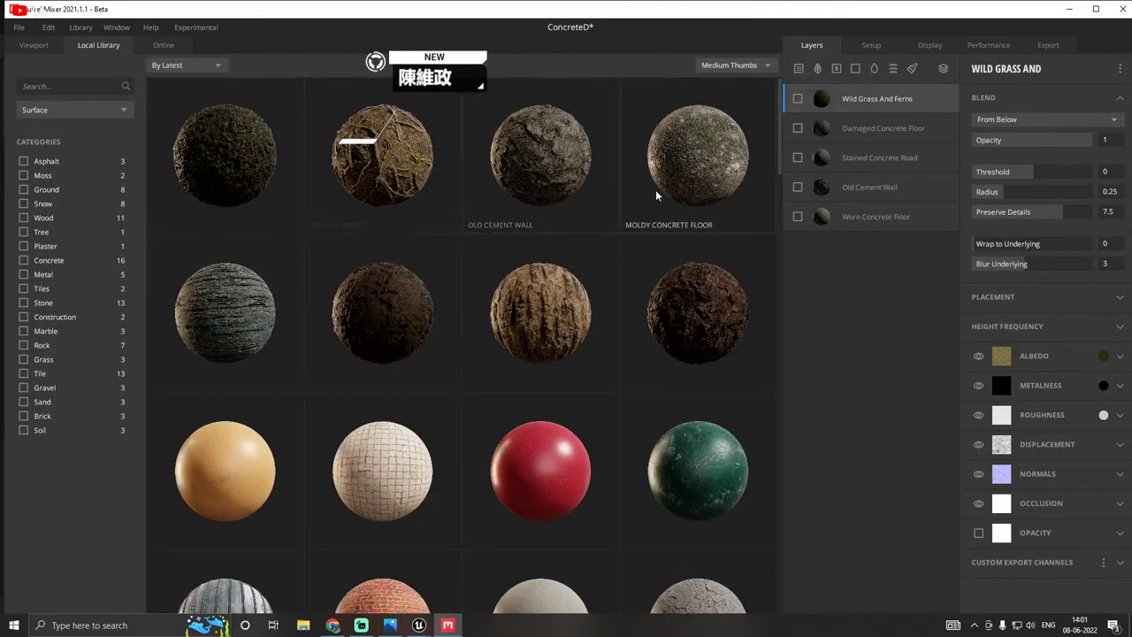
pyautogui.scroll(-3, 365, 308)
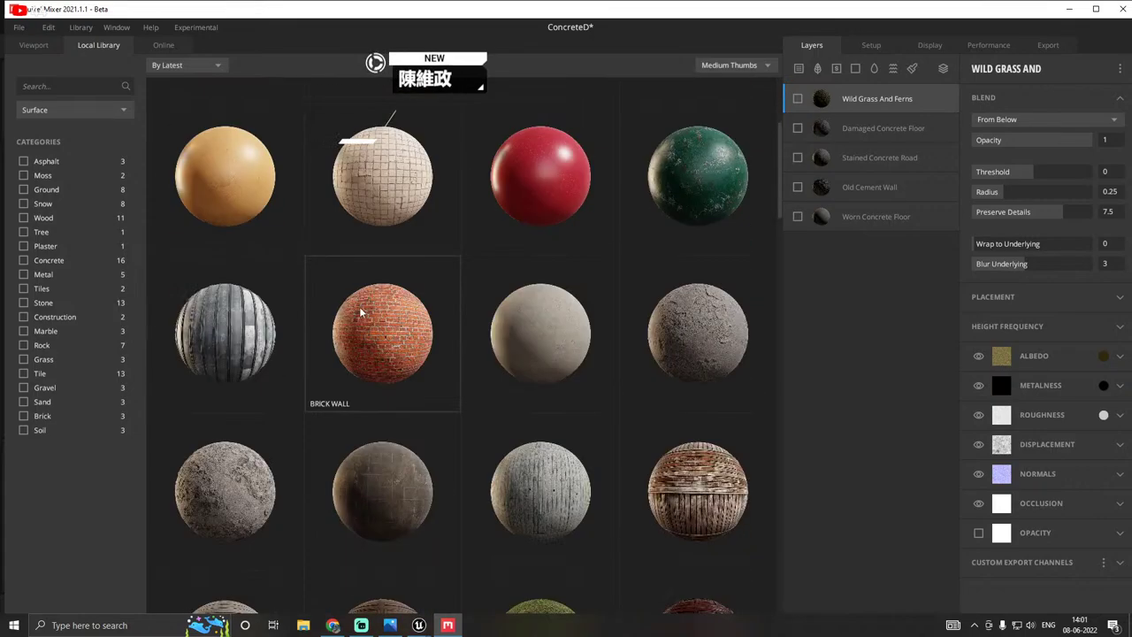
pyautogui.scroll(-5, 362, 309)
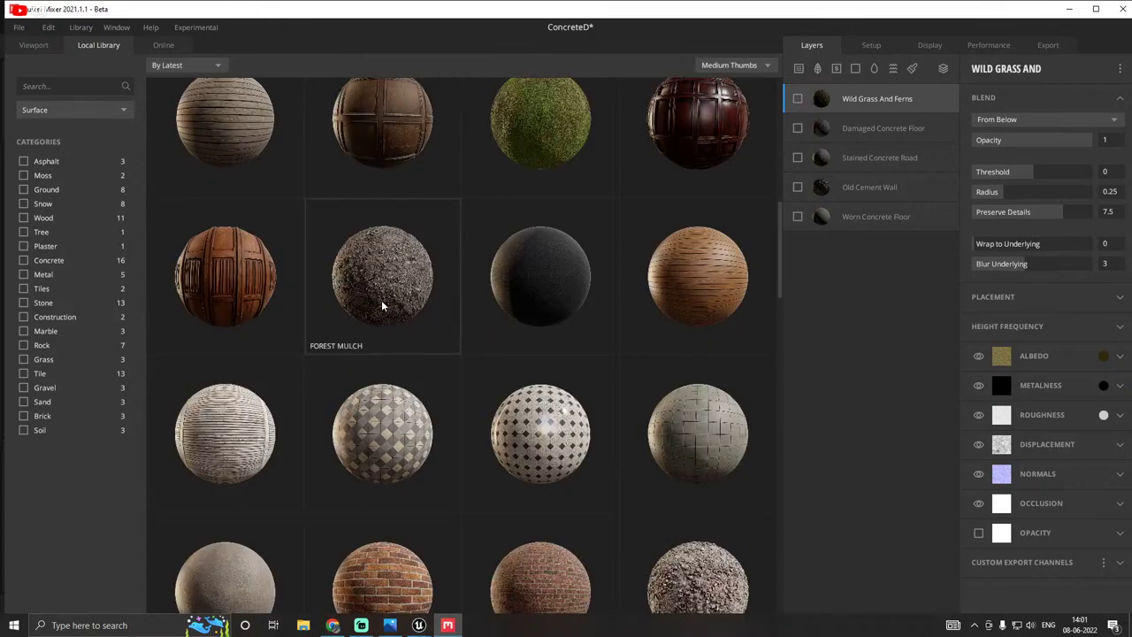
pyautogui.scroll(-2, 382, 301)
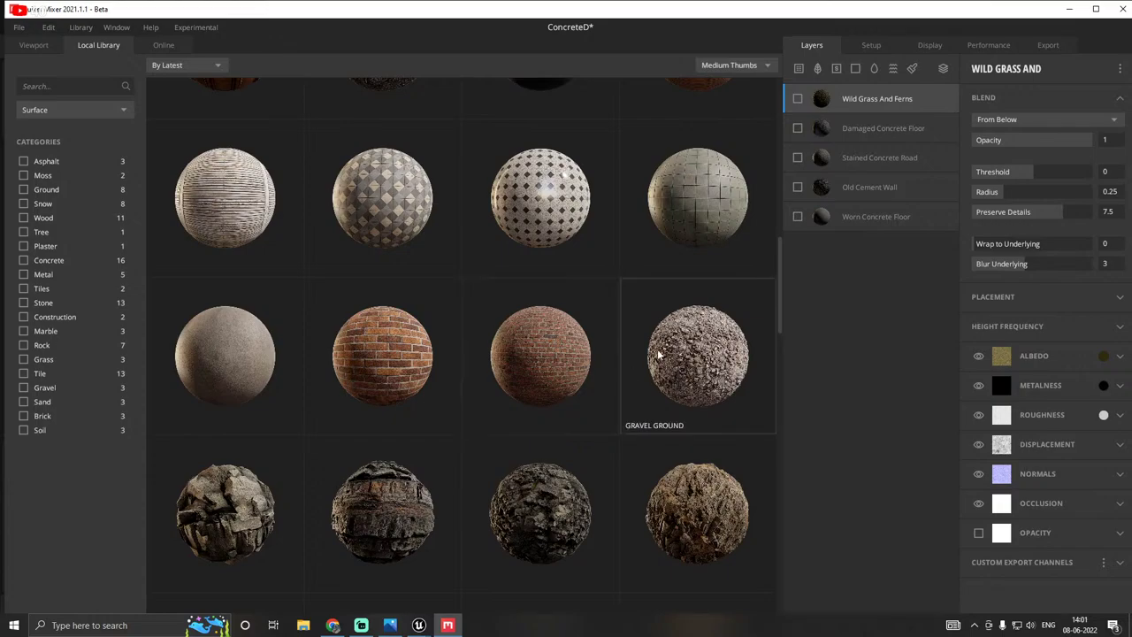
pyautogui.scroll(-7, 689, 354)
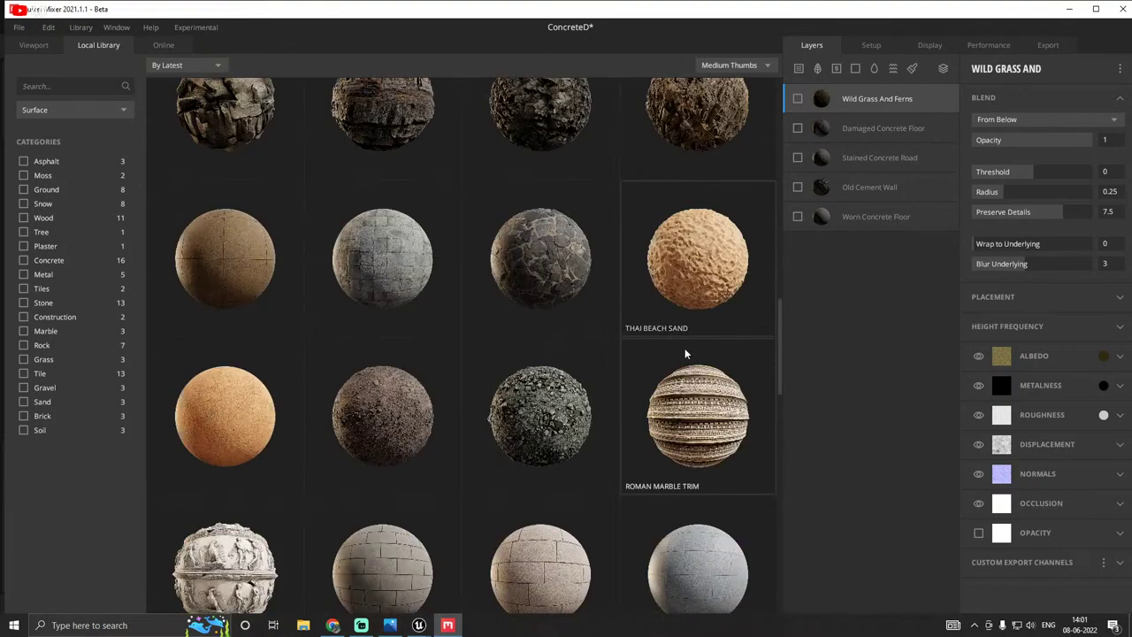
pyautogui.scroll(-4, 531, 336)
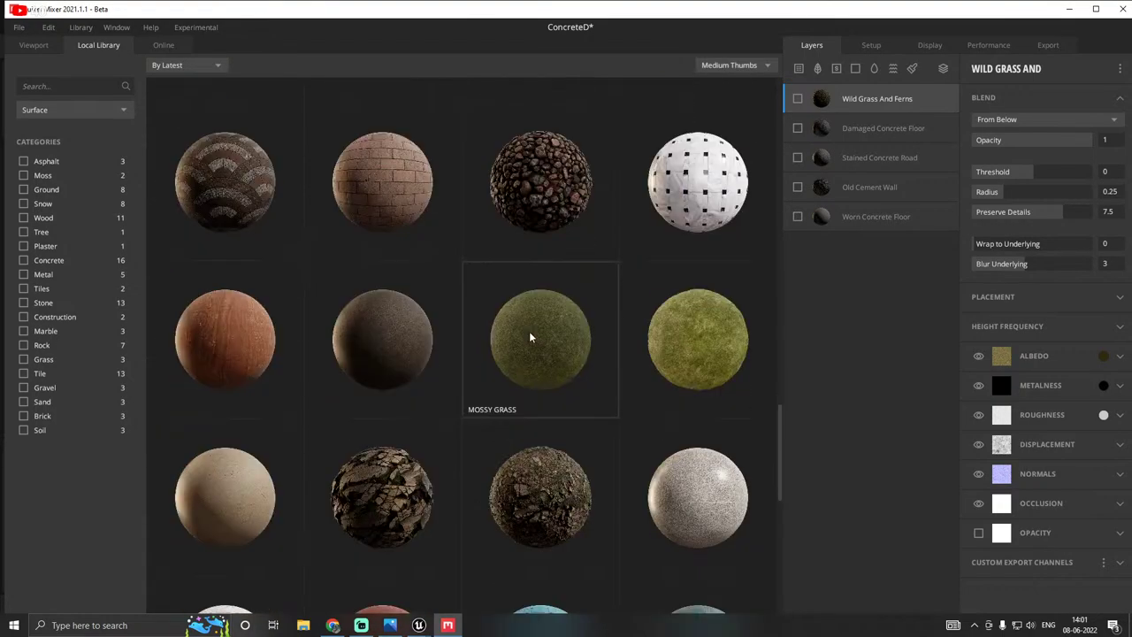
pyautogui.scroll(-9, 543, 336)
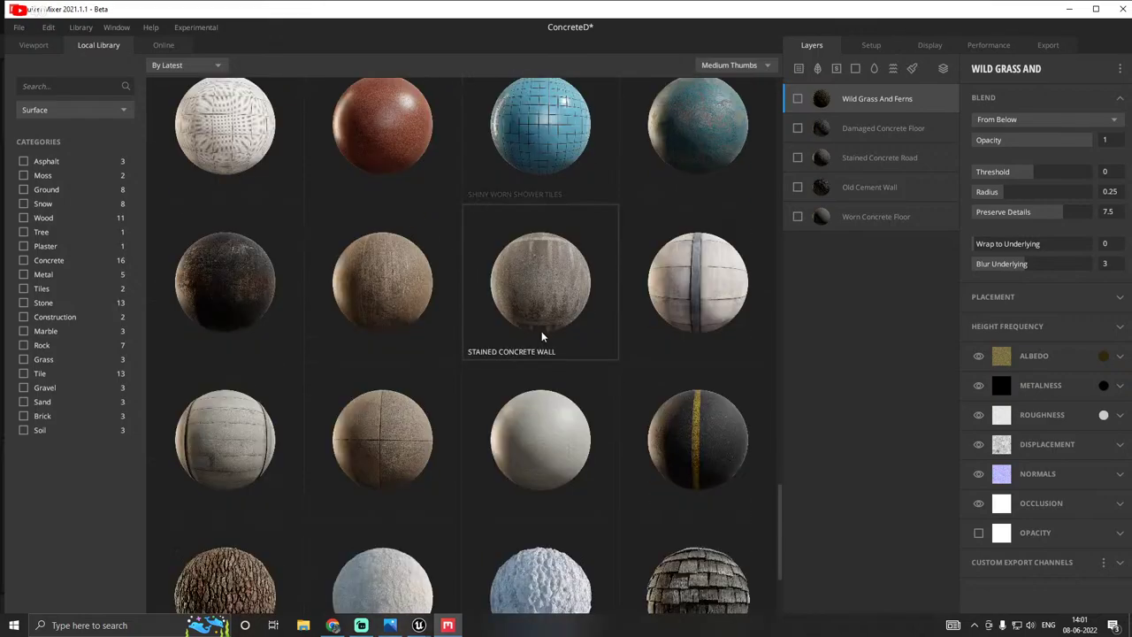
pyautogui.scroll(-3, 541, 331)
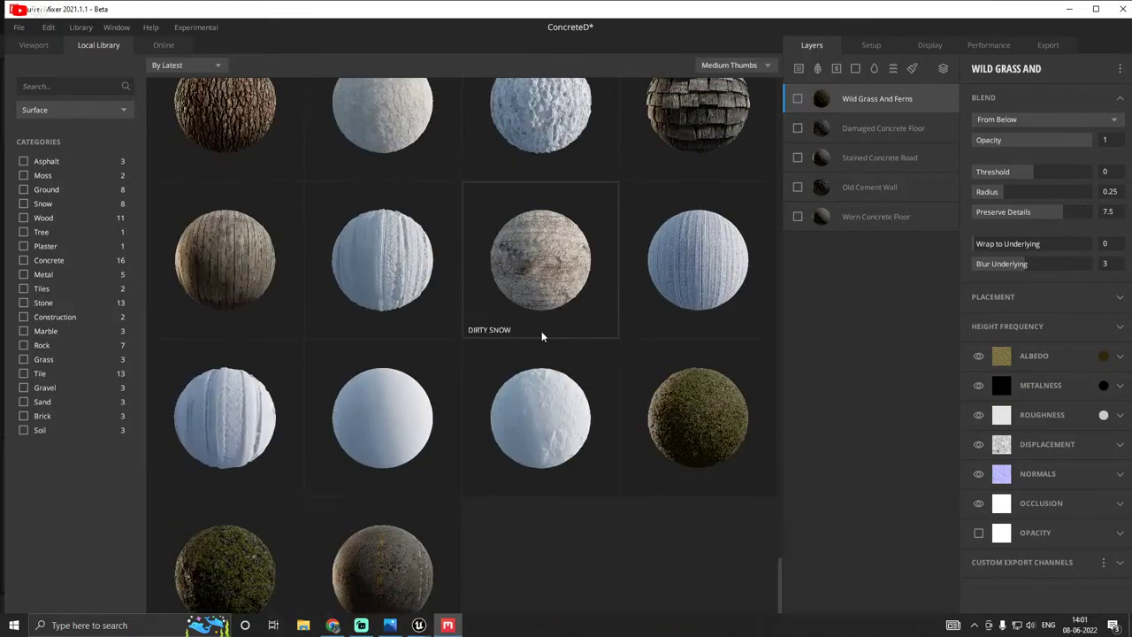
pyautogui.click(704, 416)
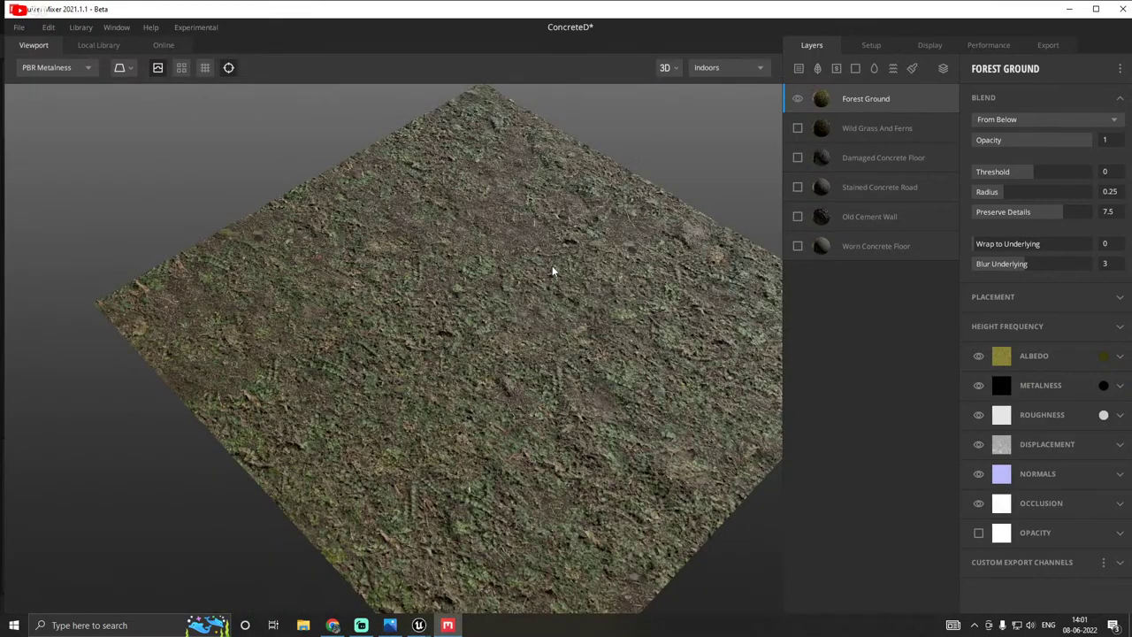
pyautogui.moveTo(551, 265); pyautogui.dragTo(567, 332)
# Step: Try the Mossy Ground surface as a layer over Forest Ground and delete it again
pyautogui.click(797, 68)
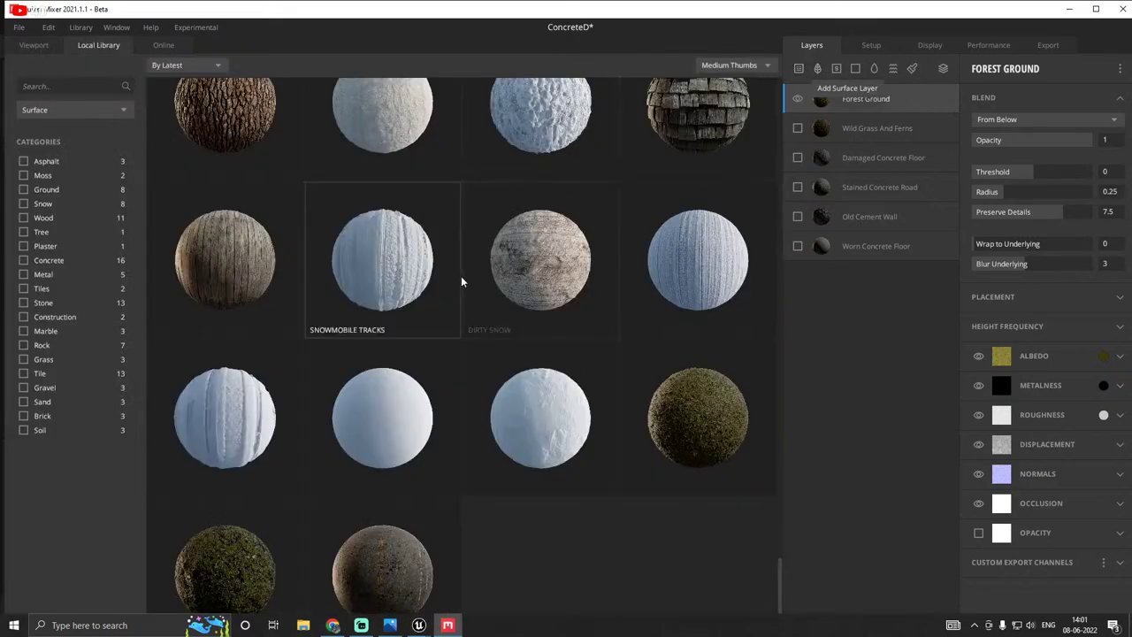
pyautogui.click(205, 545)
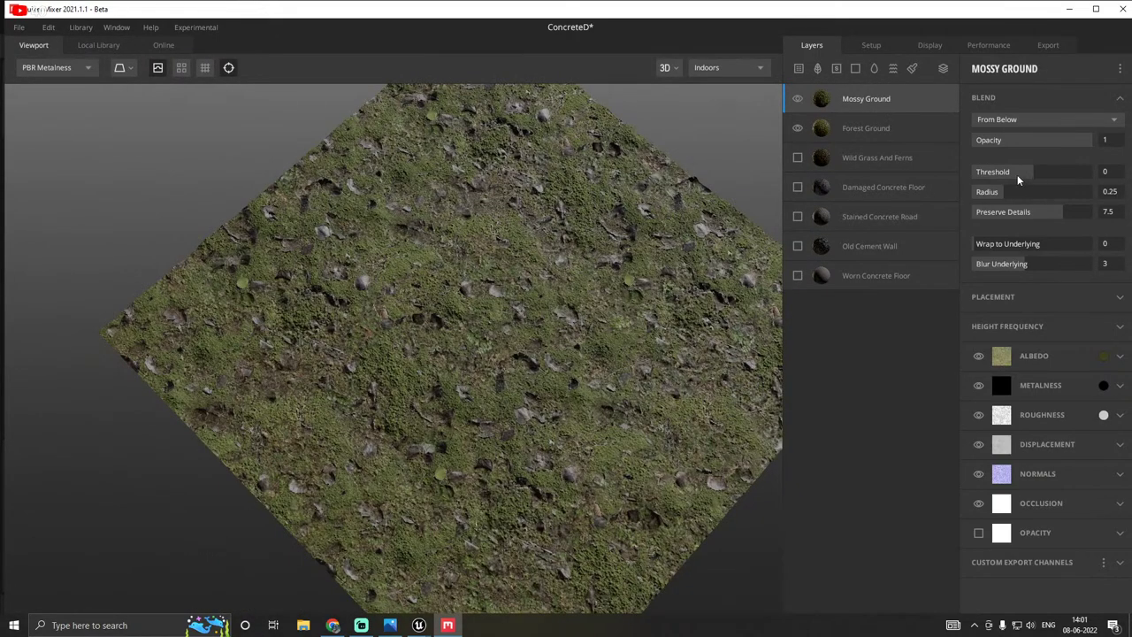
pyautogui.press('Delete')
# Step: Add the Dry Rocky Ground surface from the local library as a layer above Forest Ground
pyautogui.click(798, 68)
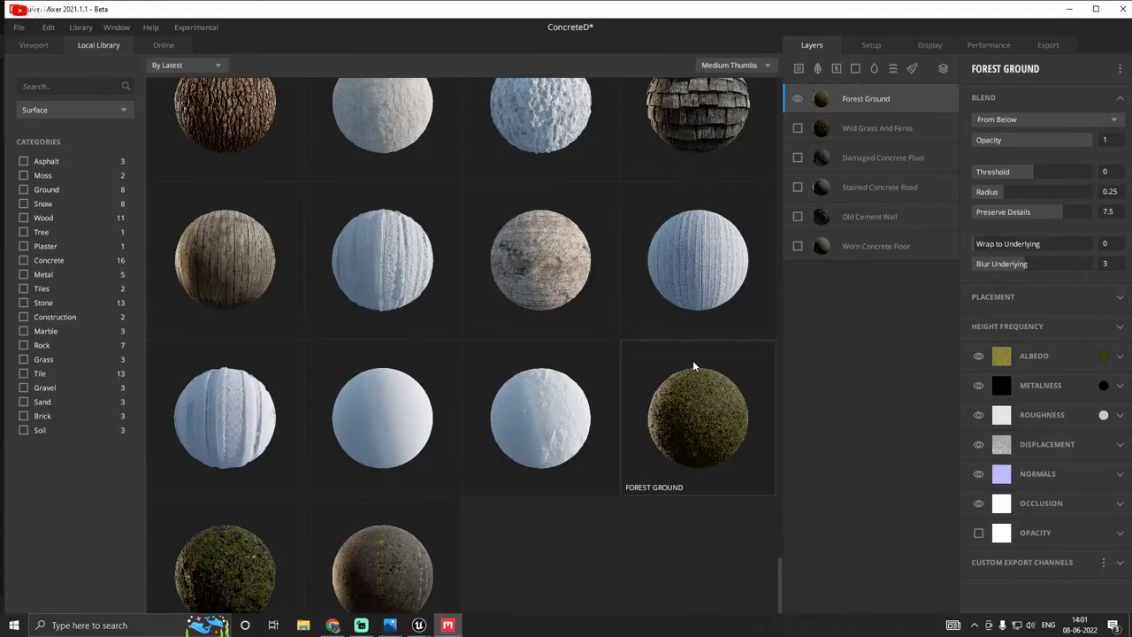
pyautogui.scroll(2, 692, 360)
pyautogui.scroll(2, 357, 354)
pyautogui.scroll(8, 365, 350)
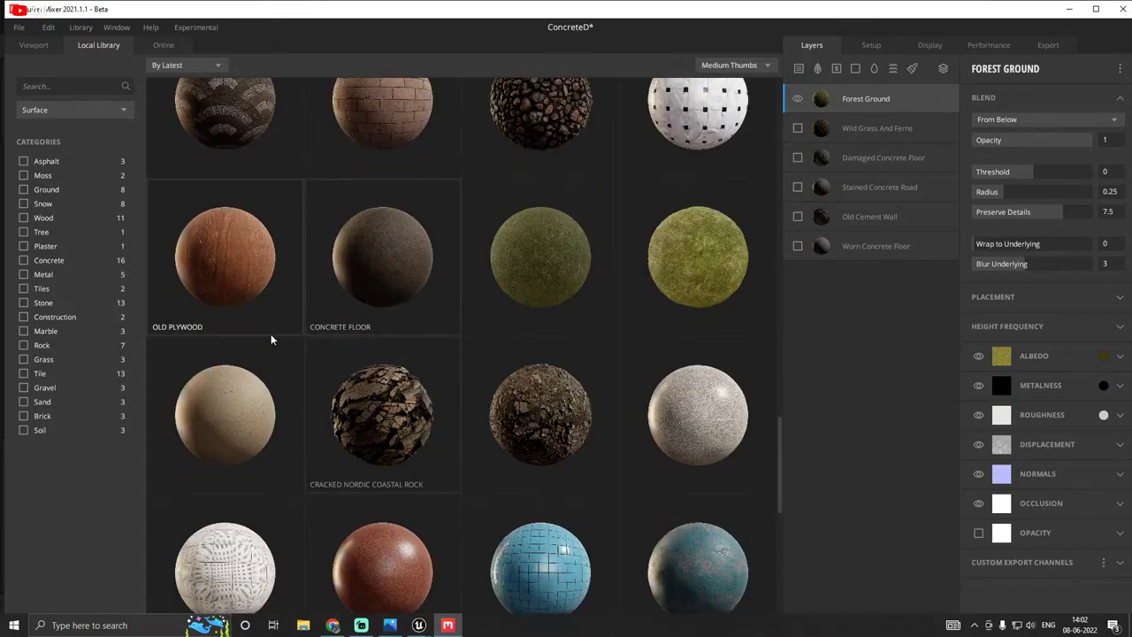
pyautogui.scroll(5, 288, 329)
pyautogui.scroll(3, 405, 294)
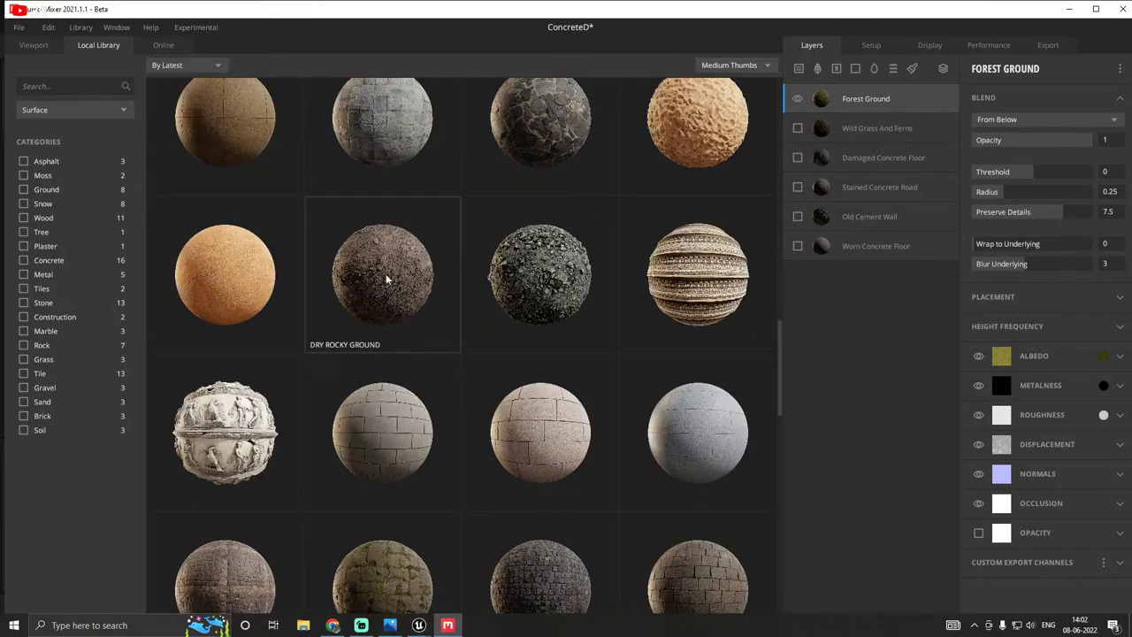
pyautogui.click(386, 279)
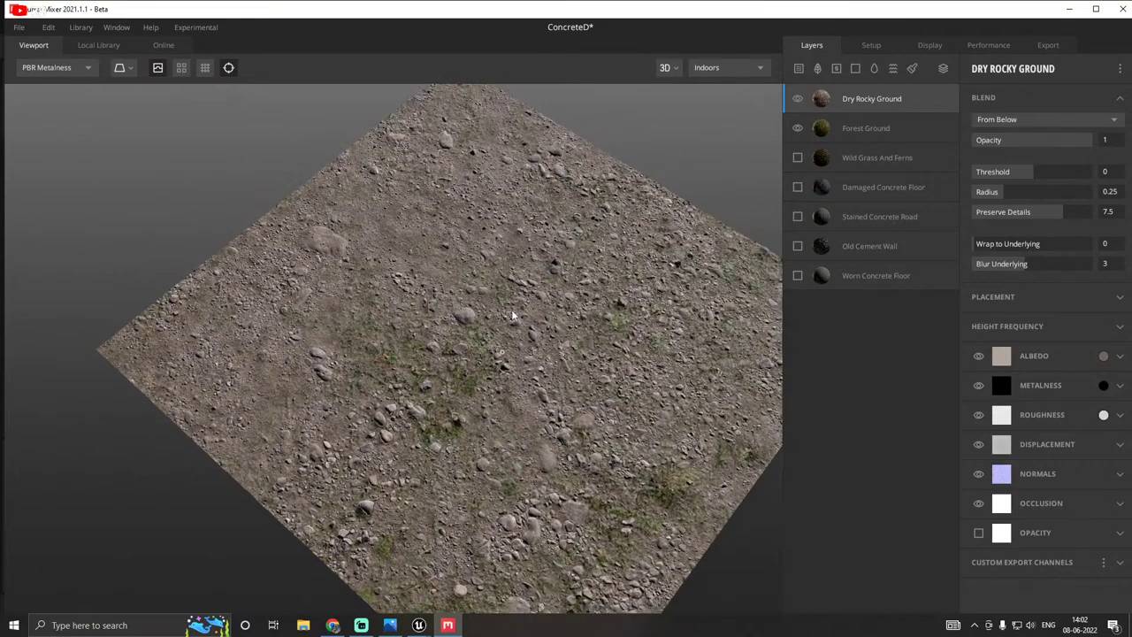
pyautogui.moveTo(511, 315); pyautogui.dragTo(525, 335)
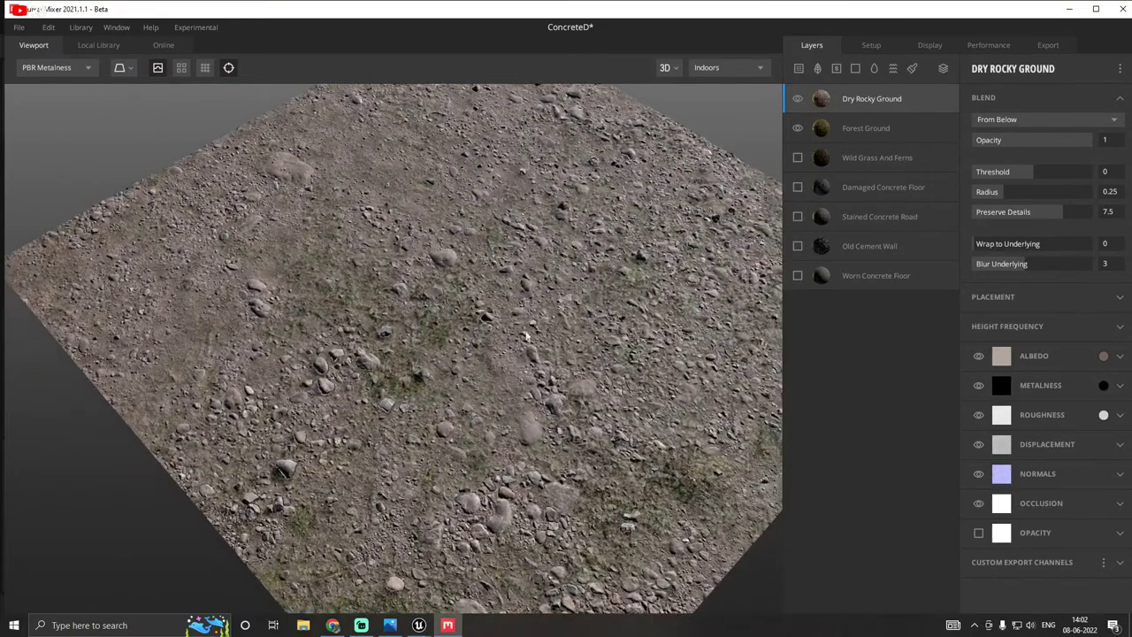
# Step: Change the Dry Rocky Ground layer's albedo color to a neutral near-black grey and inspect the darkened stones
pyautogui.click(1103, 357)
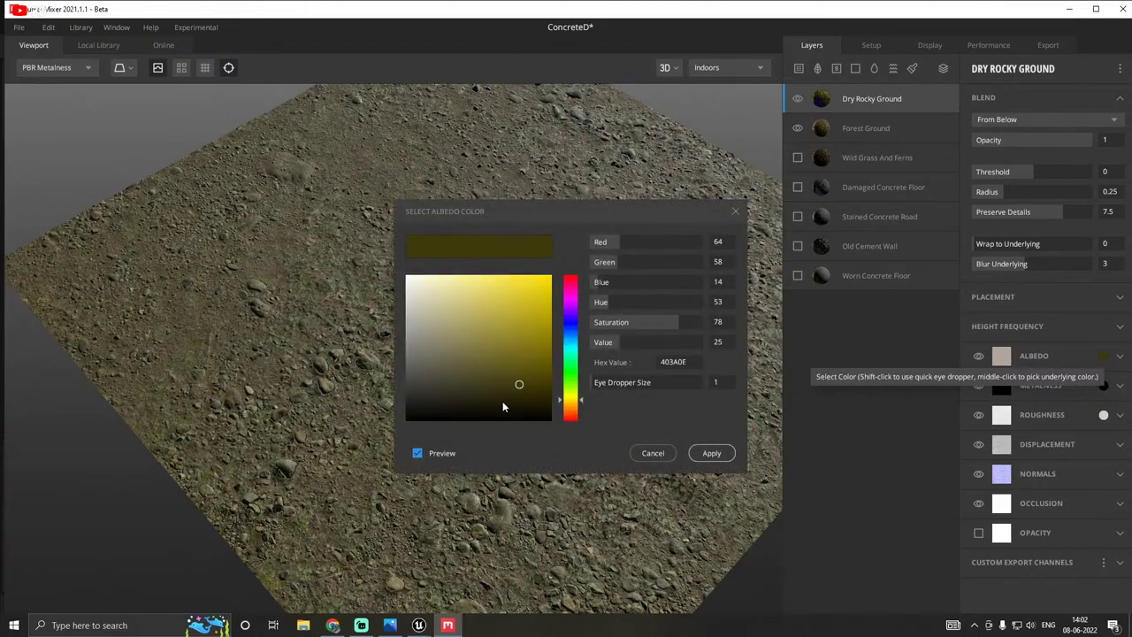
pyautogui.click(406, 402)
pyautogui.click(710, 452)
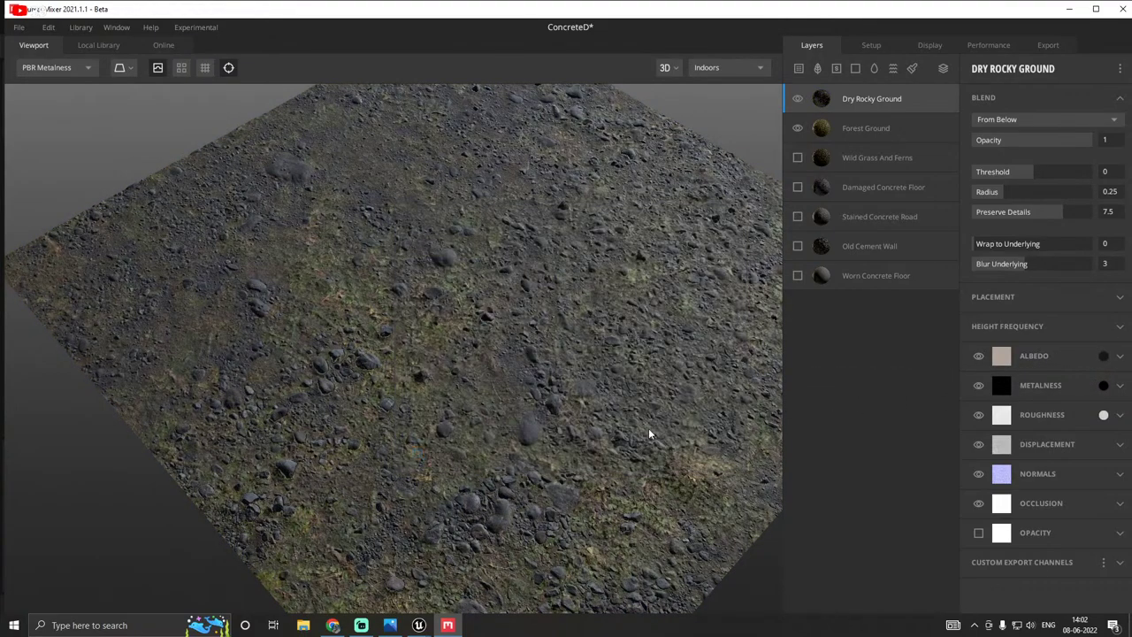
pyautogui.scroll(3, 460, 337)
pyautogui.moveTo(498, 353); pyautogui.dragTo(444, 296)
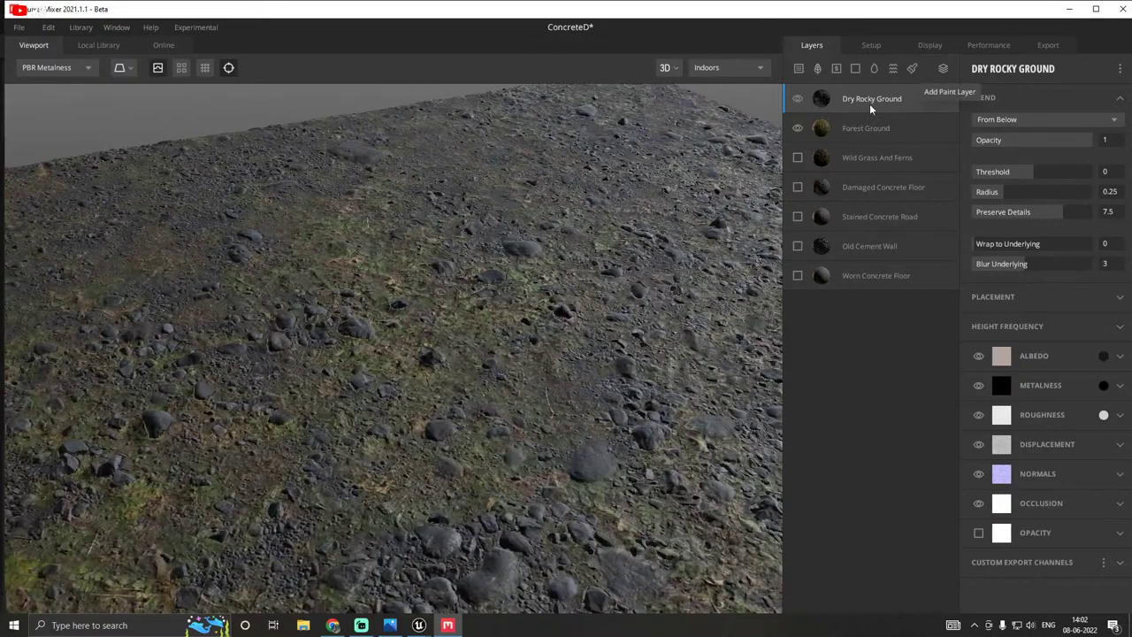
# Step: Move the Forest Ground layer above Dry Rocky Ground and set its blend Radius to 0.129 and Threshold to 0.04
pyautogui.moveTo(862, 128); pyautogui.dragTo(846, 95)
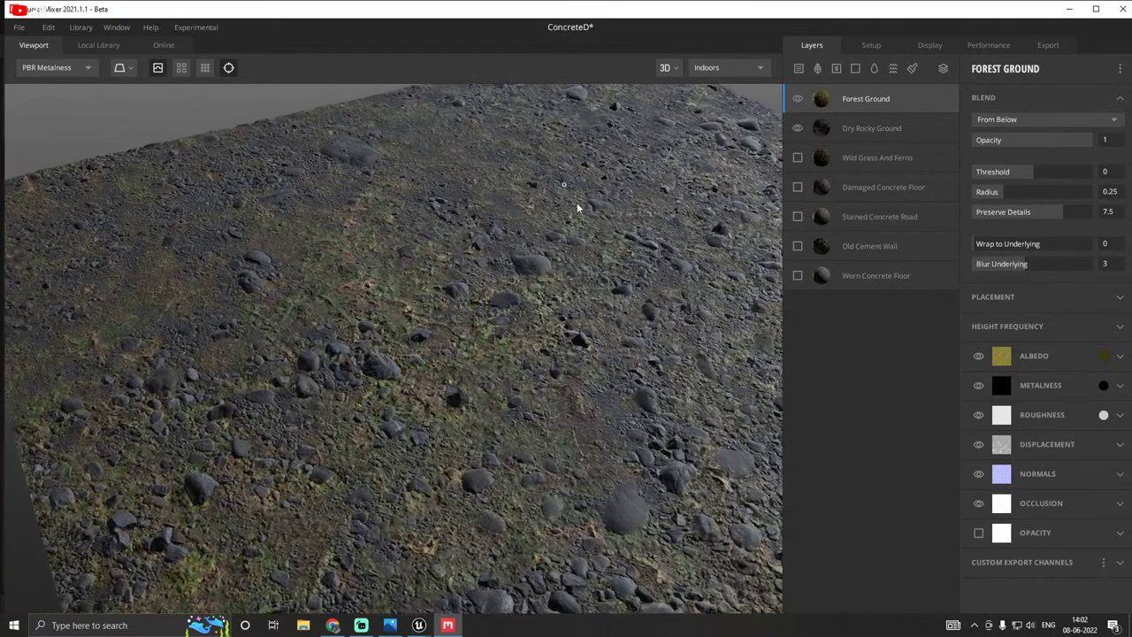
pyautogui.moveTo(998, 191); pyautogui.dragTo(1033, 171)
pyautogui.scroll(-5, 478, 270)
pyautogui.moveTo(380, 278); pyautogui.dragTo(453, 311)
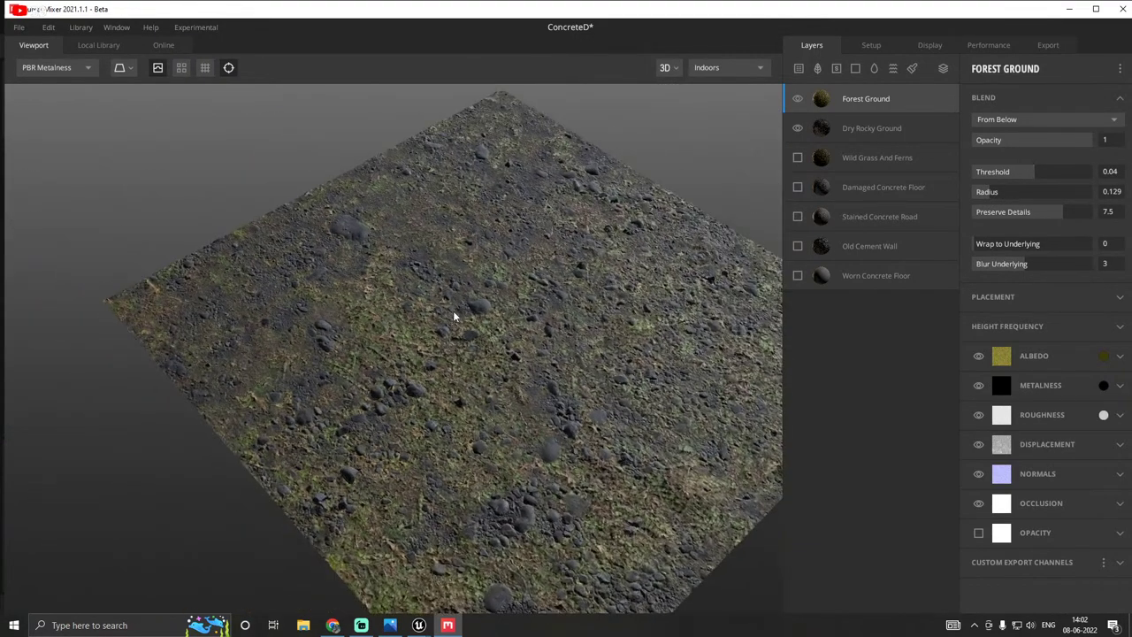
# Step: Set the Forest Ground layer's blend Radius to 0.07 and name the export asset T_GRound
pyautogui.moveTo(983, 193)
pyautogui.mouseDown()
pyautogui.moveTo(970, 188)
pyautogui.moveTo(981, 189)
pyautogui.mouseUp()
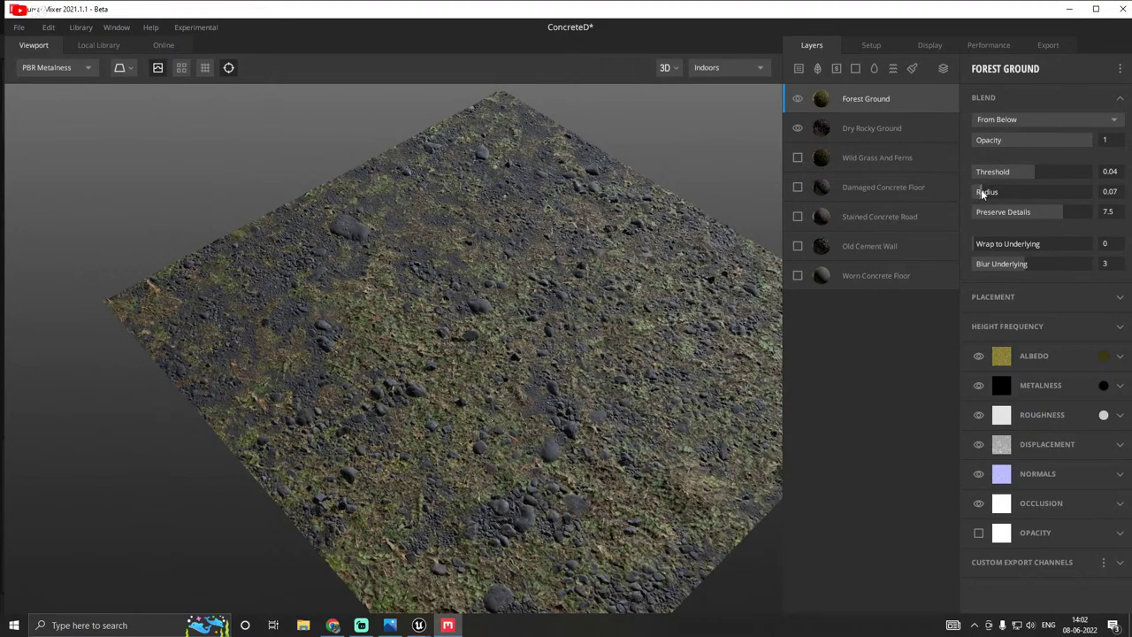
pyautogui.click(1047, 46)
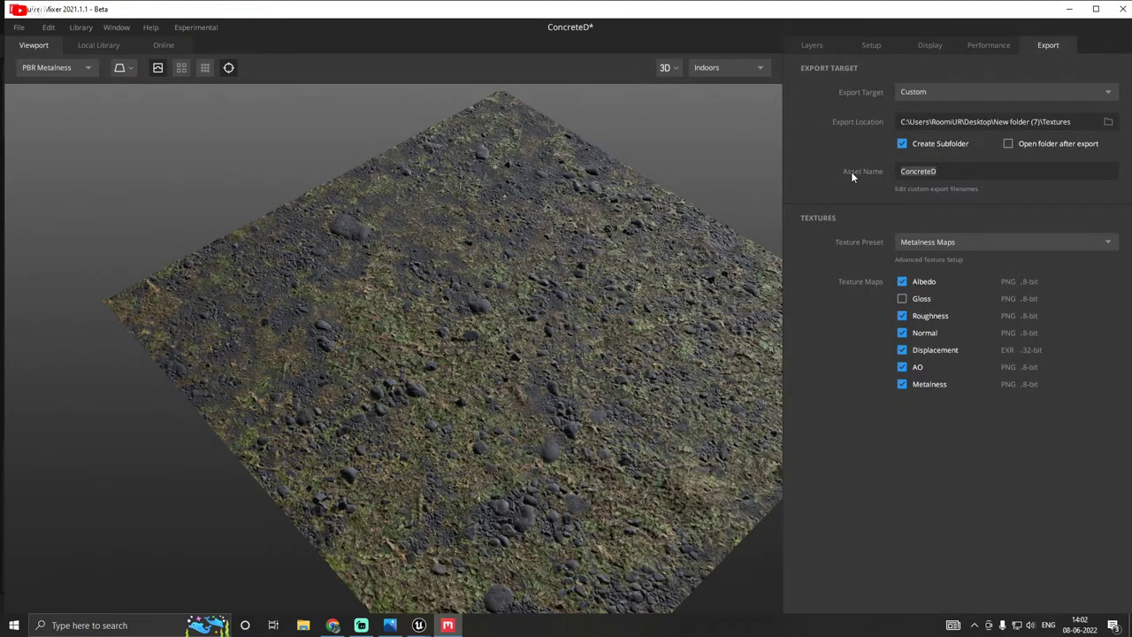
pyautogui.write('T_GRound')
# Step: Limit the export to the Albedo, Roughness and Normal maps and export them to disk at 4096 px
pyautogui.click(1095, 9)
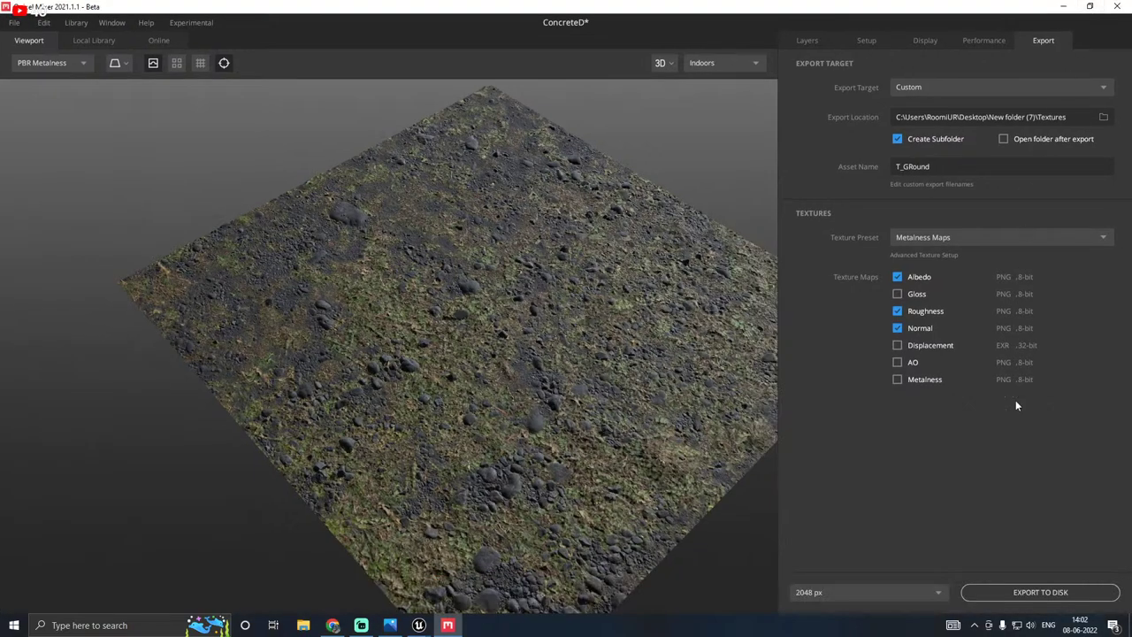
pyautogui.click(907, 592)
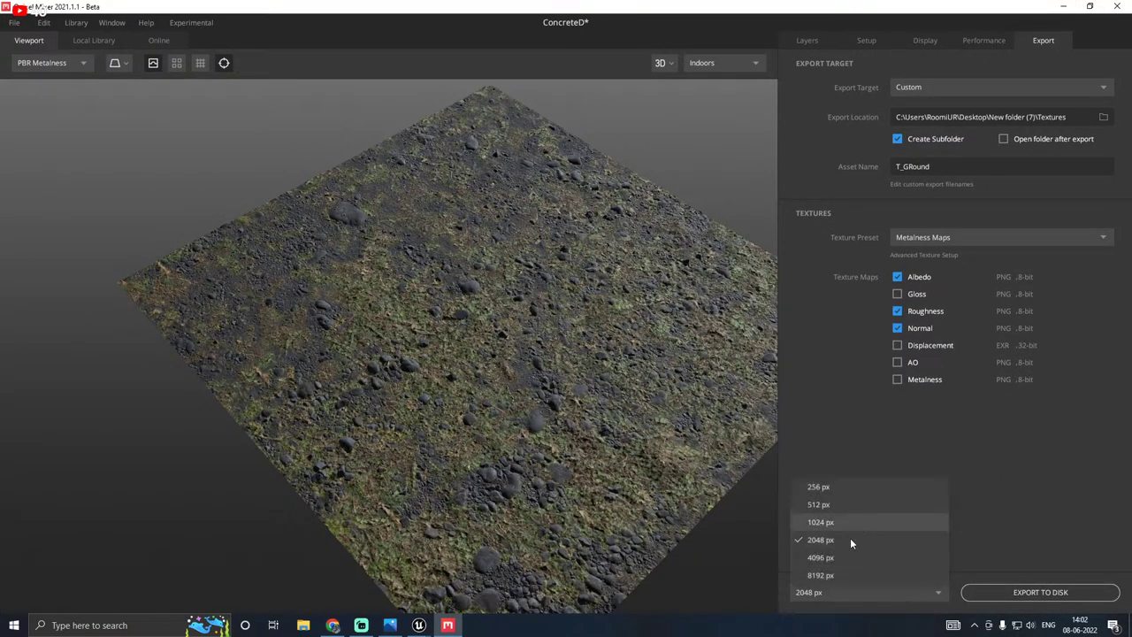
pyautogui.click(884, 557)
pyautogui.click(1072, 593)
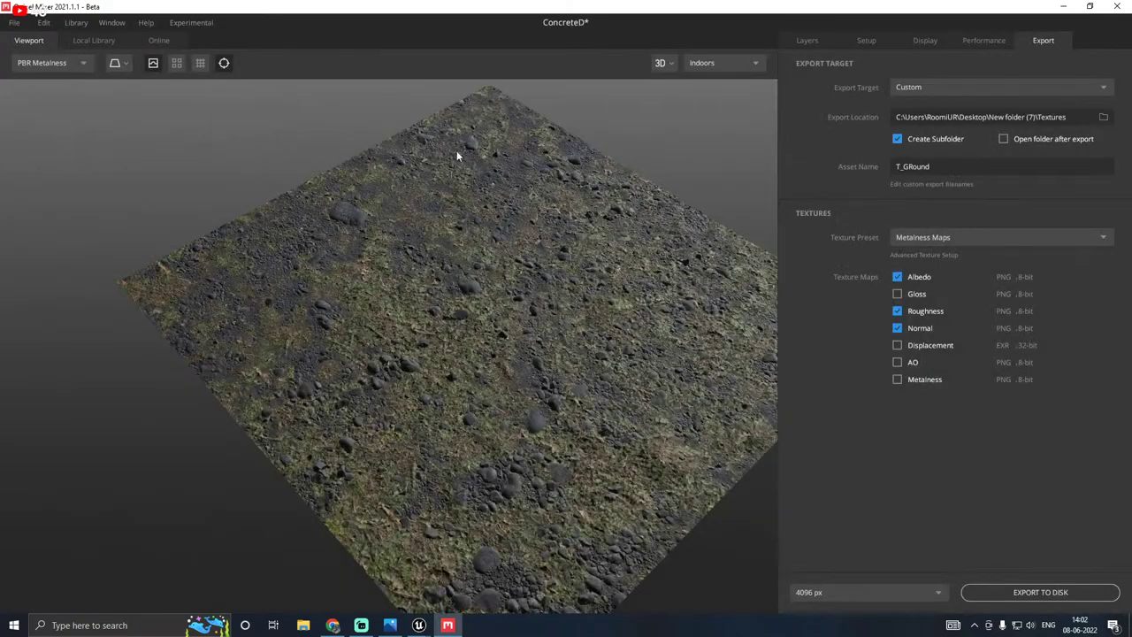
# Step: Change the Forest Ground layer's albedo color to dark green, hex 273112, and inspect the surface
pyautogui.scroll(2, 469, 409)
pyautogui.moveTo(535, 391)
pyautogui.mouseDown()
pyautogui.moveTo(497, 562)
pyautogui.moveTo(178, 435)
pyautogui.moveTo(531, 373)
pyautogui.mouseUp()
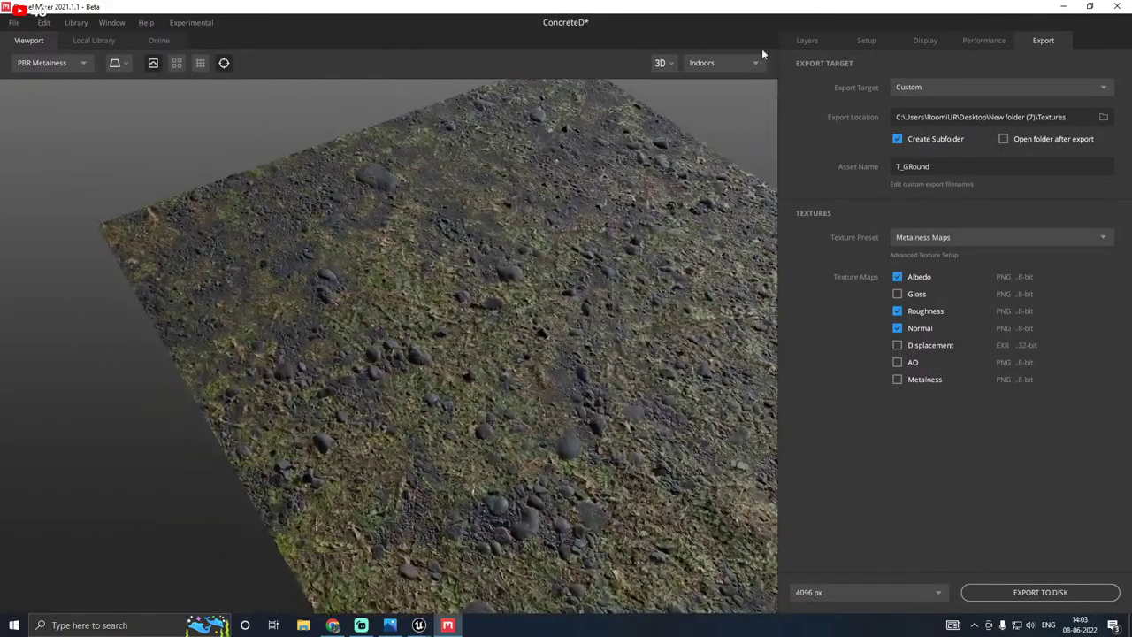
pyautogui.click(800, 42)
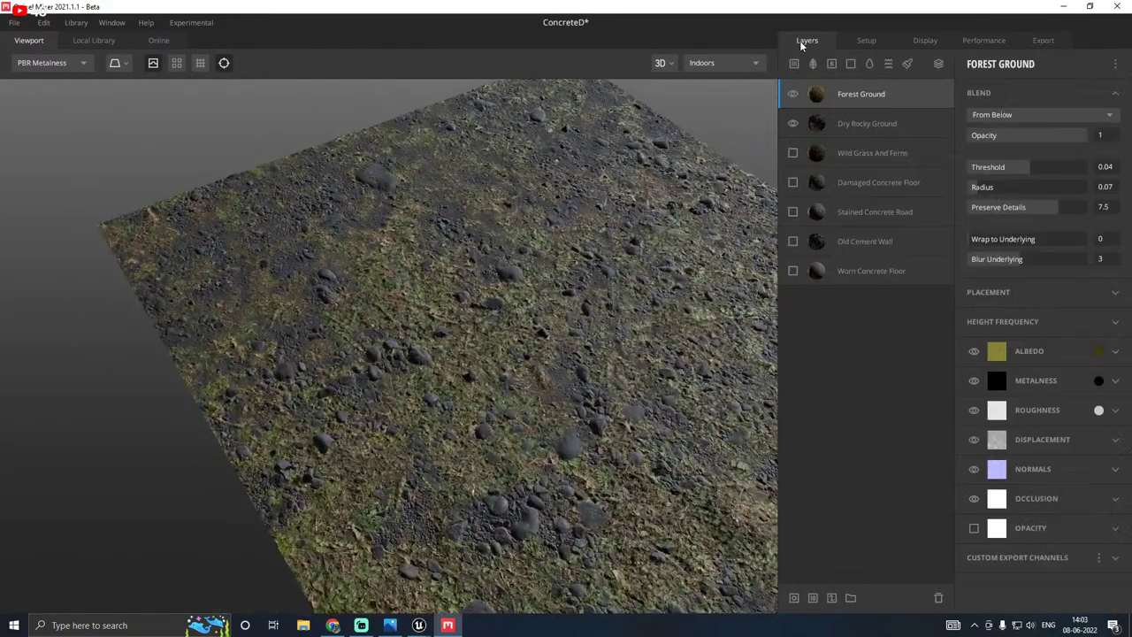
pyautogui.click(1096, 352)
pyautogui.click(566, 365)
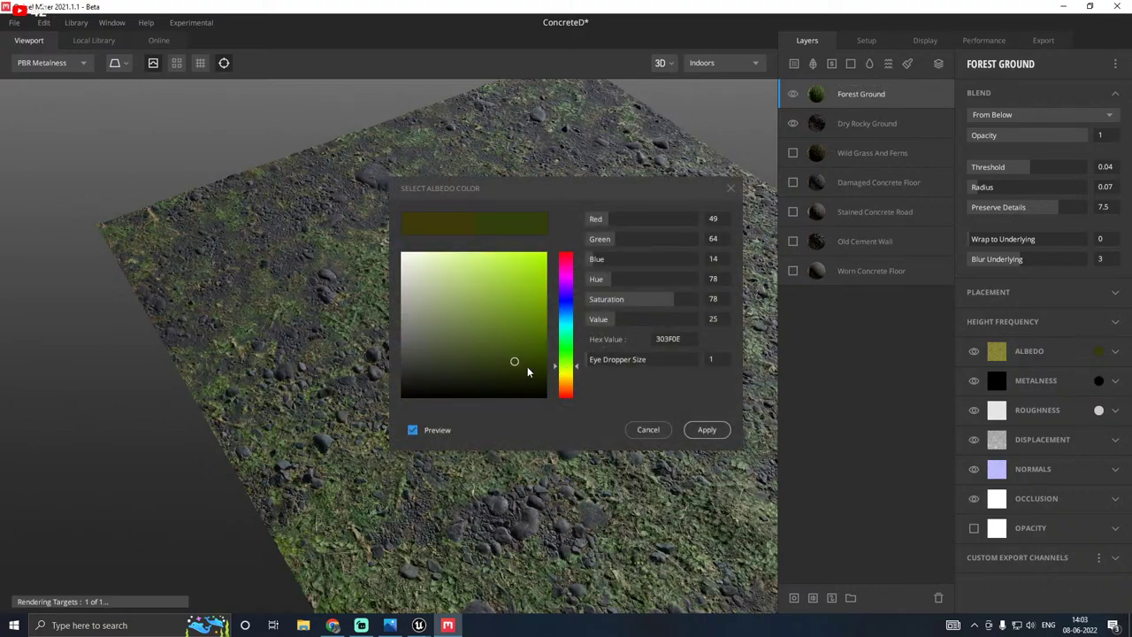
pyautogui.moveTo(501, 372); pyautogui.dragTo(493, 372)
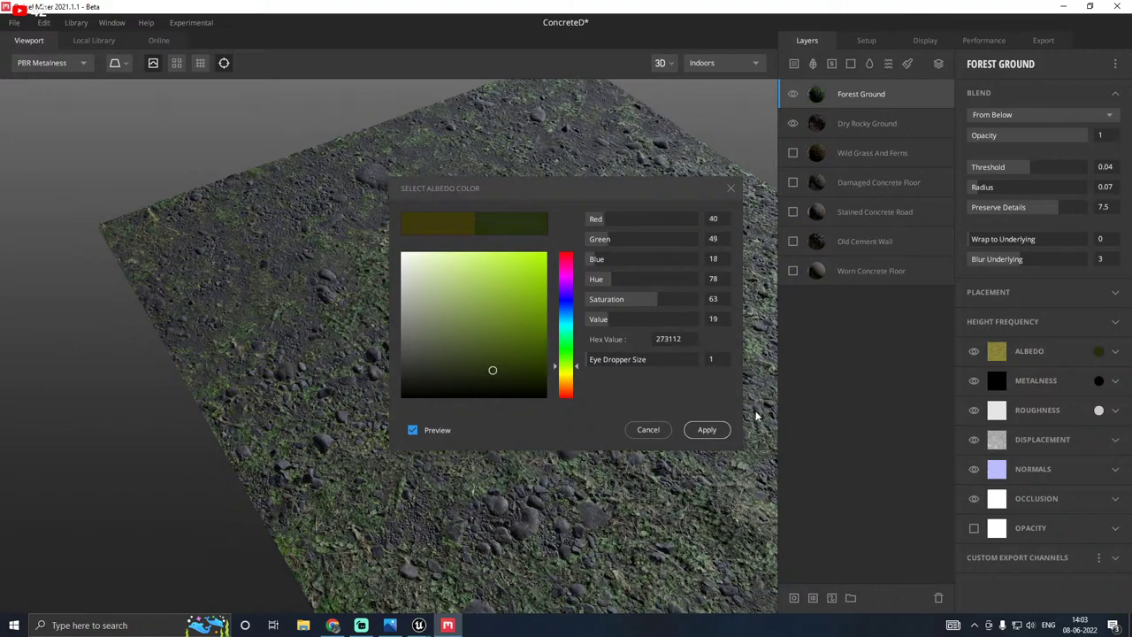
pyautogui.click(705, 431)
pyautogui.moveTo(699, 441); pyautogui.dragTo(512, 436)
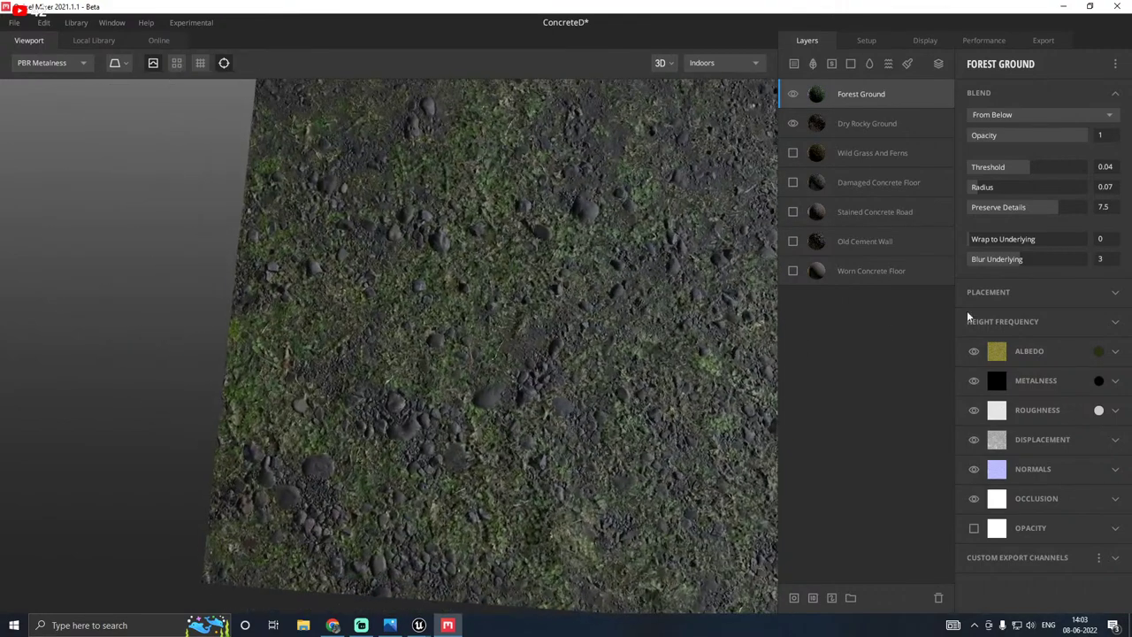
# Step: Export only the Albedo map to disk at 4096 px and switch to the Unreal Editor
pyautogui.click(1044, 41)
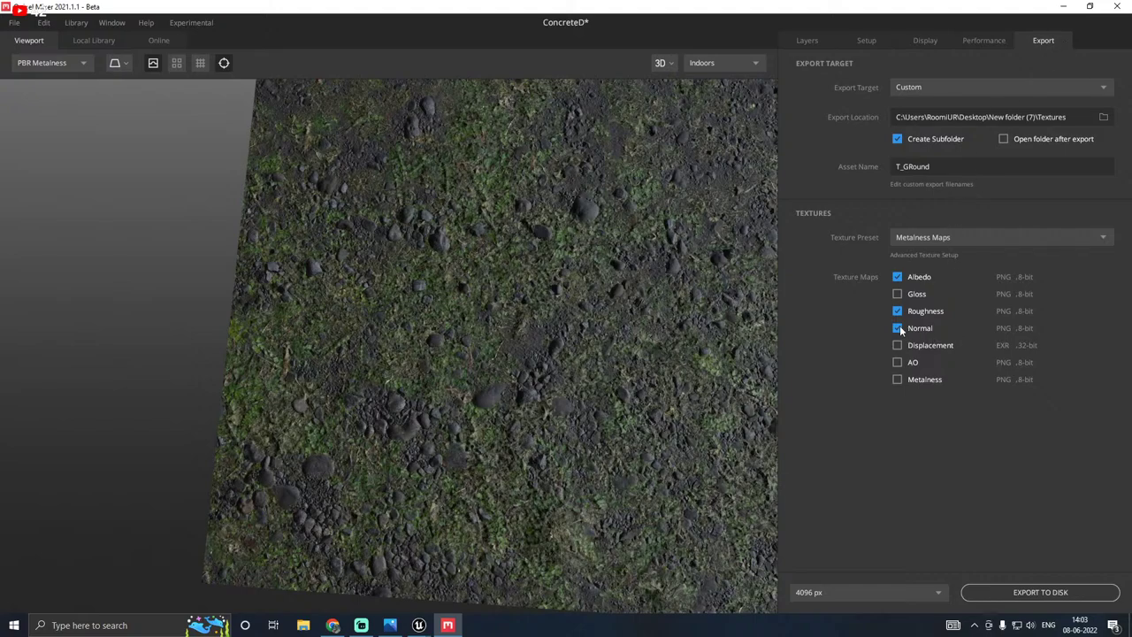
pyautogui.click(1040, 591)
pyautogui.moveTo(421, 625)
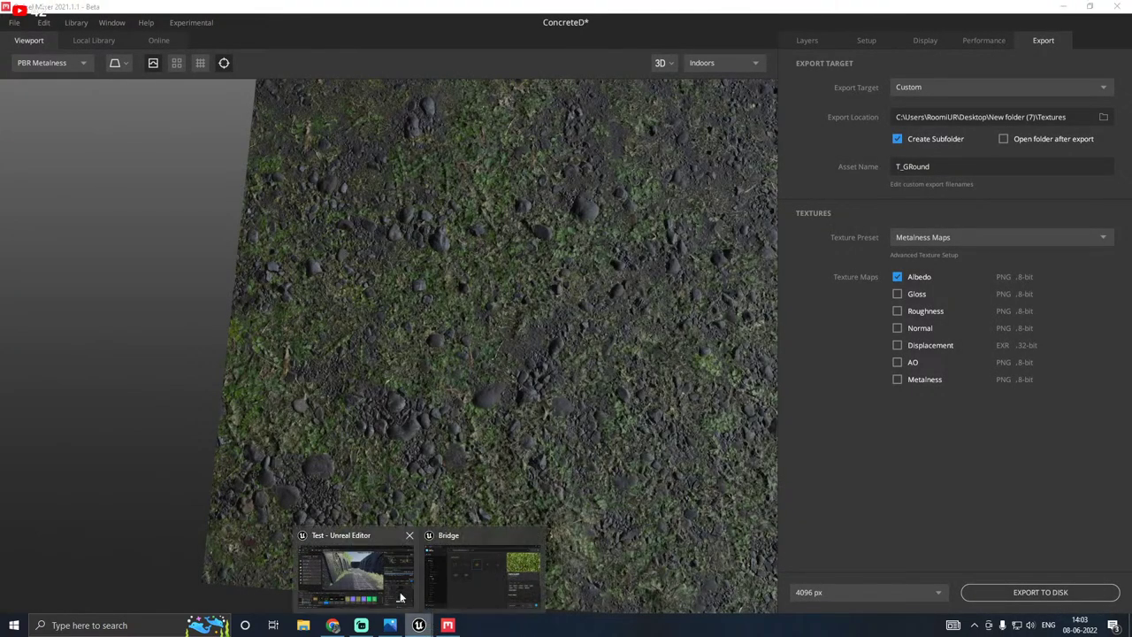
pyautogui.click(407, 548)
# Step: Enlarge the Content Browser and open the Textures folder inside Tracks
pyautogui.moveTo(485, 346); pyautogui.dragTo(527, 341, button='right')
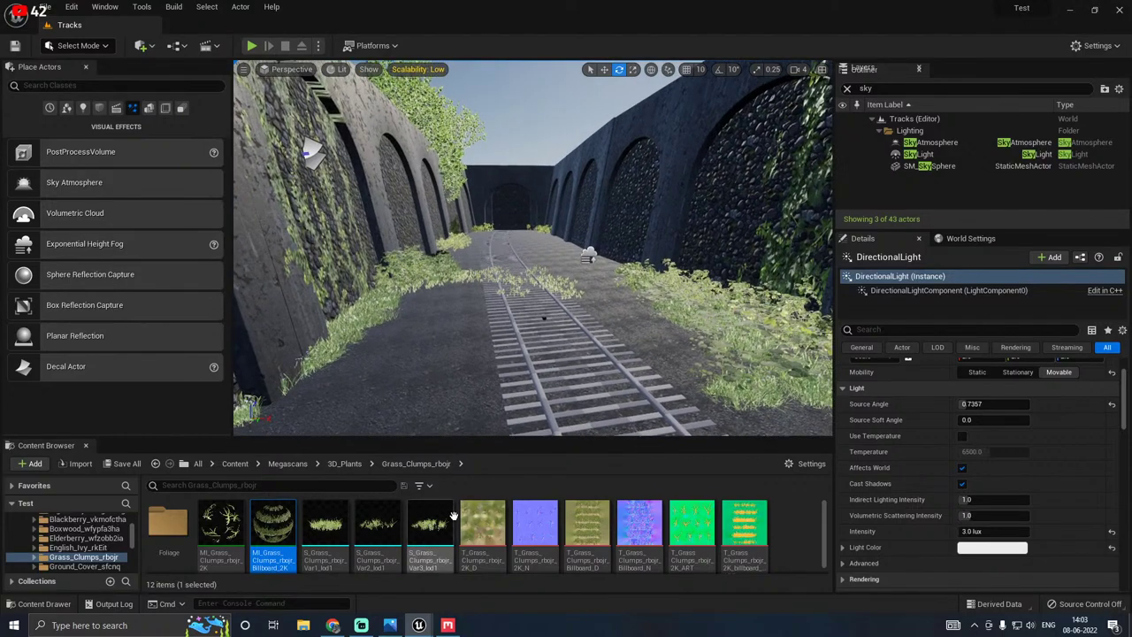
pyautogui.scroll(3, 106, 546)
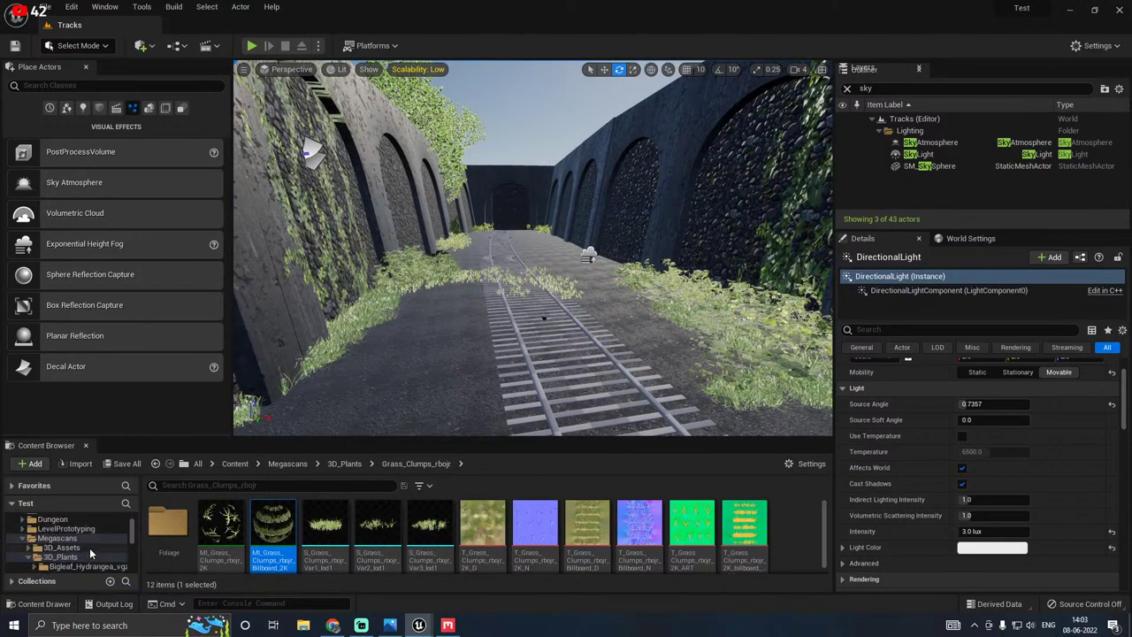
pyautogui.moveTo(223, 440); pyautogui.dragTo(223, 356)
pyautogui.scroll(-2, 62, 518)
pyautogui.scroll(5, 62, 517)
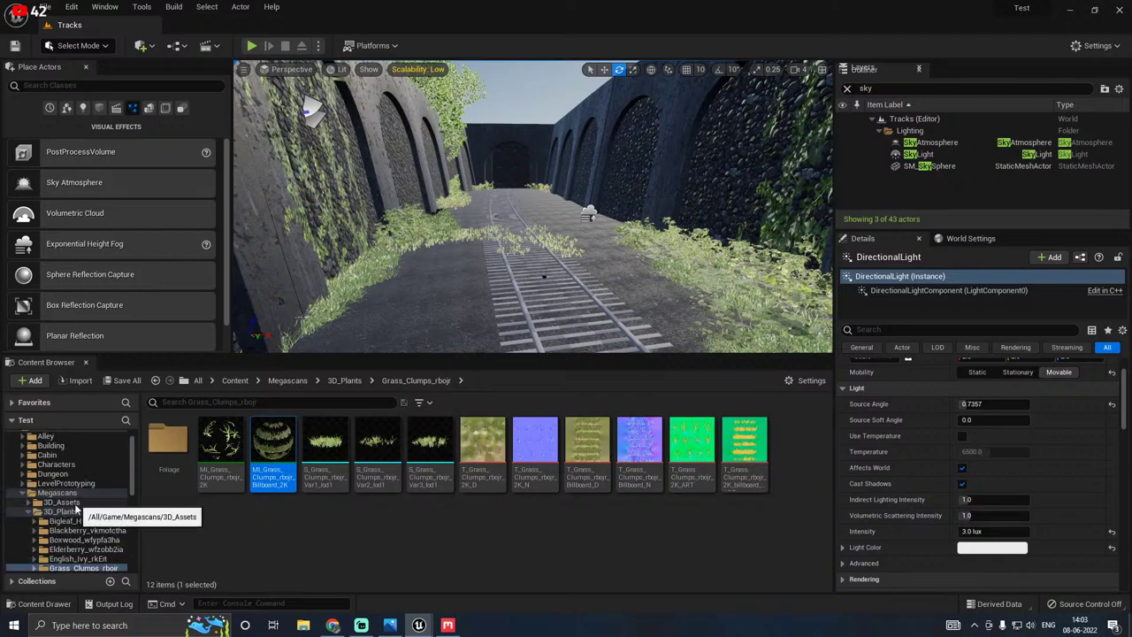
pyautogui.click(23, 495)
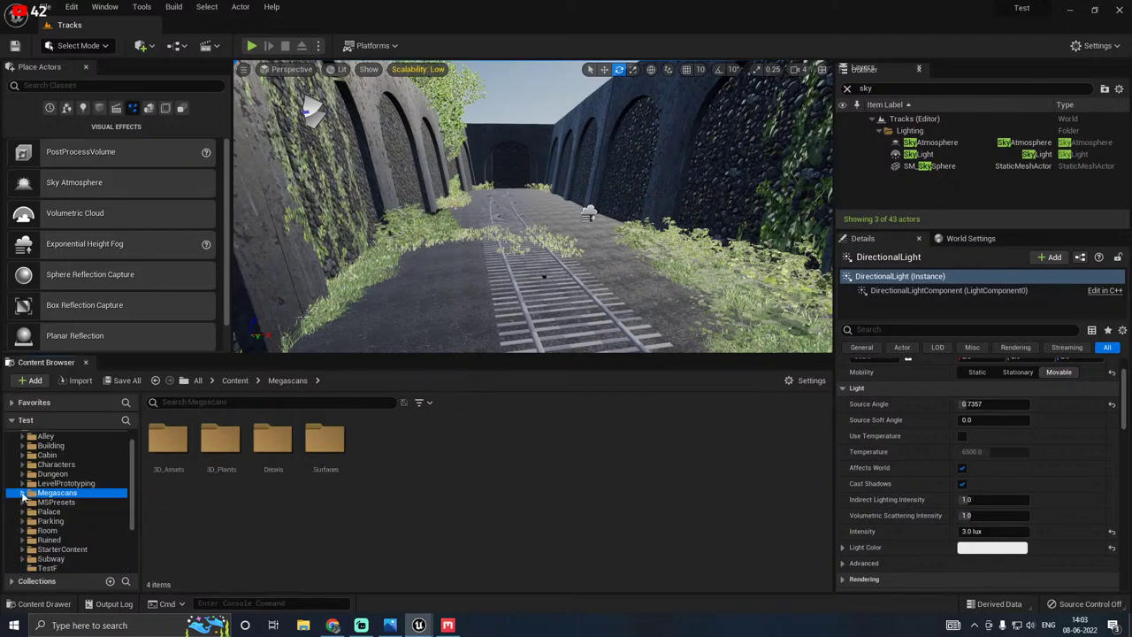
pyautogui.scroll(-5, 61, 531)
pyautogui.click(57, 549)
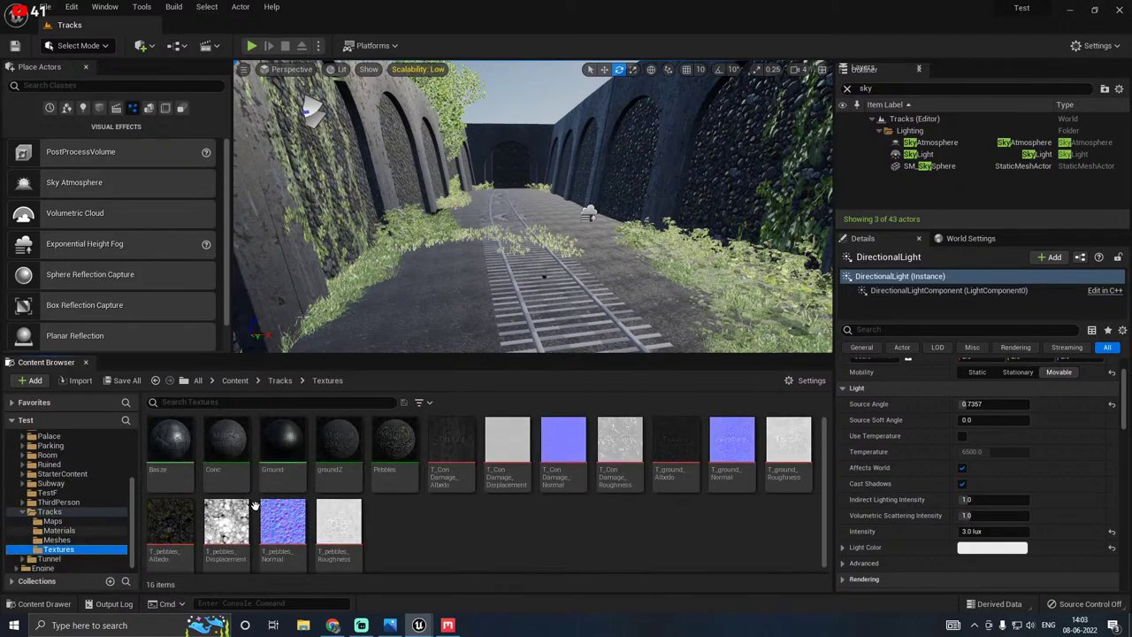
# Step: Reimport the T_ground_Albedo texture and inspect the ground beside the tracks up close
pyautogui.click(678, 451)
pyautogui.rightClick(680, 455)
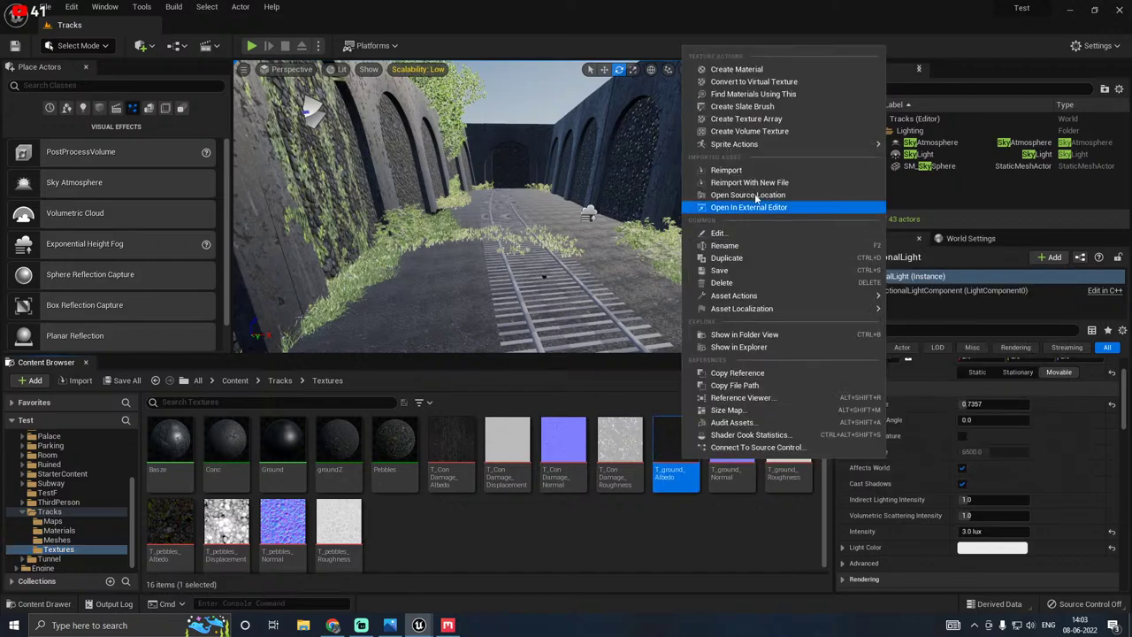
pyautogui.click(734, 171)
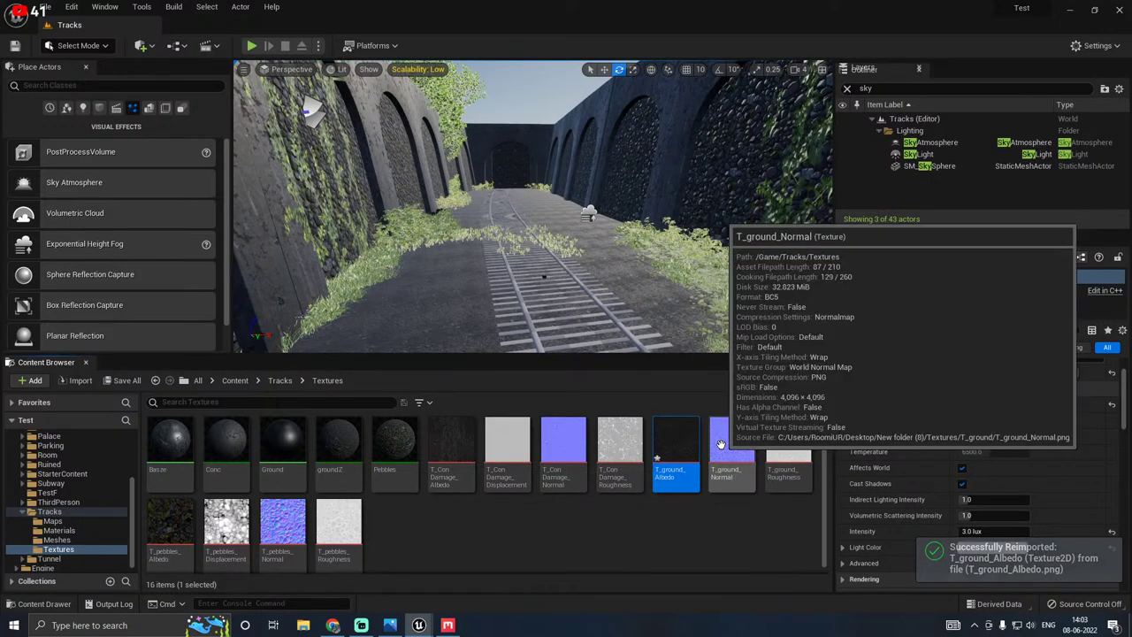
pyautogui.moveTo(619, 266); pyautogui.dragTo(478, 345, button='right')
pyautogui.press('w')
pyautogui.moveTo(531, 207); pyautogui.dragTo(531, 331, button='right')
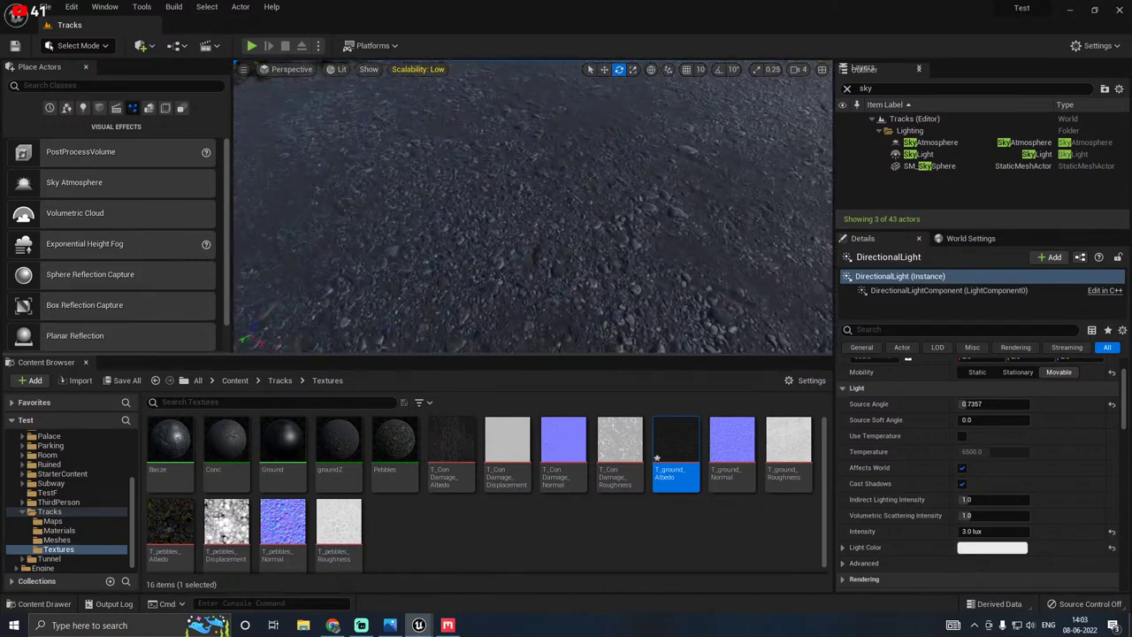
pyautogui.rightClick(740, 445)
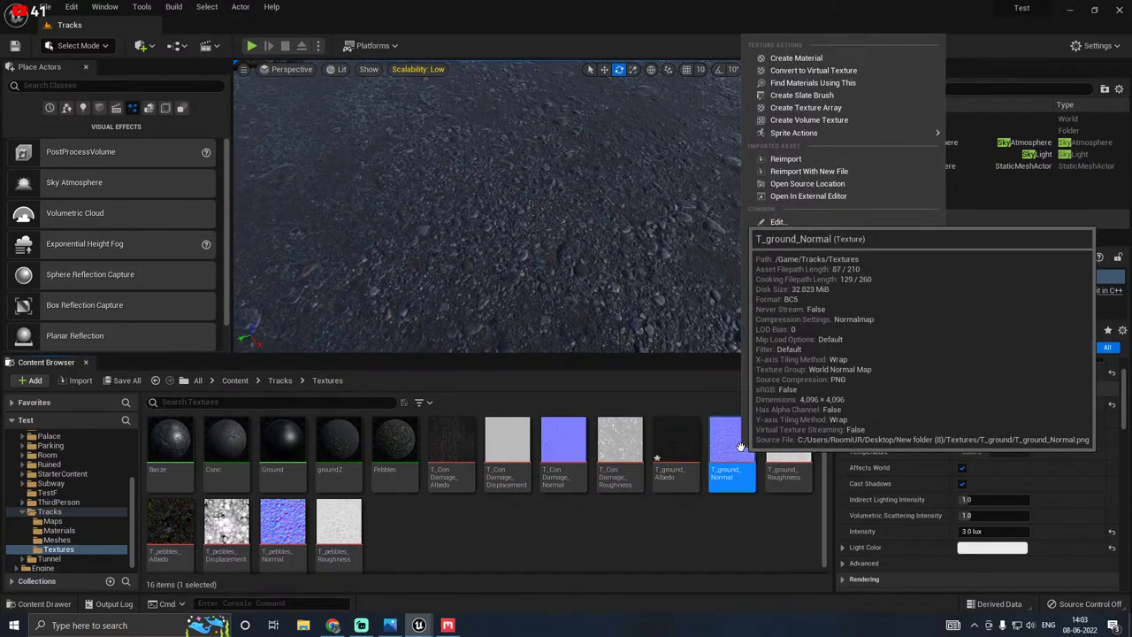
pyautogui.click(469, 538)
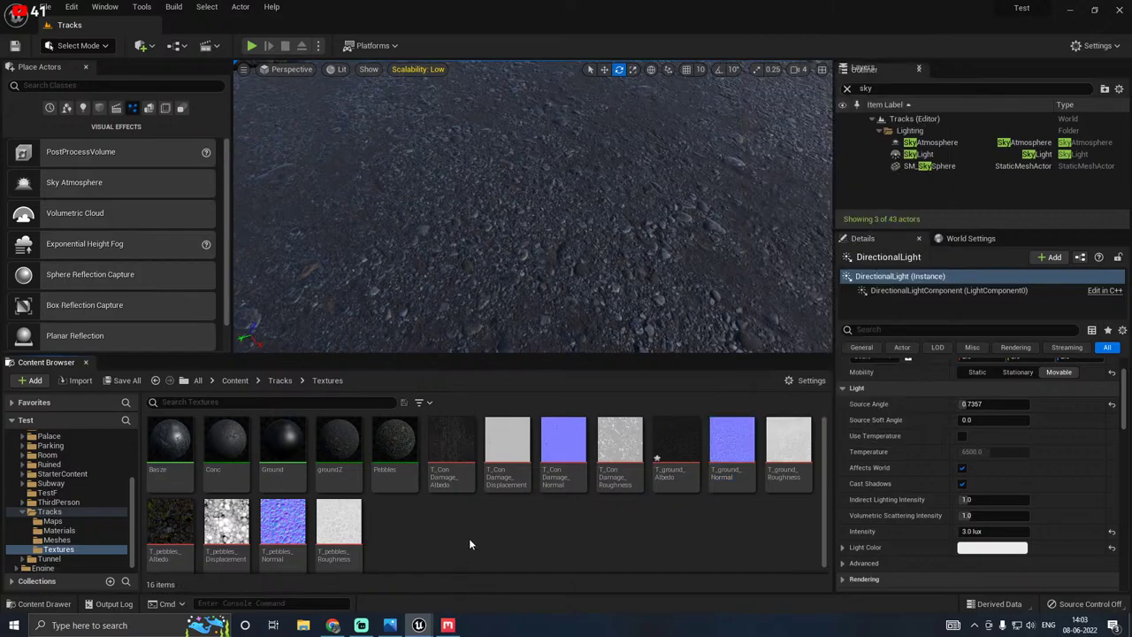
pyautogui.moveTo(530, 265); pyautogui.dragTo(530, 177, button='right')
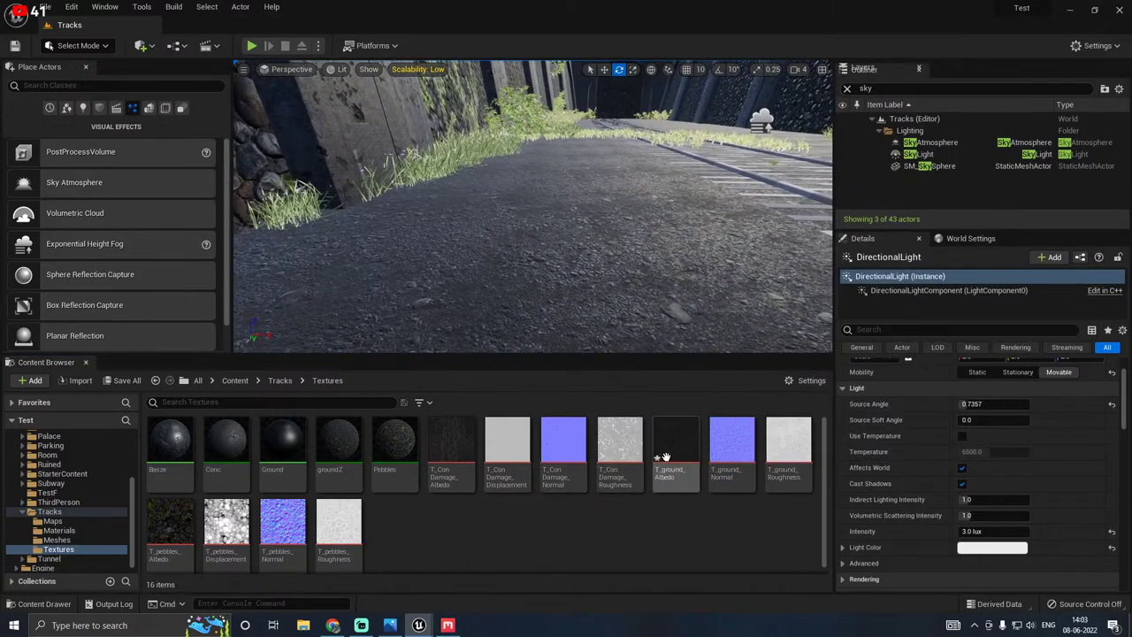
# Step: In Quixel Mixer, rename the export asset to T_ground and export the Albedo, Roughness and Normal maps at 4096 px
pyautogui.click(447, 625)
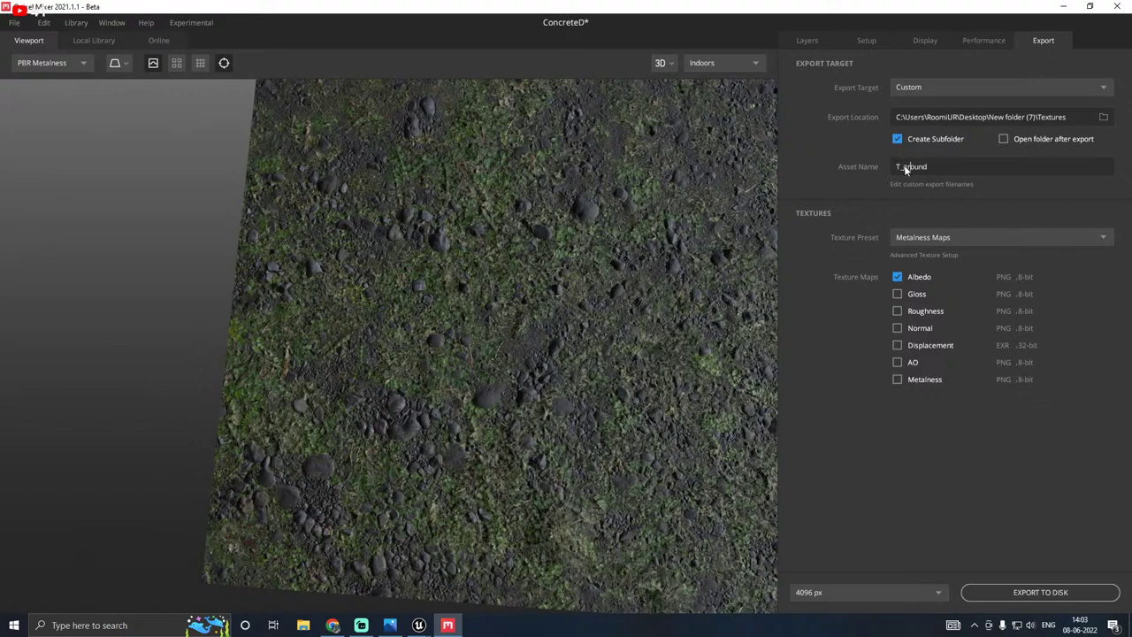
pyautogui.click(1040, 593)
pyautogui.click(1031, 591)
# Step: Switch back to the Unreal Editor, reimport the T_ground_Albedo texture and inspect the ground in an enlarged viewport
pyautogui.moveTo(421, 625)
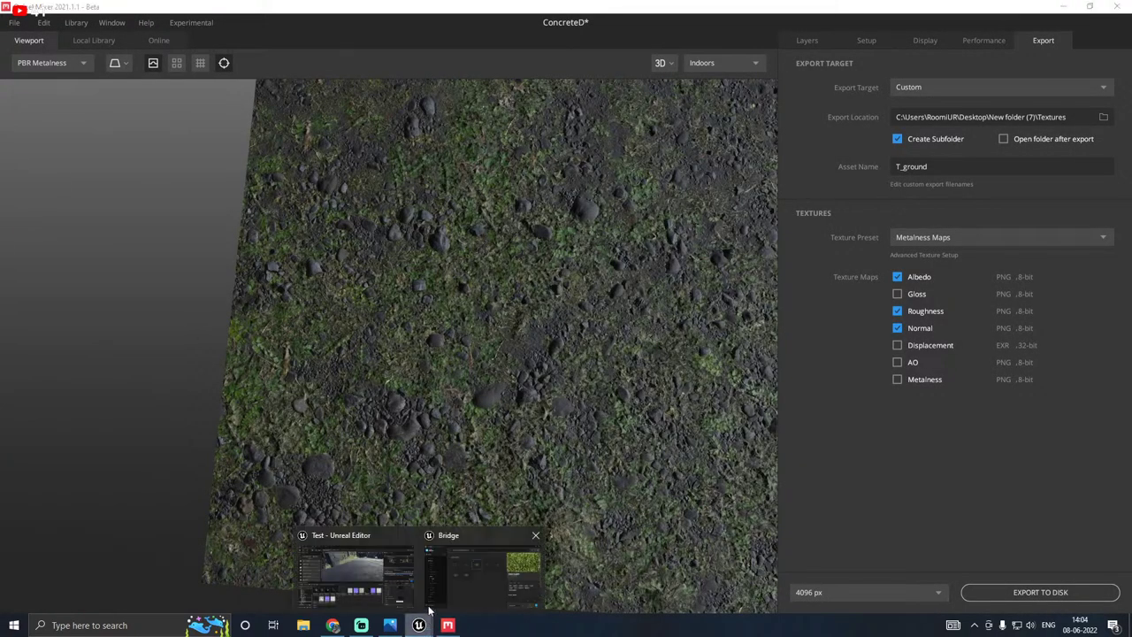
pyautogui.click(407, 588)
pyautogui.rightClick(683, 459)
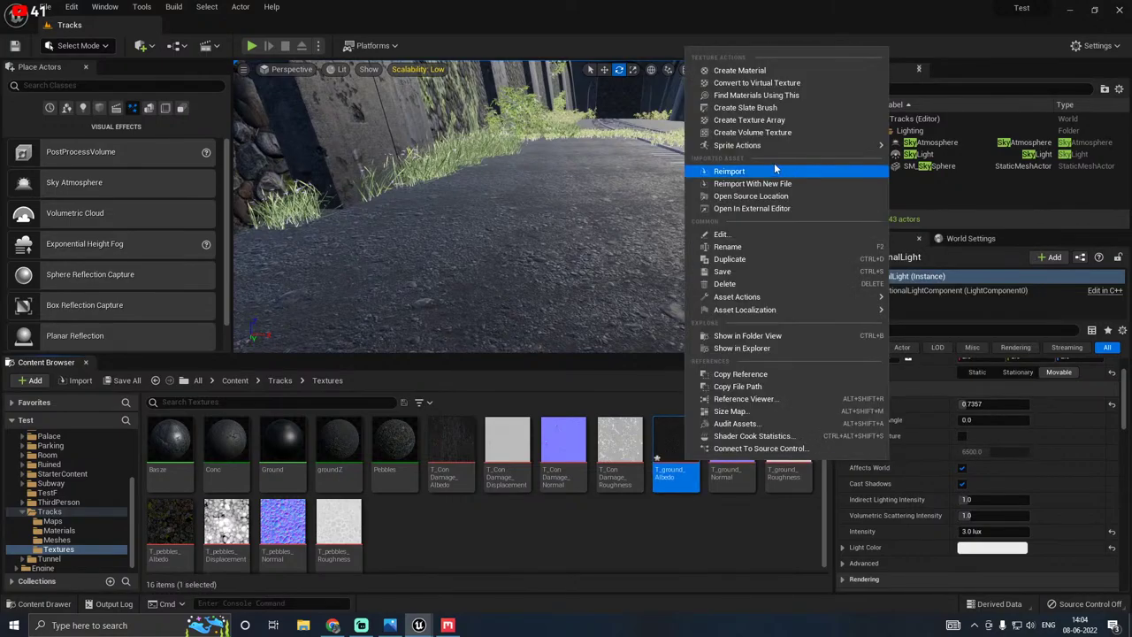
pyautogui.click(729, 171)
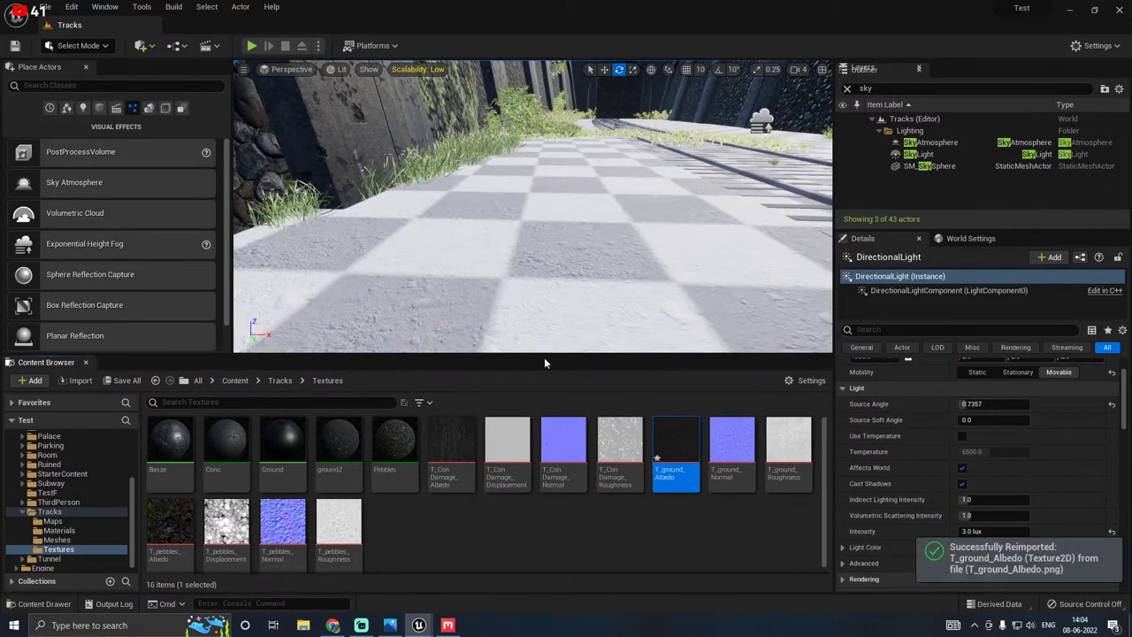
pyautogui.moveTo(548, 358); pyautogui.dragTo(535, 442)
pyautogui.moveTo(536, 353); pyautogui.dragTo(416, 353, button='right')
pyautogui.moveTo(815, 298); pyautogui.dragTo(778, 305, button='right')
# Step: Reimport the T_ground_Normal texture and check the ground beside the rails
pyautogui.rightClick(692, 532)
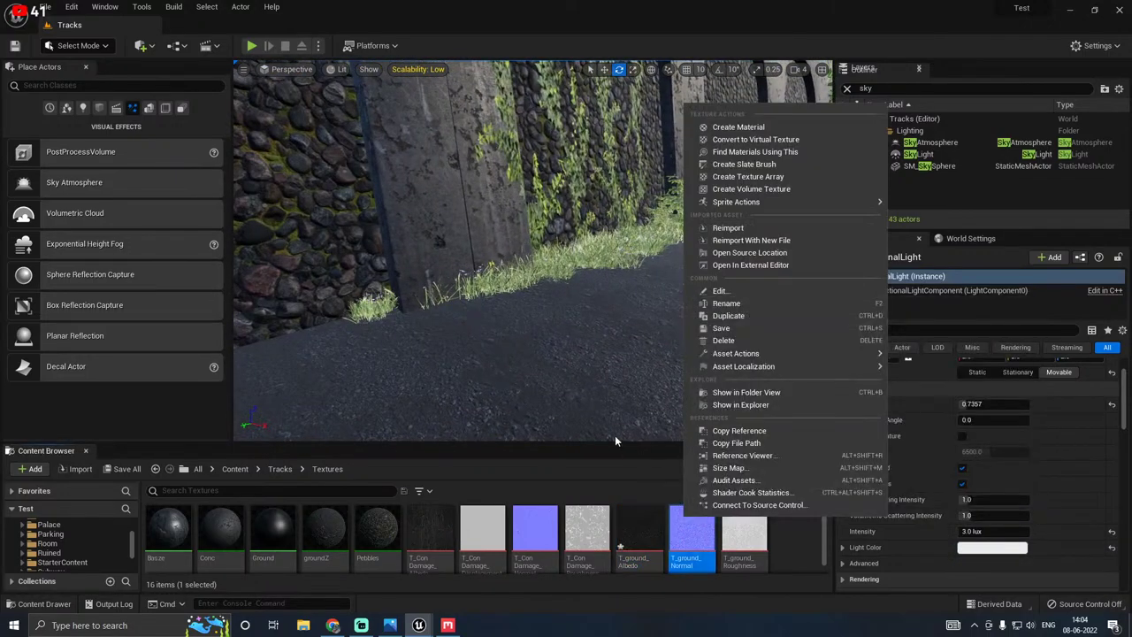
pyautogui.click(730, 230)
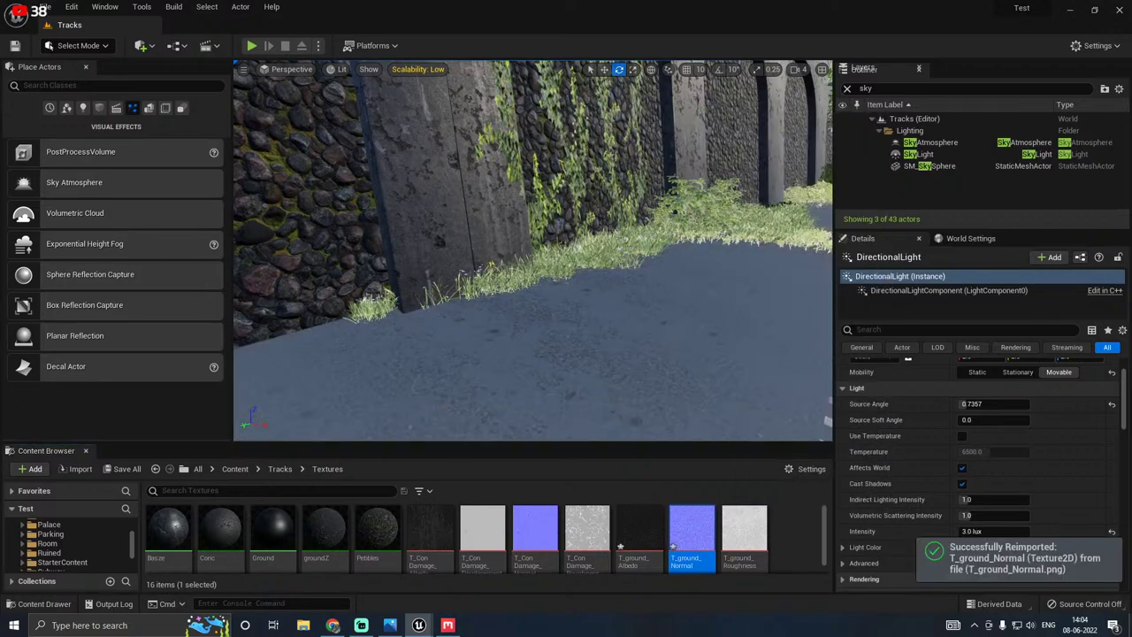
pyautogui.moveTo(577, 276); pyautogui.dragTo(738, 350, button='right')
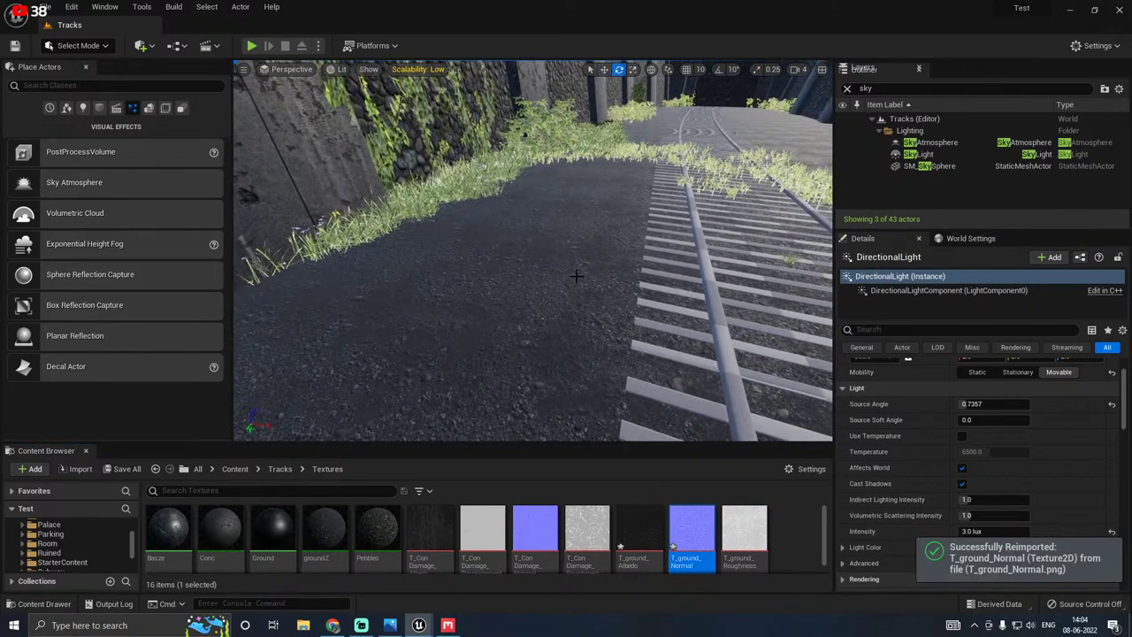
# Step: Reimport T_ground_Albedo with a newly chosen source file, T_ground_Albedo.png from the T_ground folder, and inspect the ground
pyautogui.rightClick(640, 537)
pyautogui.click(703, 258)
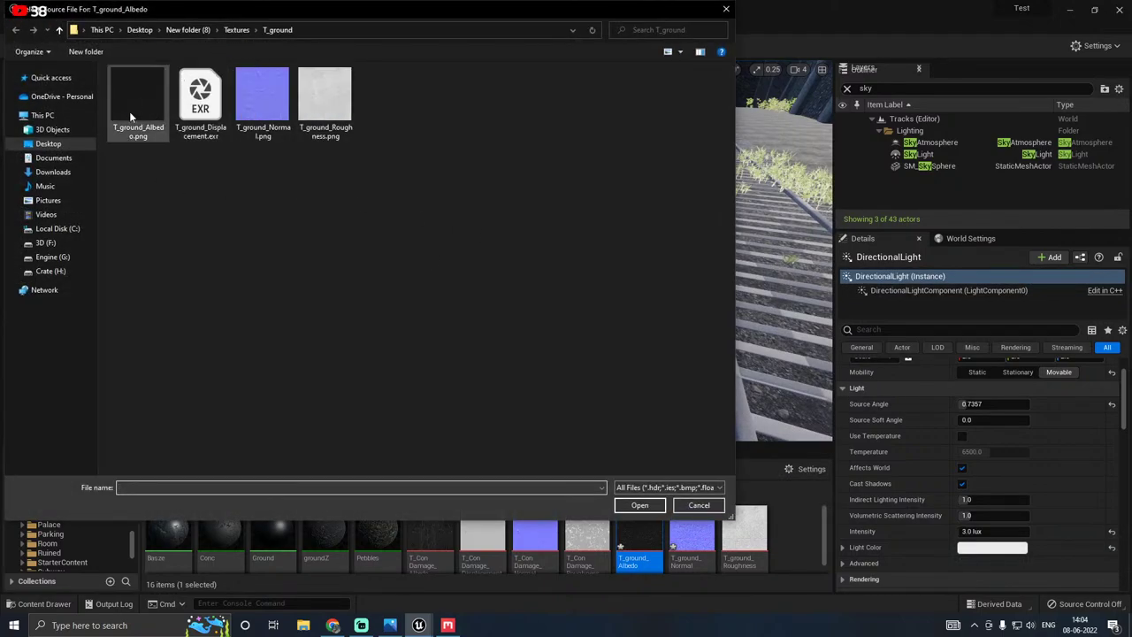
pyautogui.doubleClick(129, 112)
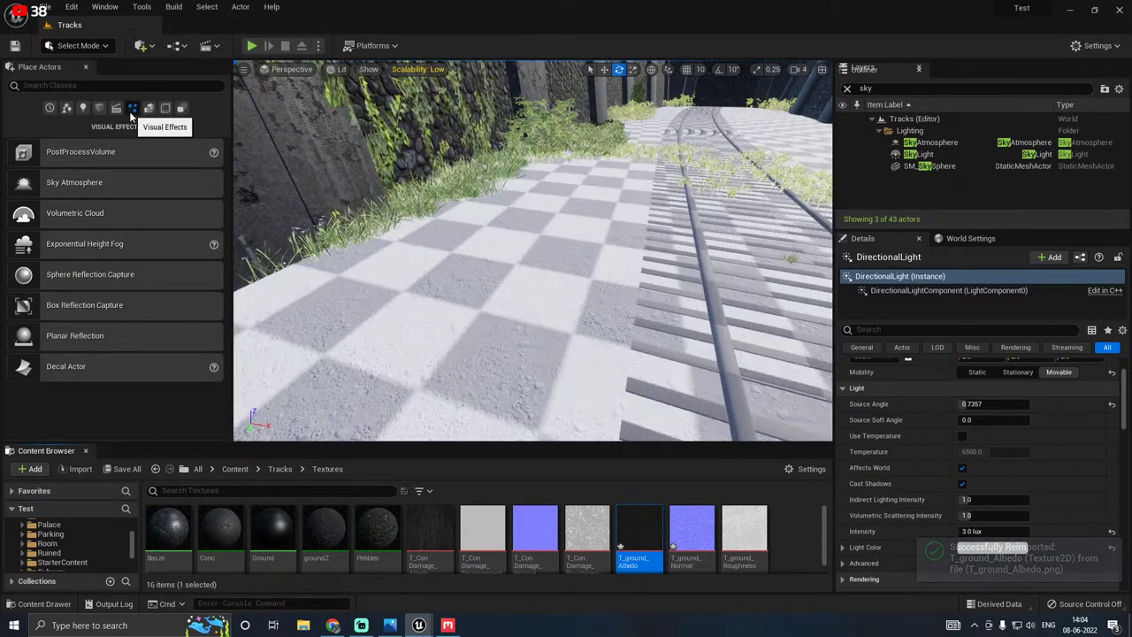
pyautogui.moveTo(530, 250); pyautogui.dragTo(354, 336, button='right')
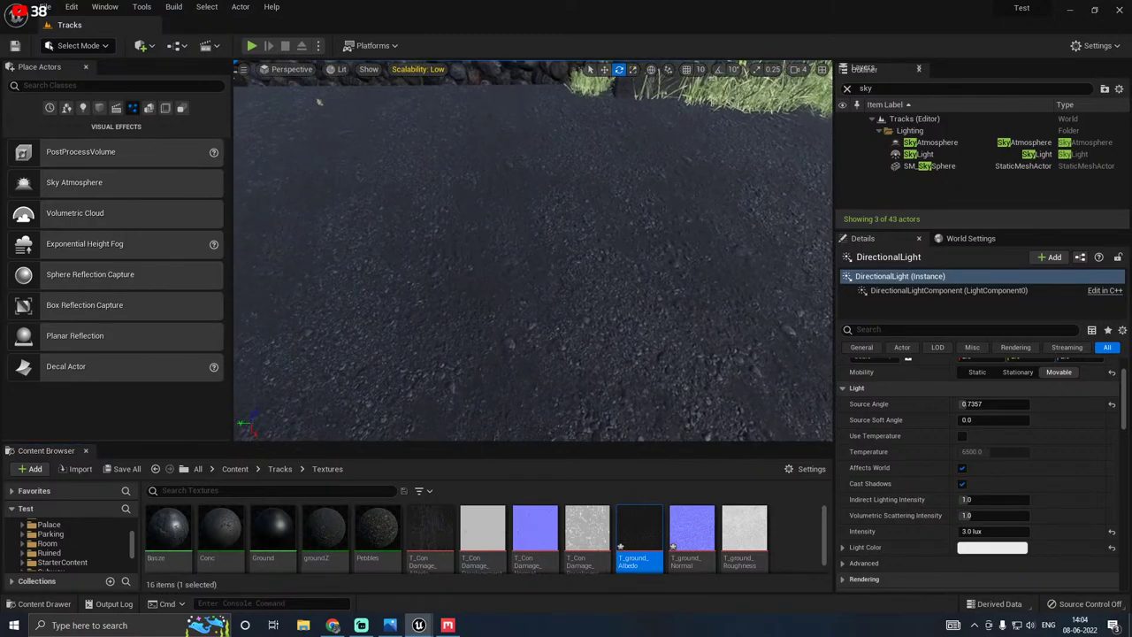
pyautogui.moveTo(319, 102); pyautogui.dragTo(438, 62, button='right')
# Step: Set the viewport scalability quality to Medium and look along the tracks
pyautogui.click(418, 69)
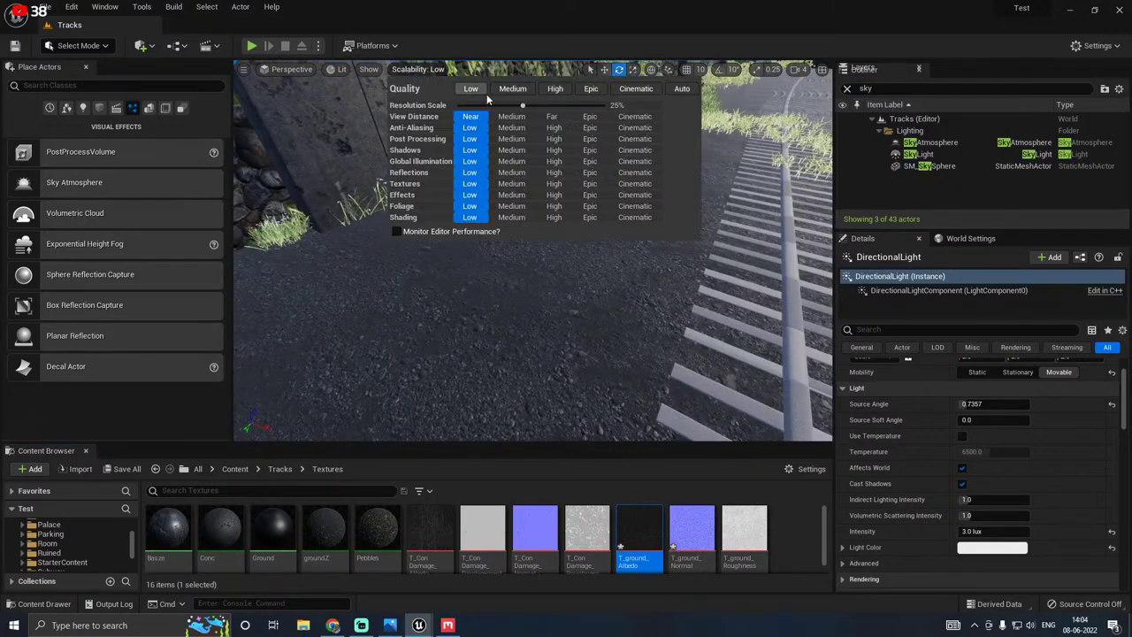
pyautogui.click(512, 85)
pyautogui.moveTo(518, 270); pyautogui.dragTo(495, 265, button='right')
pyautogui.moveTo(321, 172); pyautogui.dragTo(414, 126, button='right')
# Step: Set the viewport scalability quality to High and look along the tracks and arched walls
pyautogui.click(424, 70)
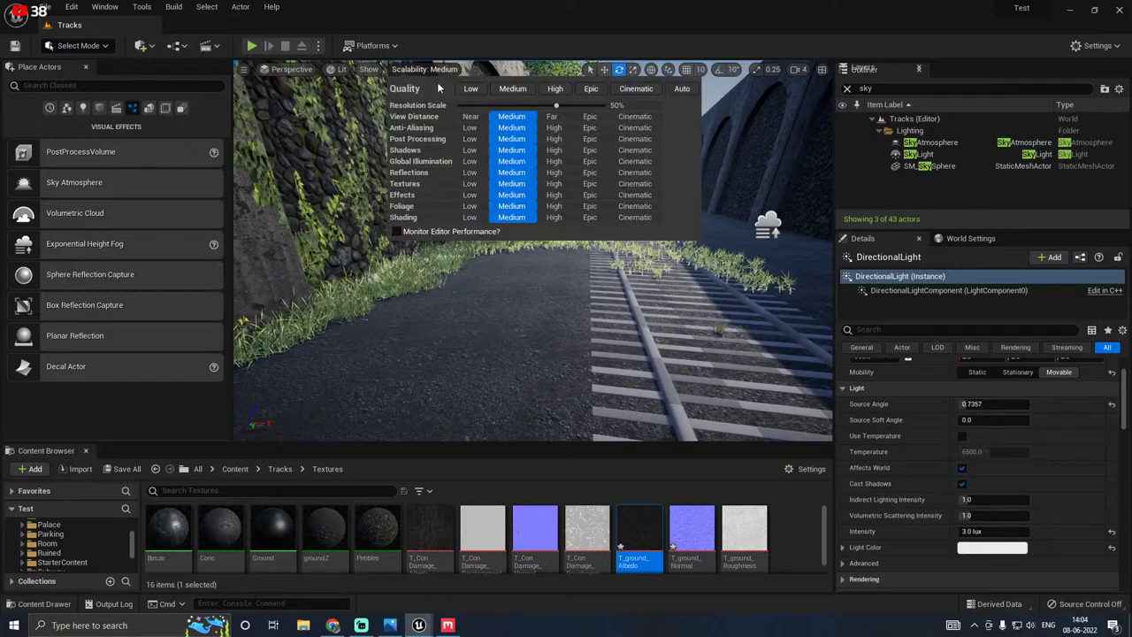
pyautogui.click(470, 90)
pyautogui.click(555, 90)
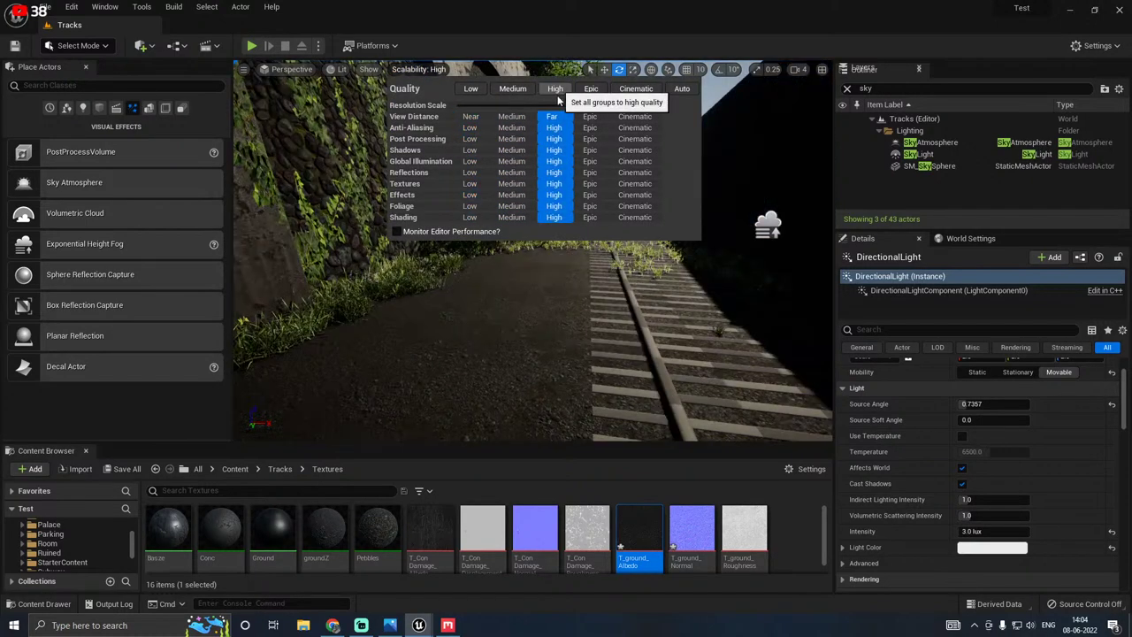
pyautogui.moveTo(530, 315); pyautogui.dragTo(436, 158, button='right')
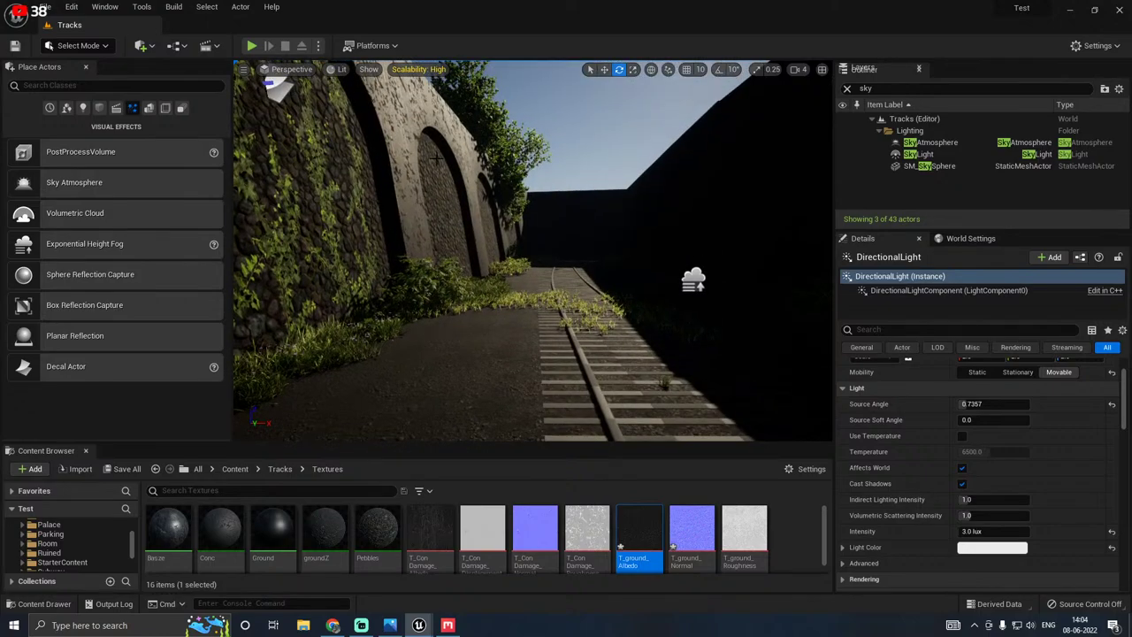
# Step: Set the viewport scalability quality to Low
pyautogui.click(405, 81)
pyautogui.click(418, 69)
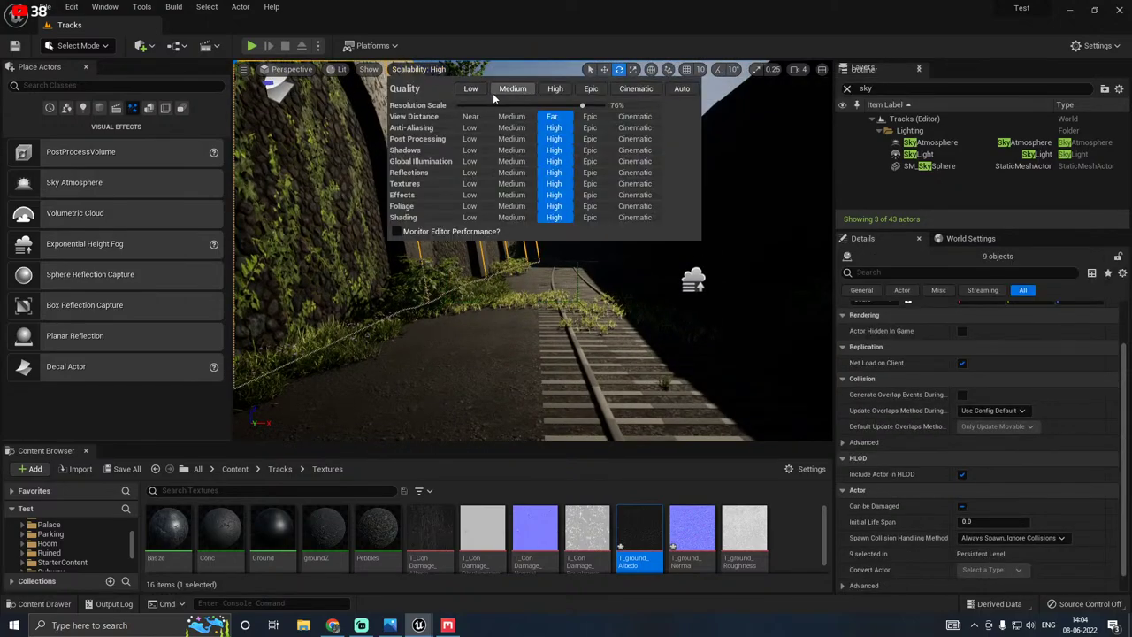
pyautogui.click(471, 89)
# Step: Check the ground material in Quixel Mixer against the Unreal scene, and enlarge the Content Browser to show more textures
pyautogui.click(449, 624)
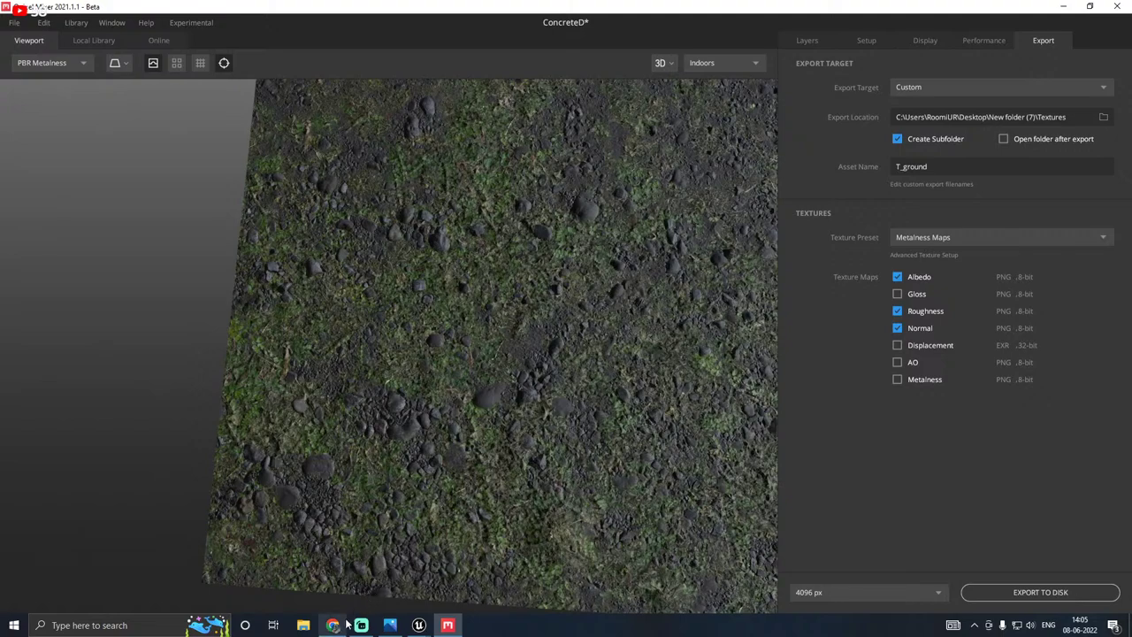
pyautogui.click(350, 566)
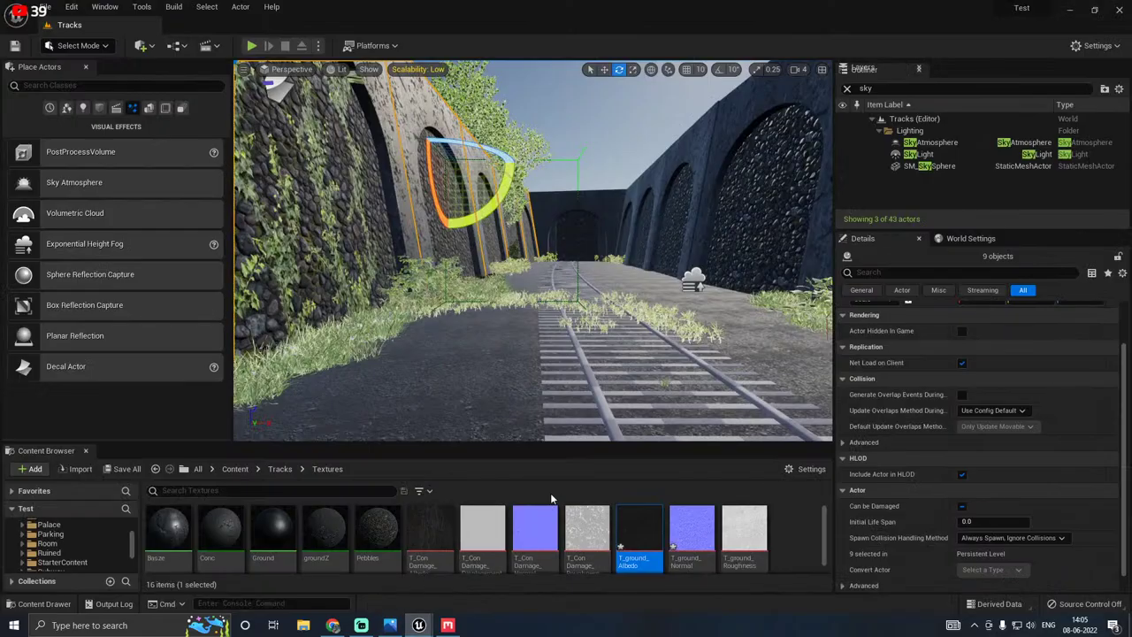
pyautogui.moveTo(594, 443); pyautogui.dragTo(594, 395)
pyautogui.click(448, 625)
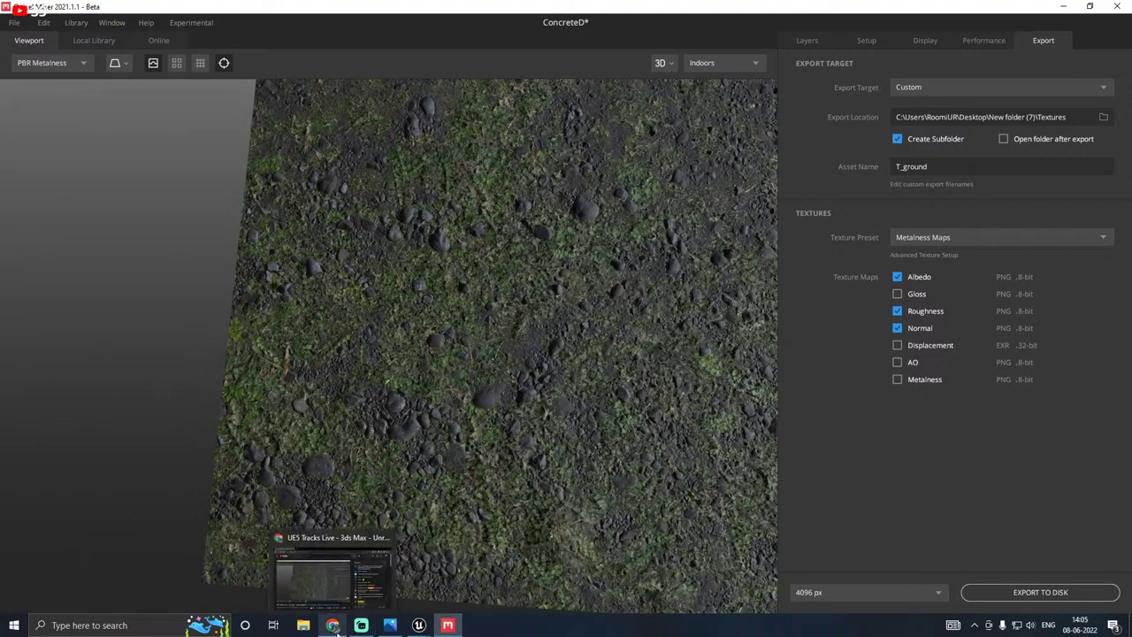
pyautogui.click(381, 601)
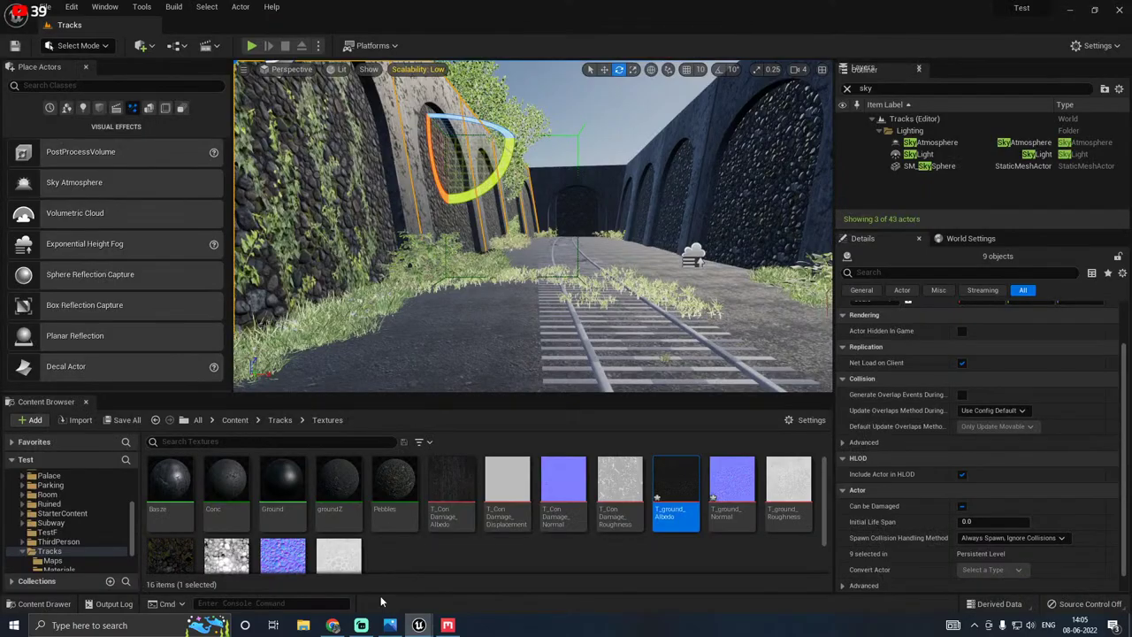
# Step: Browse the import files in the T_ground folder under New folder (8) Textures, then close the dialog without importing
pyautogui.click(76, 419)
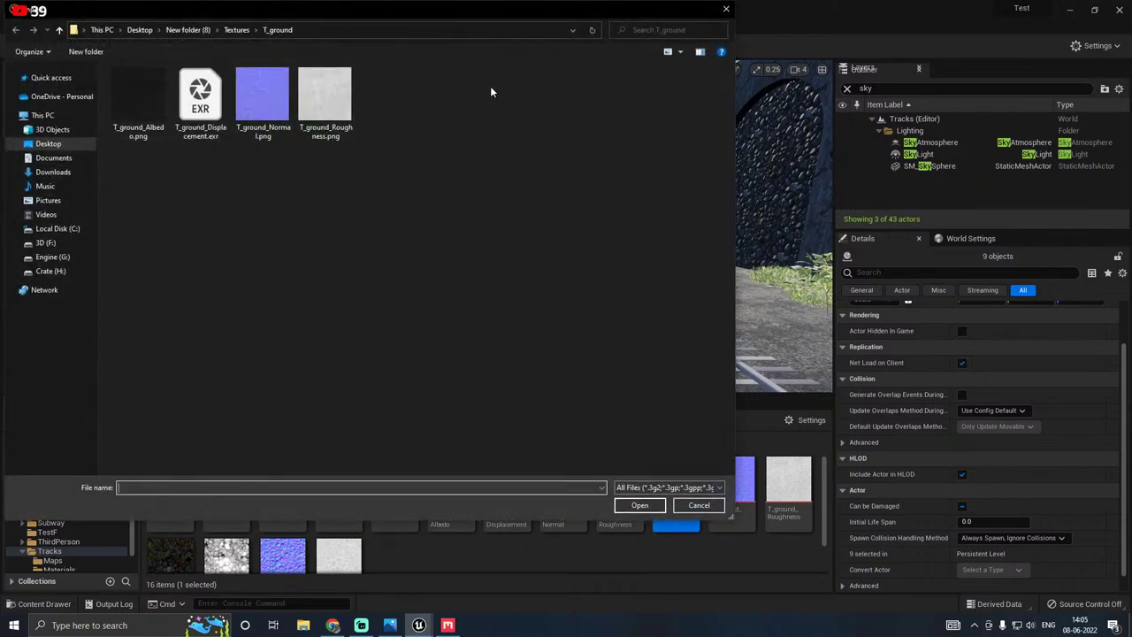
pyautogui.click(236, 31)
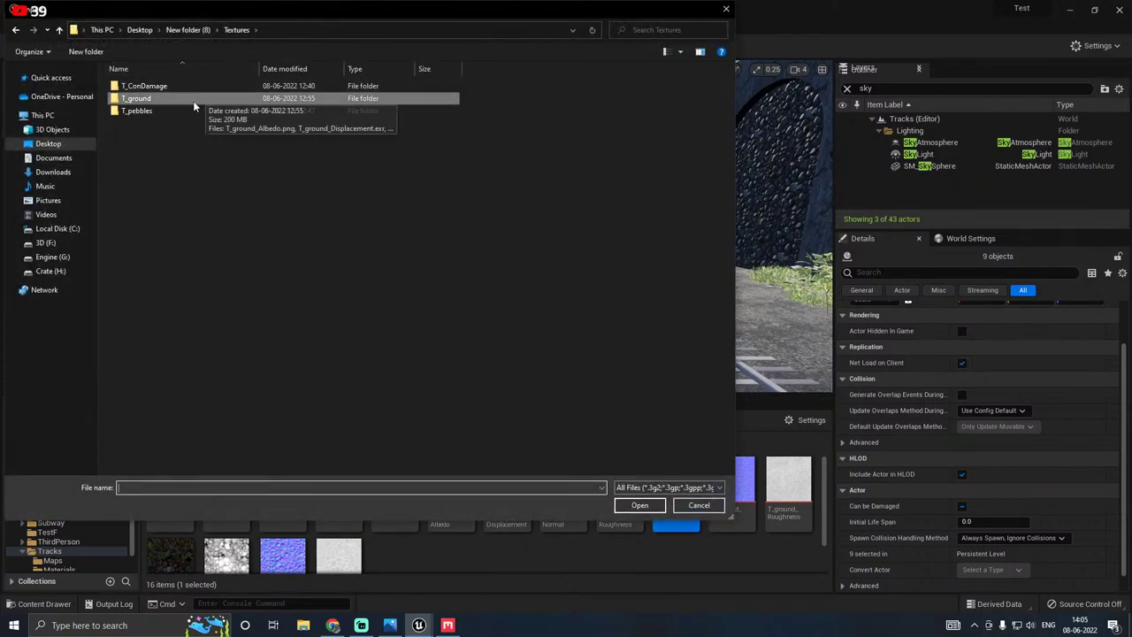
pyautogui.doubleClick(162, 99)
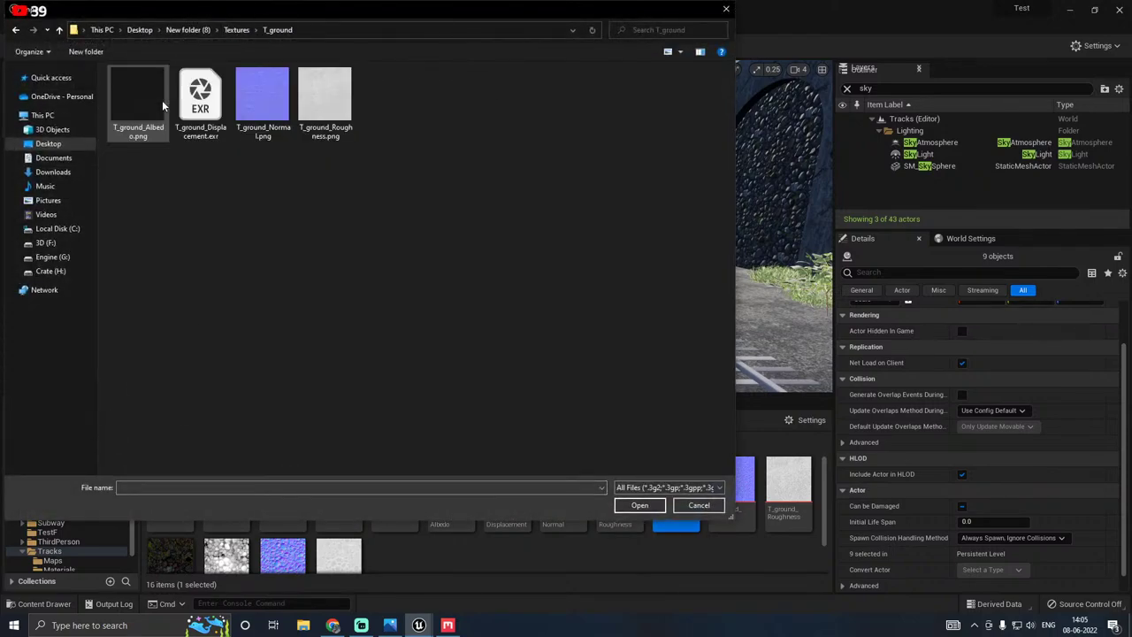
pyautogui.click(154, 100)
pyautogui.rightClick(153, 100)
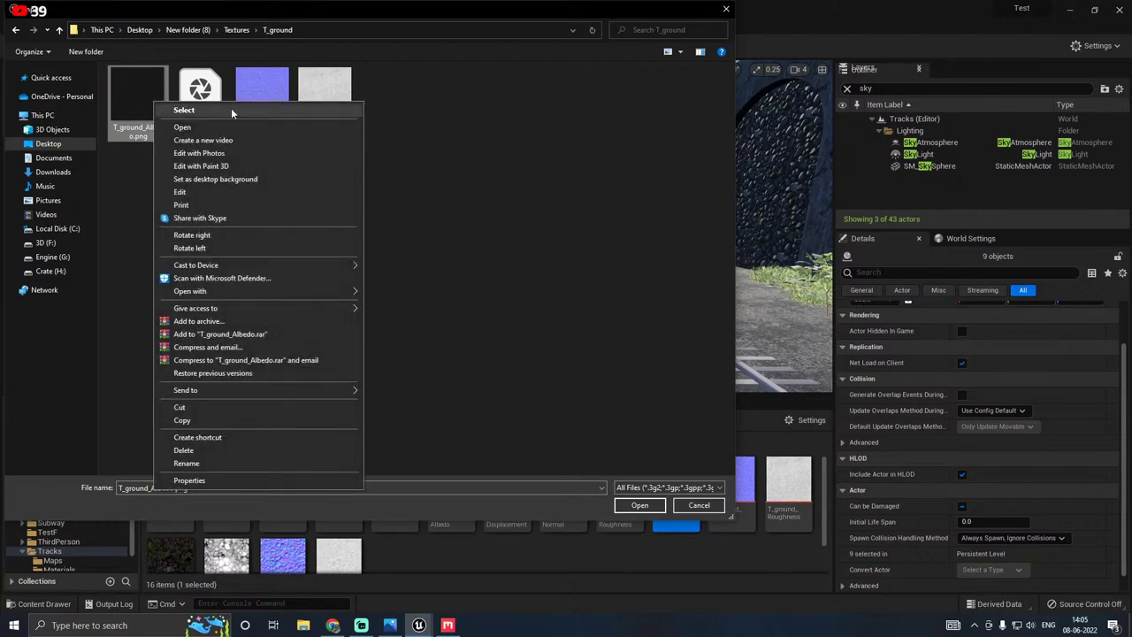
pyautogui.press('Escape')
pyautogui.moveTo(296, 9); pyautogui.dragTo(416, 53)
pyautogui.click(836, 54)
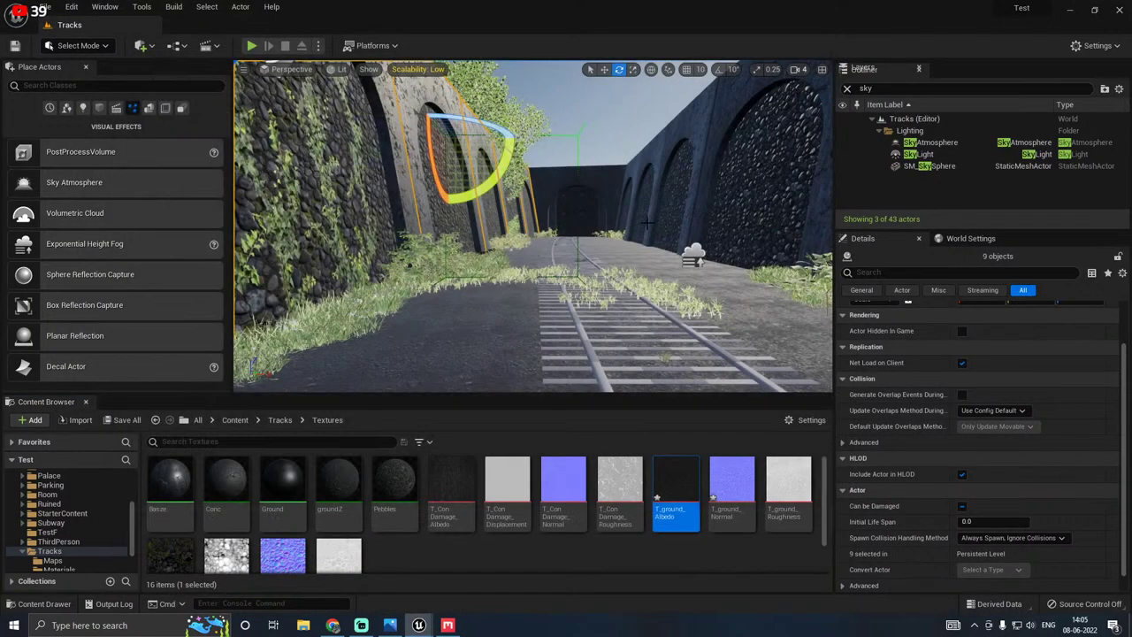
# Step: Switch to Quixel Mixer and change the export asset name to T_groundz
pyautogui.click(446, 625)
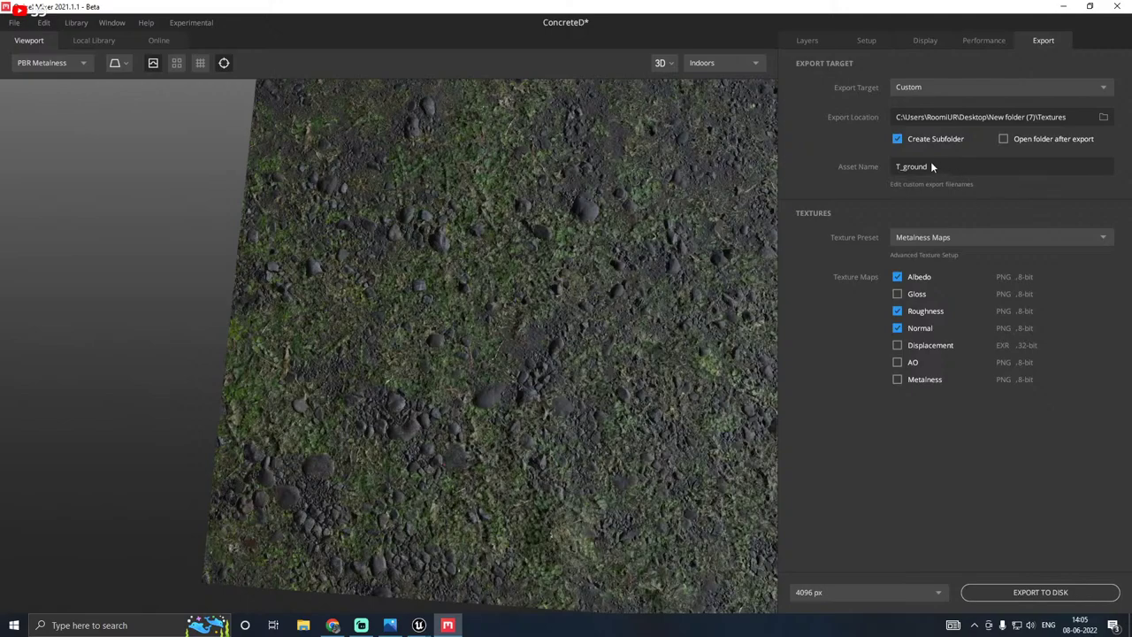
pyautogui.click(812, 41)
pyautogui.click(1037, 40)
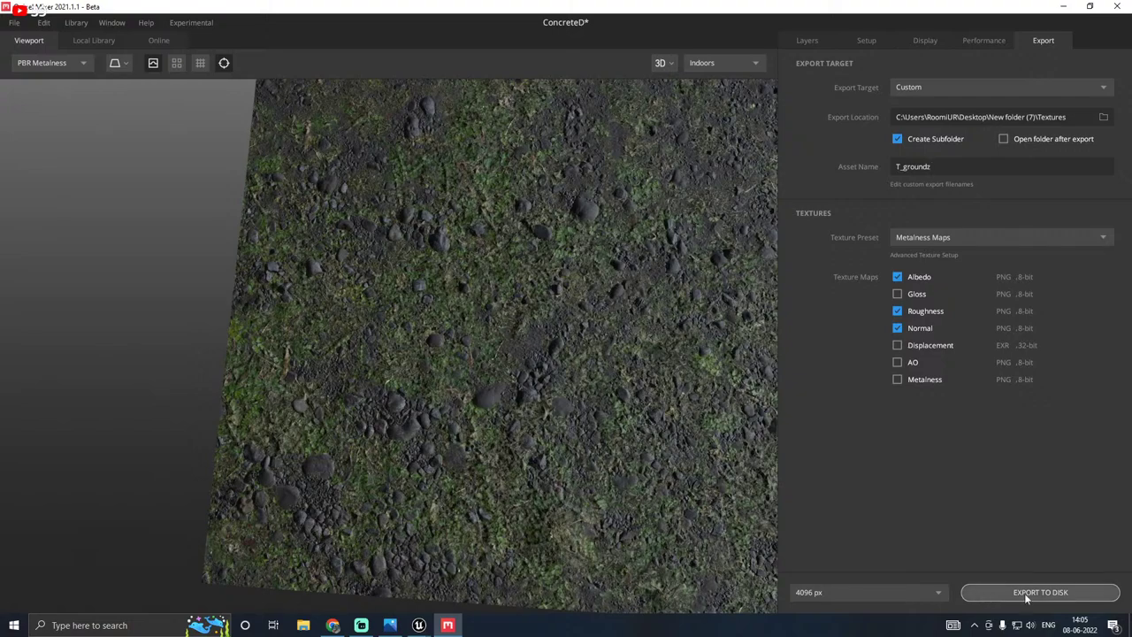
pyautogui.click(1109, 164)
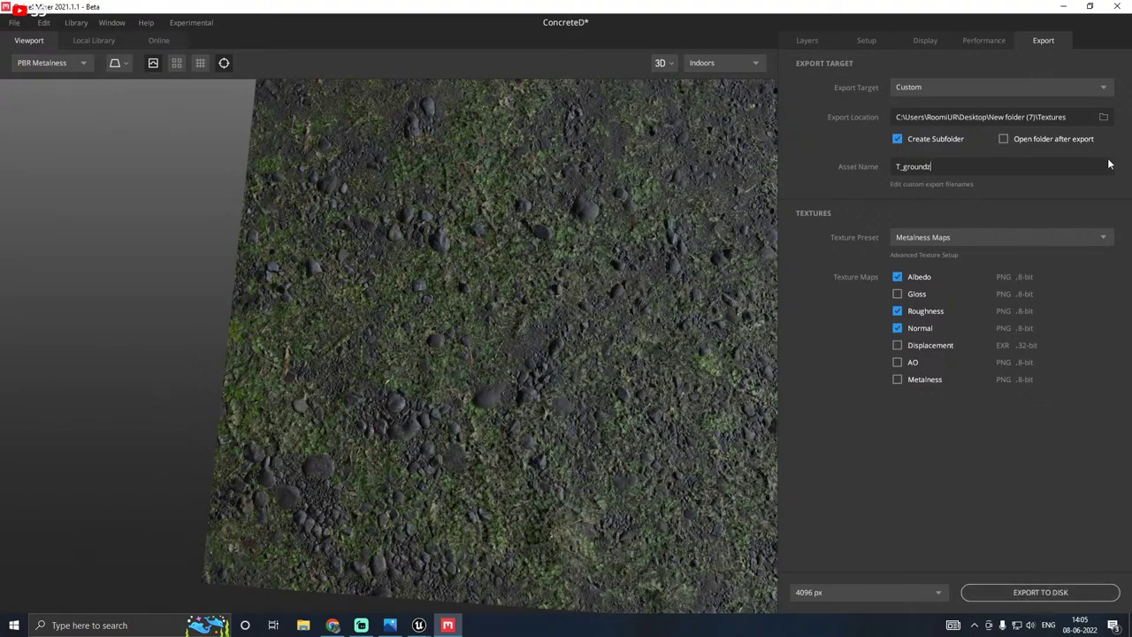
# Step: Browse for a new export location in New folder (8) on the Desktop
pyautogui.click(1103, 118)
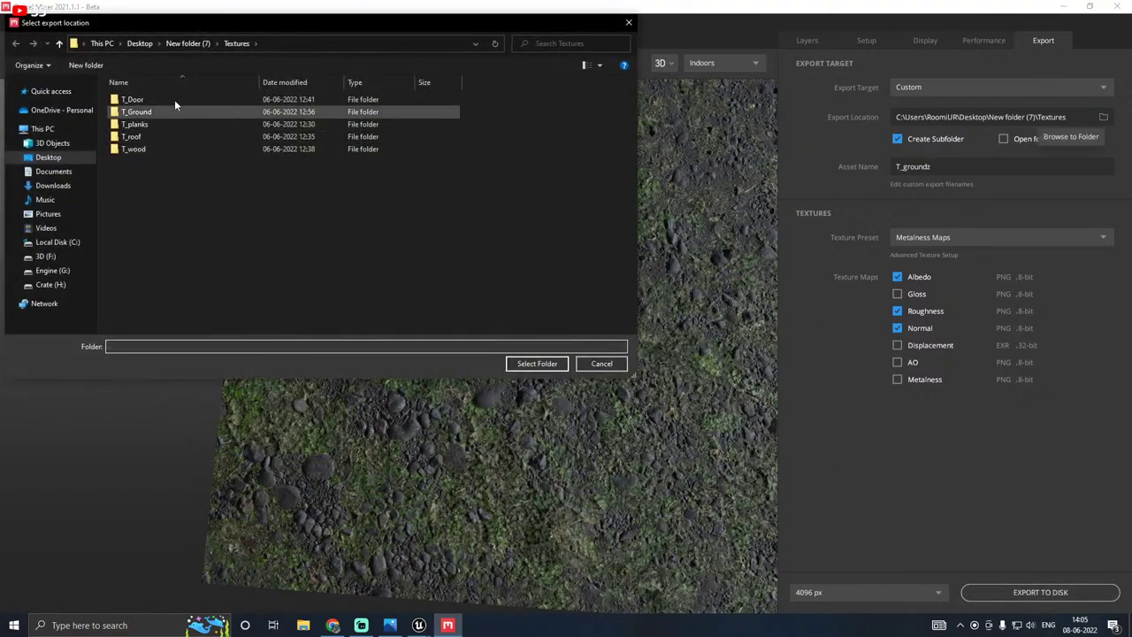
pyautogui.click(137, 41)
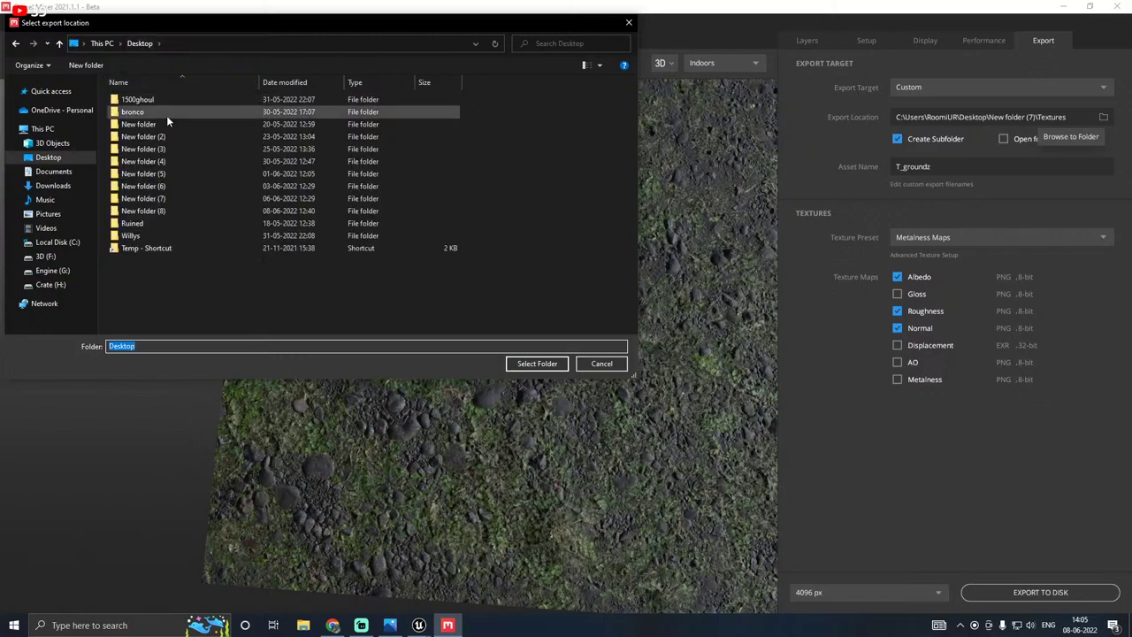
pyautogui.doubleClick(153, 211)
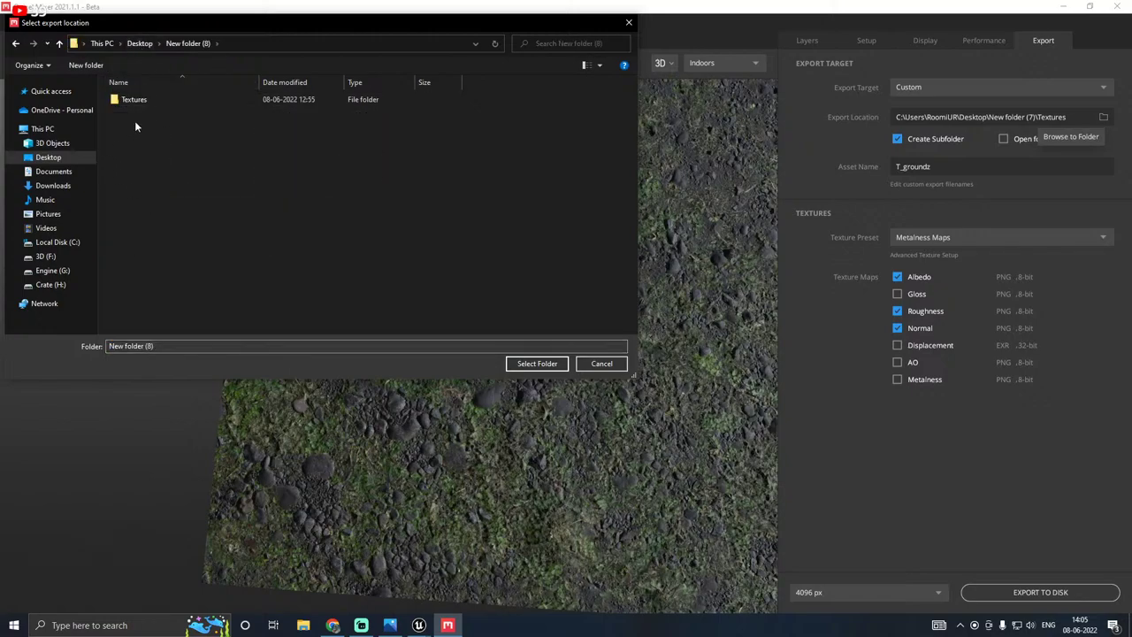
# Step: Export the texture maps to the Textures folder inside New folder (8) with the asset name T_ground
pyautogui.click(152, 103)
pyautogui.doubleClick(152, 102)
pyautogui.click(527, 364)
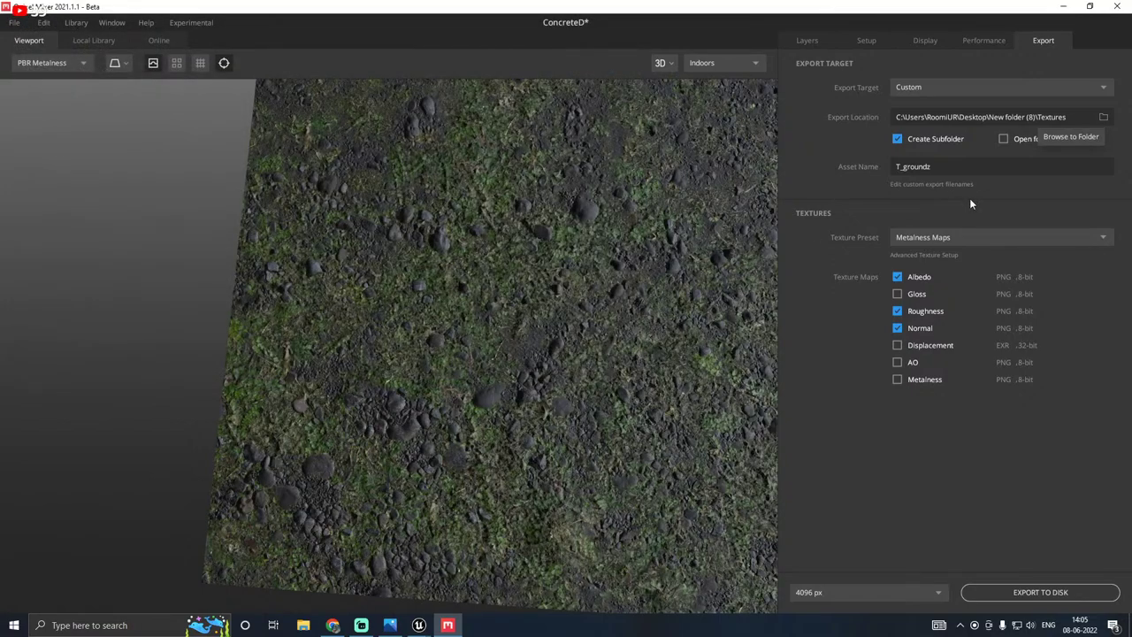
pyautogui.click(951, 168)
pyautogui.press('BackSpace')
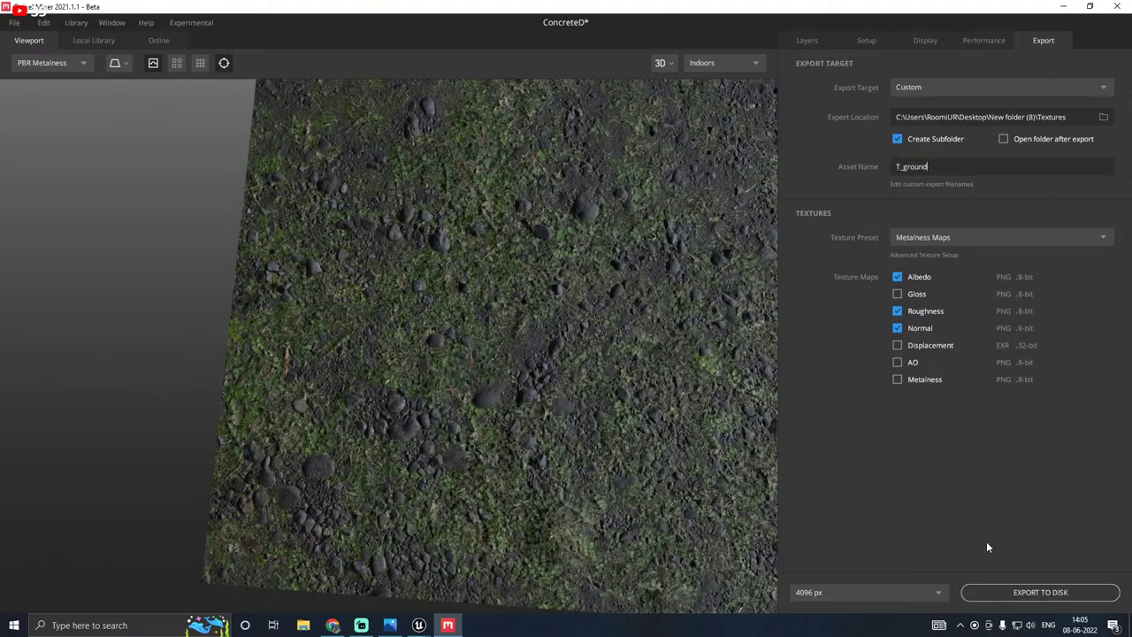
pyautogui.click(991, 598)
# Step: Switch to Unreal Editor and reimport the T_ground_Albedo, T_ground_Normal and T_ground_Roughness textures from their source files
pyautogui.click(421, 625)
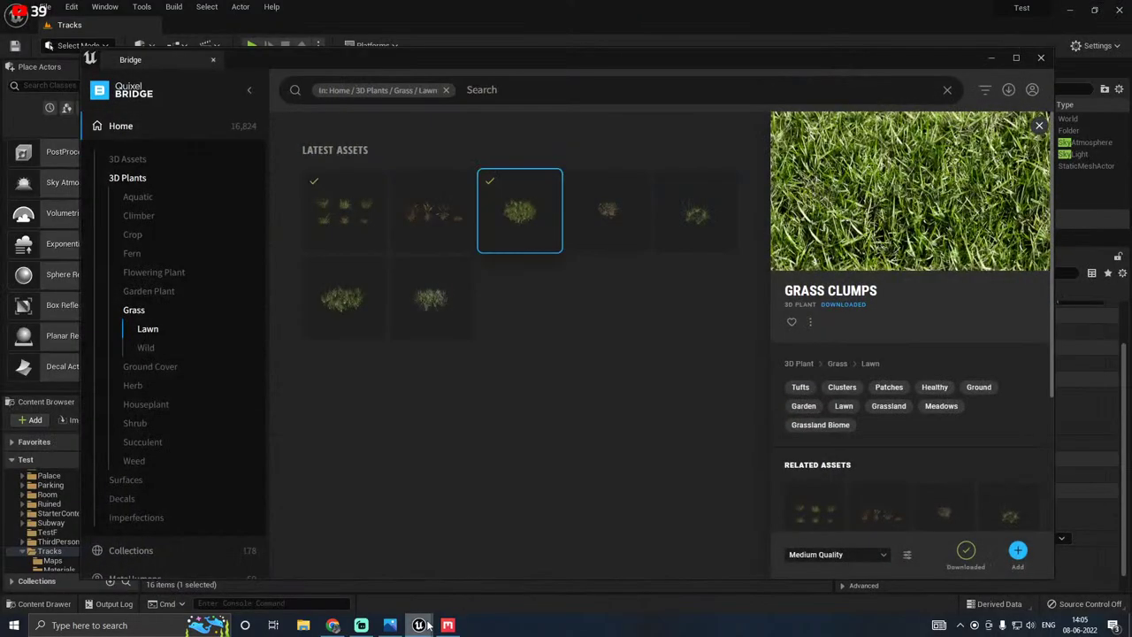
pyautogui.click(993, 60)
pyautogui.rightClick(676, 500)
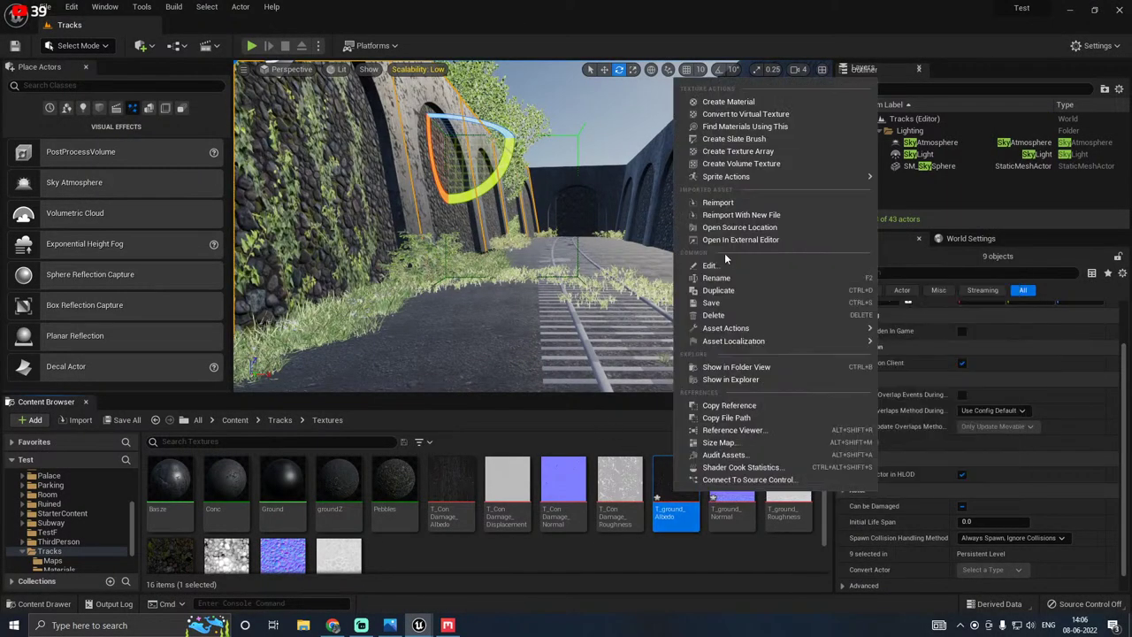
pyautogui.click(722, 204)
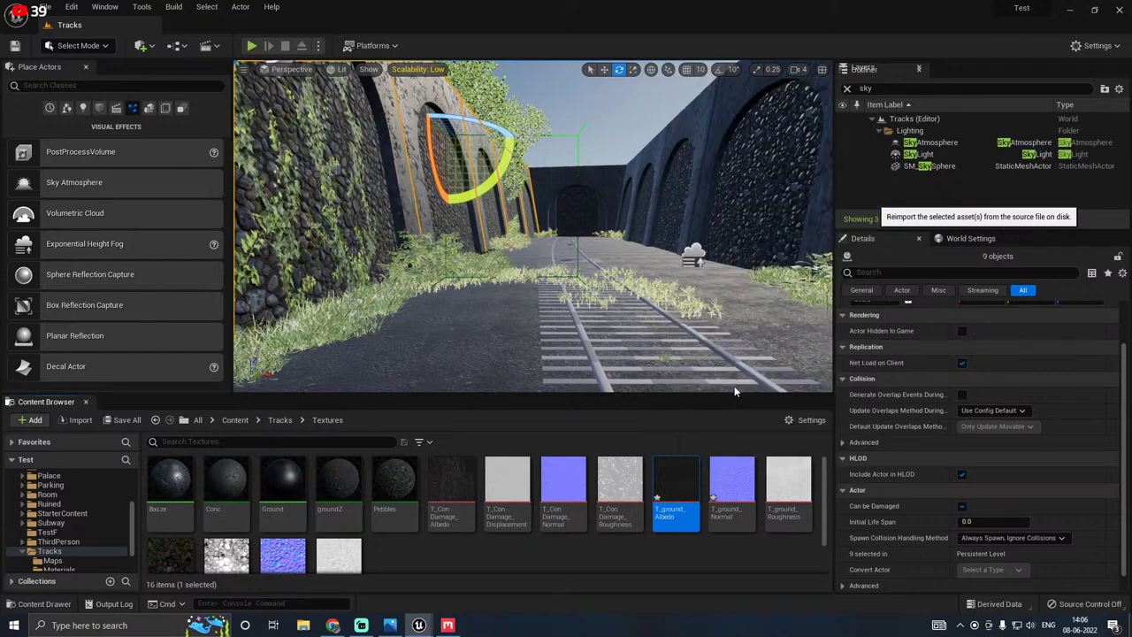
pyautogui.moveTo(670, 327); pyautogui.dragTo(639, 387, button='right')
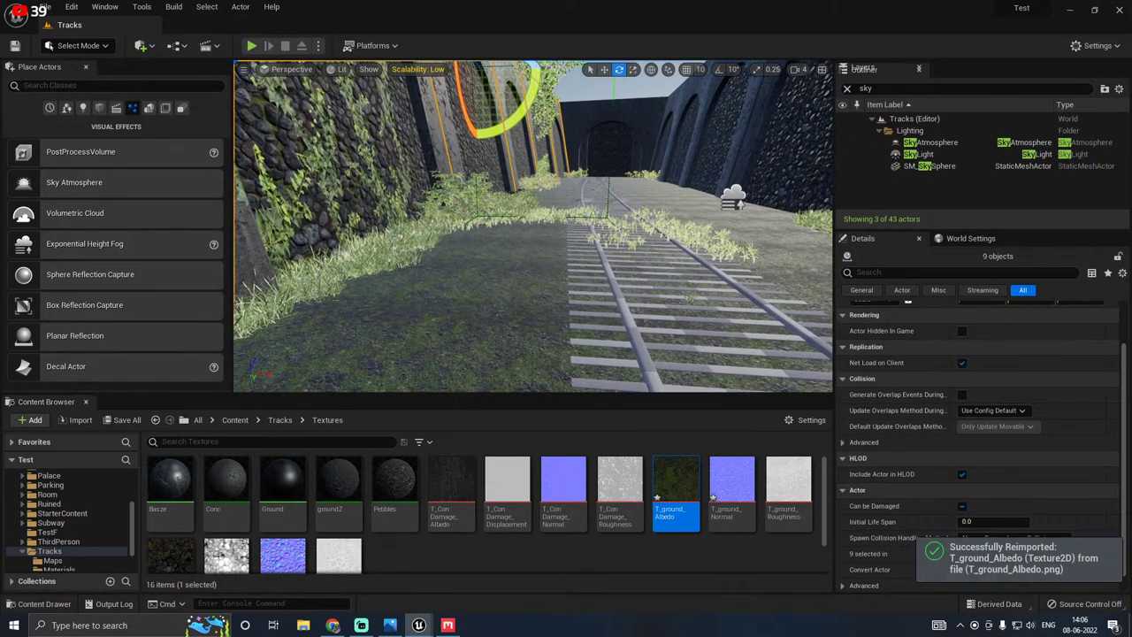
pyautogui.rightClick(756, 482)
pyautogui.click(752, 195)
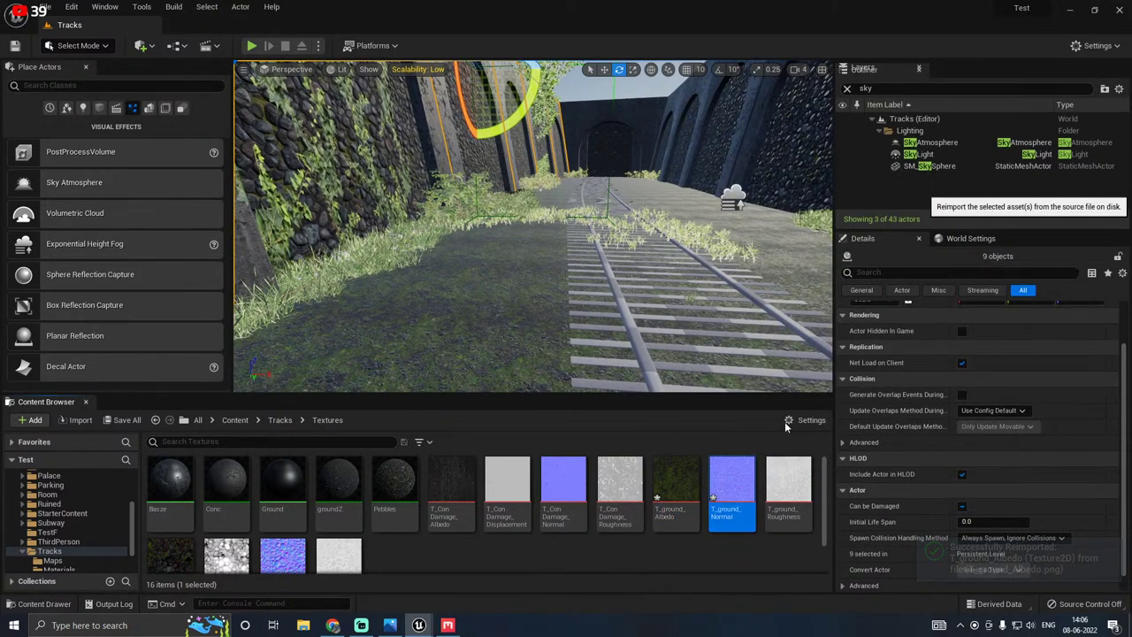
pyautogui.rightClick(789, 478)
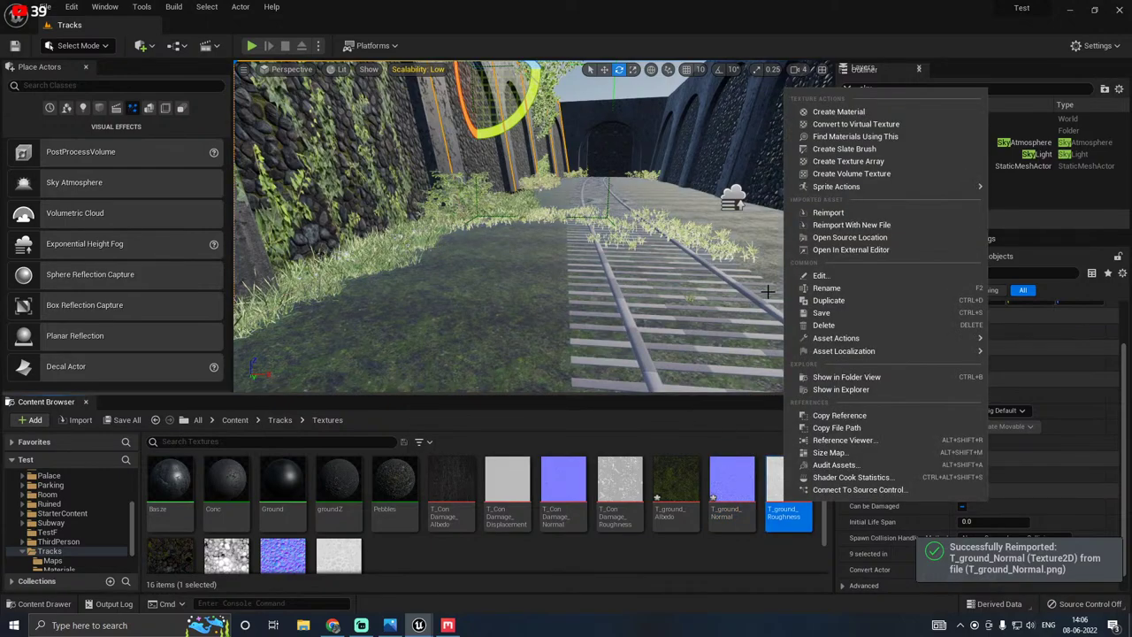
pyautogui.click(836, 213)
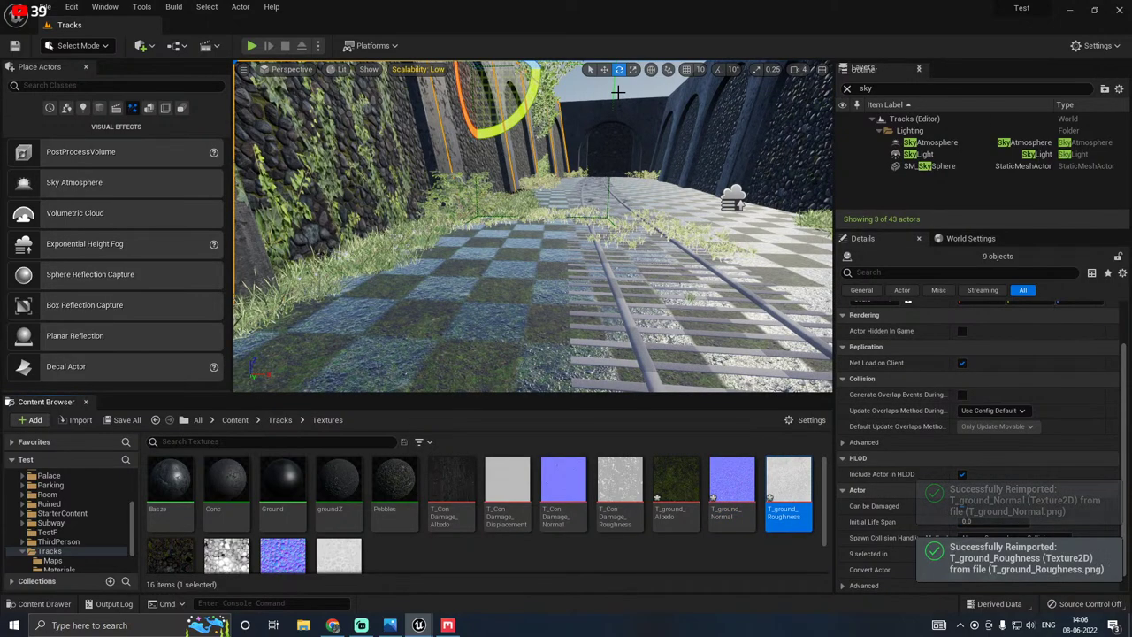
# Step: Enlarge the viewport by shrinking the content browser, and inspect the retextured ground beside the tracks
pyautogui.click(619, 88)
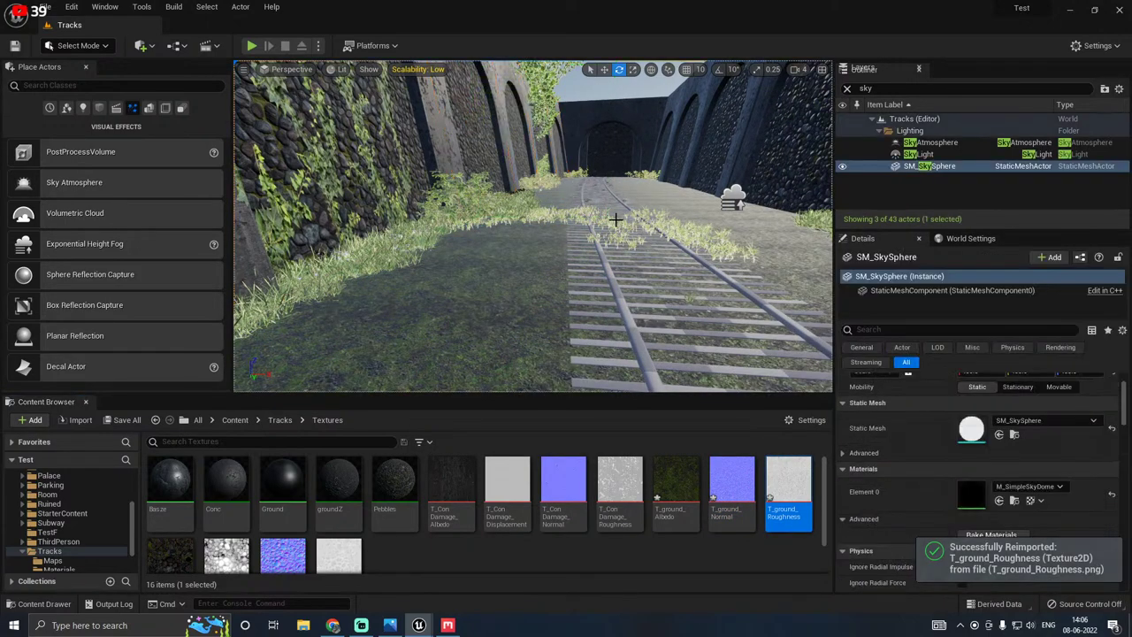
pyautogui.moveTo(616, 221); pyautogui.dragTo(616, 354, button='right')
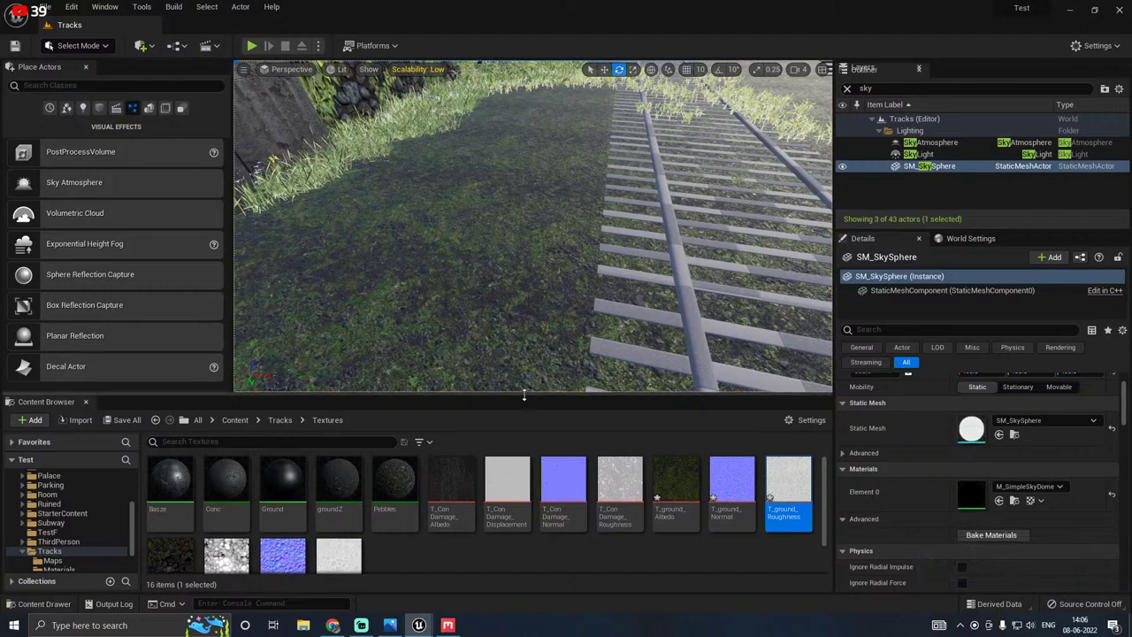
pyautogui.moveTo(529, 397); pyautogui.dragTo(529, 476)
pyautogui.moveTo(532, 266); pyautogui.dragTo(532, 151, button='right')
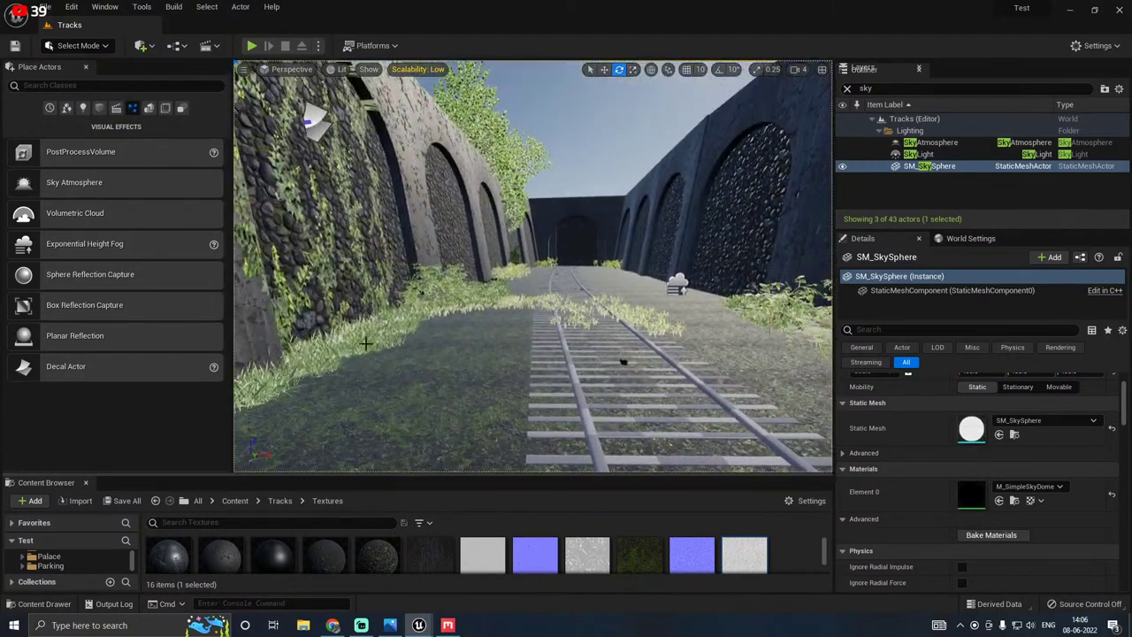
# Step: Try the High scalability preset on the railway scene
pyautogui.click(418, 69)
pyautogui.click(555, 88)
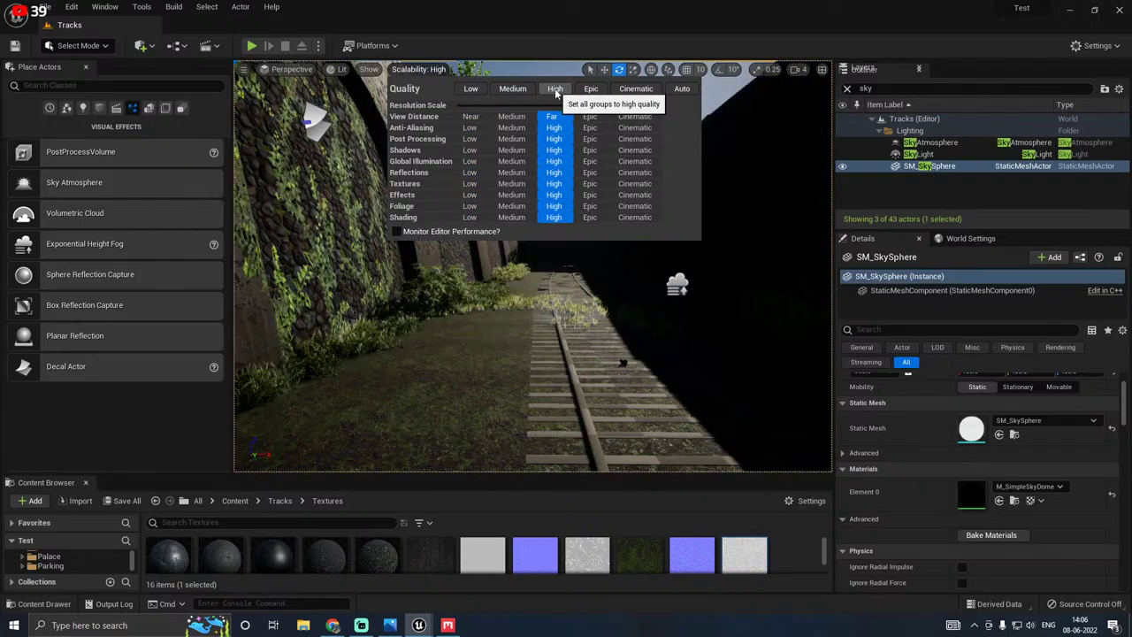
pyautogui.moveTo(570, 334); pyautogui.dragTo(572, 287, button='right')
pyautogui.press('s')
# Step: Set the engine scalability quality to Medium and look along the tracks
pyautogui.click(417, 69)
pyautogui.click(500, 92)
pyautogui.press('d')
pyautogui.moveTo(511, 307); pyautogui.dragTo(506, 350, button='right')
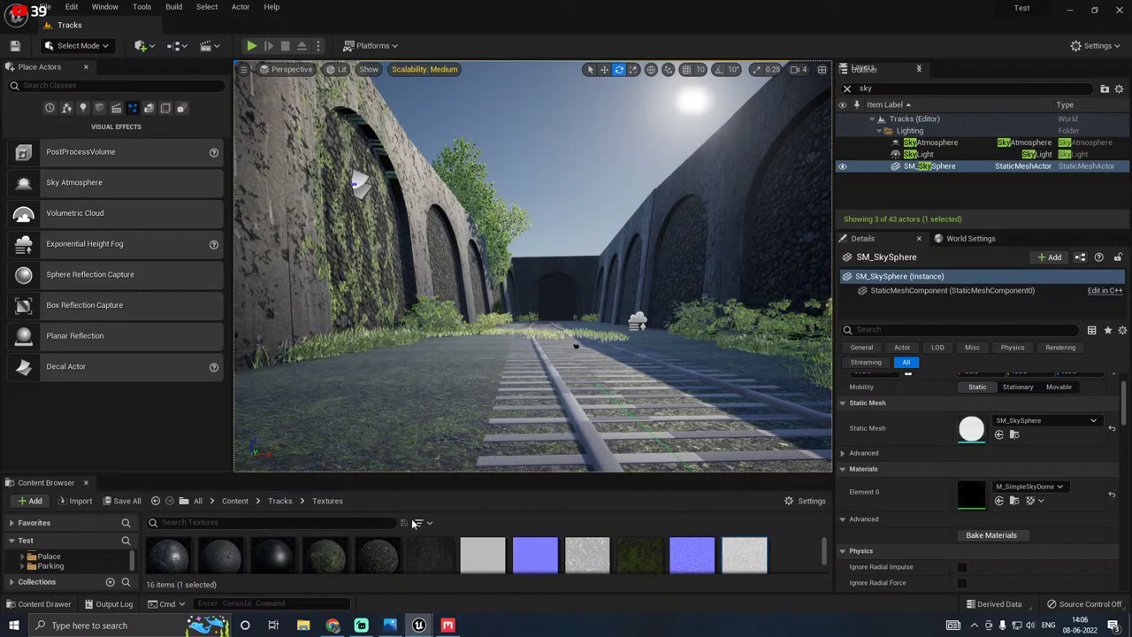
pyautogui.click(390, 625)
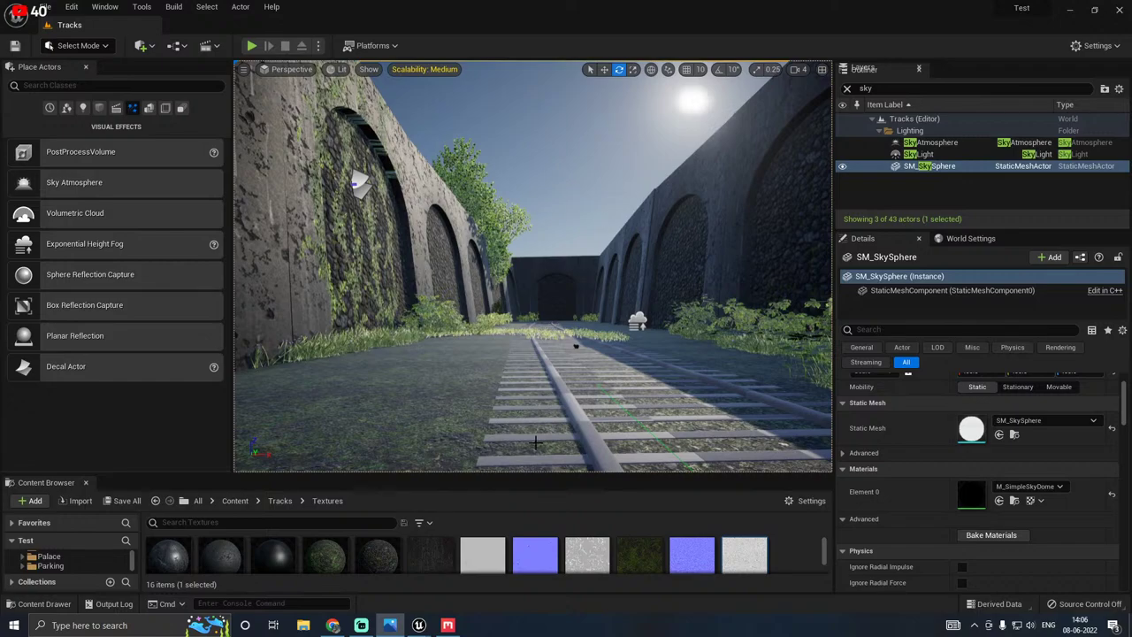
# Step: Duplicate a boxwood tree from the side wall and place the copy on the wall closing off the tracks
pyautogui.moveTo(488, 386)
pyautogui.mouseDown(button='right')
pyautogui.moveTo(540, 309)
pyautogui.moveTo(487, 363)
pyautogui.moveTo(488, 406)
pyautogui.moveTo(482, 374)
pyautogui.mouseUp(button='right')
pyautogui.press('w')
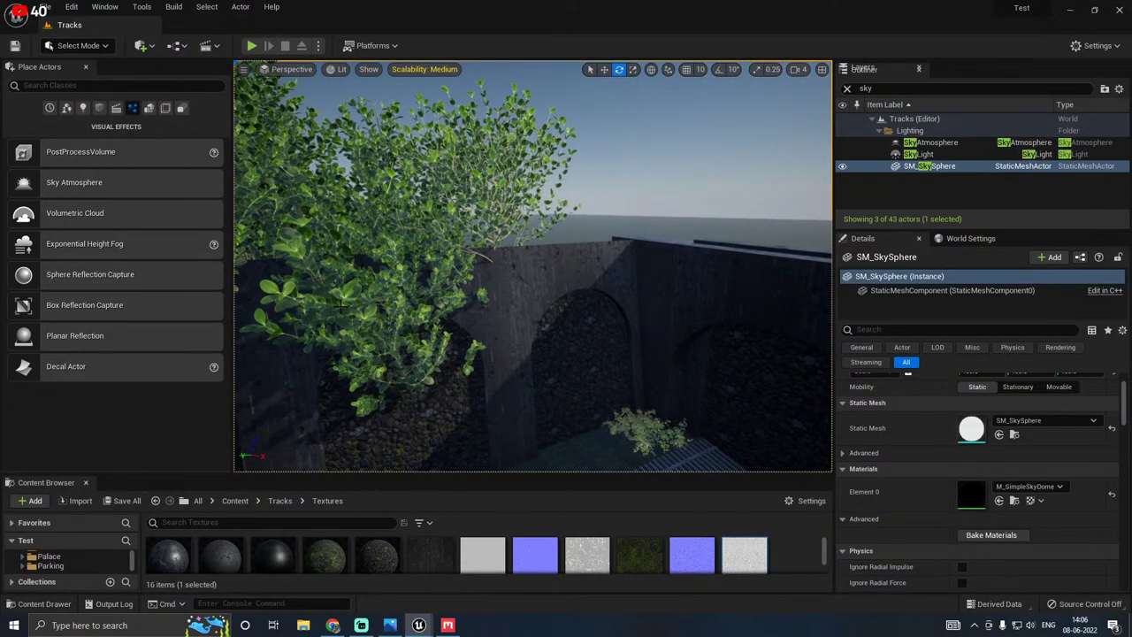
pyautogui.click(340, 306)
pyautogui.press('w')
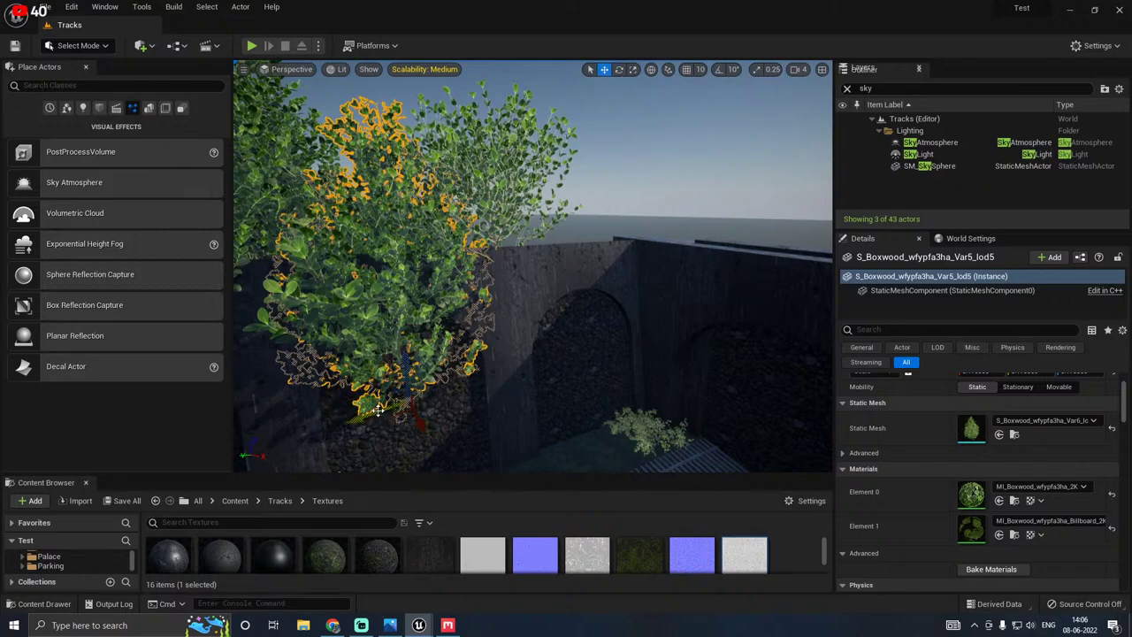
pyautogui.keyDown('alt'); pyautogui.moveTo(364, 414); pyautogui.dragTo(619, 336); pyautogui.keyUp('alt')
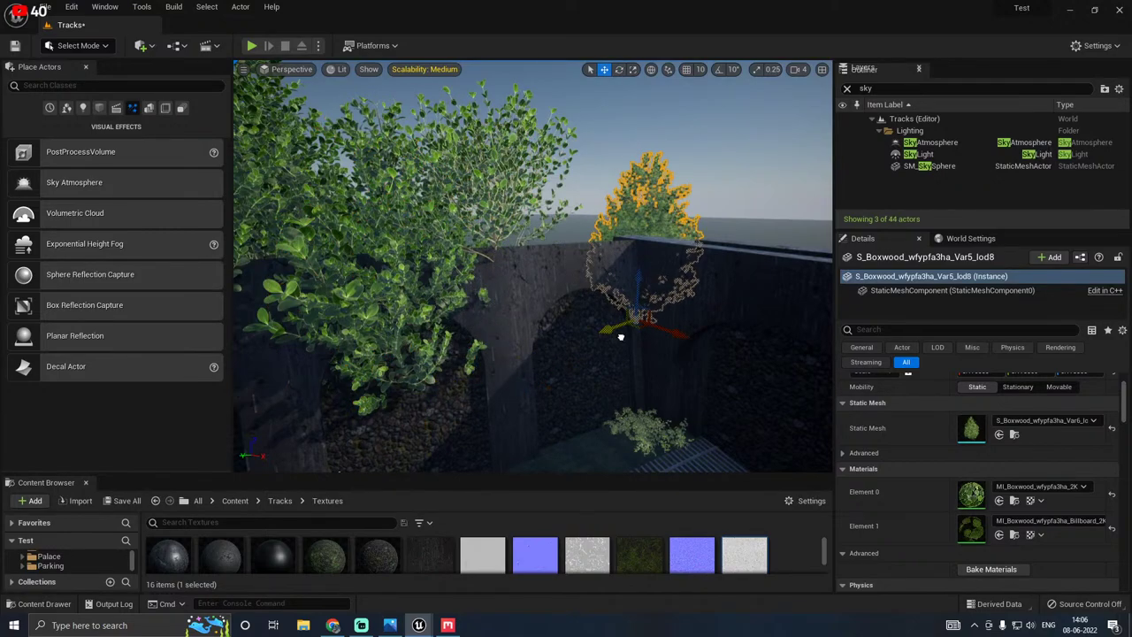
pyautogui.moveTo(619, 336); pyautogui.dragTo(734, 340, button='right')
pyautogui.moveTo(496, 289); pyautogui.dragTo(644, 260)
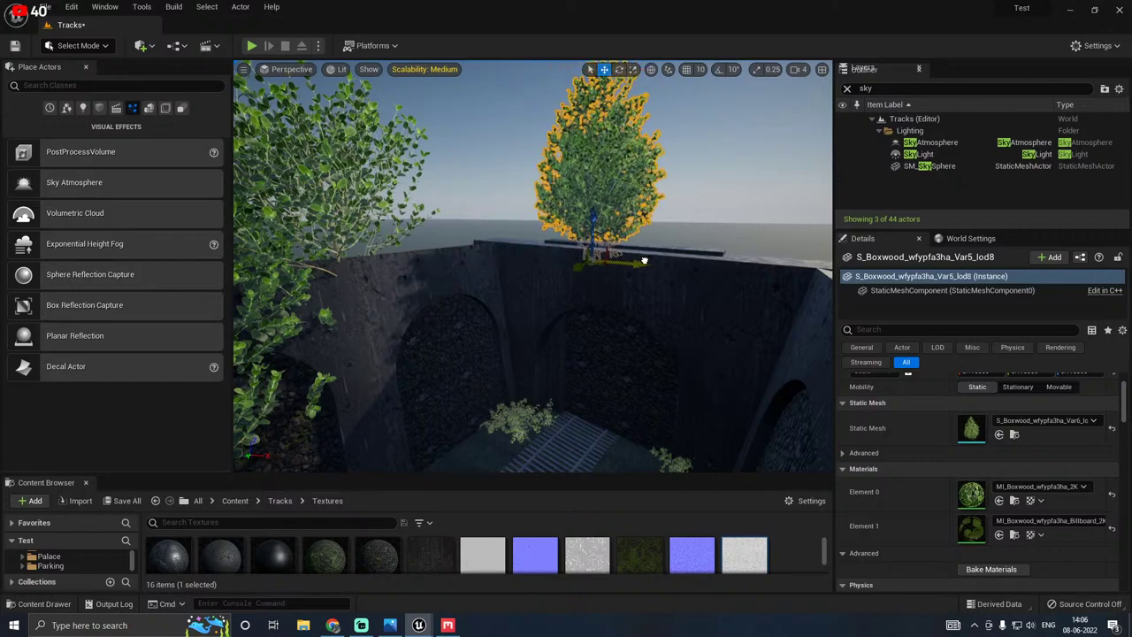
# Step: Reposition the copied boxwood so its base sits against the top edge of the end wall
pyautogui.moveTo(645, 260); pyautogui.dragTo(681, 257, button='right')
pyautogui.press('w')
pyautogui.moveTo(471, 350); pyautogui.dragTo(495, 345, button='right')
pyautogui.press('d')
pyautogui.moveTo(483, 318); pyautogui.dragTo(437, 363)
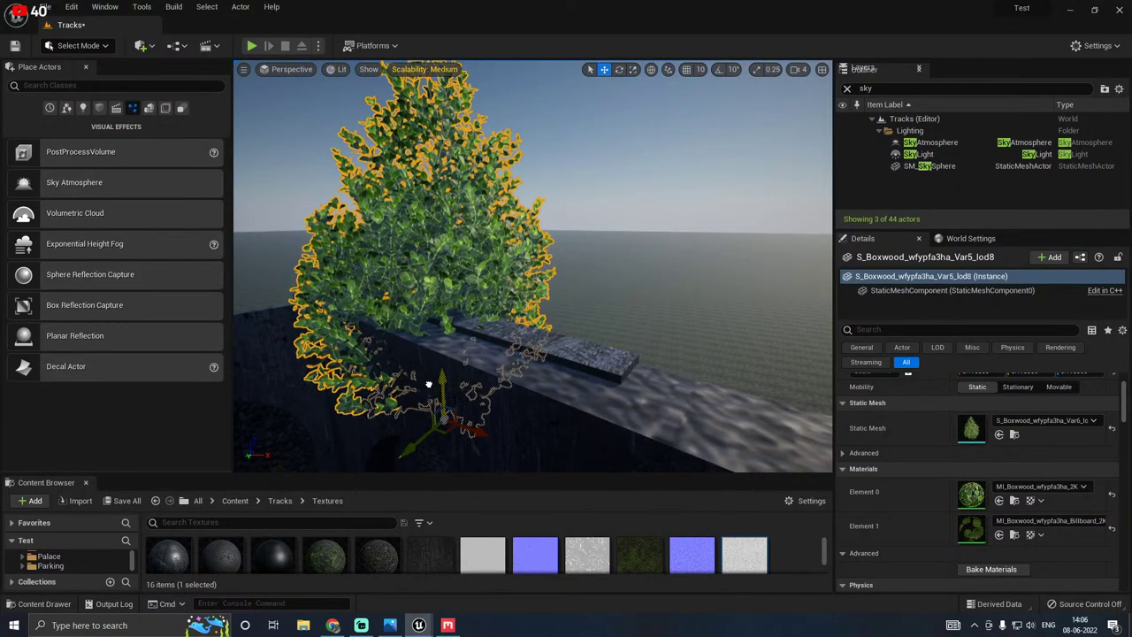
pyautogui.moveTo(428, 346); pyautogui.dragTo(417, 367, button='right')
pyautogui.moveTo(417, 367); pyautogui.dragTo(400, 380)
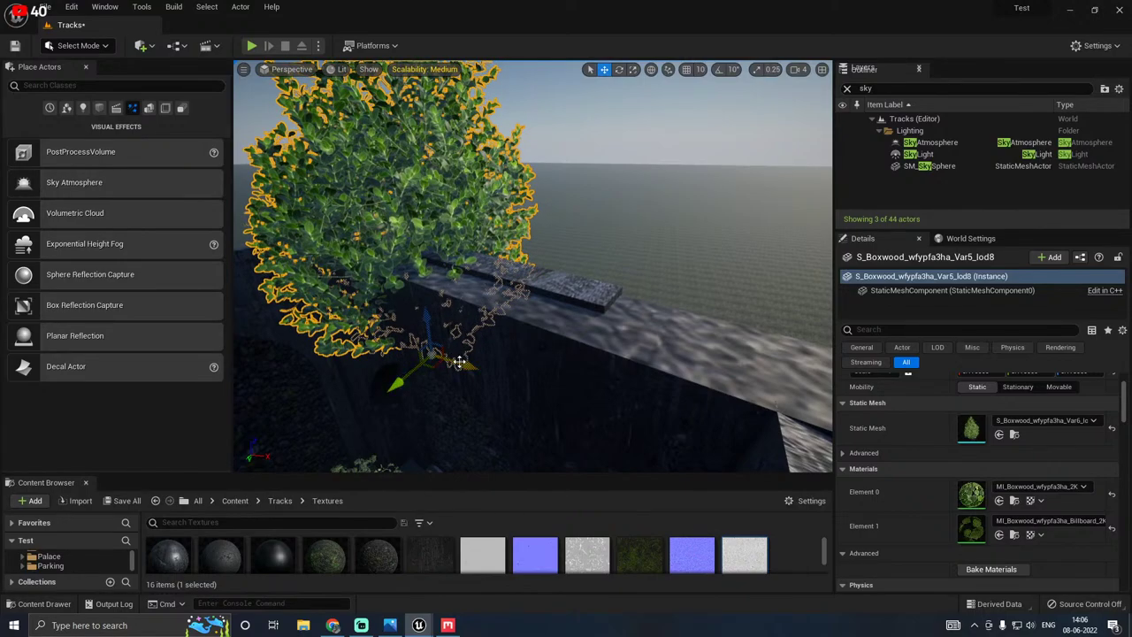
# Step: Duplicate the end-wall boxwood, rotate the second copy and move it toward the opposite corner of the wall
pyautogui.moveTo(459, 361); pyautogui.dragTo(554, 369)
pyautogui.press('r')
pyautogui.press('s')
pyautogui.moveTo(566, 381); pyautogui.dragTo(594, 348, button='right')
pyautogui.press('w')
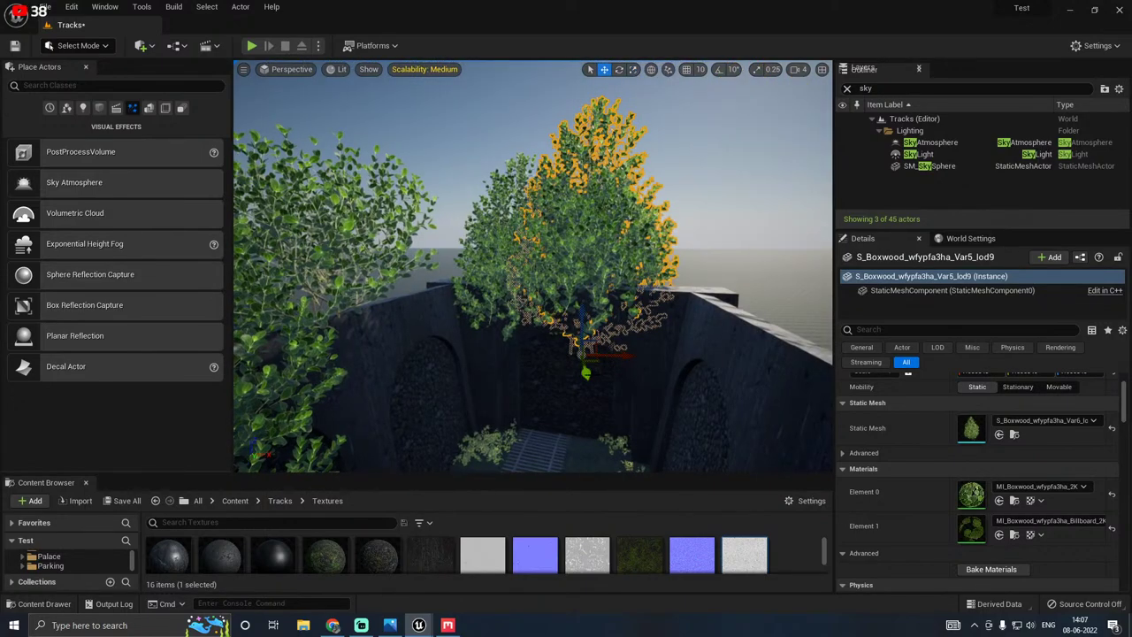
pyautogui.moveTo(586, 373); pyautogui.dragTo(579, 314)
pyautogui.press('e')
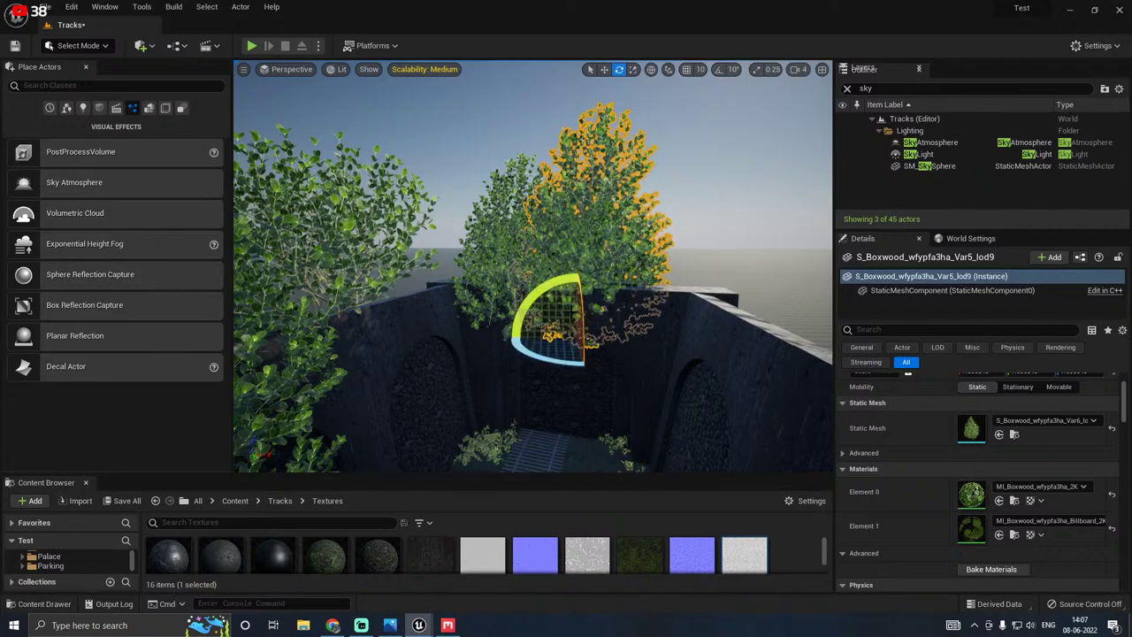
pyautogui.moveTo(531, 354); pyautogui.dragTo(716, 339)
pyautogui.press('w')
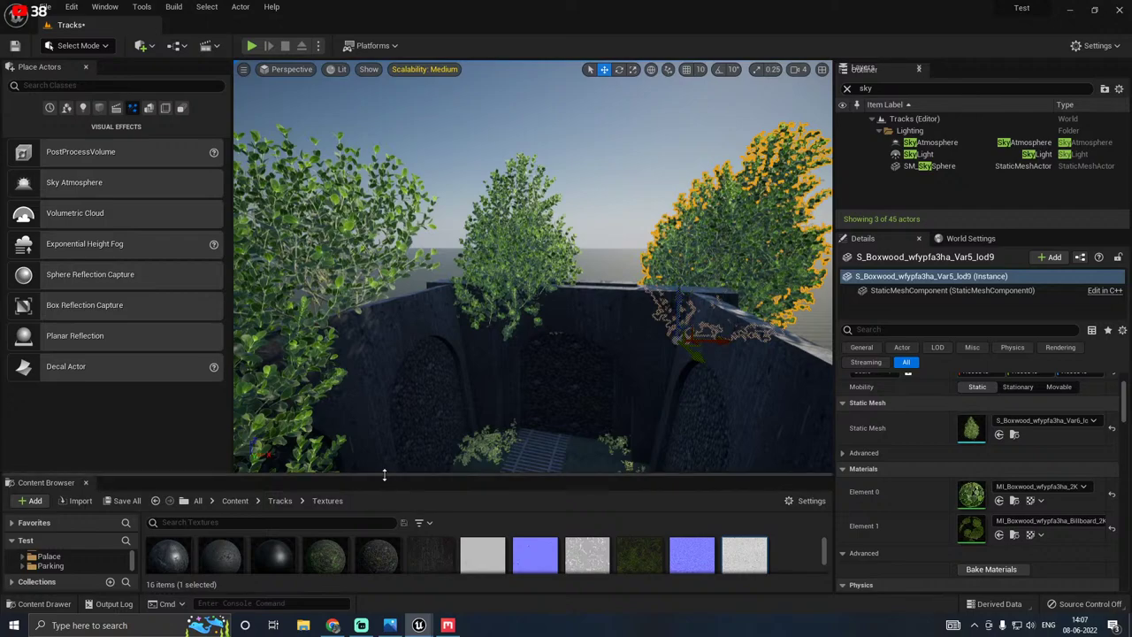
# Step: Replace the second boxwood copy's static mesh with S_Boxwood_wfypfa3ha_Var4_lod1 from the Boxwood_wfypfa3ha folder
pyautogui.moveTo(385, 474); pyautogui.dragTo(385, 383)
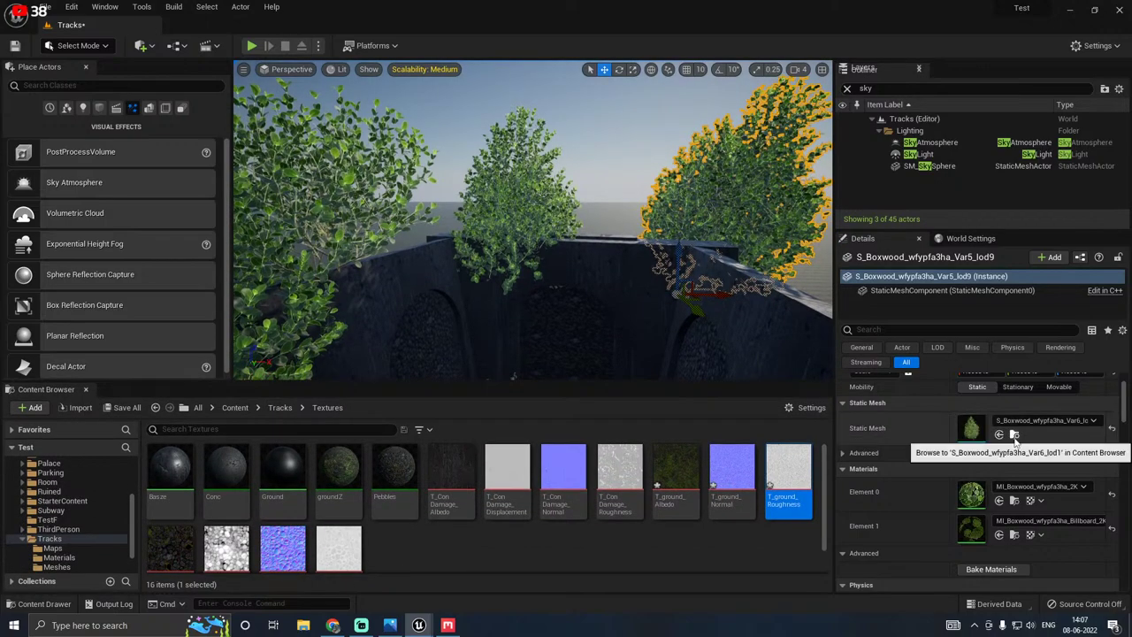
pyautogui.click(1006, 434)
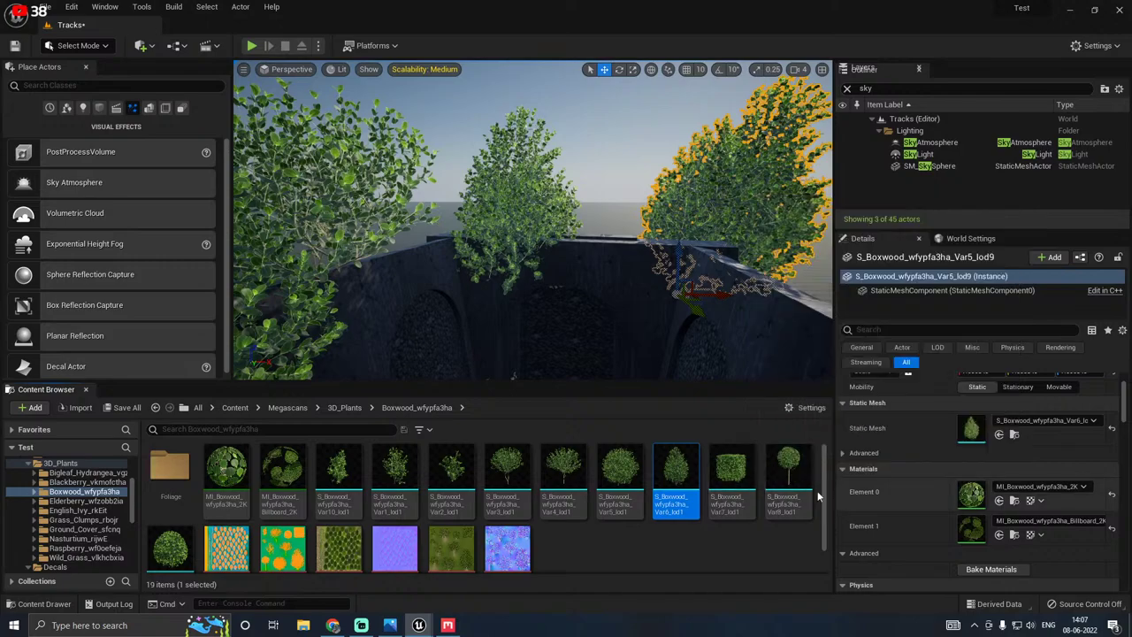
pyautogui.moveTo(634, 485)
pyautogui.click(564, 469)
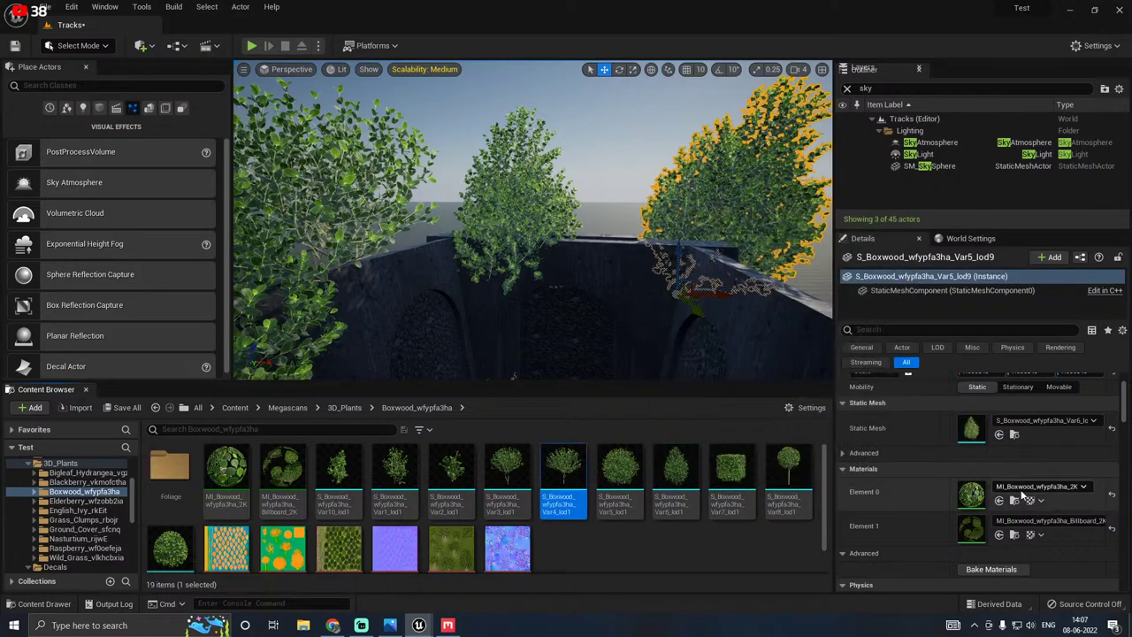
pyautogui.click(999, 433)
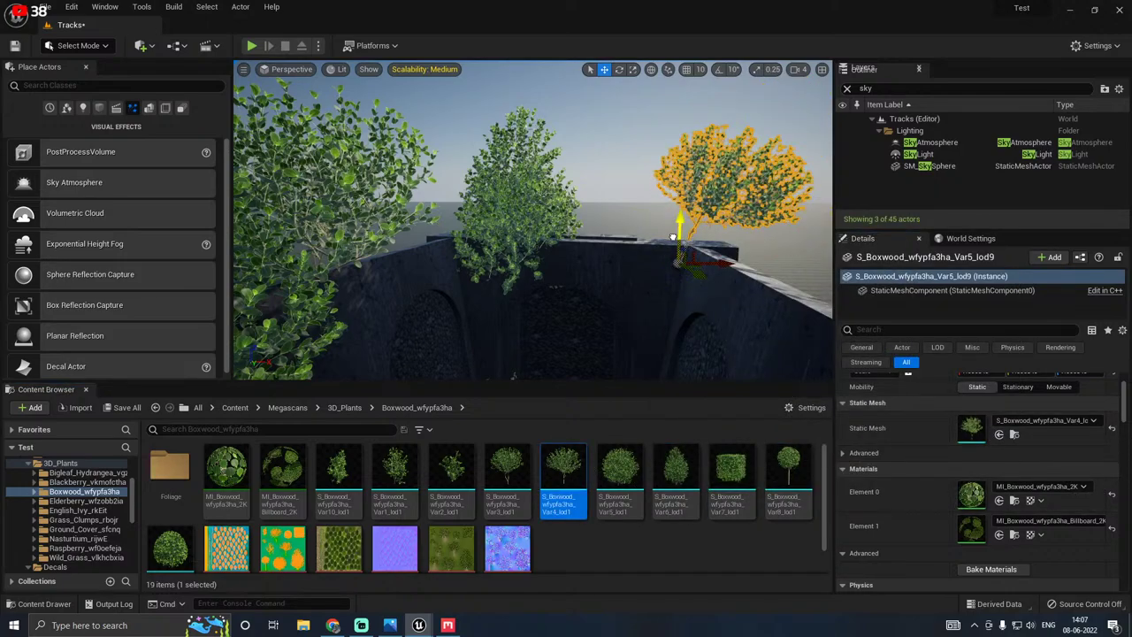
# Step: Reposition the Var4 boxwood at the corner of the end wall, beside the first copied tree
pyautogui.press('f')
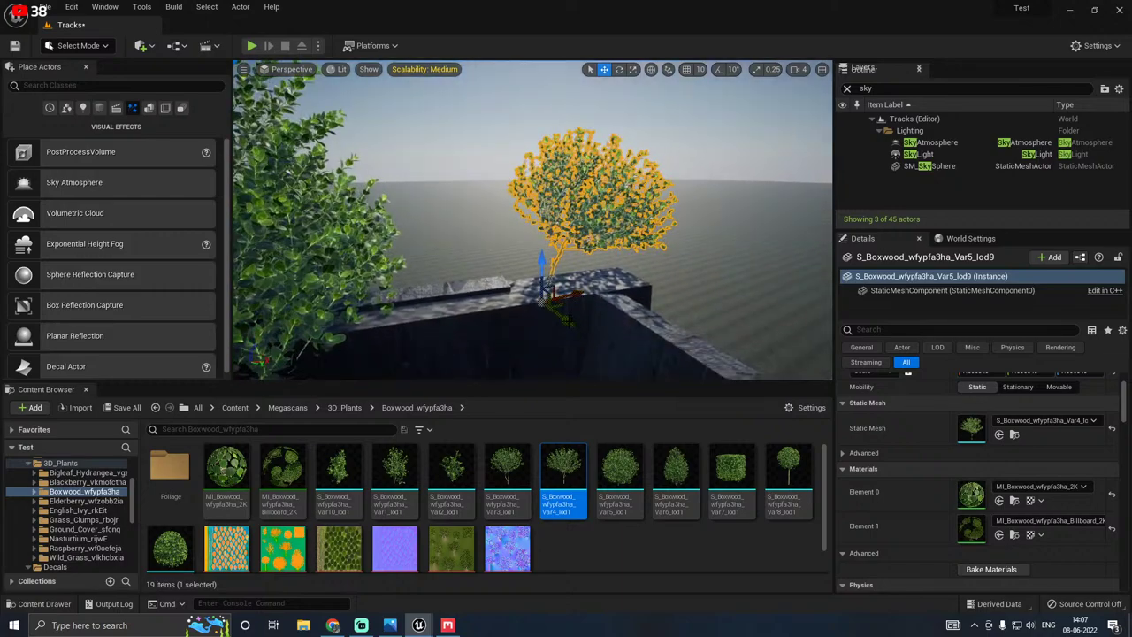
pyautogui.moveTo(564, 320); pyautogui.dragTo(637, 370)
pyautogui.moveTo(658, 326); pyautogui.dragTo(644, 371, button='right')
pyautogui.moveTo(656, 295); pyautogui.dragTo(554, 316)
pyautogui.moveTo(554, 316); pyautogui.dragTo(555, 281, button='right')
pyautogui.press('s')
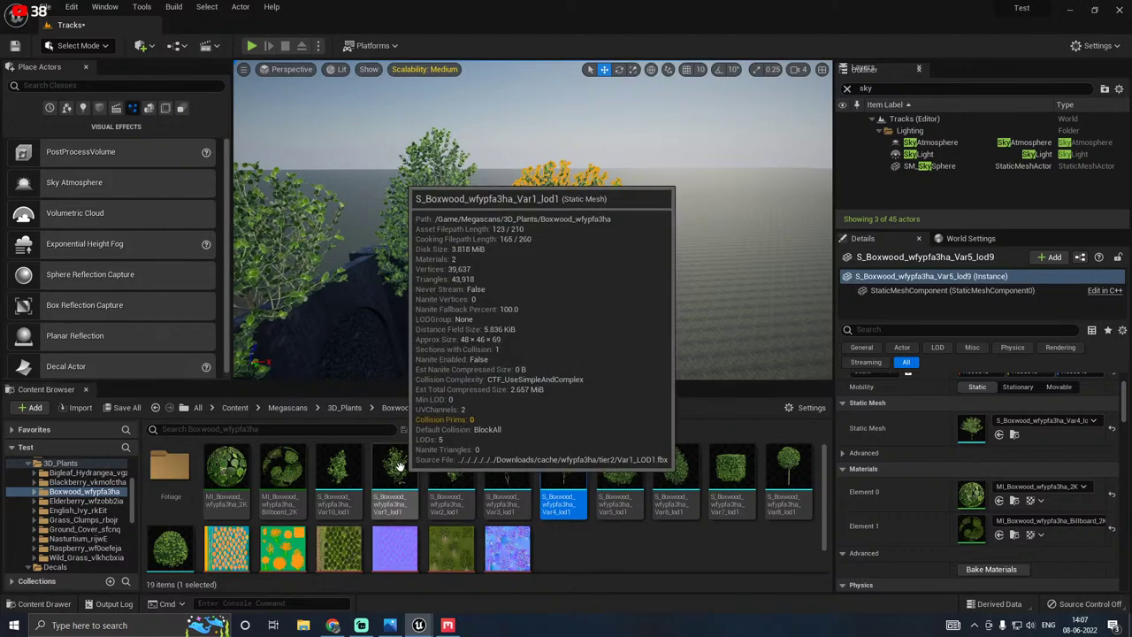
# Step: Place S_Boxwood_wfypfa3ha_Var10_lod1 between the two end-wall trees and change its static mesh to S_Boxwood_wfypfa3ha_Var3_lod1
pyautogui.moveTo(339, 473); pyautogui.dragTo(474, 265)
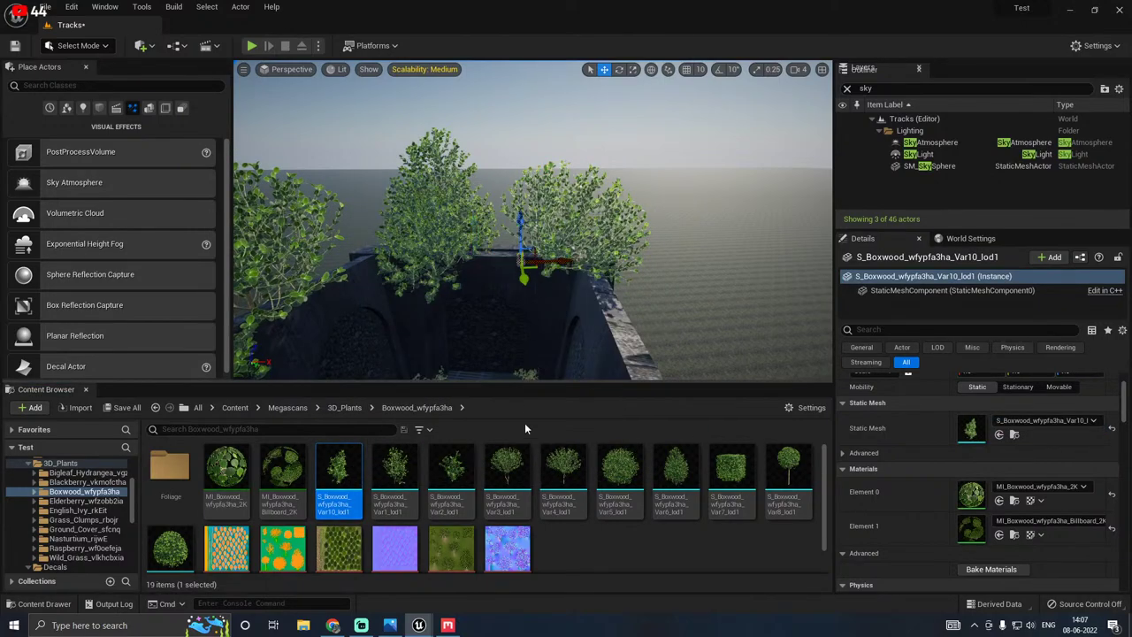
pyautogui.click(507, 473)
pyautogui.click(999, 435)
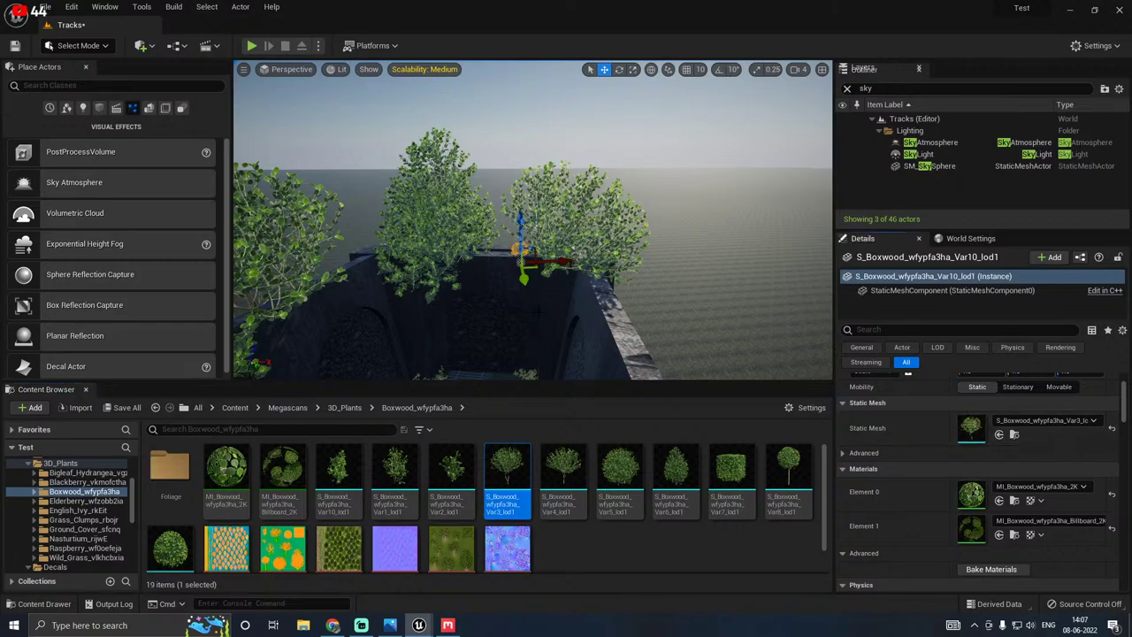
# Step: Scale up the Var3 boxwood between the two end-wall trees and lower it against the wall
pyautogui.press('f')
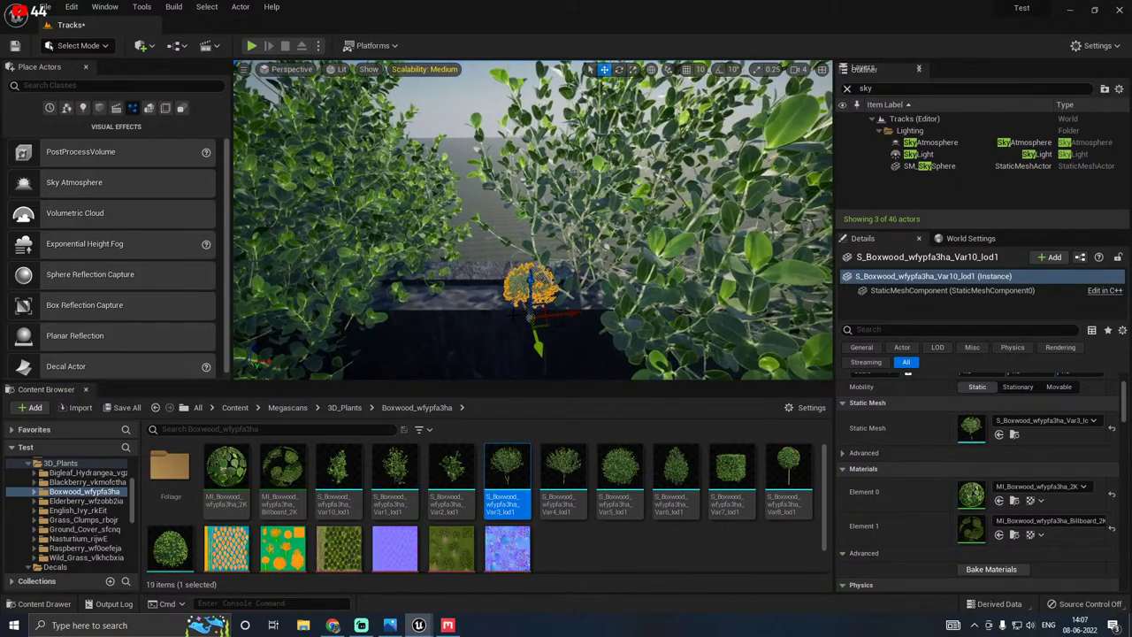
pyautogui.press('r')
pyautogui.moveTo(527, 317); pyautogui.dragTo(601, 265)
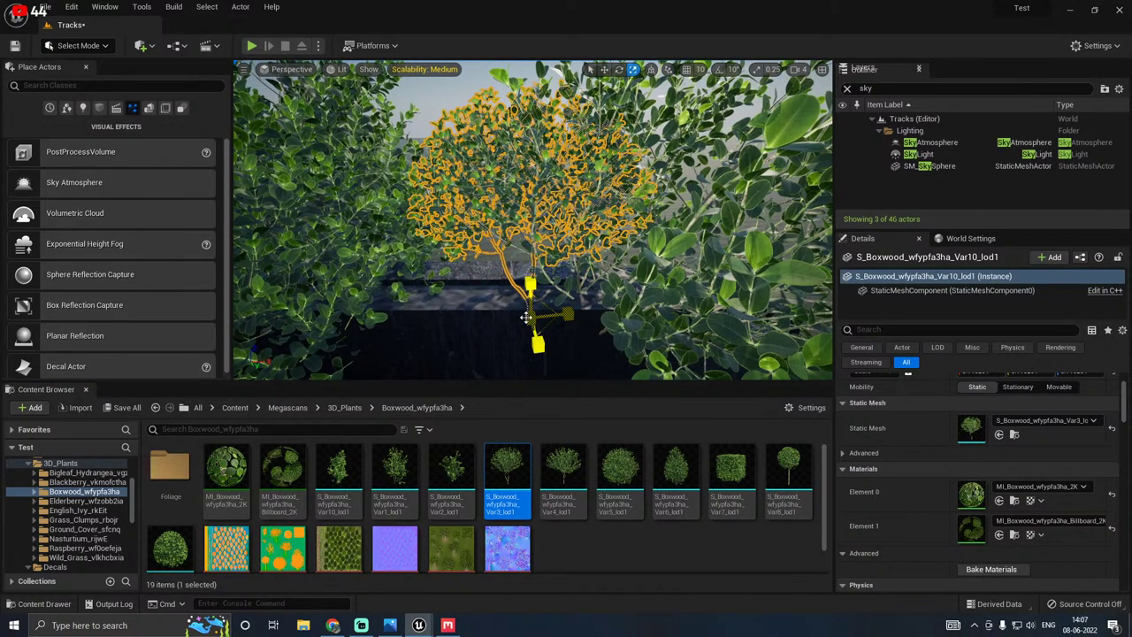
pyautogui.press('w')
pyautogui.moveTo(533, 299); pyautogui.dragTo(533, 366)
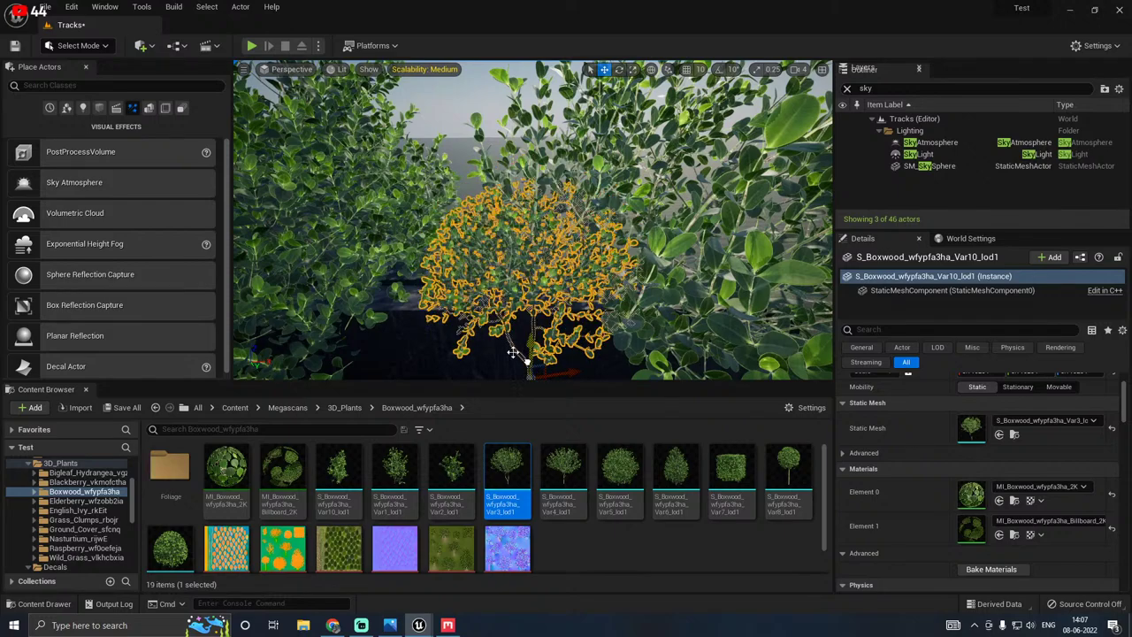
# Step: Shift and lower the Var3 boxwood between the two end-wall trees, and rotate it to vary its orientation
pyautogui.moveTo(515, 354); pyautogui.dragTo(573, 236, button='right')
pyautogui.moveTo(573, 235); pyautogui.dragTo(595, 227)
pyautogui.moveTo(565, 190); pyautogui.dragTo(564, 231)
pyautogui.press('e')
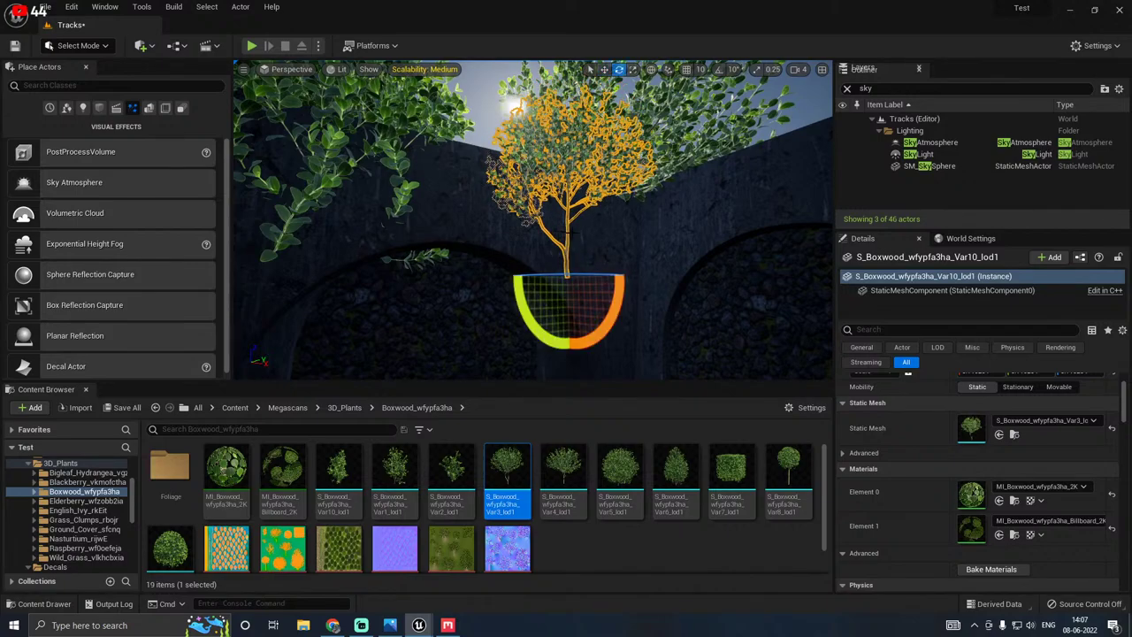
pyautogui.moveTo(618, 277); pyautogui.dragTo(559, 279)
pyautogui.press('w')
pyautogui.click(478, 125)
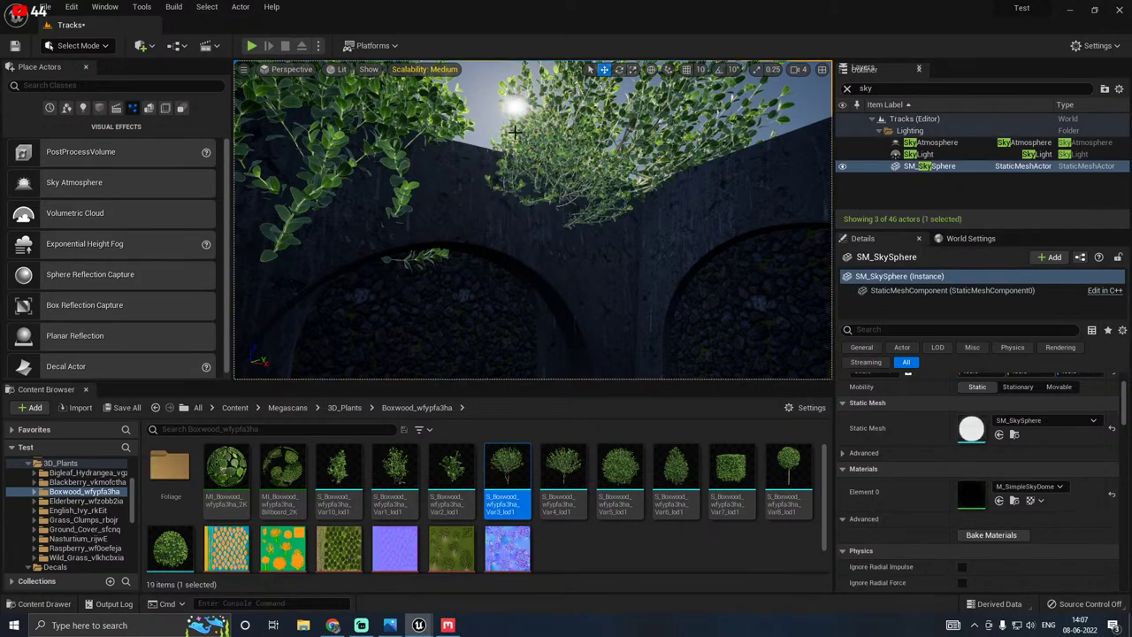
# Step: Nudge the Var3 boxwood slightly sideways along the end wall
pyautogui.moveTo(569, 170); pyautogui.dragTo(570, 125, button='right')
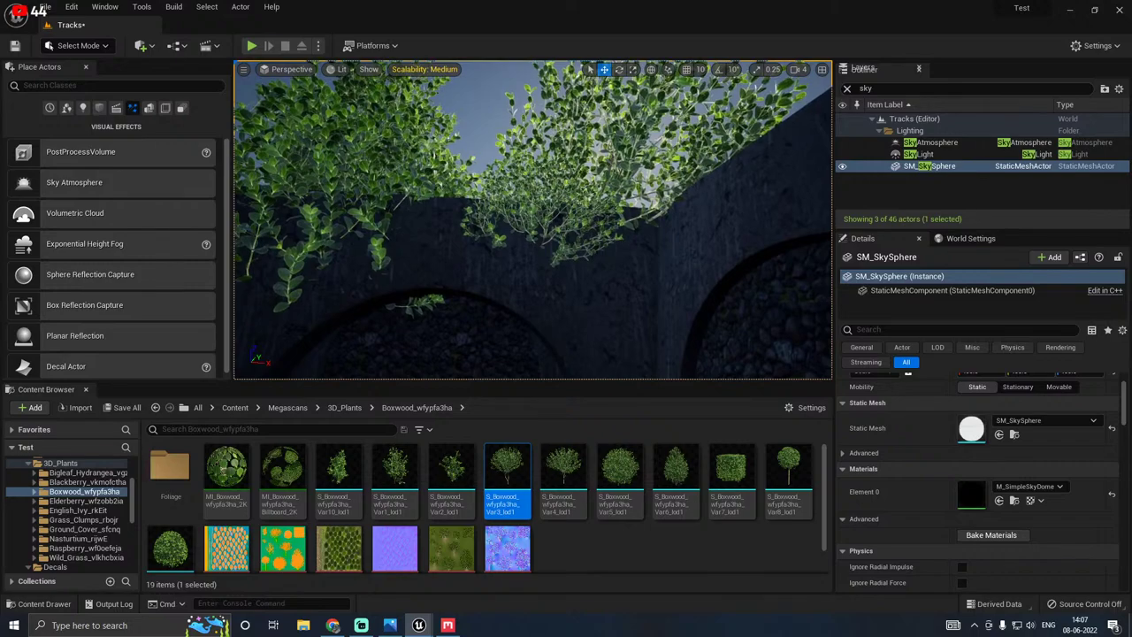
pyautogui.click(569, 170)
pyautogui.moveTo(570, 170)
pyautogui.mouseDown(button='right')
pyautogui.moveTo(588, 151)
pyautogui.moveTo(552, 172)
pyautogui.mouseUp(button='right')
pyautogui.moveTo(643, 287); pyautogui.dragTo(659, 285)
pyautogui.moveTo(659, 281); pyautogui.dragTo(486, 328, button='right')
pyautogui.press('s')
pyautogui.press('d')
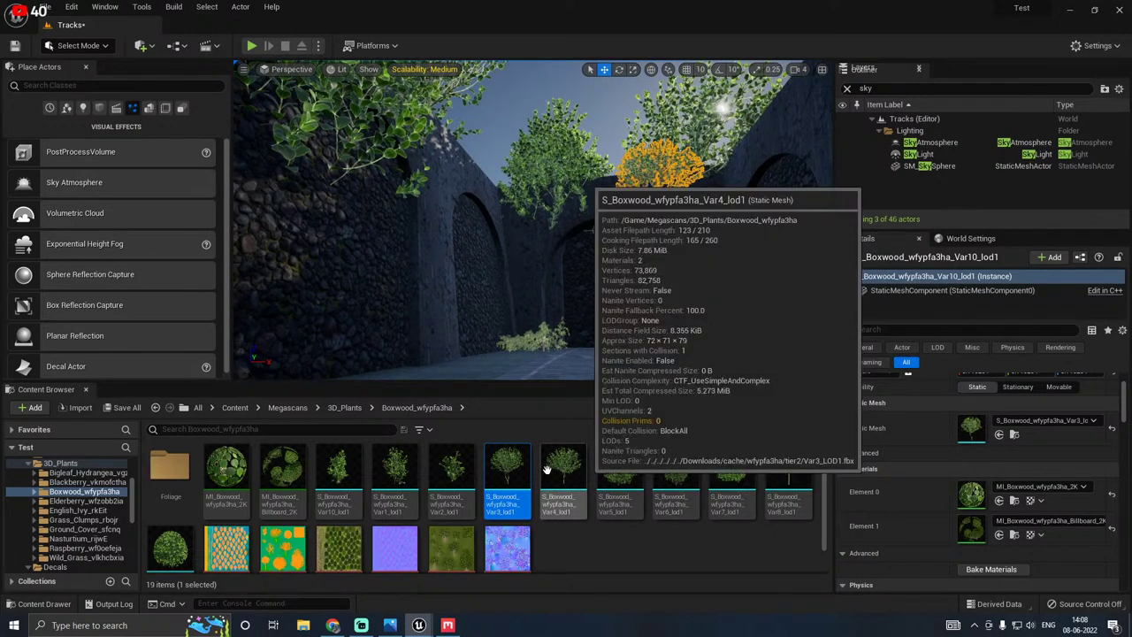
# Step: Place S_Boxwood_wfypfa3ha_Var4_lod1 on the end wall in the gap between the existing trees
pyautogui.moveTo(403, 478)
pyautogui.mouseDown()
pyautogui.moveTo(465, 422)
pyautogui.moveTo(415, 484)
pyautogui.moveTo(396, 476)
pyautogui.mouseUp()
pyautogui.moveTo(482, 336); pyautogui.dragTo(483, 301, button='right')
pyautogui.press('w')
pyautogui.click(483, 277)
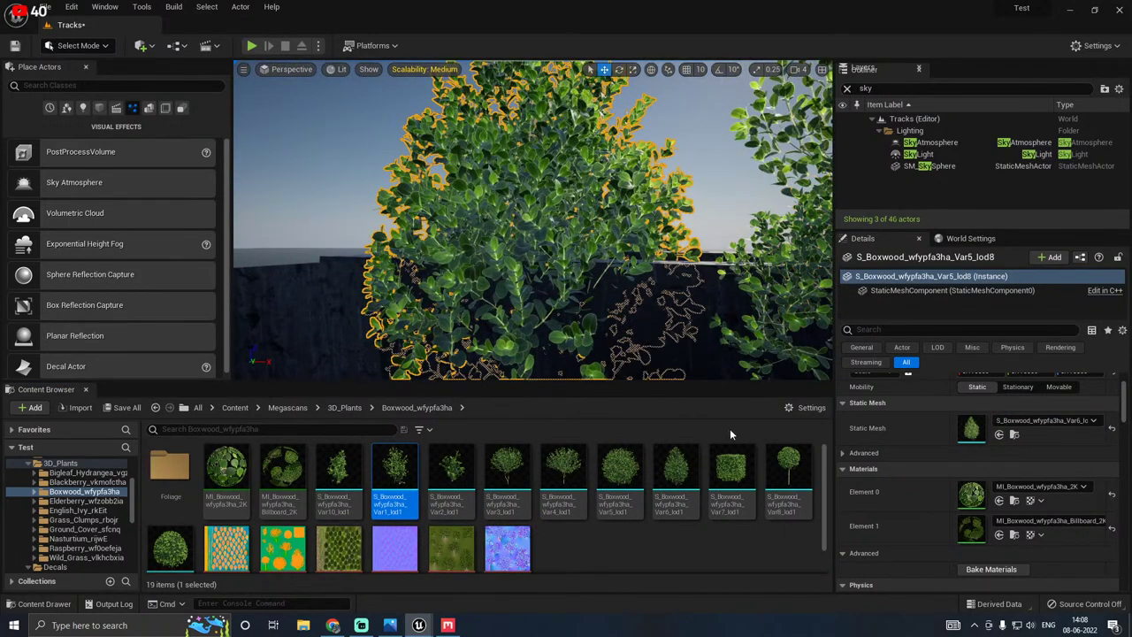
pyautogui.click(782, 455)
pyautogui.moveTo(782, 455); pyautogui.dragTo(694, 275)
pyautogui.click(604, 472)
pyautogui.press('w')
pyautogui.moveTo(694, 275); pyautogui.dragTo(708, 301, button='right')
pyautogui.moveTo(629, 231); pyautogui.dragTo(662, 254, button='right')
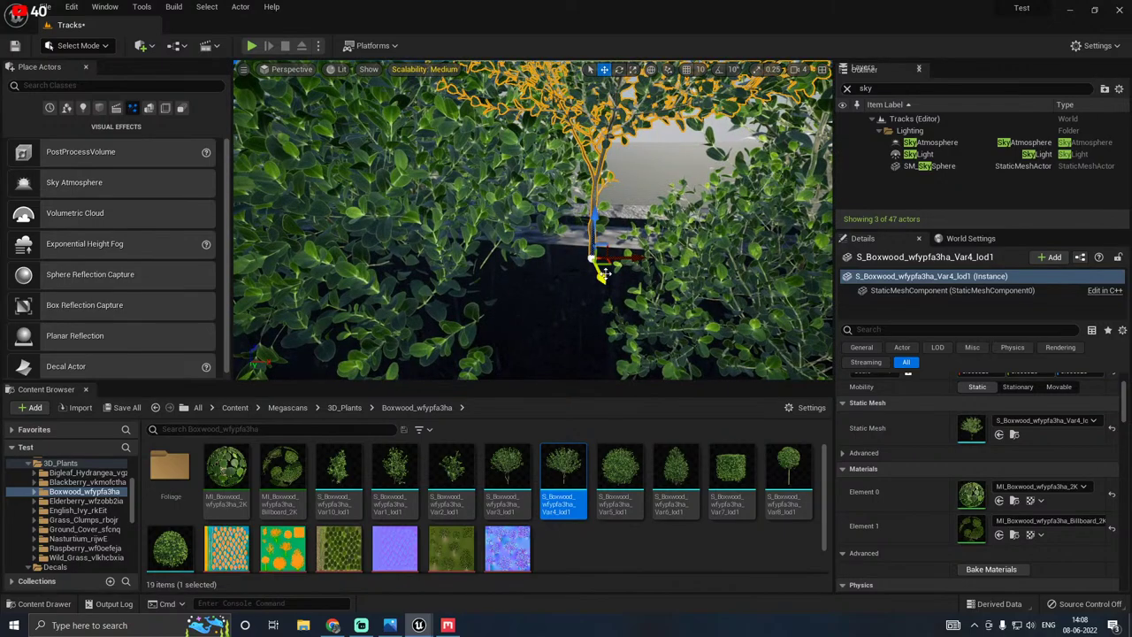
# Step: Move the new Var4 boxwood back and lower it behind the top of the end wall
pyautogui.moveTo(603, 271); pyautogui.dragTo(591, 238)
pyautogui.scroll(5, 591, 238)
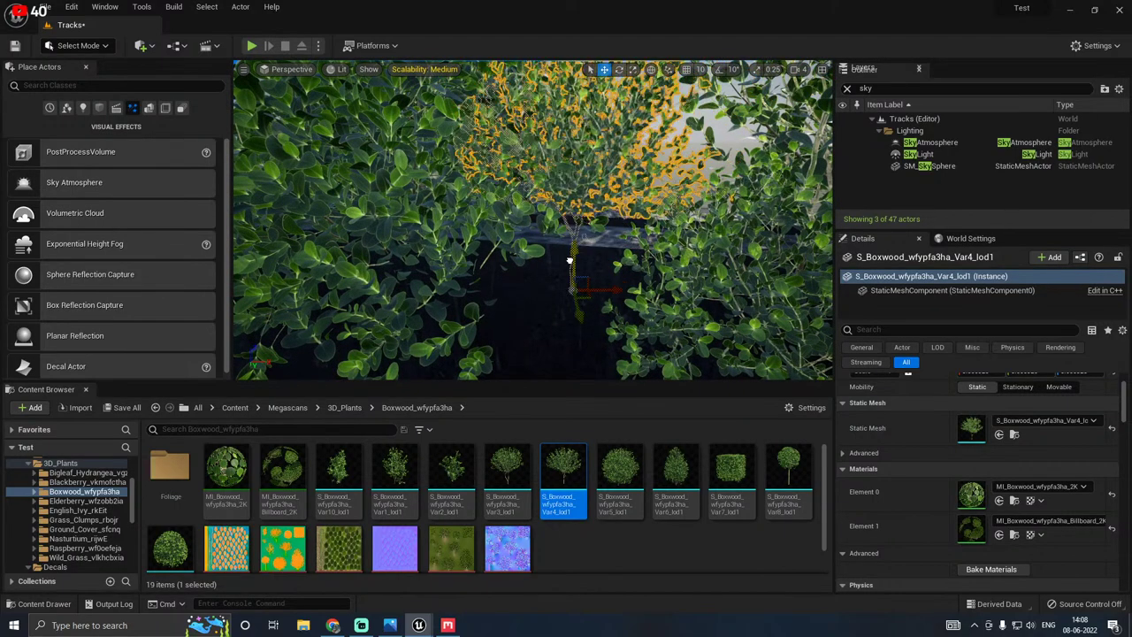
pyautogui.moveTo(590, 238); pyautogui.dragTo(548, 150, button='right')
pyautogui.press('w')
pyautogui.press('w')
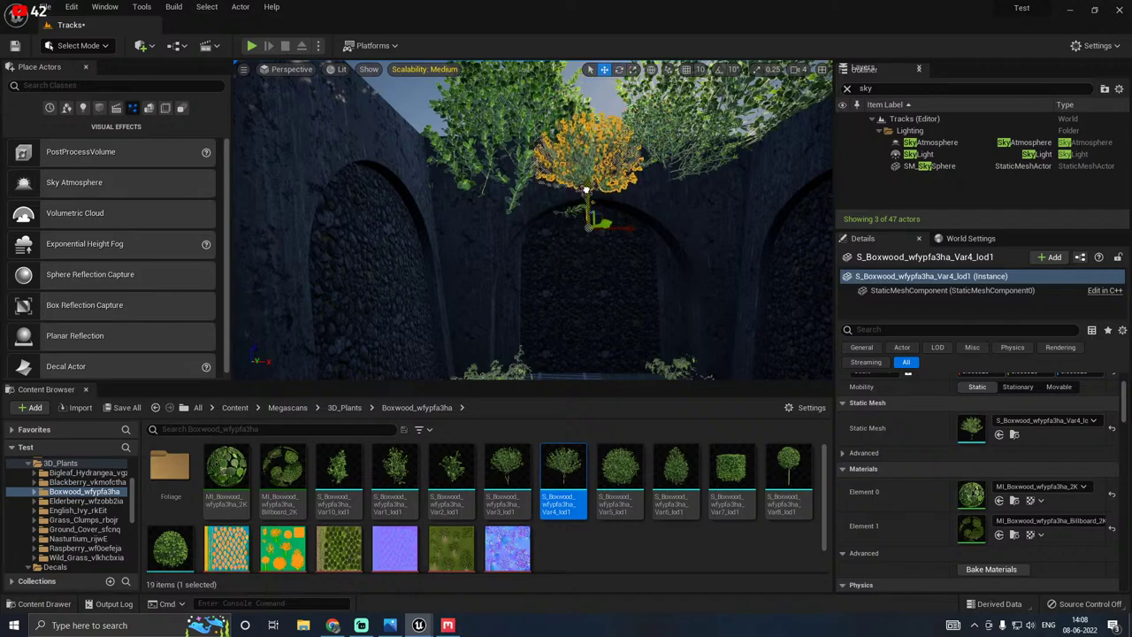
pyautogui.click(622, 107)
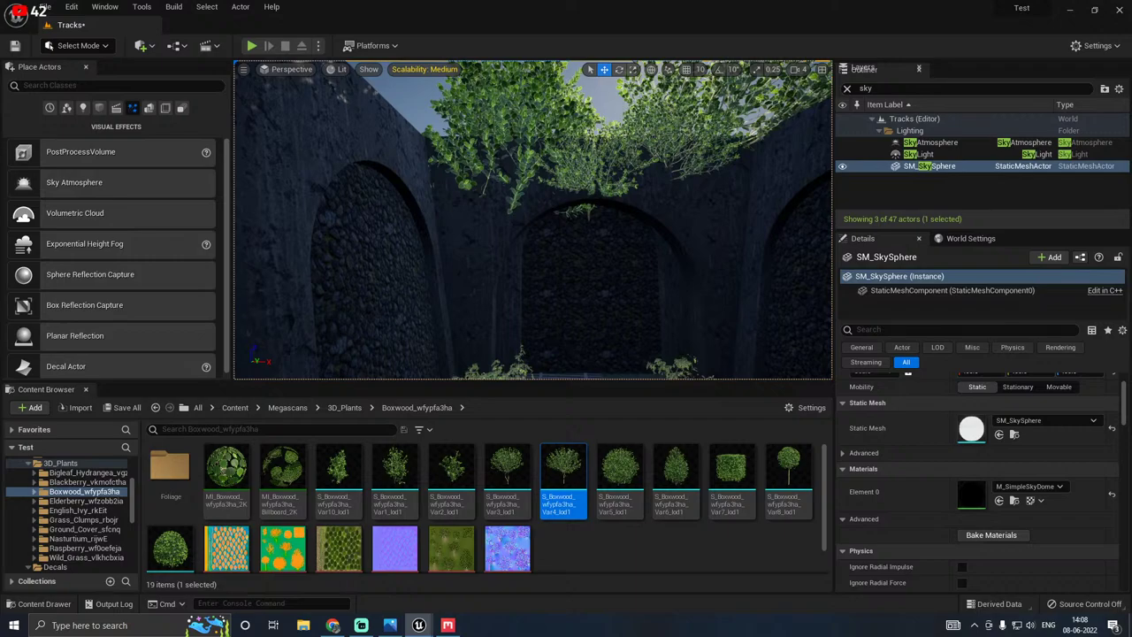
# Step: Select the boxwood in the middle of the end wall and fine-tune its position between the neighbouring trees
pyautogui.click(575, 168)
pyautogui.moveTo(575, 168); pyautogui.dragTo(672, 168, button='right')
pyautogui.moveTo(563, 183); pyautogui.dragTo(624, 155)
pyautogui.moveTo(624, 155); pyautogui.dragTo(539, 172, button='right')
pyautogui.press('s')
pyautogui.click(642, 116)
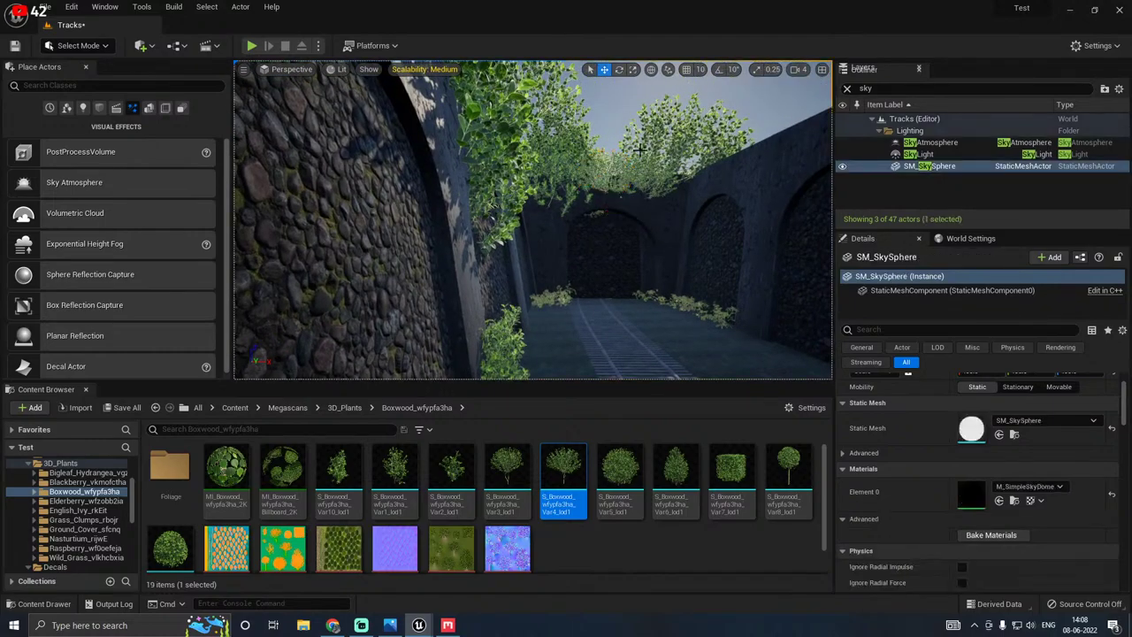
# Step: Duplicate the large boxwood on the sunlit side wall and place the copy on the opposite wall
pyautogui.moveTo(642, 116)
pyautogui.mouseDown(button='right')
pyautogui.moveTo(619, 99)
pyautogui.moveTo(645, 101)
pyautogui.mouseUp(button='right')
pyautogui.press('s')
pyautogui.press('s')
pyautogui.press('a')
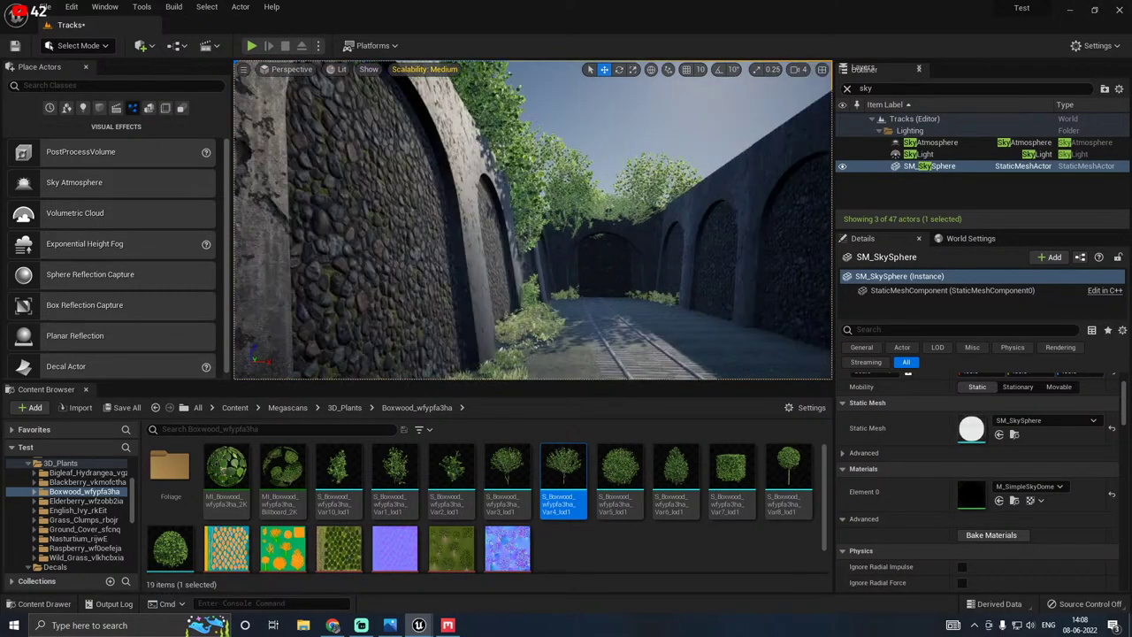
pyautogui.press('w')
pyautogui.moveTo(634, 213); pyautogui.dragTo(635, 179, button='right')
pyautogui.click(461, 227)
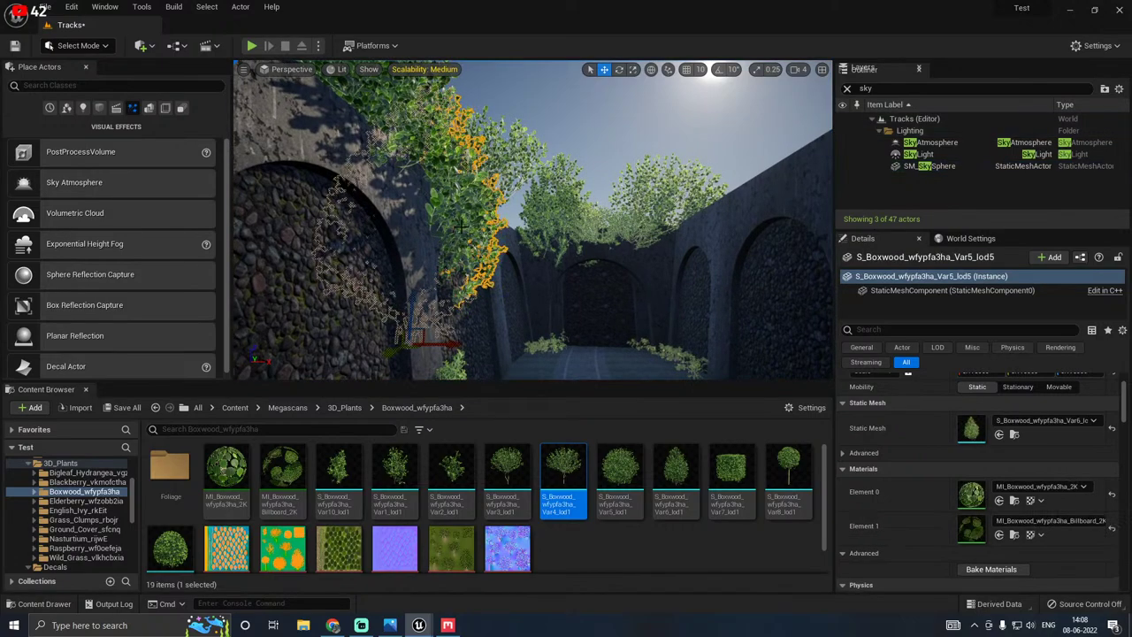
pyautogui.keyDown('alt'); pyautogui.moveTo(450, 344); pyautogui.dragTo(810, 312); pyautogui.keyUp('alt')
pyautogui.moveTo(810, 312); pyautogui.dragTo(854, 333, button='right')
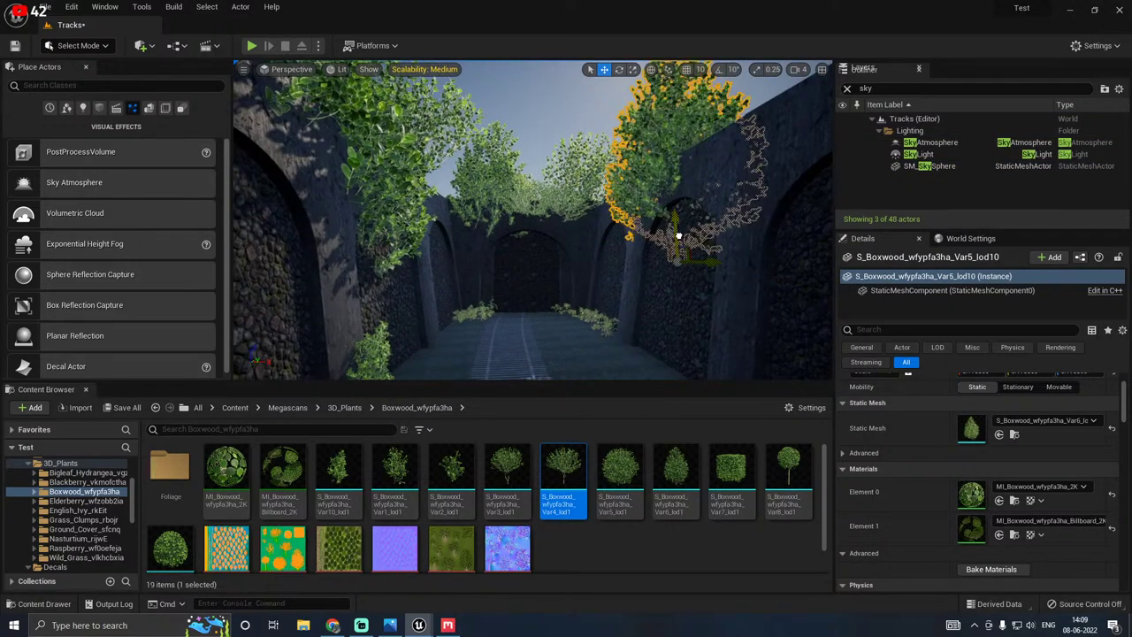
# Step: Rotate the copied boxwood on the opposite wall and raise it above the arch
pyautogui.press('e')
pyautogui.moveTo(635, 285); pyautogui.dragTo(659, 238)
pyautogui.press('w')
pyautogui.press('r')
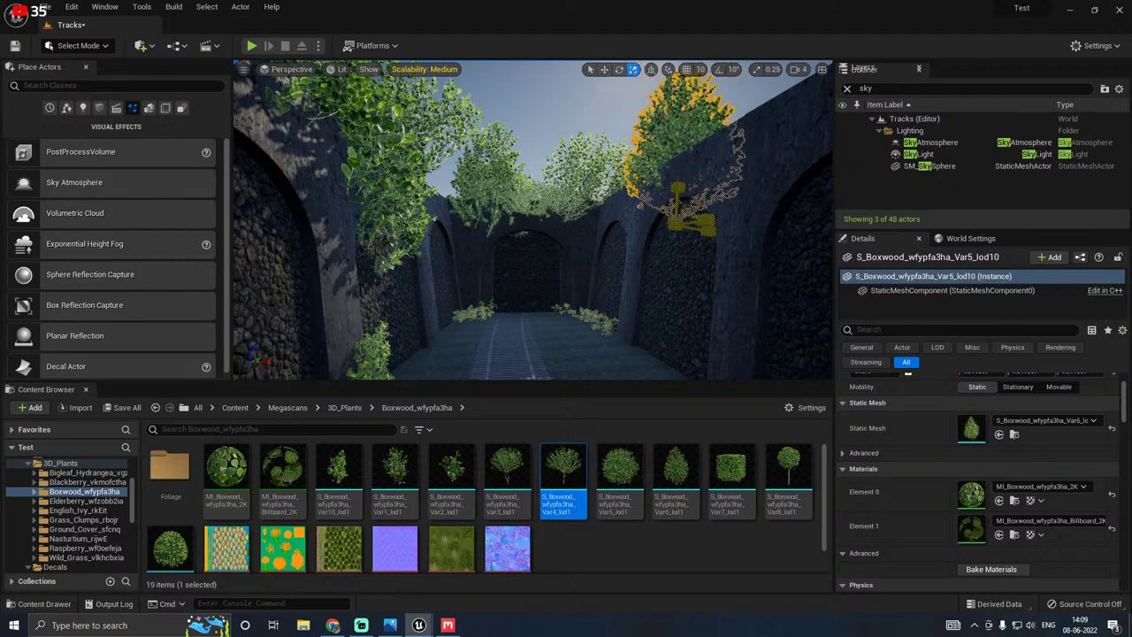
# Step: Shift the copied boxwood against the opposite wall and adjust its tilt
pyautogui.moveTo(596, 248); pyautogui.dragTo(566, 301, button='right')
pyautogui.press('w')
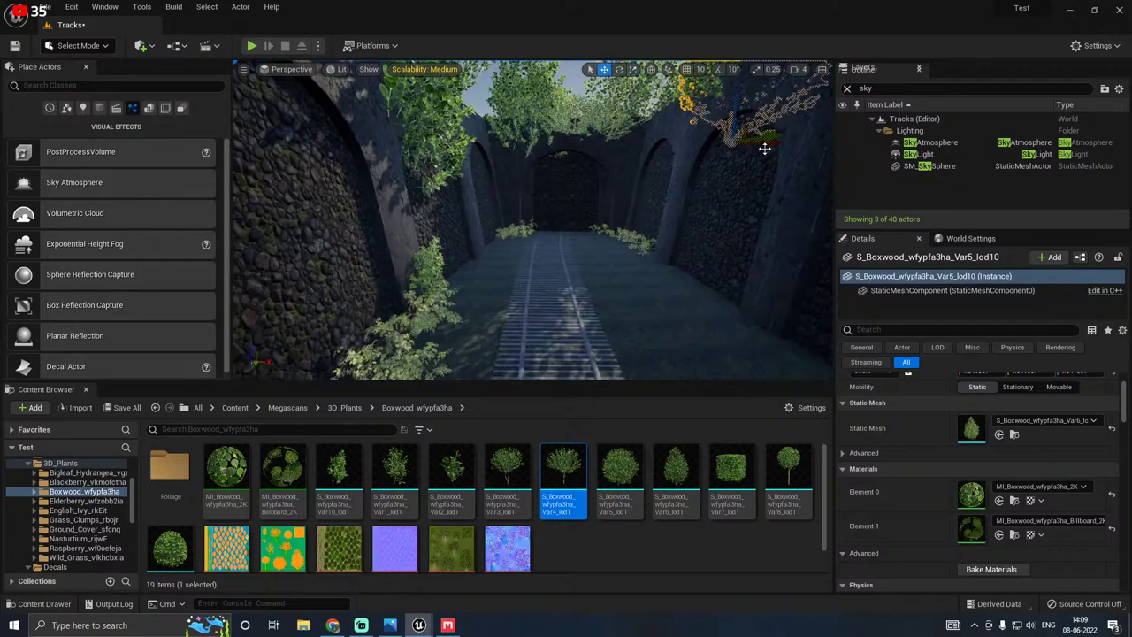
pyautogui.moveTo(771, 142); pyautogui.dragTo(743, 177)
pyautogui.moveTo(686, 191); pyautogui.dragTo(740, 125, button='right')
pyautogui.press('e')
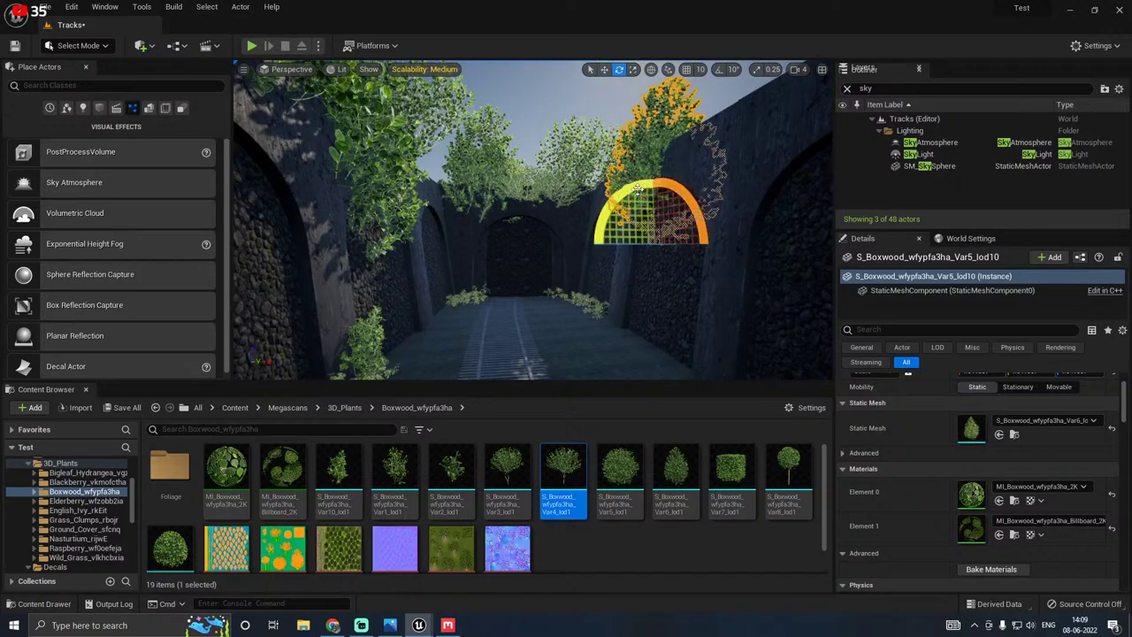
pyautogui.moveTo(638, 190); pyautogui.dragTo(619, 194)
pyautogui.press('w')
pyautogui.click(563, 112)
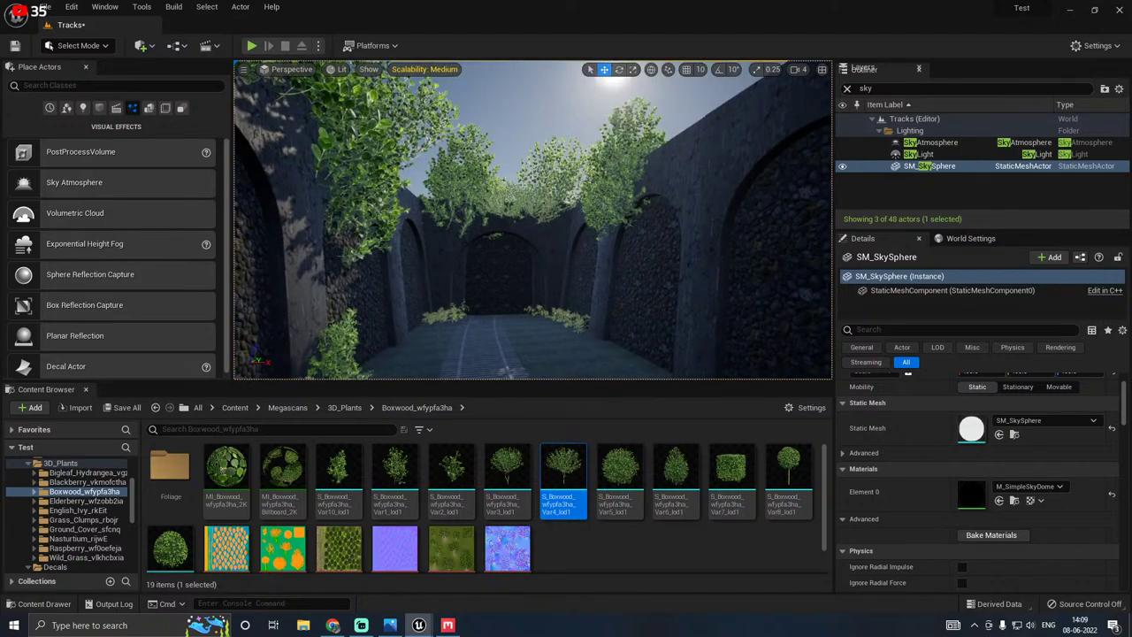
# Step: Duplicate the opposite-wall boxwood, offset the copy along the wall top, and tilt it outward away from the track
pyautogui.click(654, 211)
pyautogui.keyDown('alt'); pyautogui.moveTo(670, 254); pyautogui.dragTo(599, 222); pyautogui.keyUp('alt')
pyautogui.press('e')
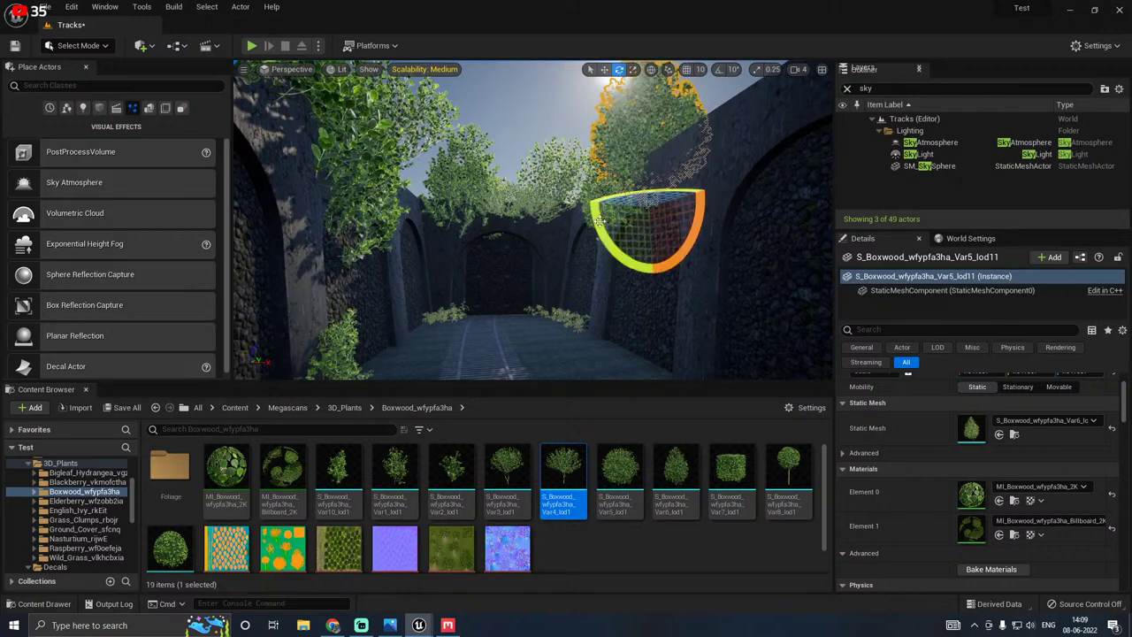
pyautogui.moveTo(593, 230); pyautogui.dragTo(598, 233, button='right')
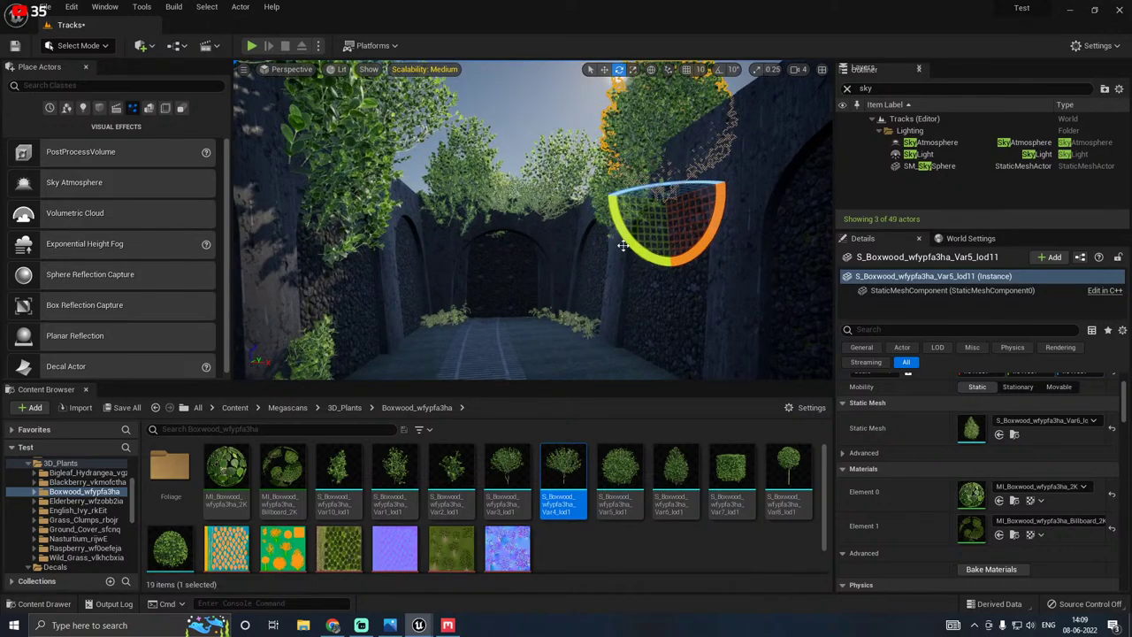
pyautogui.moveTo(622, 246); pyautogui.dragTo(622, 244)
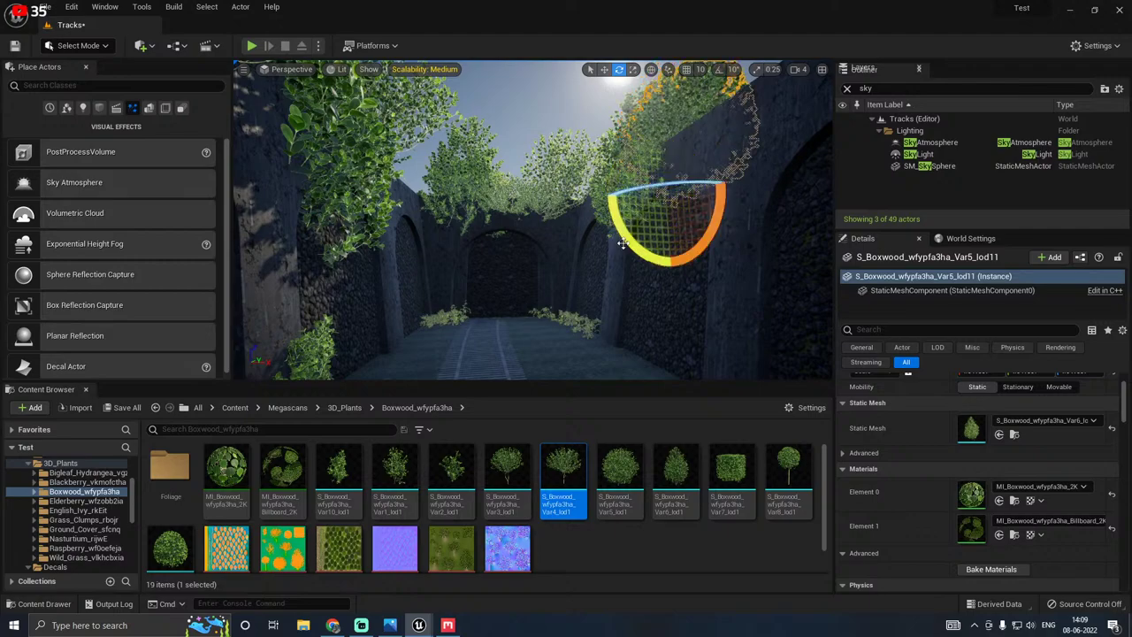
pyautogui.press('w')
pyautogui.click(539, 155)
# Step: Raise the boxwood at the far end of the sunlit wall slightly and move it closer to that wall
pyautogui.press('s')
pyautogui.moveTo(539, 155)
pyautogui.mouseDown(button='right')
pyautogui.moveTo(477, 135)
pyautogui.moveTo(533, 134)
pyautogui.moveTo(513, 173)
pyautogui.moveTo(539, 165)
pyautogui.mouseUp(button='right')
pyautogui.click(539, 164)
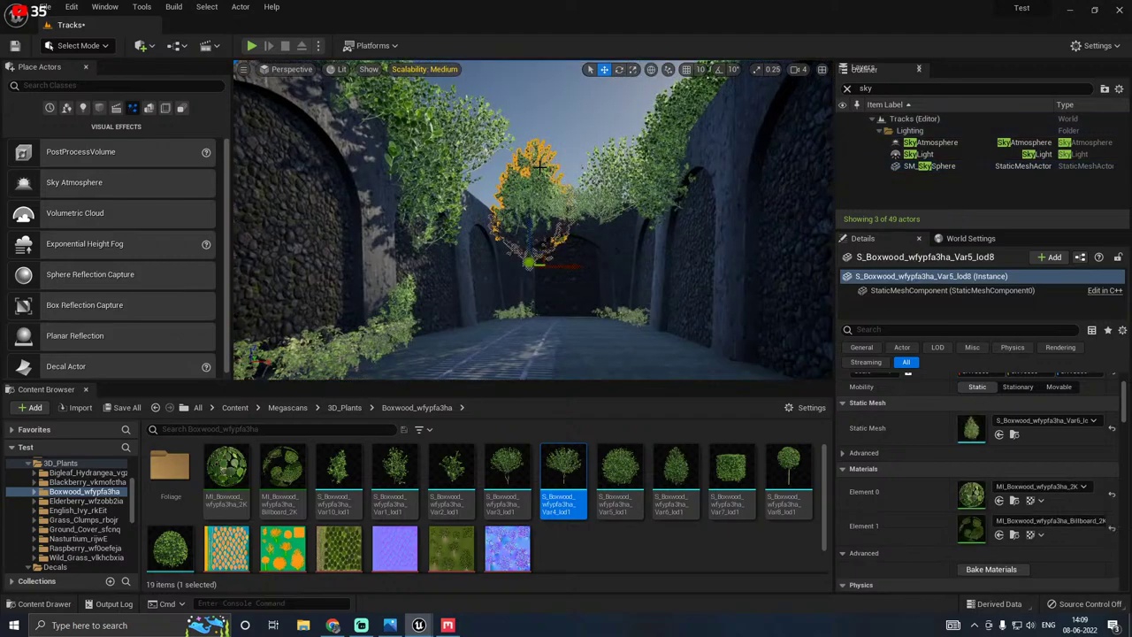
pyautogui.moveTo(525, 221)
pyautogui.mouseDown()
pyautogui.moveTo(525, 245)
pyautogui.moveTo(526, 206)
pyautogui.mouseUp()
pyautogui.moveTo(570, 254); pyautogui.dragTo(539, 255)
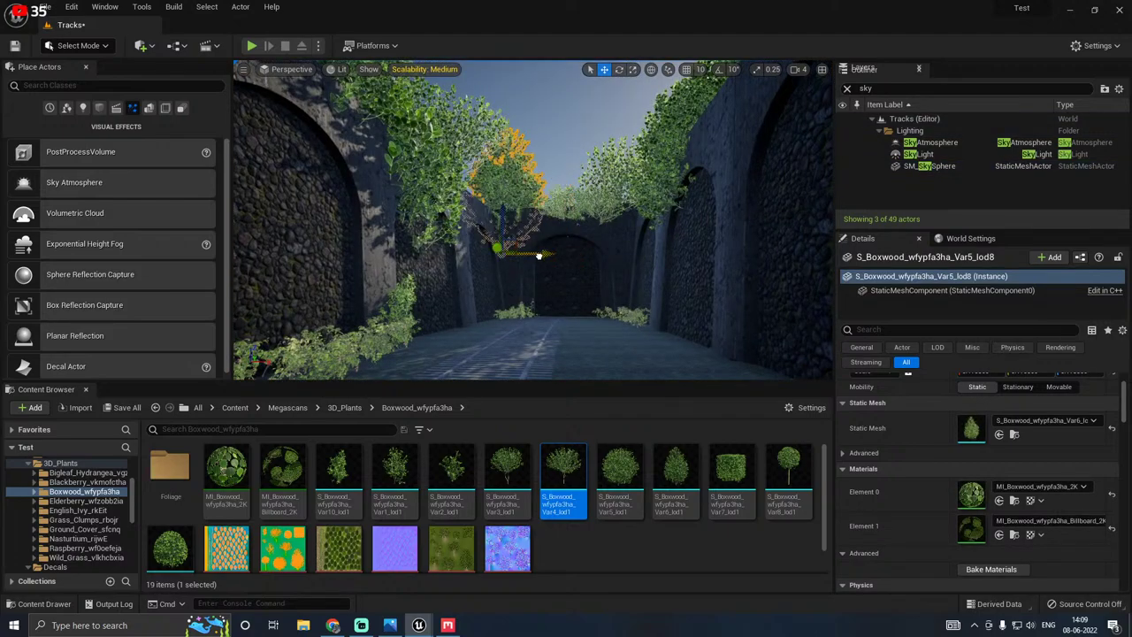
pyautogui.click(552, 170)
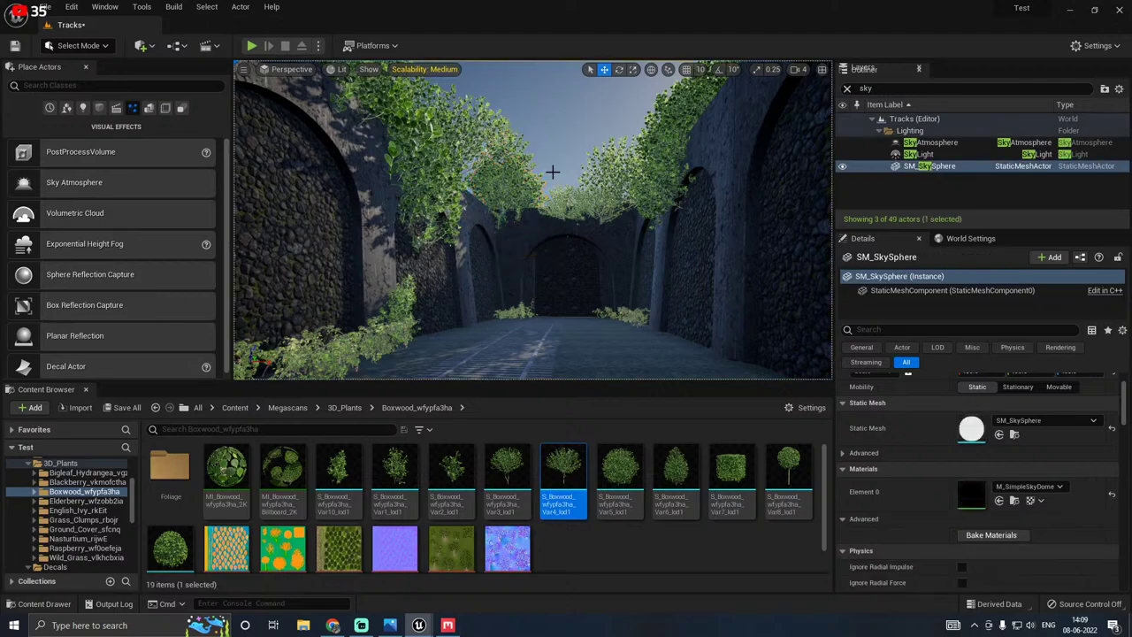
# Step: Set the viewport scalability to High to preview the trees along the whole track
pyautogui.moveTo(553, 184); pyautogui.dragTo(539, 363, button='right')
pyautogui.press('s')
pyautogui.moveTo(553, 183); pyautogui.dragTo(553, 183, button='right')
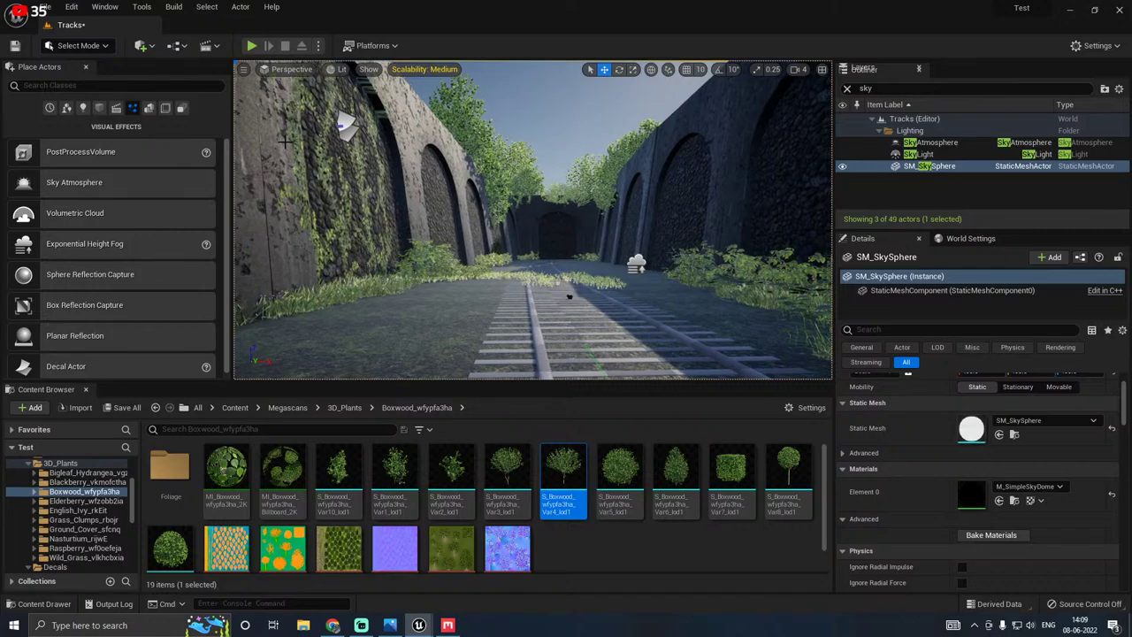
pyautogui.click(435, 71)
pyautogui.click(555, 89)
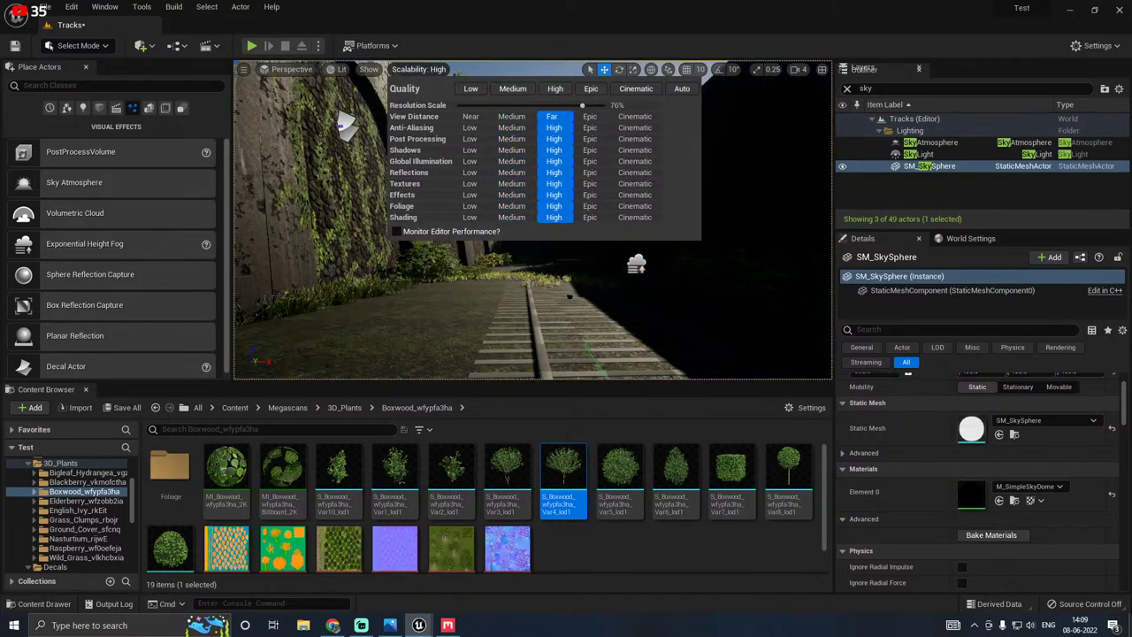
pyautogui.moveTo(530, 315); pyautogui.dragTo(557, 280, button='right')
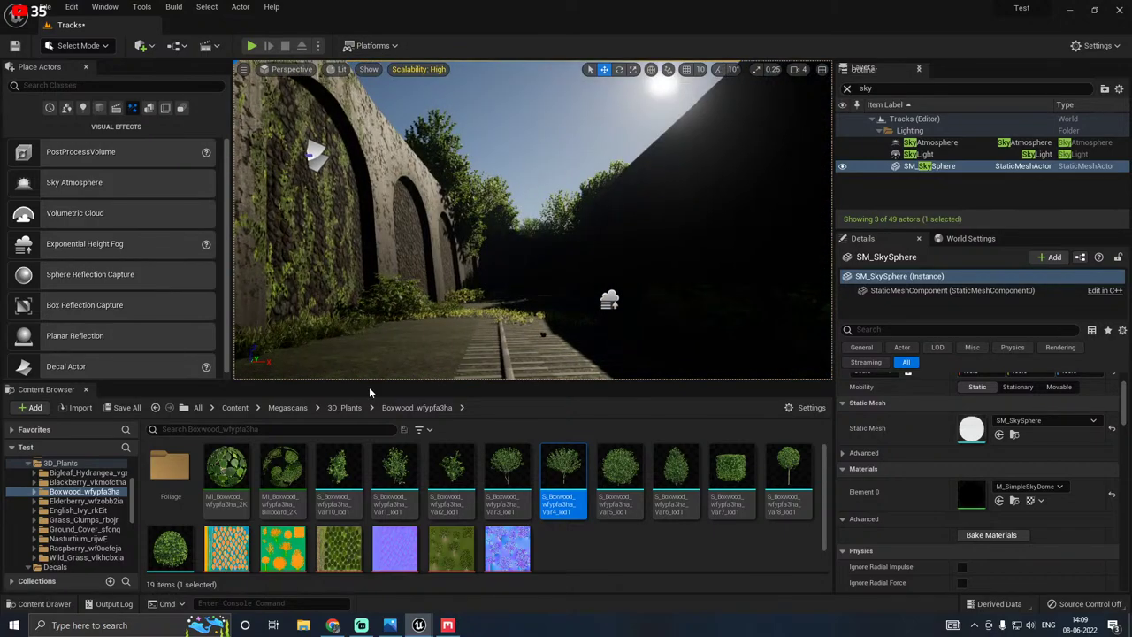
# Step: Enlarge the viewport by shrinking the asset area below it, and save all modified content including the Tracks map
pyautogui.moveTo(387, 329); pyautogui.dragTo(369, 437)
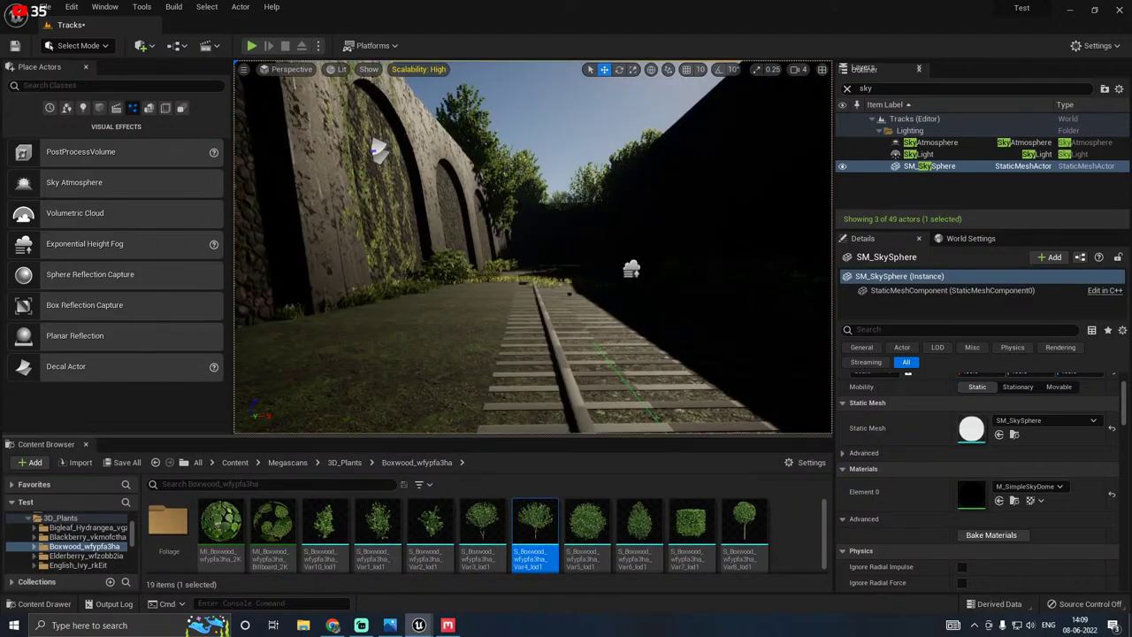
pyautogui.moveTo(532, 266); pyautogui.dragTo(533, 285, button='right')
pyautogui.moveTo(370, 424); pyautogui.dragTo(369, 425, button='right')
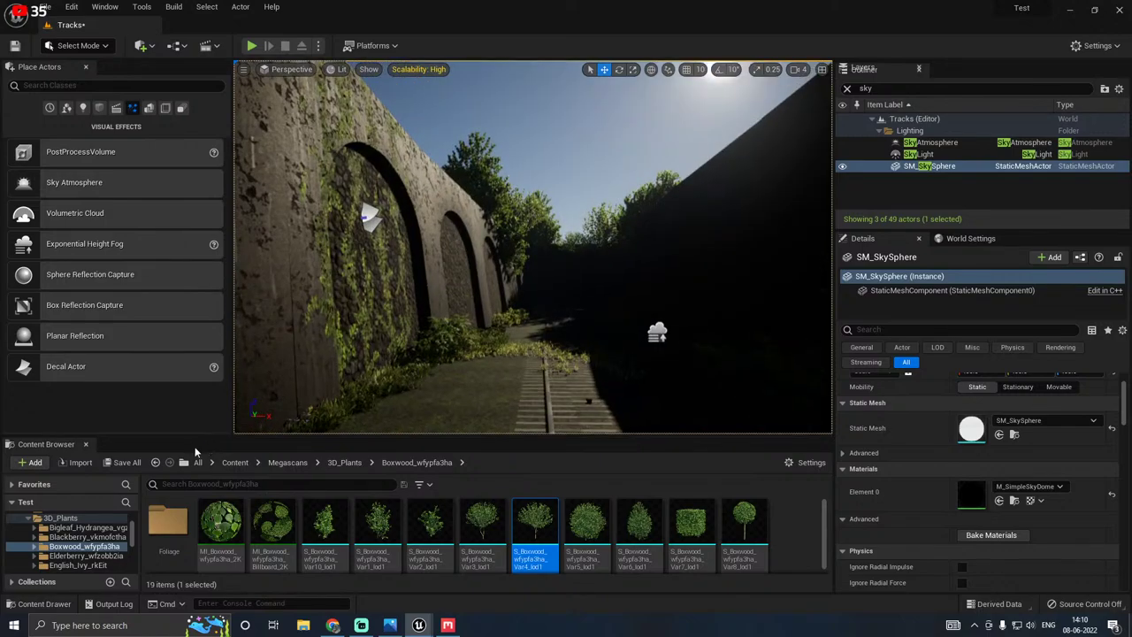
pyautogui.click(124, 462)
pyautogui.click(626, 446)
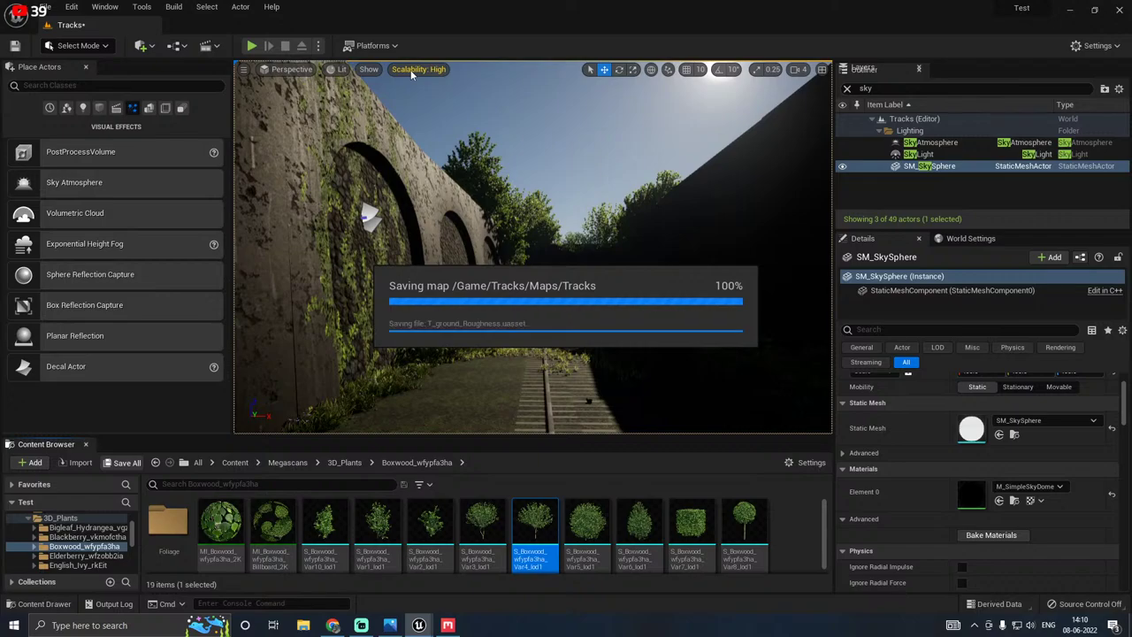
# Step: Set all viewport scalability groups to Low quality
pyautogui.click(415, 69)
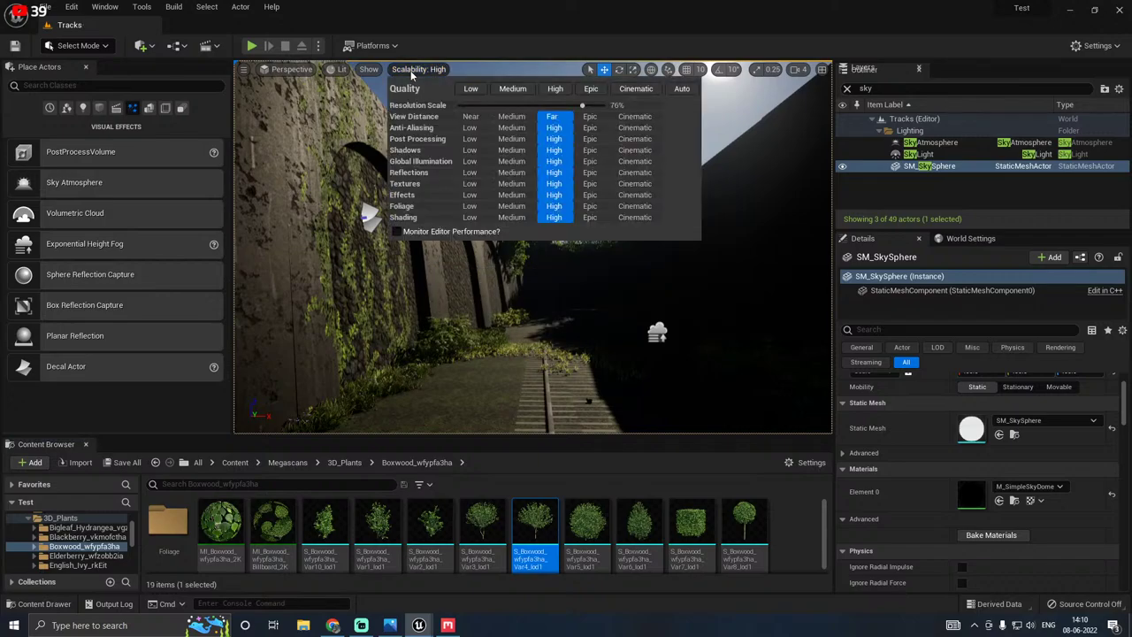
pyautogui.click(503, 90)
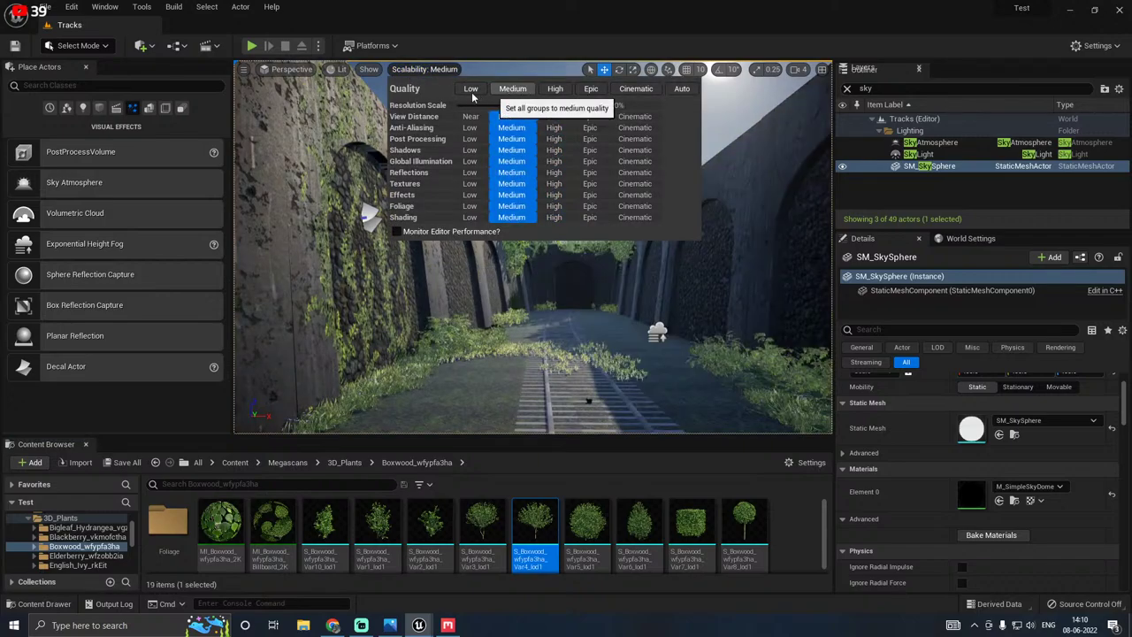
pyautogui.click(471, 89)
pyautogui.moveTo(583, 254); pyautogui.dragTo(555, 288, button='right')
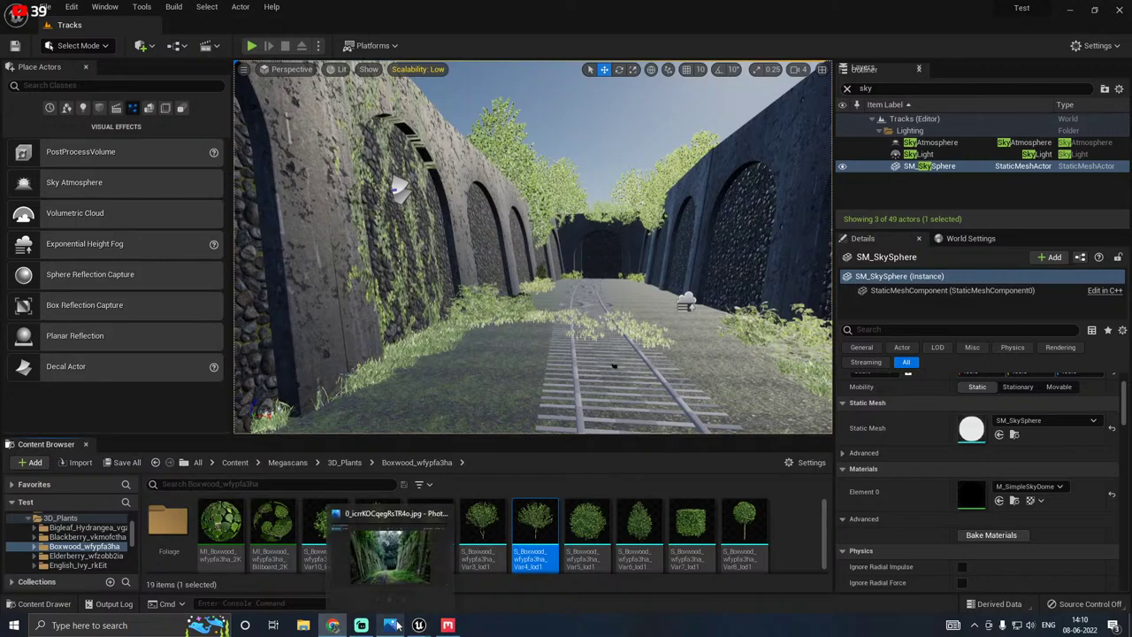
# Step: Switch to Quixel Bridge and browse to the 3D Plants category
pyautogui.click(372, 549)
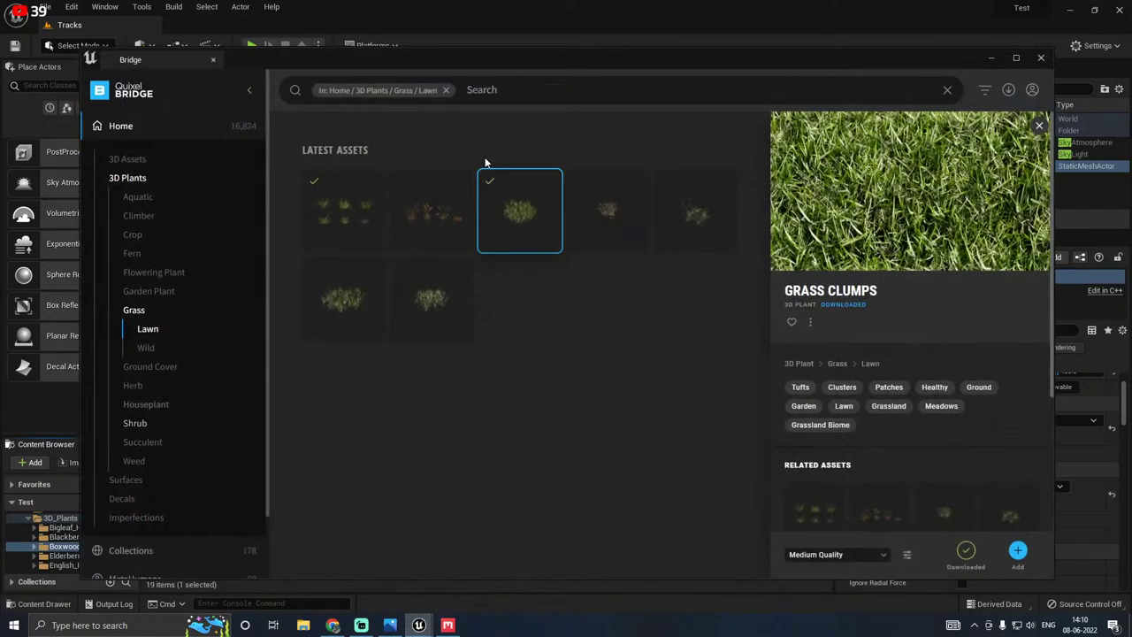
pyautogui.click(128, 159)
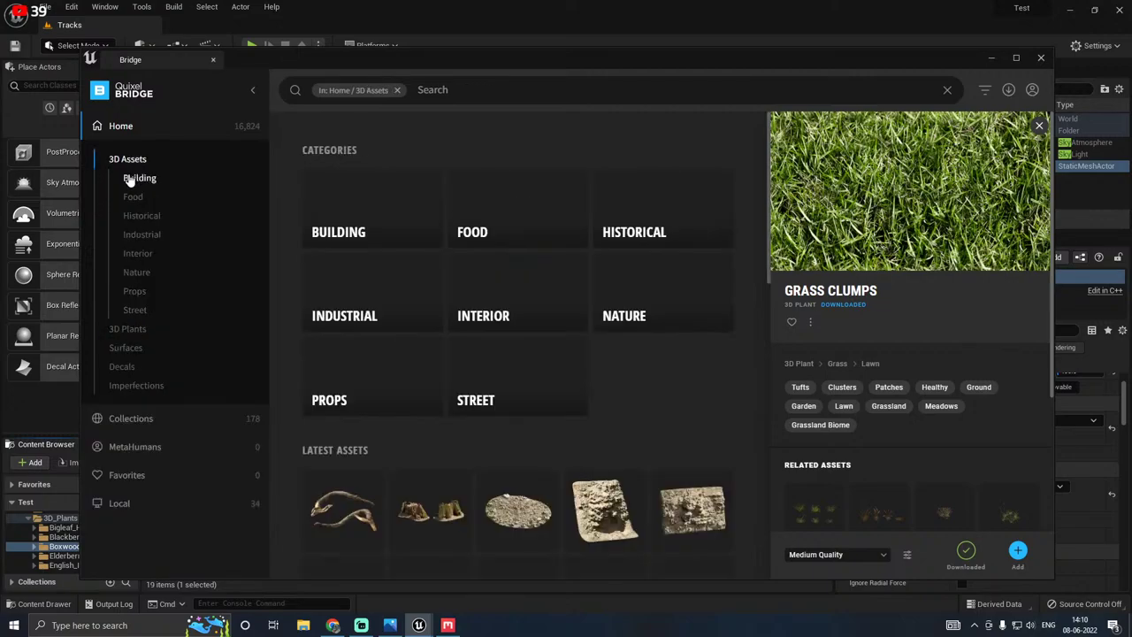
pyautogui.click(133, 332)
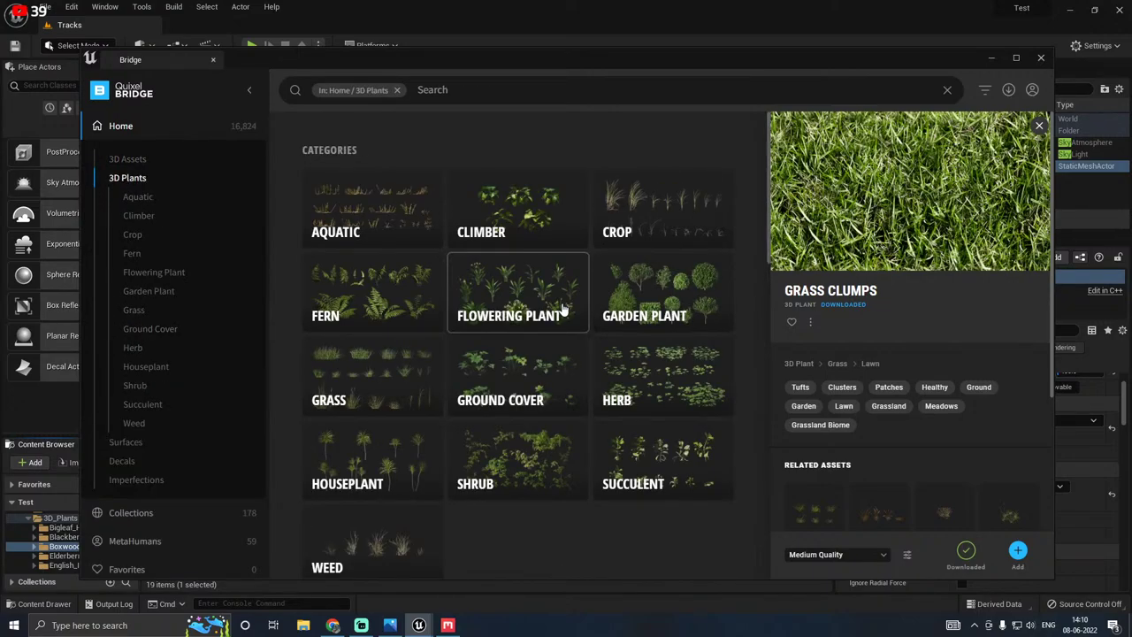
# Step: Browse the Herb, general 3D Plants and Fern listings for suitable plants, and inspect the Wood Sorrel asset
pyautogui.scroll(-2, 563, 308)
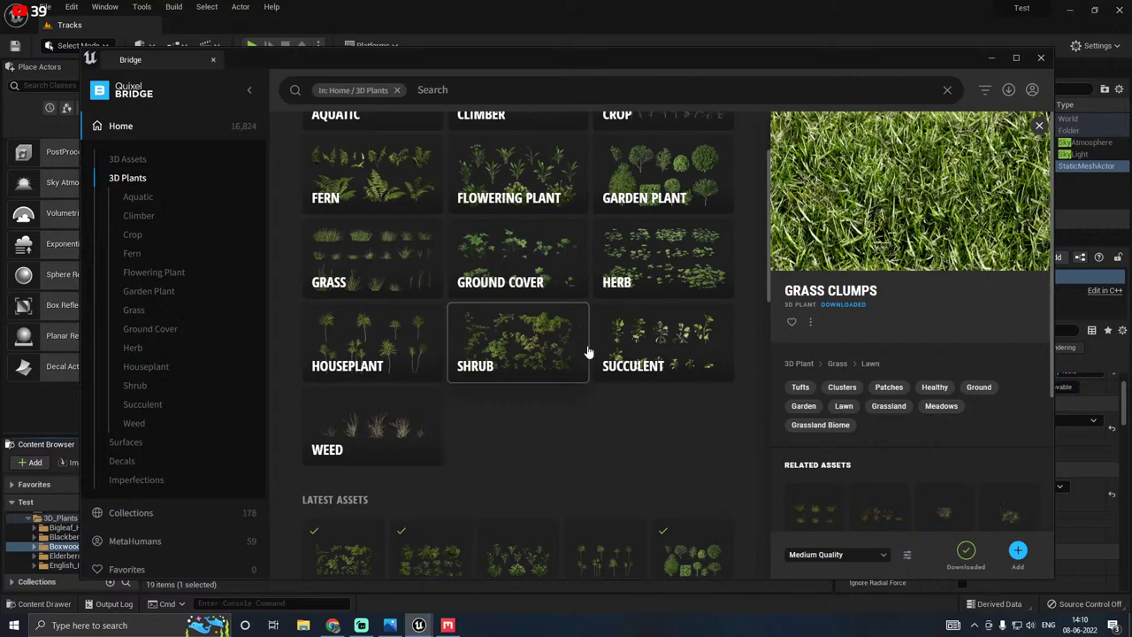
pyautogui.click(669, 256)
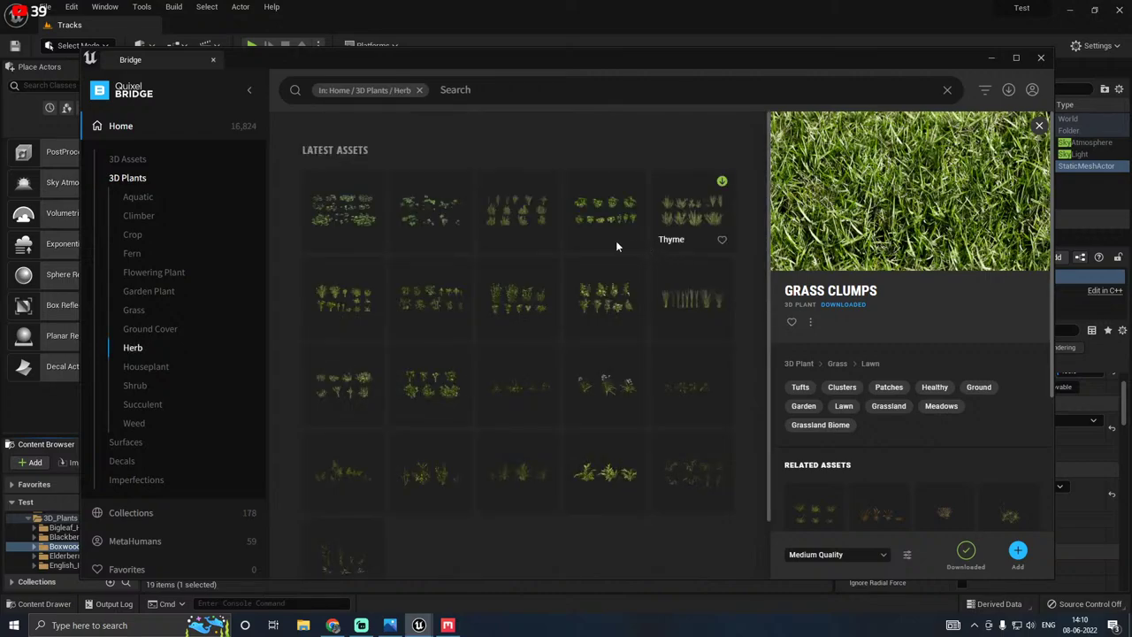
pyautogui.click(322, 212)
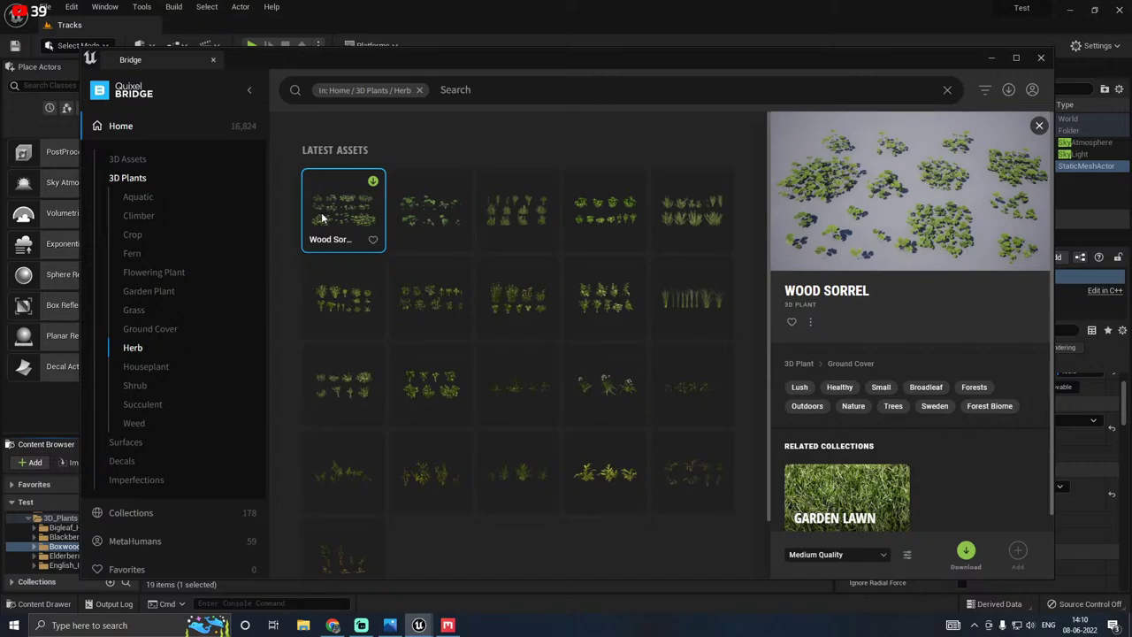
pyautogui.scroll(-1, 439, 287)
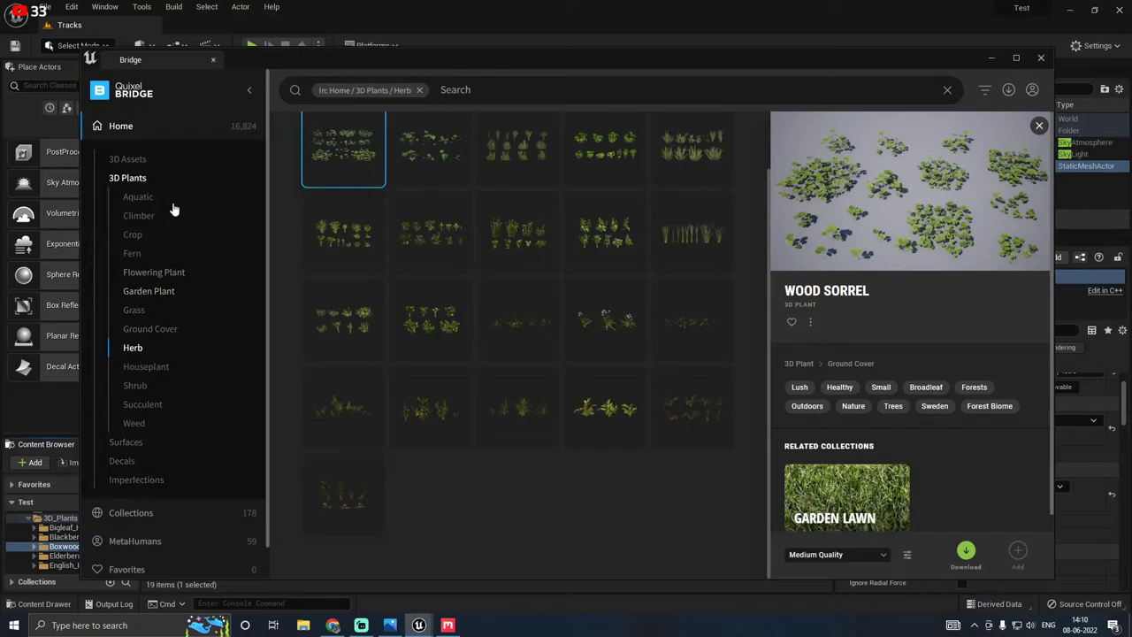
pyautogui.click(128, 178)
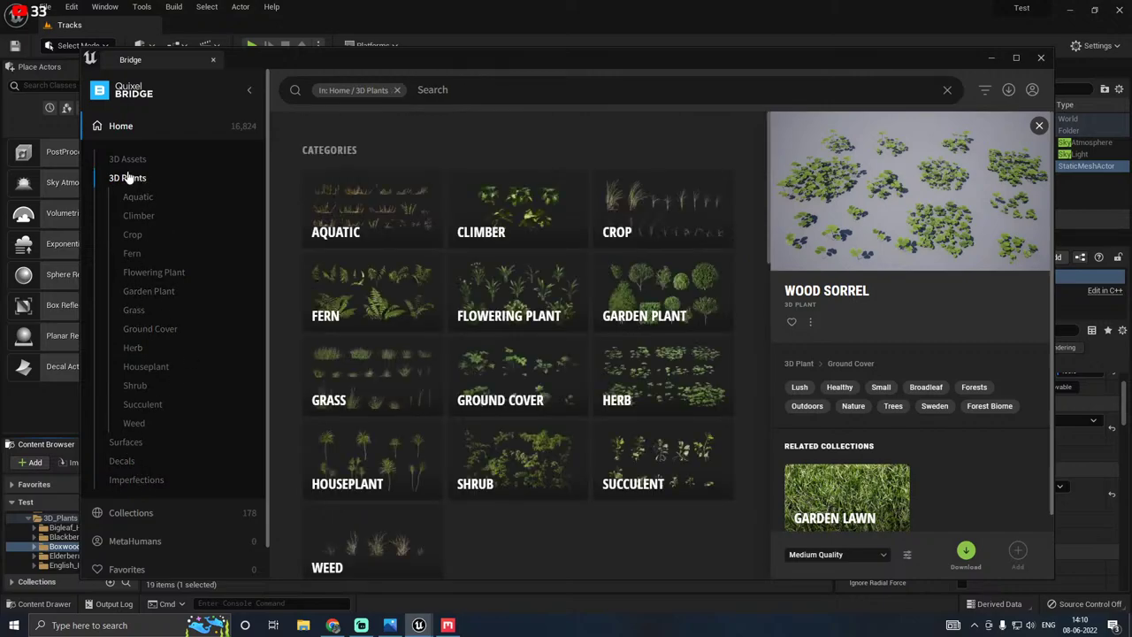
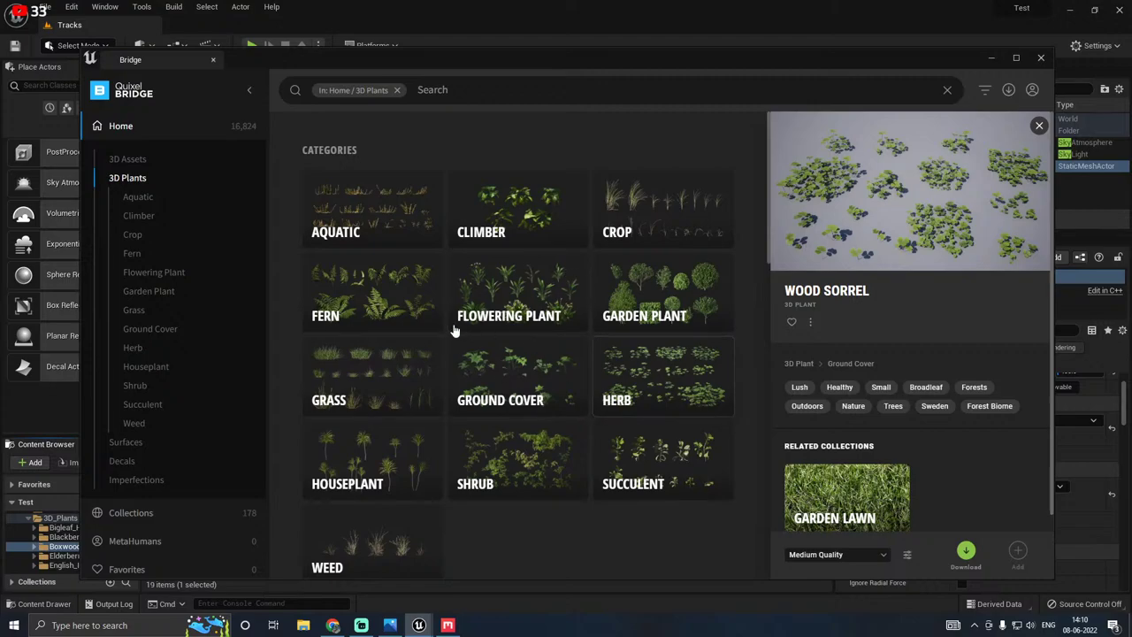
pyautogui.scroll(-8, 550, 334)
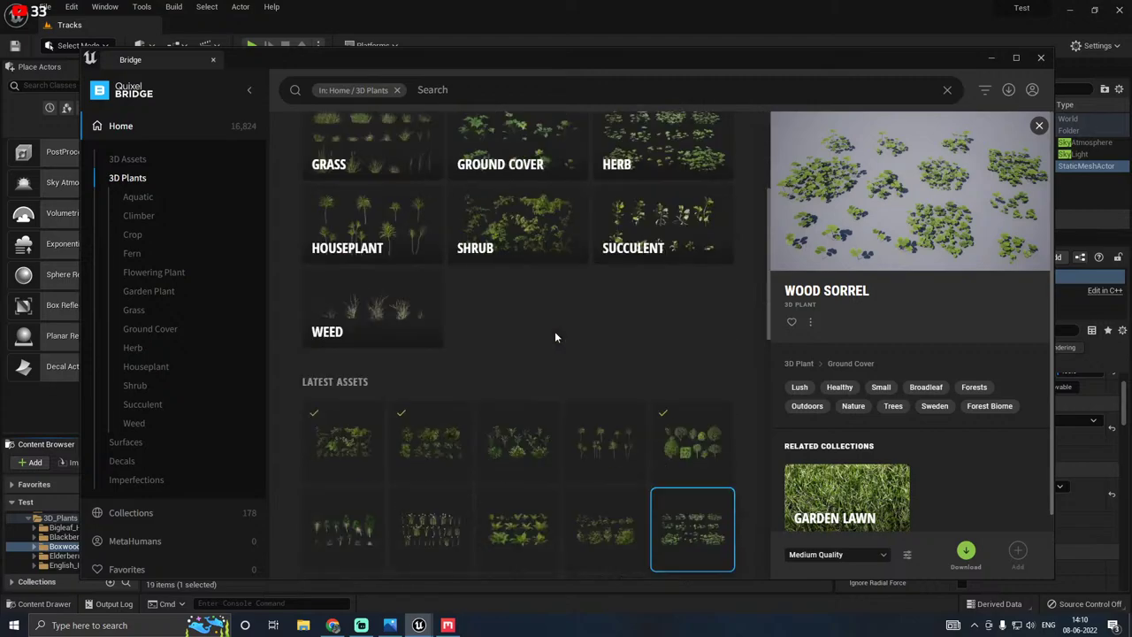
pyautogui.scroll(-5, 555, 331)
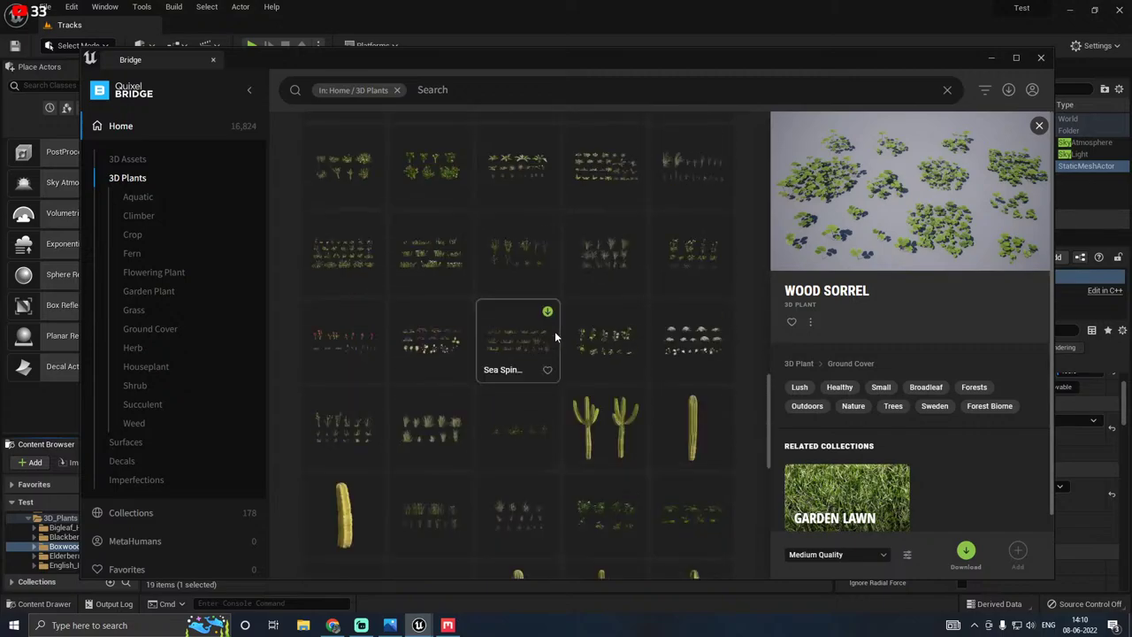
pyautogui.scroll(5, 555, 330)
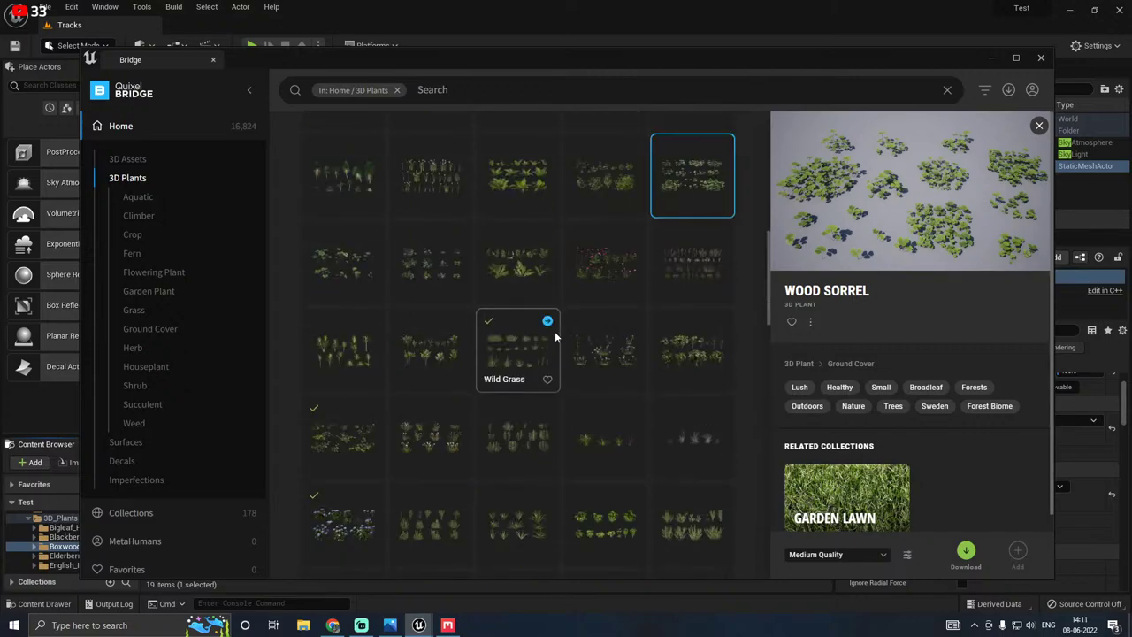
pyautogui.scroll(3, 416, 443)
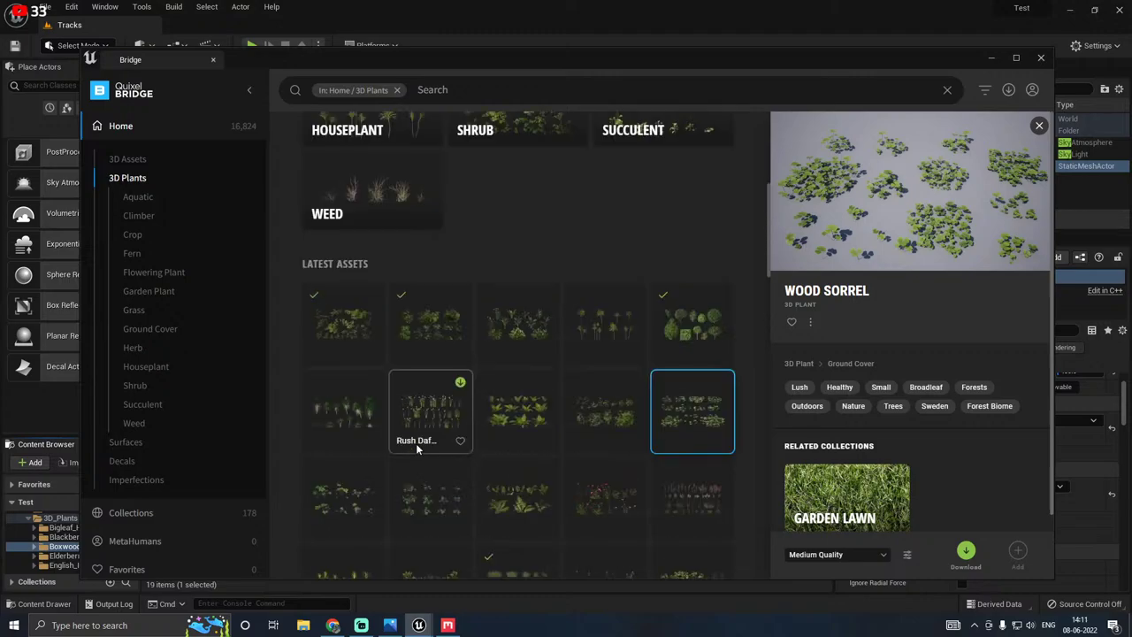
pyautogui.scroll(5, 416, 443)
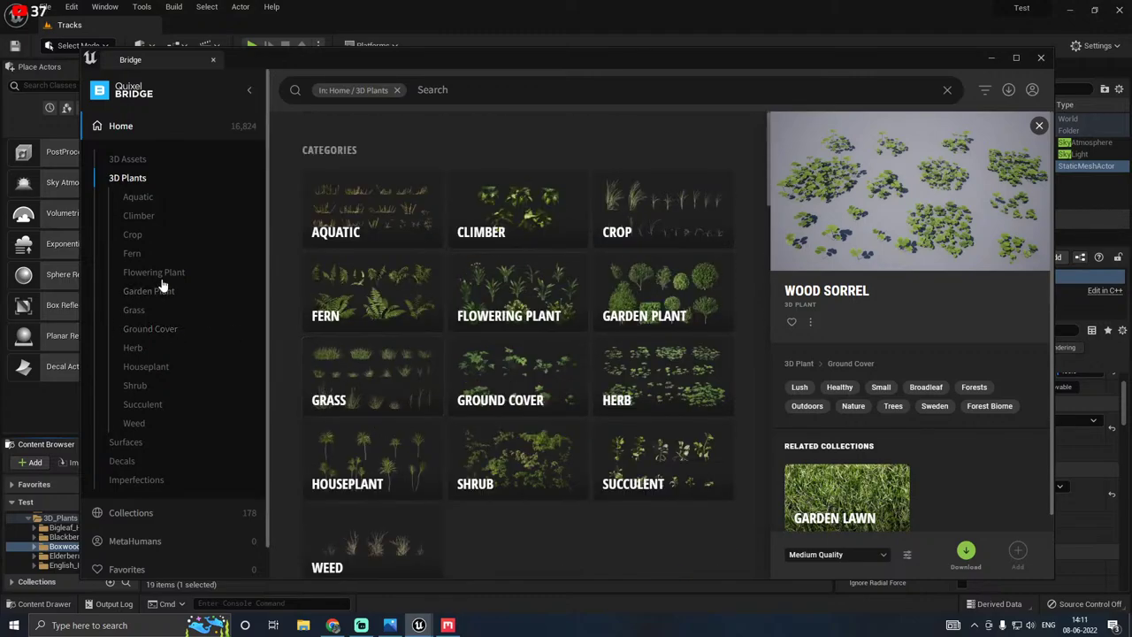
pyautogui.click(132, 254)
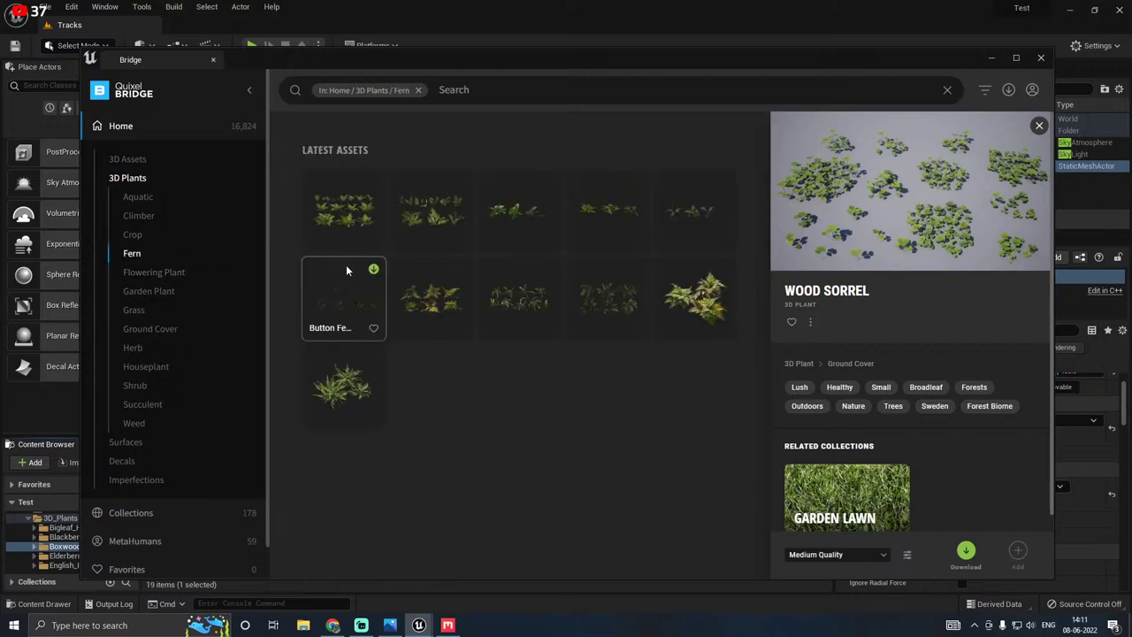
# Step: Clear the category filter and search the whole asset library for Creeper Ivy
pyautogui.click(346, 93)
pyautogui.click(405, 90)
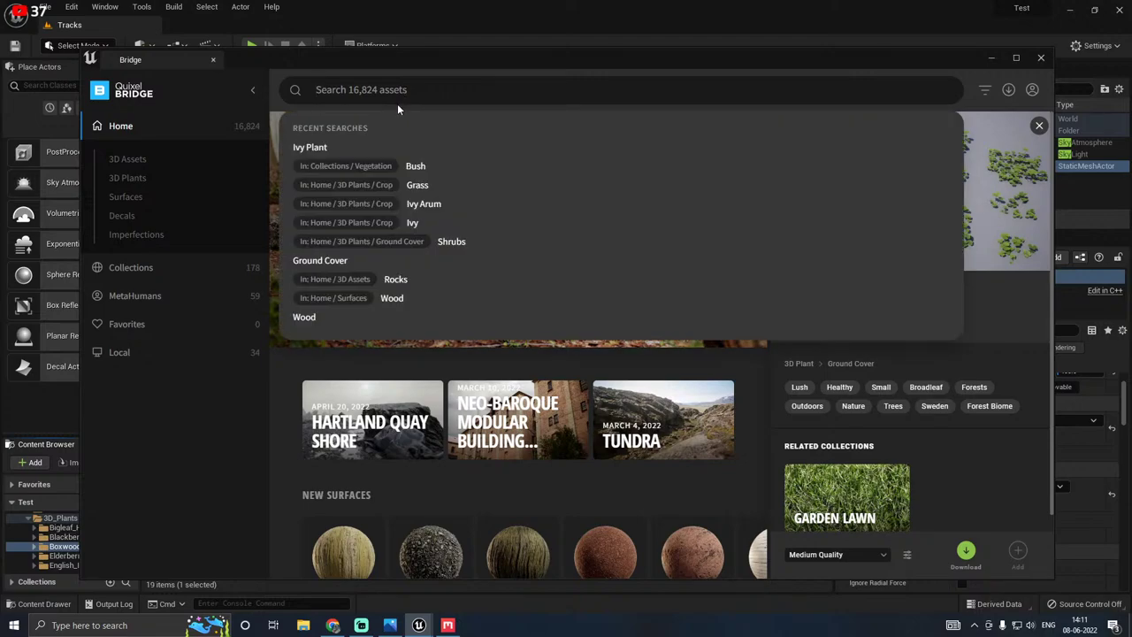
pyautogui.write('iv')
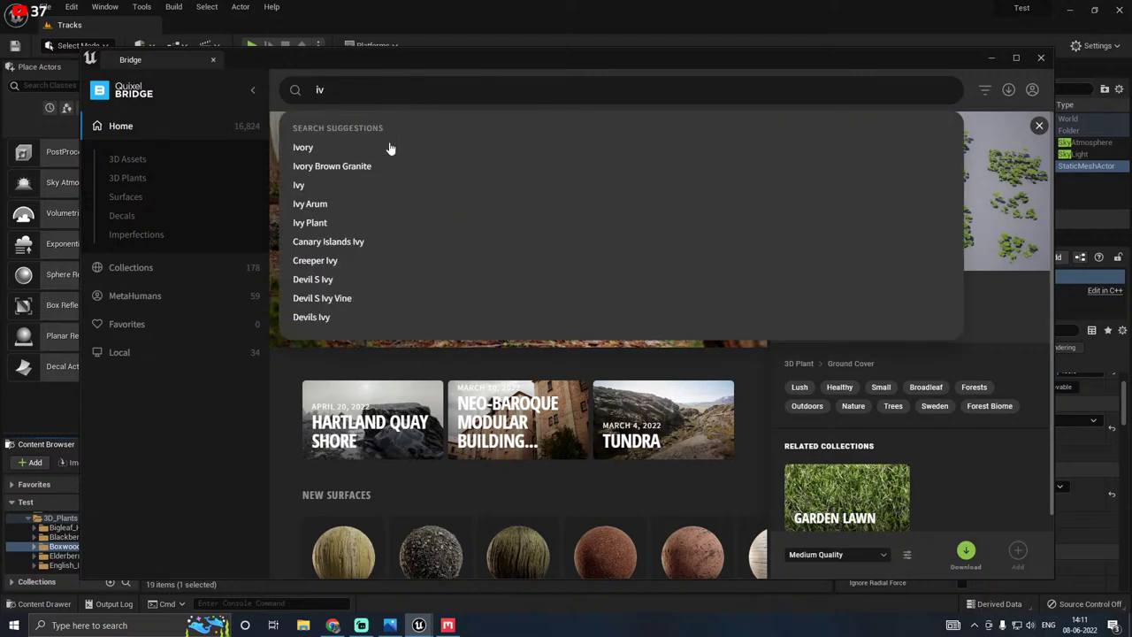
pyautogui.click(328, 260)
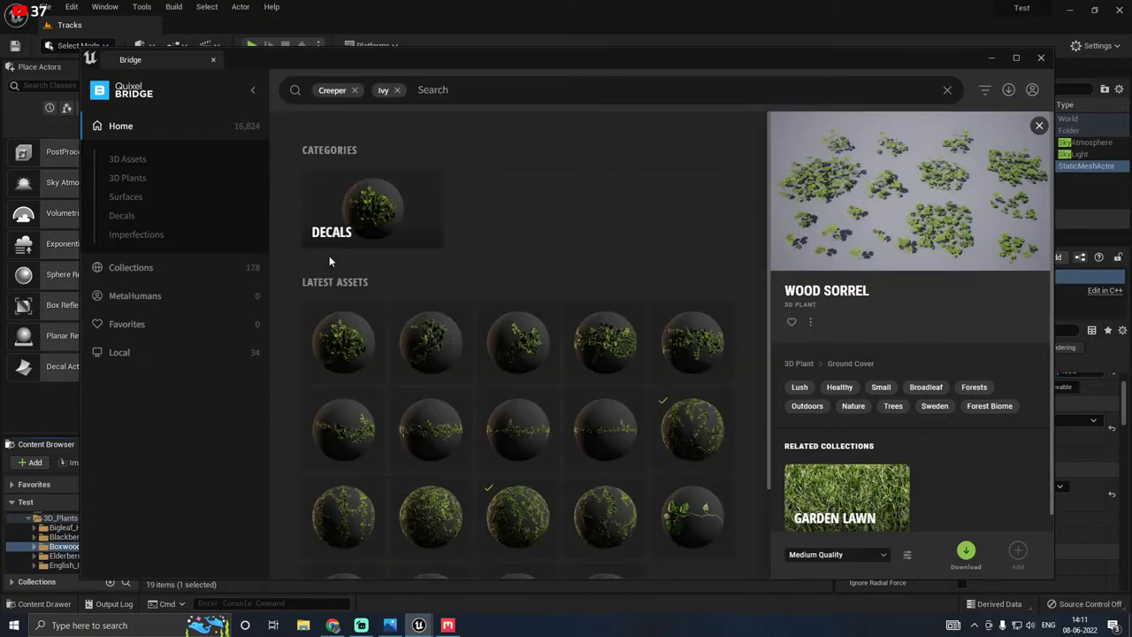
pyautogui.scroll(-1, 472, 268)
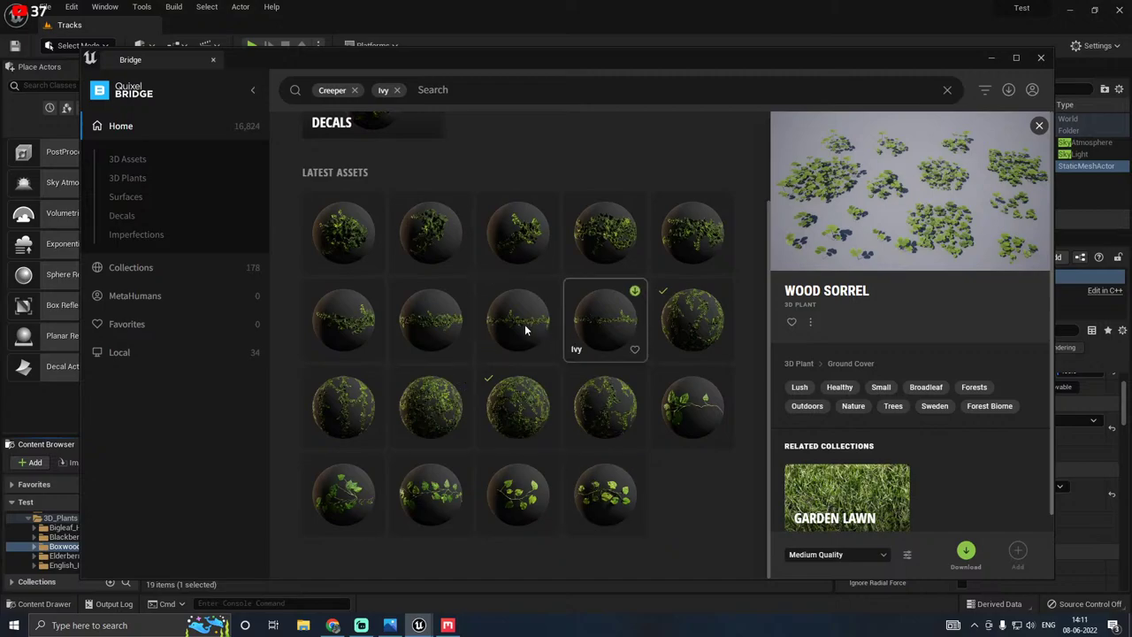
# Step: Preview the first bushy Ivy decal, download it at Medium Quality, add it to the project, and return to the level editor
pyautogui.click(347, 245)
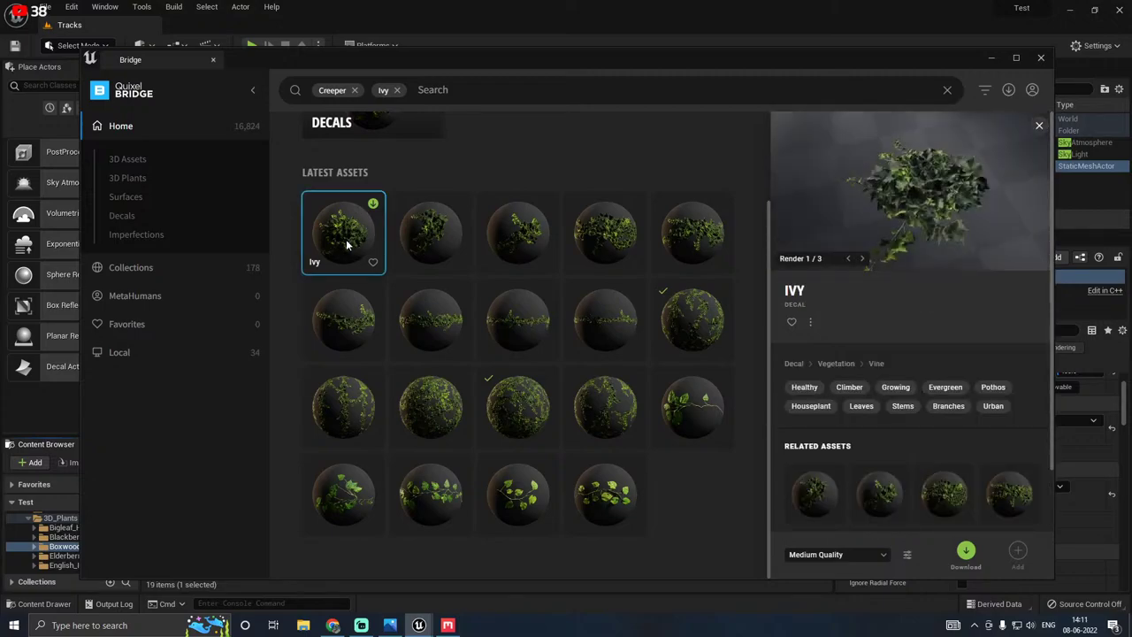
pyautogui.click(863, 259)
pyautogui.click(373, 207)
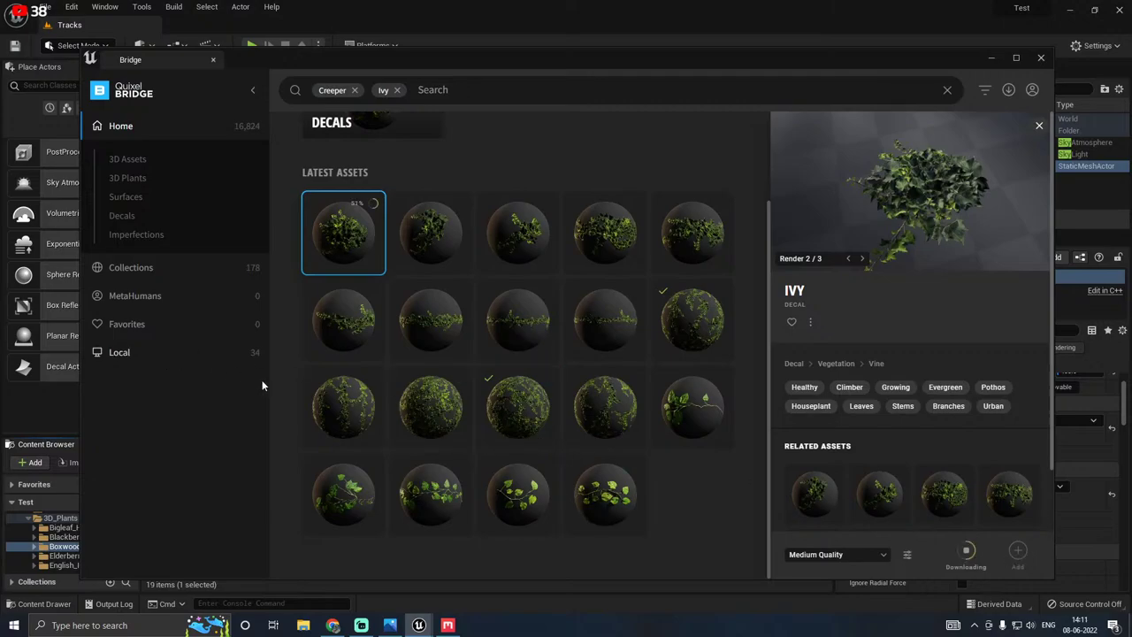
pyautogui.moveTo(426, 627)
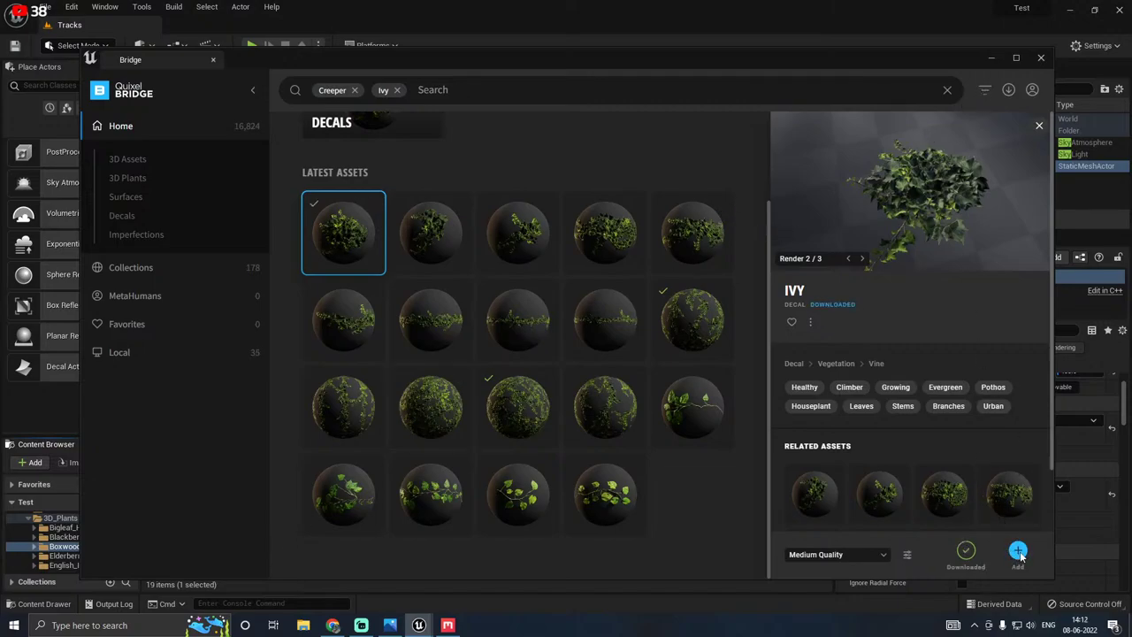
pyautogui.click(1018, 552)
pyautogui.click(989, 59)
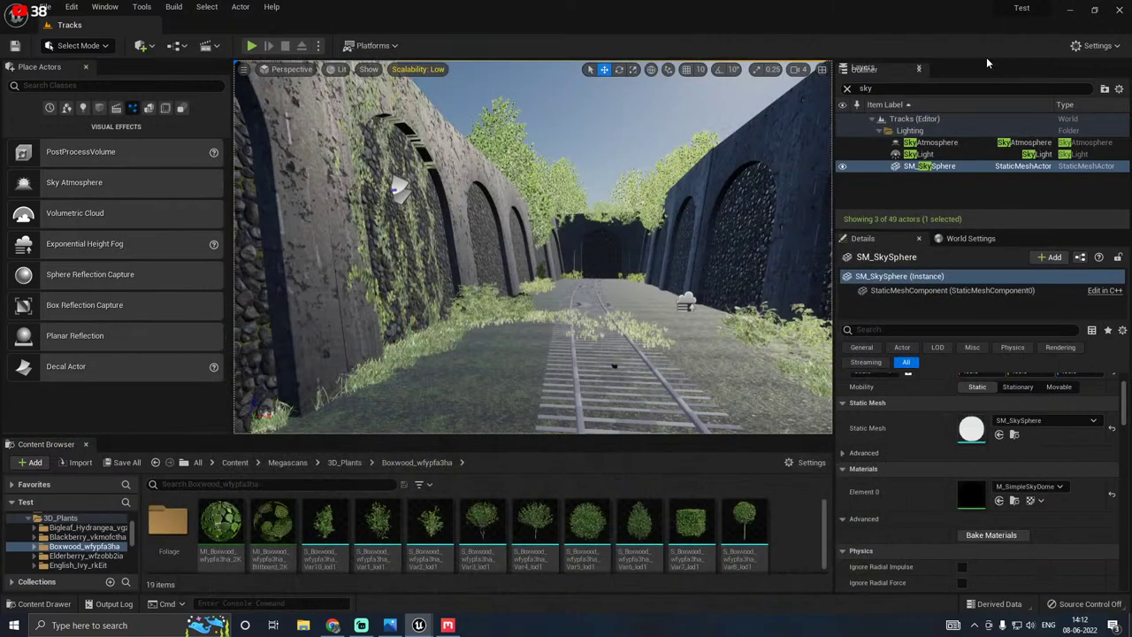
# Step: Enlarge the asset area and open the Ivy_thimpjh folder under the Megascans Decals
pyautogui.moveTo(308, 438); pyautogui.dragTo(308, 356)
pyautogui.scroll(-2, 103, 507)
pyautogui.click(78, 530)
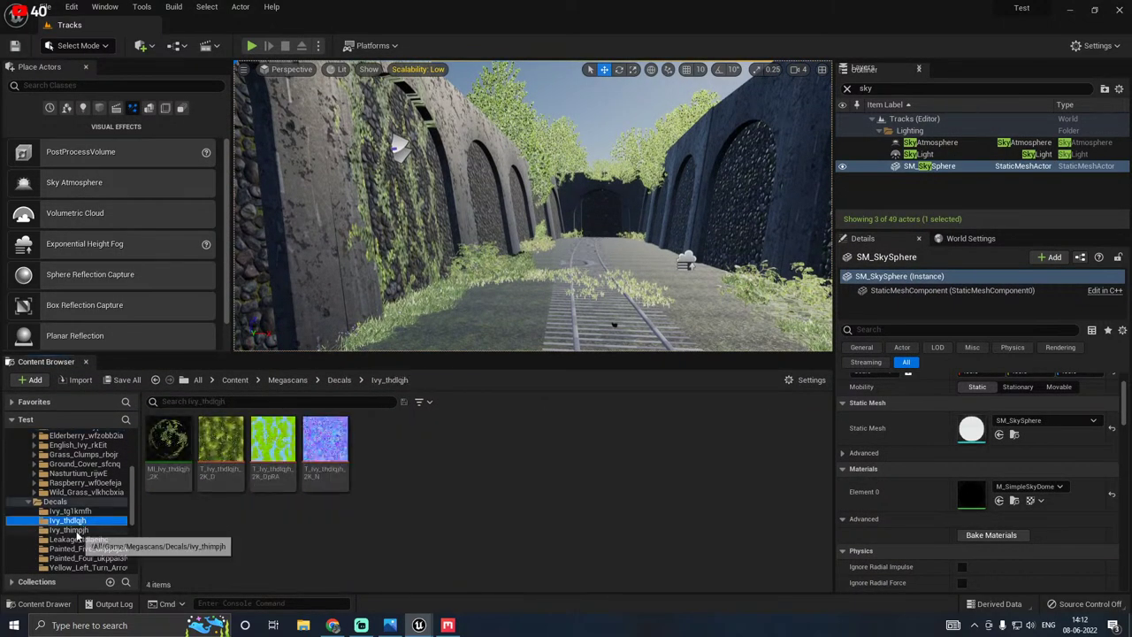
pyautogui.click(88, 512)
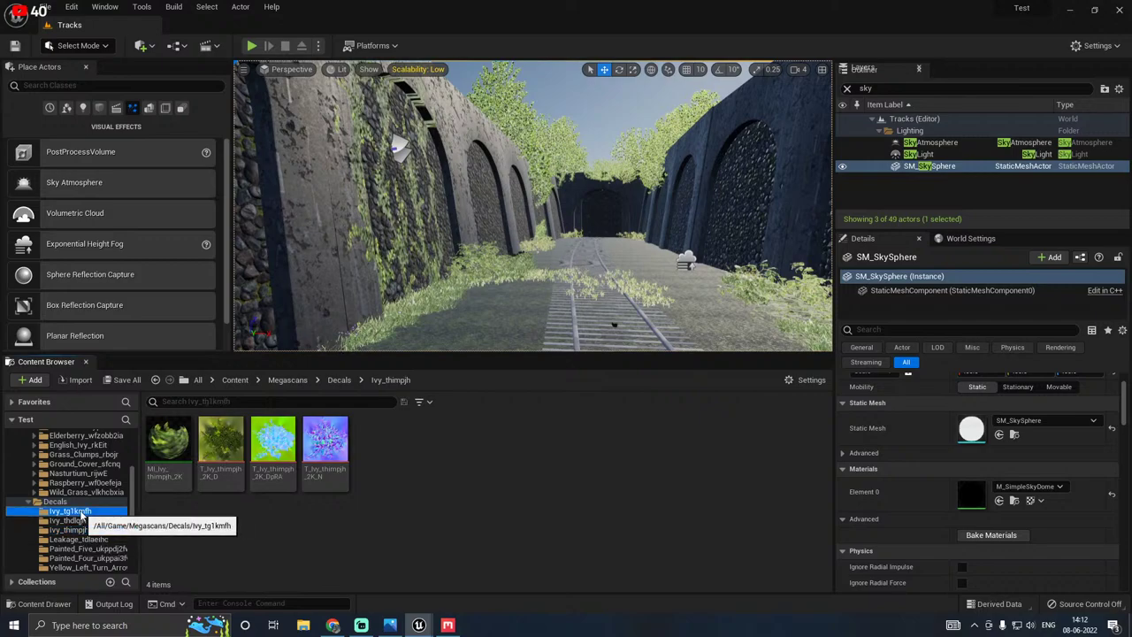
pyautogui.click(82, 529)
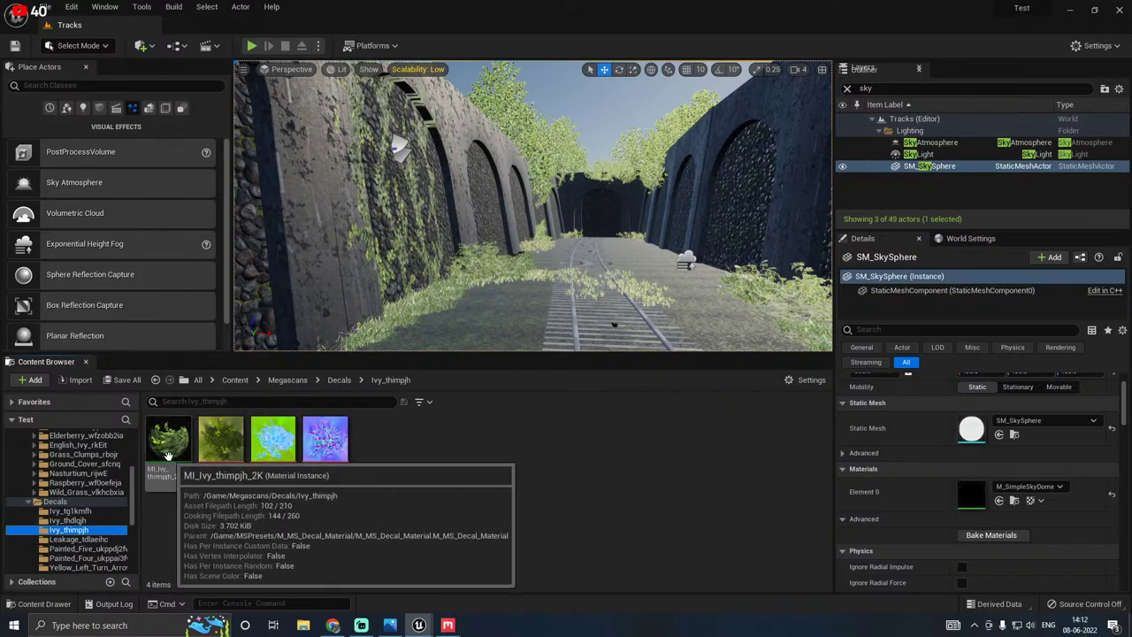
# Step: Place a Decal Actor on the stone wall beside the ivy-covered arch and assign MI_Ivy_thimpjh_2K as its decal material
pyautogui.moveTo(484, 303); pyautogui.dragTo(266, 275, button='right')
pyautogui.scroll(-1, 168, 283)
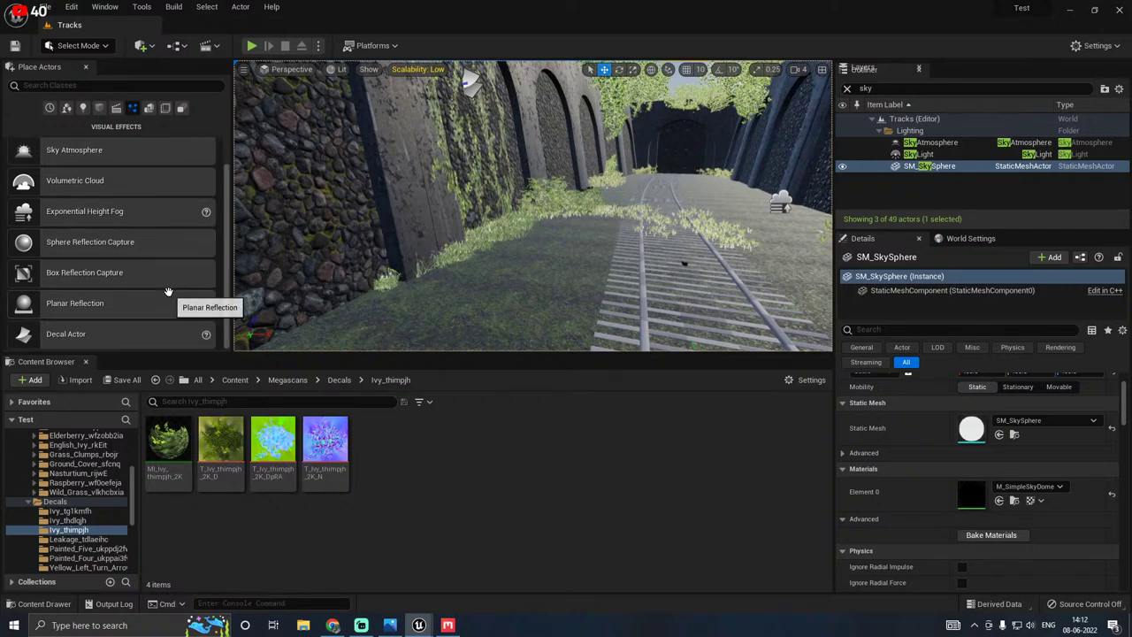
pyautogui.moveTo(531, 303); pyautogui.dragTo(389, 265, button='right')
pyautogui.moveTo(196, 307); pyautogui.dragTo(181, 303, button='right')
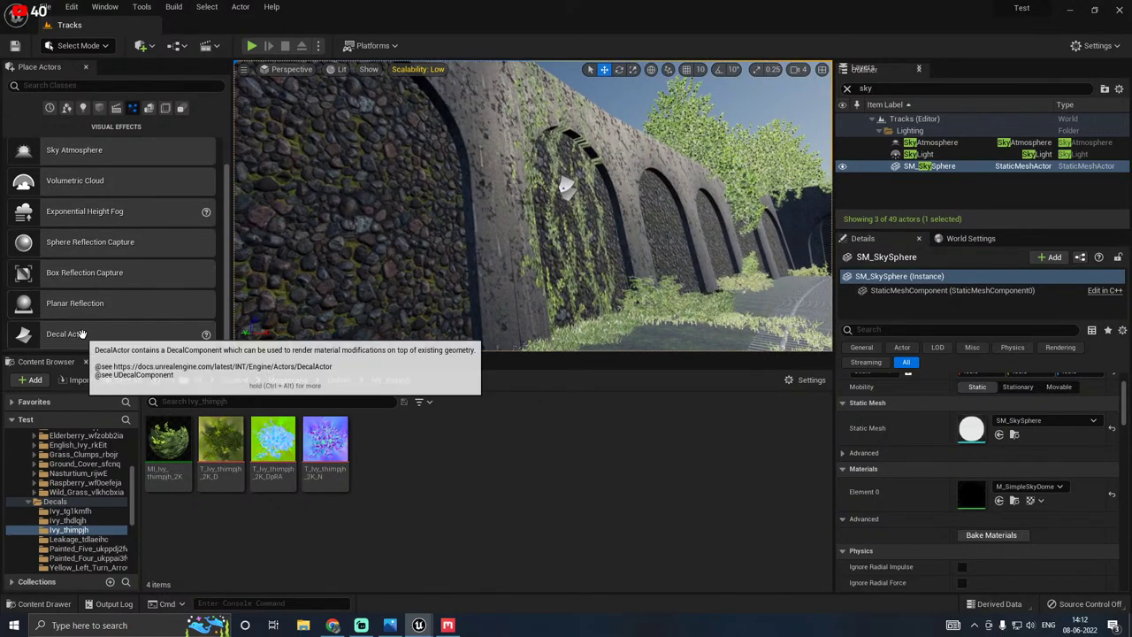
pyautogui.moveTo(65, 333); pyautogui.dragTo(517, 221)
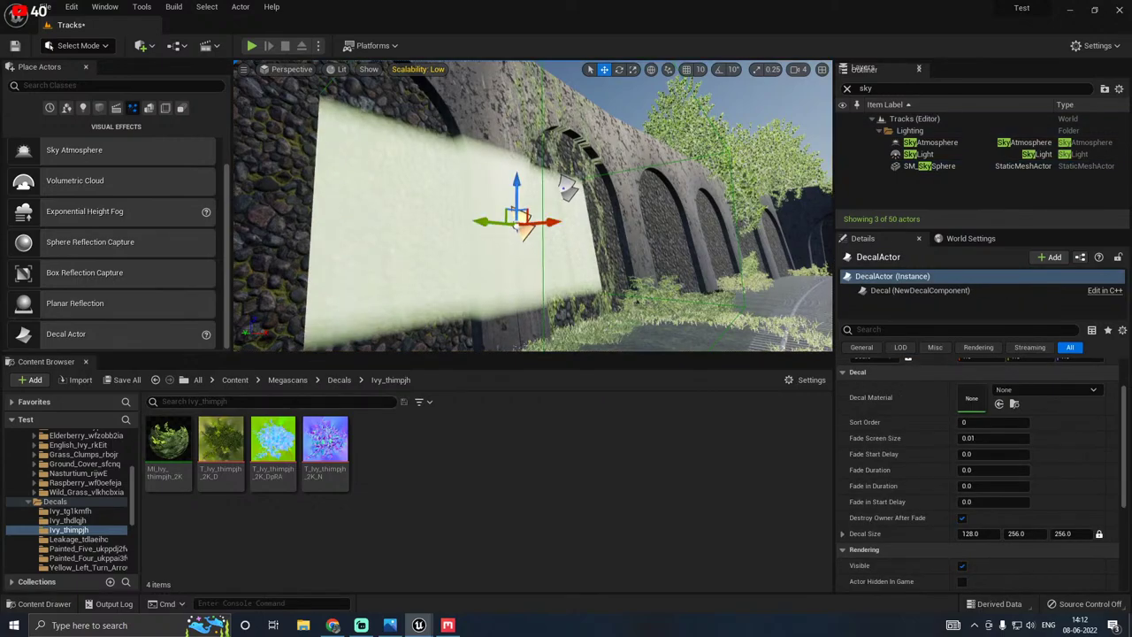
pyautogui.click(170, 439)
pyautogui.scroll(1, 973, 411)
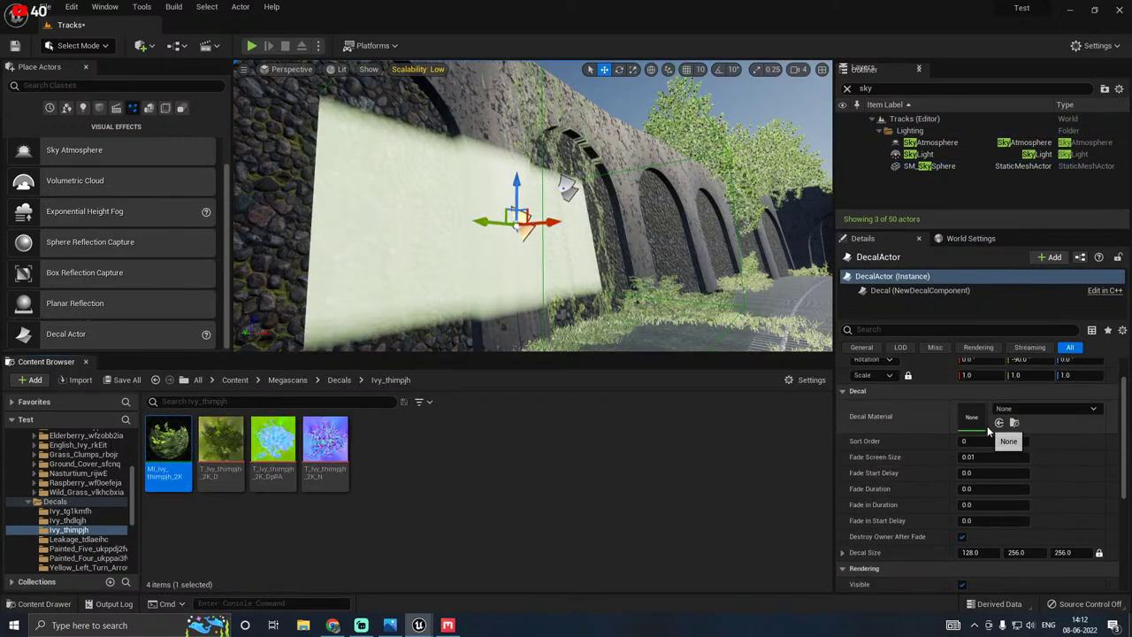
pyautogui.click(998, 422)
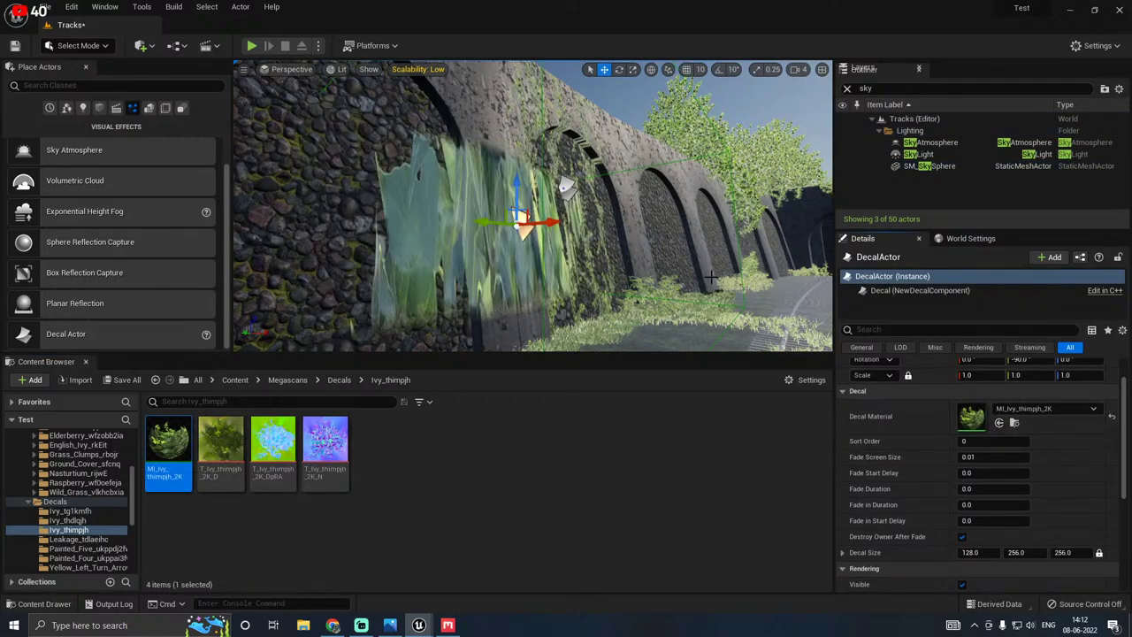
# Step: Enable 10° rotation snapping and rotate the ivy decal to about 270°, 0°, 180° so it projects flat onto the wall
pyautogui.moveTo(696, 290); pyautogui.dragTo(731, 278, button='right')
pyautogui.press('e')
pyautogui.click(718, 71)
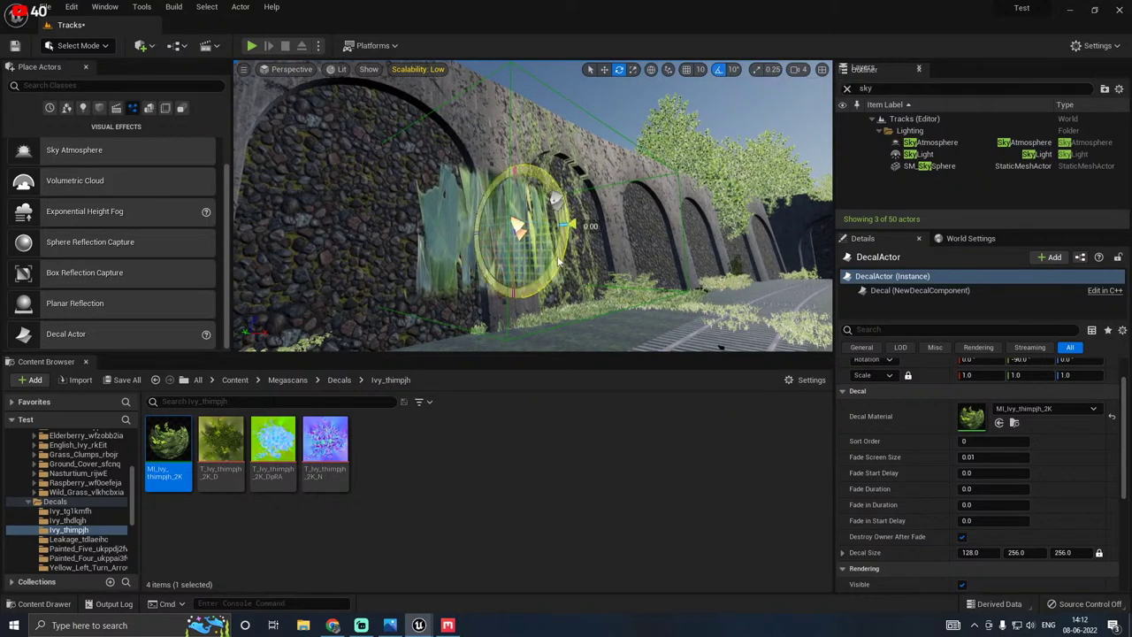
pyautogui.moveTo(561, 261); pyautogui.dragTo(555, 238)
pyautogui.moveTo(652, 262); pyautogui.dragTo(636, 262, button='right')
pyautogui.press('w')
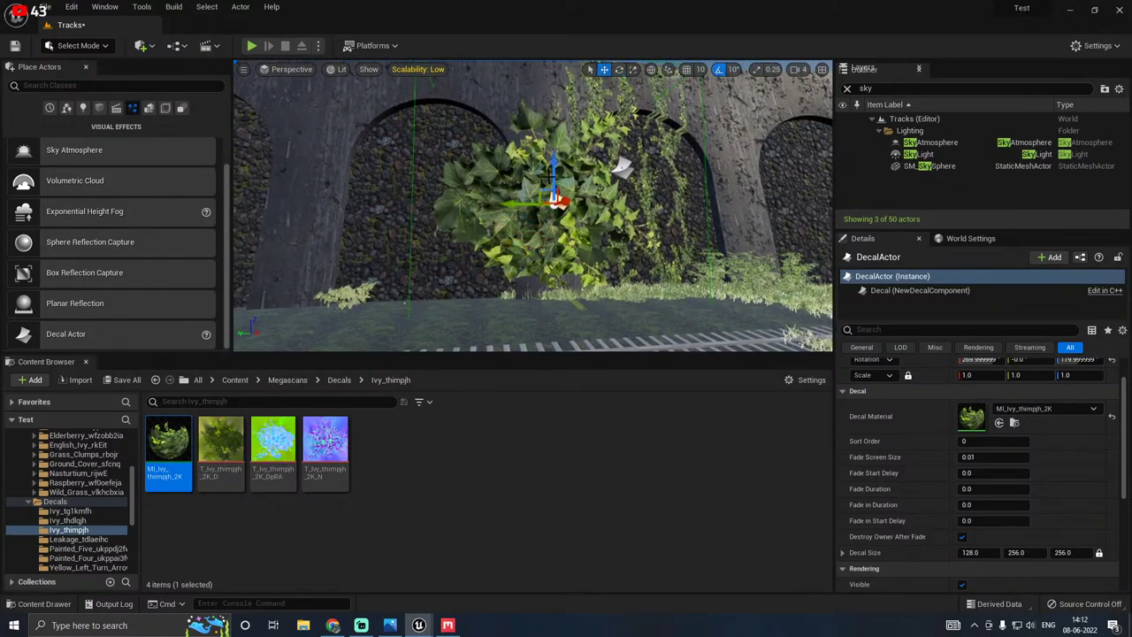
# Step: Raise the ivy decal onto the upper pillar between the arches and scale it down to about 0.18, 0.59, 0.59
pyautogui.moveTo(554, 183); pyautogui.dragTo(531, 134)
pyautogui.press('r')
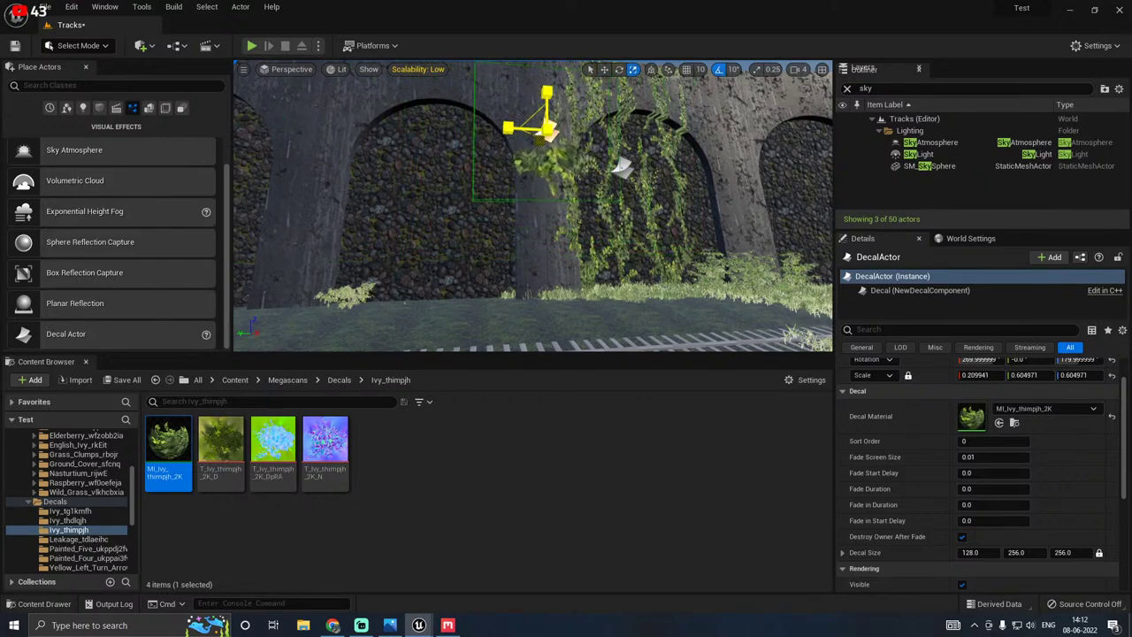
pyautogui.moveTo(558, 167); pyautogui.dragTo(624, 170, button='right')
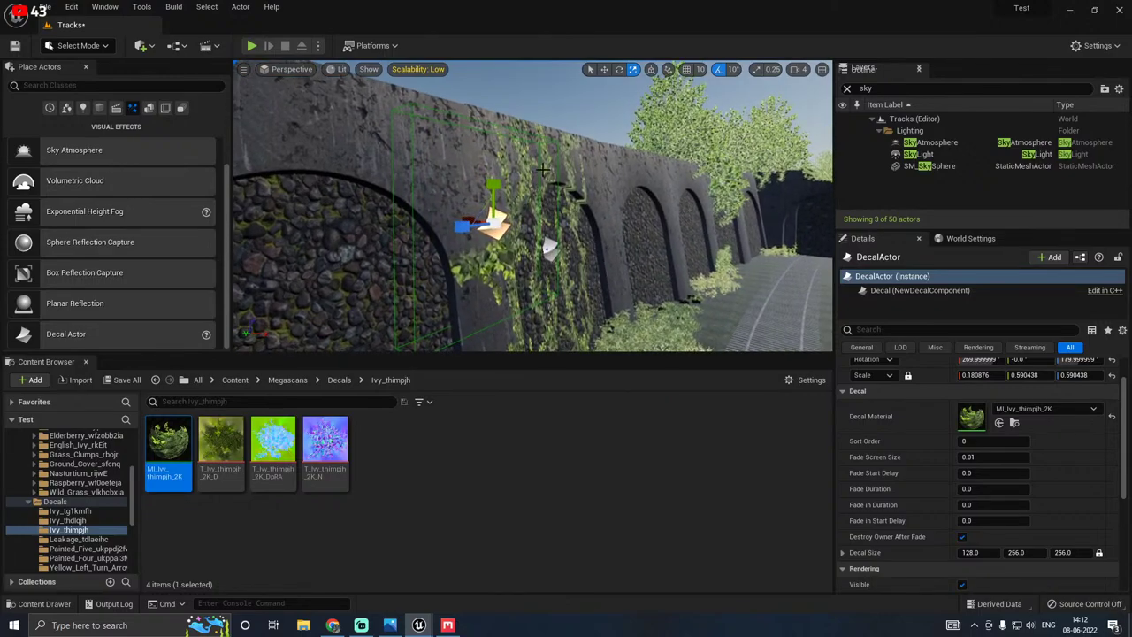
# Step: Enlarge the viewport by shrinking the asset area, and rotate the ivy decal on the pillar by 10°
pyautogui.moveTo(418, 353); pyautogui.dragTo(416, 480)
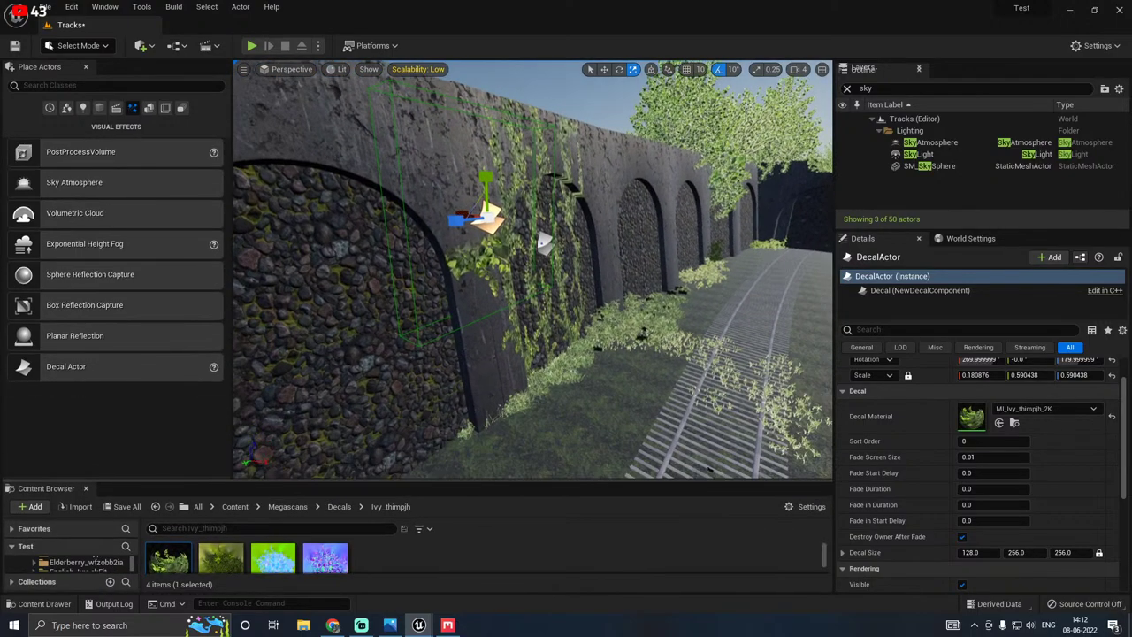
pyautogui.press('e')
pyautogui.moveTo(542, 222); pyautogui.dragTo(540, 210)
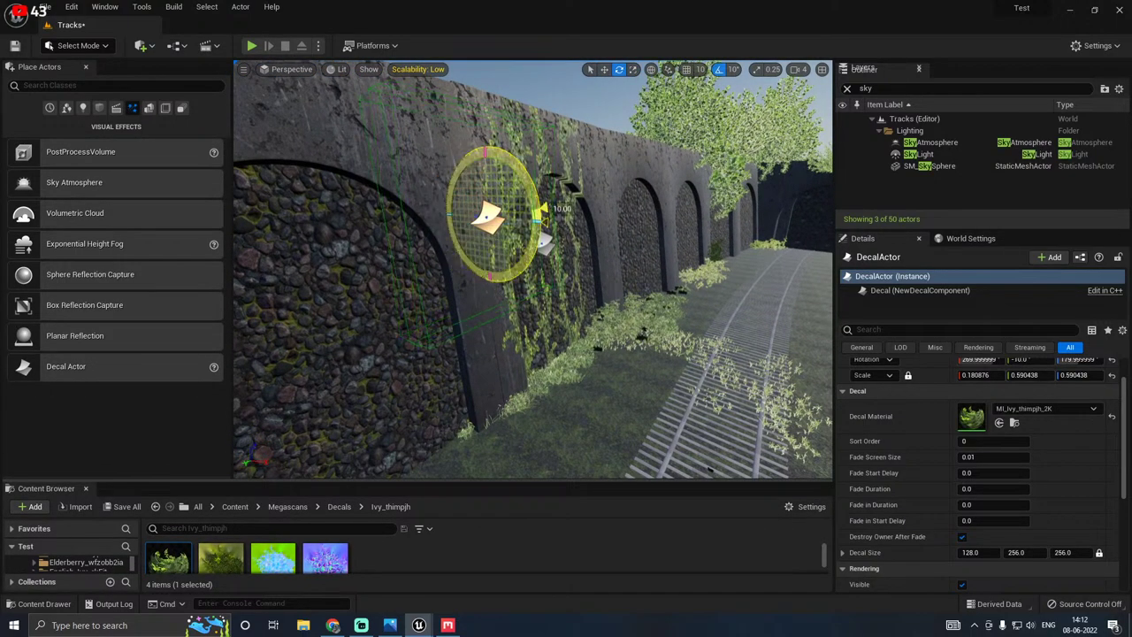
pyautogui.press('w')
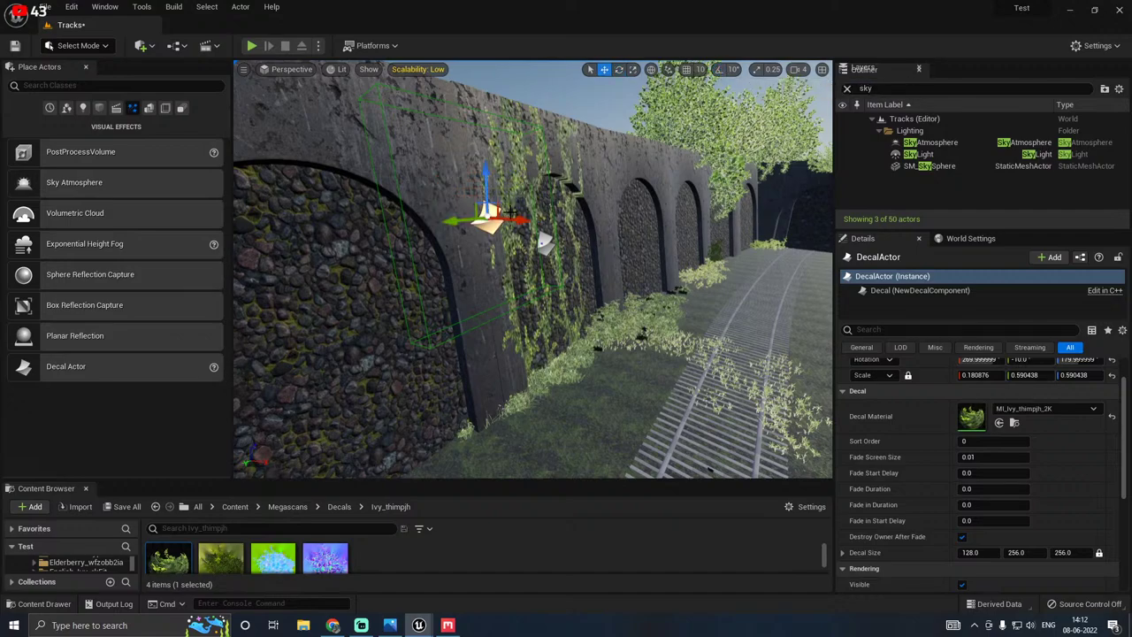
# Step: Move the ivy decal down to the base of the pillar and rotate it to about 180°, 0°, 190°
pyautogui.moveTo(516, 221); pyautogui.dragTo(499, 223)
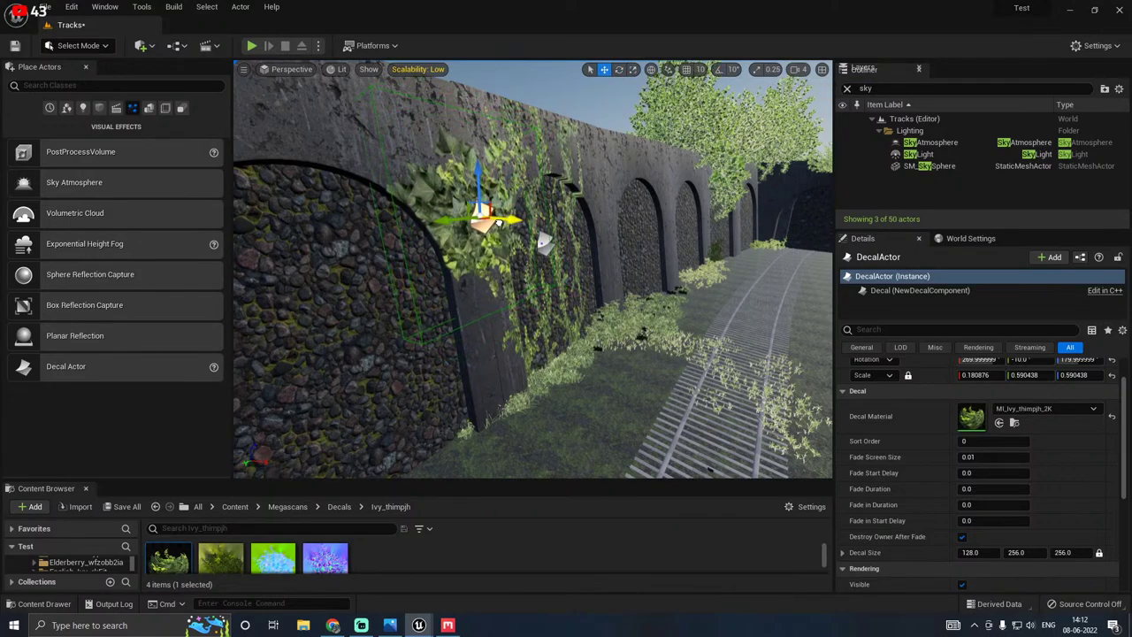
pyautogui.moveTo(472, 182); pyautogui.dragTo(522, 367)
pyautogui.moveTo(521, 367); pyautogui.dragTo(522, 411, button='right')
pyautogui.moveTo(522, 345); pyautogui.dragTo(594, 324, button='right')
pyautogui.press('e')
pyautogui.moveTo(537, 273); pyautogui.dragTo(488, 334)
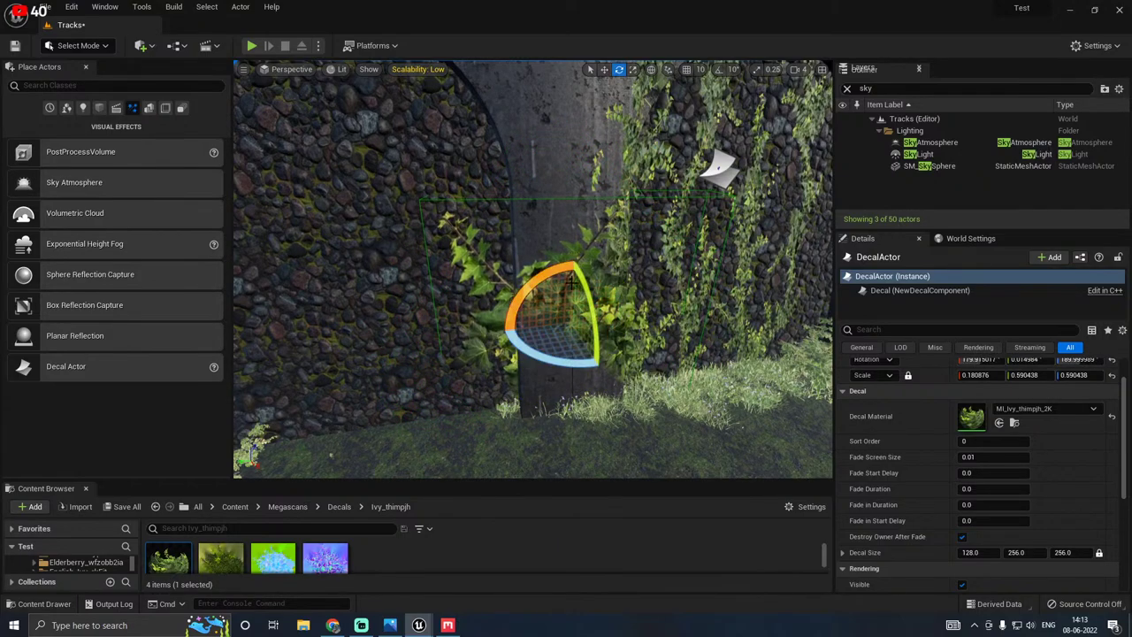
# Step: Tilt the ivy decal to about 178°, -11°, 190°, scale it to about -0.32, 0.34, 0.34 and shift it outward from the pillar
pyautogui.moveTo(590, 299); pyautogui.dragTo(581, 368)
pyautogui.press('w')
pyautogui.press('r')
pyautogui.moveTo(581, 367); pyautogui.dragTo(708, 367, button='right')
pyautogui.press('w')
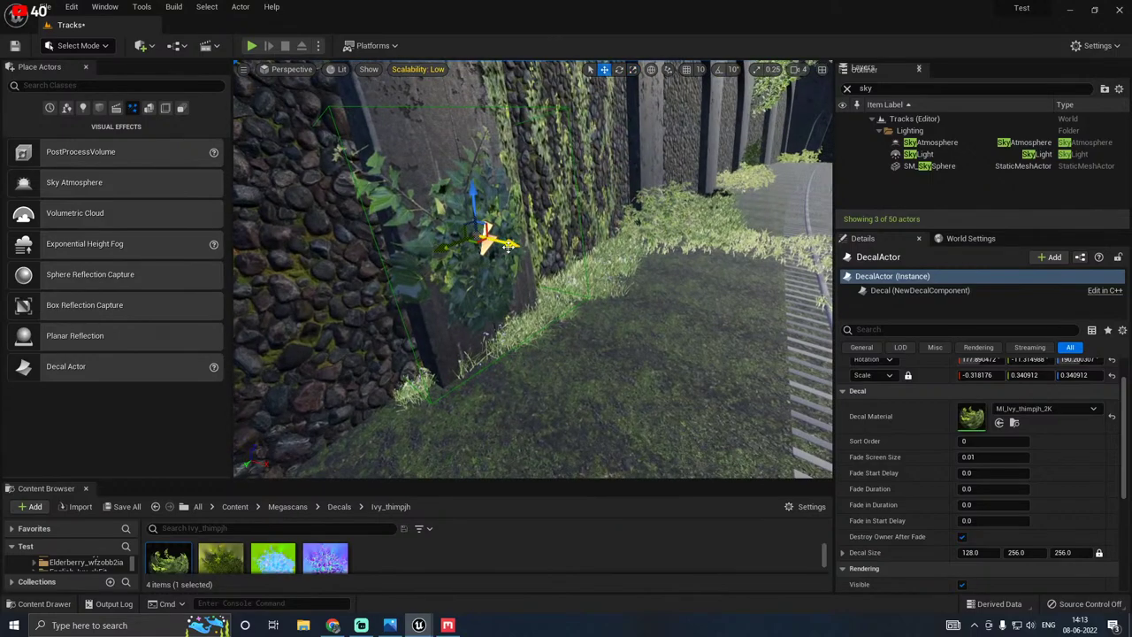
pyautogui.moveTo(524, 247); pyautogui.dragTo(550, 253)
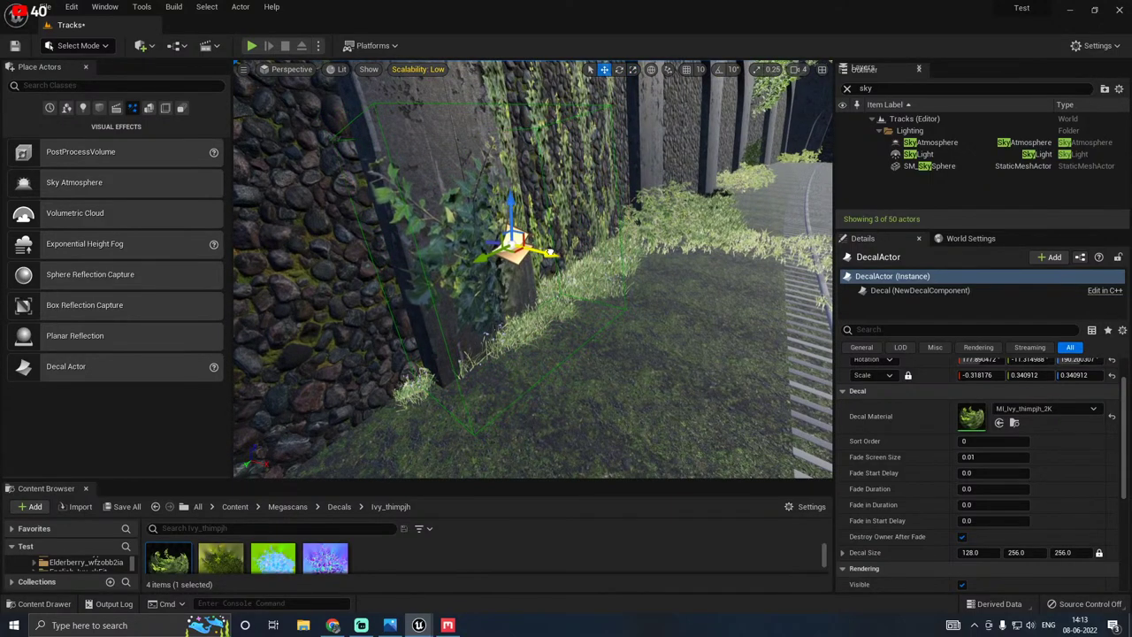
# Step: Rotate the ivy decal to about -3° in Y and 190° in Z, and set its projection depth scale to about -0.41
pyautogui.press('e')
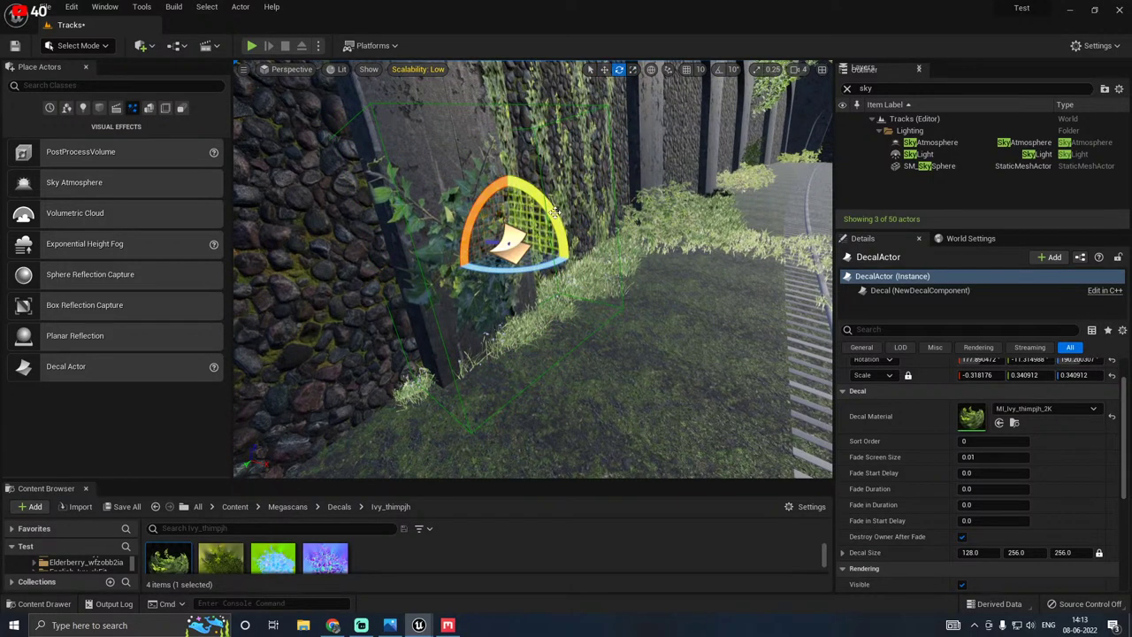
pyautogui.moveTo(554, 212); pyautogui.dragTo(568, 268)
pyautogui.press('r')
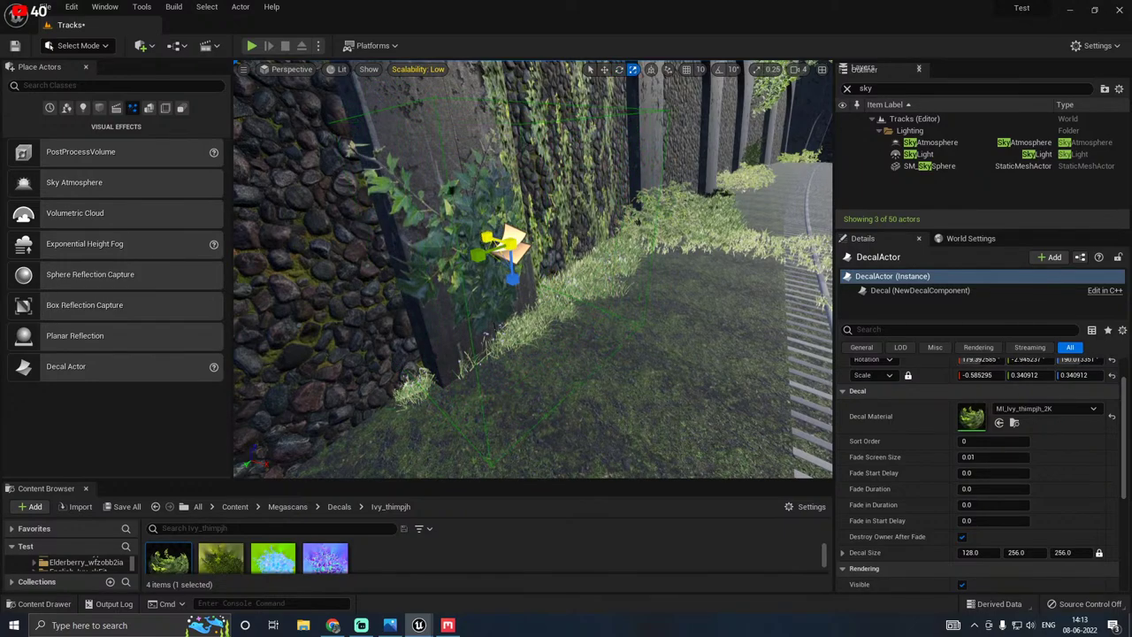
pyautogui.moveTo(486, 237); pyautogui.dragTo(462, 229)
pyautogui.moveTo(513, 257); pyautogui.dragTo(512, 255)
pyautogui.press('w')
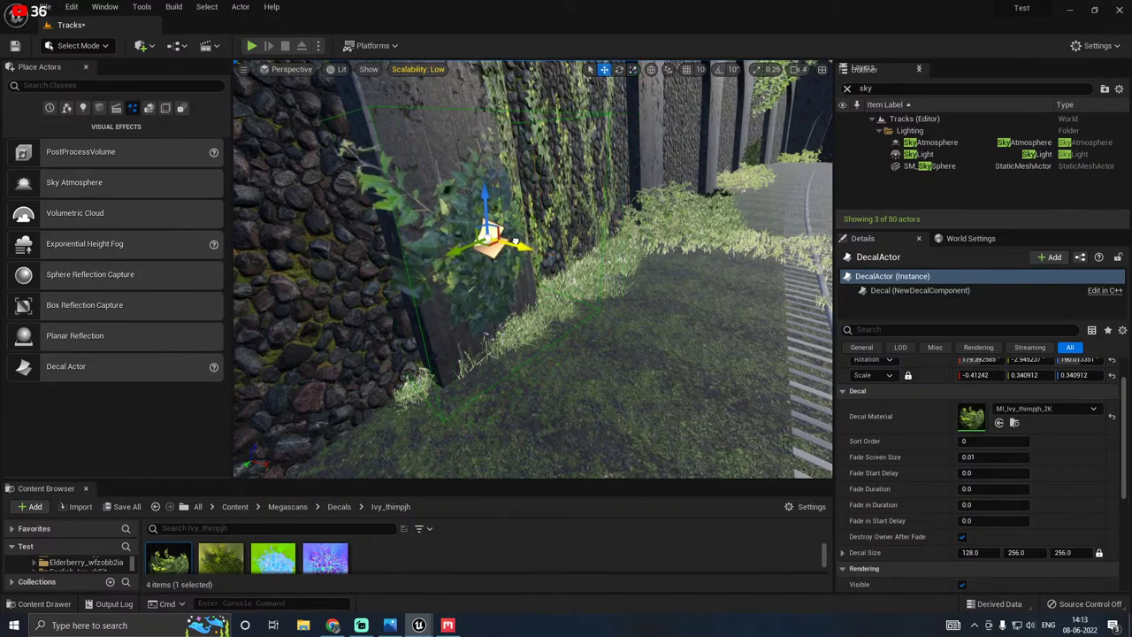
# Step: Align the ivy decal against the pillar face and fine-tune its rotation to about 171°, -1.5°, 190°
pyautogui.press('d')
pyautogui.moveTo(621, 230); pyautogui.dragTo(613, 227, button='right')
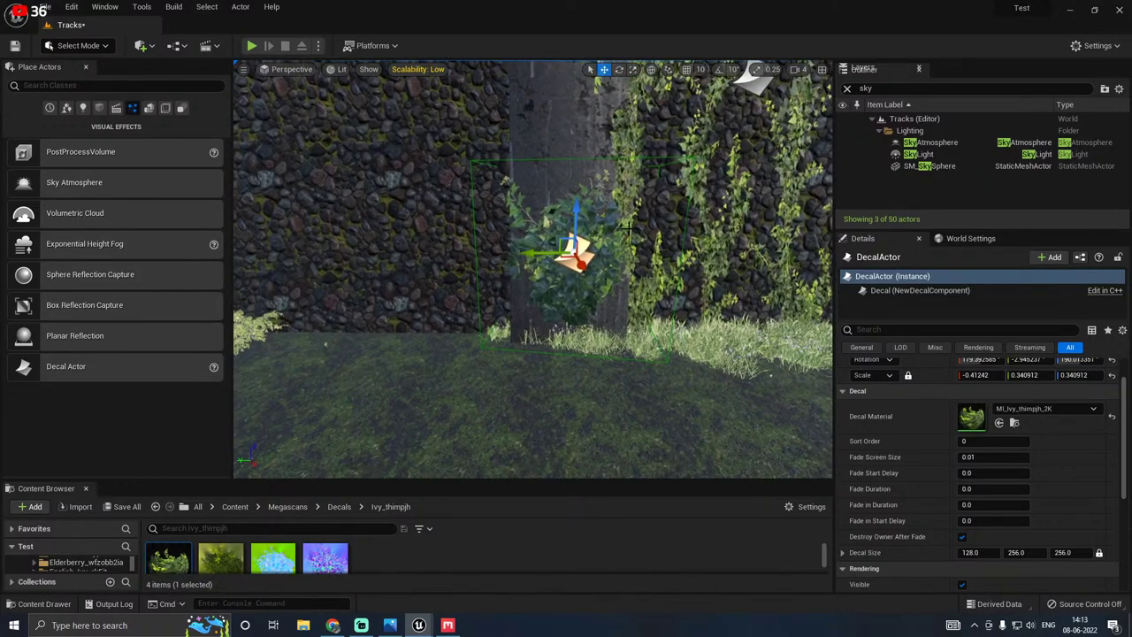
pyautogui.keyDown('alt'); pyautogui.moveTo(626, 229); pyautogui.dragTo(648, 262); pyautogui.keyUp('alt')
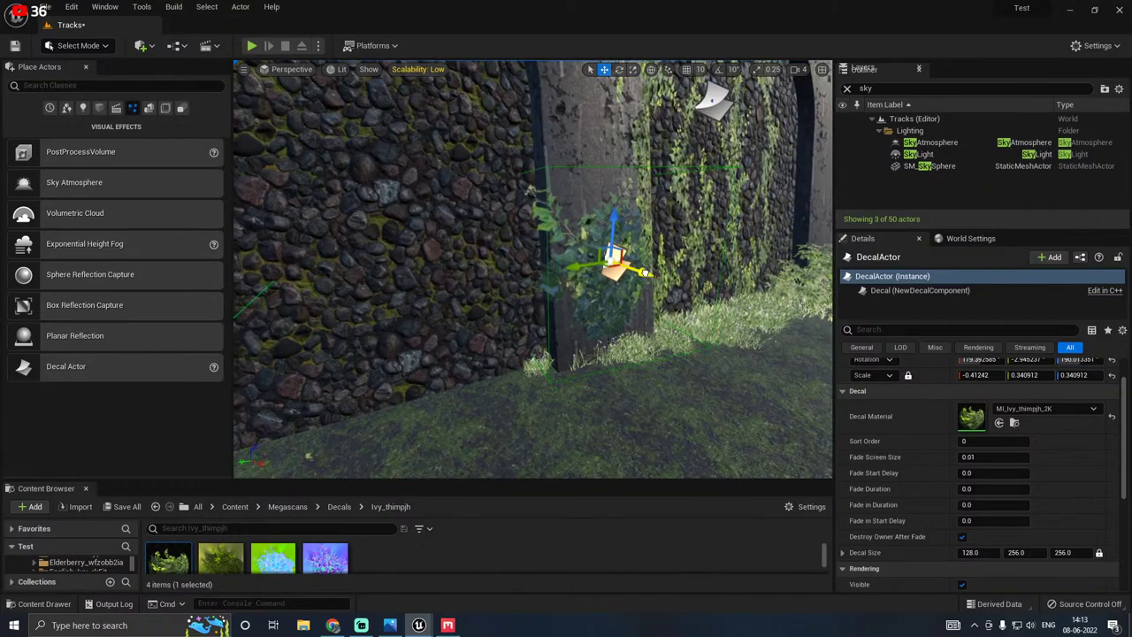
pyautogui.moveTo(676, 251); pyautogui.dragTo(651, 251, button='right')
pyautogui.press('w')
pyautogui.press('d')
pyautogui.press('e')
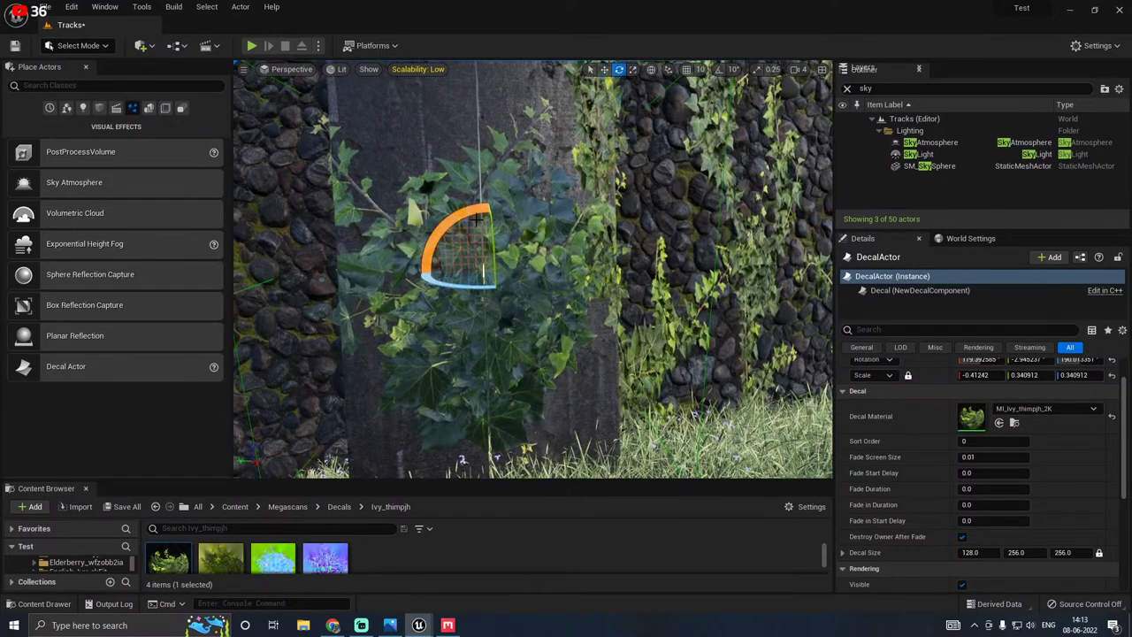
pyautogui.moveTo(477, 216)
pyautogui.mouseDown()
pyautogui.moveTo(424, 234)
pyautogui.moveTo(482, 226)
pyautogui.mouseUp()
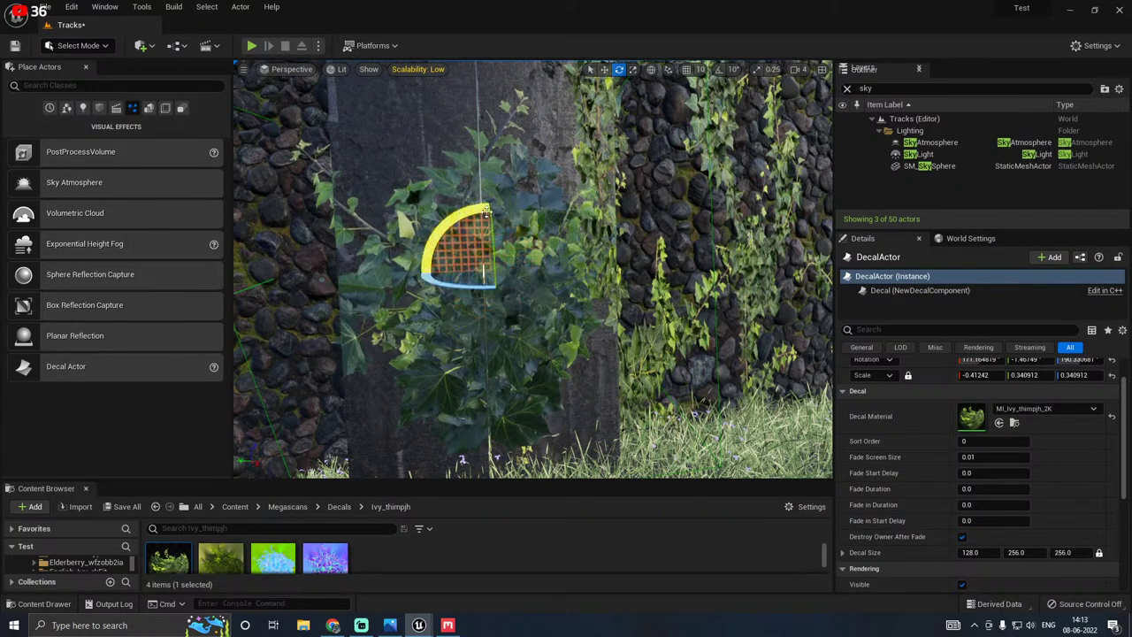
# Step: Scale the ivy decal at the pillar base to about 0.79, -0.26, -0.26
pyautogui.press('s')
pyautogui.moveTo(525, 218); pyautogui.dragTo(576, 214, button='right')
pyautogui.press('w')
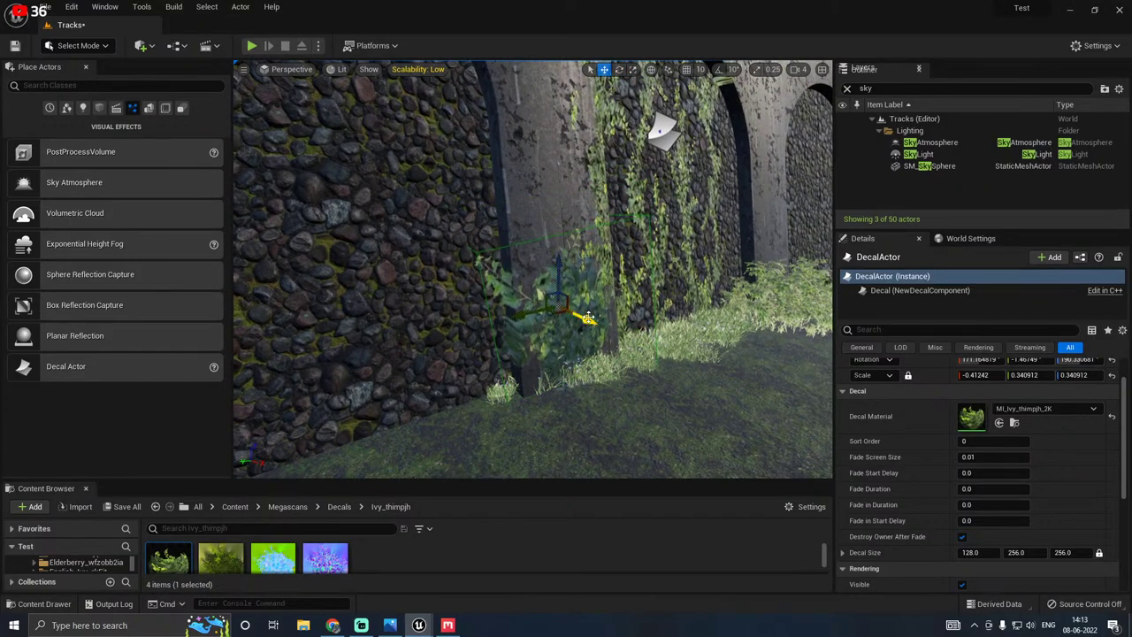
pyautogui.press('r')
pyautogui.moveTo(558, 306)
pyautogui.mouseDown()
pyautogui.moveTo(530, 327)
pyautogui.moveTo(611, 268)
pyautogui.moveTo(575, 294)
pyautogui.mouseUp()
pyautogui.moveTo(545, 314); pyautogui.dragTo(535, 323)
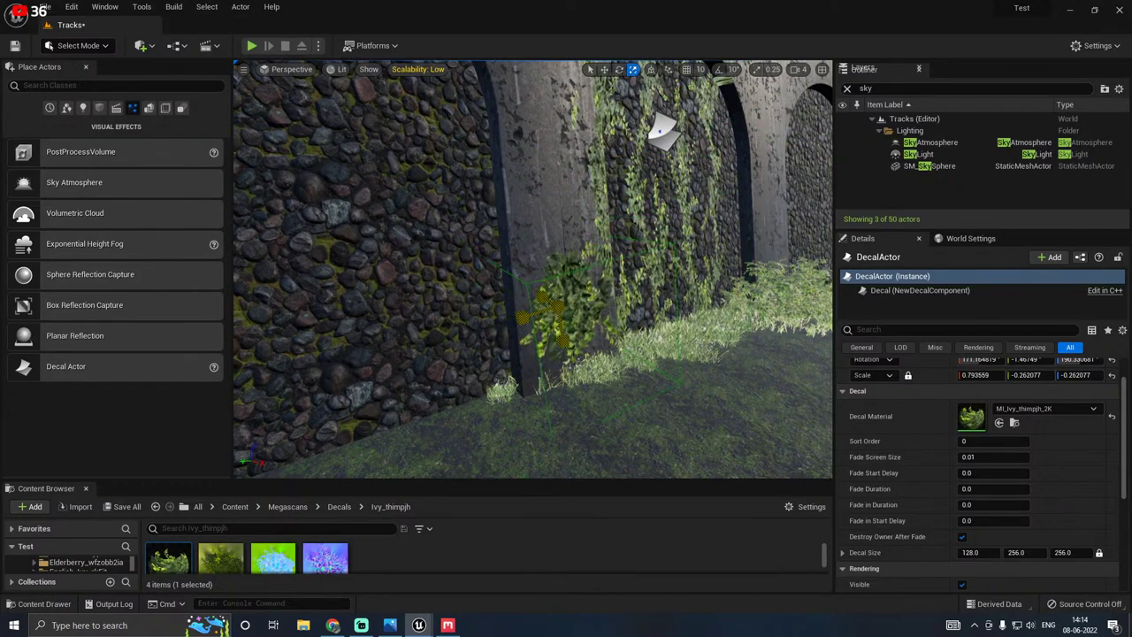
# Step: Rotate the ivy decal upright to about 8° in Y and 174° in Z, and check it with the editor overlays hidden
pyautogui.press('e')
pyautogui.moveTo(548, 364); pyautogui.dragTo(542, 382)
pyautogui.press('w')
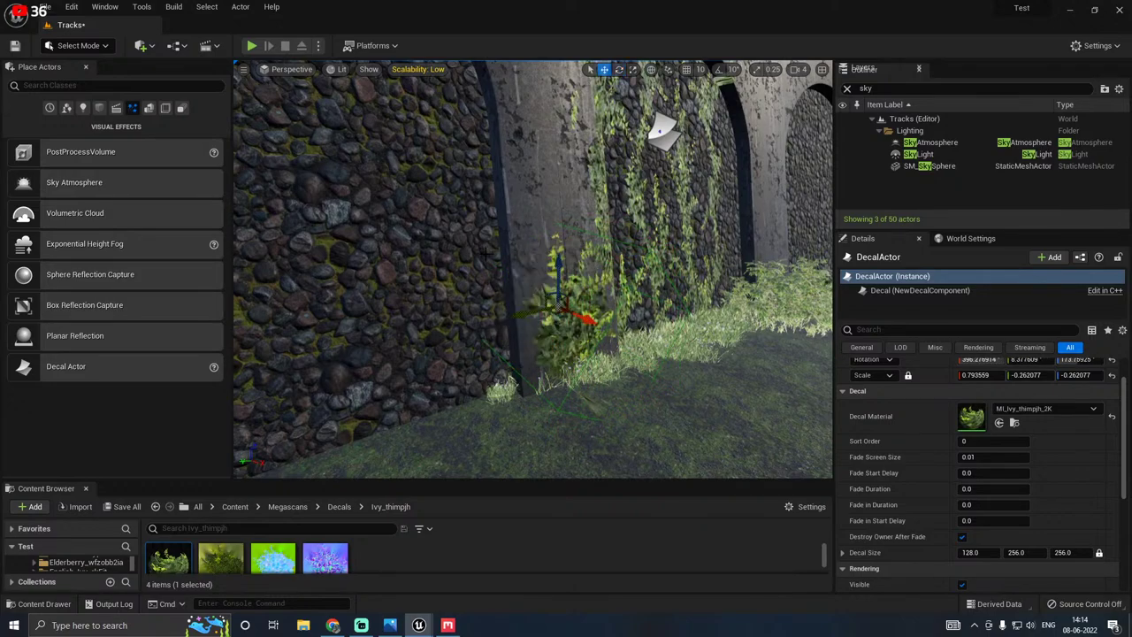
pyautogui.press('g')
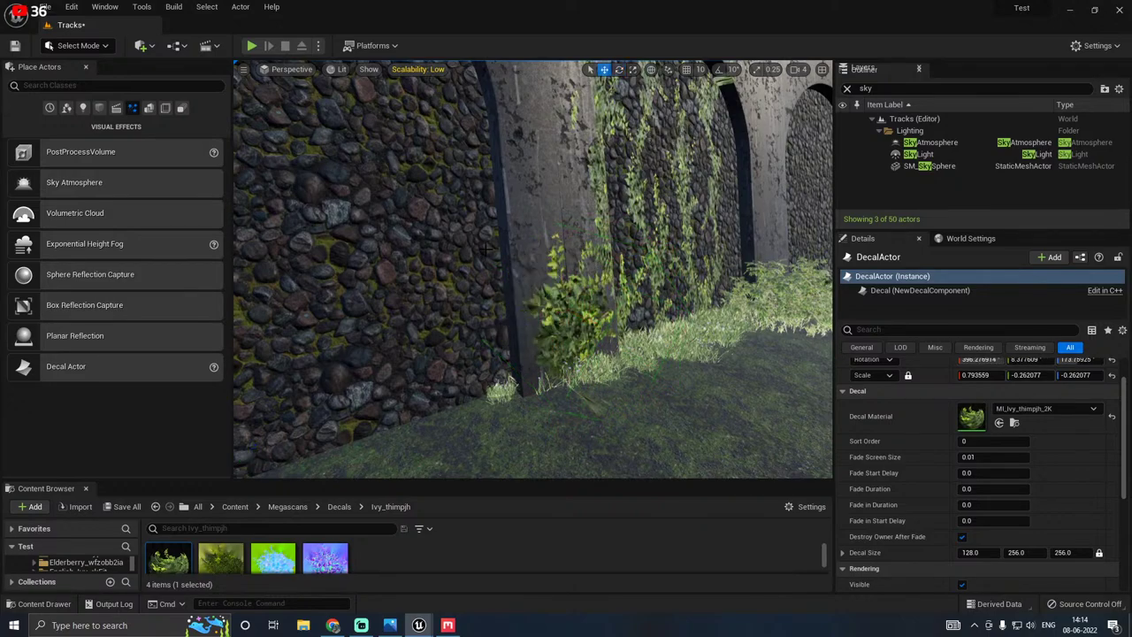
pyautogui.moveTo(485, 249); pyautogui.dragTo(517, 250, button='right')
pyautogui.press('s')
pyautogui.moveTo(557, 212); pyautogui.dragTo(566, 208)
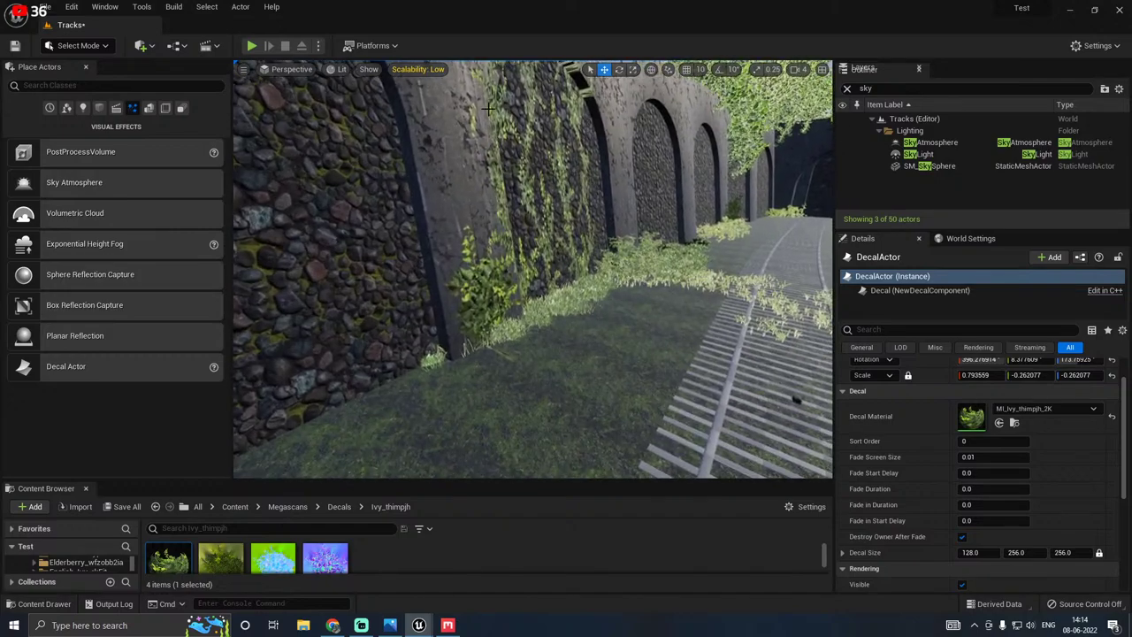
# Step: Set the viewport scalability to High and inspect the ivy and lighting along the arched wall
pyautogui.click(417, 69)
pyautogui.click(555, 89)
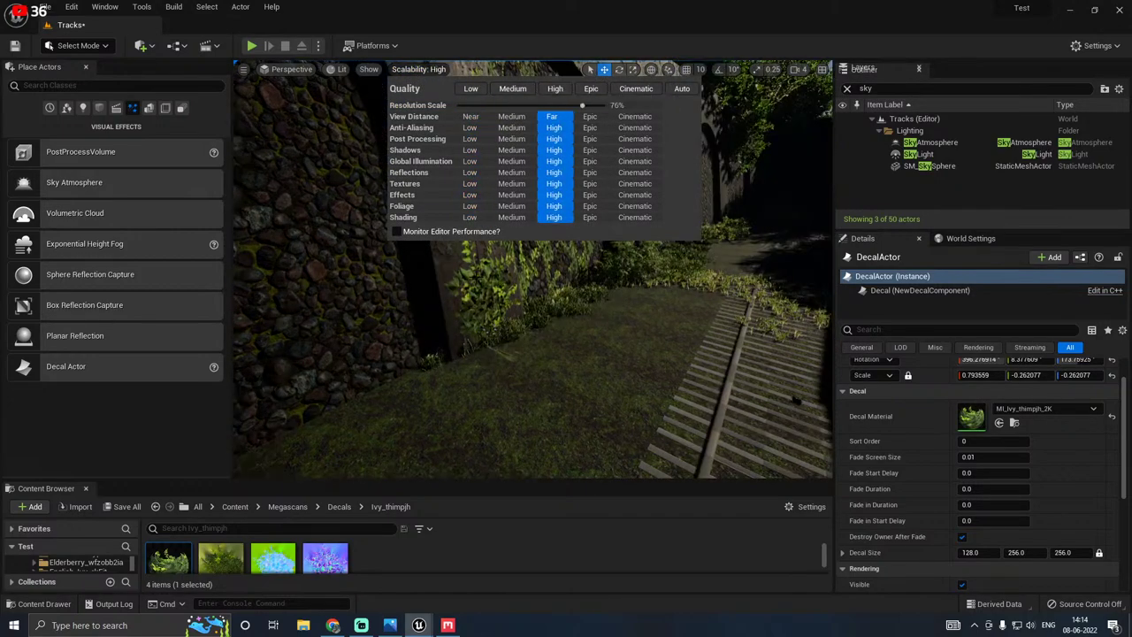
pyautogui.press('s')
pyautogui.moveTo(524, 263); pyautogui.dragTo(532, 288, button='right')
pyautogui.press('w')
pyautogui.press('a')
pyautogui.press('w')
pyautogui.press('s')
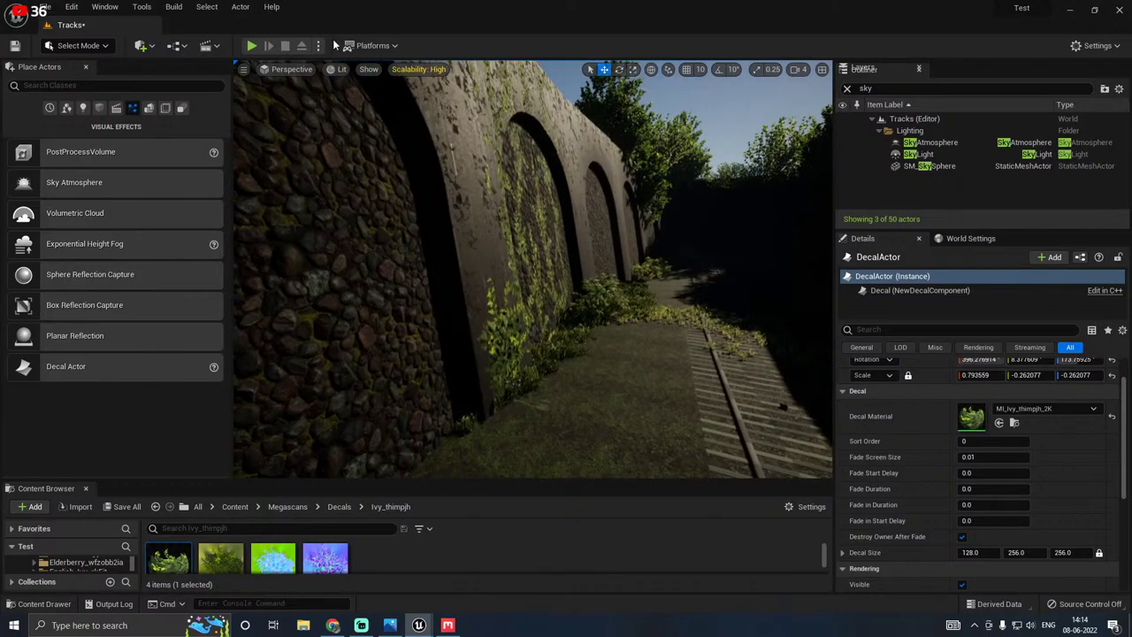
# Step: Set the viewport scalability to Low and save all modified content, including the Tracks level
pyautogui.click(418, 69)
pyautogui.click(471, 88)
pyautogui.click(127, 506)
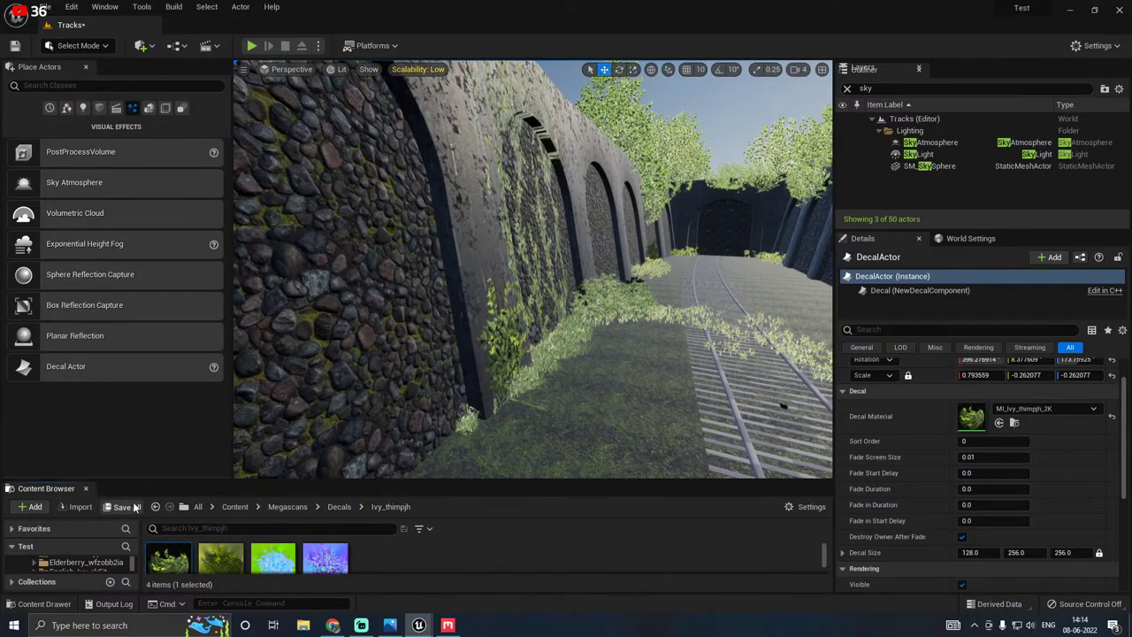
pyautogui.click(662, 445)
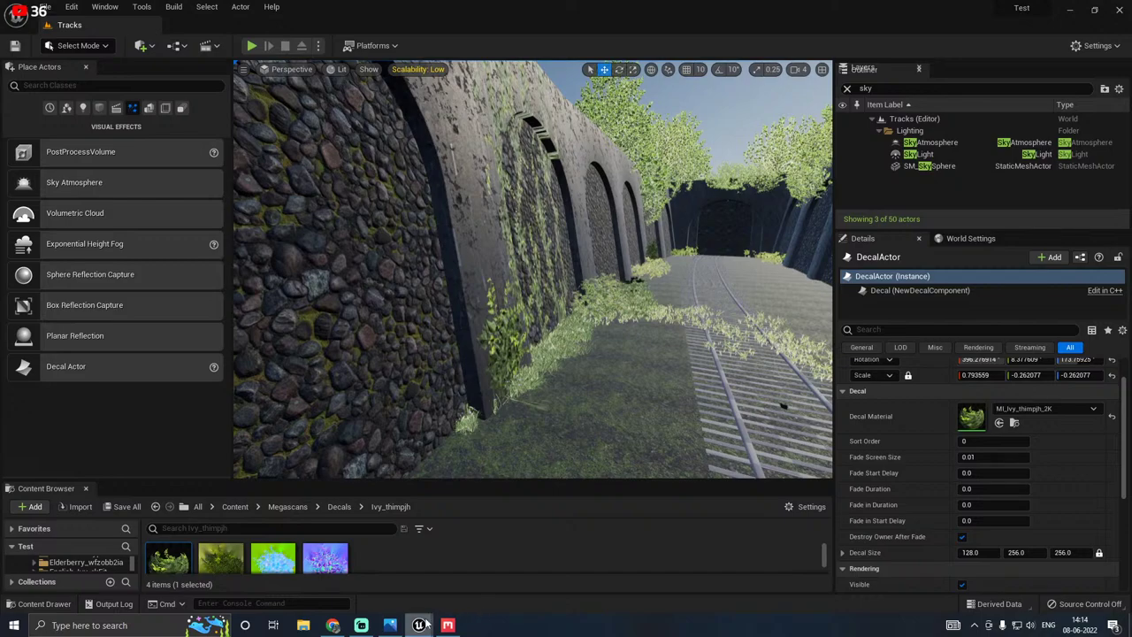
# Step: Switch to Quixel Bridge, remove the Ivy search filter and browse the latest assets under 3D Plants
pyautogui.click(525, 579)
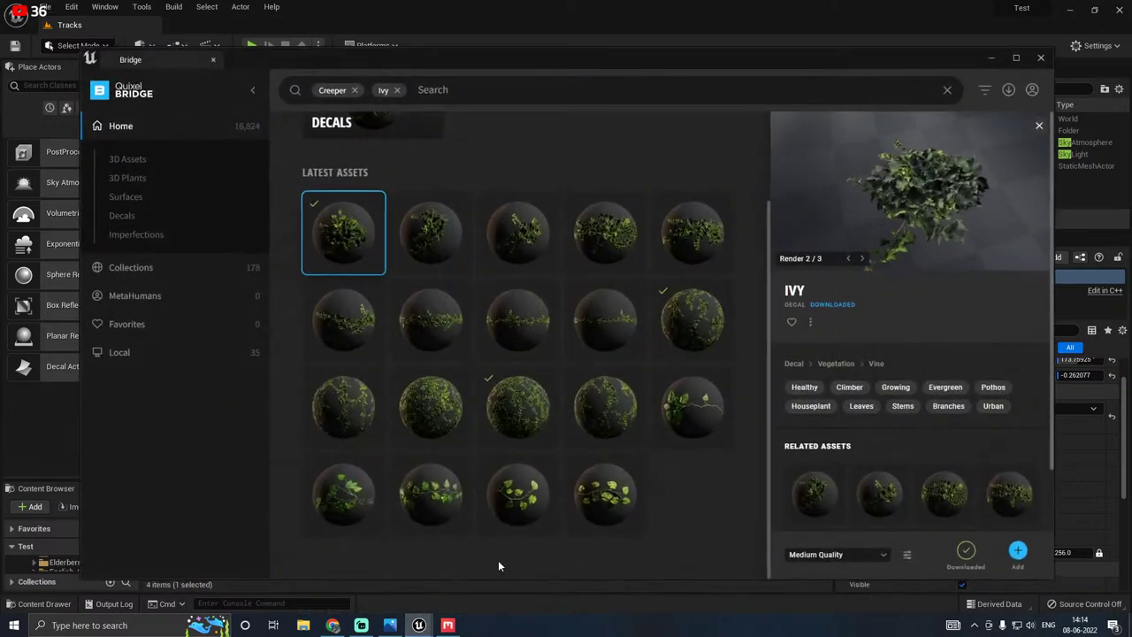
pyautogui.click(397, 90)
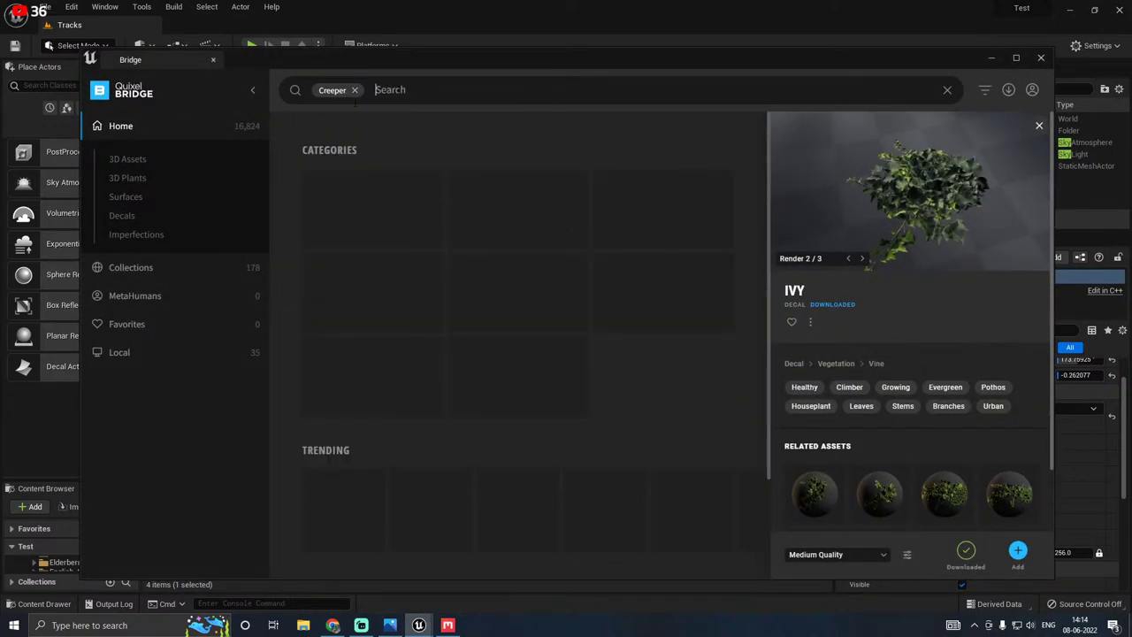
pyautogui.click(138, 181)
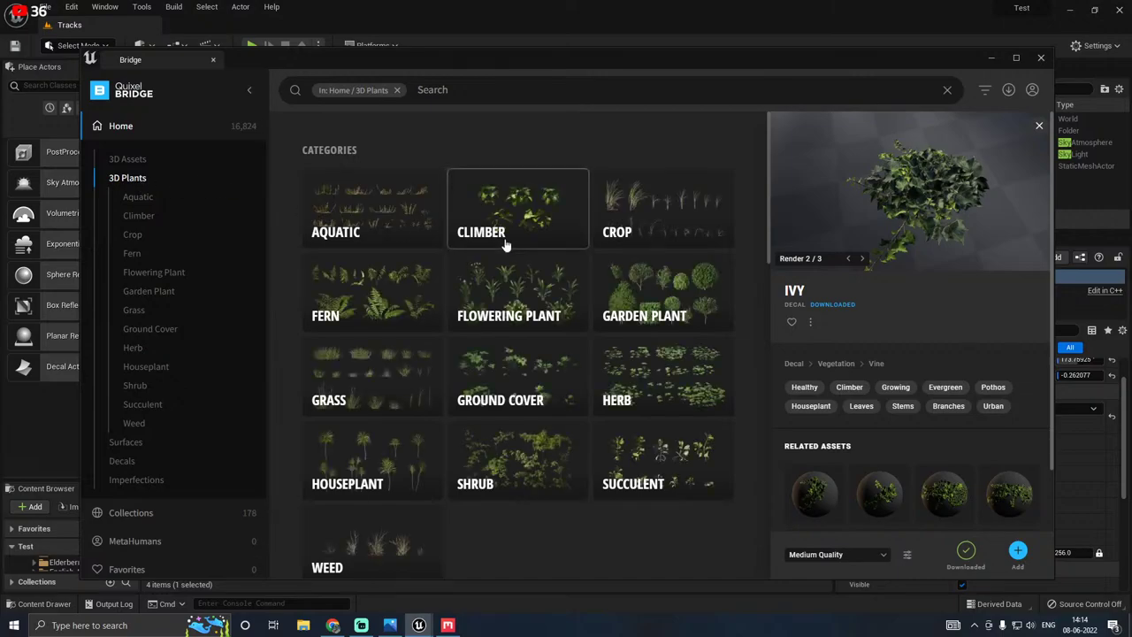
pyautogui.scroll(-3, 508, 245)
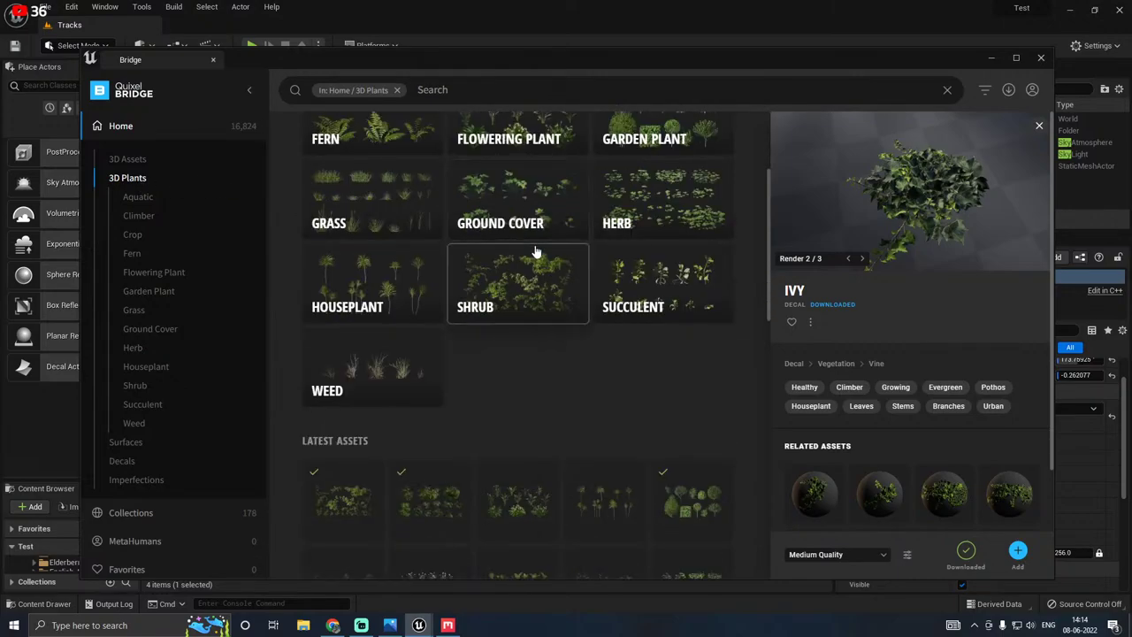
pyautogui.scroll(-1, 530, 244)
pyautogui.scroll(-2, 534, 239)
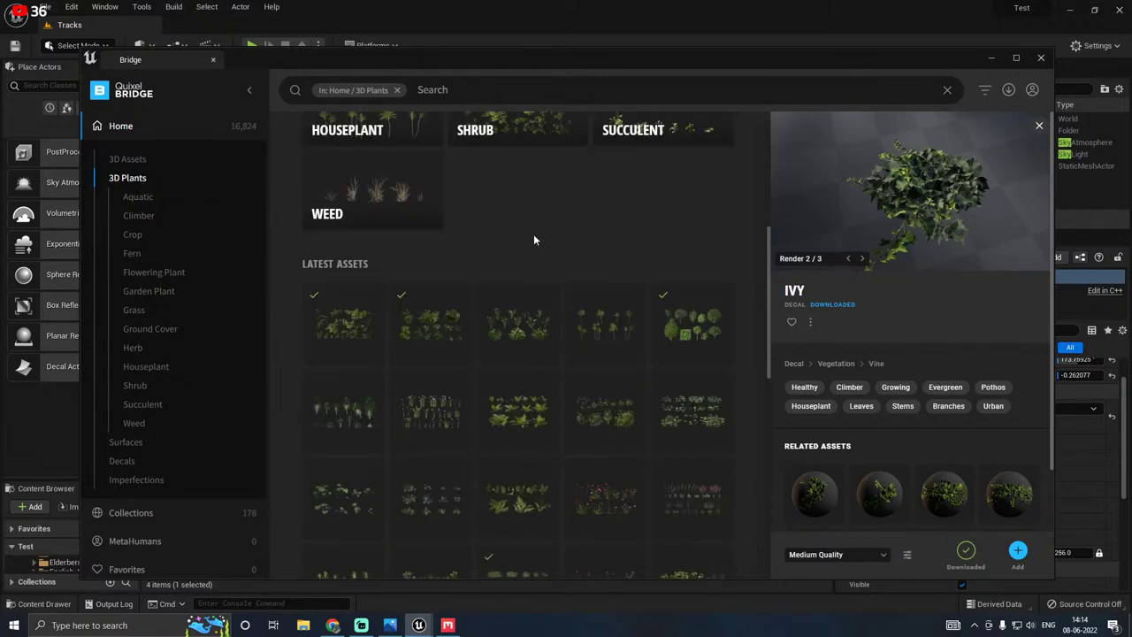
# Step: Download the Wood Sorrel 3D plant at Medium Quality and return to the Unreal Engine level
pyautogui.click(708, 416)
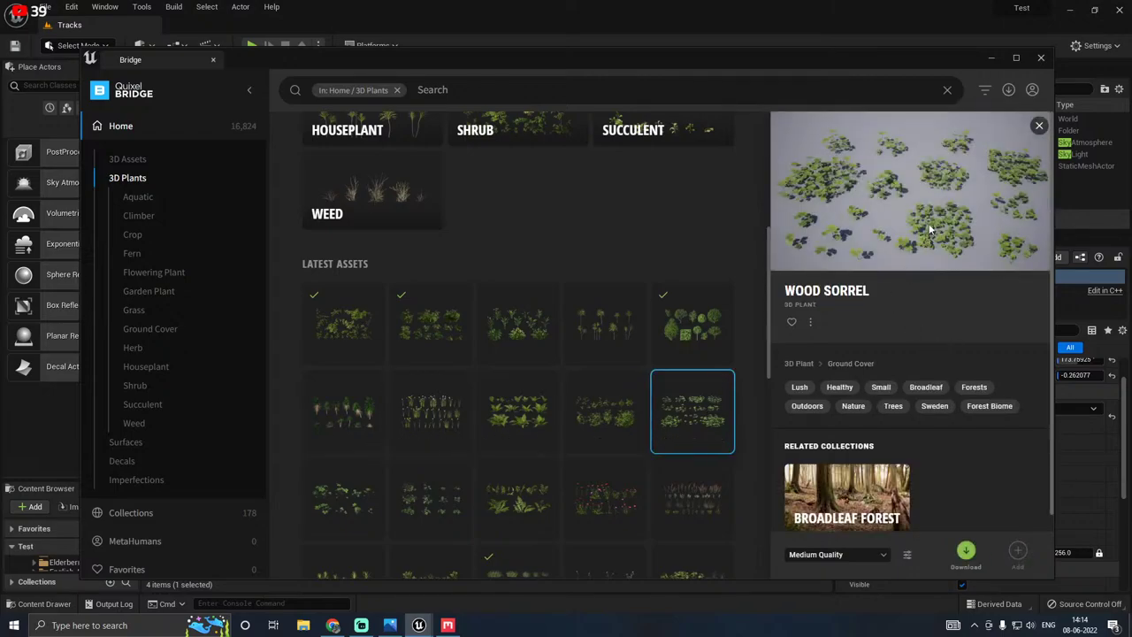
pyautogui.click(966, 550)
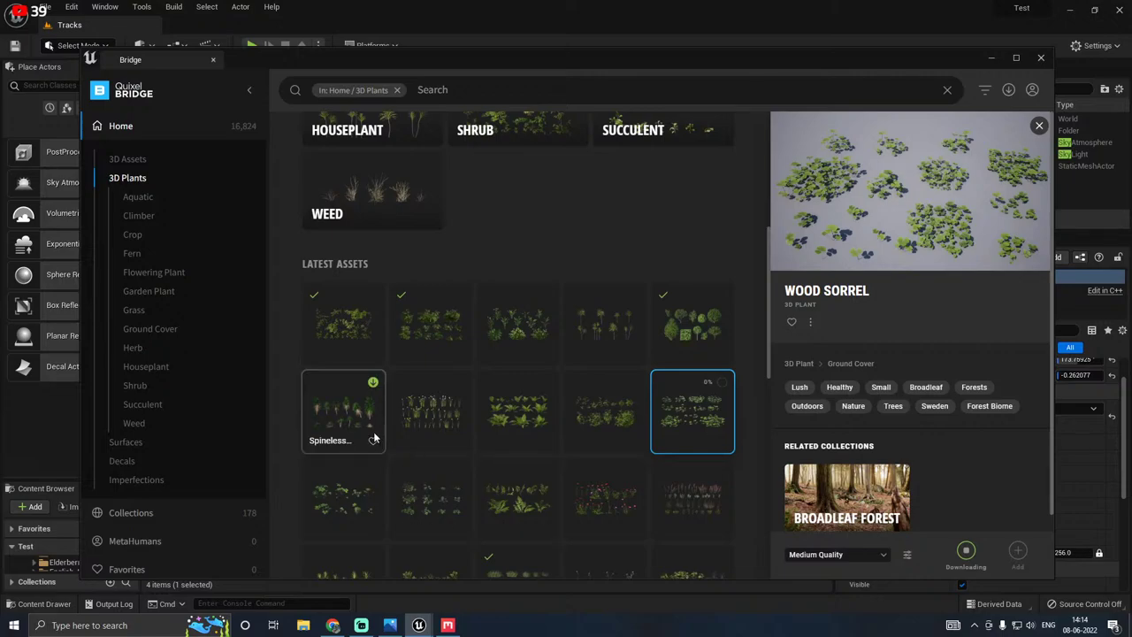
pyautogui.scroll(-2, 374, 438)
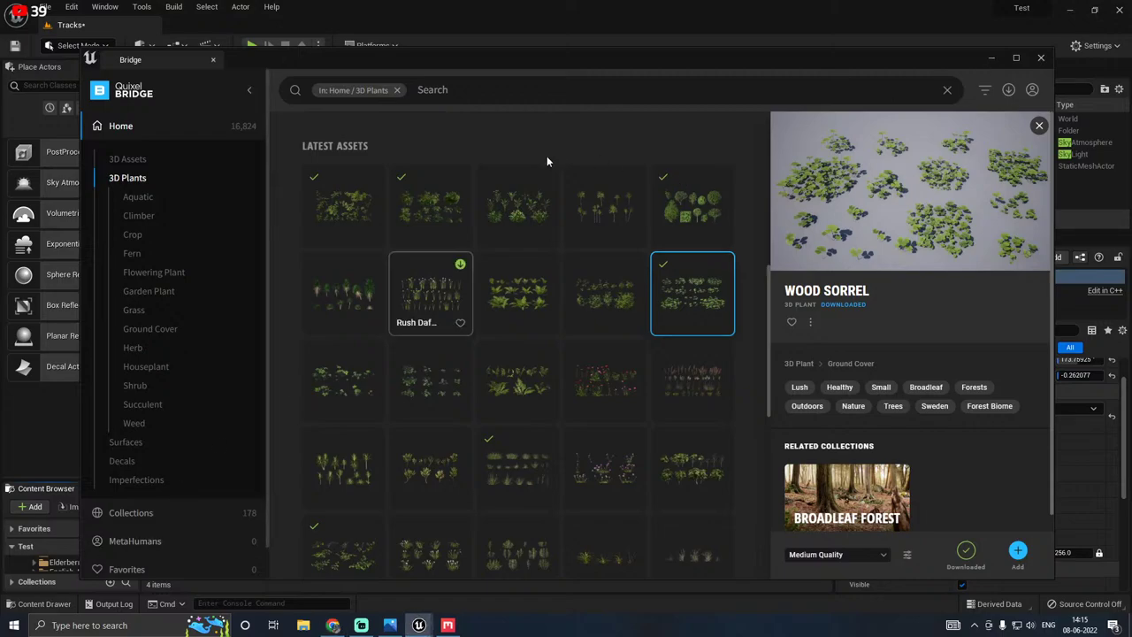
pyautogui.click(992, 59)
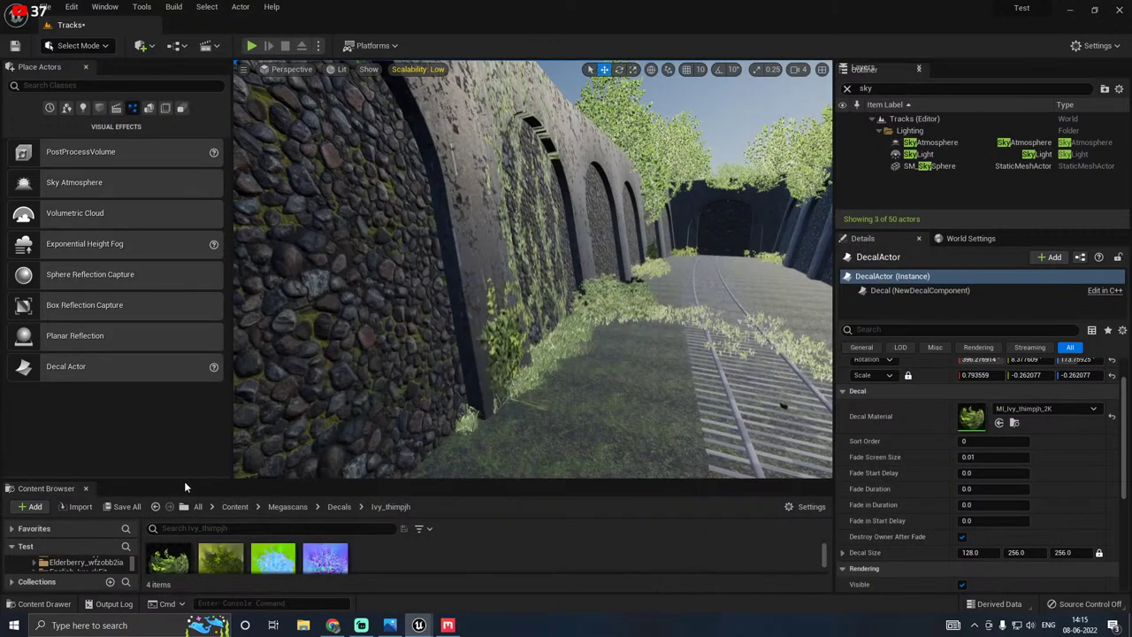
# Step: Enlarge the asset area and open the Wood_Sorrel_wcwmchzja folder in the Megascans 3D plants
pyautogui.moveTo(184, 482); pyautogui.dragTo(182, 365)
pyautogui.scroll(-1, 98, 490)
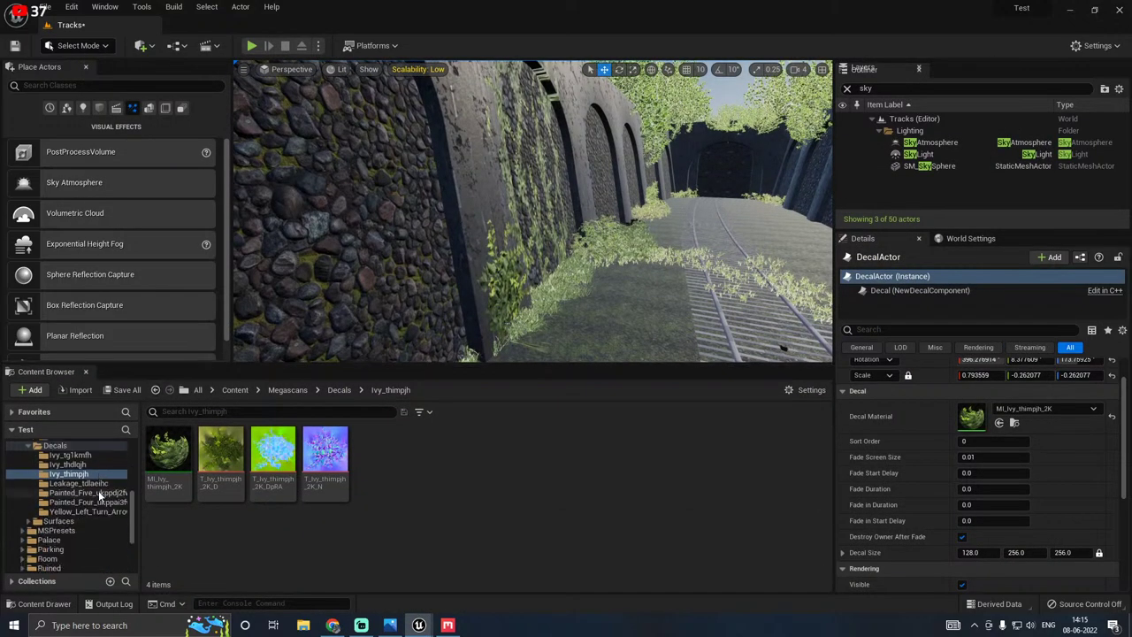
pyautogui.click(98, 492)
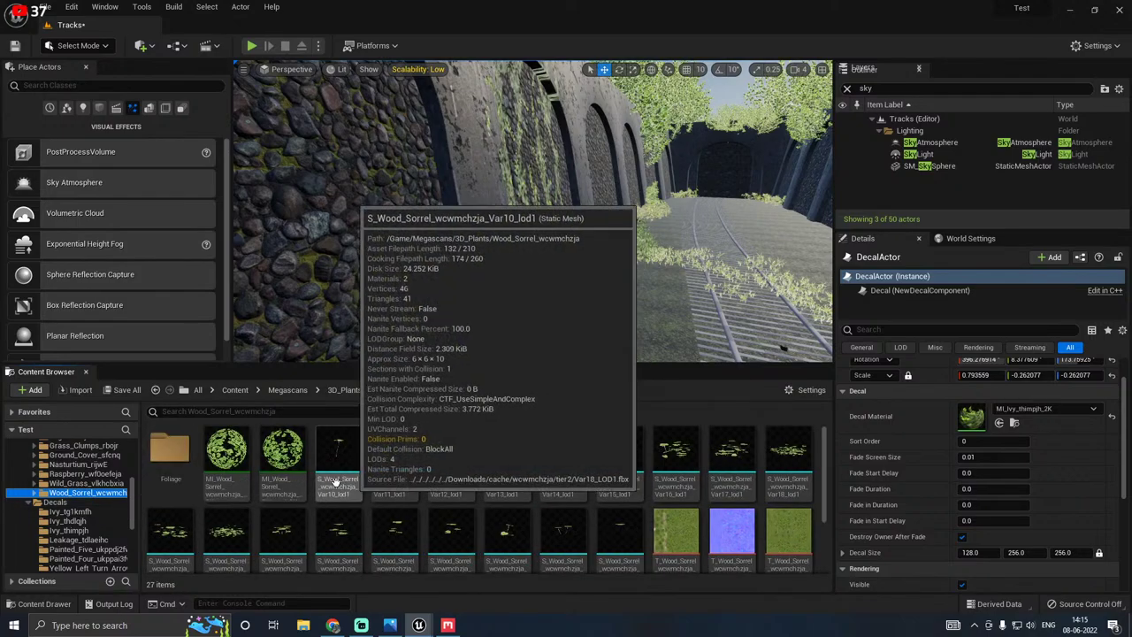
# Step: Try out S_Wood_Sorrel_wcwmchzja_Var12_lod1 on the mossy ground beside the rails, and delete it
pyautogui.moveTo(487, 296); pyautogui.dragTo(663, 347, button='right')
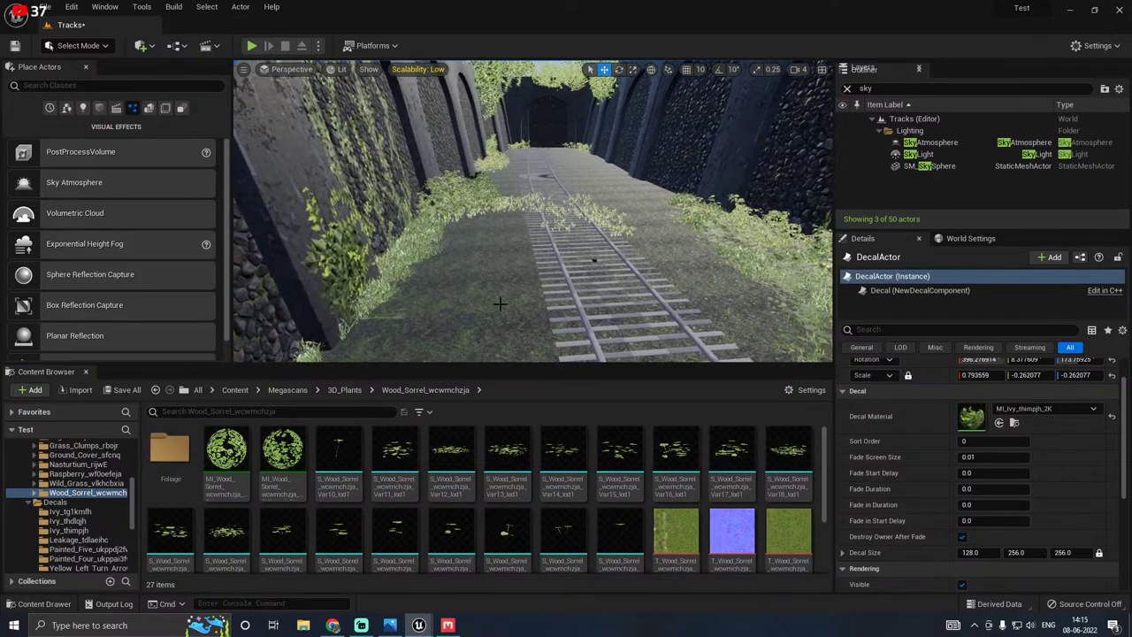
pyautogui.moveTo(451, 460); pyautogui.dragTo(522, 316)
pyautogui.moveTo(522, 316); pyautogui.dragTo(588, 305, button='right')
pyautogui.press('w')
pyautogui.press('s')
pyautogui.press('w')
pyautogui.press('s')
pyautogui.press('w')
pyautogui.press('s')
pyautogui.press('g')
pyautogui.press('s')
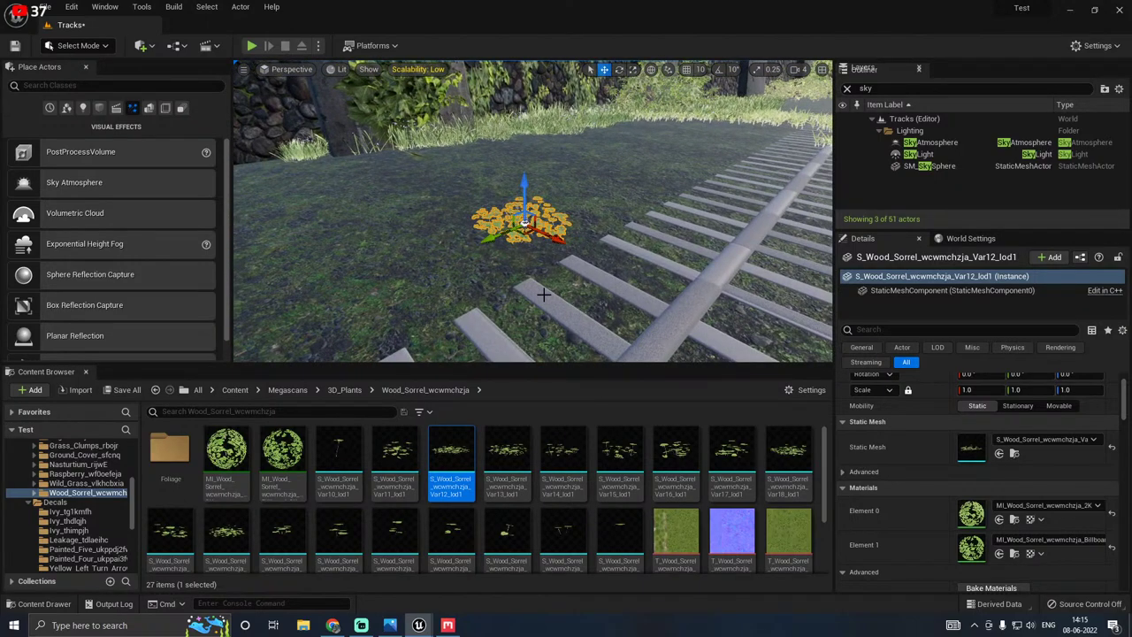
pyautogui.press('Delete')
# Step: Place S_Wood_Sorrel_wcwmchzja_Var18_lod1 on the pillar beside the ivy, rotate it about -69° to face outward and scale it uniformly to about 2.02
pyautogui.moveTo(536, 283); pyautogui.dragTo(420, 324, button='right')
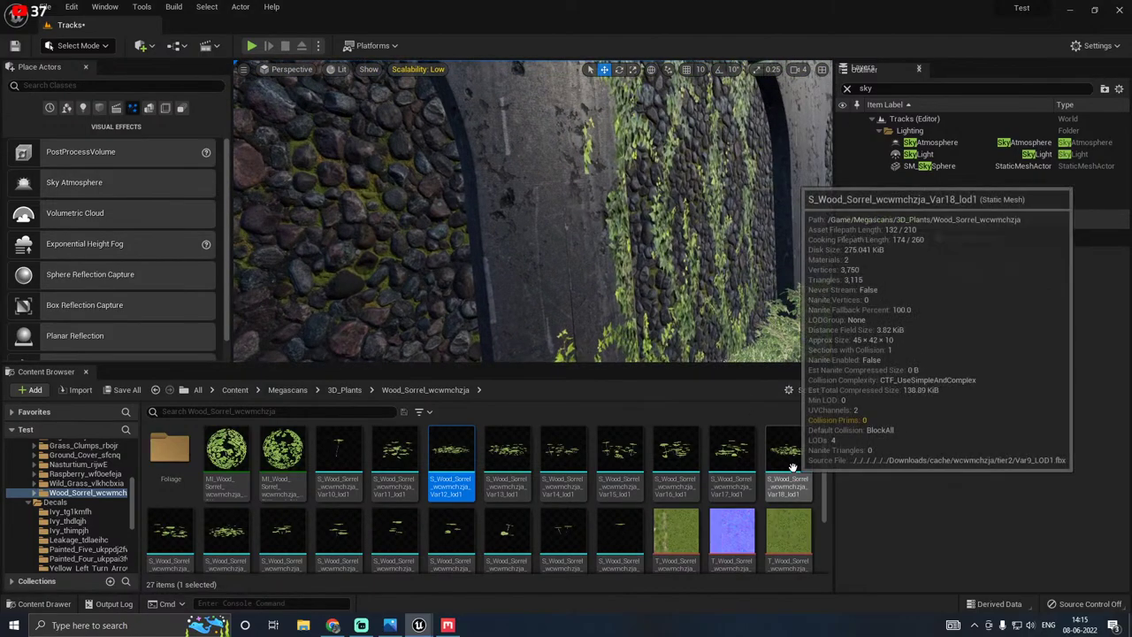
pyautogui.moveTo(788, 464); pyautogui.dragTo(560, 227)
pyautogui.press('e')
pyautogui.press('r')
pyautogui.moveTo(528, 247); pyautogui.dragTo(575, 262, button='right')
pyautogui.press('w')
pyautogui.moveTo(535, 226)
pyautogui.mouseDown(button='right')
pyautogui.moveTo(518, 226)
pyautogui.moveTo(534, 226)
pyautogui.mouseUp(button='right')
pyautogui.press('s')
pyautogui.press('w')
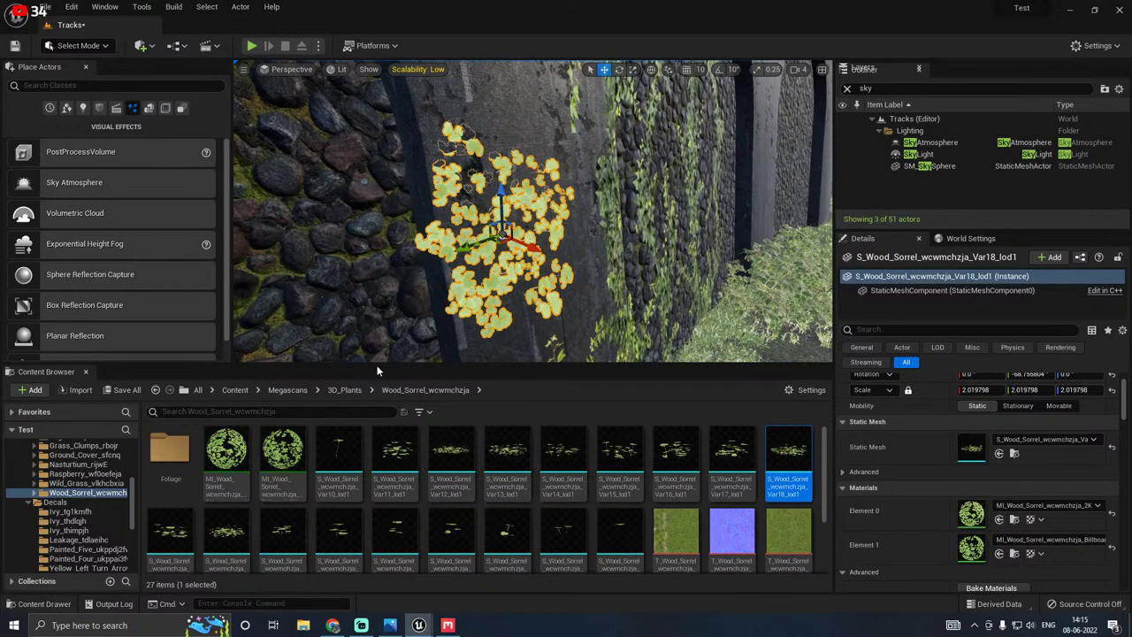
# Step: Enlarge the viewport and set the scalability quality to High to check the wood sorrel on the pillar
pyautogui.moveTo(377, 371); pyautogui.dragTo(381, 460)
pyautogui.click(414, 70)
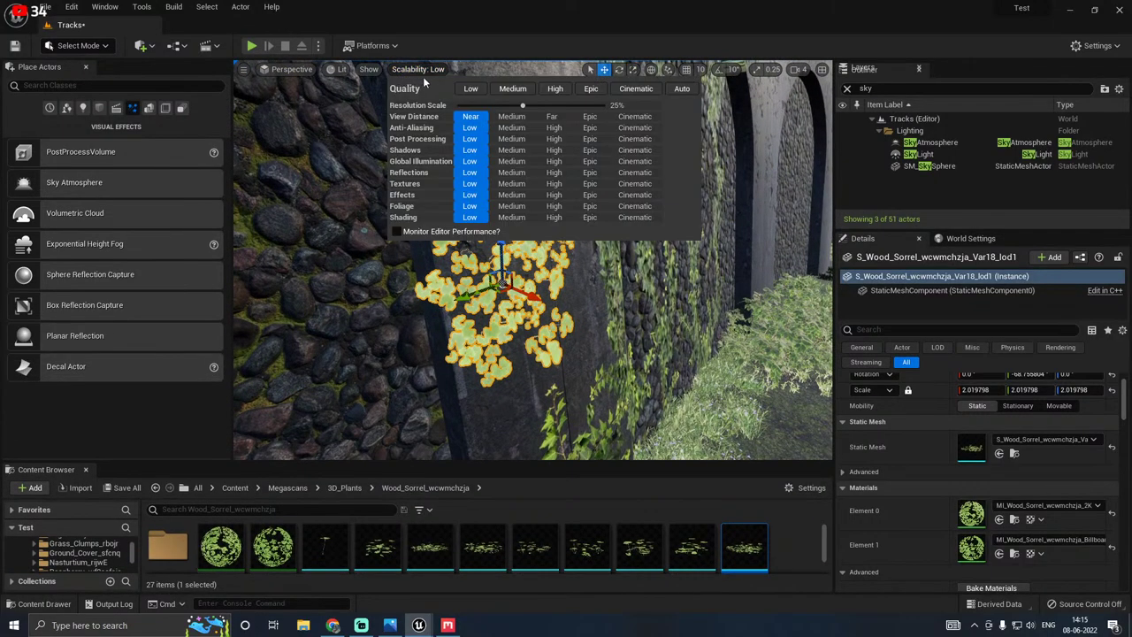
pyautogui.click(554, 89)
pyautogui.moveTo(558, 258)
pyautogui.mouseDown(button='right')
pyautogui.moveTo(538, 285)
pyautogui.moveTo(539, 263)
pyautogui.moveTo(553, 270)
pyautogui.mouseUp(button='right')
pyautogui.press('g')
pyautogui.press('s')
pyautogui.press('g')
pyautogui.press('w')
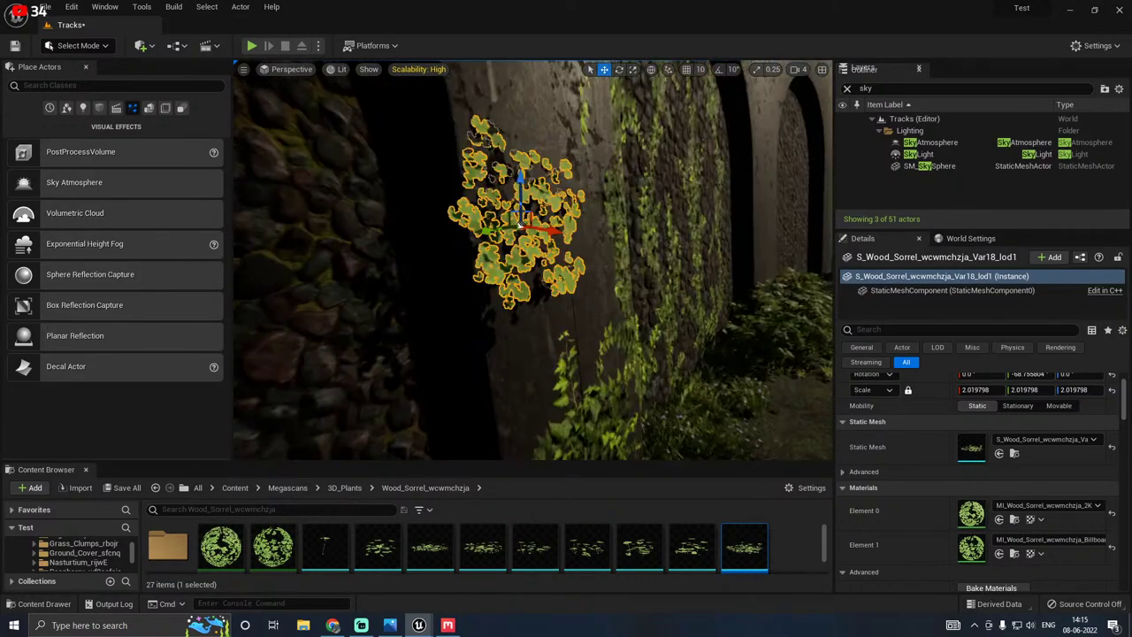
# Step: Try turning the wood sorrel on the pillar to about -79°, and delete the plant
pyautogui.press('e')
pyautogui.moveTo(557, 186); pyautogui.dragTo(512, 177)
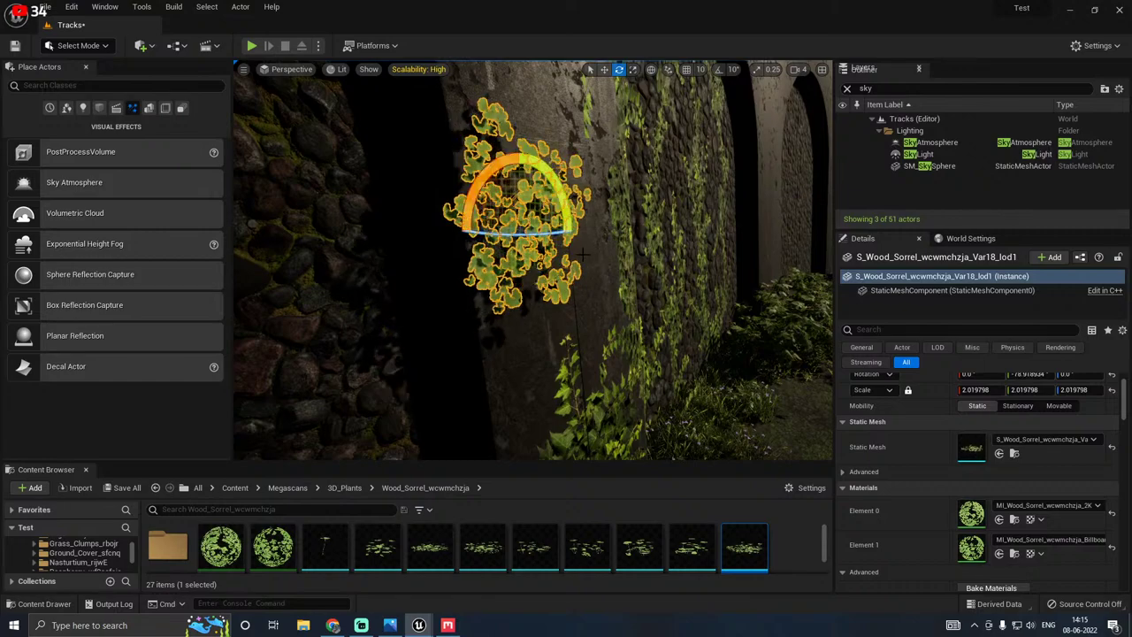
pyautogui.moveTo(582, 253)
pyautogui.mouseDown(button='right')
pyautogui.moveTo(594, 252)
pyautogui.moveTo(424, 253)
pyautogui.moveTo(588, 257)
pyautogui.mouseUp(button='right')
pyautogui.press('a')
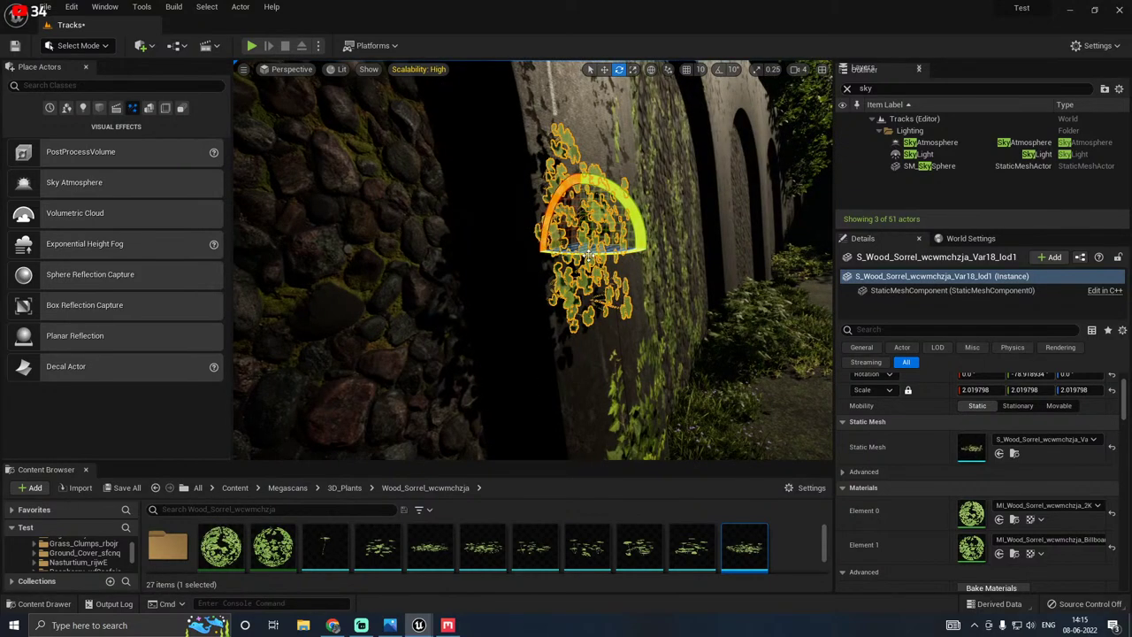
pyautogui.press('Delete')
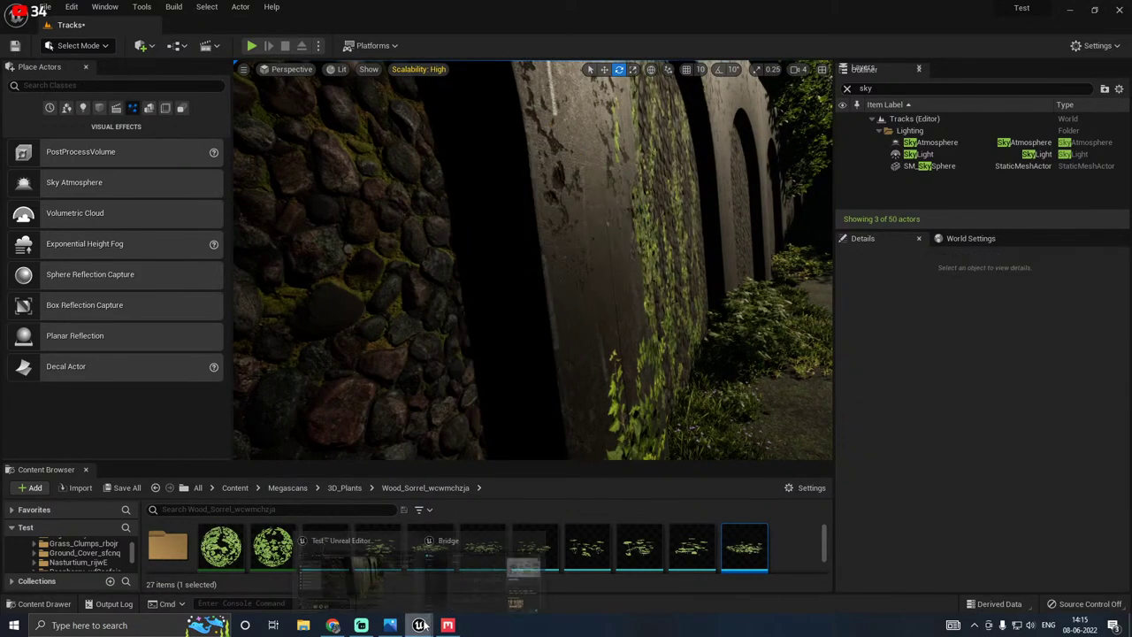
# Step: Switch to Quixel Bridge and look through the 3D Plants assets for wall foliage, checking the English Ivy entry
pyautogui.hotkey('alt', 'Tab')
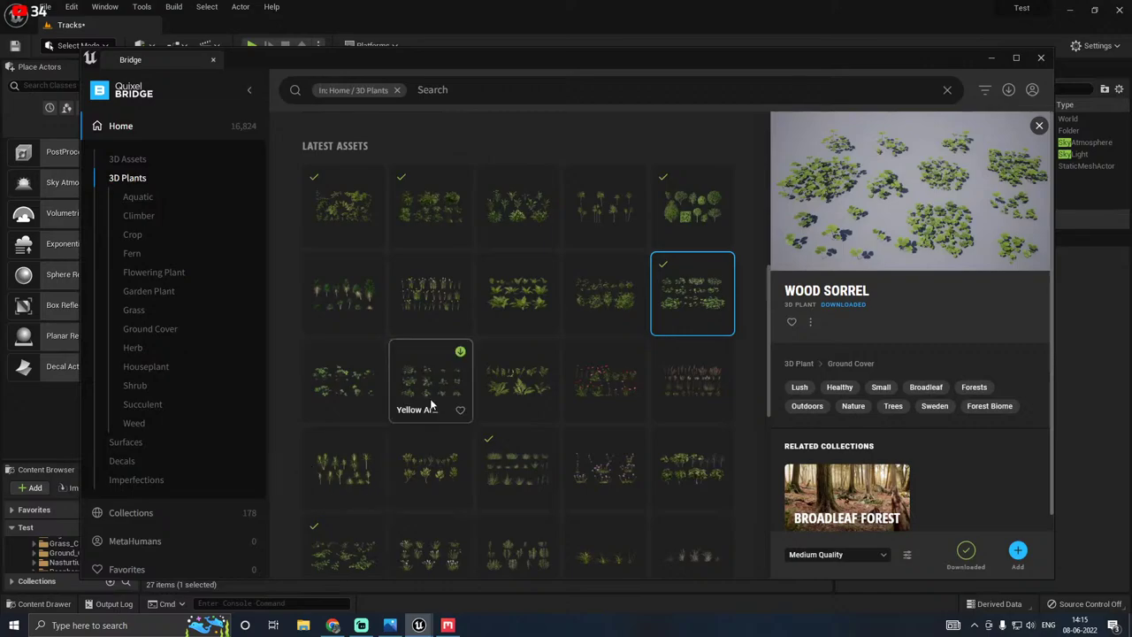
pyautogui.scroll(-1, 431, 399)
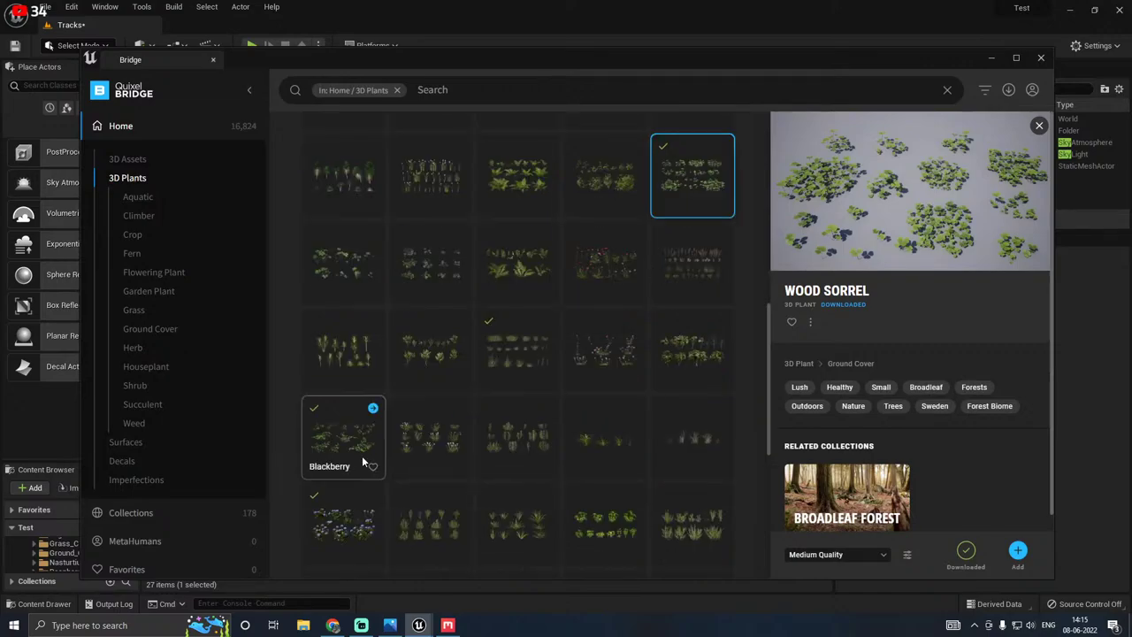
pyautogui.scroll(-4, 362, 456)
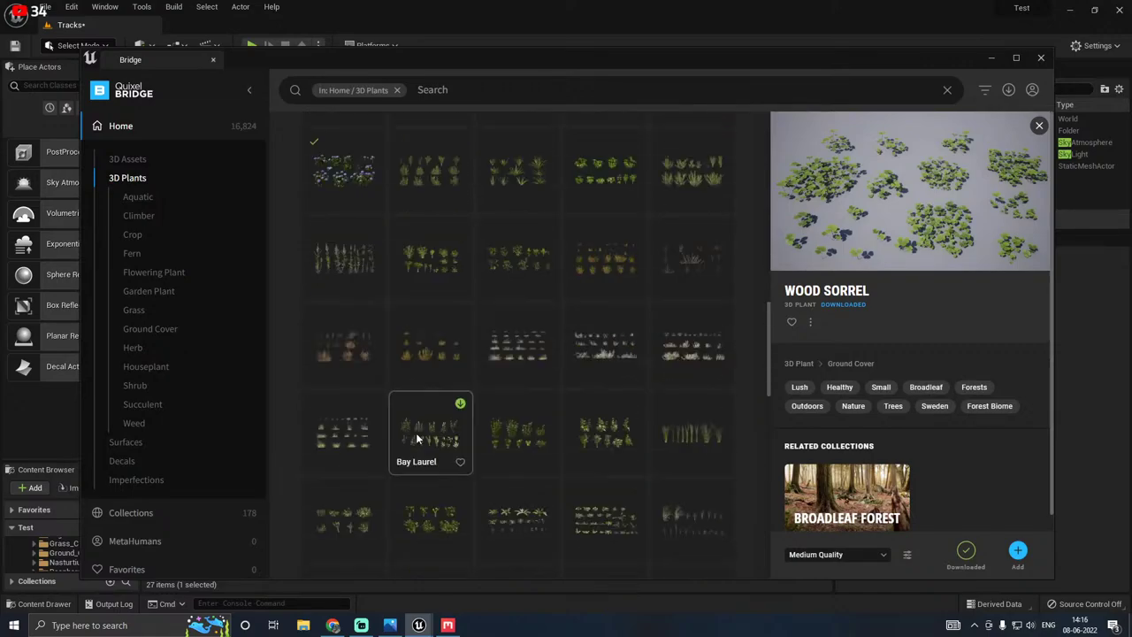
pyautogui.scroll(-6, 418, 438)
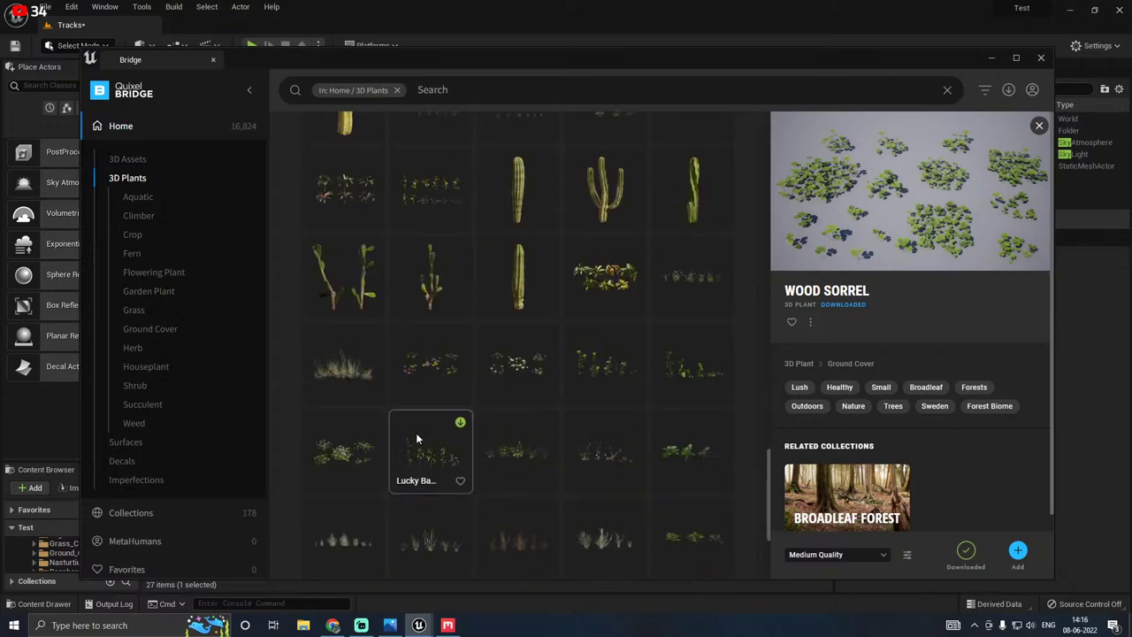
pyautogui.scroll(-2, 361, 454)
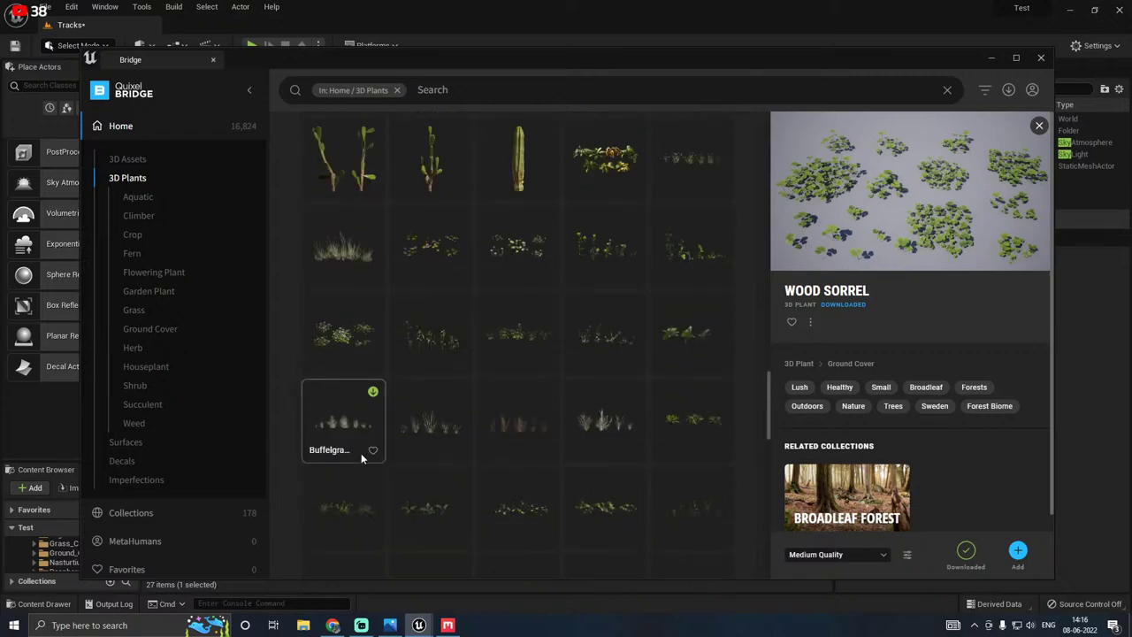
pyautogui.scroll(-5, 361, 453)
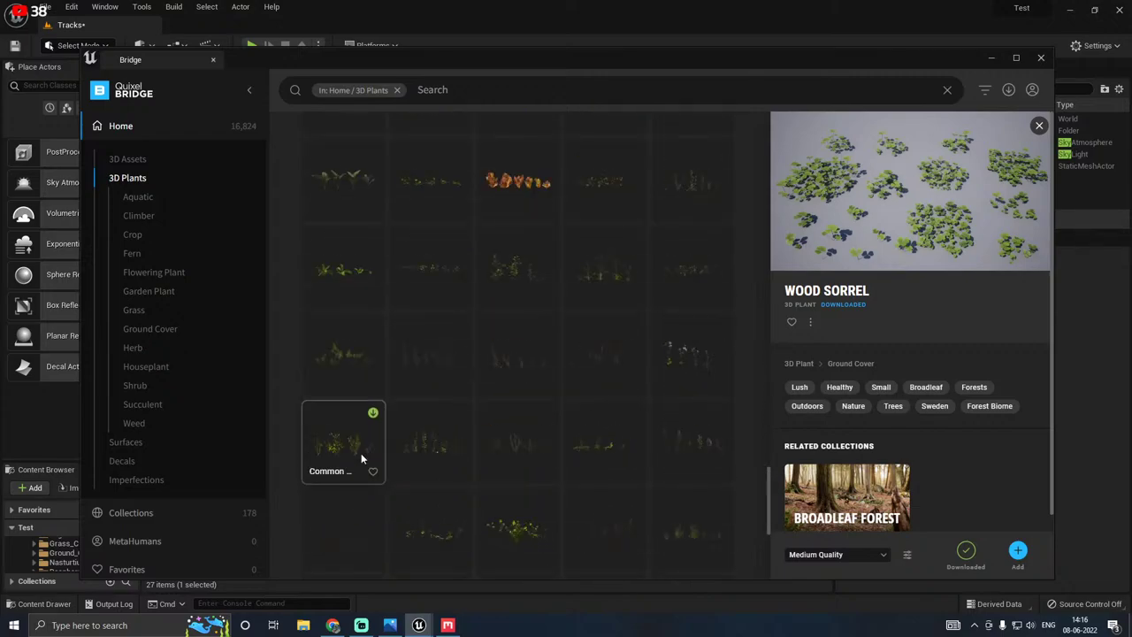
pyautogui.scroll(-3, 361, 453)
pyautogui.scroll(-5, 361, 453)
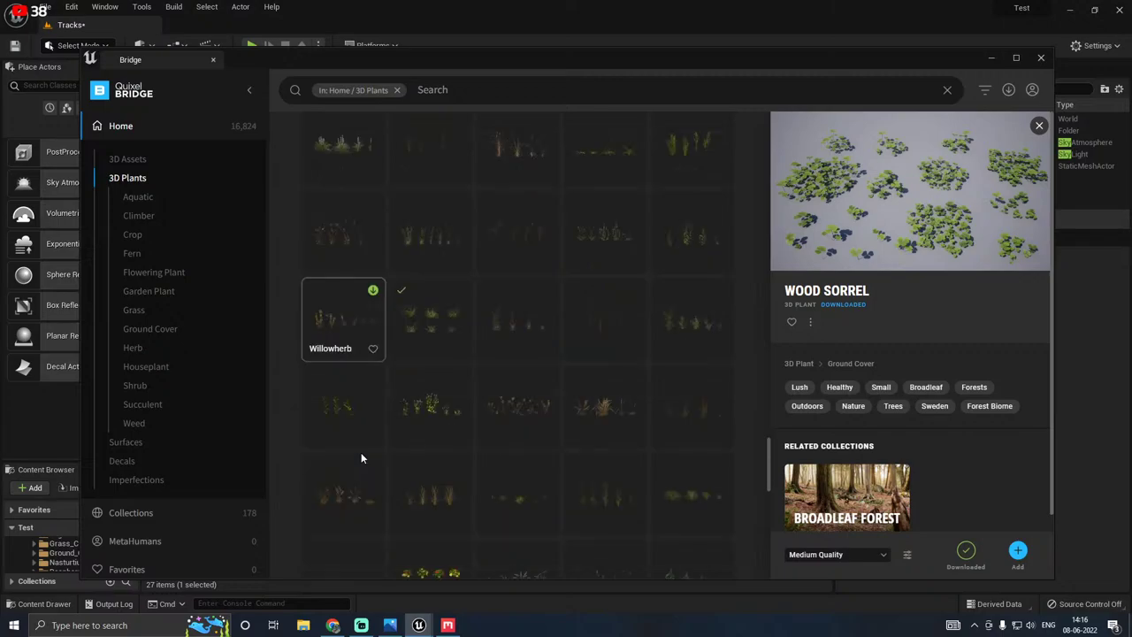
pyautogui.scroll(-5, 361, 456)
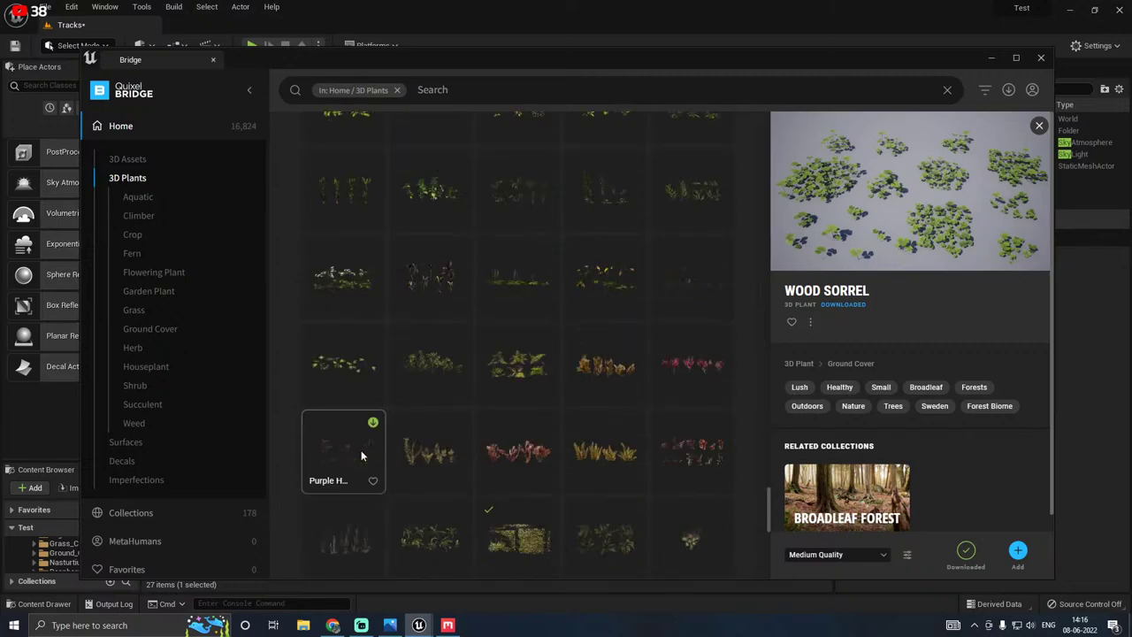
pyautogui.scroll(-2, 360, 455)
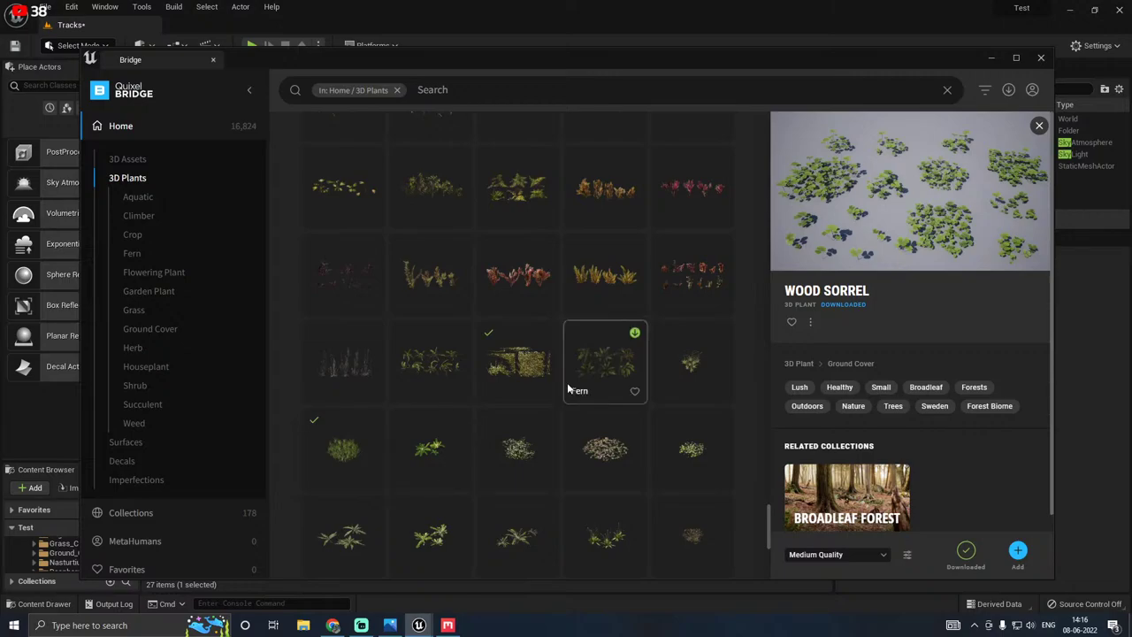
pyautogui.click(513, 371)
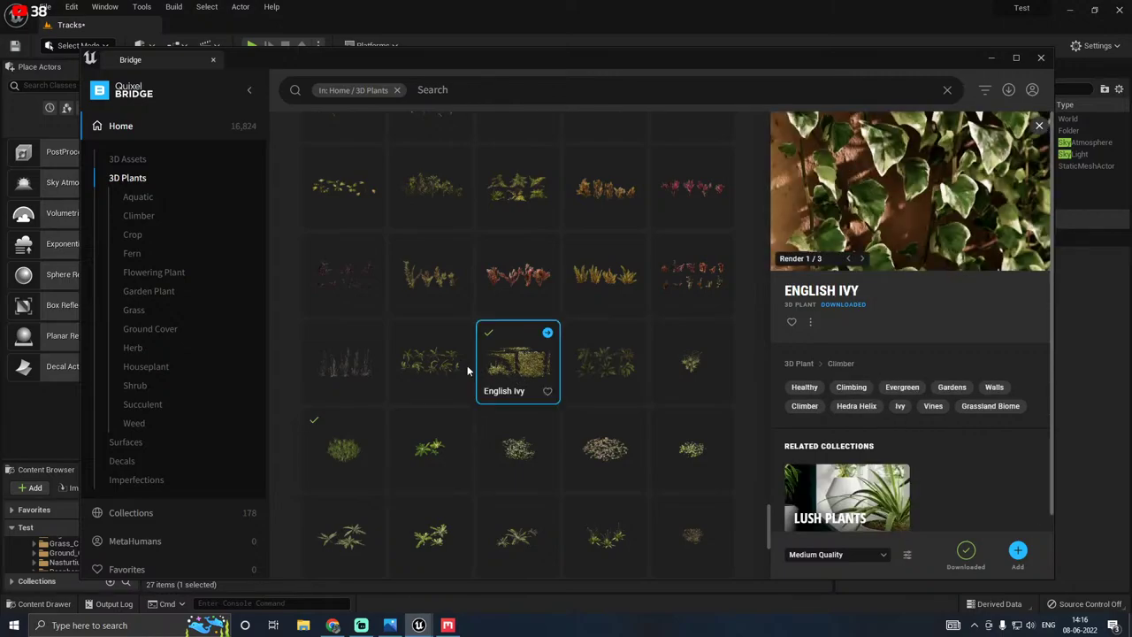
pyautogui.scroll(-1, 942, 436)
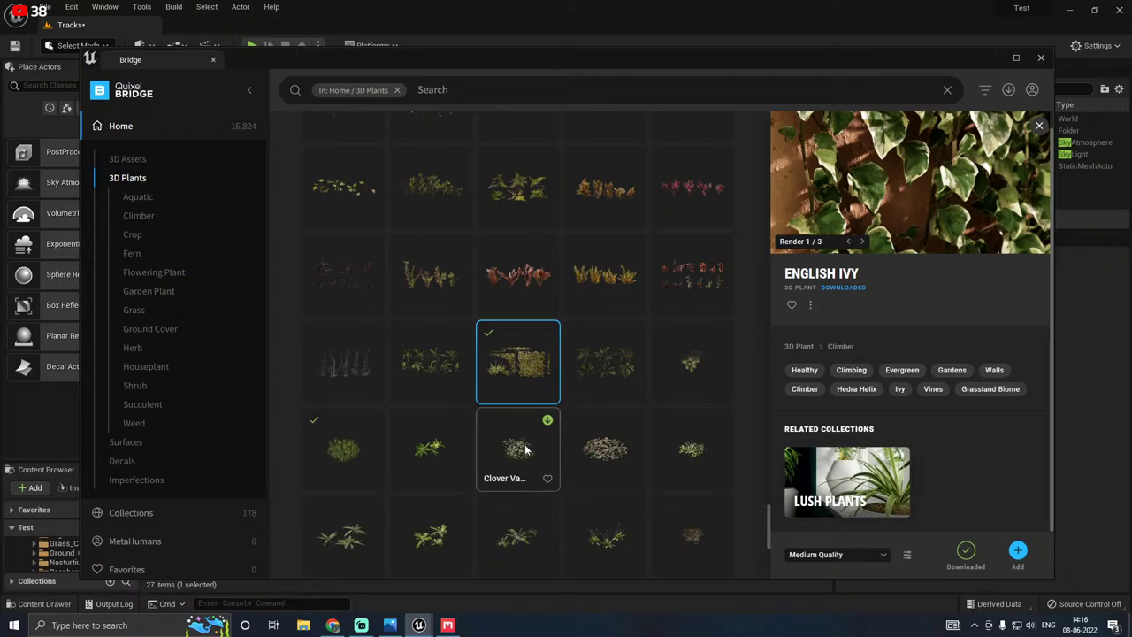
pyautogui.scroll(-3, 526, 450)
pyautogui.scroll(-1, 526, 446)
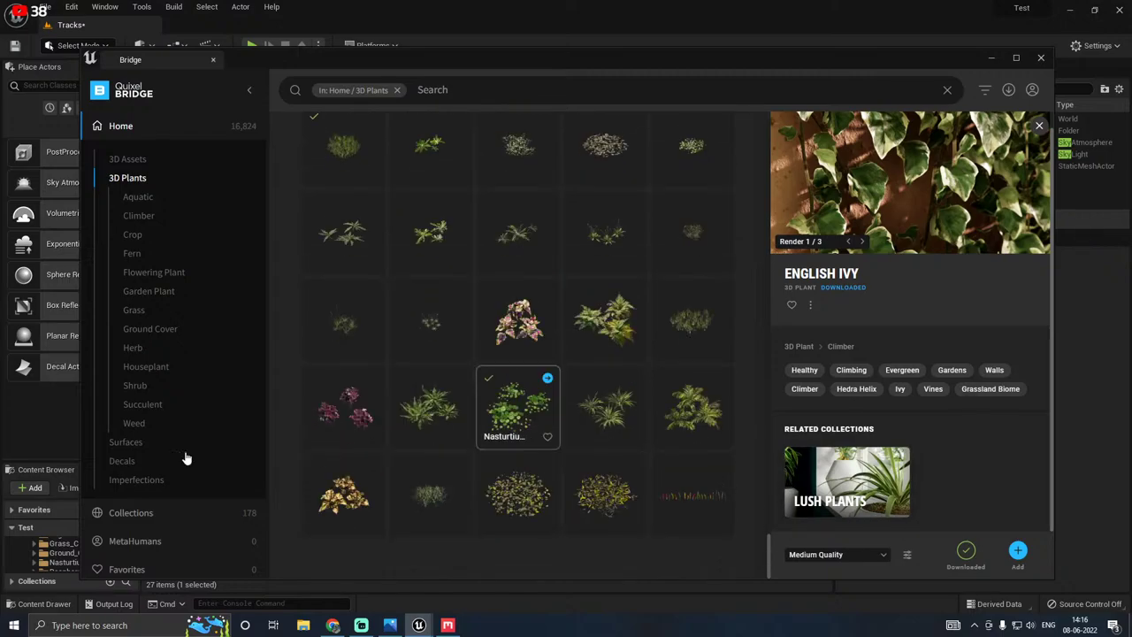
# Step: Search the whole Bridge library for ivy and narrow the results to the 3D Plants Climber category
pyautogui.click(398, 91)
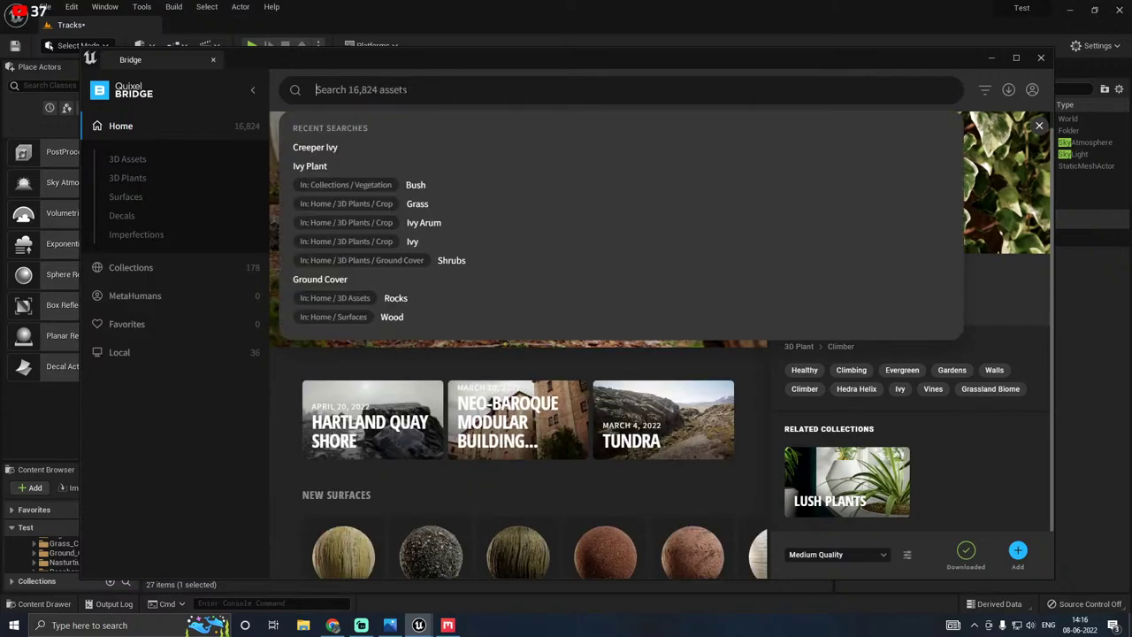
pyautogui.write('ivy')
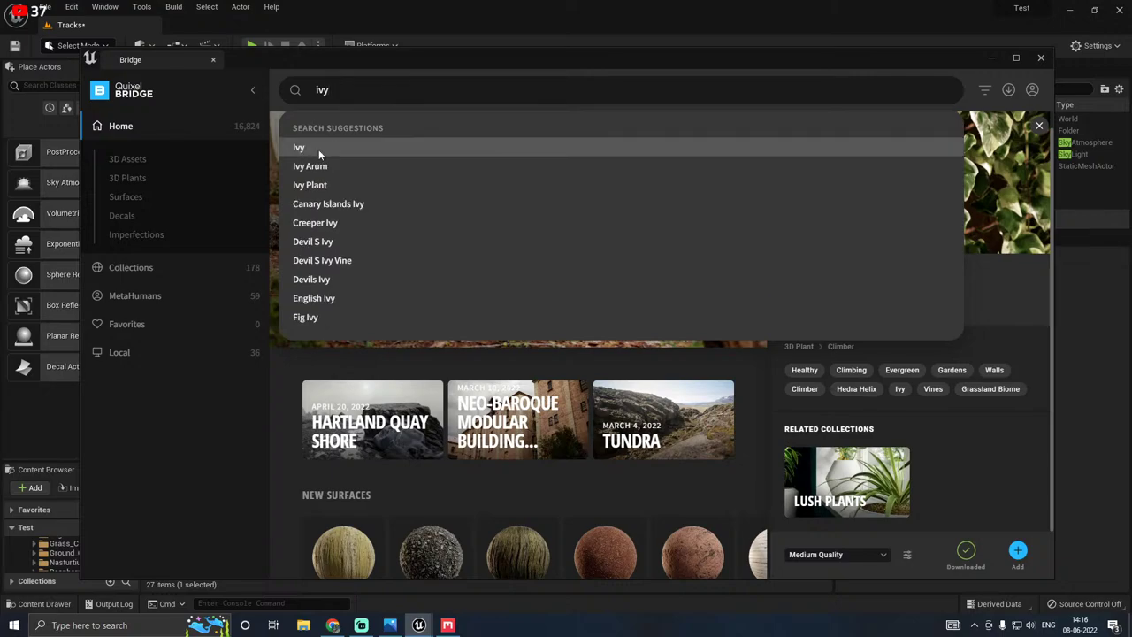
pyautogui.click(319, 151)
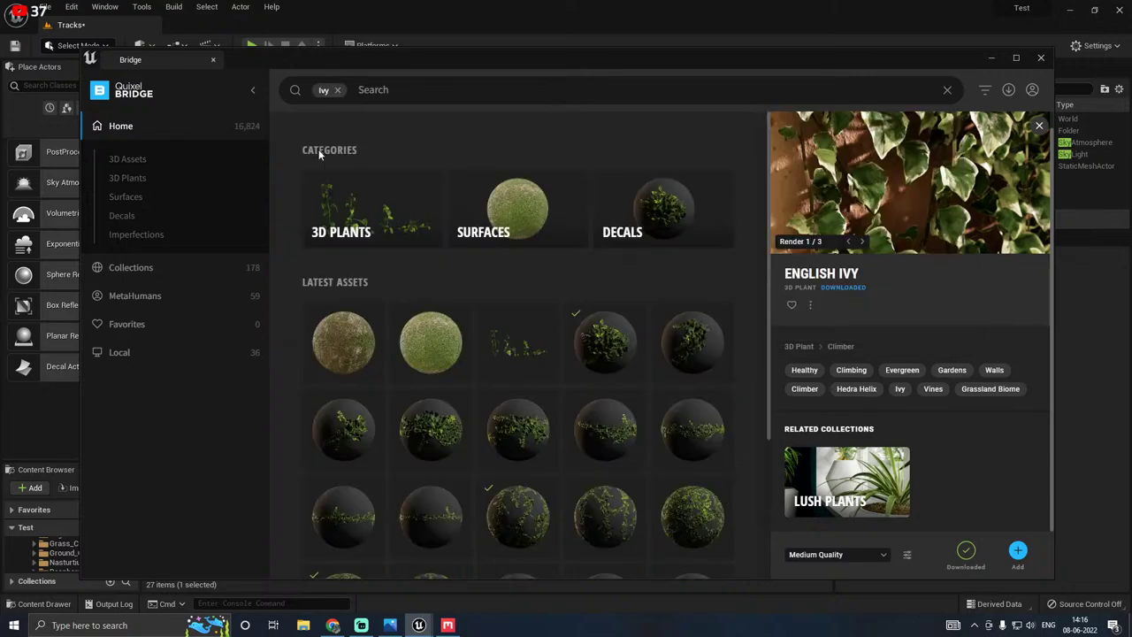
pyautogui.click(379, 207)
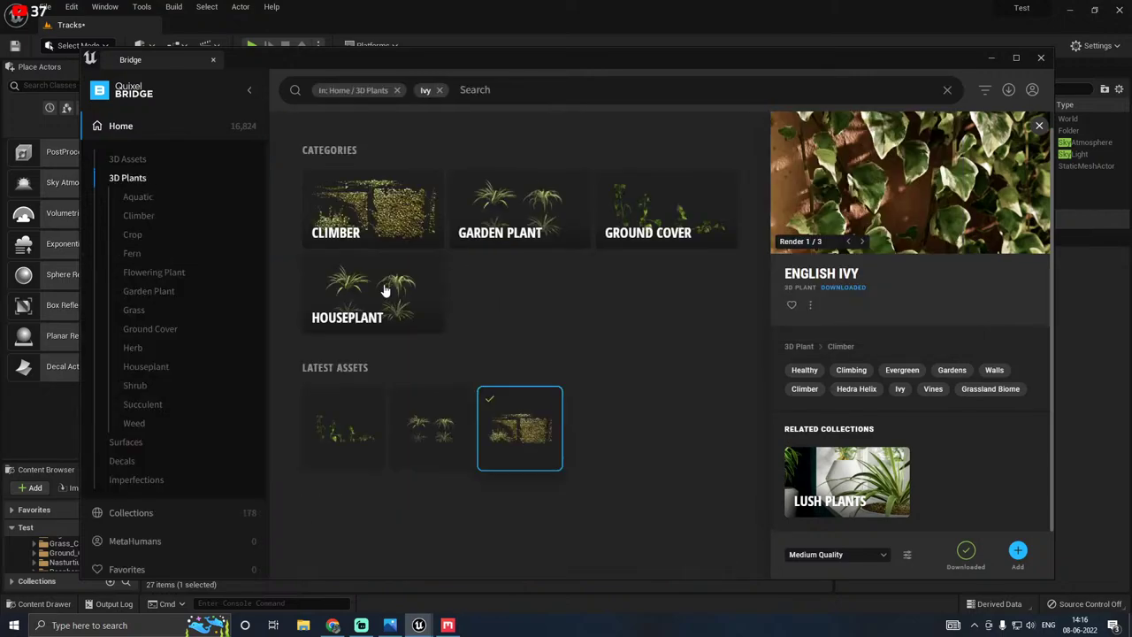
pyautogui.click(378, 214)
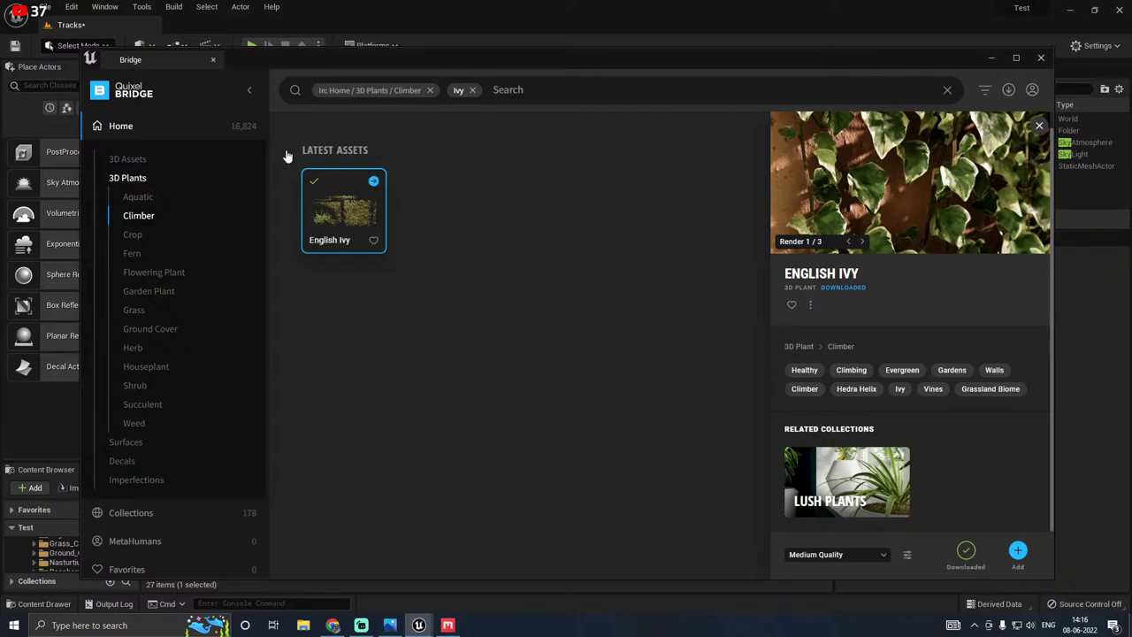
# Step: Clear the ivy filter, look through the Shrub category of the 3D Plants, and return to the Unreal Engine level
pyautogui.click(472, 91)
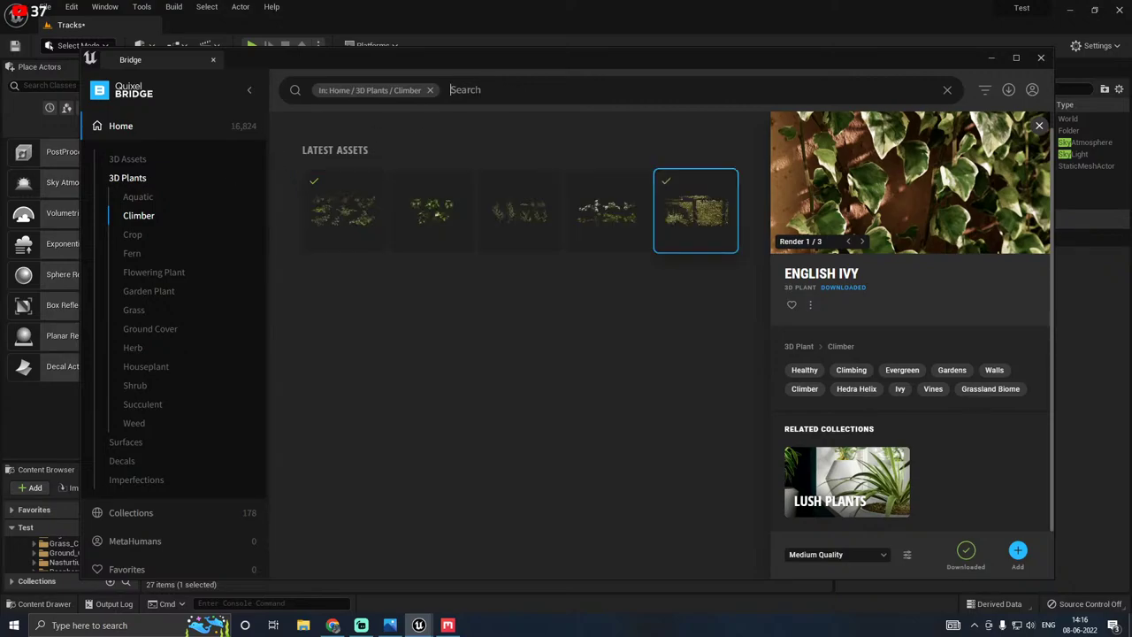
pyautogui.click(124, 178)
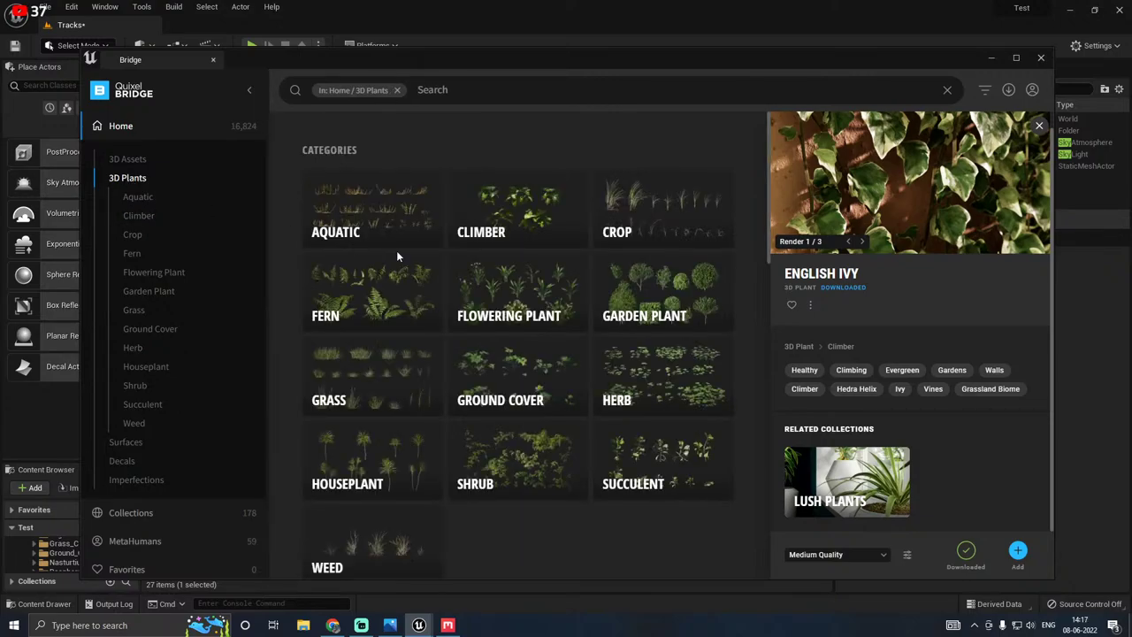
pyautogui.click(548, 488)
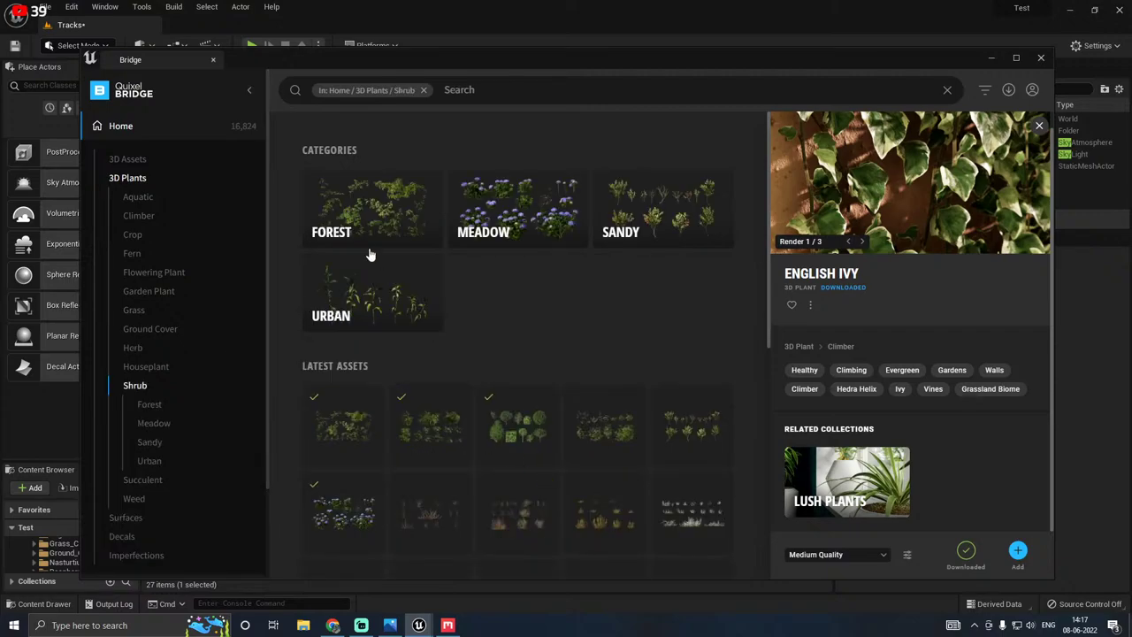
pyautogui.moveTo(458, 460)
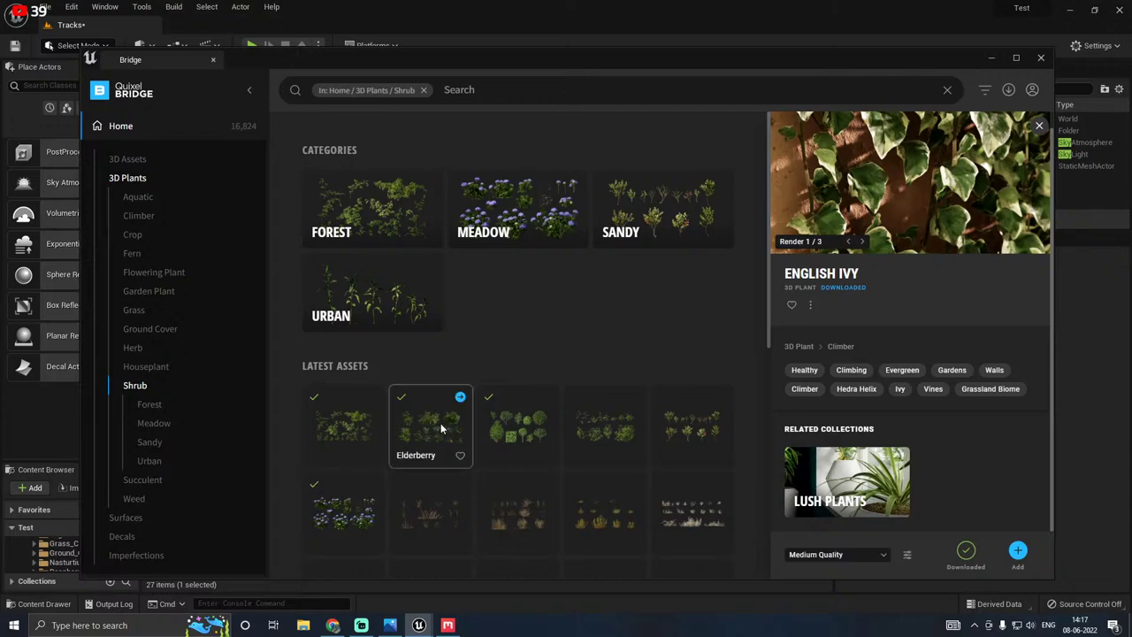
pyautogui.scroll(-5, 442, 428)
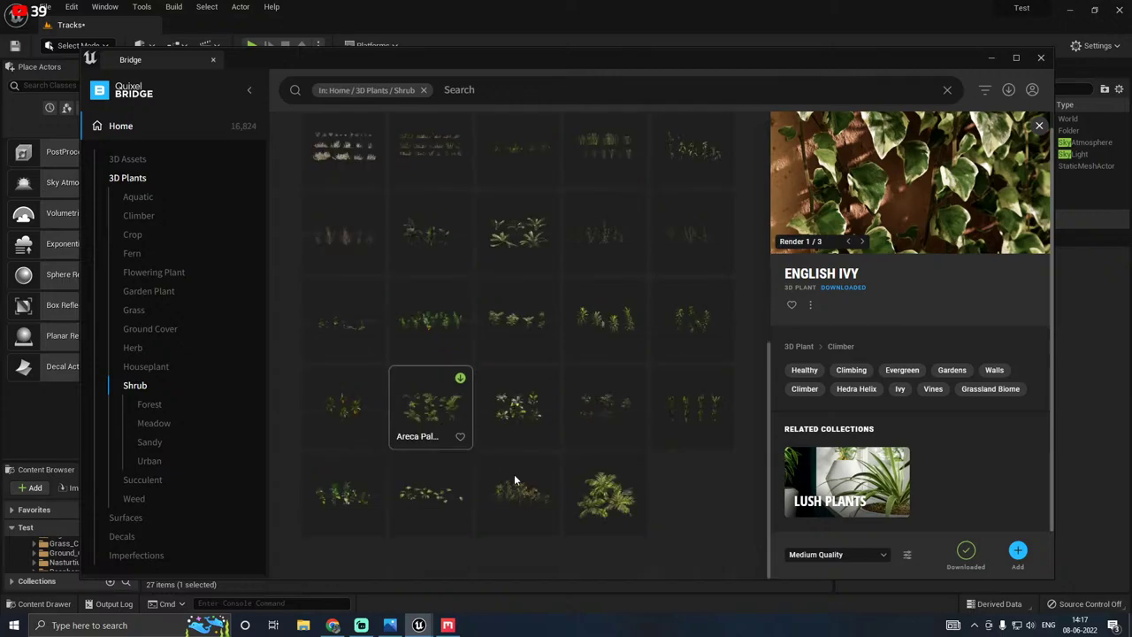
pyautogui.click(992, 58)
# Step: Enlarge the asset area and open the Elderberry_wfzobb2ia folder in the Megascans 3D plants
pyautogui.hotkey('ctrl', 'z')
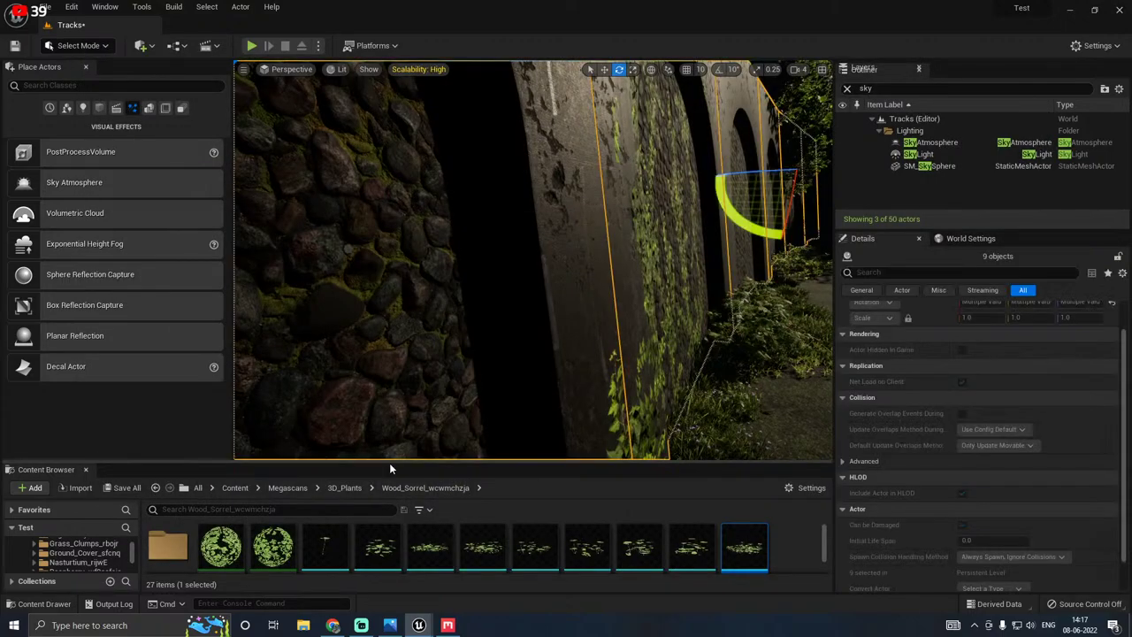
pyautogui.press('w')
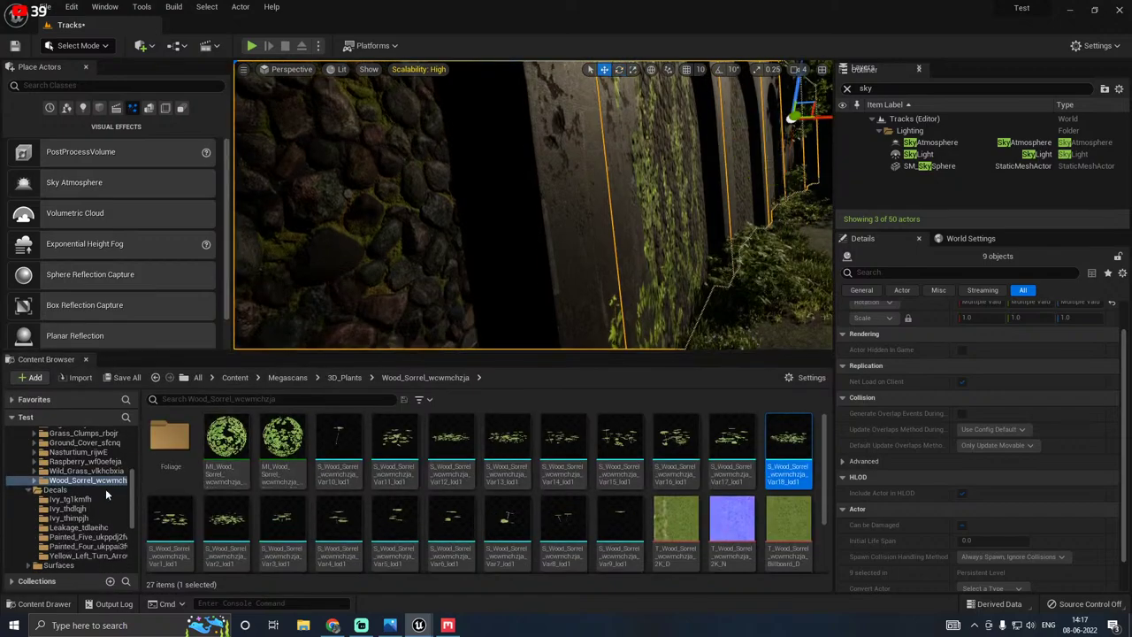
pyautogui.scroll(3, 105, 489)
pyautogui.click(88, 472)
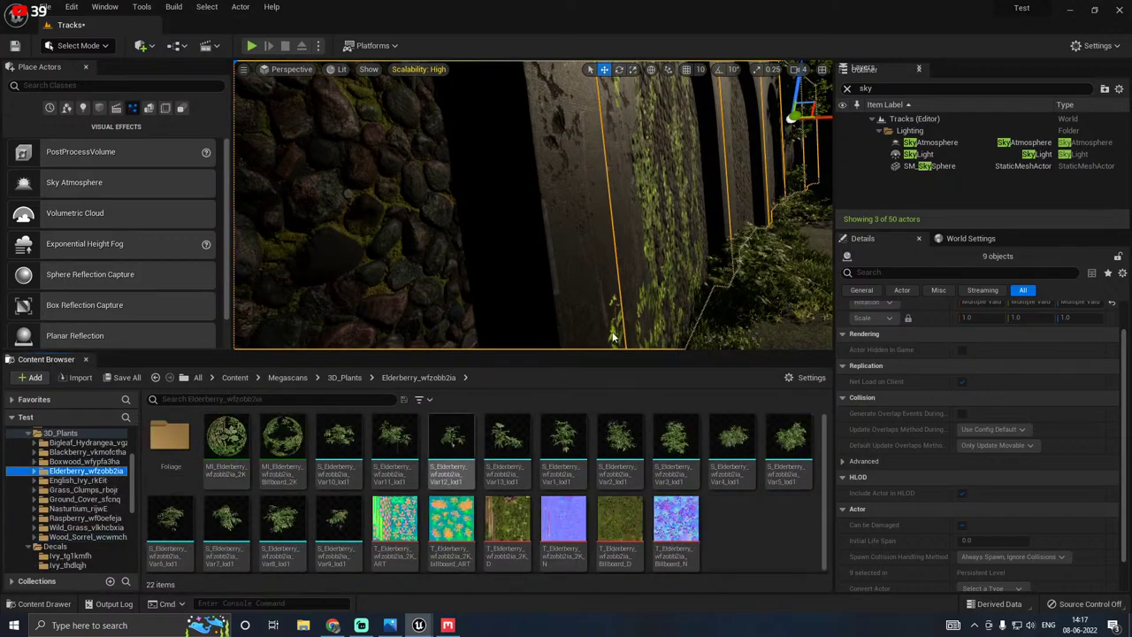
# Step: Enlarge the viewport and set the scalability quality to Medium for the view along the arched wall and rails
pyautogui.moveTo(531, 292); pyautogui.dragTo(672, 310, button='right')
pyautogui.press('w')
pyautogui.press('d')
pyautogui.moveTo(530, 291); pyautogui.dragTo(552, 341, button='right')
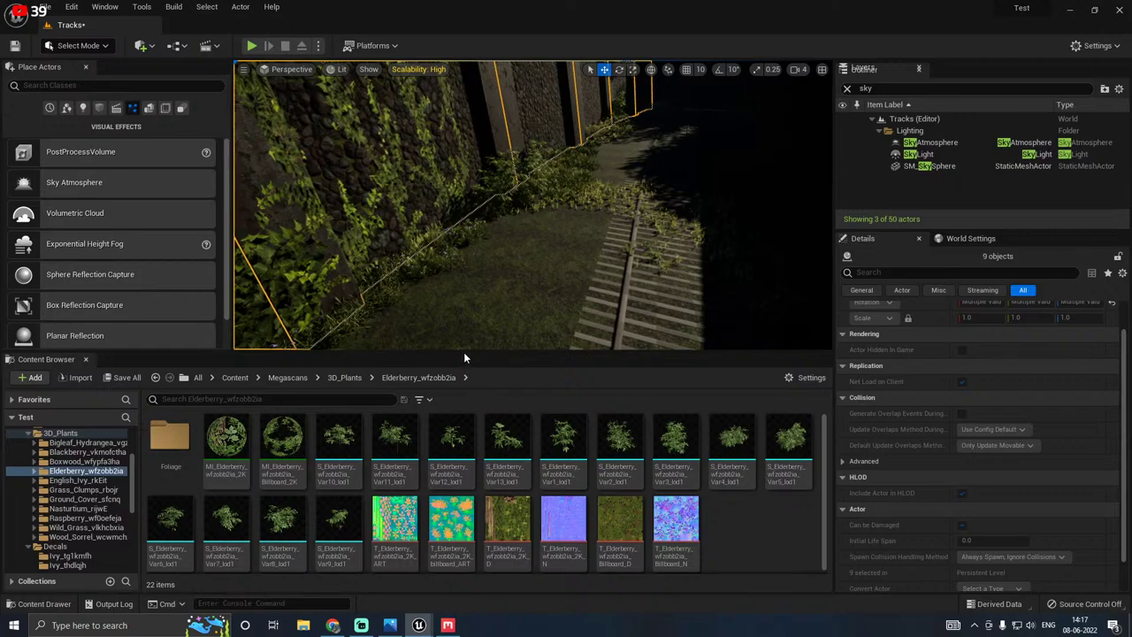
pyautogui.moveTo(465, 354); pyautogui.dragTo(465, 419)
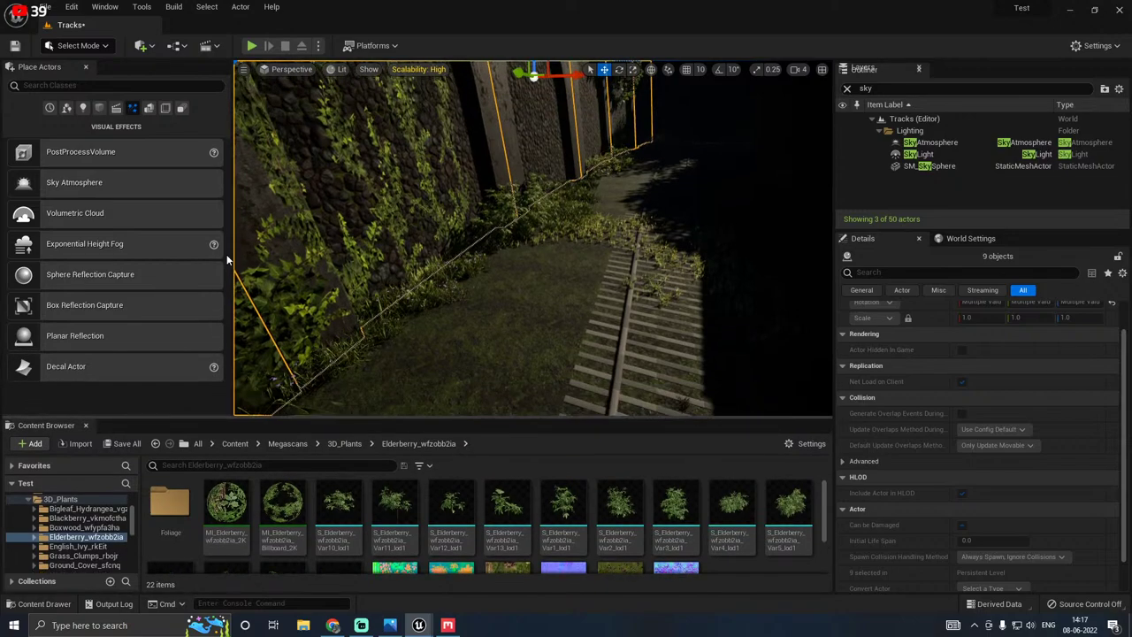
pyautogui.click(415, 74)
pyautogui.click(508, 89)
pyautogui.moveTo(531, 291); pyautogui.dragTo(504, 226, button='right')
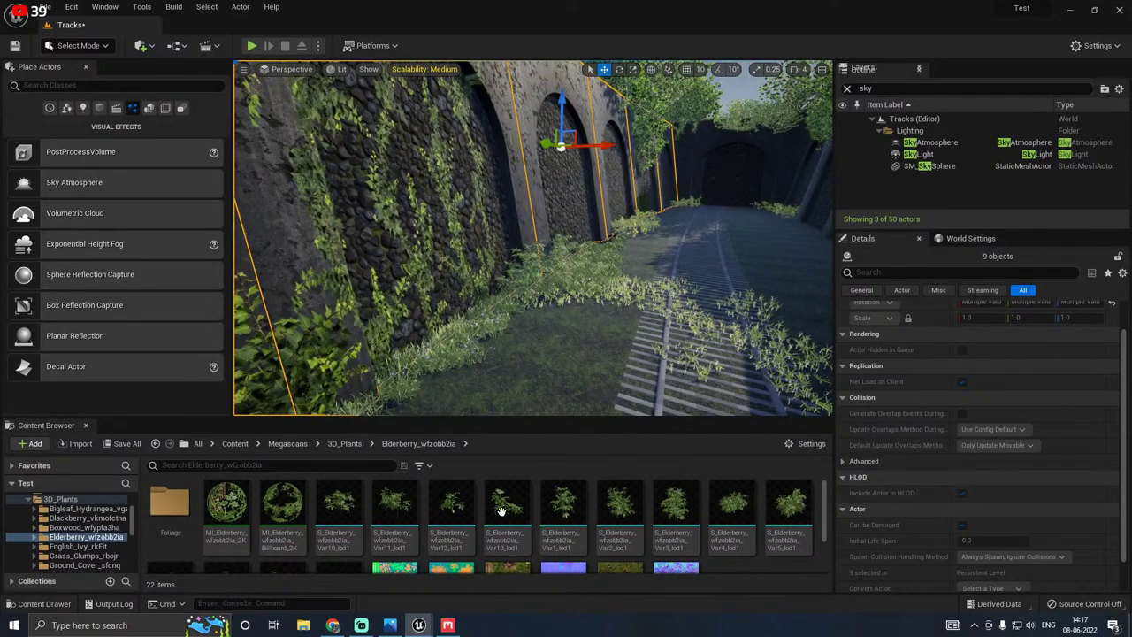
# Step: Place S_Elderberry_wfzobb2ia_Var8_lod1 against the pillar beside the ivy-covered arch, above the plants at its base
pyautogui.scroll(-2, 698, 518)
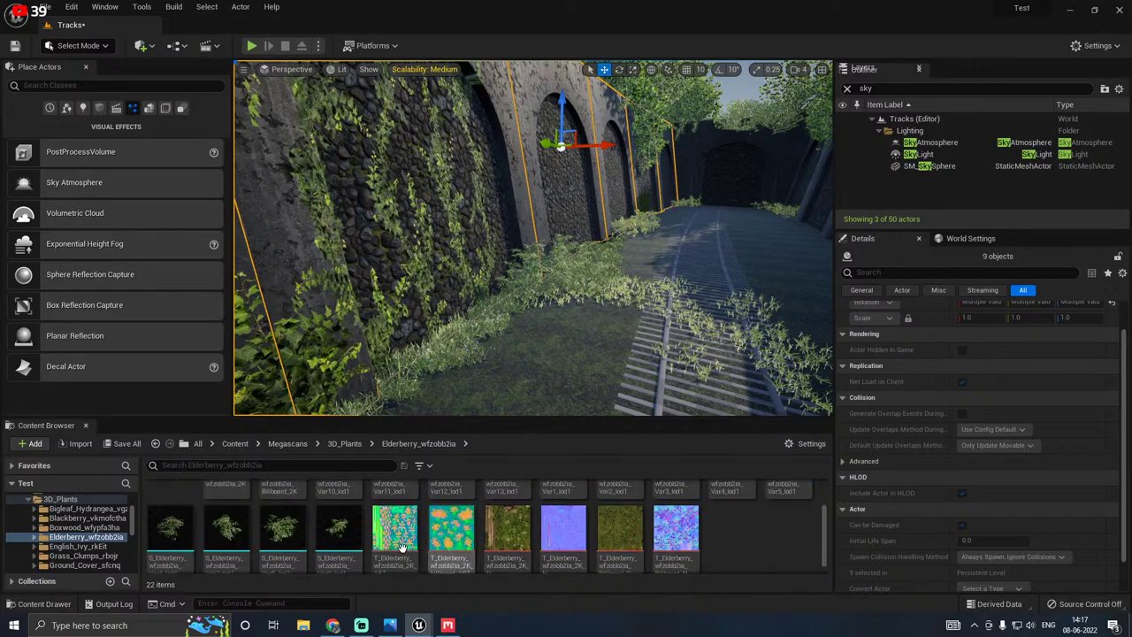
pyautogui.moveTo(474, 386); pyautogui.dragTo(294, 285)
pyautogui.moveTo(294, 285); pyautogui.dragTo(414, 319, button='right')
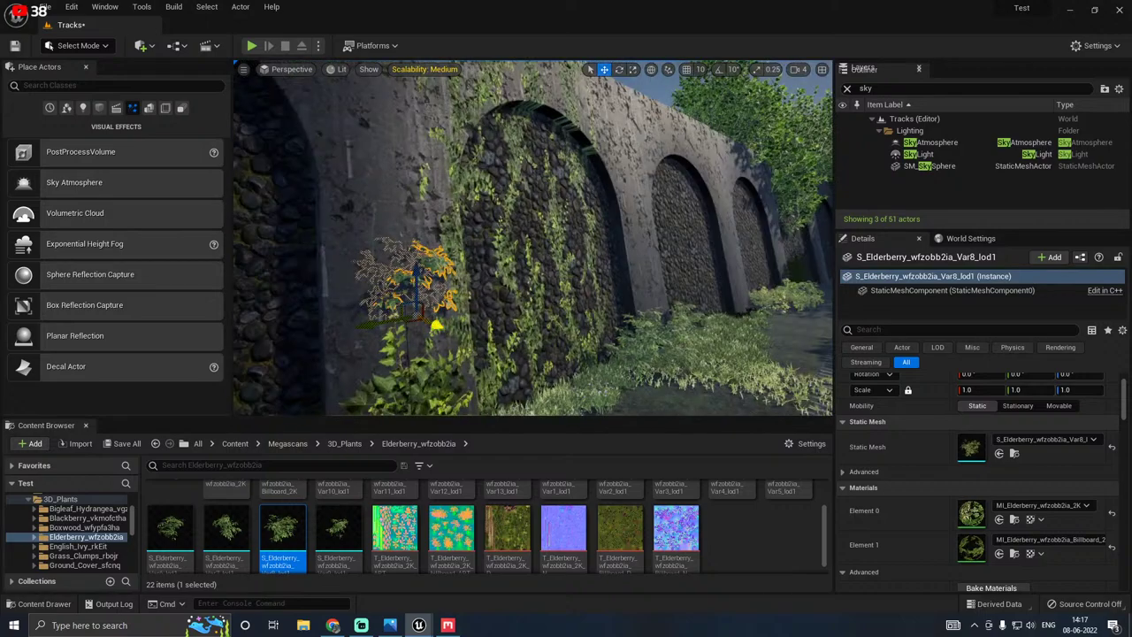
# Step: Lower the elderberry onto the plants at the pillar's base, turn it to about -29° around Z and scale it to about 1.14
pyautogui.moveTo(437, 325); pyautogui.dragTo(453, 332)
pyautogui.moveTo(432, 288); pyautogui.dragTo(431, 340)
pyautogui.moveTo(436, 341); pyautogui.dragTo(518, 313, button='right')
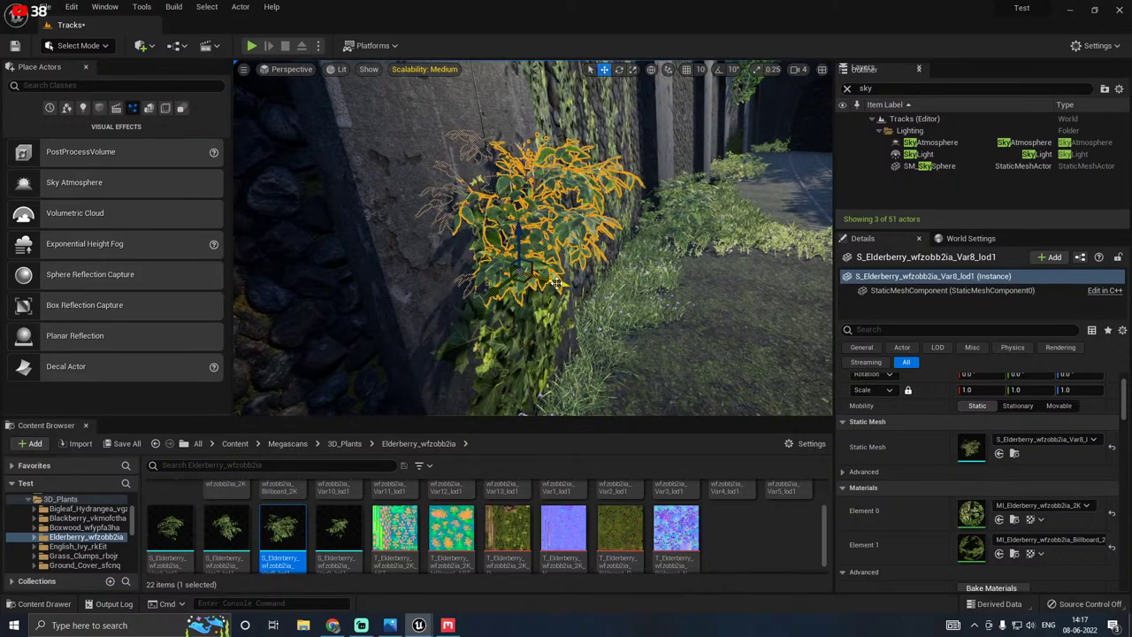
pyautogui.press('e')
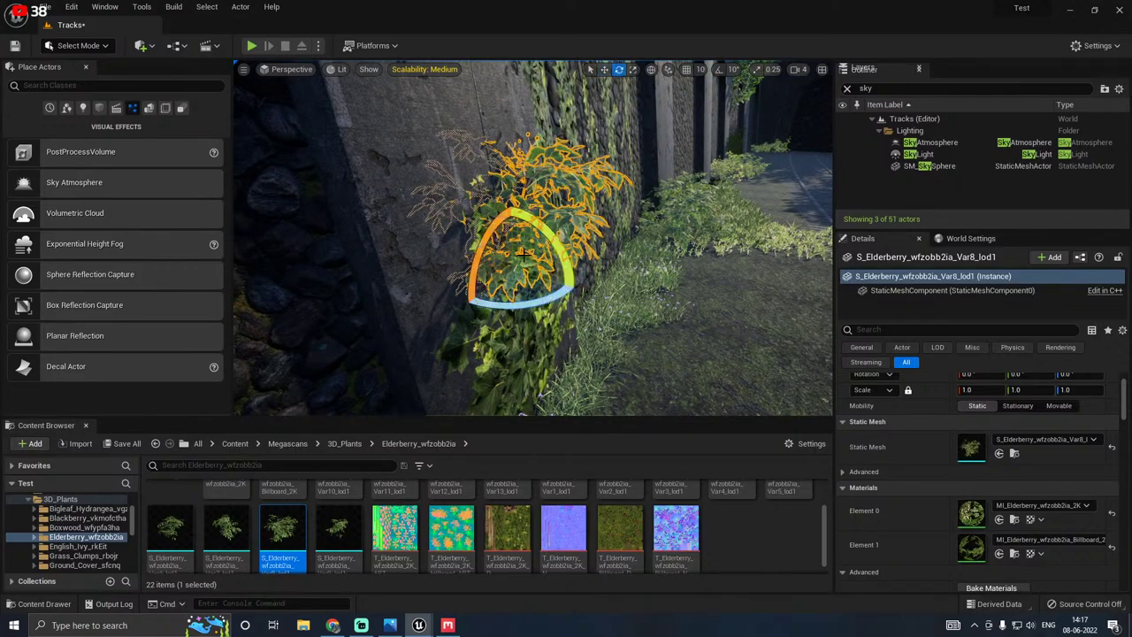
pyautogui.press('r')
pyautogui.moveTo(516, 273); pyautogui.dragTo(495, 123)
pyautogui.press('e')
# Step: Duplicate the elderberry above the first one, swap its mesh to S_Elderberry_wfzobb2ia_Var7_lod1 and shift it against the pillar
pyautogui.press('w')
pyautogui.moveTo(551, 209); pyautogui.dragTo(496, 168, button='right')
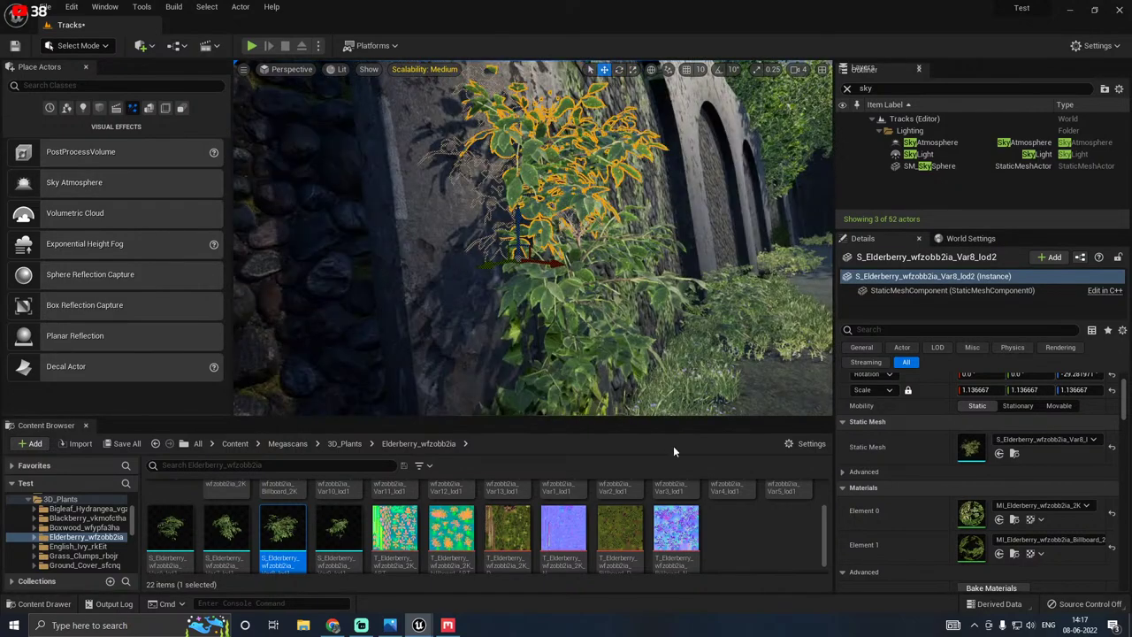
pyautogui.scroll(1, 531, 526)
pyautogui.click(232, 546)
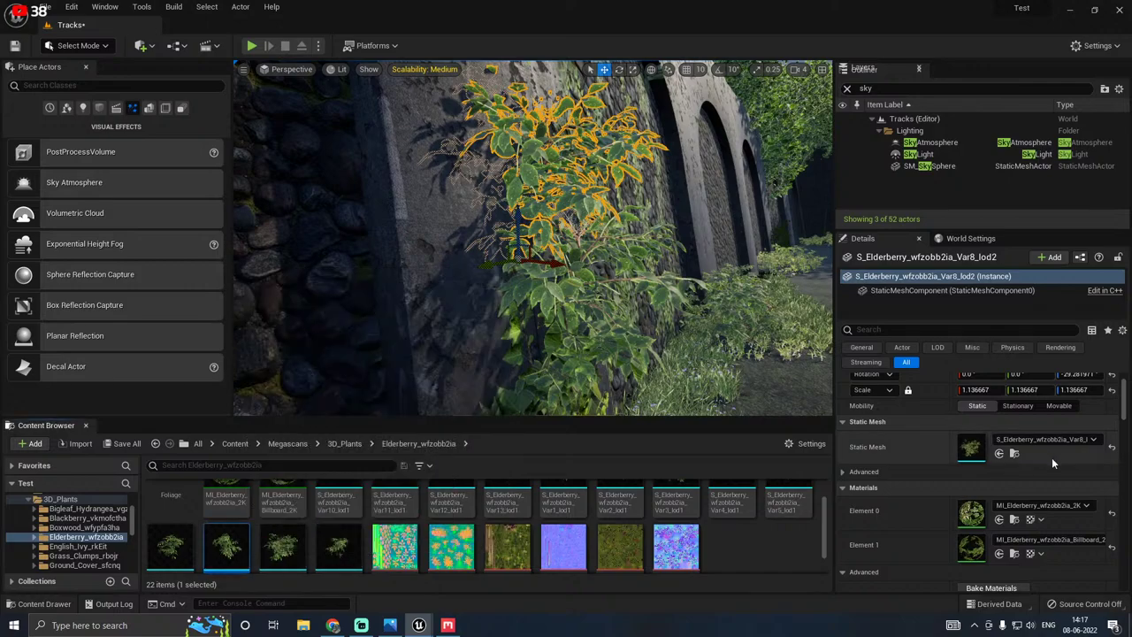
pyautogui.click(999, 452)
pyautogui.moveTo(531, 265); pyautogui.dragTo(602, 265, button='right')
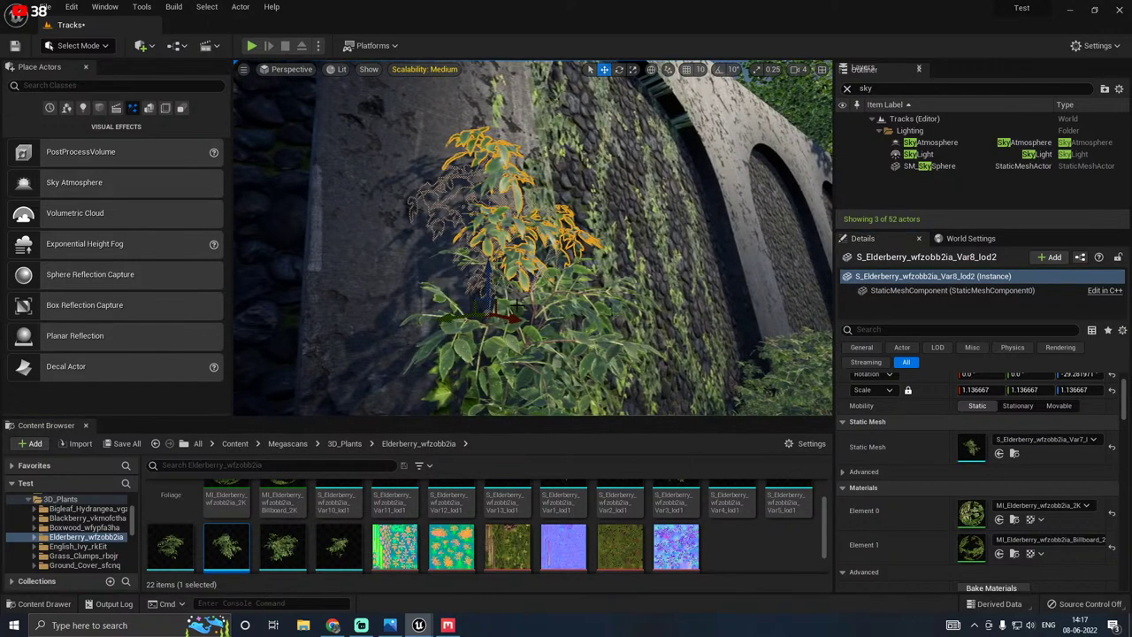
pyautogui.moveTo(453, 319); pyautogui.dragTo(350, 320)
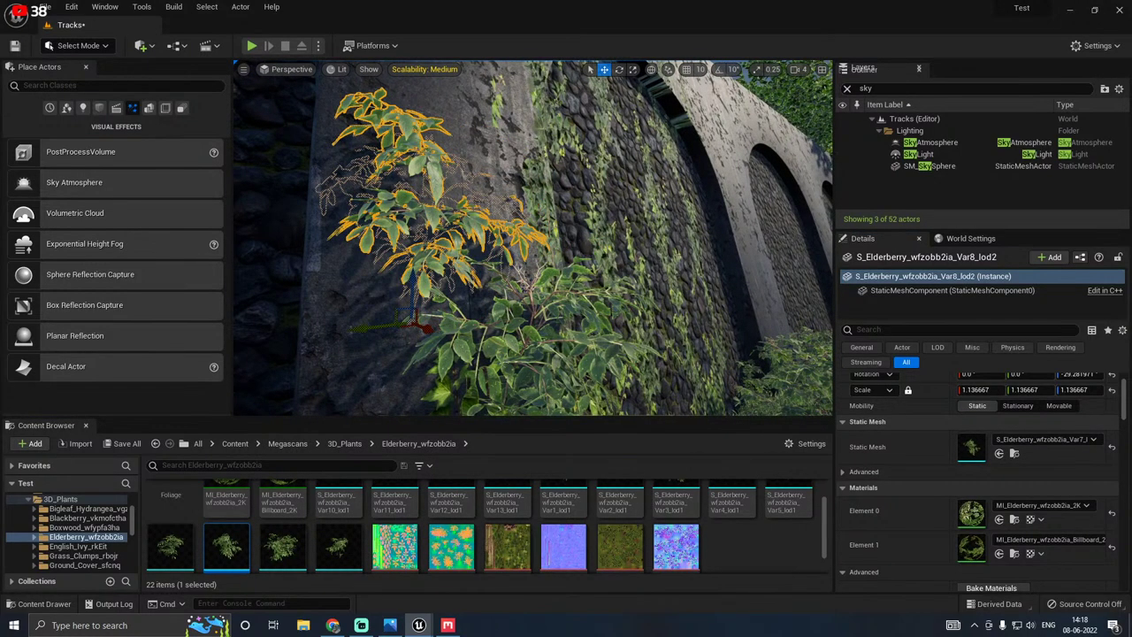
pyautogui.moveTo(547, 271); pyautogui.dragTo(548, 354)
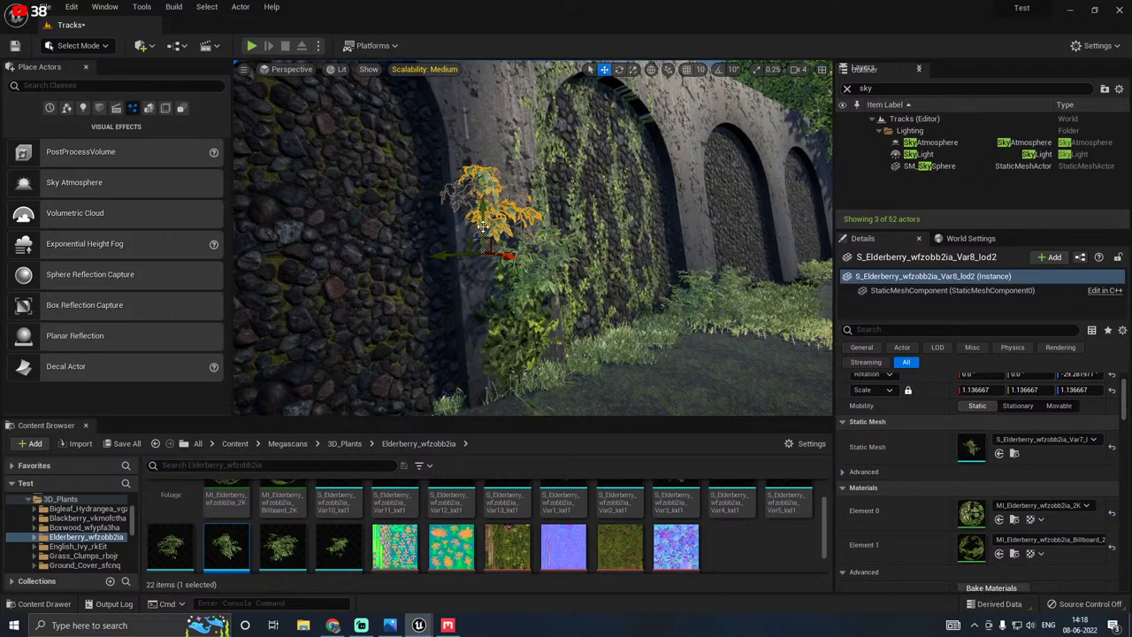
# Step: Duplicate the Var7 elderberry higher up the pillar, scale the copy to about 1.51 and swap its mesh to S_Elderberry_wfzobb2ia_Var6_lod1
pyautogui.moveTo(452, 254); pyautogui.dragTo(504, 113)
pyautogui.press('r')
pyautogui.moveTo(572, 184); pyautogui.dragTo(535, 204, button='right')
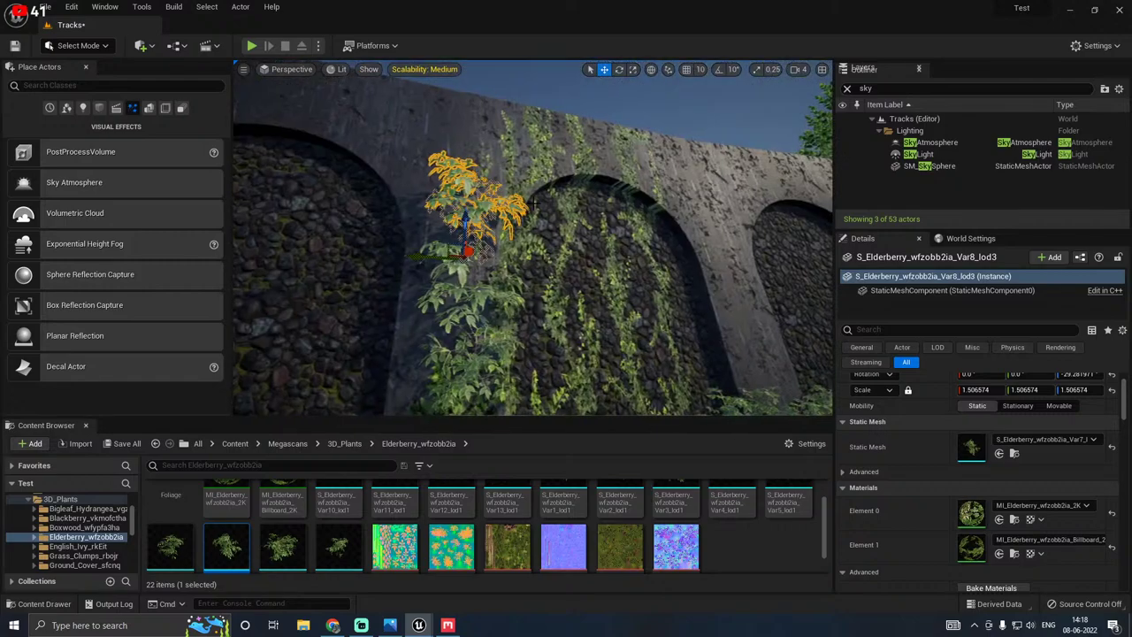
pyautogui.click(181, 555)
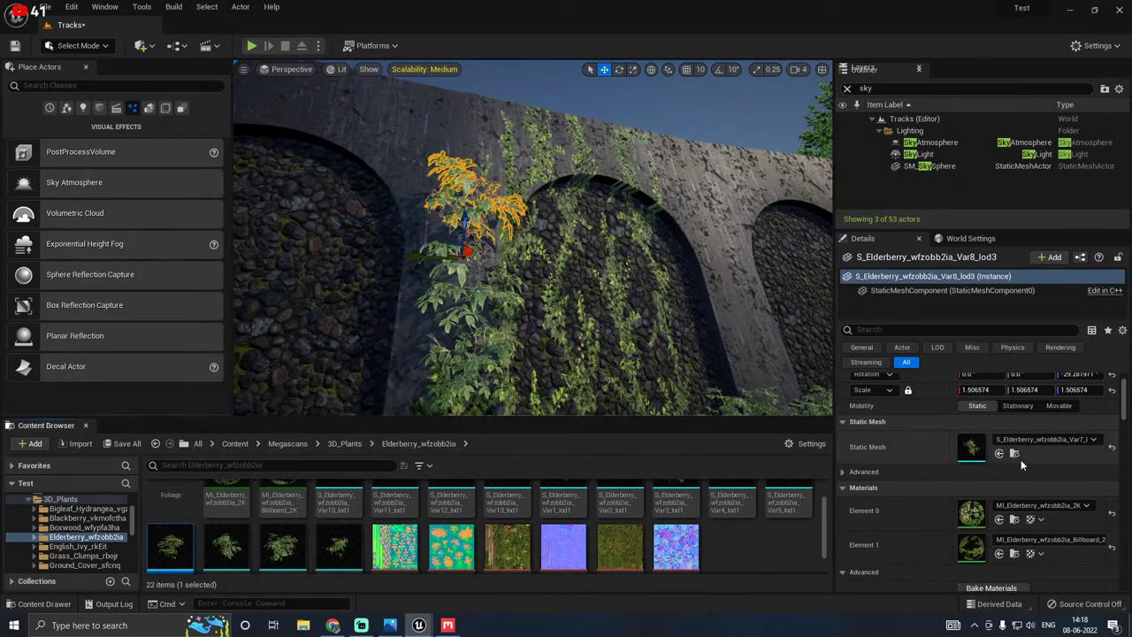
pyautogui.click(999, 453)
# Step: Tilt the Var6 elderberry to about 6.6°, -11.5° and -29.9°, and lower it onto the foliage below
pyautogui.moveTo(527, 318); pyautogui.dragTo(612, 292, button='right')
pyautogui.press('e')
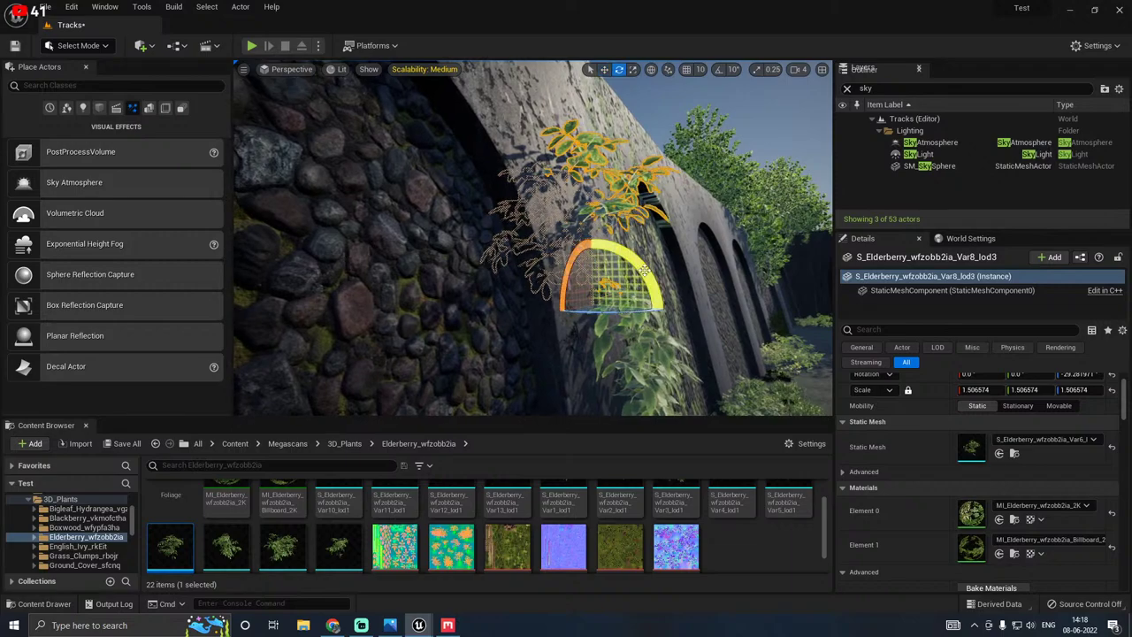
pyautogui.moveTo(644, 270); pyautogui.dragTo(618, 306)
pyautogui.press('w')
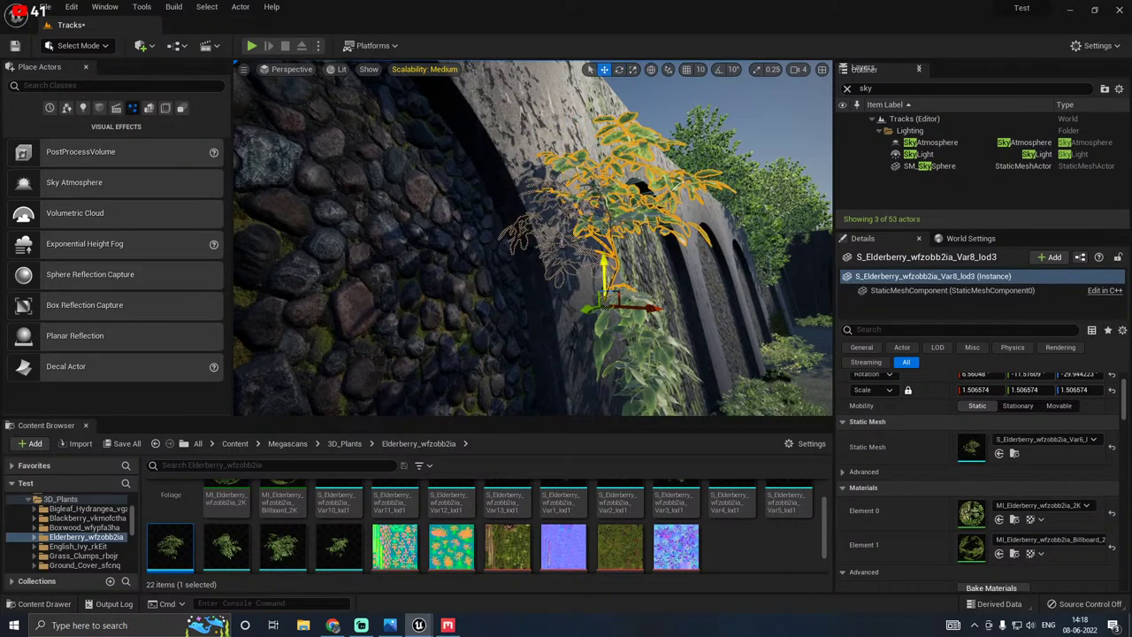
pyautogui.moveTo(604, 266); pyautogui.dragTo(604, 310)
# Step: Duplicate the Var6 elderberry upward, scale the copy to about 1.3 and position it against the pillar beside the ivy-covered arch
pyautogui.keyDown('alt'); pyautogui.moveTo(627, 290); pyautogui.dragTo(614, 244); pyautogui.keyUp('alt')
pyautogui.press('r')
pyautogui.press('w')
pyautogui.moveTo(613, 244); pyautogui.dragTo(386, 301, button='right')
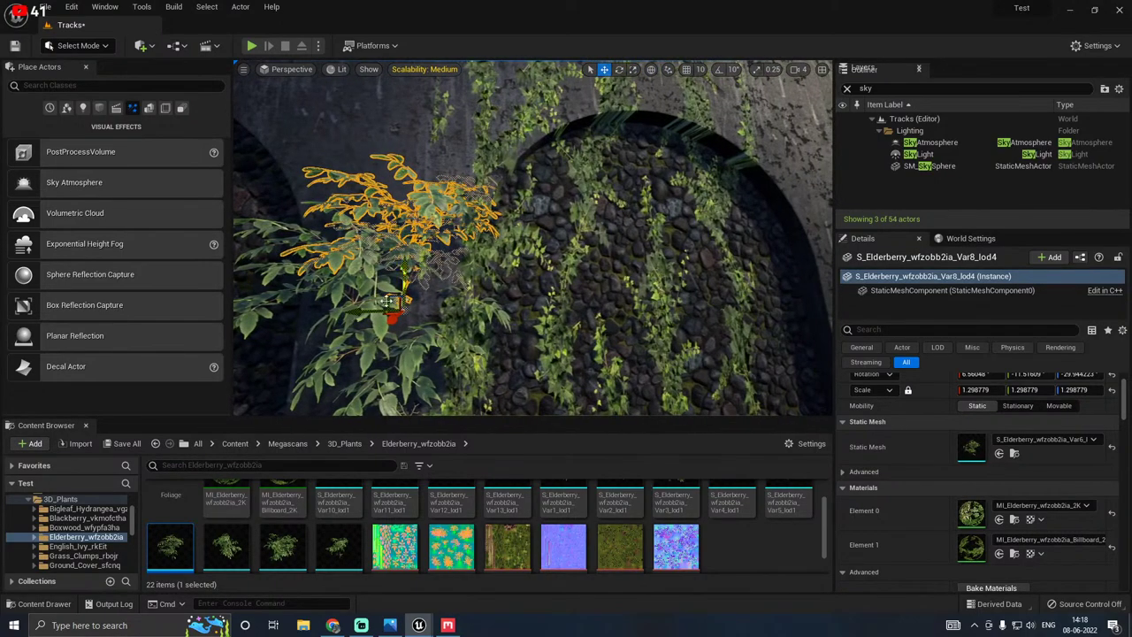
pyautogui.moveTo(356, 315); pyautogui.dragTo(381, 313)
pyautogui.moveTo(381, 313); pyautogui.dragTo(274, 300, button='right')
pyautogui.moveTo(510, 280); pyautogui.dragTo(531, 304, button='right')
# Step: Try the S_Elderberry_wfzobb2ia_Var4_lod1 mesh on the uppermost elderberry at a scale of about 0.73
pyautogui.scroll(2, 310, 559)
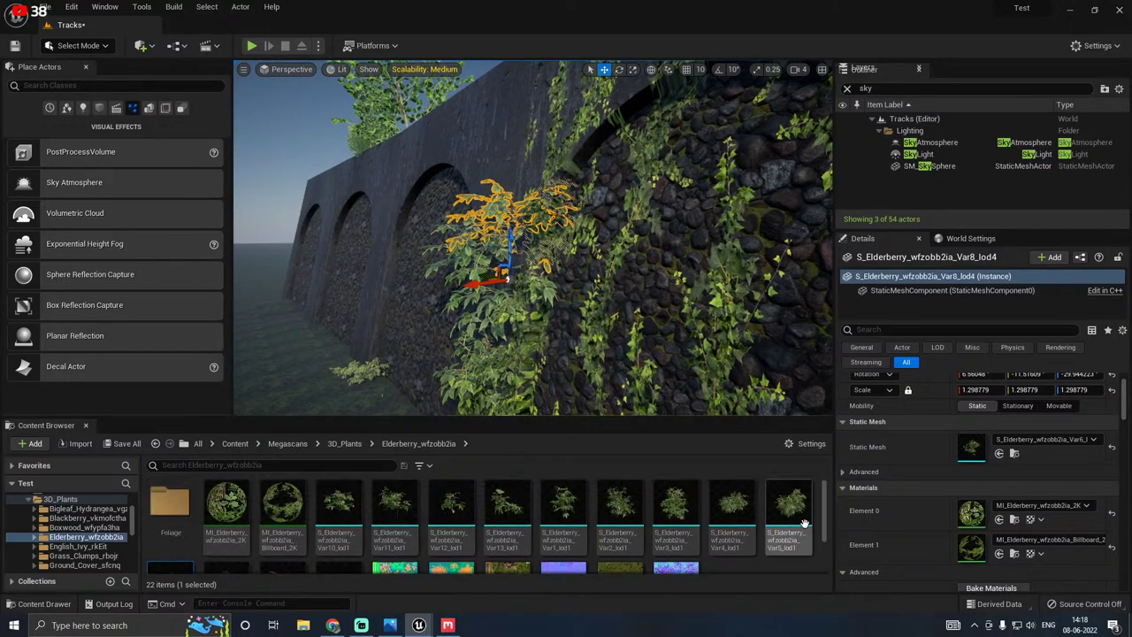
pyautogui.click(732, 517)
pyautogui.click(1013, 454)
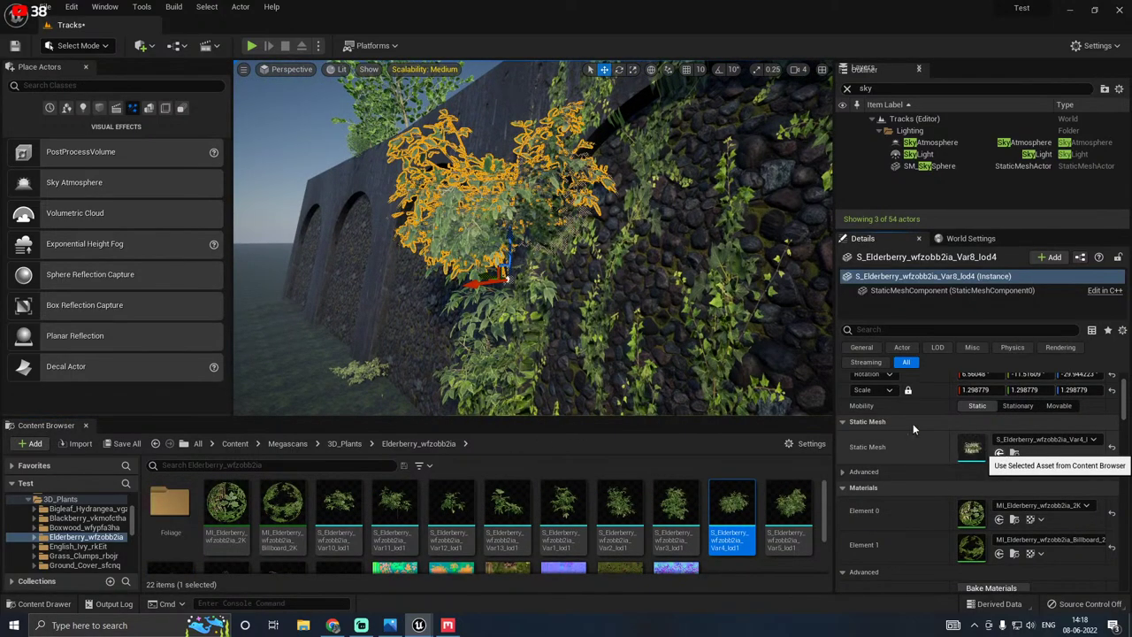
pyautogui.press('r')
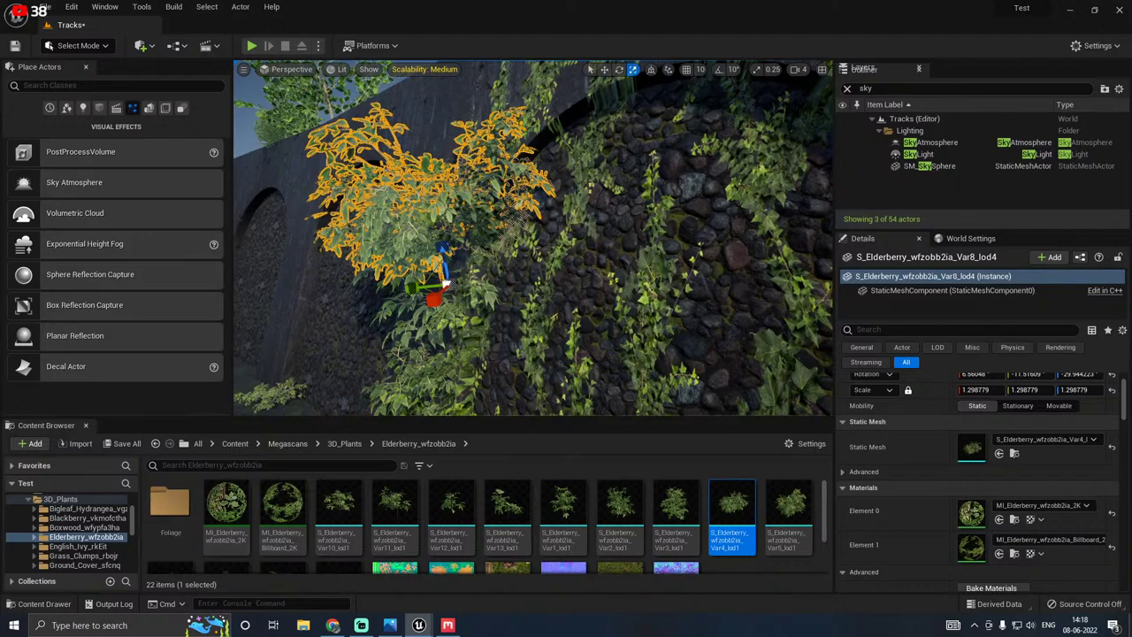
pyautogui.moveTo(446, 285); pyautogui.dragTo(377, 320)
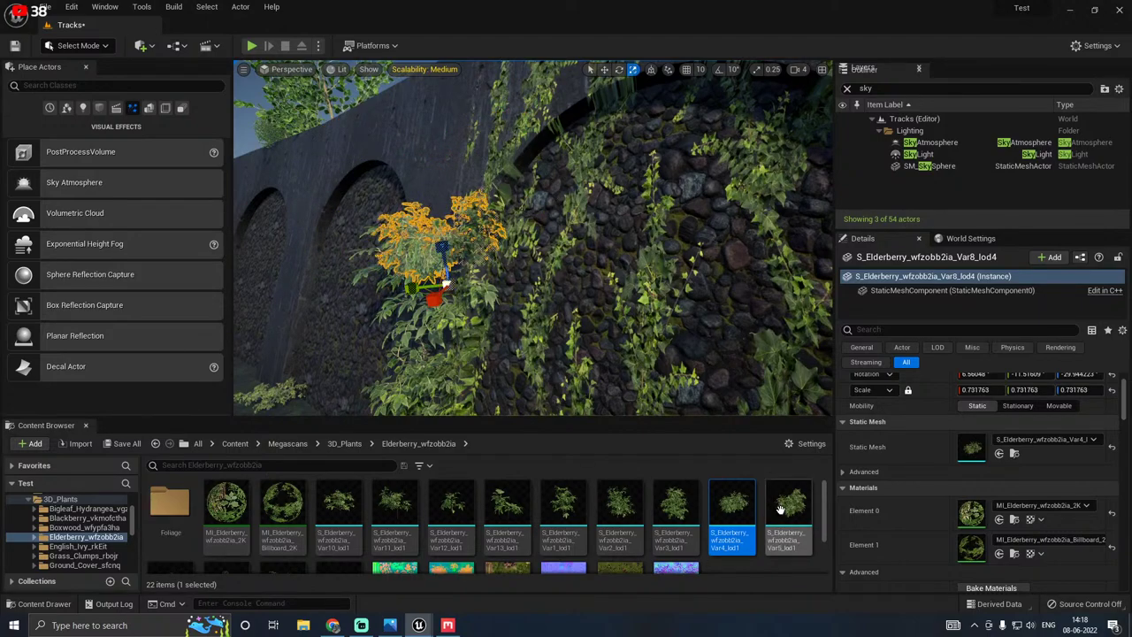
# Step: Swap the uppermost elderberry's mesh to S_Elderberry_wfzobb2ia_Var3_lod1, shift it along the pillar and scale it to about 1.16
pyautogui.click(678, 512)
pyautogui.click(999, 453)
pyautogui.moveTo(548, 318); pyautogui.dragTo(557, 329, button='right')
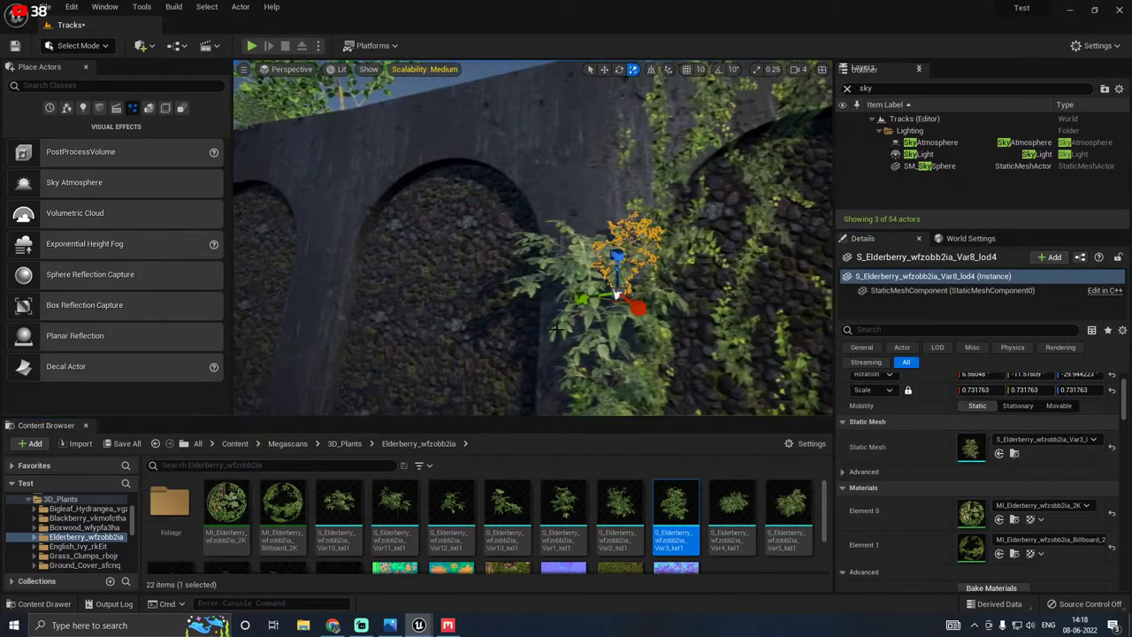
pyautogui.press('w')
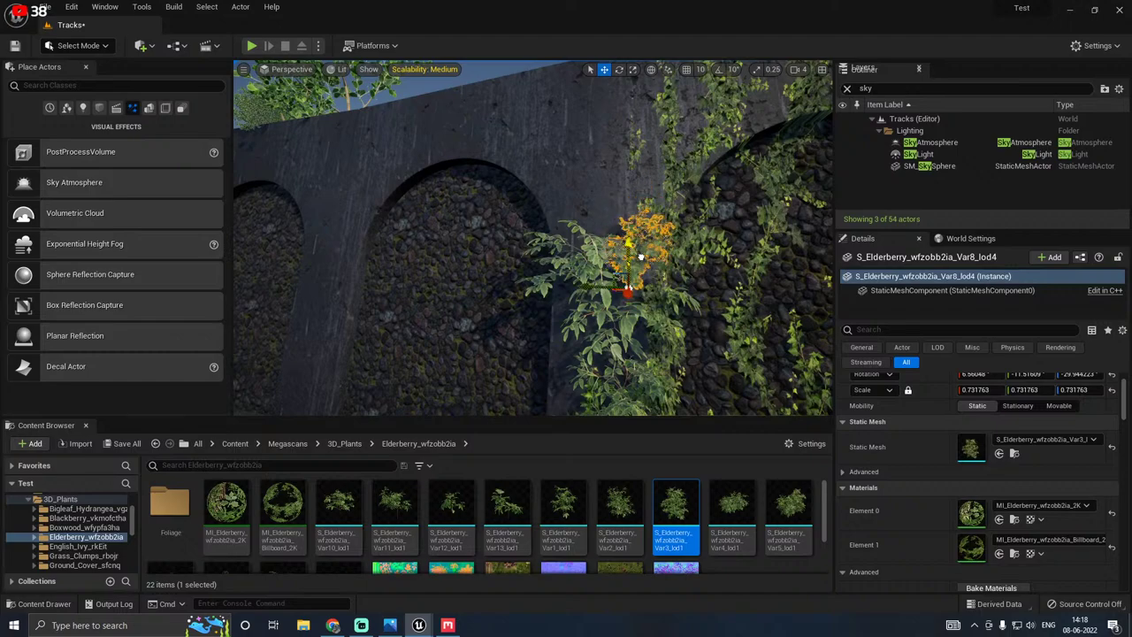
pyautogui.press('r')
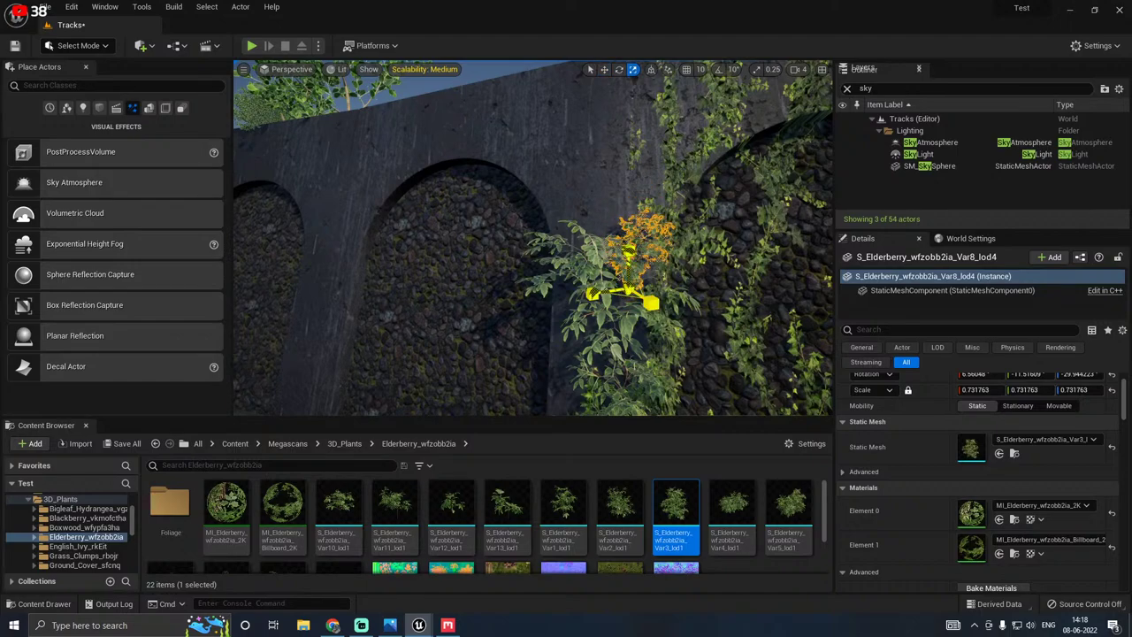
pyautogui.moveTo(629, 288); pyautogui.dragTo(664, 257)
pyautogui.press('w')
pyautogui.moveTo(629, 288); pyautogui.dragTo(594, 307, button='right')
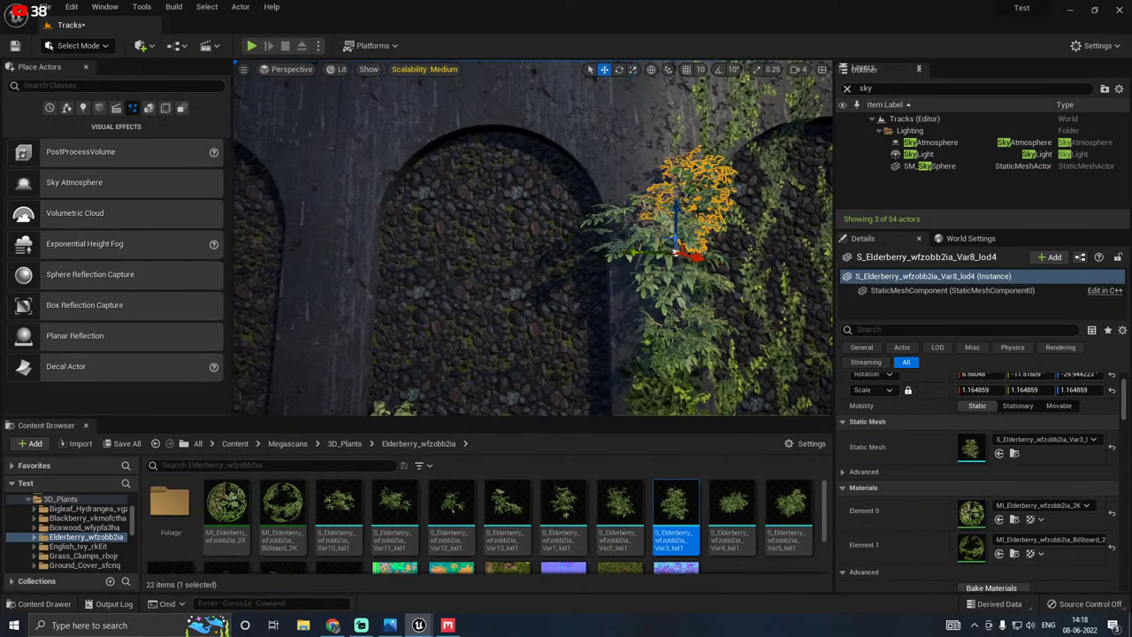
# Step: Duplicate the Var3 elderberry higher on the pillar, swap the copy's mesh to S_Elderberry_wfzobb2ia_Var13_lod1, lower it and scale it to about 2.11
pyautogui.keyDown('alt'); pyautogui.moveTo(674, 225); pyautogui.dragTo(616, 193); pyautogui.keyUp('alt')
pyautogui.moveTo(615, 193); pyautogui.dragTo(659, 217, button='right')
pyautogui.click(507, 513)
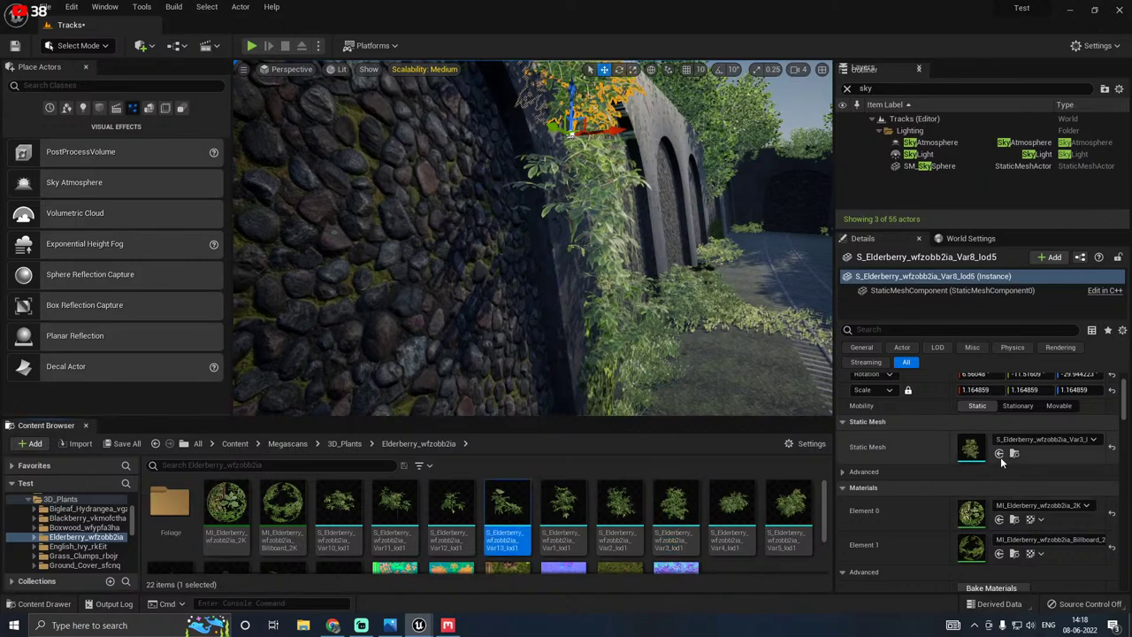
pyautogui.click(999, 452)
pyautogui.press('f')
pyautogui.scroll(3, 646, 278)
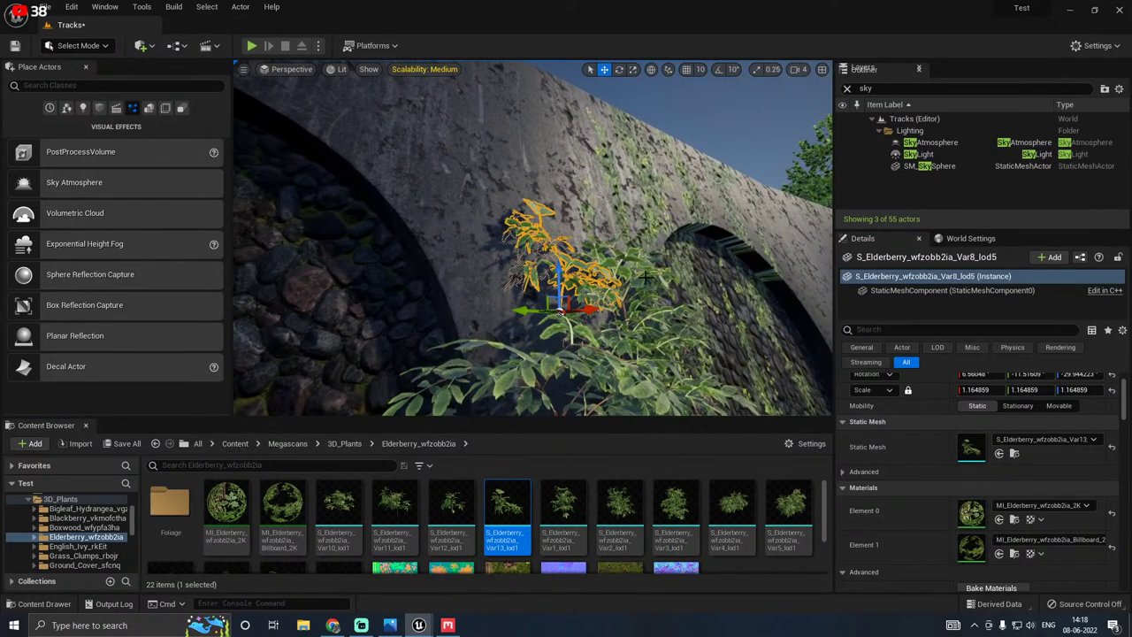
pyautogui.moveTo(561, 294); pyautogui.dragTo(513, 381)
pyautogui.press('r')
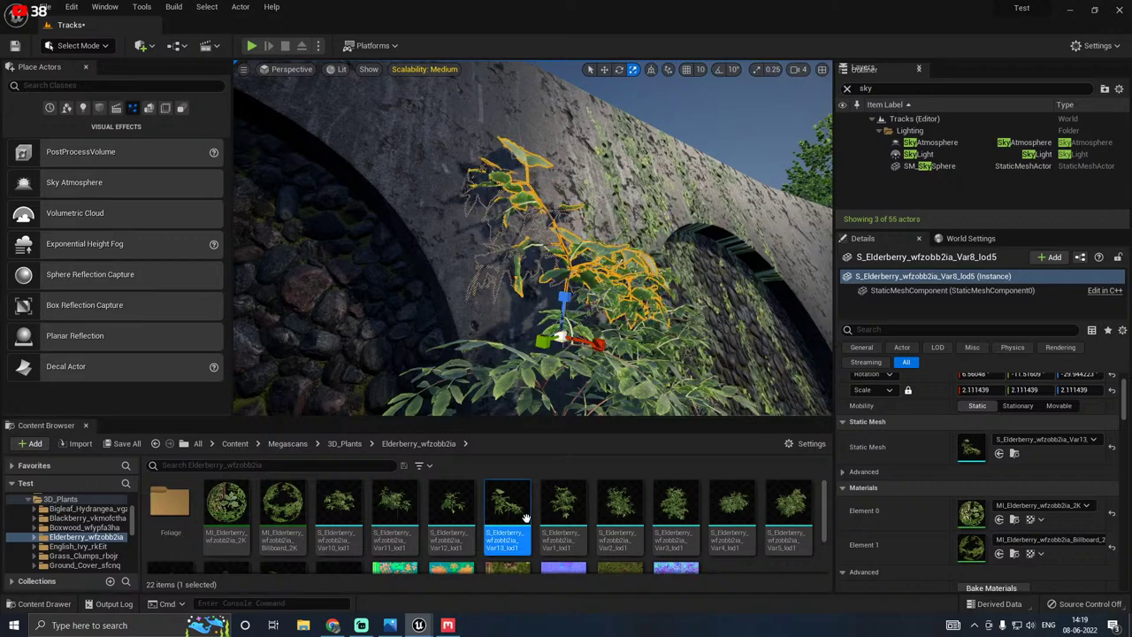
pyautogui.press('w')
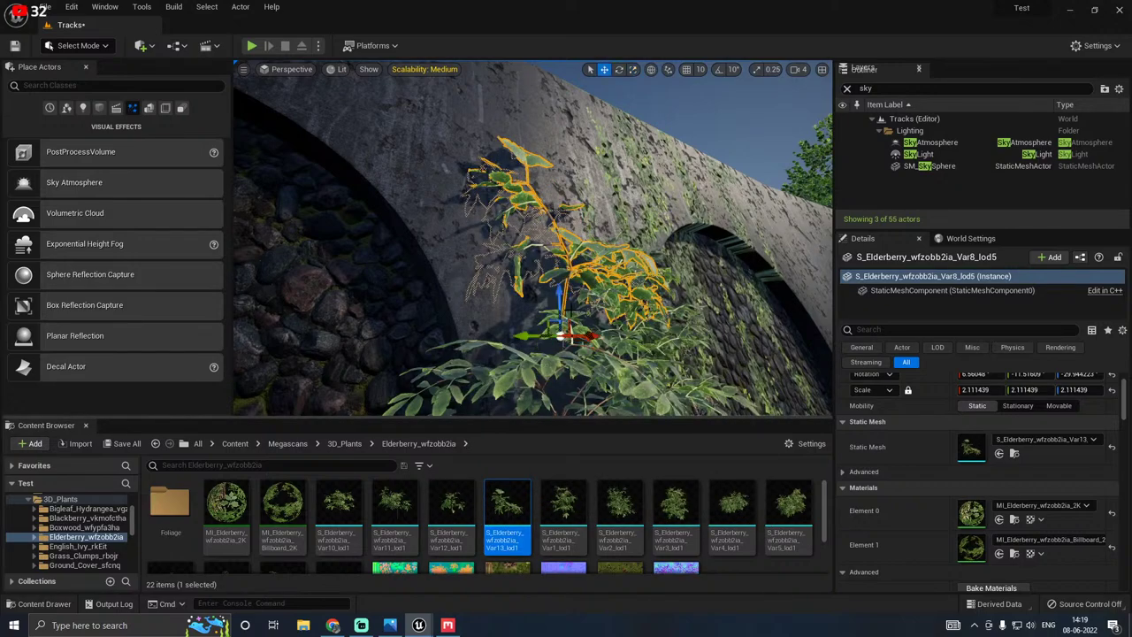
# Step: Duplicate the Var13 elderberry up to the wall's upper edge and swap the copy's mesh to S_Elderberry_wfzobb2ia_Var11_lod1
pyautogui.keyDown('alt'); pyautogui.moveTo(561, 306); pyautogui.dragTo(561, 223); pyautogui.keyUp('alt')
pyautogui.moveTo(609, 238)
pyautogui.mouseDown(button='right')
pyautogui.moveTo(553, 271)
pyautogui.moveTo(779, 309)
pyautogui.moveTo(672, 257)
pyautogui.moveTo(592, 248)
pyautogui.mouseUp(button='right')
pyautogui.moveTo(579, 200); pyautogui.dragTo(543, 194)
pyautogui.click(395, 506)
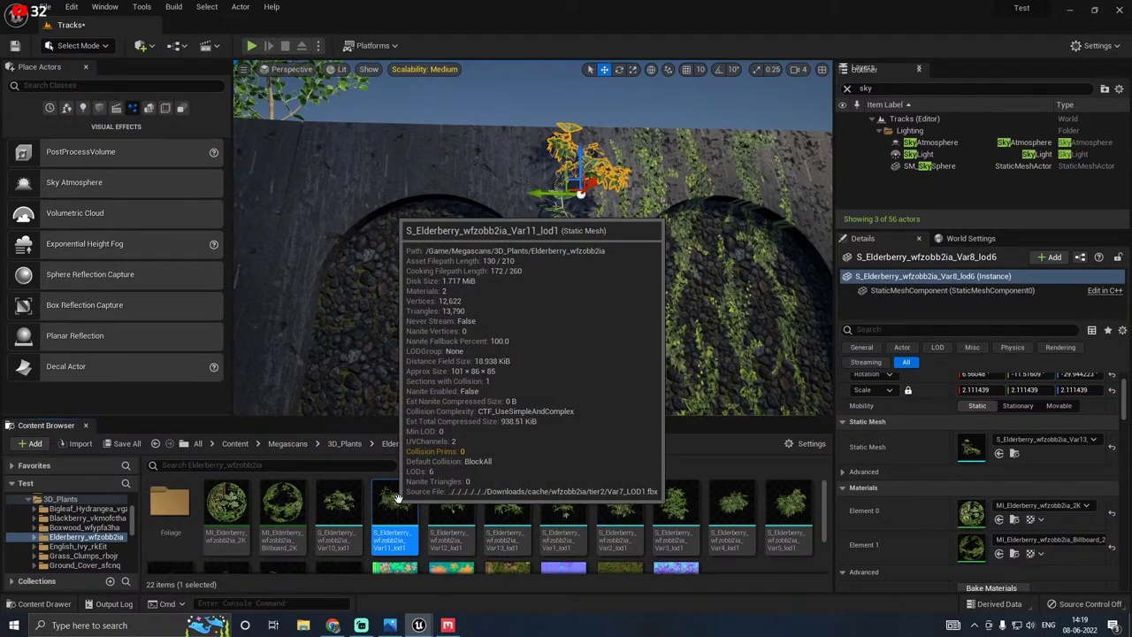
pyautogui.click(999, 453)
pyautogui.moveTo(598, 164)
pyautogui.mouseDown(button='right')
pyautogui.moveTo(672, 166)
pyautogui.moveTo(598, 165)
pyautogui.mouseUp(button='right')
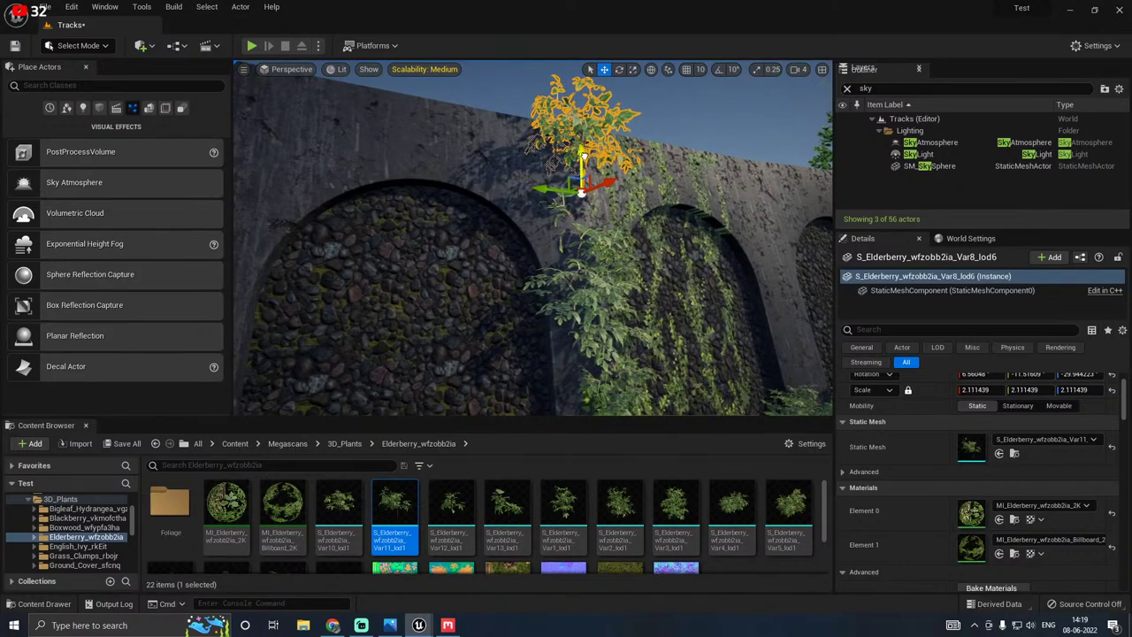
# Step: Duplicate the Var11 elderberry along the wall above the ivy-covered arch and swap the copy's mesh to S_Elderberry_wfzobb2ia_Var10_lod1
pyautogui.moveTo(584, 156); pyautogui.dragTo(604, 171)
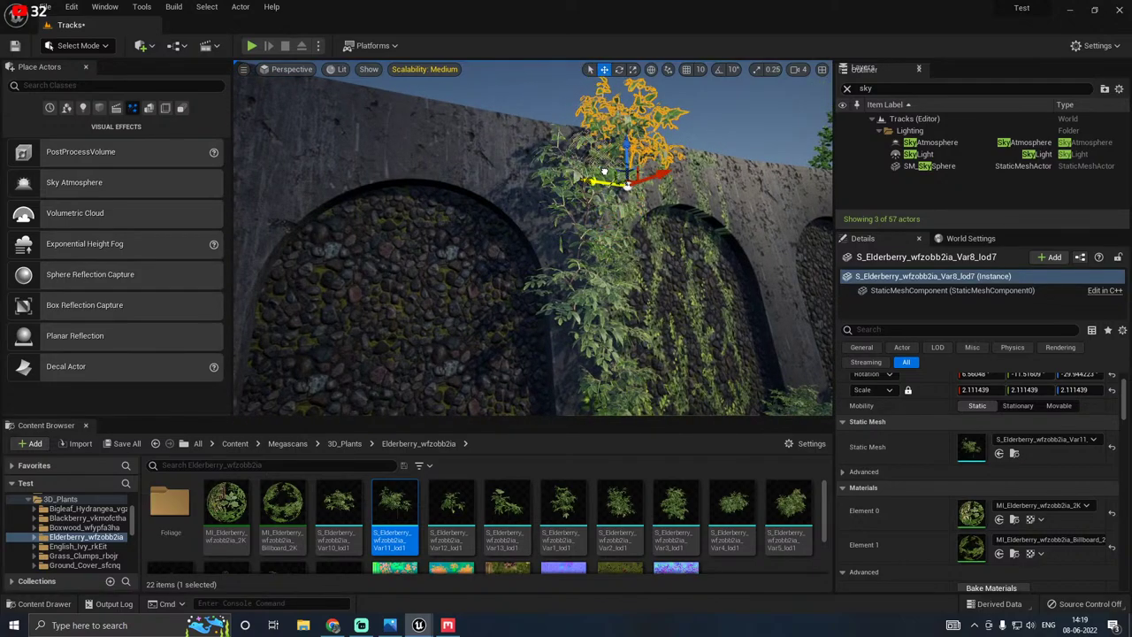
pyautogui.click(339, 513)
pyautogui.click(1000, 454)
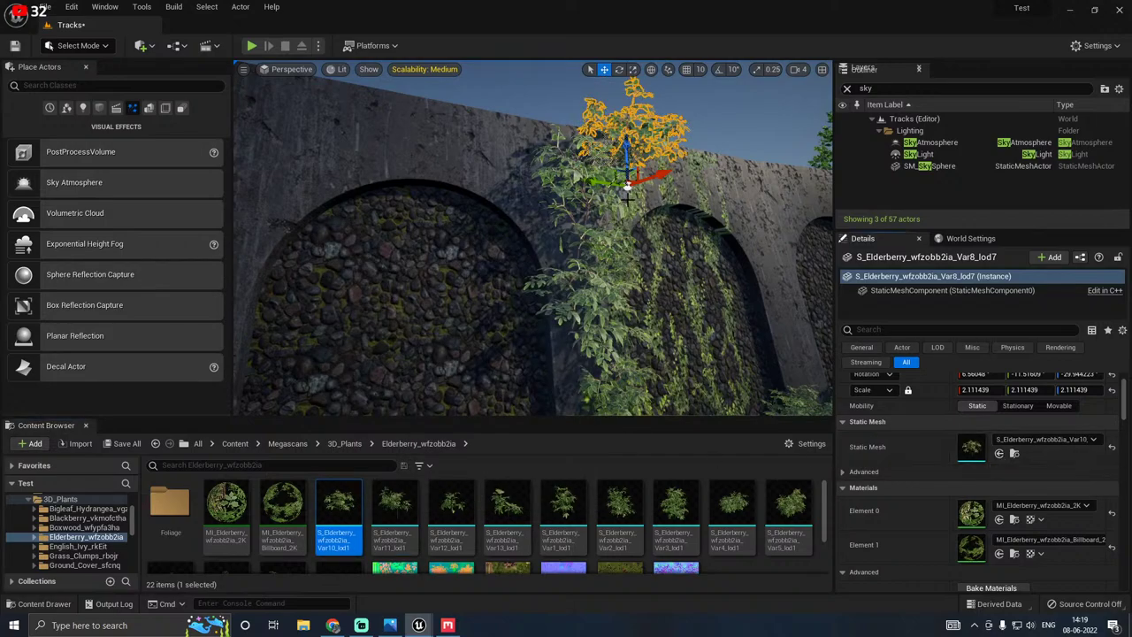
# Step: Duplicate the Var10 elderberry toward the bare stone arch, swap the copy to S_Elderberry_wfzobb2ia_Var12_lod1, reposition it and turn it to about -52° around Z
pyautogui.keyDown('alt'); pyautogui.moveTo(625, 184); pyautogui.dragTo(469, 176); pyautogui.keyUp('alt')
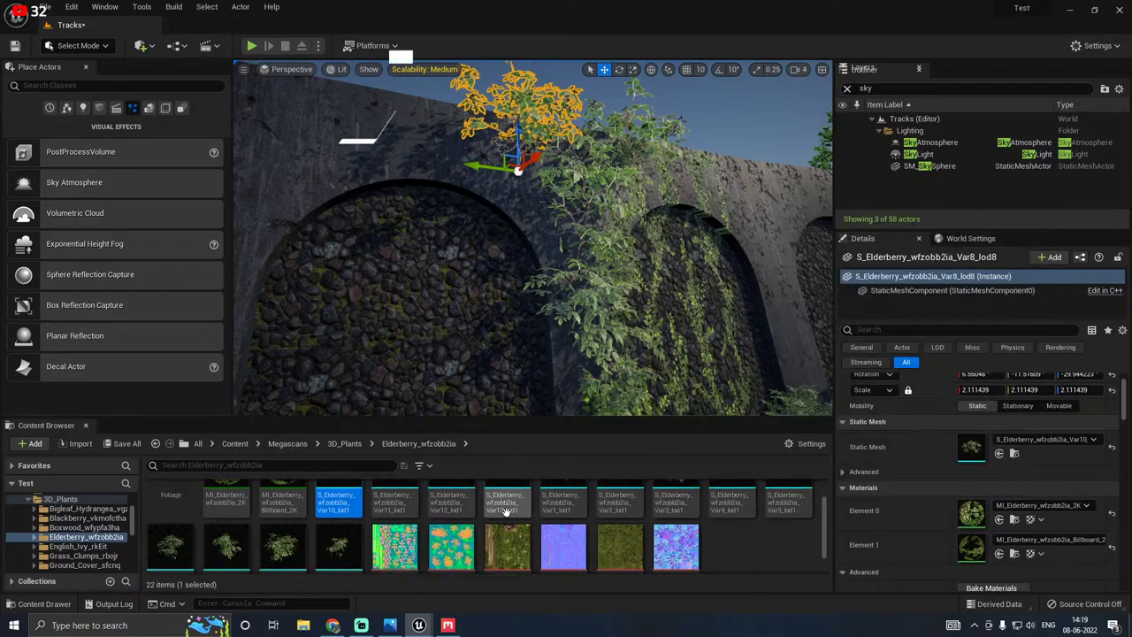
pyautogui.click(458, 506)
pyautogui.click(1000, 453)
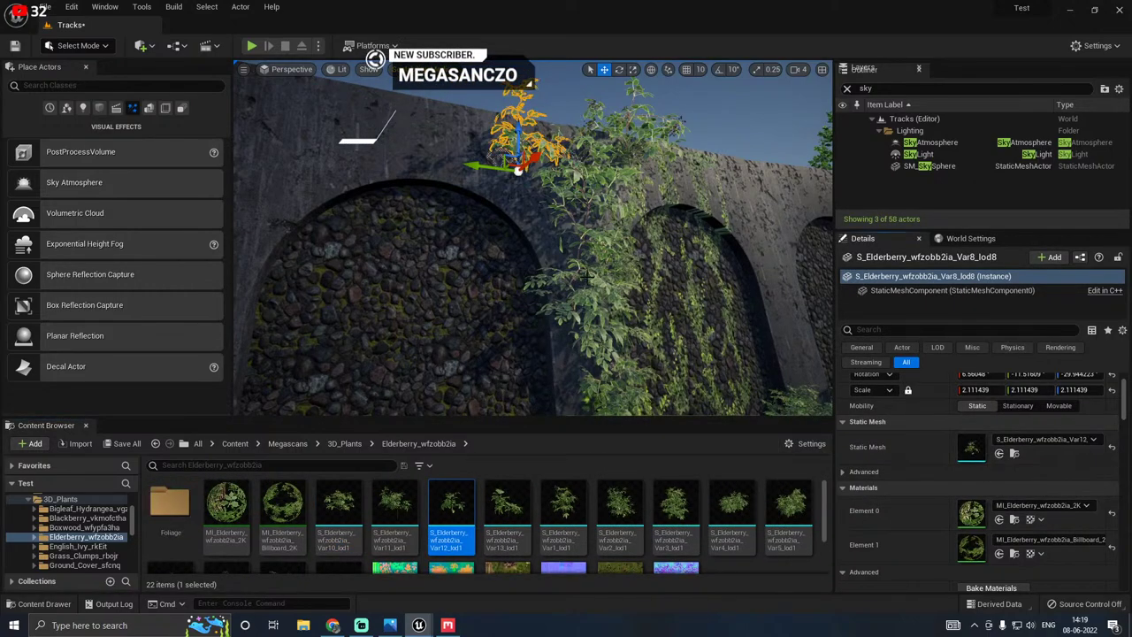
pyautogui.moveTo(505, 236); pyautogui.dragTo(505, 186, button='right')
pyautogui.moveTo(508, 219); pyautogui.dragTo(584, 221)
pyautogui.press('e')
pyautogui.moveTo(571, 212); pyautogui.dragTo(549, 185, button='right')
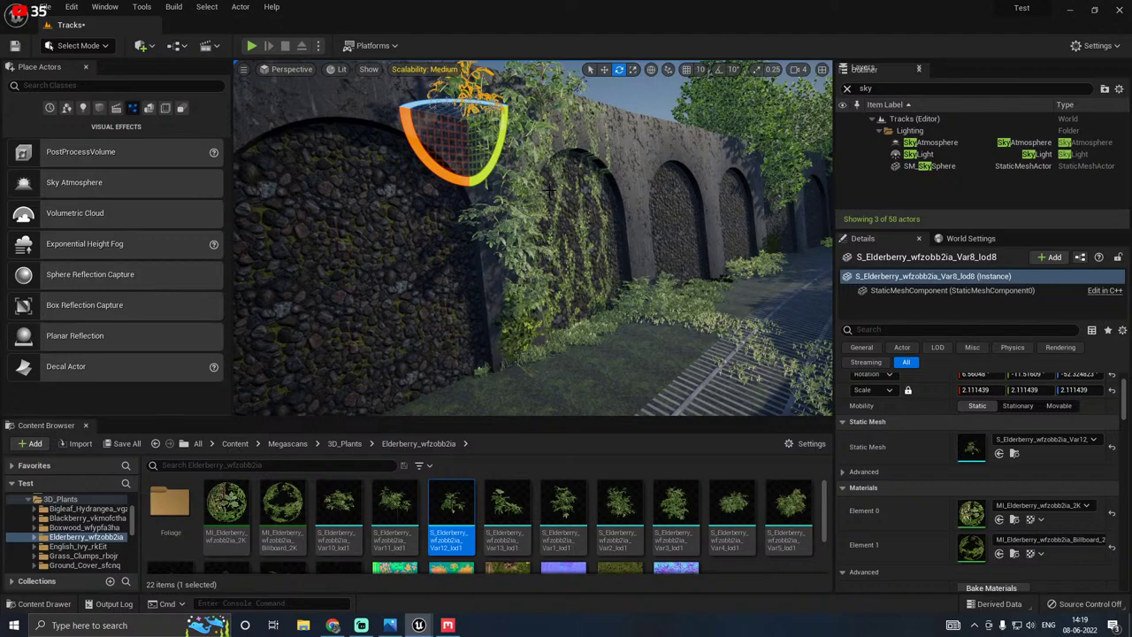
pyautogui.moveTo(549, 186); pyautogui.dragTo(543, 151, button='right')
# Step: Duplicate the Var12 elderberry down to the ground and position the copy at the base of the plant-covered pillar
pyautogui.press('w')
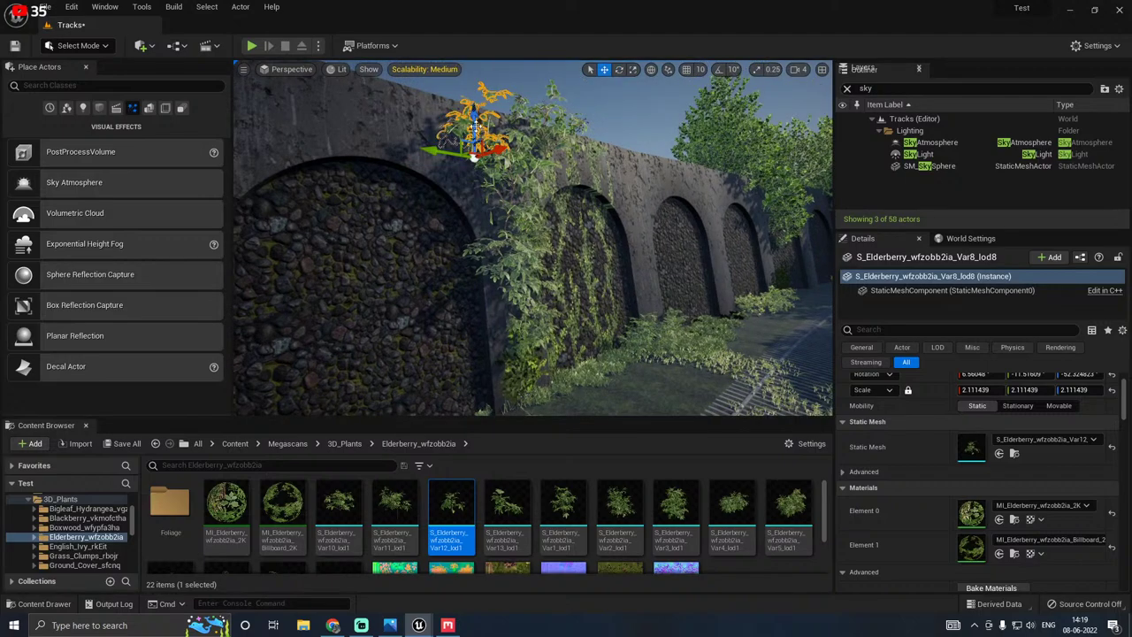
pyautogui.keyDown('alt'); pyautogui.moveTo(475, 126); pyautogui.dragTo(478, 384); pyautogui.keyUp('alt')
pyautogui.moveTo(552, 337); pyautogui.dragTo(509, 424, button='right')
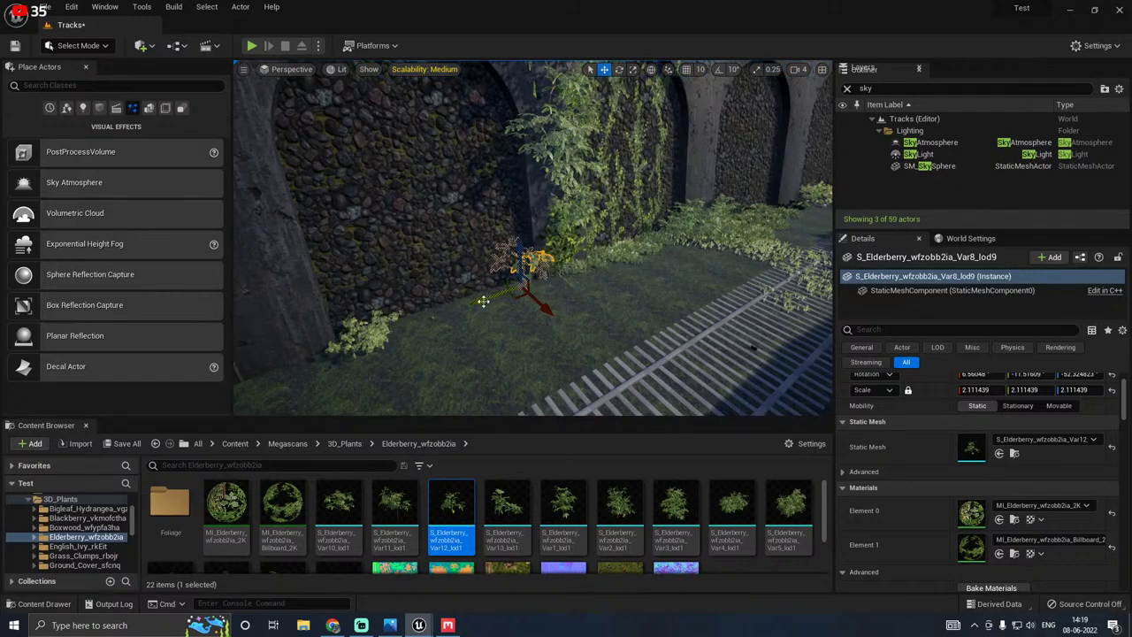
pyautogui.moveTo(484, 301); pyautogui.dragTo(535, 269)
pyautogui.press('f')
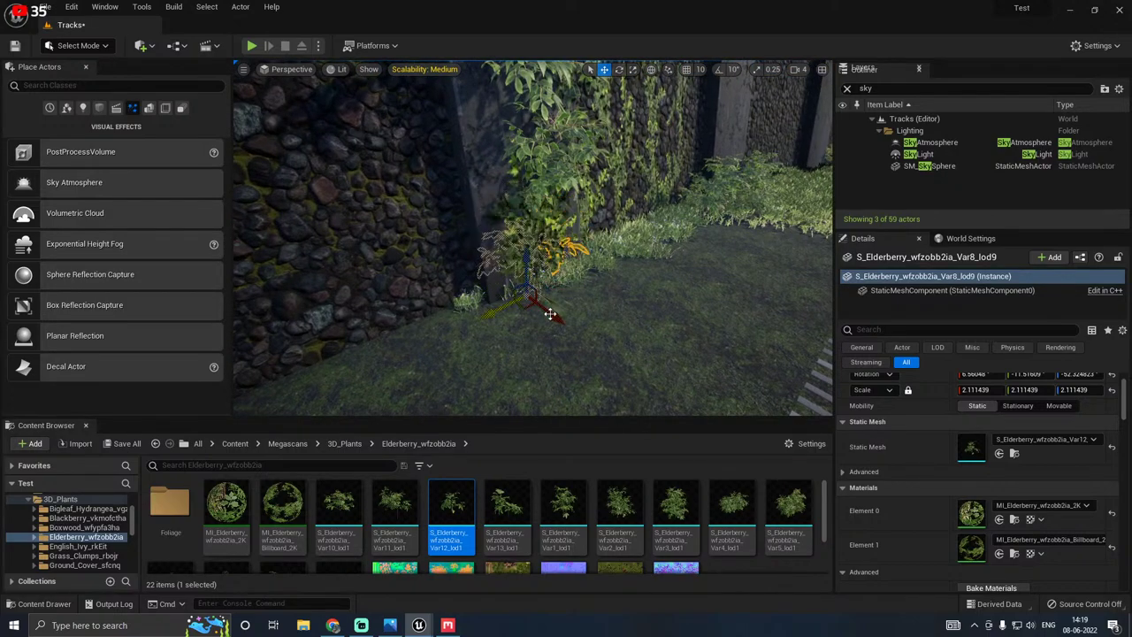
pyautogui.moveTo(550, 314); pyautogui.dragTo(489, 292)
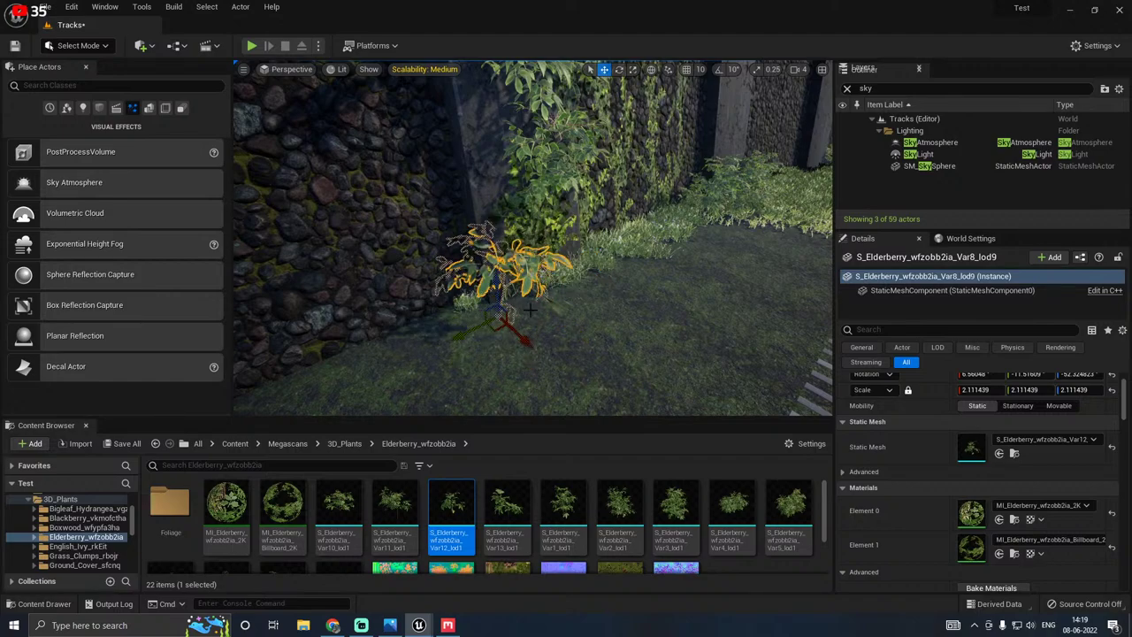
# Step: Adjust the position of the Var12 elderberry standing on the ground at the base of the plant-covered pillar
pyautogui.moveTo(466, 327); pyautogui.dragTo(619, 221, button='right')
pyautogui.press('w')
pyautogui.moveTo(530, 265); pyautogui.dragTo(354, 319, button='right')
pyautogui.press('w')
pyautogui.moveTo(478, 319); pyautogui.dragTo(398, 353, button='right')
pyautogui.moveTo(425, 329); pyautogui.dragTo(423, 299)
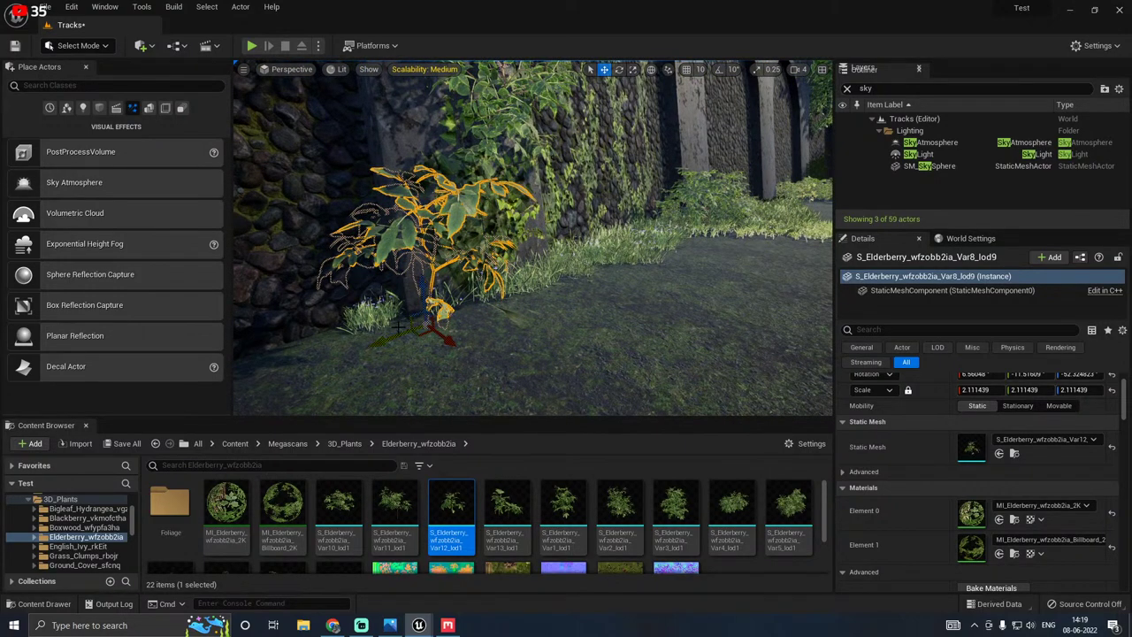
# Step: Duplicate the ground-level Var12 elderberry toward the track and swap the copy's mesh to S_Elderberry_wfzobb2ia_Var4_lod1
pyautogui.keyDown('alt'); pyautogui.moveTo(393, 339); pyautogui.dragTo(551, 321); pyautogui.keyUp('alt')
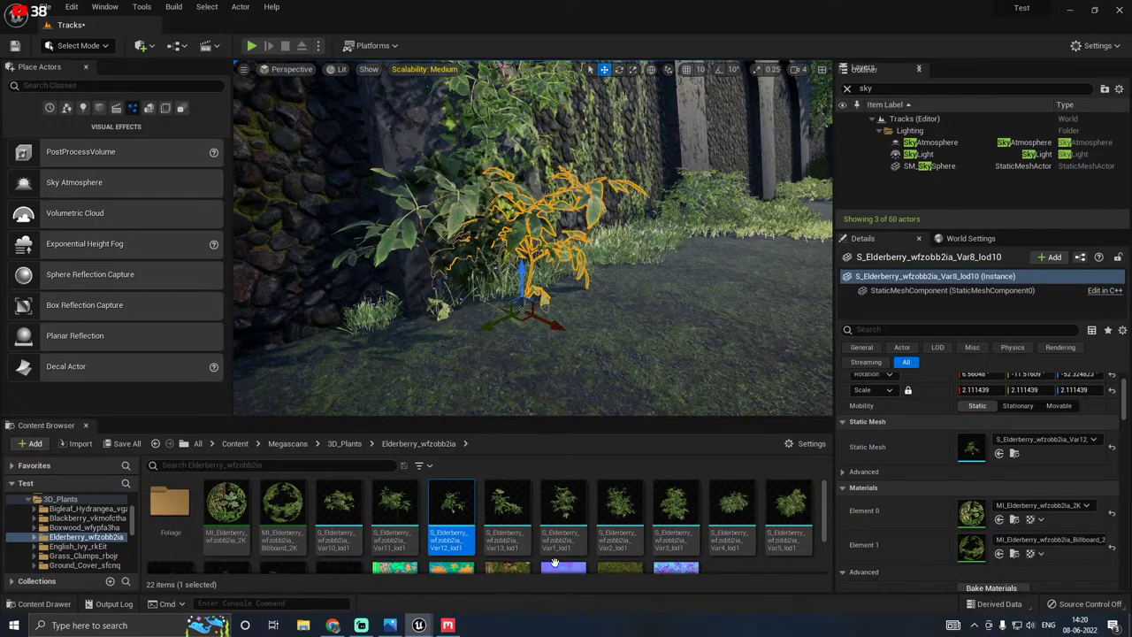
pyautogui.click(733, 513)
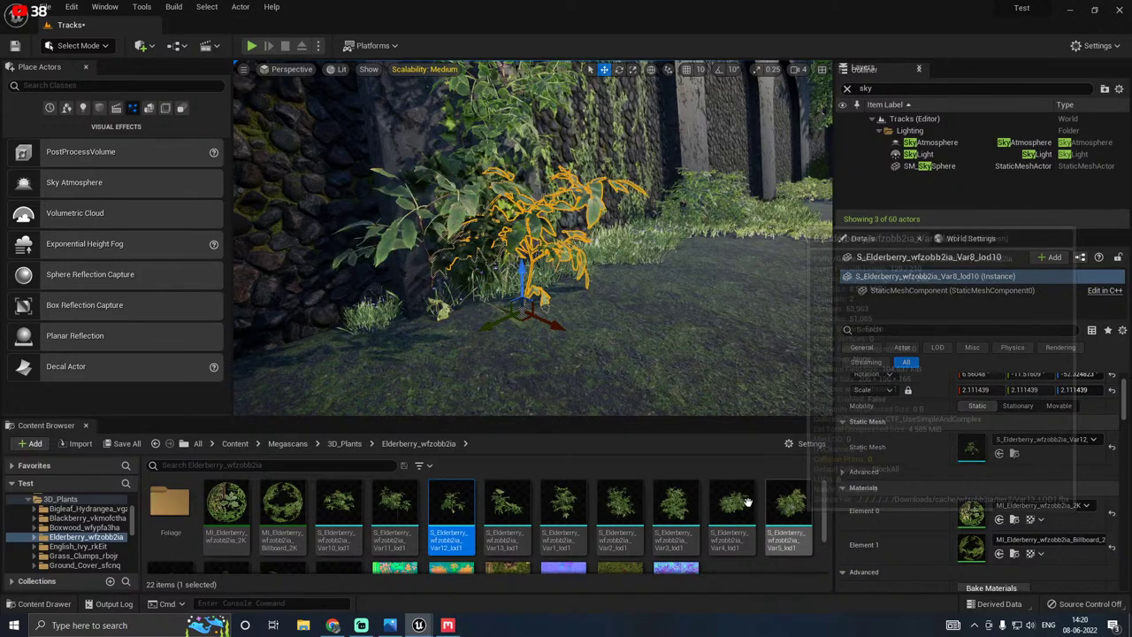
pyautogui.click(1000, 454)
# Step: Scale the Var4 elderberry uniformly down to about 0.56 so it forms a small bush beside the pillar
pyautogui.moveTo(607, 354); pyautogui.dragTo(633, 366, button='right')
pyautogui.scroll(-5, 606, 354)
pyautogui.press('r')
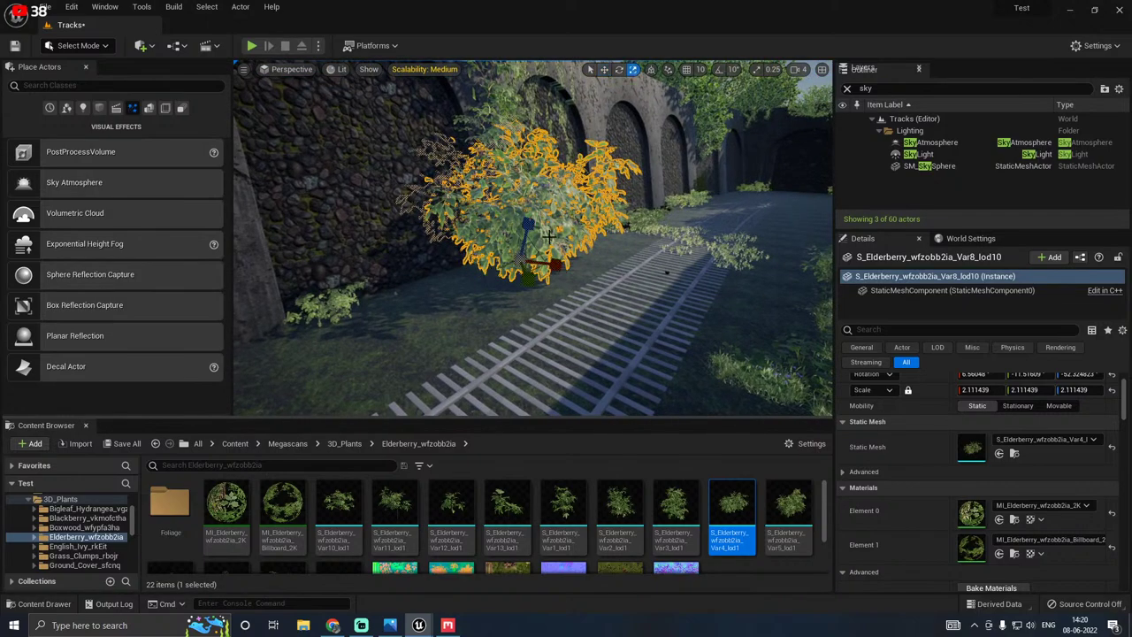
pyautogui.moveTo(516, 262); pyautogui.dragTo(531, 252)
pyautogui.click(979, 406)
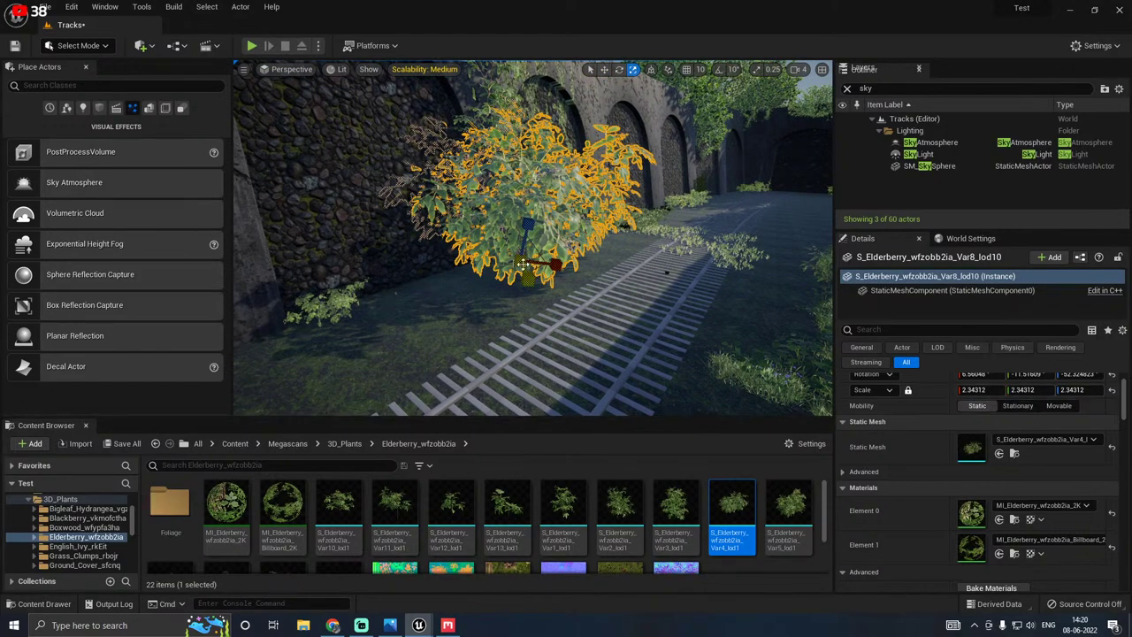
pyautogui.moveTo(528, 264); pyautogui.dragTo(513, 219)
pyautogui.press('f')
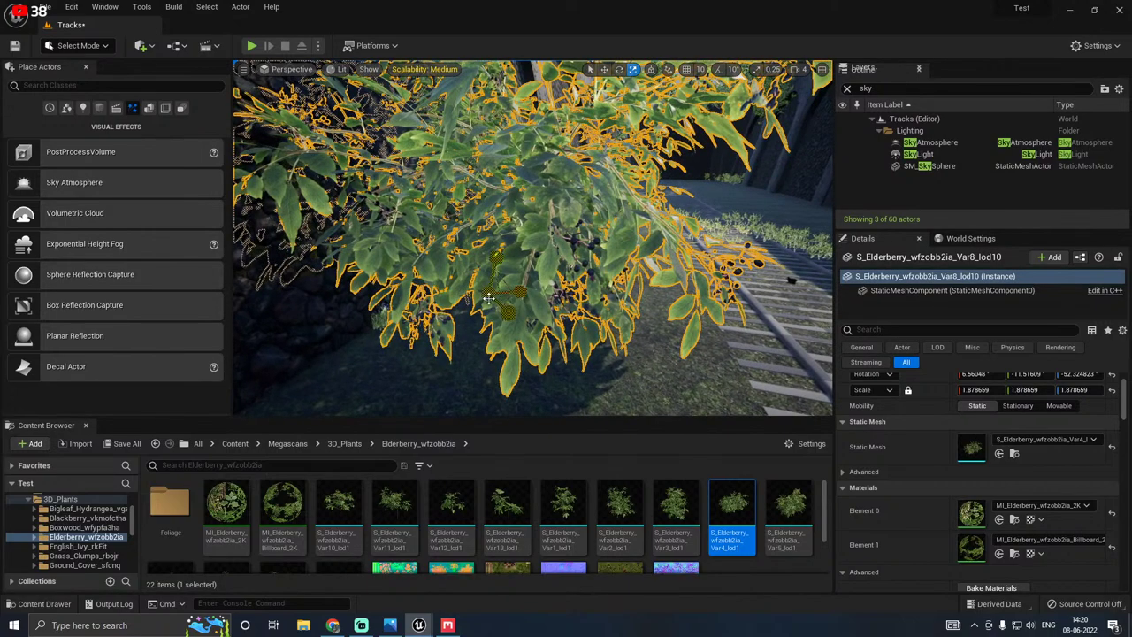
pyautogui.moveTo(487, 294); pyautogui.dragTo(517, 294)
pyautogui.press('f')
pyautogui.press('w')
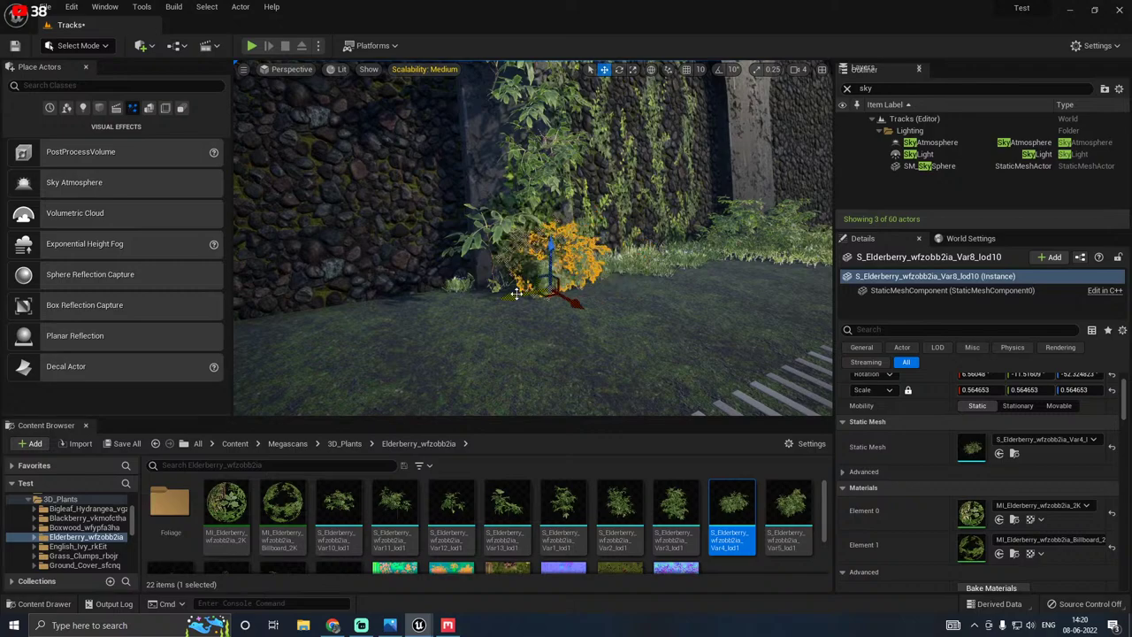
# Step: Save the modified Tracks level
pyautogui.moveTo(516, 293); pyautogui.dragTo(575, 270, button='right')
pyautogui.press('s')
pyautogui.press('w')
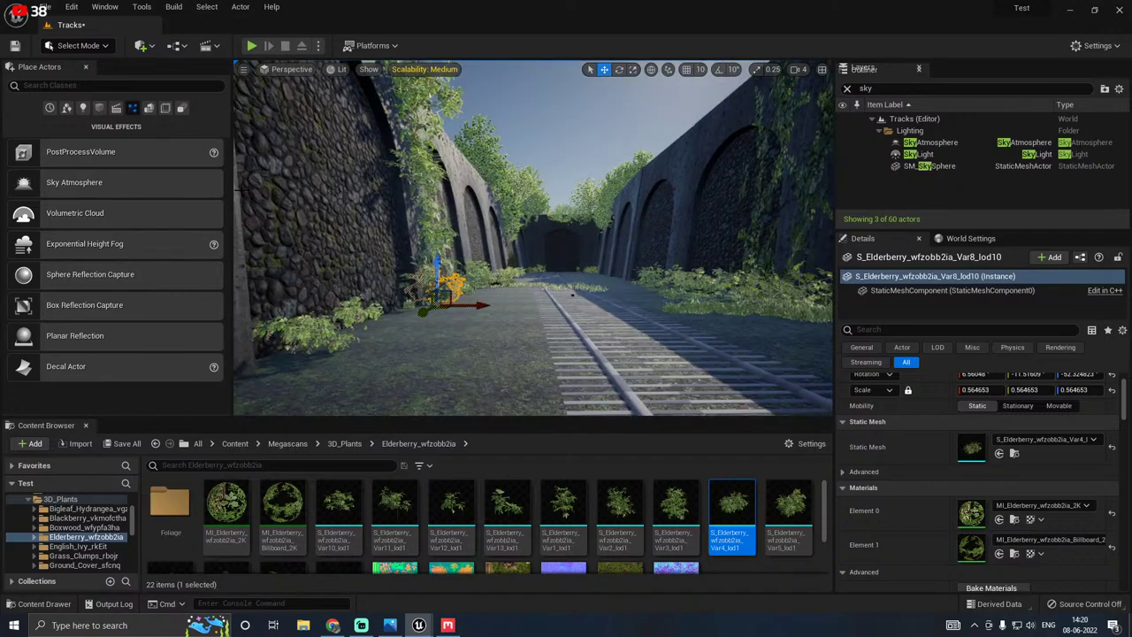
pyautogui.click(127, 443)
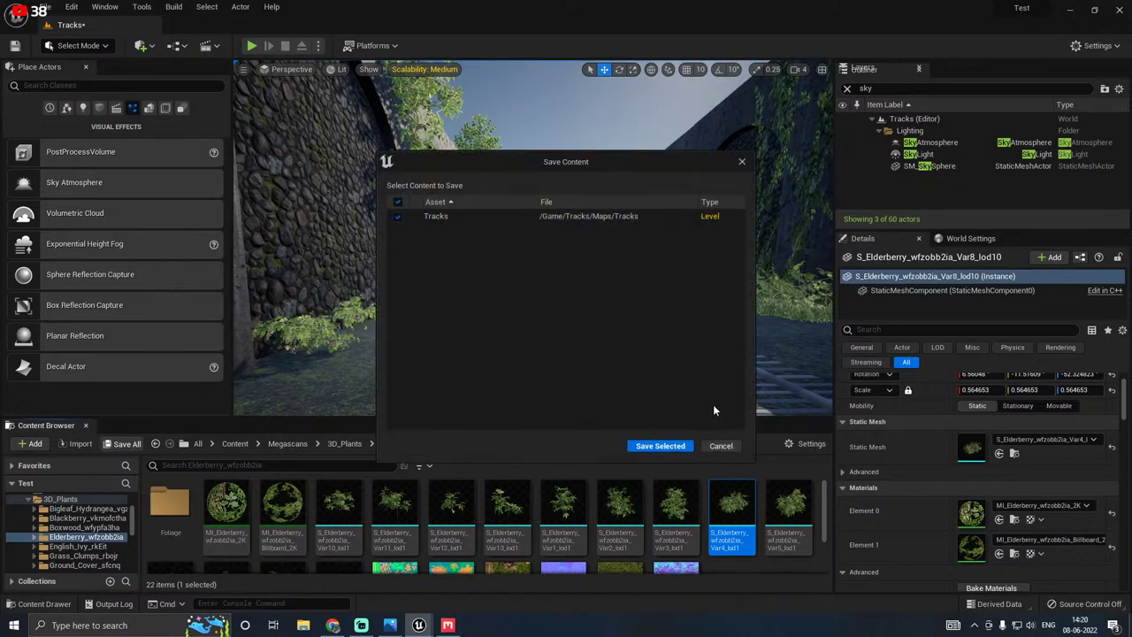
pyautogui.click(662, 442)
# Step: Set the viewport scalability quality to High and inspect the arched wall and its plants
pyautogui.click(444, 71)
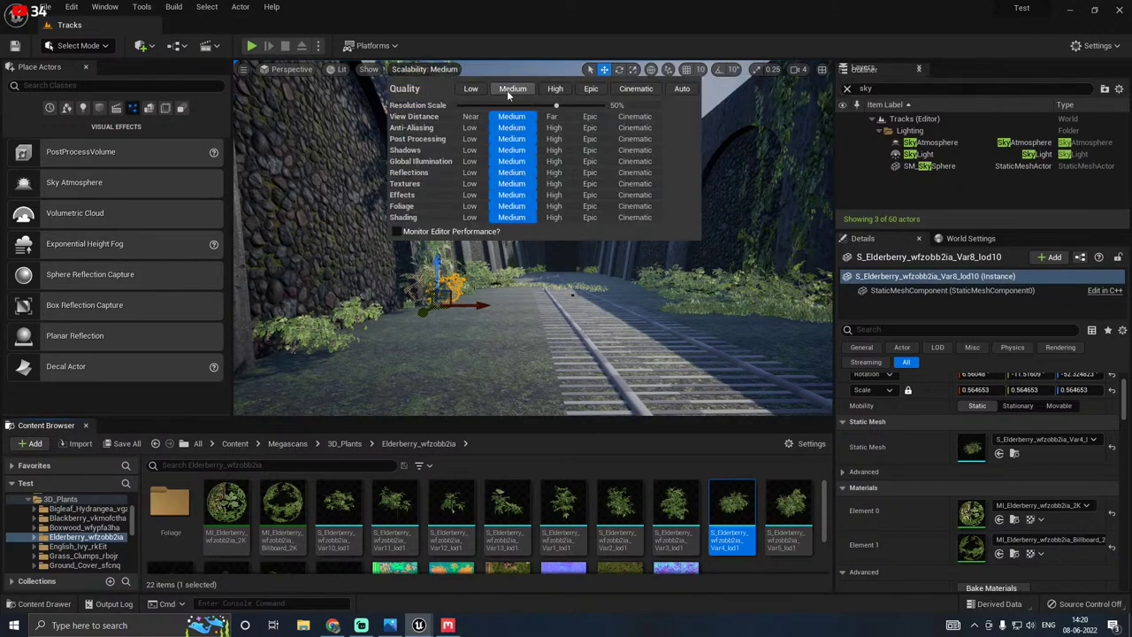
pyautogui.click(553, 89)
pyautogui.moveTo(533, 237); pyautogui.dragTo(425, 97, button='right')
pyautogui.click(571, 172)
pyautogui.press('w')
pyautogui.moveTo(532, 237); pyautogui.dragTo(462, 264, button='right')
# Step: Move the boxwood tree from the top of the arched wall down to the ground near the pillar and scale it to about 4.18
pyautogui.click(372, 110)
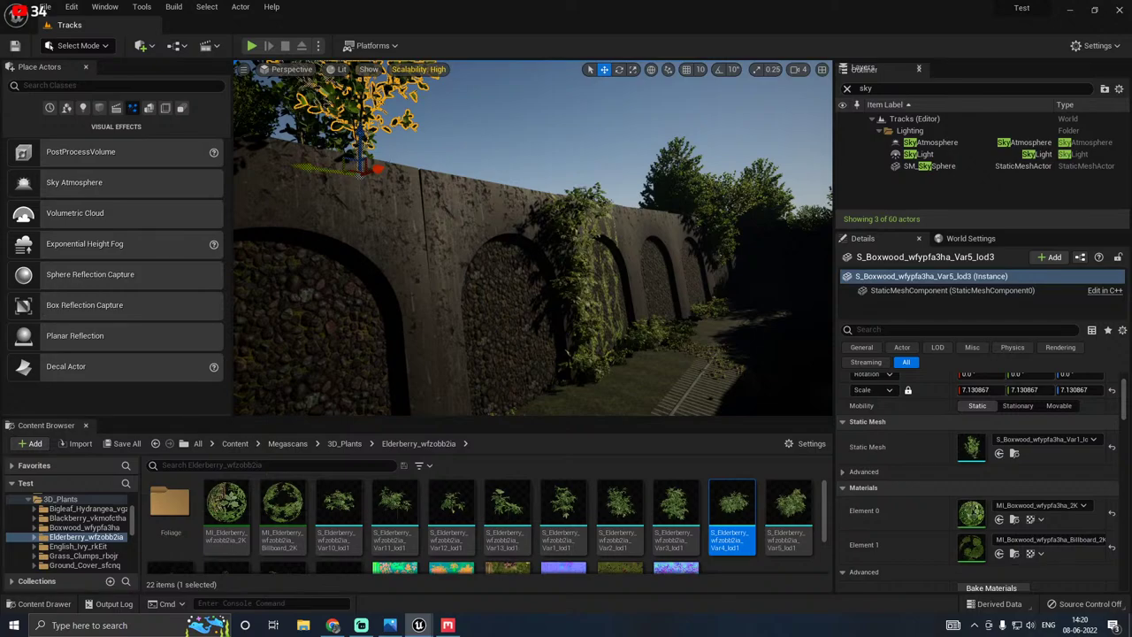
pyautogui.moveTo(371, 124); pyautogui.dragTo(588, 358)
pyautogui.moveTo(615, 337); pyautogui.dragTo(512, 295, button='right')
pyautogui.press('r')
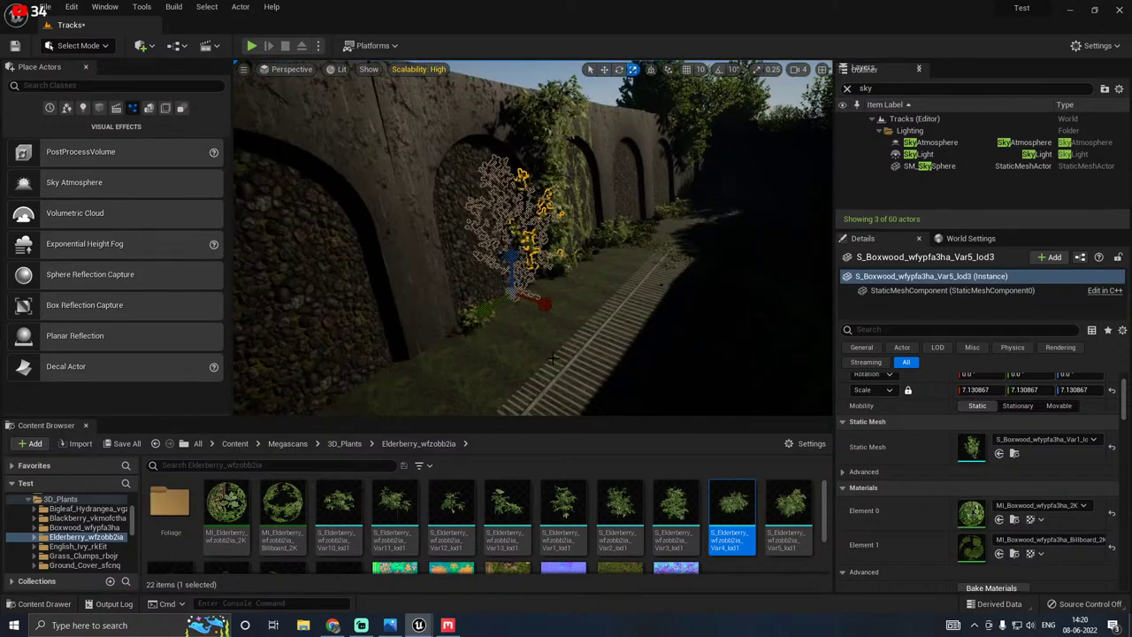
pyautogui.moveTo(513, 294); pyautogui.dragTo(501, 315)
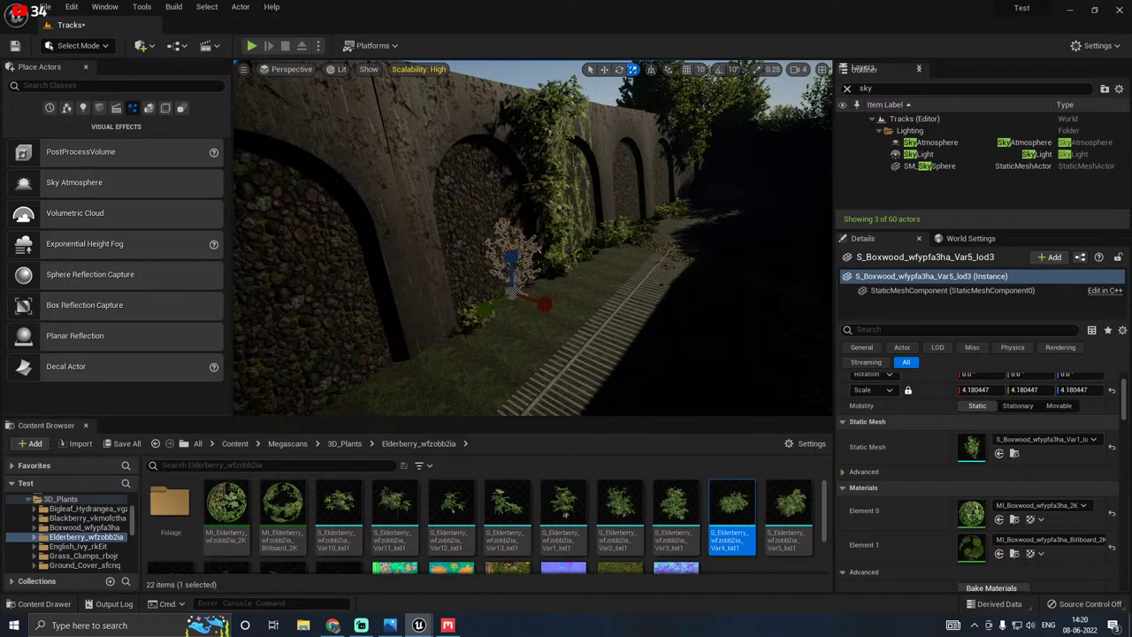
# Step: Set the viewport scalability quality to Medium and bring the boxwood beside the wall into close view
pyautogui.click(425, 73)
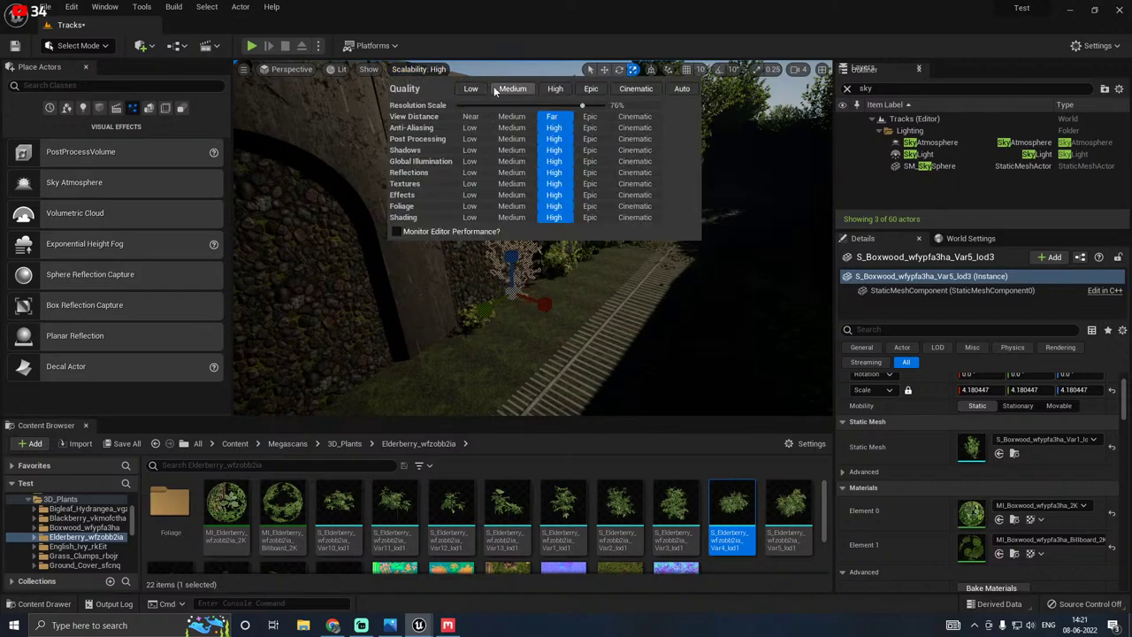
pyautogui.click(497, 91)
pyautogui.moveTo(531, 230); pyautogui.dragTo(611, 256, button='right')
pyautogui.press('w')
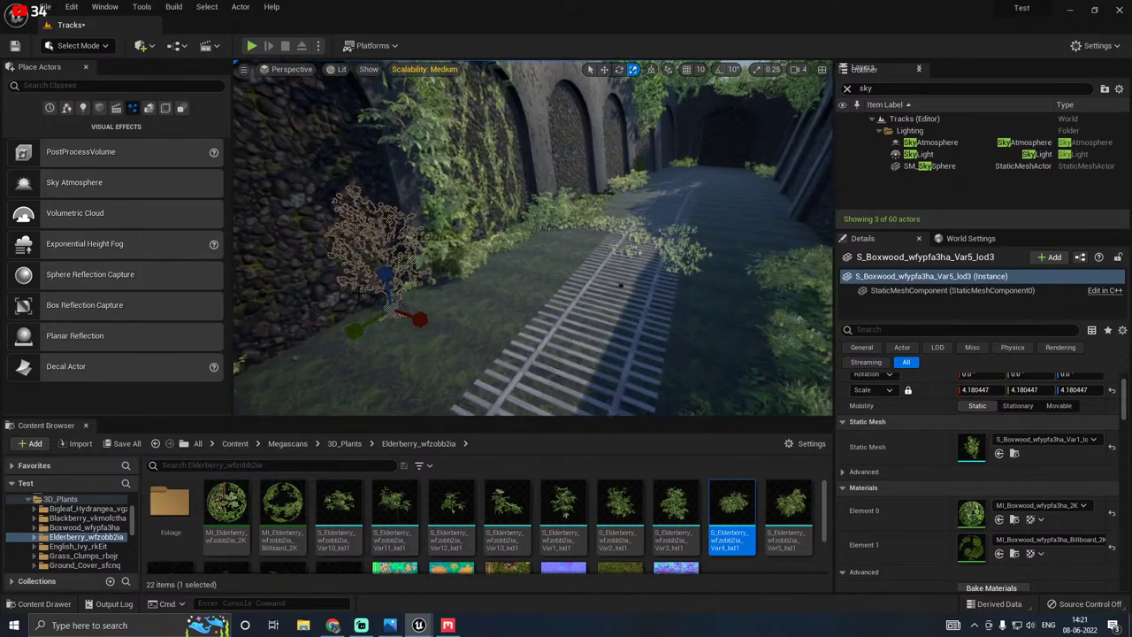
# Step: Position the boxwood against the base of the plant-covered pillar and scale it uniformly to about 2.46
pyautogui.press('w')
pyautogui.moveTo(389, 305); pyautogui.dragTo(441, 301)
pyautogui.press('r')
pyautogui.press('w')
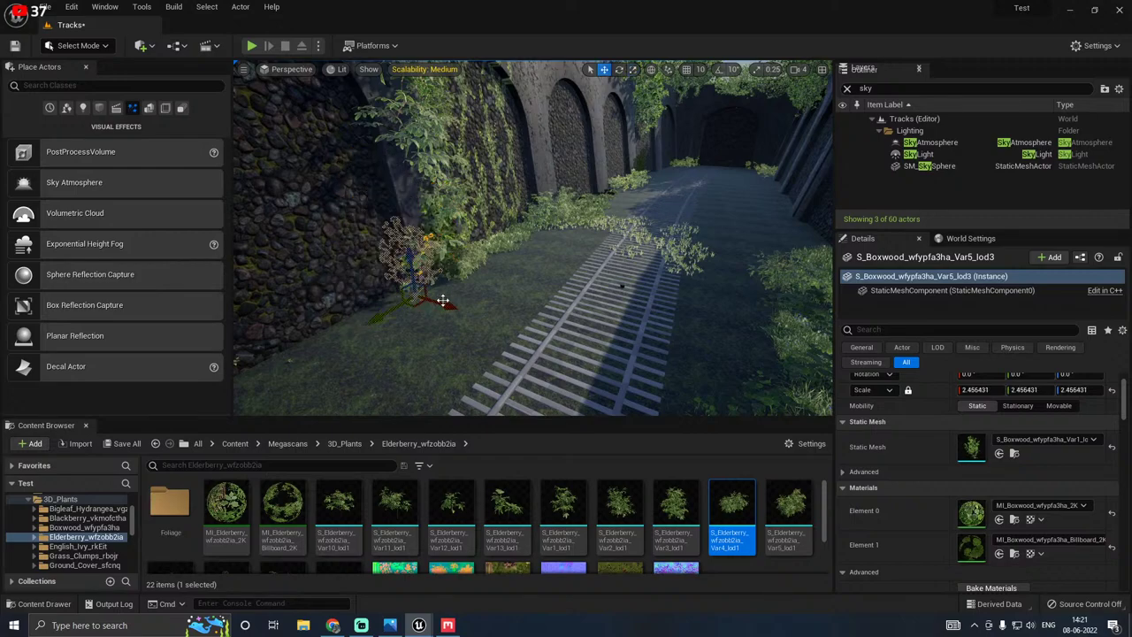
# Step: Select the four elderberry plants covering the lower and middle part of the pillar
pyautogui.moveTo(622, 286); pyautogui.dragTo(611, 185, button='right')
pyautogui.moveTo(422, 308); pyautogui.dragTo(477, 313, button='right')
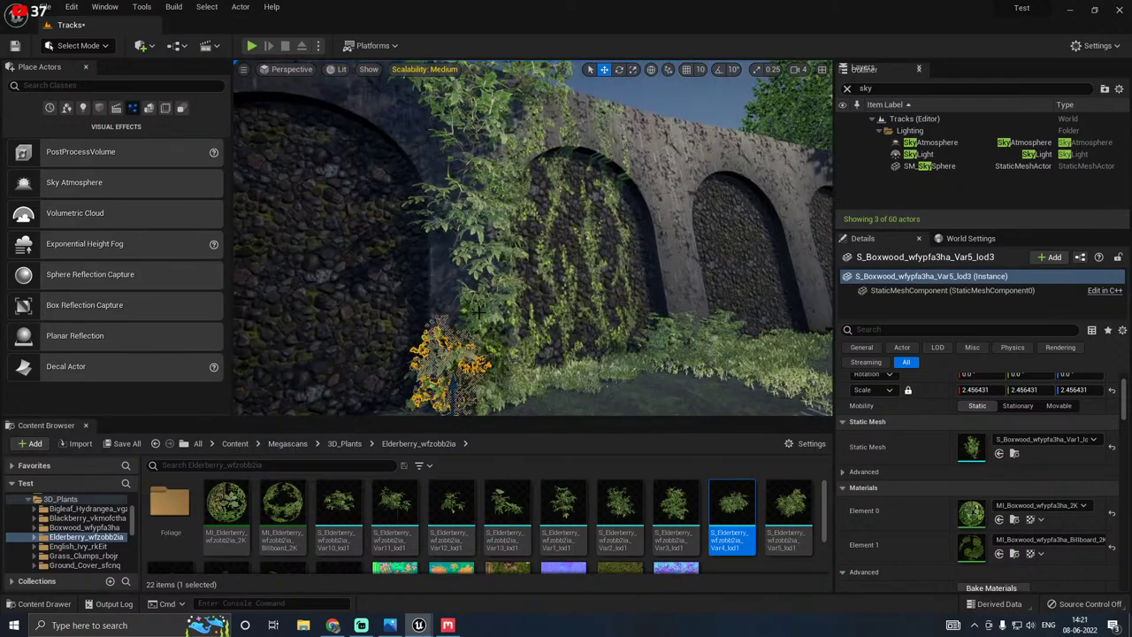
pyautogui.click(476, 313)
pyautogui.click(495, 311)
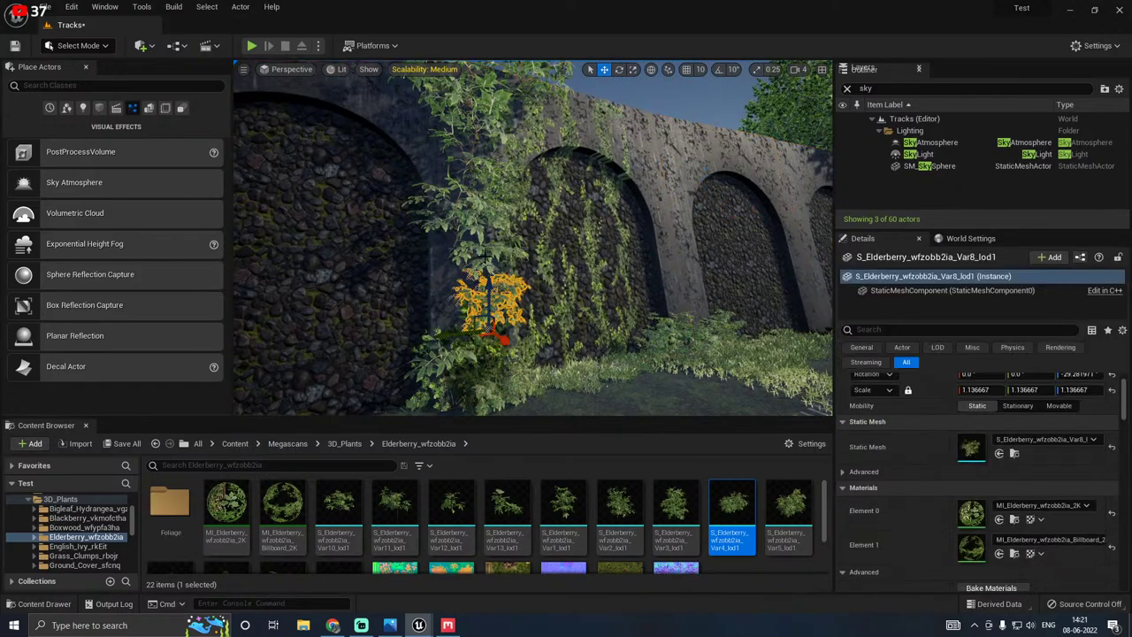
pyautogui.click(485, 260)
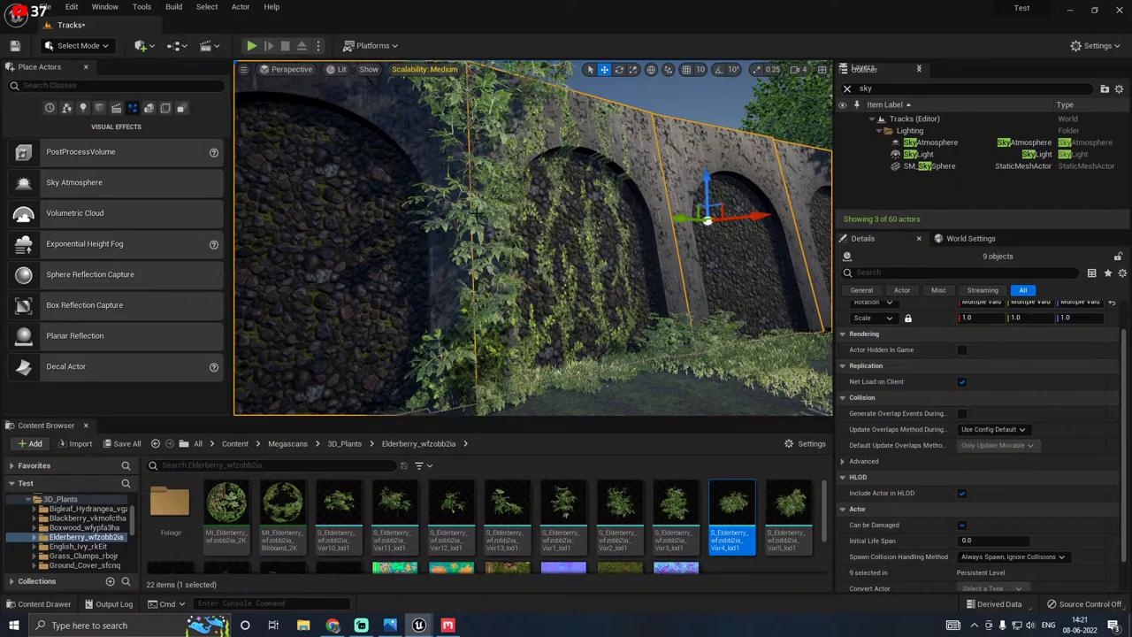
pyautogui.click(475, 207)
pyautogui.keyDown('ctrl'); pyautogui.click(475, 205); pyautogui.keyUp('ctrl')
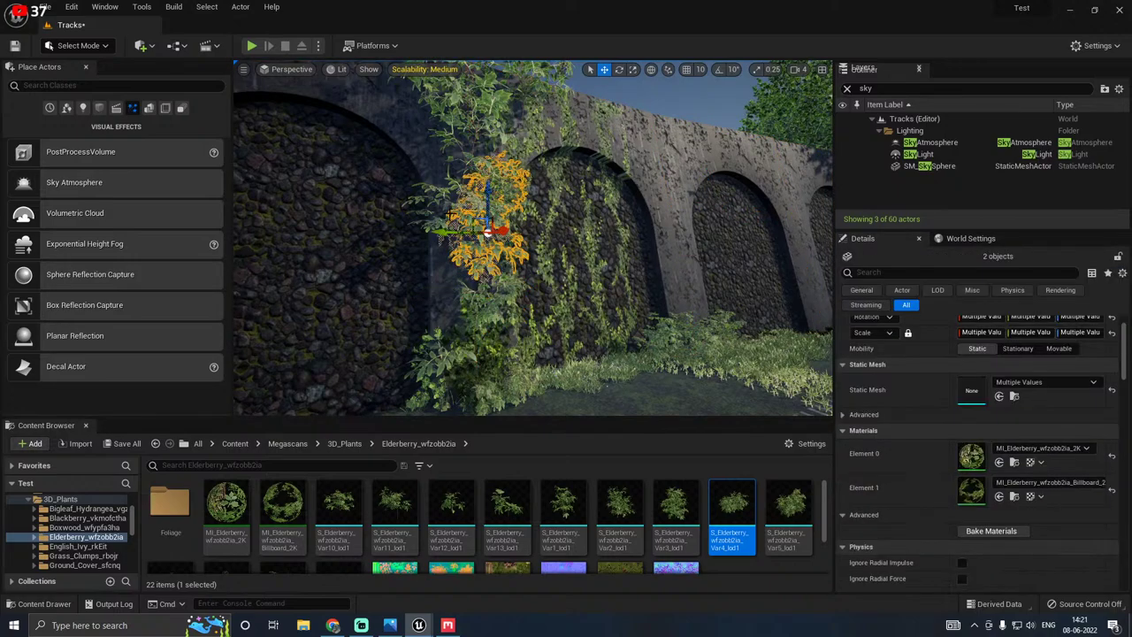
pyautogui.keyDown('ctrl'); pyautogui.click(428, 228); pyautogui.keyUp('ctrl')
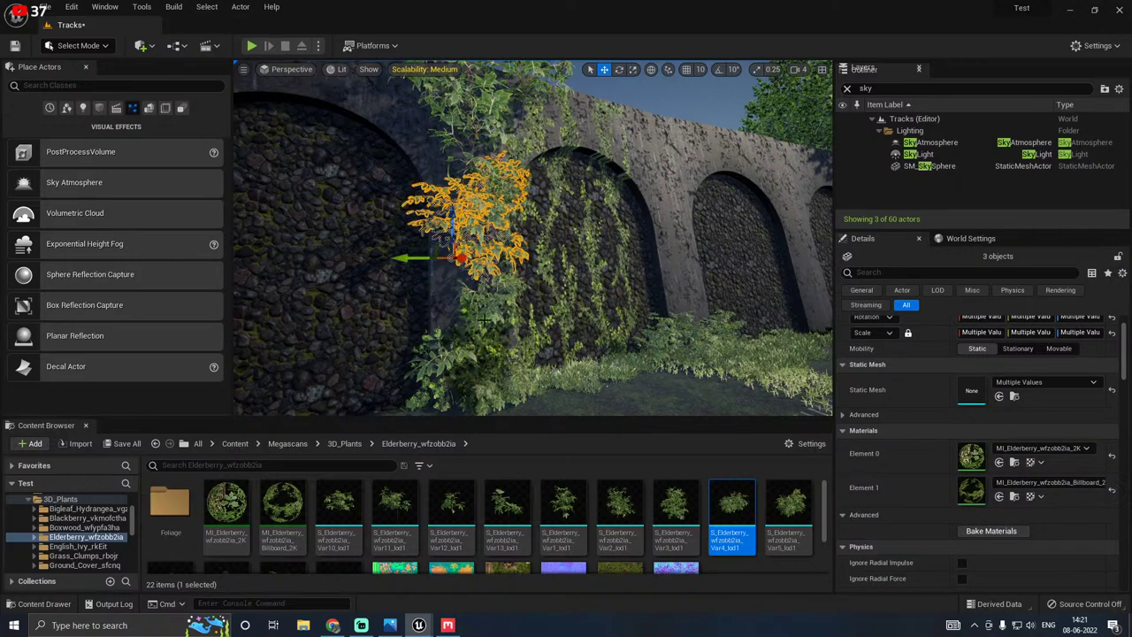
pyautogui.keyDown('ctrl'); pyautogui.click(484, 319); pyautogui.keyUp('ctrl')
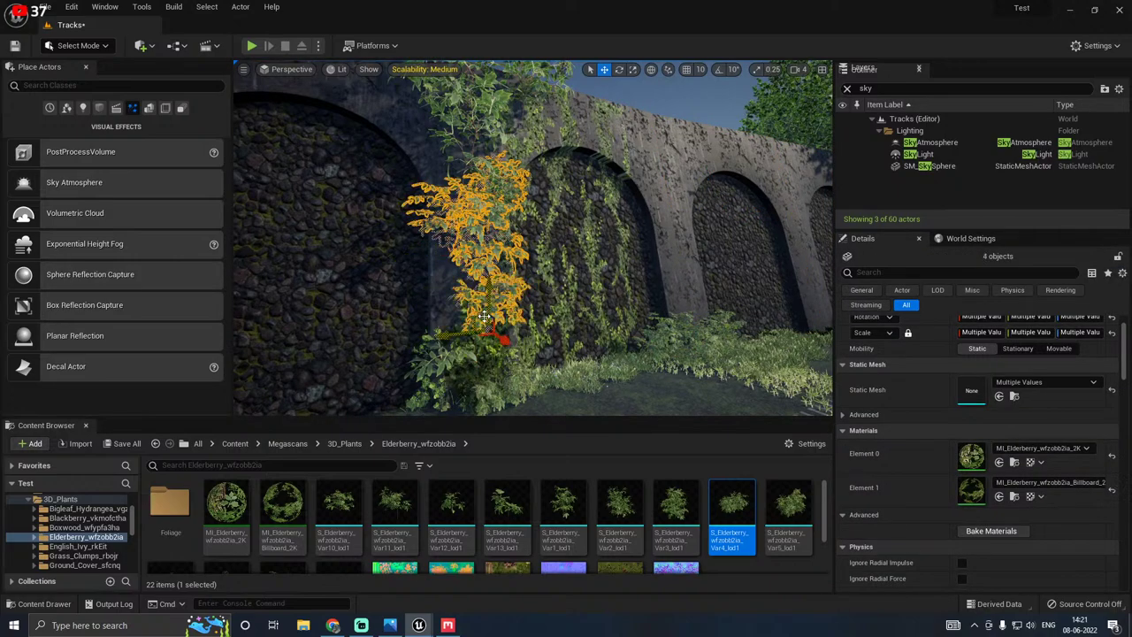
# Step: Add the three elderberries near the wall's upper edge and the Var12 elderberry on the ground to the selection
pyautogui.keyDown('ctrl'); pyautogui.click(455, 98); pyautogui.keyUp('ctrl')
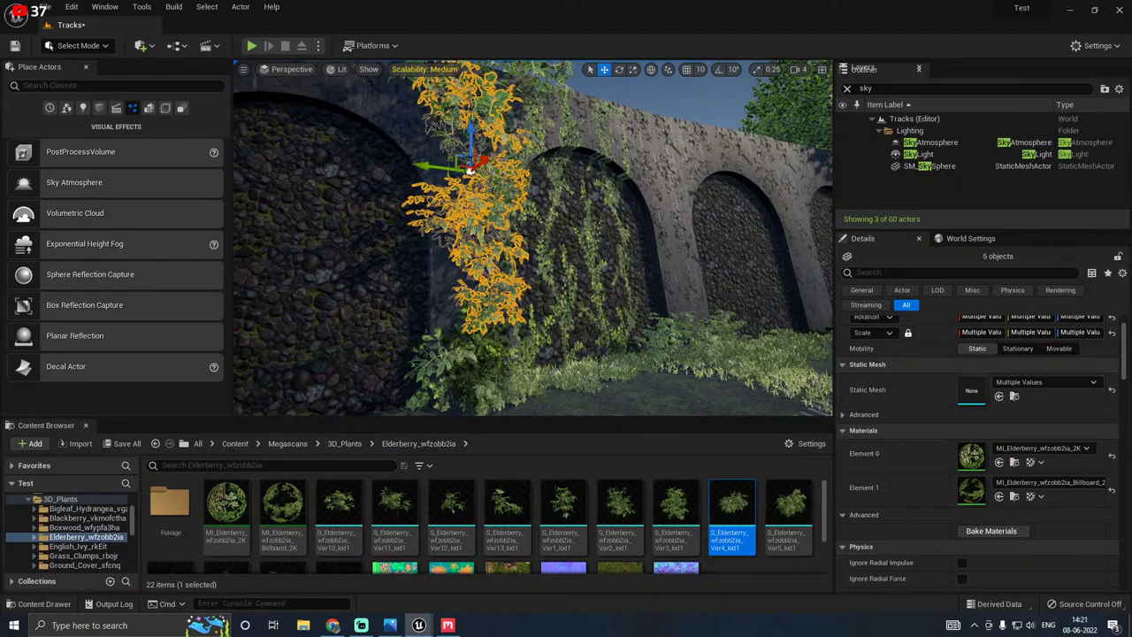
pyautogui.moveTo(491, 117); pyautogui.dragTo(492, 49, button='right')
pyautogui.keyDown('ctrl'); pyautogui.click(536, 141); pyautogui.keyUp('ctrl')
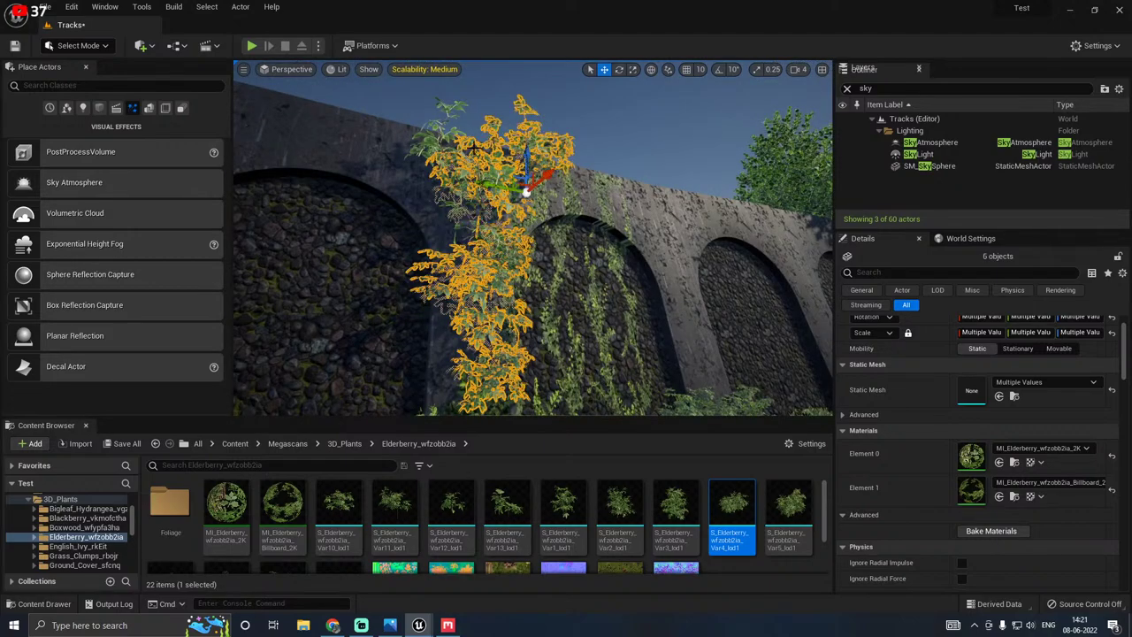
pyautogui.keyDown('ctrl'); pyautogui.click(429, 147); pyautogui.keyUp('ctrl')
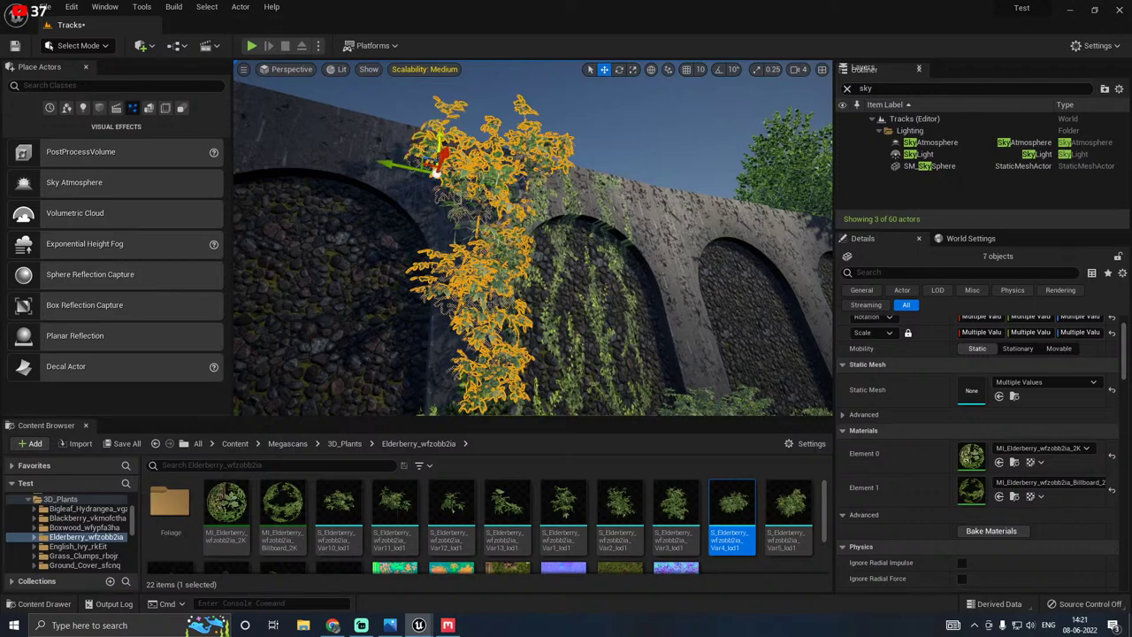
pyautogui.moveTo(450, 289); pyautogui.dragTo(450, 288, button='right')
pyautogui.keyDown('ctrl'); pyautogui.click(404, 346); pyautogui.keyUp('ctrl')
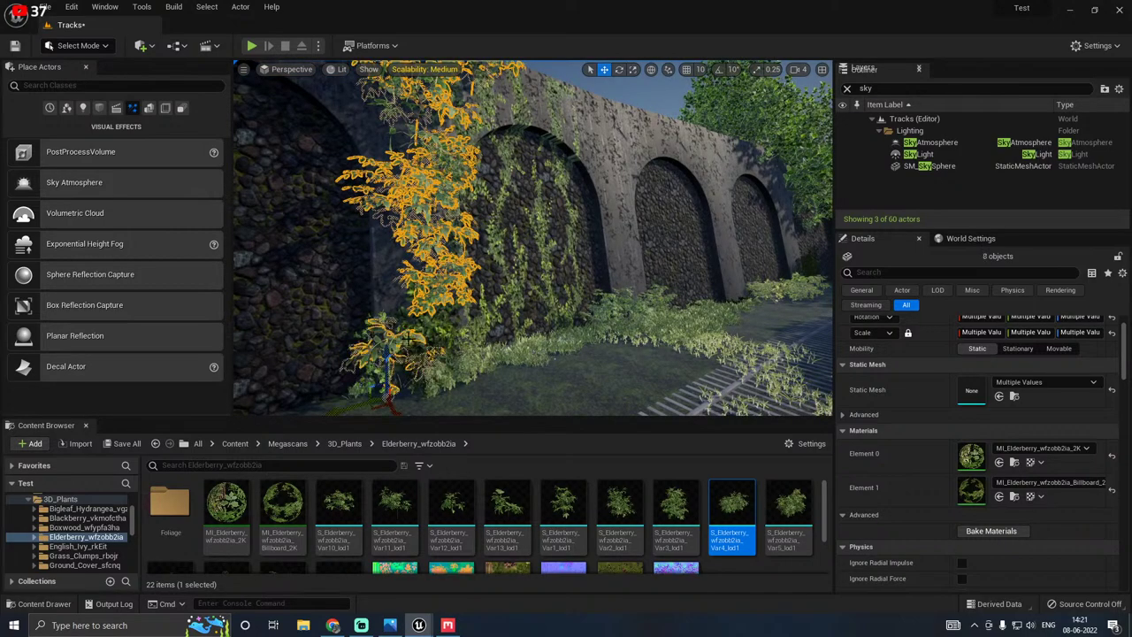
pyautogui.keyDown('ctrl'); pyautogui.click(432, 328); pyautogui.keyUp('ctrl')
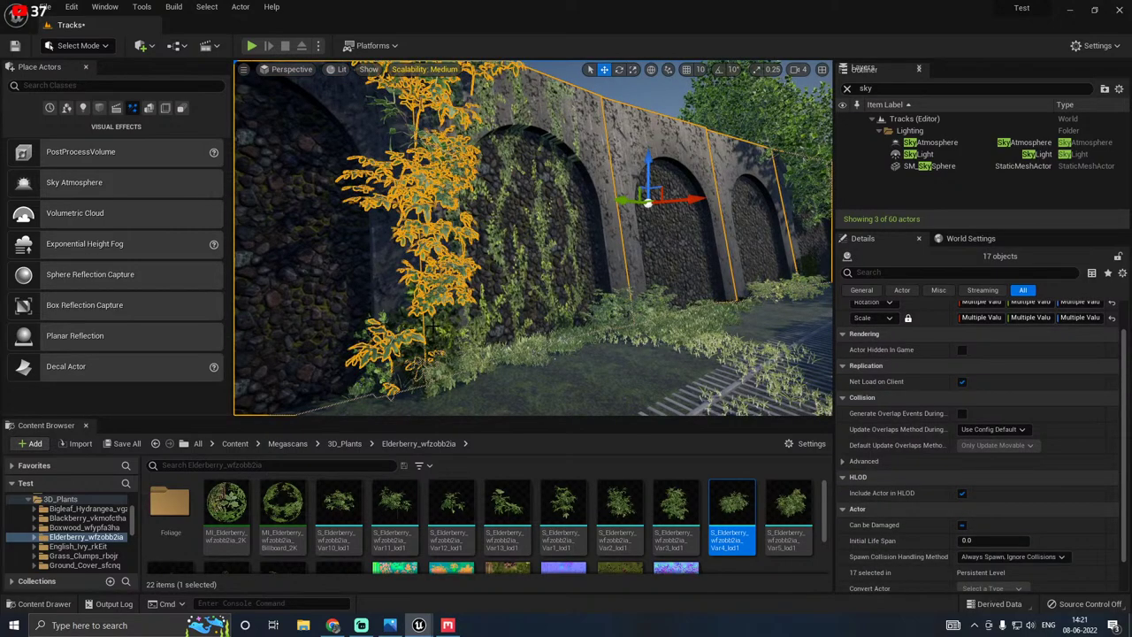
pyautogui.keyDown('ctrl'); pyautogui.click(432, 328); pyautogui.keyUp('ctrl')
pyautogui.keyDown('ctrl'); pyautogui.click(432, 329); pyautogui.keyUp('ctrl')
pyautogui.keyDown('ctrl'); pyautogui.click(431, 329); pyautogui.keyUp('ctrl')
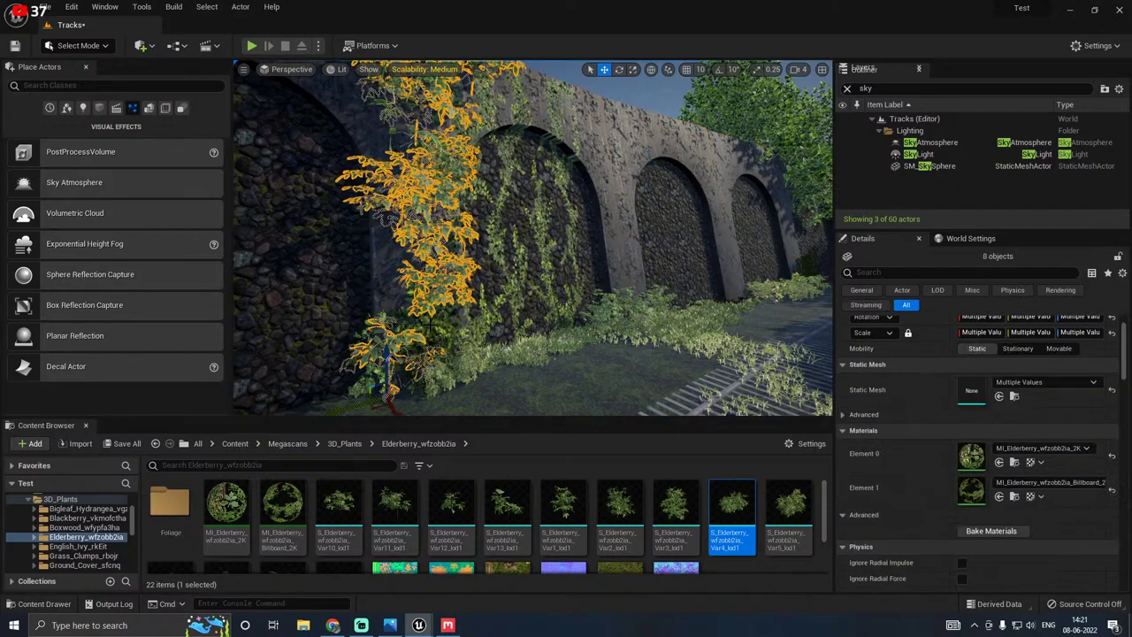
pyautogui.keyDown('ctrl'); pyautogui.click(430, 327); pyautogui.keyUp('ctrl')
pyautogui.keyDown('ctrl'); pyautogui.click(430, 327); pyautogui.keyUp('ctrl')
pyautogui.keyDown('ctrl'); pyautogui.click(426, 322); pyautogui.keyUp('ctrl')
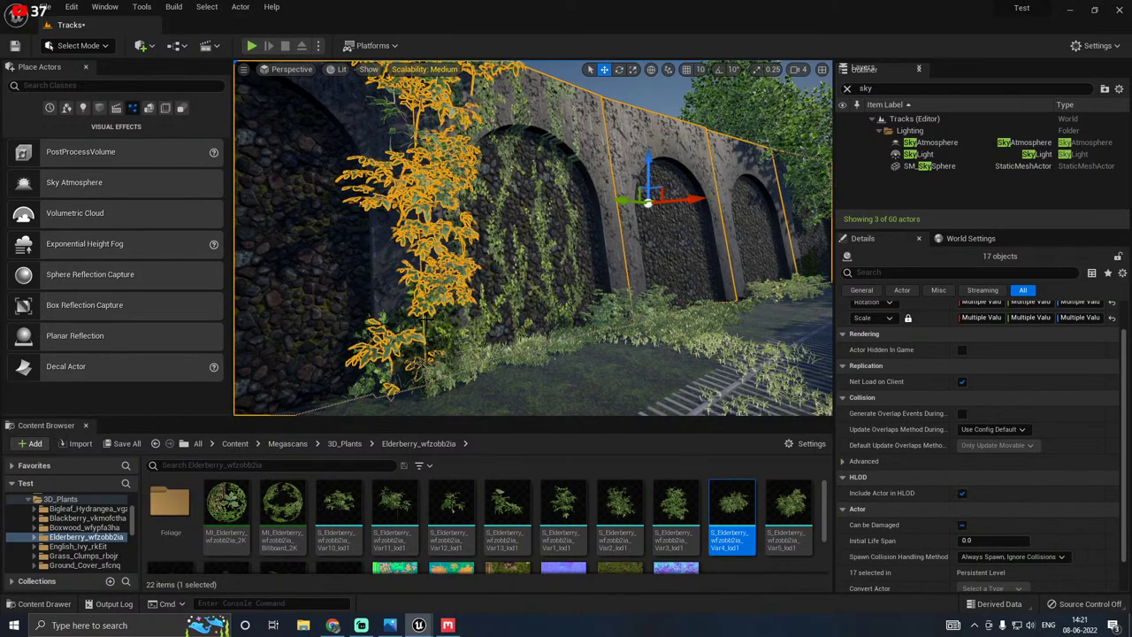
pyautogui.keyDown('ctrl'); pyautogui.click(424, 320); pyautogui.keyUp('ctrl')
pyautogui.keyDown('ctrl'); pyautogui.click(447, 332); pyautogui.keyUp('ctrl')
pyautogui.keyDown('ctrl'); pyautogui.click(450, 335); pyautogui.keyUp('ctrl')
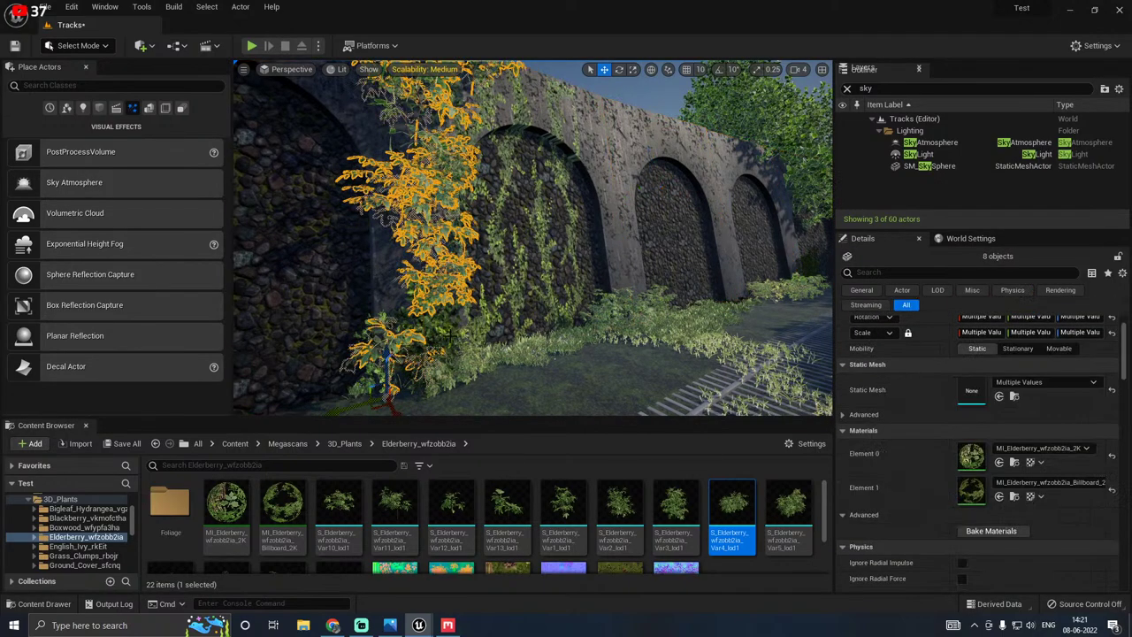
# Step: Add the remaining elderberry bush at the pillar's base to the selection and group all nine plants
pyautogui.keyDown('ctrl'); pyautogui.click(451, 340); pyautogui.keyUp('ctrl')
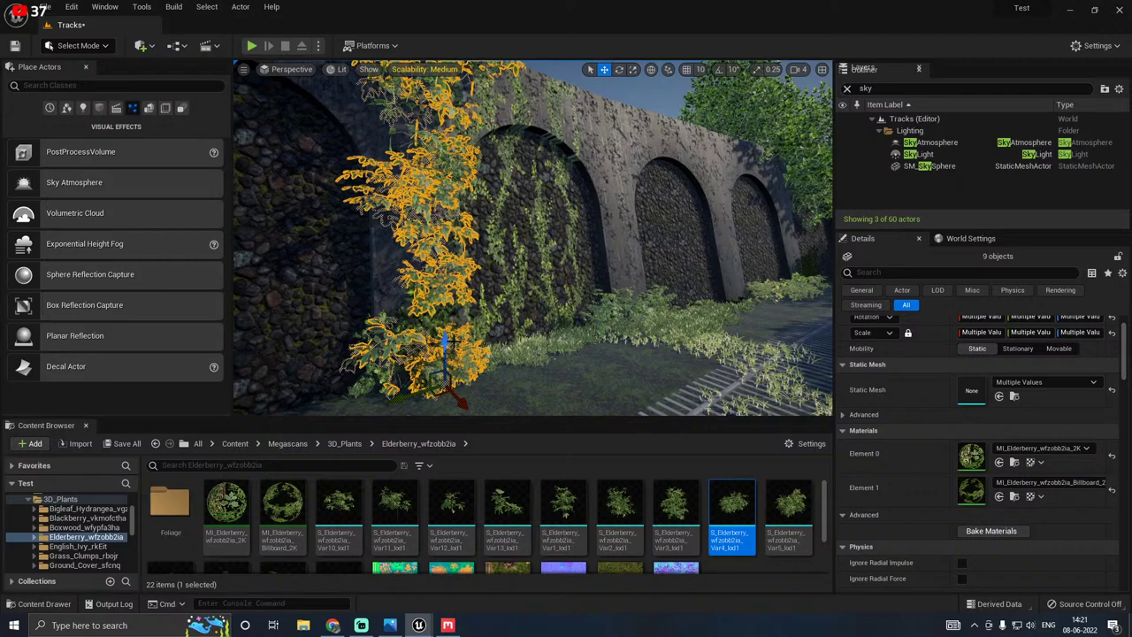
pyautogui.rightClick(444, 340)
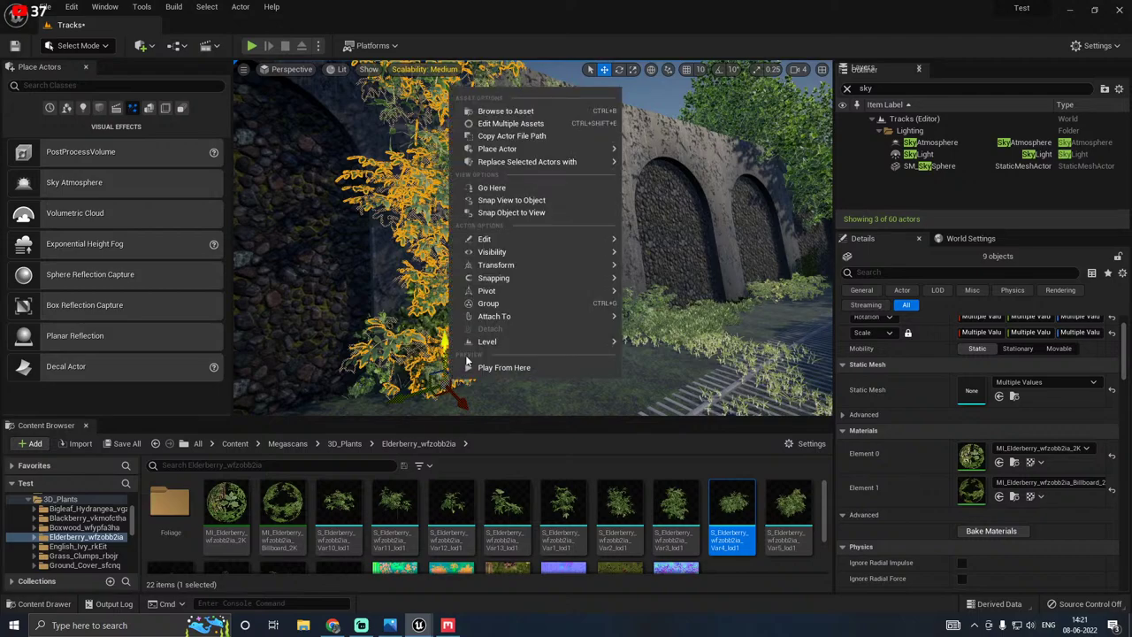
pyautogui.click(495, 302)
# Step: Duplicate the grouped elderberry plants across the track toward the opposite arched wall
pyautogui.moveTo(496, 303); pyautogui.dragTo(548, 302, button='right')
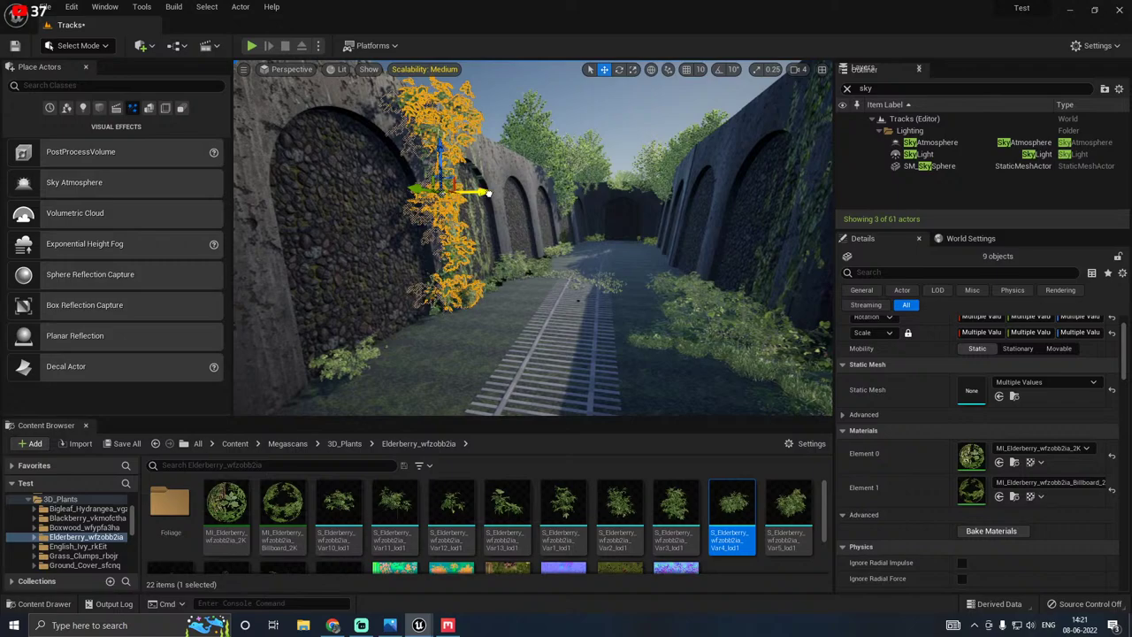
pyautogui.keyDown('alt'); pyautogui.moveTo(489, 193); pyautogui.dragTo(672, 187); pyautogui.keyUp('alt')
pyautogui.moveTo(576, 203); pyautogui.dragTo(664, 203, button='right')
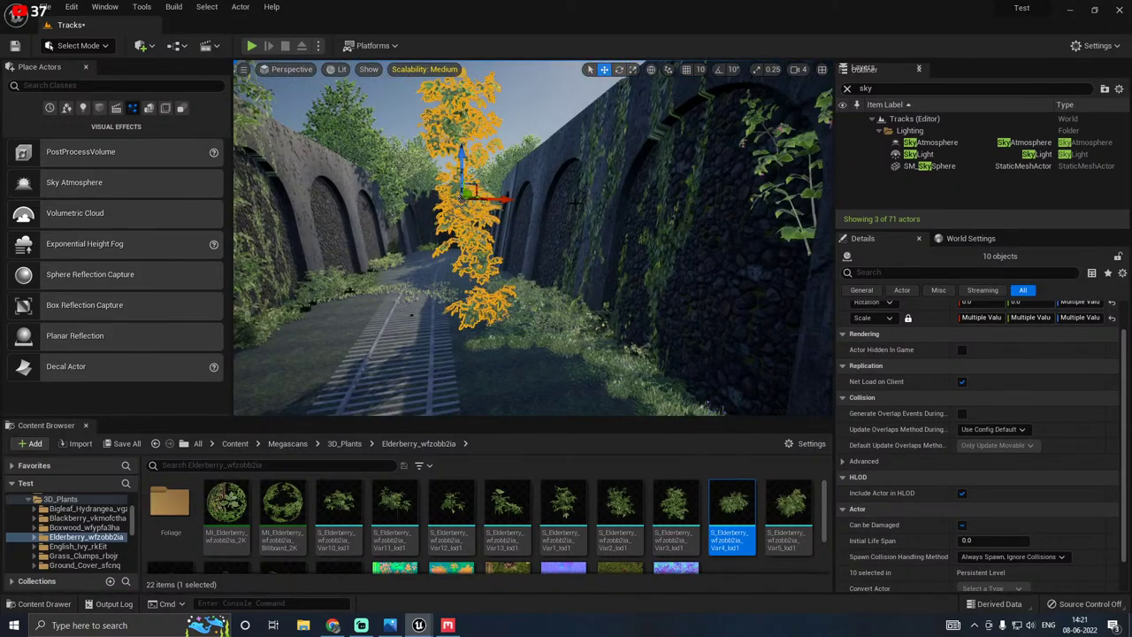
# Step: Rotate the duplicated elderberry group to suit the opposite wall and position it against that wall's pillar
pyautogui.press('e')
pyautogui.moveTo(451, 192); pyautogui.dragTo(603, 195)
pyautogui.press('w')
pyautogui.moveTo(603, 195); pyautogui.dragTo(690, 187, button='right')
pyautogui.press('e')
pyautogui.moveTo(531, 220); pyautogui.dragTo(534, 212)
pyautogui.moveTo(614, 199); pyautogui.dragTo(616, 226)
pyautogui.press('w')
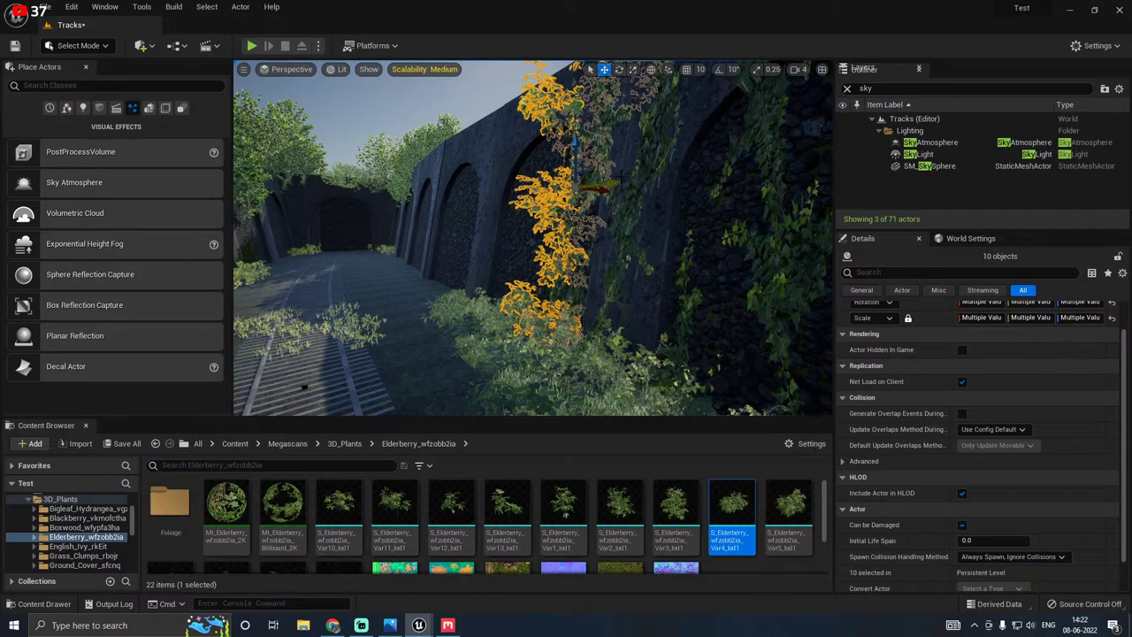
# Step: Move the duplicated elderberry group against the pillar on the opposite arched wall and adjust its rotation to follow the wall
pyautogui.moveTo(608, 184); pyautogui.dragTo(646, 177)
pyautogui.moveTo(646, 178); pyautogui.dragTo(676, 178, button='right')
pyautogui.press('s')
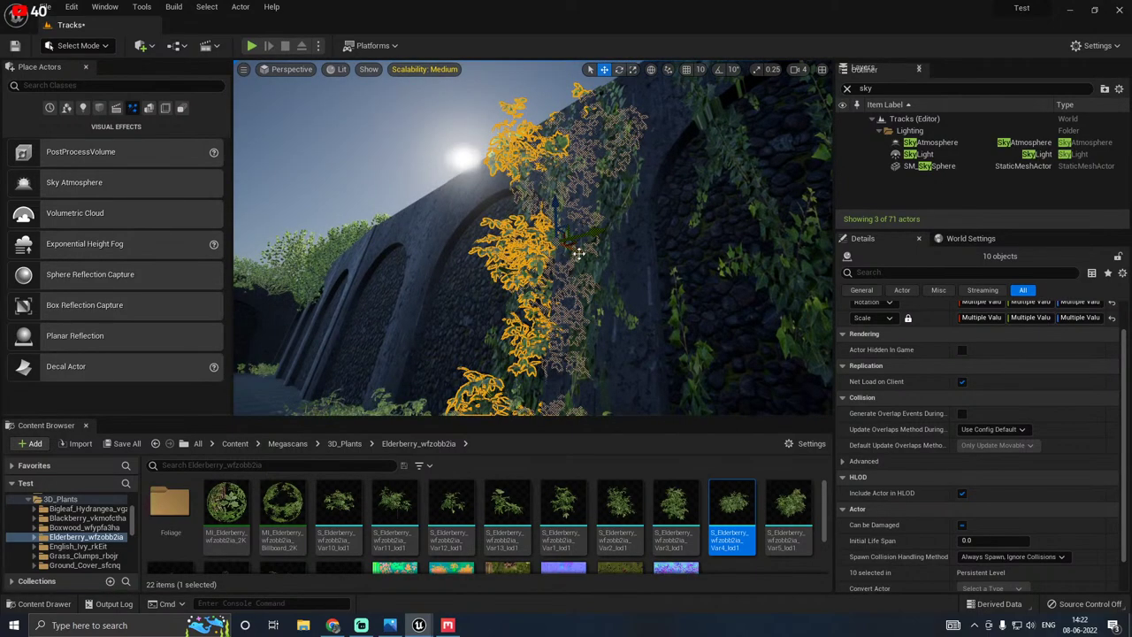
pyautogui.moveTo(579, 254); pyautogui.dragTo(566, 248)
pyautogui.moveTo(566, 247); pyautogui.dragTo(494, 206, button='right')
pyautogui.press('e')
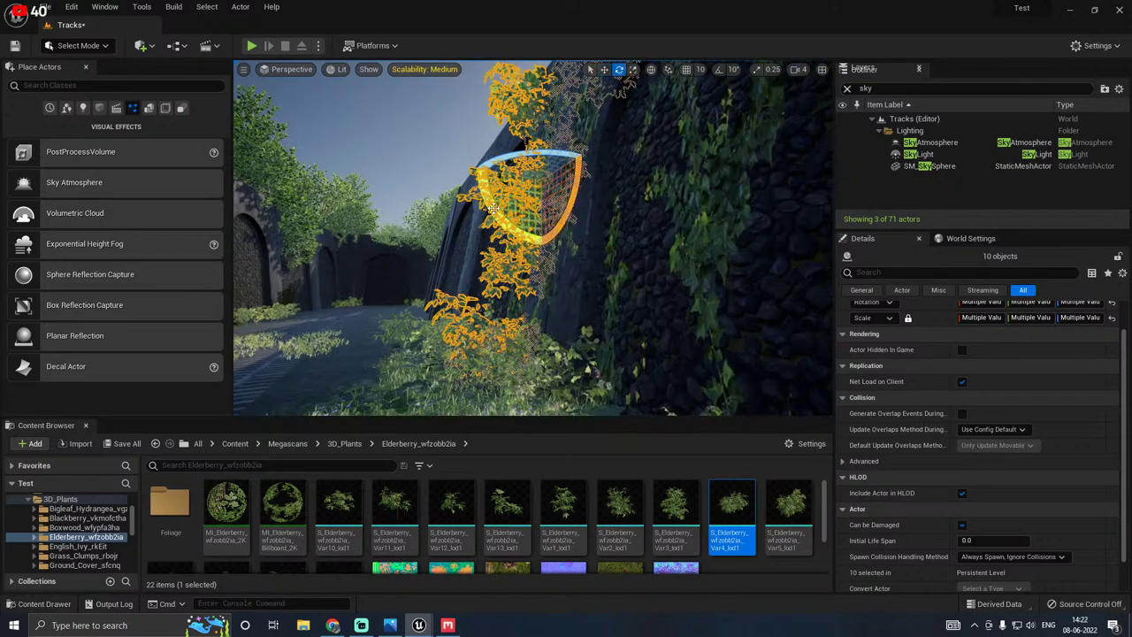
pyautogui.moveTo(493, 207); pyautogui.dragTo(541, 214)
pyautogui.press('w')
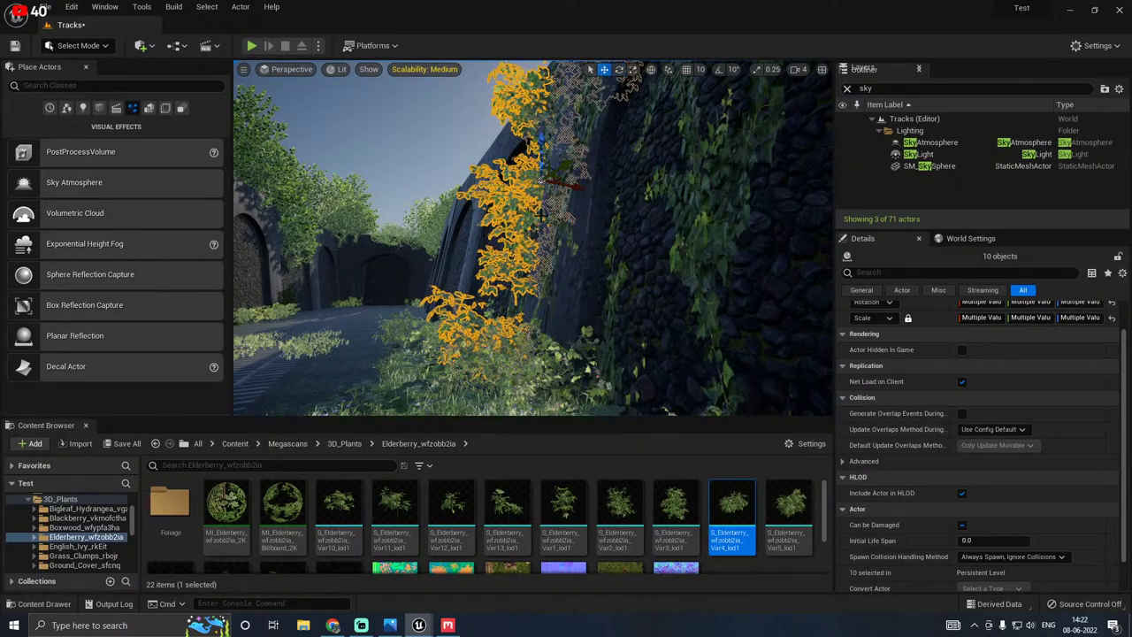
pyautogui.click(466, 128)
# Step: Reselect the elderberry group, nudge it along the wall to sit on the pillar, and clear its selection
pyautogui.moveTo(566, 175); pyautogui.dragTo(578, 179, button='right')
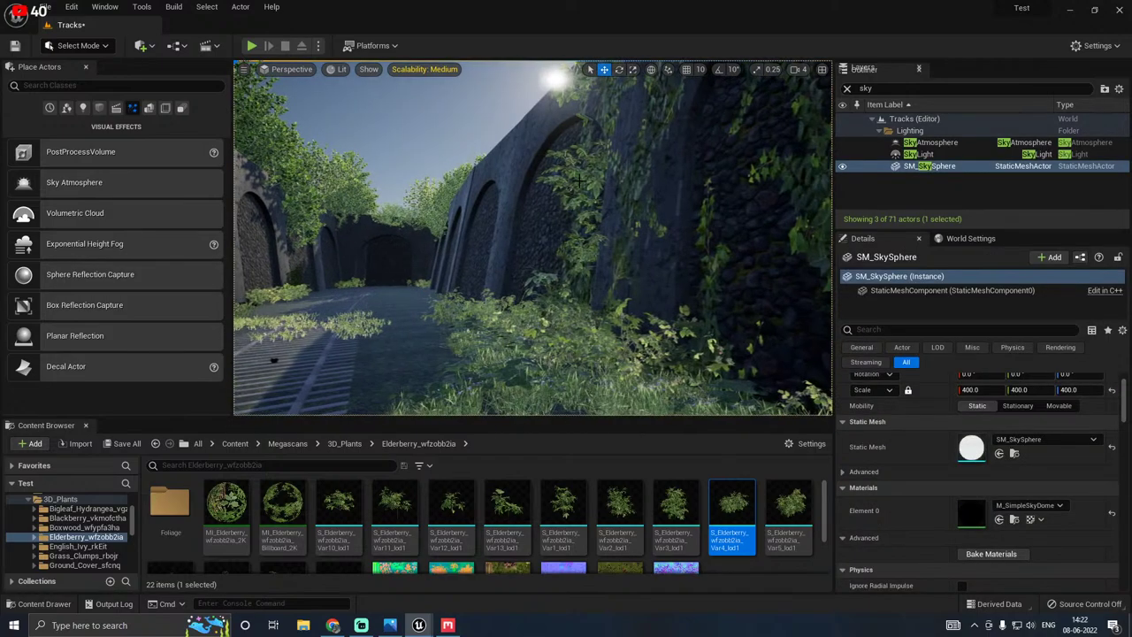
pyautogui.click(583, 181)
pyautogui.moveTo(637, 163); pyautogui.dragTo(618, 168)
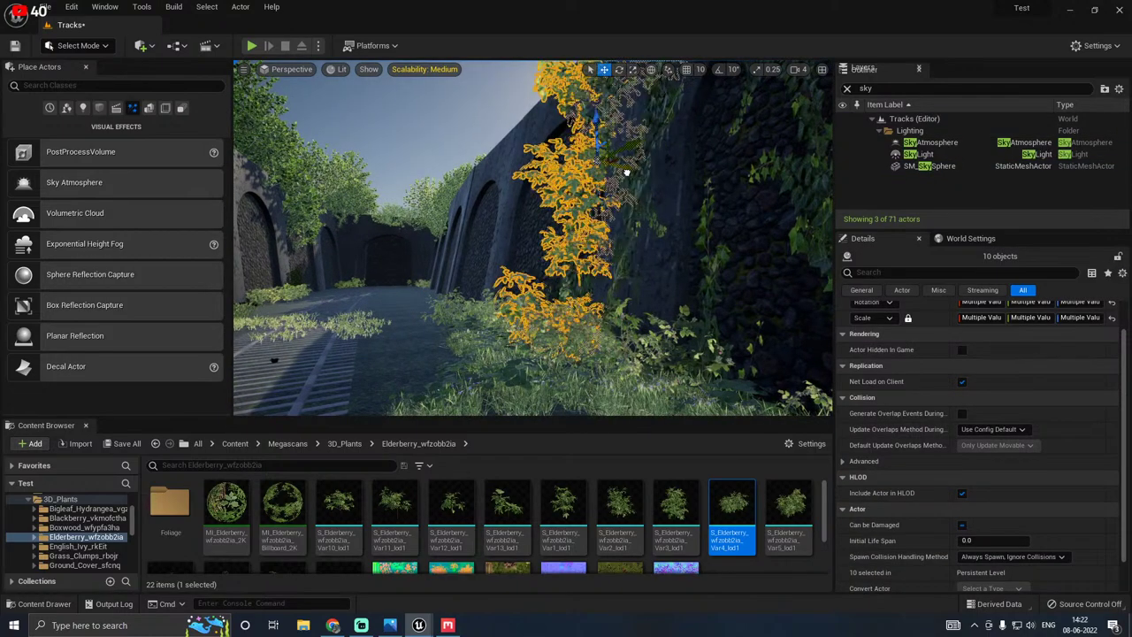
pyautogui.moveTo(568, 195); pyautogui.dragTo(796, 199, button='right')
pyautogui.moveTo(371, 168); pyautogui.dragTo(350, 170, button='right')
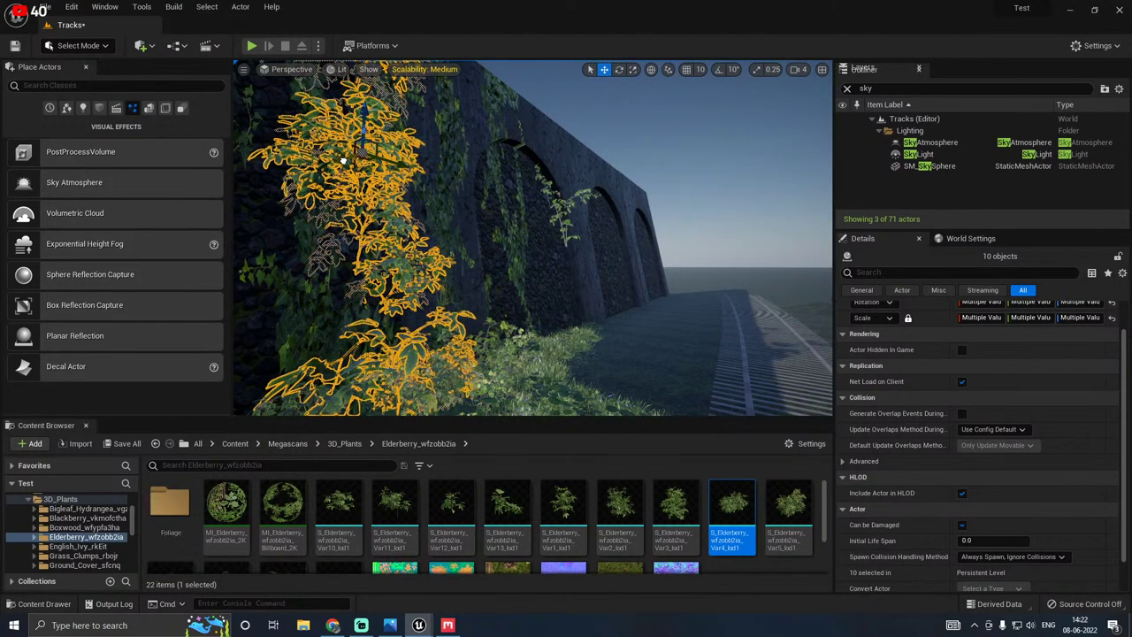
pyautogui.click(546, 122)
pyautogui.moveTo(546, 122); pyautogui.dragTo(546, 122, button='right')
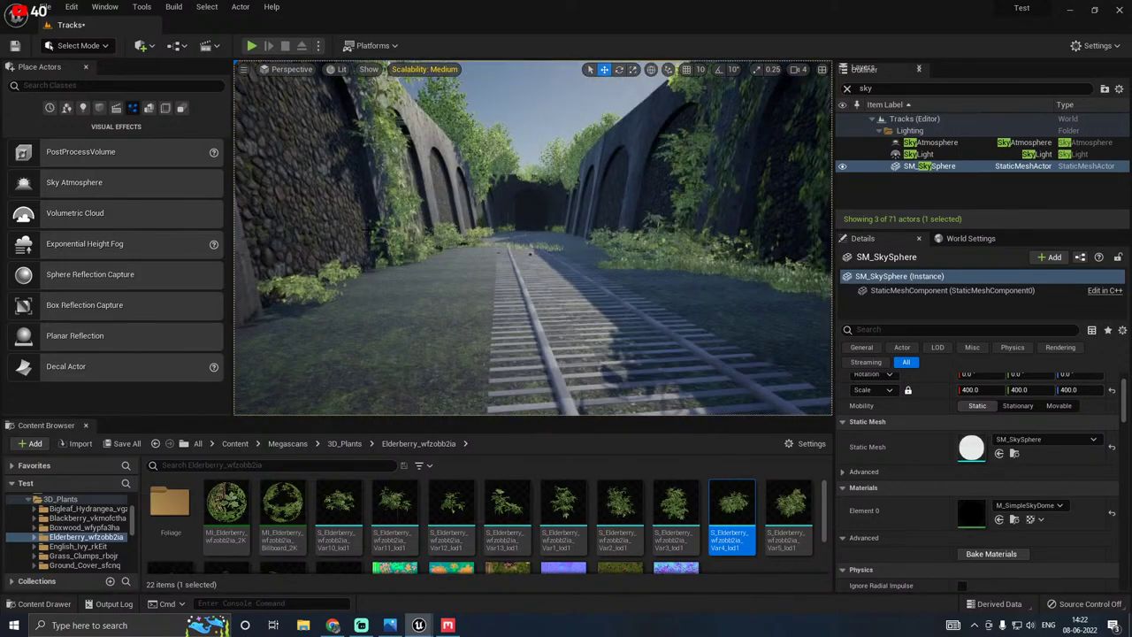
# Step: Save all modified content, including the Tracks level
pyautogui.click(142, 443)
pyautogui.click(657, 442)
pyautogui.moveTo(532, 237); pyautogui.dragTo(549, 207, button='right')
pyautogui.moveTo(465, 324); pyautogui.dragTo(454, 326, button='right')
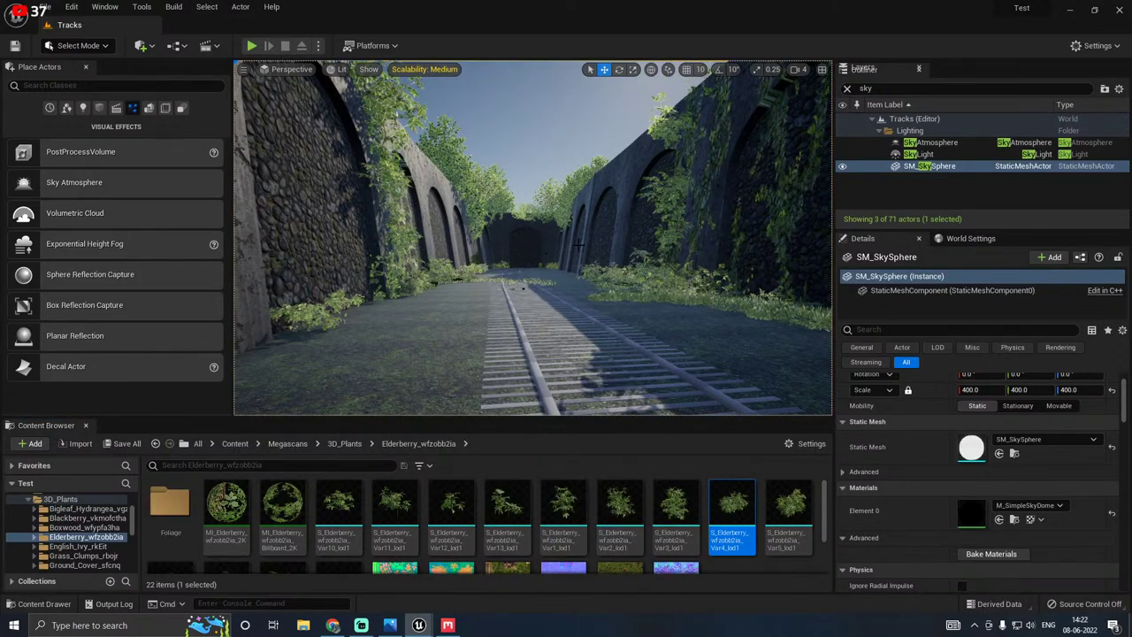
# Step: Set the viewport scalability to High quality and view the tracks between the walls
pyautogui.click(425, 71)
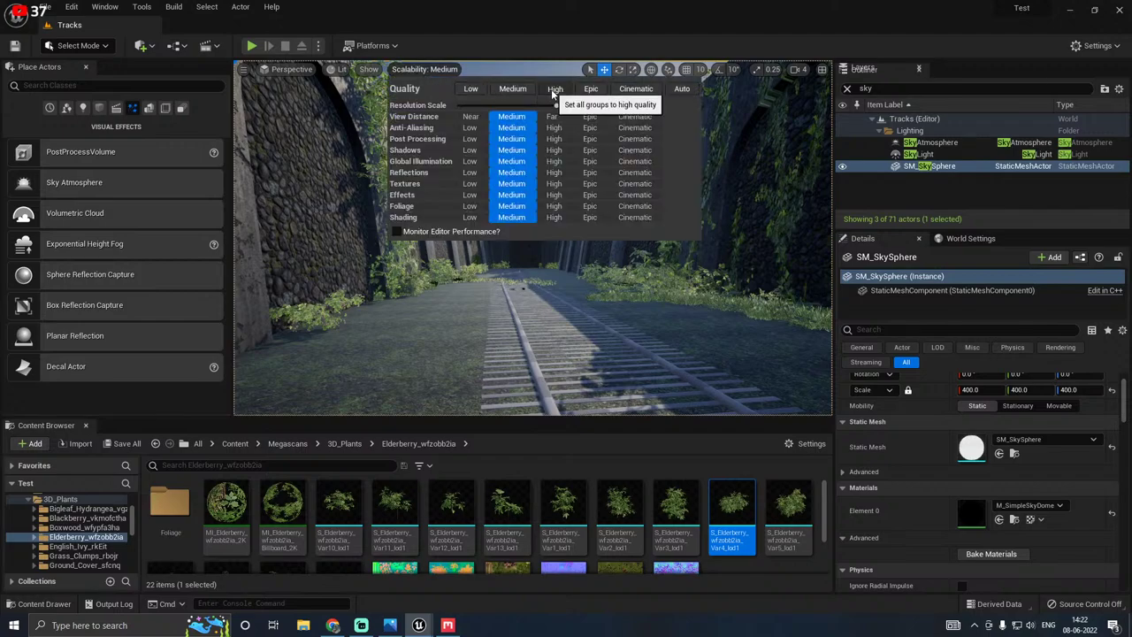
pyautogui.click(554, 88)
pyautogui.moveTo(506, 304); pyautogui.dragTo(506, 265, button='right')
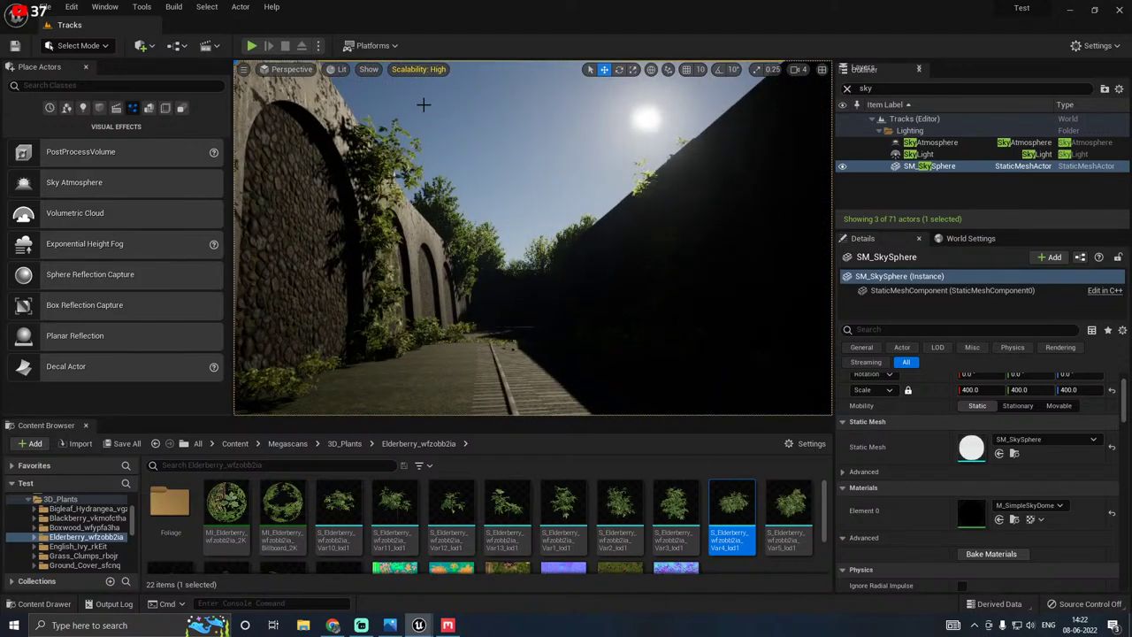
# Step: Set the viewport scalability to Low quality and save all content
pyautogui.click(419, 69)
pyautogui.click(472, 89)
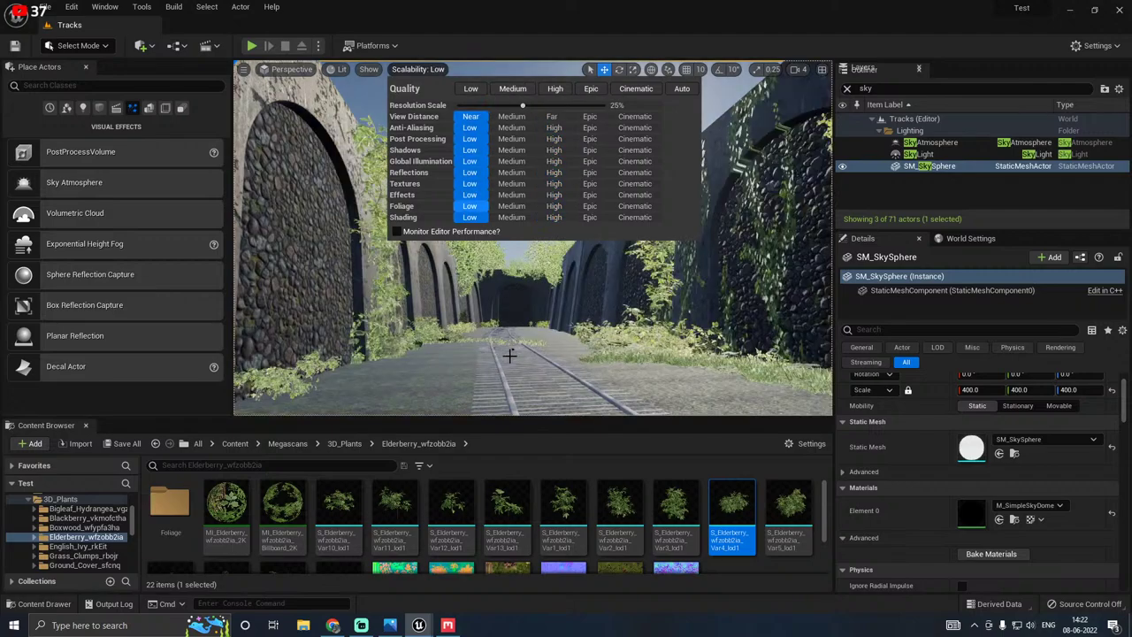
pyautogui.click(134, 444)
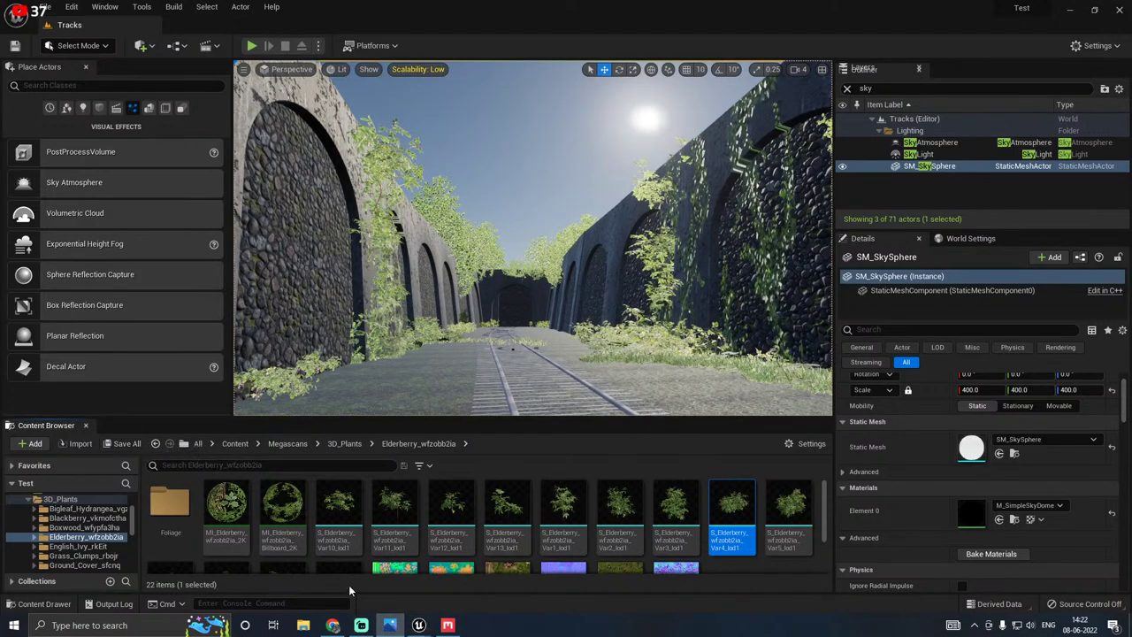
# Step: Switch the editor to Foliage mode and enlarge the list of foliage types
pyautogui.moveTo(492, 351); pyautogui.dragTo(424, 407, button='right')
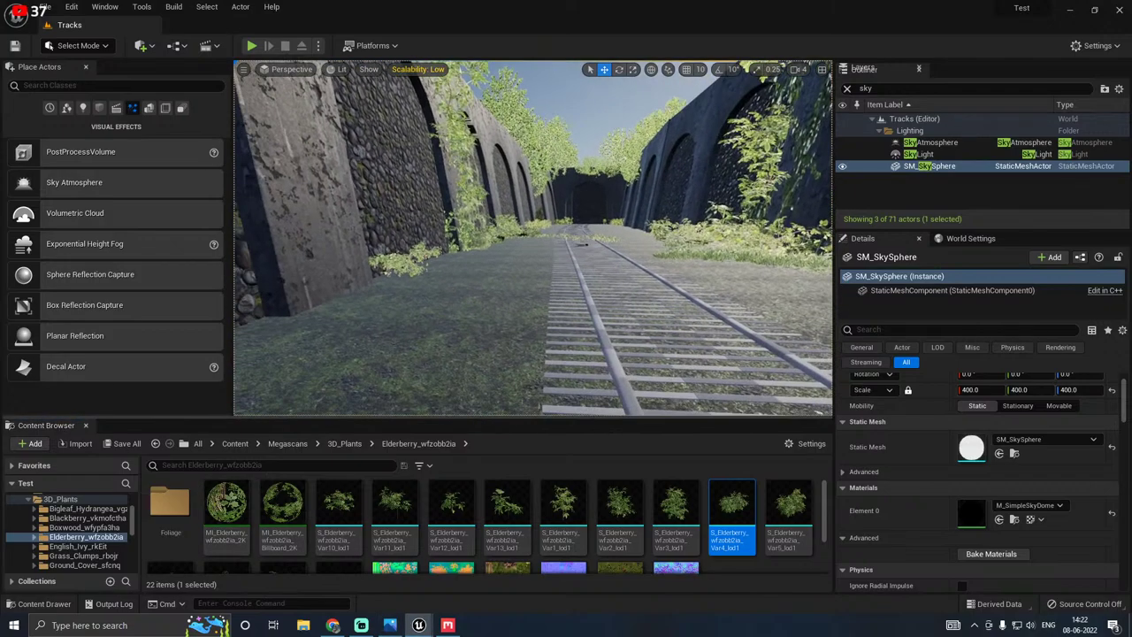
pyautogui.moveTo(532, 265); pyautogui.dragTo(501, 266, button='right')
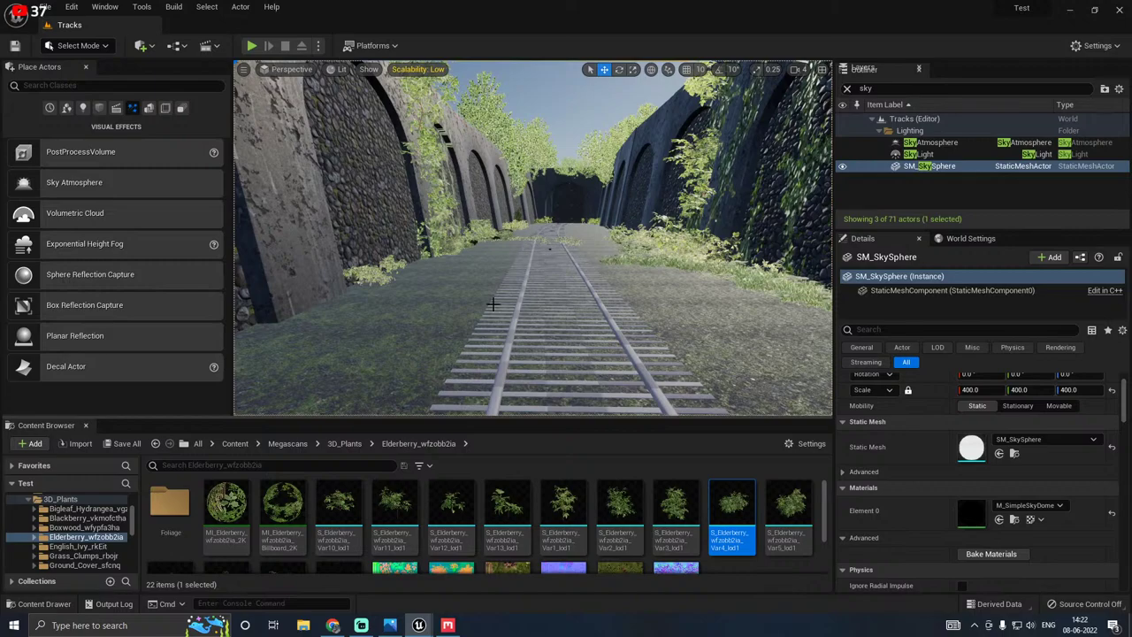
pyautogui.moveTo(501, 265); pyautogui.dragTo(501, 266, button='right')
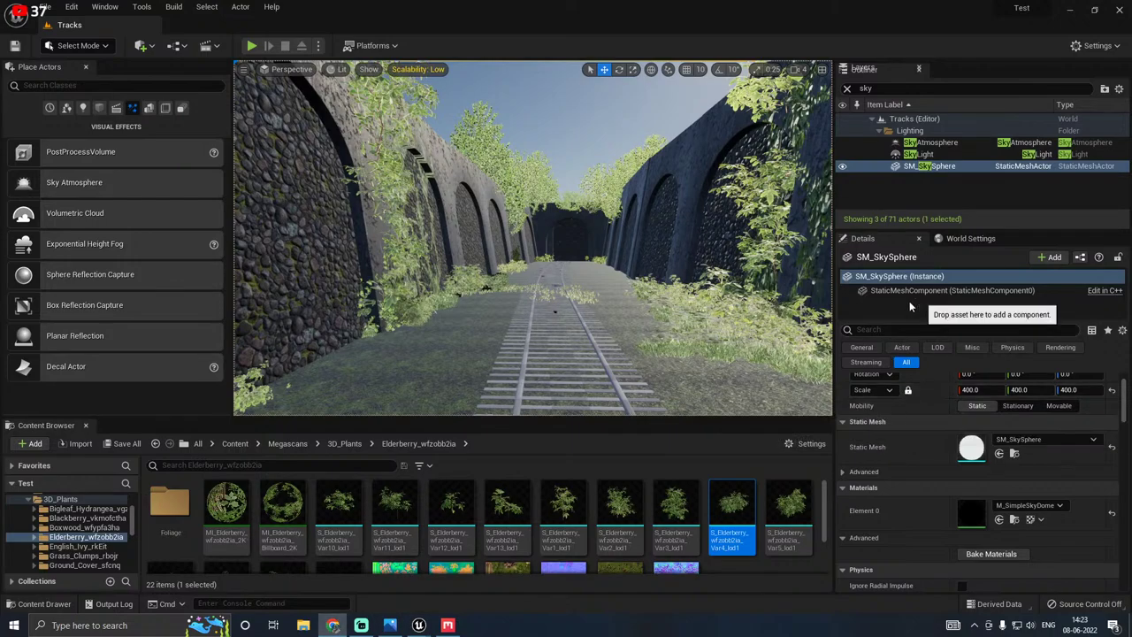
pyautogui.click(72, 47)
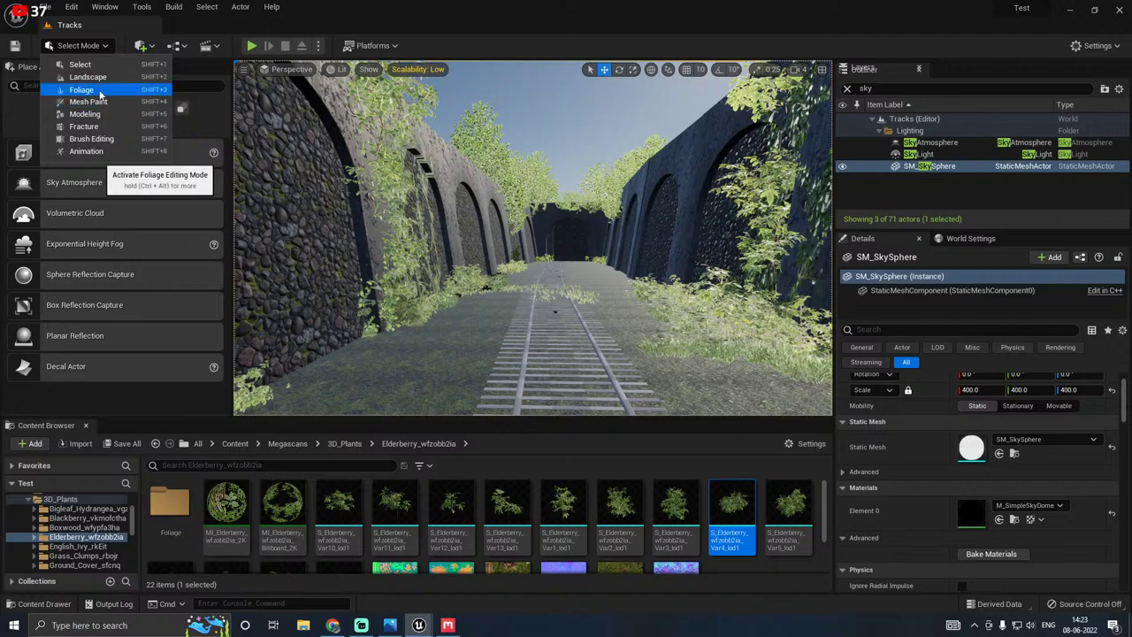
pyautogui.click(99, 93)
pyautogui.moveTo(891, 423); pyautogui.dragTo(902, 558)
# Step: Look through the foliage palette for small ground plants, checking the Wild Grass and Wood Sorrel types
pyautogui.scroll(-4, 954, 504)
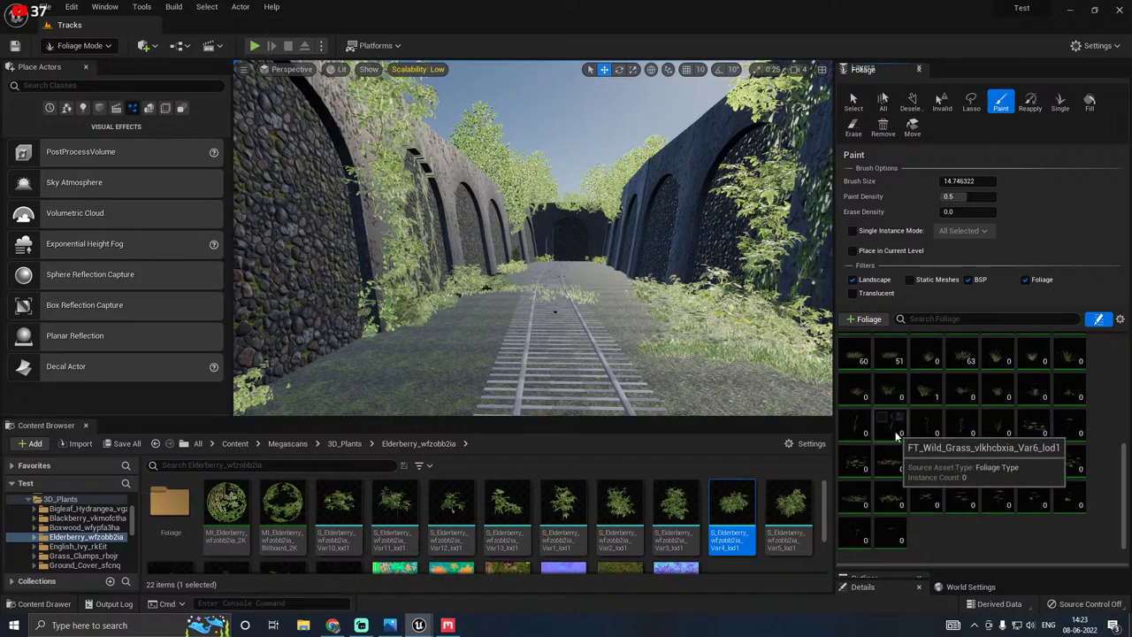
pyautogui.scroll(3, 1039, 430)
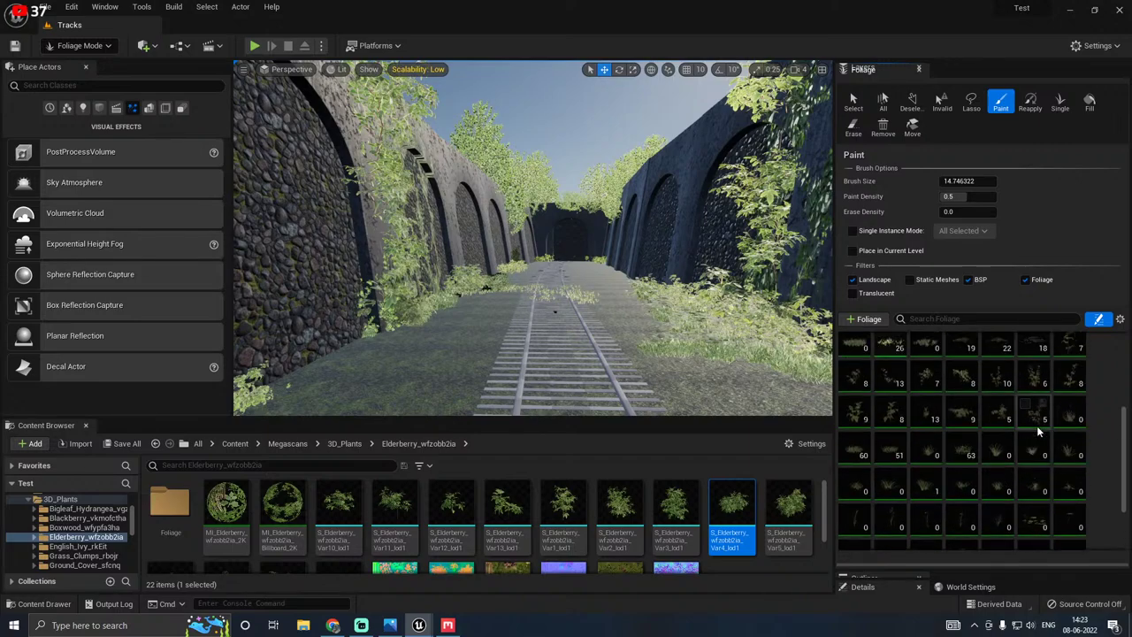
pyautogui.scroll(5, 1039, 431)
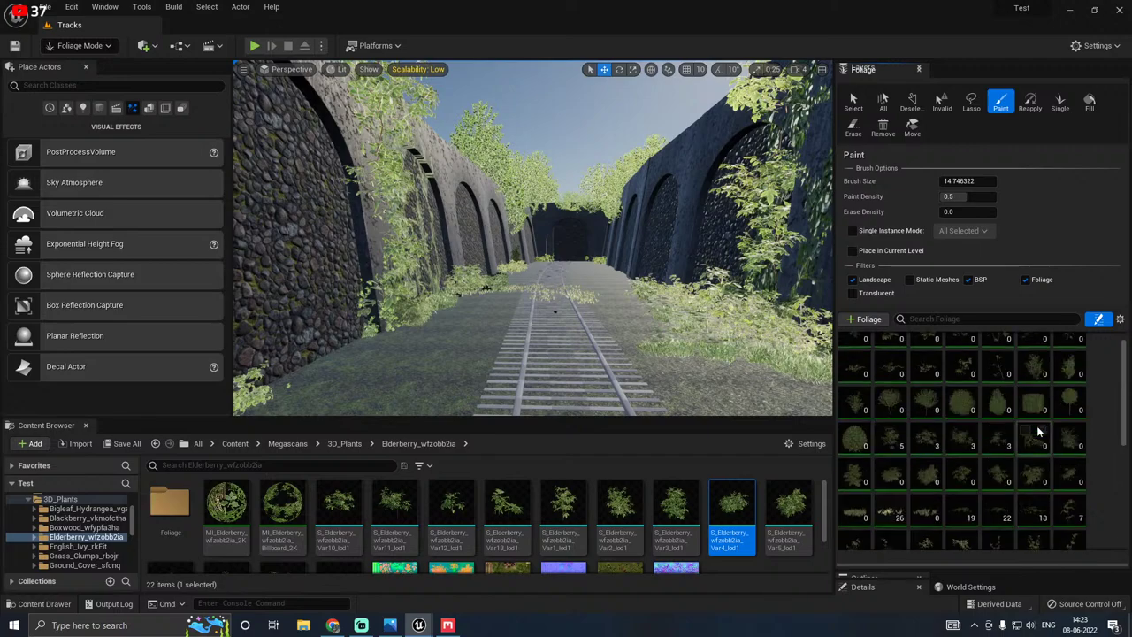
pyautogui.scroll(-8, 1039, 430)
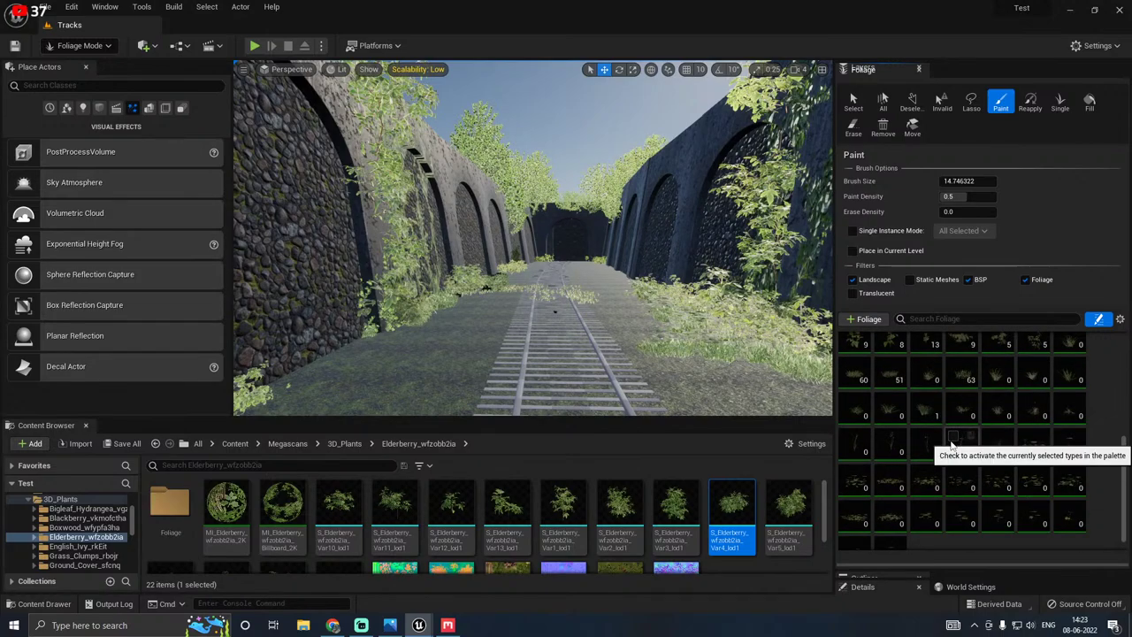
pyautogui.click(897, 449)
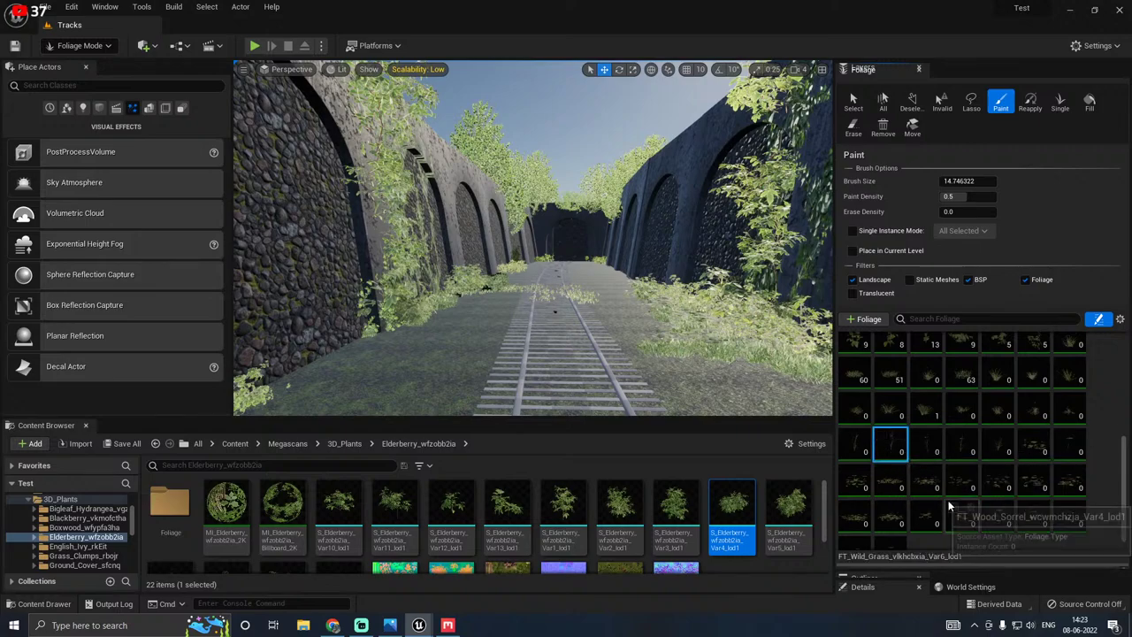
pyautogui.scroll(1, 1023, 501)
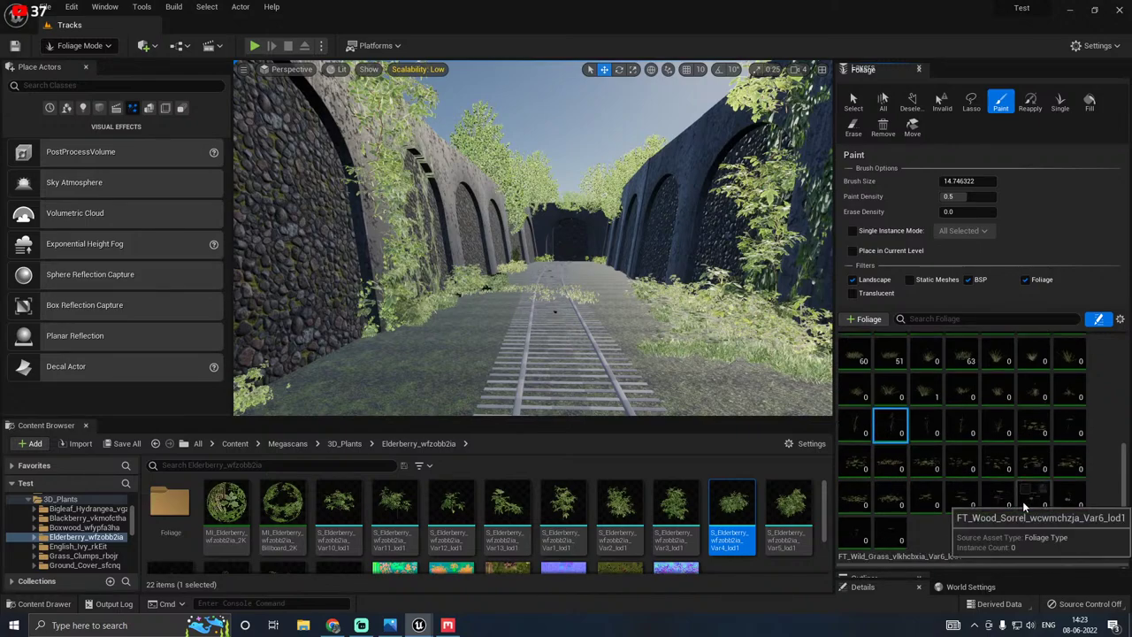
pyautogui.scroll(2, 972, 467)
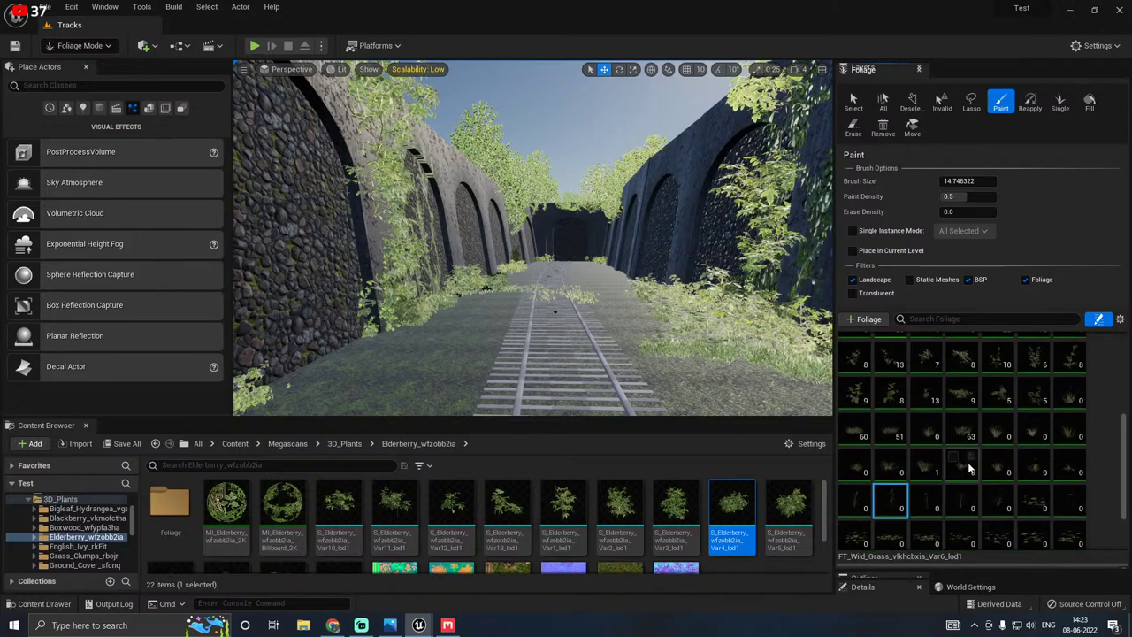
pyautogui.scroll(3, 931, 422)
pyautogui.scroll(8, 1051, 428)
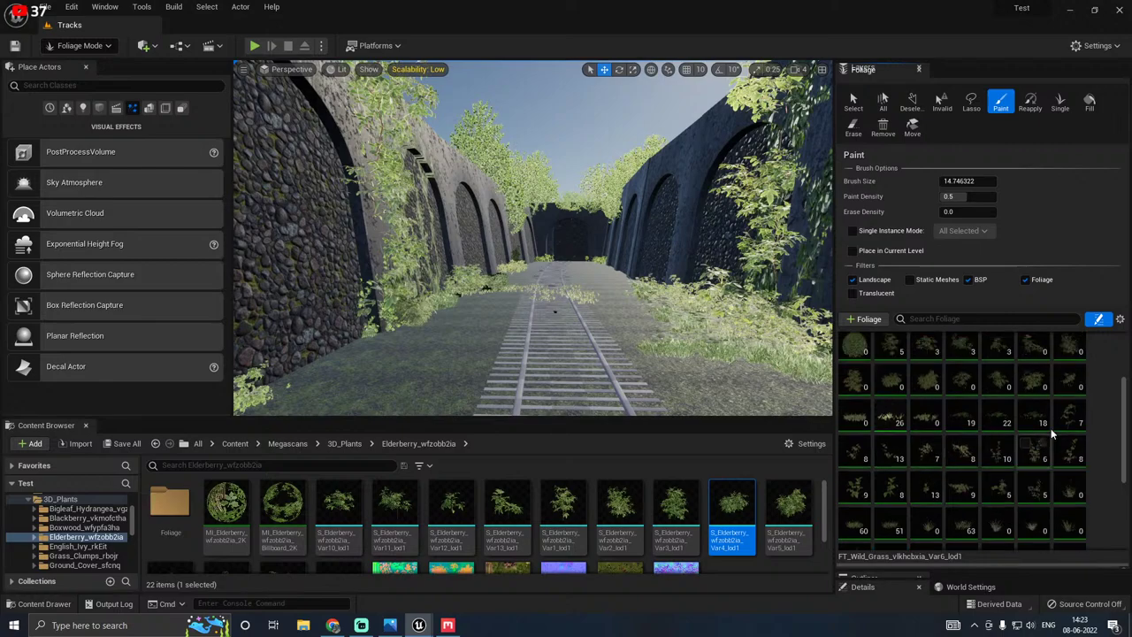
pyautogui.scroll(-12, 1051, 428)
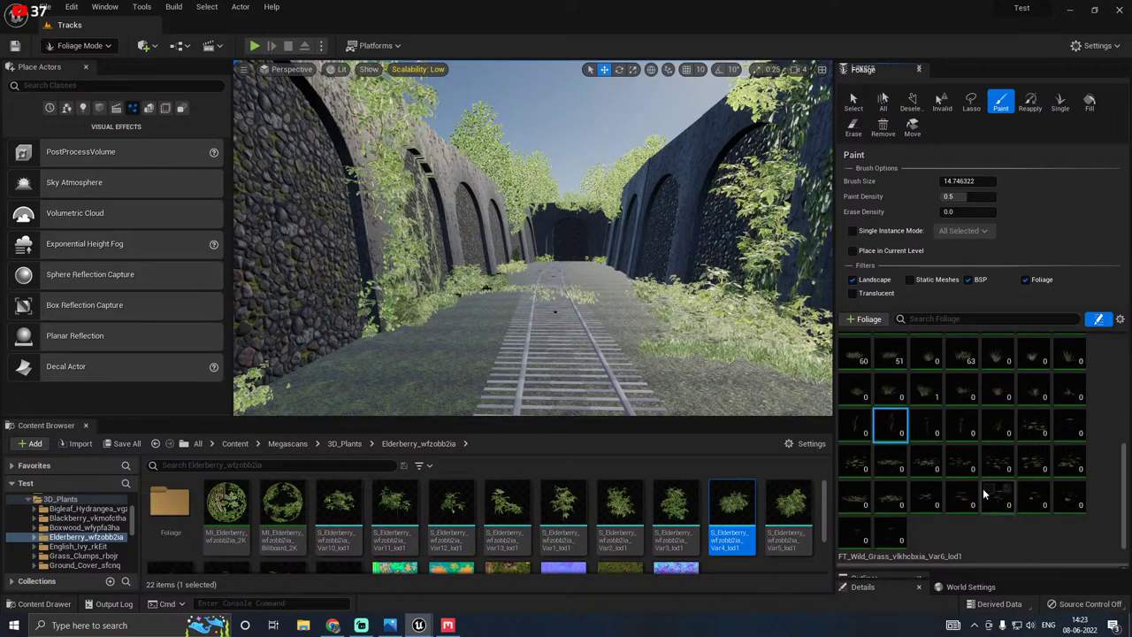
# Step: Select the six Wood Sorrel foliage types from Var4 to the last one and activate them for painting
pyautogui.click(965, 504)
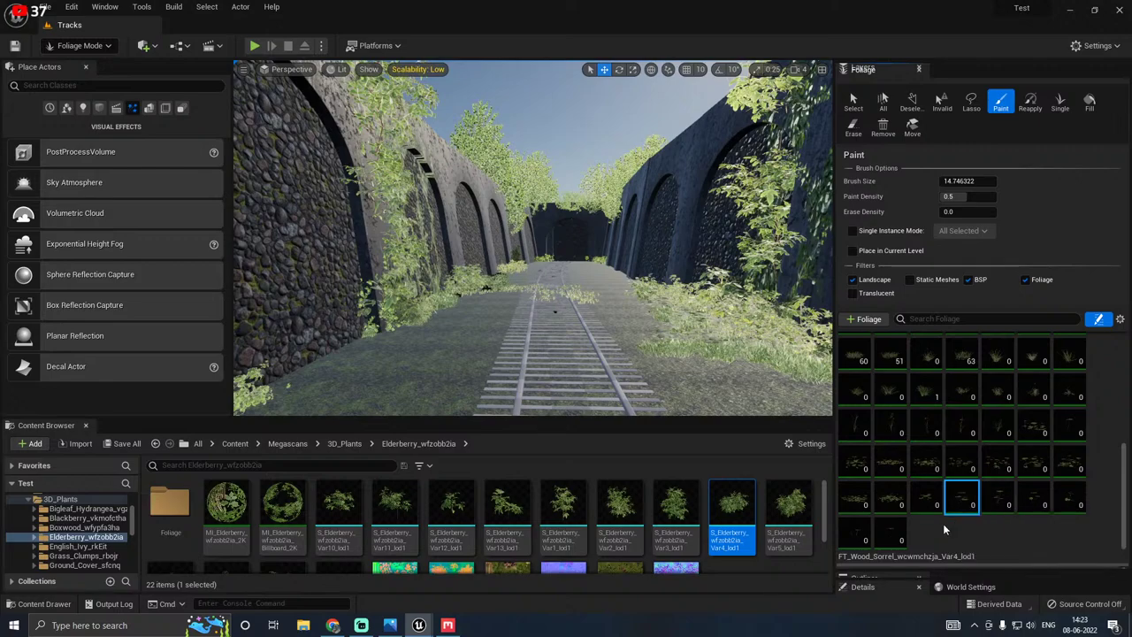
pyautogui.keyDown('shift'); pyautogui.click(880, 538); pyautogui.keyUp('shift')
pyautogui.click(883, 529)
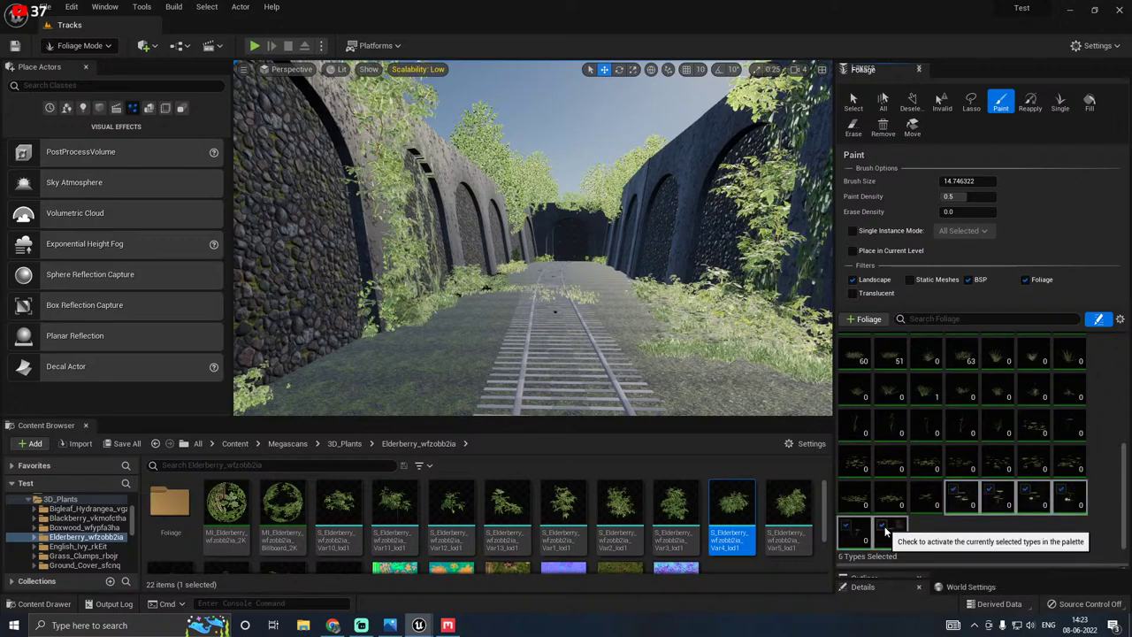
# Step: Paint a trial patch of foliage on the ground at the stone wall's base and erase it
pyautogui.moveTo(627, 339)
pyautogui.mouseDown(button='right')
pyautogui.moveTo(539, 349)
pyautogui.moveTo(584, 336)
pyautogui.moveTo(519, 384)
pyautogui.mouseUp(button='right')
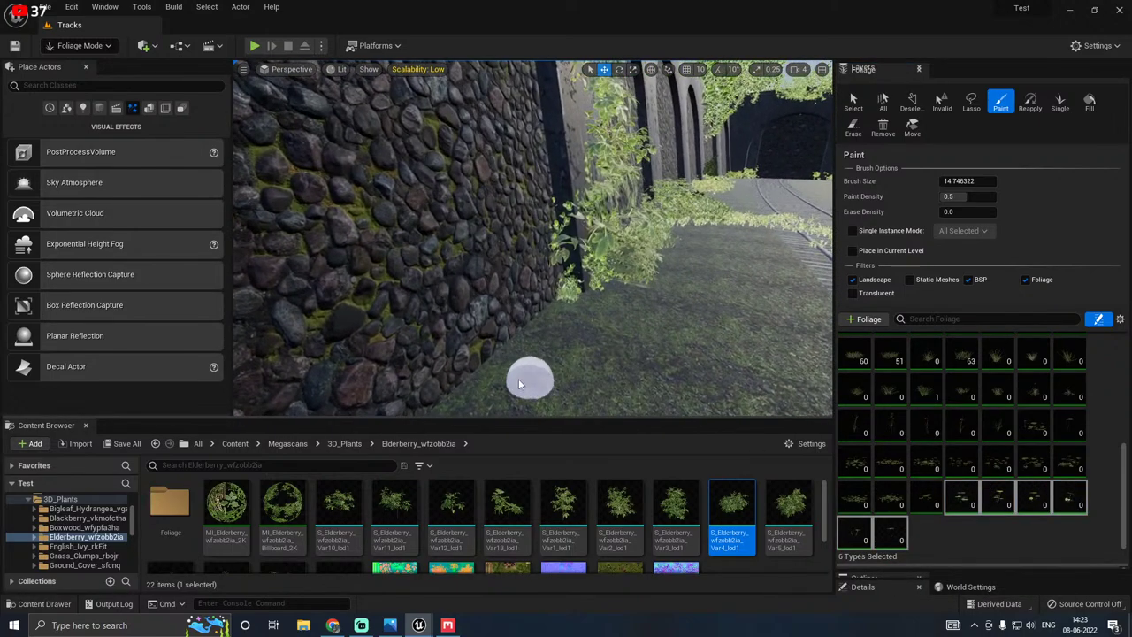
pyautogui.moveTo(518, 383)
pyautogui.mouseDown()
pyautogui.moveTo(563, 344)
pyautogui.moveTo(531, 377)
pyautogui.moveTo(528, 360)
pyautogui.mouseUp()
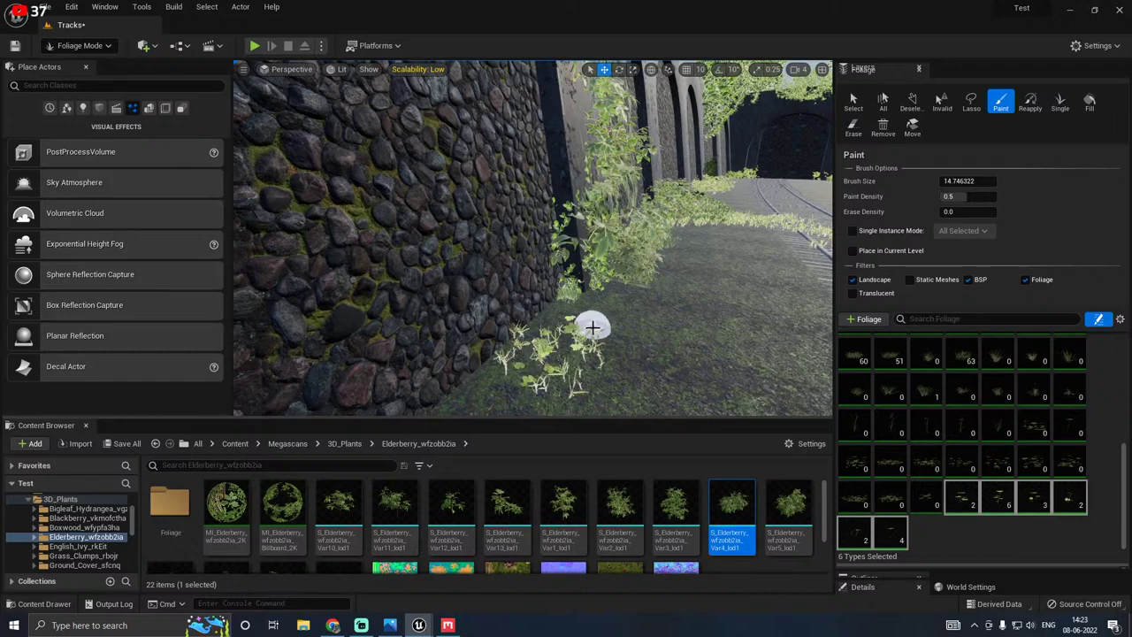
pyautogui.moveTo(593, 336)
pyautogui.keyDown('shift'); pyautogui.mouseDown()
pyautogui.moveTo(528, 341)
pyautogui.moveTo(628, 318)
pyautogui.mouseUp(); pyautogui.keyUp('shift')
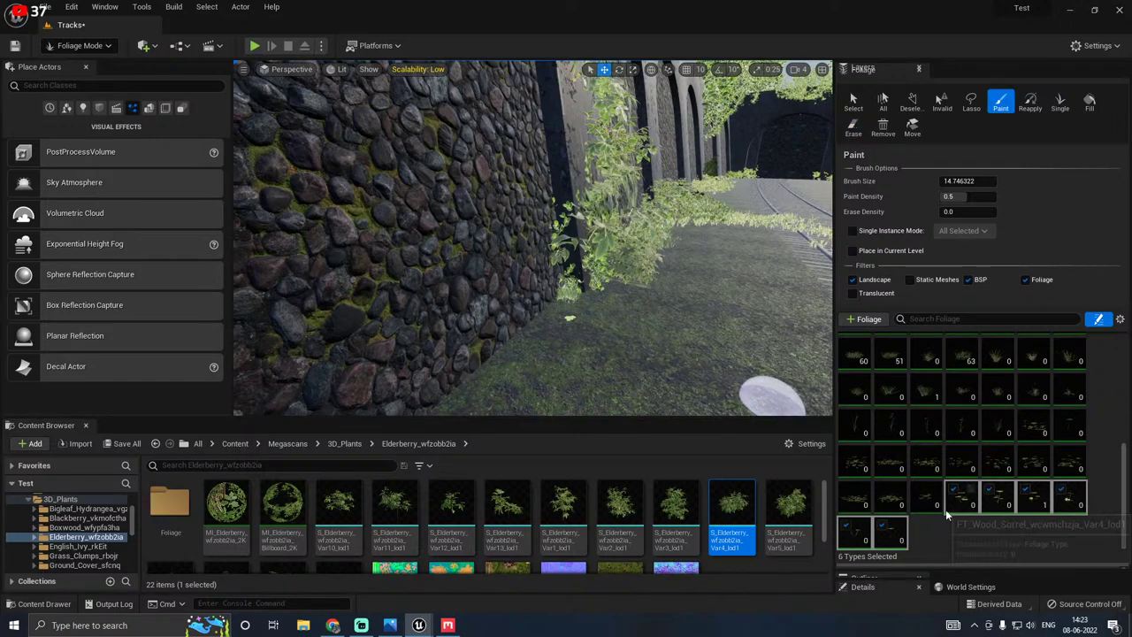
# Step: Select every foliage type in the palette and deactivate them all
pyautogui.scroll(5, 920, 443)
pyautogui.scroll(2, 889, 403)
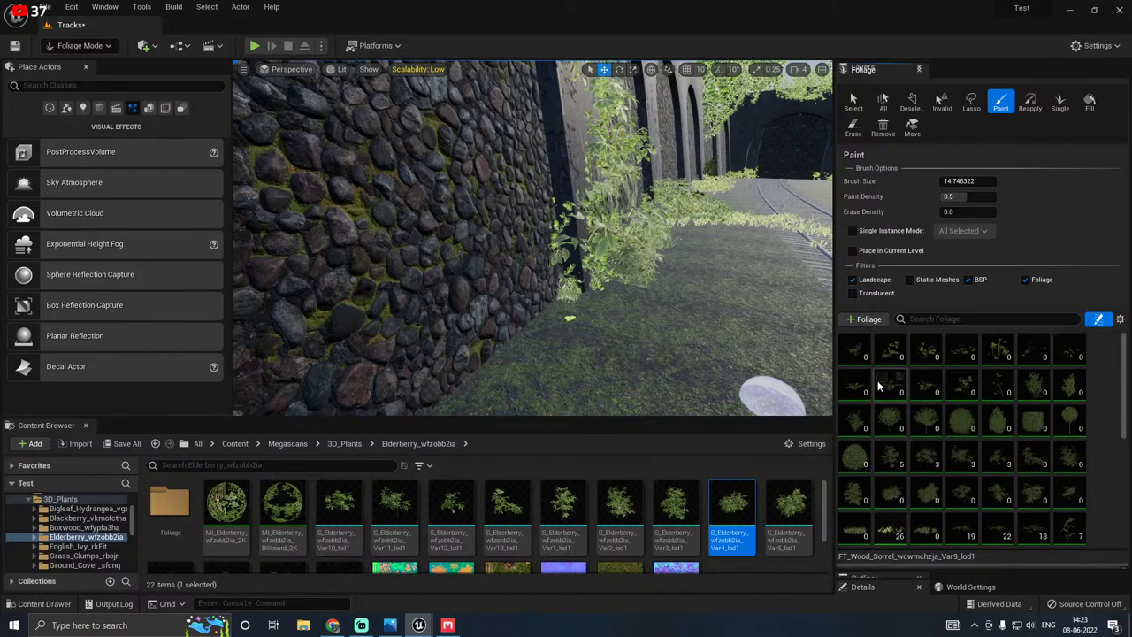
pyautogui.hotkey('ctrl', 'a')
pyautogui.click(843, 341)
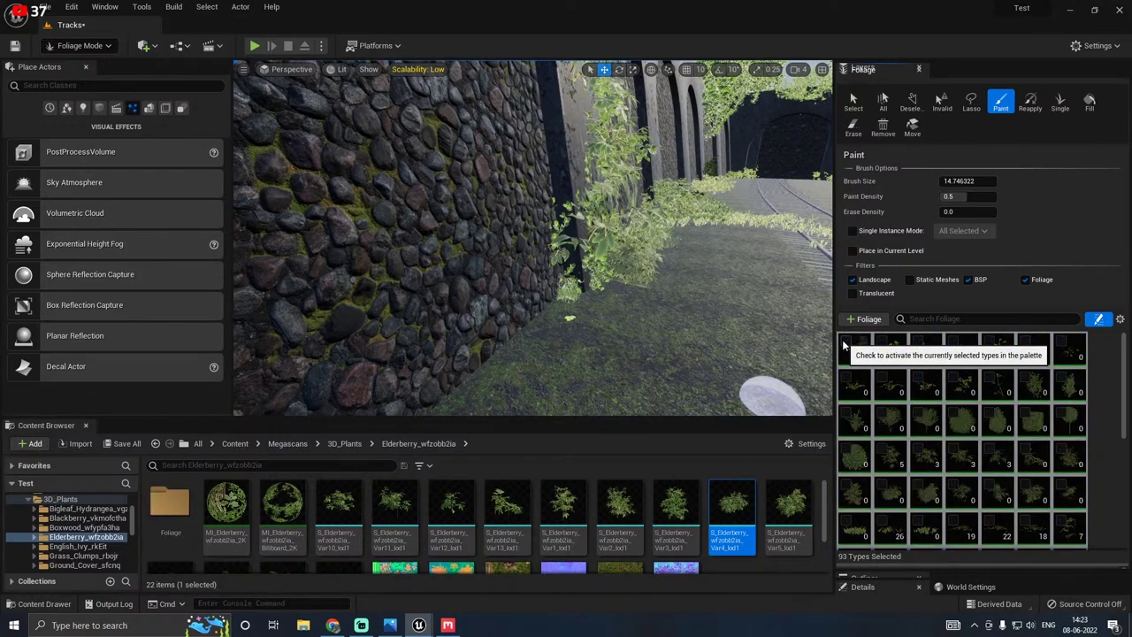
# Step: Reactivate only the six Wood Sorrel types, starting at Var4, for painting along the stone wall's base
pyautogui.scroll(-5, 932, 411)
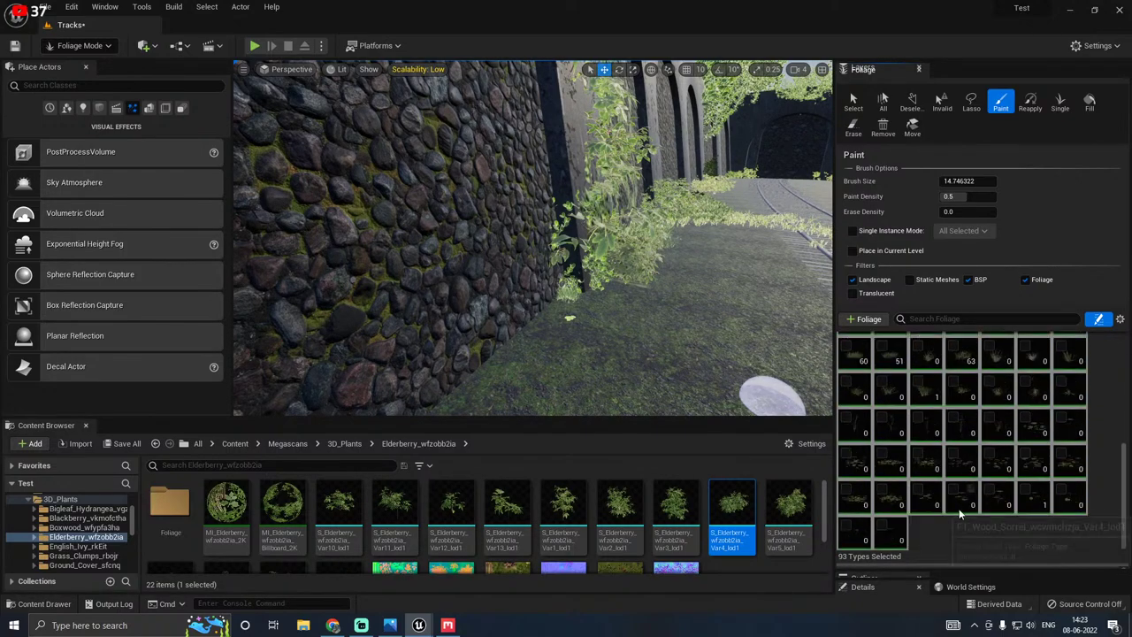
pyautogui.click(961, 497)
pyautogui.keyDown('shift'); pyautogui.click(889, 531); pyautogui.keyUp('shift')
pyautogui.click(953, 490)
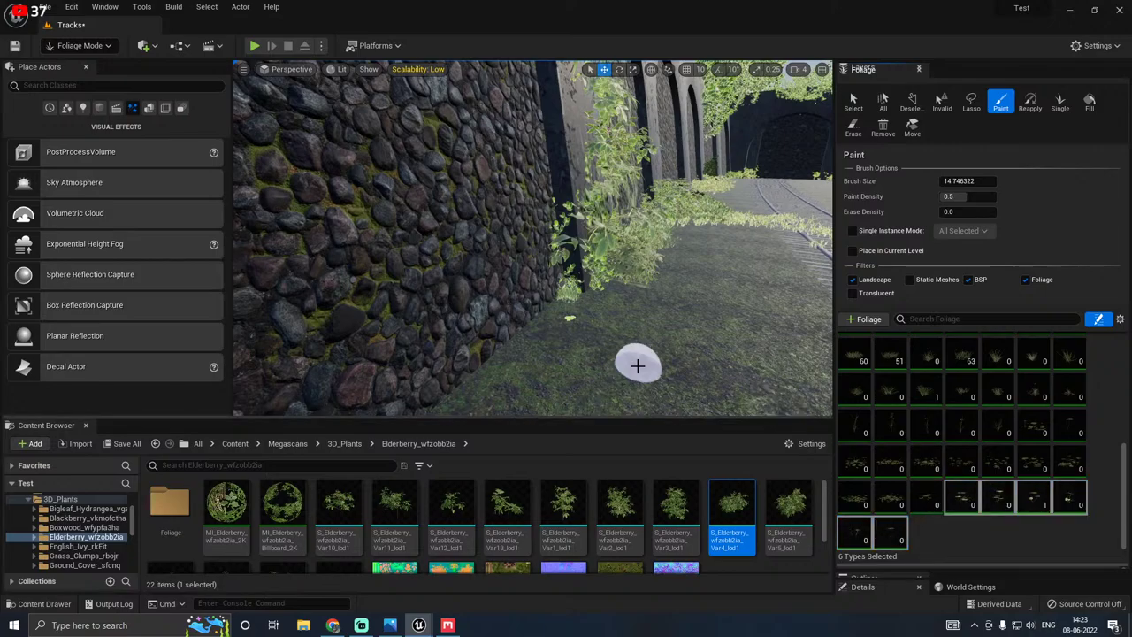
pyautogui.moveTo(631, 365)
pyautogui.mouseDown(button='right')
pyautogui.moveTo(496, 365)
pyautogui.moveTo(618, 366)
pyautogui.moveTo(628, 257)
pyautogui.mouseUp(button='right')
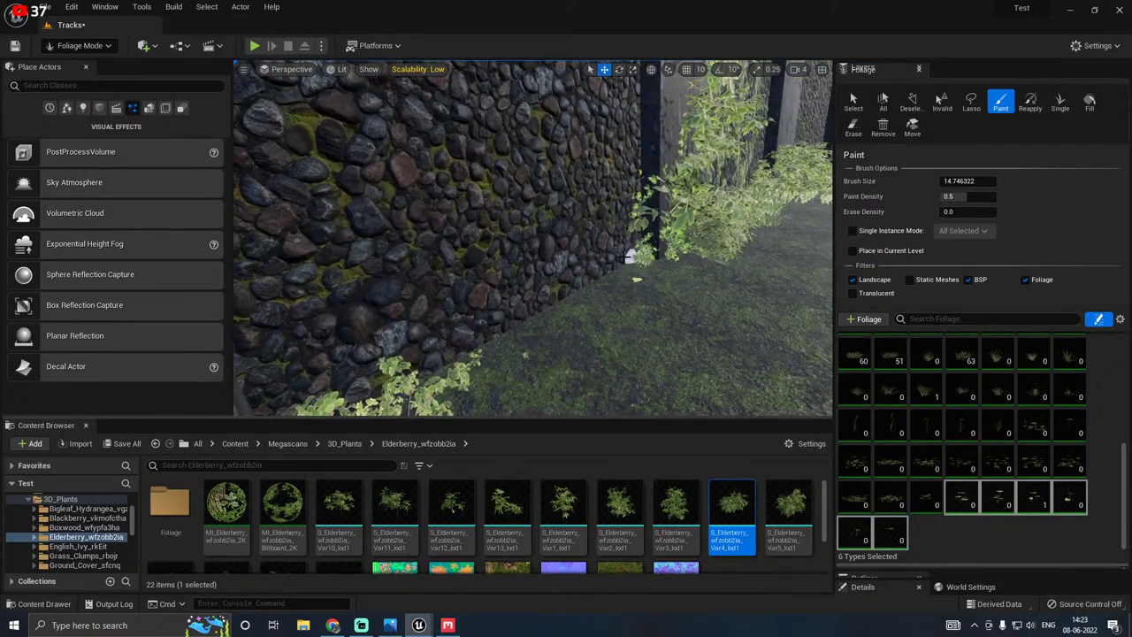
# Step: Paint the active Wood Sorrel foliage along the stone wall's base and on the ground beside the railway track
pyautogui.moveTo(557, 311); pyautogui.dragTo(608, 296)
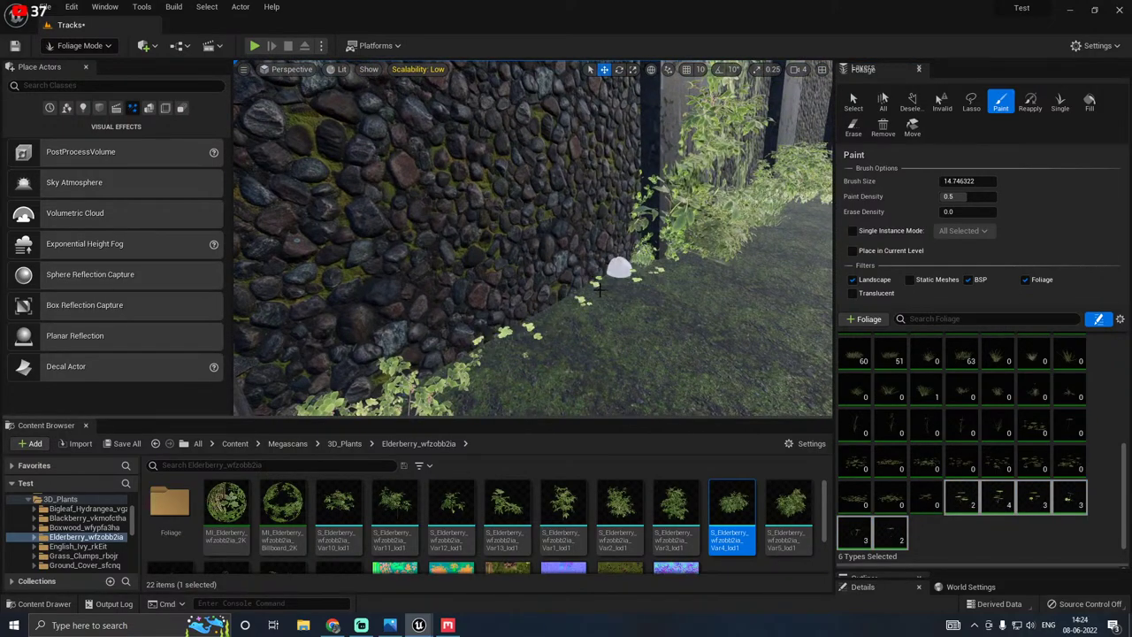
pyautogui.moveTo(533, 237); pyautogui.dragTo(725, 177, button='right')
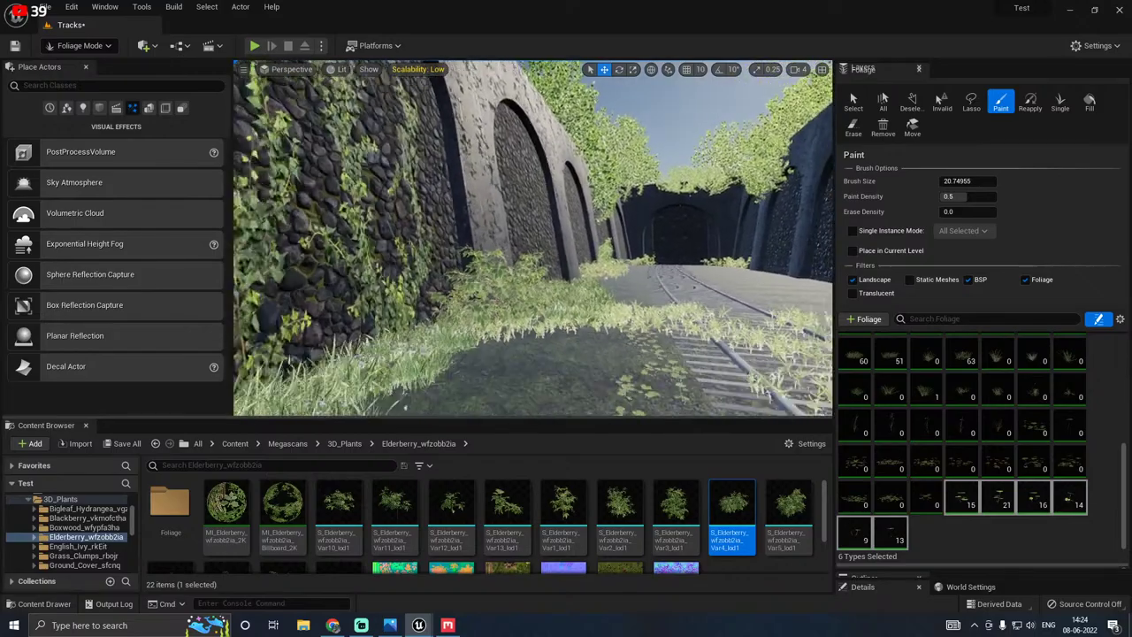
pyautogui.moveTo(533, 238); pyautogui.dragTo(495, 327, button='right')
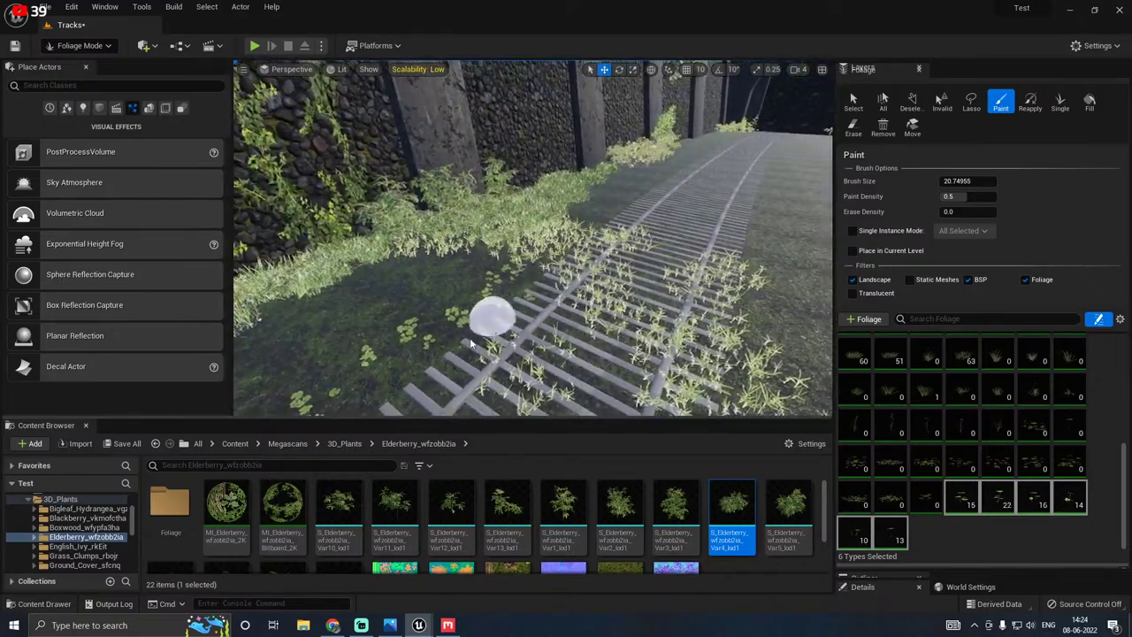
pyautogui.click(465, 301)
pyautogui.moveTo(466, 301); pyautogui.dragTo(248, 300, button='right')
pyautogui.moveTo(310, 328); pyautogui.dragTo(493, 286, button='right')
# Step: Set the viewport's scalability quality to High
pyautogui.click(431, 71)
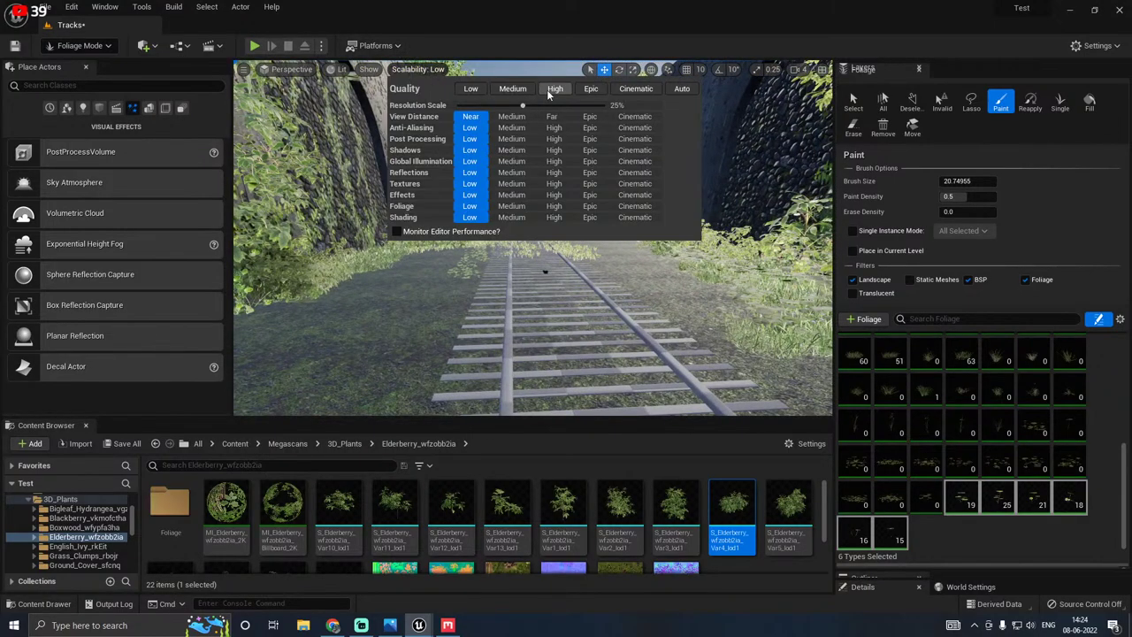
pyautogui.click(555, 89)
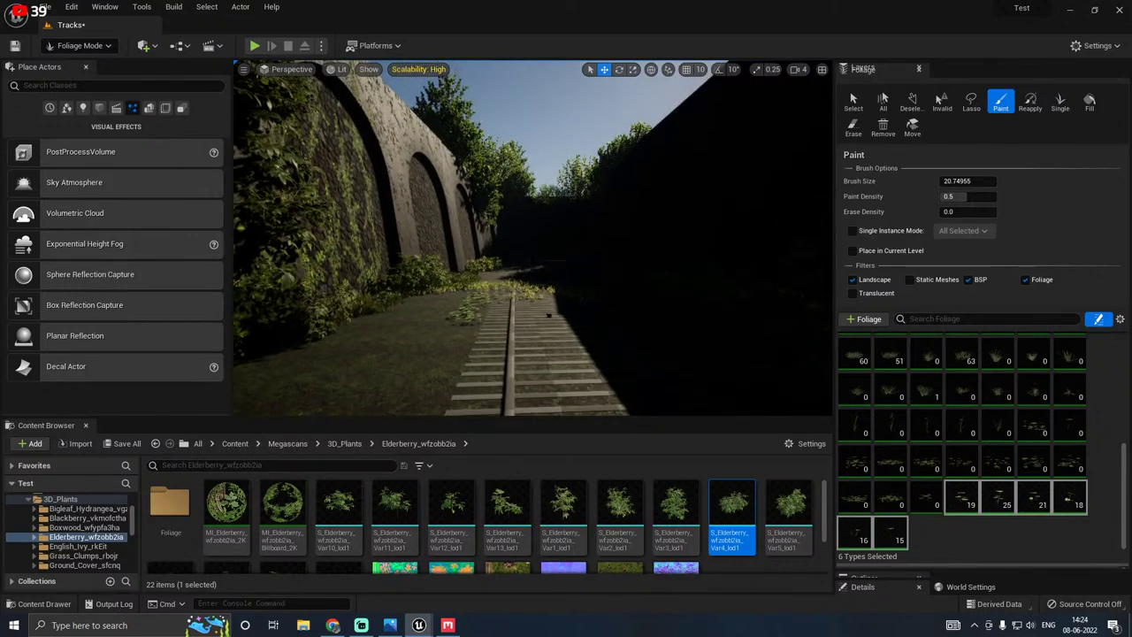
pyautogui.moveTo(532, 238); pyautogui.dragTo(504, 239, button='right')
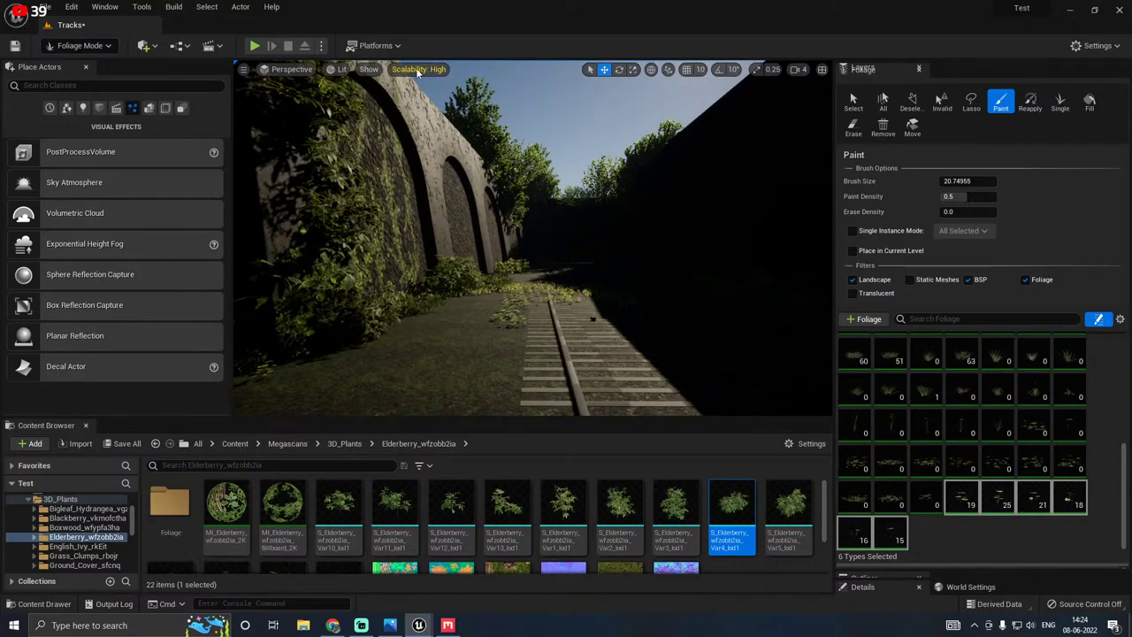
# Step: Leave Foliage Mode for Select Mode and save all modified content of the level
pyautogui.click(79, 45)
pyautogui.click(79, 57)
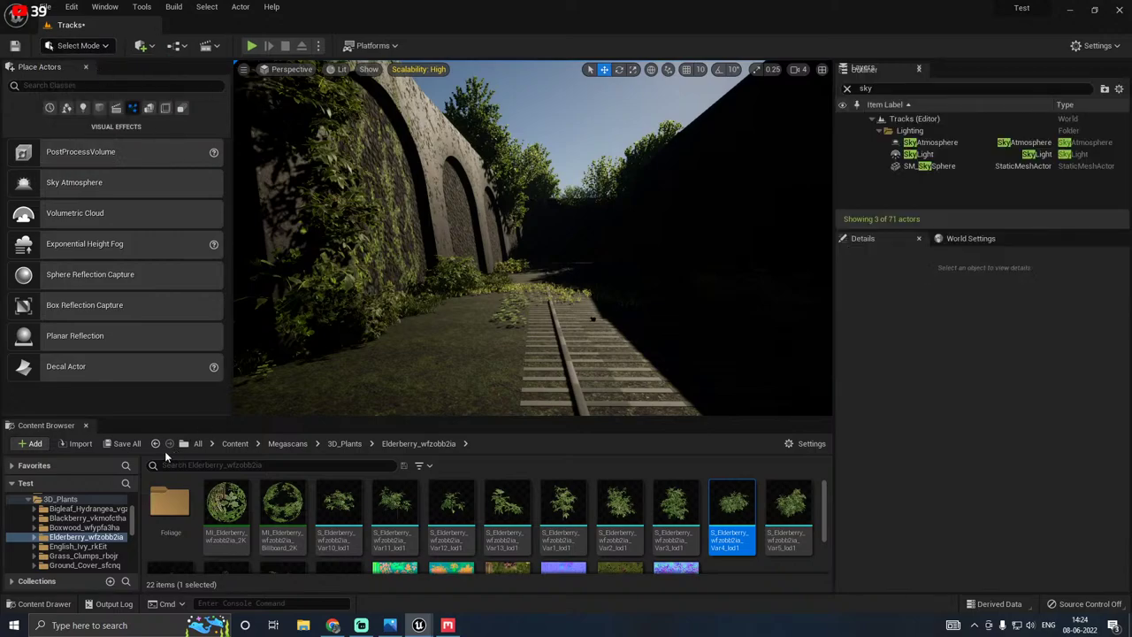
pyautogui.click(123, 443)
pyautogui.click(660, 446)
# Step: Show the actor icons in the viewport, filter the scene's actors by "dire" and select the DirectionalLight
pyautogui.moveTo(491, 358); pyautogui.dragTo(509, 338, button='right')
pyautogui.press('g')
pyautogui.click(596, 362)
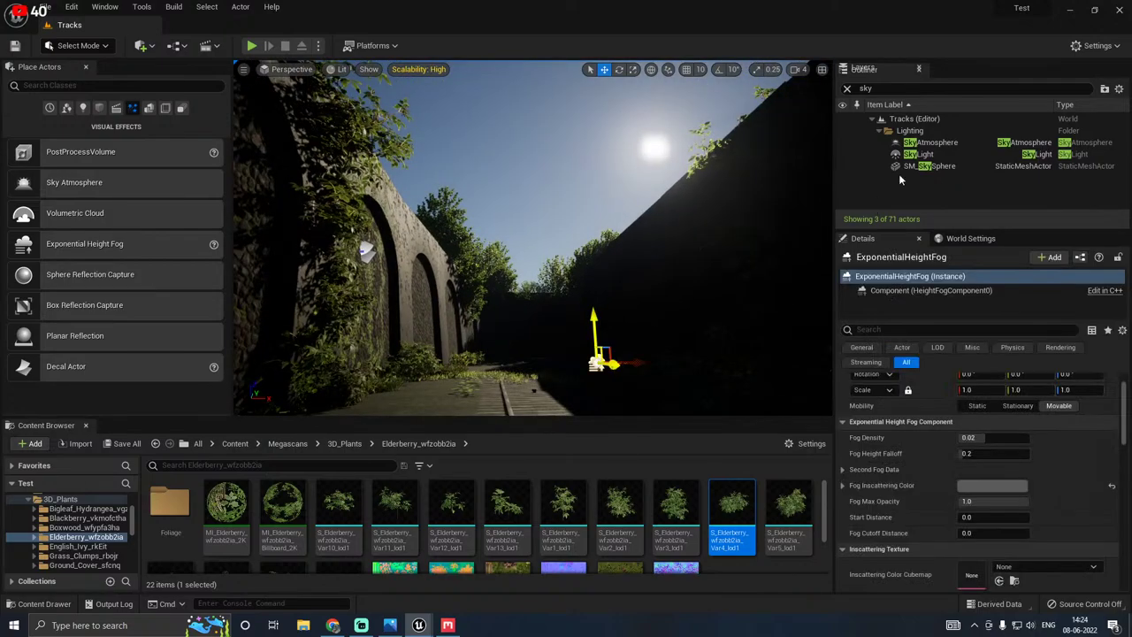
pyautogui.click(847, 90)
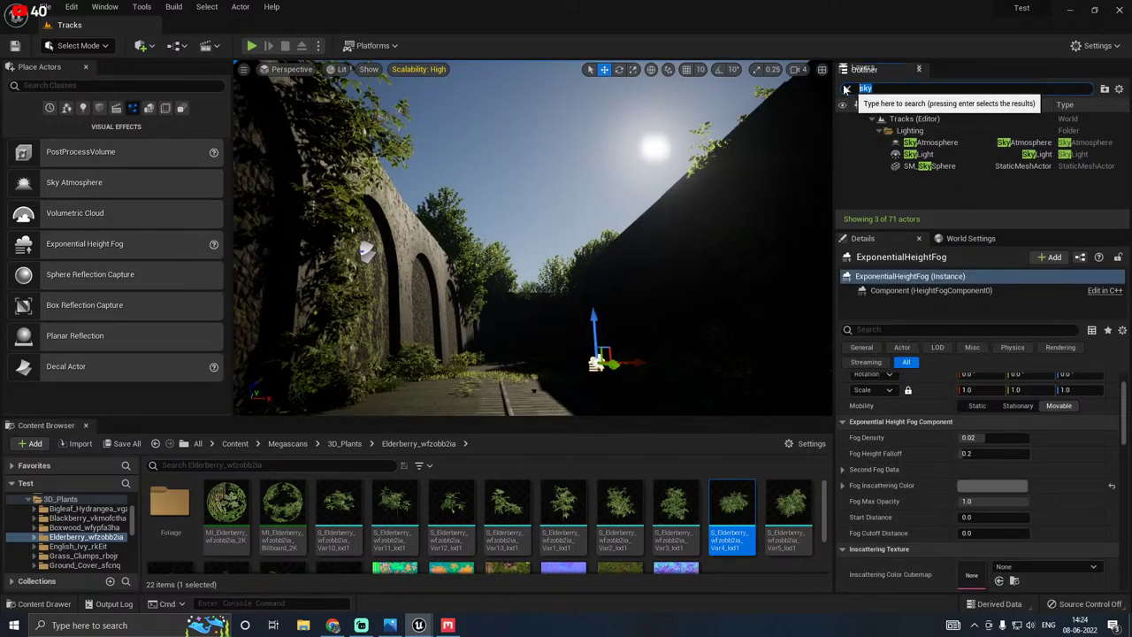
pyautogui.write('di')
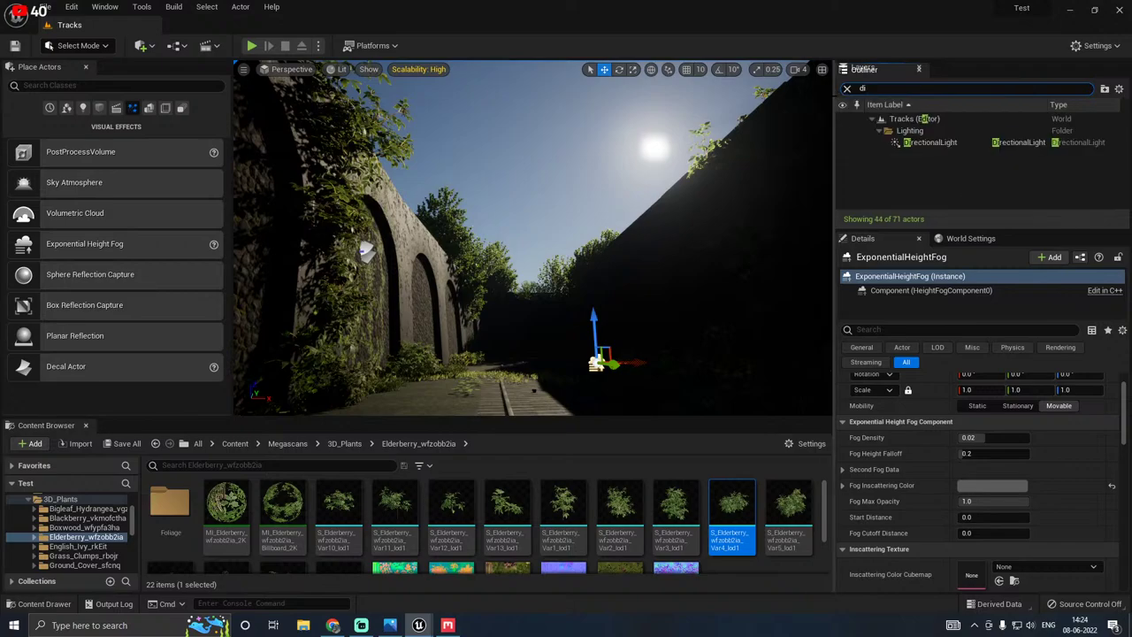
pyautogui.write('re')
pyautogui.click(895, 145)
# Step: Set the DirectionalLight's indirect lighting intensity to 6.0 and its volumetric scattering intensity to 4.0
pyautogui.moveTo(619, 265); pyautogui.dragTo(619, 297, button='right')
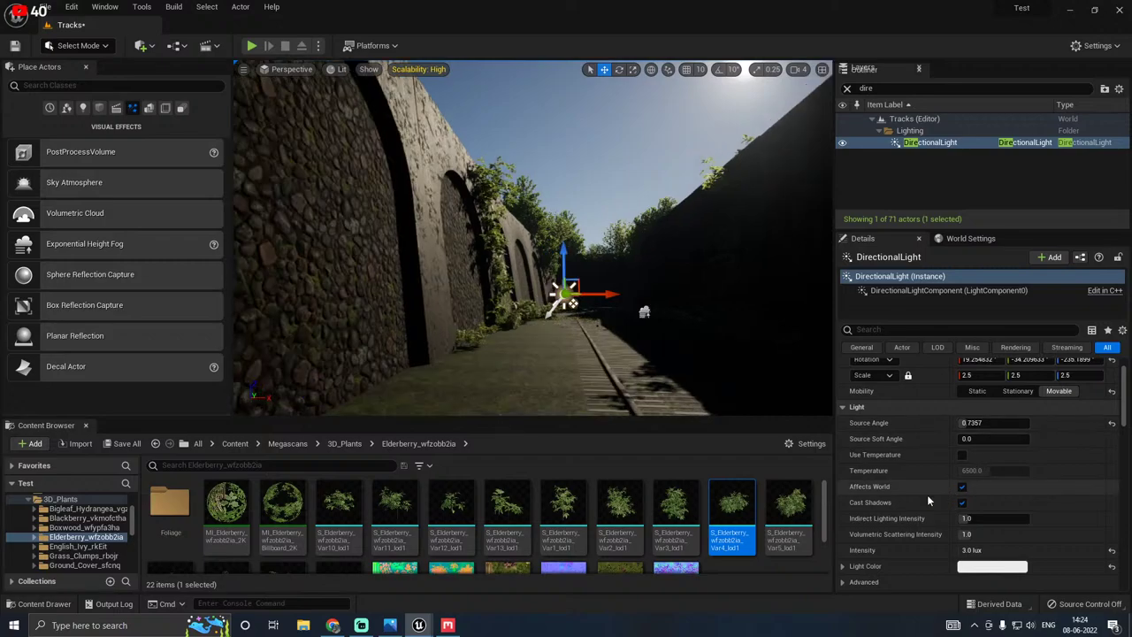
pyautogui.moveTo(973, 518); pyautogui.dragTo(1030, 518)
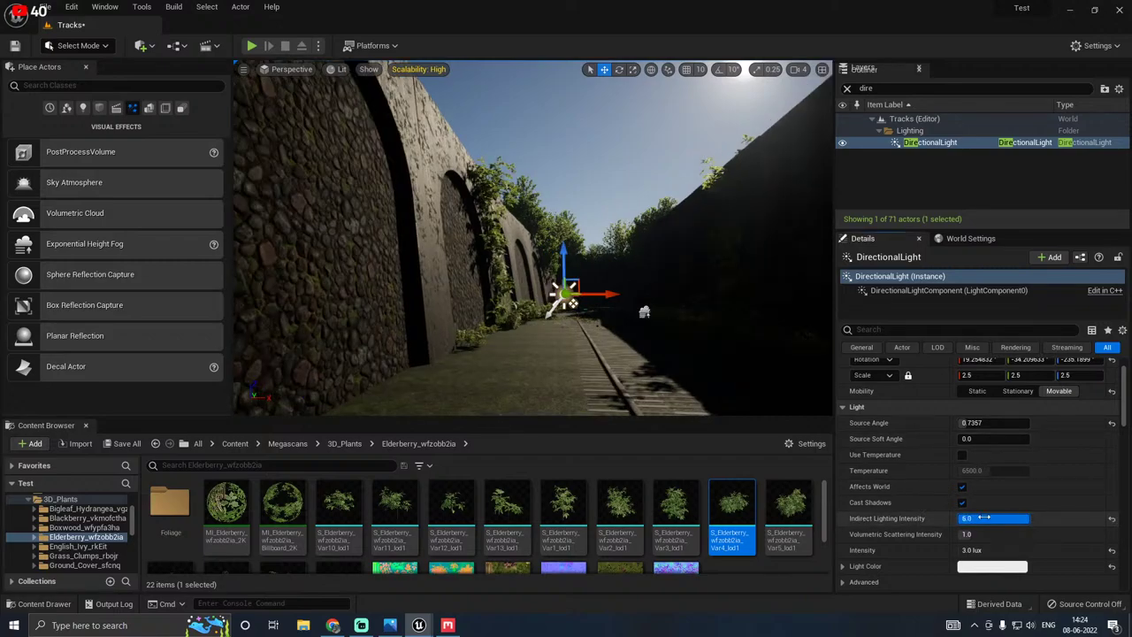
pyautogui.scroll(-2, 901, 485)
pyautogui.moveTo(991, 479); pyautogui.dragTo(1008, 479)
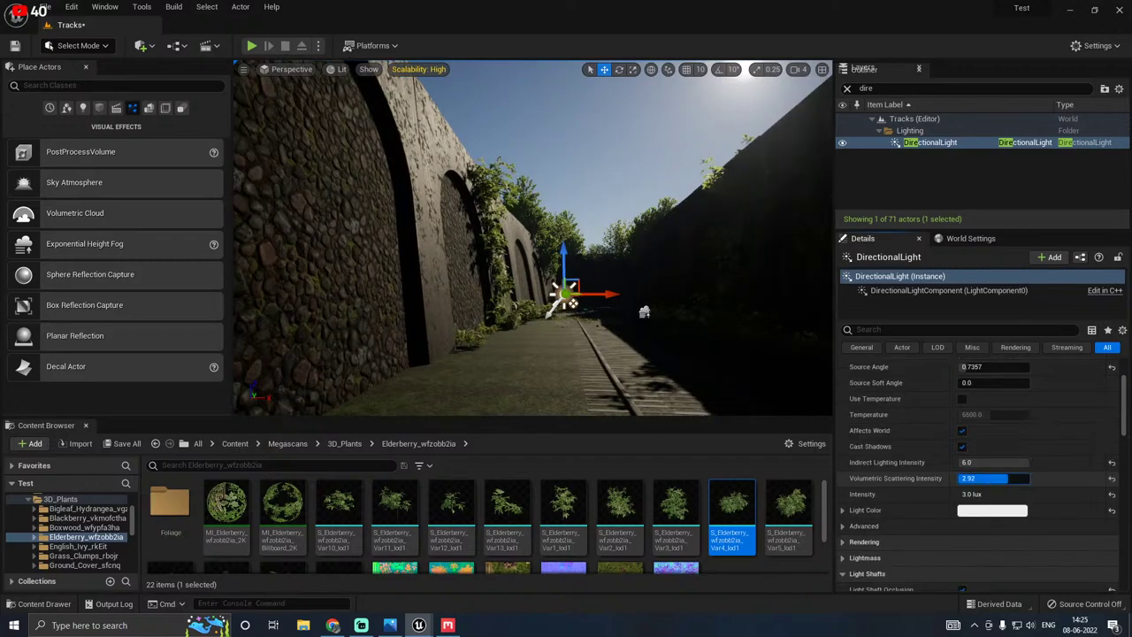
pyautogui.press('Return')
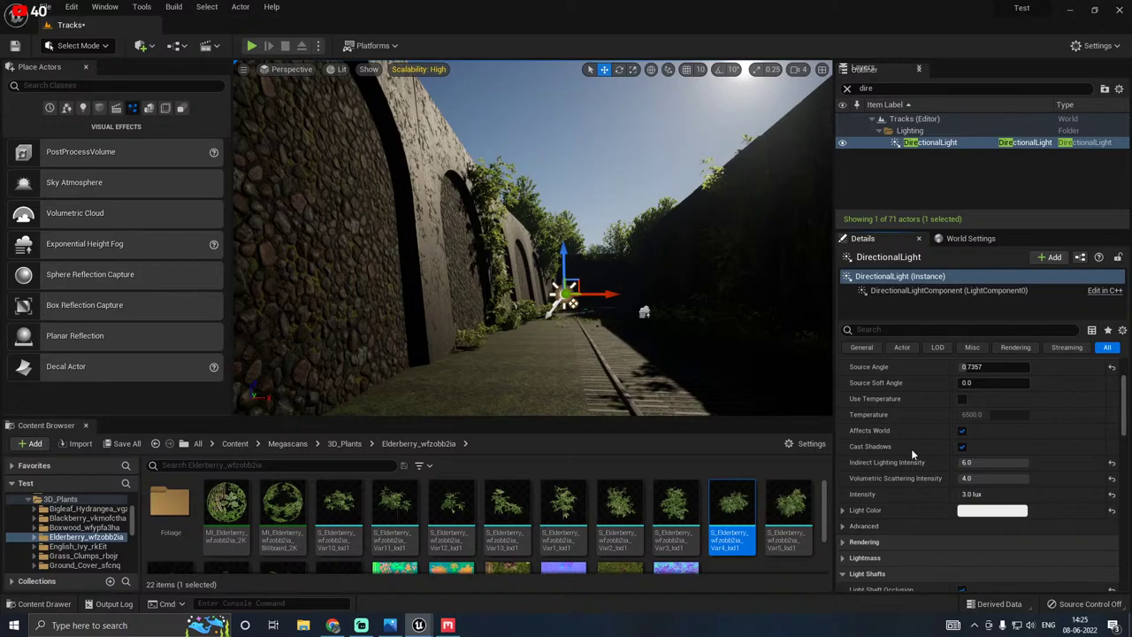
pyautogui.scroll(1, 953, 419)
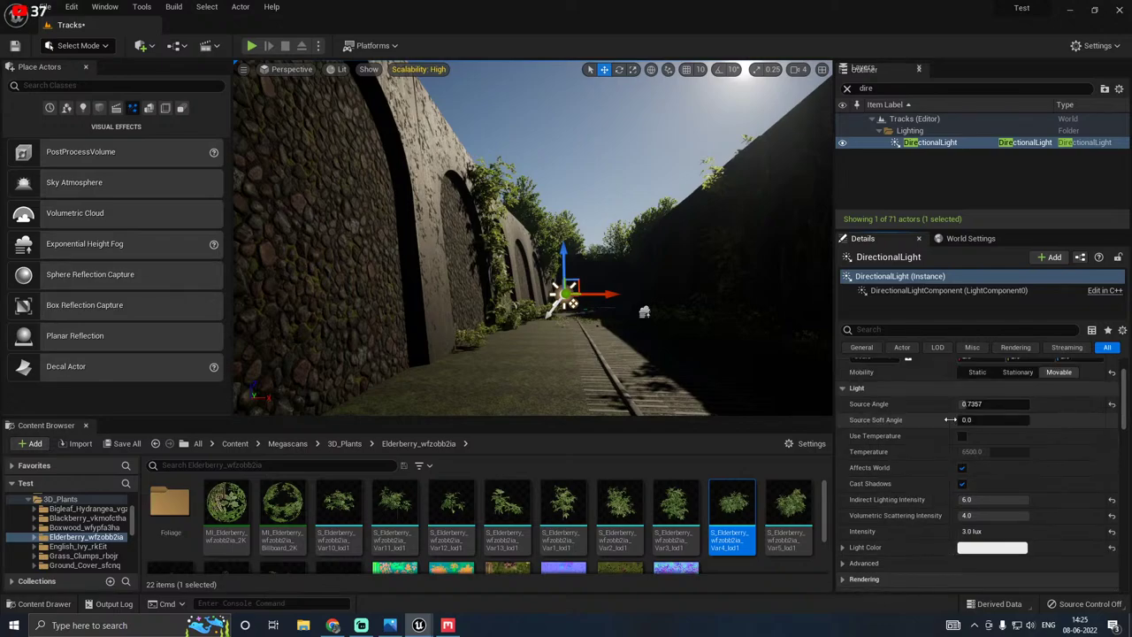
# Step: Rotate the DirectionalLight so it shines across the track onto the opposite arched wall
pyautogui.press('e')
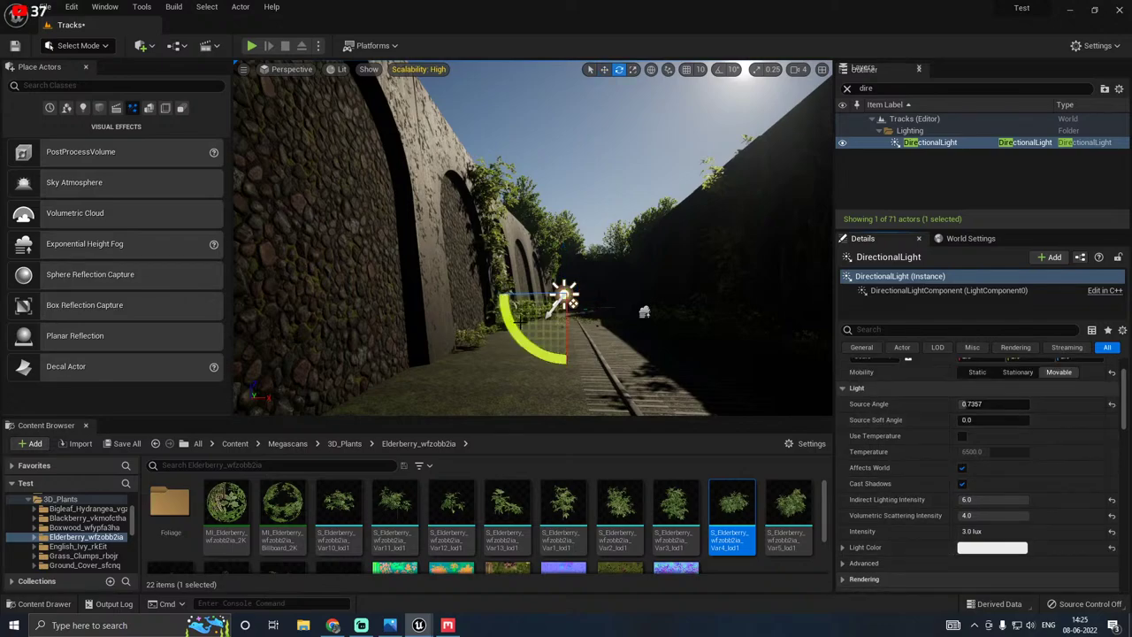
pyautogui.moveTo(524, 294); pyautogui.dragTo(661, 352)
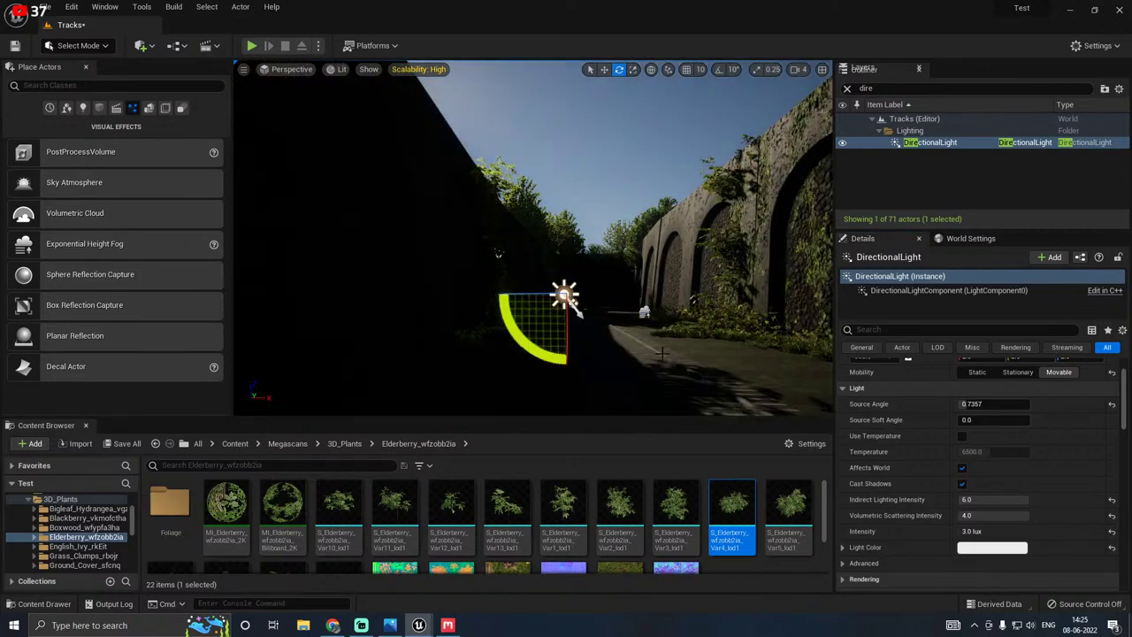
pyautogui.moveTo(661, 352); pyautogui.dragTo(801, 352, button='right')
pyautogui.moveTo(638, 280); pyautogui.dragTo(597, 313, button='right')
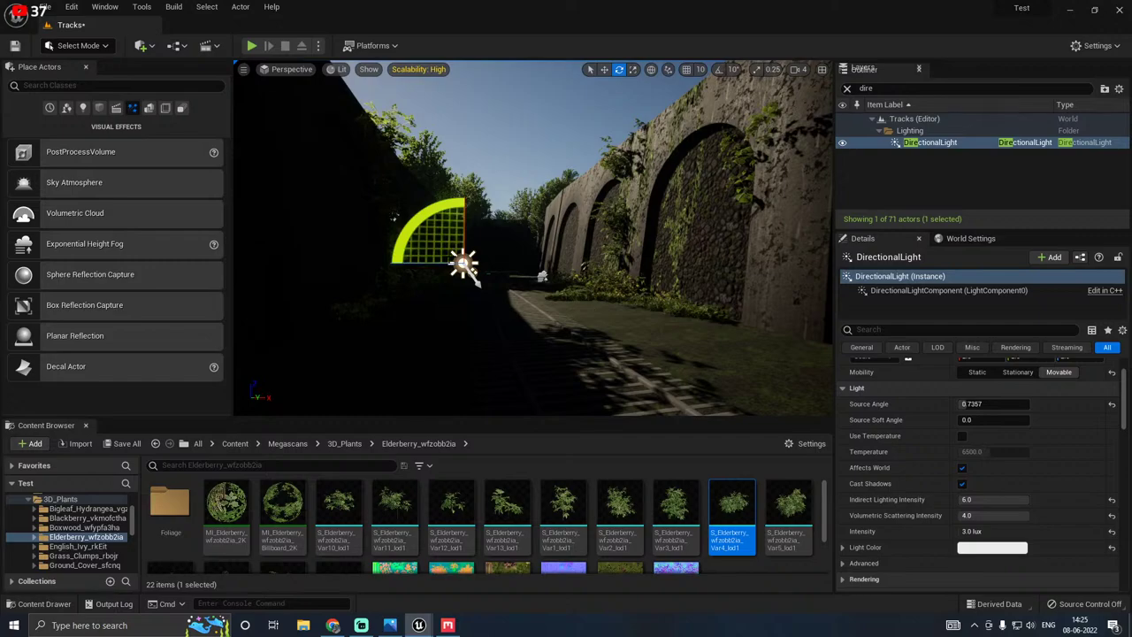
# Step: Rotate the DirectionalLight back across the track so the sun lights the left arched wall and leaves the right wall in shadow
pyautogui.moveTo(464, 263)
pyautogui.mouseDown()
pyautogui.moveTo(471, 271)
pyautogui.moveTo(424, 266)
pyautogui.moveTo(471, 270)
pyautogui.mouseUp()
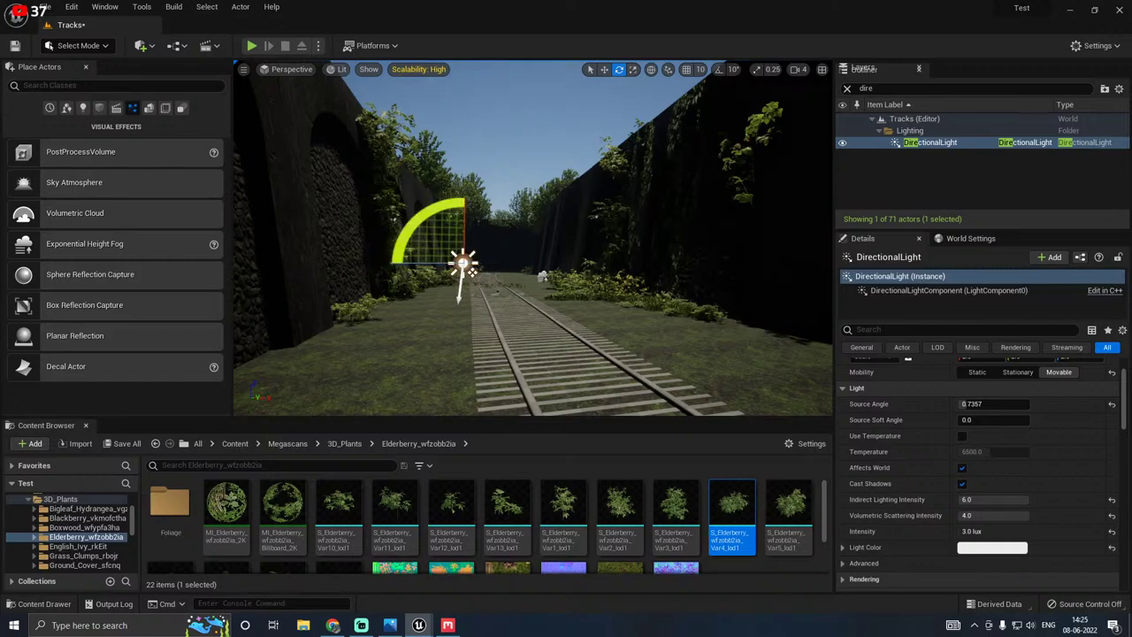
pyautogui.moveTo(472, 273); pyautogui.dragTo(472, 273, button='right')
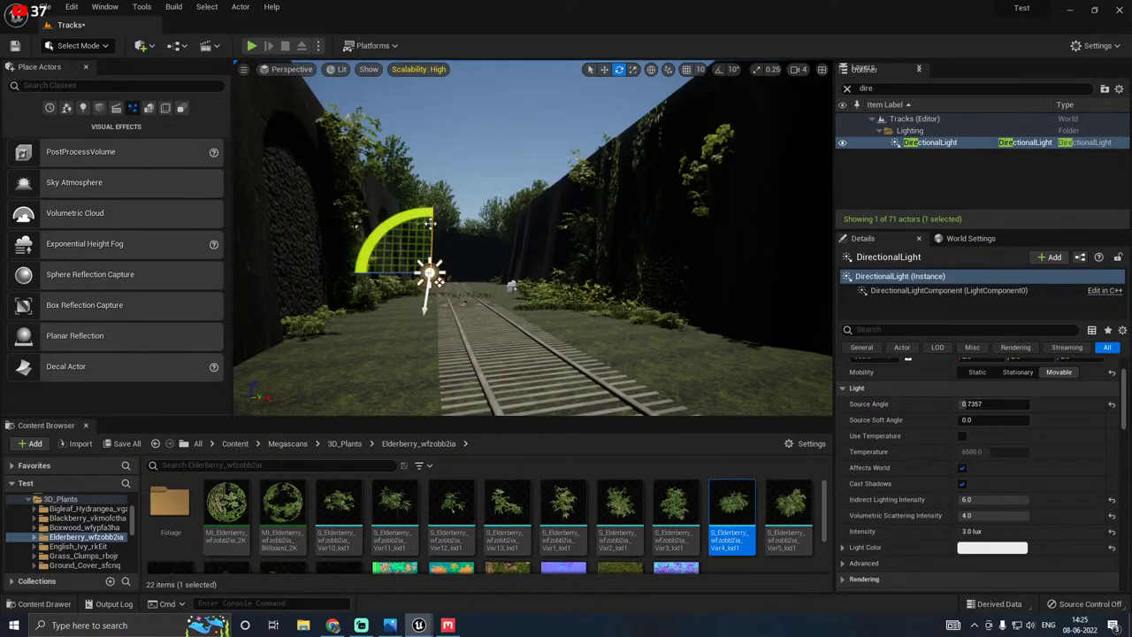
pyautogui.moveTo(431, 224); pyautogui.dragTo(431, 225)
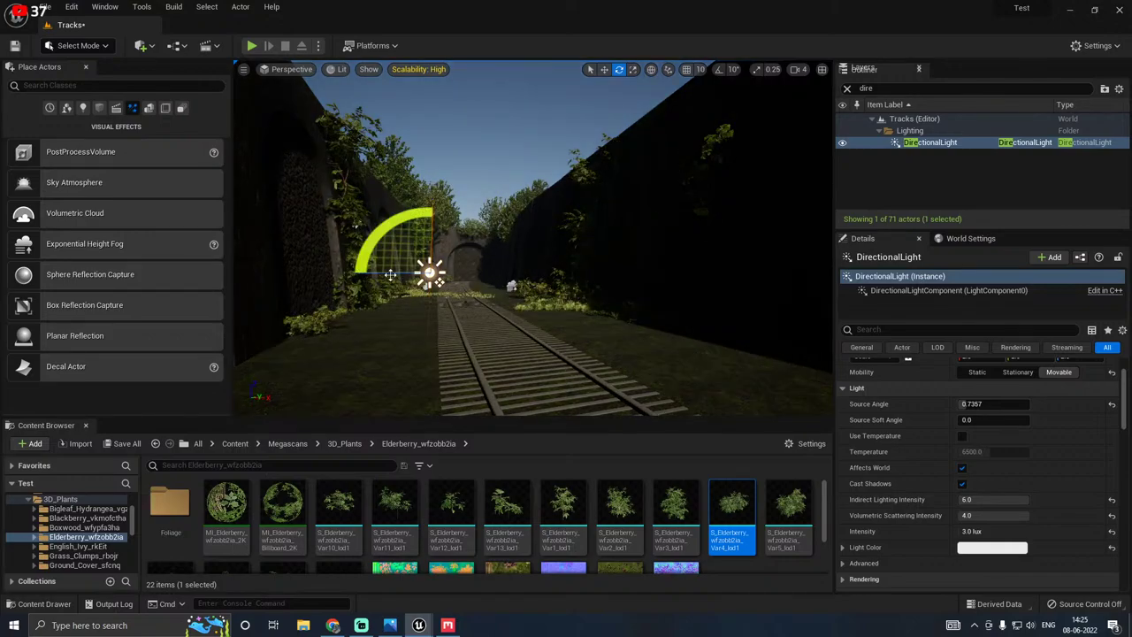
pyautogui.moveTo(390, 274)
pyautogui.mouseDown()
pyautogui.moveTo(355, 224)
pyautogui.moveTo(357, 246)
pyautogui.moveTo(369, 234)
pyautogui.moveTo(361, 243)
pyautogui.moveTo(399, 273)
pyautogui.mouseUp()
pyautogui.moveTo(532, 237); pyautogui.dragTo(566, 233, button='right')
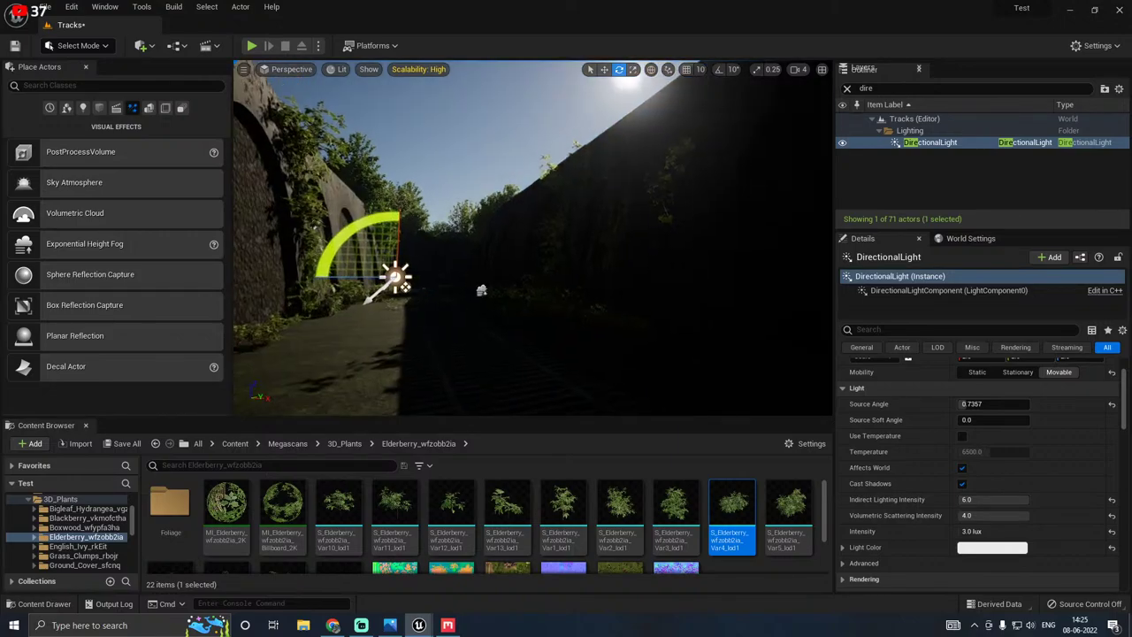
pyautogui.moveTo(399, 276); pyautogui.dragTo(413, 286)
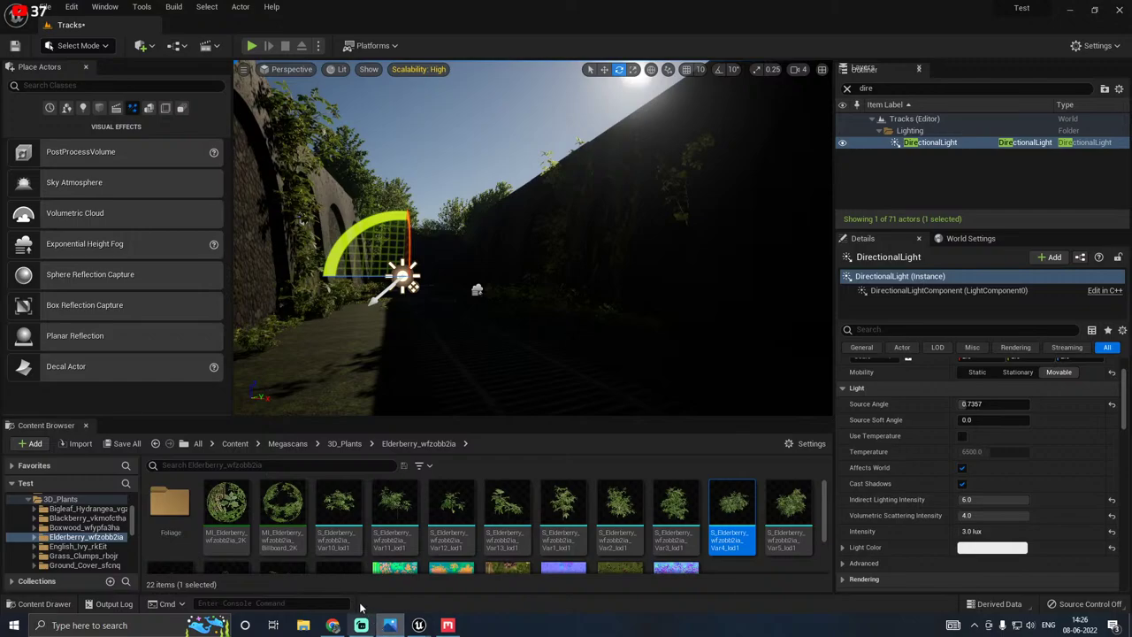
# Step: Lower the DirectionalLight's angle so sunlight grazes the left arched wall and the track lies in shadow
pyautogui.moveTo(445, 392); pyautogui.dragTo(403, 442, button='right')
pyautogui.press('w')
pyautogui.press('w')
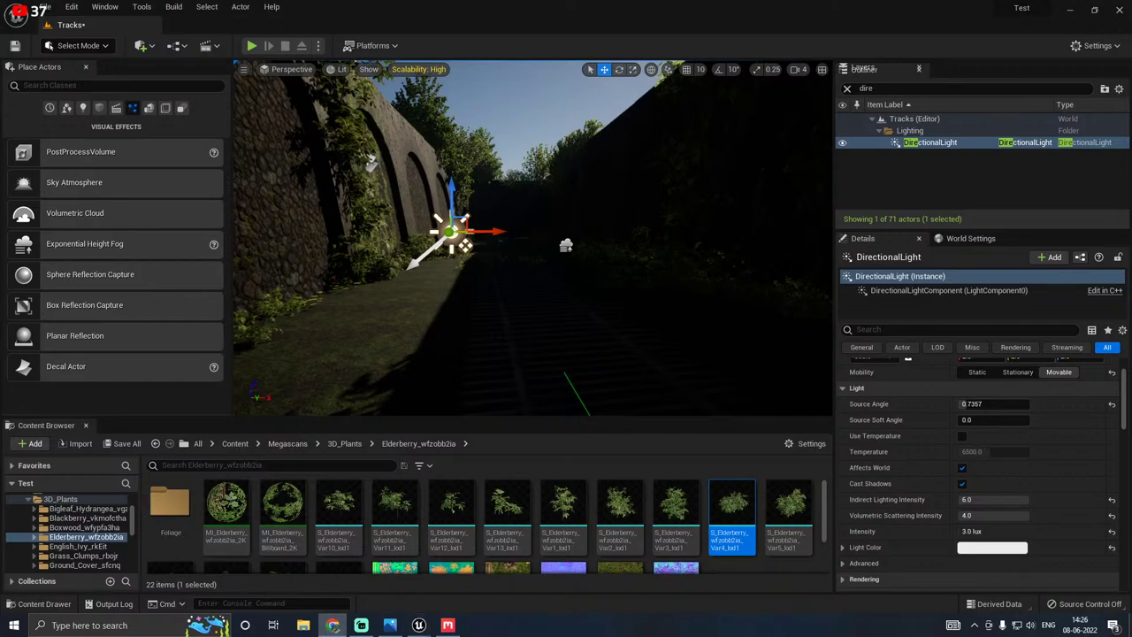
pyautogui.press('s')
pyautogui.moveTo(531, 354); pyautogui.dragTo(531, 265, button='right')
pyautogui.press('w')
pyautogui.moveTo(501, 184); pyautogui.dragTo(509, 279, button='right')
pyautogui.press('e')
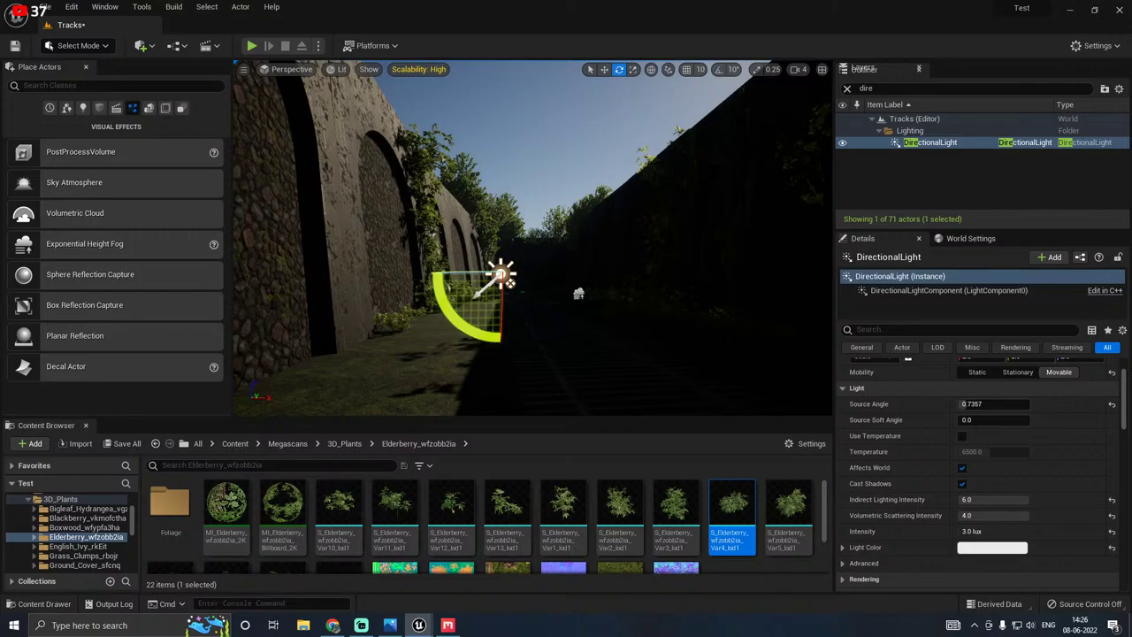
pyautogui.moveTo(438, 274); pyautogui.dragTo(478, 274)
pyautogui.press('w')
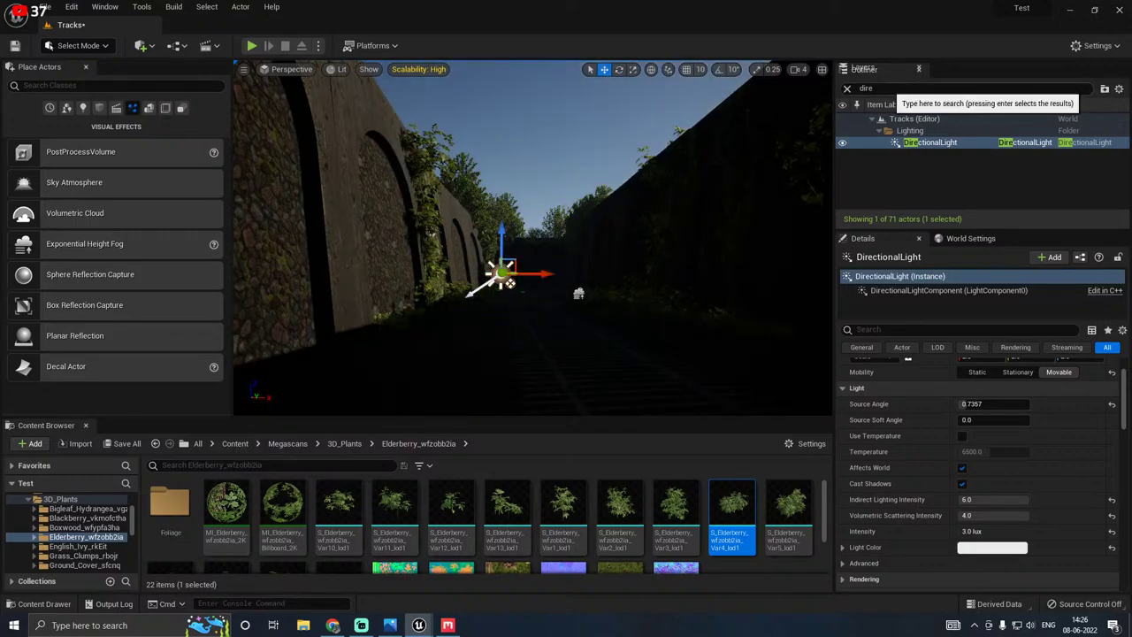
# Step: Find the SkyLight by filtering the scene's actors by "sky" and set its light color to white (FFFFFFFF)
pyautogui.moveTo(892, 90); pyautogui.dragTo(853, 90)
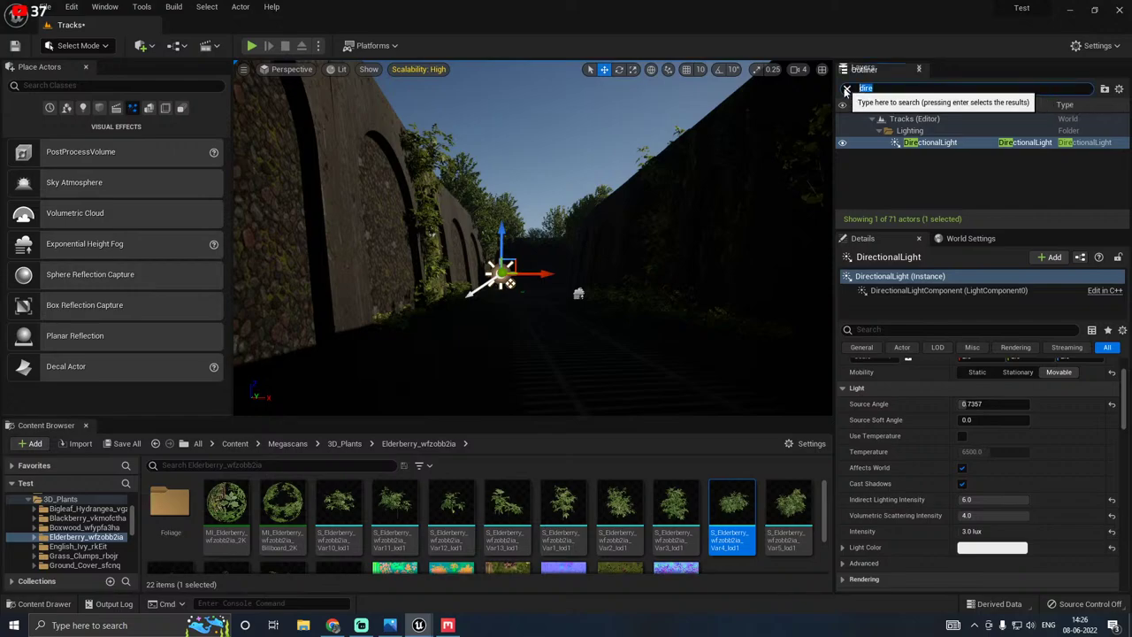
pyautogui.write('sky')
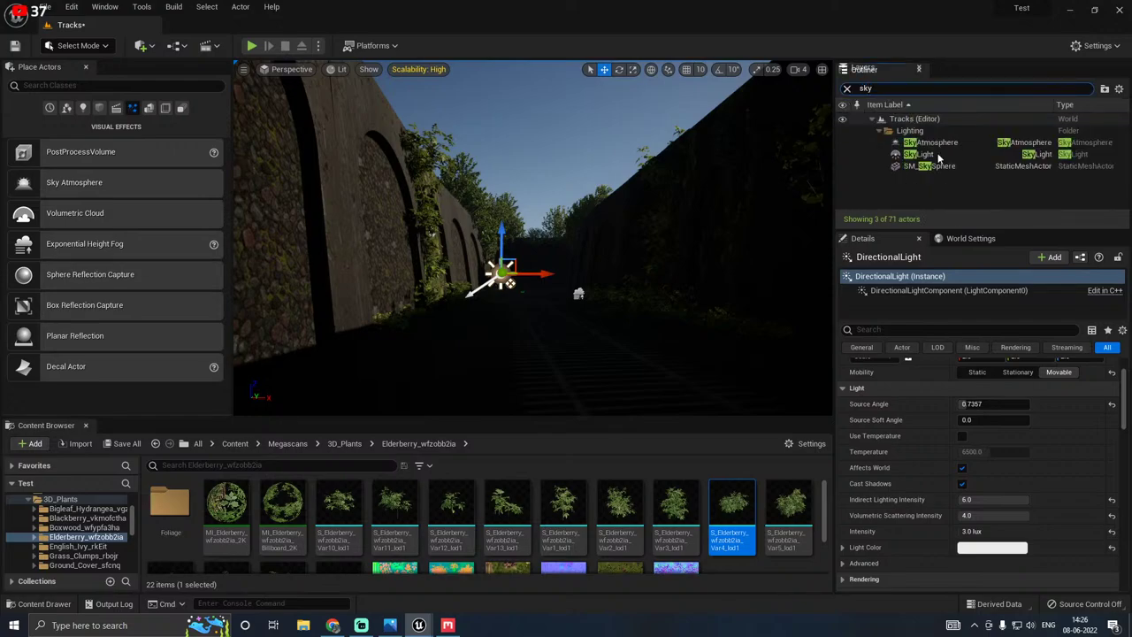
pyautogui.click(919, 154)
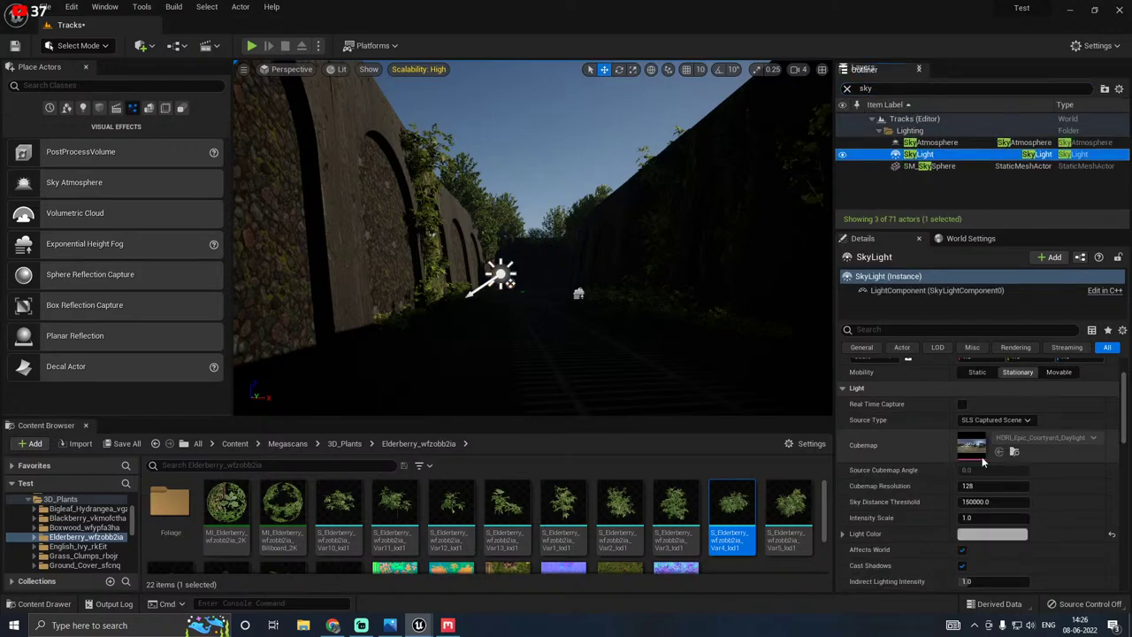
pyautogui.click(992, 536)
pyautogui.click(929, 375)
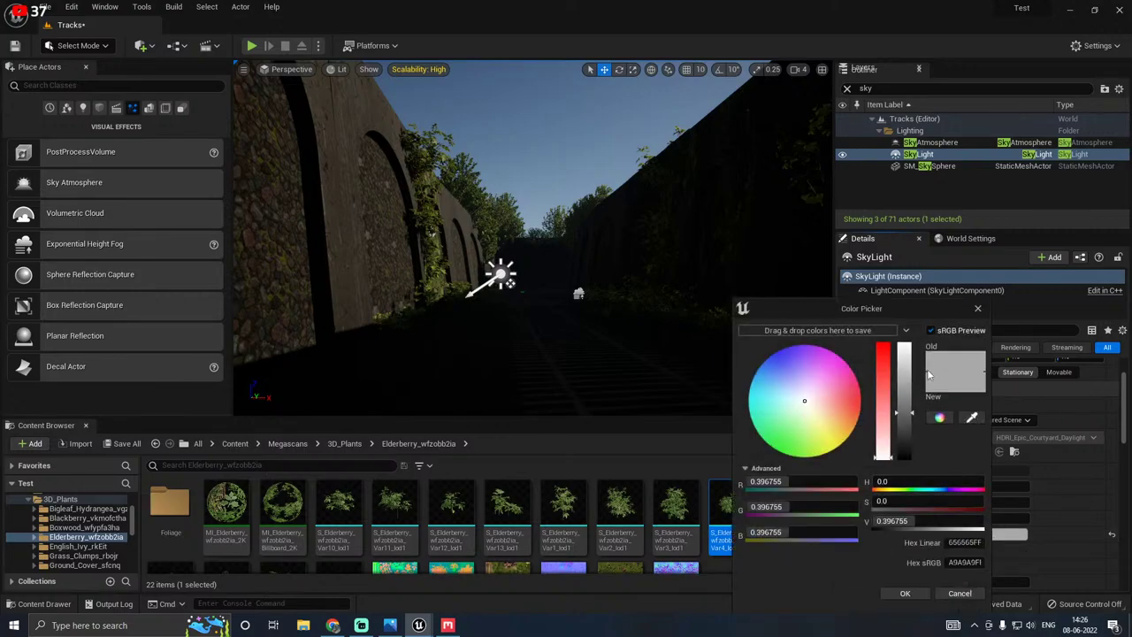
pyautogui.moveTo(909, 352); pyautogui.dragTo(906, 332)
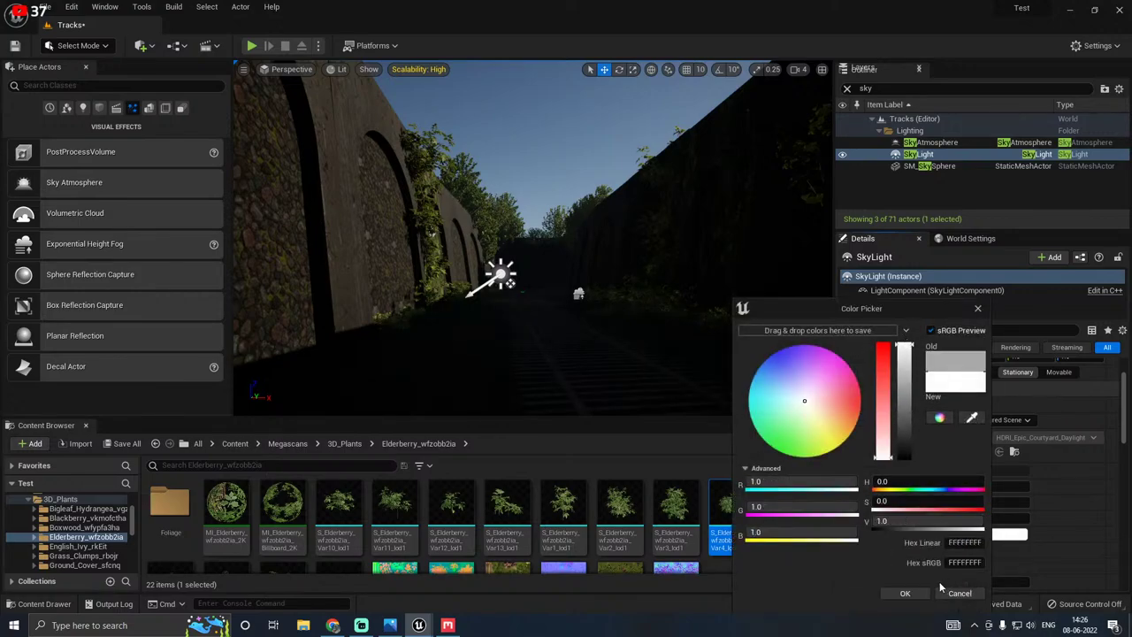
pyautogui.click(905, 592)
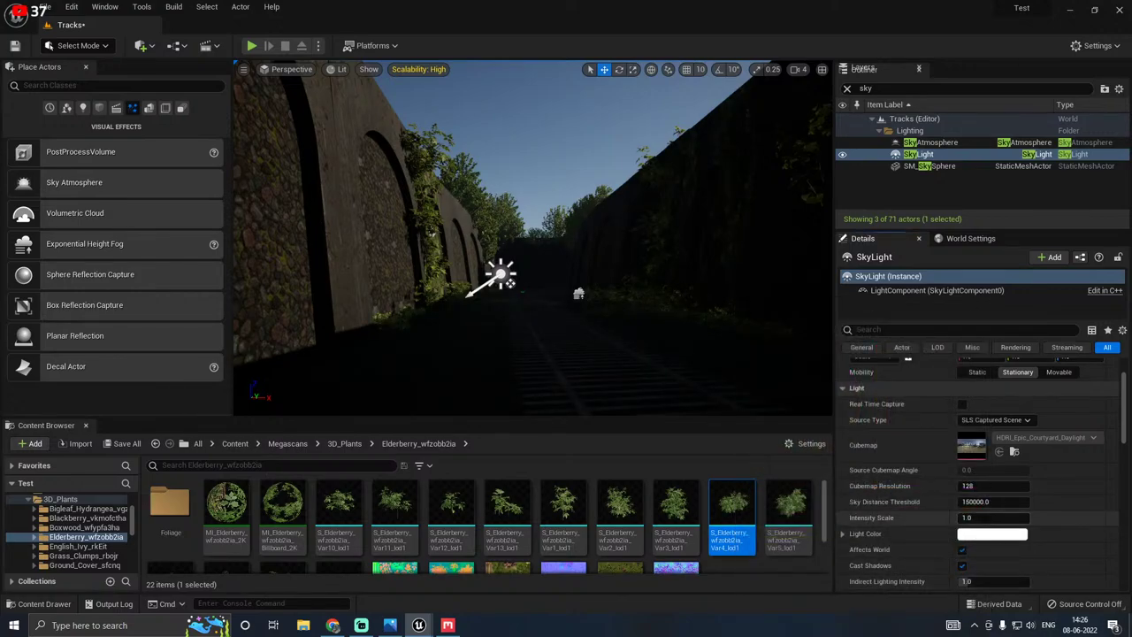
# Step: Set the SkyLight's intensity scale to 2.0, try Movable mobility and return it to Stationary
pyautogui.write('2')
pyautogui.press('Return')
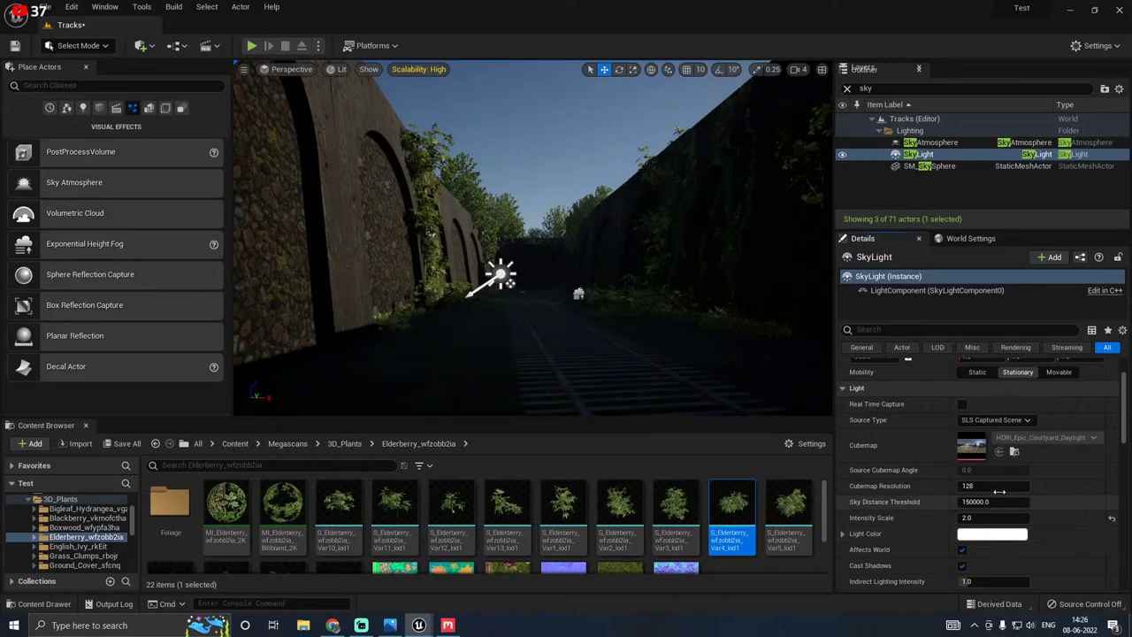
pyautogui.click(1059, 372)
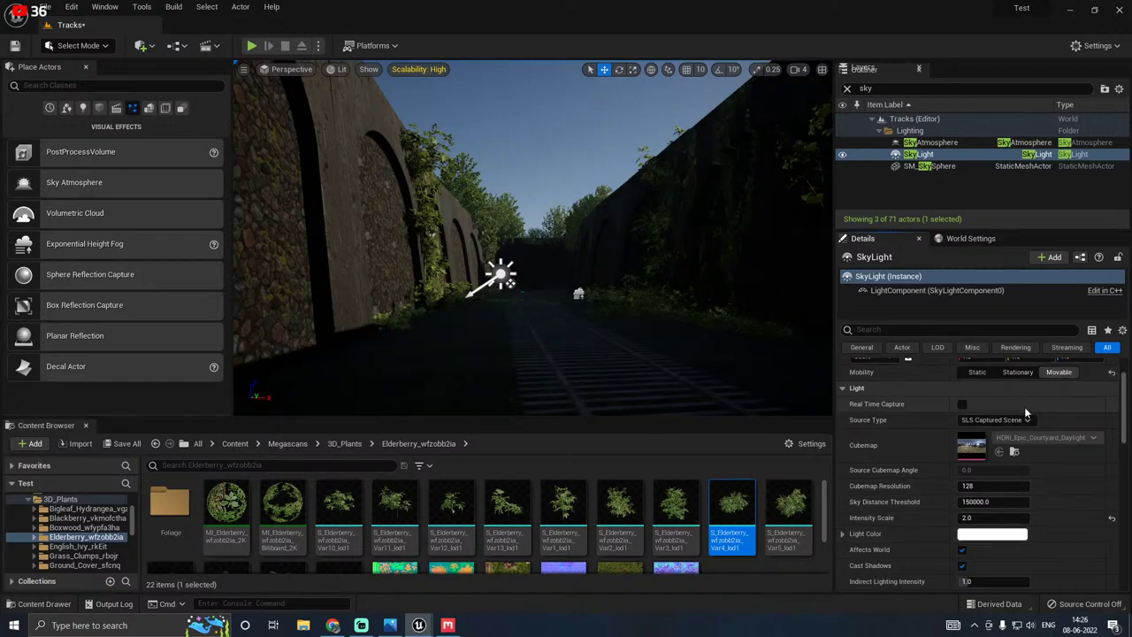
pyautogui.click(976, 372)
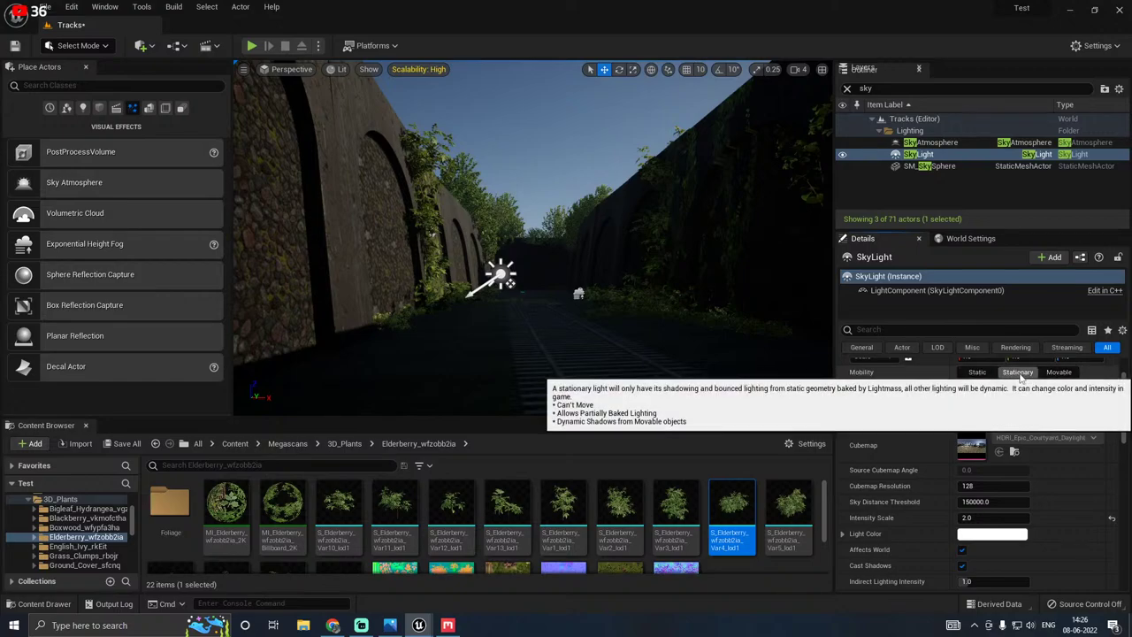
pyautogui.click(1017, 372)
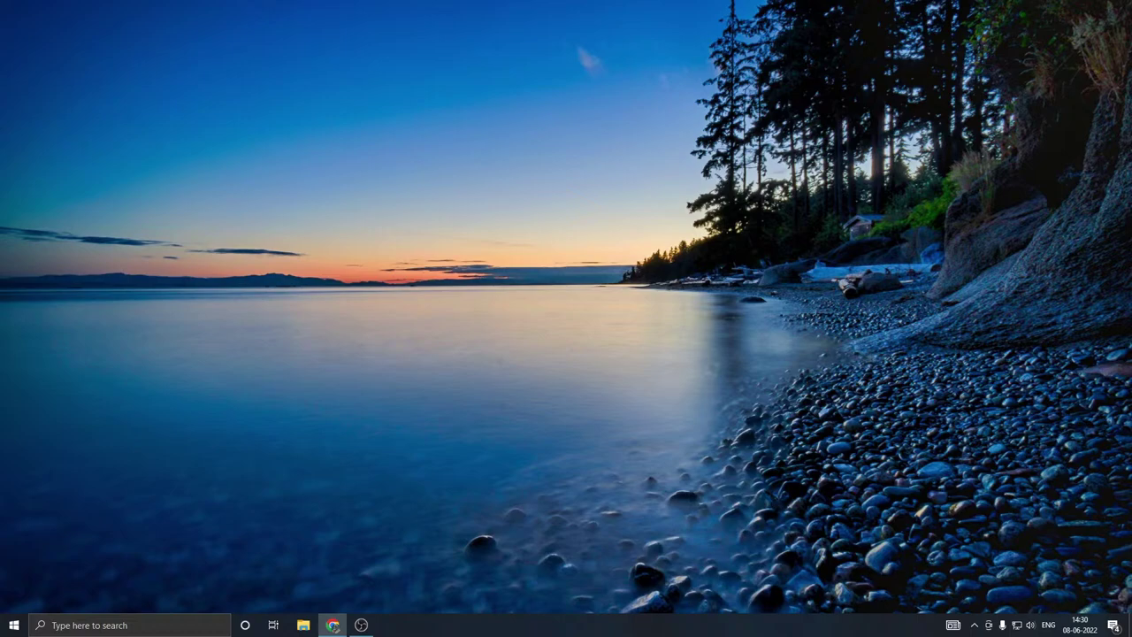
pyautogui.rightClick(380, 311)
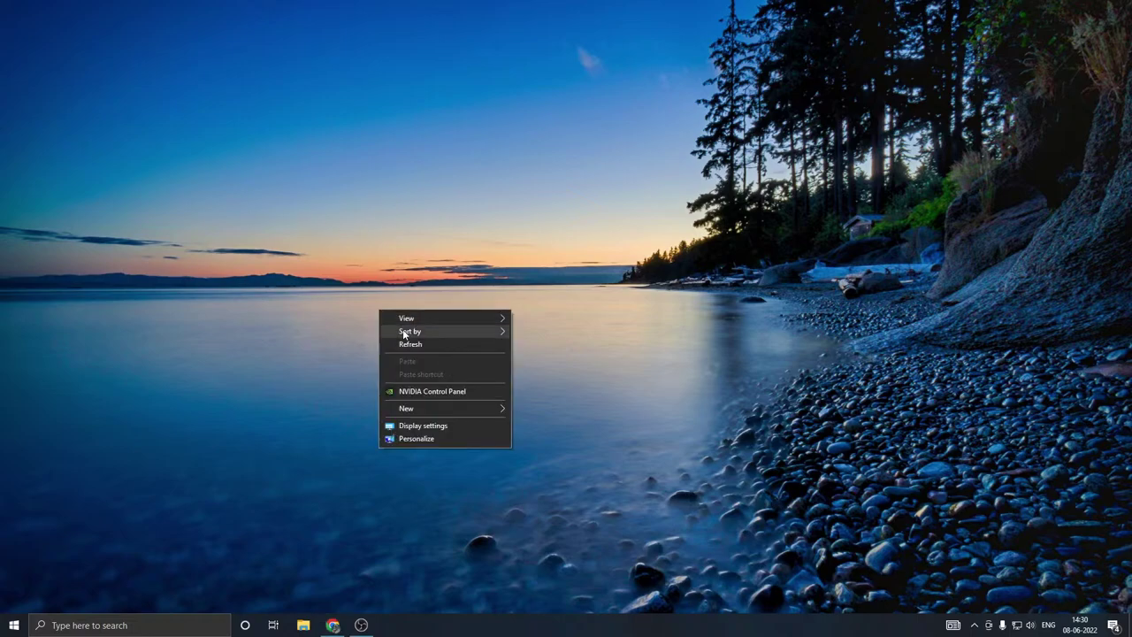
pyautogui.click(411, 344)
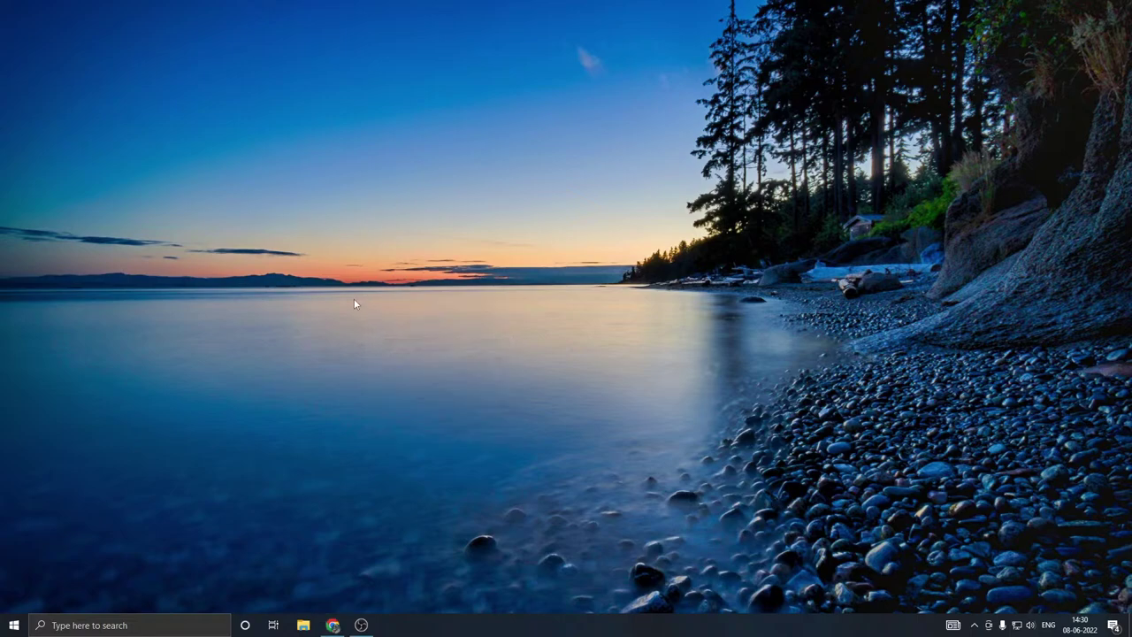
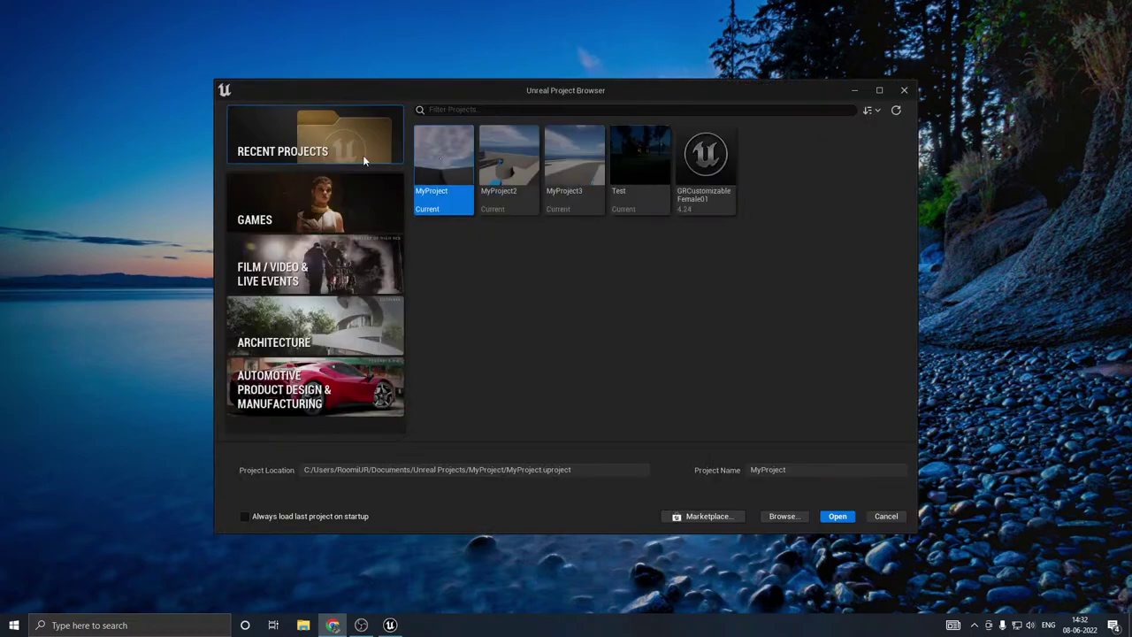
# Step: Open the recent Test project and load the Tracks level from the recent levels
pyautogui.click(648, 184)
pyautogui.click(838, 516)
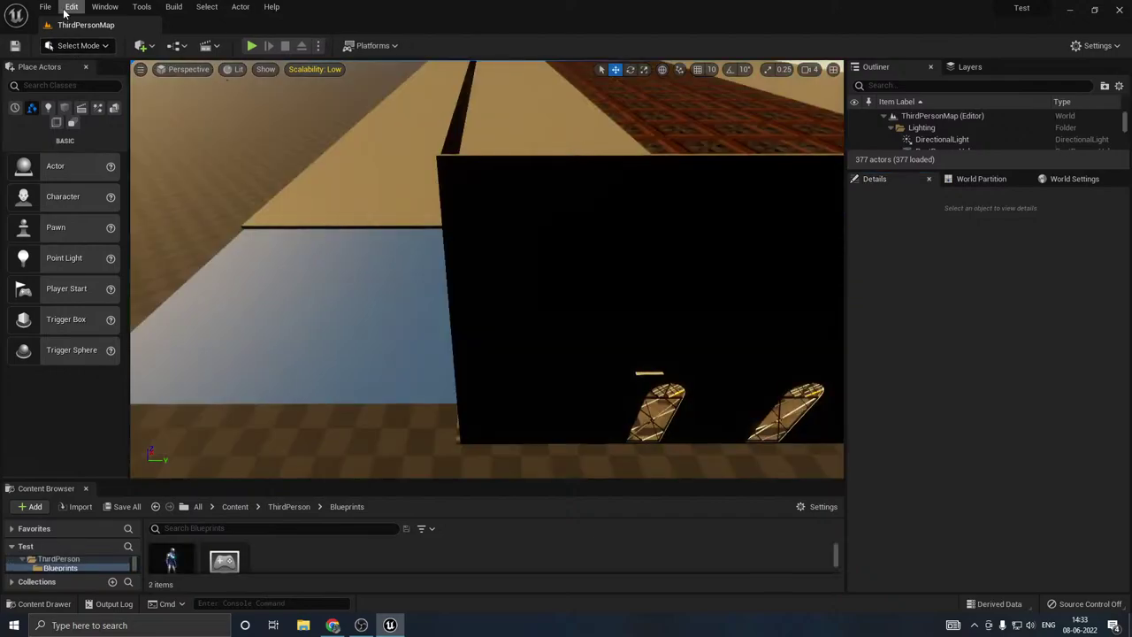
pyautogui.click(44, 6)
pyautogui.moveTo(177, 89)
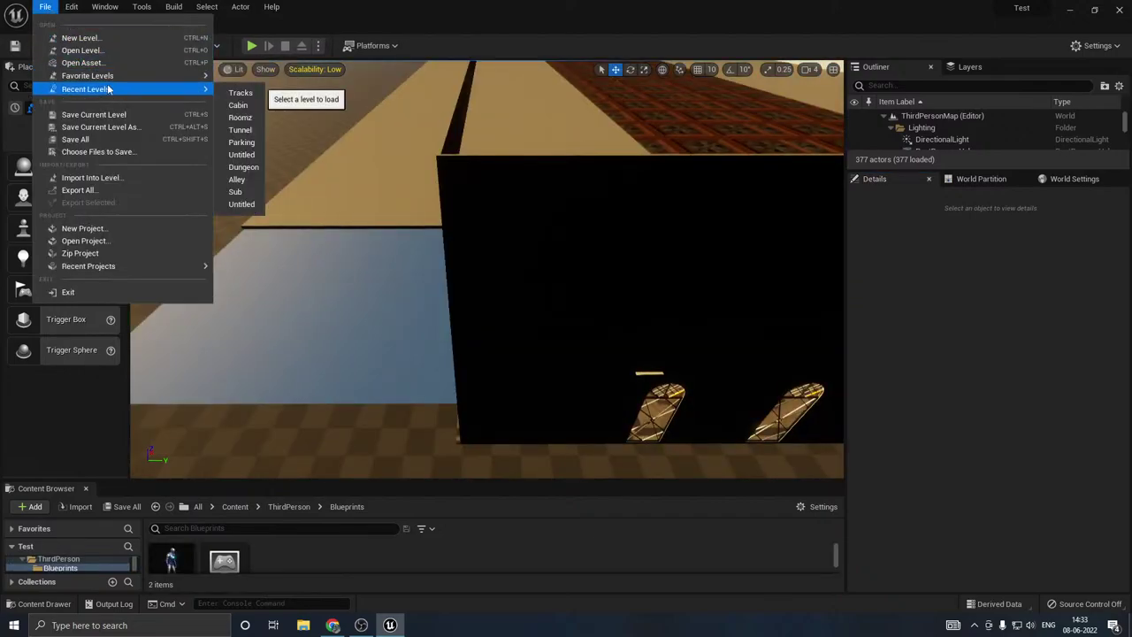
pyautogui.click(242, 93)
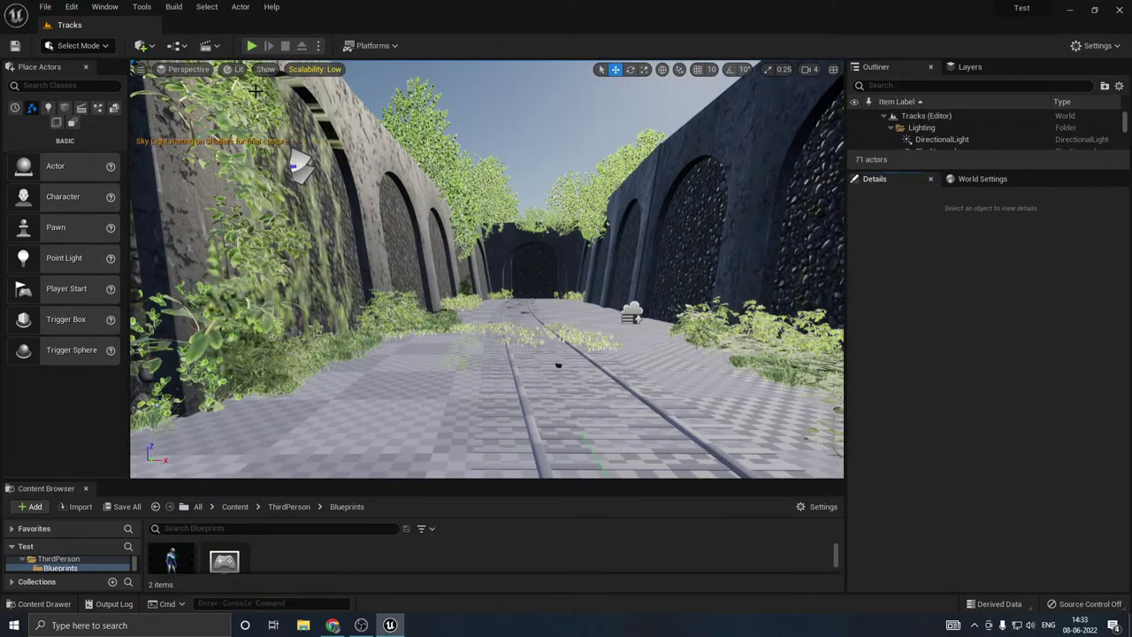
# Step: Set the viewport's scalability quality to High for the railway track scene
pyautogui.moveTo(367, 180); pyautogui.dragTo(323, 204, button='right')
pyautogui.press('s')
pyautogui.press('w')
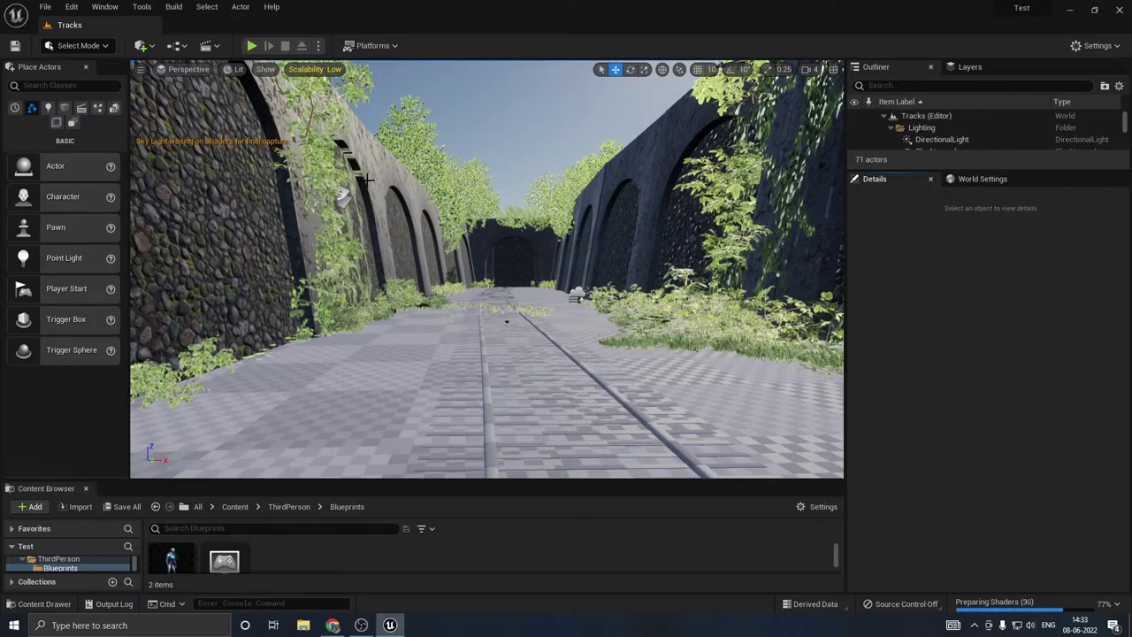
pyautogui.moveTo(411, 186); pyautogui.dragTo(399, 191, button='right')
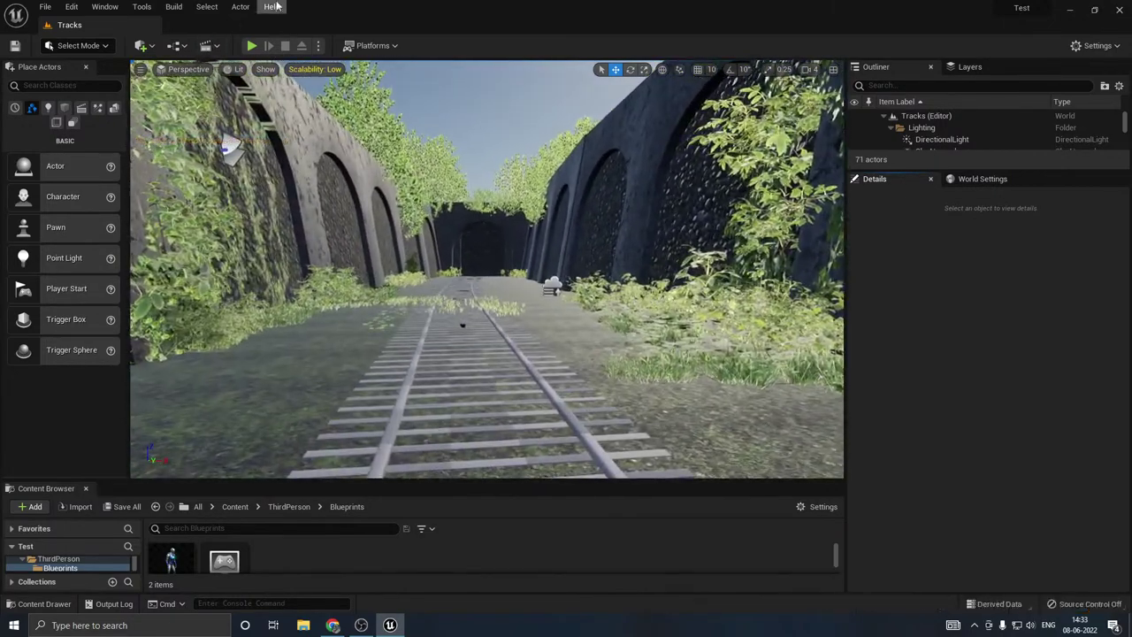
pyautogui.click(334, 69)
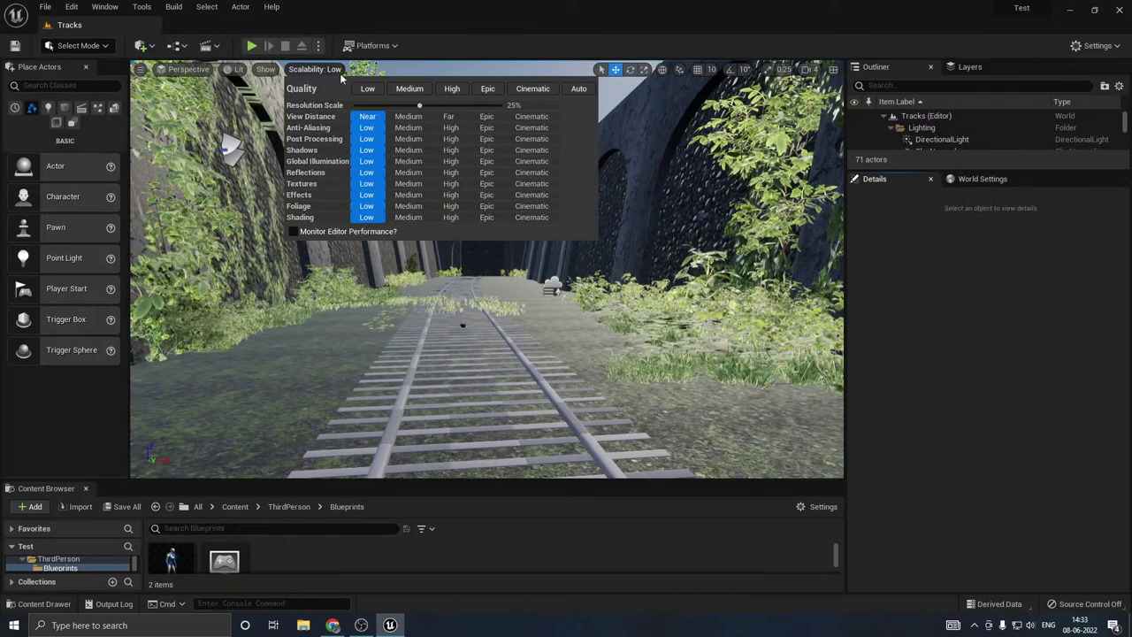
pyautogui.click(452, 89)
pyautogui.moveTo(486, 269); pyautogui.dragTo(514, 233, button='right')
pyautogui.moveTo(449, 296); pyautogui.dragTo(362, 266, button='right')
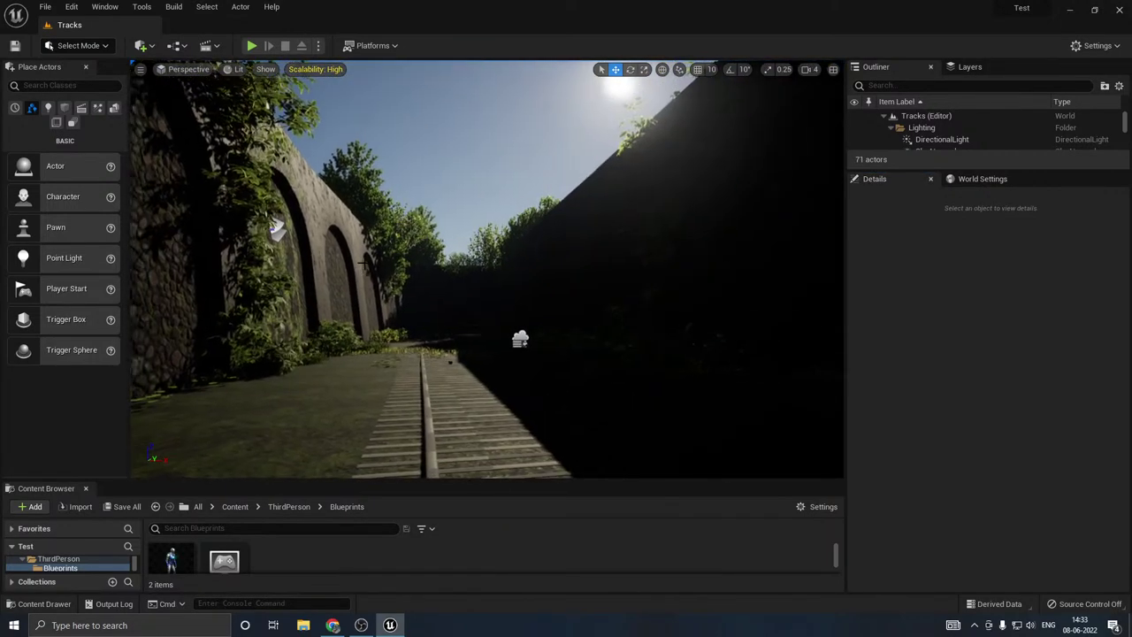
# Step: Select the DirectionalLight and move it along the track between the arched walls
pyautogui.click(520, 338)
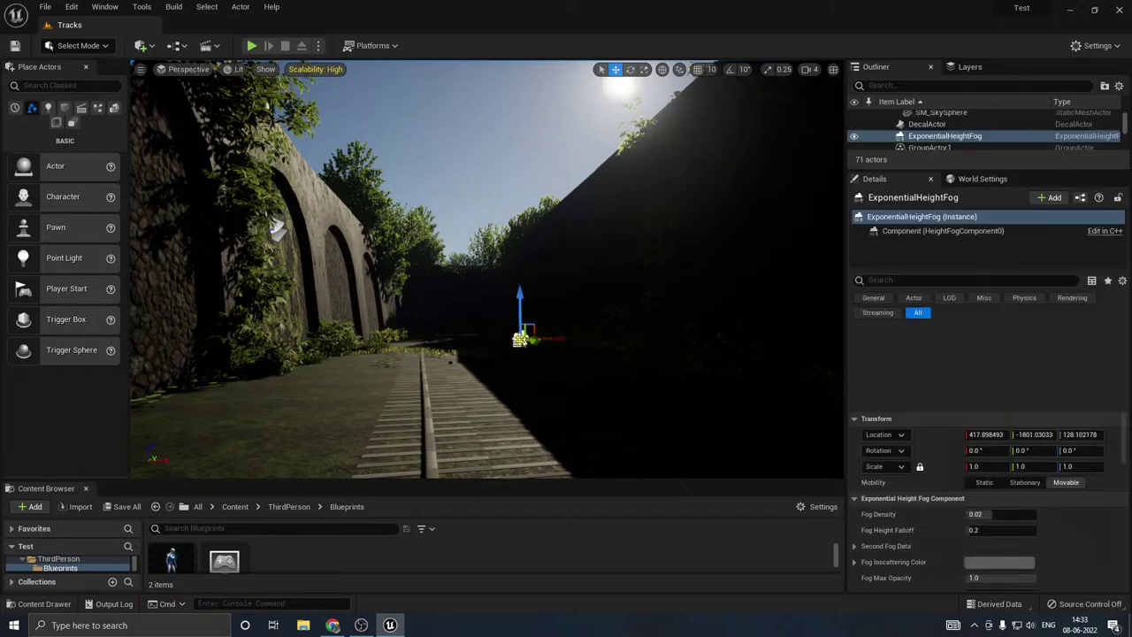
pyautogui.moveTo(520, 338); pyautogui.dragTo(473, 153, button='right')
pyautogui.moveTo(505, 209); pyautogui.dragTo(505, 292, button='right')
pyautogui.moveTo(775, 202); pyautogui.dragTo(750, 205, button='right')
pyautogui.click(644, 223)
pyautogui.moveTo(480, 237); pyautogui.dragTo(708, 250)
pyautogui.moveTo(708, 250); pyautogui.dragTo(432, 243, button='right')
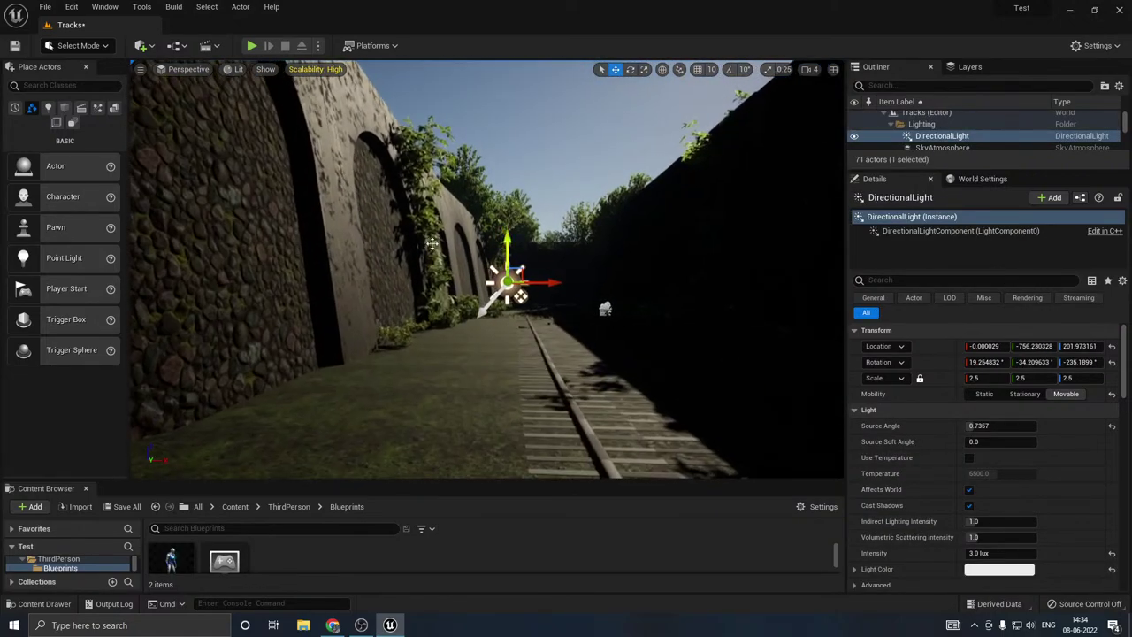
# Step: Select the grouped arched wall pieces, enlarge the Content Browser and open the Tracks/Textures folder
pyautogui.click(351, 249)
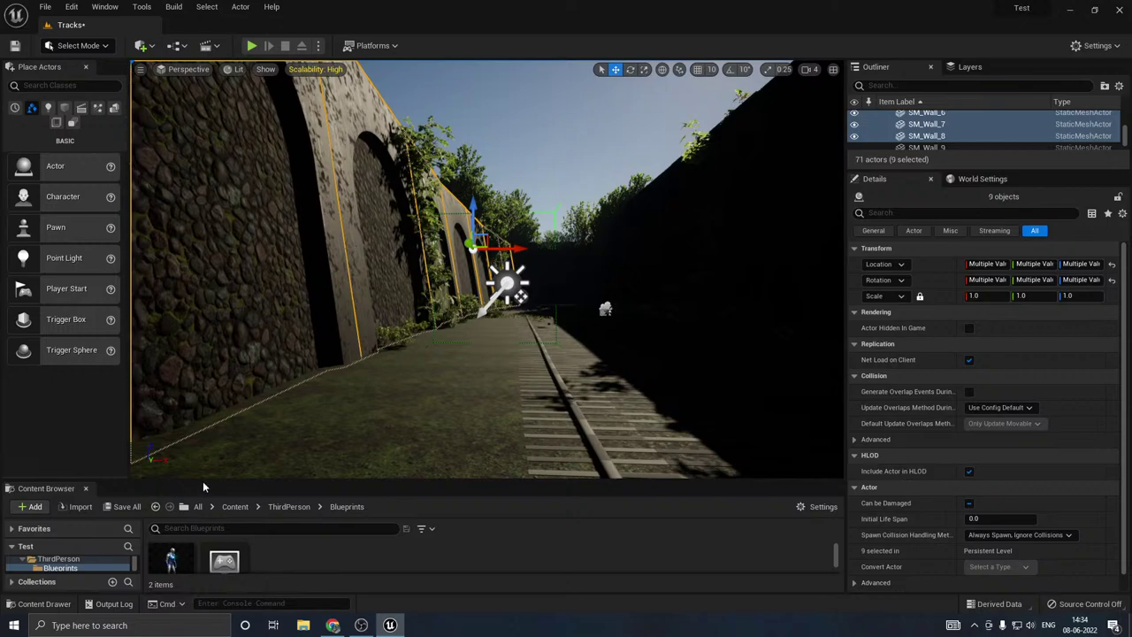
pyautogui.moveTo(203, 482); pyautogui.dragTo(202, 396)
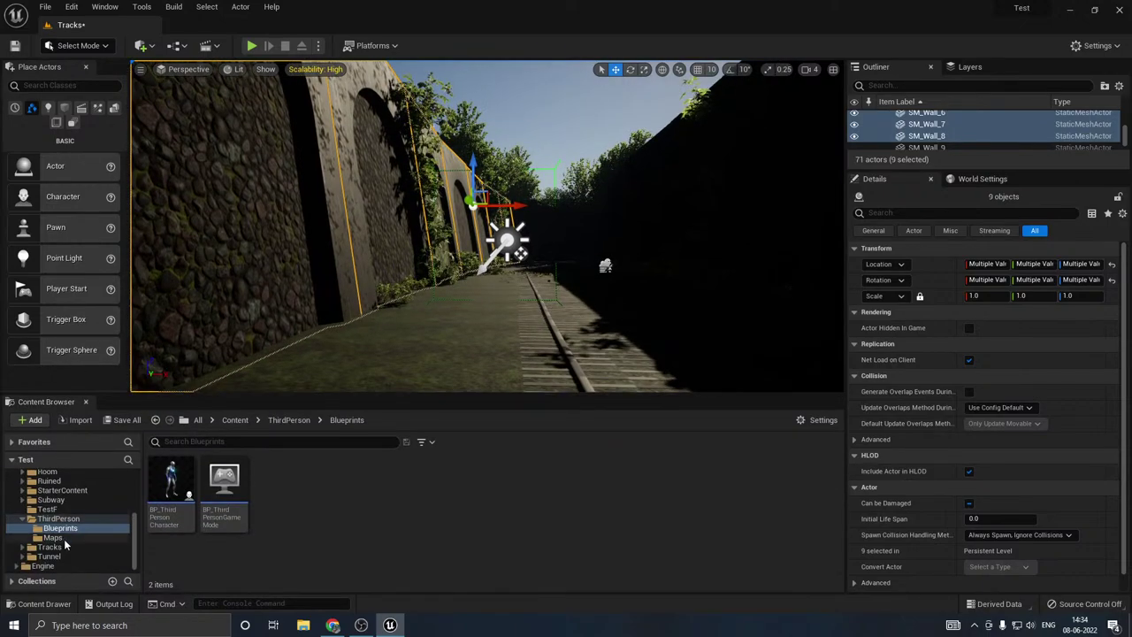
pyautogui.scroll(2, 76, 536)
pyautogui.scroll(-2, 77, 536)
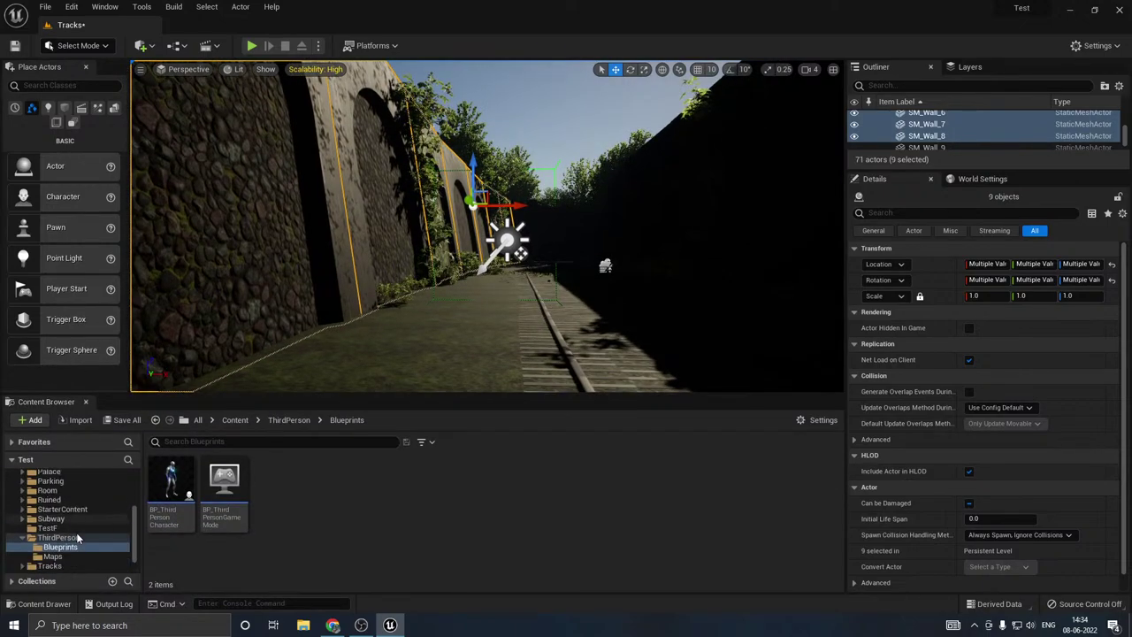
pyautogui.click(21, 547)
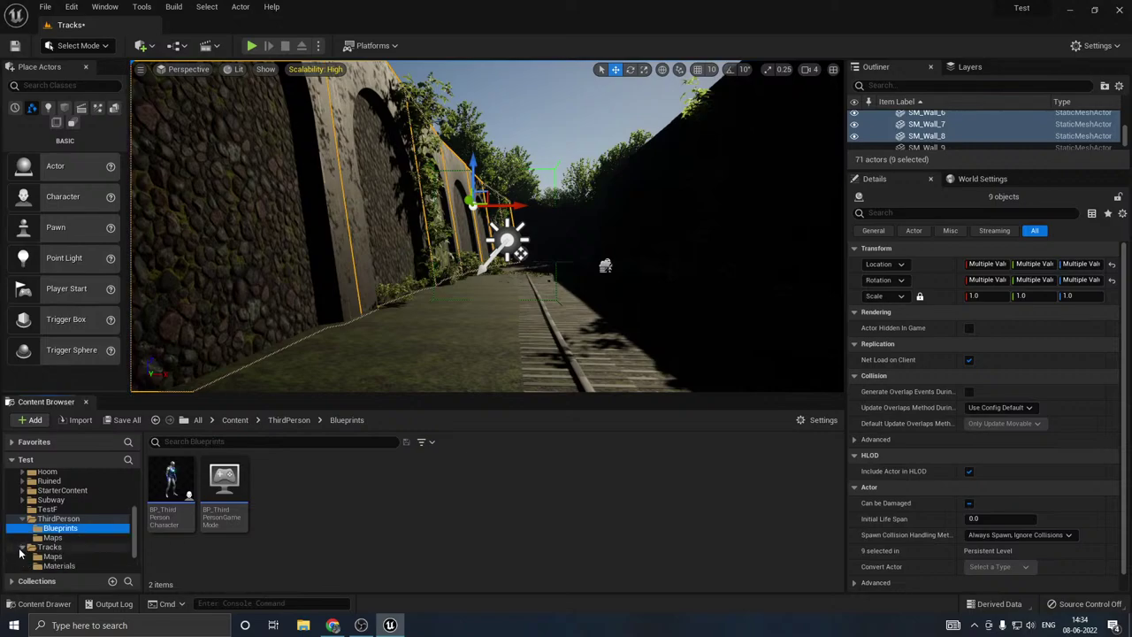
pyautogui.click(84, 563)
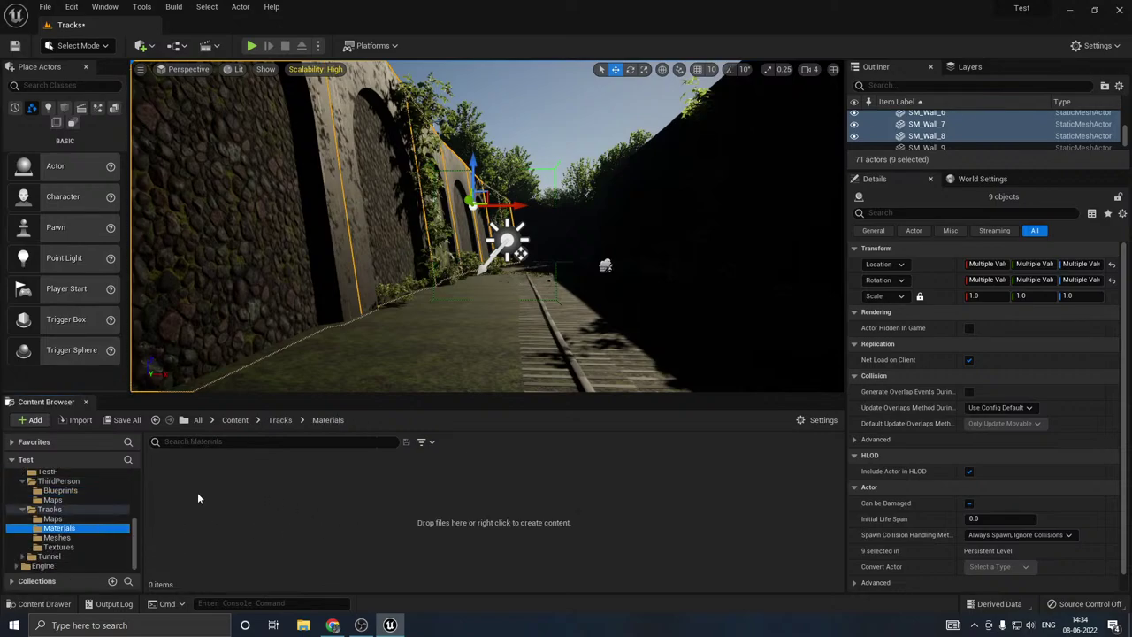
pyautogui.click(79, 547)
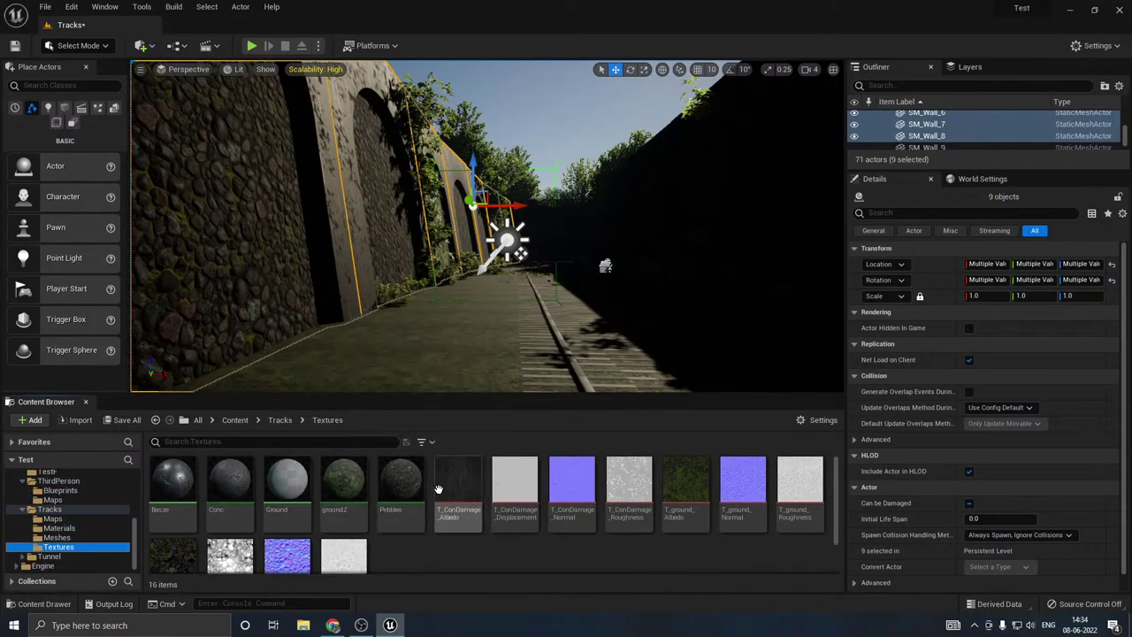
# Step: Set the Rogh parameter of the Conc material instance to 2.0 and close its editor
pyautogui.click(252, 481)
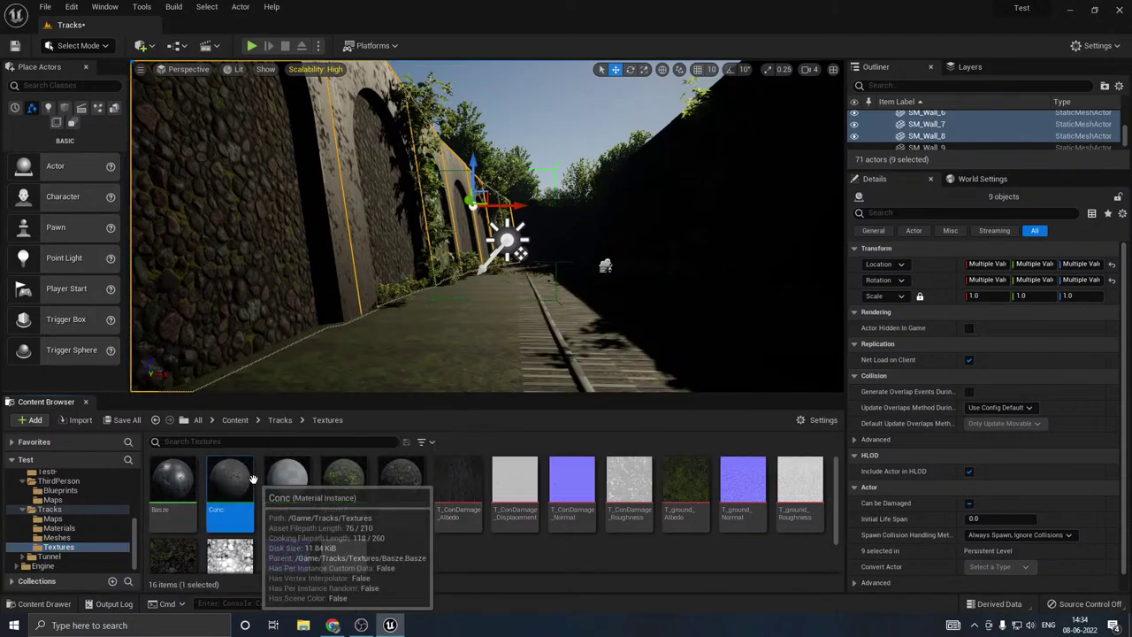
pyautogui.doubleClick(253, 478)
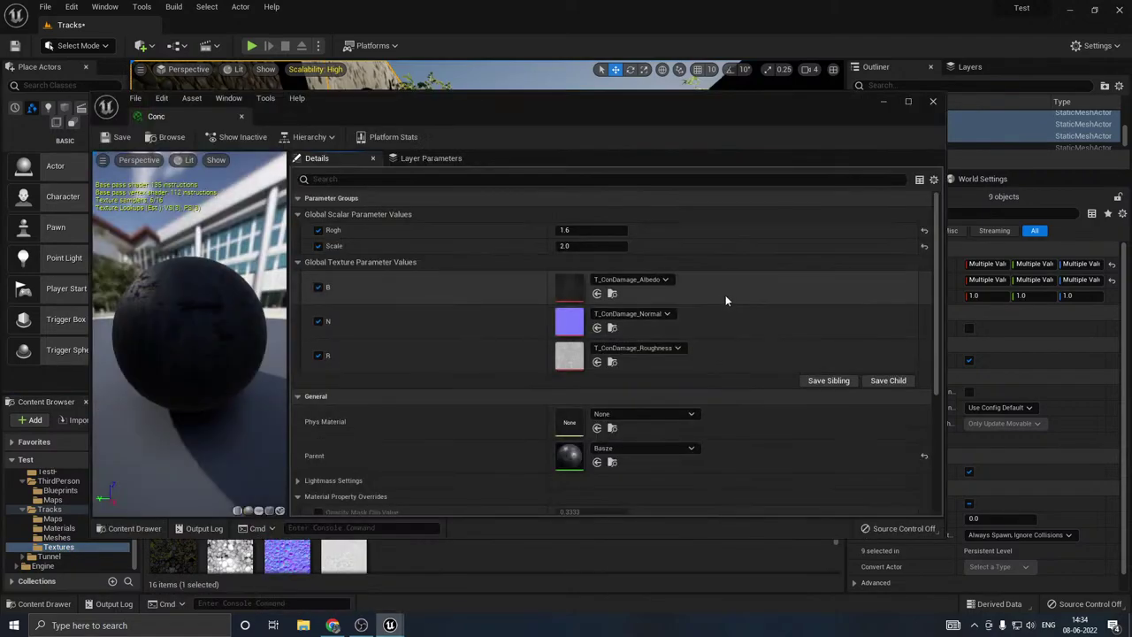
pyautogui.click(582, 232)
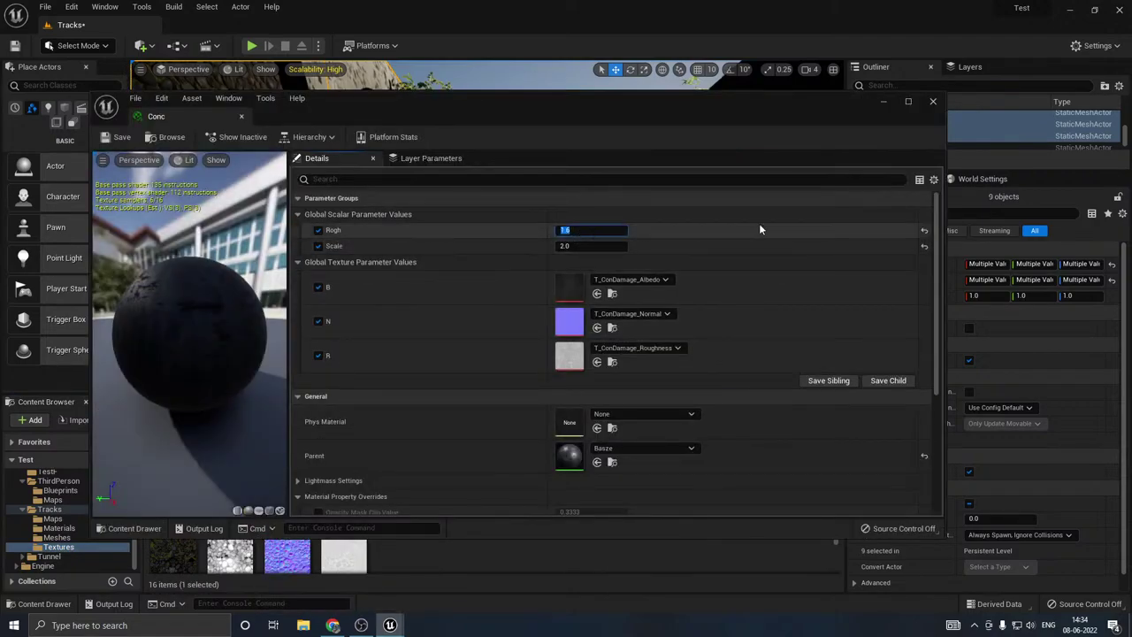
pyautogui.write('2')
pyautogui.press('Return')
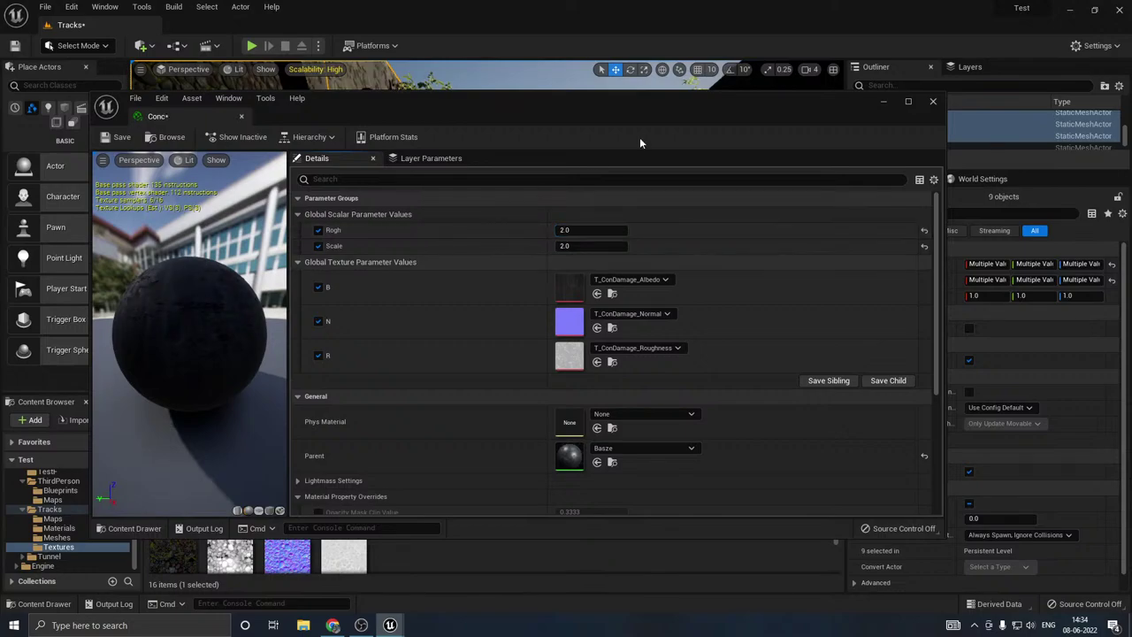
pyautogui.click(934, 103)
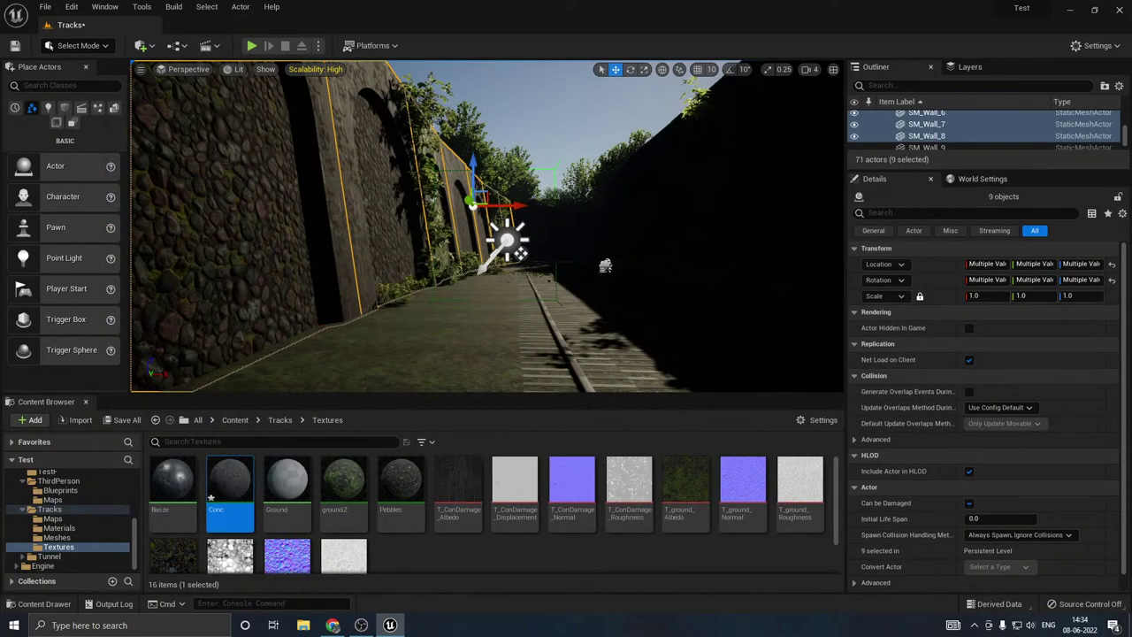
# Step: Rotate the DirectionalLight about 41° around the vertical axis so the track falls into shadow, and save all changes
pyautogui.click(530, 116)
pyautogui.moveTo(532, 116); pyautogui.dragTo(573, 97, button='right')
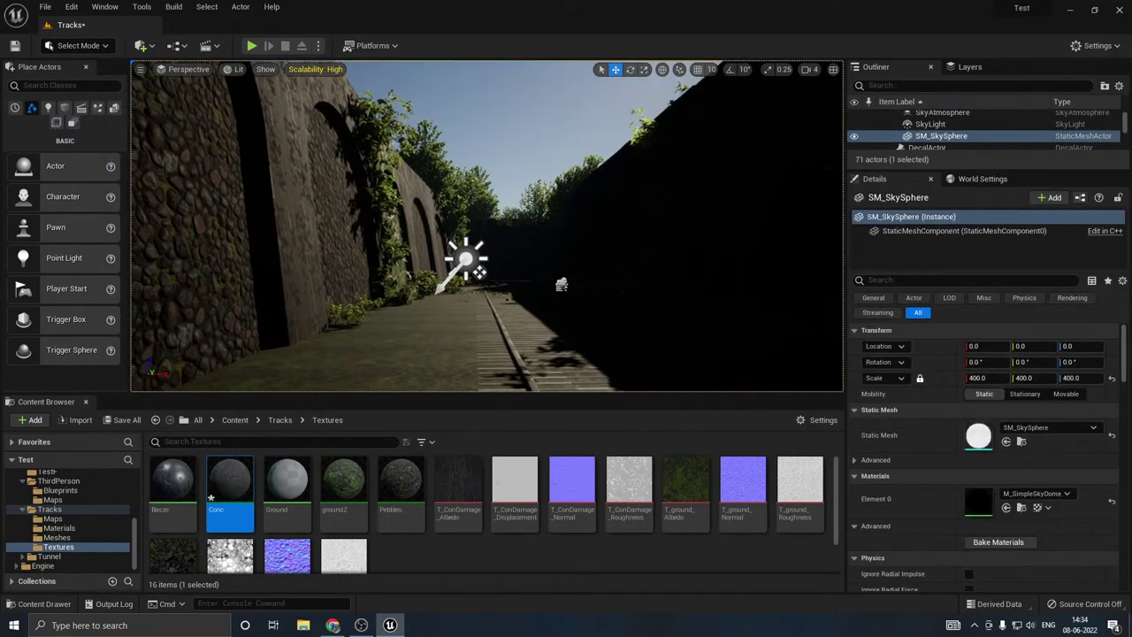
pyautogui.click(466, 259)
pyautogui.press('e')
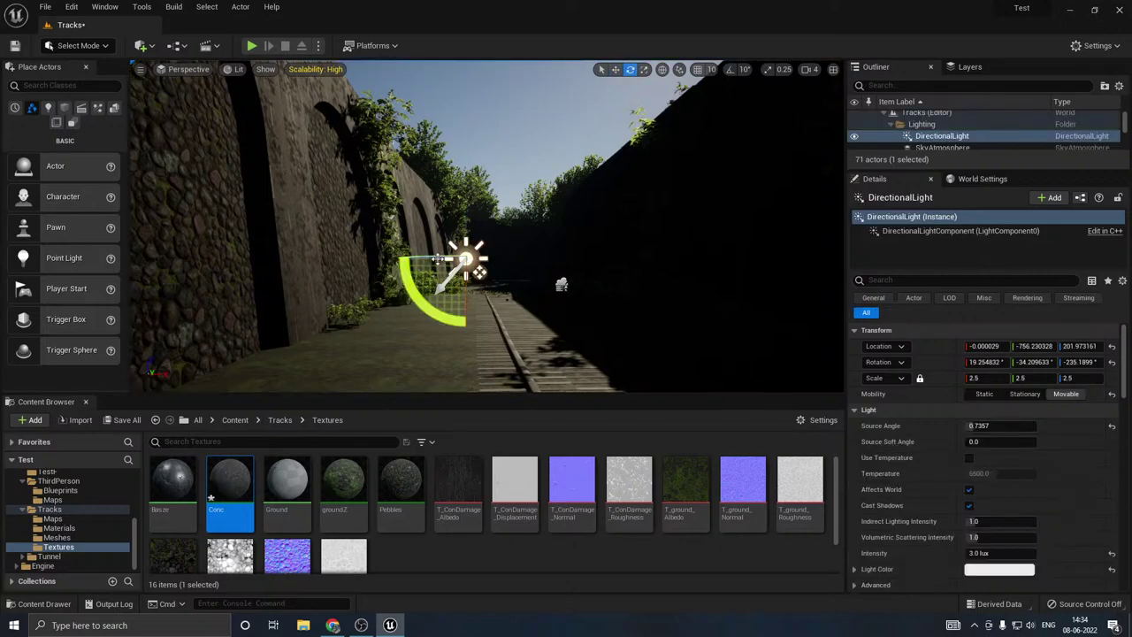
pyautogui.moveTo(437, 260); pyautogui.dragTo(508, 260)
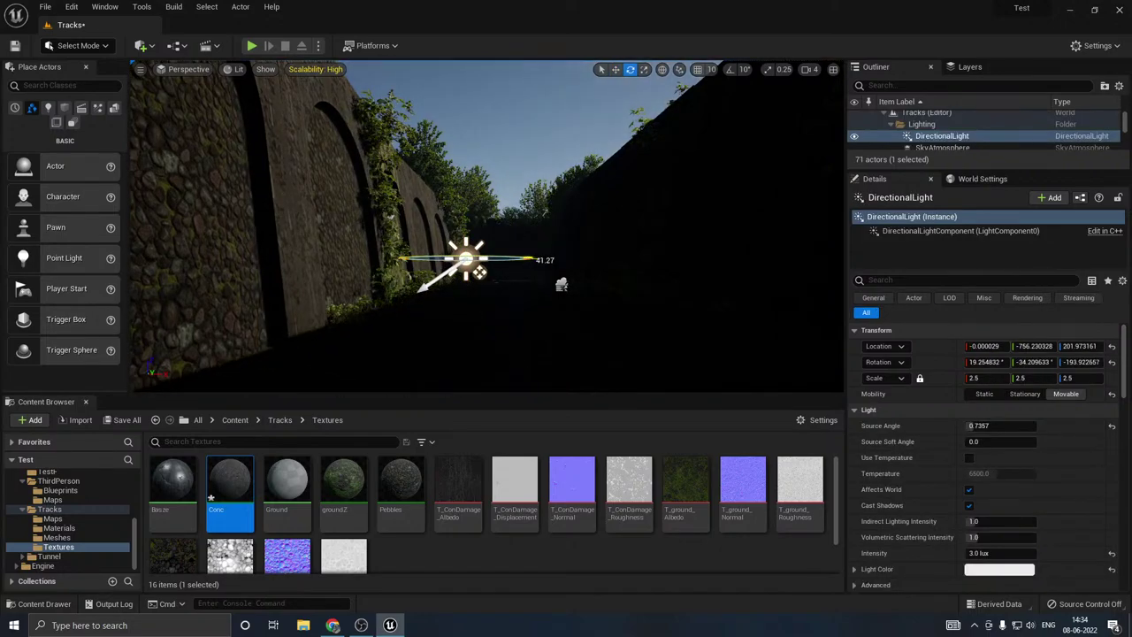
pyautogui.click(123, 419)
pyautogui.click(653, 447)
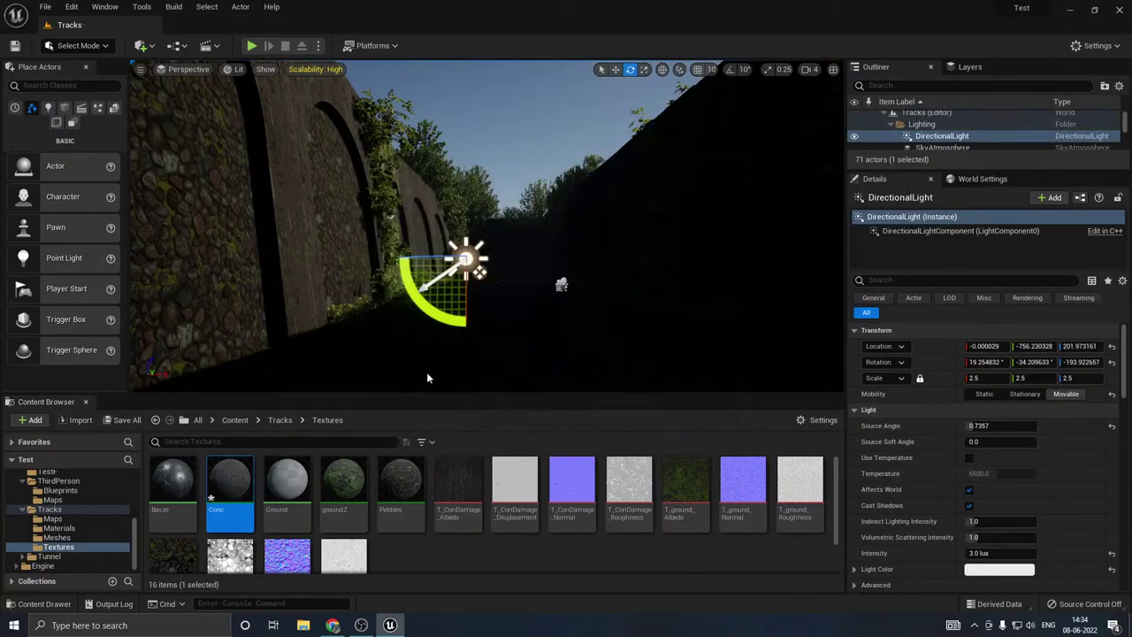
# Step: Filter the scene's actors by "sky" and select the SkyLight
pyautogui.moveTo(487, 225); pyautogui.dragTo(514, 214, button='right')
pyautogui.press('w')
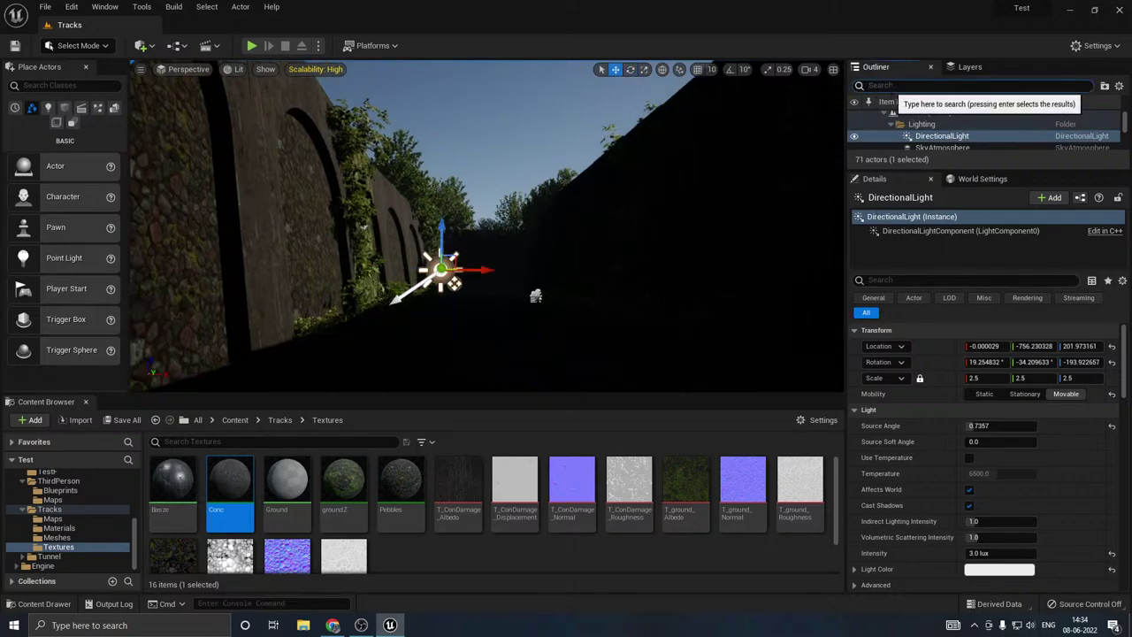
pyautogui.click(891, 87)
pyautogui.write('sky')
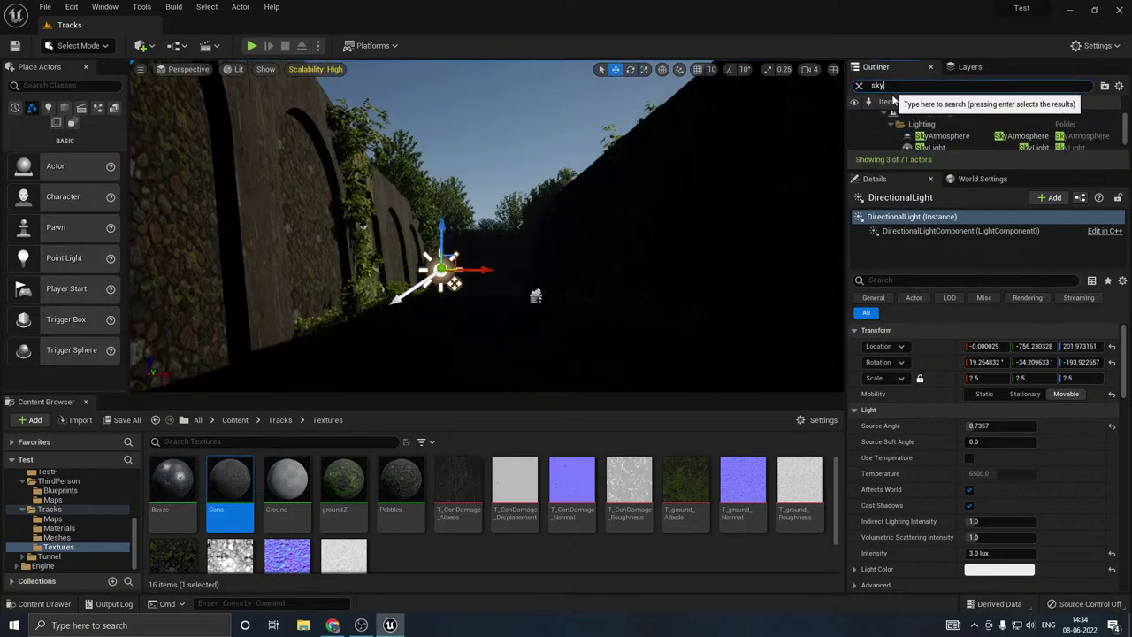
pyautogui.click(945, 146)
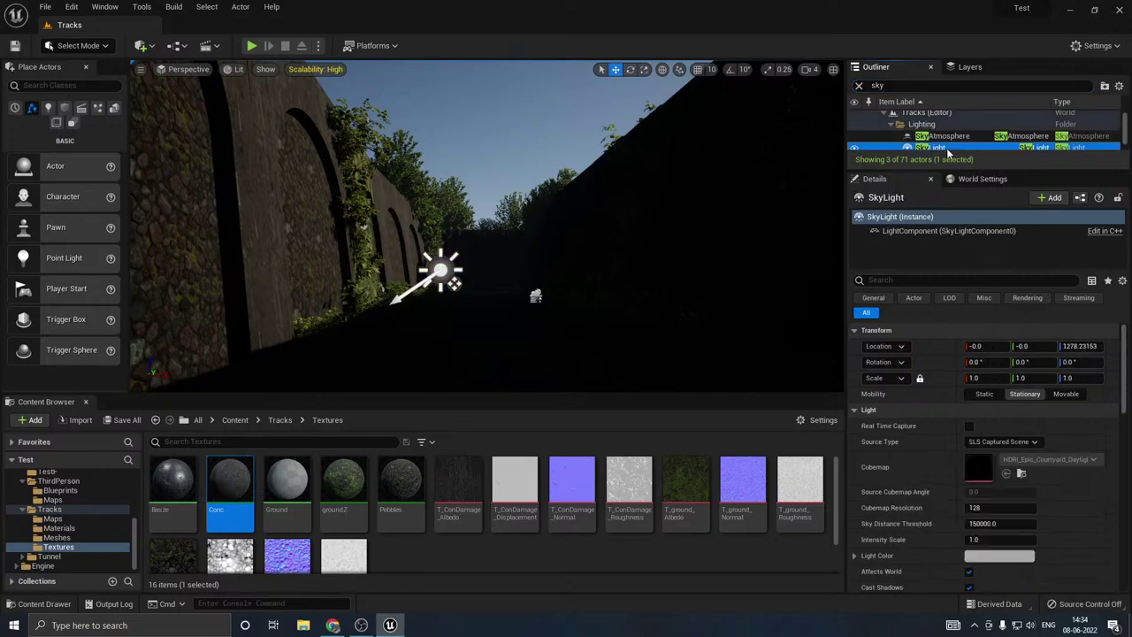
# Step: Try the Static and Movable mobility options on the SkyLight, settling on Movable
pyautogui.click(1002, 441)
pyautogui.click(1065, 393)
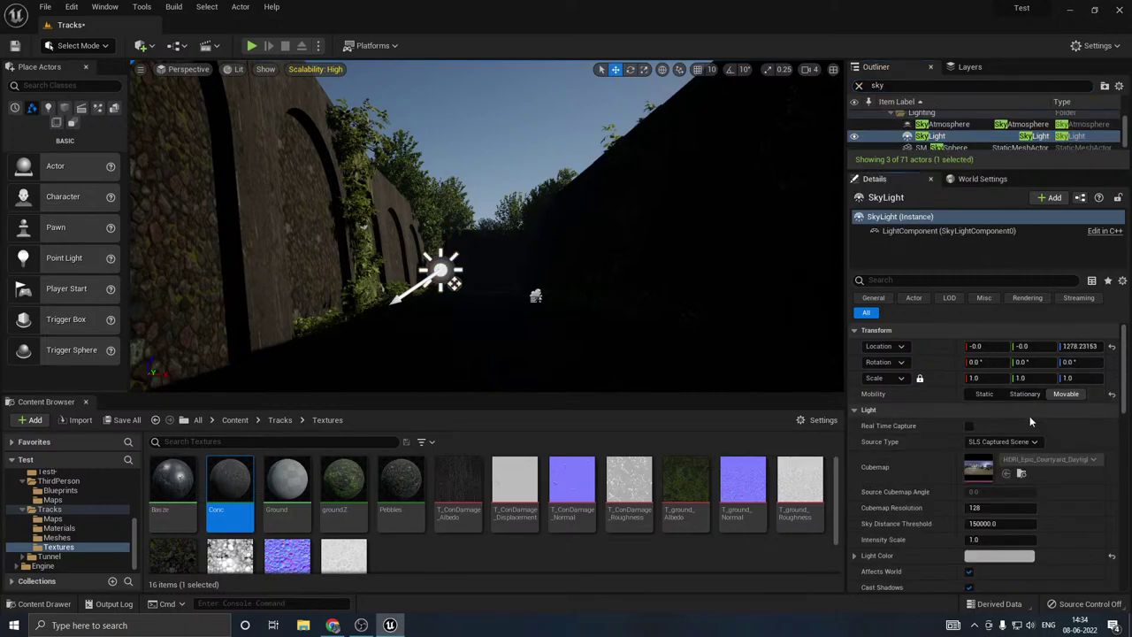
pyautogui.click(983, 396)
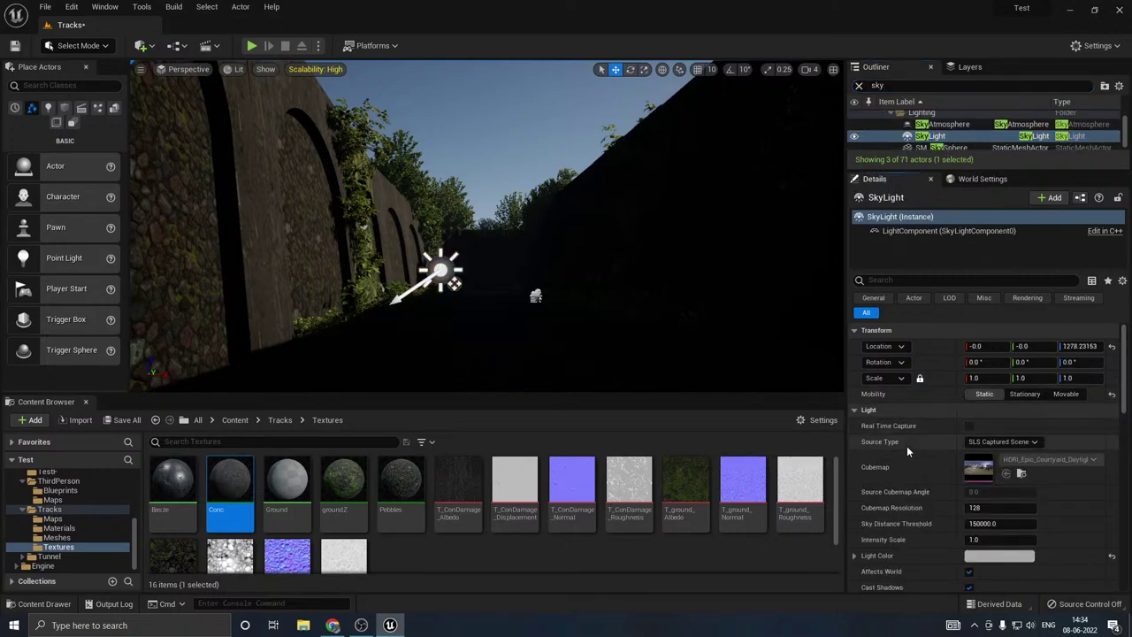
pyautogui.click(1063, 394)
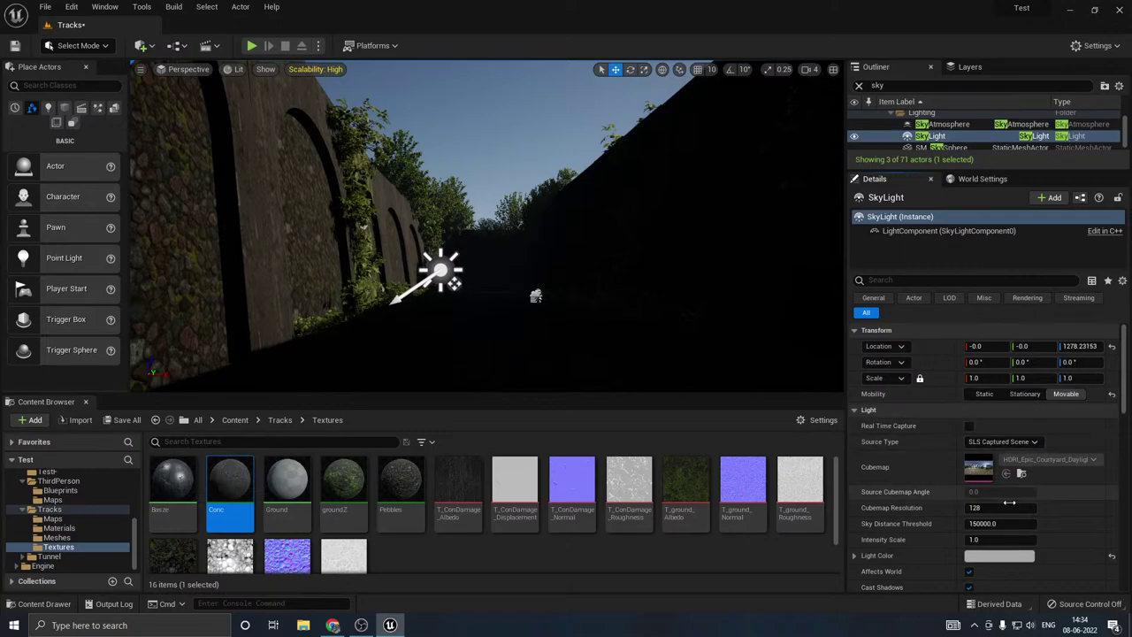
# Step: Brighten the SkyLight's light color to near-white with a value of 0.984375
pyautogui.click(998, 556)
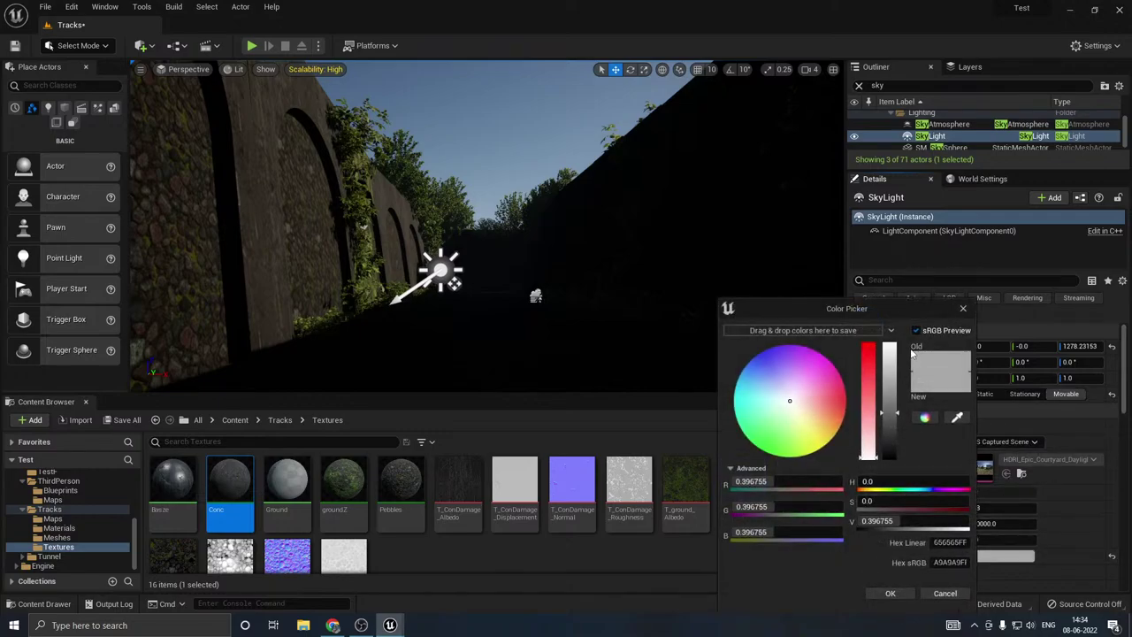
pyautogui.moveTo(893, 350); pyautogui.dragTo(895, 346)
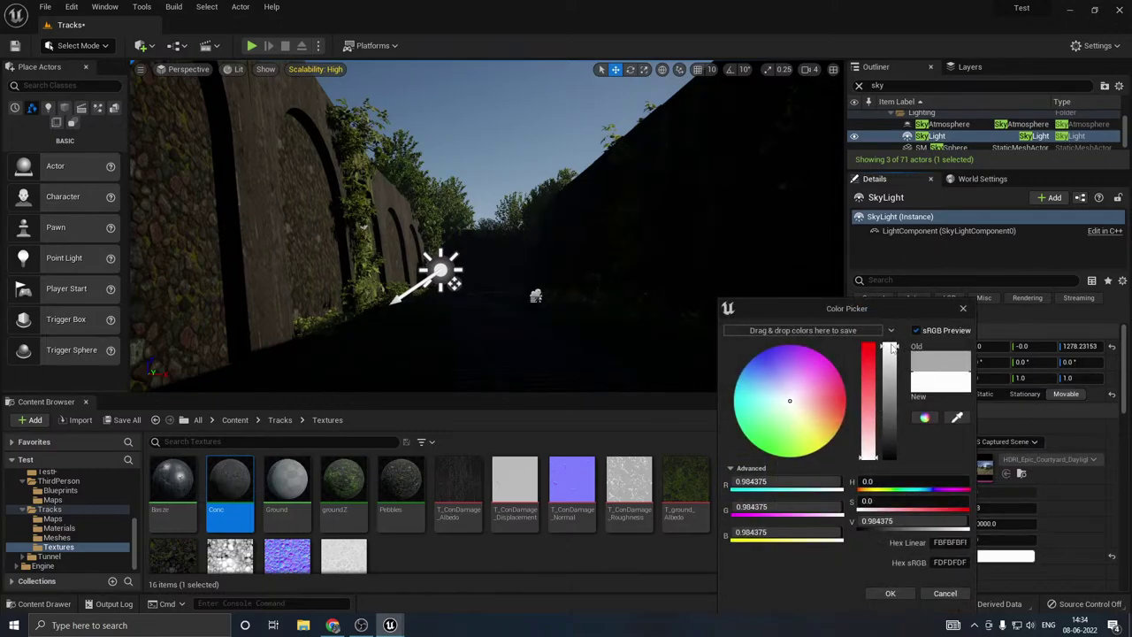
pyautogui.click(890, 592)
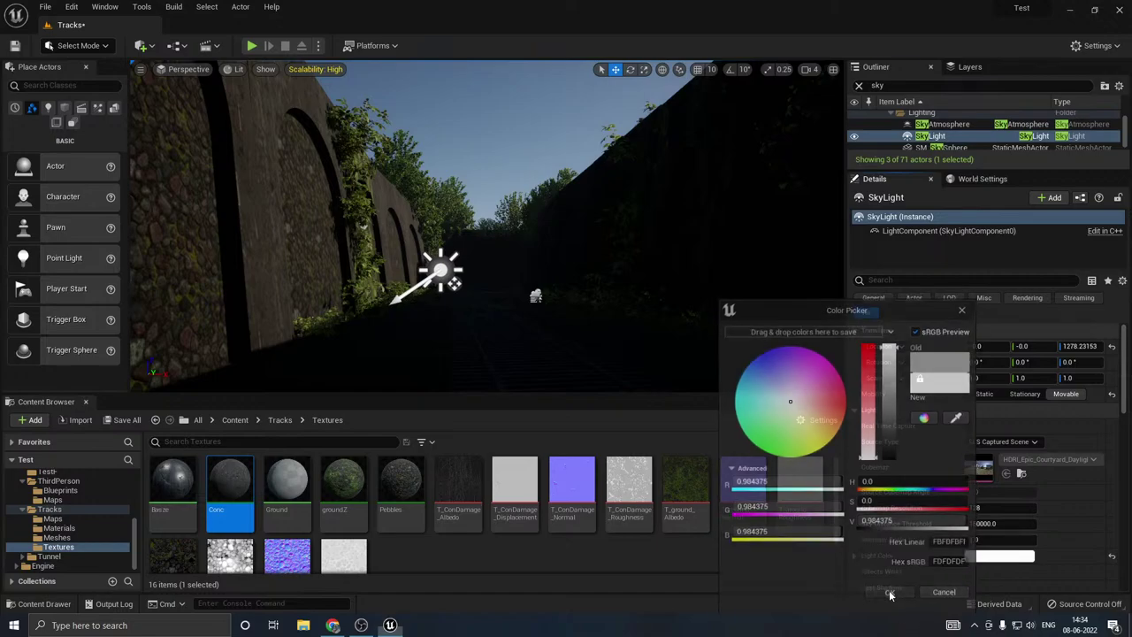
# Step: Set the SkyLight's Intensity Scale to 2.0 and enable Real Time Capture
pyautogui.click(986, 538)
pyautogui.write('2')
pyautogui.press('Return')
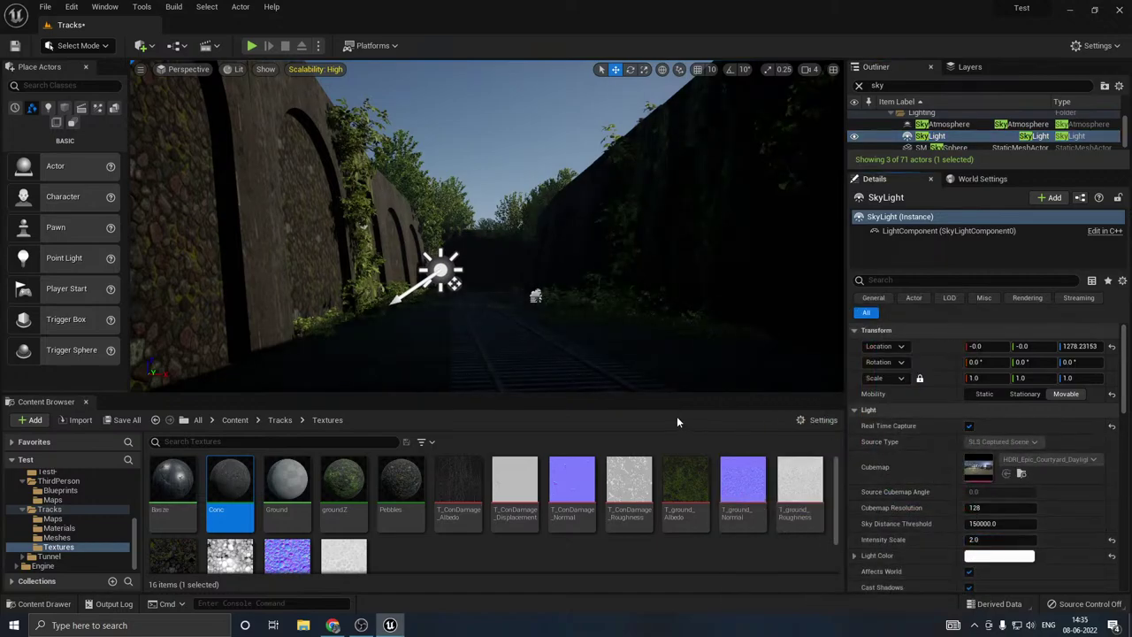
# Step: Set the SkyLight's mobility to Stationary and save the Tracks level
pyautogui.moveTo(486, 226); pyautogui.dragTo(442, 276, button='right')
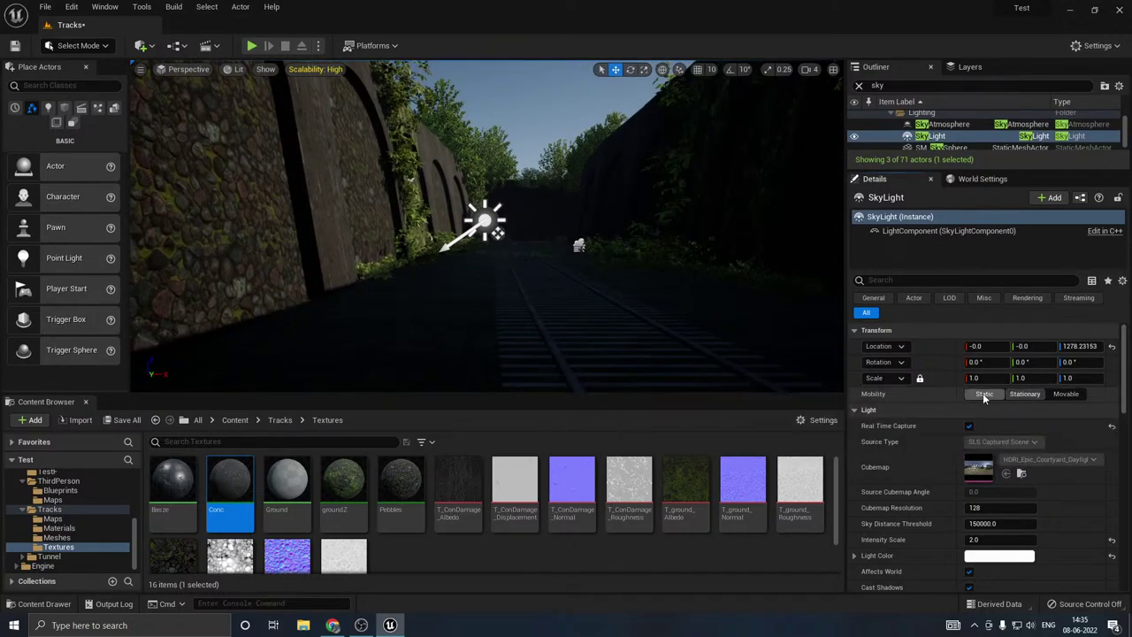
pyautogui.moveTo(486, 225); pyautogui.dragTo(499, 194, button='right')
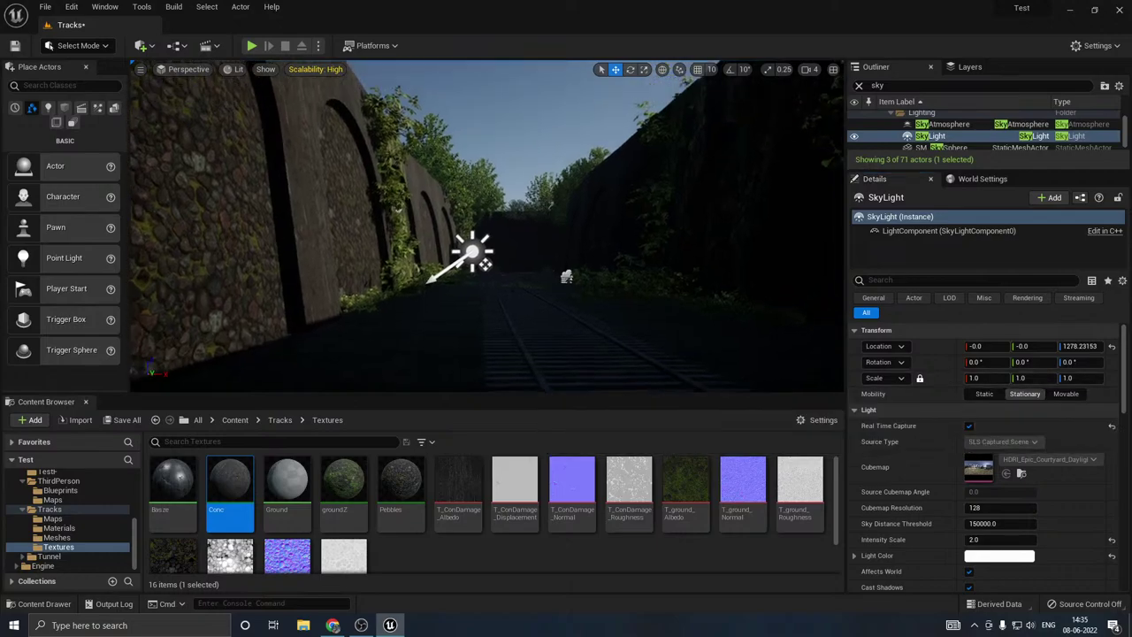
pyautogui.click(124, 420)
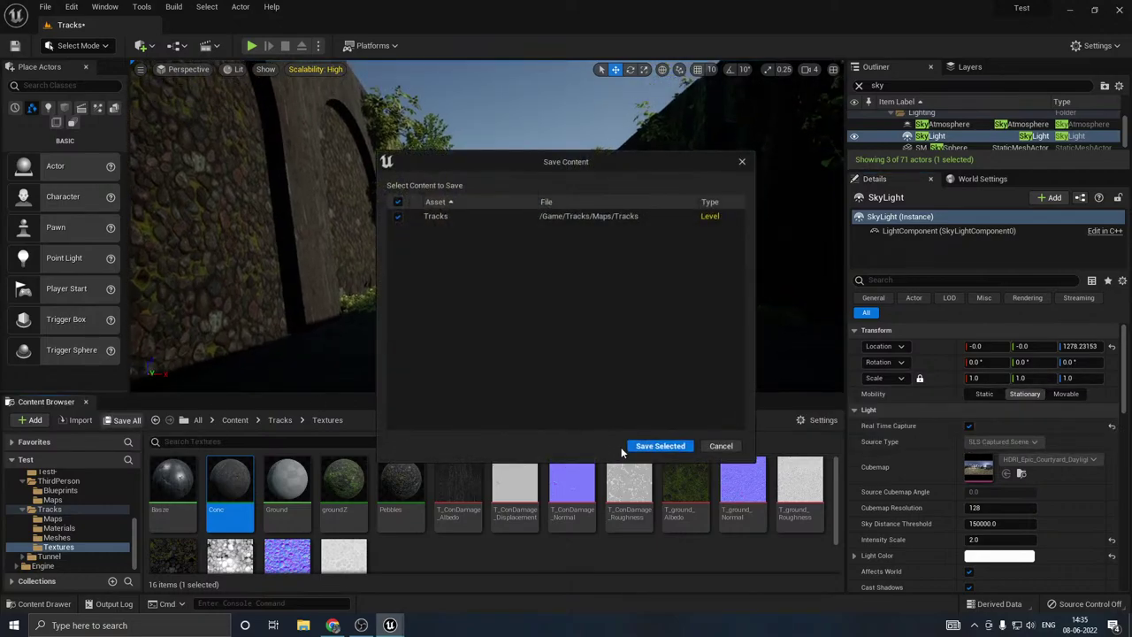
pyautogui.click(659, 446)
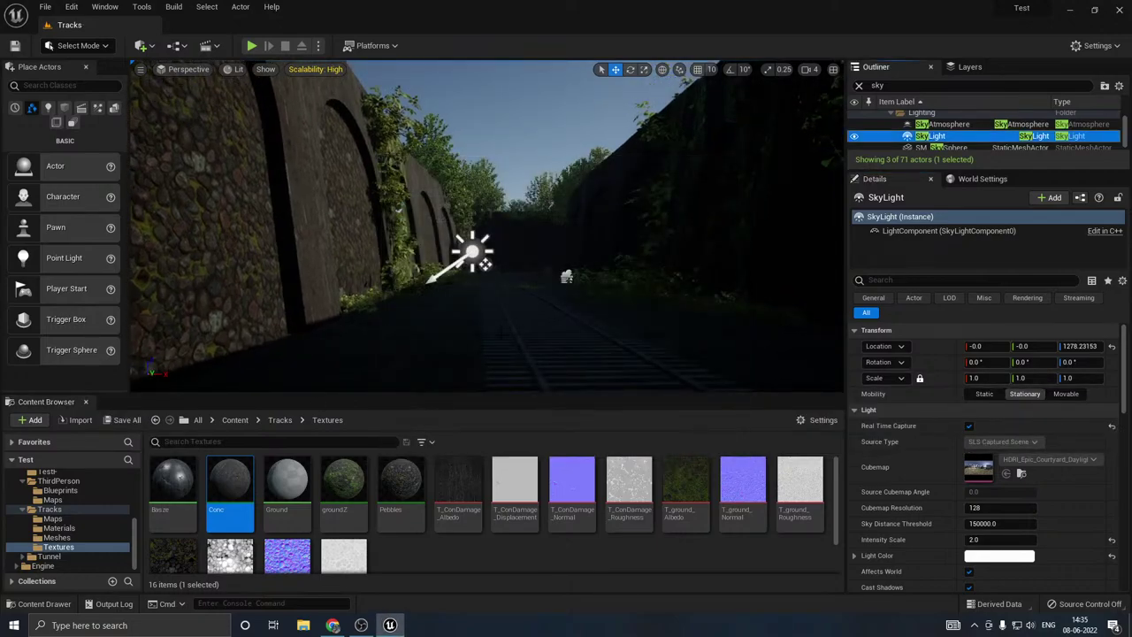
# Step: Lighten the ExponentialHeightFog's Fog Inscattering Color to a grey with value 0.375 and save the Tracks level
pyautogui.click(566, 277)
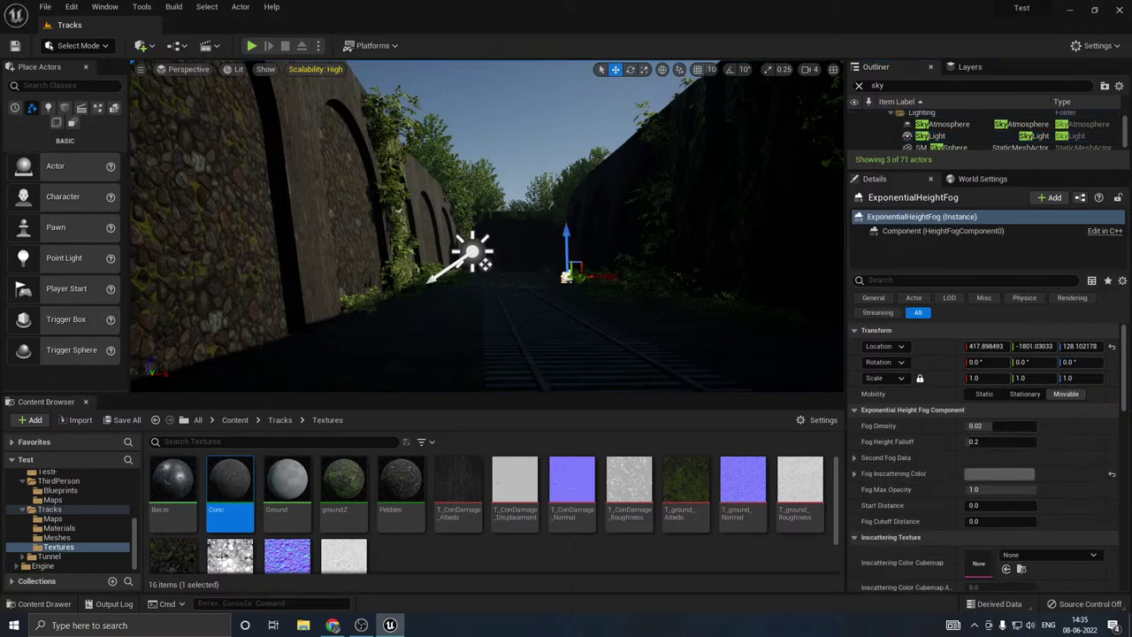
pyautogui.click(974, 475)
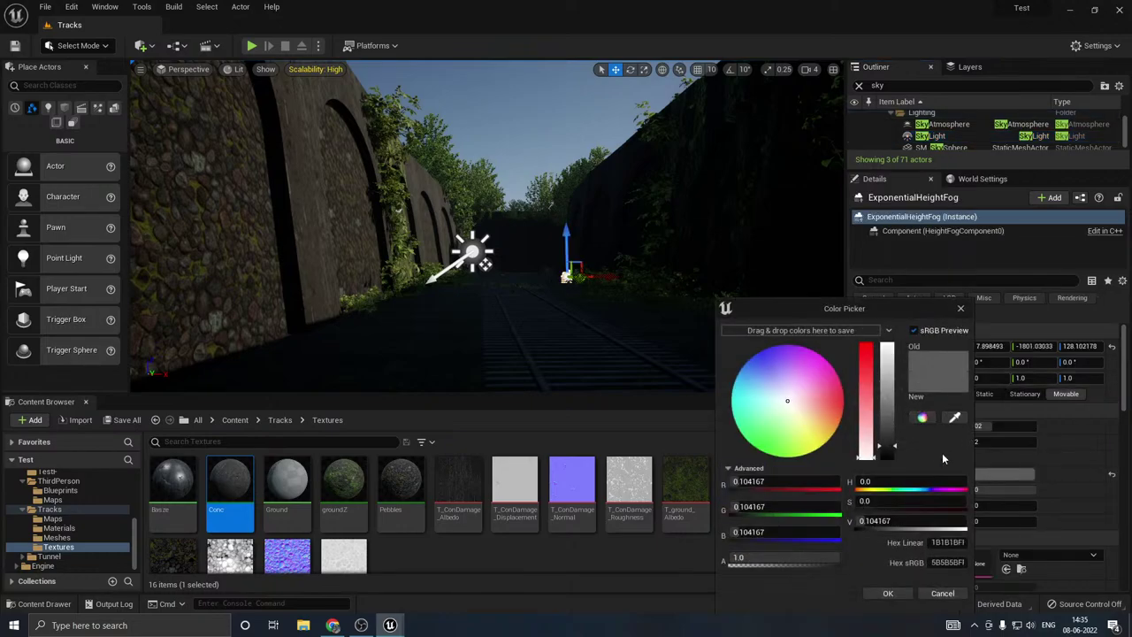
pyautogui.moveTo(886, 446); pyautogui.dragTo(895, 419)
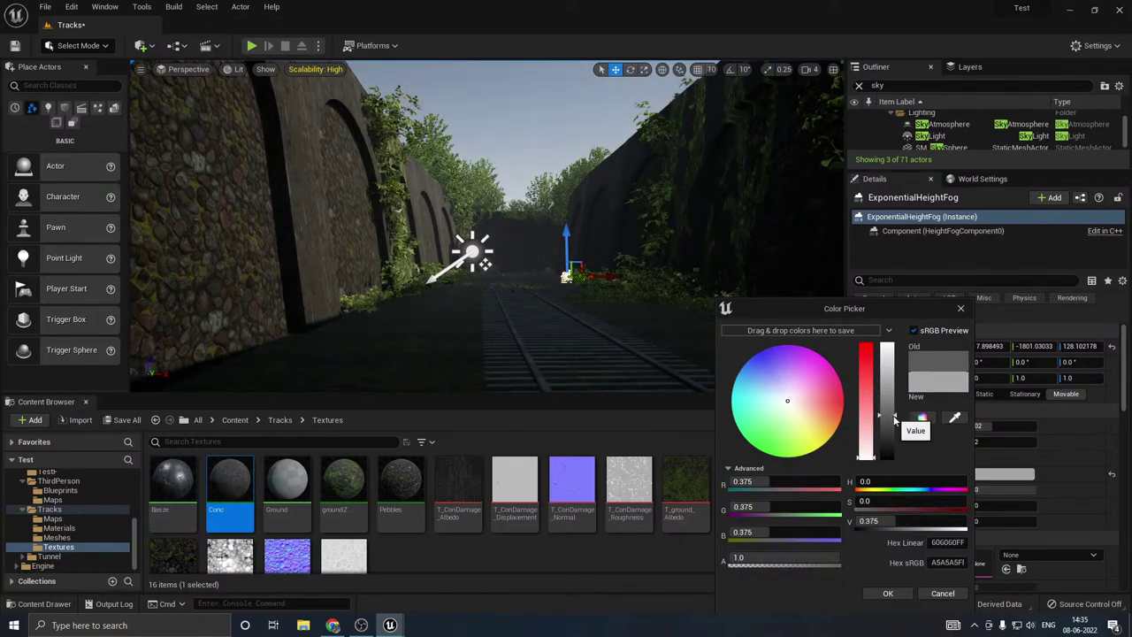
pyautogui.click(889, 599)
pyautogui.moveTo(619, 221)
pyautogui.mouseDown(button='right')
pyautogui.moveTo(621, 209)
pyautogui.moveTo(609, 240)
pyautogui.mouseUp(button='right')
pyautogui.press('s')
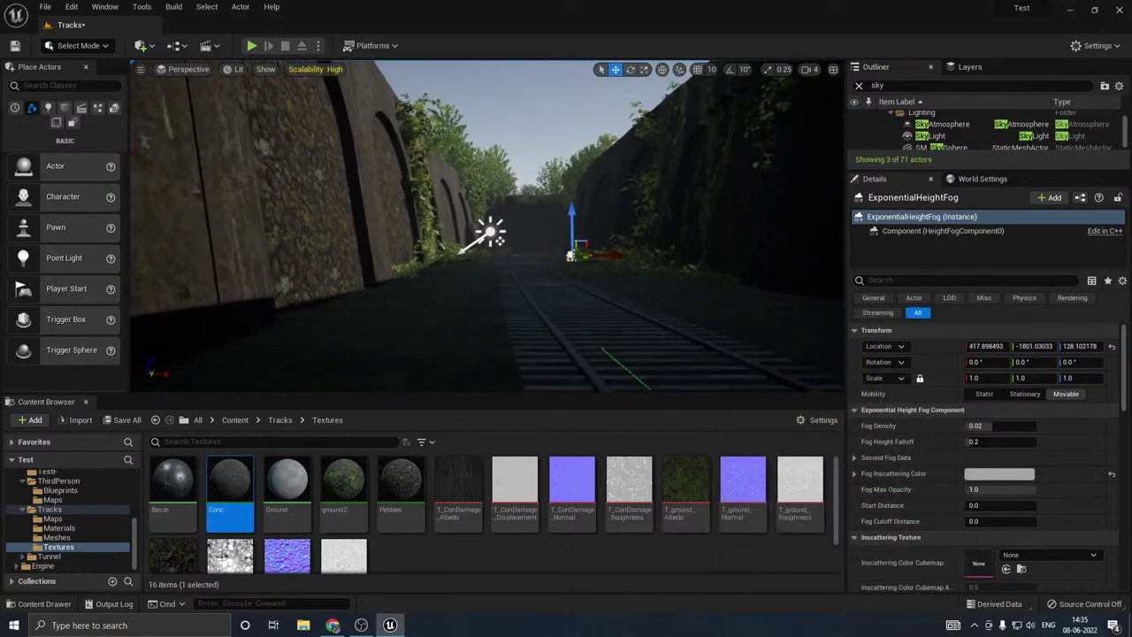
pyautogui.press('w')
pyautogui.moveTo(638, 344); pyautogui.dragTo(633, 339, button='right')
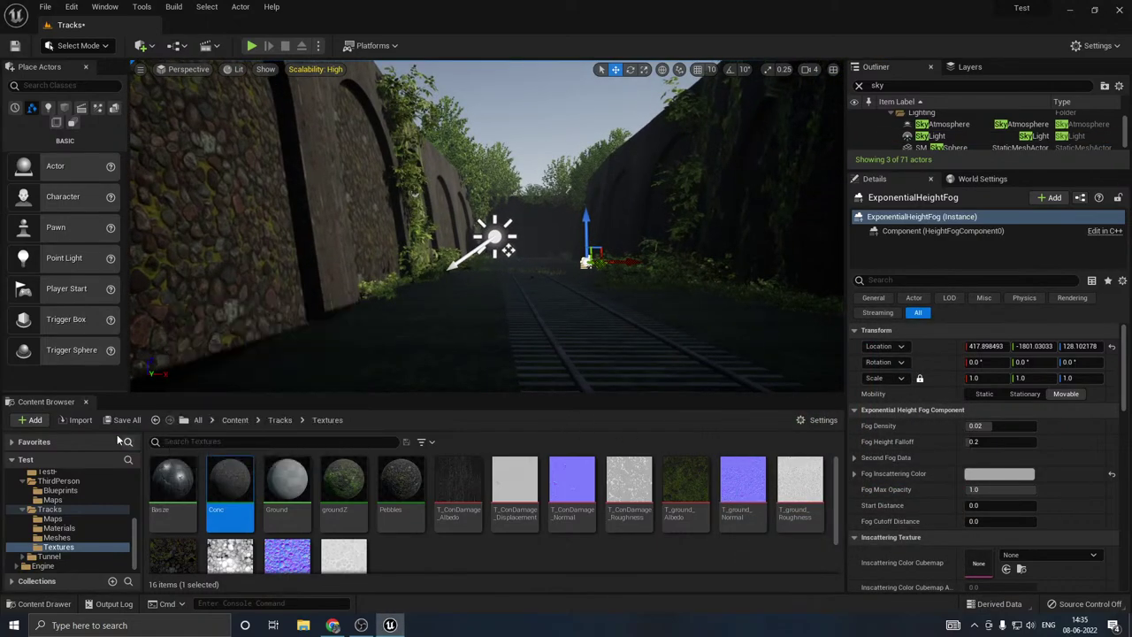
pyautogui.click(124, 419)
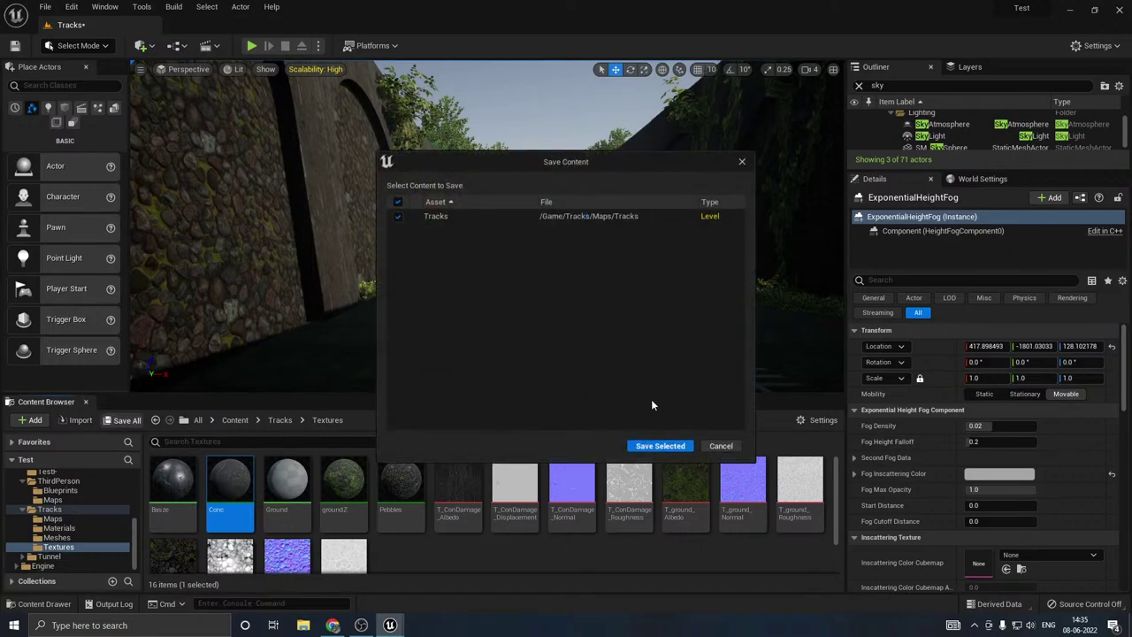
pyautogui.click(660, 446)
# Step: Rotate the DirectionalLight to about 33.8°, -62.0° and -205.1° to change how sunlight falls between the arched walls
pyautogui.moveTo(604, 387); pyautogui.dragTo(566, 320, button='right')
pyautogui.click(558, 302)
pyautogui.press('e')
pyautogui.moveTo(511, 345); pyautogui.dragTo(521, 351)
pyautogui.moveTo(557, 305); pyautogui.dragTo(557, 305)
pyautogui.moveTo(521, 351); pyautogui.dragTo(553, 354)
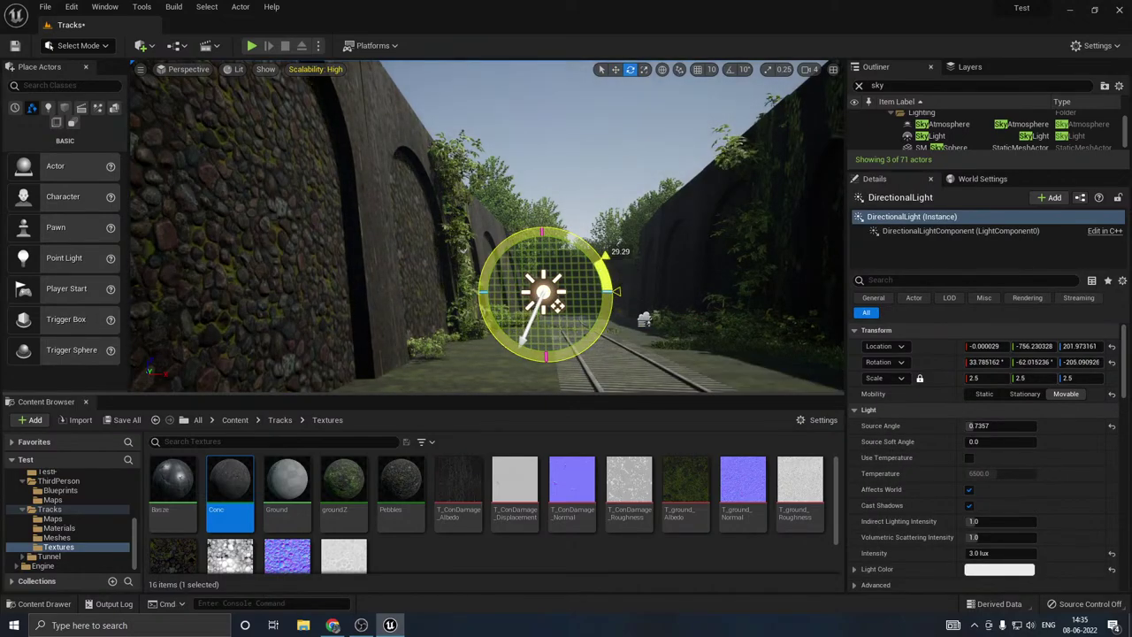
pyautogui.moveTo(553, 353); pyautogui.dragTo(549, 329, button='right')
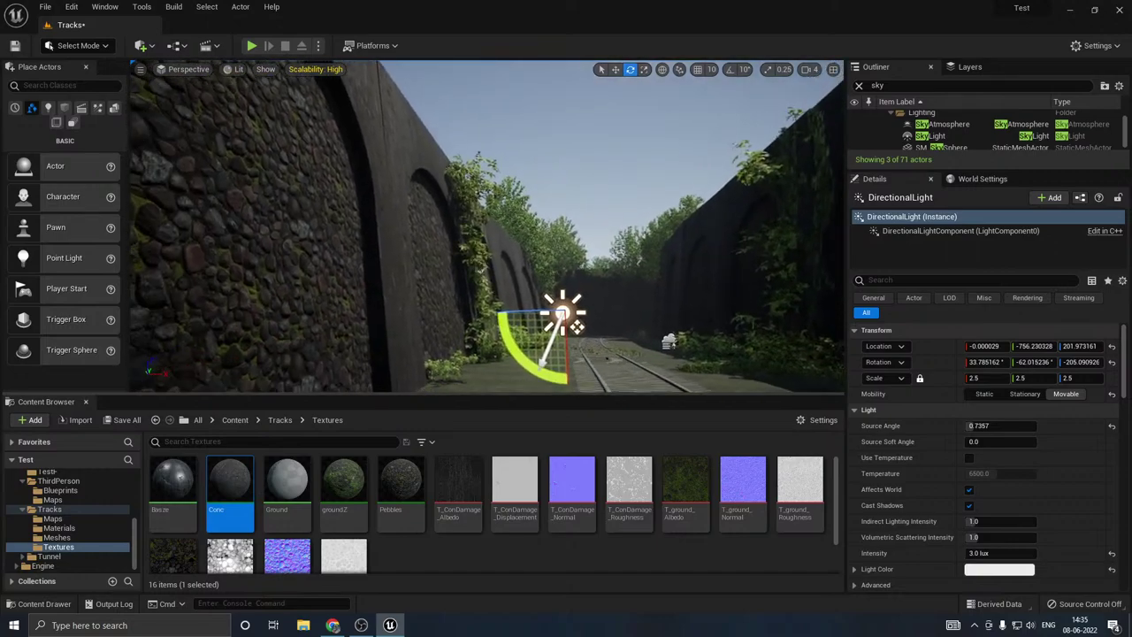
# Step: Rotate the directional light to about 24.1°, -17.6°, -247.2° so the low sun sits over the far end of the tracks, and save the level
pyautogui.moveTo(514, 361); pyautogui.dragTo(591, 382)
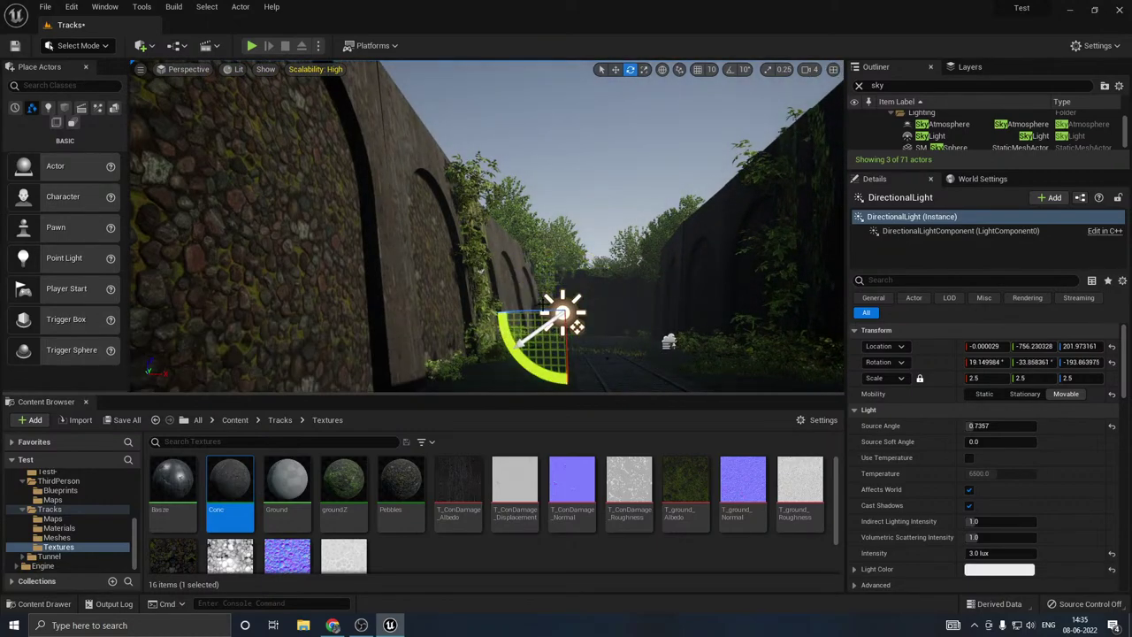
pyautogui.moveTo(536, 308); pyautogui.dragTo(653, 315)
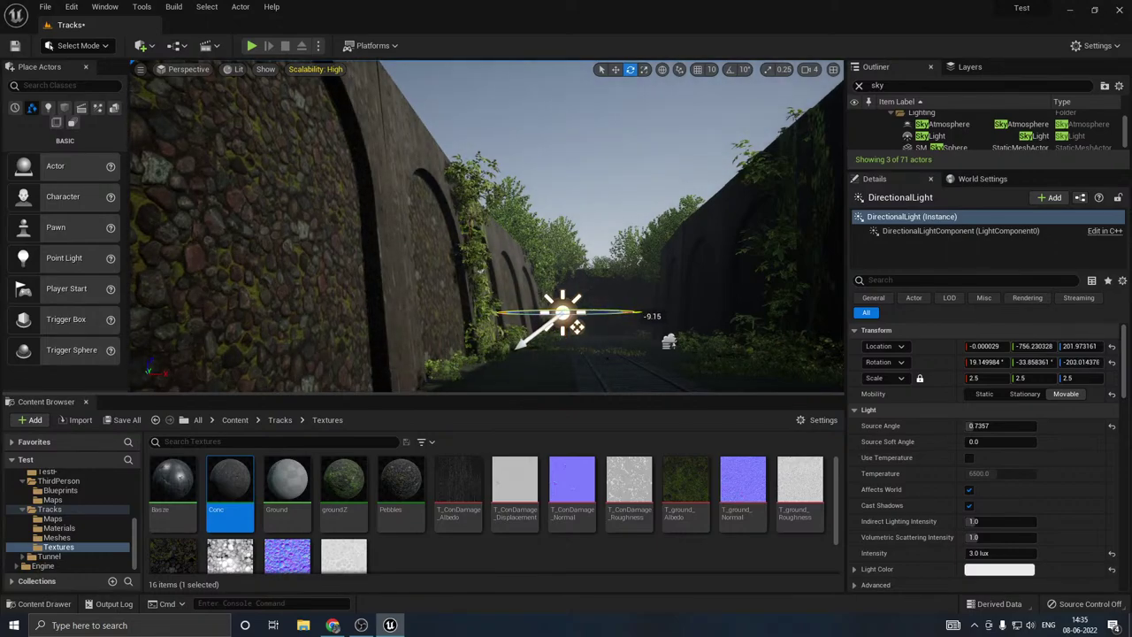
pyautogui.moveTo(534, 360); pyautogui.dragTo(635, 320)
pyautogui.moveTo(535, 360); pyautogui.dragTo(608, 405, button='right')
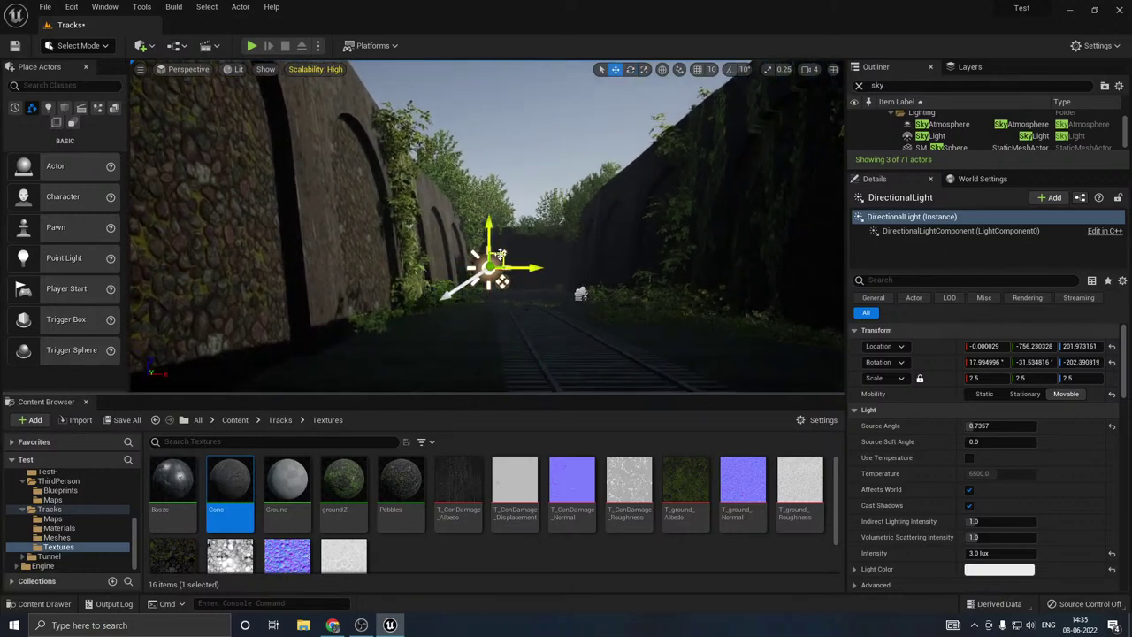
pyautogui.moveTo(568, 269); pyautogui.dragTo(408, 225)
pyautogui.moveTo(451, 266)
pyautogui.mouseDown()
pyautogui.moveTo(478, 267)
pyautogui.moveTo(449, 267)
pyautogui.mouseUp()
pyautogui.moveTo(449, 267); pyautogui.dragTo(422, 288, button='right')
pyautogui.moveTo(540, 237); pyautogui.dragTo(539, 238)
pyautogui.moveTo(693, 244); pyautogui.dragTo(692, 214, button='right')
pyautogui.press('w')
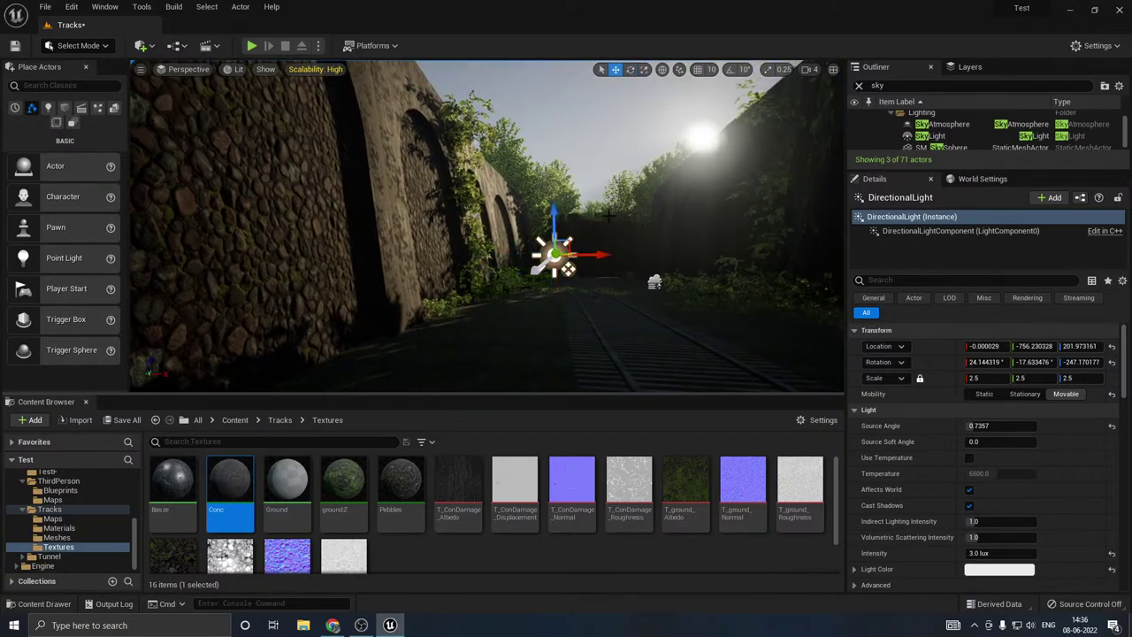
pyautogui.click(129, 420)
pyautogui.click(661, 446)
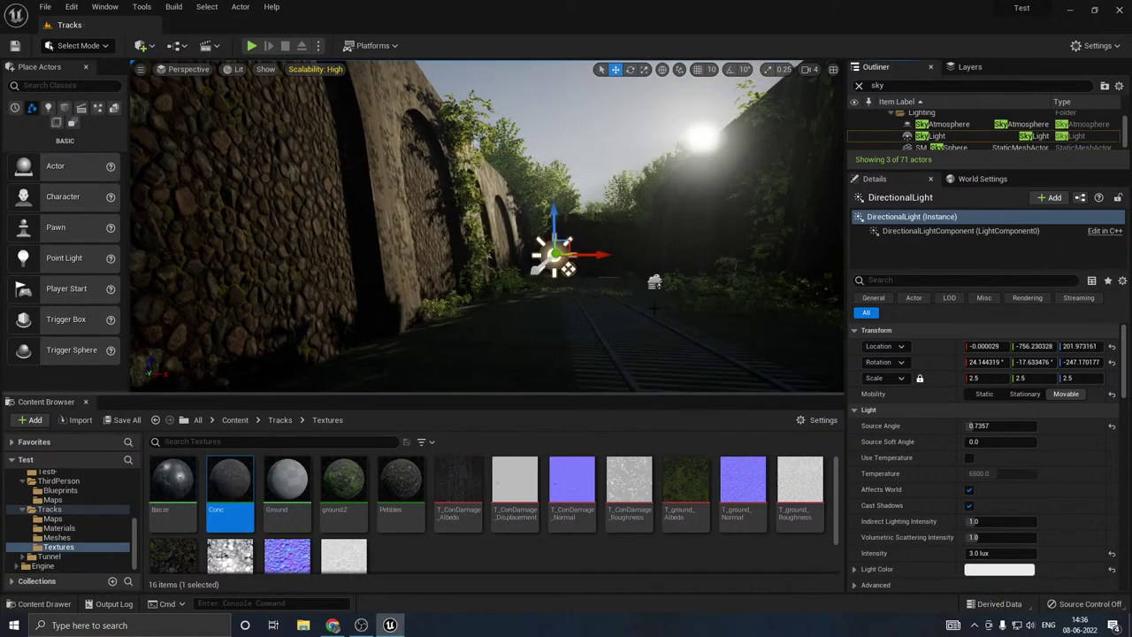
# Step: Raise the Fog Density of the exponential height fog to 0.05
pyautogui.moveTo(654, 308)
pyautogui.mouseDown(button='right')
pyautogui.moveTo(619, 336)
pyautogui.moveTo(659, 318)
pyautogui.mouseUp(button='right')
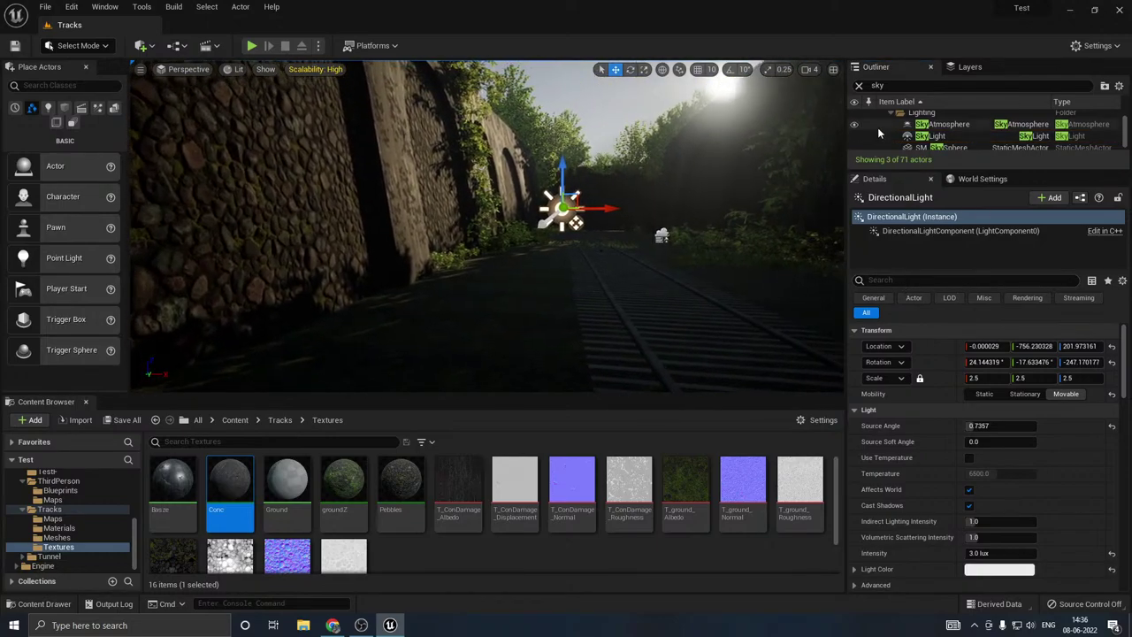
pyautogui.click(889, 85)
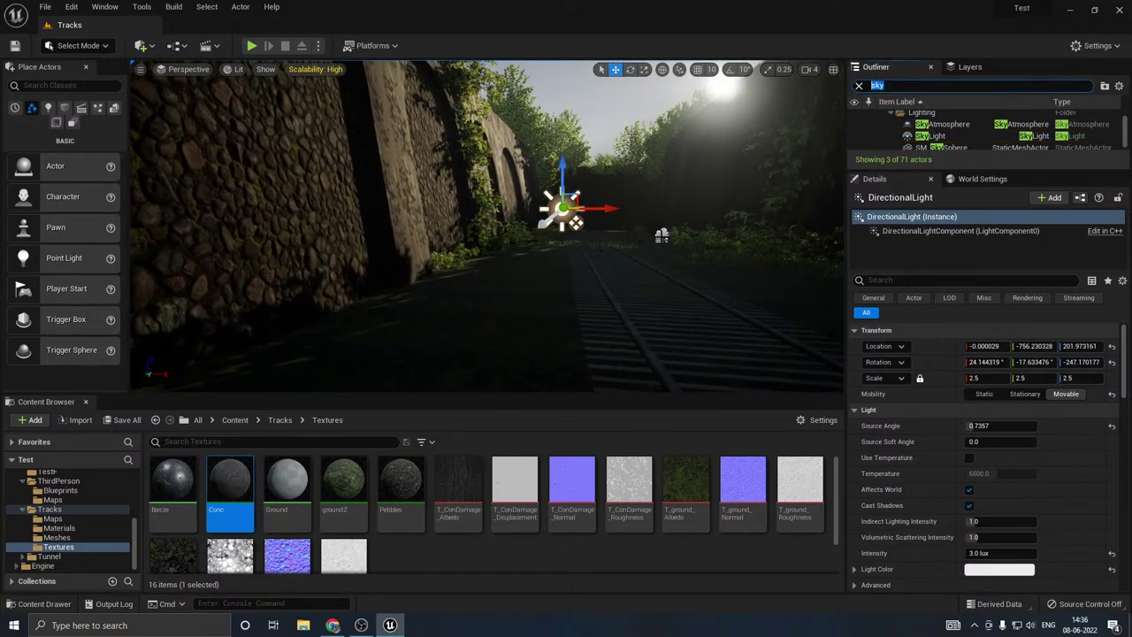
pyautogui.click(661, 235)
pyautogui.click(128, 421)
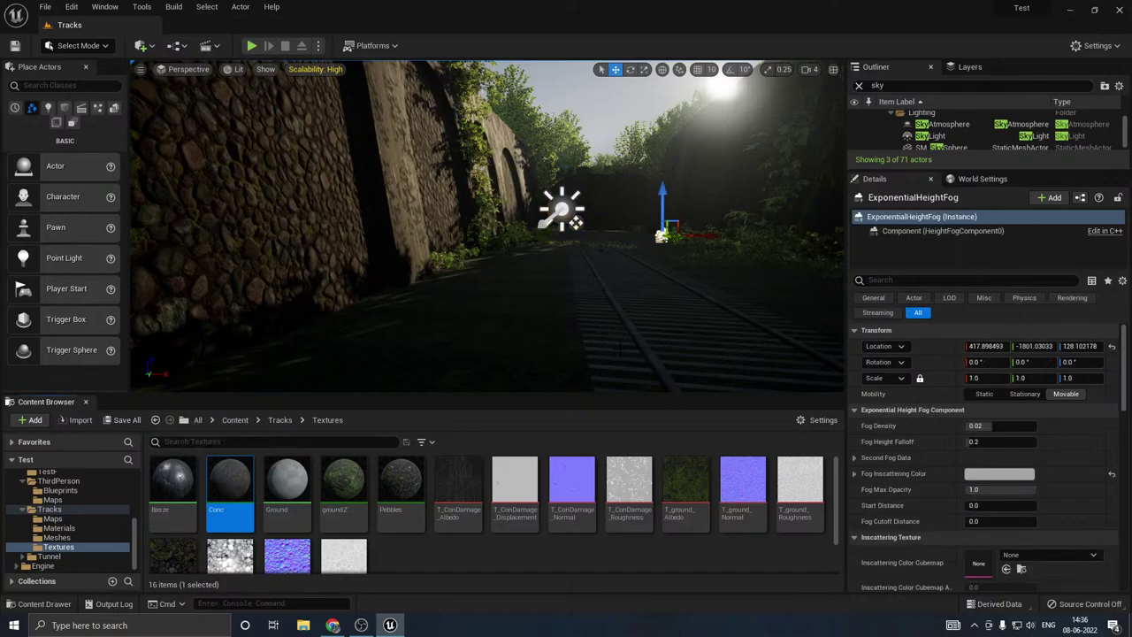
pyautogui.moveTo(530, 292); pyautogui.dragTo(599, 261, button='right')
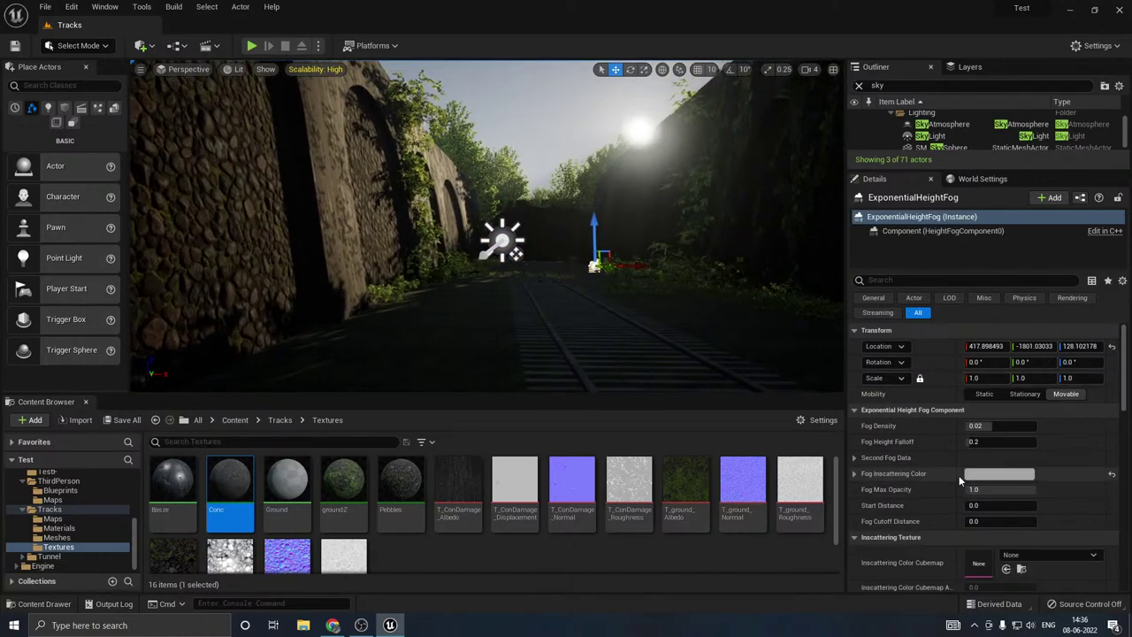
pyautogui.moveTo(982, 425); pyautogui.dragTo(1026, 425)
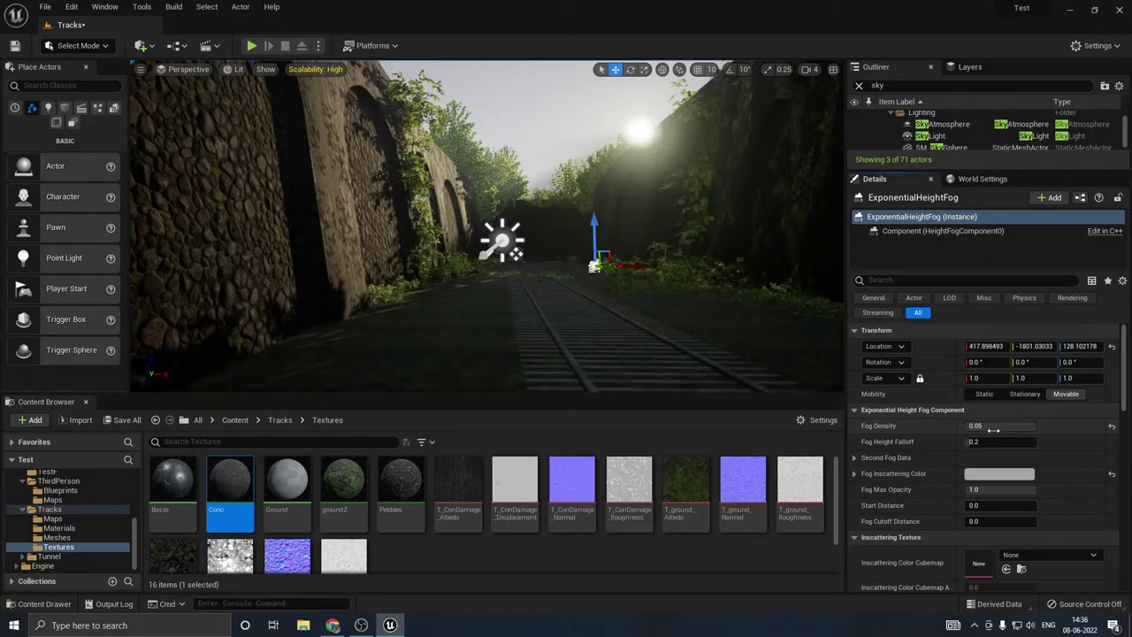
# Step: Enable Volumetric Fog on the exponential height fog
pyautogui.scroll(-2, 920, 464)
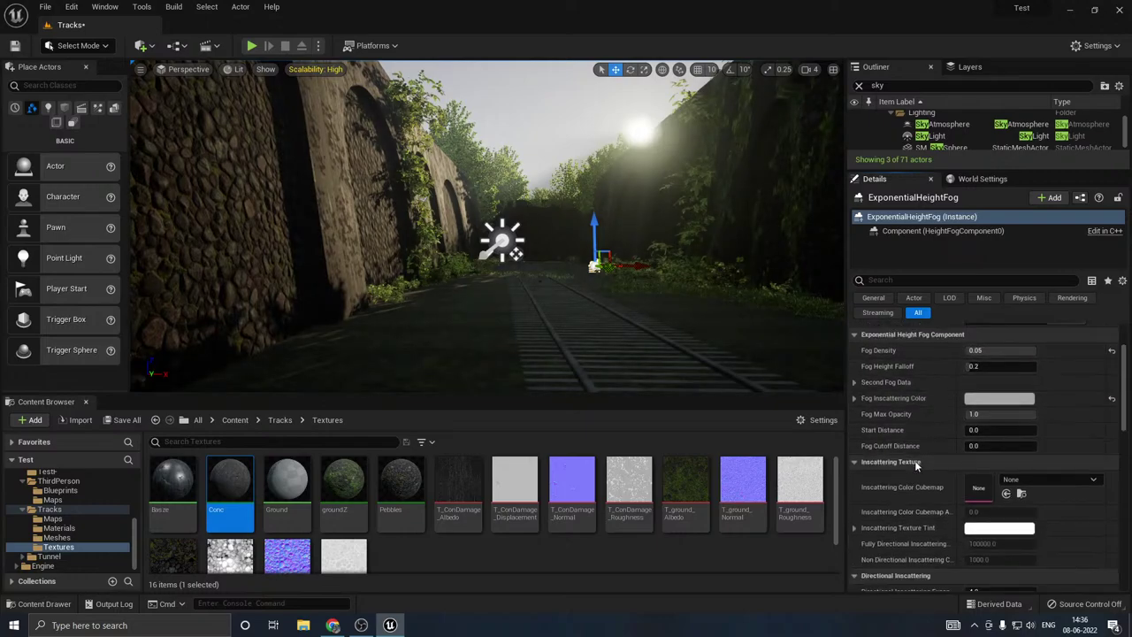
pyautogui.scroll(-6, 918, 466)
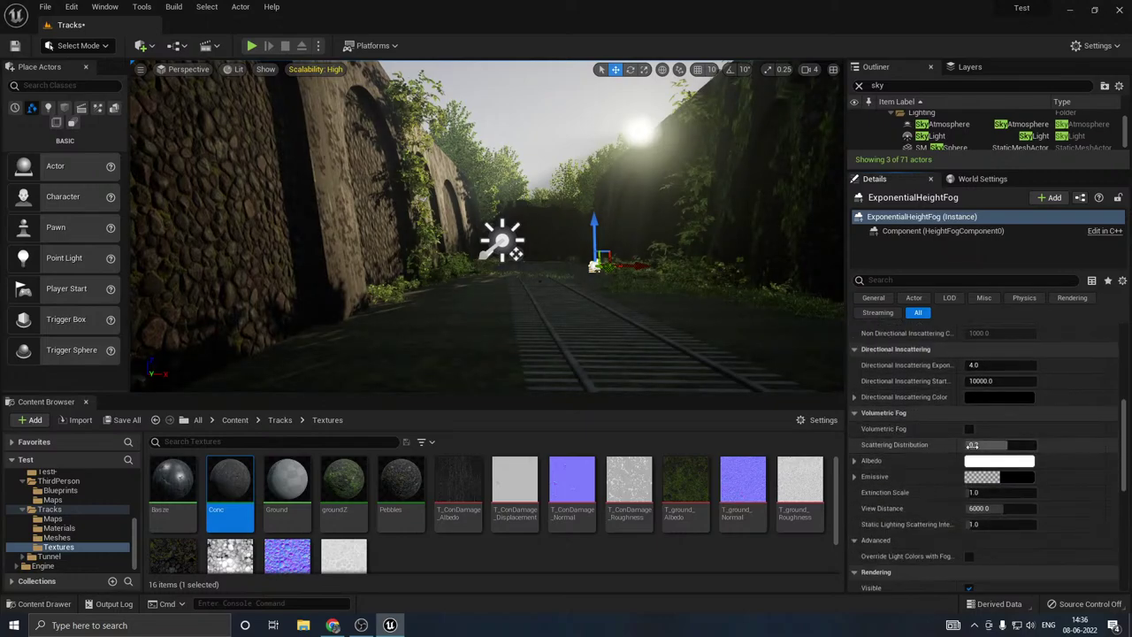
pyautogui.click(969, 428)
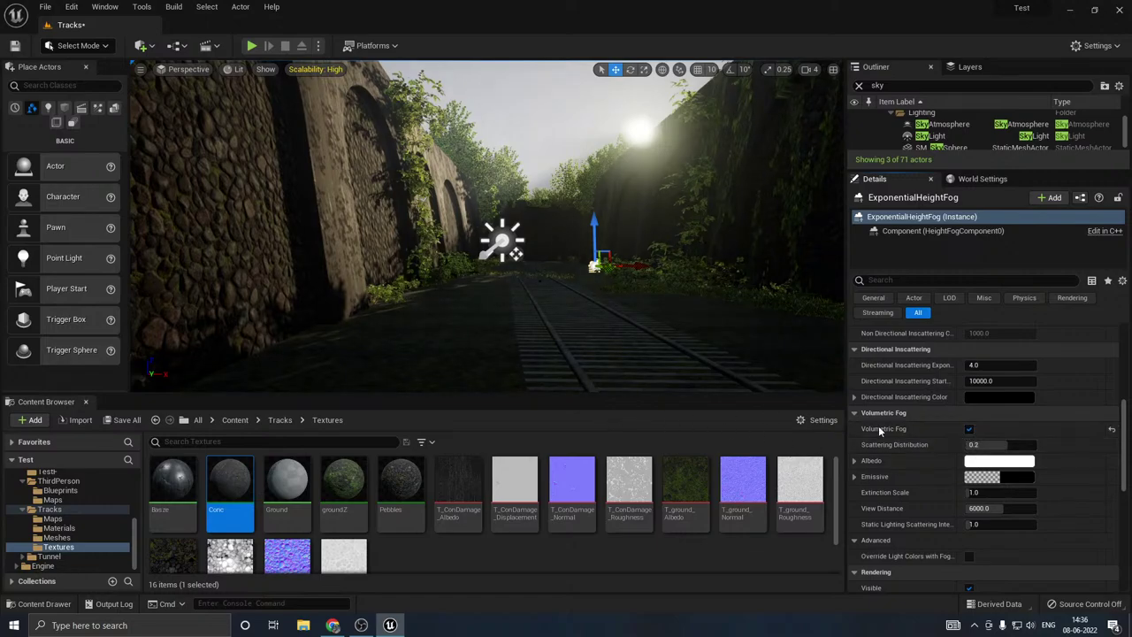
pyautogui.moveTo(573, 323); pyautogui.dragTo(597, 307, button='right')
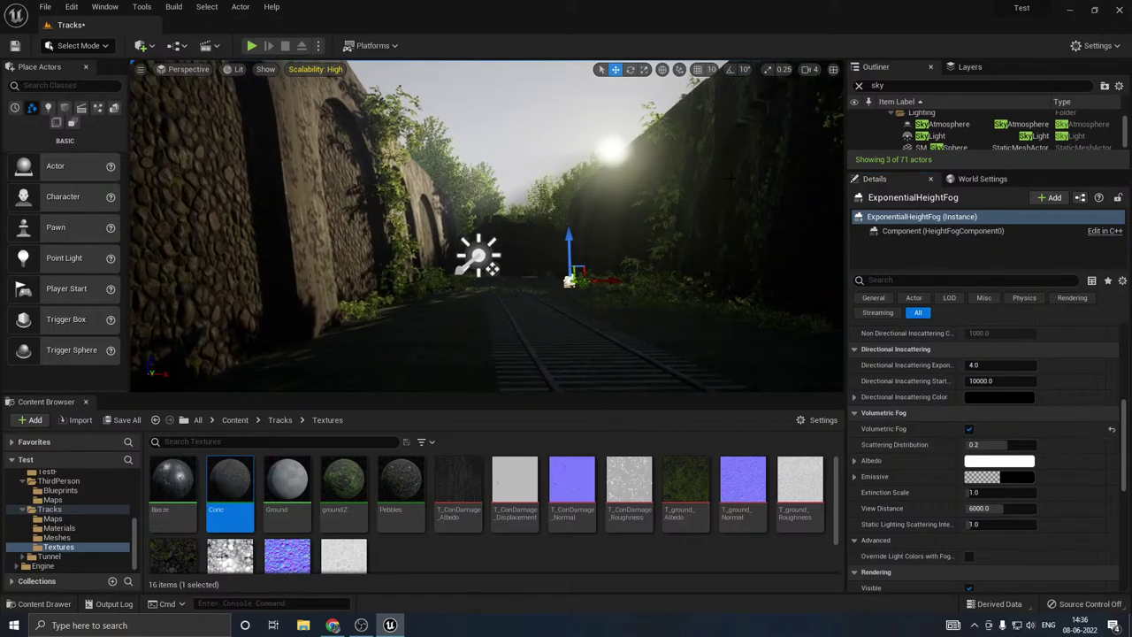
# Step: Set the directional light's Indirect Lighting Intensity to 6.0 and save the Tracks level
pyautogui.click(474, 255)
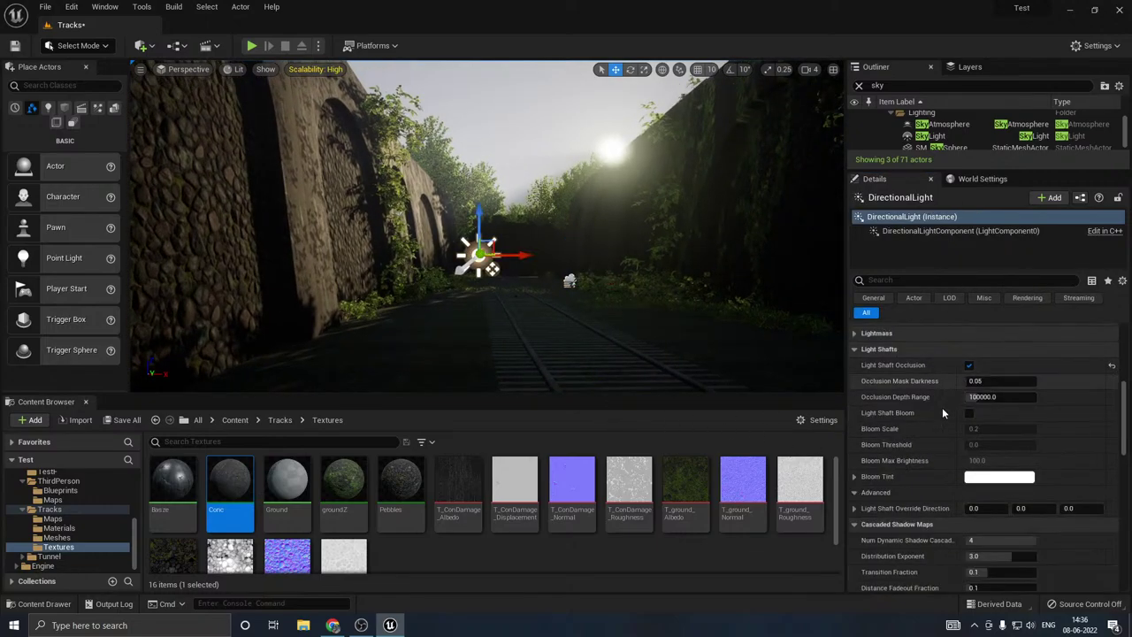
pyautogui.scroll(5, 941, 410)
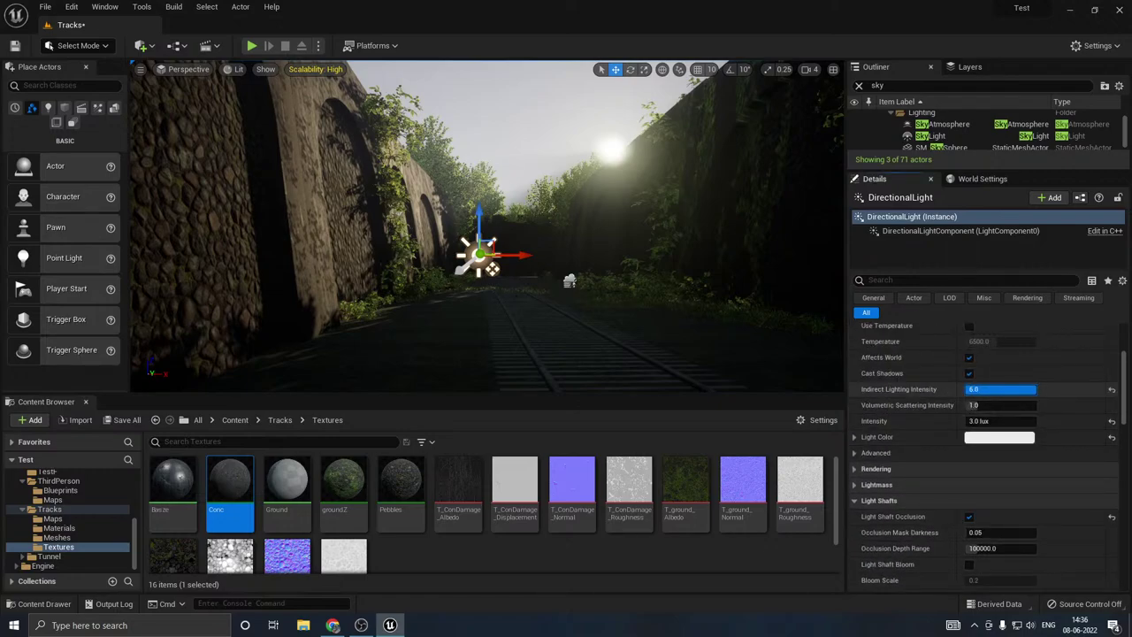
pyautogui.moveTo(998, 393); pyautogui.dragTo(998, 393)
pyautogui.click(127, 420)
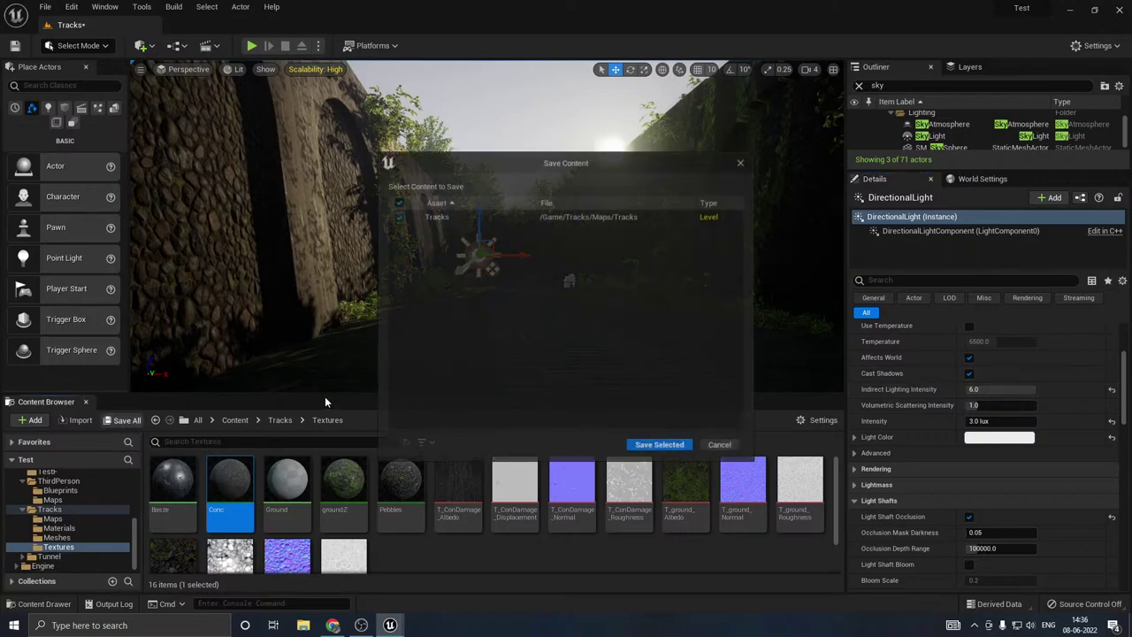
pyautogui.click(659, 447)
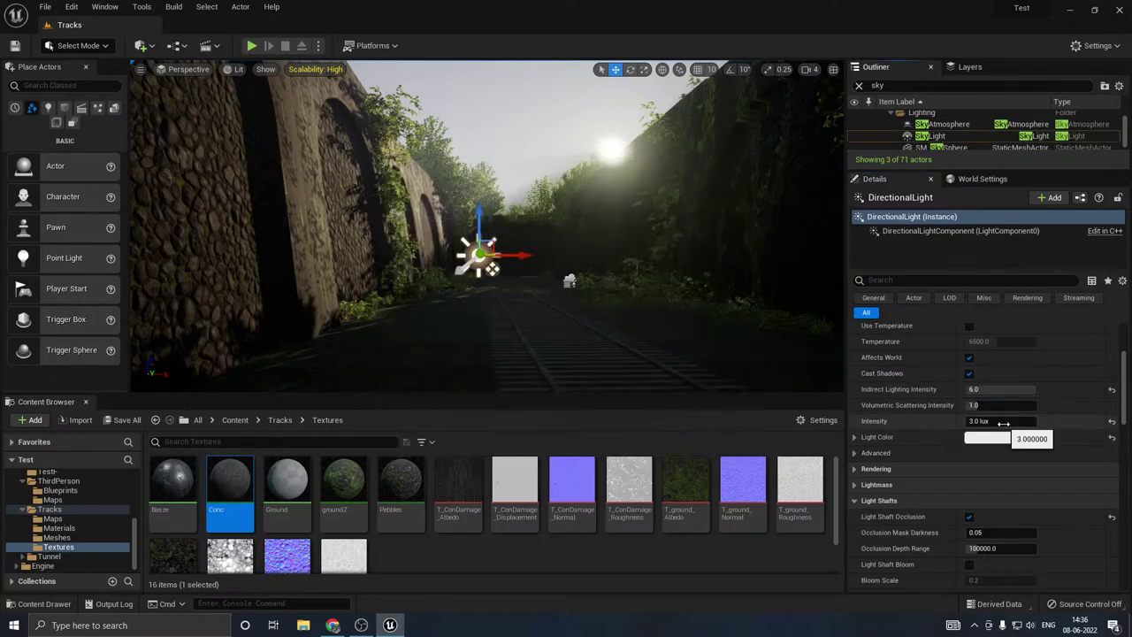
# Step: Set the directional light's Volumetric Scattering Intensity to 3.97, keep Indirect Lighting Intensity at 6.0, and save the level
pyautogui.moveTo(989, 406); pyautogui.dragTo(1008, 406)
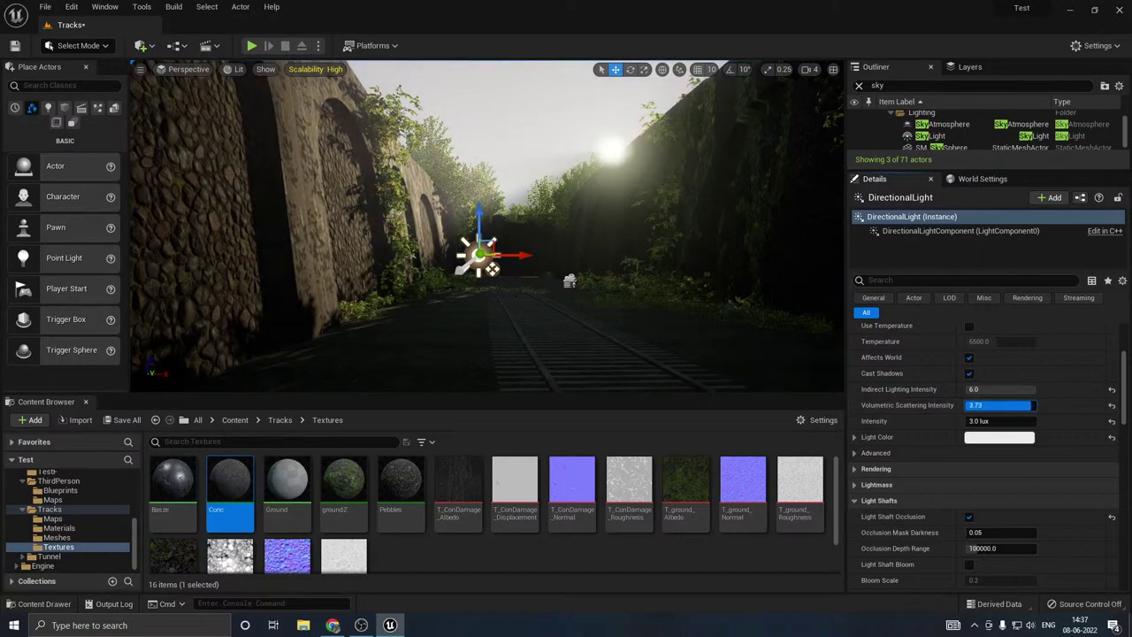
pyautogui.moveTo(487, 226); pyautogui.dragTo(513, 239, button='right')
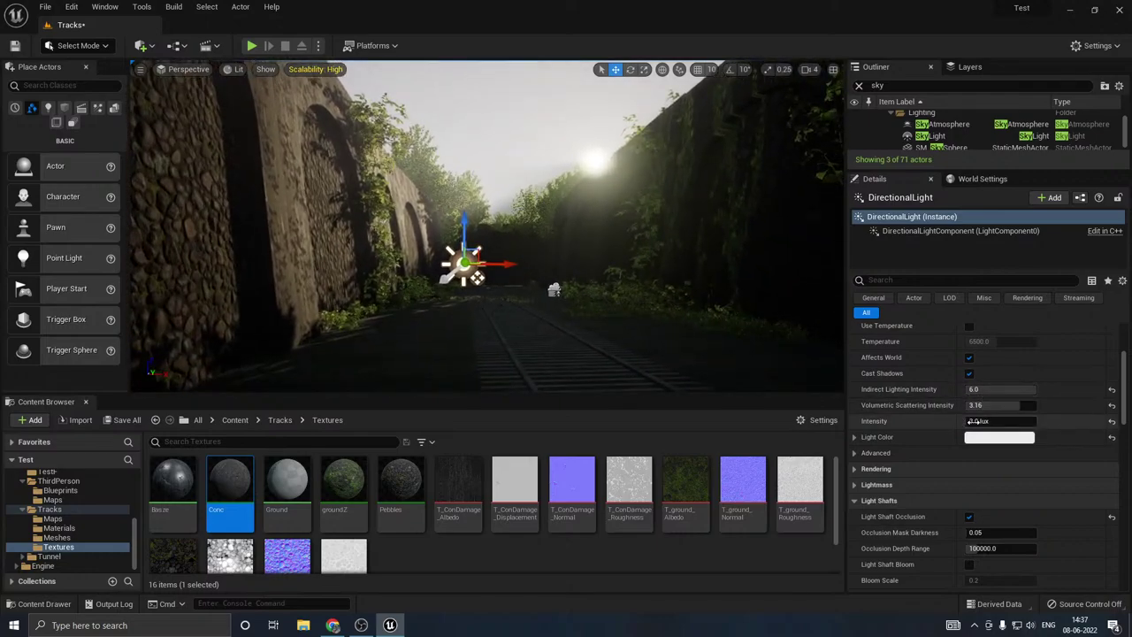
pyautogui.moveTo(1014, 405); pyautogui.dragTo(965, 390)
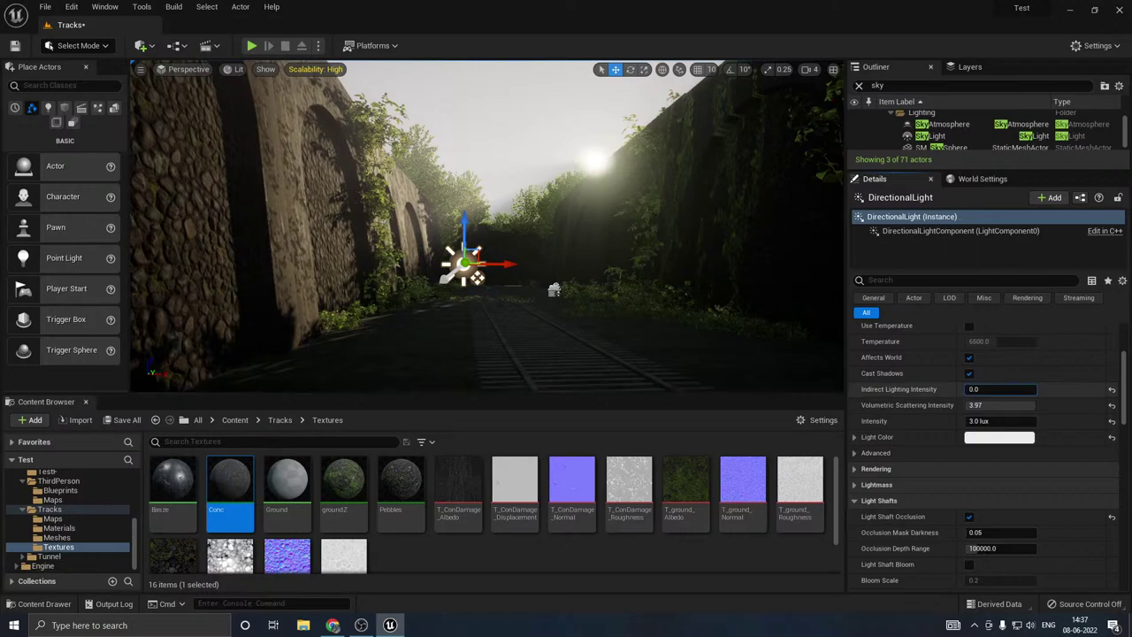
pyautogui.press('Return')
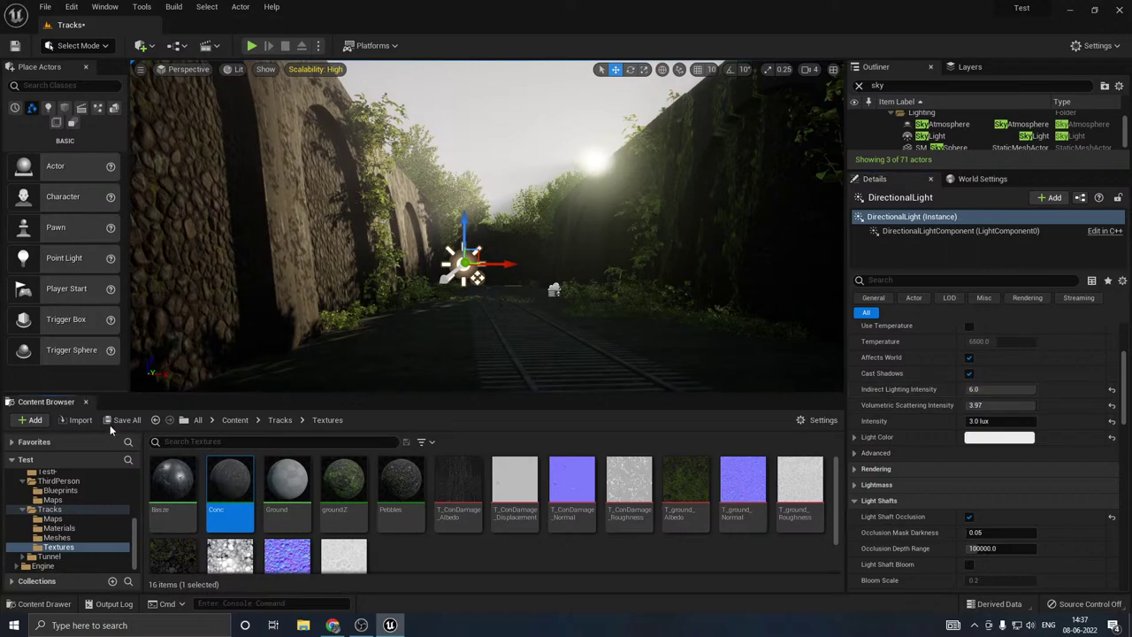
pyautogui.click(122, 420)
pyautogui.click(662, 445)
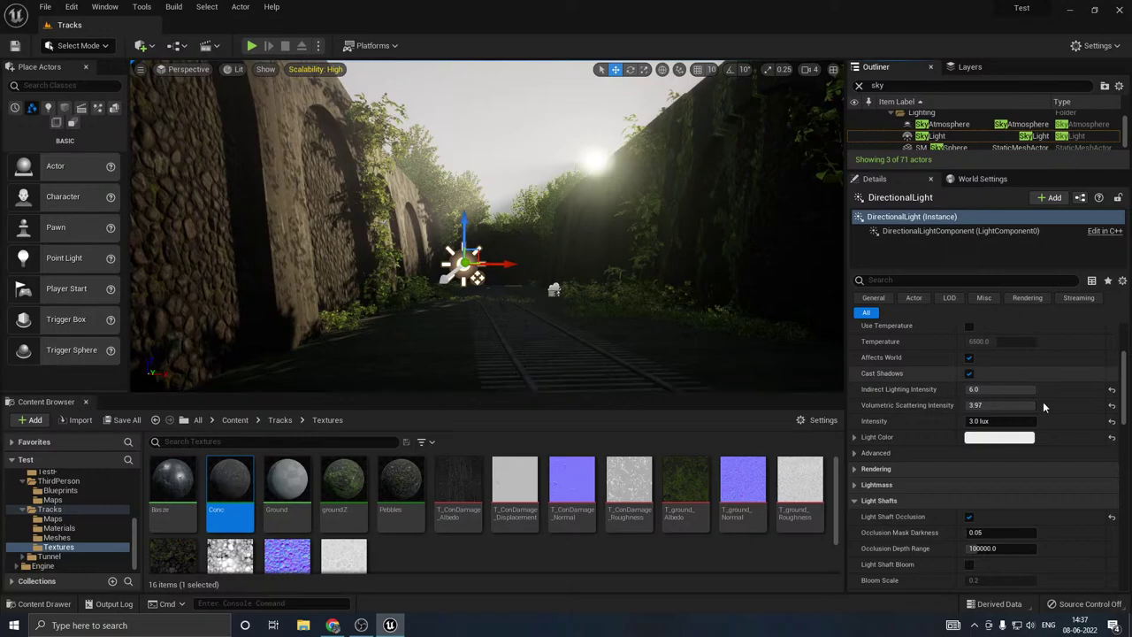
# Step: Set the directional light's Volumetric Scattering Intensity to 2.68 and save the Tracks level
pyautogui.moveTo(1026, 406); pyautogui.dragTo(985, 406)
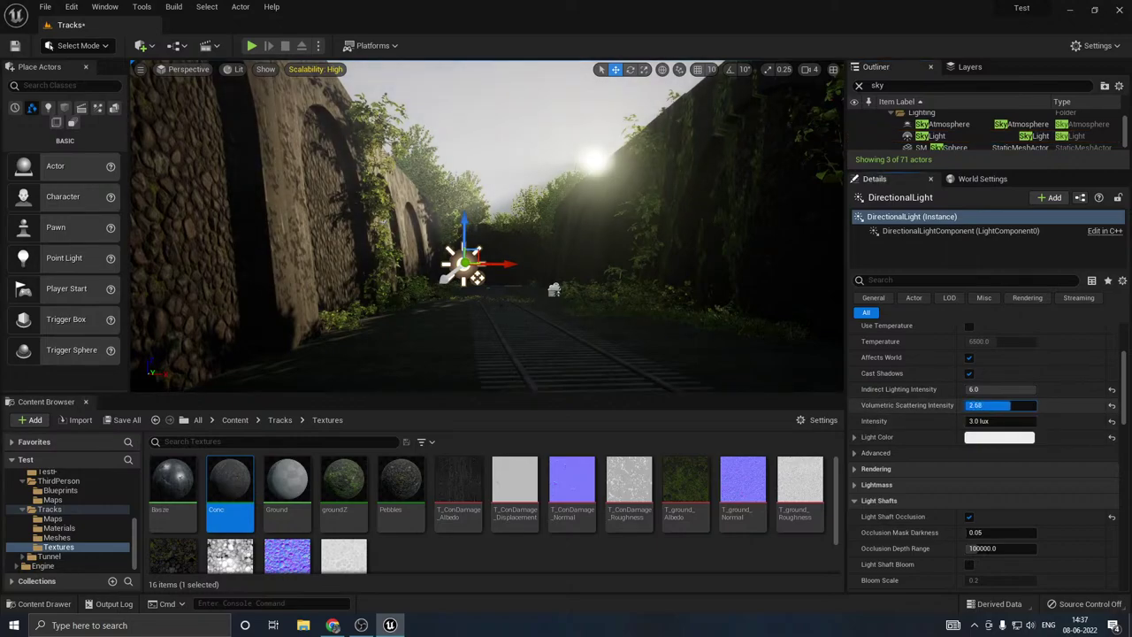
pyautogui.moveTo(609, 293); pyautogui.dragTo(565, 320, button='right')
pyautogui.moveTo(469, 212); pyautogui.dragTo(442, 203, button='right')
pyautogui.click(124, 420)
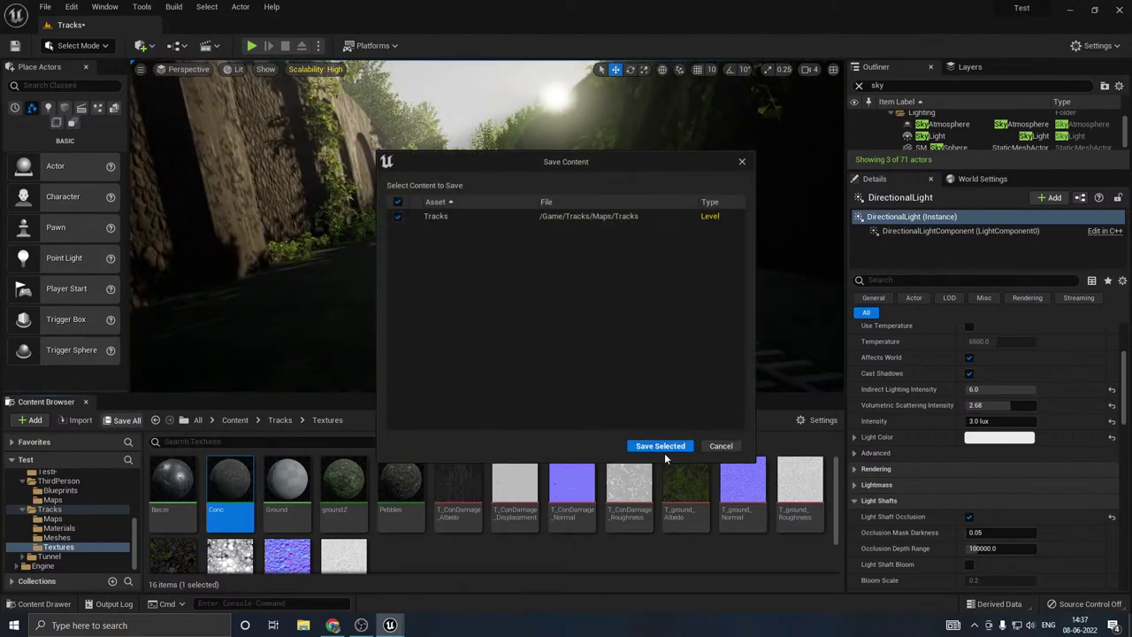
pyautogui.click(662, 446)
pyautogui.moveTo(567, 266); pyautogui.dragTo(542, 216, button='right')
pyautogui.press('w')
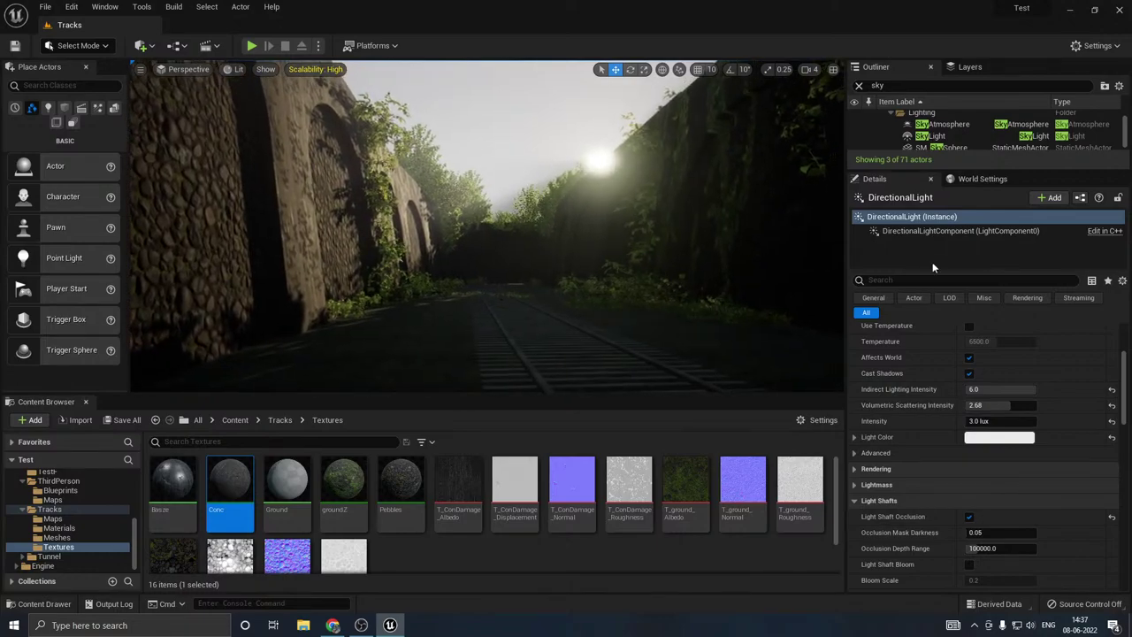
# Step: Enable Light Shaft Bloom in the directional light's light shaft settings
pyautogui.scroll(-5, 932, 424)
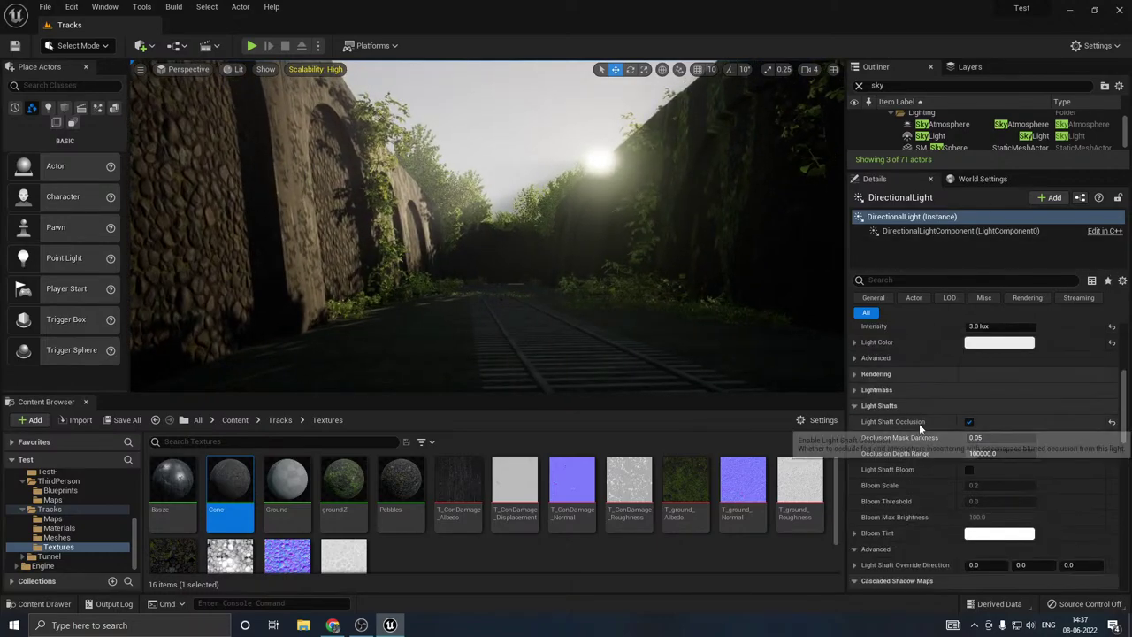
pyautogui.scroll(-3, 915, 430)
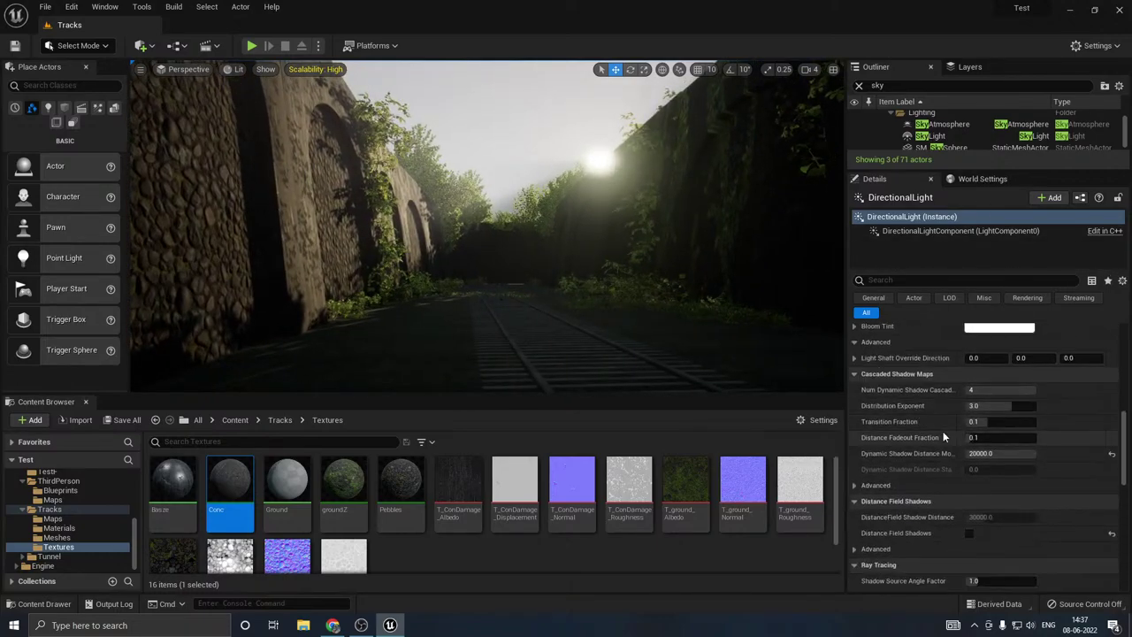
pyautogui.scroll(5, 929, 419)
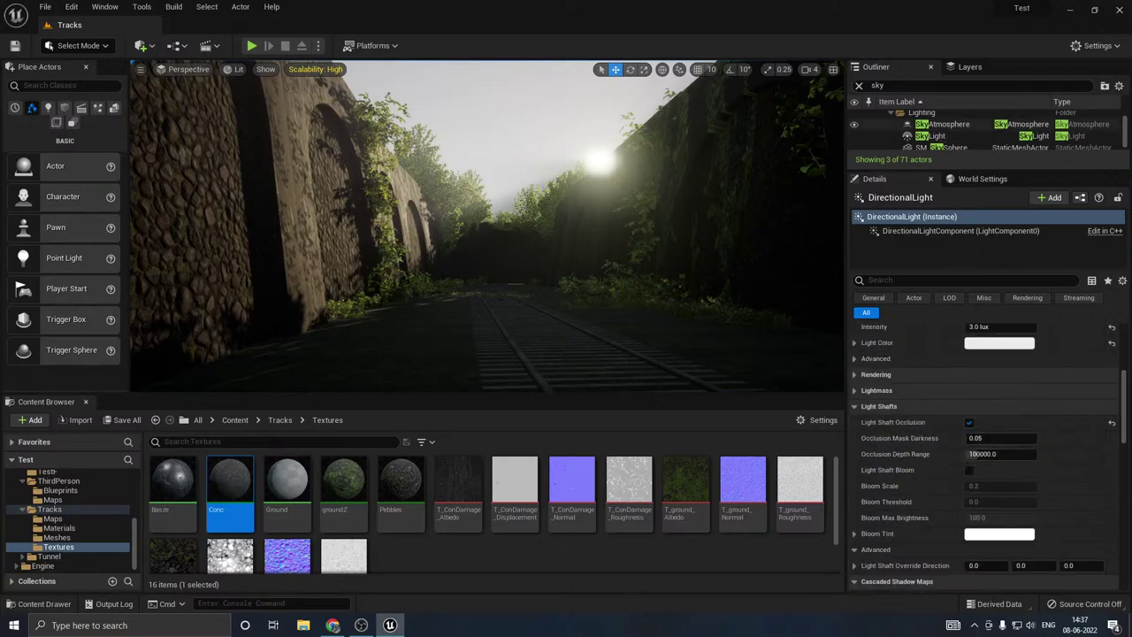
pyautogui.moveTo(496, 185); pyautogui.dragTo(496, 167, button='right')
pyautogui.press('g')
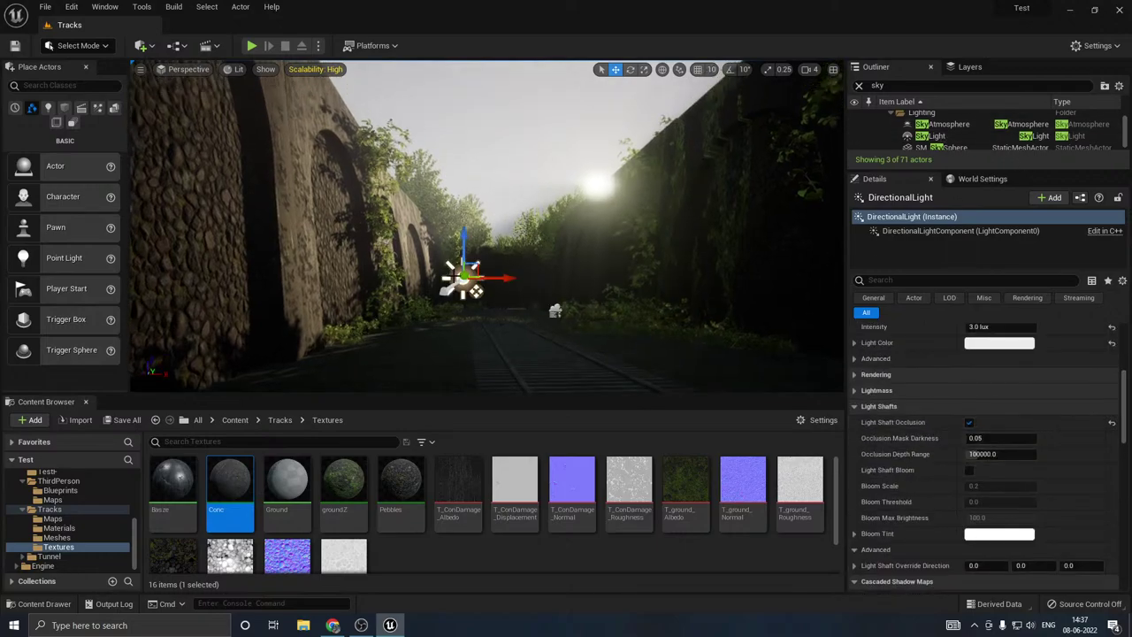
pyautogui.scroll(-12, 924, 425)
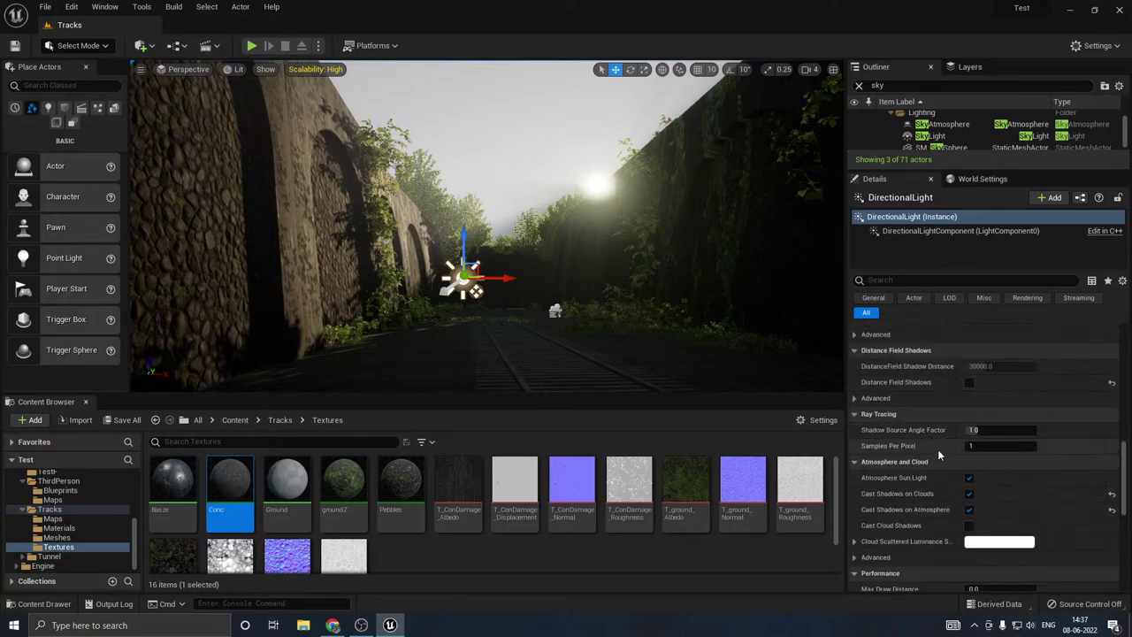
pyautogui.scroll(-2, 937, 451)
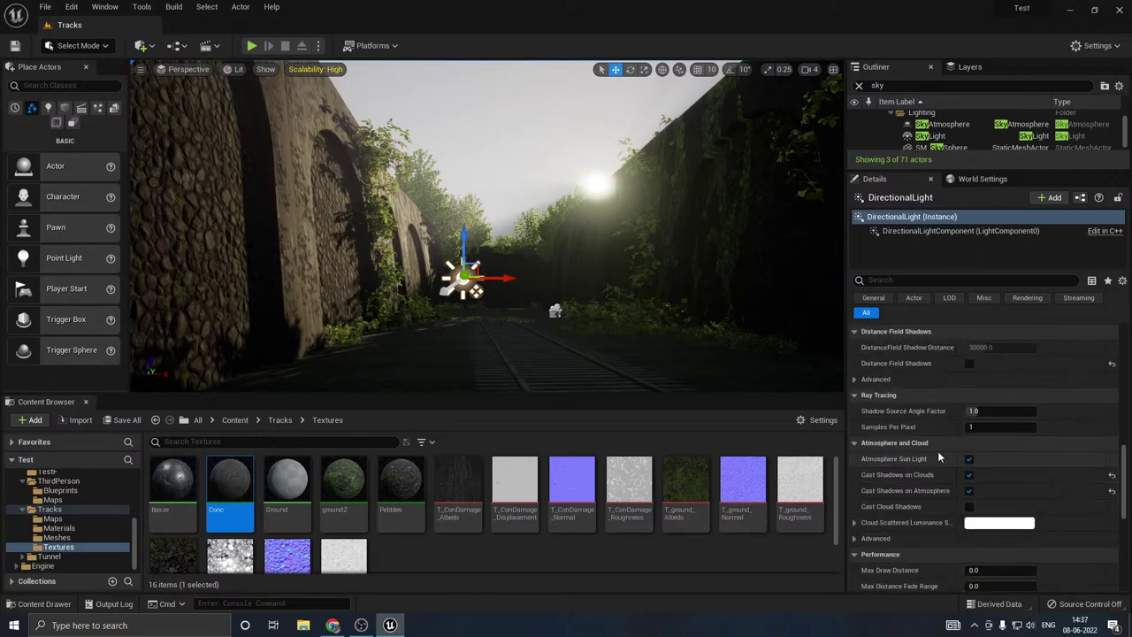
pyautogui.scroll(6, 941, 422)
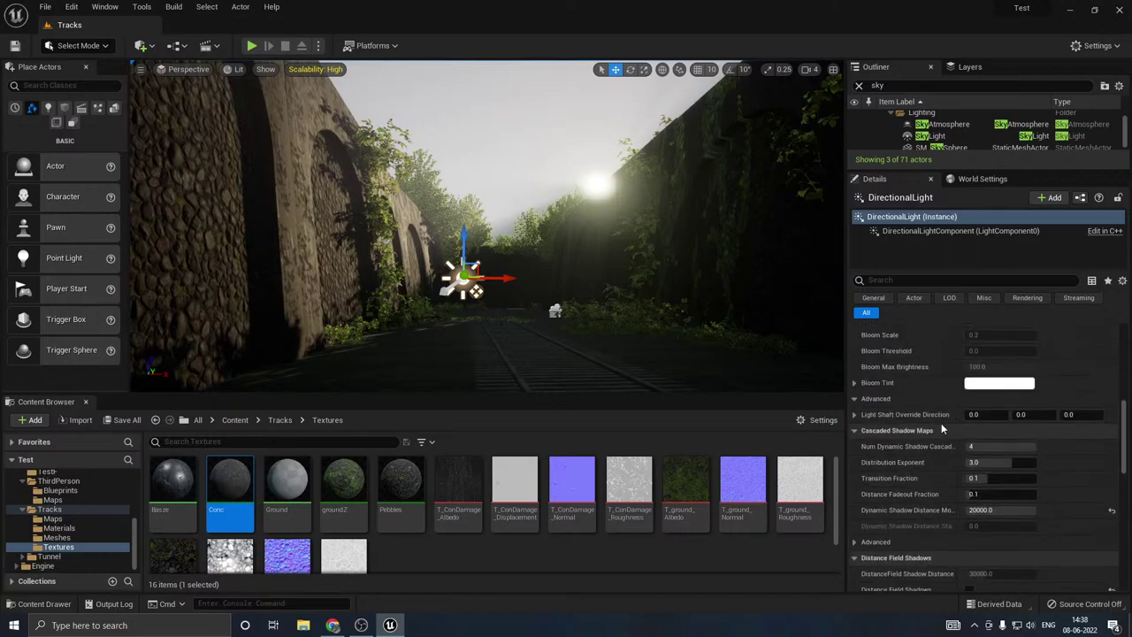
pyautogui.scroll(3, 900, 428)
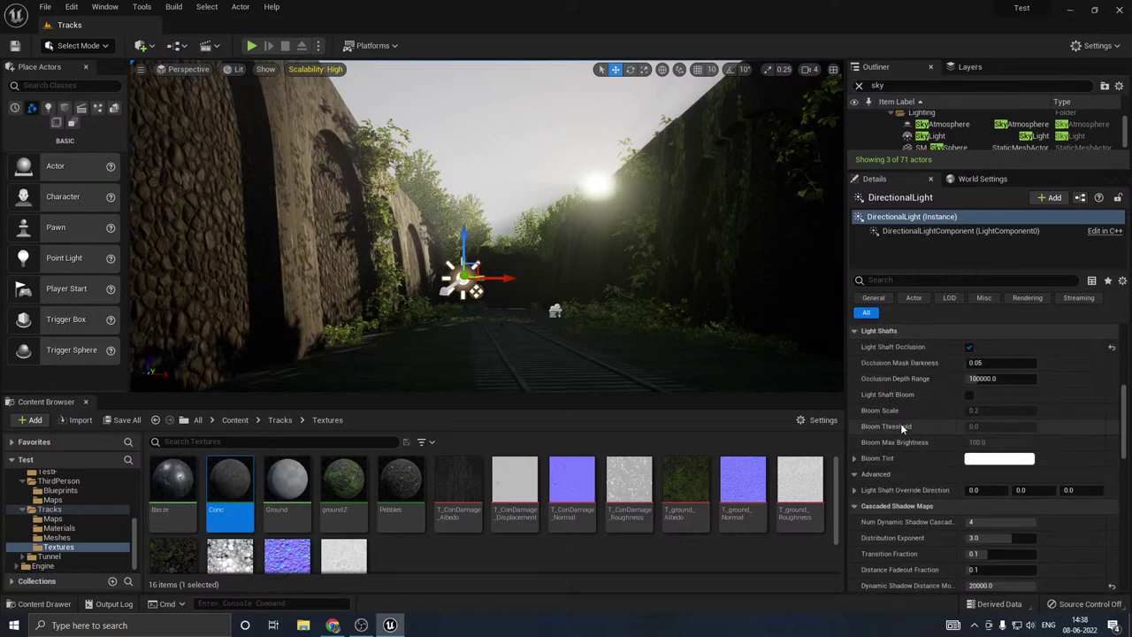
pyautogui.click(970, 413)
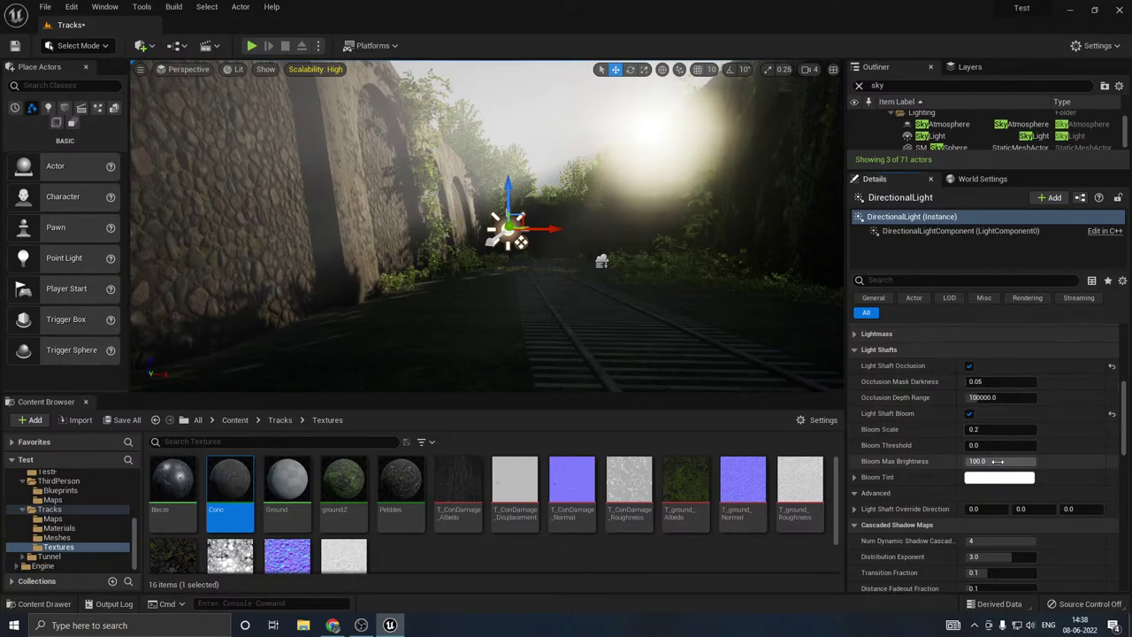
# Step: Set the directional light's light shaft Bloom Scale to 0.04 and Bloom Max Brightness to 0.0
pyautogui.moveTo(999, 461); pyautogui.dragTo(976, 429)
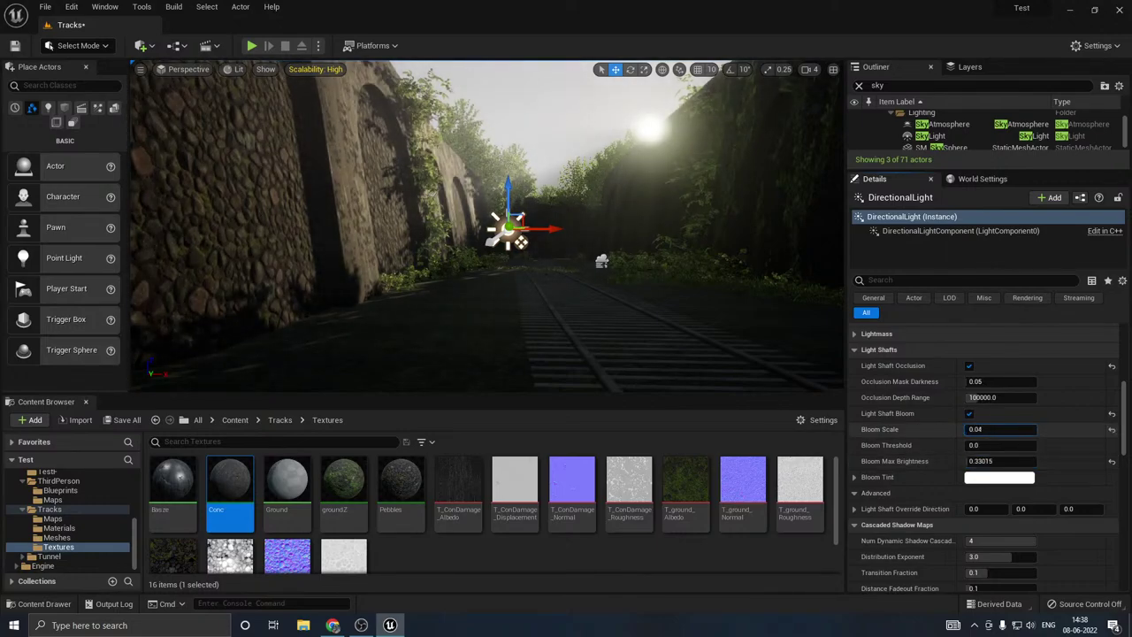
pyautogui.moveTo(631, 314); pyautogui.dragTo(703, 311, button='right')
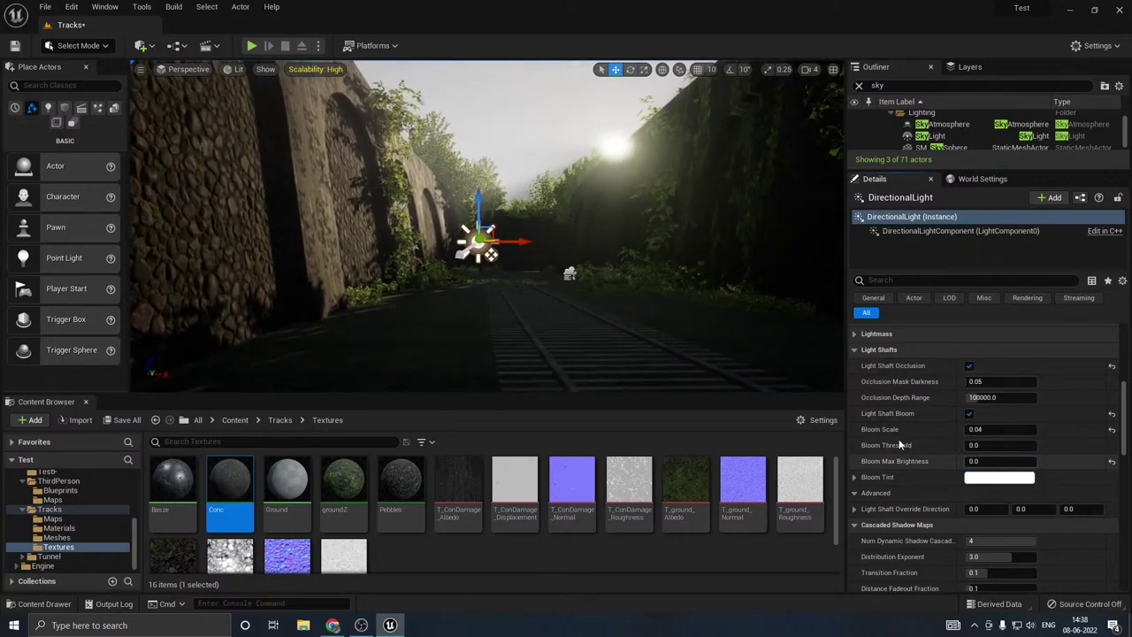
# Step: Find and select the PostProcessVolume, enable its Global Illumination Method override with Lumen, and save the Tracks level
pyautogui.click(880, 85)
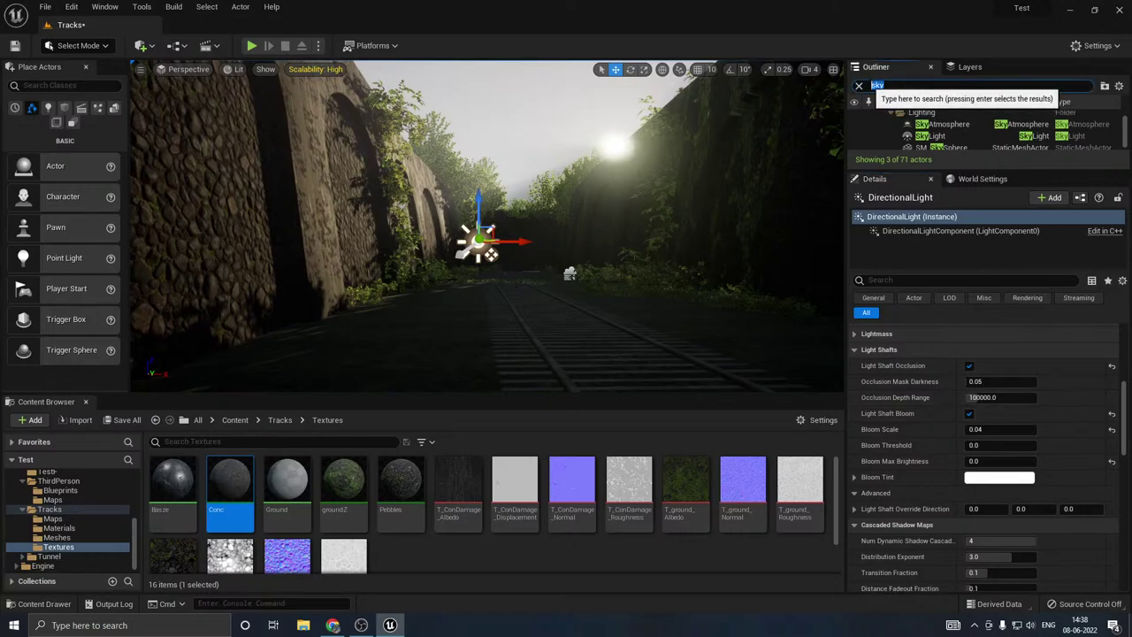
pyautogui.write('pos')
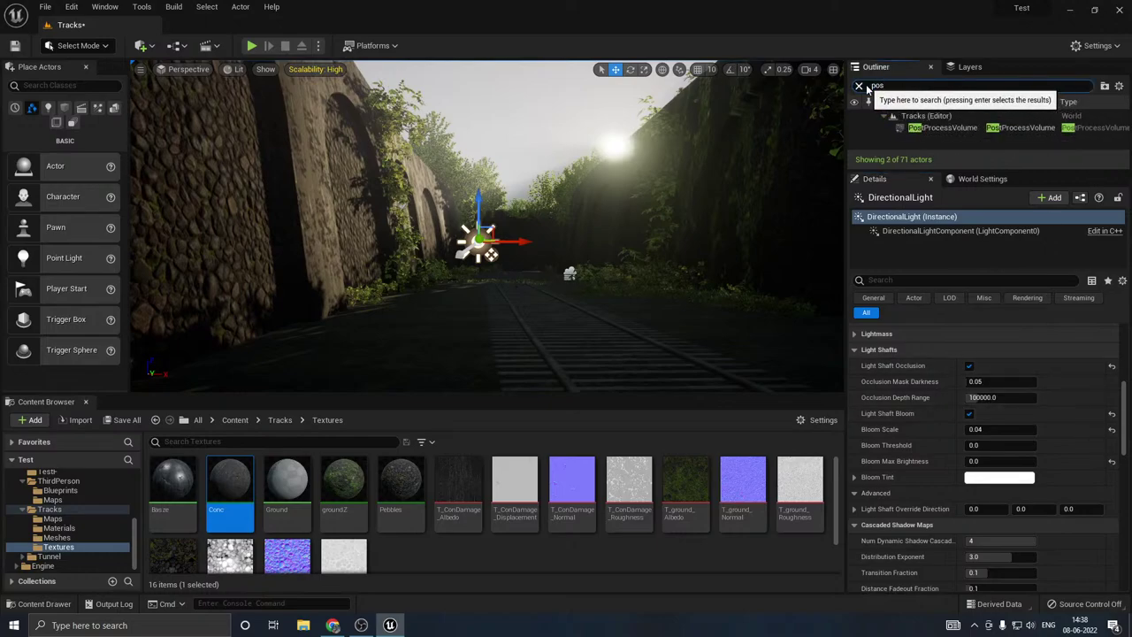
pyautogui.write('tp')
pyautogui.press('Return')
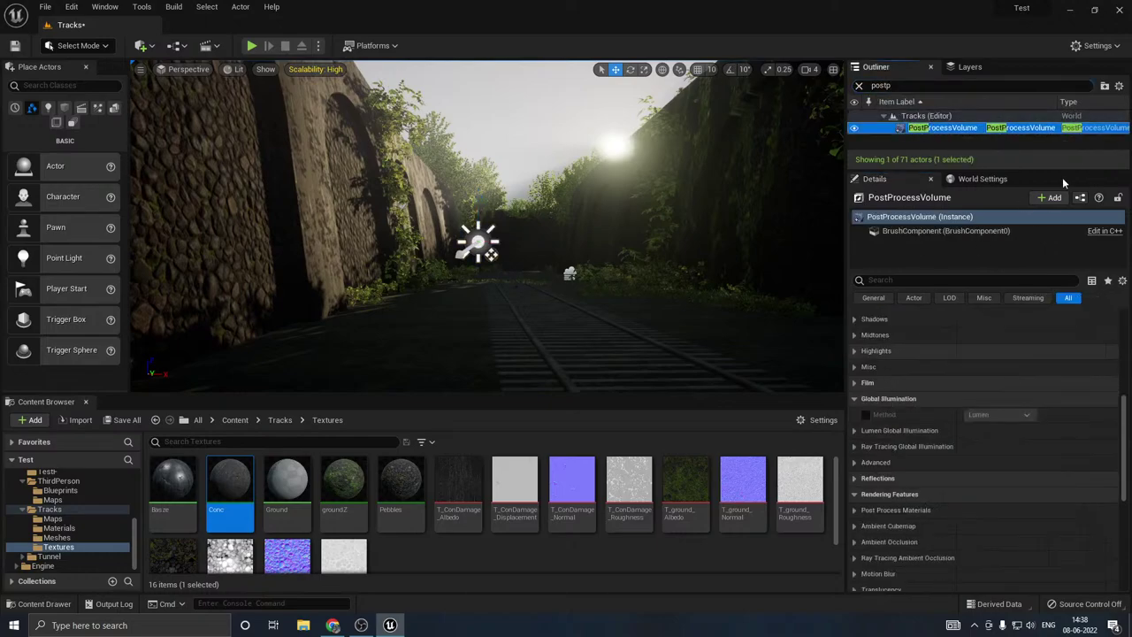
pyautogui.click(865, 414)
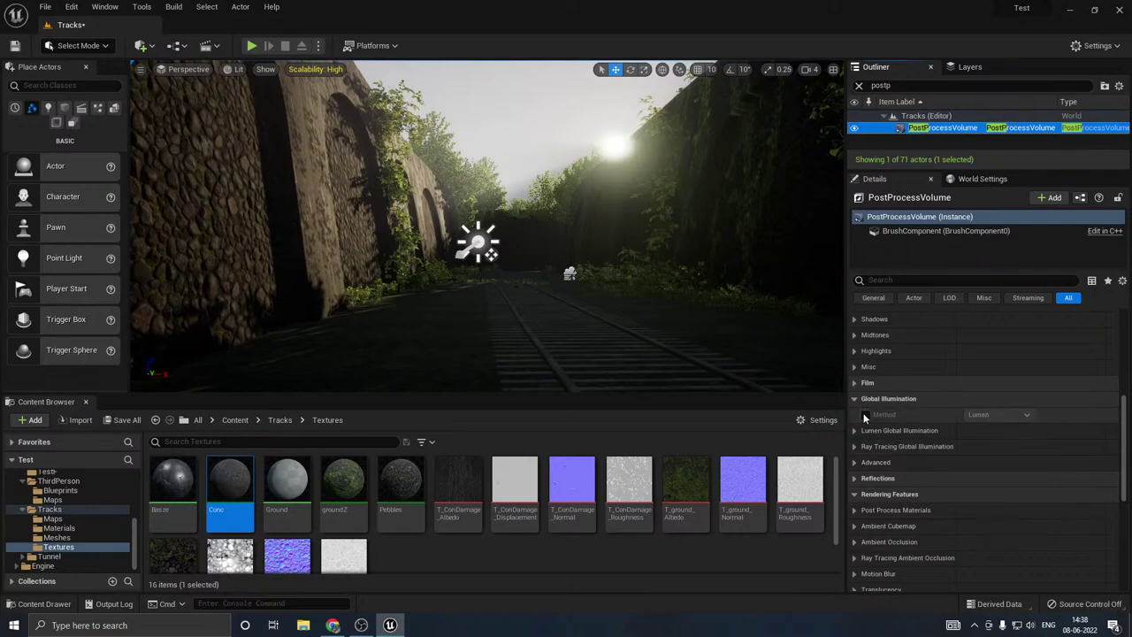
pyautogui.click(126, 420)
pyautogui.click(661, 448)
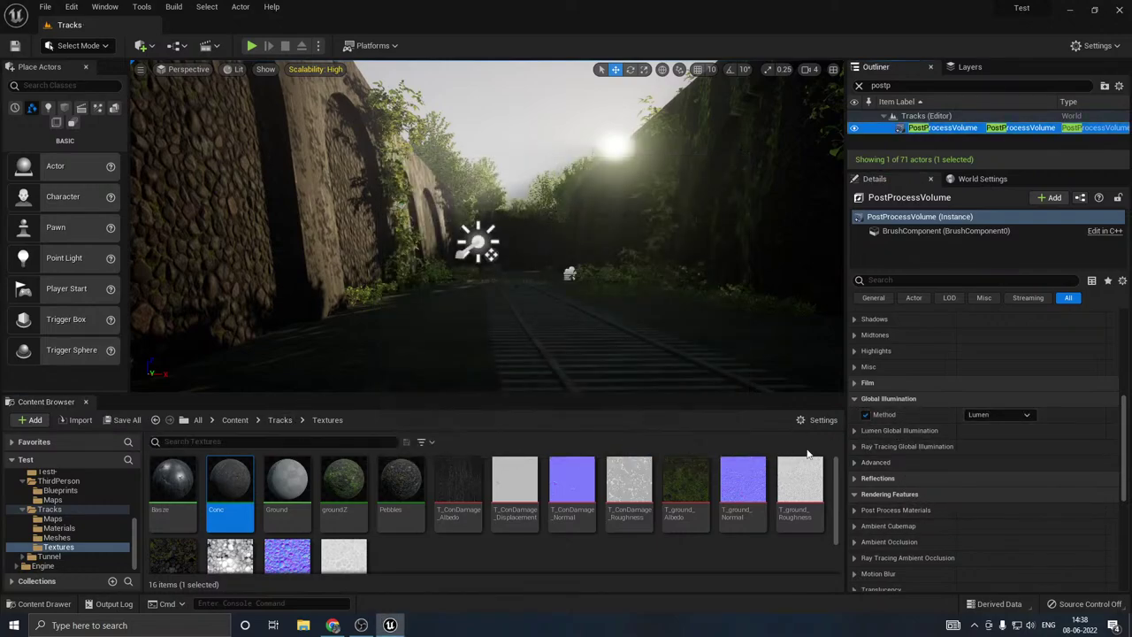
# Step: Enable the PostProcessVolume's Ambient Cubemap Tint and Intensity overrides and choose DaylightAmbientCubemap as the cubemap texture
pyautogui.click(854, 399)
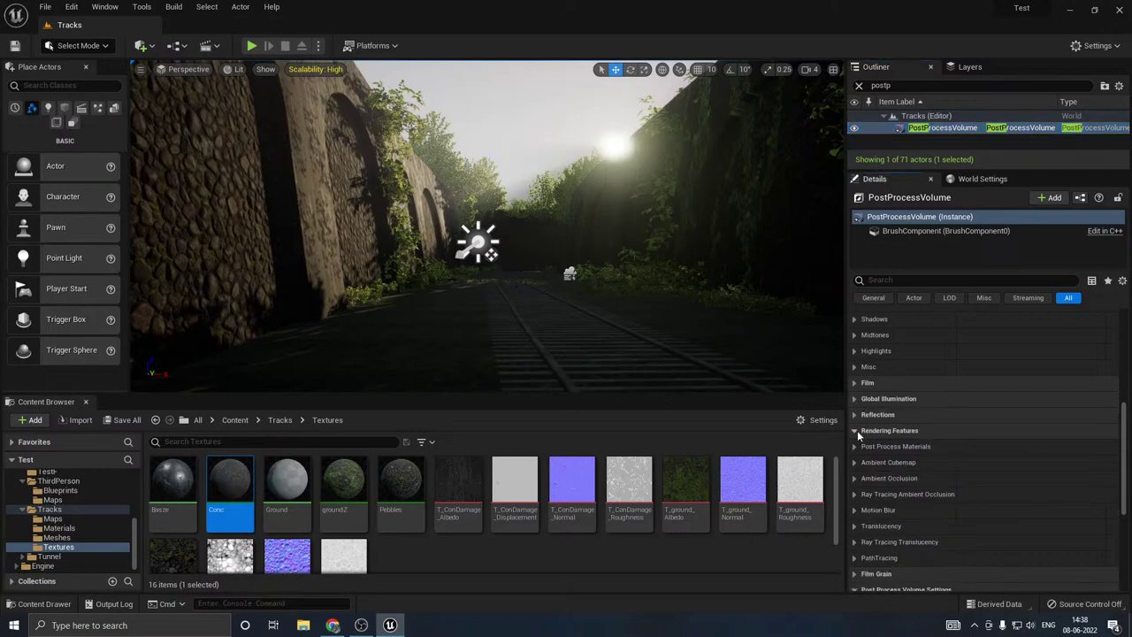
pyautogui.click(854, 463)
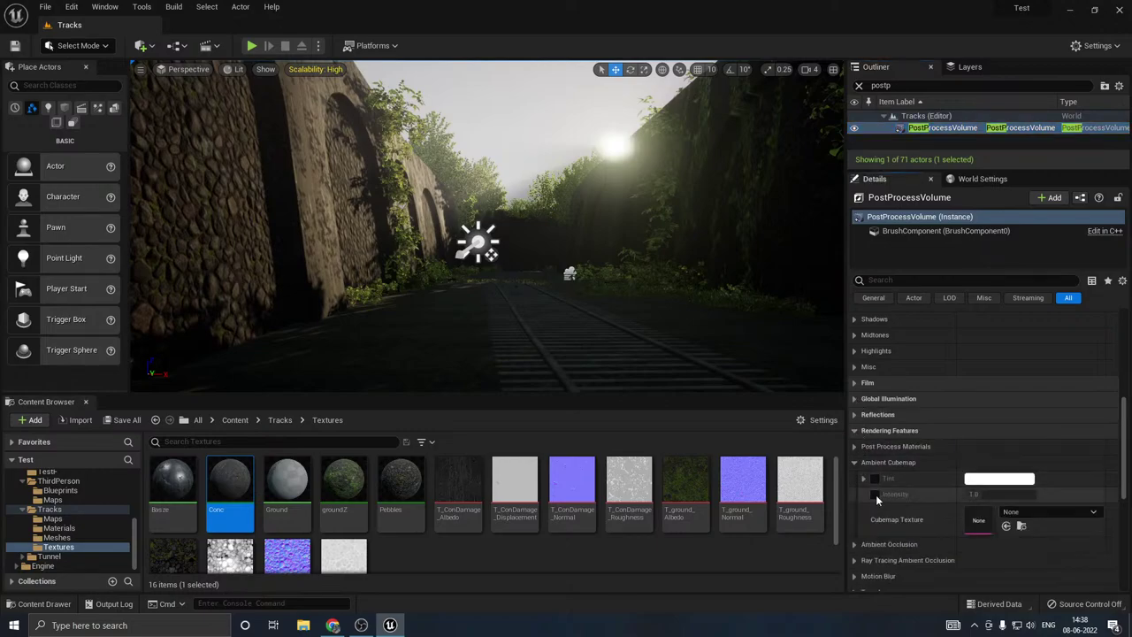
pyautogui.click(875, 494)
pyautogui.click(875, 478)
pyautogui.click(1015, 512)
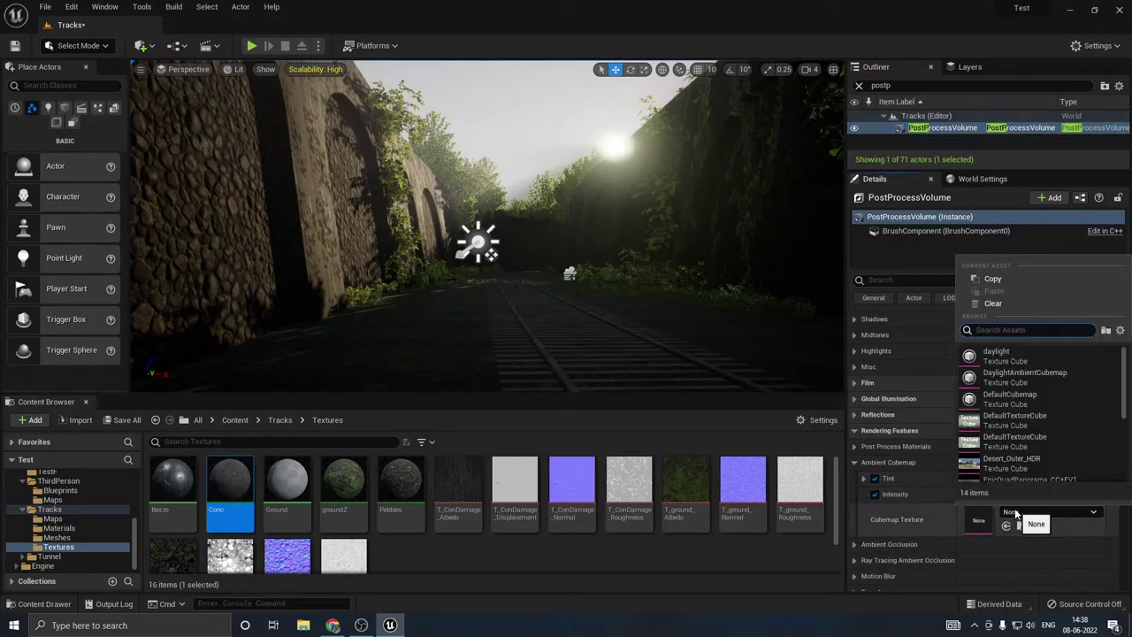
pyautogui.click(1005, 356)
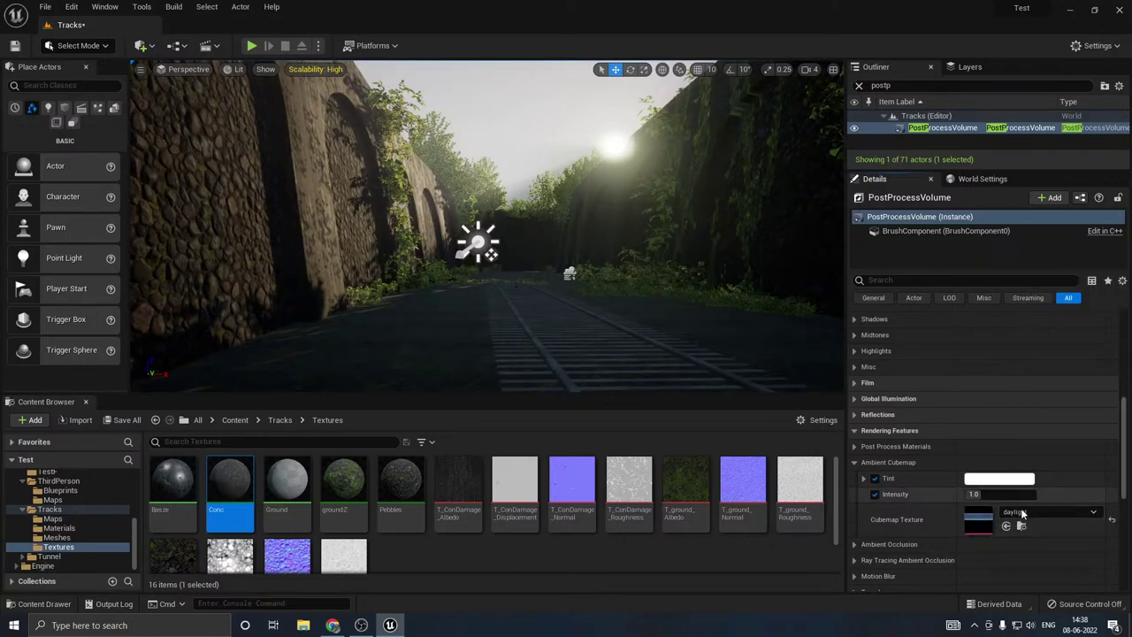
pyautogui.click(1021, 513)
pyautogui.click(1012, 389)
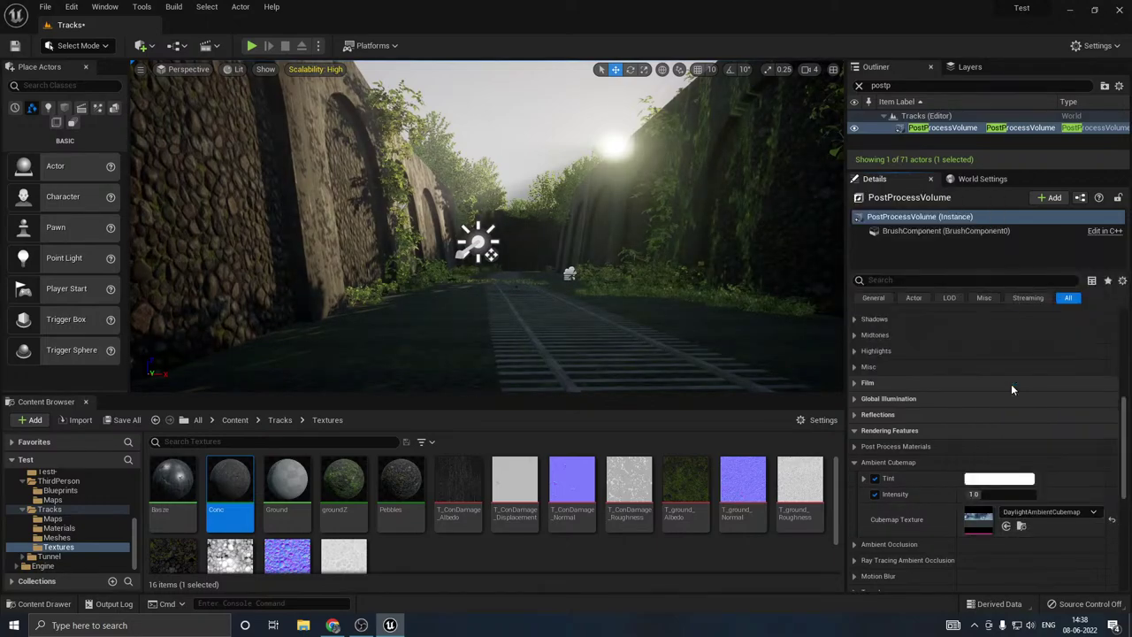
# Step: Enlarge the viewport, check the ambient lighting along the tracks, and save the Tracks level
pyautogui.moveTo(591, 336); pyautogui.dragTo(603, 310, button='right')
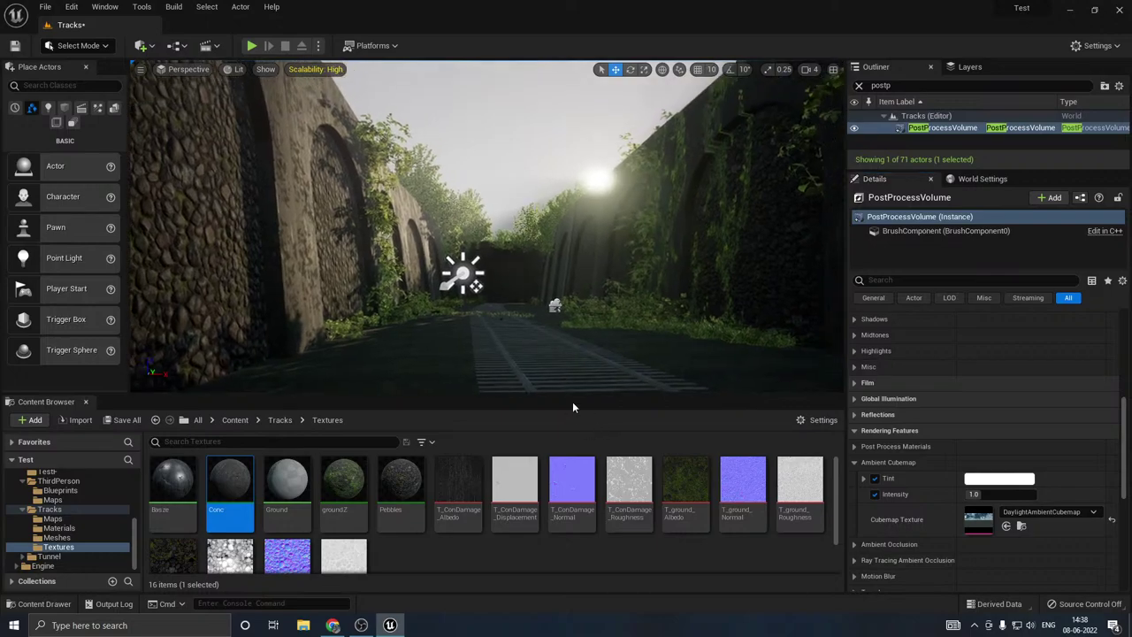
pyautogui.moveTo(572, 400); pyautogui.dragTo(571, 437)
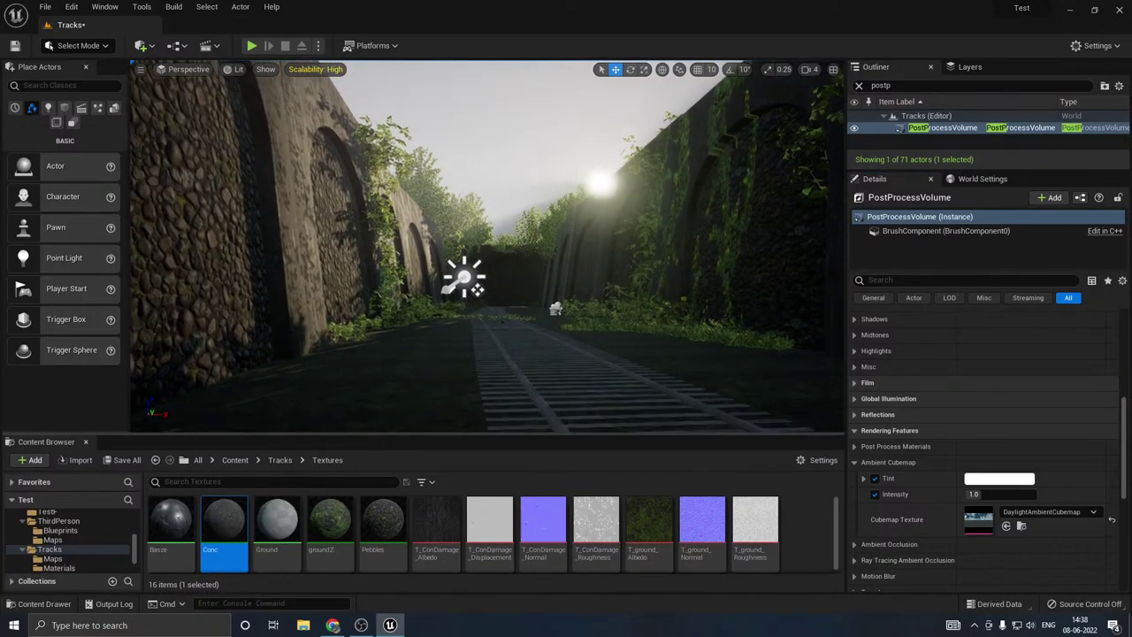
pyautogui.moveTo(566, 266); pyautogui.dragTo(561, 292, button='right')
pyautogui.press('w')
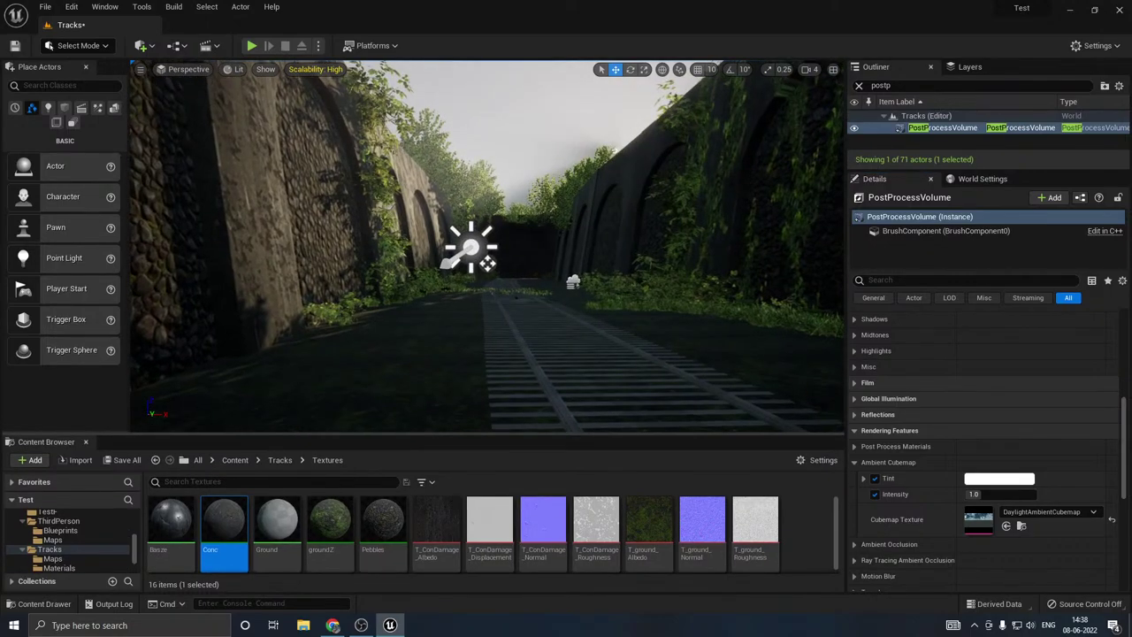
pyautogui.moveTo(570, 361); pyautogui.dragTo(568, 361, button='right')
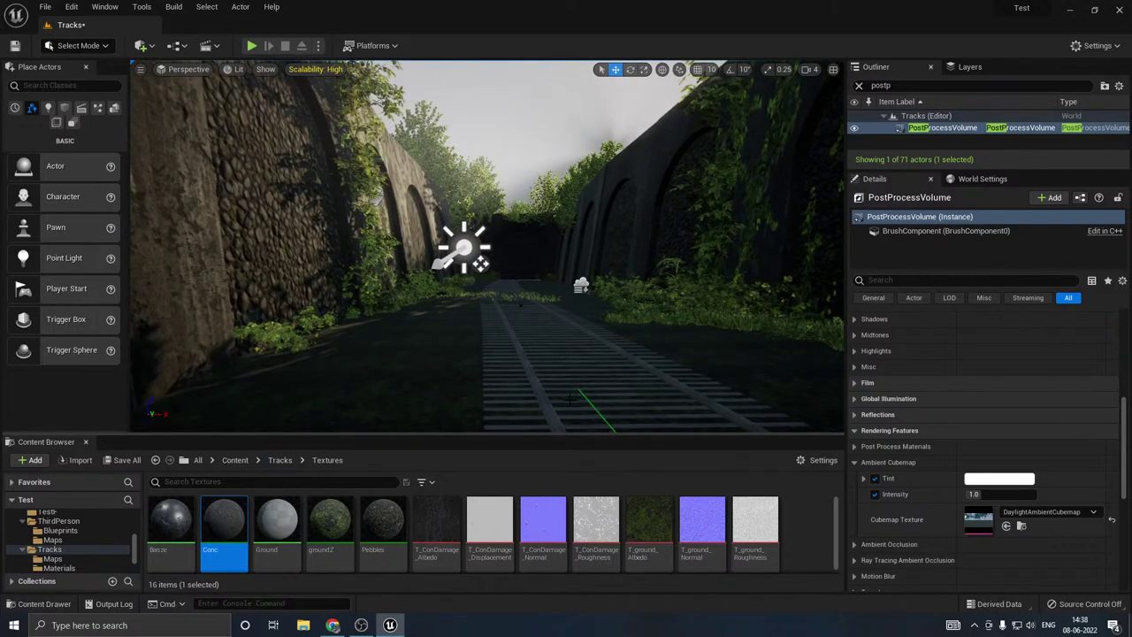
pyautogui.click(124, 460)
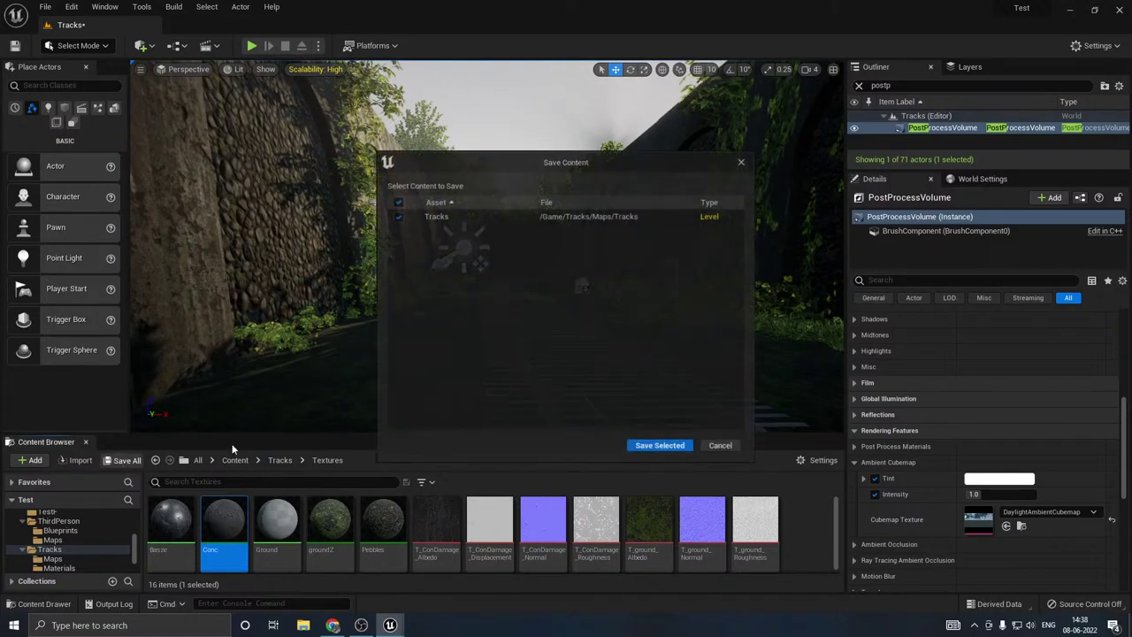
pyautogui.click(650, 445)
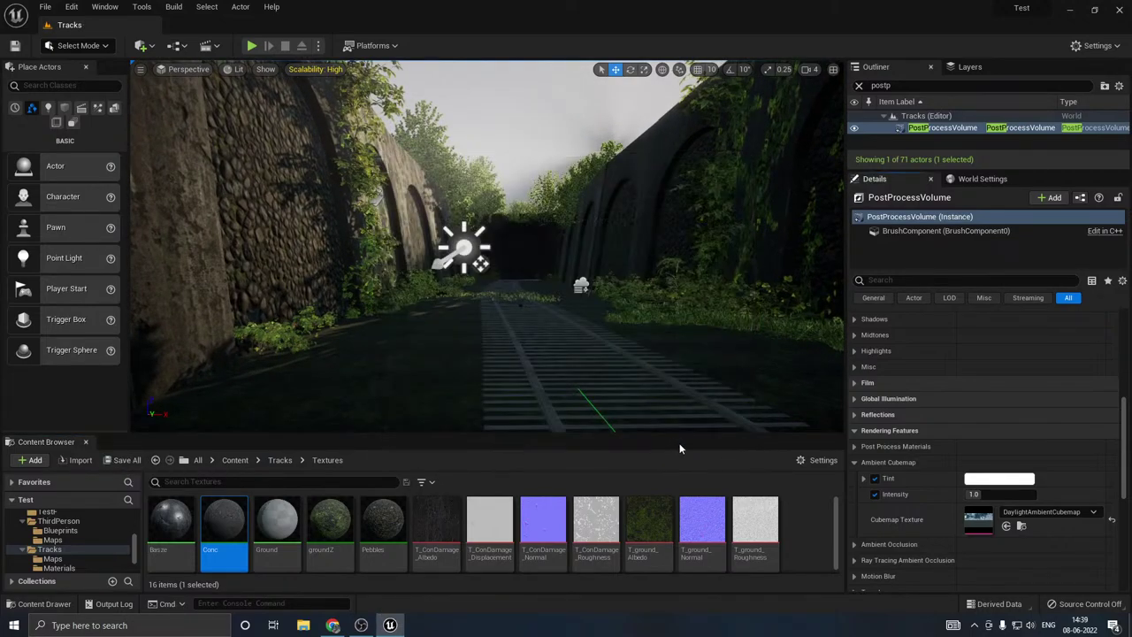
# Step: Try Desert_Outer_HDR and EpicQuadPanorama_CC+EV1 as the ambient cubemap texture
pyautogui.click(1041, 511)
pyautogui.click(1023, 458)
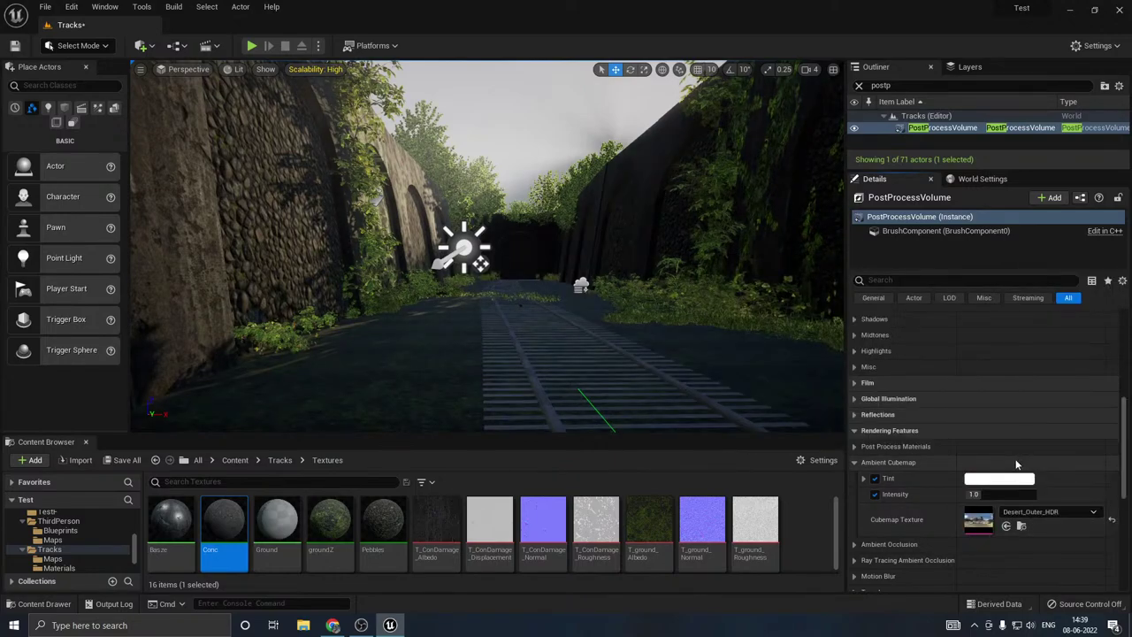
pyautogui.click(1046, 512)
pyautogui.scroll(-3, 1064, 454)
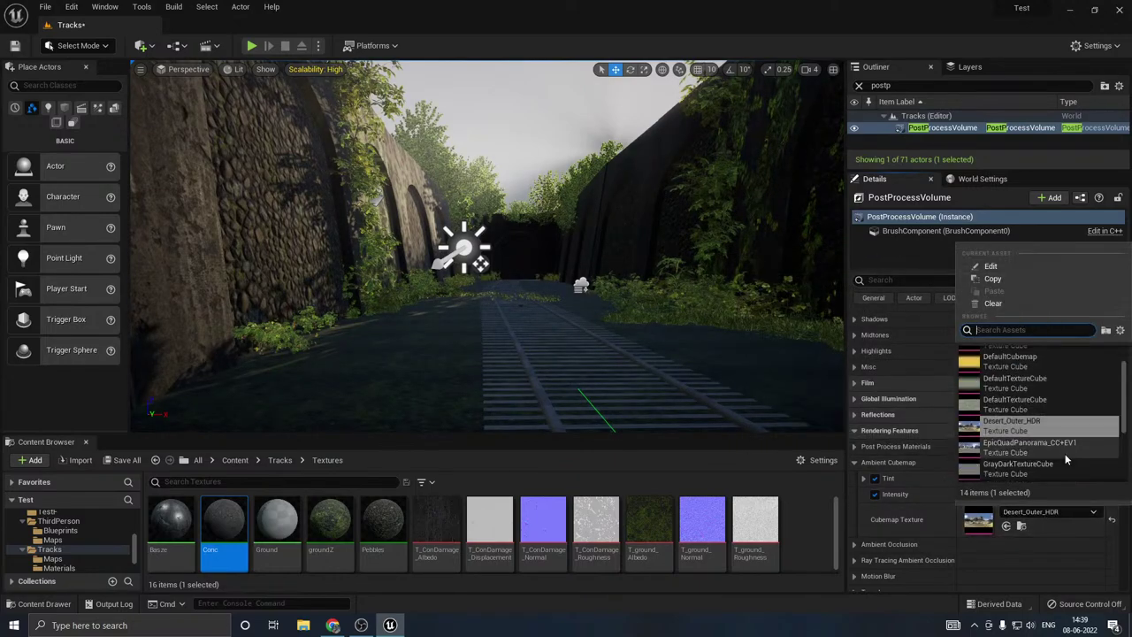
pyautogui.click(1046, 453)
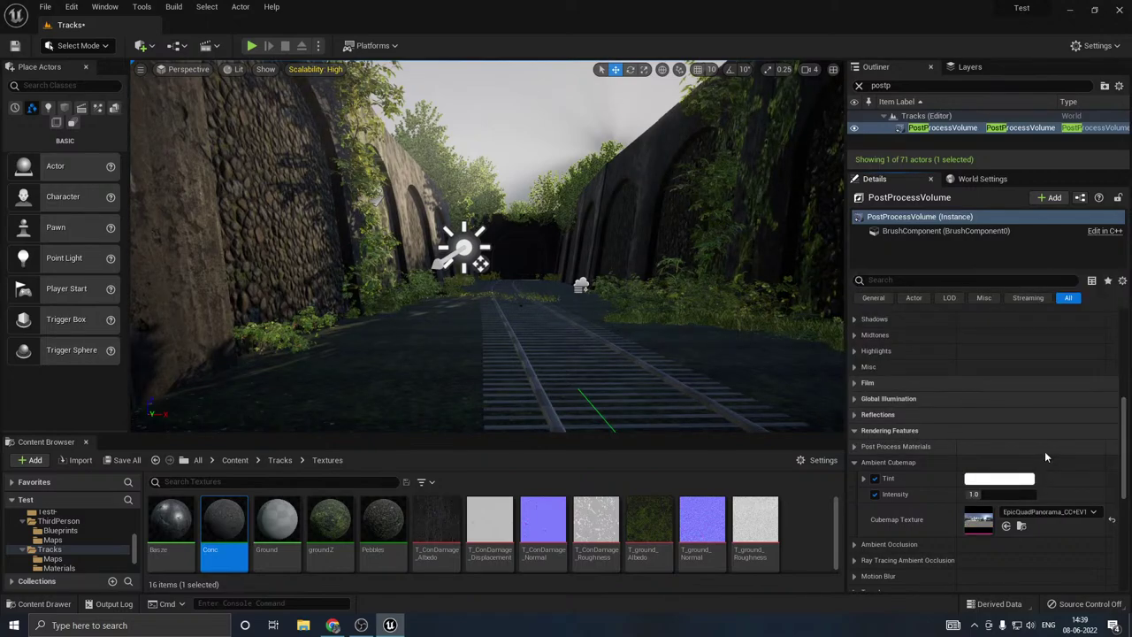
# Step: Compare HDRI_Epic_Courtyard_Daylight, T_ClearSky and T_Cubemap_01 as the ambient cubemap texture
pyautogui.click(1046, 511)
pyautogui.scroll(-3, 1044, 446)
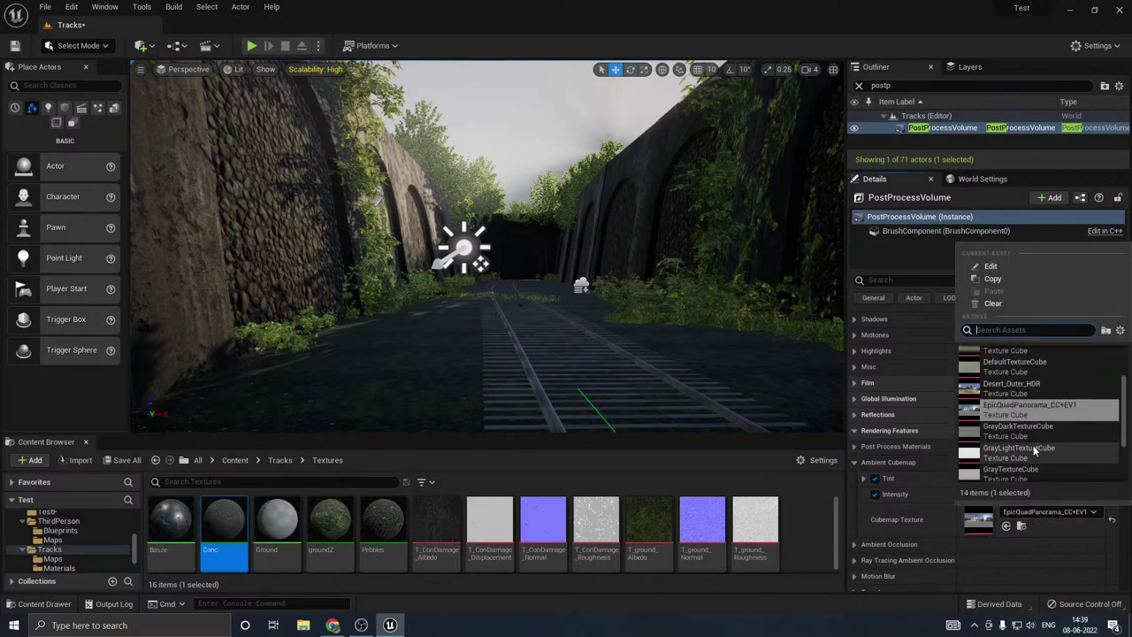
pyautogui.click(1013, 421)
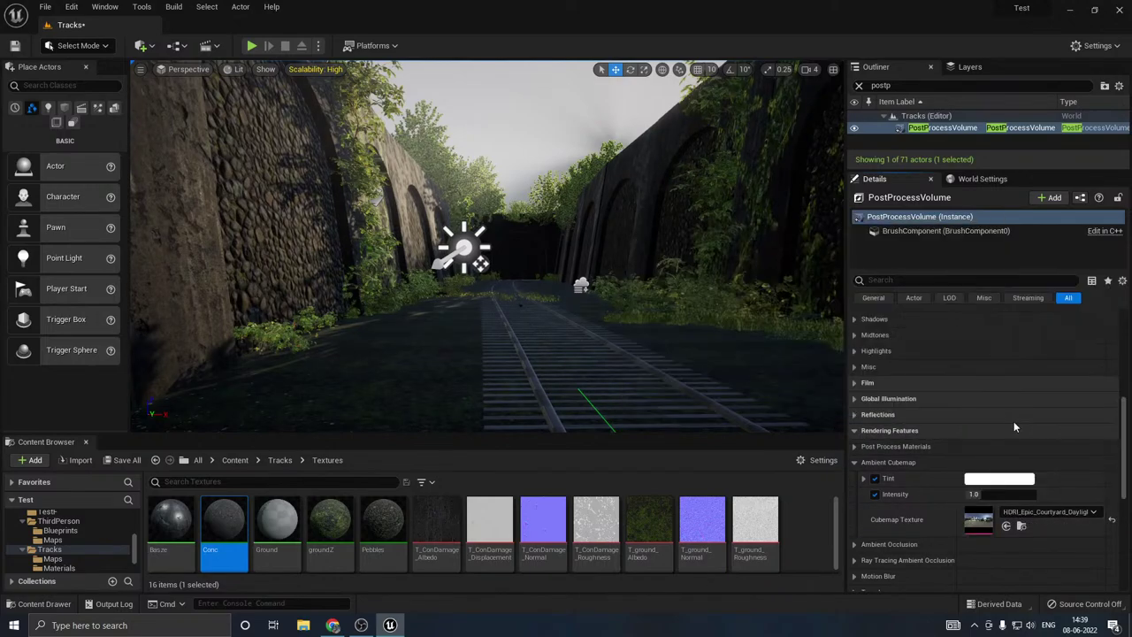
pyautogui.click(1051, 511)
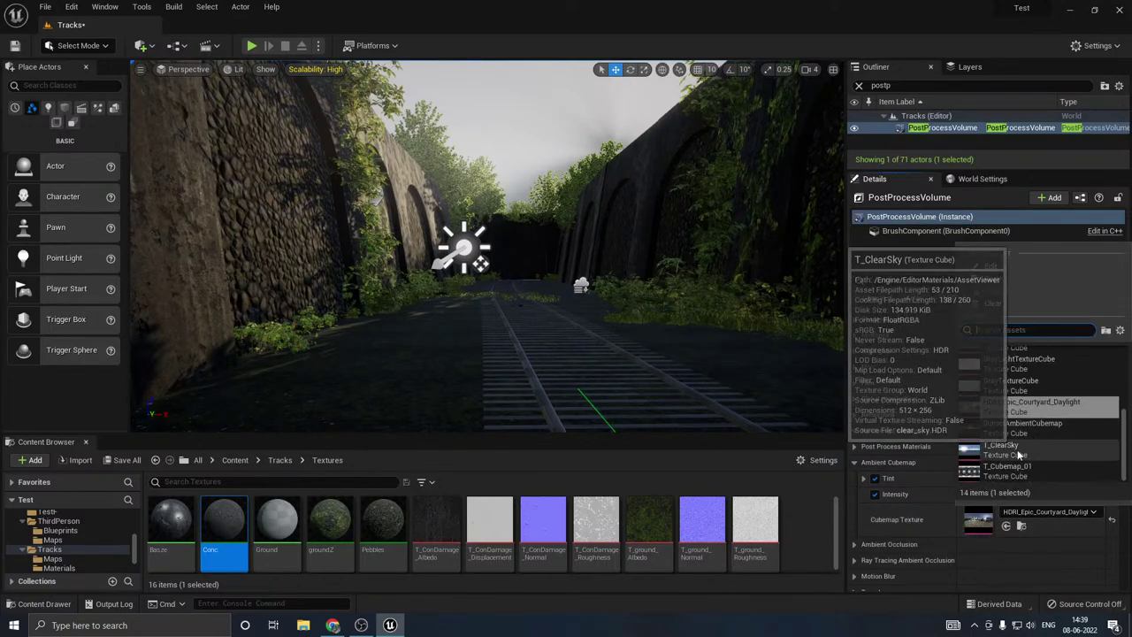
pyautogui.click(1017, 449)
pyautogui.click(1032, 511)
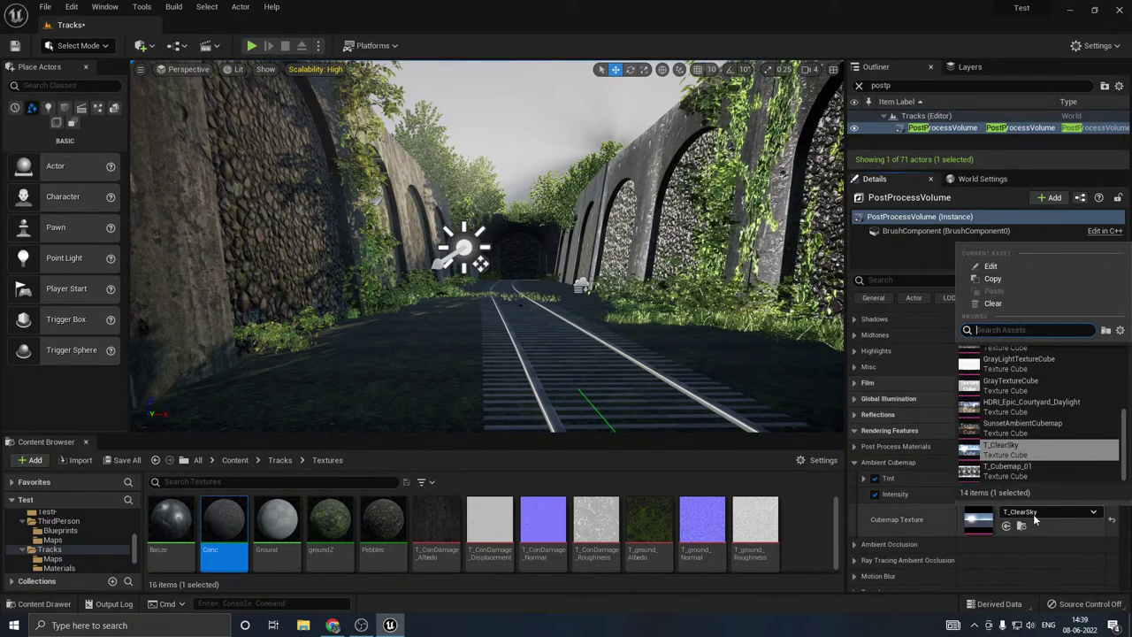
pyautogui.click(1023, 475)
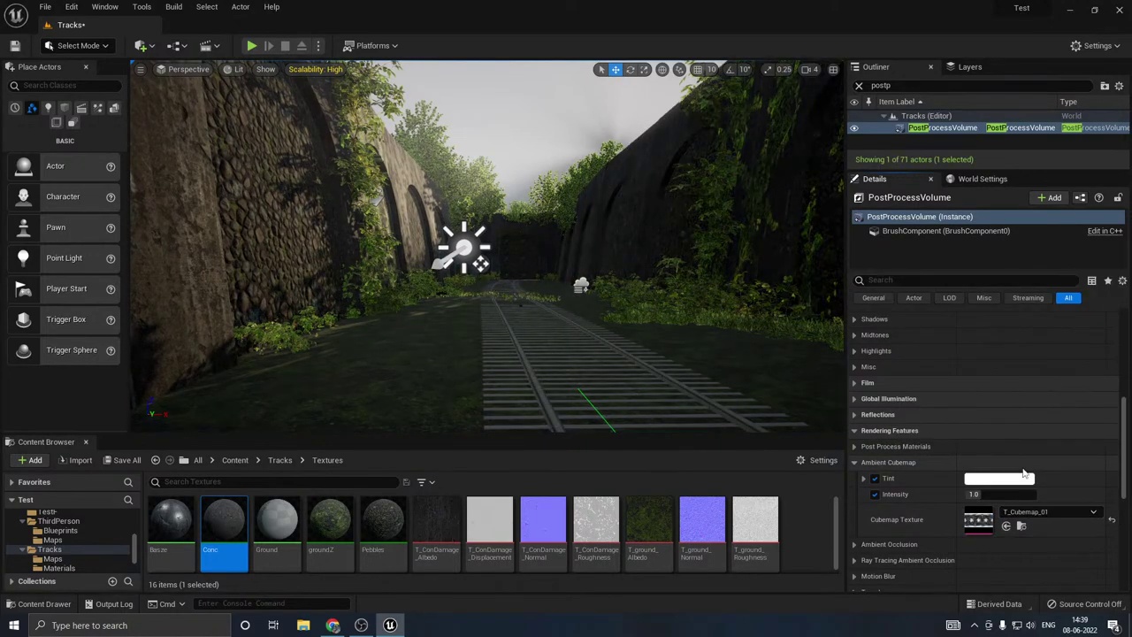
# Step: Set the ambient cubemap texture to HDRI_Epic_Courtyard_Daylight and save the Tracks level
pyautogui.click(1051, 513)
pyautogui.click(1008, 407)
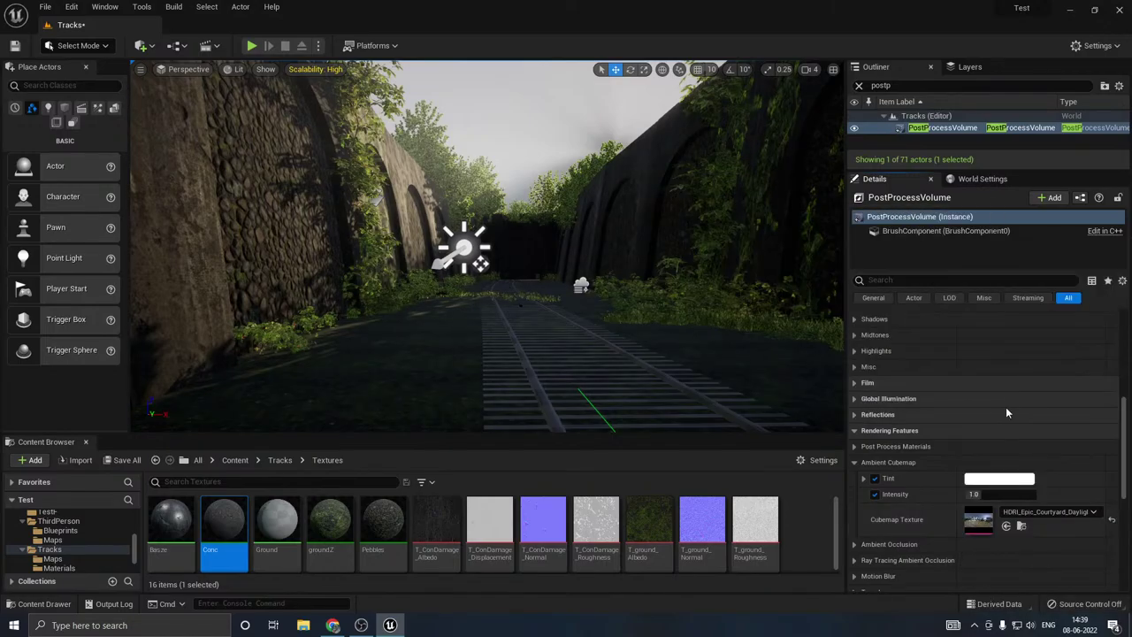
pyautogui.moveTo(628, 327)
pyautogui.mouseDown(button='right')
pyautogui.moveTo(619, 305)
pyautogui.moveTo(156, 354)
pyautogui.moveTo(566, 314)
pyautogui.moveTo(623, 323)
pyautogui.mouseUp(button='right')
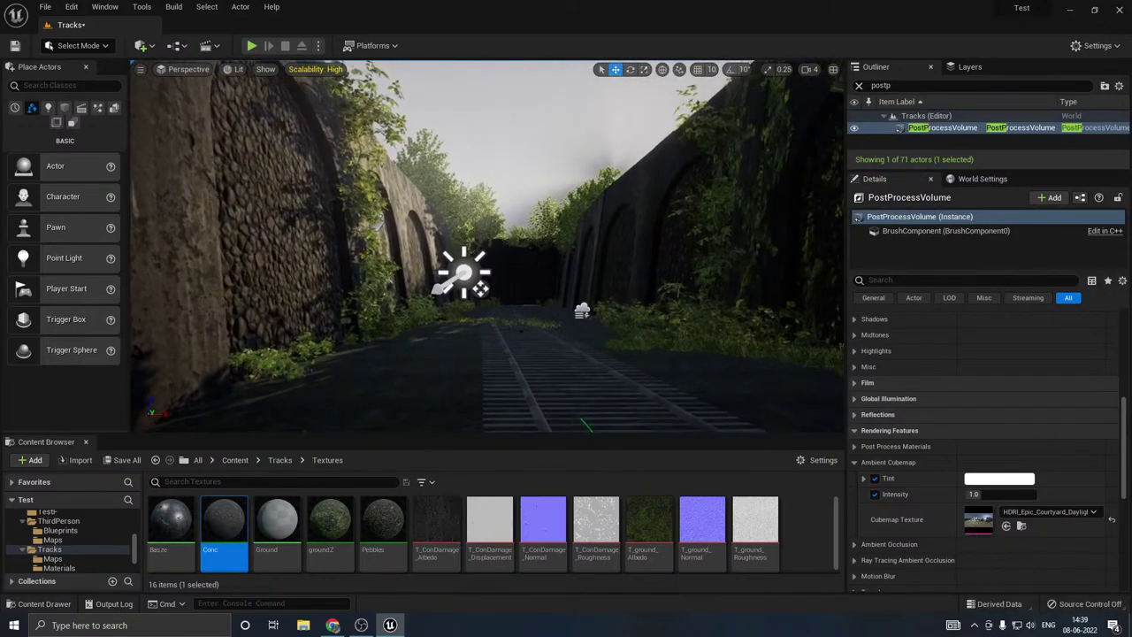
pyautogui.moveTo(496, 256); pyautogui.dragTo(626, 332, button='right')
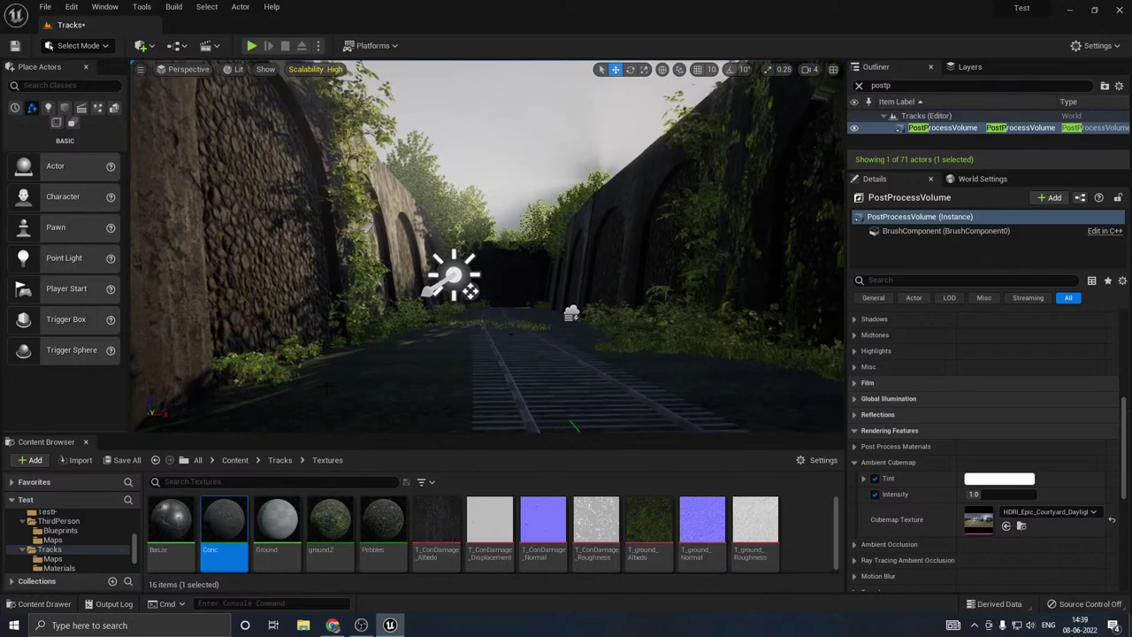
pyautogui.click(113, 463)
pyautogui.click(647, 443)
# Step: Rotate the directional light through several headings to compare how the sun falls along the tracks and stone walls
pyautogui.moveTo(552, 403)
pyautogui.mouseDown(button='right')
pyautogui.moveTo(655, 369)
pyautogui.moveTo(796, 266)
pyautogui.moveTo(548, 400)
pyautogui.mouseUp(button='right')
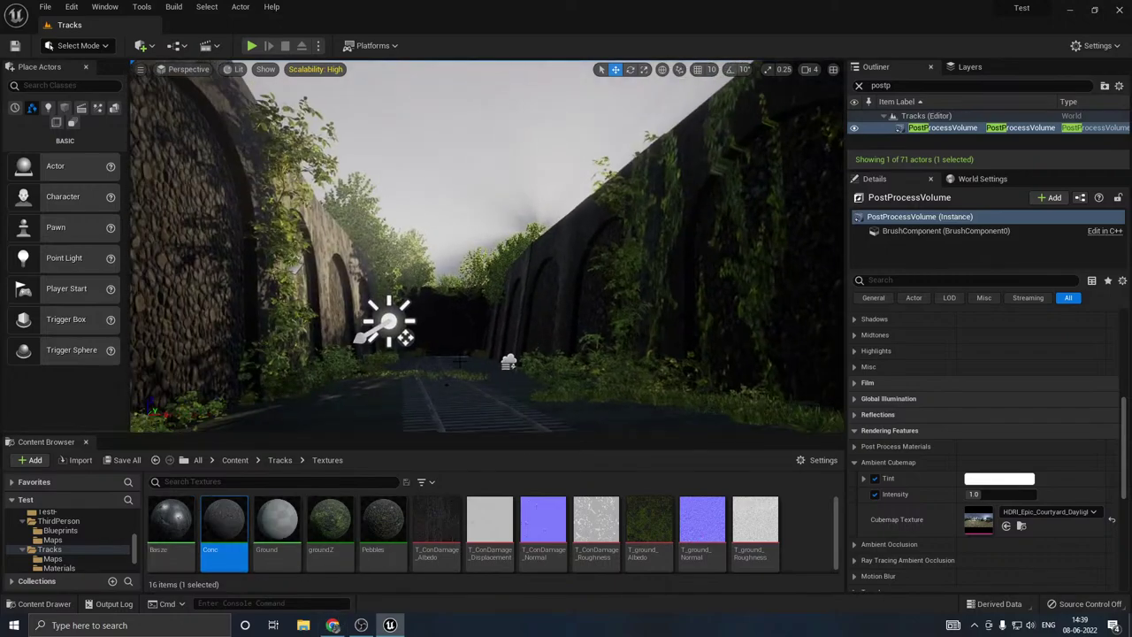
pyautogui.moveTo(497, 355); pyautogui.dragTo(390, 387, button='right')
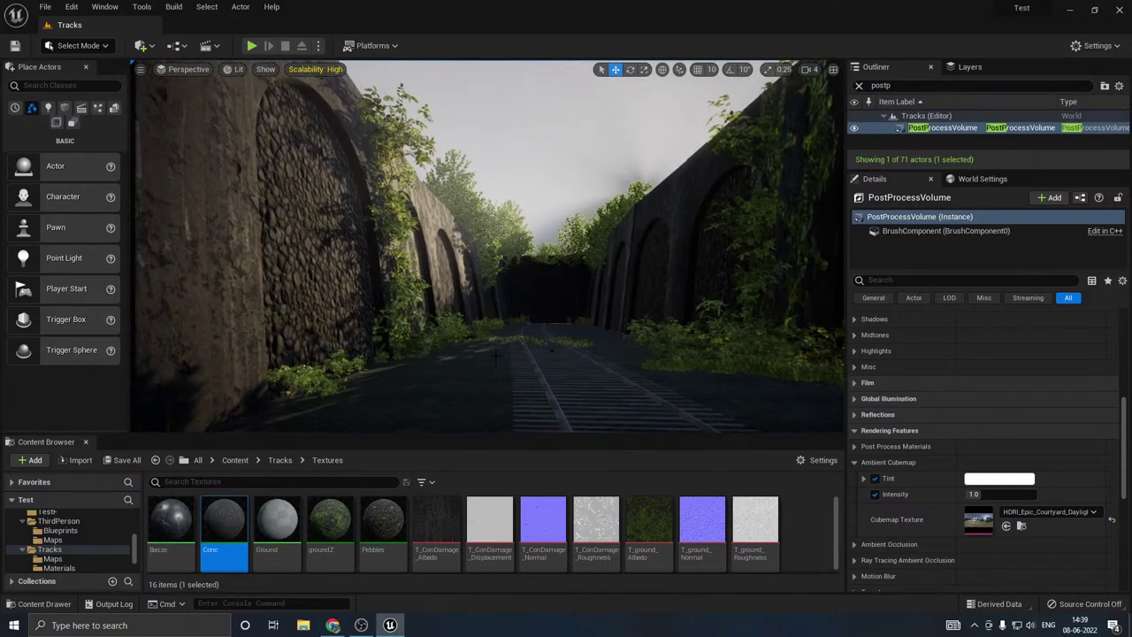
pyautogui.moveTo(487, 354); pyautogui.dragTo(486, 400, button='right')
pyautogui.moveTo(292, 378); pyautogui.dragTo(272, 379, button='right')
pyautogui.click(493, 269)
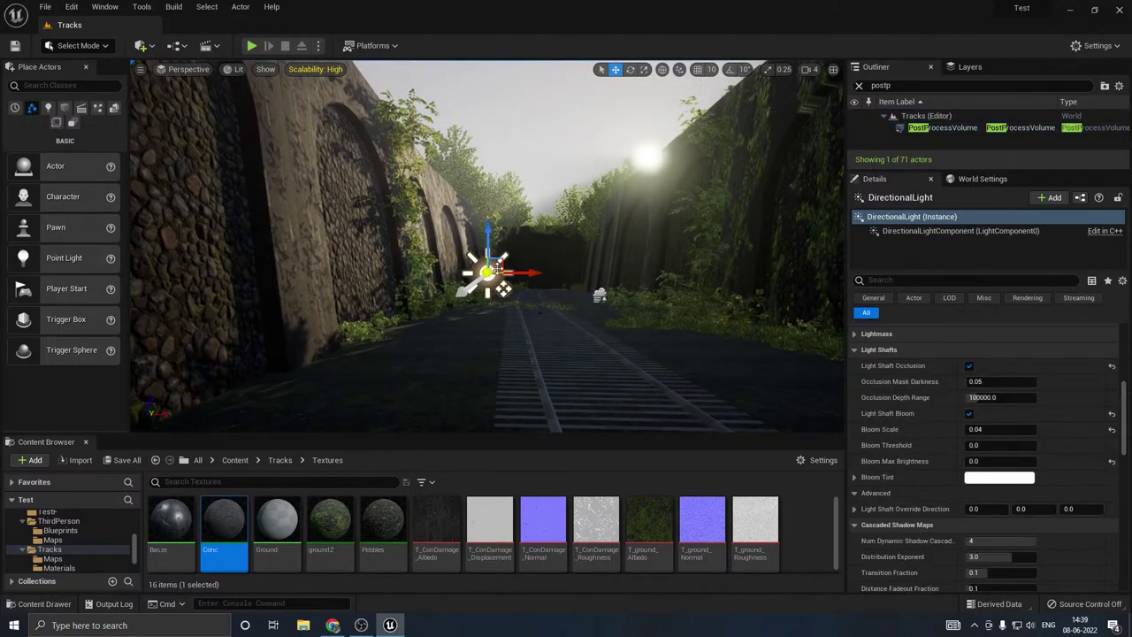
pyautogui.moveTo(518, 326); pyautogui.dragTo(528, 321)
pyautogui.moveTo(553, 271); pyautogui.dragTo(559, 277)
pyautogui.moveTo(517, 273); pyautogui.dragTo(546, 273)
pyautogui.hotkey('ctrl', 'l')
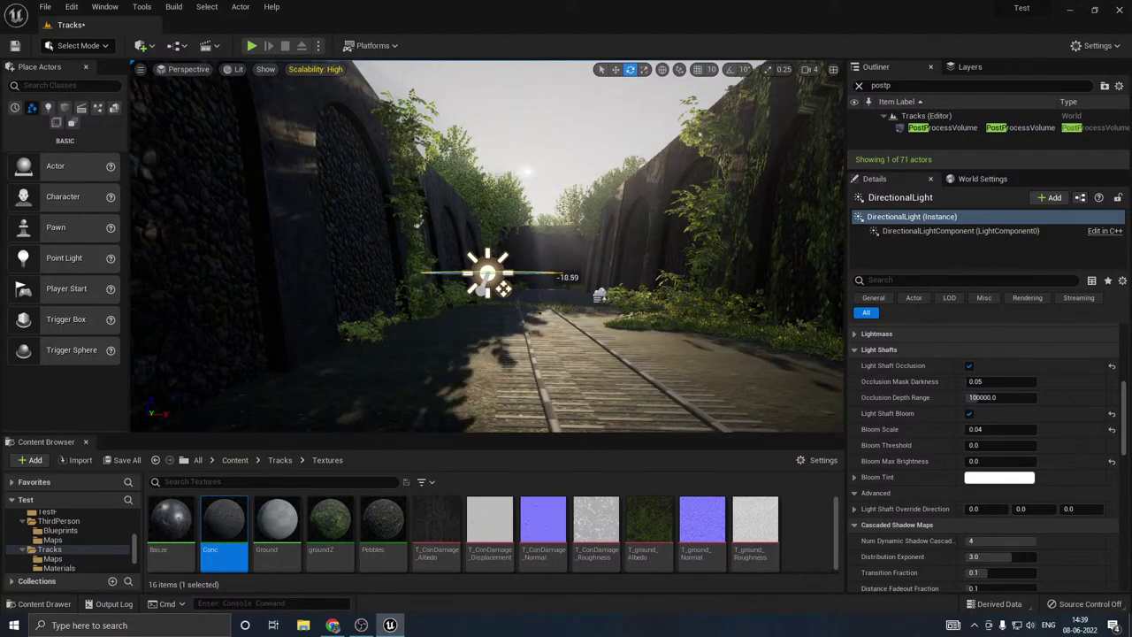
pyautogui.hotkey('ctrl', 'l')
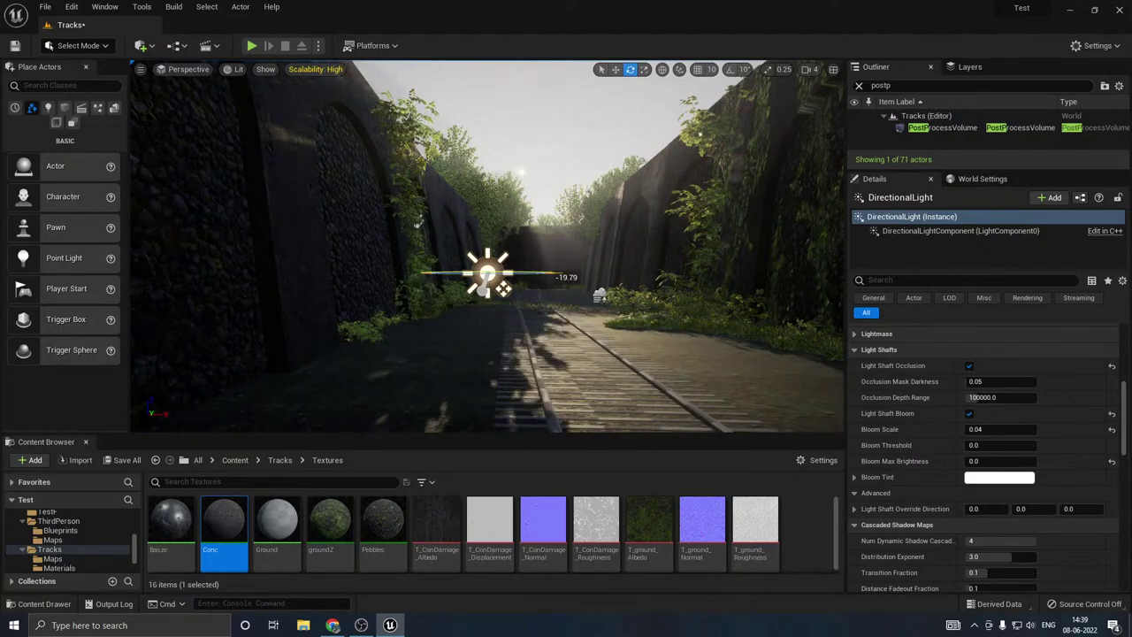
pyautogui.hotkey('ctrl', 'l')
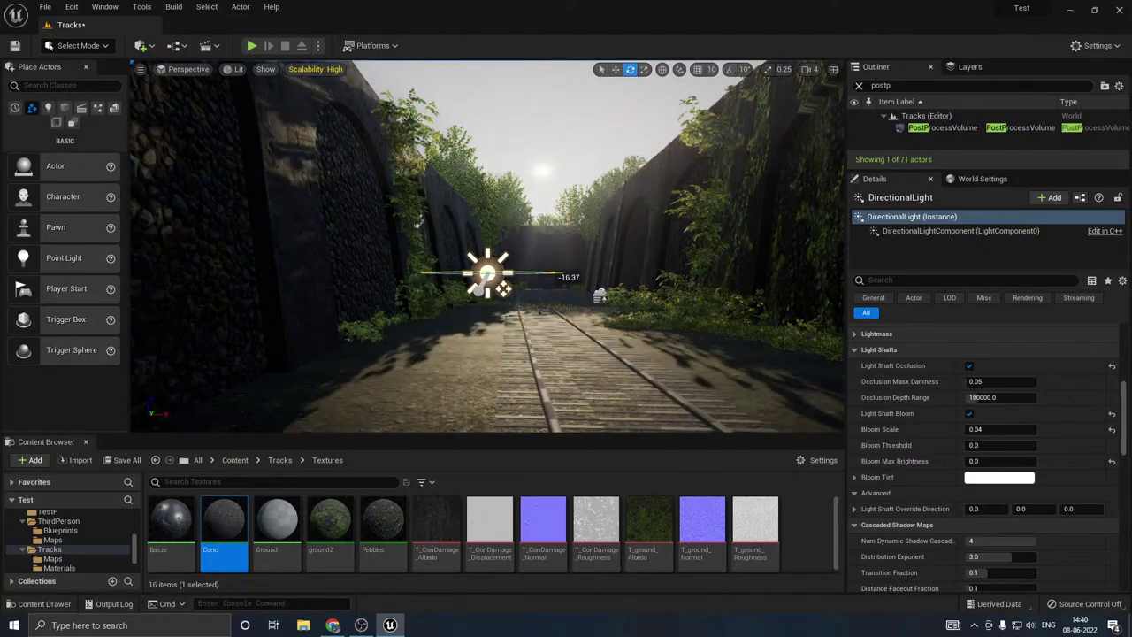
pyautogui.hotkey('ctrl', 'l')
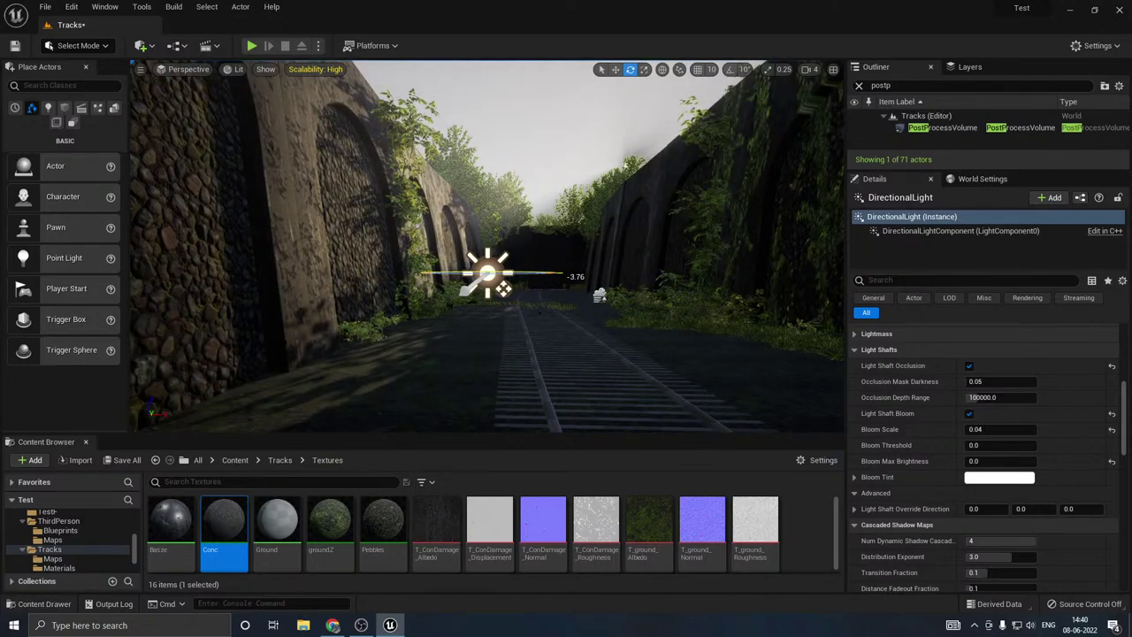
# Step: Fine-tune the directional light's rotation to keep a low sun grazing the arched wall, and save the Tracks level
pyautogui.moveTo(562, 272); pyautogui.dragTo(537, 272)
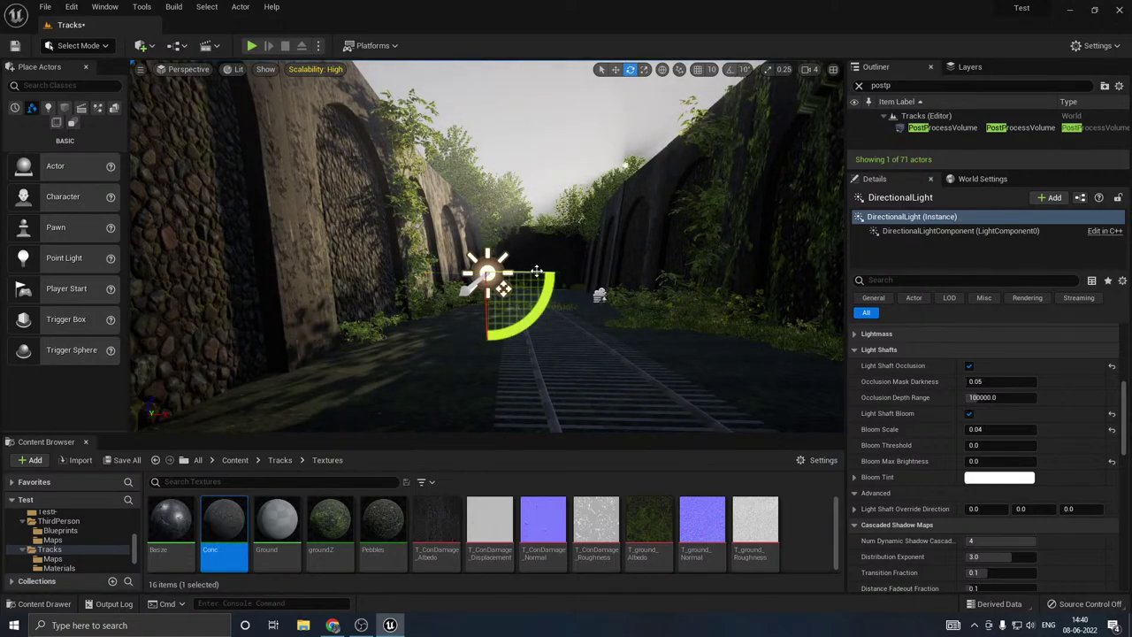
pyautogui.hotkey('ctrl', 'l')
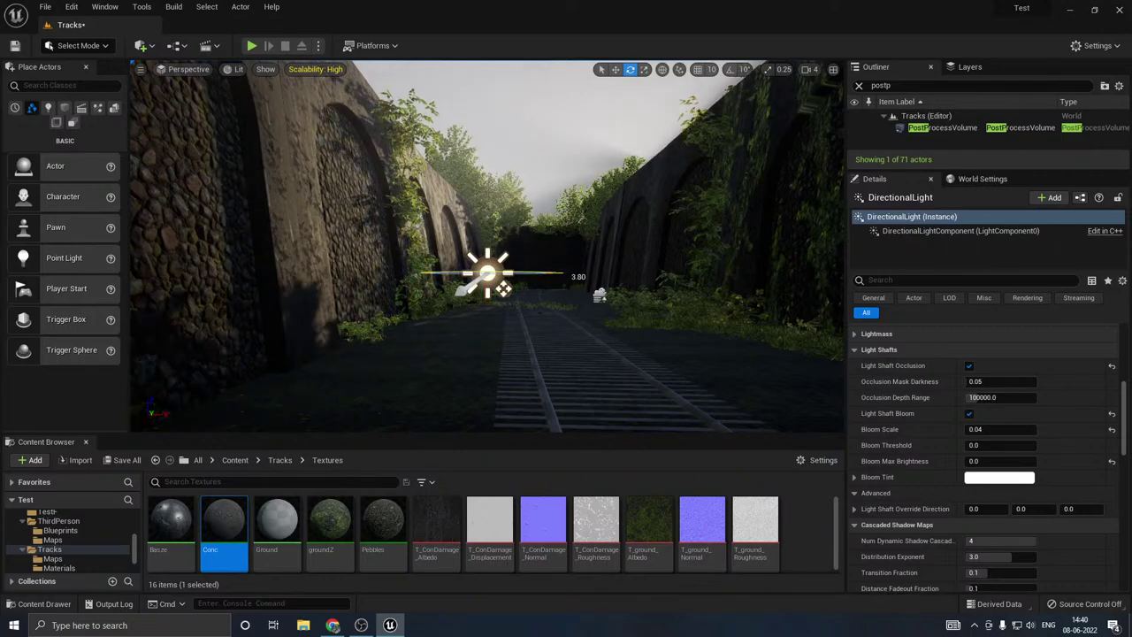
pyautogui.moveTo(504, 288); pyautogui.dragTo(492, 290)
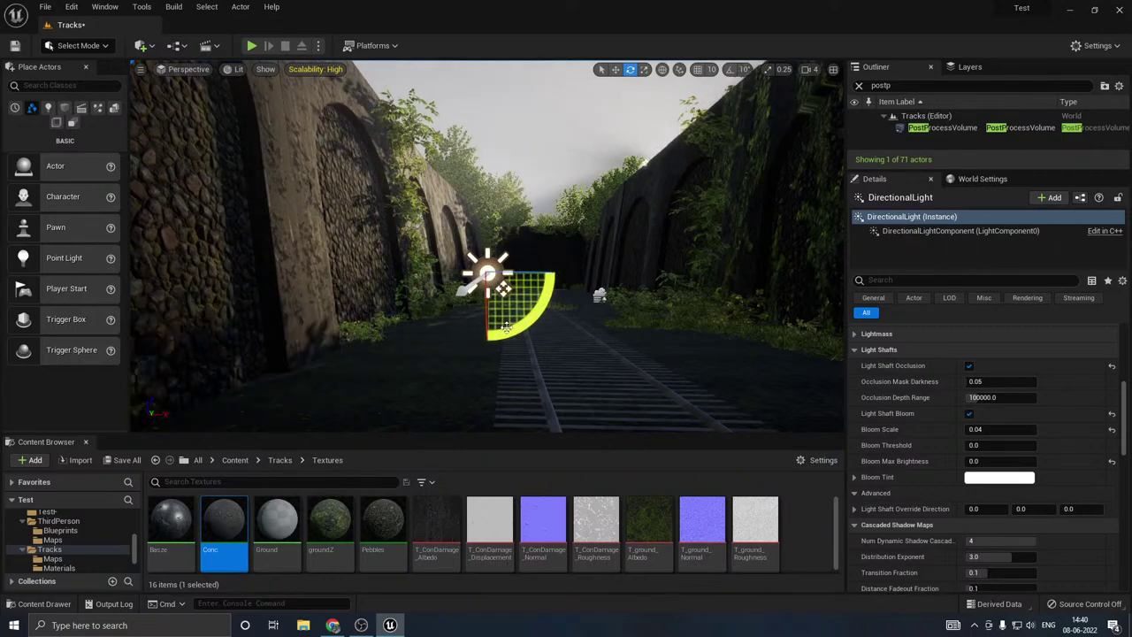
pyautogui.hotkey('ctrl', 'l')
pyautogui.hotkey('ctrl', 'l')
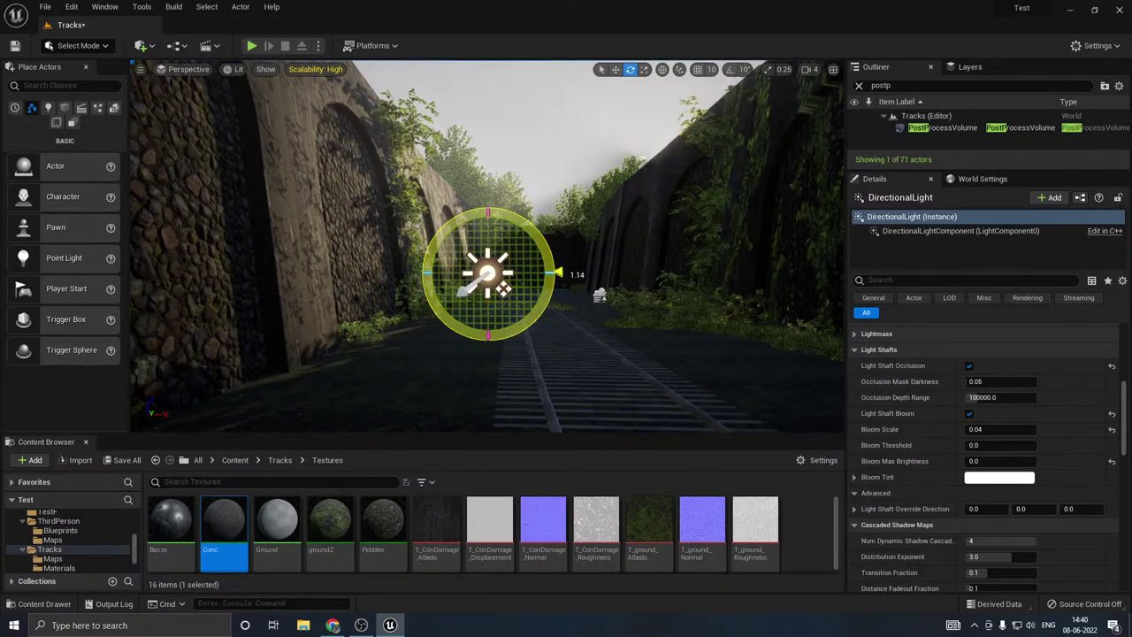
pyautogui.press('w')
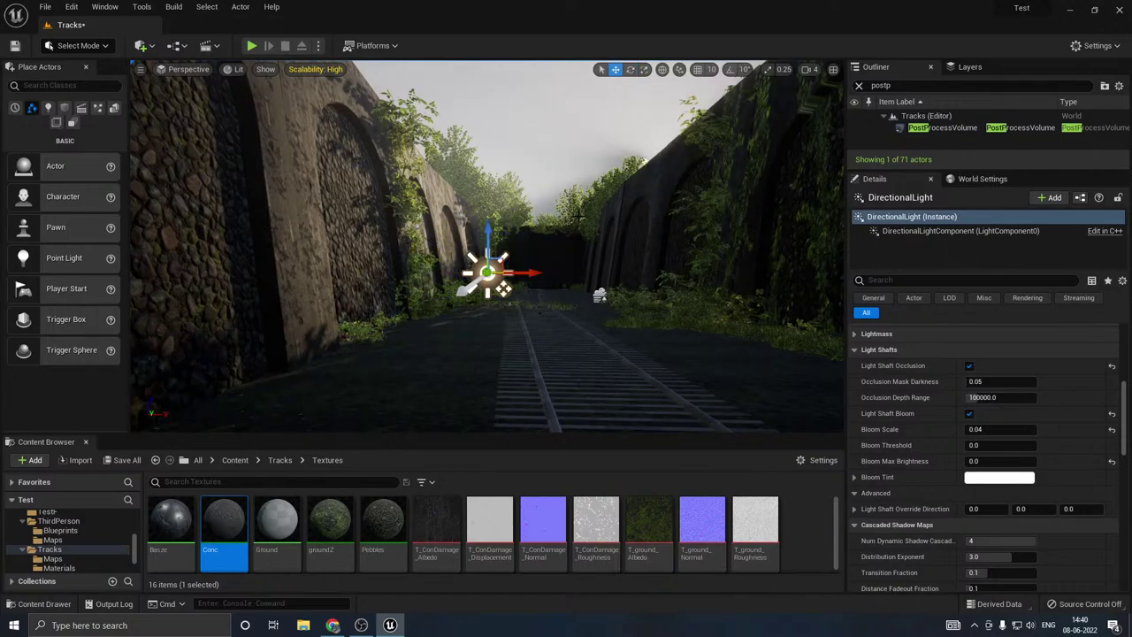
pyautogui.click(502, 288)
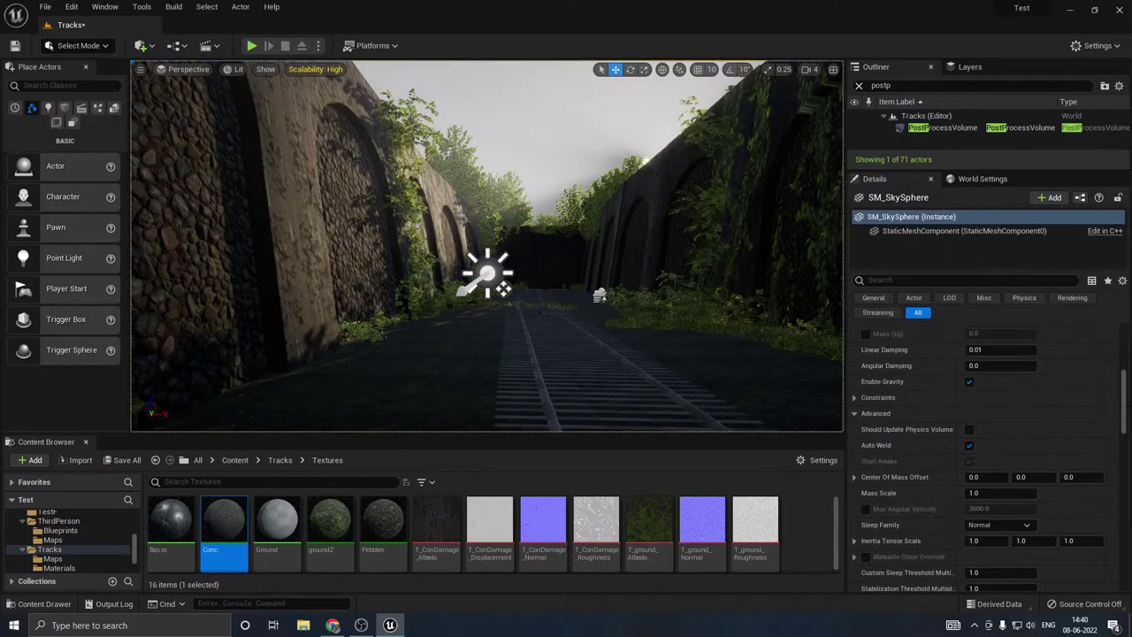
pyautogui.click(124, 461)
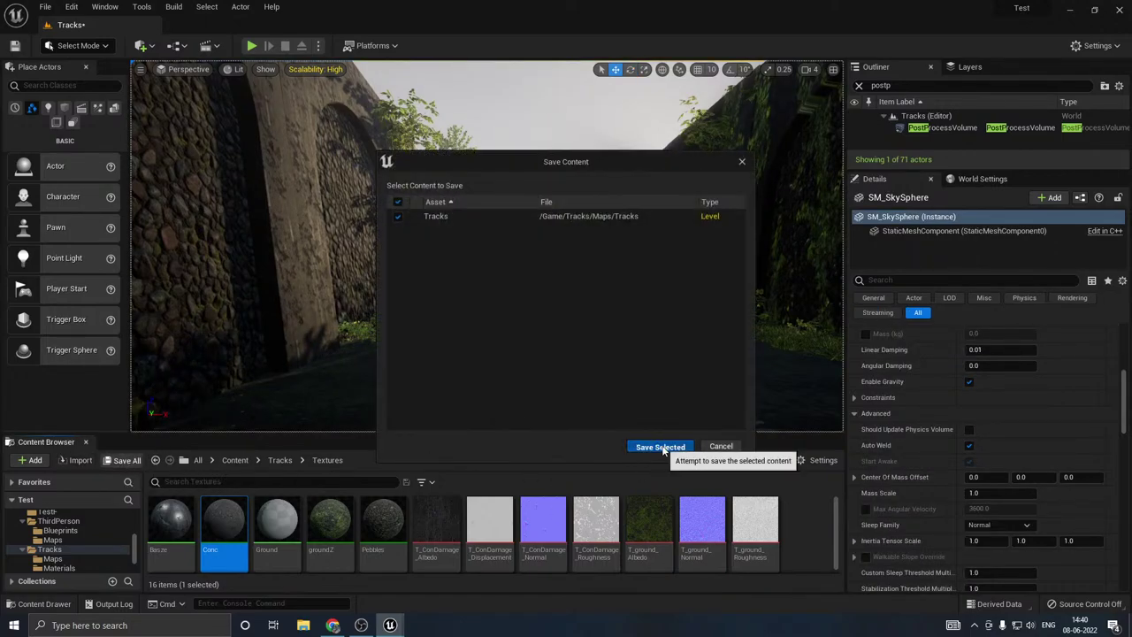
pyautogui.click(663, 449)
# Step: Rotate the directional light so the sun sits just above the ivy-covered wall, shining over the tracks
pyautogui.moveTo(396, 316); pyautogui.dragTo(453, 307, button='right')
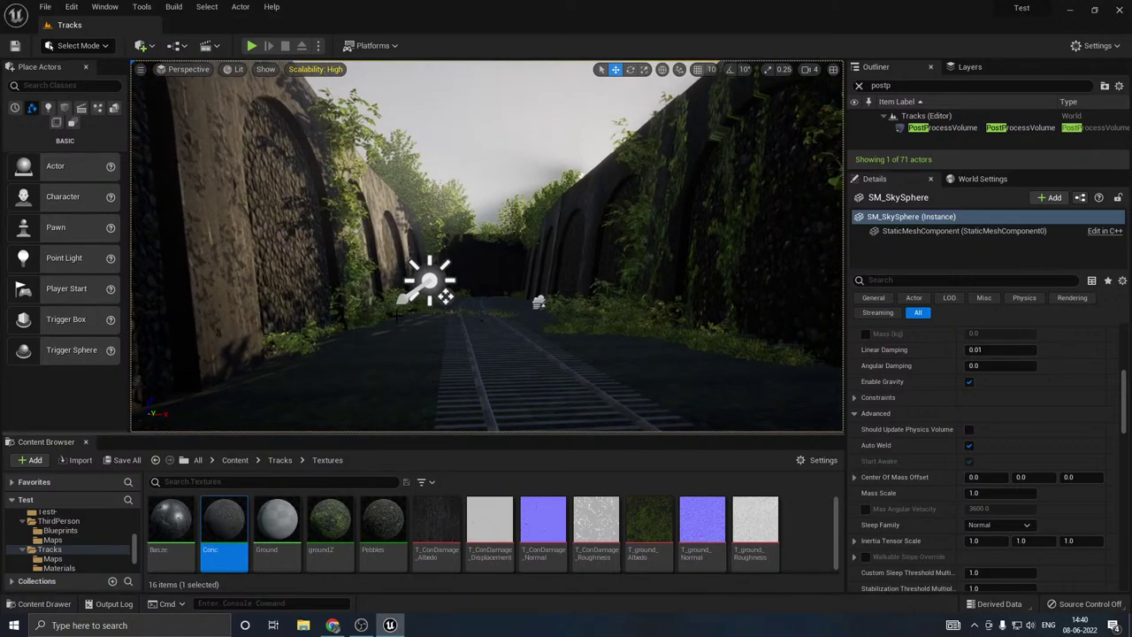
pyautogui.click(430, 279)
pyautogui.moveTo(472, 322); pyautogui.dragTo(508, 293)
pyautogui.moveTo(508, 293); pyautogui.dragTo(523, 274, button='right')
pyautogui.press('w')
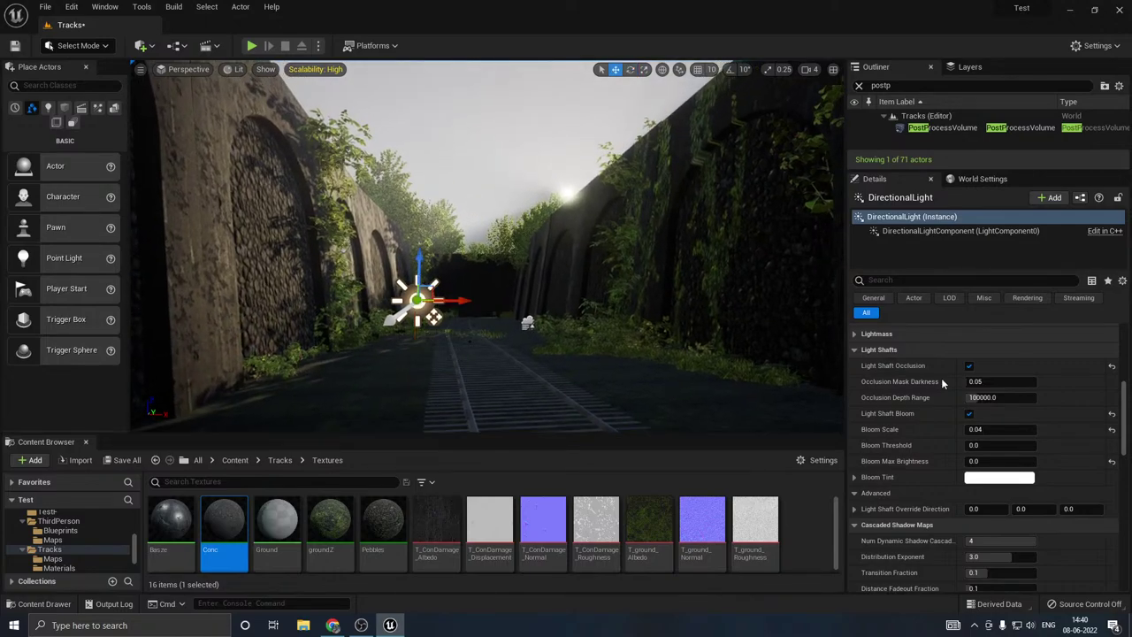
pyautogui.scroll(-3, 896, 457)
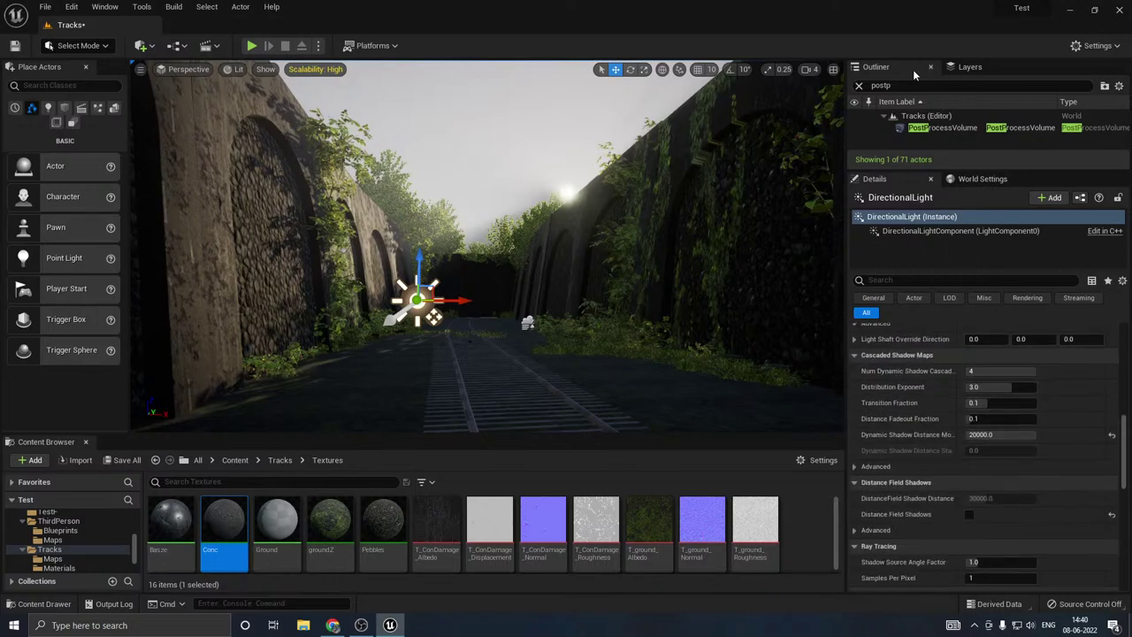
# Step: Try an ambient cubemap intensity of 1.48 on the PostProcessVolume, reset it to 1.0, and darken the tint to light grey, value about 0.6
pyautogui.click(942, 127)
pyautogui.scroll(2, 892, 436)
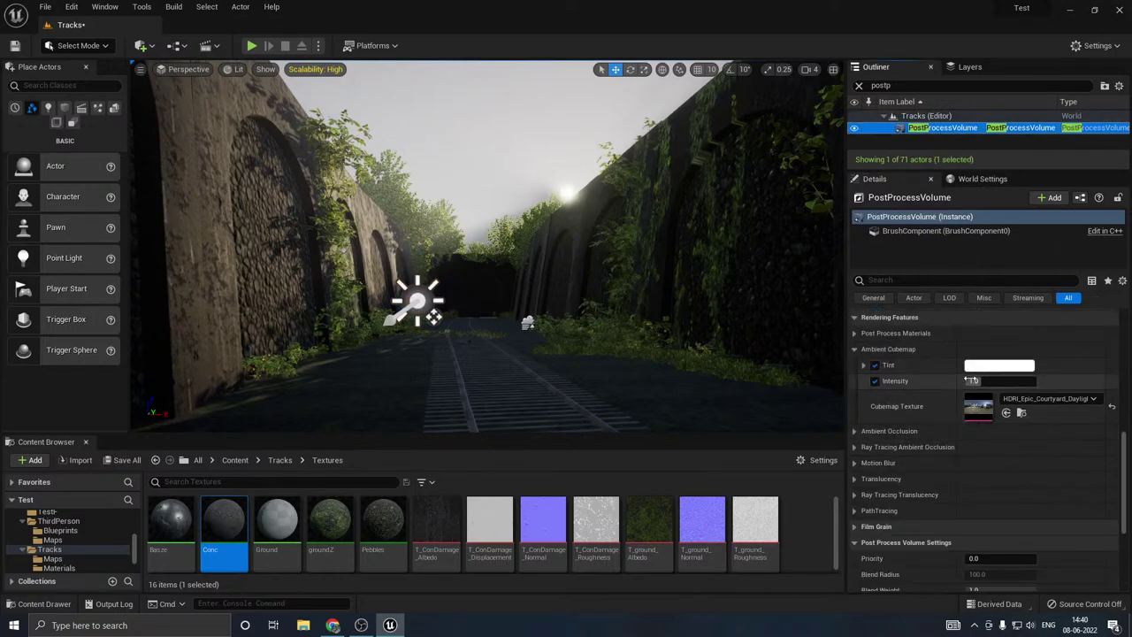
pyautogui.moveTo(980, 380); pyautogui.dragTo(1010, 380)
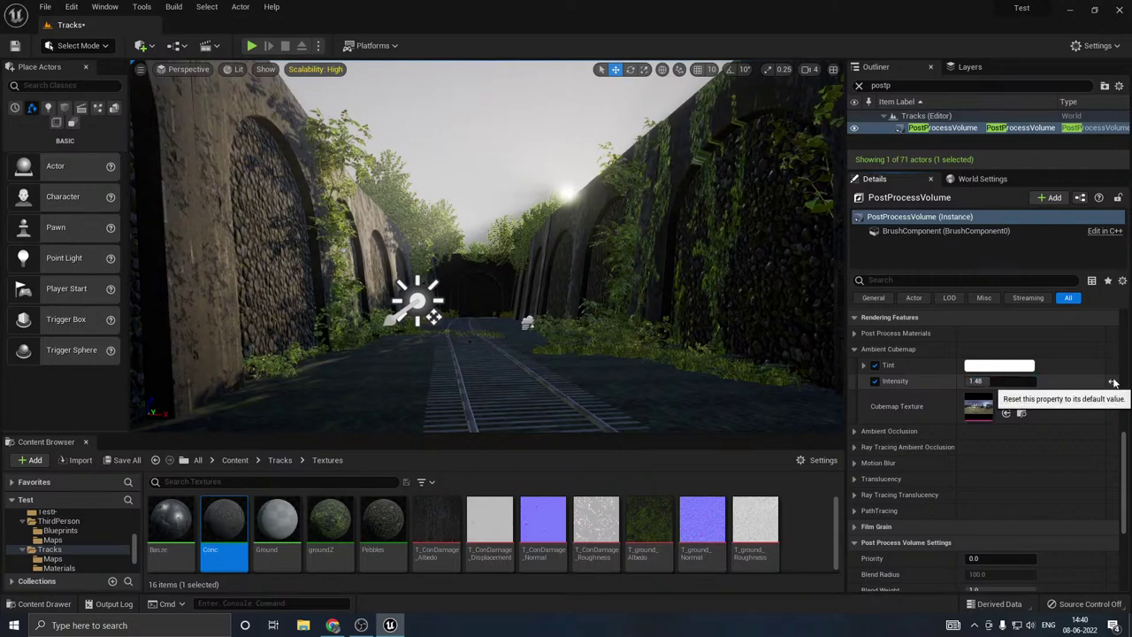
pyautogui.click(999, 365)
pyautogui.moveTo(926, 407); pyautogui.dragTo(928, 378)
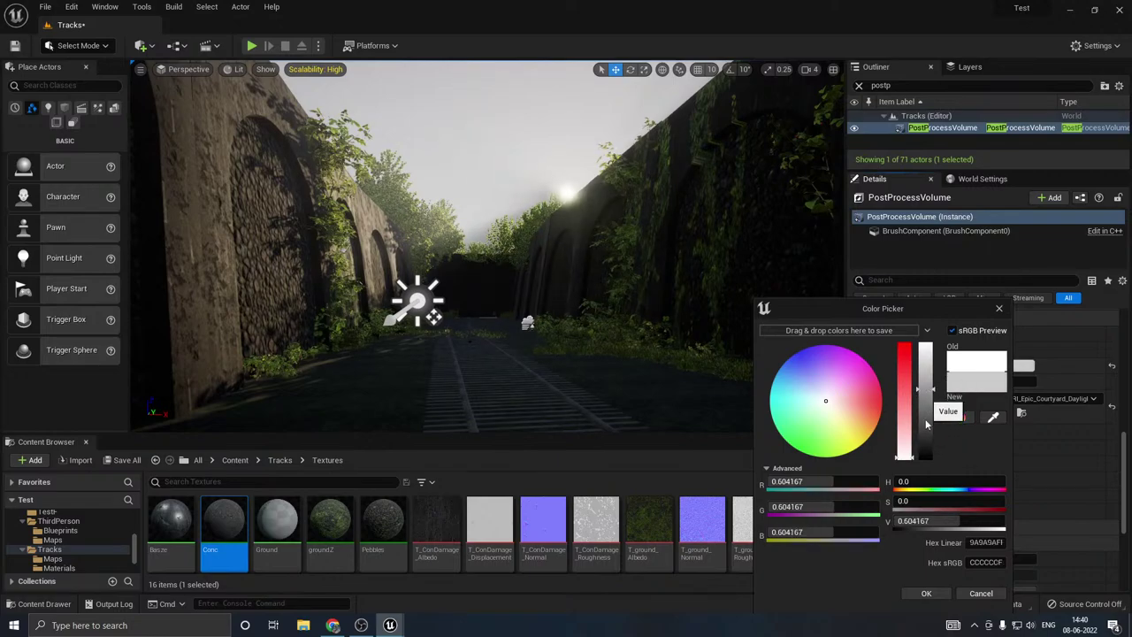
pyautogui.click(925, 592)
# Step: Check the darker ambient light on the rails and save the Tracks level
pyautogui.moveTo(569, 360); pyautogui.dragTo(571, 341, button='right')
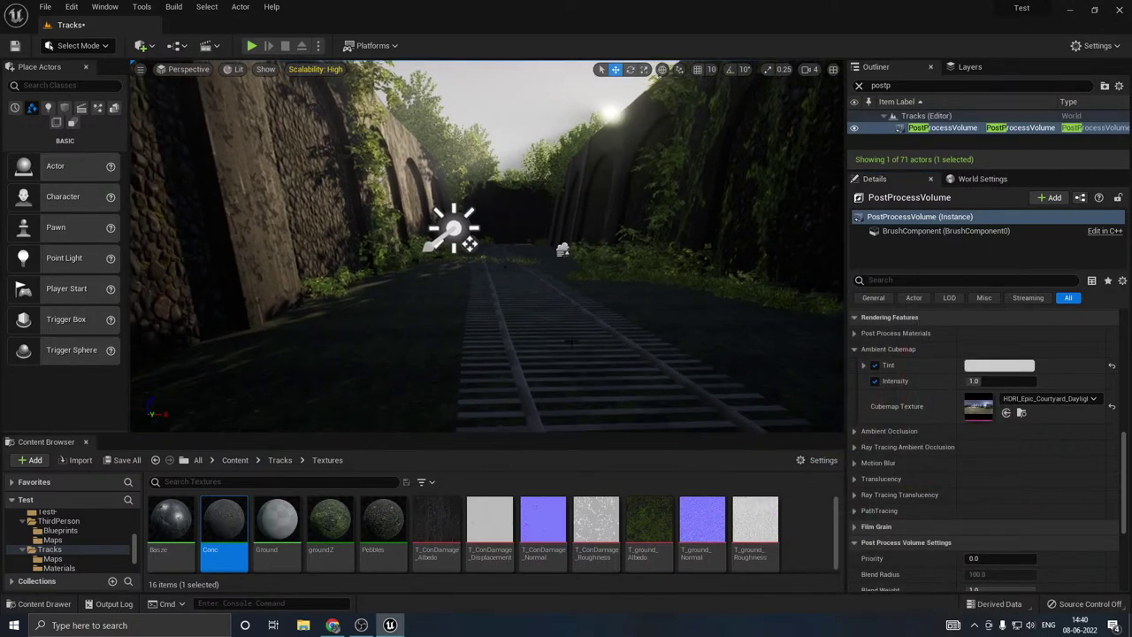
pyautogui.moveTo(521, 382); pyautogui.dragTo(543, 432, button='right')
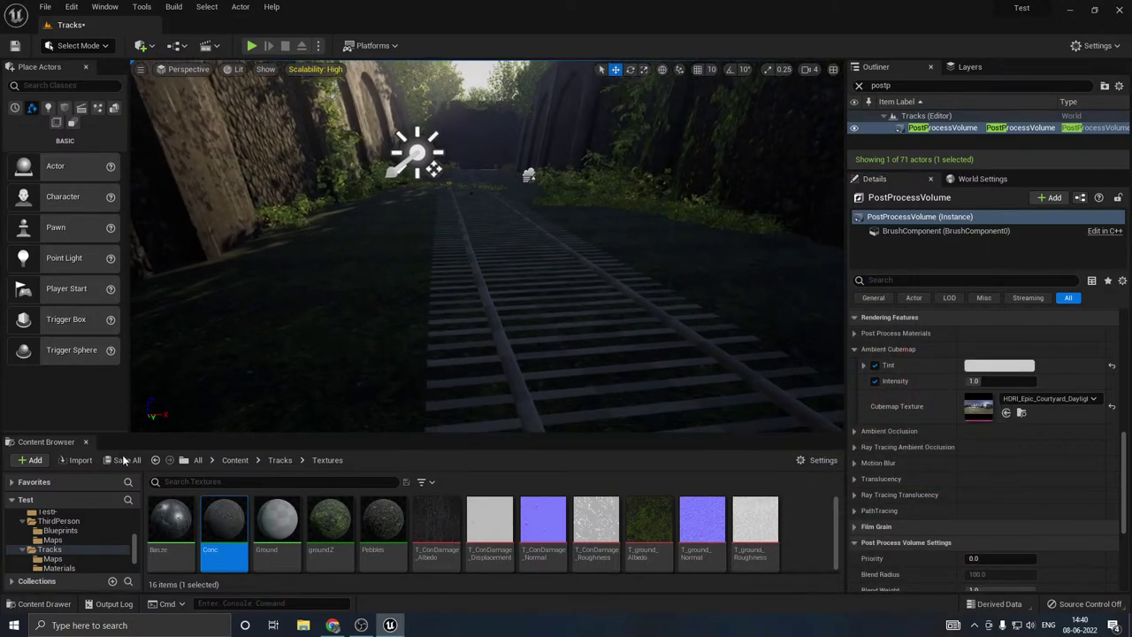
pyautogui.click(118, 463)
pyautogui.click(662, 446)
# Step: Enlarge the viewport slightly and inspect the sun glow and light shafts from several points along the tracks
pyautogui.moveTo(576, 434)
pyautogui.mouseDown()
pyautogui.moveTo(575, 404)
pyautogui.moveTo(580, 454)
pyautogui.mouseUp()
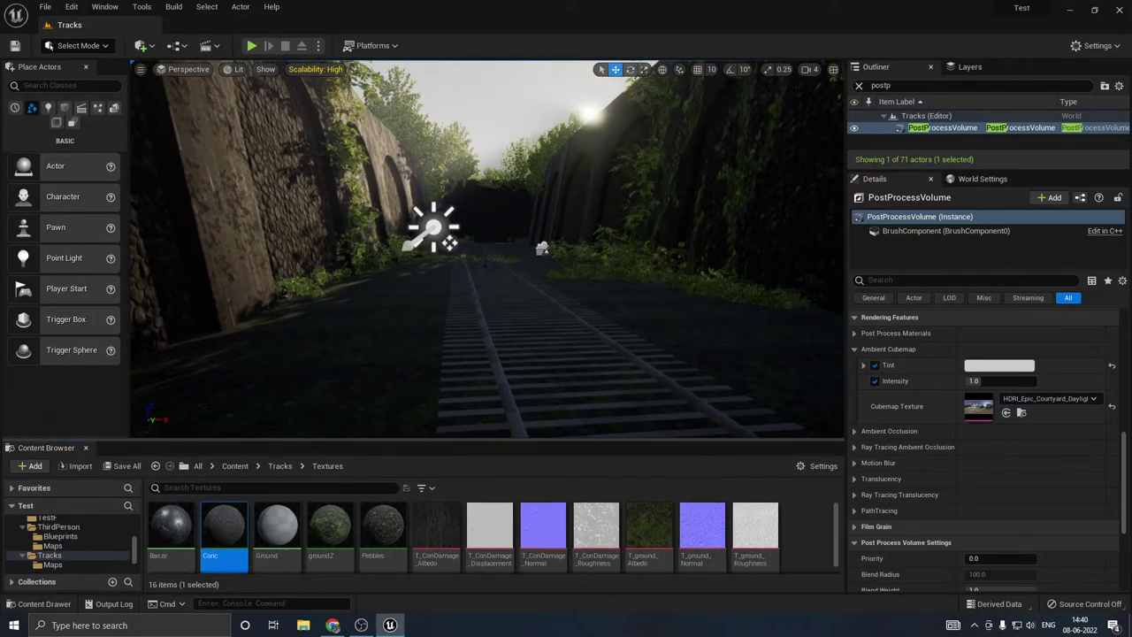
pyautogui.press('s')
pyautogui.moveTo(486, 248); pyautogui.dragTo(466, 242, button='right')
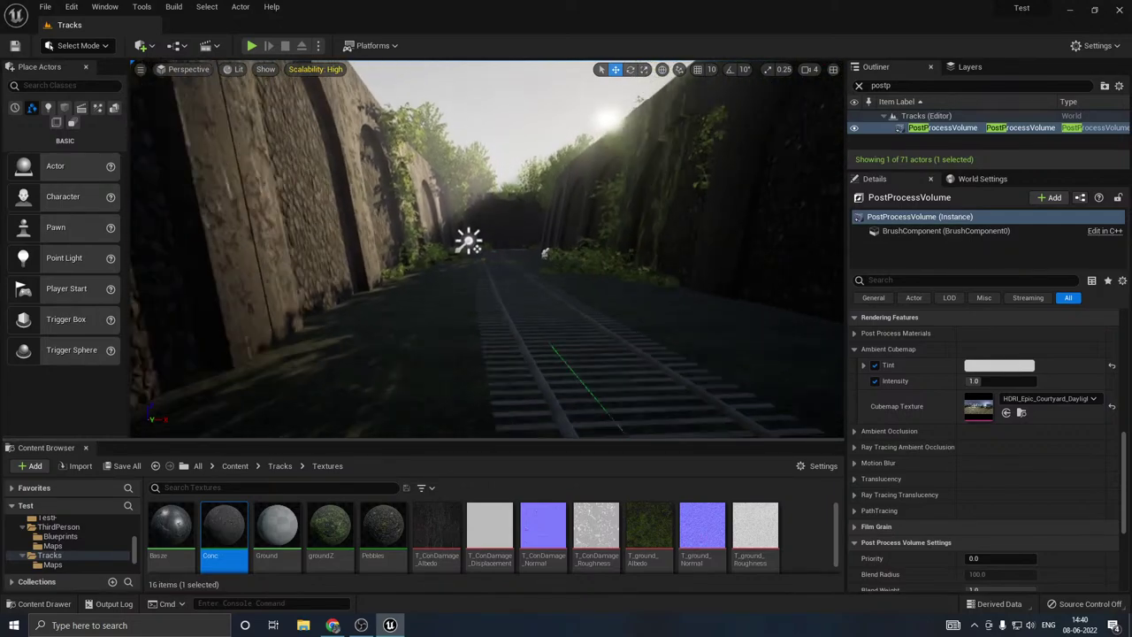
pyautogui.press('w')
pyautogui.moveTo(582, 372); pyautogui.dragTo(618, 341, button='right')
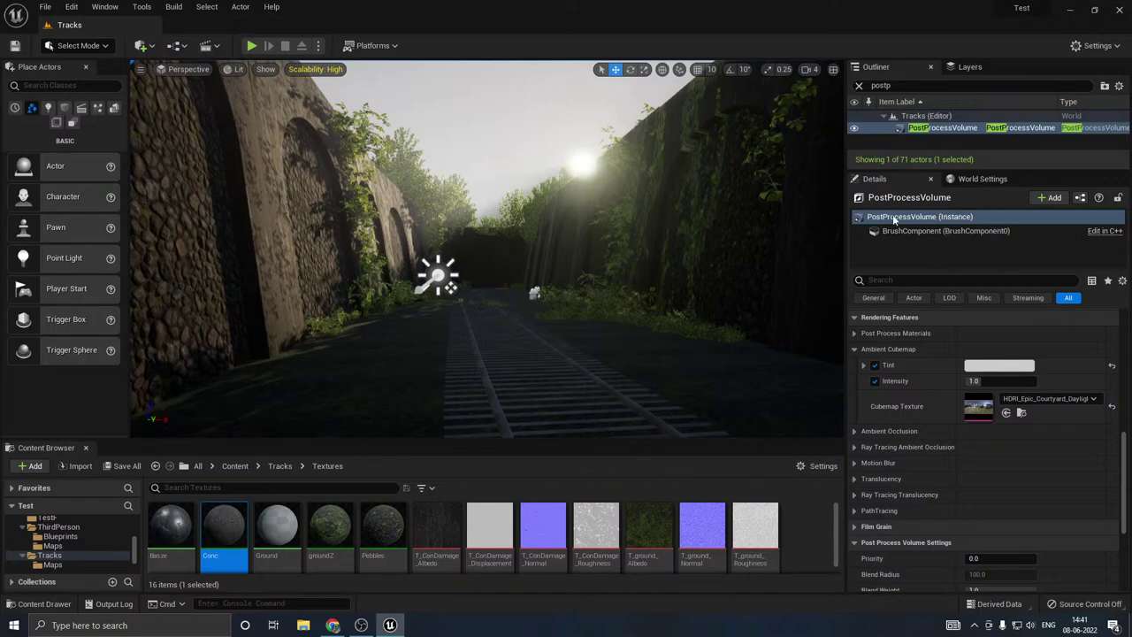
# Step: Enlarge the Content Browser and look through the Cabin textures, then collapse the Cabin folder
pyautogui.moveTo(323, 423); pyautogui.dragTo(324, 380)
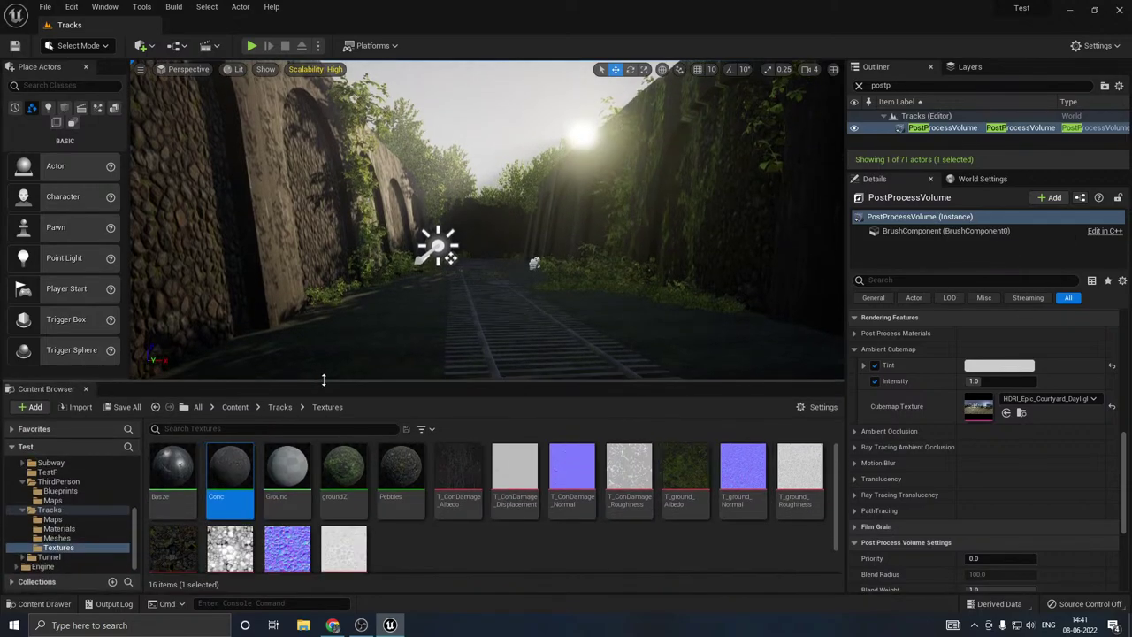
pyautogui.scroll(5, 72, 517)
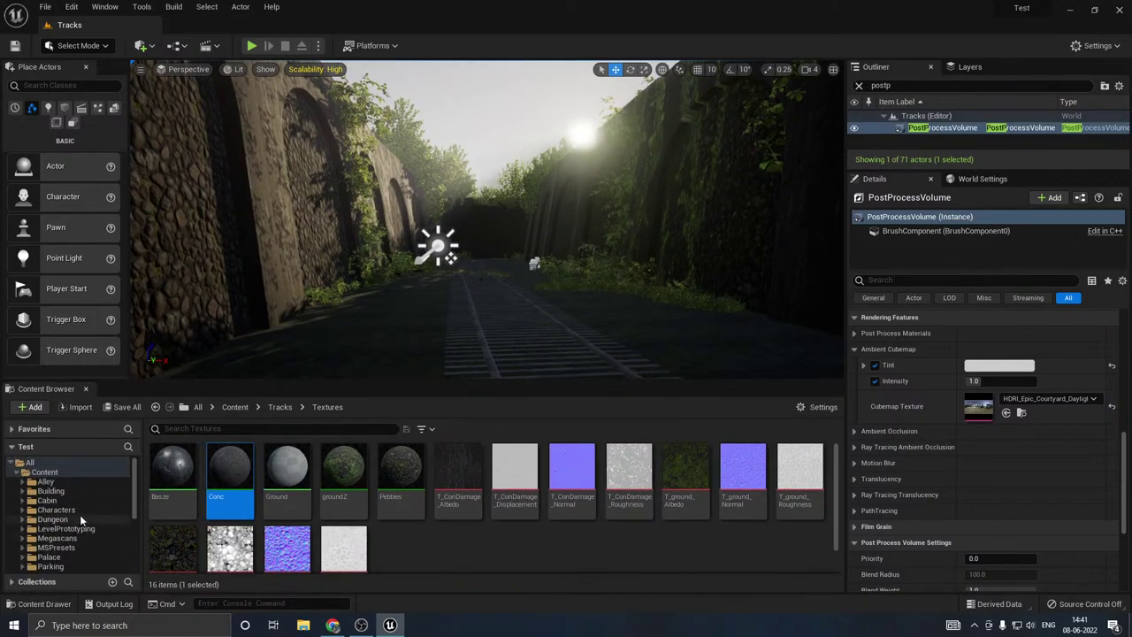
pyautogui.click(23, 501)
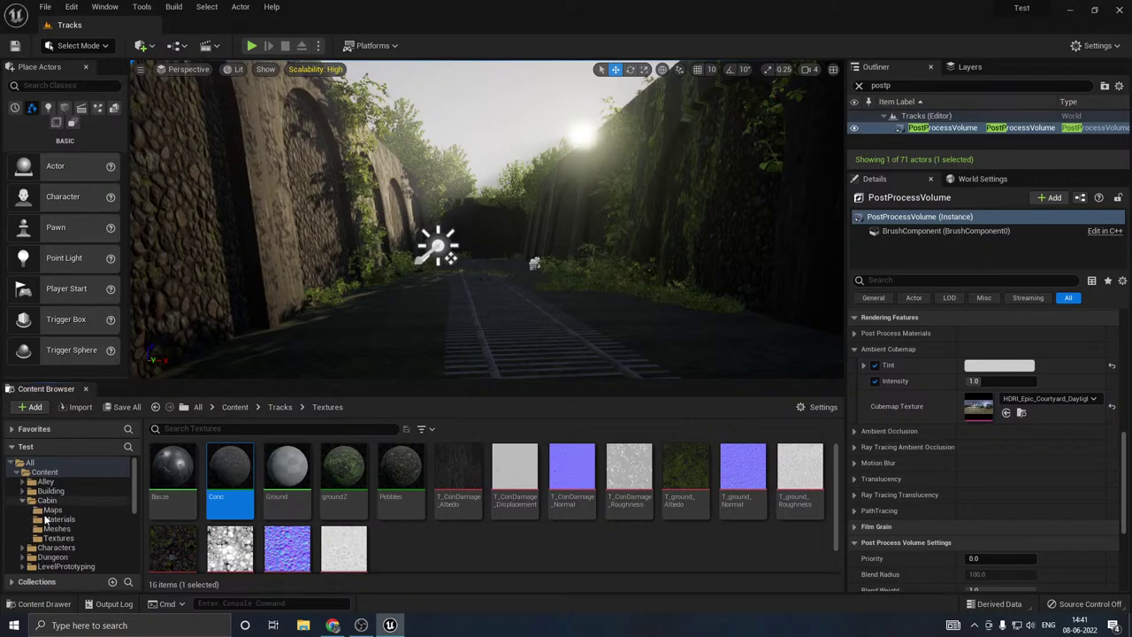
pyautogui.click(56, 538)
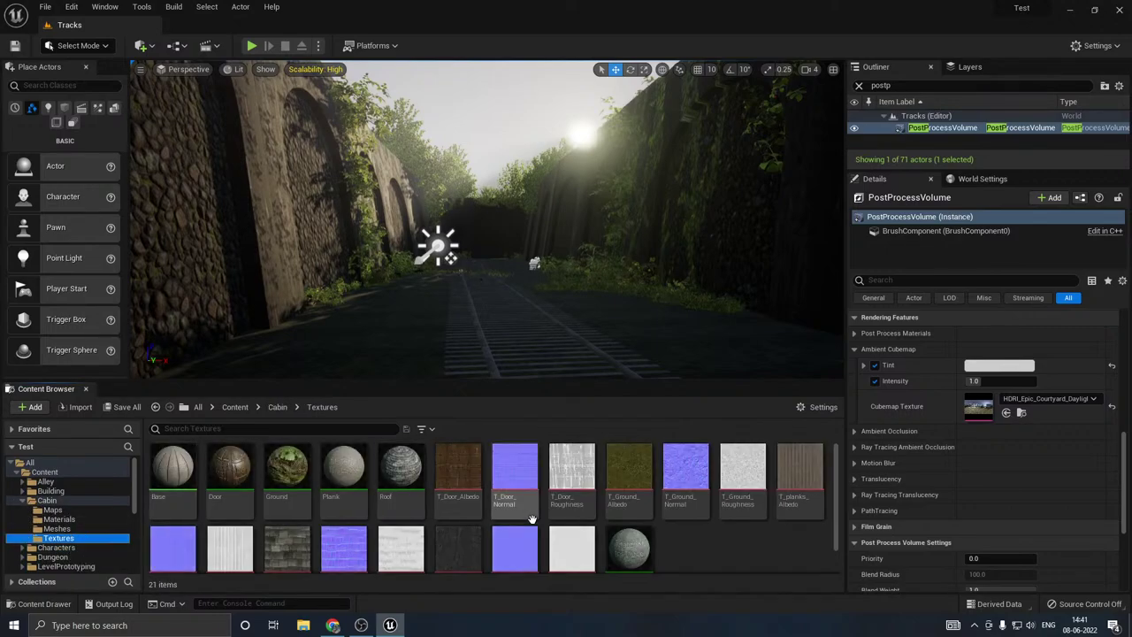
pyautogui.click(22, 502)
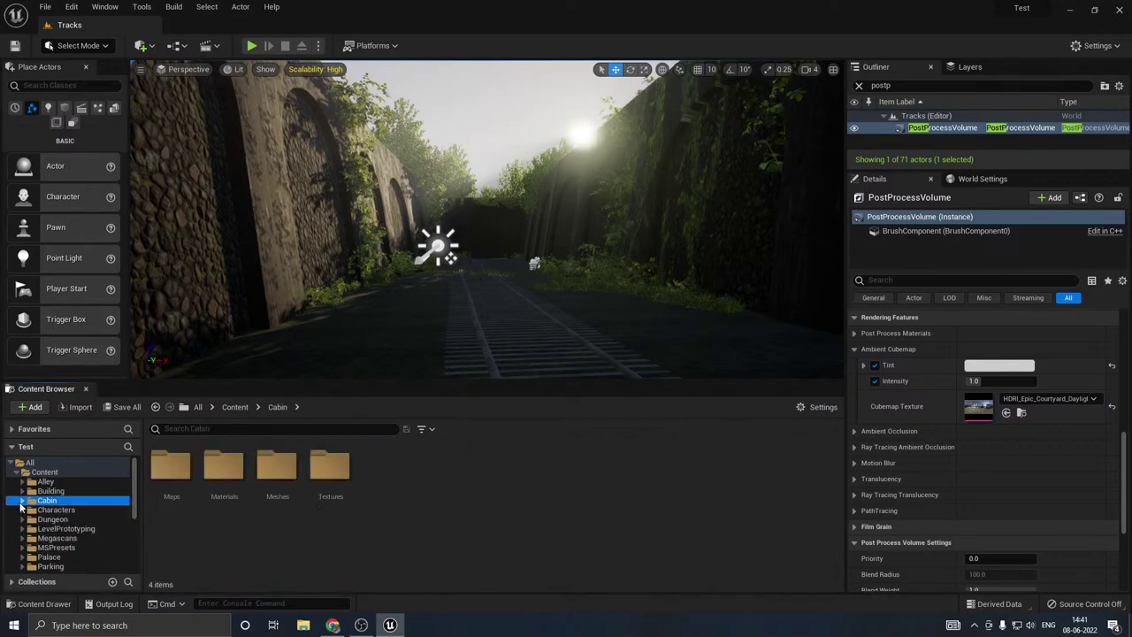
# Step: Look through the Palace and Subway folders and open Subway's Tesxtures folder to examine its materials and textures
pyautogui.scroll(-1, 16, 549)
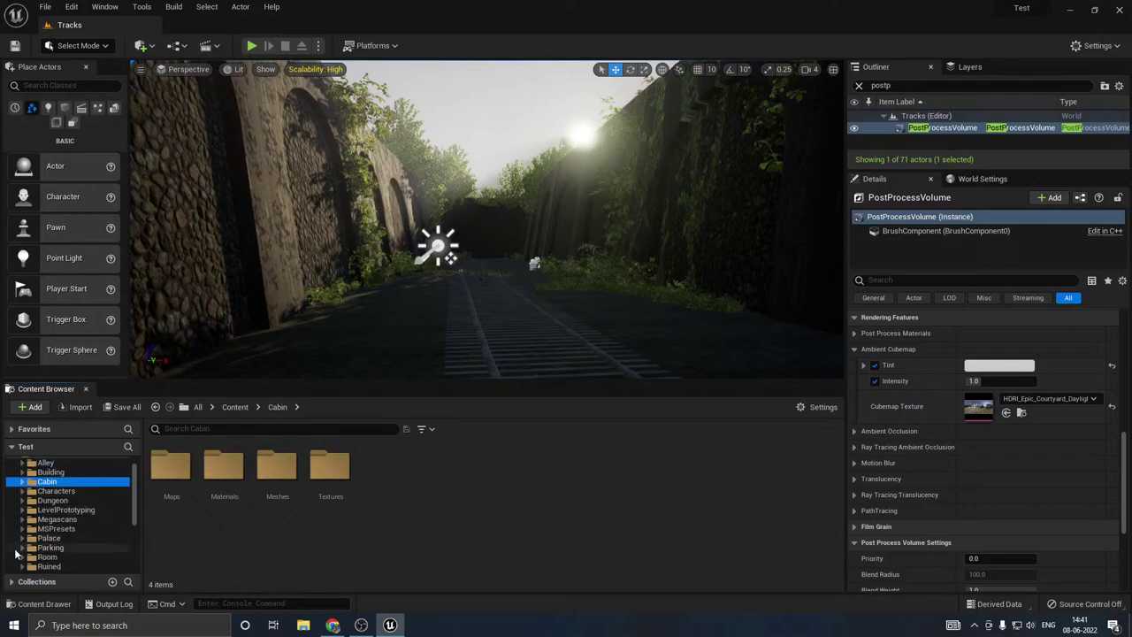
pyautogui.scroll(-2, 120, 540)
pyautogui.click(22, 500)
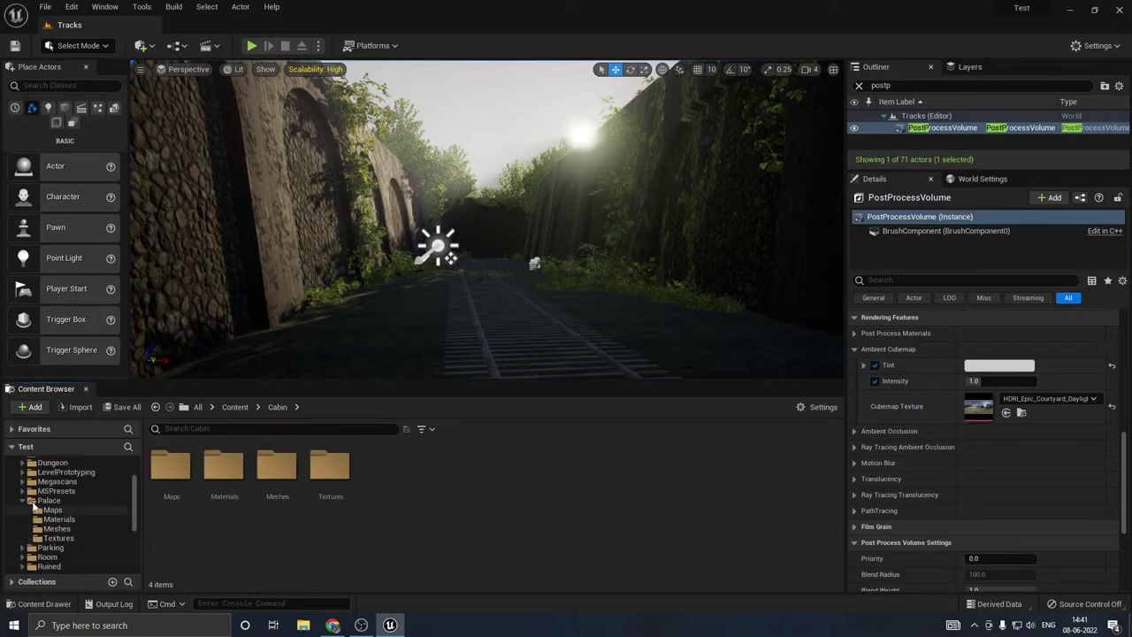
pyautogui.scroll(-1, 74, 550)
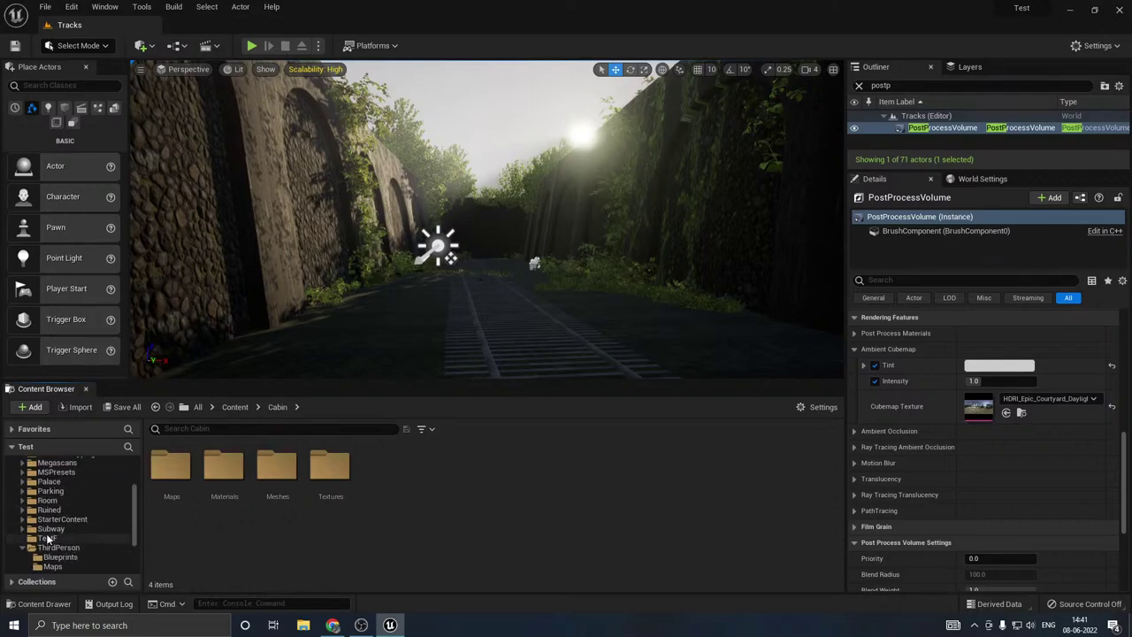
pyautogui.click(45, 529)
pyautogui.scroll(-1, 69, 535)
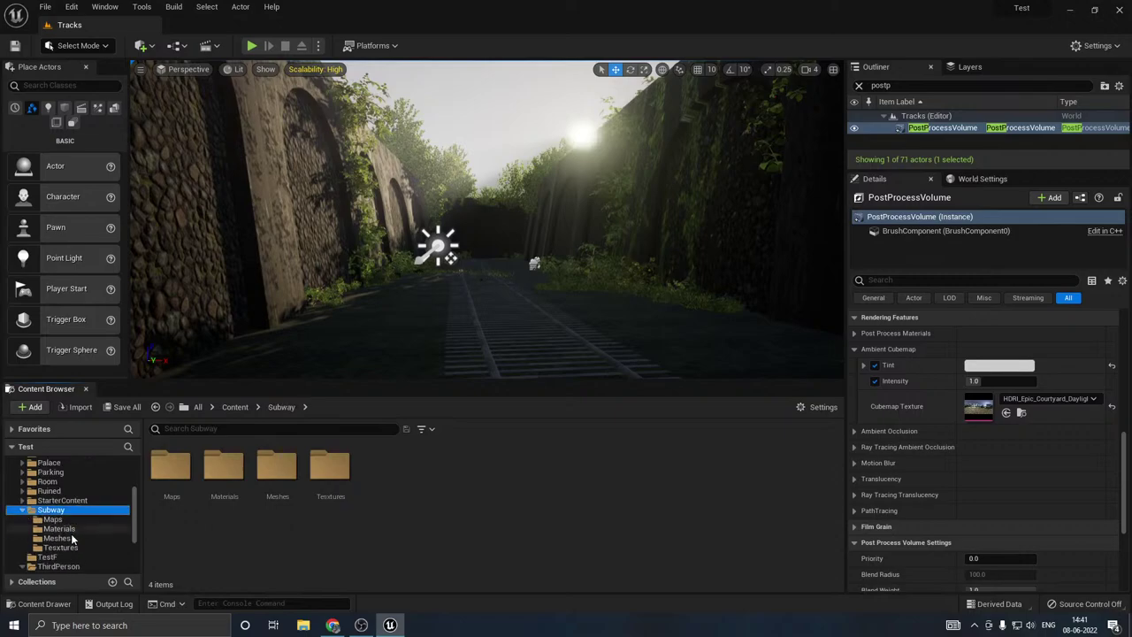
pyautogui.click(61, 547)
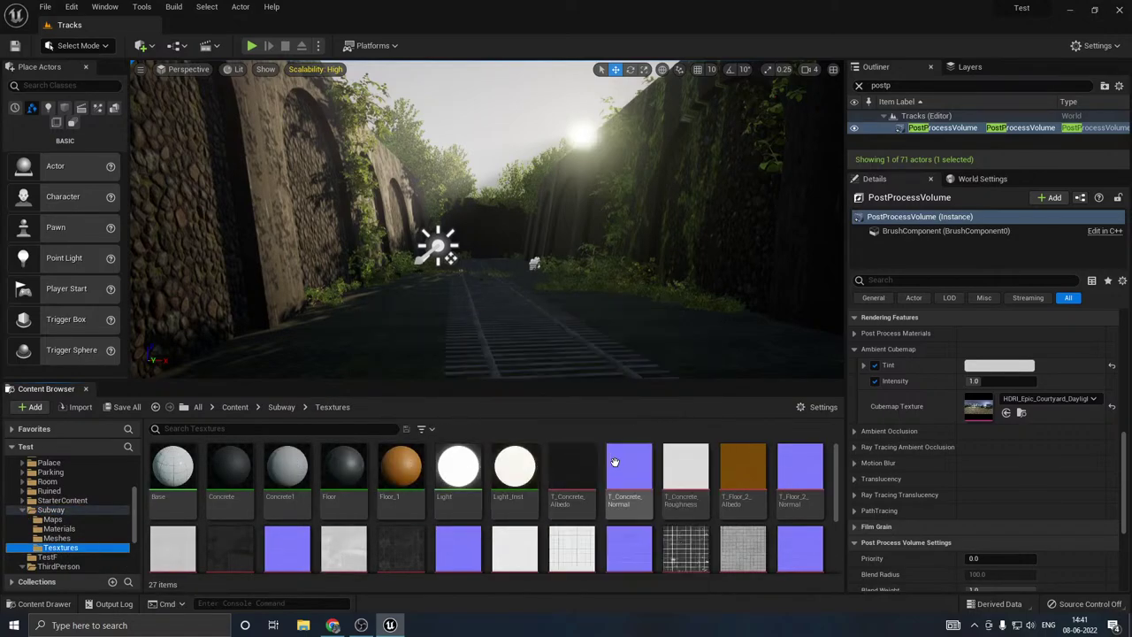
# Step: Look through the rest of Subway's textures, then expand the Tunnel folder and view its Textures folder
pyautogui.scroll(-3, 346, 480)
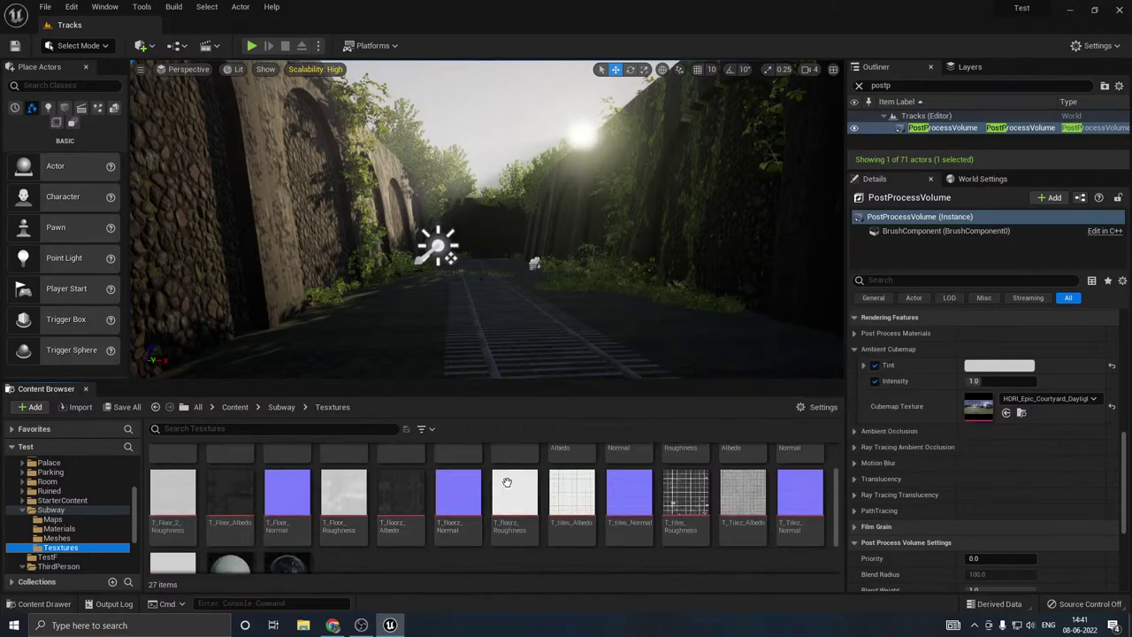
pyautogui.scroll(-3, 110, 518)
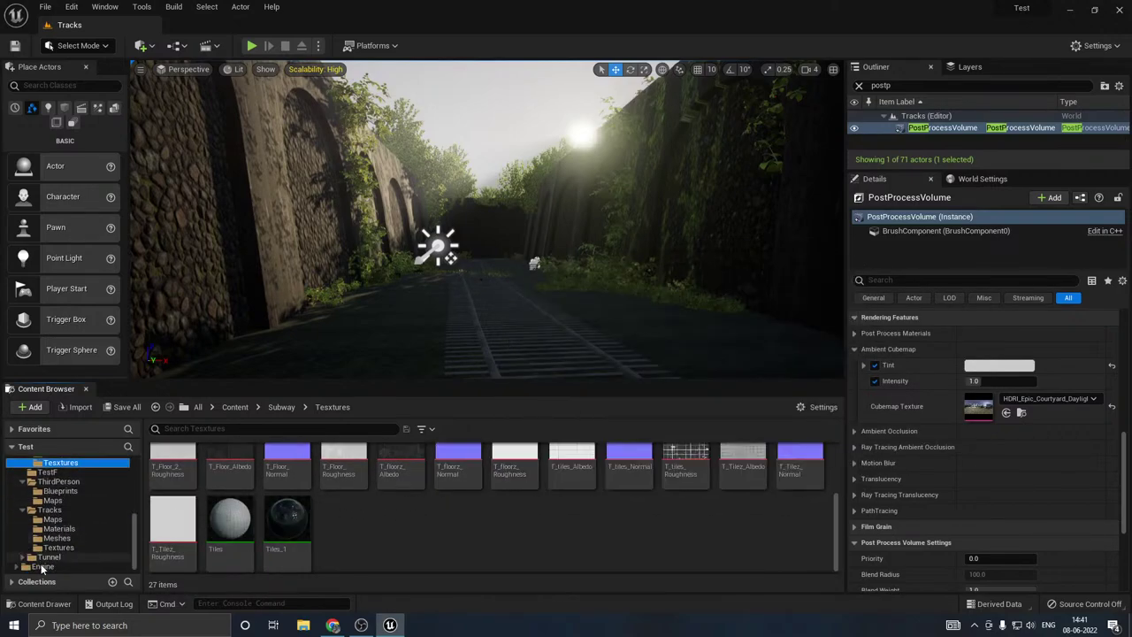
pyautogui.doubleClick(37, 558)
pyautogui.scroll(-2, 83, 551)
pyautogui.click(83, 554)
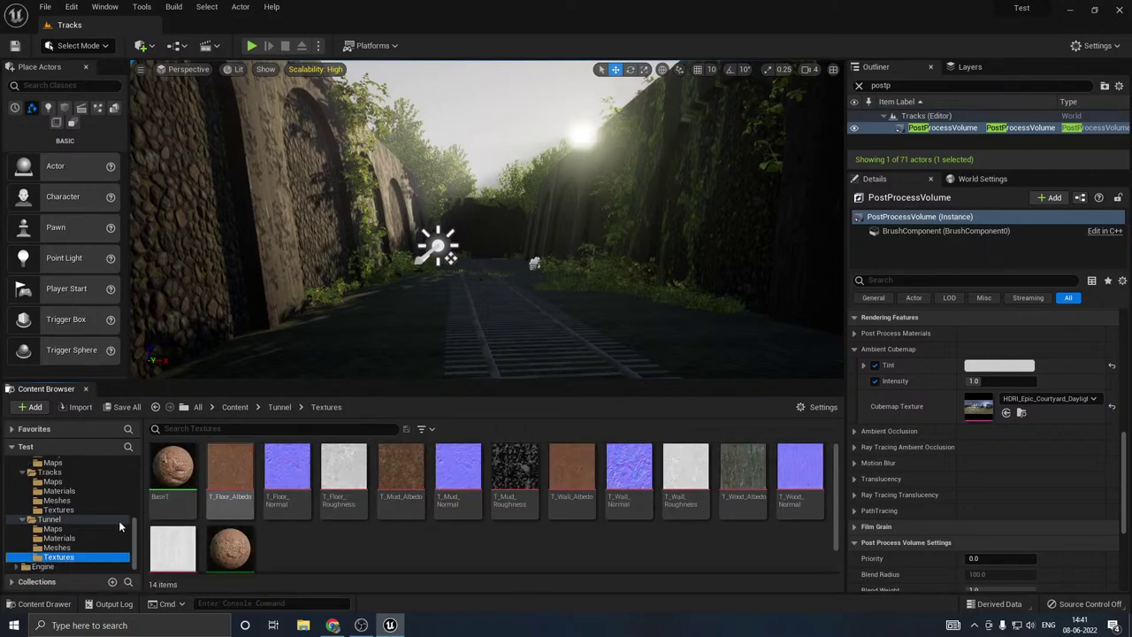
# Step: Browse the materials and textures in the Room and Parking Textures folders
pyautogui.scroll(5, 49, 525)
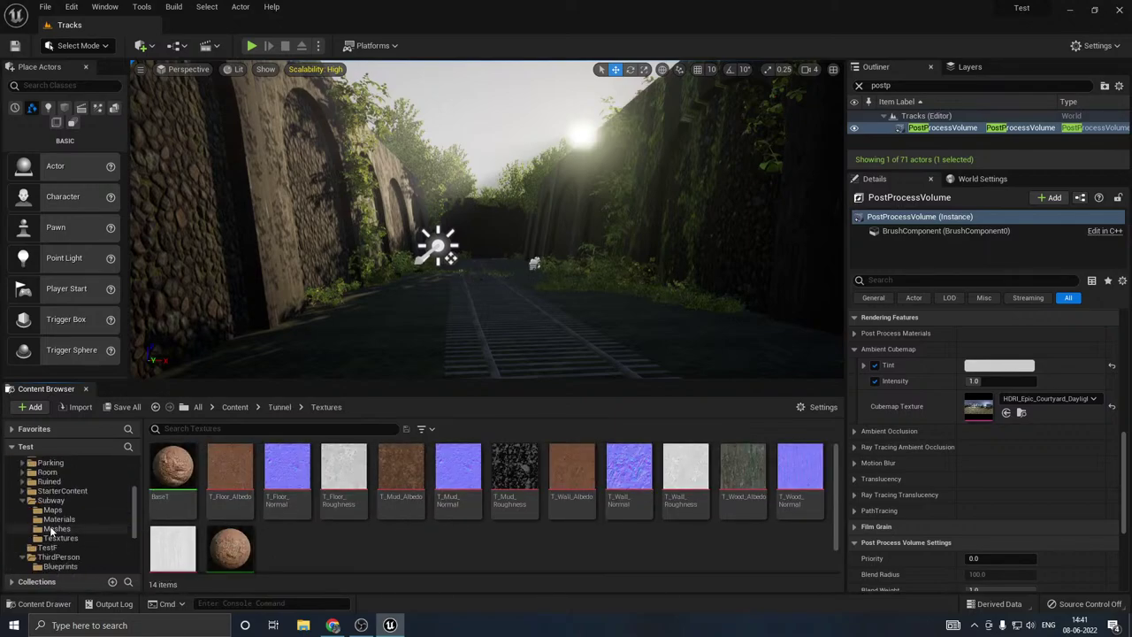
pyautogui.scroll(2, 51, 529)
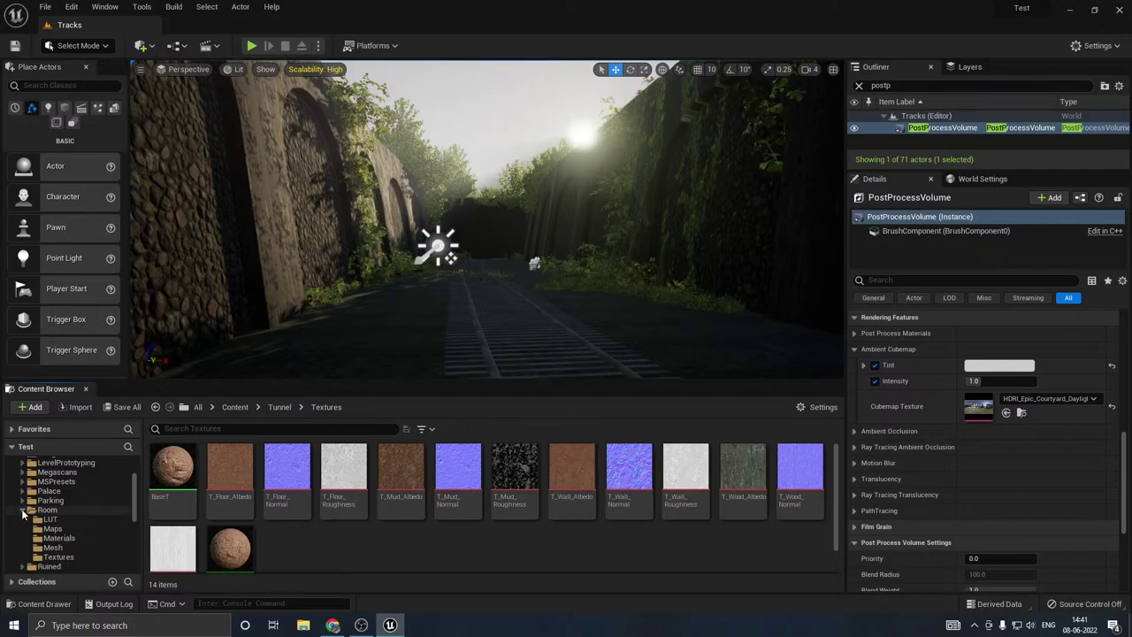
pyautogui.click(59, 557)
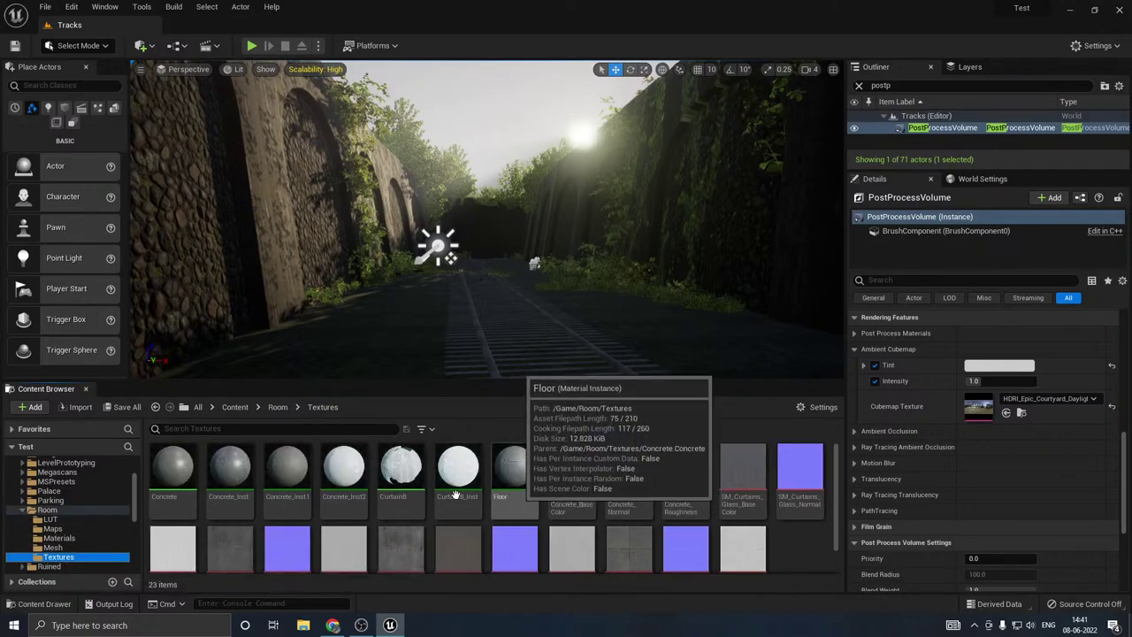
pyautogui.scroll(1, 49, 515)
pyautogui.click(23, 520)
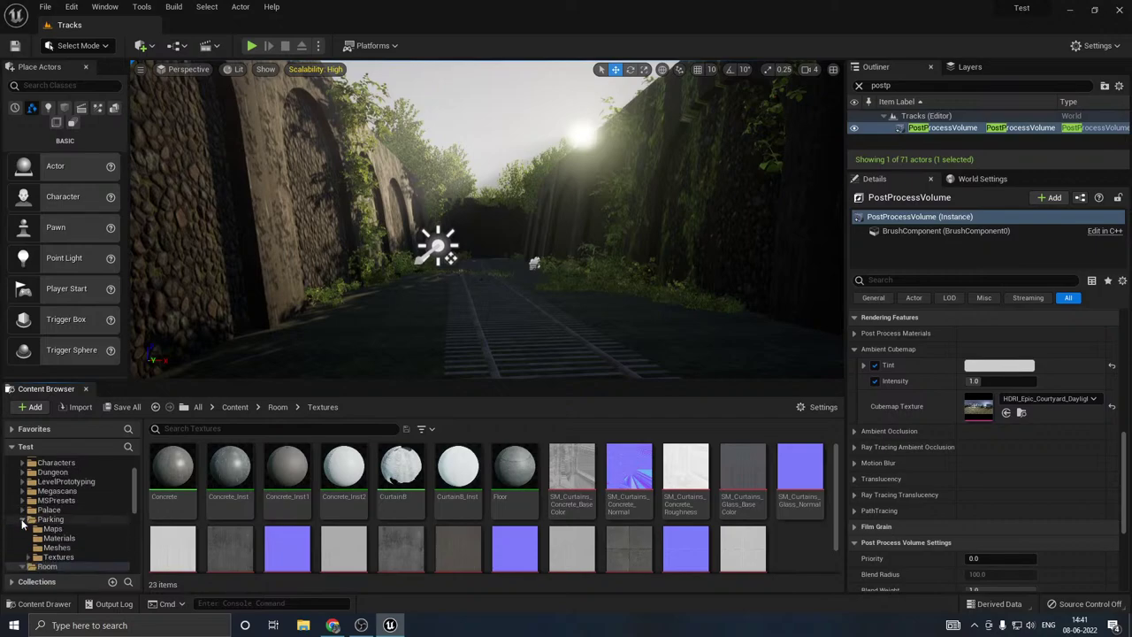
pyautogui.click(58, 557)
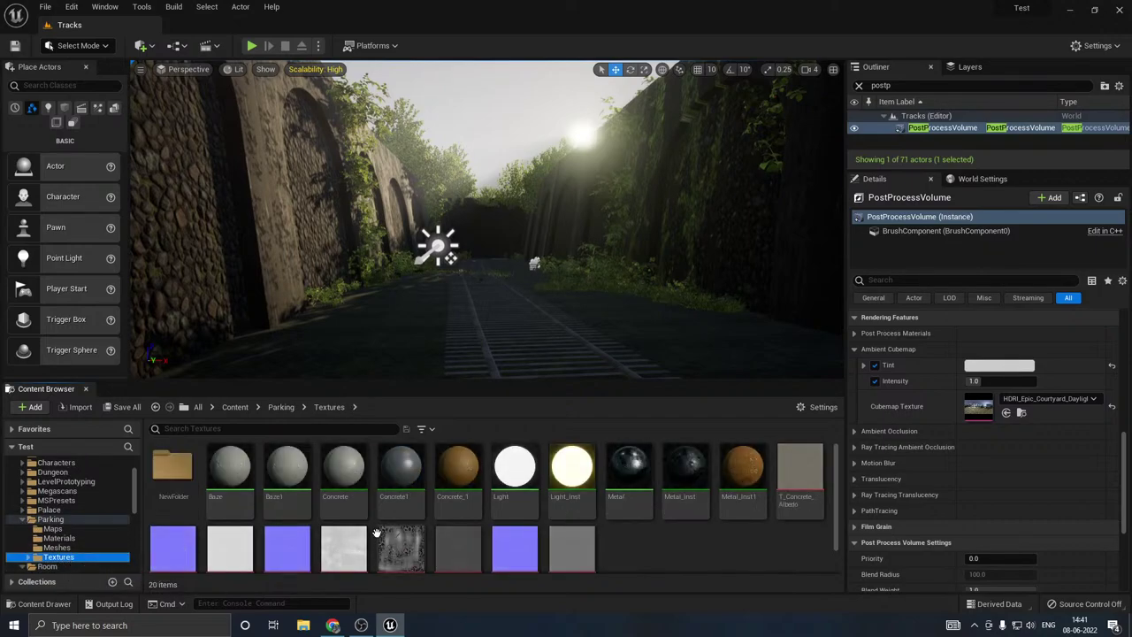
# Step: Copy the Metal_Inst1 material instance from Parking's Textures folder into the Tracks folder and open Tracks
pyautogui.click(743, 469)
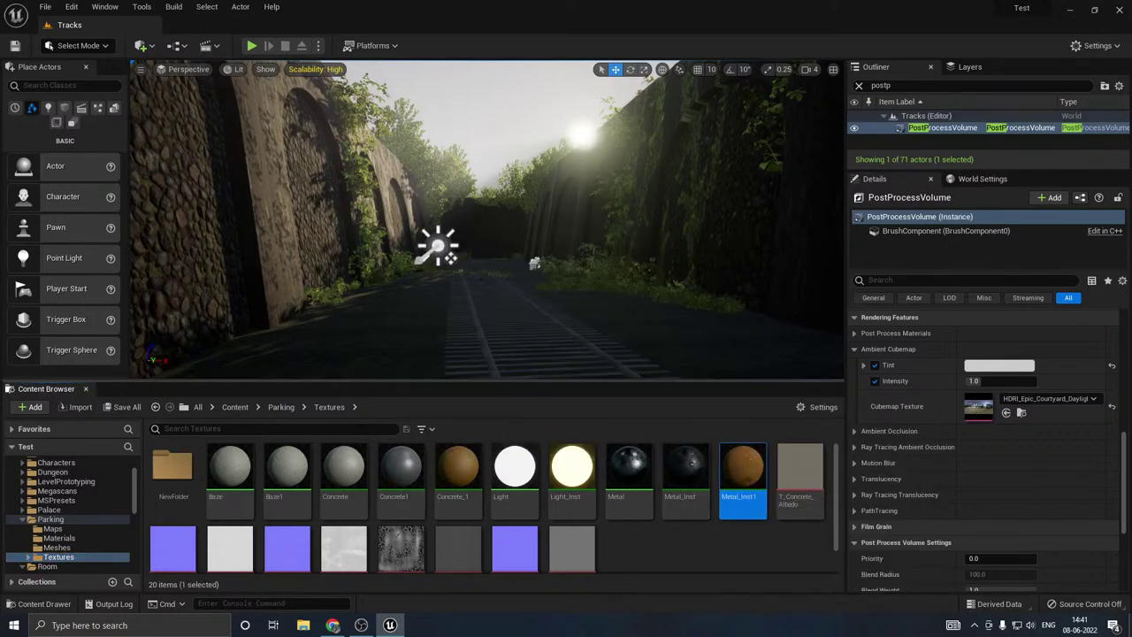
pyautogui.click(485, 370)
pyautogui.scroll(-3, 62, 506)
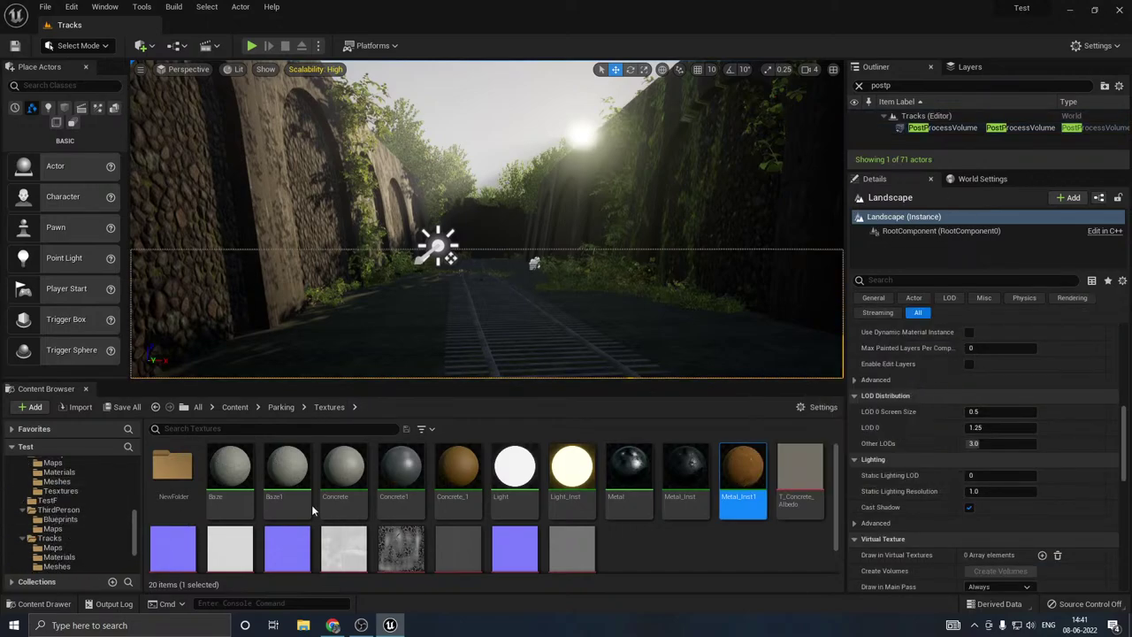
pyautogui.scroll(-1, 79, 508)
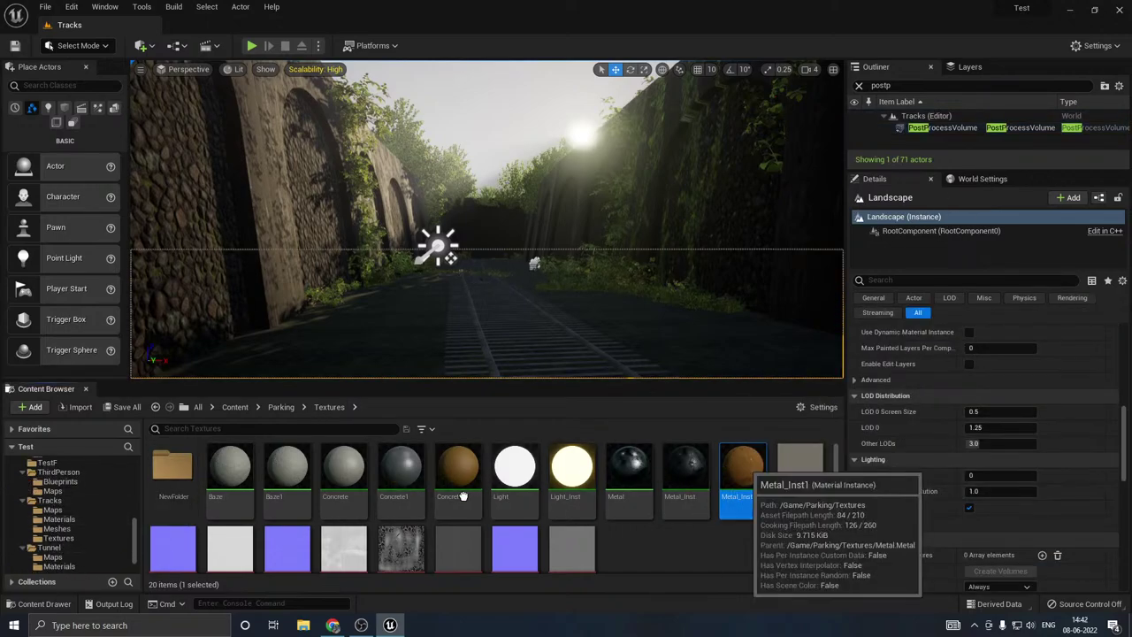
pyautogui.moveTo(716, 468); pyautogui.dragTo(80, 500)
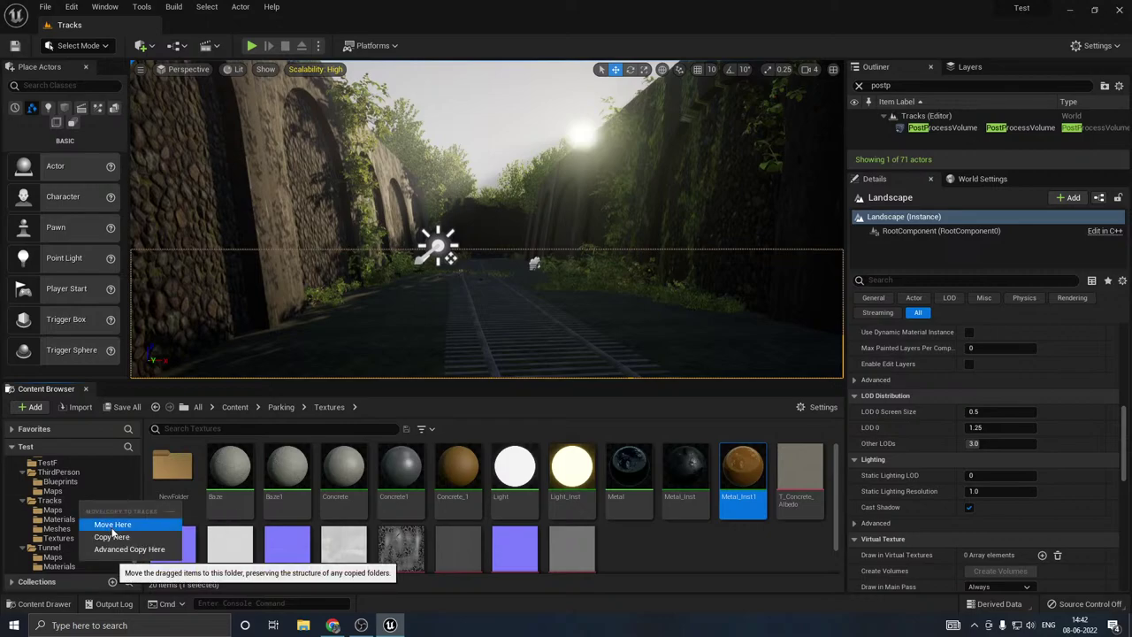
pyautogui.click(112, 536)
pyautogui.click(50, 501)
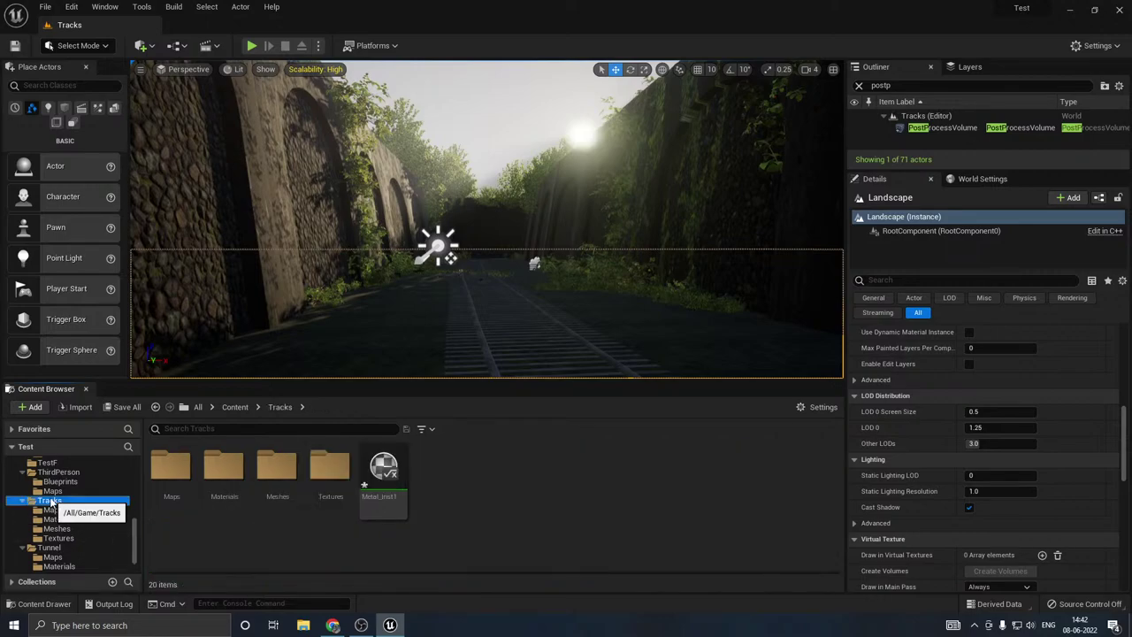
# Step: Open the copied Metal_Inst1 and set its C color to a near-black gray with RGB values of 0.010417
pyautogui.doubleClick(381, 469)
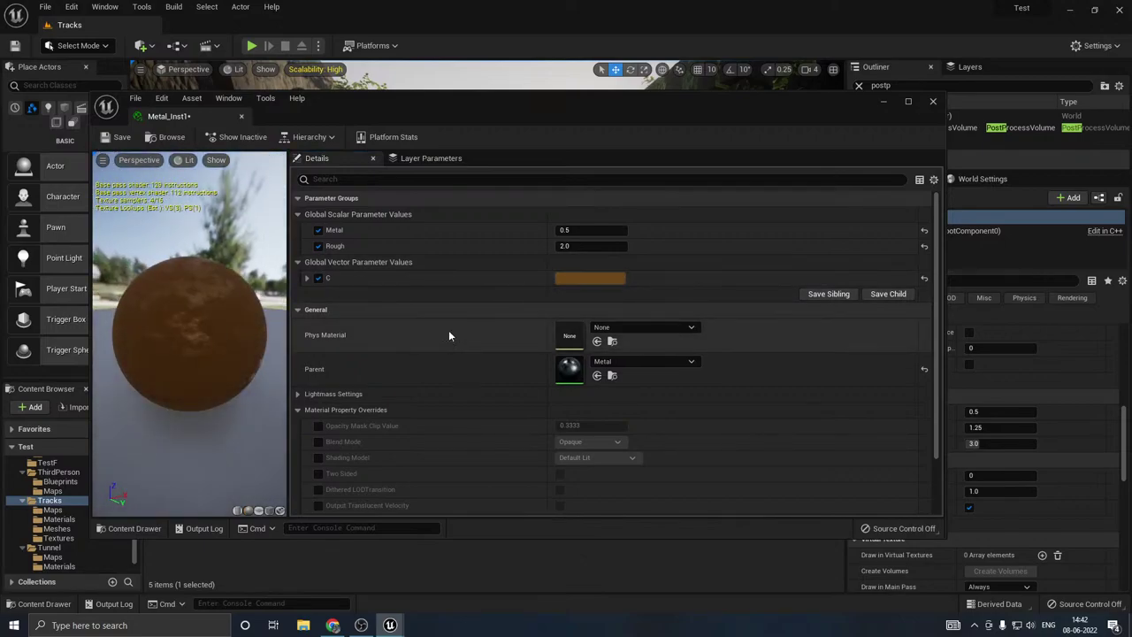
pyautogui.click(585, 278)
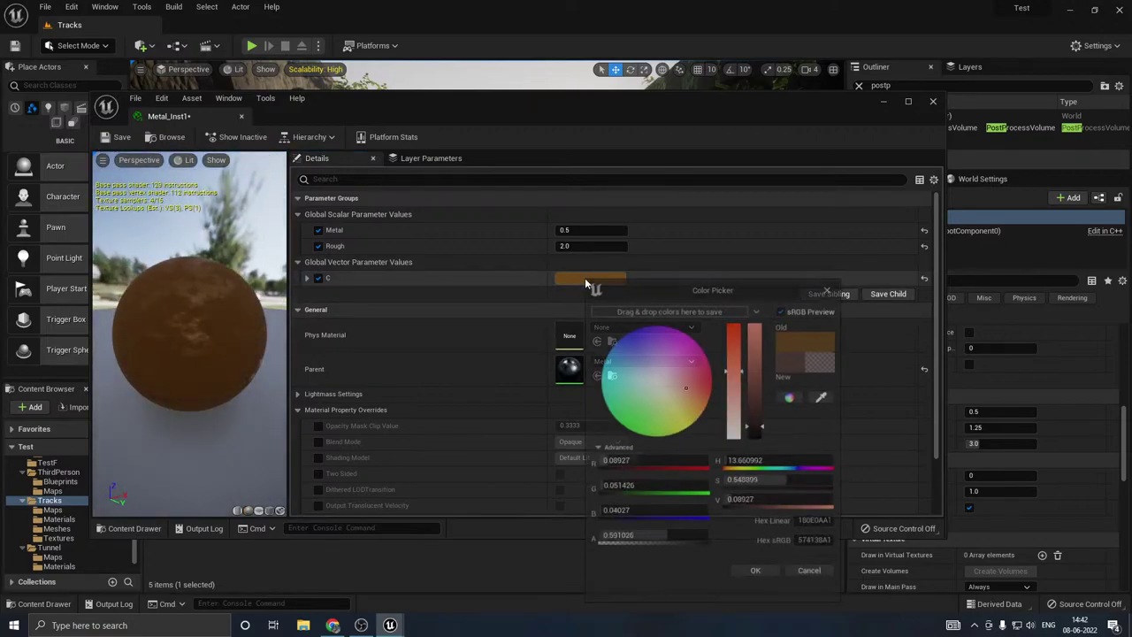
pyautogui.click(733, 436)
pyautogui.click(764, 437)
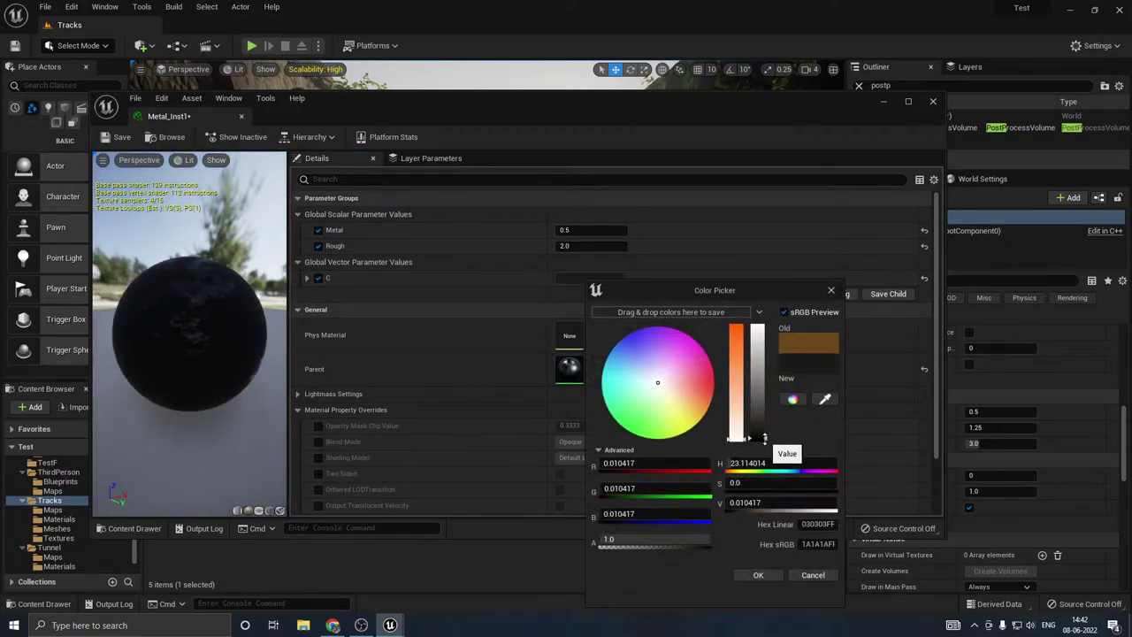
pyautogui.click(758, 576)
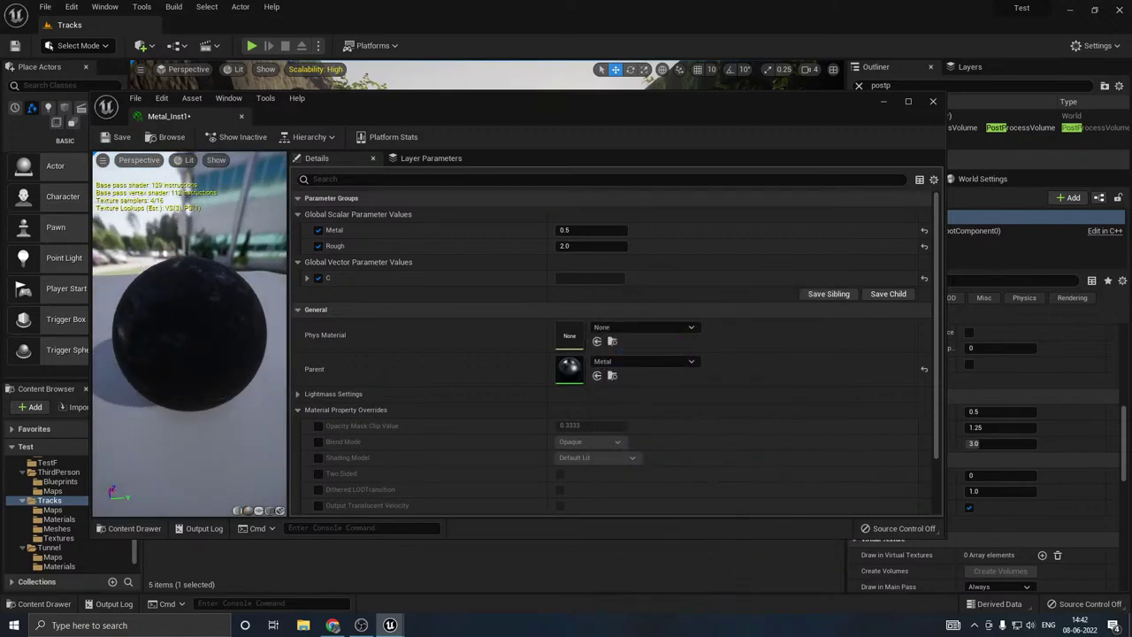
# Step: Set Metal_Inst1's Metal parameter to 1 and its Rough parameter to about 1.77, then close the material instance
pyautogui.moveTo(584, 246); pyautogui.dragTo(542, 246)
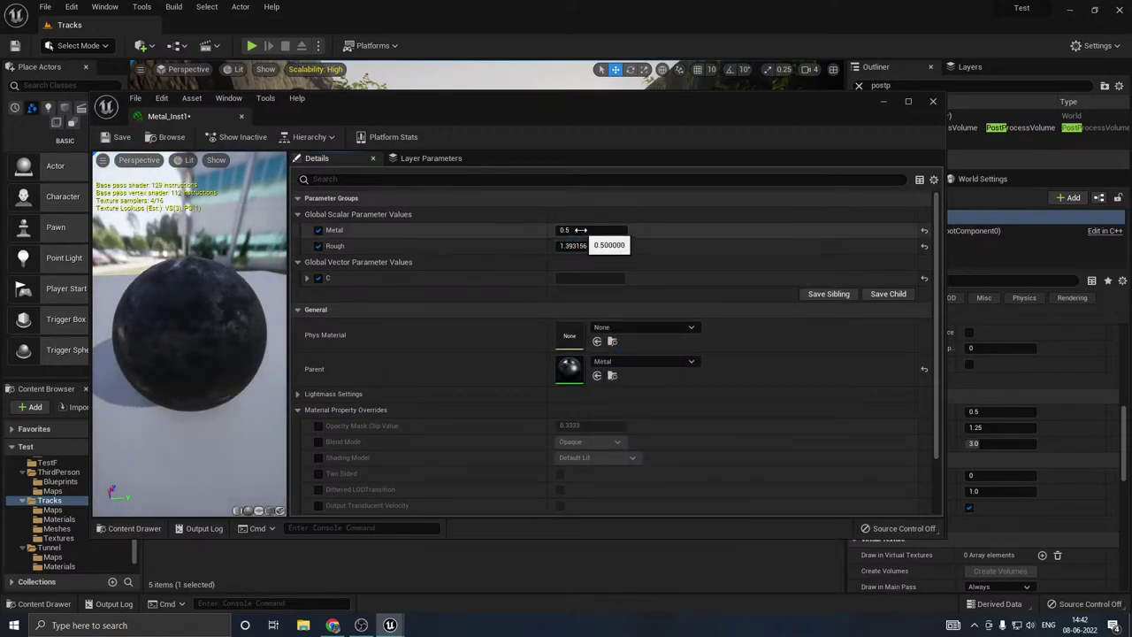
pyautogui.press('Return')
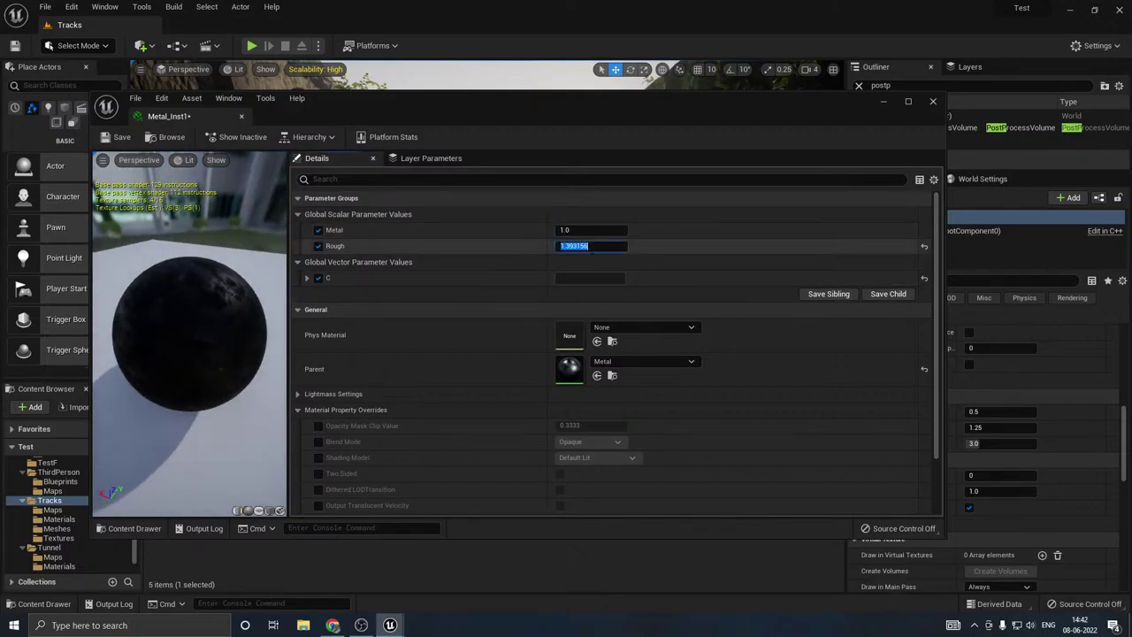
pyautogui.click(924, 246)
pyautogui.moveTo(582, 231)
pyautogui.mouseDown()
pyautogui.moveTo(566, 231)
pyautogui.moveTo(588, 230)
pyautogui.mouseUp()
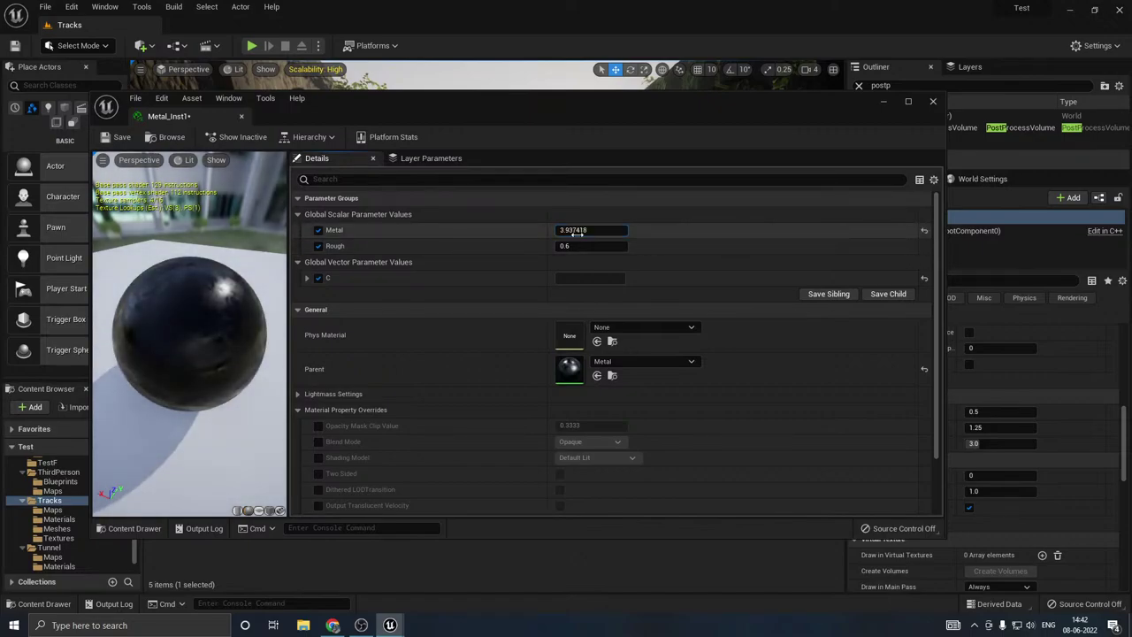
pyautogui.write('1')
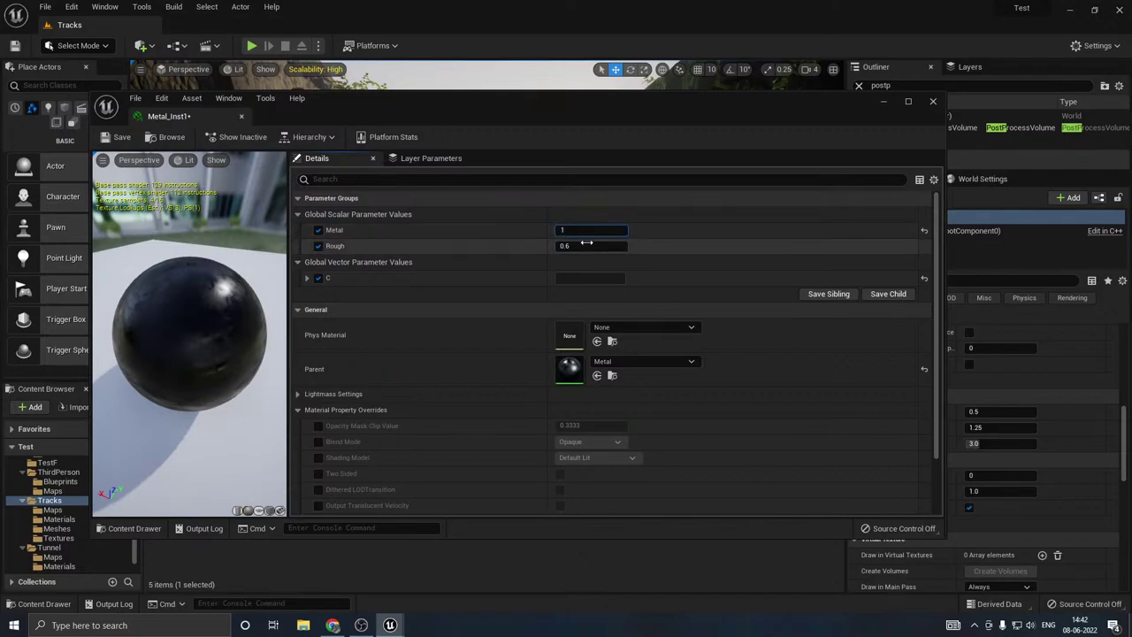
pyautogui.moveTo(584, 245); pyautogui.dragTo(624, 245)
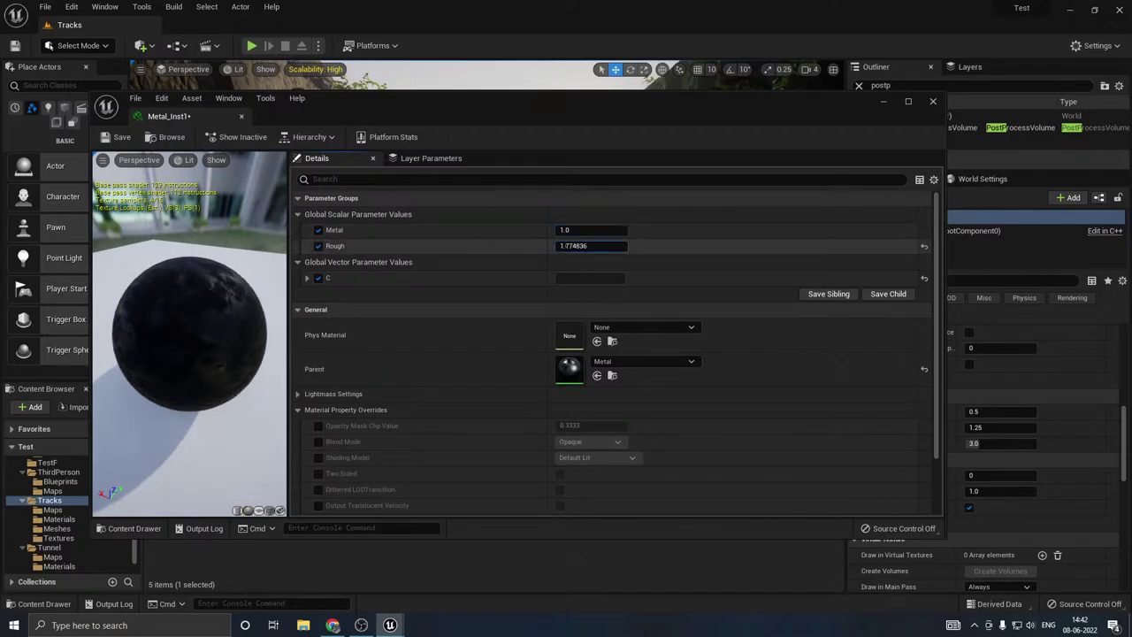
pyautogui.click(923, 162)
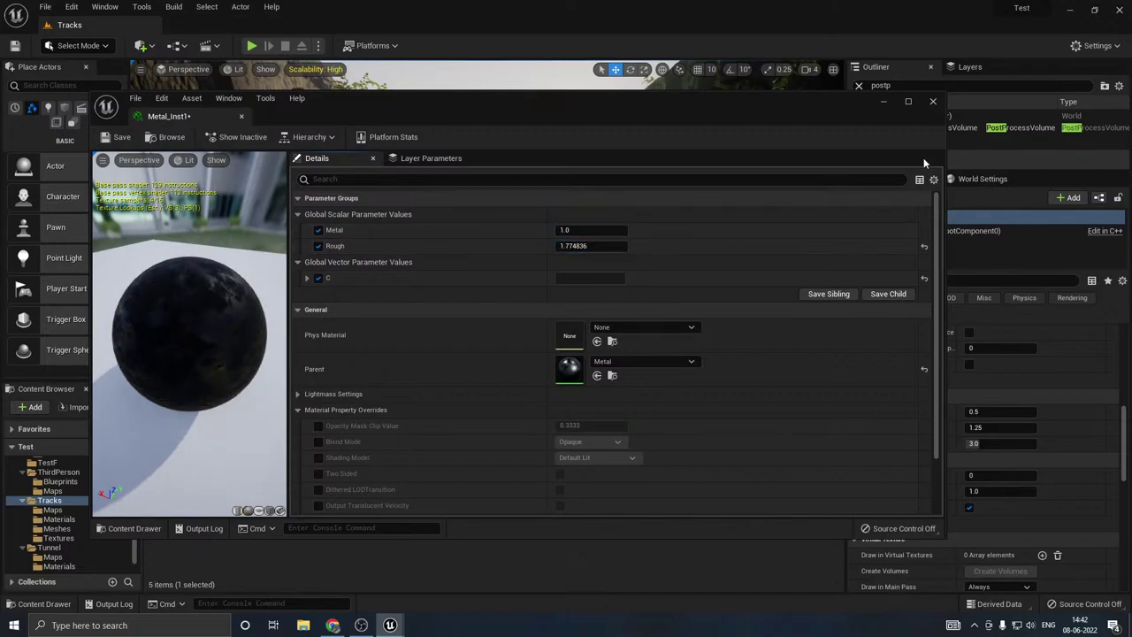
pyautogui.click(935, 101)
# Step: Collapse the Tunnel folder and open the SM_Track_1 static mesh from Tracks' Meshes folder
pyautogui.scroll(-1, 71, 538)
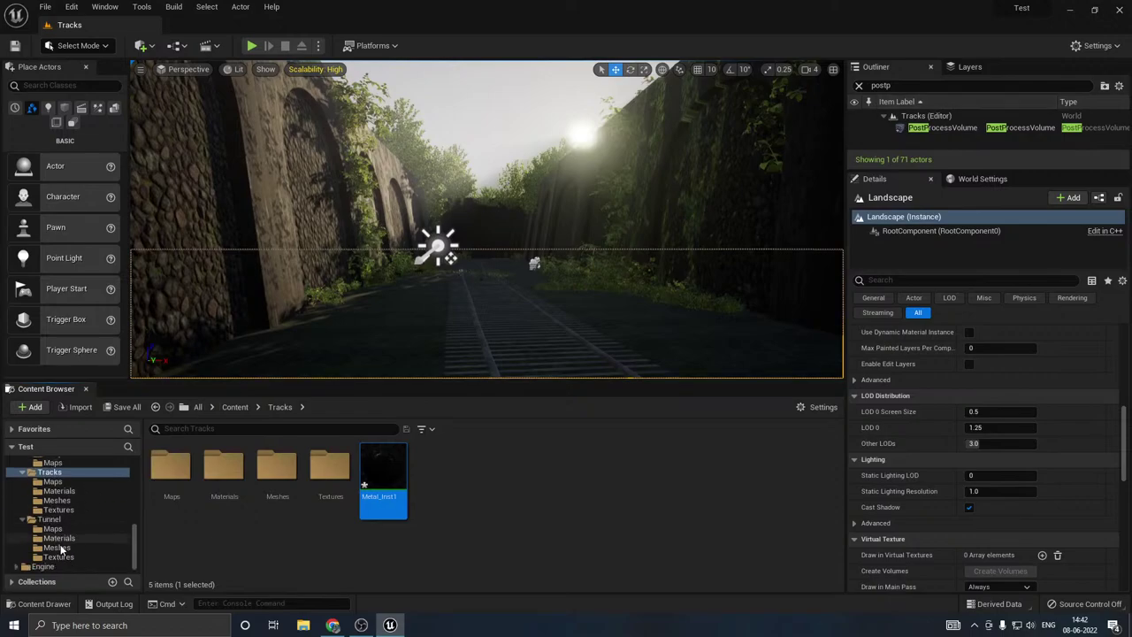
pyautogui.click(56, 547)
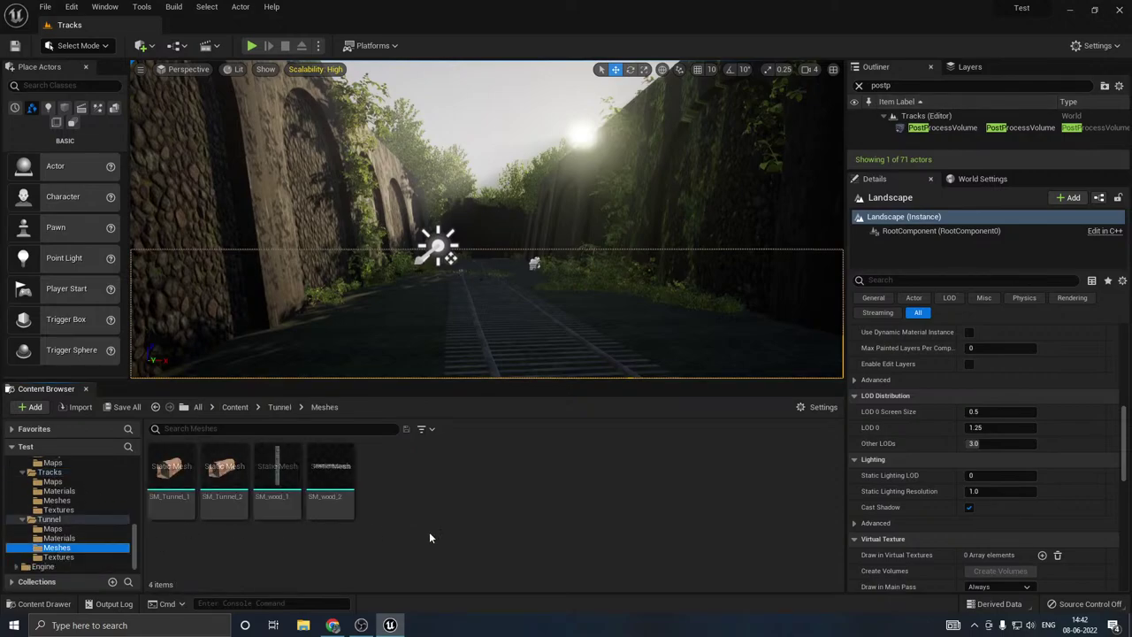
pyautogui.click(22, 520)
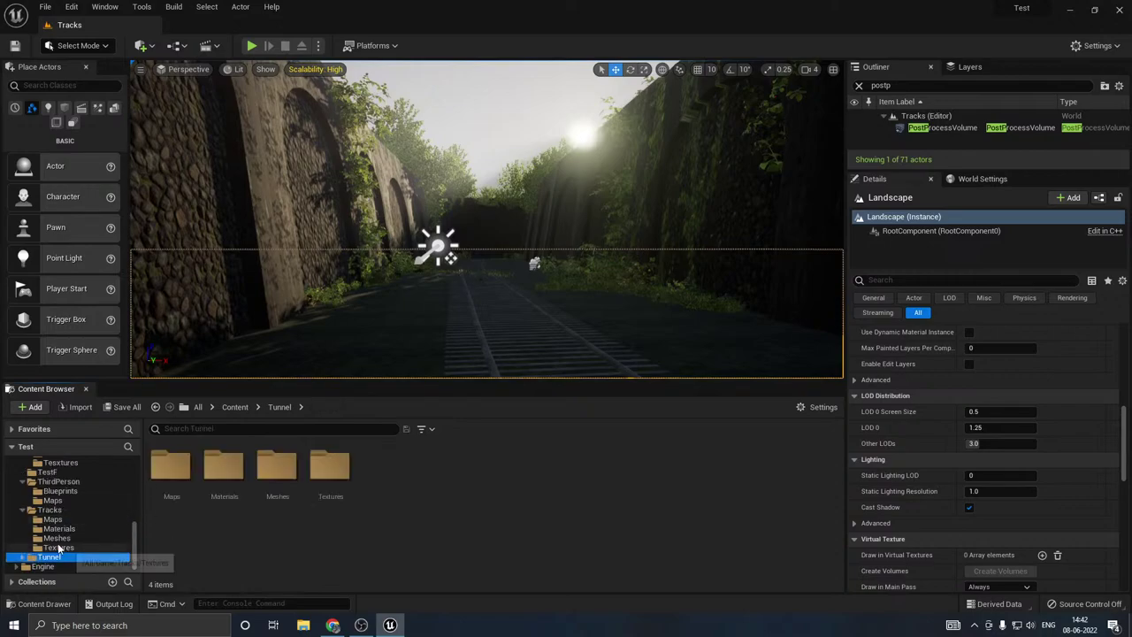
pyautogui.click(57, 547)
pyautogui.click(58, 539)
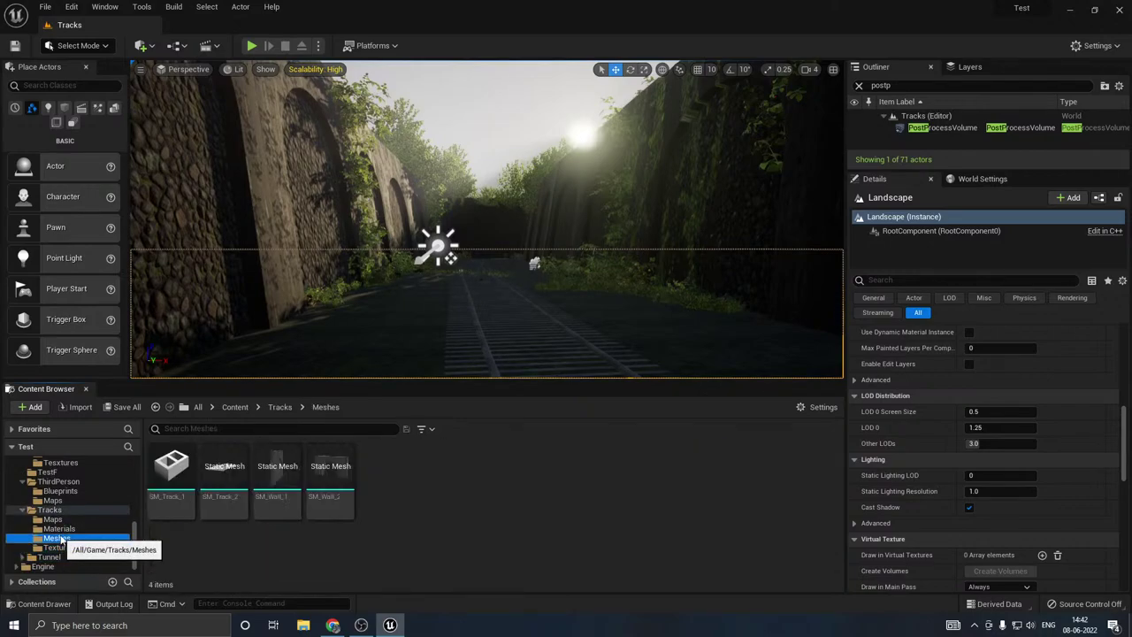
pyautogui.click(164, 460)
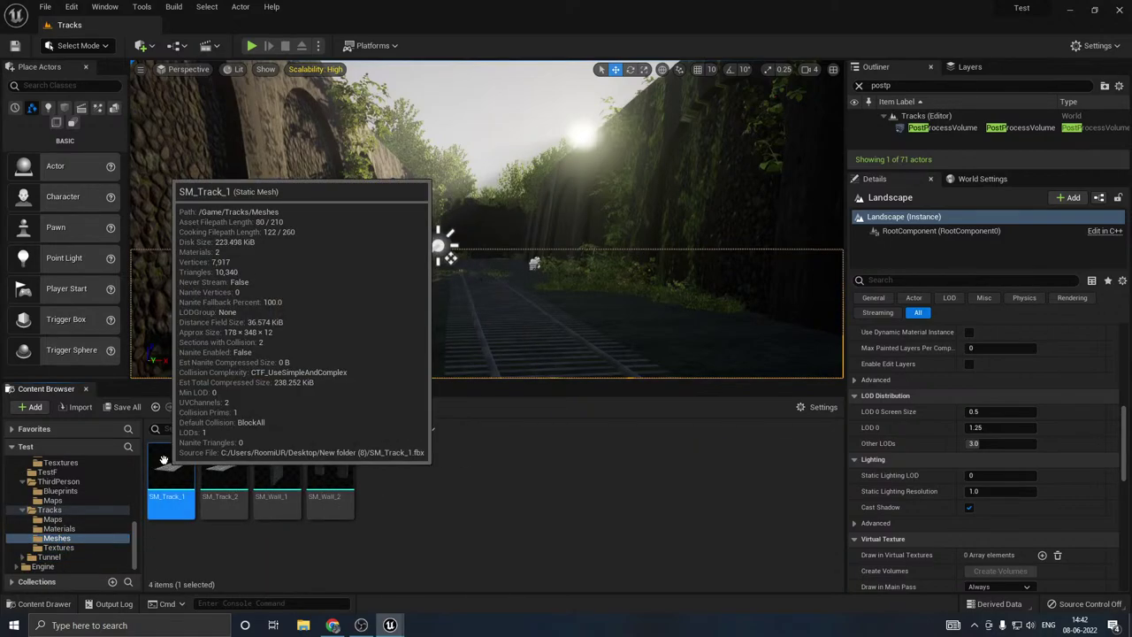
pyautogui.doubleClick(164, 459)
# Step: Assign Metal_Inst1 from the Tracks folder to both the Wood and Concrete material slots of SM_Track_1
pyautogui.click(58, 547)
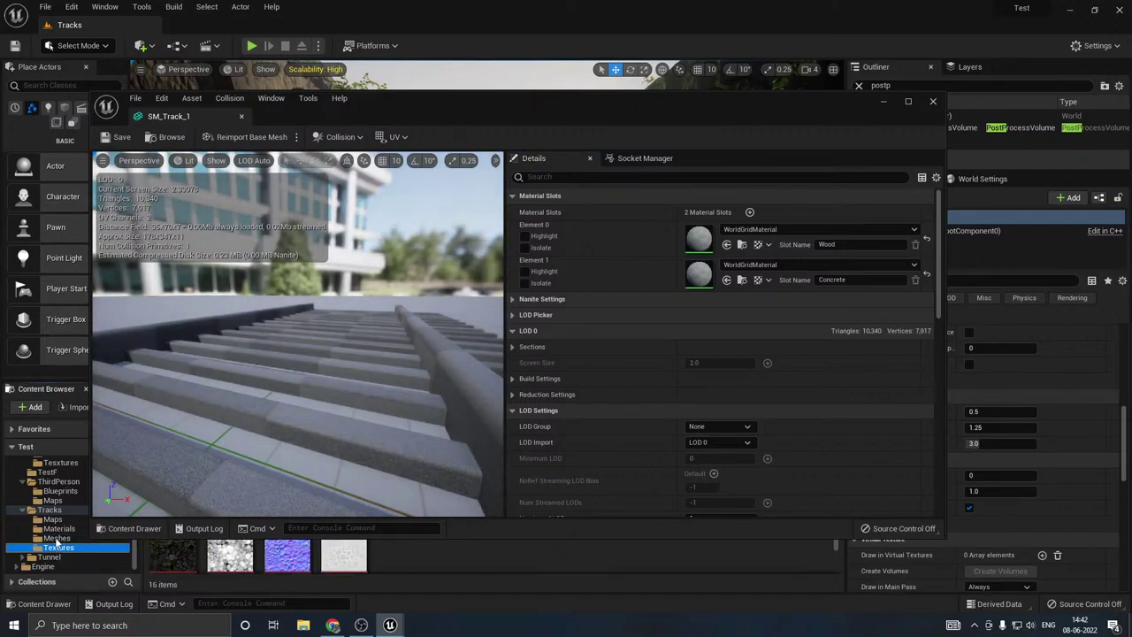
pyautogui.click(50, 510)
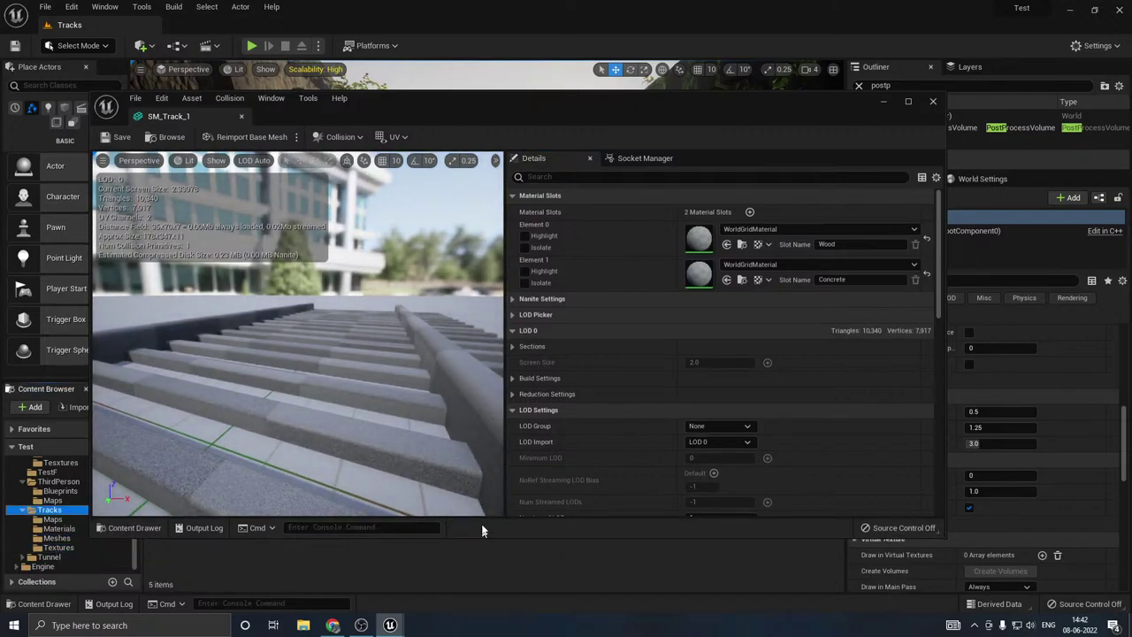
pyautogui.moveTo(482, 531); pyautogui.dragTo(471, 453)
pyautogui.click(382, 482)
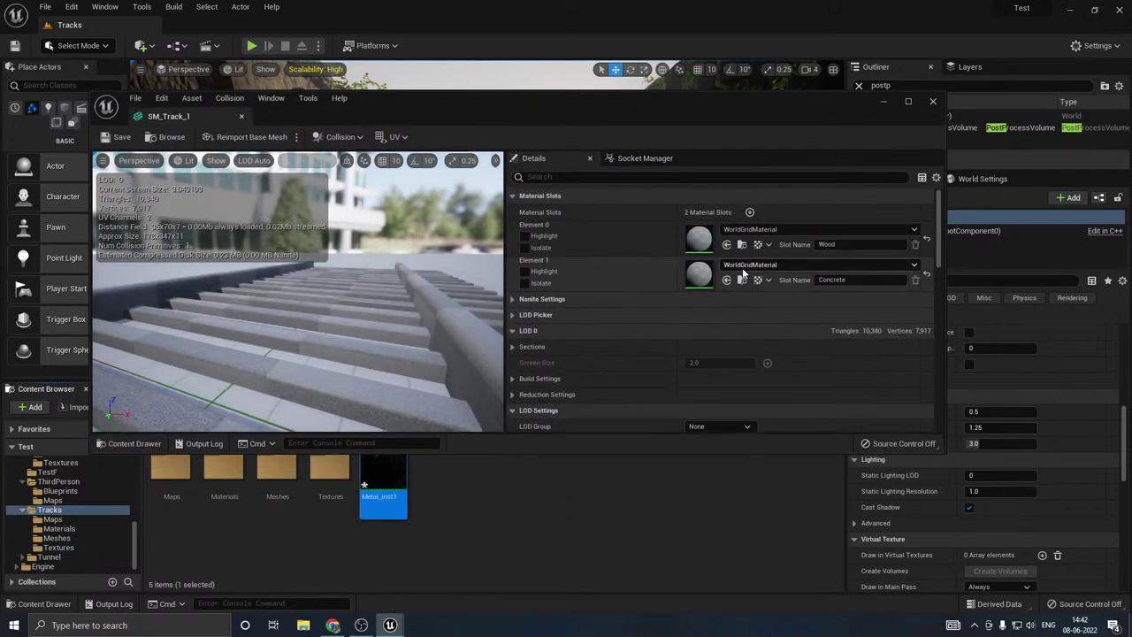
pyautogui.click(727, 245)
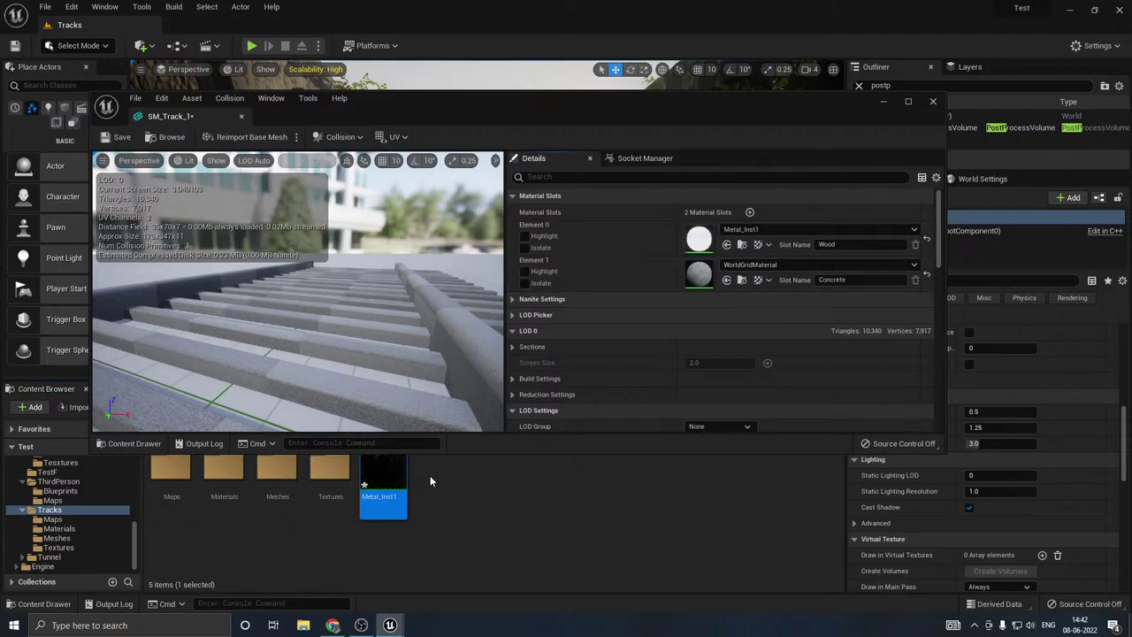
pyautogui.click(726, 280)
# Step: Inspect the track mesh with its metal material, and briefly reopen Metal_Inst1 to check its parameters
pyautogui.moveTo(390, 320); pyautogui.dragTo(392, 398)
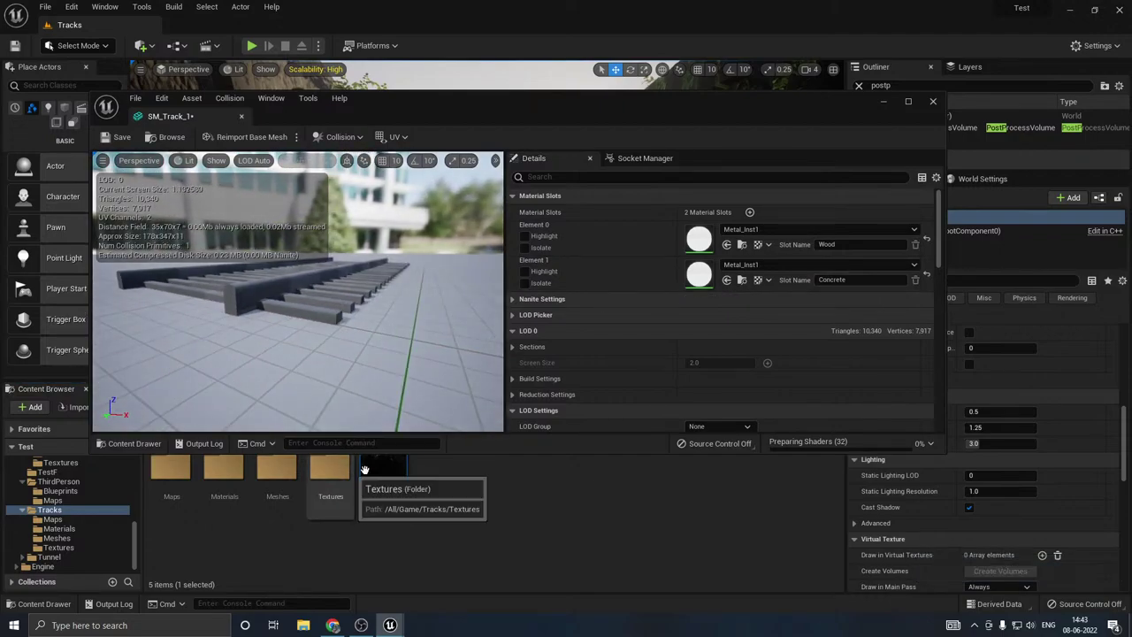
pyautogui.doubleClick(398, 471)
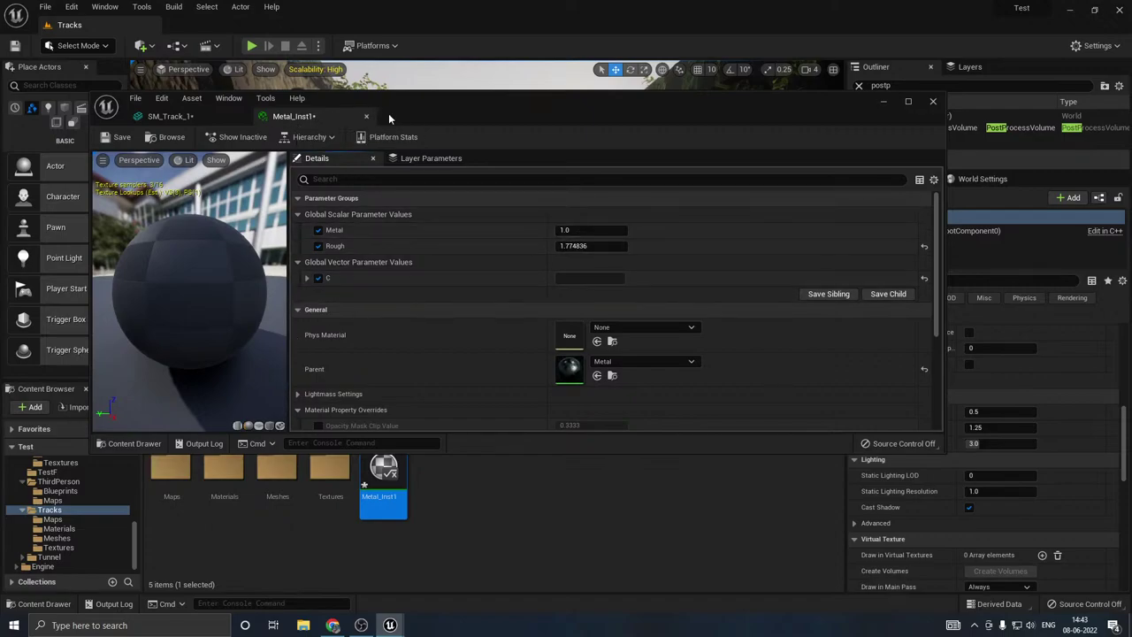
pyautogui.click(363, 118)
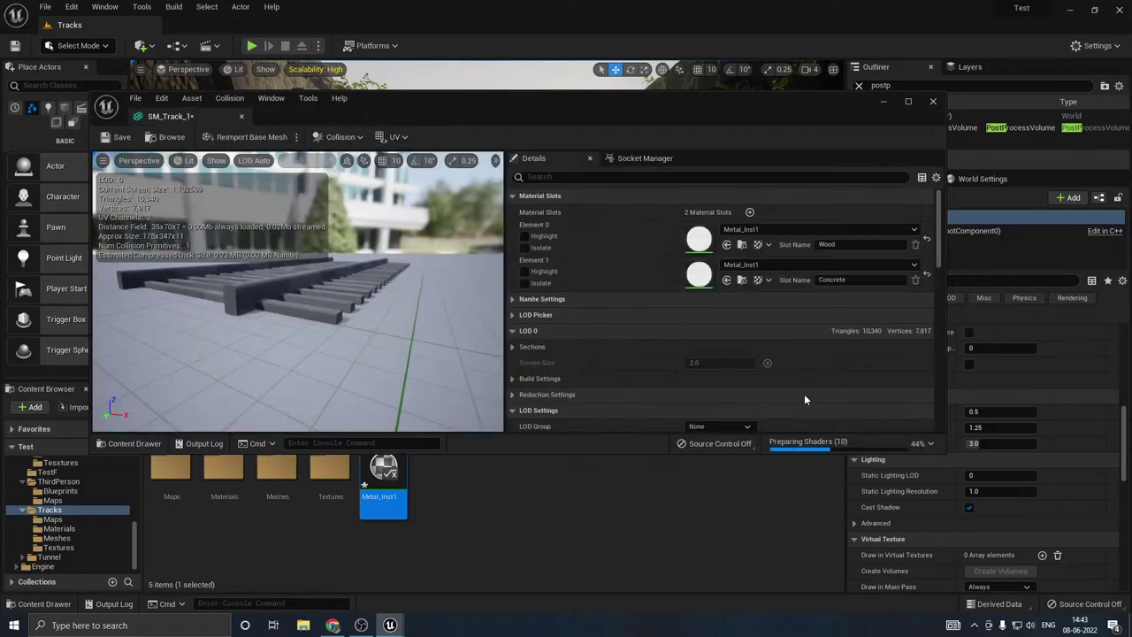
# Step: Return to the Tracks level and examine how the metal tracks and overgrown walls look along the corridor
pyautogui.scroll(6, 301, 324)
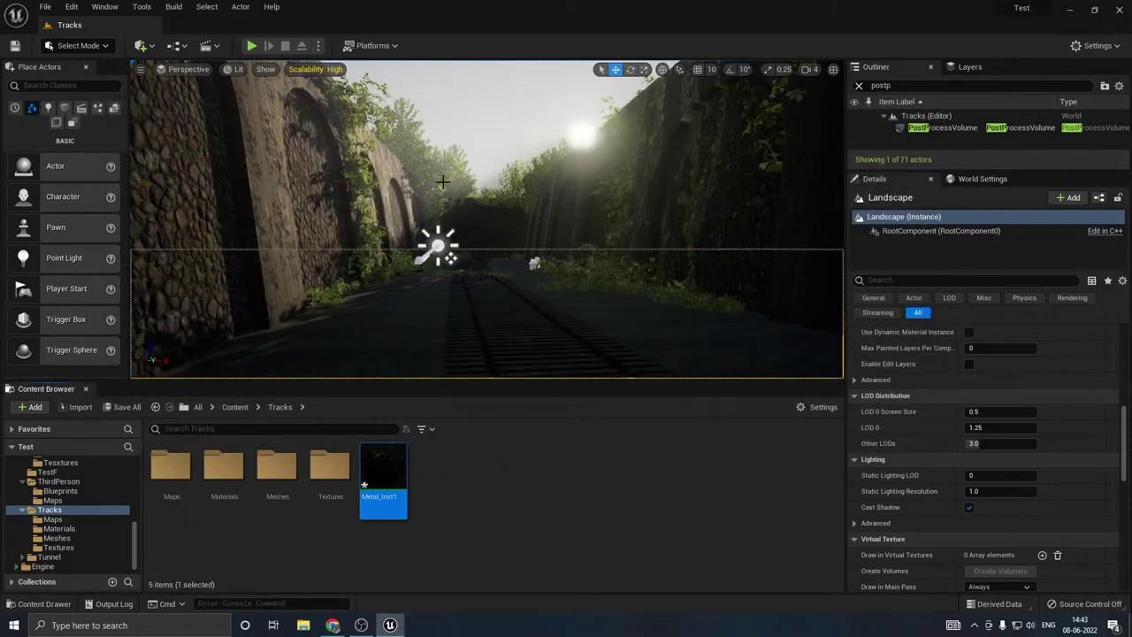
pyautogui.click(513, 132)
pyautogui.moveTo(513, 133); pyautogui.dragTo(460, 168, button='right')
pyautogui.press('w')
pyautogui.press('s')
pyautogui.press('w')
pyautogui.press('s')
pyautogui.press('w')
pyautogui.moveTo(531, 263); pyautogui.dragTo(531, 215, button='right')
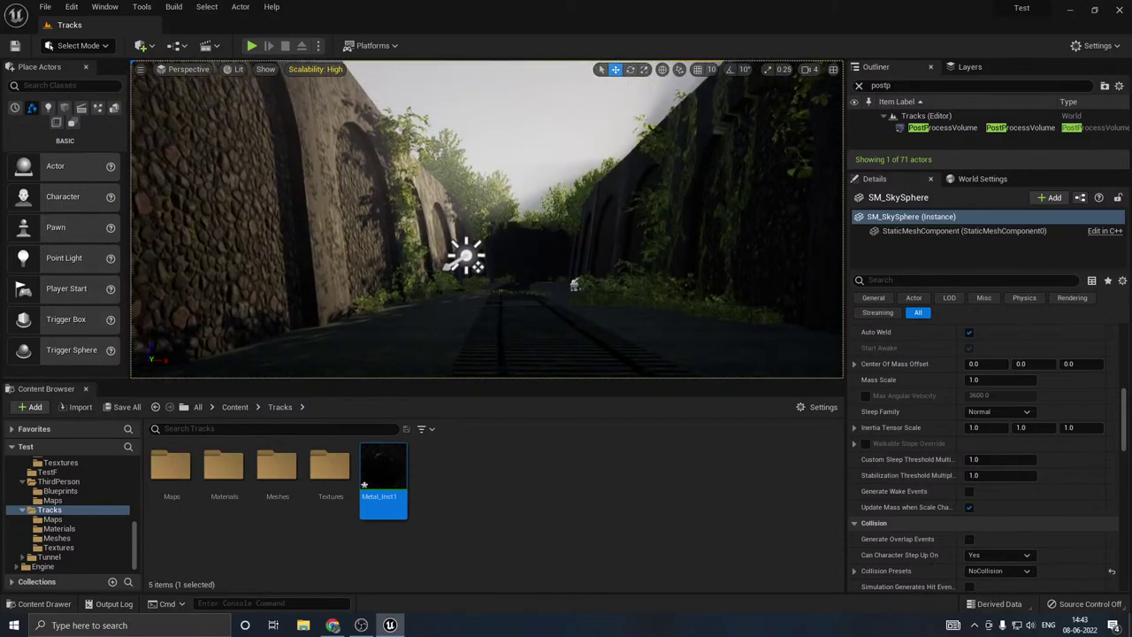
# Step: Select the directional light in the level and save all modified content
pyautogui.click(466, 256)
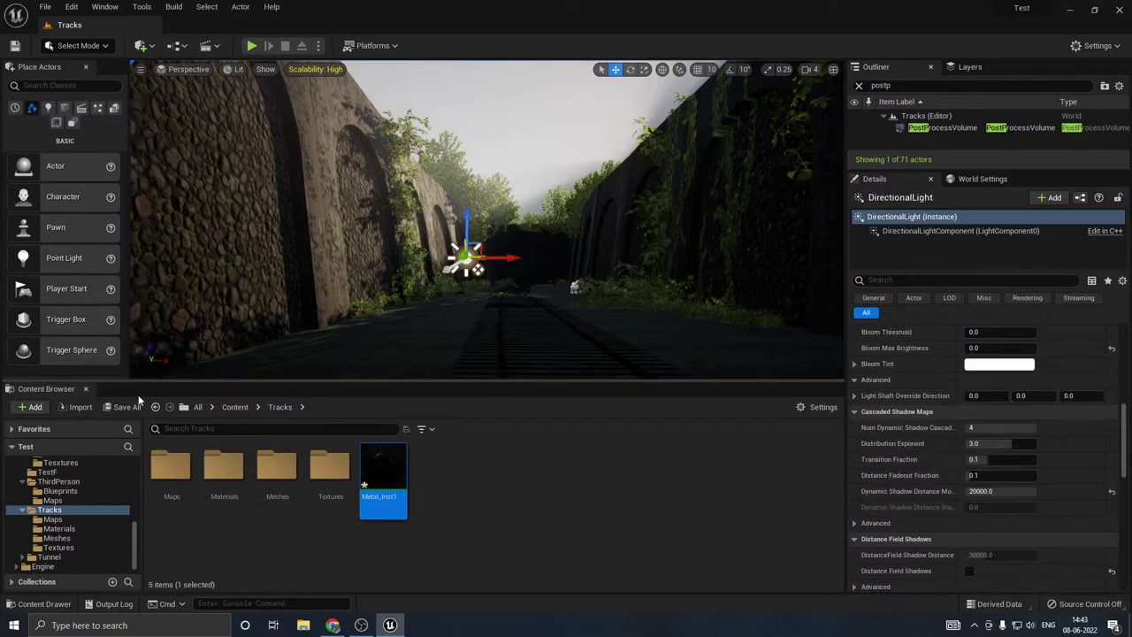
pyautogui.hotkey('ctrl', 'shift', 's')
pyautogui.click(672, 446)
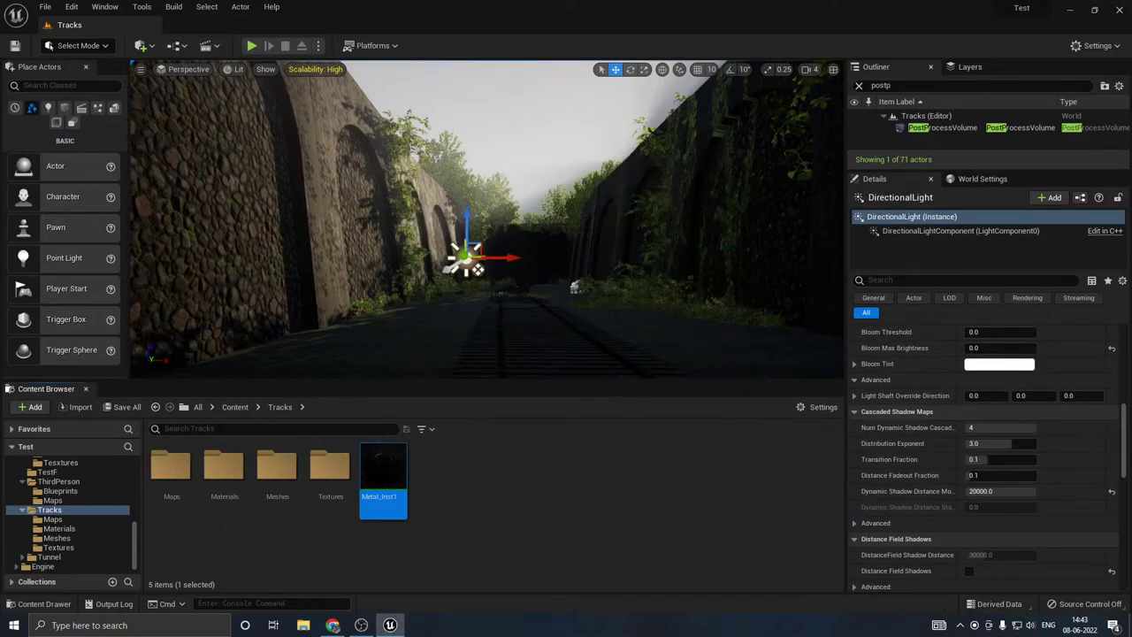
# Step: Rotate the directional light until the sun stands above the far end of the tracks and lights the ground
pyautogui.moveTo(601, 301); pyautogui.dragTo(522, 224, button='right')
pyautogui.press('w')
pyautogui.press('w')
pyautogui.press('s')
pyautogui.press('s')
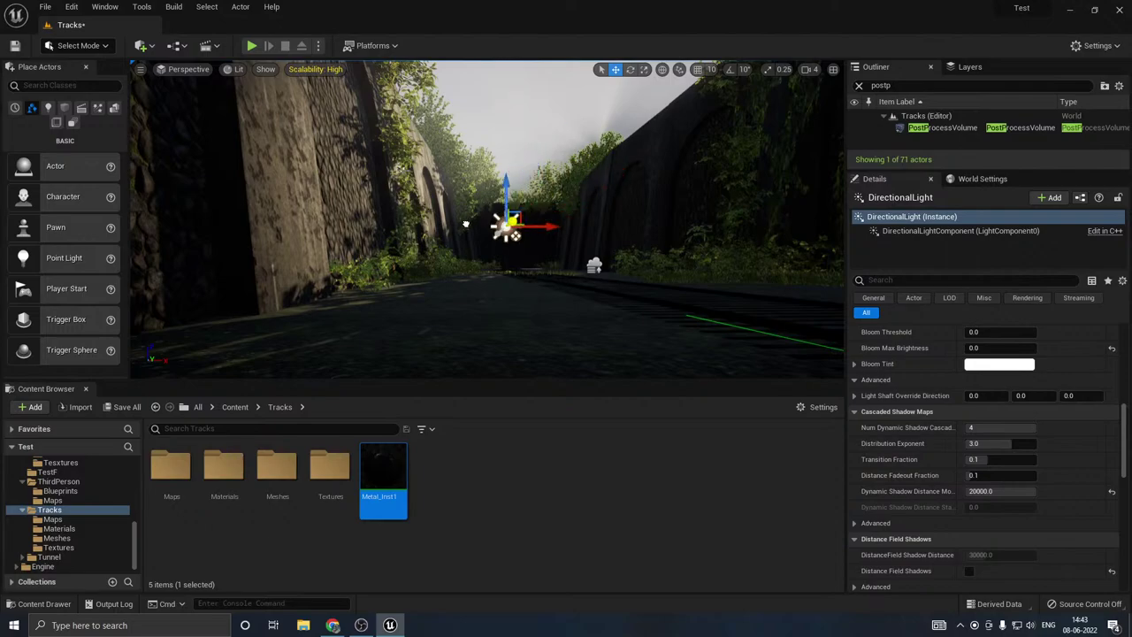
pyautogui.moveTo(467, 223); pyautogui.dragTo(447, 199)
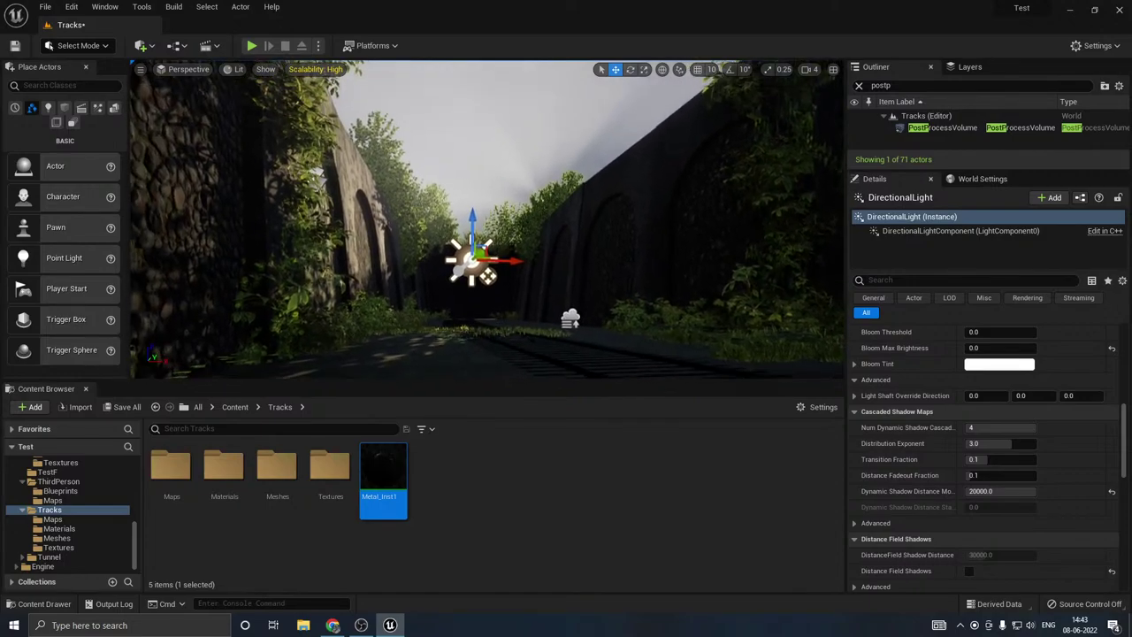
pyautogui.moveTo(421, 302); pyautogui.dragTo(451, 323)
pyautogui.moveTo(440, 192); pyautogui.dragTo(438, 191)
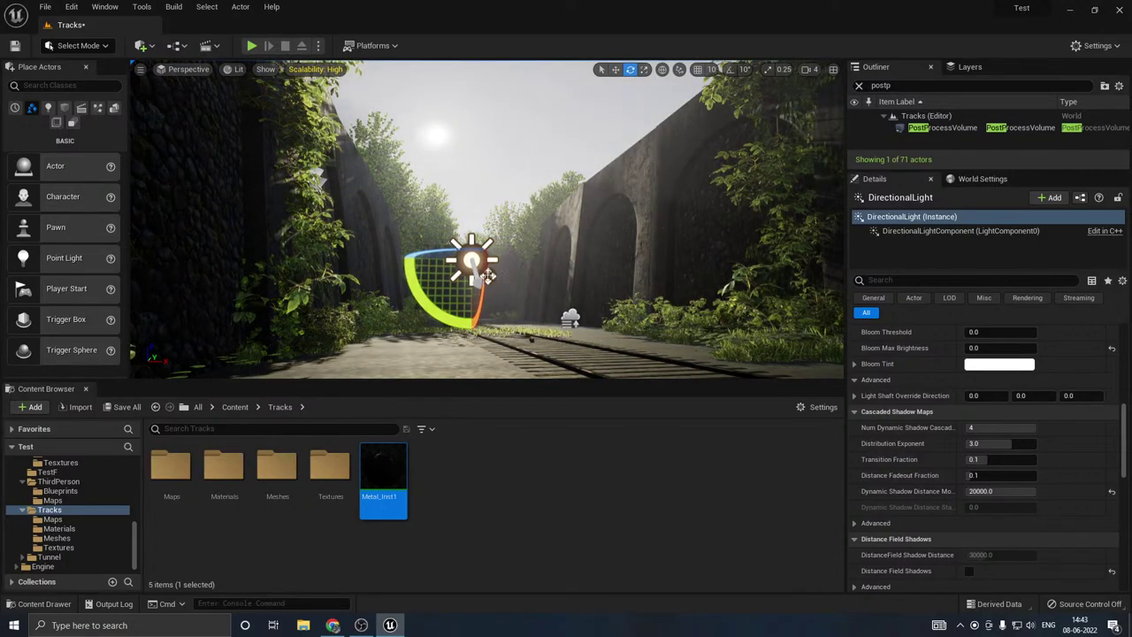
pyautogui.moveTo(486, 276); pyautogui.dragTo(486, 276)
# Step: Rotate the directional light about its vertical axis by about 16 degrees, casting dappled foliage shadows beside the tracks
pyautogui.moveTo(453, 237); pyautogui.dragTo(521, 274, button='right')
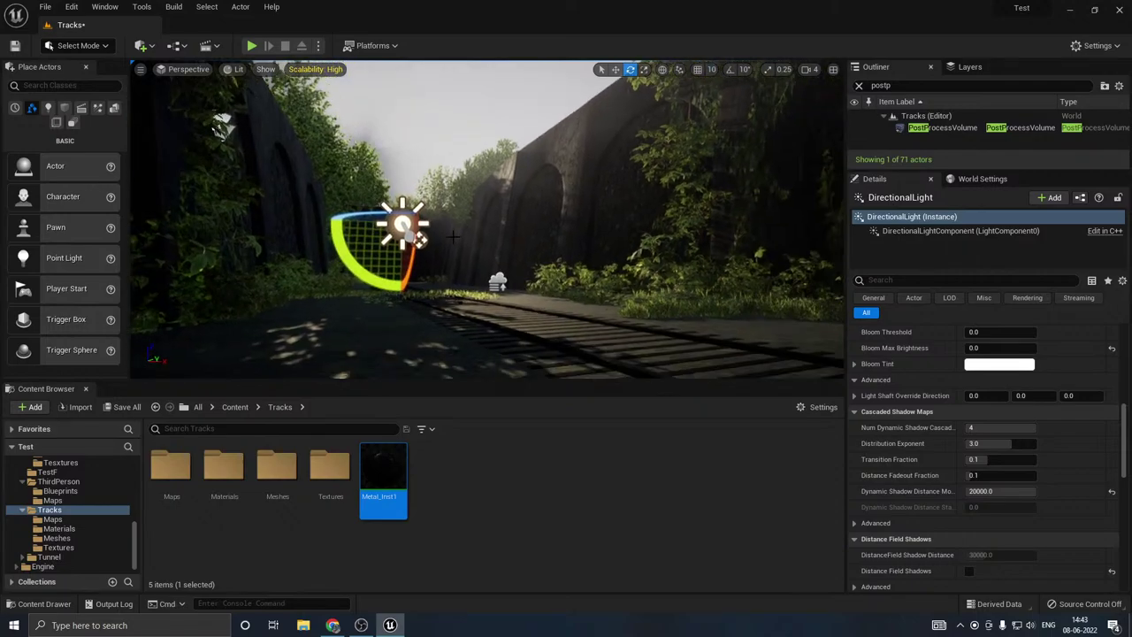
pyautogui.moveTo(419, 240); pyautogui.dragTo(419, 240)
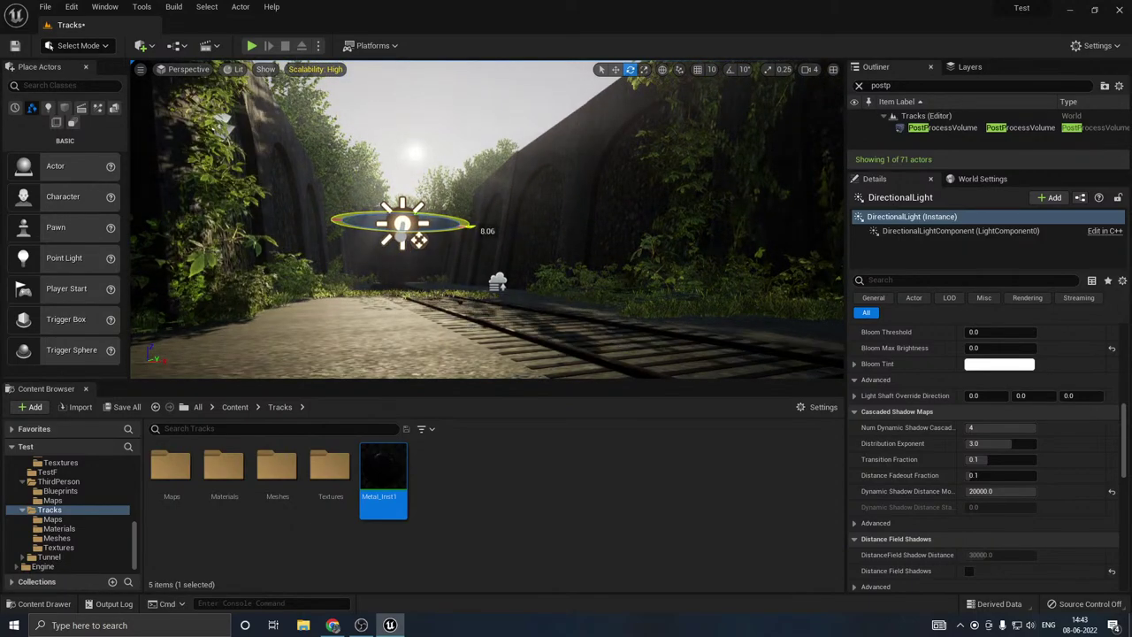
pyautogui.moveTo(487, 276); pyautogui.dragTo(486, 276)
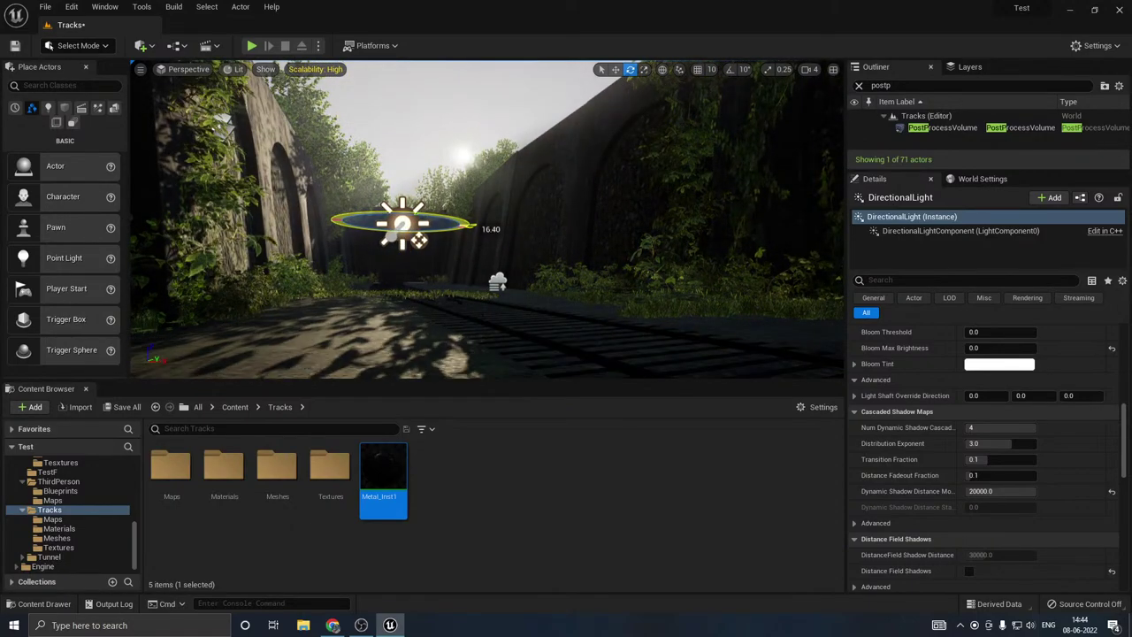
# Step: Tilt the directional light so the sun rises over the right-hand wall and shines onto the arched left-hand wall
pyautogui.moveTo(381, 215)
pyautogui.mouseDown(button='right')
pyautogui.moveTo(309, 209)
pyautogui.moveTo(389, 217)
pyautogui.moveTo(358, 219)
pyautogui.mouseUp(button='right')
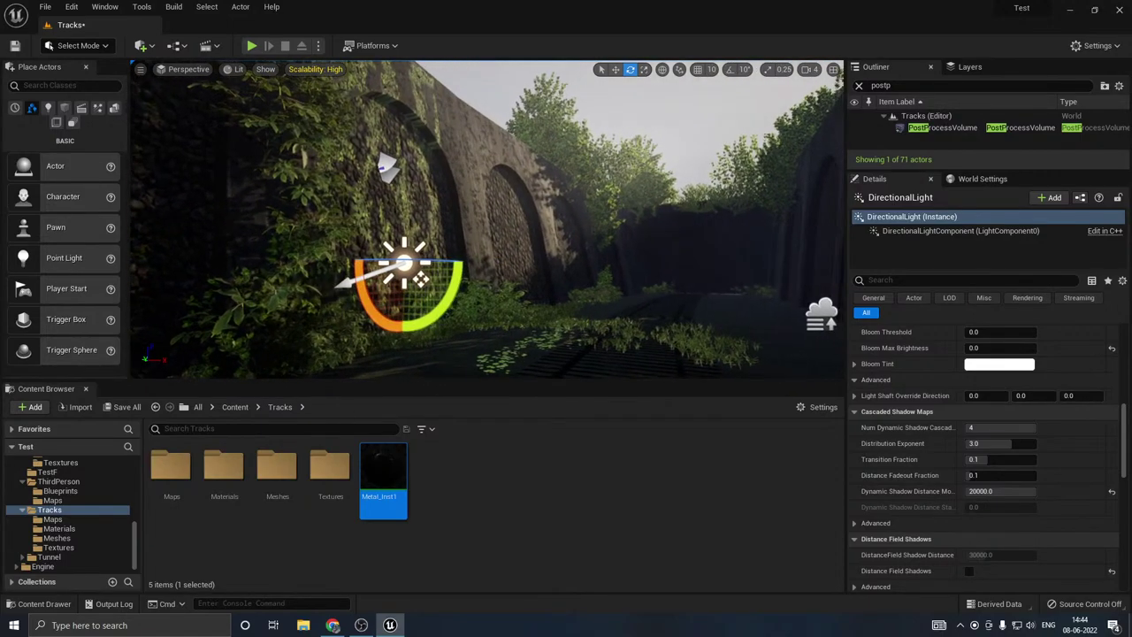
pyautogui.moveTo(486, 219); pyautogui.dragTo(451, 208, button='right')
pyautogui.press('w')
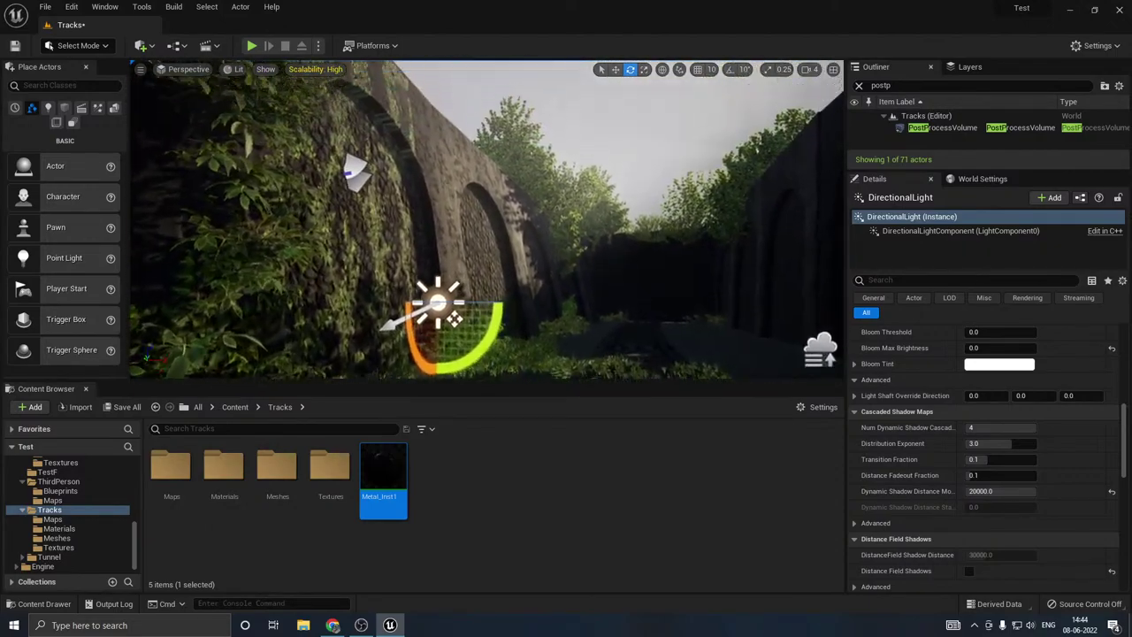
pyautogui.moveTo(459, 322); pyautogui.dragTo(598, 258, button='right')
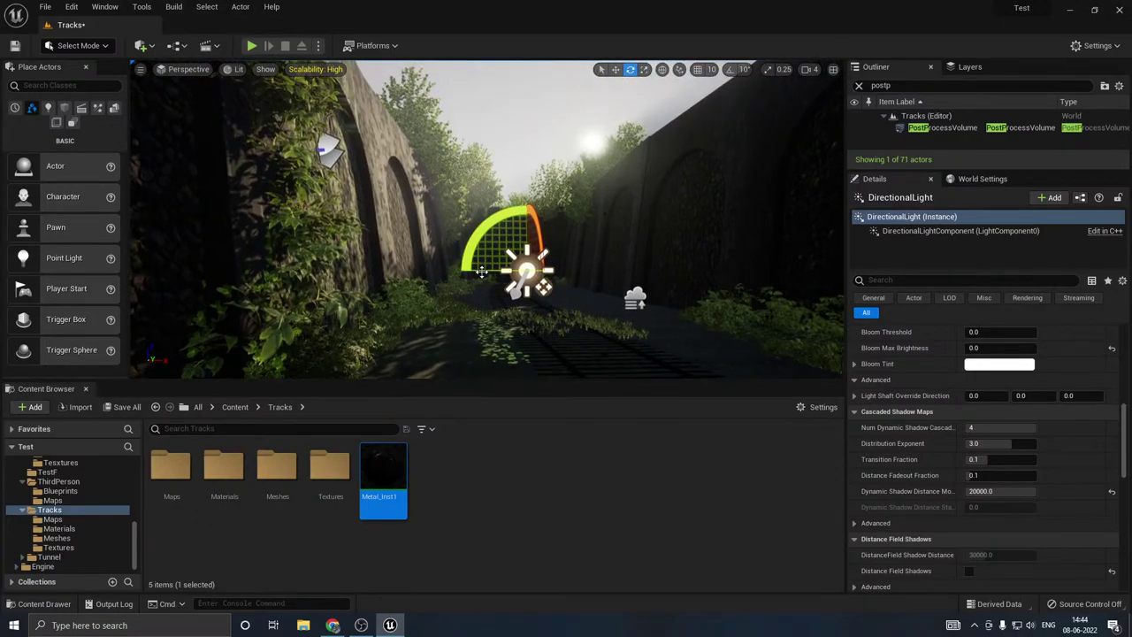
pyautogui.moveTo(543, 286); pyautogui.dragTo(507, 295)
pyautogui.moveTo(567, 293); pyautogui.dragTo(495, 301, button='right')
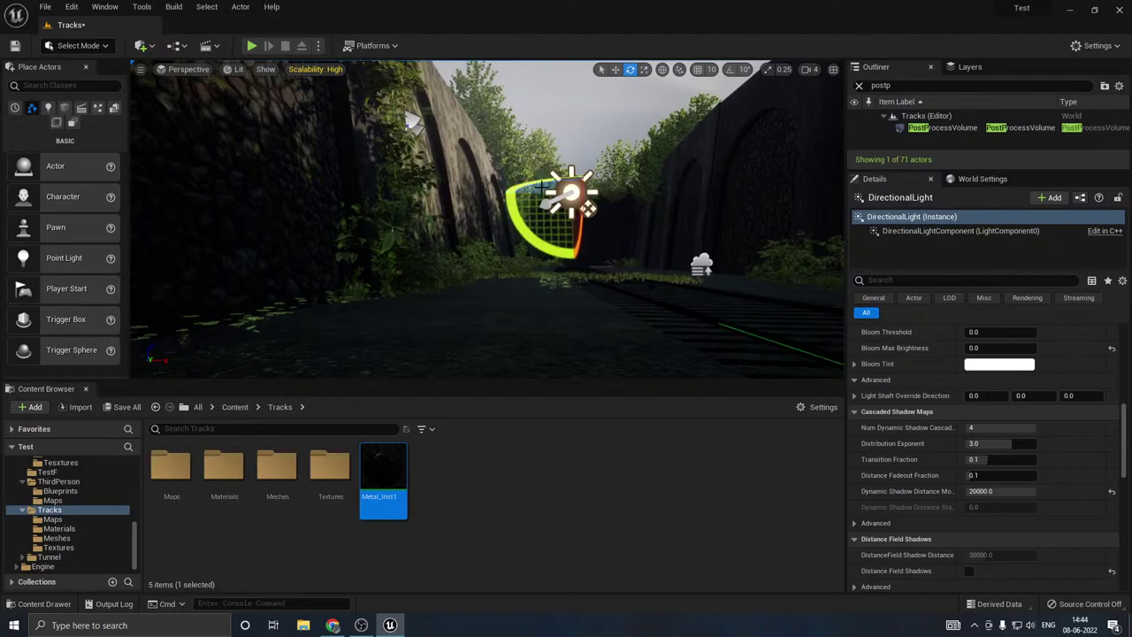
pyautogui.moveTo(513, 225)
pyautogui.mouseDown()
pyautogui.moveTo(508, 216)
pyautogui.moveTo(531, 244)
pyautogui.moveTo(513, 224)
pyautogui.moveTo(523, 235)
pyautogui.mouseUp()
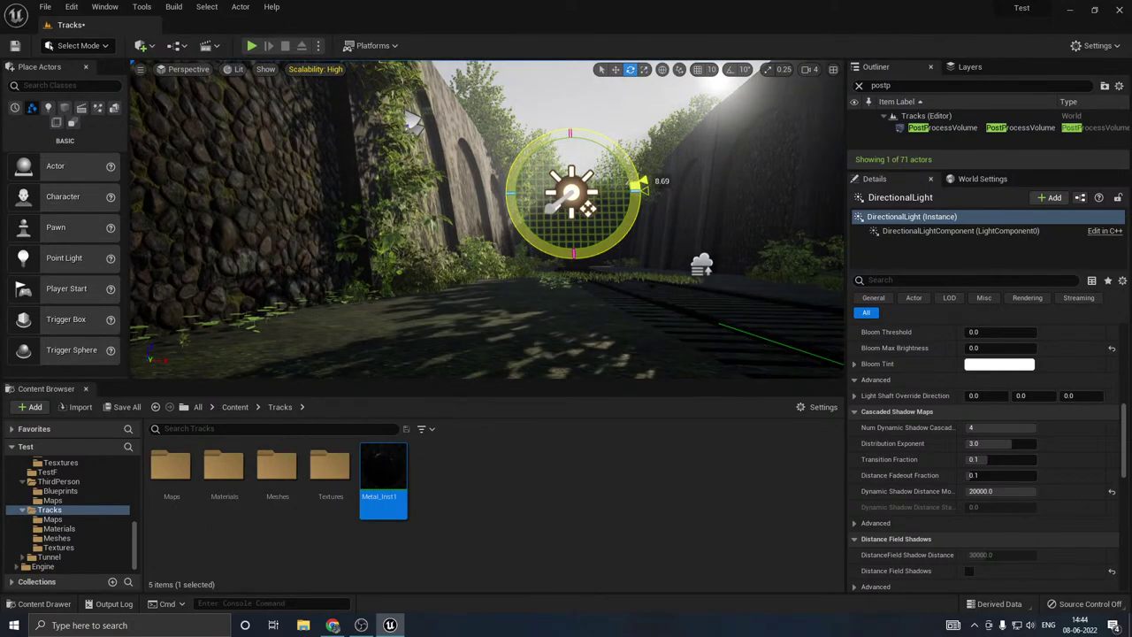
pyautogui.moveTo(553, 184); pyautogui.dragTo(512, 189)
pyautogui.moveTo(650, 189); pyautogui.dragTo(648, 191)
# Step: Fine-tune the directional light's rotation while viewing along the tracks, keeping the sun just above the right-hand wall
pyautogui.moveTo(648, 191); pyautogui.dragTo(659, 166, button='right')
pyautogui.press('w')
pyautogui.moveTo(458, 354); pyautogui.dragTo(498, 354)
pyautogui.moveTo(498, 354); pyautogui.dragTo(473, 451, button='right')
pyautogui.moveTo(499, 265); pyautogui.dragTo(500, 210, button='right')
pyautogui.moveTo(370, 114); pyautogui.dragTo(300, 120, button='right')
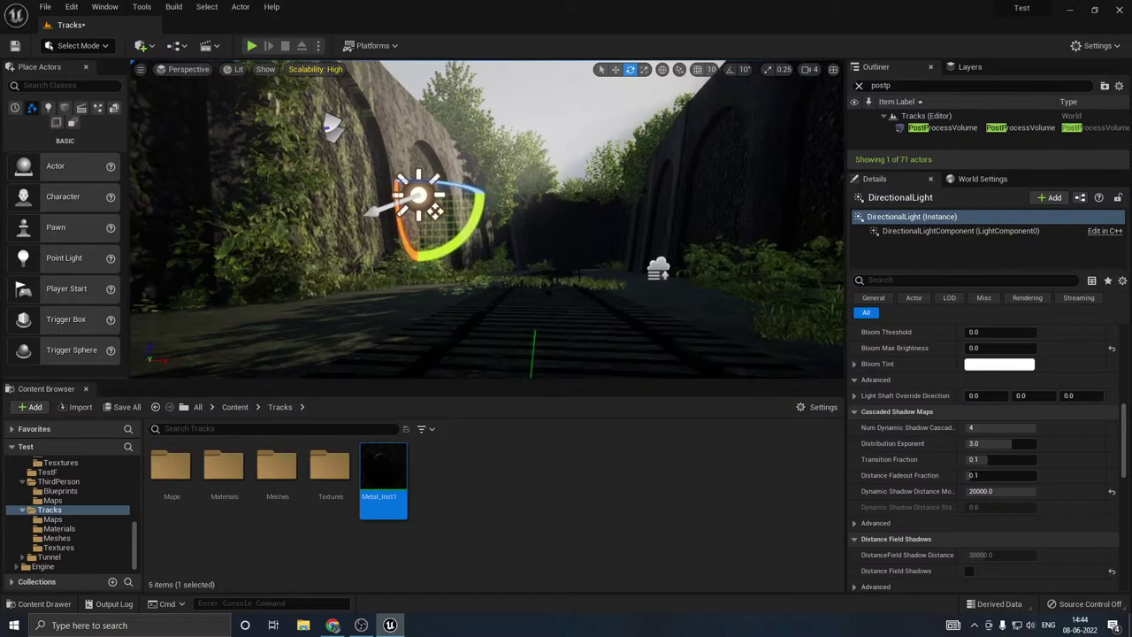
pyautogui.moveTo(458, 185); pyautogui.dragTo(481, 192)
pyautogui.moveTo(480, 192)
pyautogui.mouseDown(button='right')
pyautogui.moveTo(509, 196)
pyautogui.moveTo(495, 200)
pyautogui.mouseUp(button='right')
pyautogui.moveTo(483, 218); pyautogui.dragTo(486, 209)
pyautogui.moveTo(486, 208)
pyautogui.mouseDown(button='right')
pyautogui.moveTo(455, 184)
pyautogui.moveTo(478, 205)
pyautogui.mouseUp(button='right')
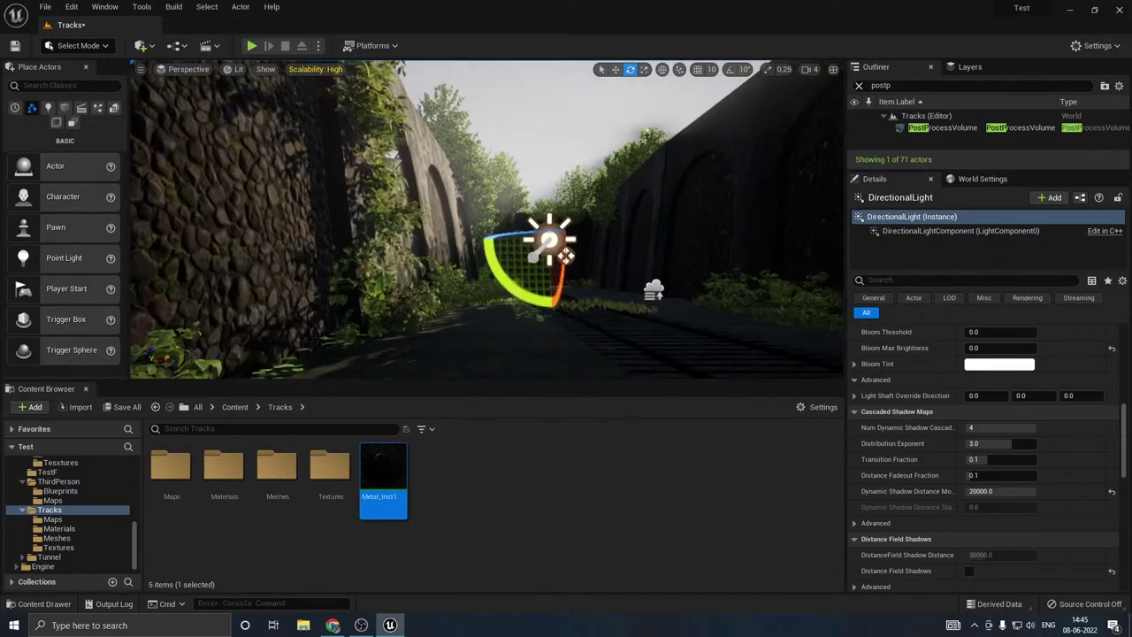
pyautogui.moveTo(390, 177)
pyautogui.mouseDown(button='right')
pyautogui.moveTo(381, 188)
pyautogui.moveTo(363, 172)
pyautogui.moveTo(389, 173)
pyautogui.mouseUp(button='right')
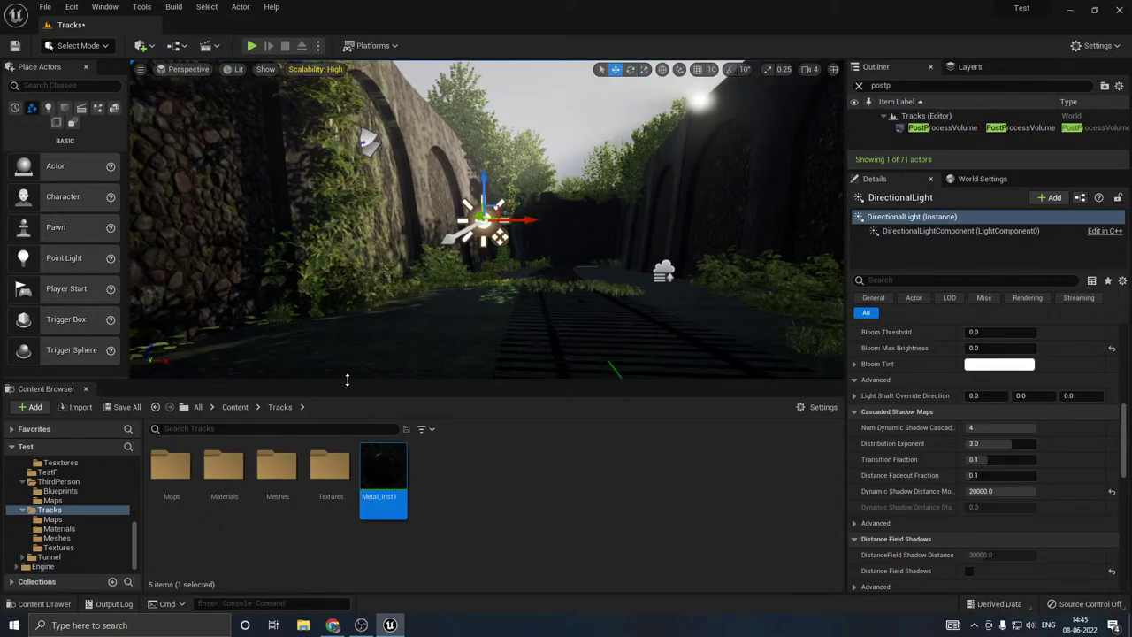
# Step: Enlarge the viewport by shrinking the Content Browser, and save the Tracks level
pyautogui.moveTo(347, 380); pyautogui.dragTo(347, 440)
pyautogui.hotkey('ctrl', 'shift', 's')
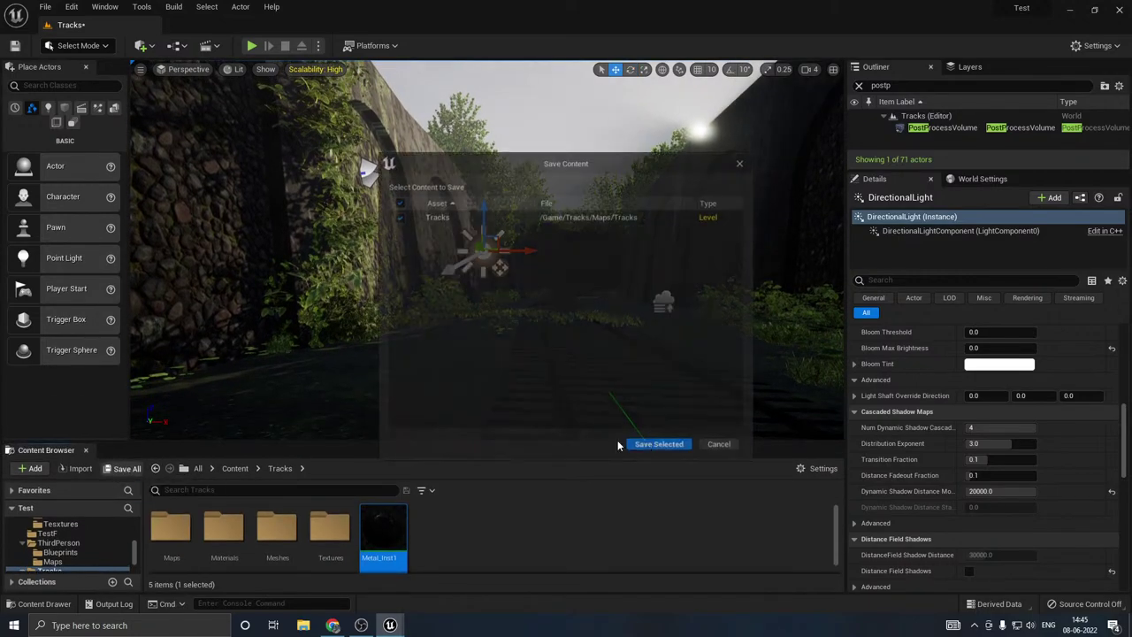
pyautogui.click(659, 444)
# Step: Switch to the Cinematic Viewport and adjust the directional light's angle so the sun disc is hidden from view
pyautogui.click(177, 70)
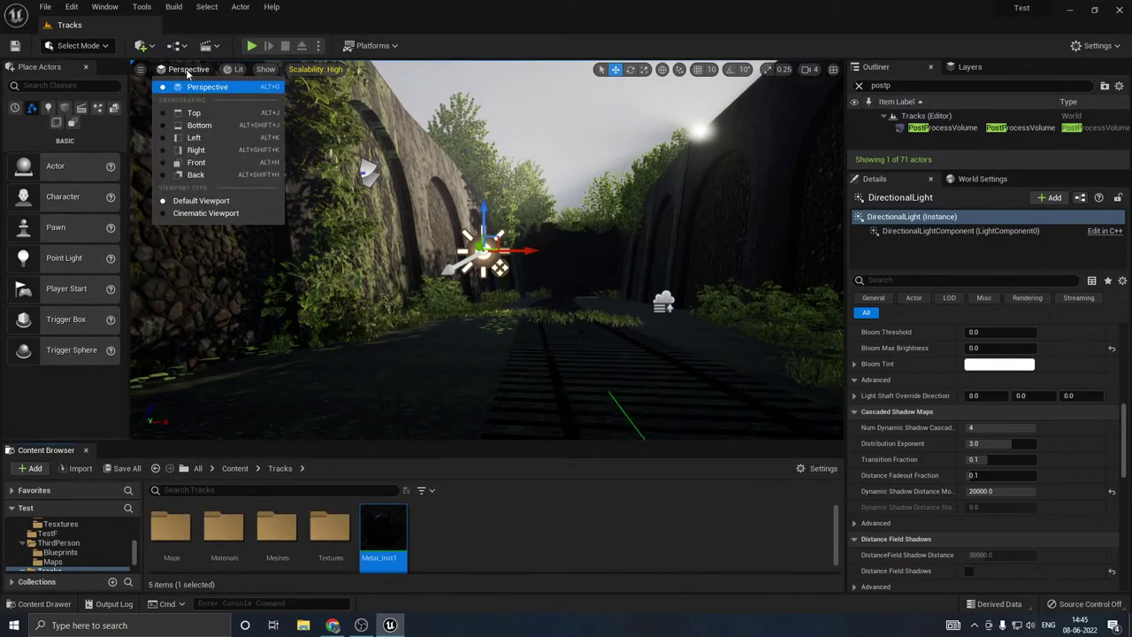
pyautogui.click(196, 212)
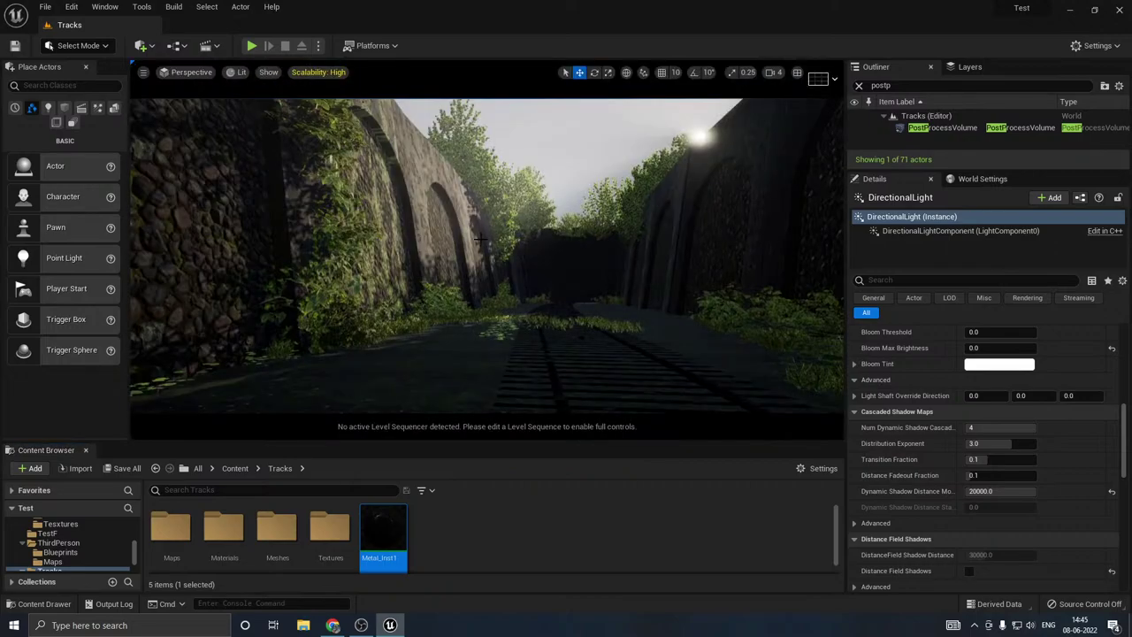
pyautogui.moveTo(480, 239)
pyautogui.mouseDown(button='right')
pyautogui.moveTo(496, 327)
pyautogui.moveTo(482, 232)
pyautogui.moveTo(522, 240)
pyautogui.moveTo(460, 233)
pyautogui.moveTo(494, 232)
pyautogui.mouseUp(button='right')
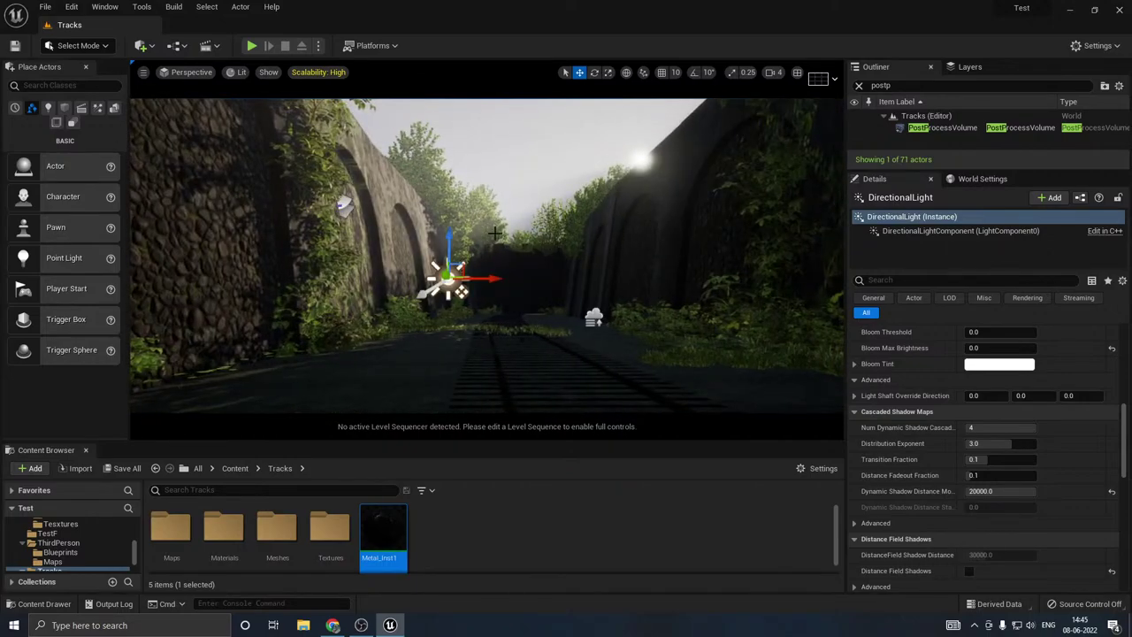
pyautogui.moveTo(493, 316); pyautogui.dragTo(529, 277)
pyautogui.press('w')
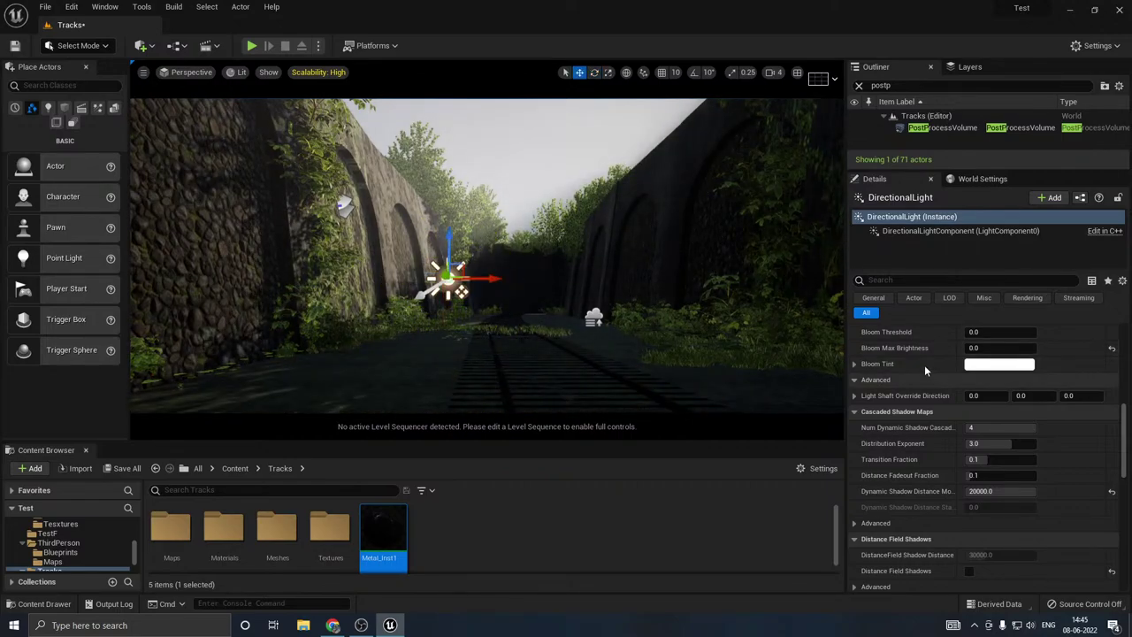
# Step: Set the directional light's Light Color to a warm yellow, hex sRGB FFE4B2FF
pyautogui.scroll(3, 902, 389)
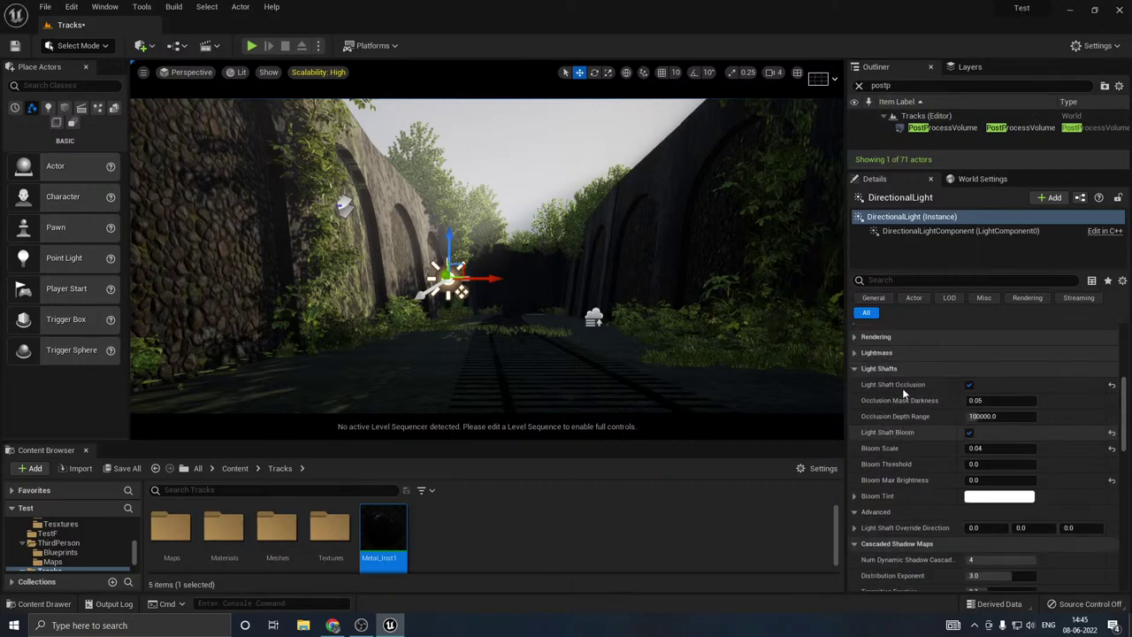
pyautogui.scroll(4, 902, 389)
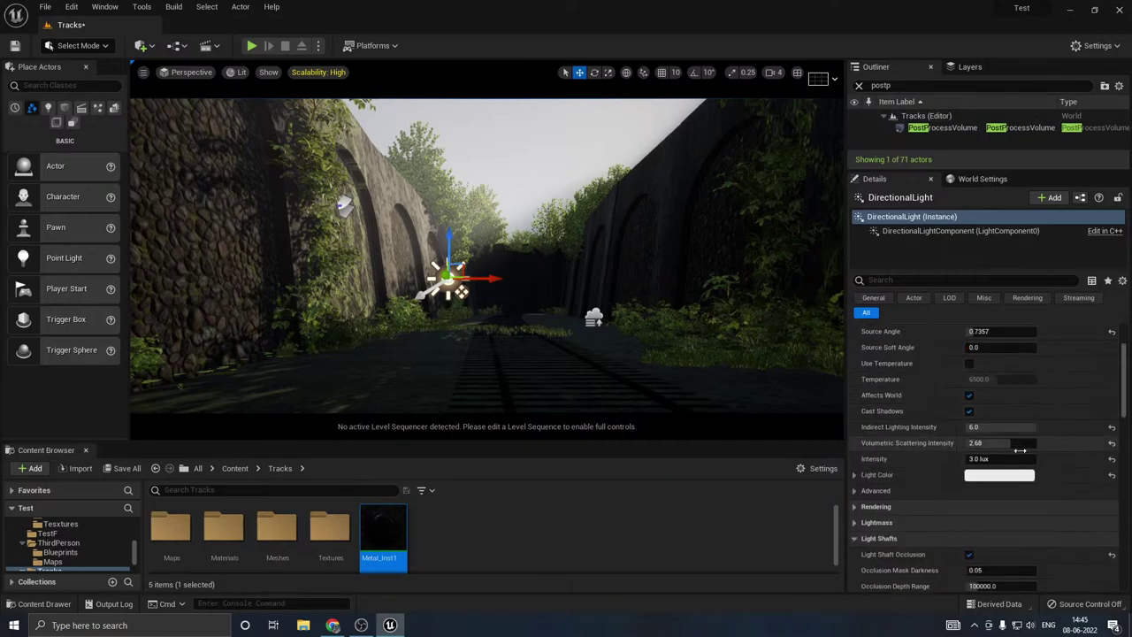
pyautogui.click(999, 475)
pyautogui.click(829, 422)
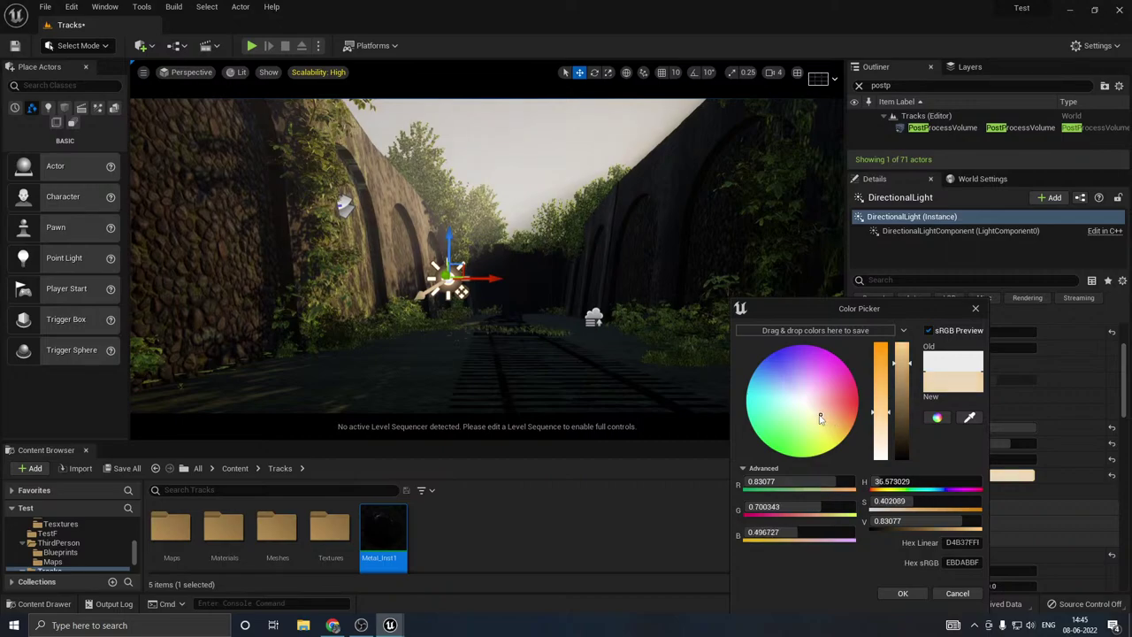
pyautogui.moveTo(875, 409); pyautogui.dragTo(875, 382)
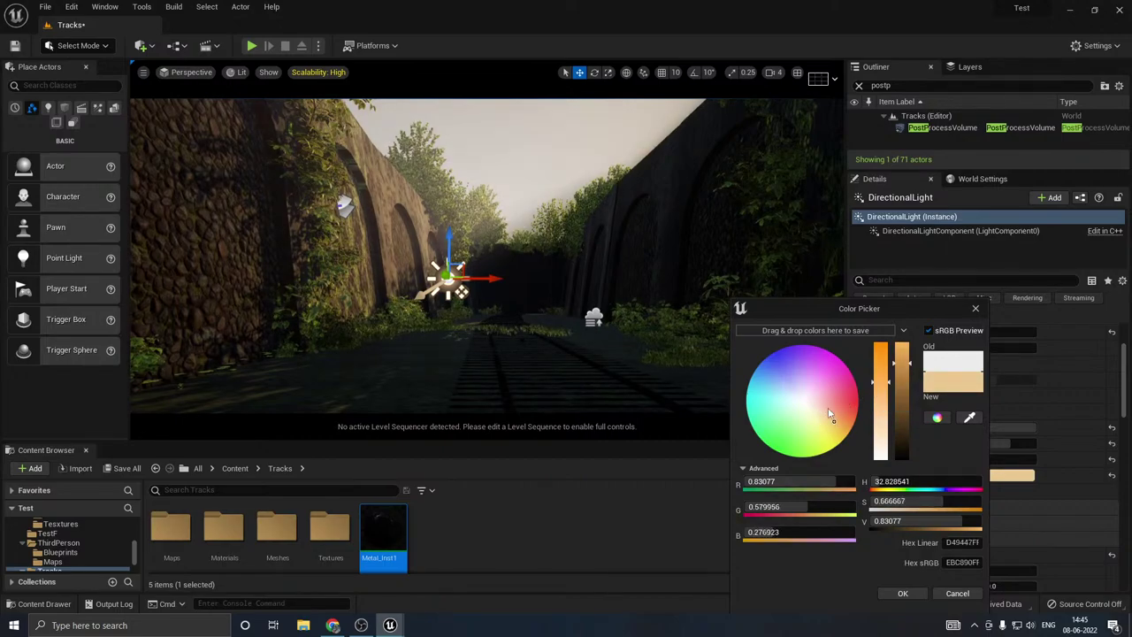
pyautogui.click(775, 390)
pyautogui.moveTo(779, 395); pyautogui.dragTo(832, 426)
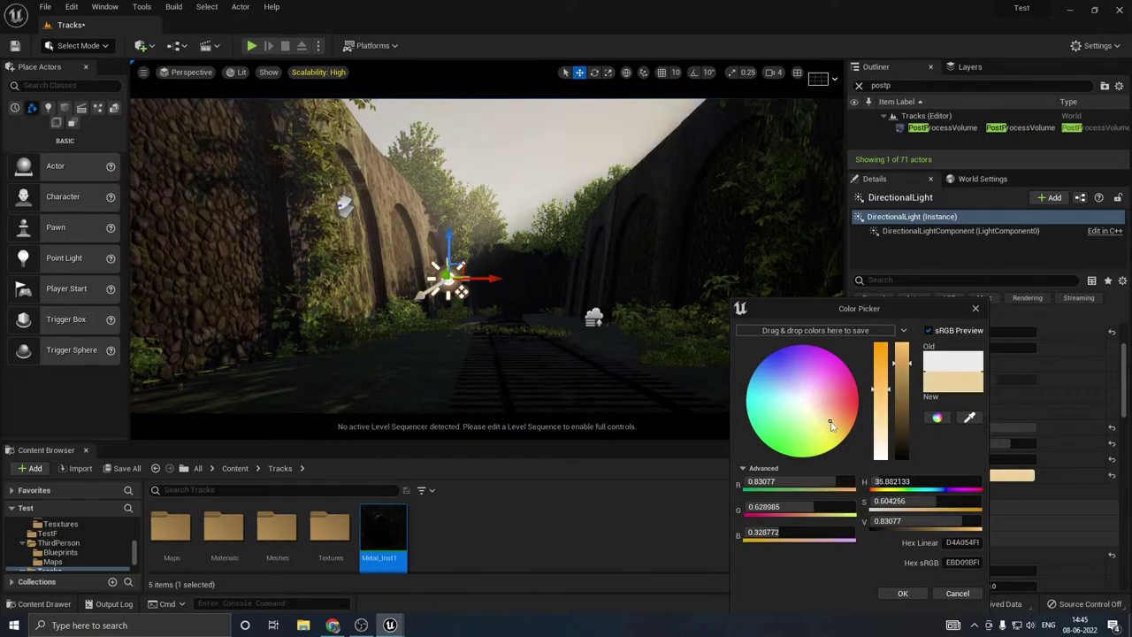
pyautogui.click(882, 398)
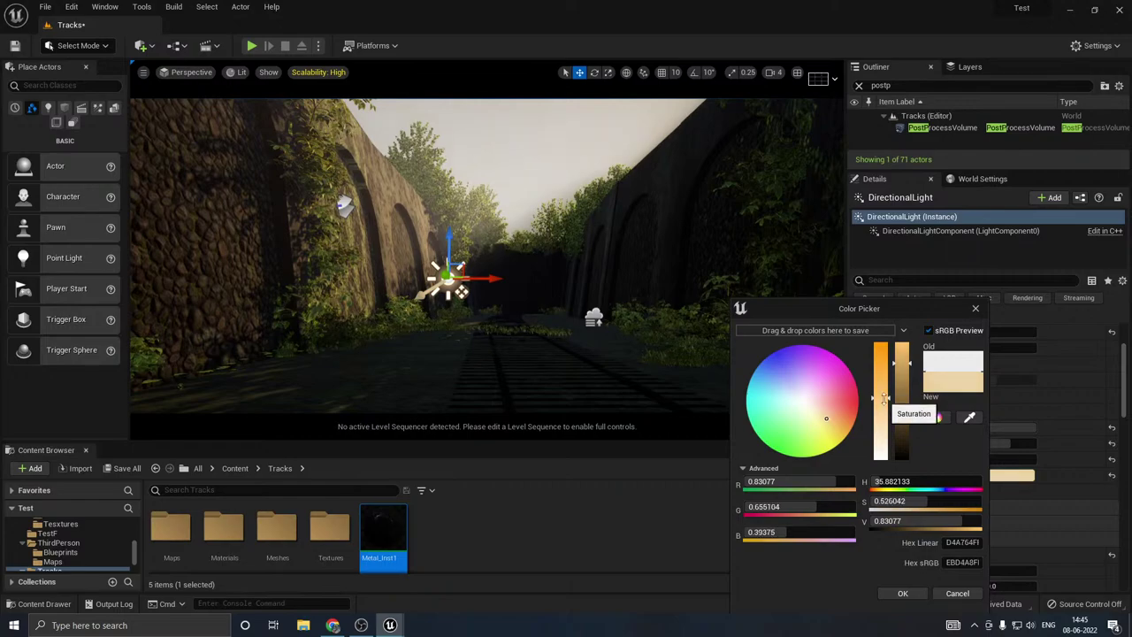
pyautogui.click(883, 404)
pyautogui.click(907, 346)
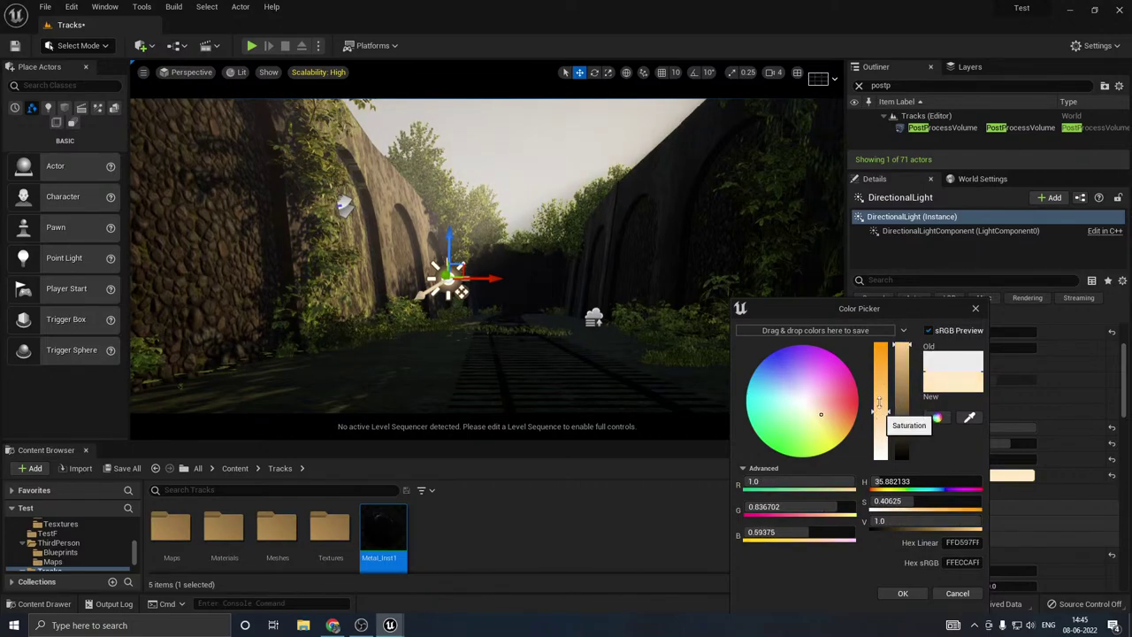
pyautogui.moveTo(882, 407)
pyautogui.mouseDown()
pyautogui.moveTo(882, 384)
pyautogui.moveTo(882, 395)
pyautogui.mouseUp()
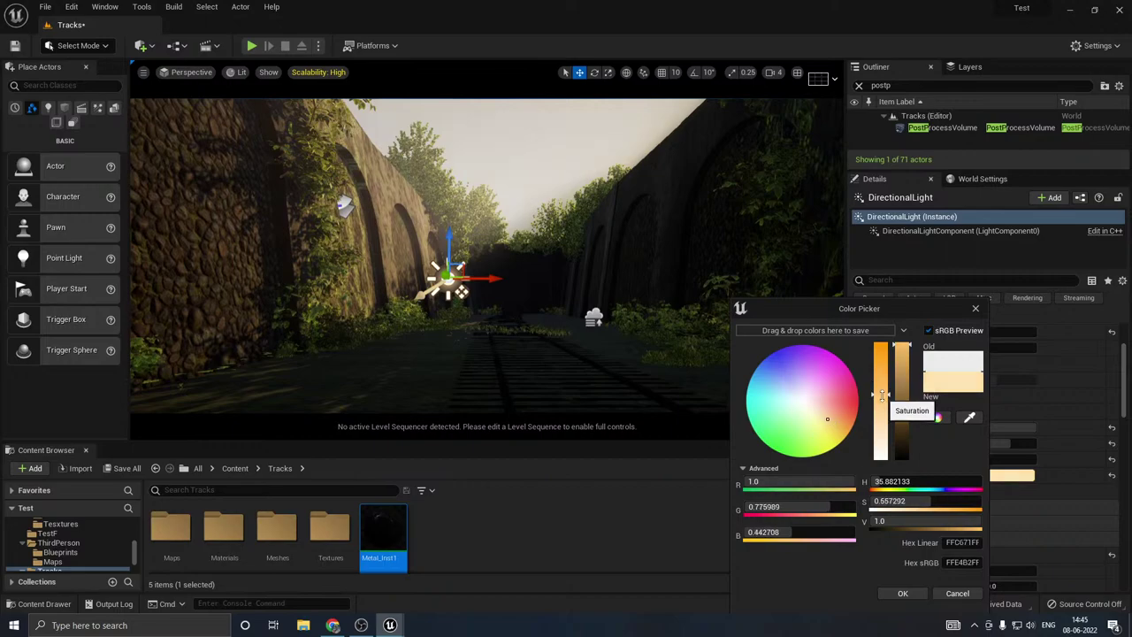
pyautogui.click(903, 594)
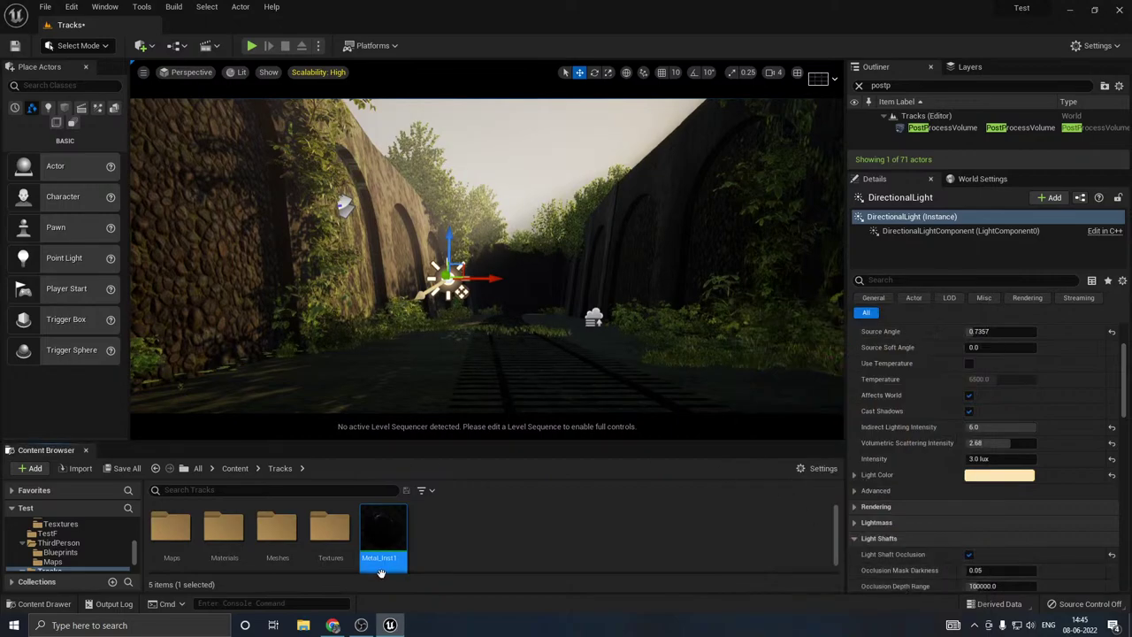
# Step: Set the directional light's Light Color to a paler warm orange, hex sRGB FFE7C5FF
pyautogui.click(977, 476)
pyautogui.click(771, 390)
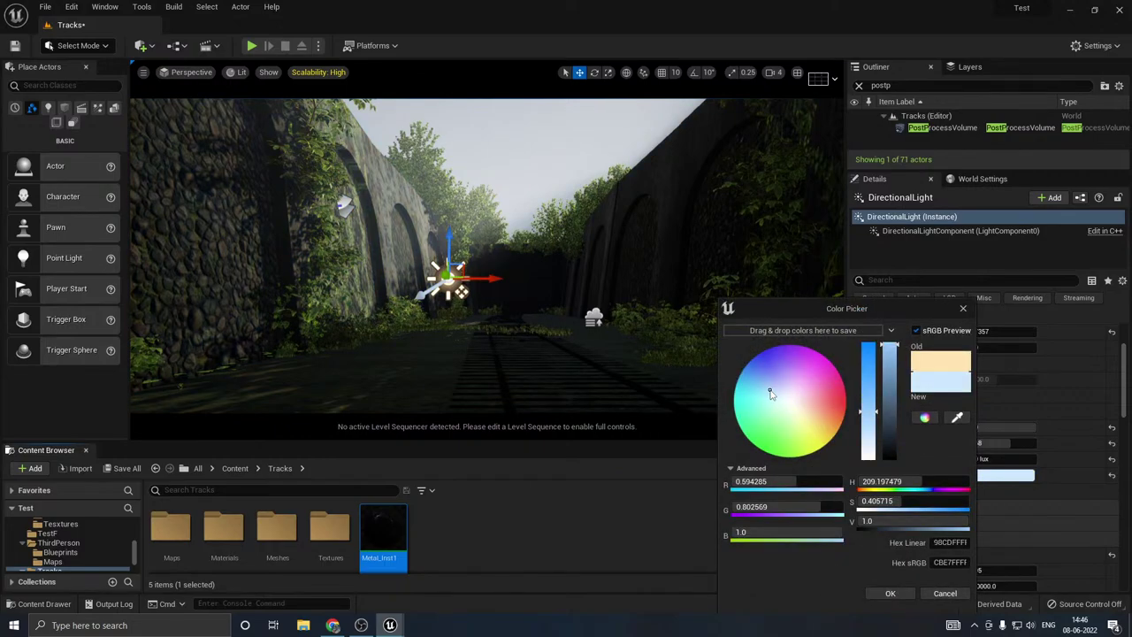
pyautogui.moveTo(770, 394); pyautogui.dragTo(811, 418)
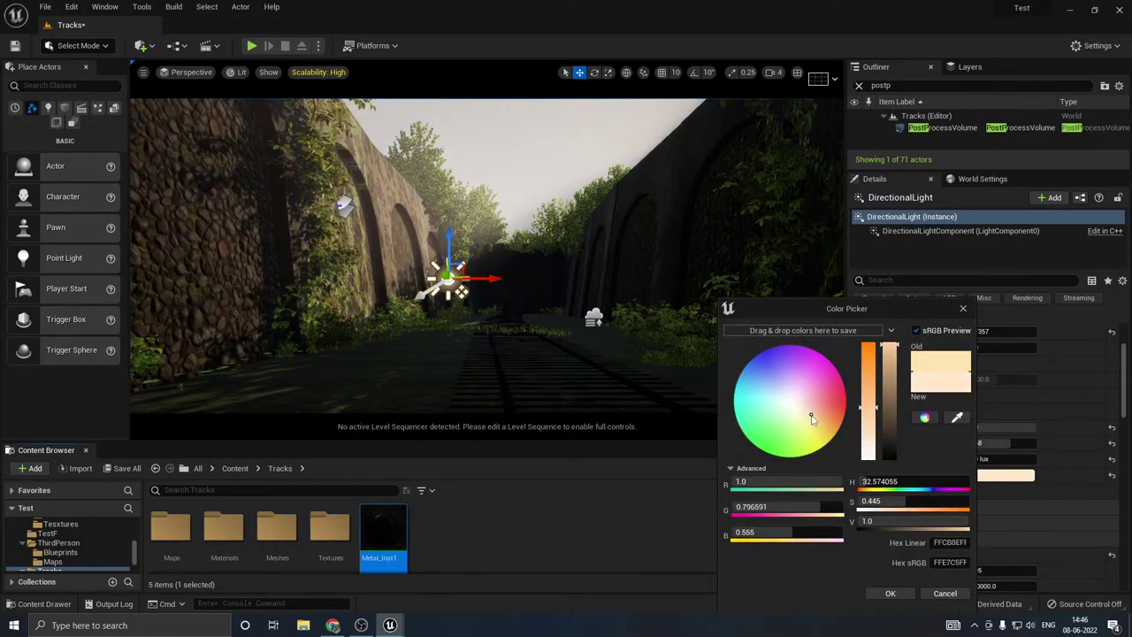
pyautogui.click(890, 593)
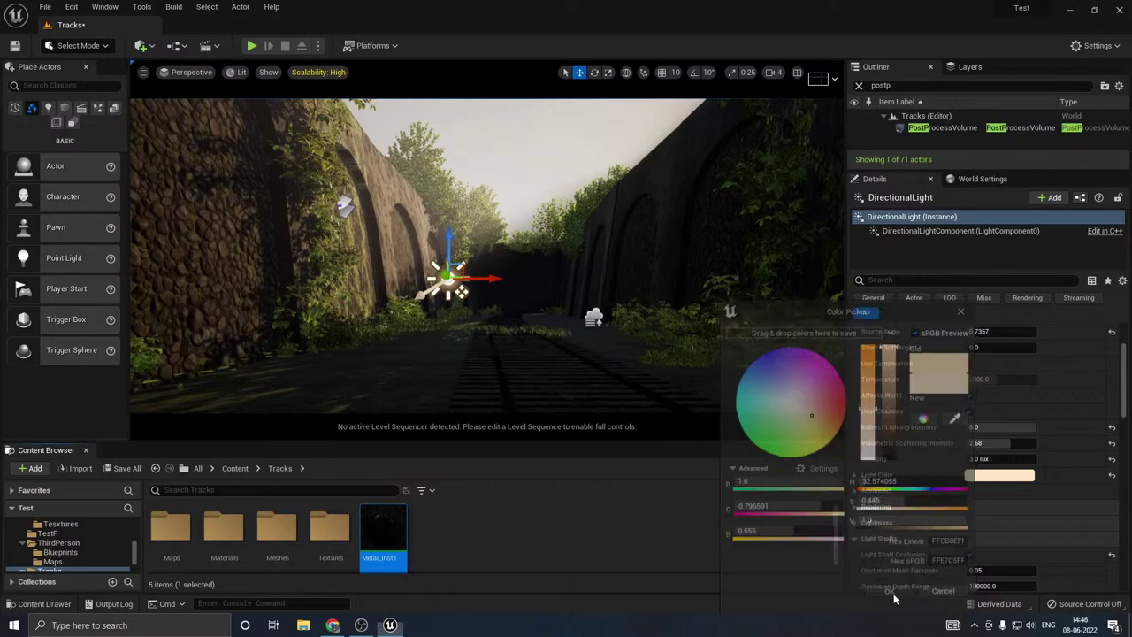
# Step: Reframe the view along the tracks and save the Tracks level
pyautogui.moveTo(579, 345); pyautogui.dragTo(592, 346, button='right')
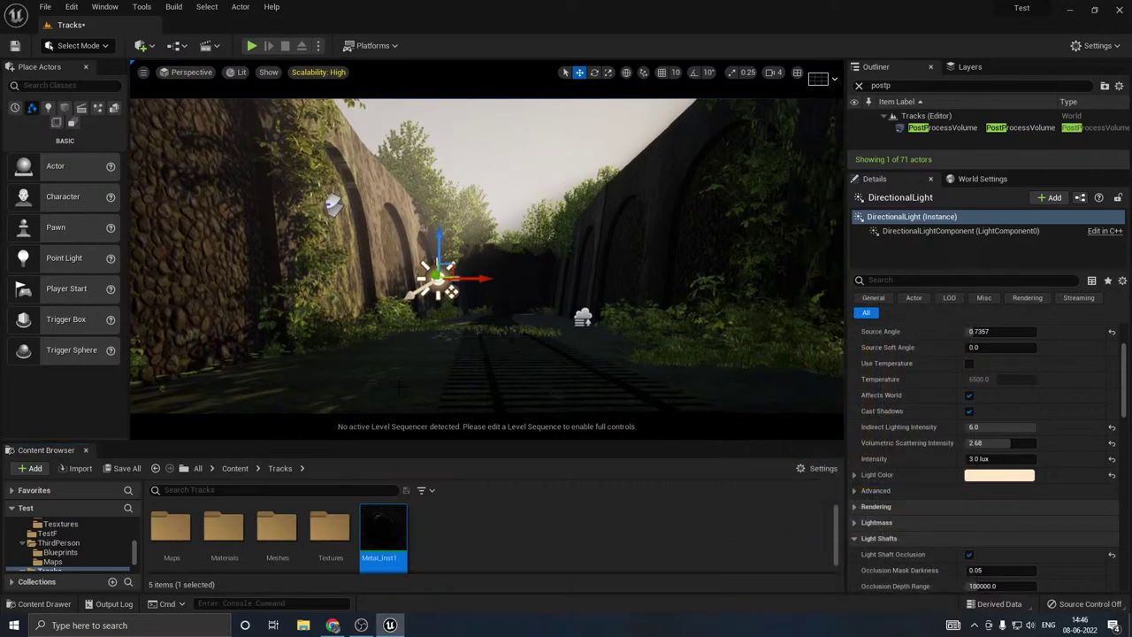
pyautogui.click(122, 468)
pyautogui.click(662, 445)
# Step: Set the PostProcessVolume's Vignette Intensity to 0.72 under Image Effects and save the level
pyautogui.click(927, 129)
pyautogui.scroll(-6, 932, 412)
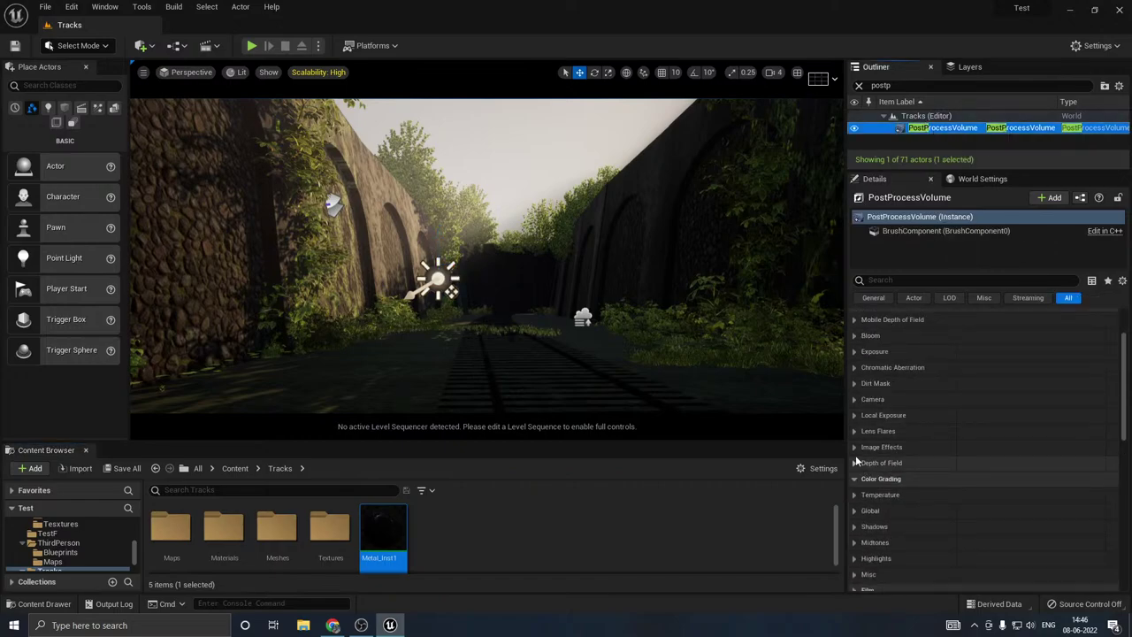
pyautogui.click(854, 447)
pyautogui.click(876, 462)
pyautogui.moveTo(1007, 462)
pyautogui.mouseDown()
pyautogui.moveTo(1061, 462)
pyautogui.moveTo(1015, 461)
pyautogui.mouseUp()
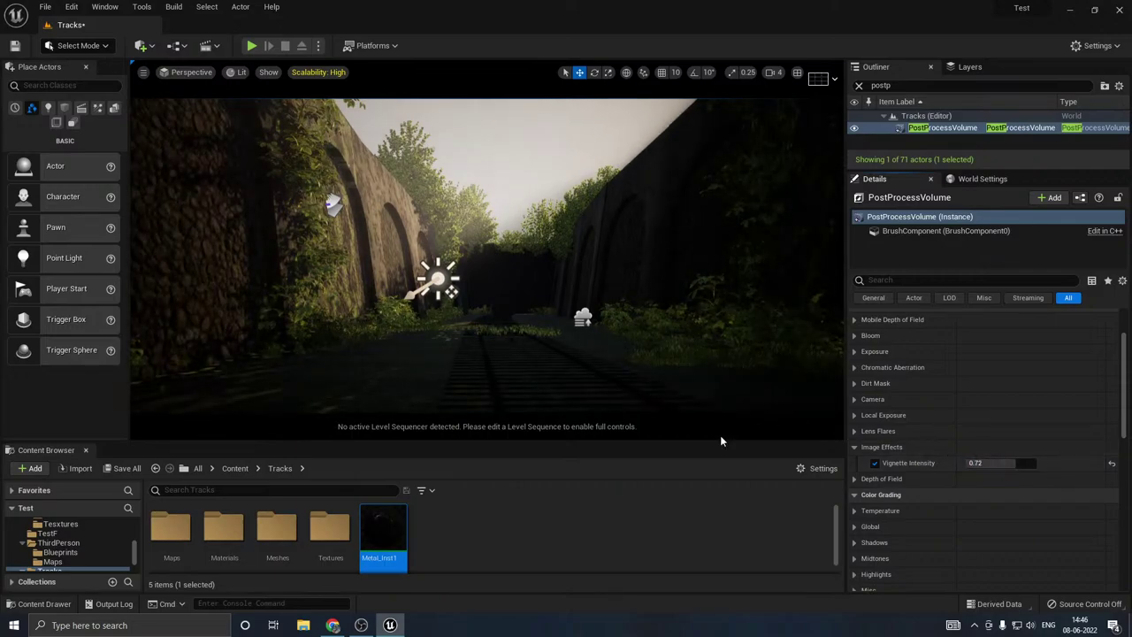
pyautogui.click(118, 475)
pyautogui.click(661, 444)
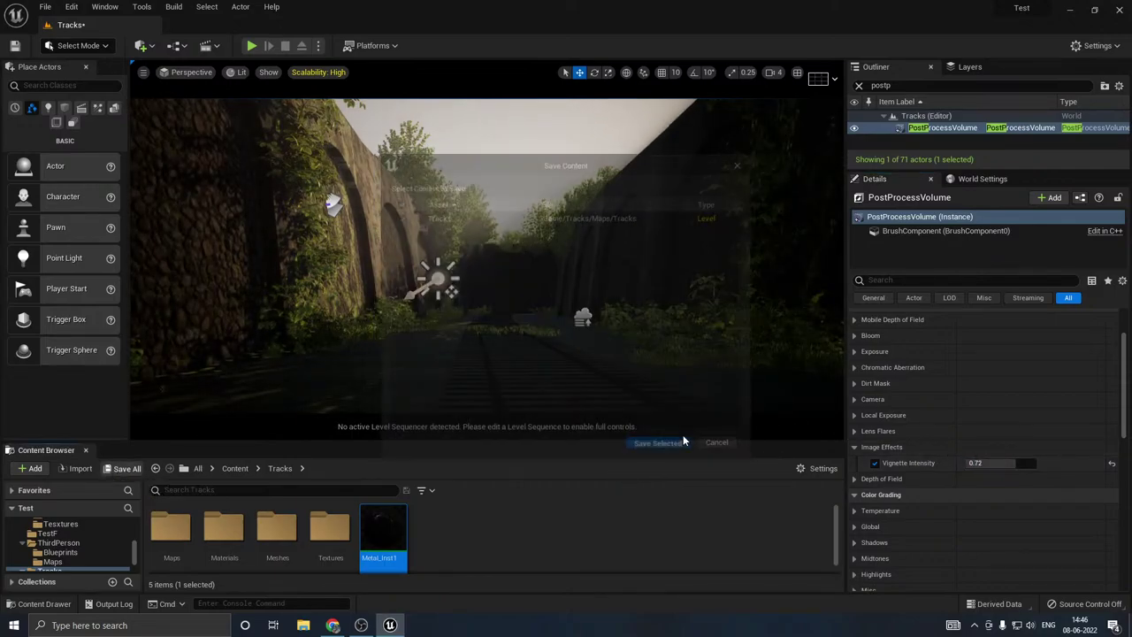
# Step: Enable the PostProcessVolume's Lens Flares Intensity and Tint overrides and raise the Intensity to 12.392
pyautogui.click(858, 447)
pyautogui.click(858, 431)
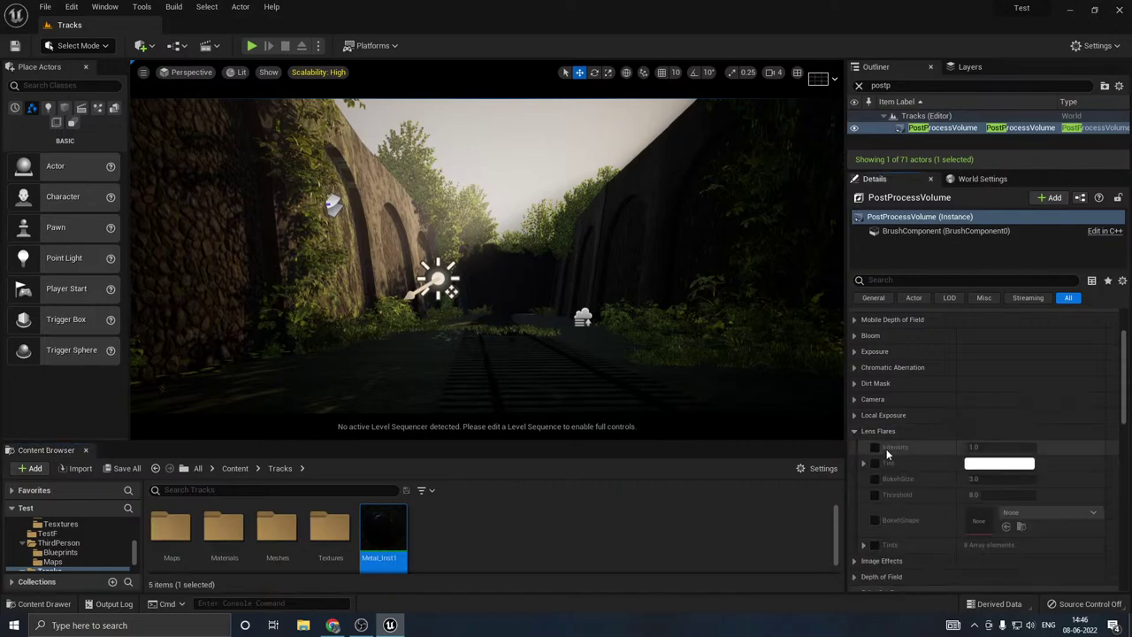
pyautogui.click(874, 447)
pyautogui.click(875, 463)
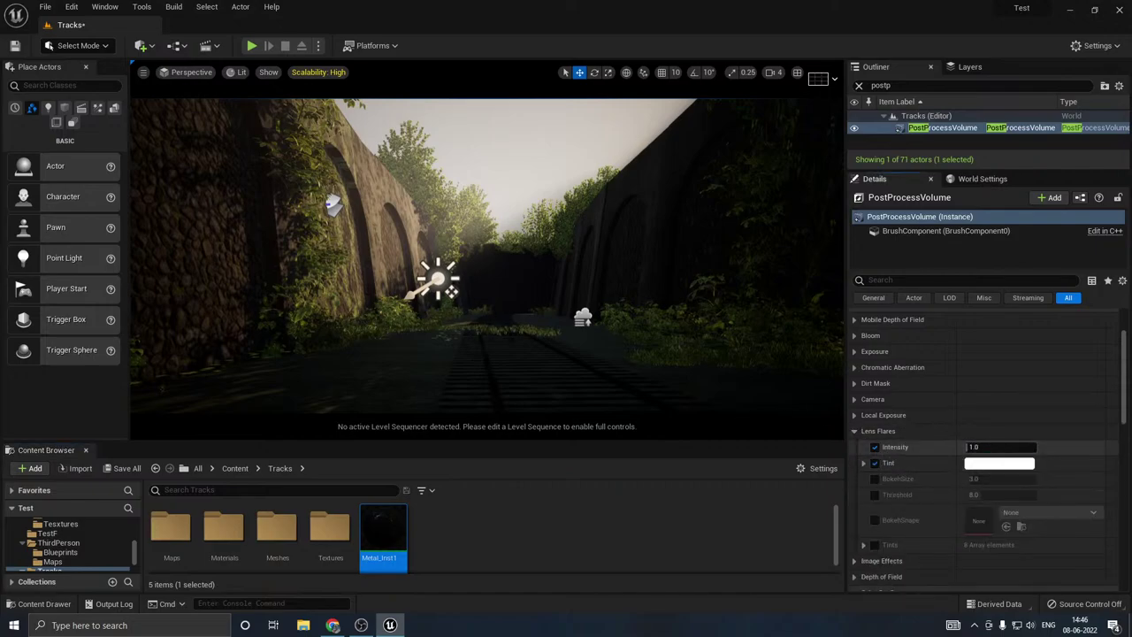
pyautogui.moveTo(1014, 447); pyautogui.dragTo(1019, 447)
# Step: Rotate the directional light so its lens flares show across the view
pyautogui.moveTo(435, 347); pyautogui.dragTo(385, 310, button='right')
pyautogui.click(487, 315)
pyautogui.press('e')
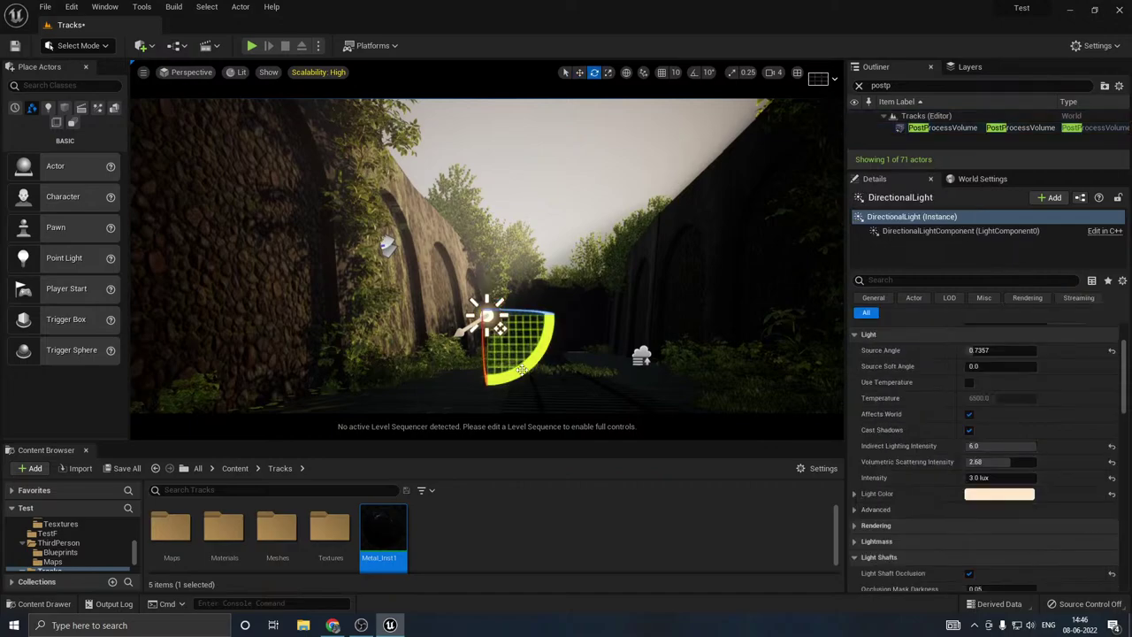
pyautogui.moveTo(536, 357); pyautogui.dragTo(539, 276)
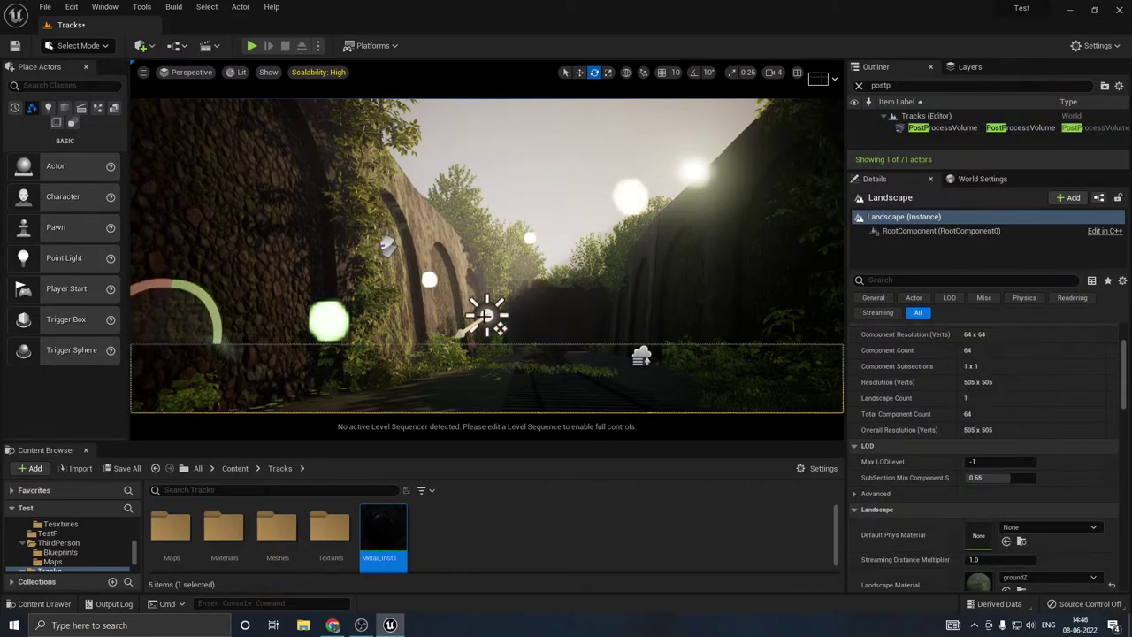
# Step: Review the directional light's settings and compare the view with the PostProcessVolume's Ambient Cubemap Intensity override off and on
pyautogui.click(488, 315)
pyautogui.scroll(2, 928, 440)
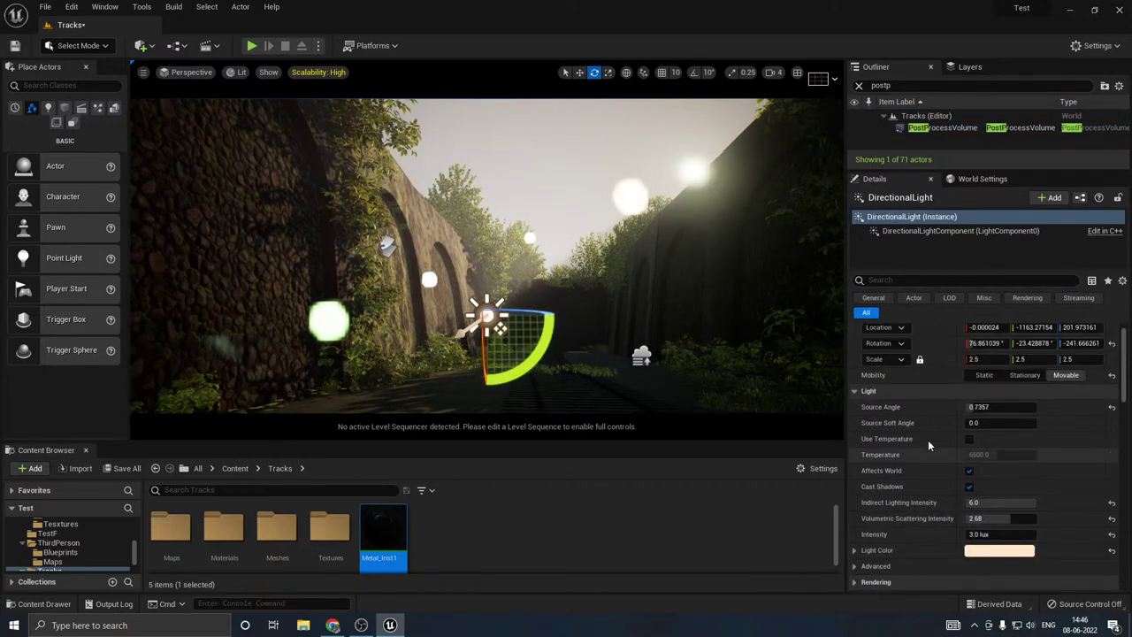
pyautogui.scroll(-10, 928, 440)
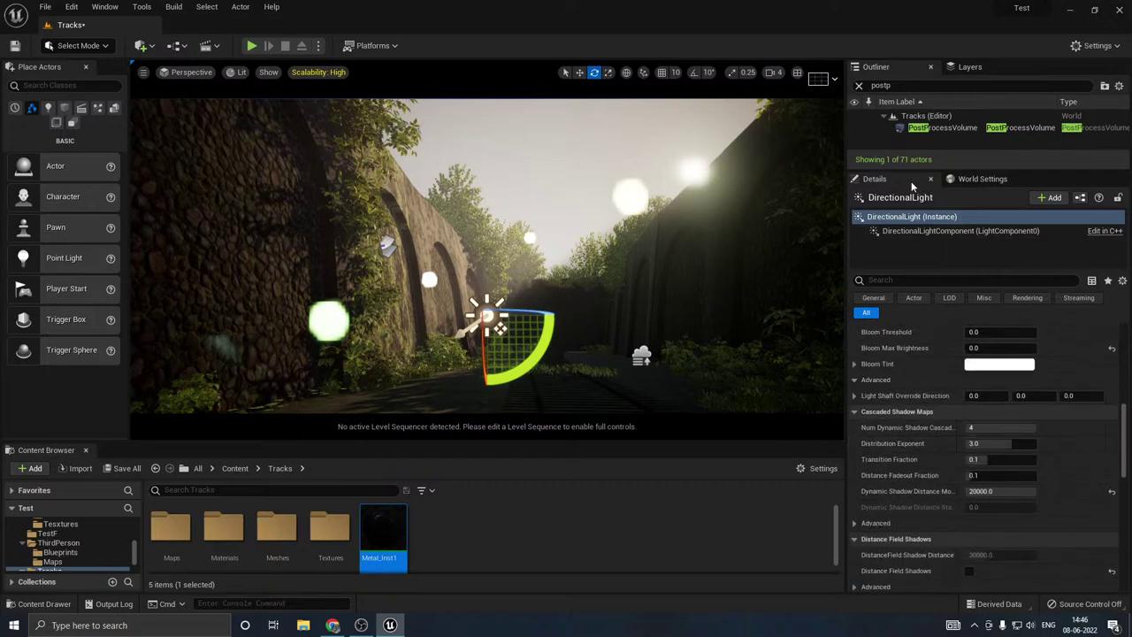
pyautogui.click(939, 127)
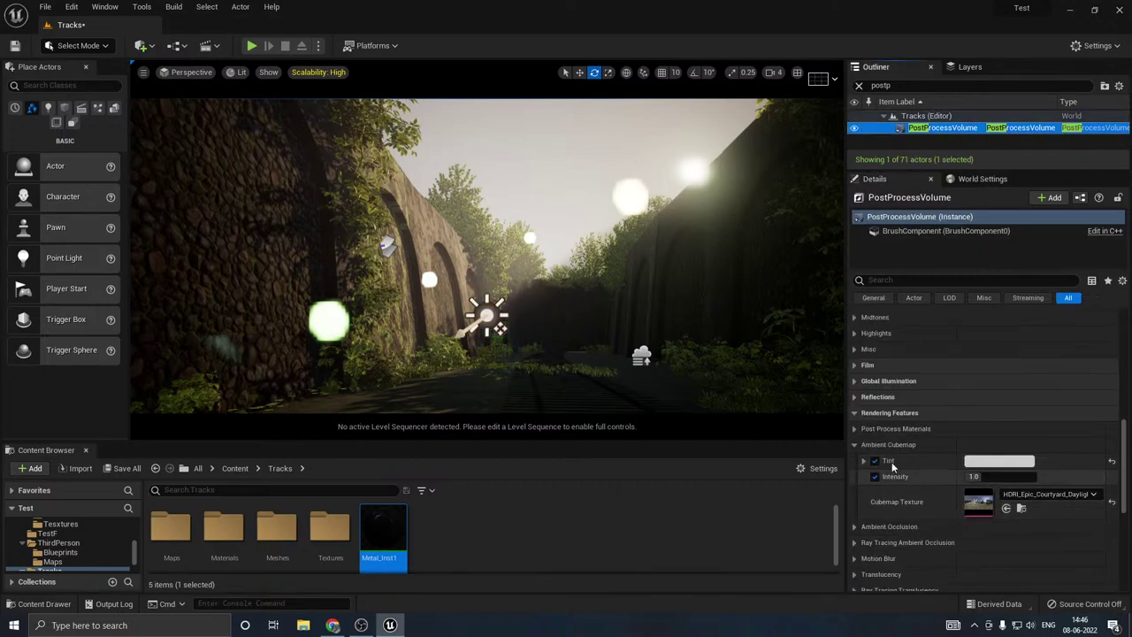
pyautogui.click(874, 477)
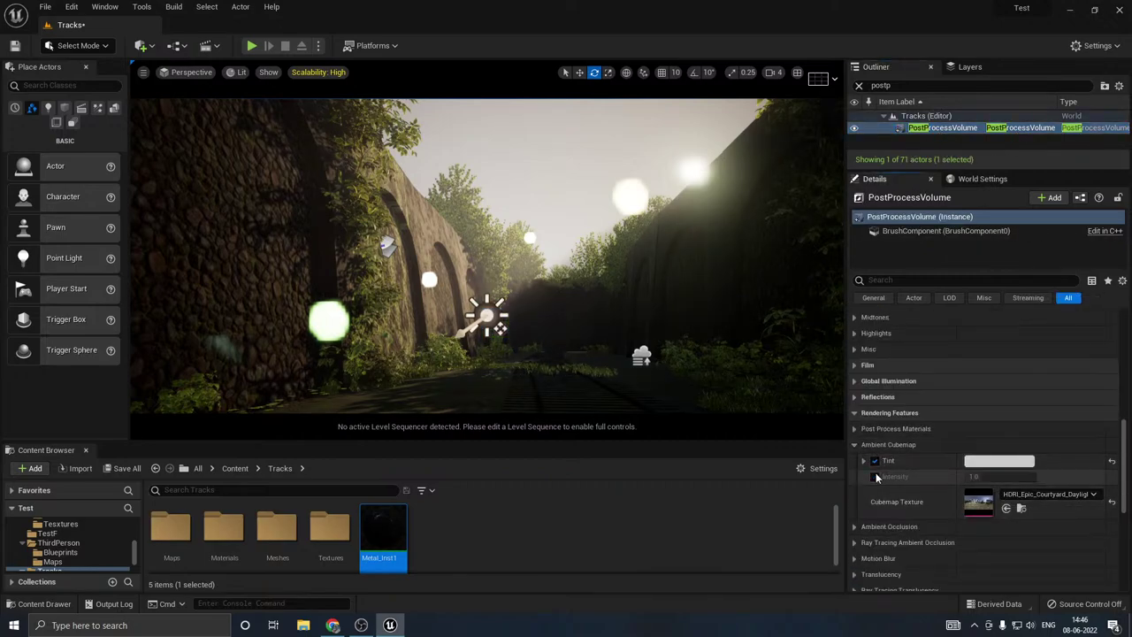
pyautogui.click(875, 477)
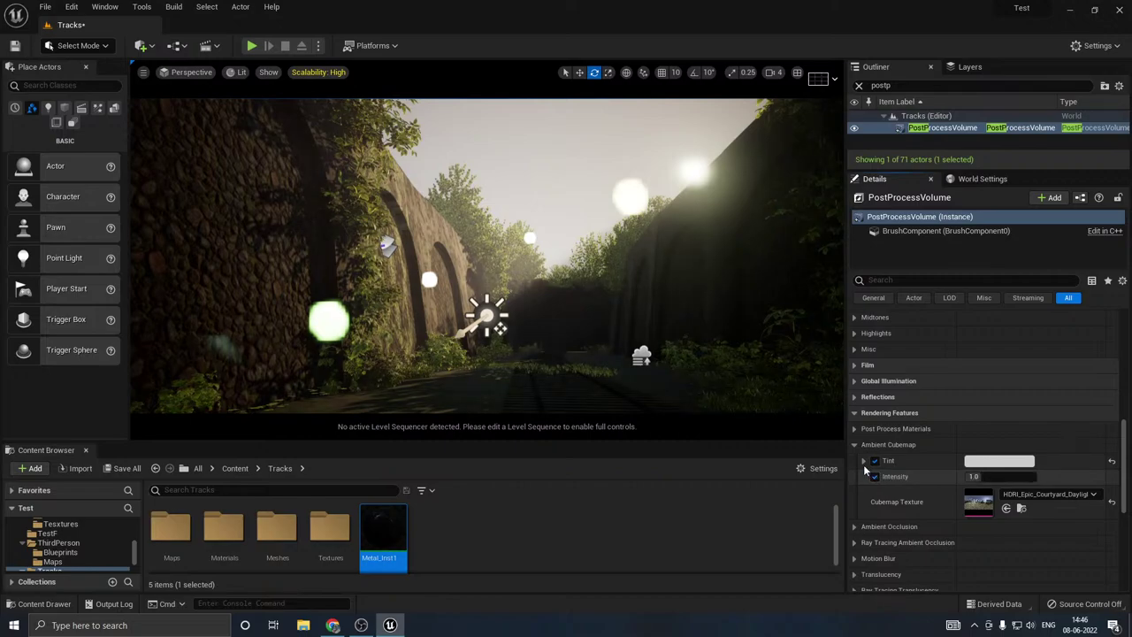
pyautogui.click(855, 445)
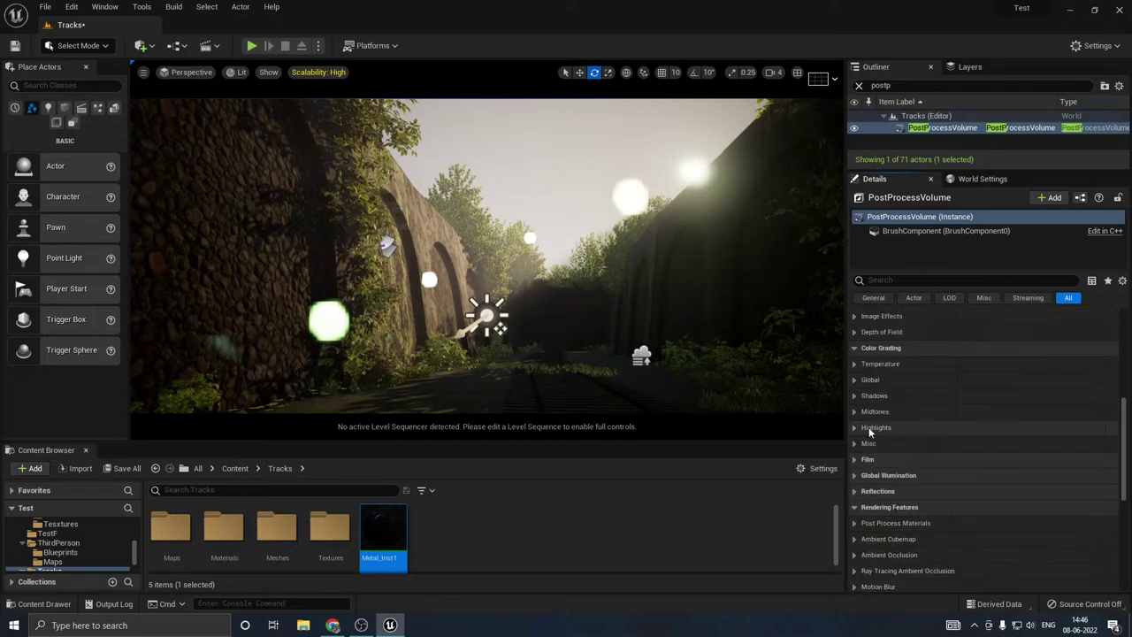
# Step: Lower the PostProcessVolume's Lens Flares Intensity to 2.152
pyautogui.scroll(5, 868, 429)
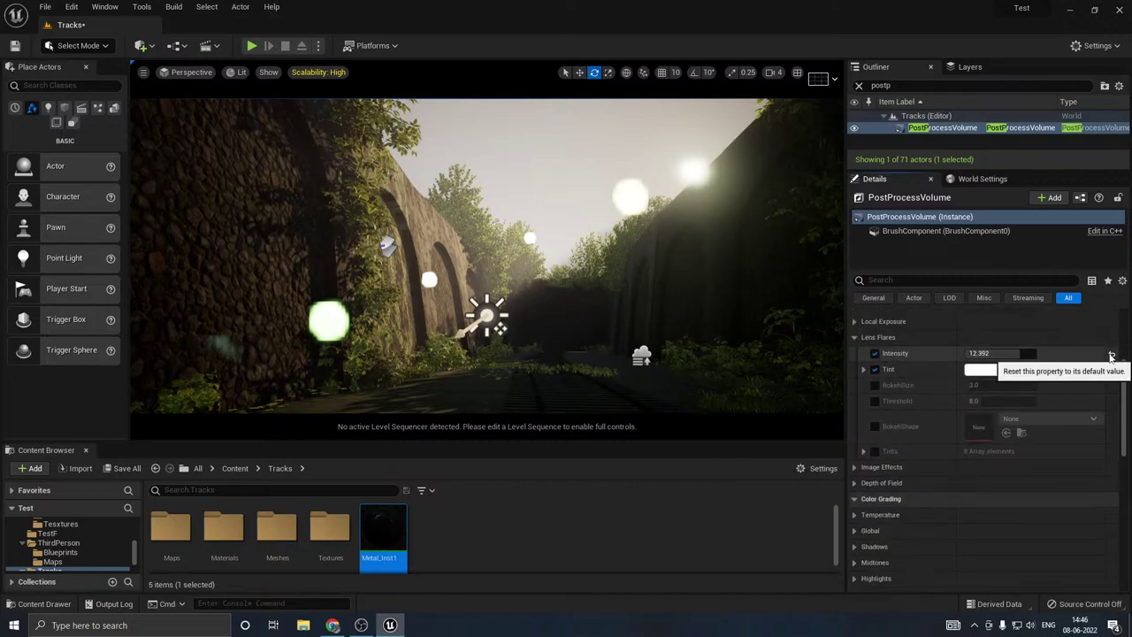
pyautogui.click(991, 353)
pyautogui.write('2.92')
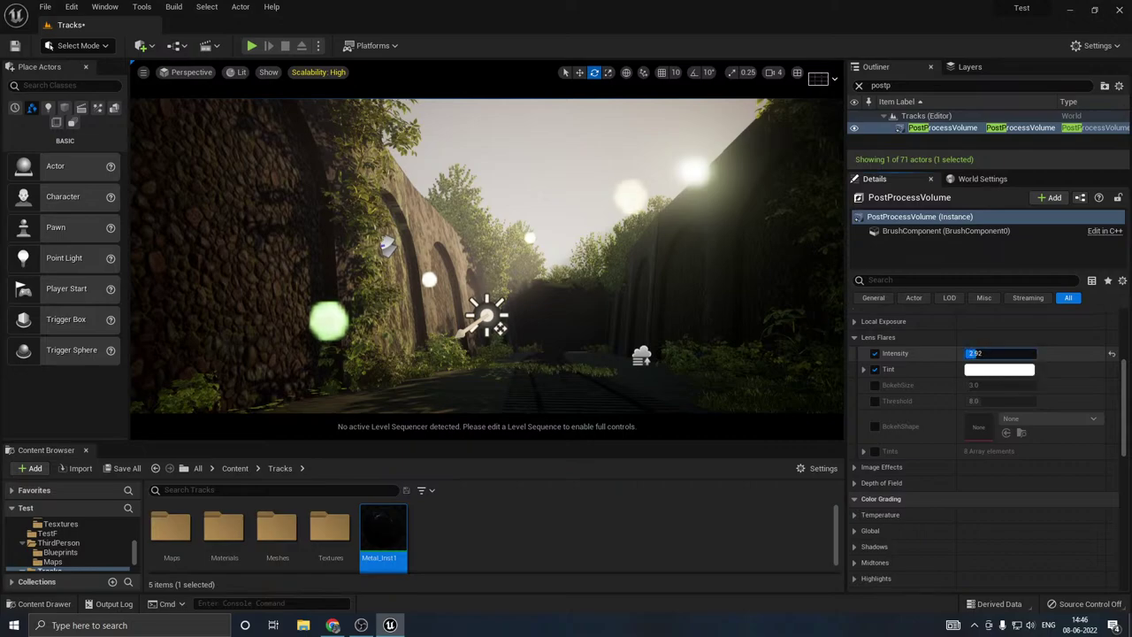
pyautogui.moveTo(990, 353); pyautogui.dragTo(987, 353)
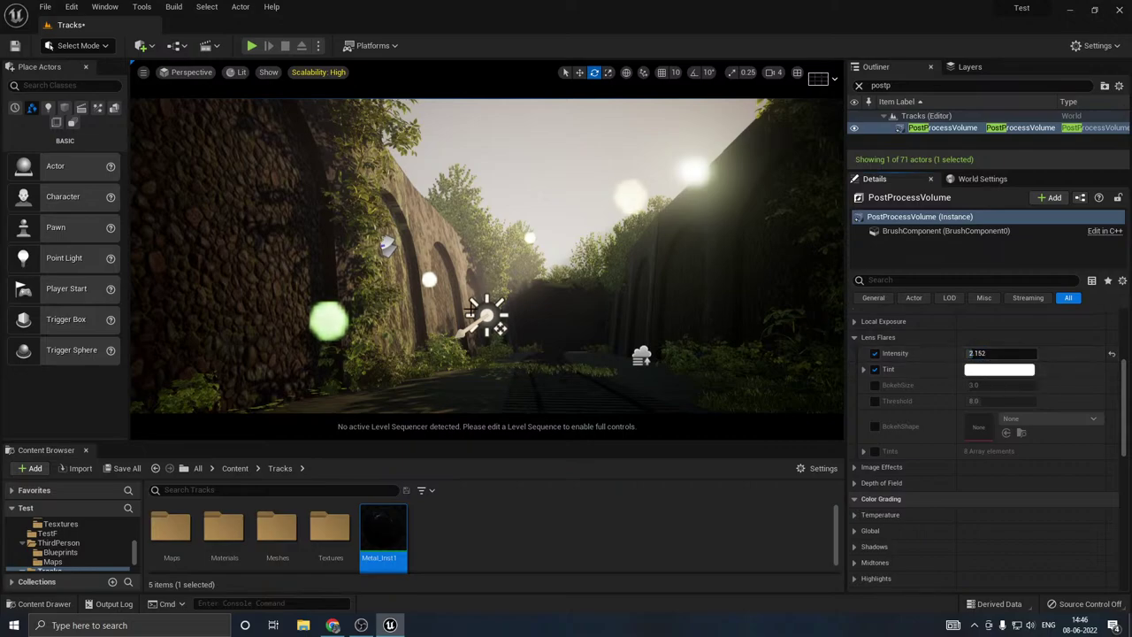
# Step: Rotate the directional light so the sun and its lens flares leave the view
pyautogui.click(484, 315)
pyautogui.moveTo(531, 358); pyautogui.dragTo(540, 349)
pyautogui.moveTo(489, 319); pyautogui.dragTo(549, 340)
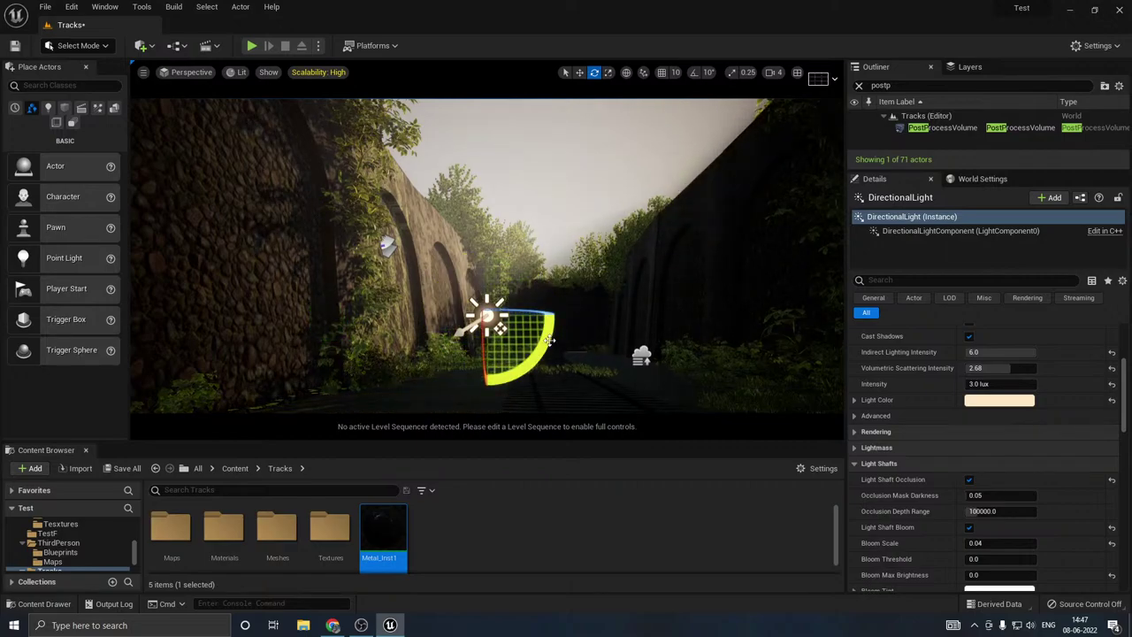
pyautogui.press('w')
pyautogui.scroll(-2, 914, 405)
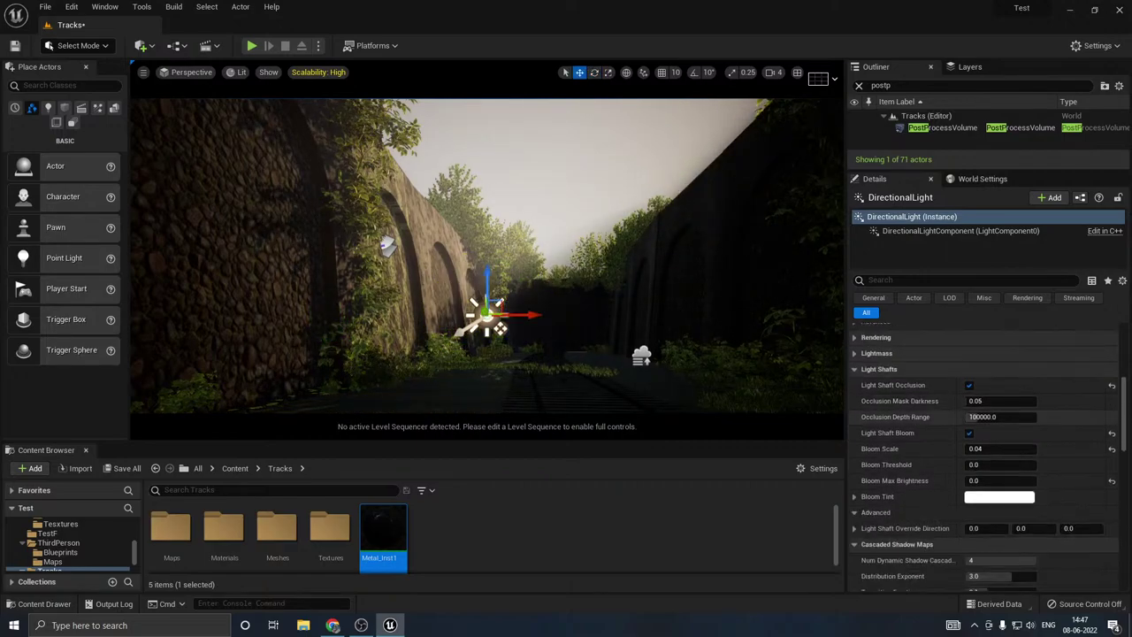
# Step: Enable the PostProcessVolume's Bloom Intensity override and set it to 5.539, keeping the Standard method
pyautogui.click(942, 127)
pyautogui.click(920, 412)
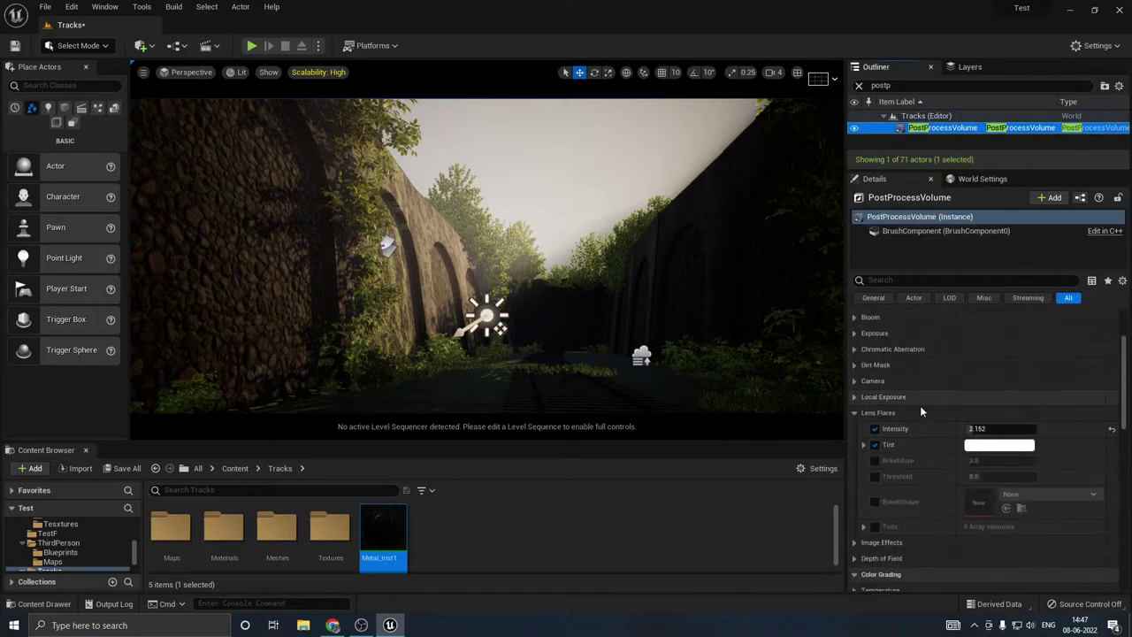
pyautogui.click(855, 413)
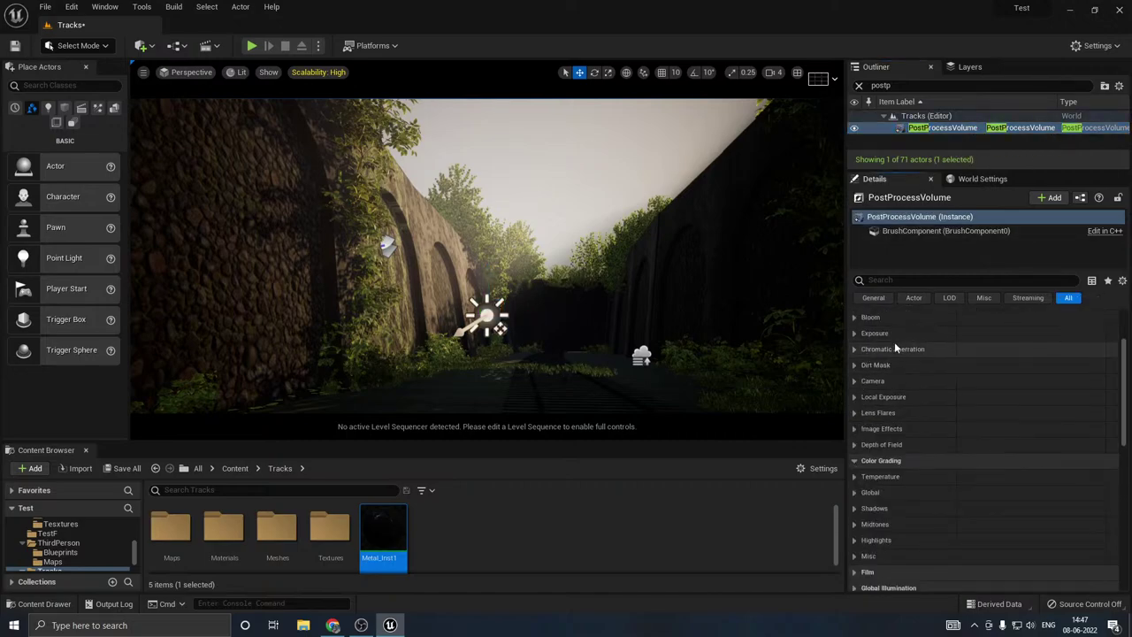
pyautogui.click(857, 319)
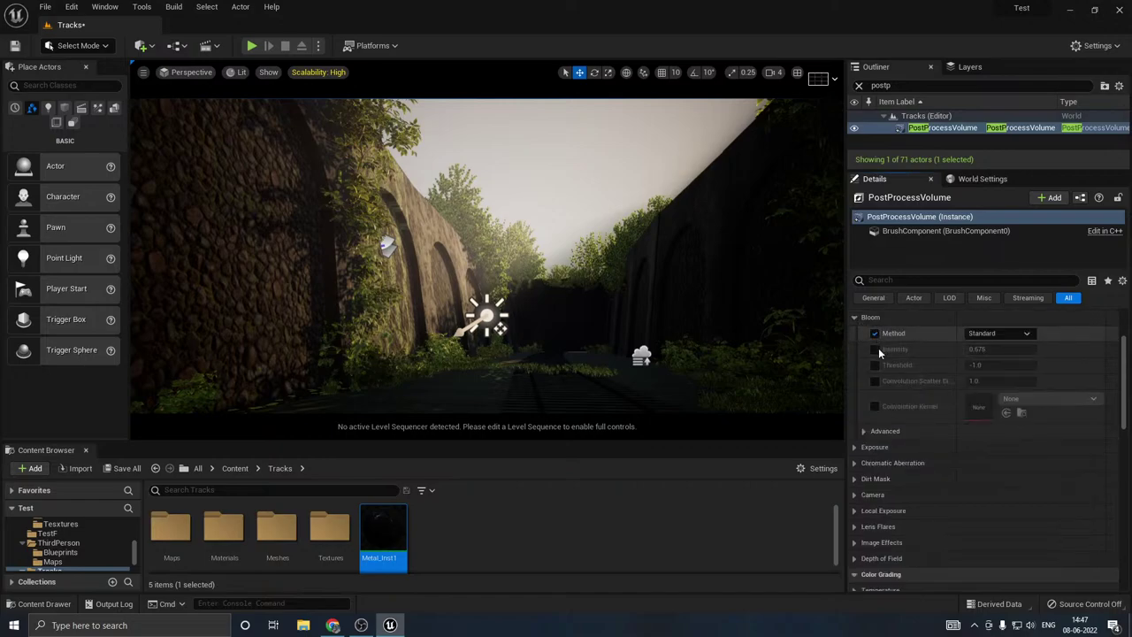
pyautogui.click(876, 349)
pyautogui.moveTo(989, 349)
pyautogui.mouseDown()
pyautogui.moveTo(1026, 349)
pyautogui.moveTo(1005, 349)
pyautogui.mouseUp()
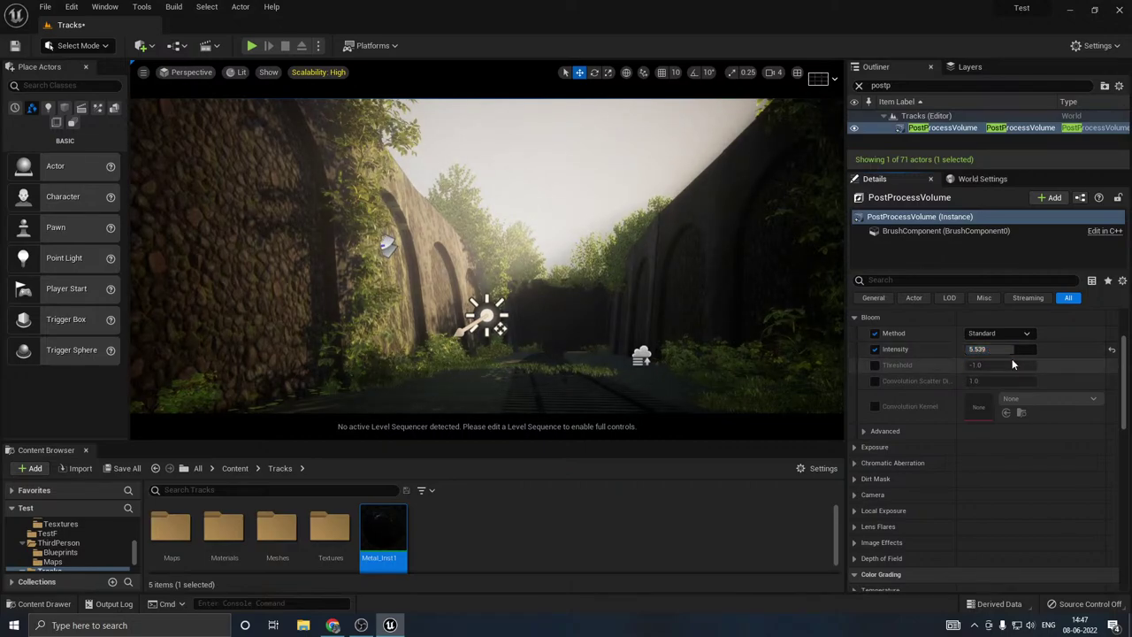
pyautogui.click(856, 317)
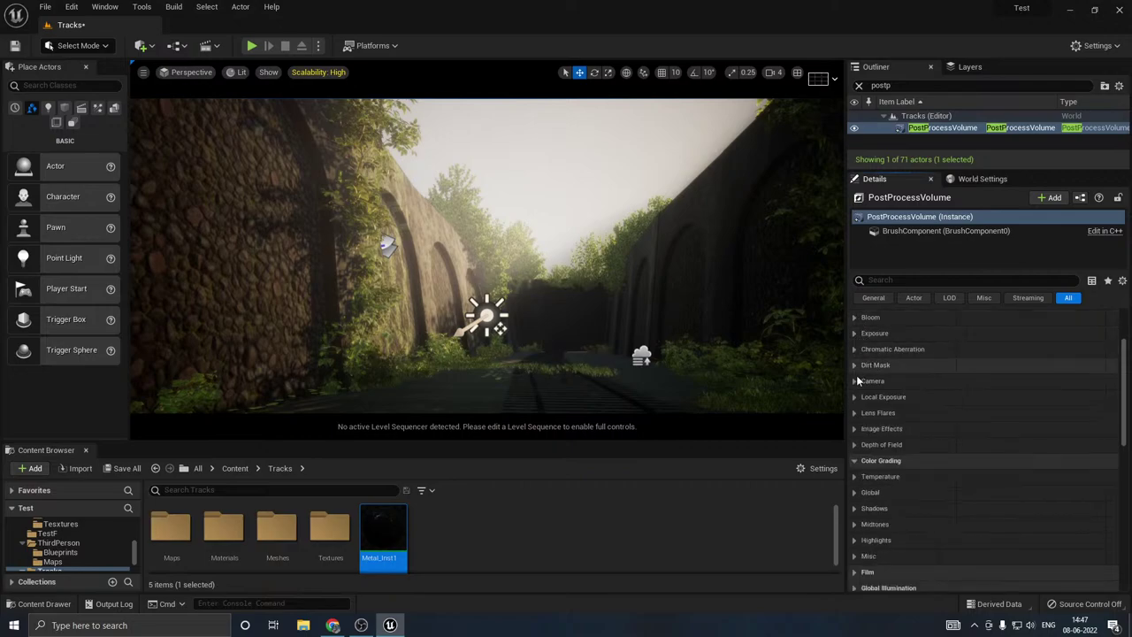
# Step: Enable the PostProcessVolume's Depth of Field overrides for Focal Distance, Depth Blur km for 50% and Depth Blur Radius
pyautogui.click(855, 445)
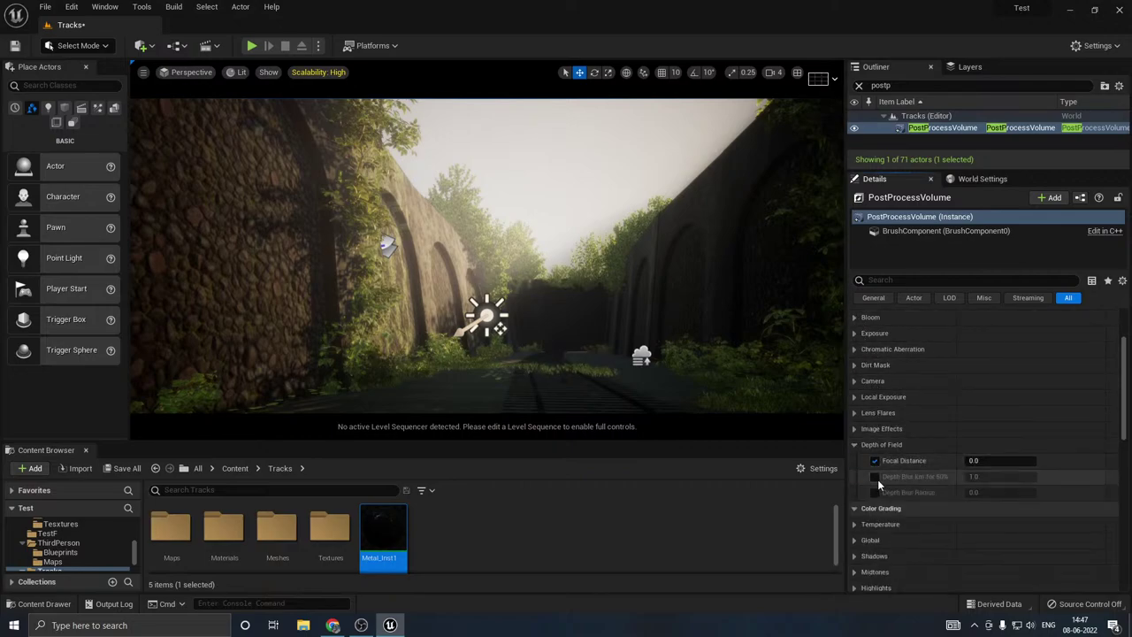
pyautogui.click(874, 477)
pyautogui.click(875, 493)
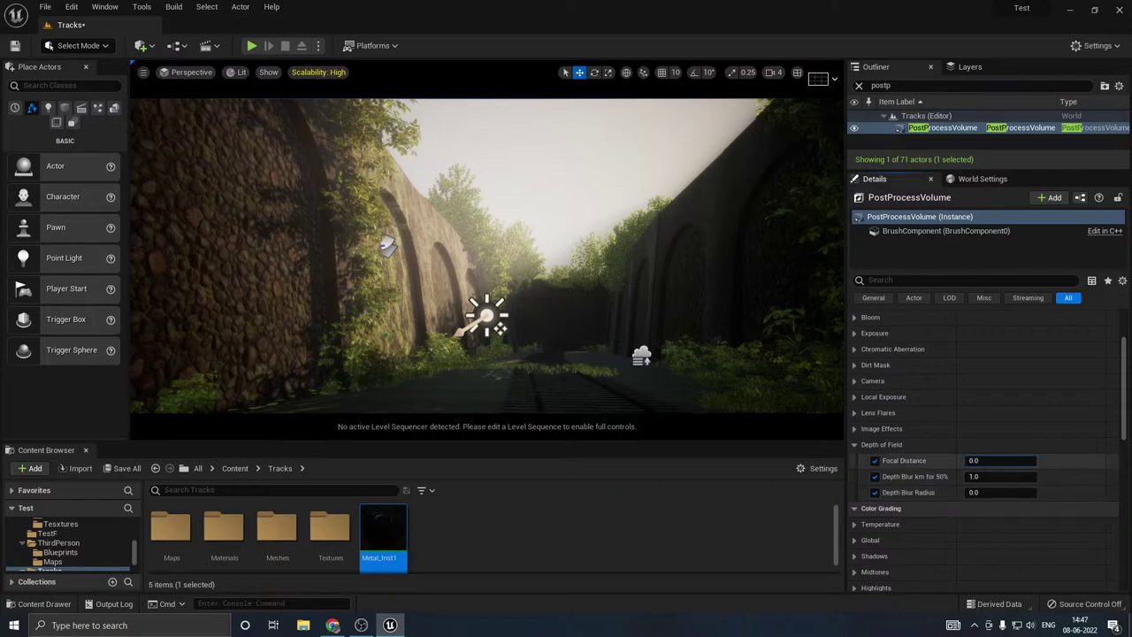
# Step: Set Focal Distance to 6000.4, Depth Blur km for 50% to 0.000001 and Depth Blur Radius to 2.016
pyautogui.click(999, 461)
pyautogui.write('6000.4')
pyautogui.press('Return')
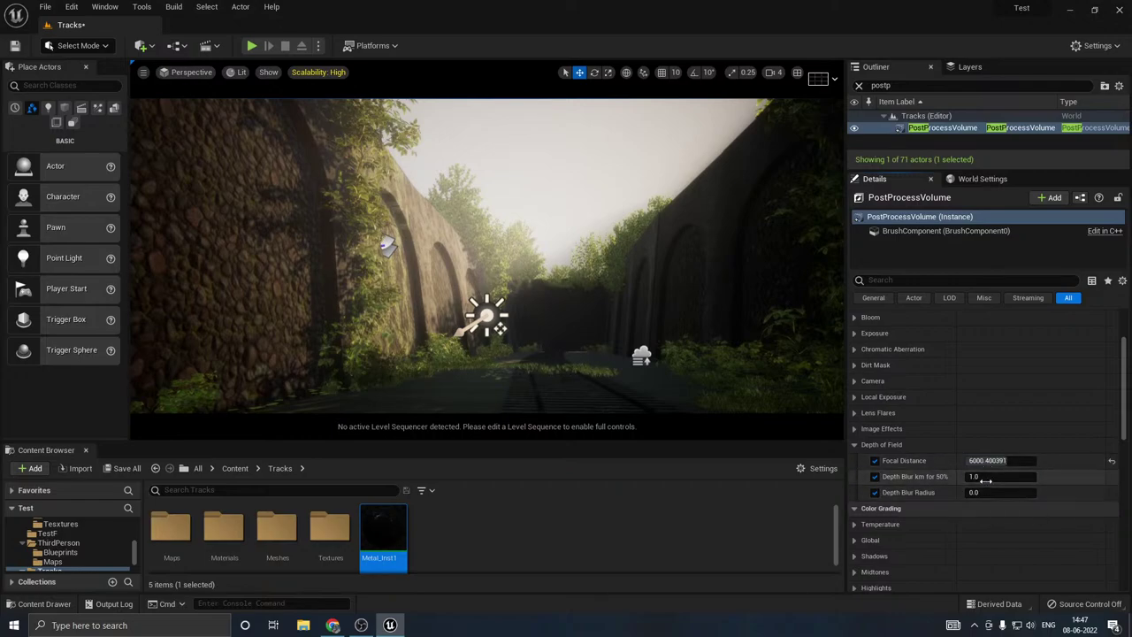
pyautogui.moveTo(986, 482)
pyautogui.mouseDown()
pyautogui.moveTo(1017, 481)
pyautogui.moveTo(965, 477)
pyautogui.moveTo(1000, 493)
pyautogui.mouseUp()
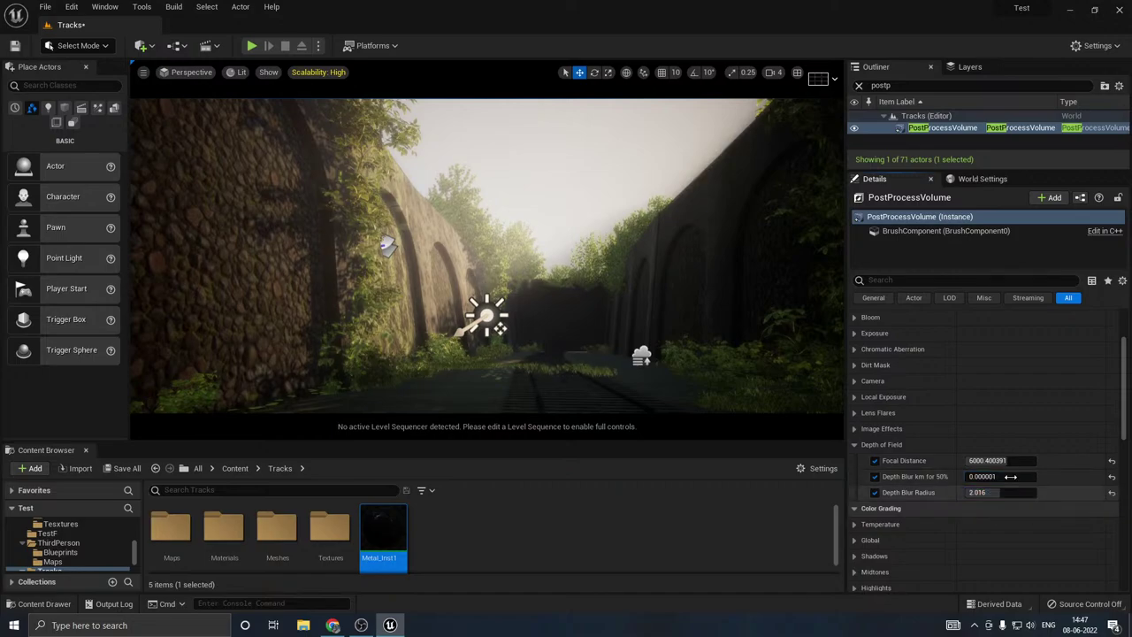
# Step: Set Focal Distance to 1, Depth Blur km for 50% to 100 and Depth Blur Radius to 0.128
pyautogui.click(980, 461)
pyautogui.write('1')
pyautogui.press('Return')
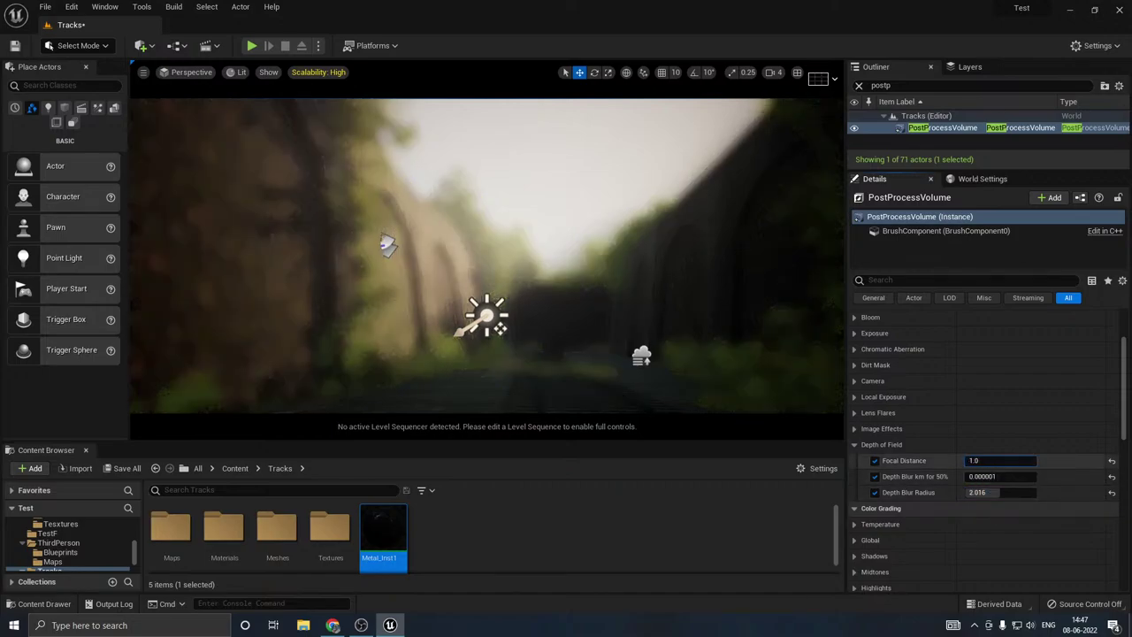
pyautogui.moveTo(980, 461)
pyautogui.mouseDown()
pyautogui.moveTo(991, 461)
pyautogui.moveTo(965, 461)
pyautogui.moveTo(1037, 477)
pyautogui.moveTo(966, 461)
pyautogui.mouseUp()
pyautogui.click(993, 476)
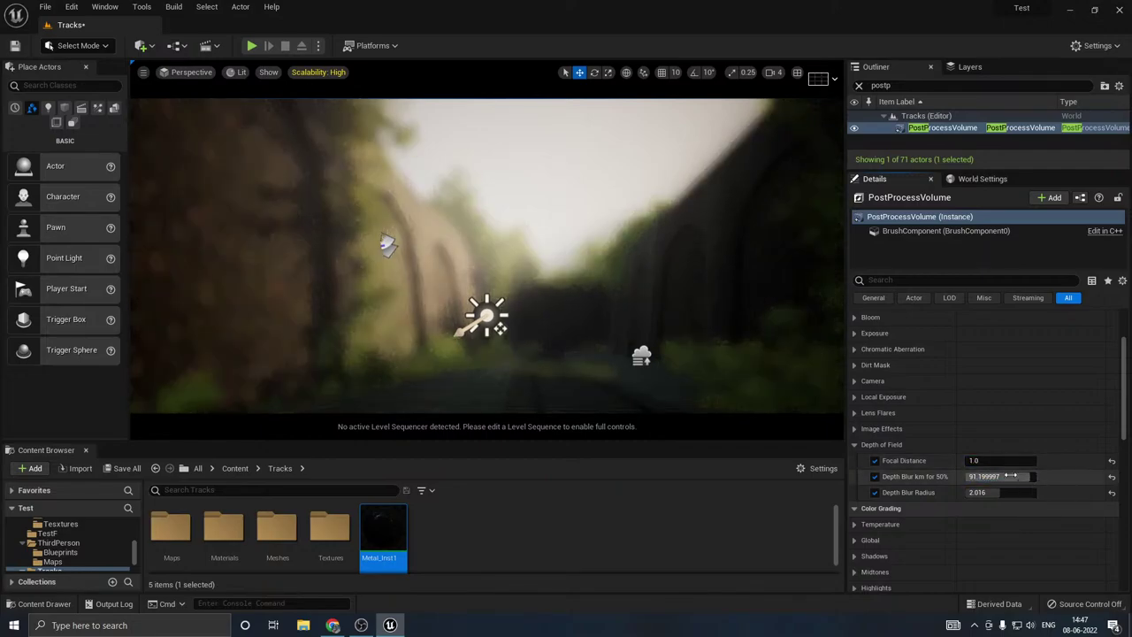
pyautogui.write('0.000001')
pyautogui.moveTo(966, 476)
pyautogui.mouseDown()
pyautogui.moveTo(1036, 477)
pyautogui.moveTo(996, 477)
pyautogui.moveTo(1036, 477)
pyautogui.moveTo(975, 492)
pyautogui.mouseUp()
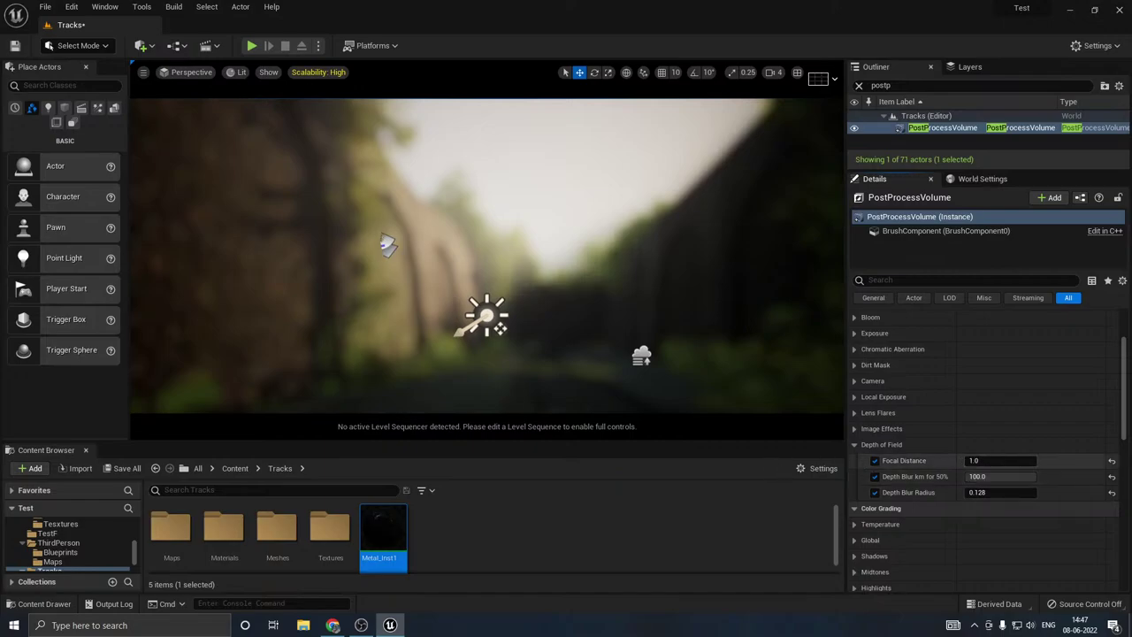
# Step: Try a Focal Distance of about 80.99 with Depth Blur km for 50% at about 15.2
pyautogui.moveTo(973, 460); pyautogui.dragTo(964, 477)
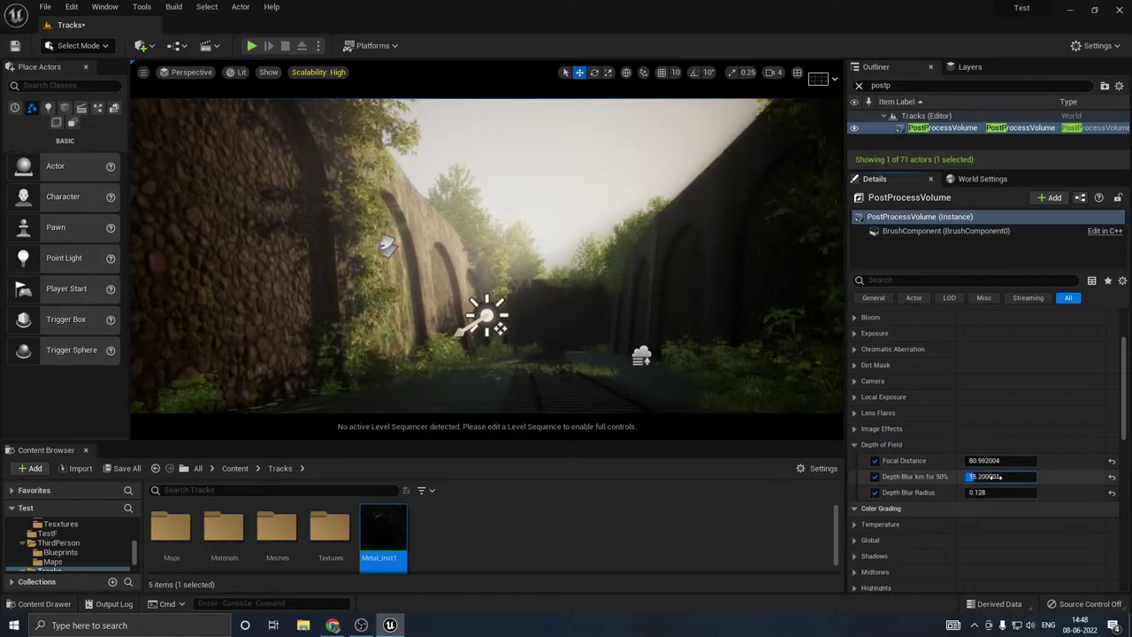
pyautogui.moveTo(649, 416)
pyautogui.mouseDown(button='right')
pyautogui.moveTo(653, 476)
pyautogui.moveTo(638, 449)
pyautogui.moveTo(654, 400)
pyautogui.mouseUp(button='right')
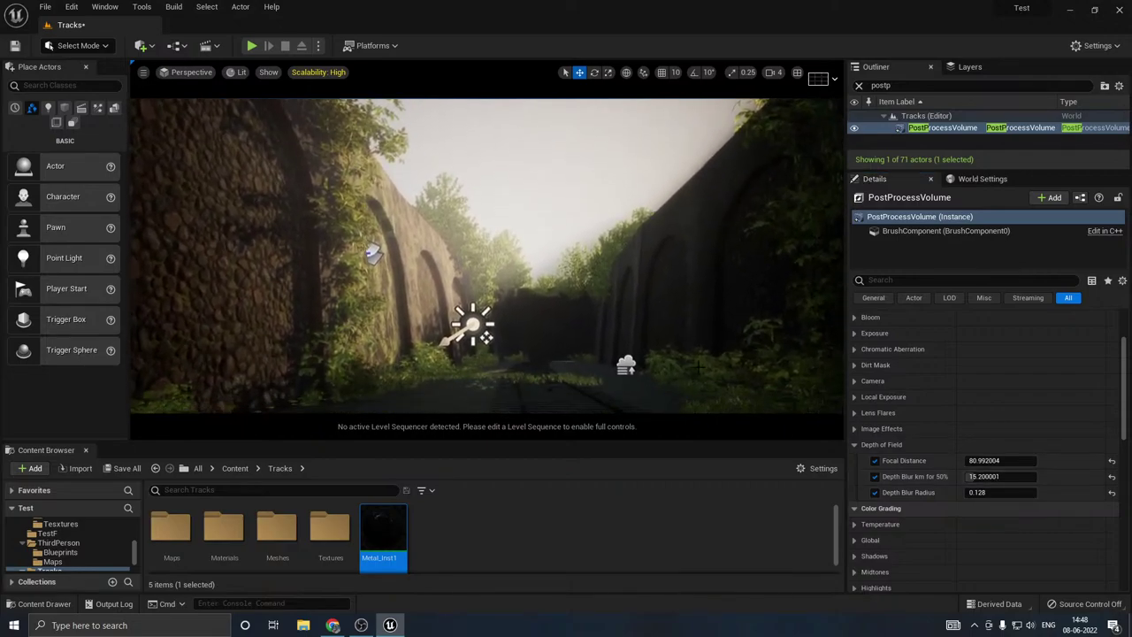
pyautogui.click(972, 491)
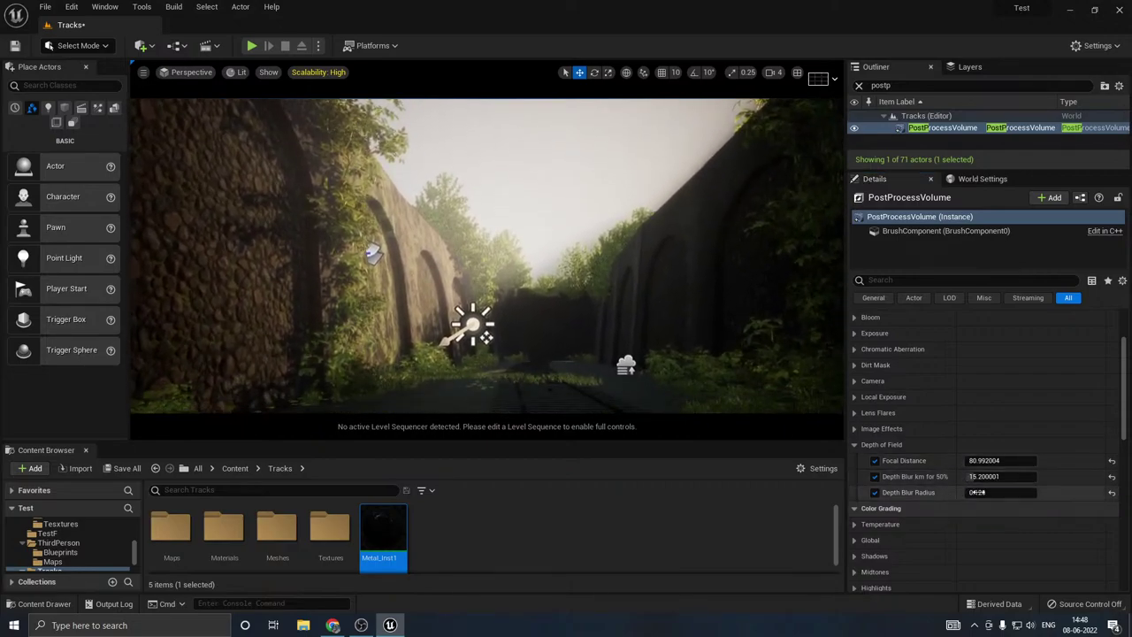
# Step: Reset Depth Blur Radius, Depth Blur km for 50% and Focal Distance to their default values
pyautogui.click(1112, 492)
pyautogui.click(1111, 476)
pyautogui.click(1112, 460)
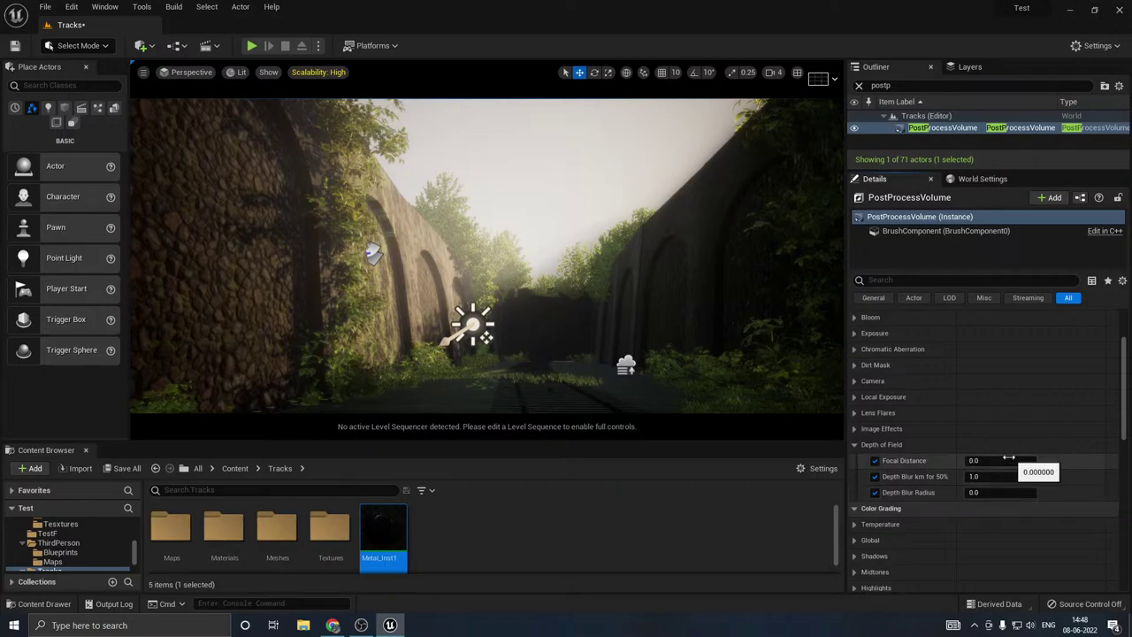
# Step: Set the Depth of Field Focal Distance of the PostProcessVolume to about 4160.58
pyautogui.moveTo(1024, 459); pyautogui.dragTo(1028, 459)
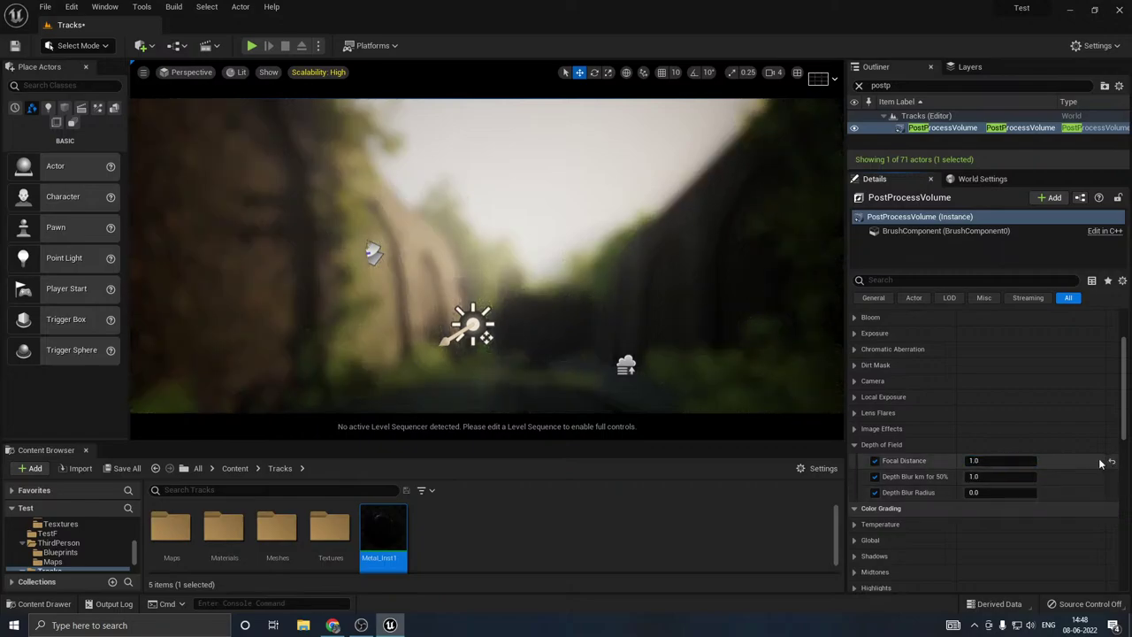
pyautogui.click(1111, 460)
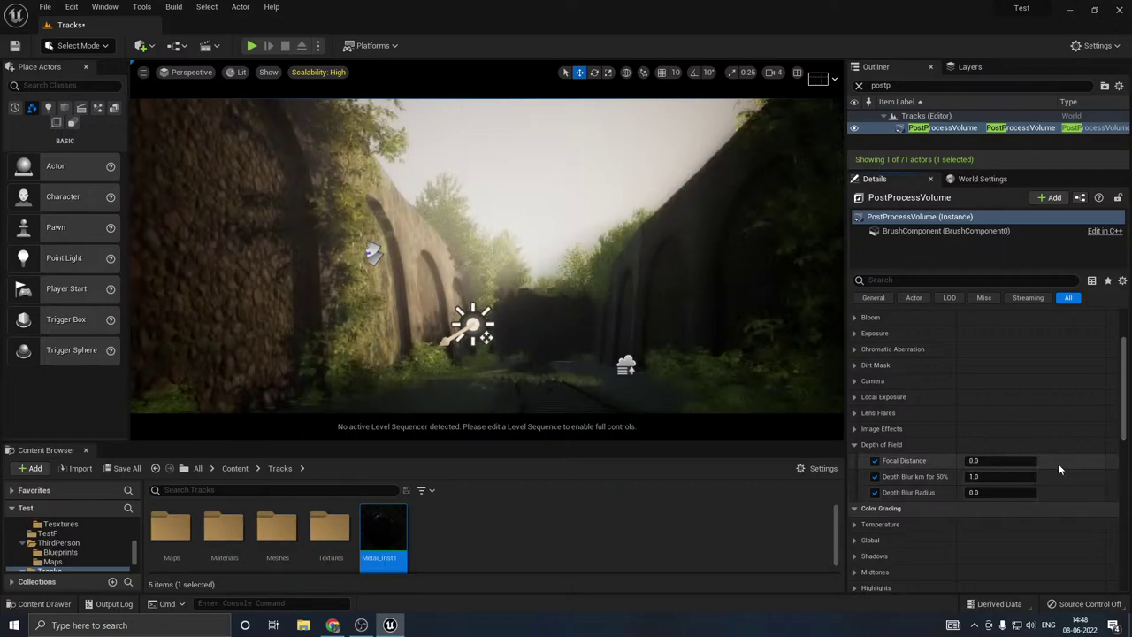
pyautogui.moveTo(982, 461); pyautogui.dragTo(1000, 460)
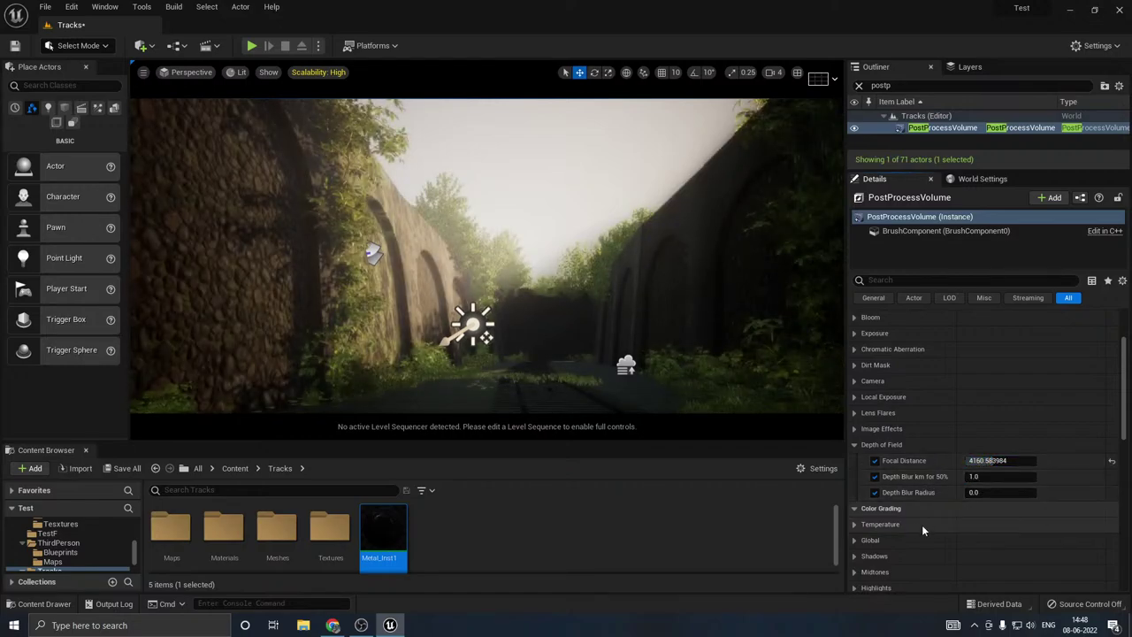
pyautogui.scroll(-3, 912, 526)
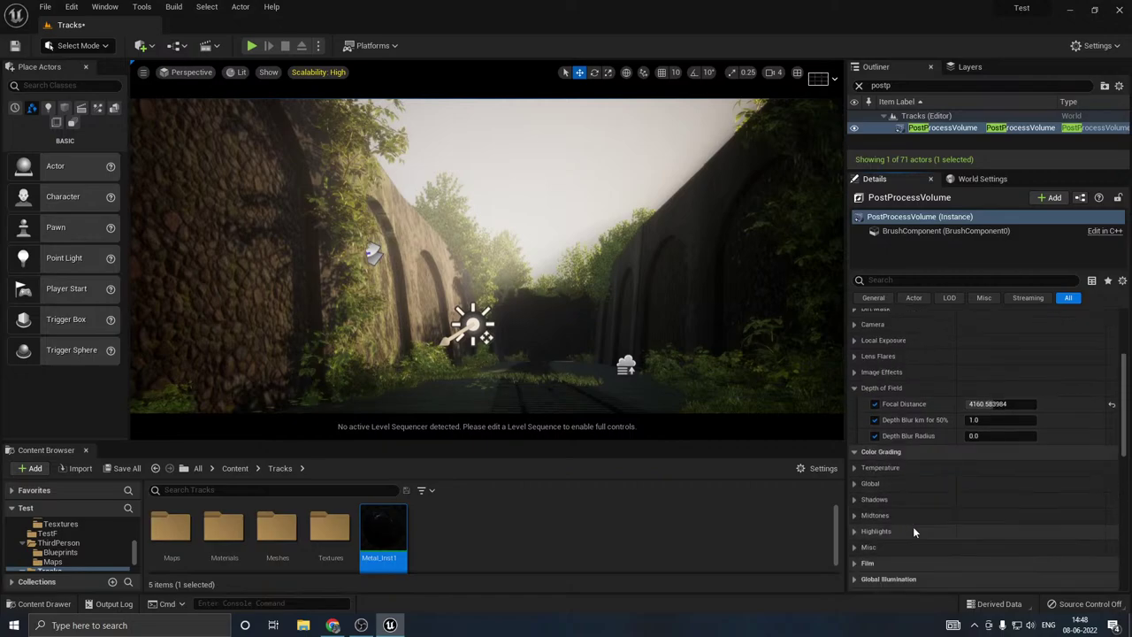
pyautogui.click(855, 522)
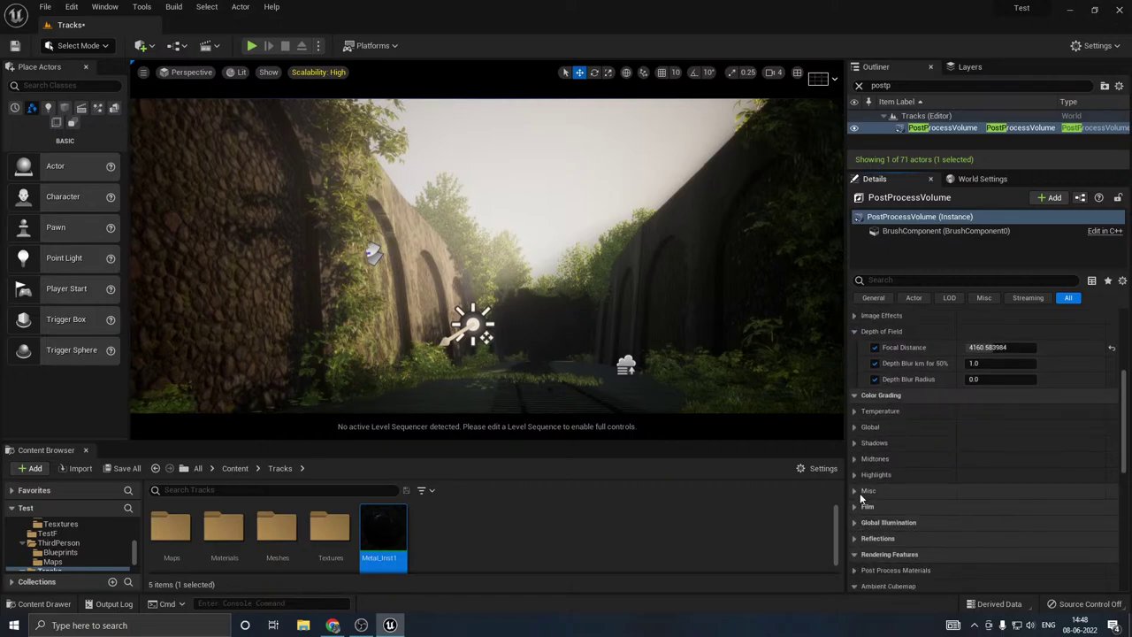
pyautogui.click(854, 491)
pyautogui.click(853, 492)
pyautogui.scroll(5, 856, 445)
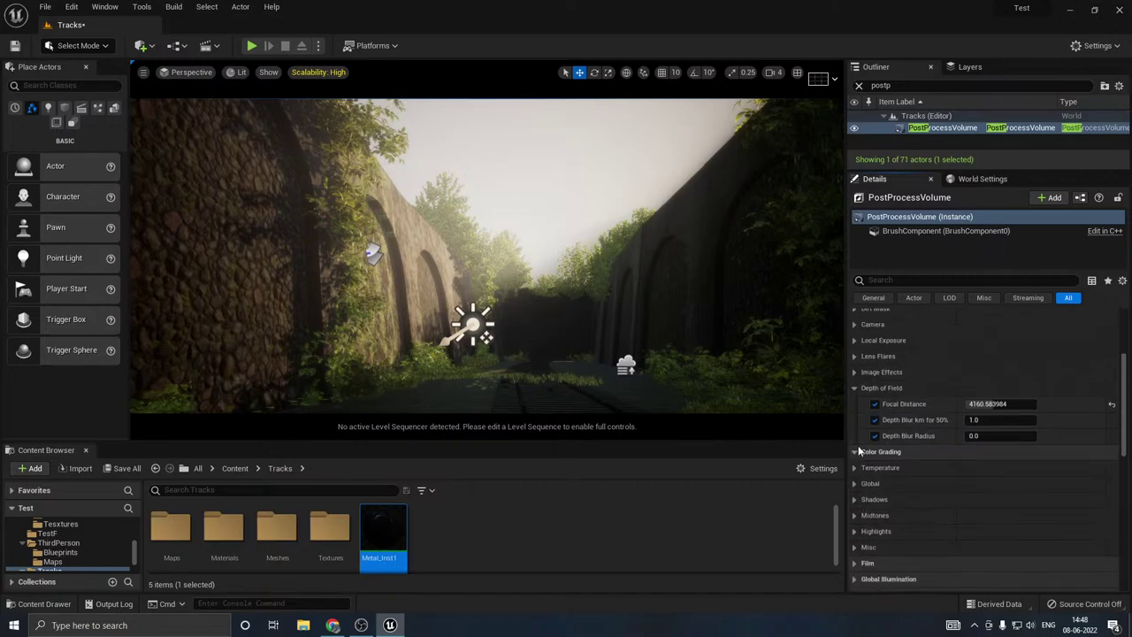
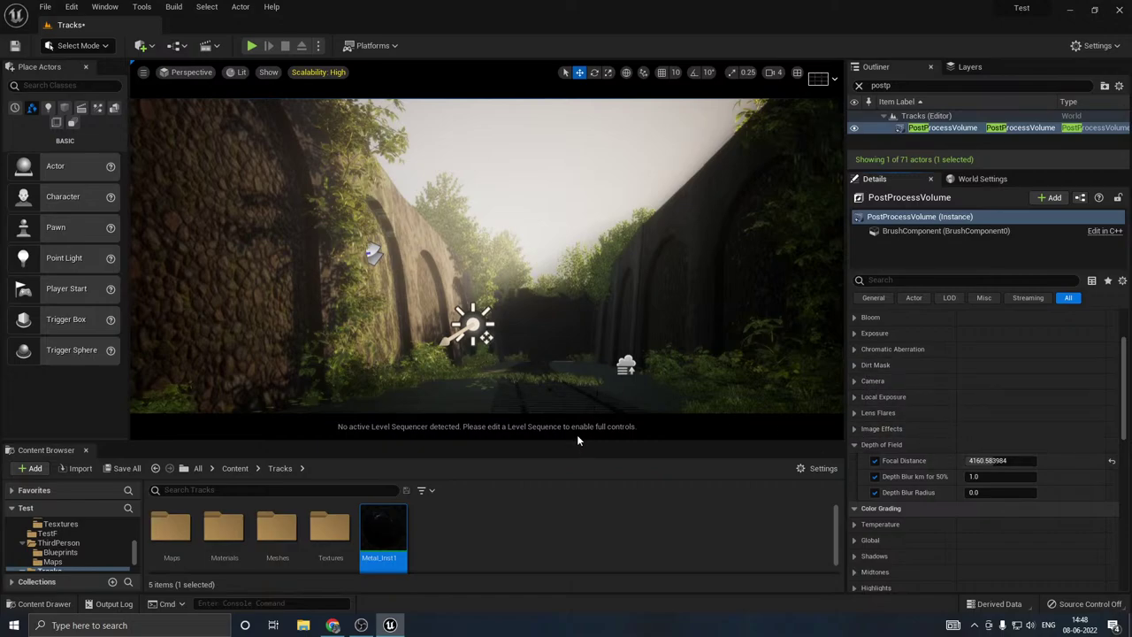
# Step: Enlarge the viewport and lower the Bloom Intensity to about 1.6
pyautogui.moveTo(576, 442); pyautogui.dragTo(584, 496)
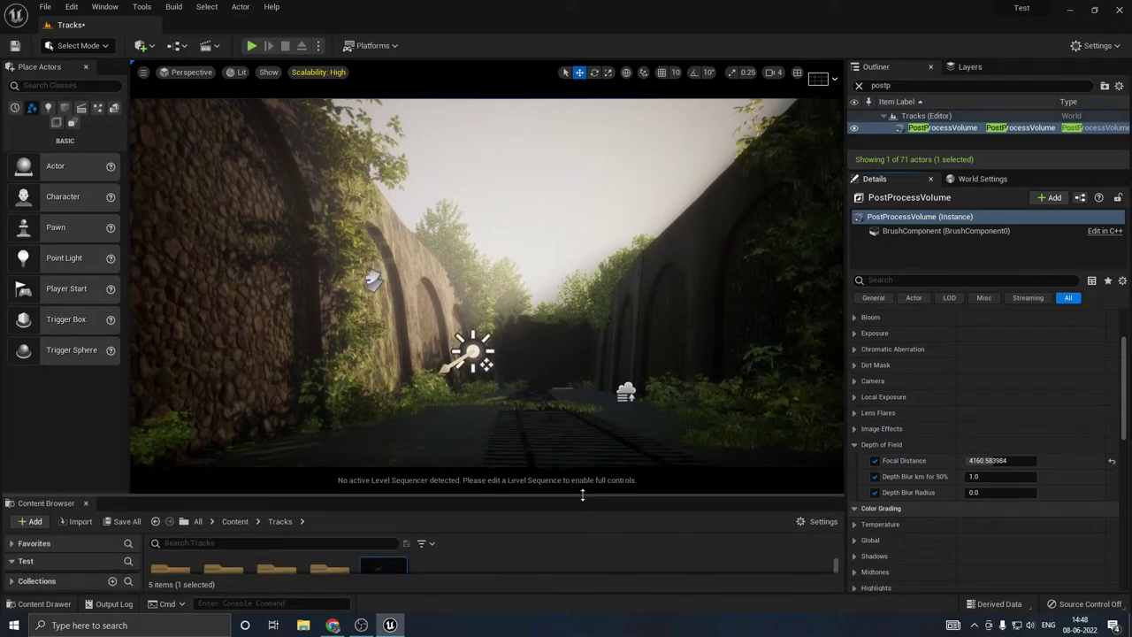
pyautogui.click(871, 316)
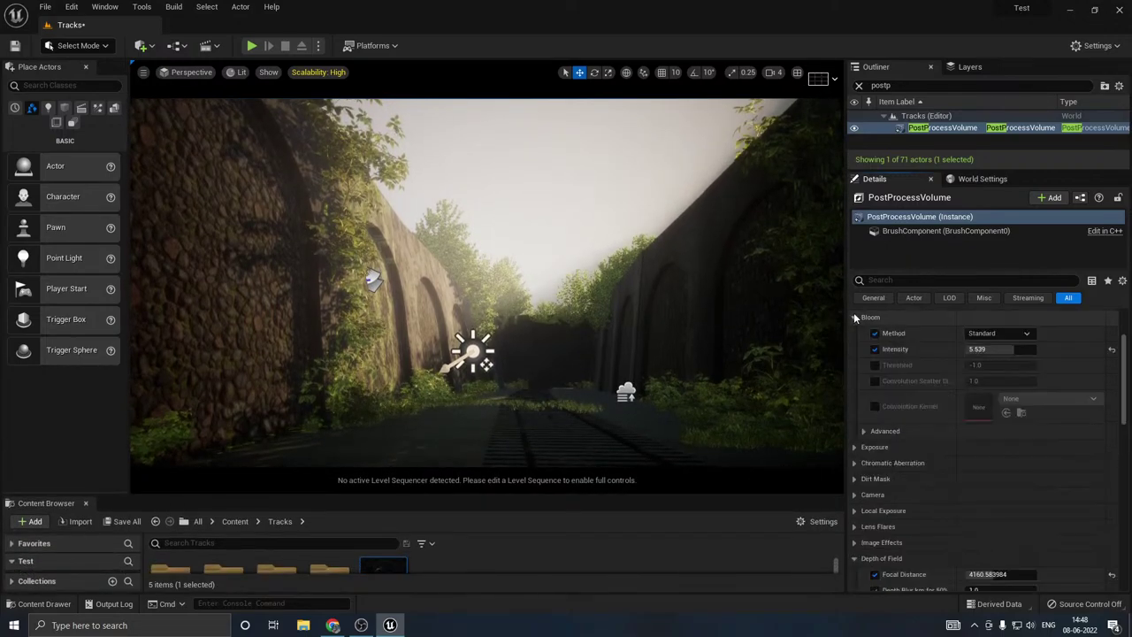
pyautogui.moveTo(1010, 349); pyautogui.dragTo(969, 349)
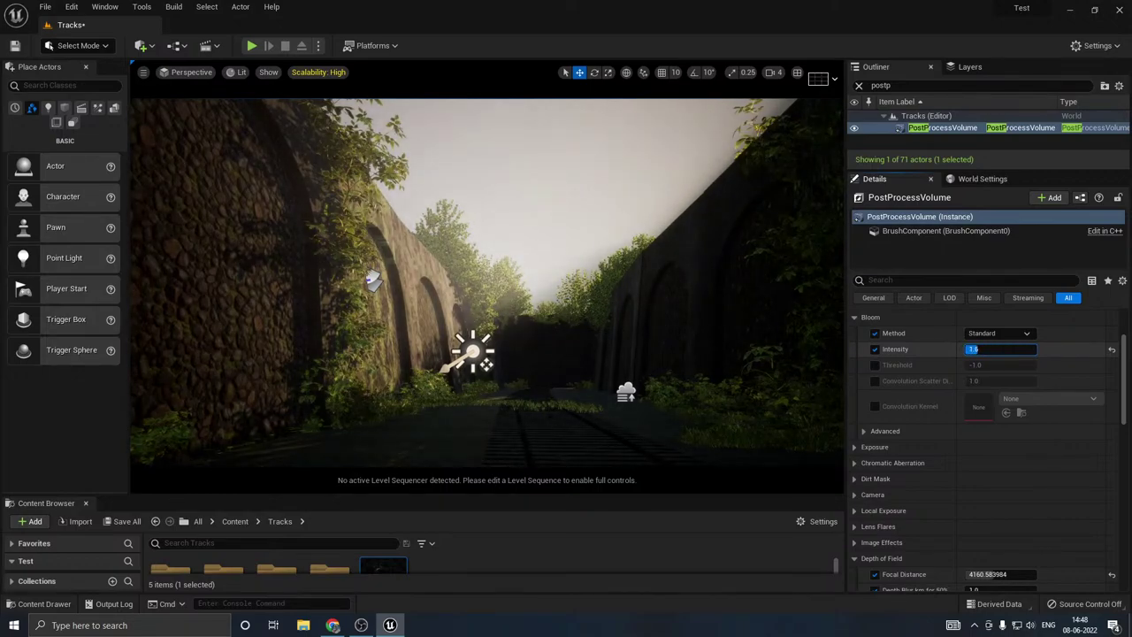
pyautogui.scroll(-3, 941, 469)
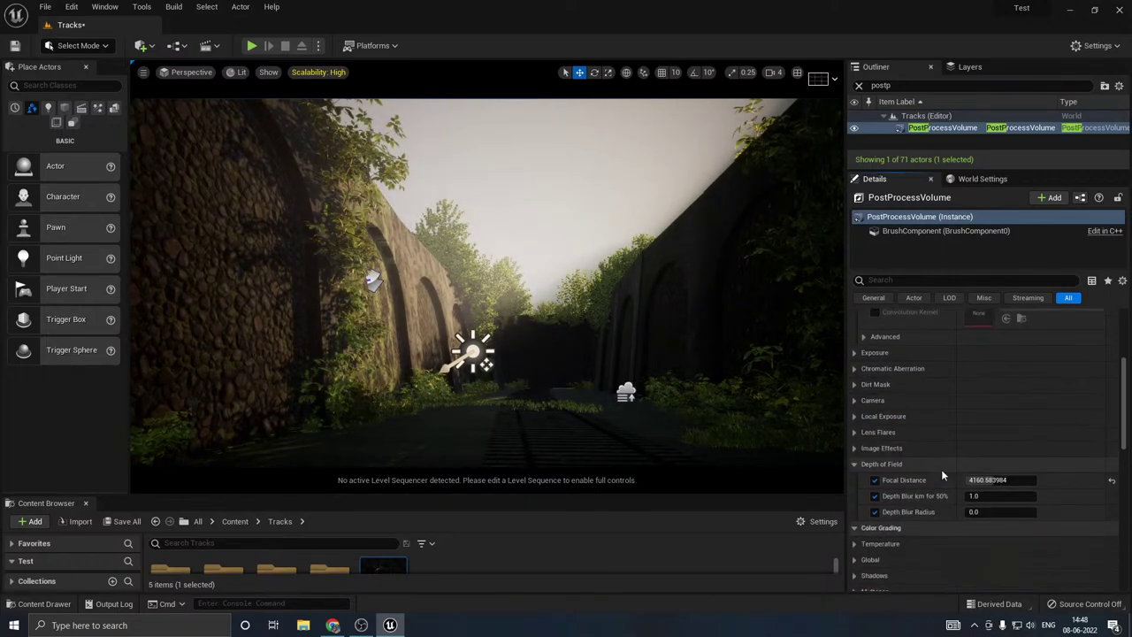
# Step: Enable the global Saturation and Contrast overrides under Color Grading and set Saturation to 2
pyautogui.click(855, 464)
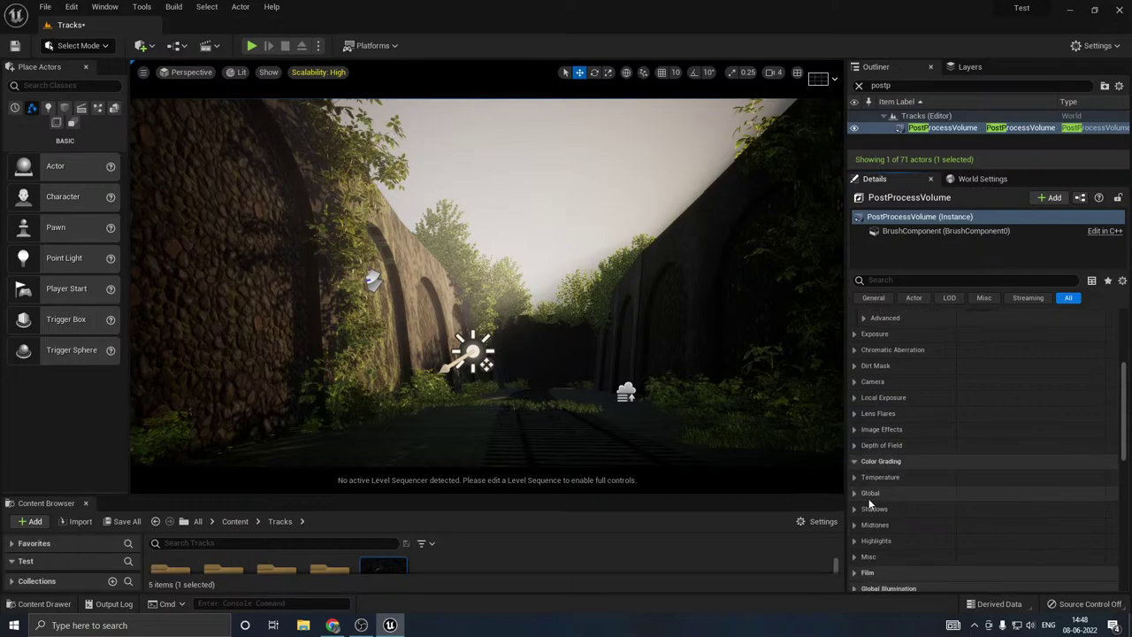
pyautogui.scroll(-2, 864, 477)
pyautogui.click(853, 456)
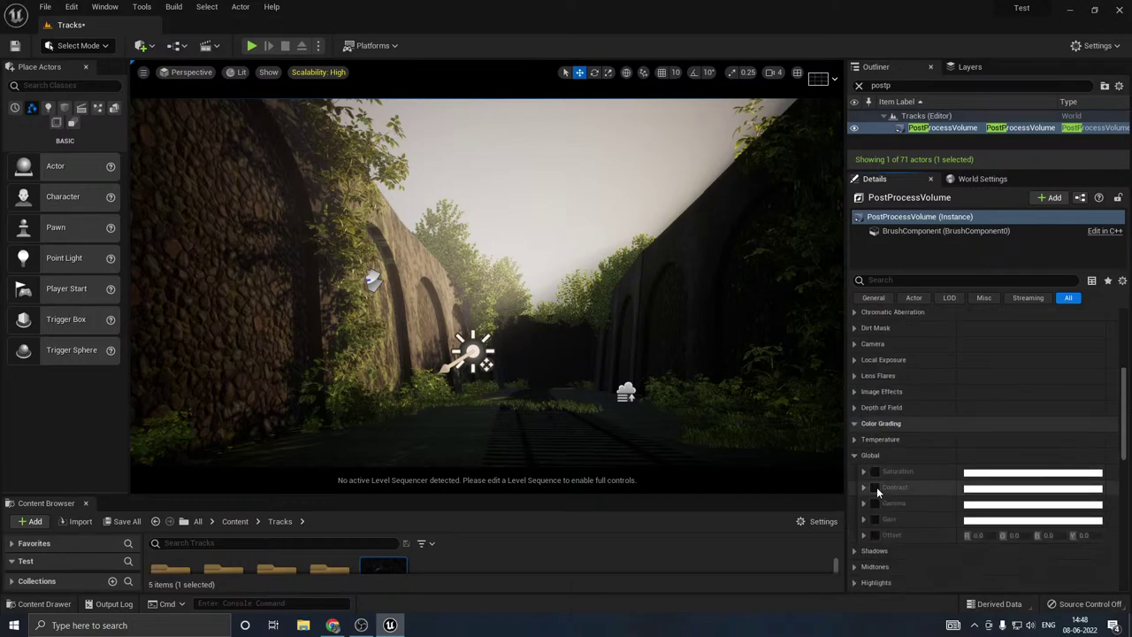
pyautogui.click(874, 471)
pyautogui.click(863, 471)
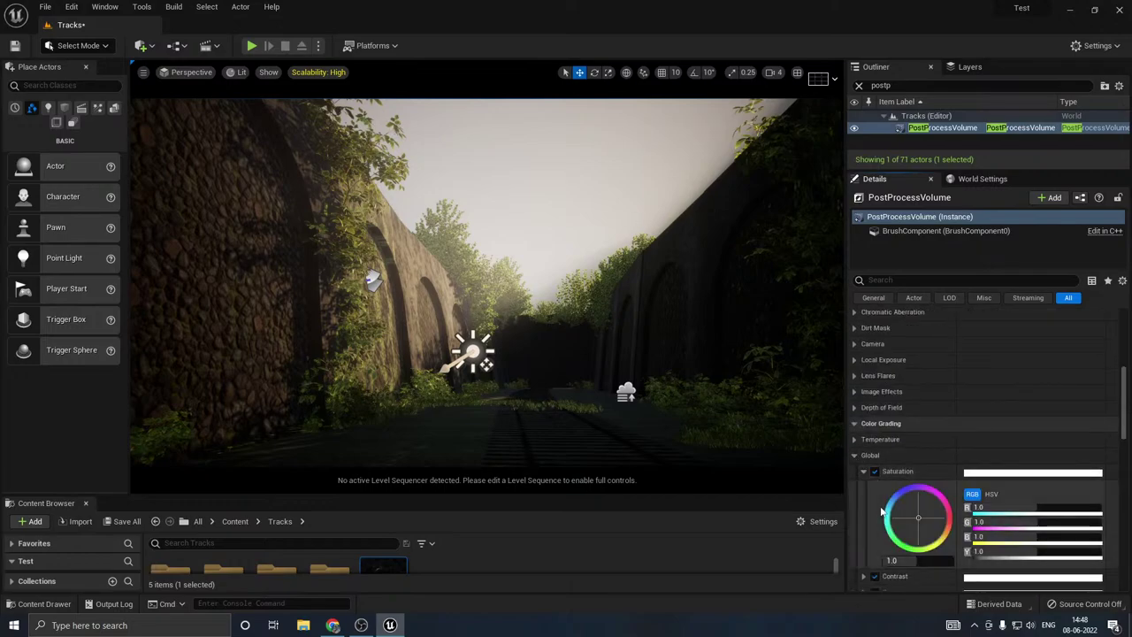
pyautogui.click(925, 562)
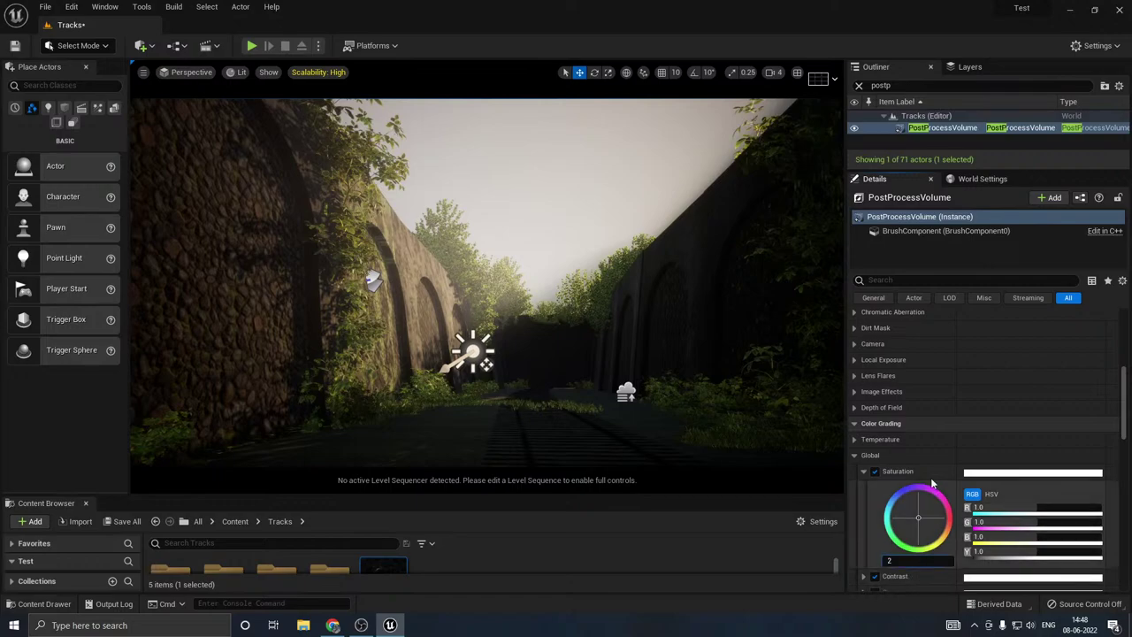
pyautogui.write('2')
pyautogui.press('Return')
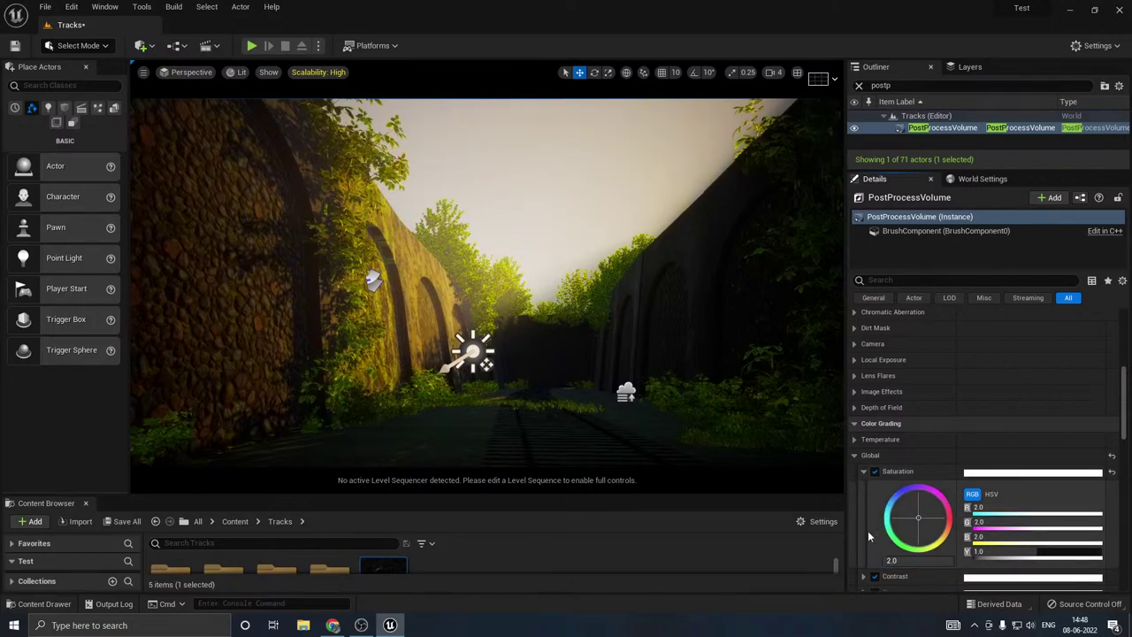
# Step: Set the global Saturation to 1.01 and collapse its color wheel
pyautogui.click(919, 560)
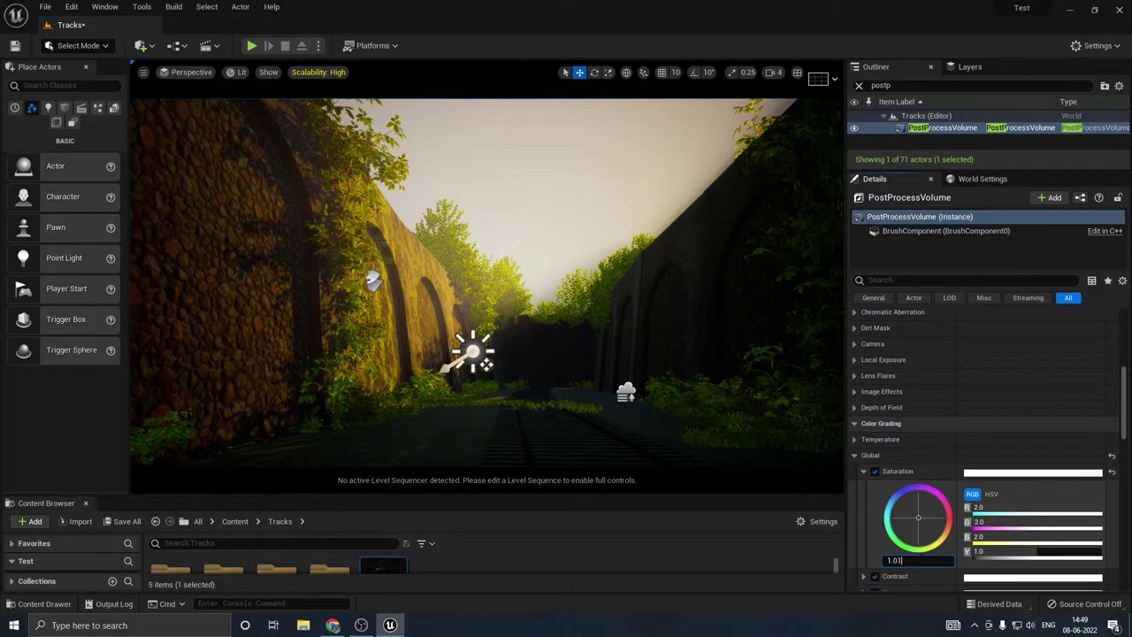
pyautogui.write('1.01')
pyautogui.press('Return')
pyautogui.click(862, 470)
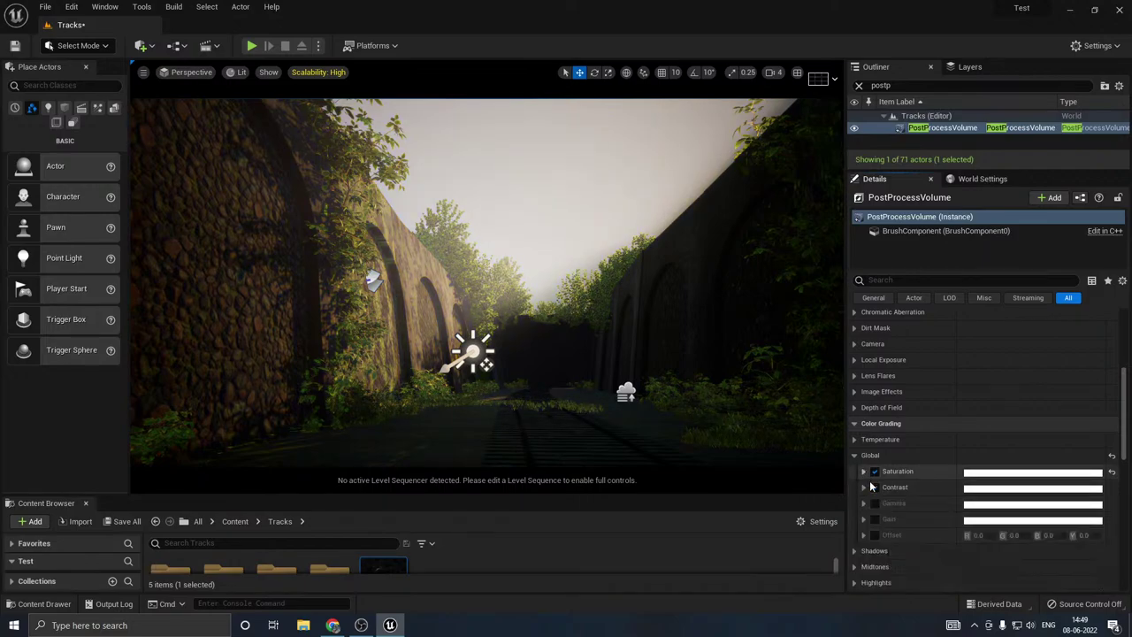
# Step: Set the global Contrast to 1.2
pyautogui.click(863, 486)
pyautogui.click(916, 576)
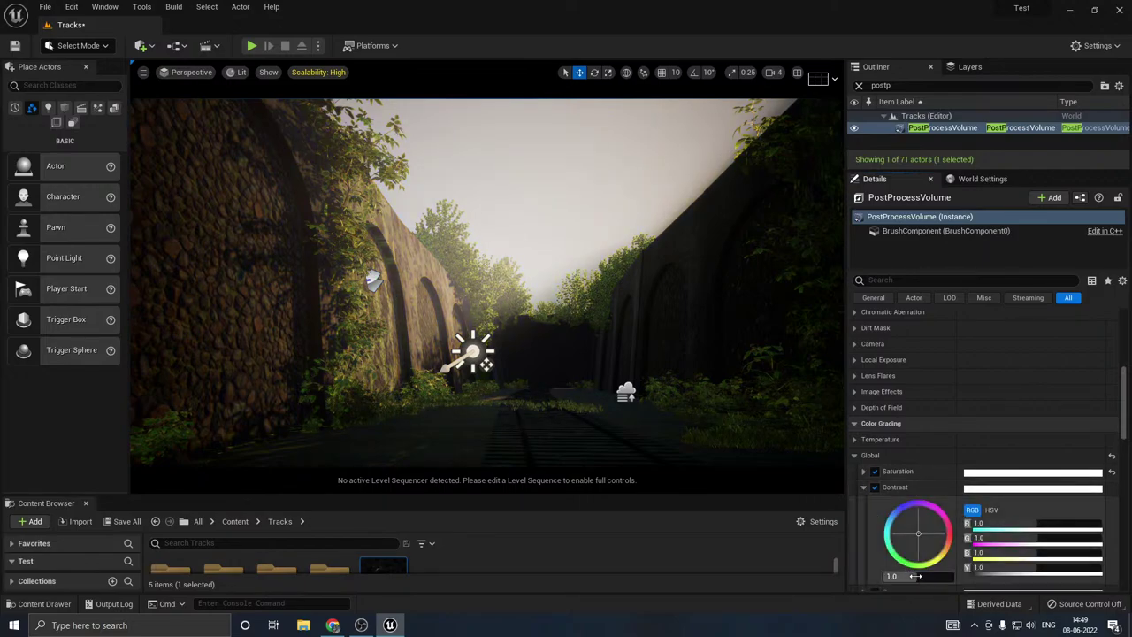
pyautogui.write('1.2')
pyautogui.press('Return')
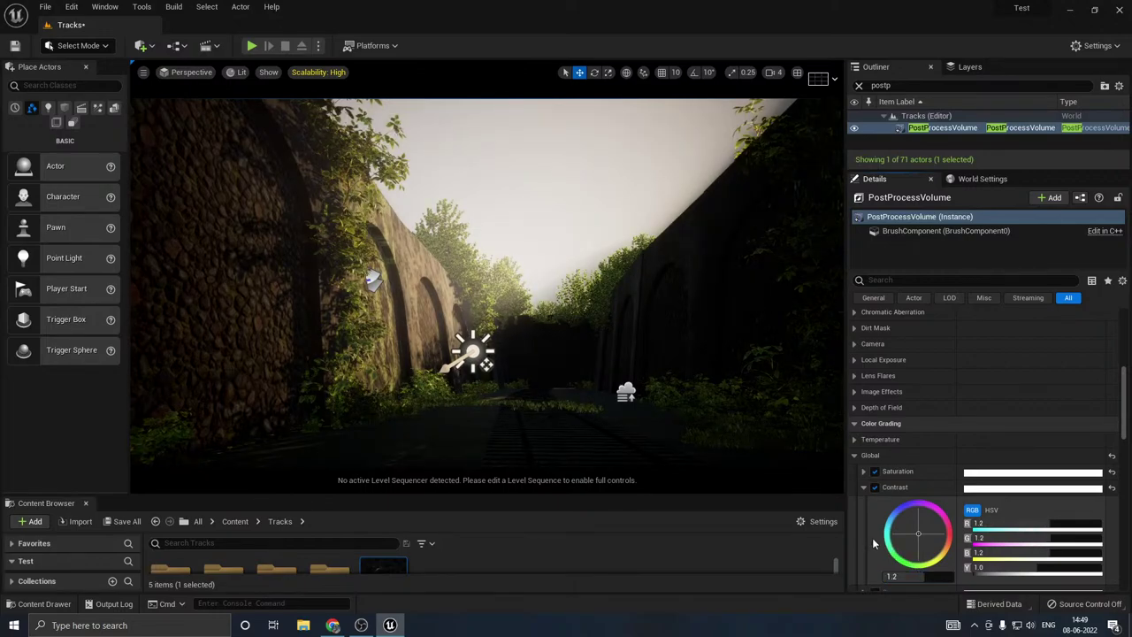
# Step: Fine-tune the global Contrast with smaller values, including 1.05, and collapse its color wheel
pyautogui.click(911, 576)
pyautogui.press('Return')
pyautogui.click(897, 575)
pyautogui.press('Return')
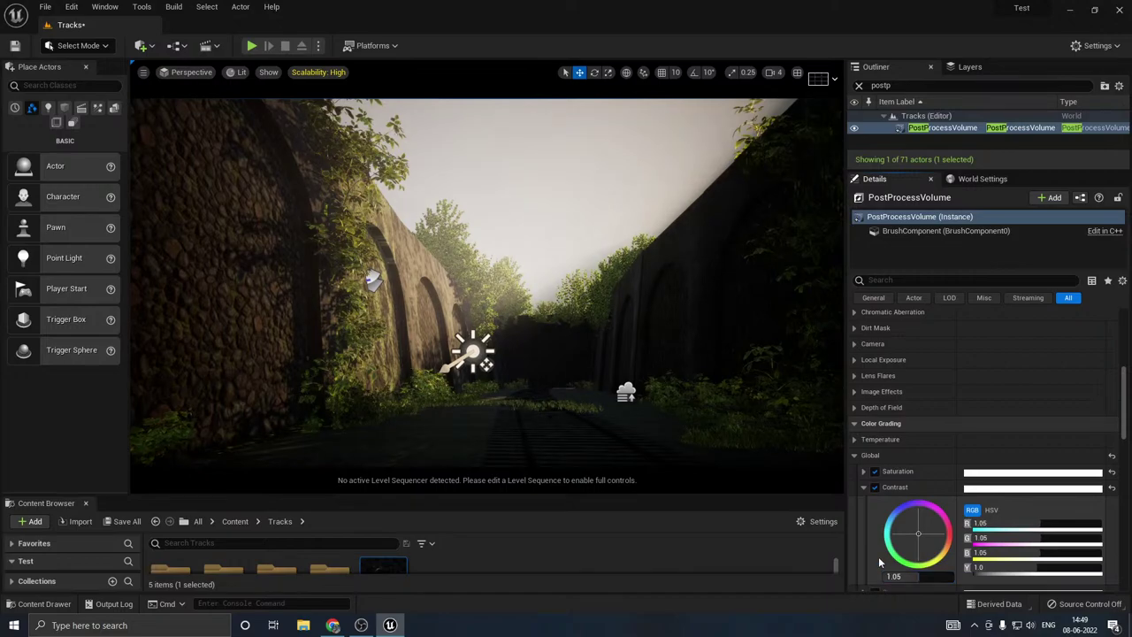
pyautogui.click(898, 576)
pyautogui.press('Return')
pyautogui.click(863, 487)
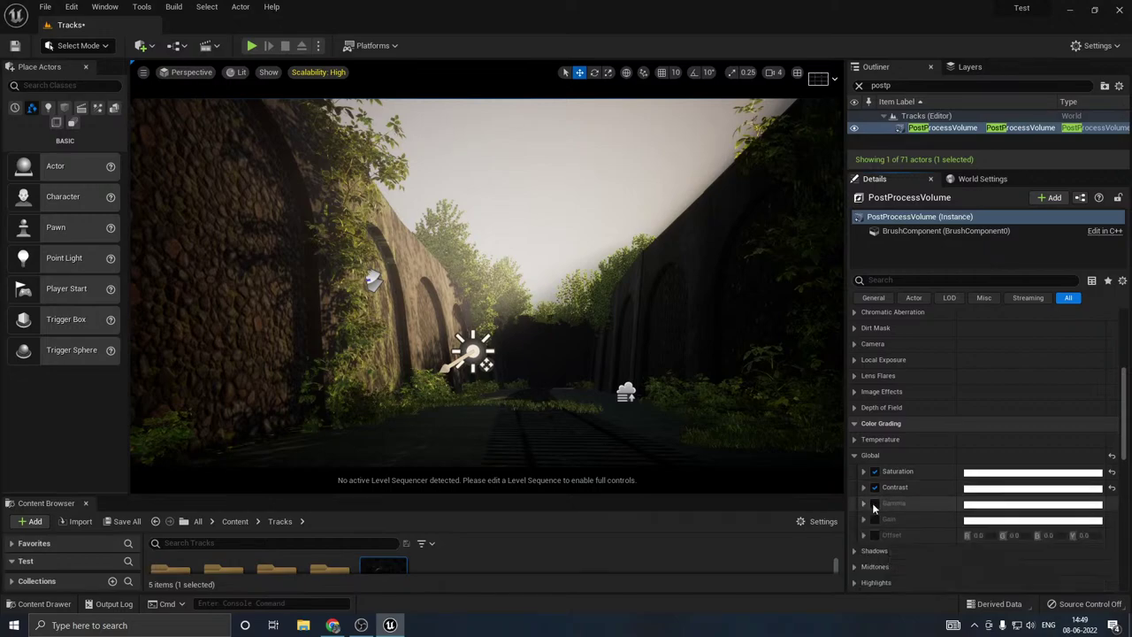
# Step: Enable the global Gamma override and set it to 2
pyautogui.click(864, 503)
pyautogui.scroll(-1, 910, 574)
pyautogui.click(910, 573)
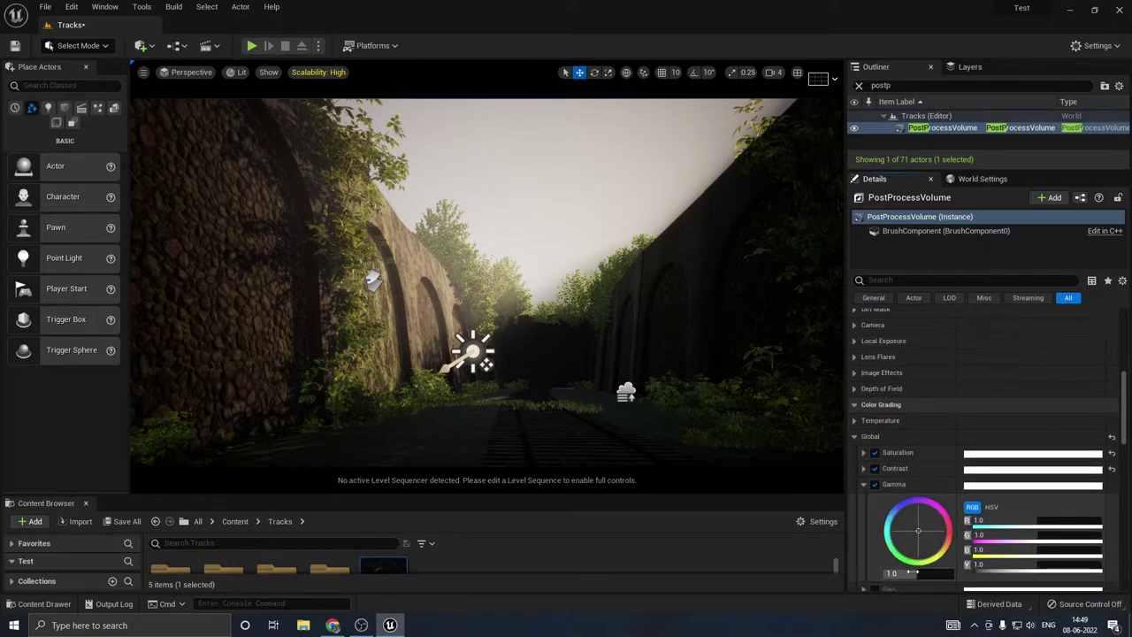
pyautogui.write('2')
pyautogui.press('Return')
pyautogui.moveTo(713, 437)
pyautogui.mouseDown(button='right')
pyautogui.moveTo(721, 466)
pyautogui.moveTo(701, 423)
pyautogui.mouseUp(button='right')
# Step: Try a global Gamma of 1.1 and settle on 1.01
pyautogui.click(906, 572)
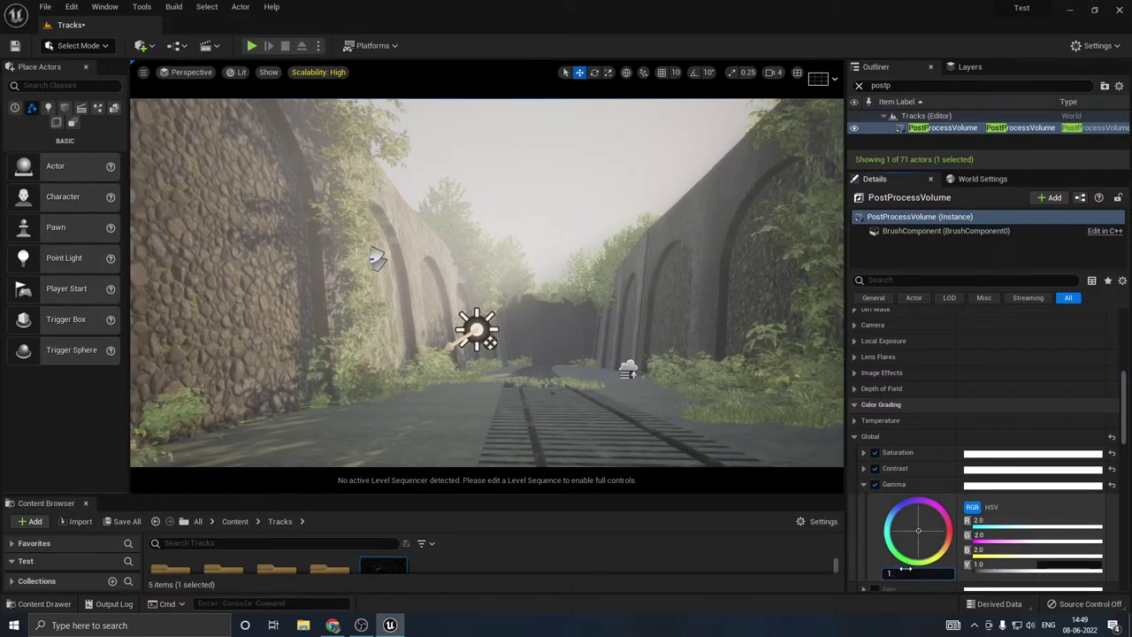
pyautogui.write('1.1')
pyautogui.press('Return')
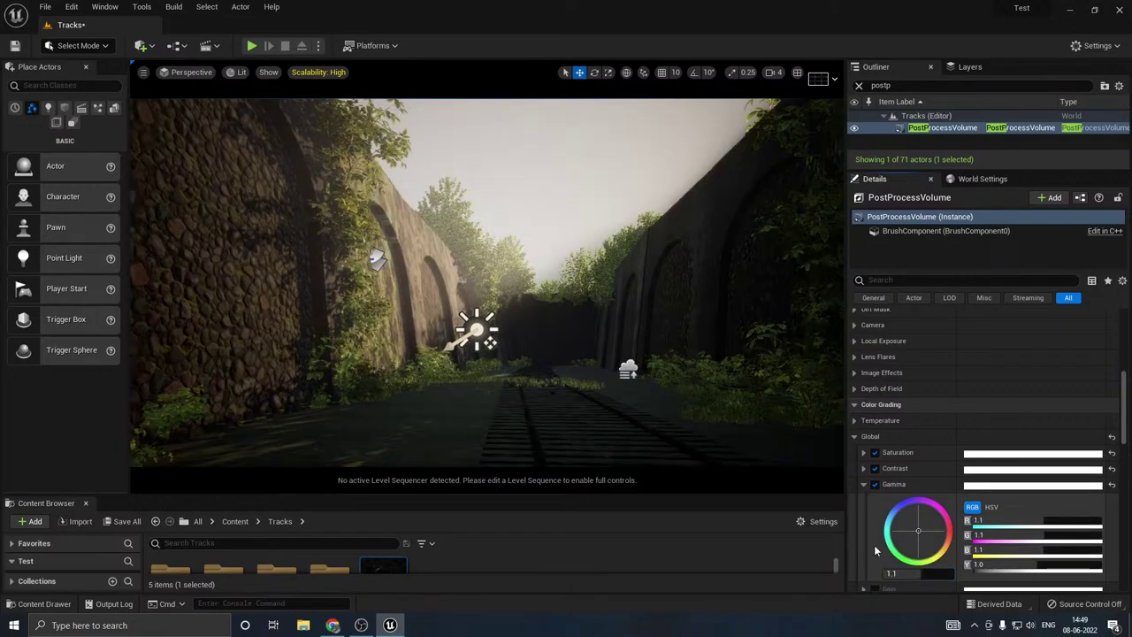
pyautogui.moveTo(656, 444); pyautogui.dragTo(648, 412, button='right')
pyautogui.click(932, 572)
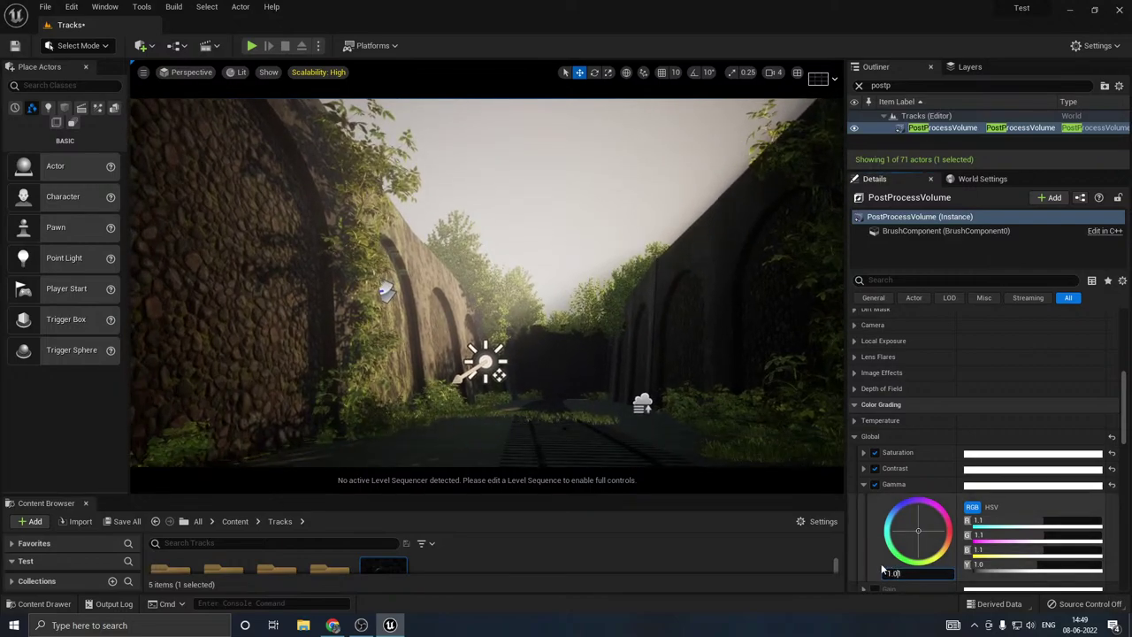
pyautogui.write('1.01')
pyautogui.press('Return')
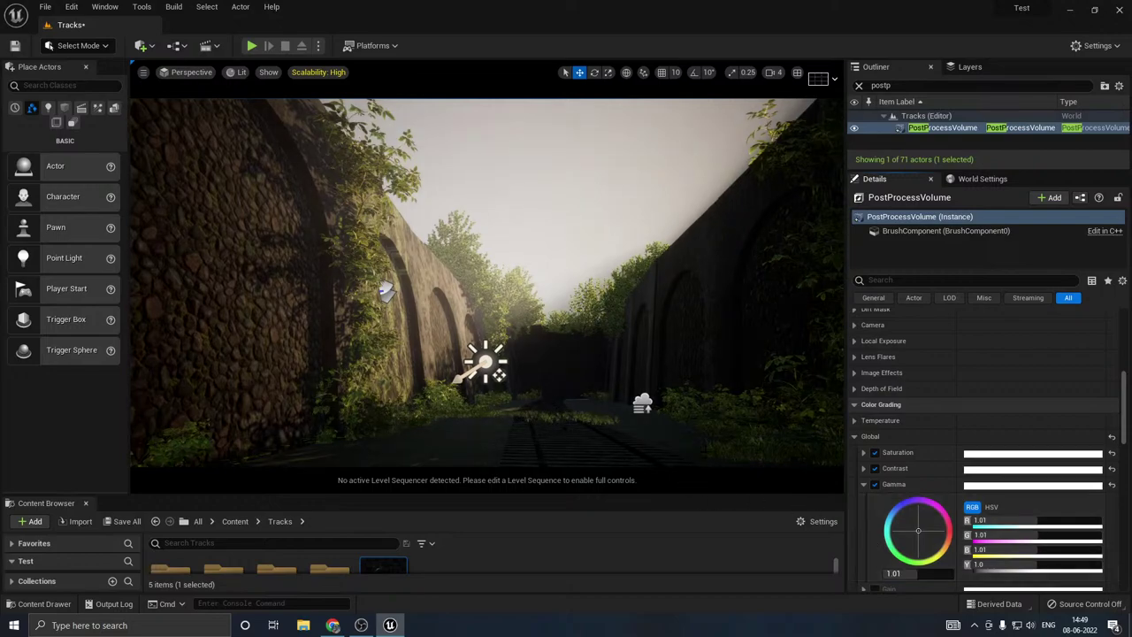
pyautogui.click(875, 453)
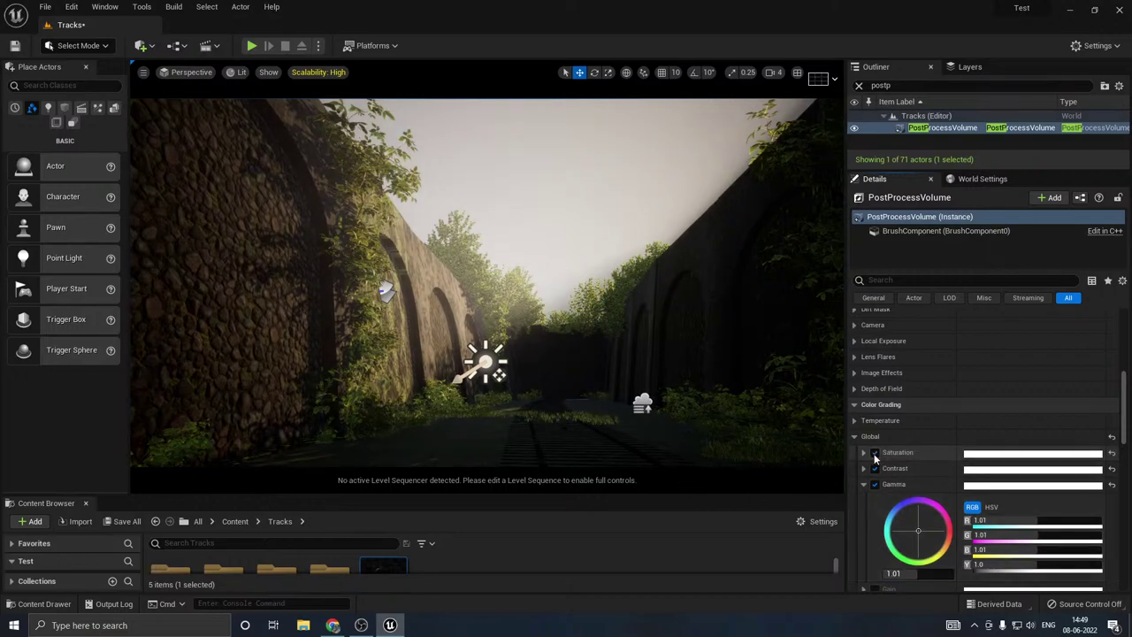
# Step: Switch the Temperature Type to Color Temperature, enable the Temp override and set it to 15000
pyautogui.click(855, 421)
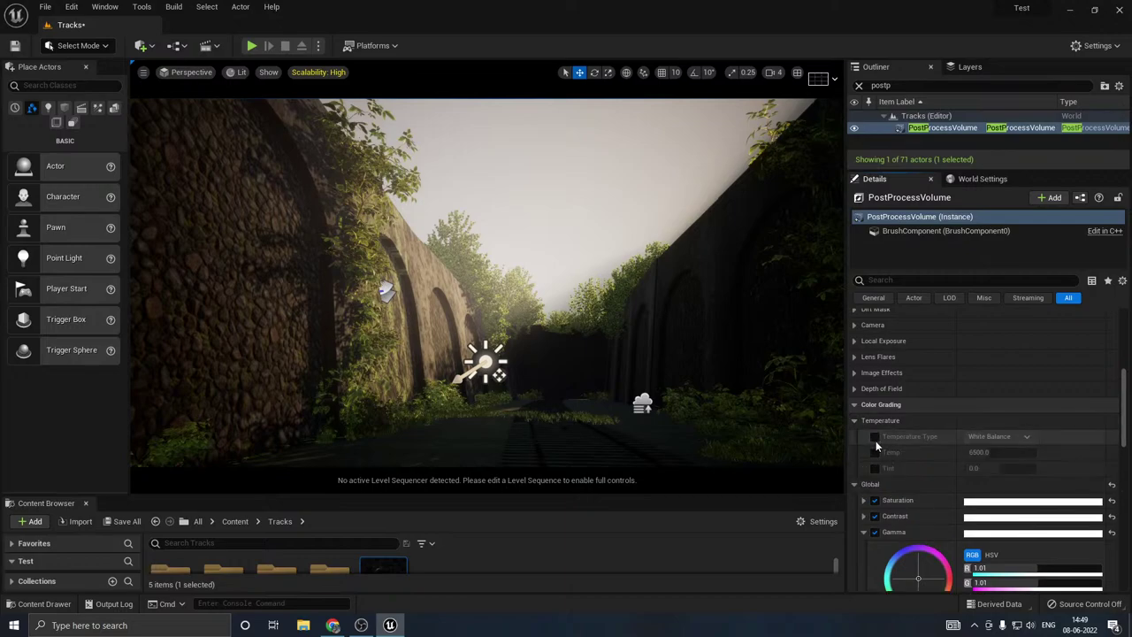
pyautogui.click(876, 437)
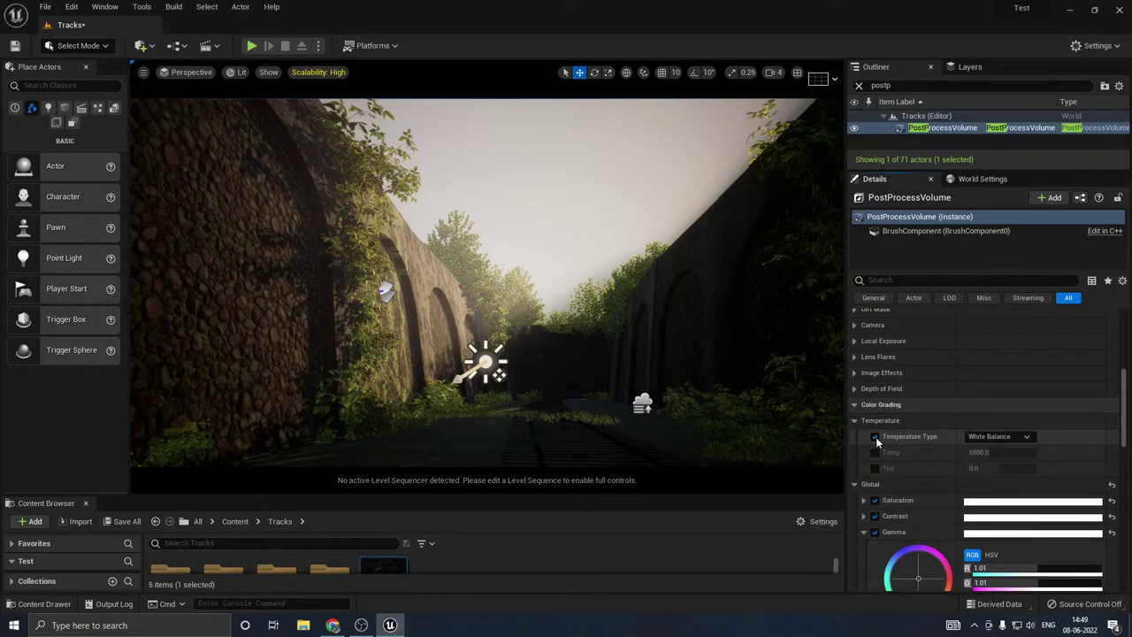
pyautogui.click(1013, 437)
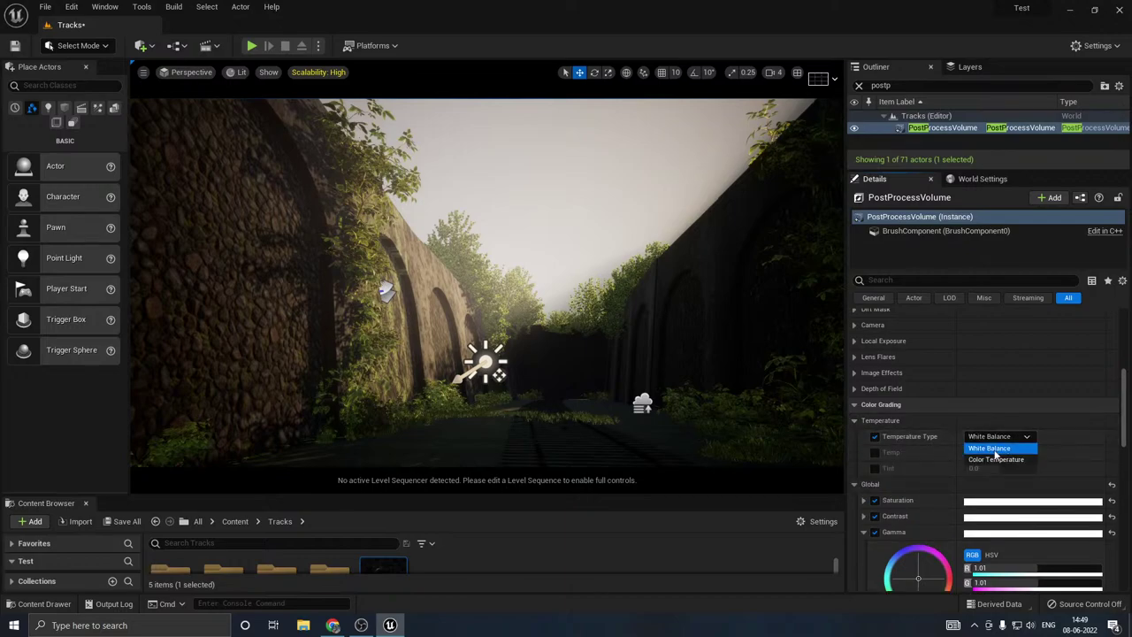
pyautogui.click(995, 460)
pyautogui.click(874, 452)
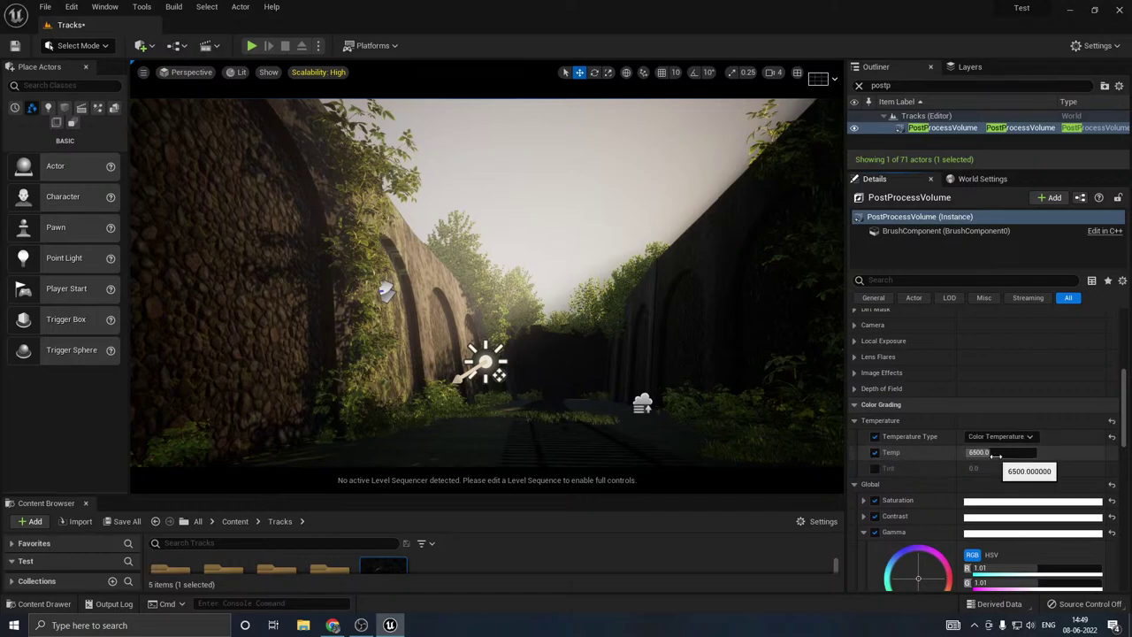
pyautogui.moveTo(991, 452); pyautogui.dragTo(1037, 453)
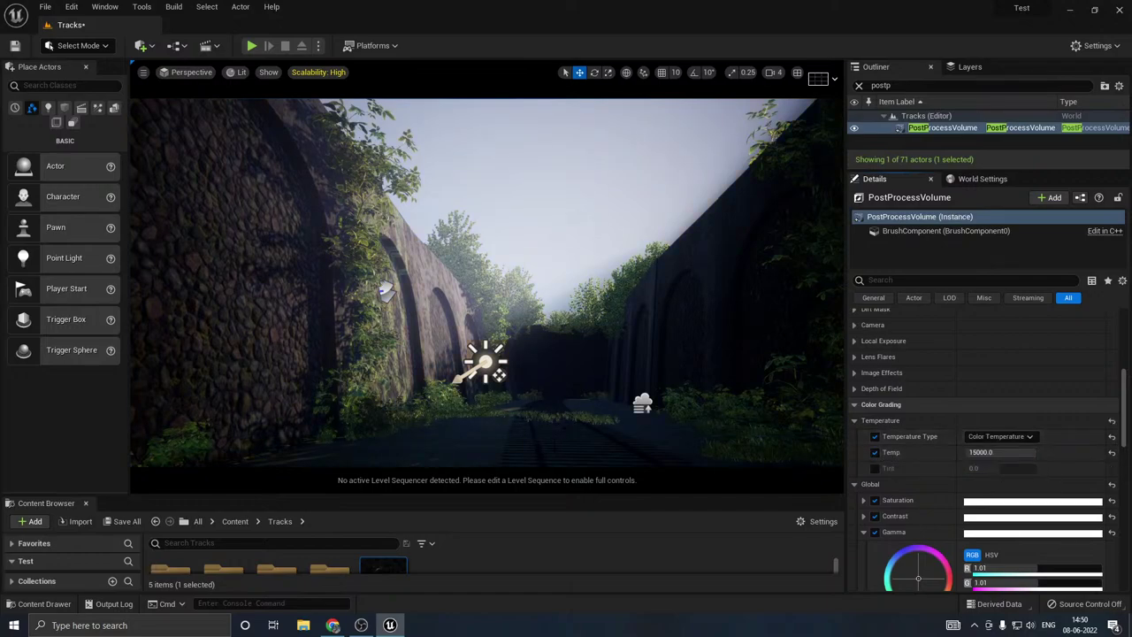
# Step: Enlarge the viewport slightly and examine the effect of the color temperature along the tracks
pyautogui.moveTo(581, 497); pyautogui.dragTo(581, 511)
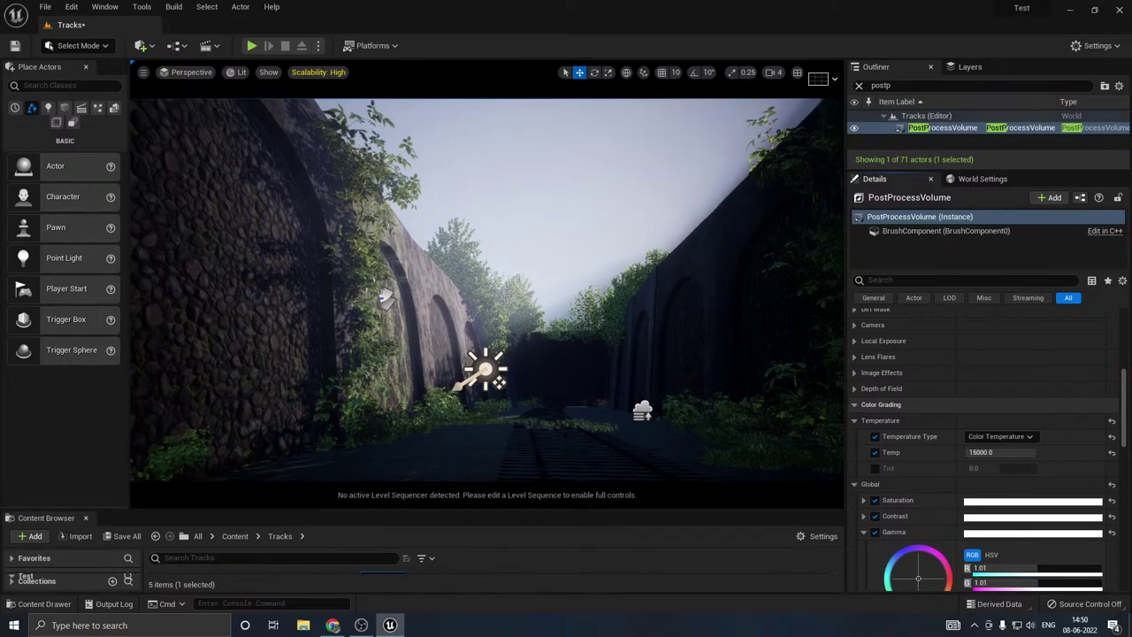
pyautogui.moveTo(559, 315); pyautogui.dragTo(549, 365, button='right')
pyautogui.press('w')
pyautogui.press('s')
pyautogui.click(874, 467)
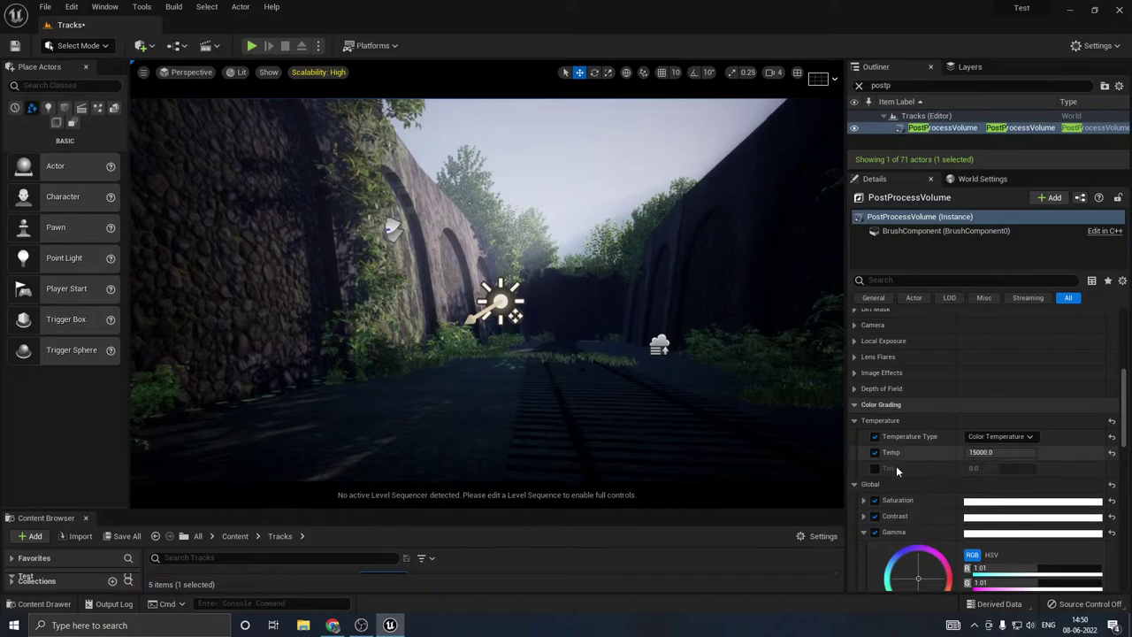
# Step: Try adjusting the color grading Tint, reset its value and leave the Tint override disabled
pyautogui.moveTo(1000, 468)
pyautogui.mouseDown()
pyautogui.moveTo(1048, 468)
pyautogui.moveTo(964, 468)
pyautogui.moveTo(991, 468)
pyautogui.moveTo(1001, 452)
pyautogui.moveTo(991, 452)
pyautogui.mouseUp()
pyautogui.click(1110, 468)
pyautogui.click(875, 468)
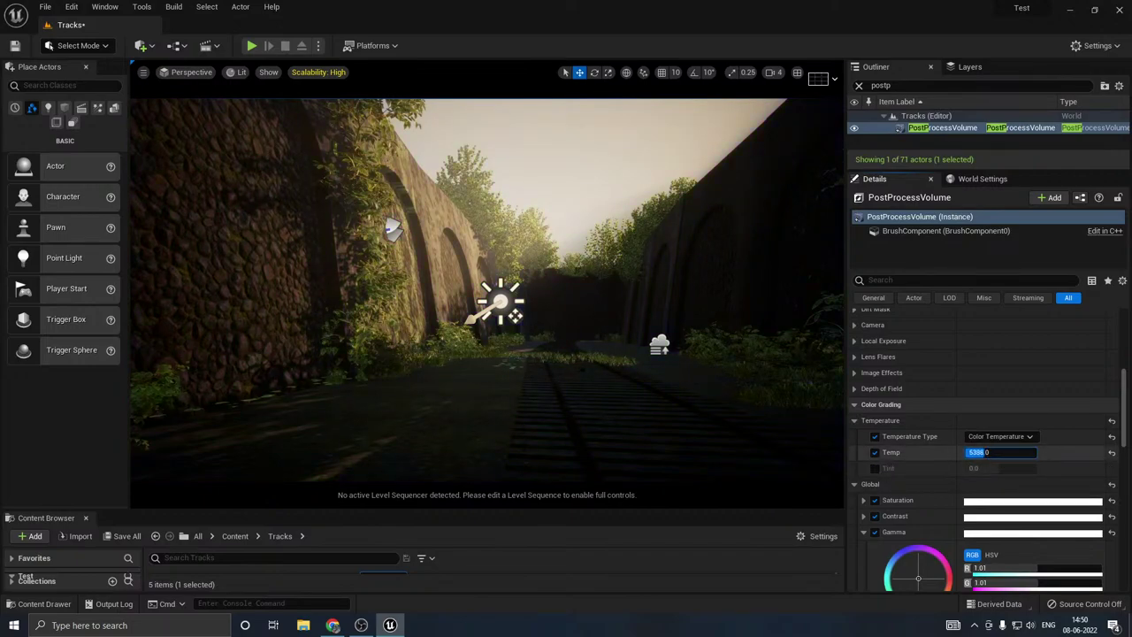
# Step: Set the color grading Temp to 13272 and examine its effect on the walls, sky and sun along the tracks
pyautogui.moveTo(984, 452); pyautogui.dragTo(1023, 452)
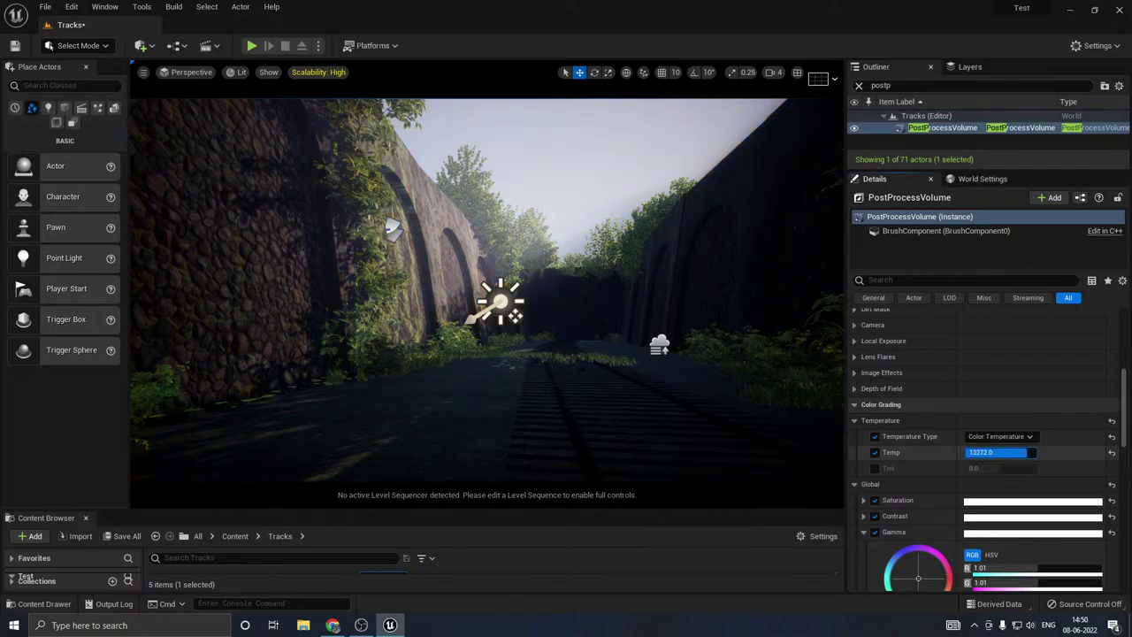
pyautogui.moveTo(750, 412); pyautogui.dragTo(762, 356, button='right')
pyautogui.press('w')
pyautogui.press('s')
pyautogui.press('w')
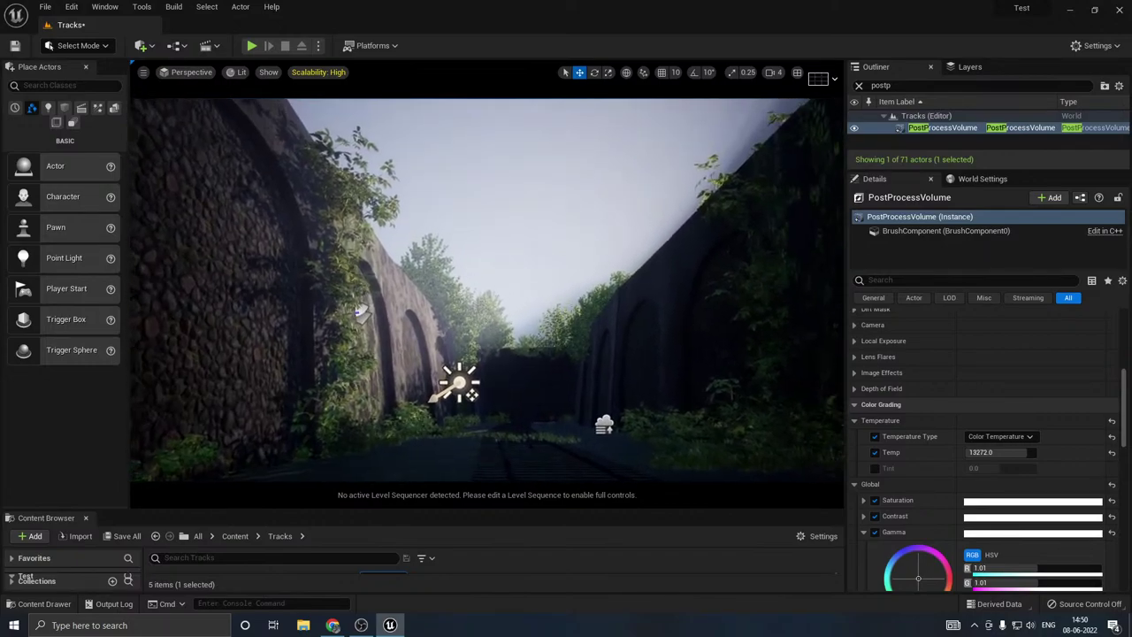
pyautogui.moveTo(506, 260); pyautogui.dragTo(500, 251, button='right')
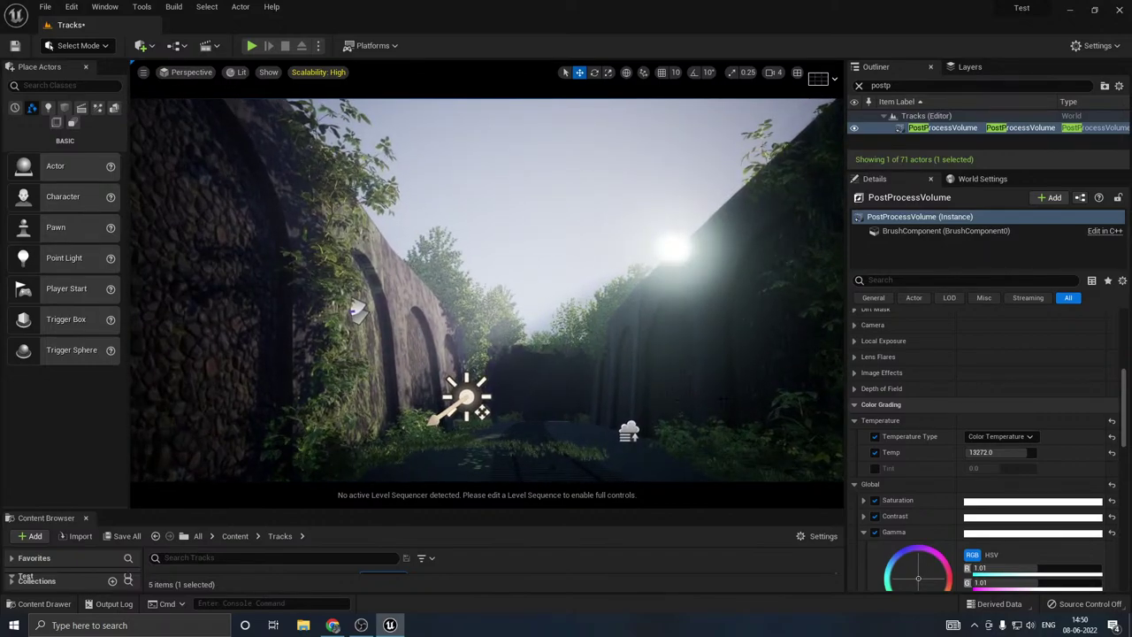
pyautogui.moveTo(500, 251); pyautogui.dragTo(498, 249, button='right')
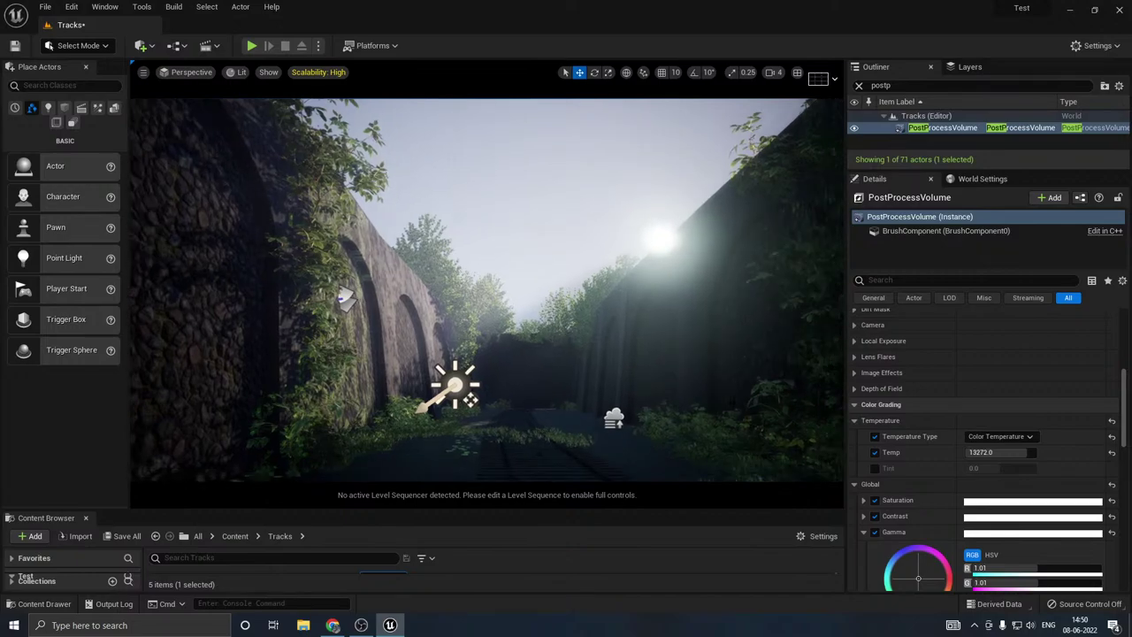
# Step: Try White Balance as the Temperature Type and switch back to Color Temperature
pyautogui.click(997, 436)
pyautogui.click(990, 448)
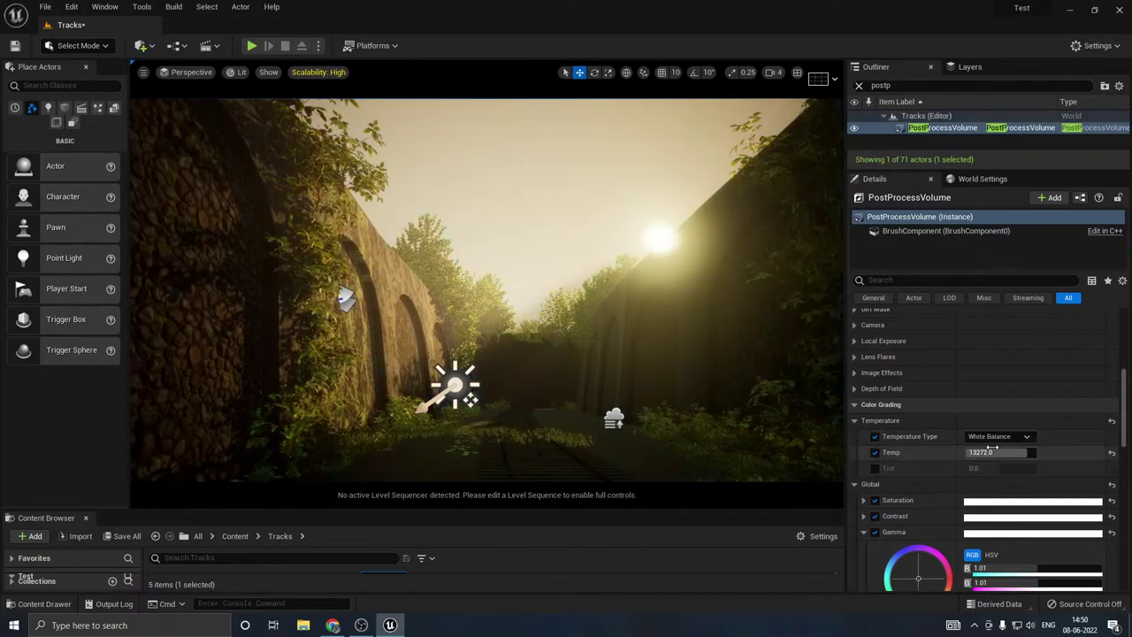
pyautogui.moveTo(619, 318); pyautogui.dragTo(603, 337, button='right')
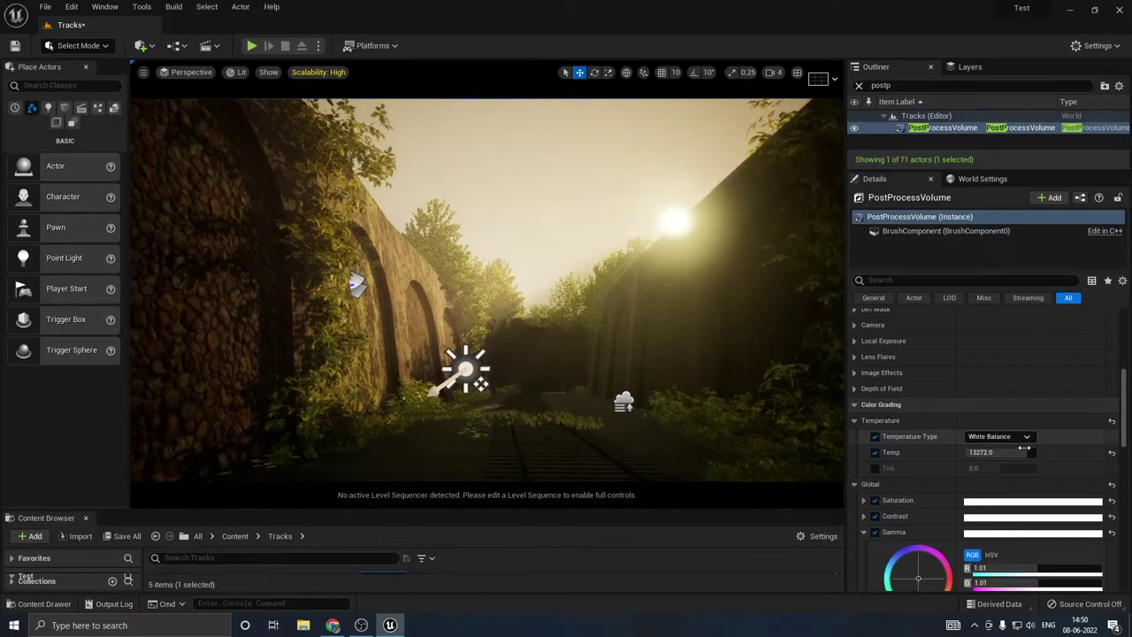
pyautogui.click(997, 436)
pyautogui.click(998, 458)
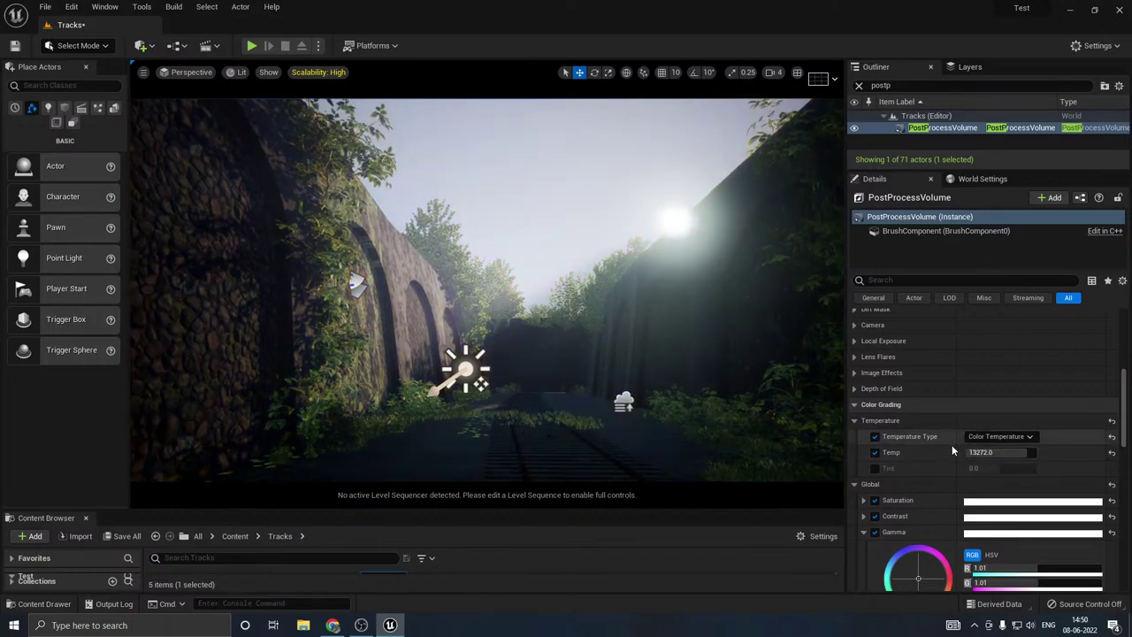
# Step: Set the color grading Temp to 11976 and collapse the Global settings group
pyautogui.moveTo(1021, 452); pyautogui.dragTo(1057, 452)
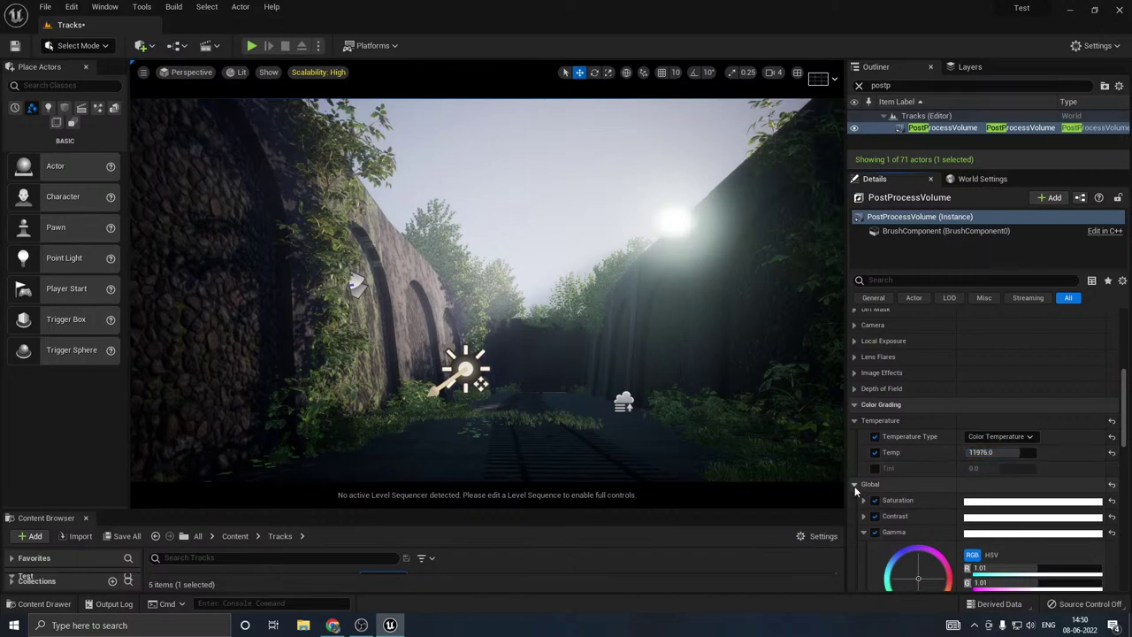
pyautogui.click(854, 484)
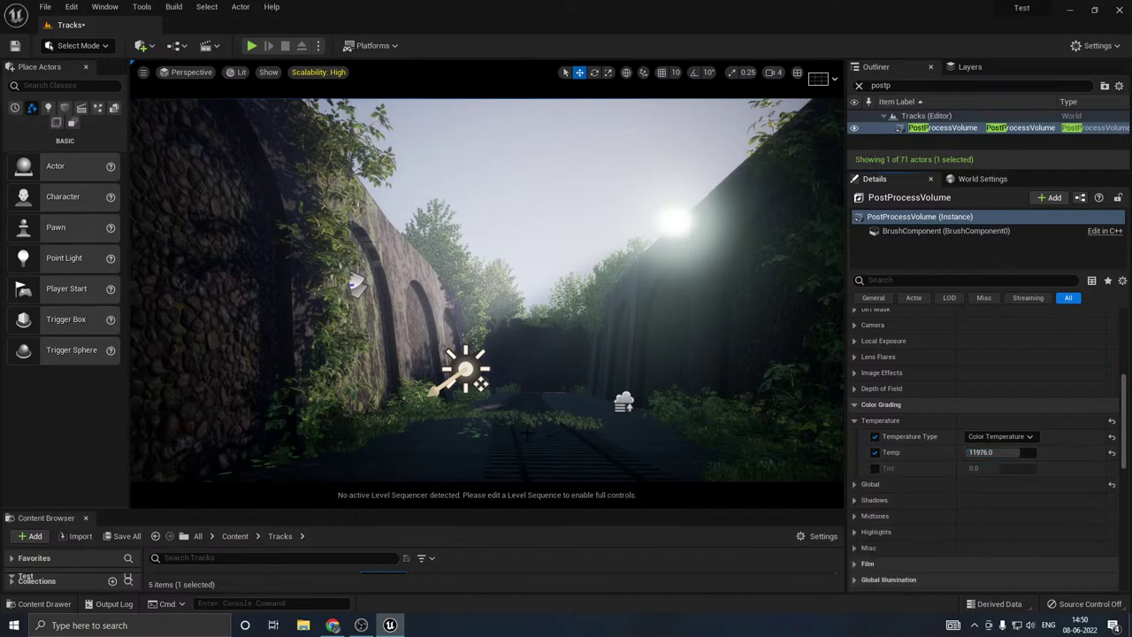
# Step: Compare White Balance with Color Temperature at a Temp of 11976, and keep Color Temperature
pyautogui.click(992, 439)
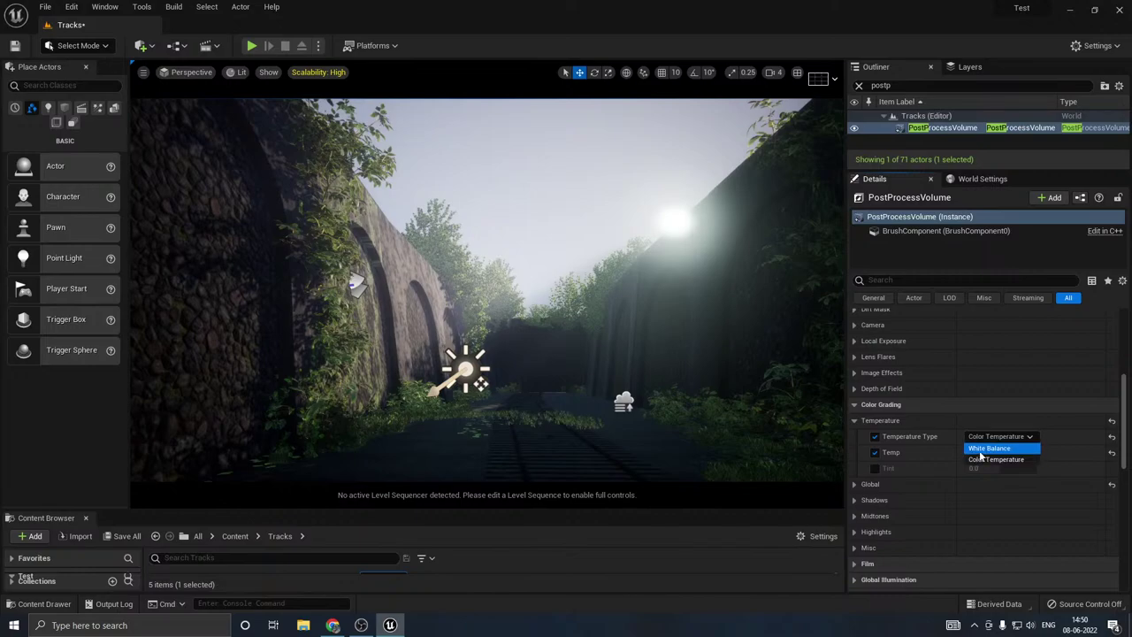
pyautogui.click(988, 447)
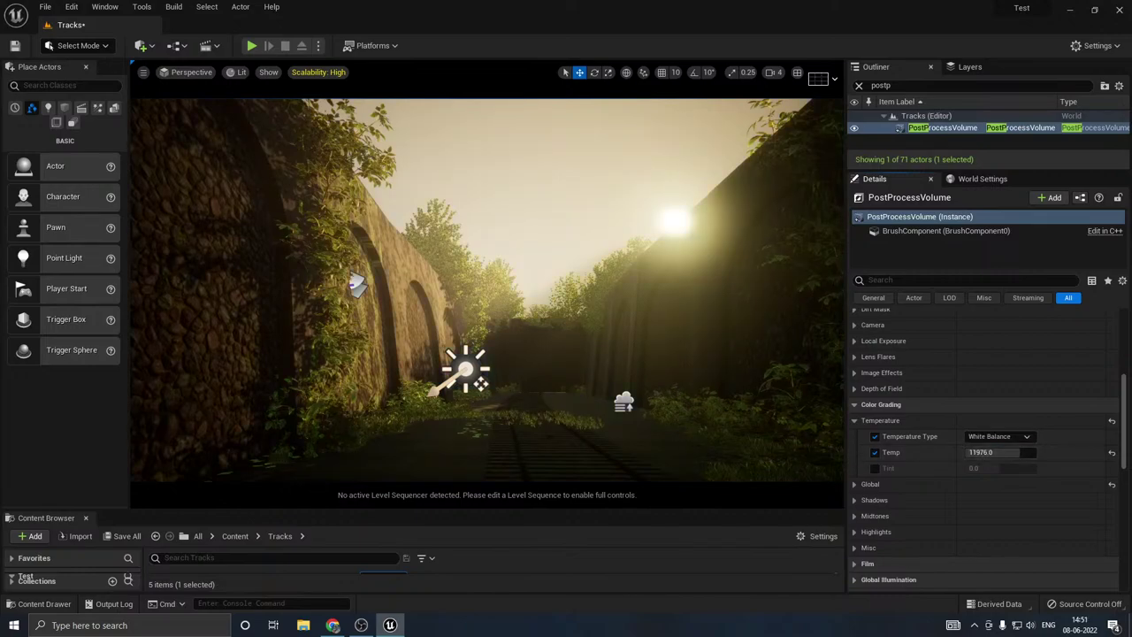
pyautogui.hotkey('alt', 'Tab')
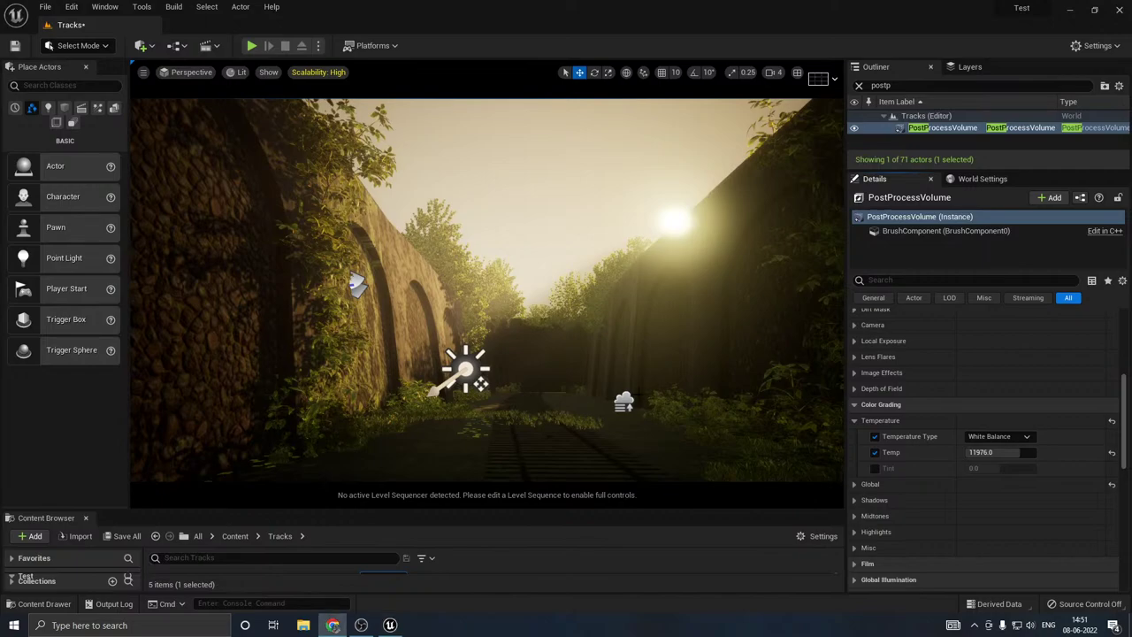
pyautogui.click(1007, 434)
pyautogui.click(973, 459)
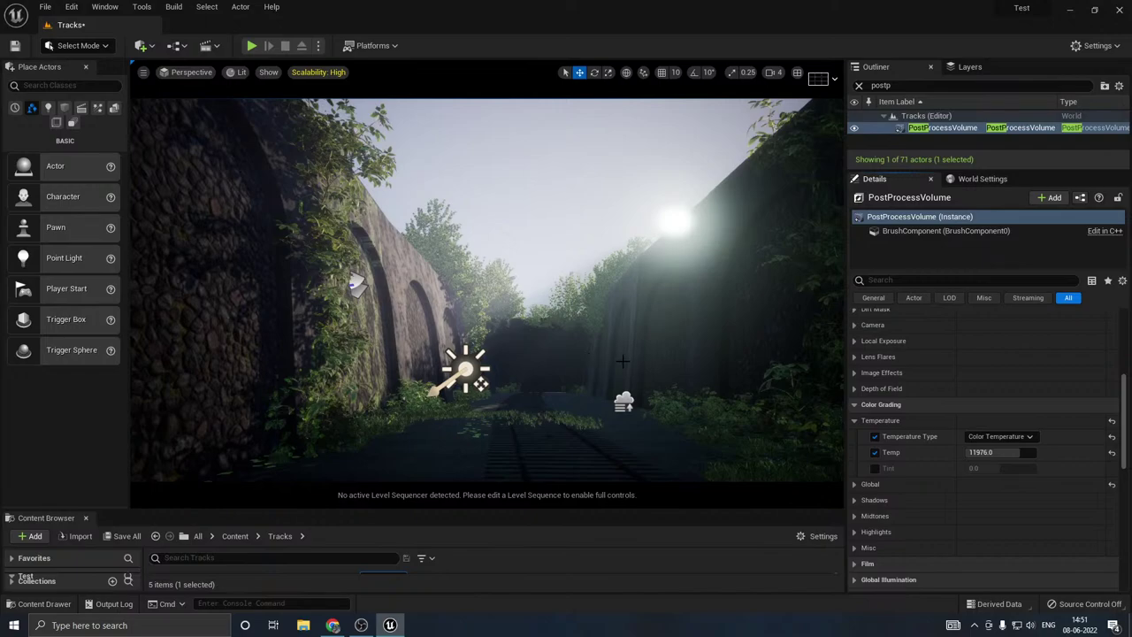
# Step: Check the view down the tracks and save all unsaved changes
pyautogui.moveTo(662, 352)
pyautogui.mouseDown(button='right')
pyautogui.moveTo(659, 380)
pyautogui.moveTo(652, 352)
pyautogui.moveTo(669, 355)
pyautogui.mouseUp(button='right')
pyautogui.scroll(-3, 647, 354)
pyautogui.press('w')
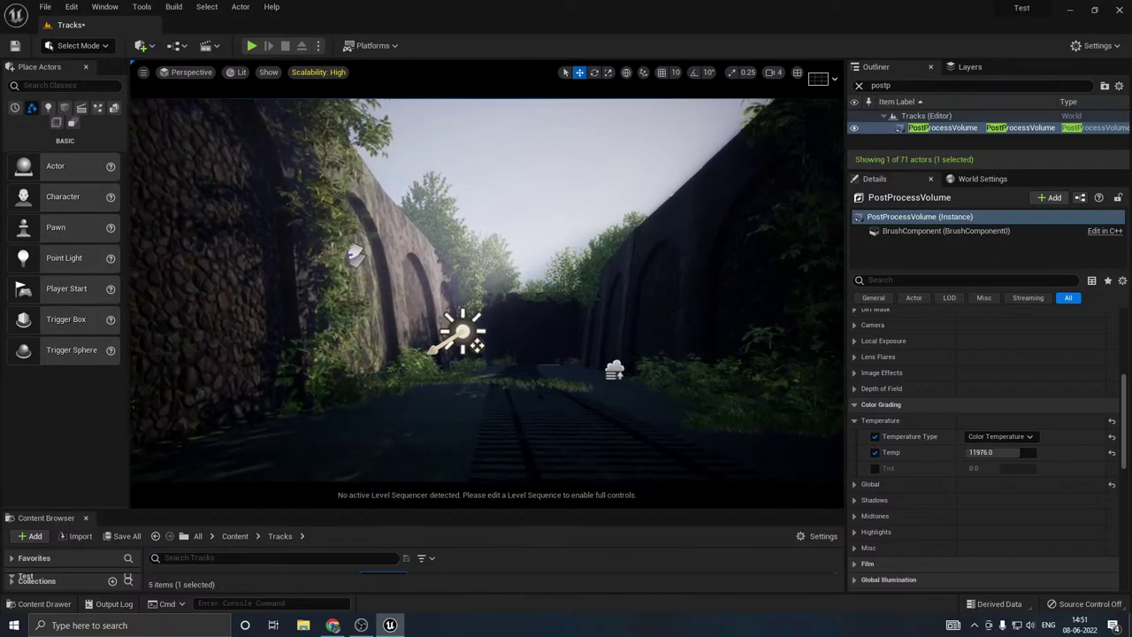
pyautogui.click(141, 535)
pyautogui.click(659, 448)
# Step: Try Fog Height Falloffs of 2.0 and 0.016992 on the ExponentialHeightFog, settle on 1.63928 and save all changes
pyautogui.click(615, 369)
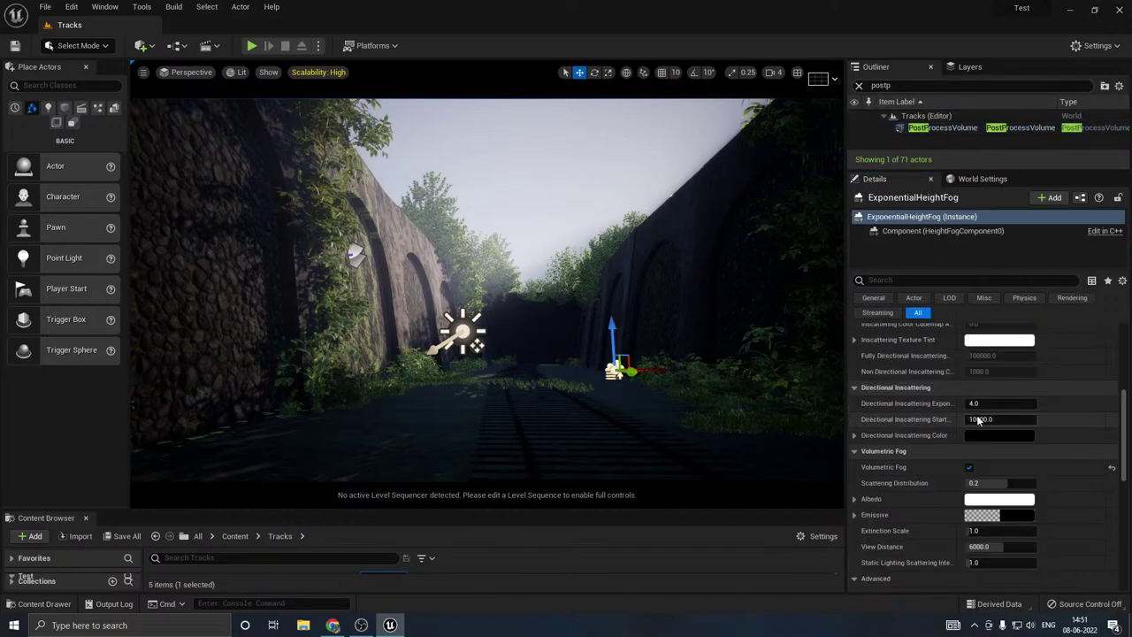
pyautogui.scroll(6, 987, 437)
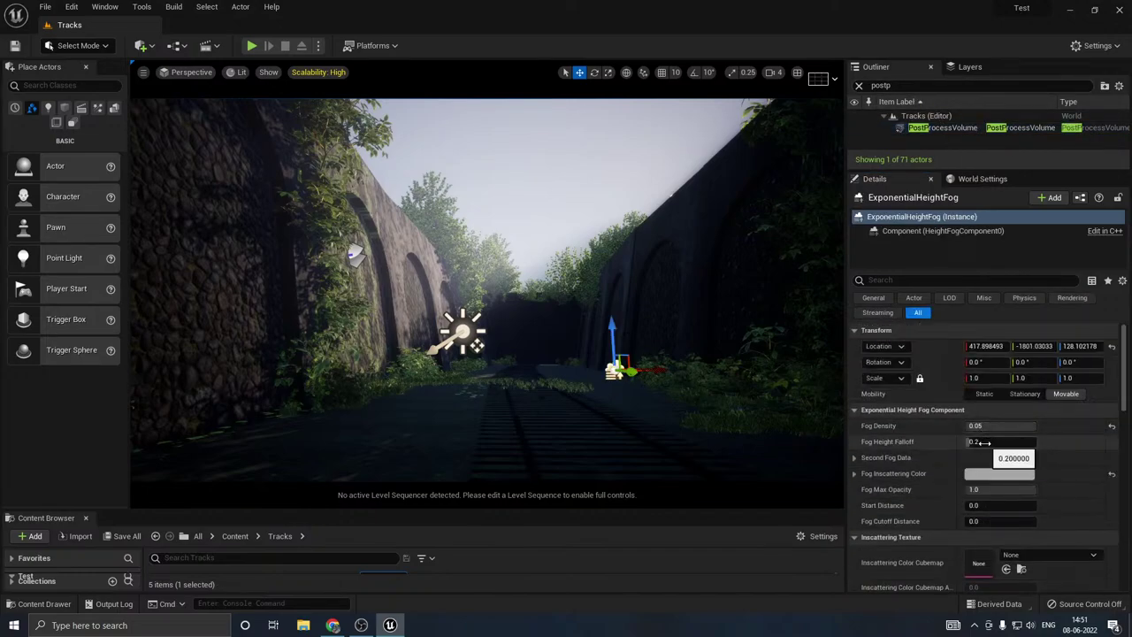
pyautogui.moveTo(987, 437); pyautogui.dragTo(1036, 436)
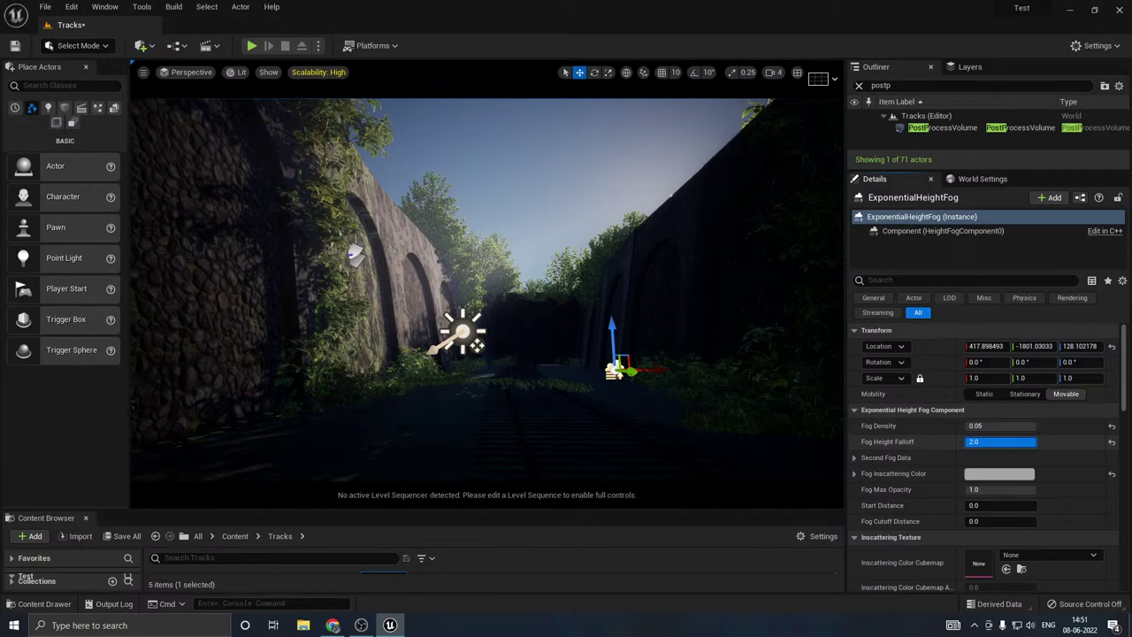
pyautogui.moveTo(1037, 441); pyautogui.dragTo(967, 442)
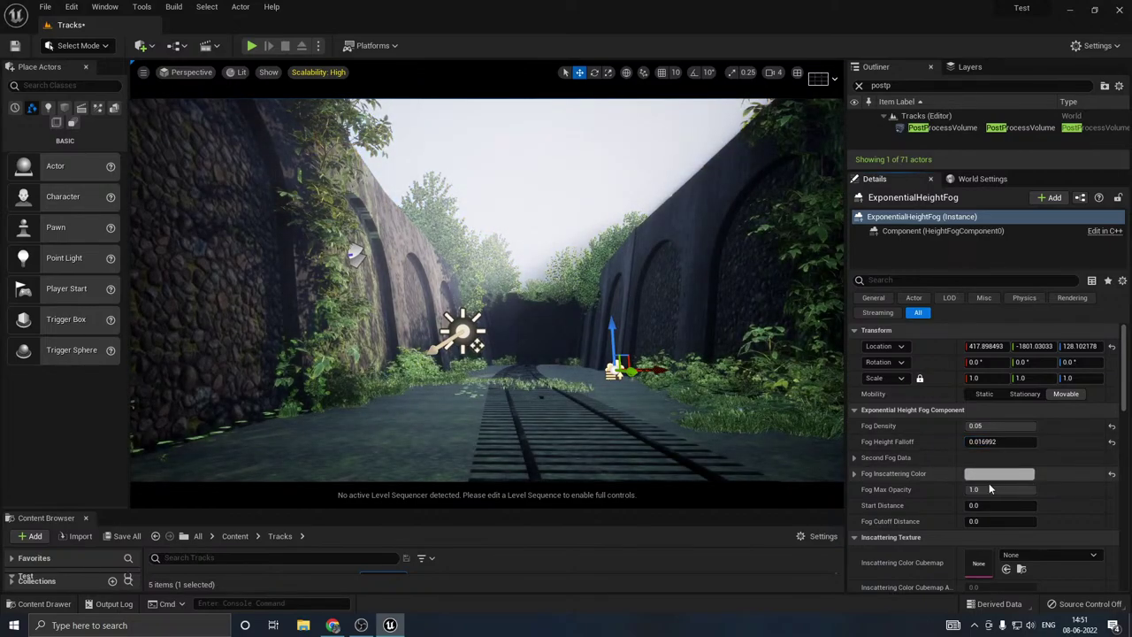
pyautogui.click(1112, 442)
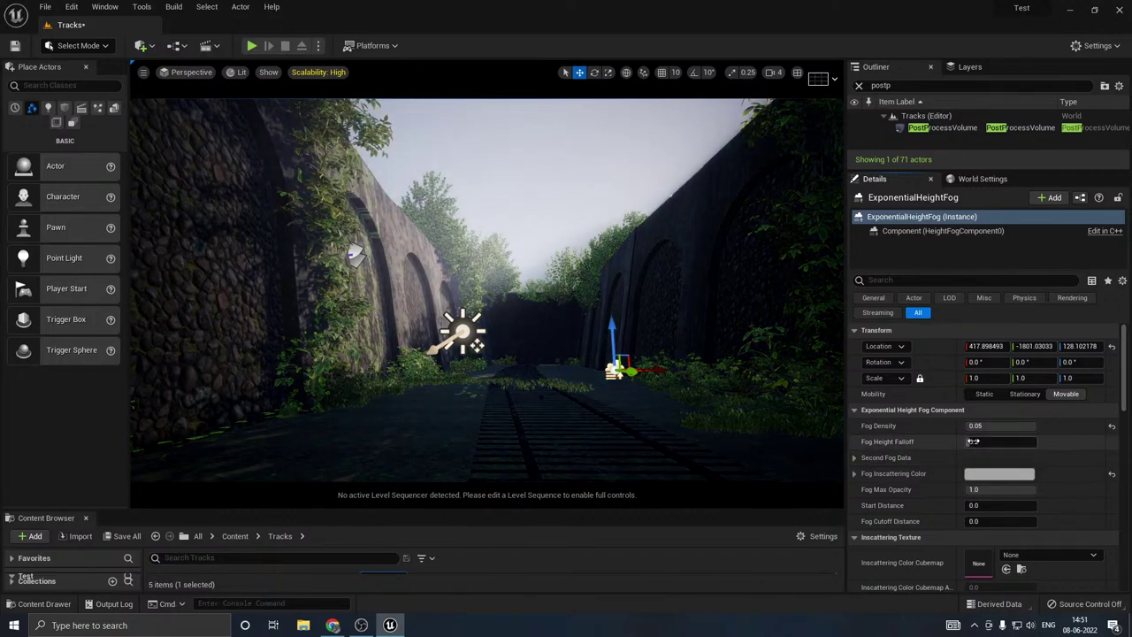
pyautogui.moveTo(973, 441); pyautogui.dragTo(1033, 442)
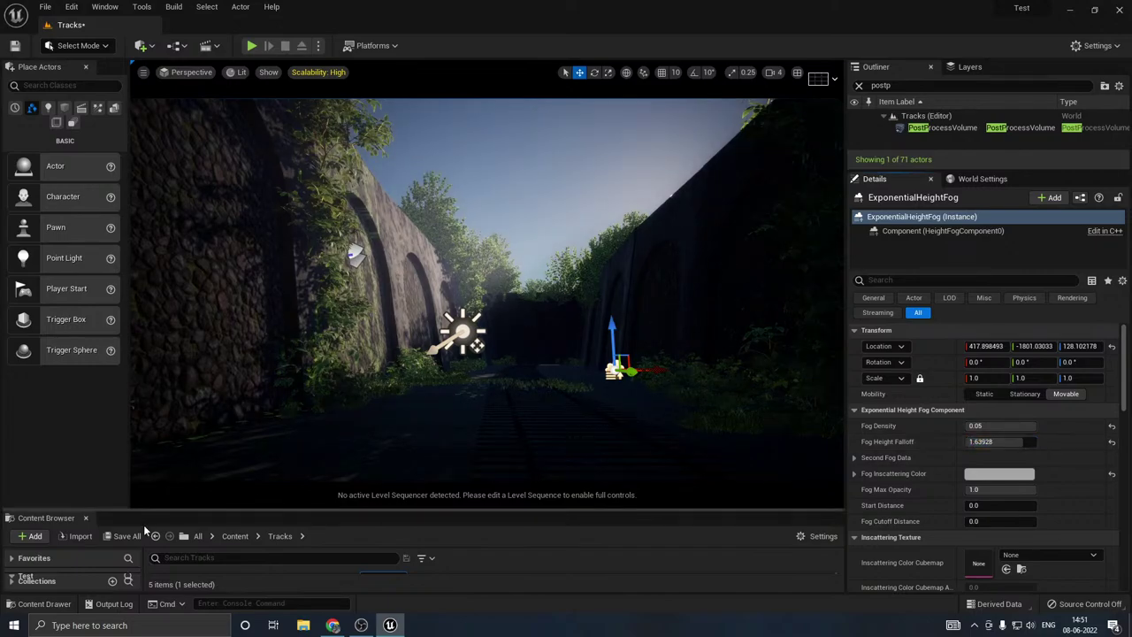
pyautogui.hotkey('ctrl', 'shift', 's')
pyautogui.click(658, 450)
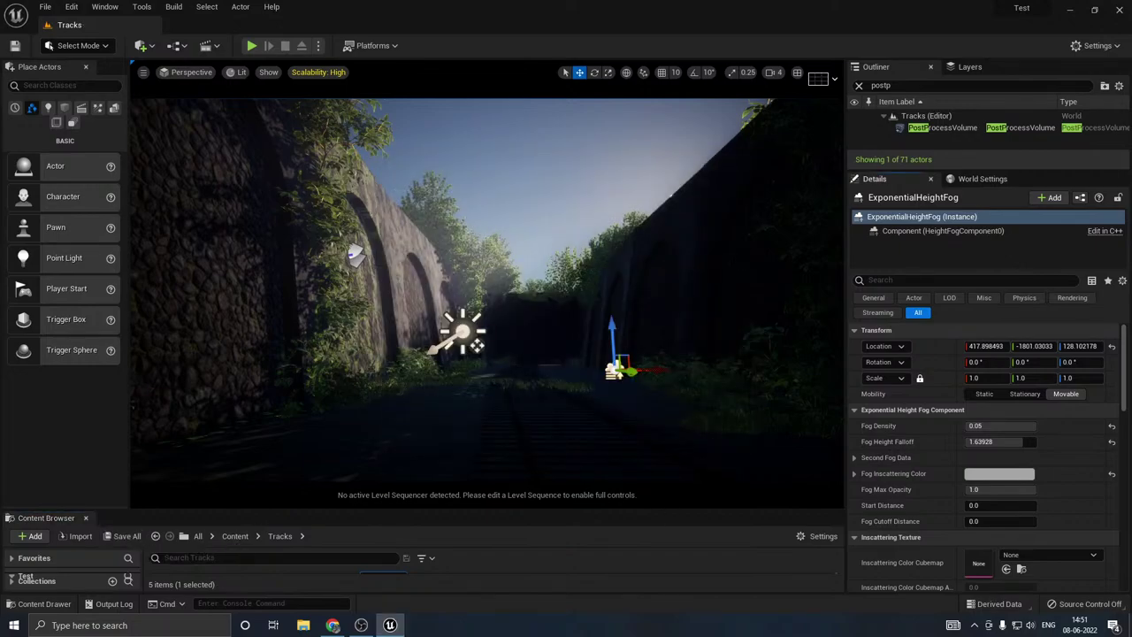
# Step: Place a point light beside the upper edge of the right wall and shift it along the tracks to about Y -1242
pyautogui.moveTo(327, 276); pyautogui.dragTo(347, 277, button='right')
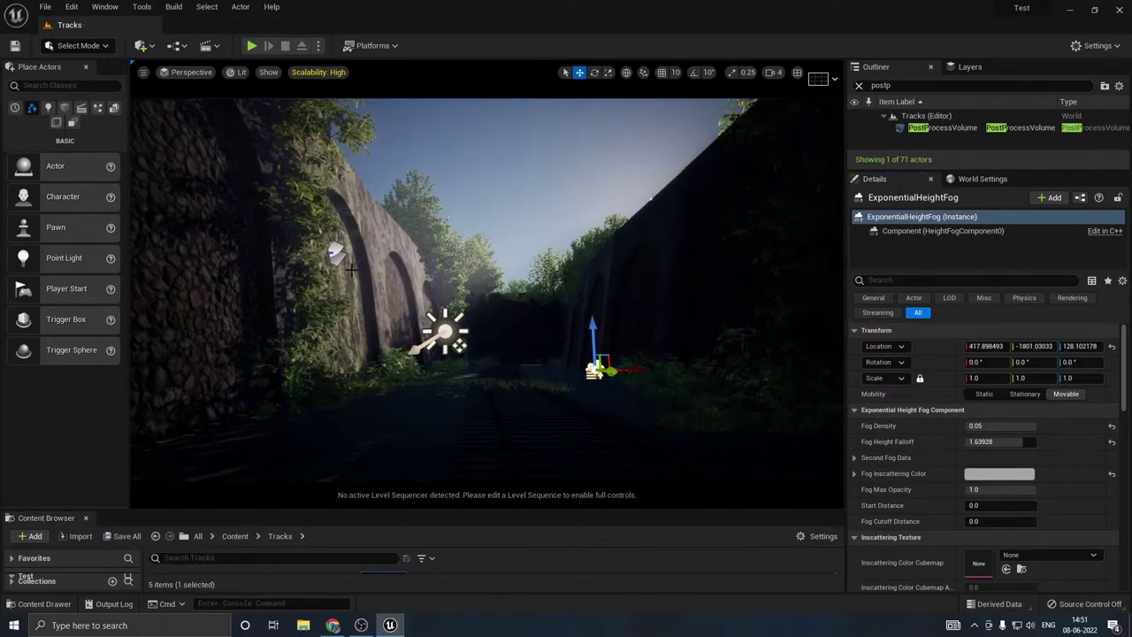
pyautogui.moveTo(71, 257); pyautogui.dragTo(654, 161)
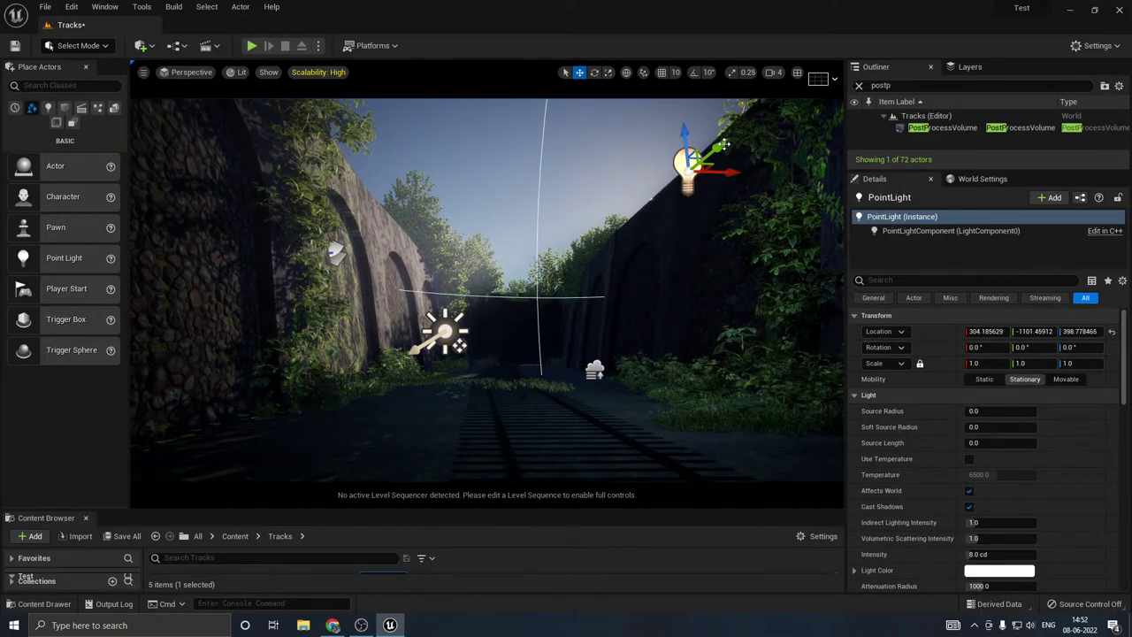
pyautogui.moveTo(724, 143); pyautogui.dragTo(671, 190)
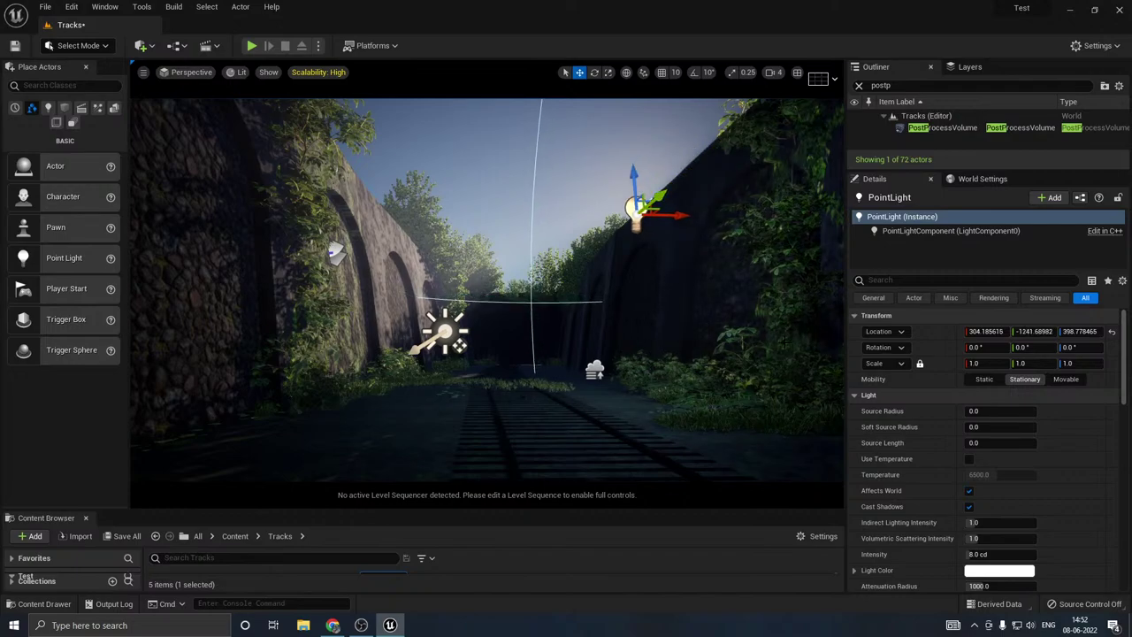
# Step: Give the point light a warm light orange color, hex sRGB FFE1BCFF, and disable its Cast Shadows option
pyautogui.click(983, 570)
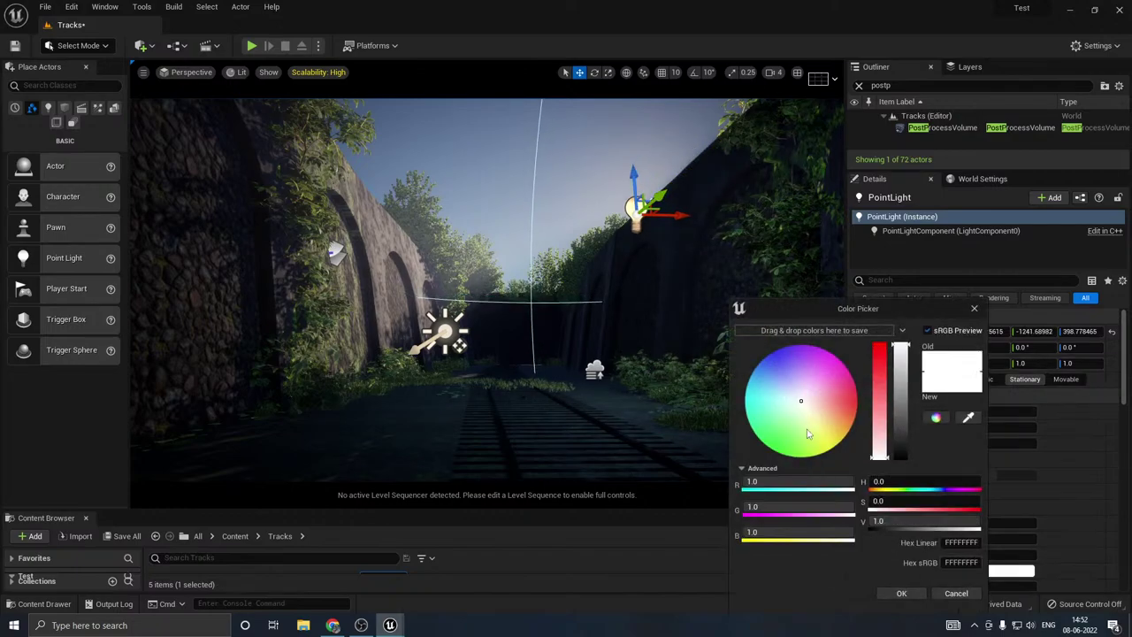
pyautogui.moveTo(822, 426); pyautogui.dragTo(825, 415)
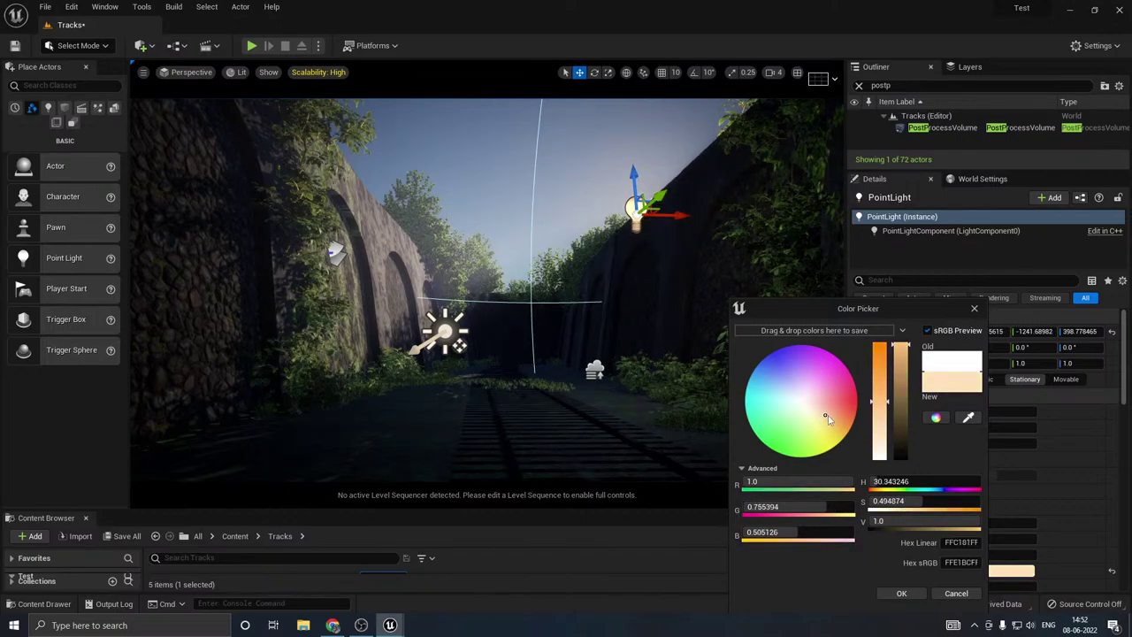
pyautogui.click(901, 593)
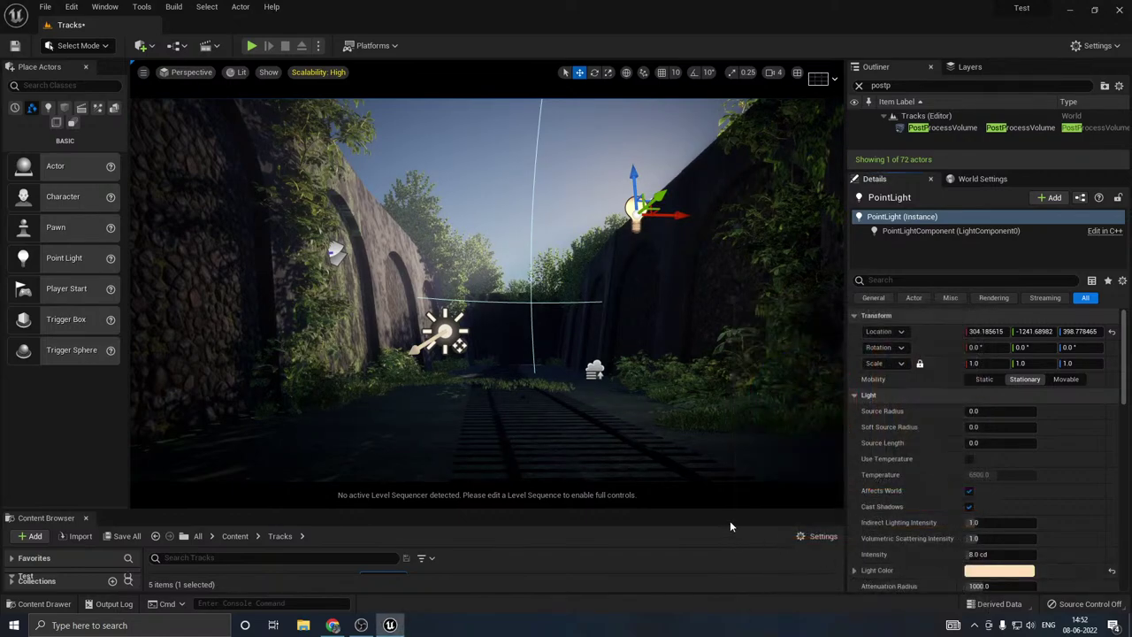
pyautogui.click(969, 507)
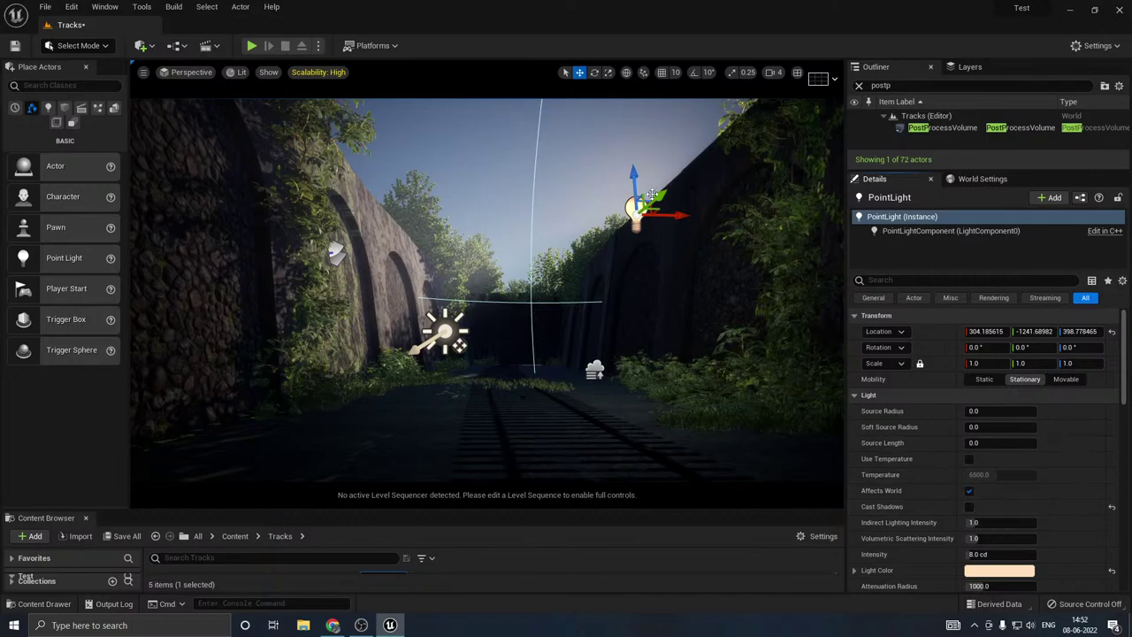
# Step: Move the point light to about X 342, Y -1280, Z 641 and raise its Intensity to about 12.8 cd
pyautogui.moveTo(652, 193); pyautogui.dragTo(698, 223)
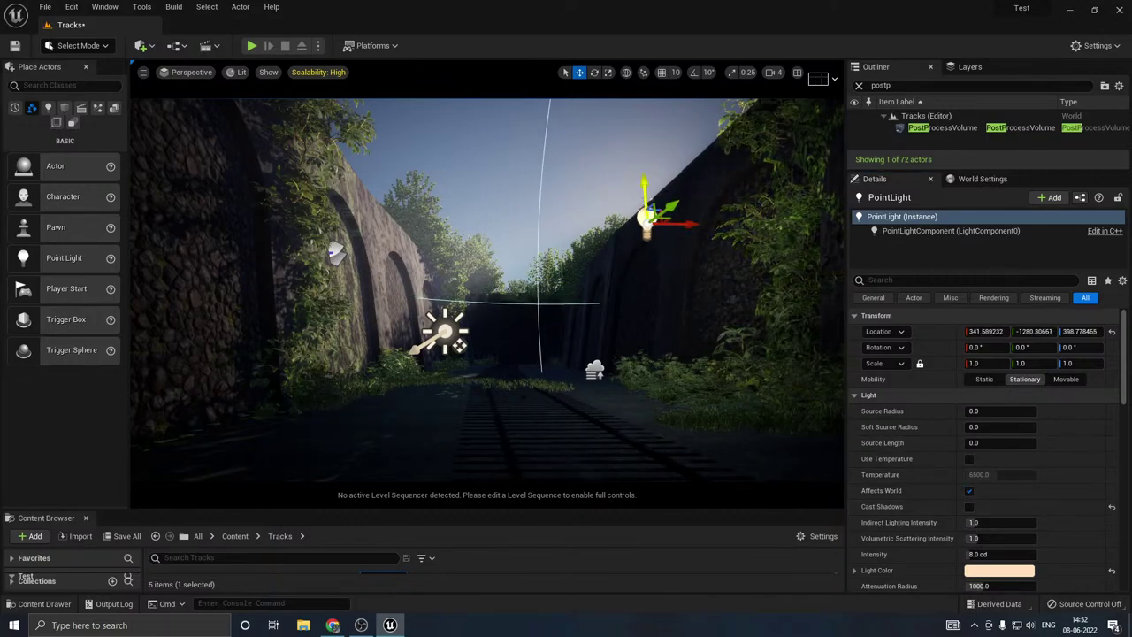
pyautogui.moveTo(645, 184); pyautogui.dragTo(635, 71)
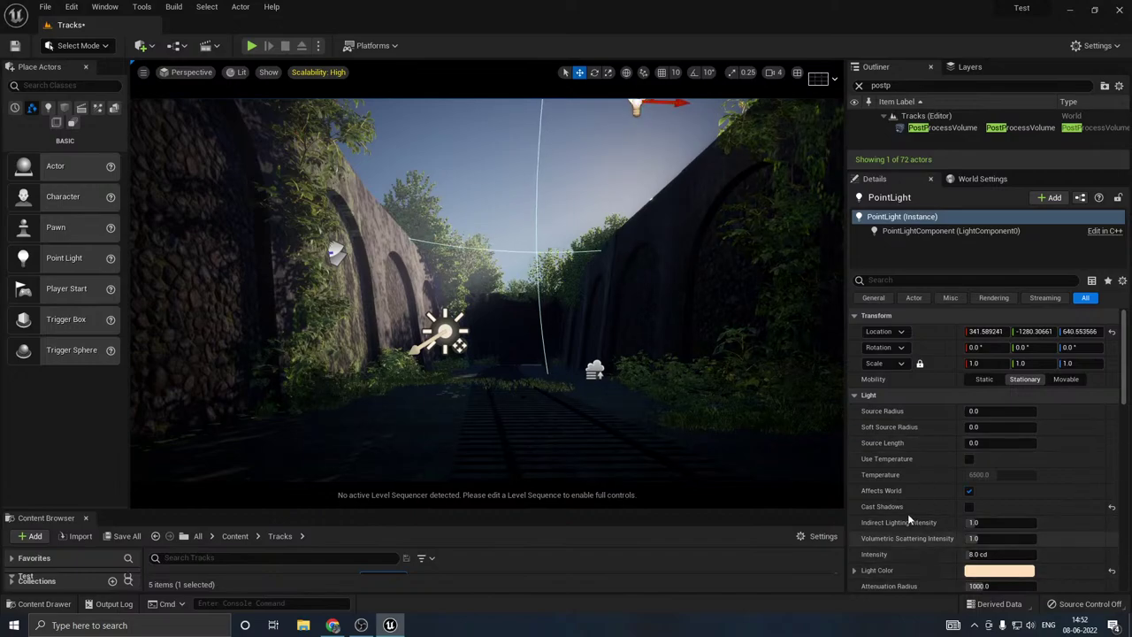
pyautogui.scroll(-2, 908, 520)
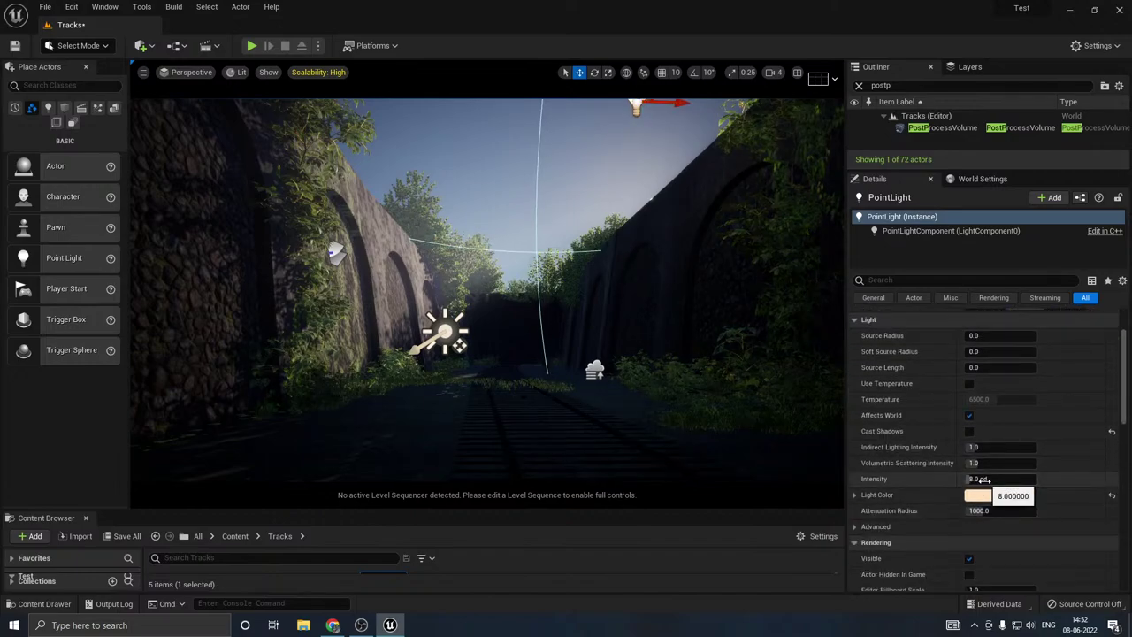
pyautogui.moveTo(988, 478)
pyautogui.mouseDown()
pyautogui.moveTo(1039, 478)
pyautogui.moveTo(995, 479)
pyautogui.mouseUp()
# Step: Reposition the point light farther down the tracks and over the gap between the walls, checking the result in game view
pyautogui.moveTo(649, 162); pyautogui.dragTo(639, 92, button='right')
pyautogui.moveTo(665, 159); pyautogui.dragTo(577, 317)
pyautogui.moveTo(633, 300)
pyautogui.mouseDown(button='right')
pyautogui.moveTo(633, 350)
pyautogui.moveTo(632, 300)
pyautogui.mouseUp(button='right')
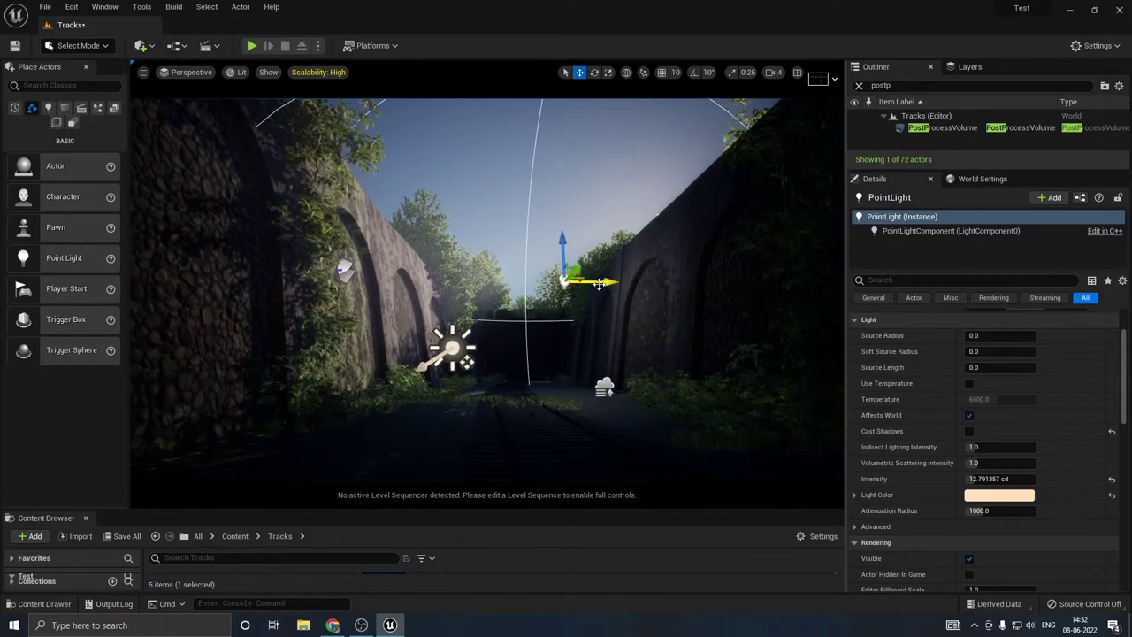
pyautogui.moveTo(600, 283); pyautogui.dragTo(594, 230)
pyautogui.press('g')
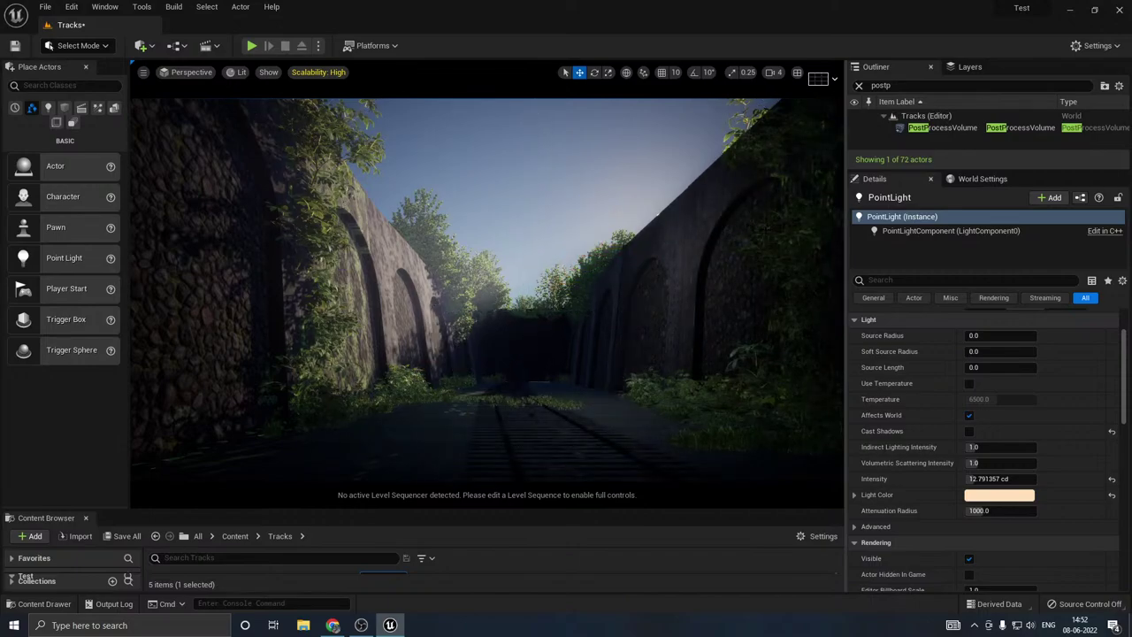
pyautogui.press('g')
pyautogui.moveTo(612, 245); pyautogui.dragTo(525, 245)
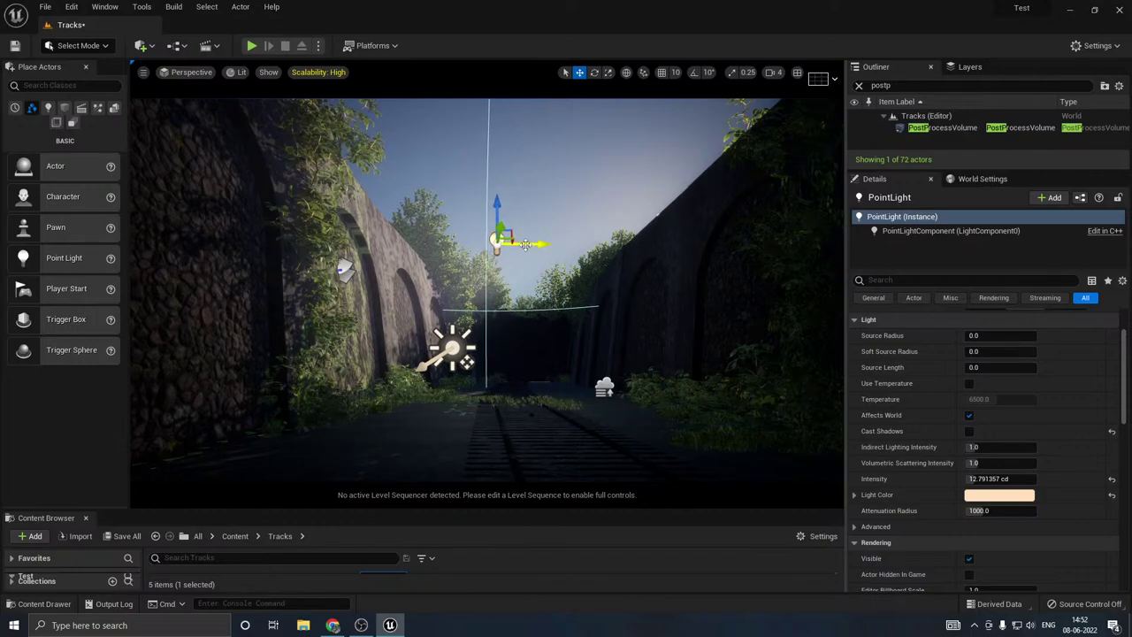
# Step: Set the point light's Indirect Lighting Intensity to 0.048, Volumetric Scattering Intensity to 1.78 and Intensity to about 8 cd, testing Affects World off and on
pyautogui.moveTo(414, 282); pyautogui.dragTo(385, 289, button='right')
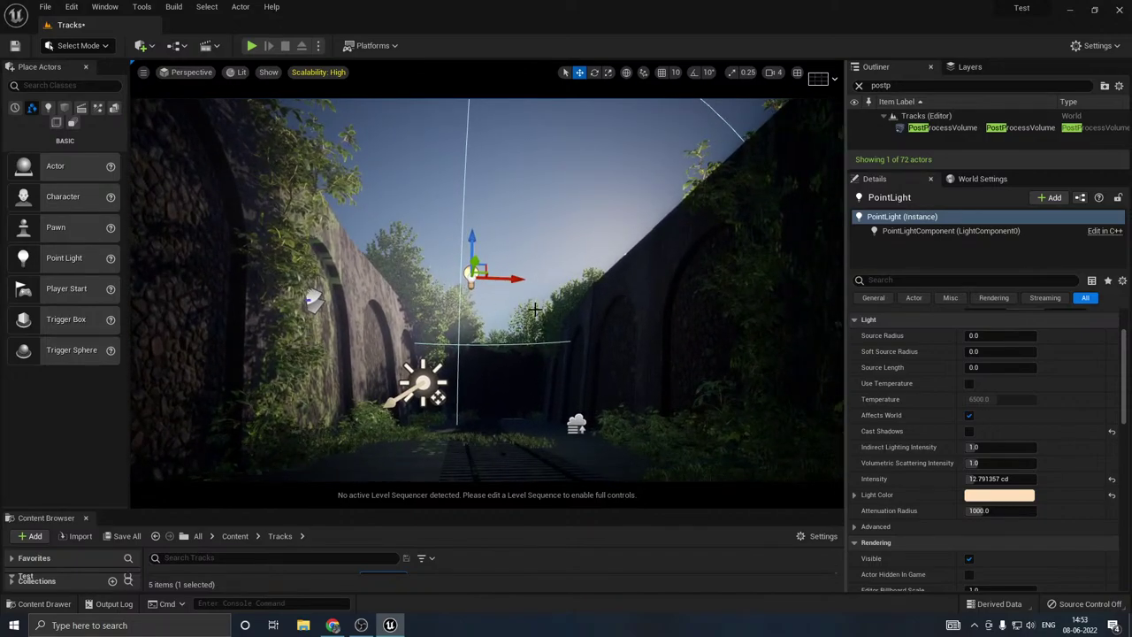
pyautogui.click(969, 416)
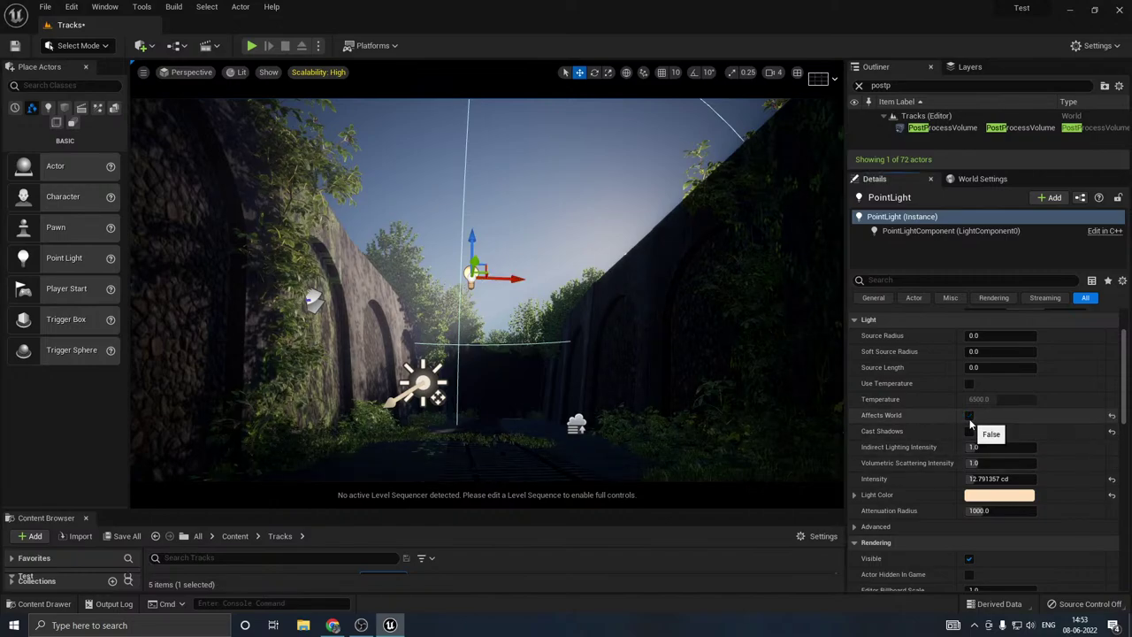
pyautogui.click(969, 420)
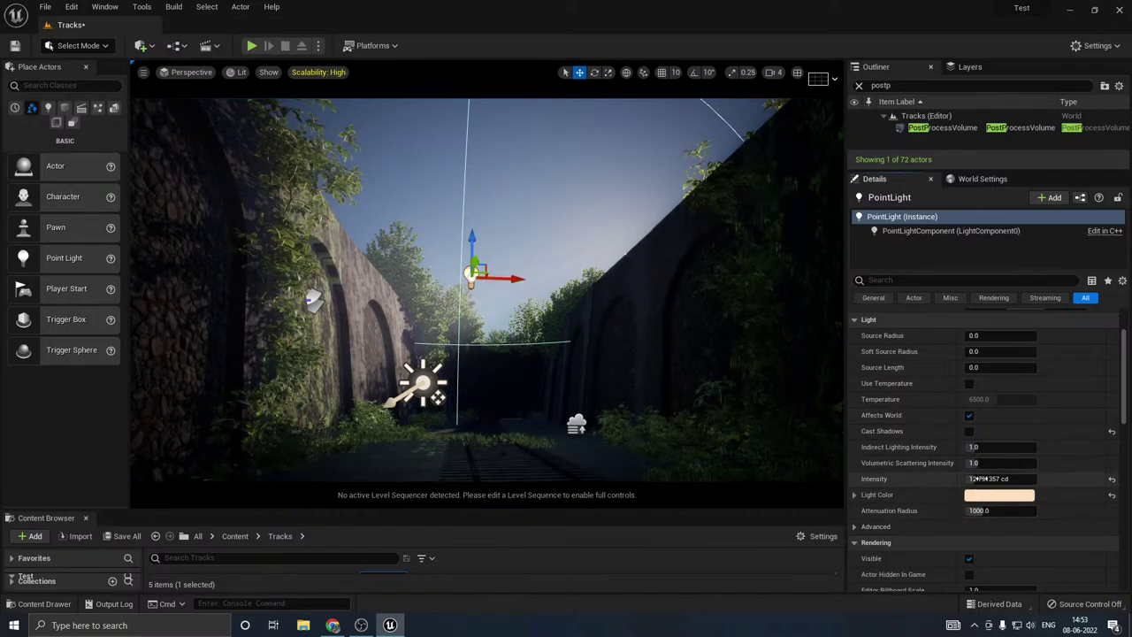
pyautogui.moveTo(977, 447)
pyautogui.mouseDown()
pyautogui.moveTo(1008, 447)
pyautogui.moveTo(973, 447)
pyautogui.moveTo(990, 462)
pyautogui.mouseUp()
pyautogui.moveTo(977, 479)
pyautogui.mouseDown()
pyautogui.moveTo(995, 479)
pyautogui.moveTo(973, 478)
pyautogui.mouseUp()
pyautogui.moveTo(975, 479); pyautogui.dragTo(971, 478)
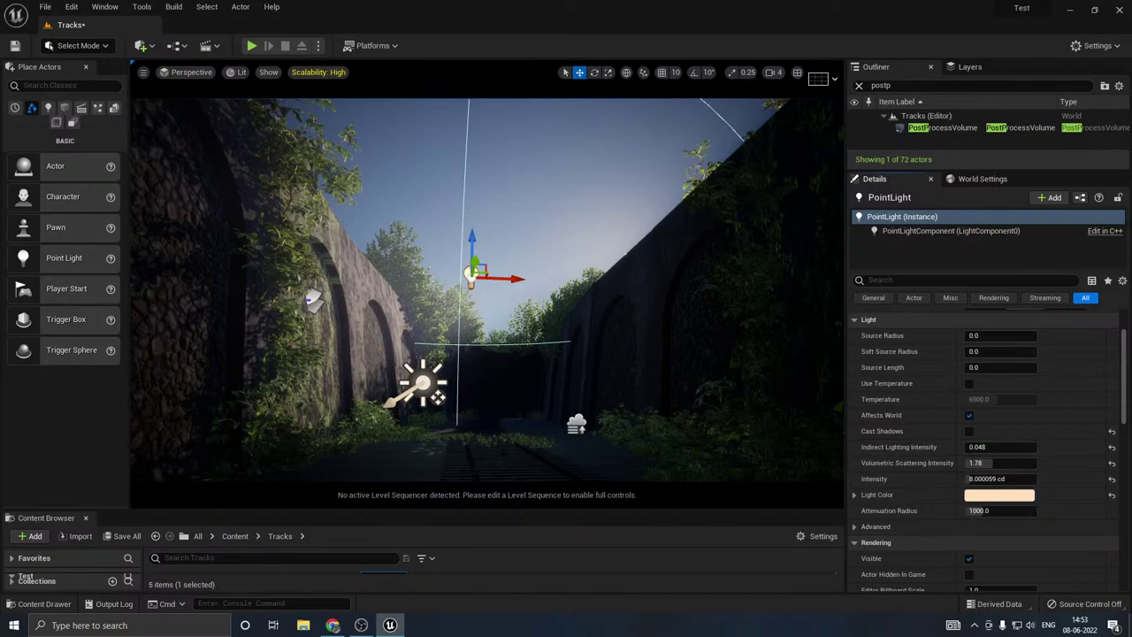
# Step: Delete the point light above the tracks and save the Tracks level
pyautogui.moveTo(487, 290); pyautogui.dragTo(412, 325, button='right')
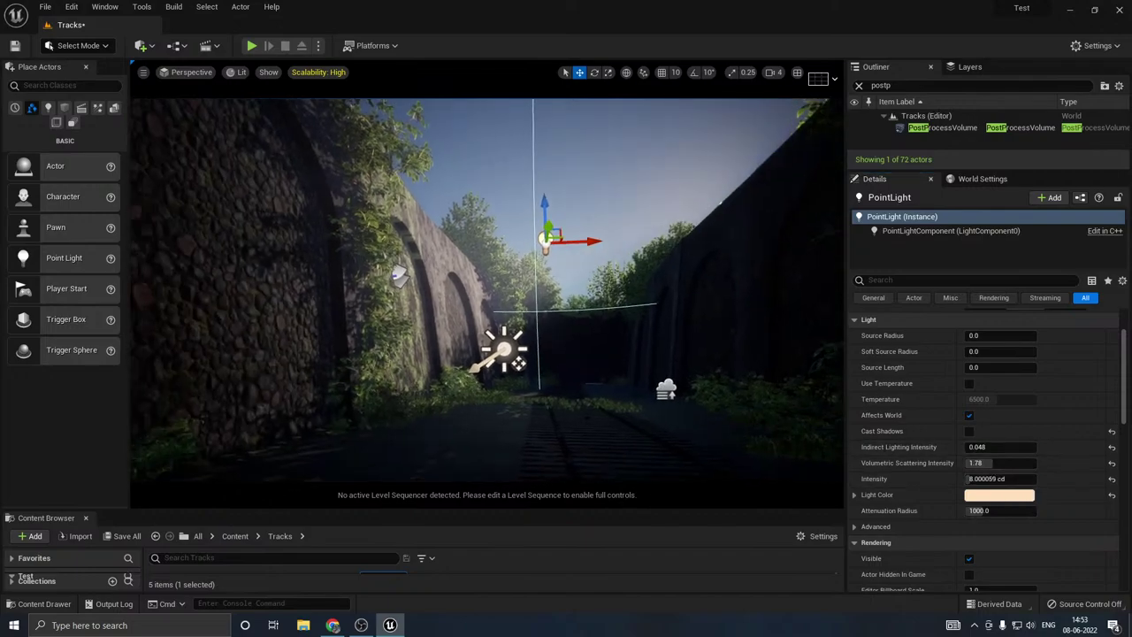
pyautogui.press('Delete')
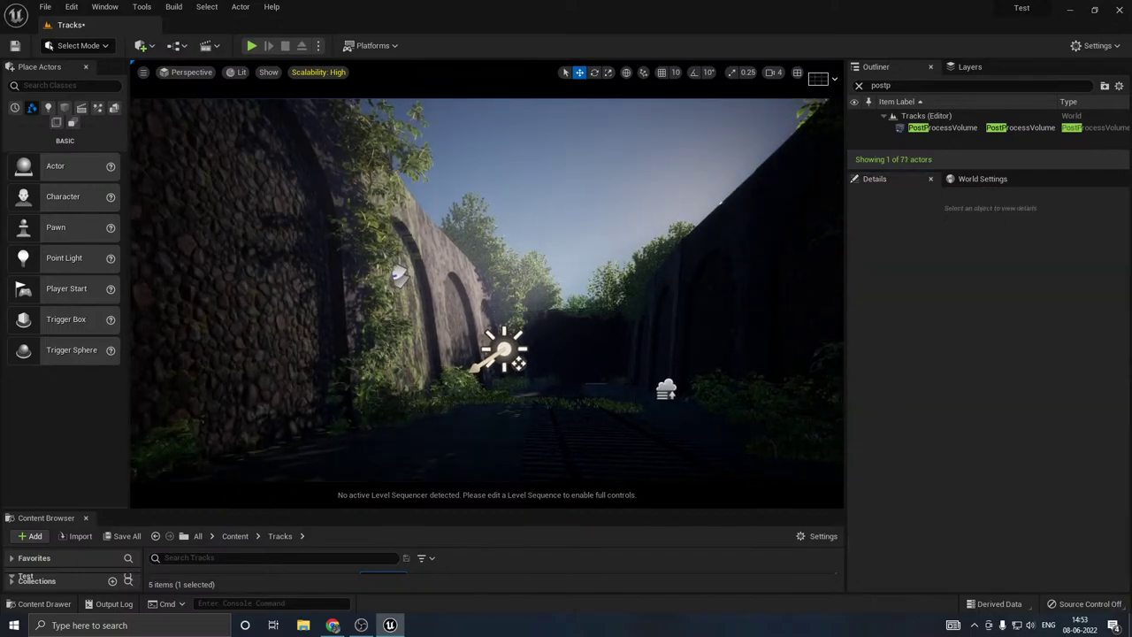
pyautogui.moveTo(487, 303); pyautogui.dragTo(522, 304, button='right')
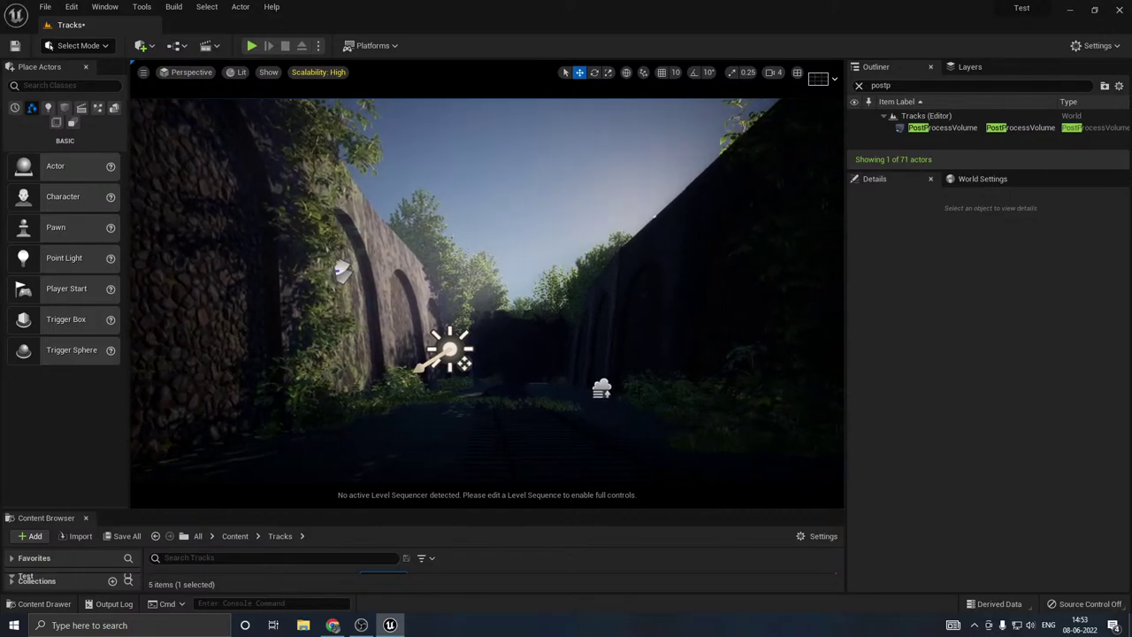
pyautogui.moveTo(487, 303); pyautogui.dragTo(485, 318, button='right')
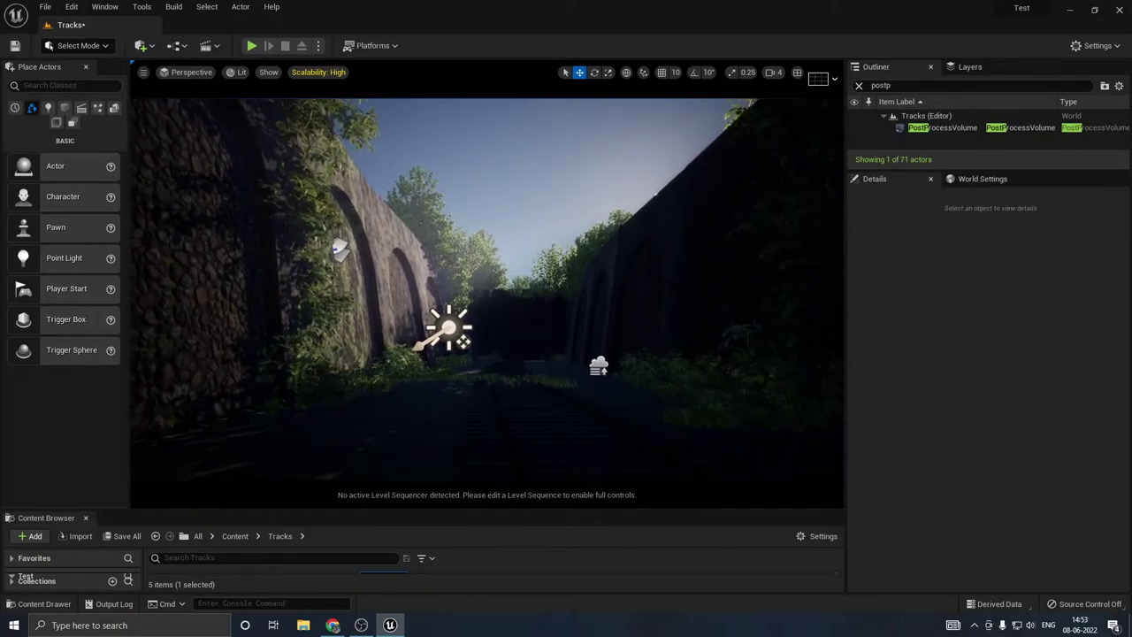
pyautogui.click(126, 536)
pyautogui.click(639, 448)
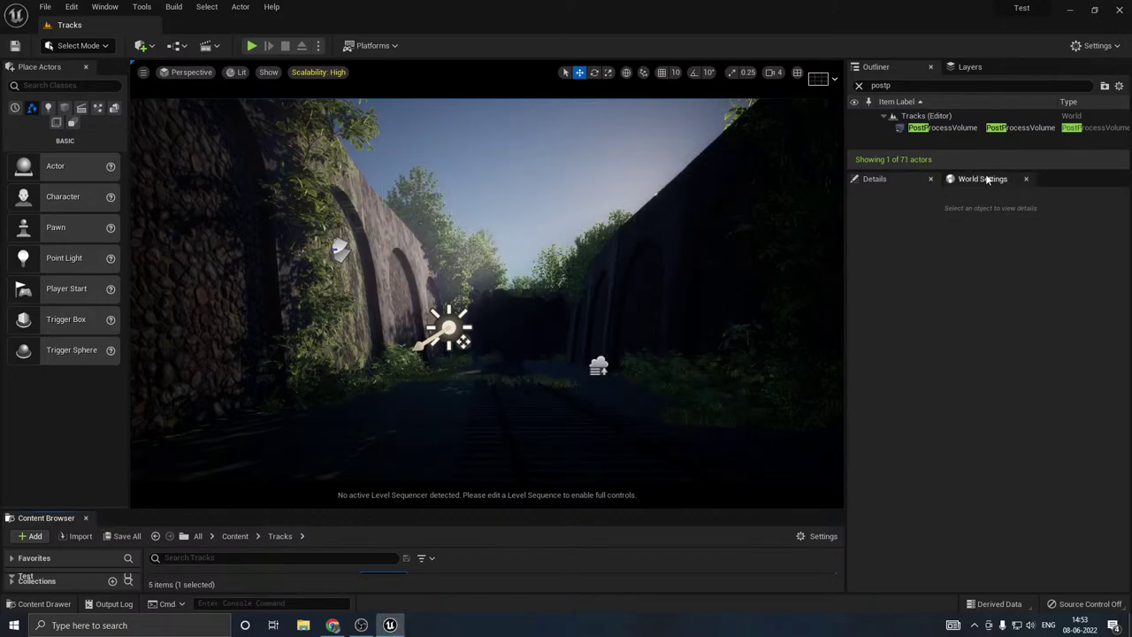
# Step: Set the PostProcessVolume's exposure Max Brightness and Min Brightness to 1.0
pyautogui.click(935, 128)
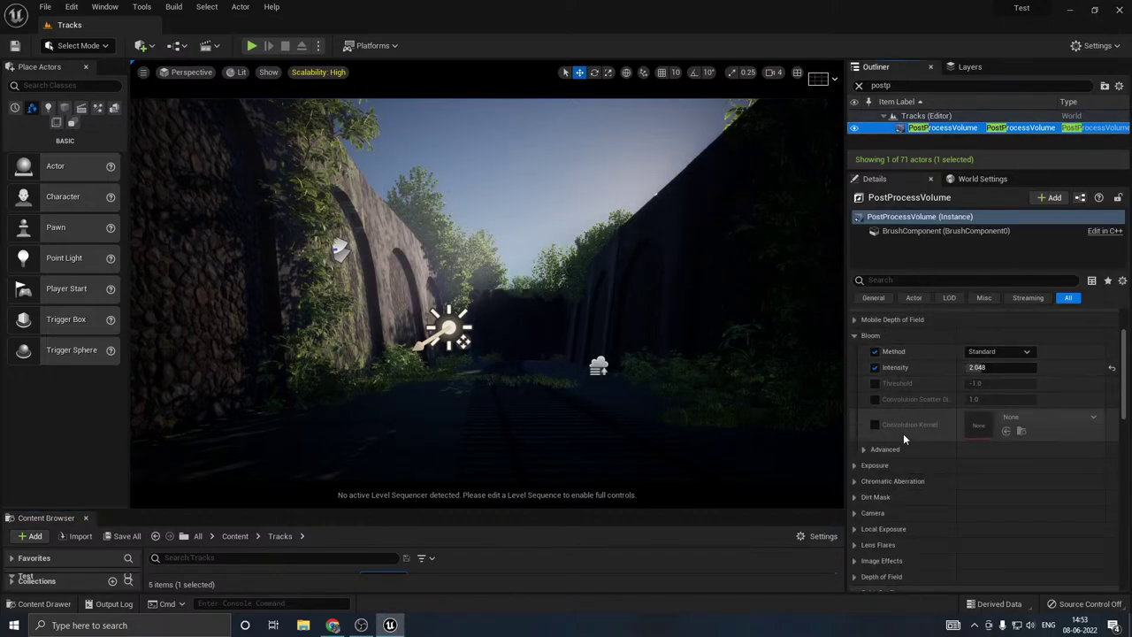
pyautogui.scroll(-1, 903, 433)
pyautogui.click(854, 428)
pyautogui.scroll(-2, 920, 522)
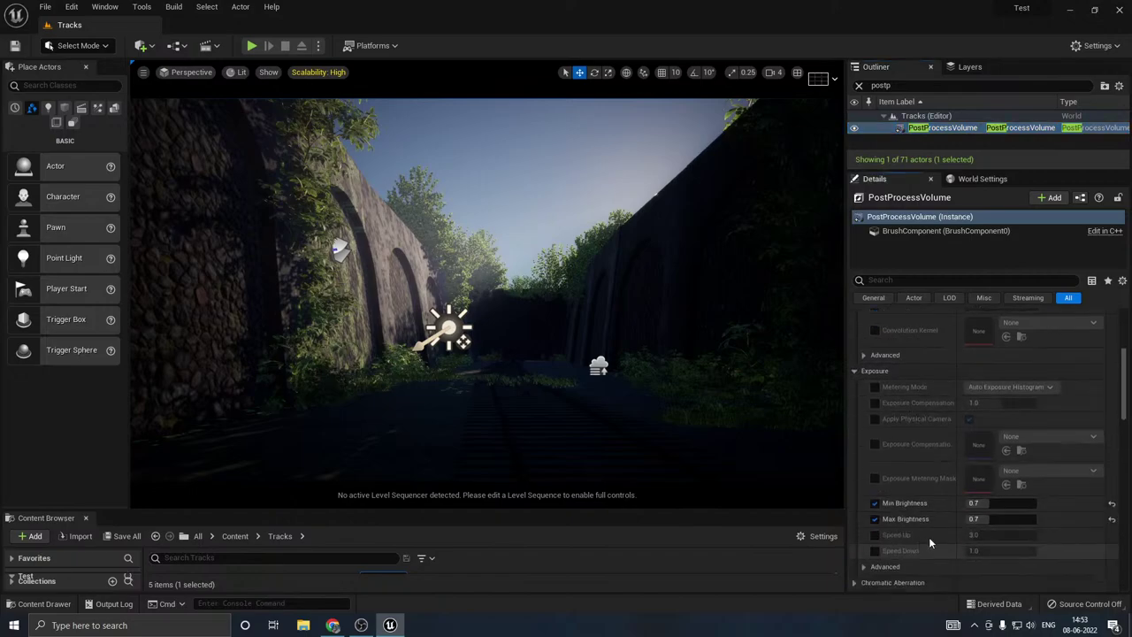
pyautogui.write('1')
pyautogui.press('Return')
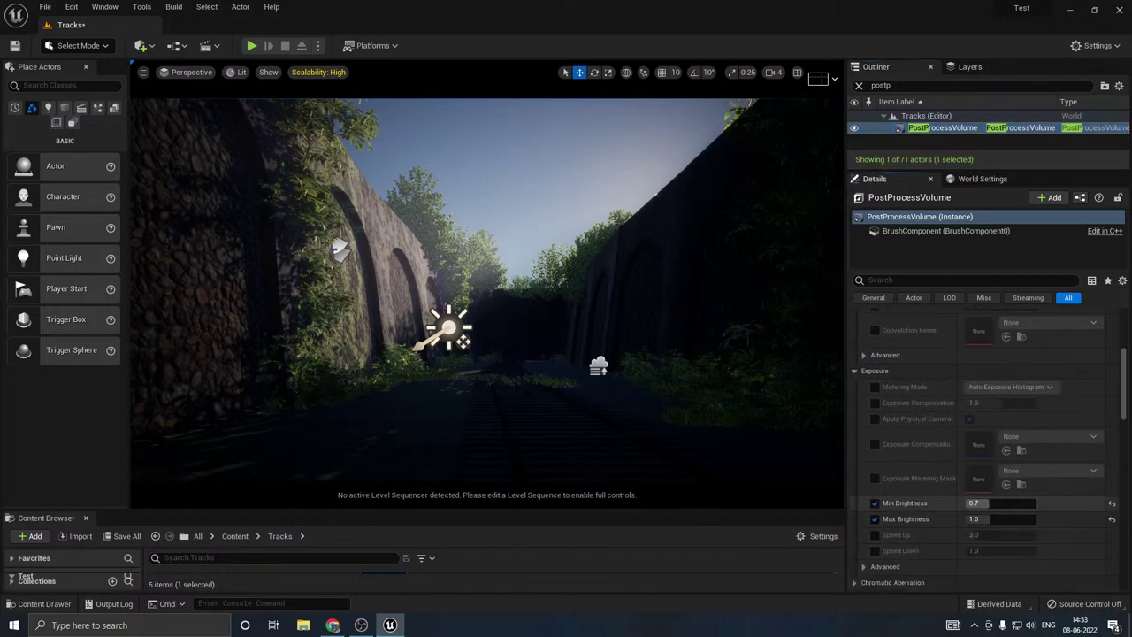
pyautogui.write('1')
pyautogui.press('Return')
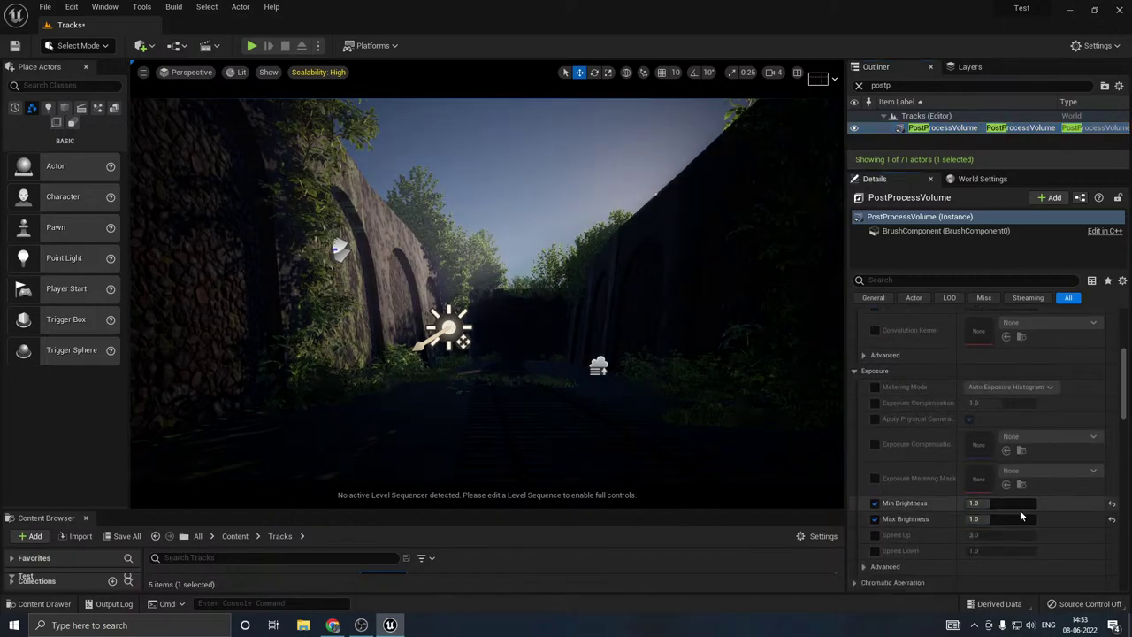
# Step: Set the exposure Max Brightness and Min Brightness to 0.3 and check the tracks' brightness
pyautogui.click(1002, 517)
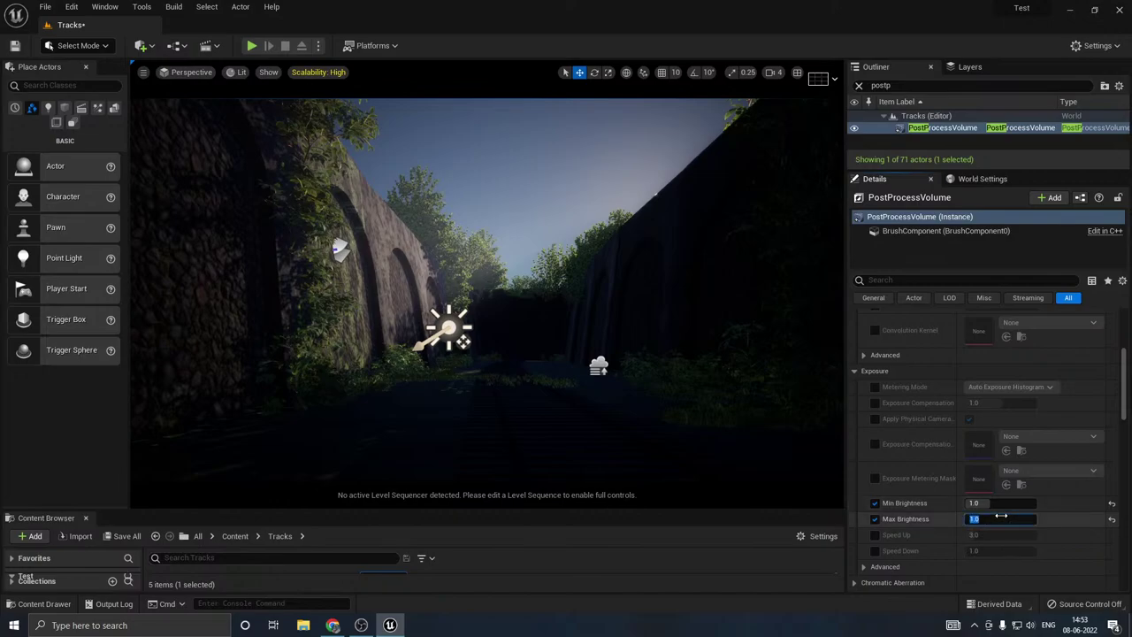
pyautogui.write('.3')
pyautogui.click(993, 503)
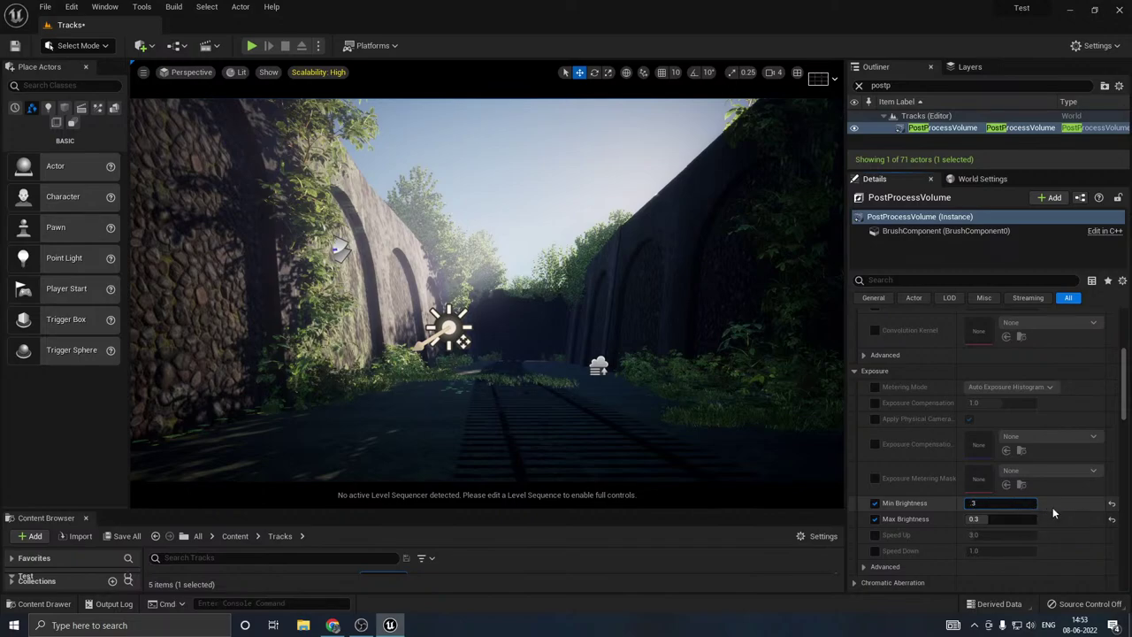
pyautogui.press('Return')
pyautogui.moveTo(626, 408); pyautogui.dragTo(620, 444, button='right')
pyautogui.press('w')
pyautogui.press('s')
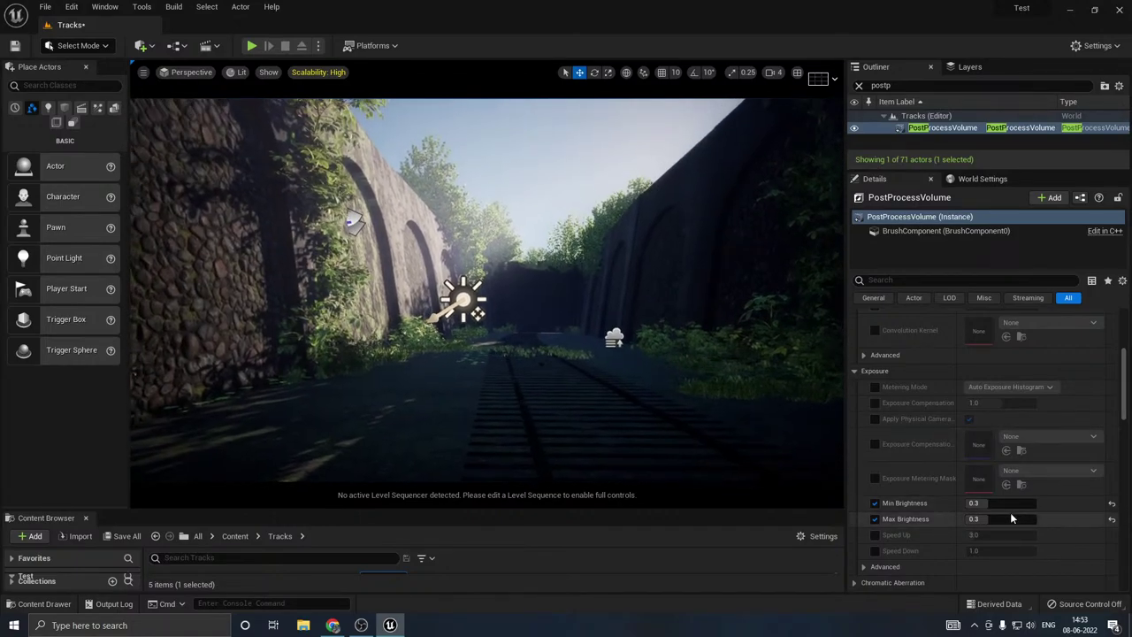
# Step: Set the exposure Max Brightness and Min Brightness to 0.5 and check the look along the walls and tracks
pyautogui.click(1005, 519)
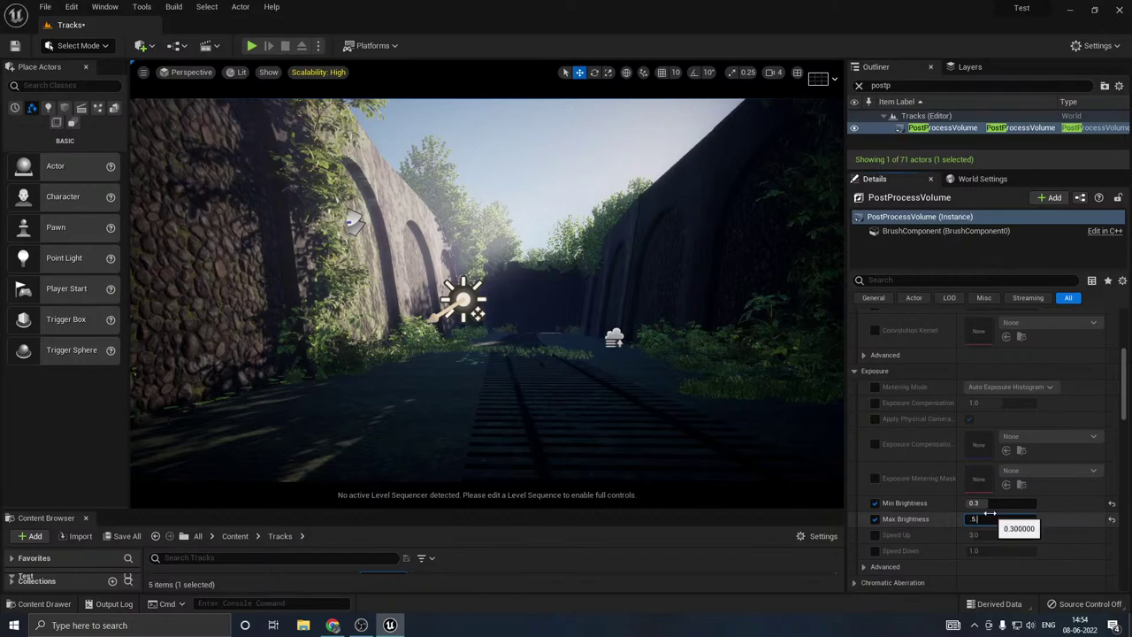
pyautogui.click(984, 504)
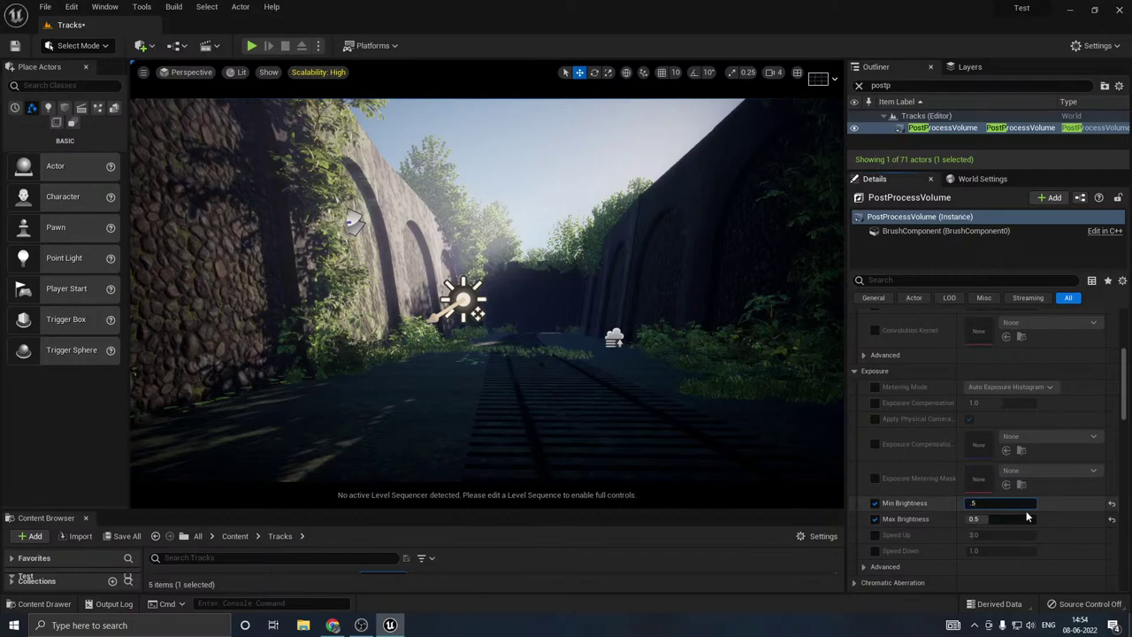
pyautogui.write('.5')
pyautogui.press('Return')
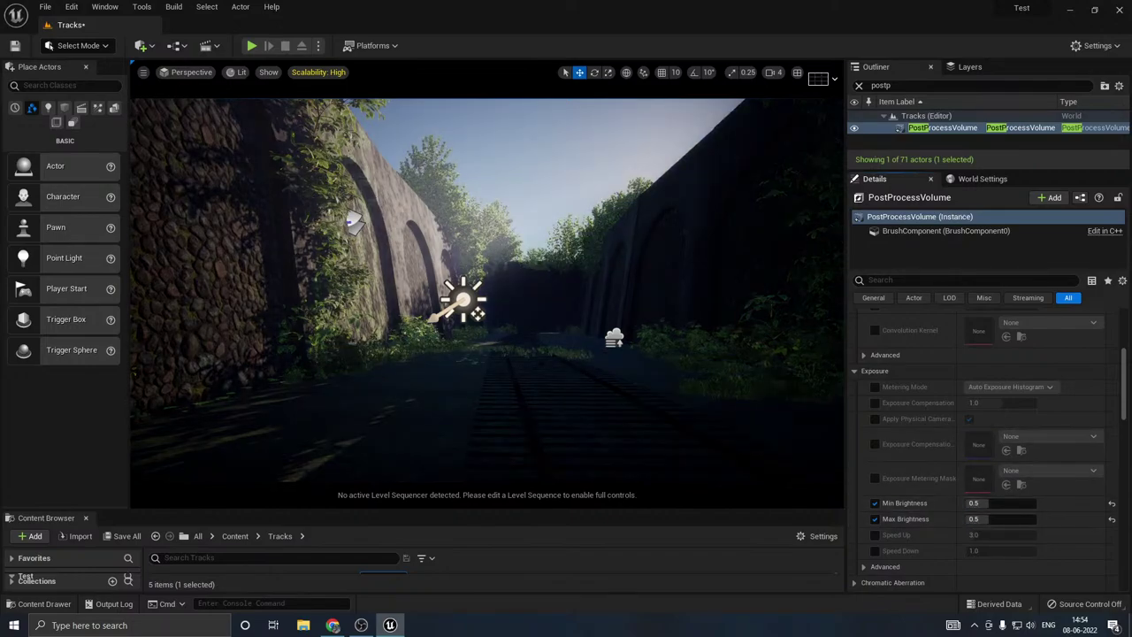
pyautogui.press('w')
pyautogui.press('s')
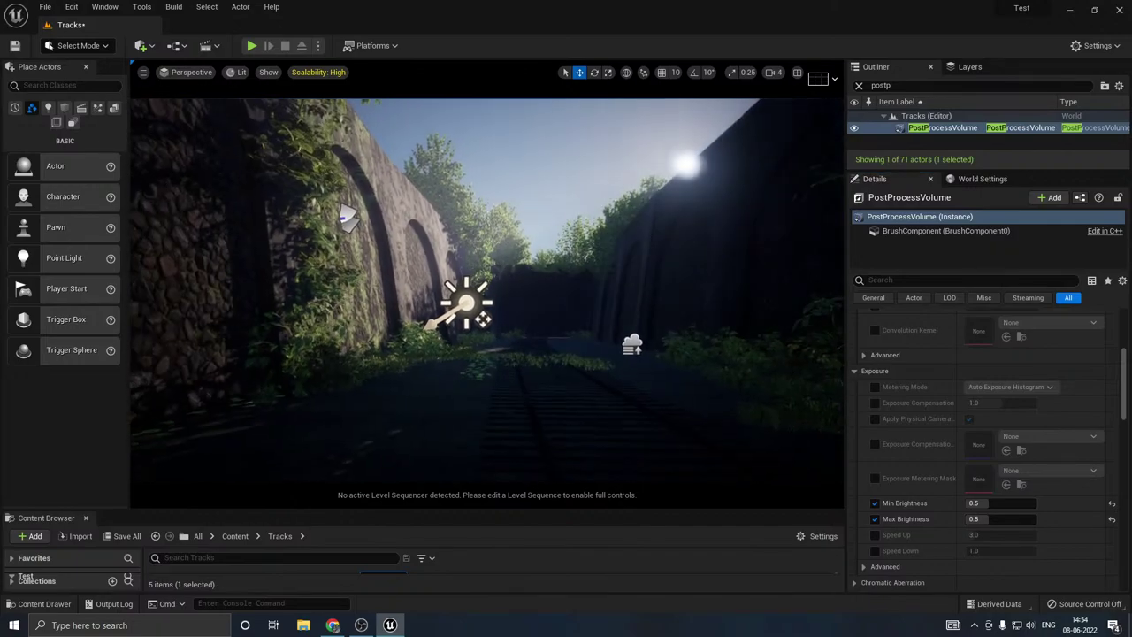
pyautogui.moveTo(476, 285)
pyautogui.mouseDown(button='right')
pyautogui.moveTo(491, 285)
pyautogui.moveTo(462, 278)
pyautogui.mouseUp(button='right')
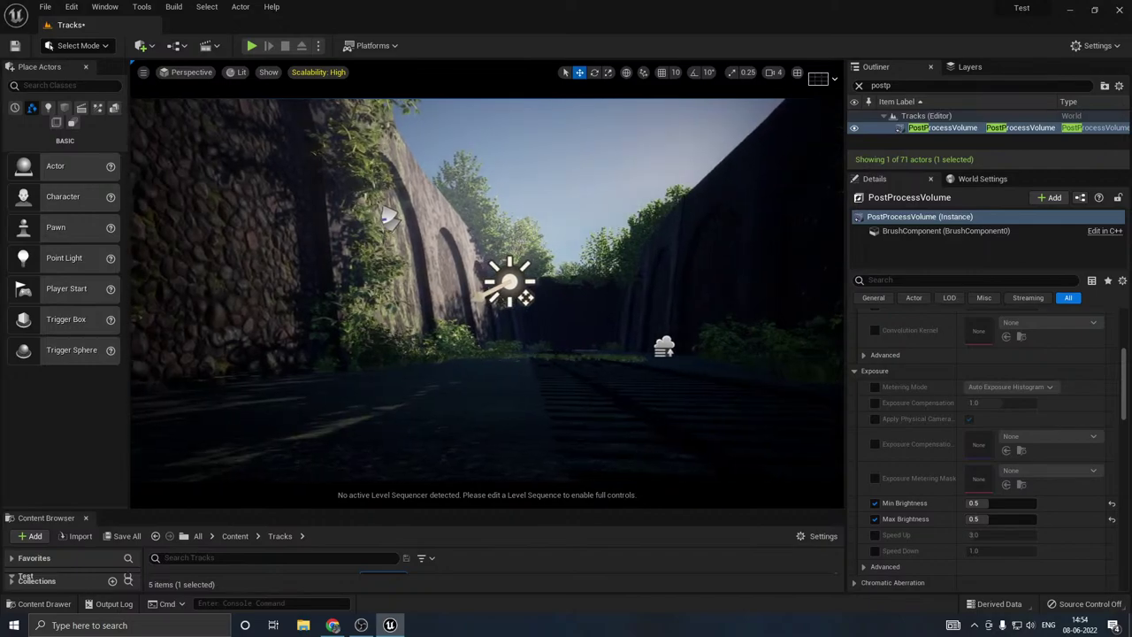
pyautogui.moveTo(463, 277); pyautogui.dragTo(441, 278, button='right')
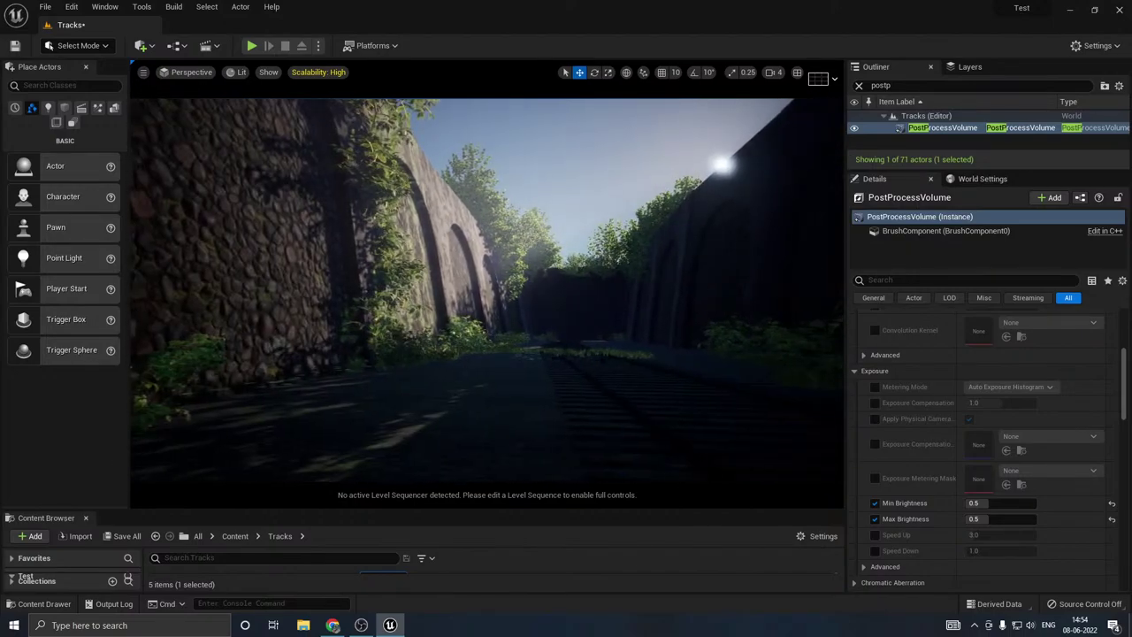
pyautogui.moveTo(441, 278); pyautogui.dragTo(402, 278, button='right')
# Step: Raise the PostProcessVolume's Vignette Intensity to 1.0 under Image Effects and check the darkened frame edges
pyautogui.scroll(-3, 948, 492)
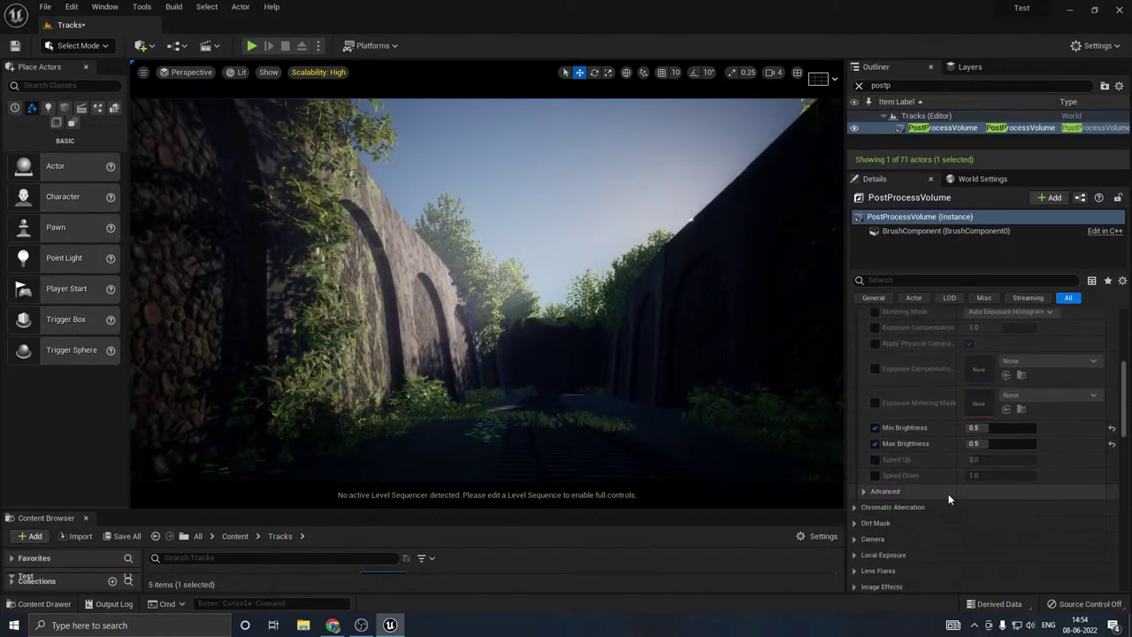
pyautogui.scroll(-2, 948, 500)
pyautogui.click(854, 530)
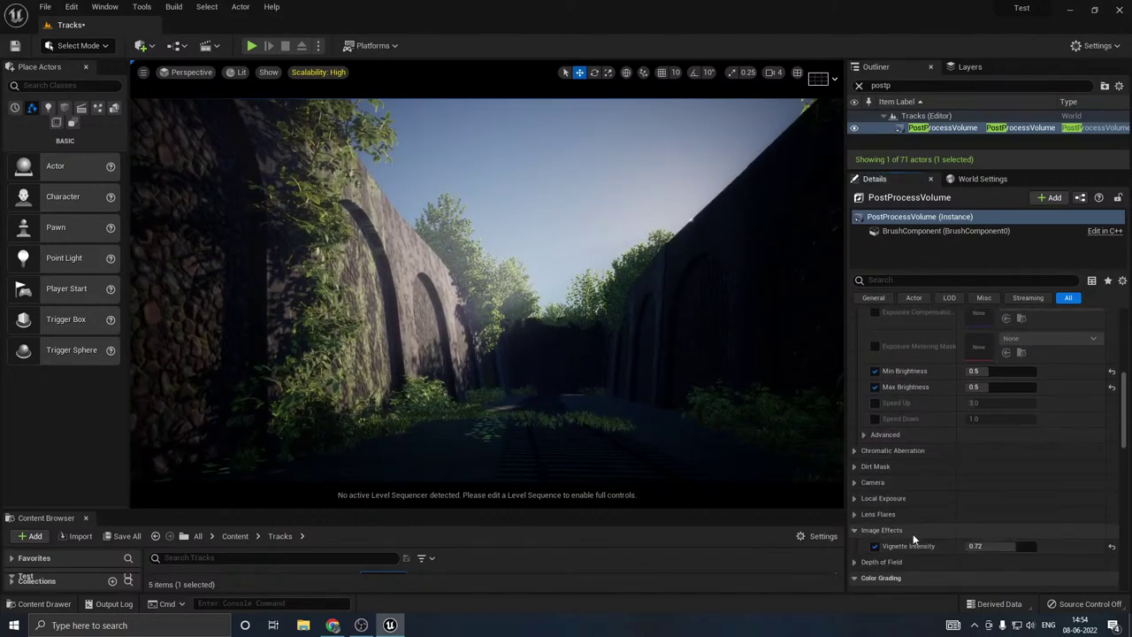
pyautogui.moveTo(1026, 546); pyautogui.dragTo(1065, 546)
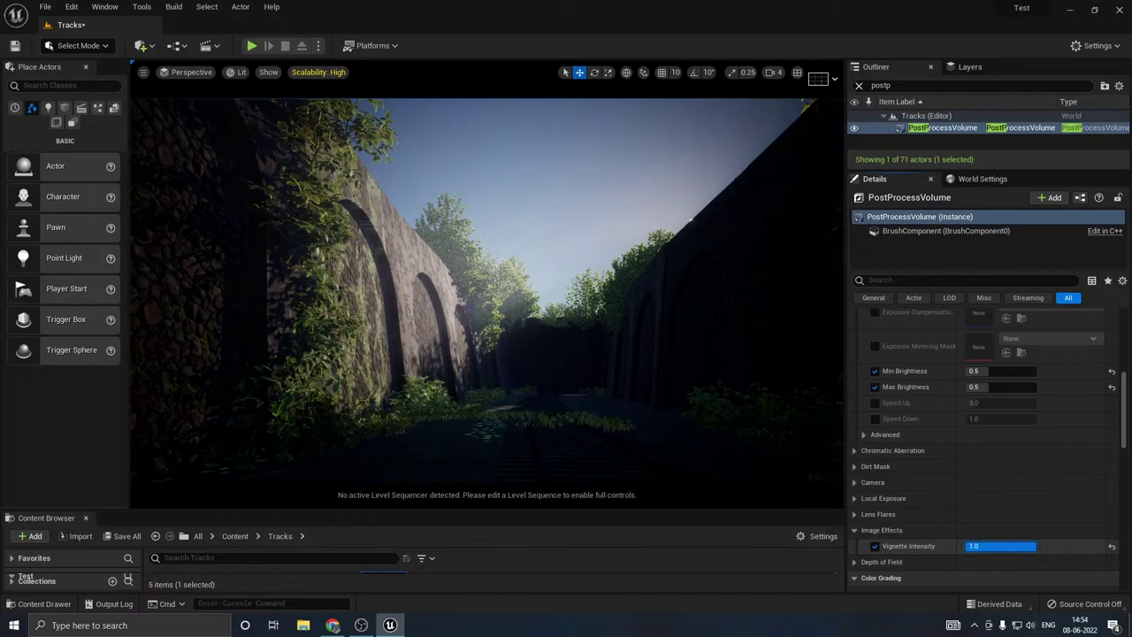
pyautogui.moveTo(760, 412); pyautogui.dragTo(771, 450, button='right')
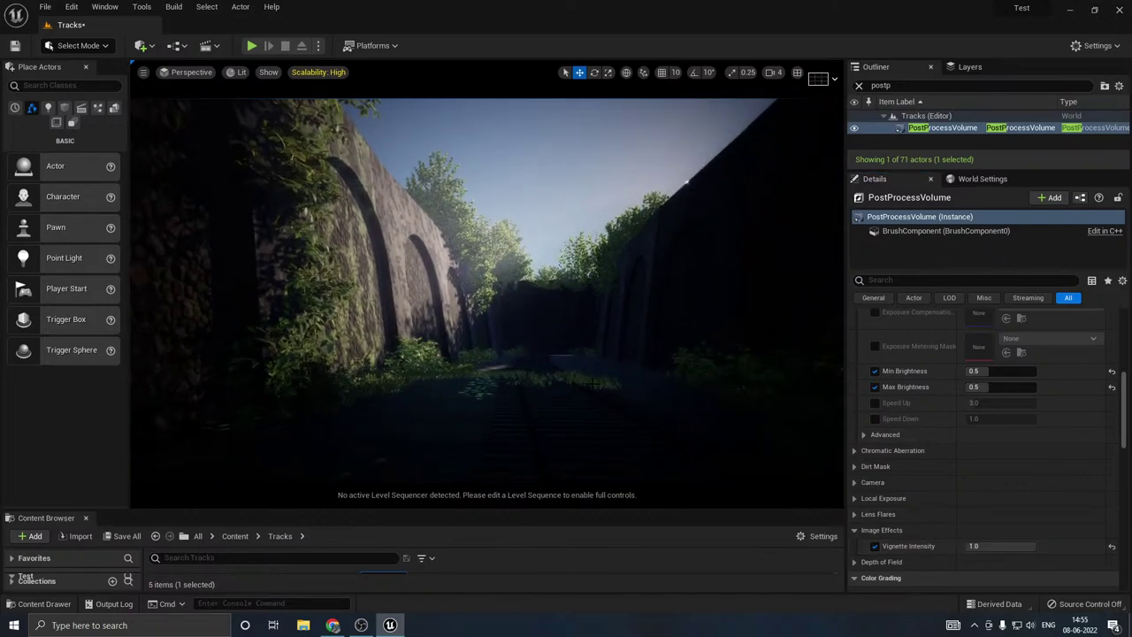
pyautogui.moveTo(486, 303); pyautogui.dragTo(502, 306, button='right')
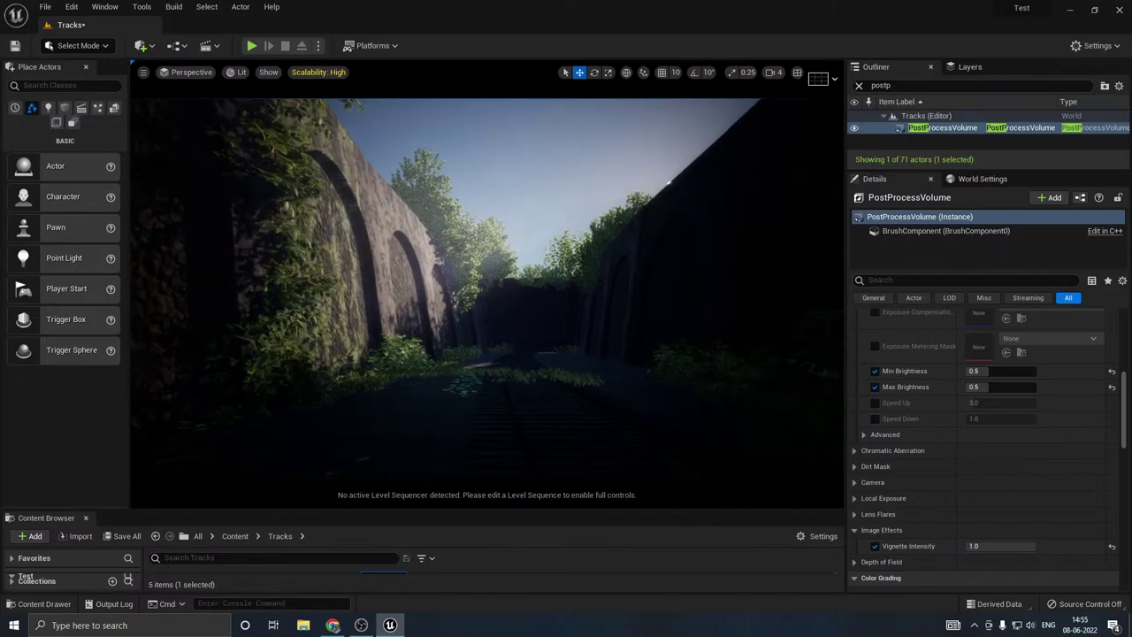
# Step: Save the Tracks level with the updated exposure and vignette settings
pyautogui.moveTo(420, 286); pyautogui.dragTo(424, 287, button='right')
pyautogui.click(121, 537)
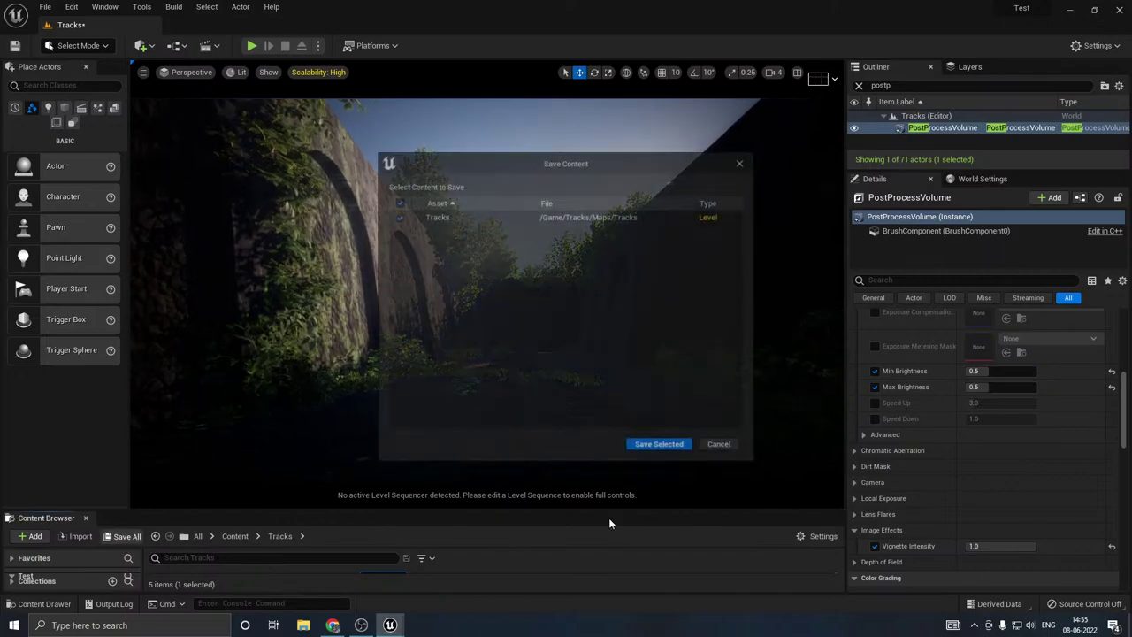
pyautogui.click(645, 448)
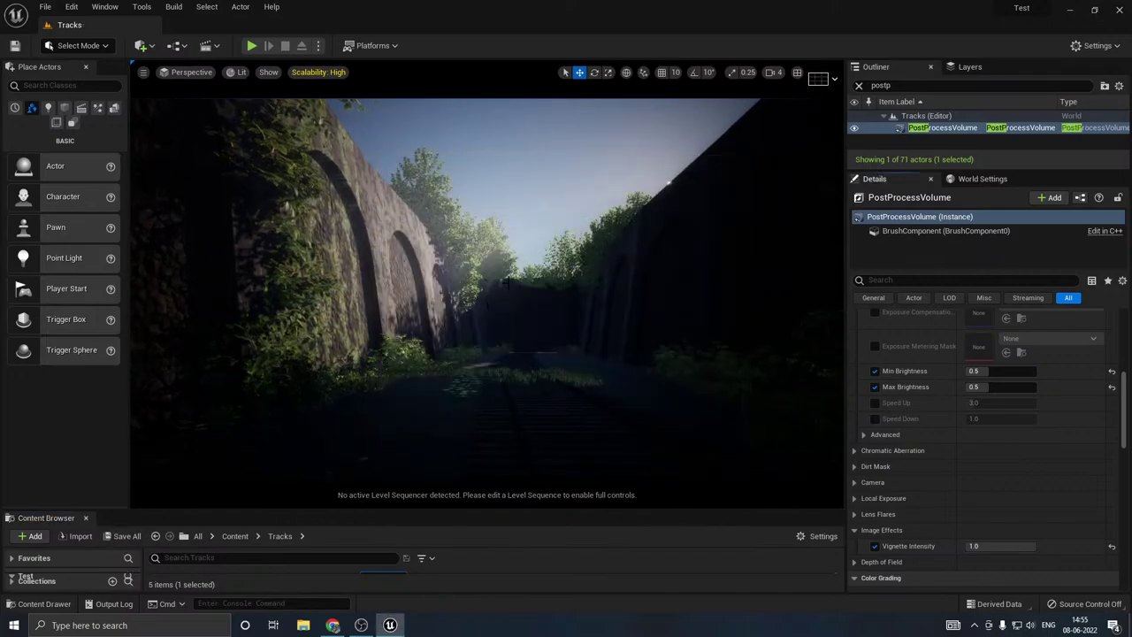
# Step: Play-test the Tracks level, running the character along the walls and tracks to examine the exposure and vignette, and end the session
pyautogui.moveTo(507, 283)
pyautogui.mouseDown(button='right')
pyautogui.moveTo(514, 252)
pyautogui.moveTo(511, 281)
pyautogui.moveTo(565, 281)
pyautogui.mouseUp(button='right')
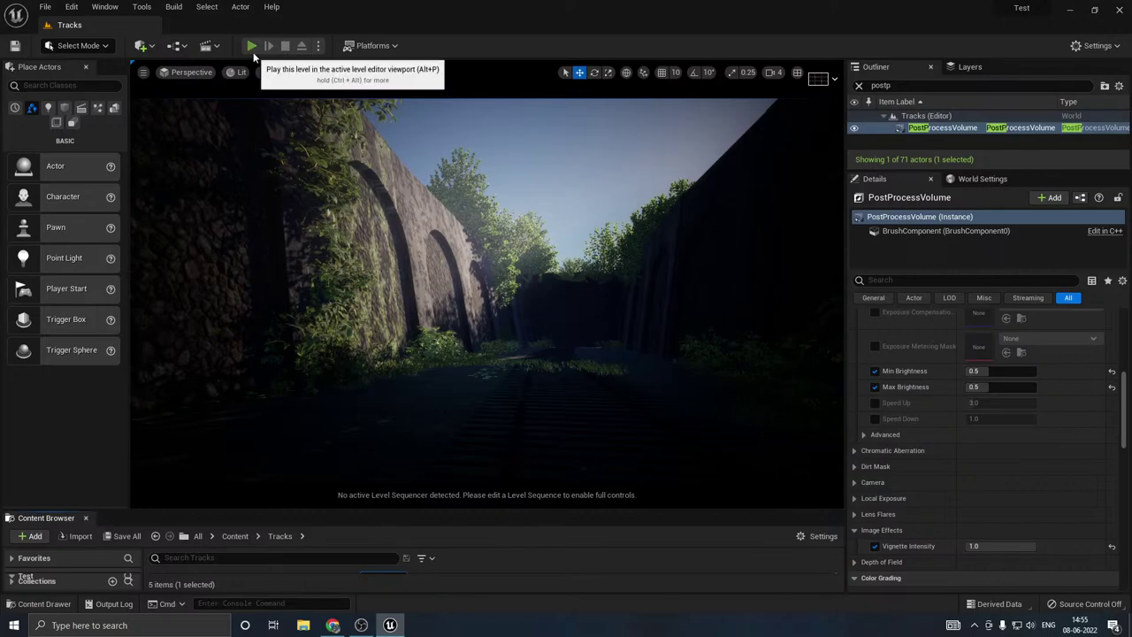
pyautogui.click(252, 46)
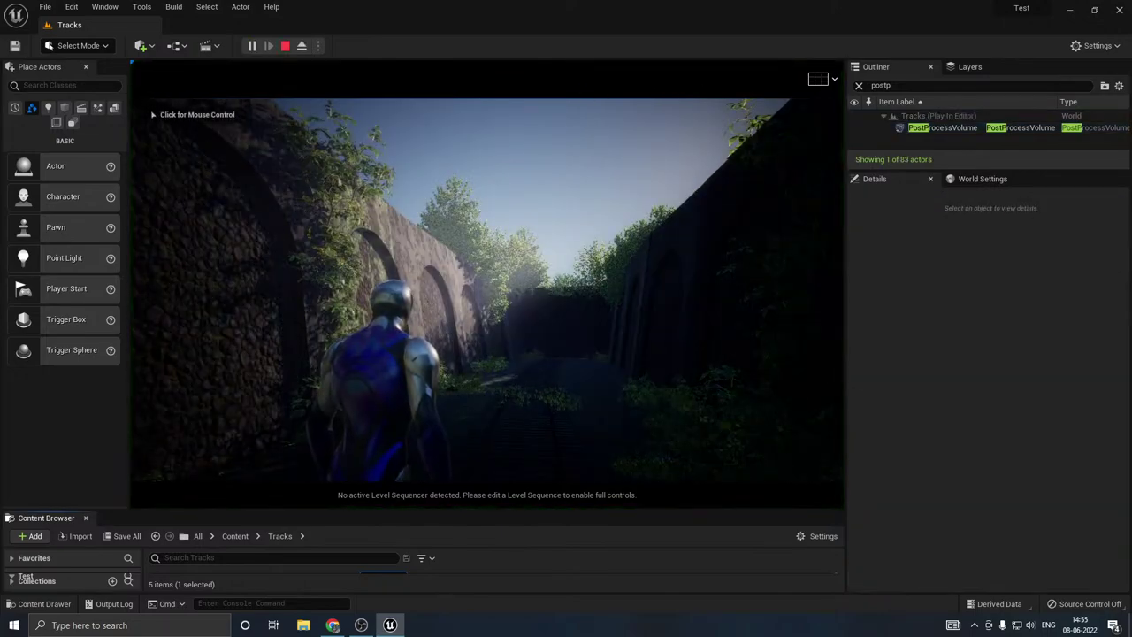
pyautogui.click(486, 289)
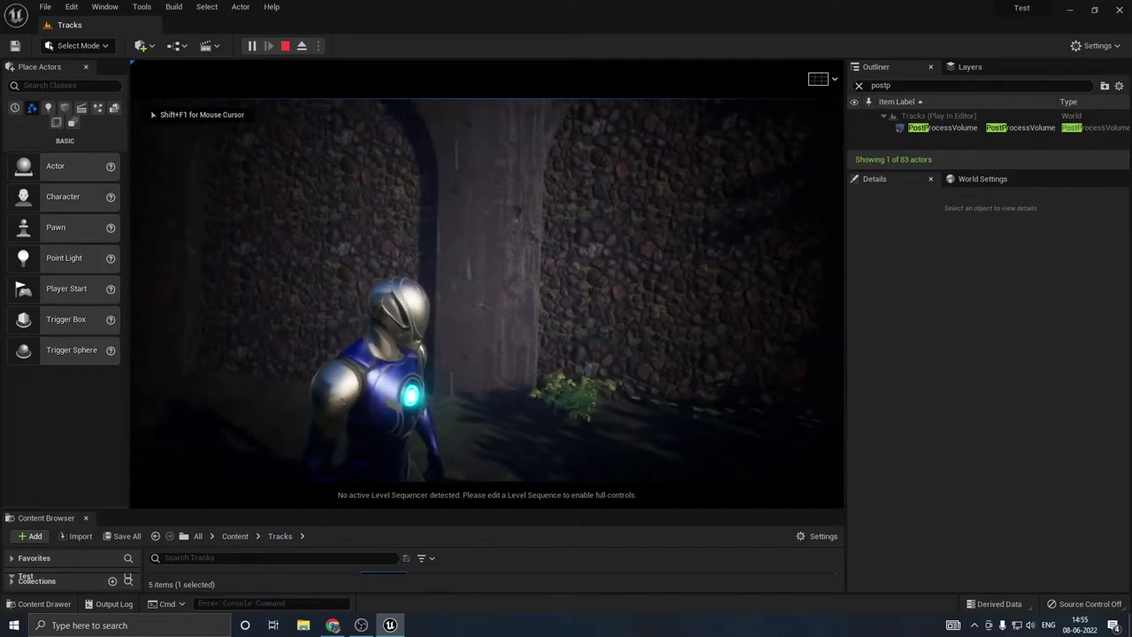
pyautogui.press('a')
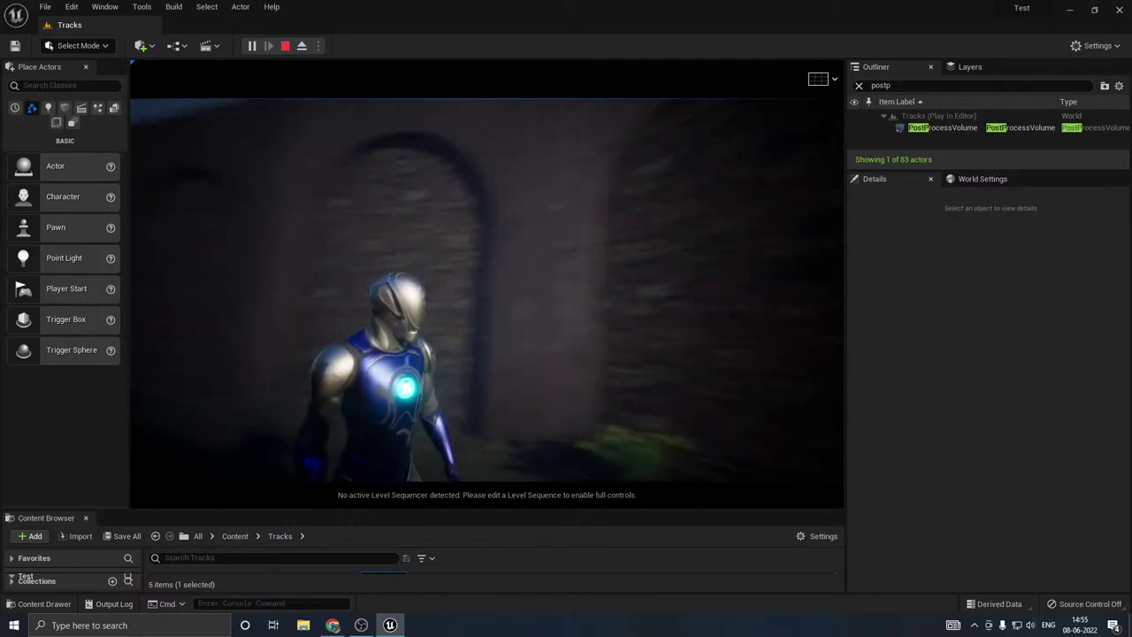
pyautogui.press('w')
pyautogui.press('w')
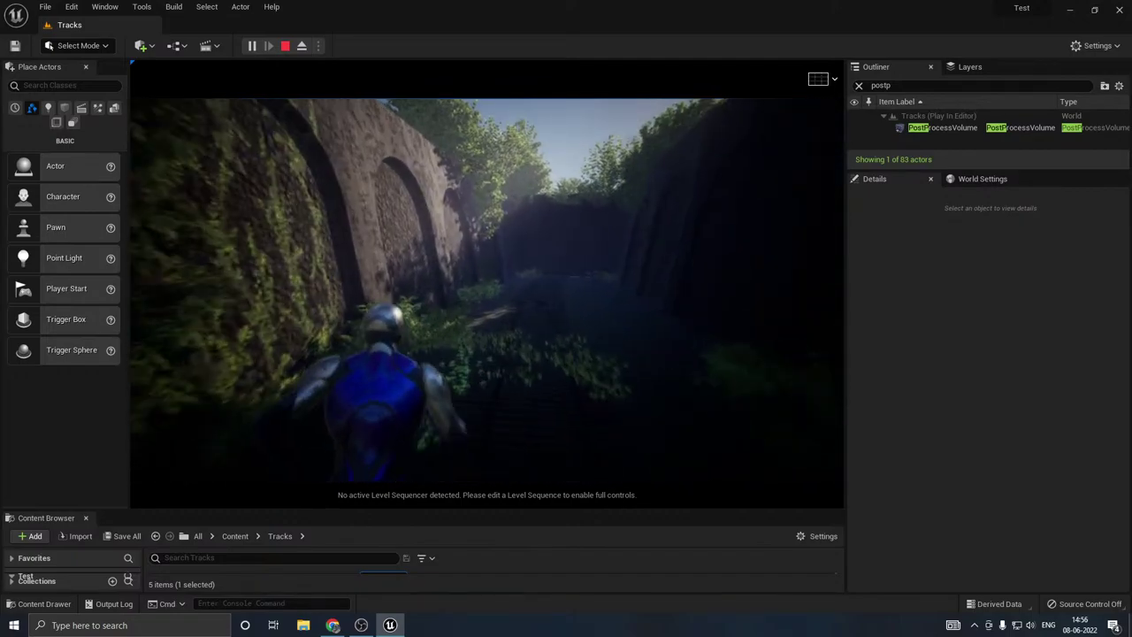
pyautogui.press('w')
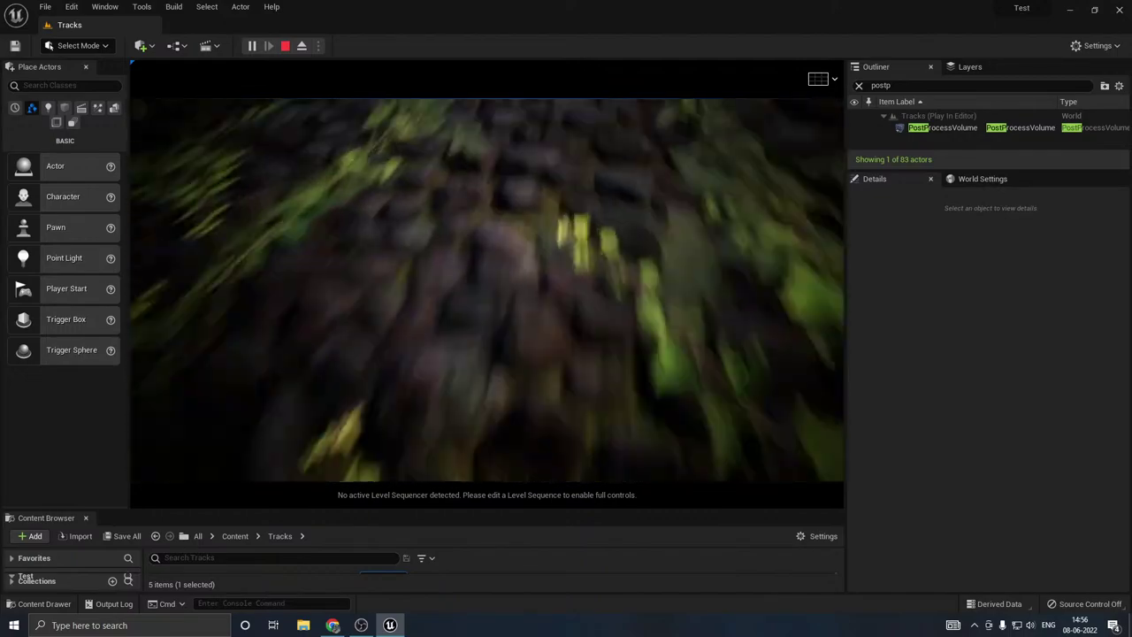
pyautogui.press('w')
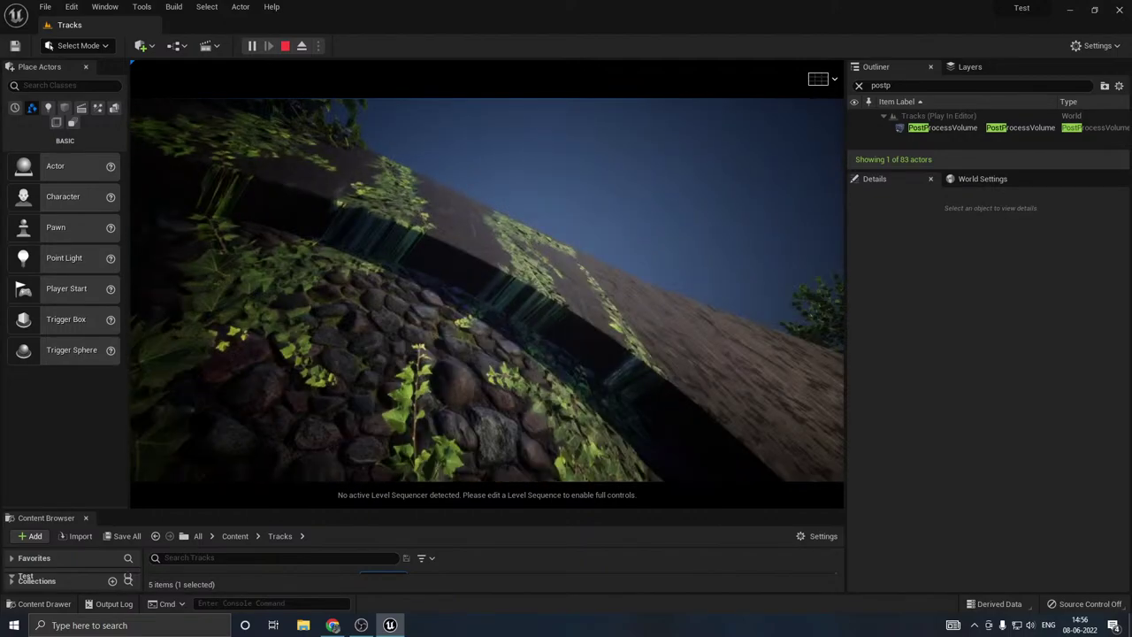
pyautogui.press('w')
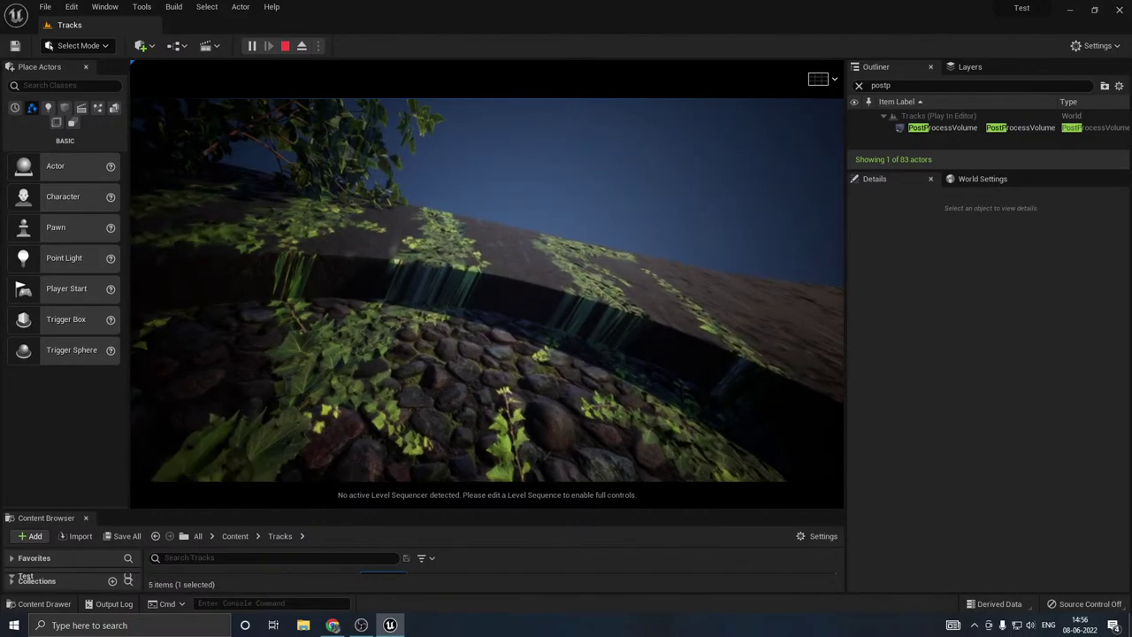
pyautogui.press('w')
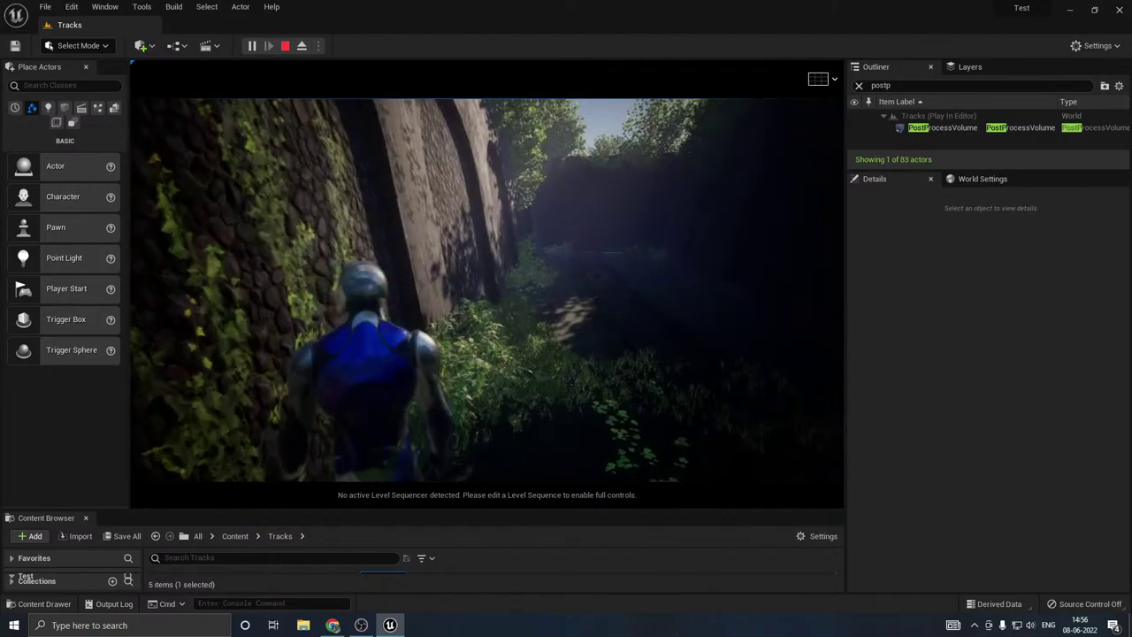
pyautogui.press('w')
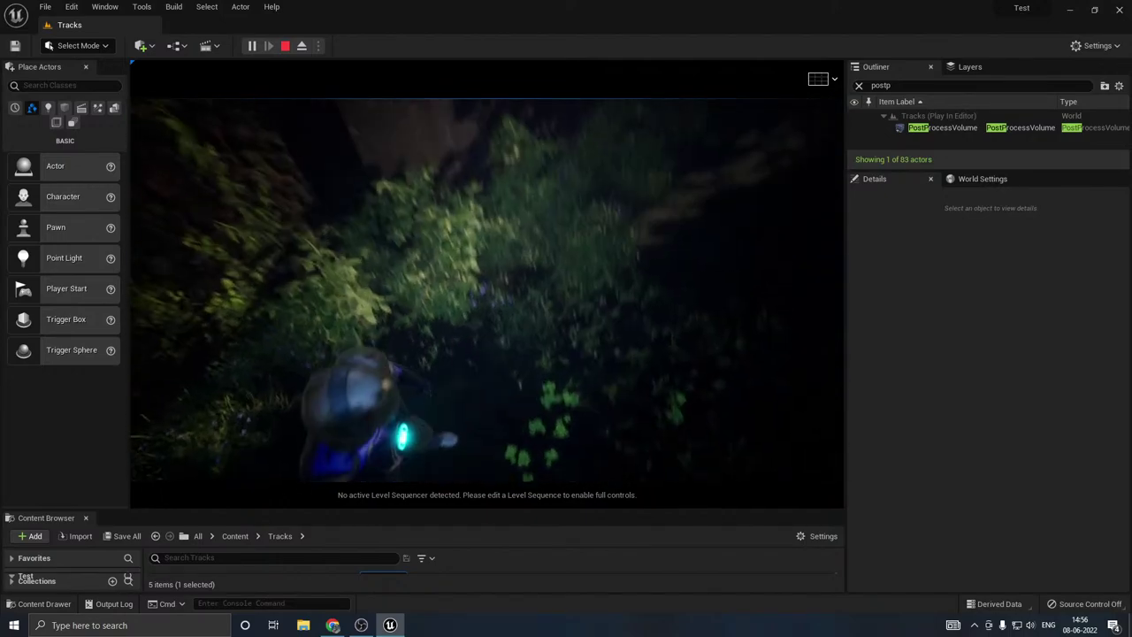
pyautogui.press('w')
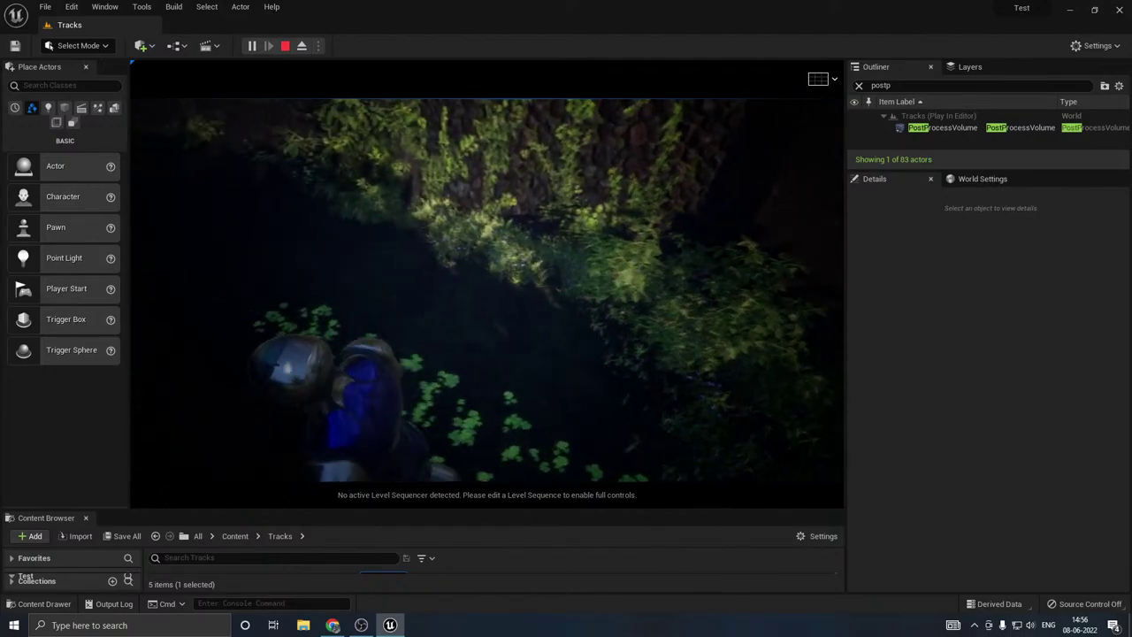
pyautogui.press('w')
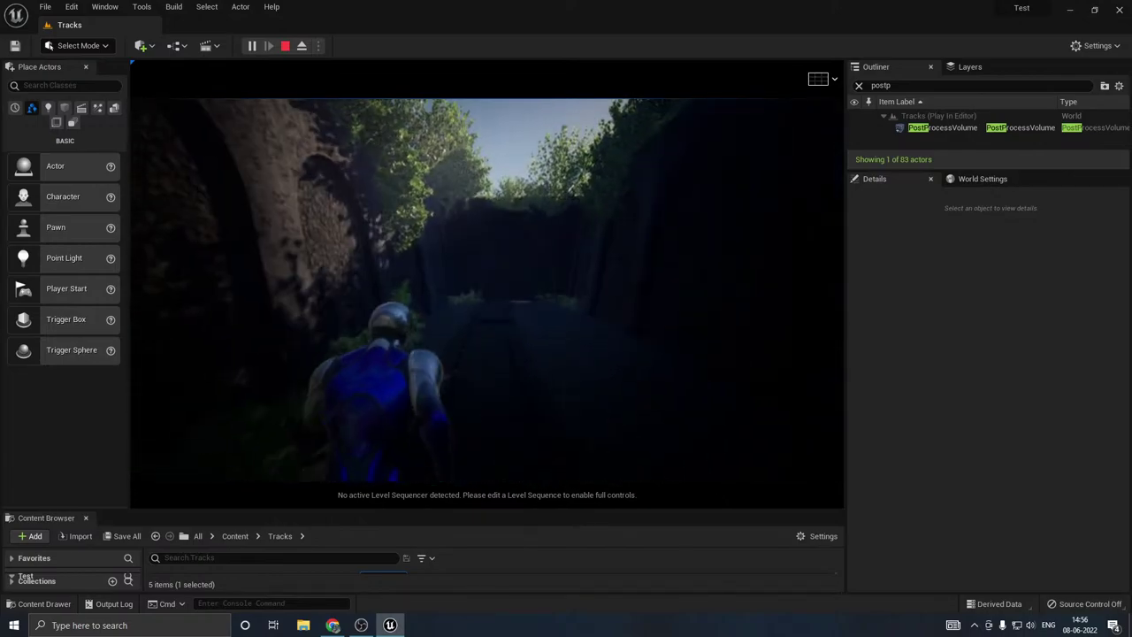
pyautogui.press('w')
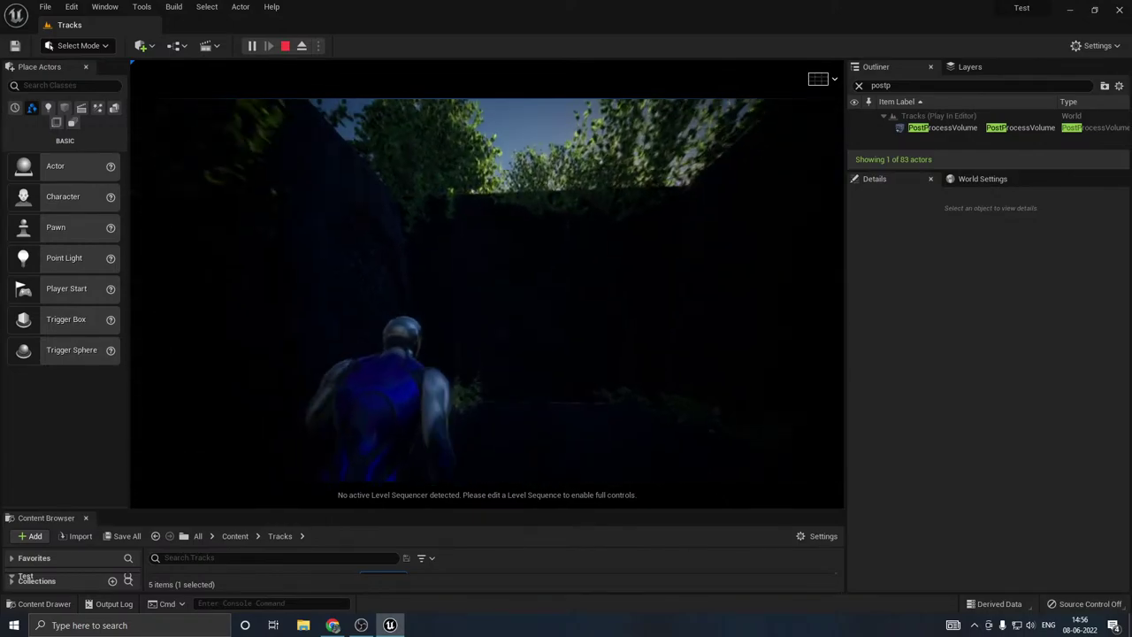
pyautogui.press('w')
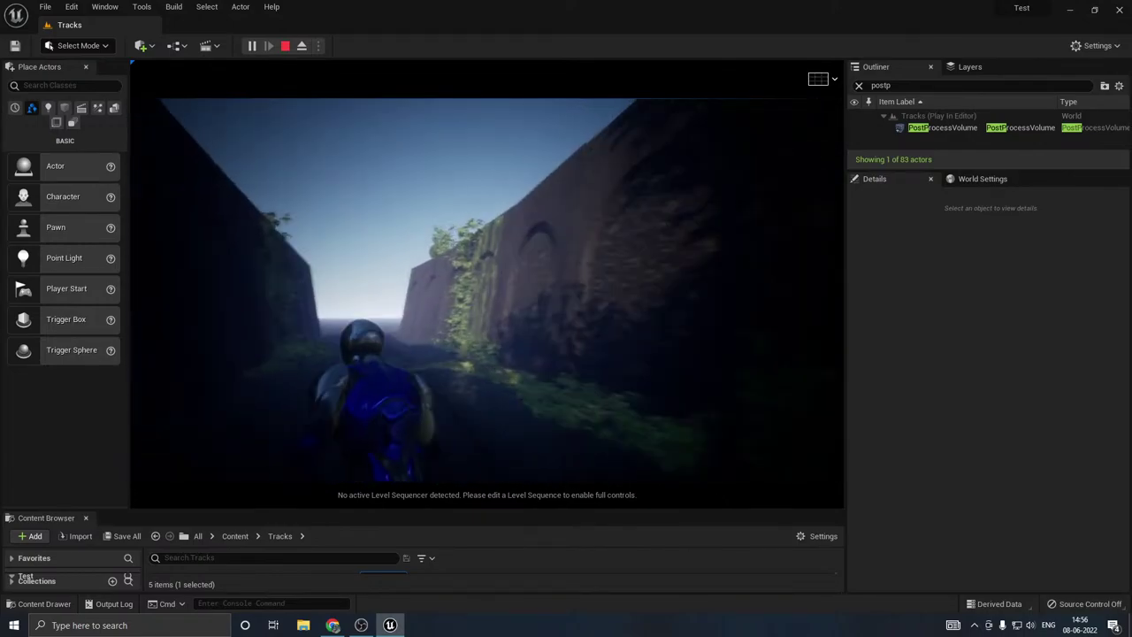
pyautogui.press('w')
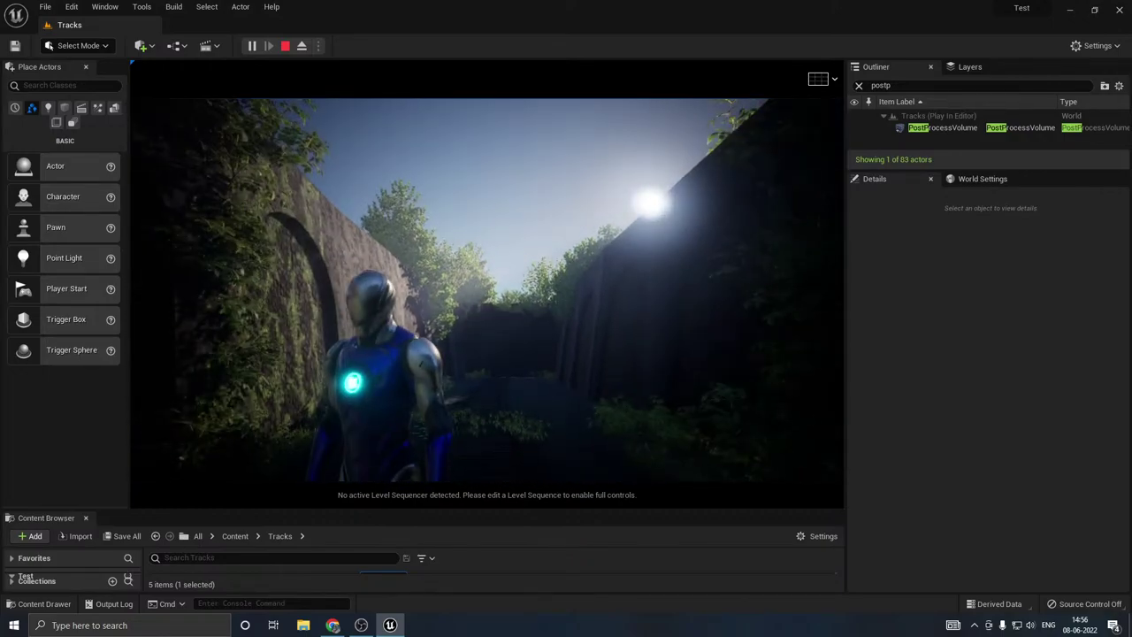
pyautogui.press('Escape')
# Step: Examine the lighting on the arched wall, foliage, sky and shadowed tracks from several angles in the editor
pyautogui.moveTo(600, 280); pyautogui.dragTo(506, 306, button='right')
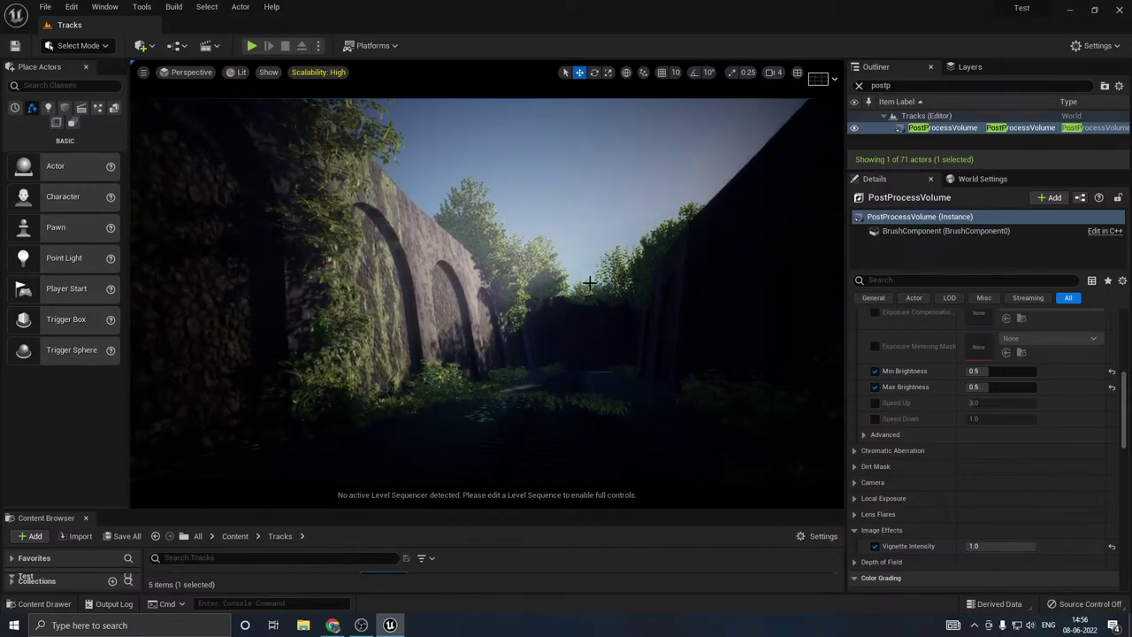
pyautogui.moveTo(596, 289); pyautogui.dragTo(610, 265, button='right')
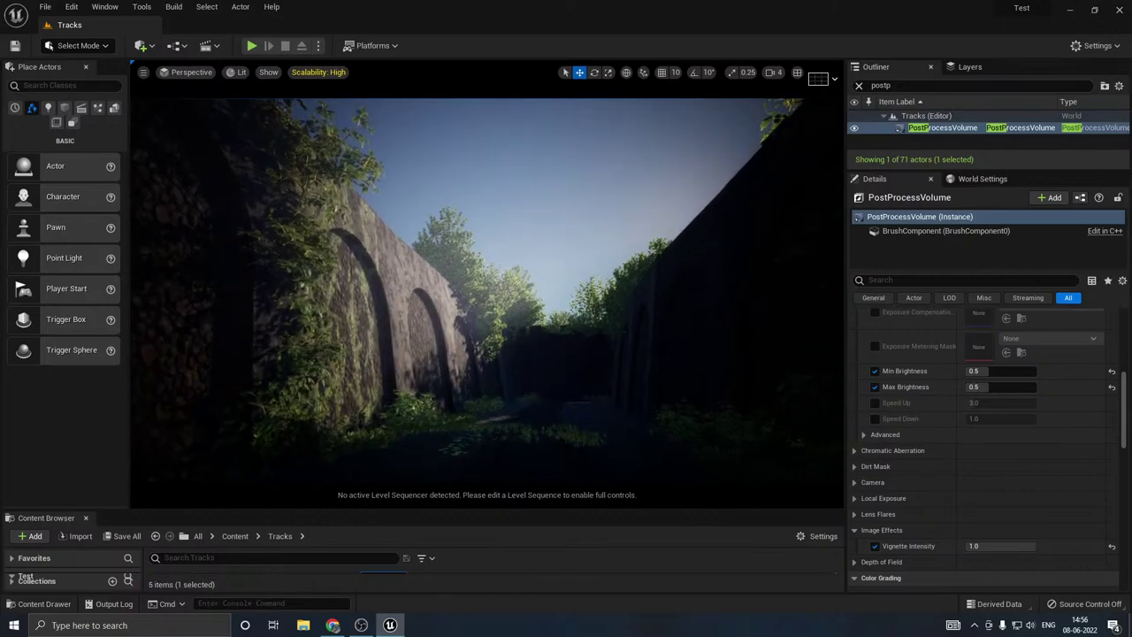
pyautogui.moveTo(599, 293); pyautogui.dragTo(591, 336, button='right')
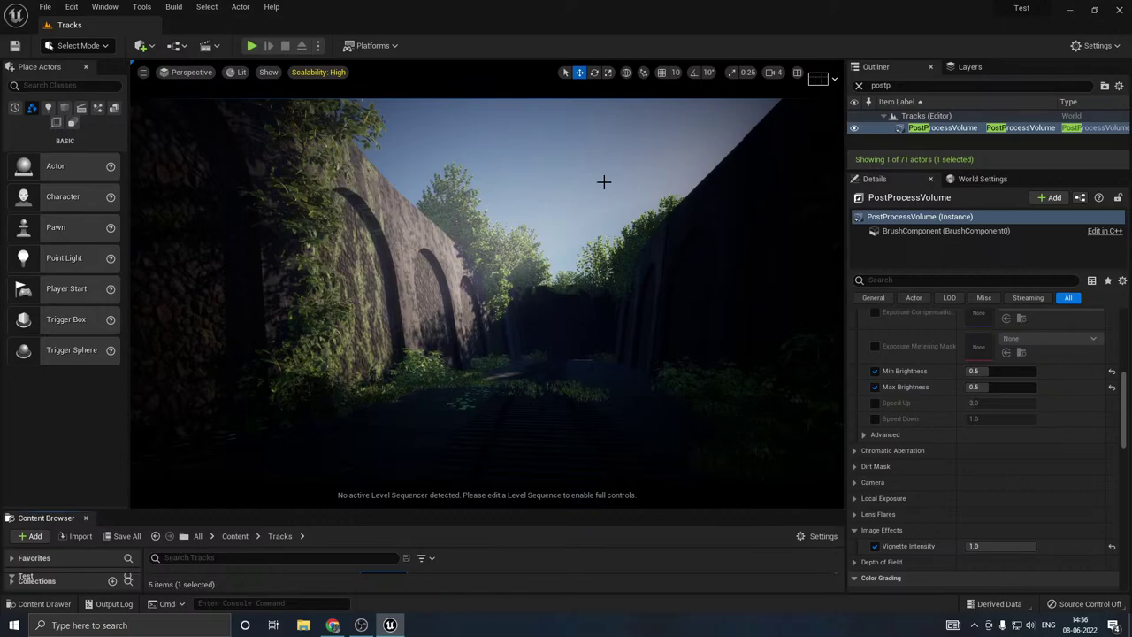
pyautogui.moveTo(668, 197); pyautogui.dragTo(685, 217, button='right')
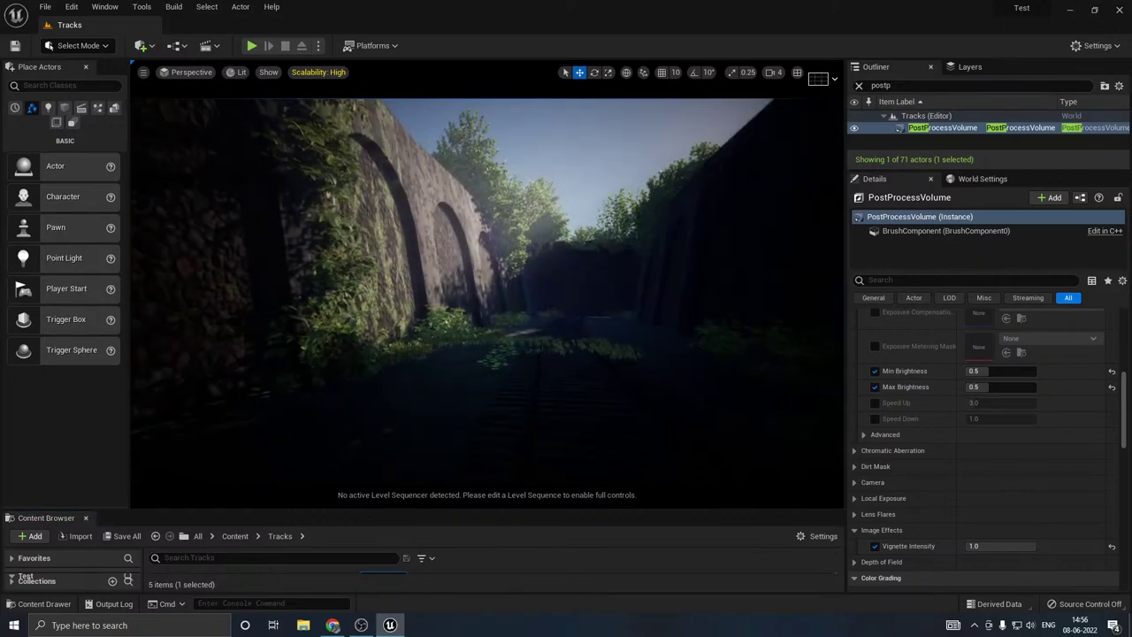
pyautogui.moveTo(557, 133); pyautogui.dragTo(538, 300)
pyautogui.moveTo(538, 301)
pyautogui.mouseDown(button='right')
pyautogui.moveTo(504, 301)
pyautogui.moveTo(552, 301)
pyautogui.mouseUp(button='right')
pyautogui.moveTo(511, 254); pyautogui.dragTo(515, 283)
pyautogui.moveTo(516, 284); pyautogui.dragTo(528, 282, button='right')
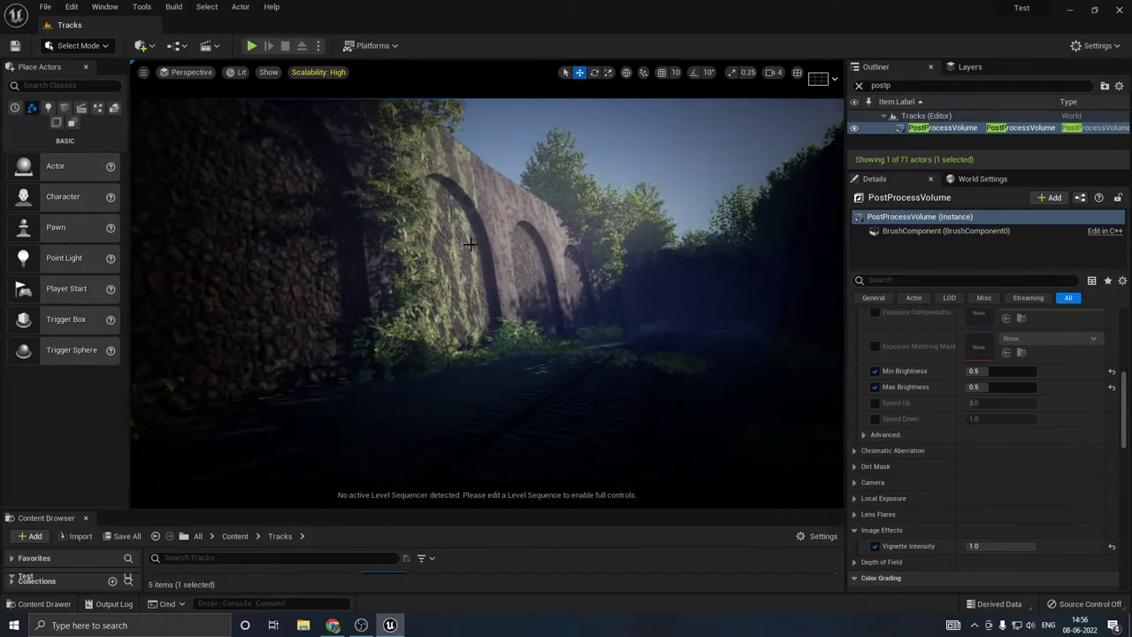
# Step: Delete the MI_Ivy_thdlqjh_2K2 decal from the first wall arch and check the bare stone with the editor icons shown
pyautogui.press('g')
pyautogui.click(440, 230)
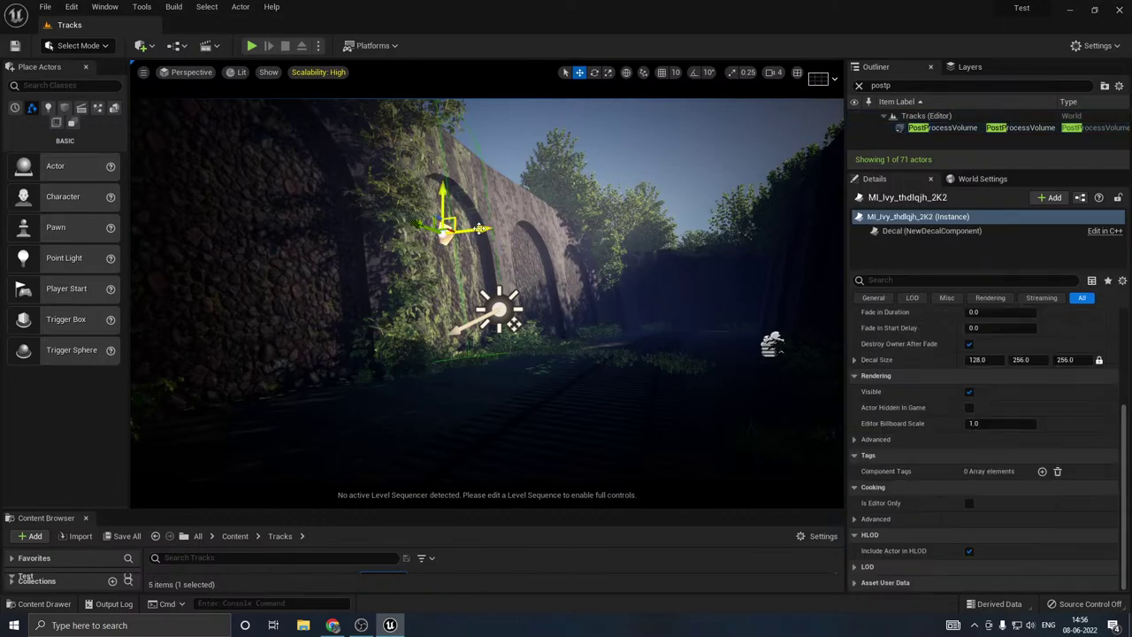
pyautogui.moveTo(441, 230); pyautogui.dragTo(415, 231)
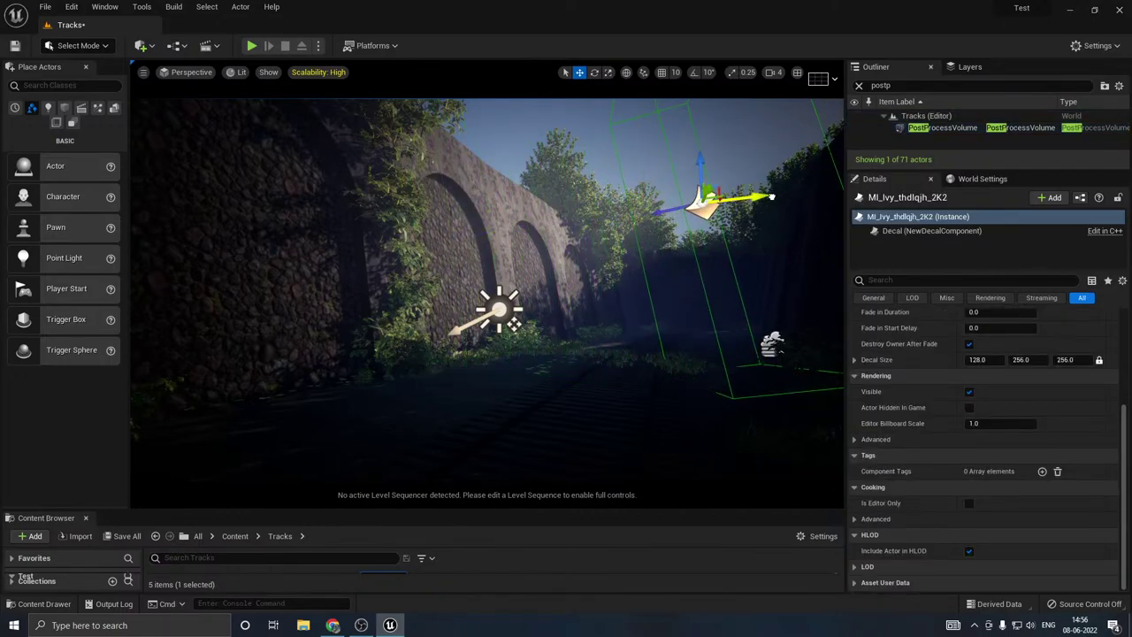
pyautogui.press('Delete')
pyautogui.press('s')
pyautogui.moveTo(487, 303)
pyautogui.mouseDown(button='right')
pyautogui.moveTo(451, 306)
pyautogui.moveTo(474, 319)
pyautogui.moveTo(477, 310)
pyautogui.mouseUp(button='right')
pyautogui.moveTo(561, 239); pyautogui.dragTo(534, 248, button='right')
pyautogui.moveTo(592, 264); pyautogui.dragTo(623, 278, button='middle')
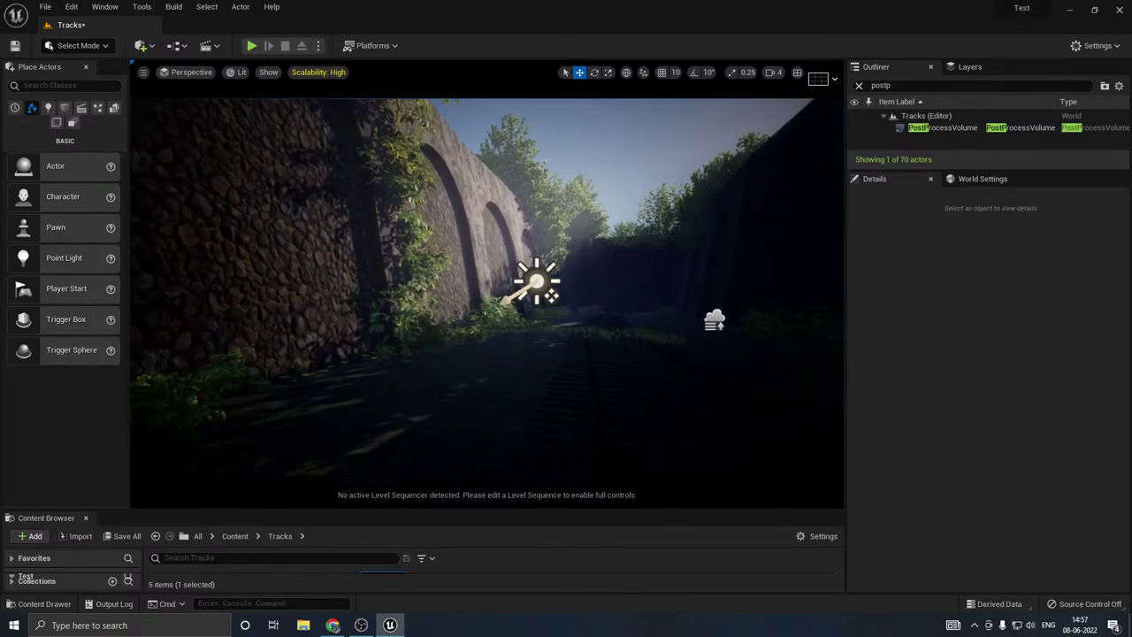
pyautogui.moveTo(594, 269); pyautogui.dragTo(615, 256, button='right')
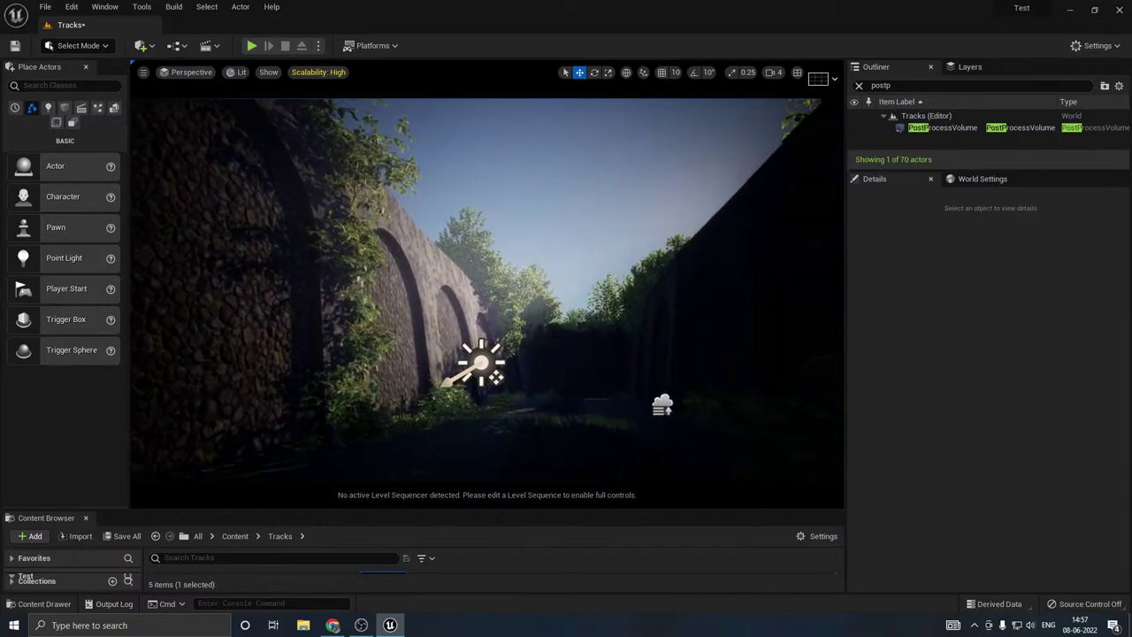
# Step: Try warm and cool tints for the DirectionalLight's Light Color and settle on pure white
pyautogui.click(480, 363)
pyautogui.click(1015, 407)
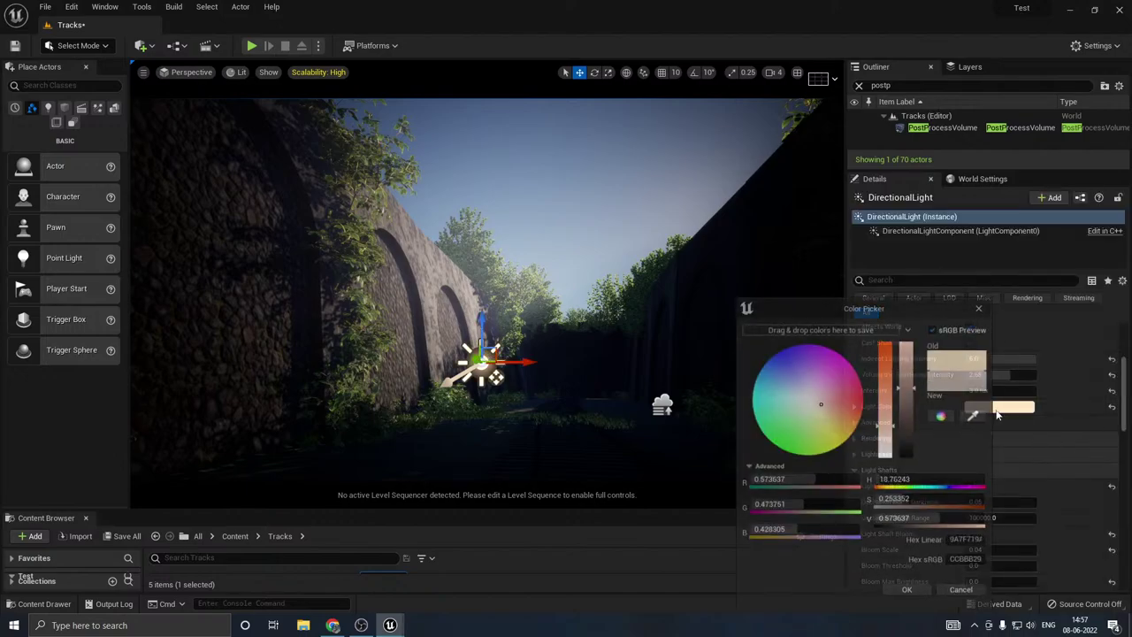
pyautogui.moveTo(887, 407); pyautogui.dragTo(890, 374)
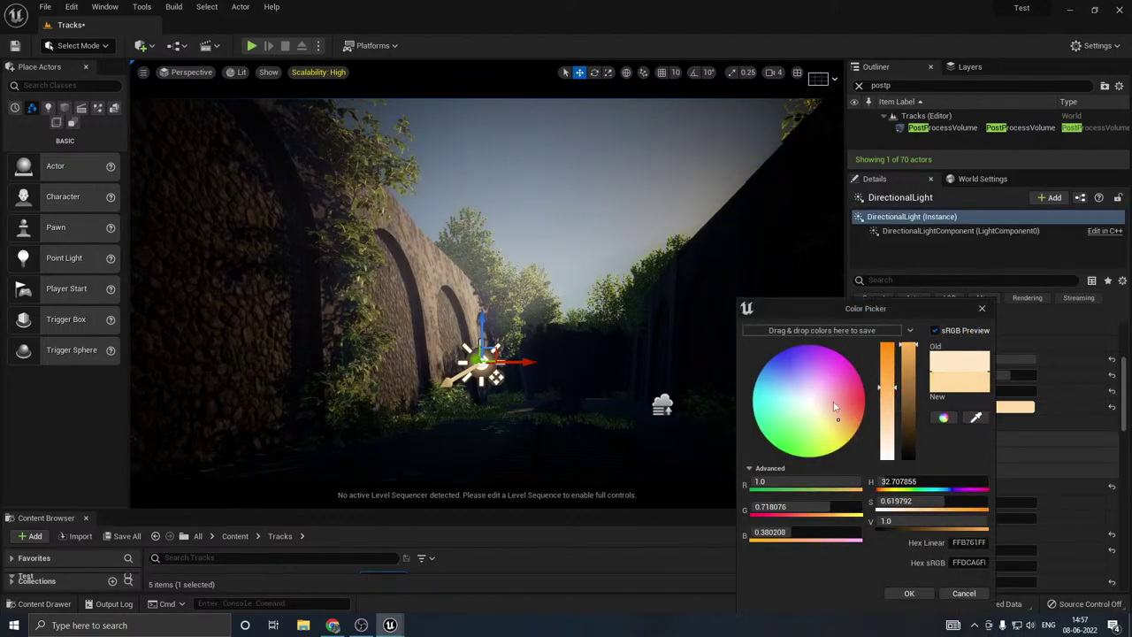
pyautogui.click(794, 394)
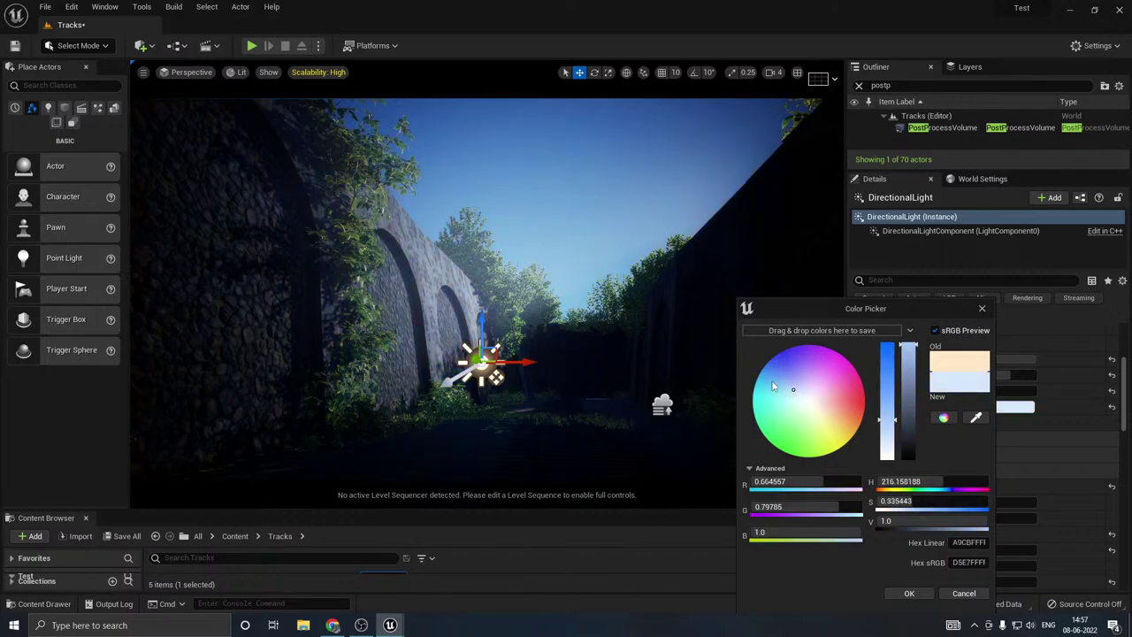
pyautogui.click(804, 400)
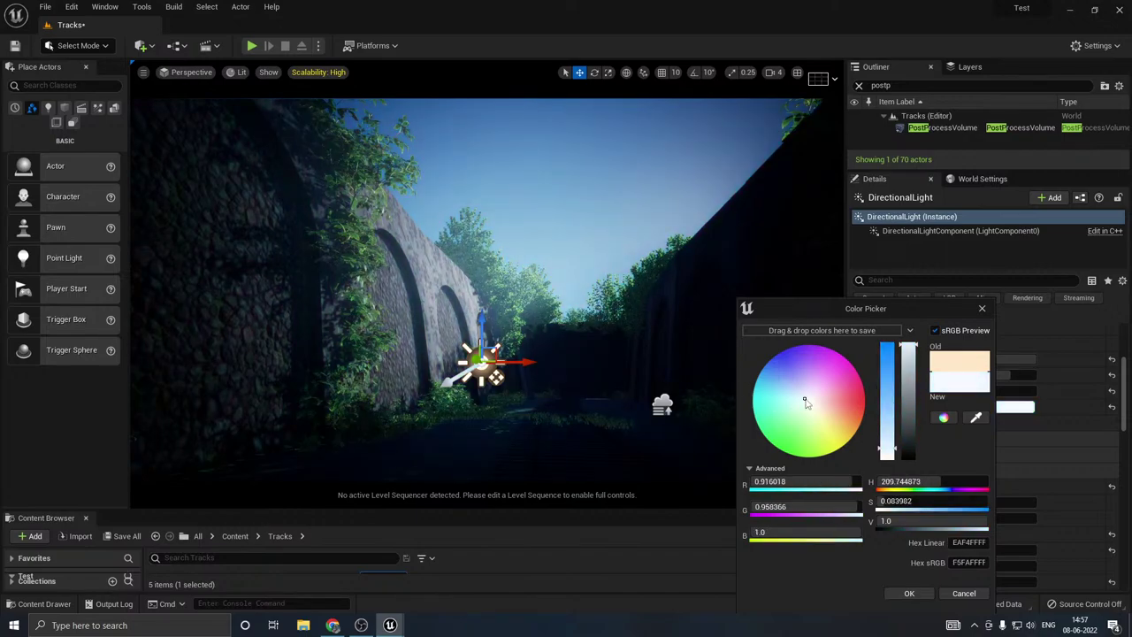
pyautogui.moveTo(804, 400); pyautogui.dragTo(815, 402)
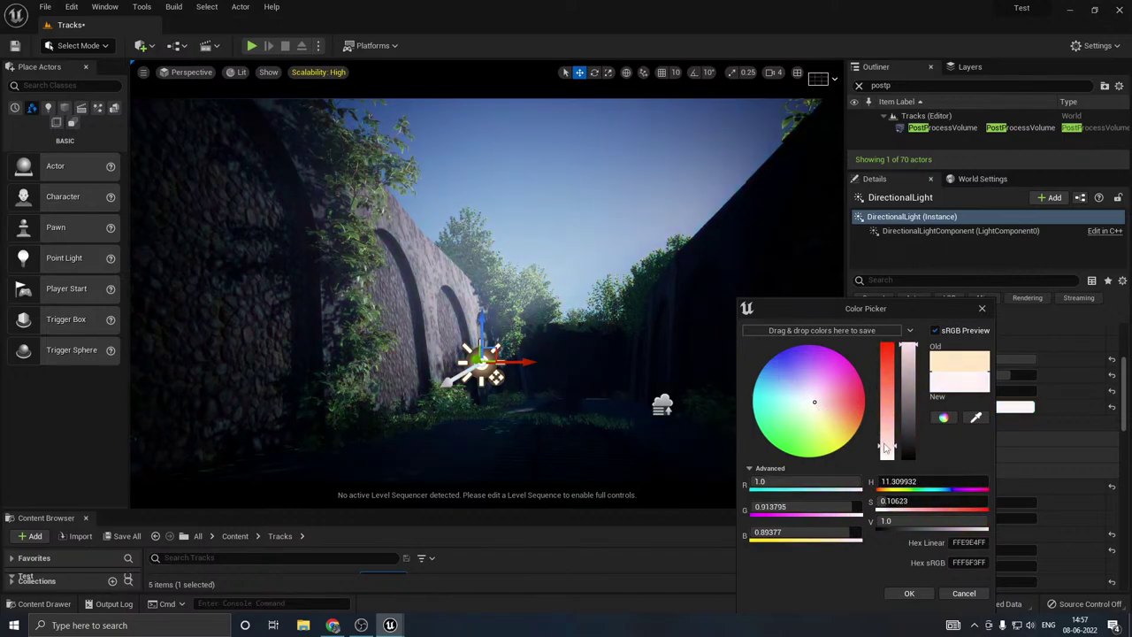
pyautogui.moveTo(885, 448); pyautogui.dragTo(890, 465)
pyautogui.click(910, 593)
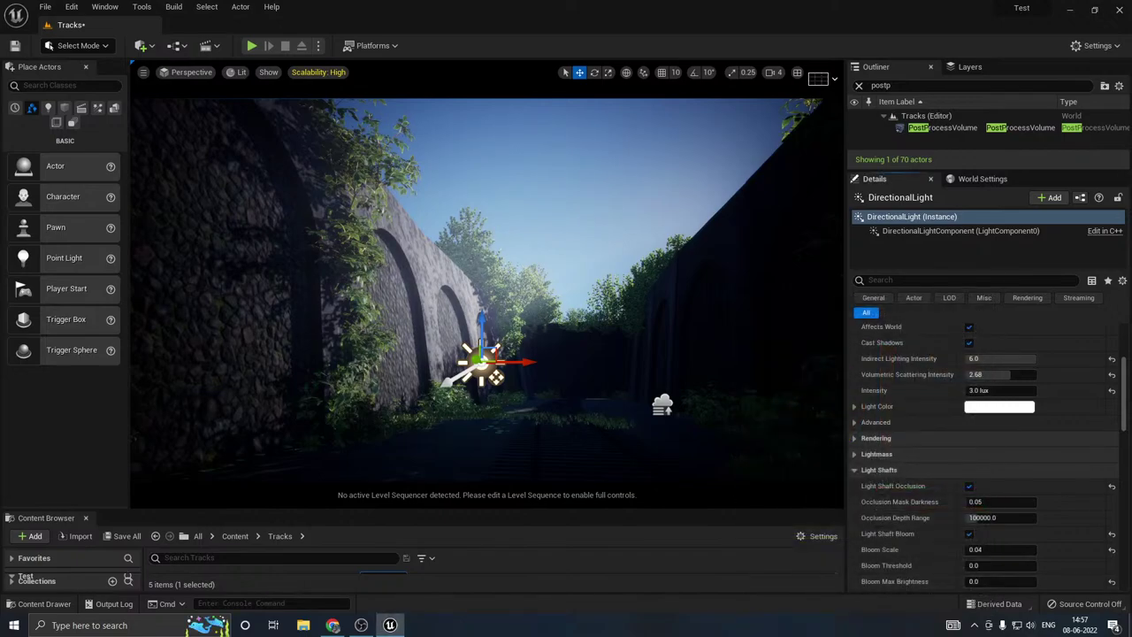
# Step: Set the DirectionalLight's Intensity to 1.0 lux and check the darker scene along the tracks
pyautogui.moveTo(752, 398); pyautogui.dragTo(727, 462, button='right')
pyautogui.press('w')
pyautogui.scroll(1, 937, 447)
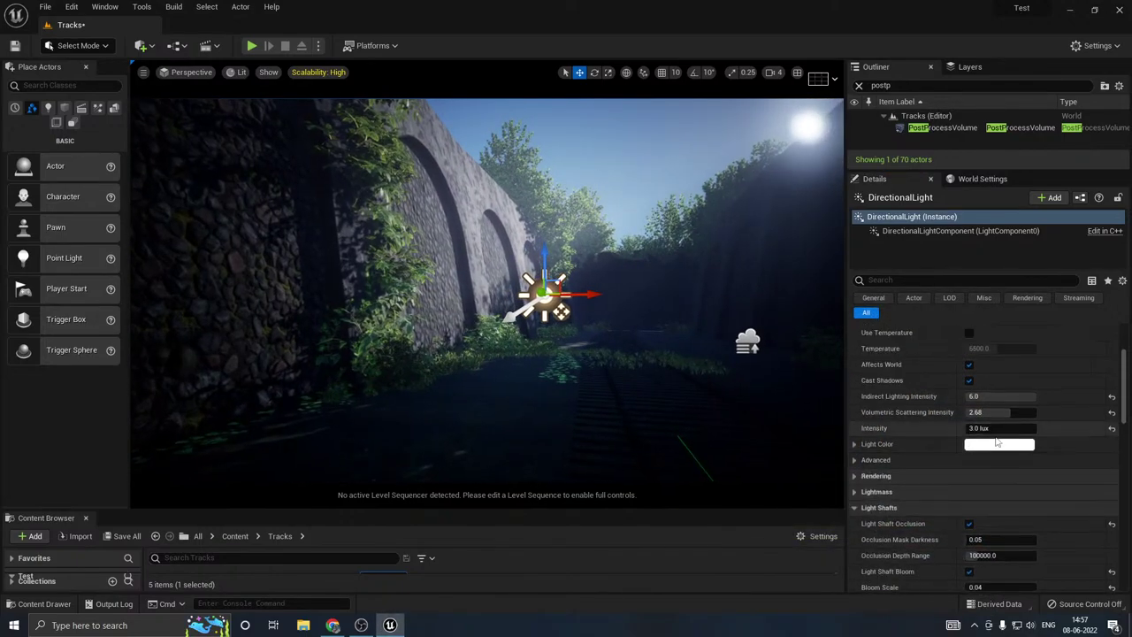
pyautogui.click(999, 428)
pyautogui.write('1')
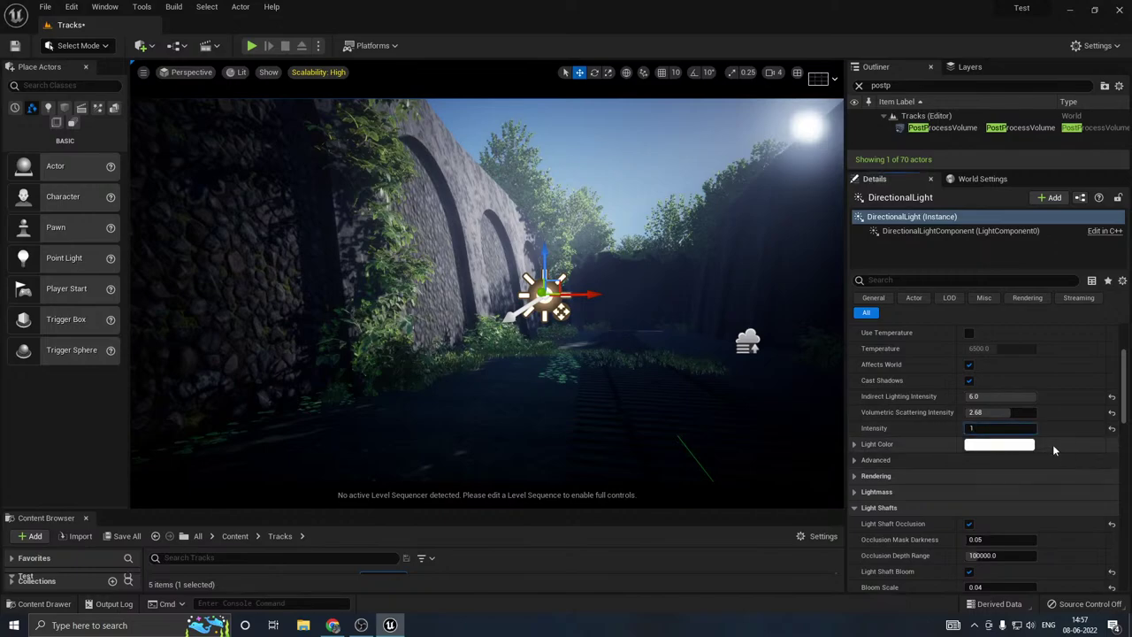
pyautogui.press('Return')
pyautogui.moveTo(718, 430); pyautogui.dragTo(736, 432, button='right')
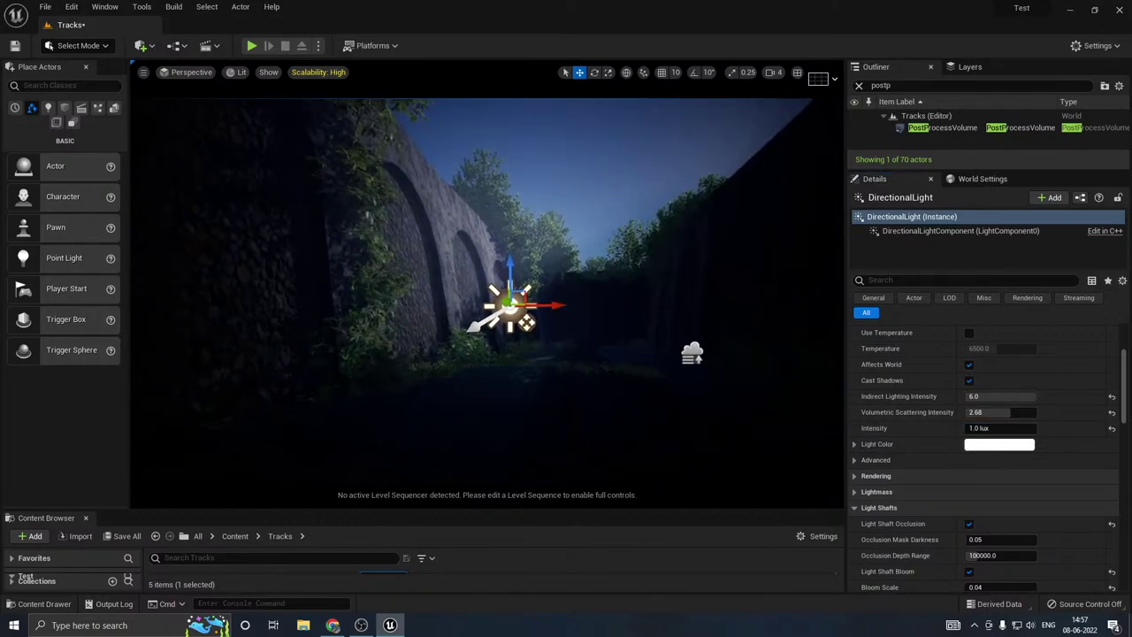
# Step: Rotate the DirectionalLight so the sun disc clears the shadowed wall and light reaches the ground, and hide the editor icons
pyautogui.press('e')
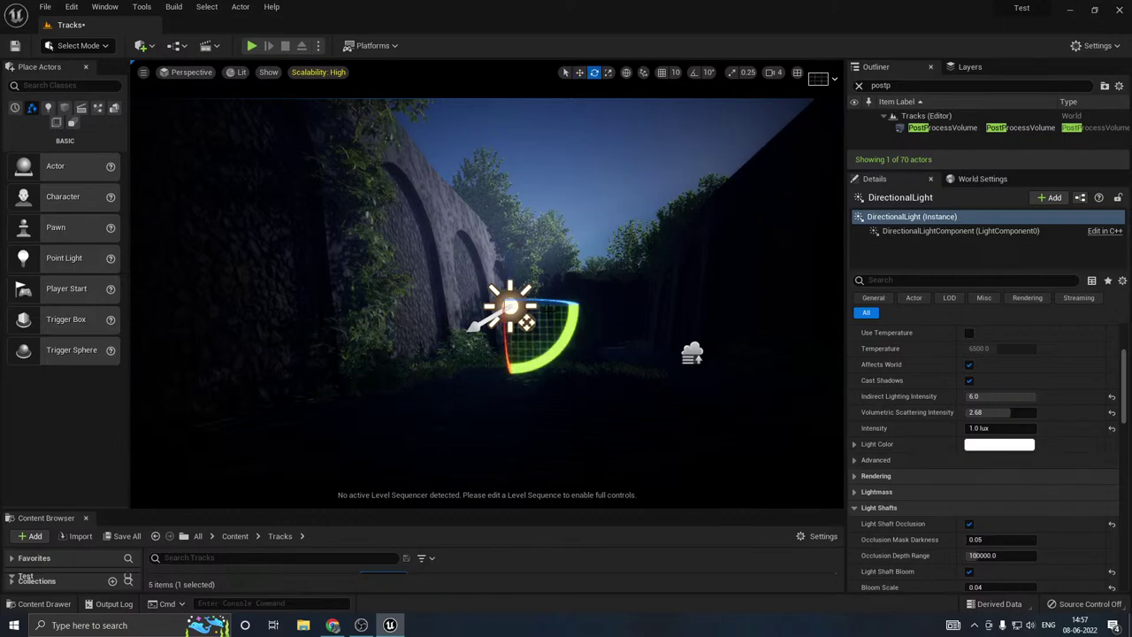
pyautogui.moveTo(533, 359); pyautogui.dragTo(534, 363)
pyautogui.press('g')
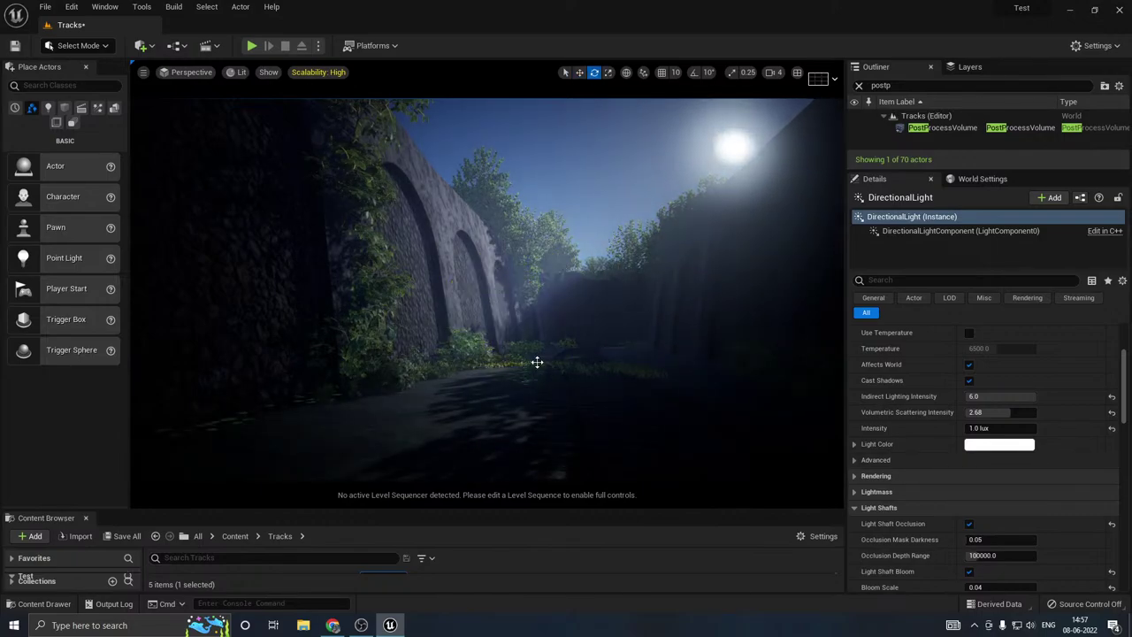
# Step: Keep the DirectionalLight's Light Color pure white and try an Intensity of 12.0 lux on the view along the tracks
pyautogui.moveTo(539, 362); pyautogui.dragTo(591, 378, button='middle')
pyautogui.moveTo(548, 350); pyautogui.dragTo(554, 346, button='right')
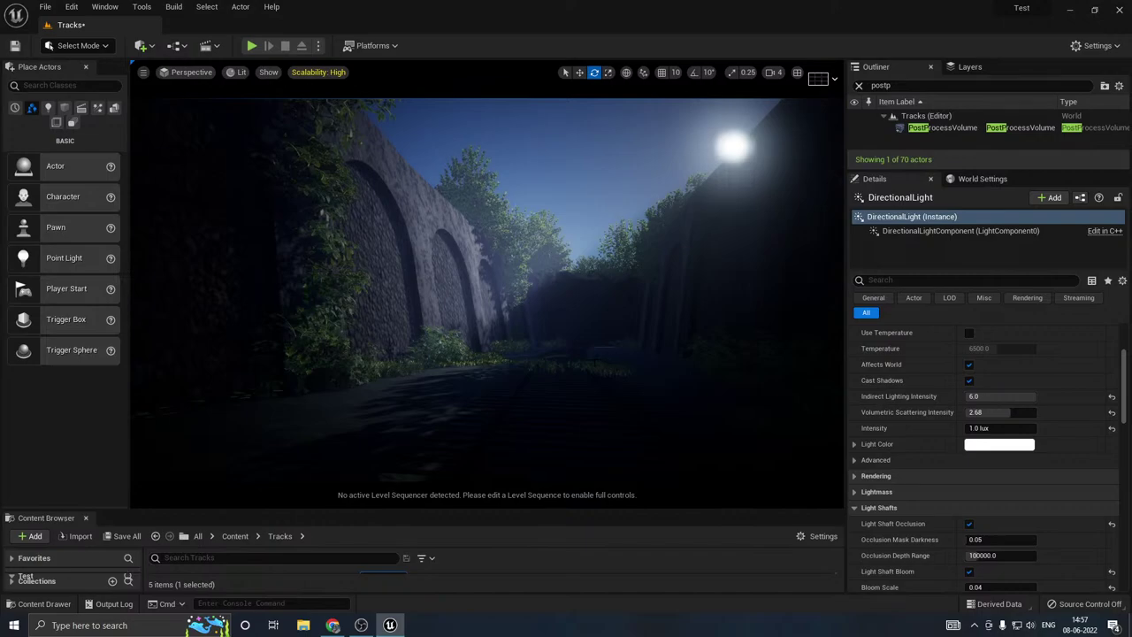
pyautogui.click(986, 447)
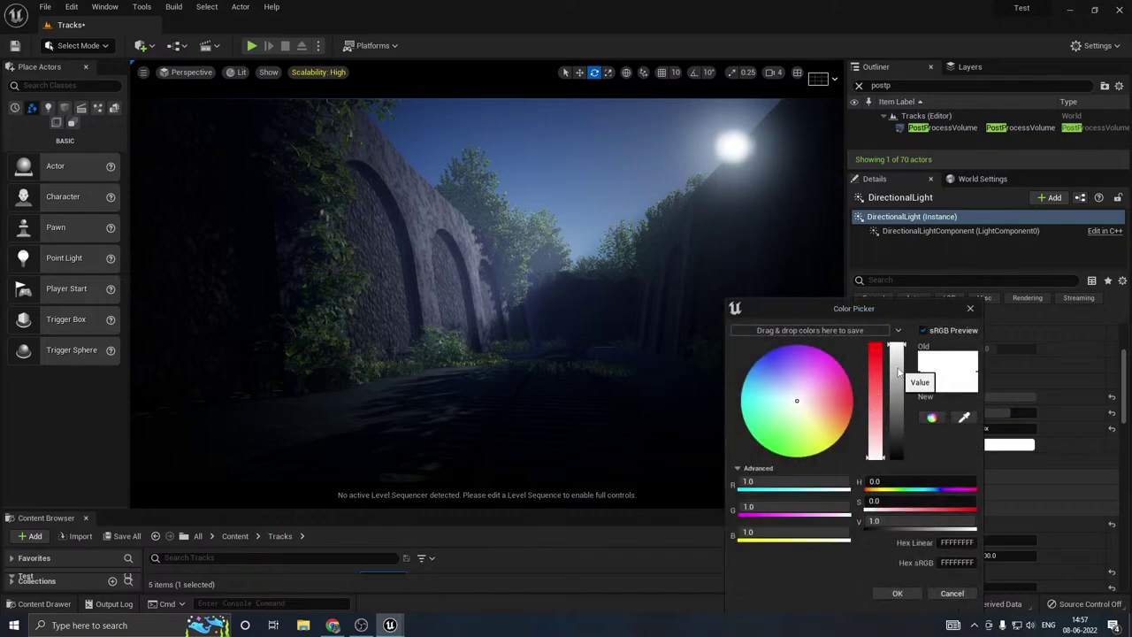
pyautogui.click(899, 594)
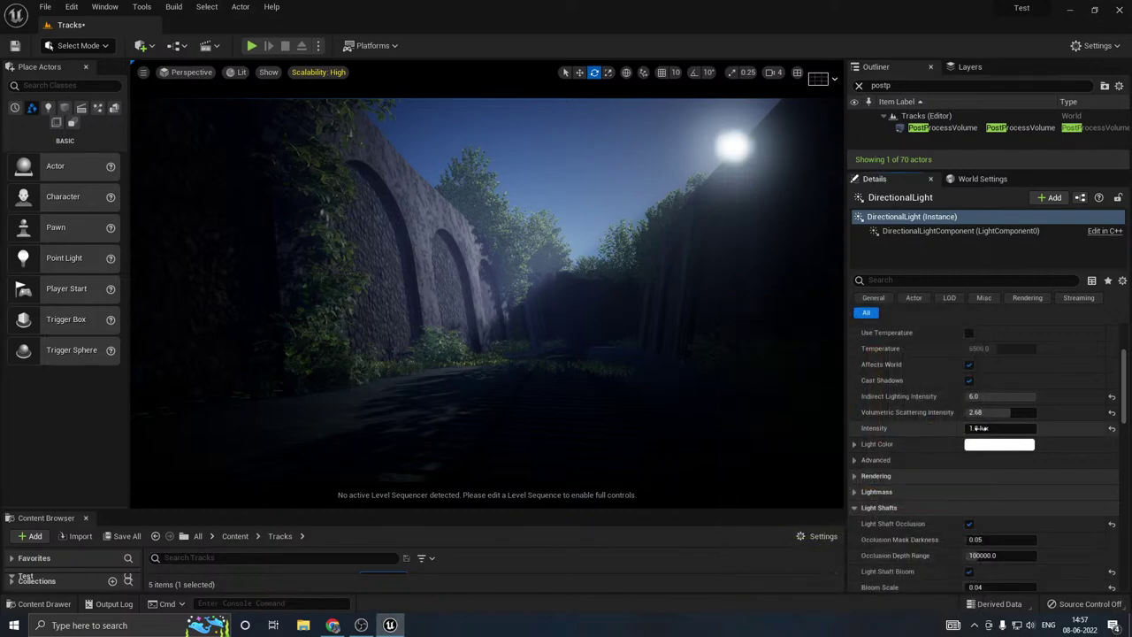
pyautogui.click(978, 428)
pyautogui.write('12')
pyautogui.press('Return')
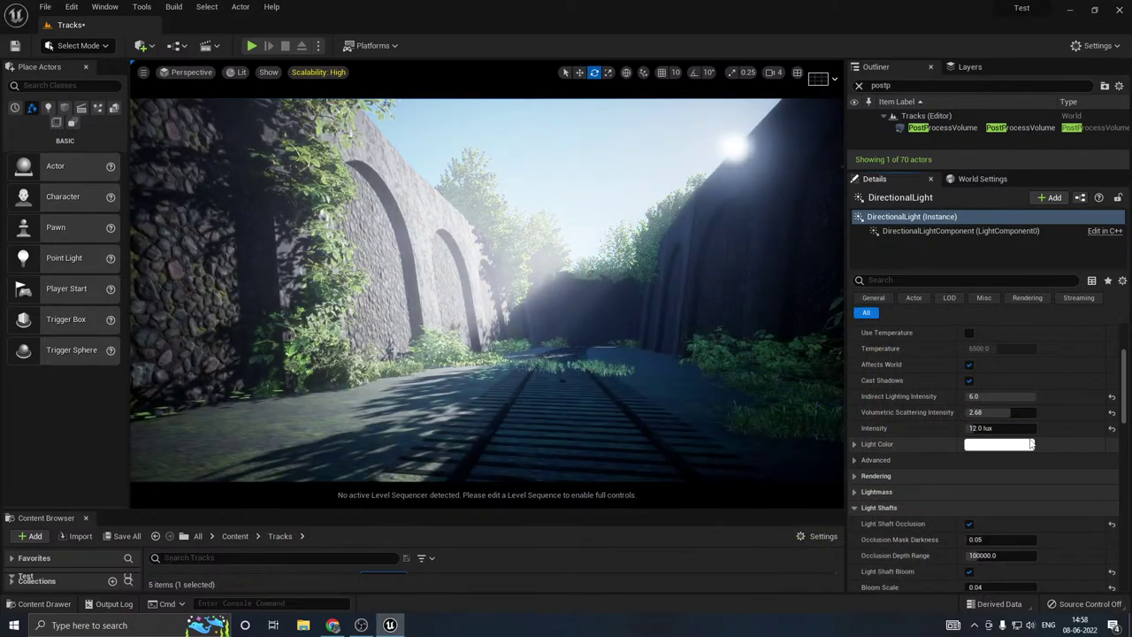
pyautogui.moveTo(761, 398)
pyautogui.mouseDown(button='right')
pyautogui.moveTo(712, 410)
pyautogui.moveTo(753, 445)
pyautogui.moveTo(752, 398)
pyautogui.mouseUp(button='right')
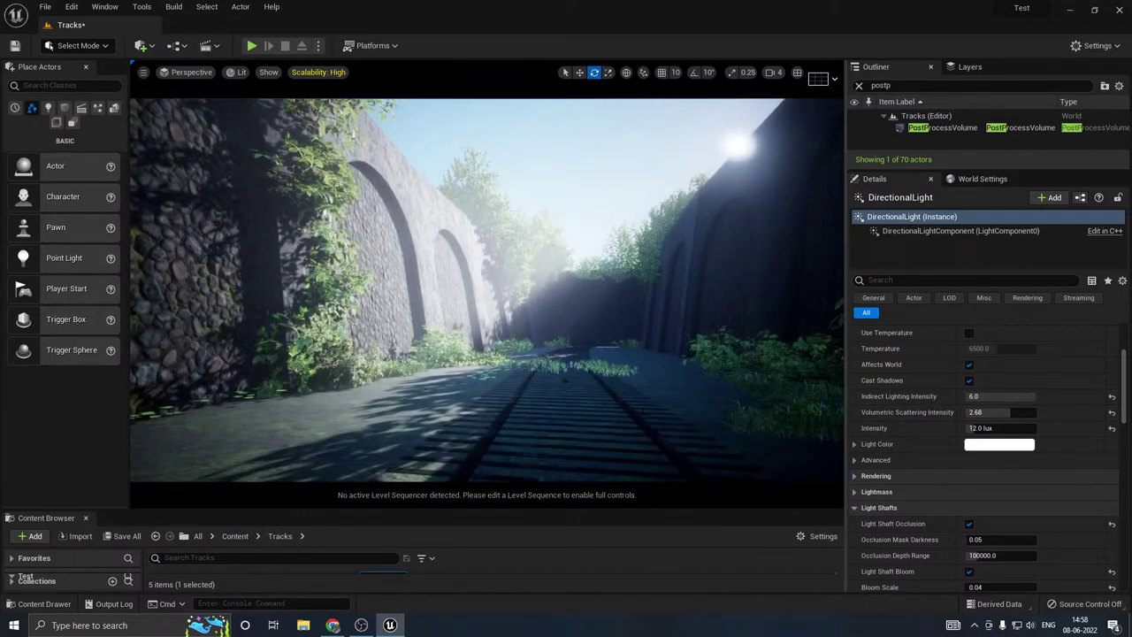
pyautogui.moveTo(504, 204); pyautogui.dragTo(531, 220, button='right')
# Step: Set the DirectionalLight's Intensity to 2.0 lux and save the Tracks level
pyautogui.click(988, 430)
pyautogui.write('2')
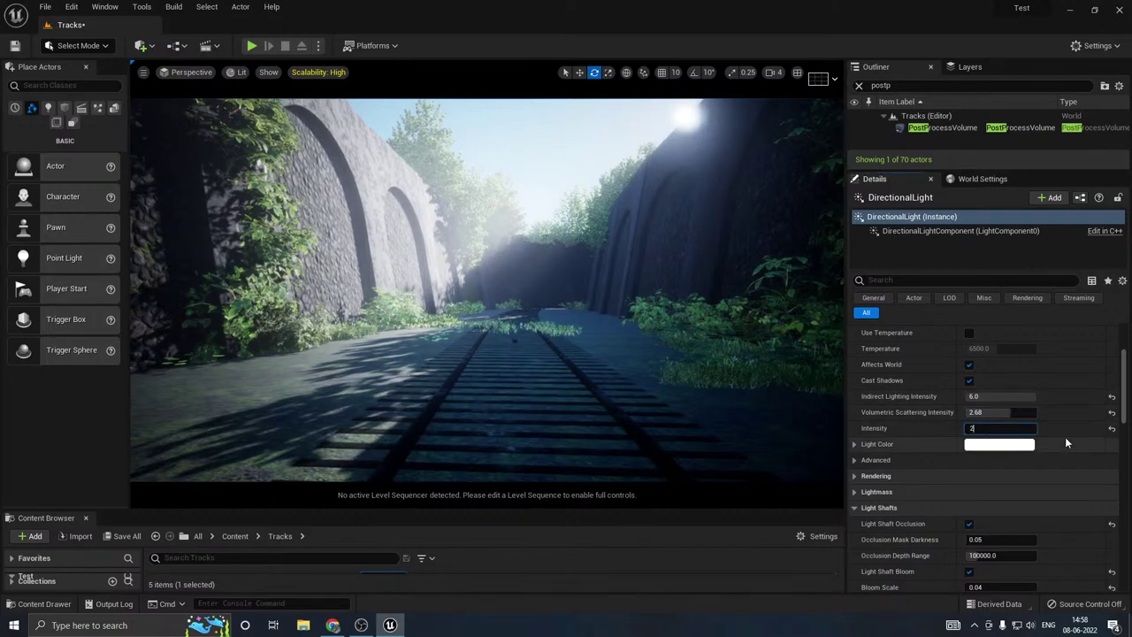
pyautogui.press('Return')
pyautogui.moveTo(531, 221); pyautogui.dragTo(474, 199, button='right')
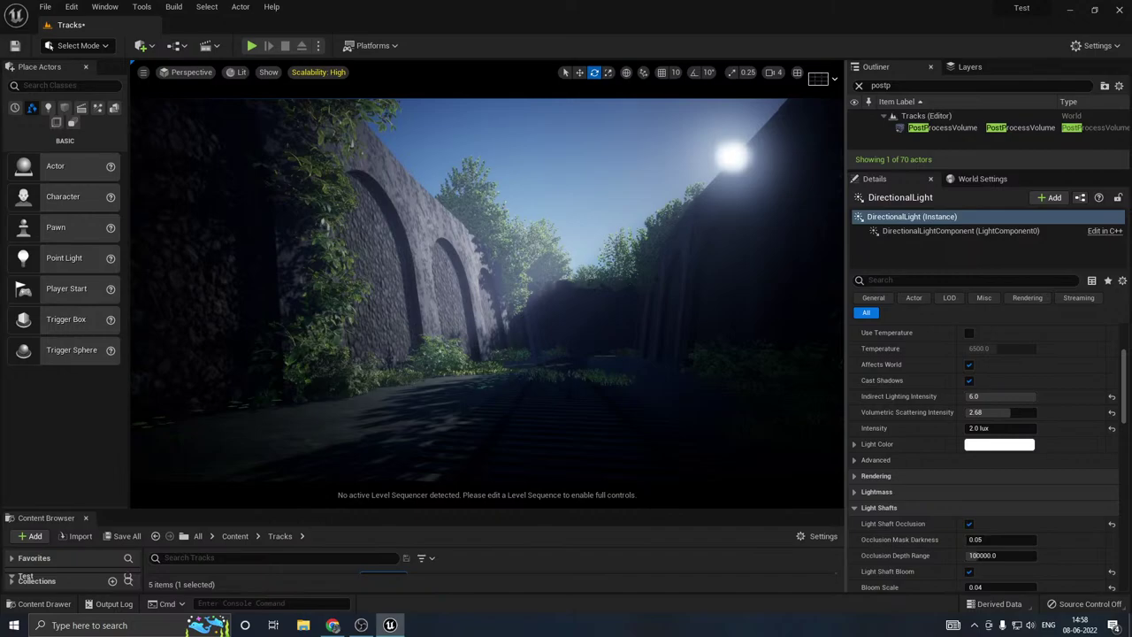
pyautogui.moveTo(474, 199); pyautogui.dragTo(467, 195, button='right')
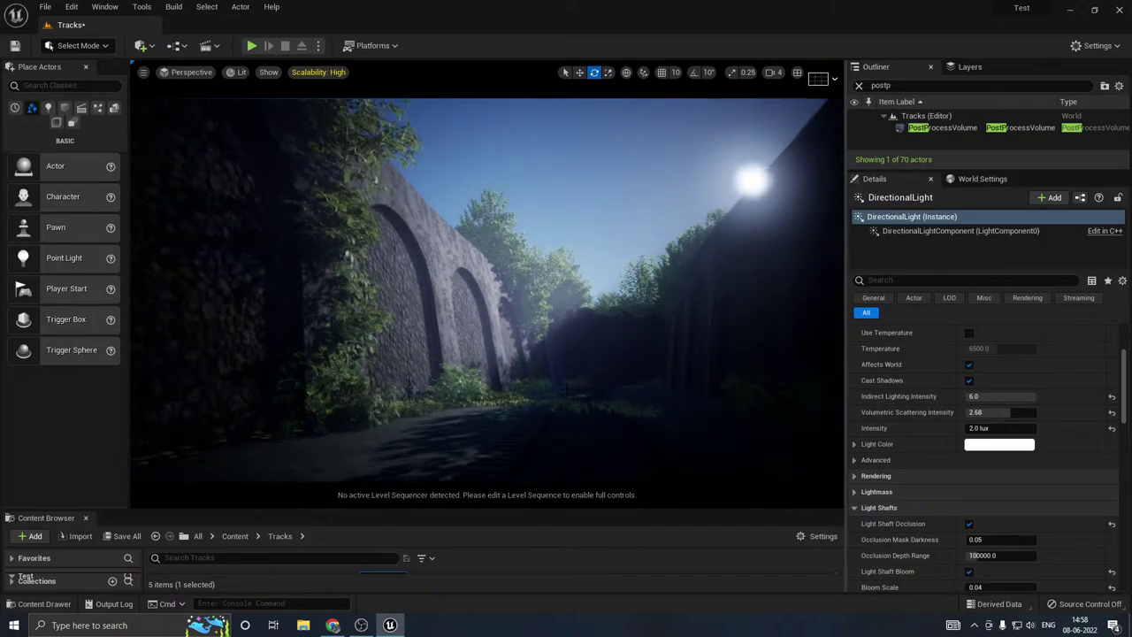
pyautogui.click(124, 536)
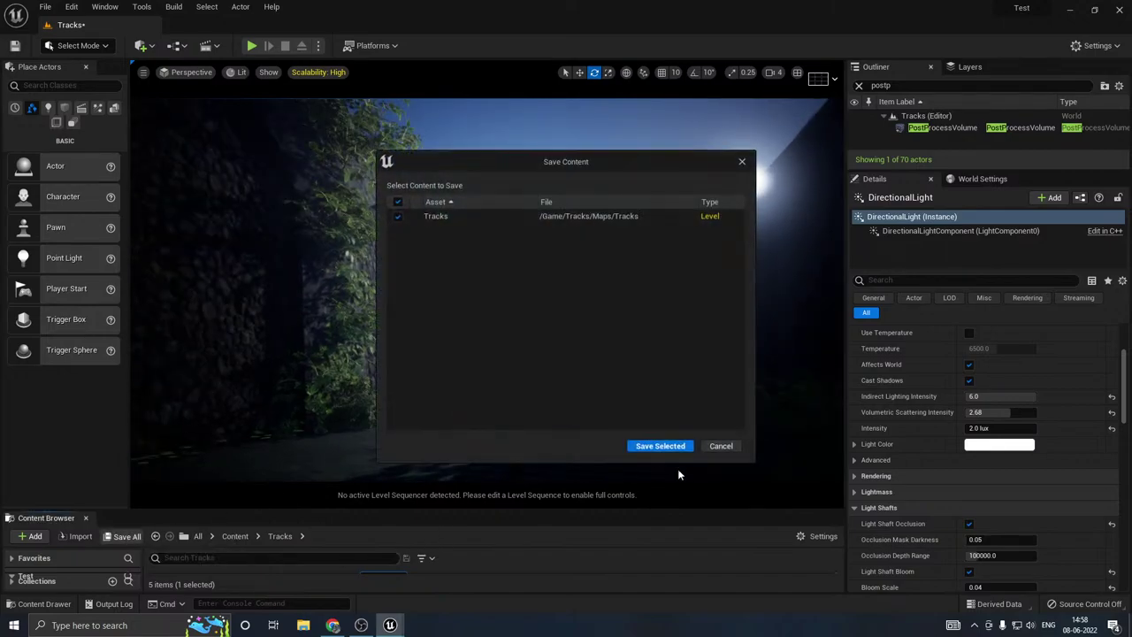
pyautogui.click(660, 446)
# Step: Examine the walls, foliage and tracks from several viewpoints along the level under the dimmed sunlight
pyautogui.moveTo(645, 449); pyautogui.dragTo(500, 442, button='right')
pyautogui.press('w')
pyautogui.moveTo(605, 418); pyautogui.dragTo(722, 336, button='right')
pyautogui.moveTo(607, 382); pyautogui.dragTo(568, 359, button='right')
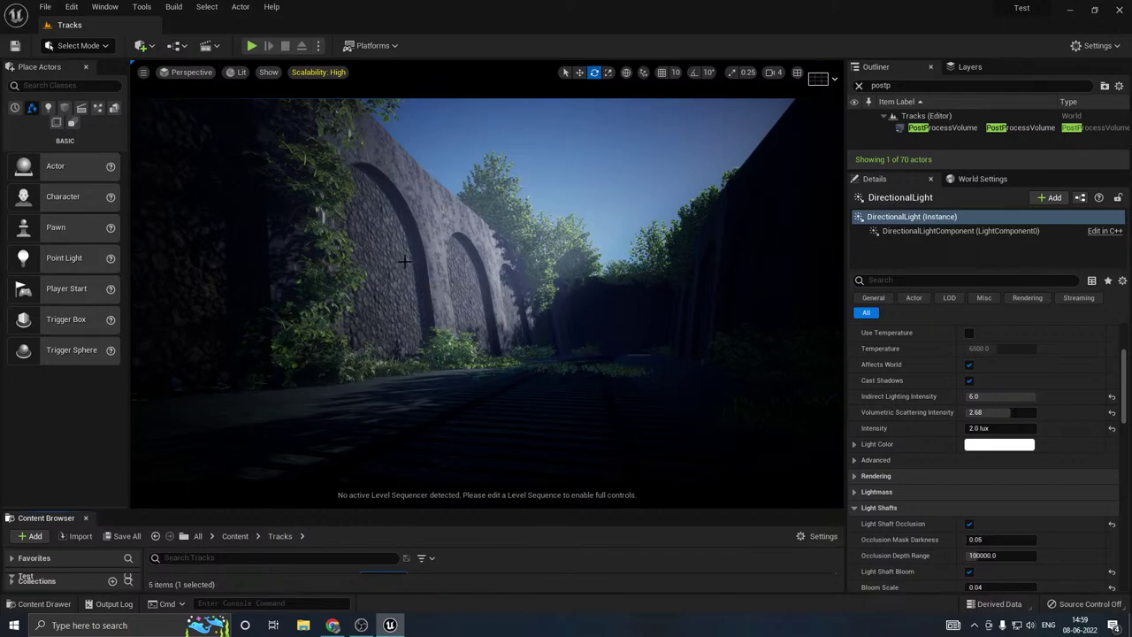
pyautogui.moveTo(399, 283); pyautogui.dragTo(243, 202, button='right')
pyautogui.press('w')
pyautogui.moveTo(409, 193); pyautogui.dragTo(399, 282, button='right')
pyautogui.press('s')
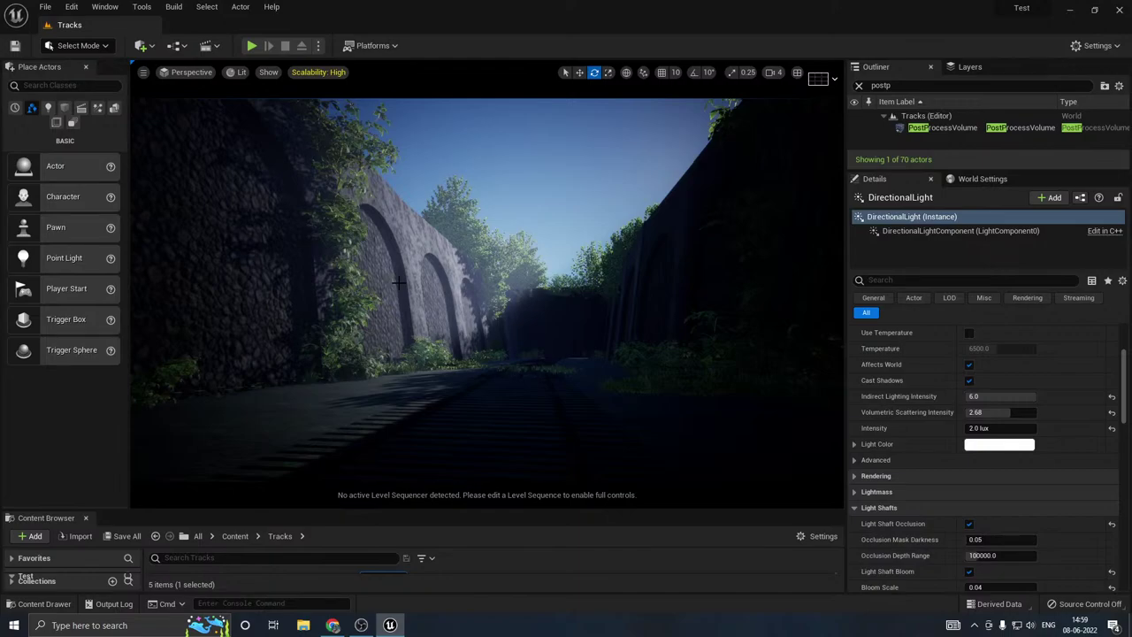
pyautogui.moveTo(453, 289); pyautogui.dragTo(482, 294, button='right')
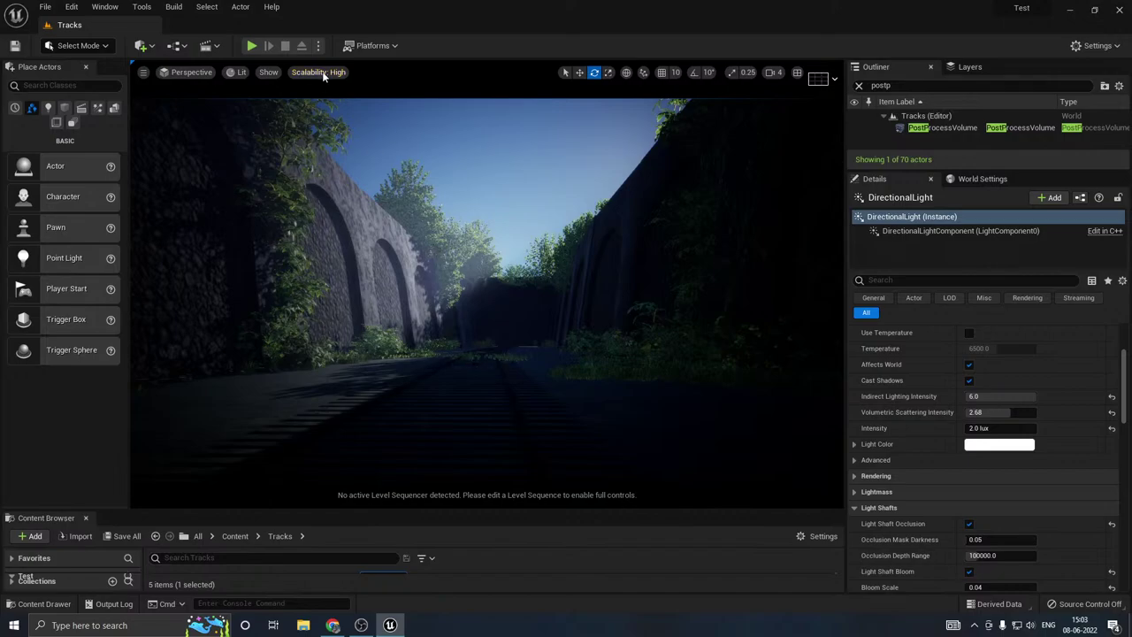
# Step: Preview the tracks scene in the Wireframe and Detail Lighting view modes and return to Lit
pyautogui.click(239, 74)
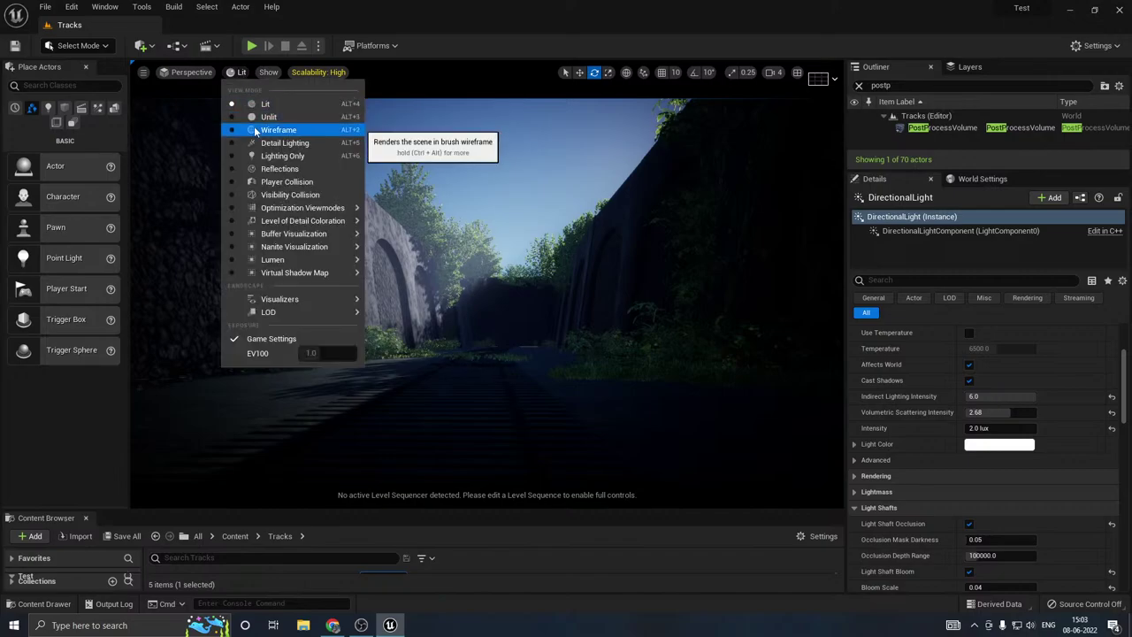
pyautogui.click(276, 130)
pyautogui.click(252, 73)
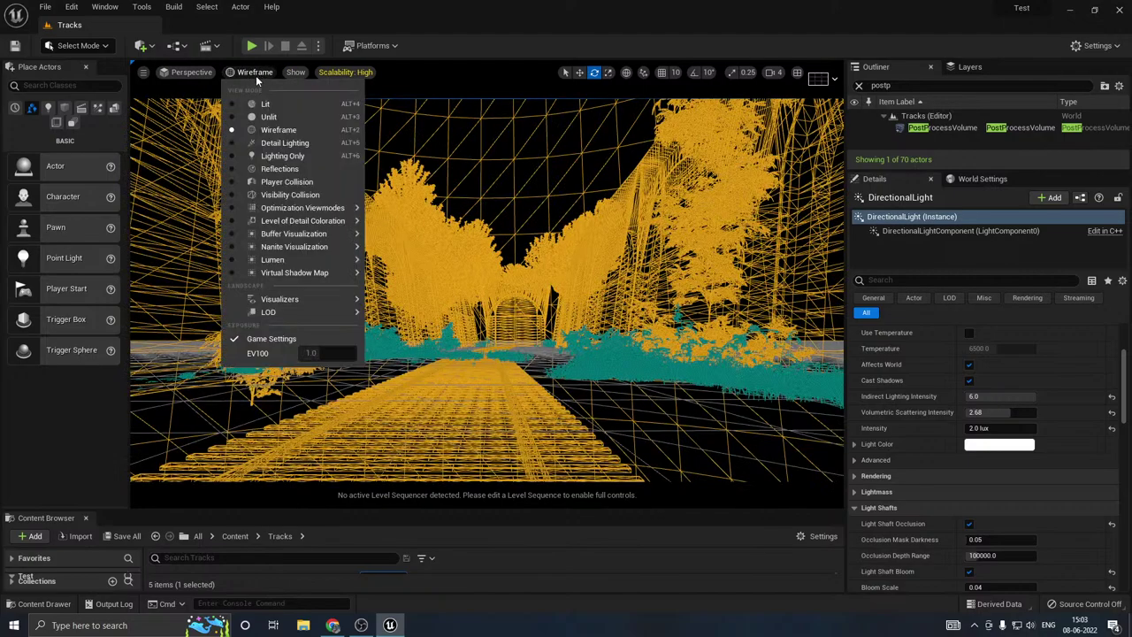
pyautogui.click(276, 144)
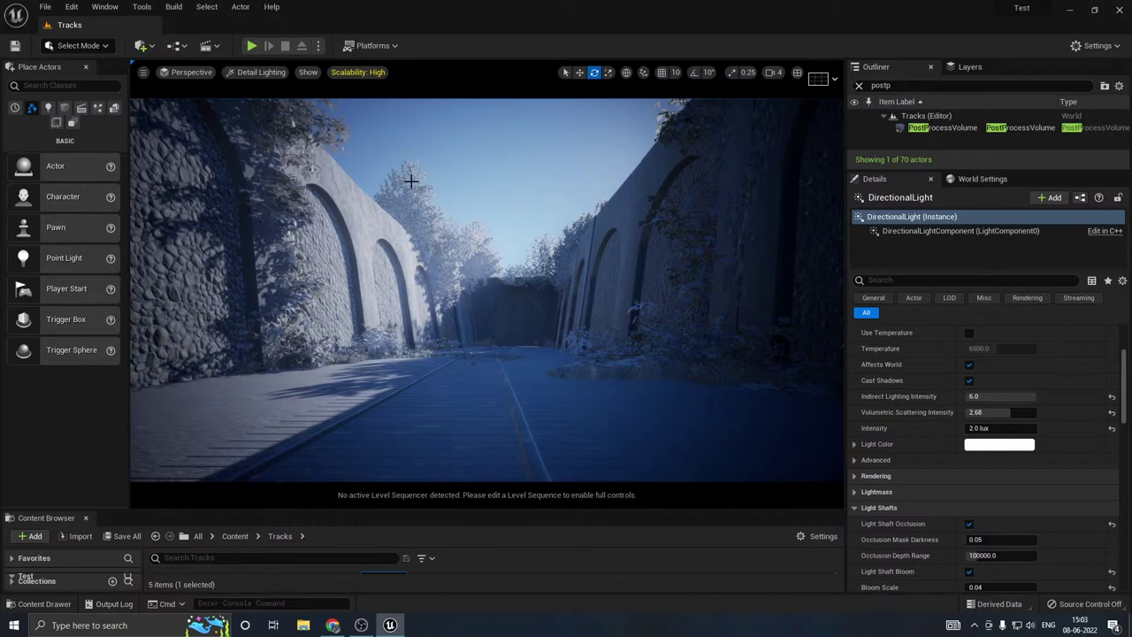
pyautogui.click(259, 77)
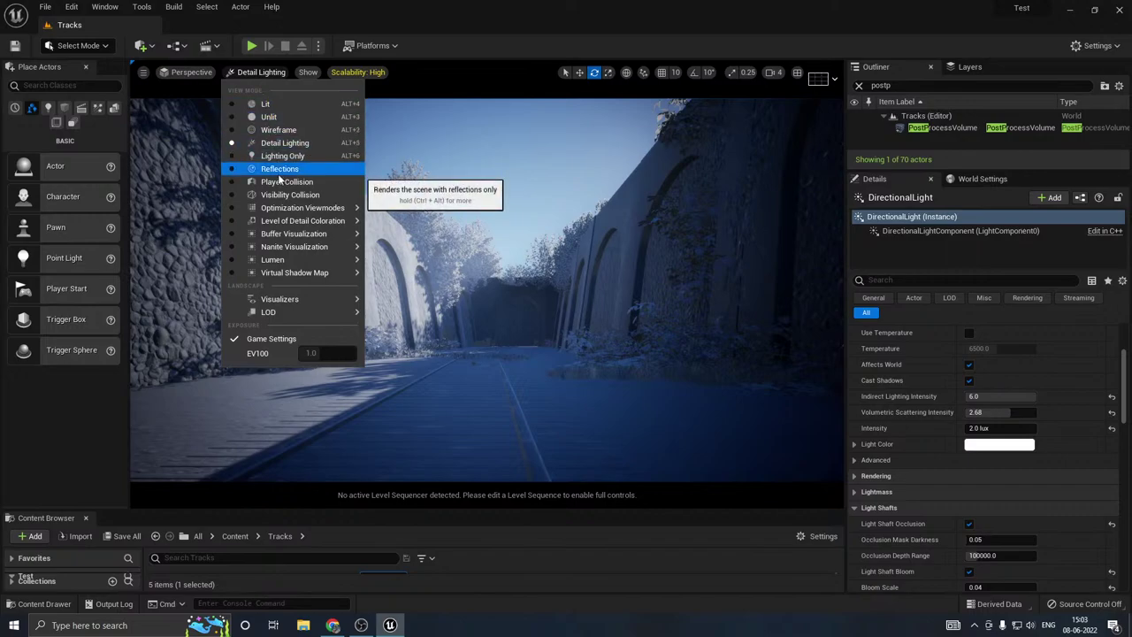
pyautogui.click(265, 105)
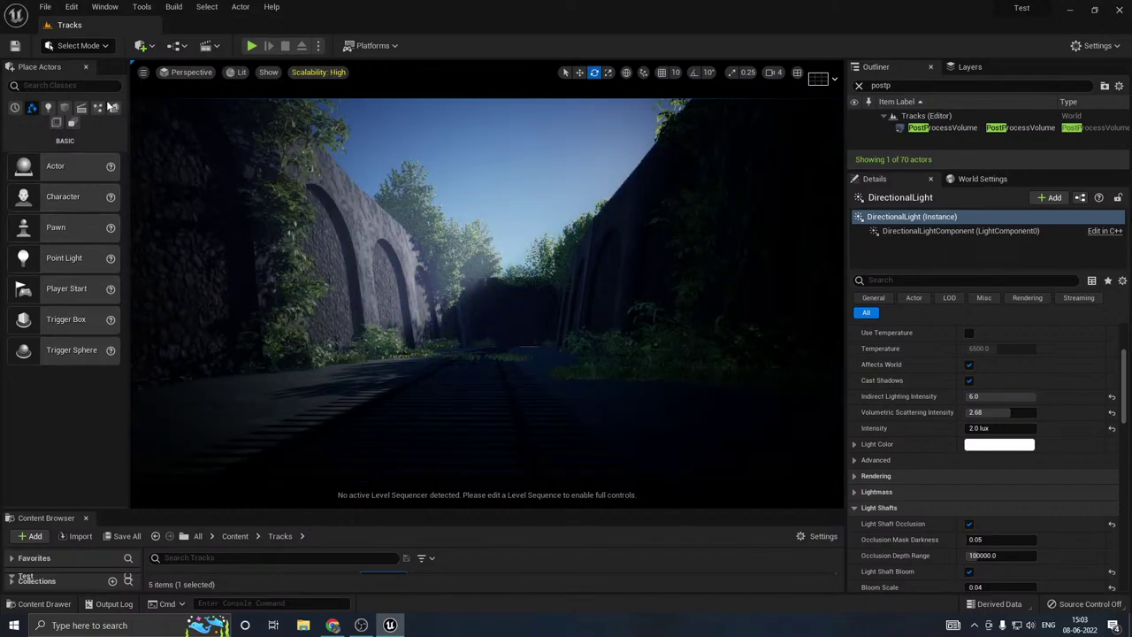
# Step: Place a Sphere Reflection Capture above the tracks and move it down the corridor to about X 93, Y -1817, Z 260
pyautogui.click(99, 107)
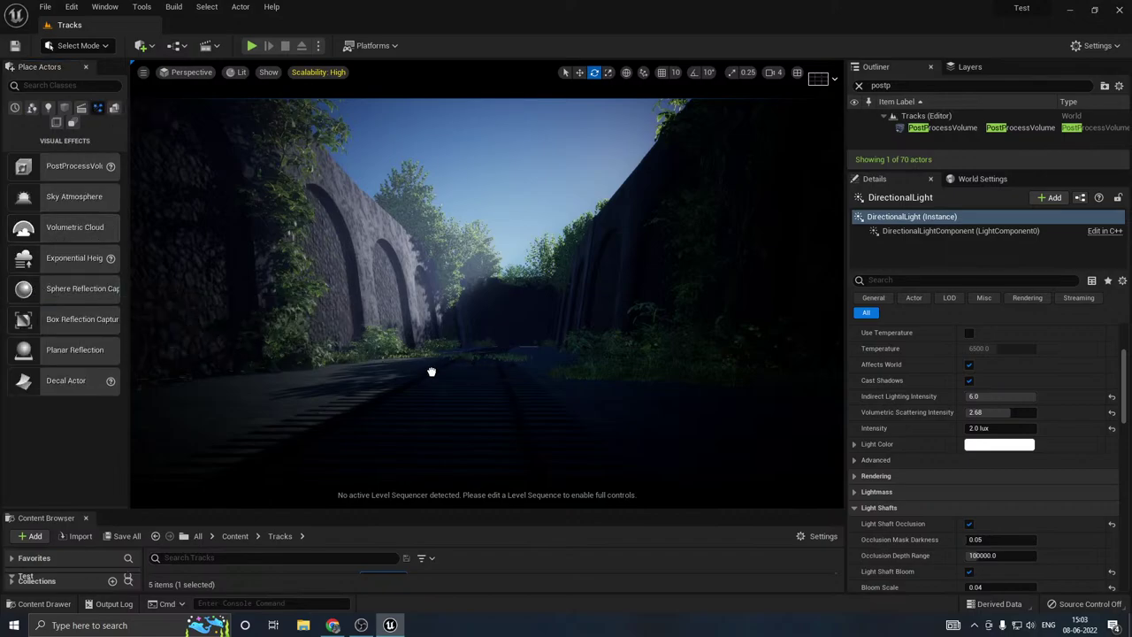
pyautogui.moveTo(424, 404); pyautogui.dragTo(425, 404)
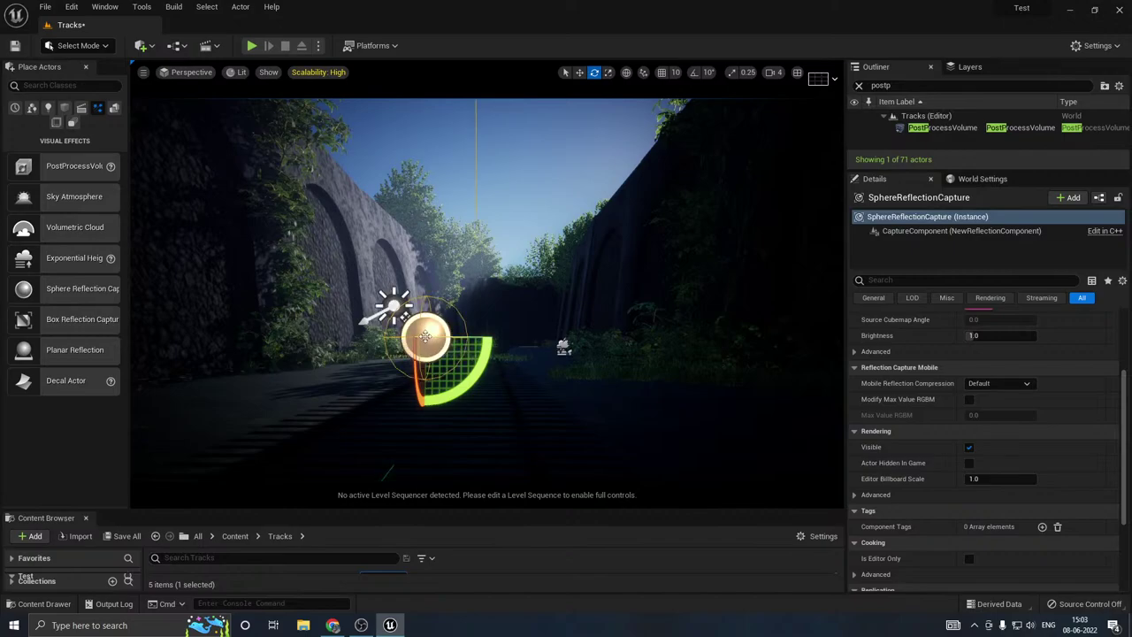
pyautogui.press('w')
pyautogui.moveTo(427, 305); pyautogui.dragTo(434, 168)
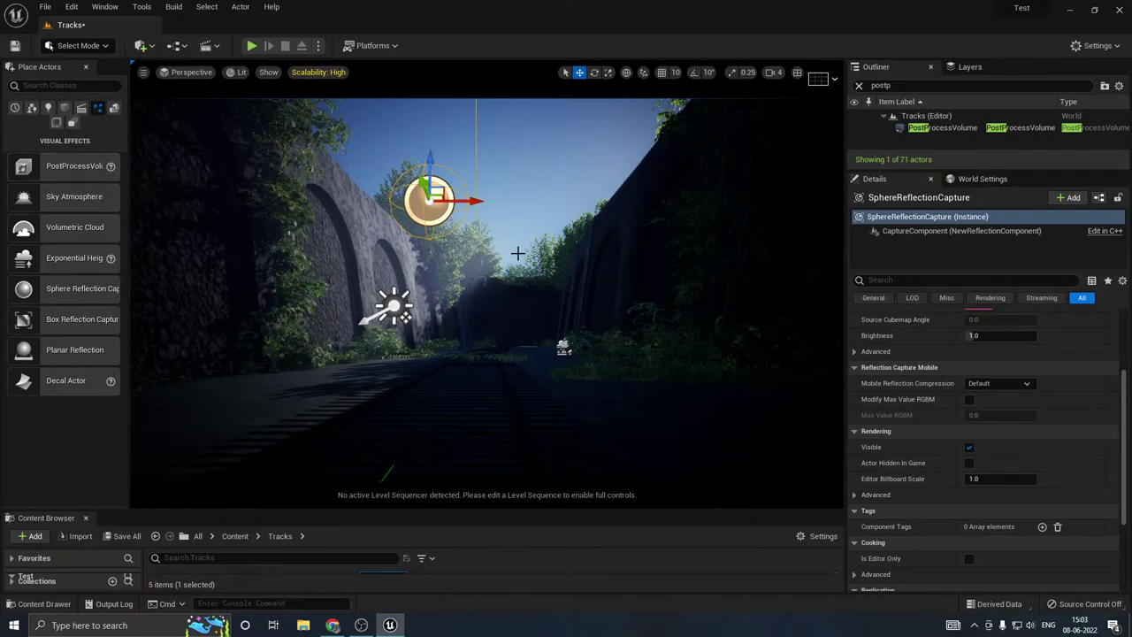
pyautogui.moveTo(422, 185); pyautogui.dragTo(500, 307)
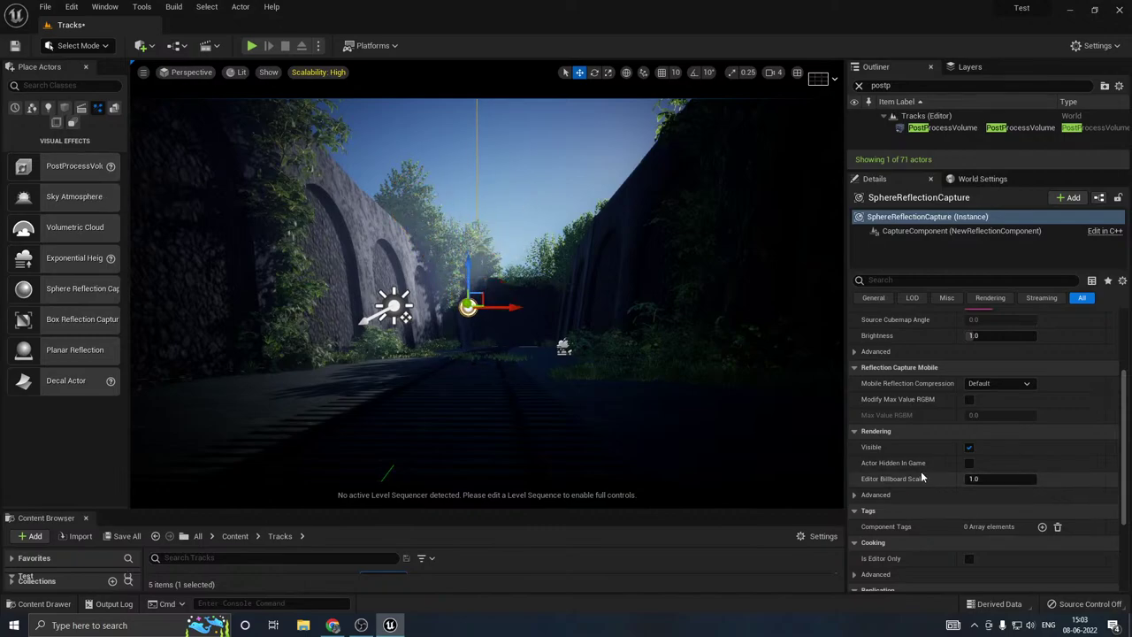
# Step: Set the SphereReflectionCapture's Mobile Reflection Compression to On
pyautogui.scroll(5, 918, 470)
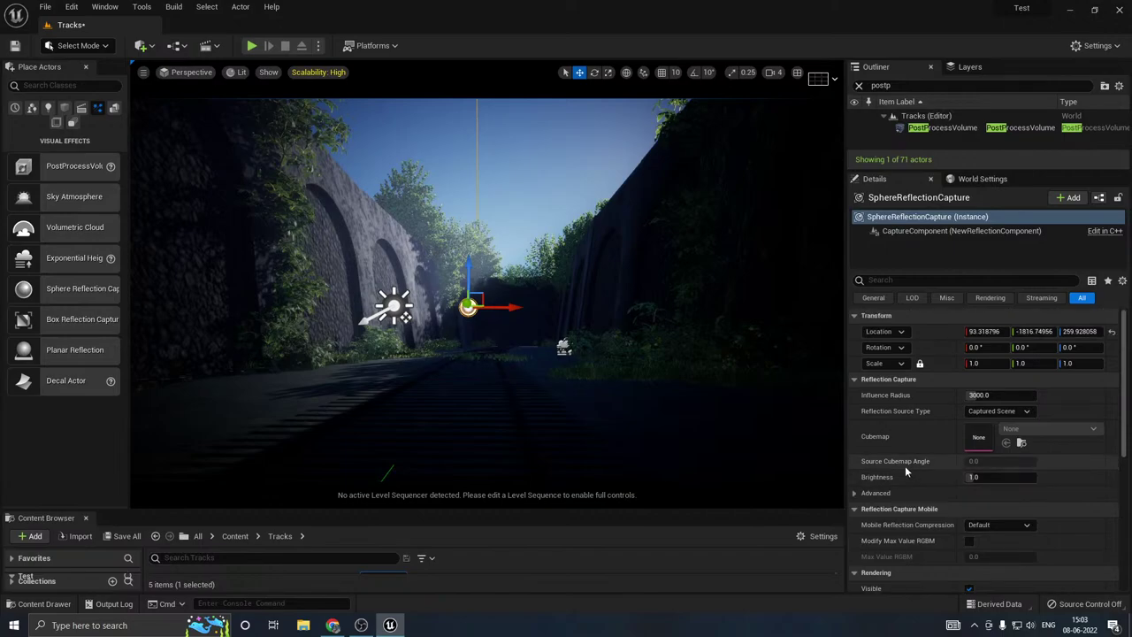
pyautogui.click(984, 525)
pyautogui.click(975, 548)
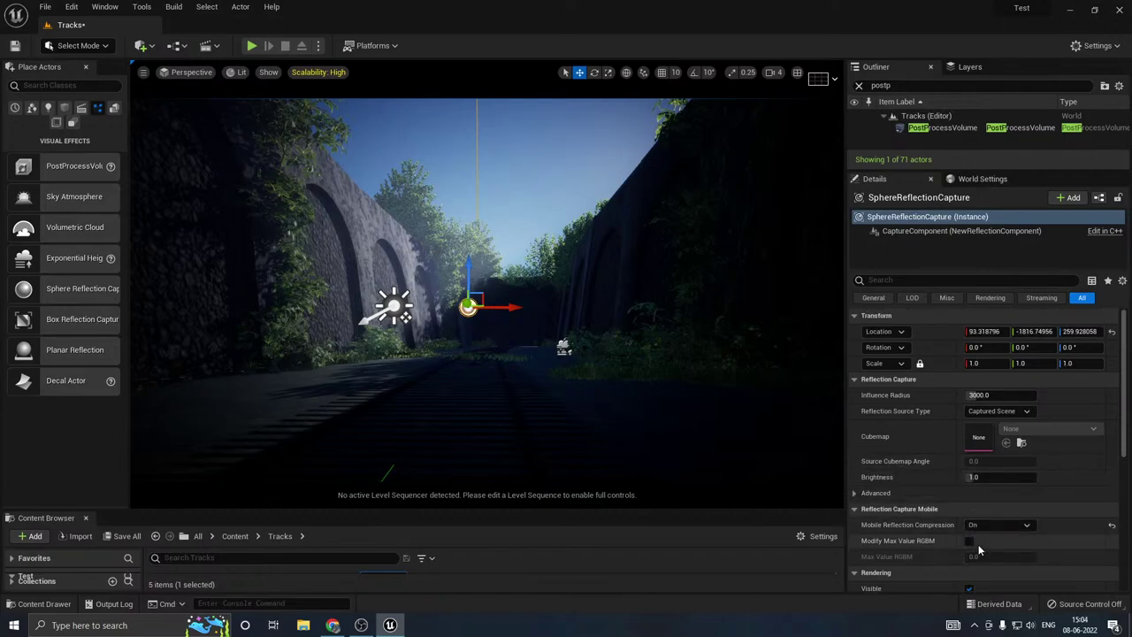
# Step: Hide the editor icons in the viewport and save the Tracks level
pyautogui.moveTo(809, 481); pyautogui.dragTo(788, 473, button='right')
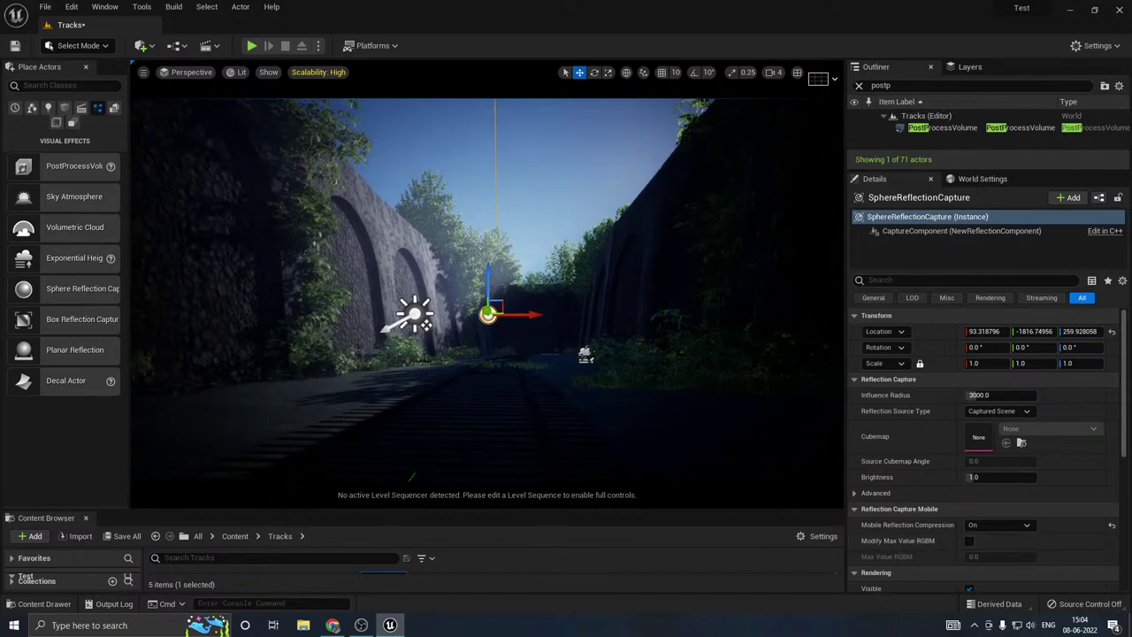
pyautogui.press('g')
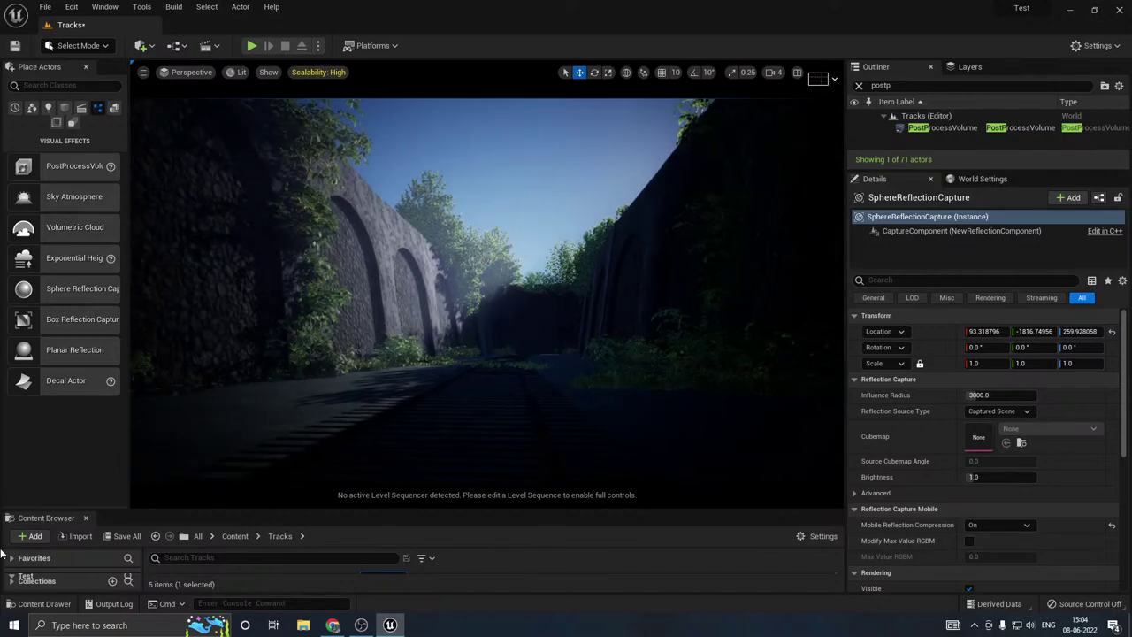
pyautogui.click(126, 536)
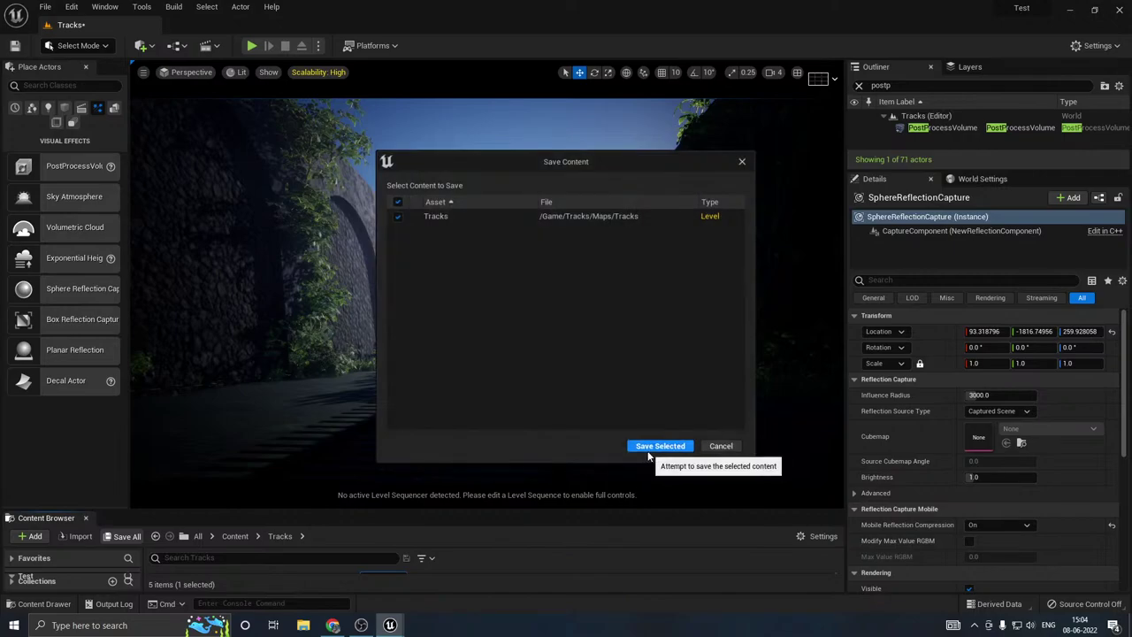
pyautogui.click(649, 449)
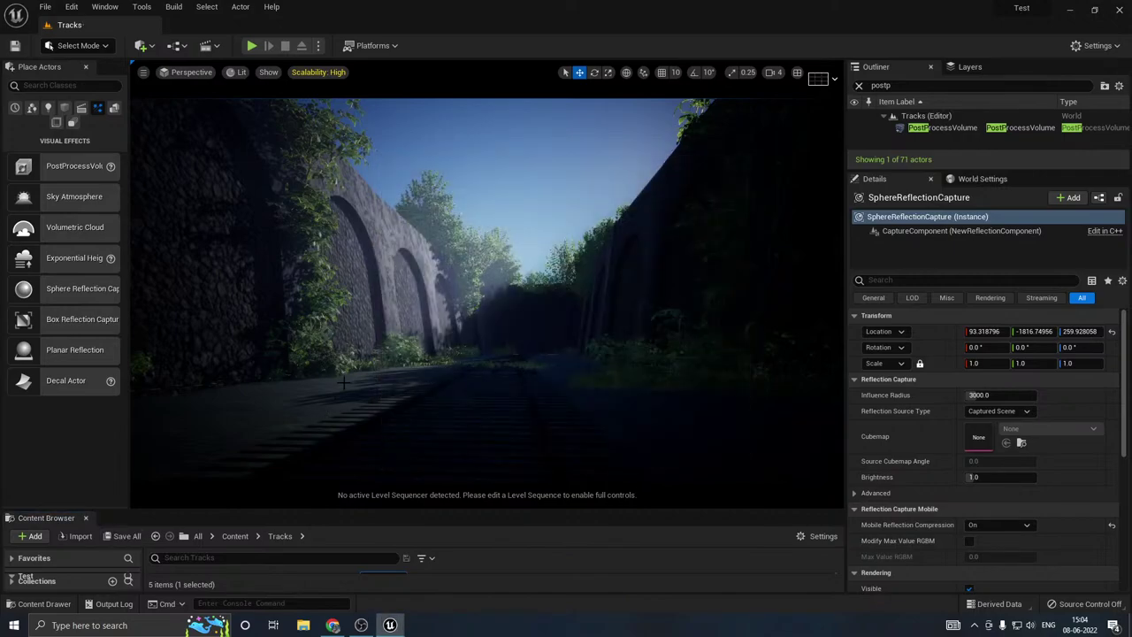